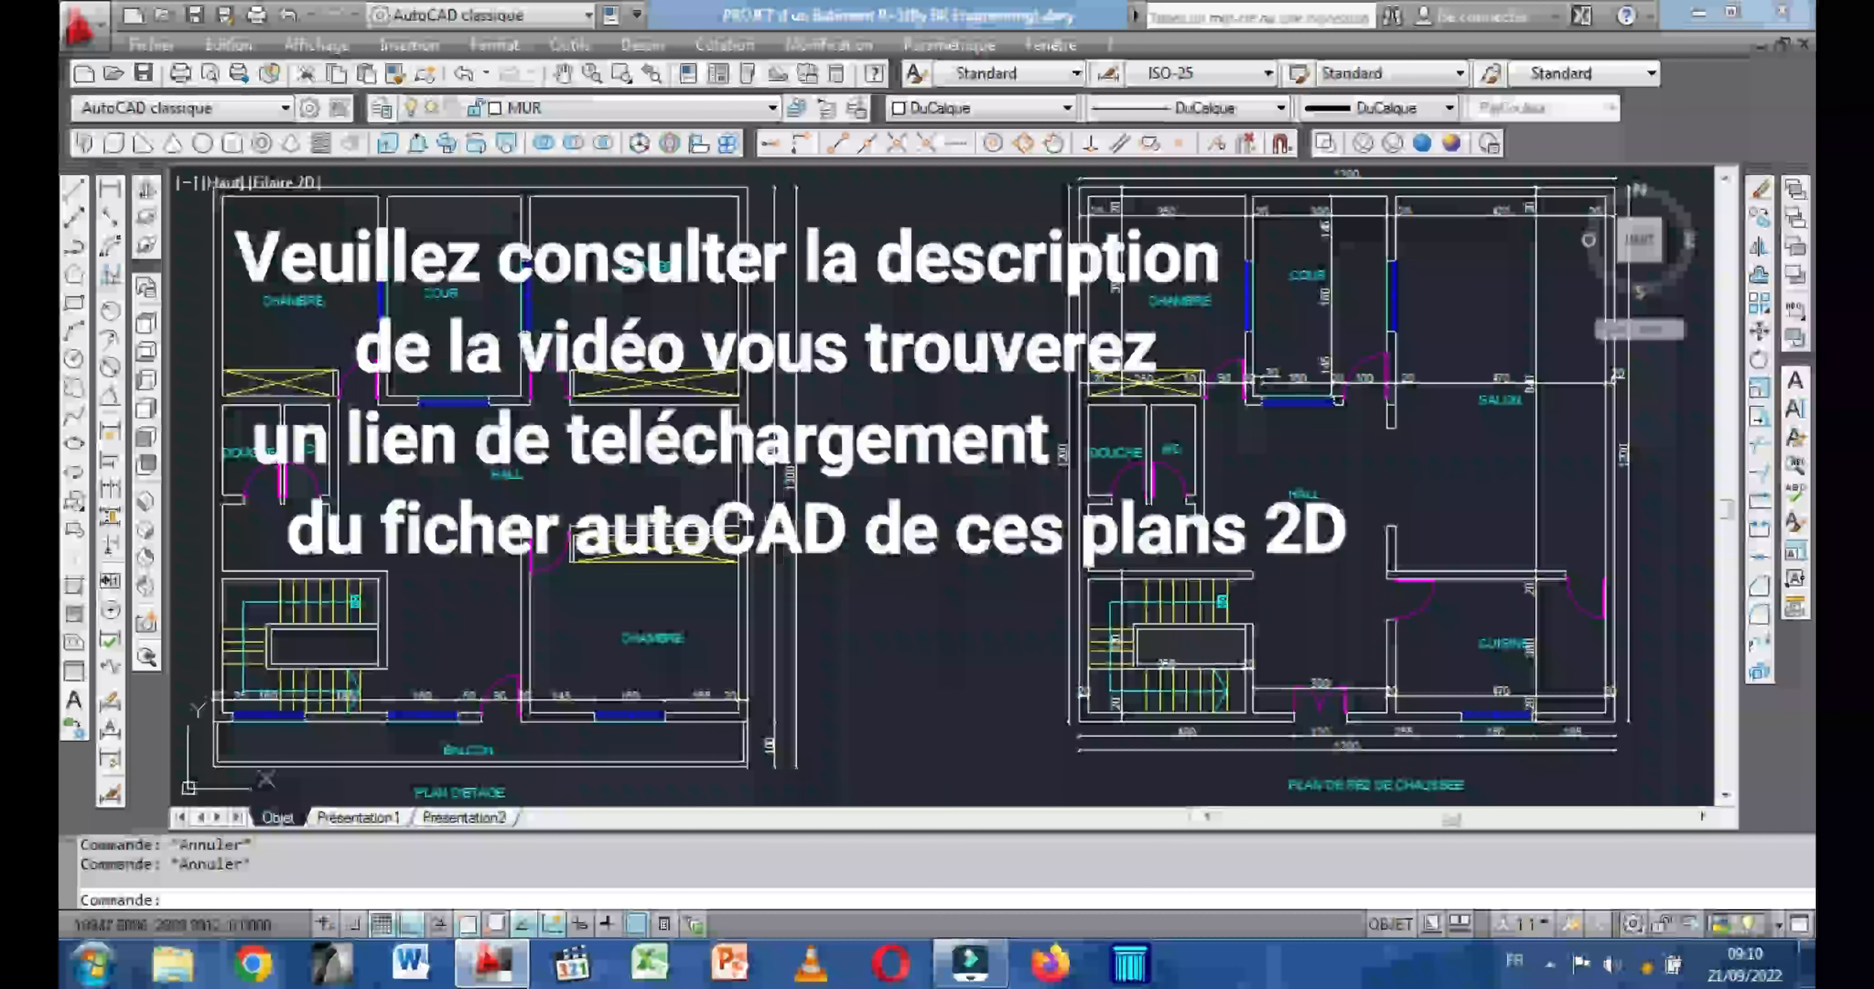
pyautogui.moveTo(641, 482); pyautogui.dragTo(664, 478, button='middle')
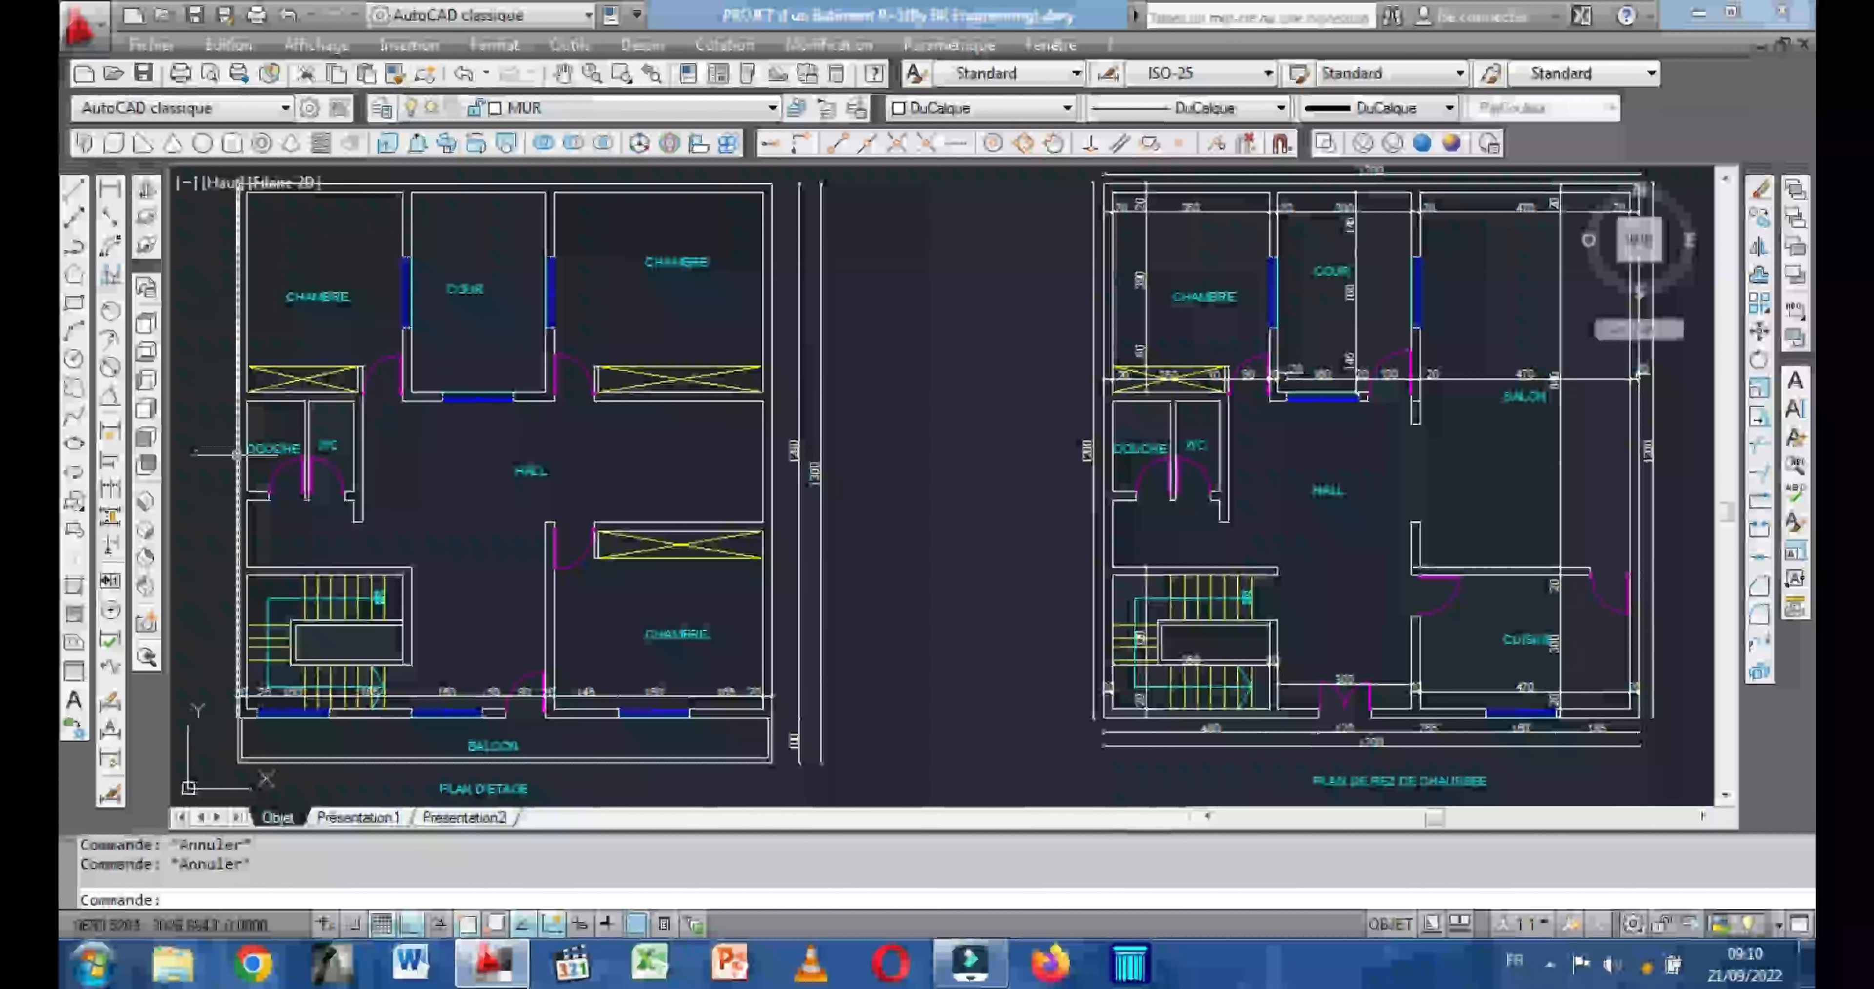
pyautogui.scroll(-3, 391, 447)
pyautogui.scroll(2, 419, 359)
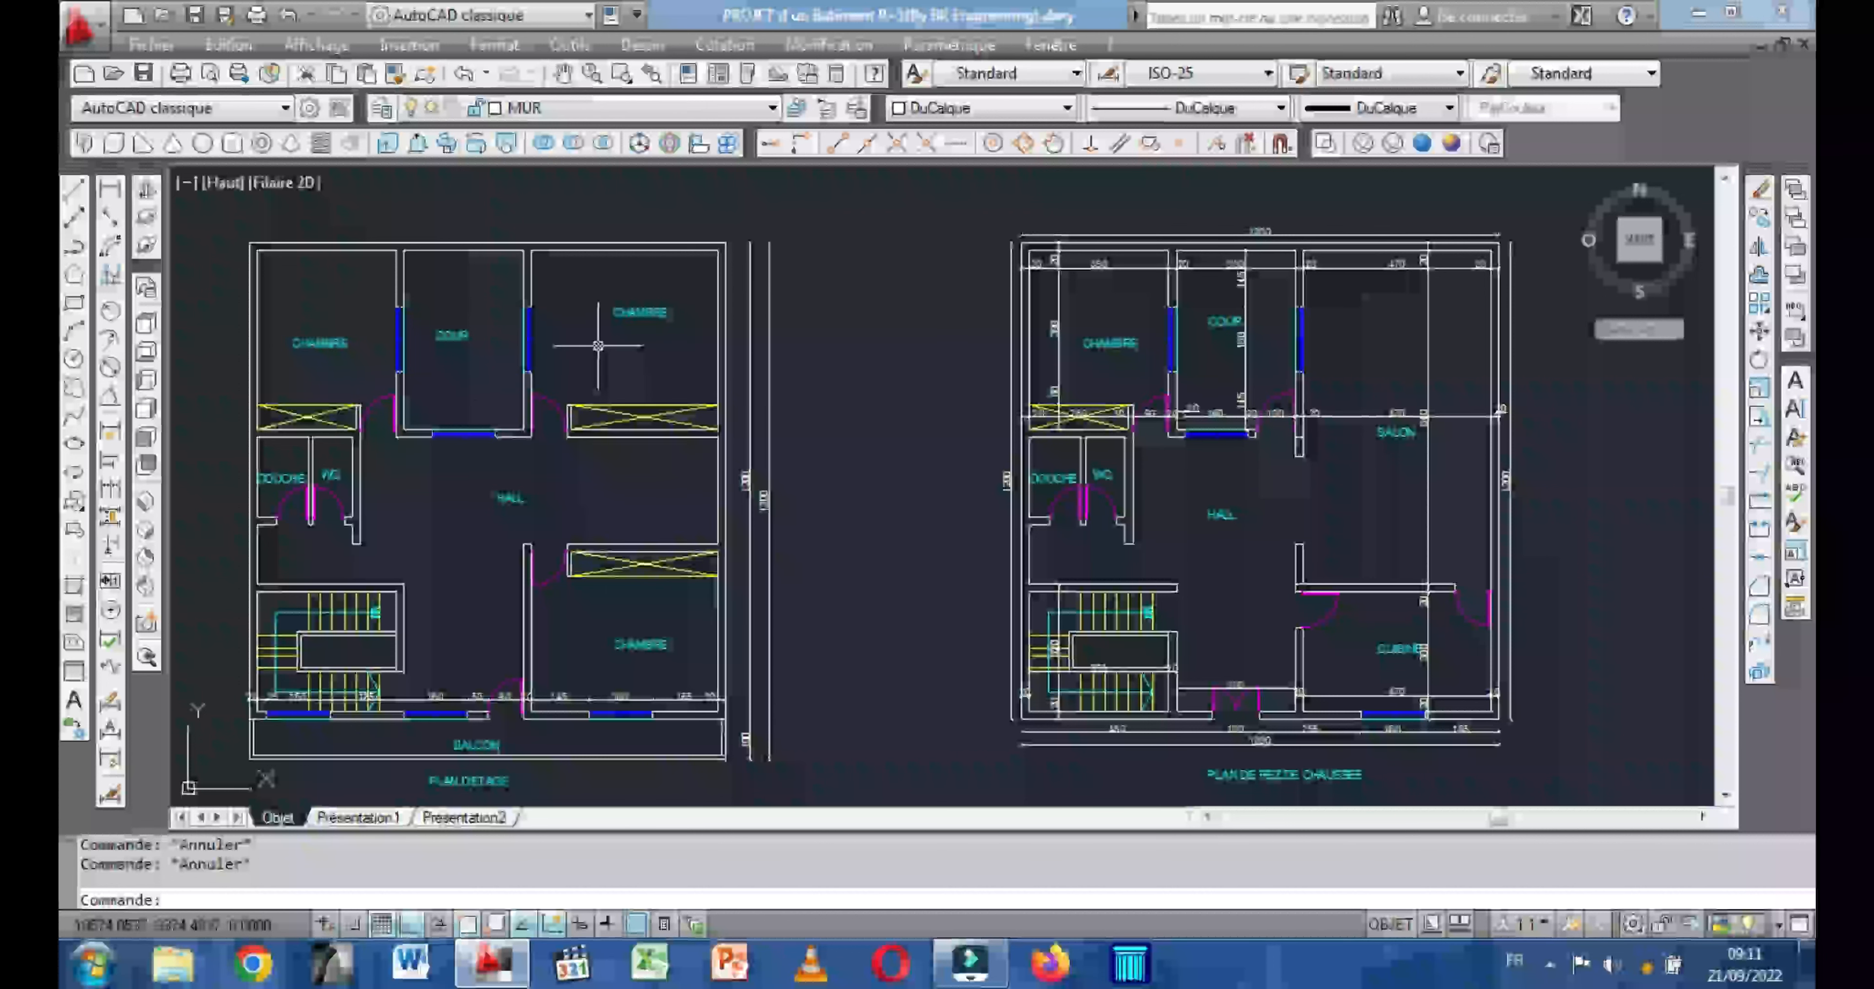
pyautogui.moveTo(582, 787); pyautogui.dragTo(582, 735, button='middle')
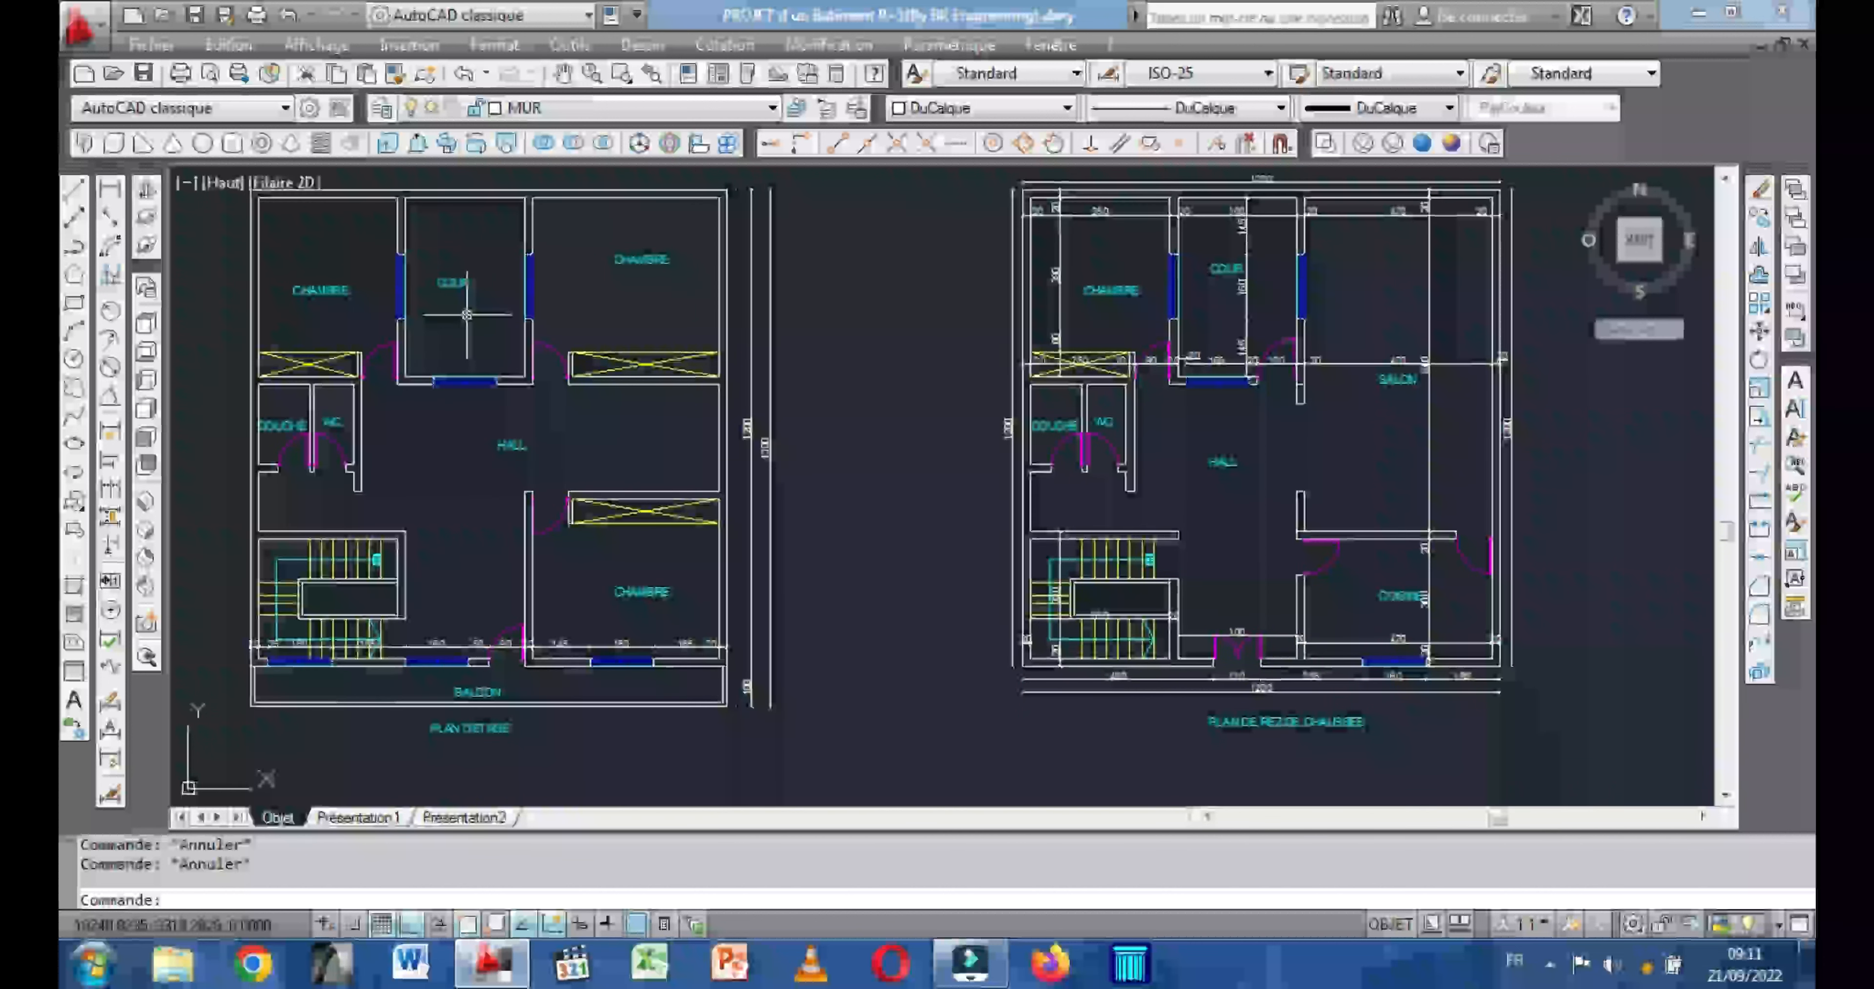
pyautogui.scroll(-1, 815, 465)
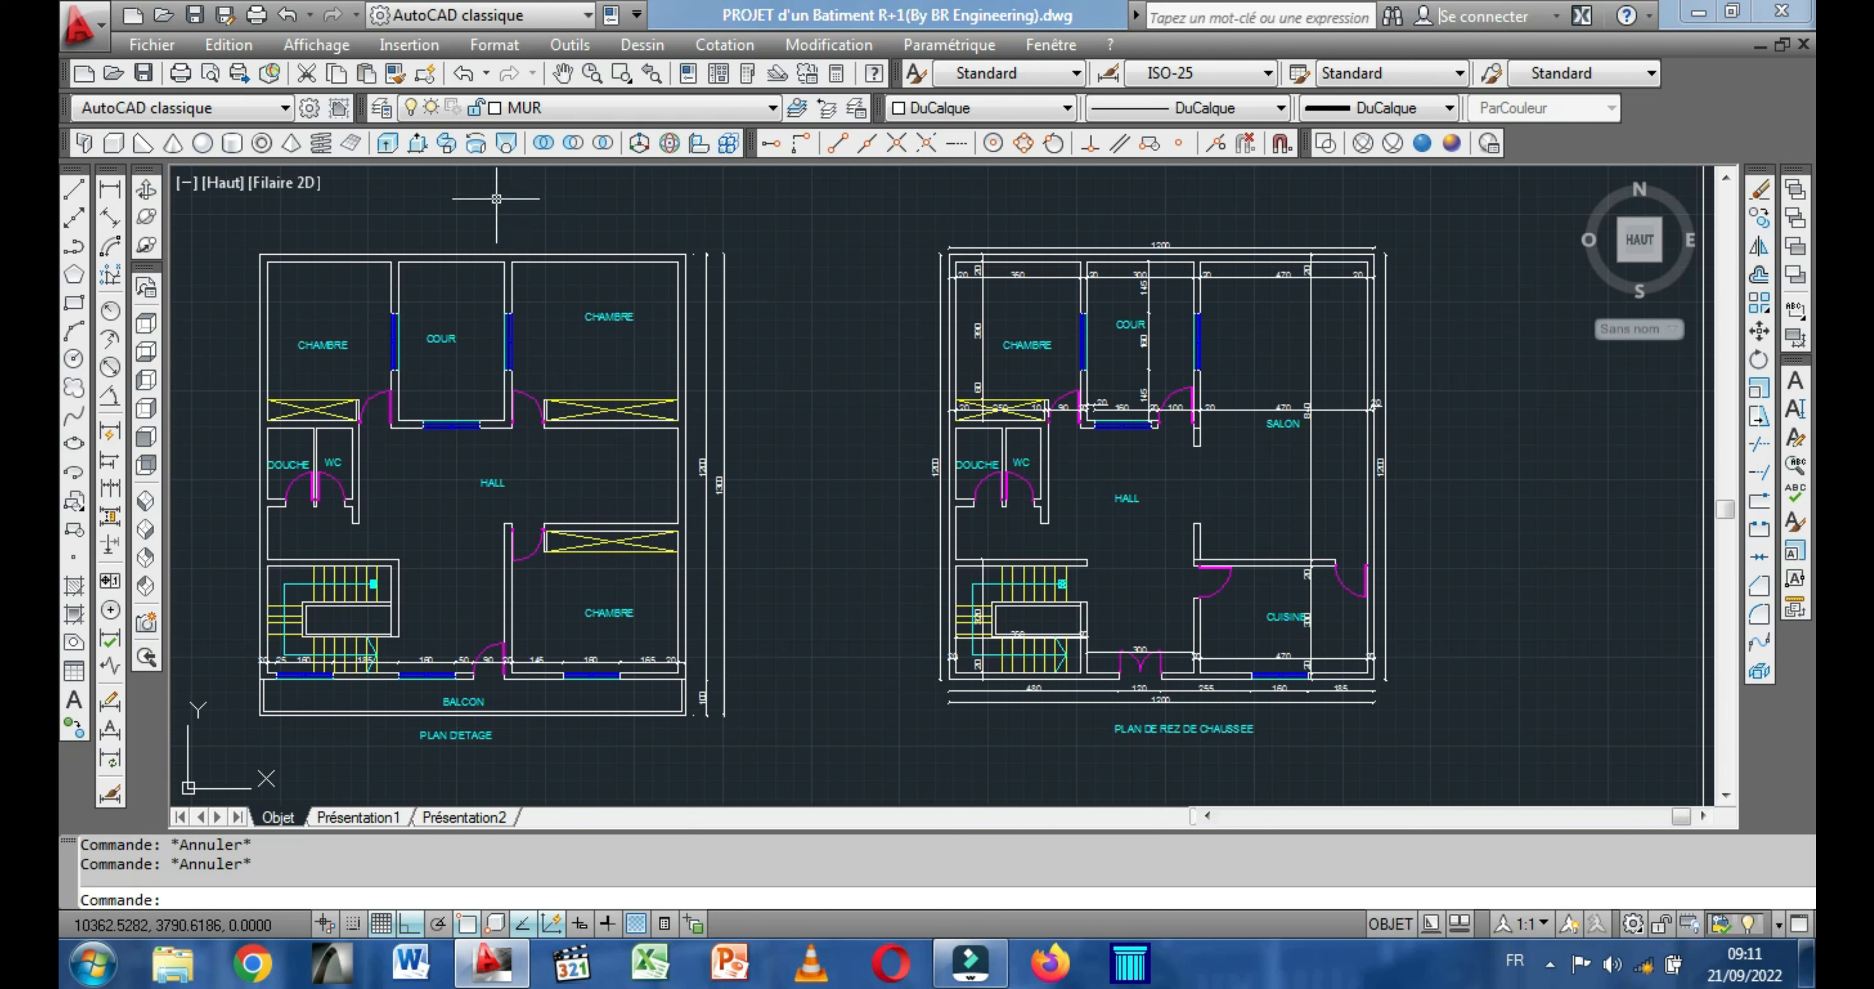
# Freeze the layers 0, AXE, CHAINAGE, COTATION, DefPoints, ESCALIER, FENETRE and LONGRINE.
pyautogui.click(431, 113)
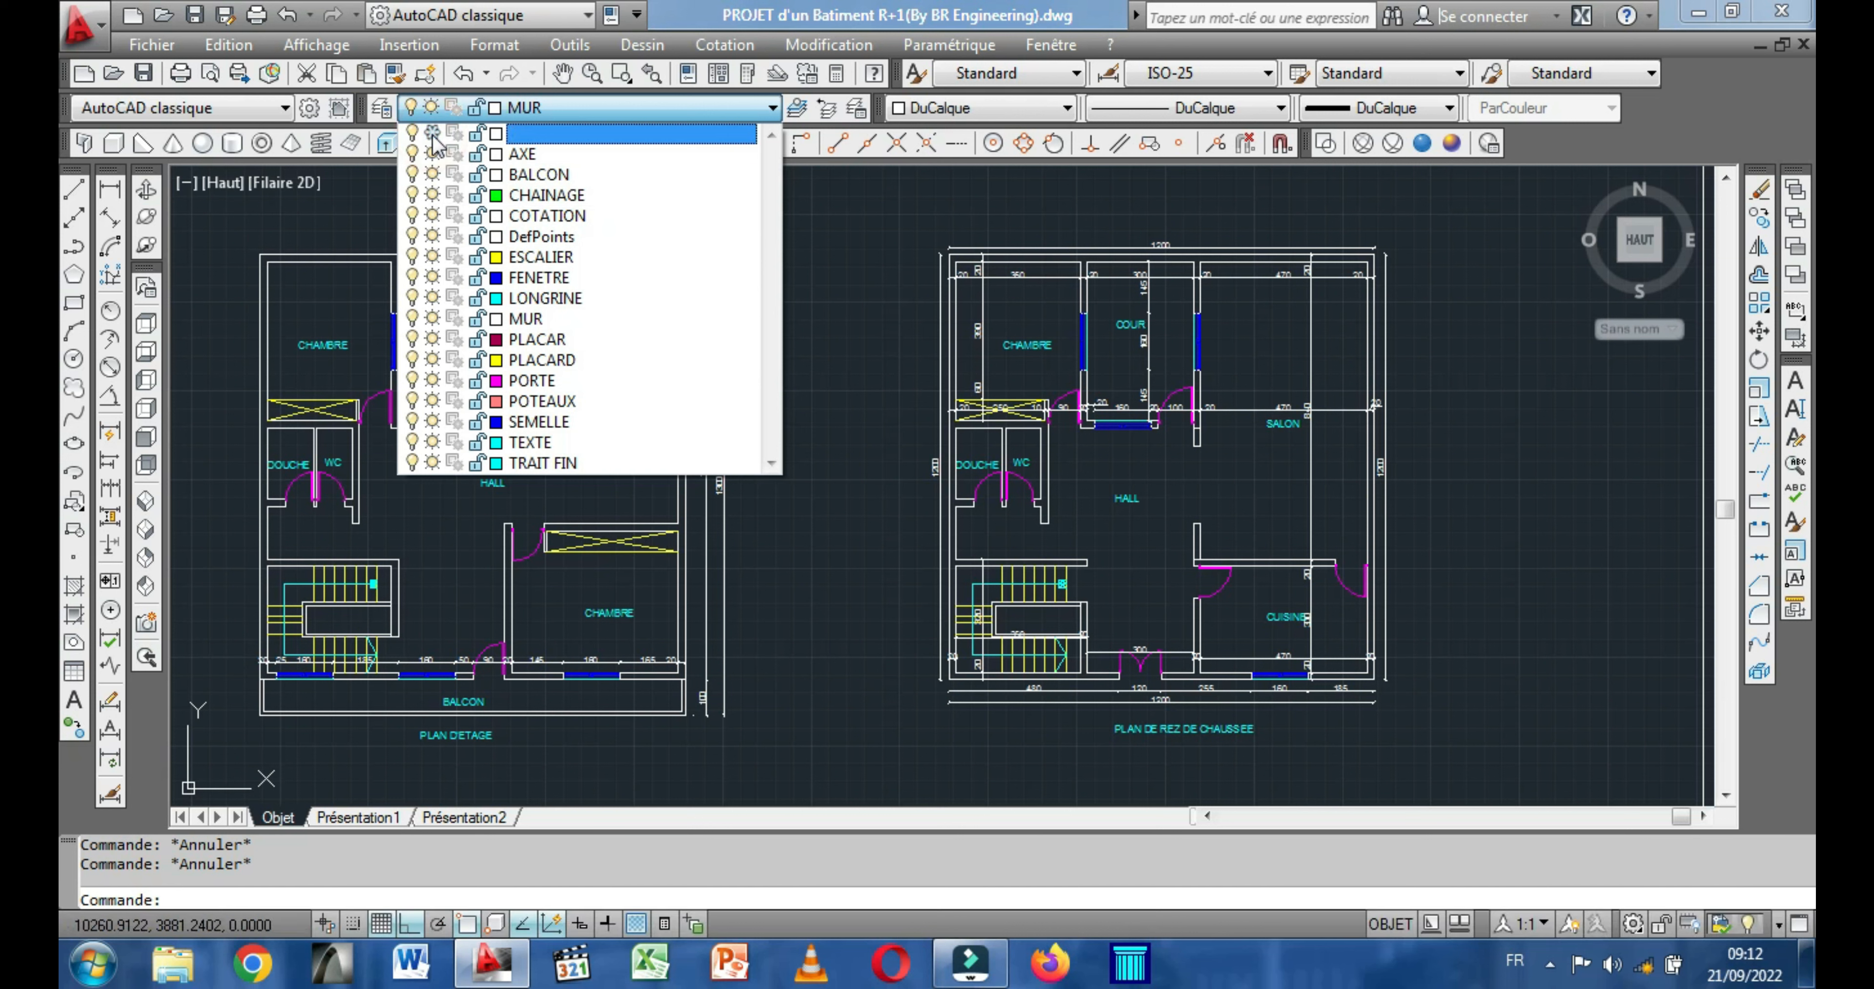
pyautogui.click(432, 134)
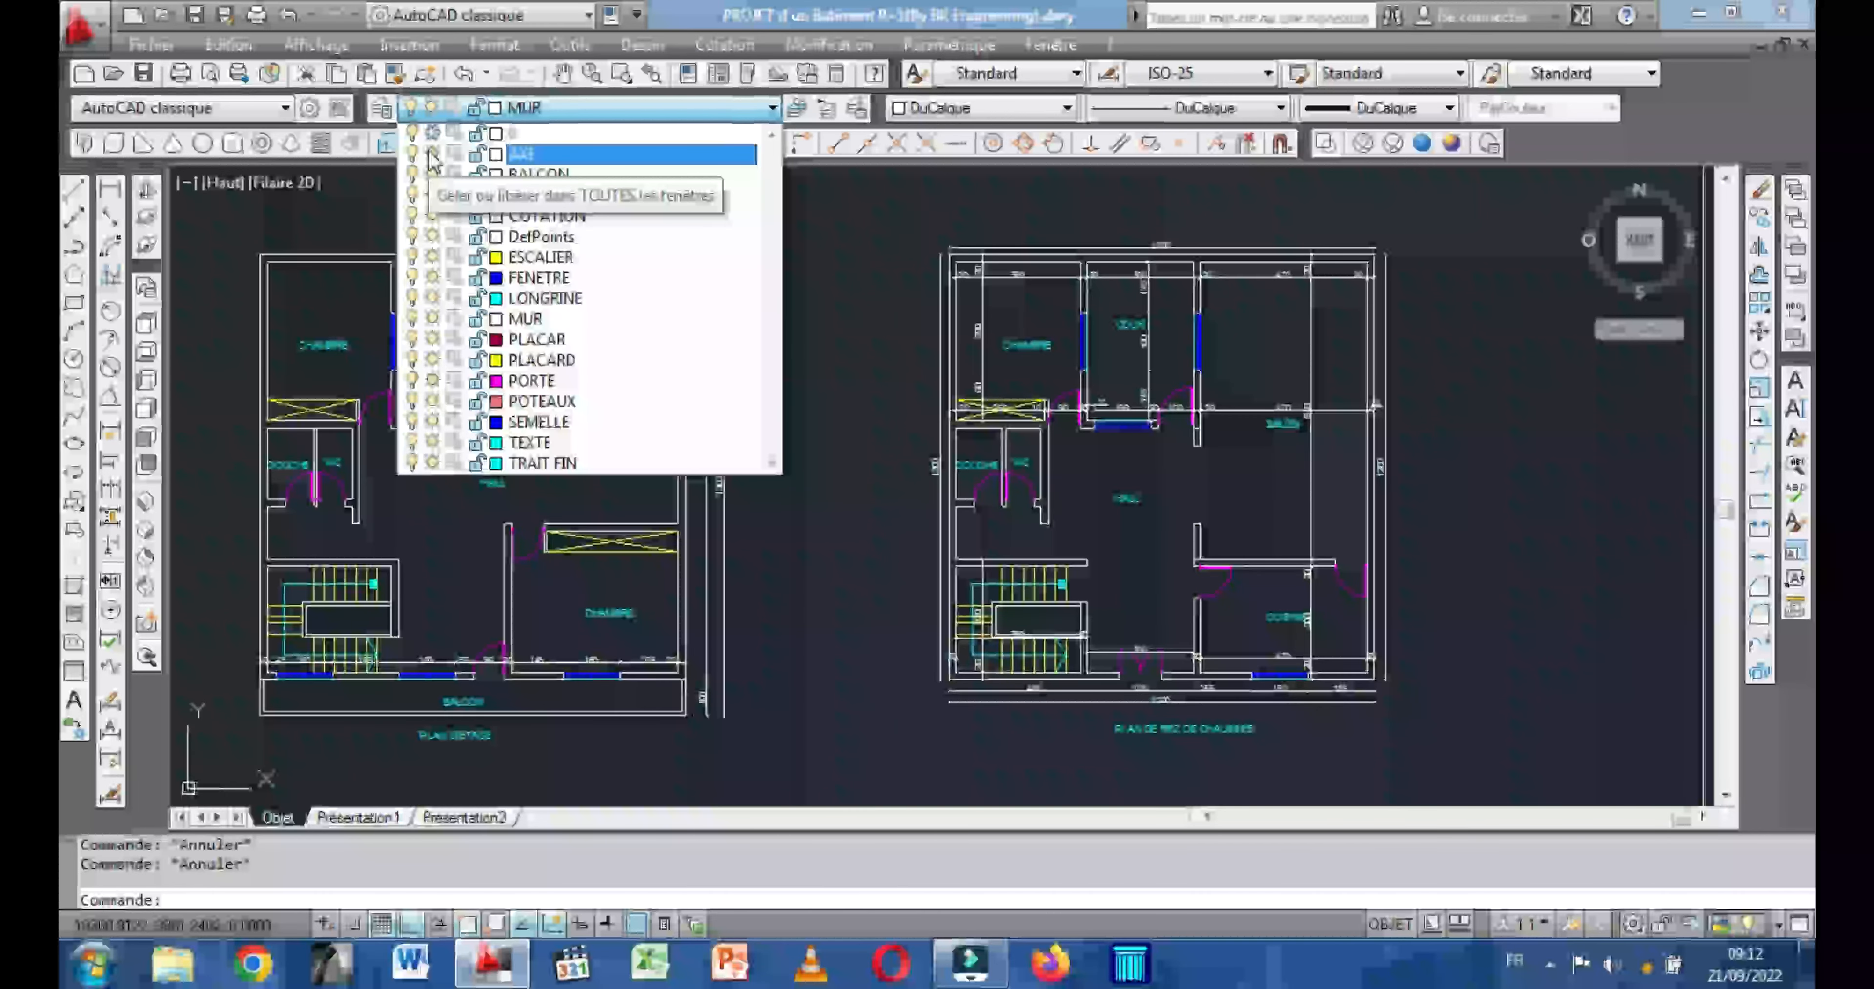
pyautogui.click(431, 155)
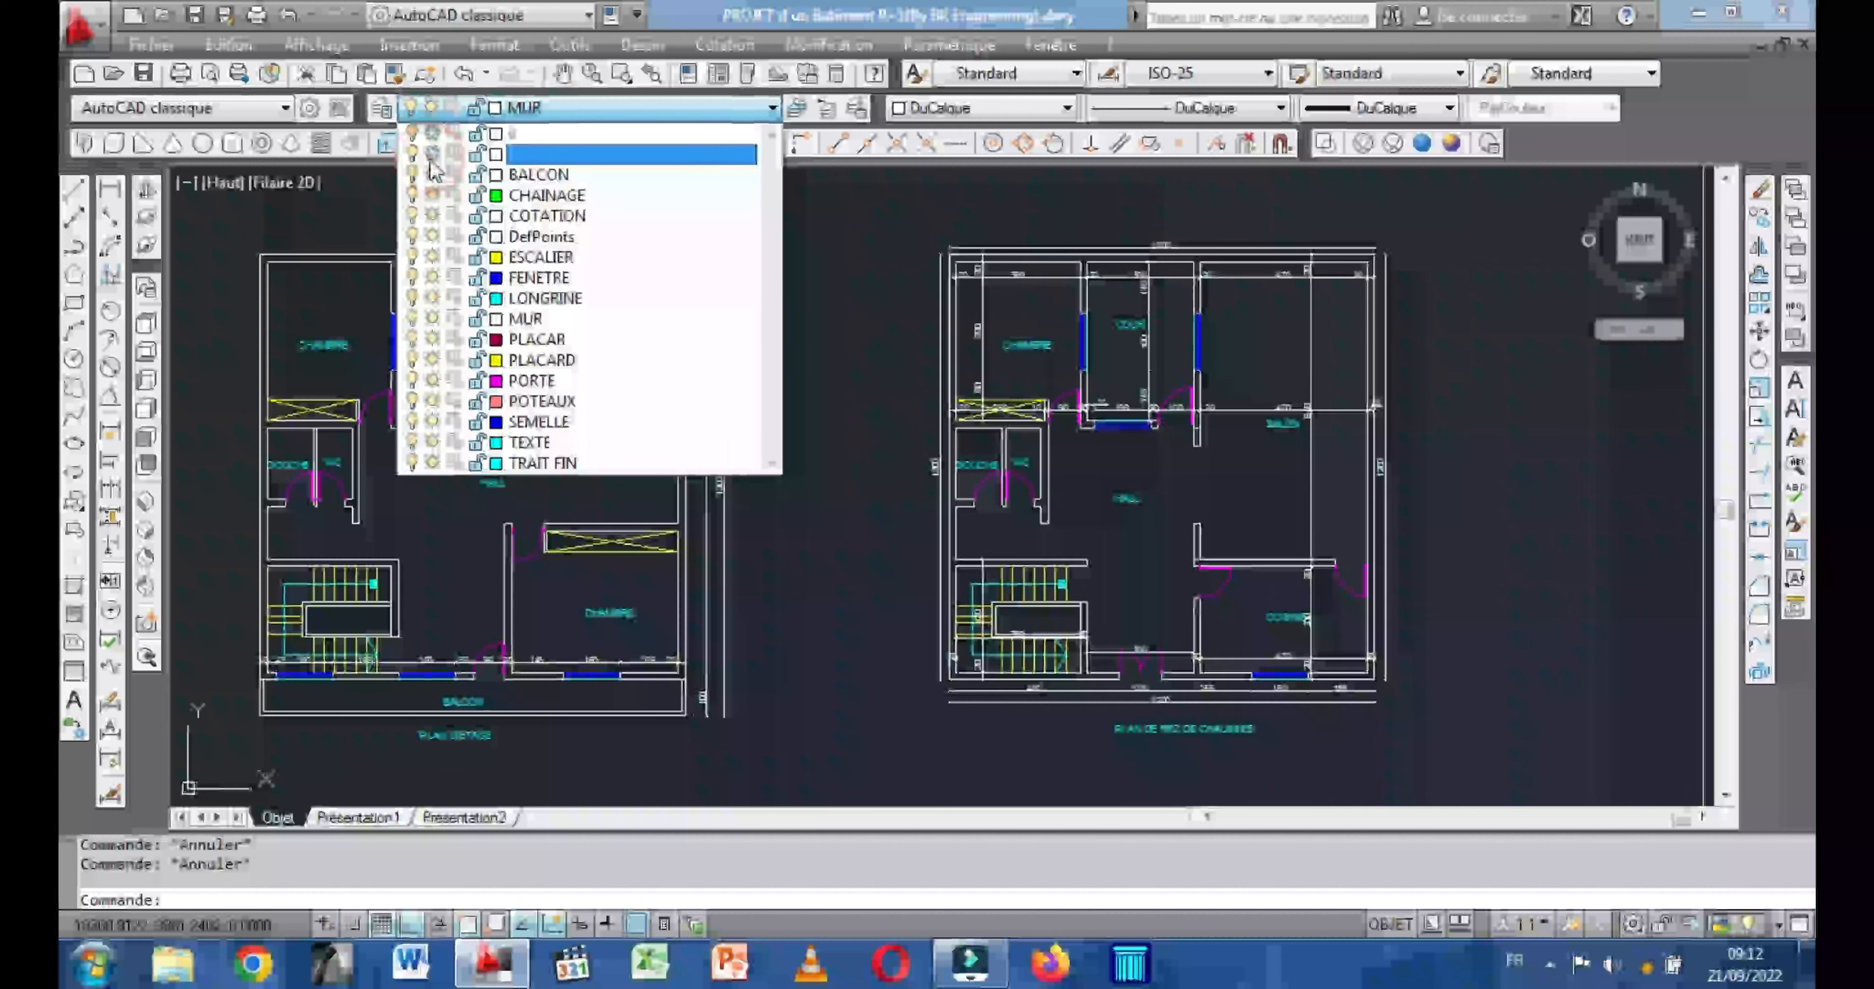
pyautogui.click(432, 195)
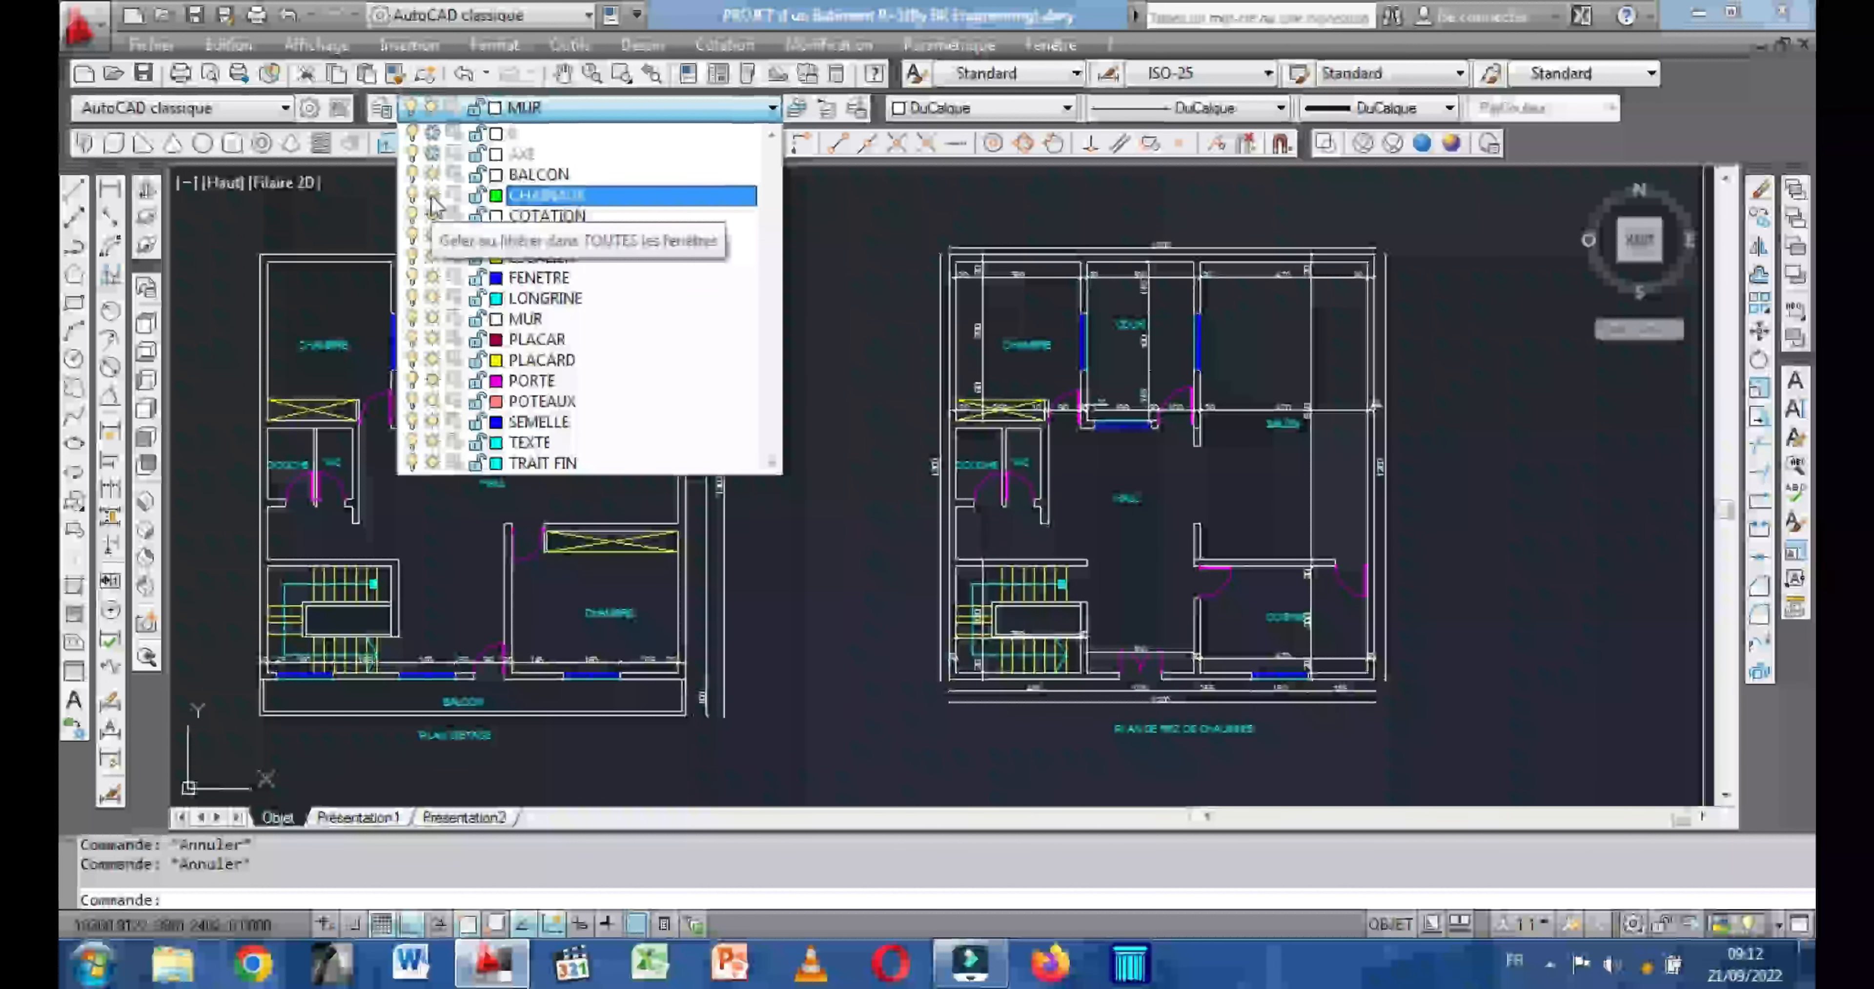
pyautogui.click(432, 216)
pyautogui.click(432, 236)
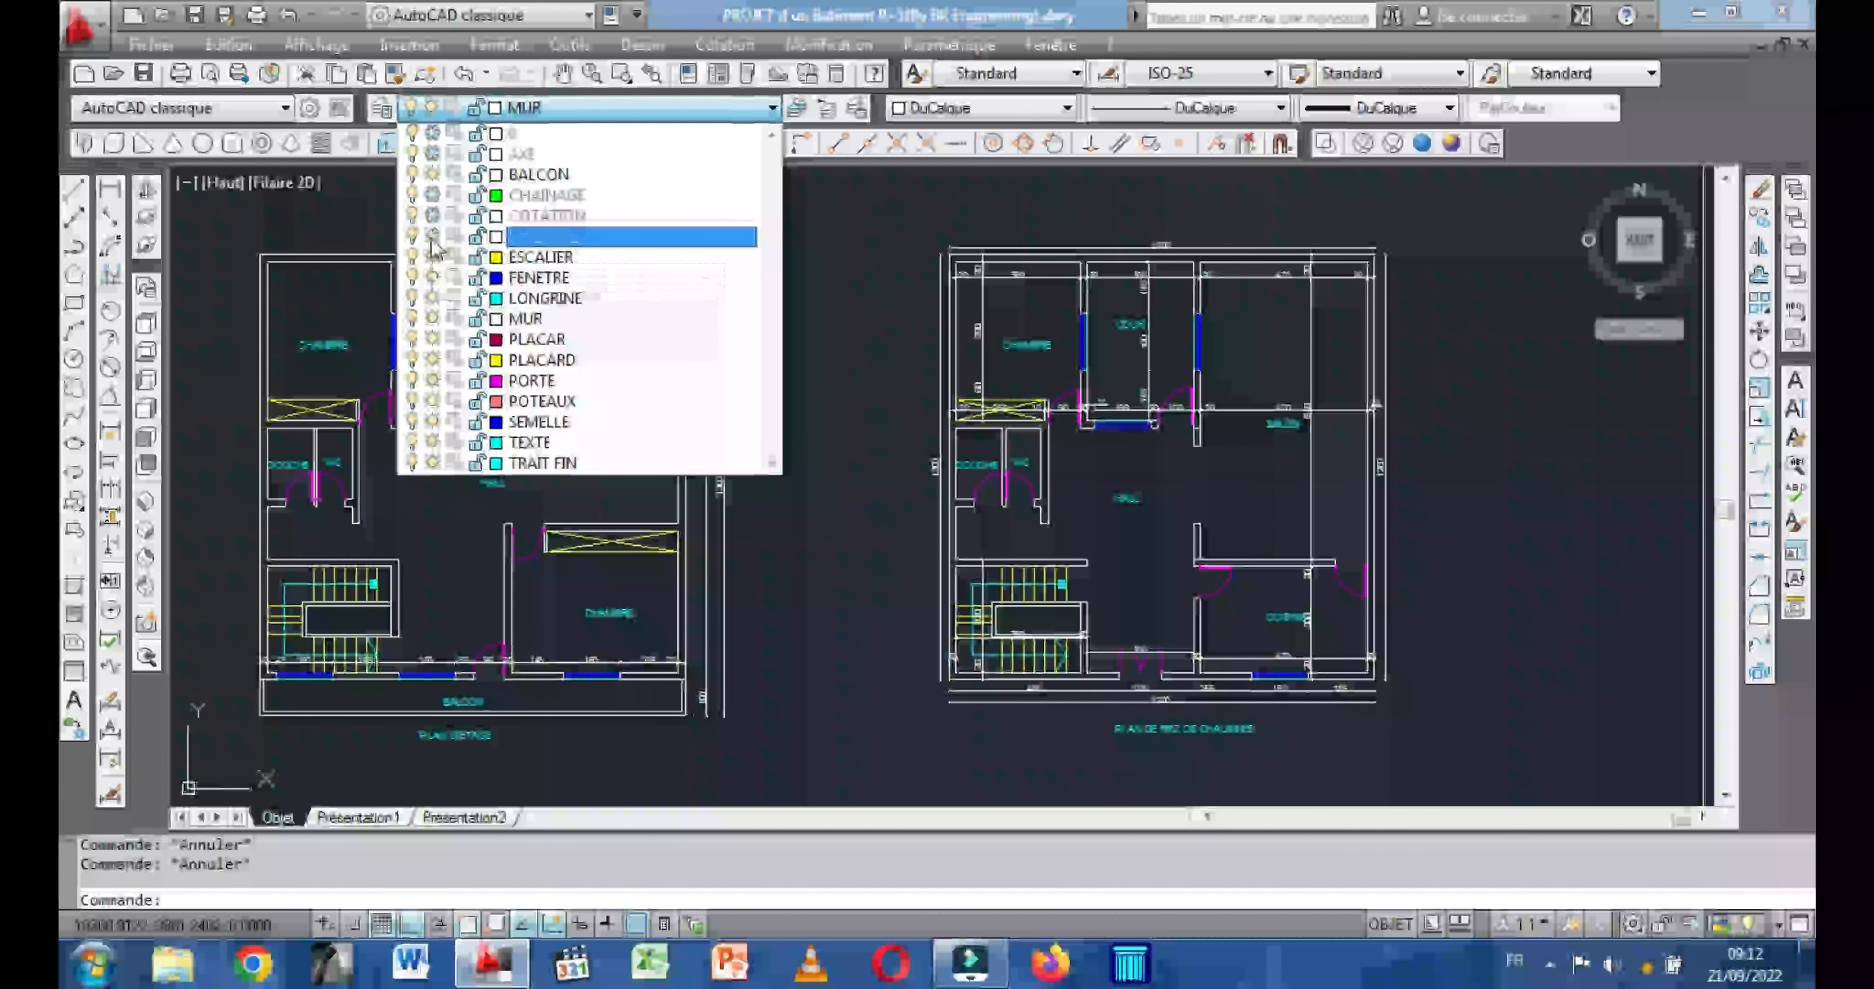
pyautogui.click(432, 257)
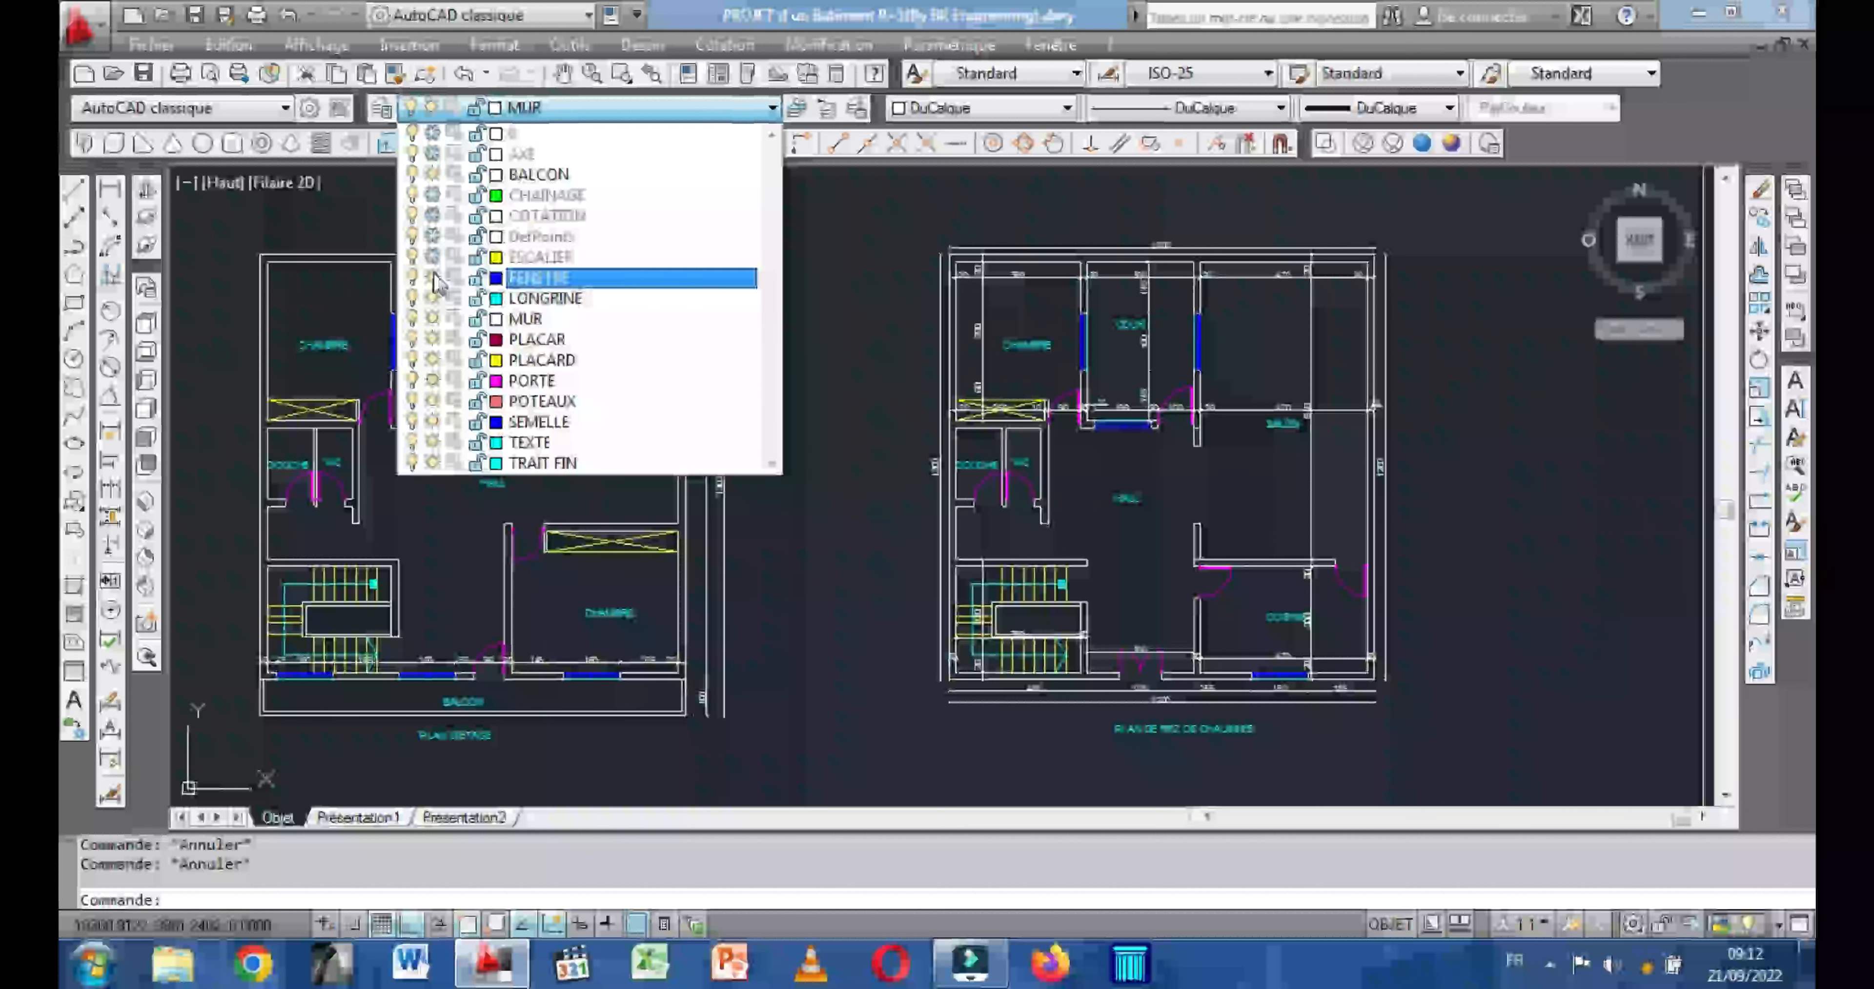
pyautogui.click(432, 278)
pyautogui.click(432, 298)
# Freeze the layers PLACAR, PLACARD, PORTE, POTEAUX, SEMELLE, TEXTE and TRAIT FIN.
pyautogui.click(432, 338)
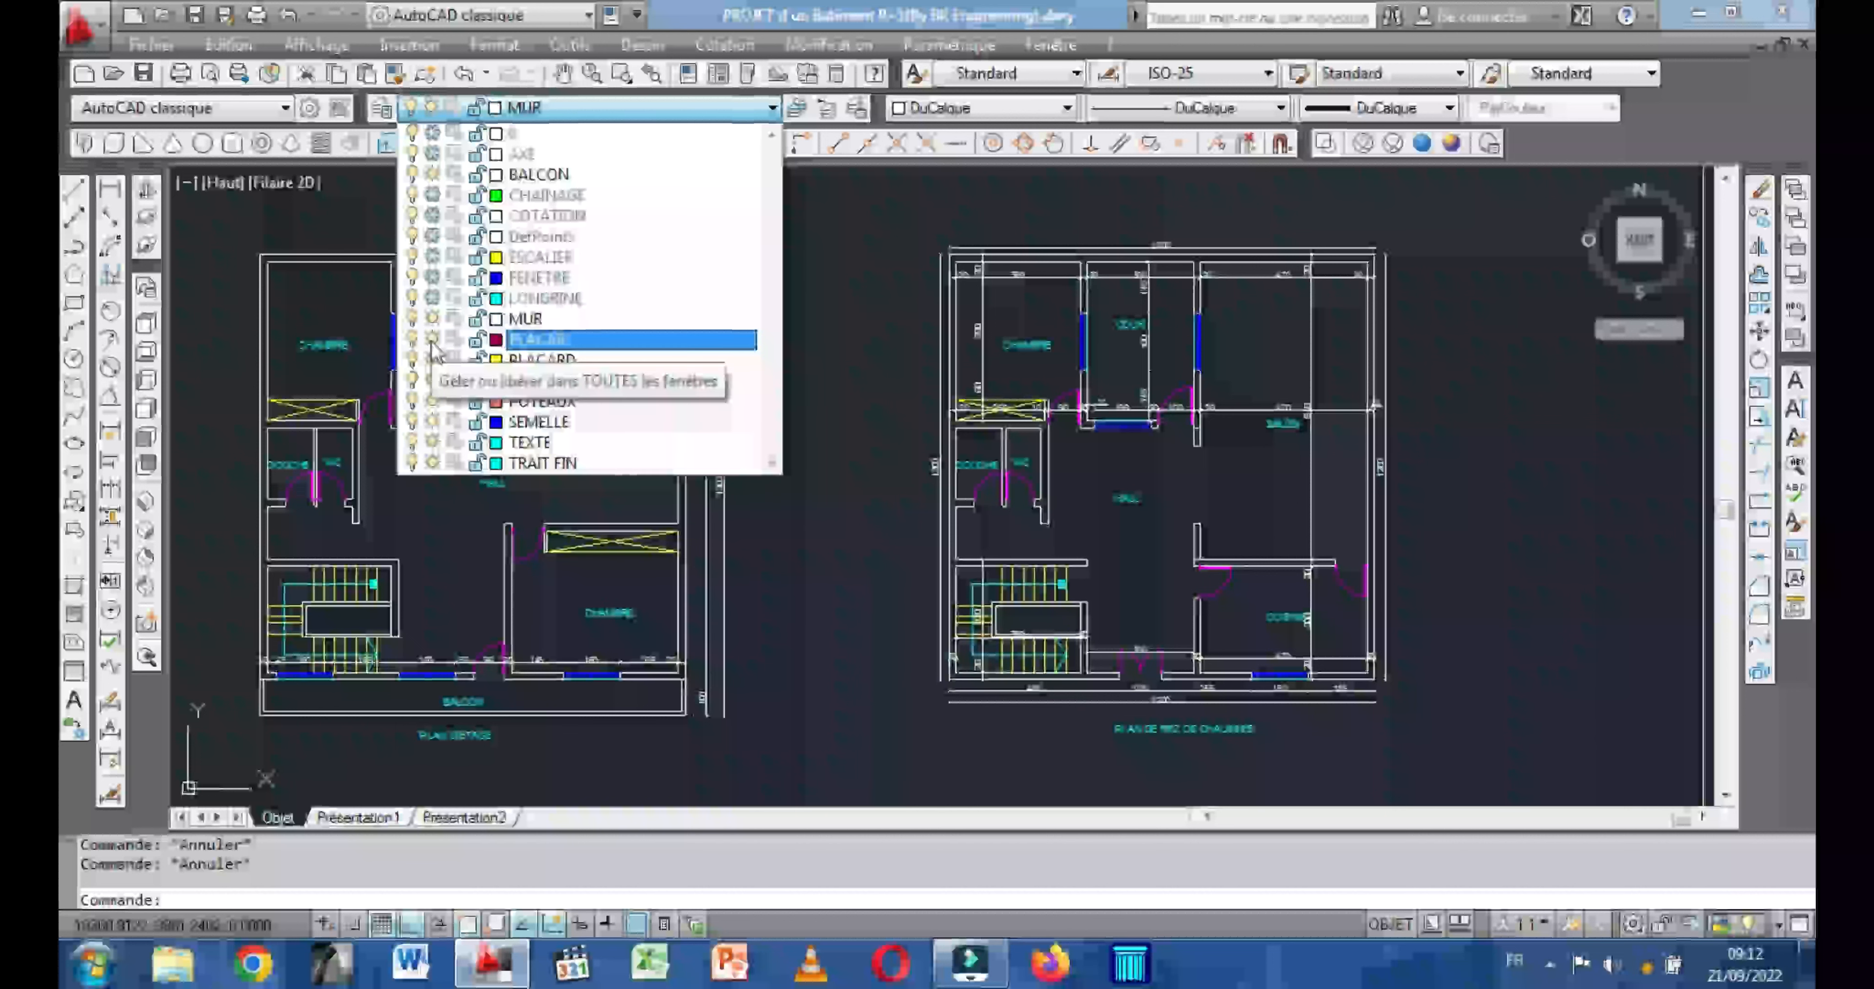
pyautogui.click(432, 339)
pyautogui.click(432, 359)
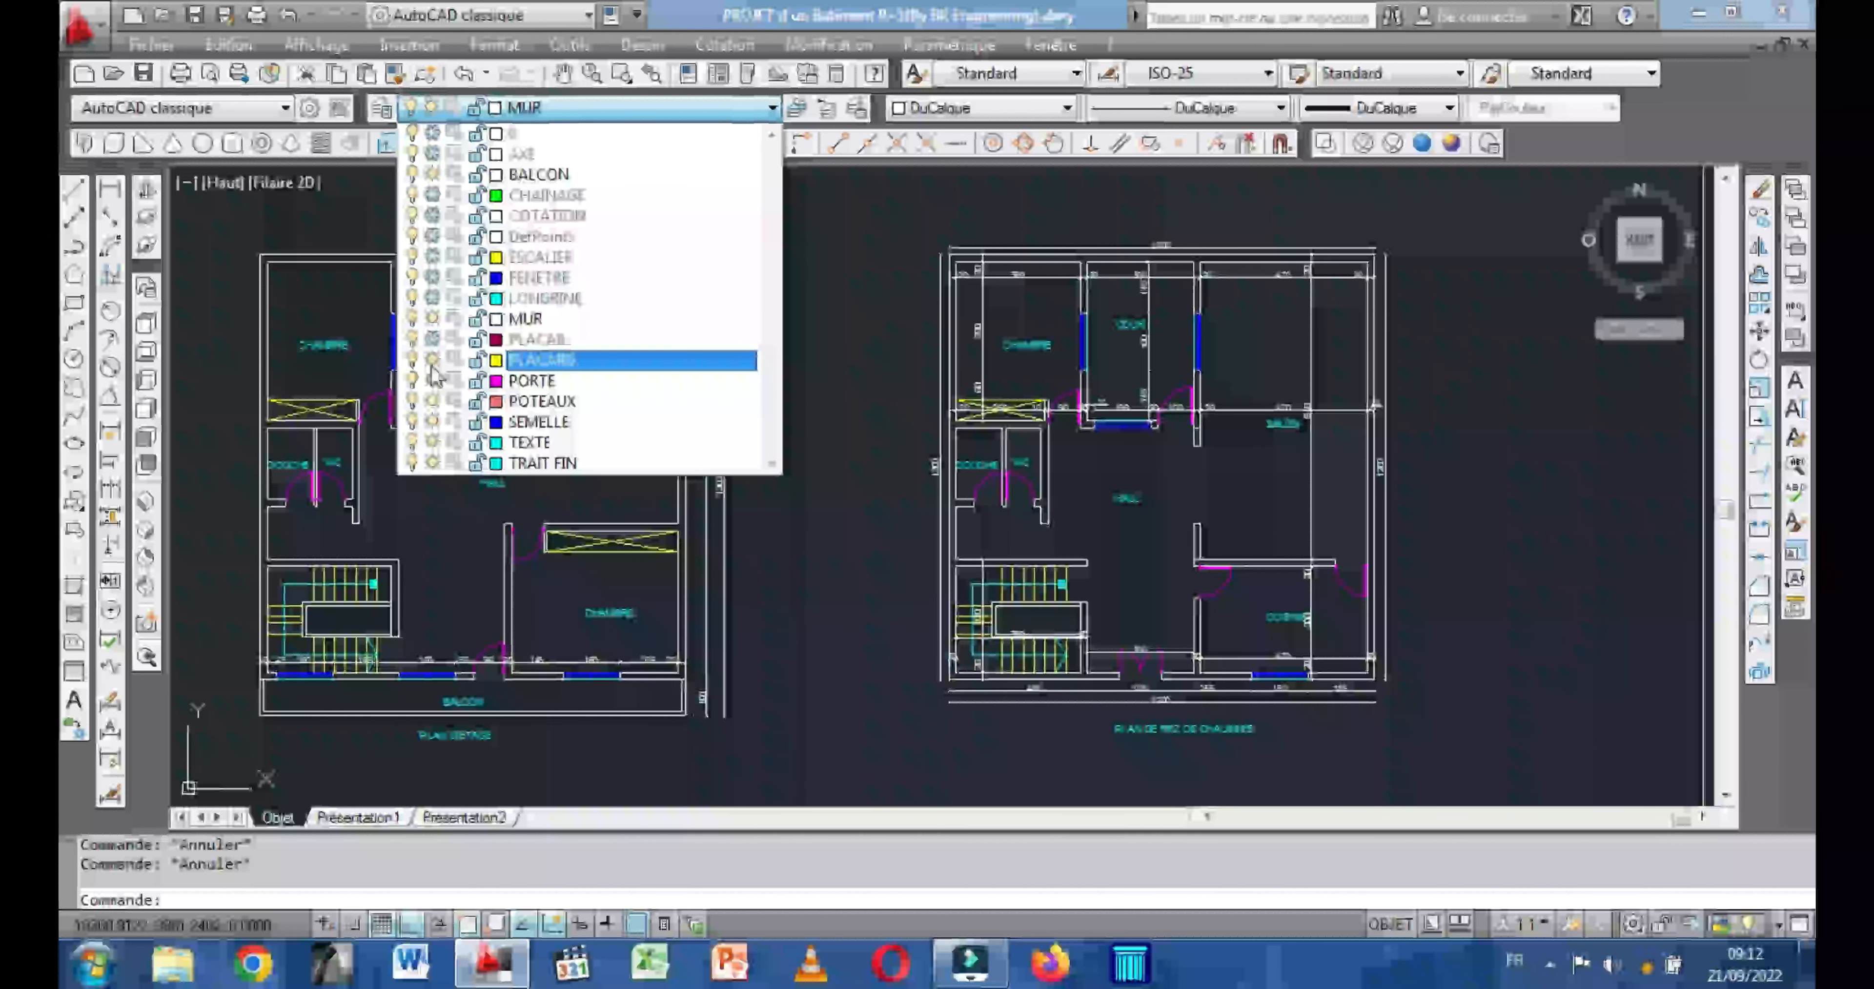
pyautogui.click(432, 381)
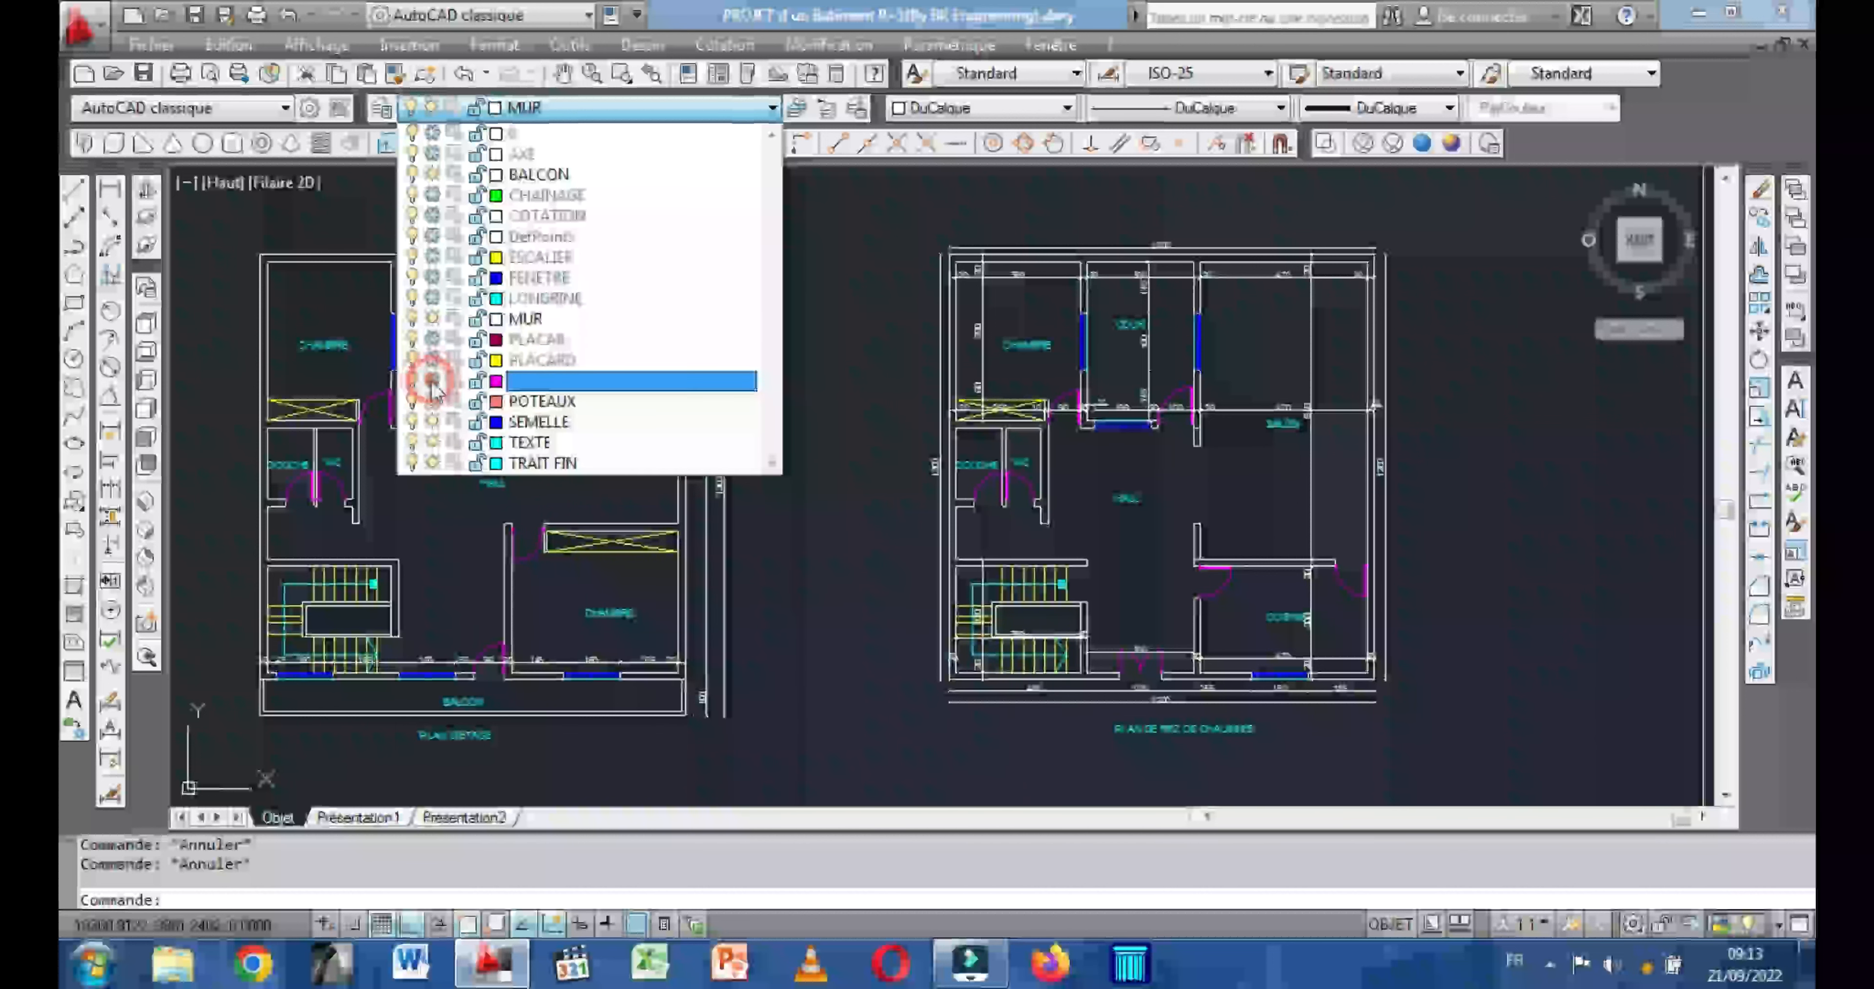
pyautogui.click(432, 400)
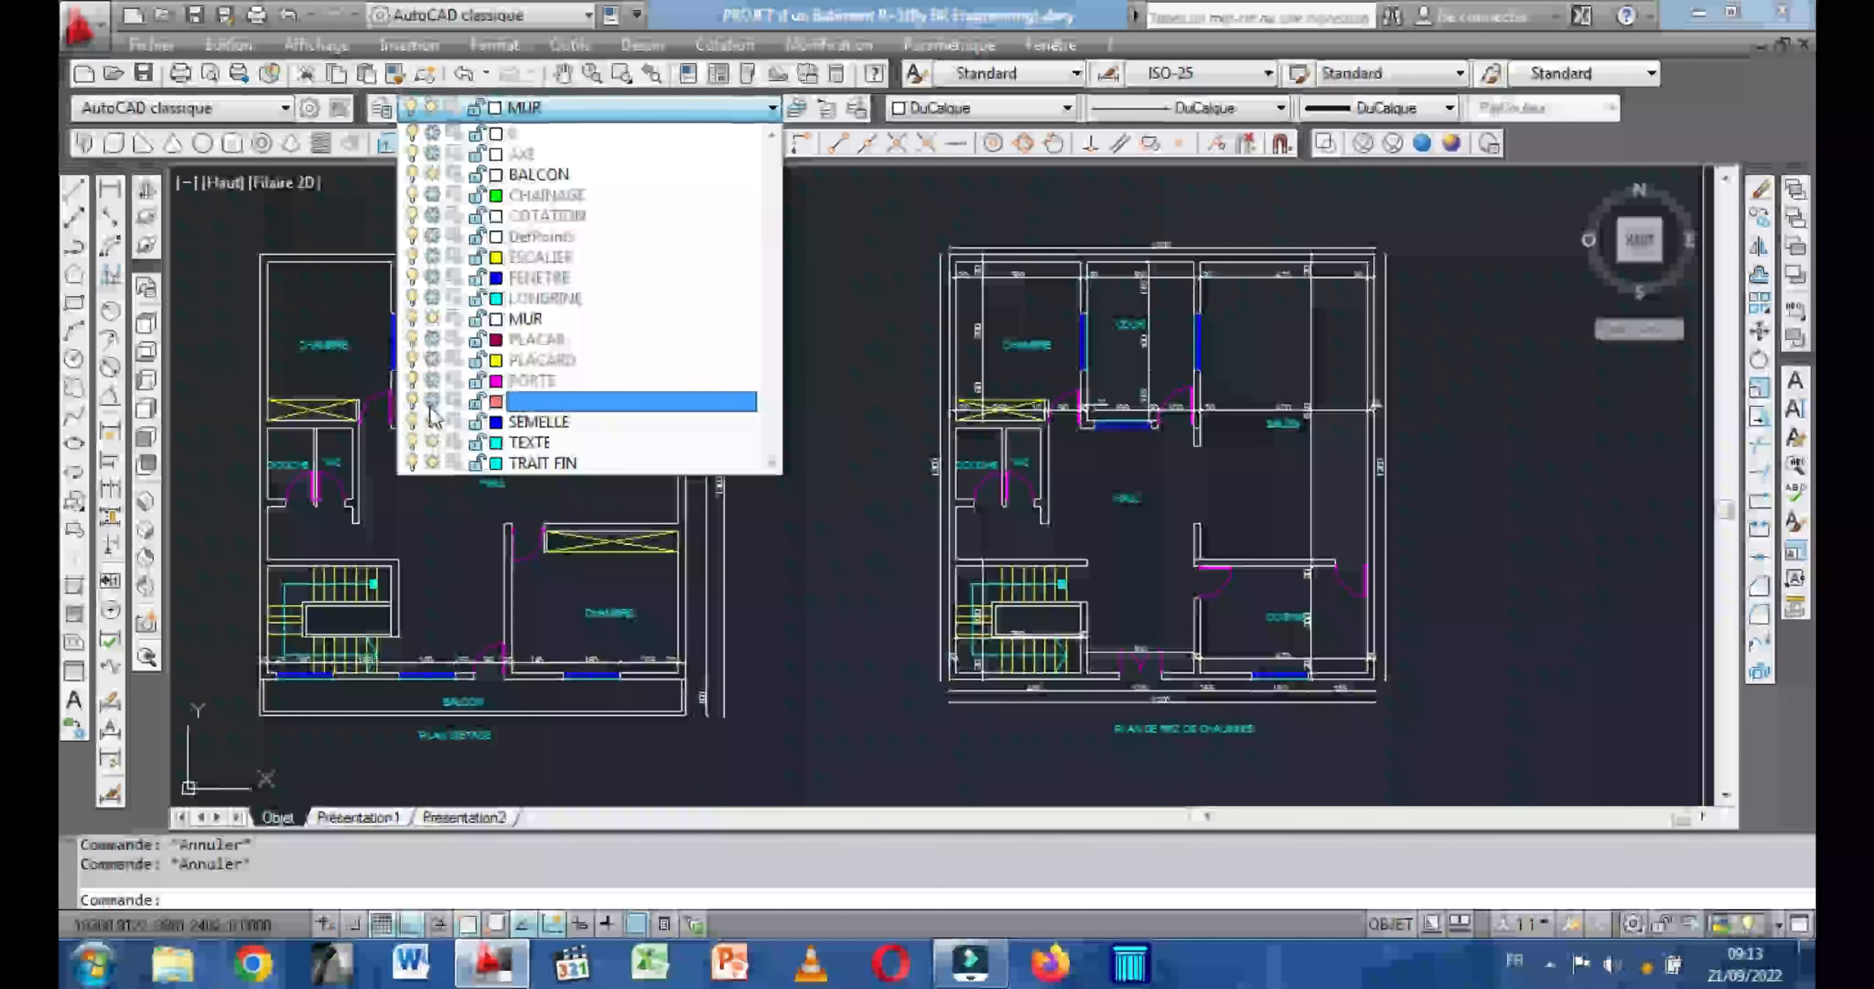
pyautogui.click(432, 422)
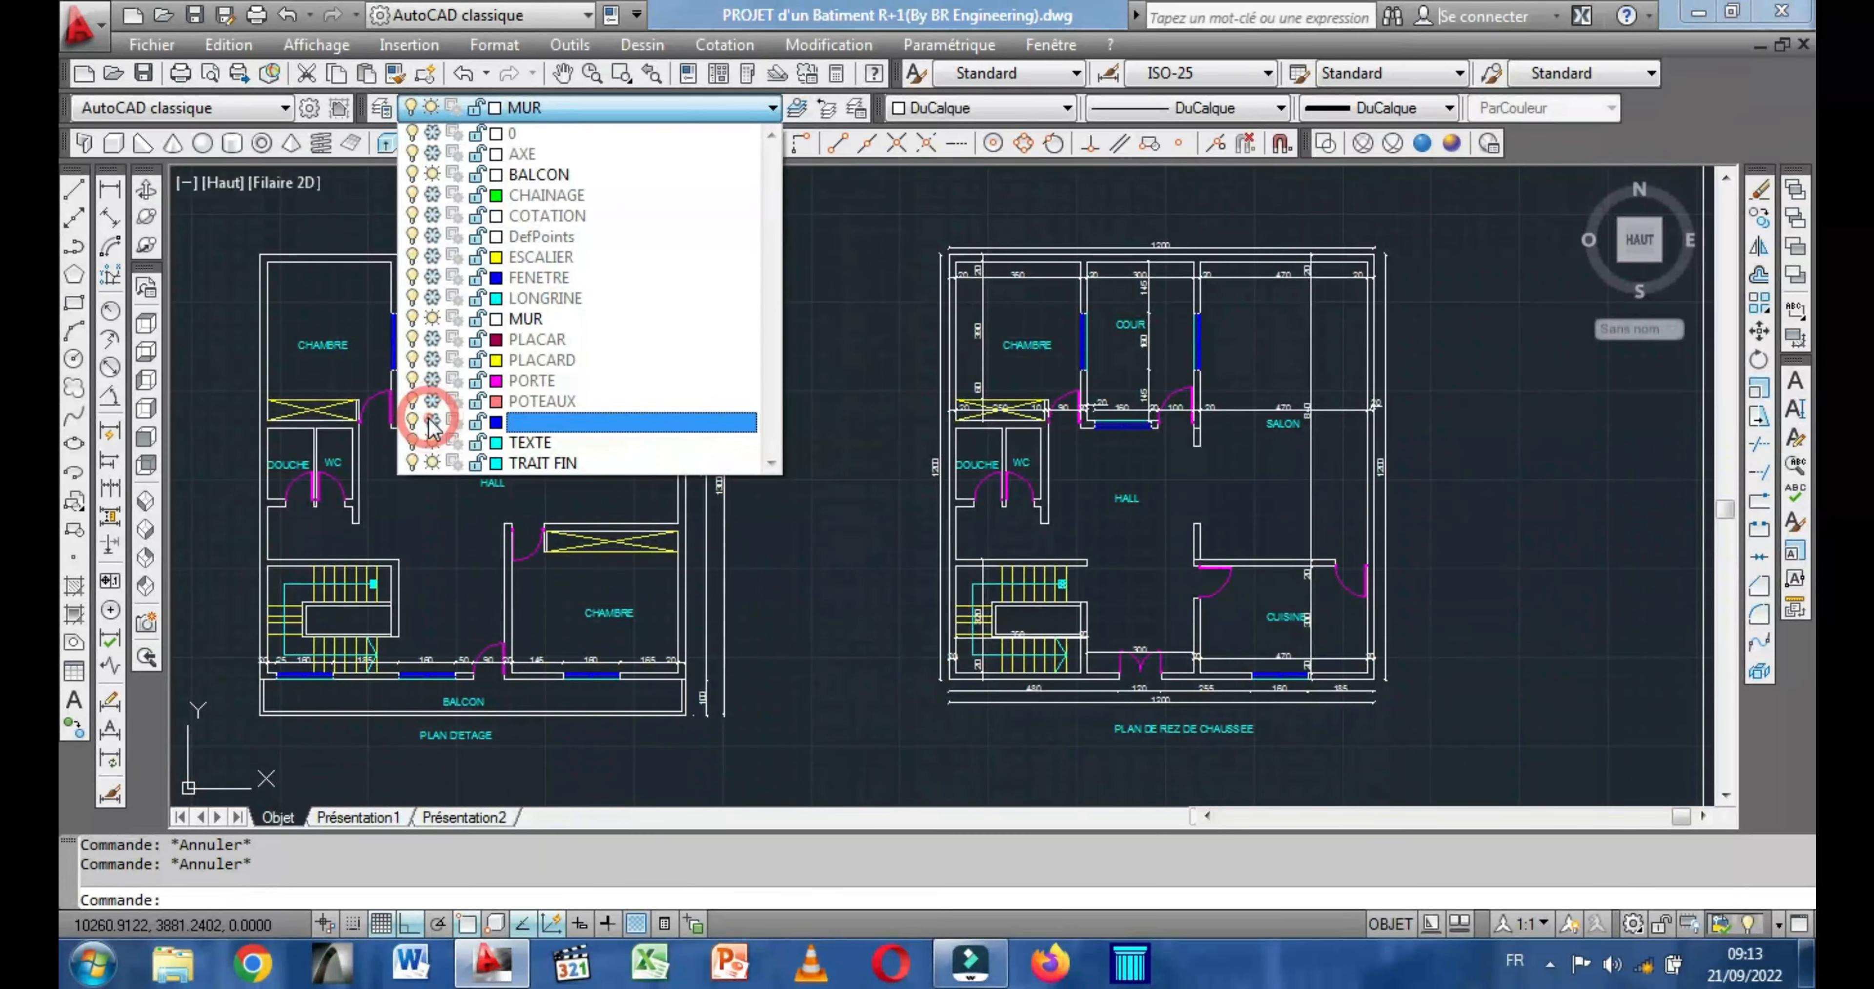
pyautogui.click(432, 443)
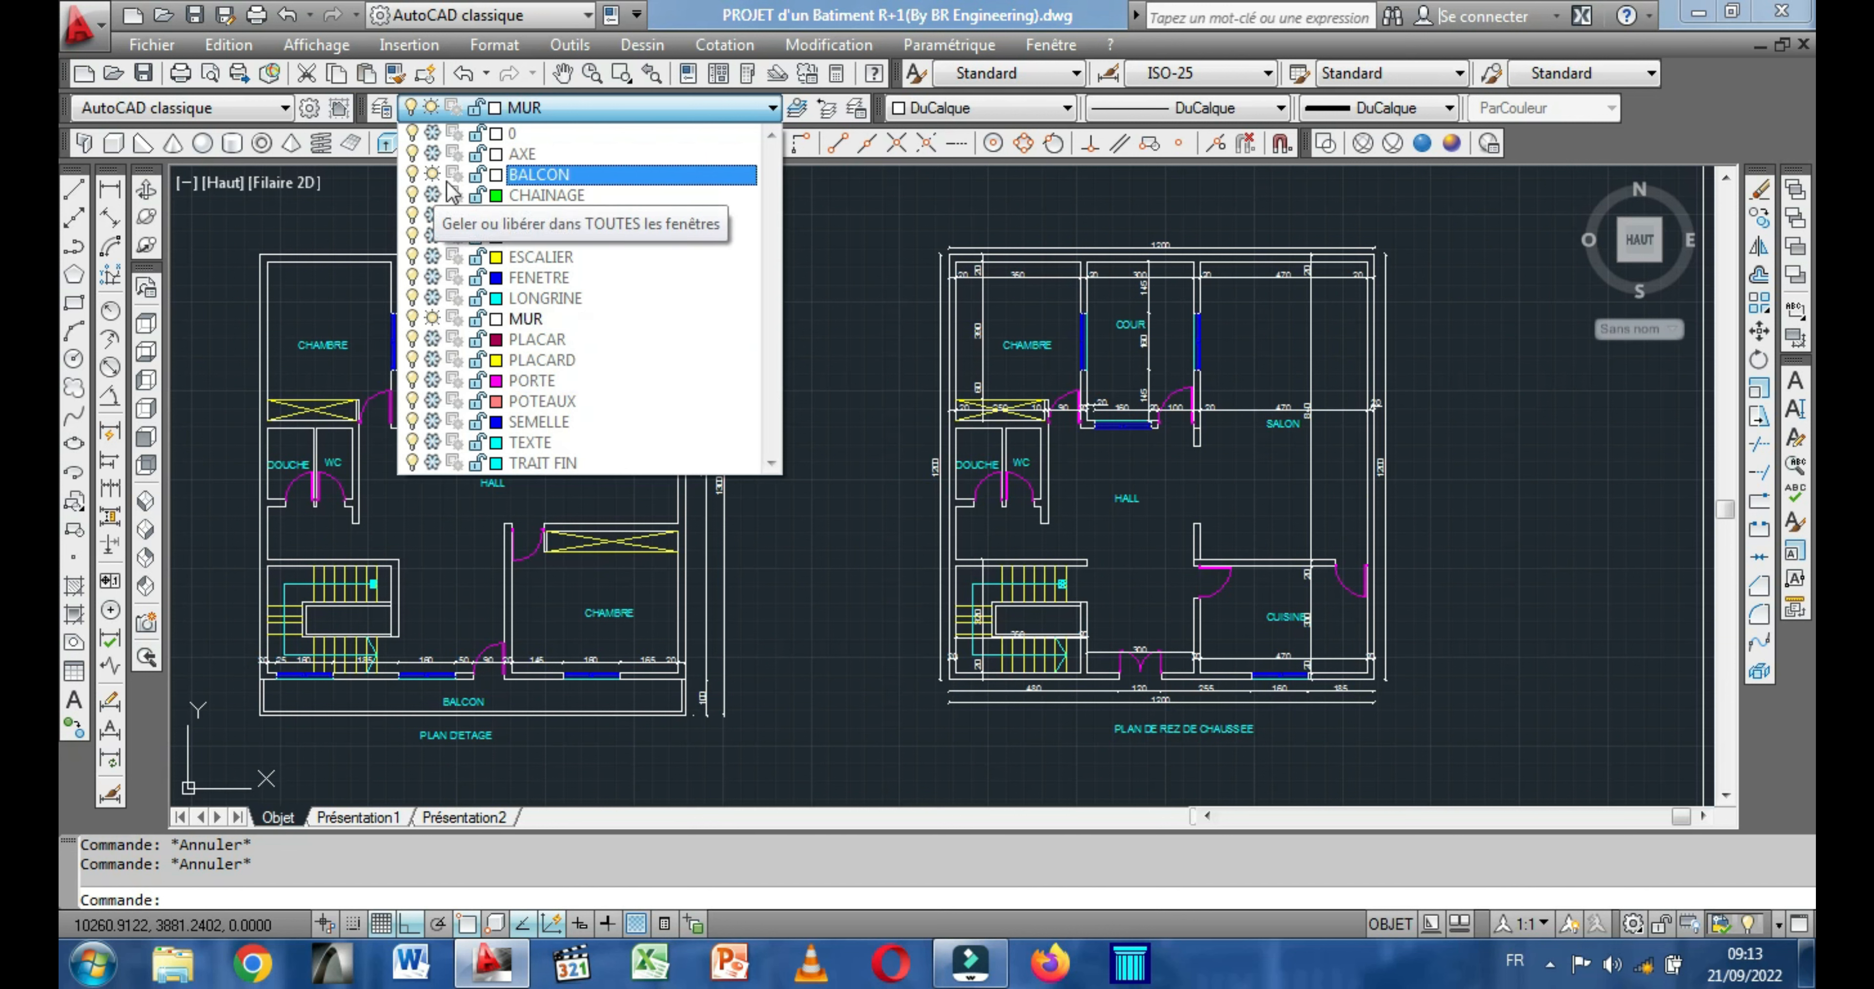
pyautogui.click(869, 301)
# Check the layers of the balcony's inner front line and of the bedroom's inner side wall line in the upper-floor plan.
pyautogui.moveTo(798, 319)
pyautogui.mouseDown(button='middle')
pyautogui.moveTo(836, 301)
pyautogui.moveTo(811, 340)
pyautogui.mouseUp(button='middle')
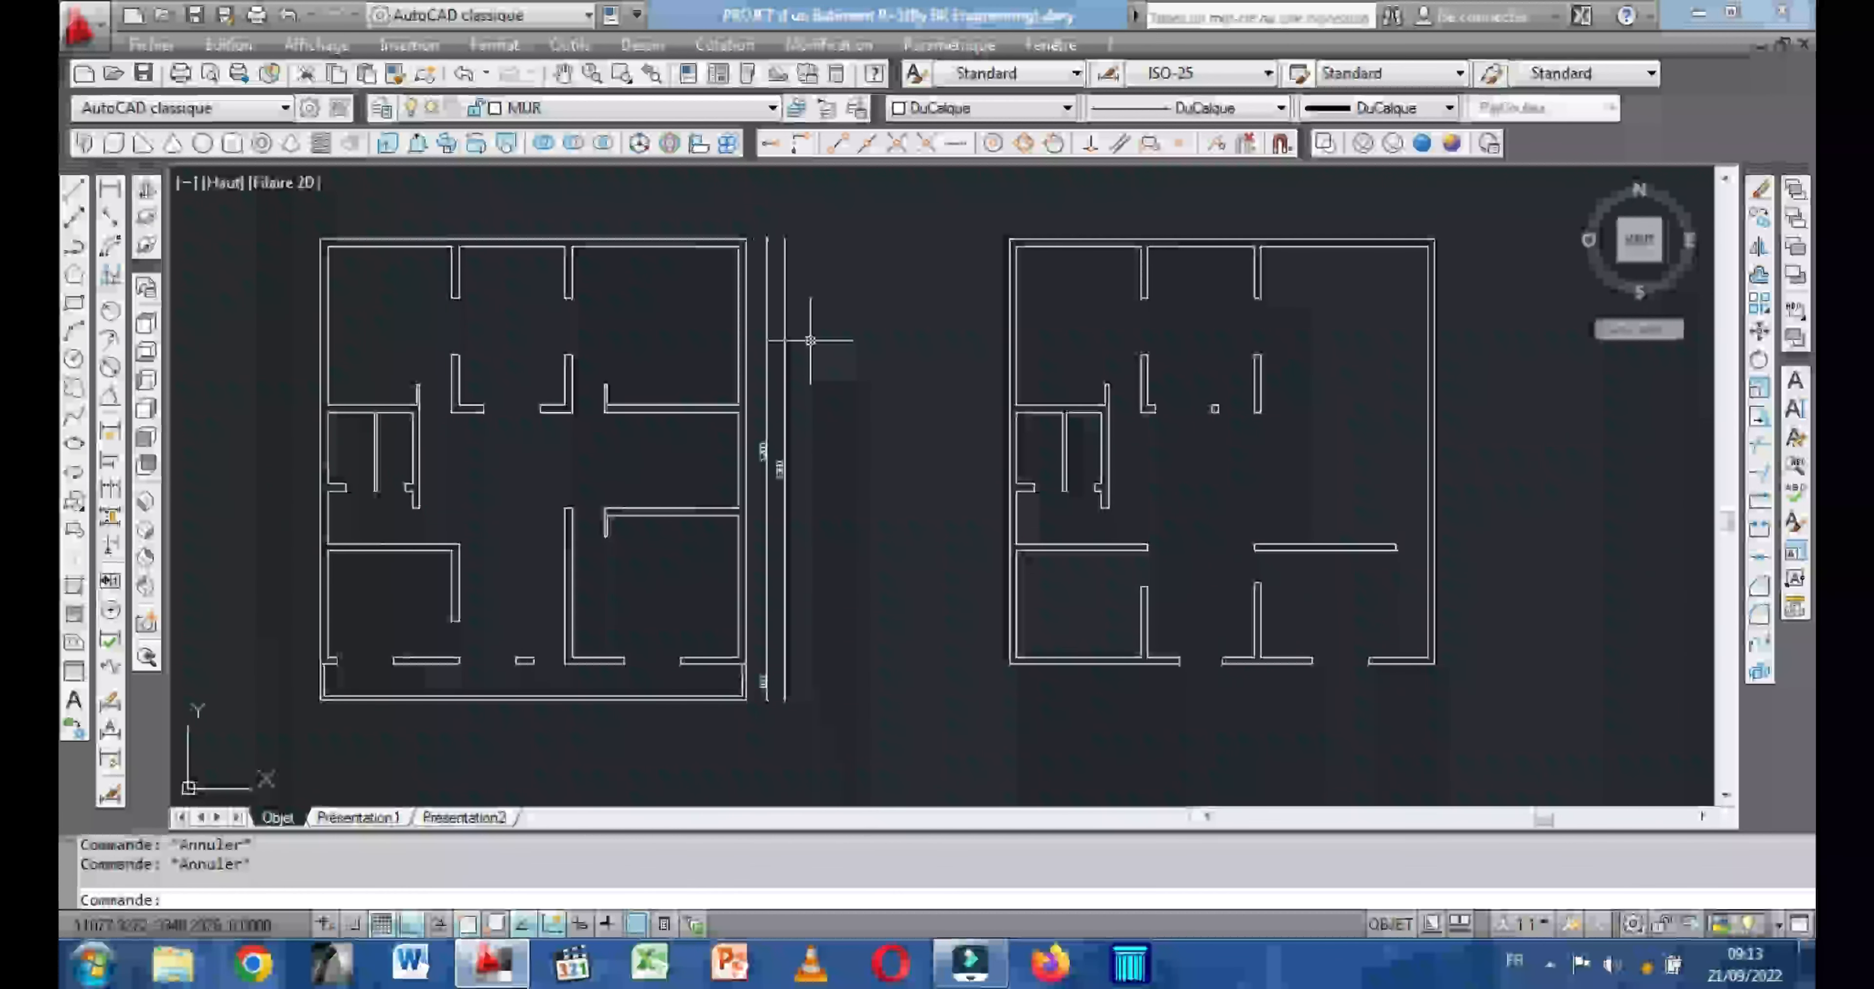
pyautogui.moveTo(837, 300)
pyautogui.mouseDown(button='middle')
pyautogui.moveTo(815, 307)
pyautogui.moveTo(845, 314)
pyautogui.moveTo(861, 292)
pyautogui.mouseUp(button='middle')
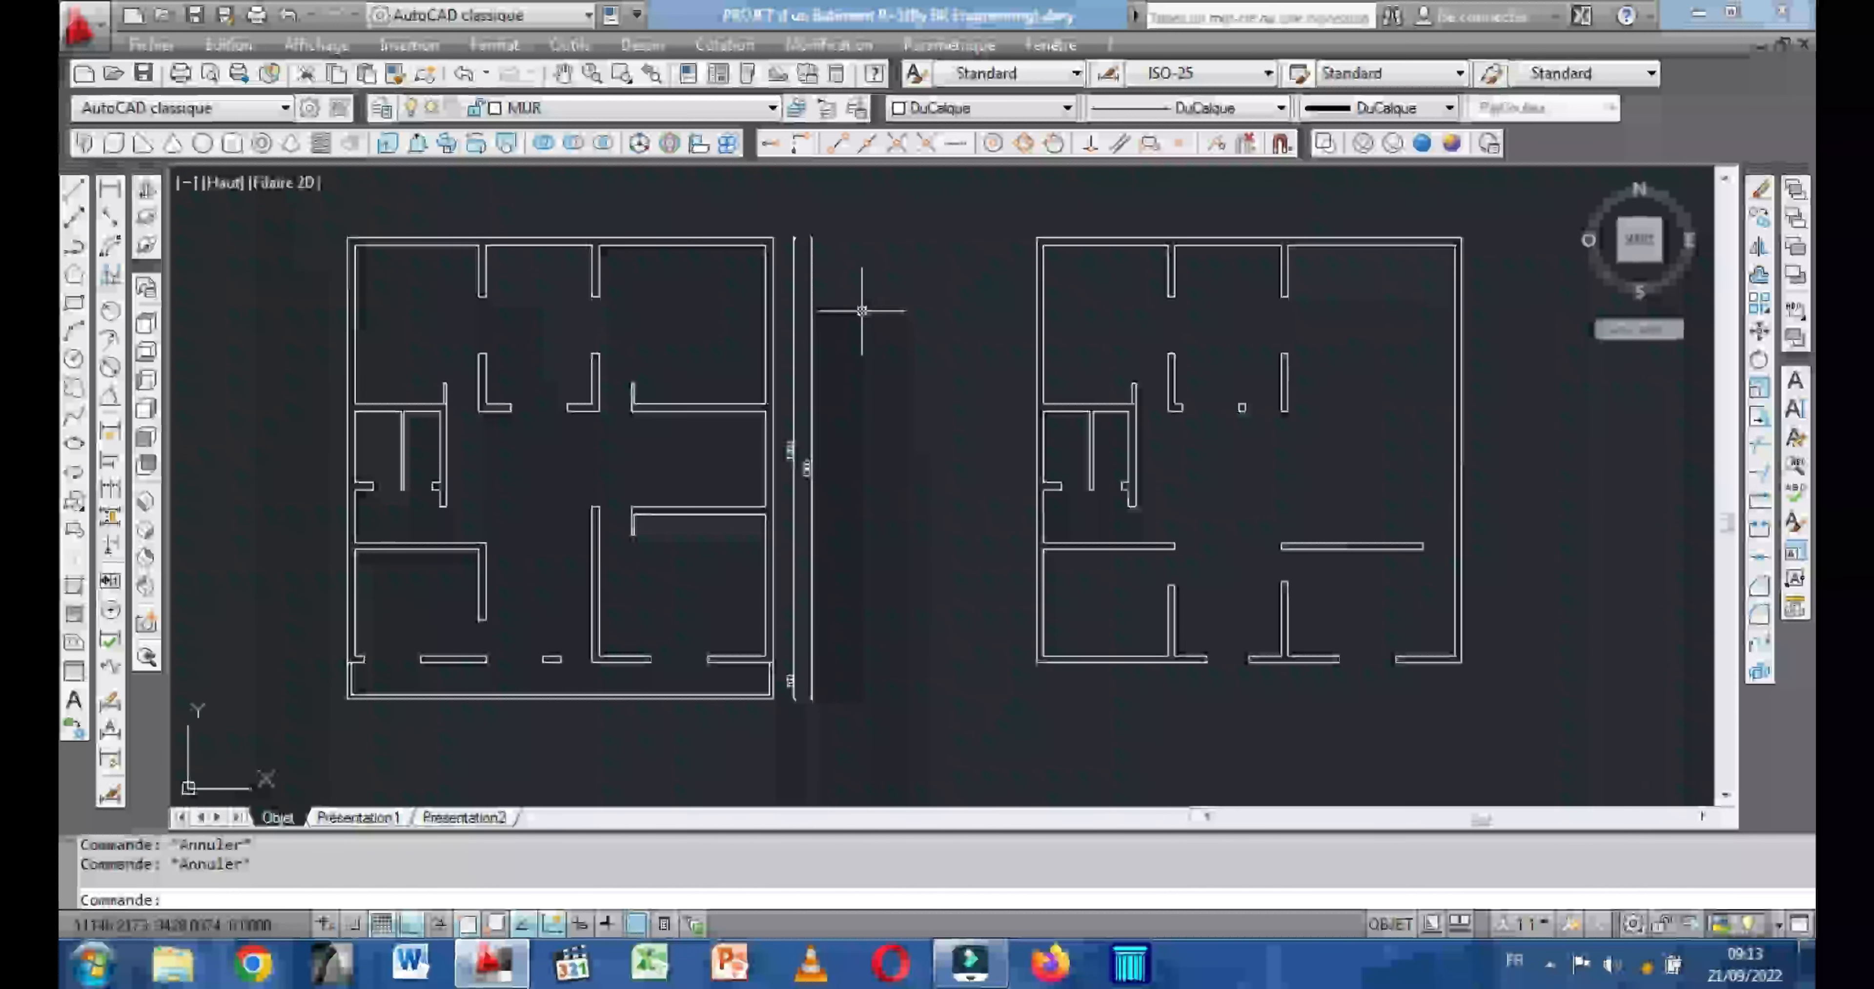
pyautogui.moveTo(833, 363); pyautogui.dragTo(832, 308, button='middle')
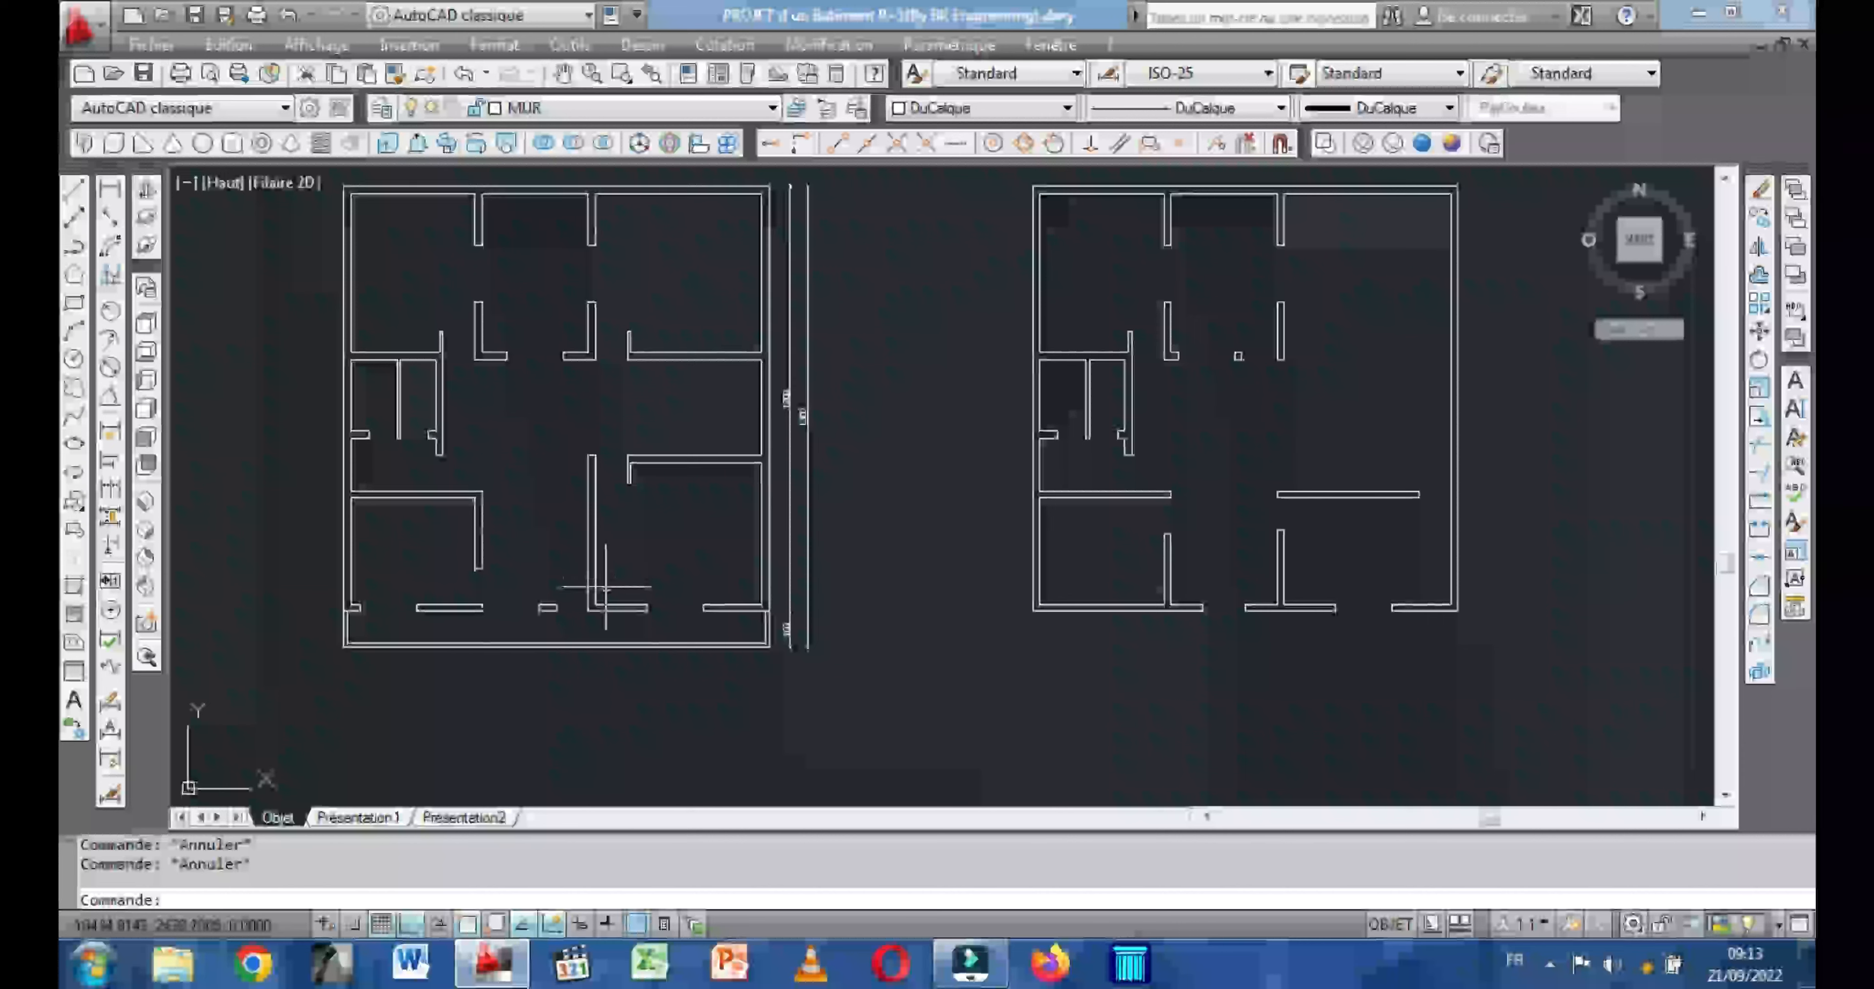
pyautogui.click(612, 642)
pyautogui.scroll(3, 612, 642)
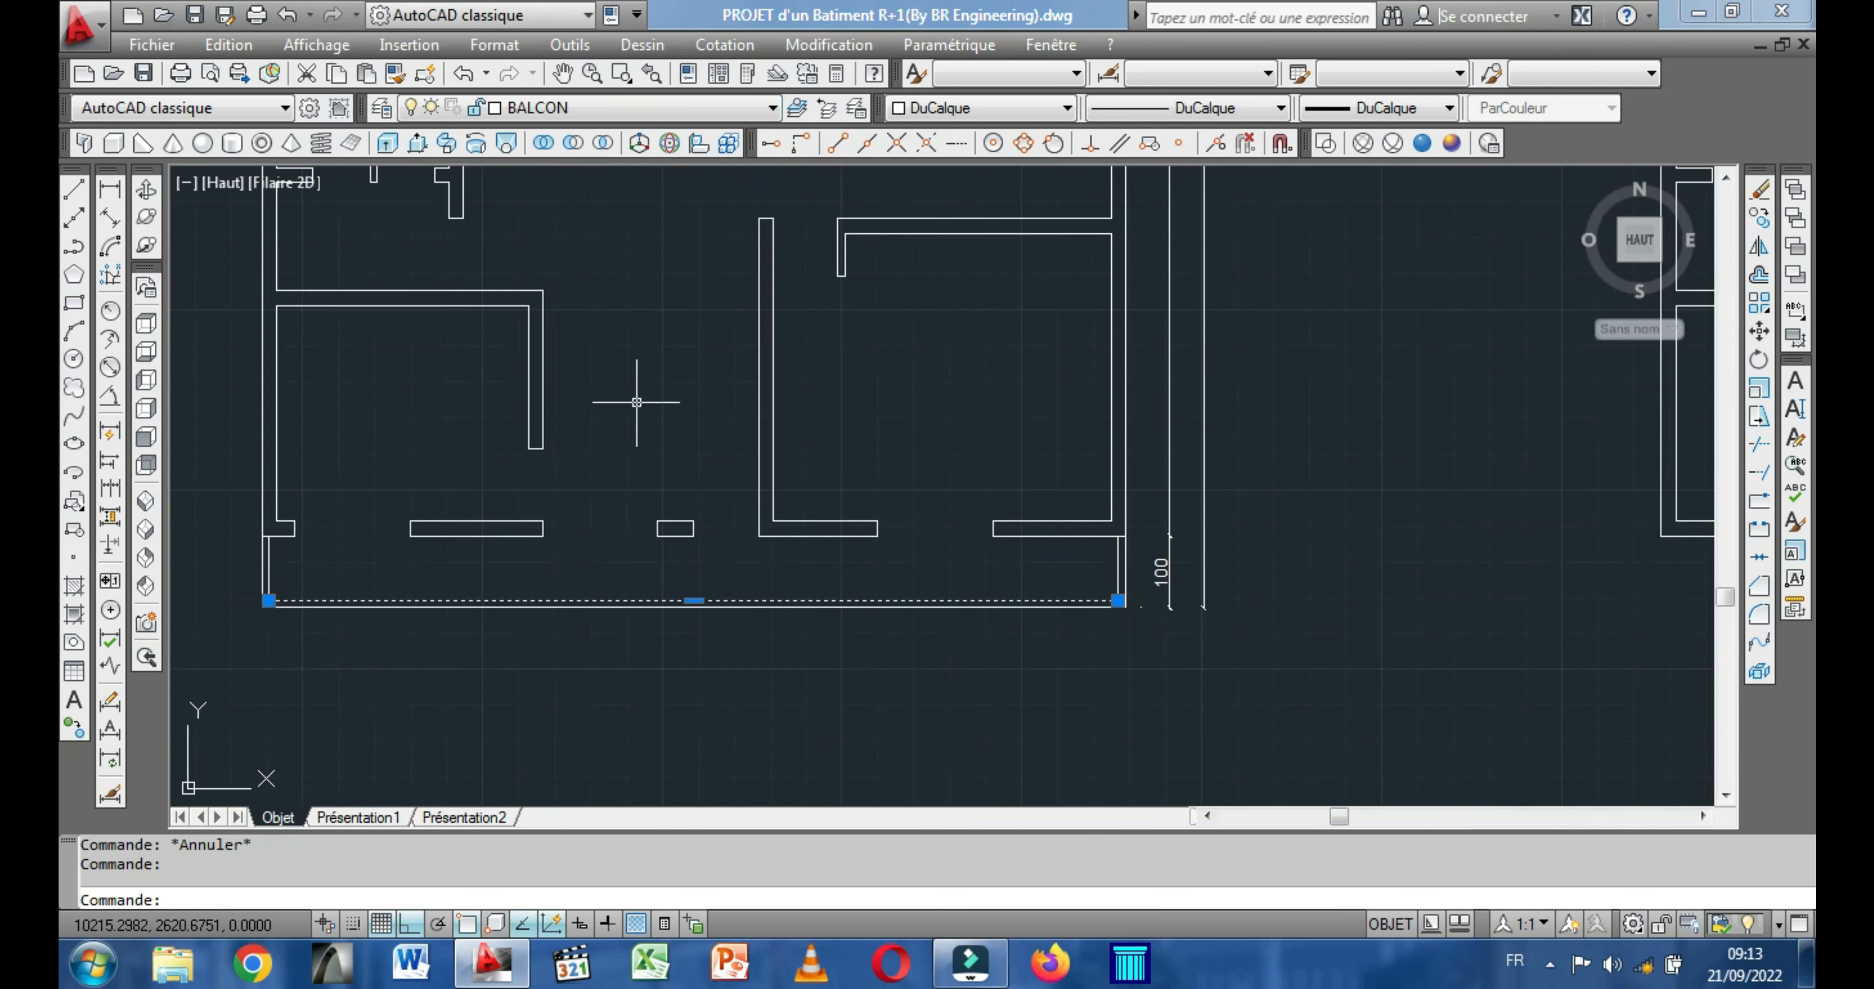
pyautogui.hotkey('ctrl', 'z')
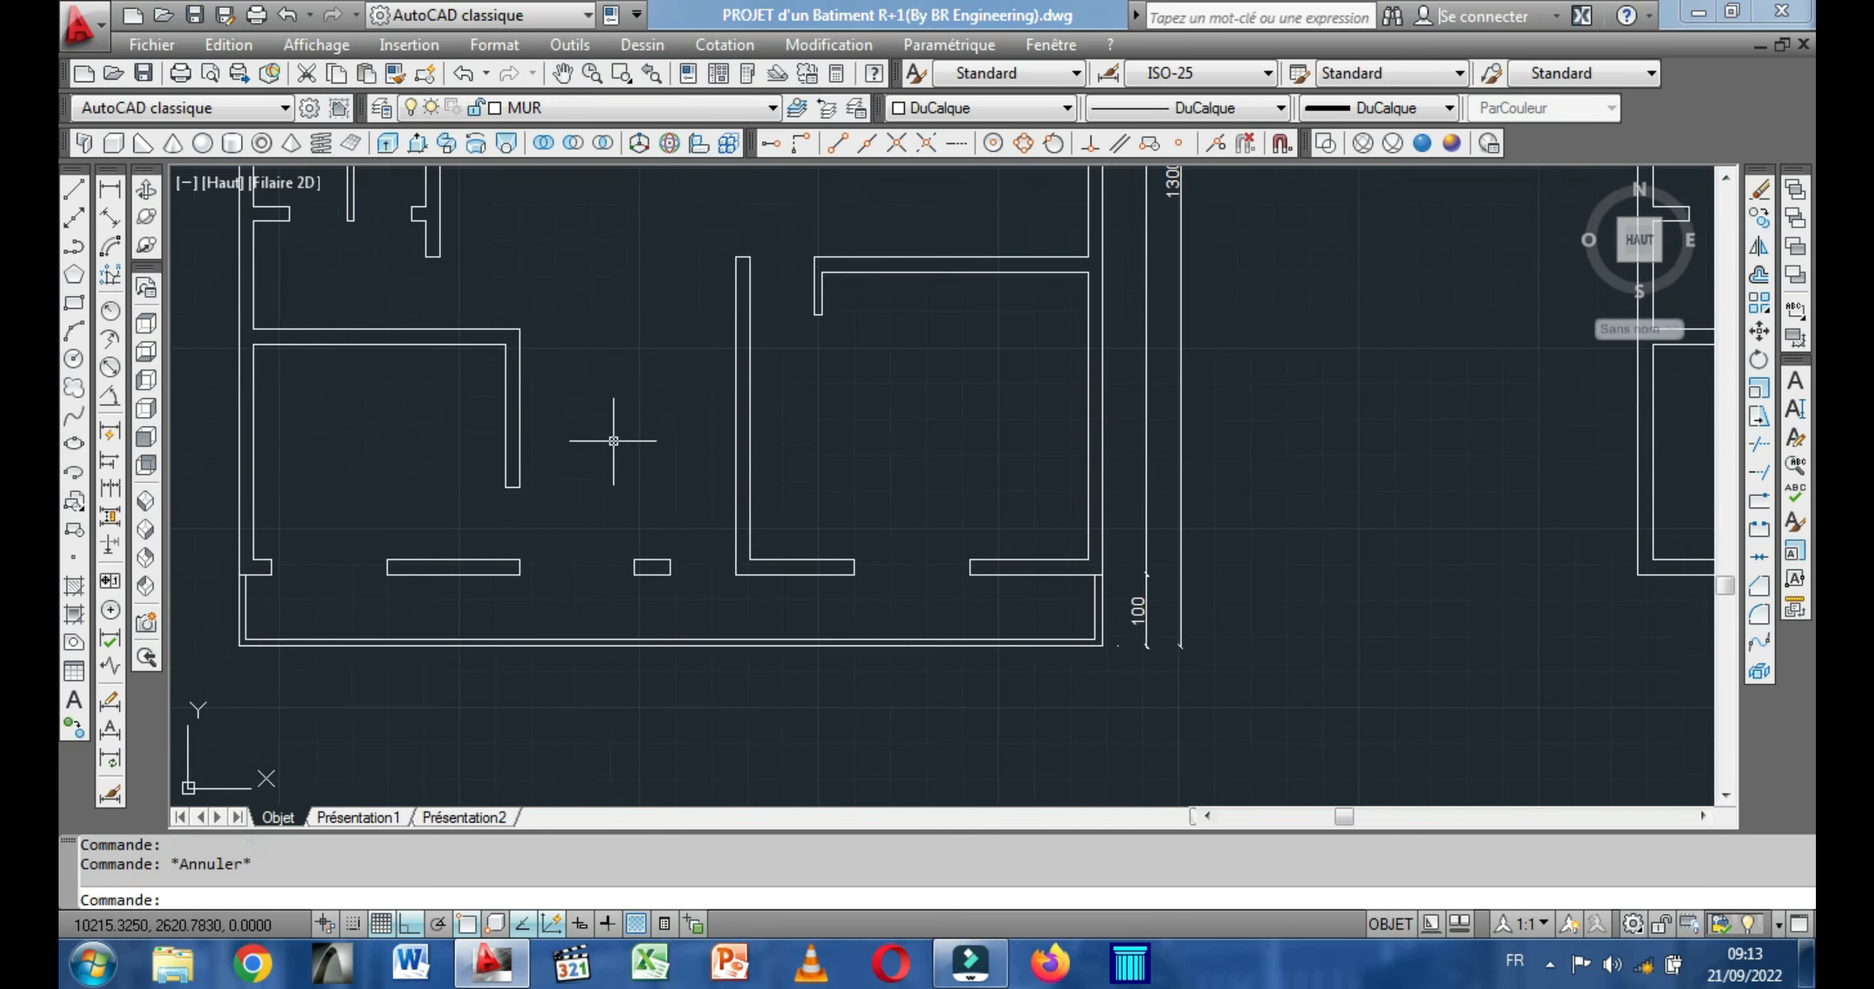
pyautogui.click(1089, 405)
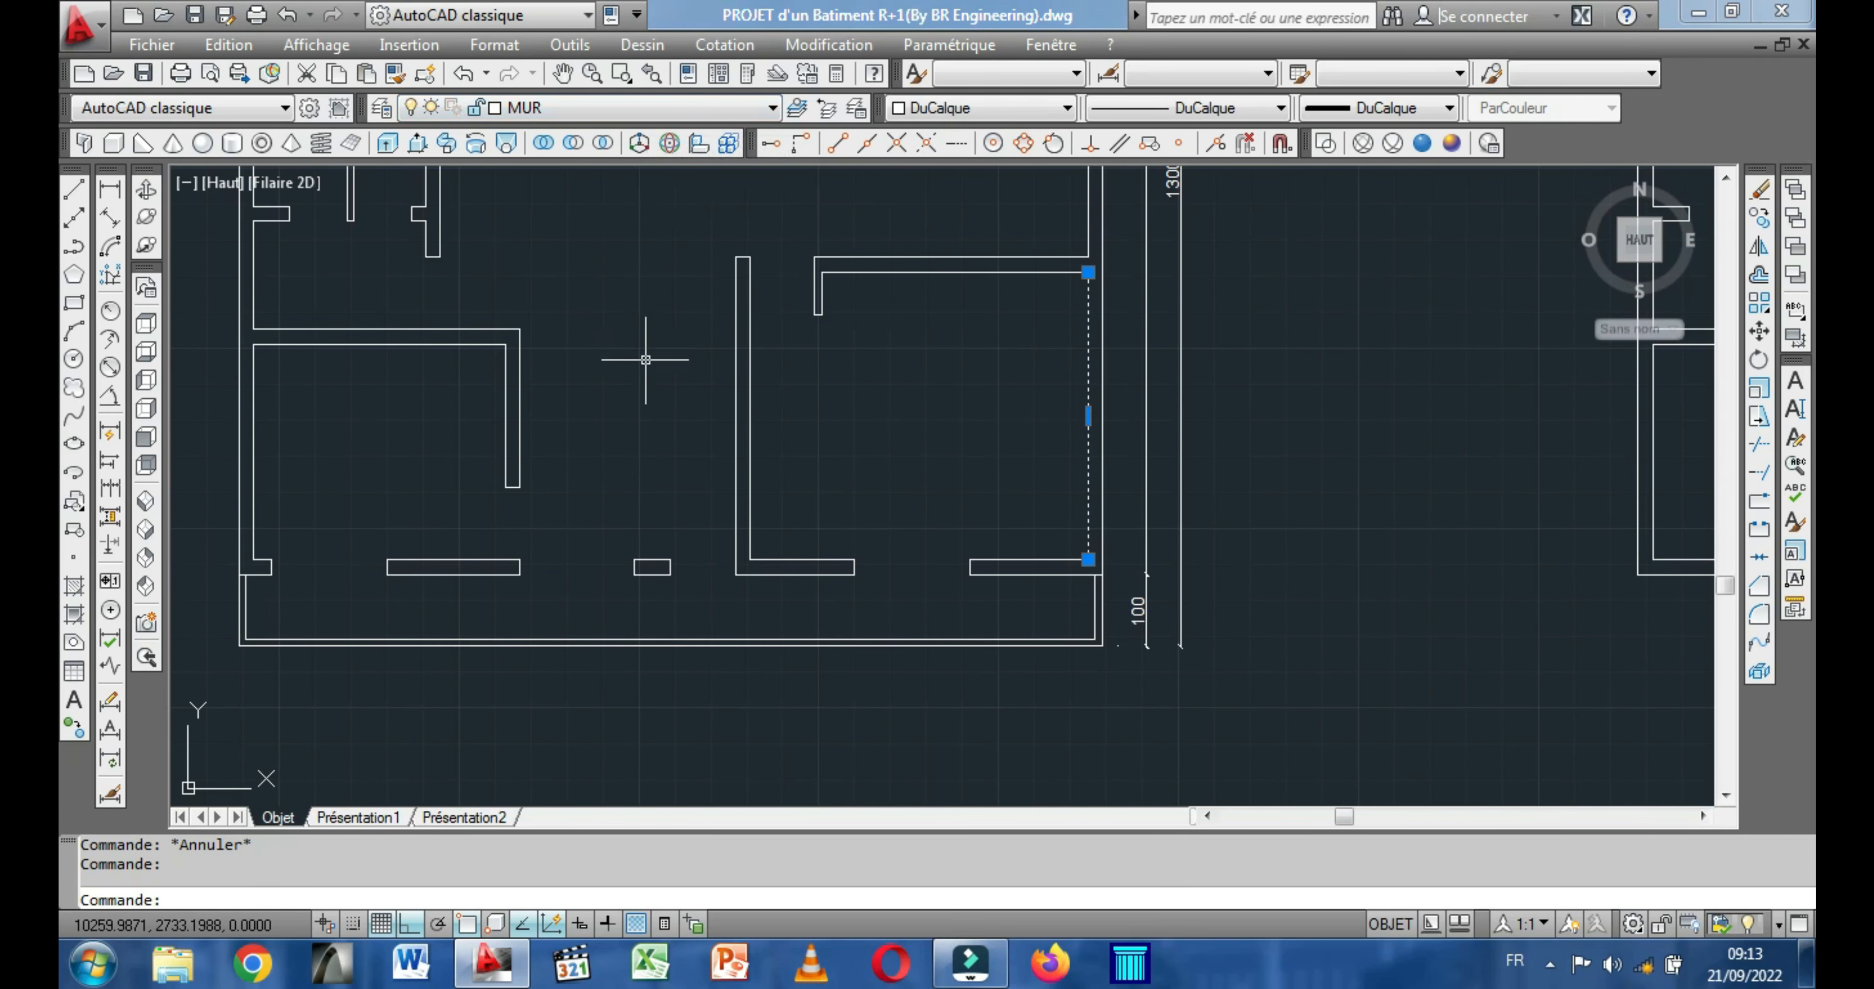
pyautogui.press('Escape')
pyautogui.scroll(-3, 560, 418)
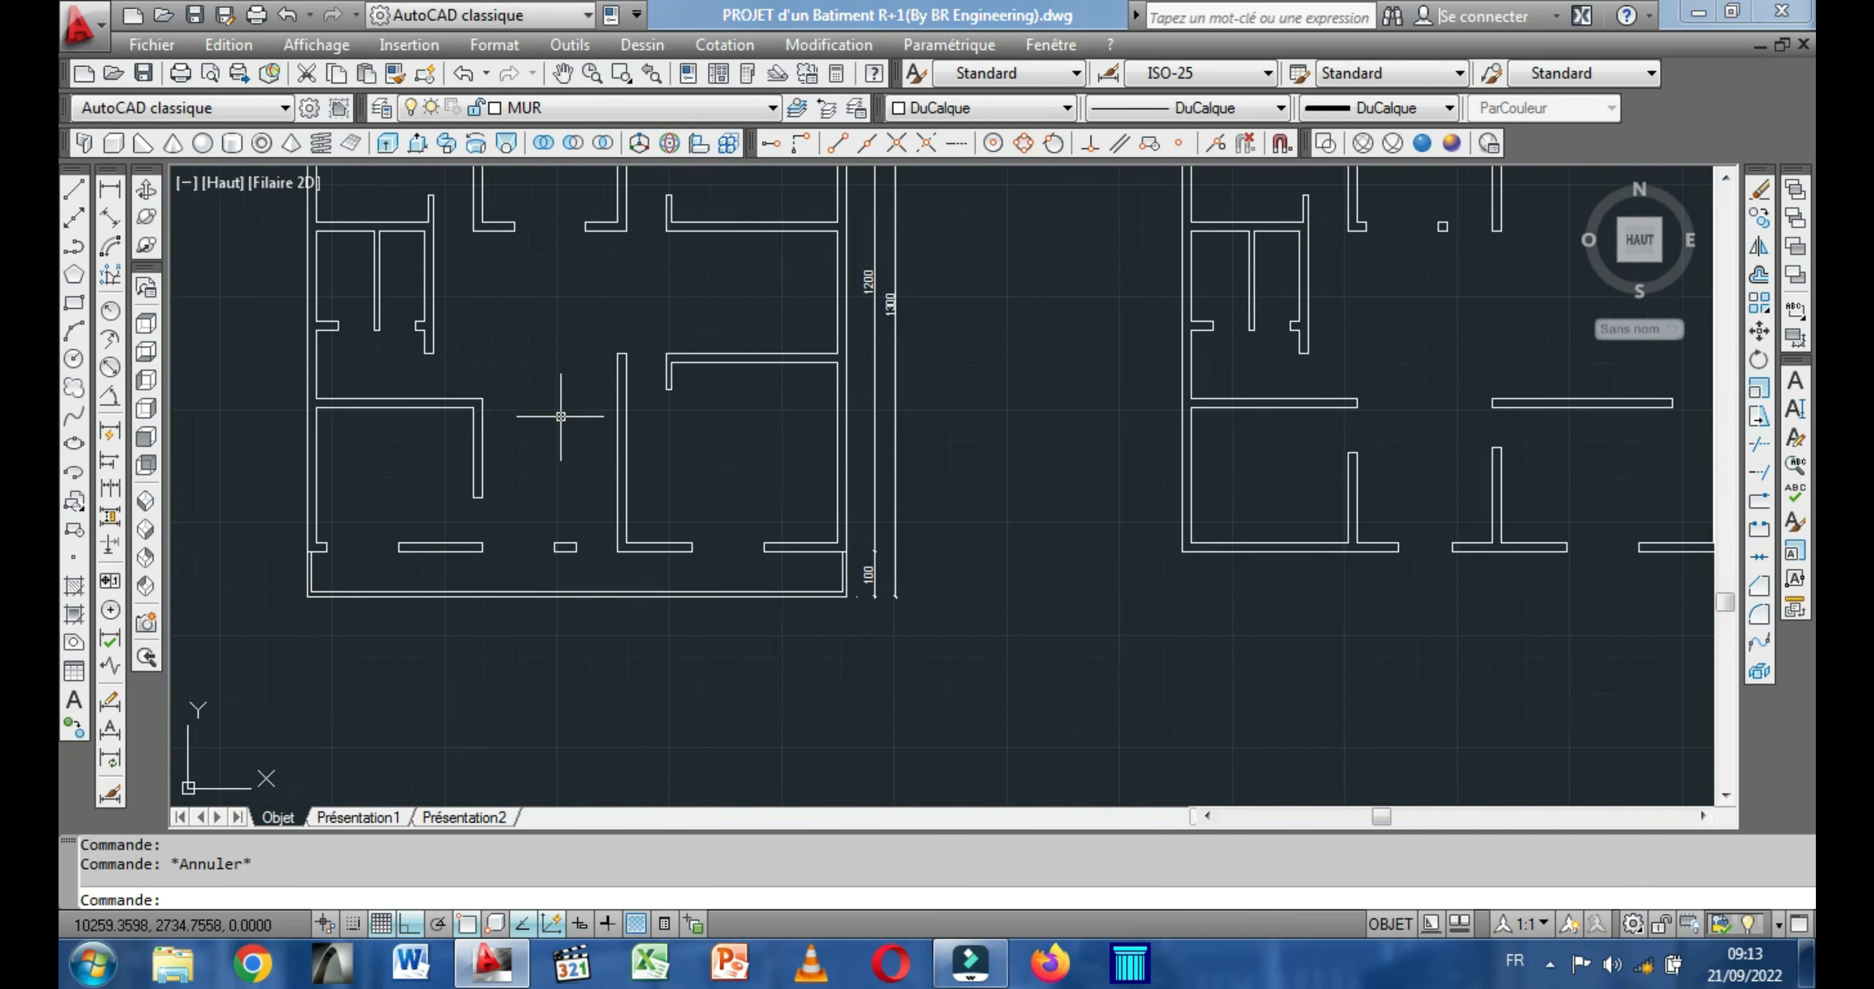
# Move the three vertical dimensions beside the upper-floor plan to the COTATION layer.
pyautogui.moveTo(858, 459); pyautogui.dragTo(808, 554, button='middle')
pyautogui.moveTo(956, 491); pyautogui.dragTo(935, 574, button='middle')
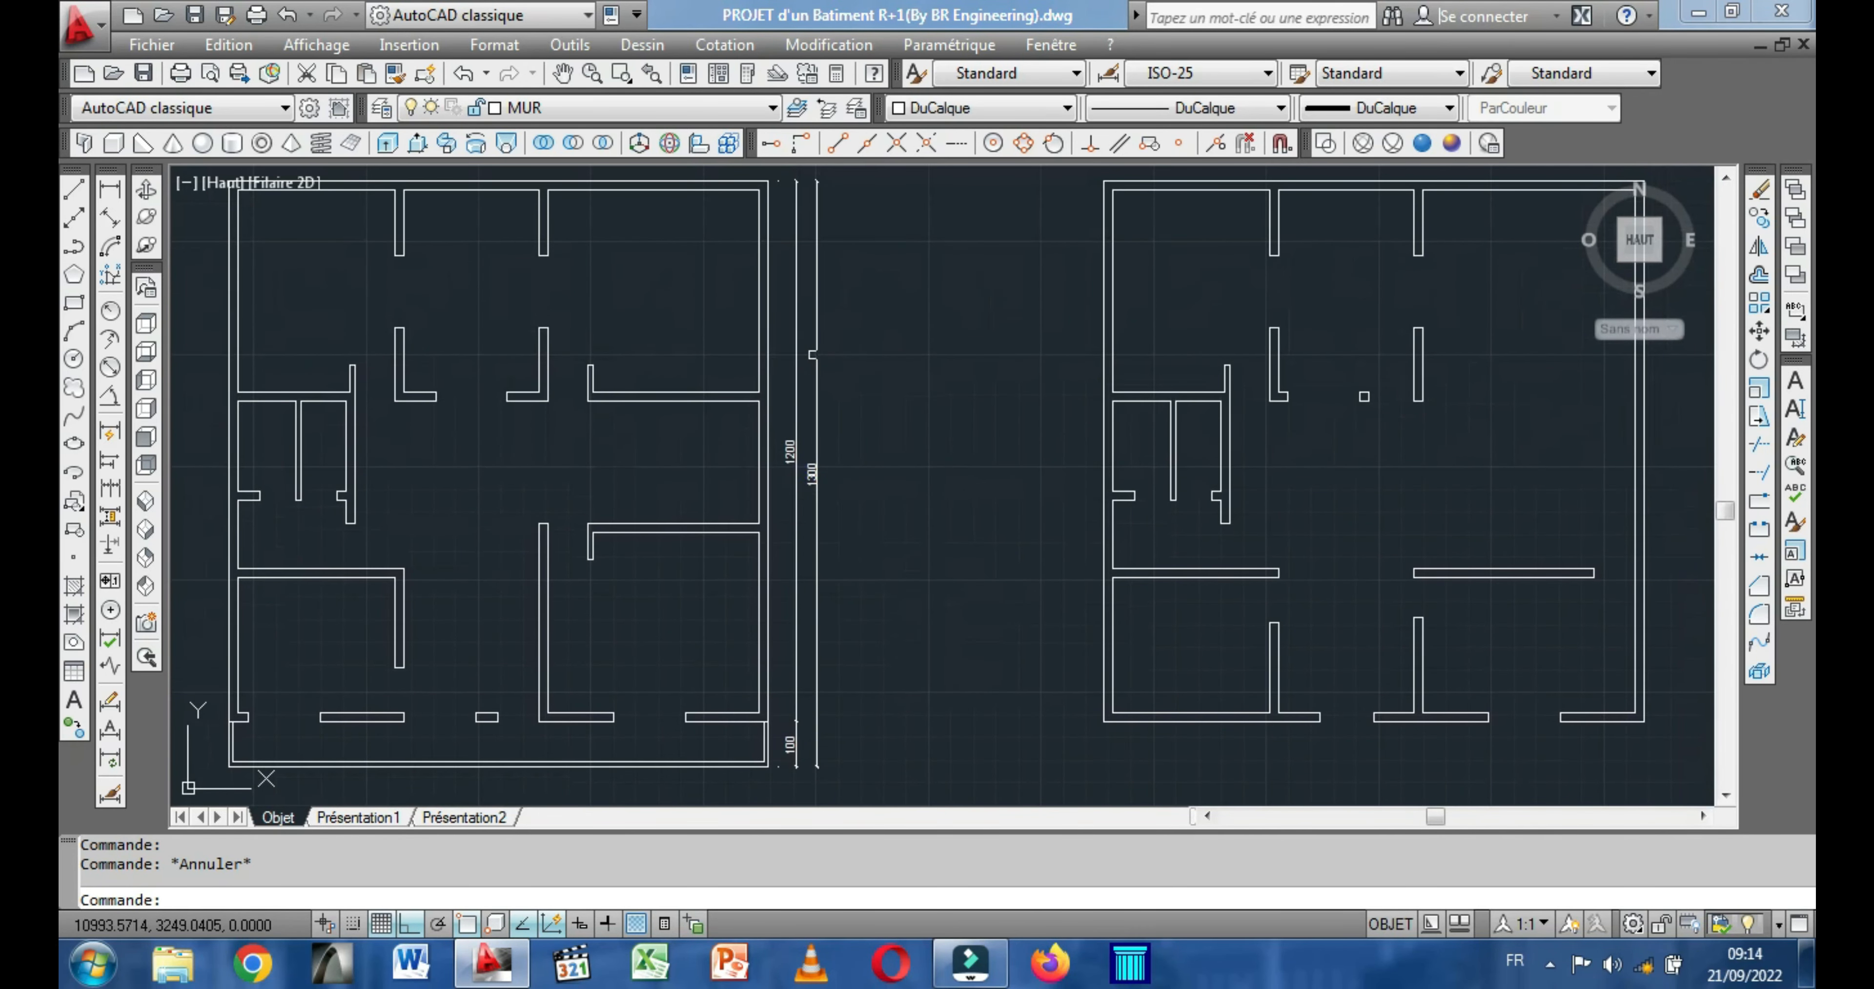
pyautogui.moveTo(814, 354)
pyautogui.click(923, 275)
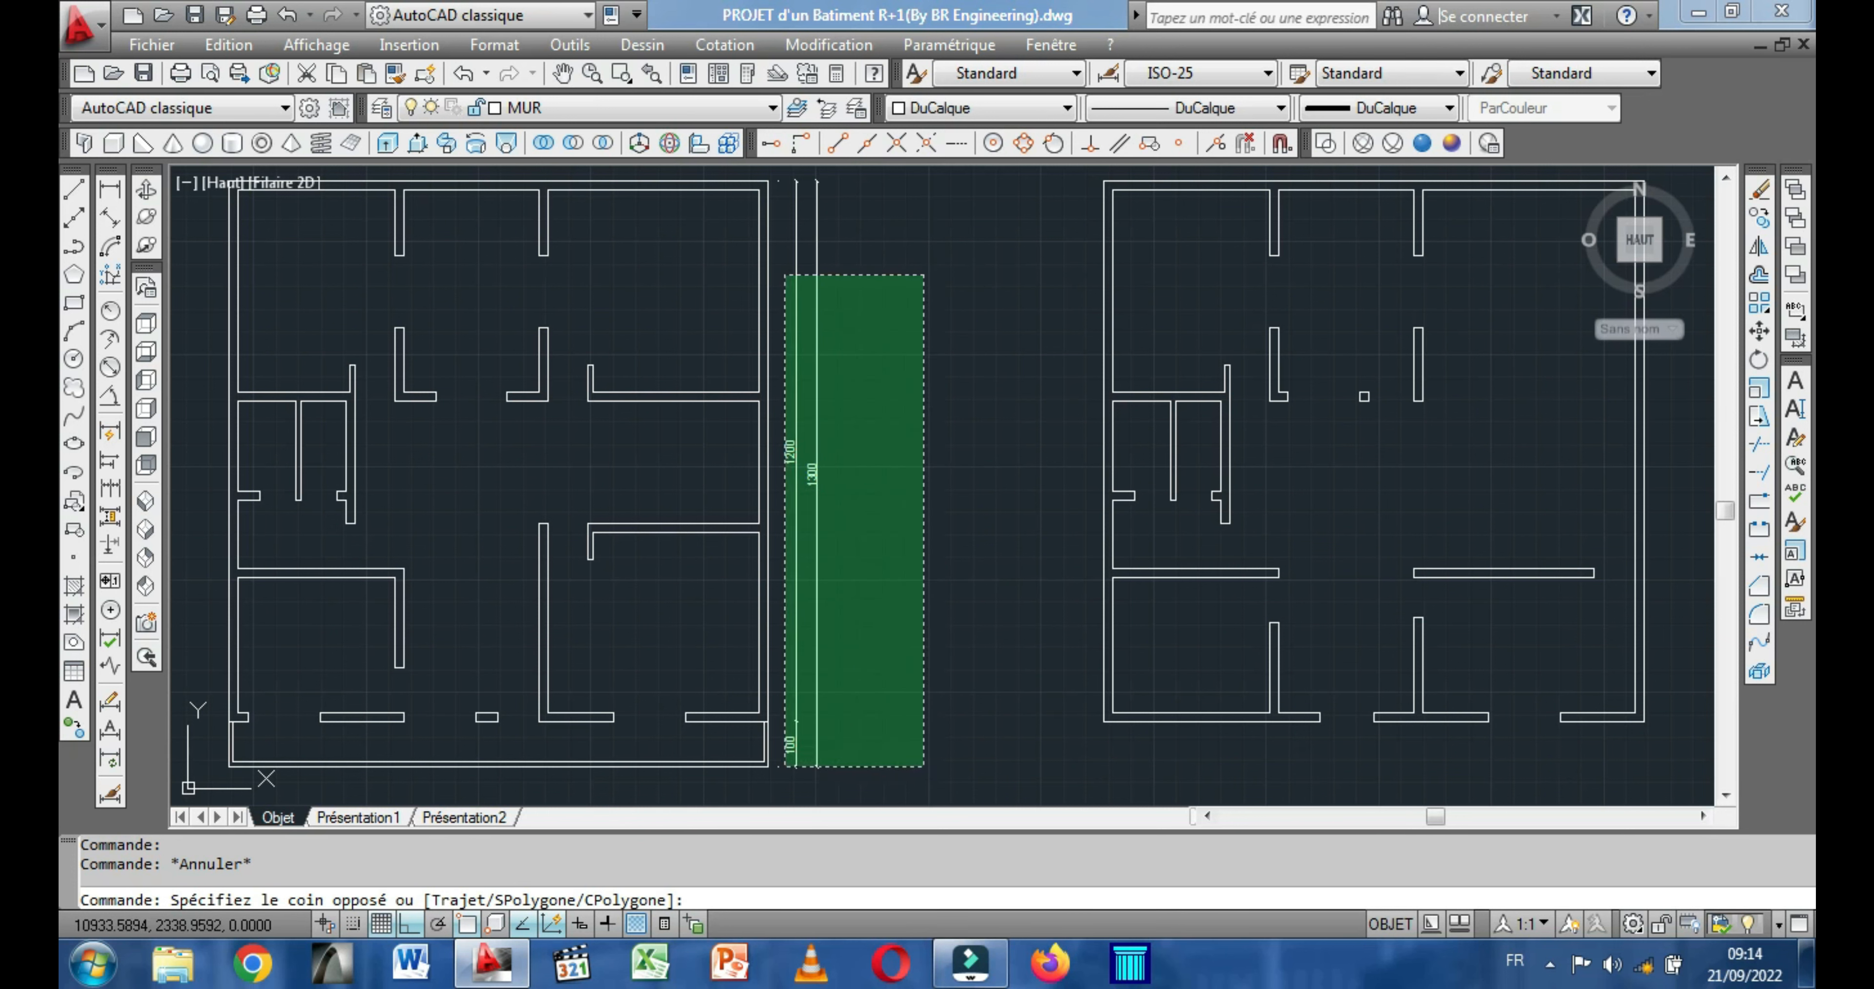
pyautogui.click(786, 766)
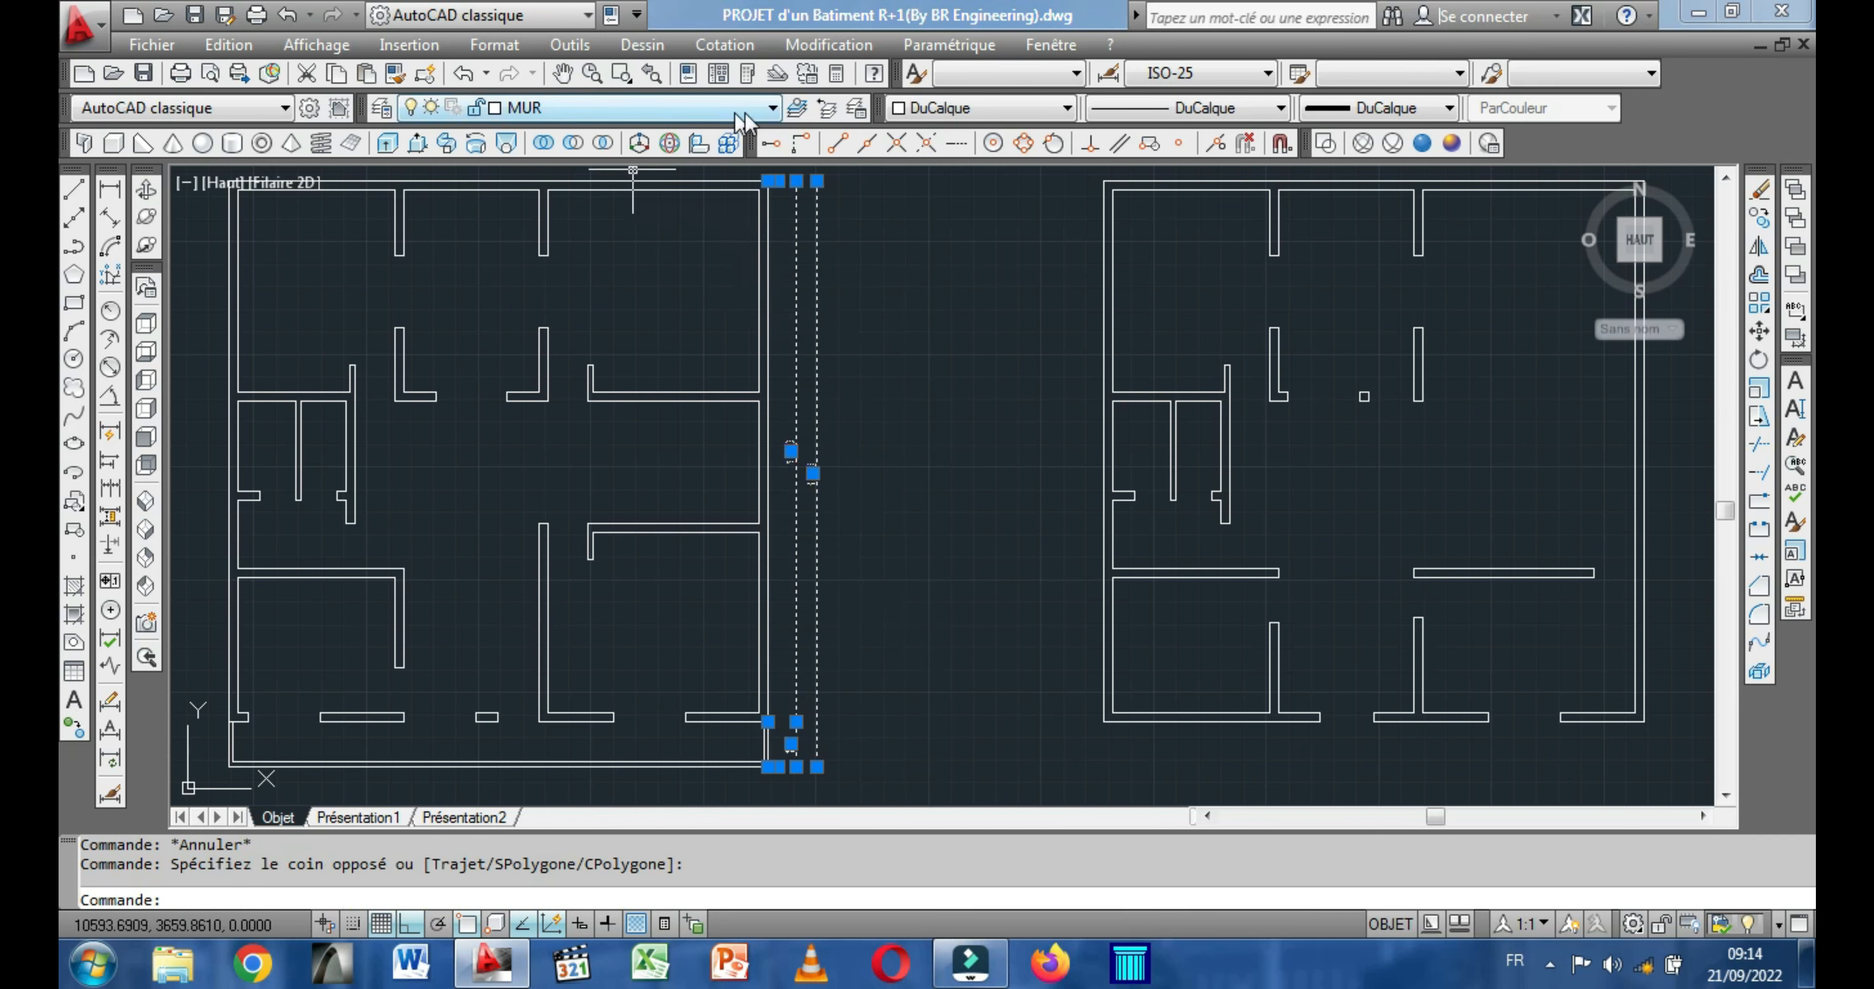
pyautogui.click(761, 108)
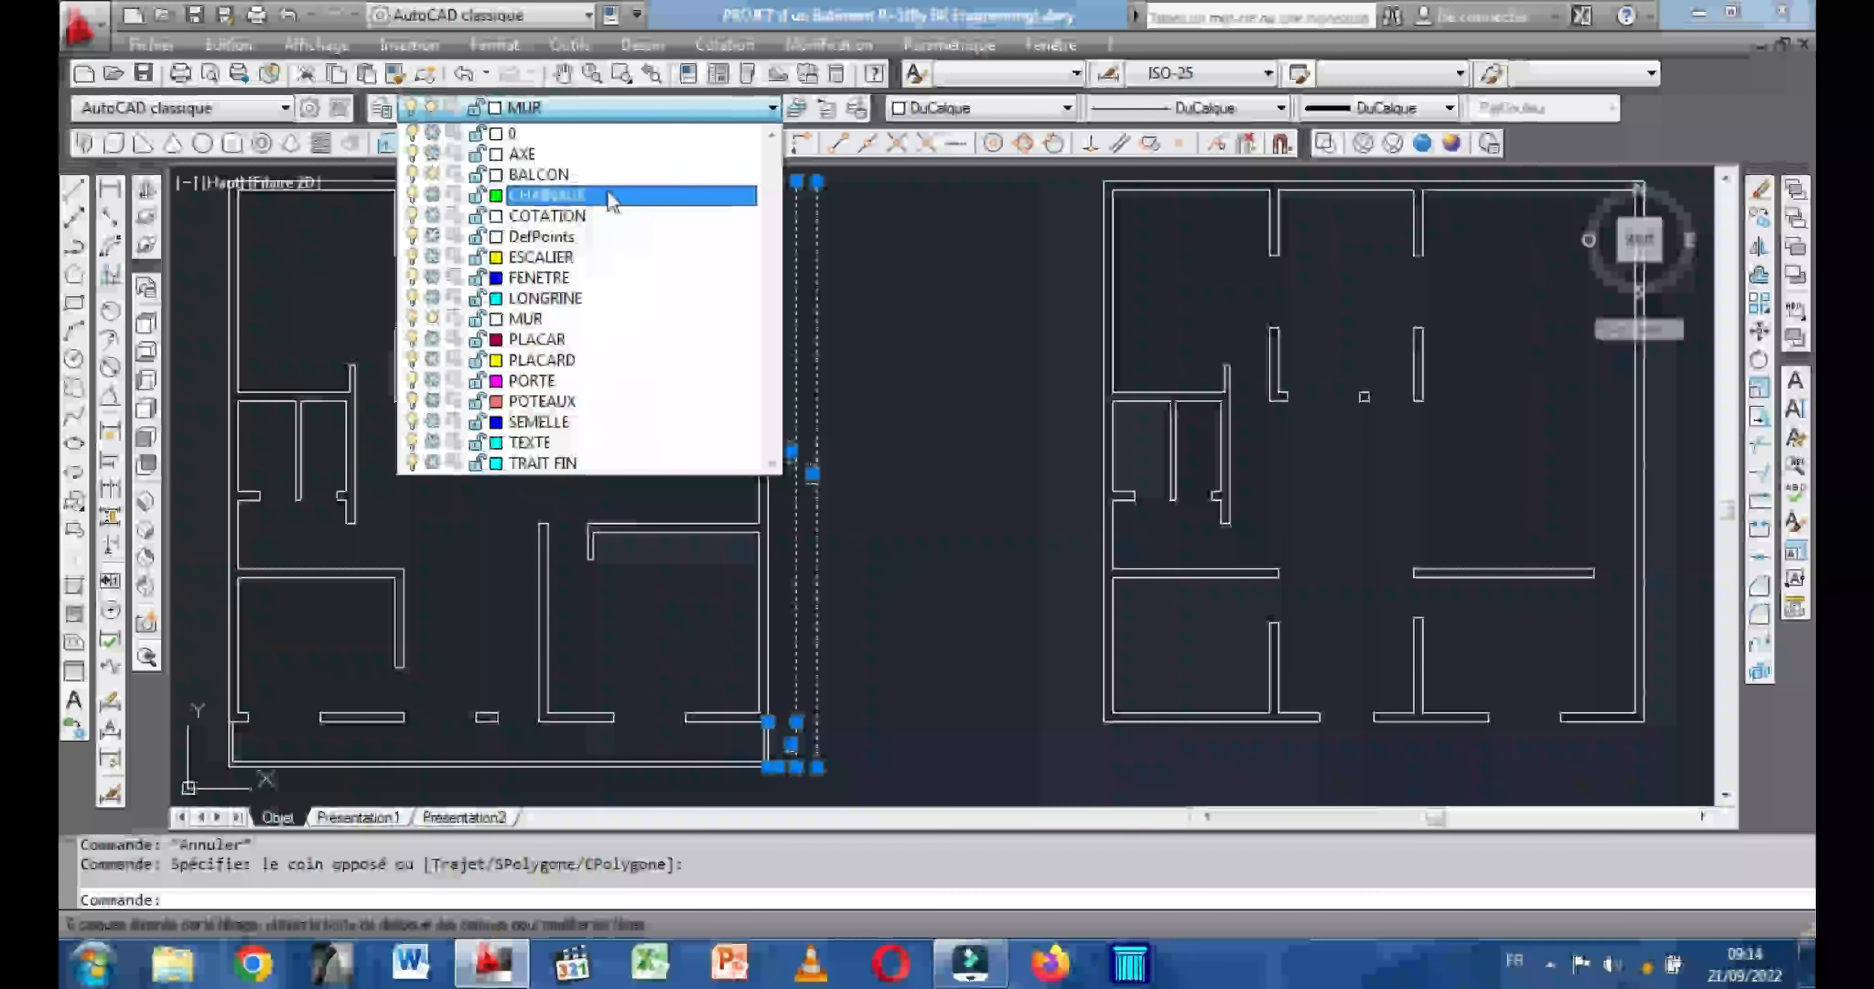
pyautogui.click(564, 217)
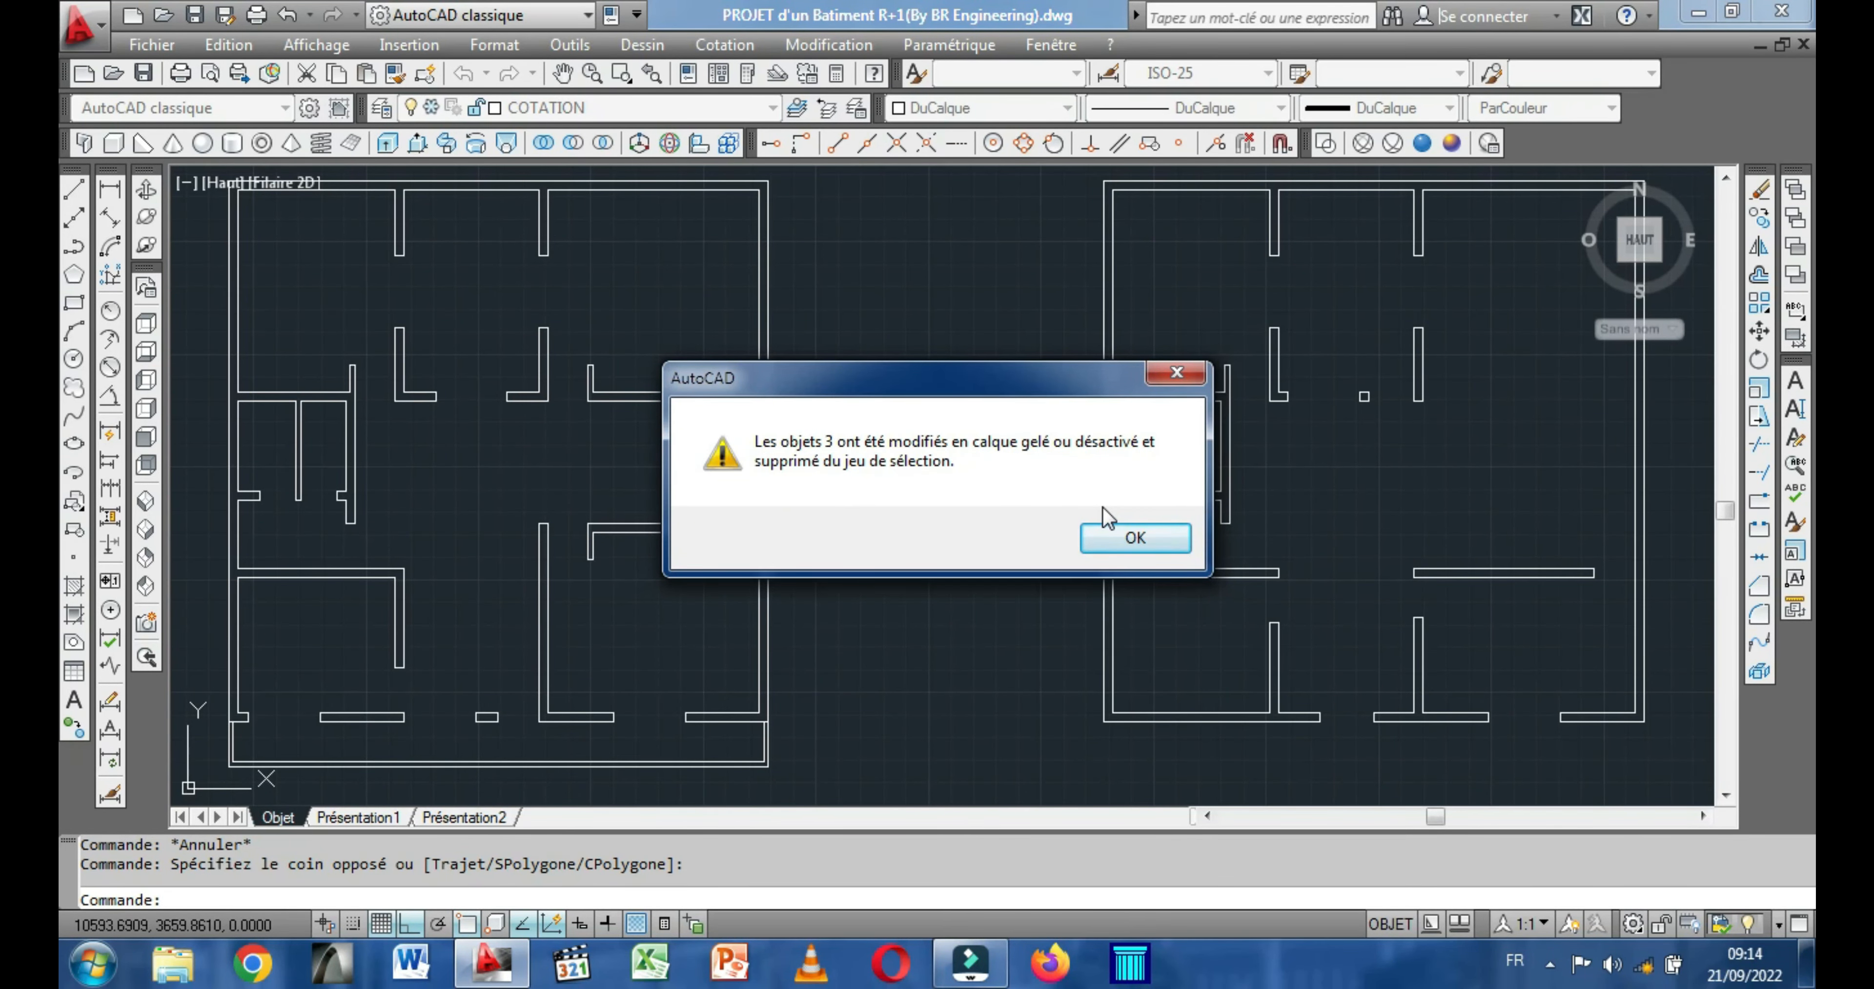
pyautogui.click(1132, 538)
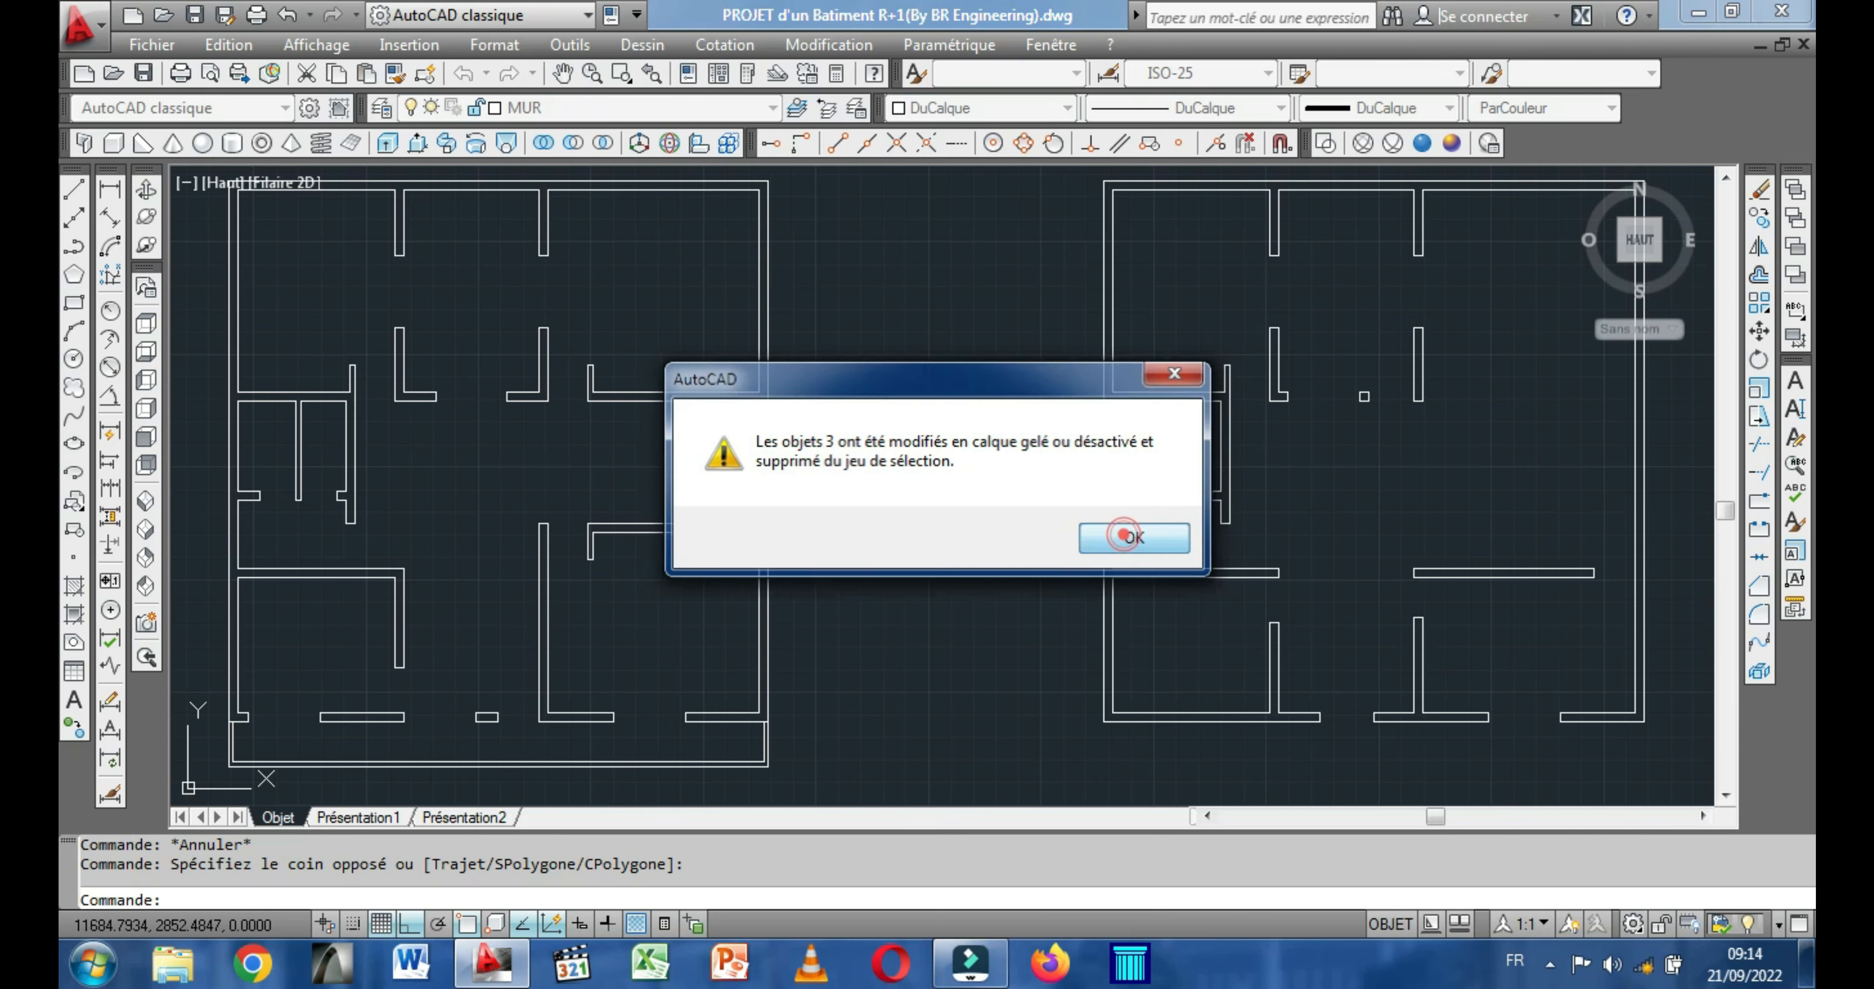
pyautogui.moveTo(841, 464)
pyautogui.mouseDown(button='middle')
pyautogui.moveTo(877, 452)
pyautogui.moveTo(796, 441)
pyautogui.mouseUp(button='middle')
pyautogui.scroll(-2, 877, 453)
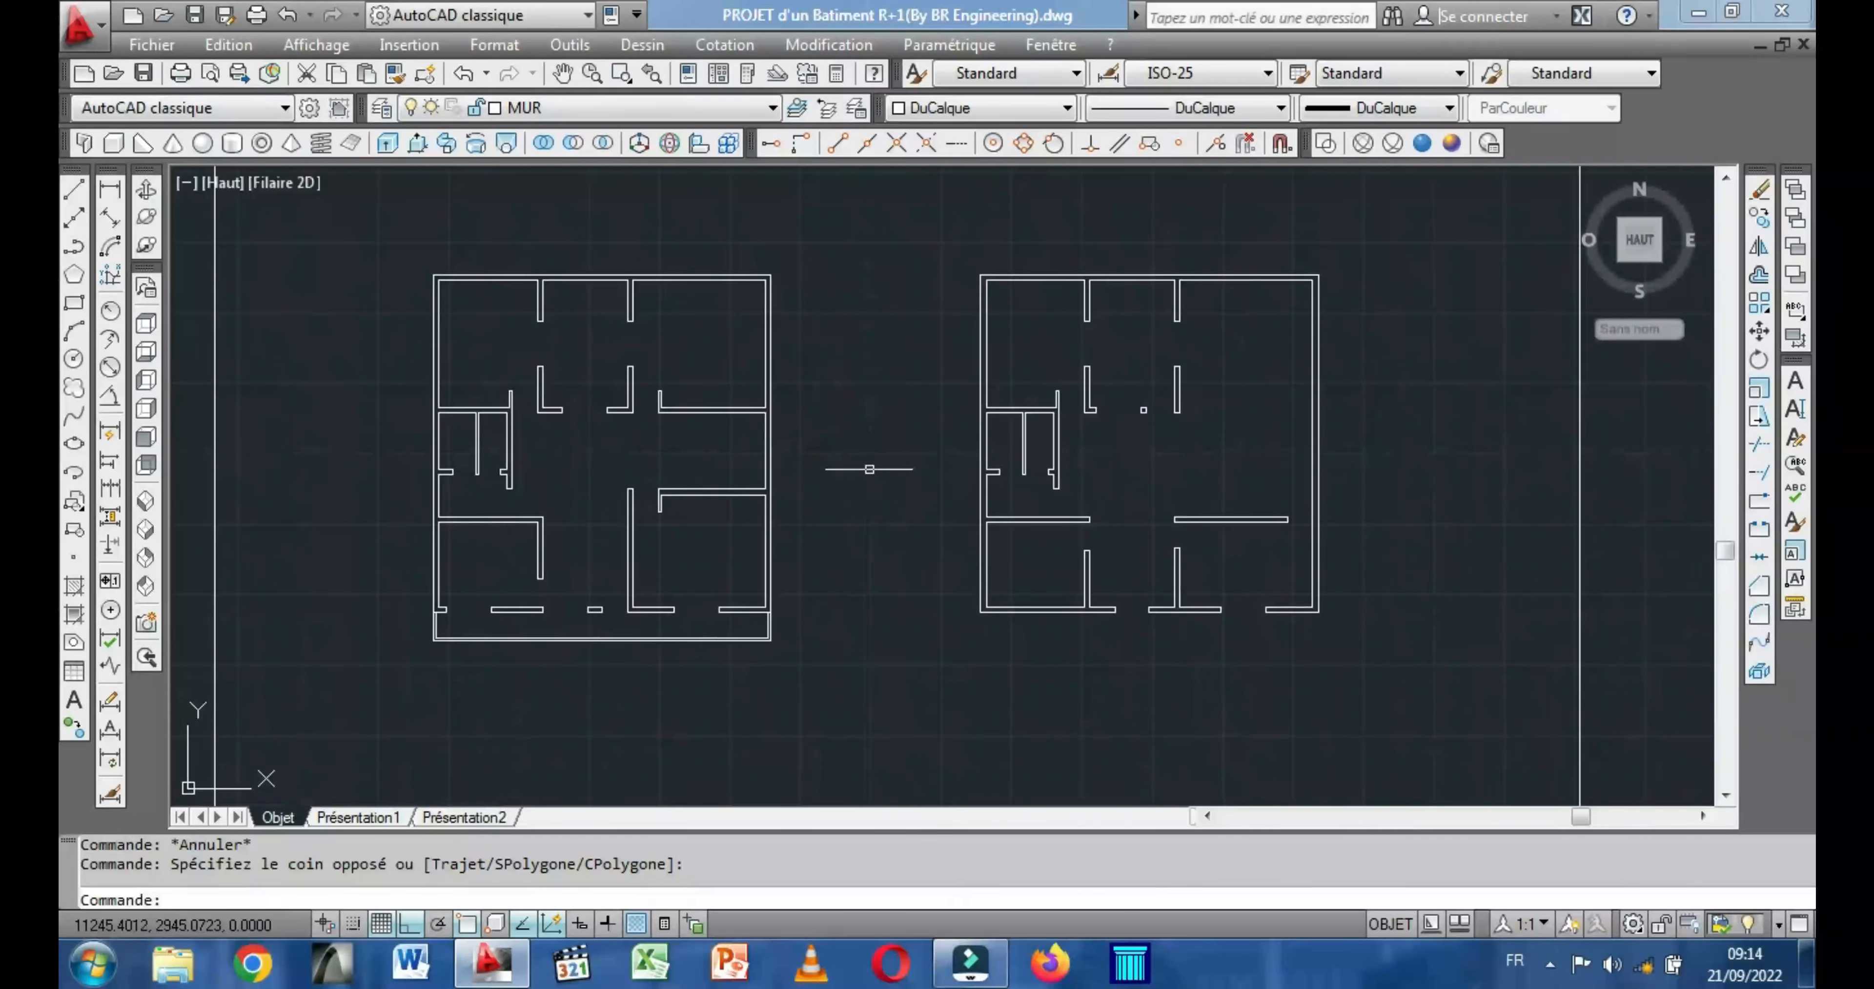
pyautogui.scroll(2, 1146, 572)
pyautogui.moveTo(1146, 572); pyautogui.dragTo(1036, 648, button='middle')
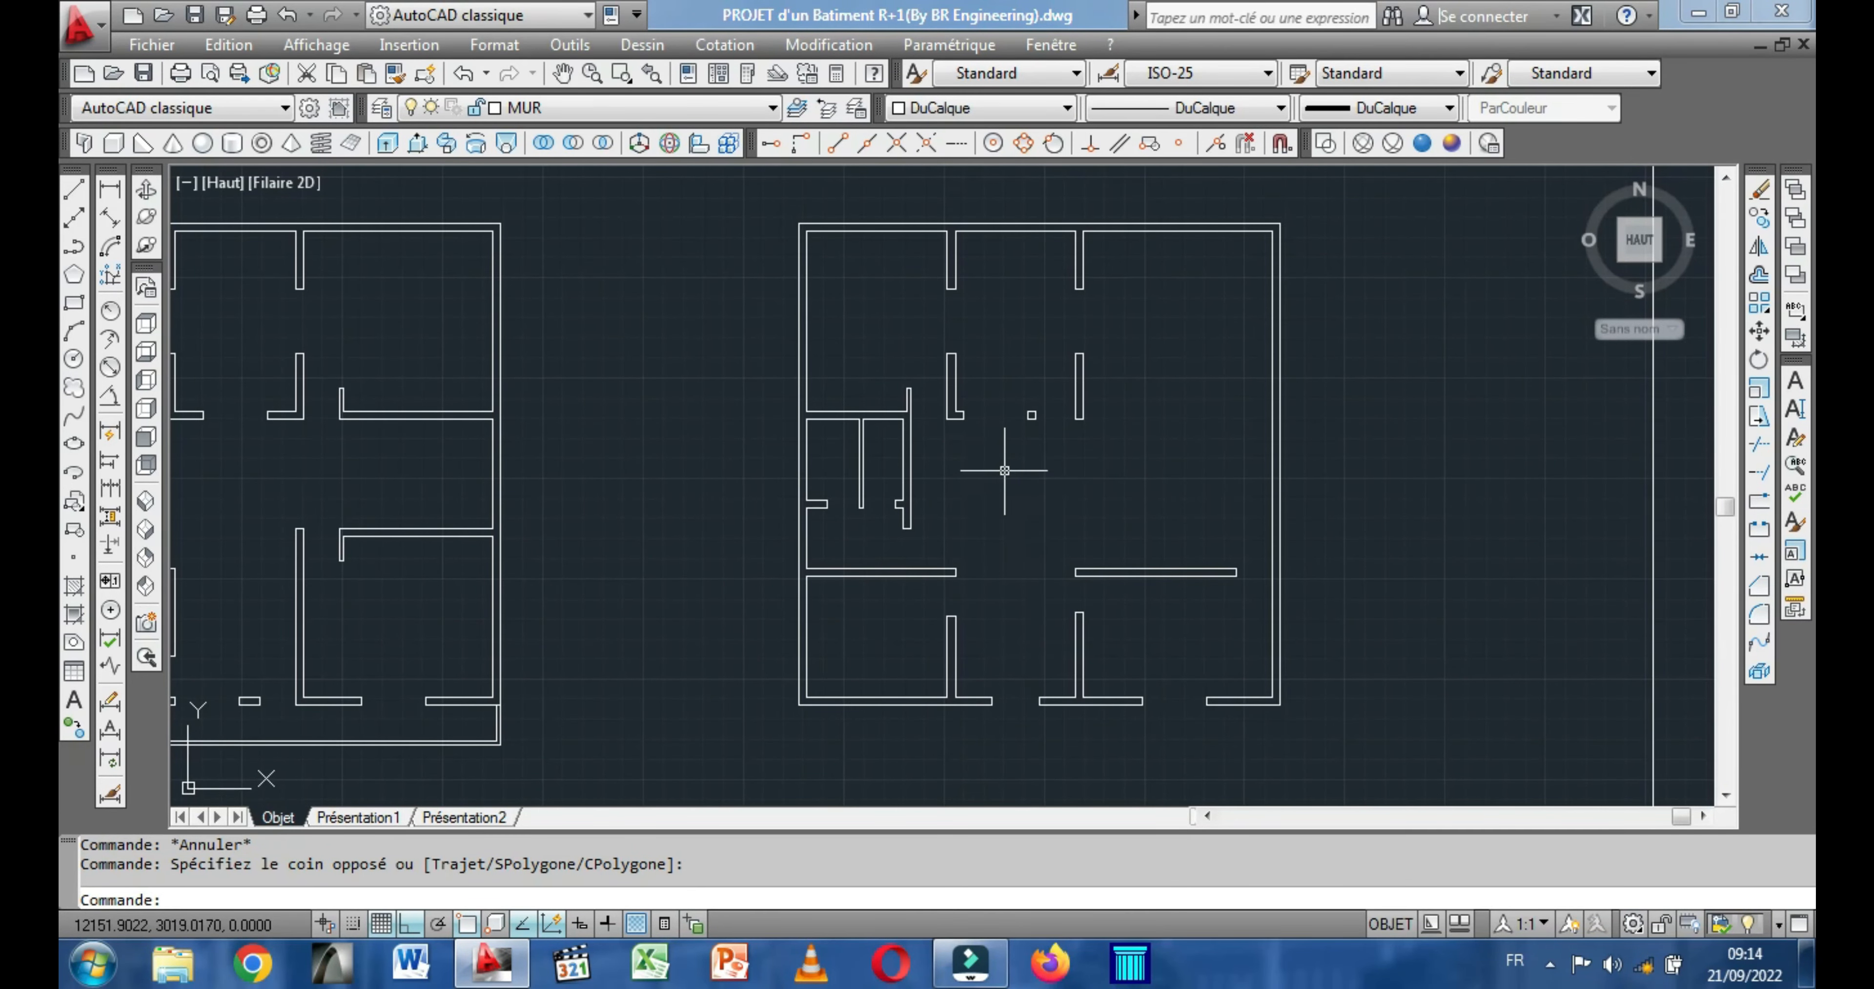
pyautogui.moveTo(1004, 564); pyautogui.dragTo(948, 552, button='middle')
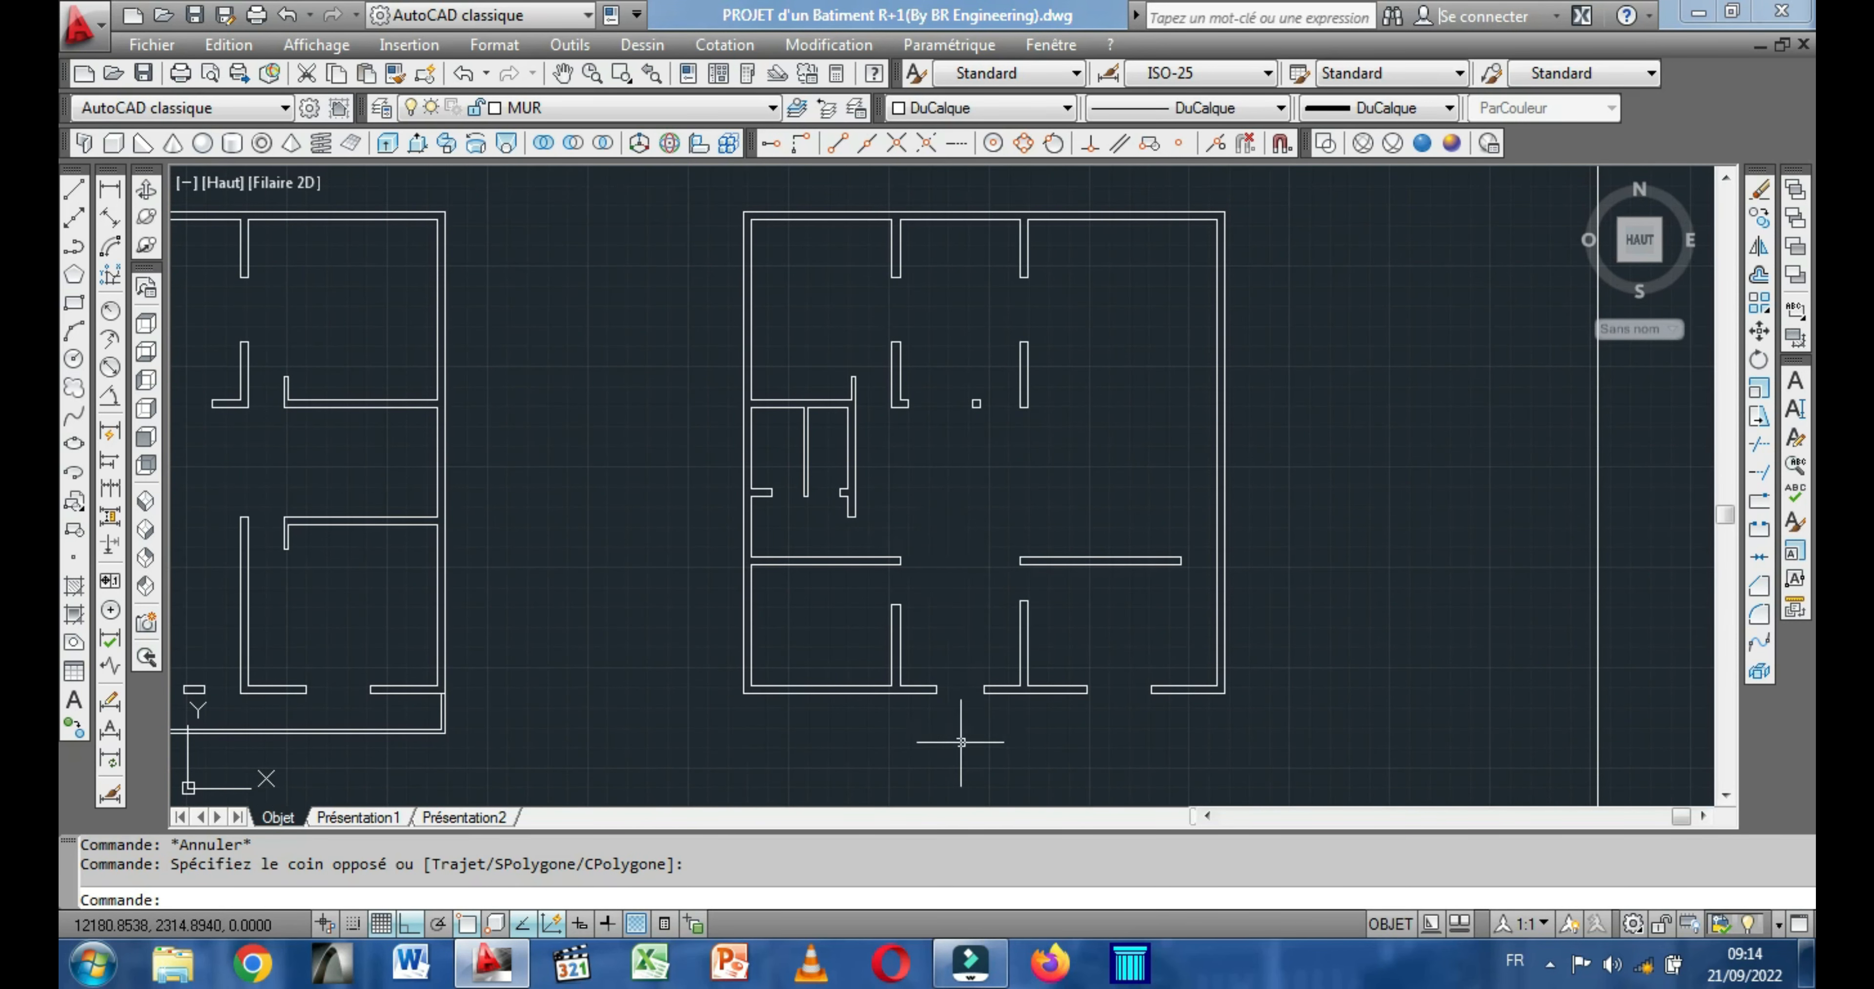
pyautogui.moveTo(930, 578); pyautogui.dragTo(933, 605, button='middle')
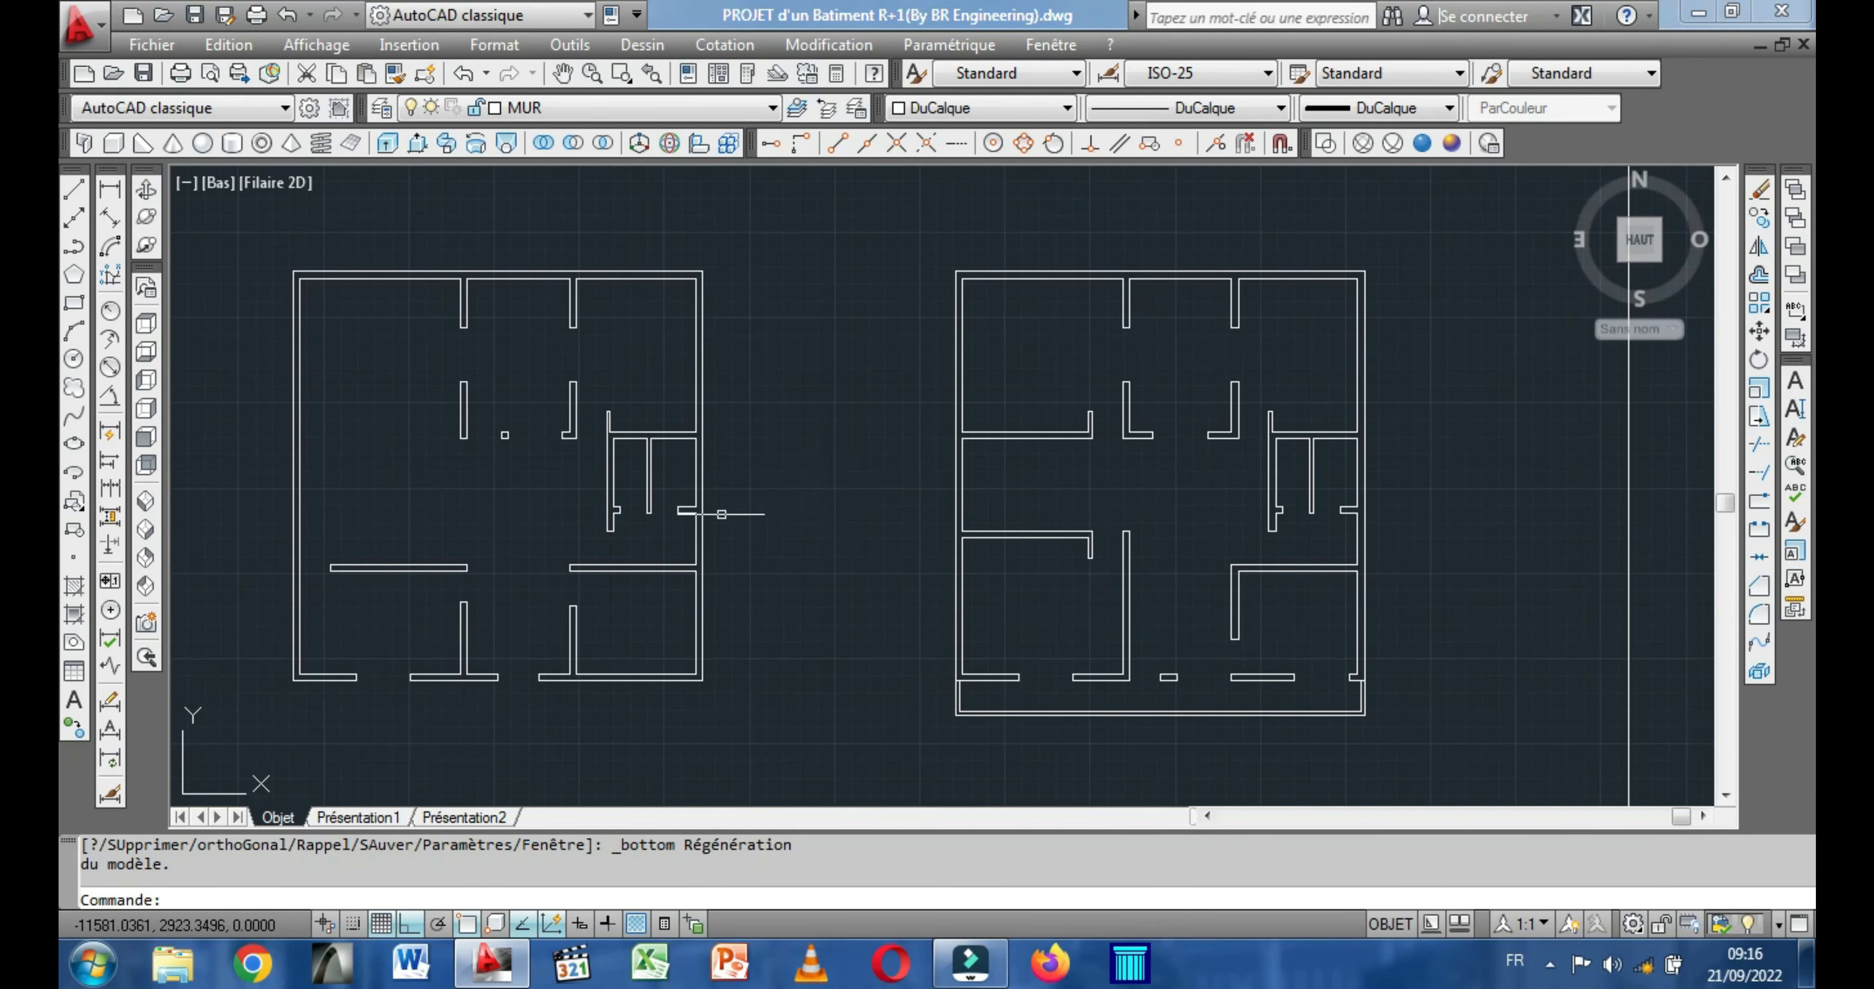
# Restore the top view and orbit the drawing into an oblique 3D view of the floor plans.
pyautogui.click(148, 336)
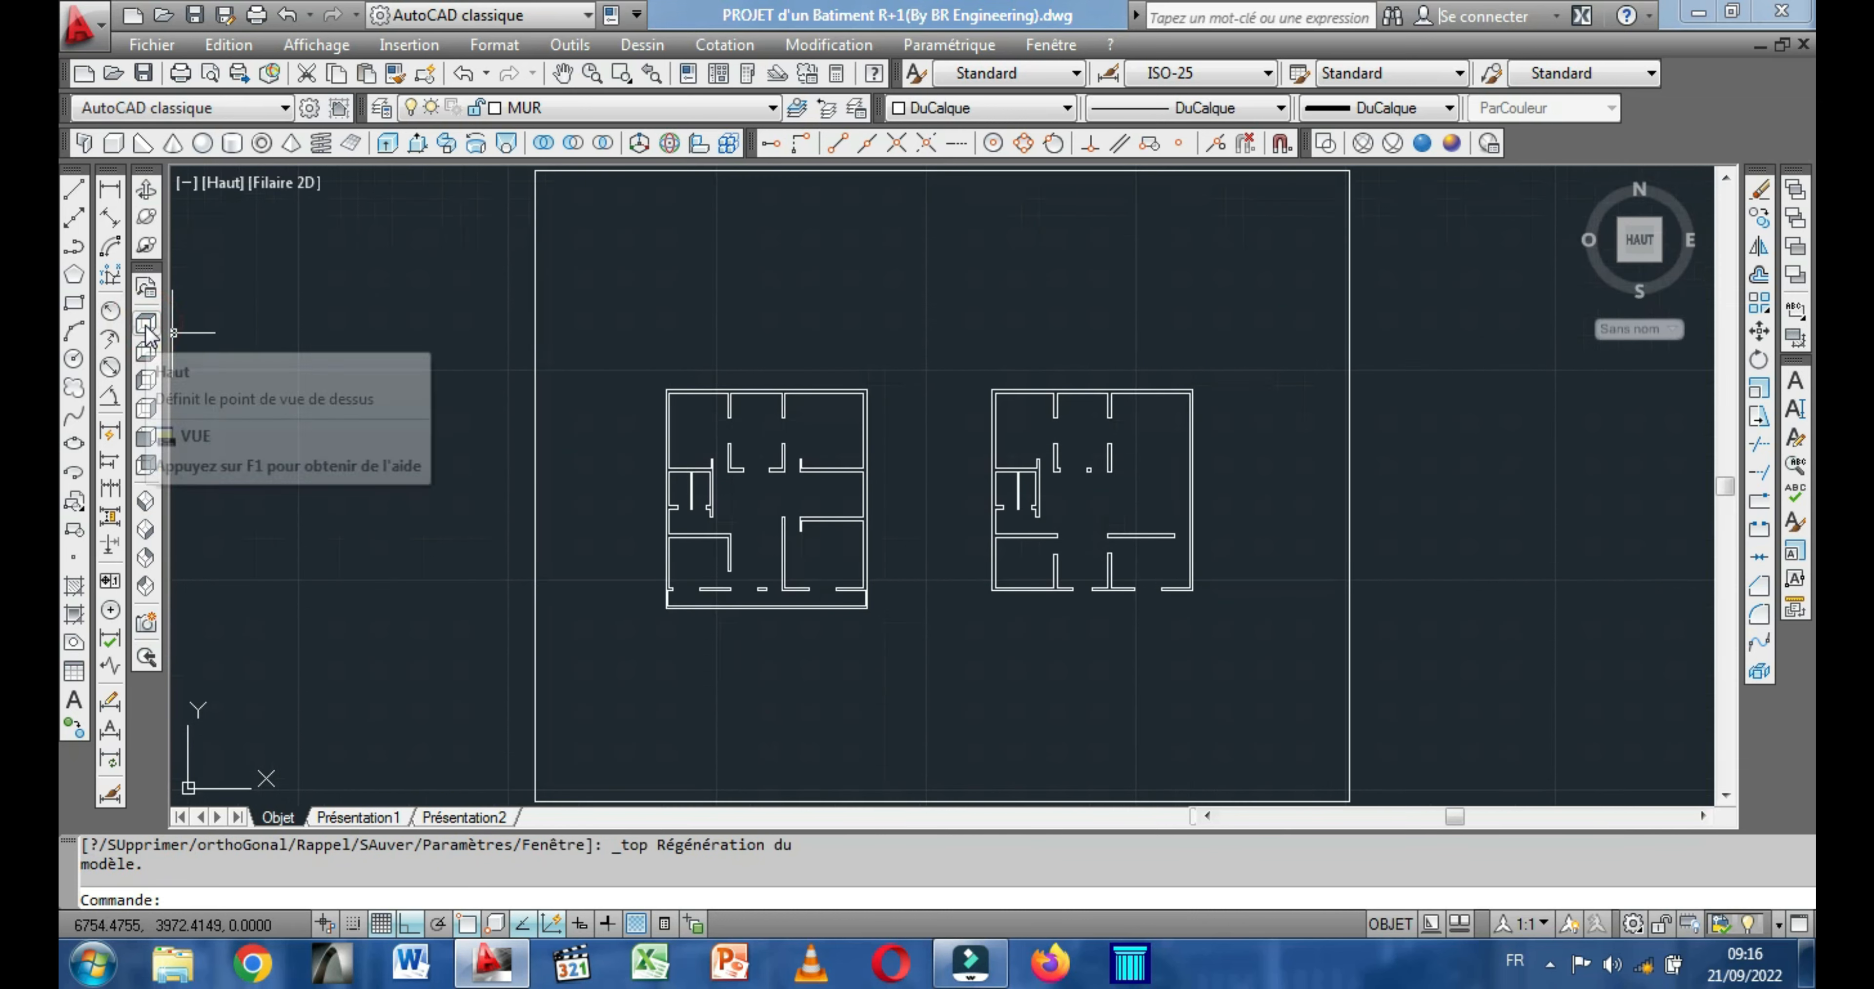
pyautogui.click(148, 214)
pyautogui.moveTo(473, 515); pyautogui.dragTo(290, 356)
pyautogui.press('Escape')
pyautogui.scroll(5, 1077, 509)
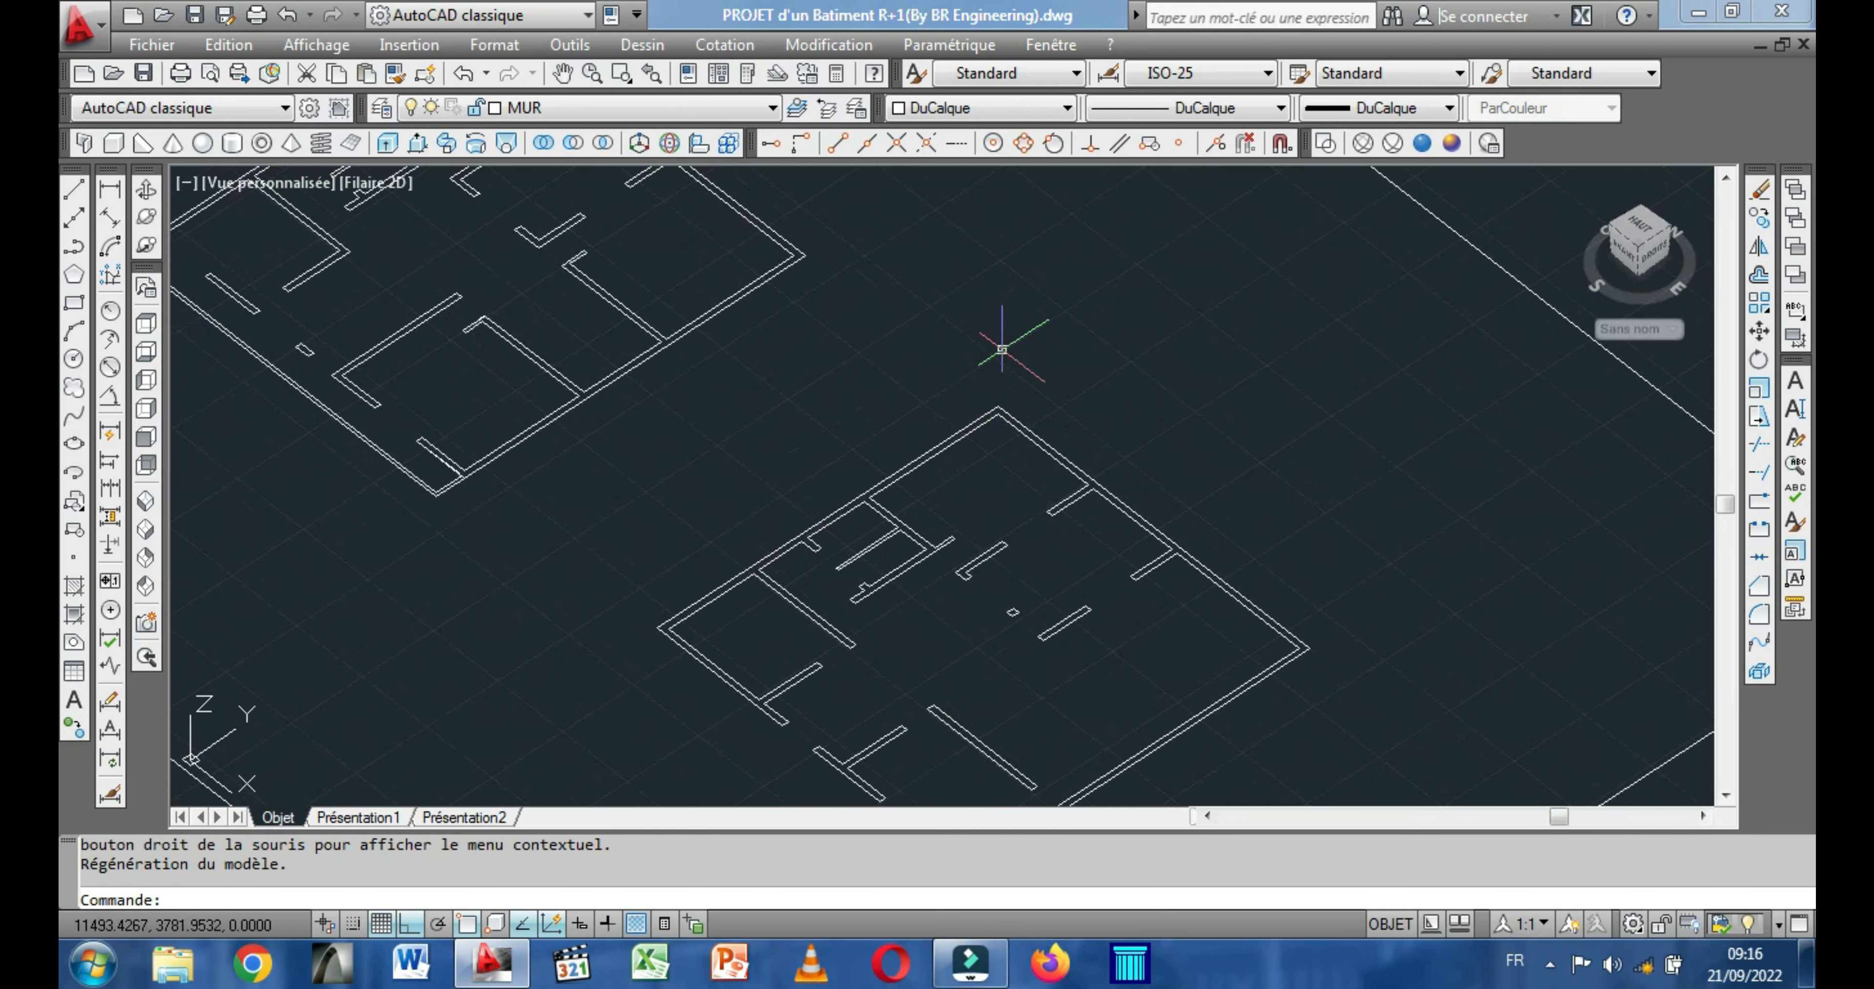
# Start a Box and fit its base over the +Y exterior wall, from the plan's outer corner to the inner corner at the wall's far end.
pyautogui.moveTo(1002, 350); pyautogui.dragTo(999, 346, button='middle')
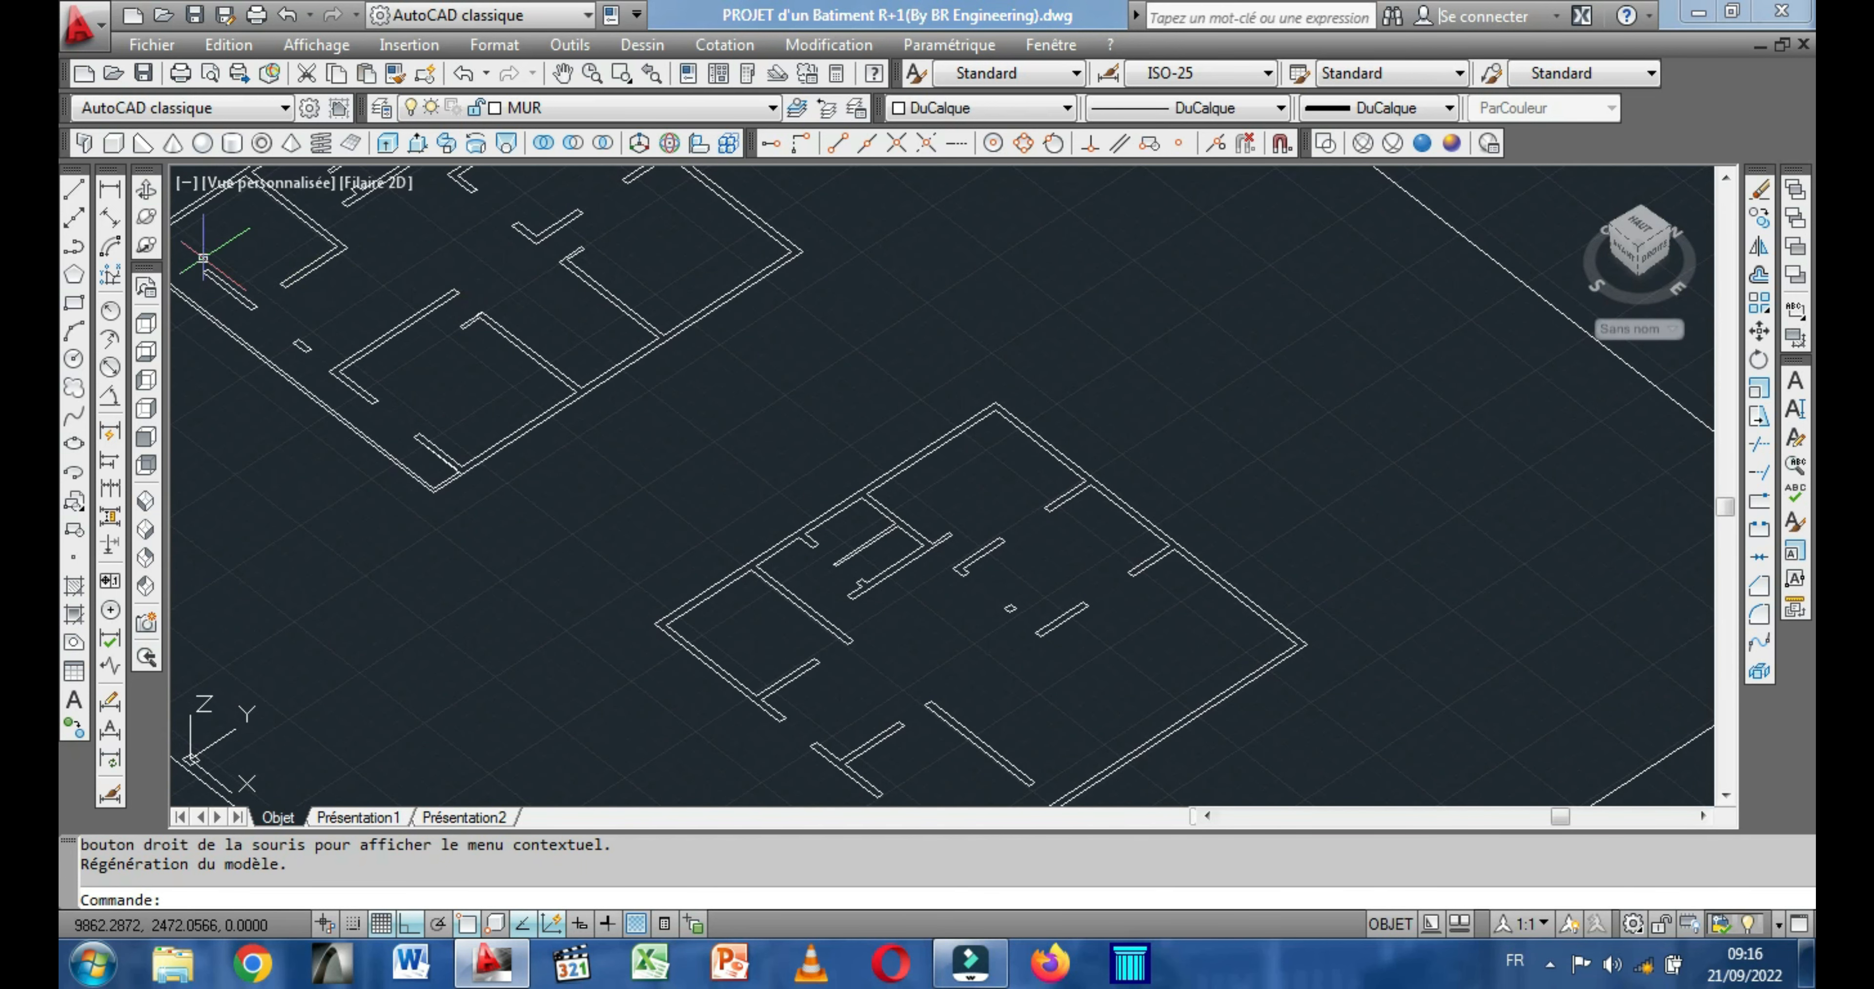
pyautogui.click(113, 143)
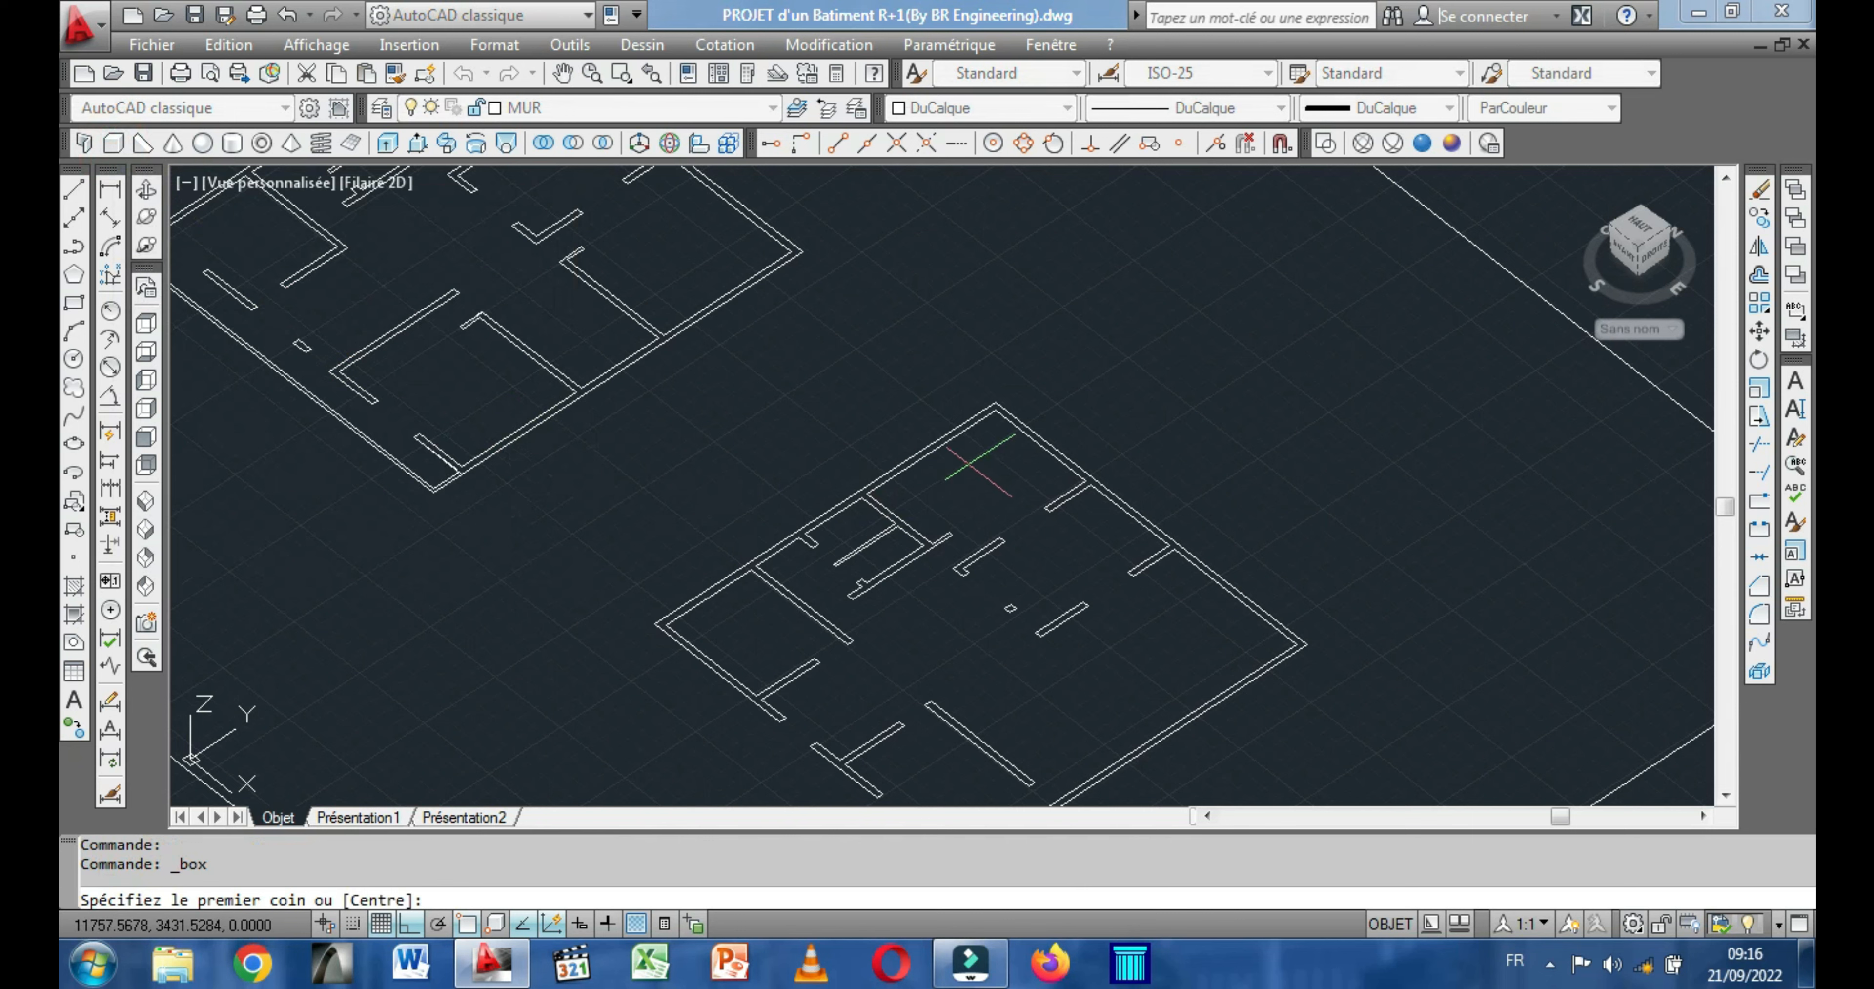
pyautogui.scroll(2, 967, 423)
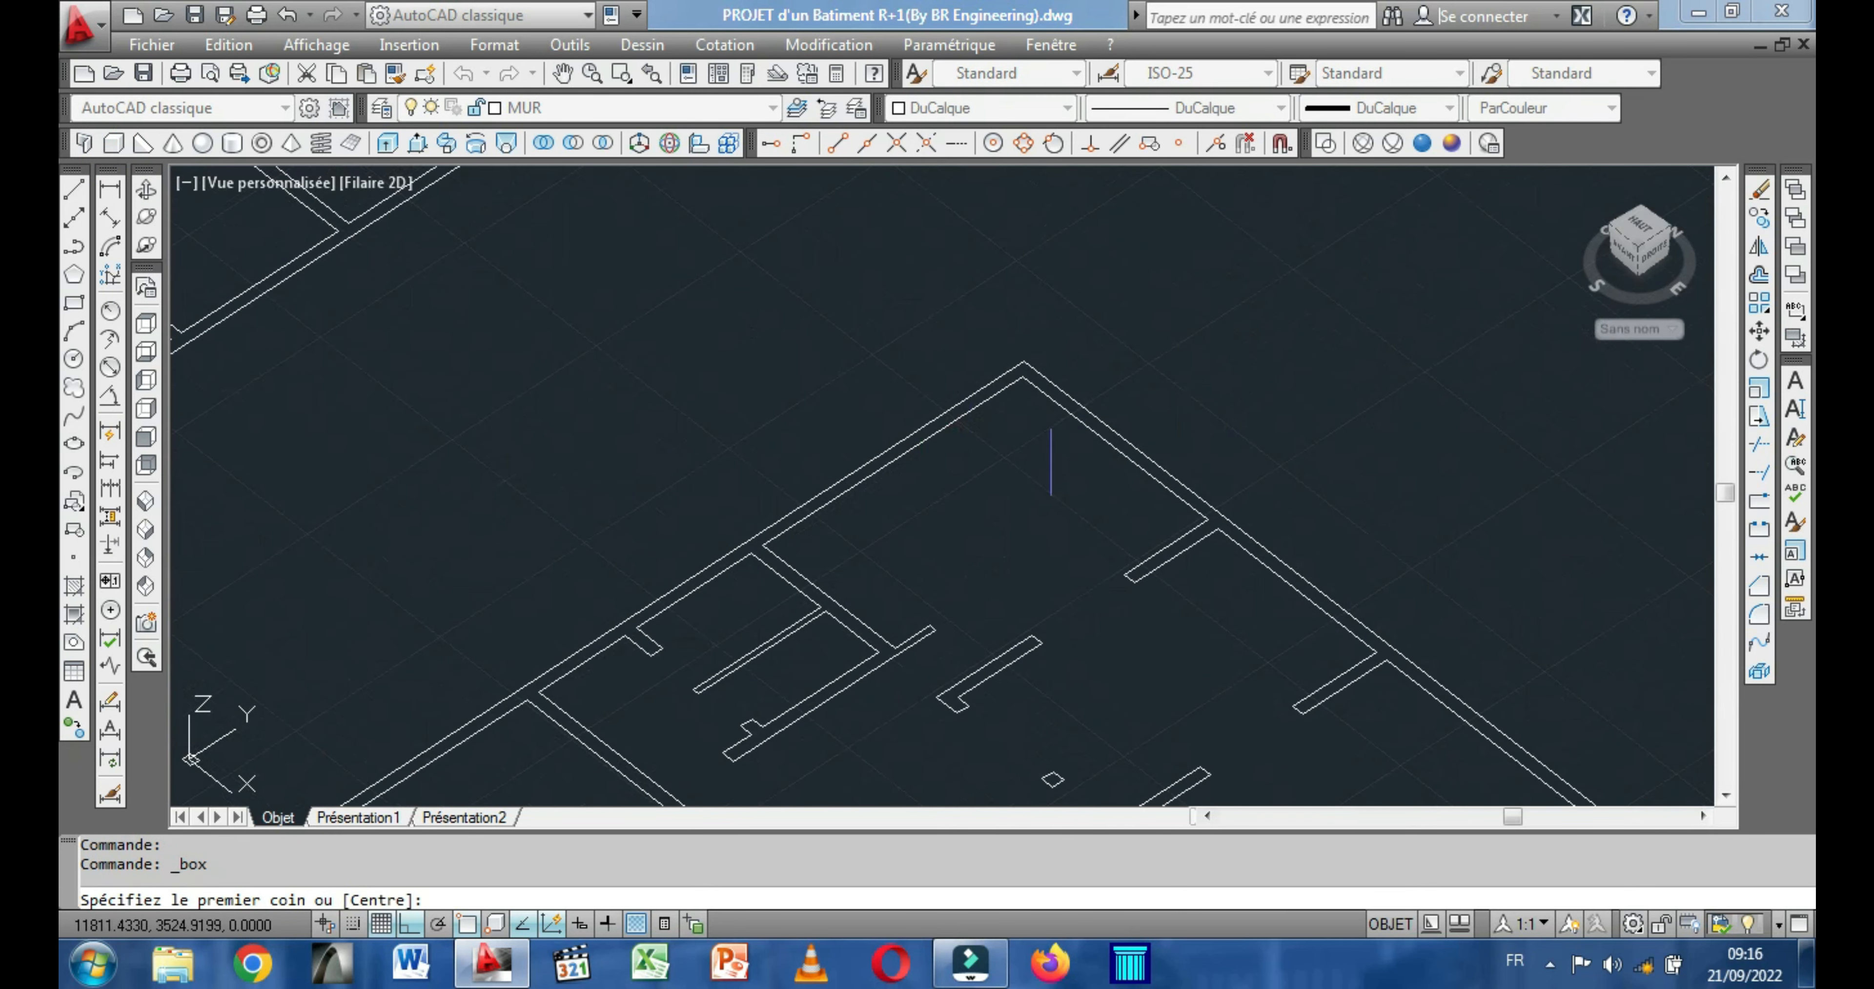
pyautogui.scroll(-3, 1051, 474)
pyautogui.scroll(2, 1019, 445)
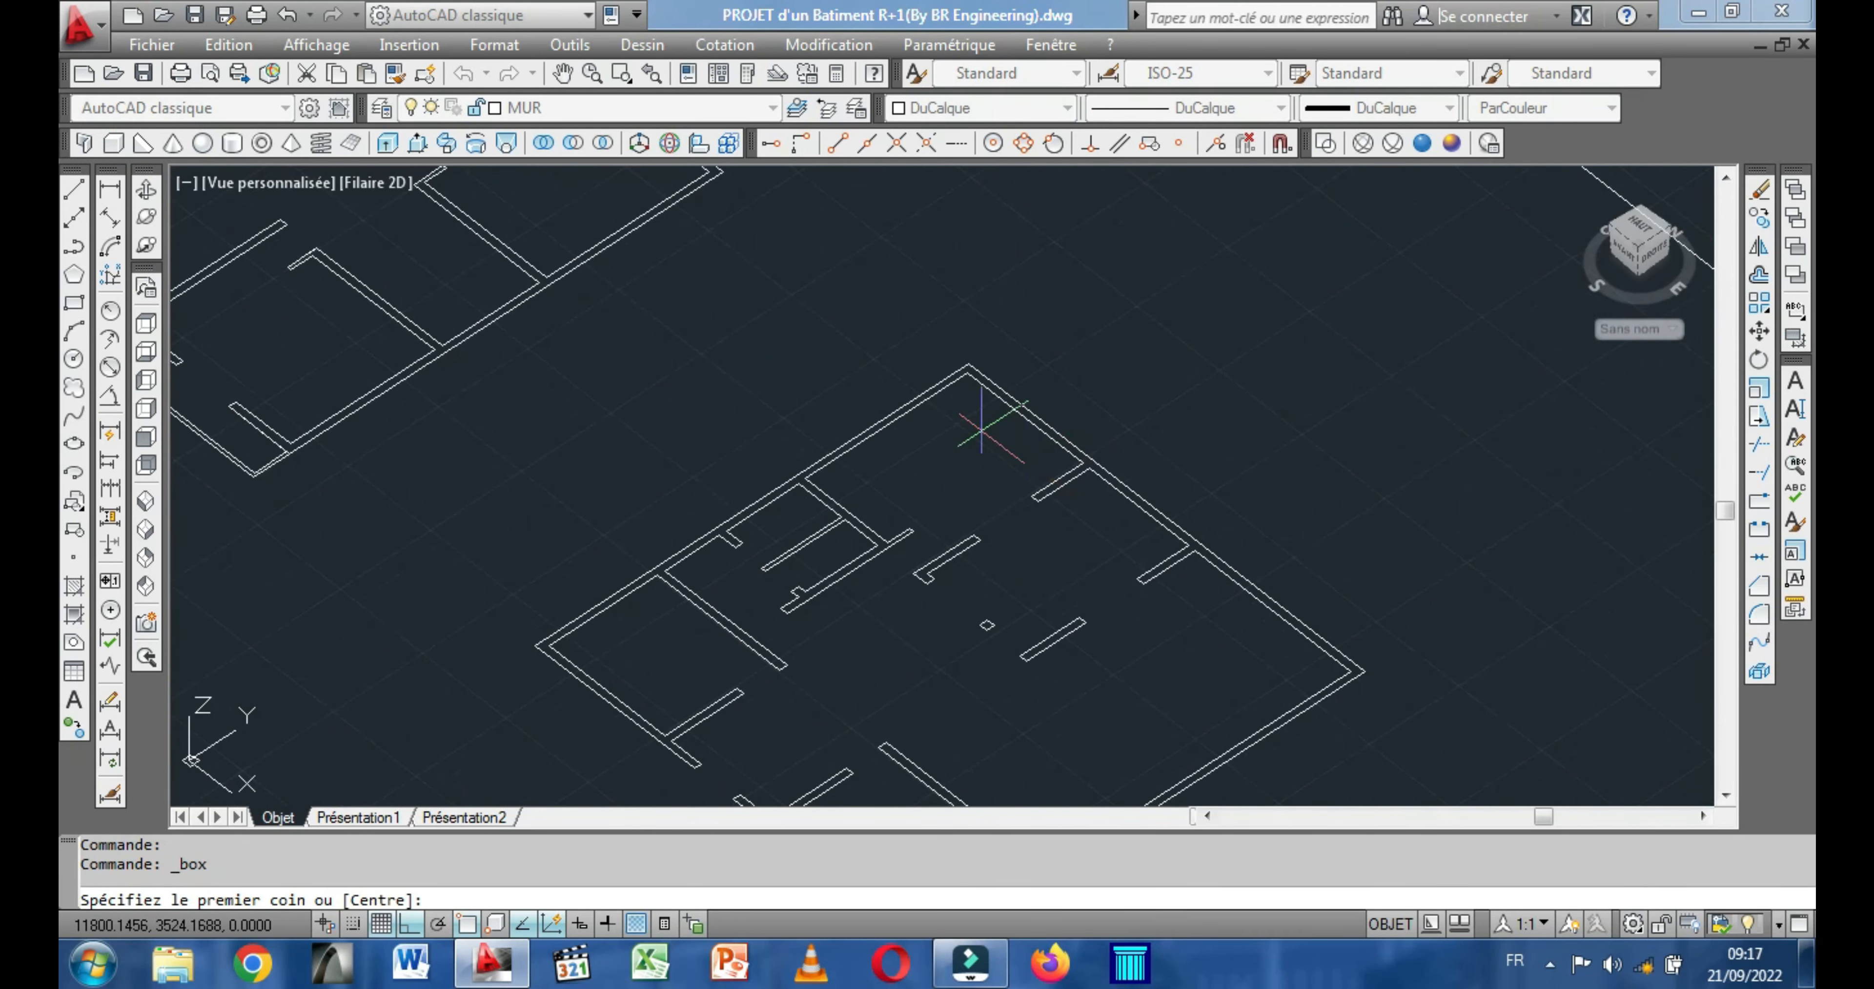
pyautogui.scroll(5, 969, 362)
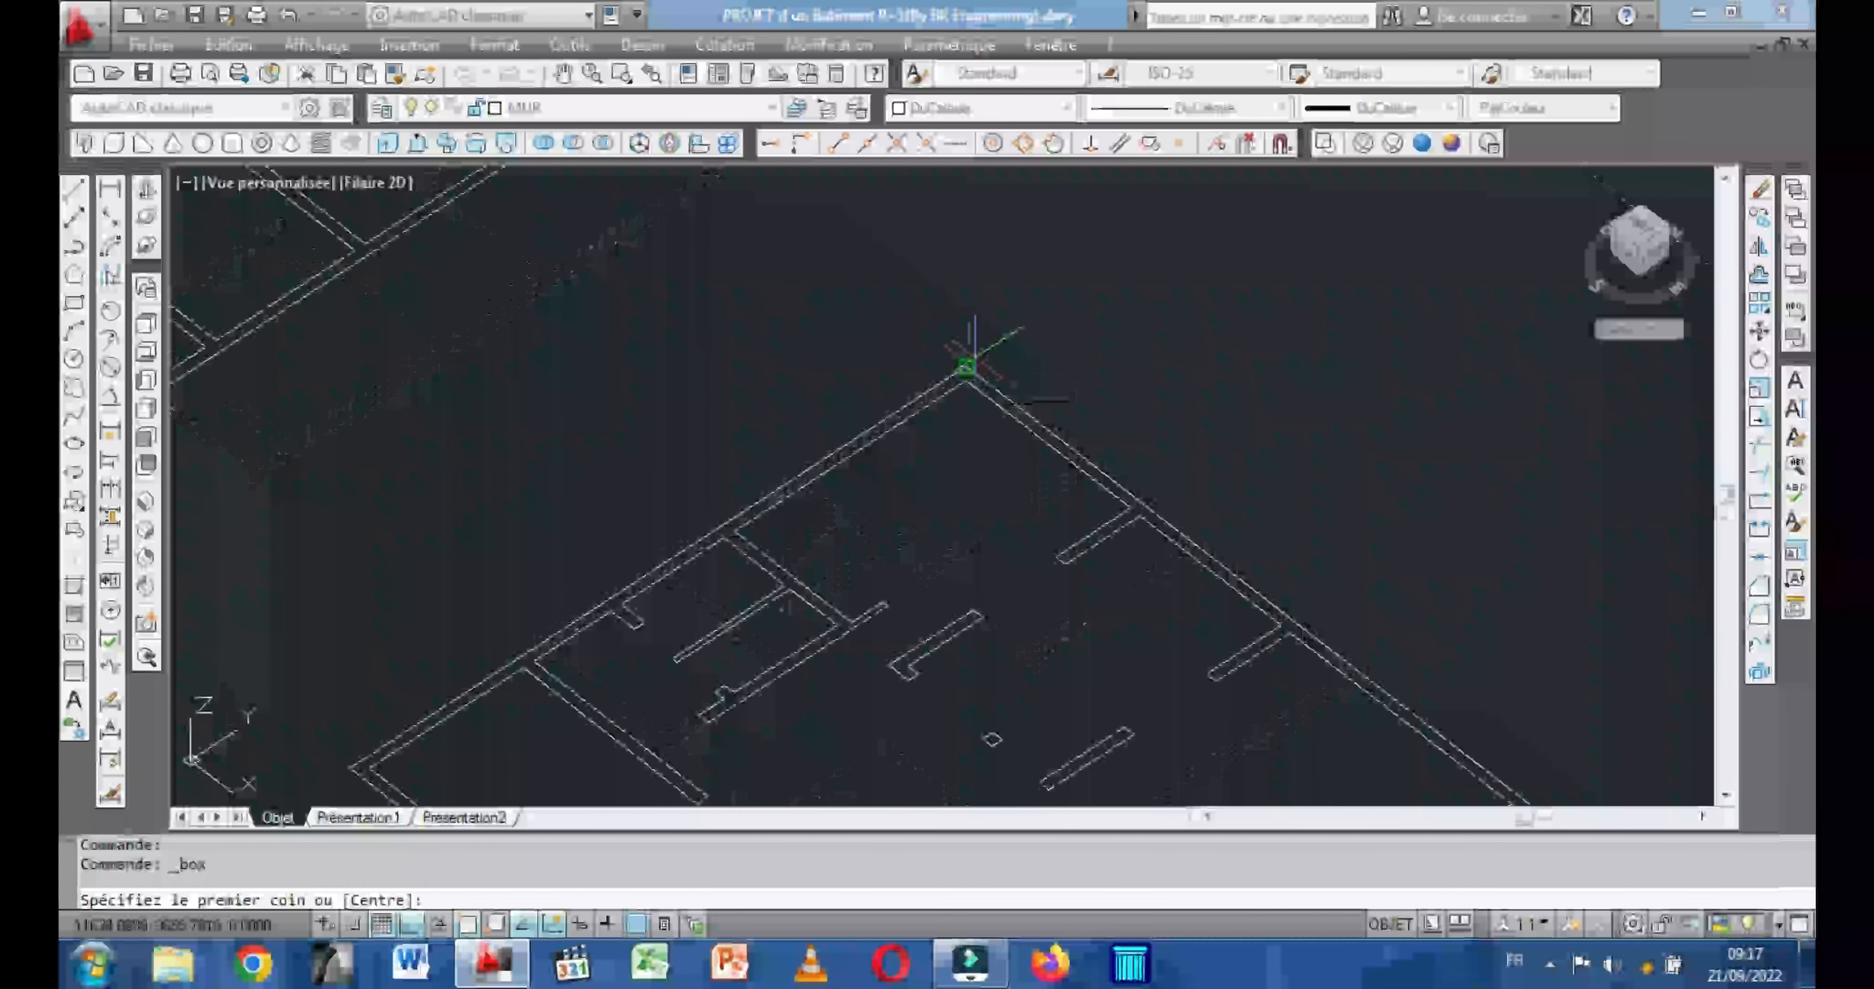
pyautogui.moveTo(919, 333); pyautogui.dragTo(893, 297, button='middle')
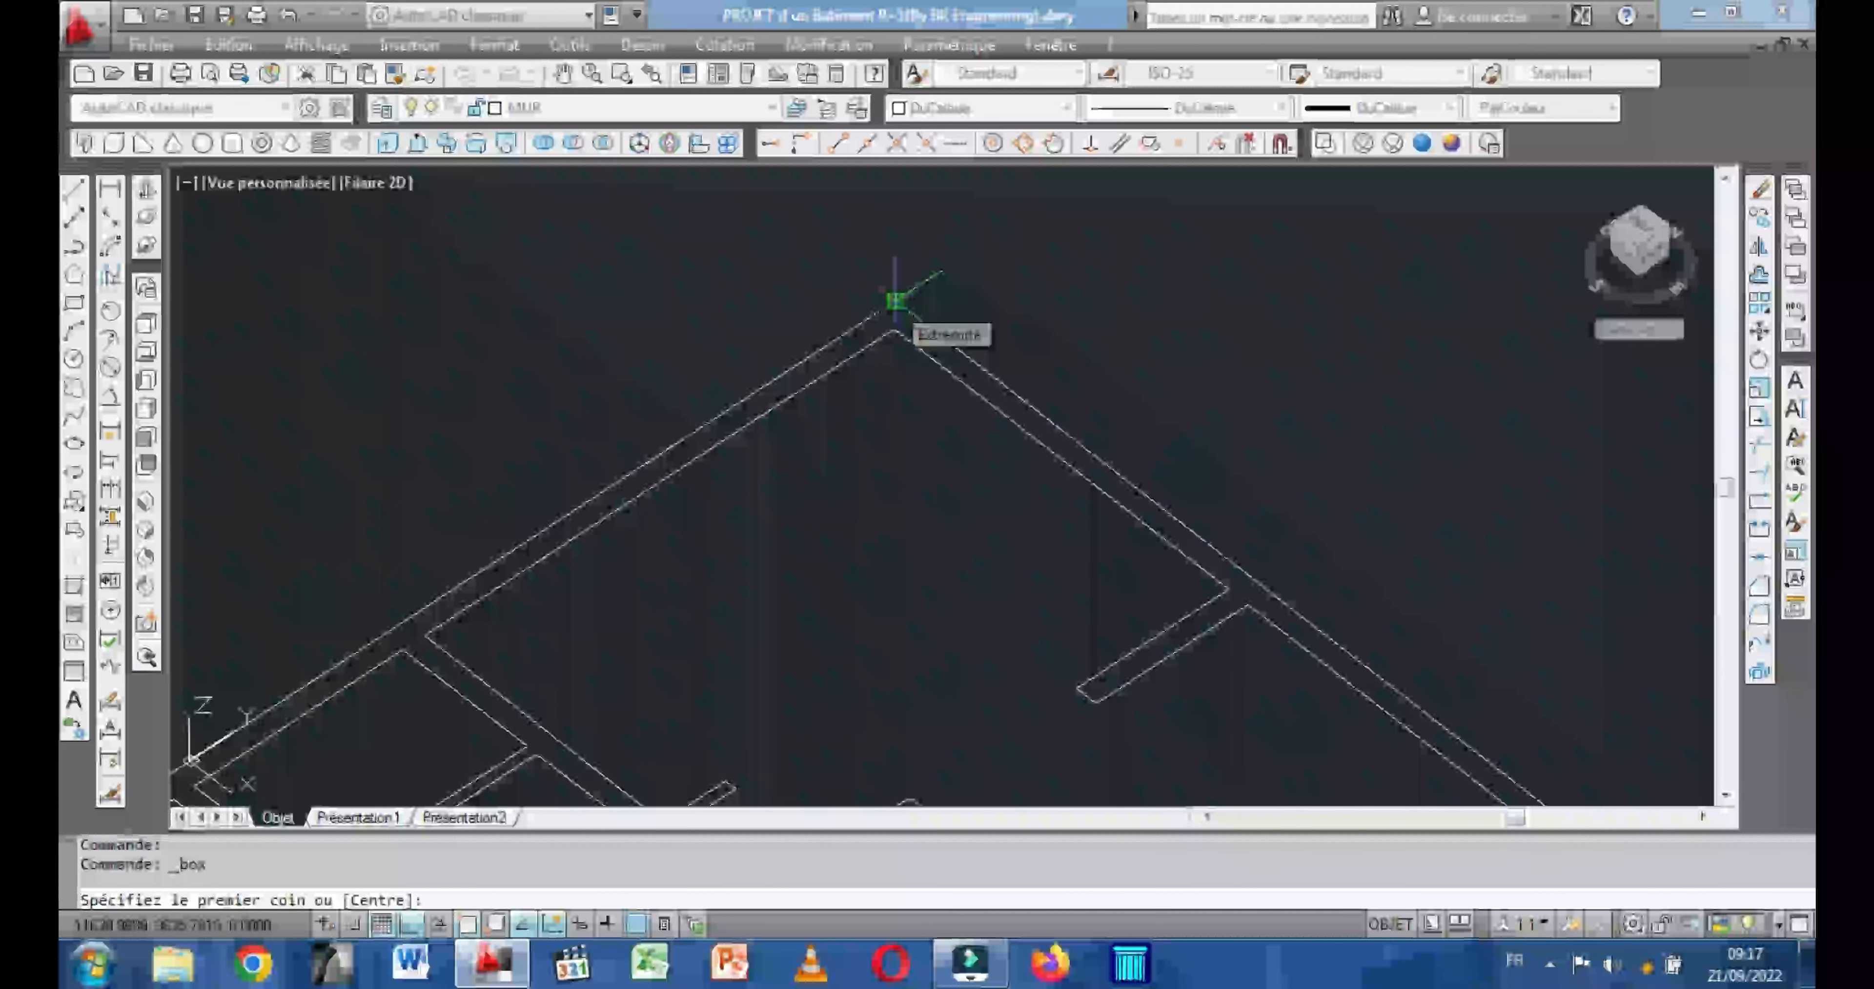
pyautogui.click(896, 299)
pyautogui.moveTo(975, 380); pyautogui.dragTo(843, 240, button='middle')
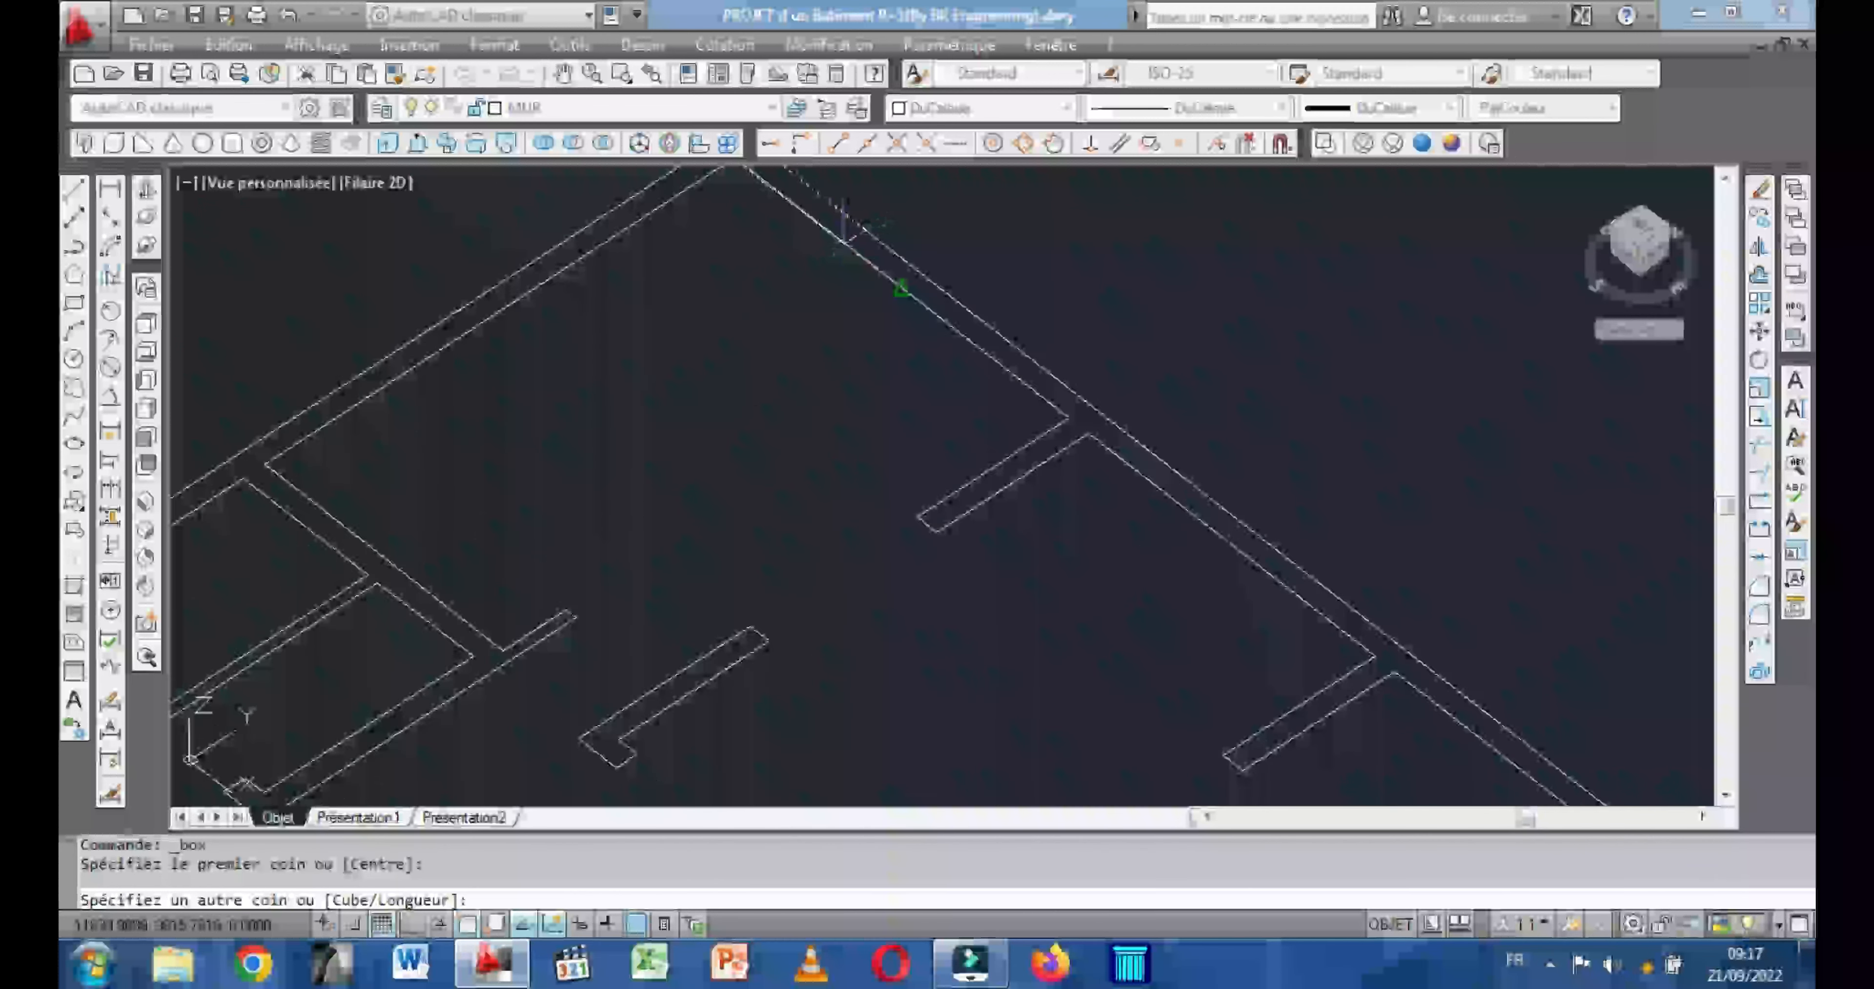
pyautogui.scroll(-5, 842, 240)
pyautogui.scroll(5, 1135, 443)
pyautogui.scroll(4, 1173, 457)
pyautogui.click(1162, 469)
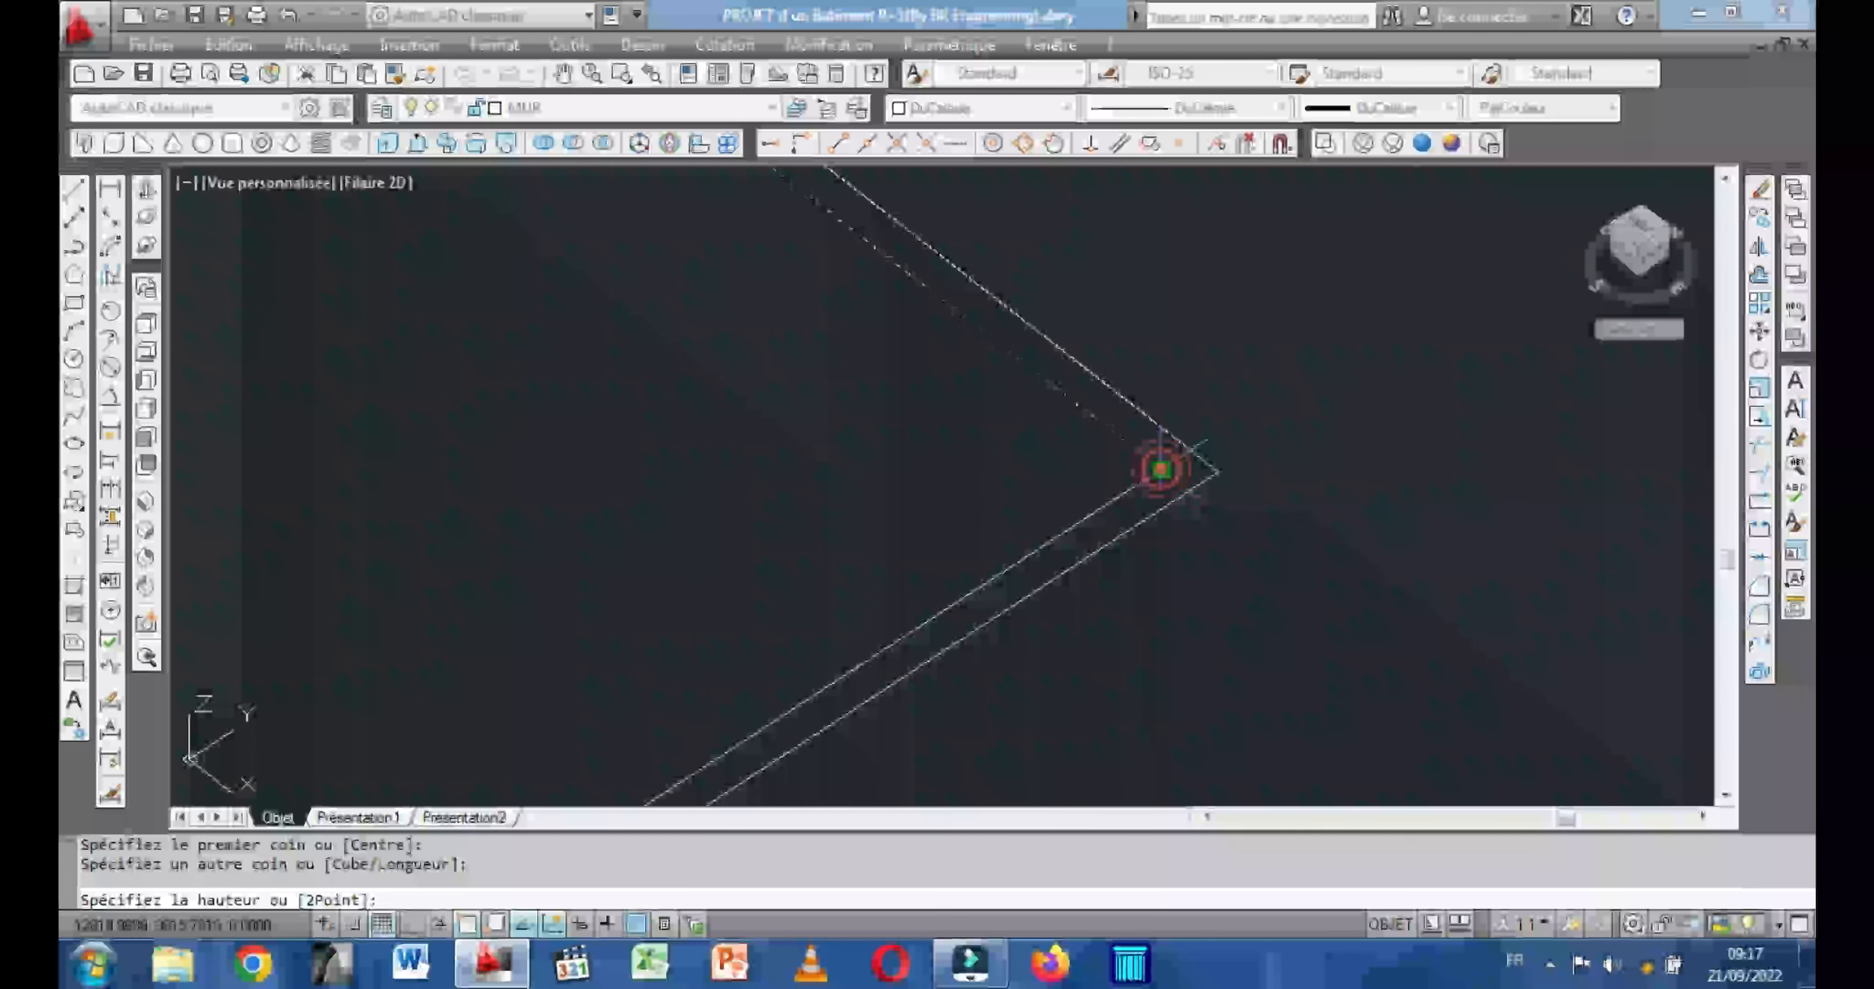
# Give the exterior wall box a height of 300.
pyautogui.scroll(-4, 1162, 469)
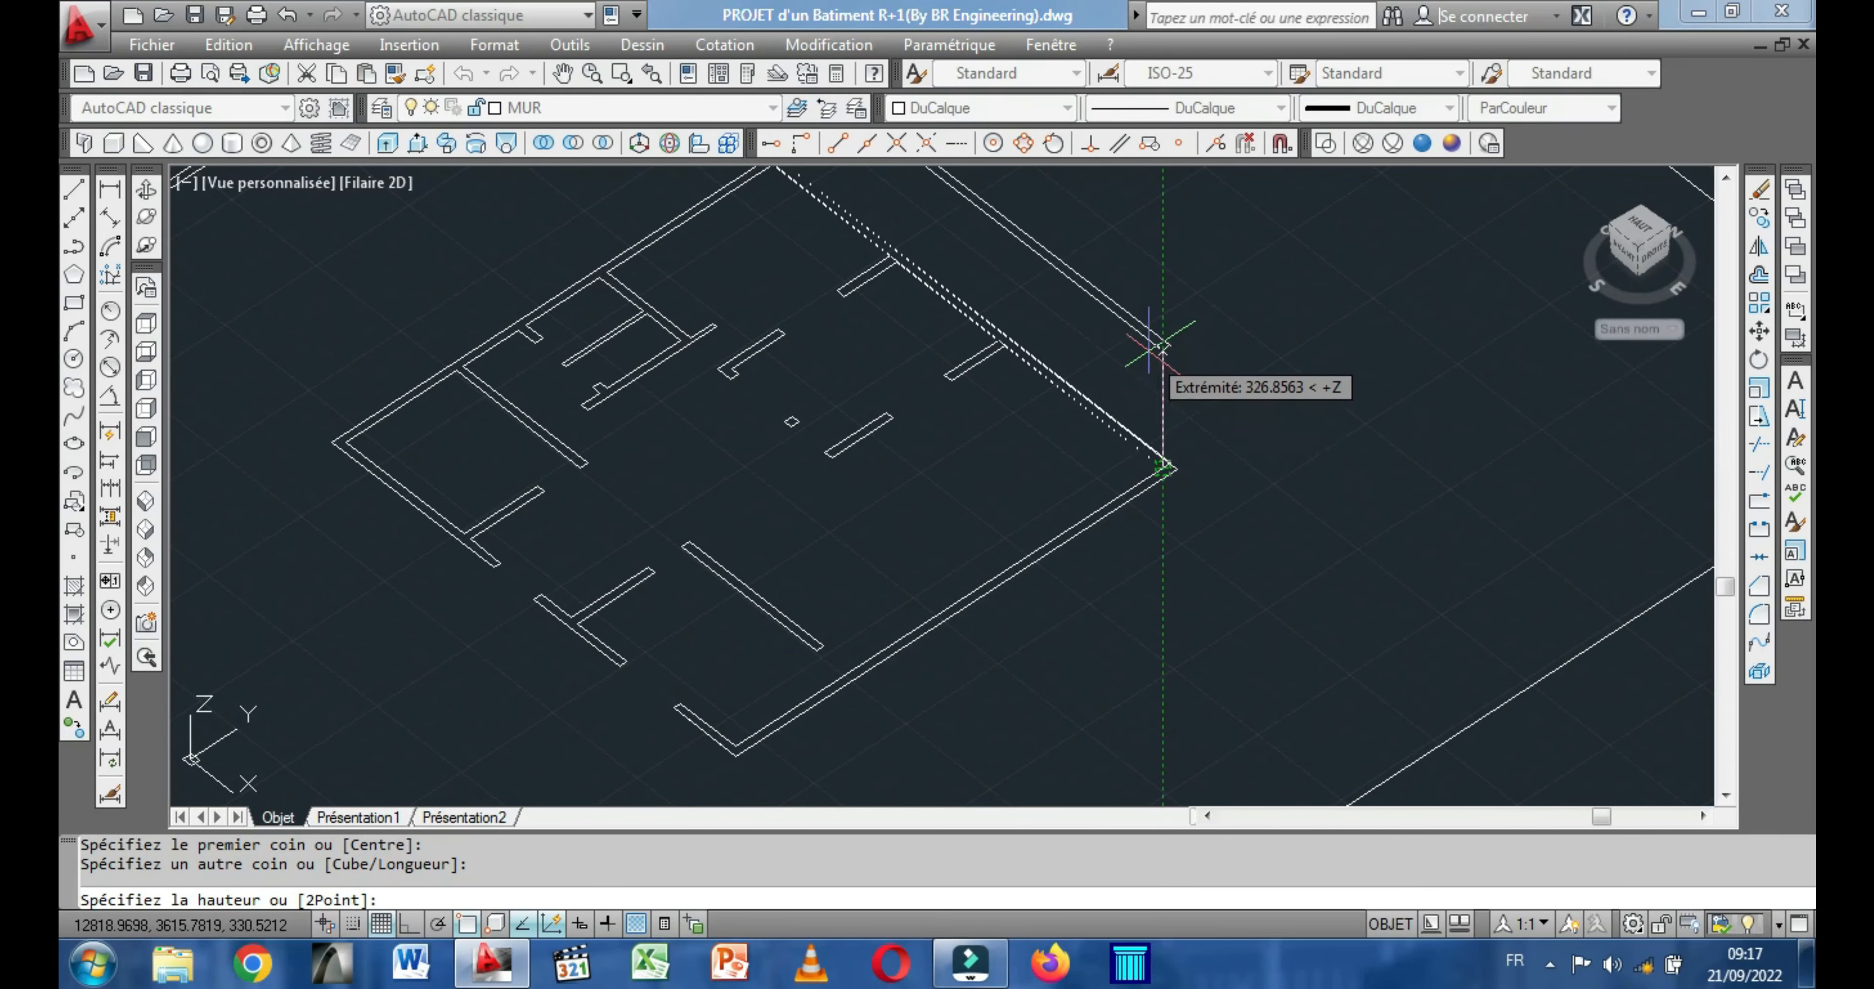
pyautogui.moveTo(1162, 347); pyautogui.dragTo(1184, 473, button='middle')
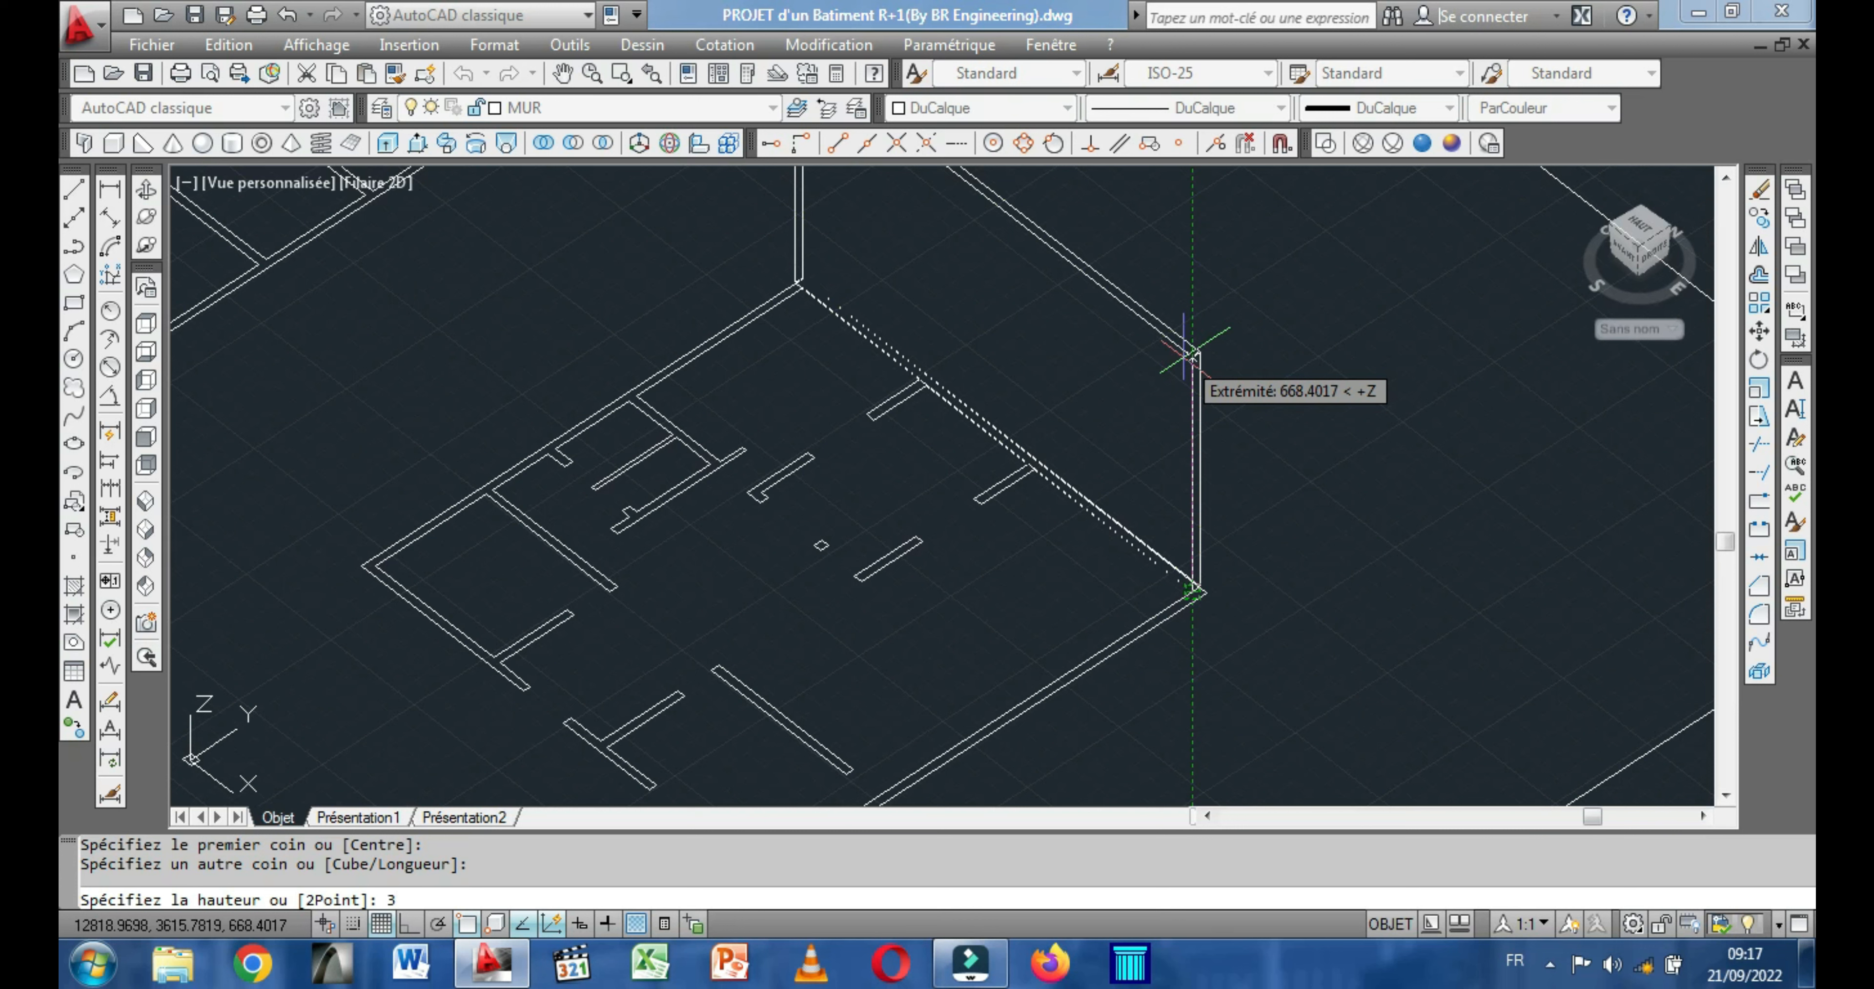
pyautogui.write('00')
pyautogui.press('Return')
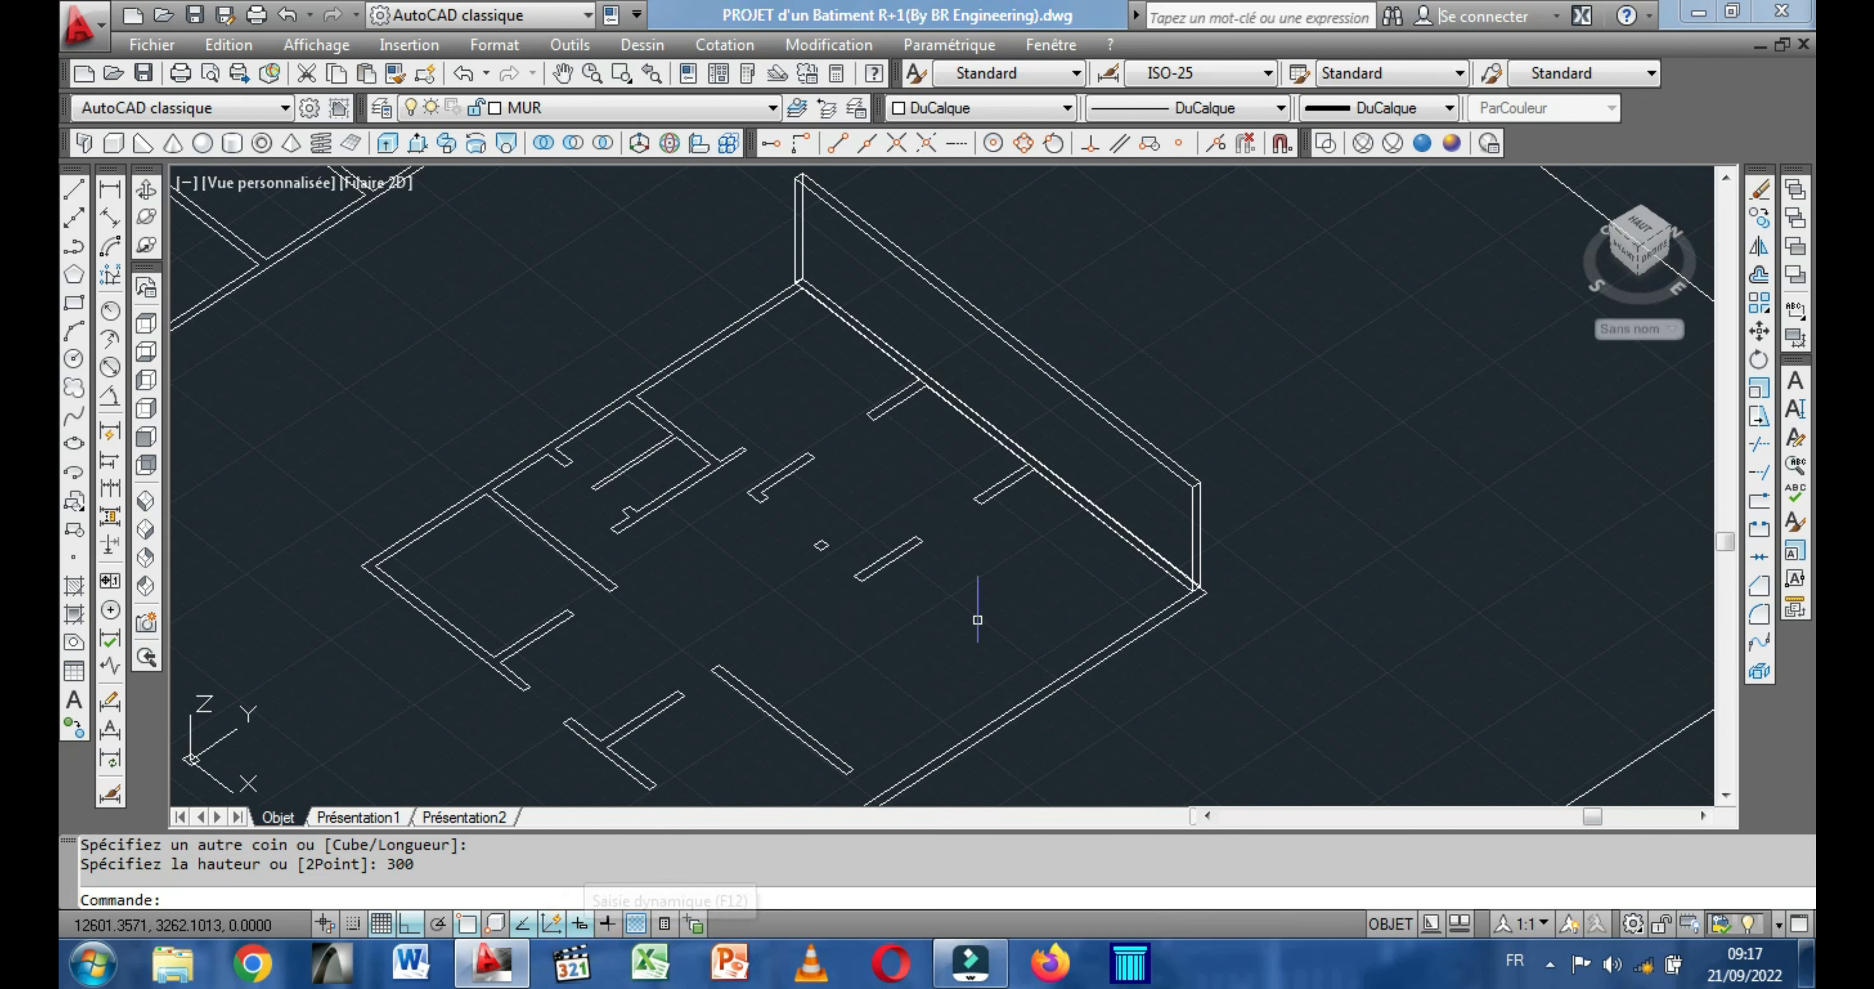
# Draw a second box over the adjoining +X exterior wall, from the first wall box's end to the plan's far outer corner, and raise it upward.
pyautogui.rightClick(1008, 589)
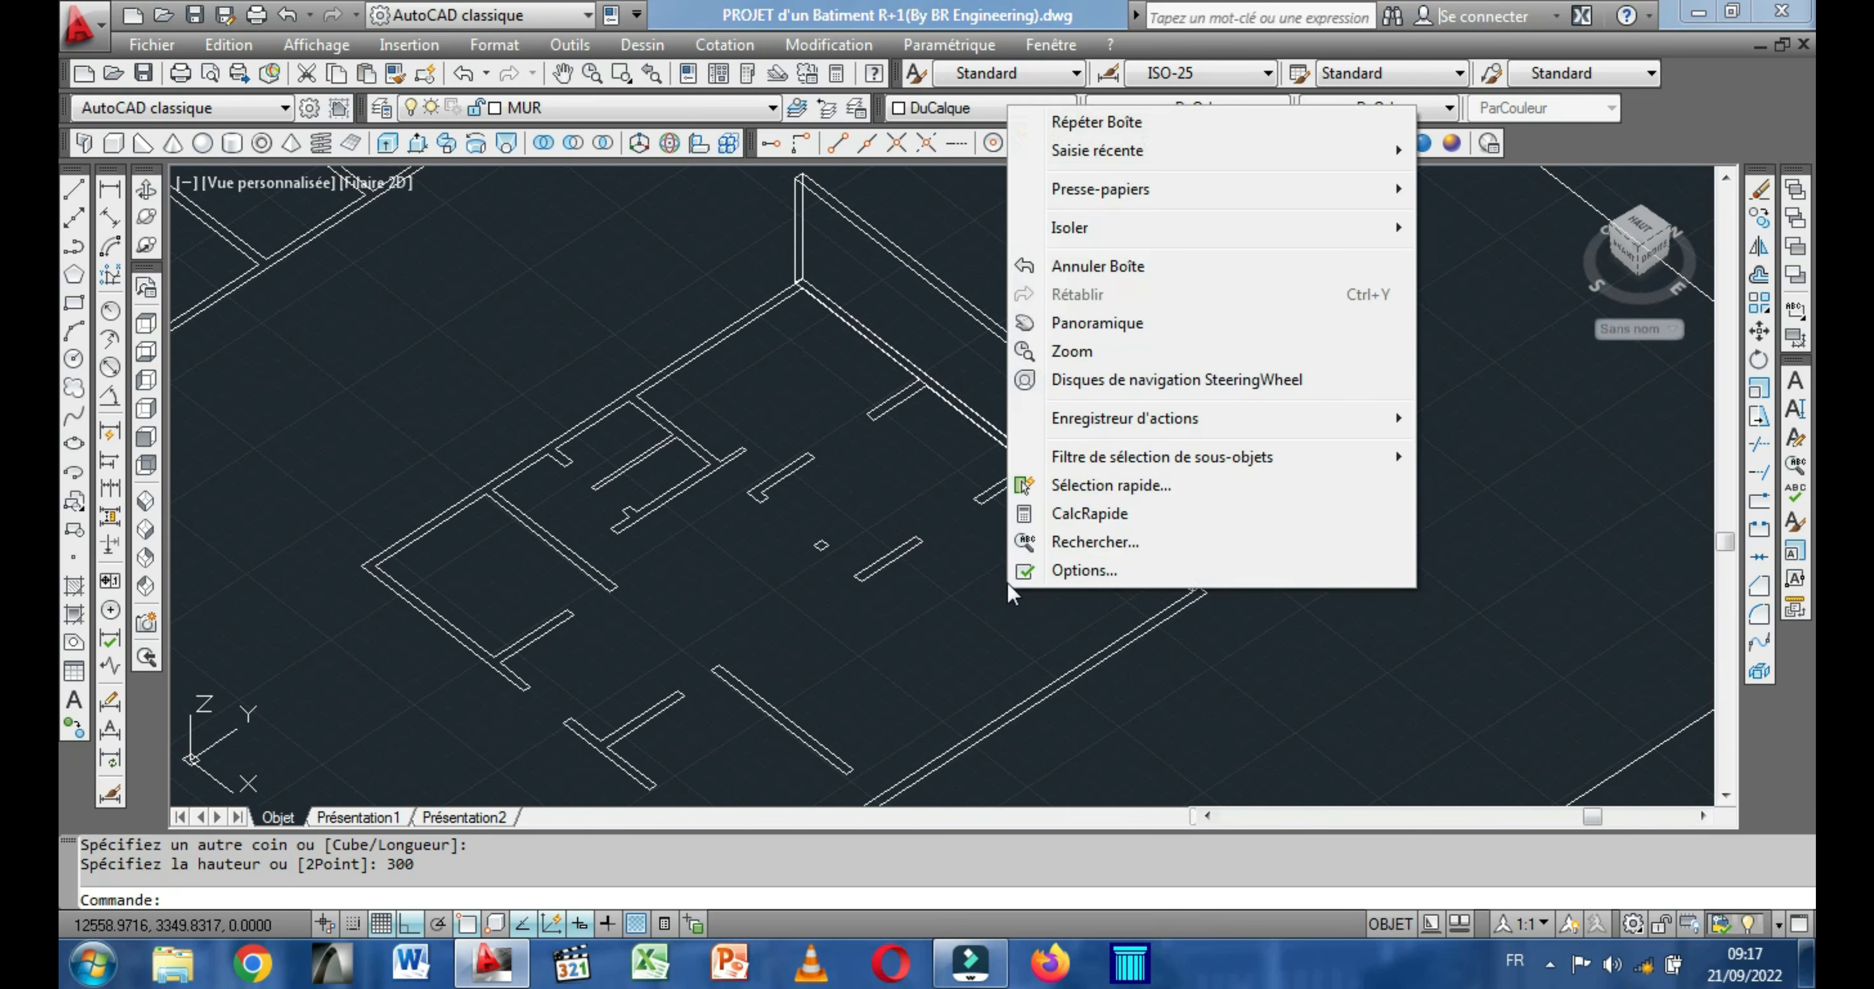
pyautogui.click(1108, 122)
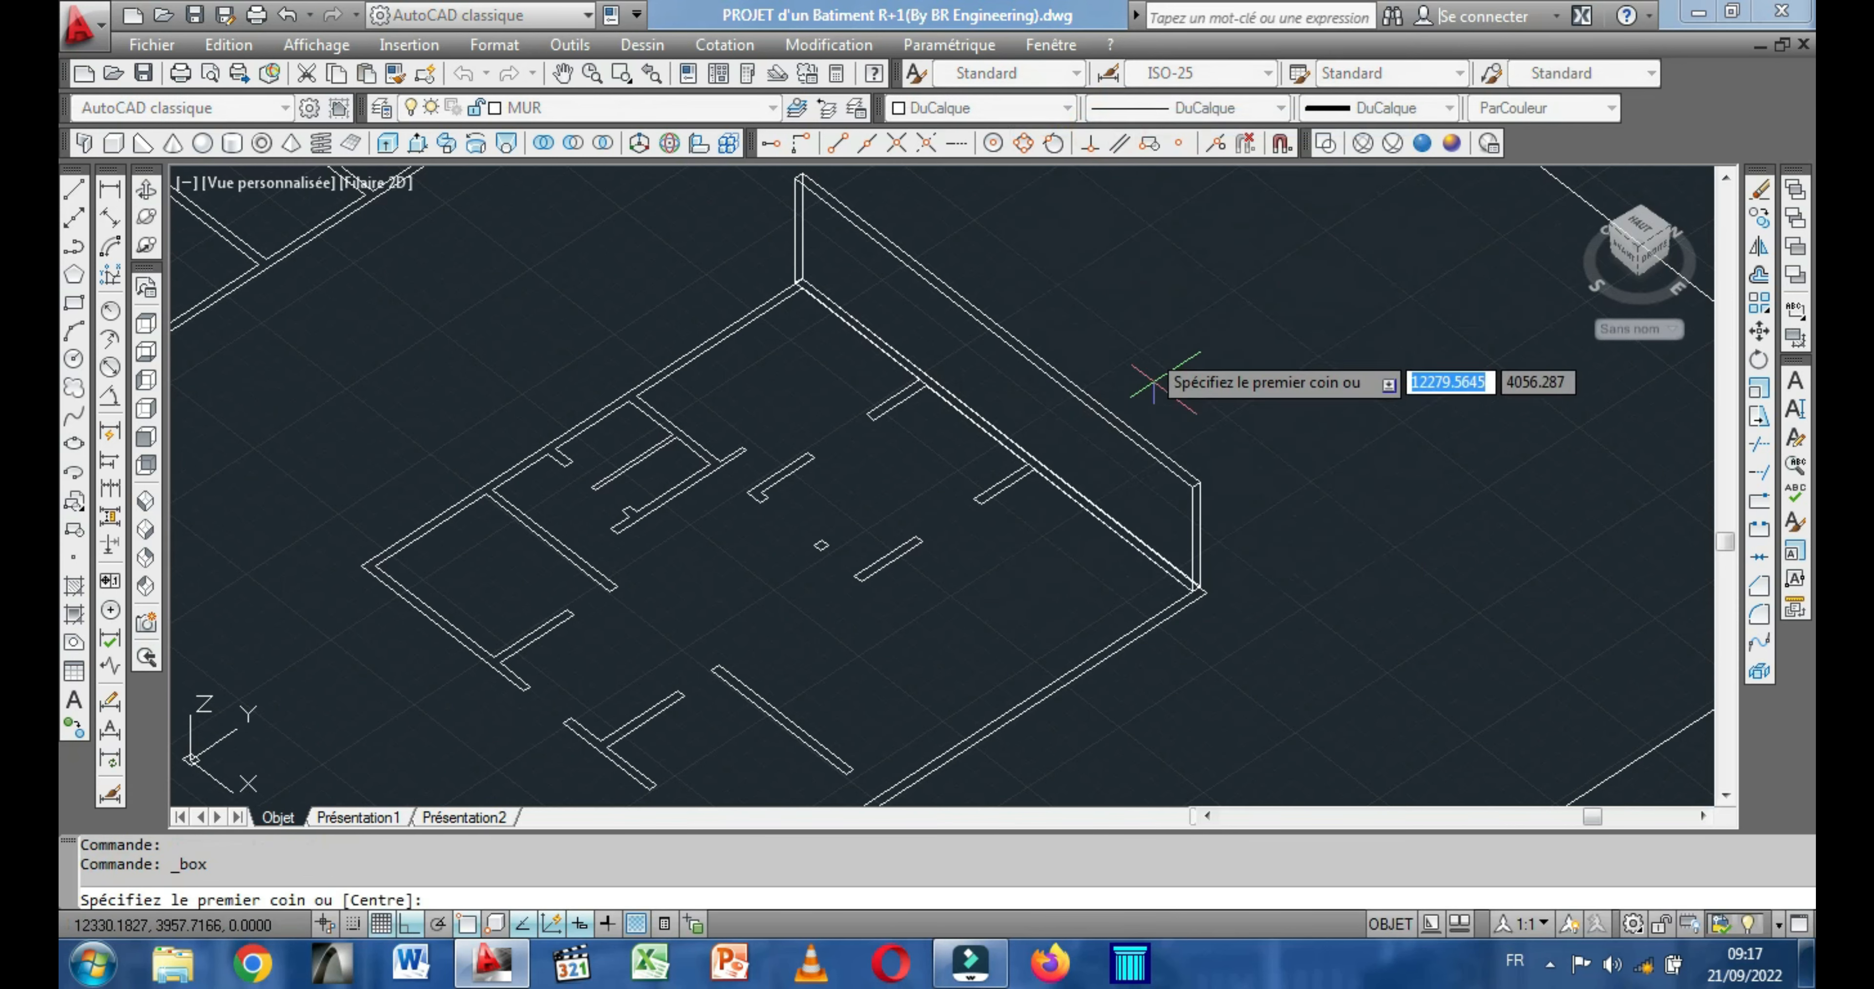
pyautogui.scroll(5, 1228, 598)
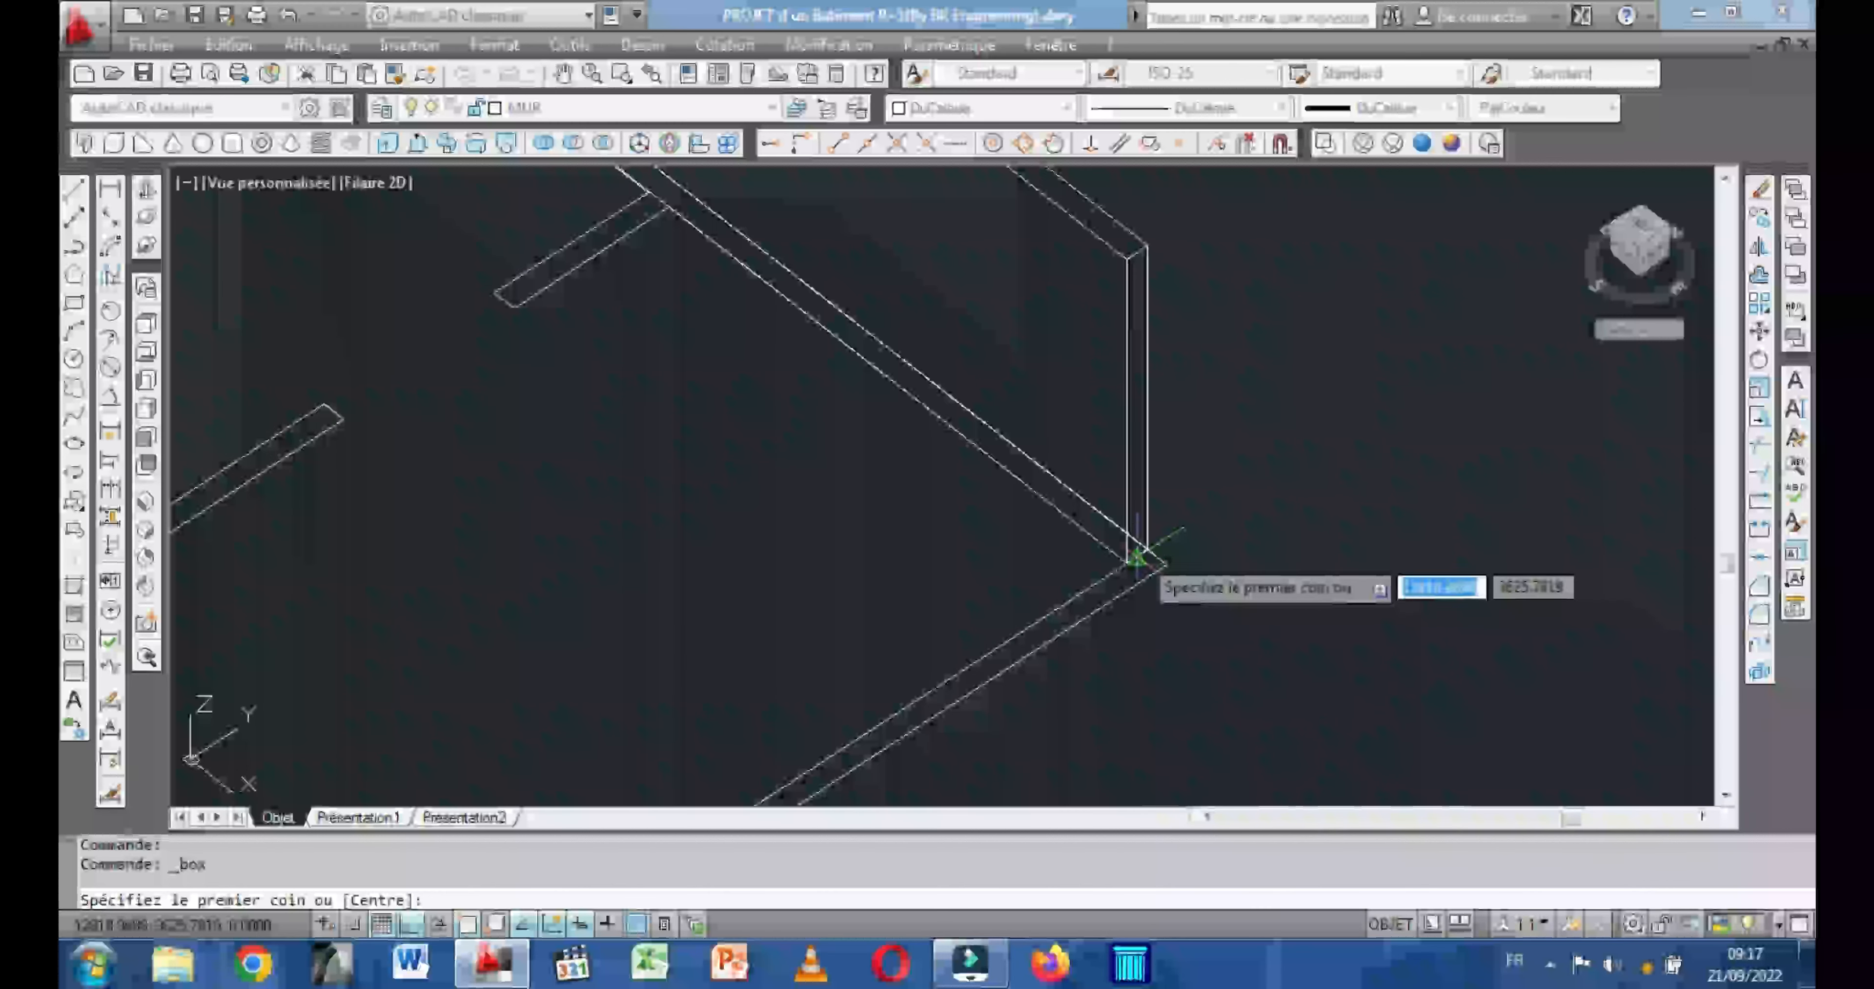
pyautogui.click(1147, 549)
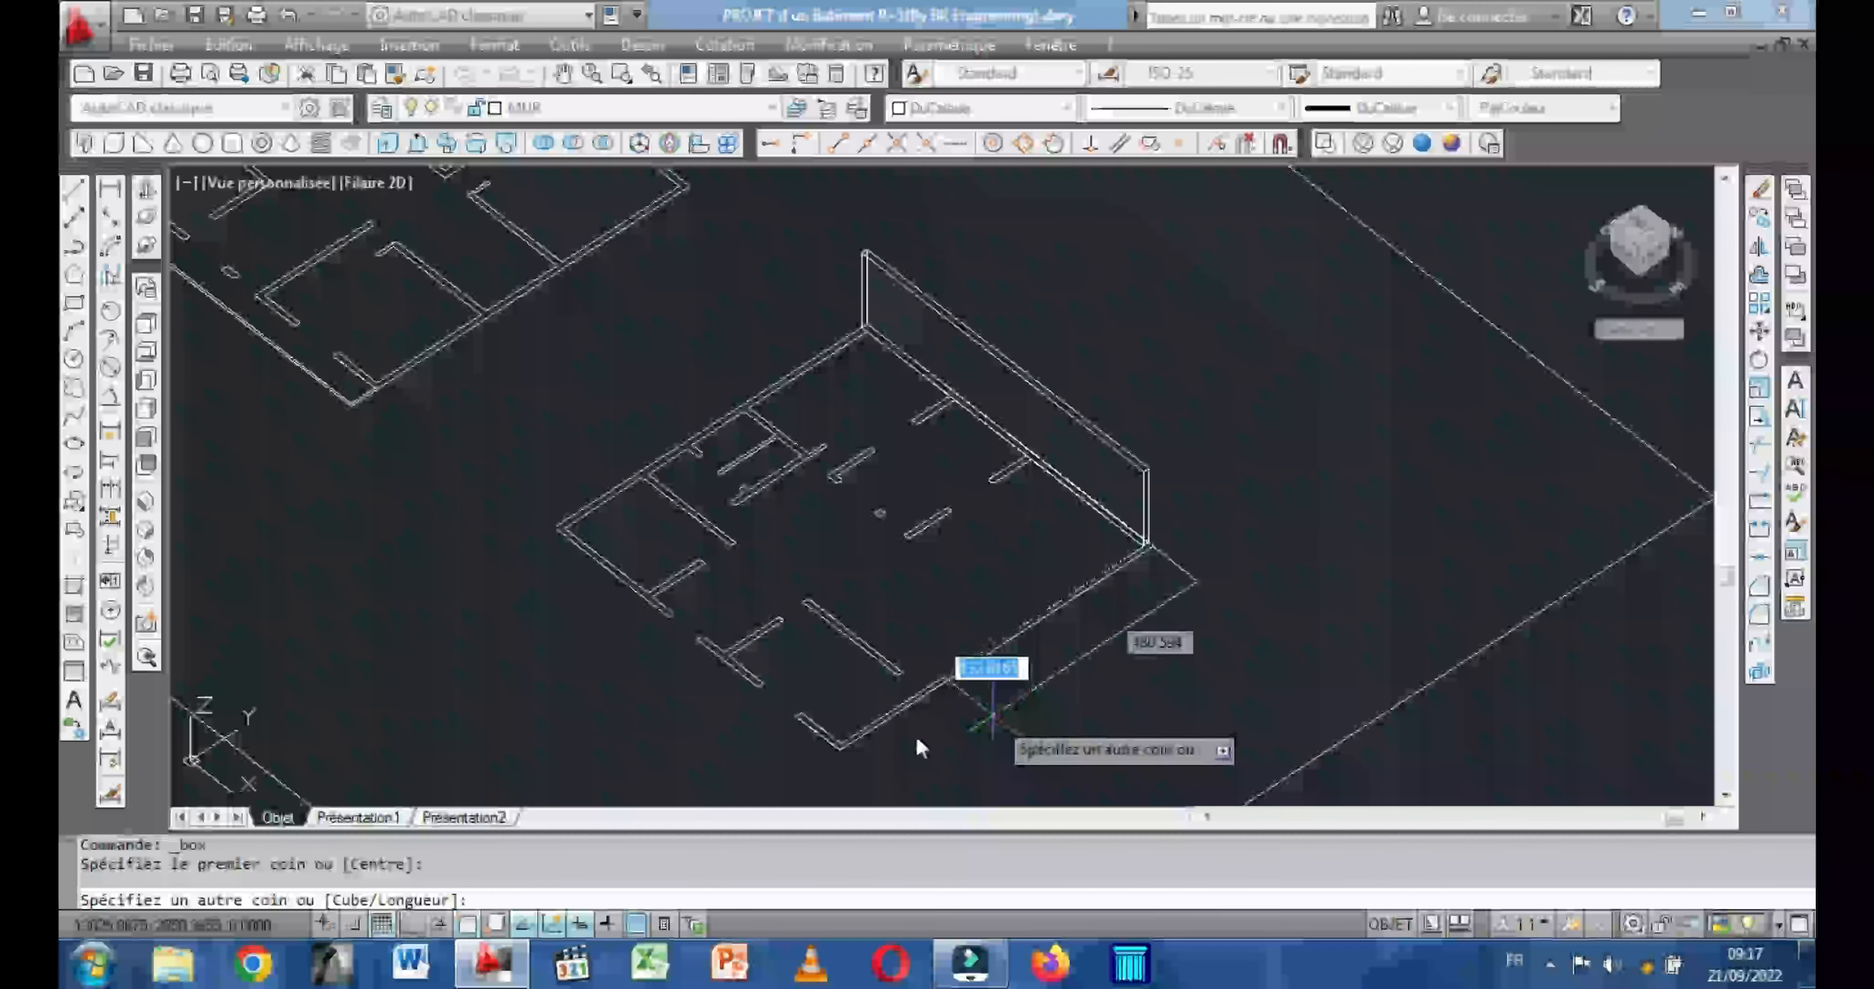
pyautogui.scroll(6, 993, 673)
pyautogui.moveTo(875, 643); pyautogui.dragTo(900, 560, button='middle')
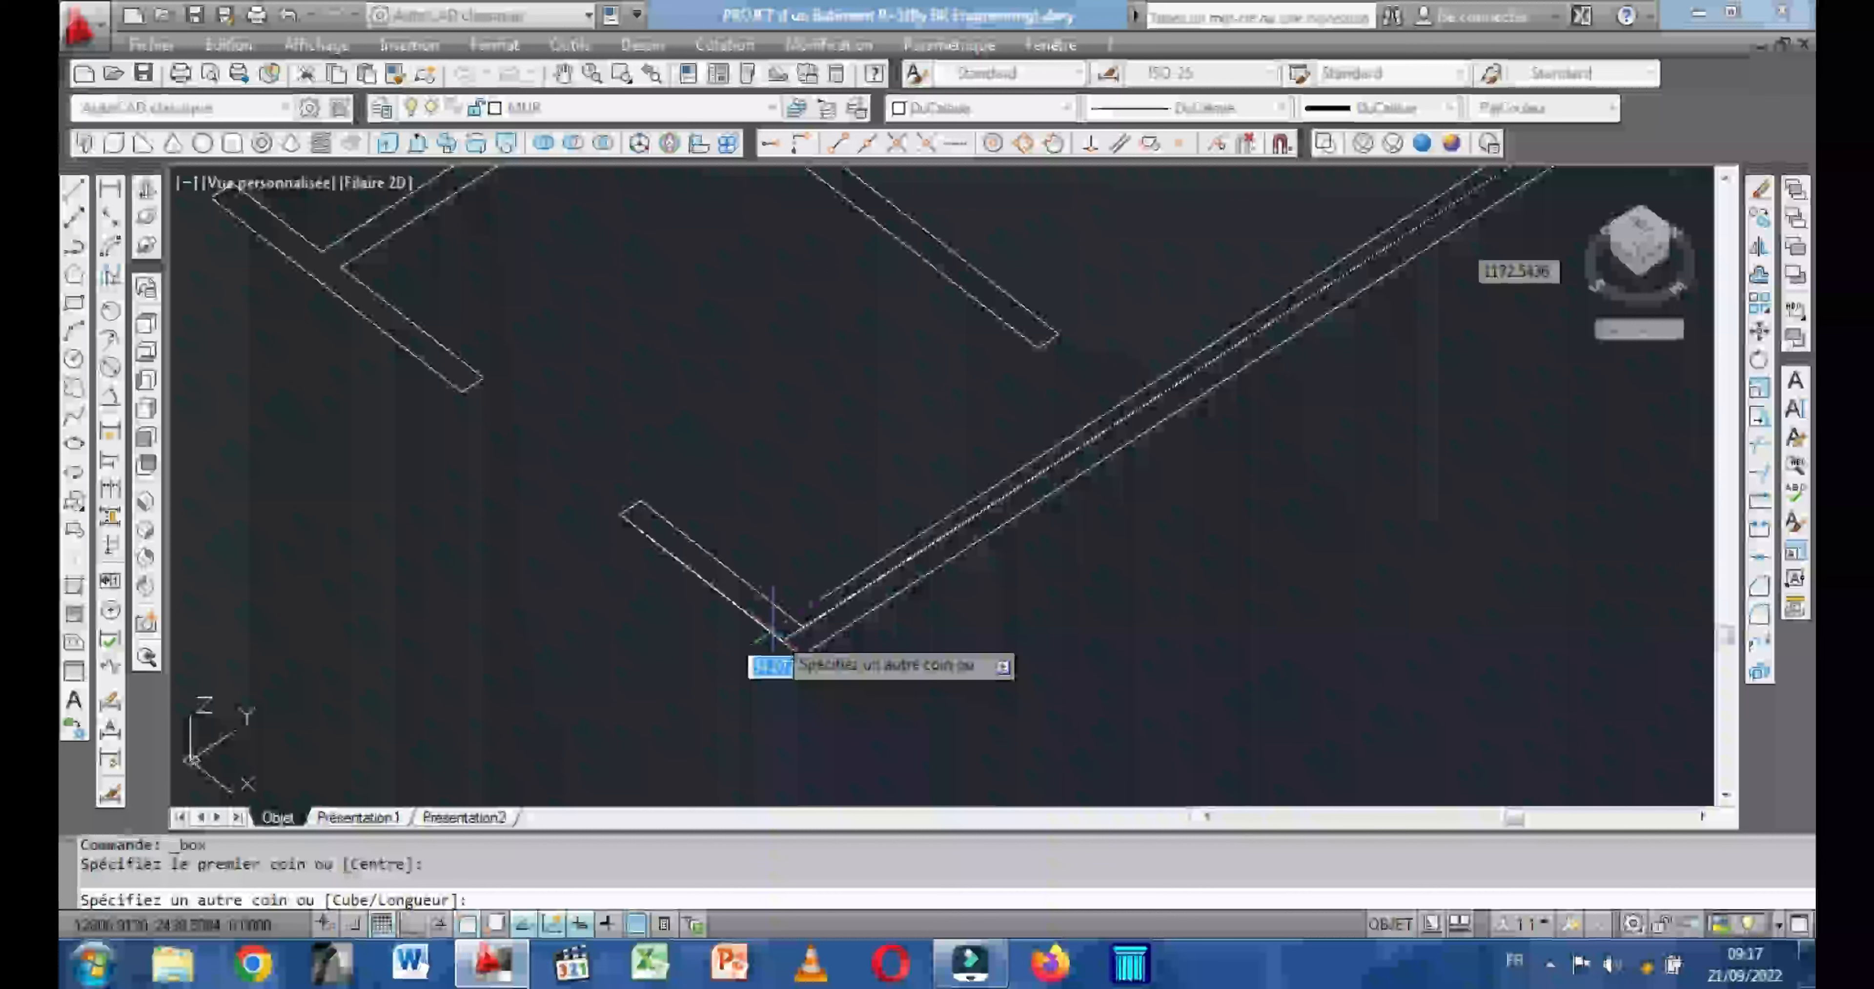
pyautogui.click(801, 656)
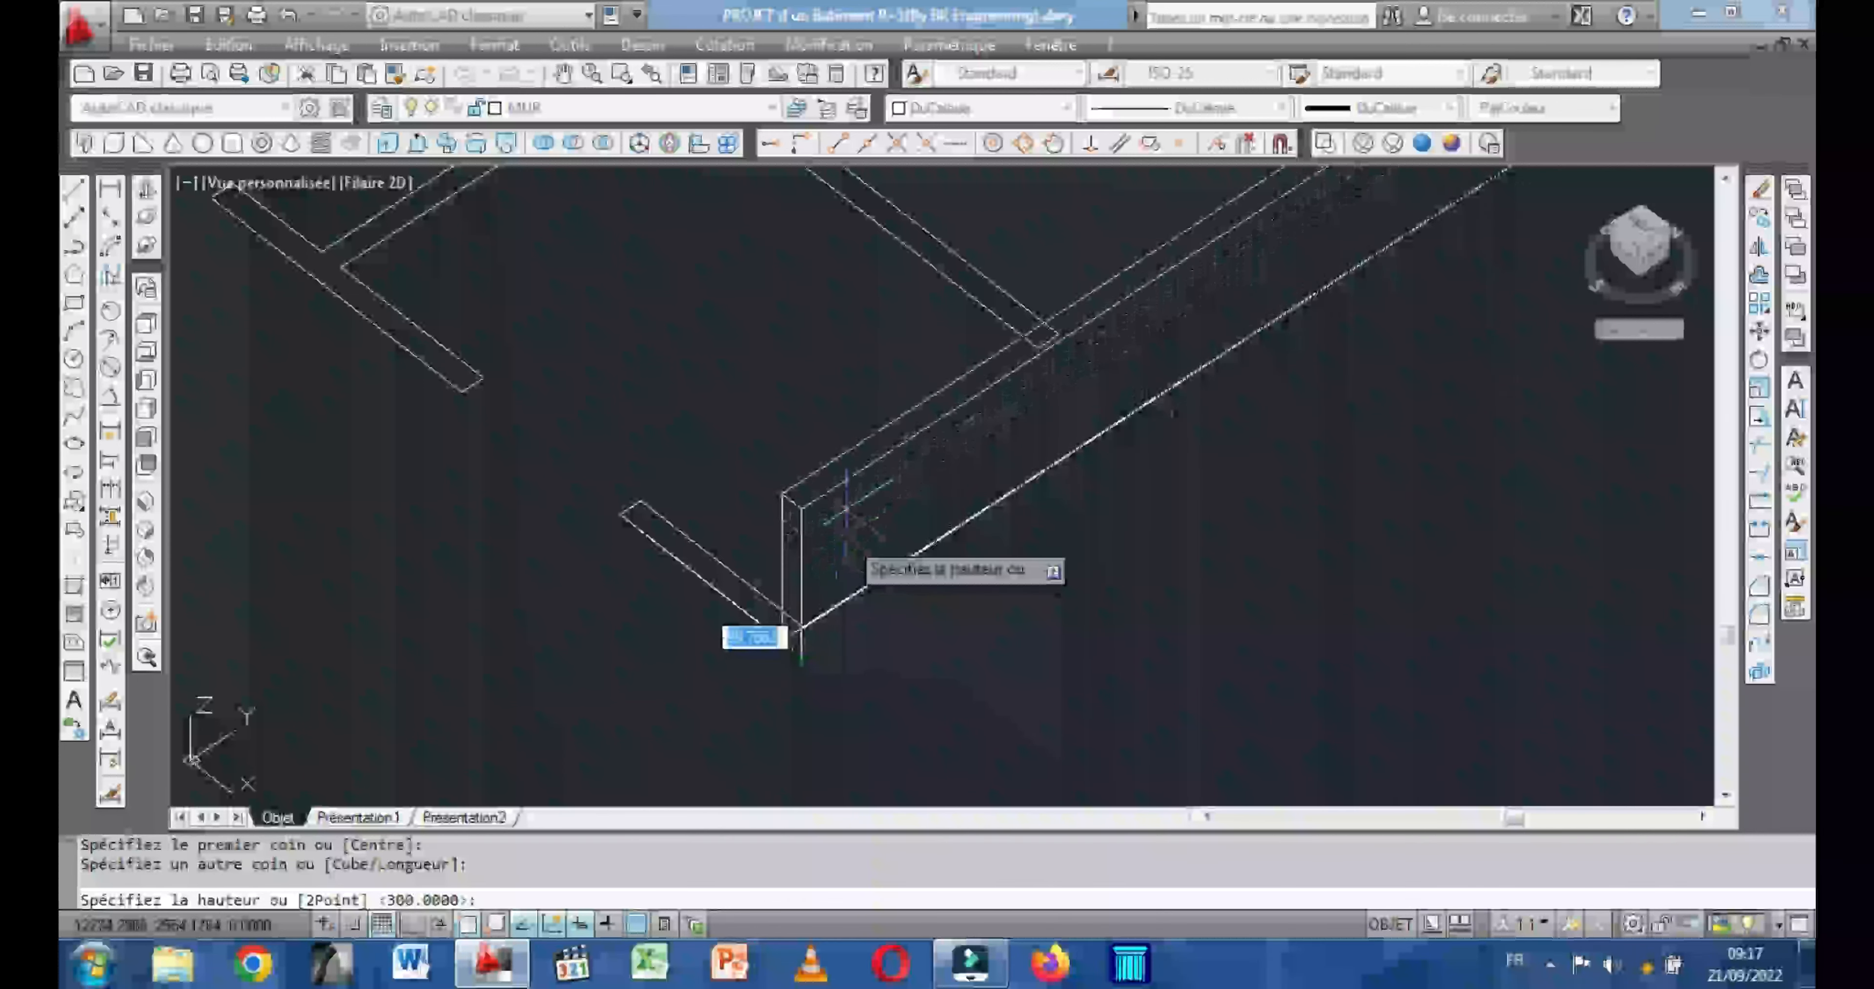
pyautogui.moveTo(860, 453); pyautogui.dragTo(855, 556, button='middle')
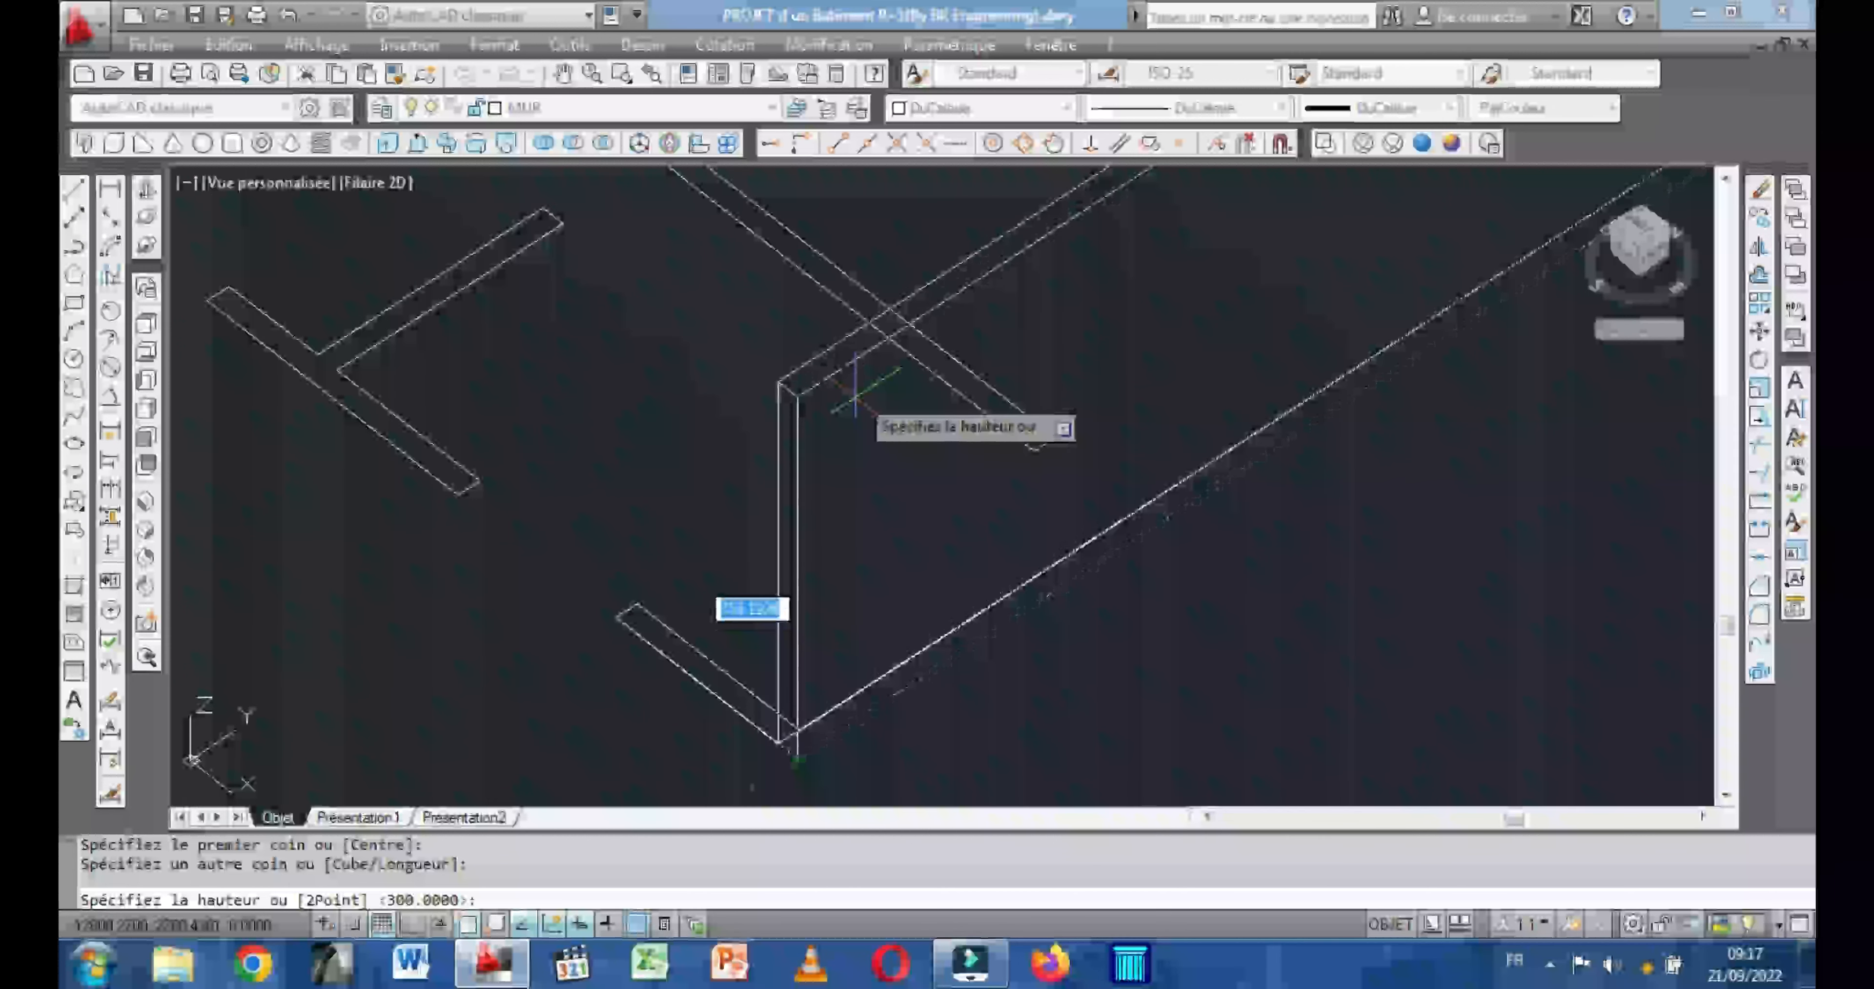
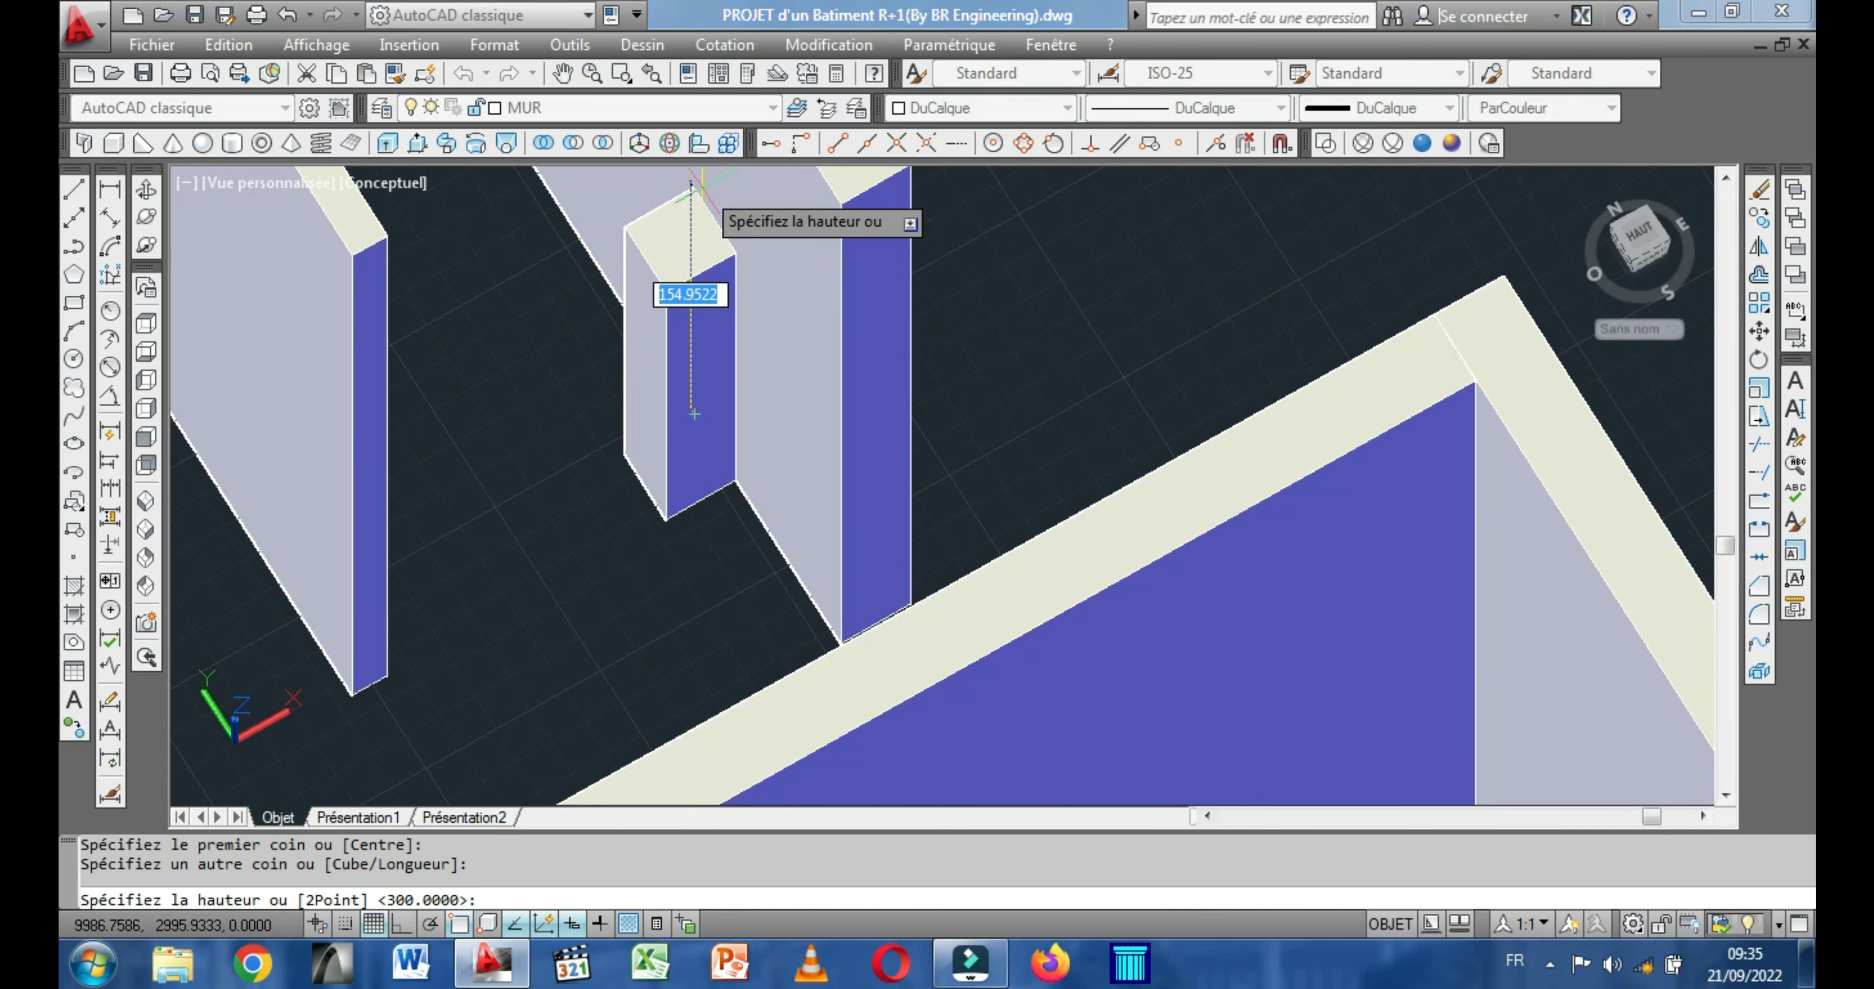
# Give the short wall box in progress beside the interior wall a height of 300.
pyautogui.write('300')
pyautogui.press('Return')
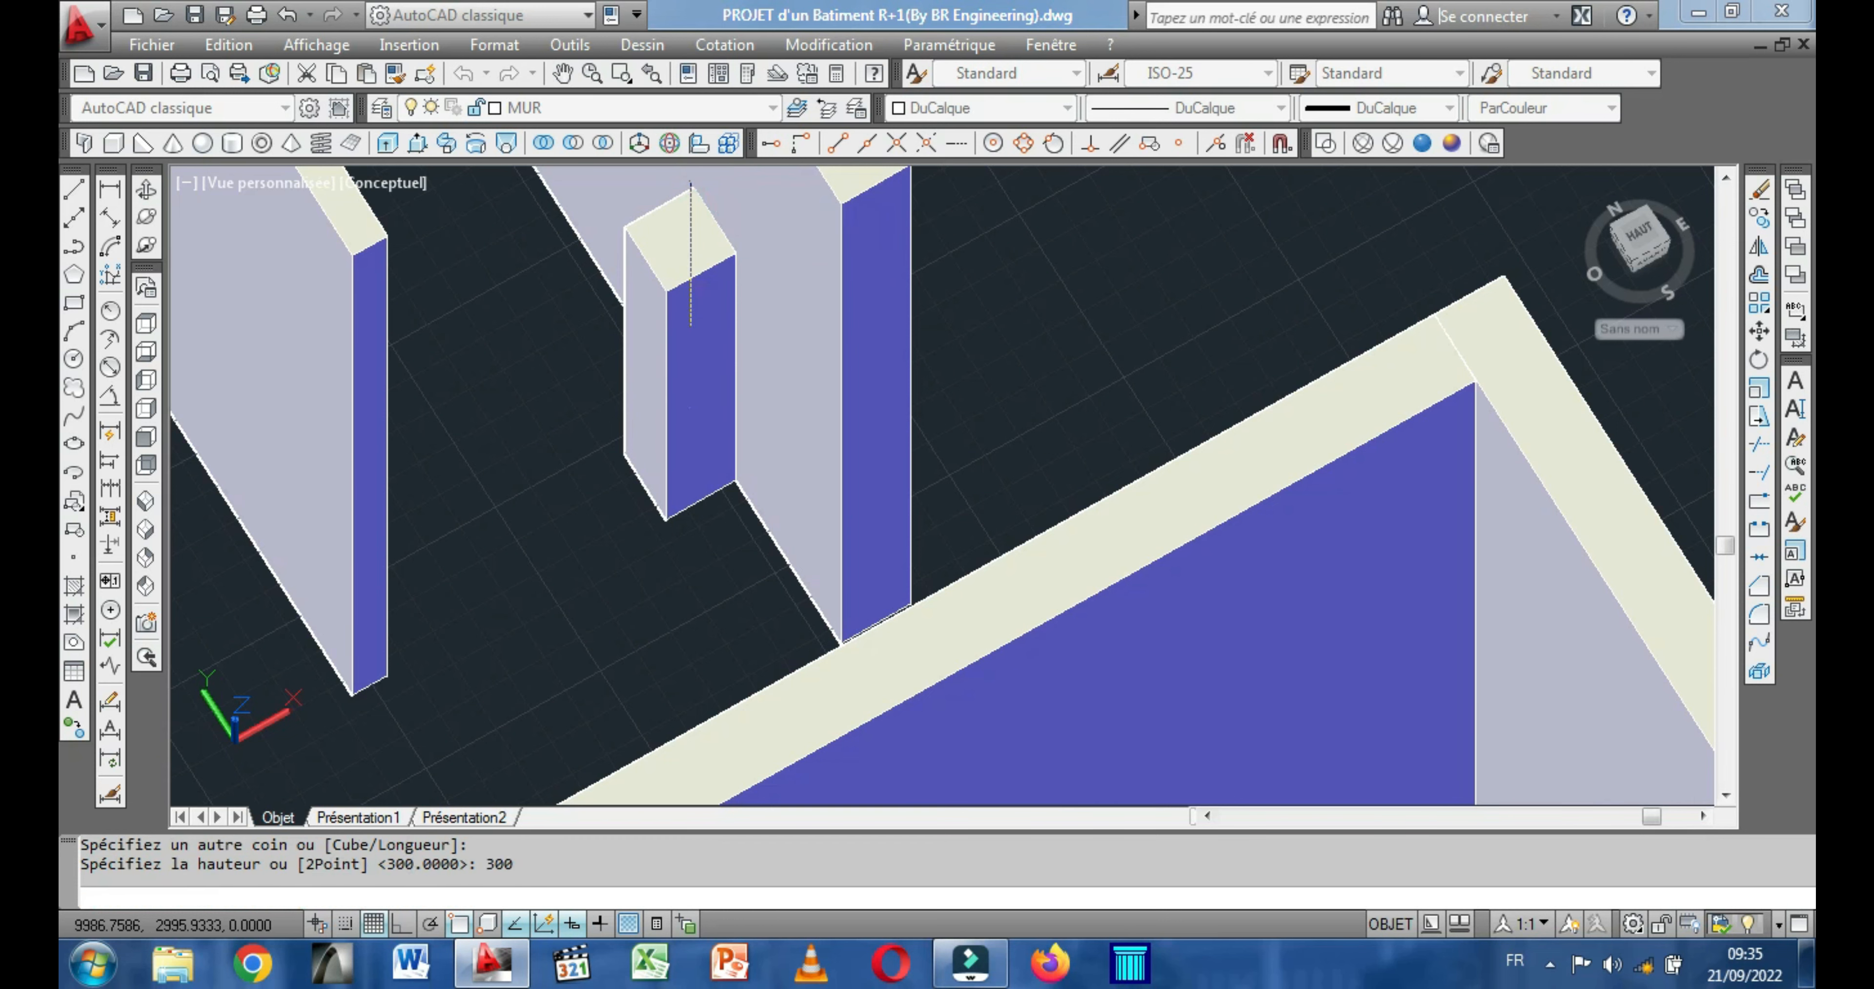
pyautogui.scroll(-5, 703, 187)
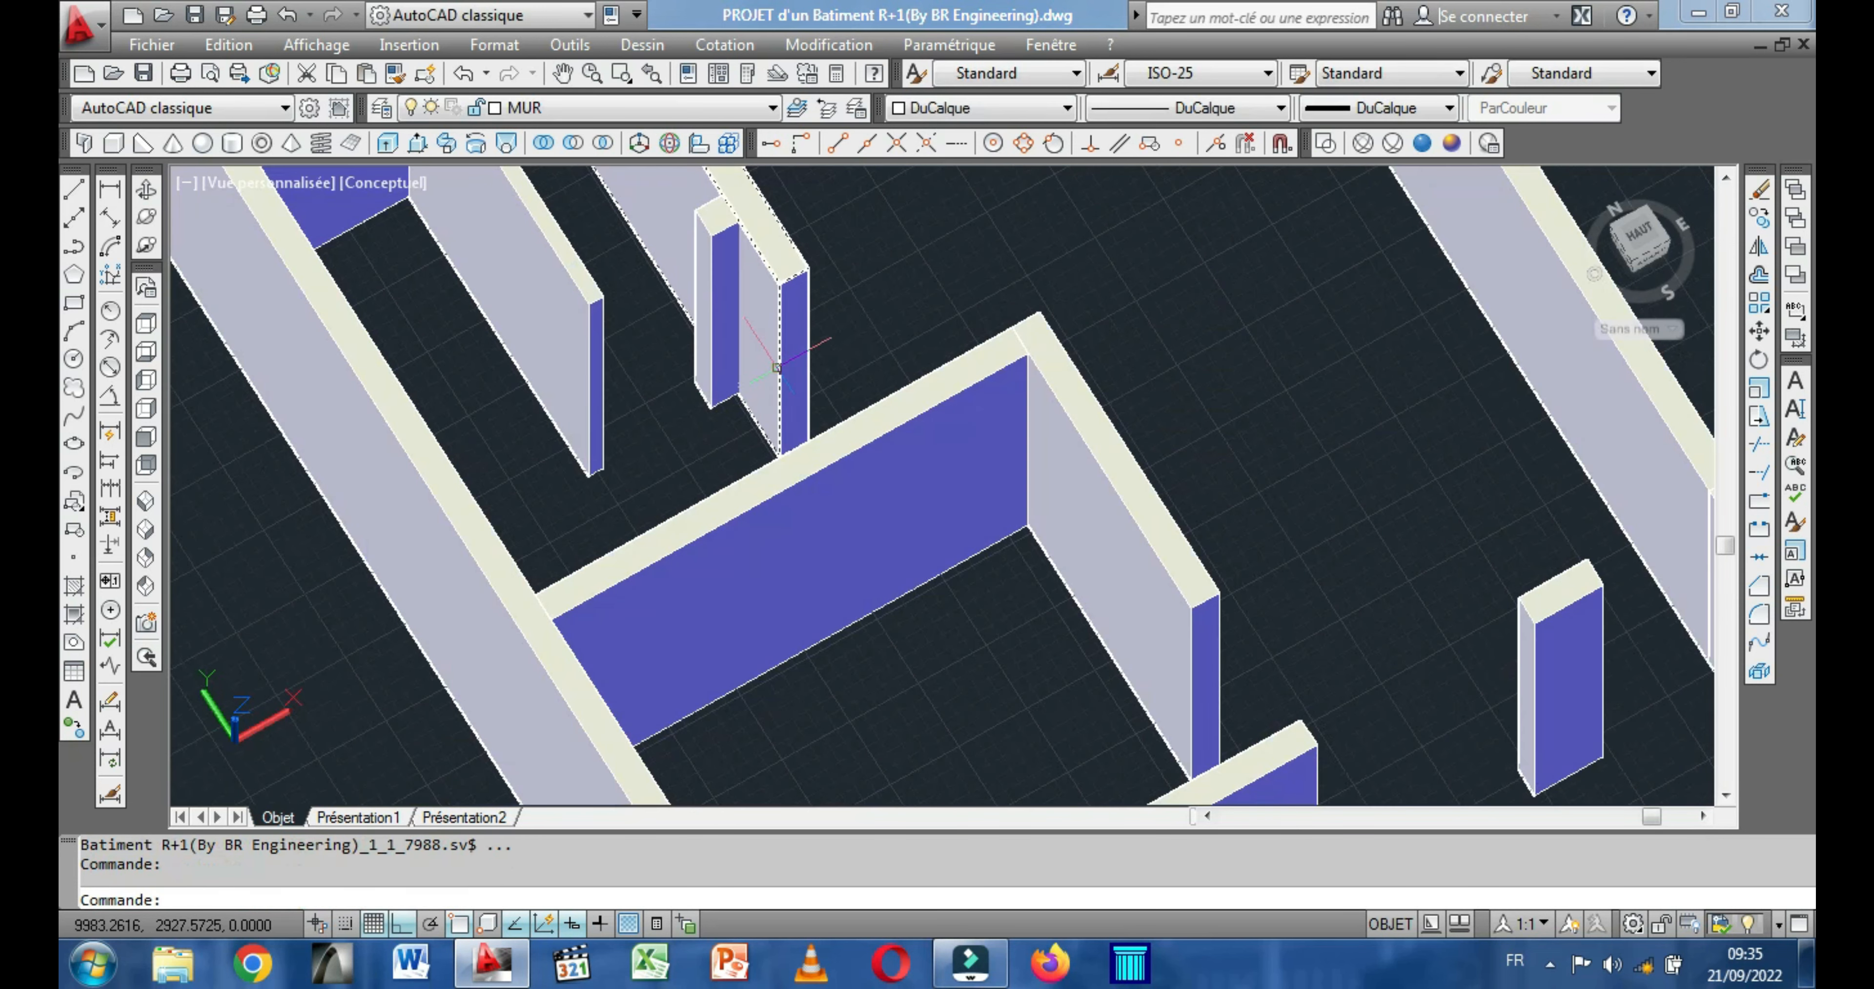
# Orbit the model to a lower oblique view and inspect the double outline in front of the building, closing in on its -X outer corner.
pyautogui.scroll(1, 798, 389)
pyautogui.scroll(-3, 797, 391)
pyautogui.keyDown('shift'); pyautogui.moveTo(709, 618); pyautogui.dragTo(681, 659, button='middle'); pyautogui.keyUp('shift')
pyautogui.scroll(2, 680, 613)
pyautogui.moveTo(608, 718); pyautogui.dragTo(689, 683, button='middle')
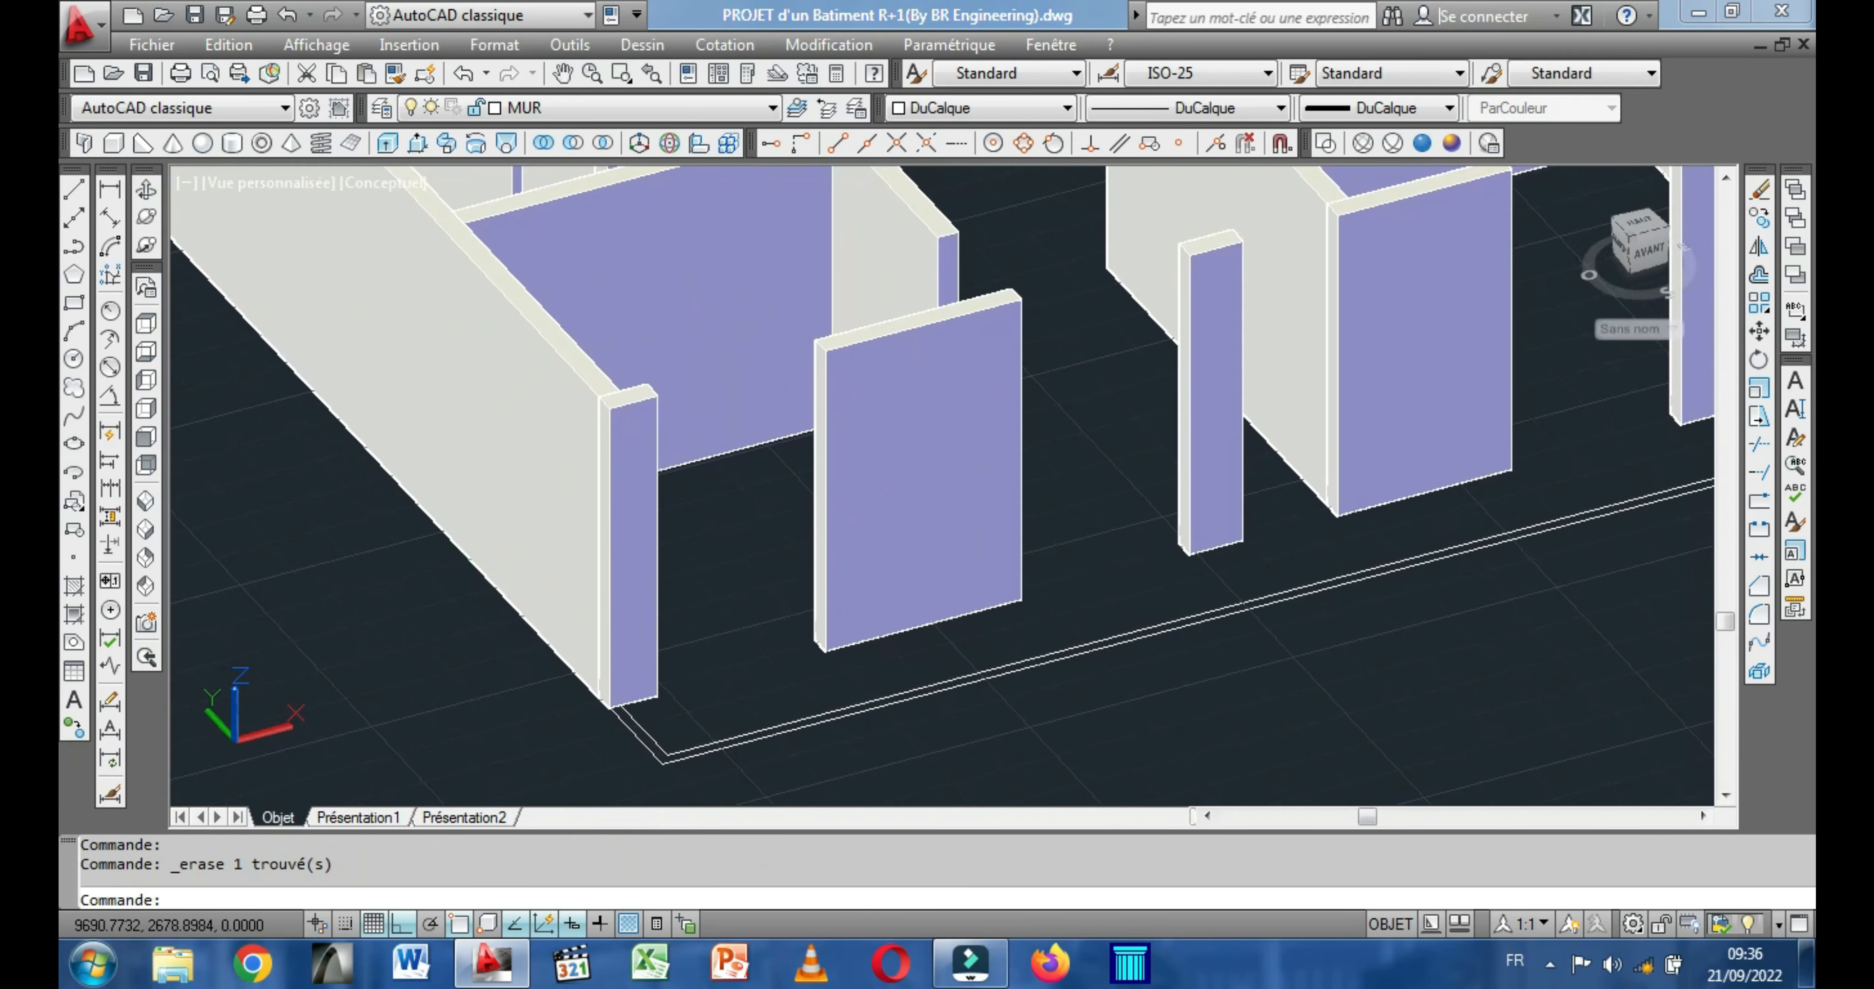
pyautogui.scroll(-4, 477, 567)
pyautogui.scroll(3, 575, 634)
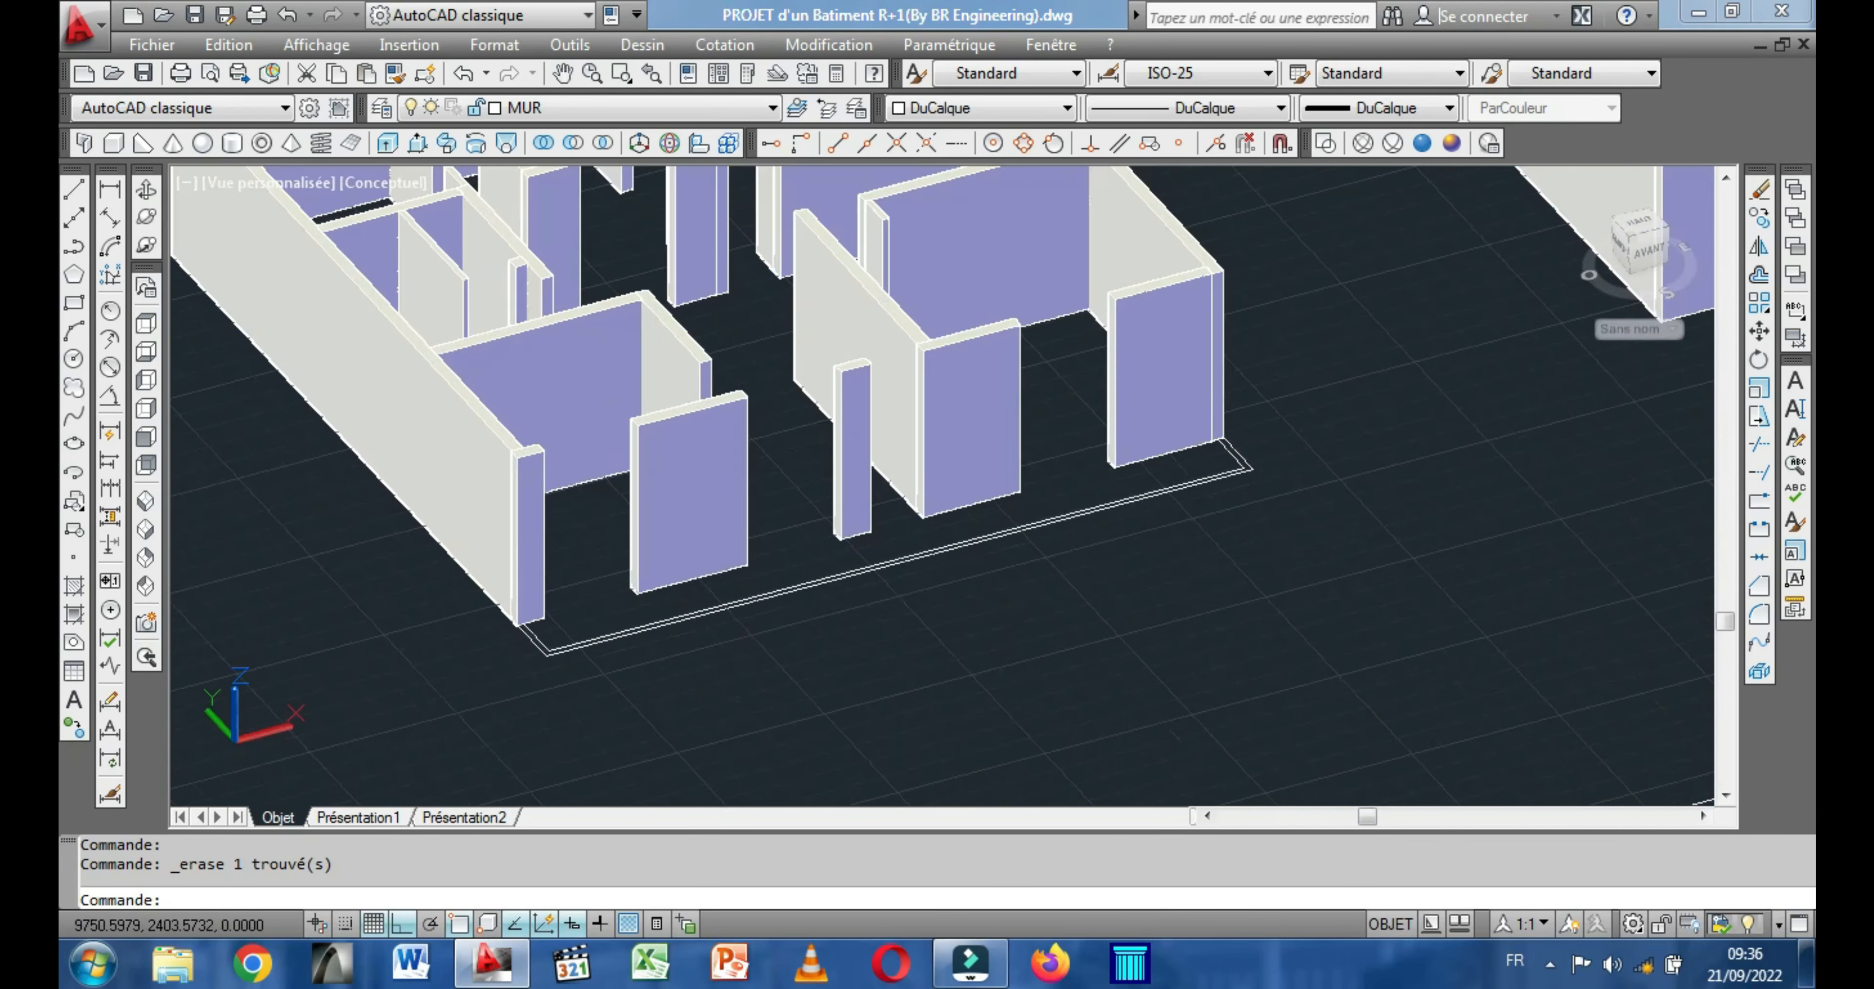
pyautogui.moveTo(568, 603); pyautogui.dragTo(568, 654, button='middle')
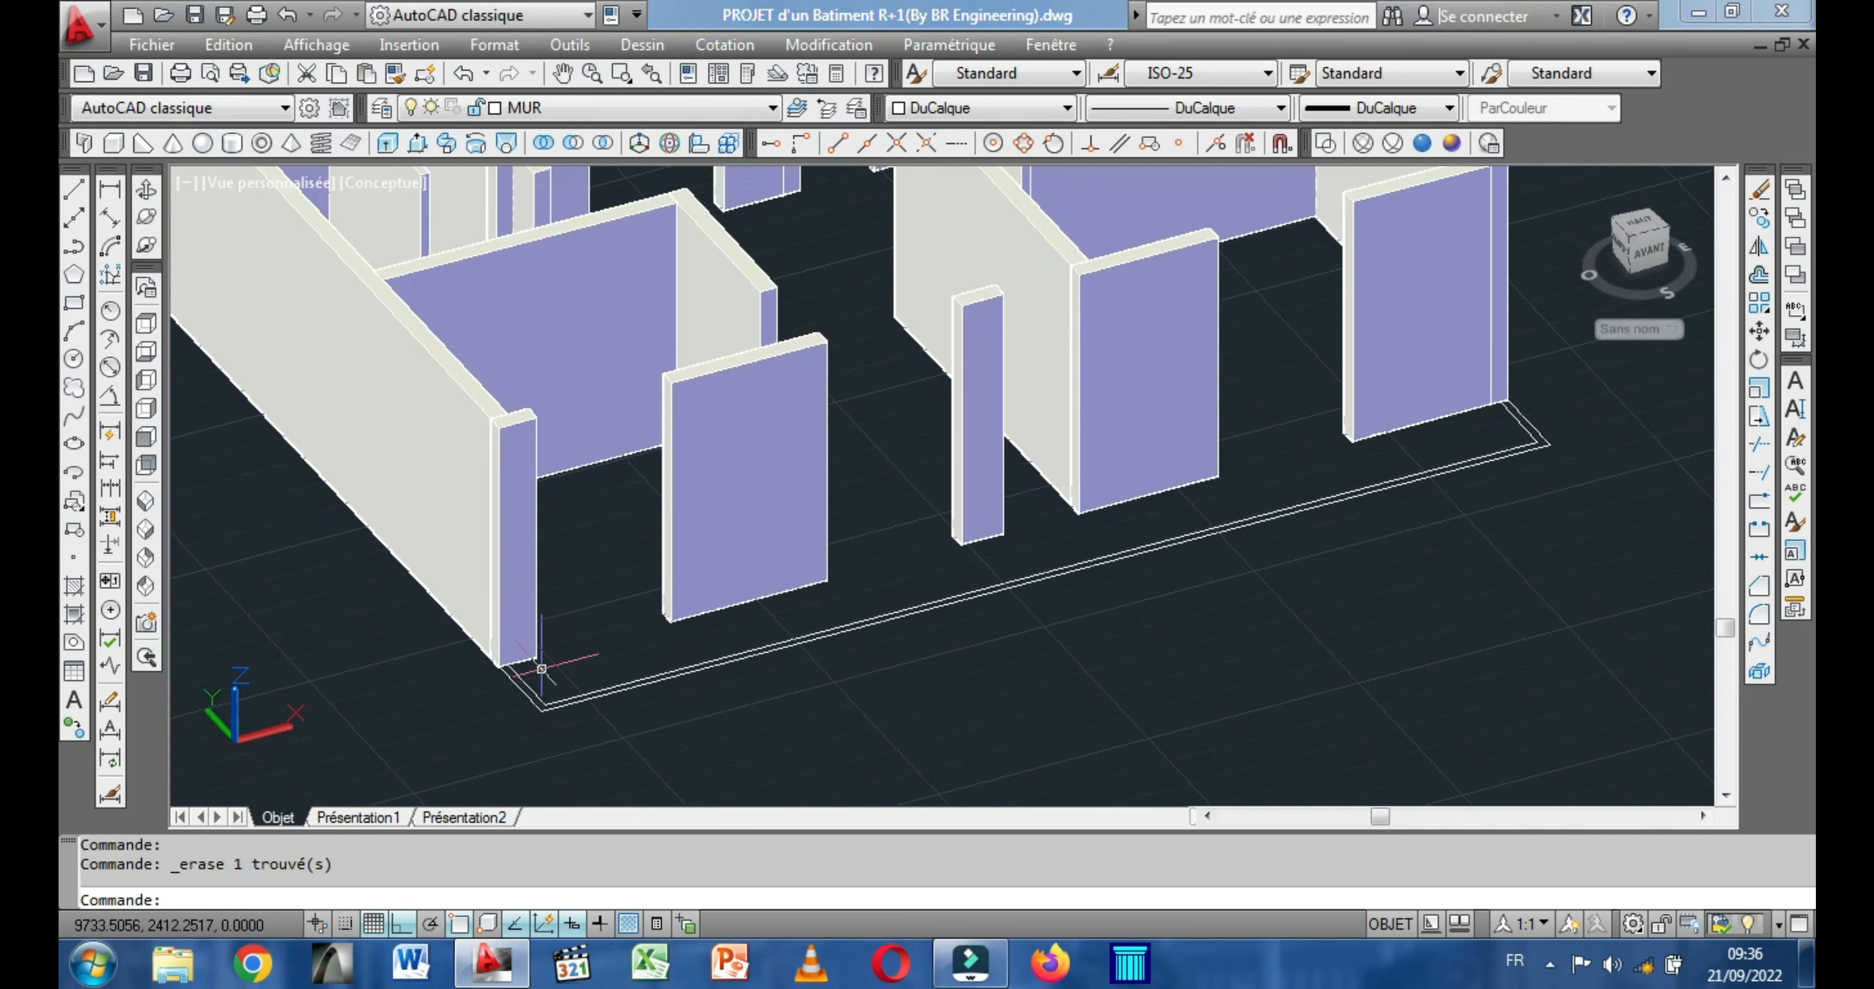
pyautogui.scroll(3, 535, 658)
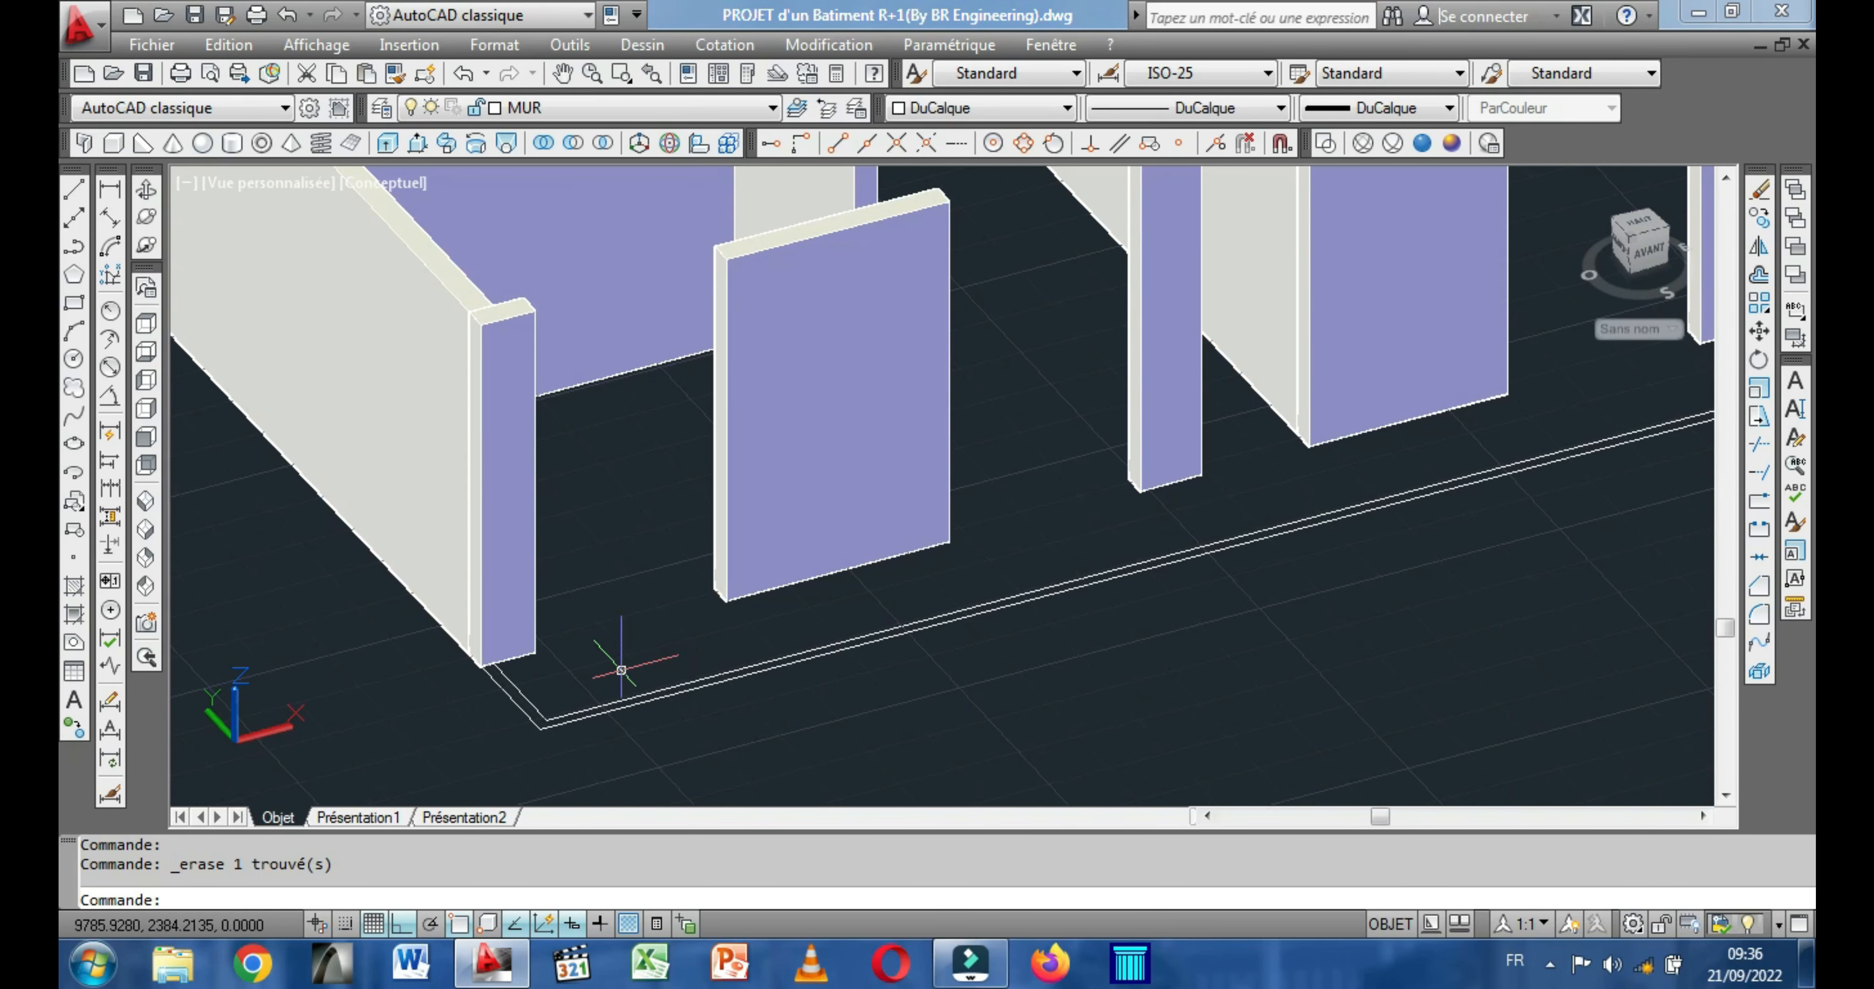
pyautogui.scroll(-3, 593, 669)
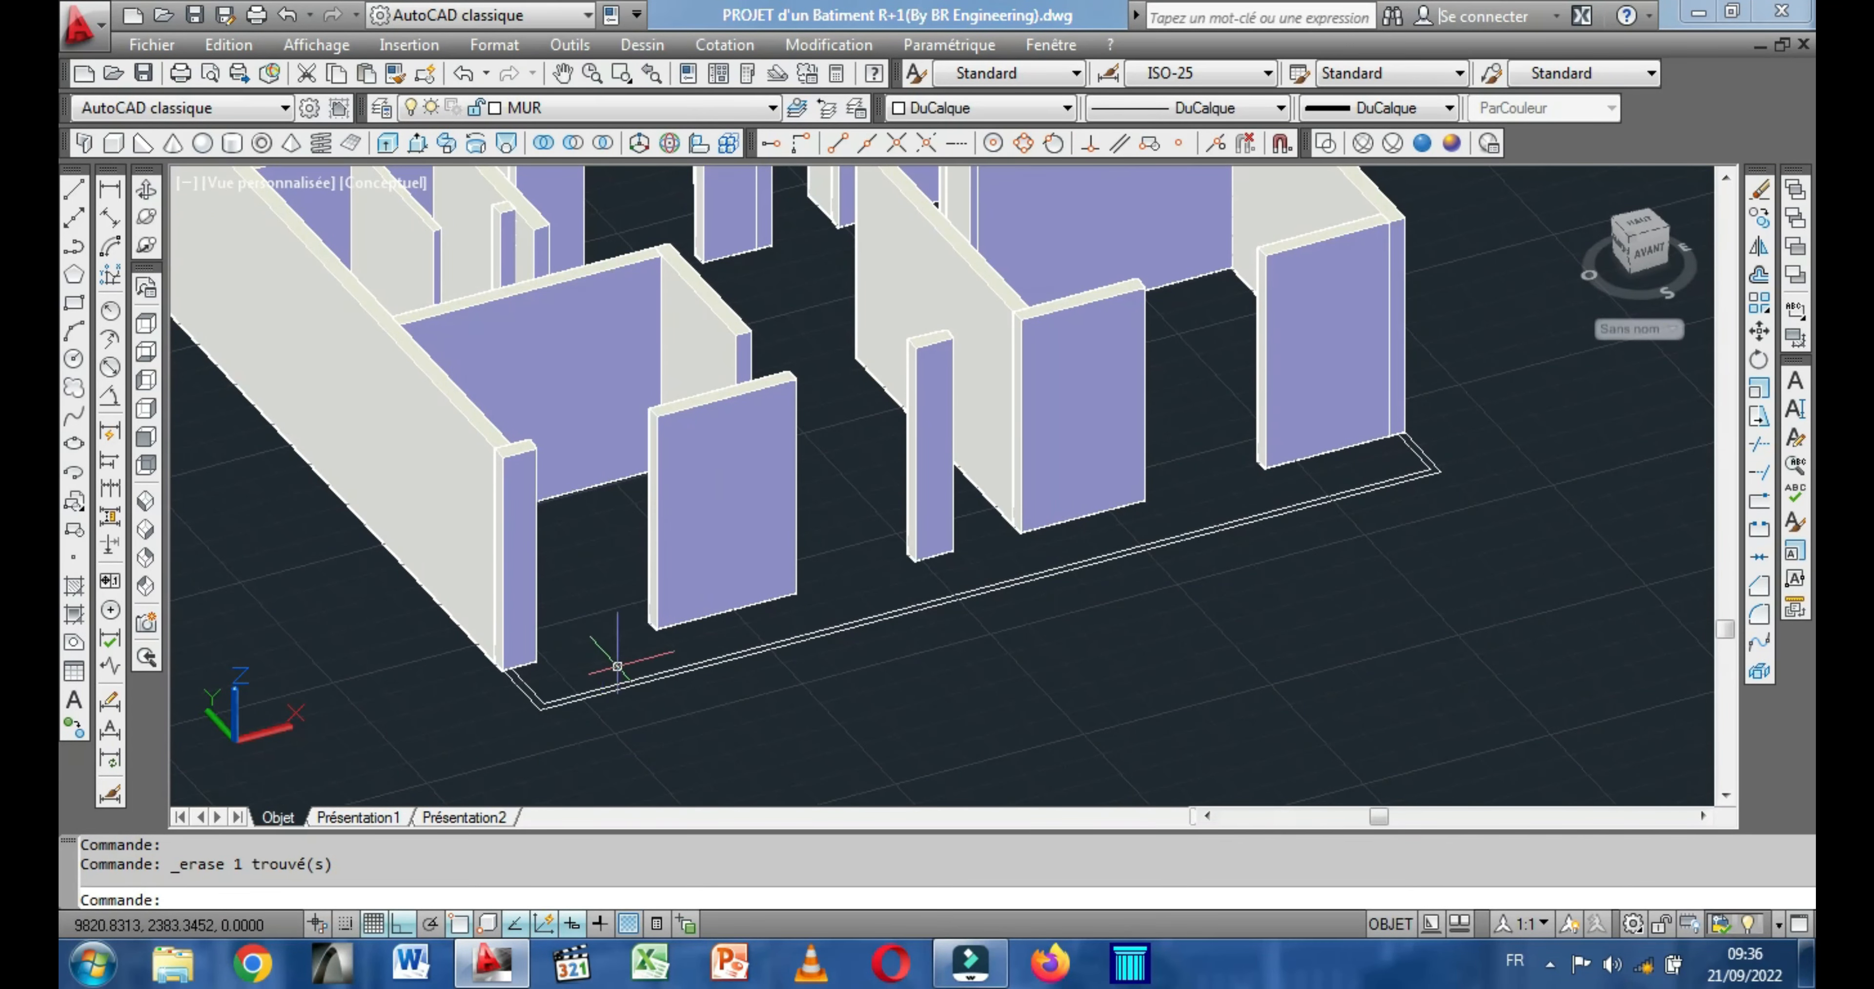
pyautogui.scroll(3, 538, 668)
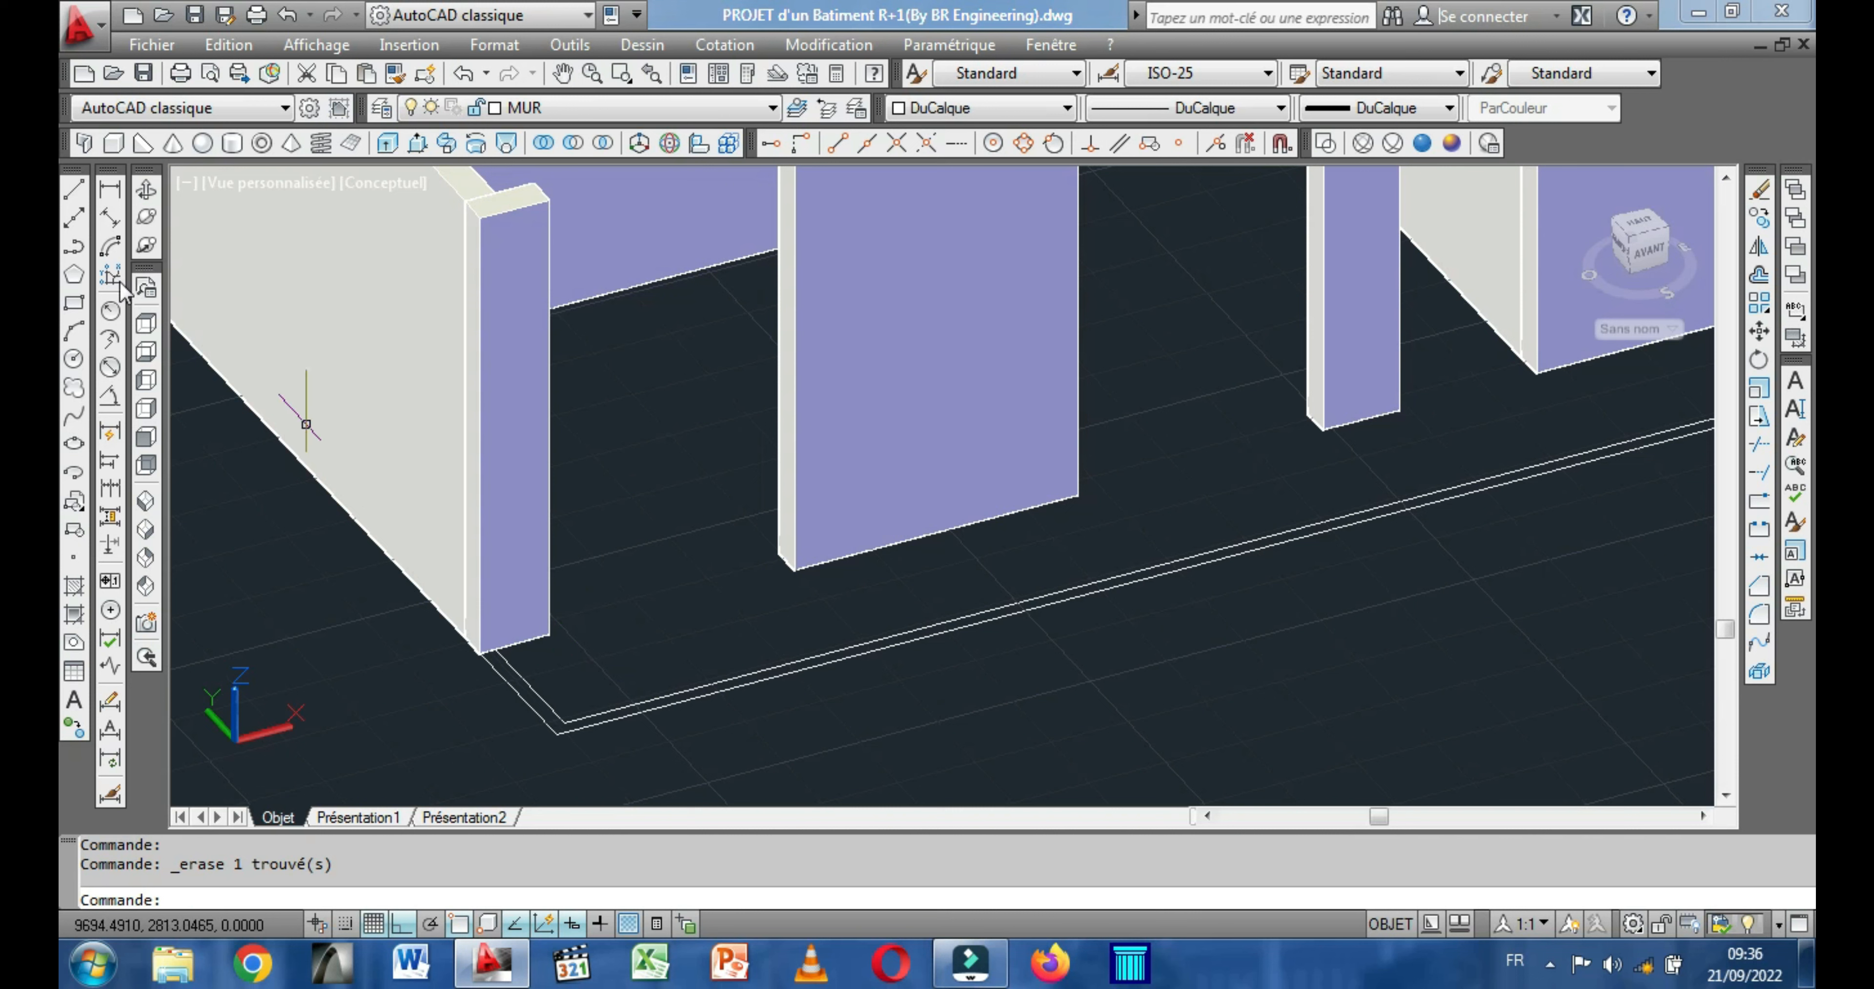
# Draw a 20-high box over the short outline segment, from the -X exterior wall's end to the outline's outer corner.
pyautogui.click(110, 143)
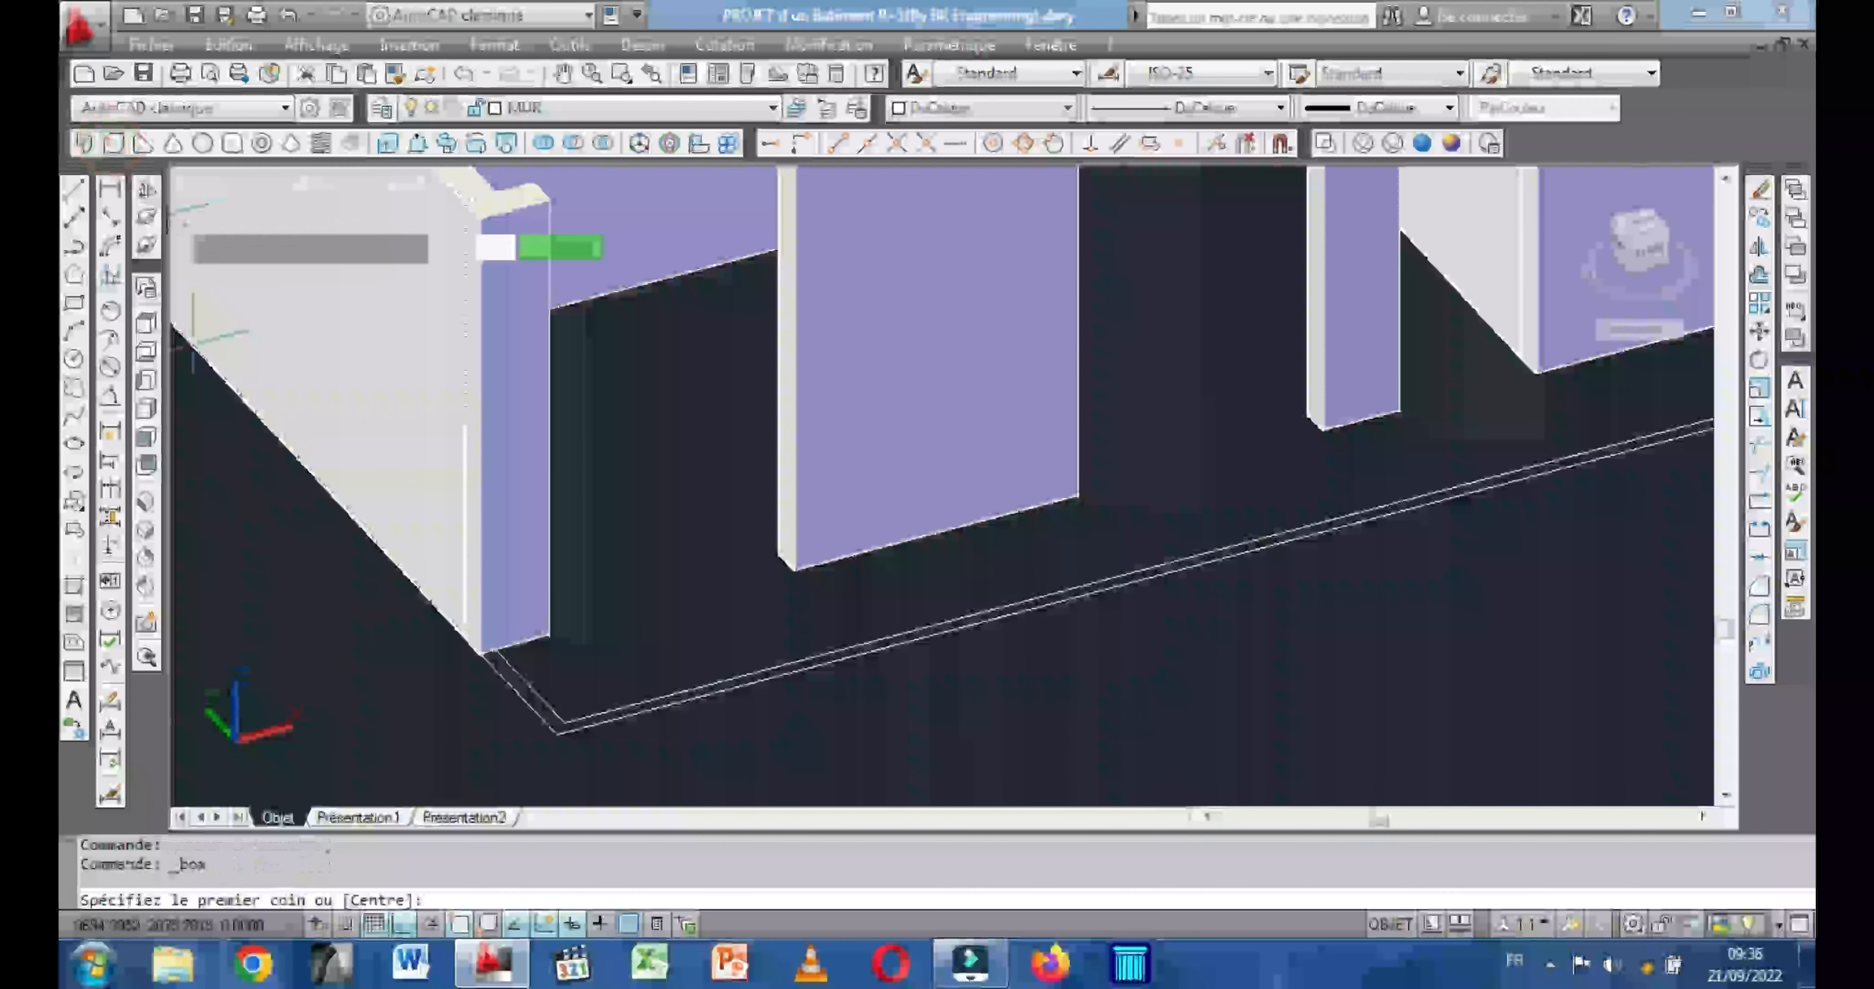
pyautogui.scroll(4, 499, 619)
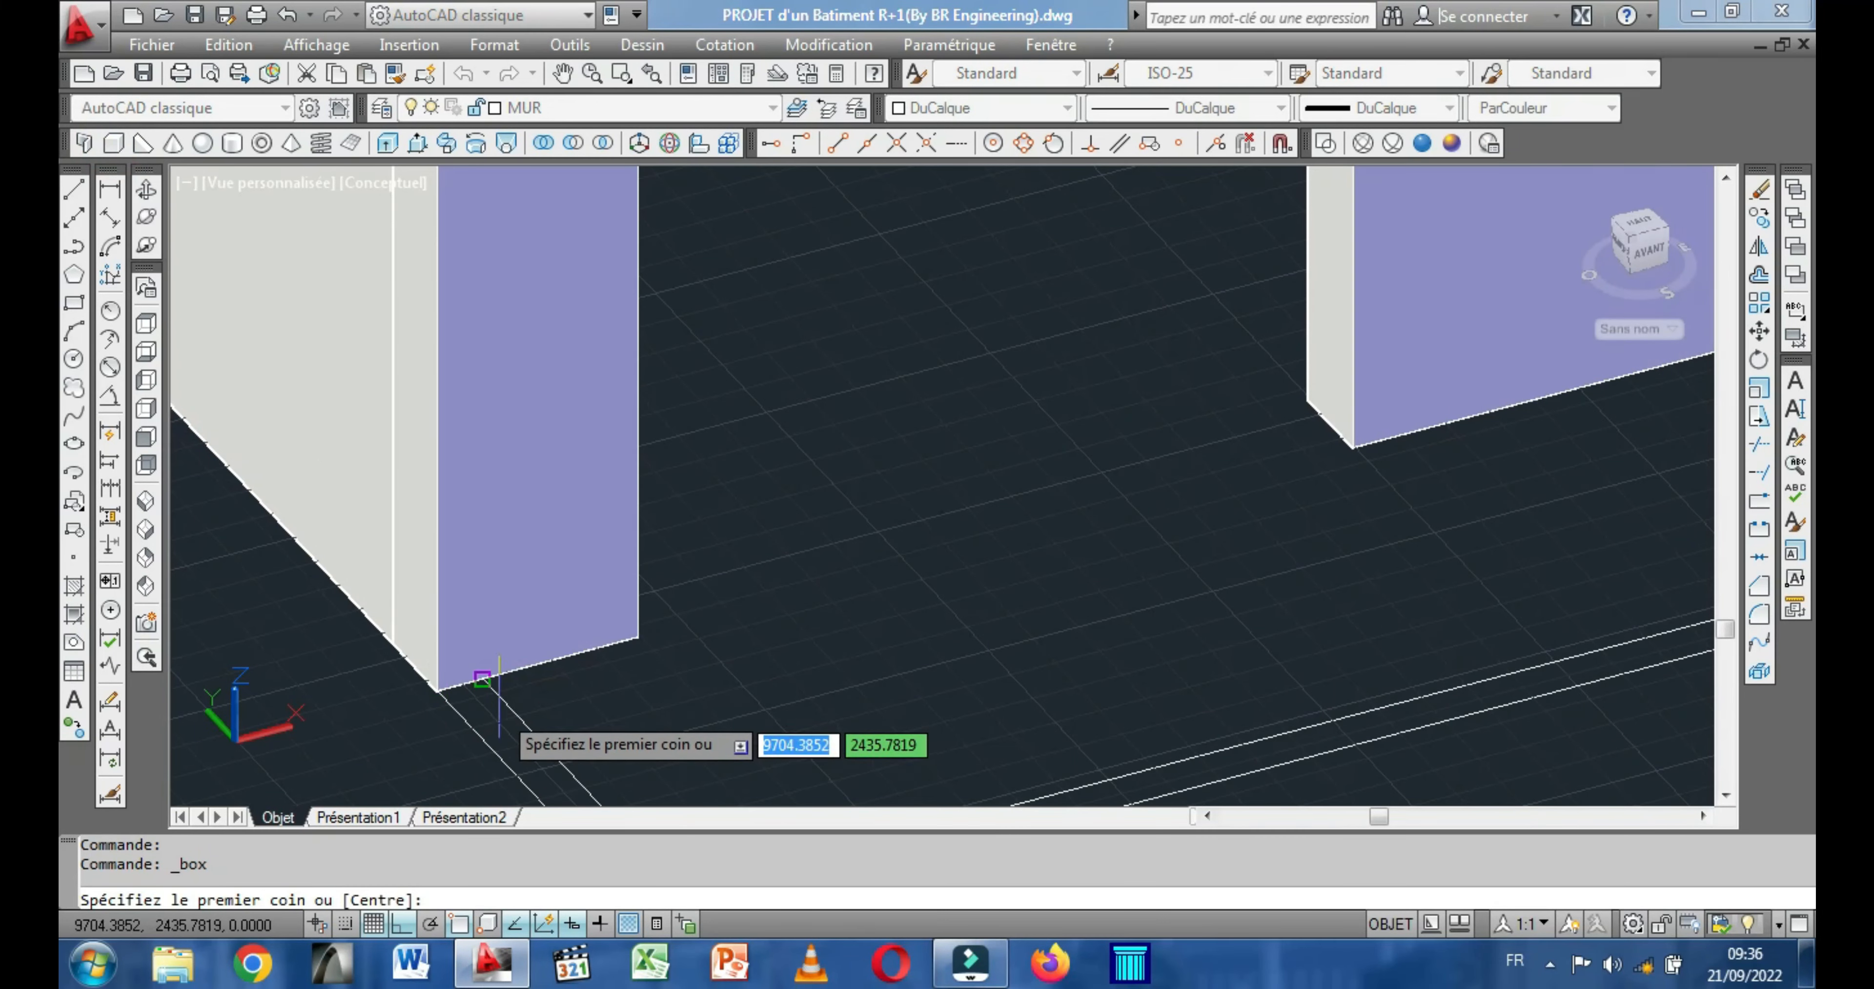
pyautogui.click(482, 681)
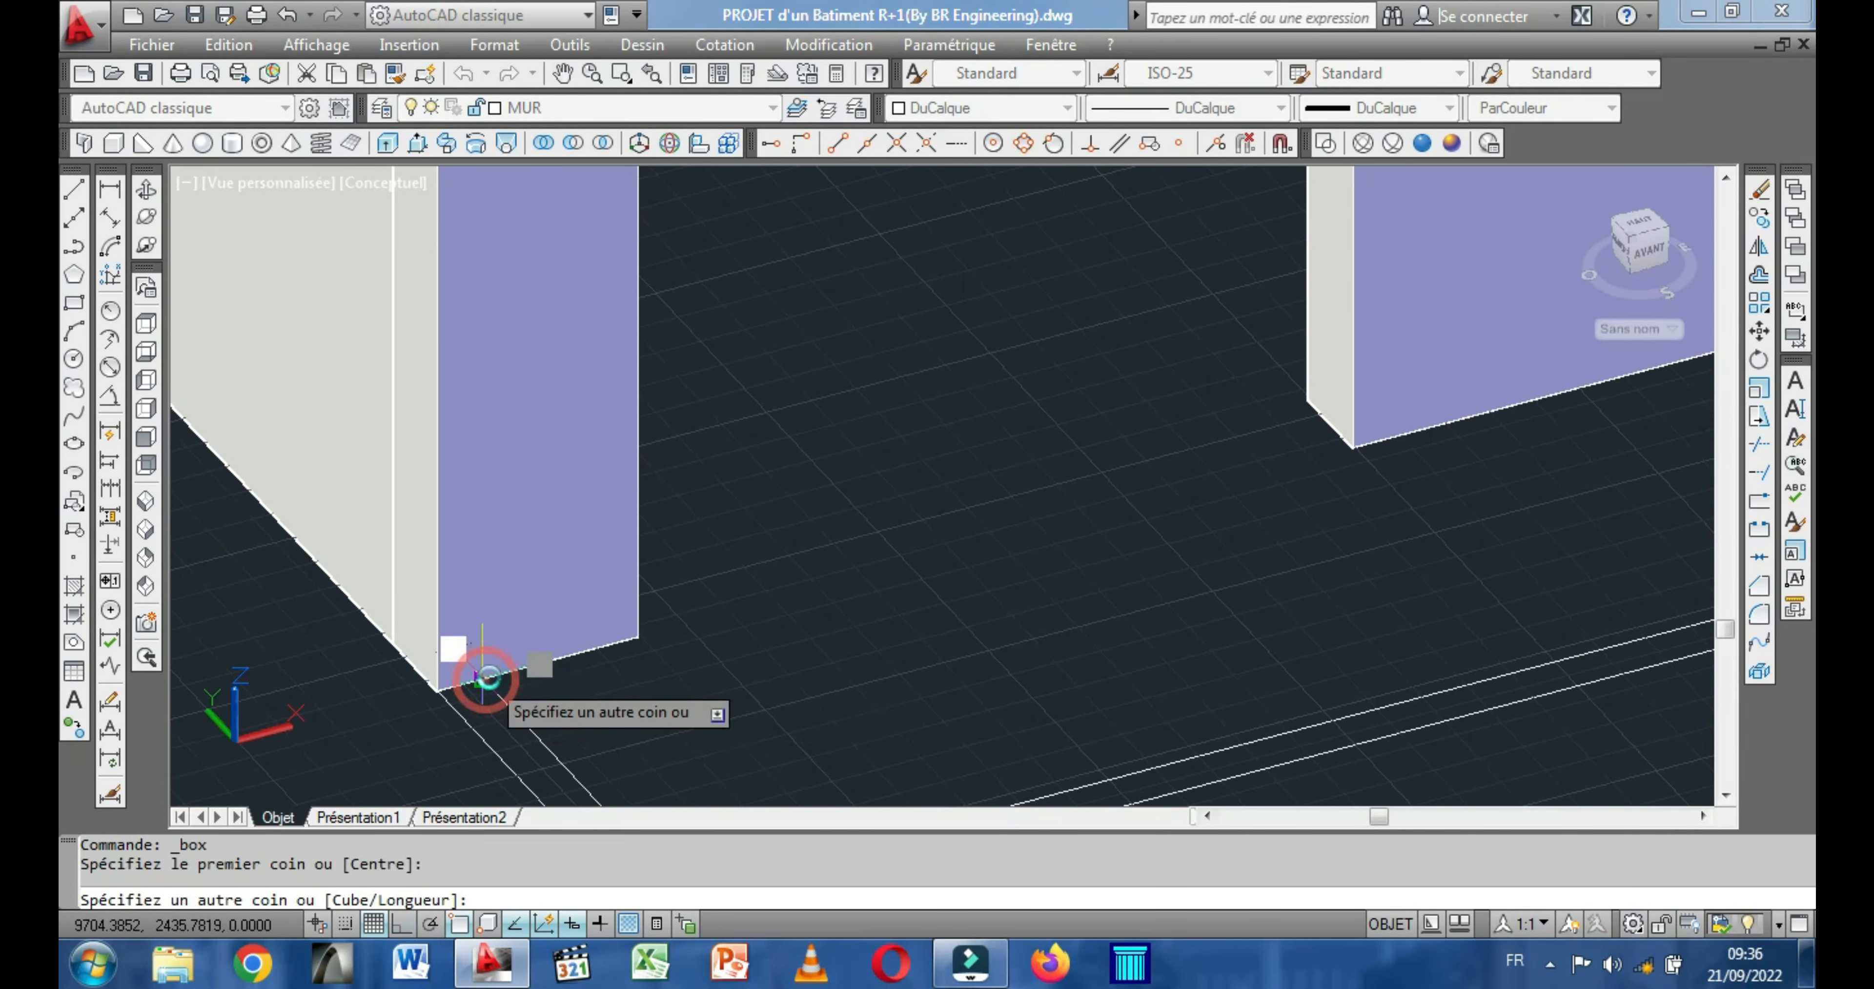
pyautogui.scroll(-2, 480, 673)
pyautogui.scroll(3, 560, 769)
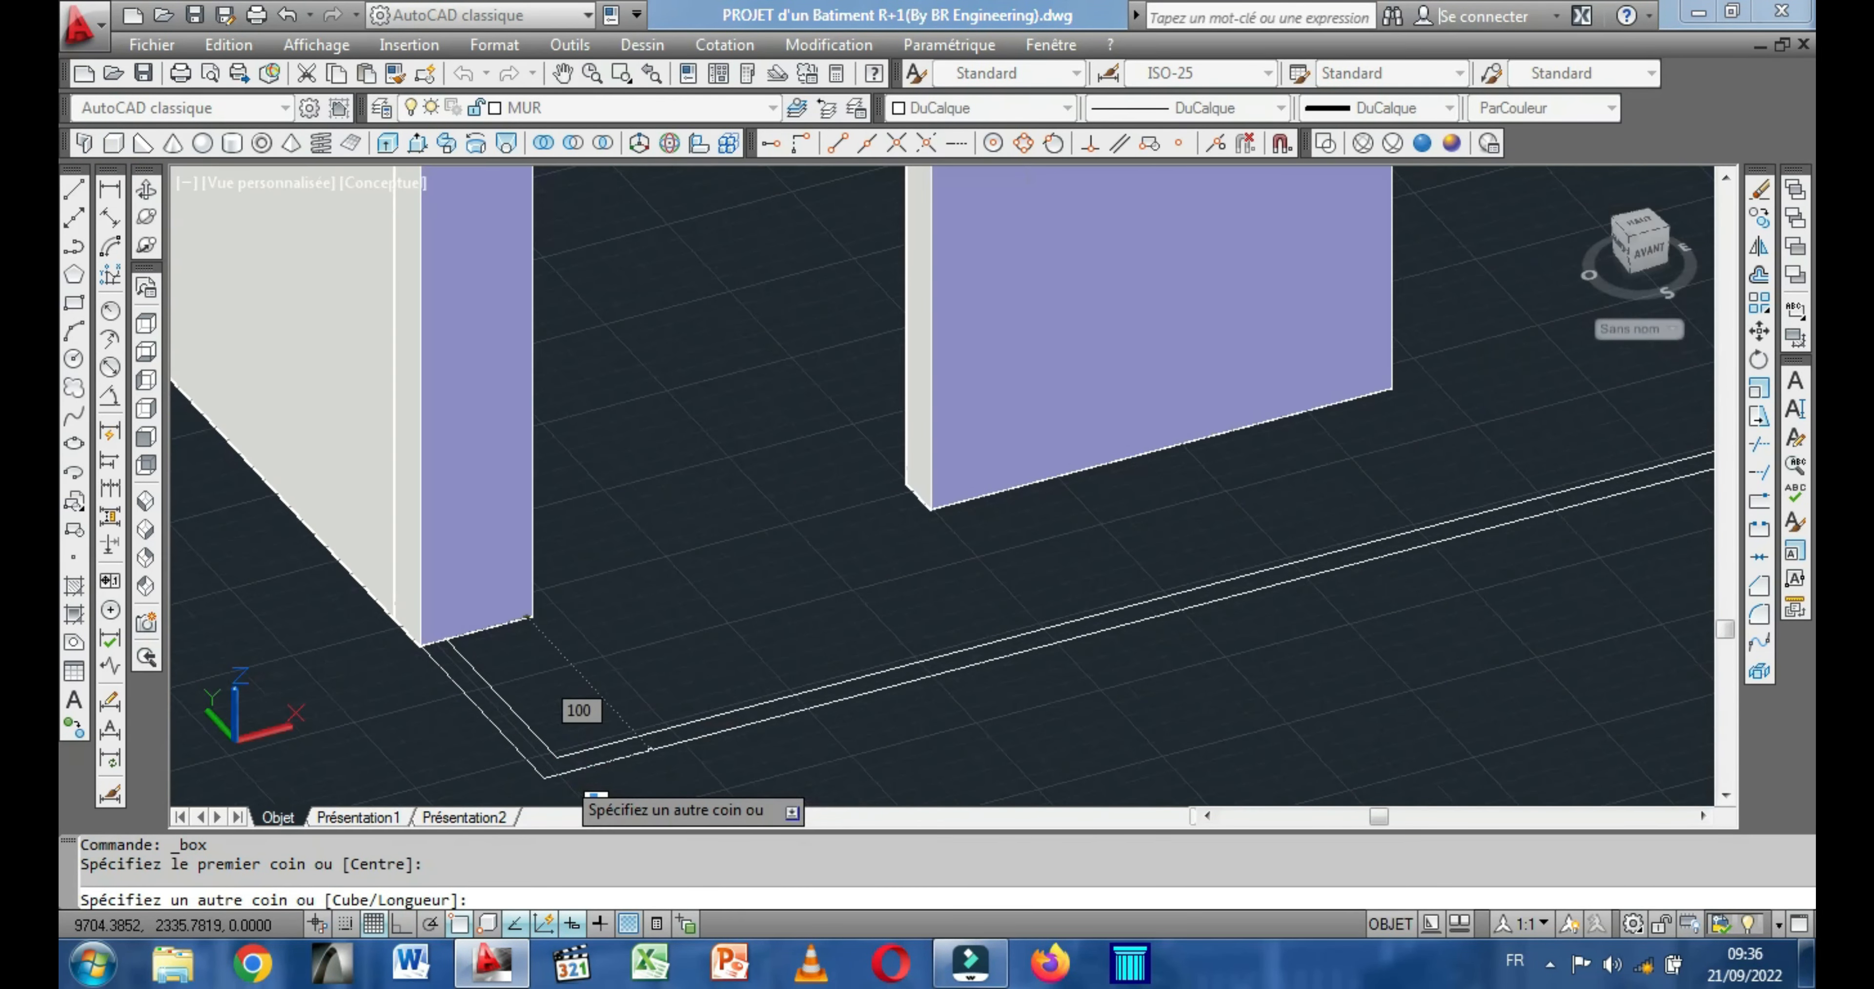
pyautogui.click(530, 782)
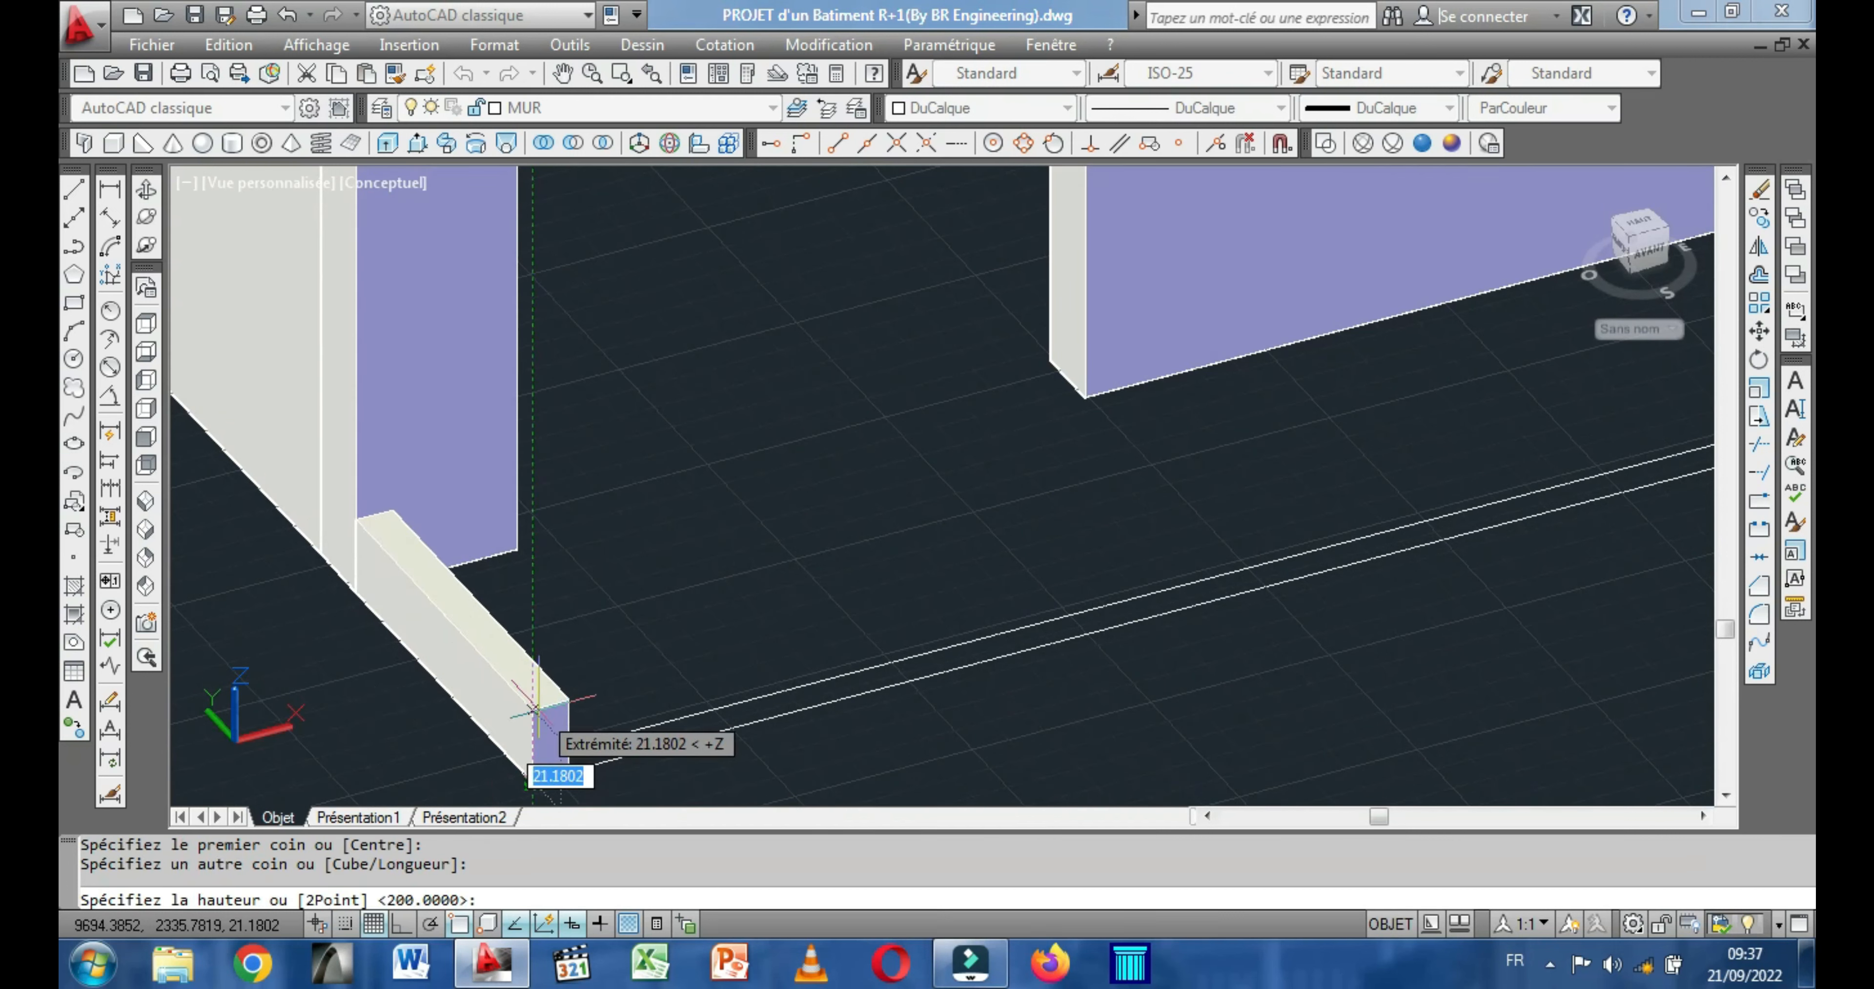
pyautogui.write('20')
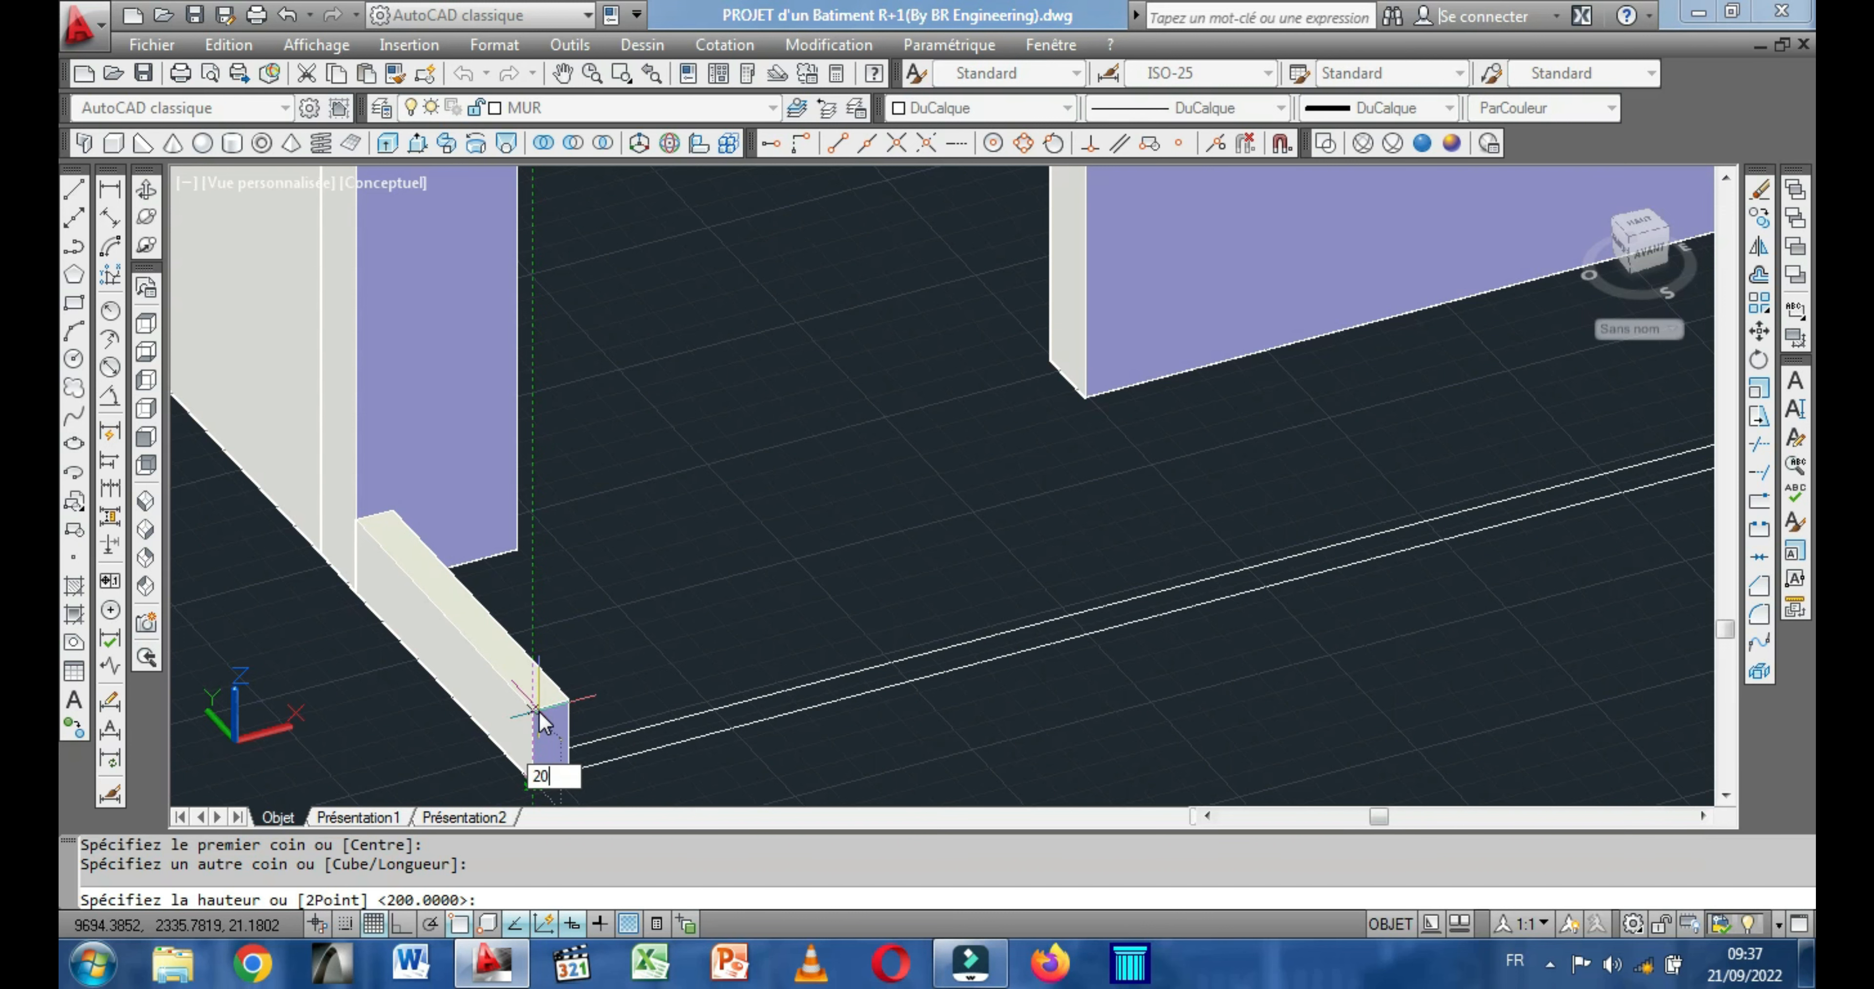
pyautogui.press('Return')
pyautogui.scroll(-4, 555, 650)
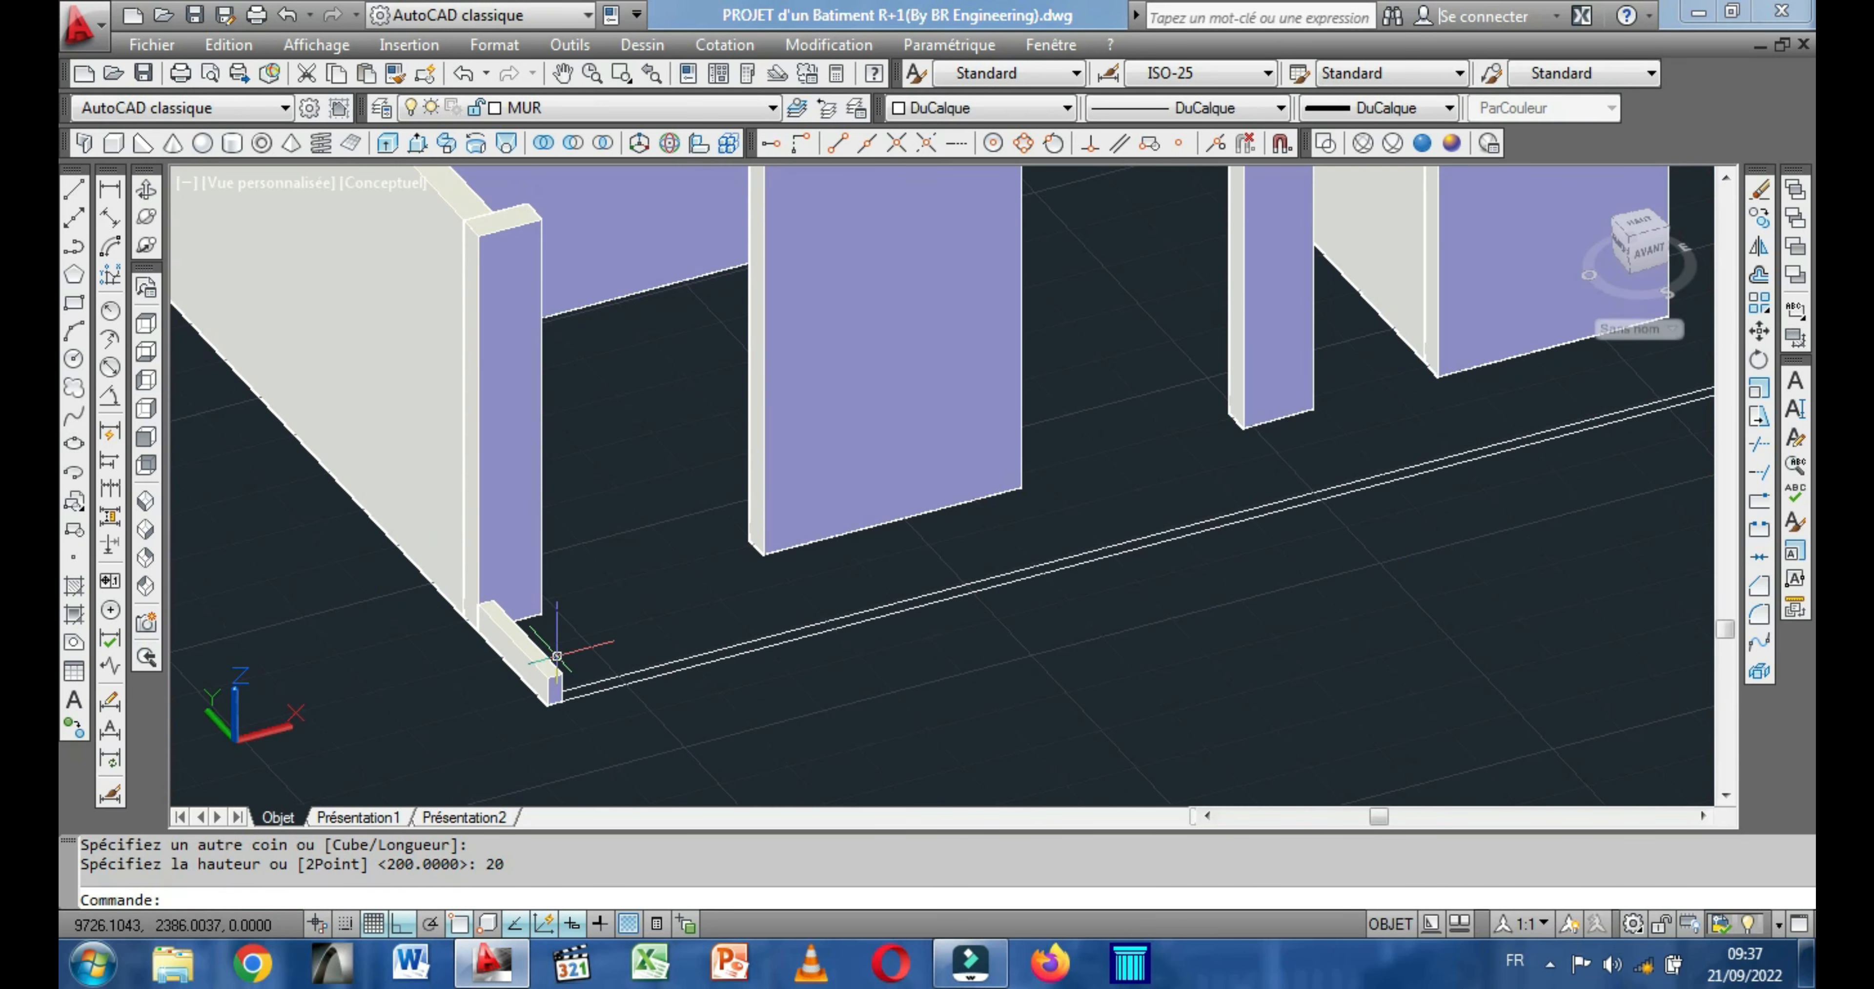
# Orbit to face the long front outline and start a box at the low wall box's inner base corner.
pyautogui.click(145, 190)
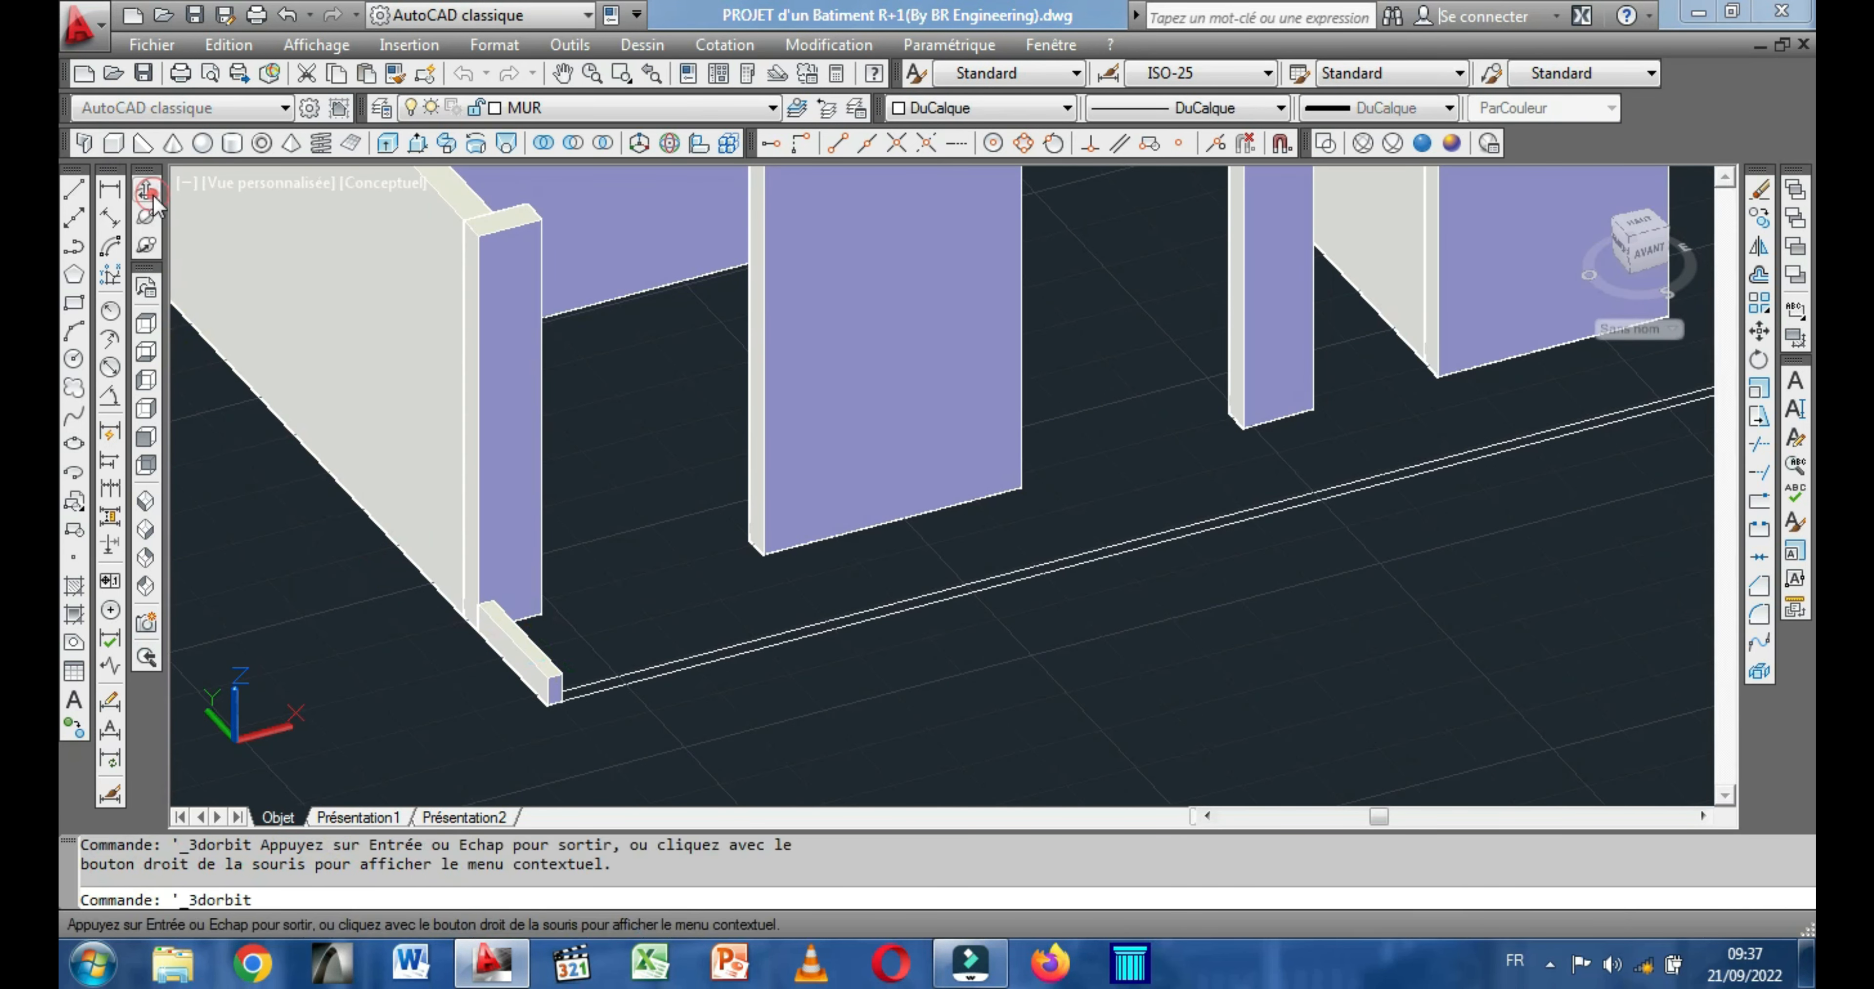
pyautogui.moveTo(707, 597); pyautogui.dragTo(609, 417)
pyautogui.moveTo(610, 416); pyautogui.dragTo(609, 408, button='middle')
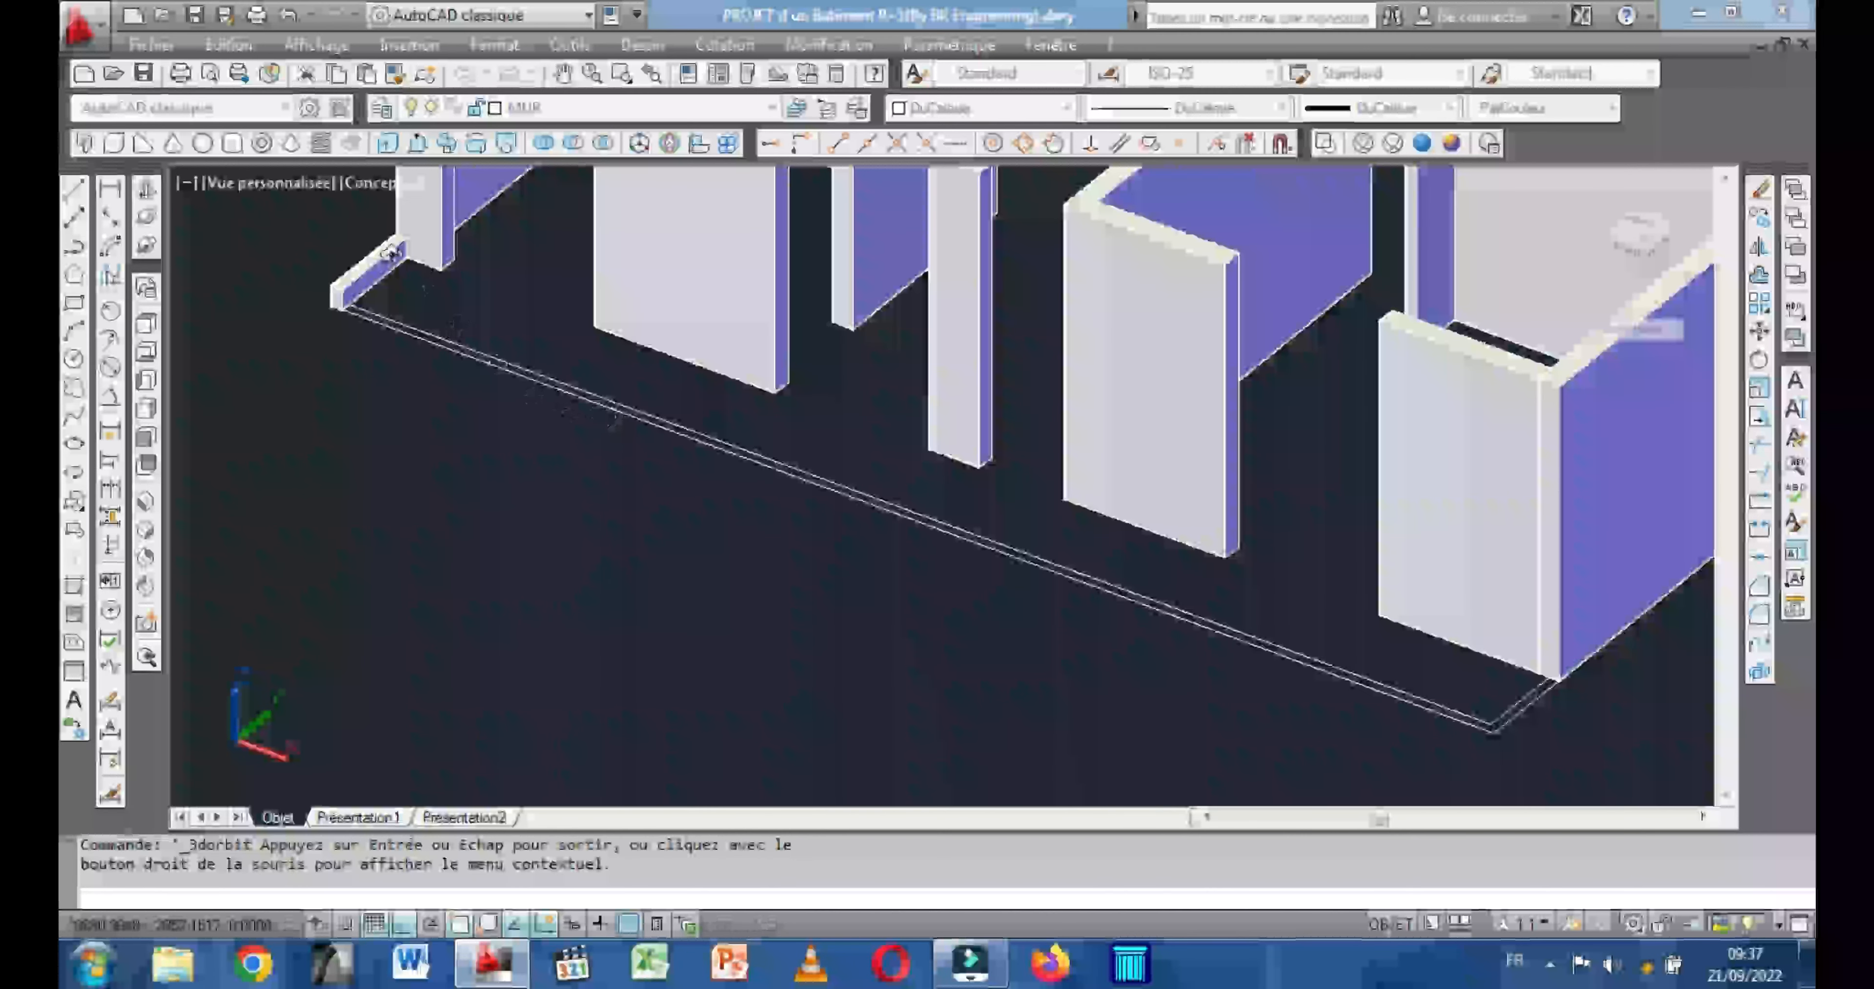
pyautogui.scroll(1, 436, 317)
pyautogui.rightClick(434, 318)
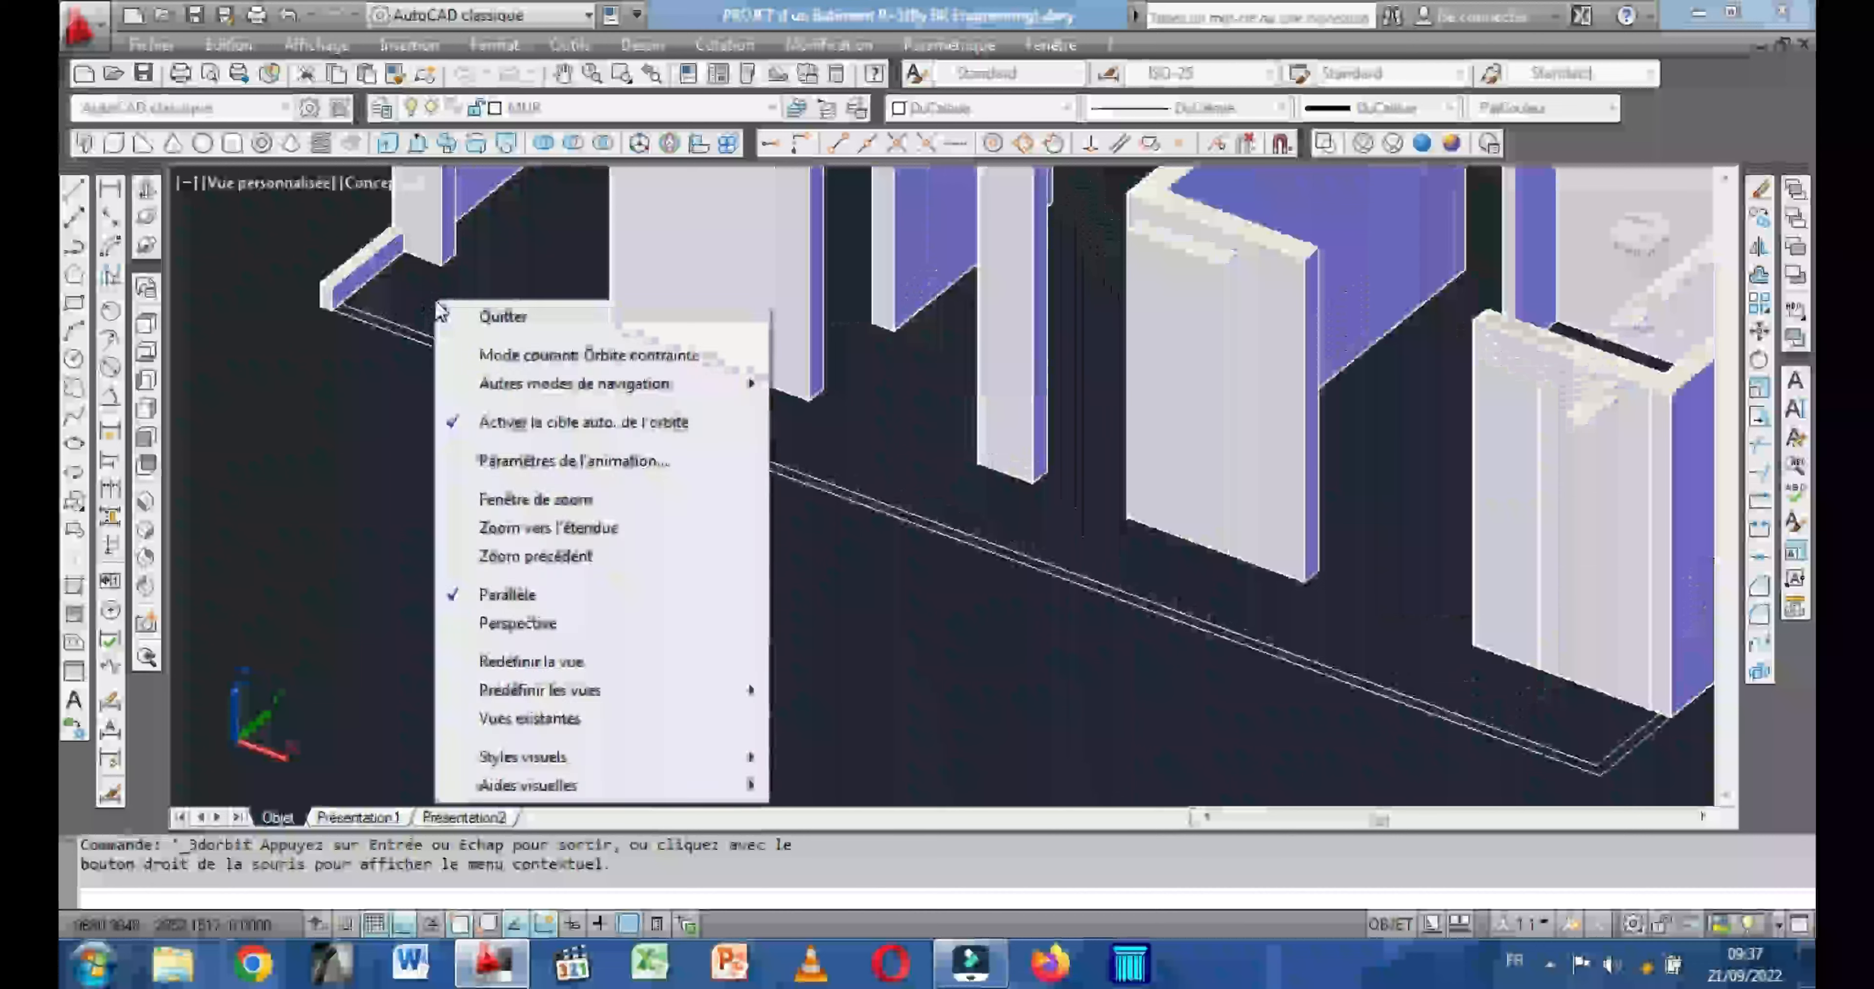
pyautogui.click(513, 316)
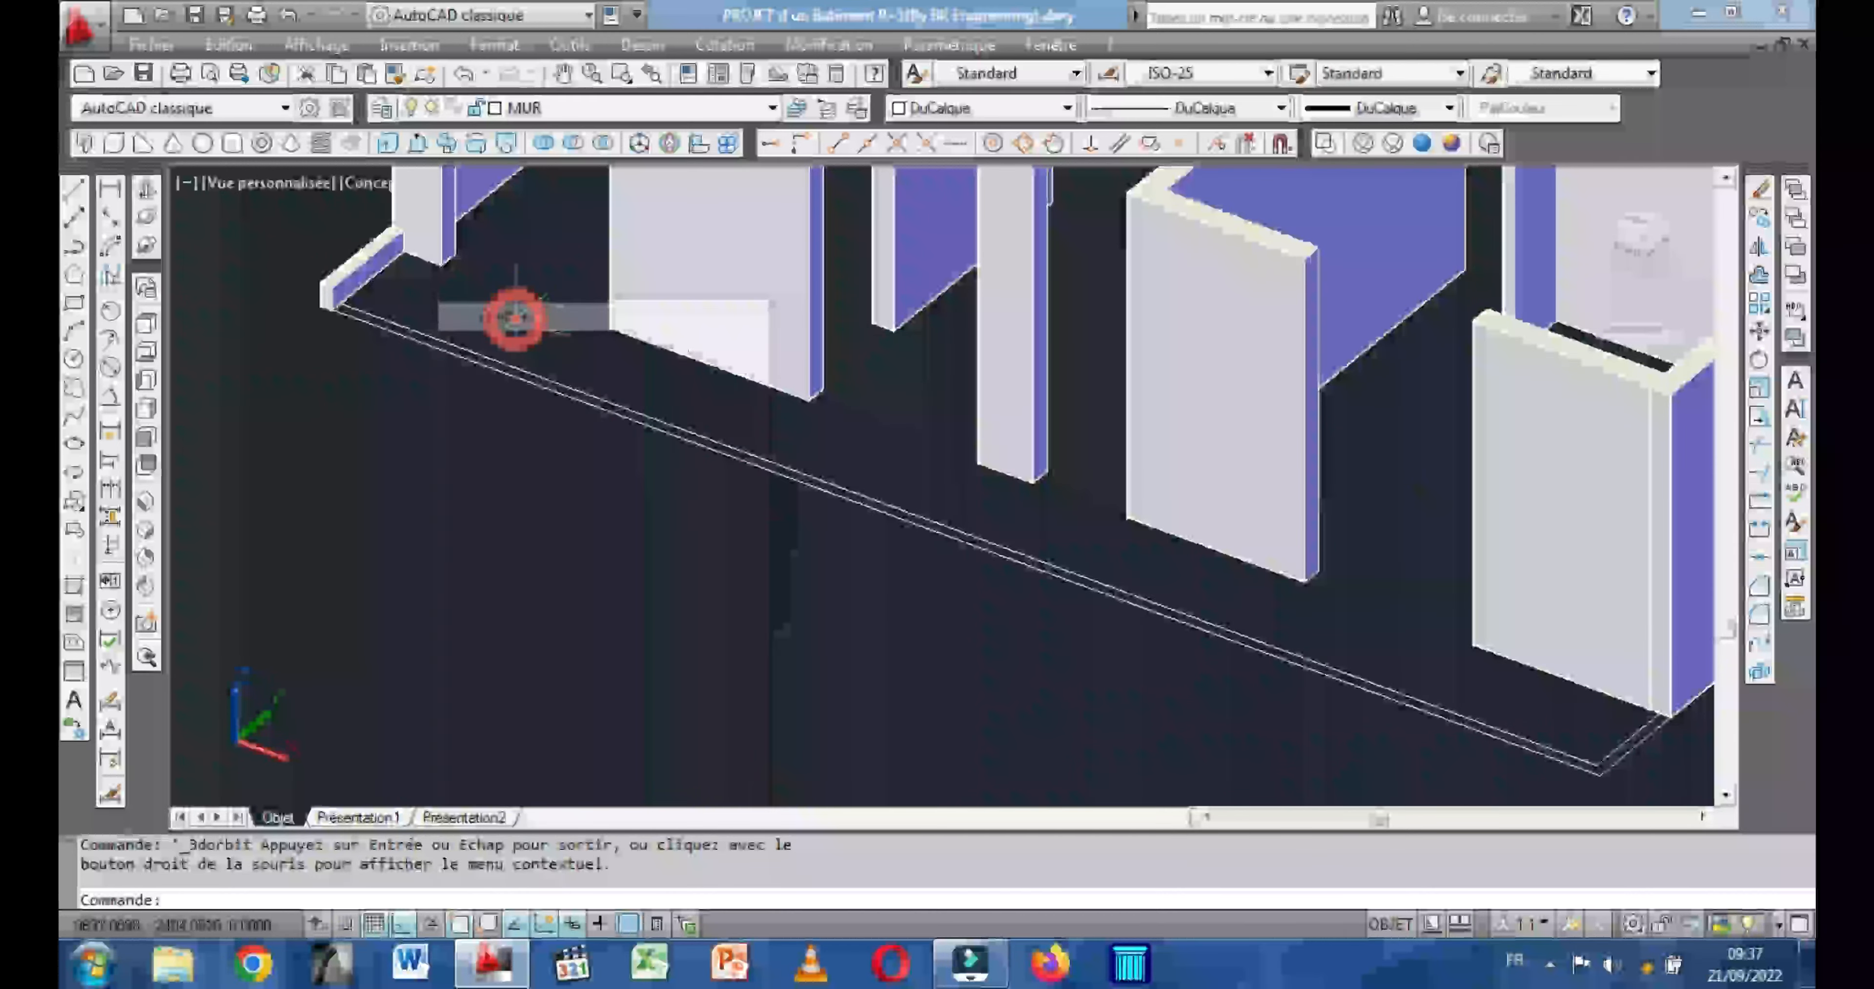
pyautogui.click(113, 143)
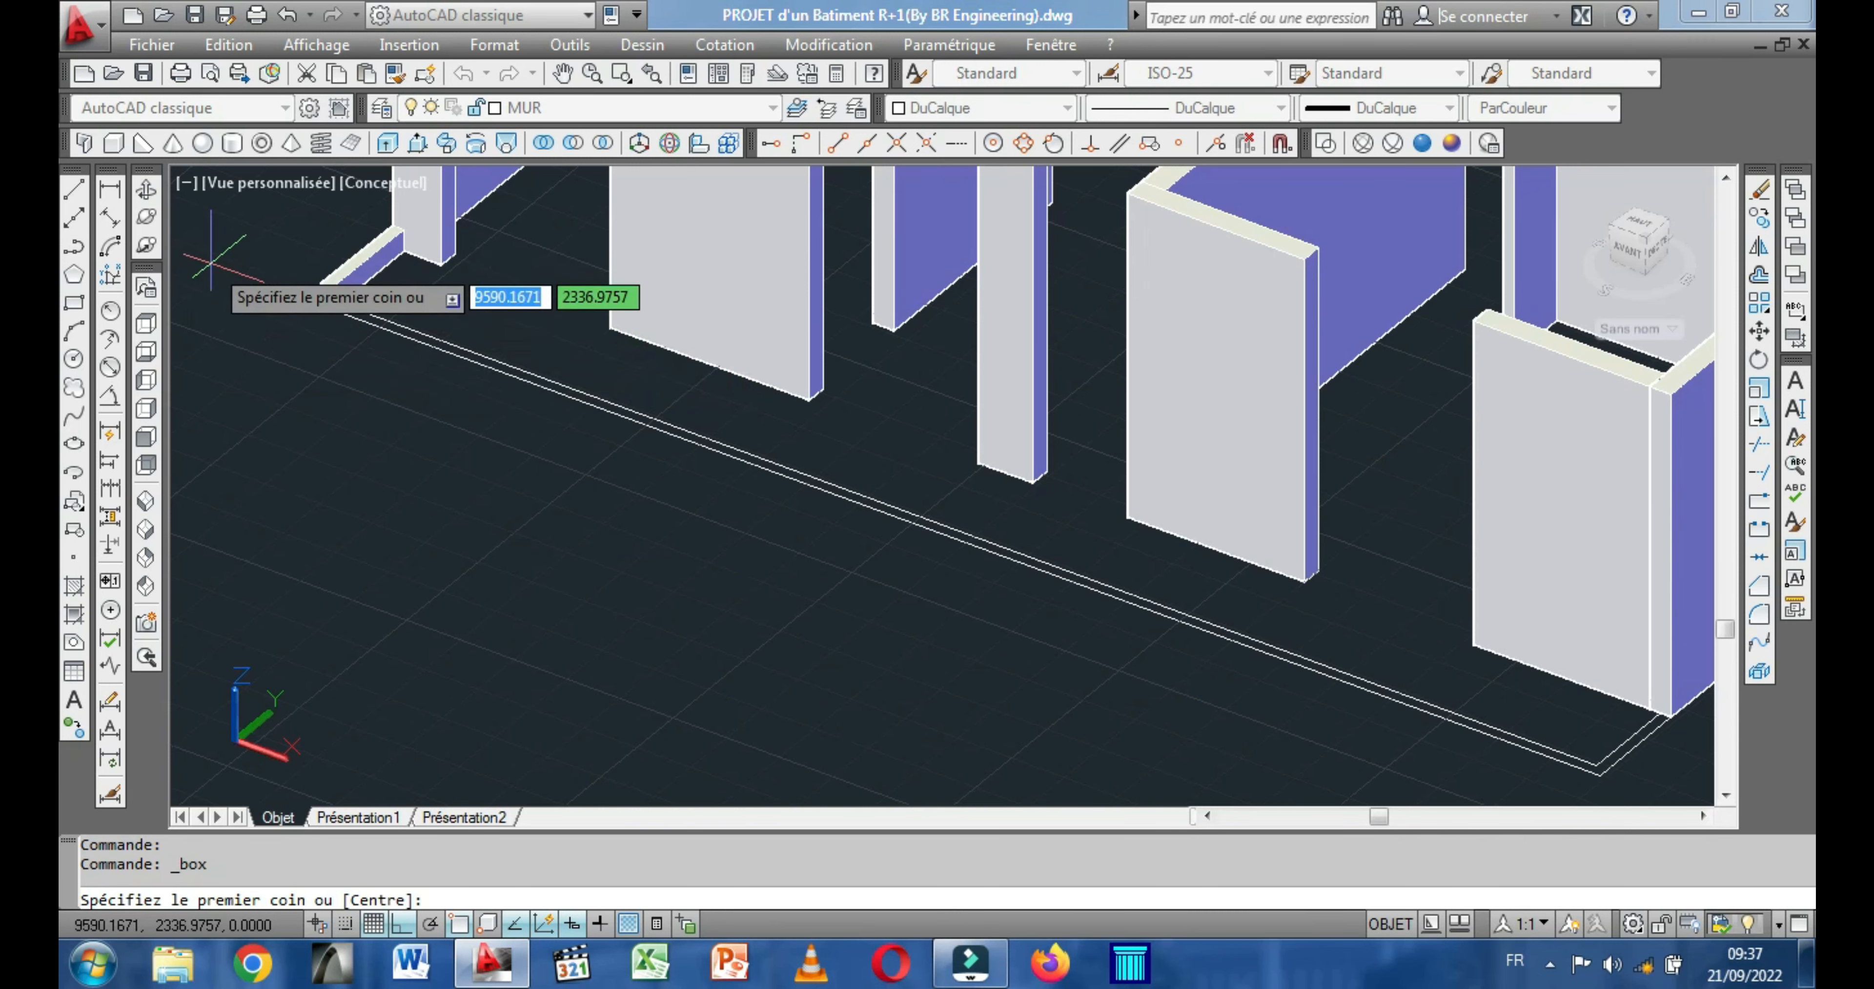
pyautogui.press('Escape')
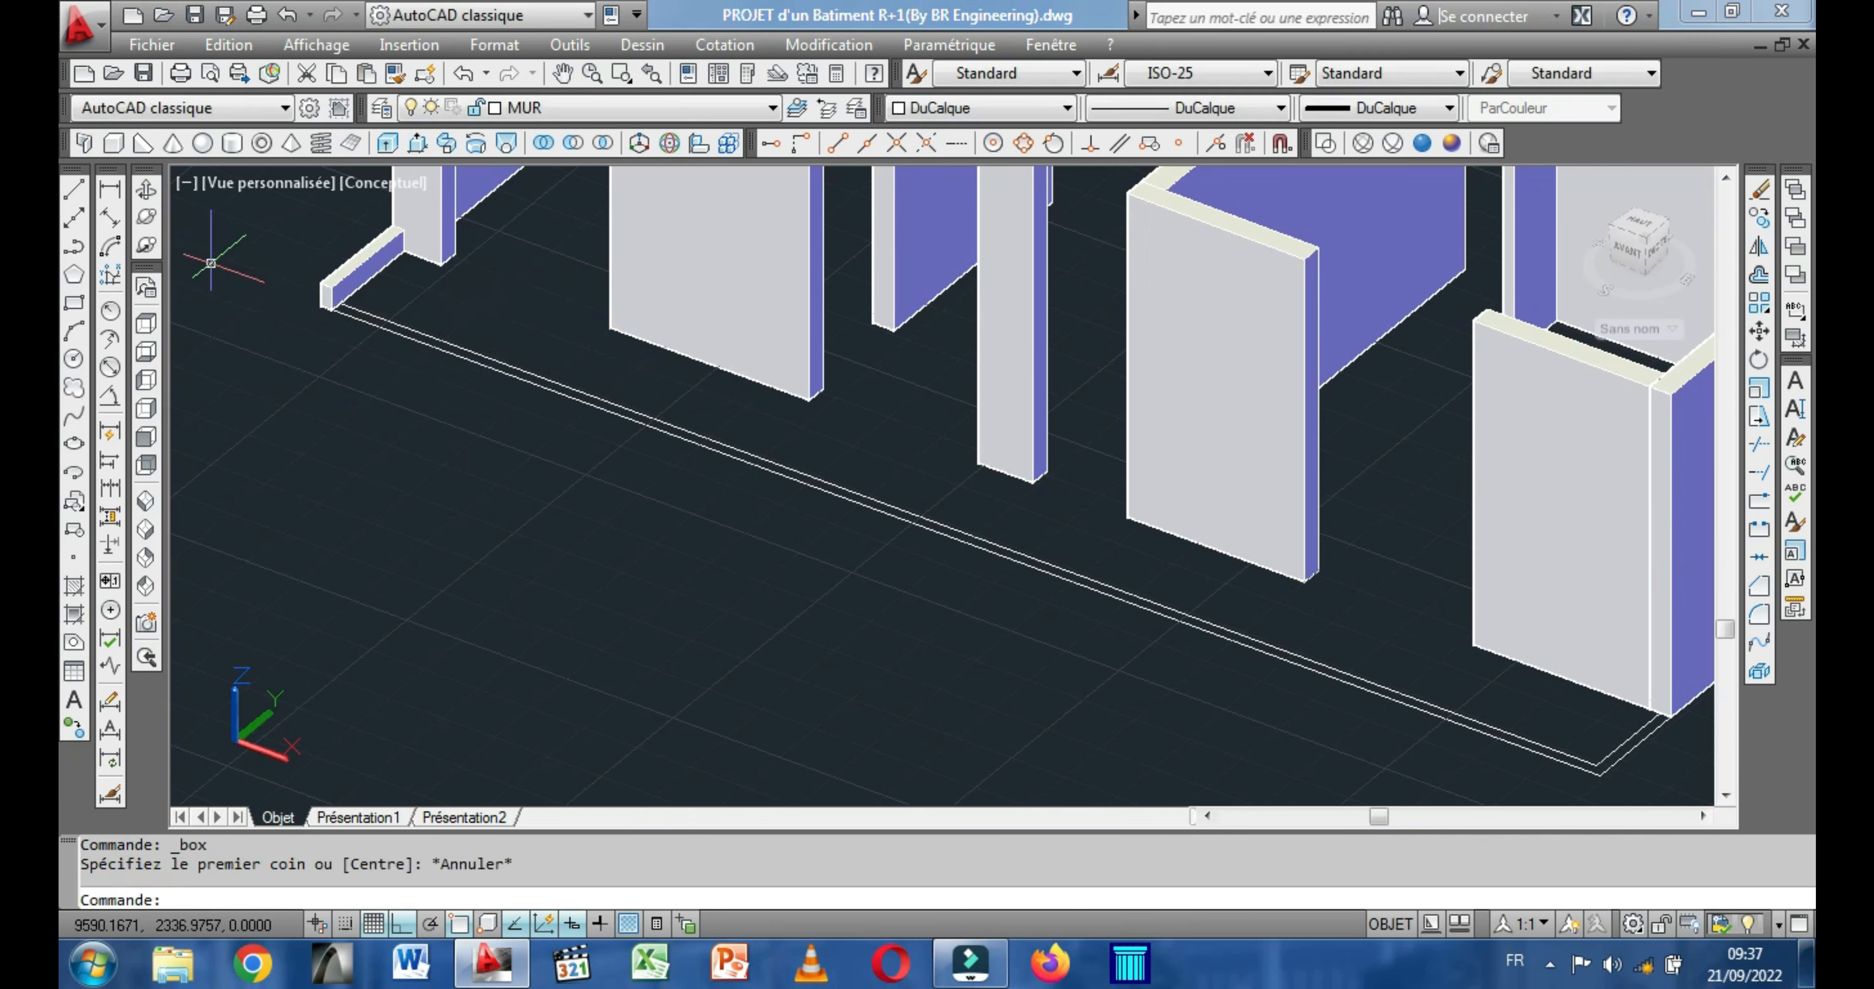
pyautogui.click(112, 143)
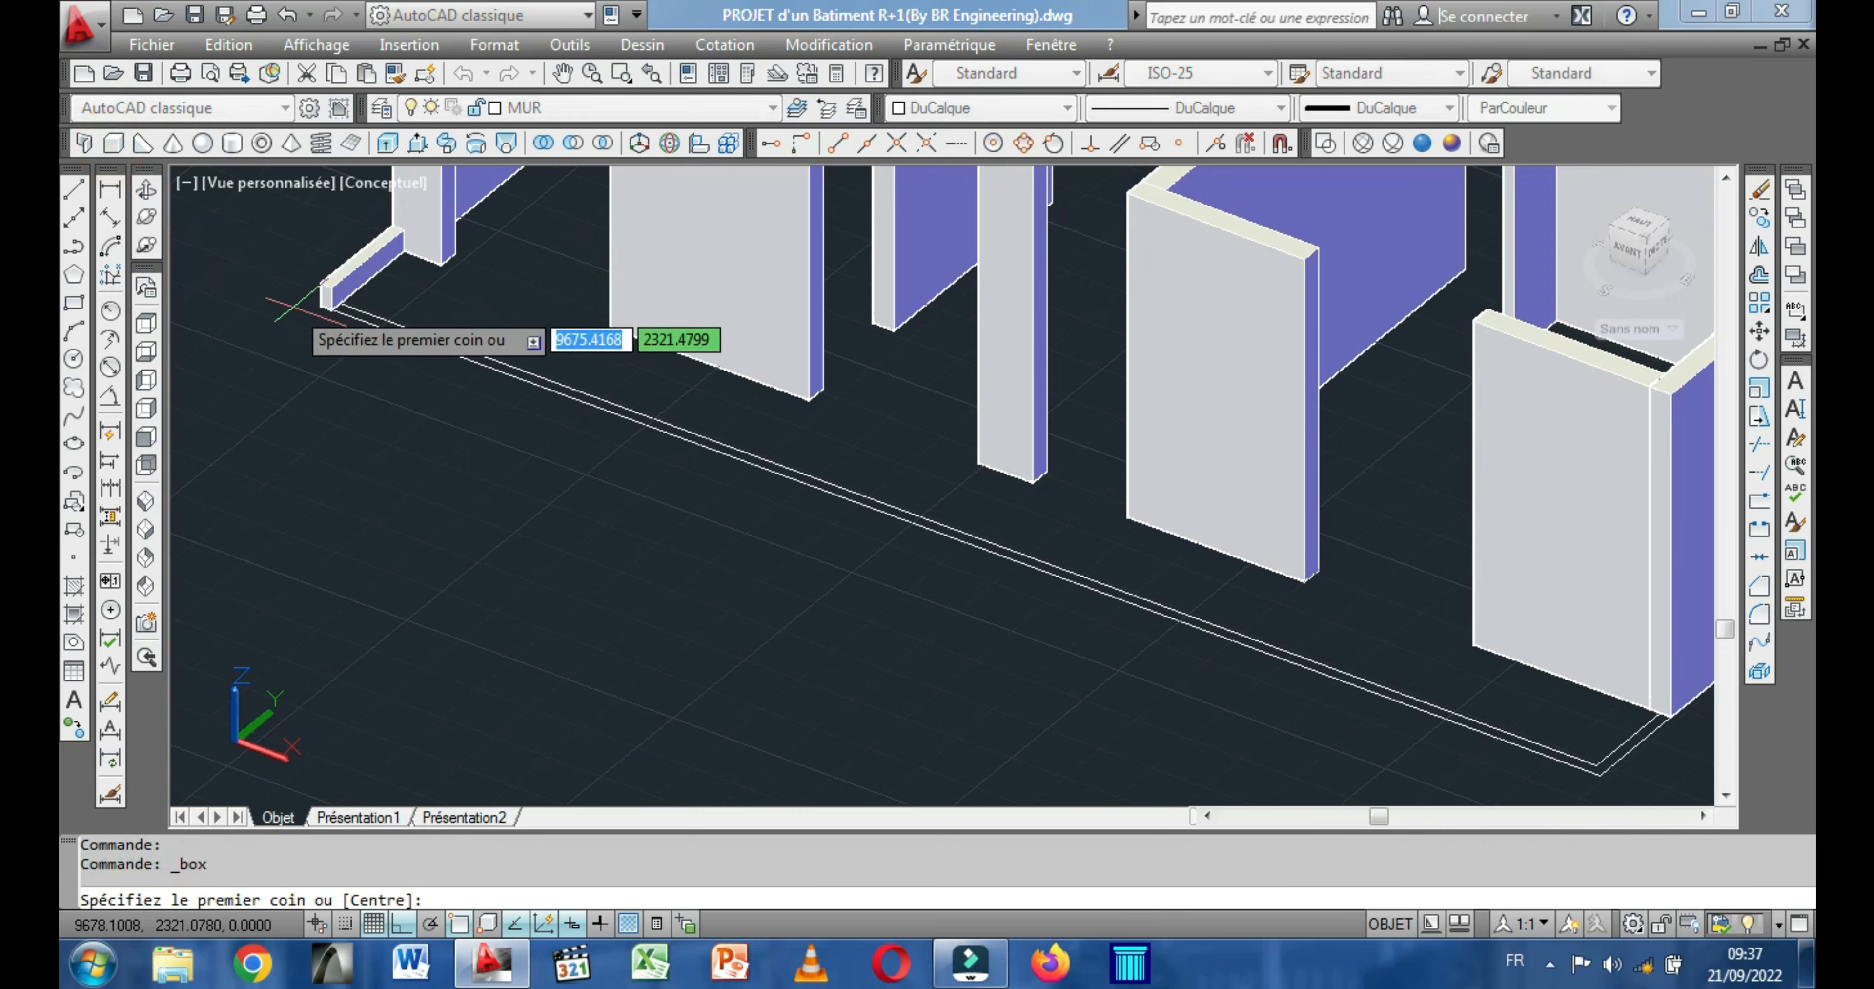
pyautogui.scroll(3, 338, 317)
pyautogui.click(366, 291)
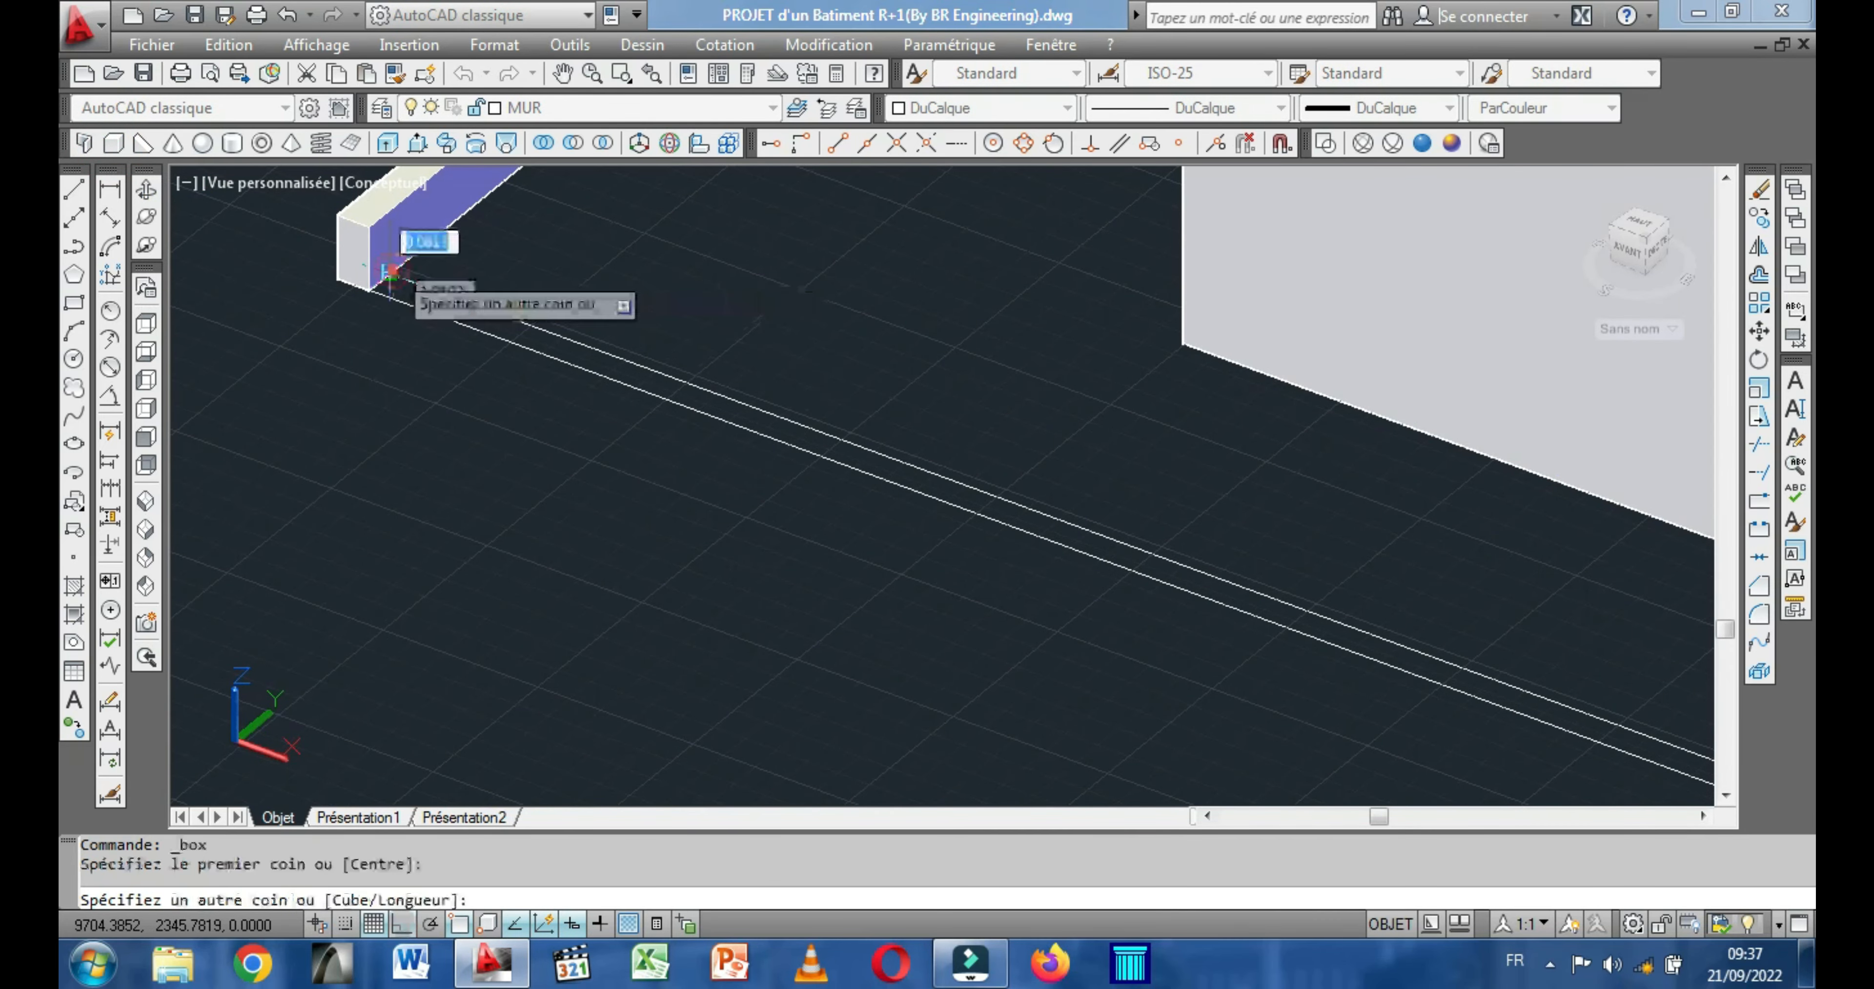
# Fit the box base along the long front outline to its far outer corner and set its height to 20.
pyautogui.scroll(-6, 585, 379)
pyautogui.scroll(3, 852, 533)
pyautogui.moveTo(851, 533); pyautogui.dragTo(568, 473, button='middle')
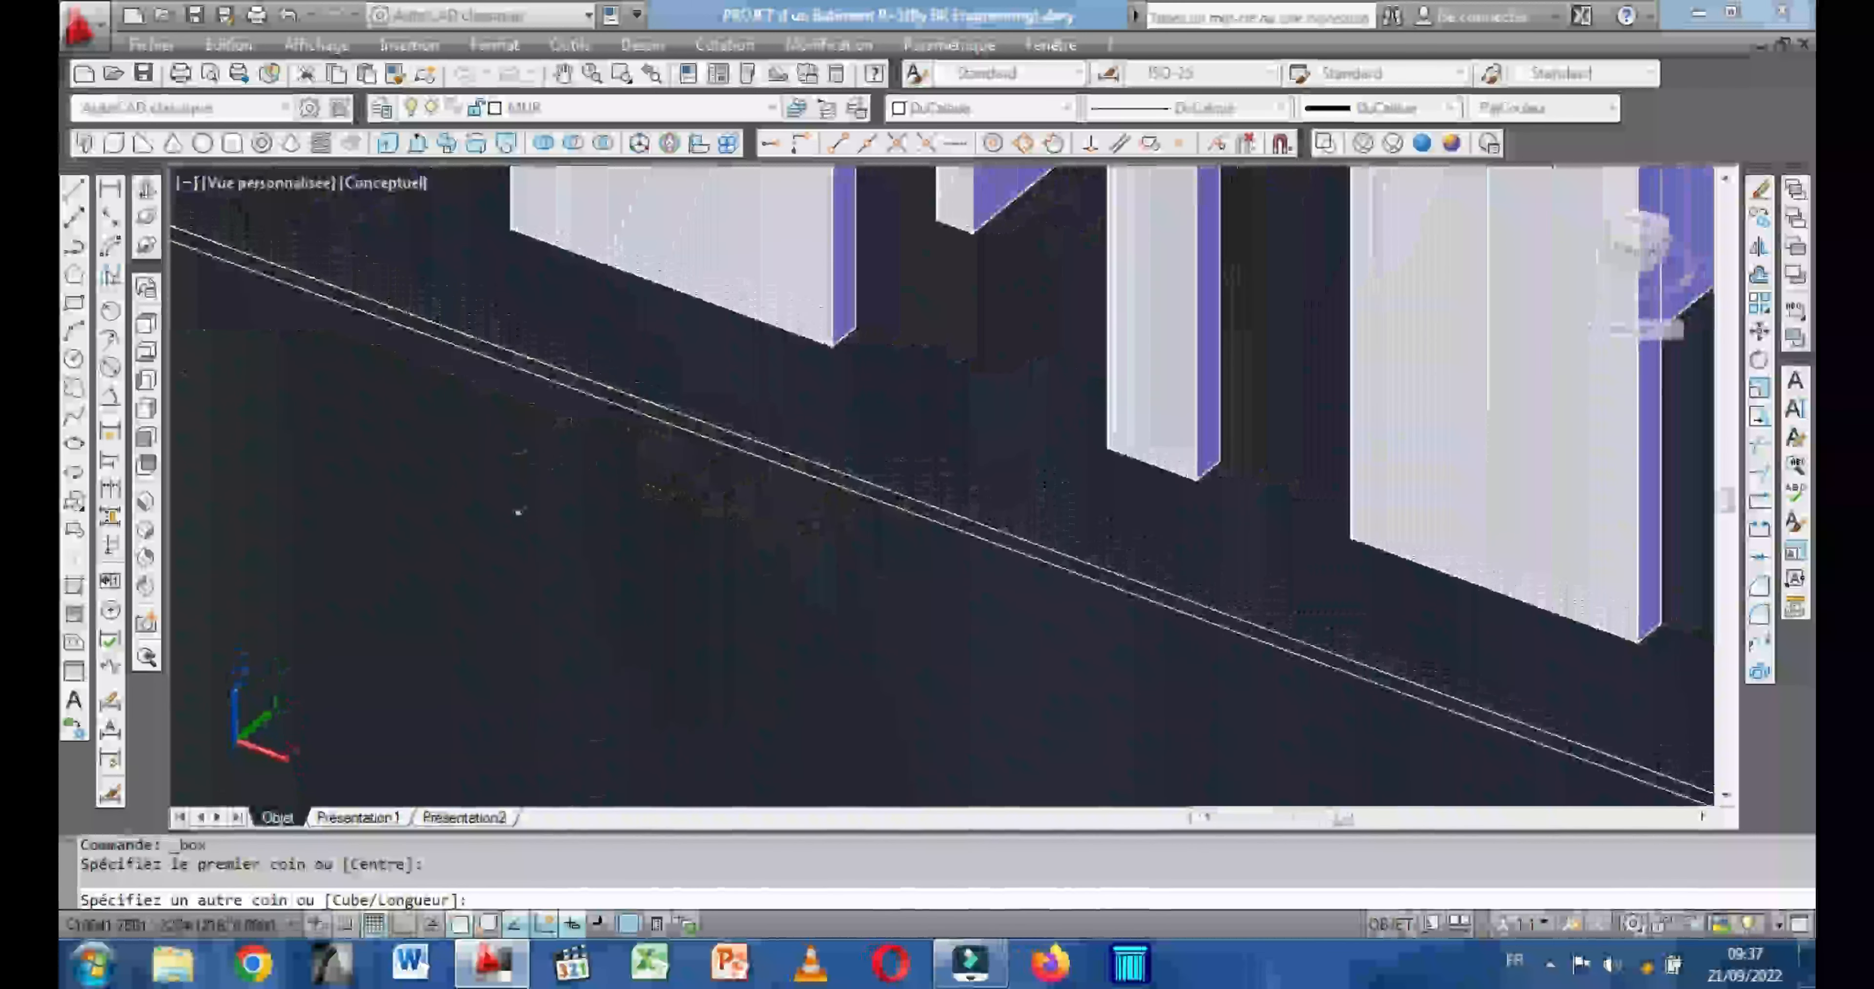
pyautogui.scroll(-4, 569, 472)
pyautogui.scroll(-3, 569, 477)
pyautogui.scroll(-3, 1346, 720)
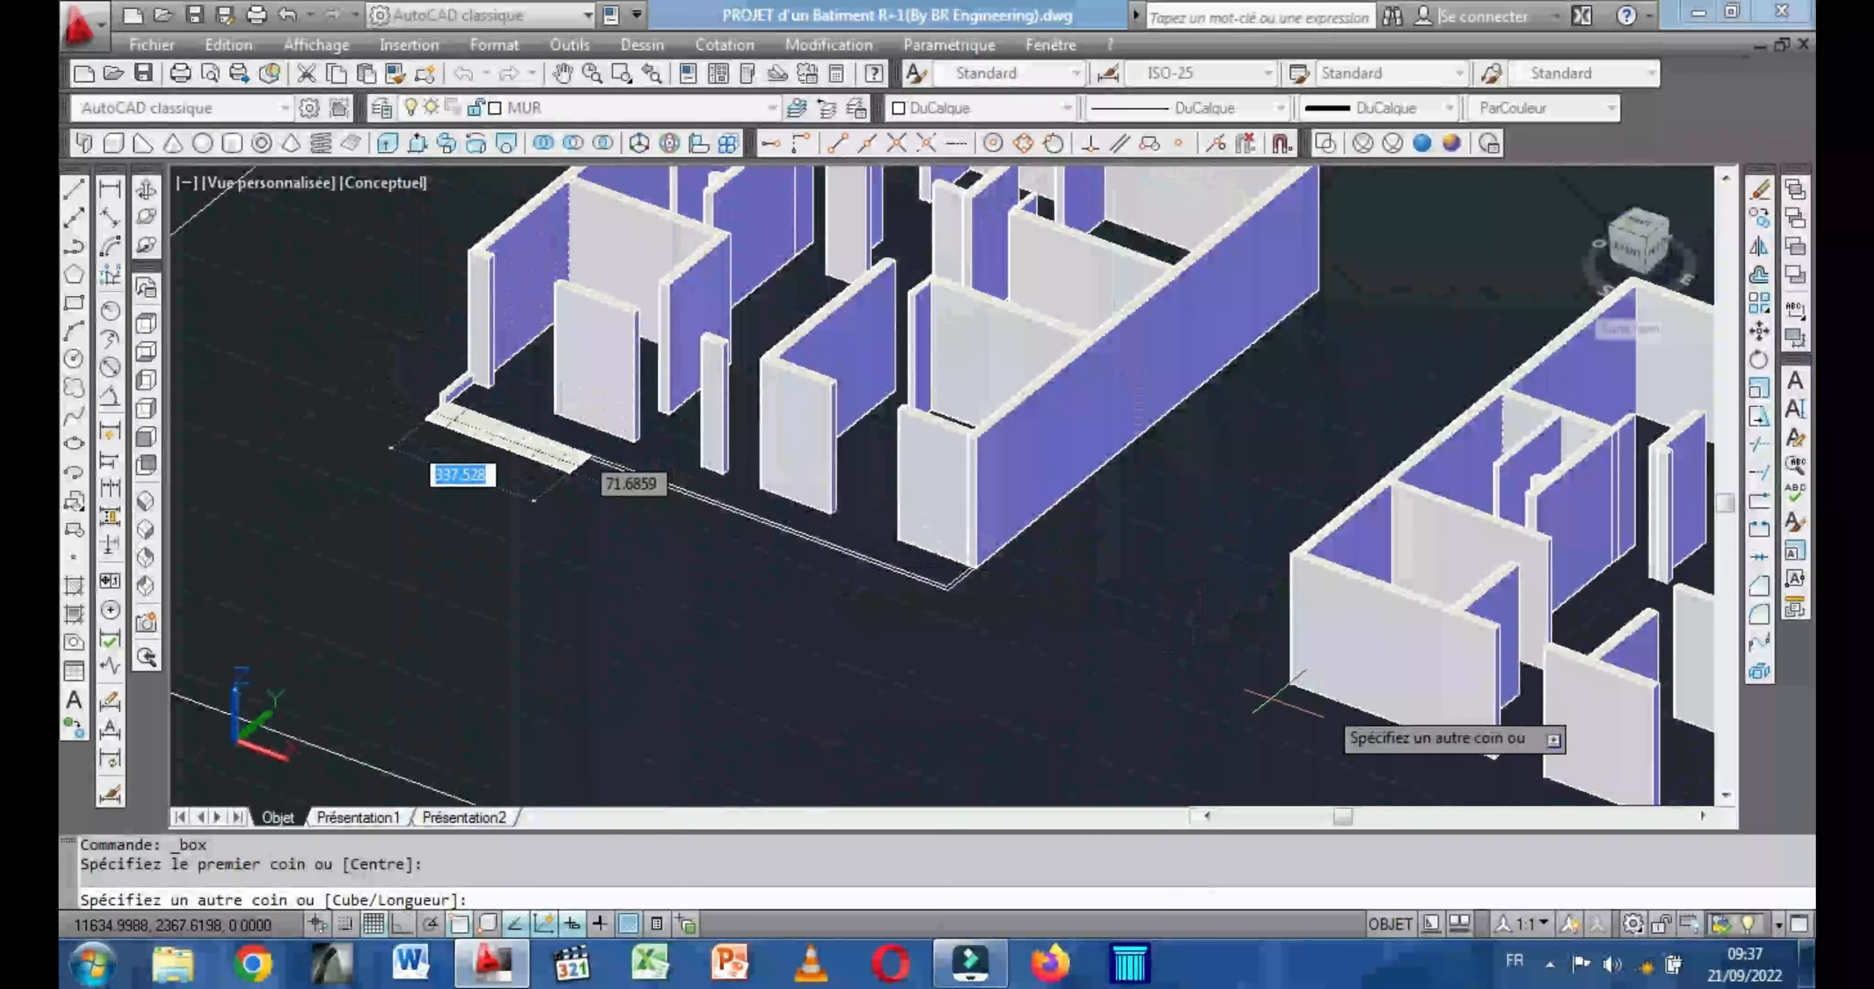
pyautogui.scroll(4, 1219, 683)
pyautogui.scroll(5, 1047, 611)
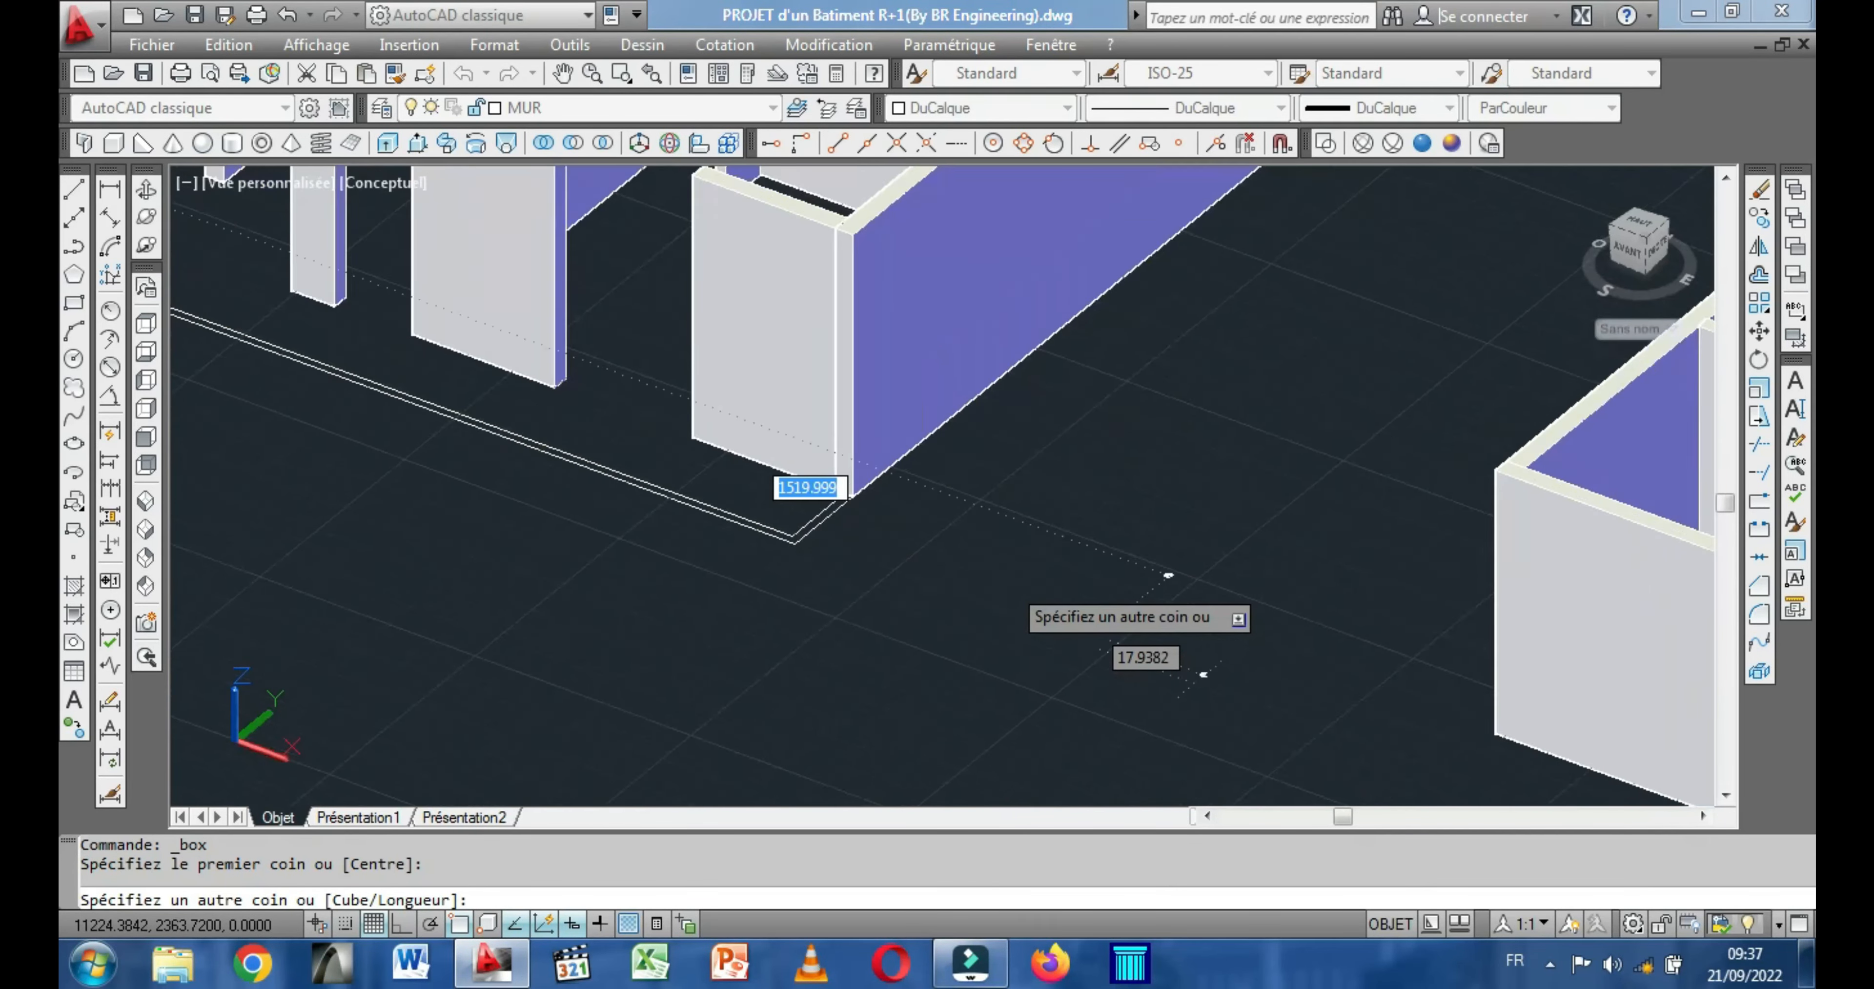
pyautogui.scroll(-2, 1095, 647)
pyautogui.moveTo(651, 492); pyautogui.dragTo(785, 527, button='middle')
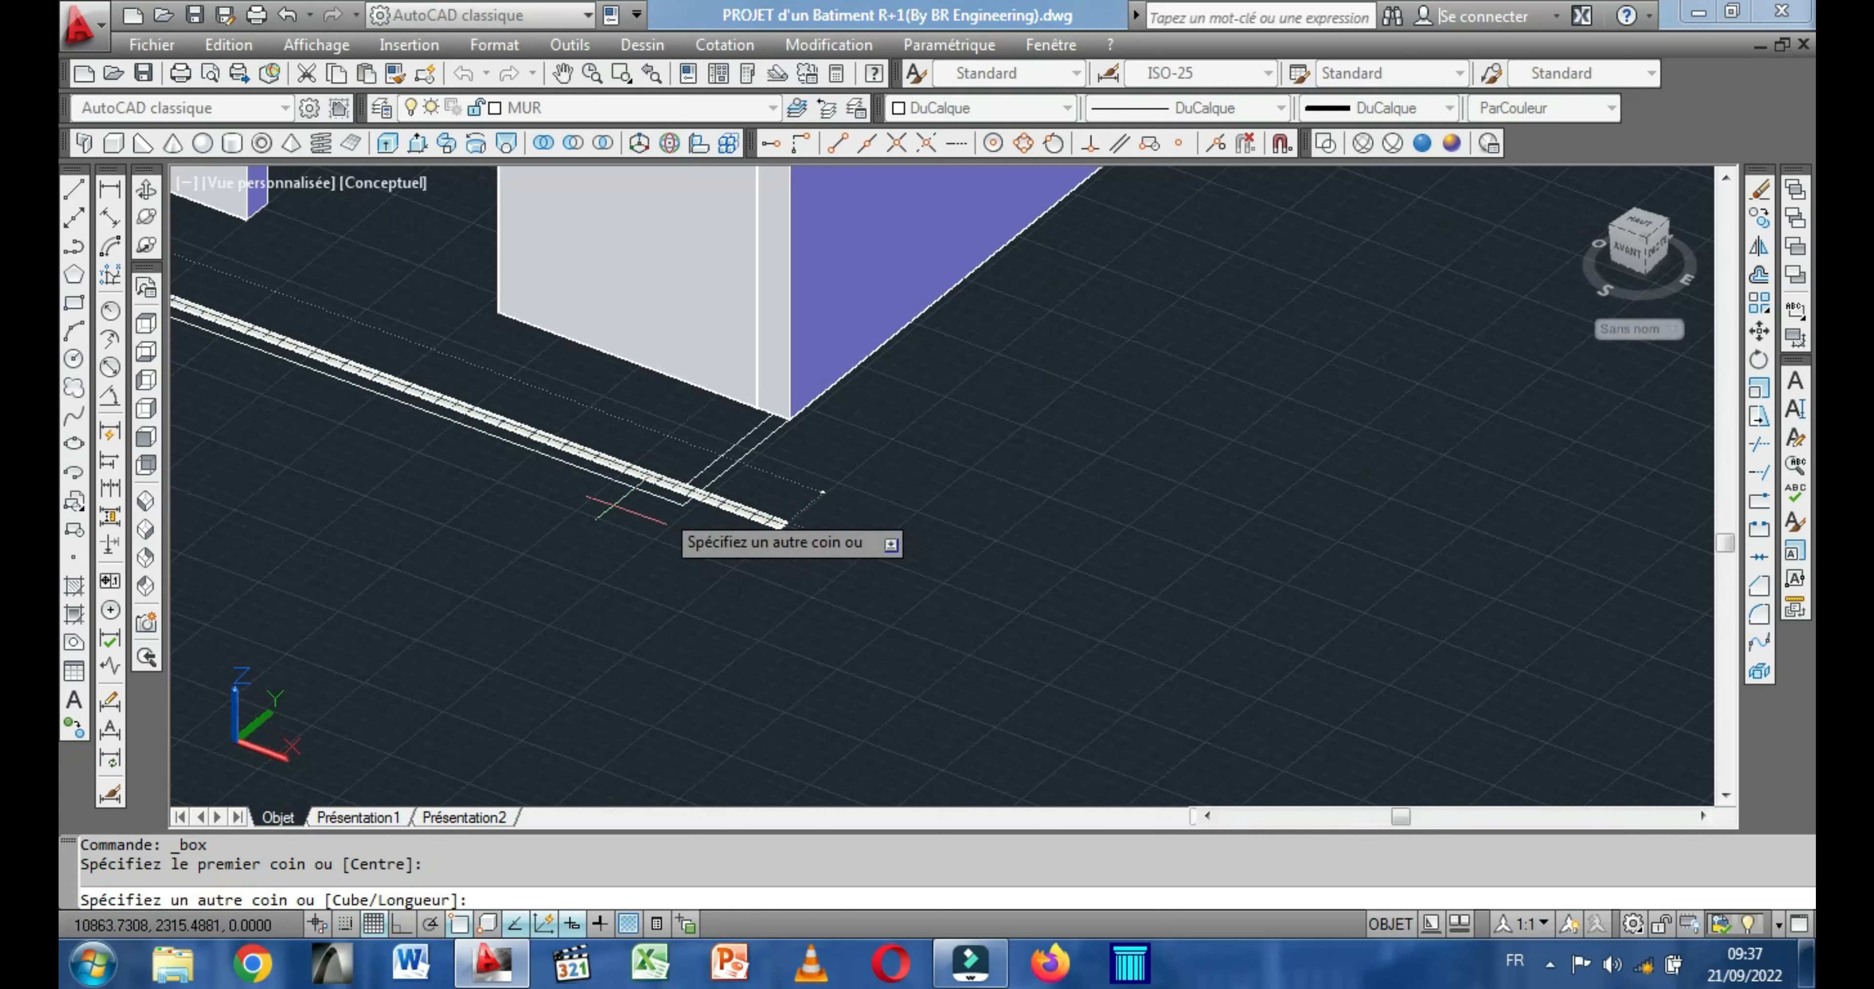
pyautogui.scroll(3, 618, 494)
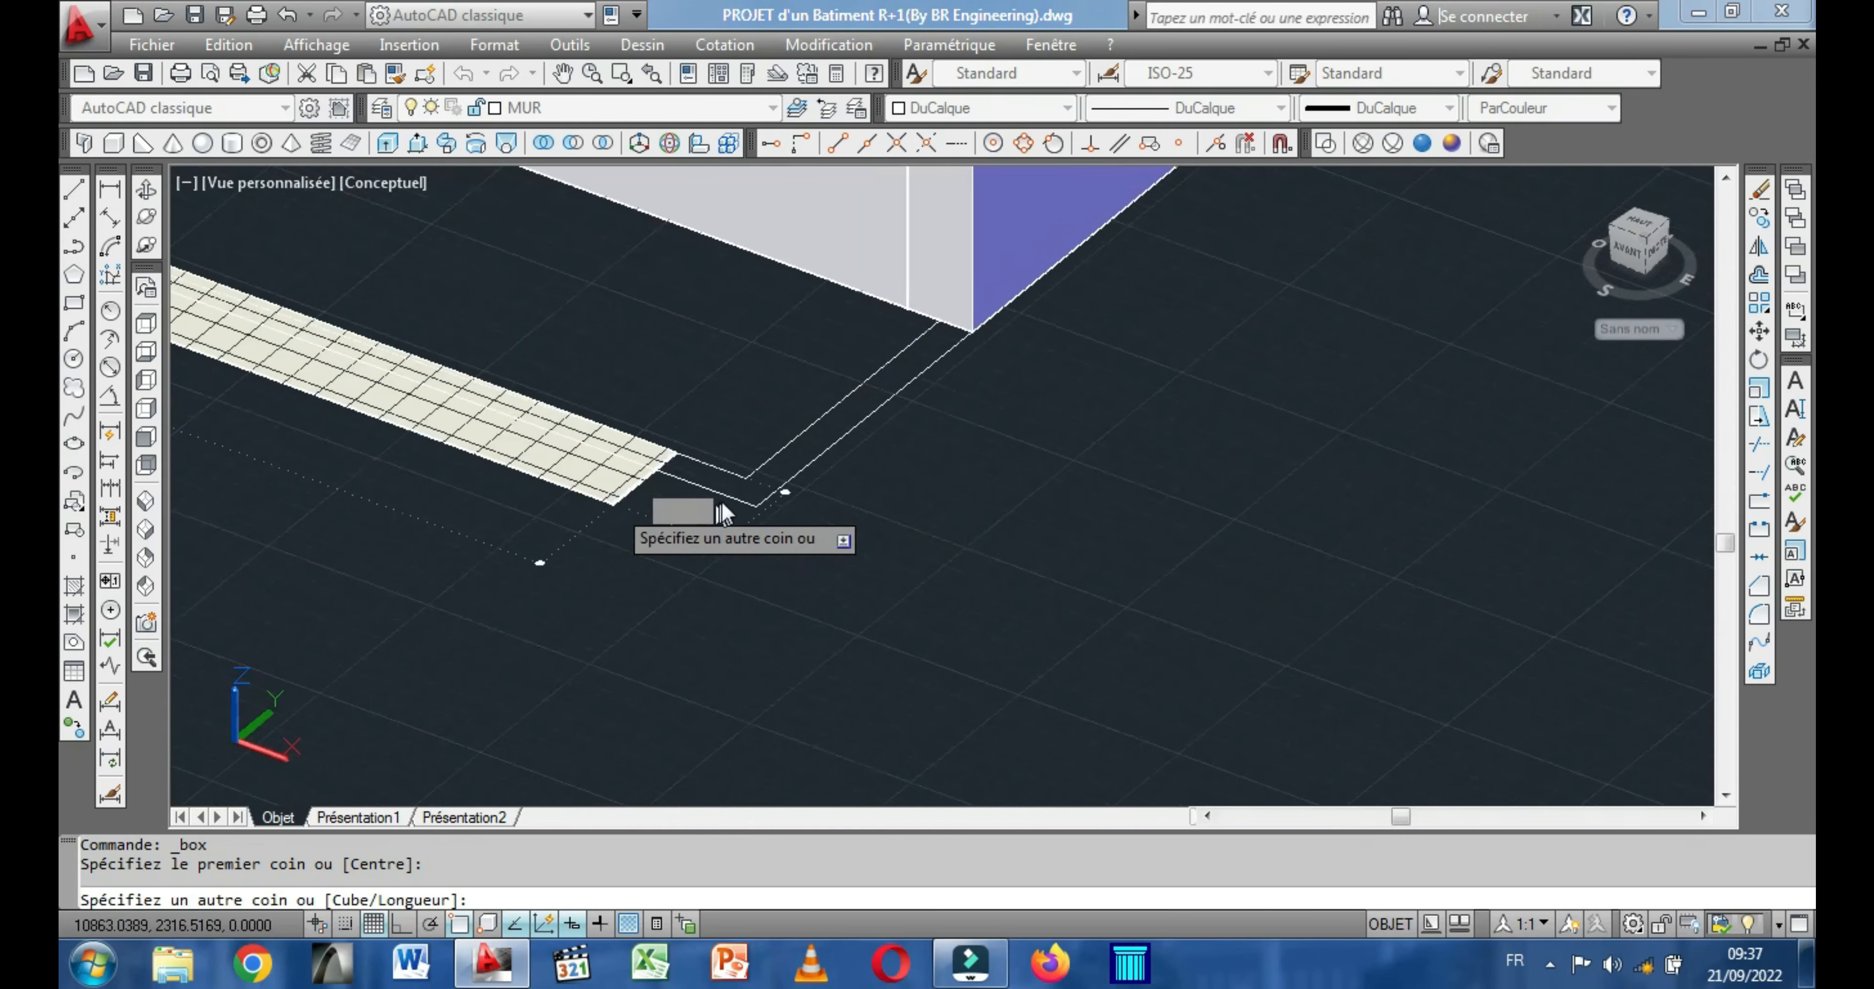
pyautogui.click(756, 506)
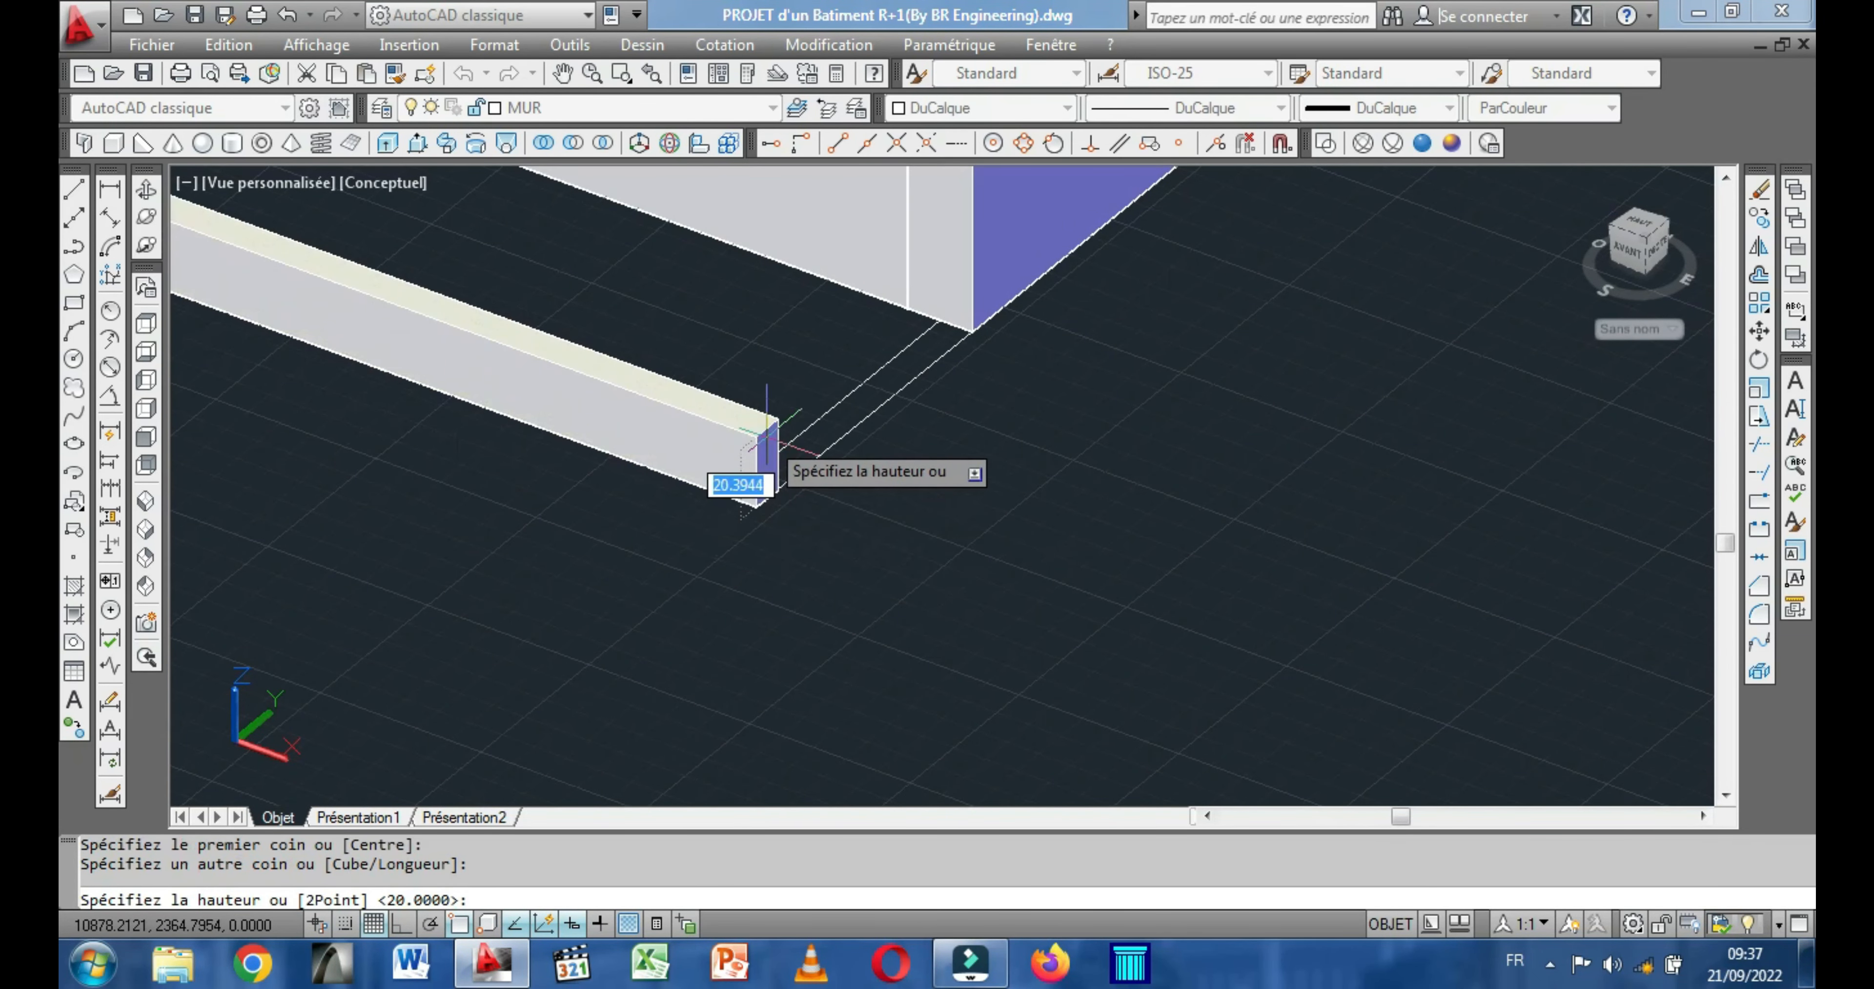
pyautogui.write('20')
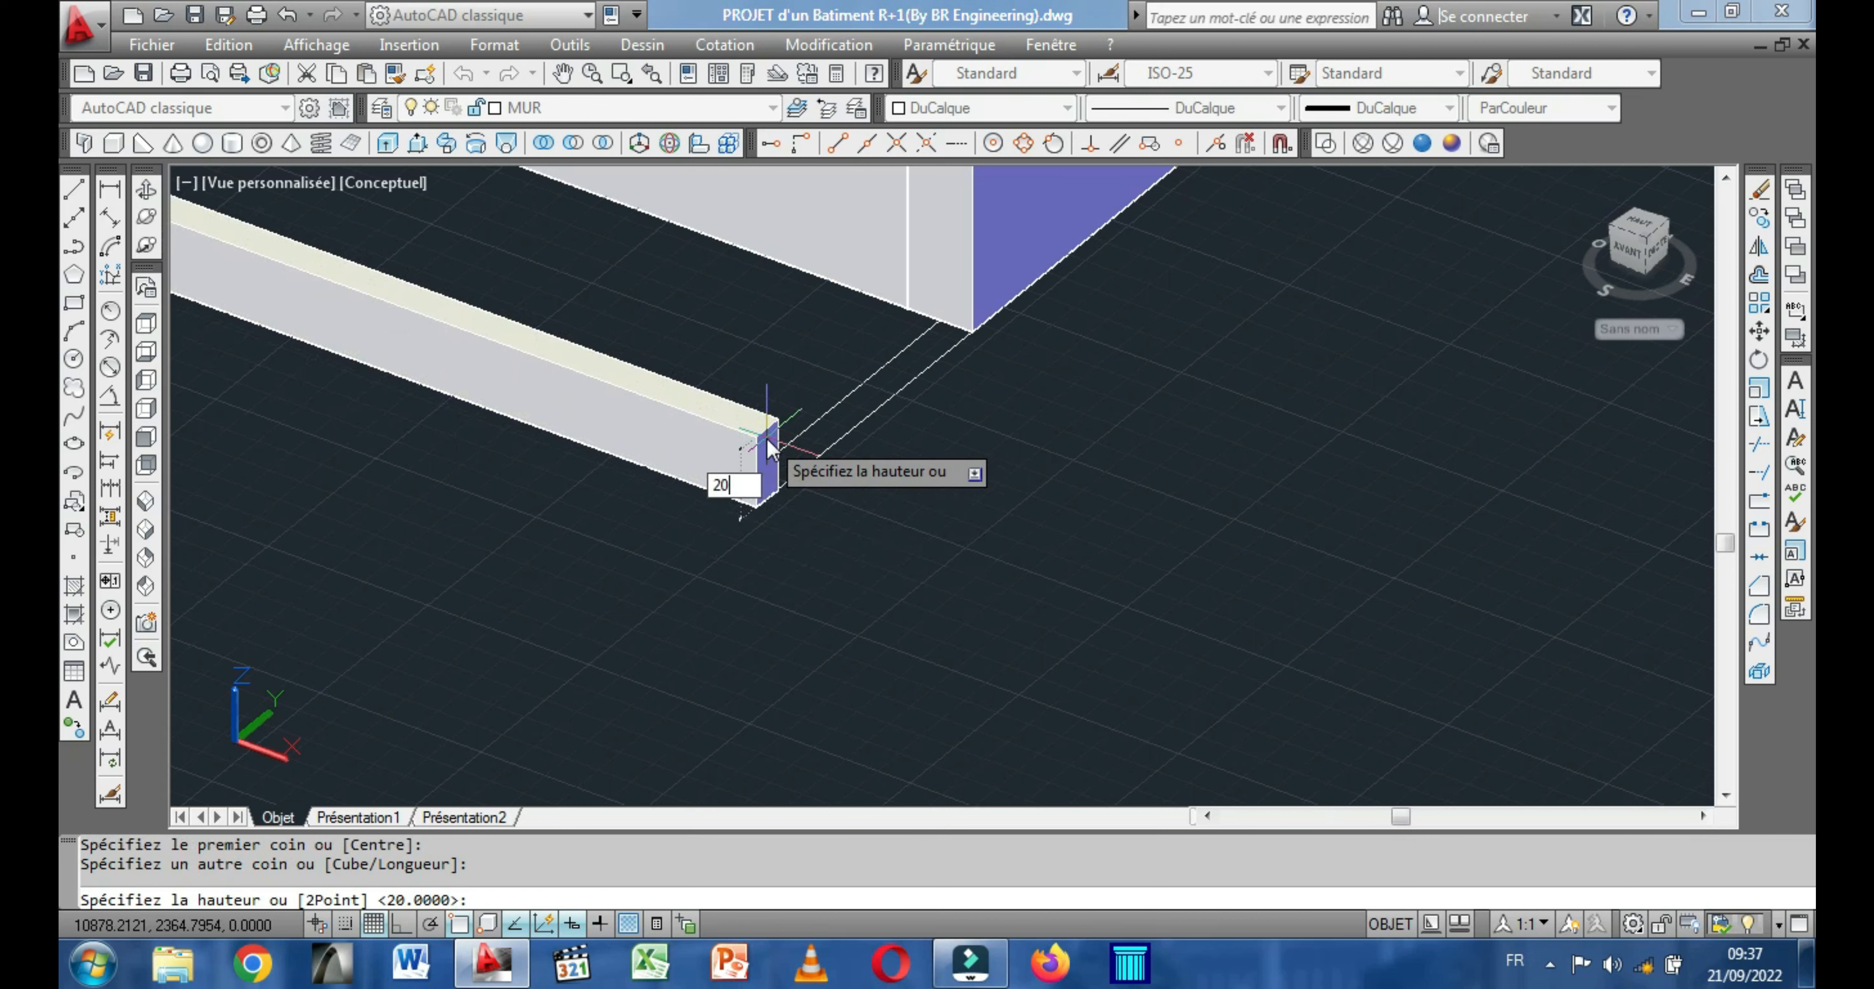
pyautogui.press('Return')
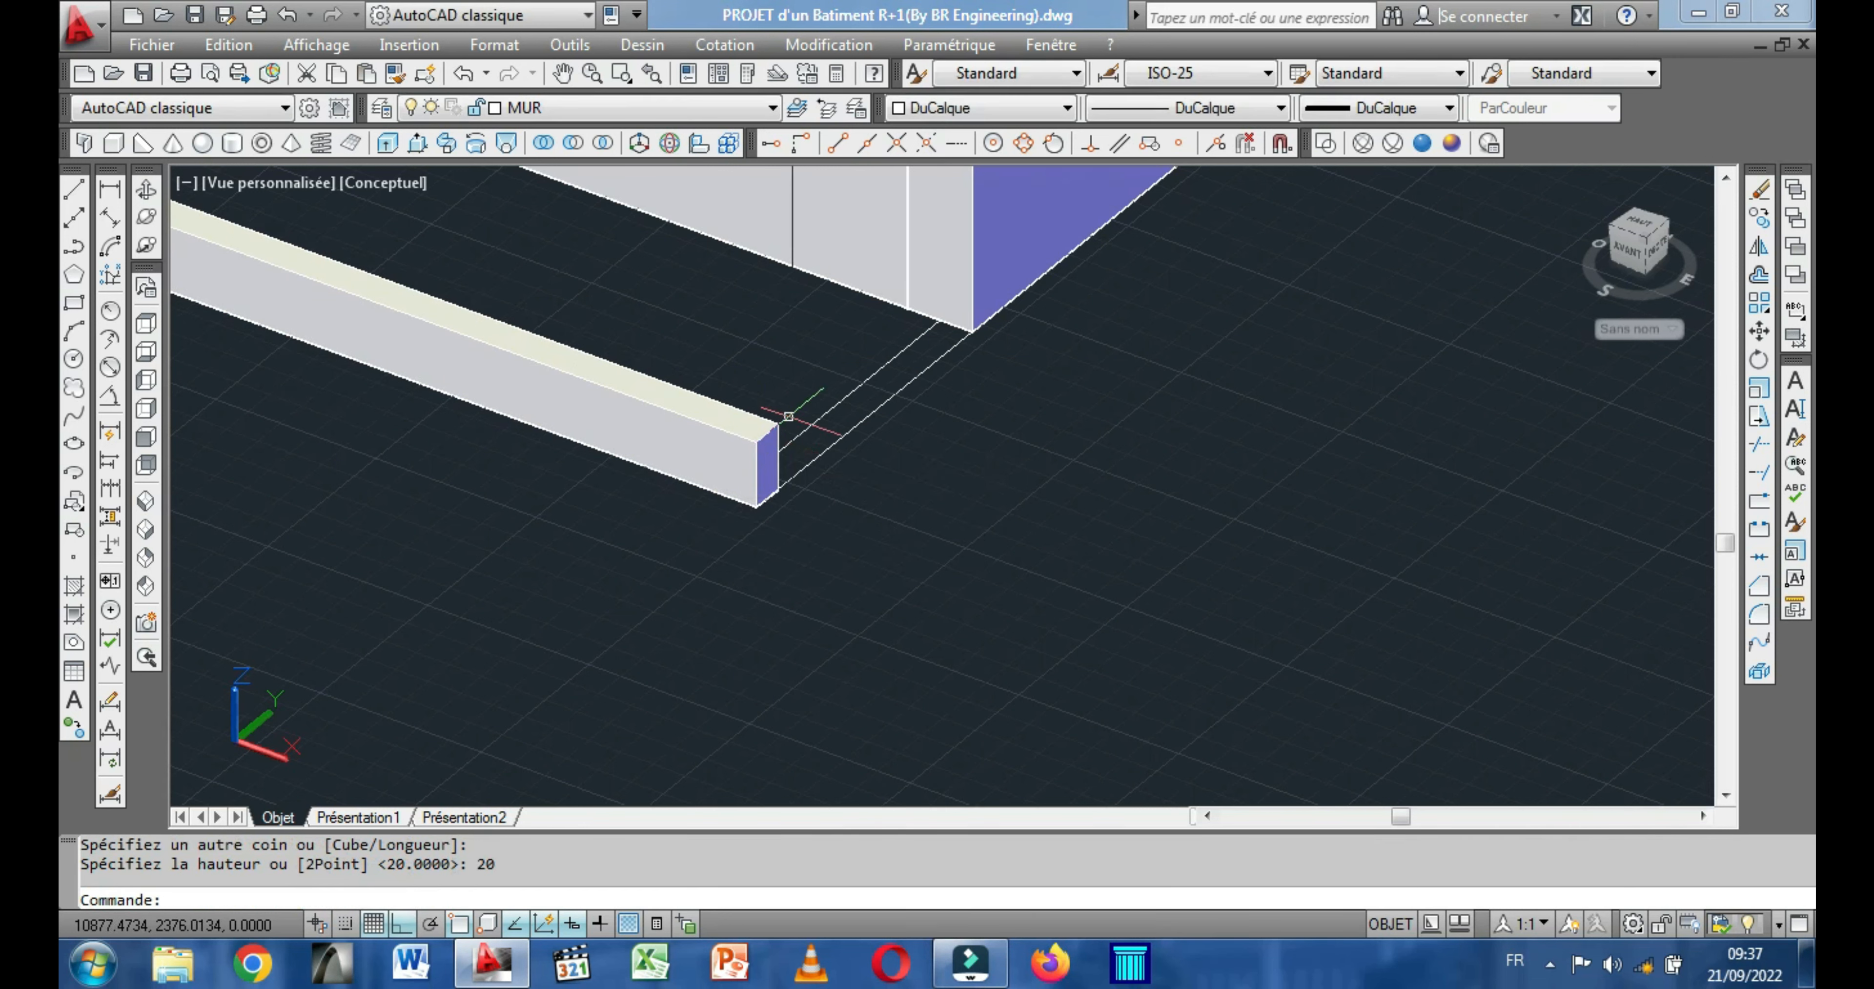
# Draw a 20-high box over the short outline segment between the long front box's inner corner and the +X exterior wall.
pyautogui.click(146, 190)
pyautogui.moveTo(607, 468); pyautogui.dragTo(437, 485)
pyautogui.moveTo(866, 386); pyautogui.dragTo(692, 520)
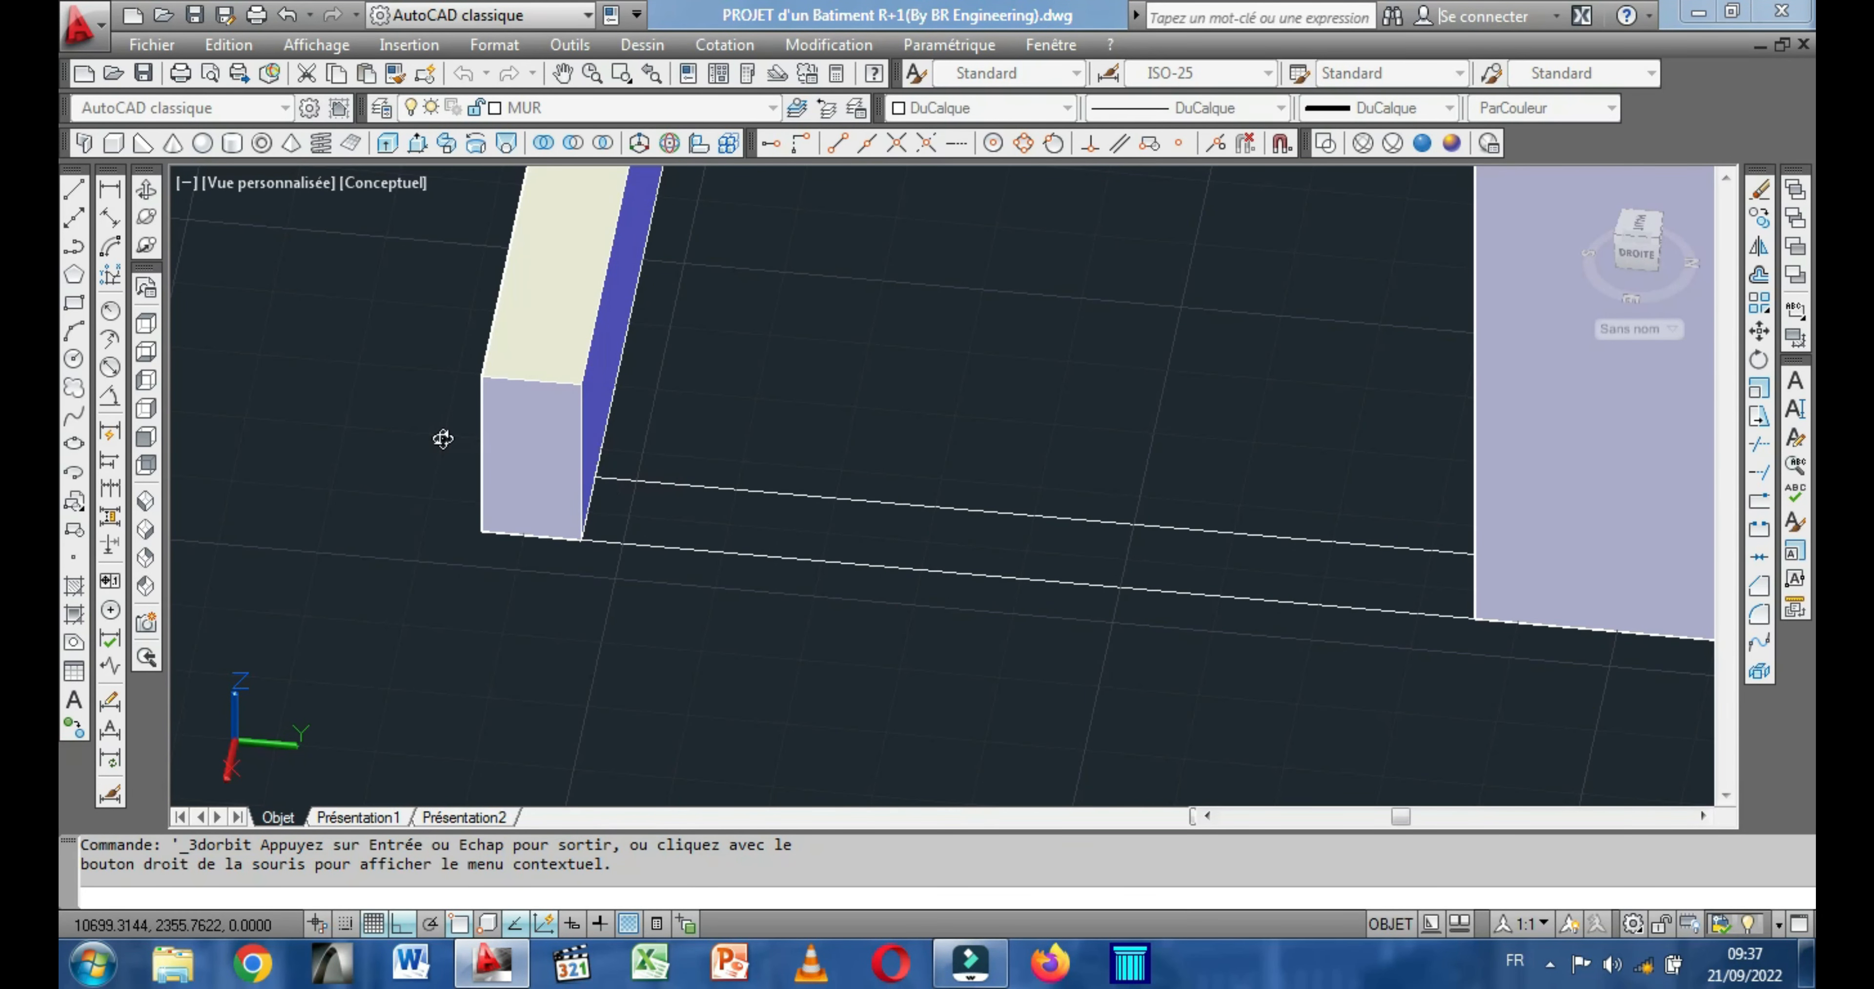
pyautogui.press('Escape')
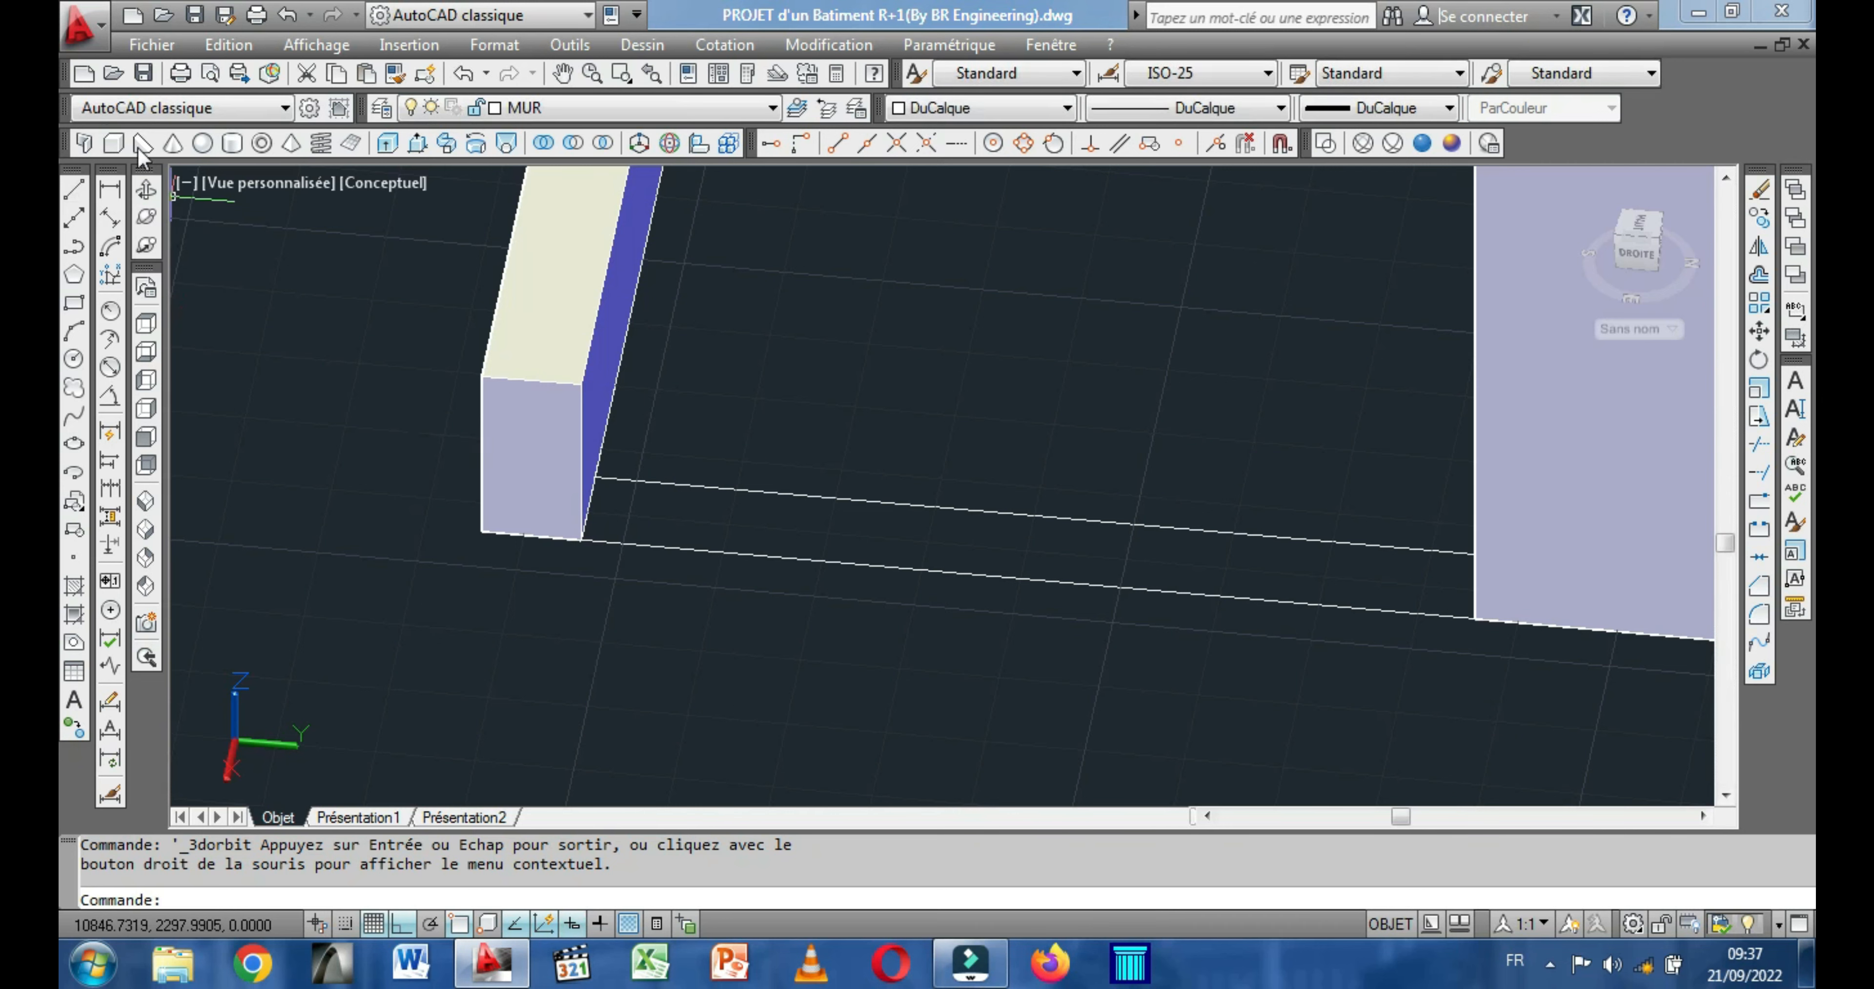
pyautogui.click(114, 144)
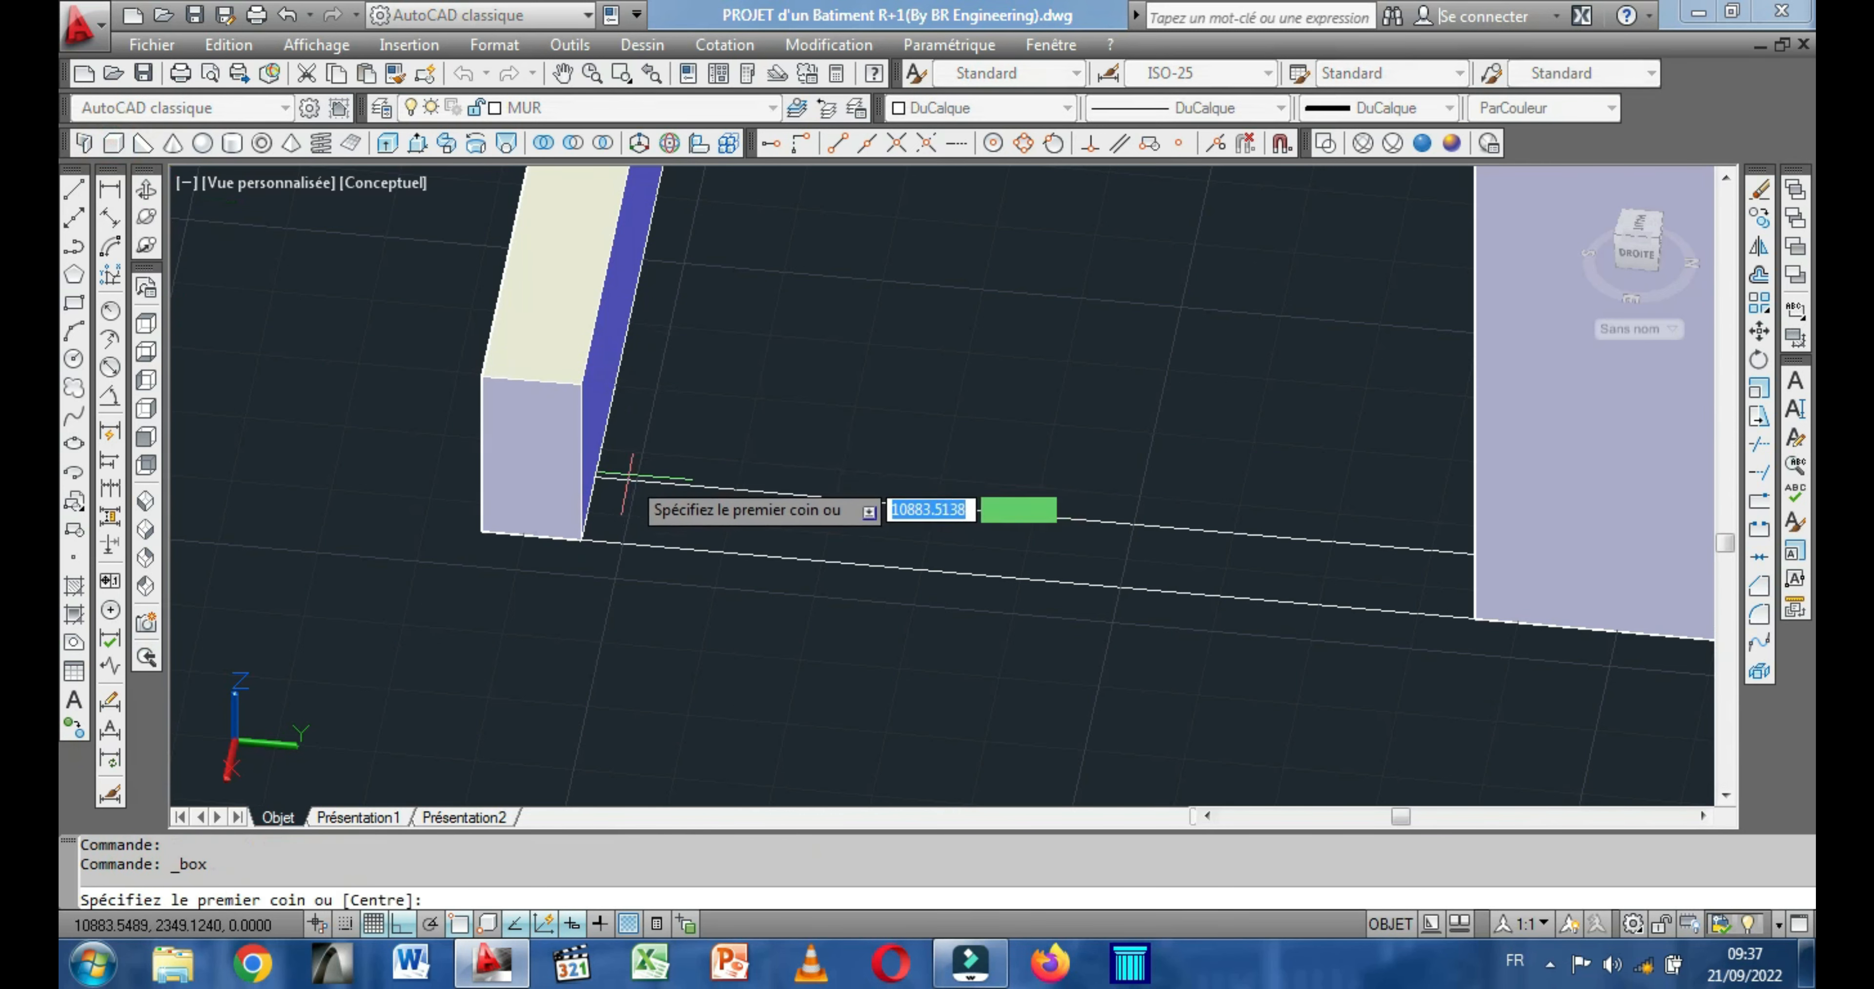
pyautogui.click(596, 478)
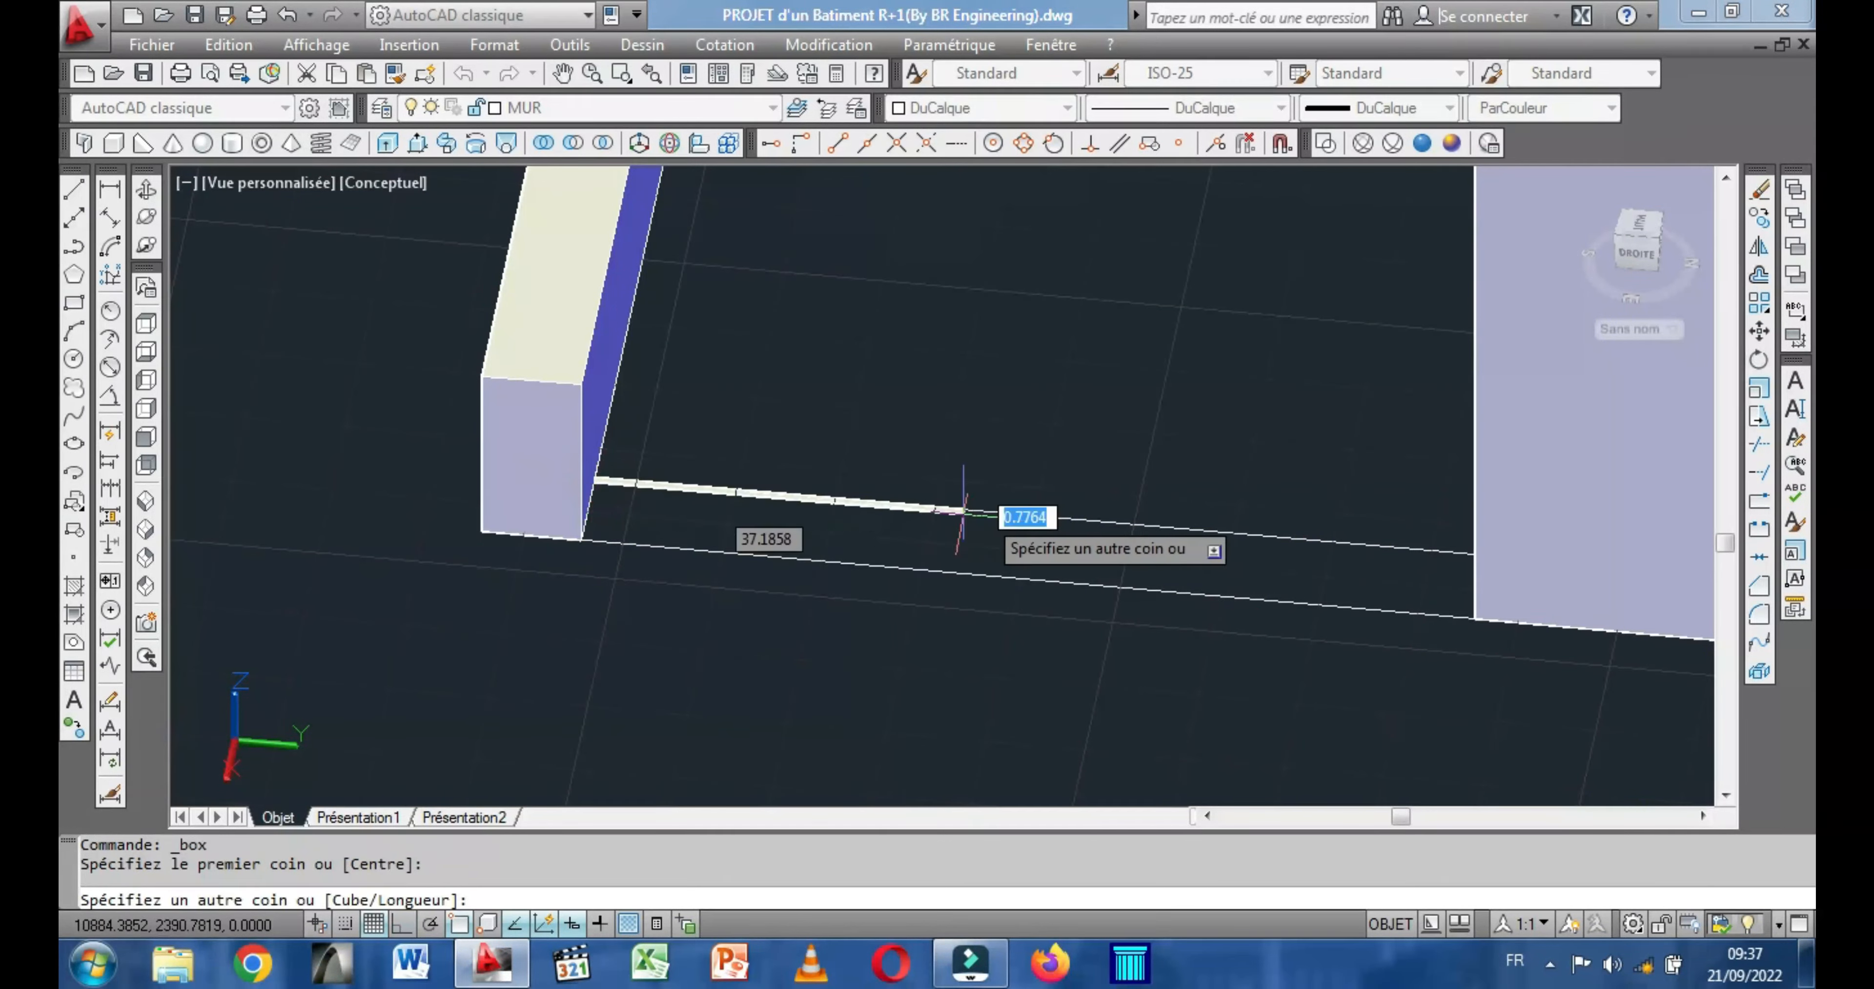
pyautogui.click(1535, 623)
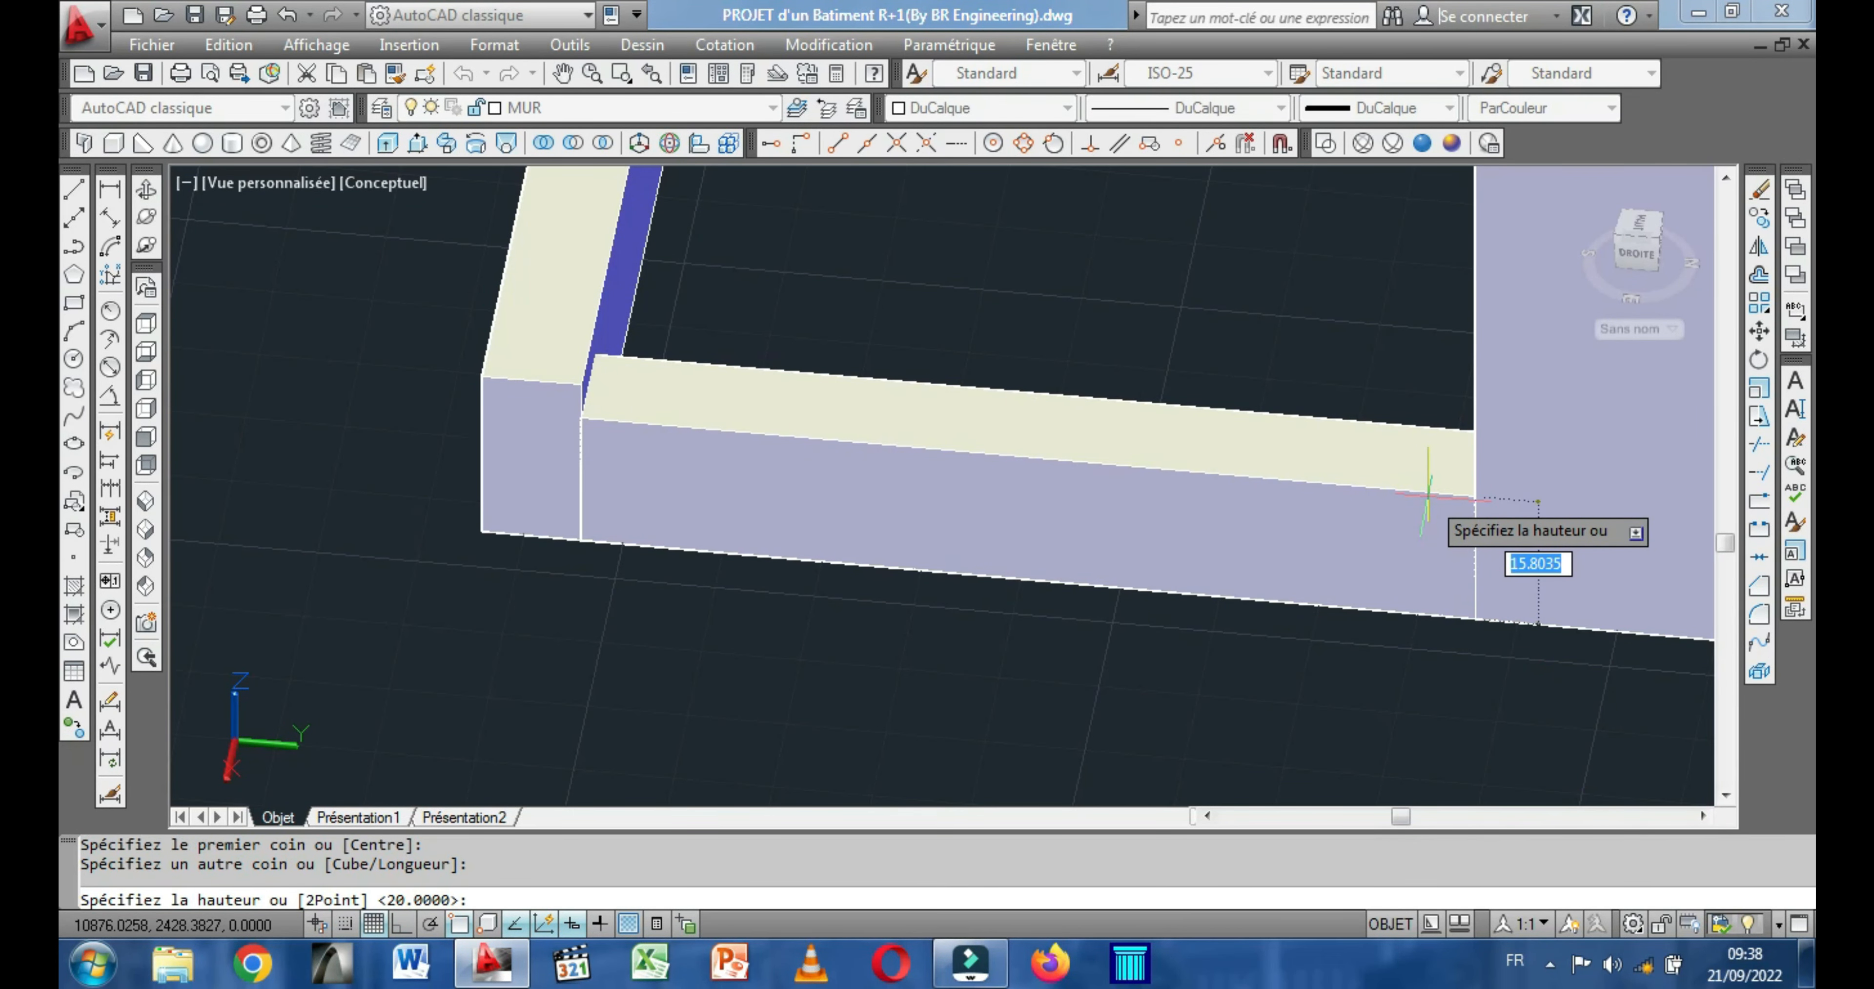
pyautogui.write('20')
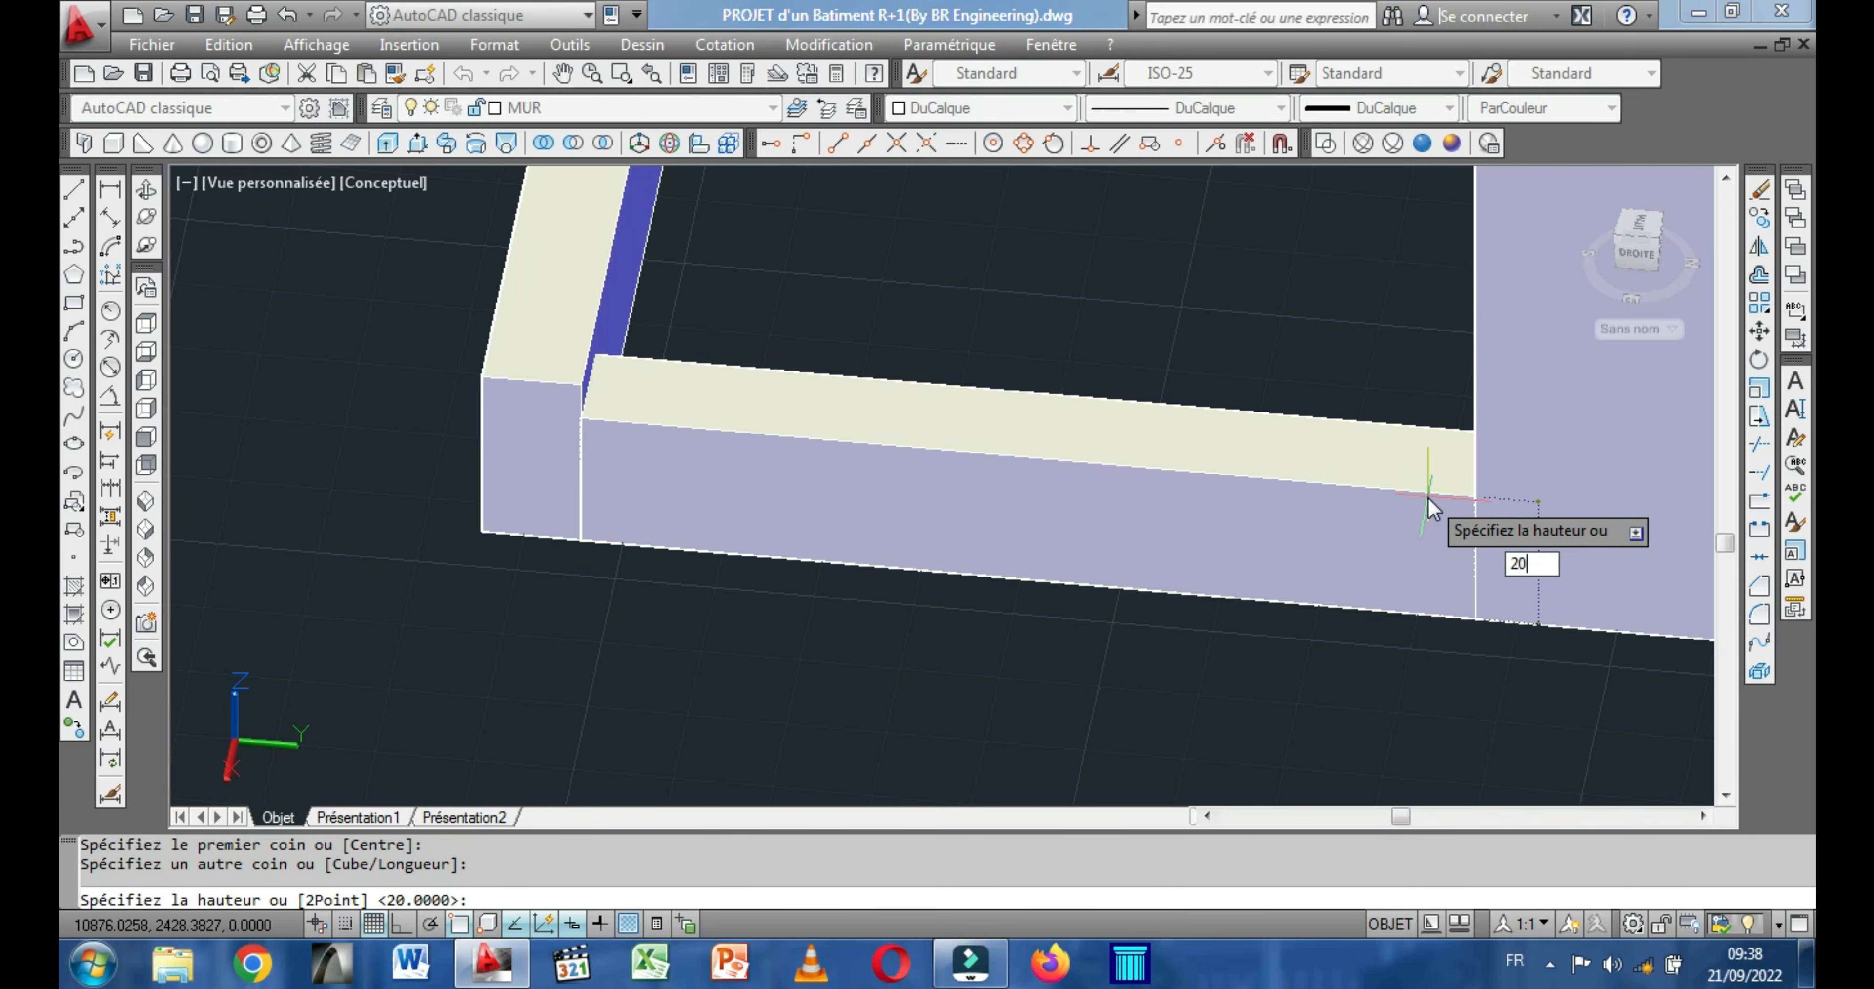
pyautogui.press('Return')
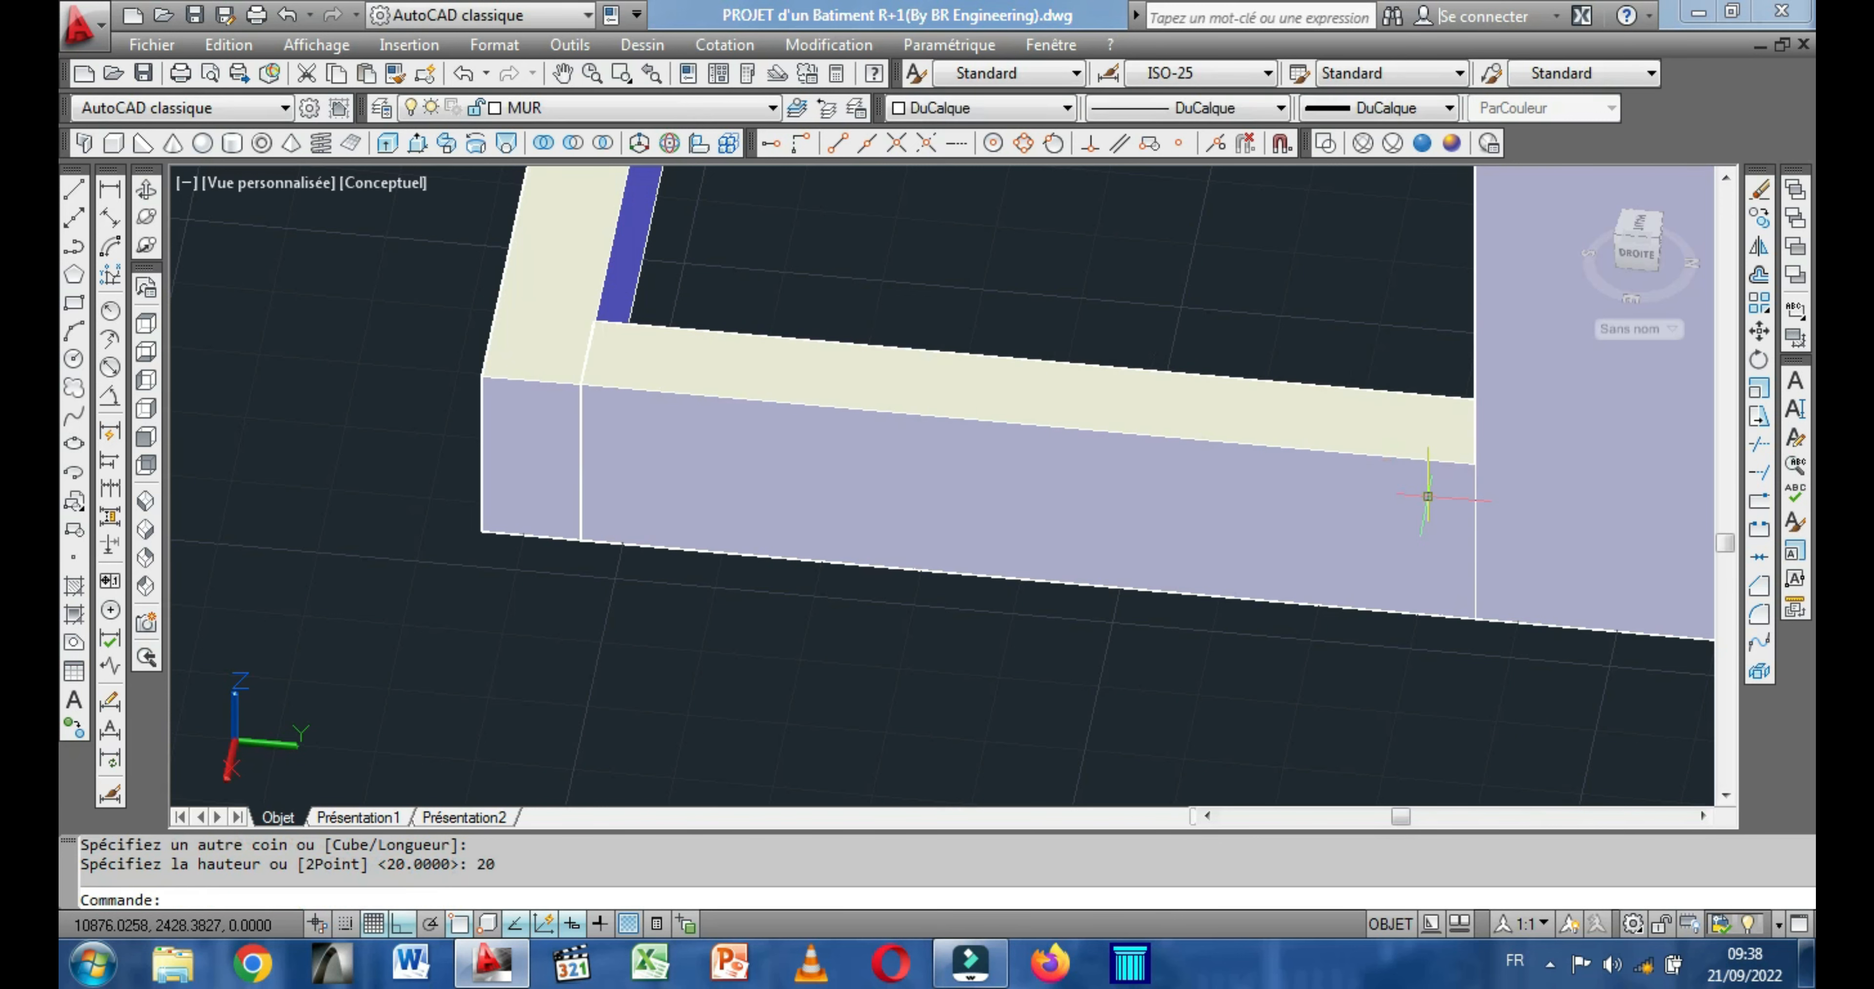
# Orbit around the first building and examine the low front boxes and the openings in the front wall.
pyautogui.scroll(-5, 1428, 497)
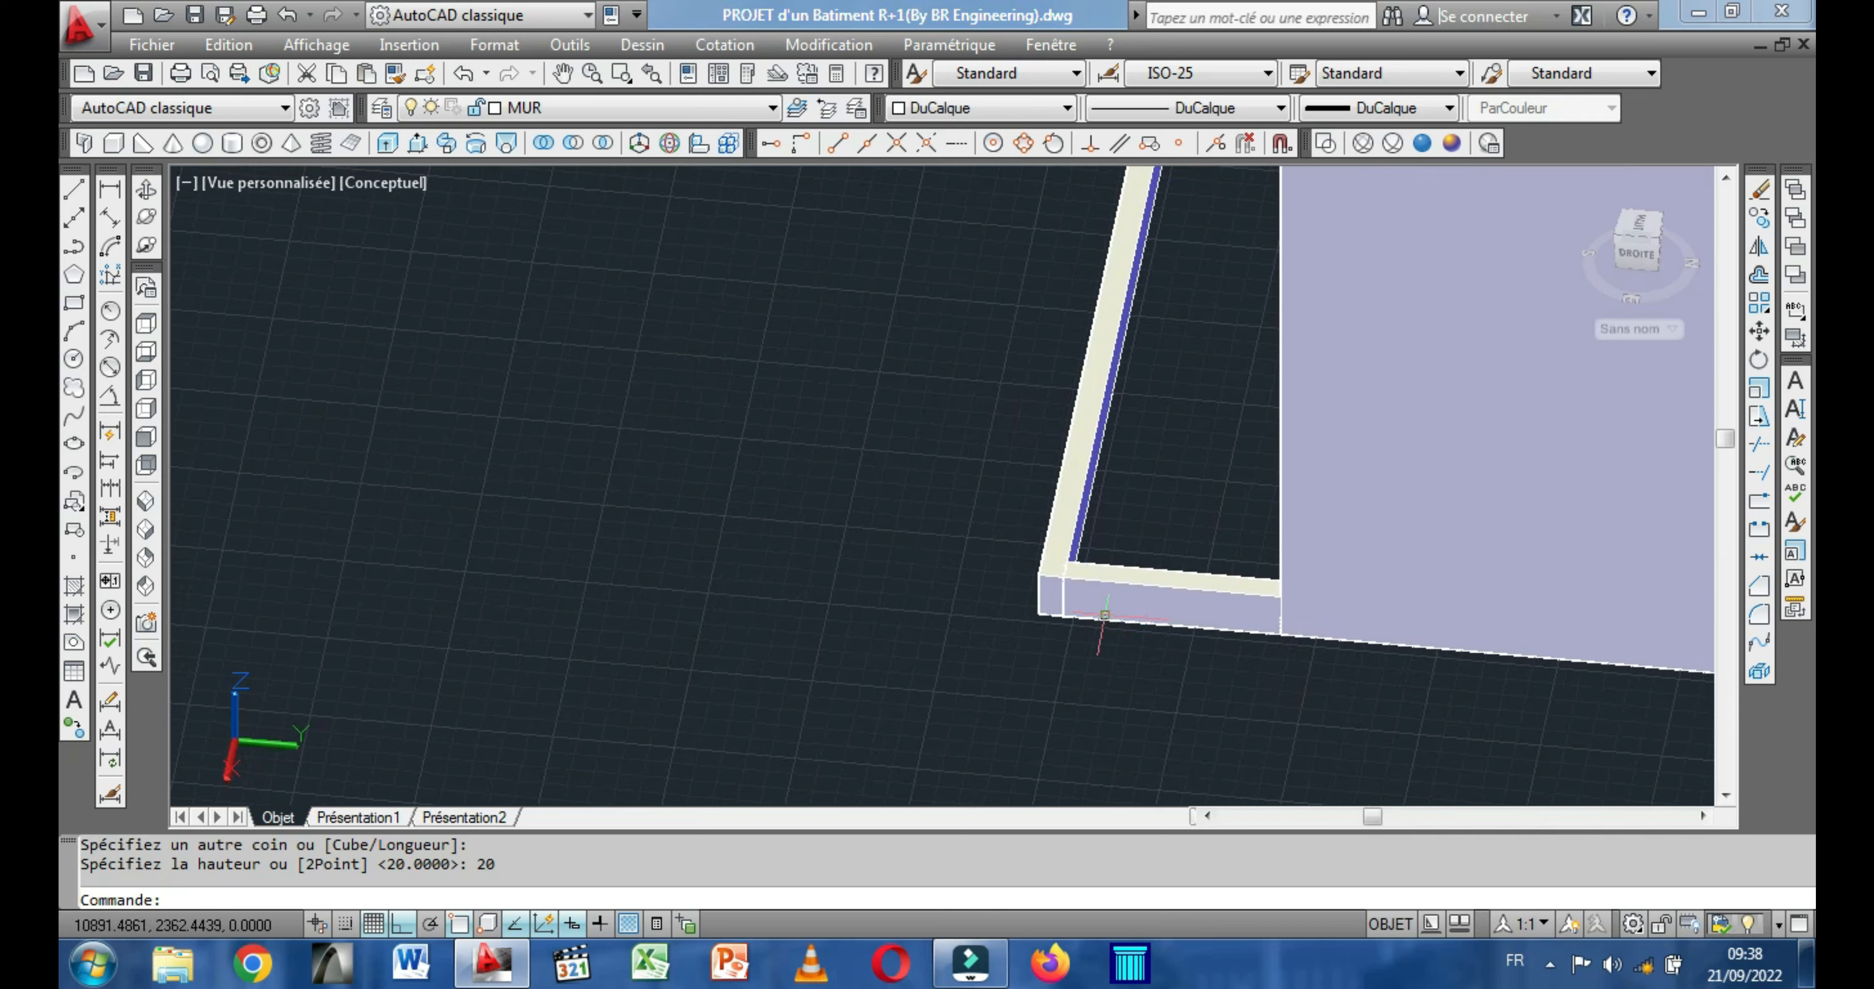
pyautogui.click(146, 190)
pyautogui.moveTo(515, 389); pyautogui.dragTo(650, 468)
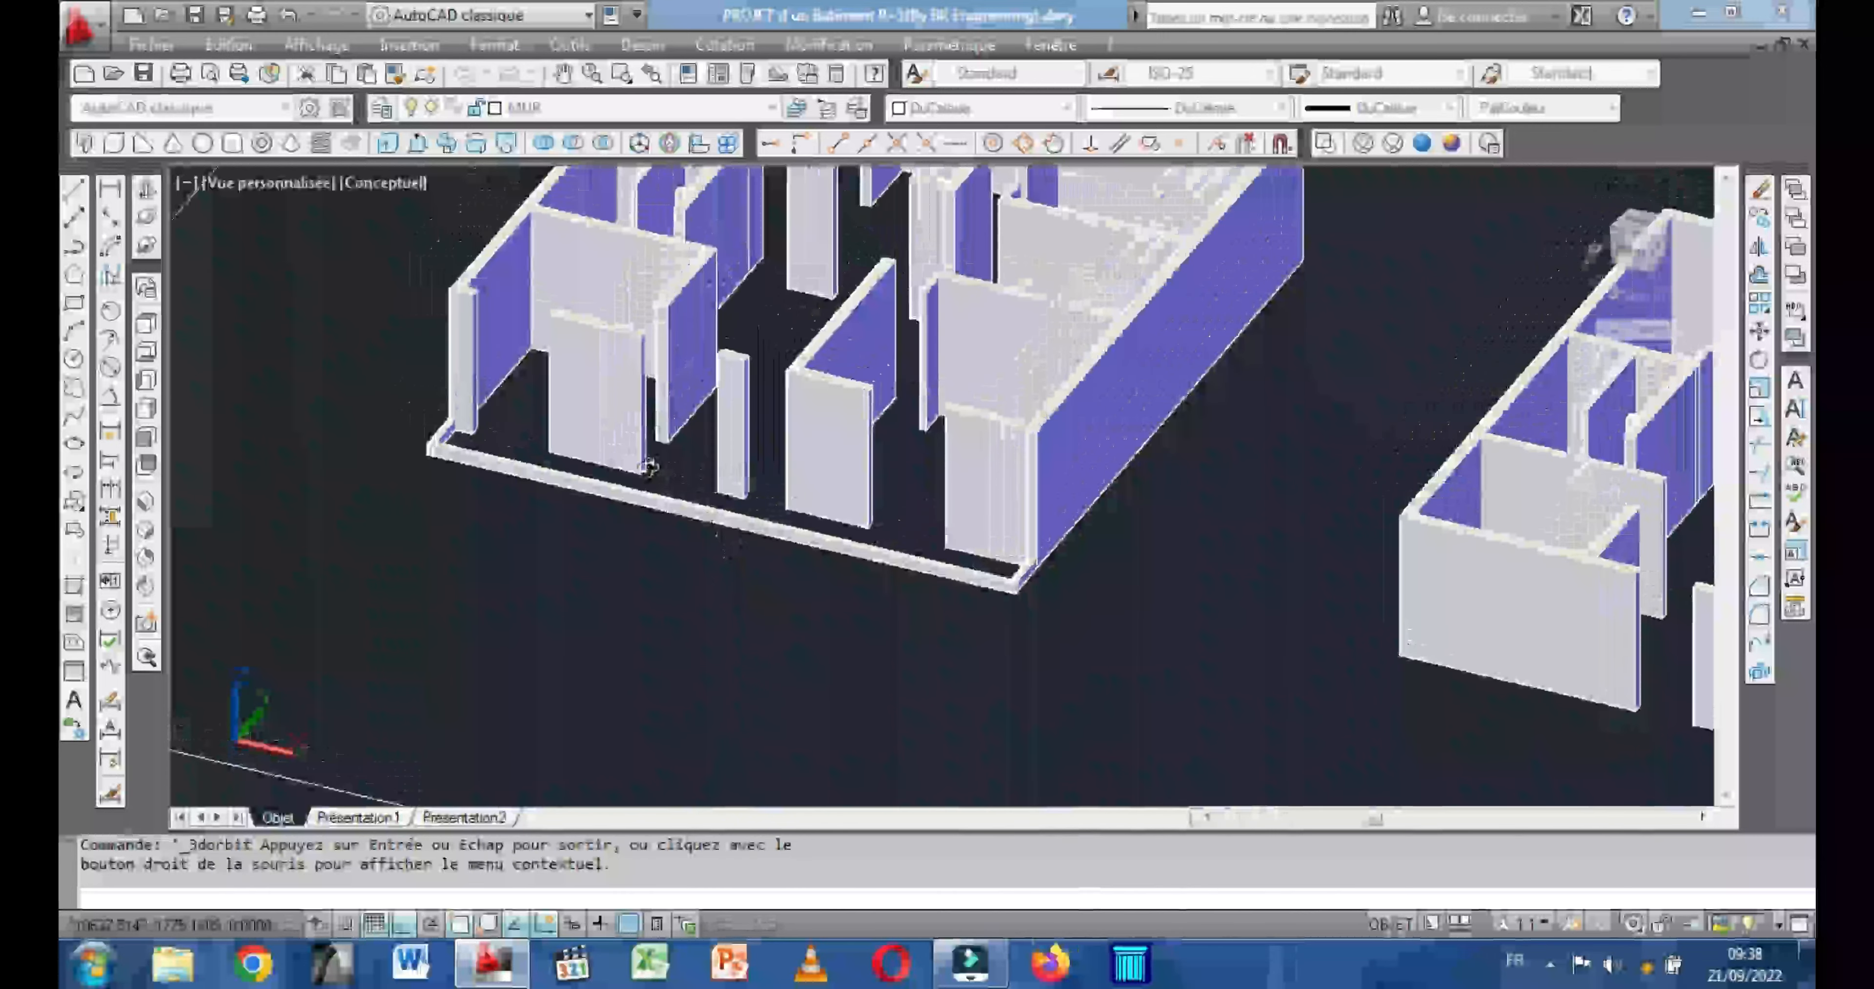
pyautogui.scroll(-2, 648, 468)
pyautogui.moveTo(648, 468); pyautogui.dragTo(555, 576, button='middle')
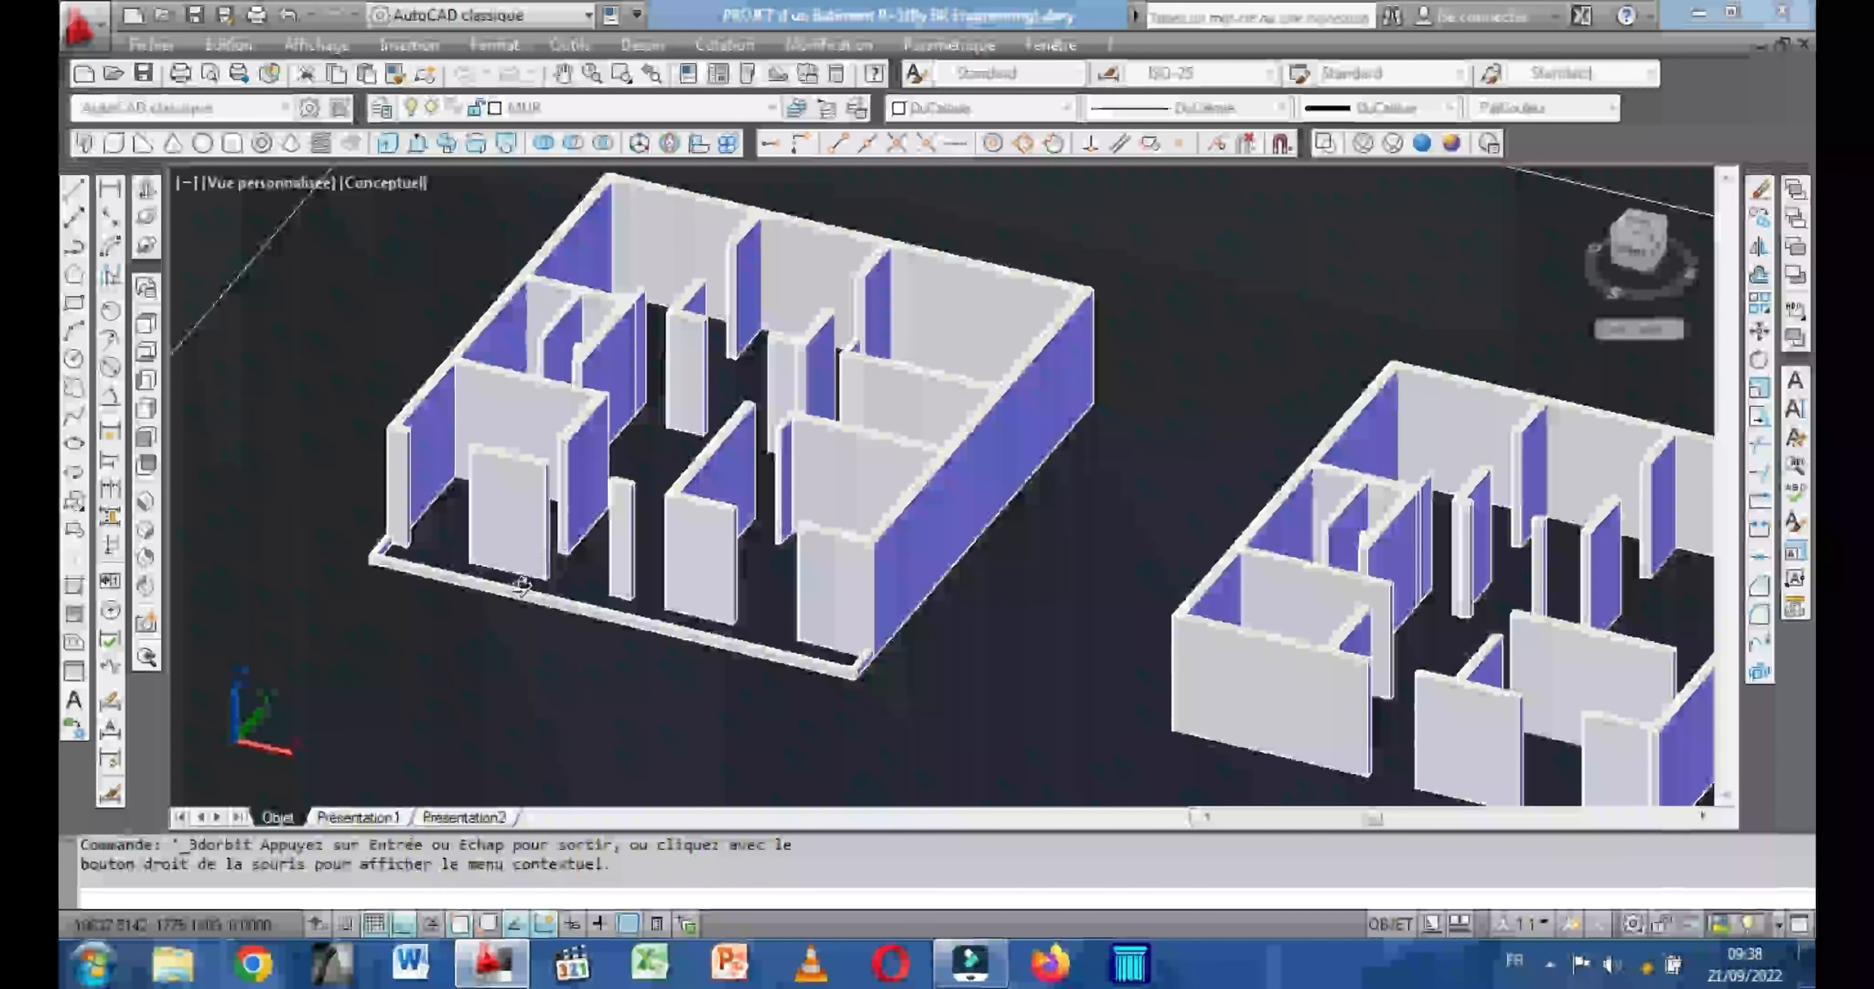
pyautogui.moveTo(455, 608)
pyautogui.mouseDown()
pyautogui.moveTo(535, 535)
pyautogui.moveTo(436, 553)
pyautogui.moveTo(519, 583)
pyautogui.moveTo(435, 579)
pyautogui.mouseUp()
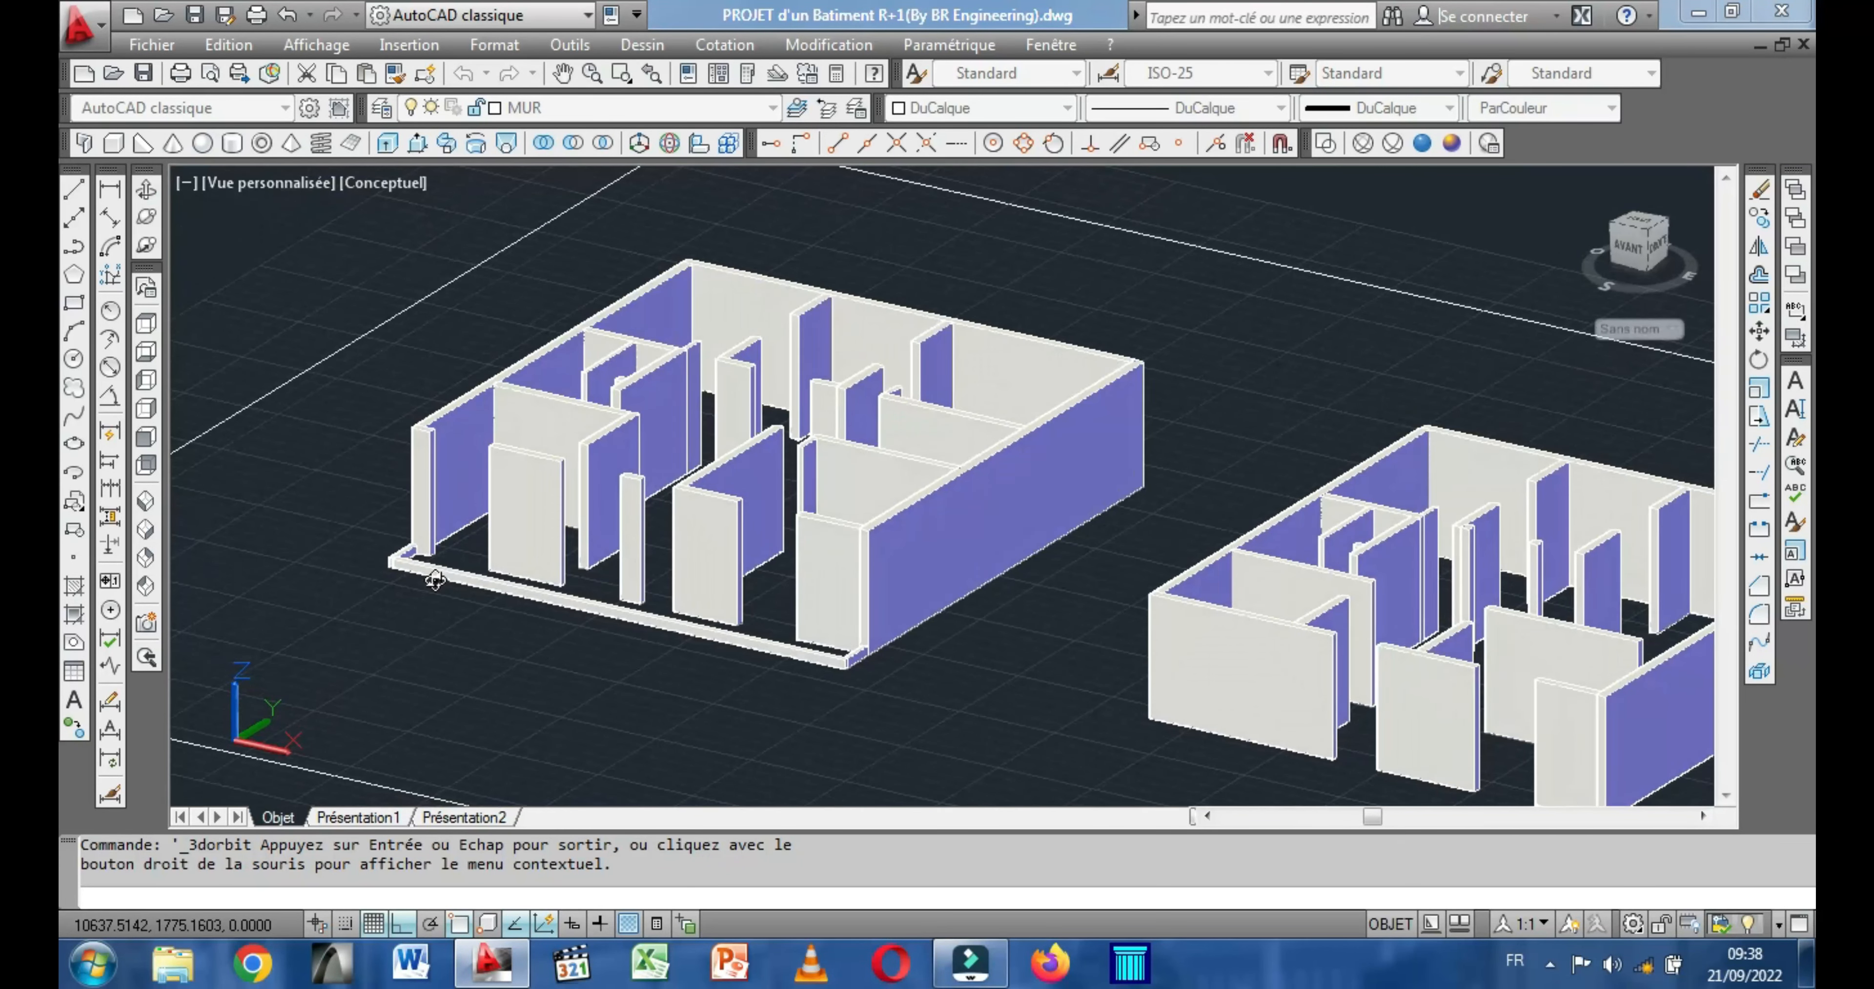
pyautogui.scroll(2, 440, 537)
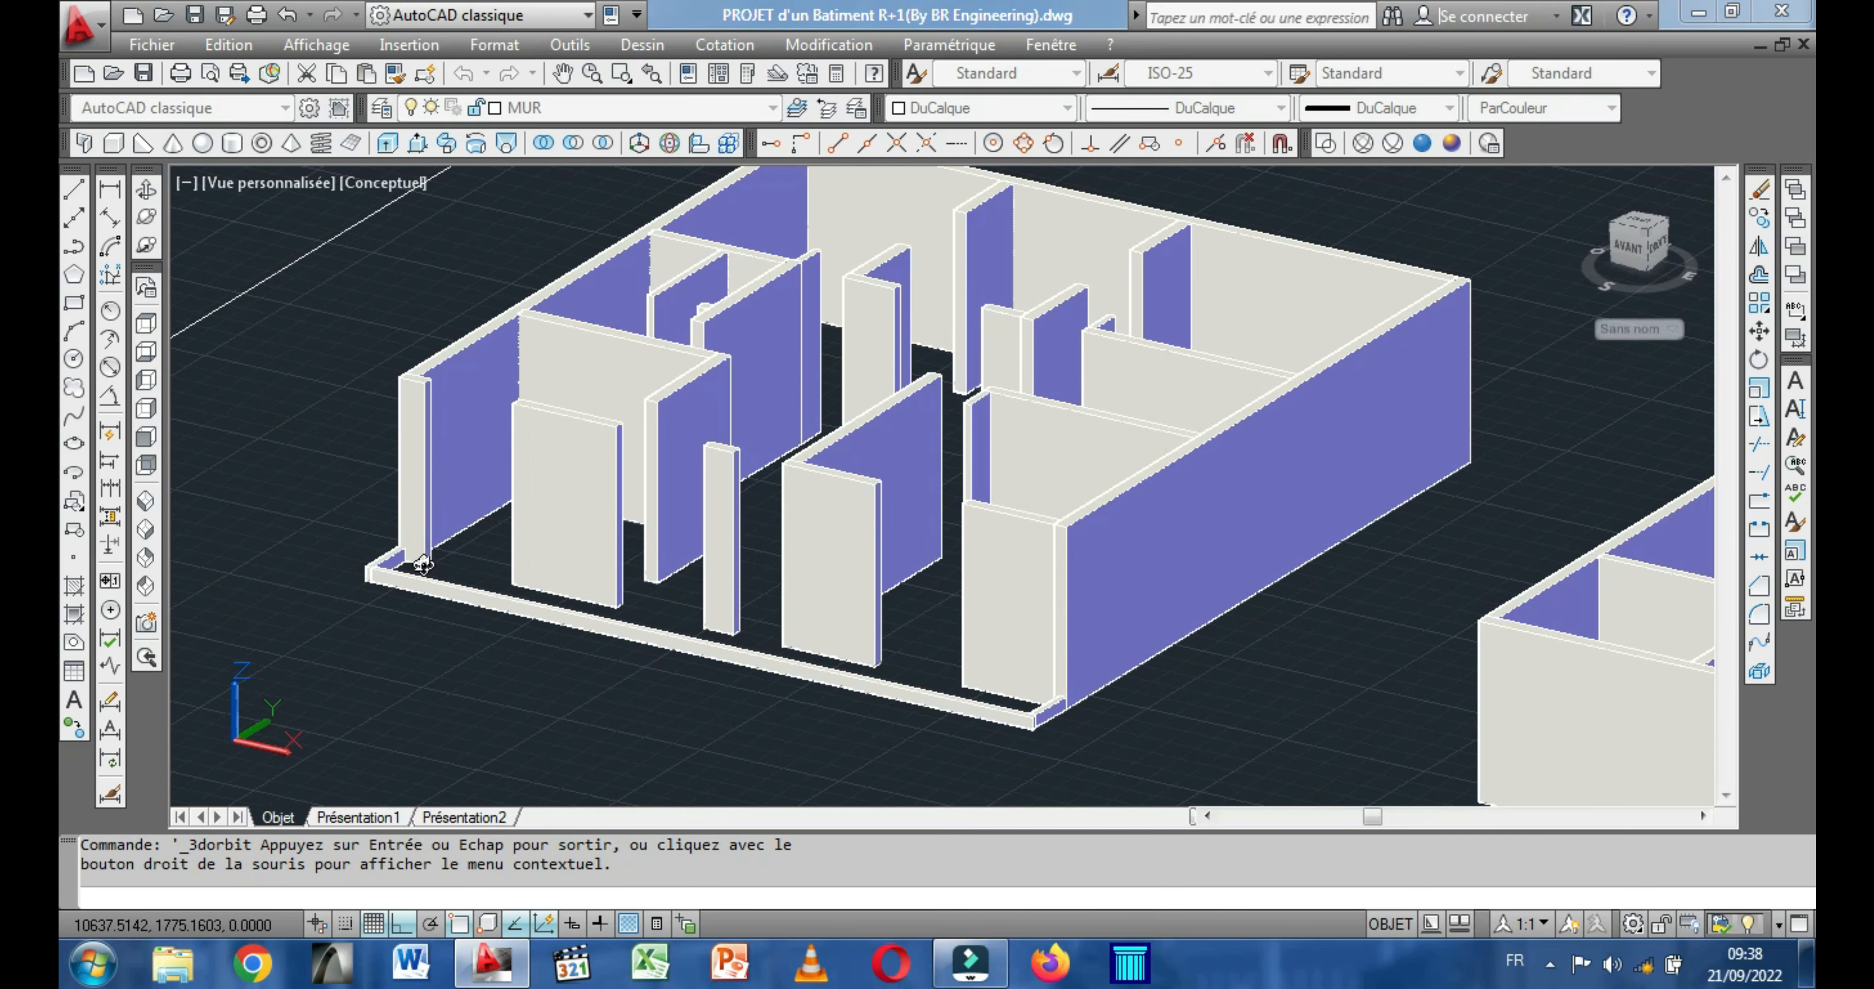
pyautogui.scroll(1, 422, 564)
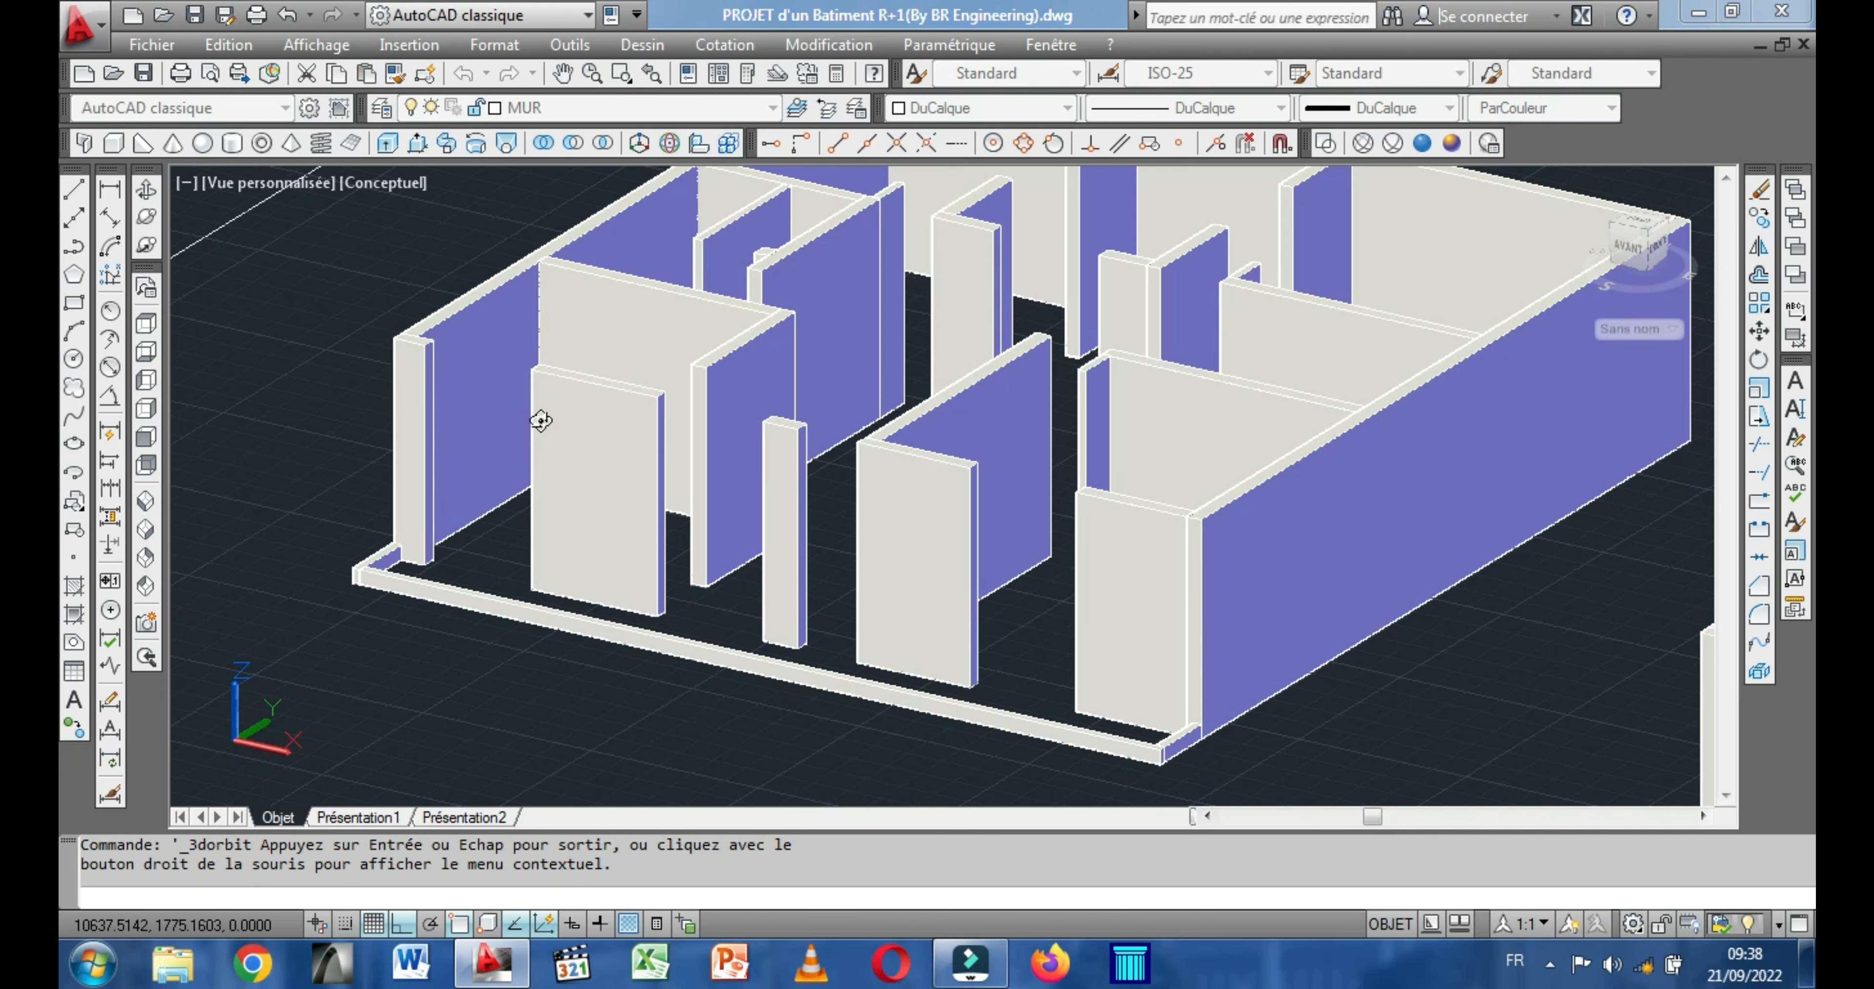
pyautogui.moveTo(555, 420); pyautogui.dragTo(640, 630)
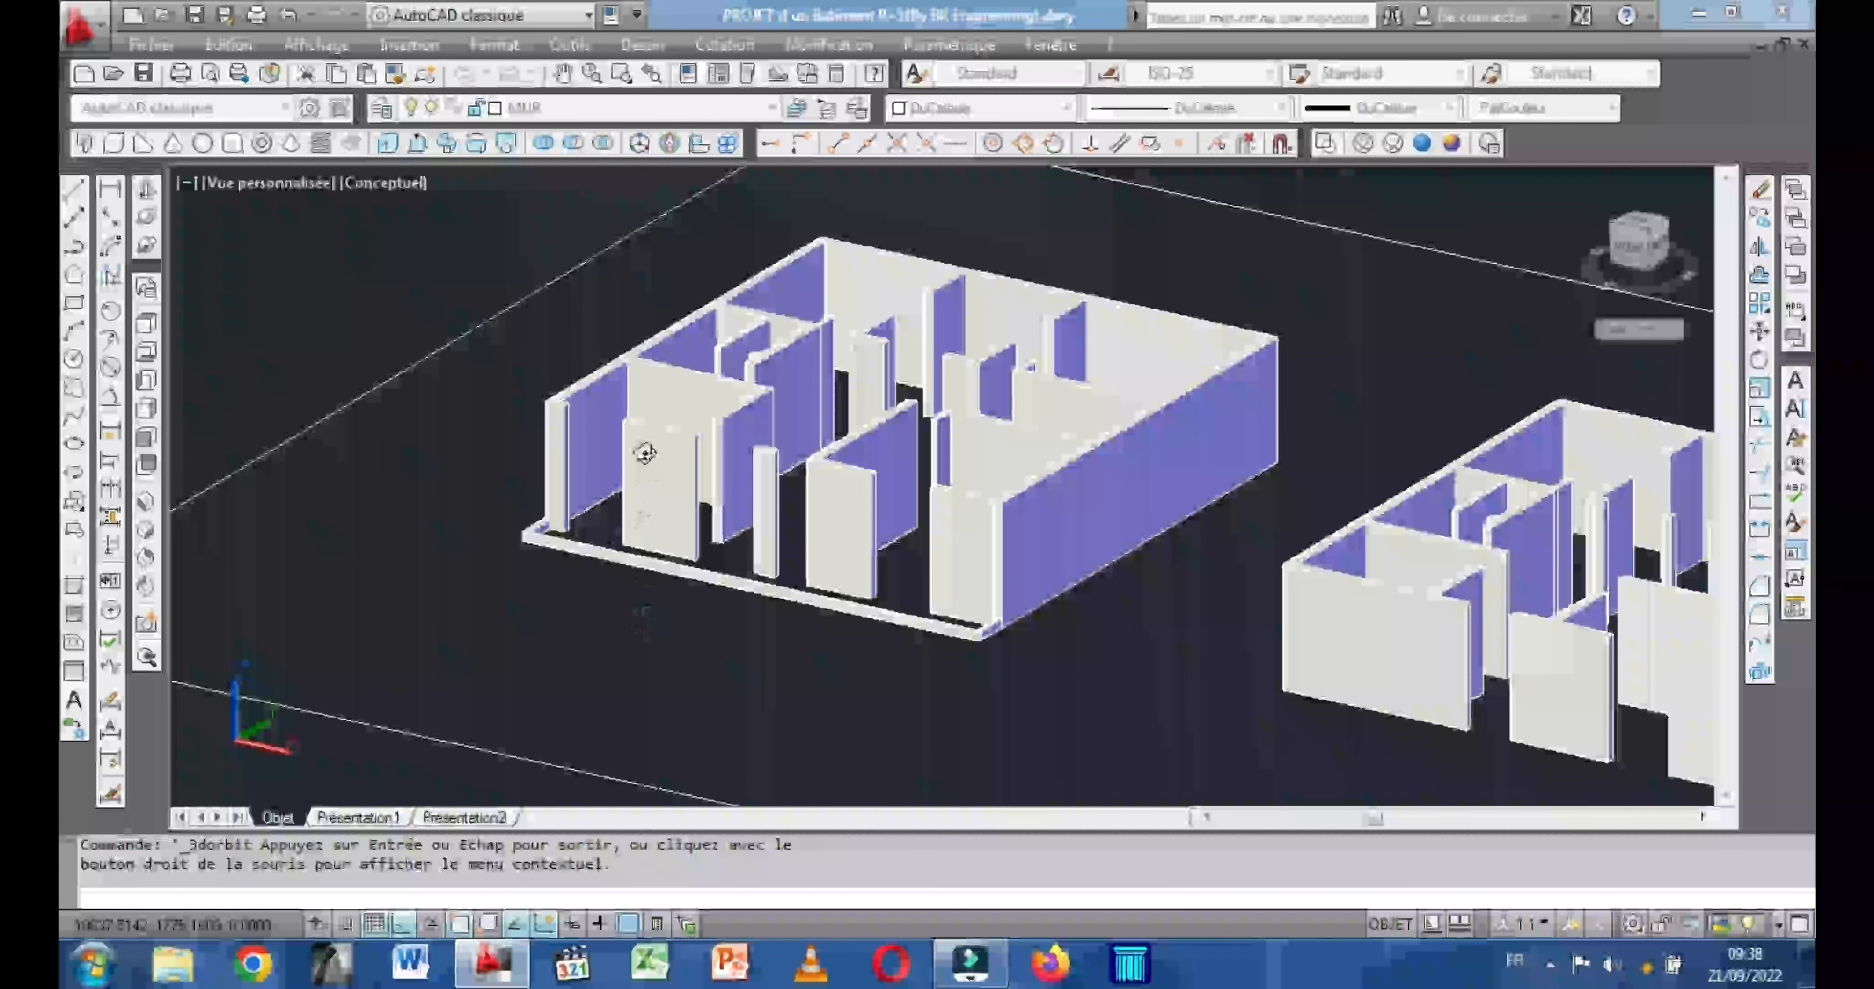
pyautogui.scroll(2, 643, 451)
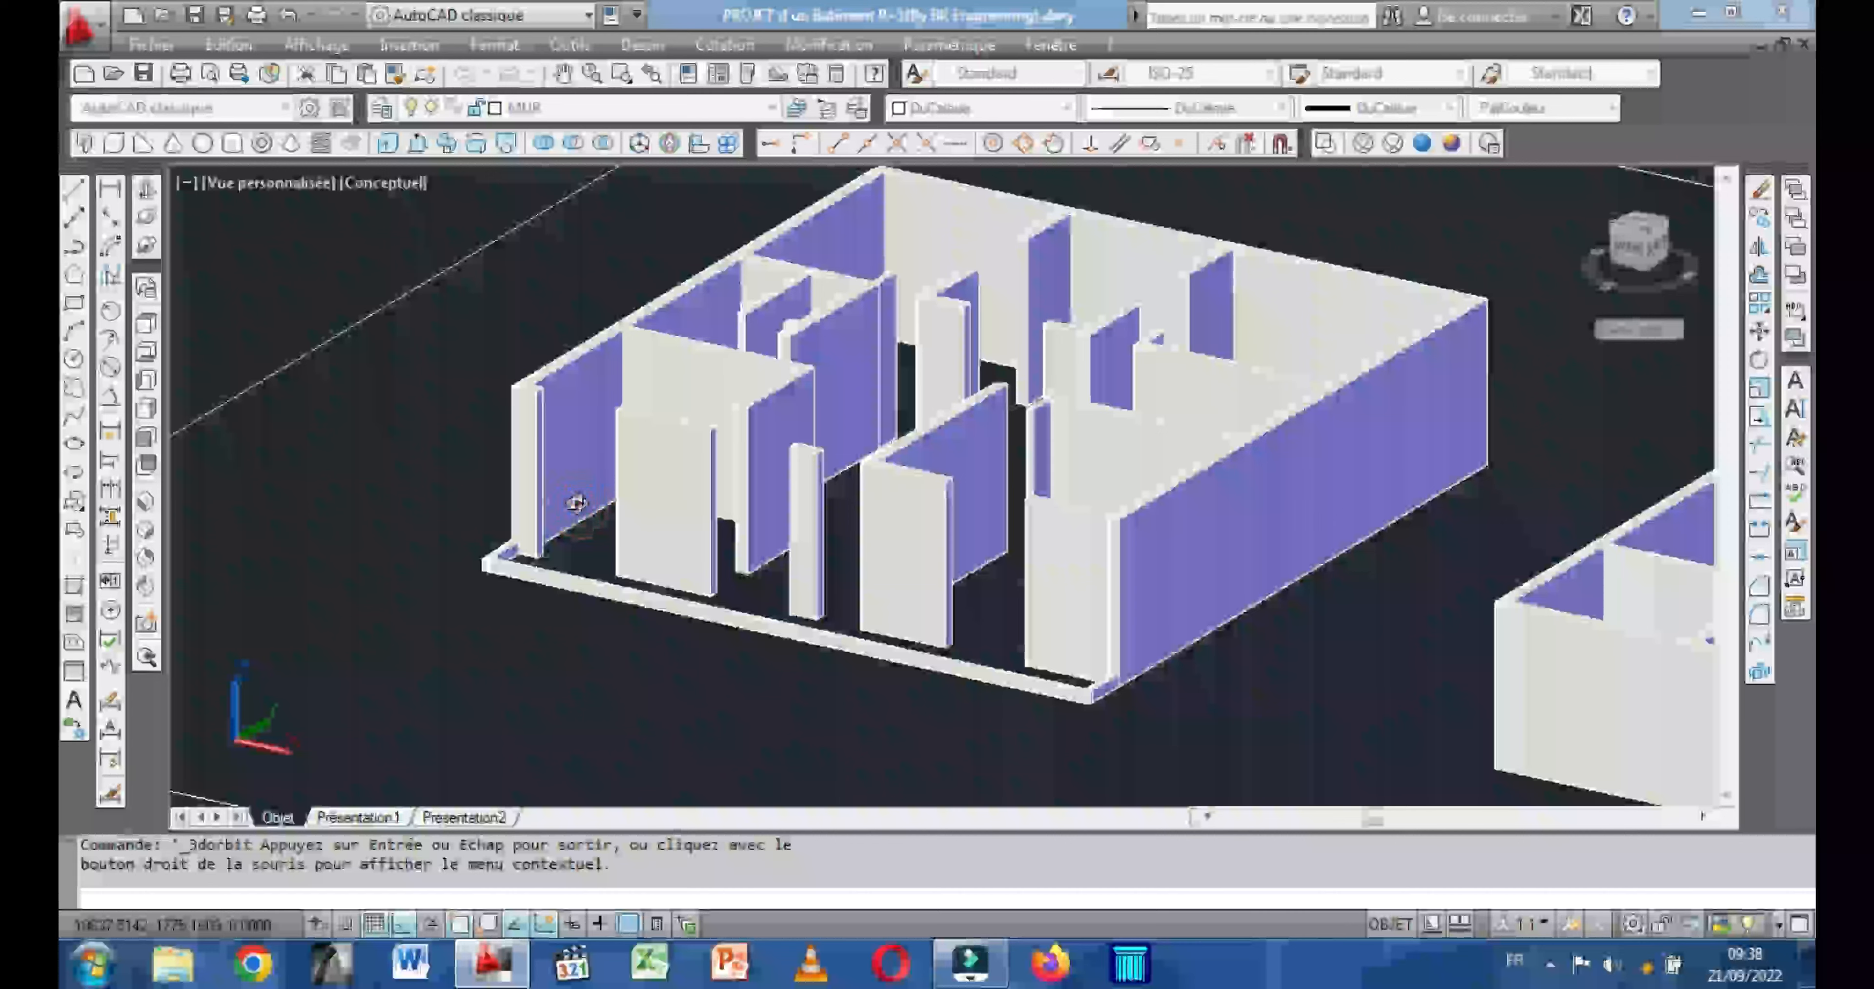
pyautogui.scroll(1, 575, 502)
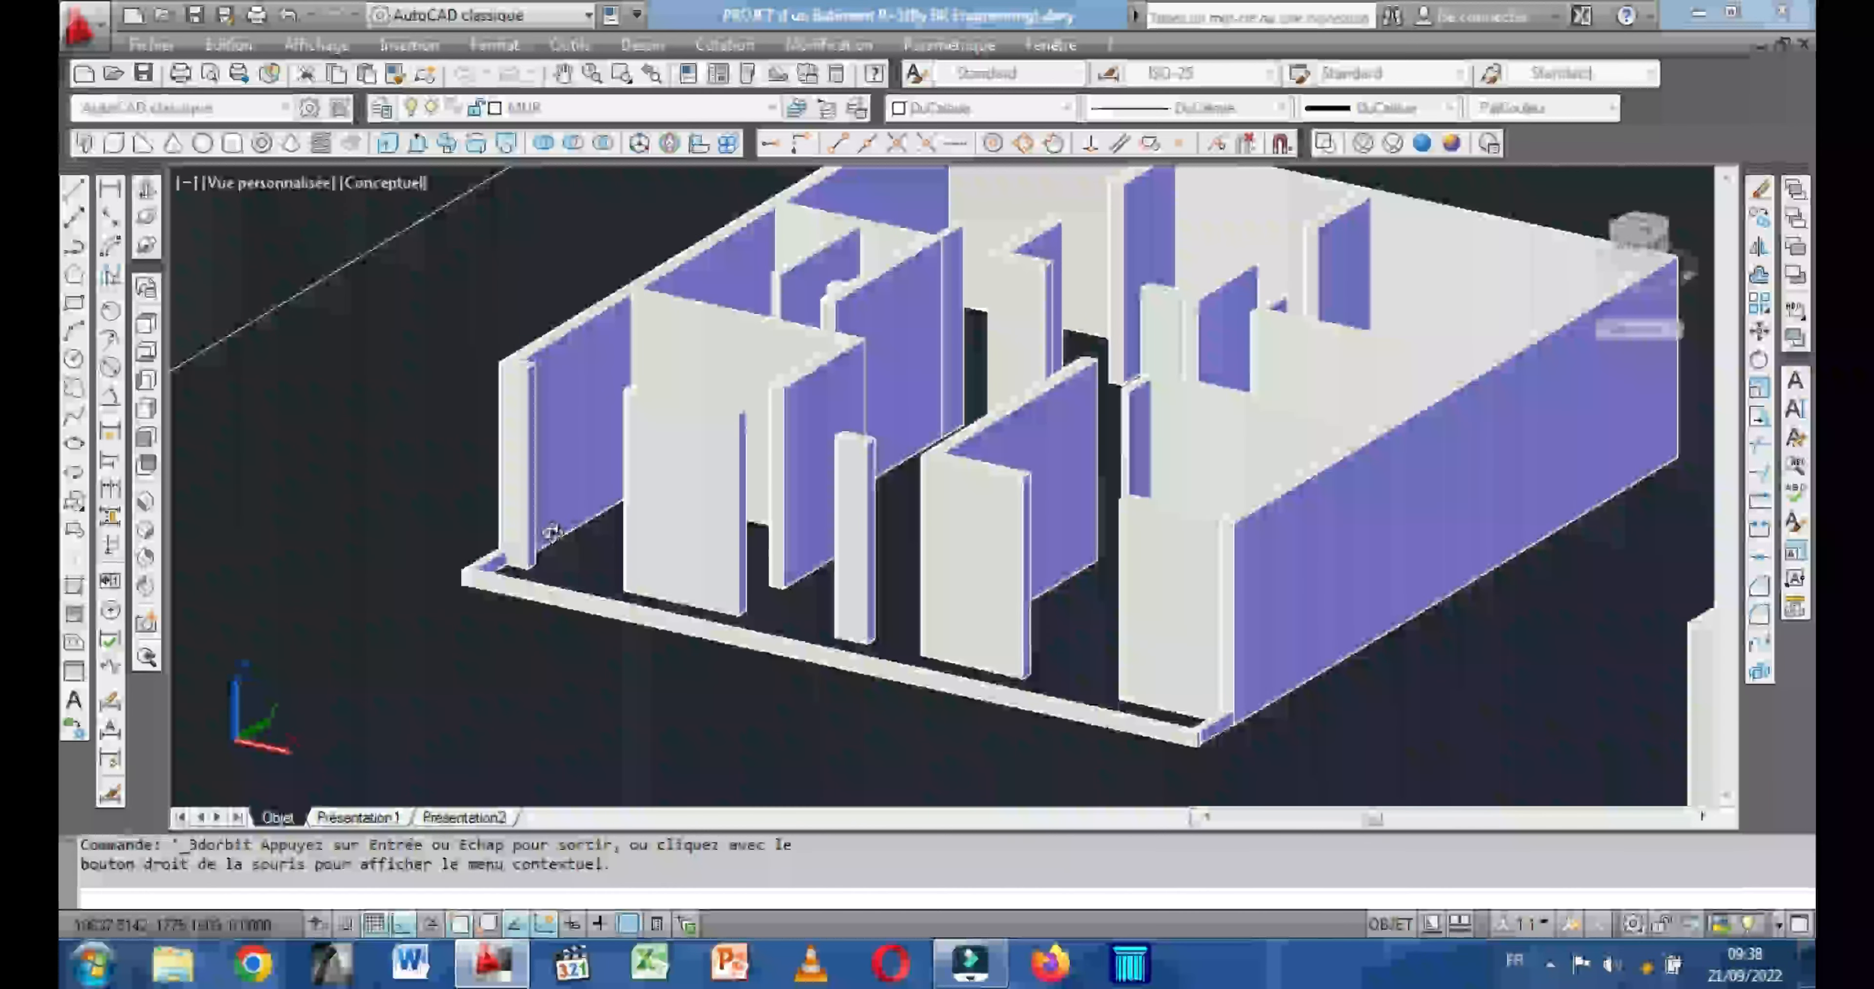
pyautogui.press('Escape')
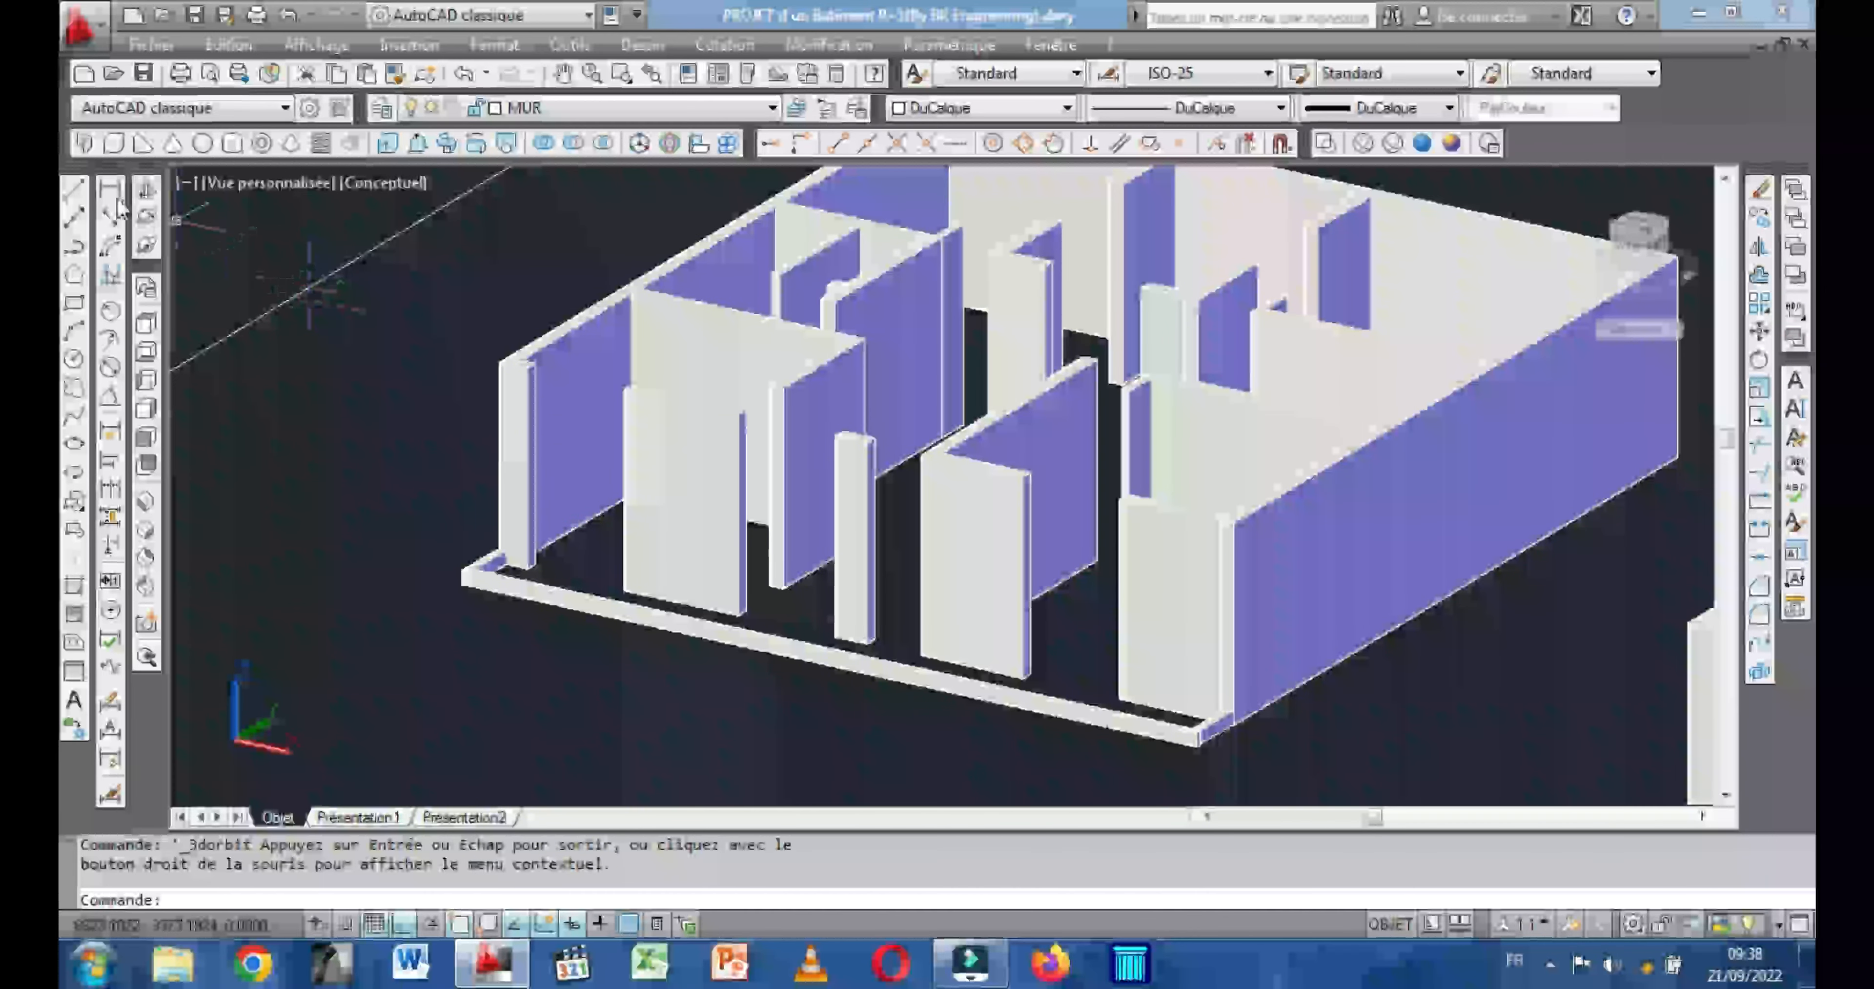
# Draw a 160 by 20 box, 100 high, in the front wall opening nearest the -X exterior wall.
pyautogui.click(113, 143)
pyautogui.scroll(5, 495, 591)
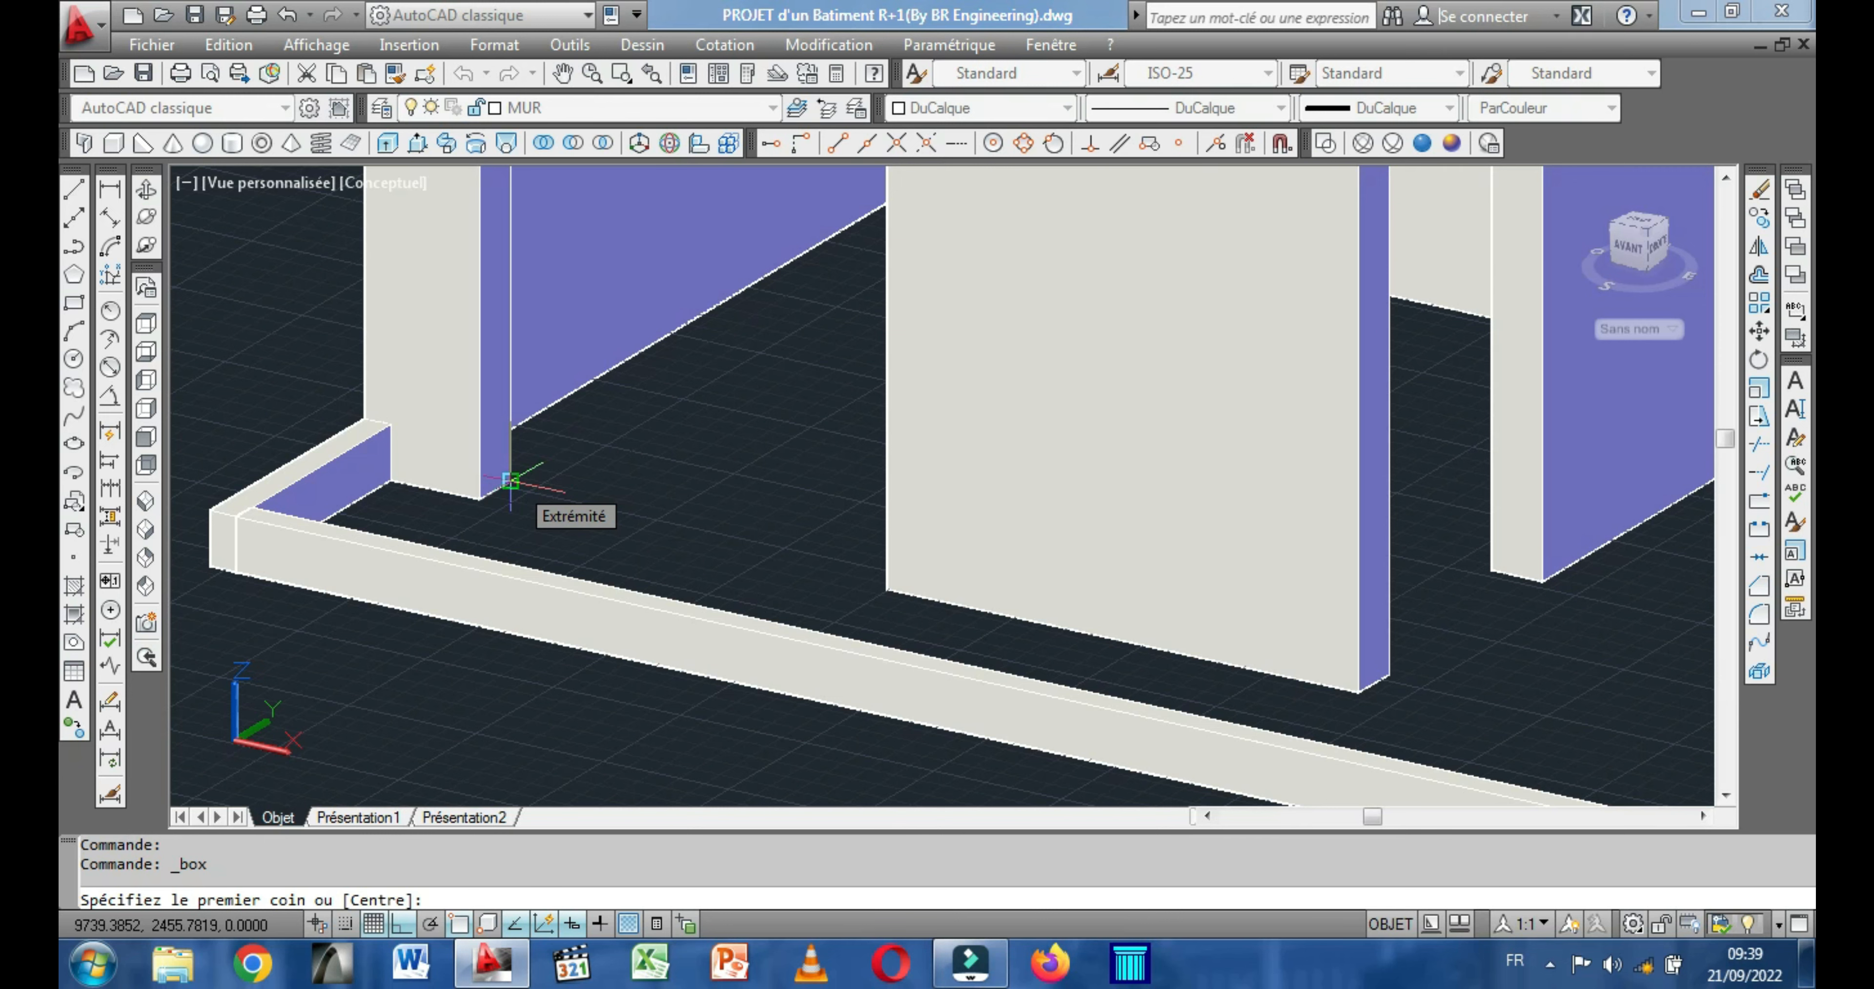
pyautogui.click(510, 481)
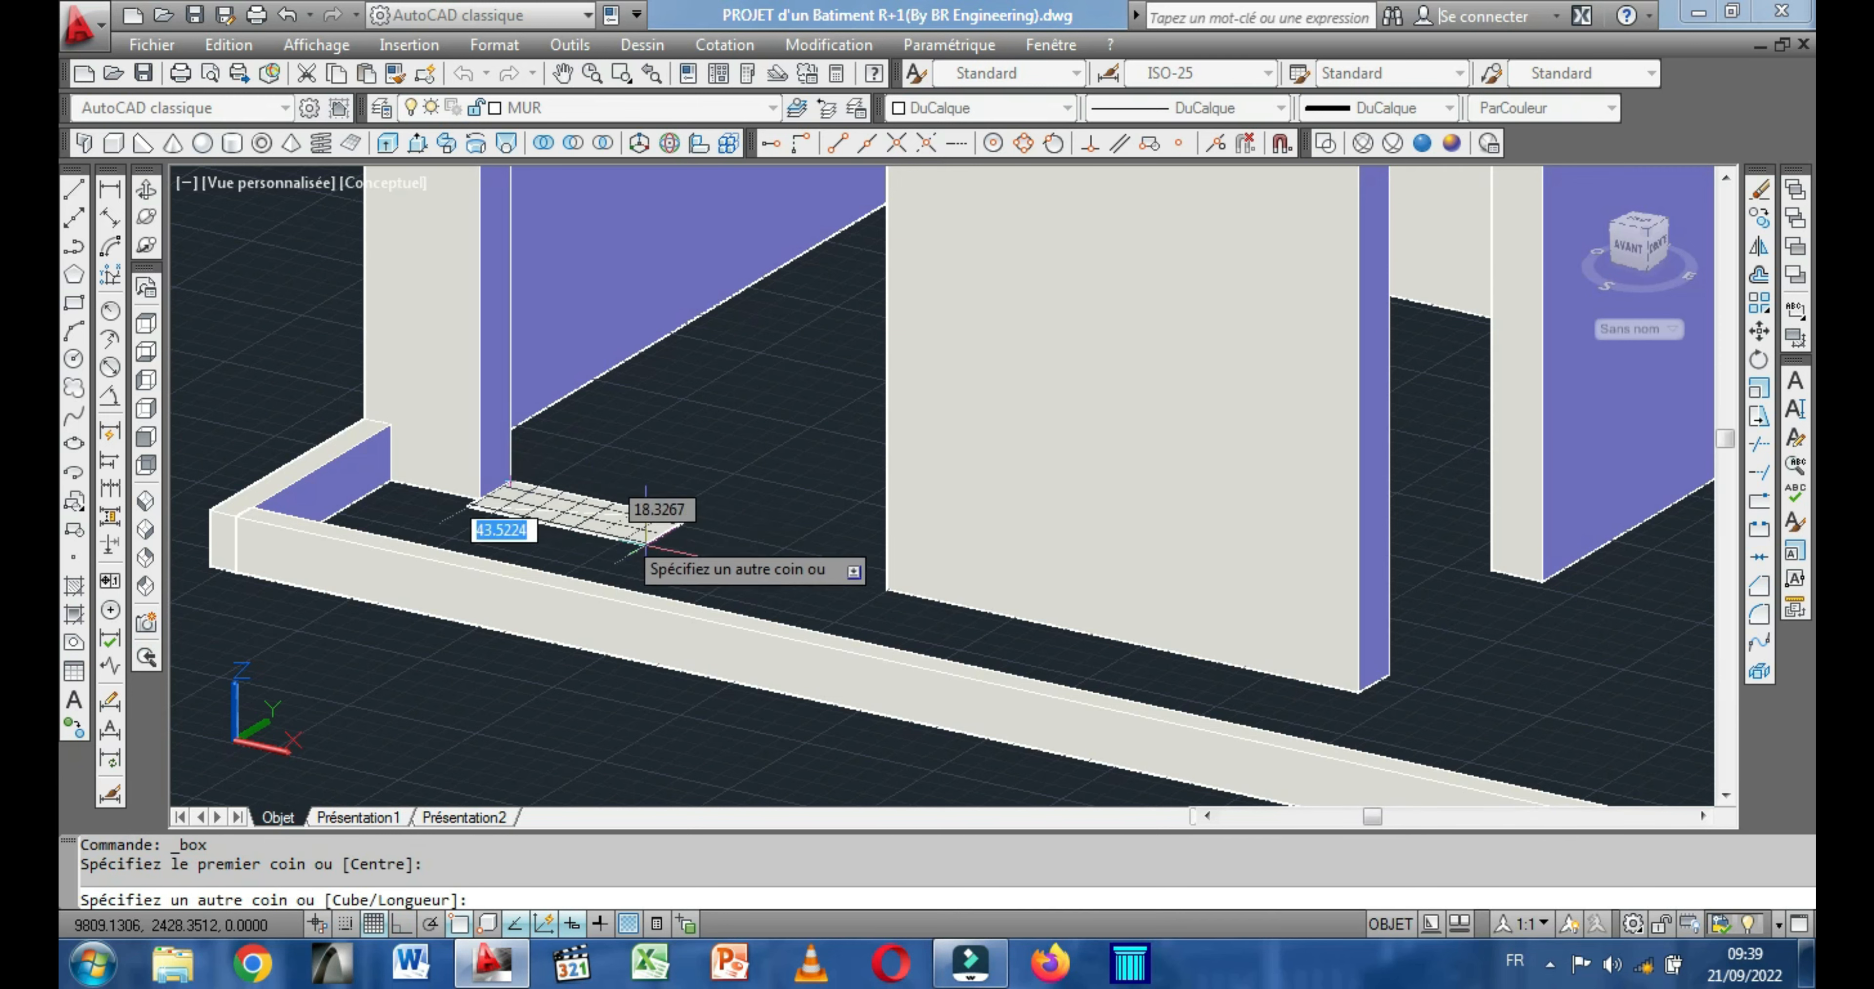
pyautogui.click(887, 578)
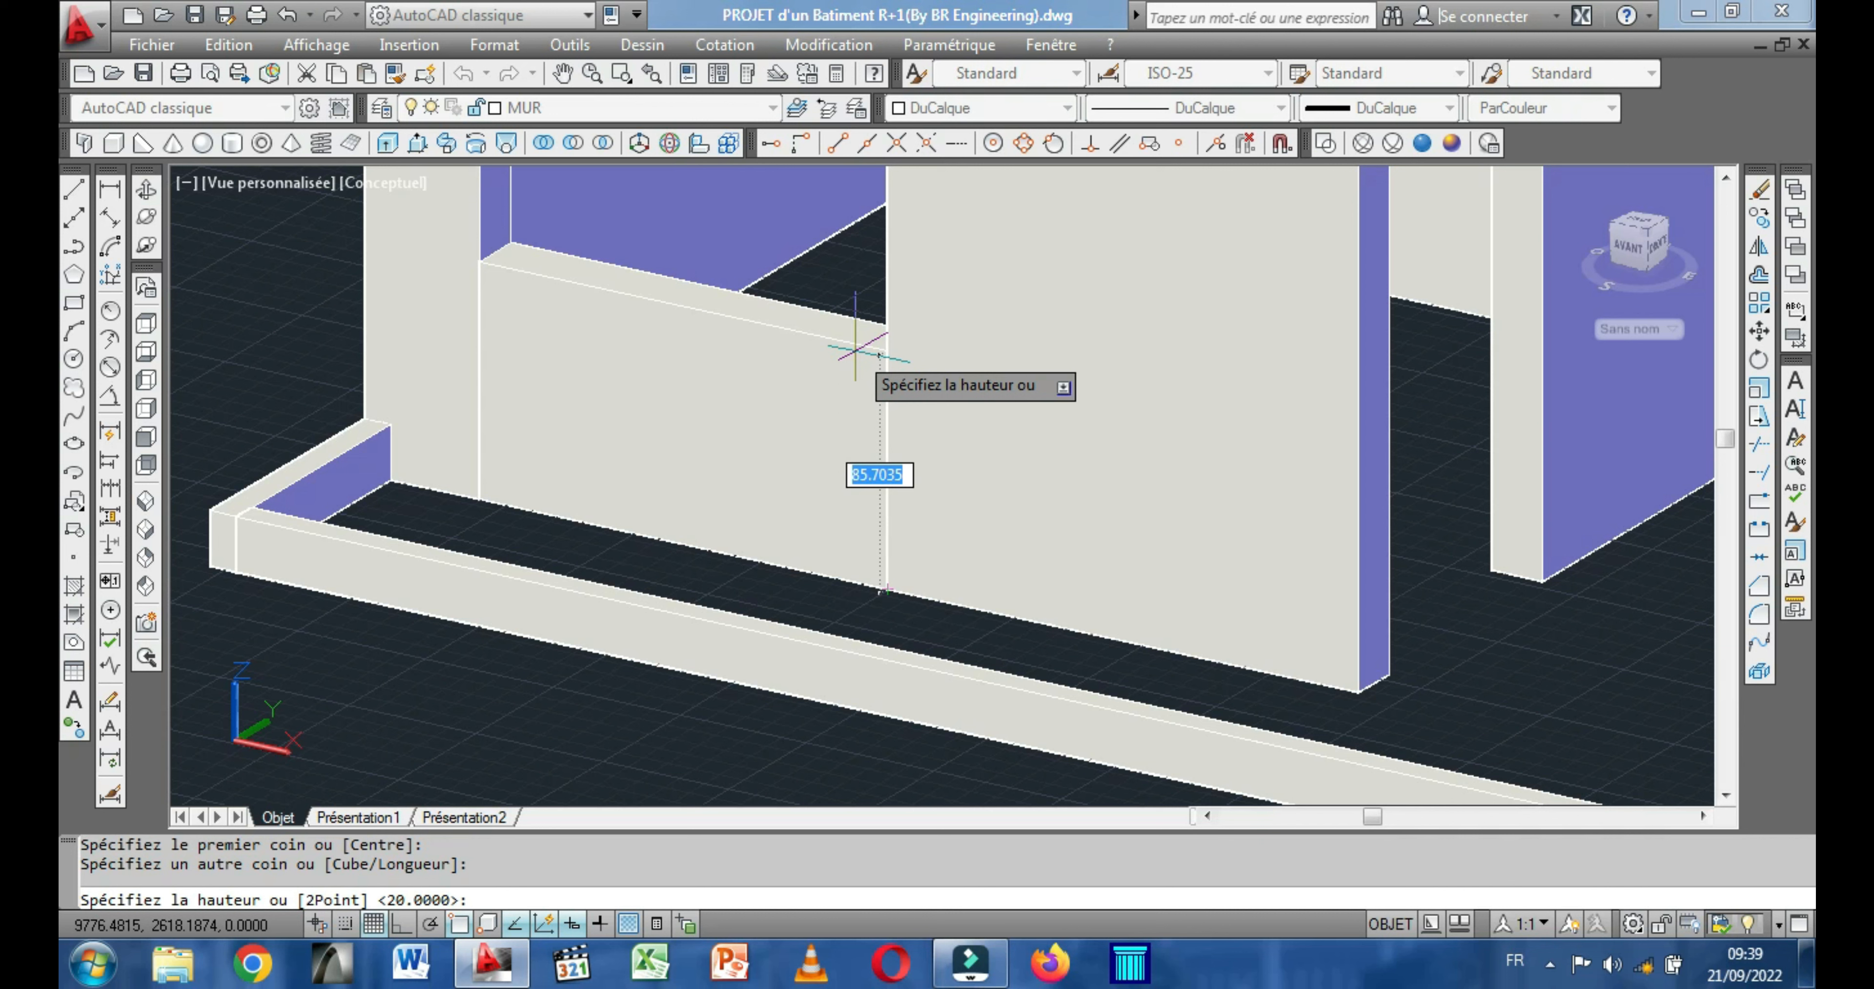
pyautogui.press('Return')
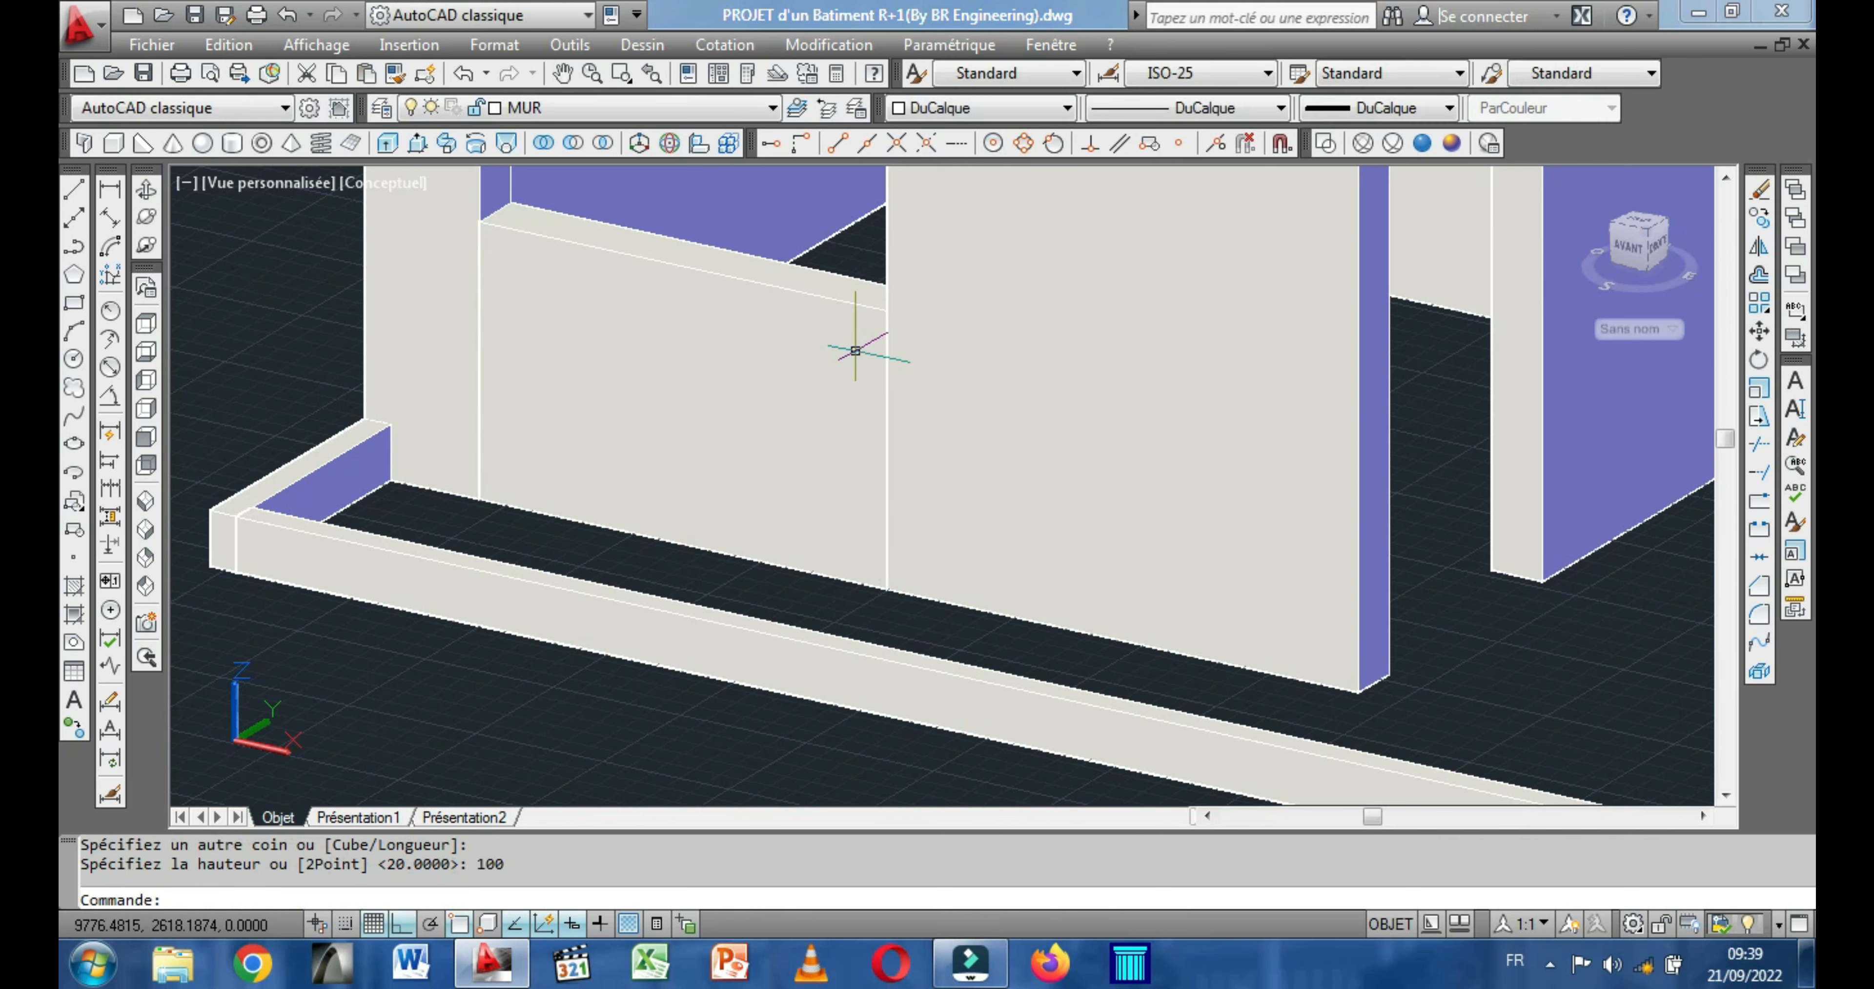
# Copy the 100-high box from its front base corner into the front wall opening nearest the +X exterior wall.
pyautogui.scroll(-5, 856, 351)
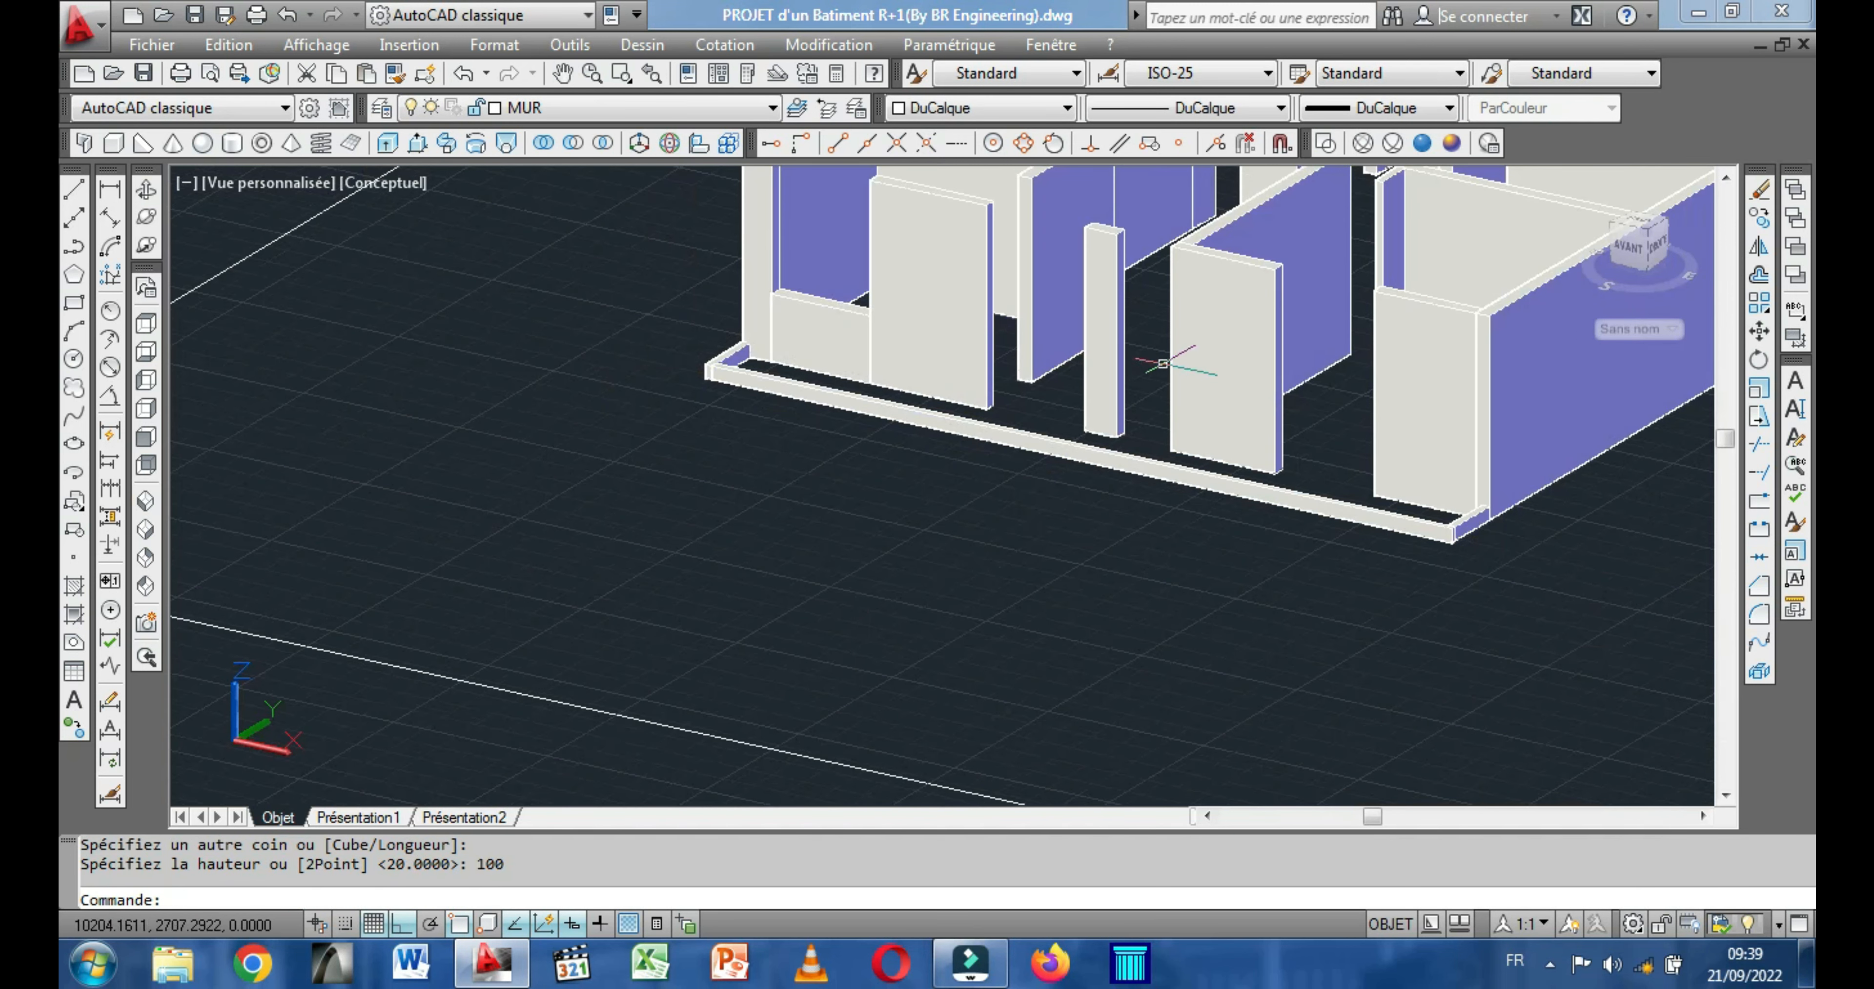
pyautogui.scroll(3, 858, 355)
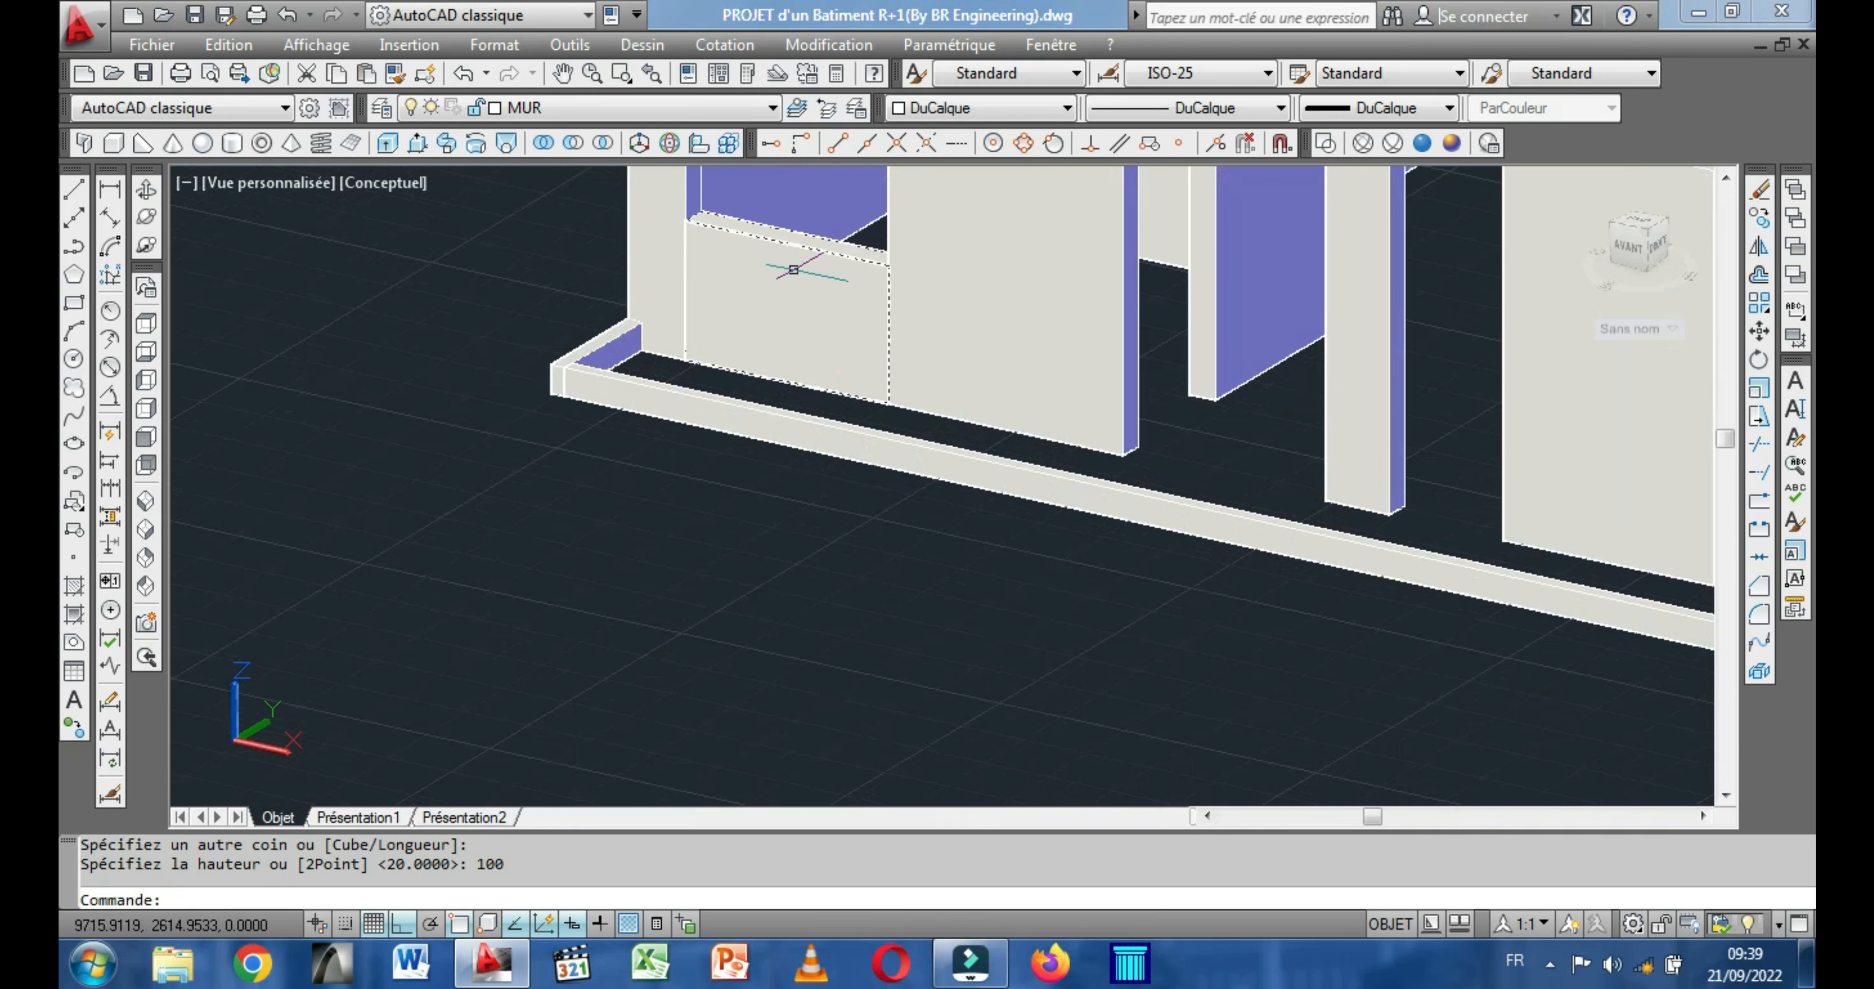
pyautogui.click(784, 247)
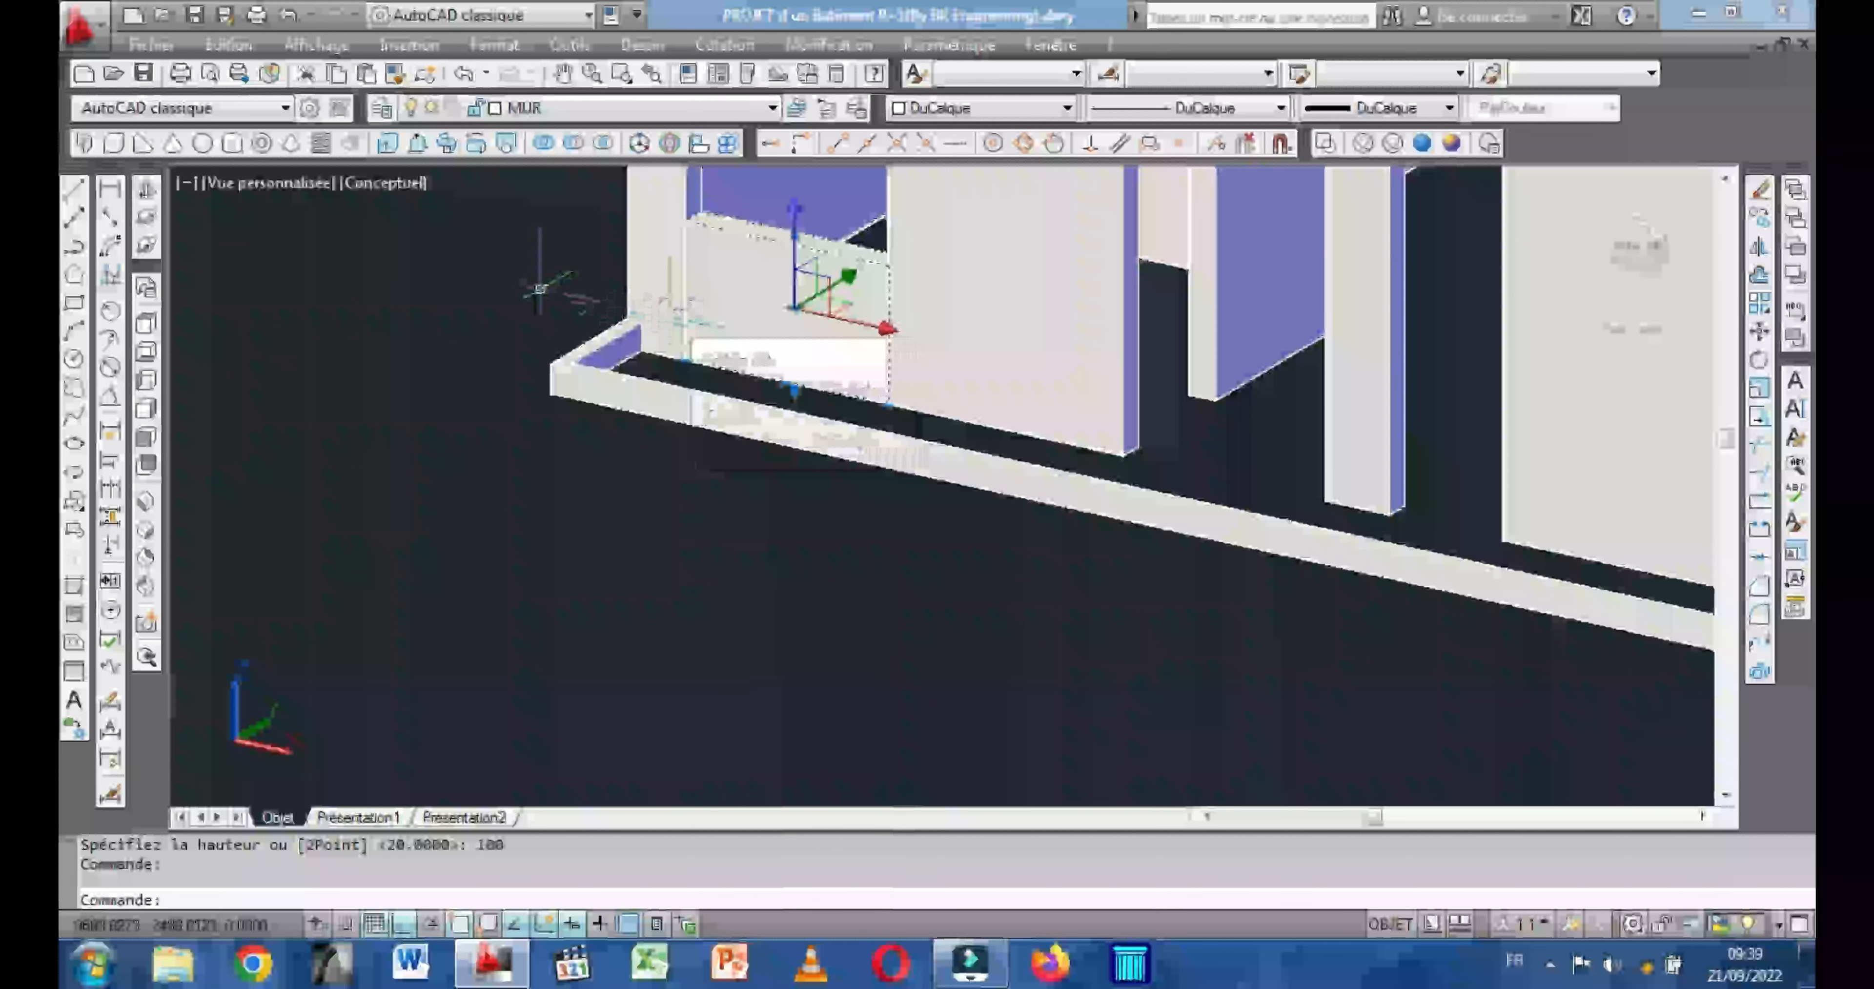
pyautogui.scroll(-4, 542, 309)
pyautogui.scroll(2, 540, 286)
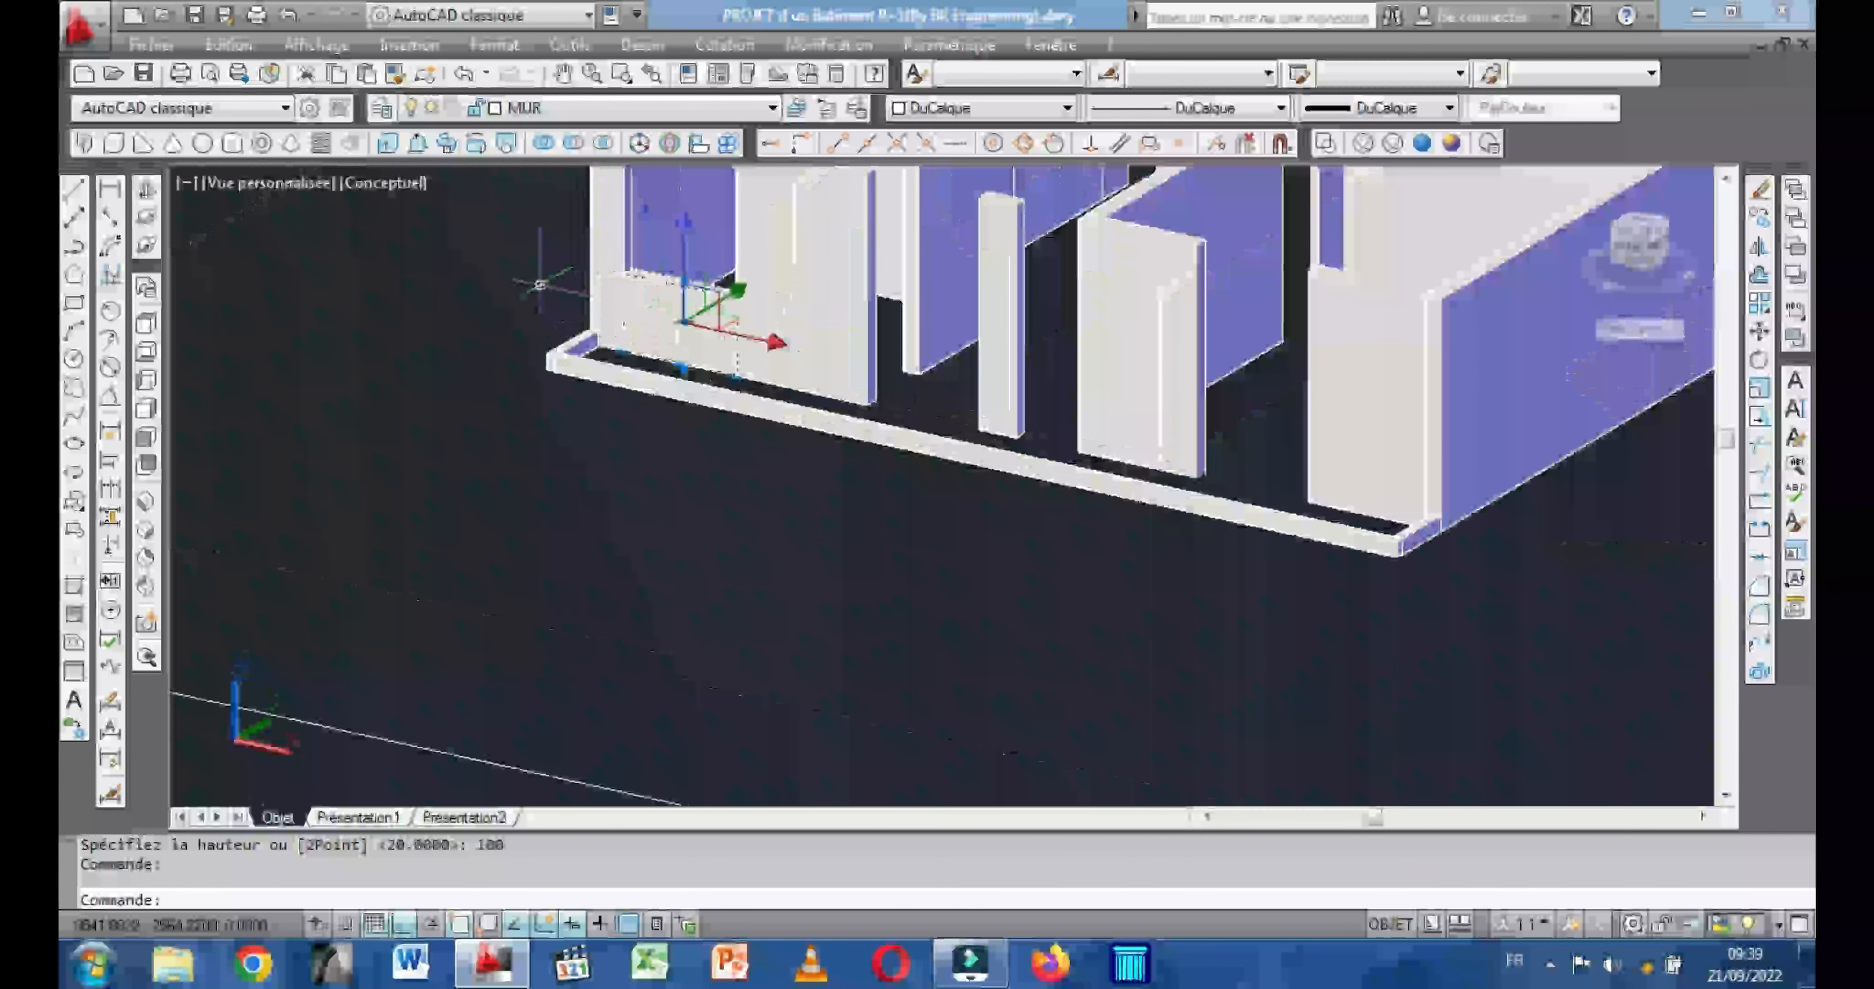
pyautogui.scroll(3, 593, 289)
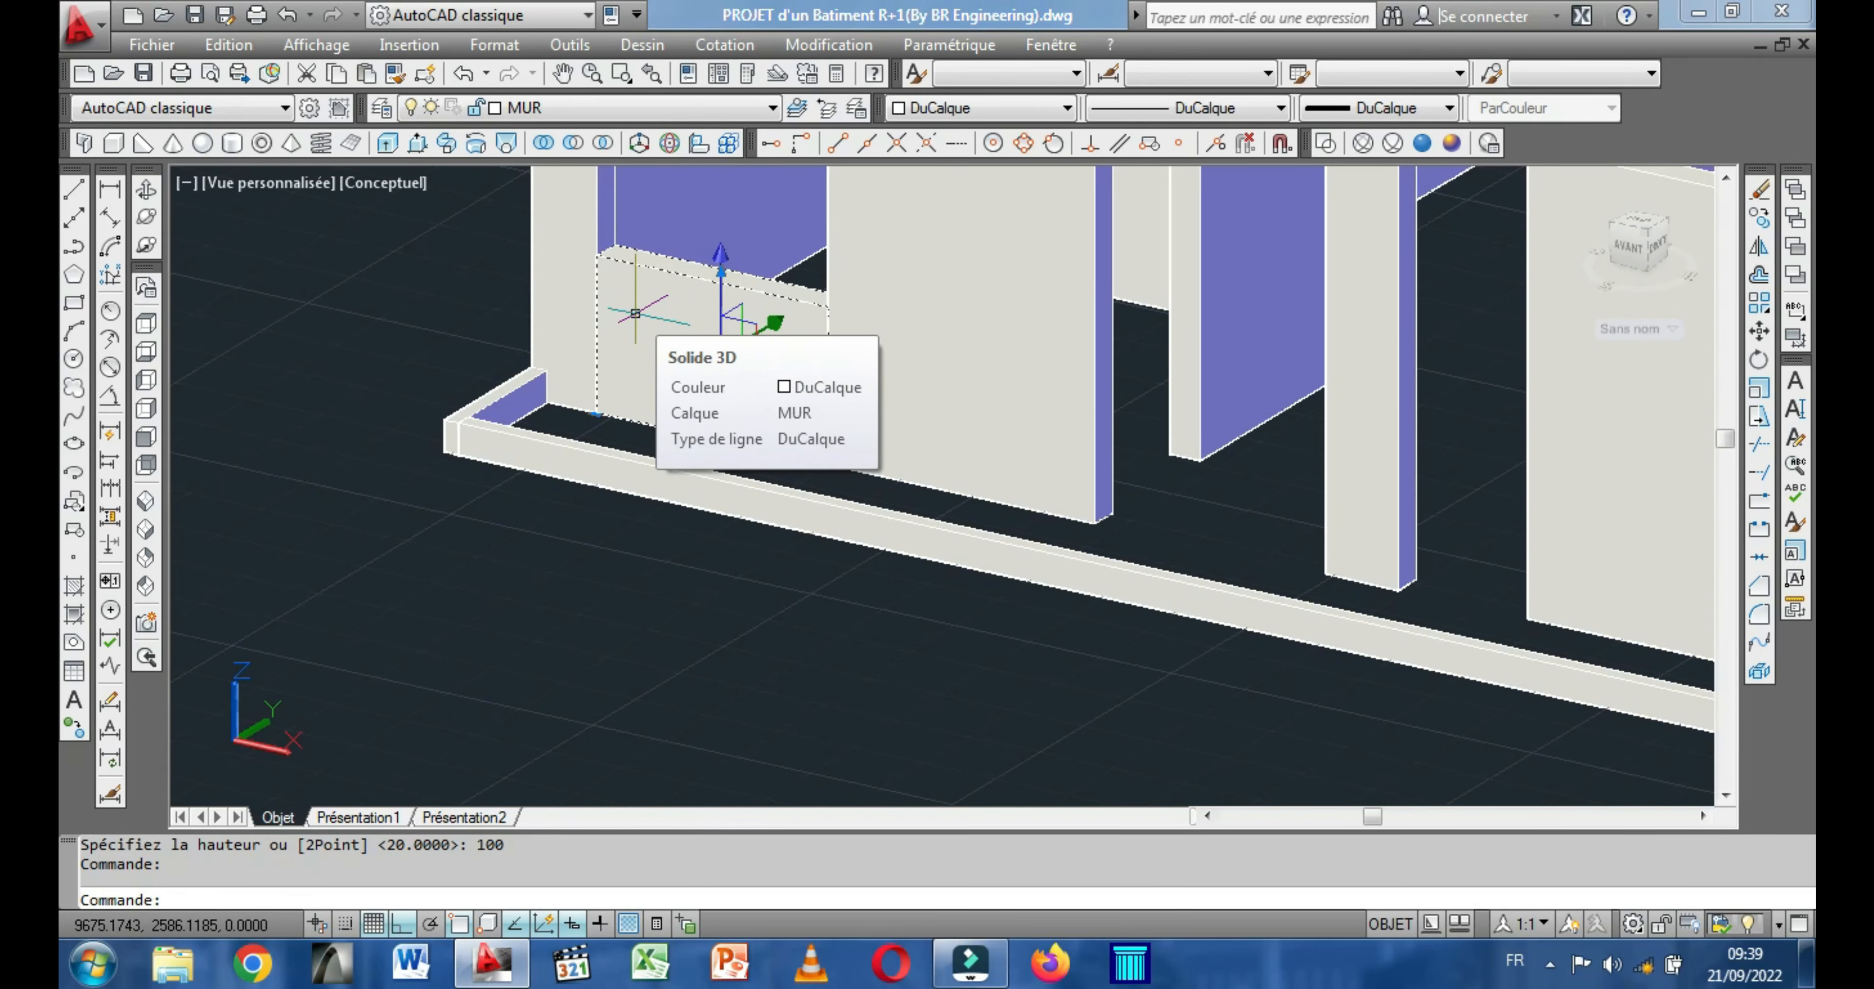
pyautogui.rightClick(626, 305)
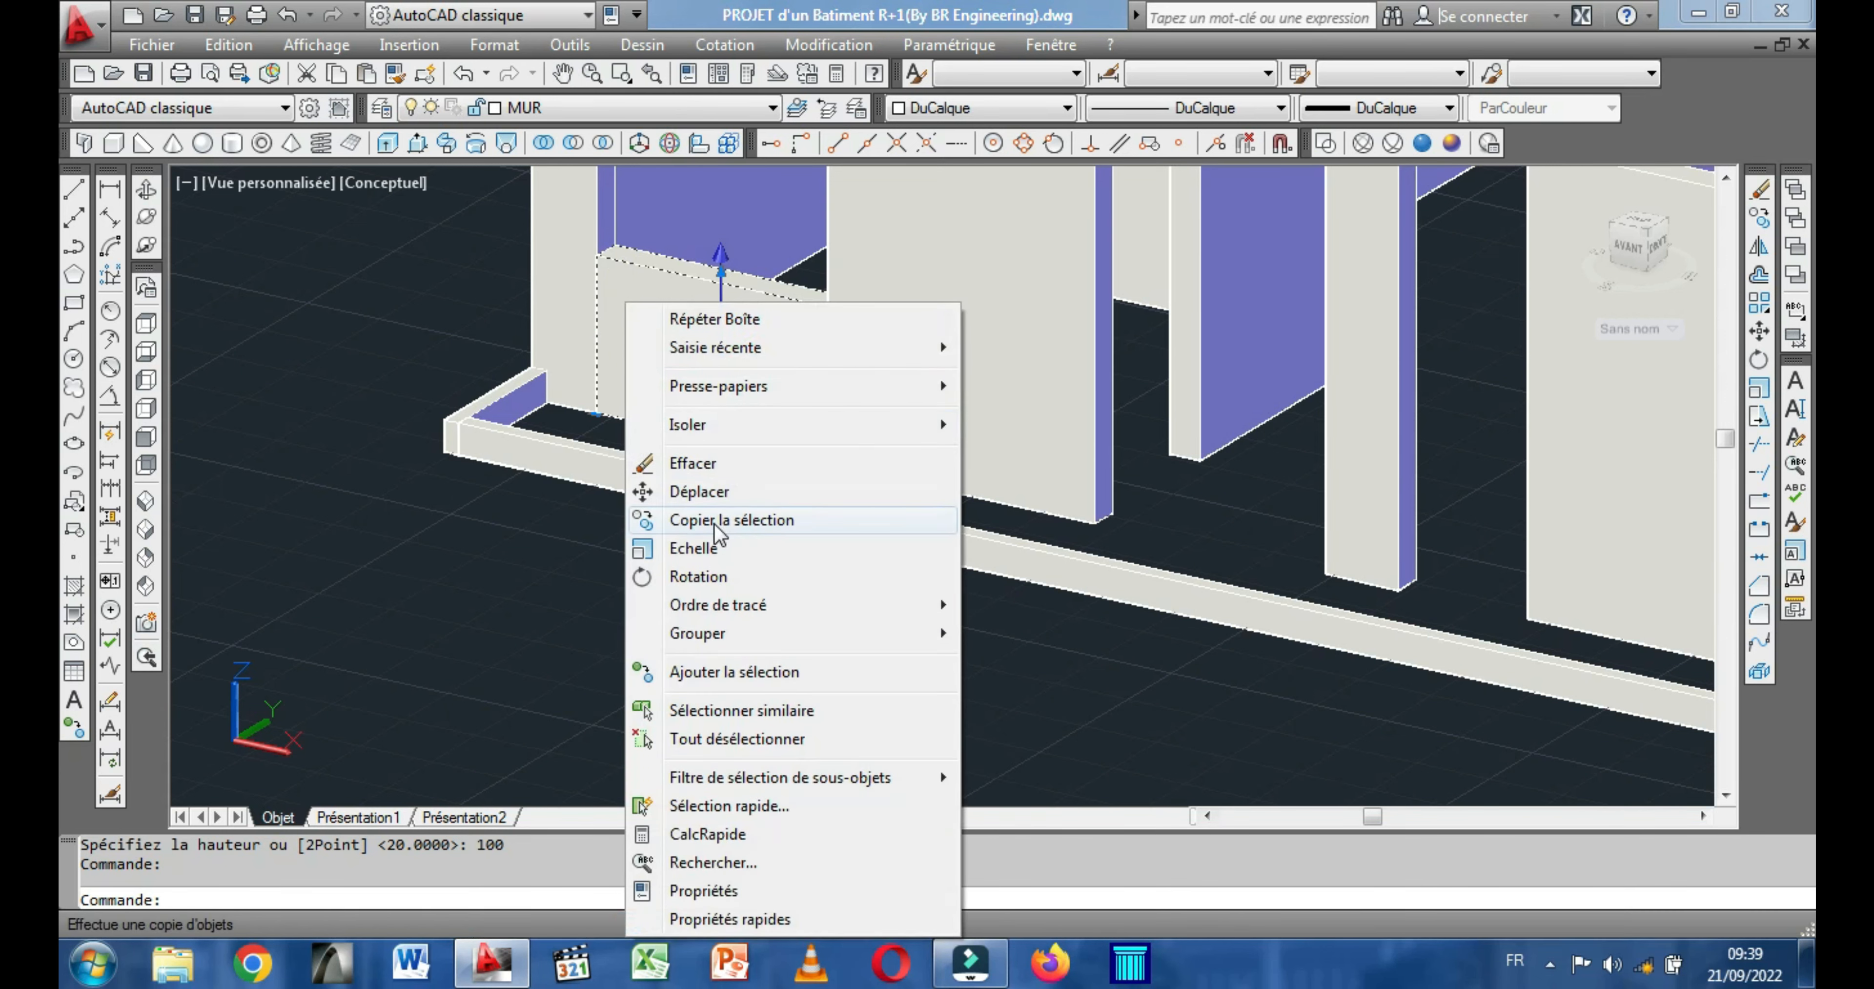
pyautogui.click(720, 519)
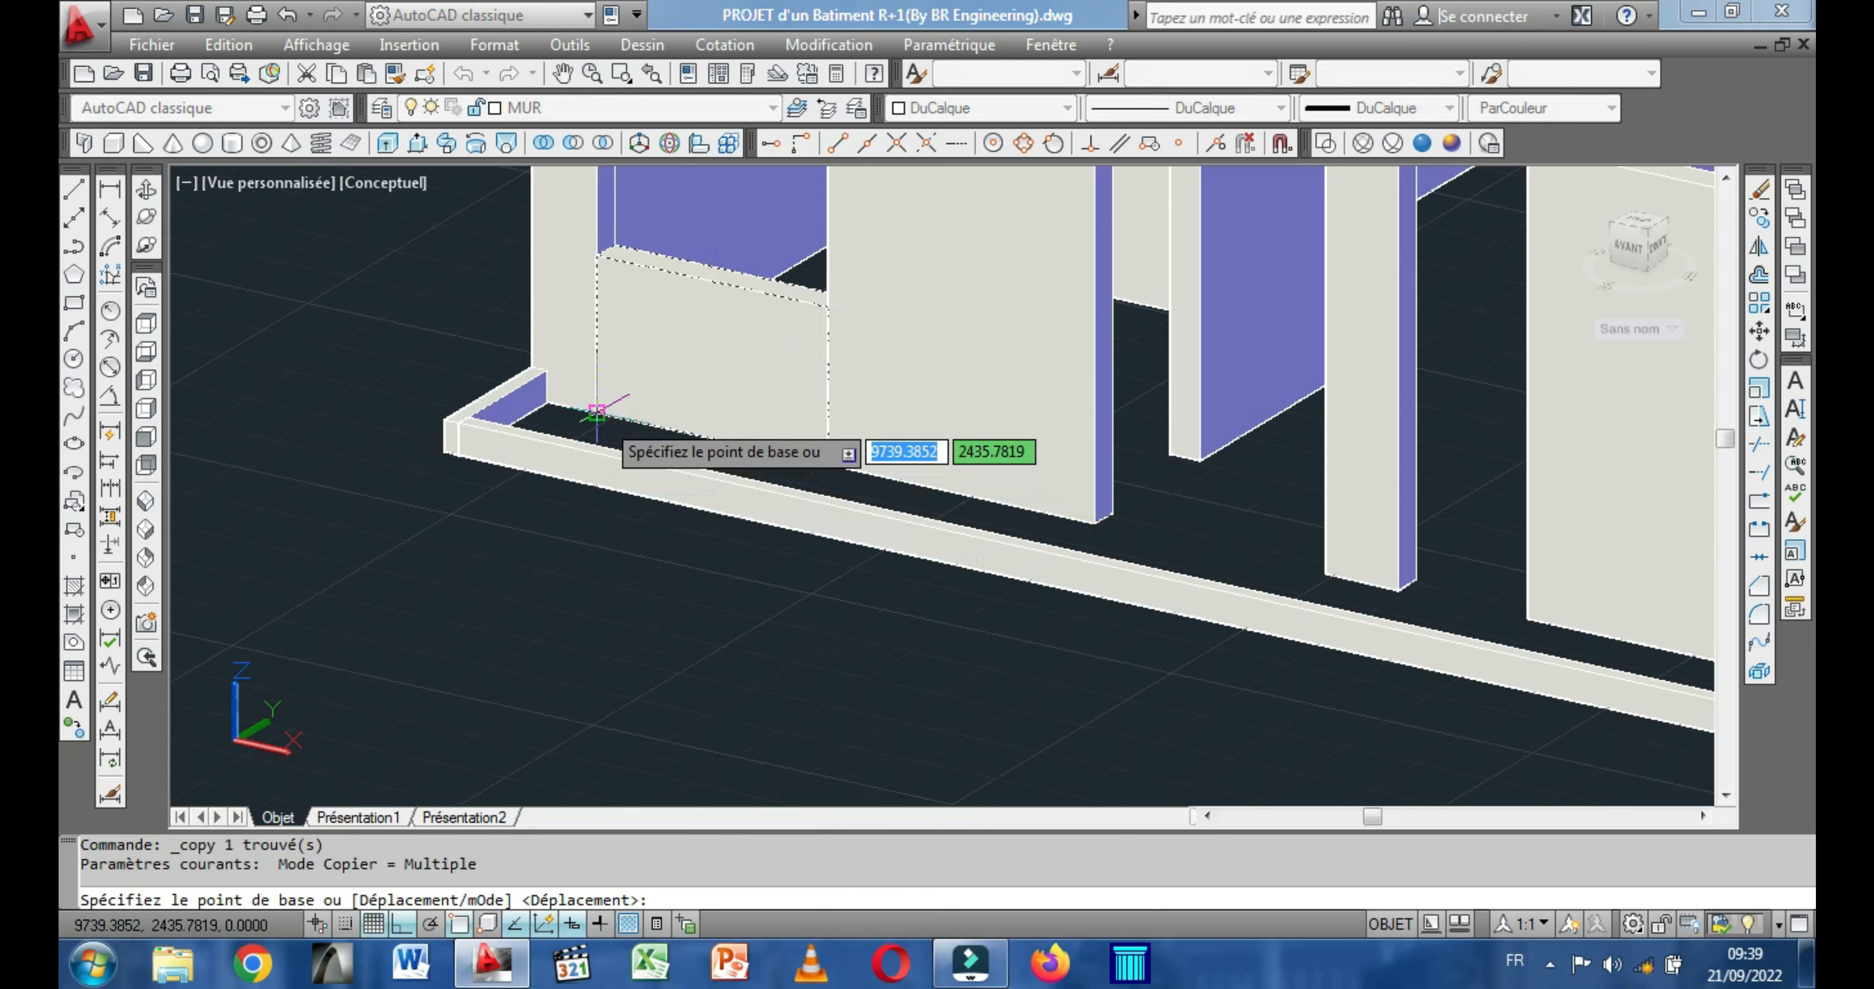
pyautogui.scroll(4, 596, 412)
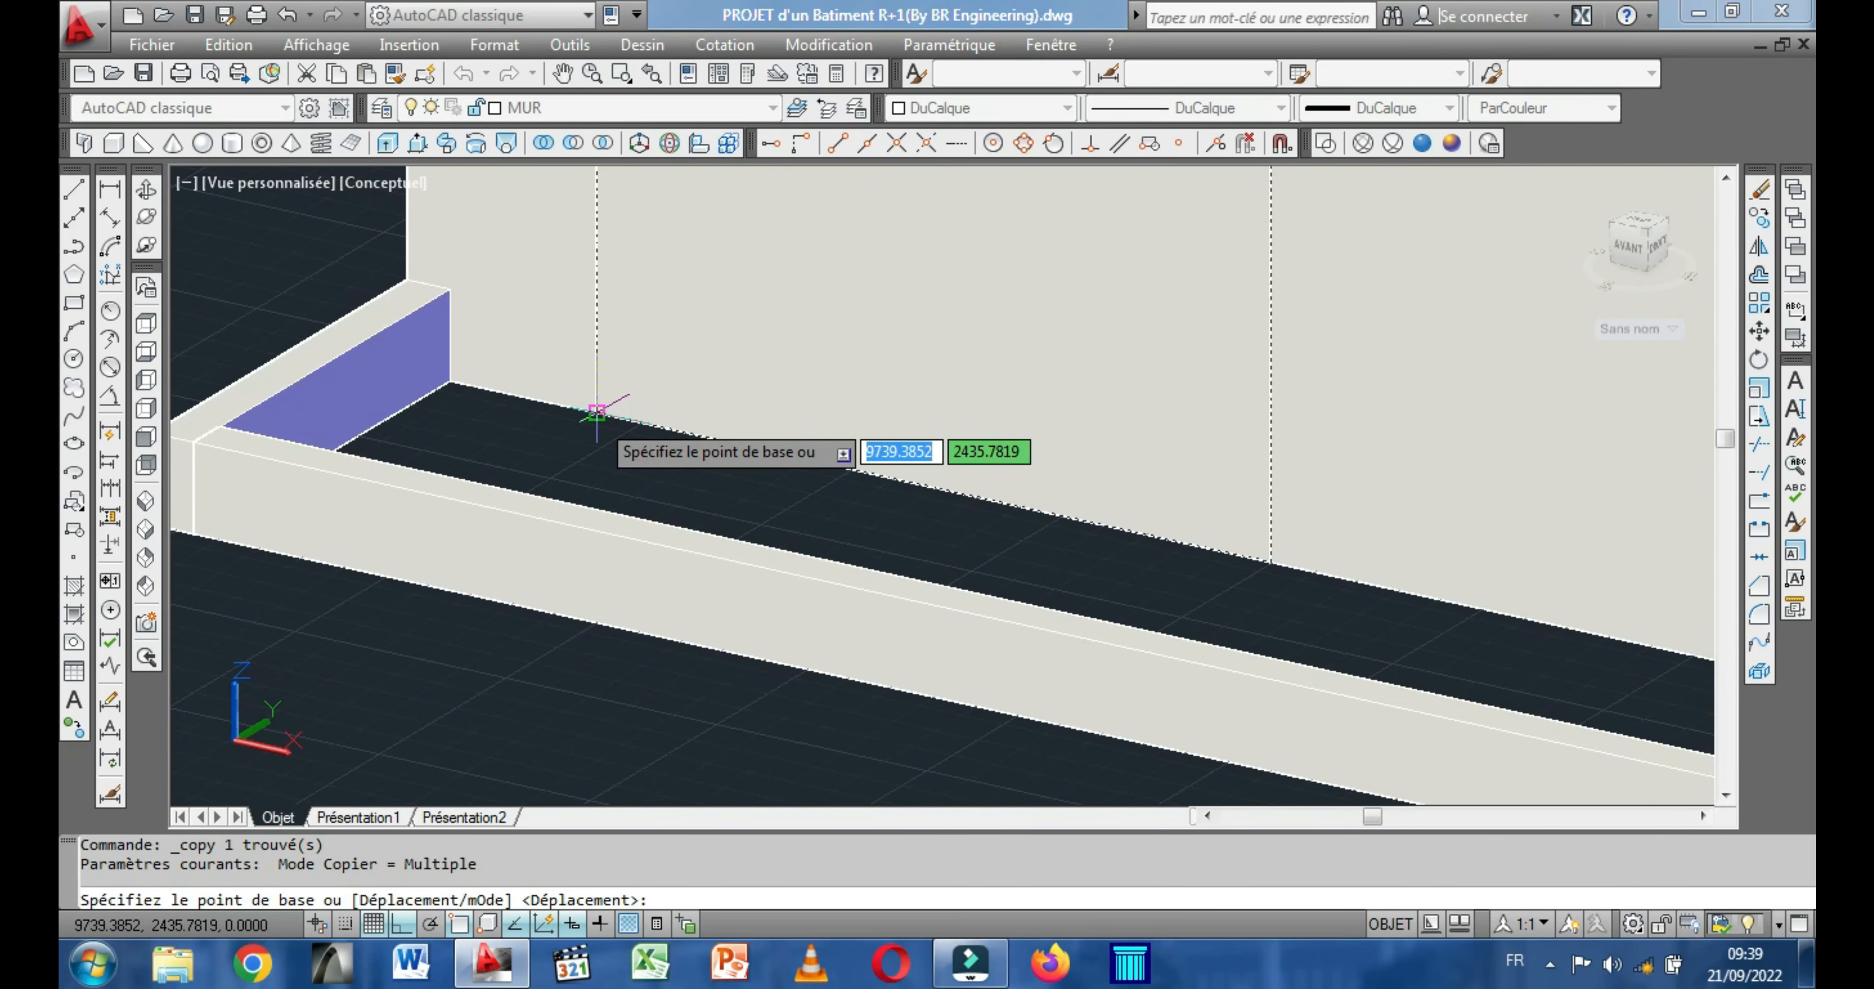
pyautogui.click(596, 411)
pyautogui.scroll(-5, 716, 459)
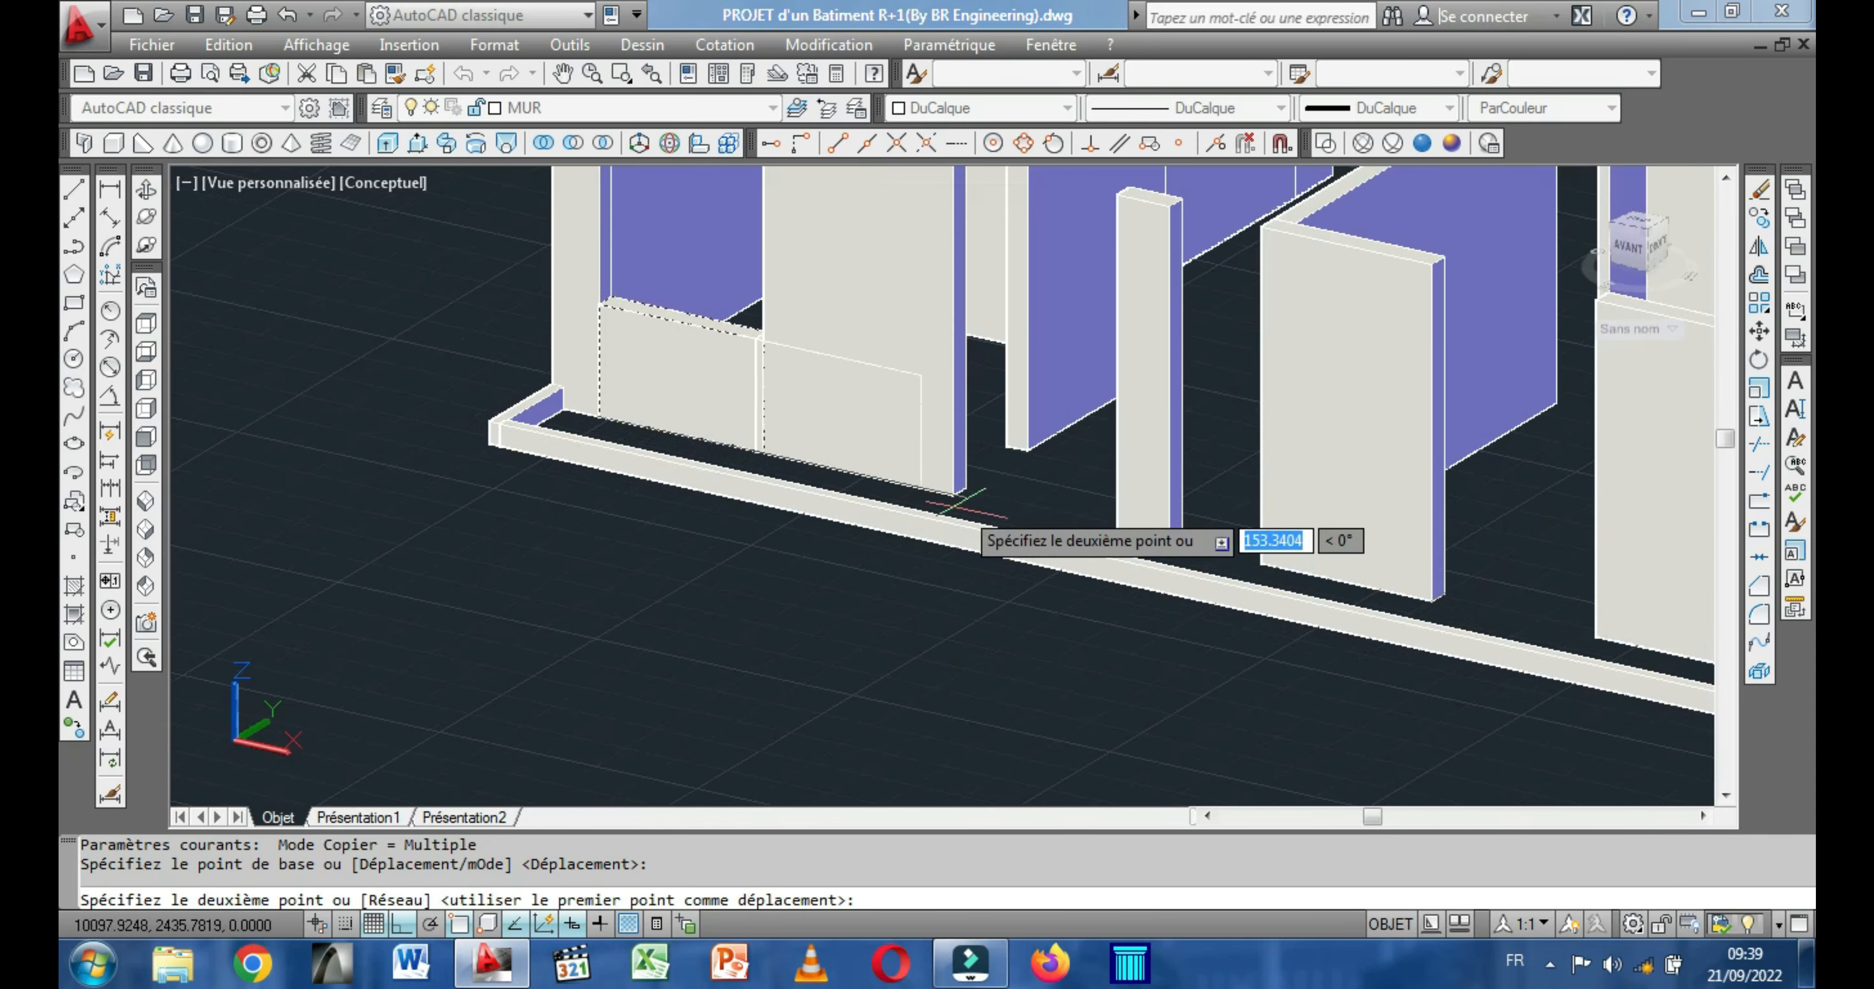
pyautogui.scroll(4, 1527, 611)
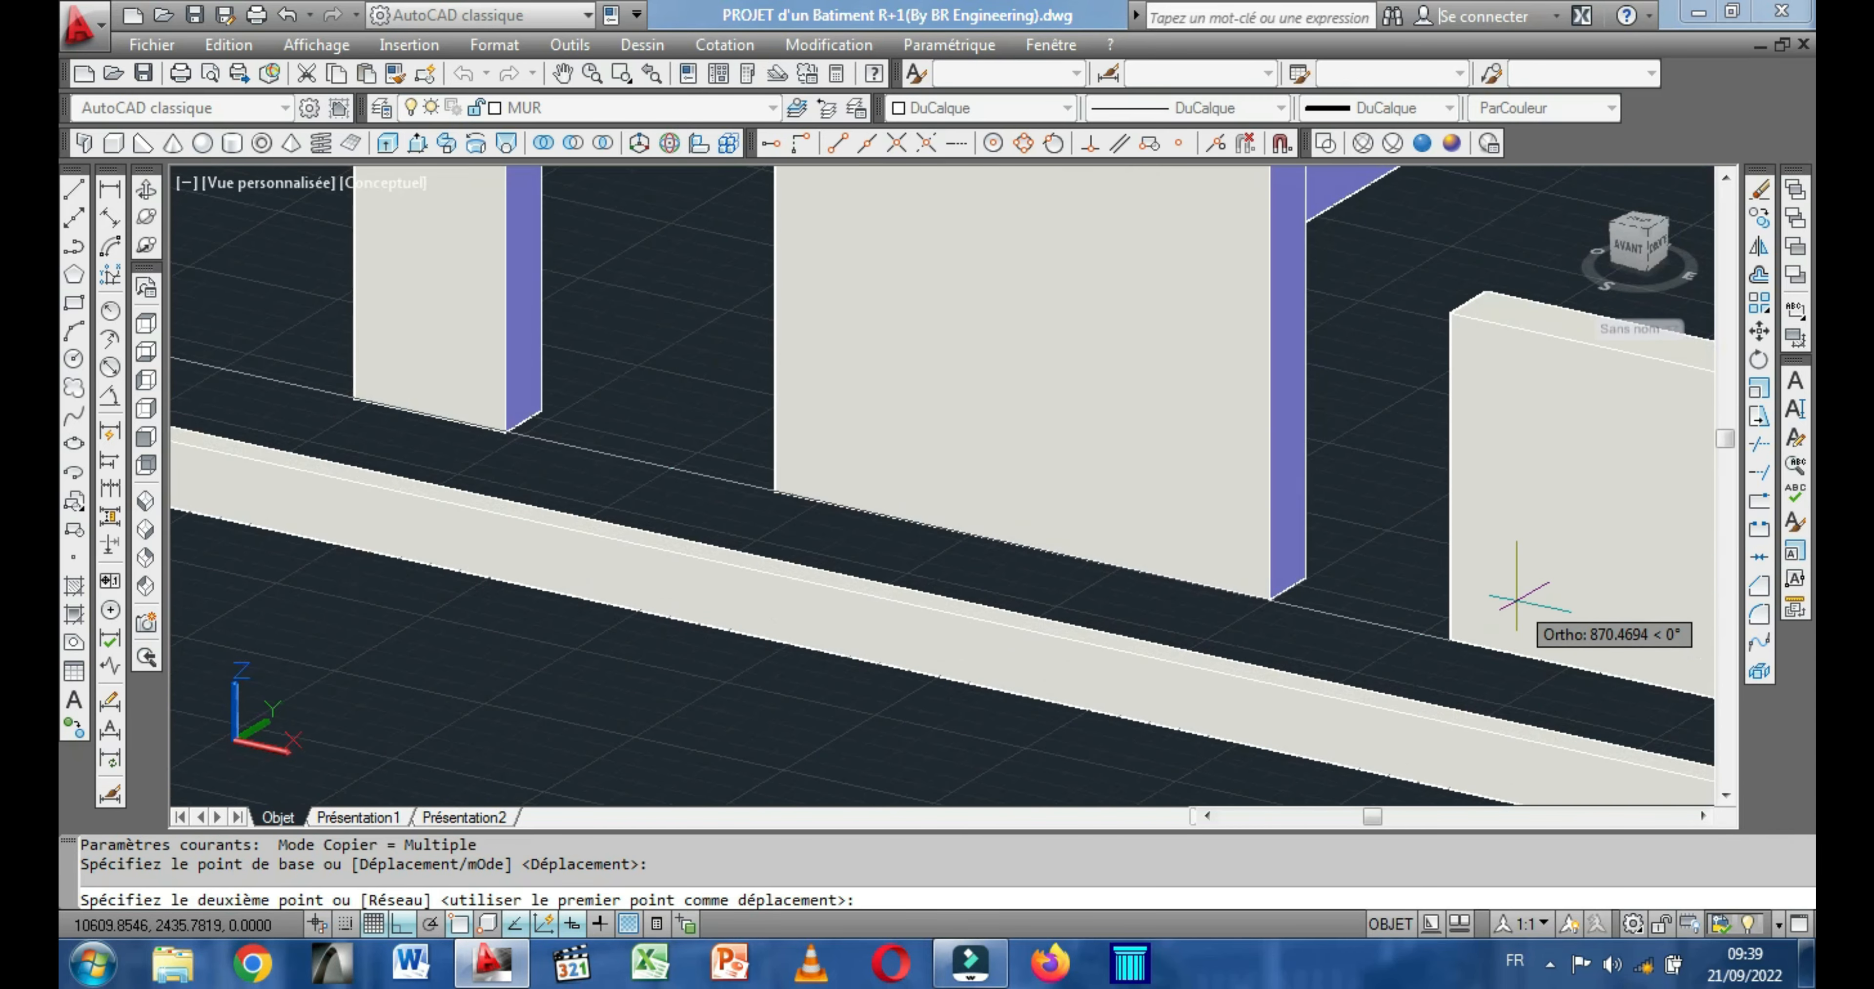
pyautogui.click(1269, 603)
# Place another copy of the 100-high box in the second building's front wall opening nearest the +X exterior wall, and finish copying.
pyautogui.scroll(-3, 1321, 632)
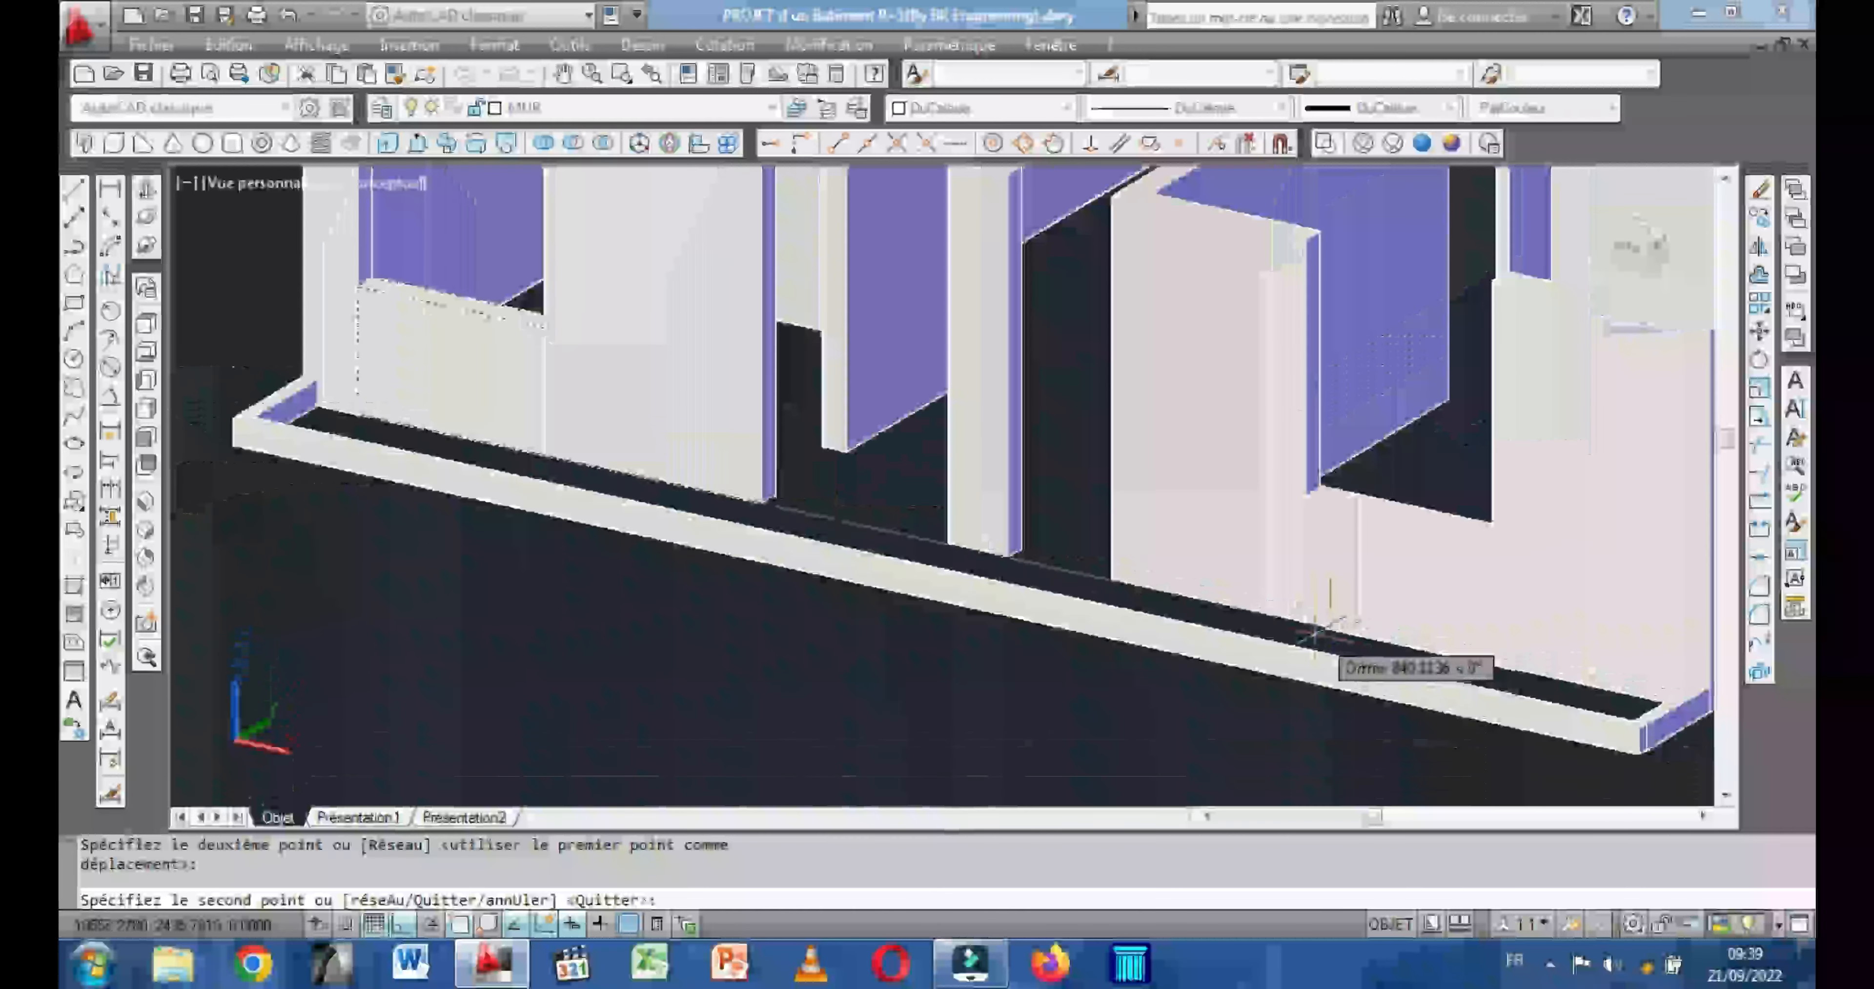
pyautogui.scroll(-5, 1315, 633)
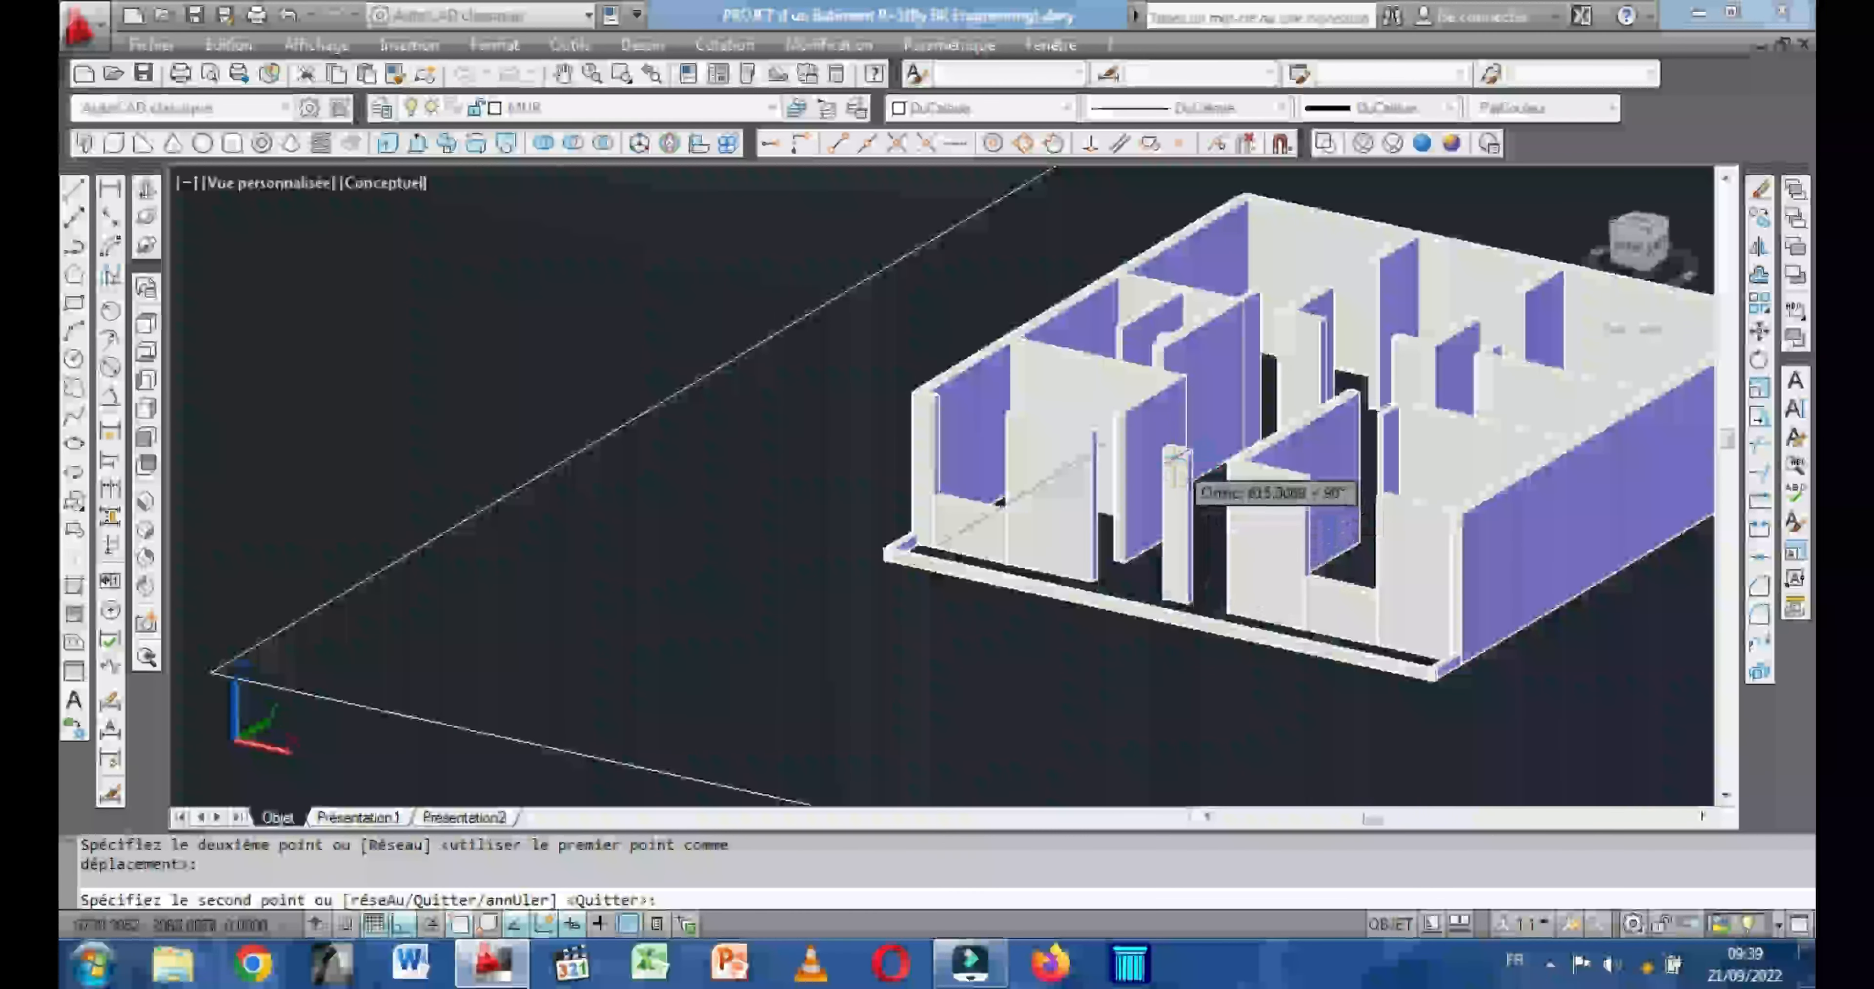
pyautogui.scroll(-4, 1176, 457)
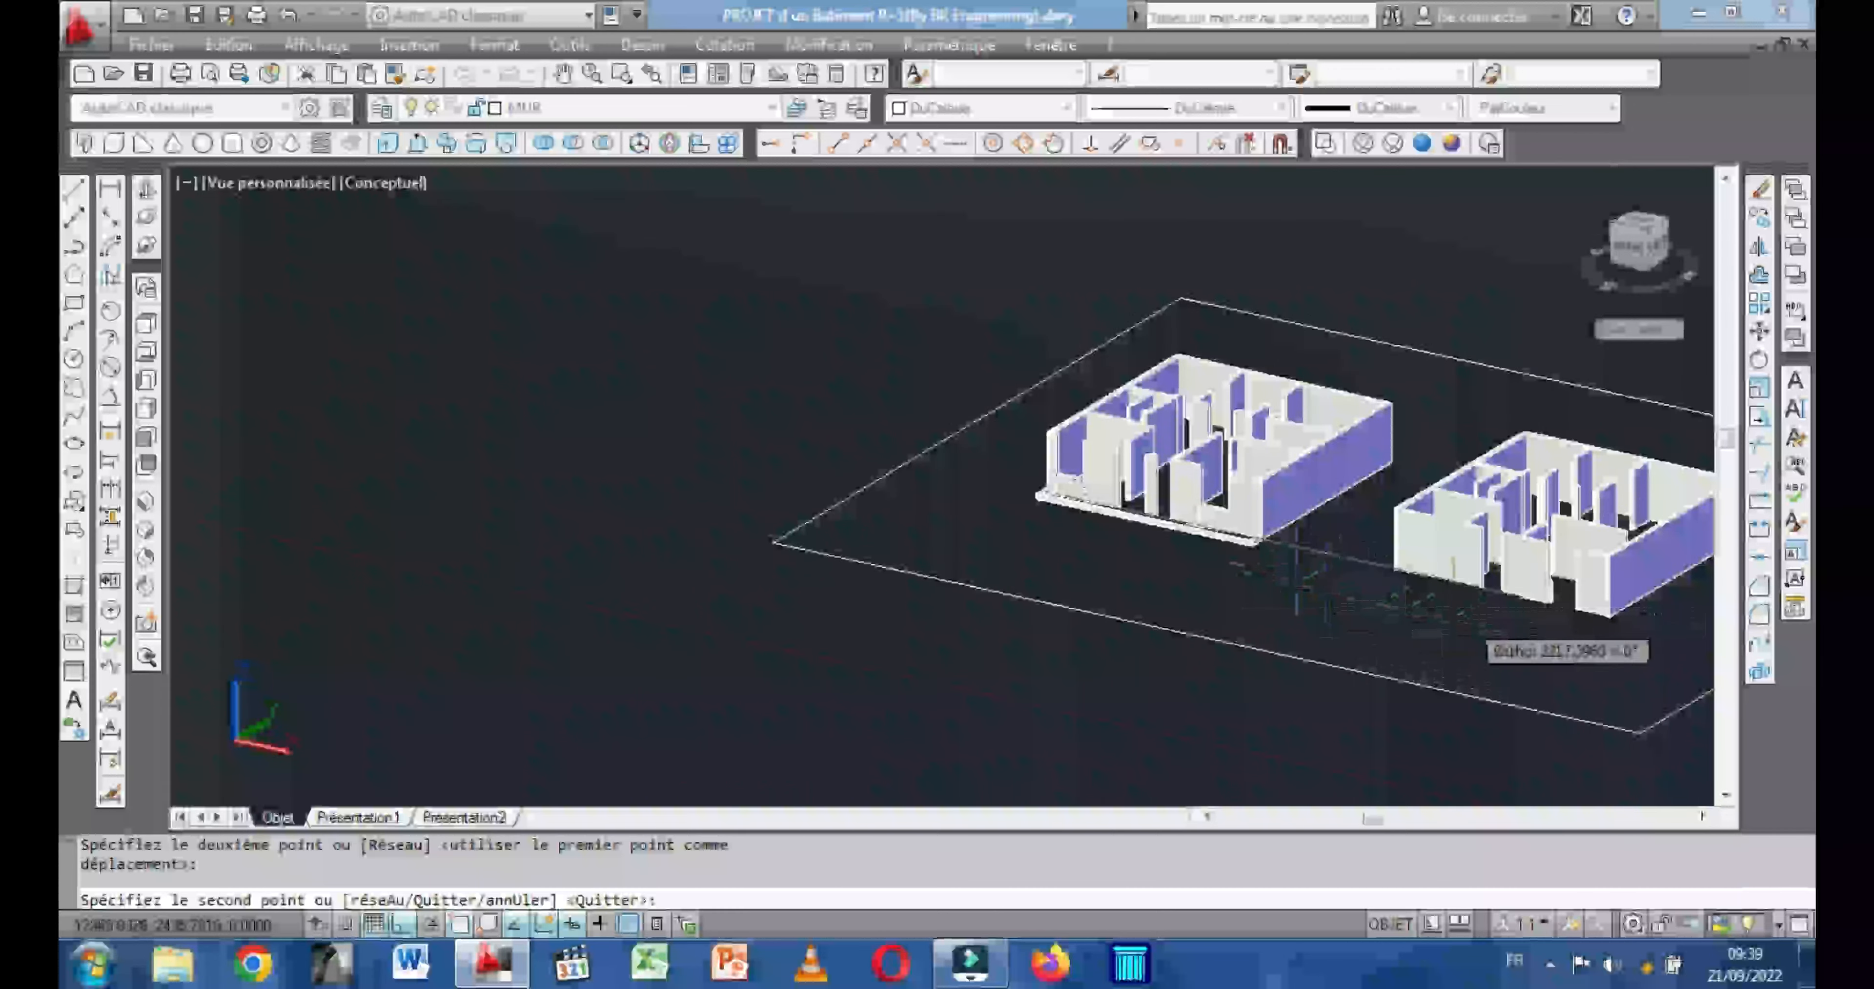
pyautogui.scroll(5, 1513, 617)
pyautogui.moveTo(1519, 631); pyautogui.dragTo(1076, 647, button='middle')
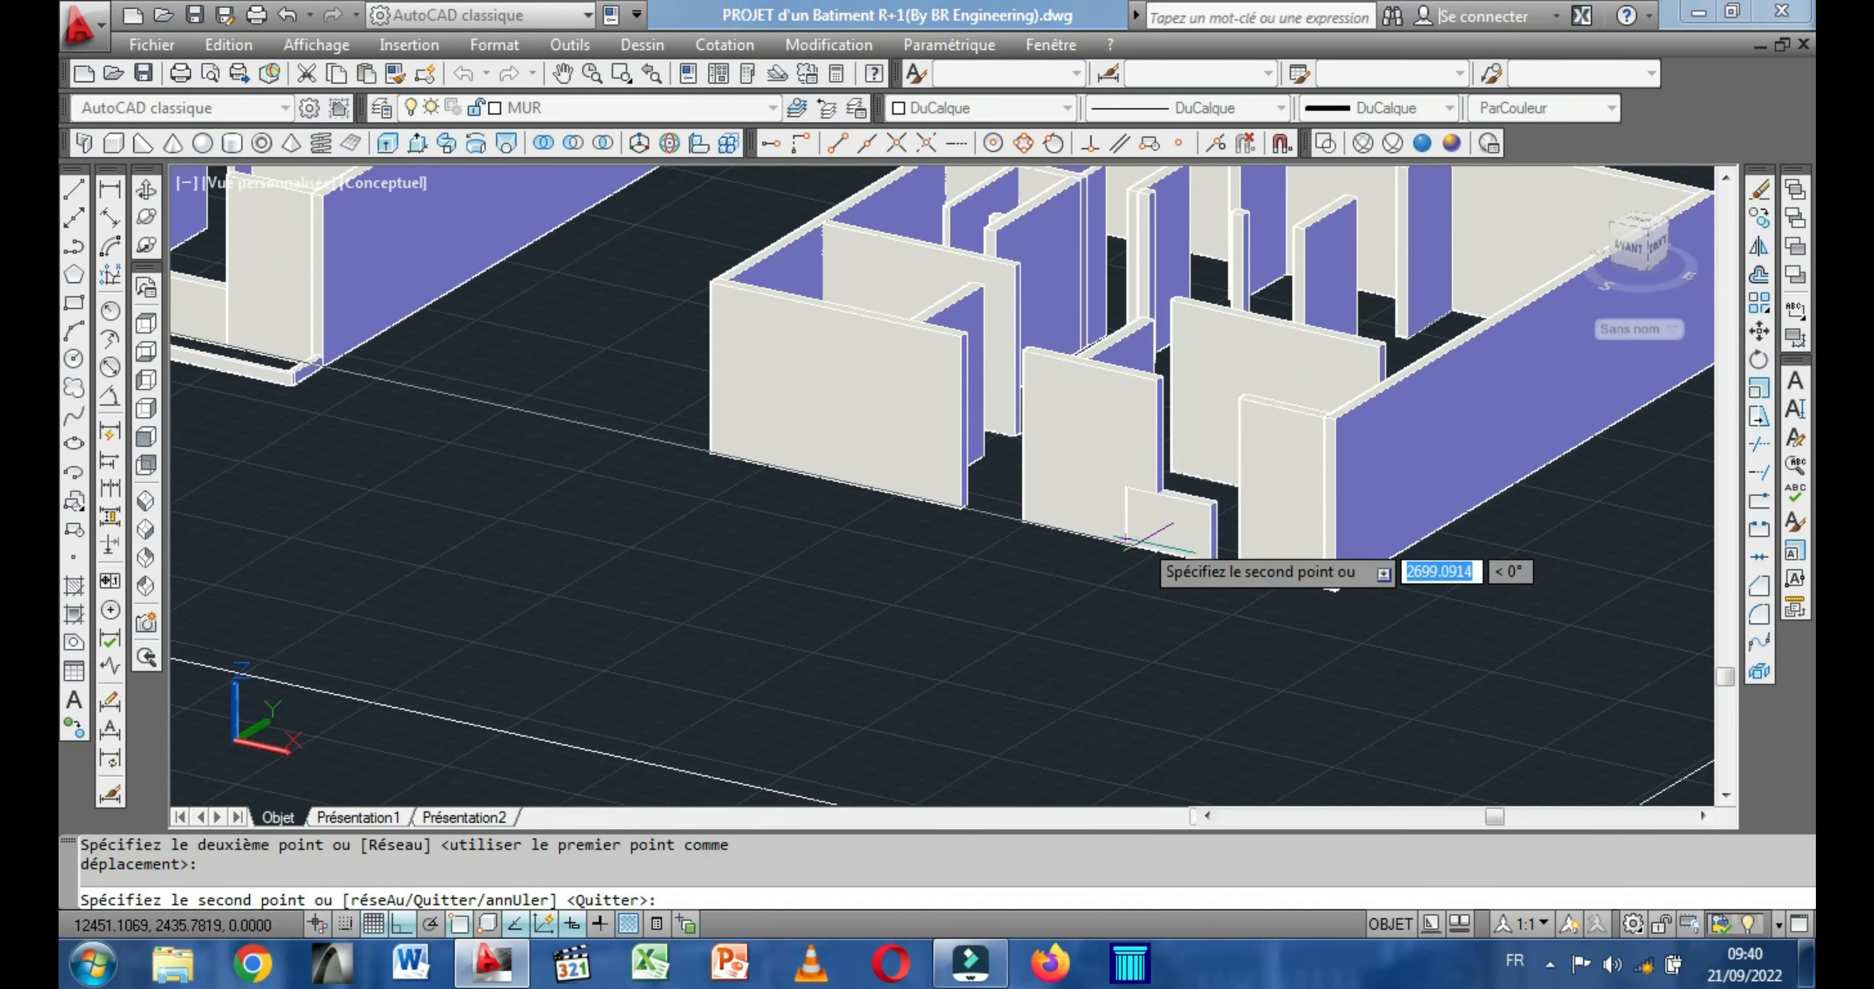
pyautogui.scroll(4, 1145, 544)
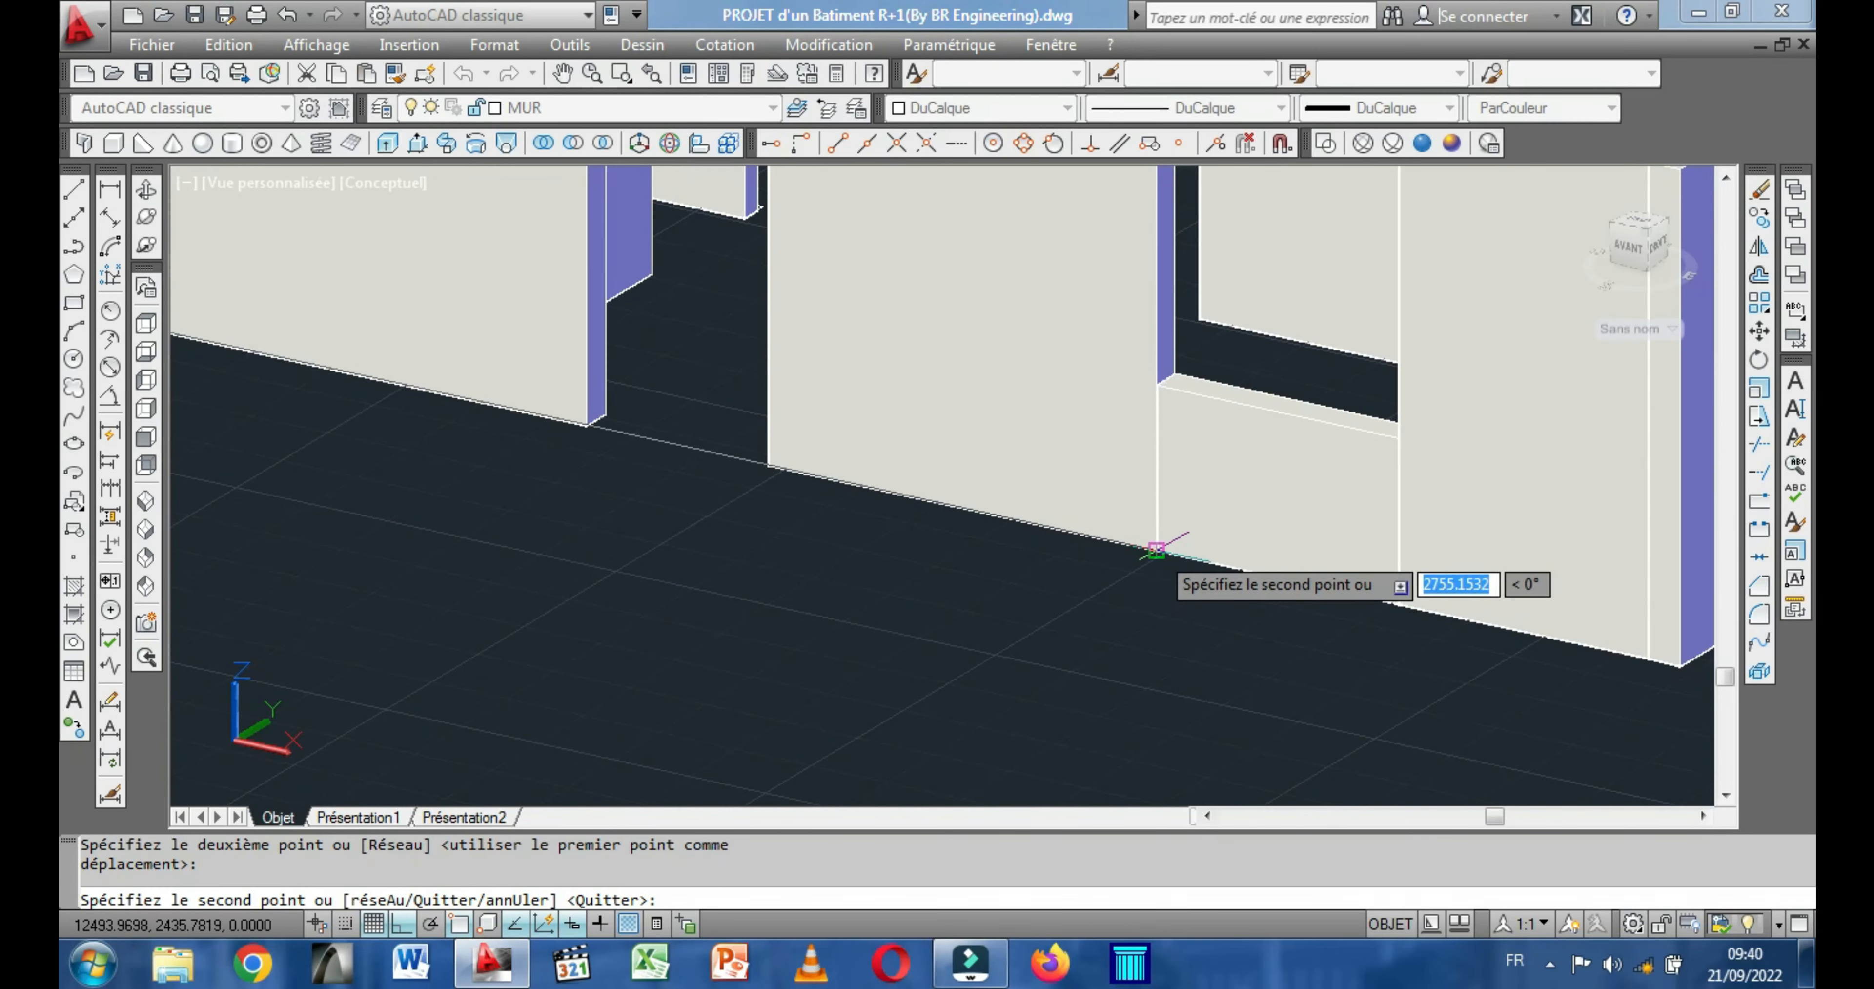
pyautogui.click(1157, 549)
pyautogui.scroll(-4, 1171, 585)
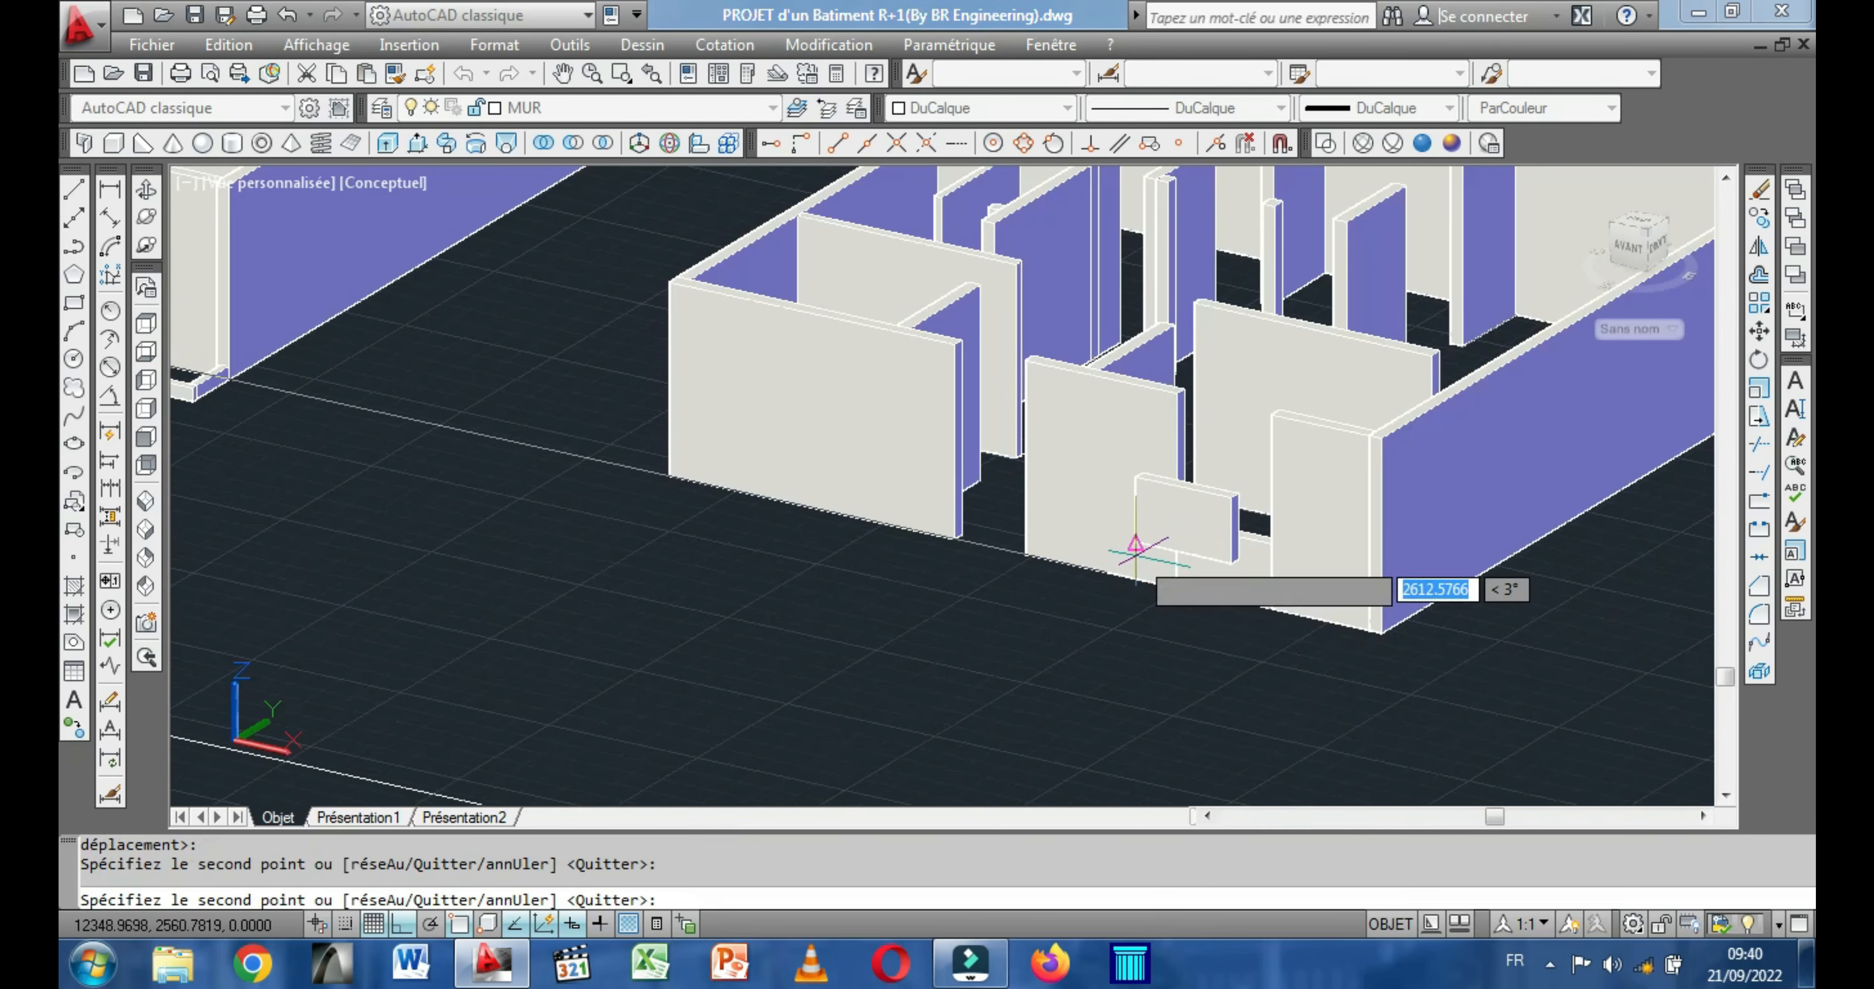
pyautogui.scroll(-5, 1135, 547)
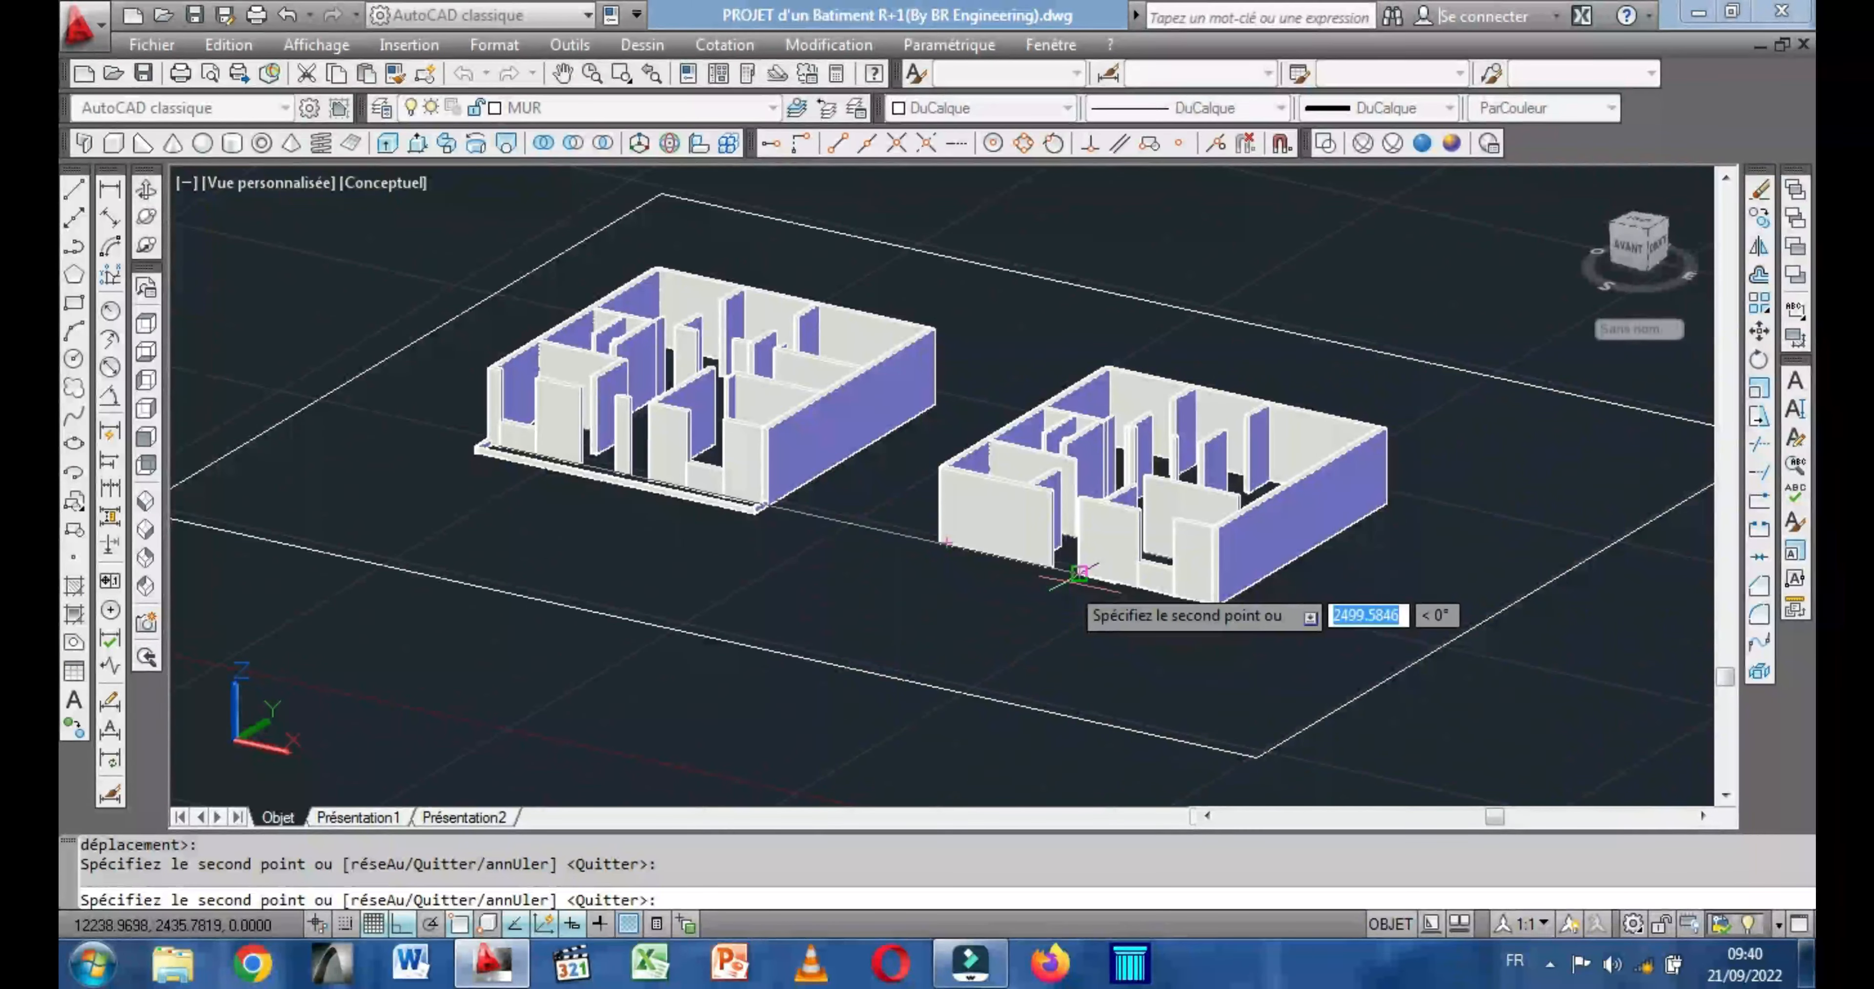
pyautogui.scroll(4, 1066, 542)
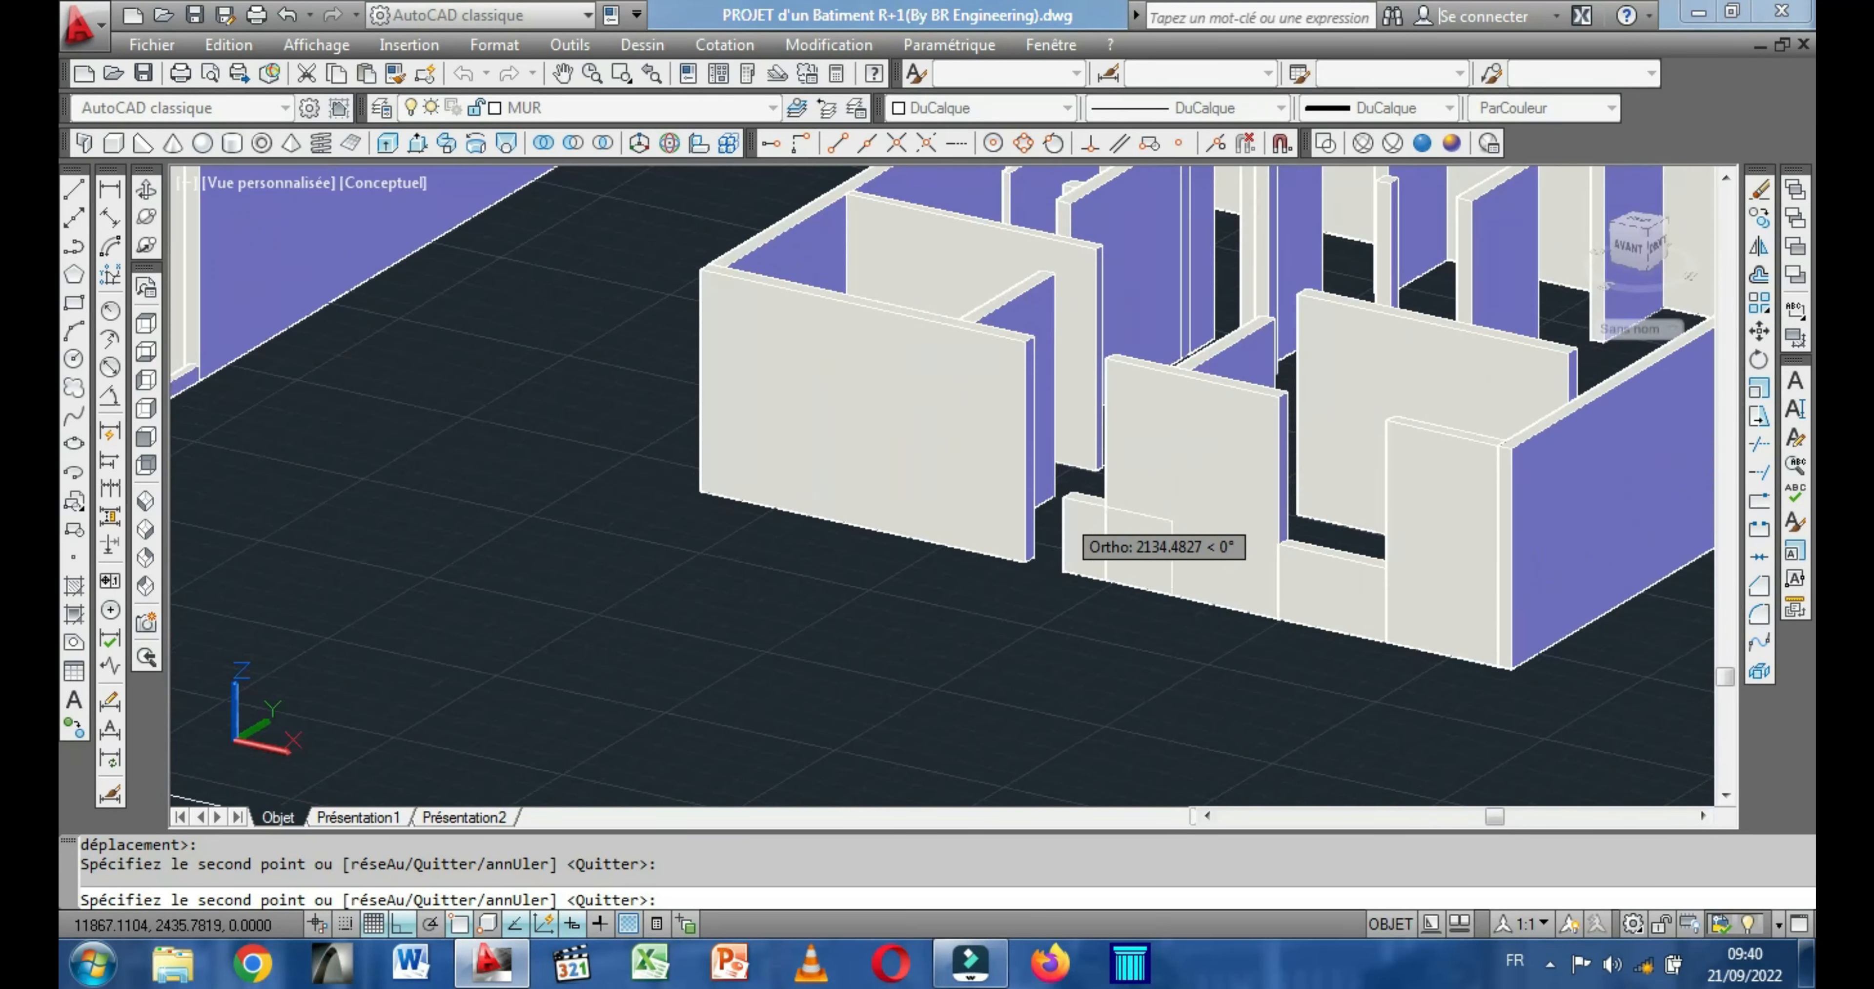
pyautogui.scroll(-5, 1014, 521)
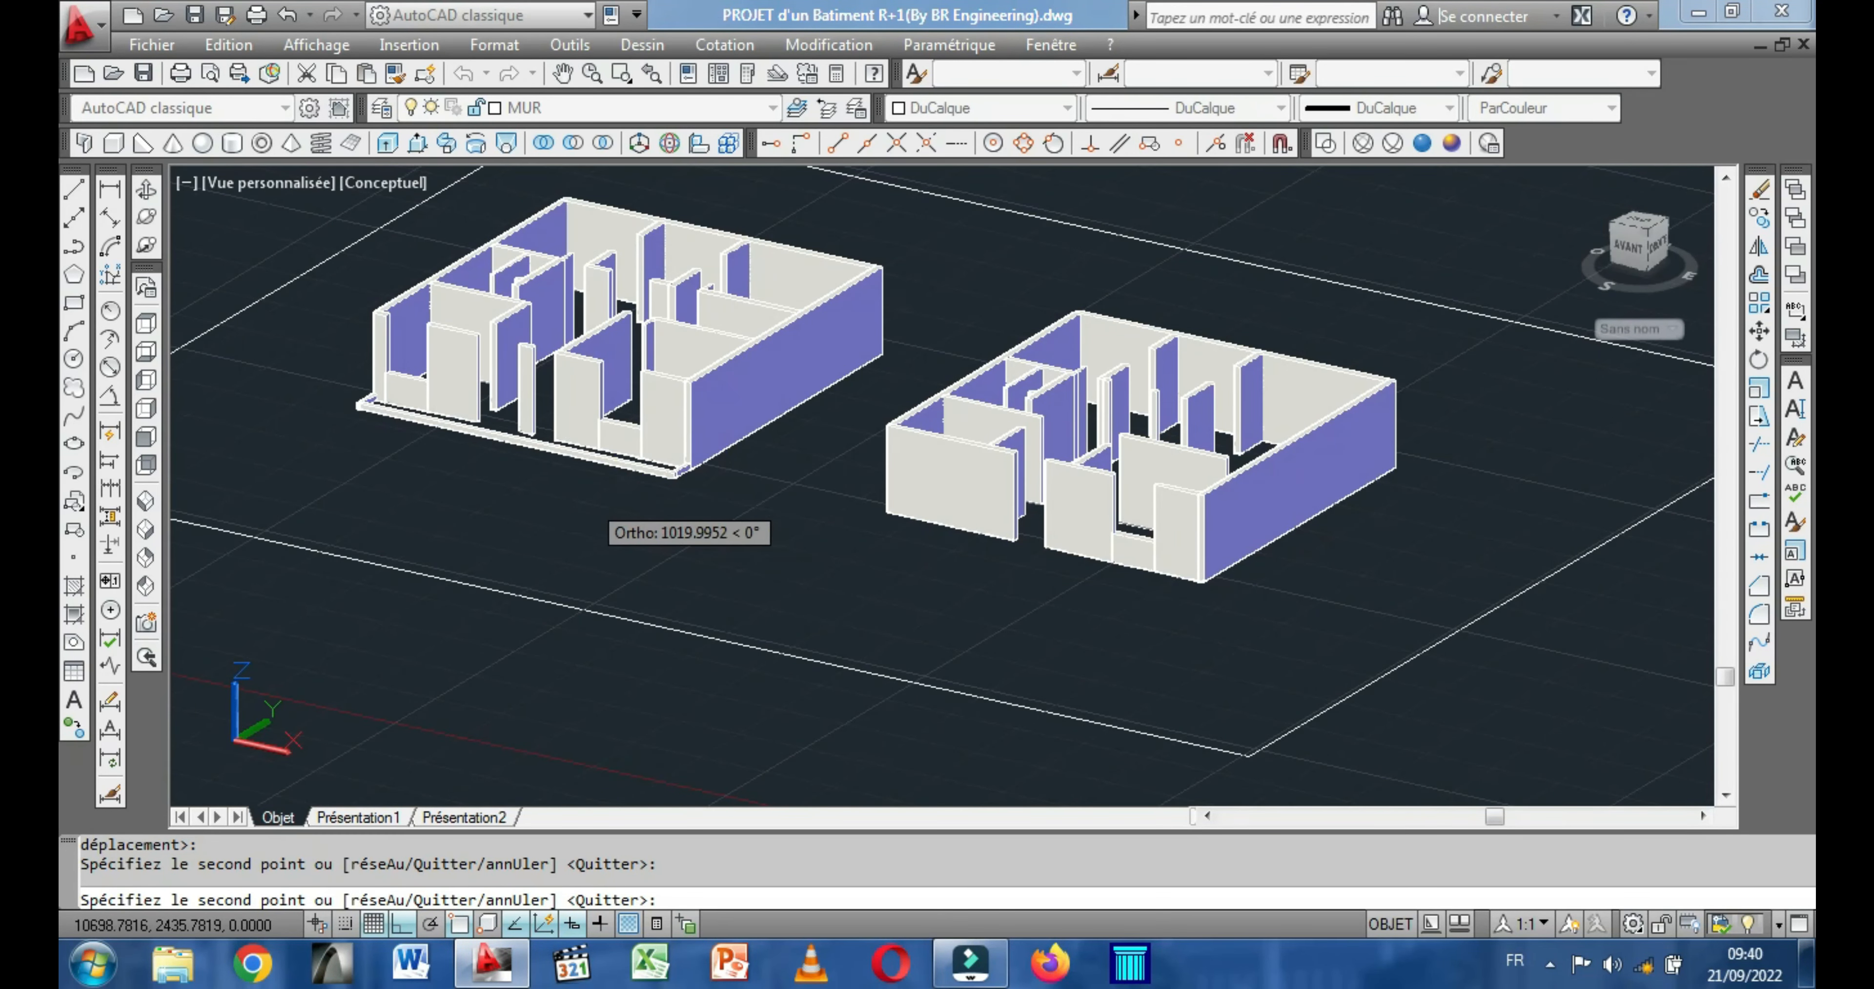
pyautogui.rightClick(564, 510)
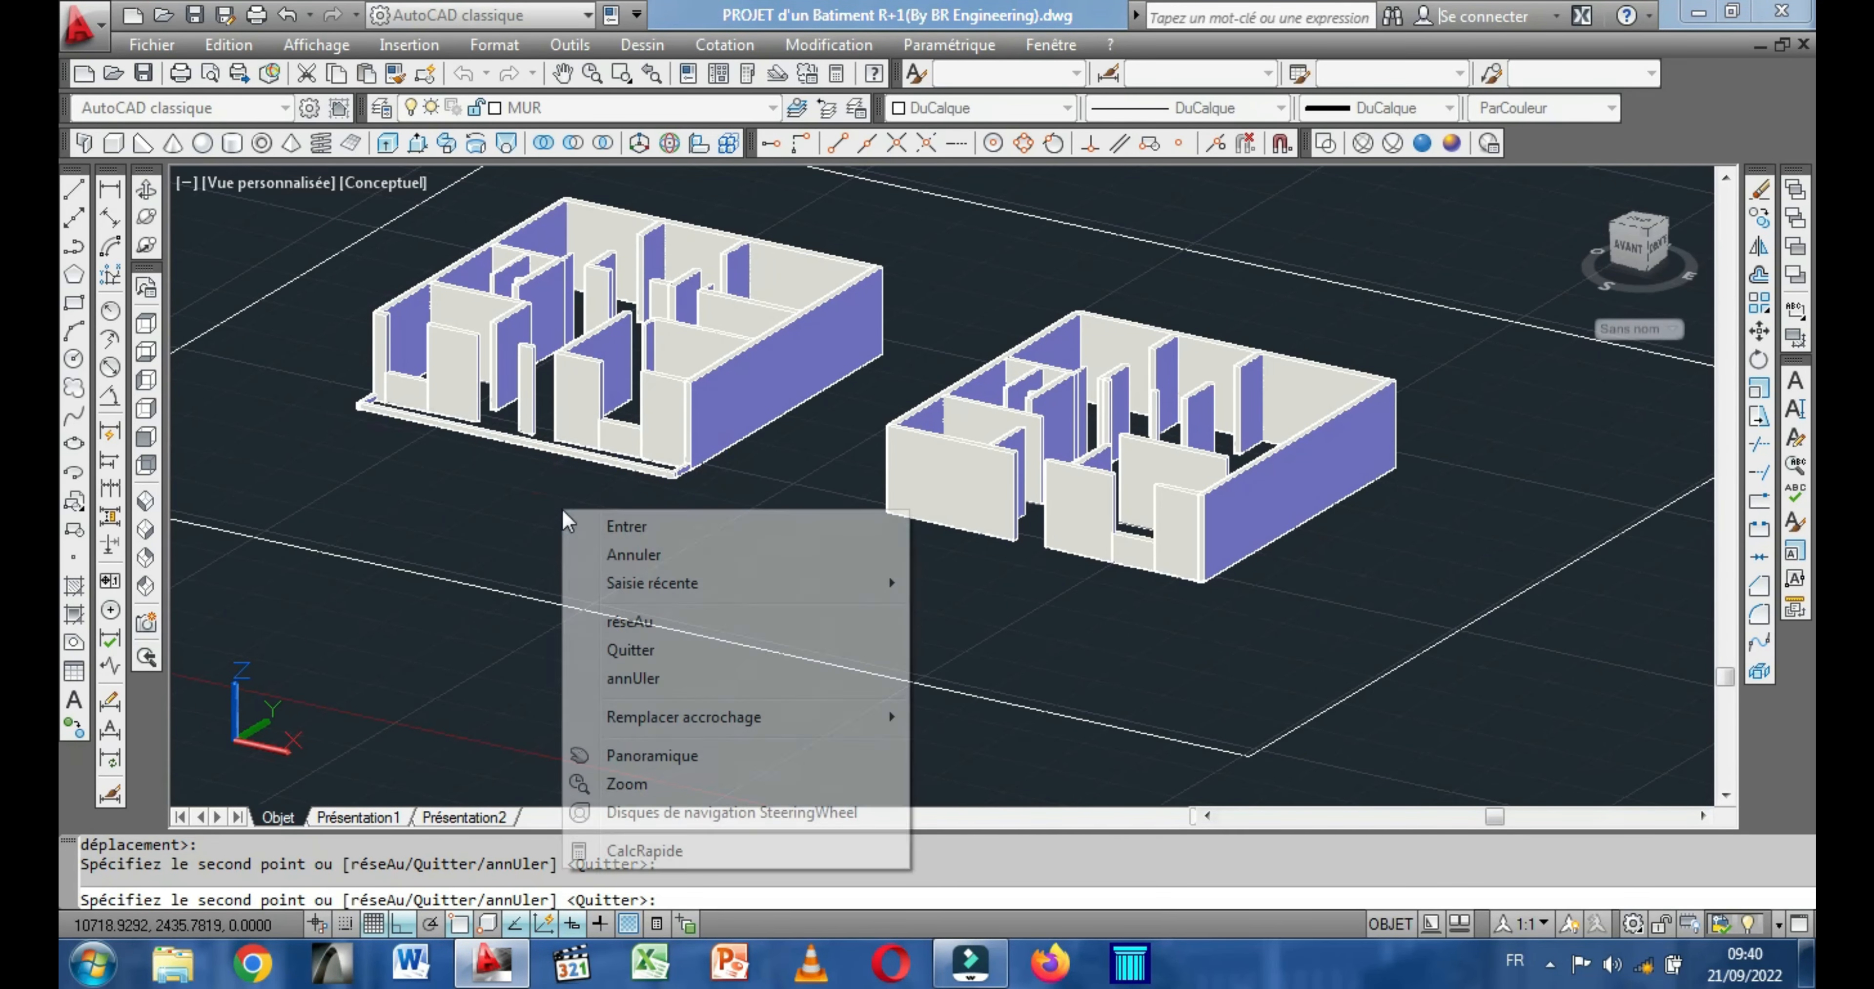
pyautogui.click(664, 531)
# Orbit around the first building and examine the interior partitions and the gaps between them from the -X side.
pyautogui.scroll(5, 528, 373)
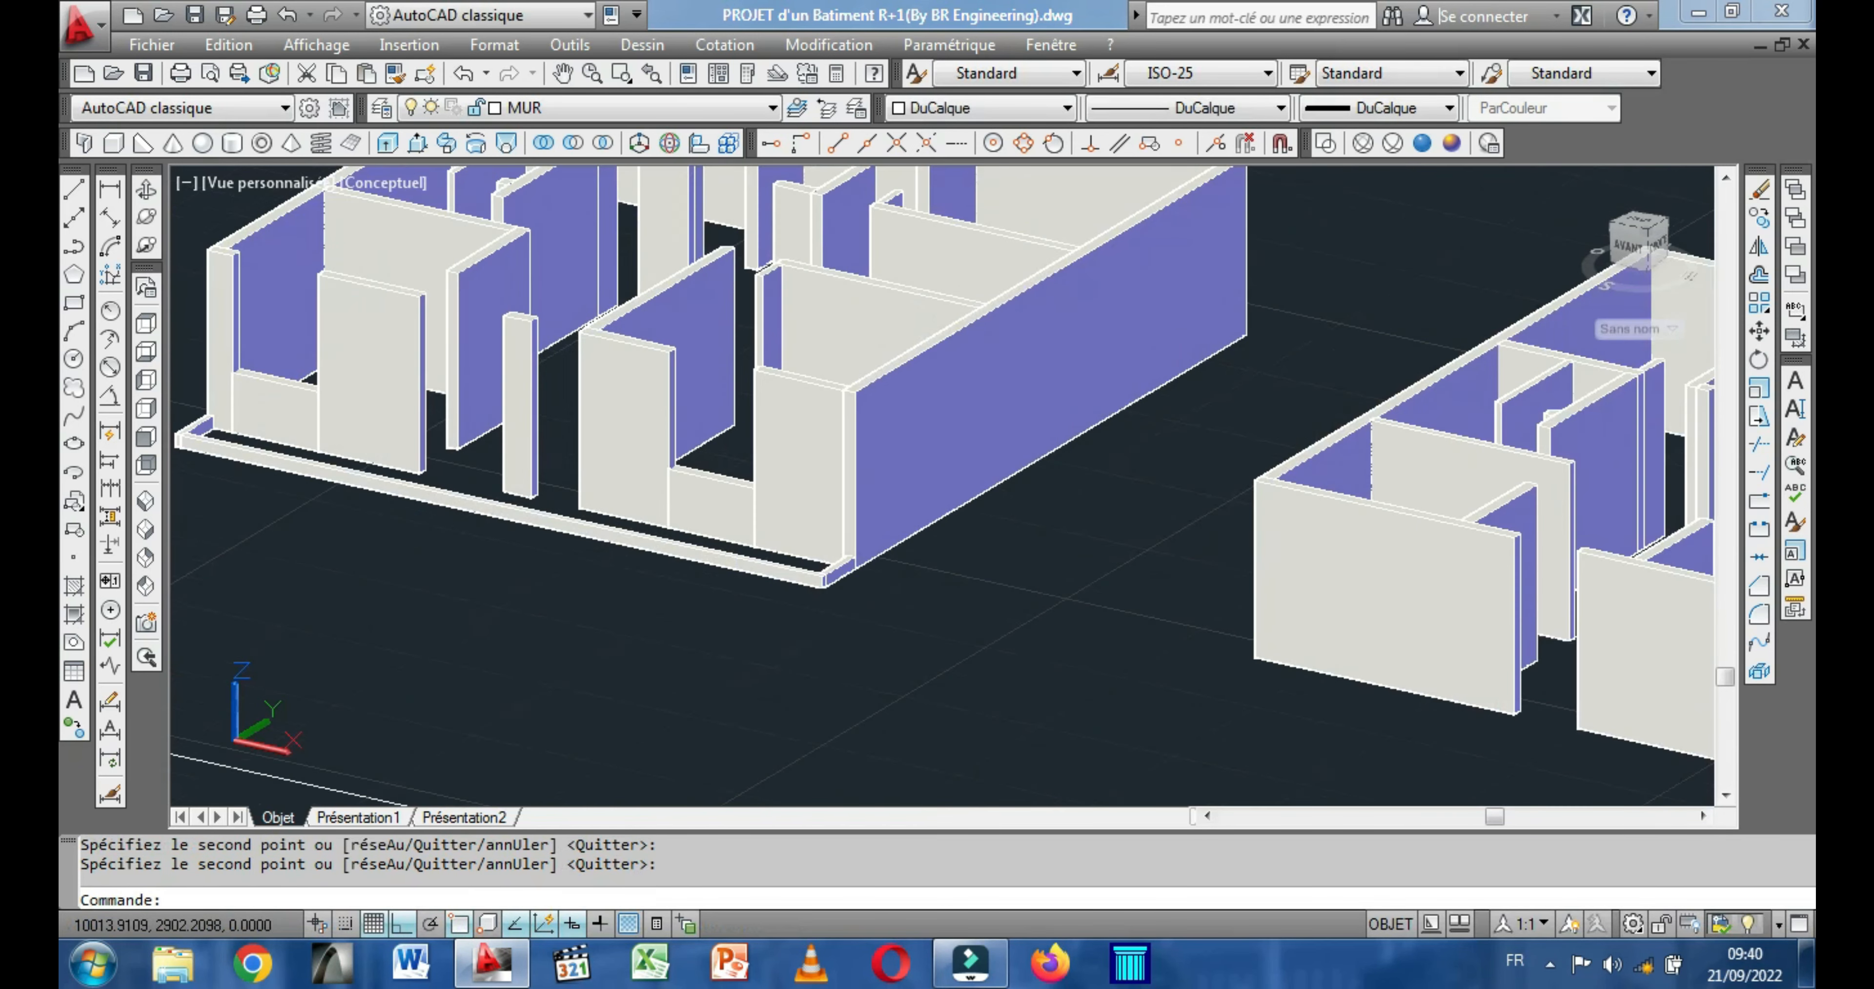
pyautogui.click(147, 191)
pyautogui.moveTo(347, 346); pyautogui.dragTo(445, 353)
pyautogui.moveTo(444, 353); pyautogui.dragTo(796, 471, button='middle')
pyautogui.scroll(2, 715, 477)
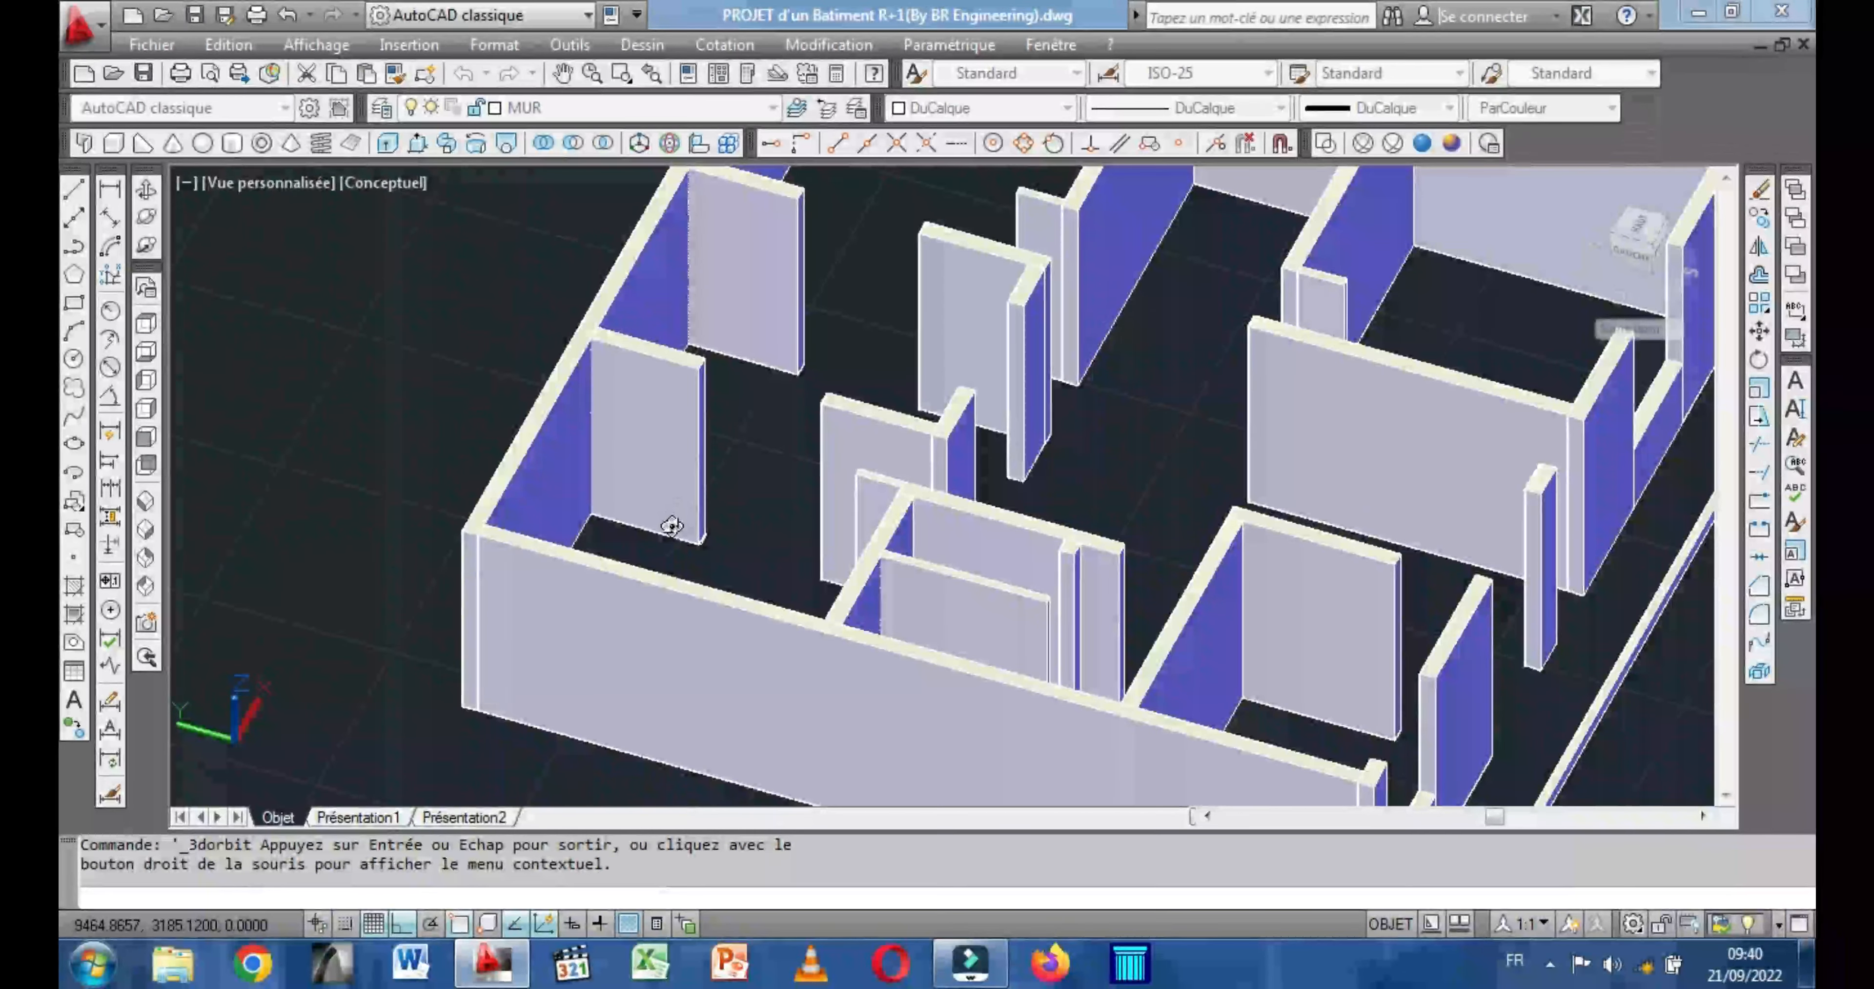
pyautogui.scroll(2, 670, 526)
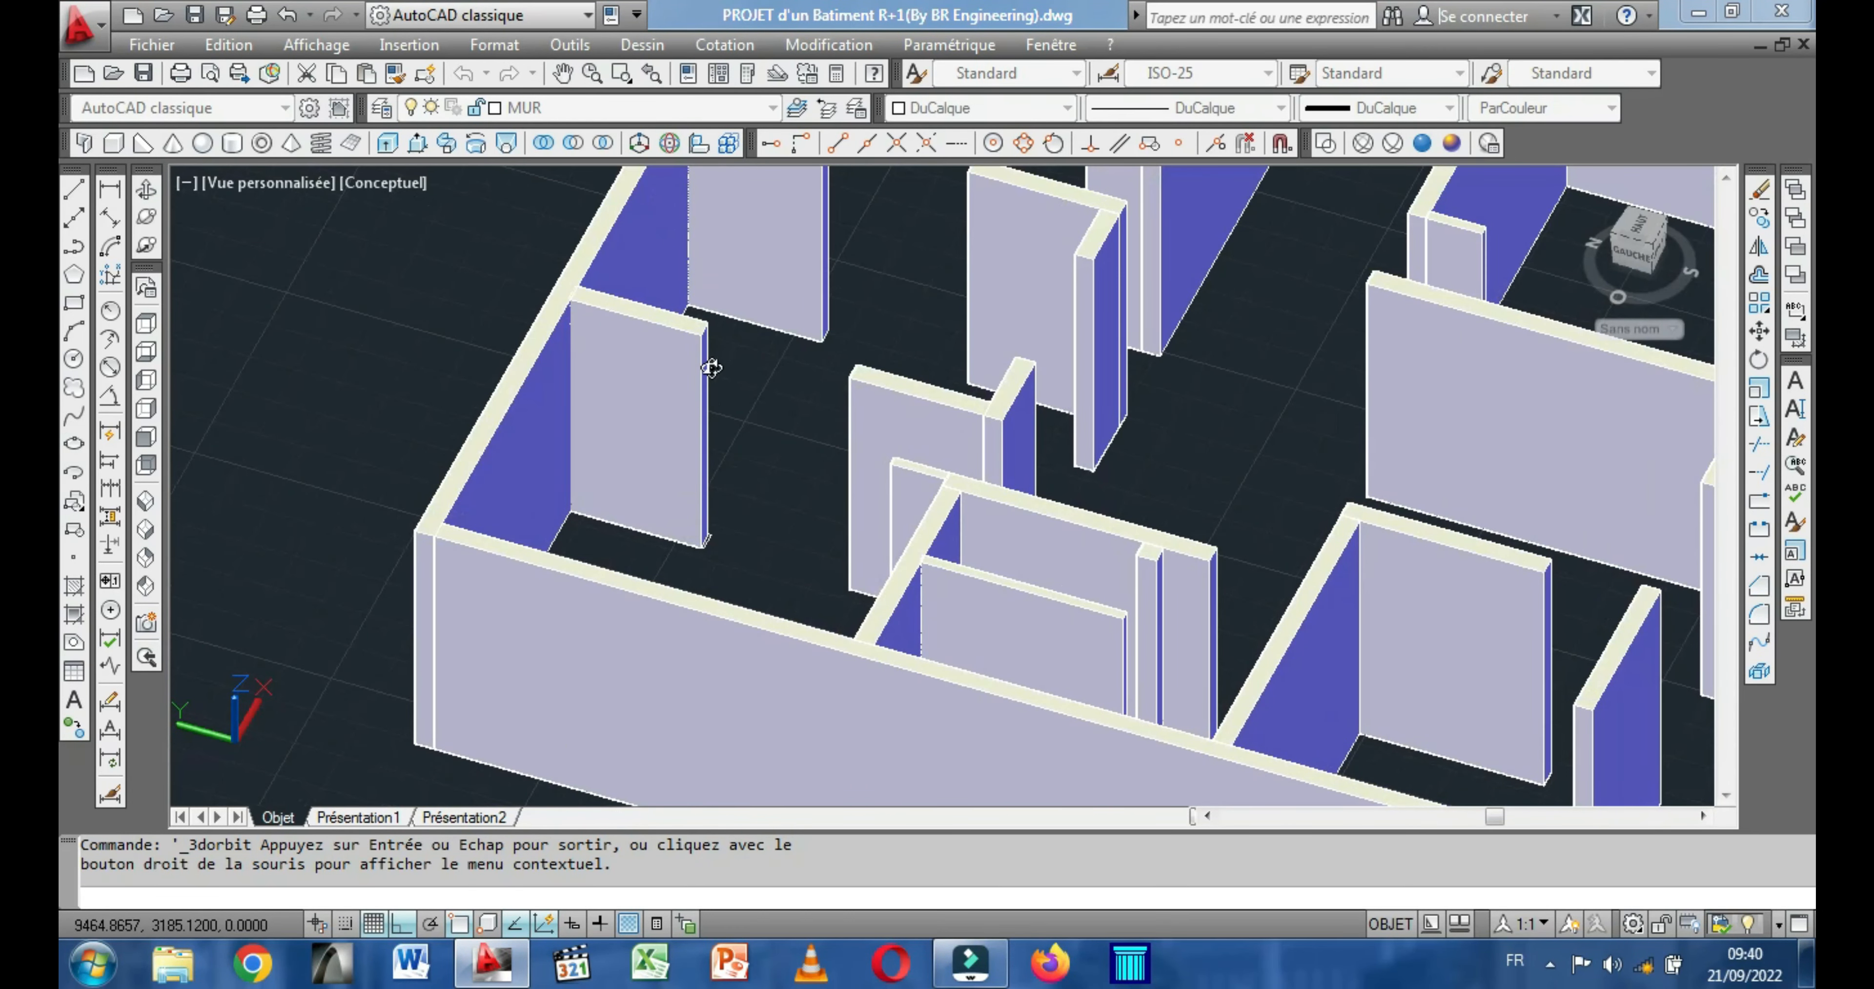
pyautogui.moveTo(714, 406); pyautogui.dragTo(747, 474, button='middle')
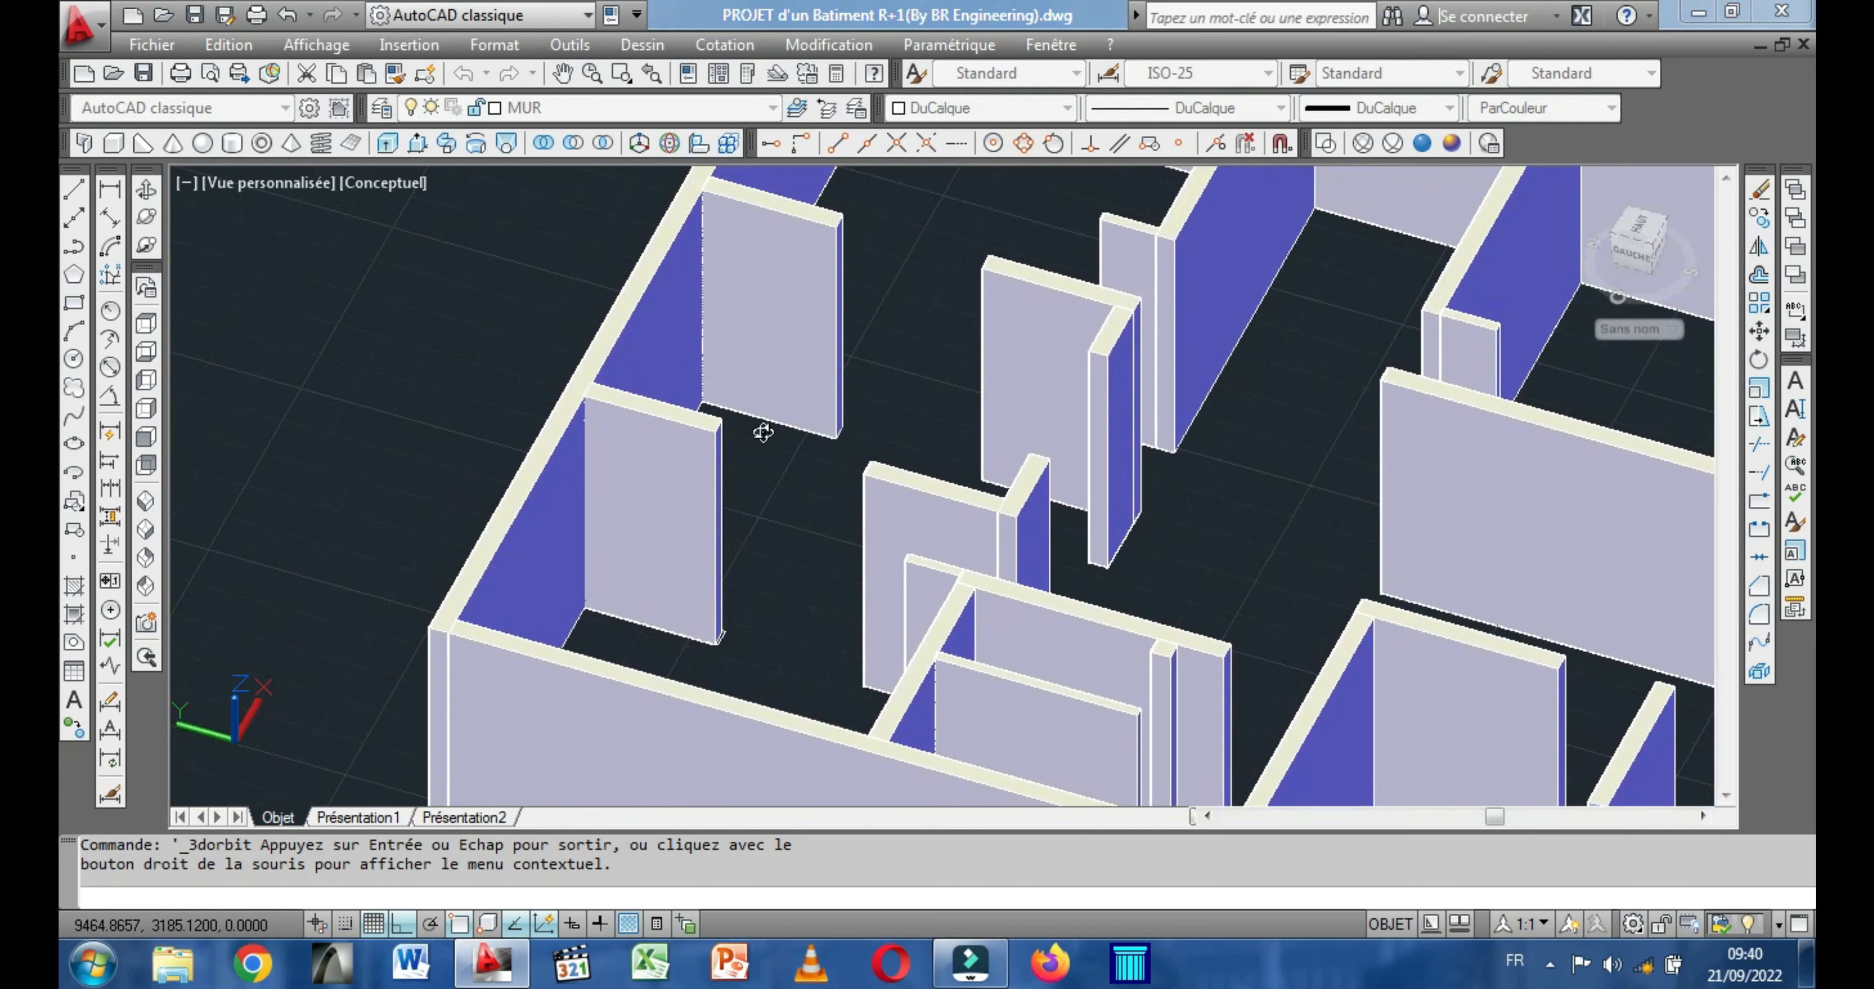
pyautogui.moveTo(723, 605); pyautogui.dragTo(721, 635)
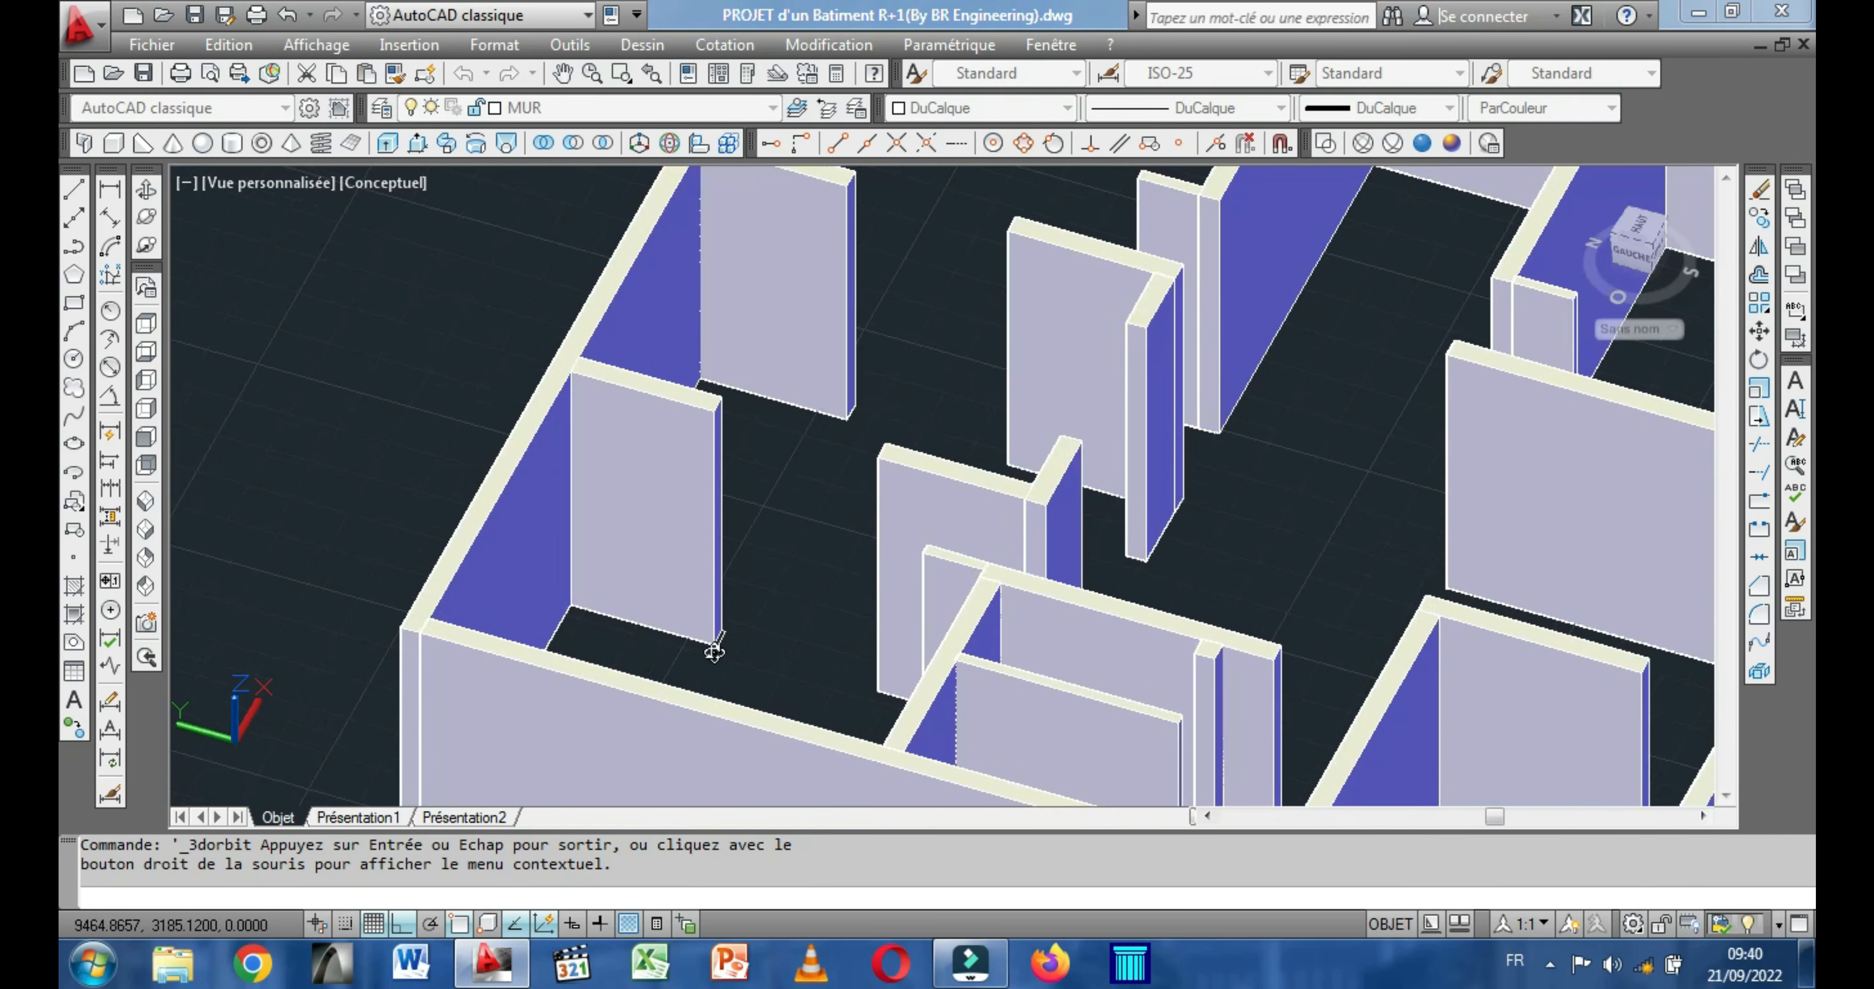
pyautogui.scroll(3, 691, 647)
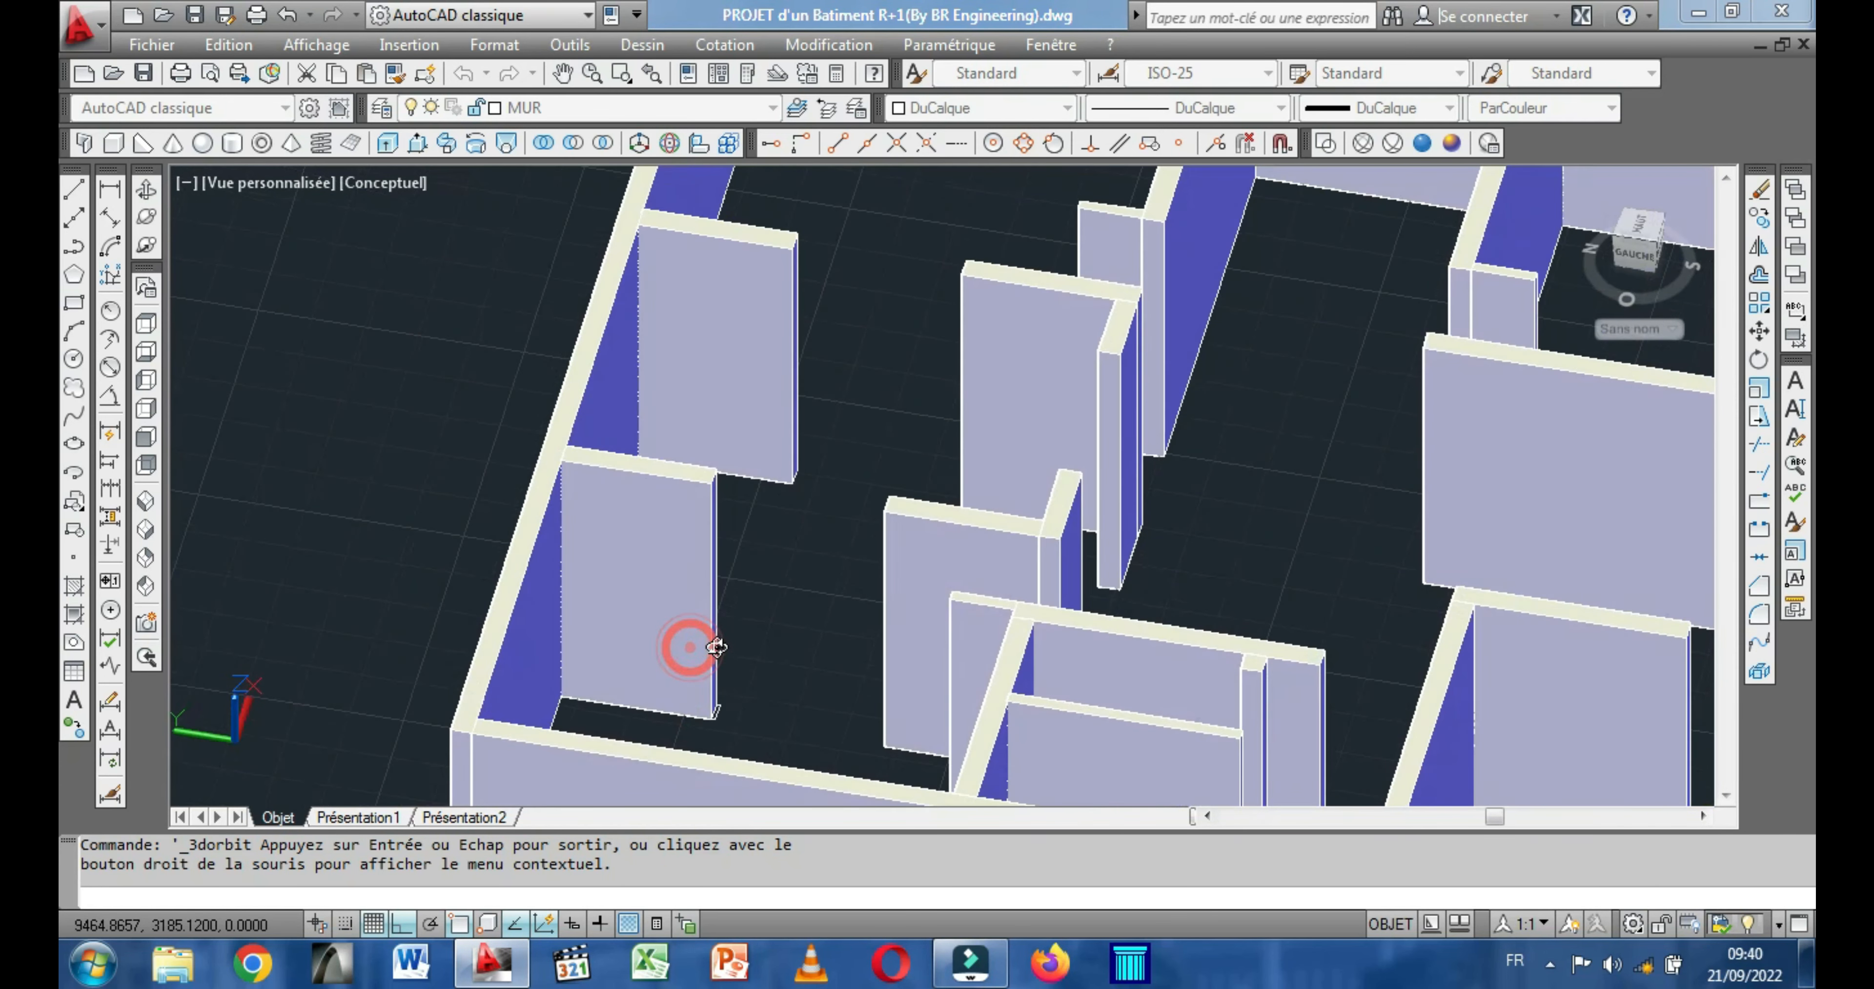
pyautogui.scroll(2, 699, 640)
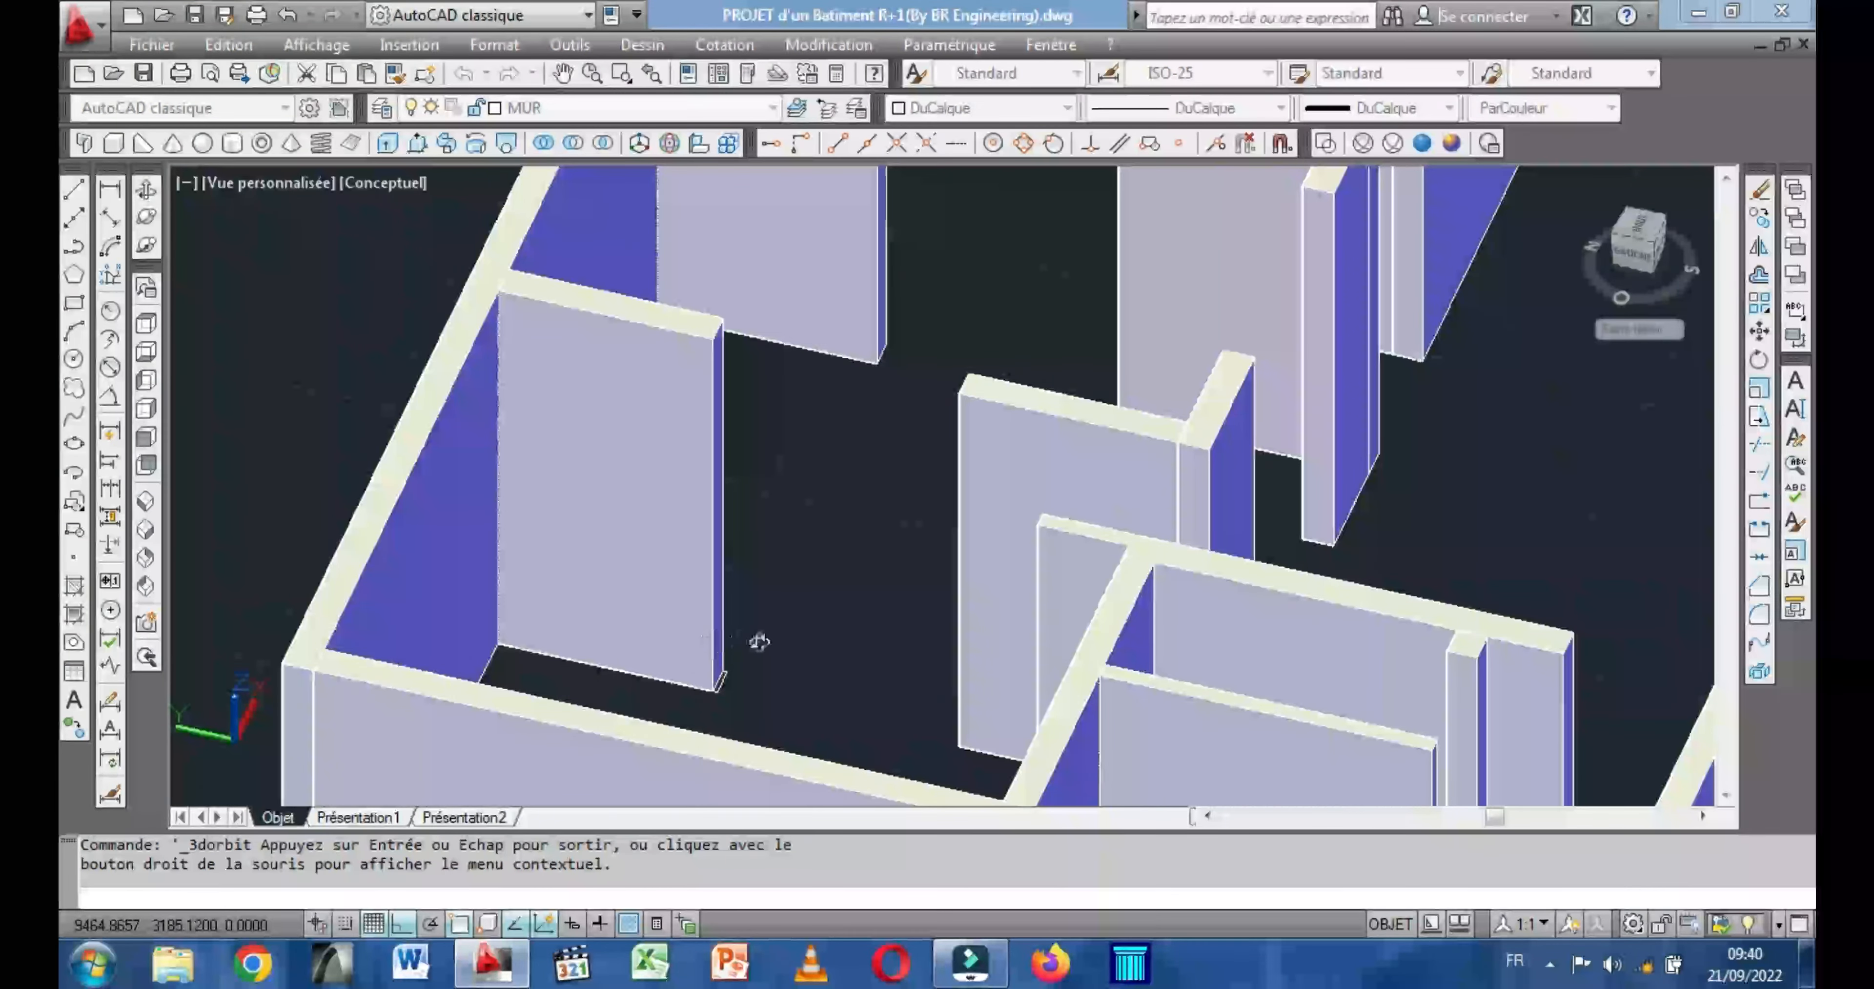
pyautogui.scroll(-3, 753, 640)
pyautogui.scroll(-6, 772, 665)
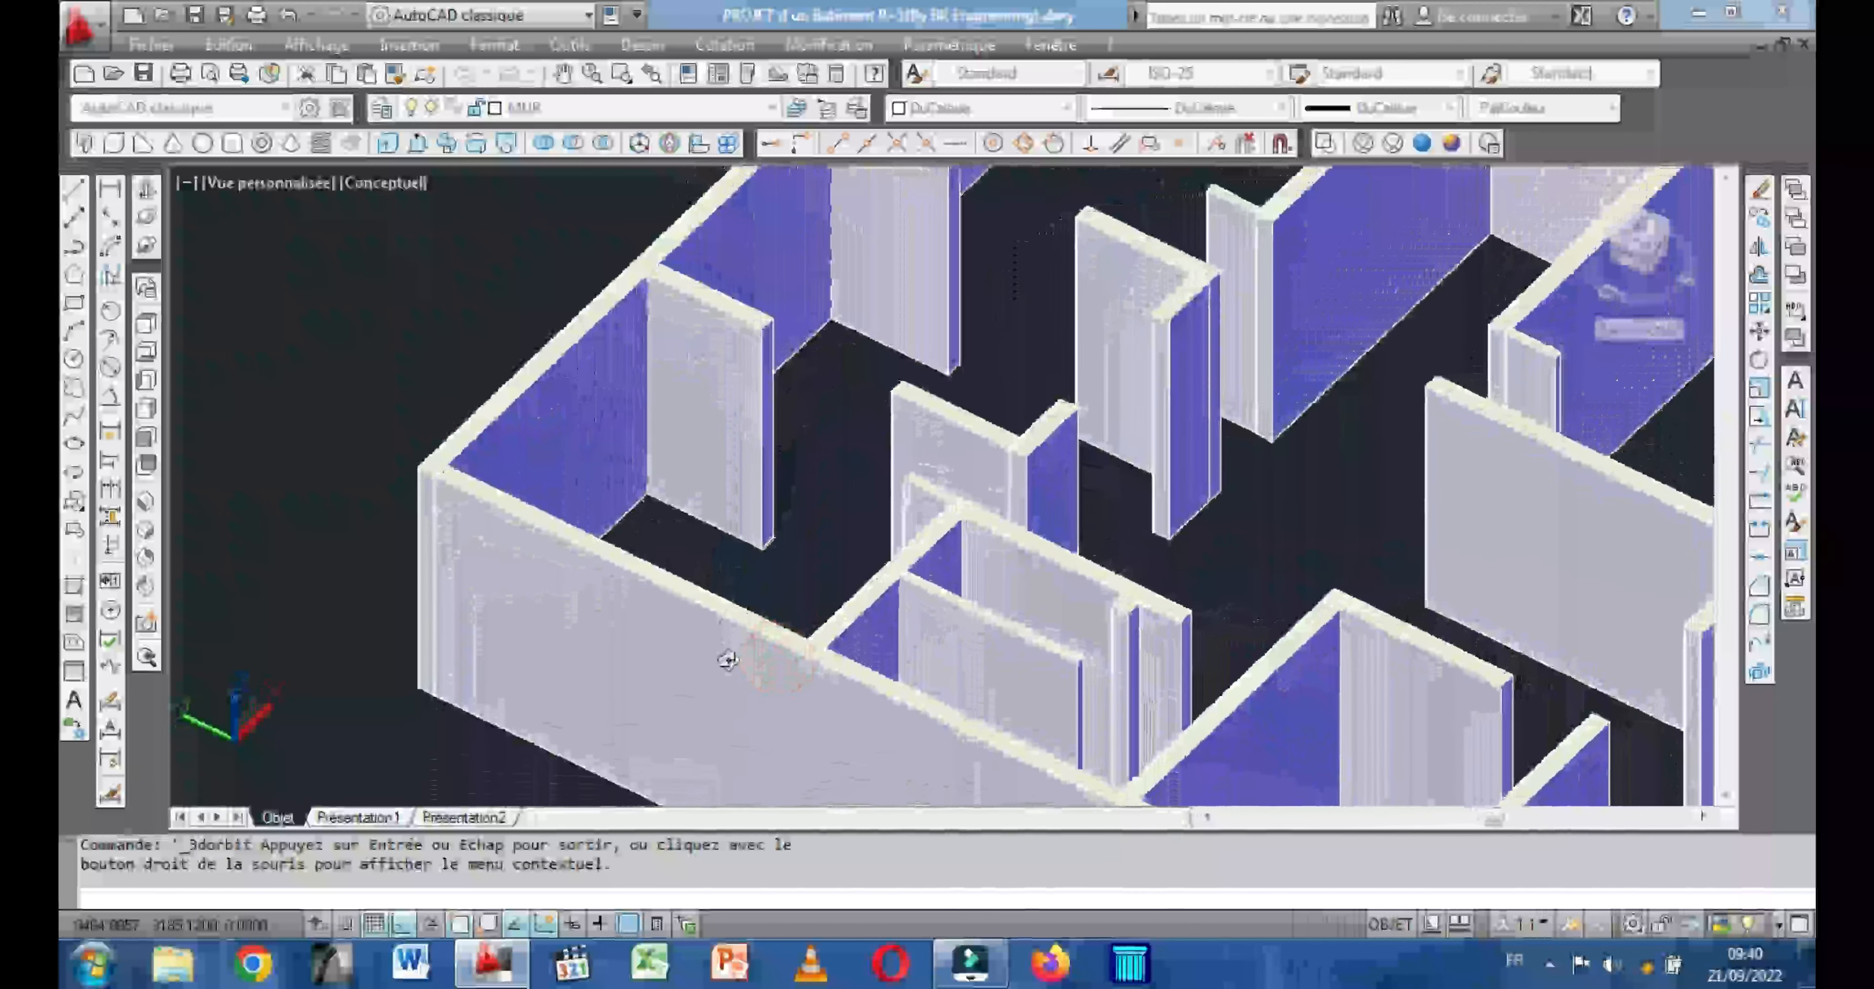
pyautogui.press('Escape')
# Thaw all the frozen layers from AXE to TRAIT FIN, including COTATION, ESCALIER, FENETRE, PORTE and TEXTE.
pyautogui.scroll(-2, 614, 397)
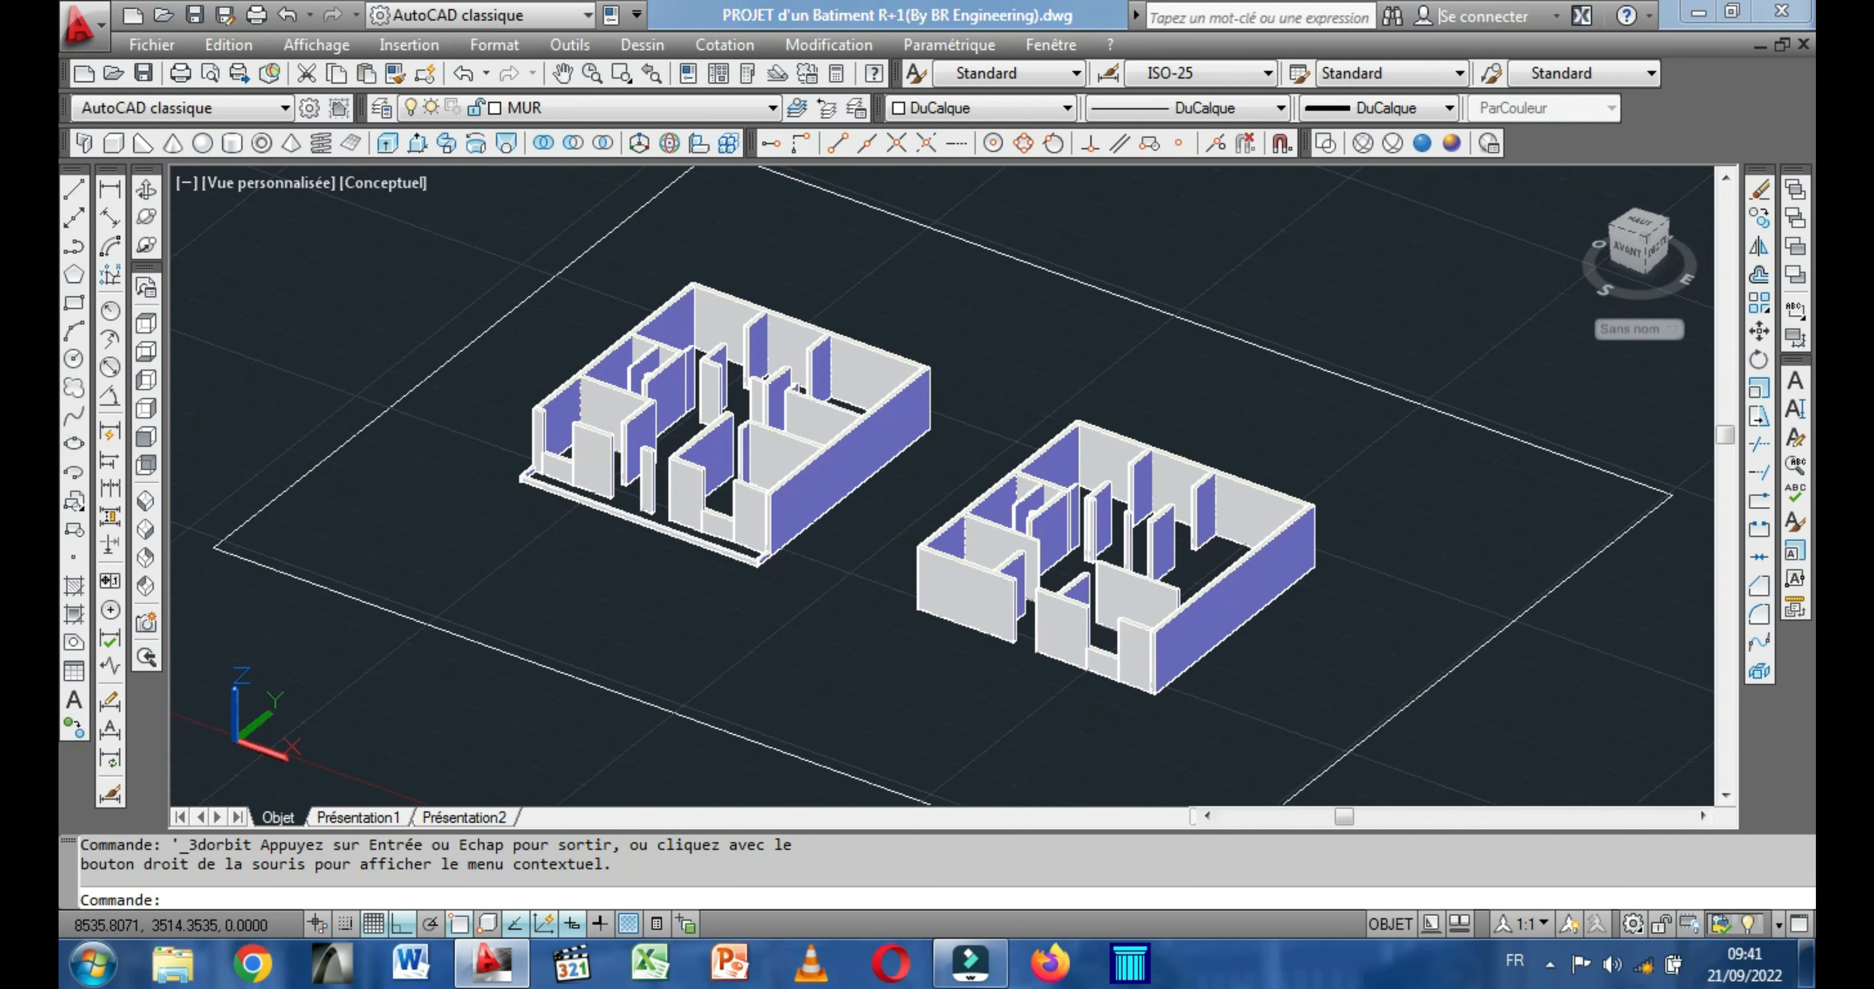
pyautogui.click(434, 111)
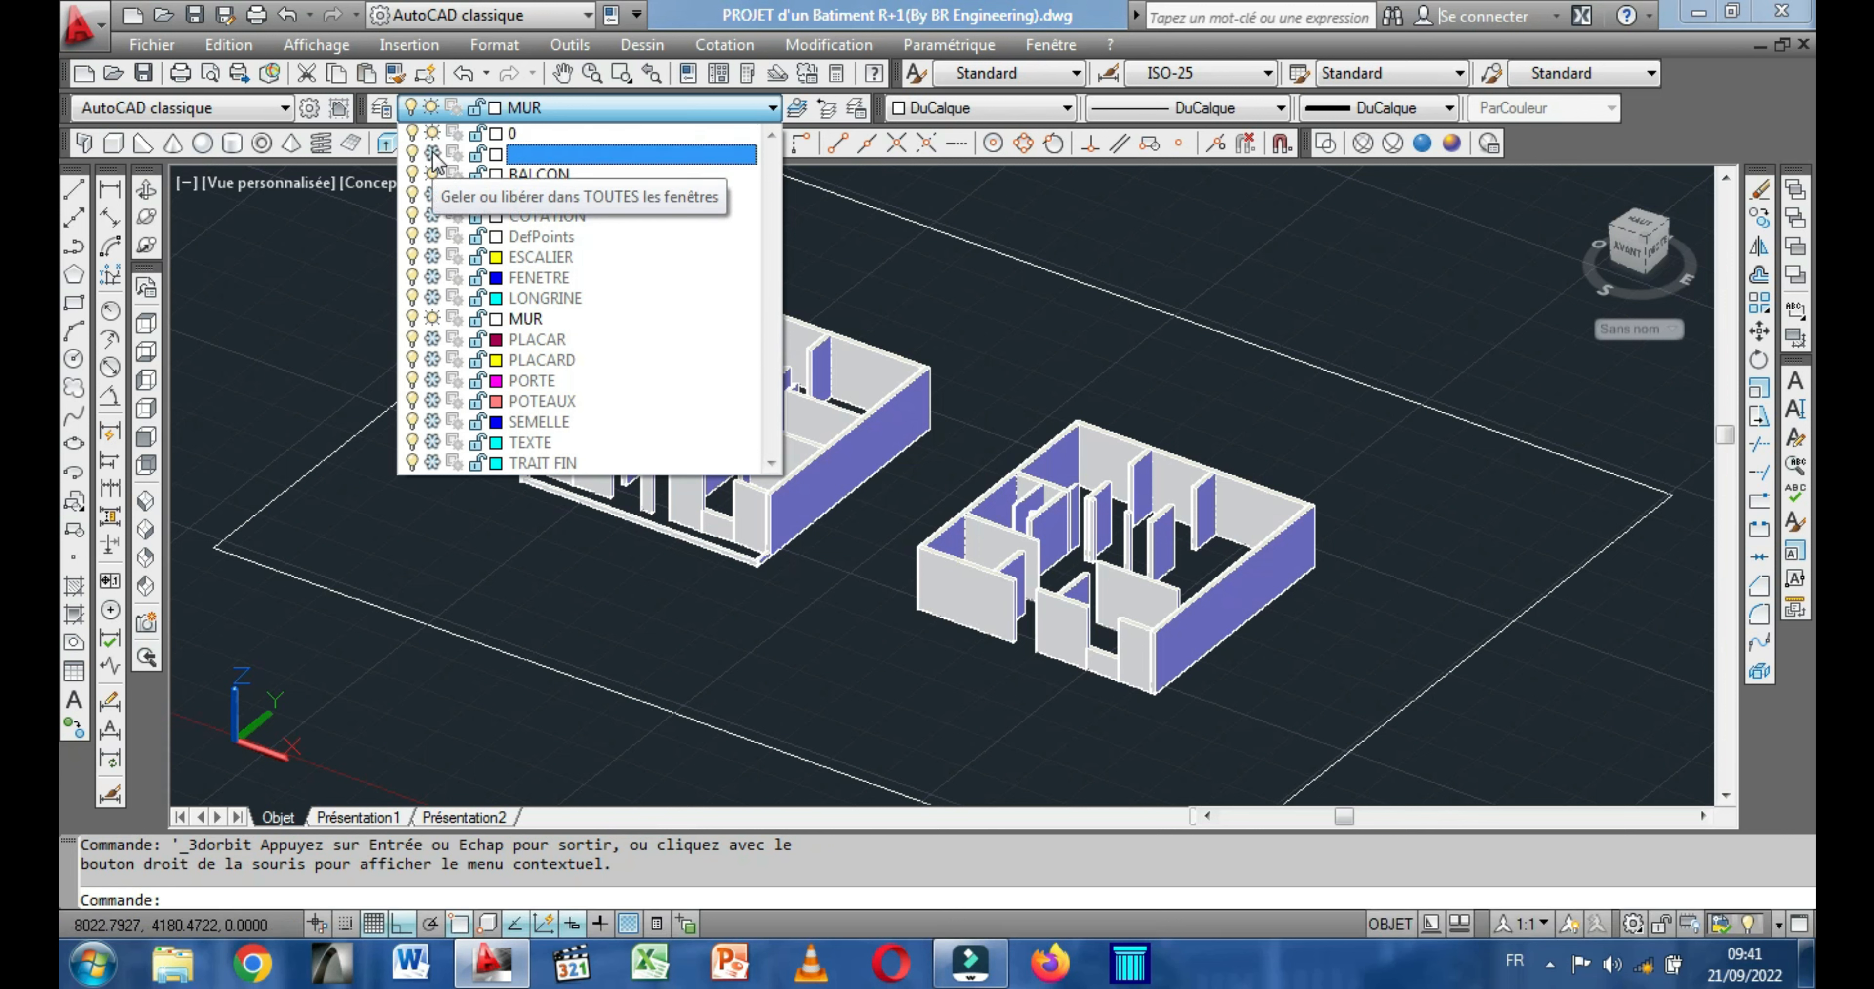
pyautogui.click(432, 153)
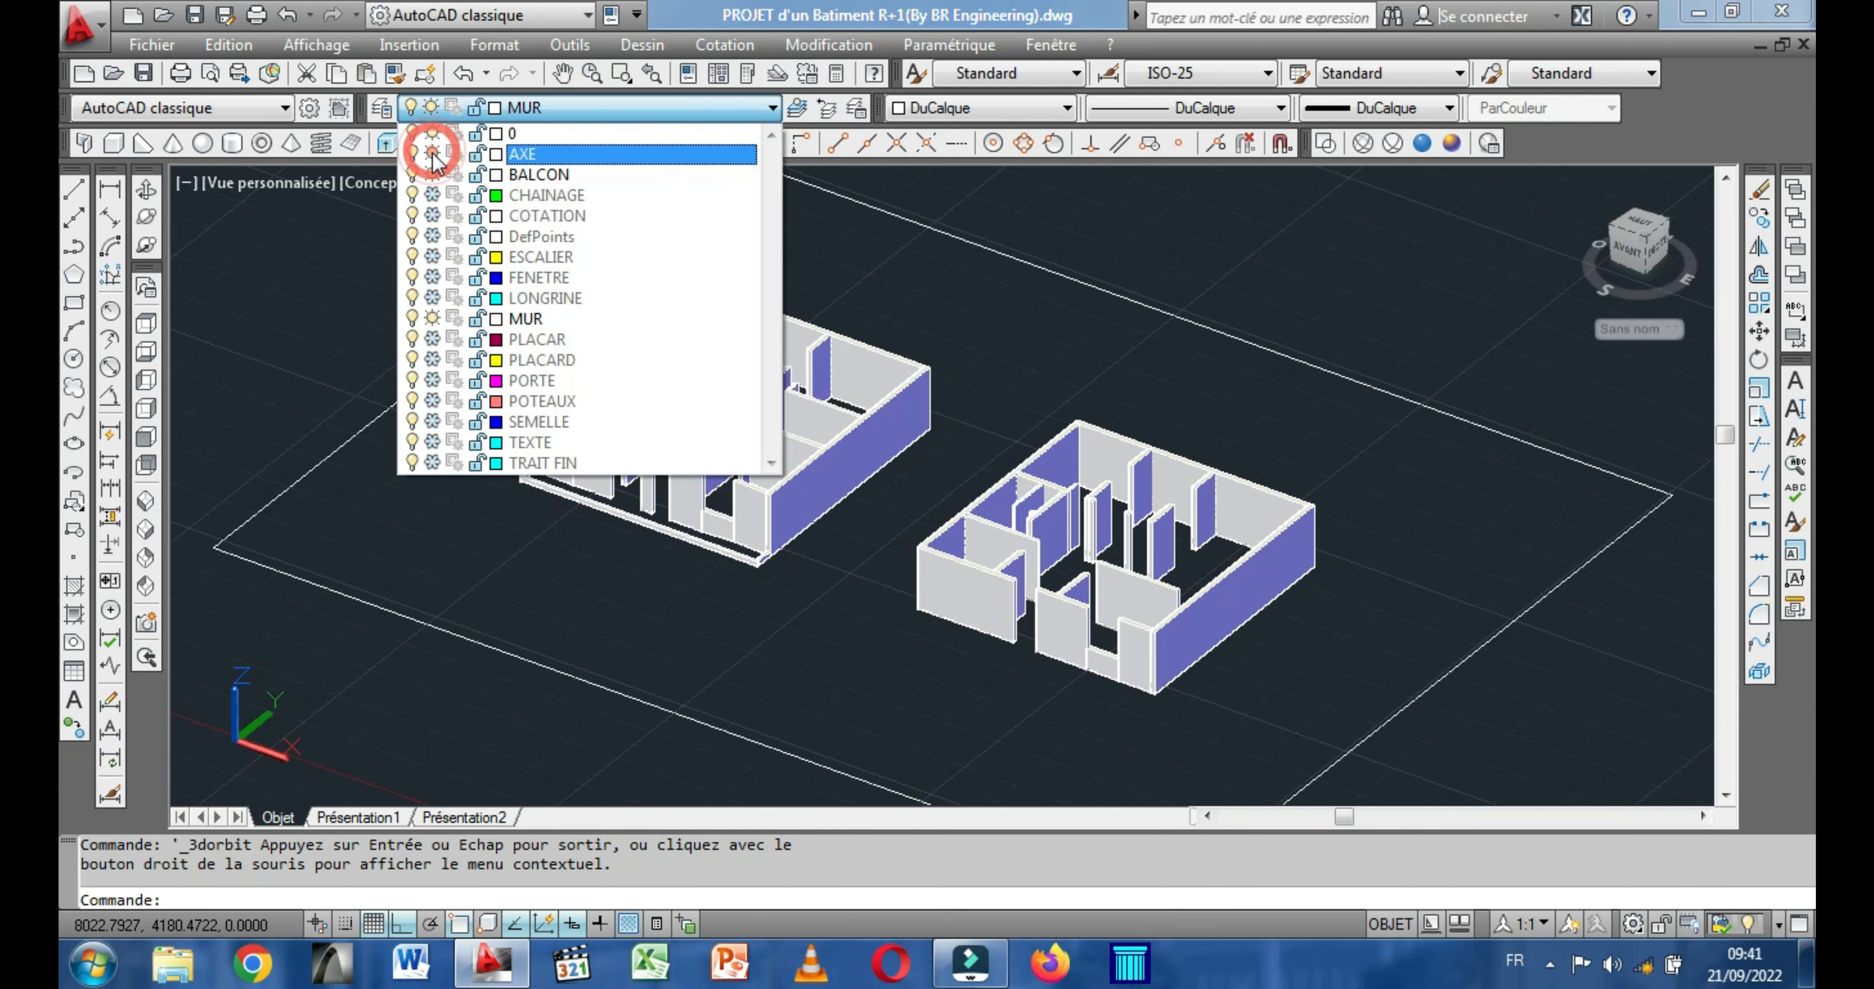
pyautogui.click(432, 195)
pyautogui.click(432, 216)
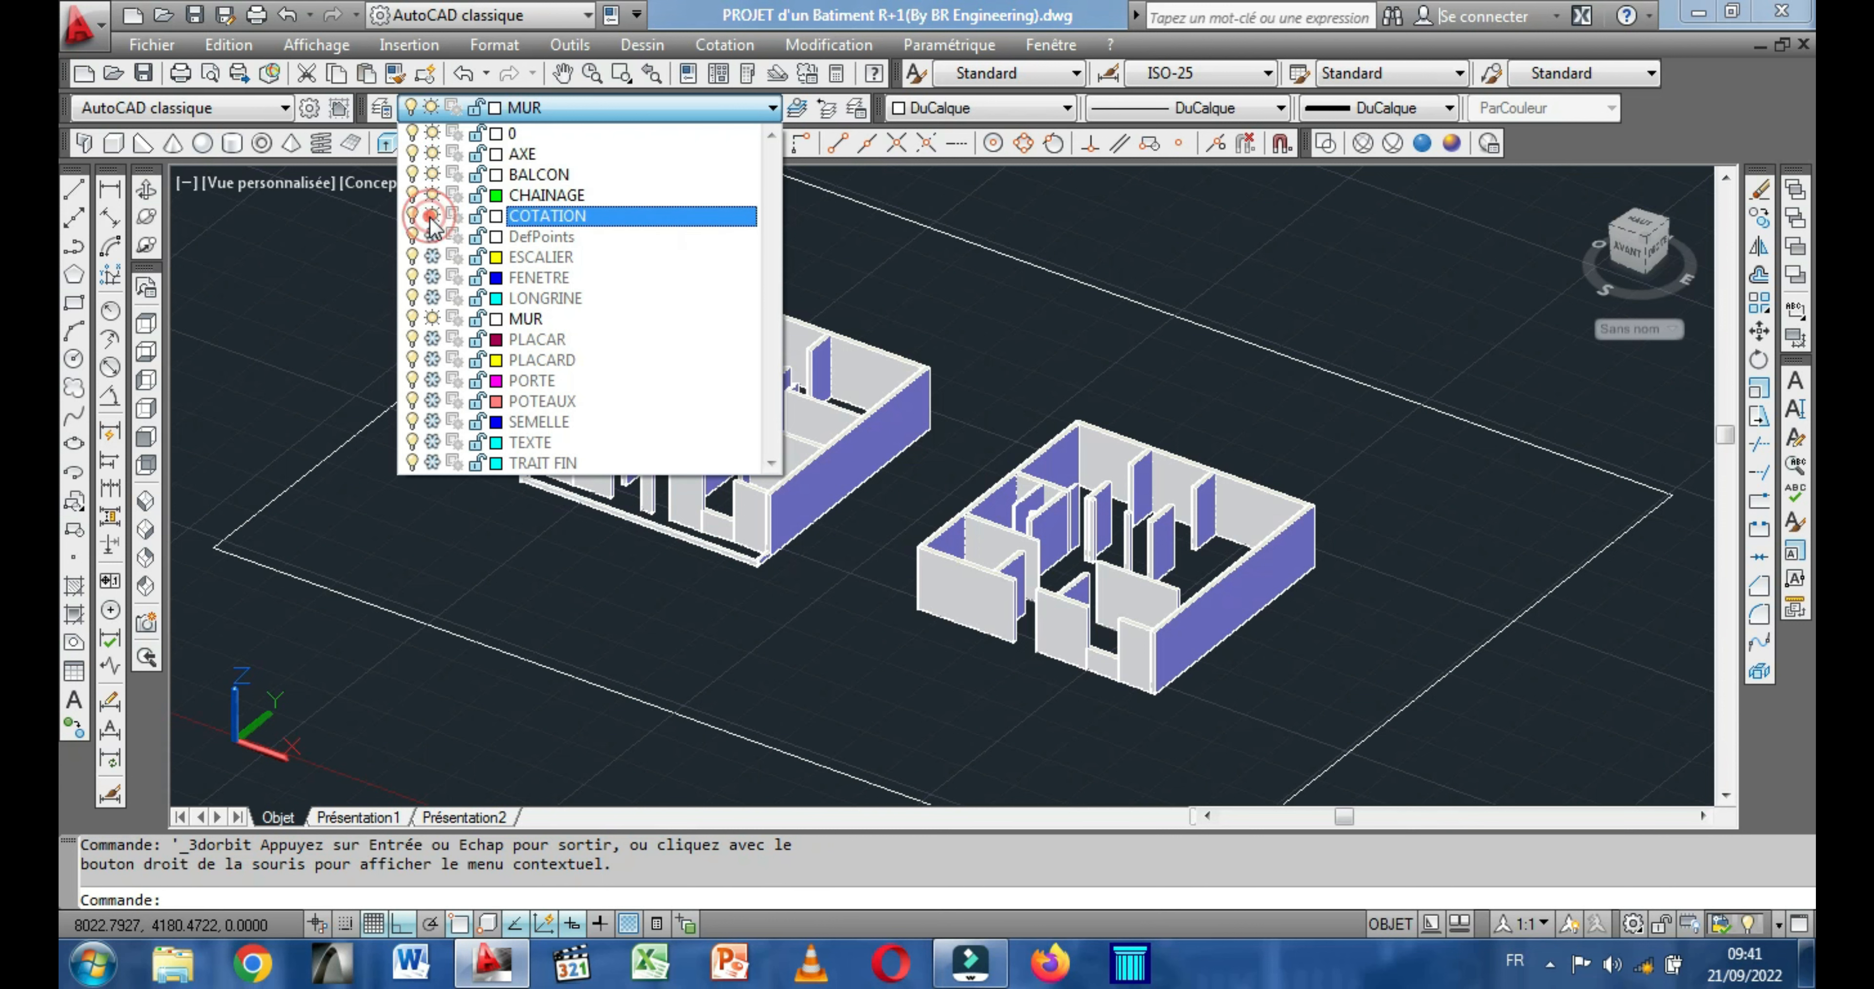
pyautogui.click(432, 236)
pyautogui.click(432, 256)
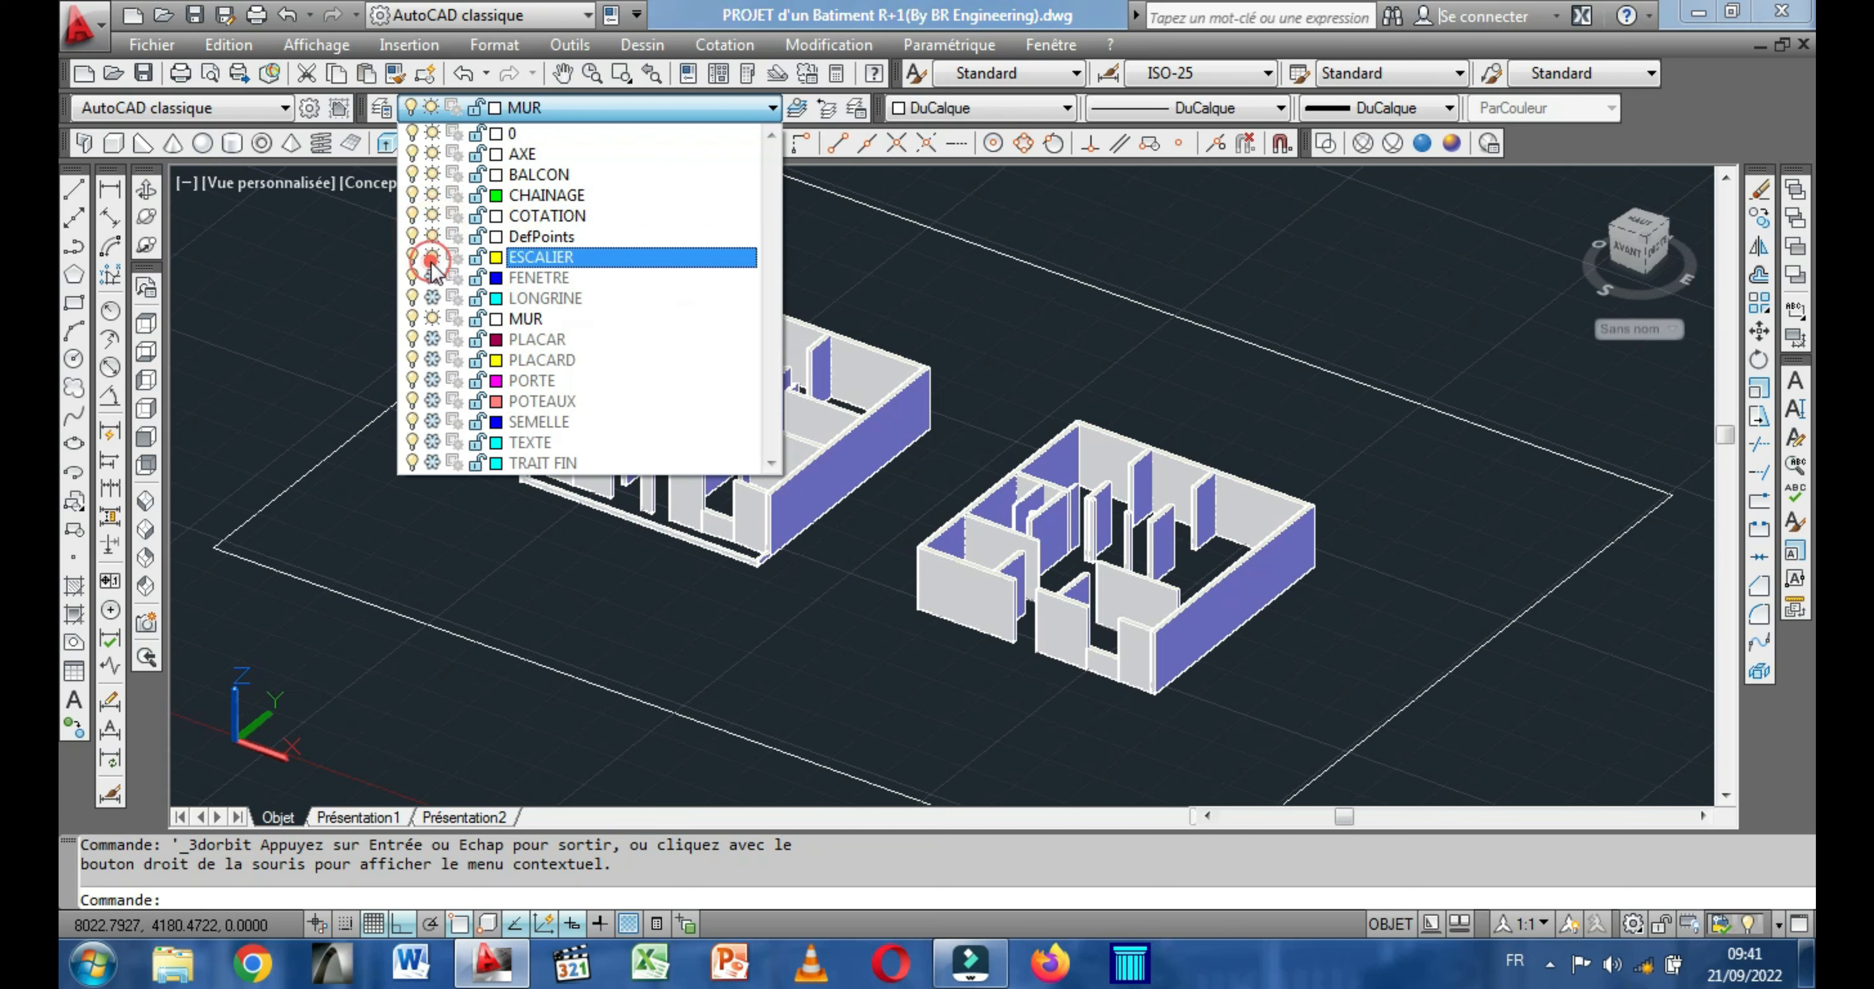
pyautogui.click(431, 277)
pyautogui.click(432, 297)
pyautogui.click(432, 318)
pyautogui.click(431, 339)
pyautogui.click(432, 359)
pyautogui.click(432, 380)
pyautogui.click(432, 400)
pyautogui.click(432, 421)
pyautogui.click(432, 442)
pyautogui.click(432, 462)
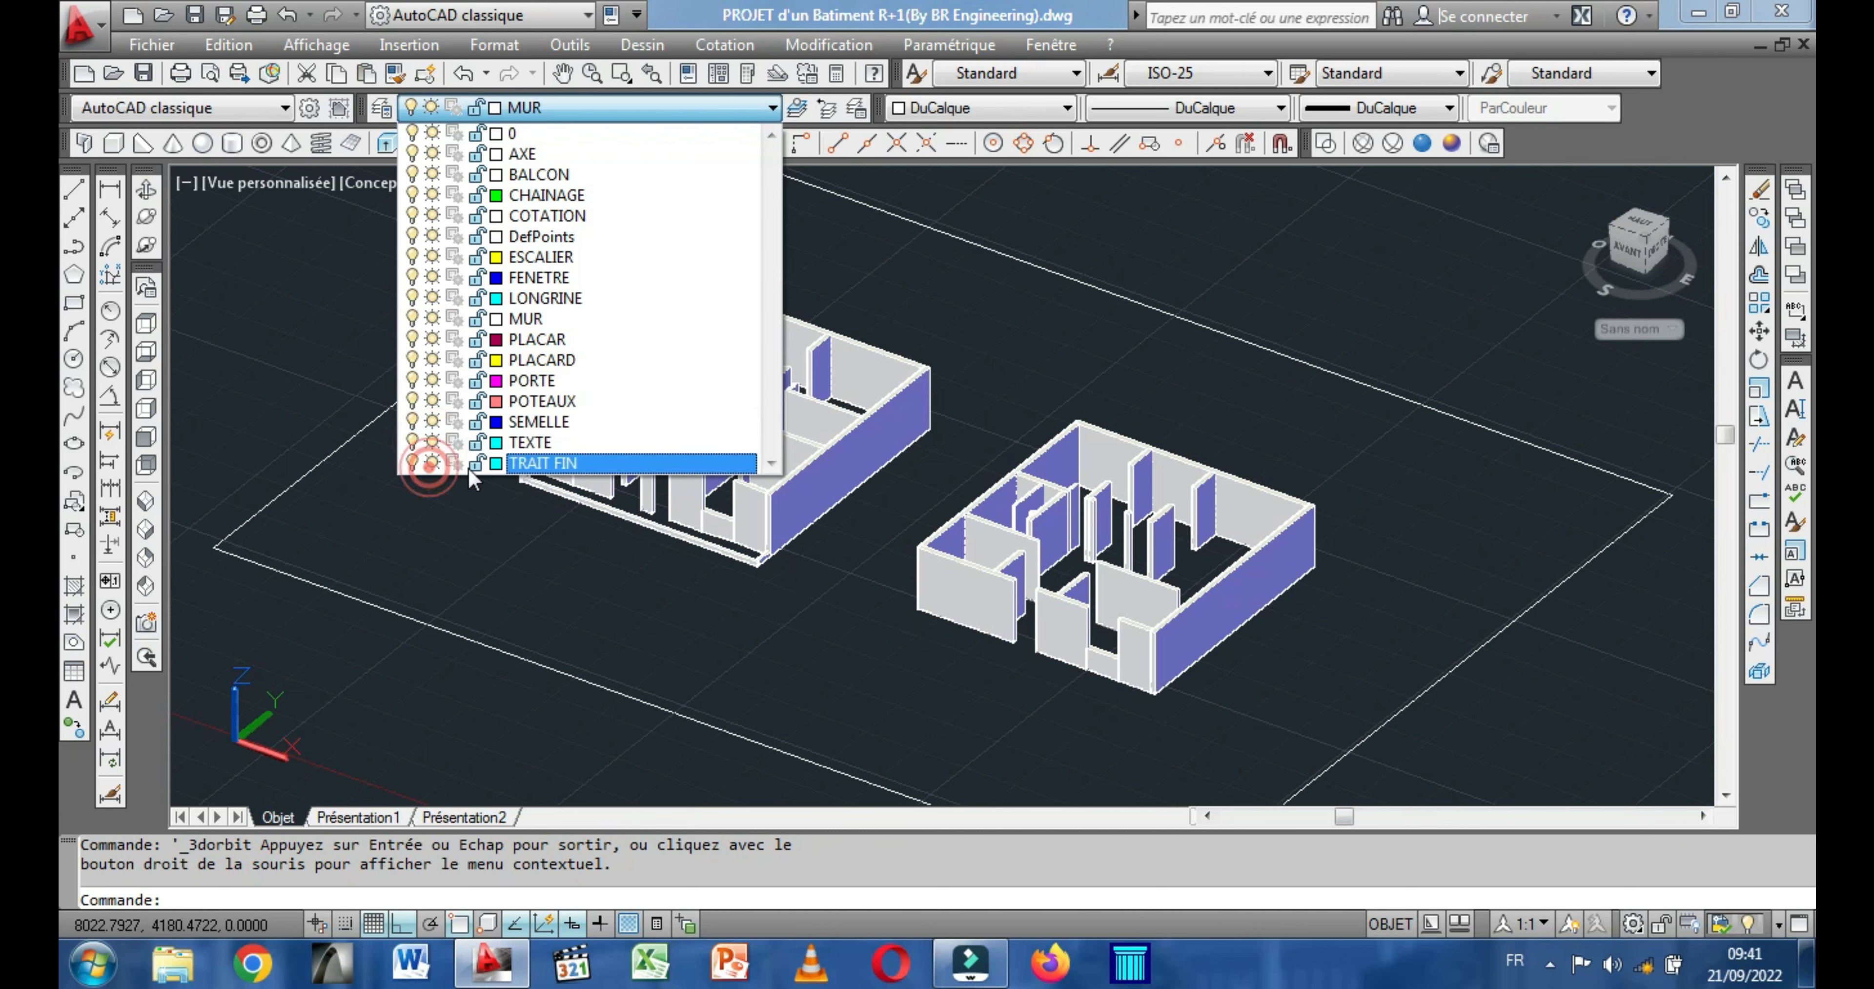
pyautogui.click(955, 306)
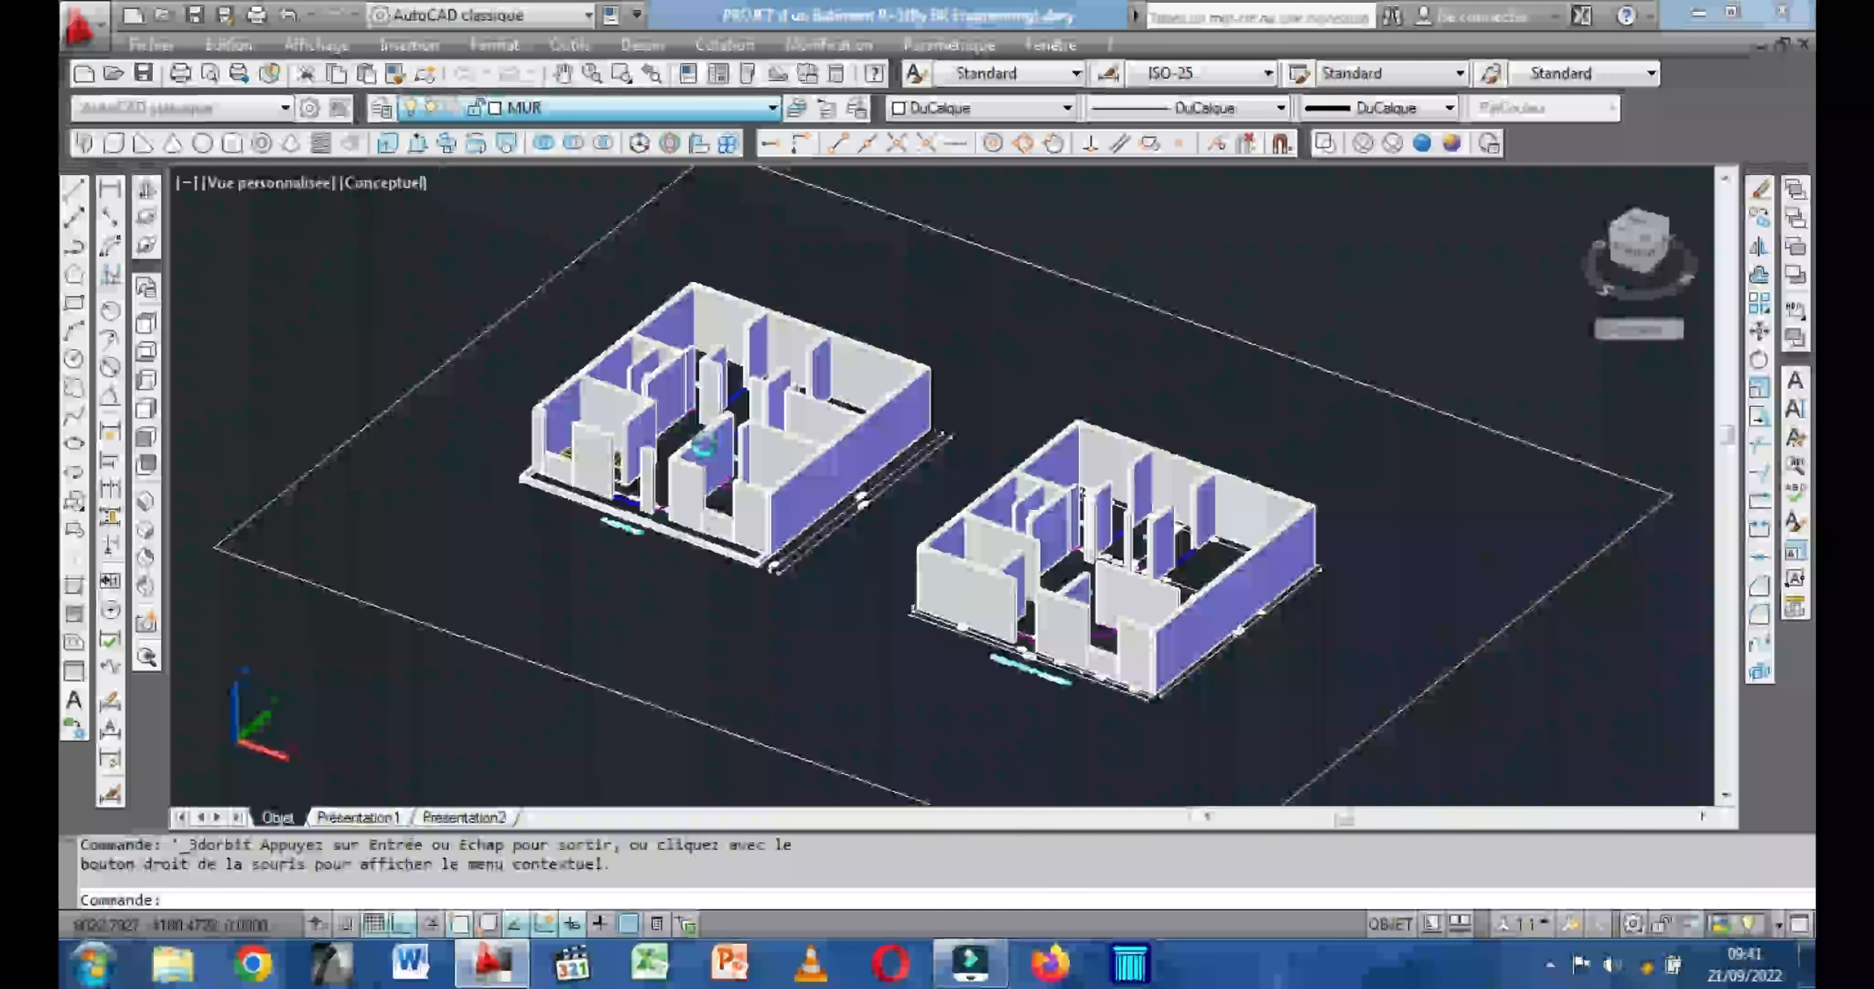
# Orbit around the first building and examine the plan's window lines in the wall openings around the COUR.
pyautogui.scroll(6, 683, 429)
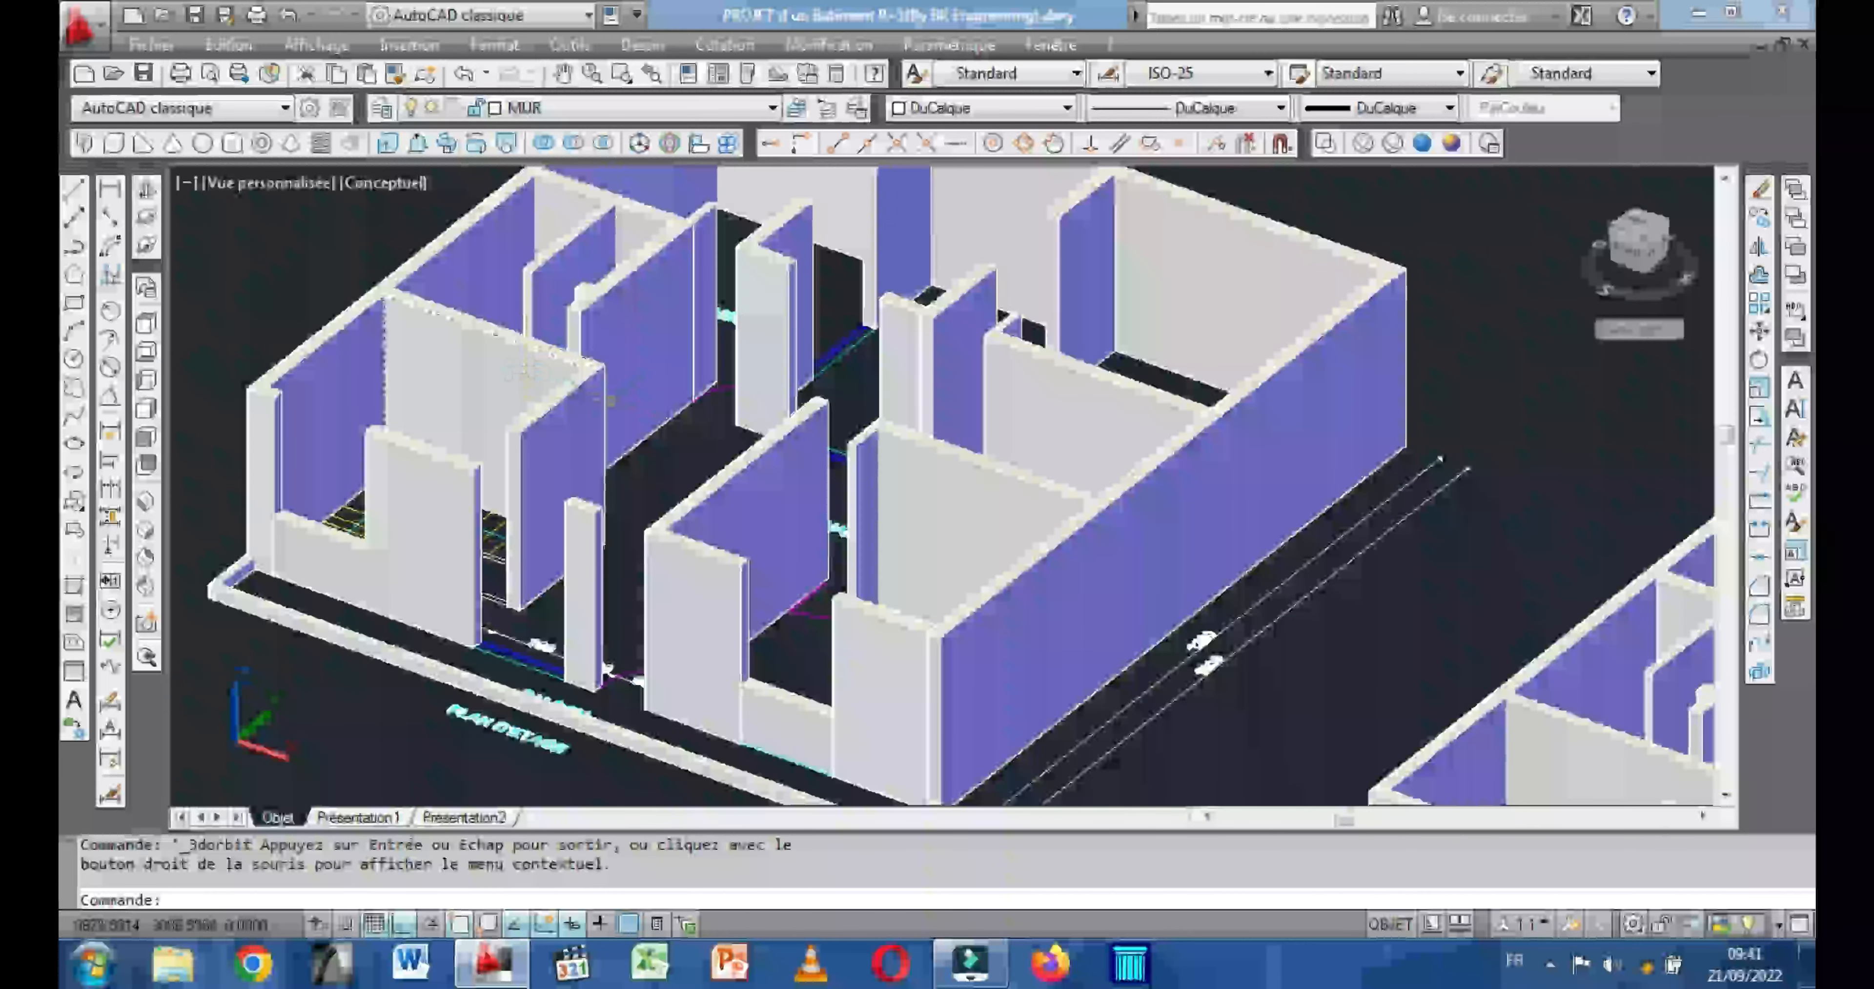
pyautogui.click(142, 195)
pyautogui.moveTo(390, 358); pyautogui.dragTo(515, 447)
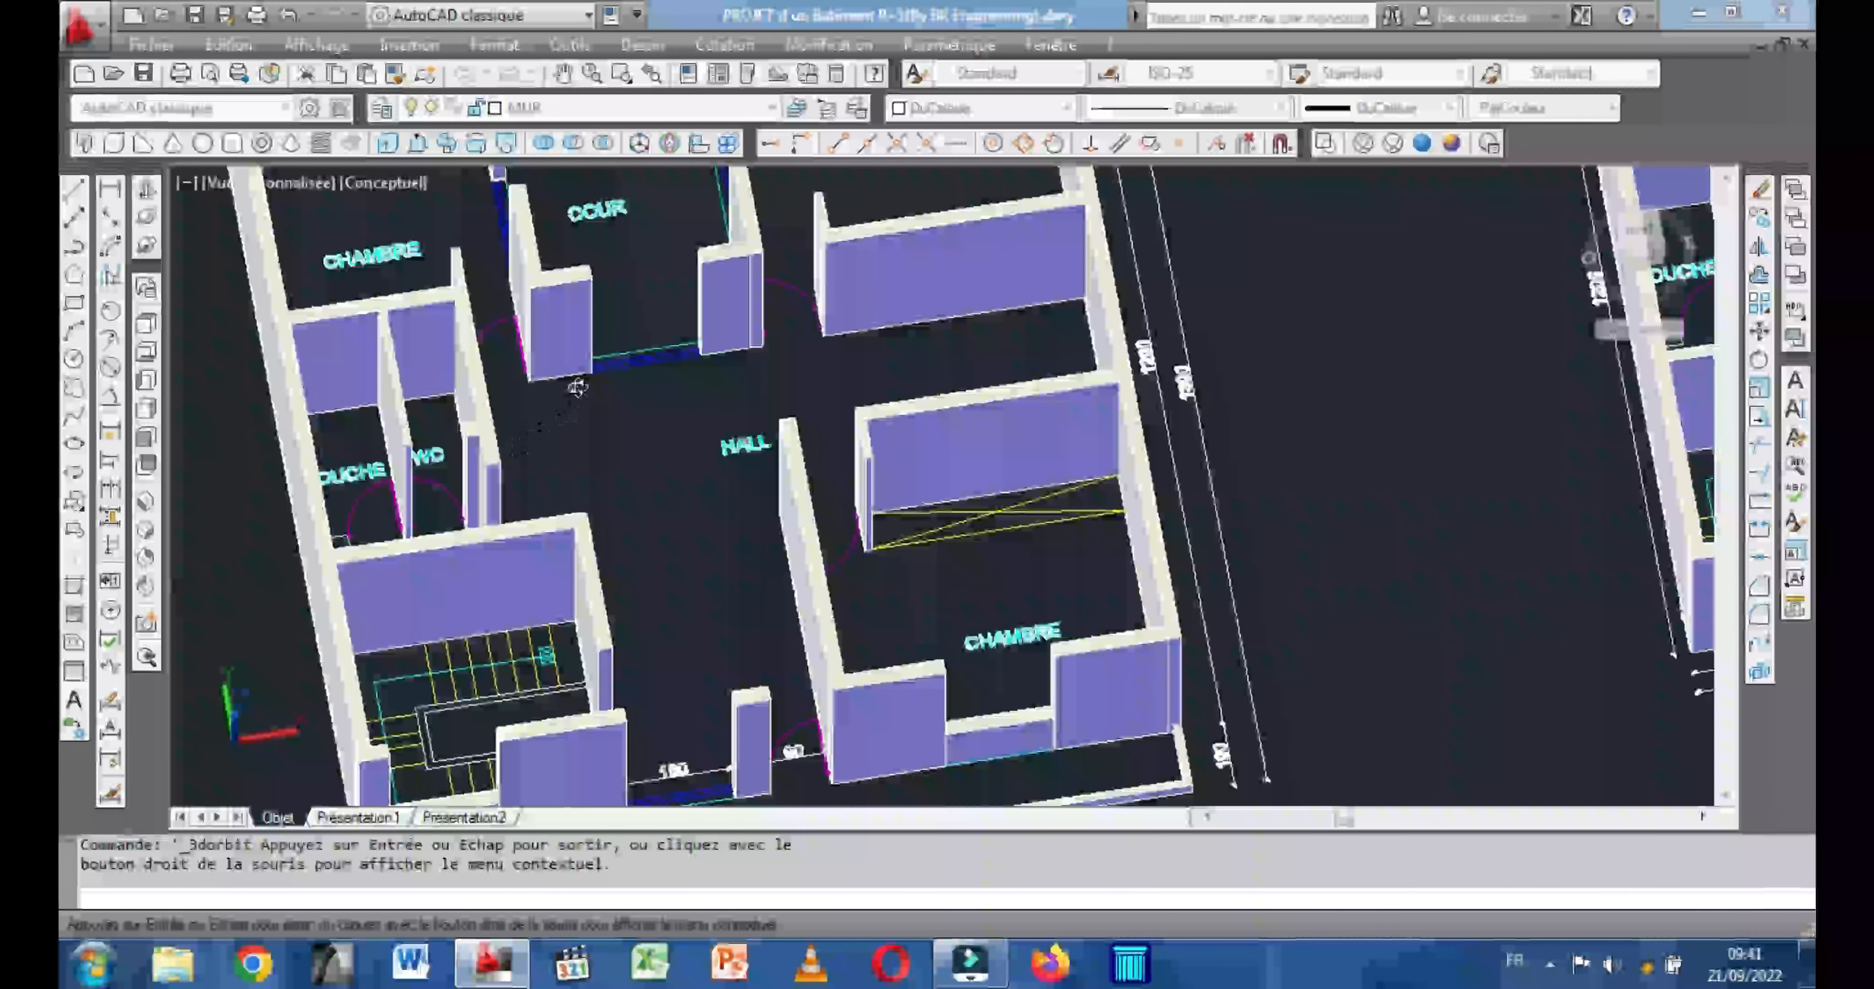
pyautogui.scroll(-2, 615, 433)
pyautogui.moveTo(631, 486); pyautogui.dragTo(709, 459)
pyautogui.scroll(3, 333, 483)
pyautogui.scroll(5, 329, 509)
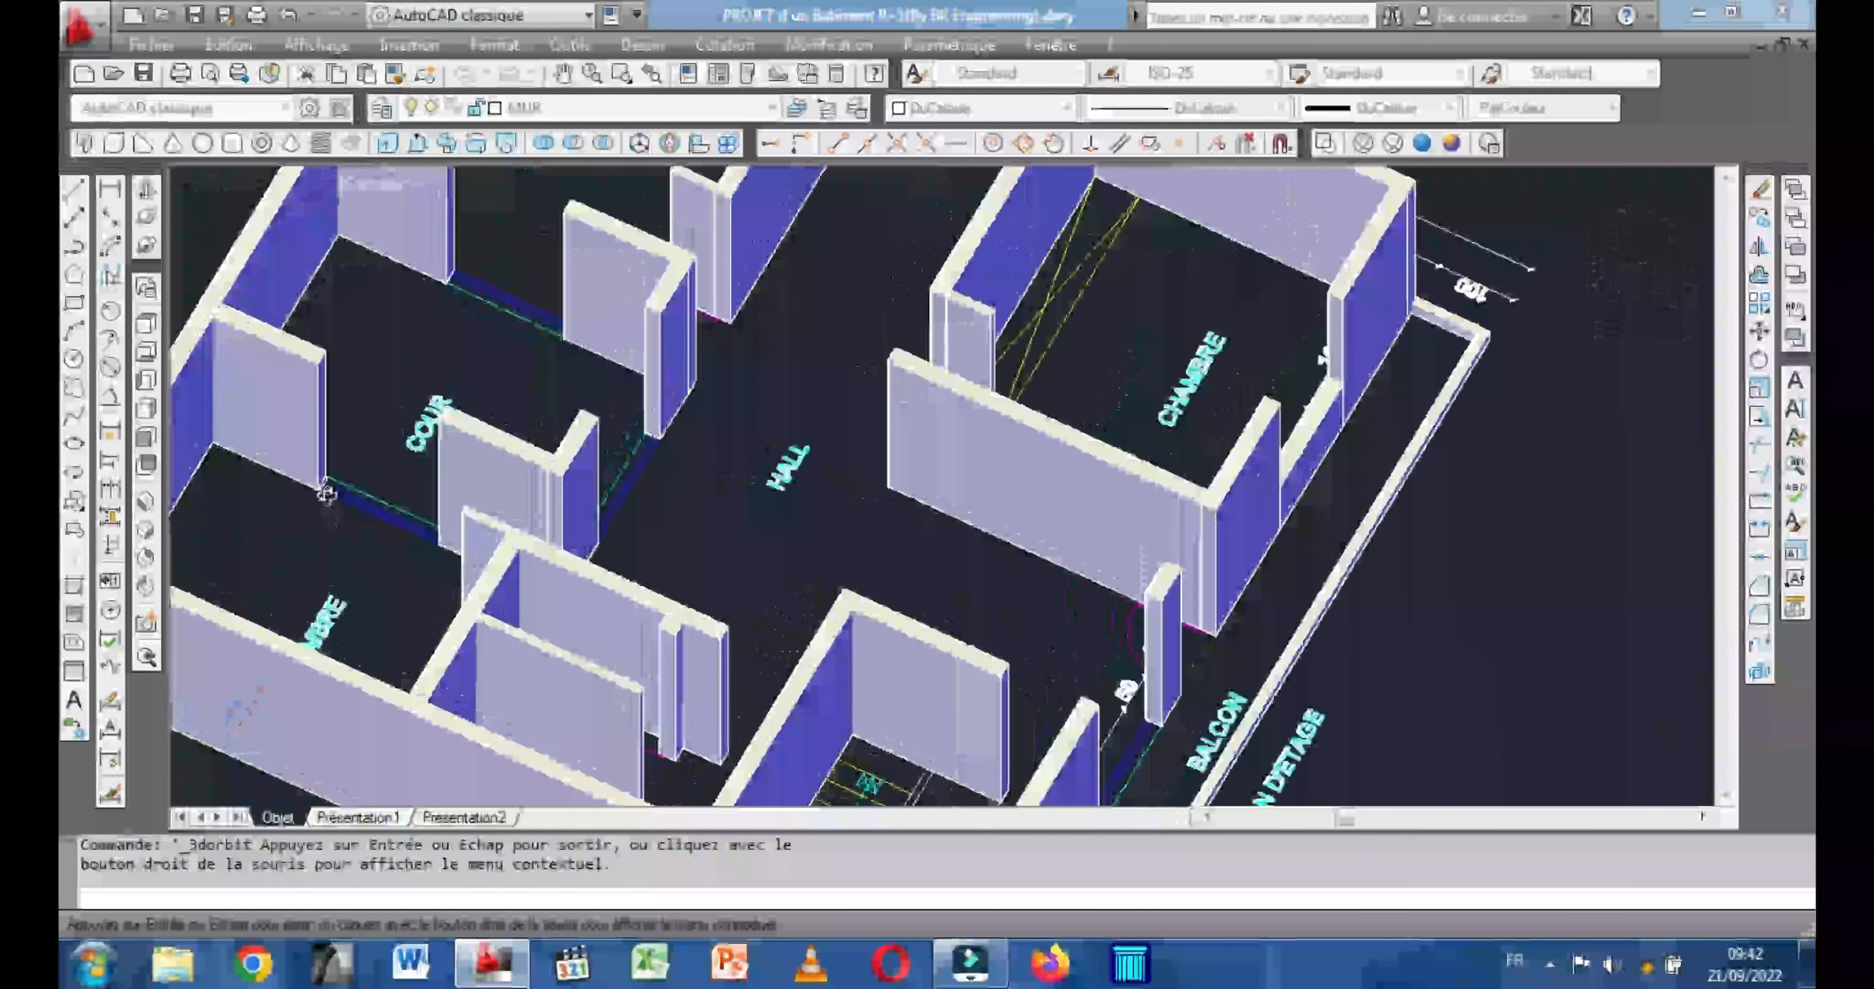
pyautogui.moveTo(324, 494); pyautogui.dragTo(489, 521, button='middle')
pyautogui.scroll(1, 486, 521)
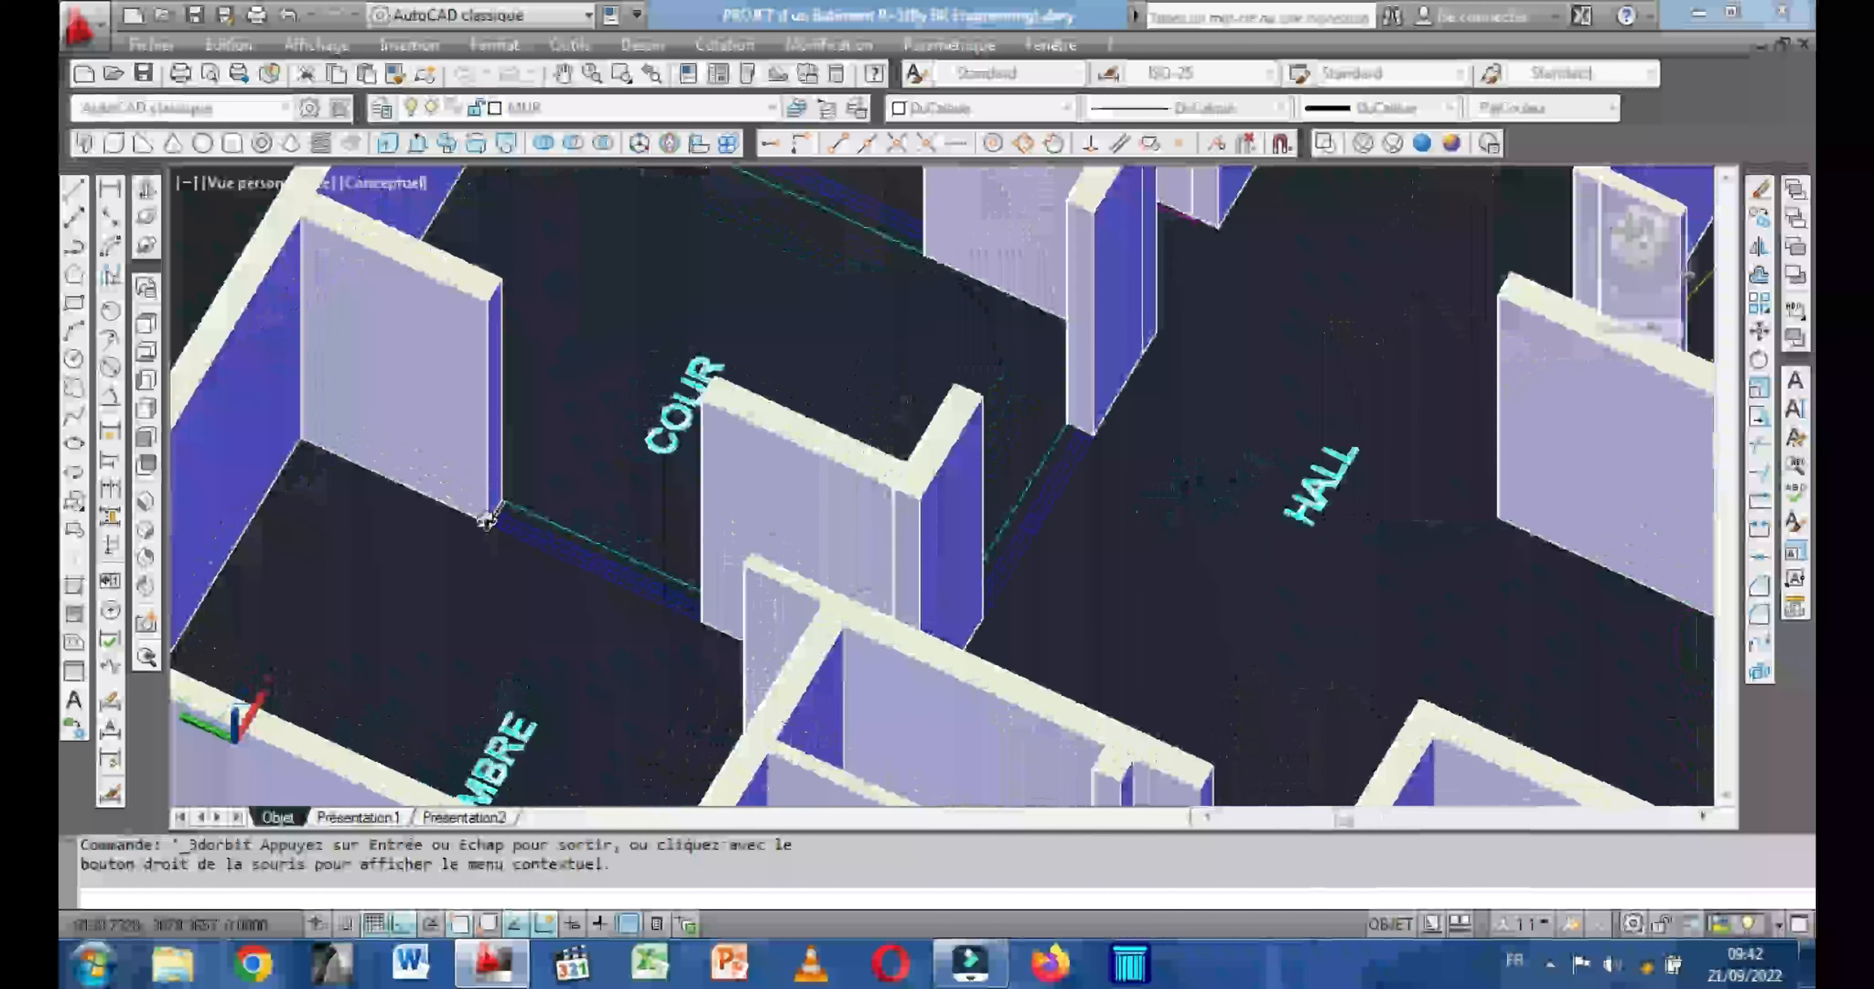
pyautogui.scroll(-1, 538, 535)
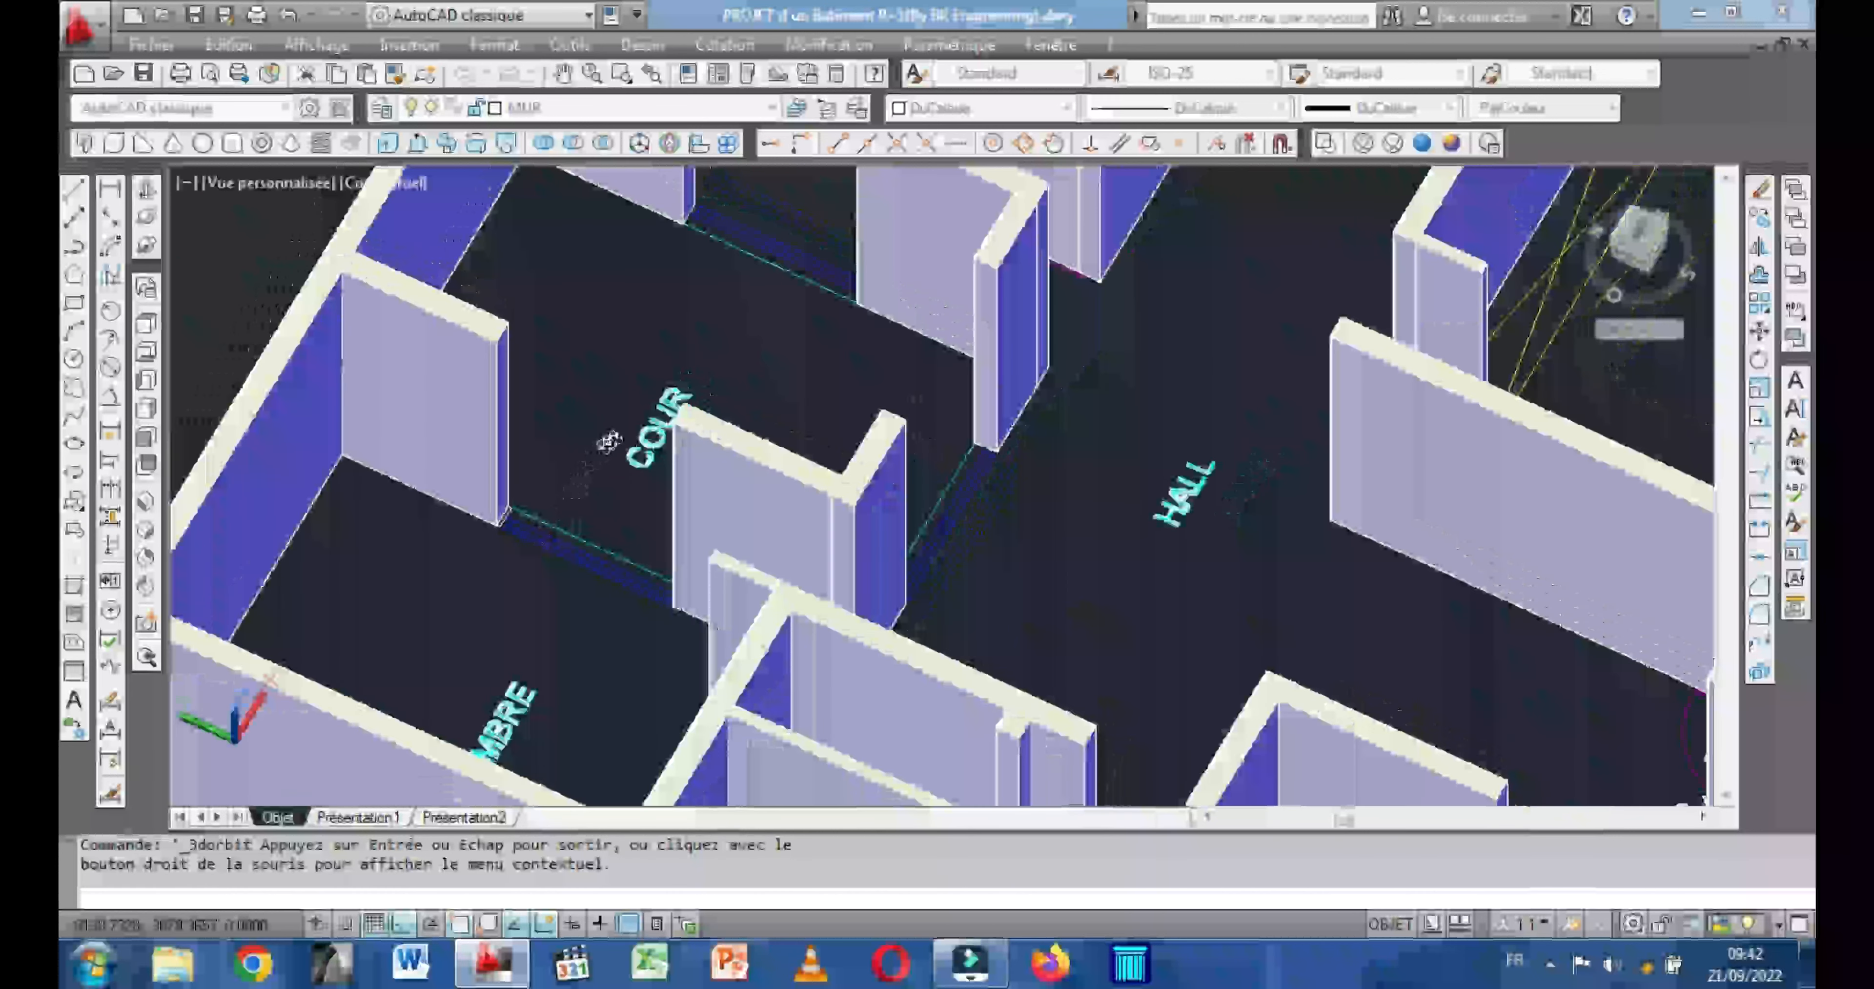
pyautogui.moveTo(664, 442); pyautogui.dragTo(639, 447)
pyautogui.scroll(2, 551, 406)
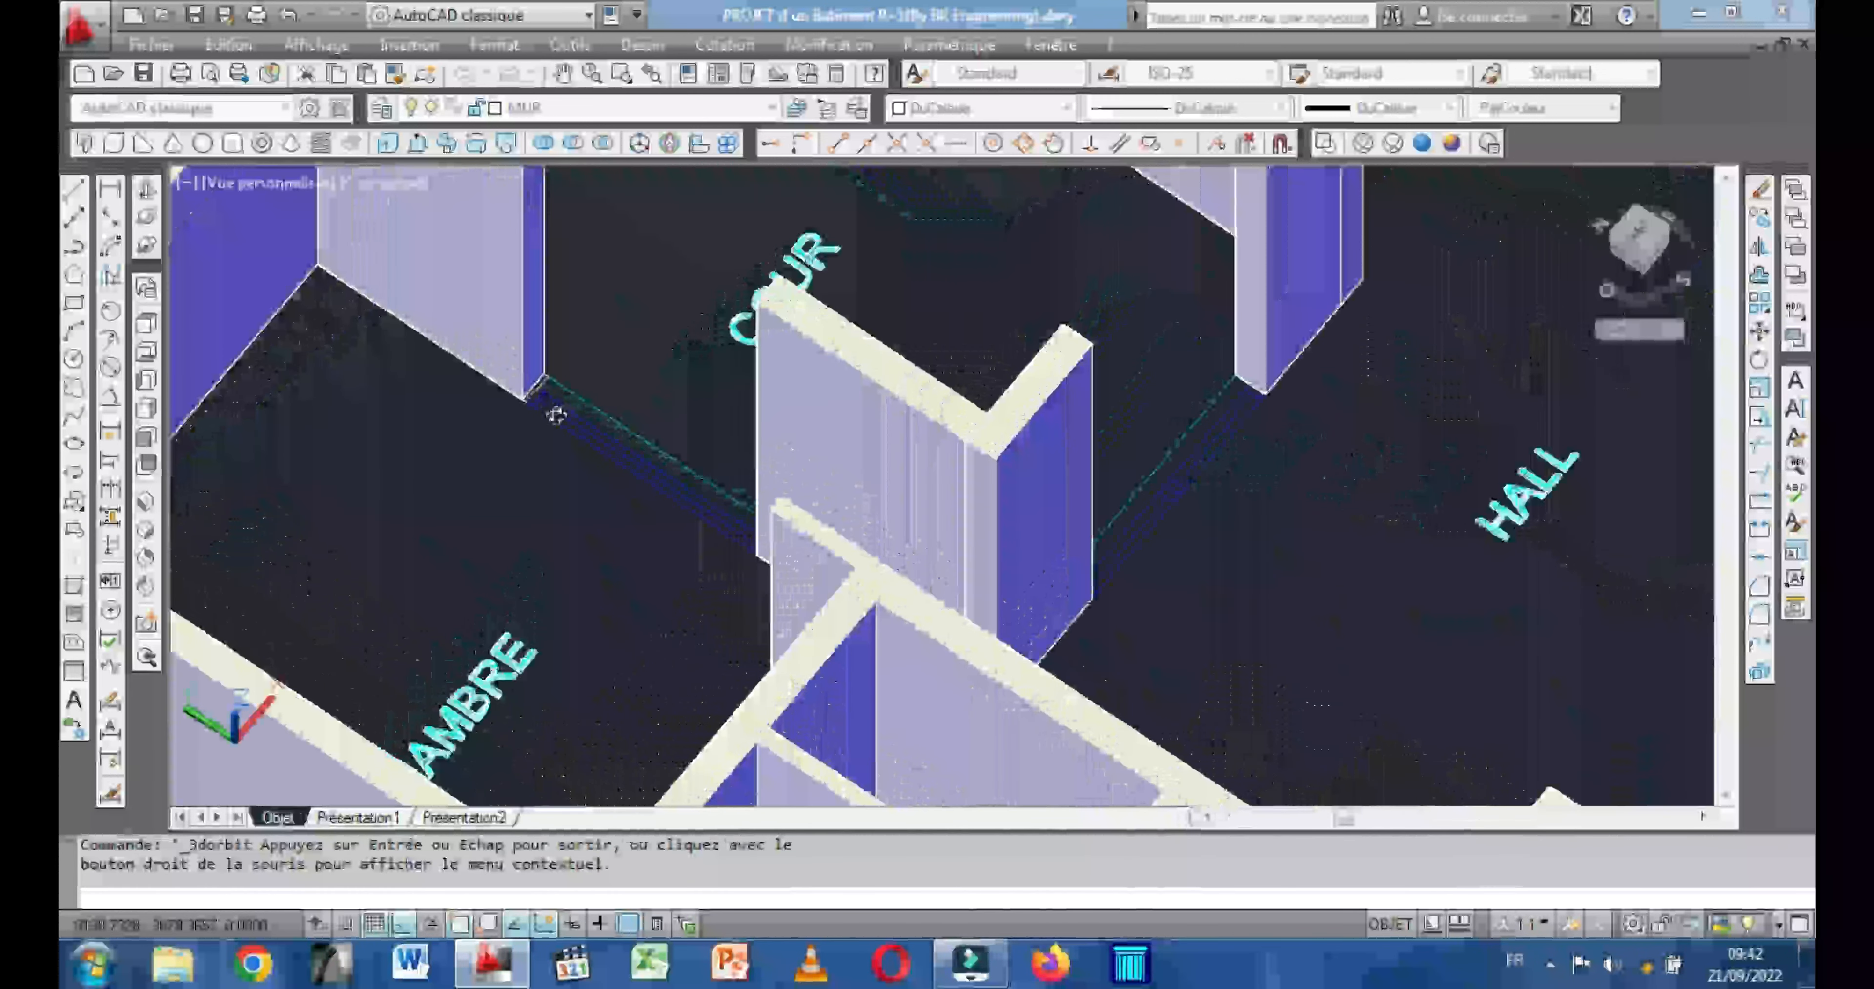
pyautogui.press('Escape')
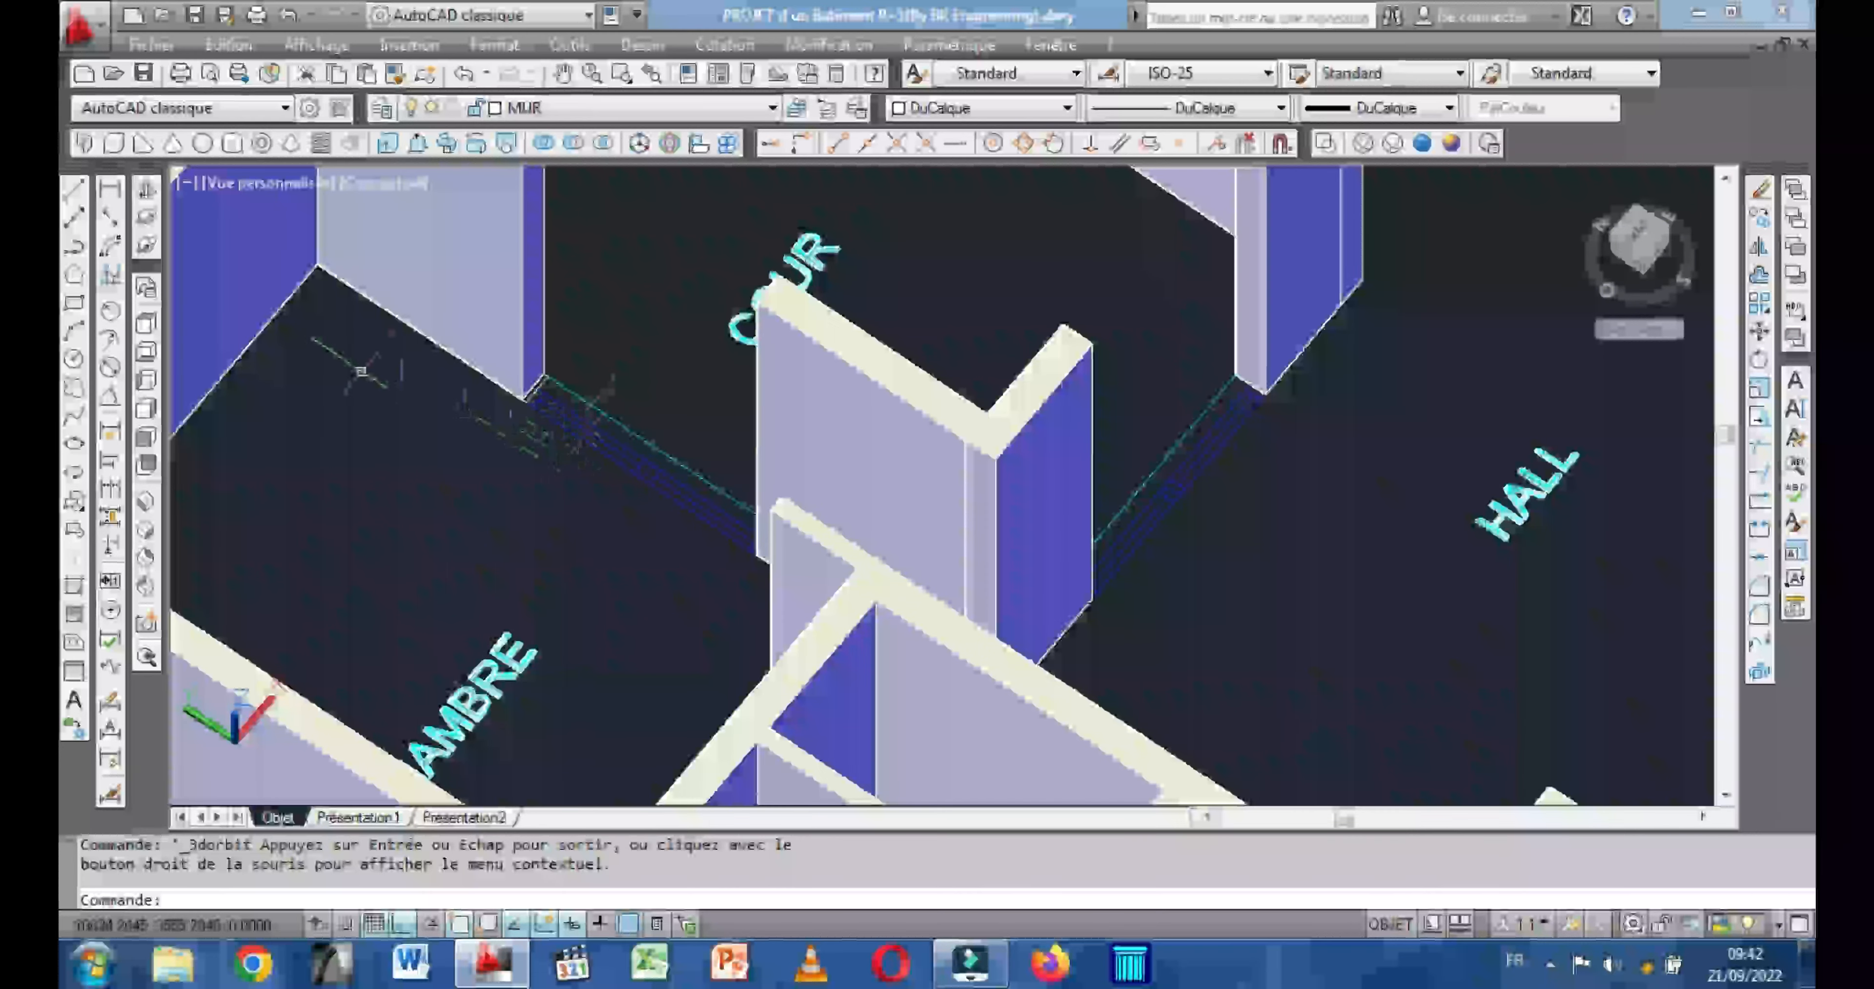
pyautogui.click(147, 213)
pyautogui.moveTo(322, 364); pyautogui.dragTo(374, 342)
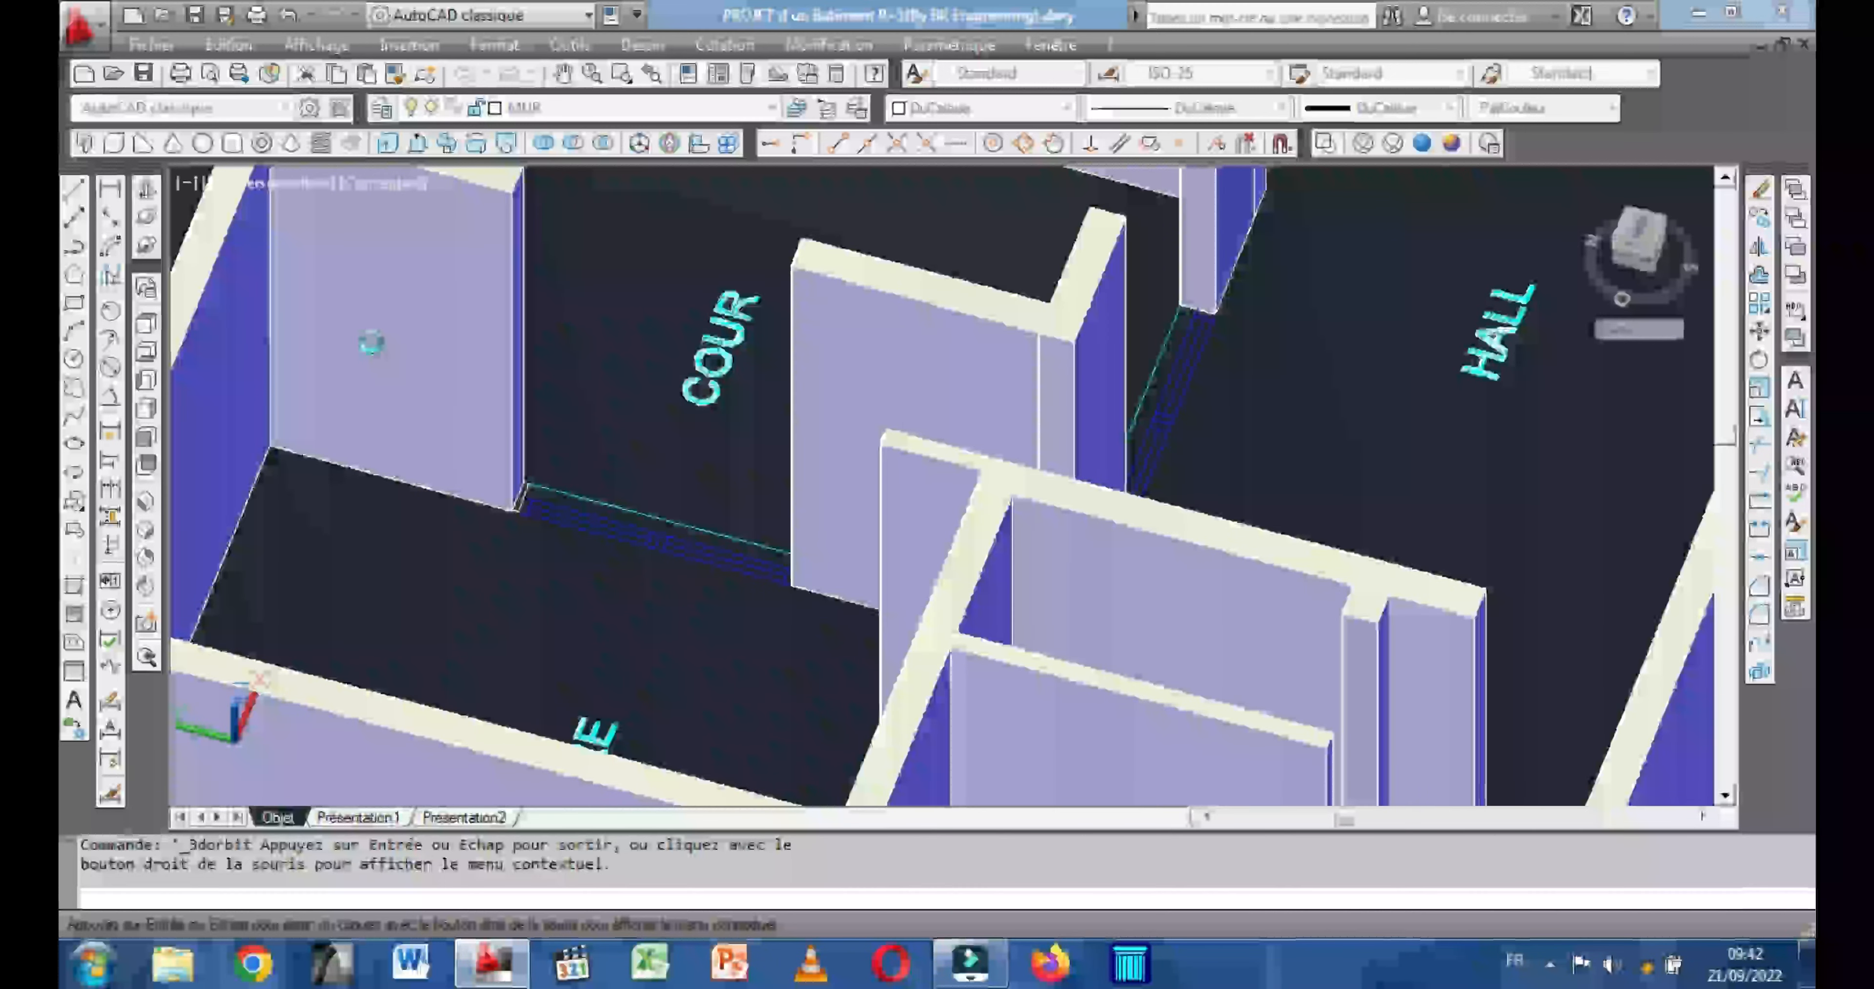
pyautogui.press('Escape')
pyautogui.click(114, 144)
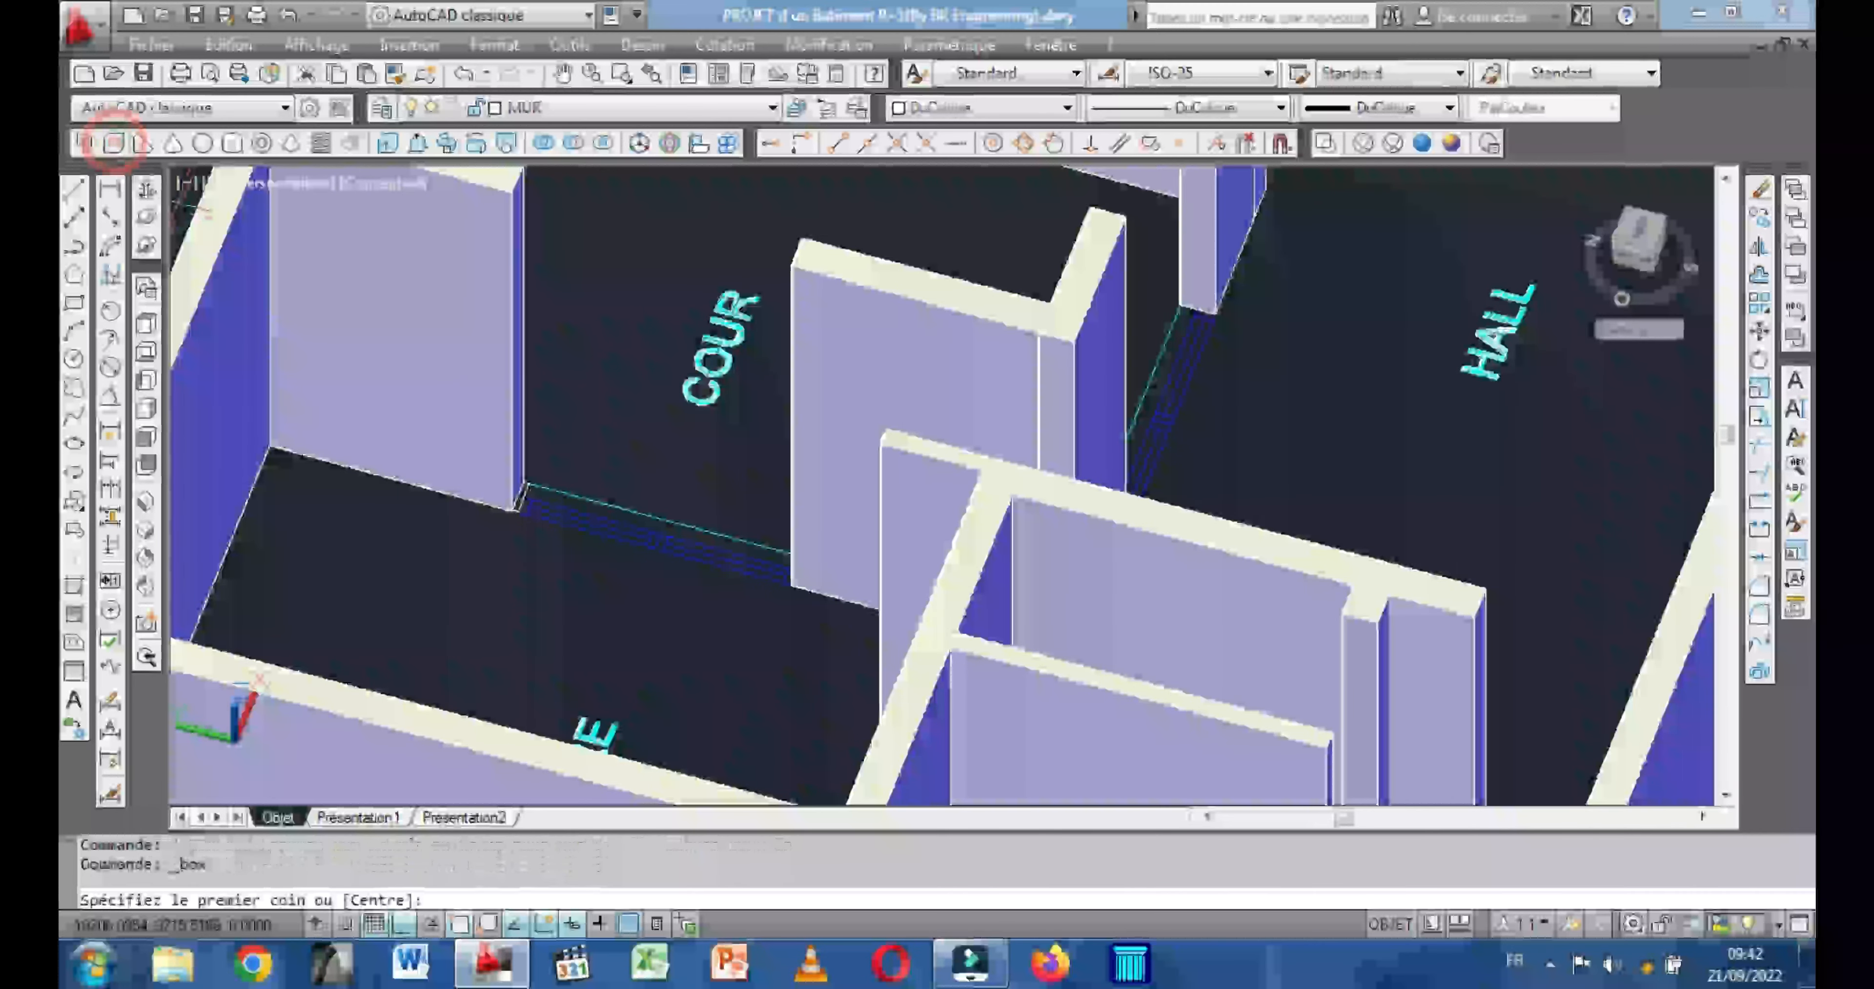
pyautogui.scroll(5, 522, 509)
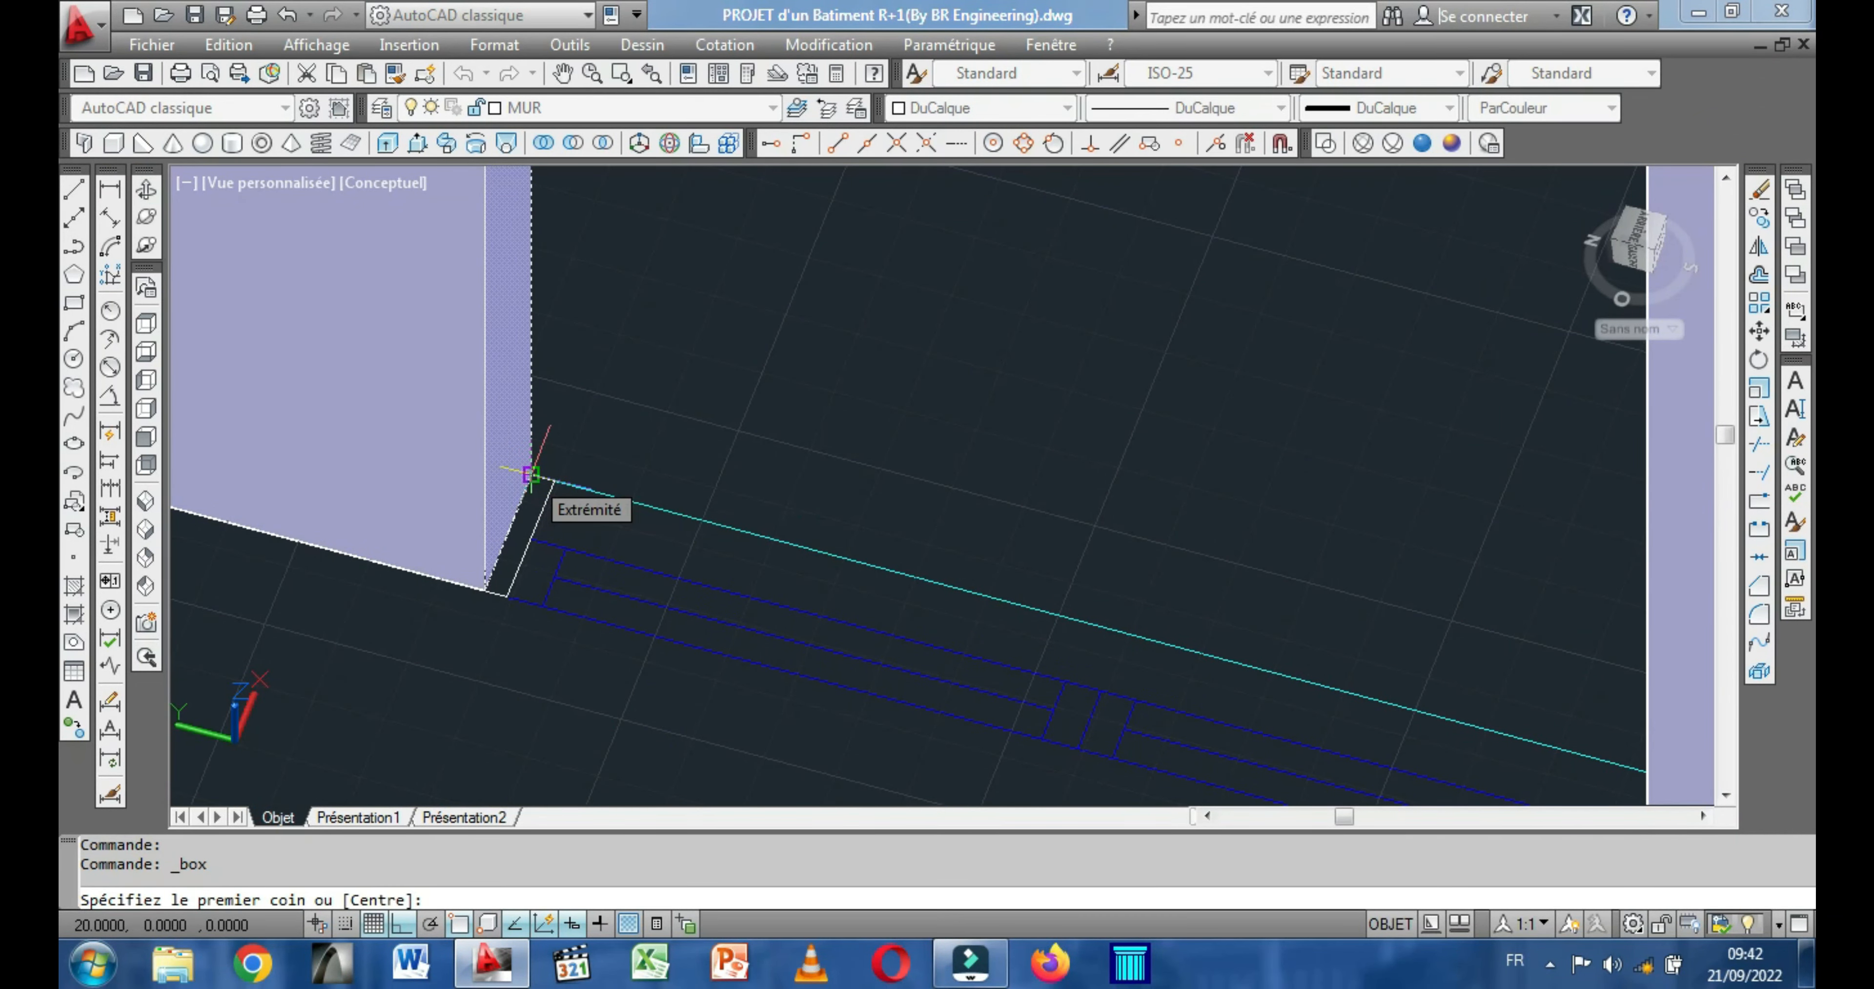
pyautogui.click(530, 474)
pyautogui.scroll(-5, 648, 501)
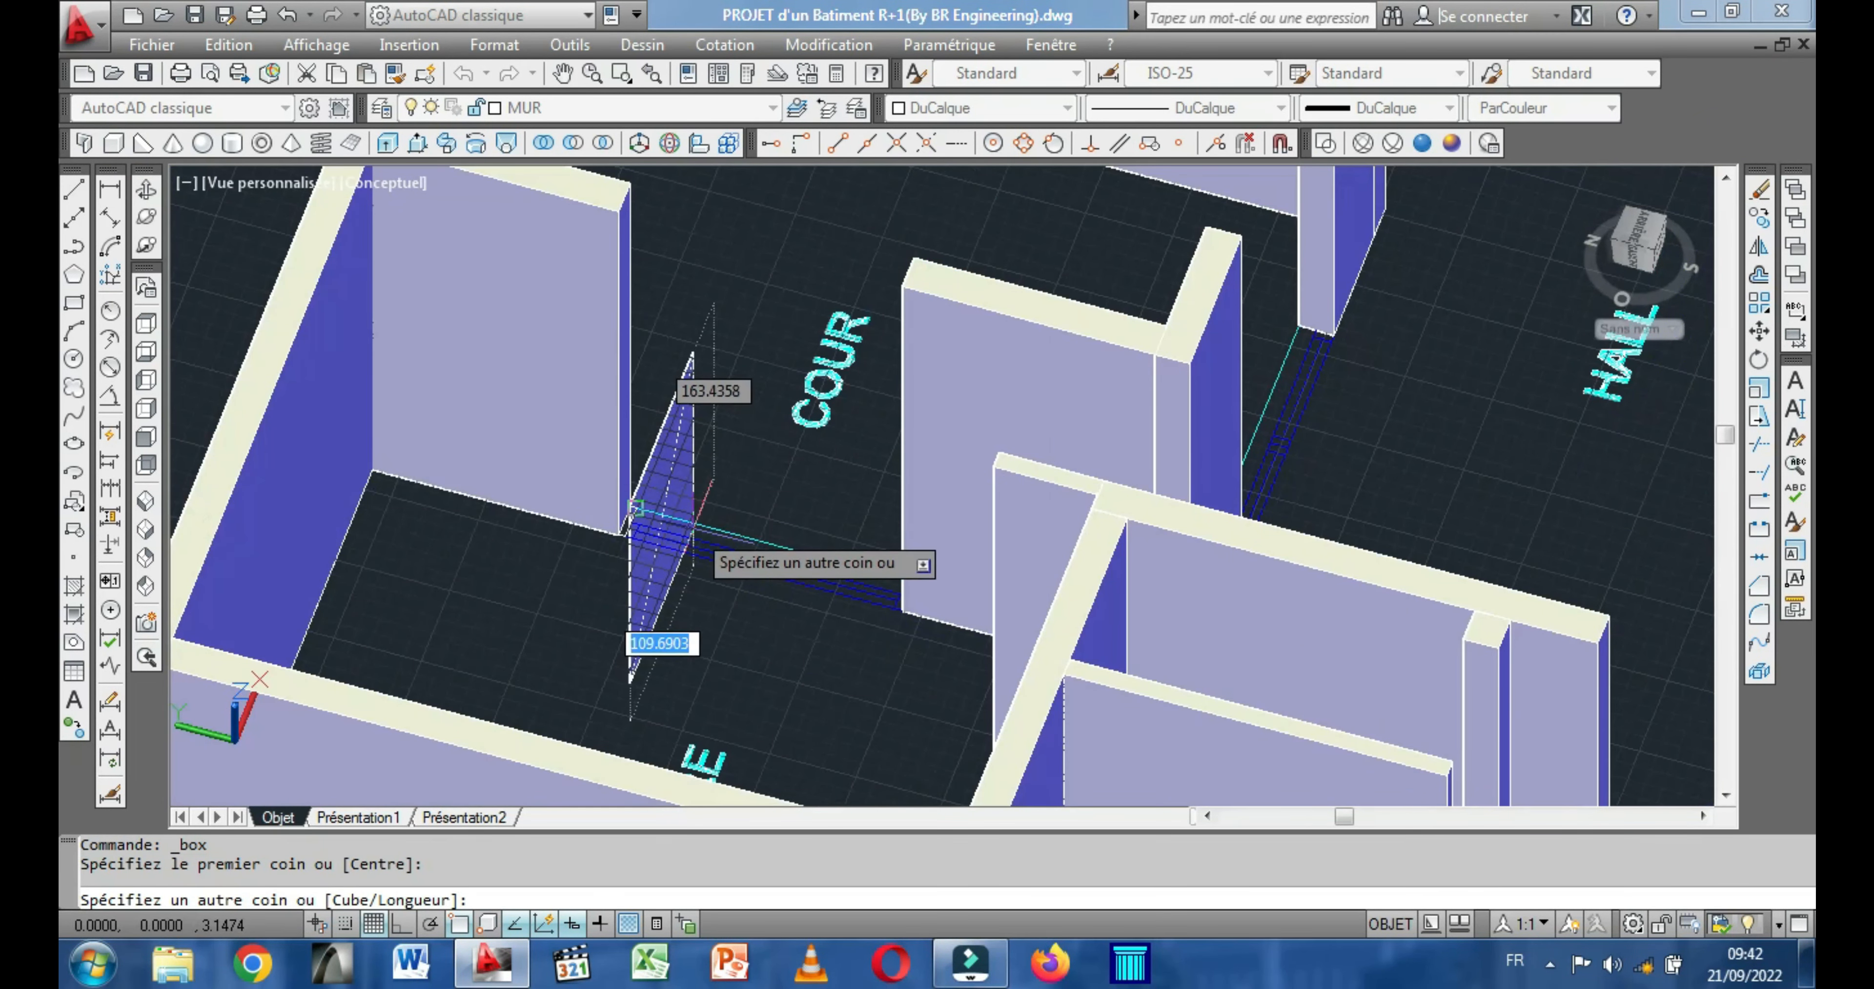
pyautogui.press('Escape')
# Draw a 100-high box filling the window opening in the wall on the -X side of the PLAN D'ETAGE building's COUR.
pyautogui.rightClick(715, 377)
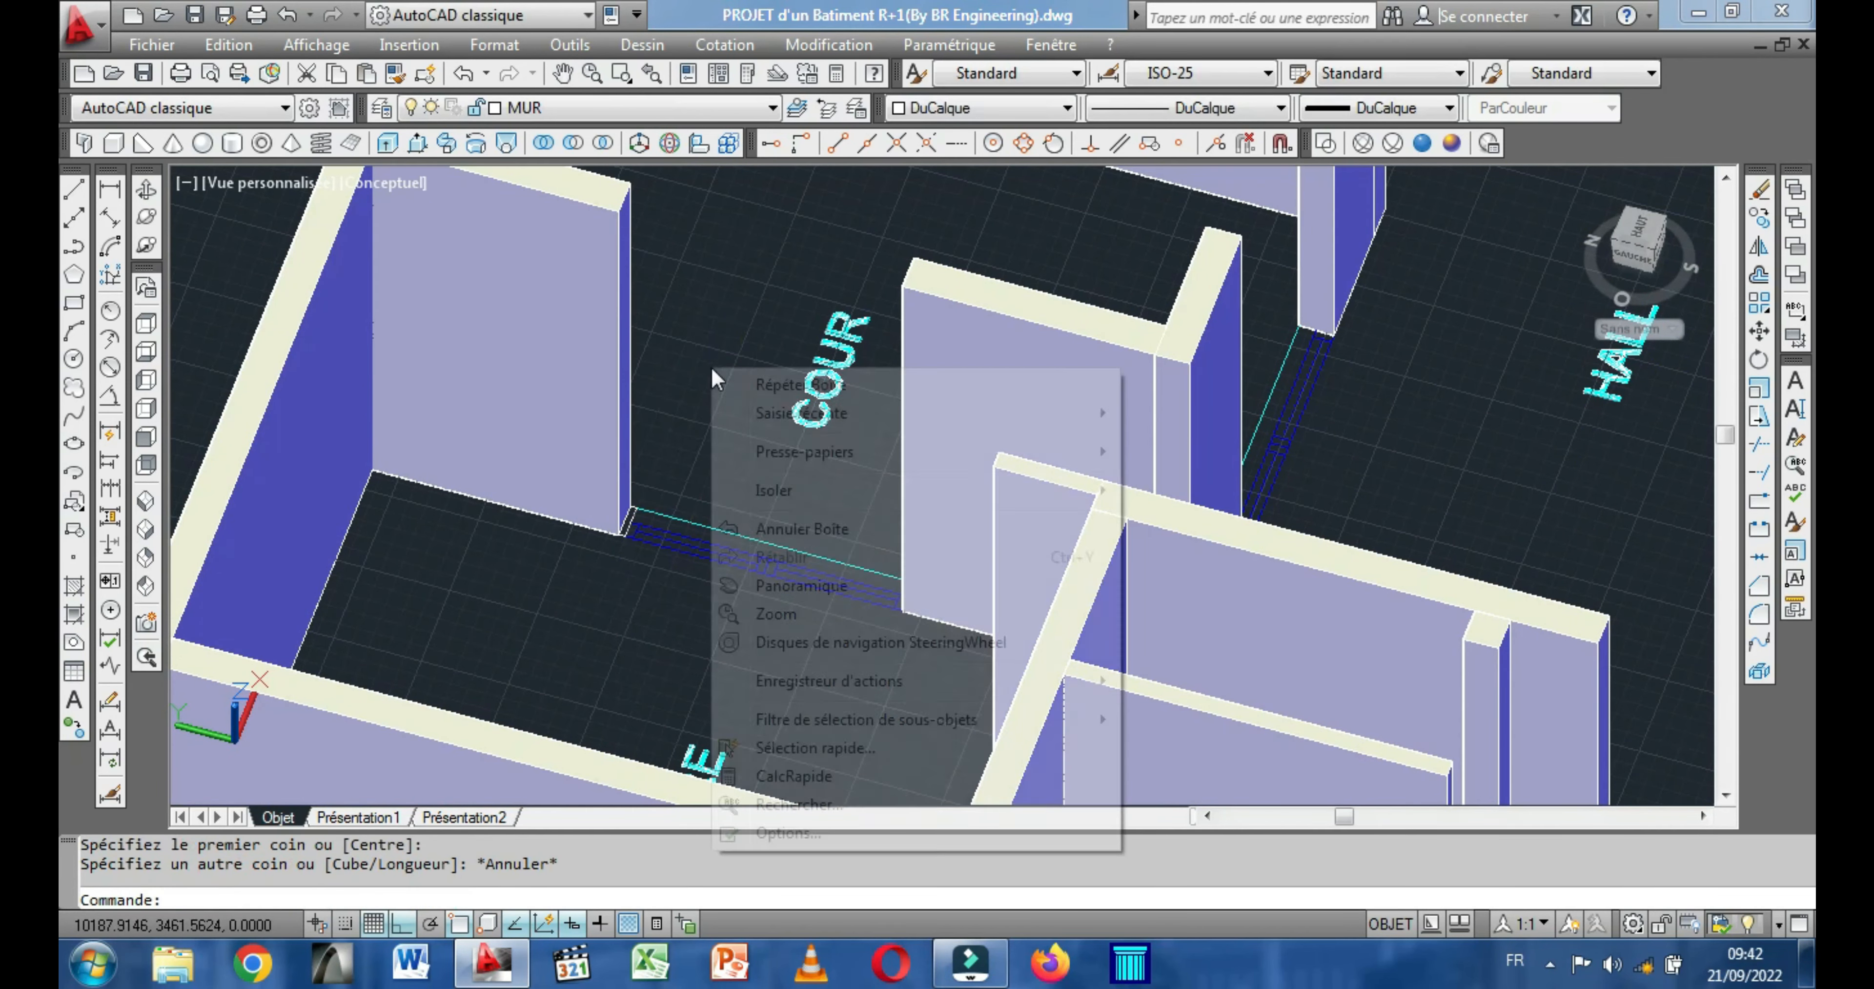
pyautogui.click(760, 383)
pyautogui.click(630, 507)
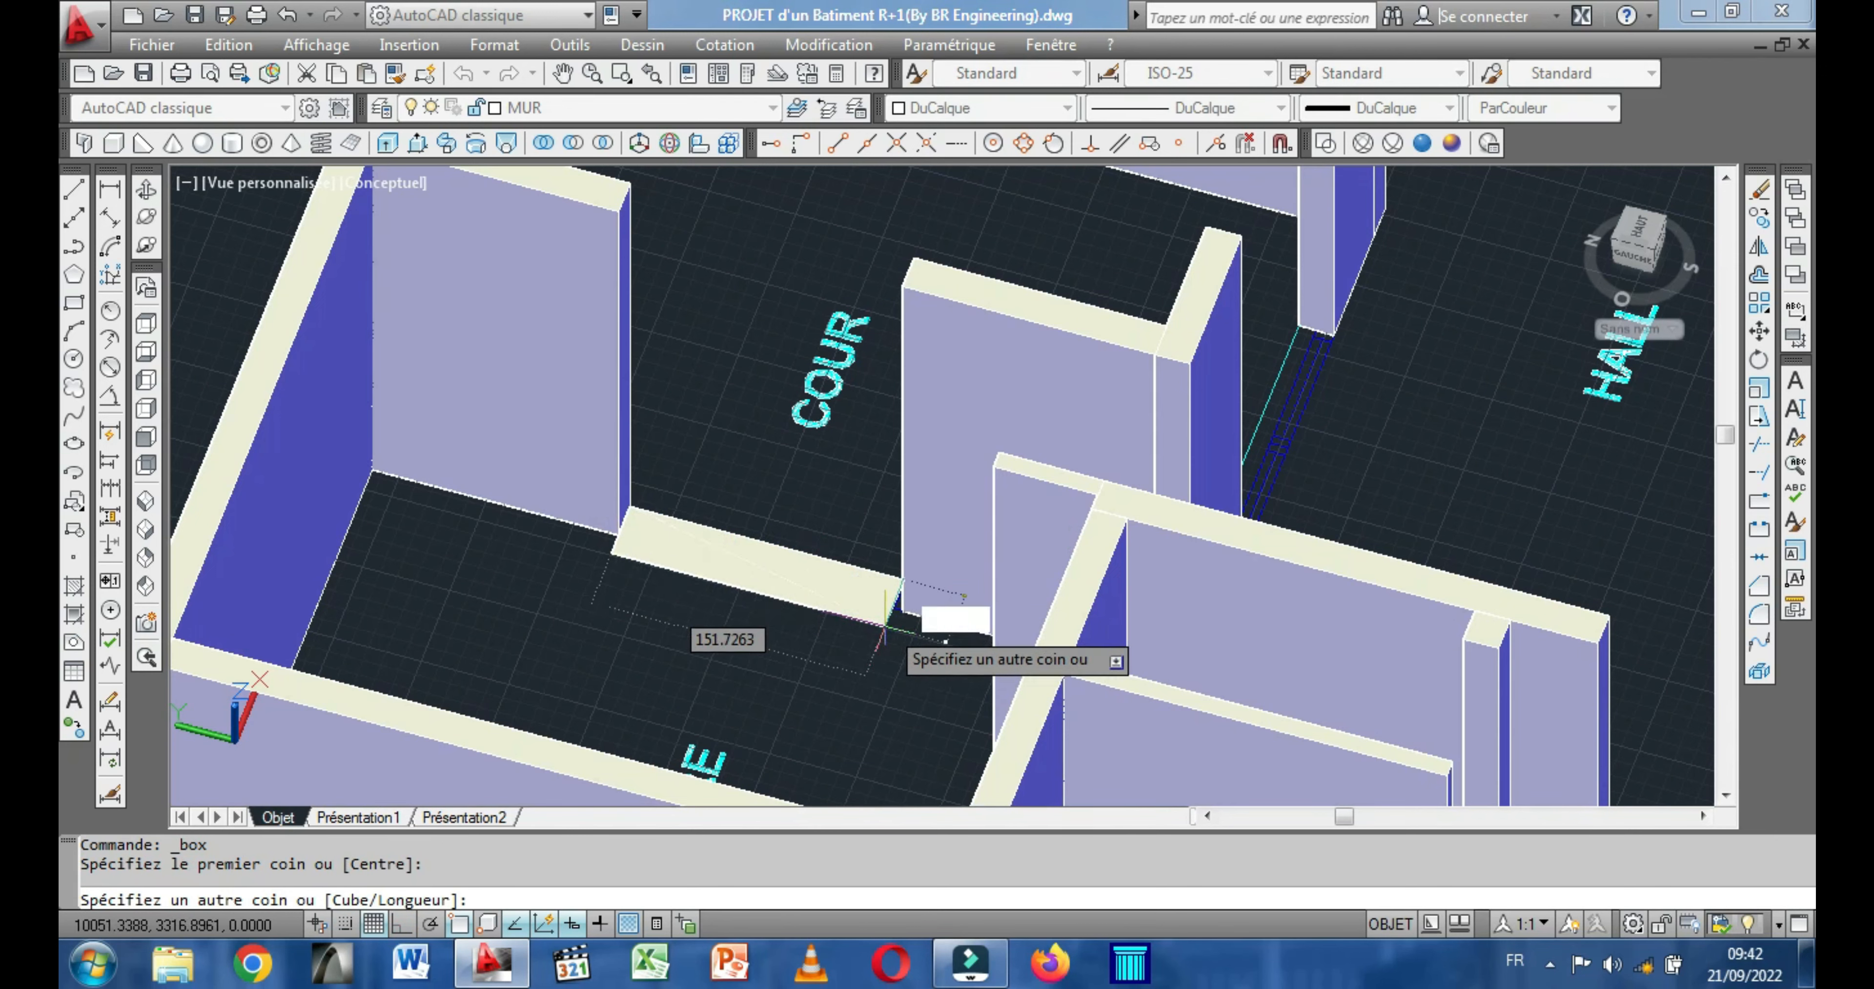
pyautogui.click(901, 612)
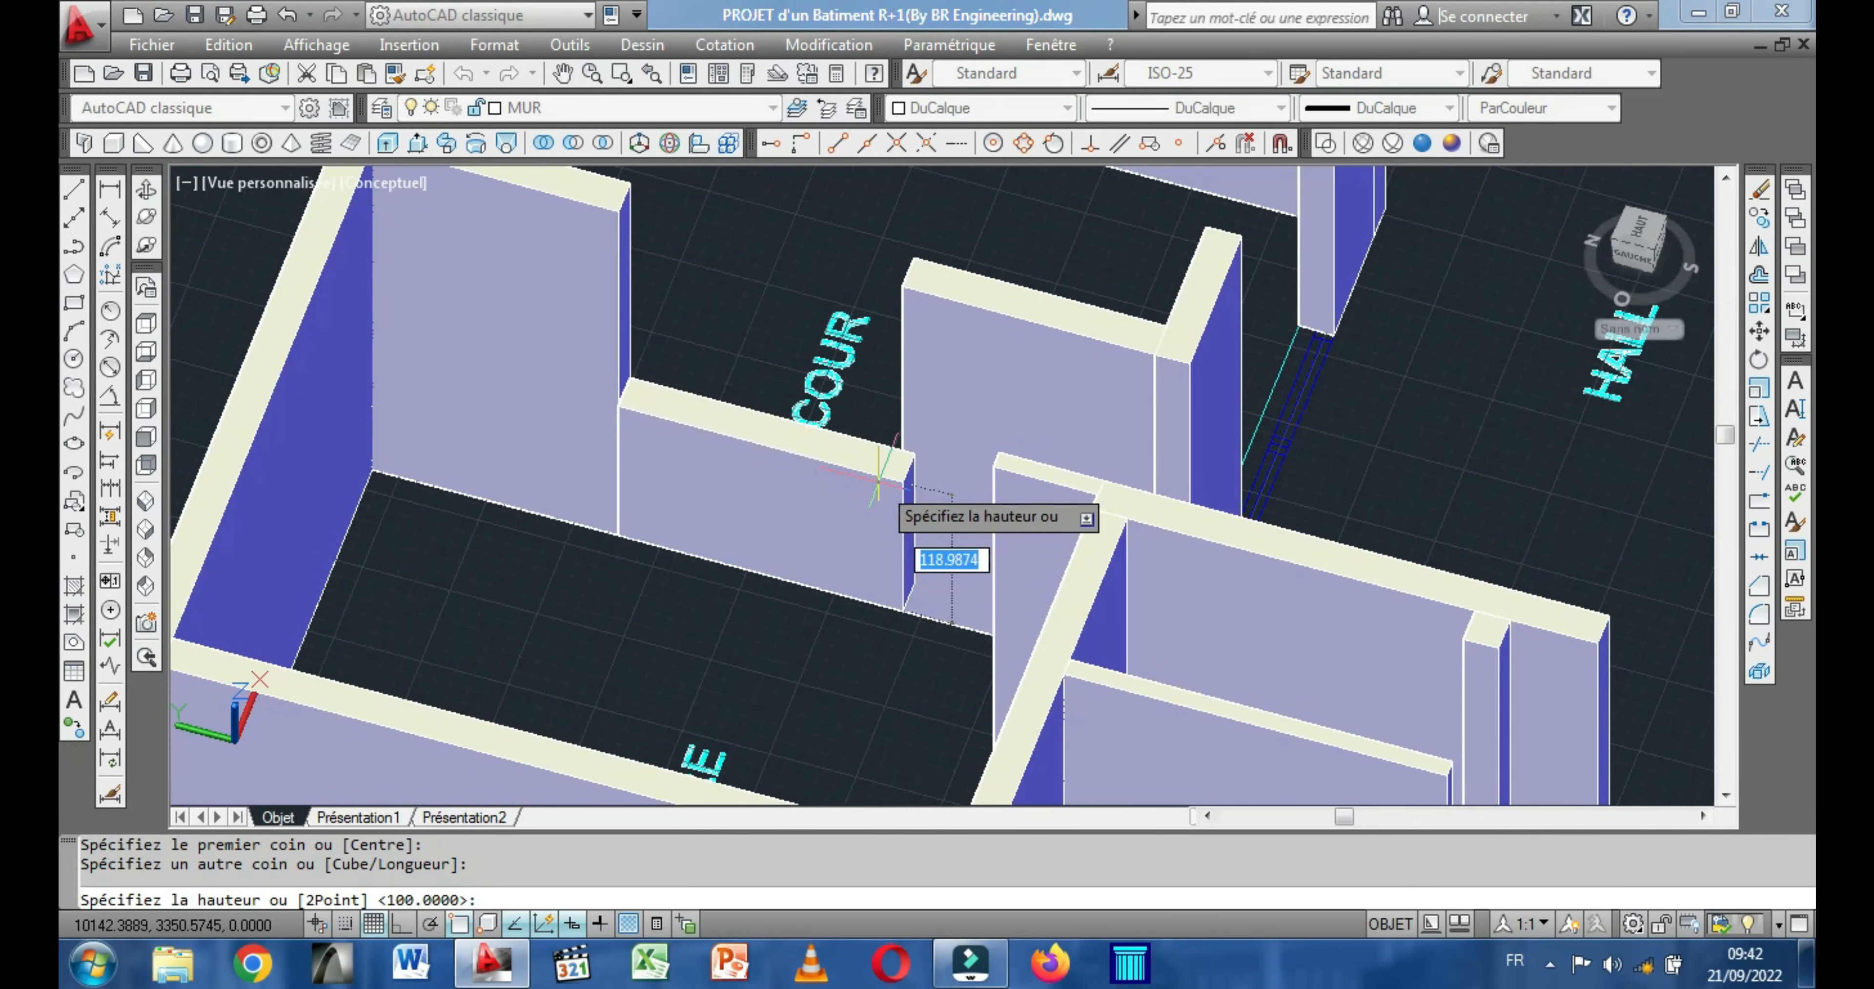
pyautogui.write('100')
pyautogui.press('Return')
# Copy the new 100-high box from its lower corner into the window opening on the opposite, +X side of the COUR.
pyautogui.scroll(-4, 878, 481)
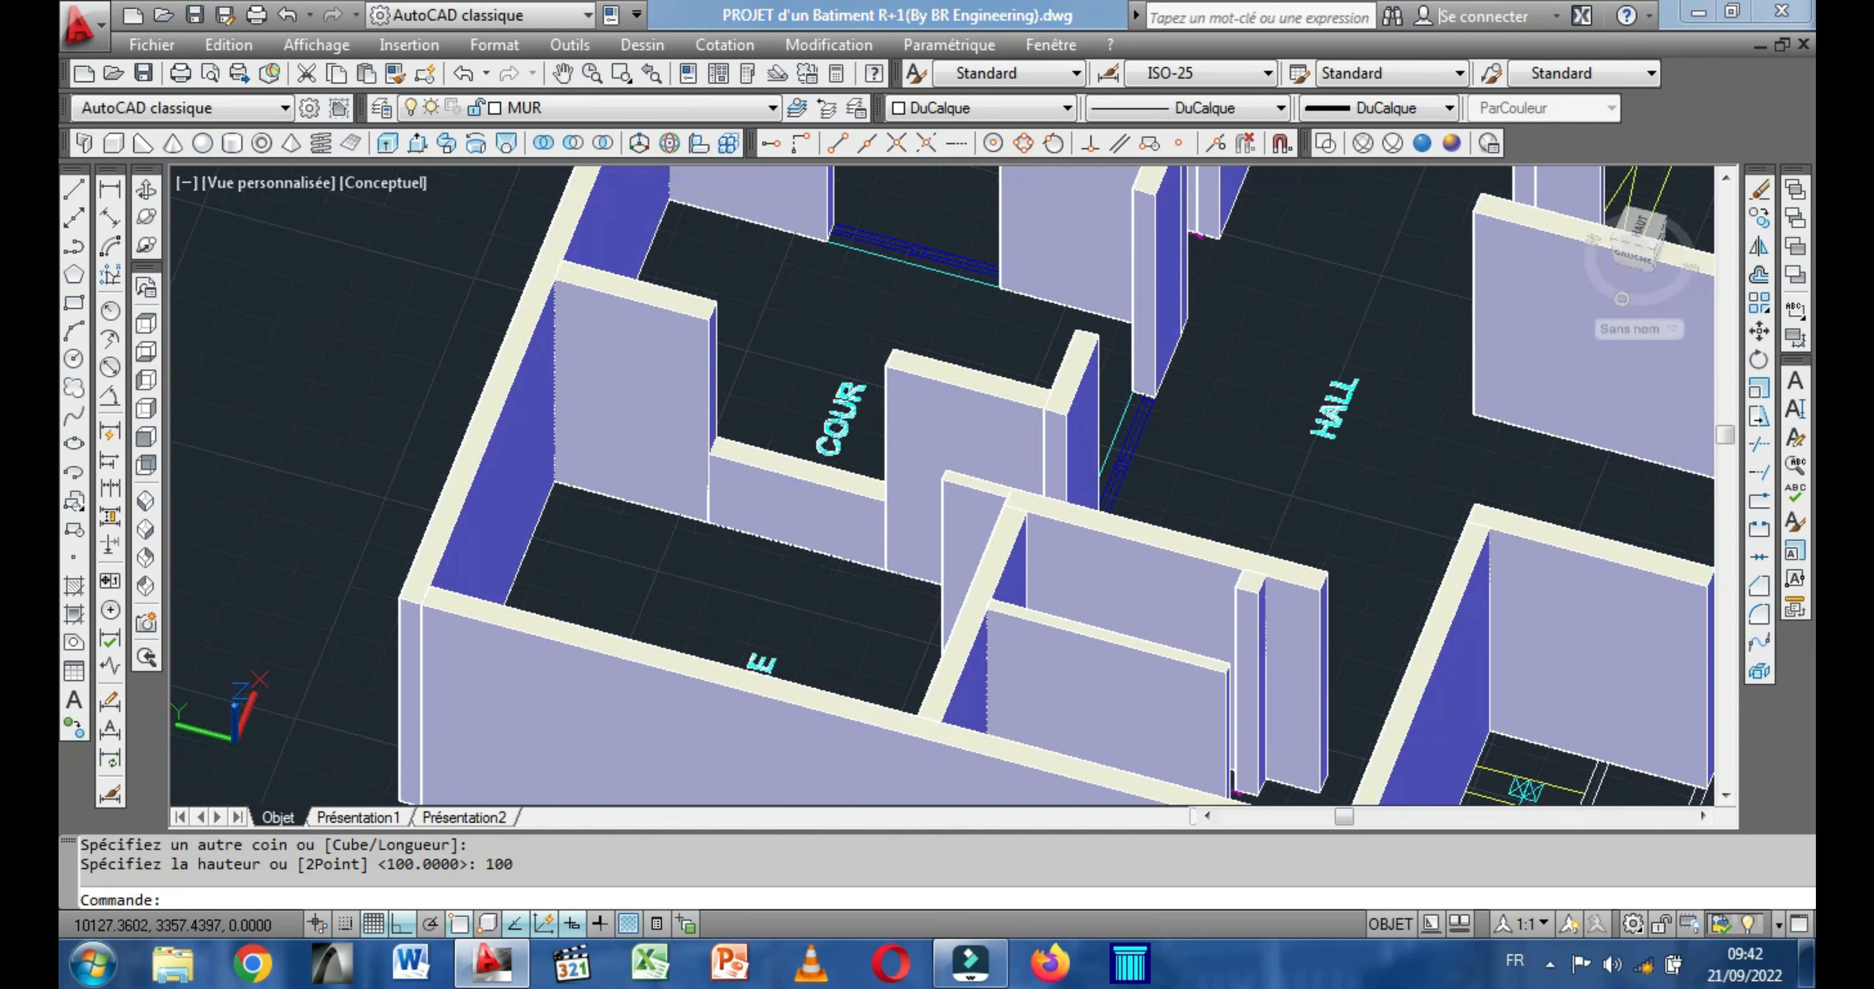
pyautogui.scroll(4, 775, 310)
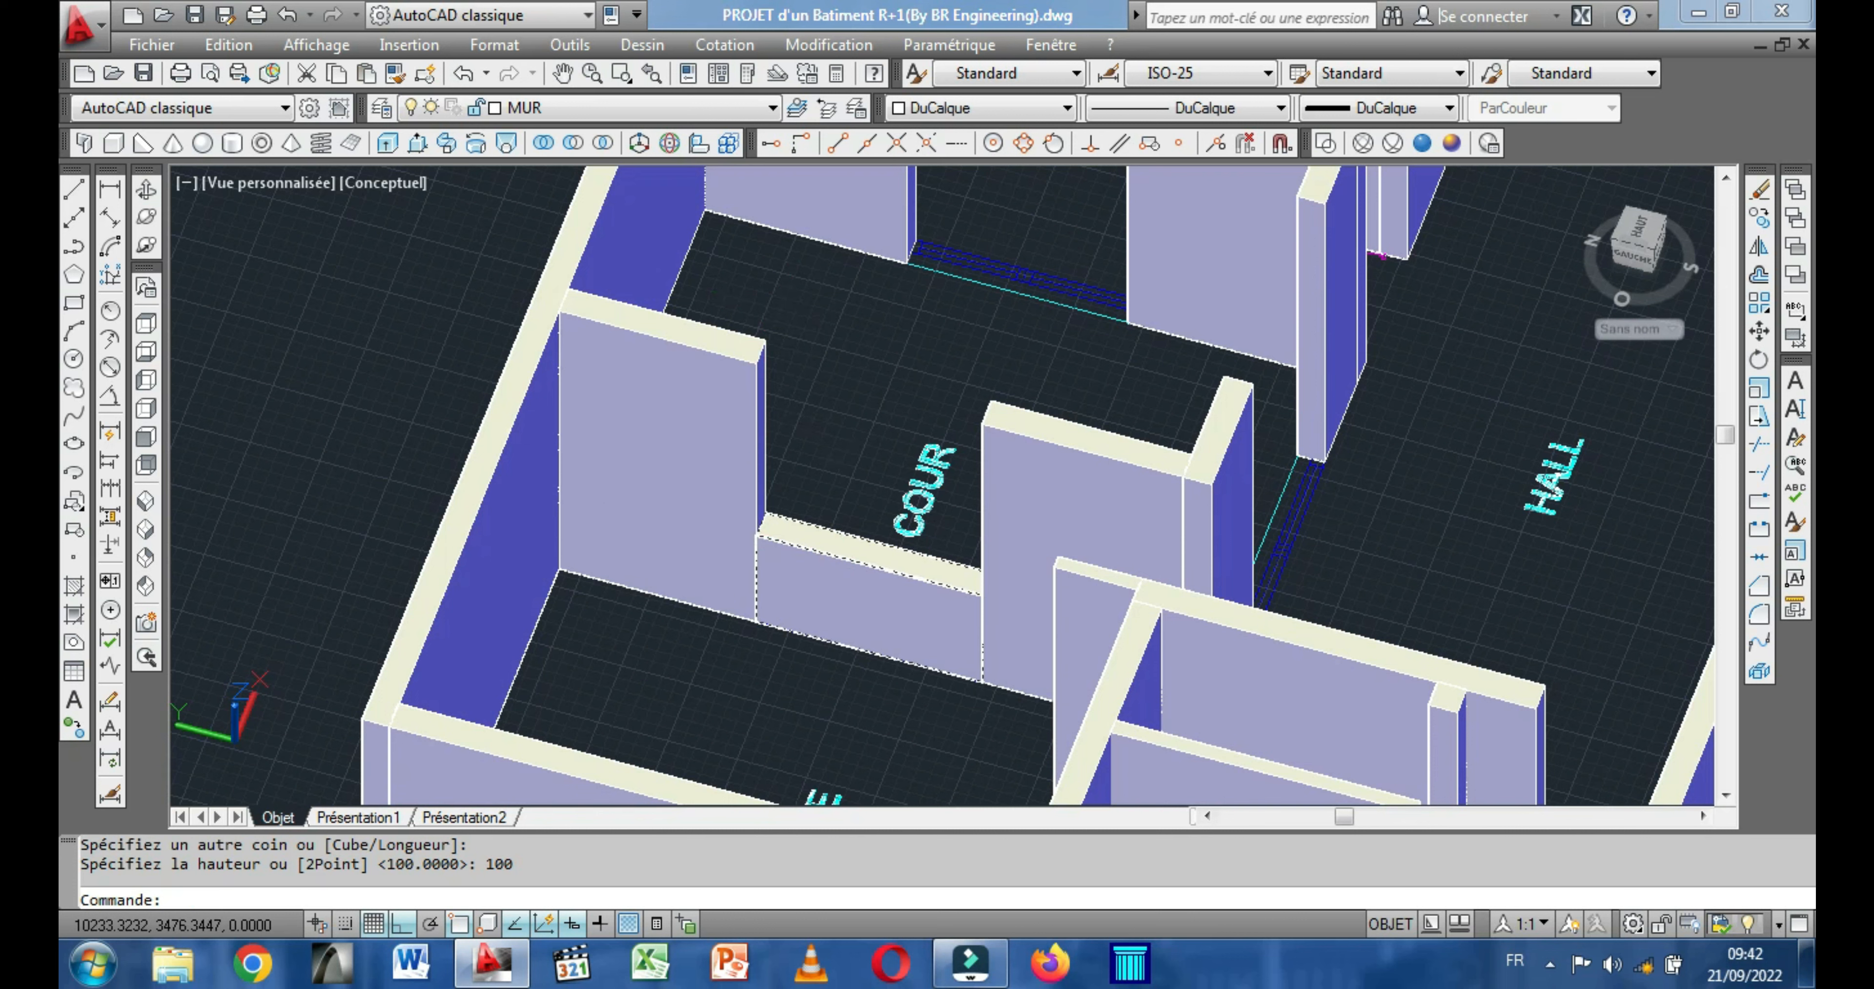
pyautogui.click(828, 544)
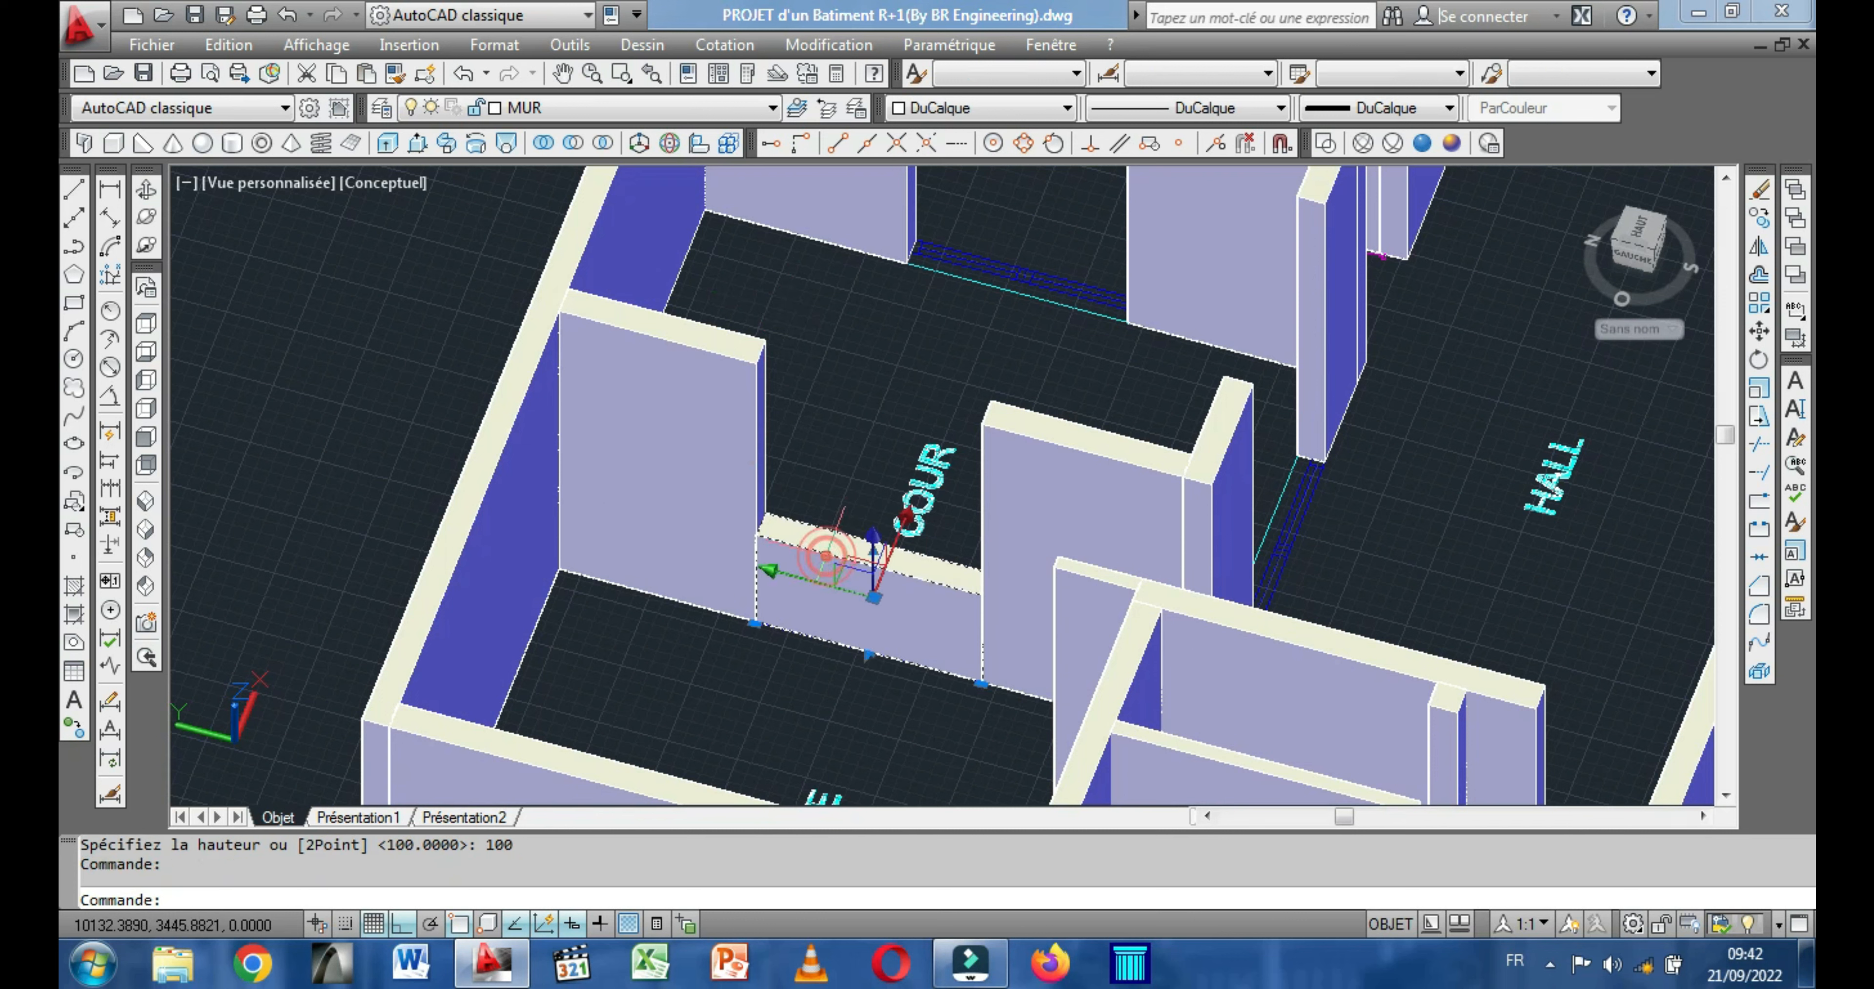
pyautogui.rightClick(812, 393)
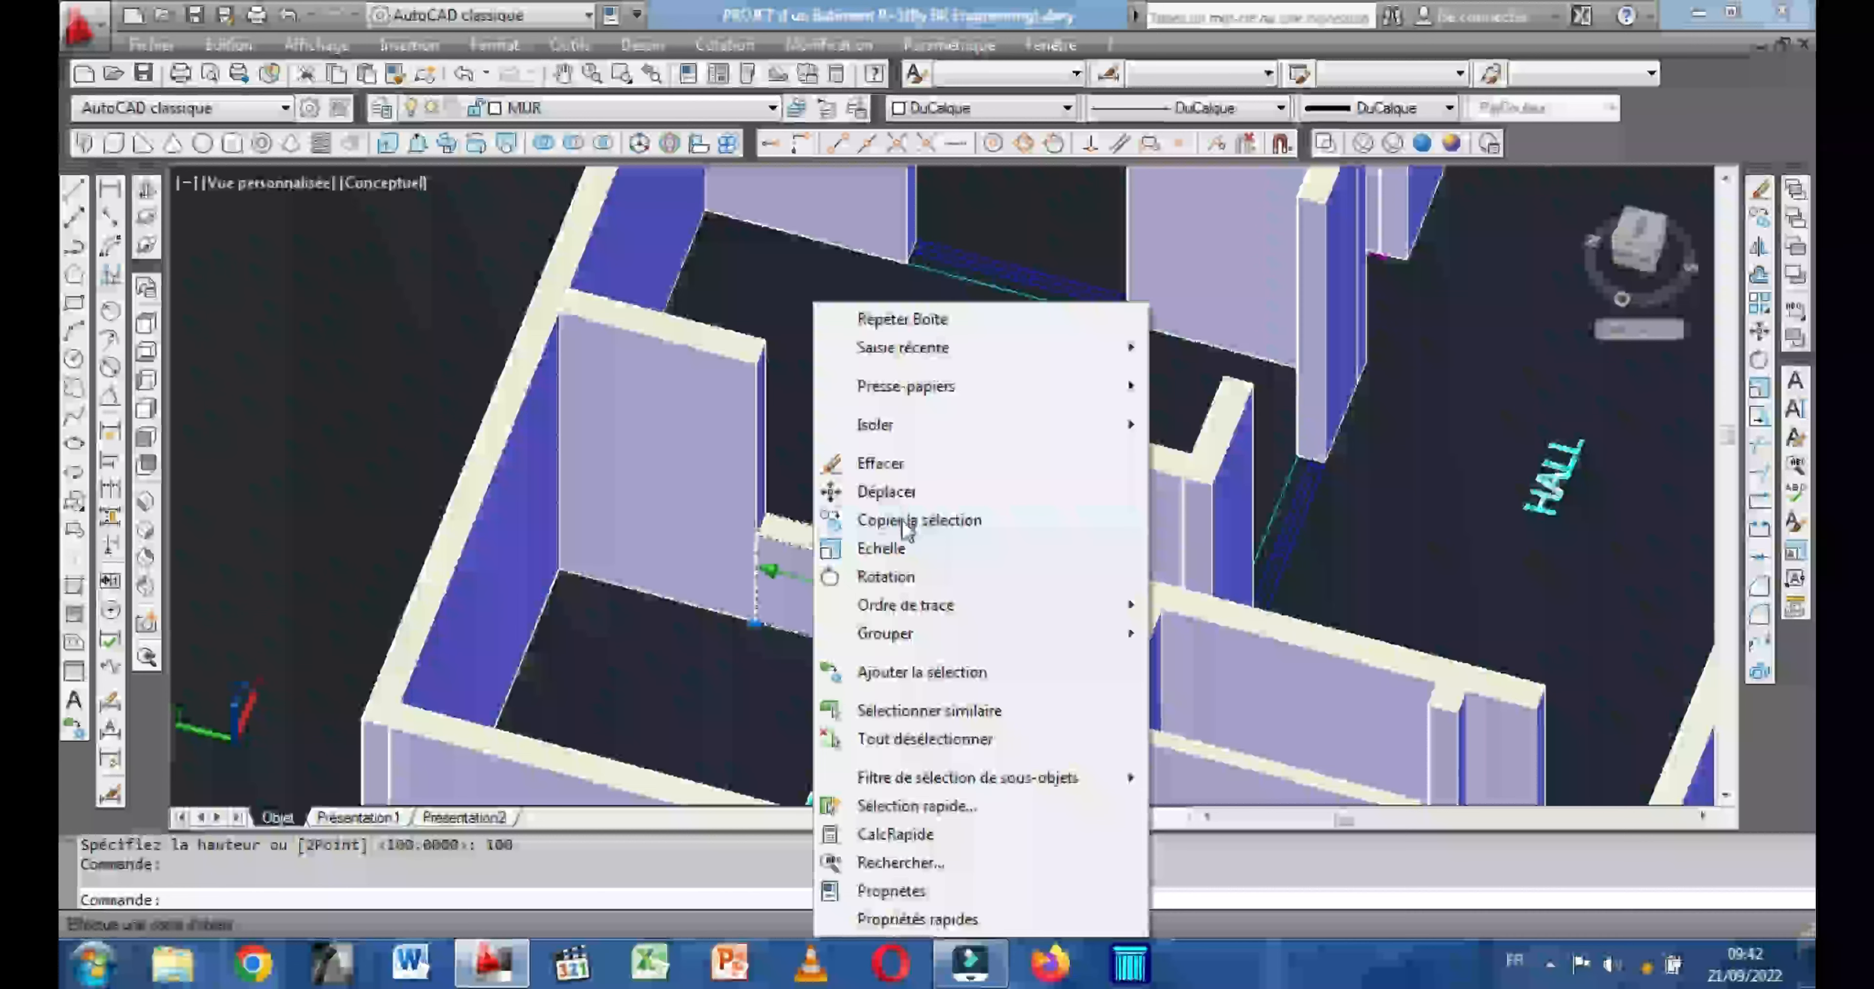
pyautogui.click(903, 521)
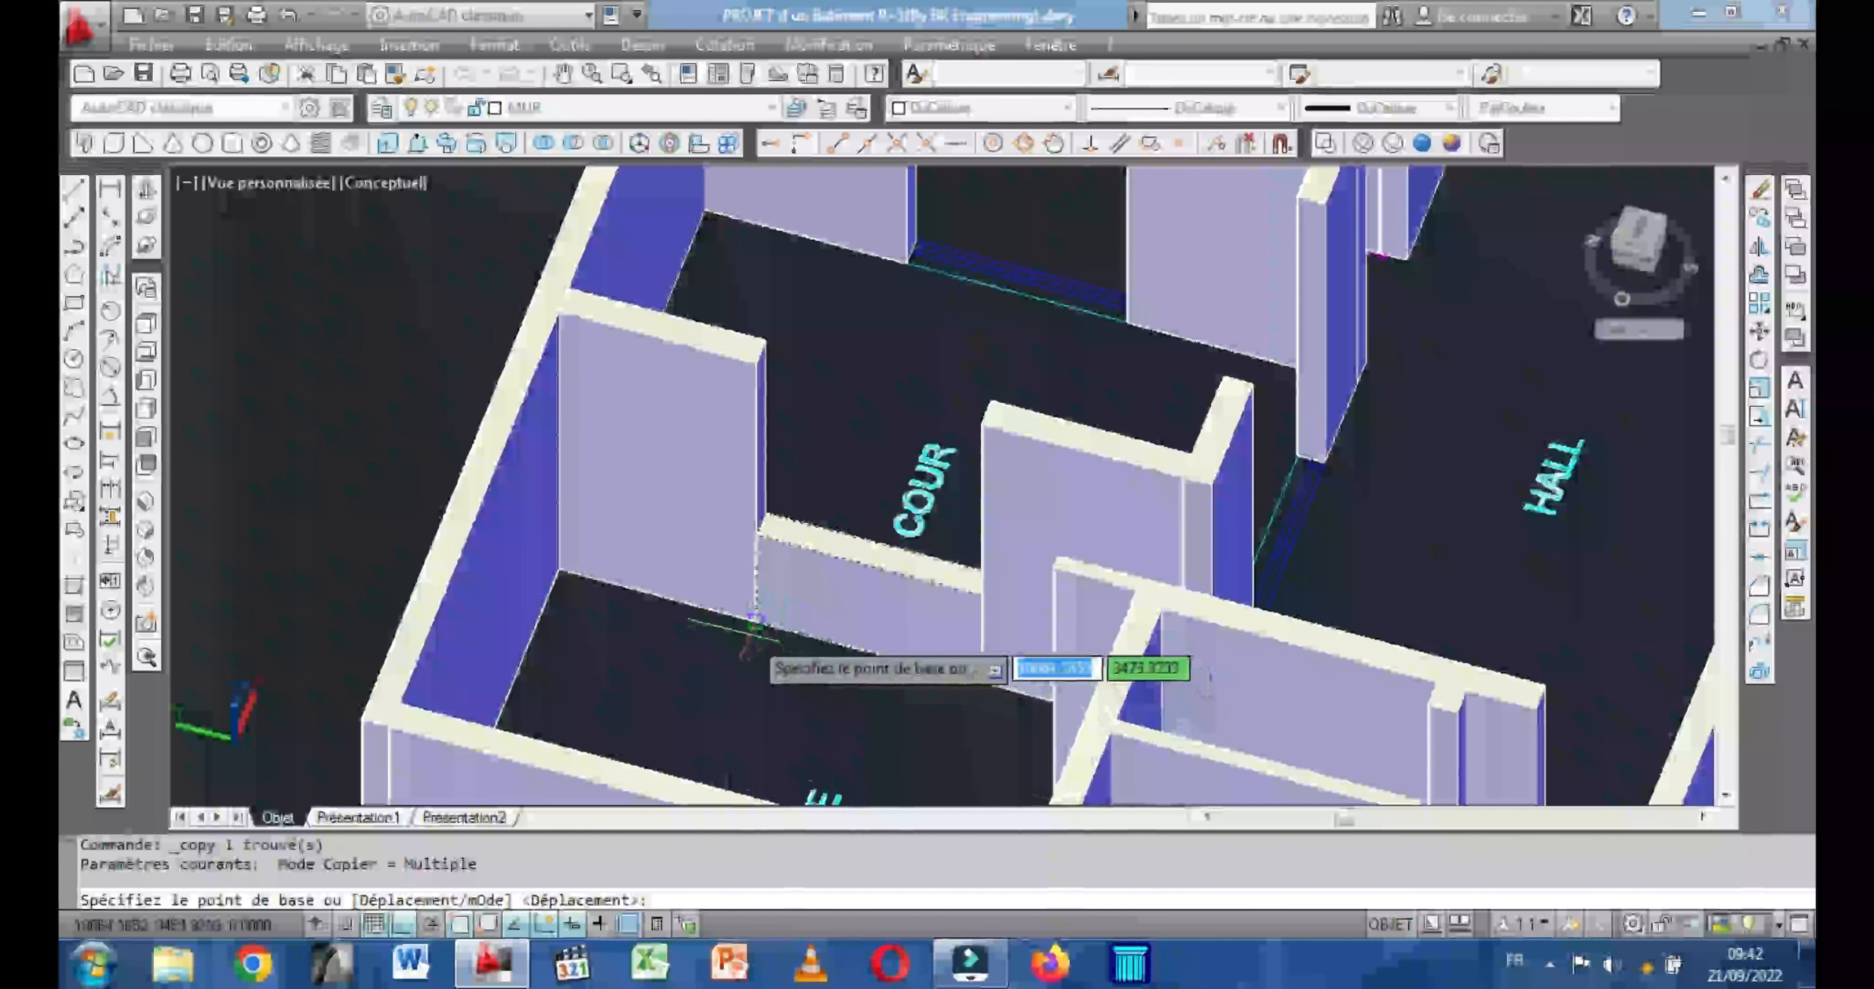
pyautogui.click(755, 621)
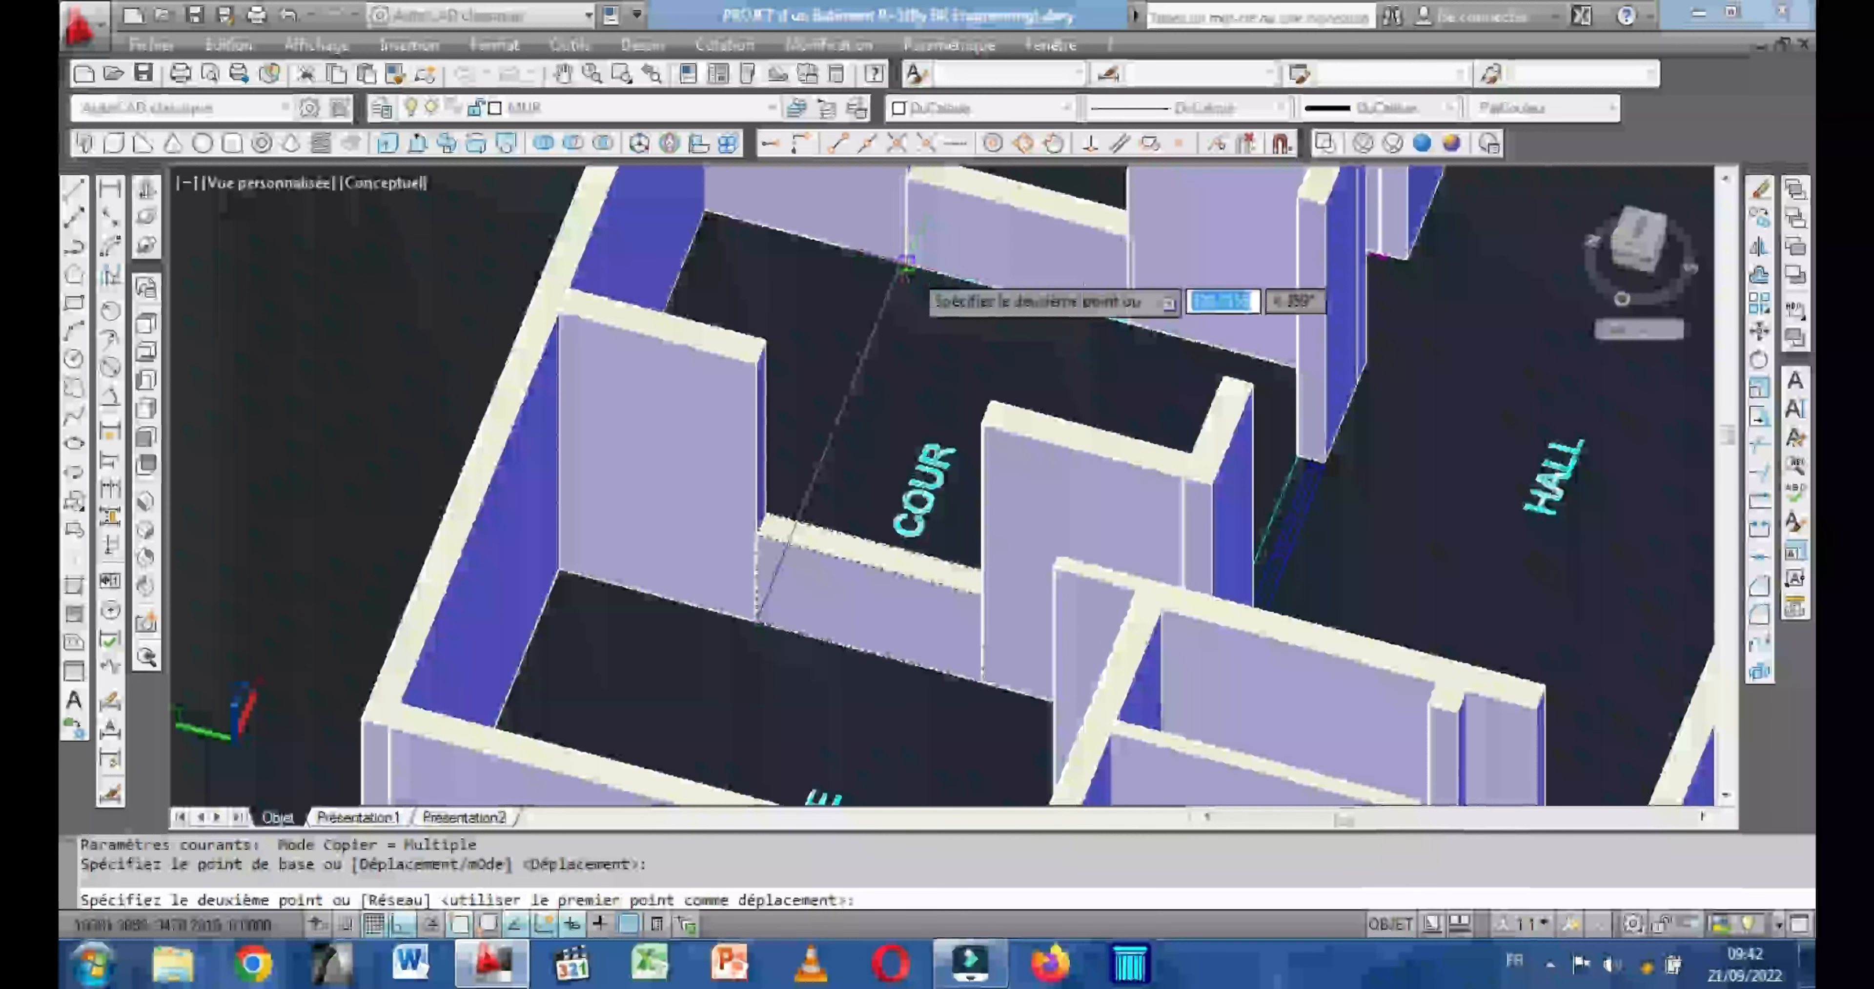
pyautogui.scroll(-3, 908, 263)
pyautogui.scroll(3, 910, 320)
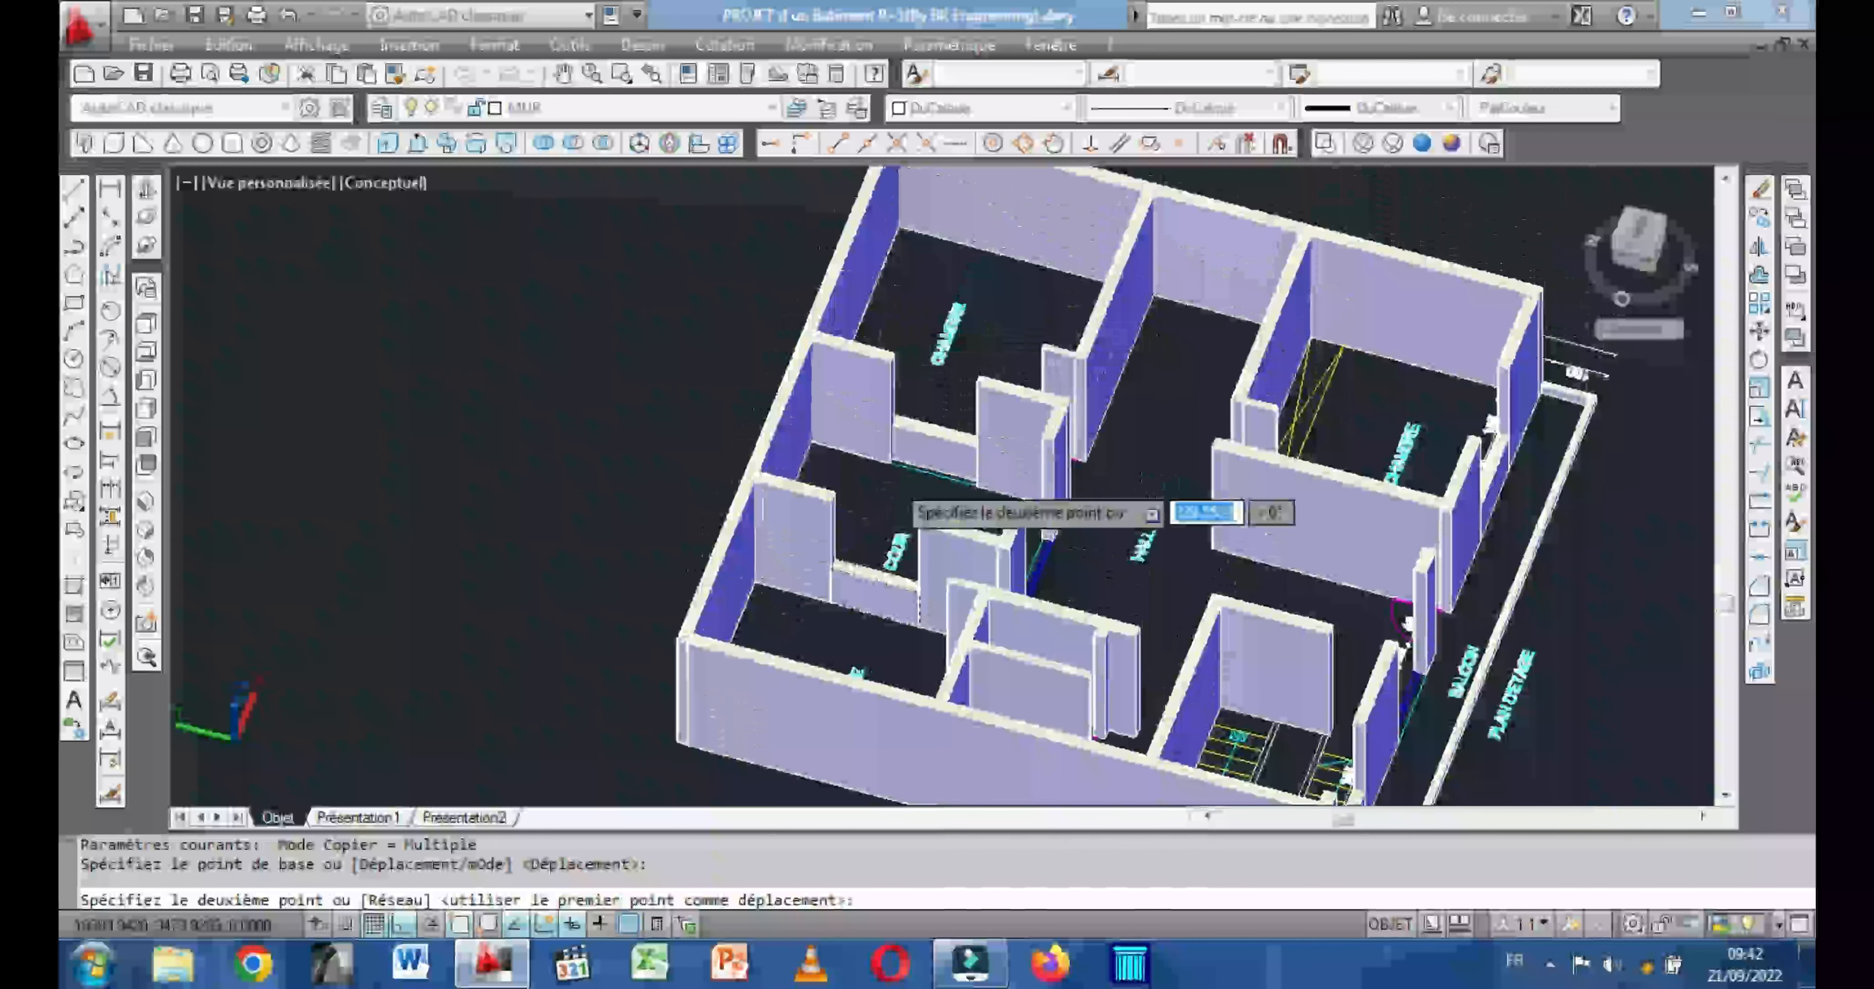
pyautogui.scroll(3, 898, 458)
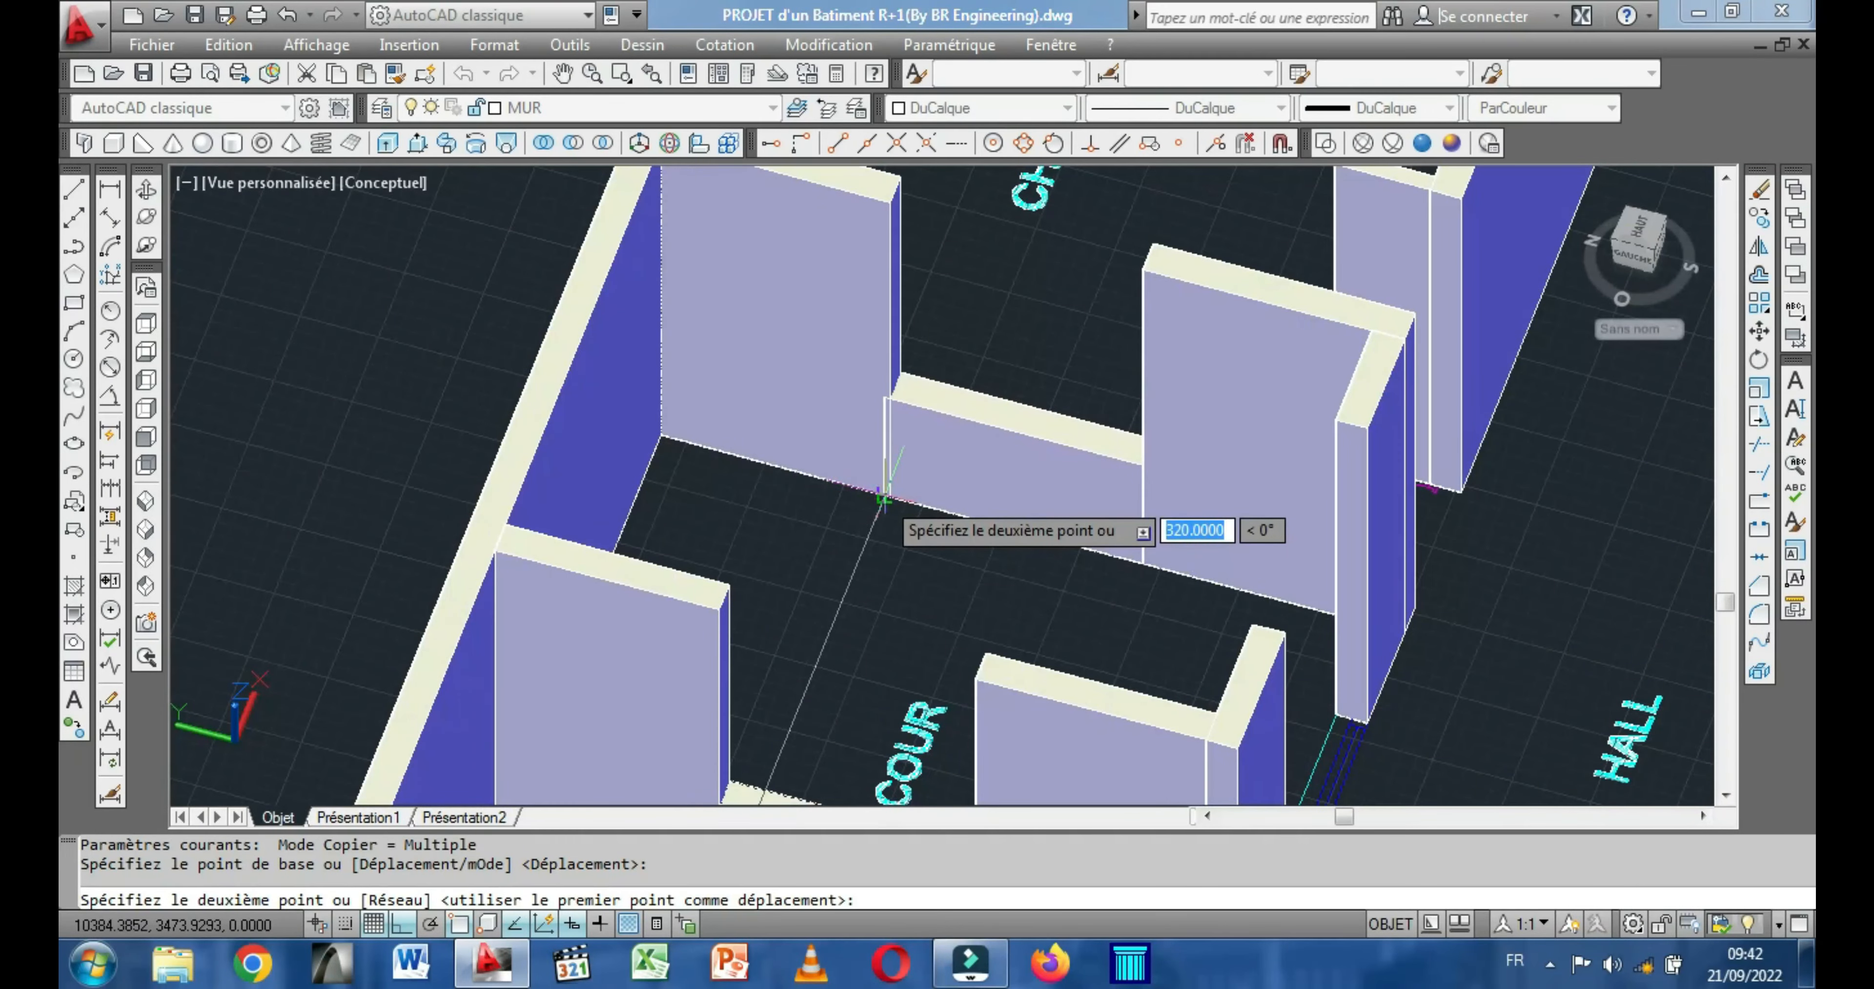
pyautogui.click(882, 496)
# Place another copy of the box in the ground-floor building's window opening between the CHAMBRE and the COUR.
pyautogui.scroll(-4, 909, 495)
pyautogui.moveTo(975, 476); pyautogui.dragTo(982, 471, button='middle')
pyautogui.scroll(-6, 982, 471)
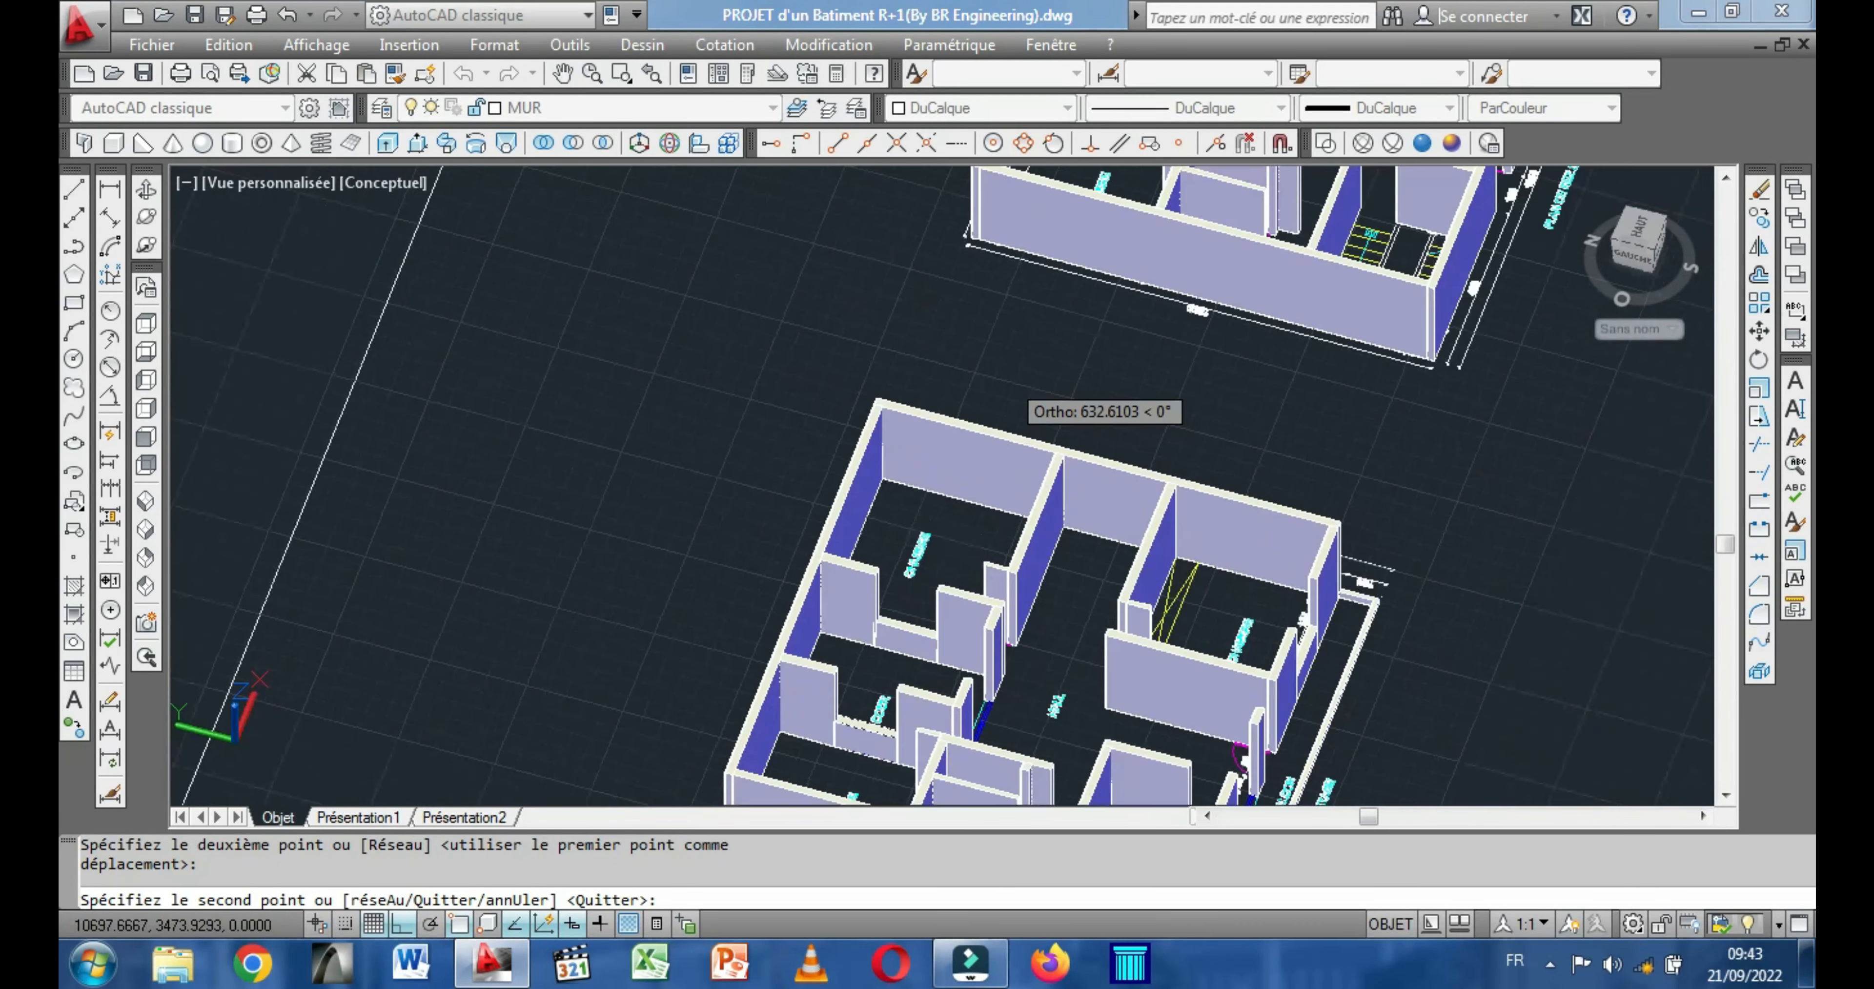
pyautogui.moveTo(1059, 388); pyautogui.dragTo(999, 537, button='middle')
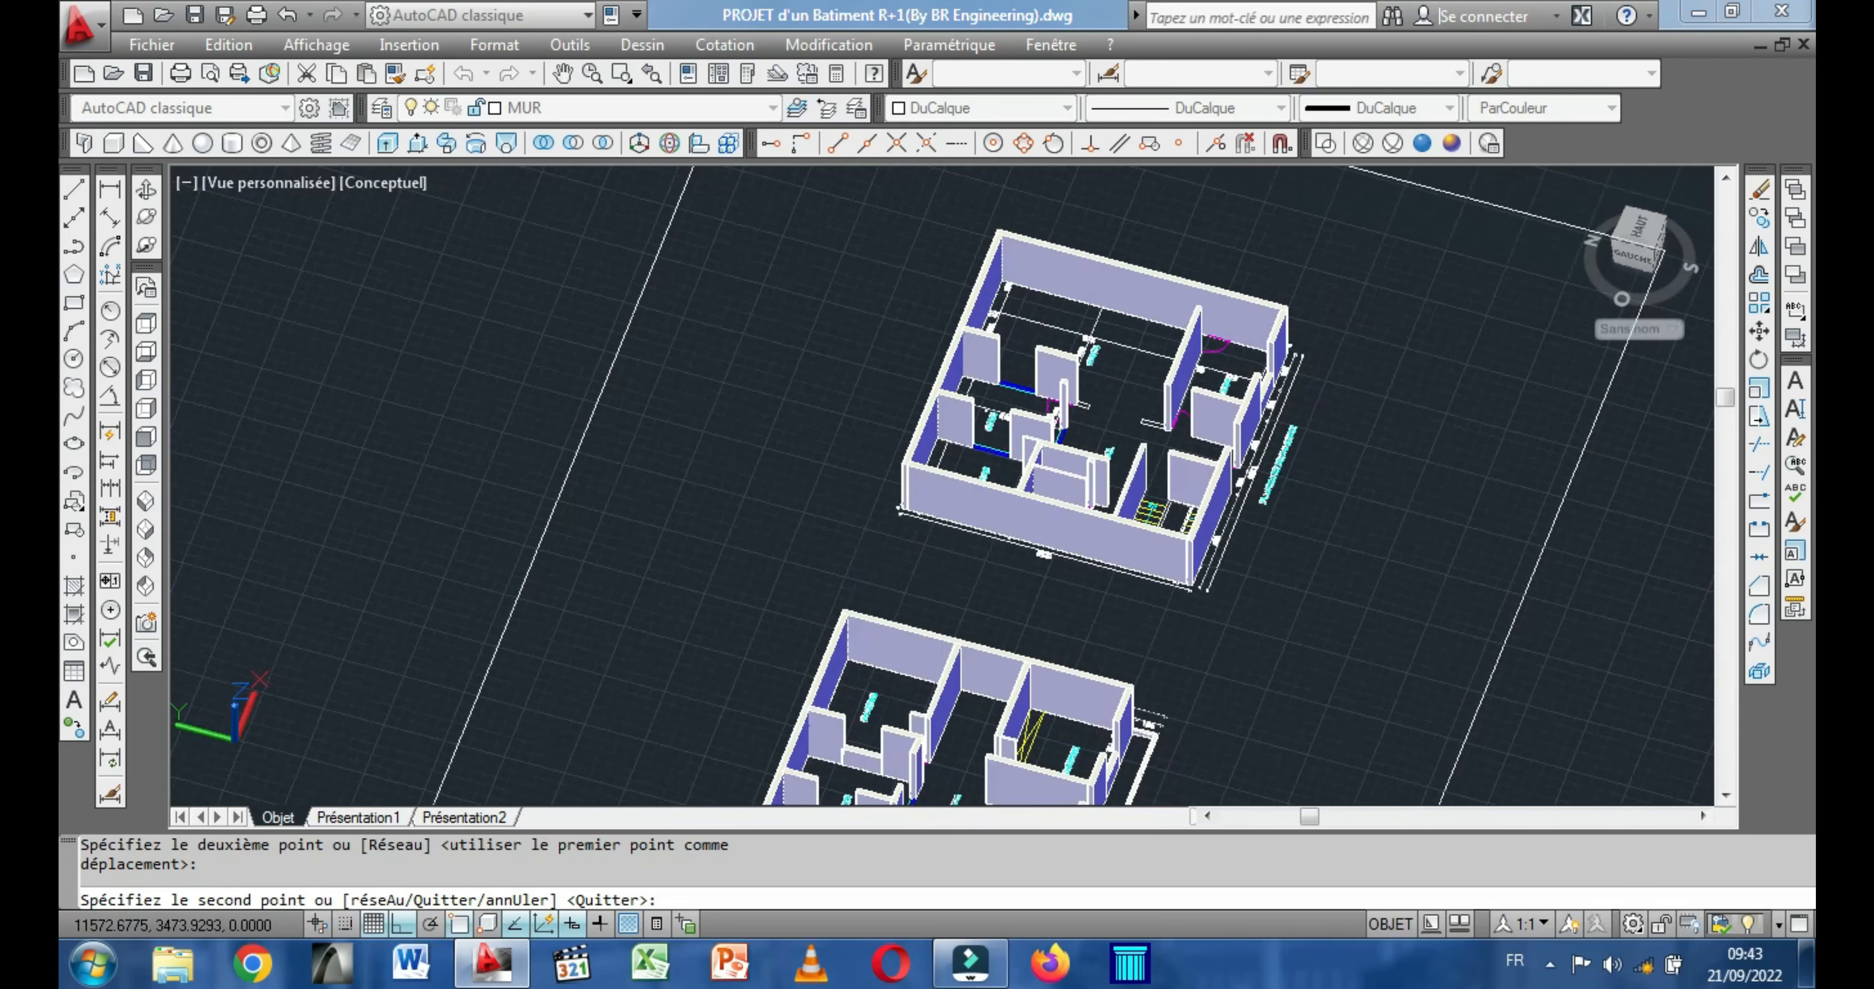
pyautogui.scroll(2, 1034, 471)
pyautogui.scroll(2, 1033, 472)
pyautogui.scroll(5, 1093, 416)
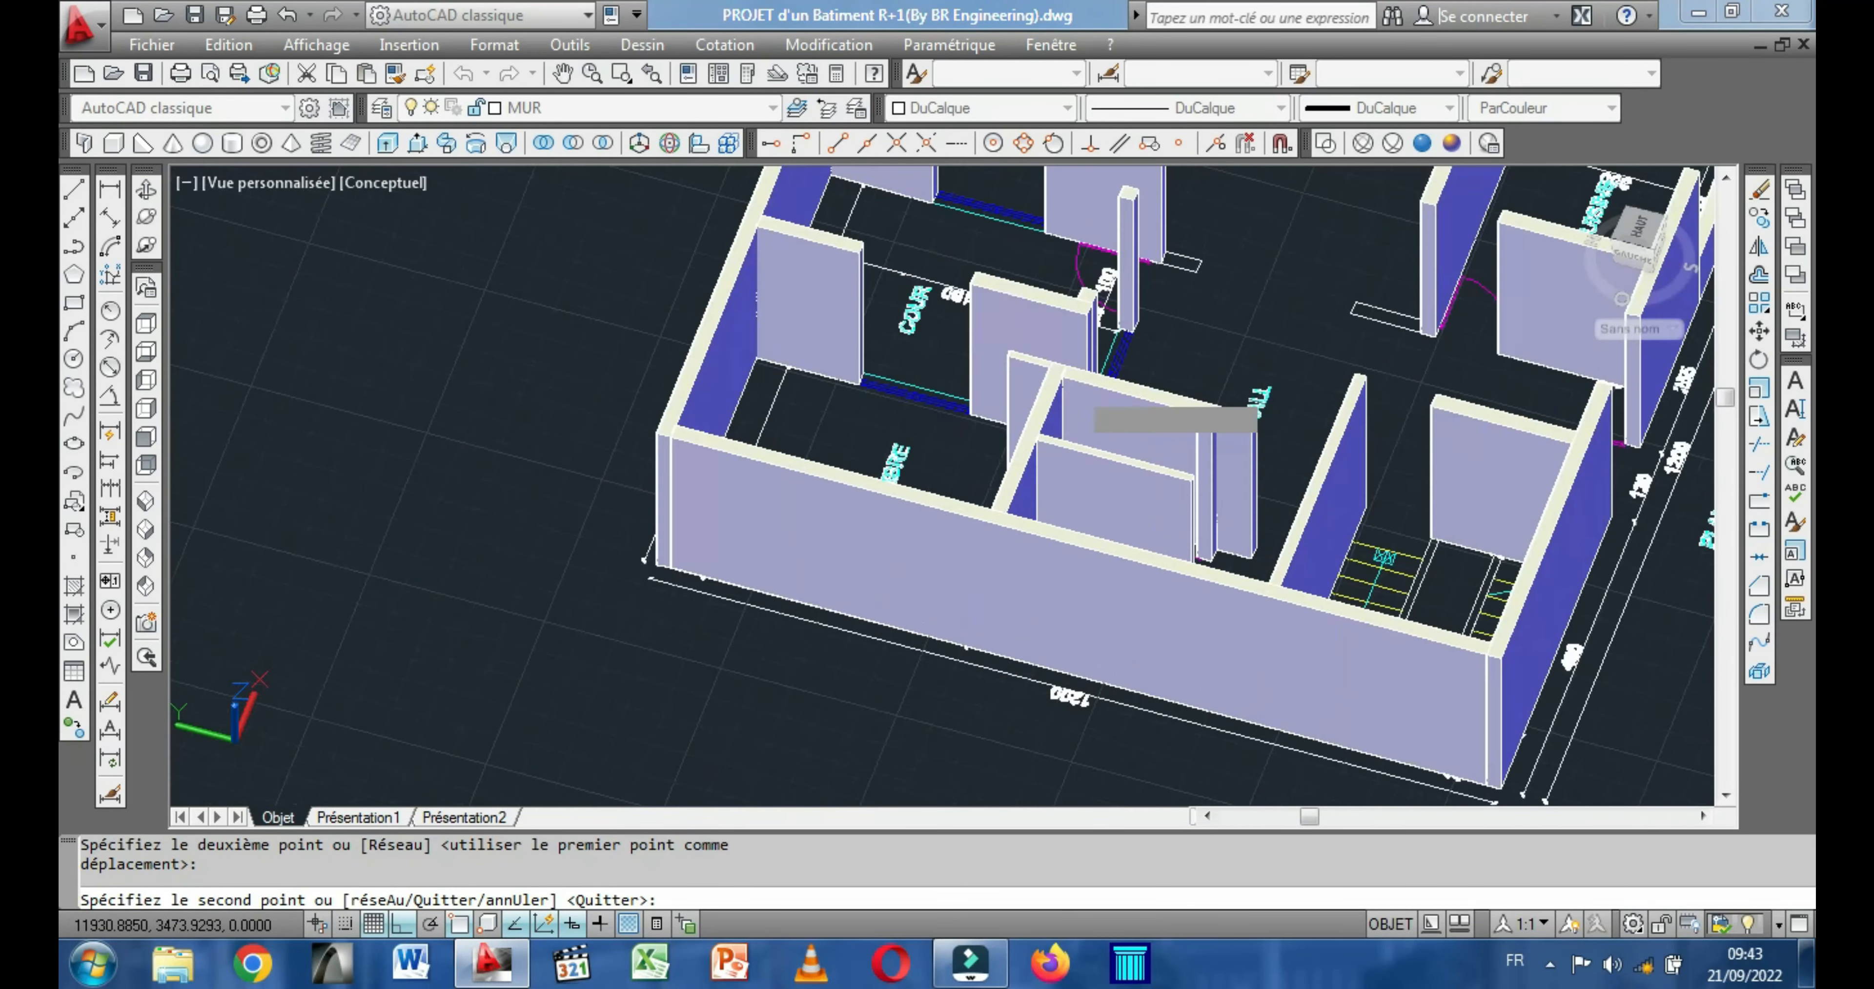
pyautogui.moveTo(742, 276); pyautogui.dragTo(728, 554, button='middle')
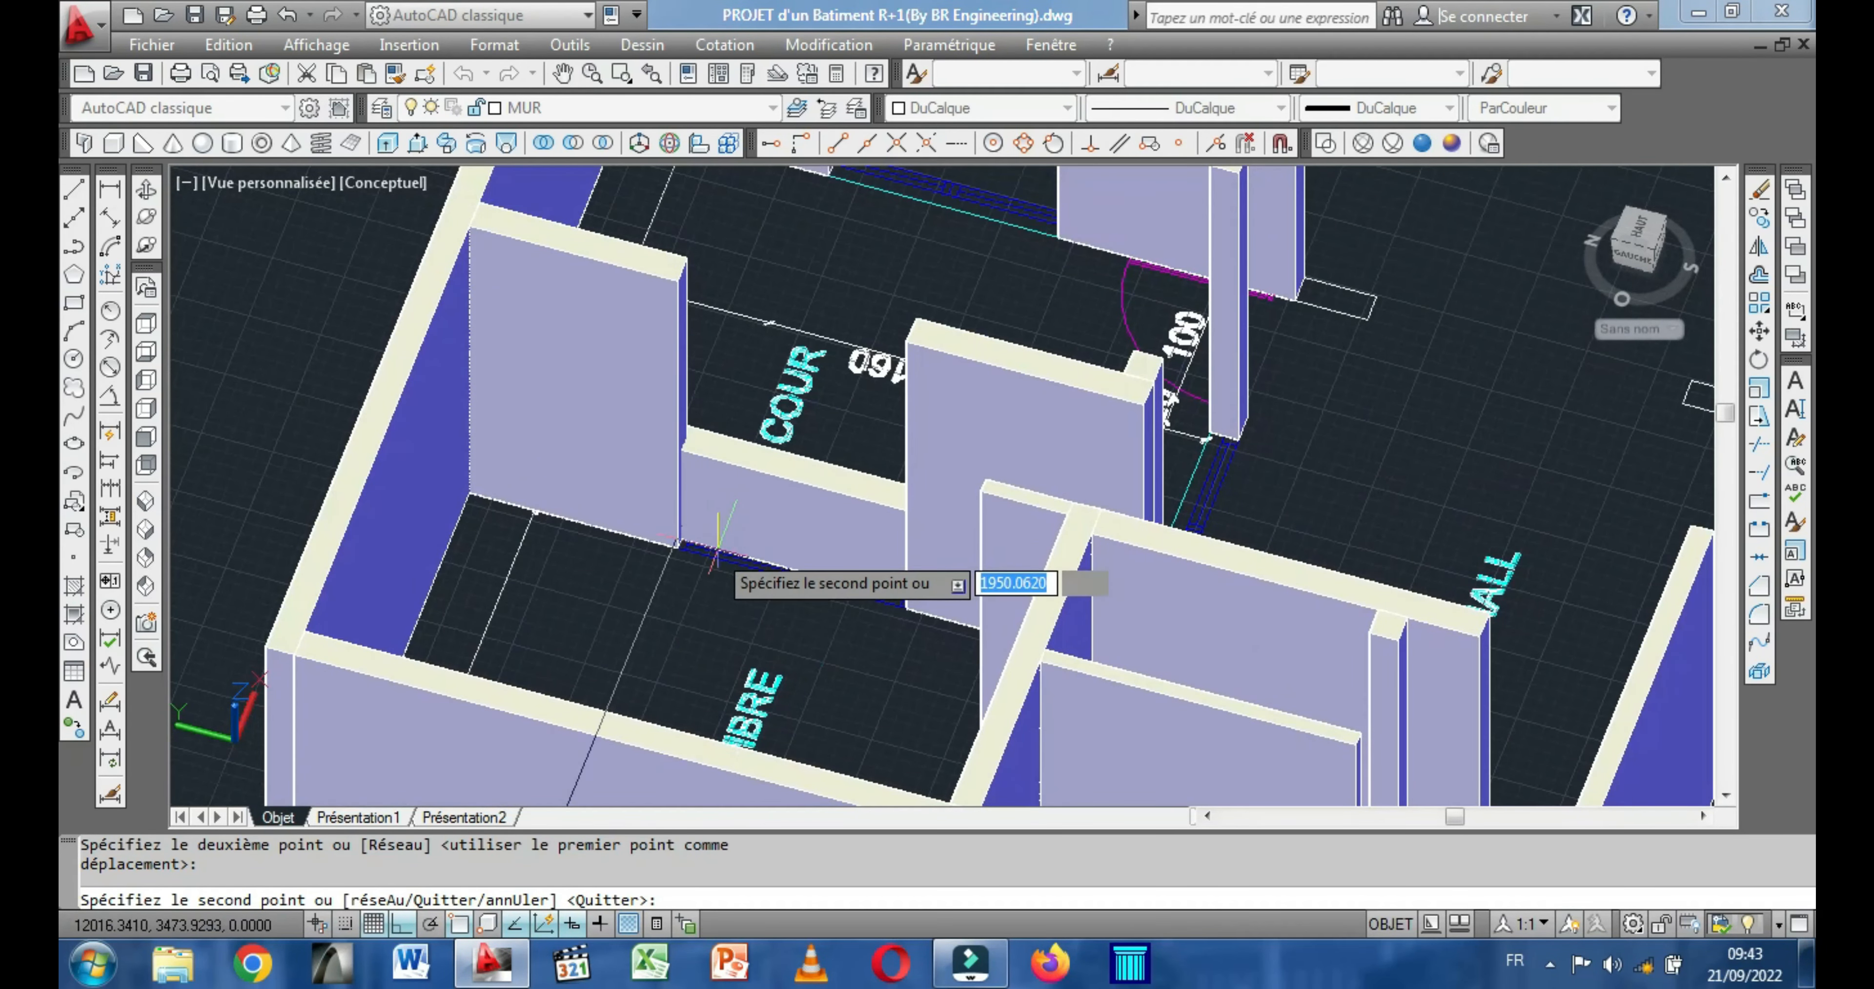
pyautogui.click(675, 548)
# Place a further copy of the box in the ground-floor window opening between the COUR and the SALON, and finish copying.
pyautogui.scroll(-5, 829, 502)
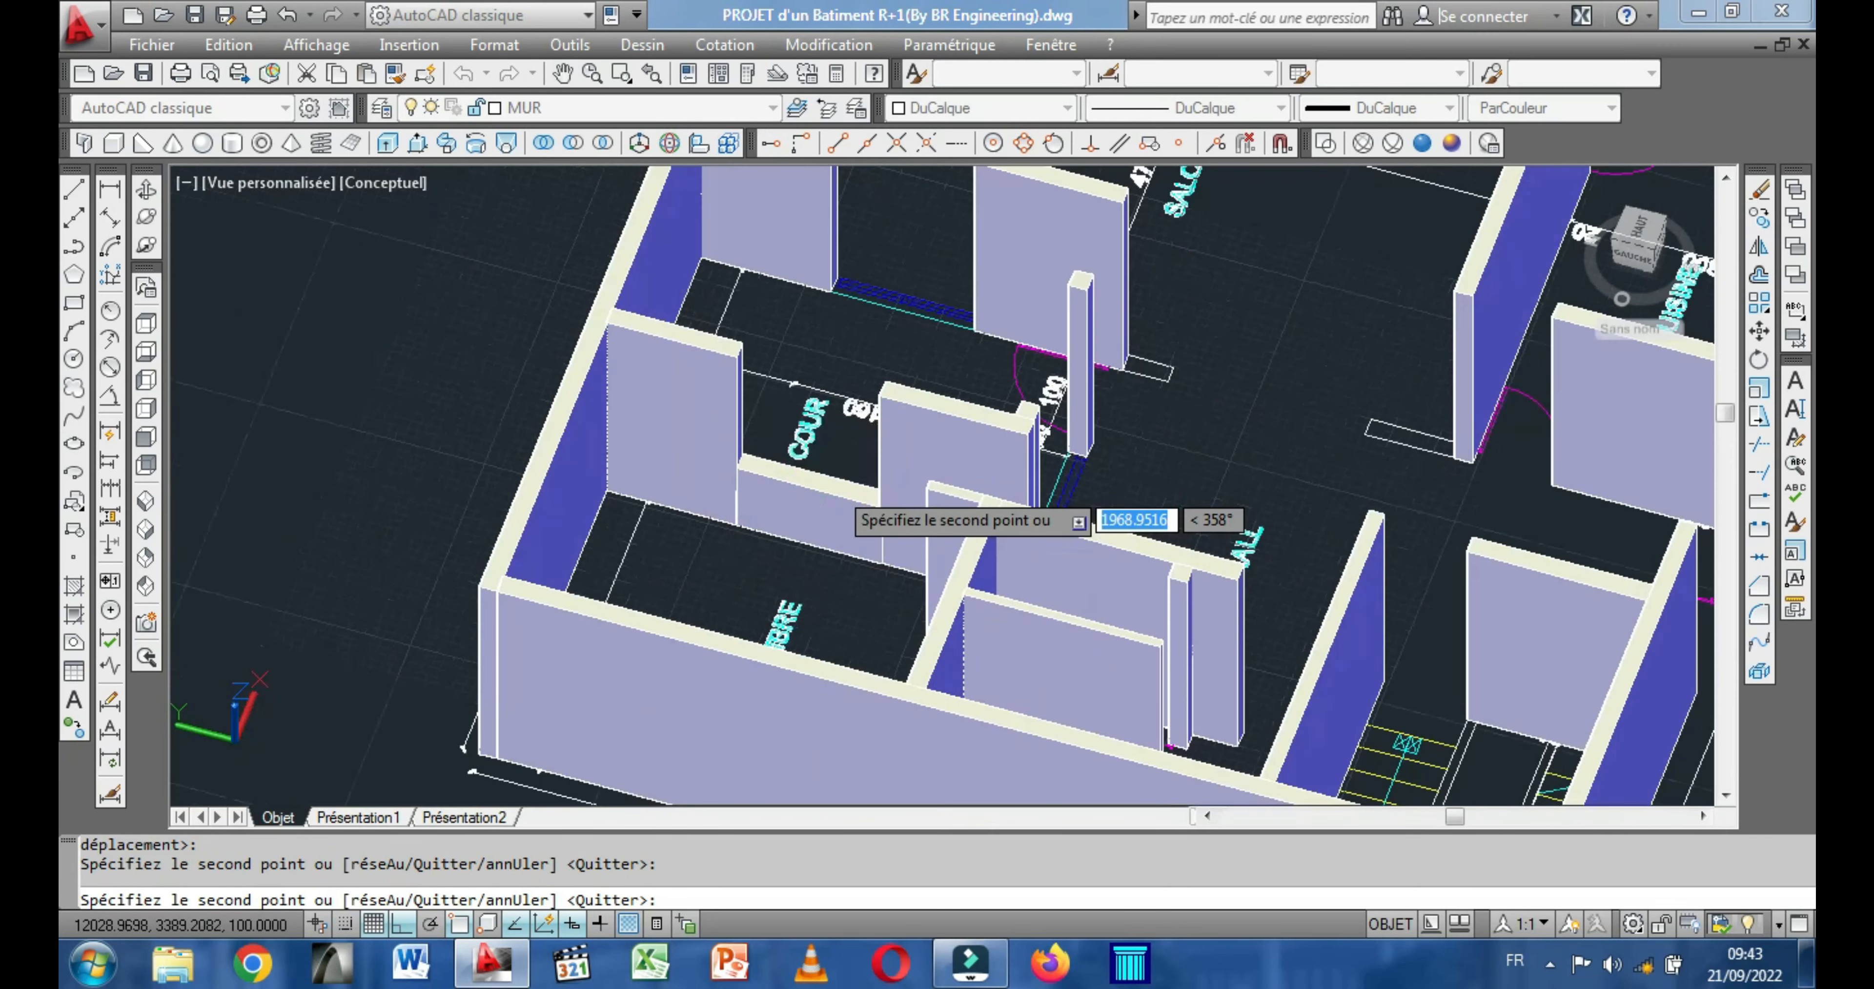
pyautogui.scroll(5, 846, 432)
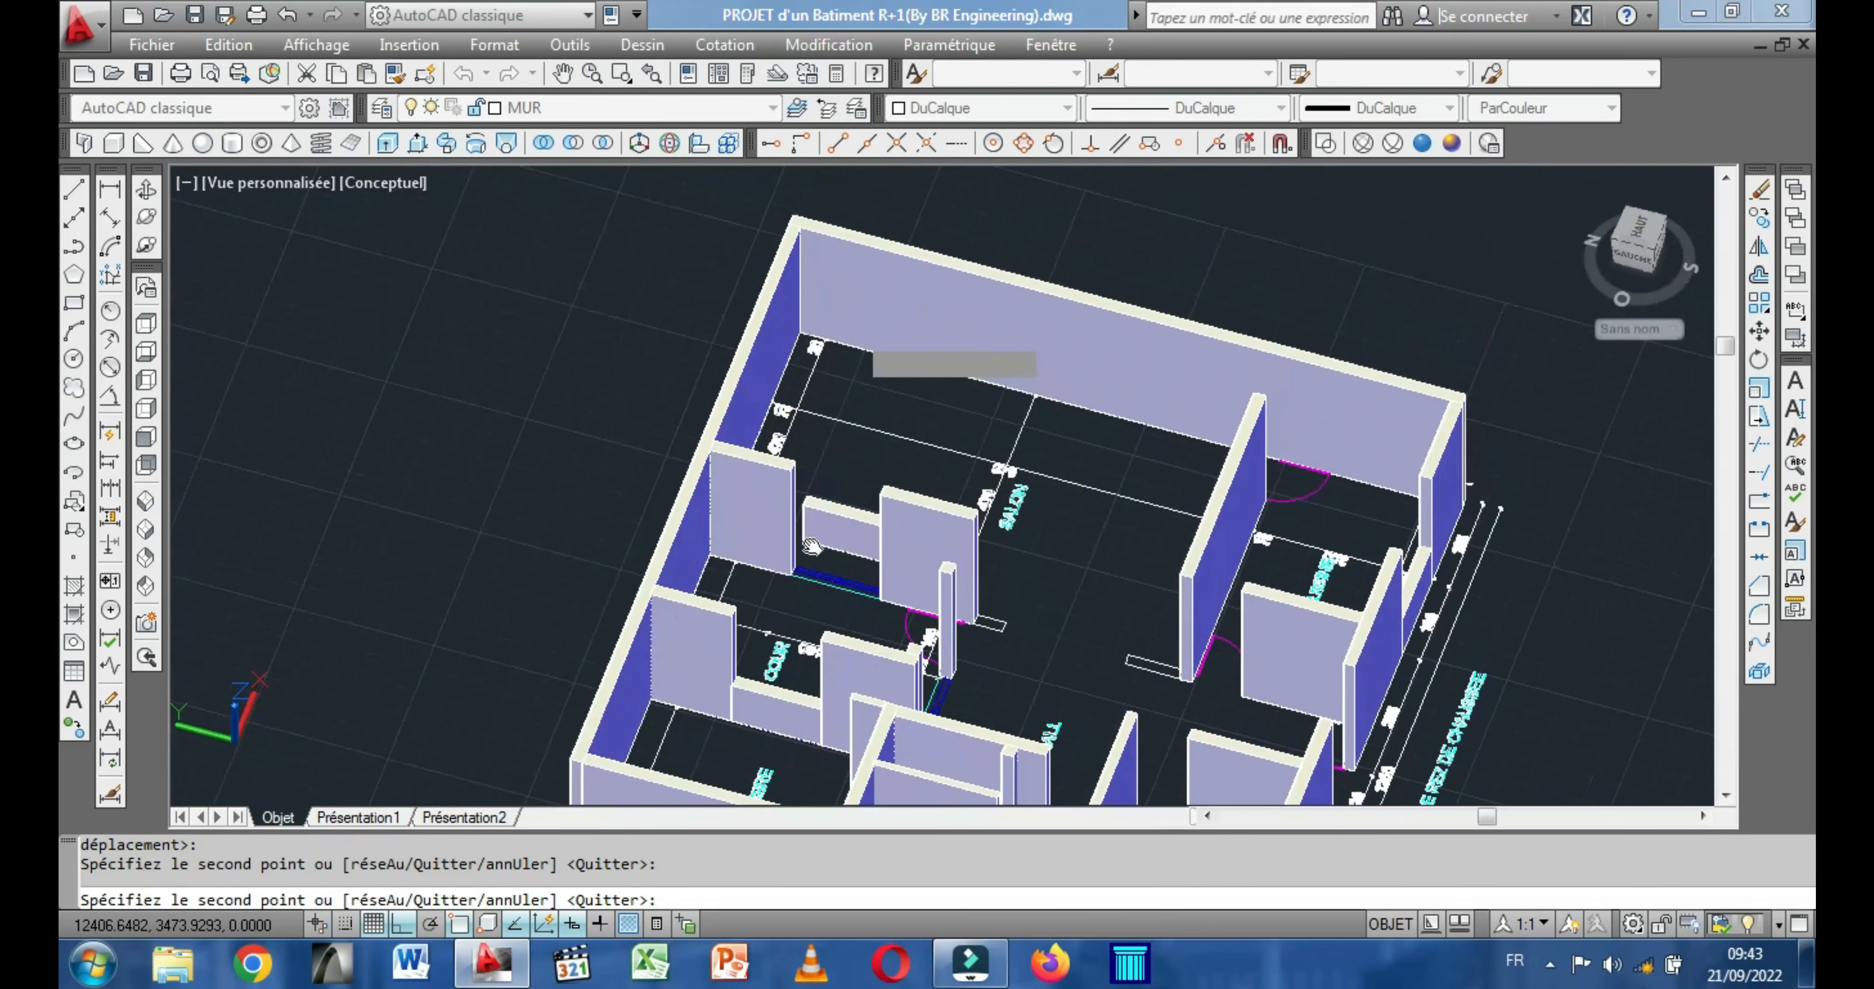
pyautogui.scroll(2, 822, 560)
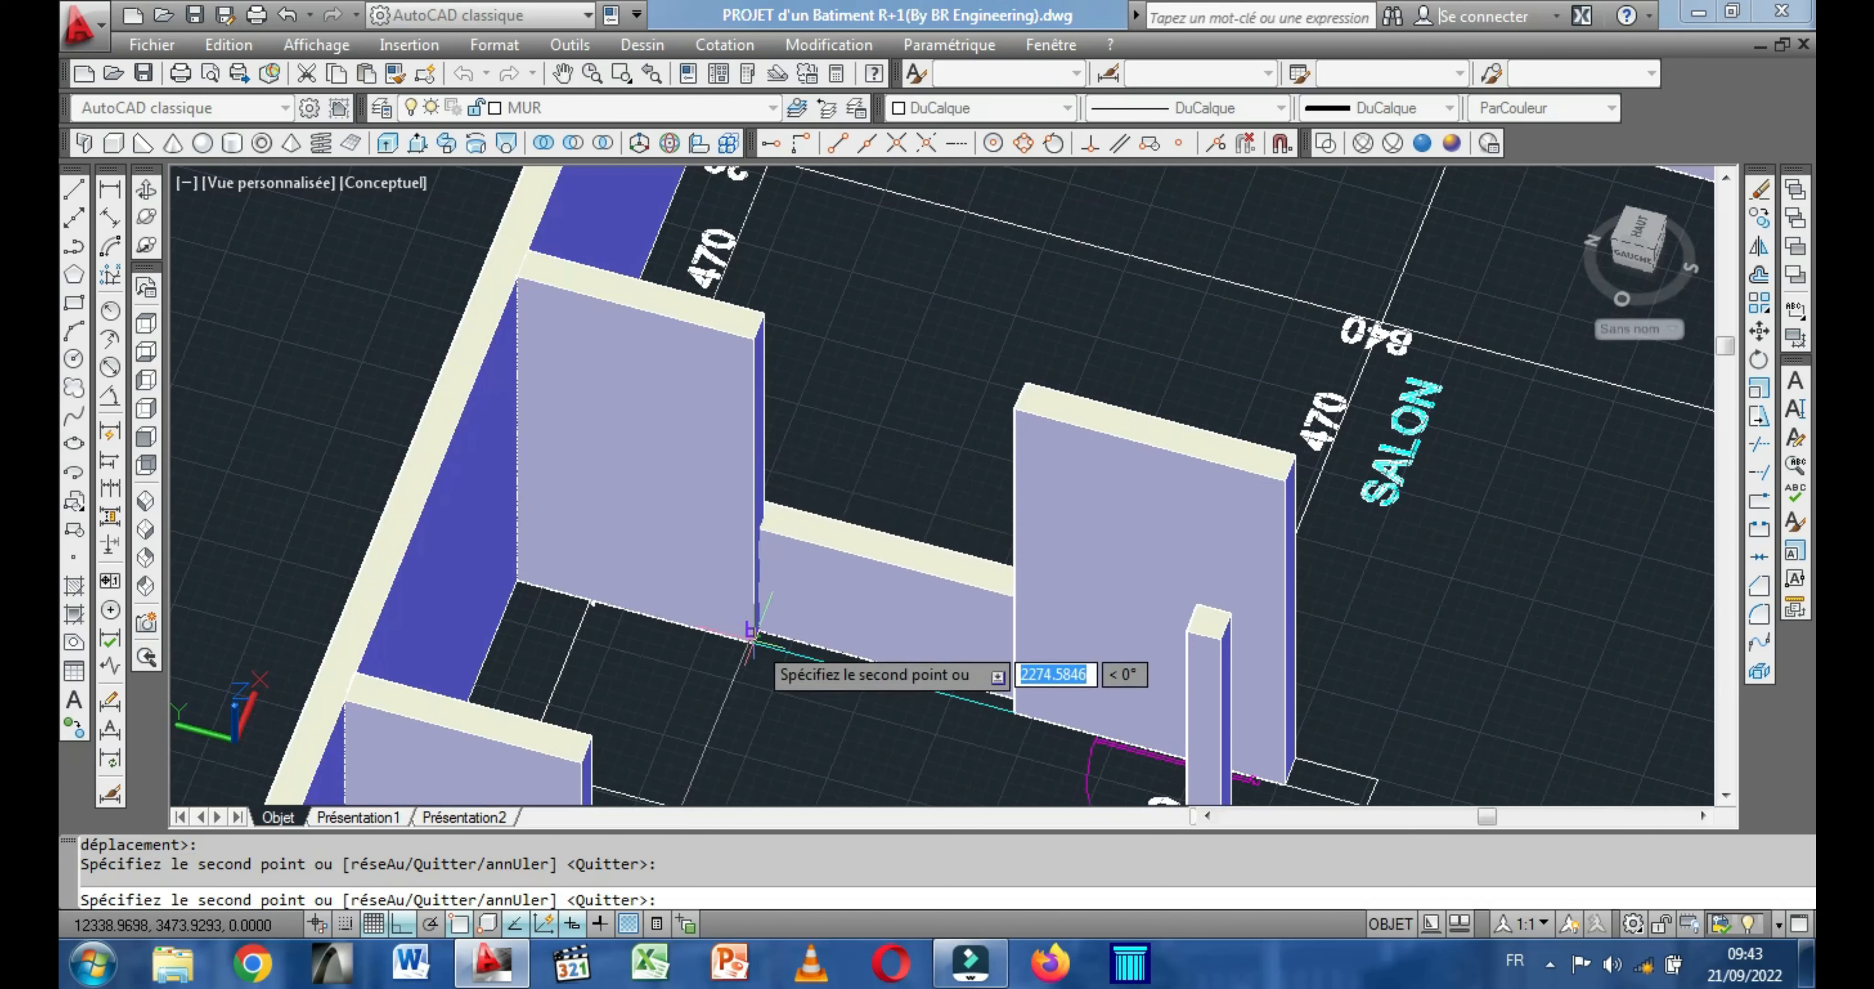
pyautogui.scroll(-4, 887, 633)
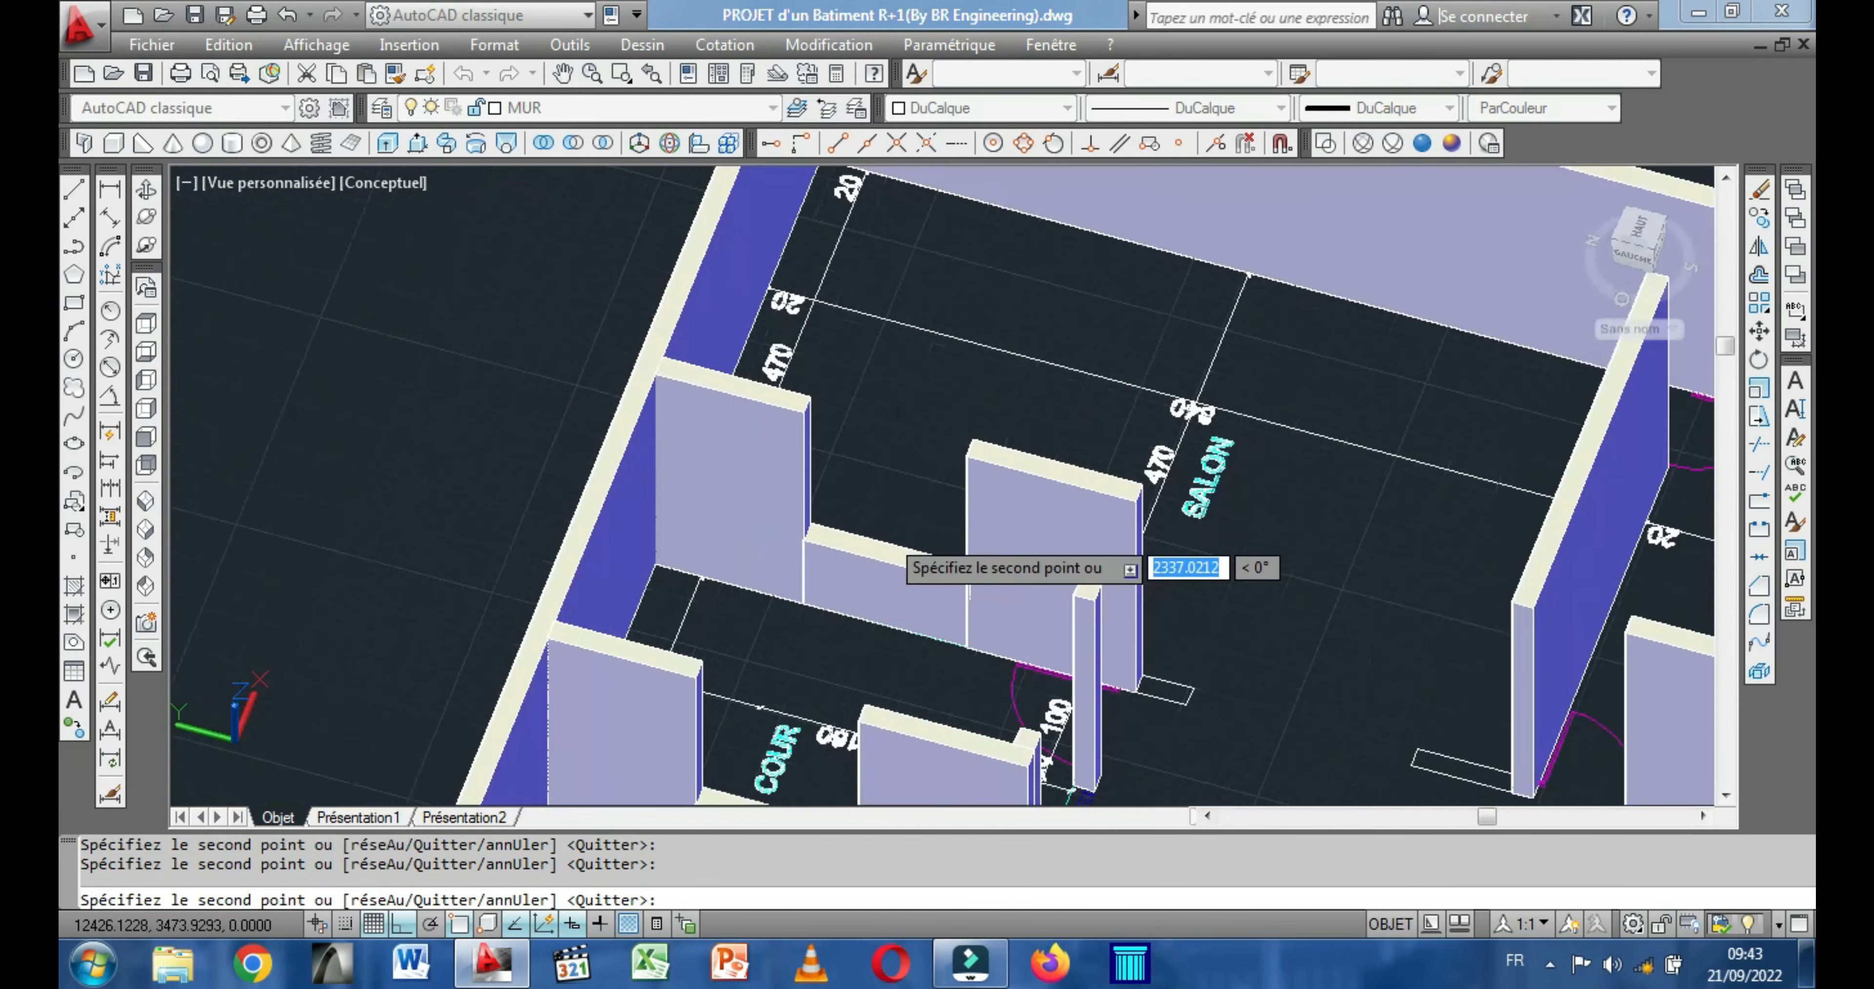
pyautogui.scroll(-3, 1107, 580)
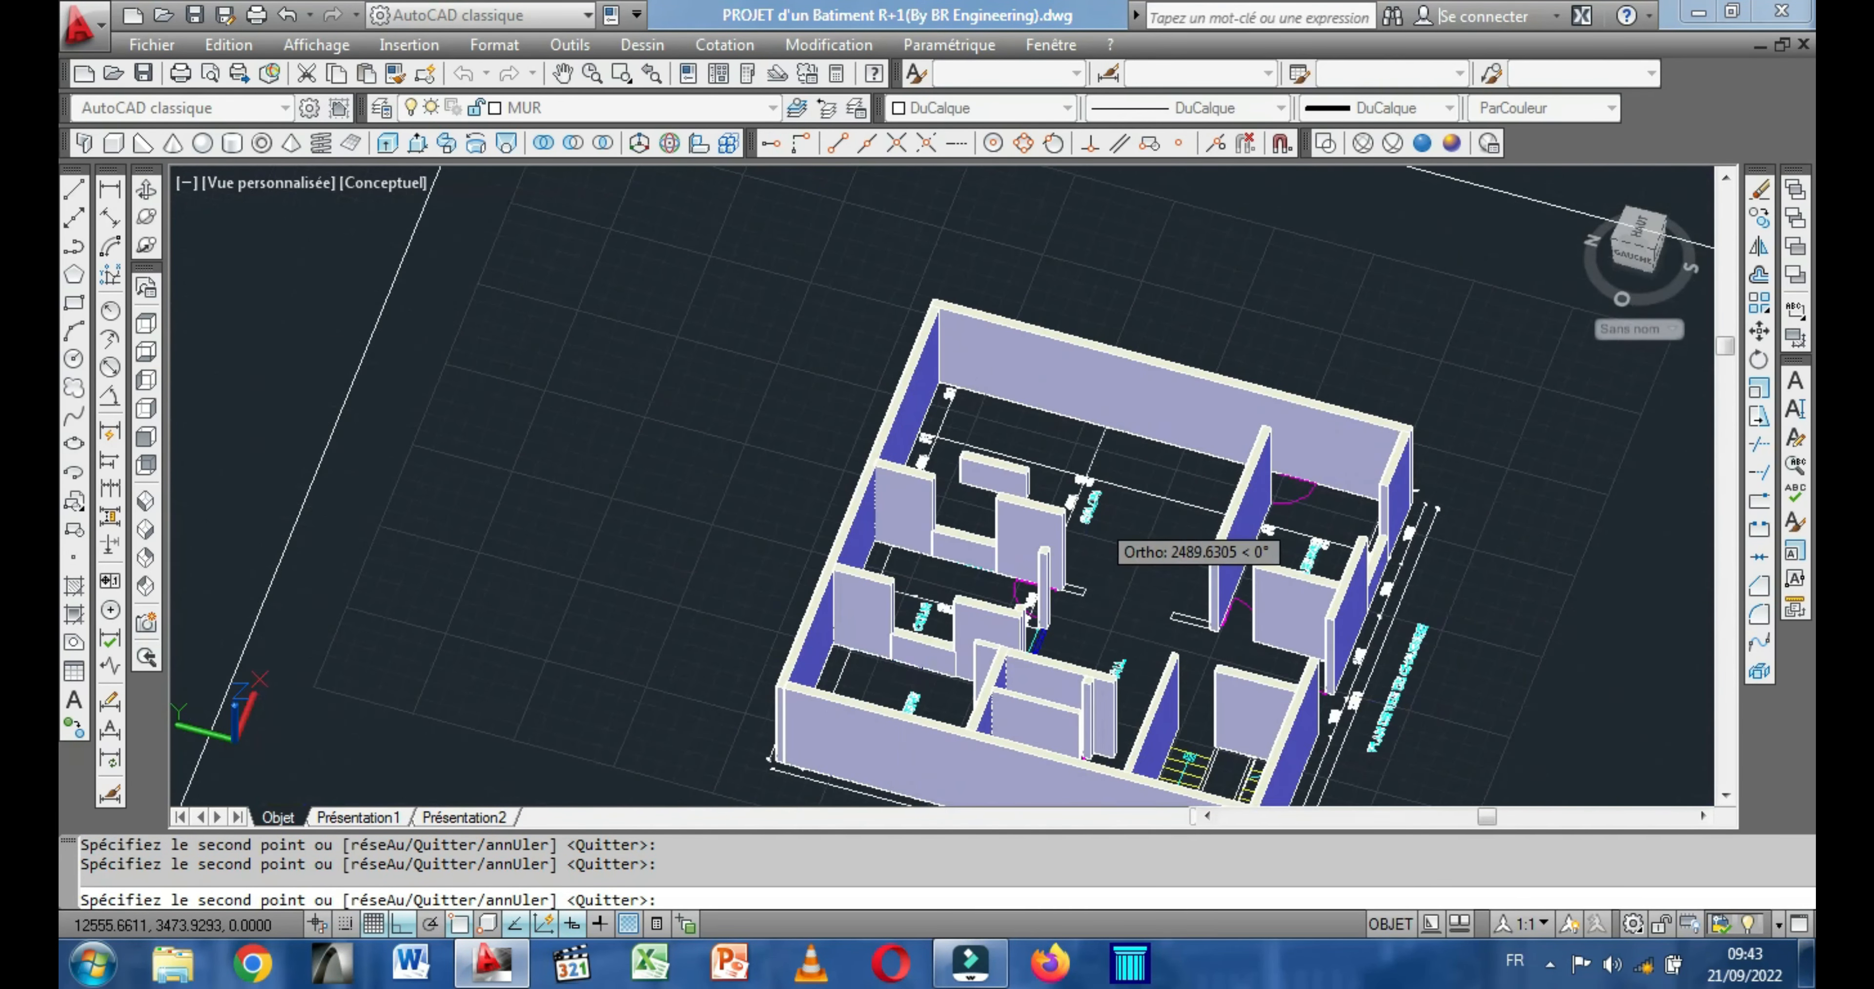
pyautogui.scroll(3, 1111, 631)
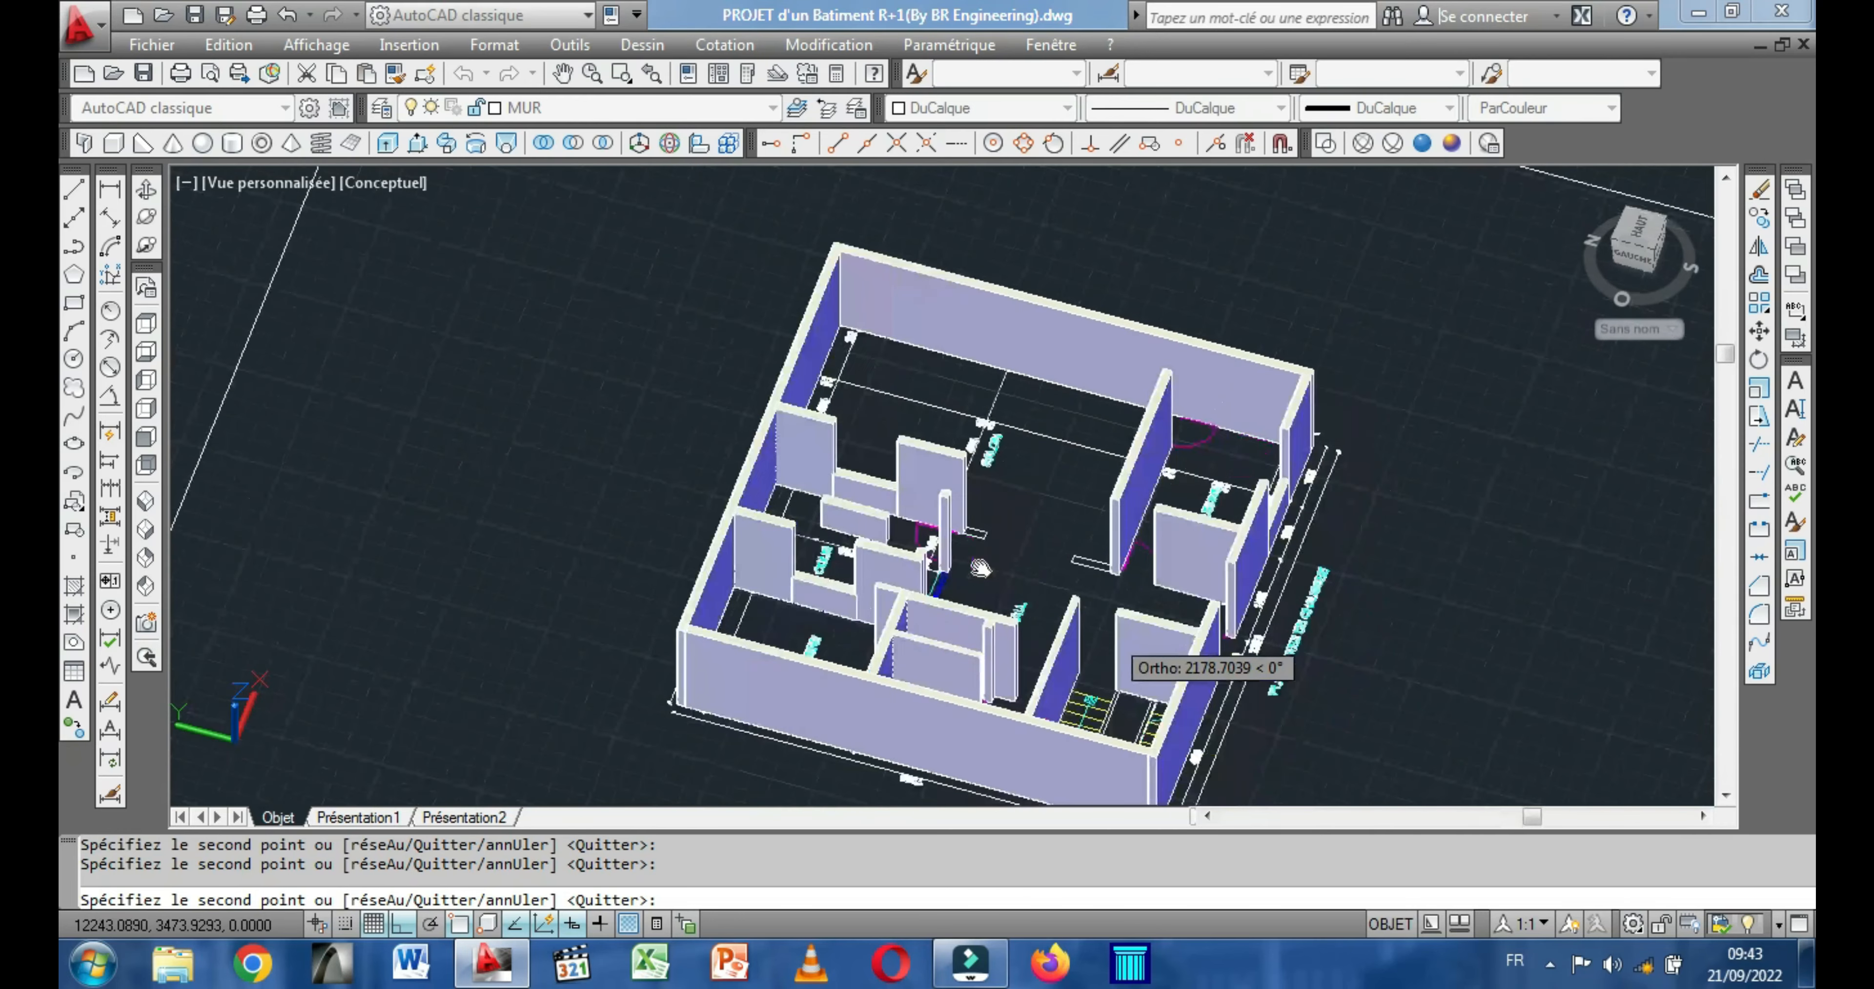
pyautogui.scroll(3, 1116, 650)
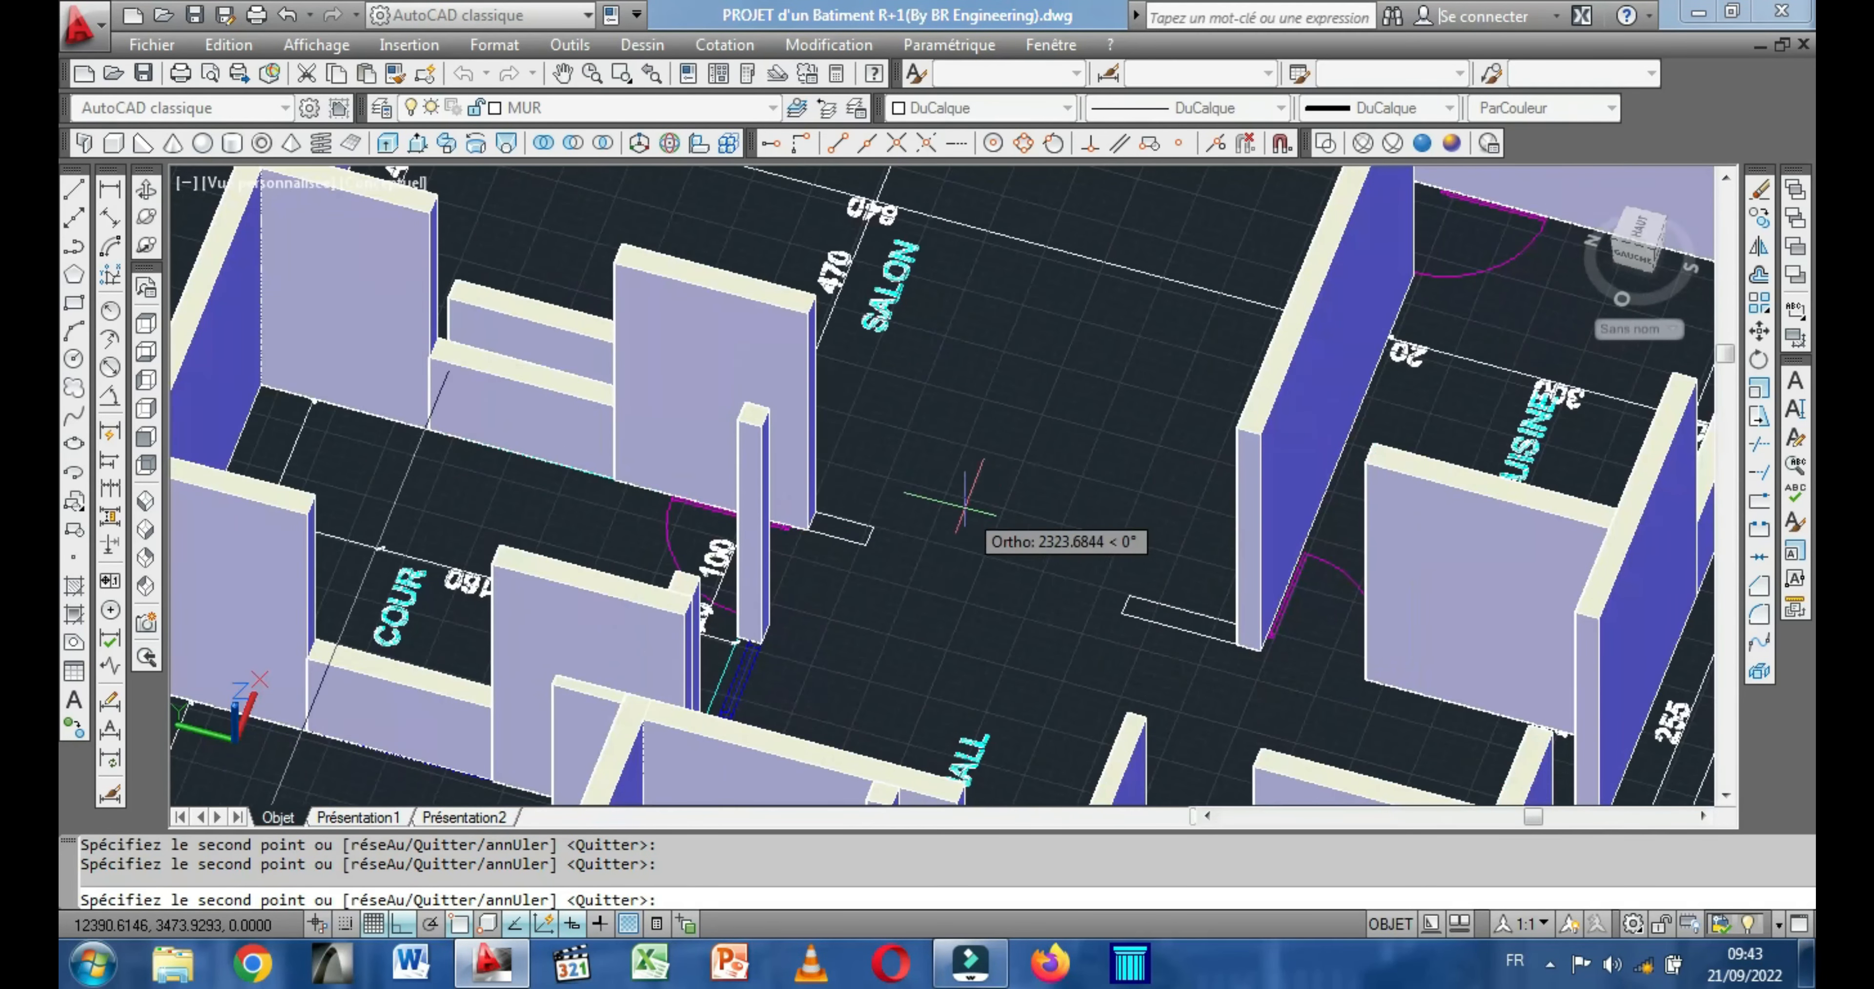
pyautogui.rightClick(1013, 509)
pyautogui.click(1060, 521)
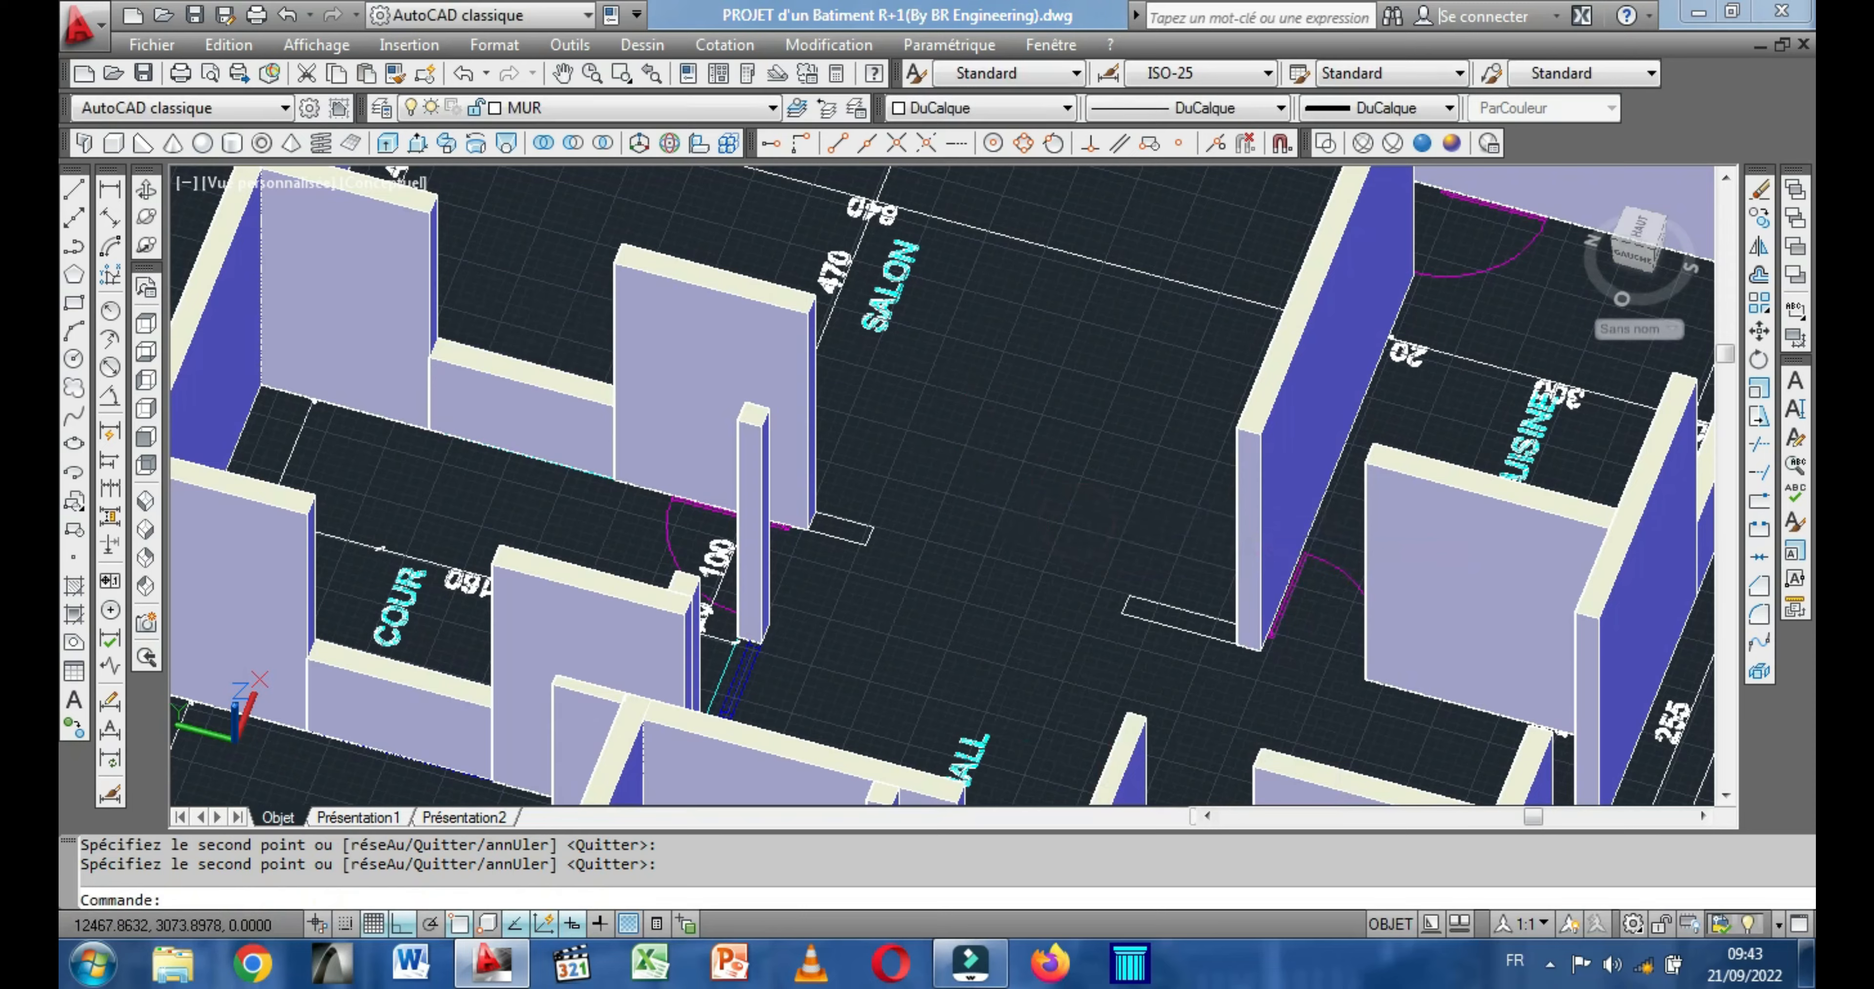
# Orbit around the PLAN D'ETAGE building and examine its front wall openings and the plan lines on the floor.
pyautogui.scroll(-4, 939, 429)
pyautogui.scroll(-3, 944, 443)
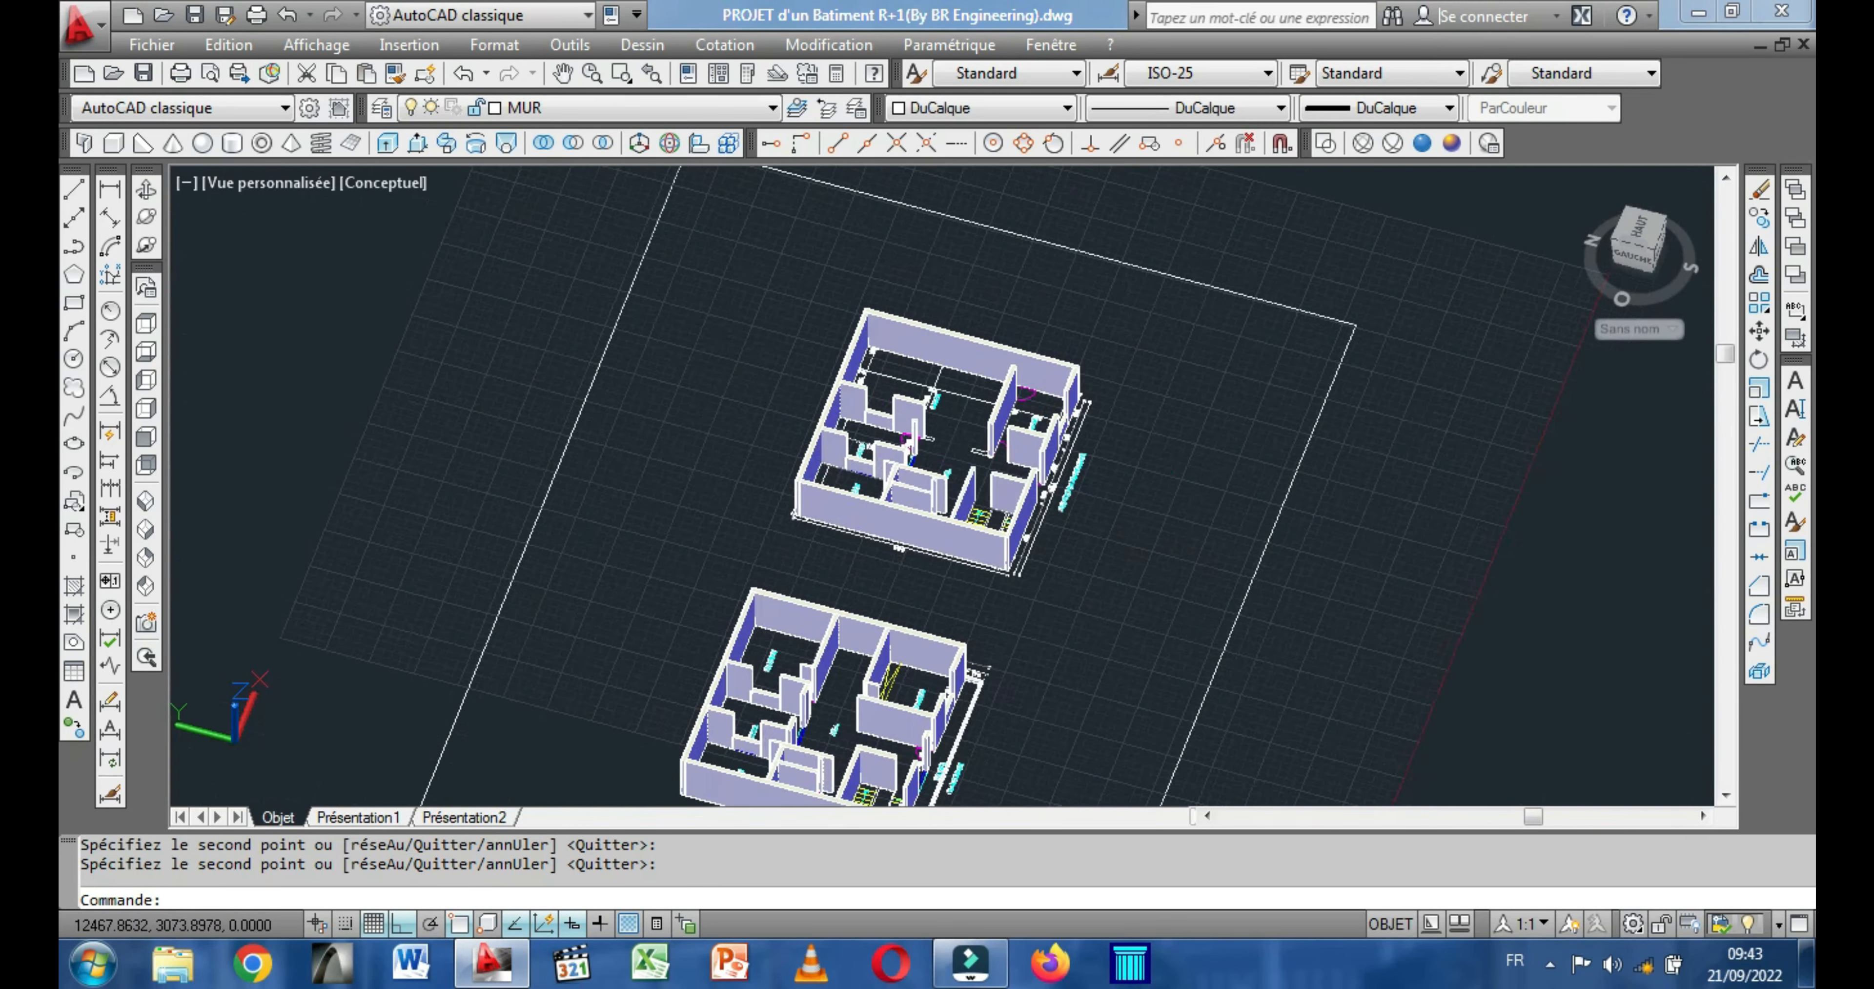
pyautogui.scroll(-3, 855, 374)
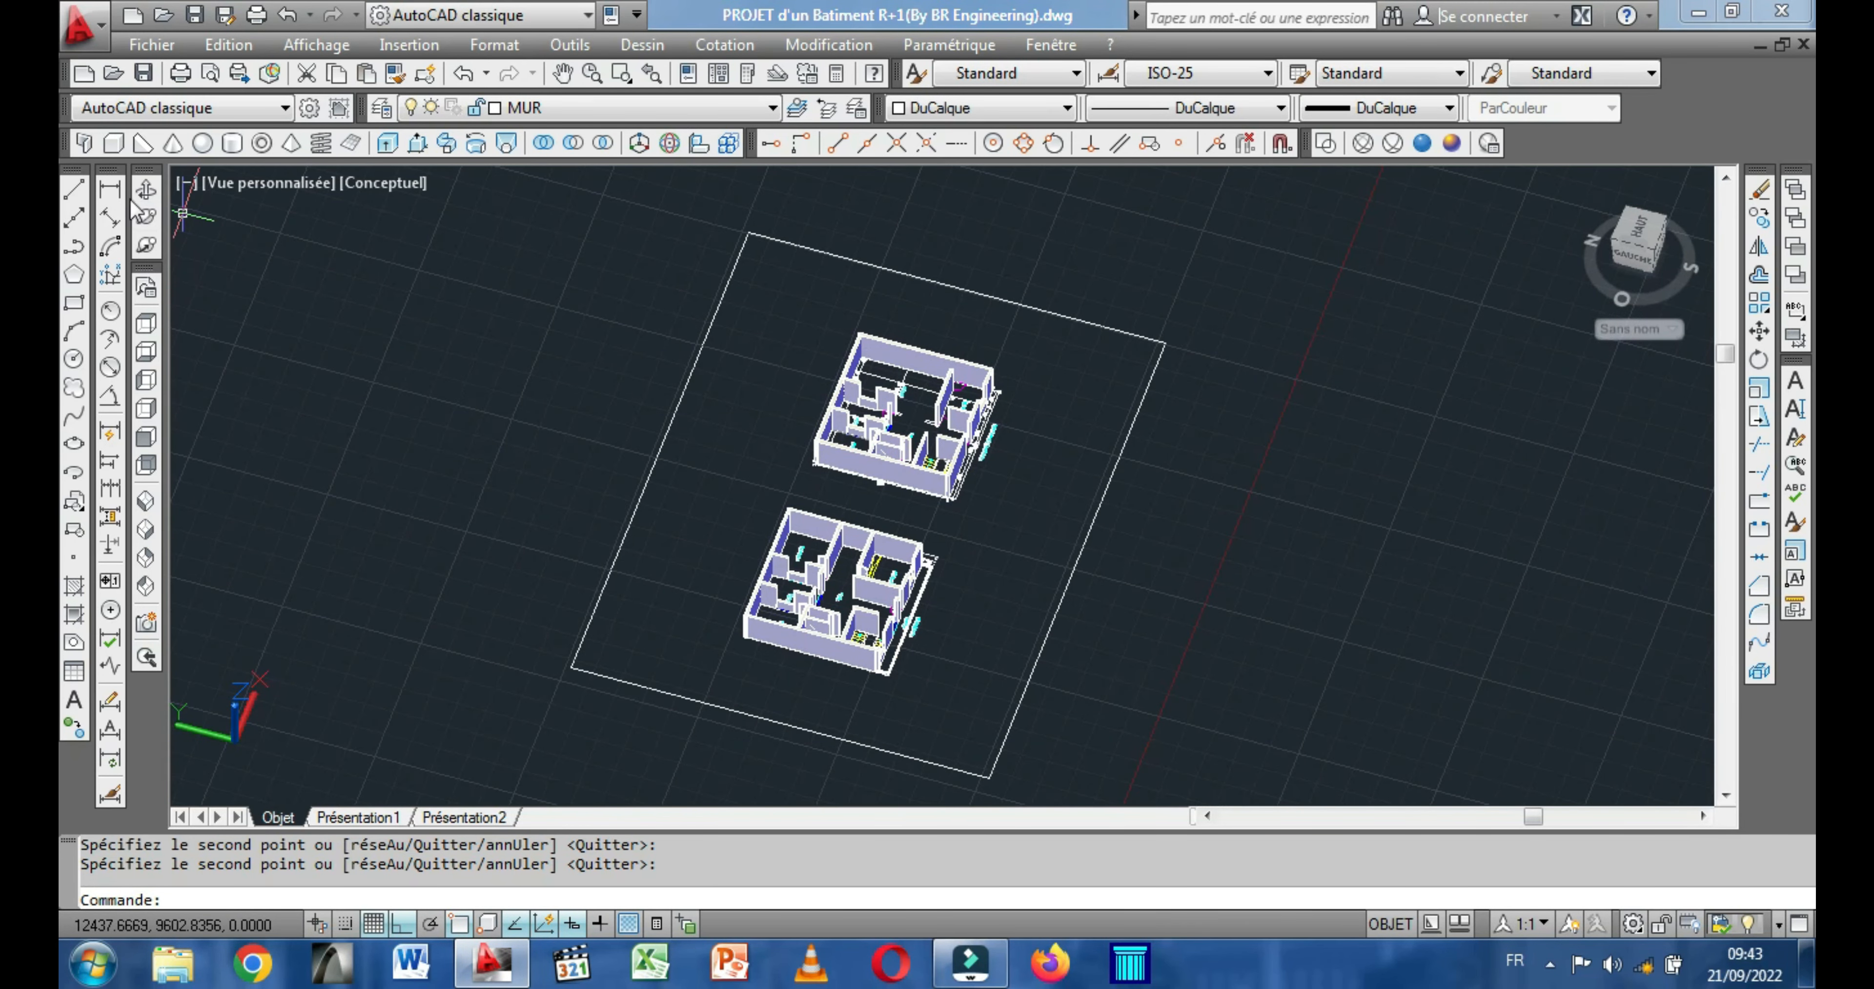
pyautogui.moveTo(686, 581); pyautogui.dragTo(546, 536)
pyautogui.scroll(4, 744, 518)
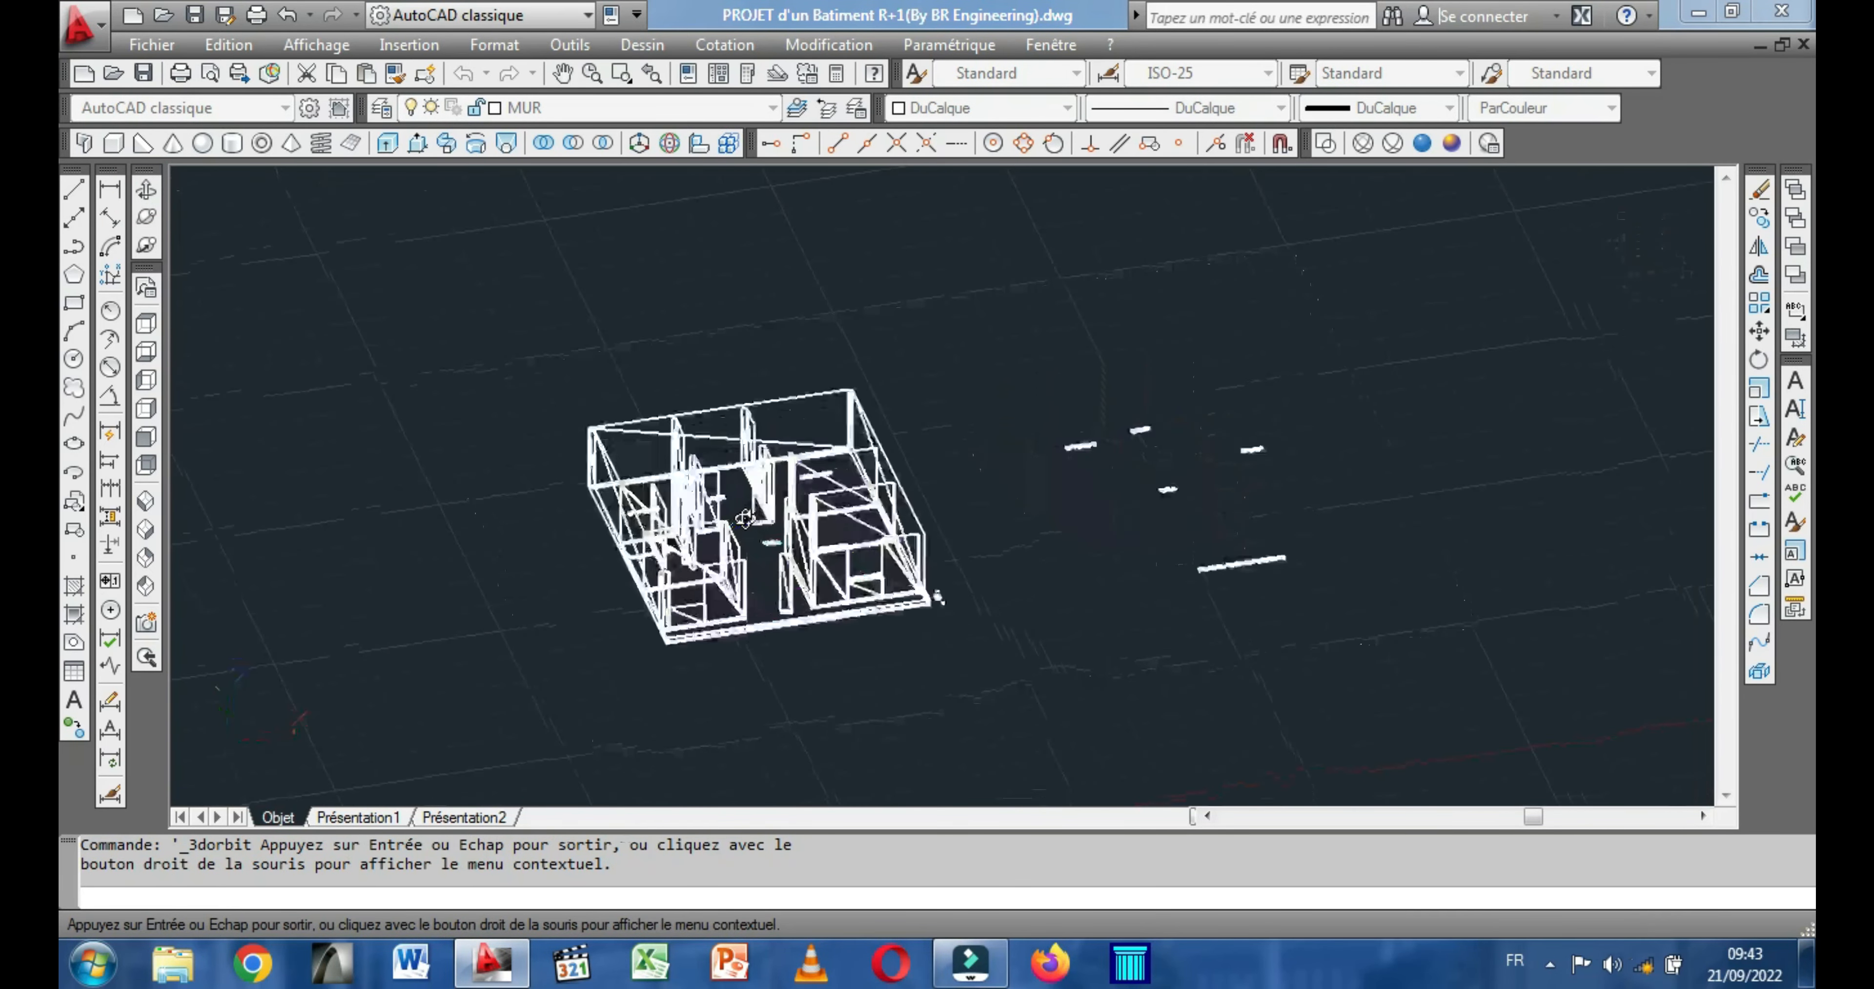
pyautogui.scroll(4, 745, 518)
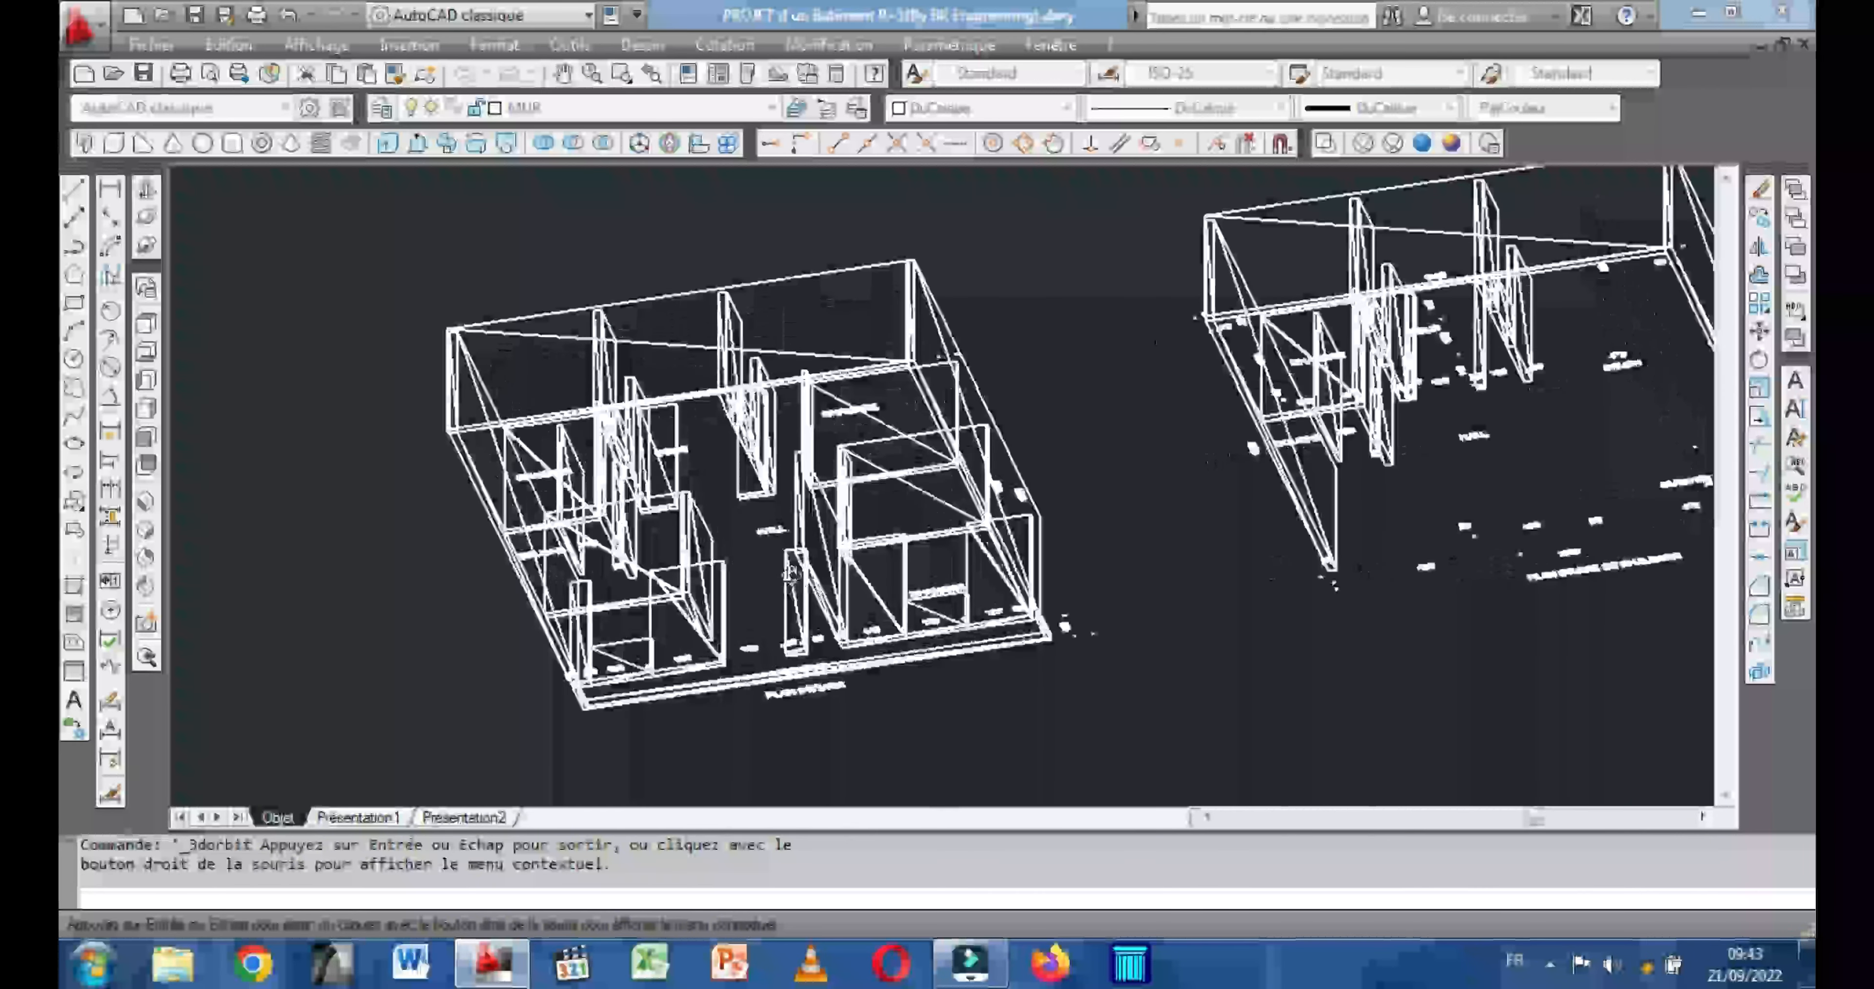
pyautogui.moveTo(700, 449); pyautogui.dragTo(631, 570)
pyautogui.scroll(6, 631, 569)
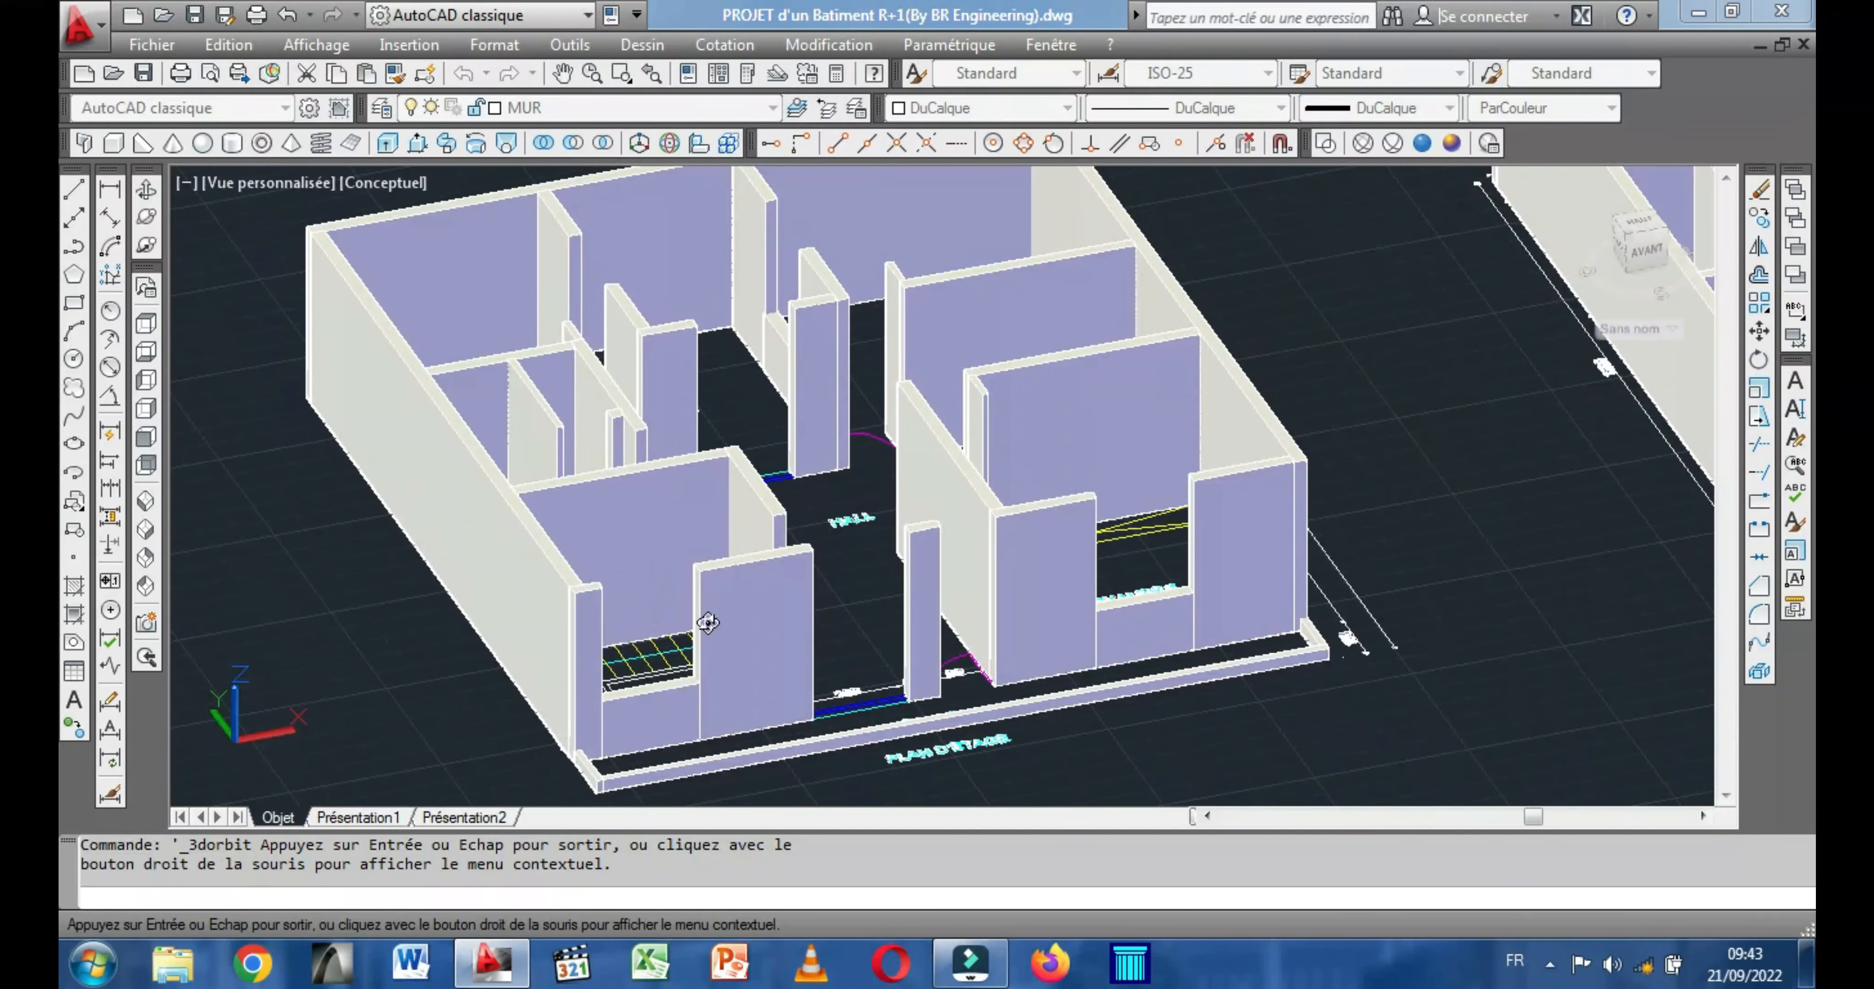
pyautogui.scroll(2, 688, 606)
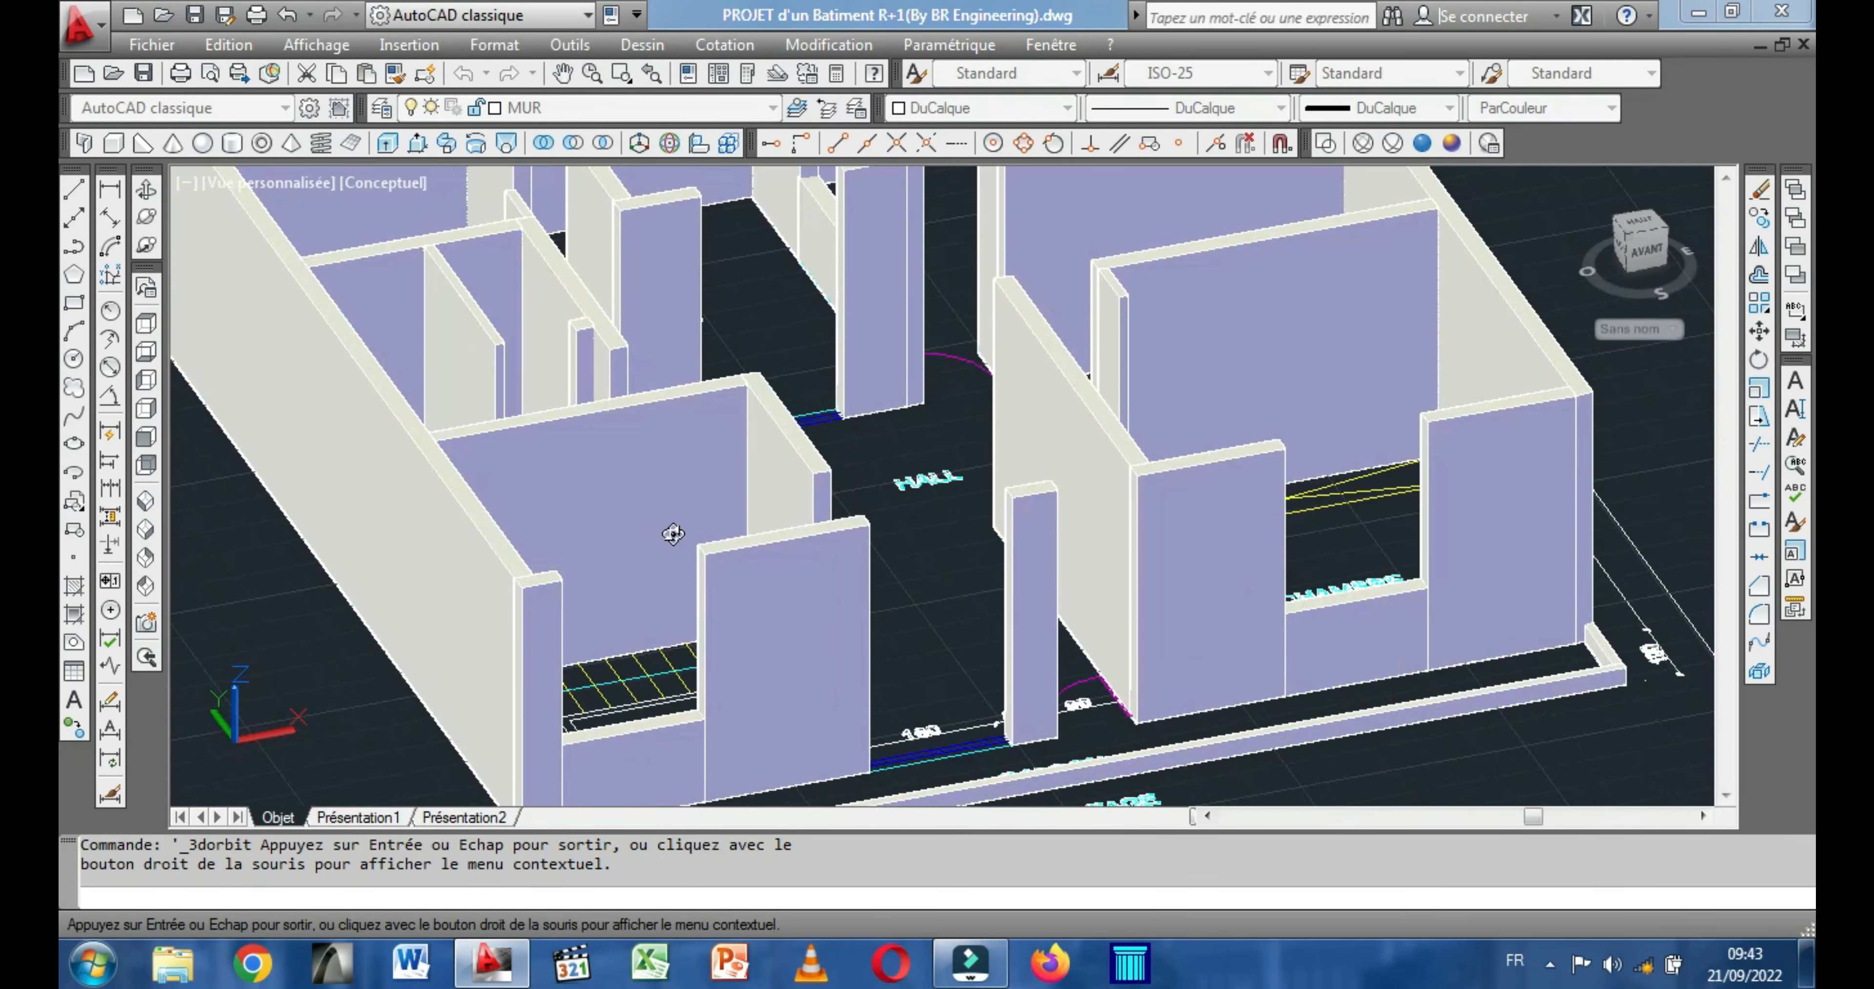
pyautogui.moveTo(664, 624); pyautogui.dragTo(689, 433)
pyautogui.moveTo(720, 563); pyautogui.dragTo(774, 587)
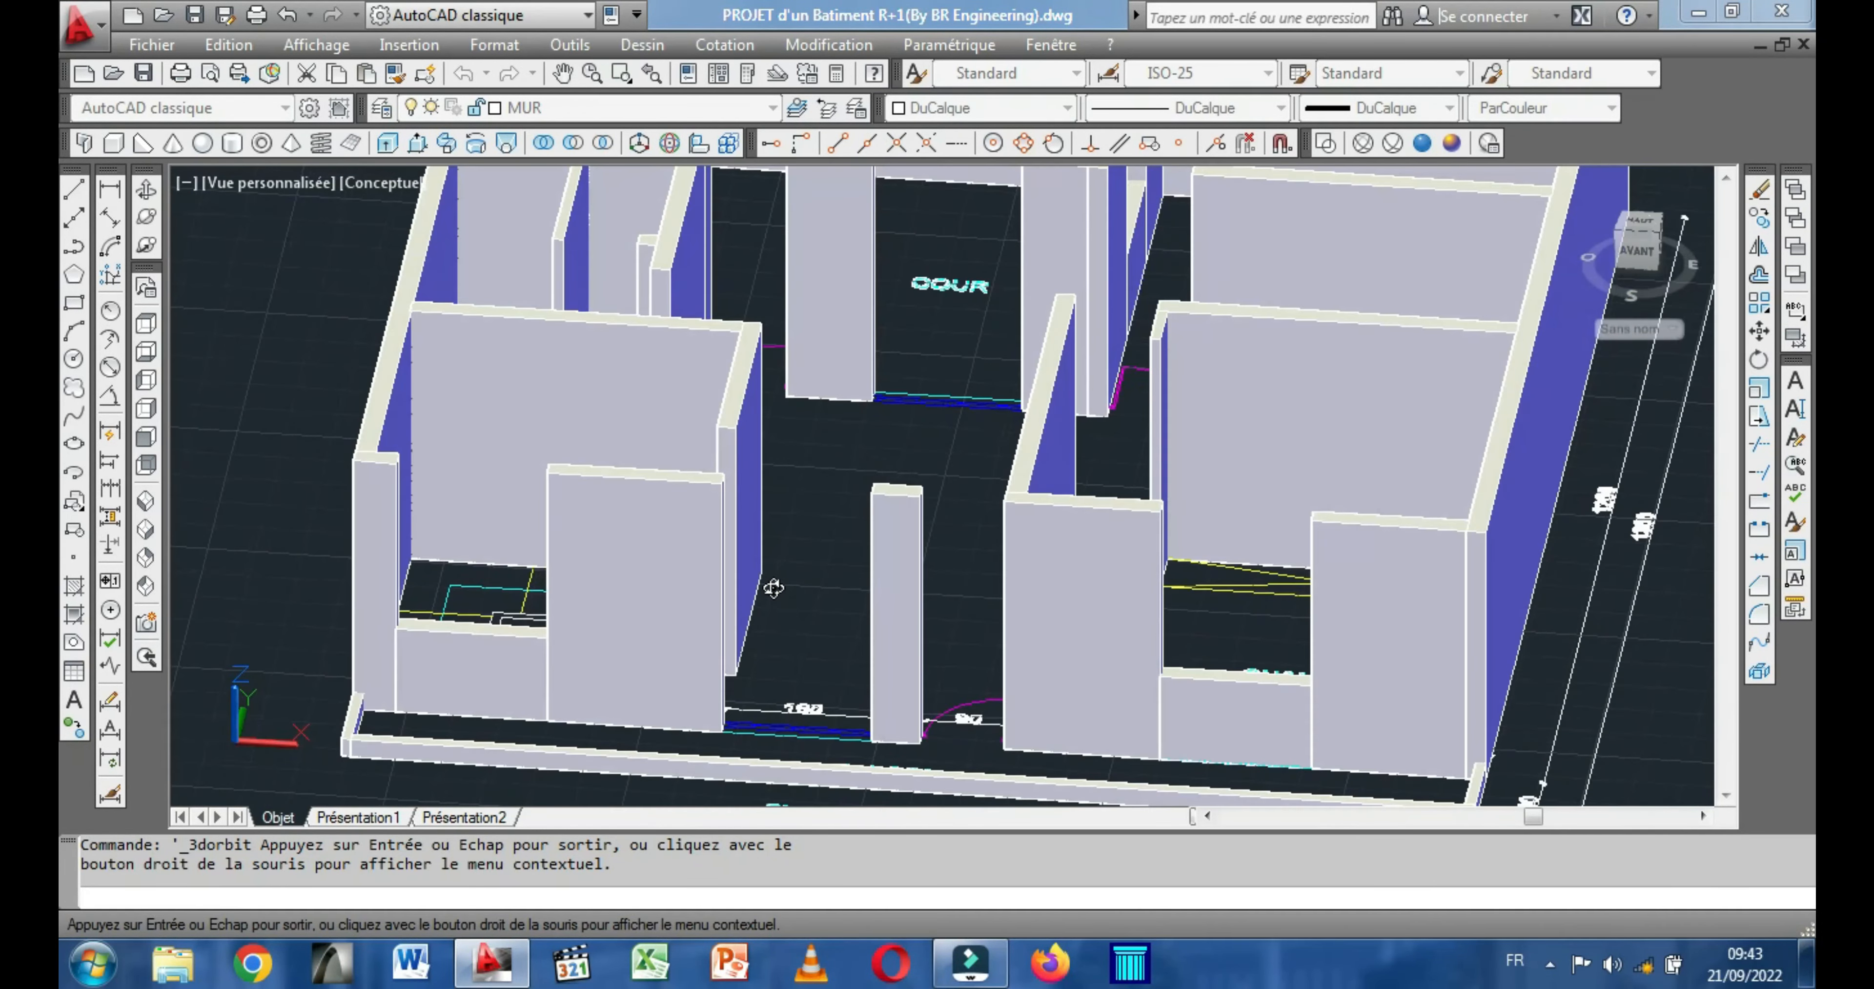
pyautogui.moveTo(774, 722); pyautogui.dragTo(713, 698)
pyautogui.scroll(5, 705, 692)
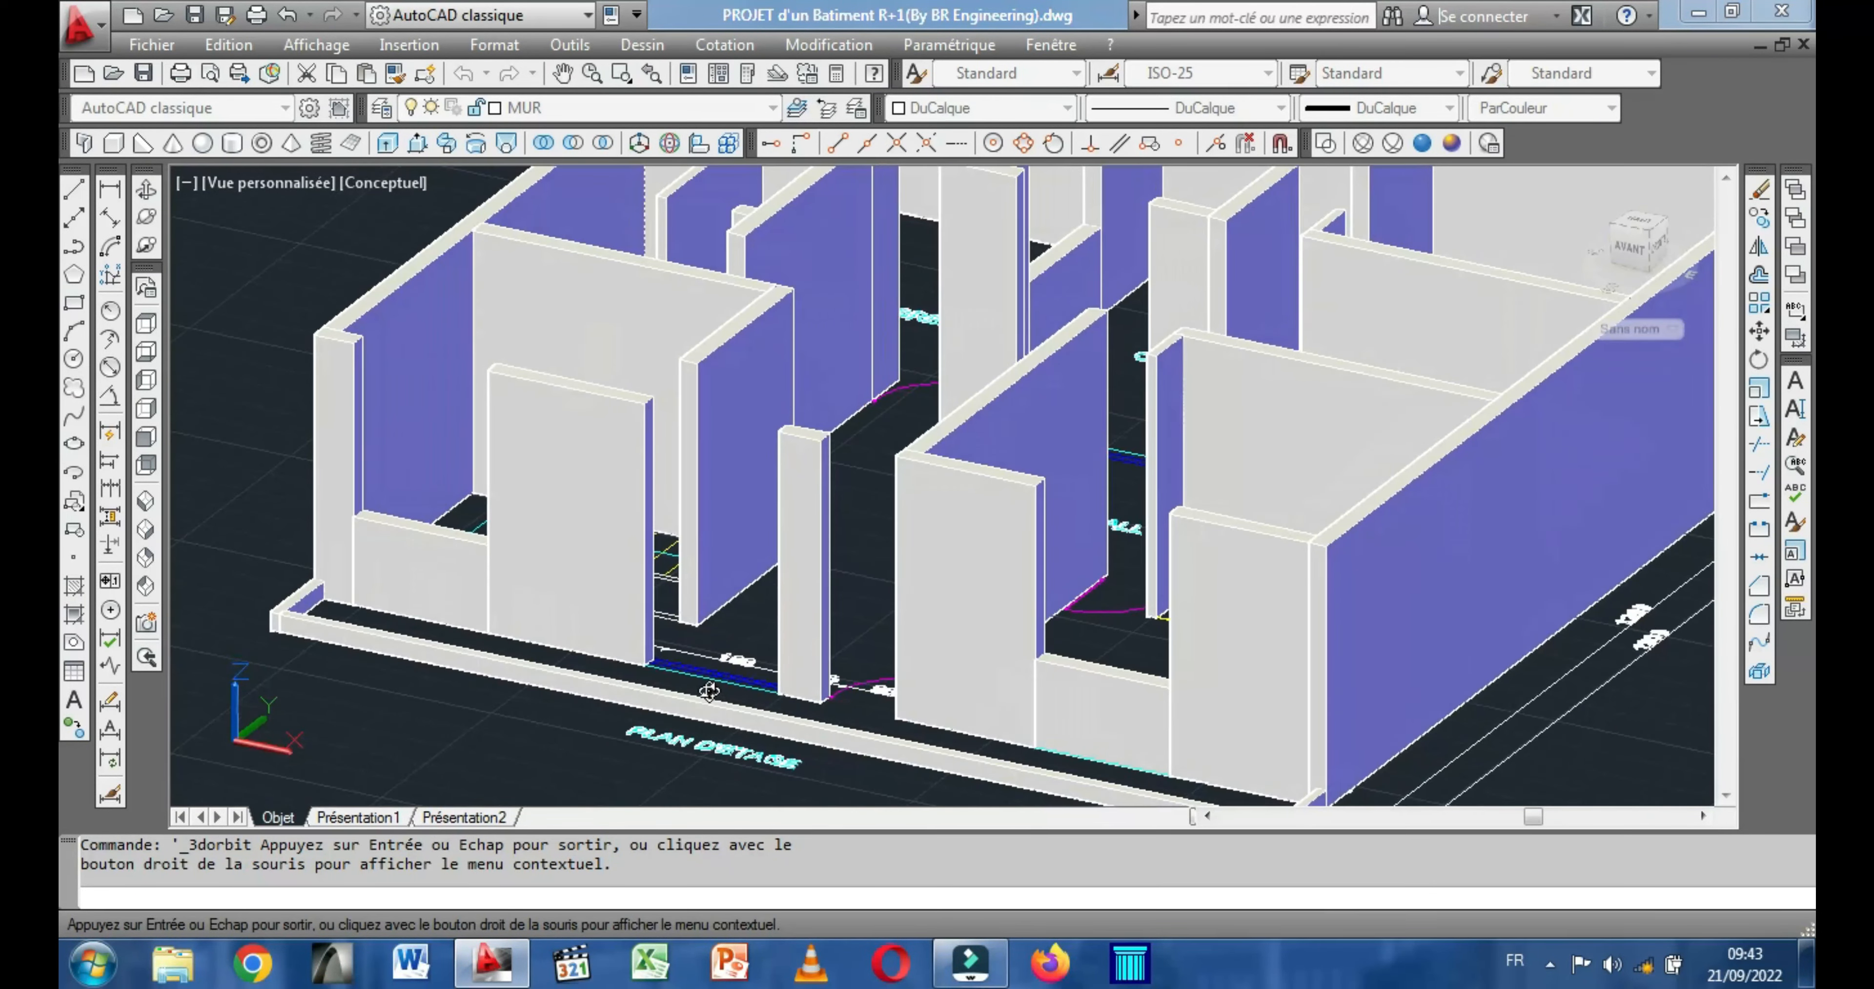
# Copy the 100-high box from its lower corner into the adjacent 160-wide window opening in the PLAN D'ETAGE front wall.
pyautogui.scroll(3, 703, 689)
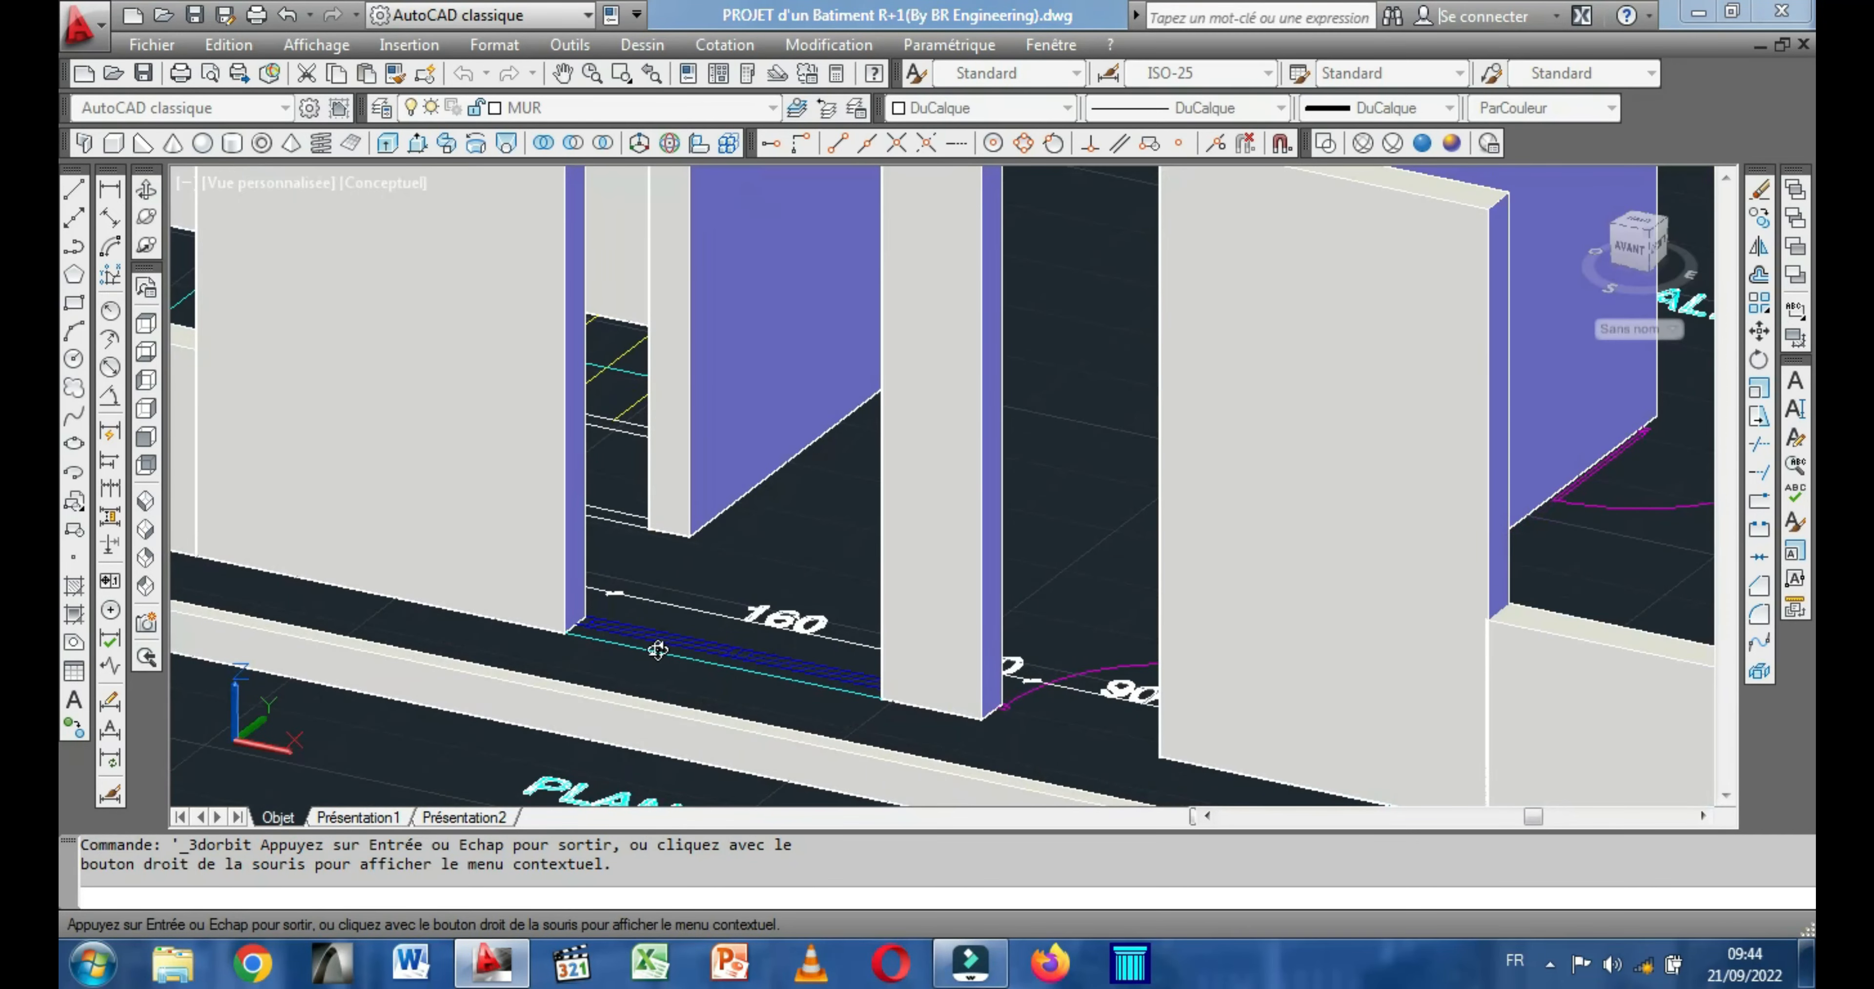
pyautogui.scroll(-5, 658, 647)
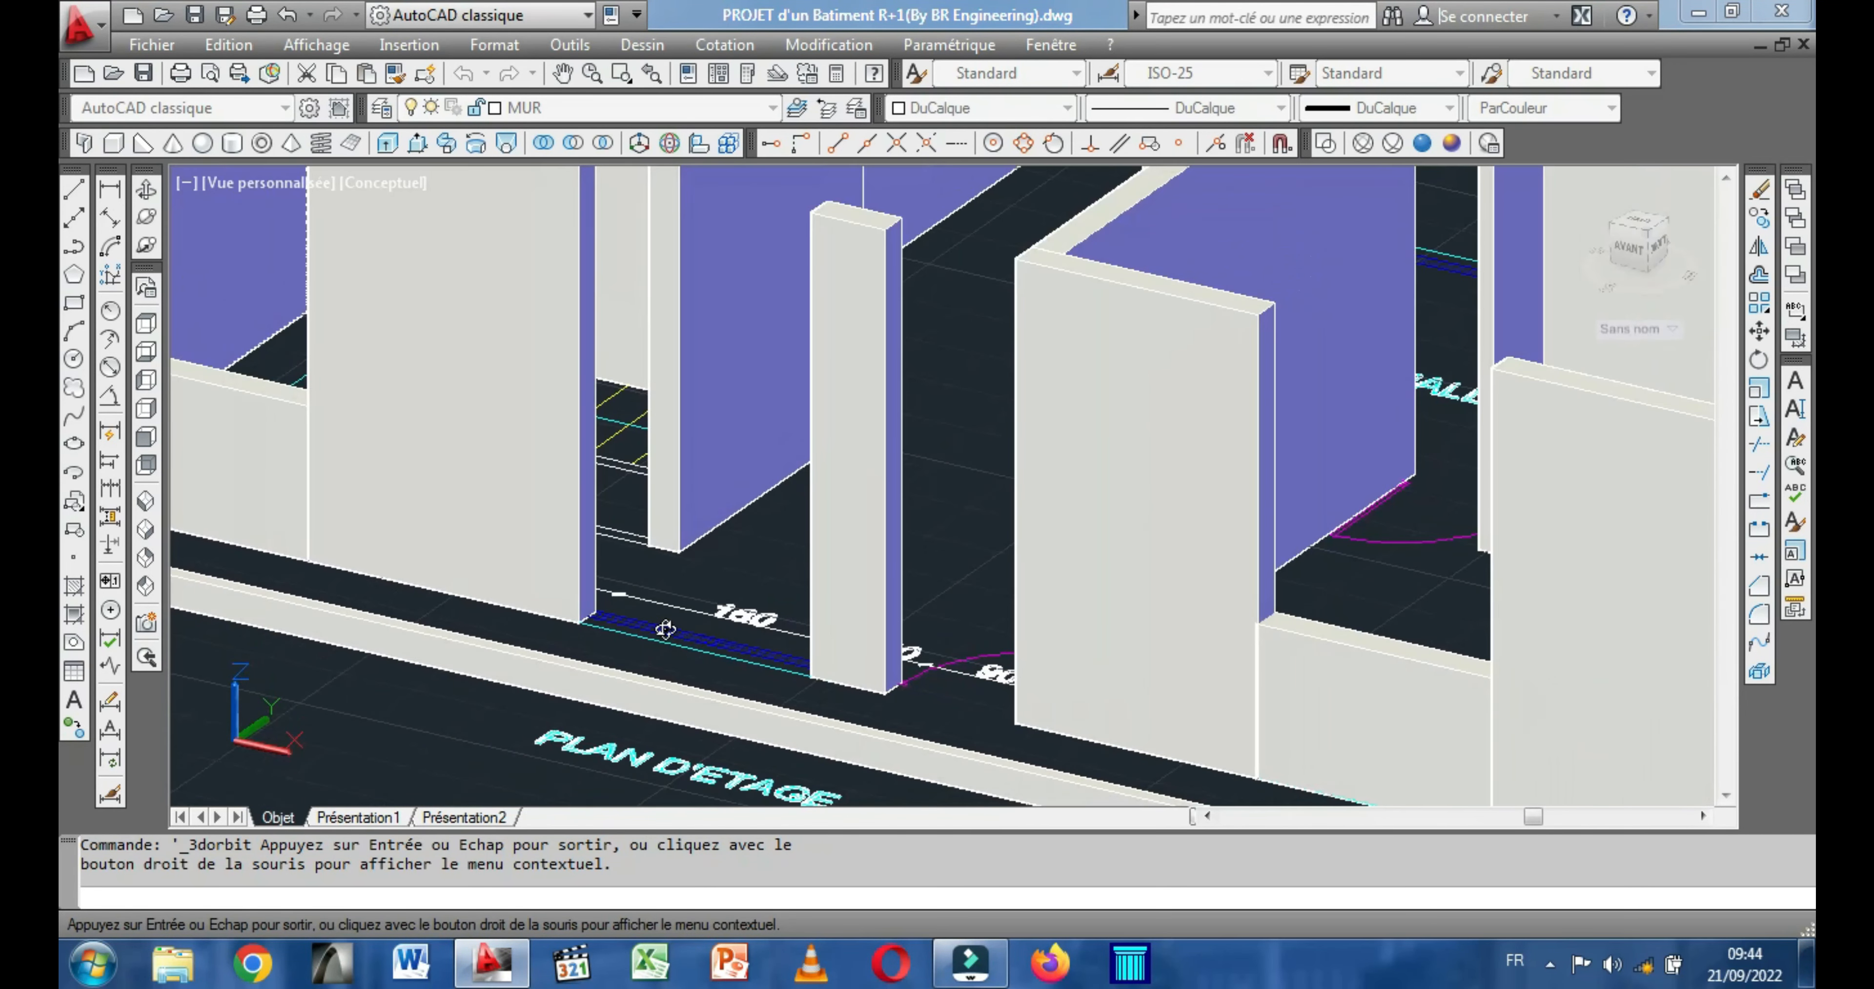
pyautogui.moveTo(554, 625); pyautogui.dragTo(450, 576)
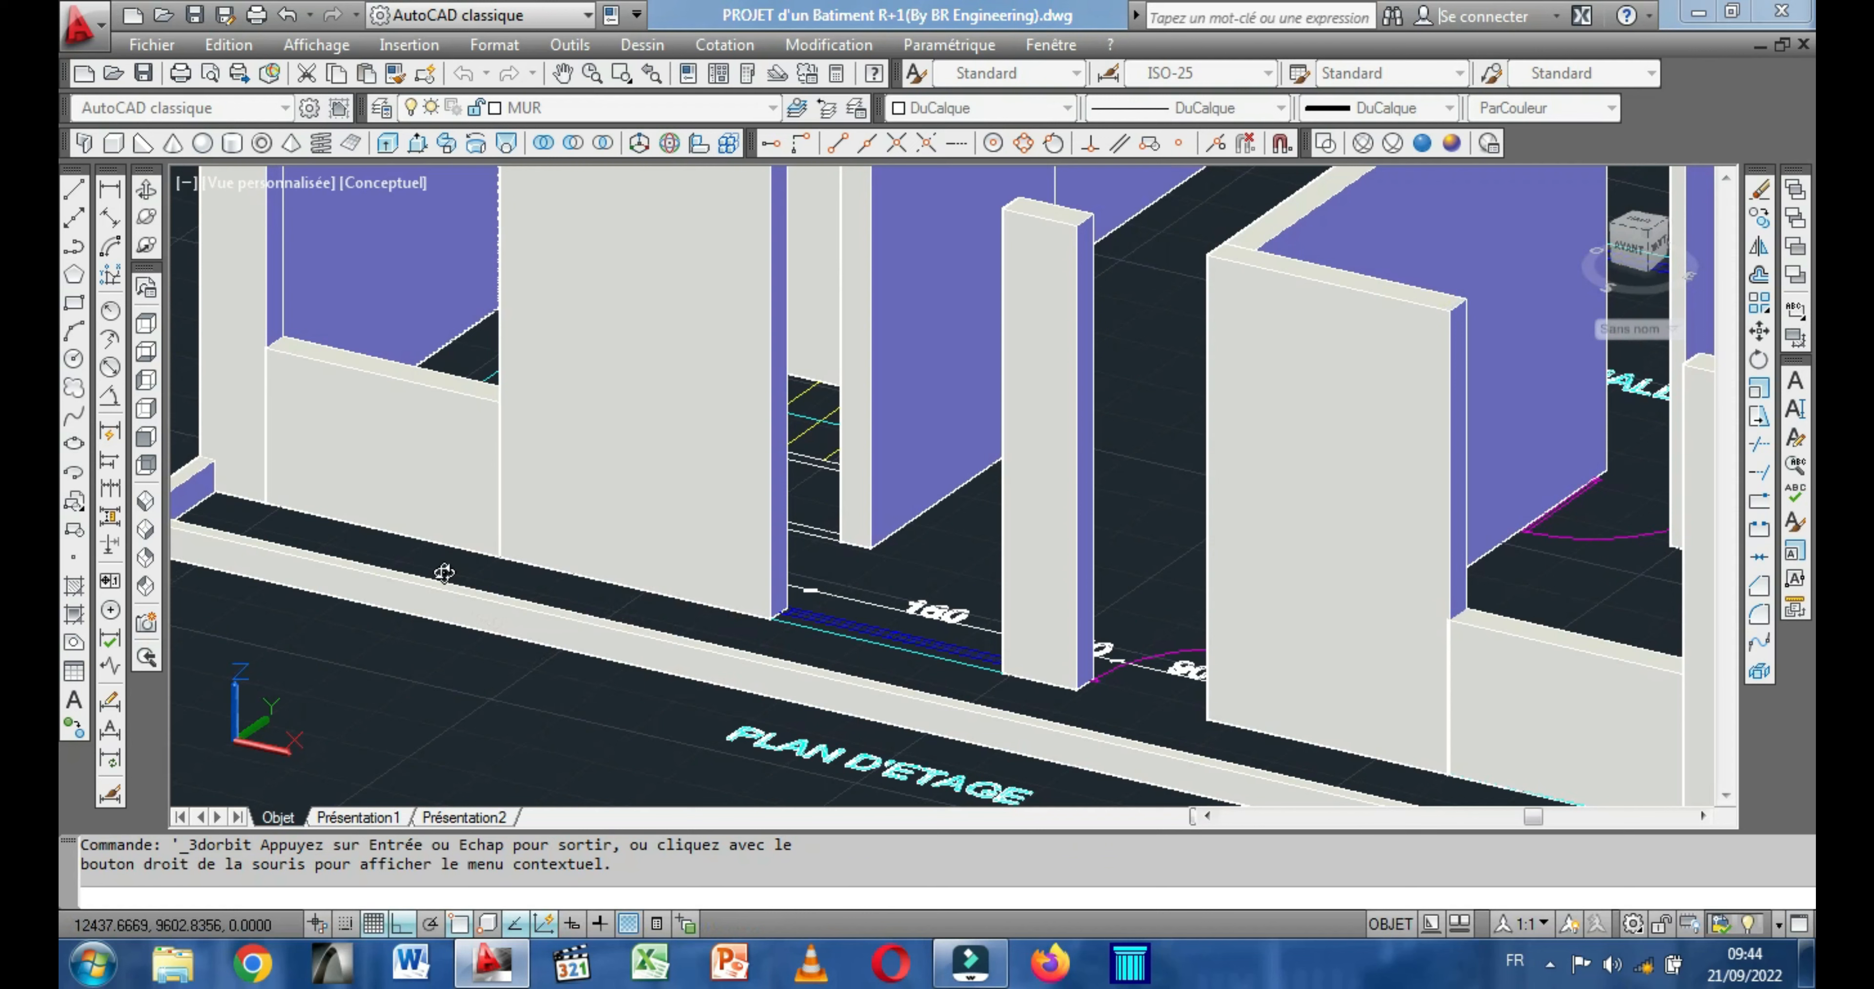
pyautogui.press('Escape')
pyautogui.click(381, 481)
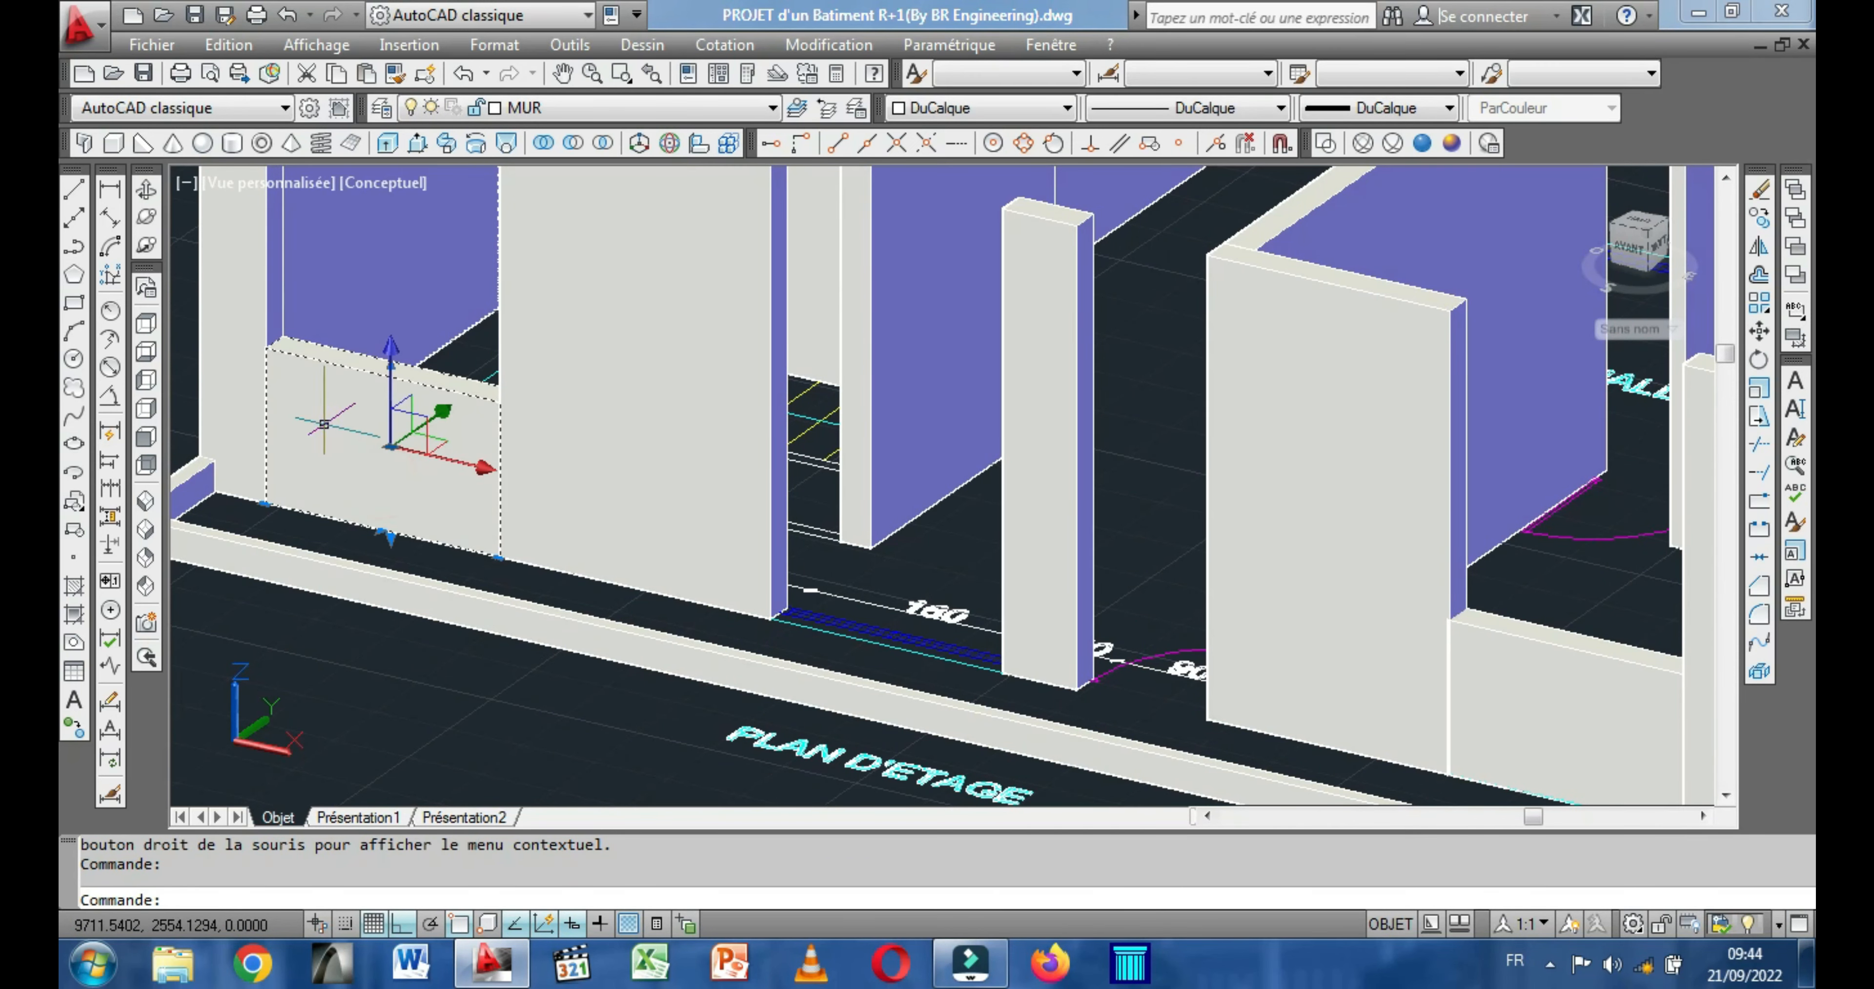
pyautogui.rightClick(323, 424)
pyautogui.click(408, 518)
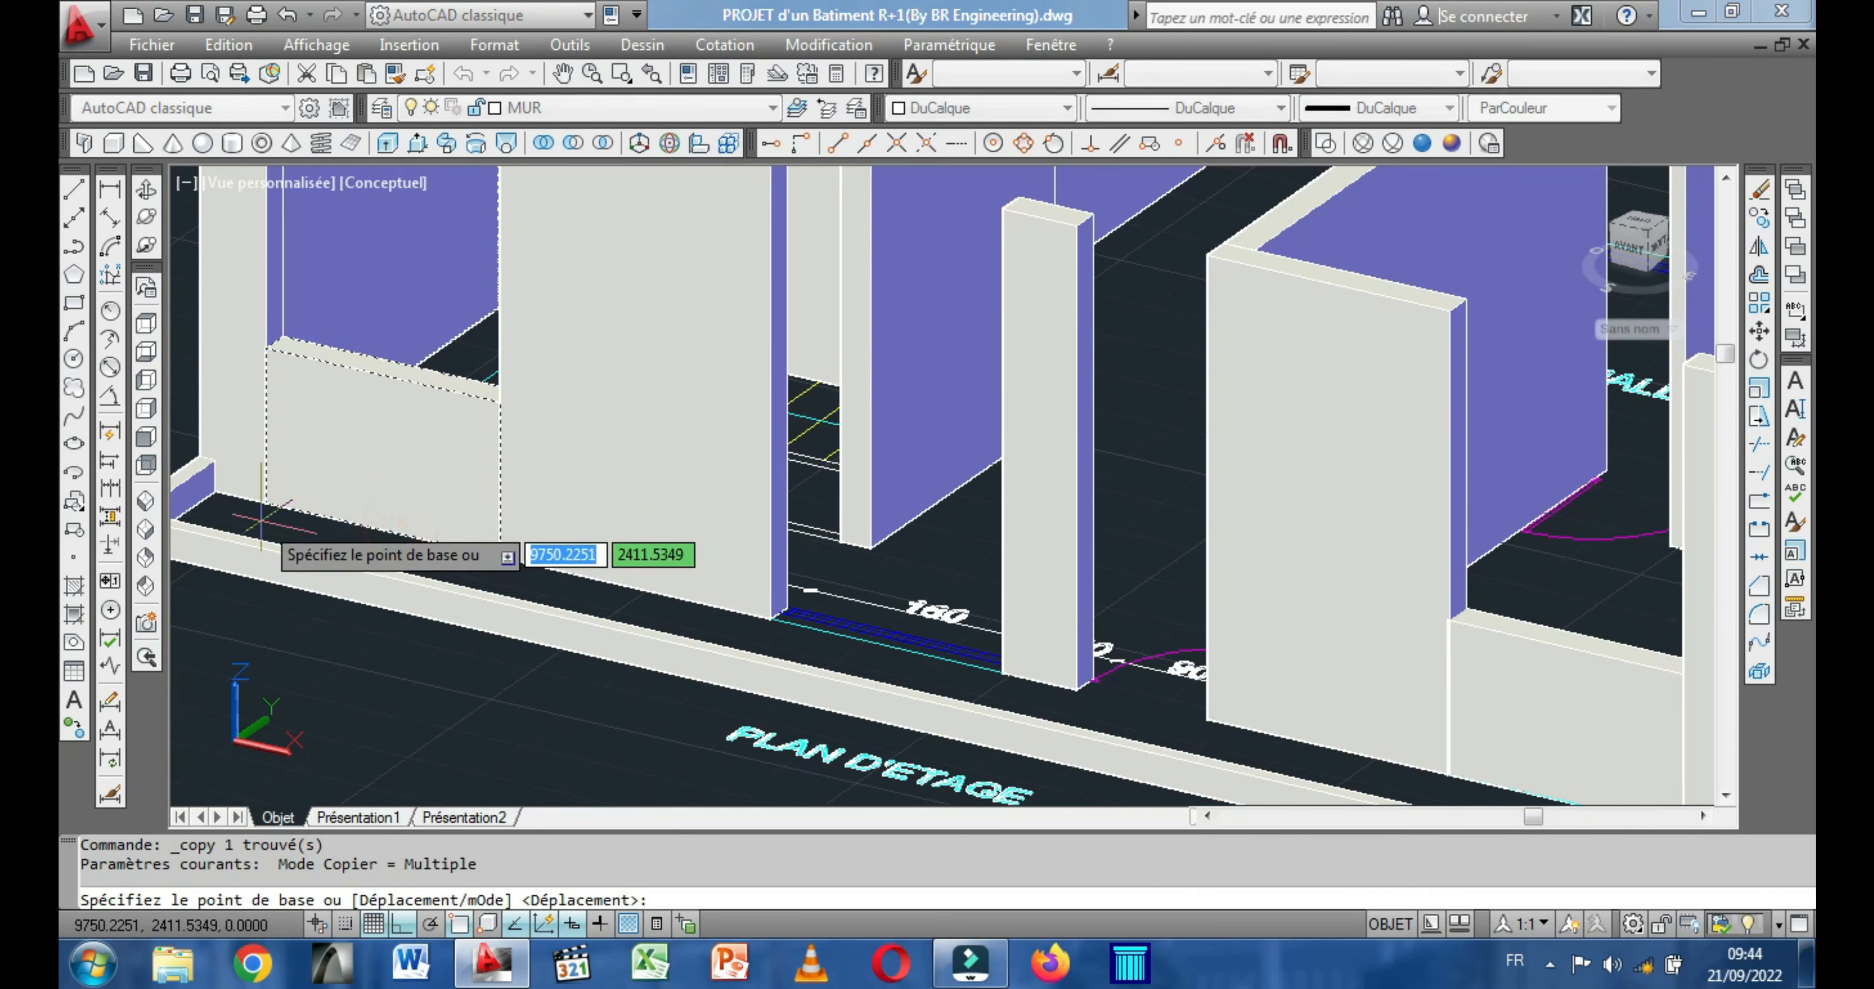
pyautogui.click(265, 501)
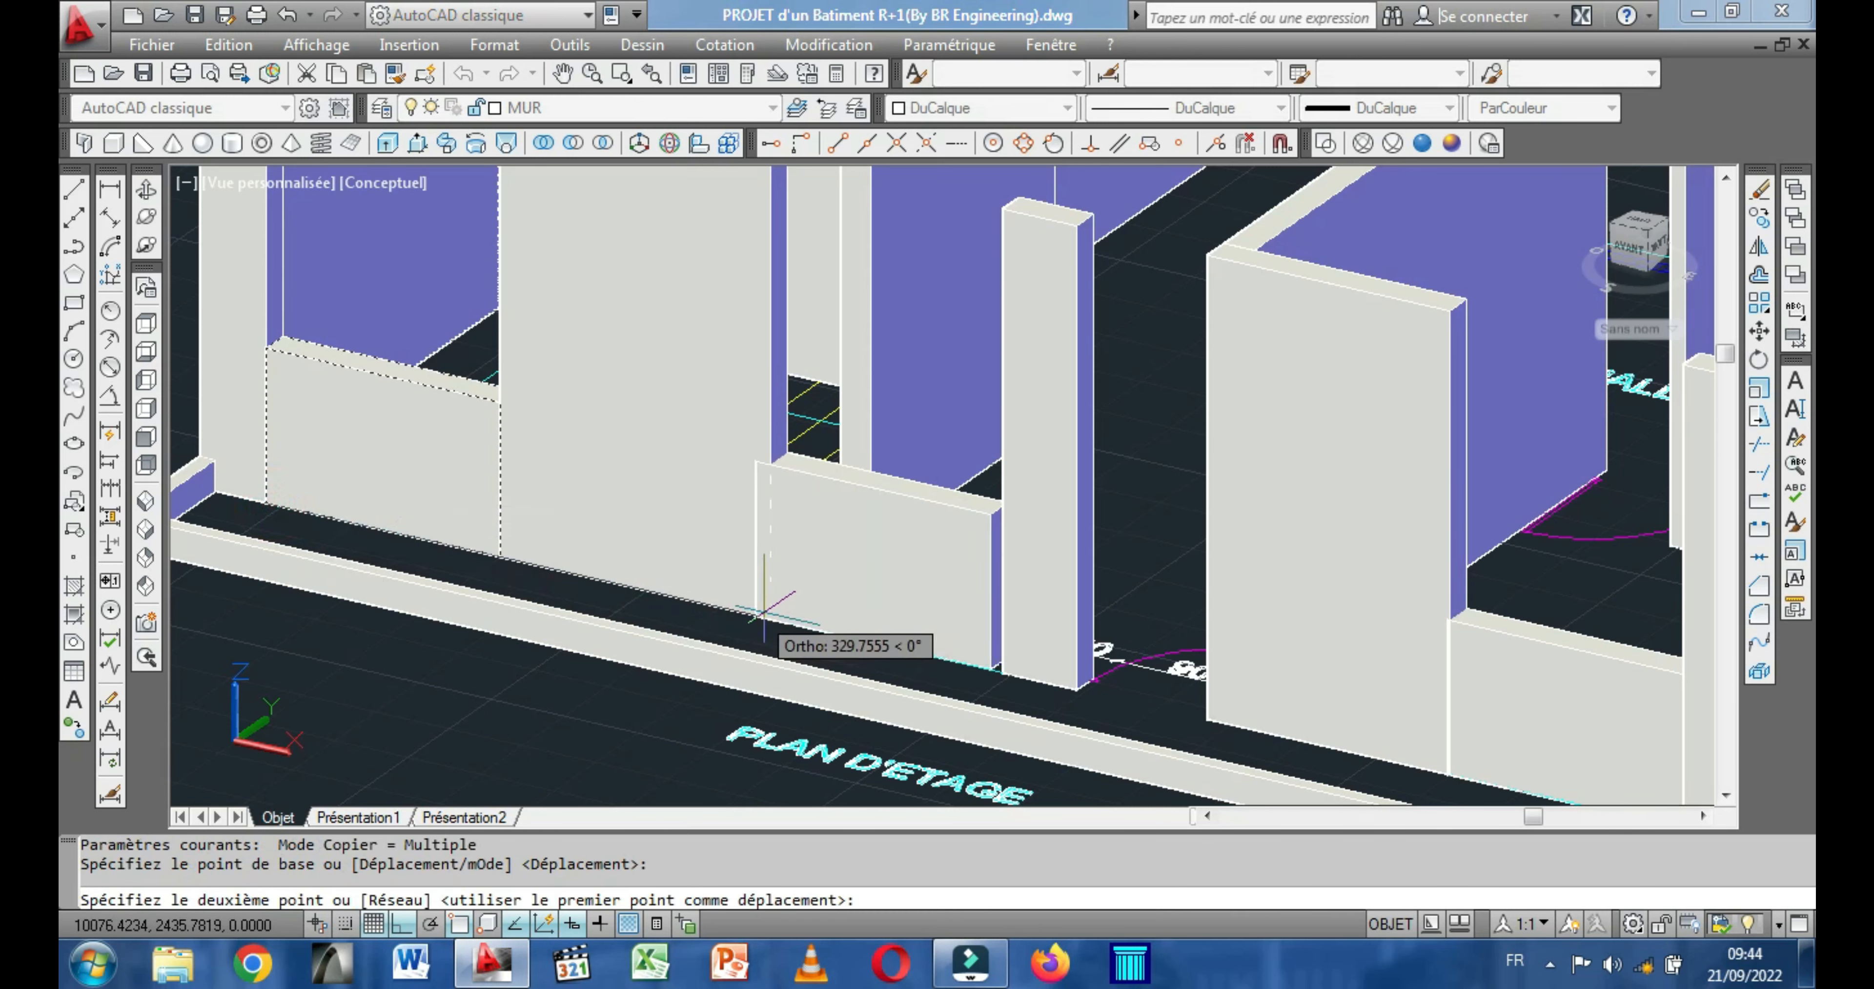
pyautogui.click(765, 611)
pyautogui.scroll(-5, 902, 614)
pyautogui.scroll(-6, 909, 624)
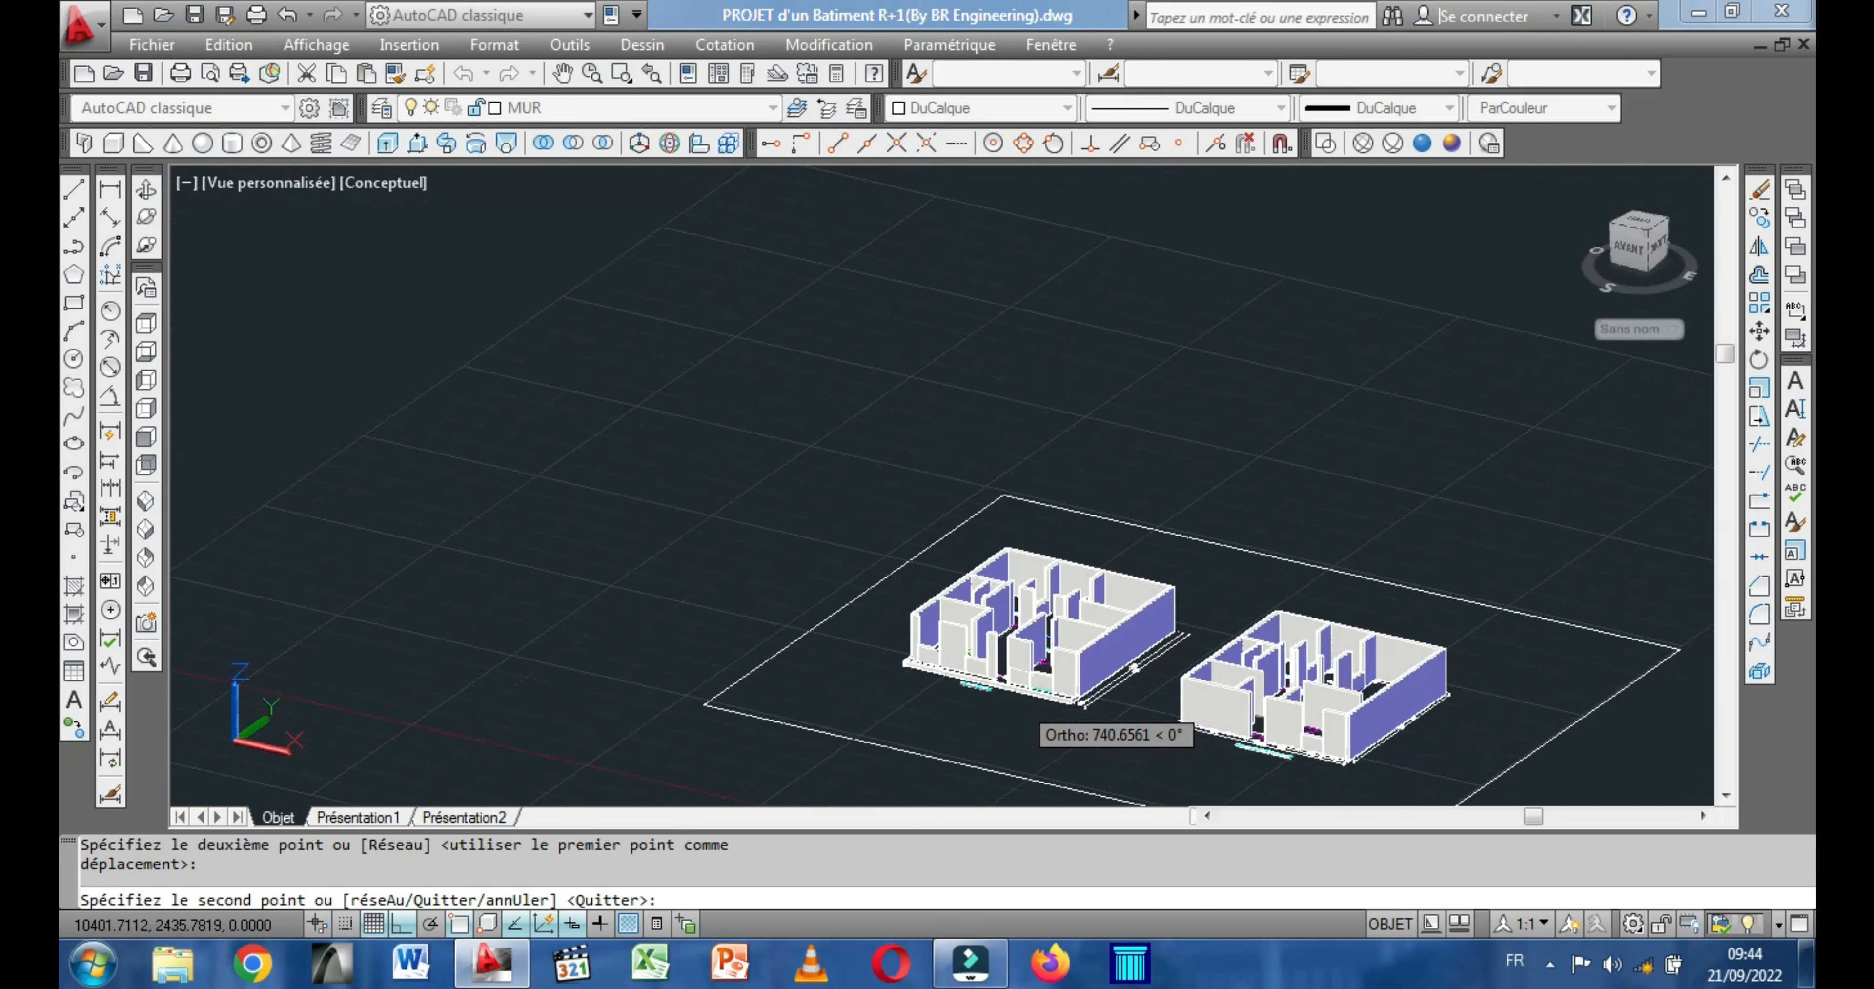
pyautogui.moveTo(1012, 694); pyautogui.dragTo(759, 585, button='middle')
pyautogui.scroll(4, 1124, 695)
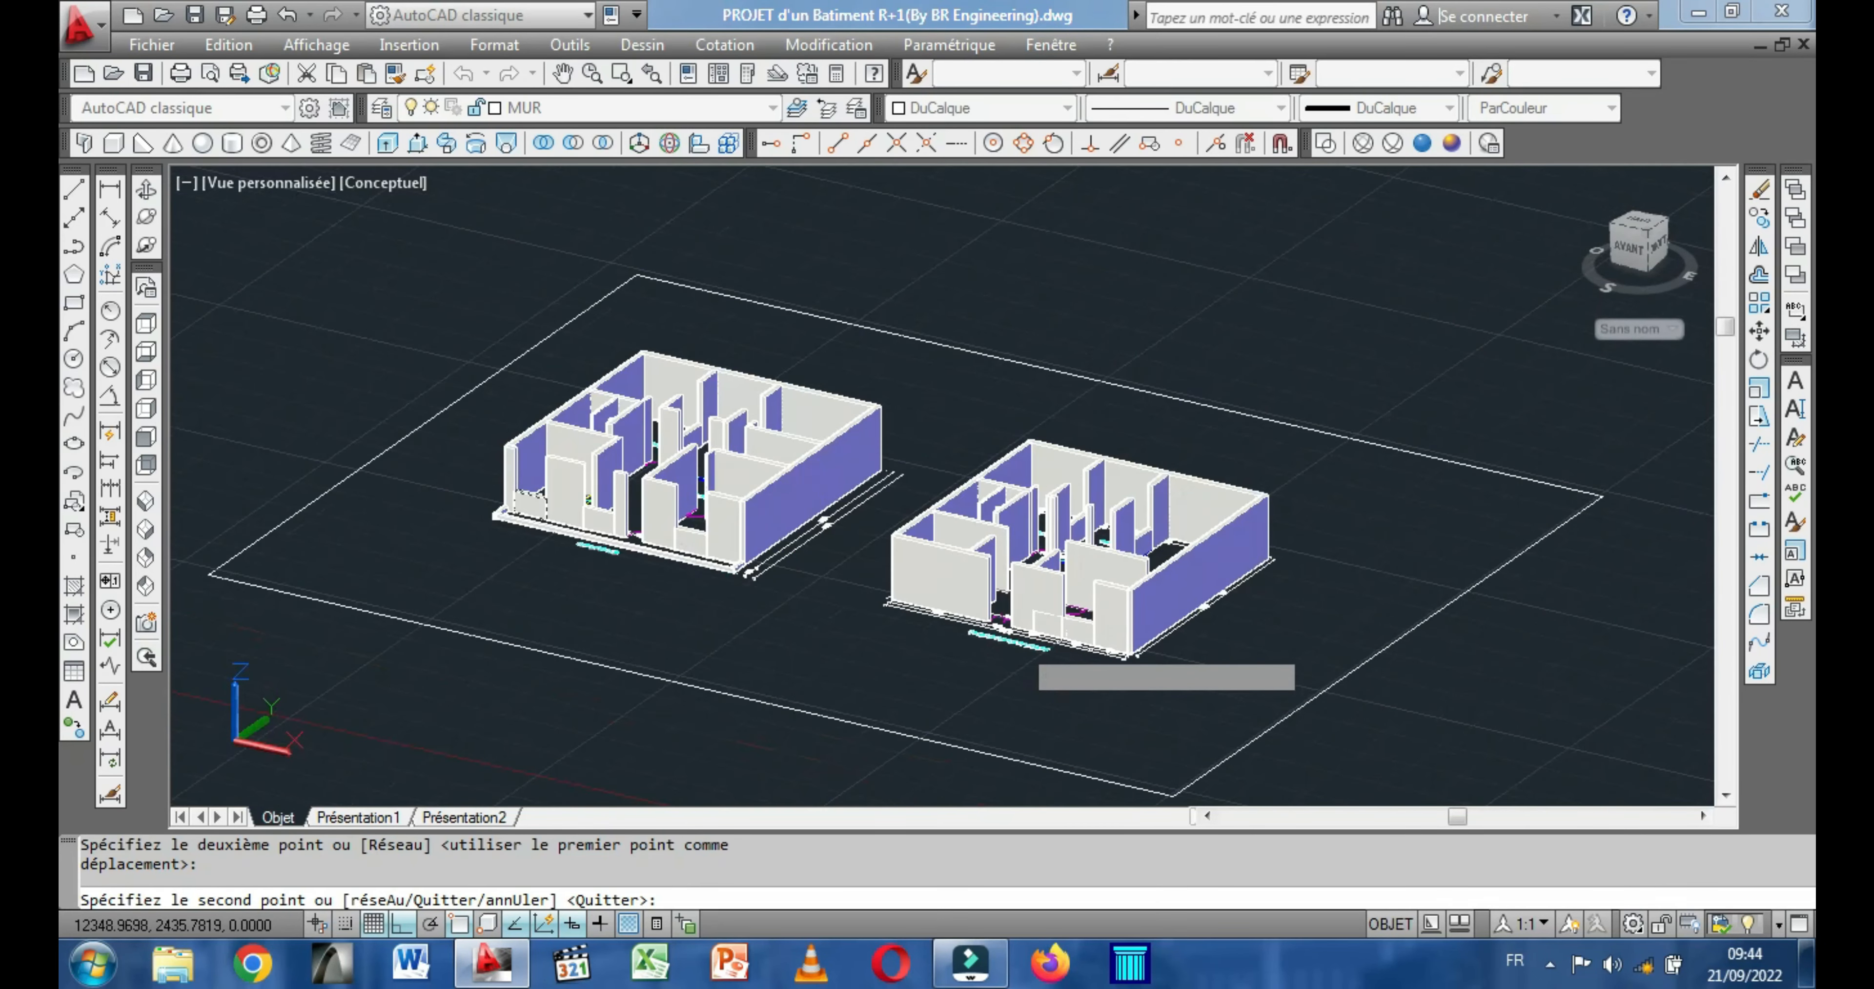
pyautogui.scroll(6, 1011, 630)
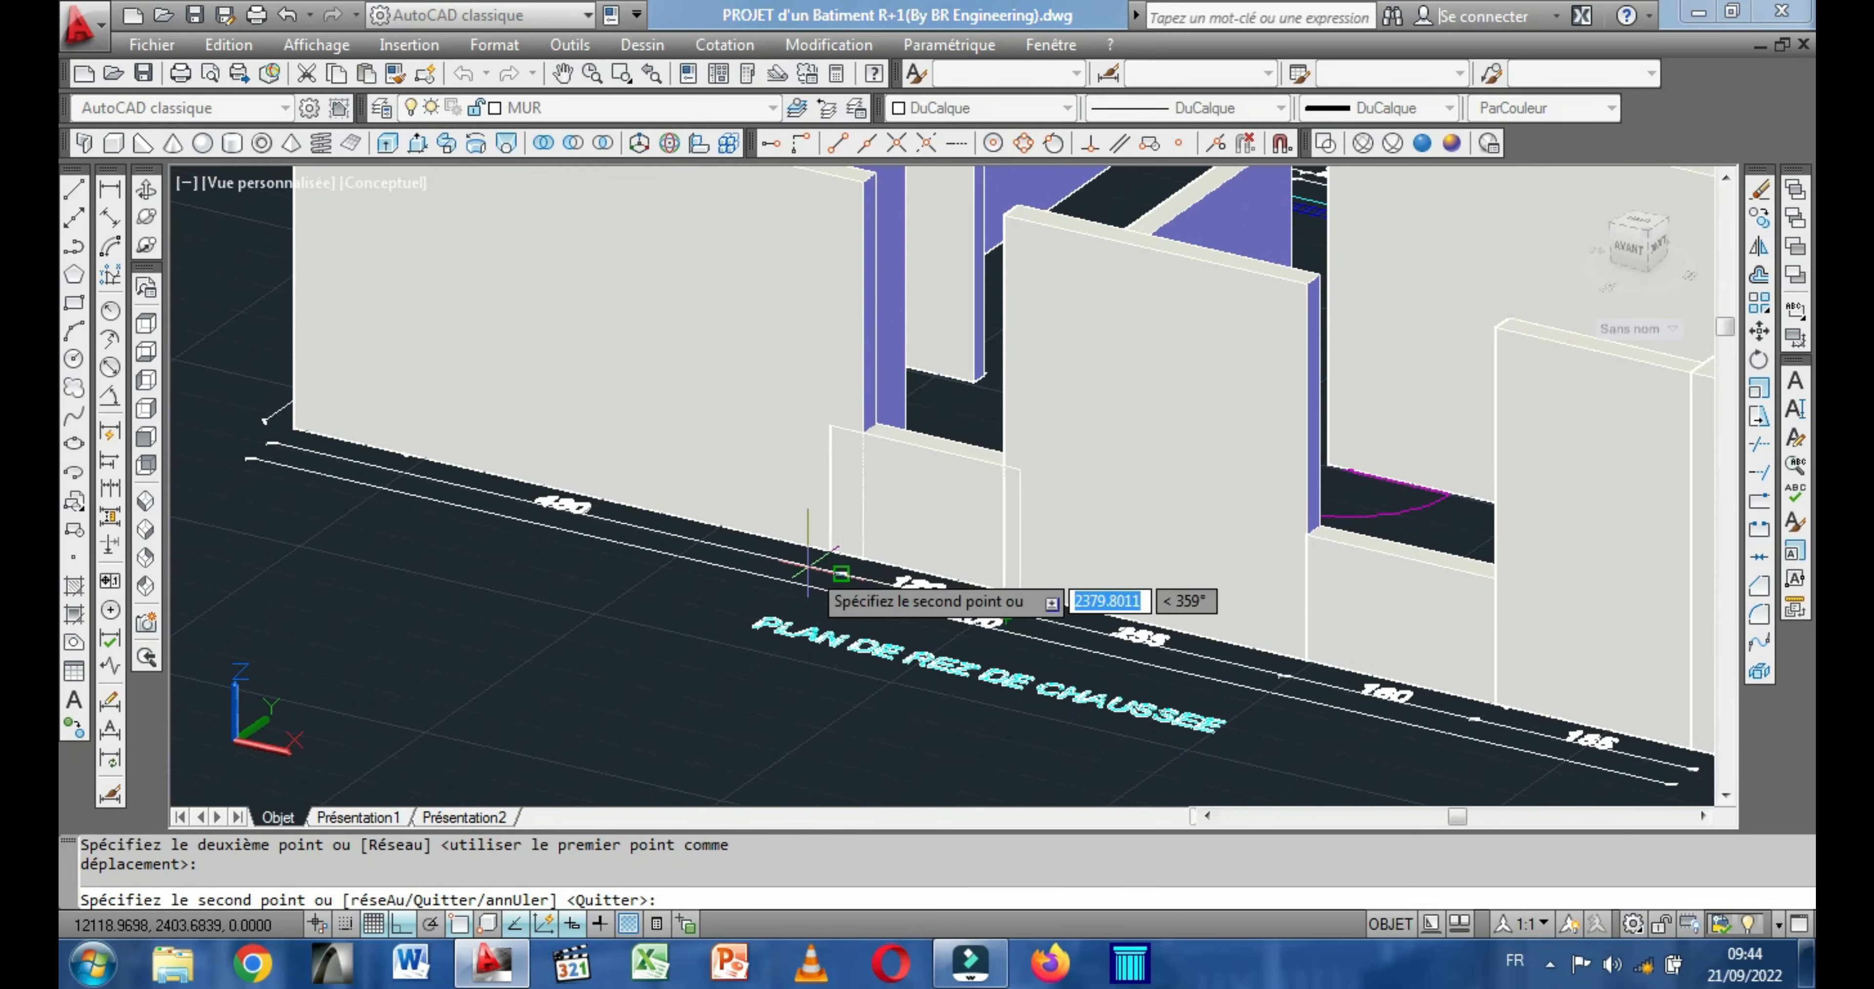
pyautogui.rightClick(807, 589)
pyautogui.click(874, 206)
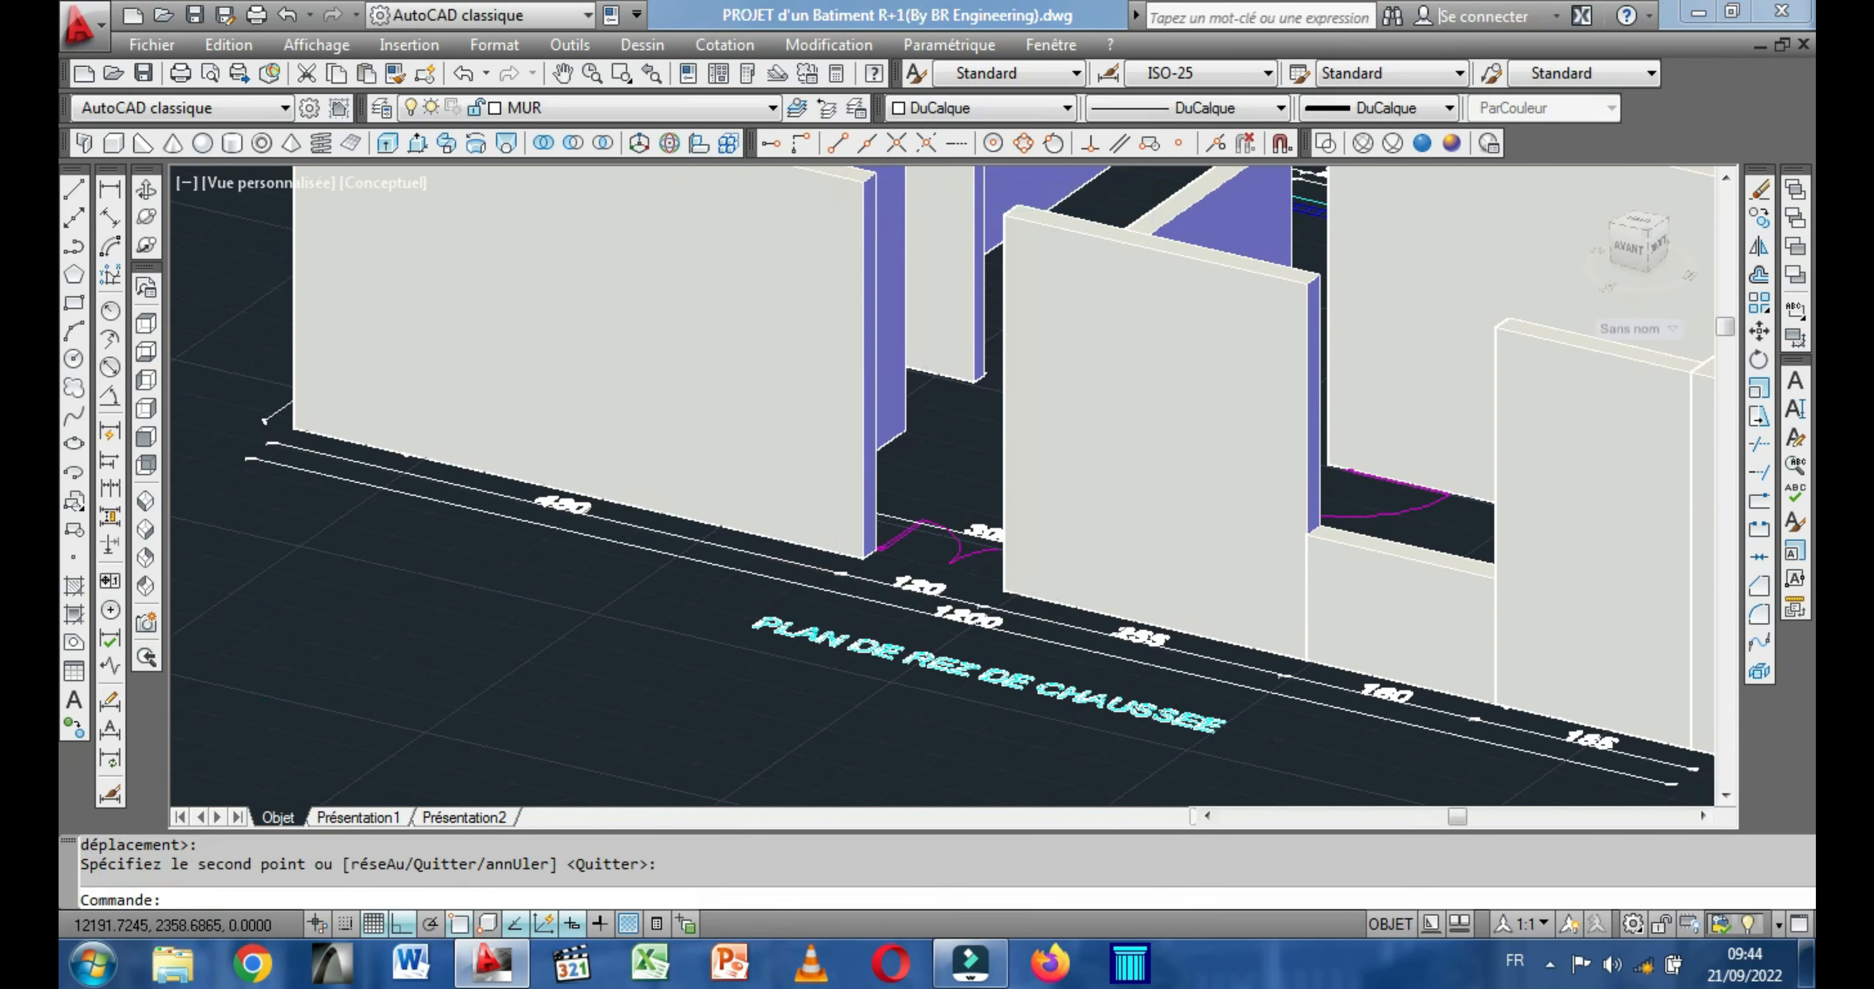
# Create an 80-high box across the 90-wide door opening in the PLAN D'ETAGE front wall, between opposite corners of the adjoining walls.
pyautogui.scroll(-5, 954, 633)
pyautogui.moveTo(953, 634); pyautogui.dragTo(1230, 665, button='middle')
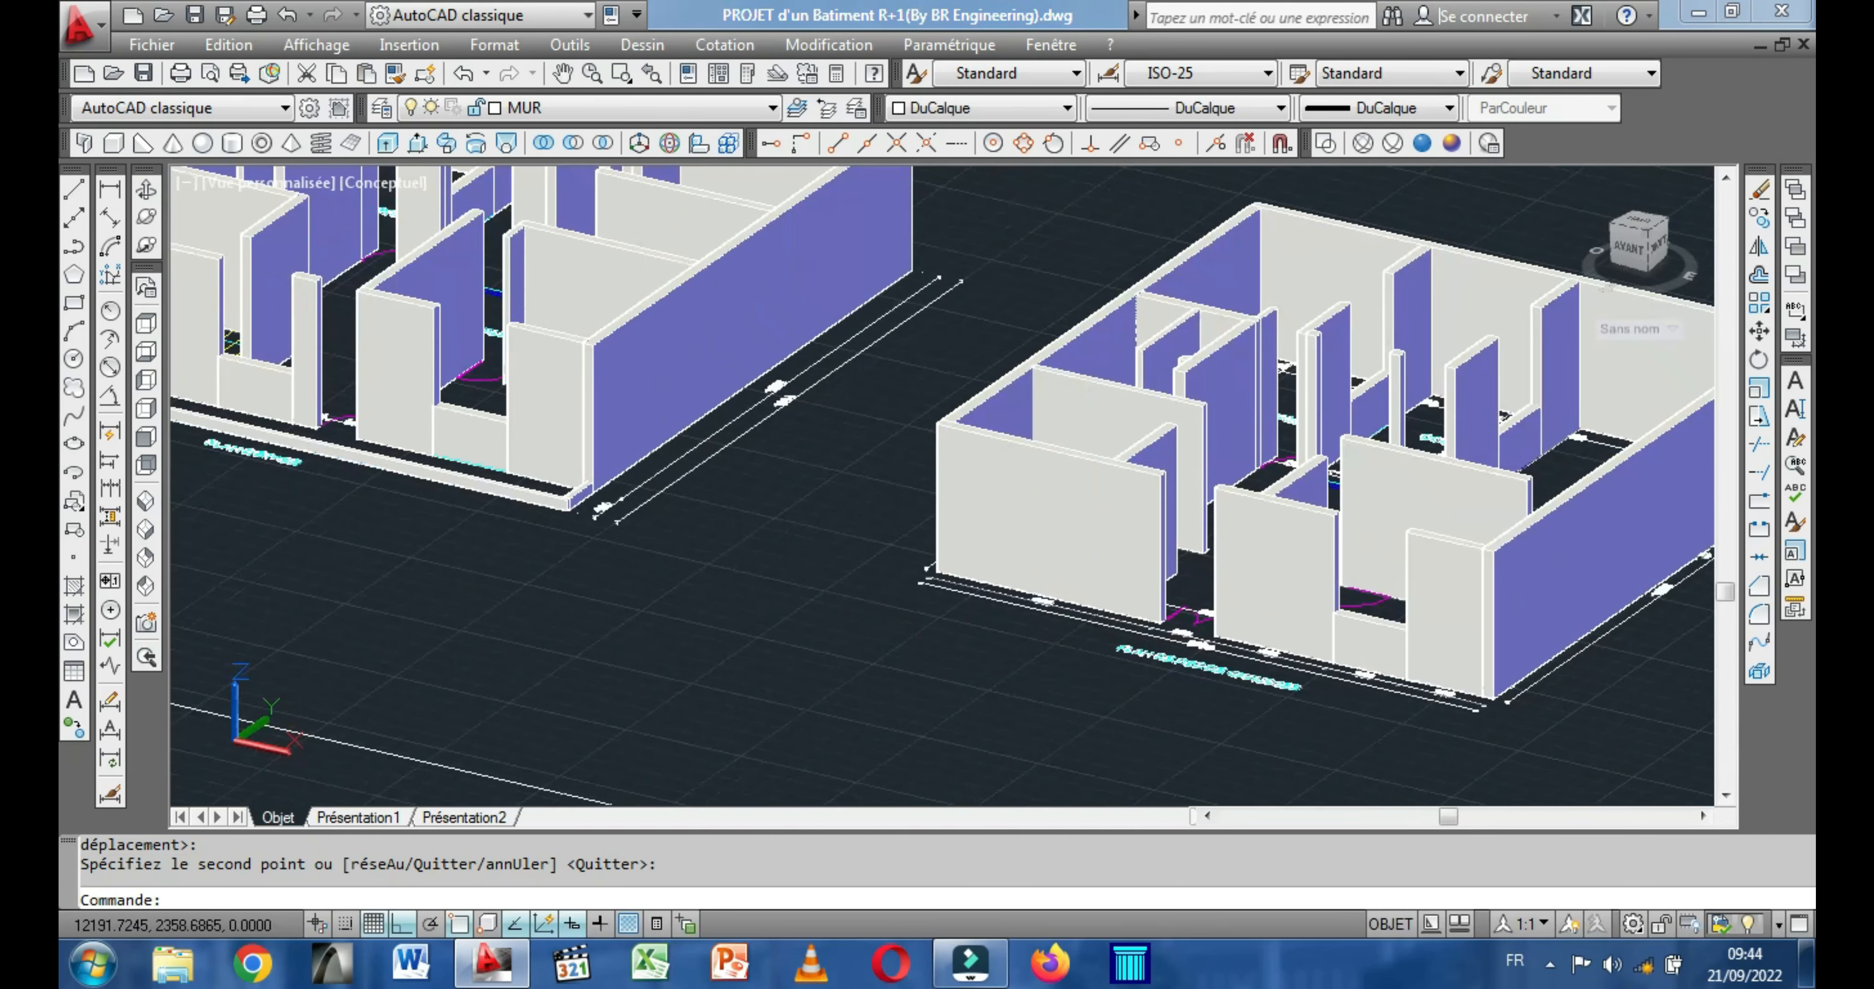
pyautogui.moveTo(709, 629); pyautogui.dragTo(945, 765, button='middle')
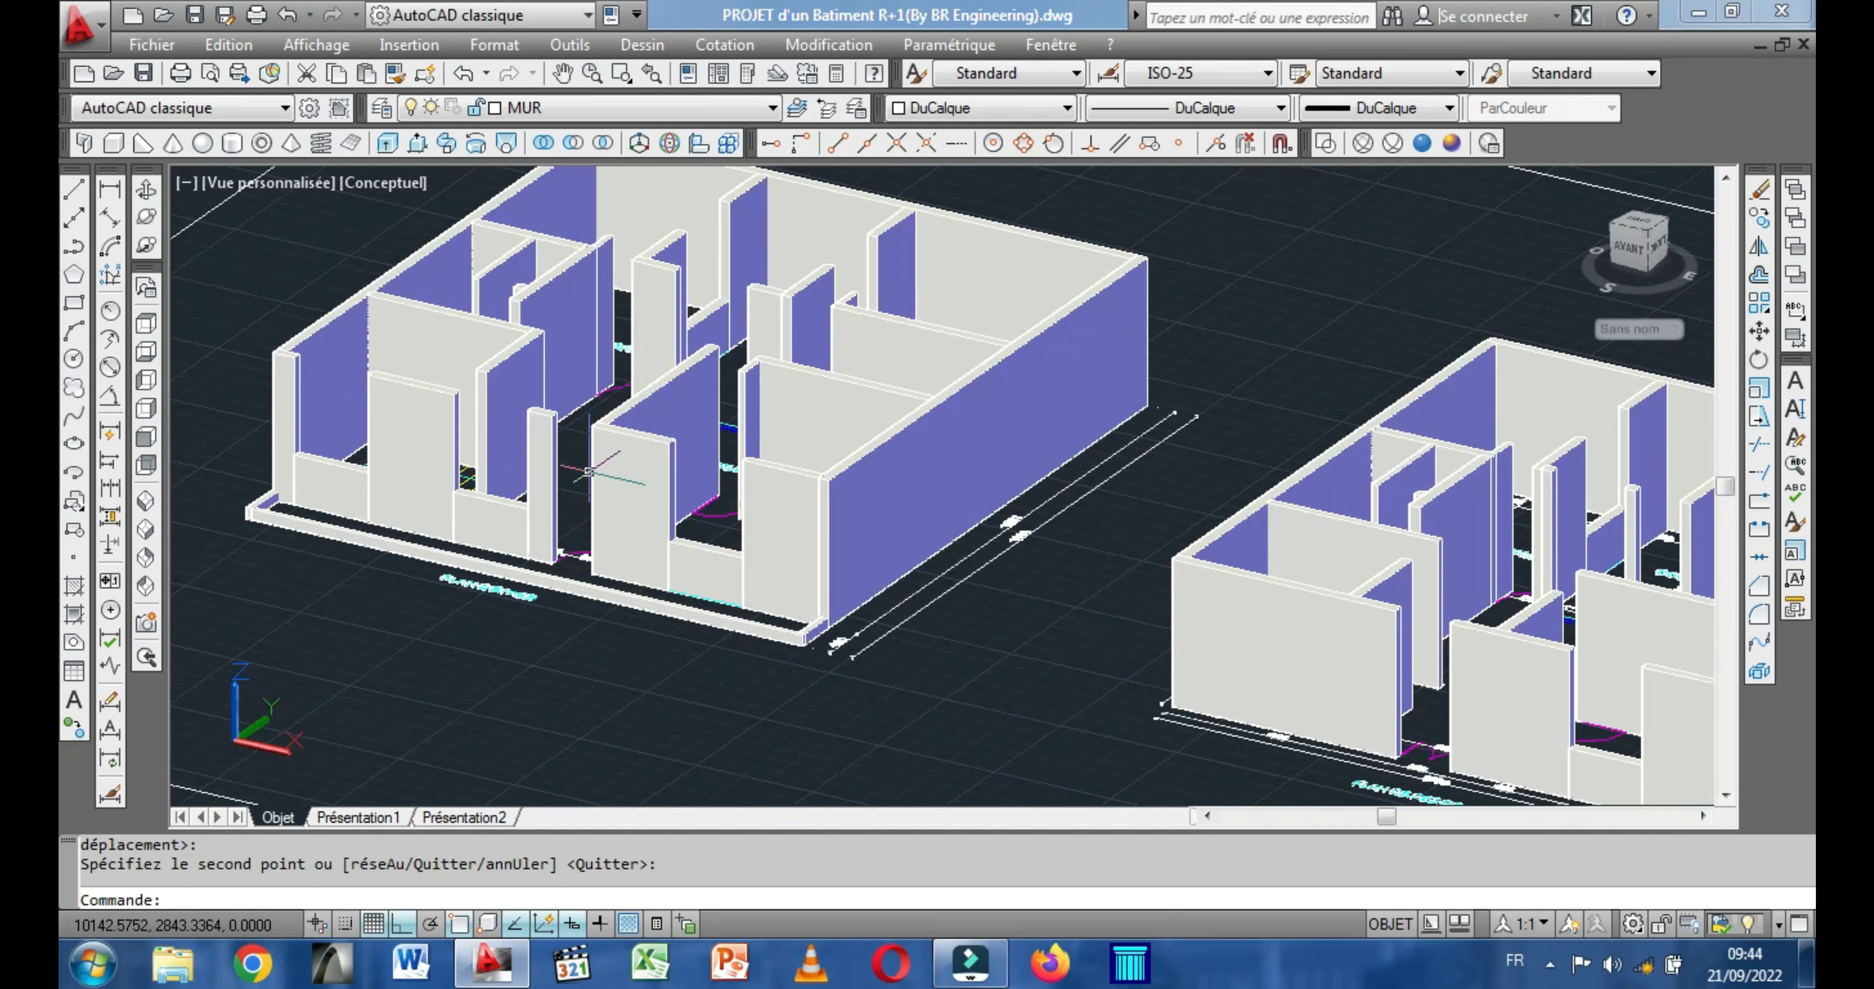
pyautogui.scroll(3, 598, 485)
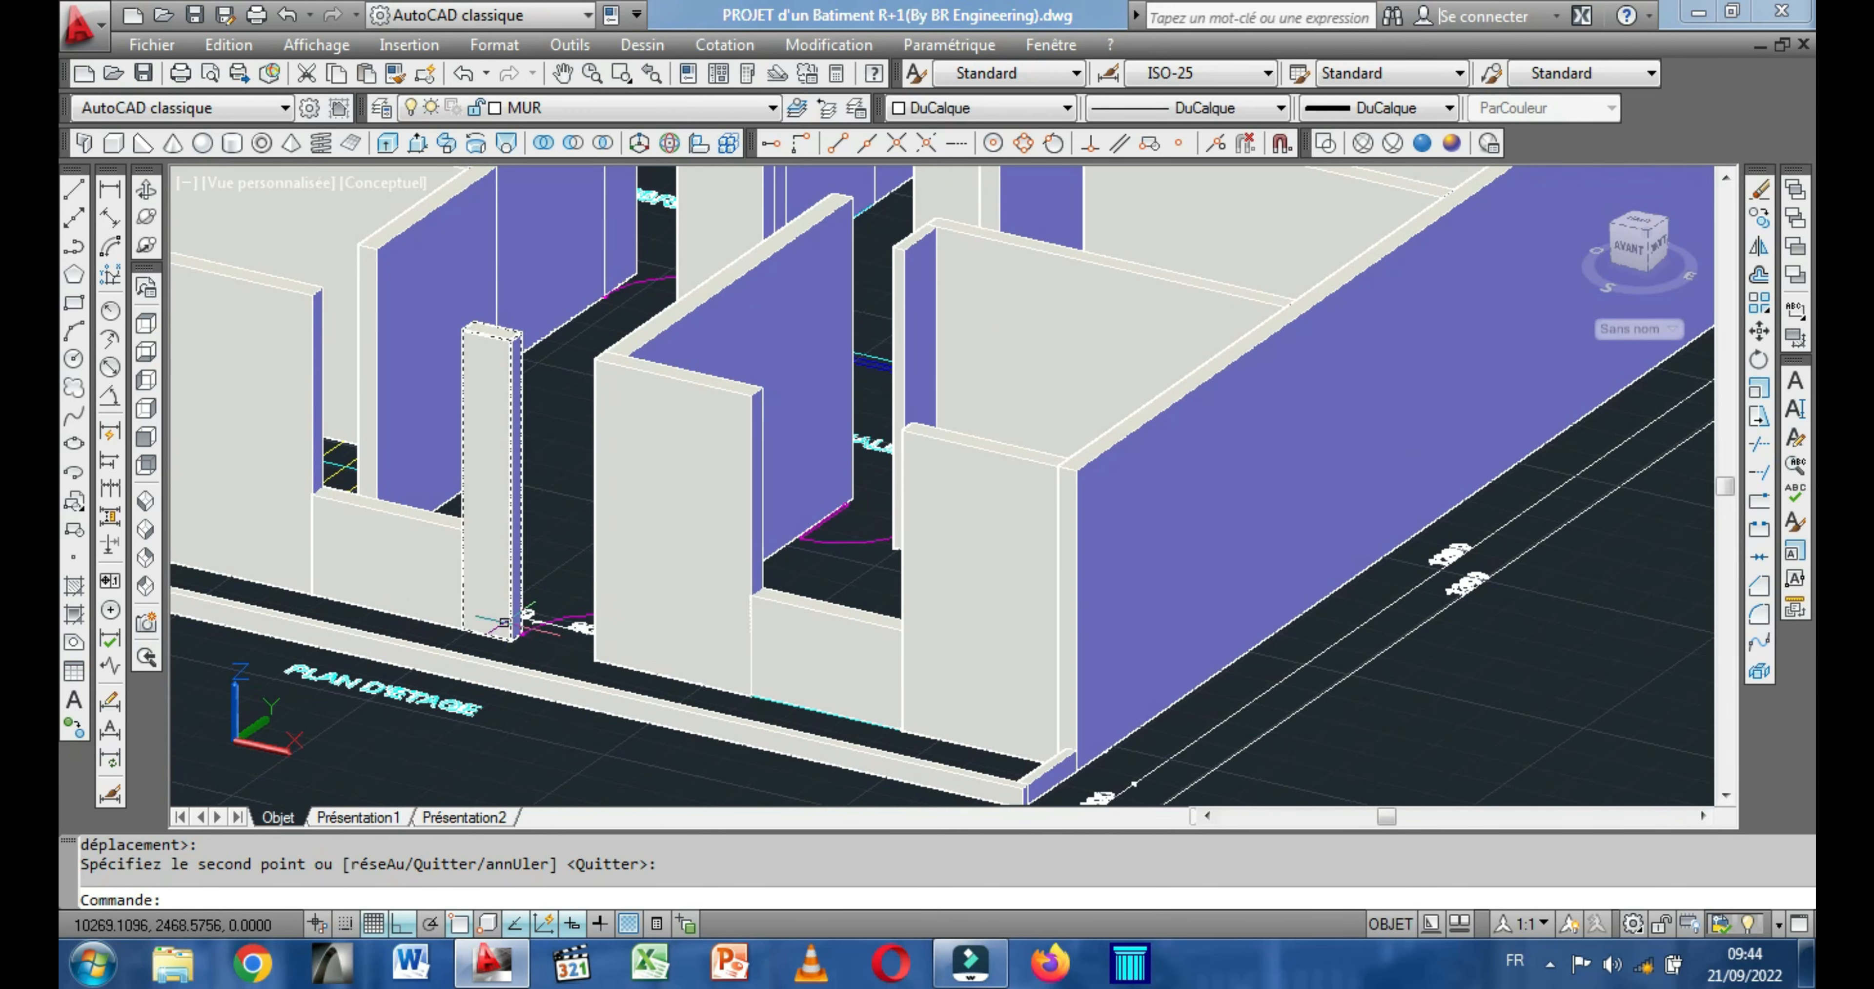
pyautogui.scroll(5, 553, 489)
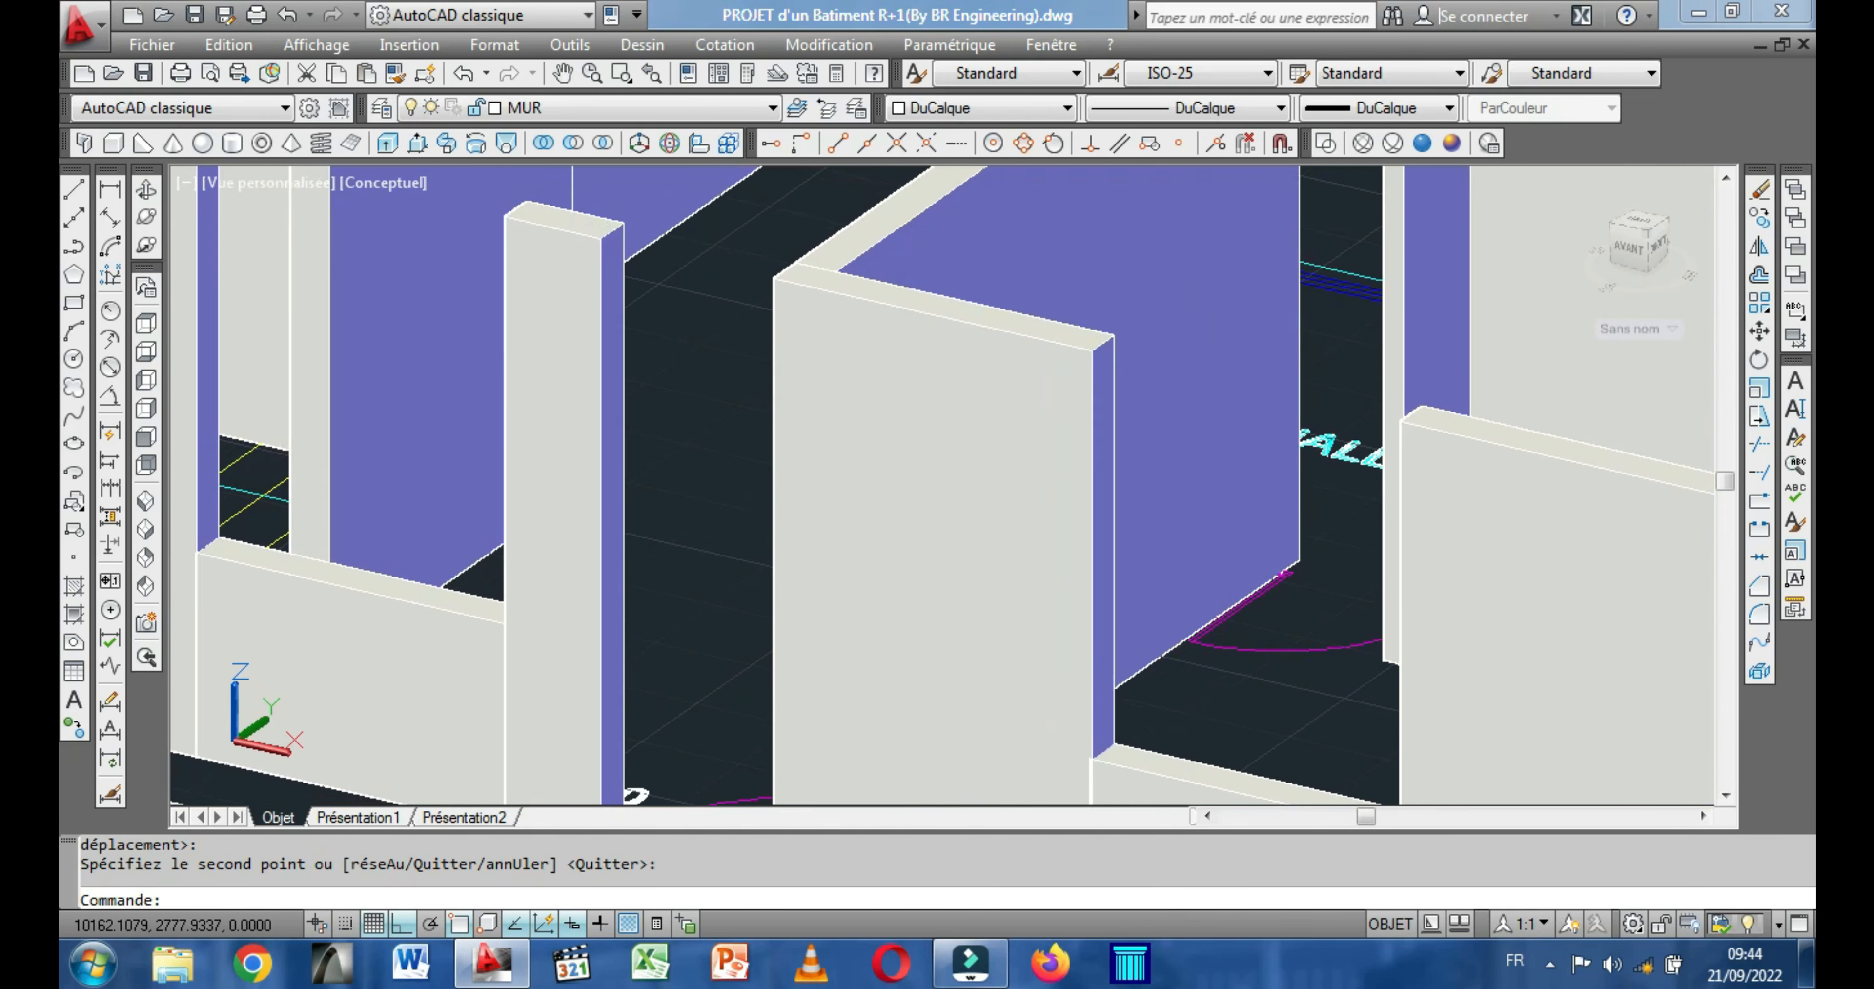
pyautogui.scroll(-2, 692, 459)
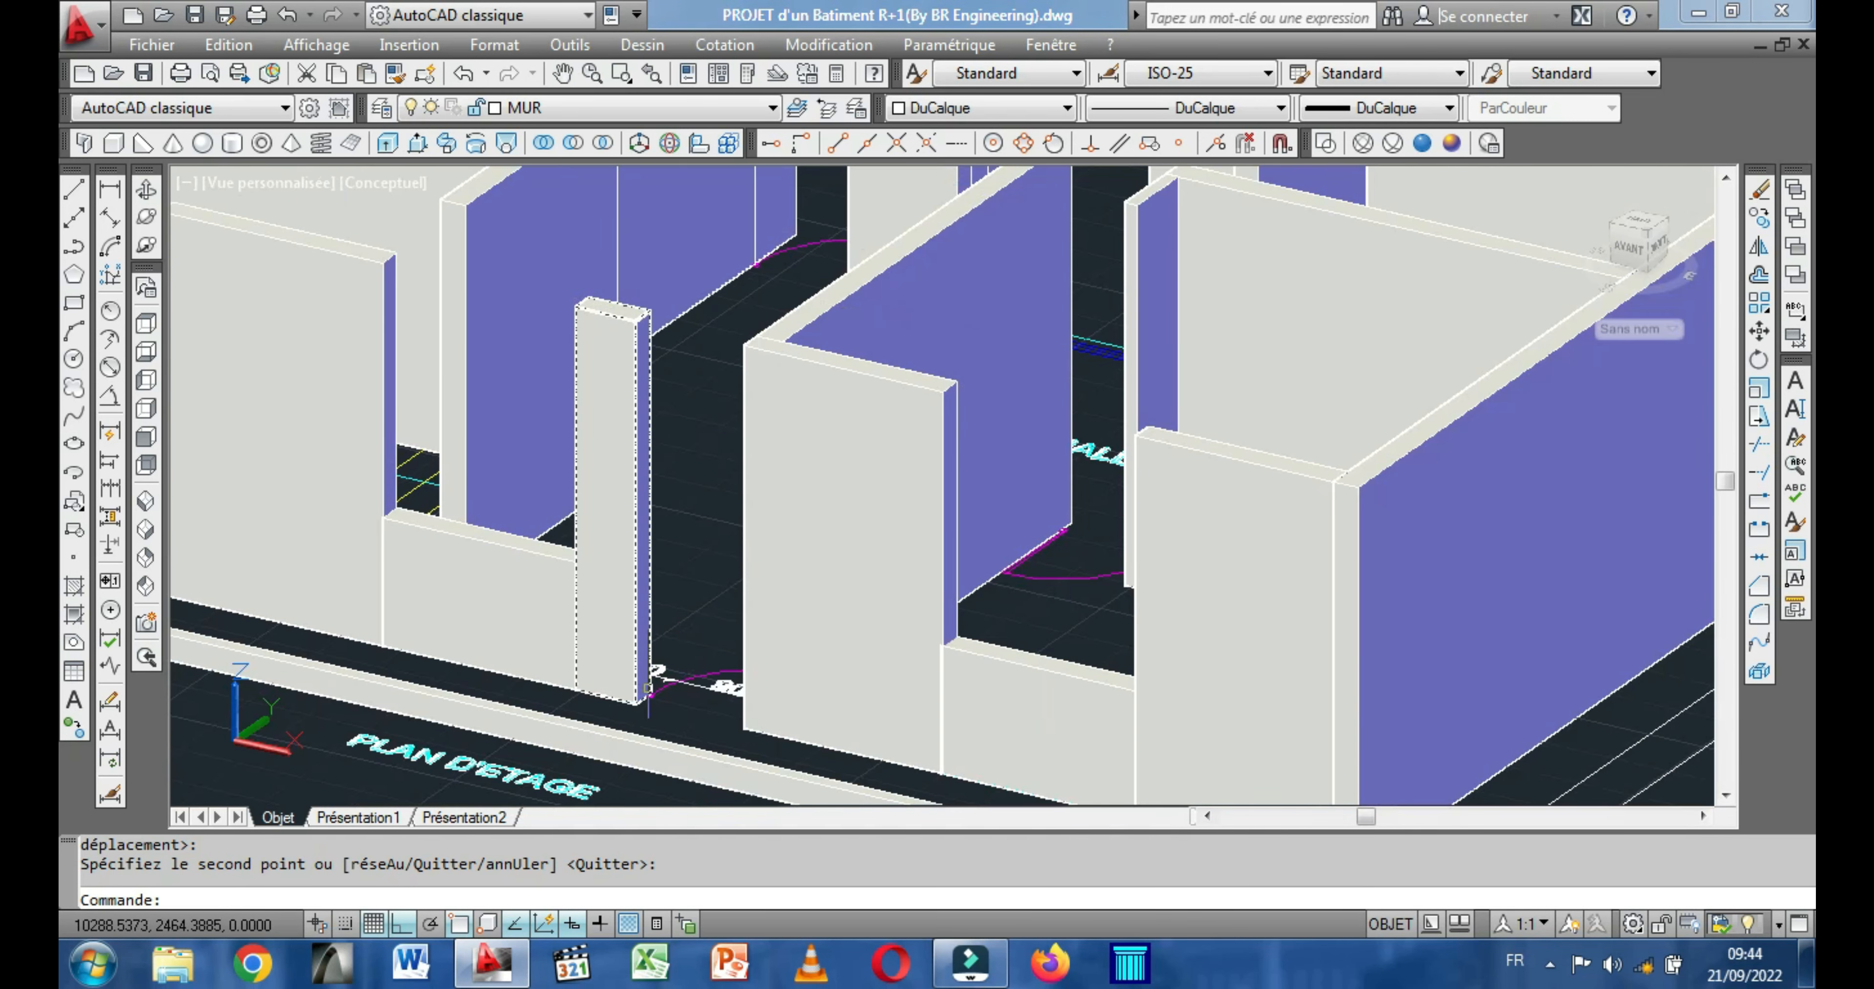
pyautogui.moveTo(688, 338); pyautogui.dragTo(779, 386, button='middle')
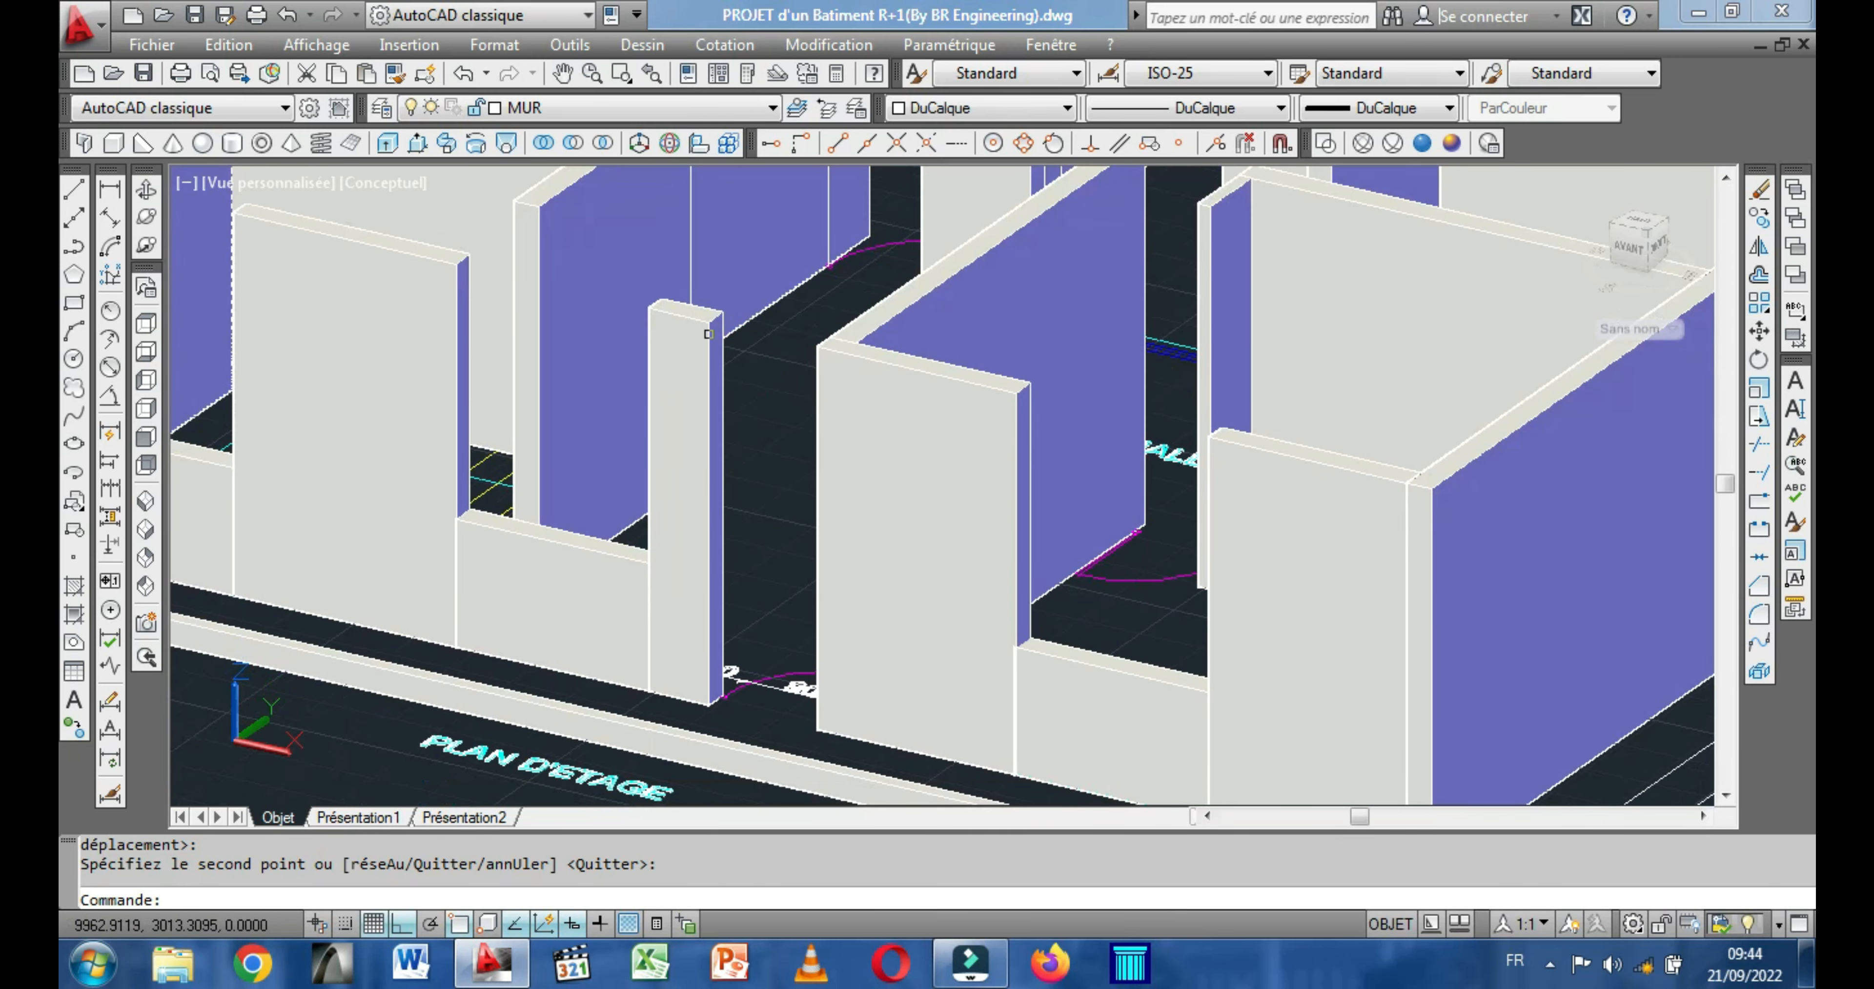
pyautogui.scroll(2, 708, 334)
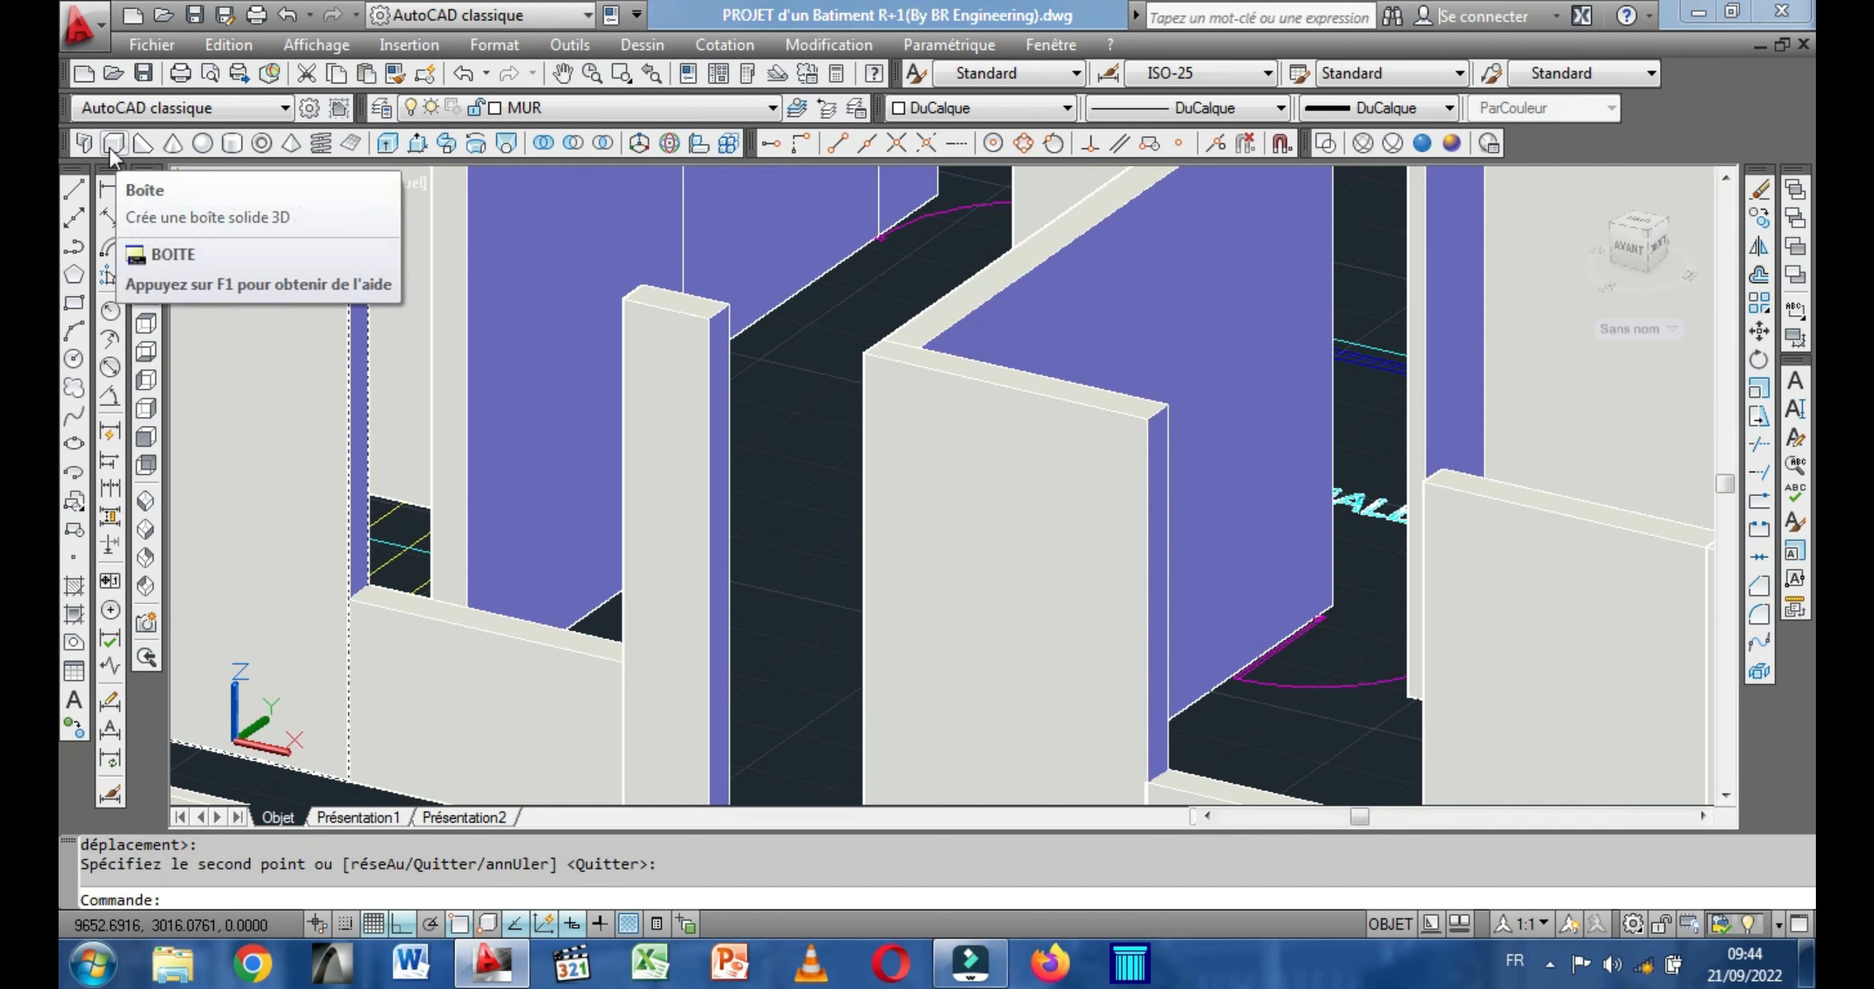
pyautogui.click(108, 146)
pyautogui.keyDown('shift'); pyautogui.moveTo(633, 534); pyautogui.dragTo(626, 531, button='middle'); pyautogui.keyUp('shift')
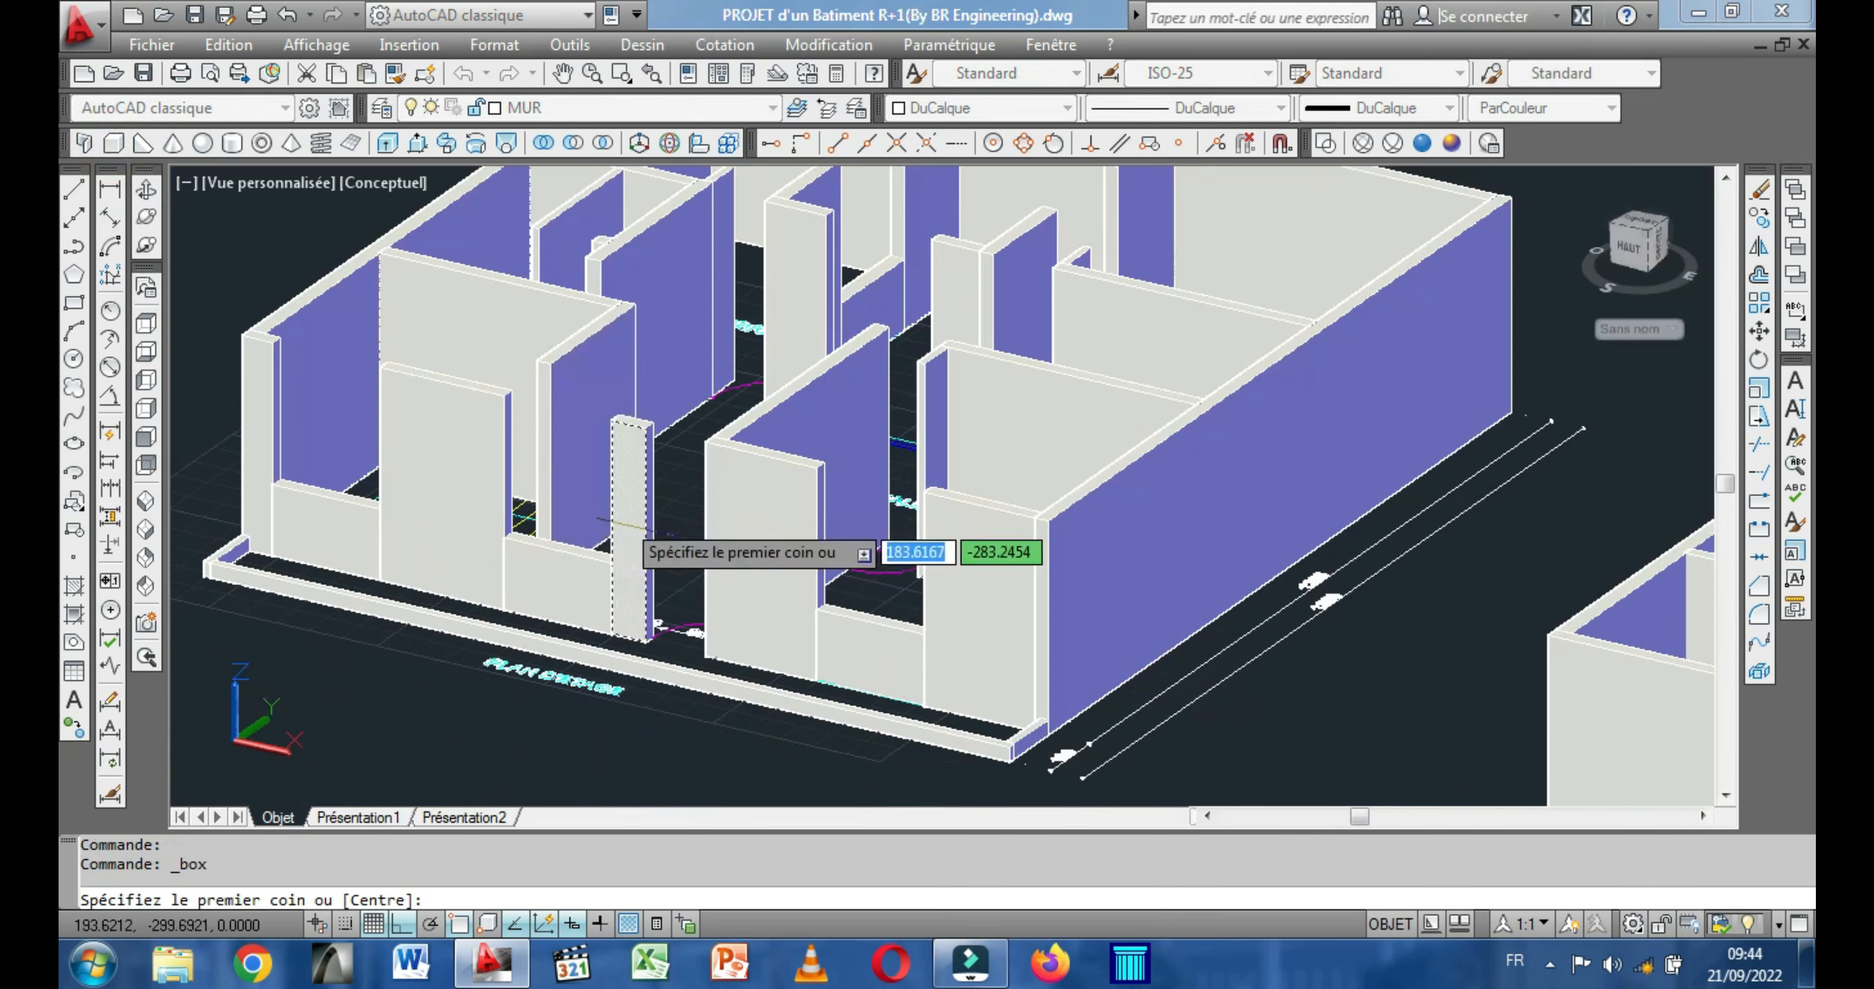
pyautogui.scroll(5, 630, 527)
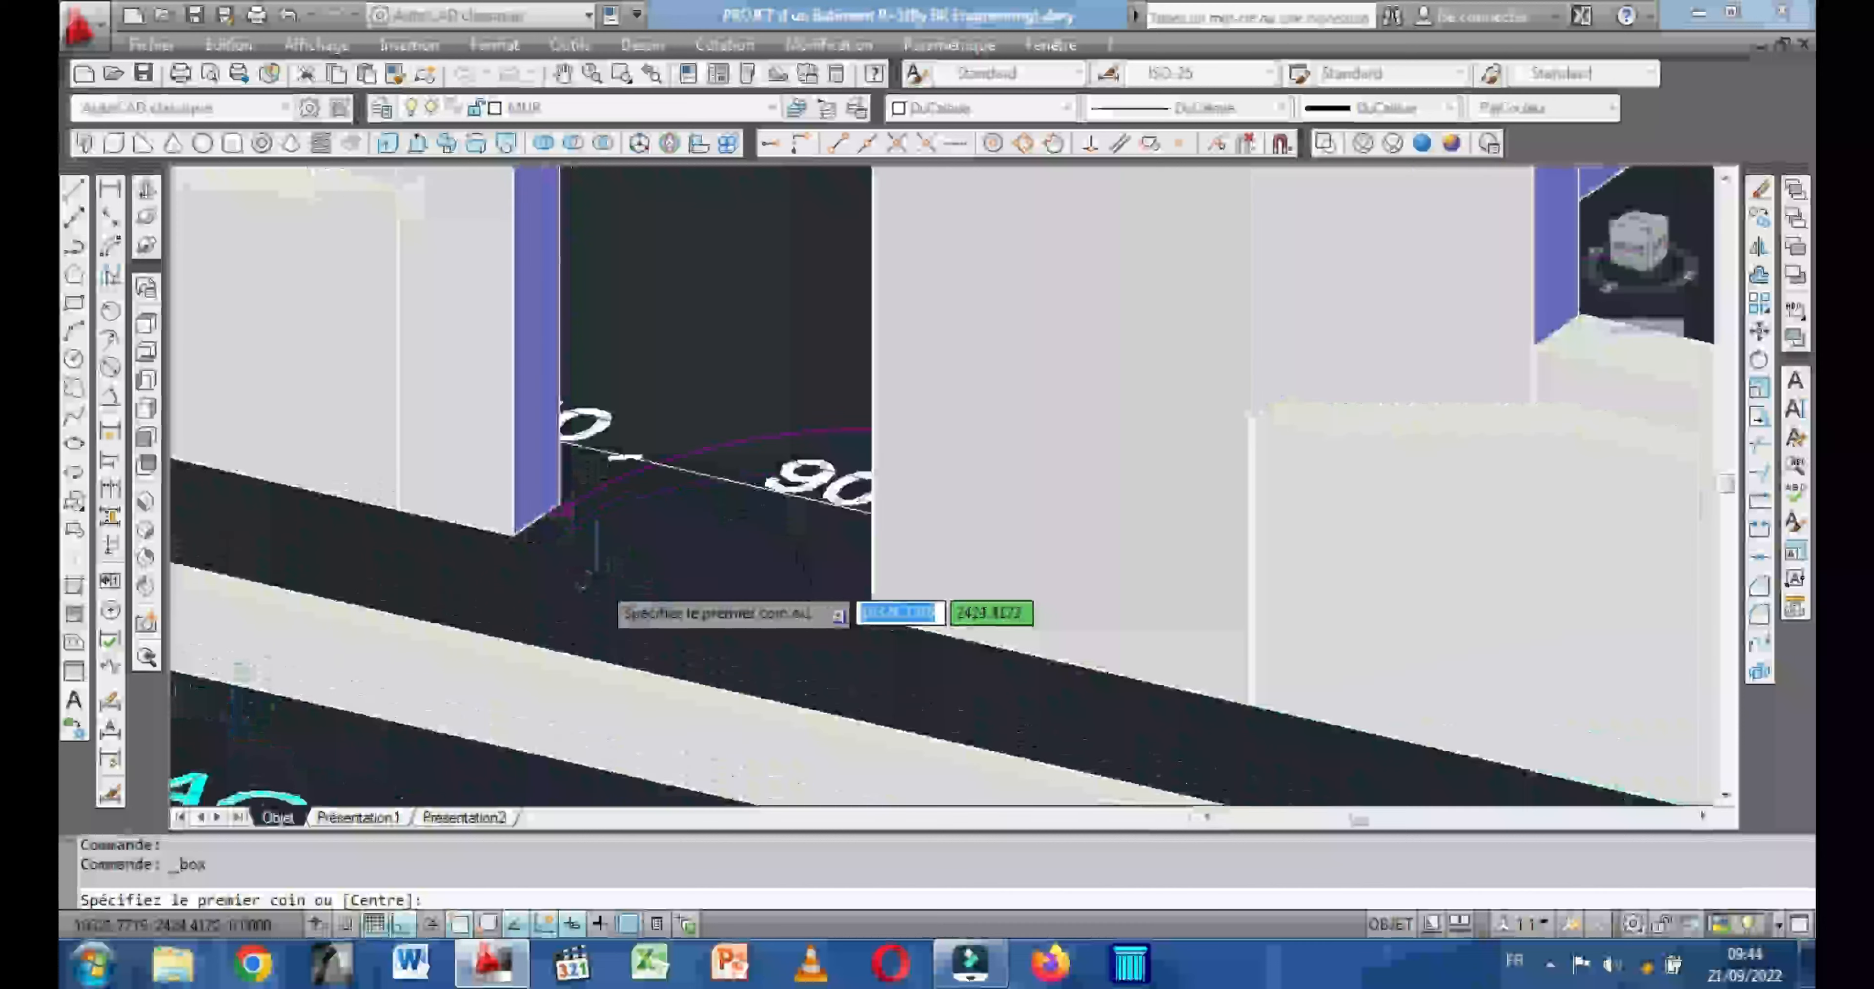
pyautogui.scroll(3, 596, 585)
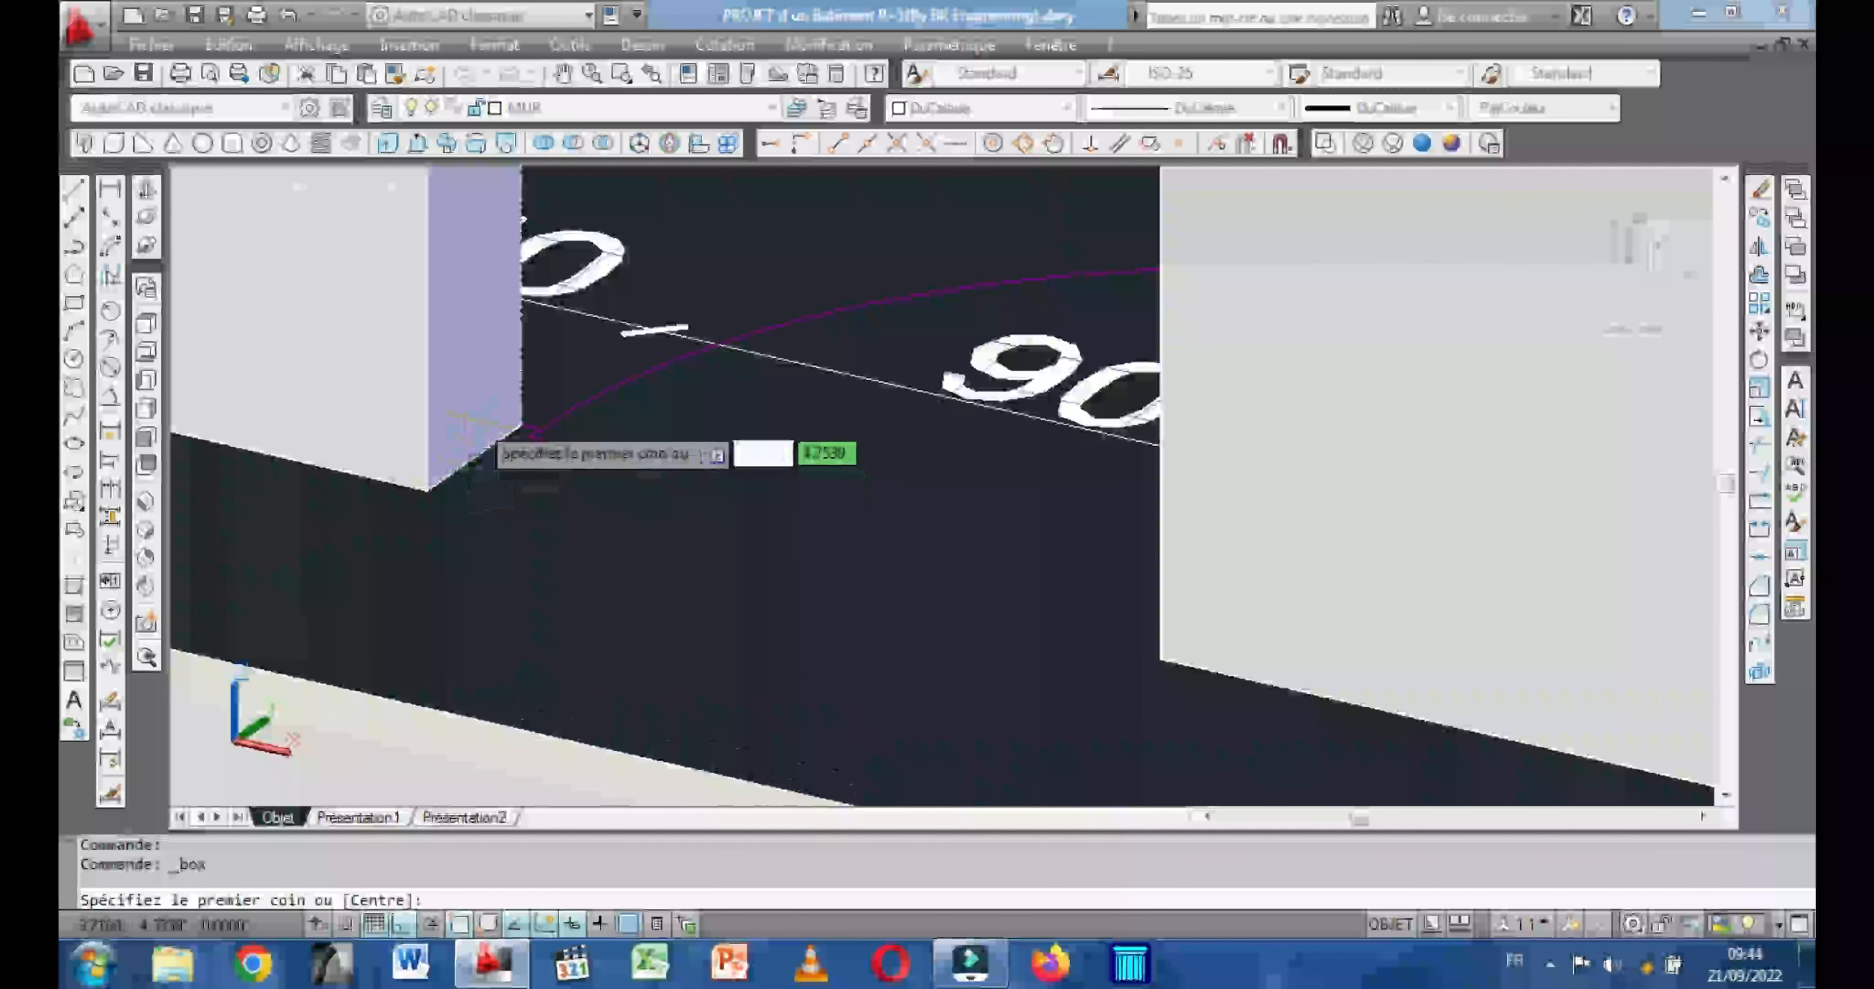
pyautogui.click(518, 424)
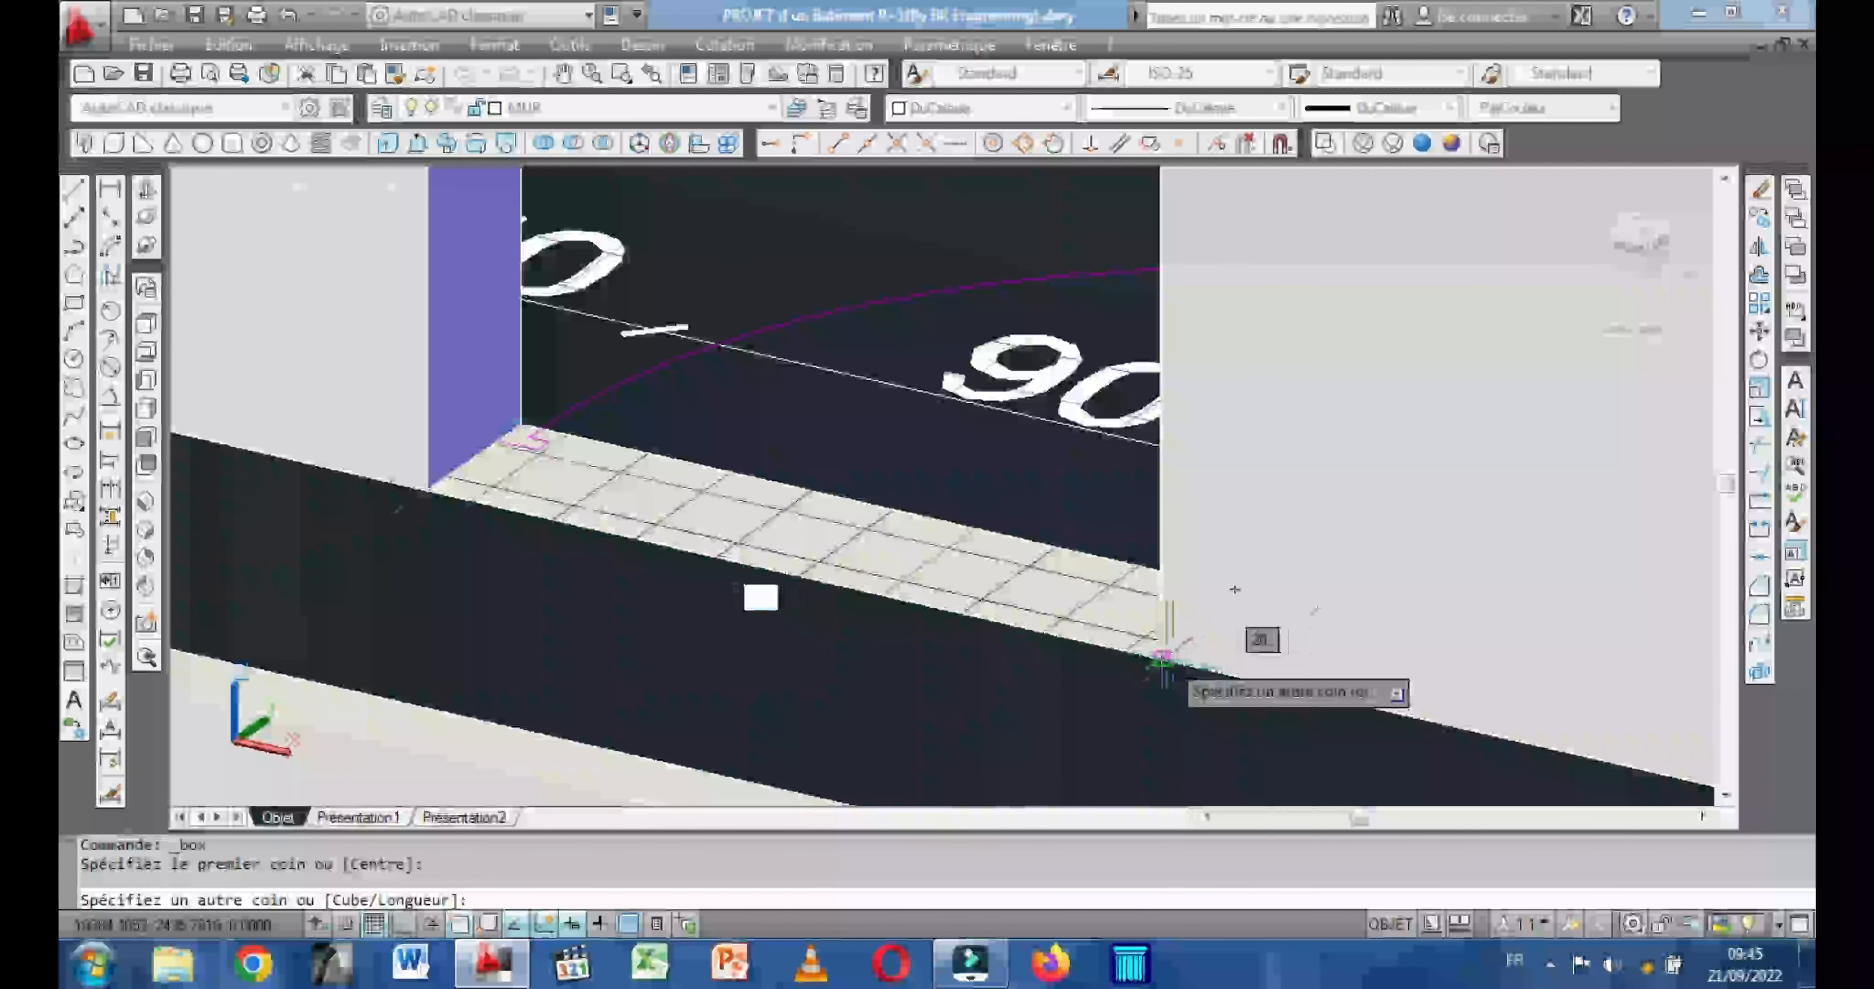
pyautogui.click(1163, 658)
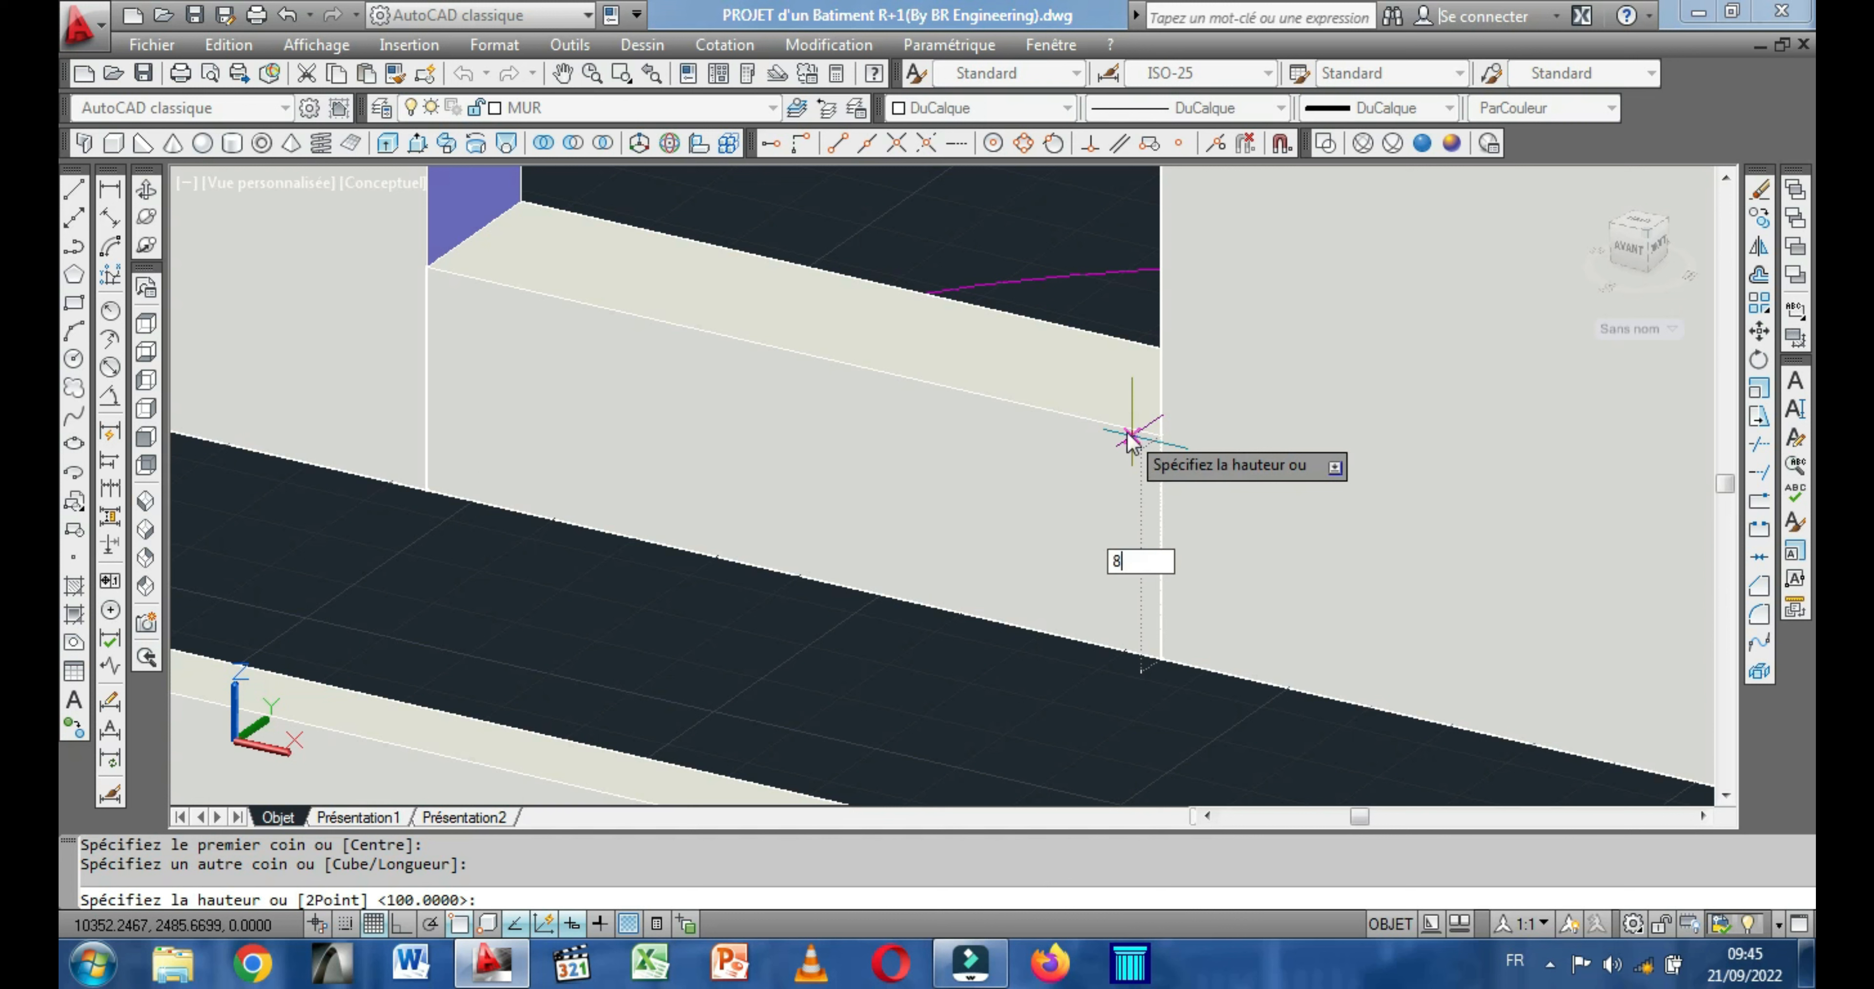
pyautogui.press('Return')
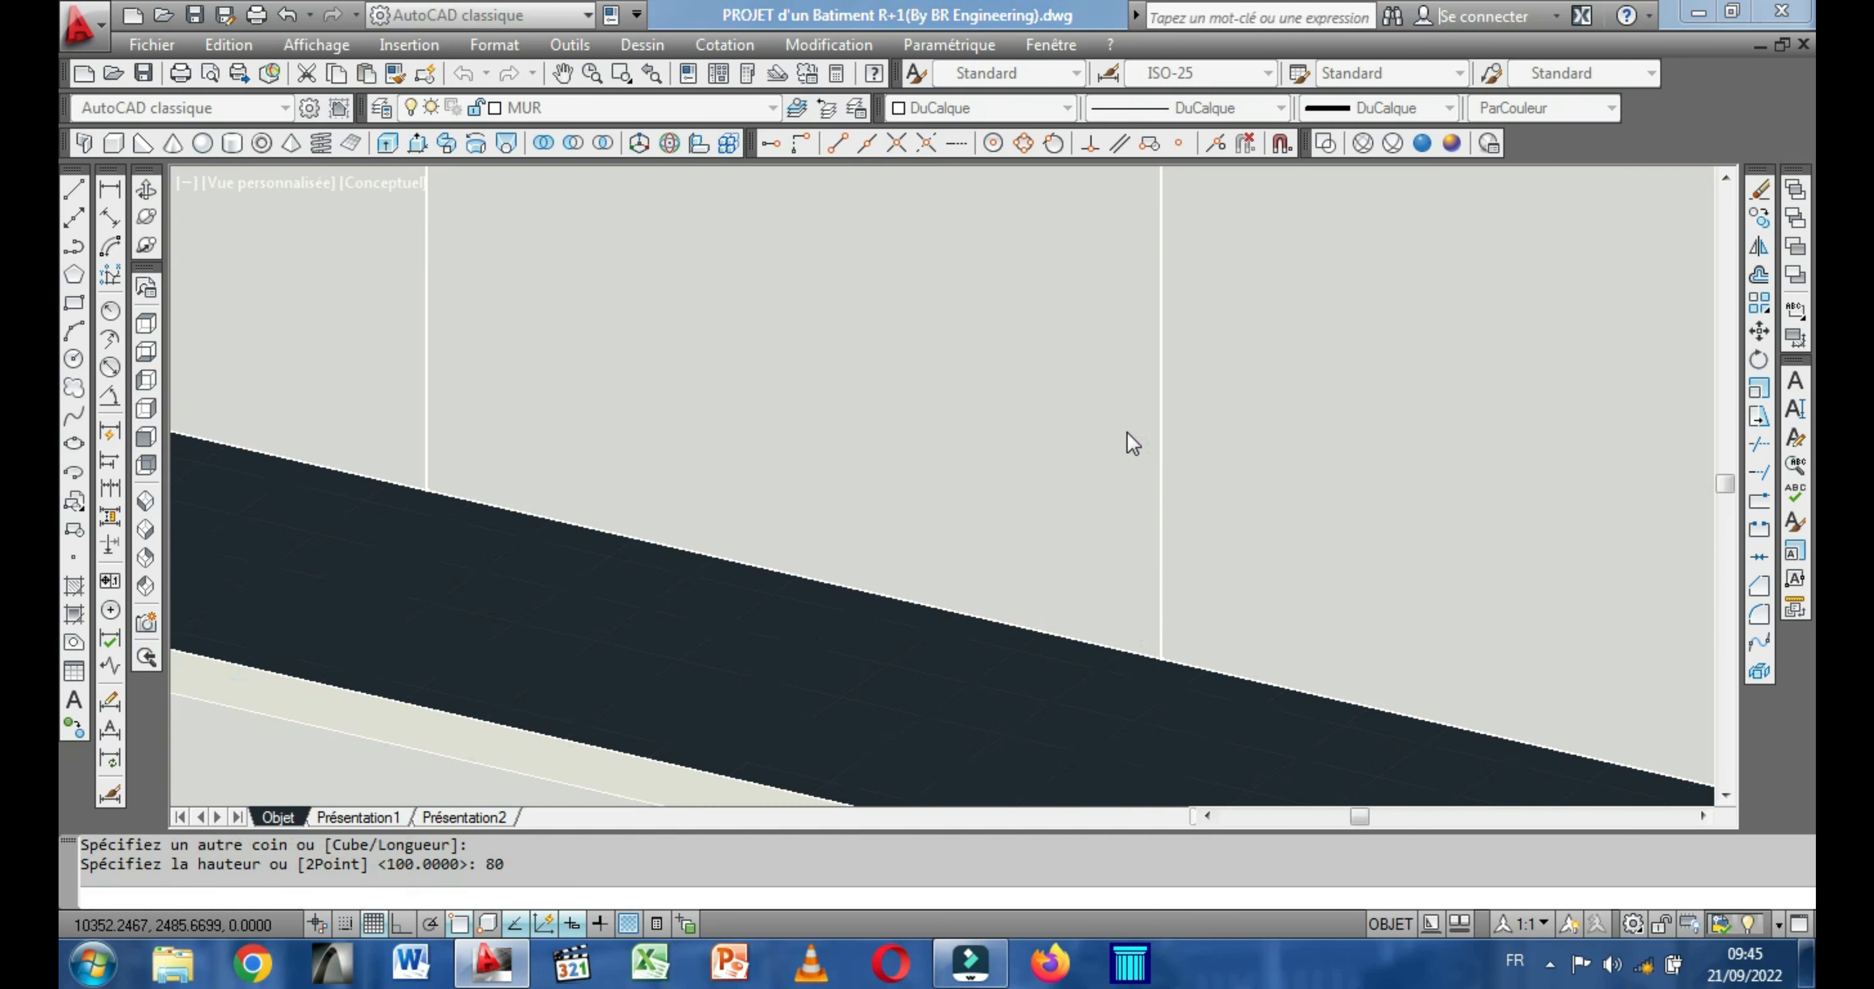
# Move the door-opening box up from its top corner to the top corner of the adjoining wall so it forms a lintel.
pyautogui.scroll(-4, 1091, 436)
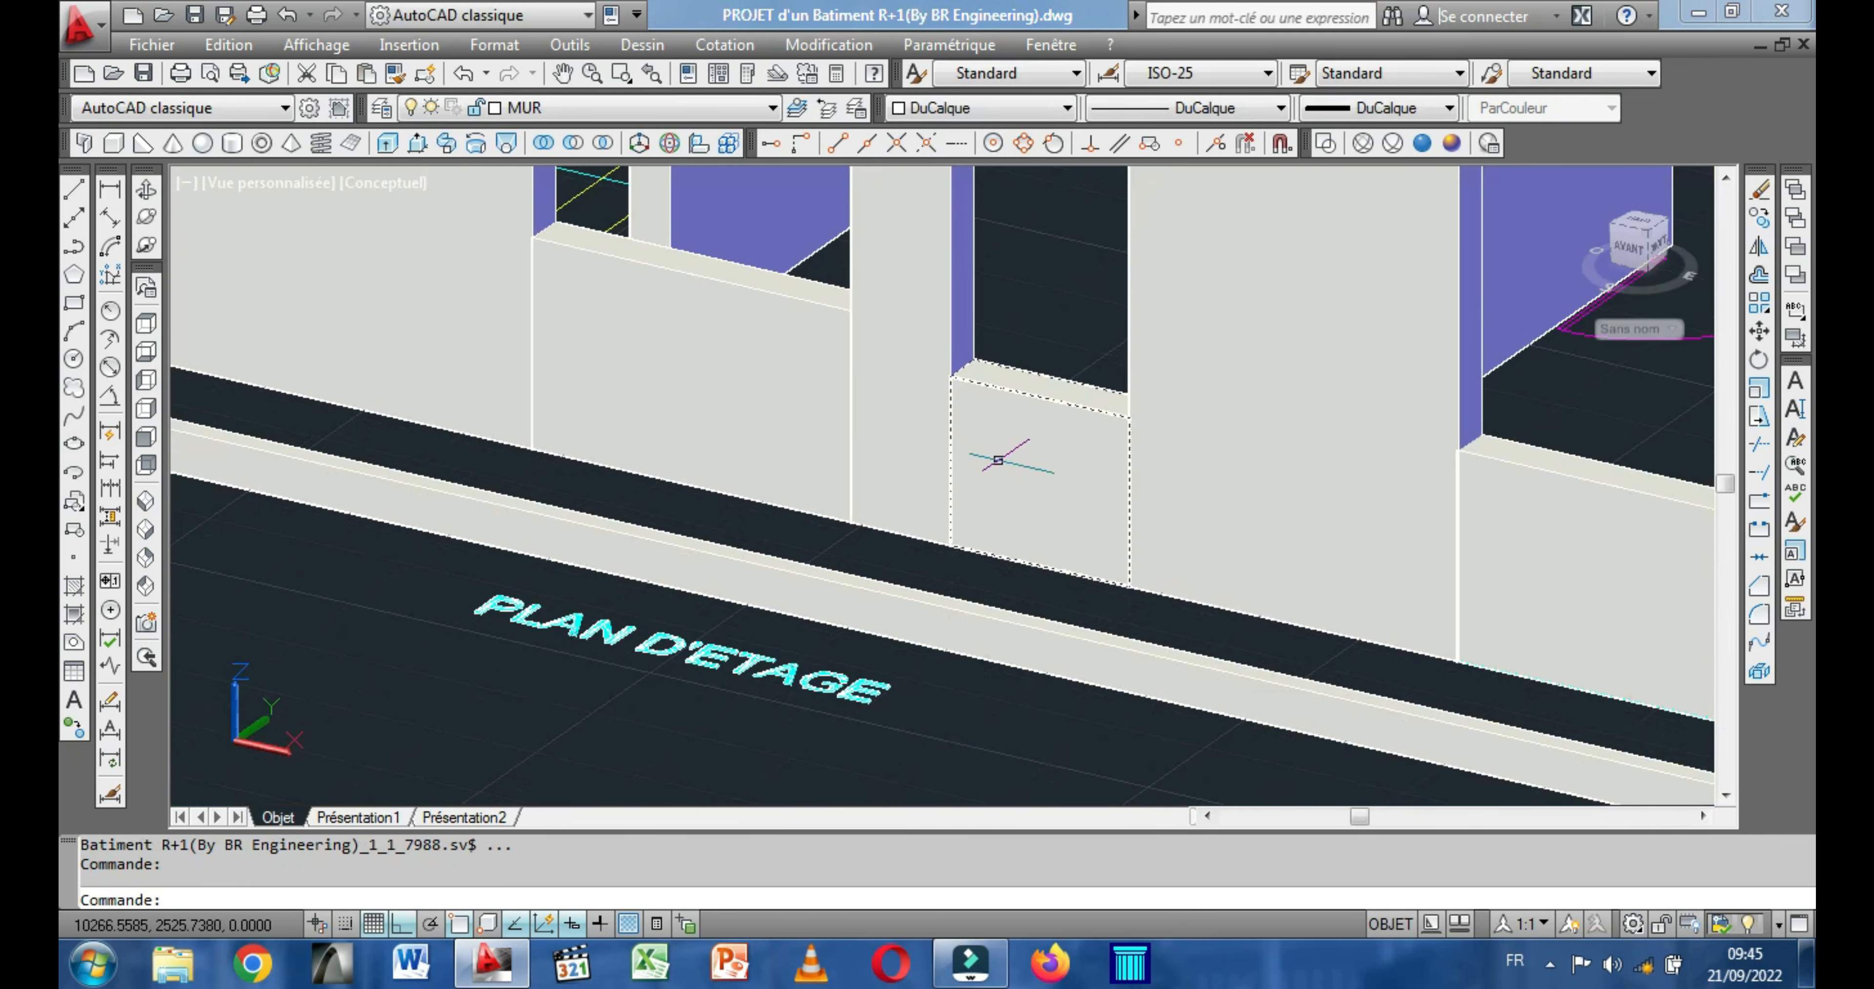
pyautogui.click(1004, 417)
pyautogui.rightClick(999, 299)
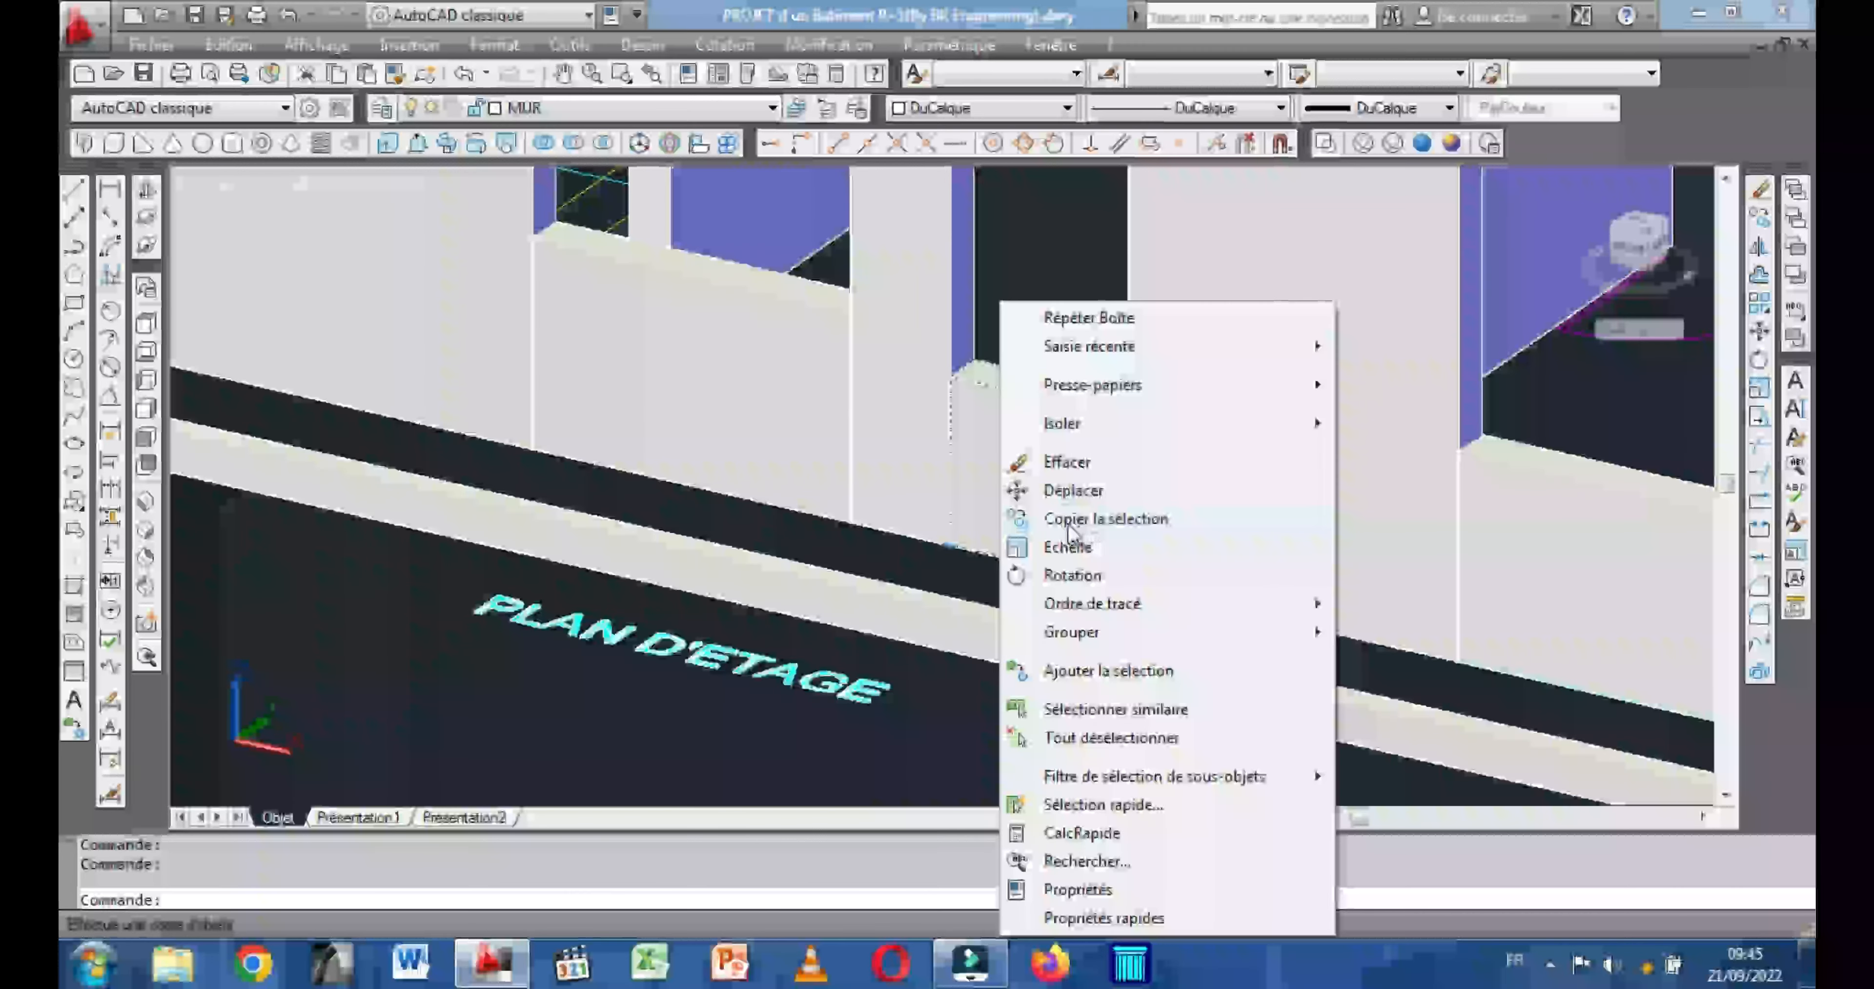
pyautogui.click(1072, 490)
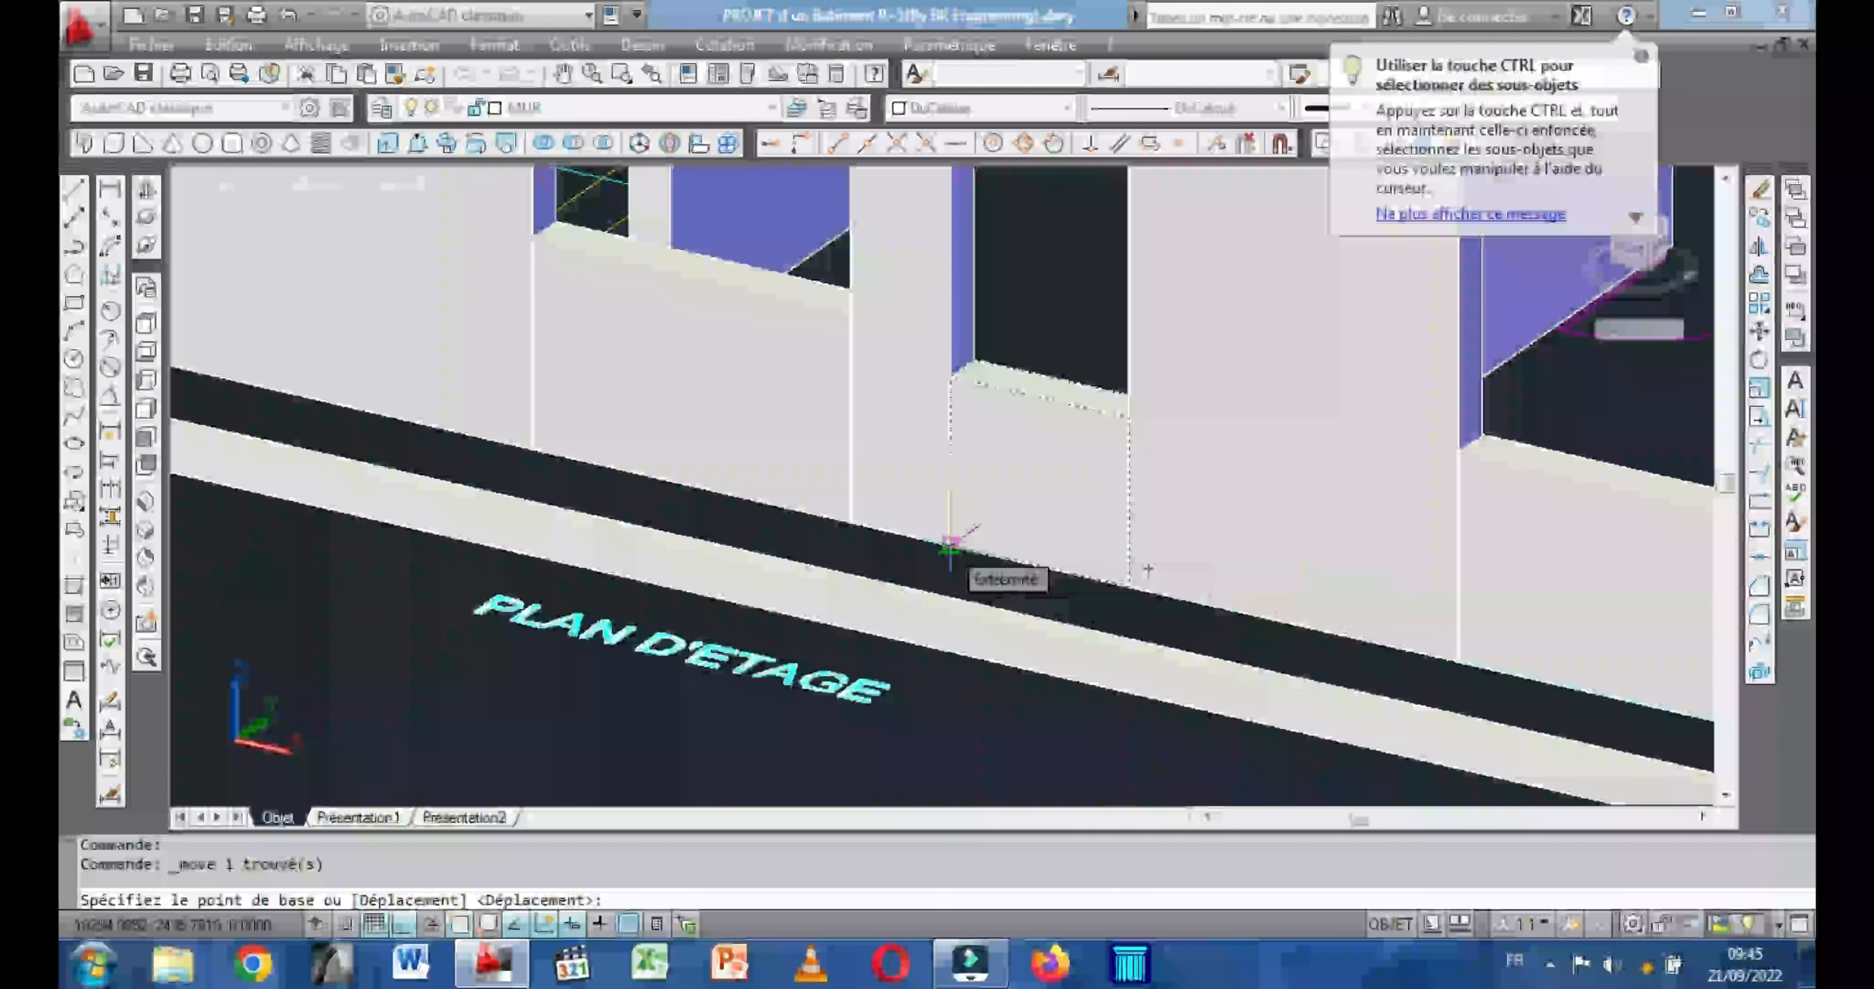
pyautogui.click(949, 376)
pyautogui.scroll(-3, 963, 419)
pyautogui.scroll(-2, 971, 283)
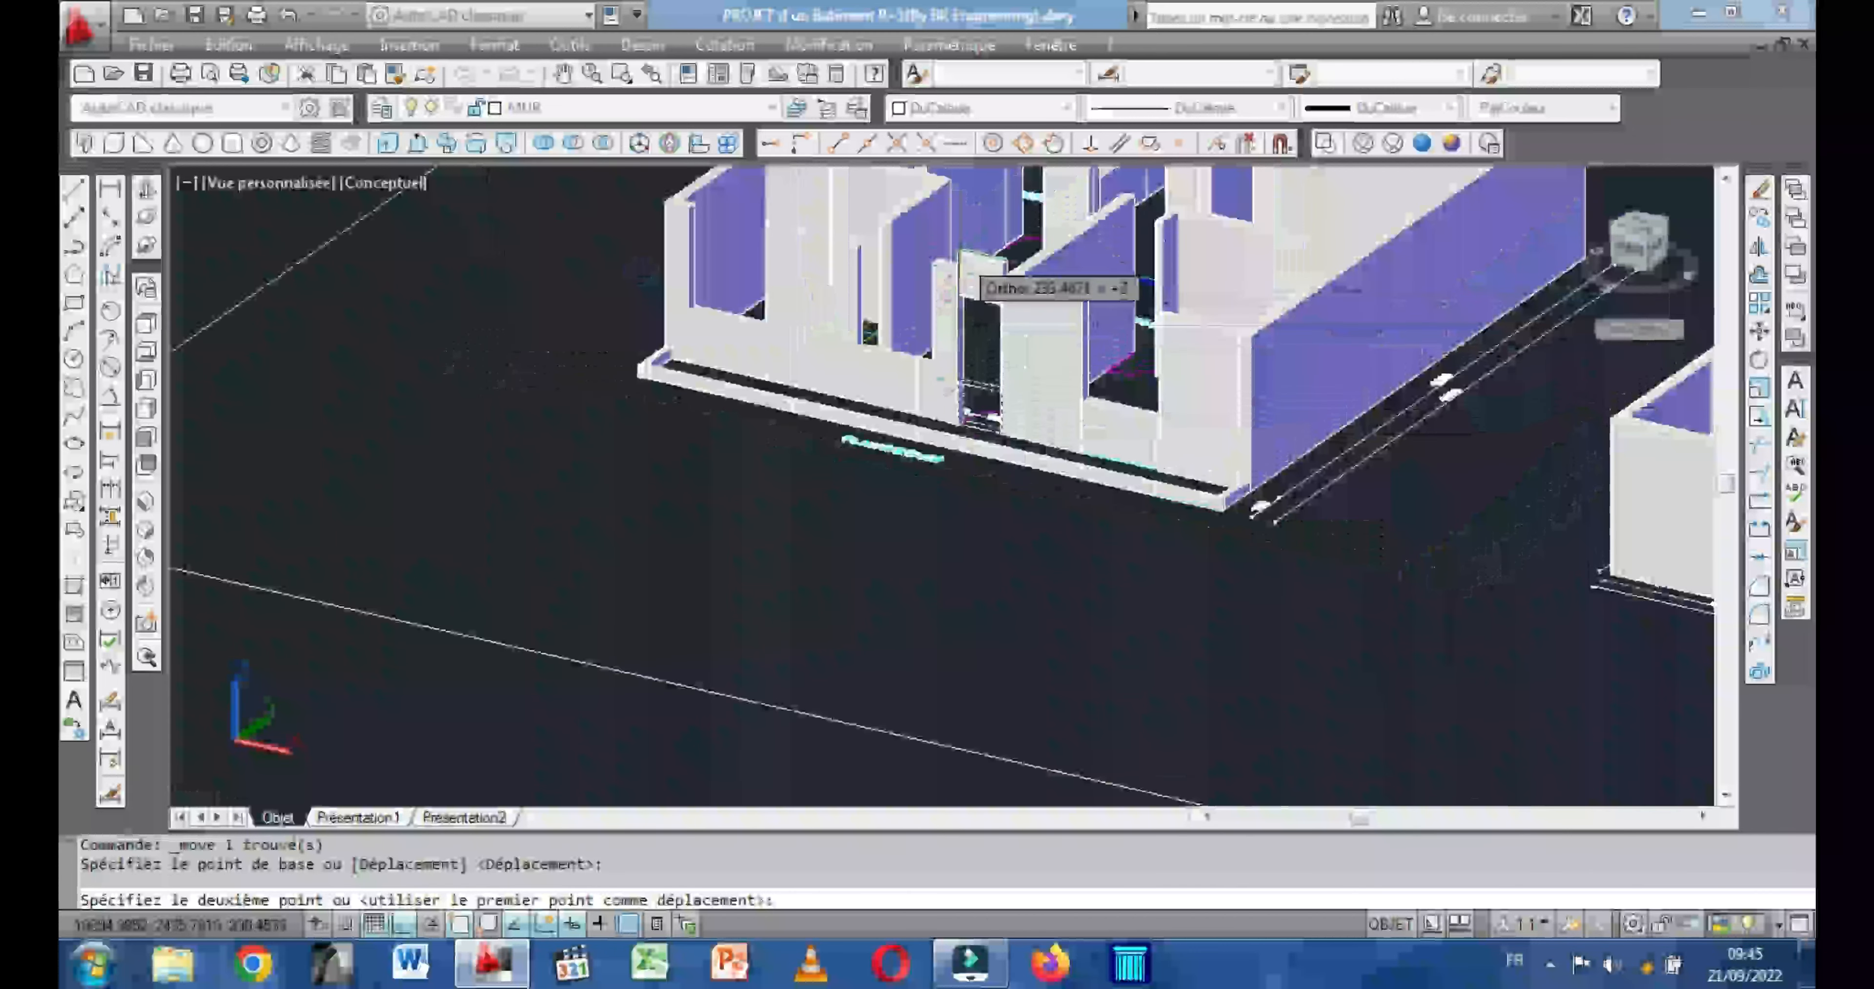
pyautogui.scroll(8, 970, 289)
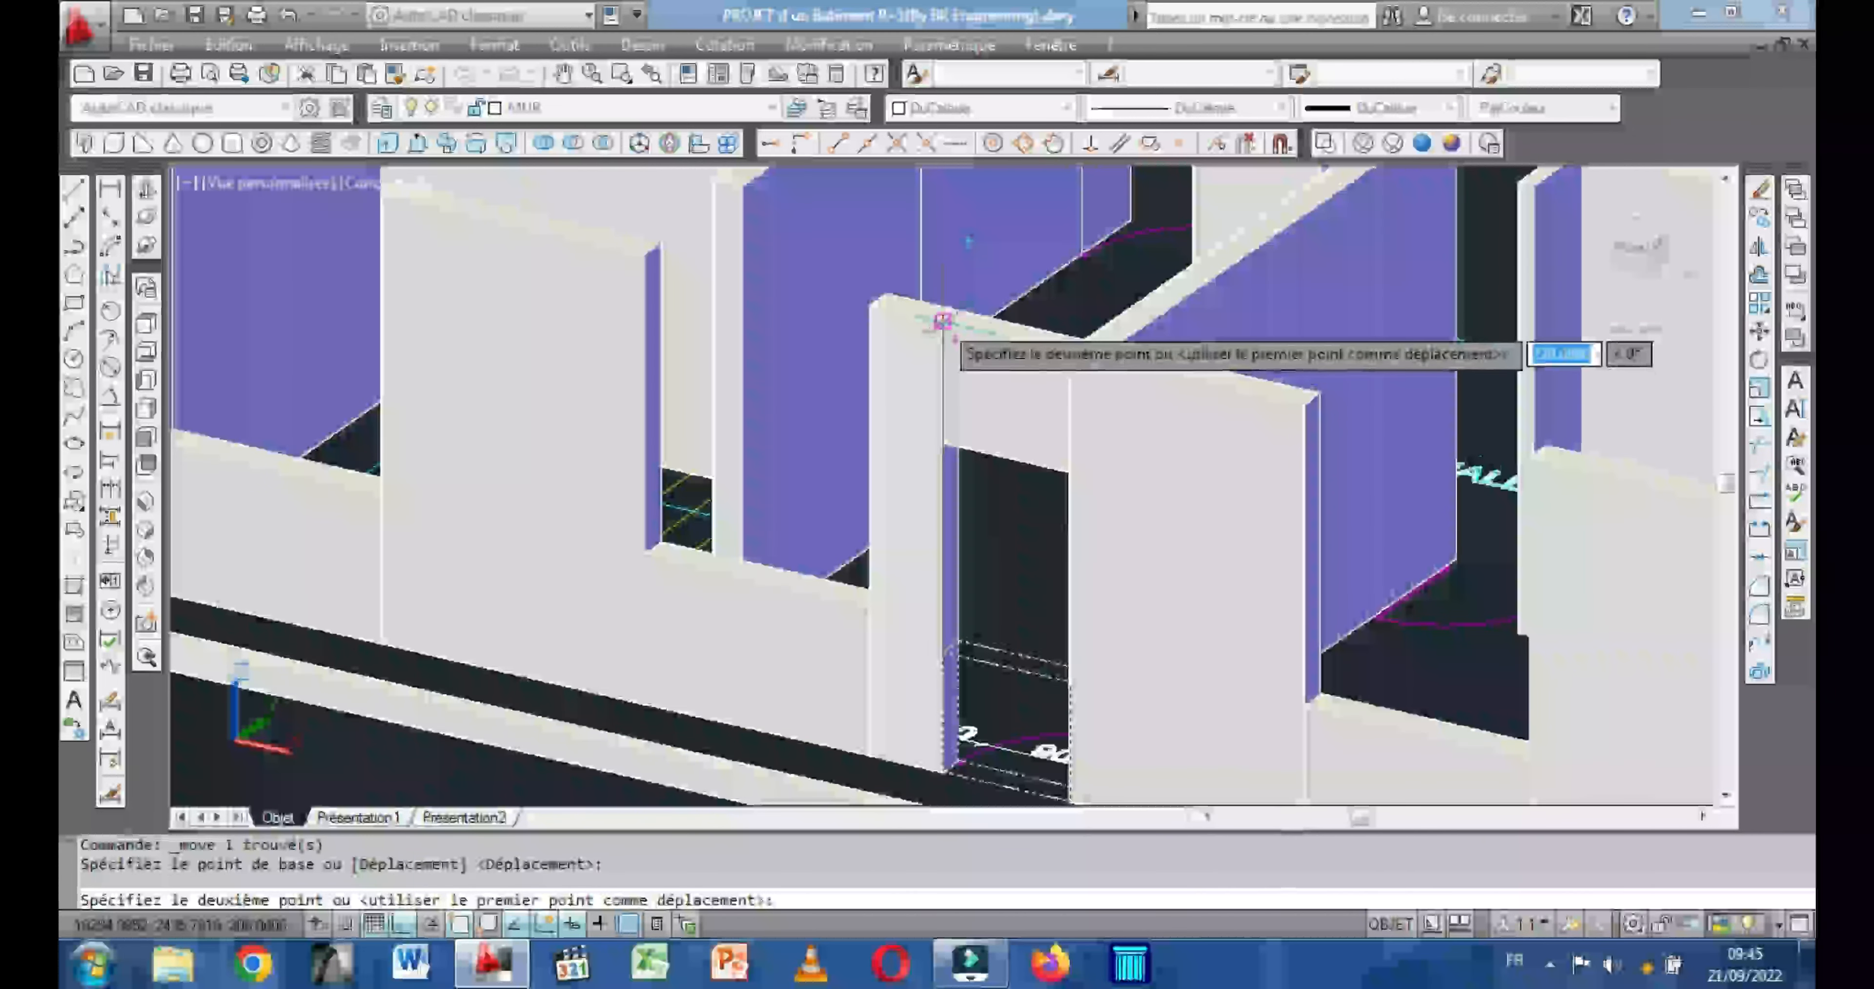
pyautogui.click(938, 320)
# Switch to the bottom view and orbit both buildings to examine the window opening in the ground-floor front wall.
pyautogui.keyDown('shift'); pyautogui.moveTo(523, 430); pyautogui.dragTo(608, 425, button='middle'); pyautogui.keyUp('shift')
pyautogui.moveTo(875, 405)
pyautogui.keyDown('shift'); pyautogui.mouseDown(button='middle')
pyautogui.moveTo(950, 405)
pyautogui.moveTo(850, 427)
pyautogui.moveTo(796, 349)
pyautogui.moveTo(899, 384)
pyautogui.moveTo(886, 398)
pyautogui.mouseUp(button='middle'); pyautogui.keyUp('shift')
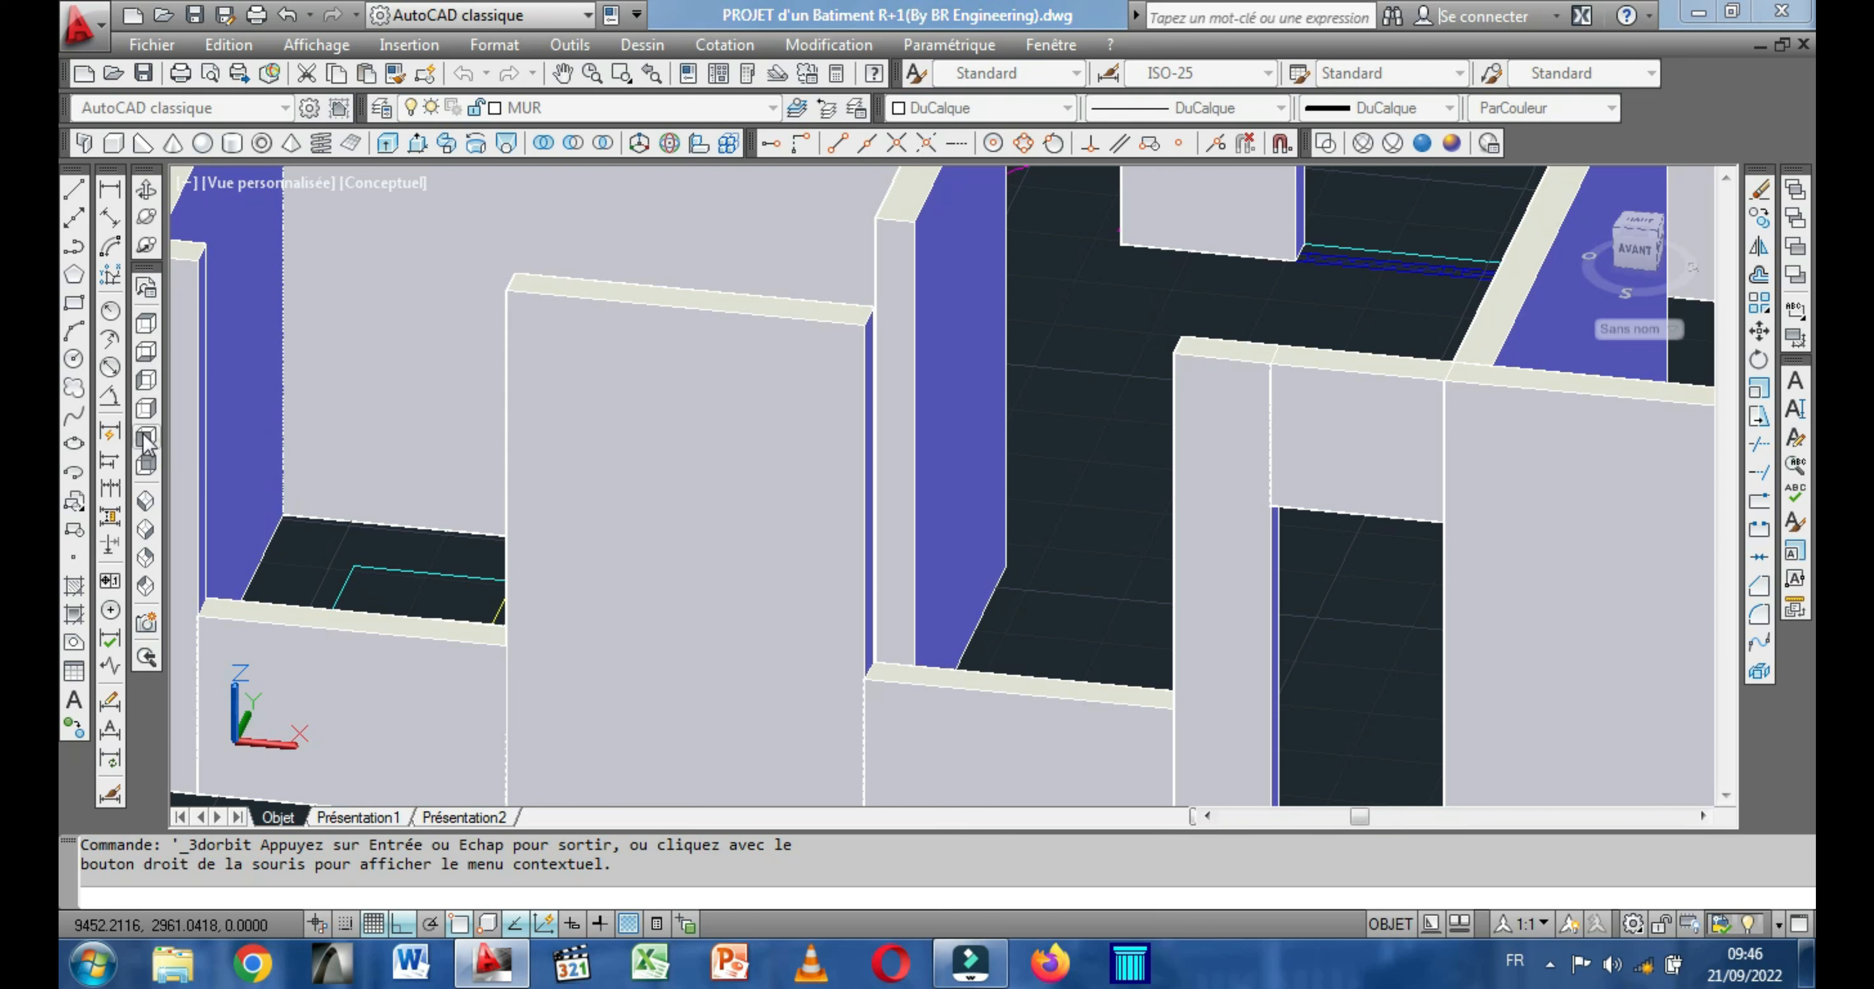
pyautogui.click(145, 356)
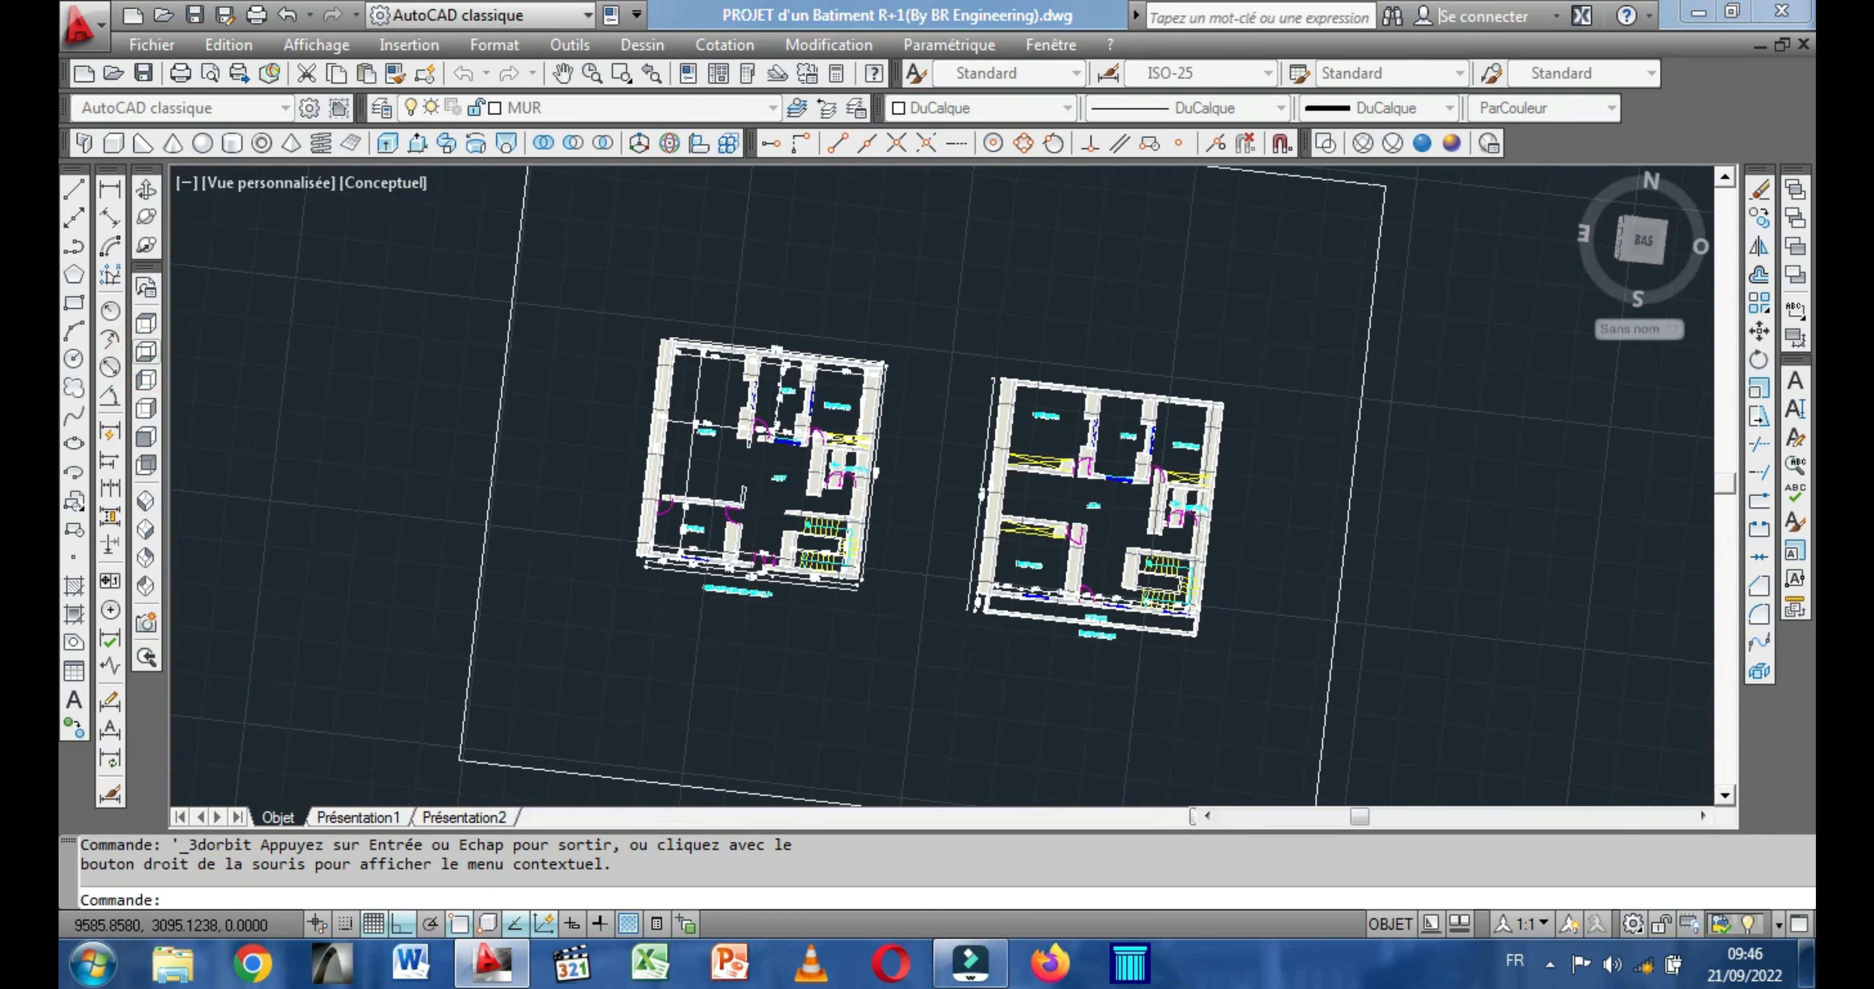
pyautogui.click(150, 189)
pyautogui.moveTo(678, 552); pyautogui.dragTo(876, 559)
pyautogui.scroll(6, 823, 423)
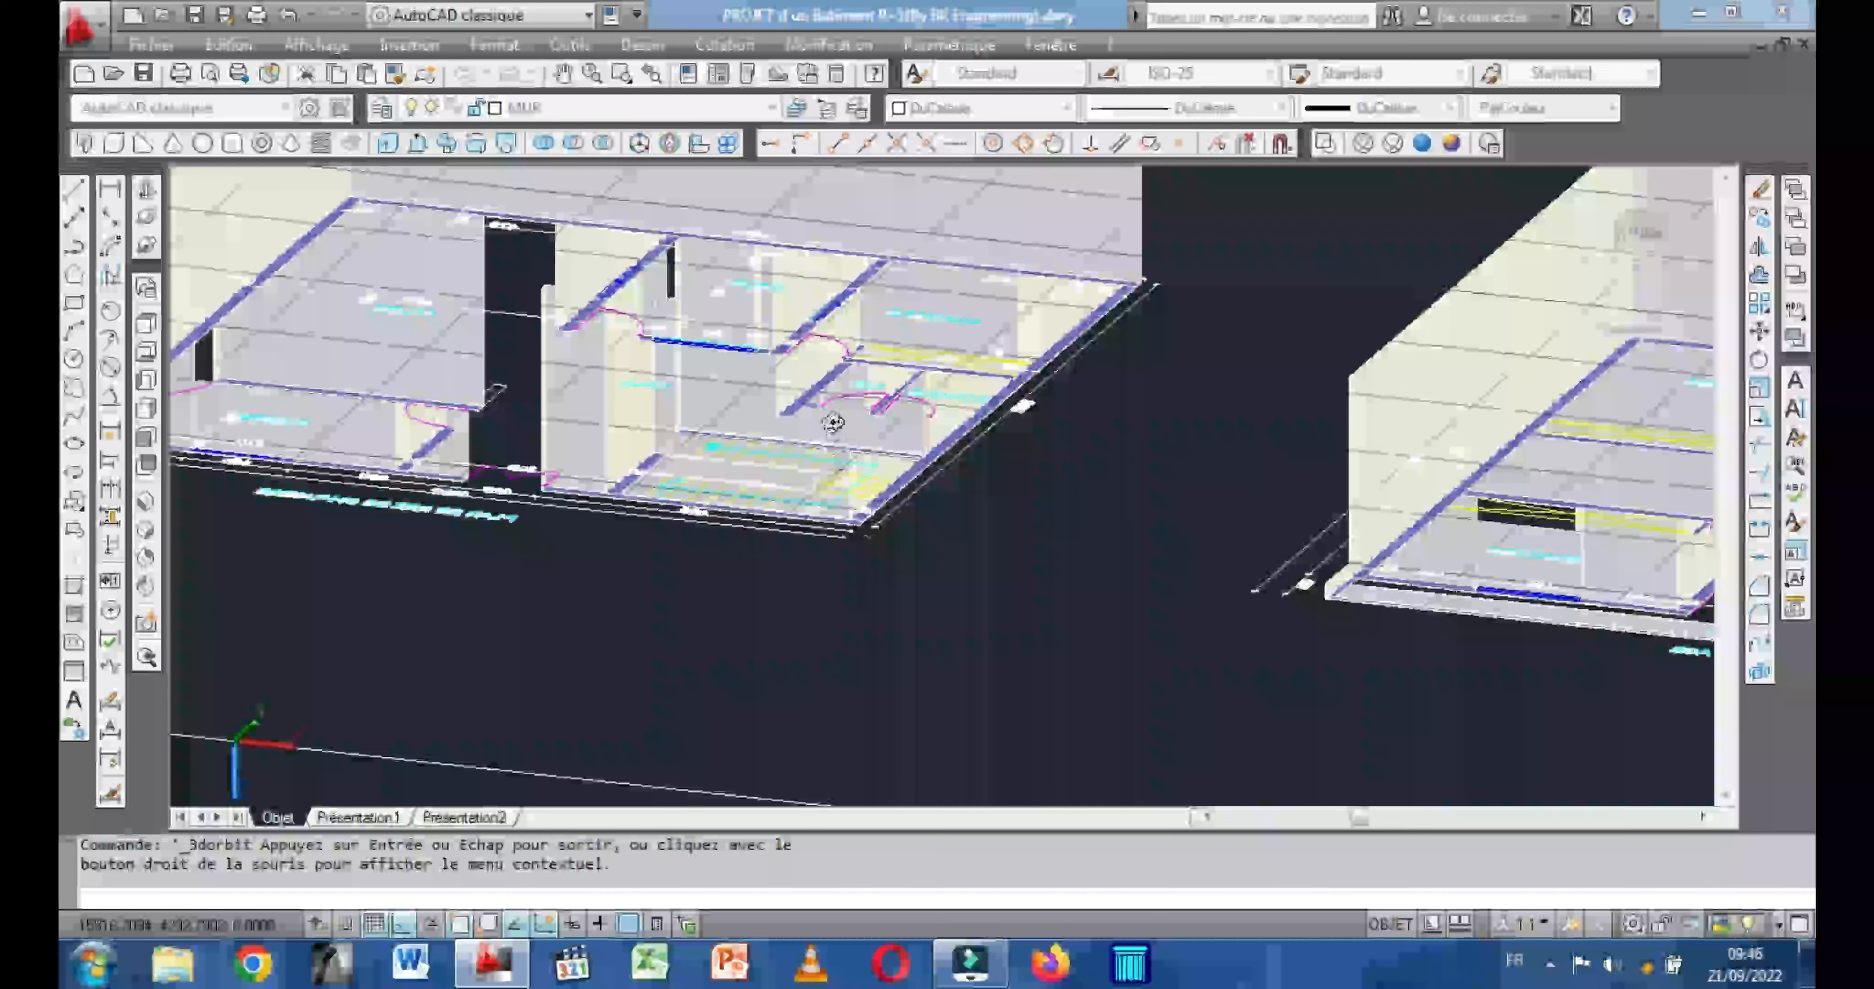
pyautogui.moveTo(842, 496); pyautogui.dragTo(803, 597)
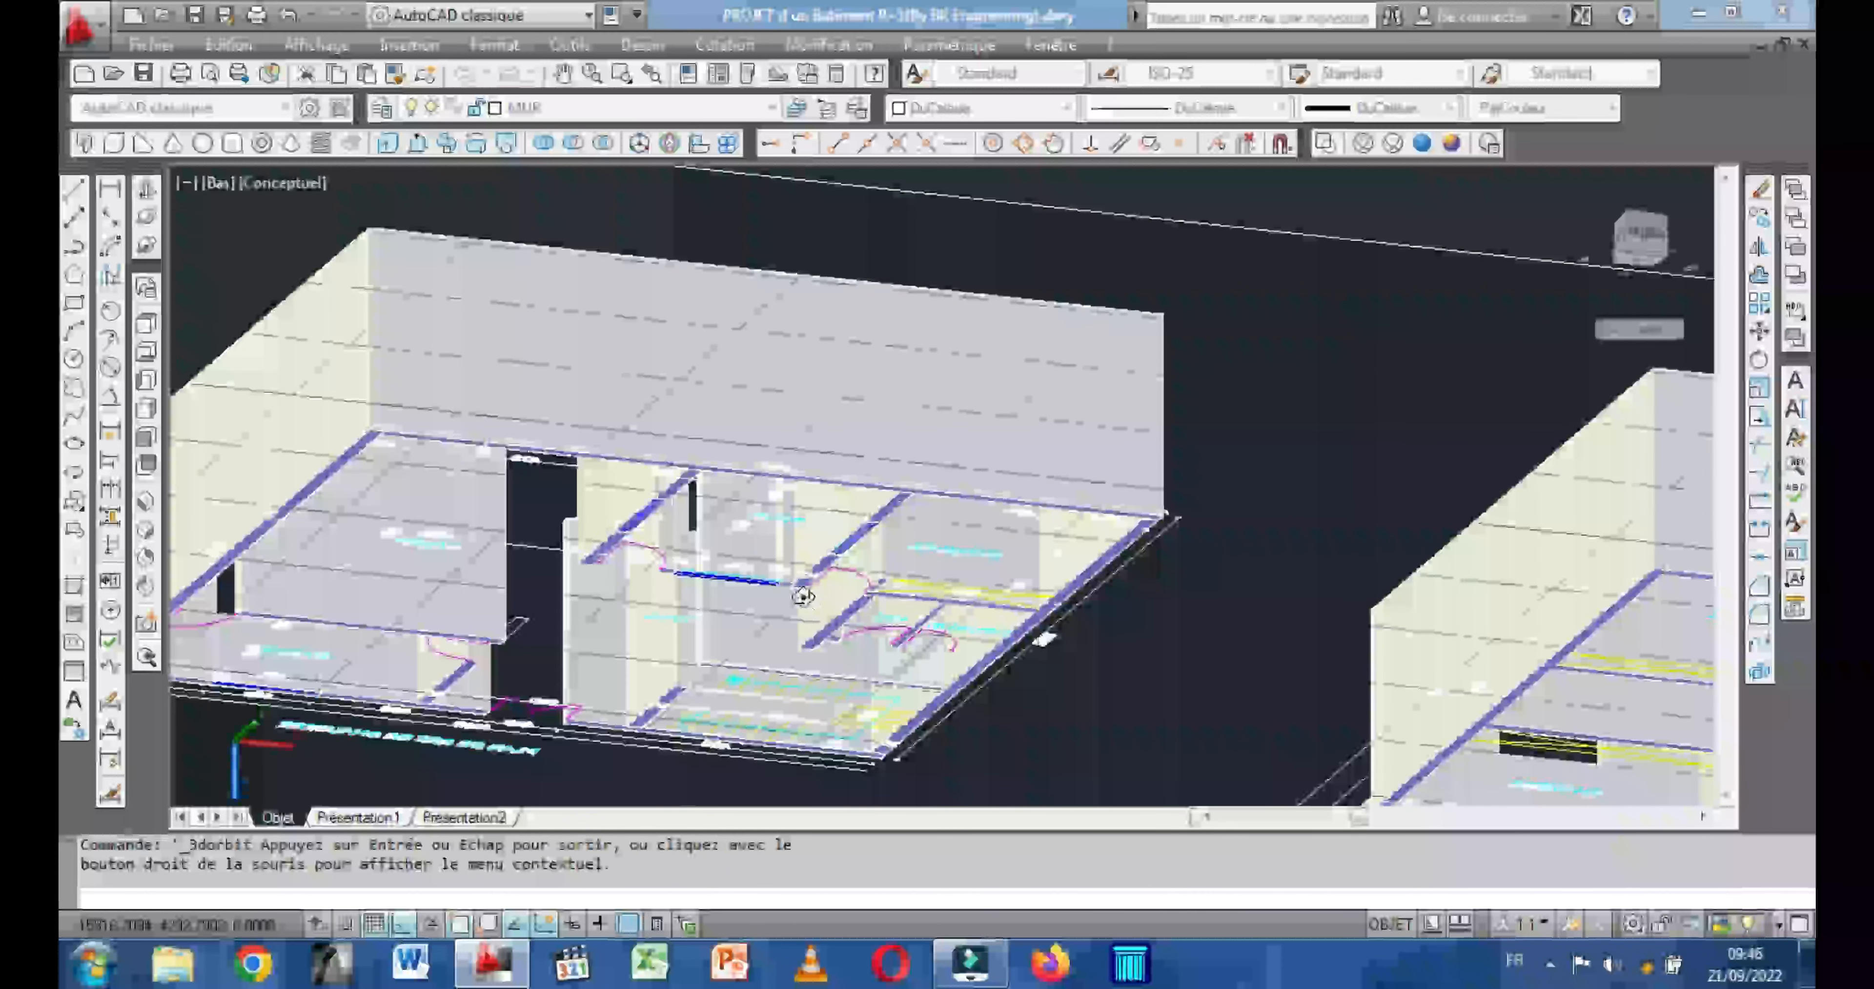
pyautogui.moveTo(704, 636); pyautogui.dragTo(745, 757)
pyautogui.moveTo(307, 384)
pyautogui.mouseDown()
pyautogui.moveTo(322, 380)
pyautogui.moveTo(306, 393)
pyautogui.mouseUp()
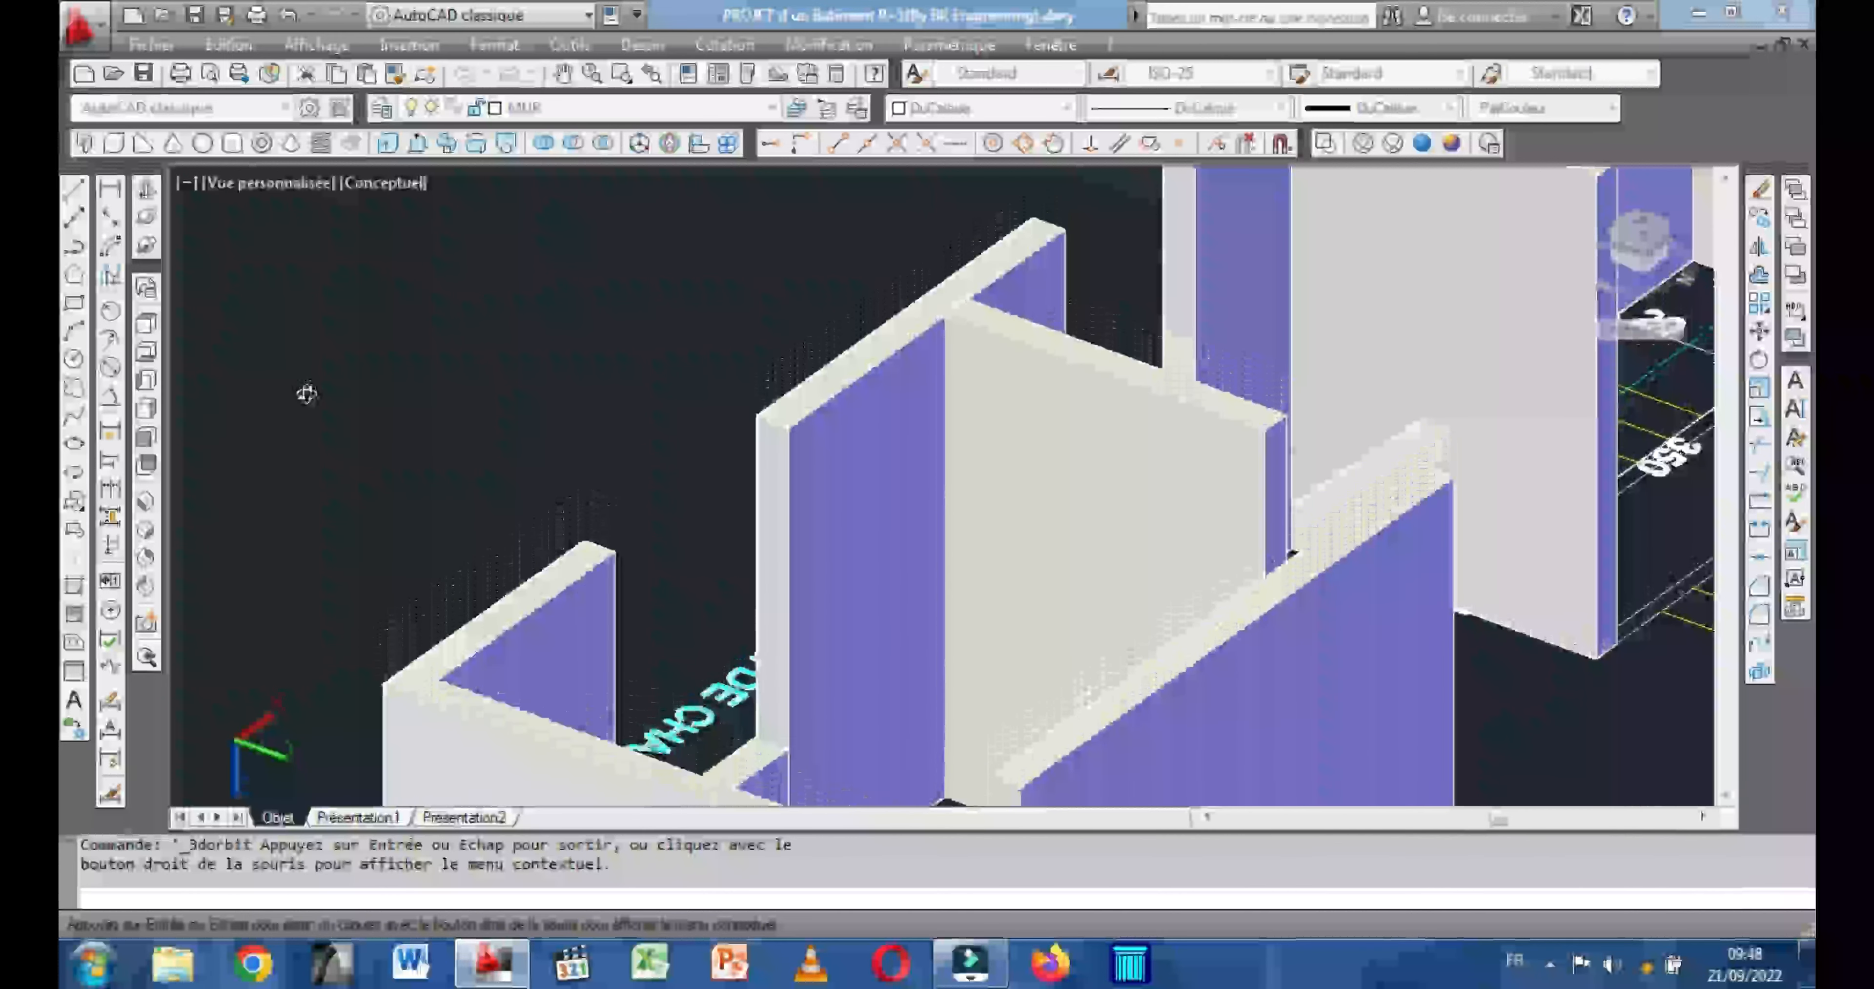
pyautogui.moveTo(602, 608); pyautogui.dragTo(612, 544)
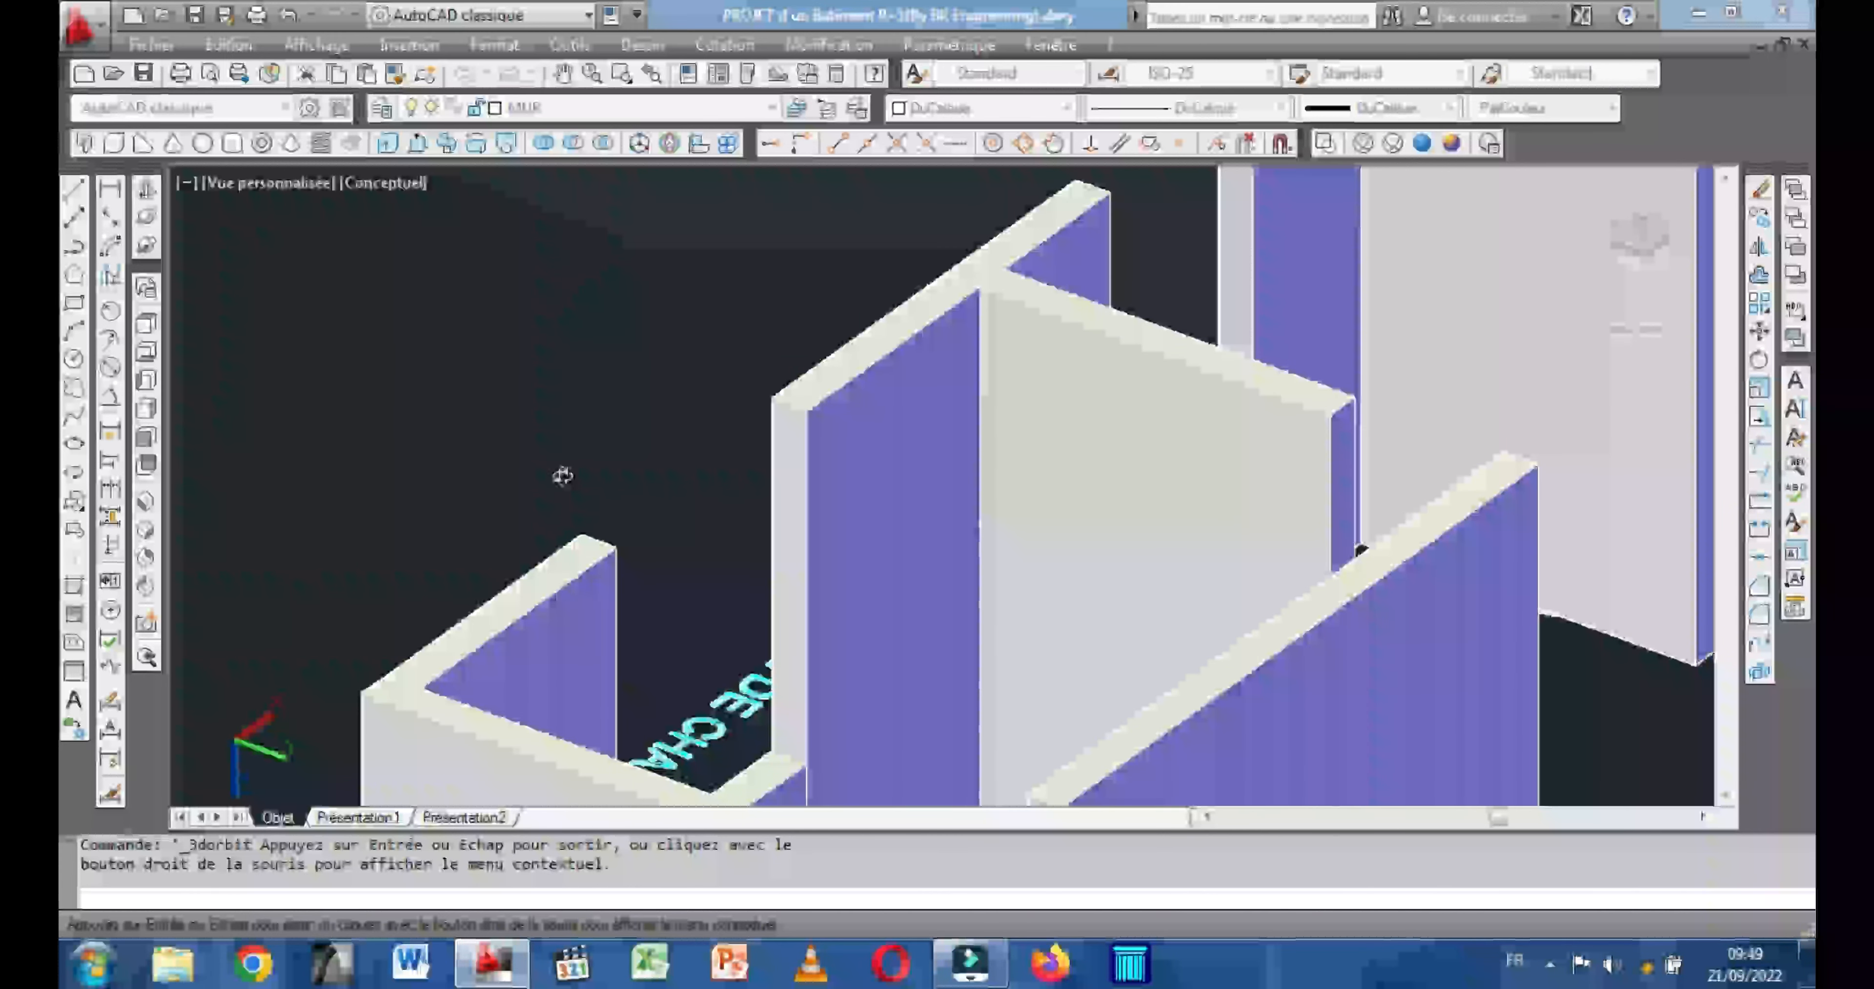
pyautogui.rightClick(472, 357)
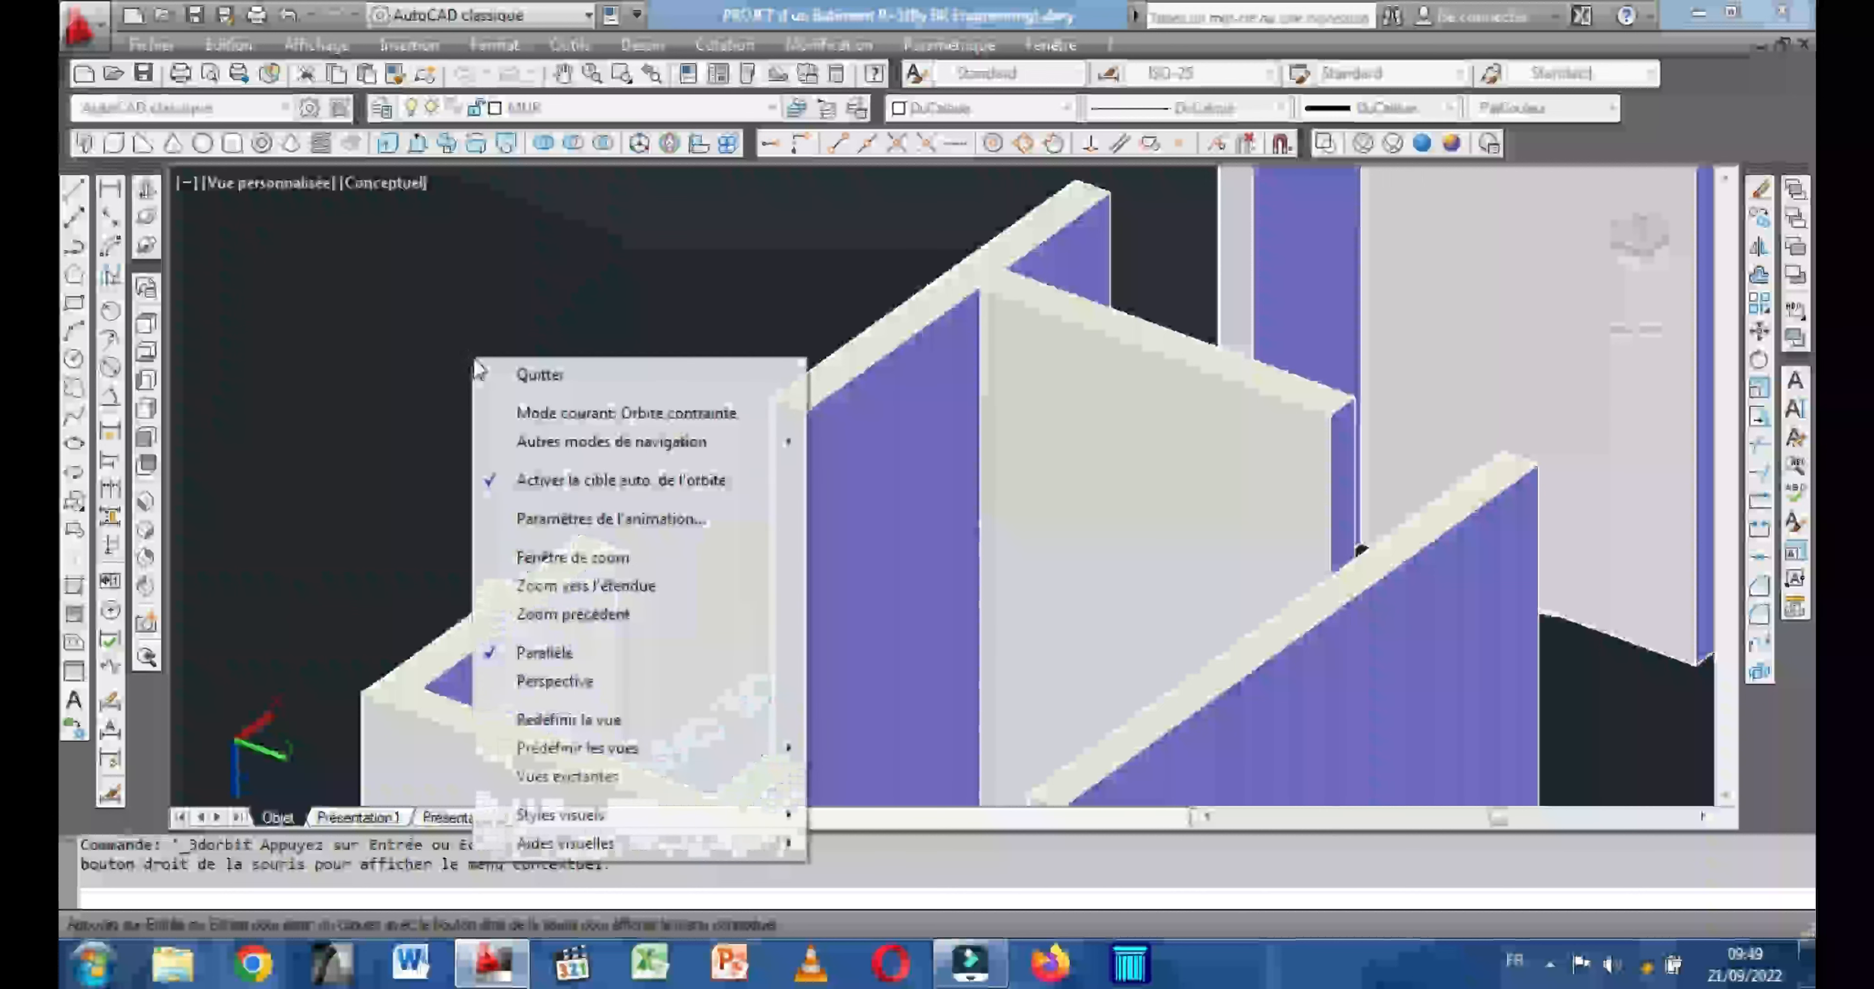
pyautogui.click(537, 382)
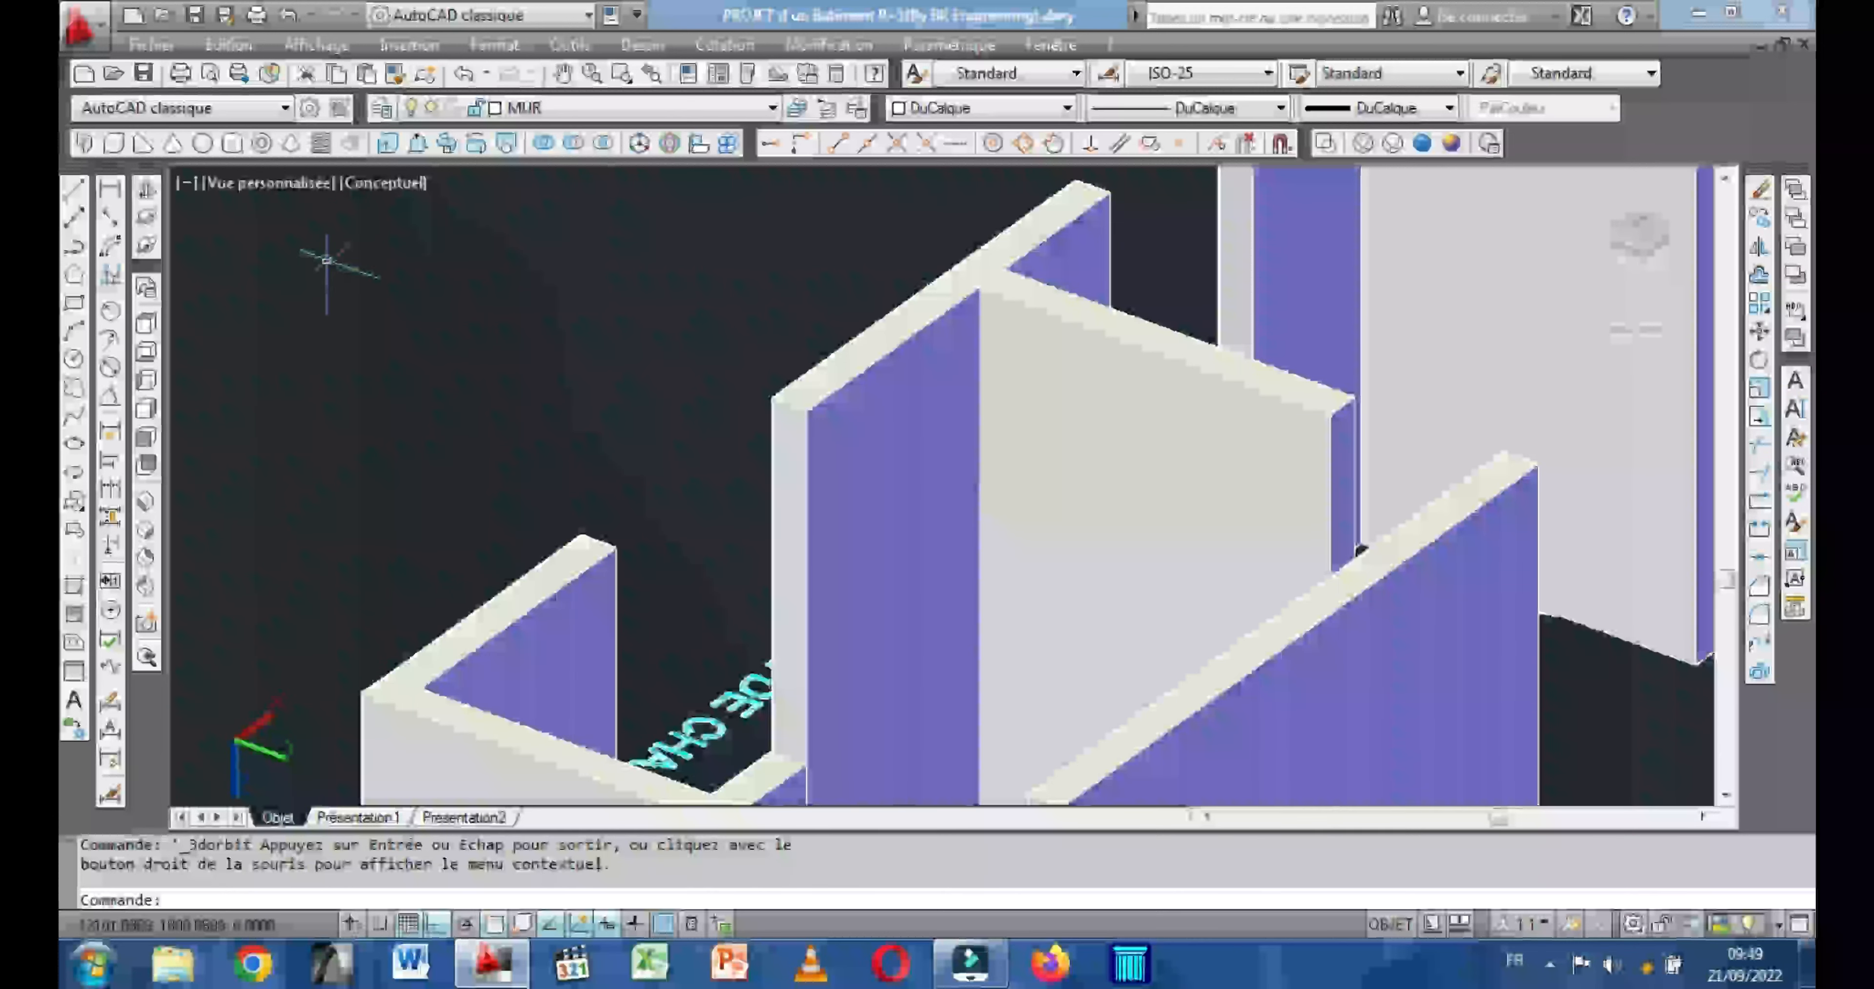
# Create an 80-high lintel box across the window opening in the ground-floor front wall, between opposite top corners of the adjoining walls.
pyautogui.click(113, 144)
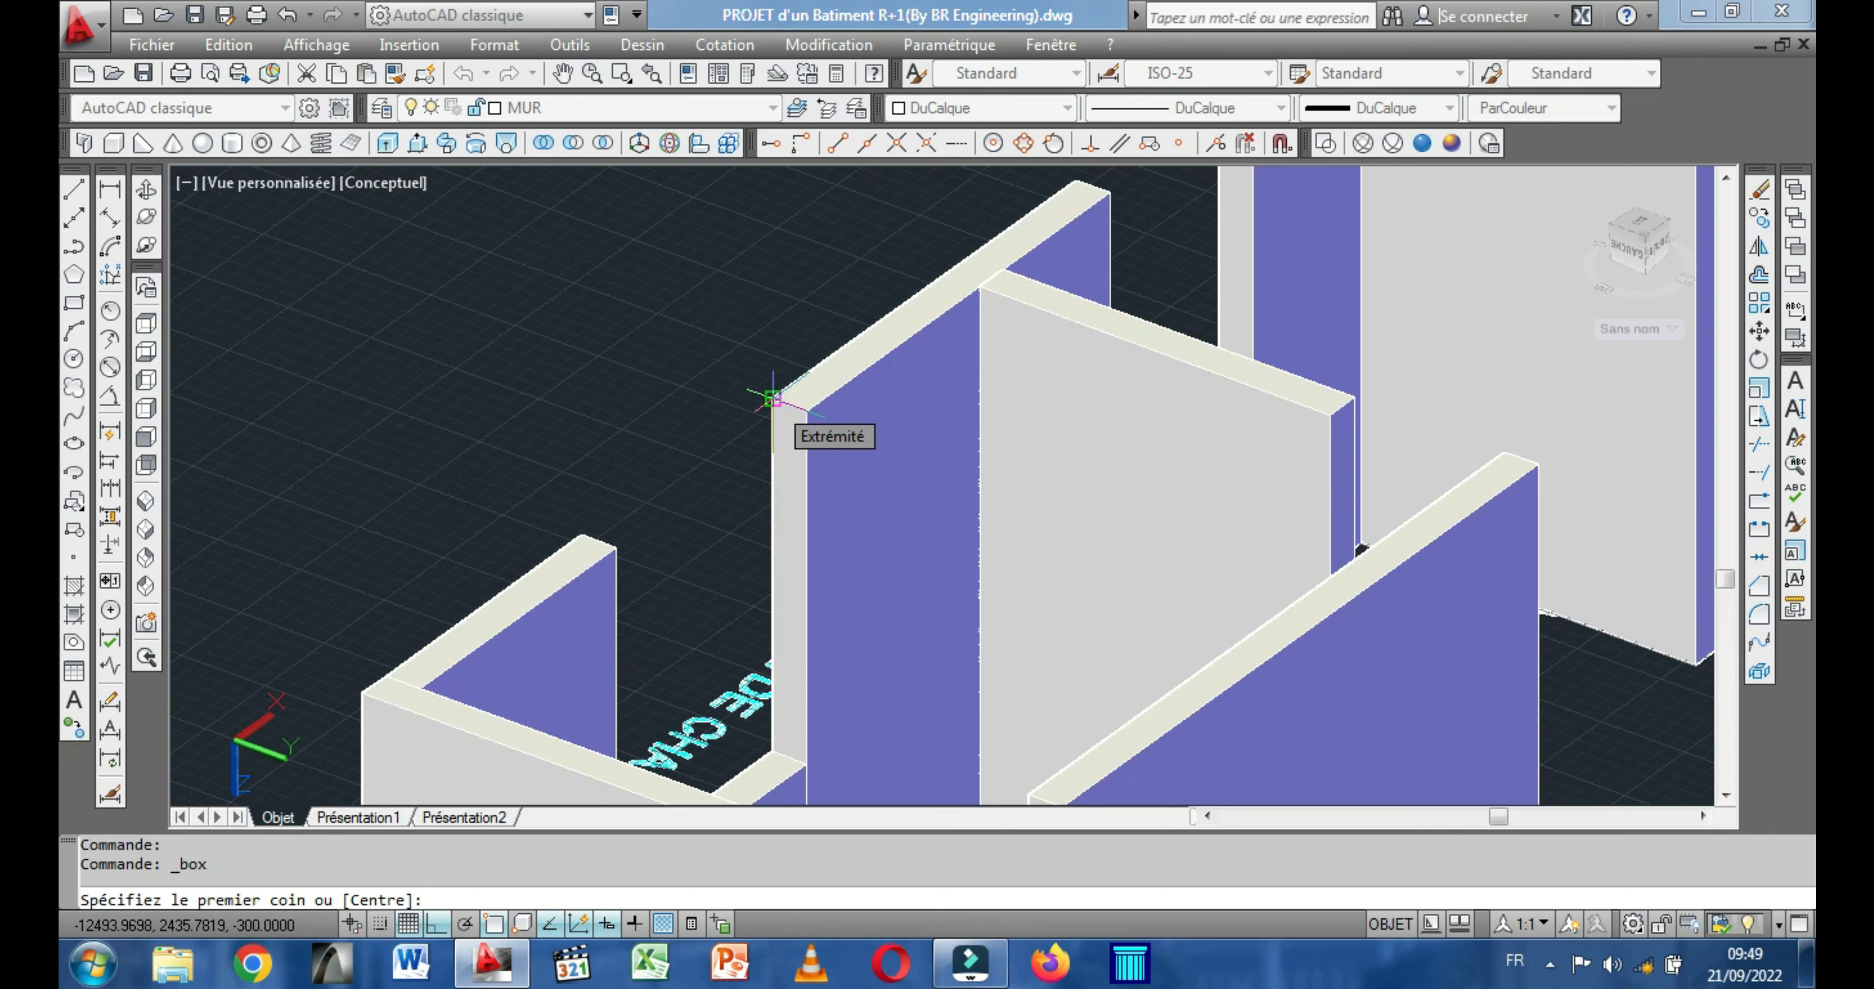
pyautogui.click(772, 399)
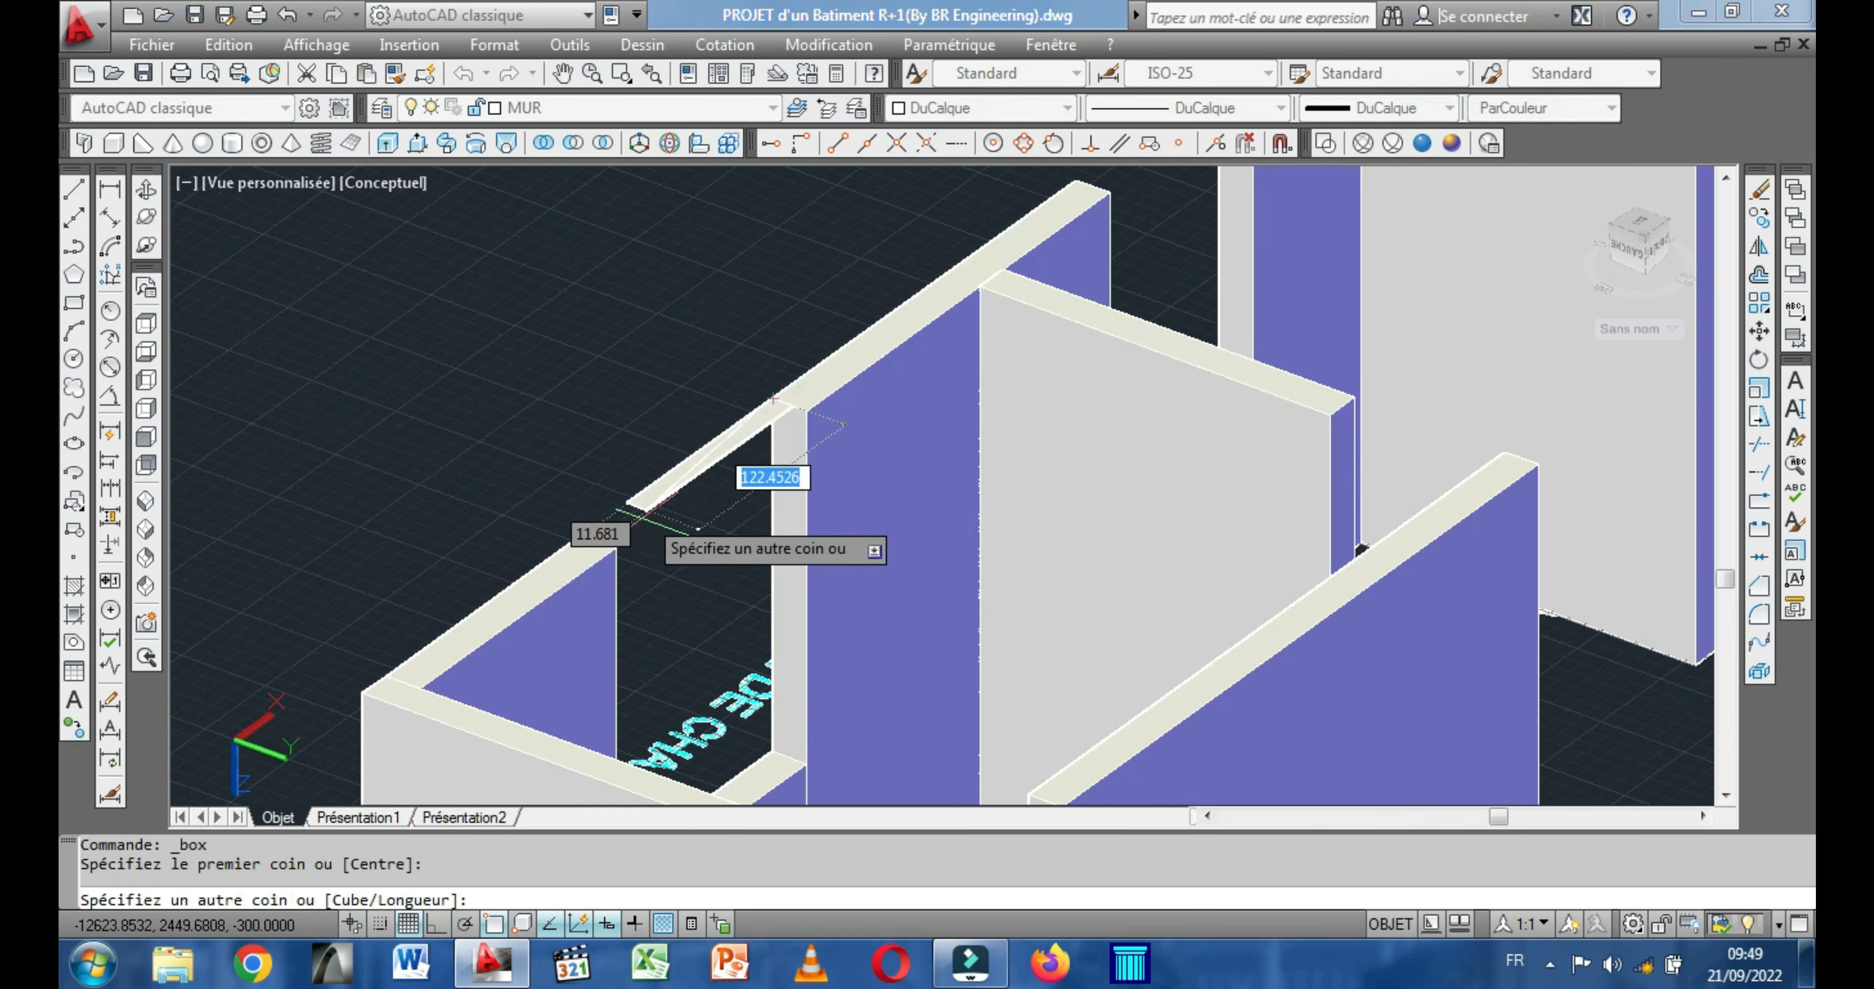
pyautogui.click(617, 547)
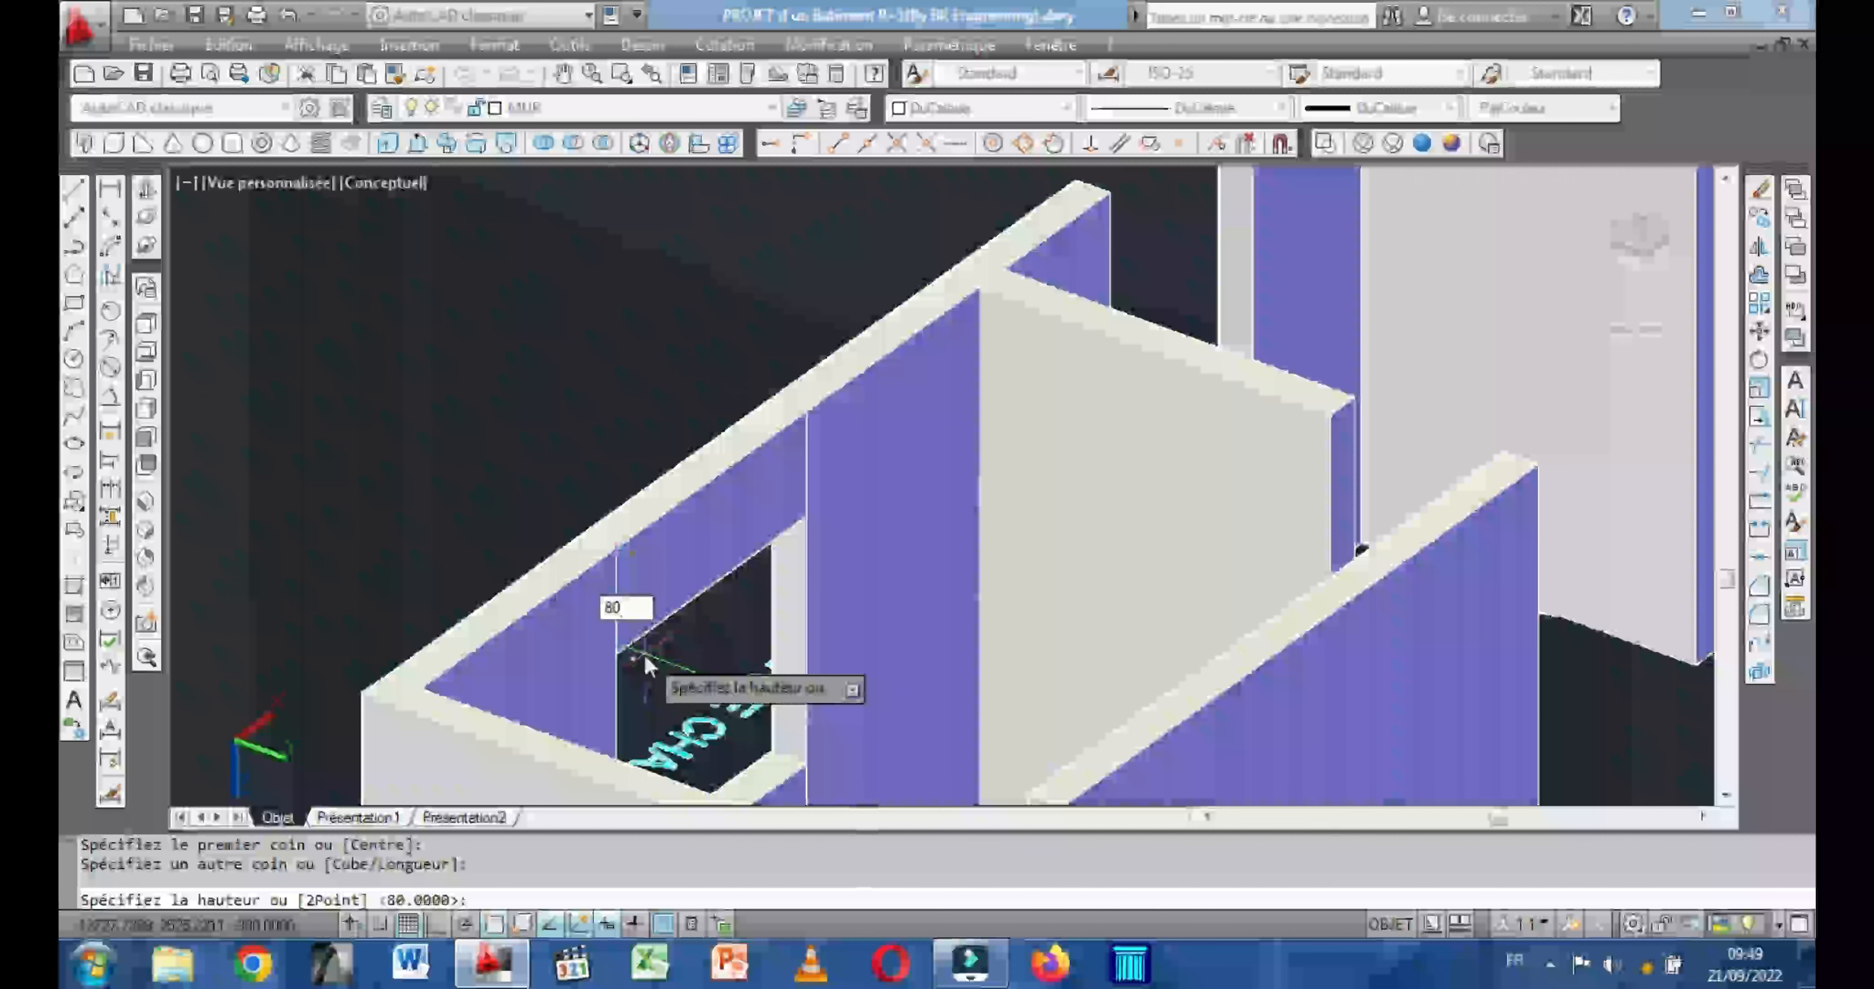
pyautogui.write('0')
pyautogui.press('Return')
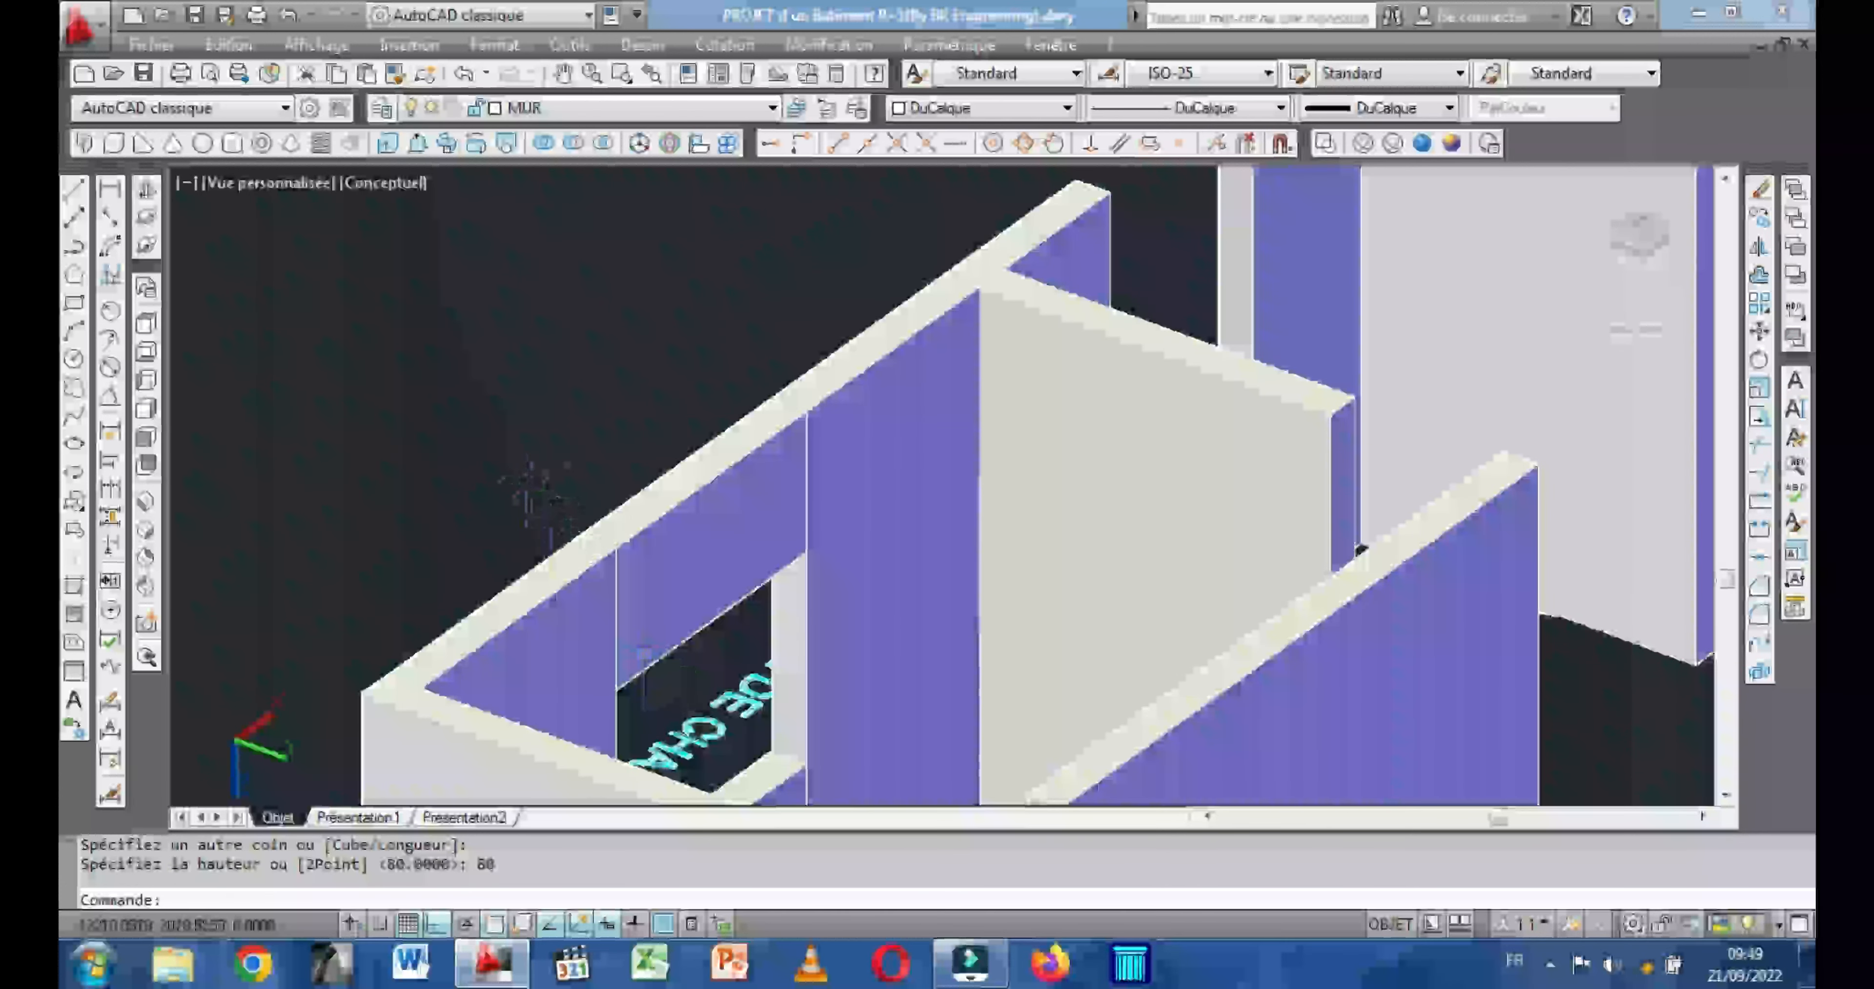
# Copy the window lintel box from its top corner to the top corner of the pier at the ground-floor building's inner opening.
pyautogui.click(145, 189)
pyautogui.moveTo(406, 496); pyautogui.dragTo(752, 505)
pyautogui.moveTo(920, 452); pyautogui.dragTo(851, 514, button='middle')
pyautogui.moveTo(783, 511); pyautogui.dragTo(733, 512)
pyautogui.scroll(-2, 783, 472)
pyautogui.moveTo(867, 477); pyautogui.dragTo(864, 527, button='middle')
pyautogui.moveTo(946, 596); pyautogui.dragTo(885, 512, button='middle')
pyautogui.press('Escape')
pyautogui.scroll(-3, 879, 330)
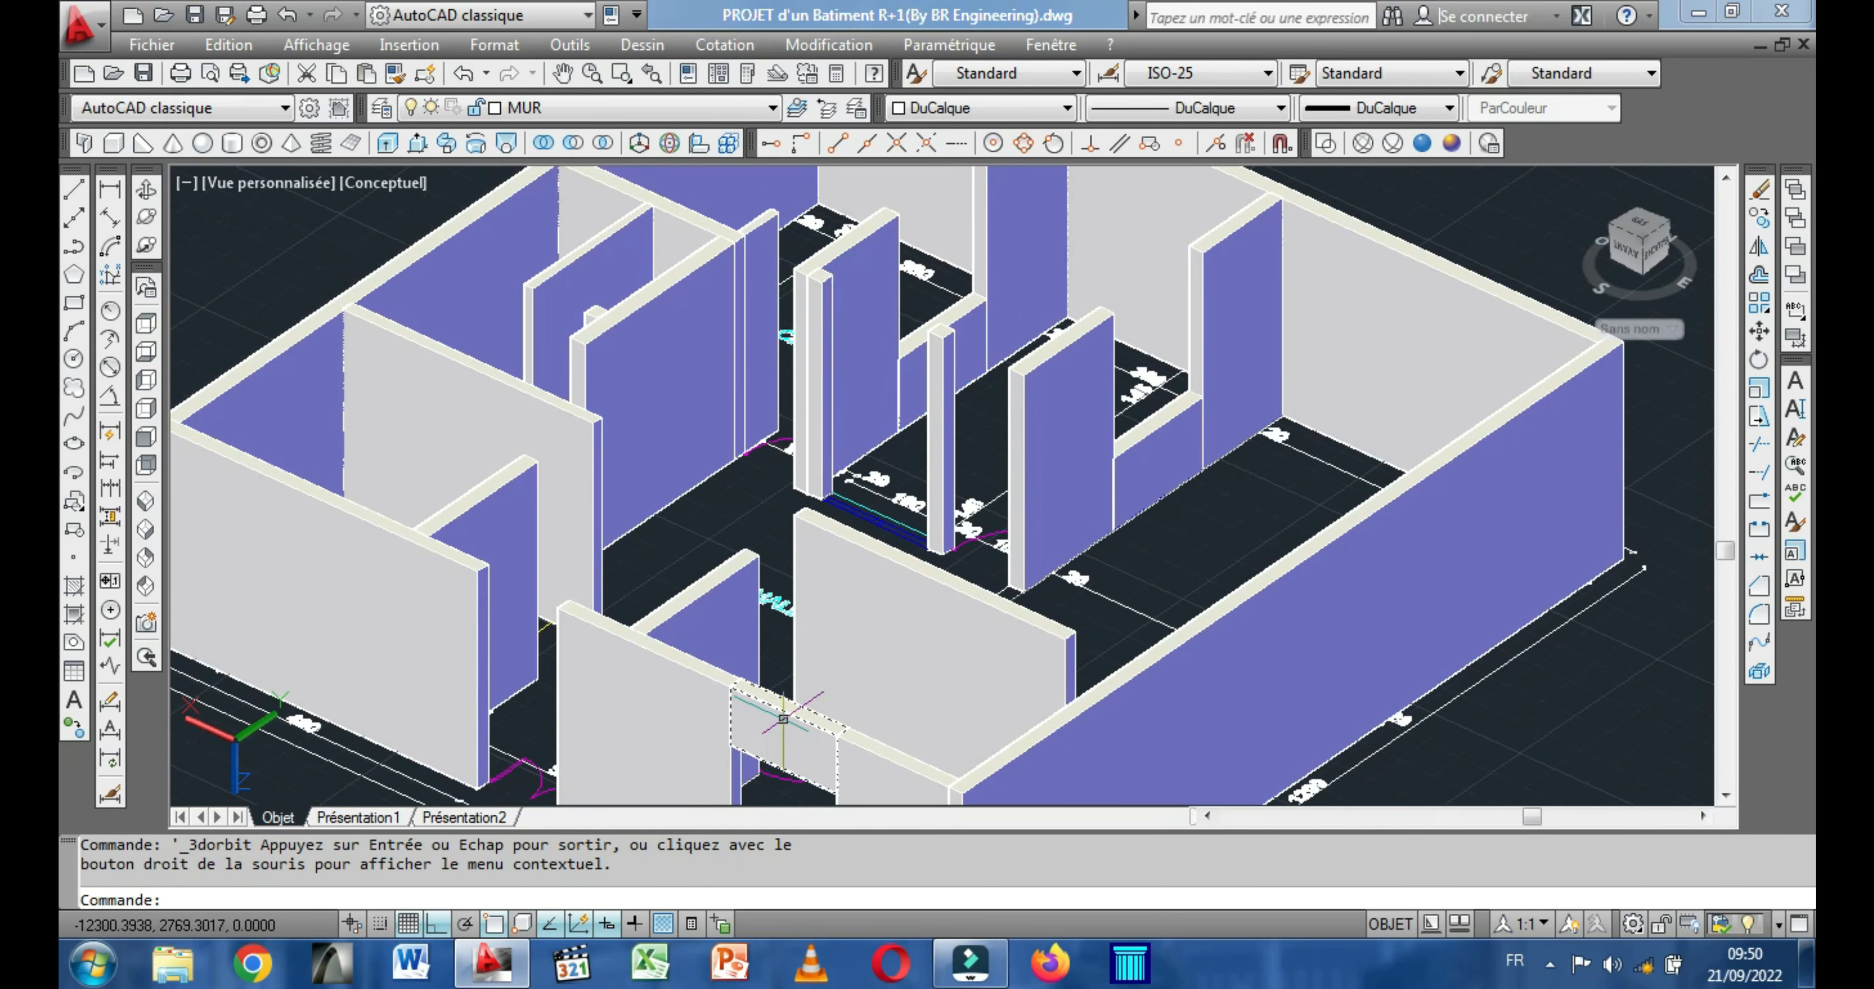
pyautogui.click(773, 732)
pyautogui.rightClick(743, 491)
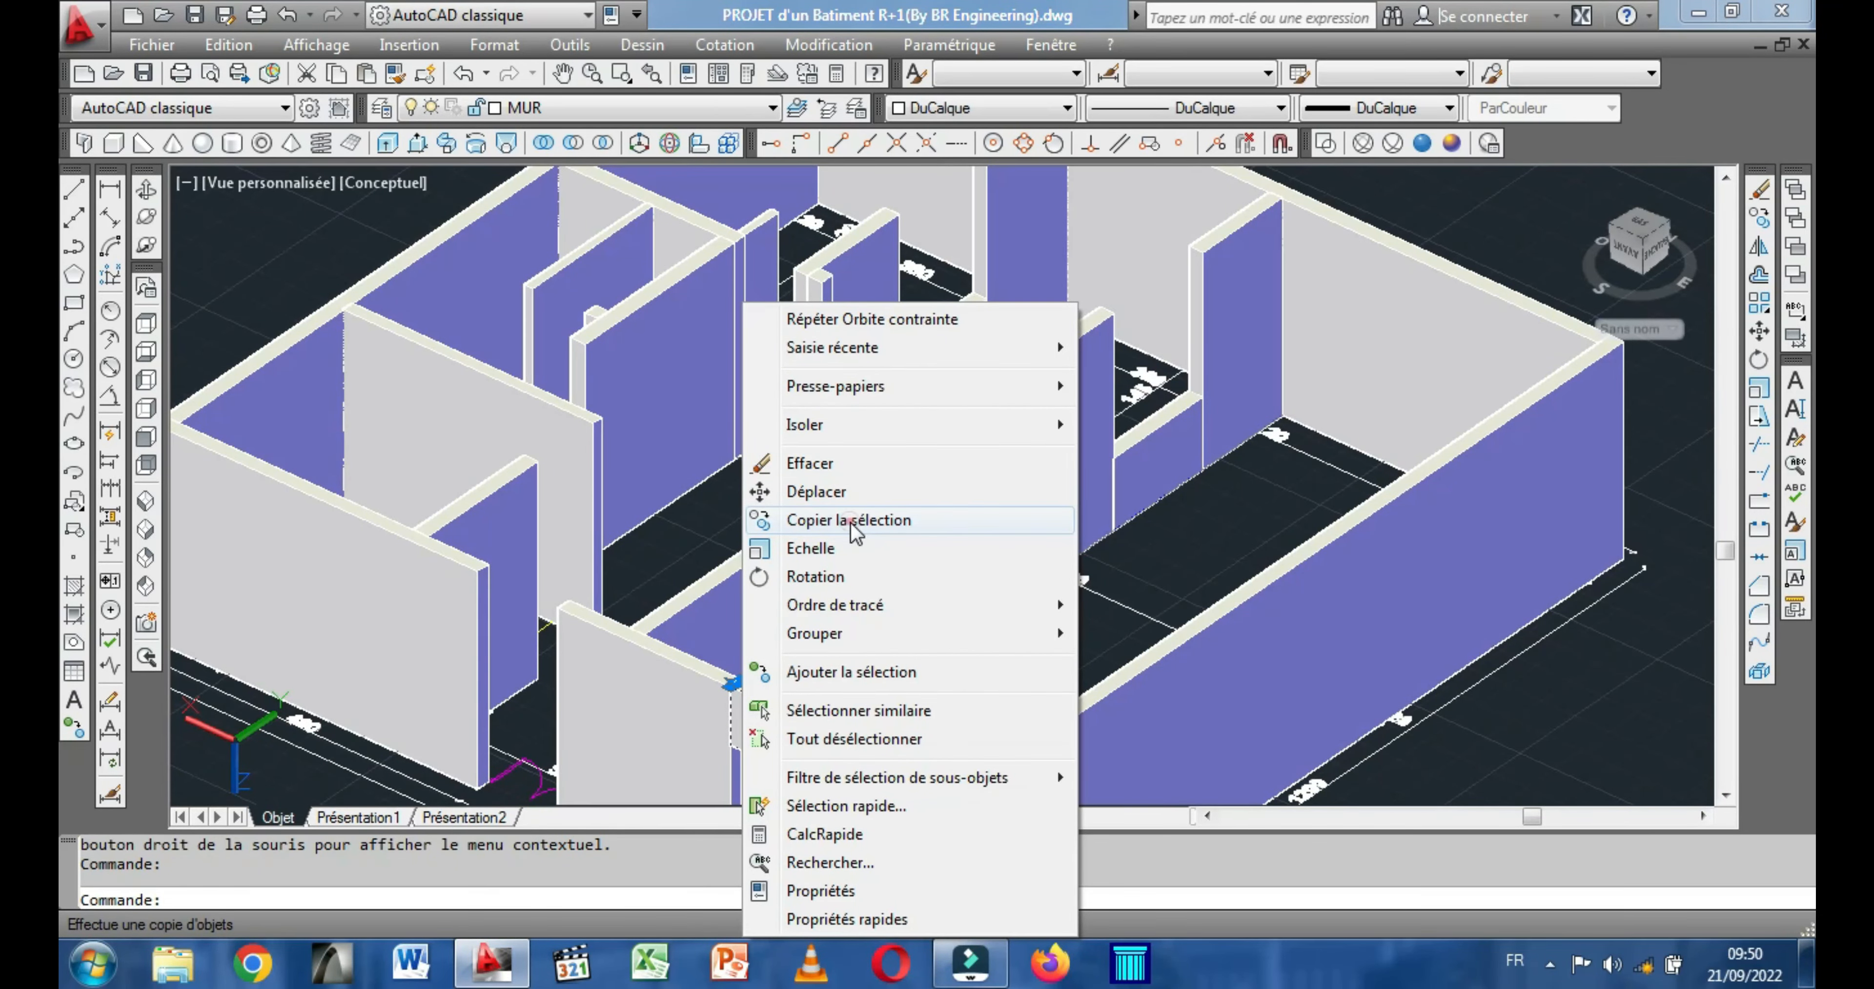
pyautogui.click(851, 521)
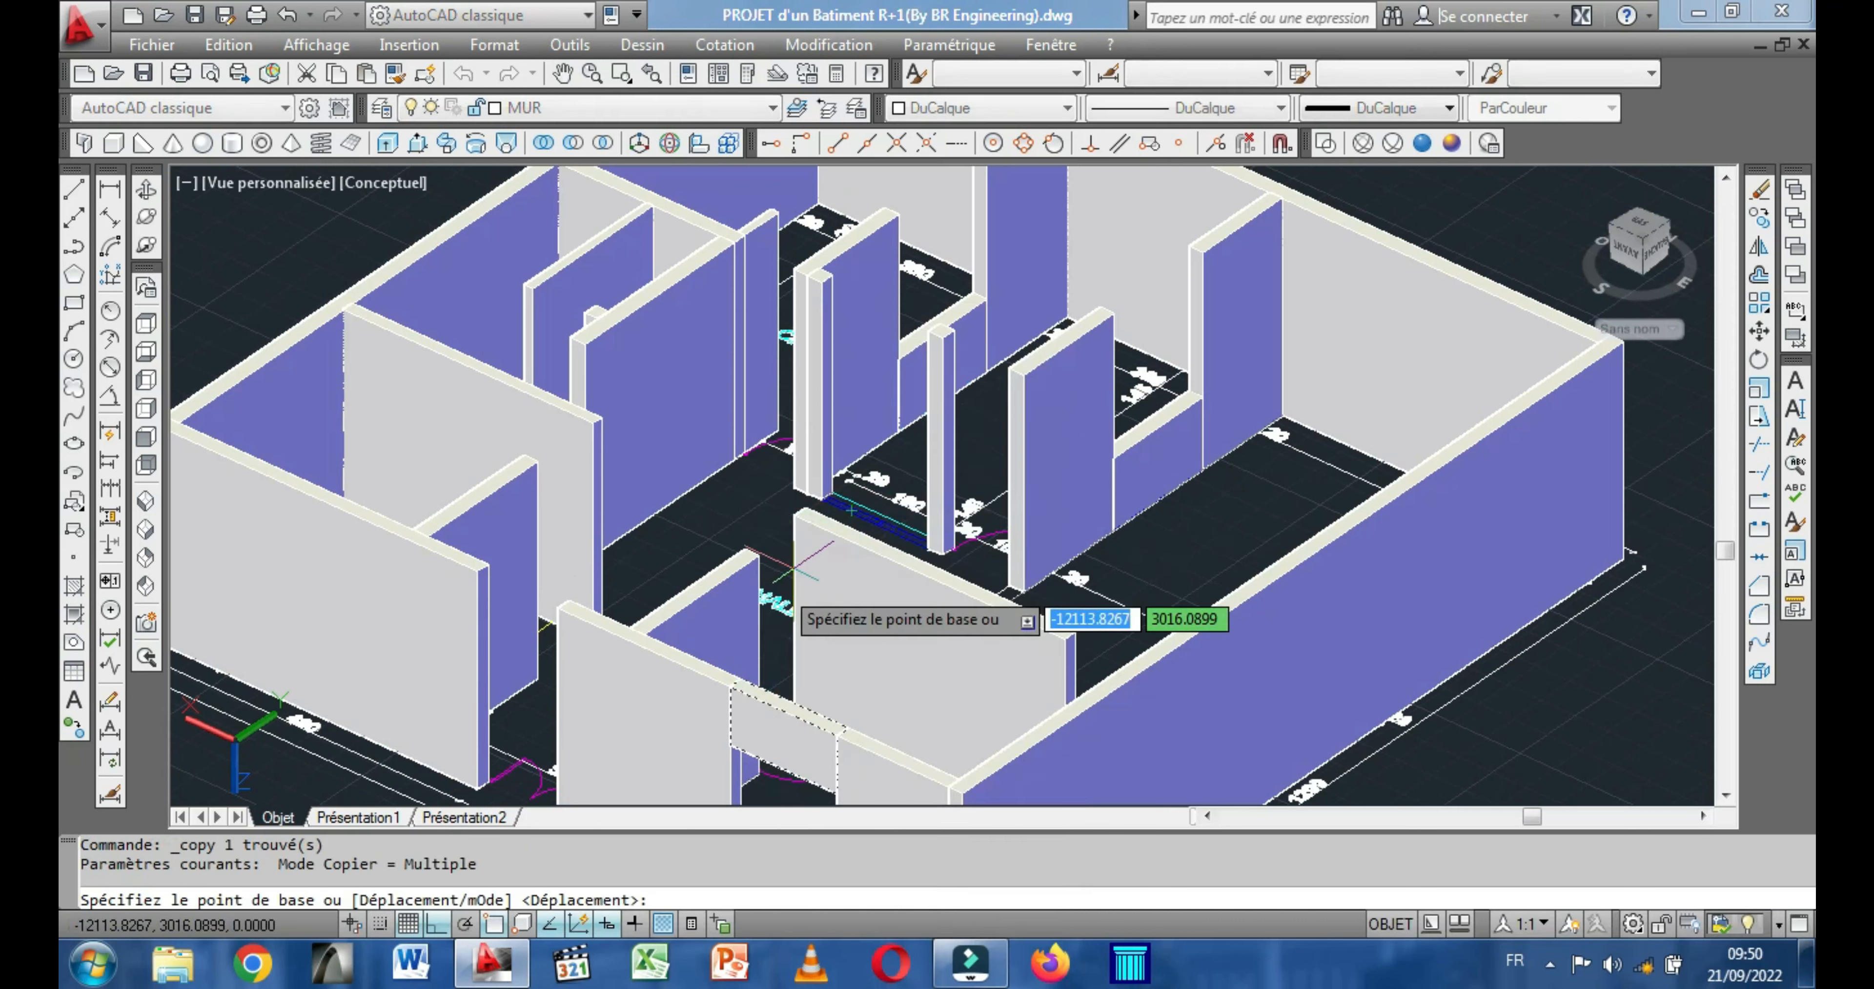
pyautogui.click(729, 688)
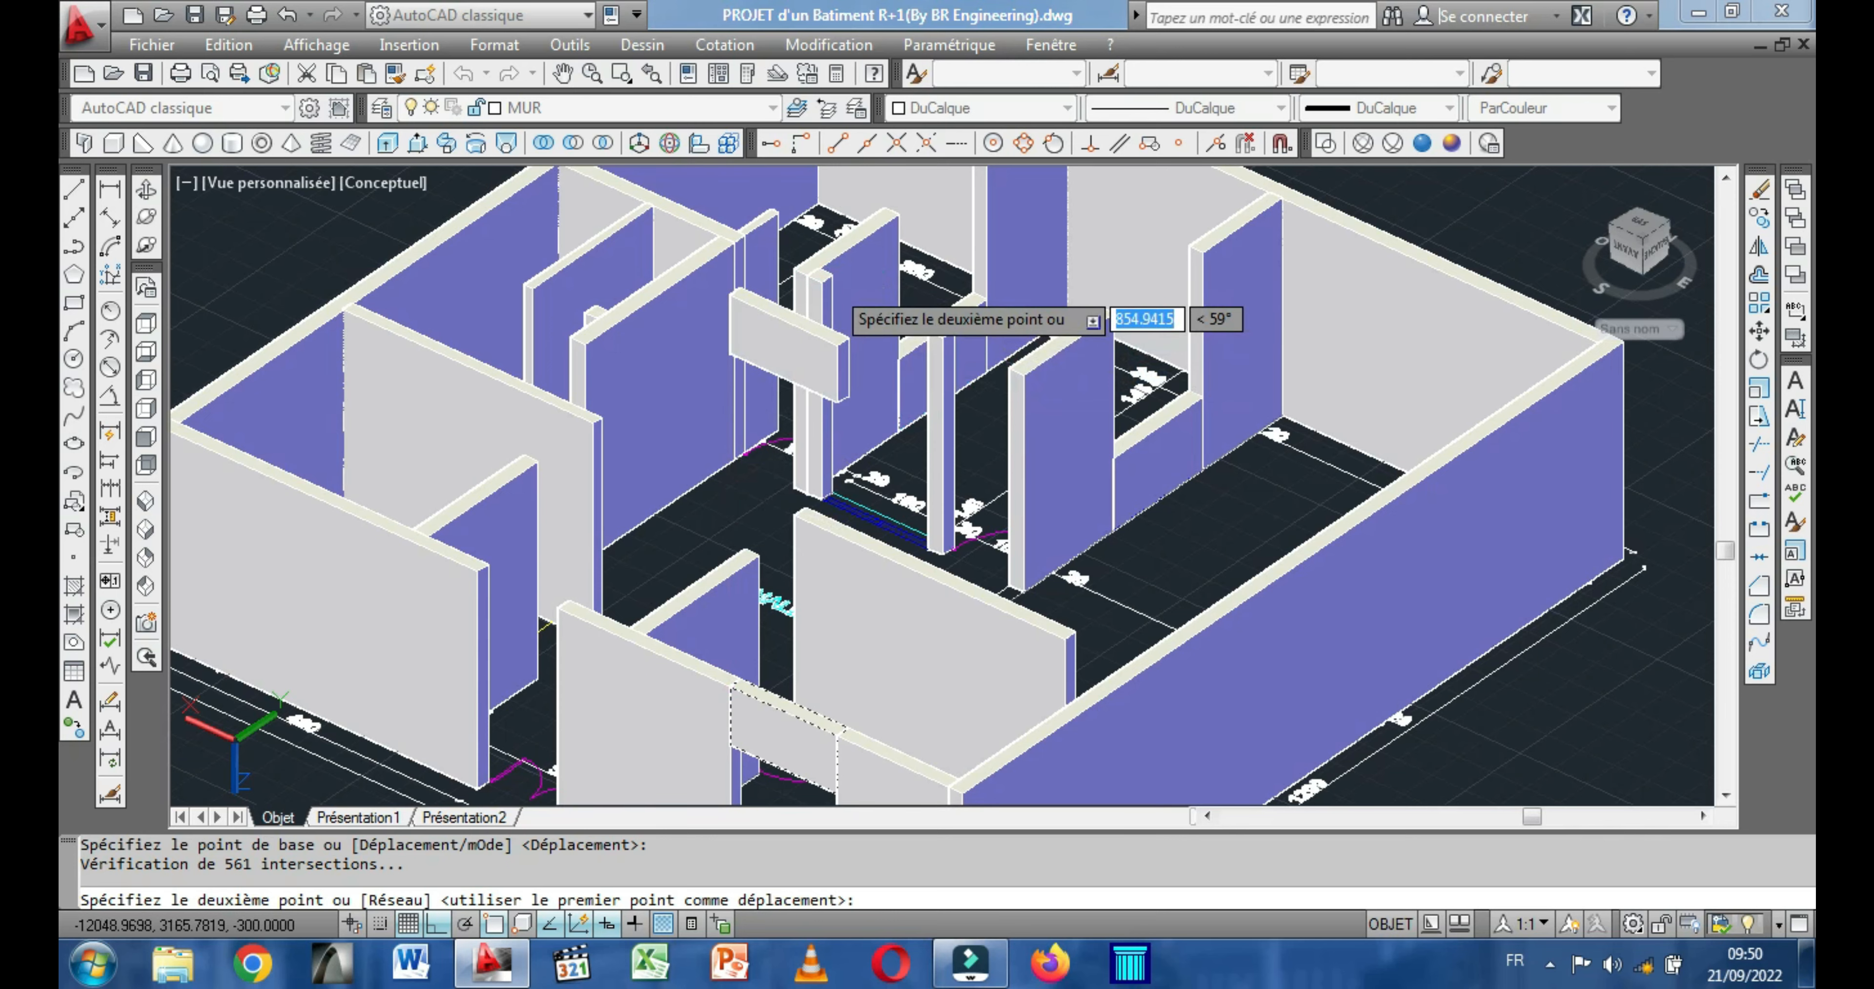
pyautogui.scroll(4, 832, 275)
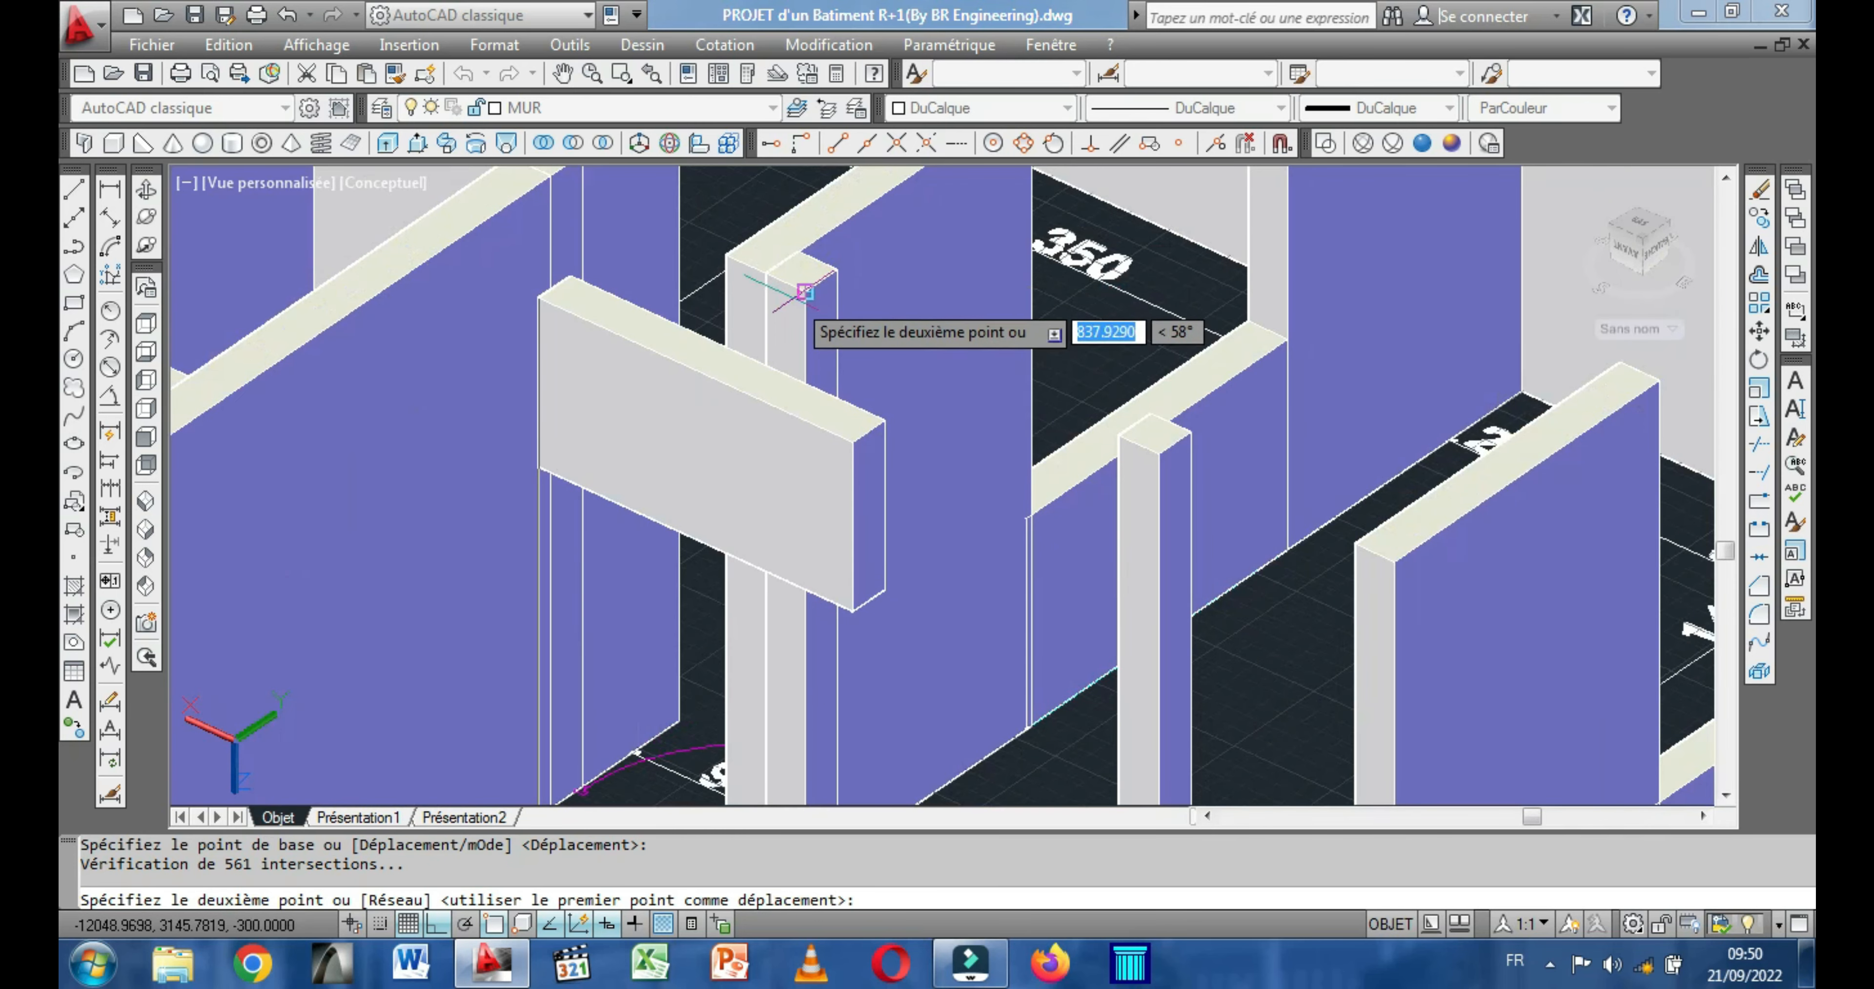
pyautogui.click(805, 292)
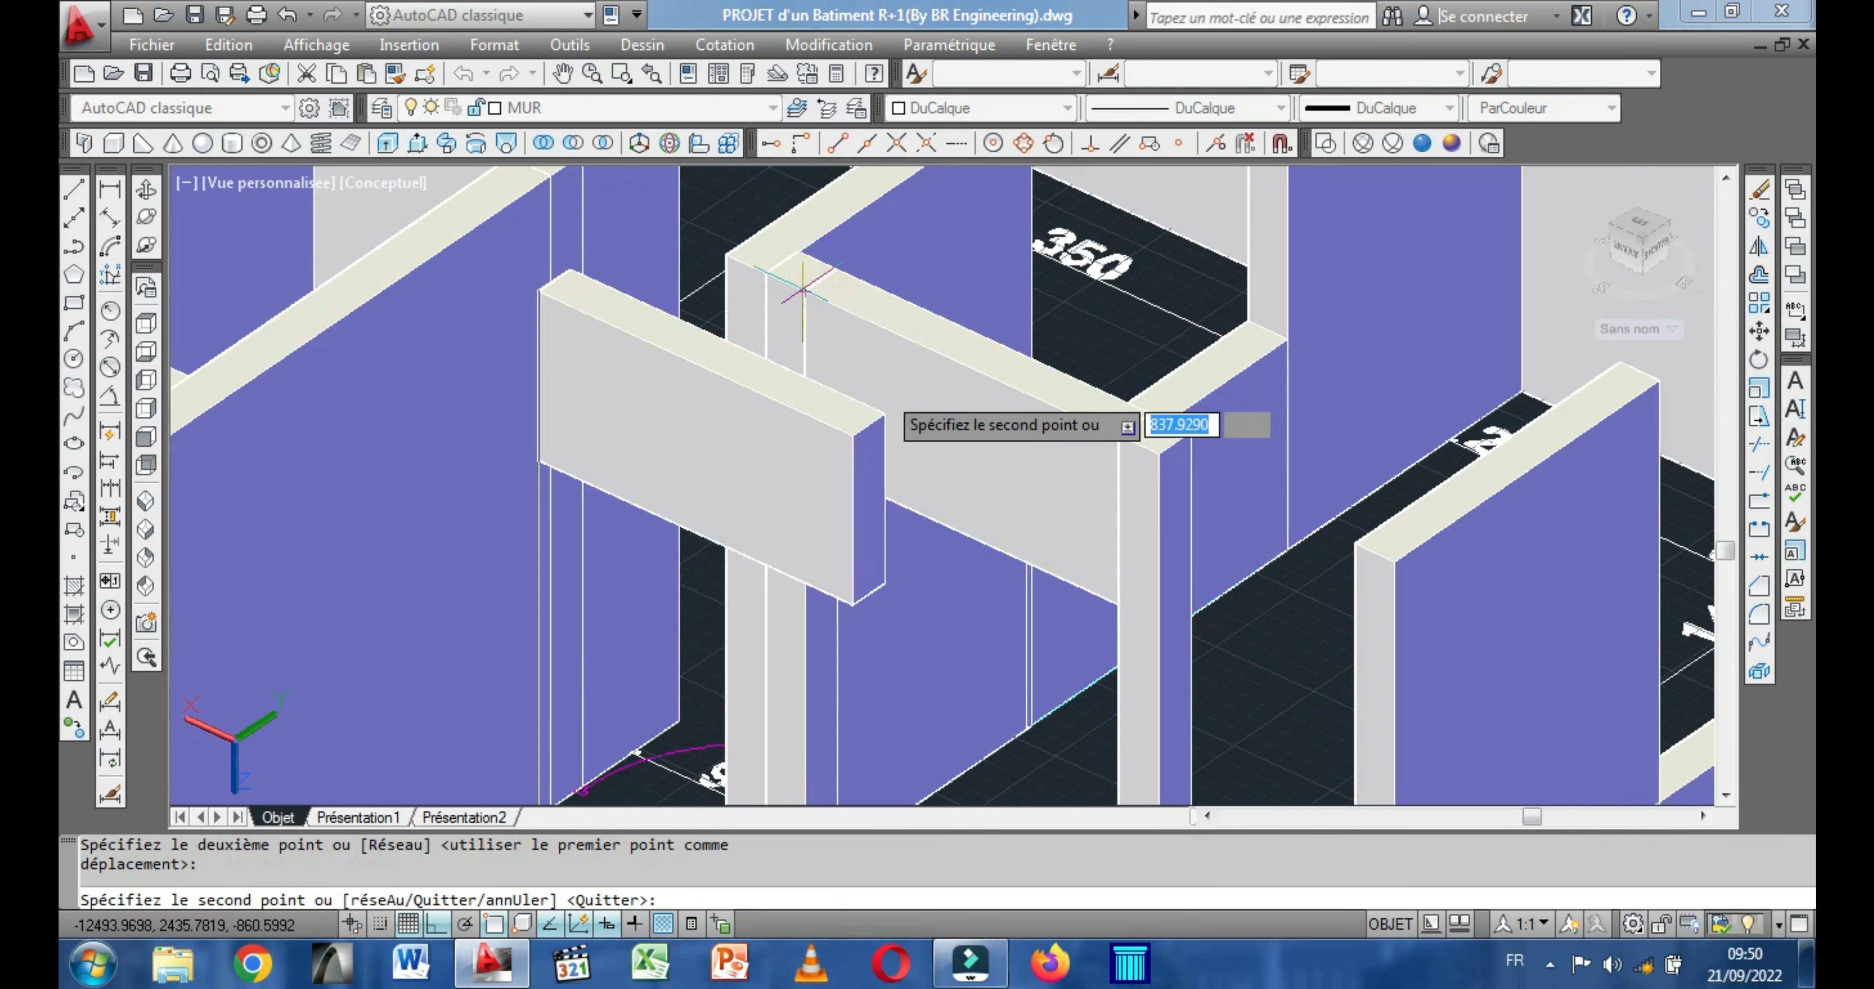
# Place another copy of the lintel box over the PLAN D'ETAGE front-wall window nearest the long side wall.
pyautogui.scroll(-5, 873, 432)
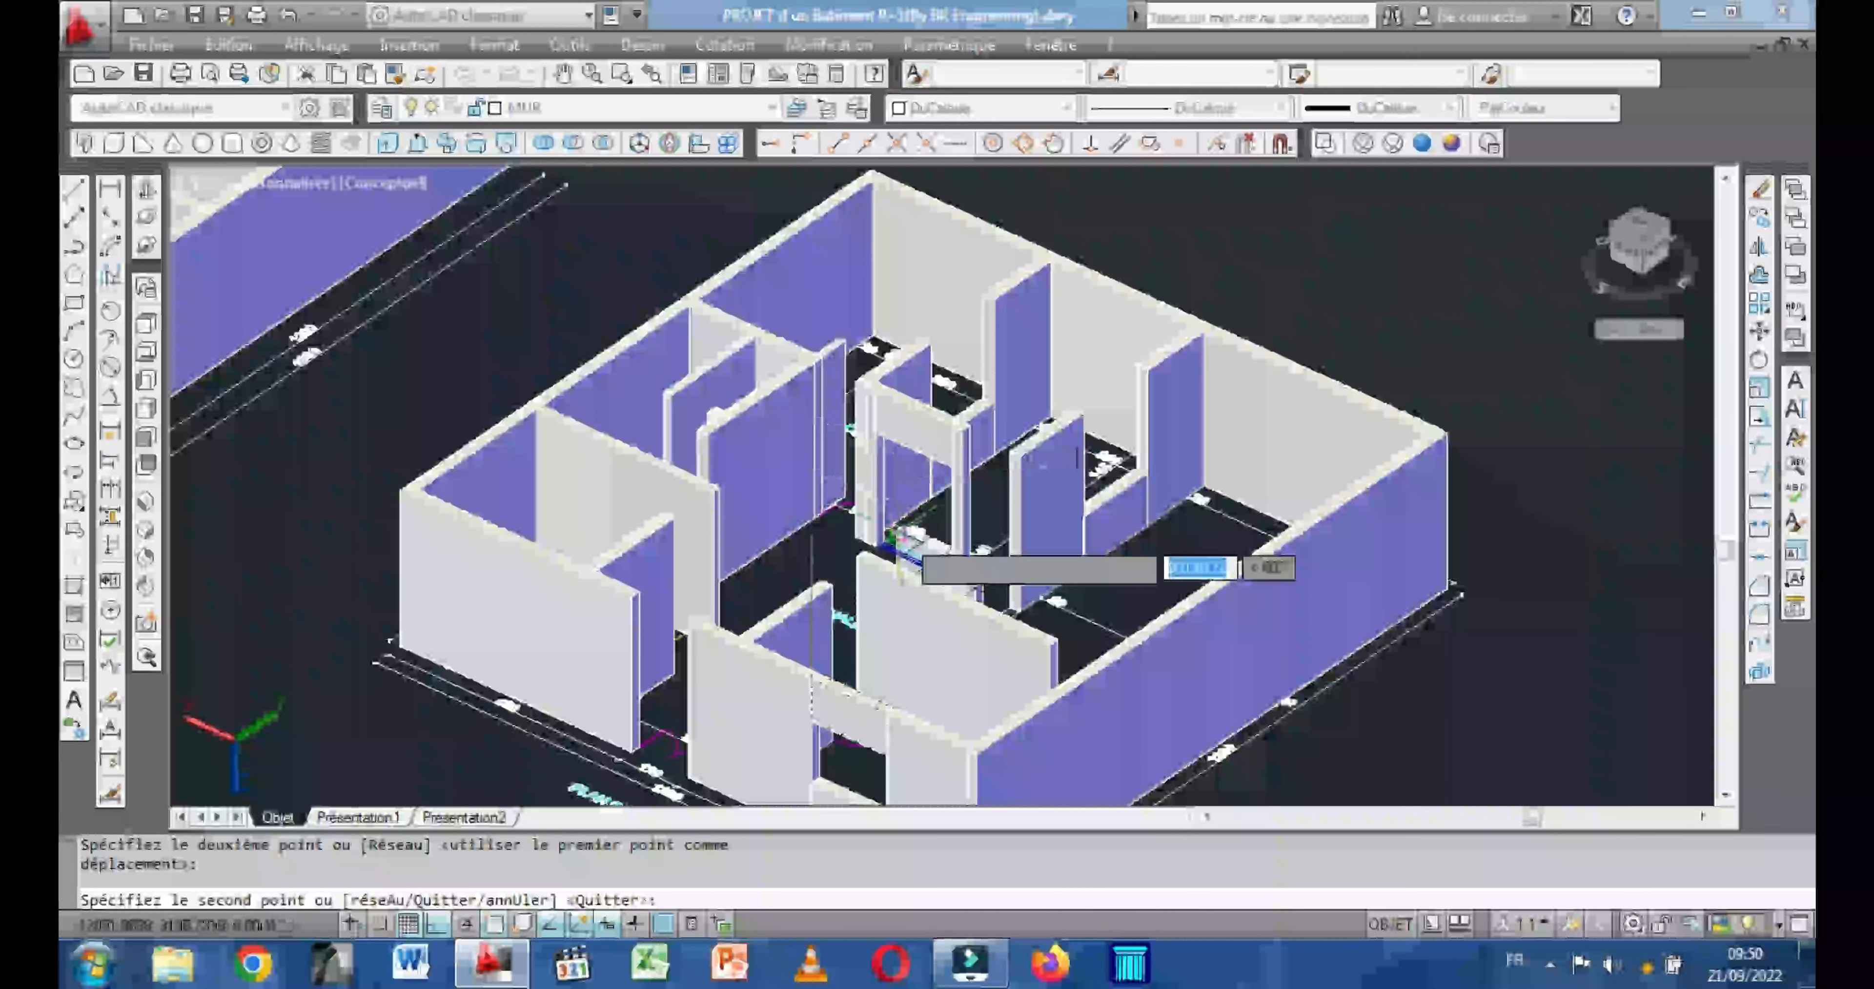
pyautogui.scroll(-2, 956, 575)
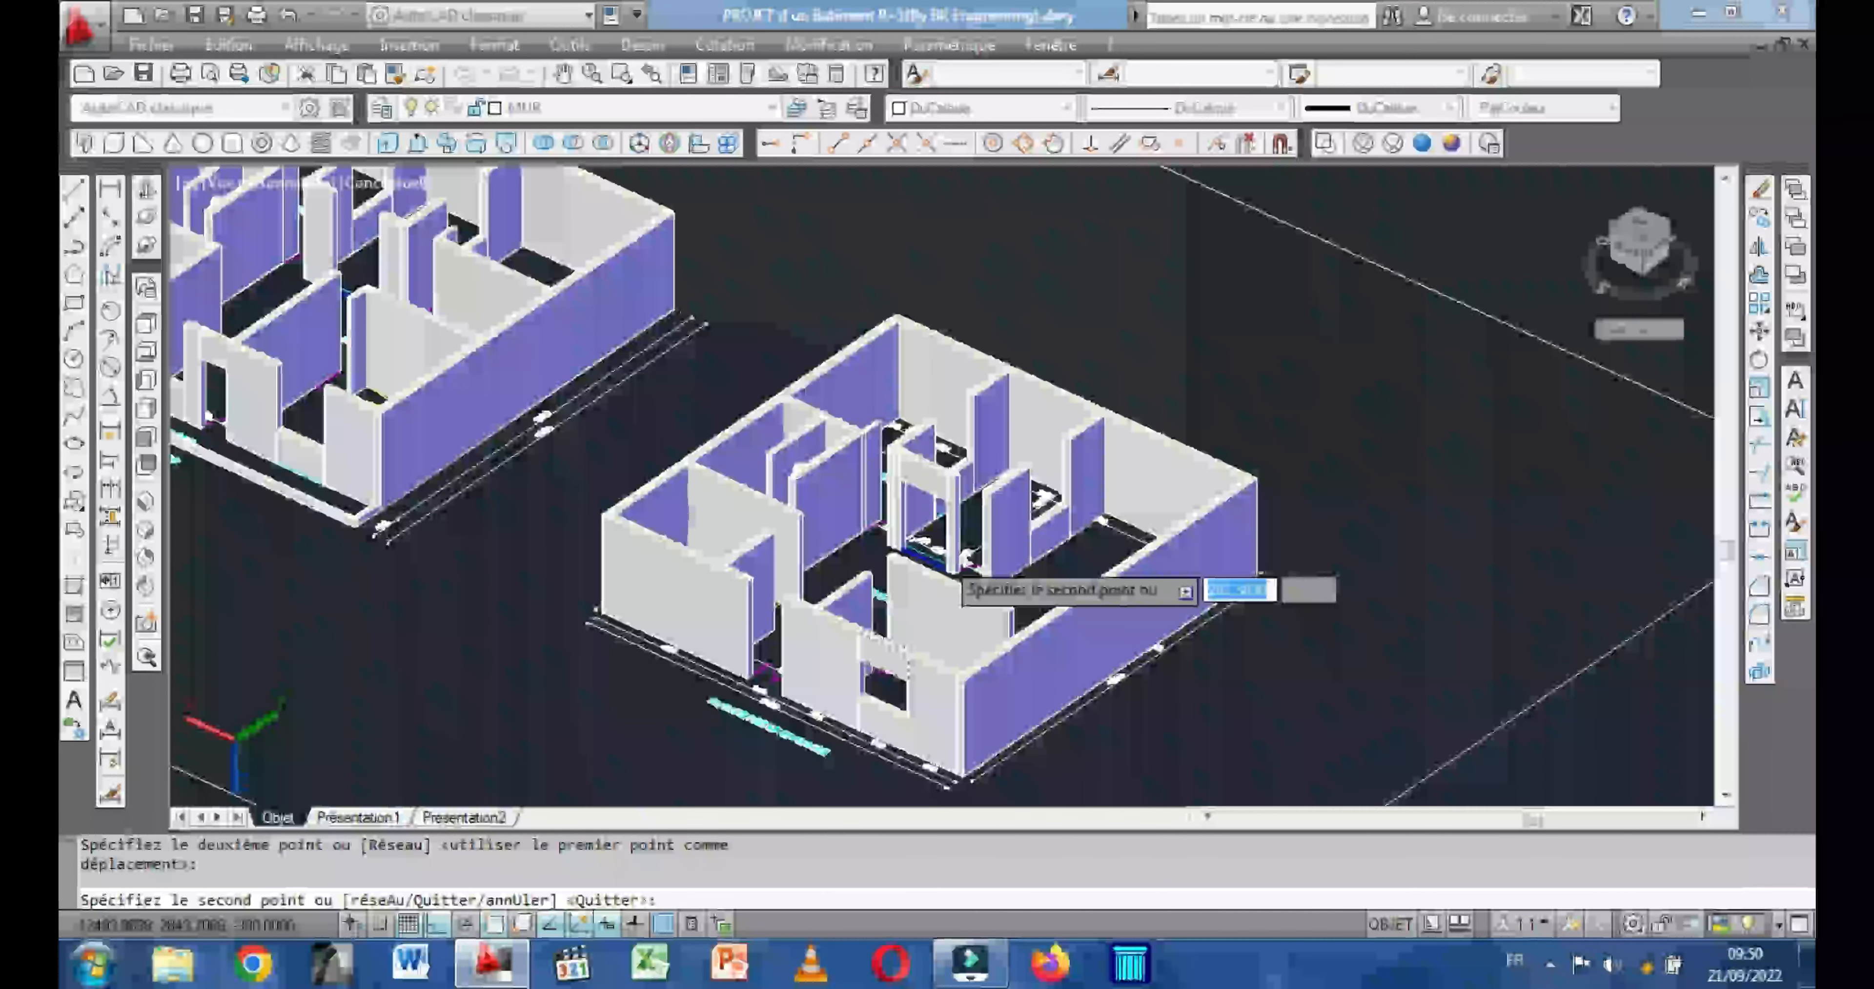
pyautogui.scroll(-2, 957, 575)
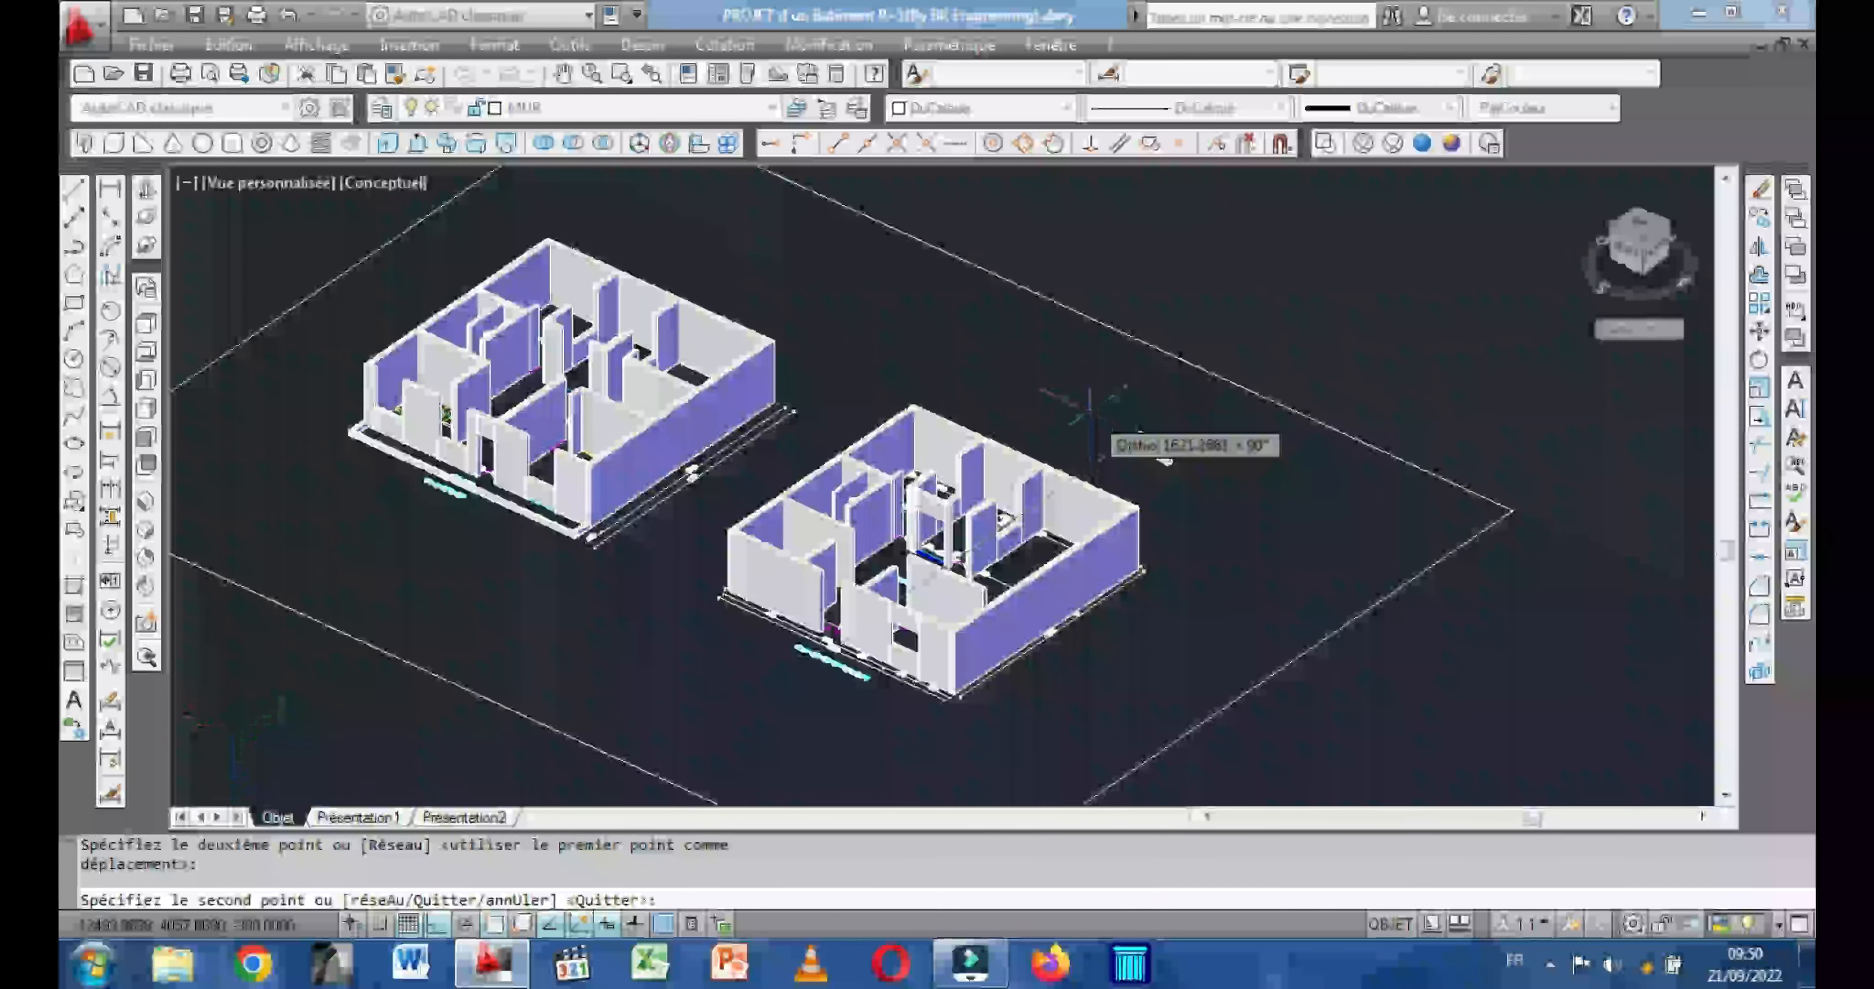
pyautogui.scroll(4, 1090, 418)
pyautogui.scroll(-5, 935, 455)
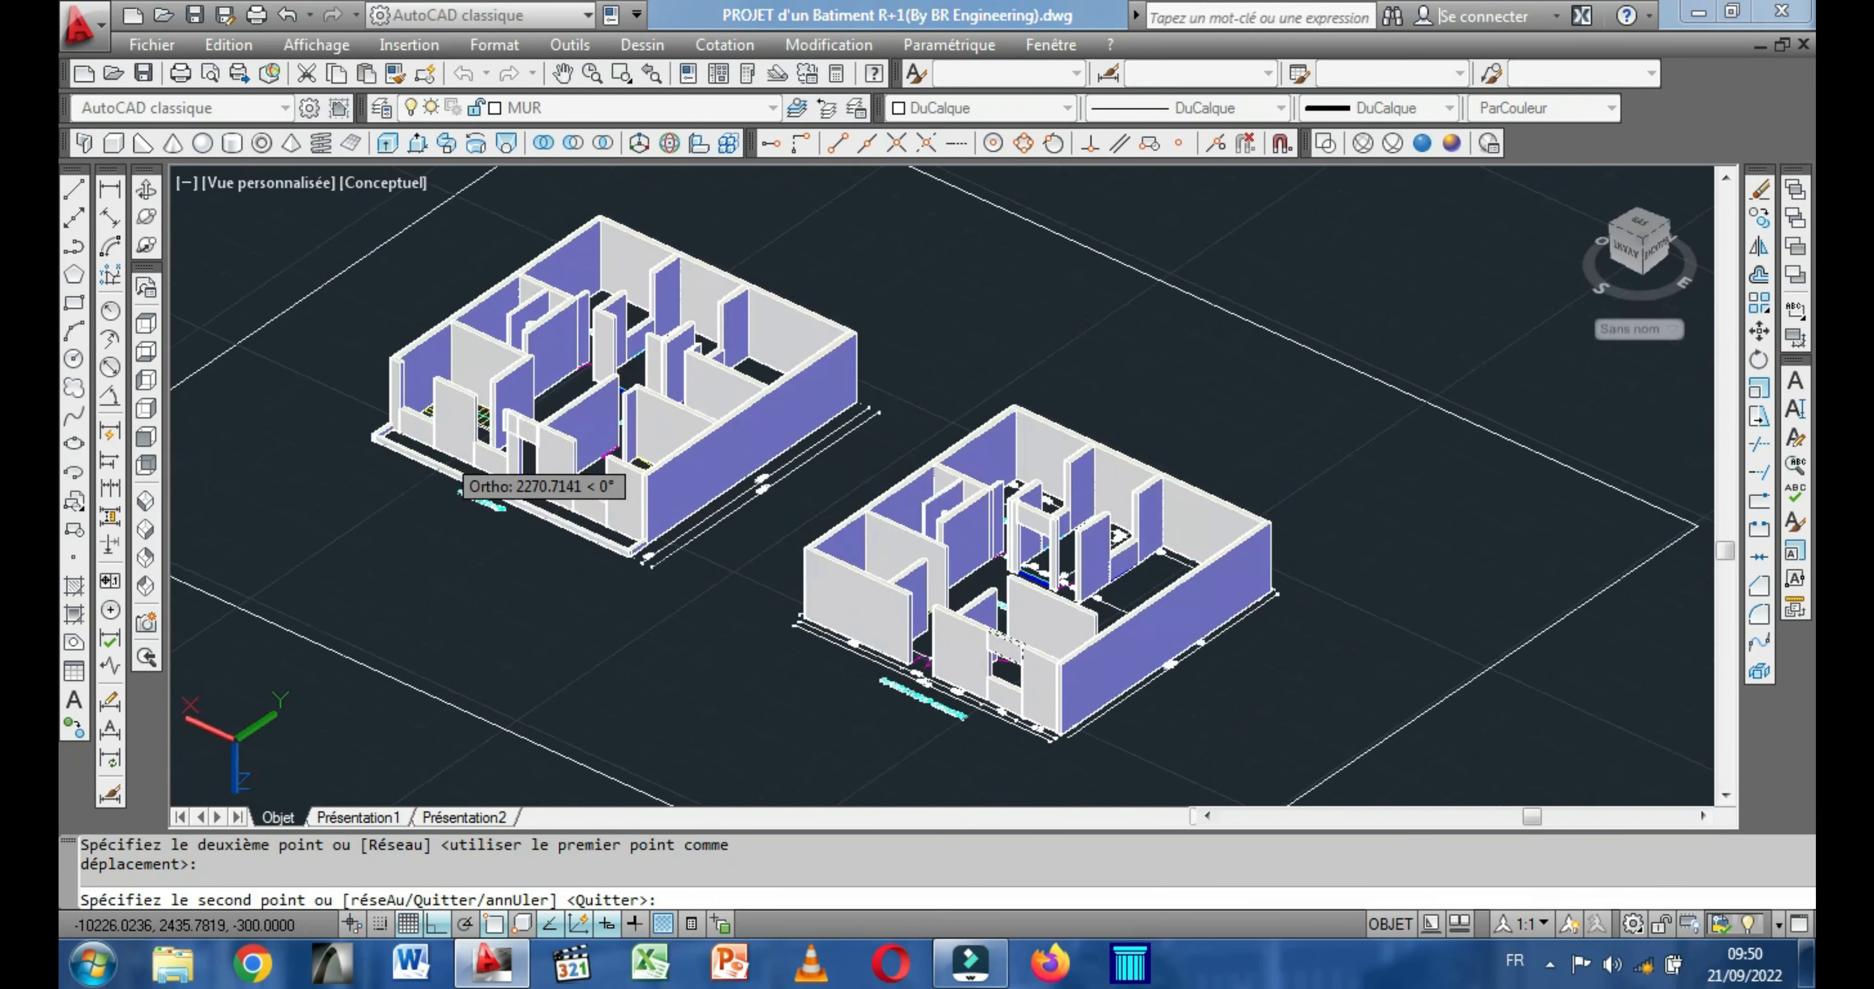
pyautogui.scroll(2, 451, 462)
pyautogui.scroll(2, 451, 458)
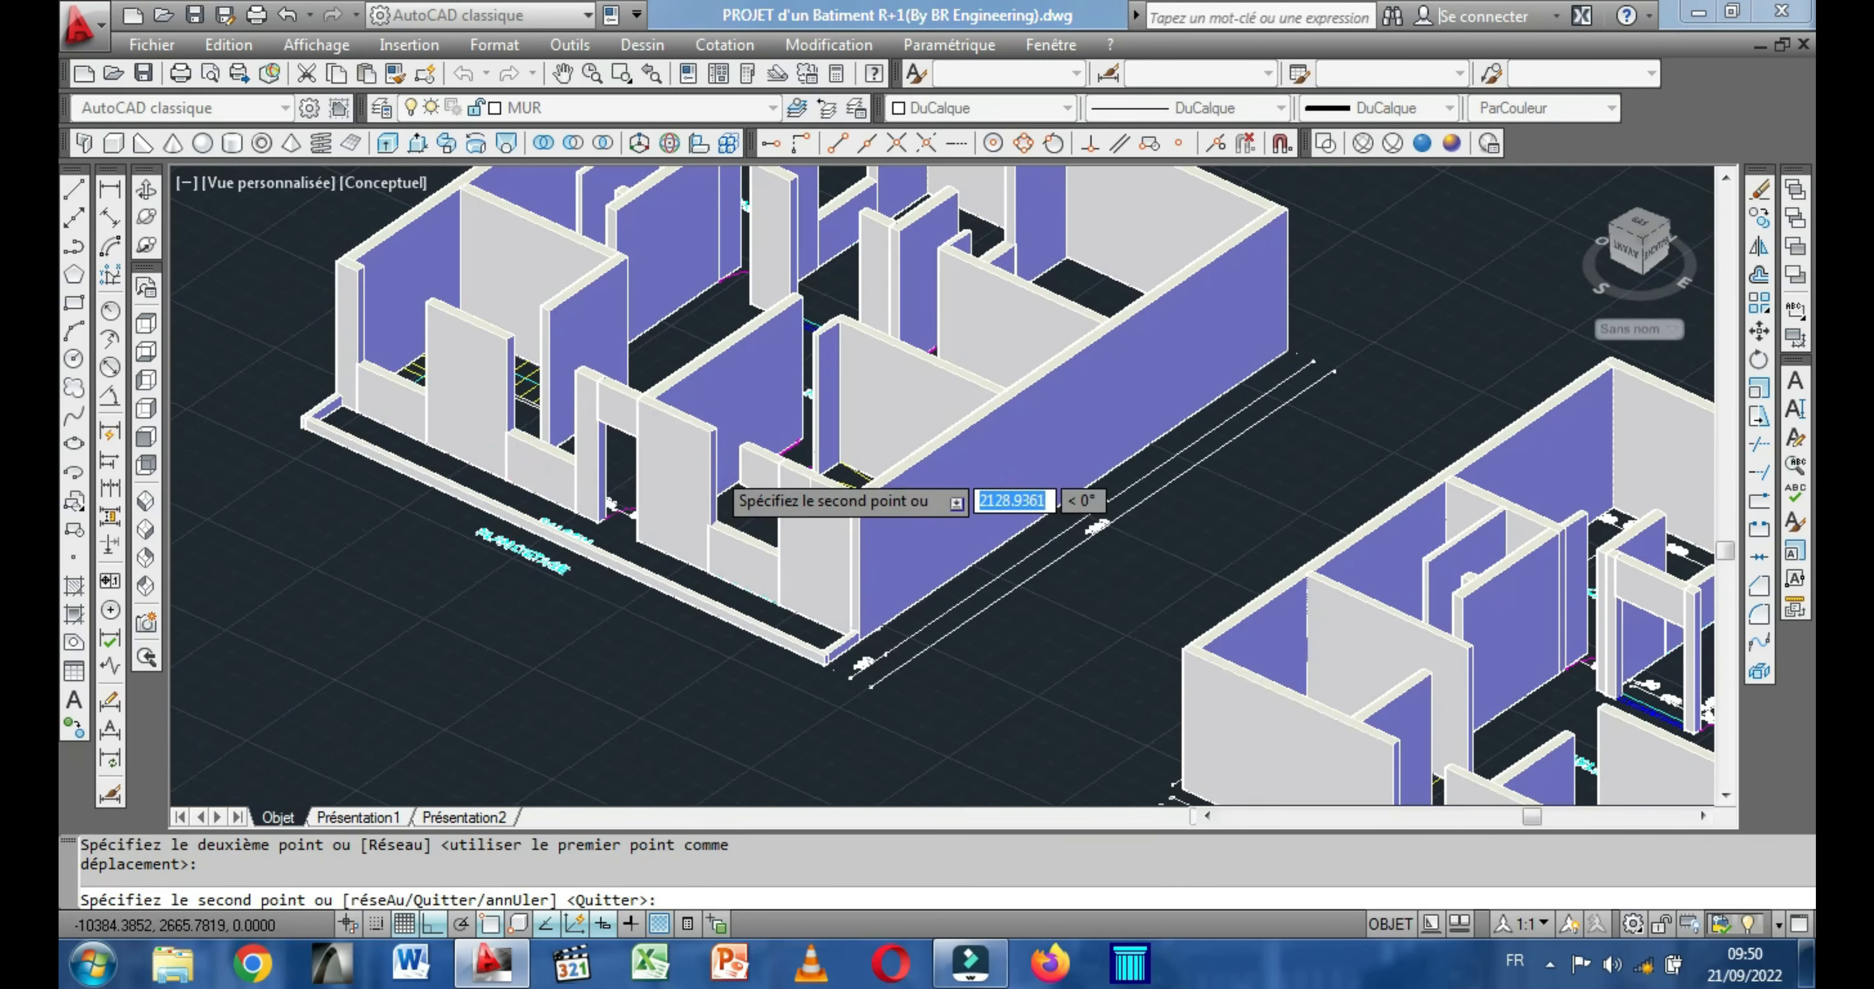
pyautogui.scroll(3, 711, 466)
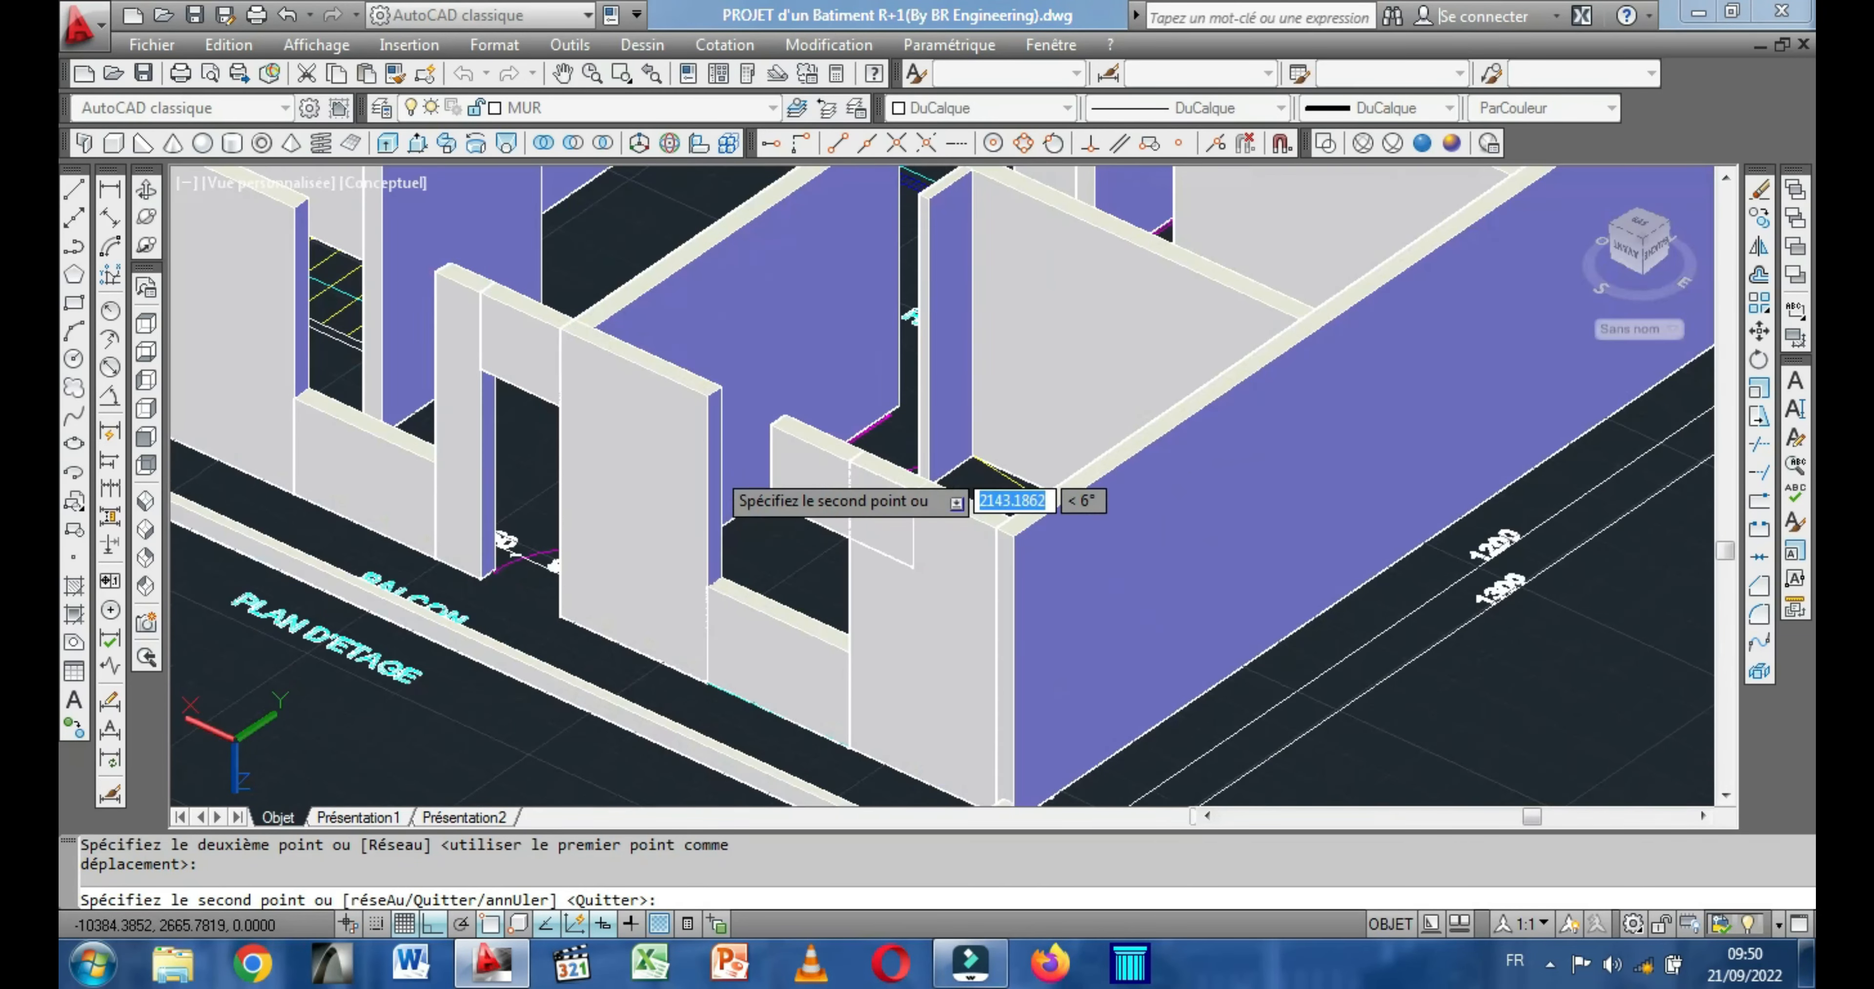
pyautogui.click(707, 395)
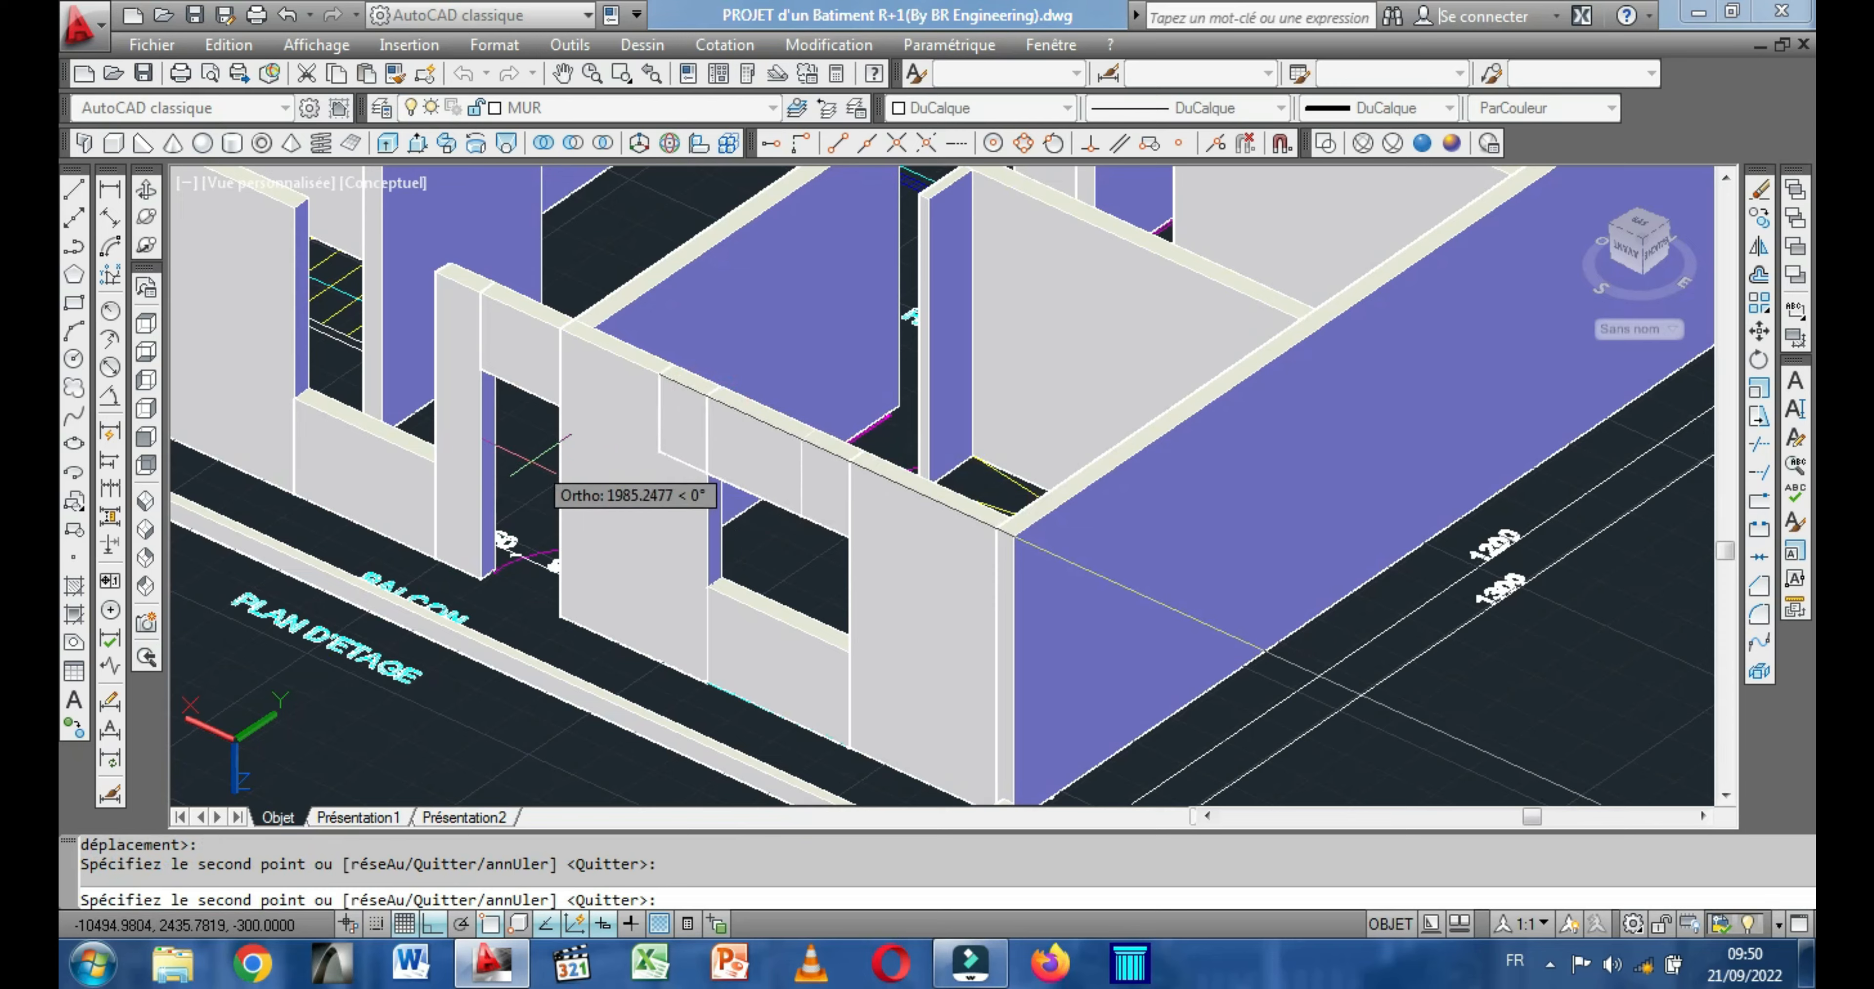
# Place copies of the lintel box over the two remaining window openings in the PLAN D'ETAGE front wall.
pyautogui.scroll(-3, 532, 459)
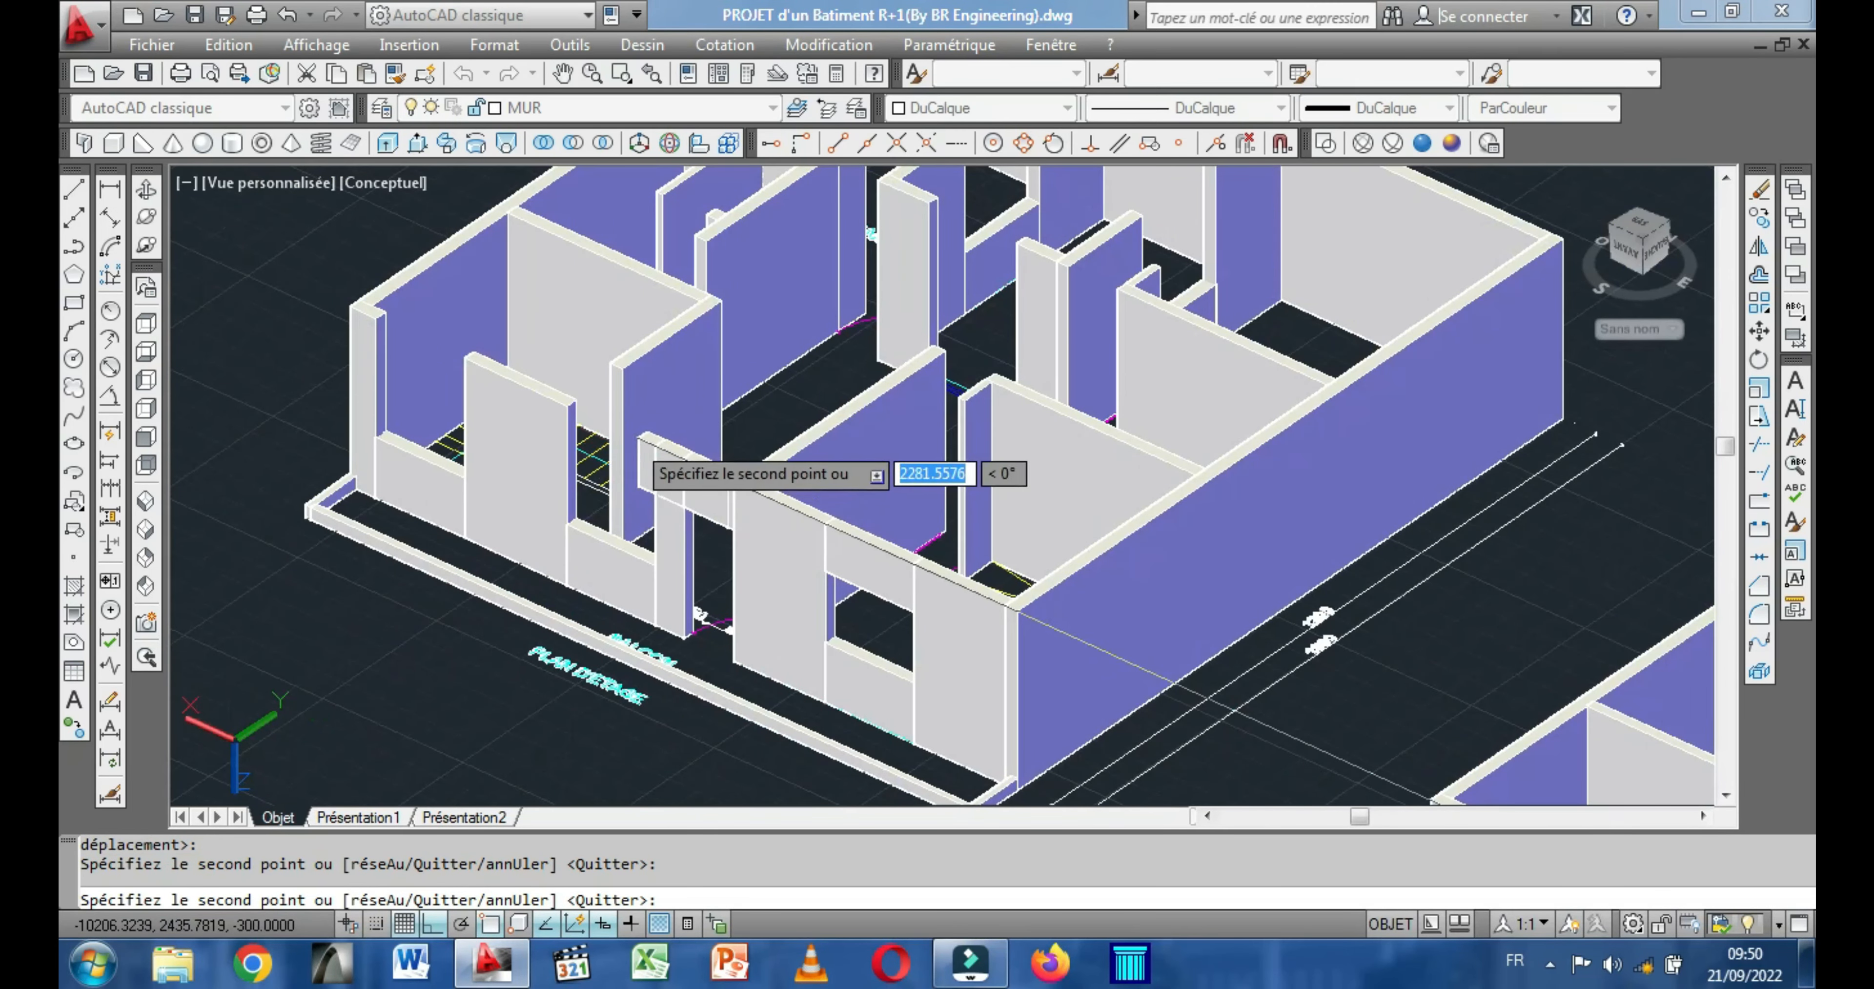
pyautogui.click(567, 406)
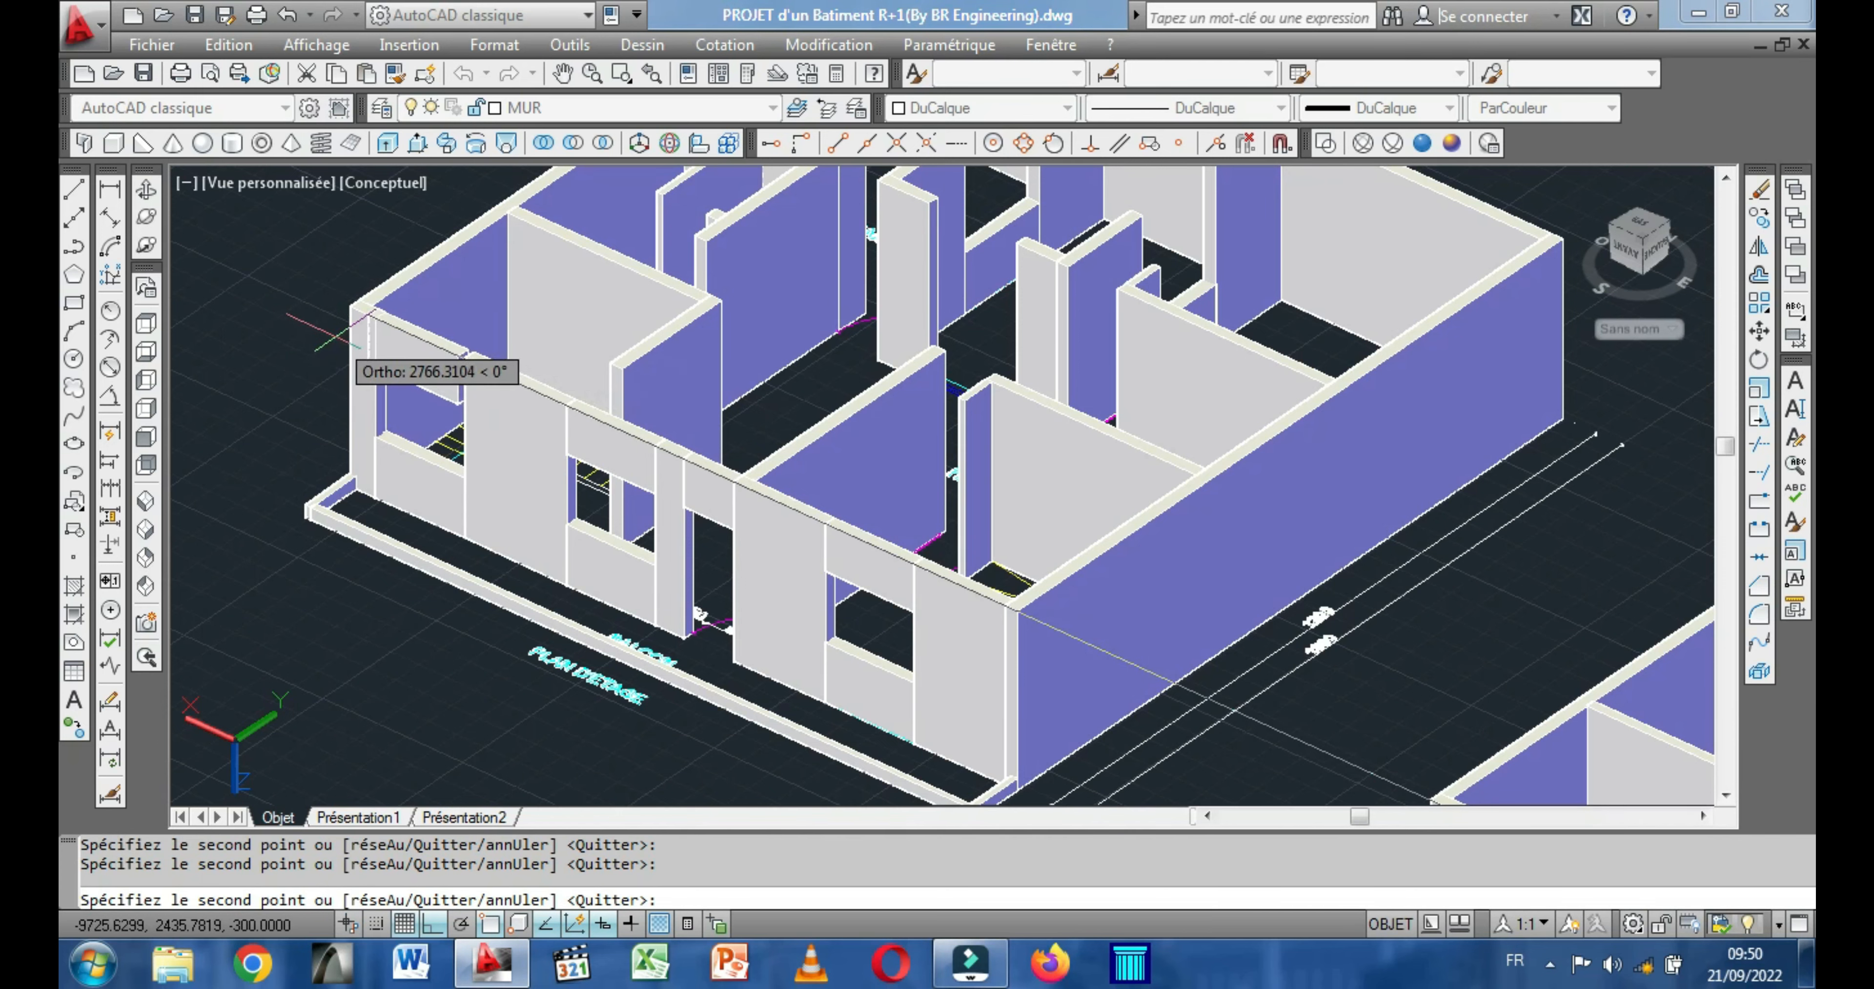
pyautogui.scroll(3, 375, 320)
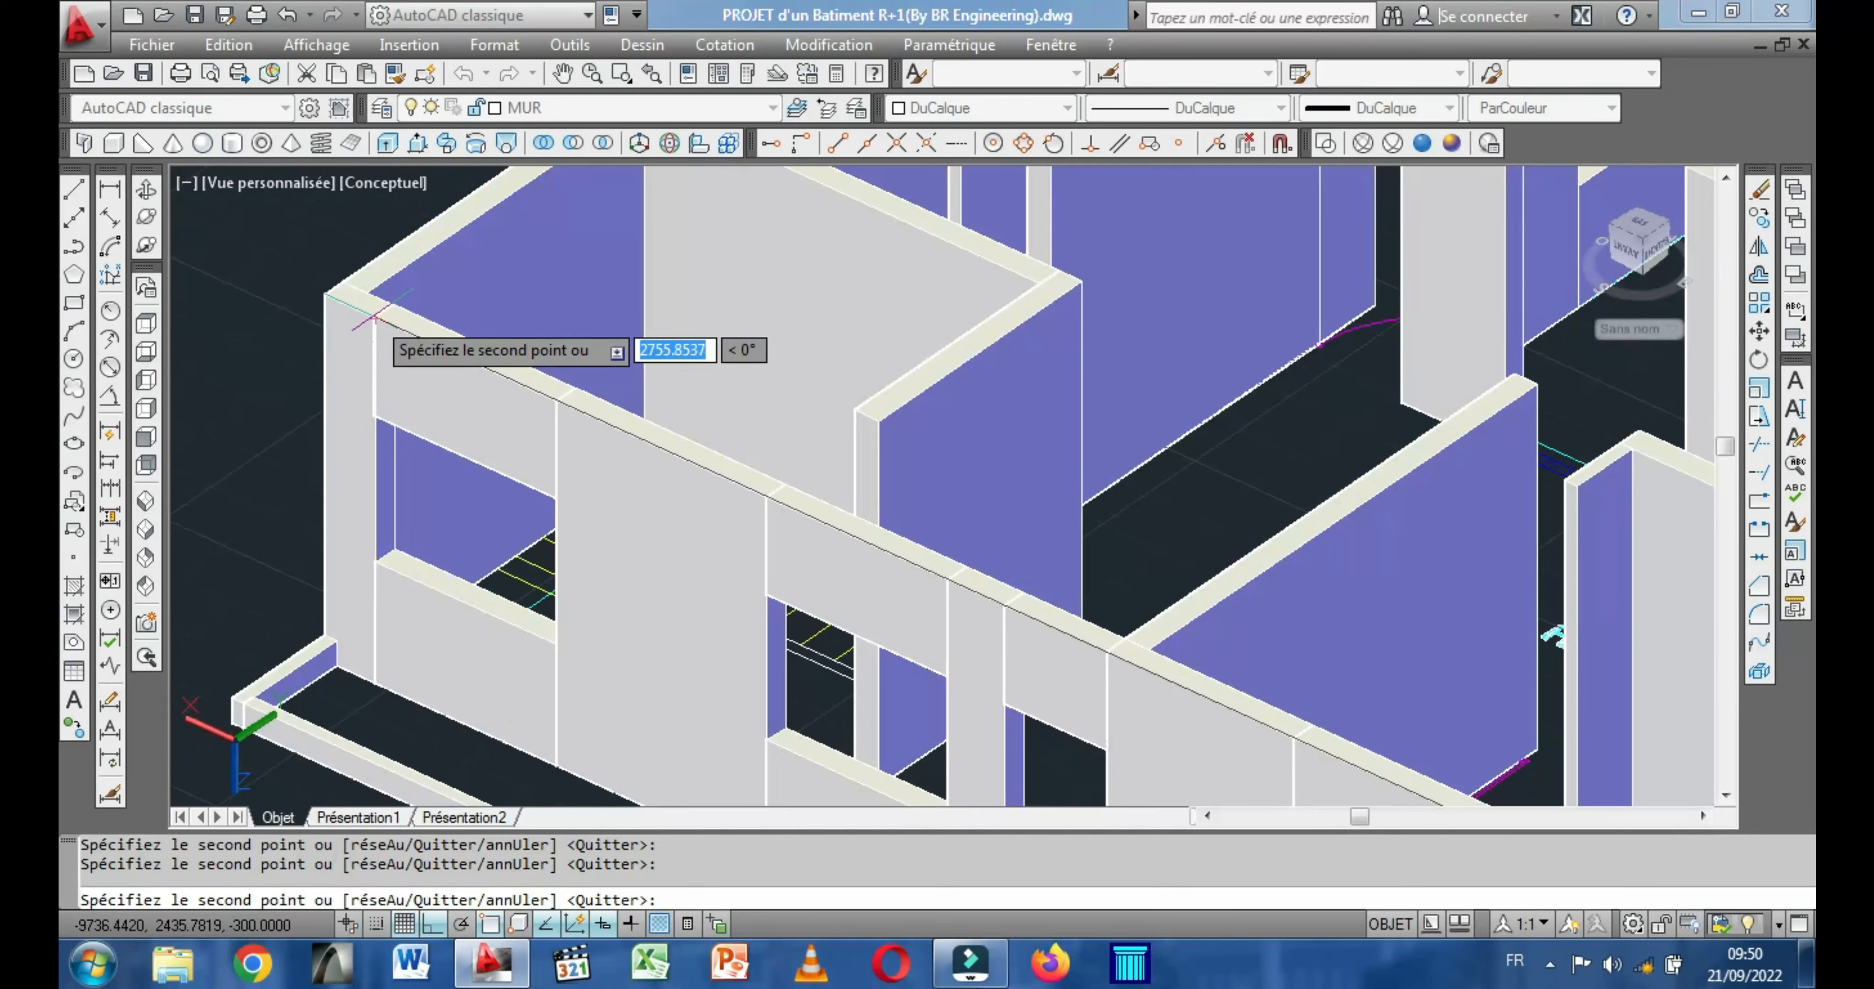
# Place a copy of the lintel box over the inner opening between two piers in the PLAN D'ETAGE building and end the copying.
pyautogui.scroll(-4, 618, 465)
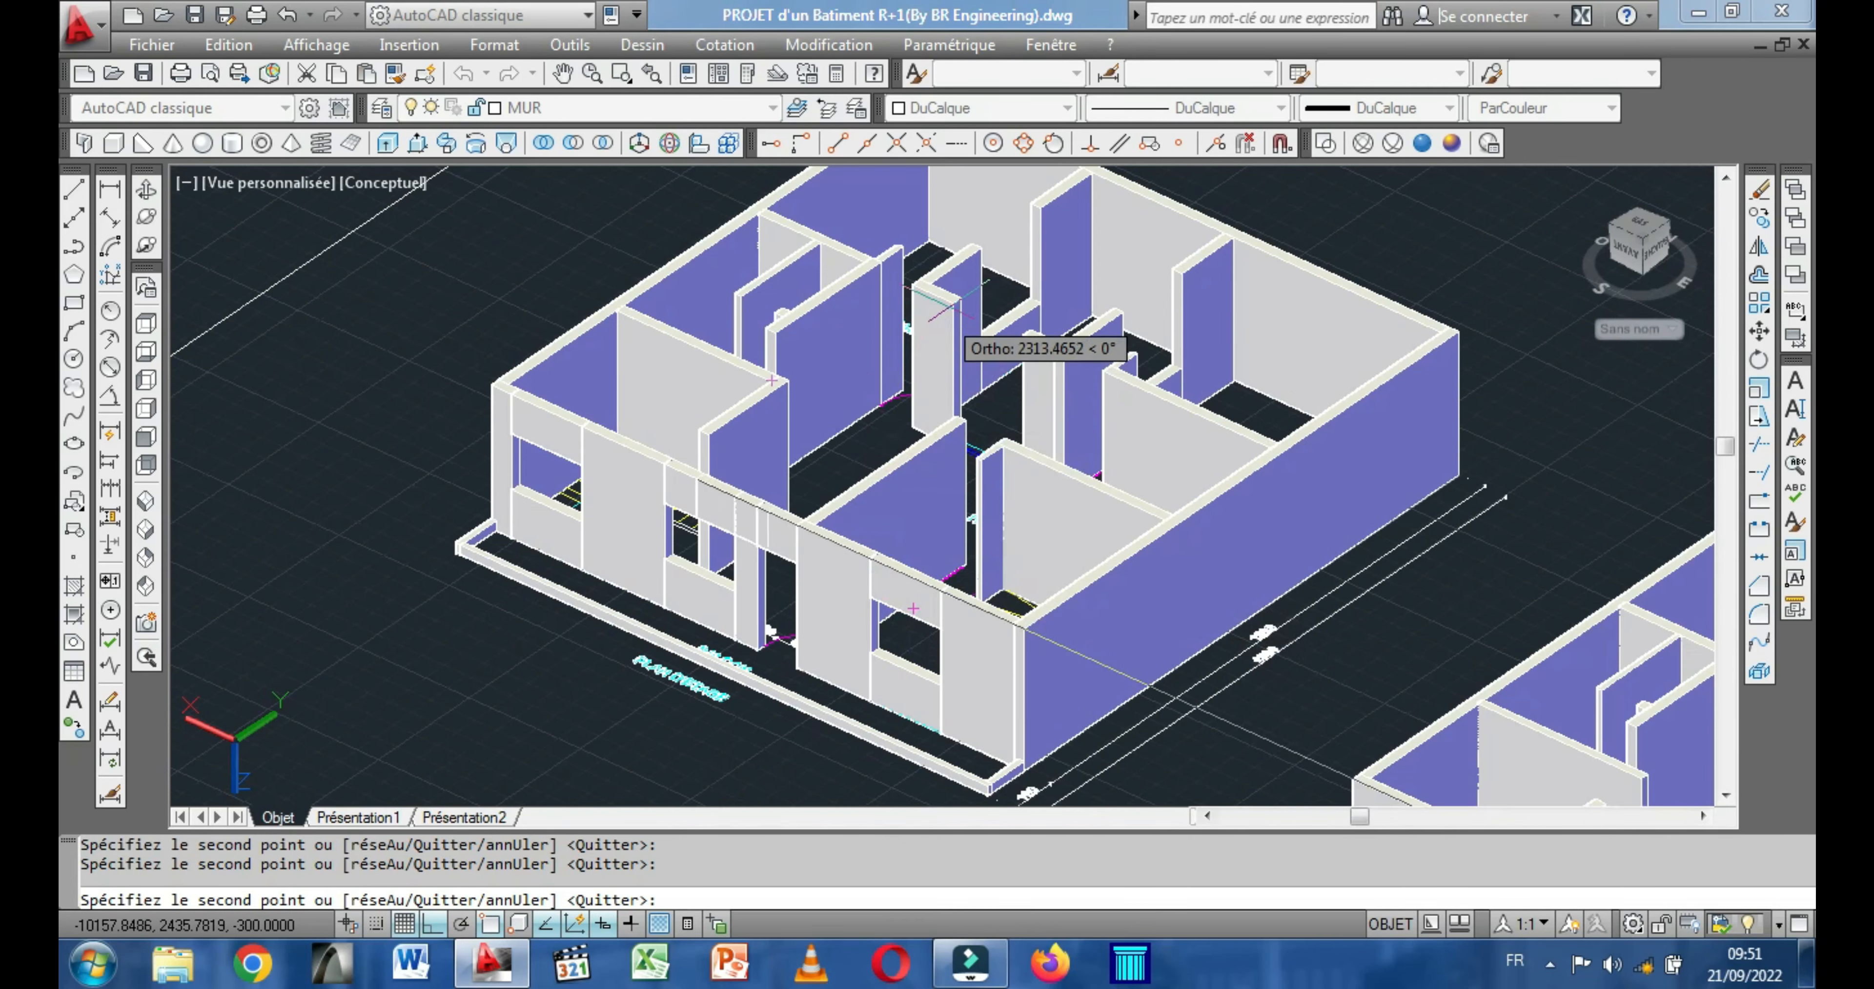
pyautogui.scroll(5, 964, 306)
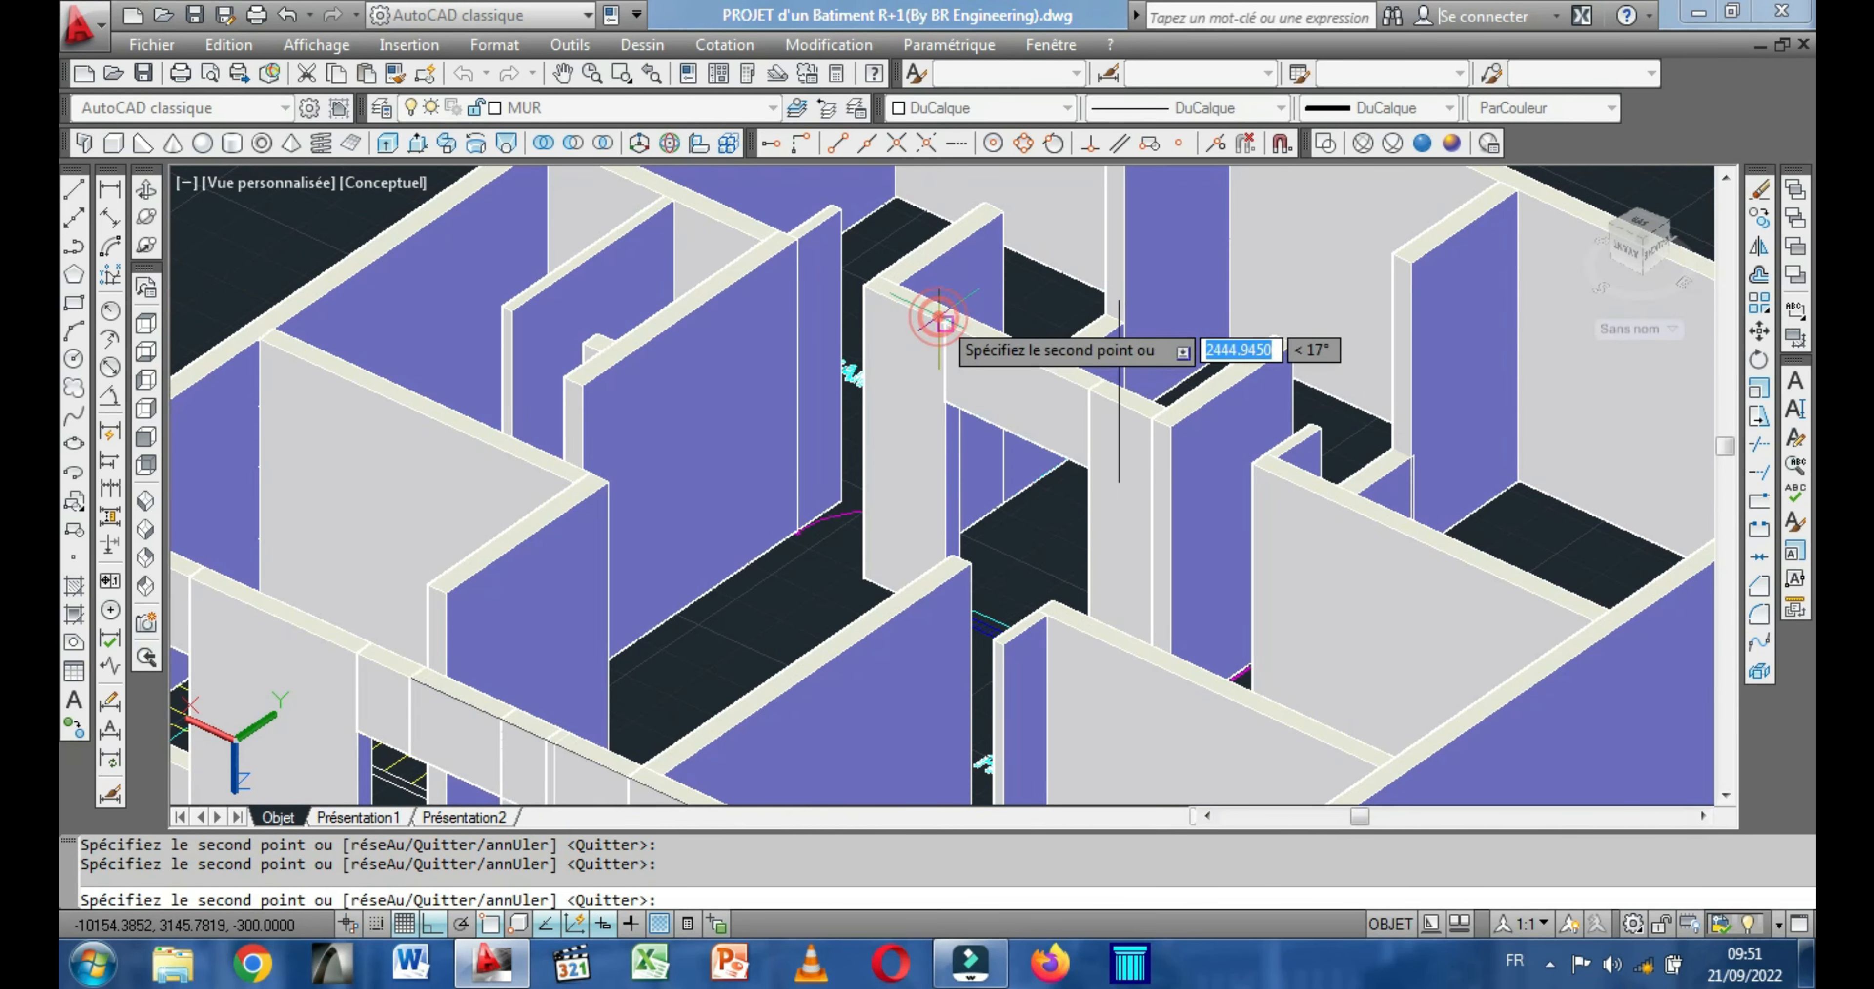
pyautogui.moveTo(1056, 296); pyautogui.dragTo(983, 570, button='middle')
pyautogui.scroll(-5, 983, 480)
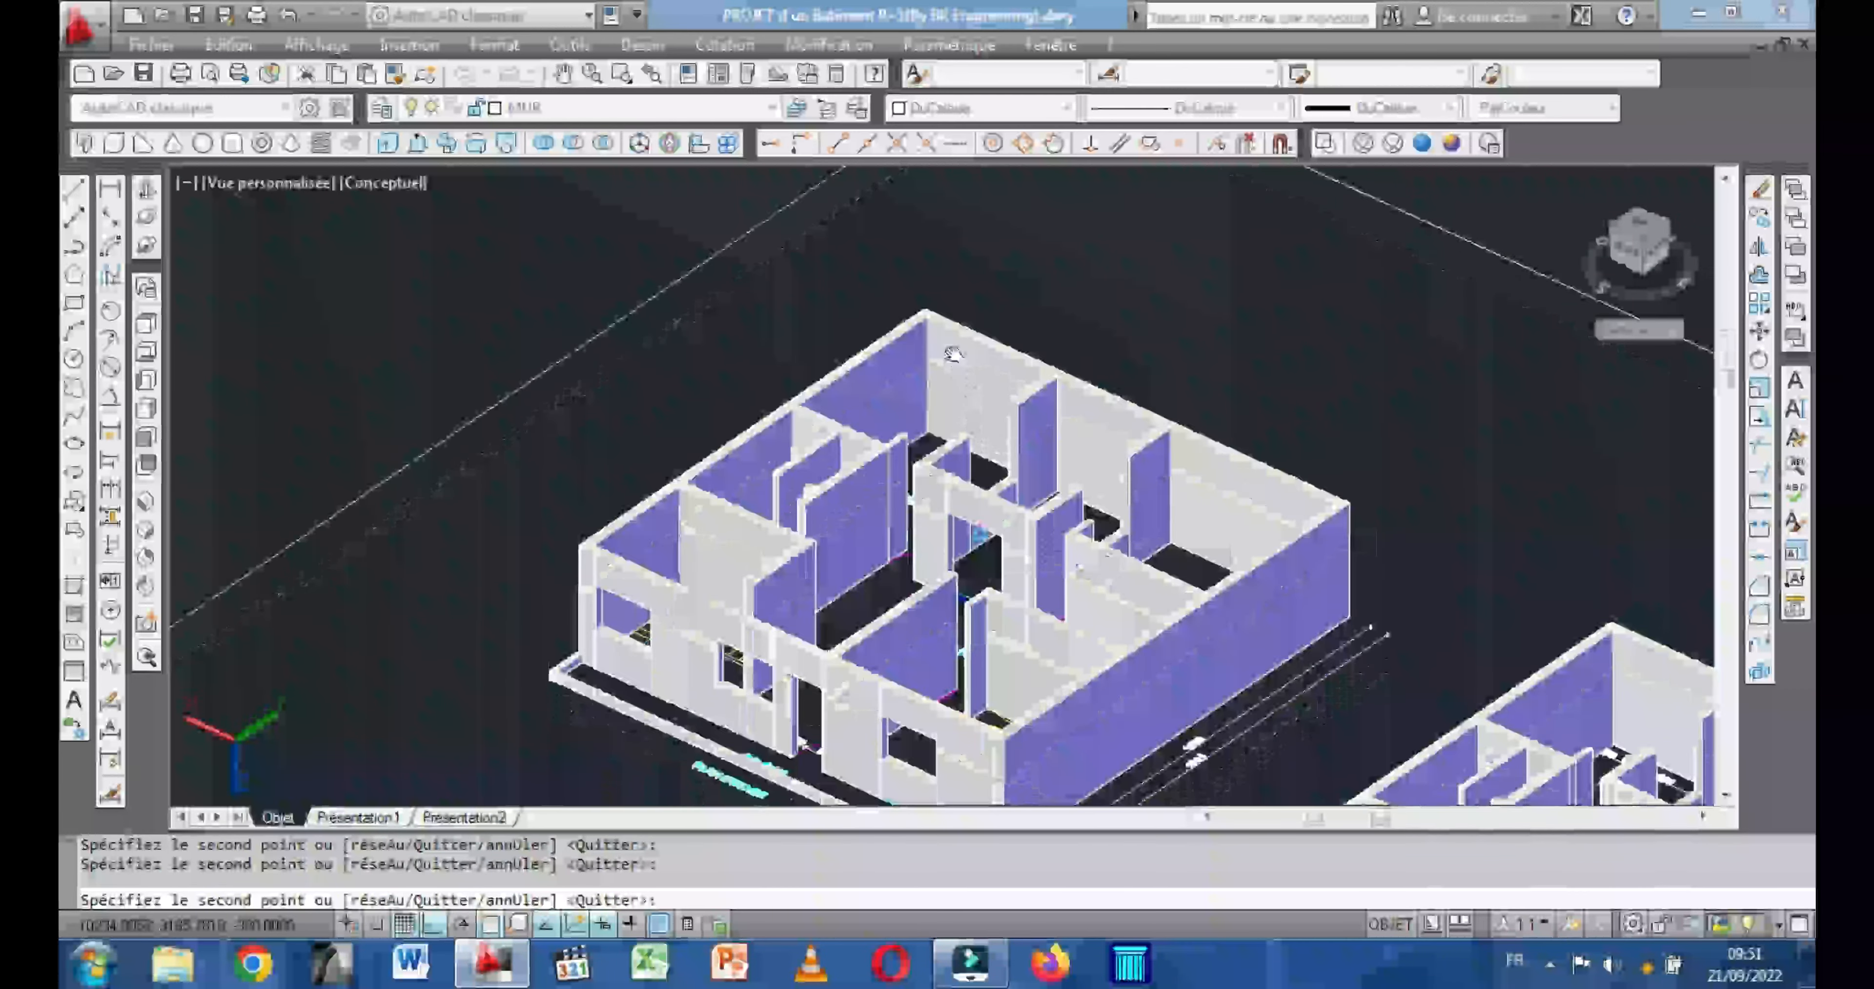
pyautogui.scroll(2, 974, 527)
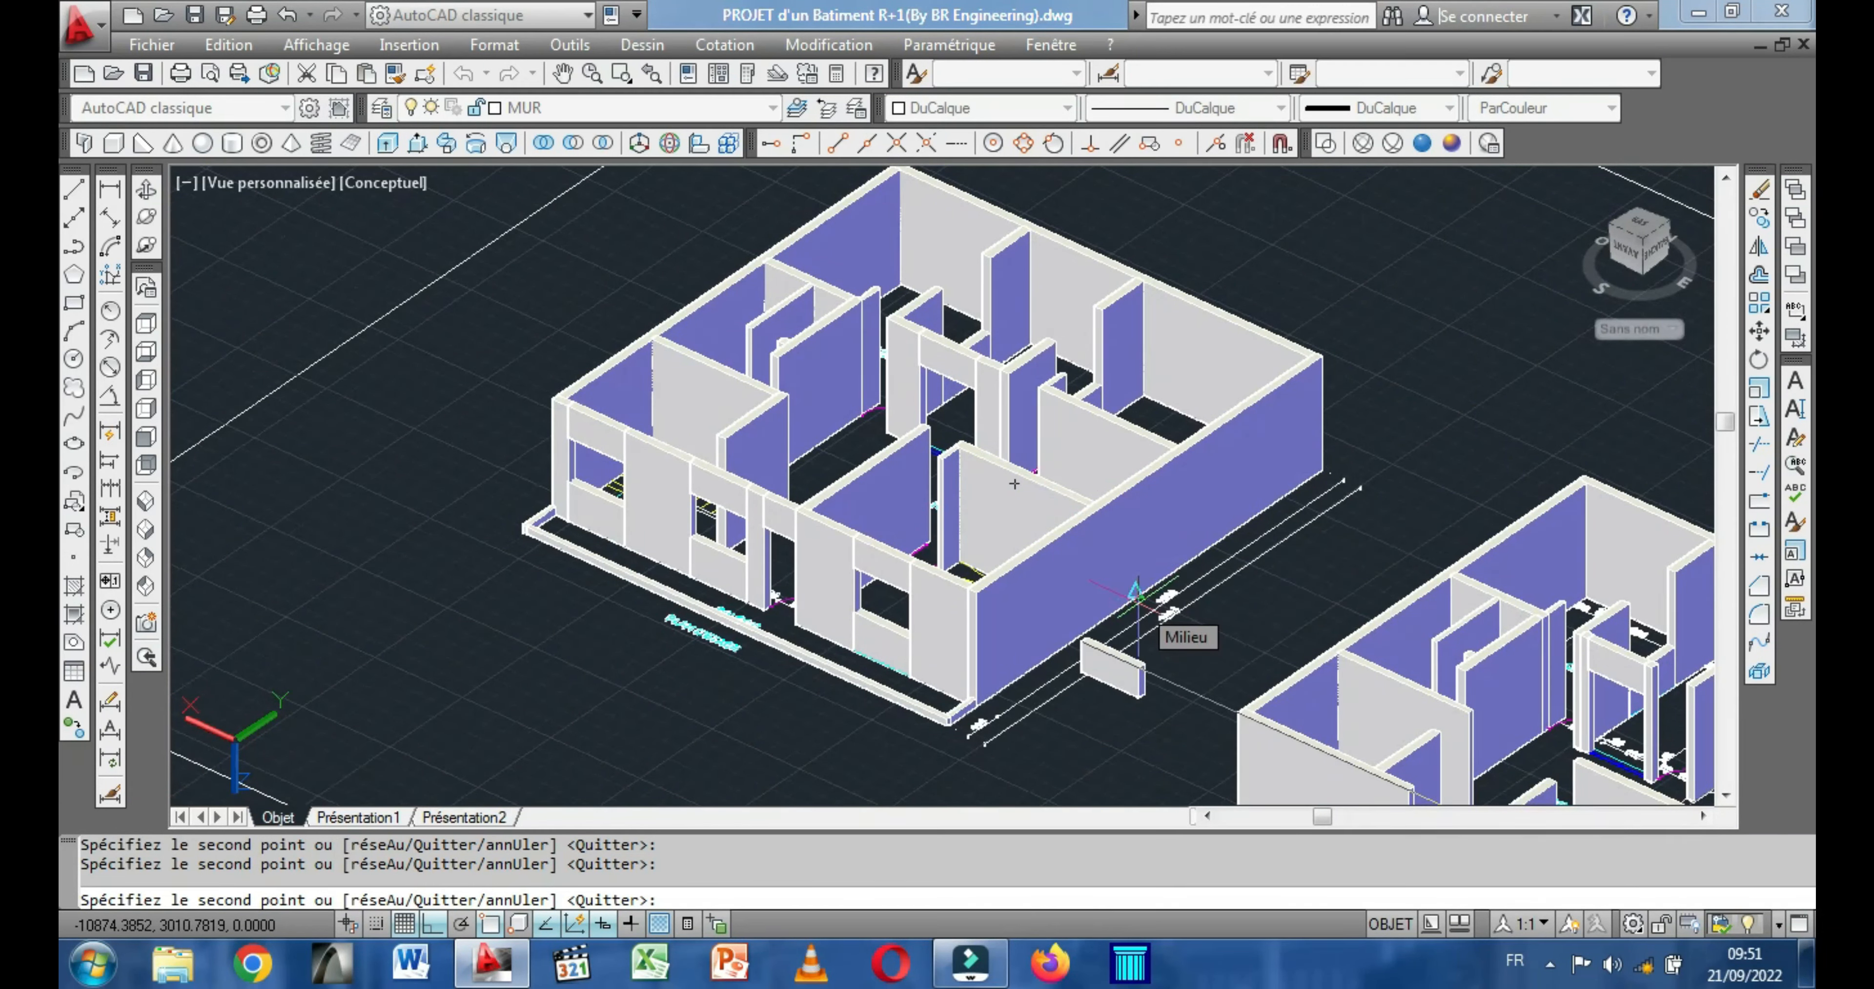
pyautogui.rightClick(1138, 628)
pyautogui.click(1202, 260)
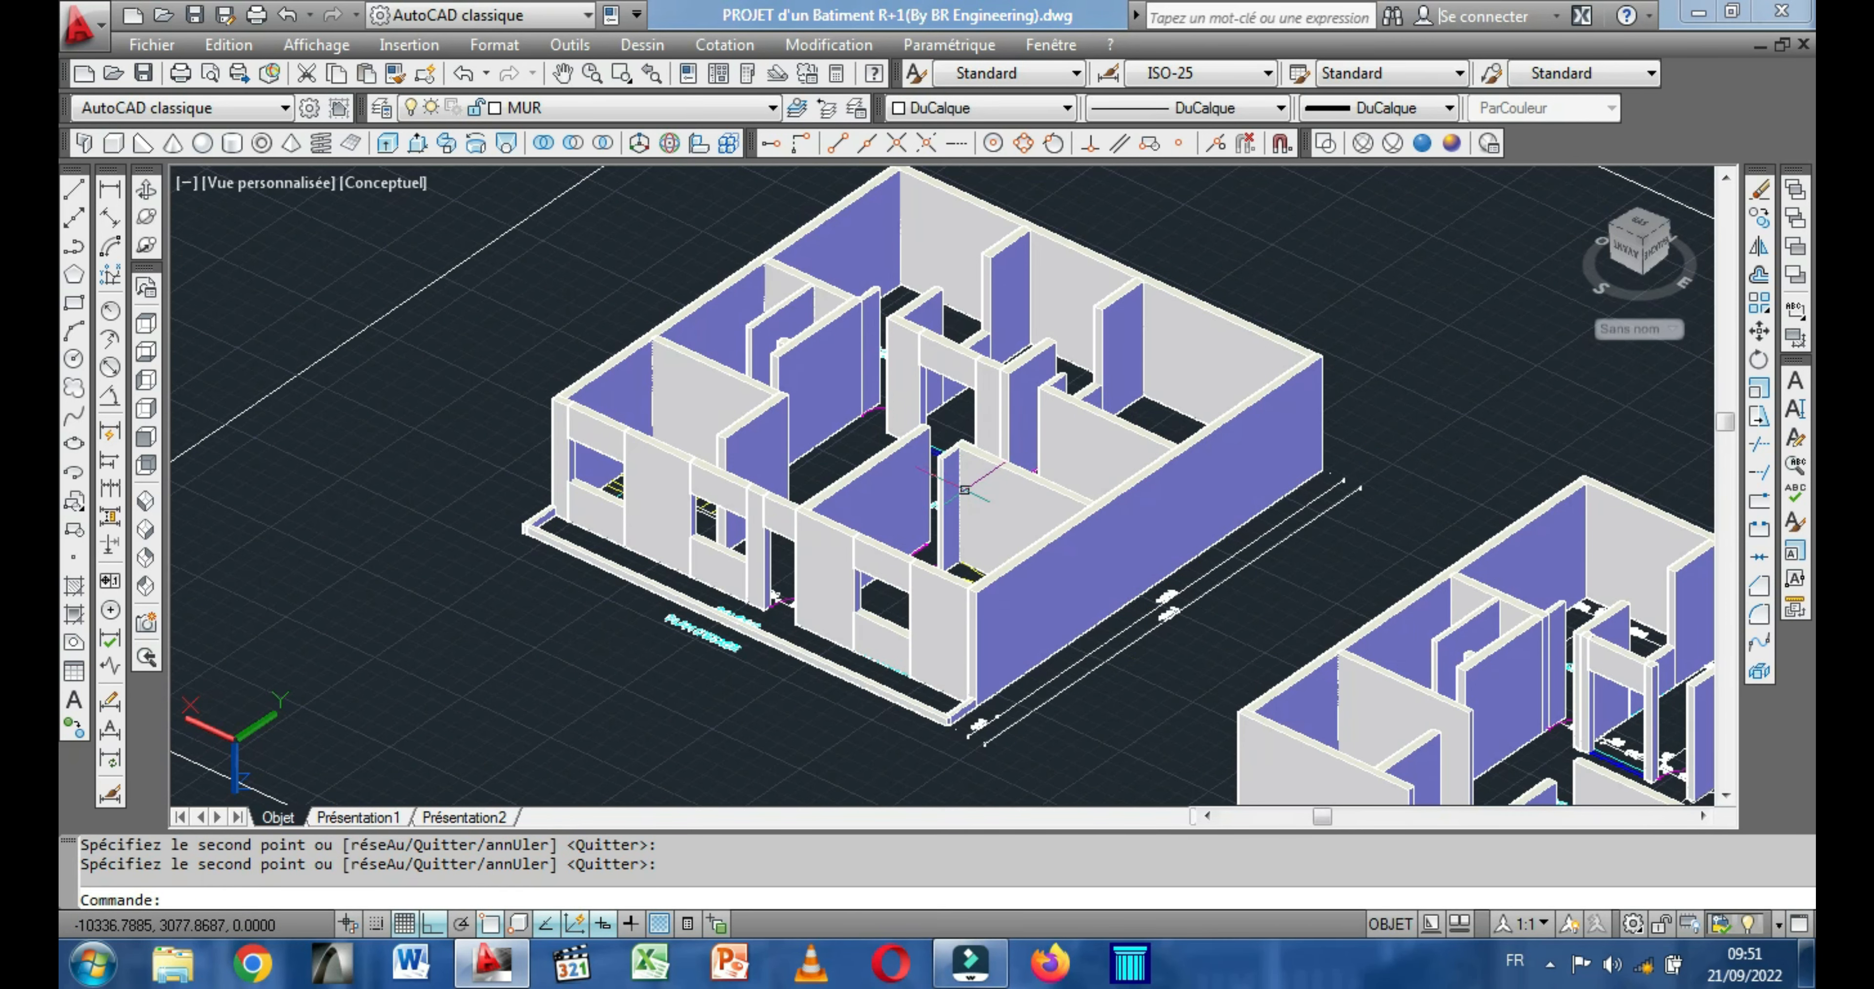
# Model an 80-high lintel box between the wall tops above one of the COUR window openings in the PLAN D'ETAGE building.
pyautogui.moveTo(487, 407); pyautogui.dragTo(367, 397, button='middle')
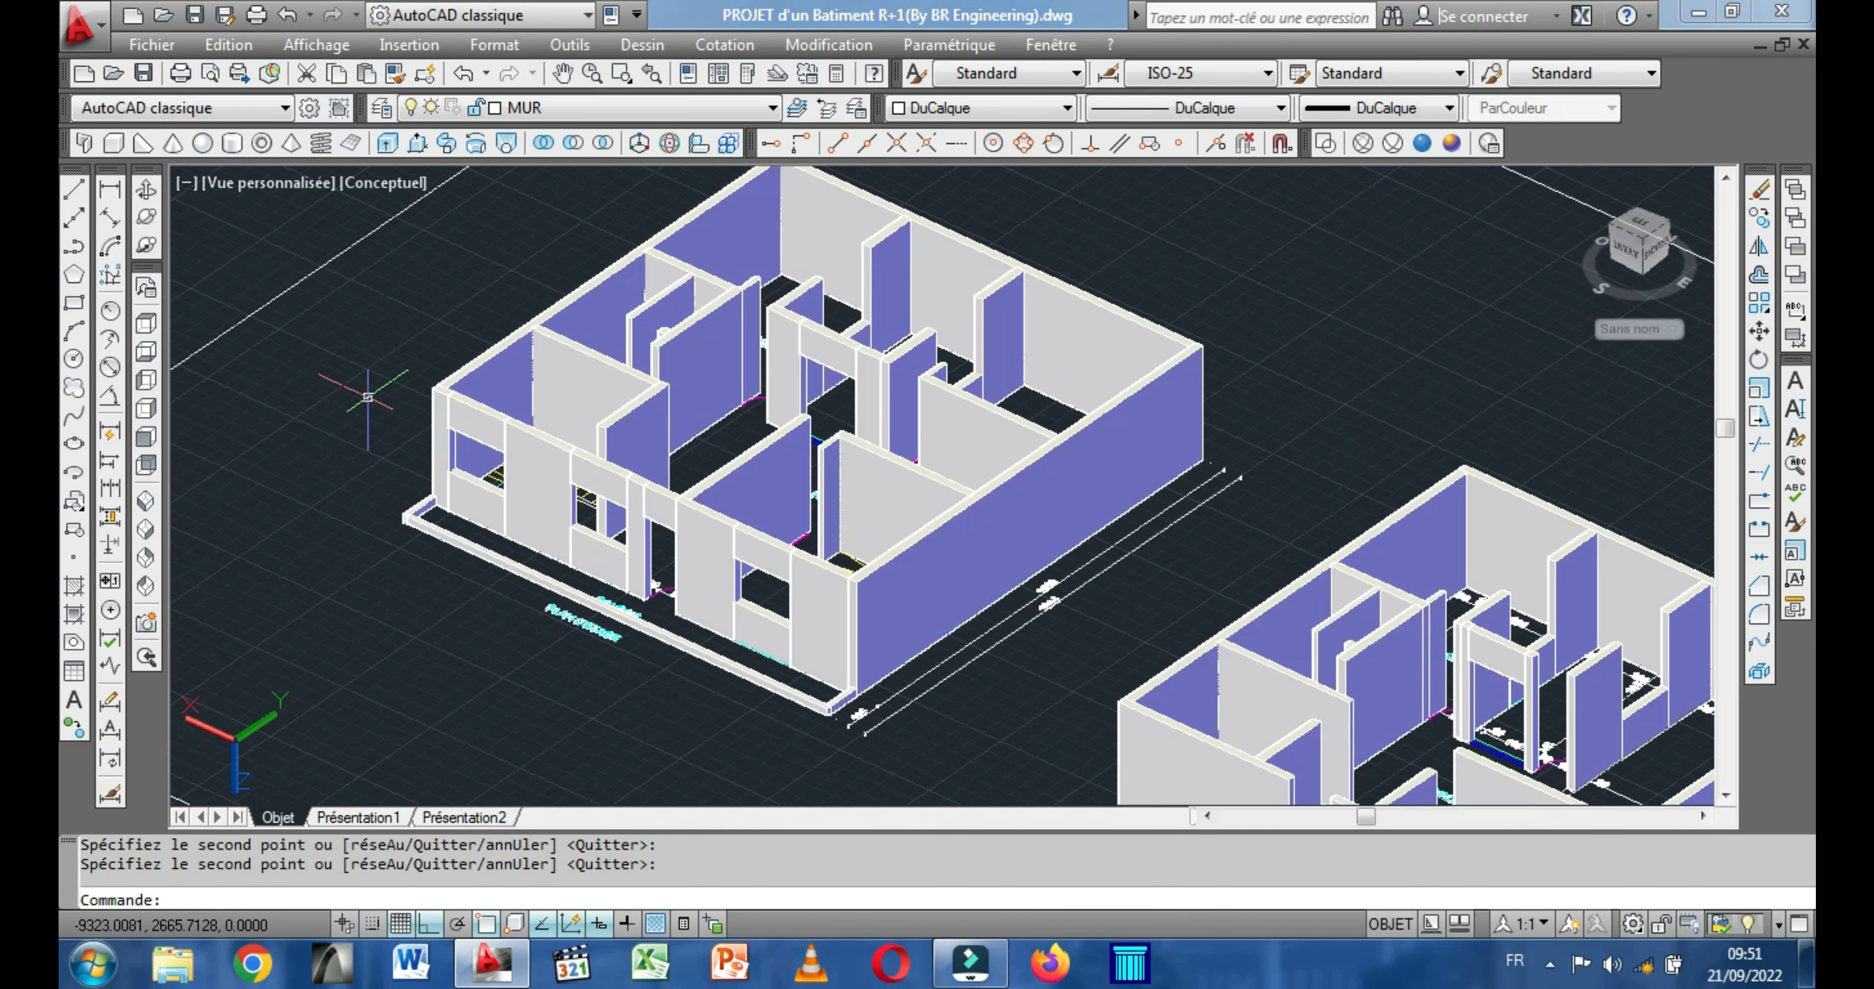
pyautogui.click(146, 217)
pyautogui.moveTo(314, 305); pyautogui.dragTo(605, 361)
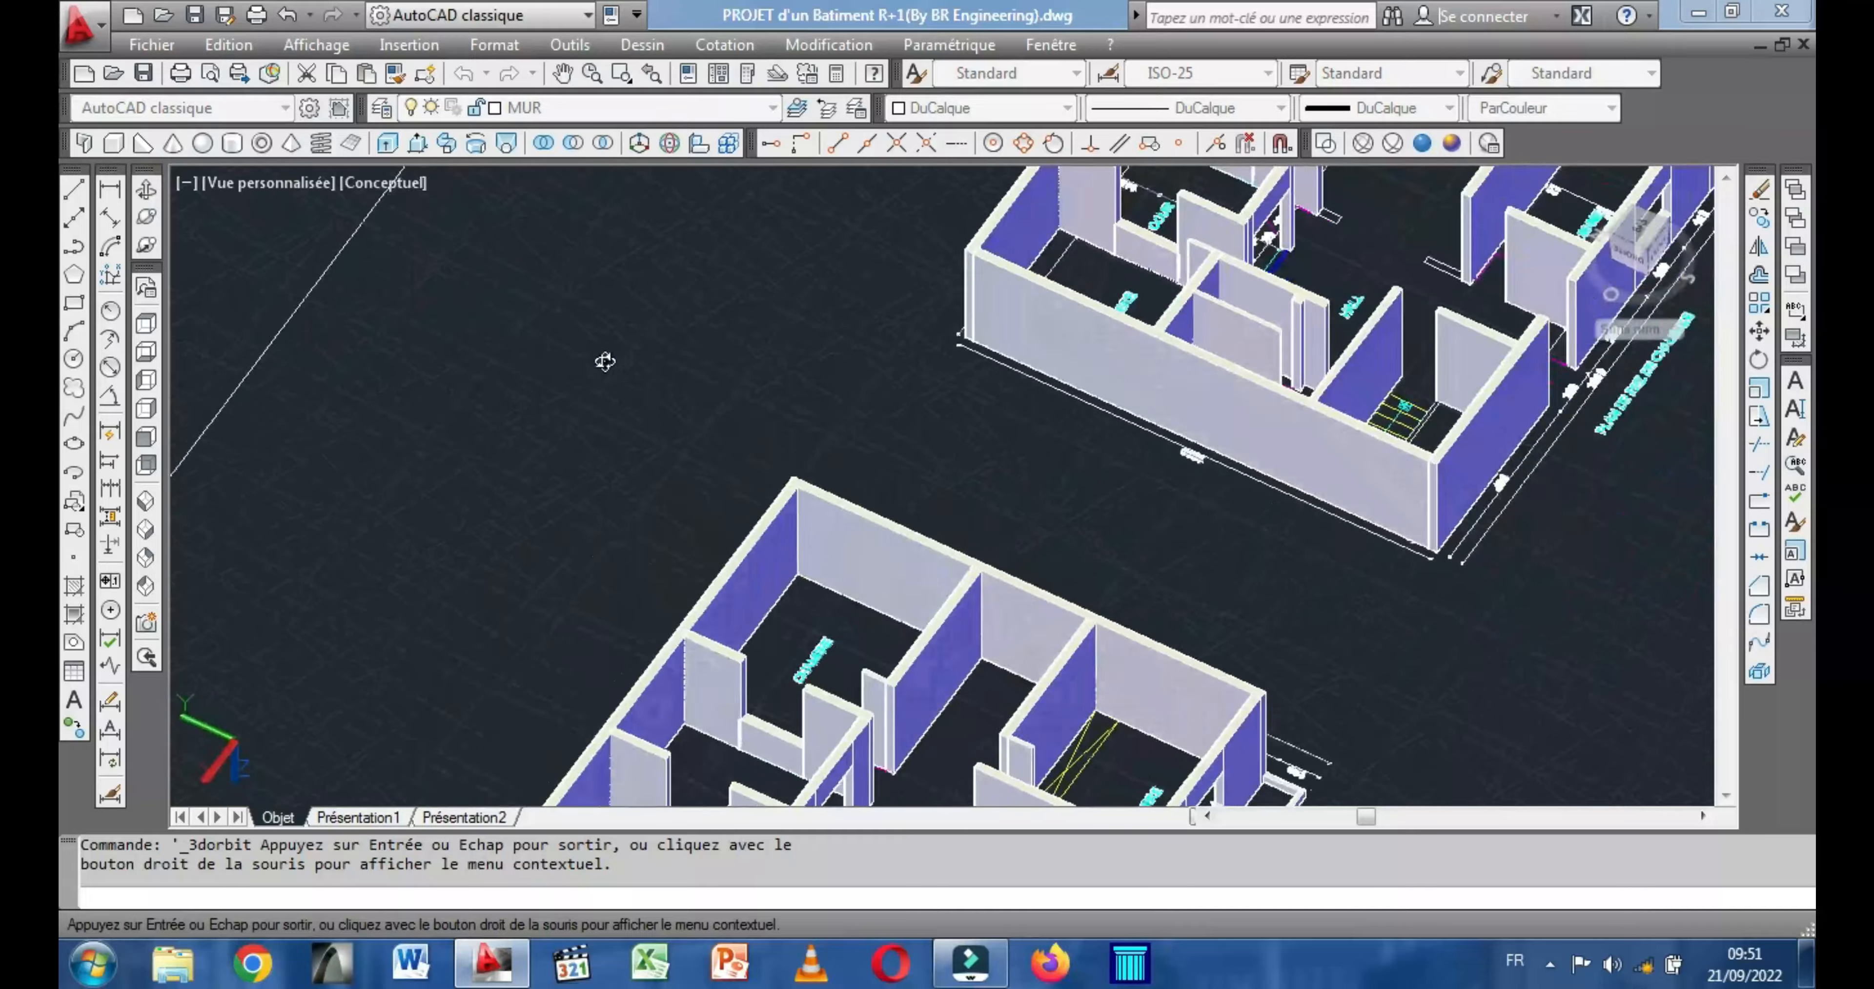
pyautogui.moveTo(828, 445); pyautogui.dragTo(655, 650)
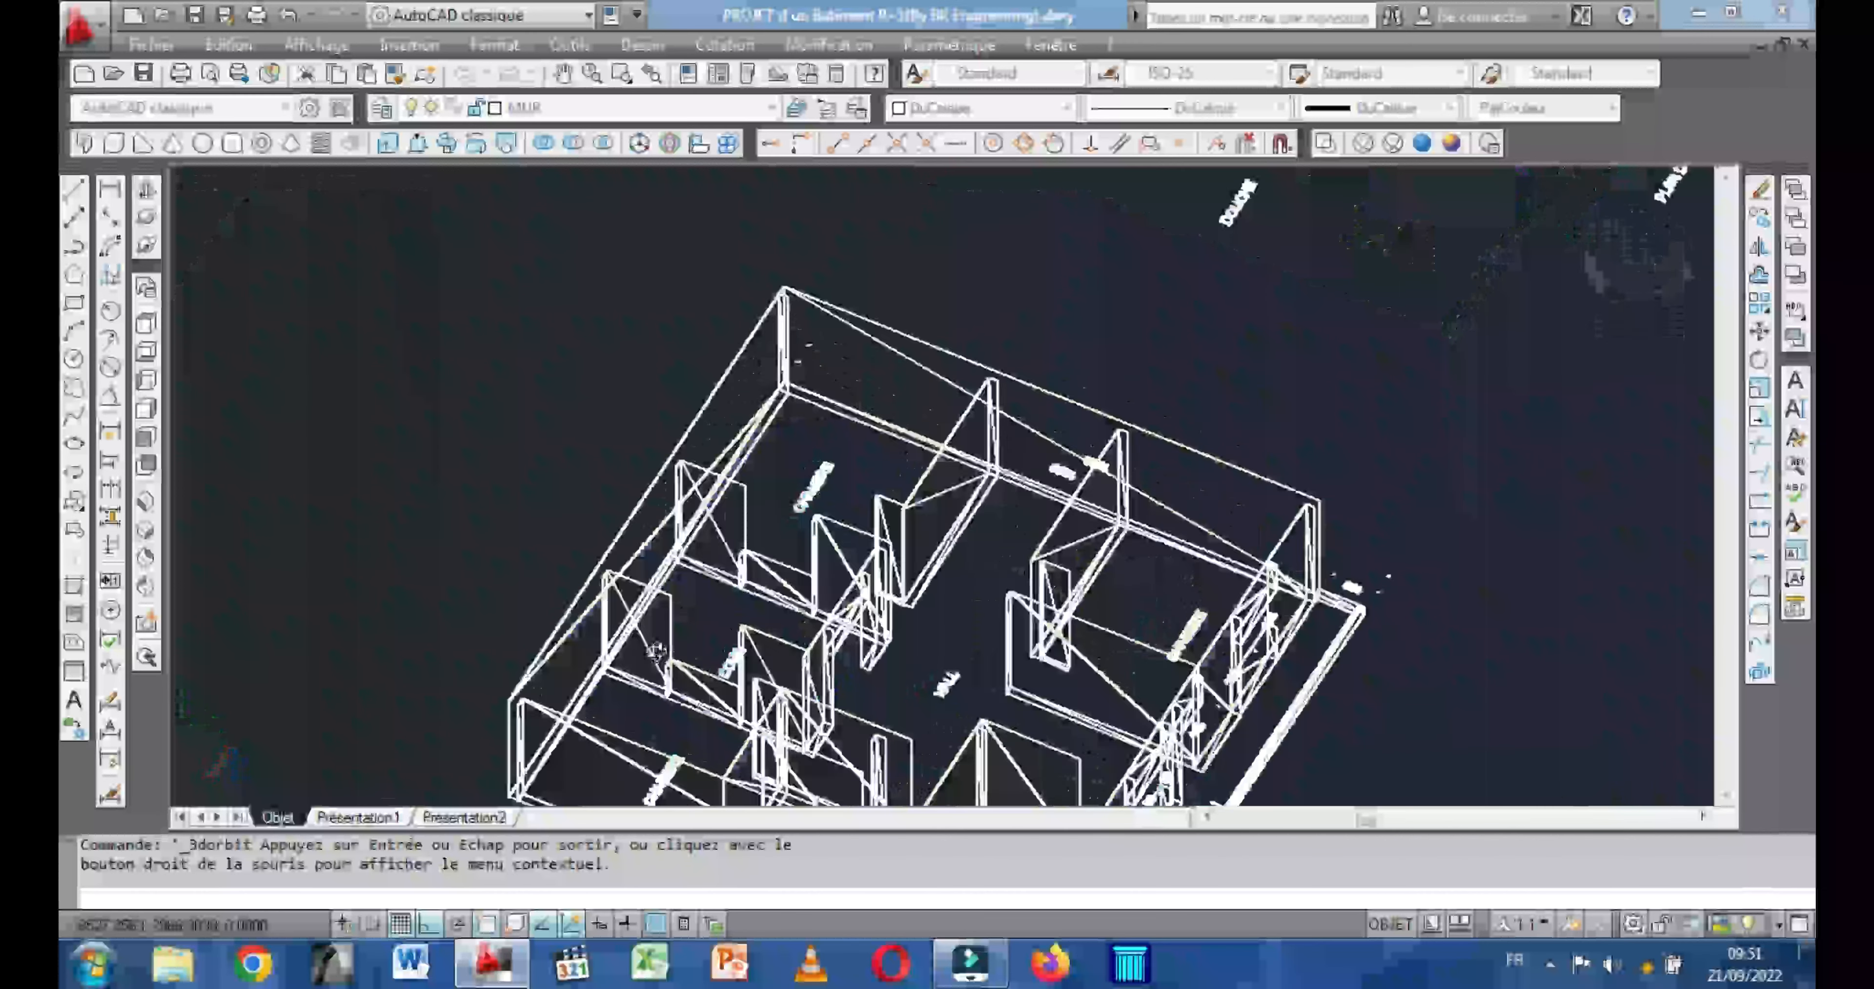
pyautogui.scroll(8, 658, 633)
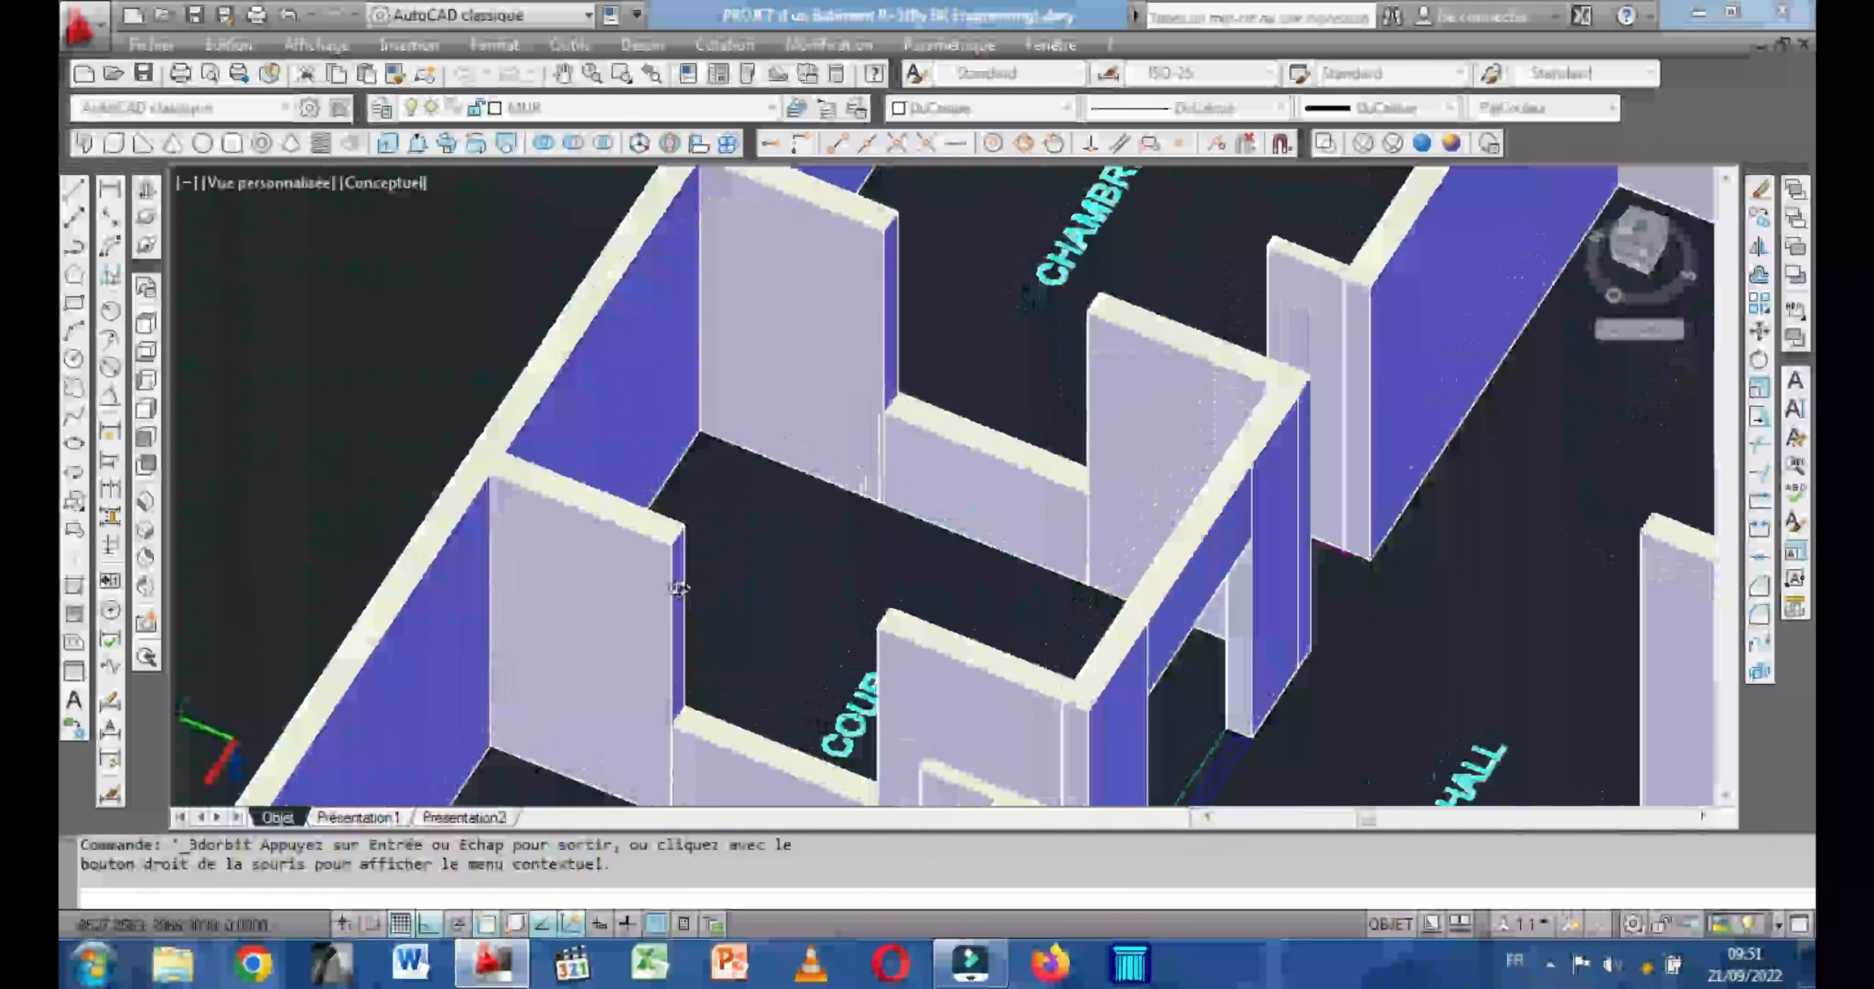
pyautogui.scroll(2, 678, 589)
pyautogui.press('Escape')
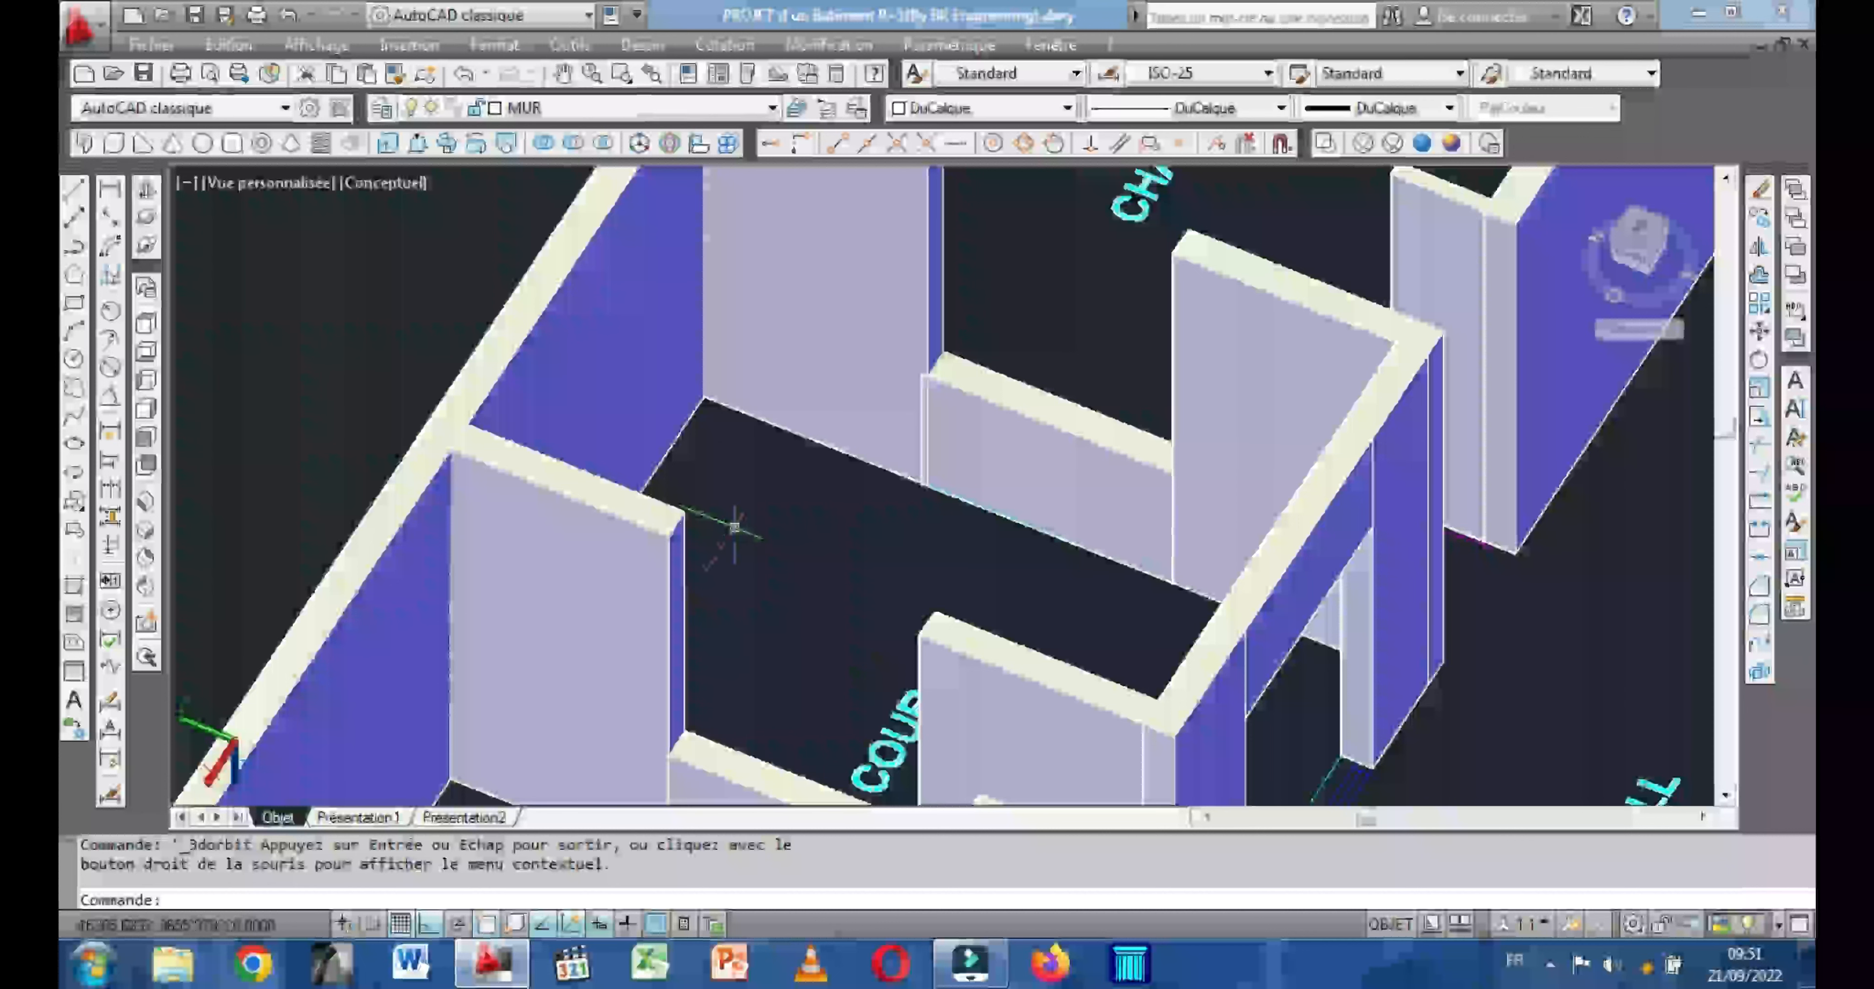
pyautogui.click(112, 144)
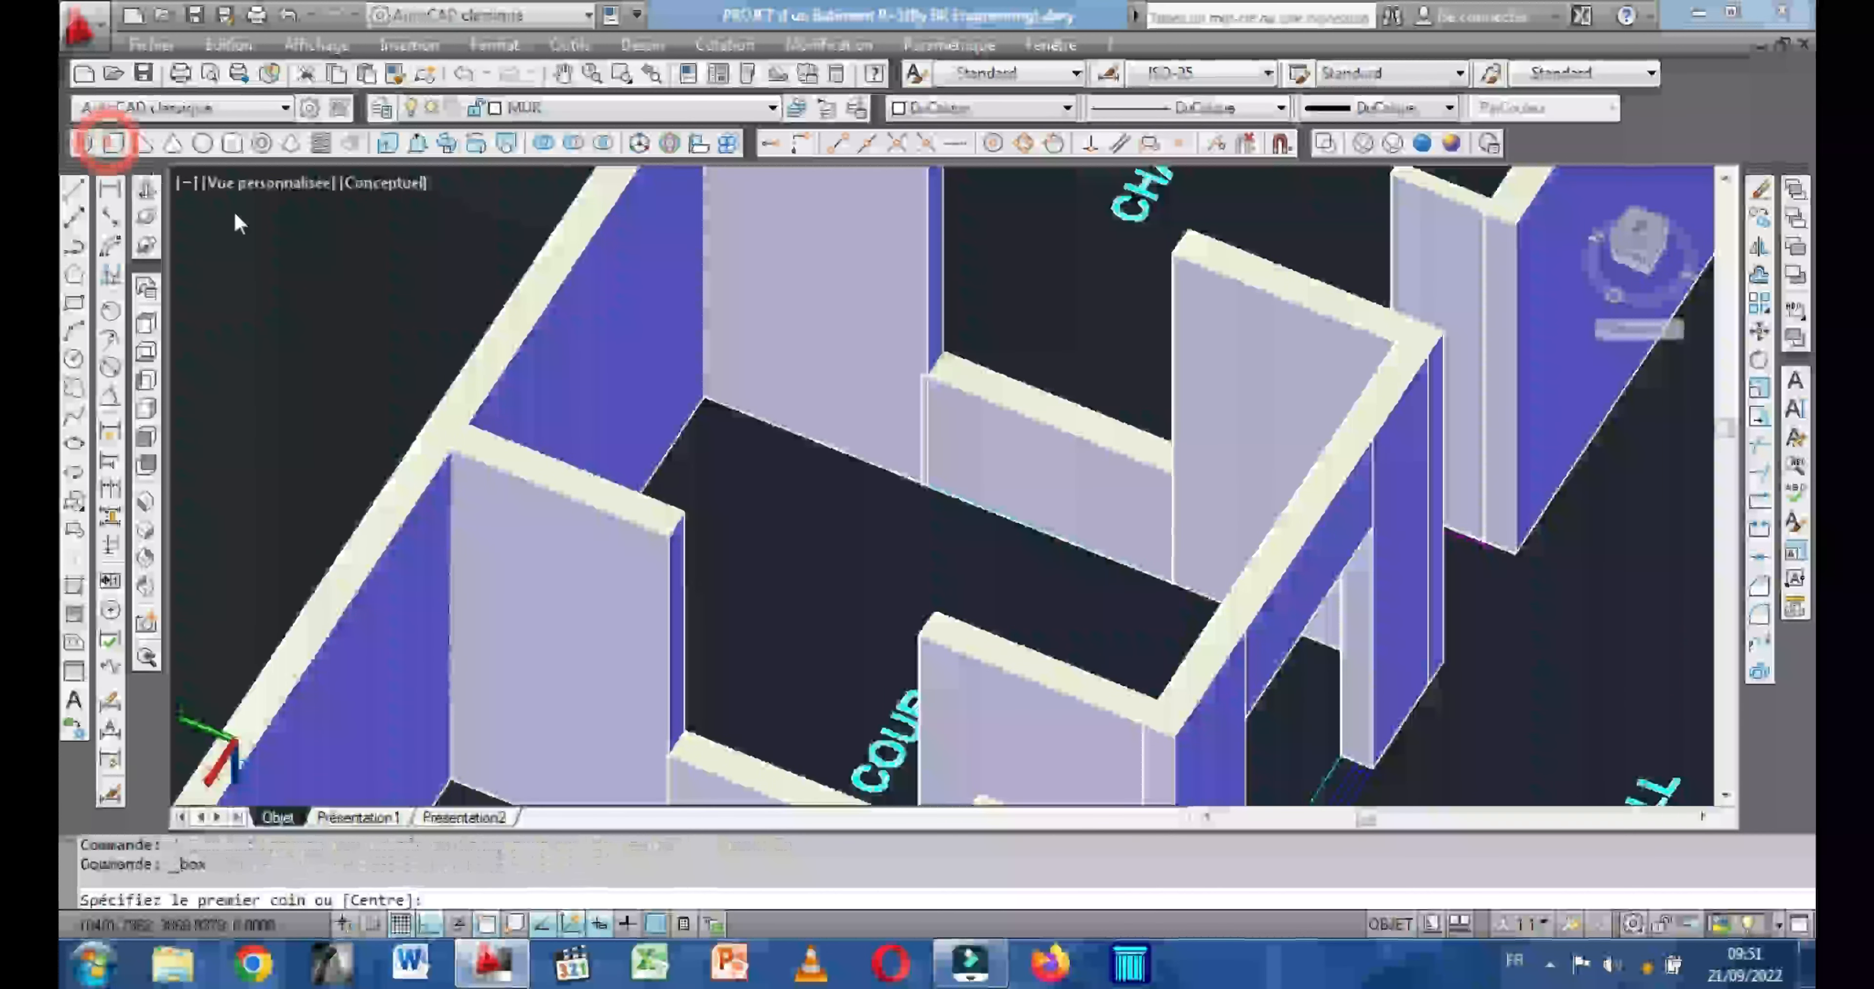
pyautogui.click(680, 509)
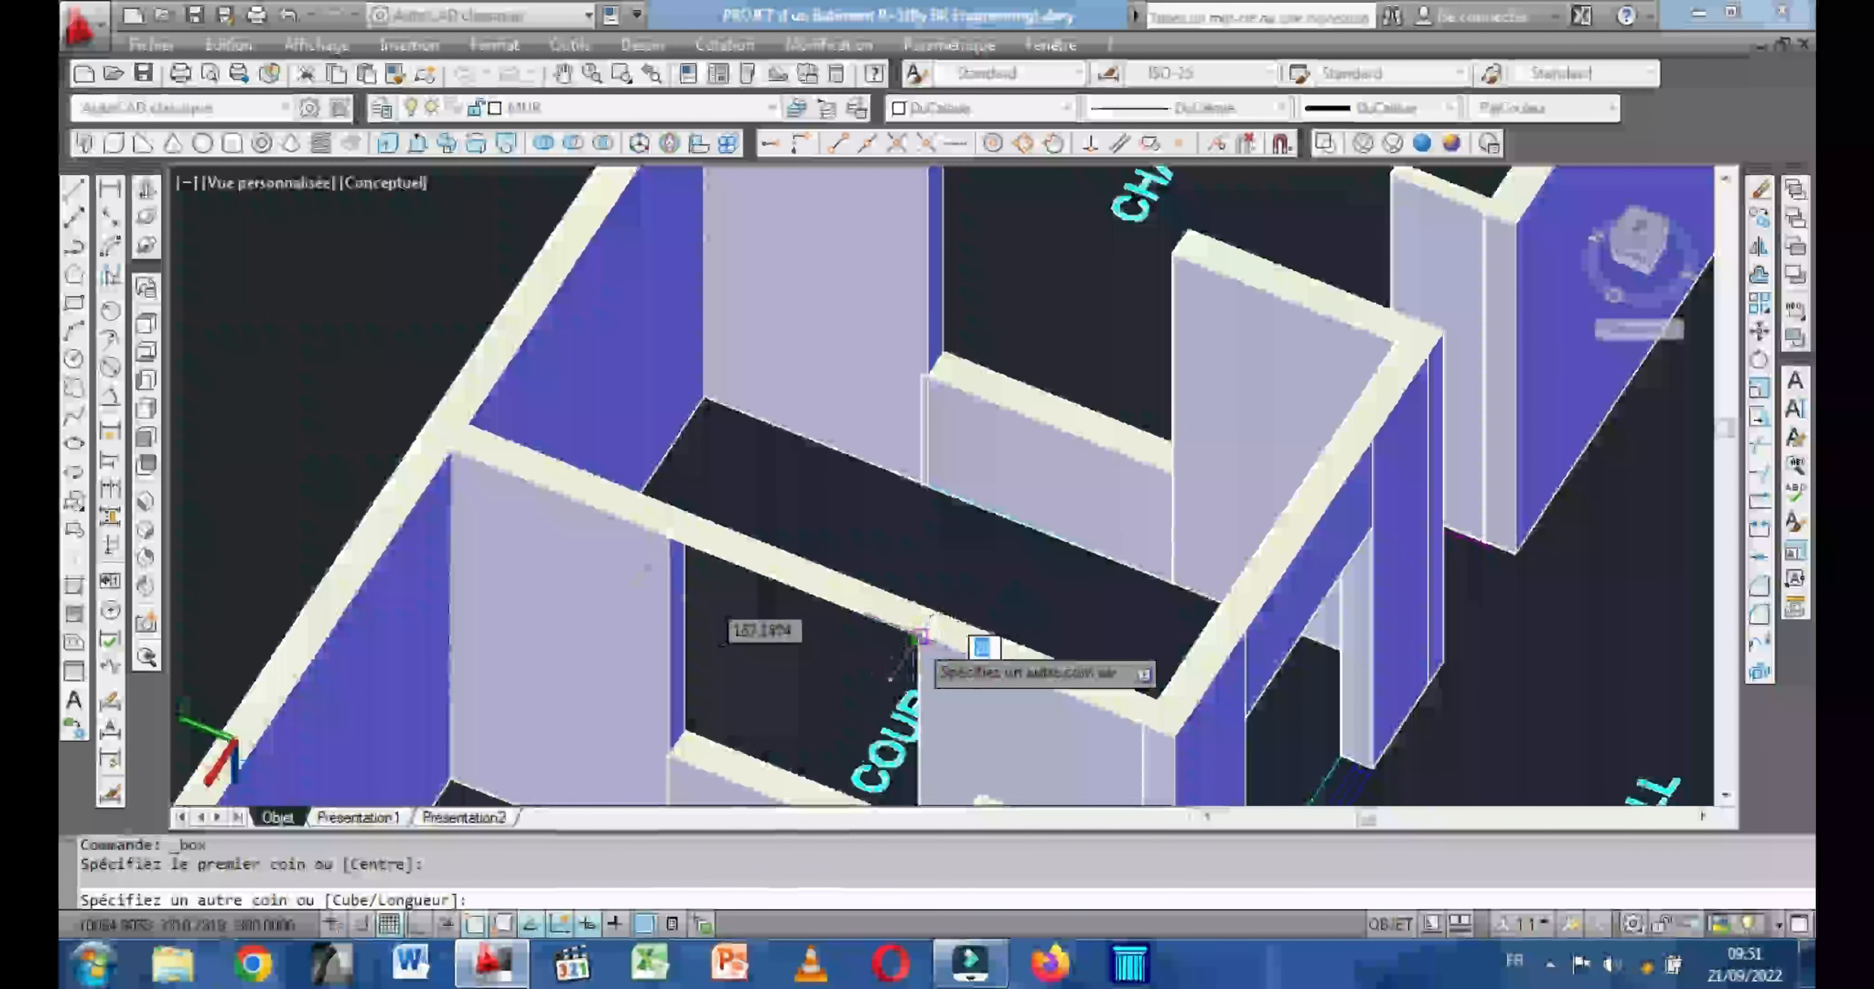
pyautogui.click(913, 634)
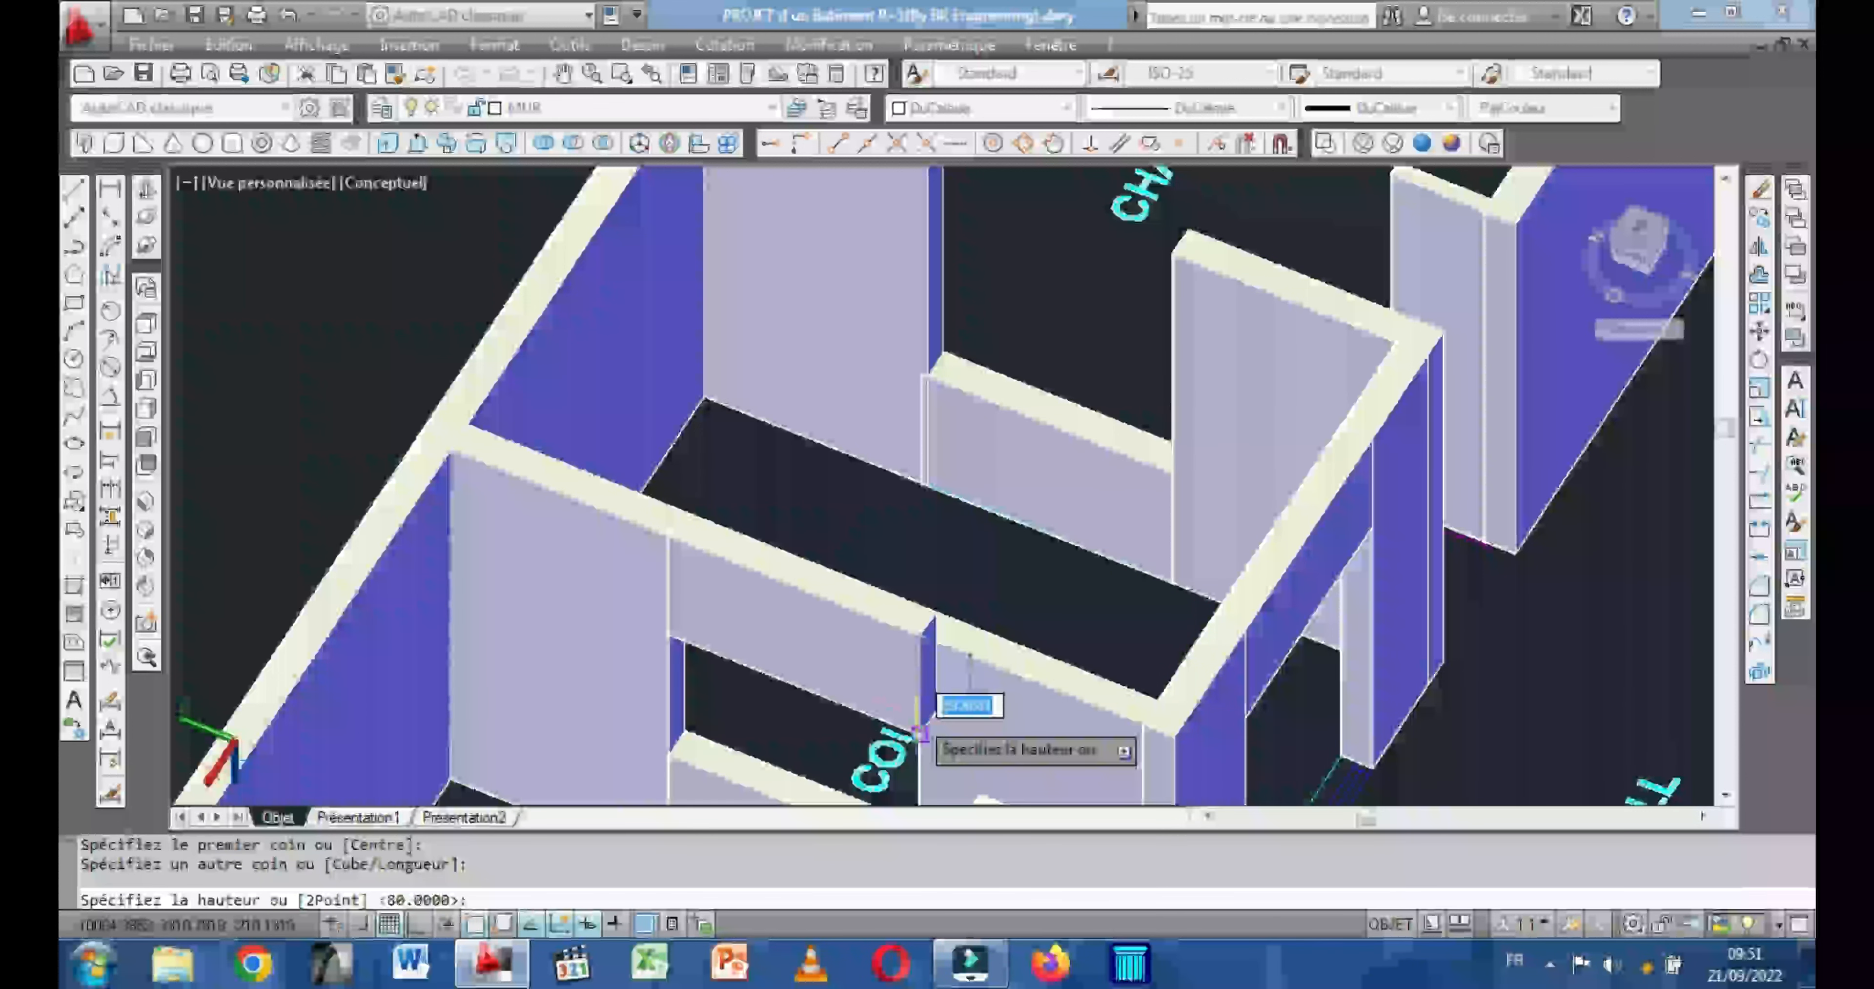
pyautogui.write('80')
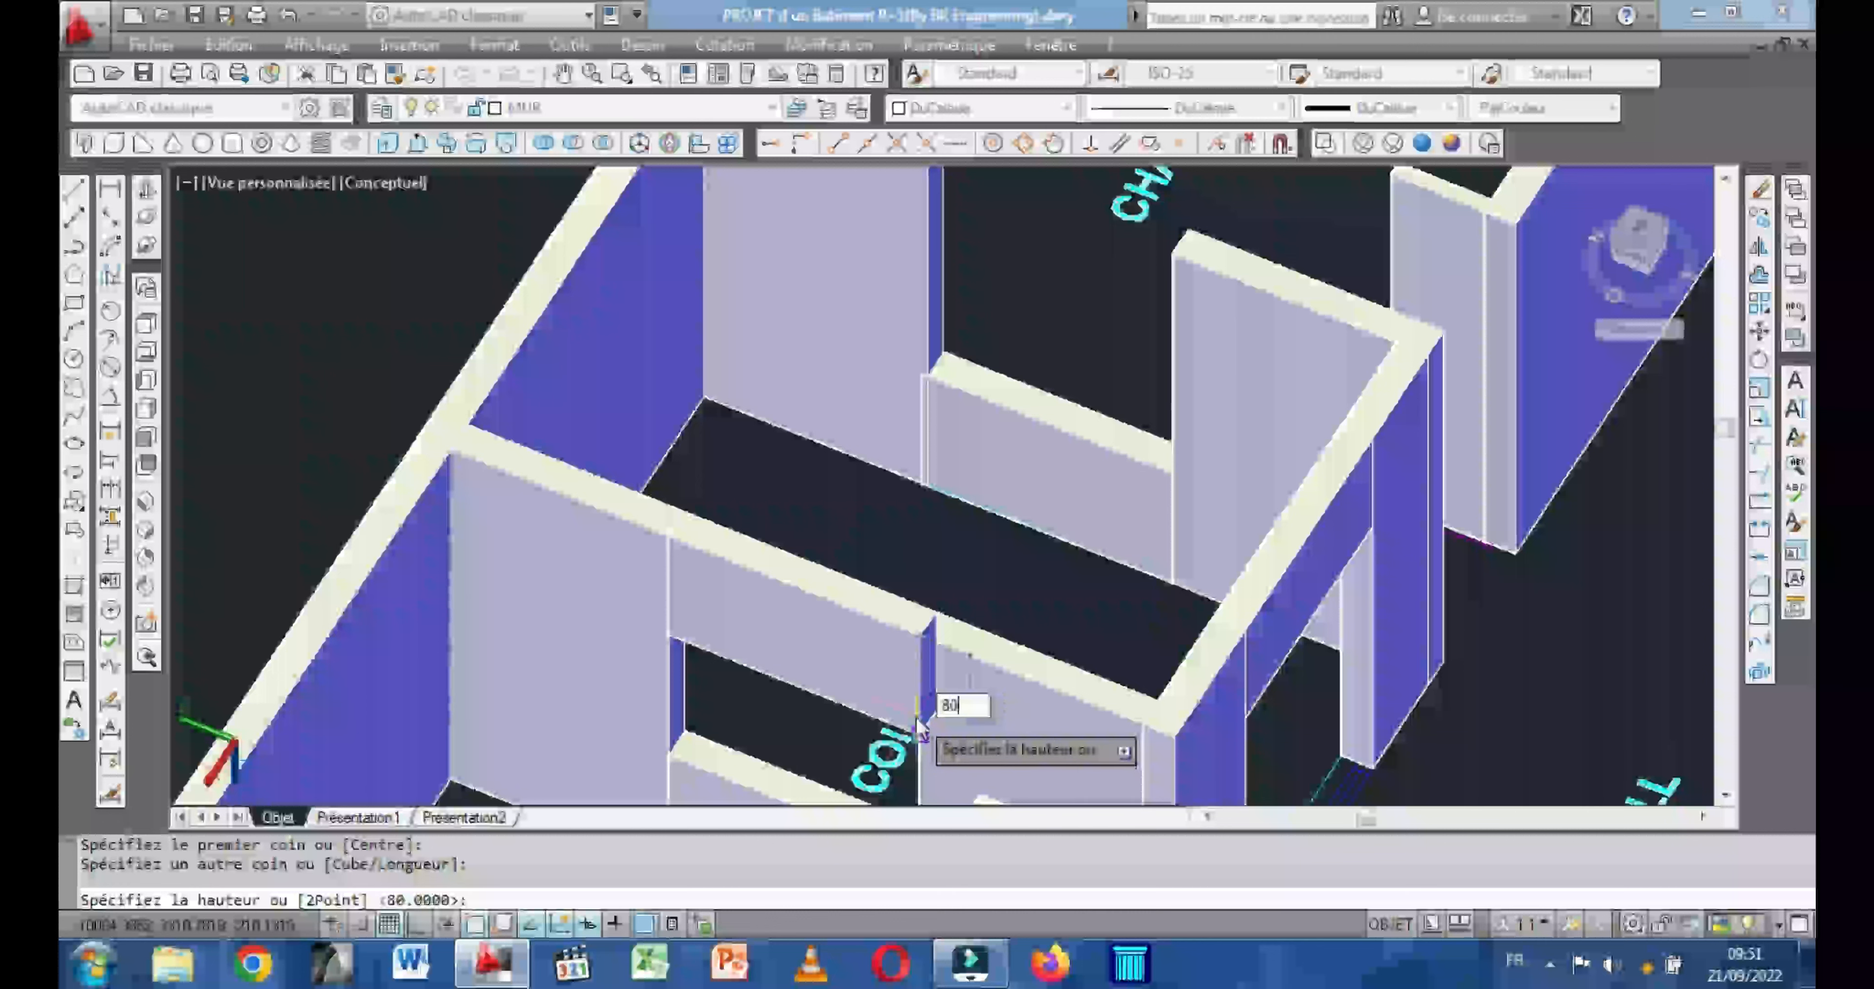
pyautogui.press('Return')
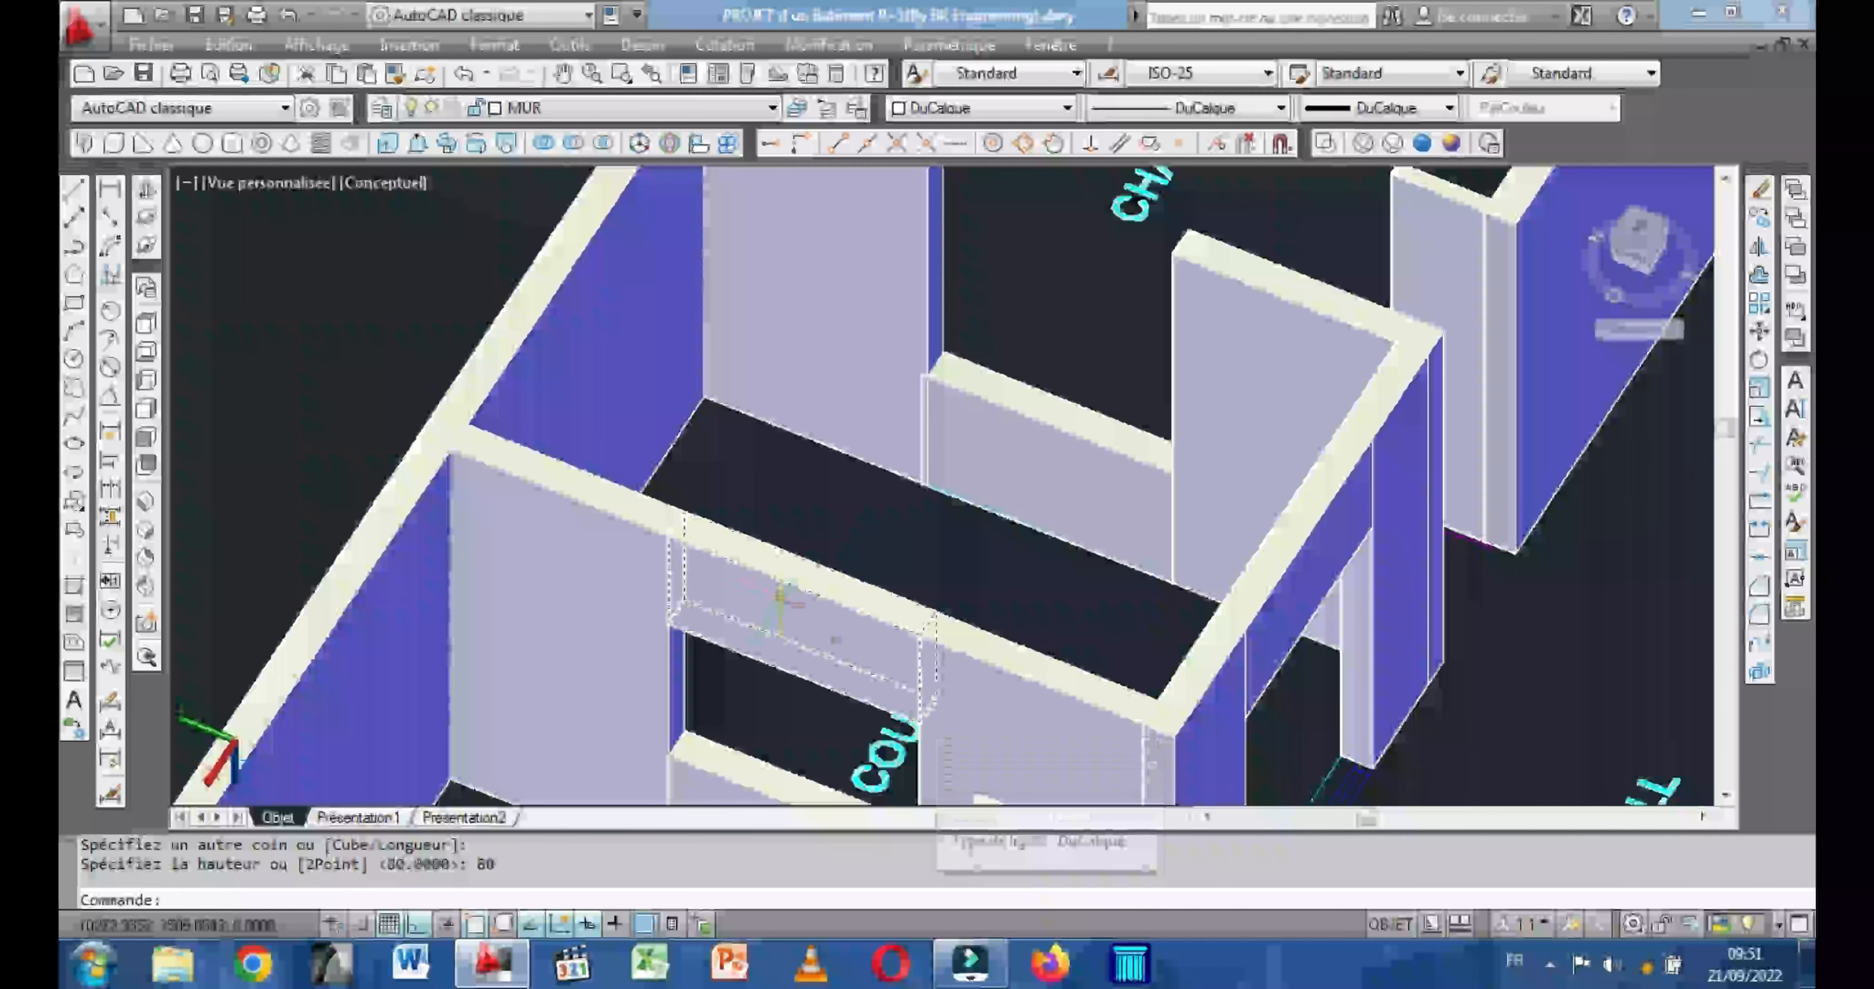
# Copy the new lintel box from its top corner to the window opening on the opposite side of the PLAN D'ETAGE COUR.
pyautogui.click(923, 713)
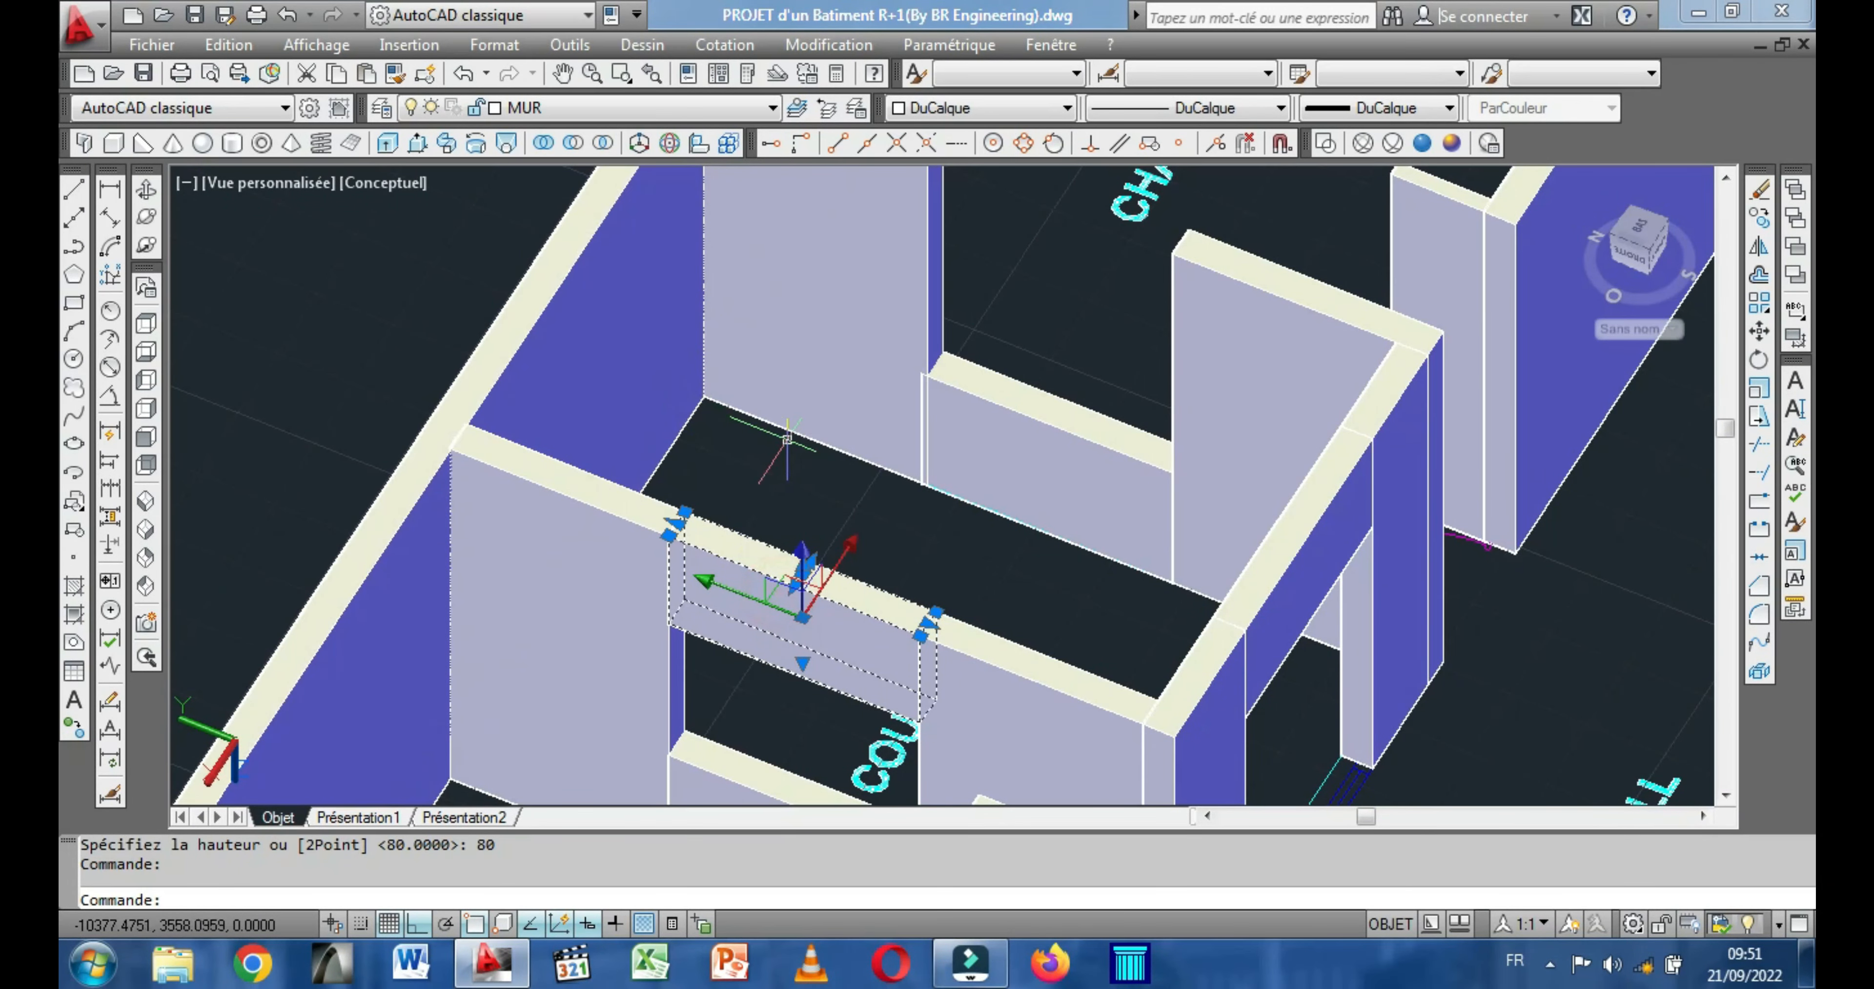
pyautogui.rightClick(768, 451)
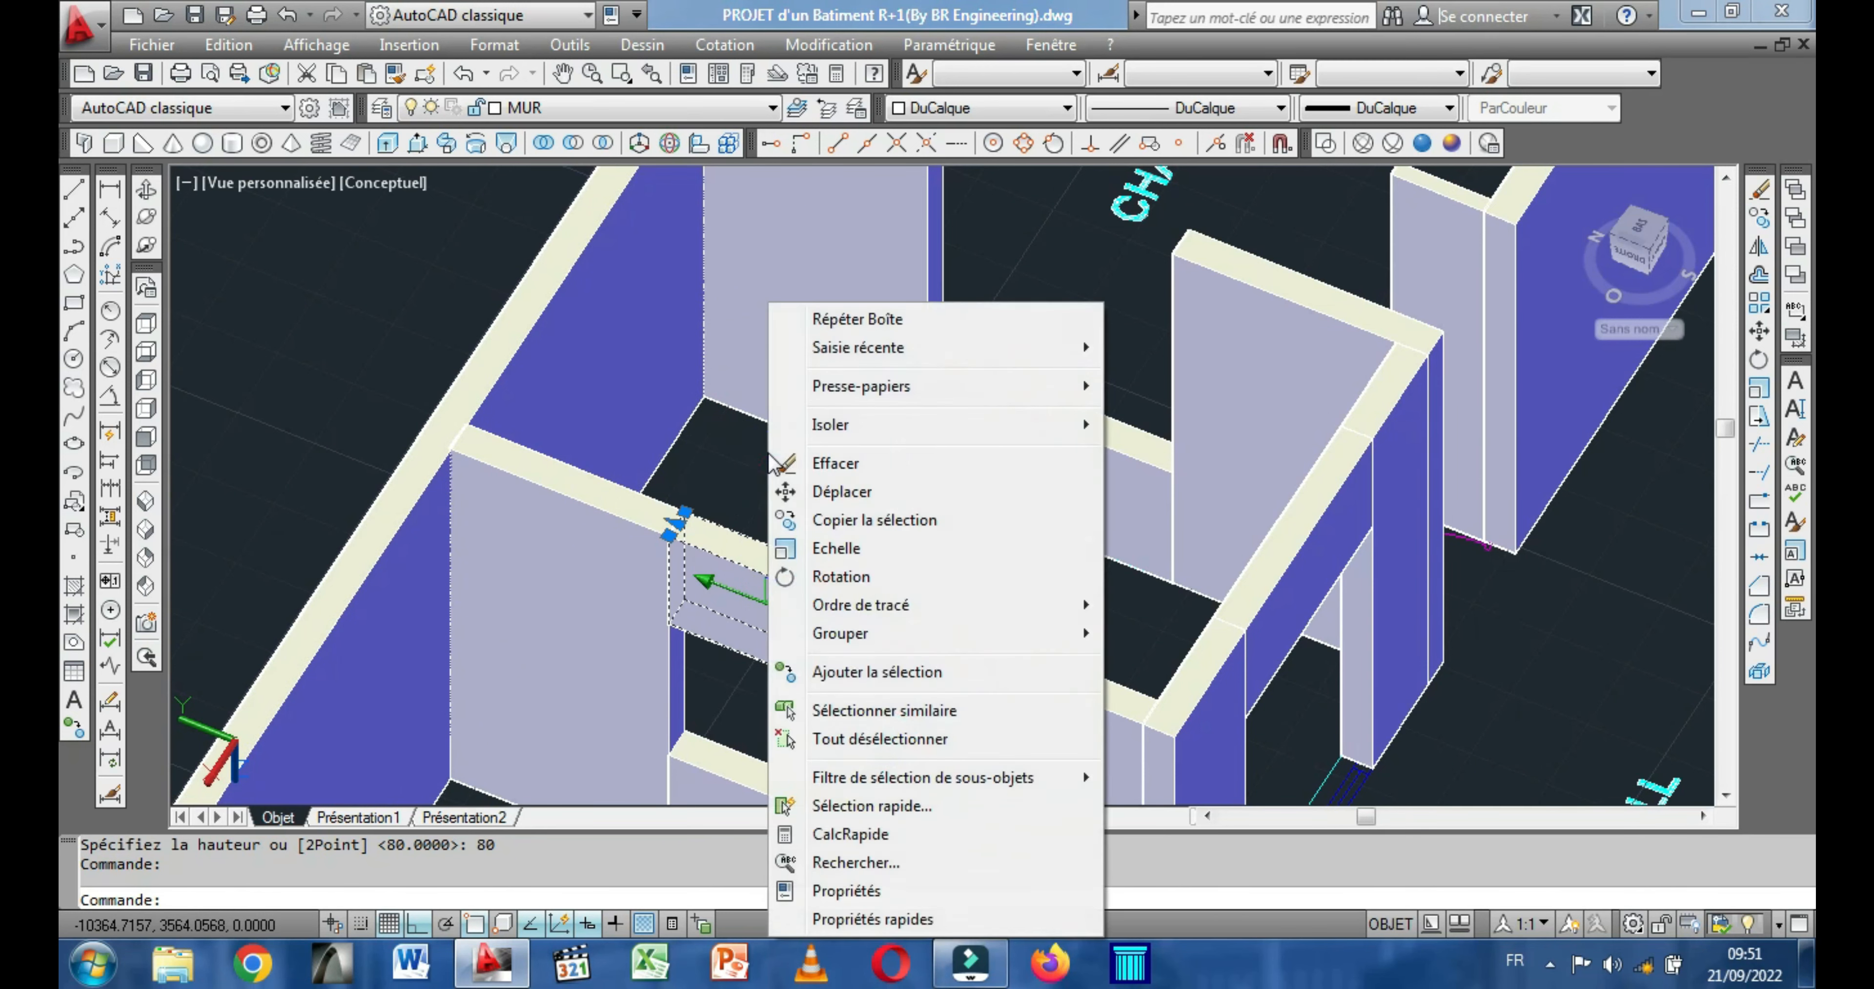
pyautogui.click(838, 520)
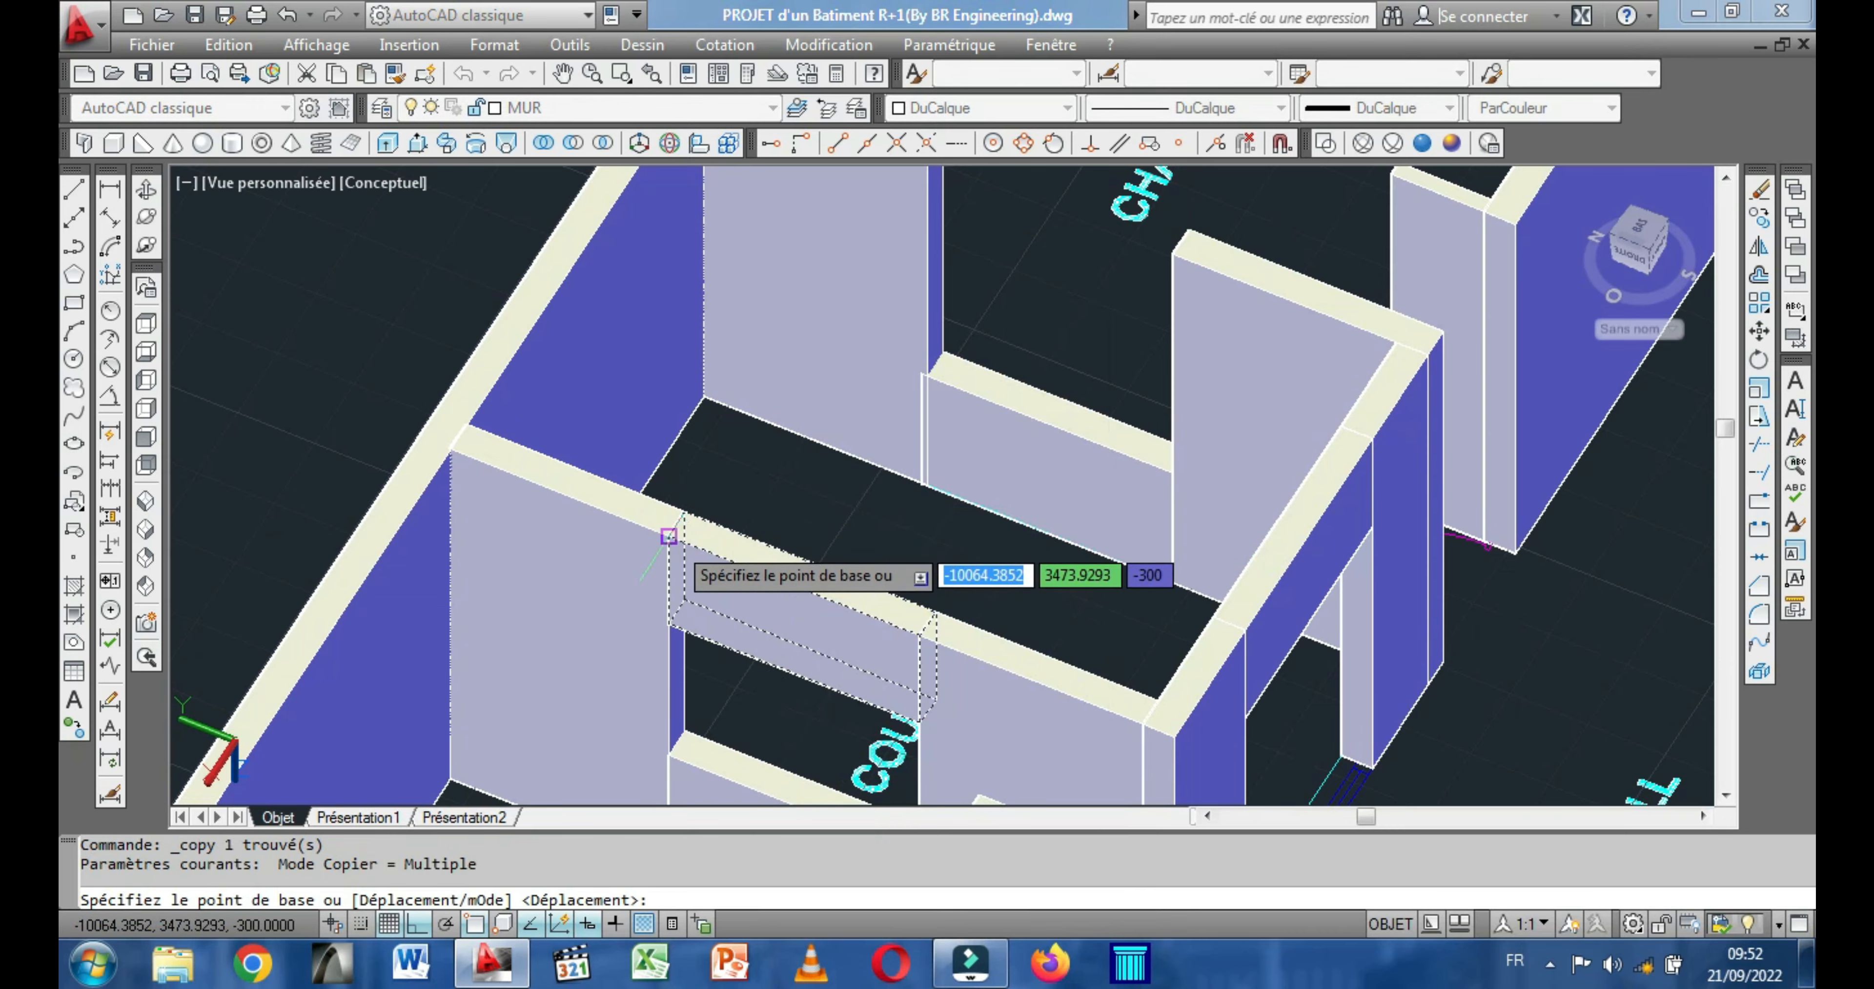
pyautogui.click(669, 536)
pyautogui.scroll(-5, 811, 443)
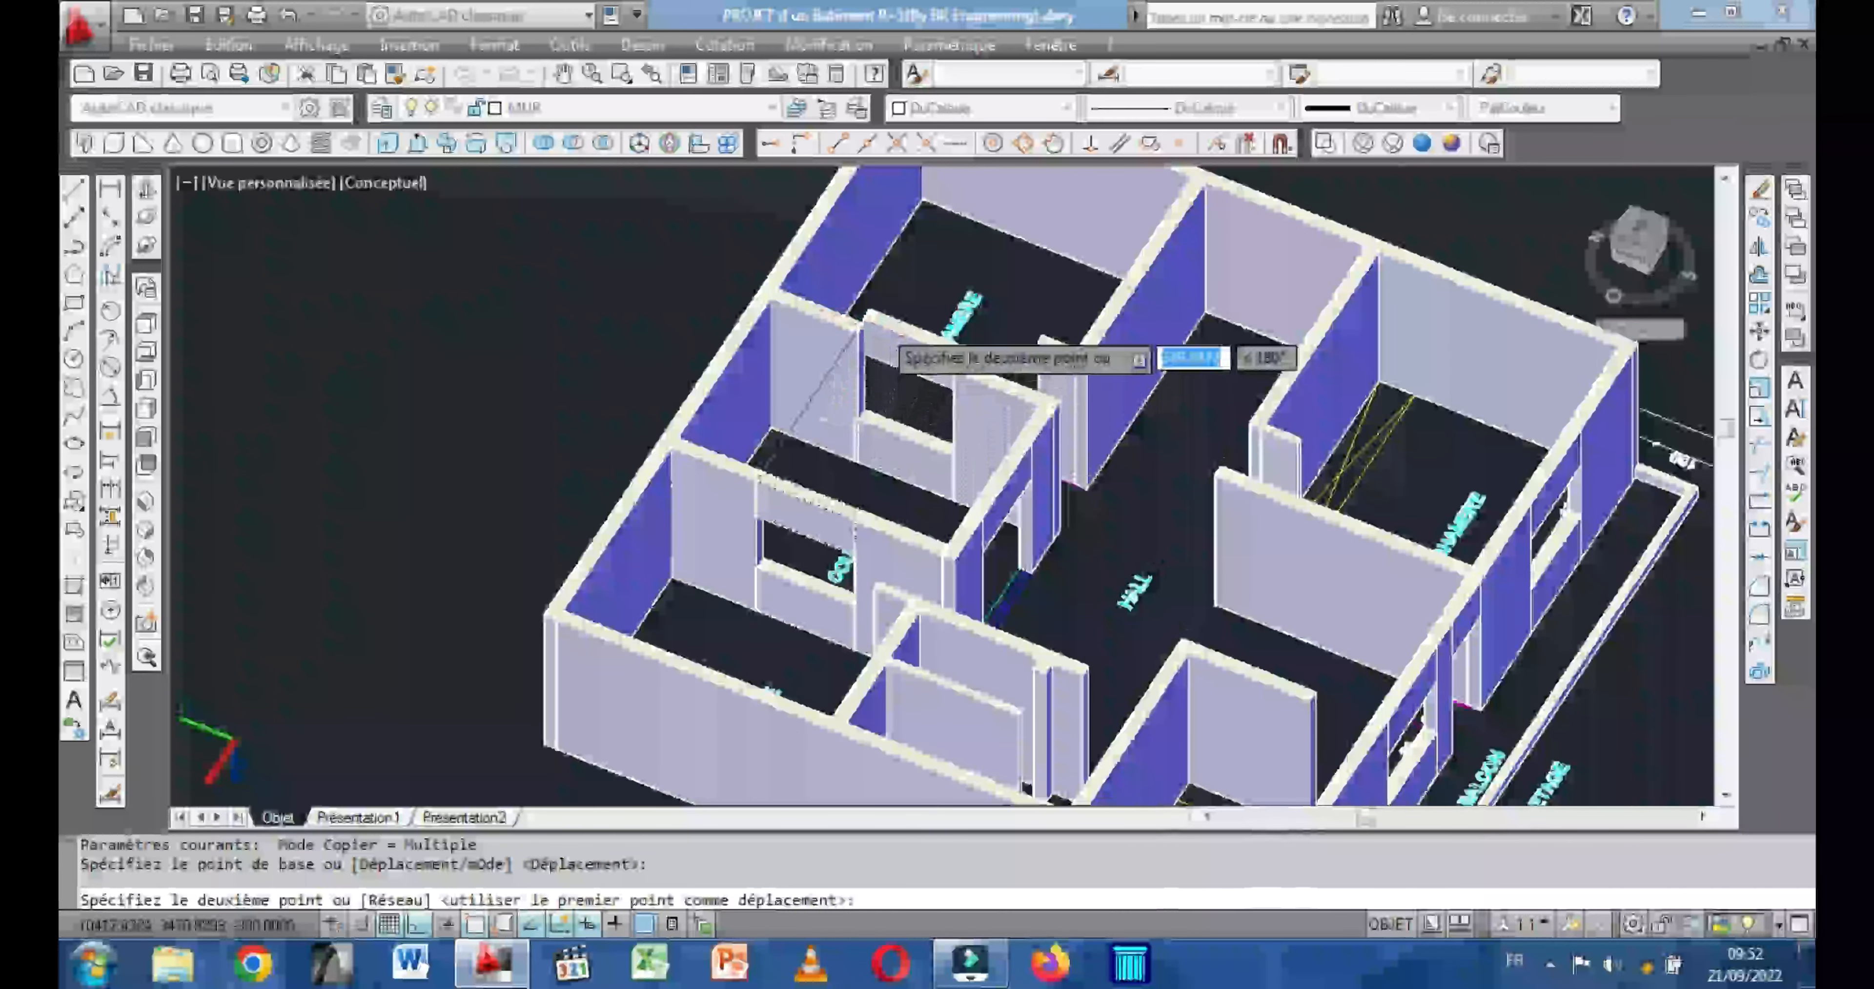
pyautogui.scroll(5, 867, 319)
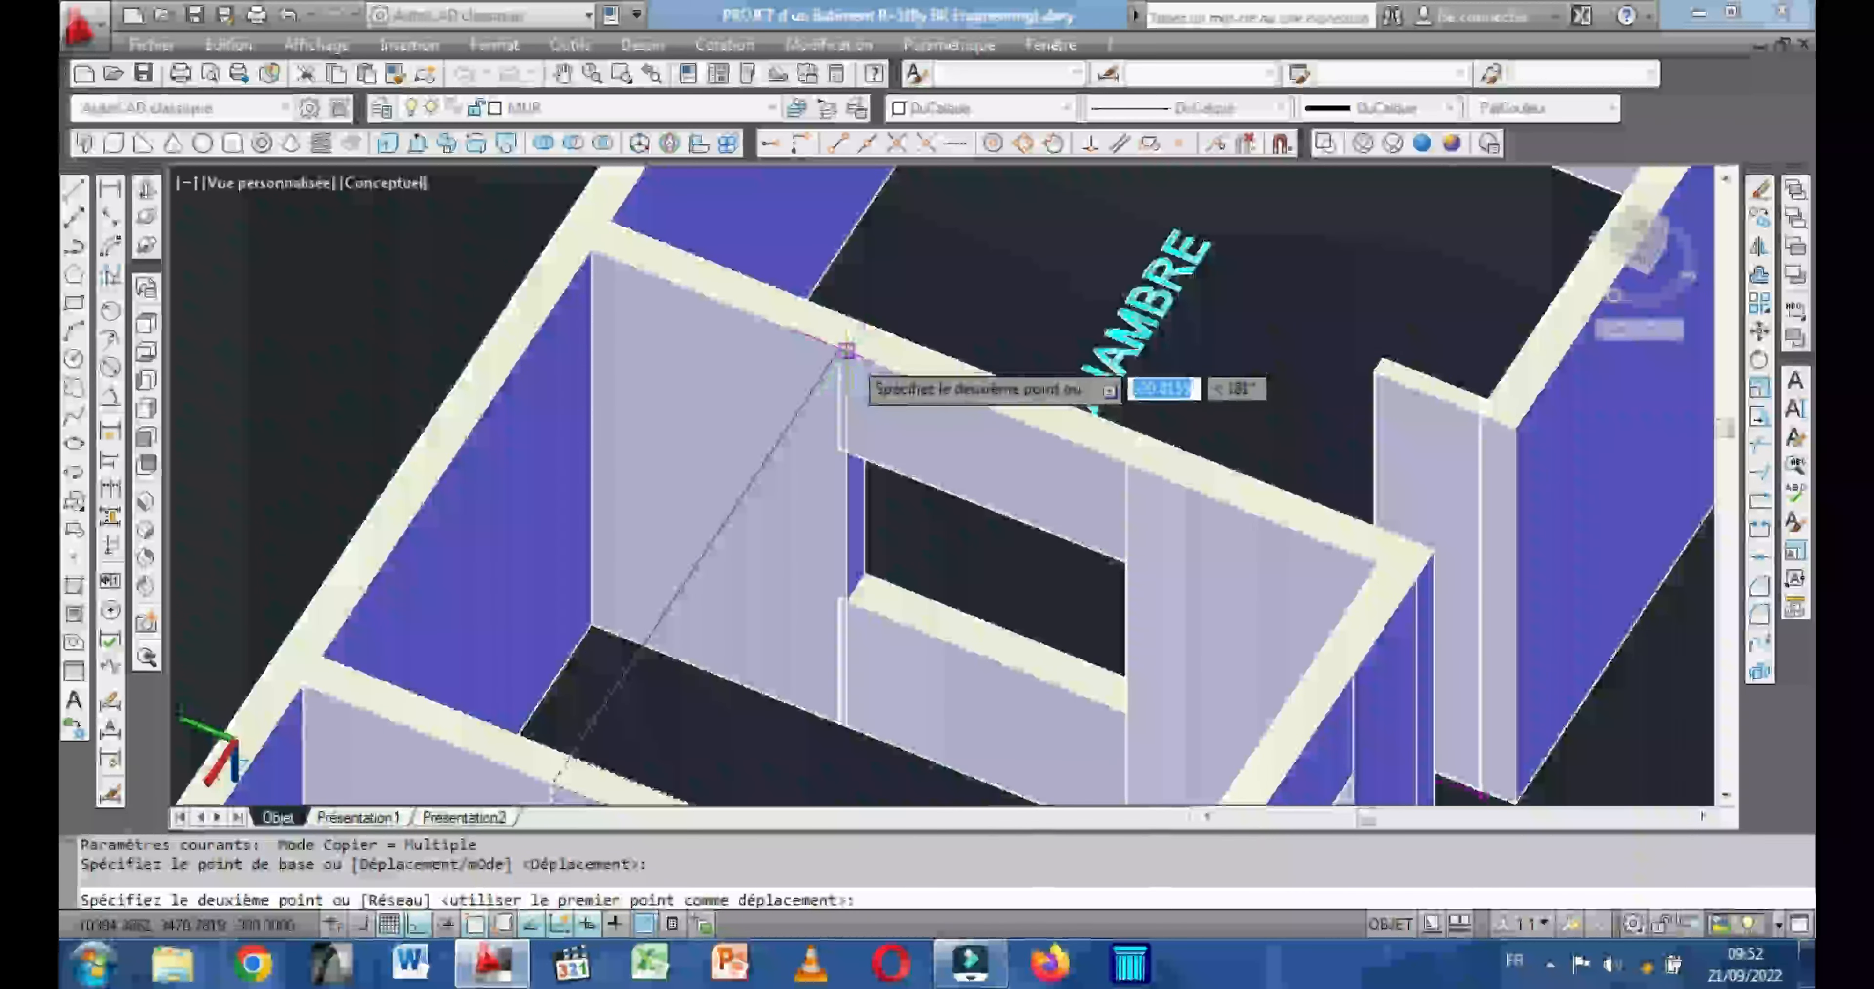
pyautogui.click(846, 355)
# Place copies of the lintel box over both COUR window openings in the PLAN DE REZ DE CHAUSSEE building and end the copying.
pyautogui.scroll(-3, 1022, 407)
pyautogui.moveTo(1025, 360); pyautogui.dragTo(827, 310, button='middle')
pyautogui.scroll(-5, 809, 351)
pyautogui.scroll(3, 808, 351)
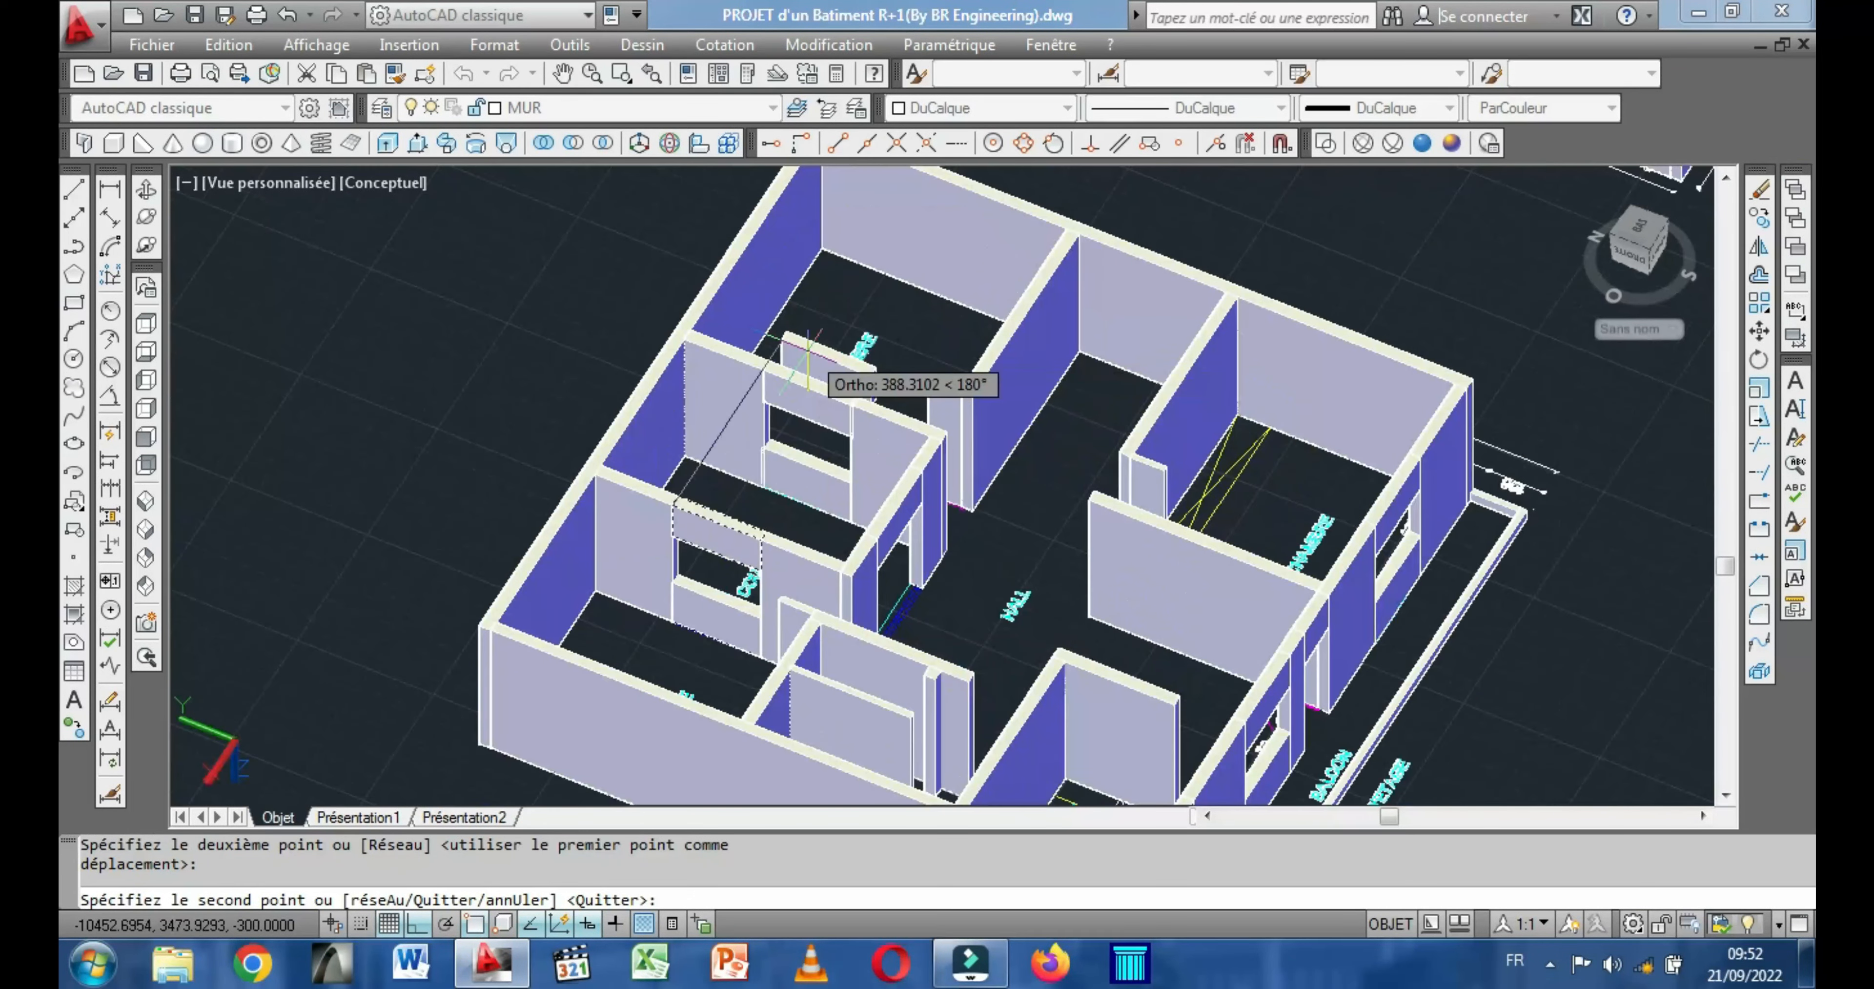
pyautogui.scroll(-3, 945, 367)
pyautogui.scroll(5, 1185, 401)
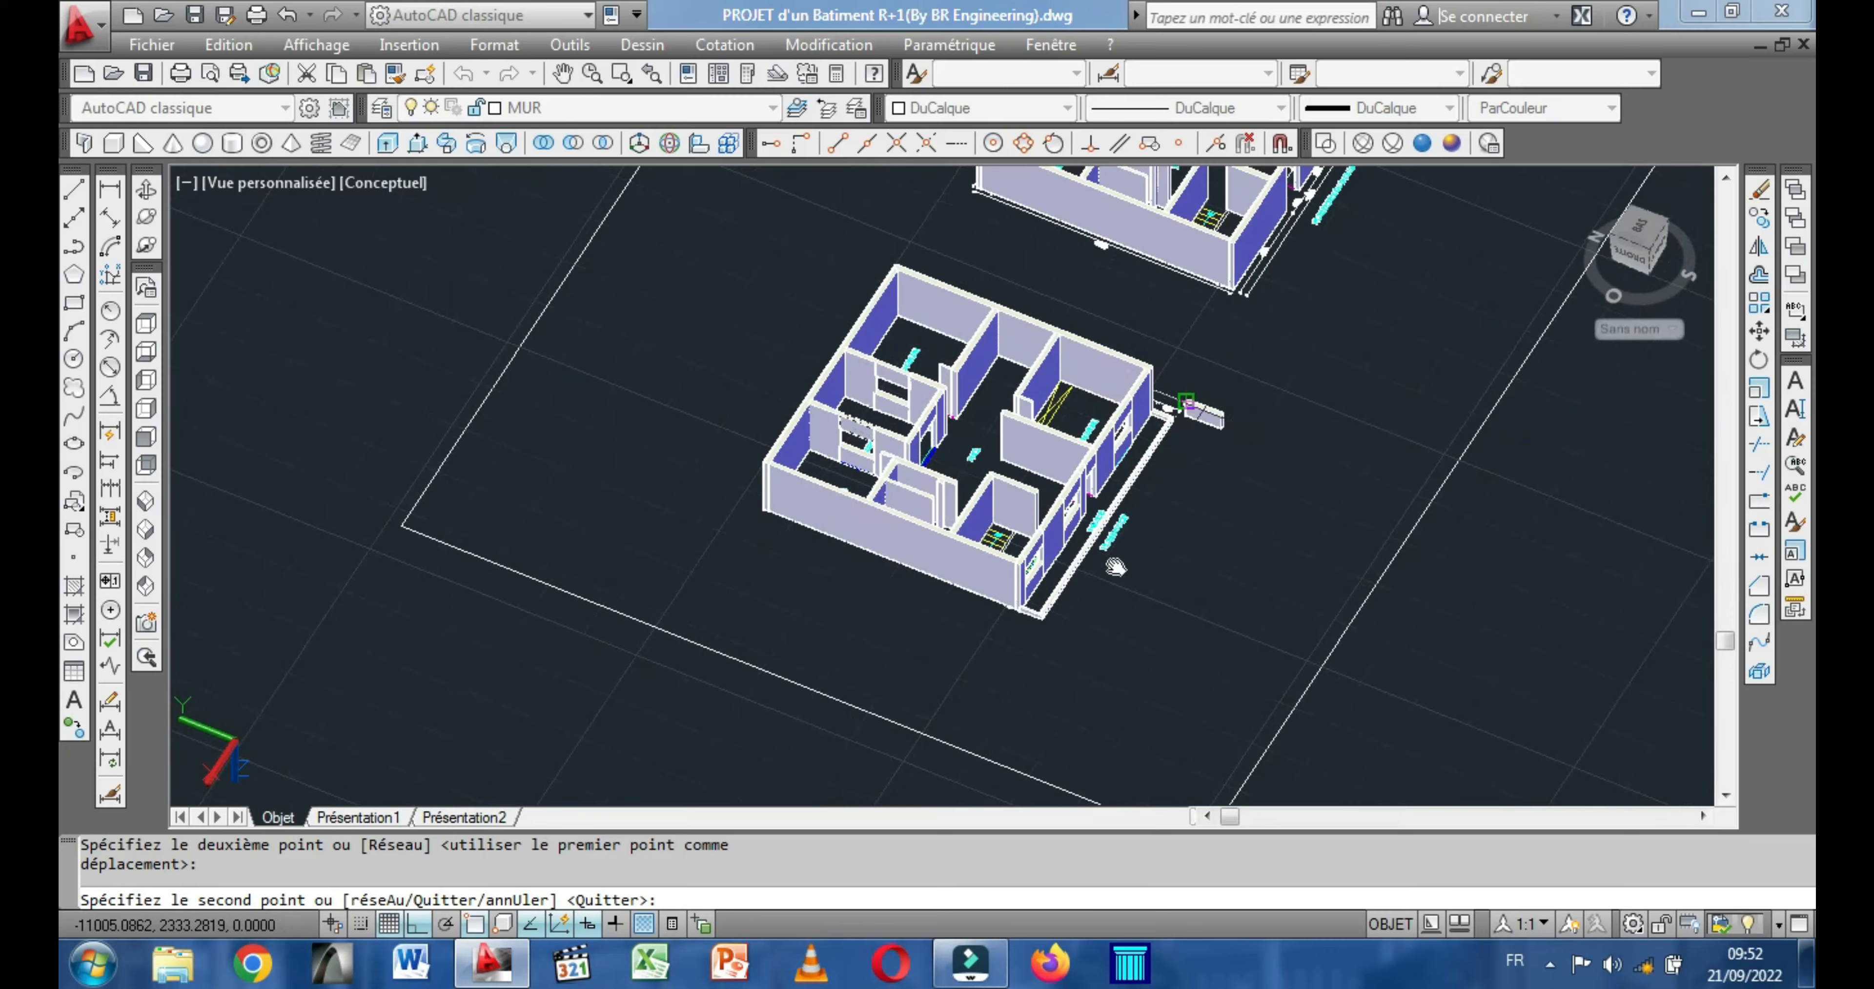
pyautogui.scroll(5, 971, 388)
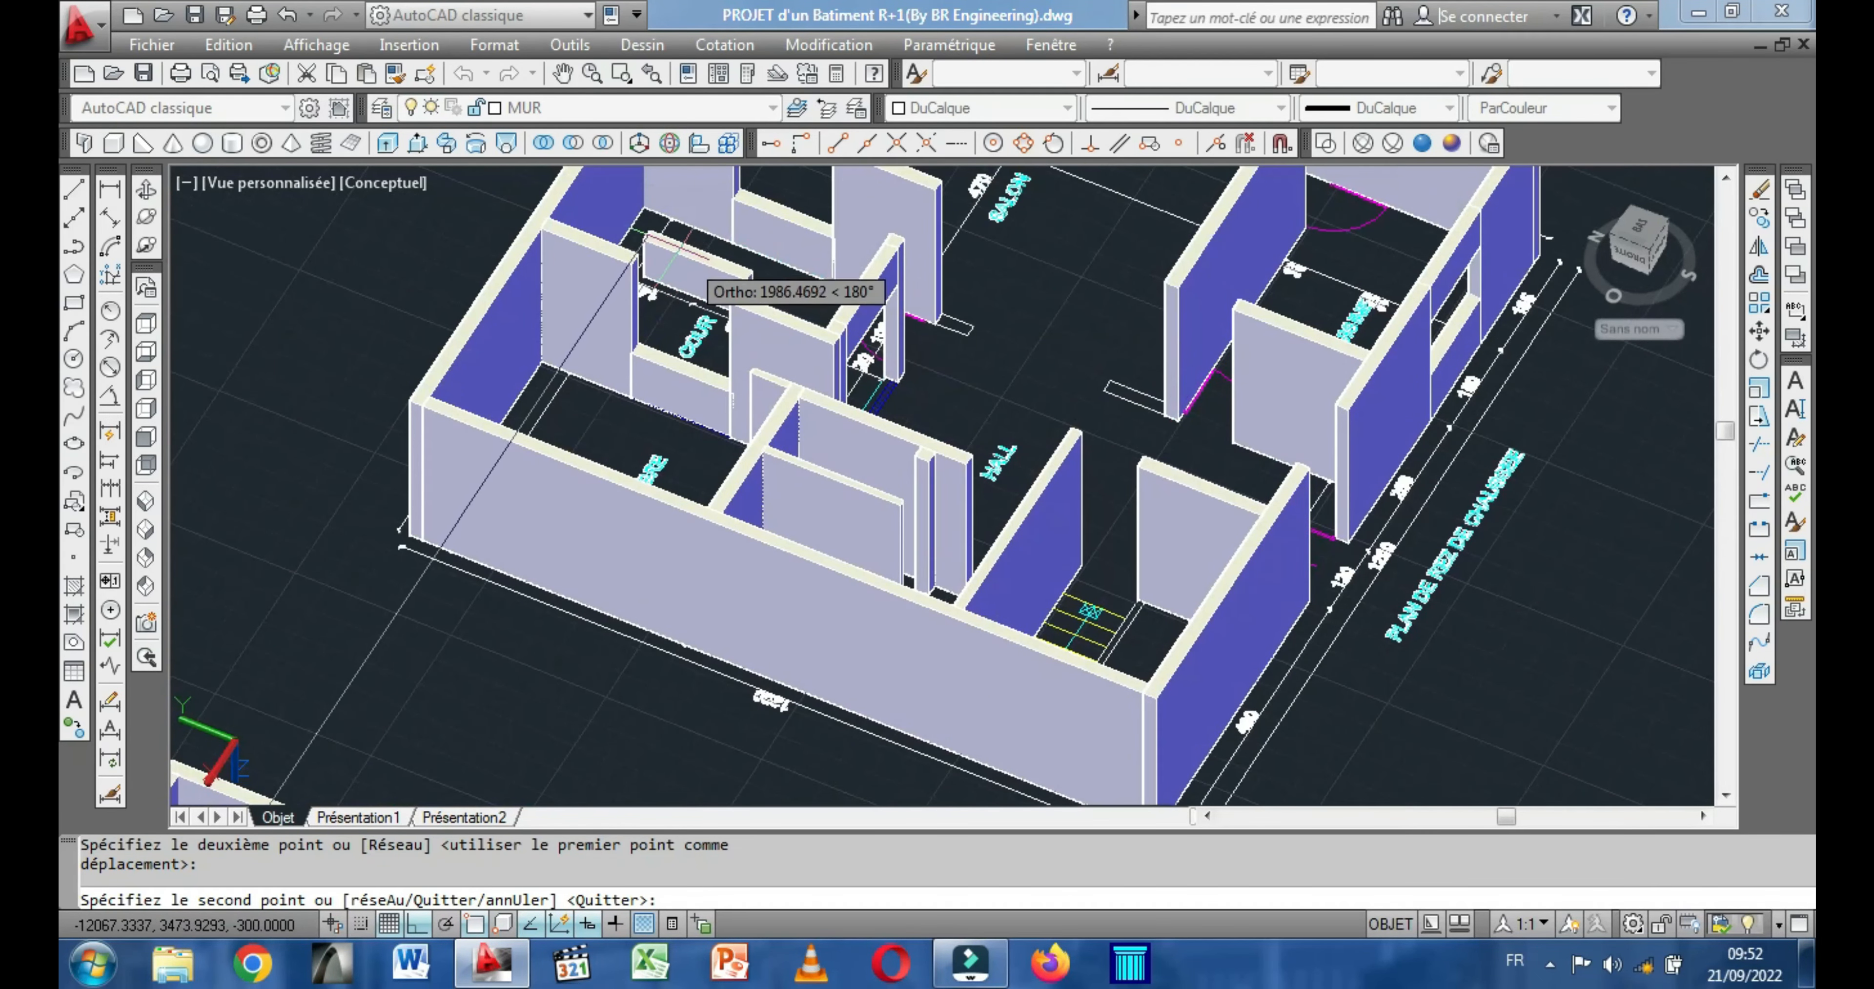
pyautogui.scroll(3, 639, 235)
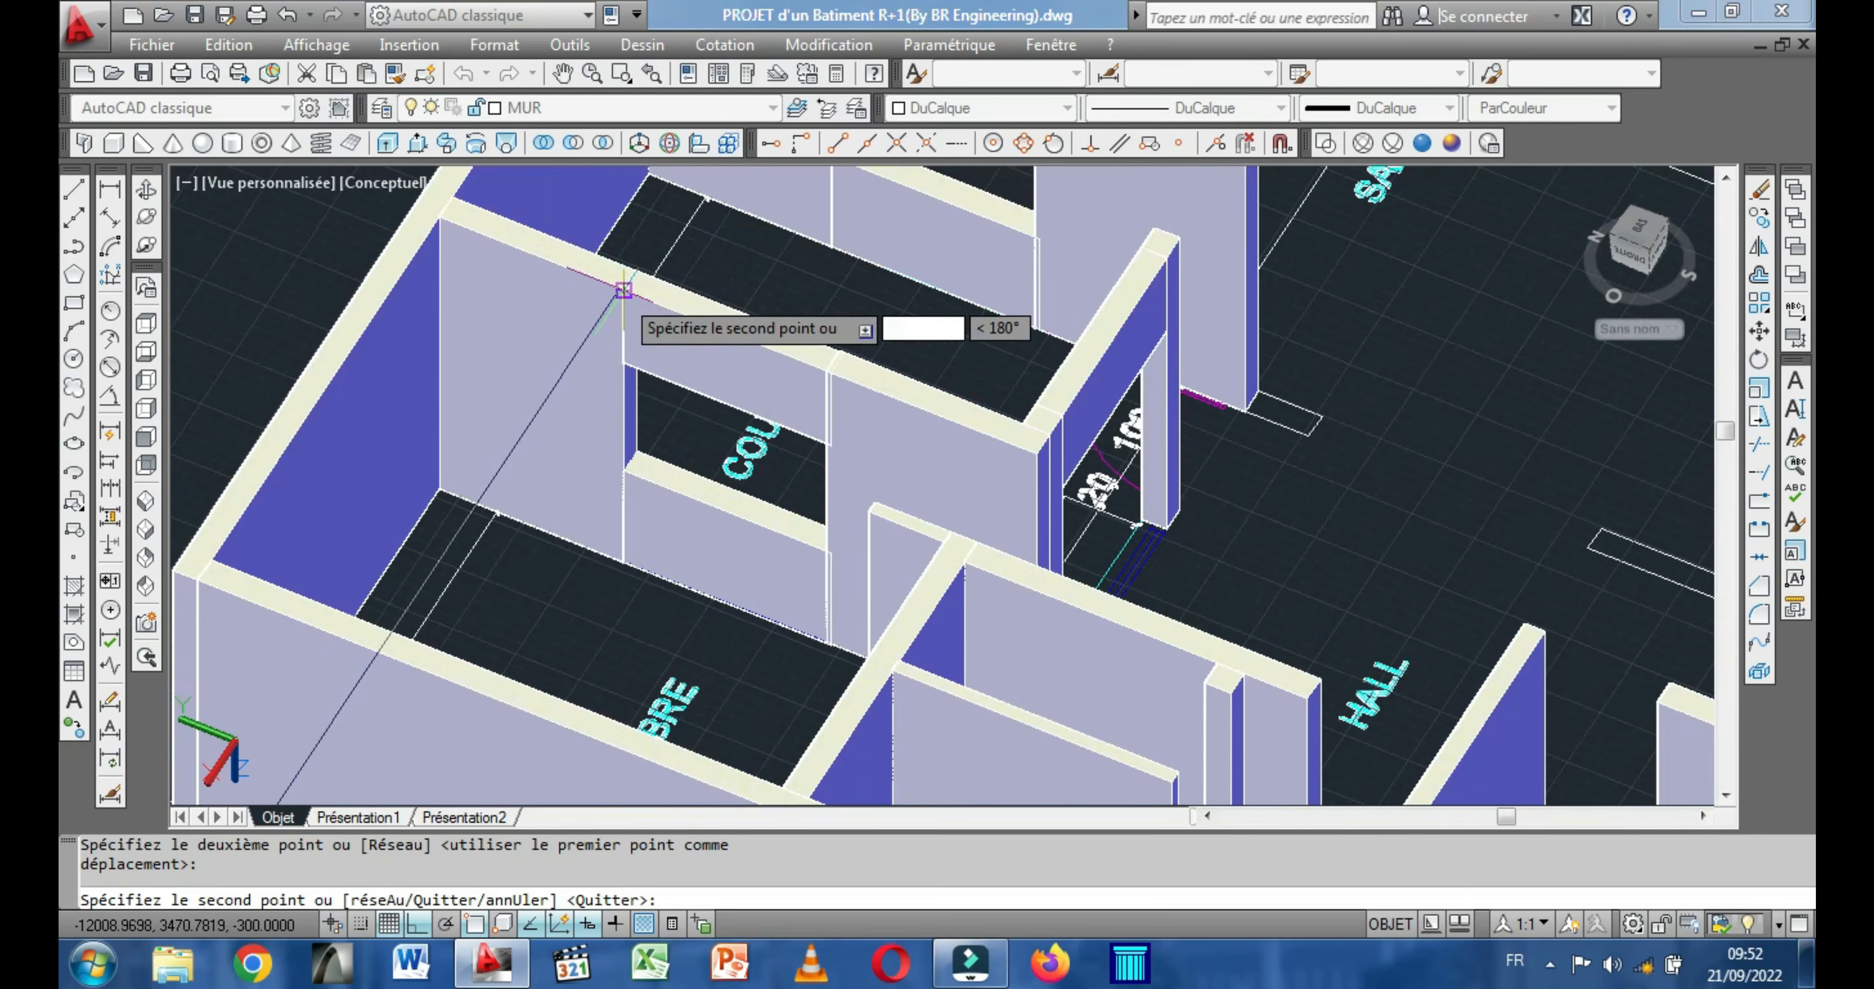
pyautogui.moveTo(883, 349); pyautogui.dragTo(886, 631, button='middle')
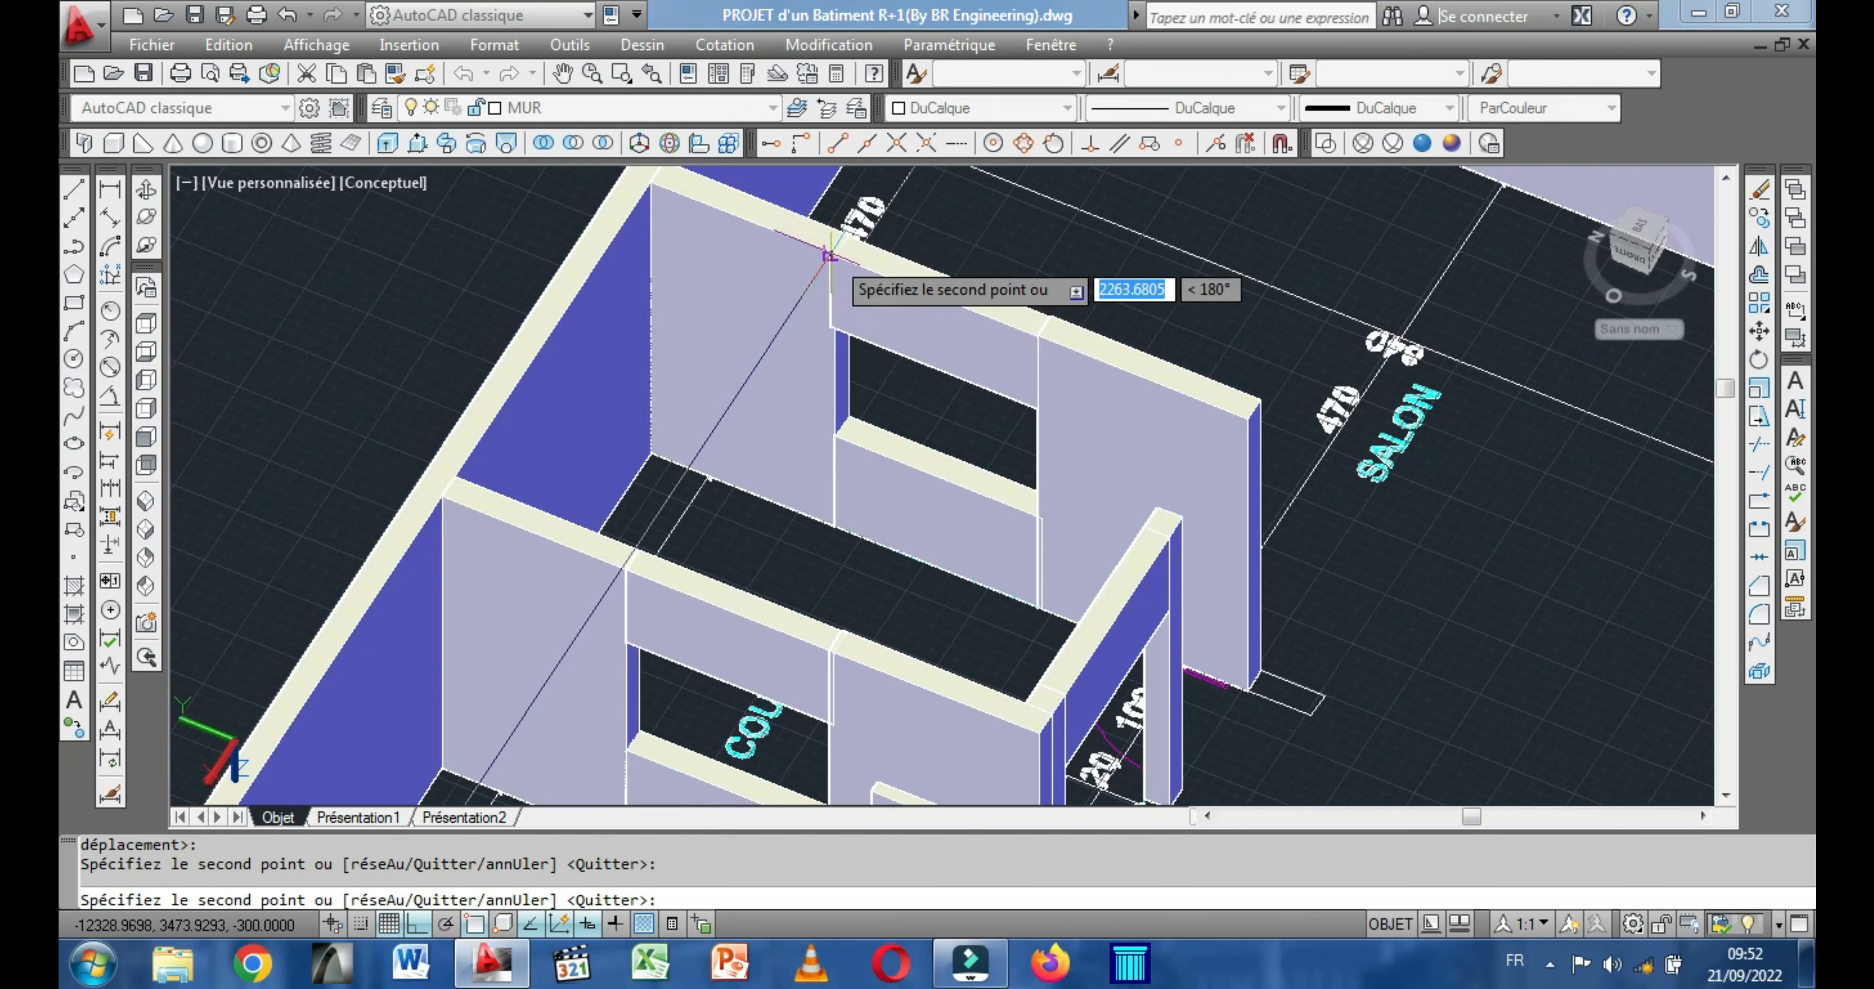
pyautogui.scroll(-5, 836, 255)
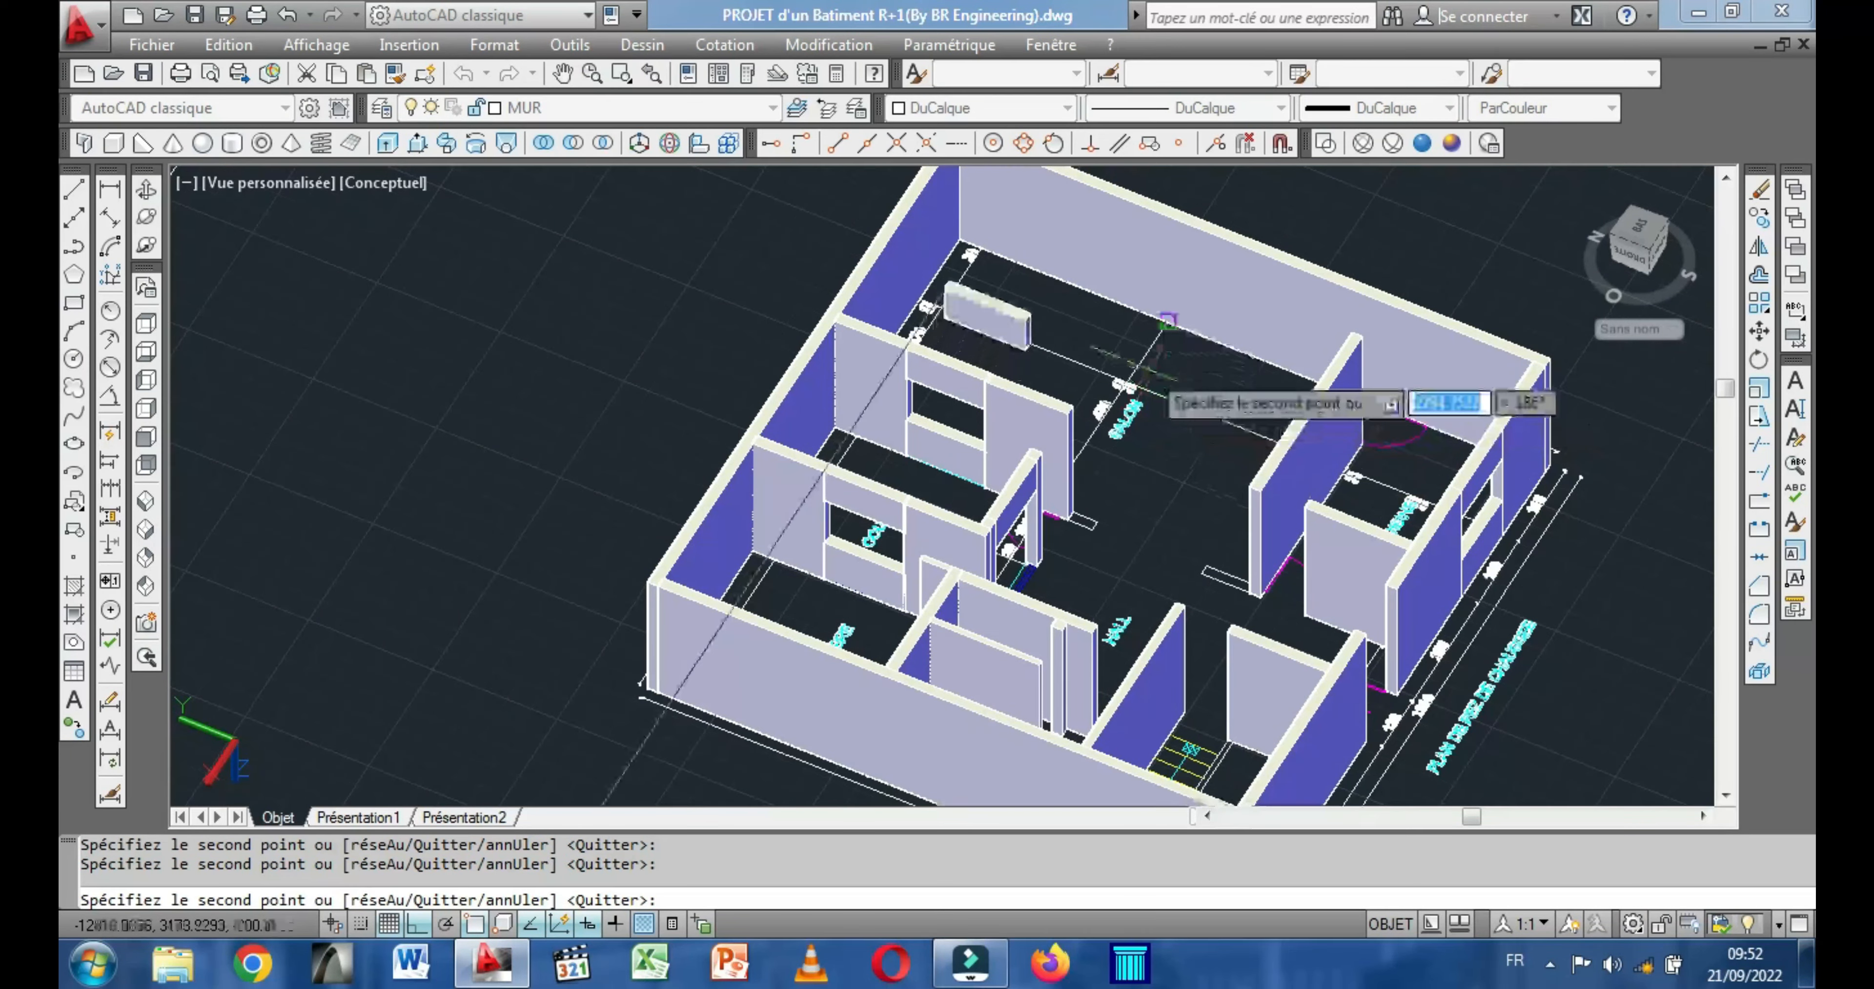
pyautogui.rightClick(1117, 351)
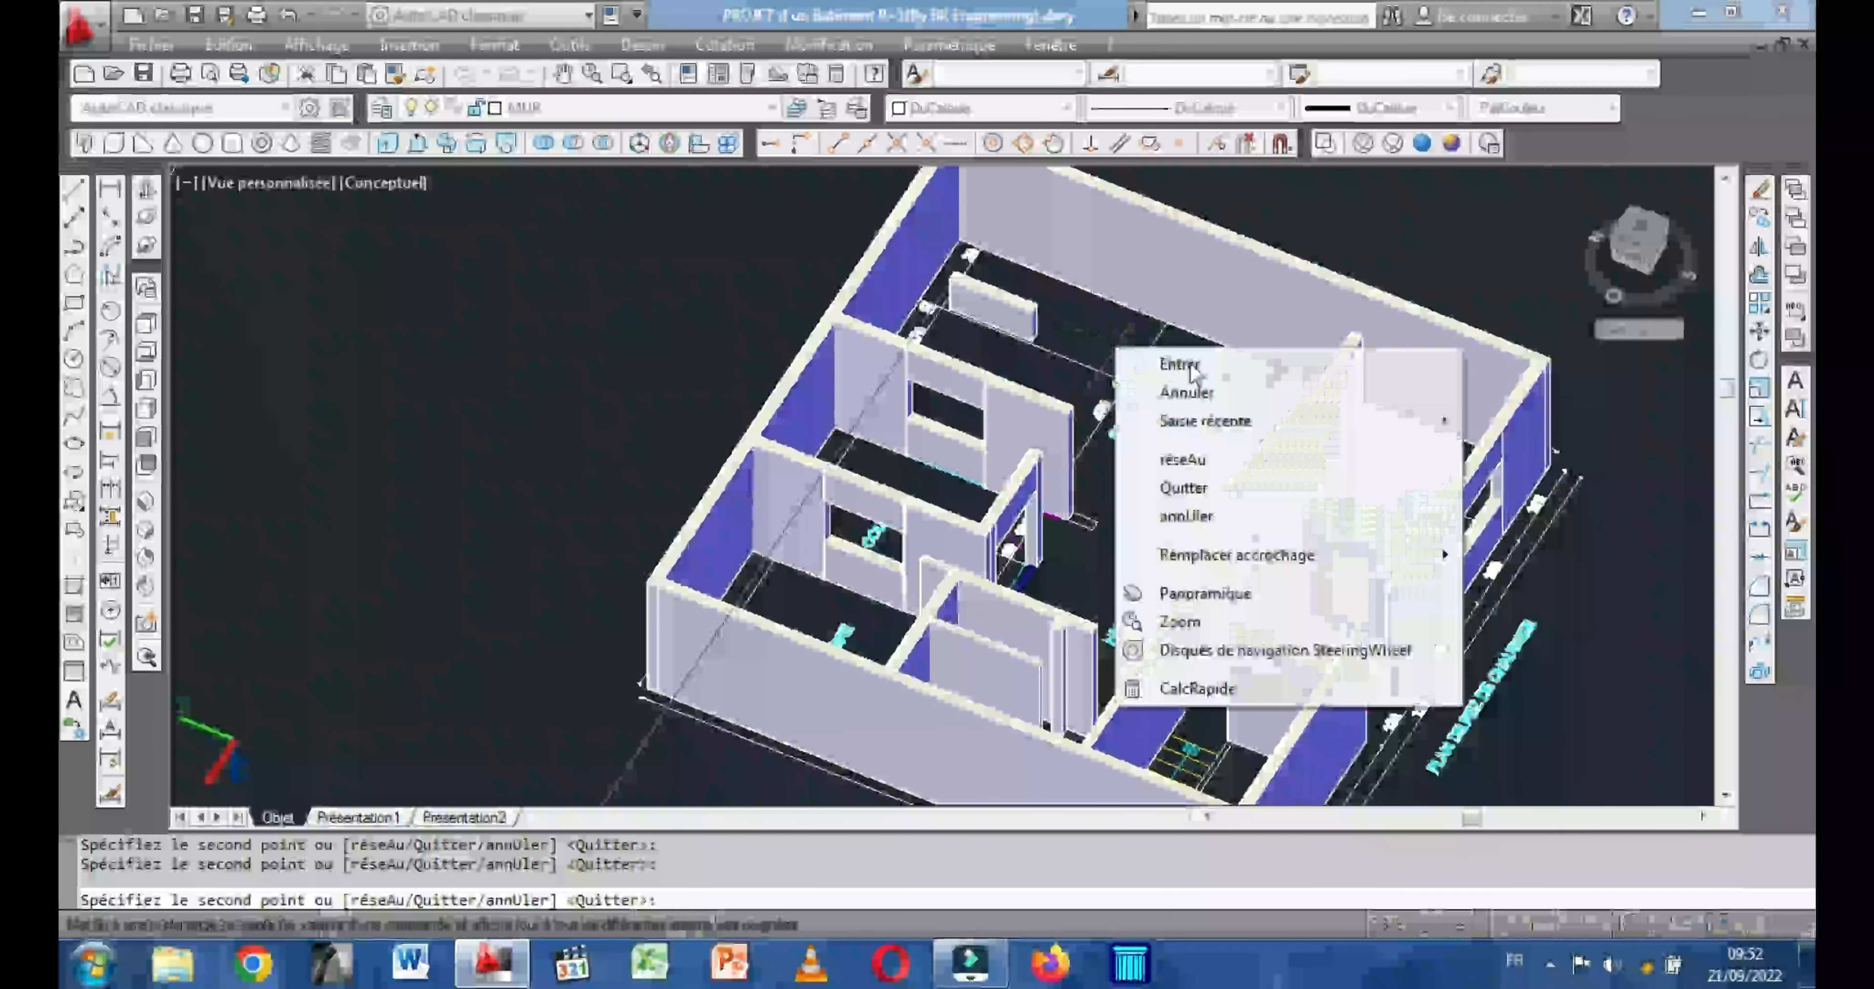
pyautogui.click(1180, 364)
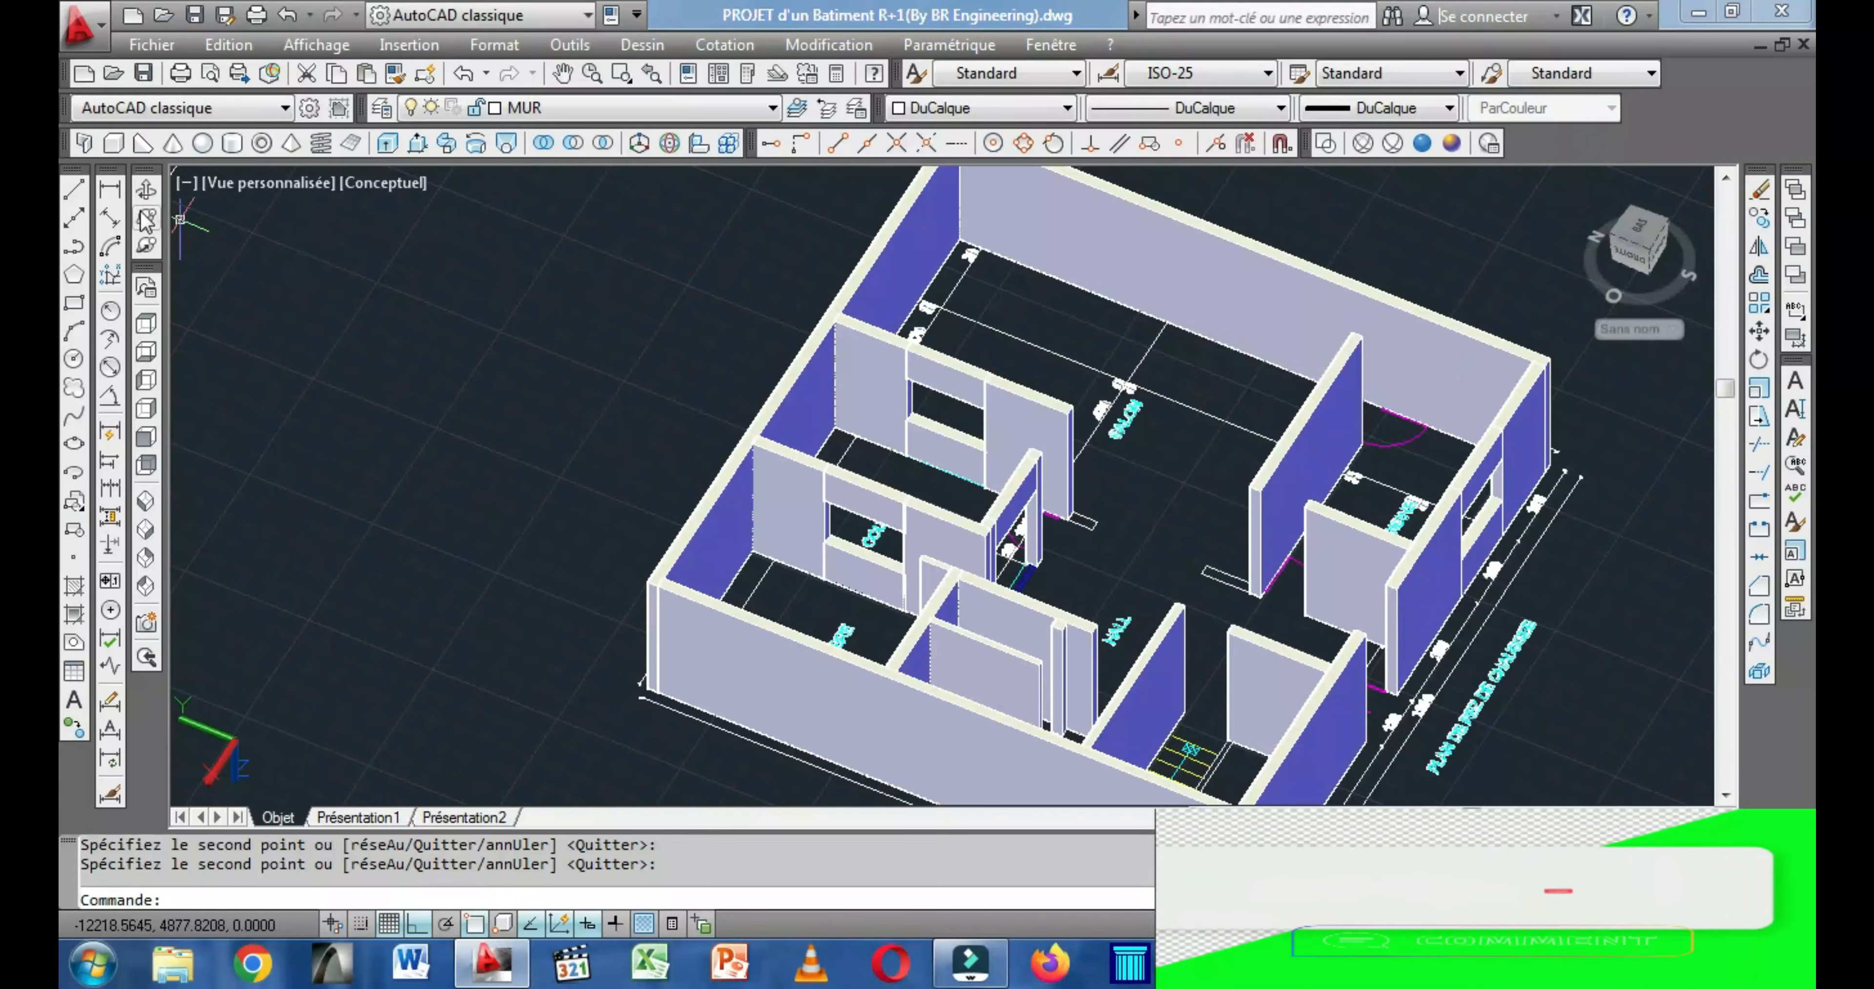
# Model a 120 by 20 lintel box, 80 high, between the wall tops over the front-wall door opening of the PLAN DE REZ DE CHAUSSEE building.
pyautogui.click(147, 190)
pyautogui.moveTo(553, 438); pyautogui.dragTo(324, 481)
pyautogui.scroll(3, 924, 709)
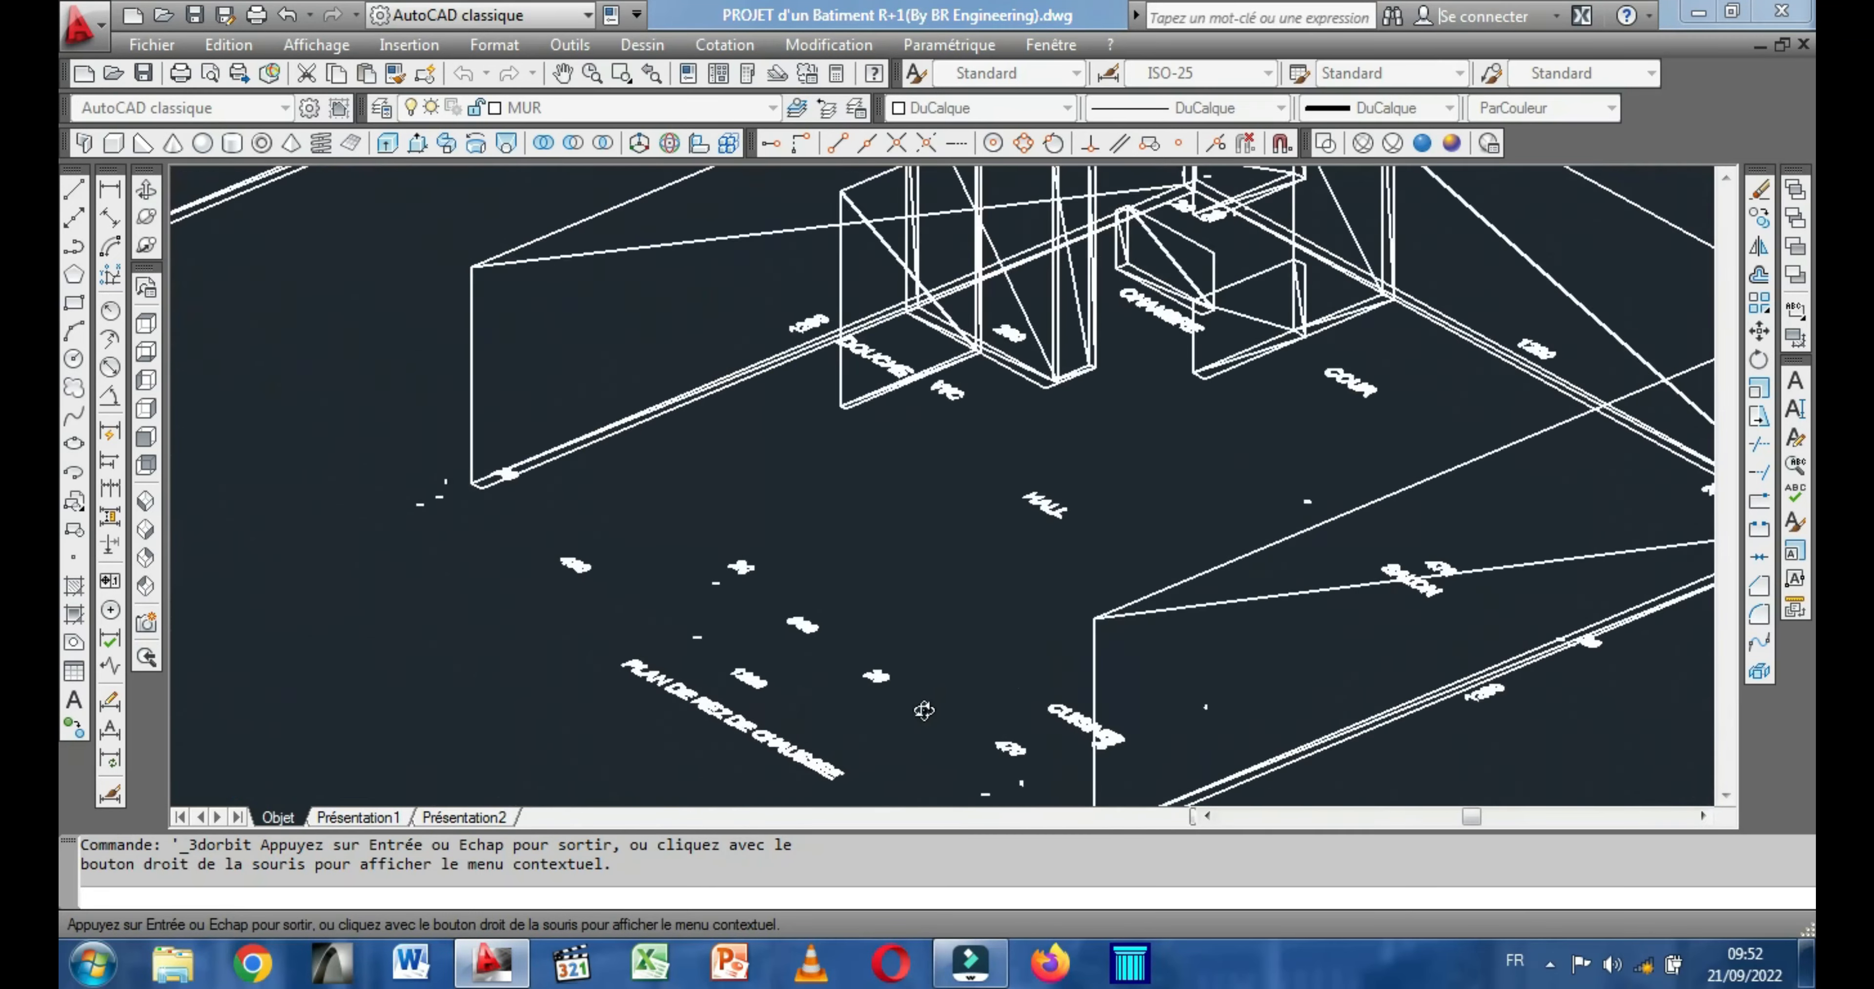
pyautogui.scroll(2, 953, 689)
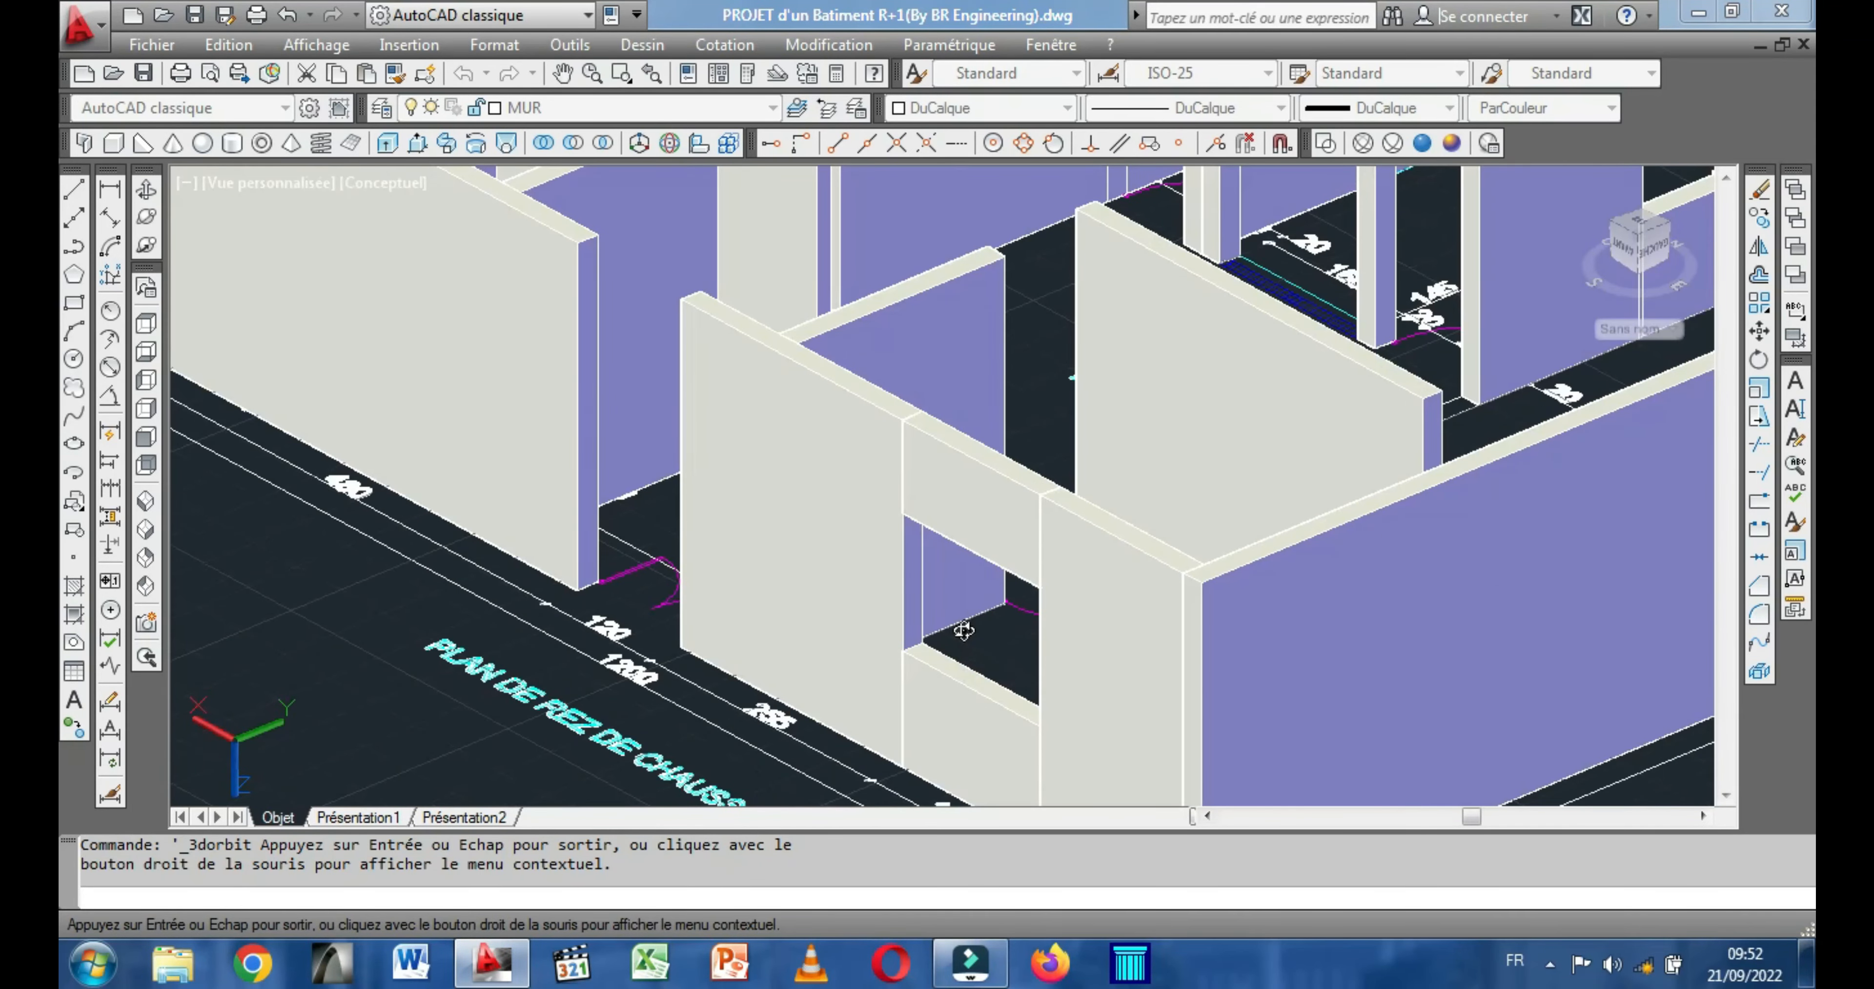
pyautogui.scroll(1, 964, 630)
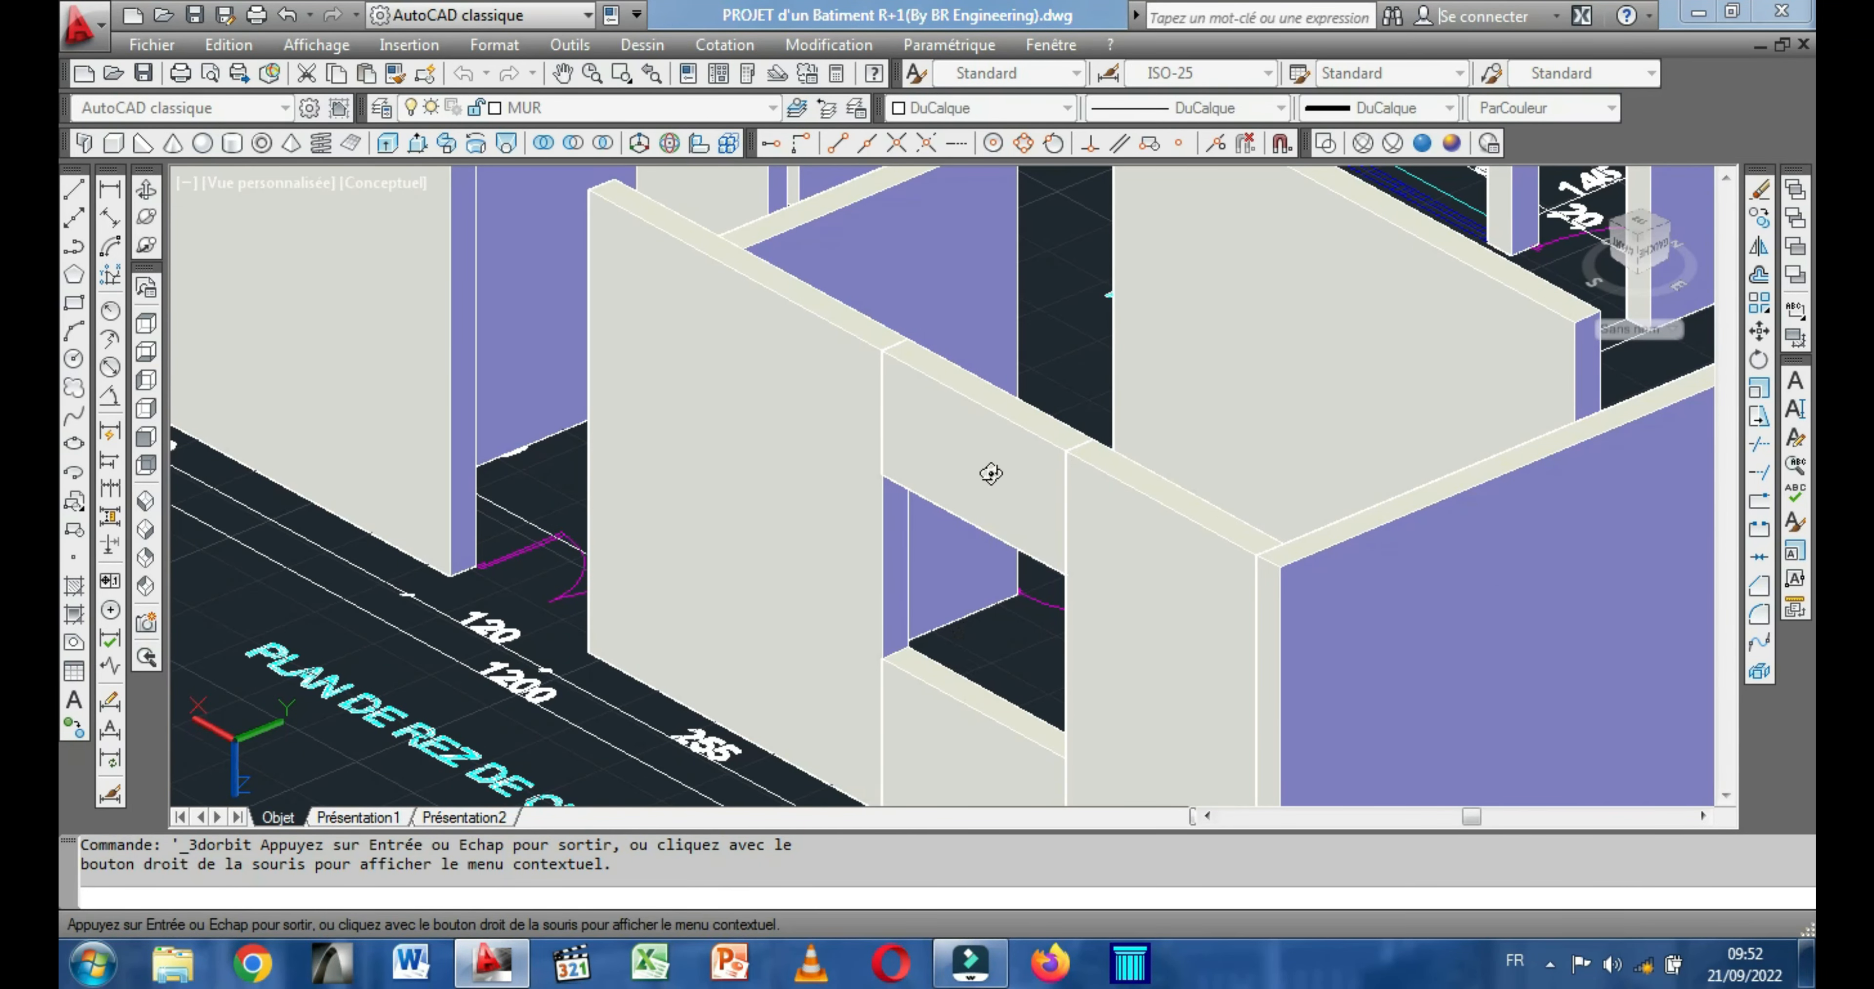
pyautogui.scroll(-1, 1010, 480)
pyautogui.moveTo(743, 494); pyautogui.dragTo(1205, 516, button='middle')
pyautogui.scroll(-1, 953, 501)
pyautogui.scroll(-1, 842, 502)
pyautogui.moveTo(844, 503); pyautogui.dragTo(1201, 690, button='middle')
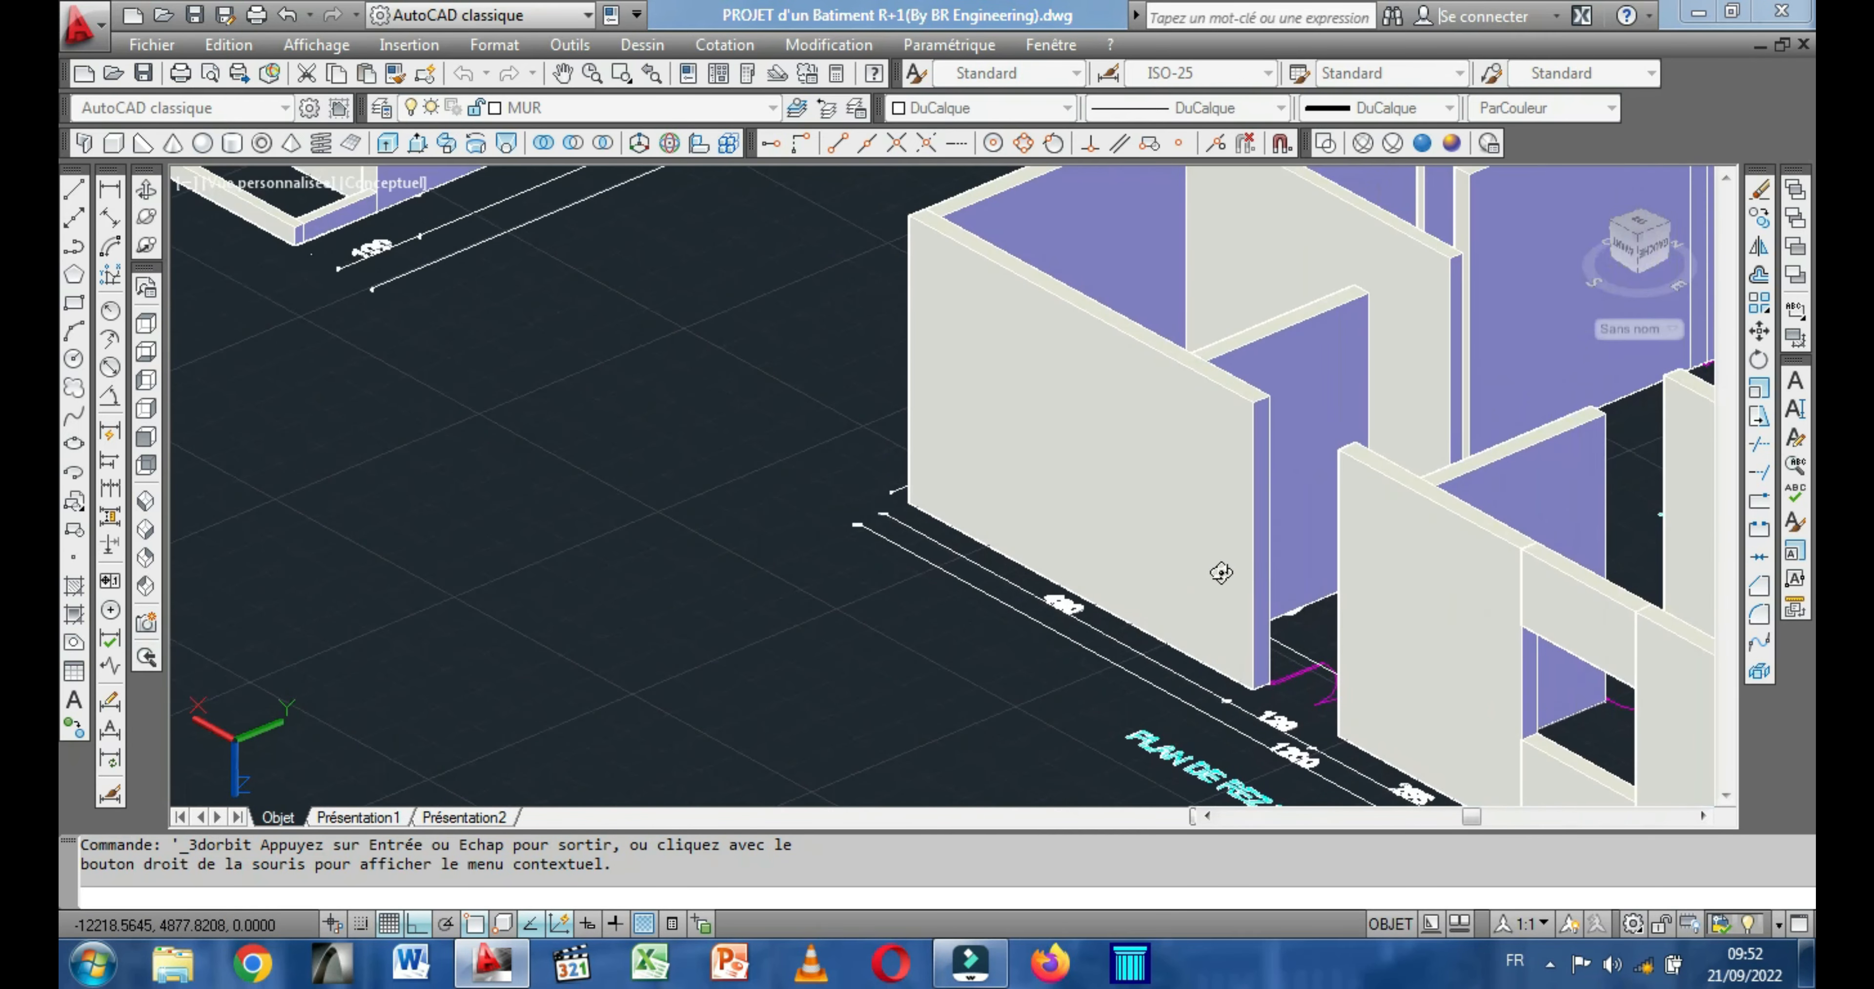
pyautogui.scroll(2, 1300, 449)
pyautogui.moveTo(1267, 398); pyautogui.dragTo(1119, 557)
pyautogui.moveTo(1160, 623)
pyautogui.mouseDown()
pyautogui.moveTo(1045, 669)
pyautogui.moveTo(1066, 610)
pyautogui.moveTo(997, 637)
pyautogui.moveTo(808, 646)
pyautogui.mouseUp()
pyautogui.moveTo(849, 567)
pyautogui.mouseDown()
pyautogui.moveTo(870, 506)
pyautogui.moveTo(781, 498)
pyautogui.mouseUp()
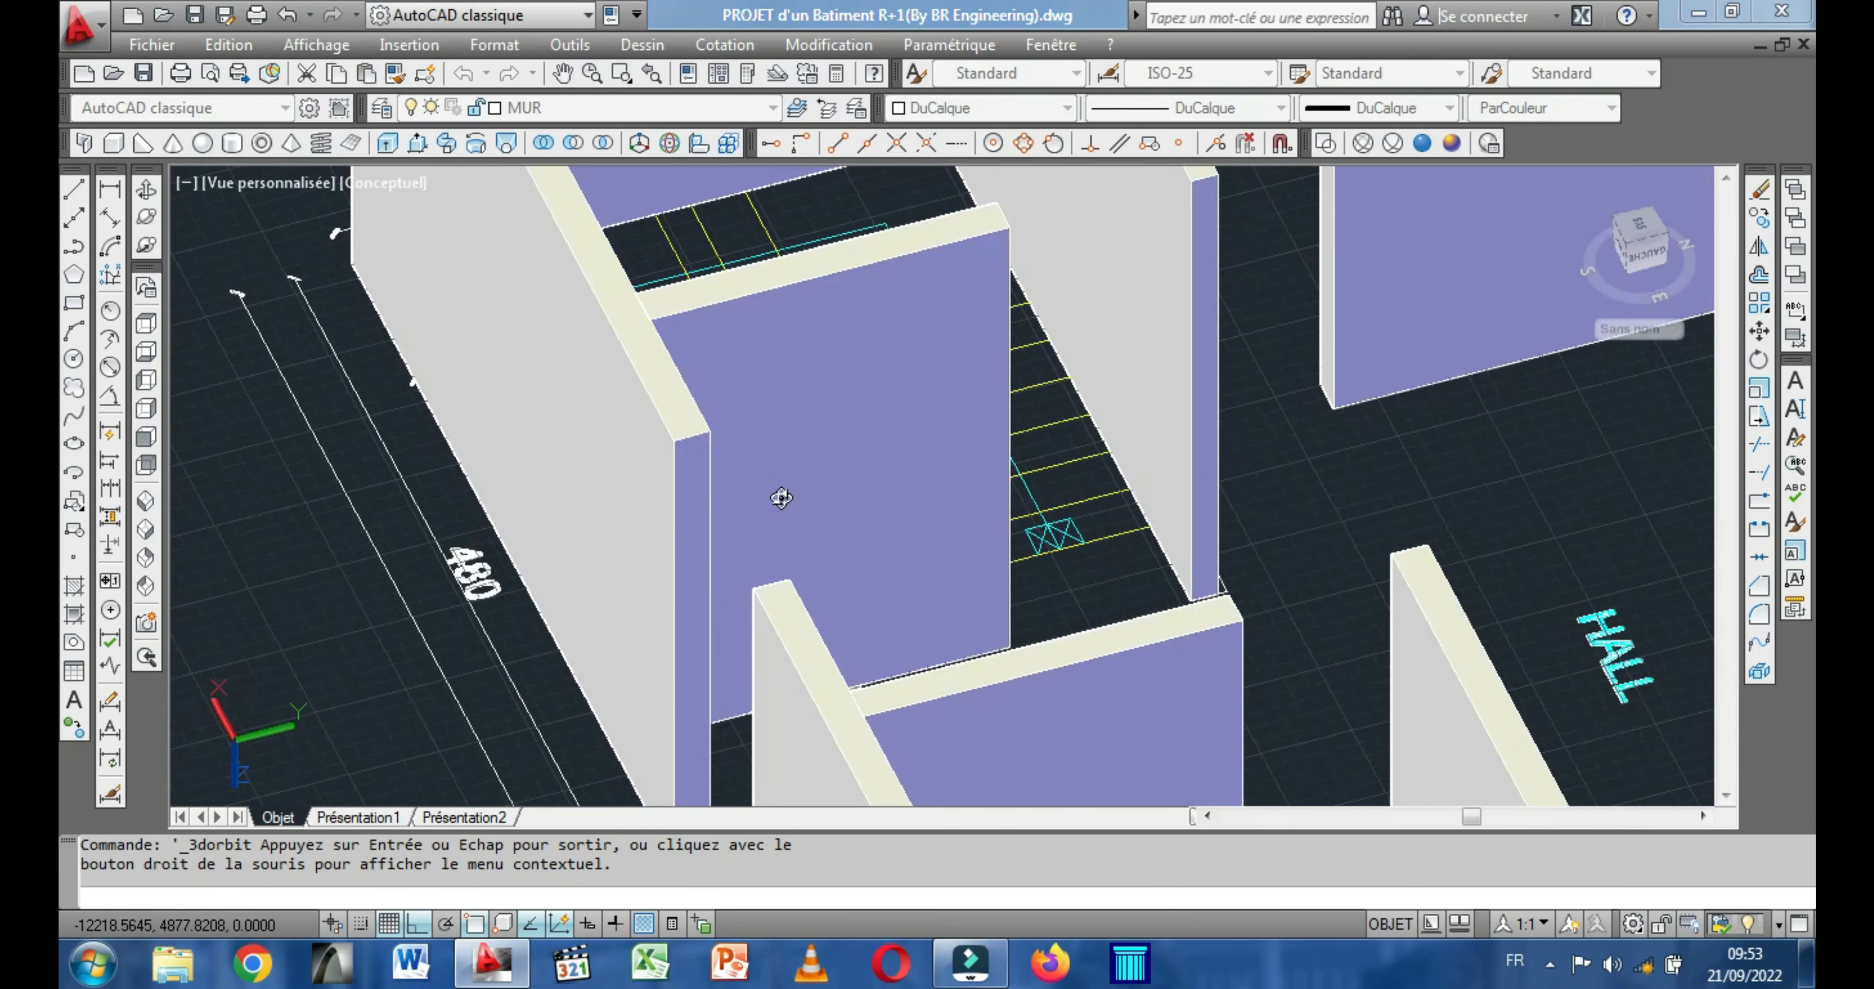
pyautogui.press('Escape')
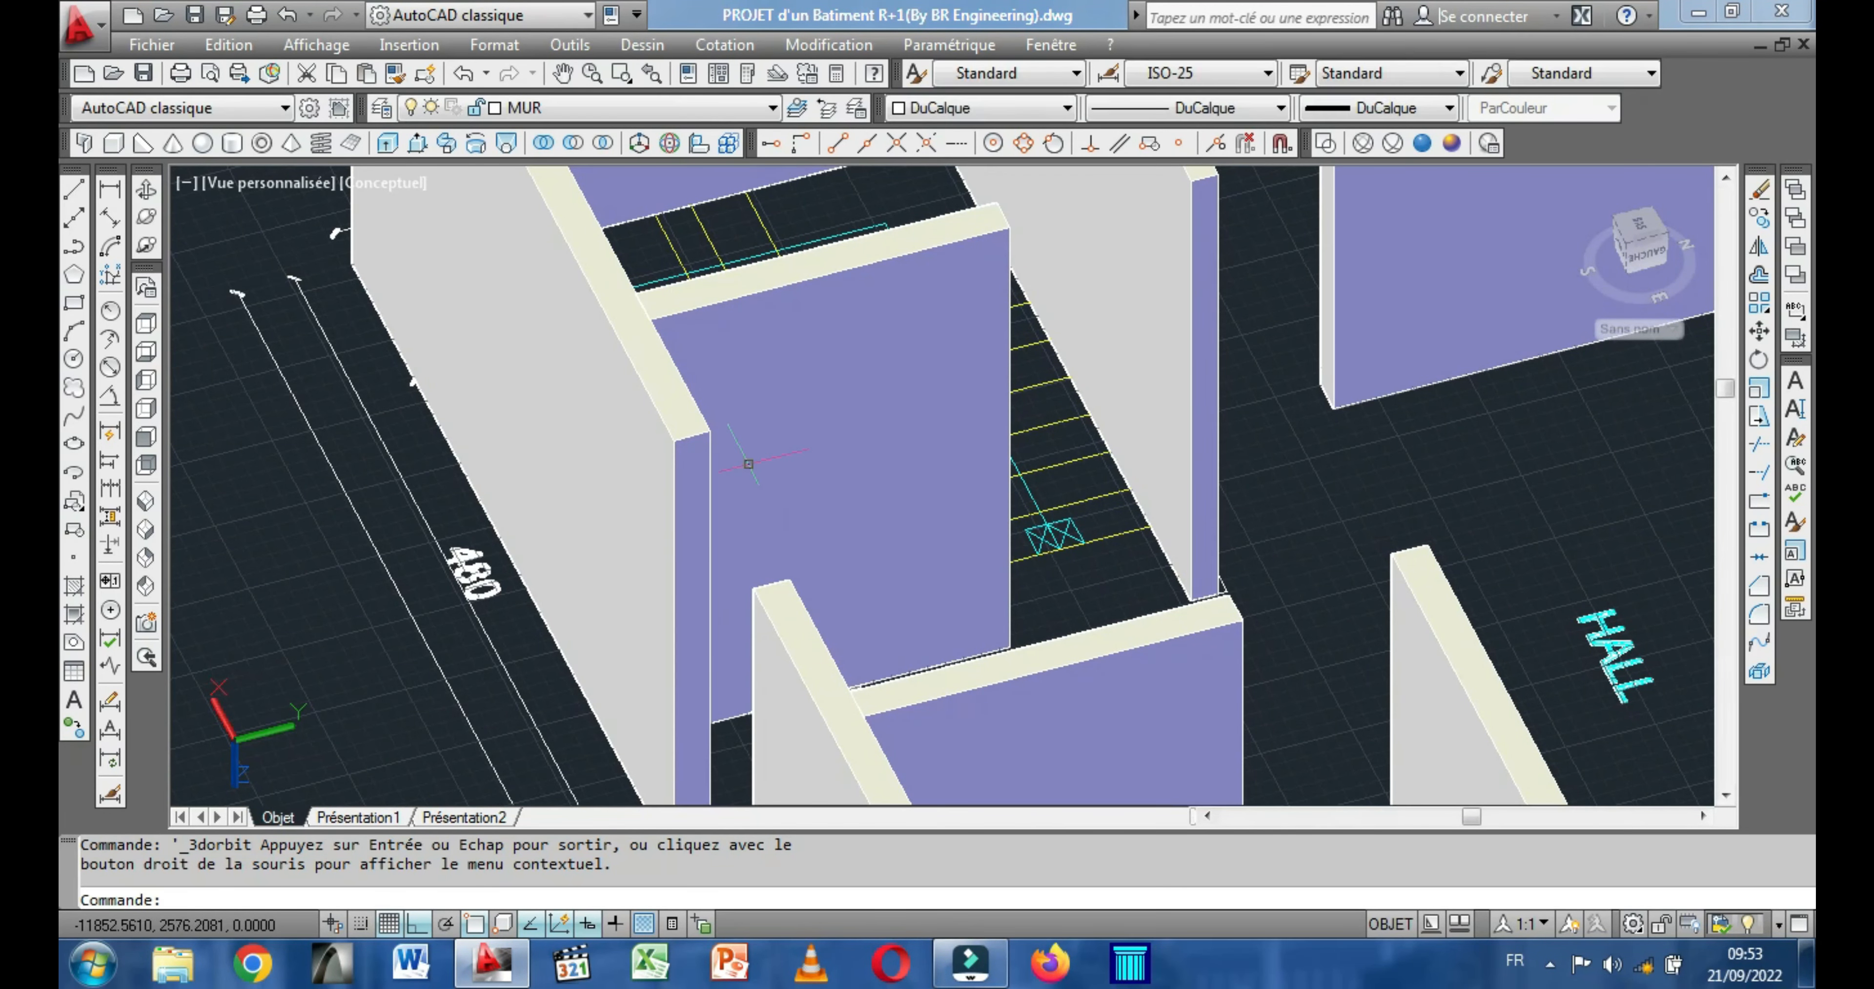
pyautogui.click(112, 146)
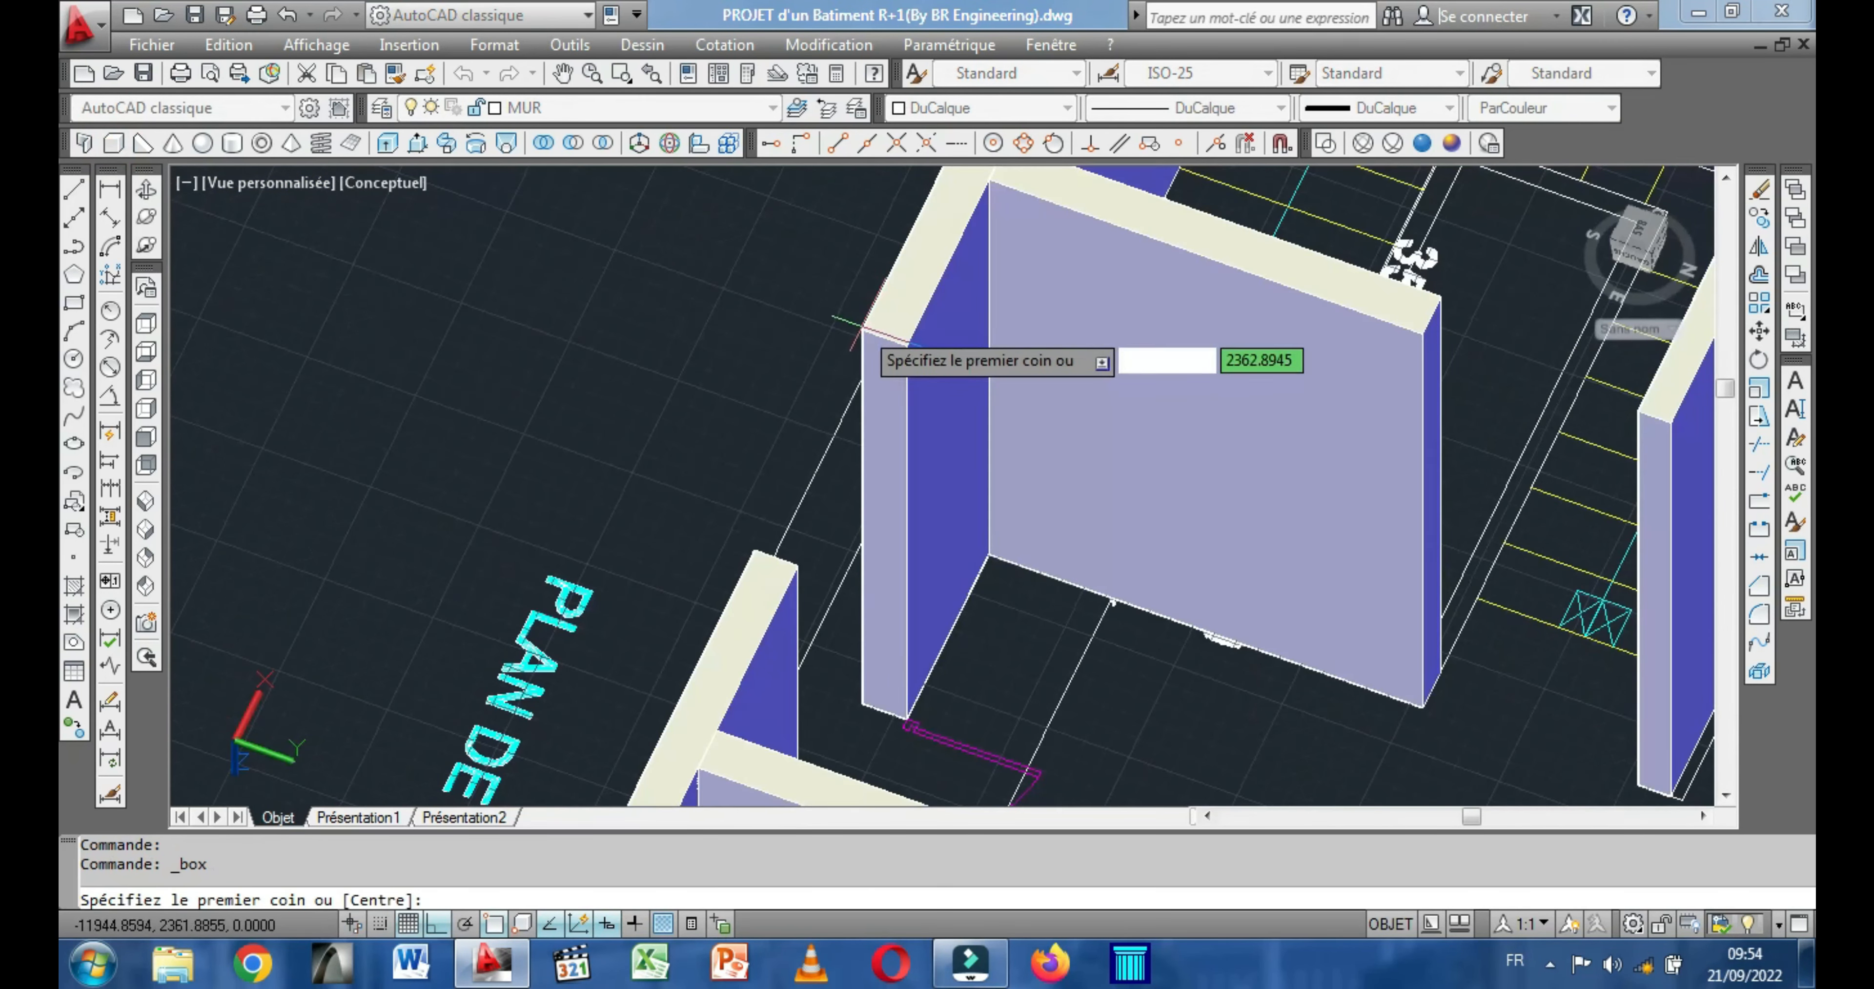
pyautogui.click(861, 329)
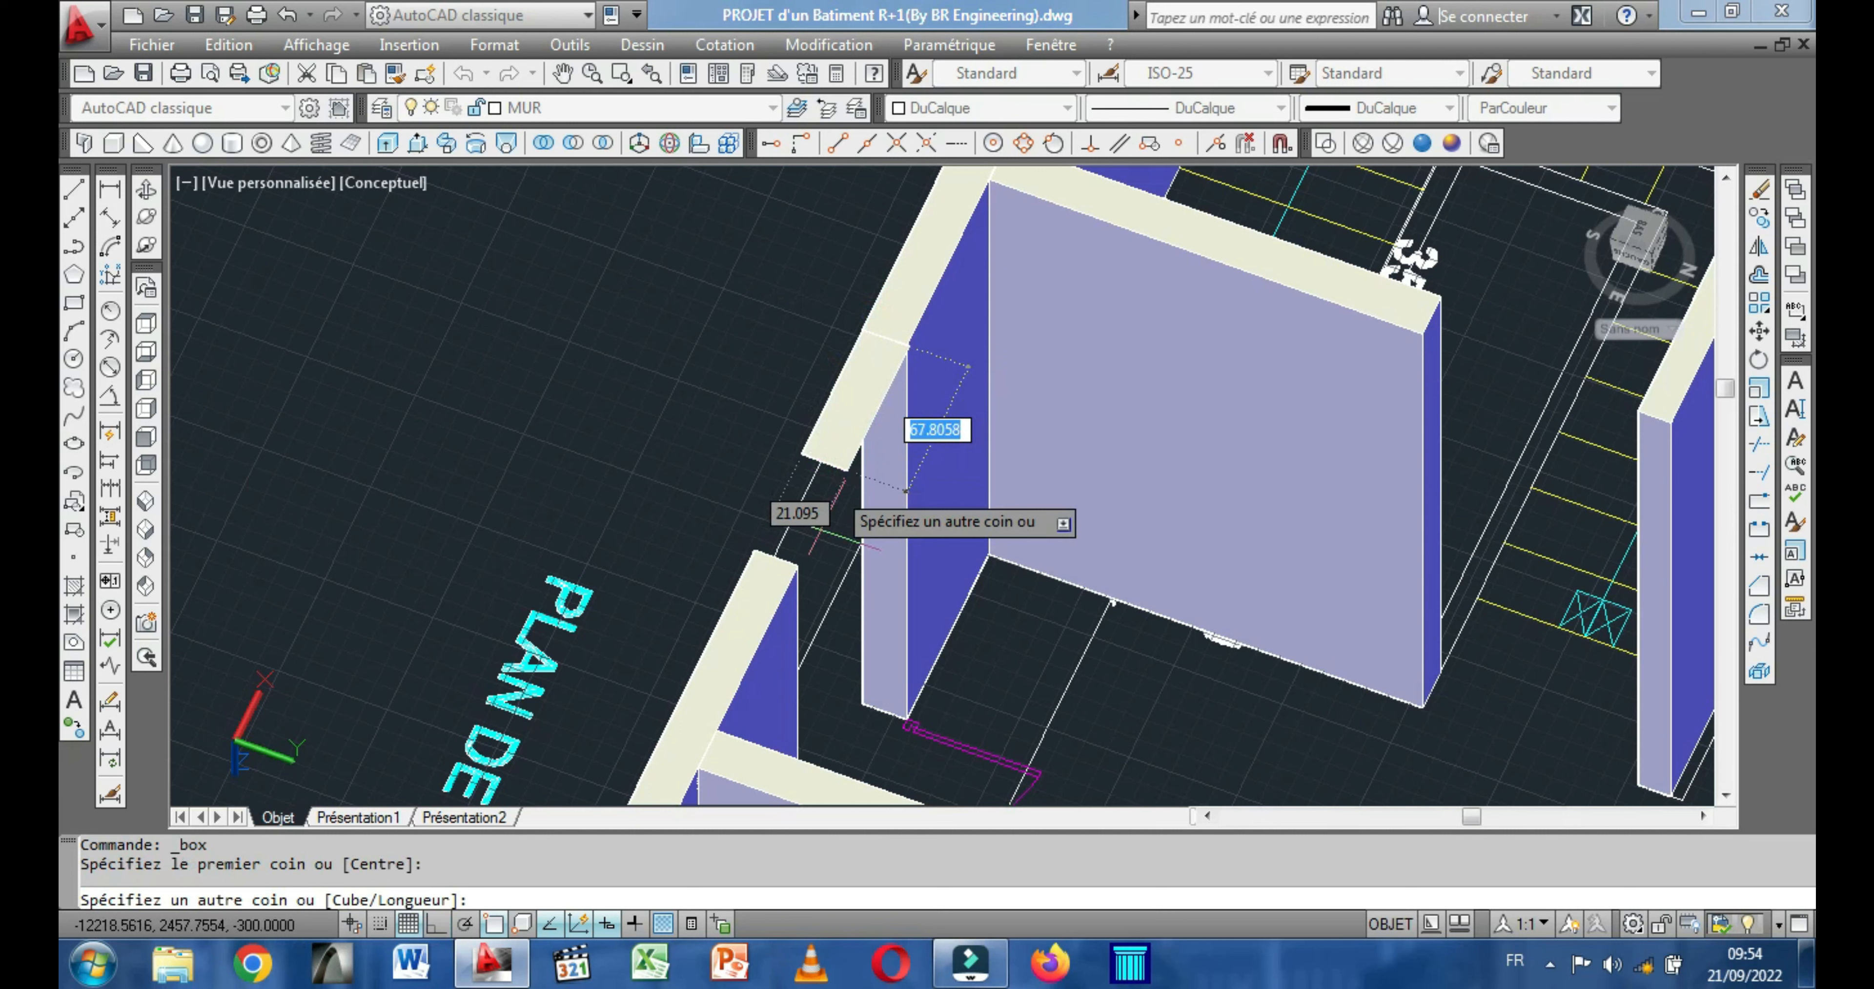
pyautogui.click(796, 565)
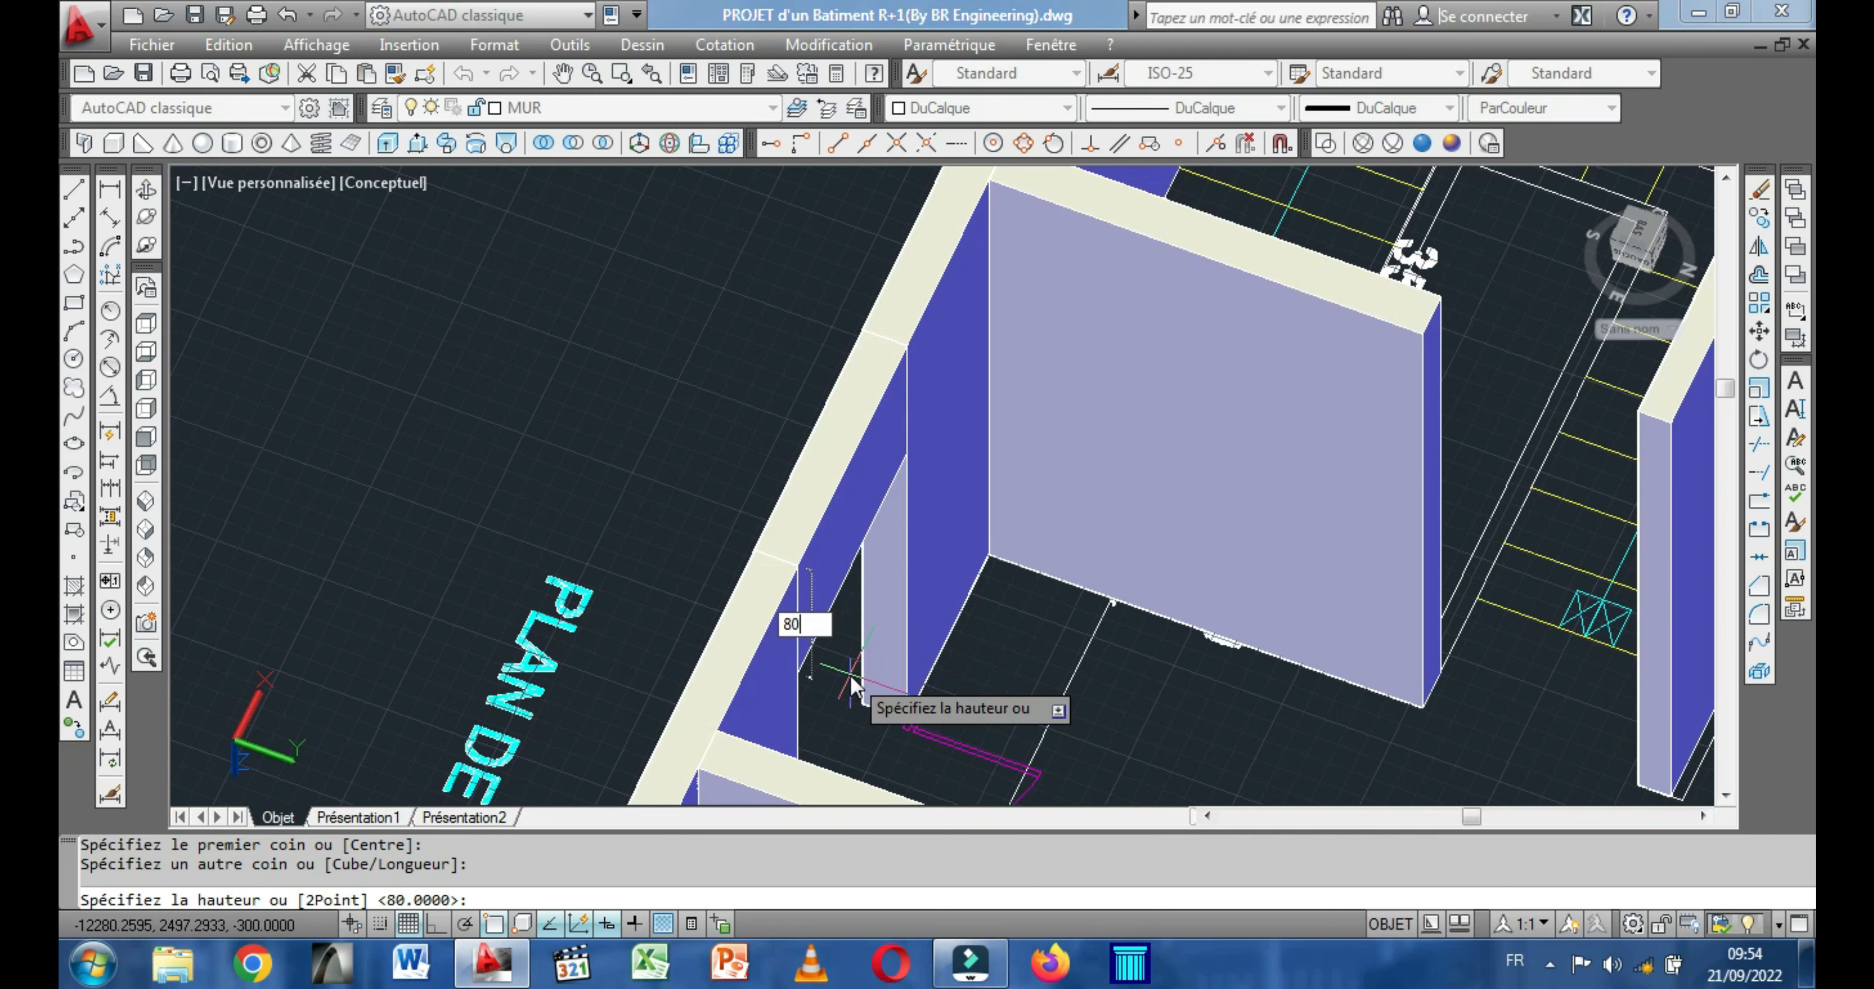
pyautogui.press('Return')
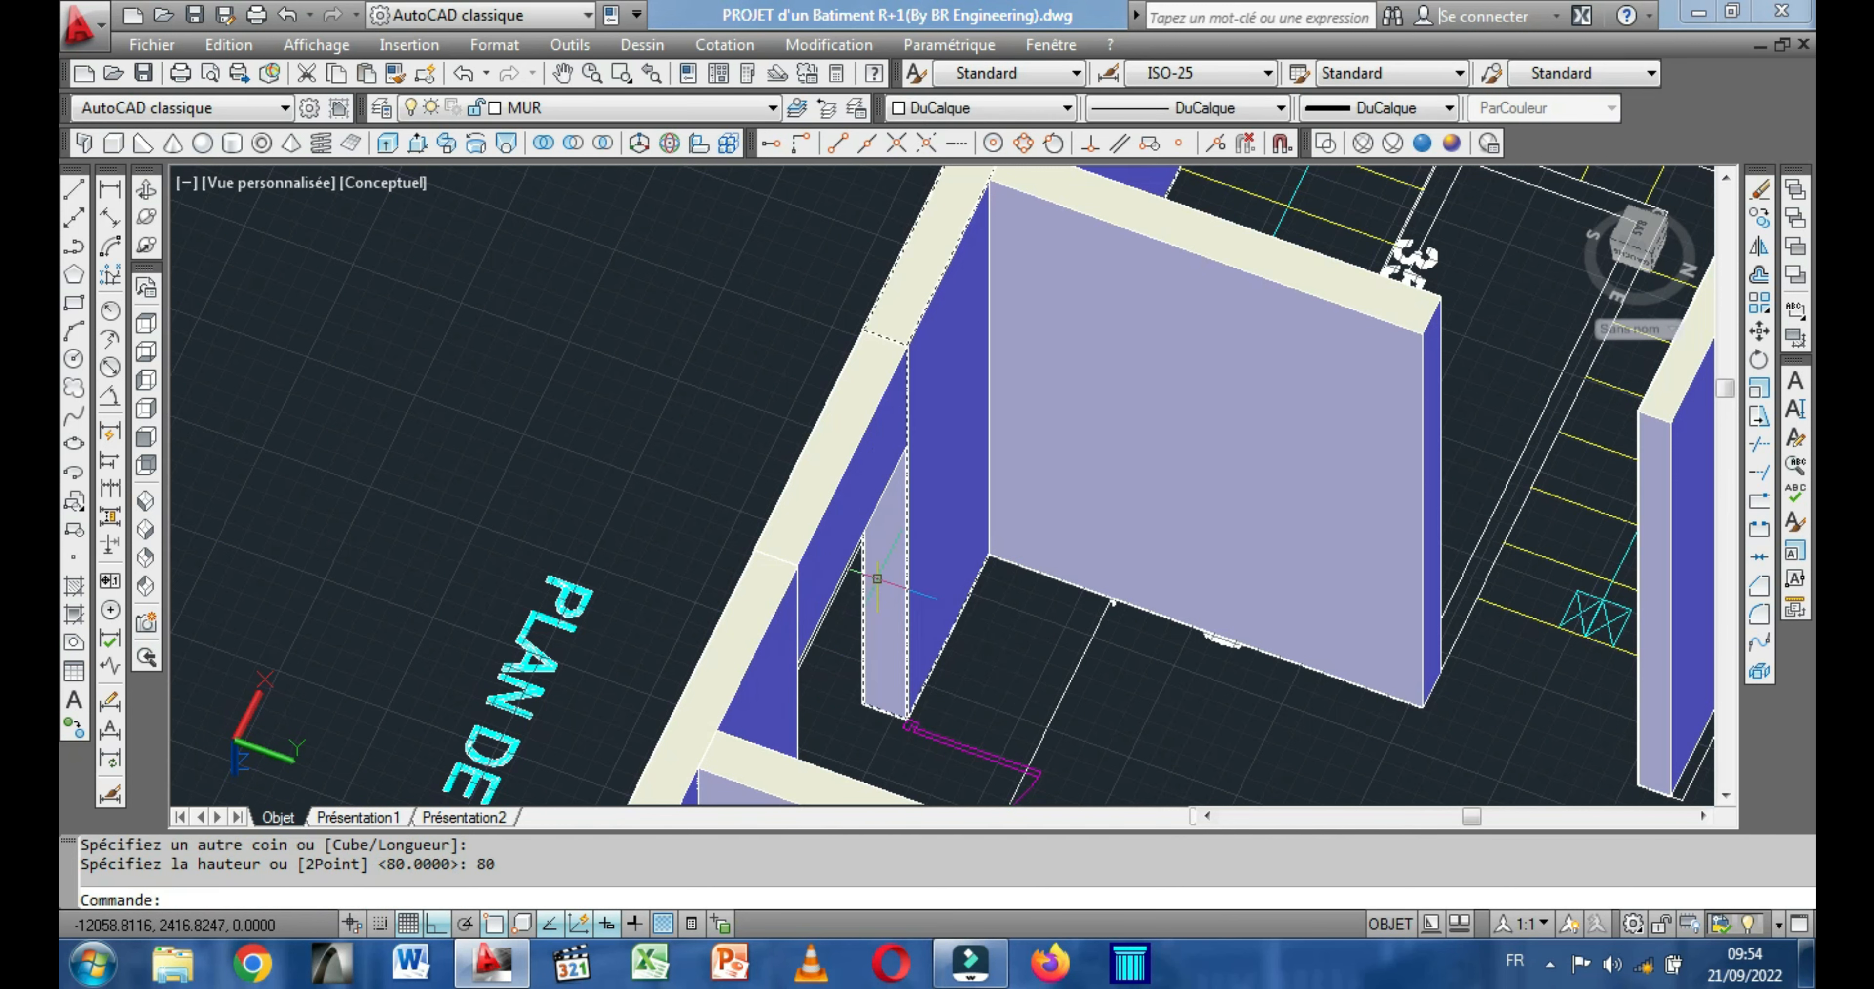
pyautogui.keyDown('shift'); pyautogui.moveTo(407, 342); pyautogui.dragTo(781, 295, button='middle'); pyautogui.keyUp('shift')
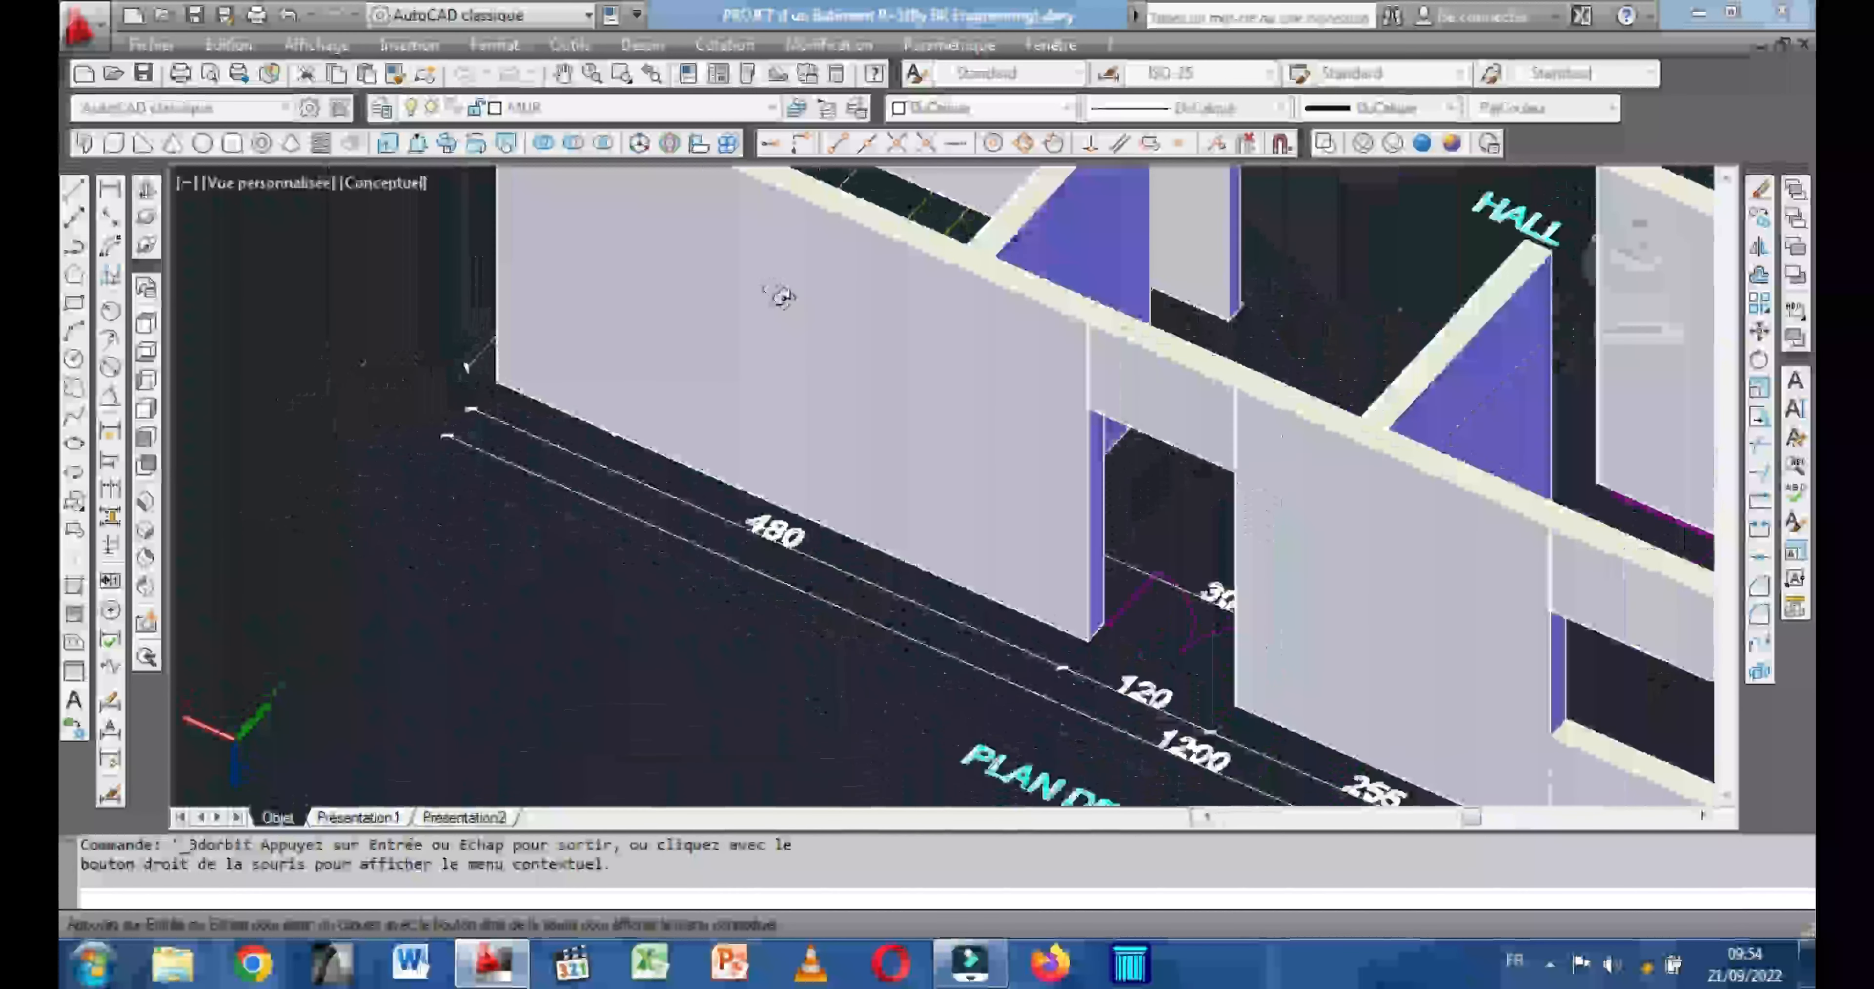
pyautogui.keyDown('shift'); pyautogui.moveTo(1087, 445); pyautogui.dragTo(1078, 515, button='middle'); pyautogui.keyUp('shift')
pyautogui.scroll(-1, 1108, 457)
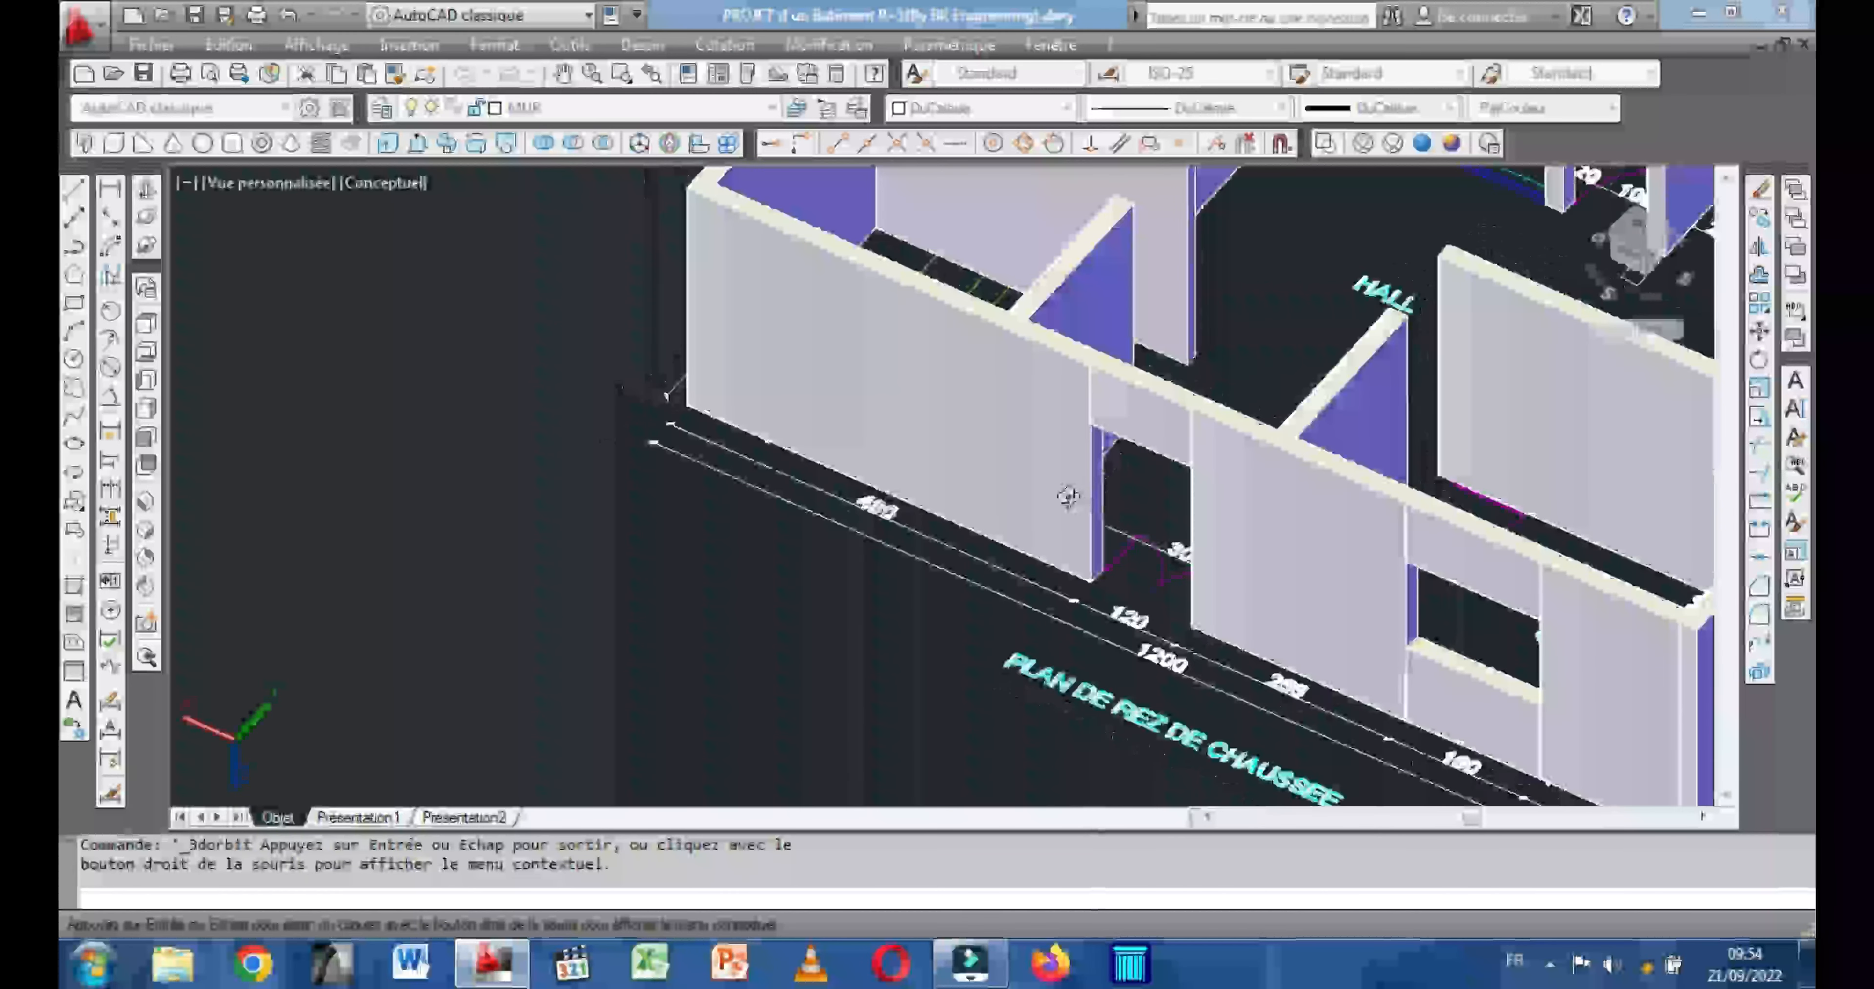
# Examine both buildings from several sides for openings without lintels, closing in on the PLAN D'ETAGE interior door near the front entrance.
pyautogui.scroll(-1, 1056, 489)
pyautogui.moveTo(992, 532); pyautogui.dragTo(1058, 420)
pyautogui.scroll(-2, 1057, 420)
pyautogui.scroll(-1, 728, 429)
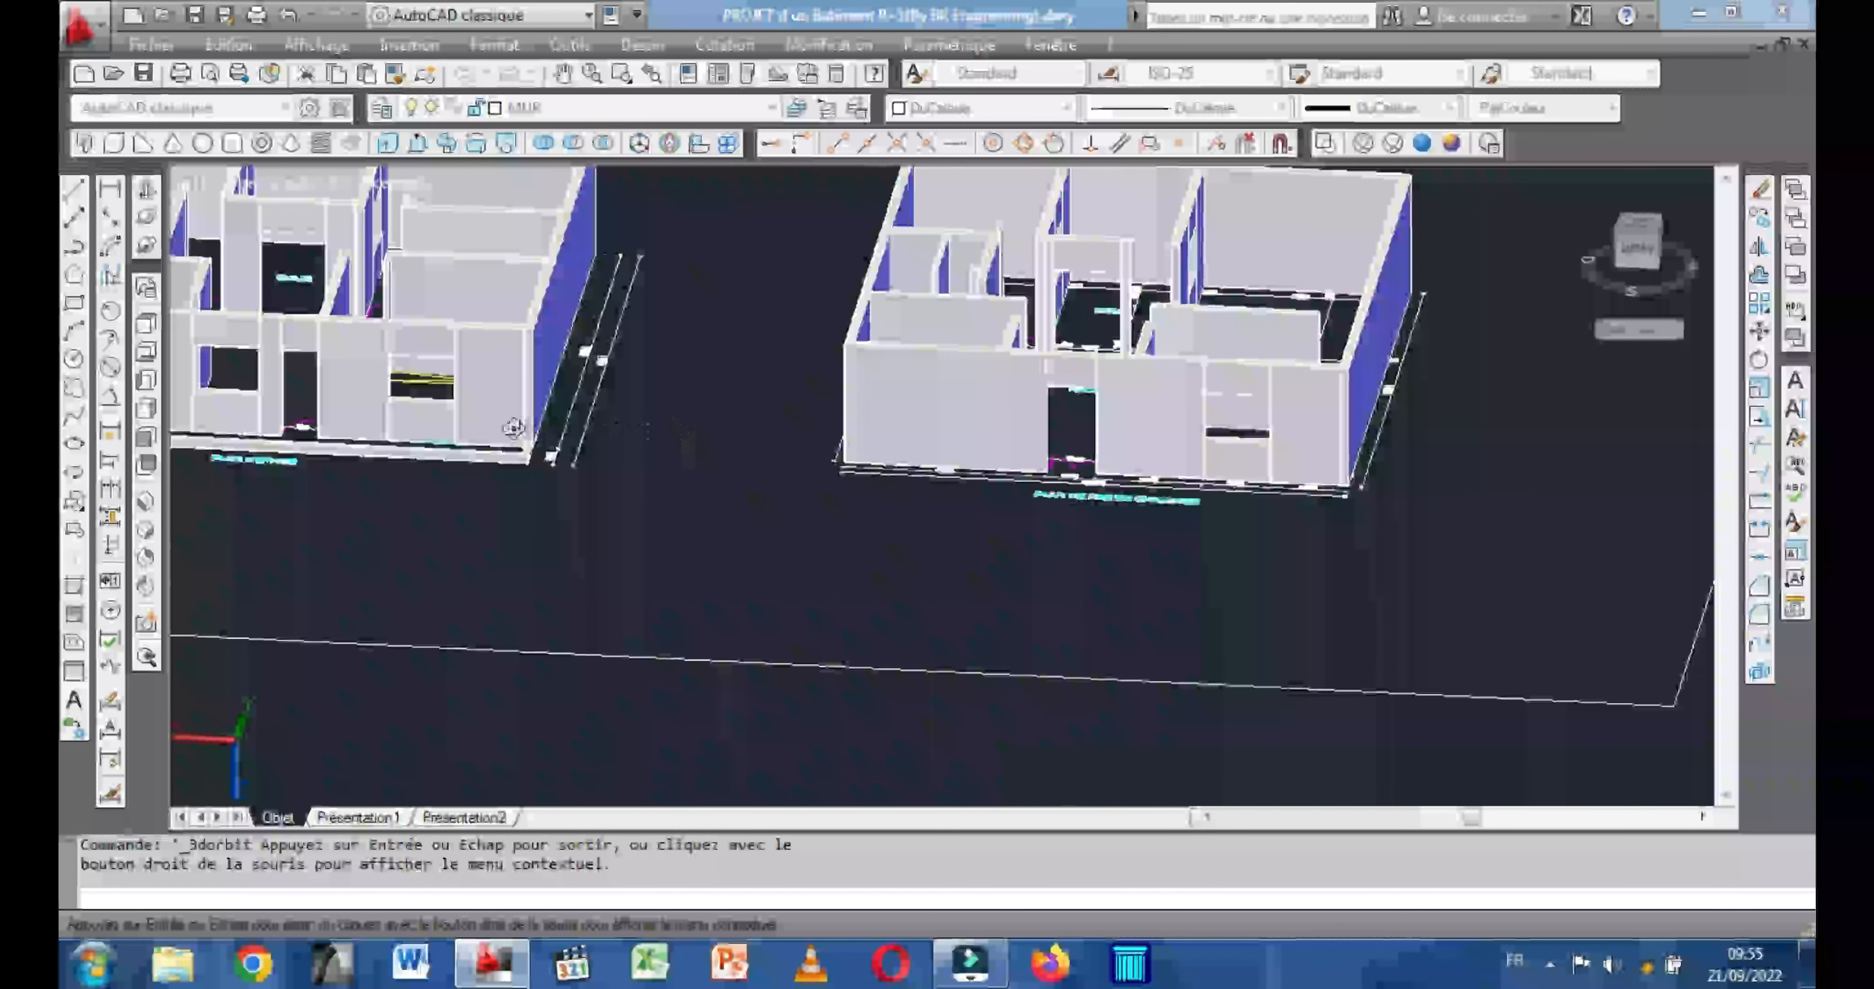
pyautogui.moveTo(701, 441); pyautogui.dragTo(913, 591, button='middle')
pyautogui.scroll(4, 582, 400)
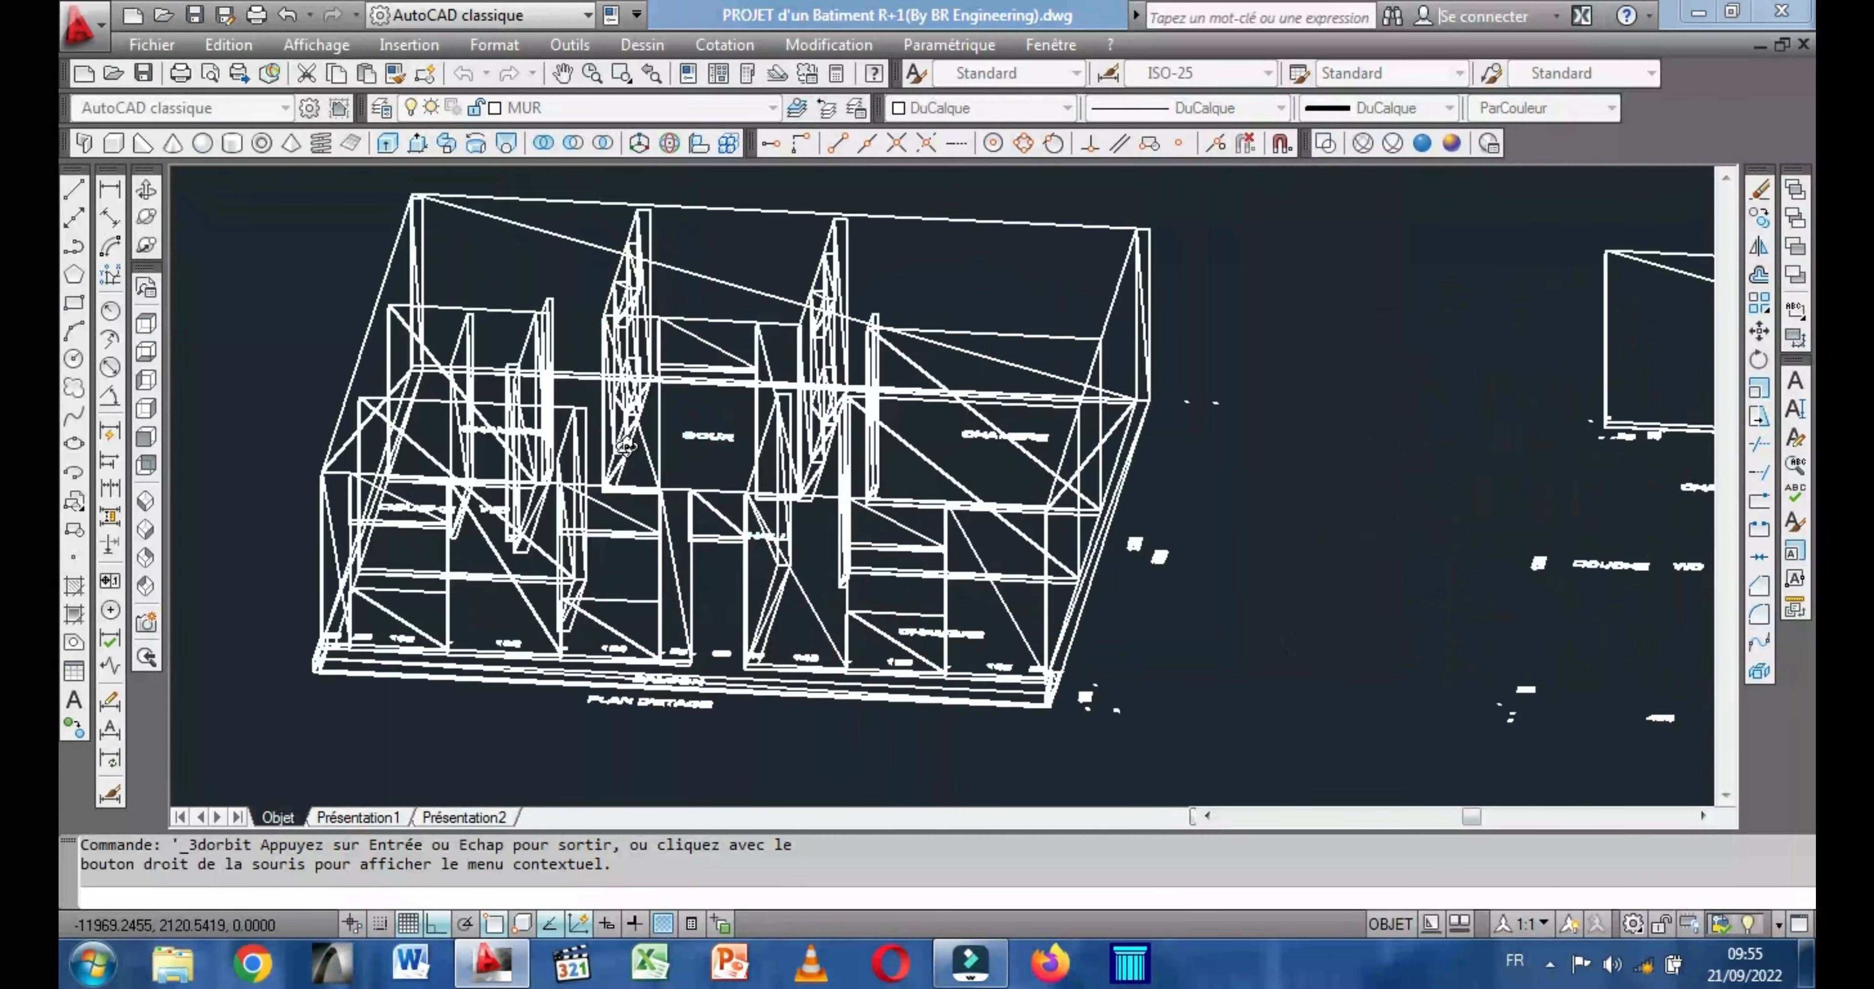
pyautogui.moveTo(585, 435); pyautogui.dragTo(708, 324)
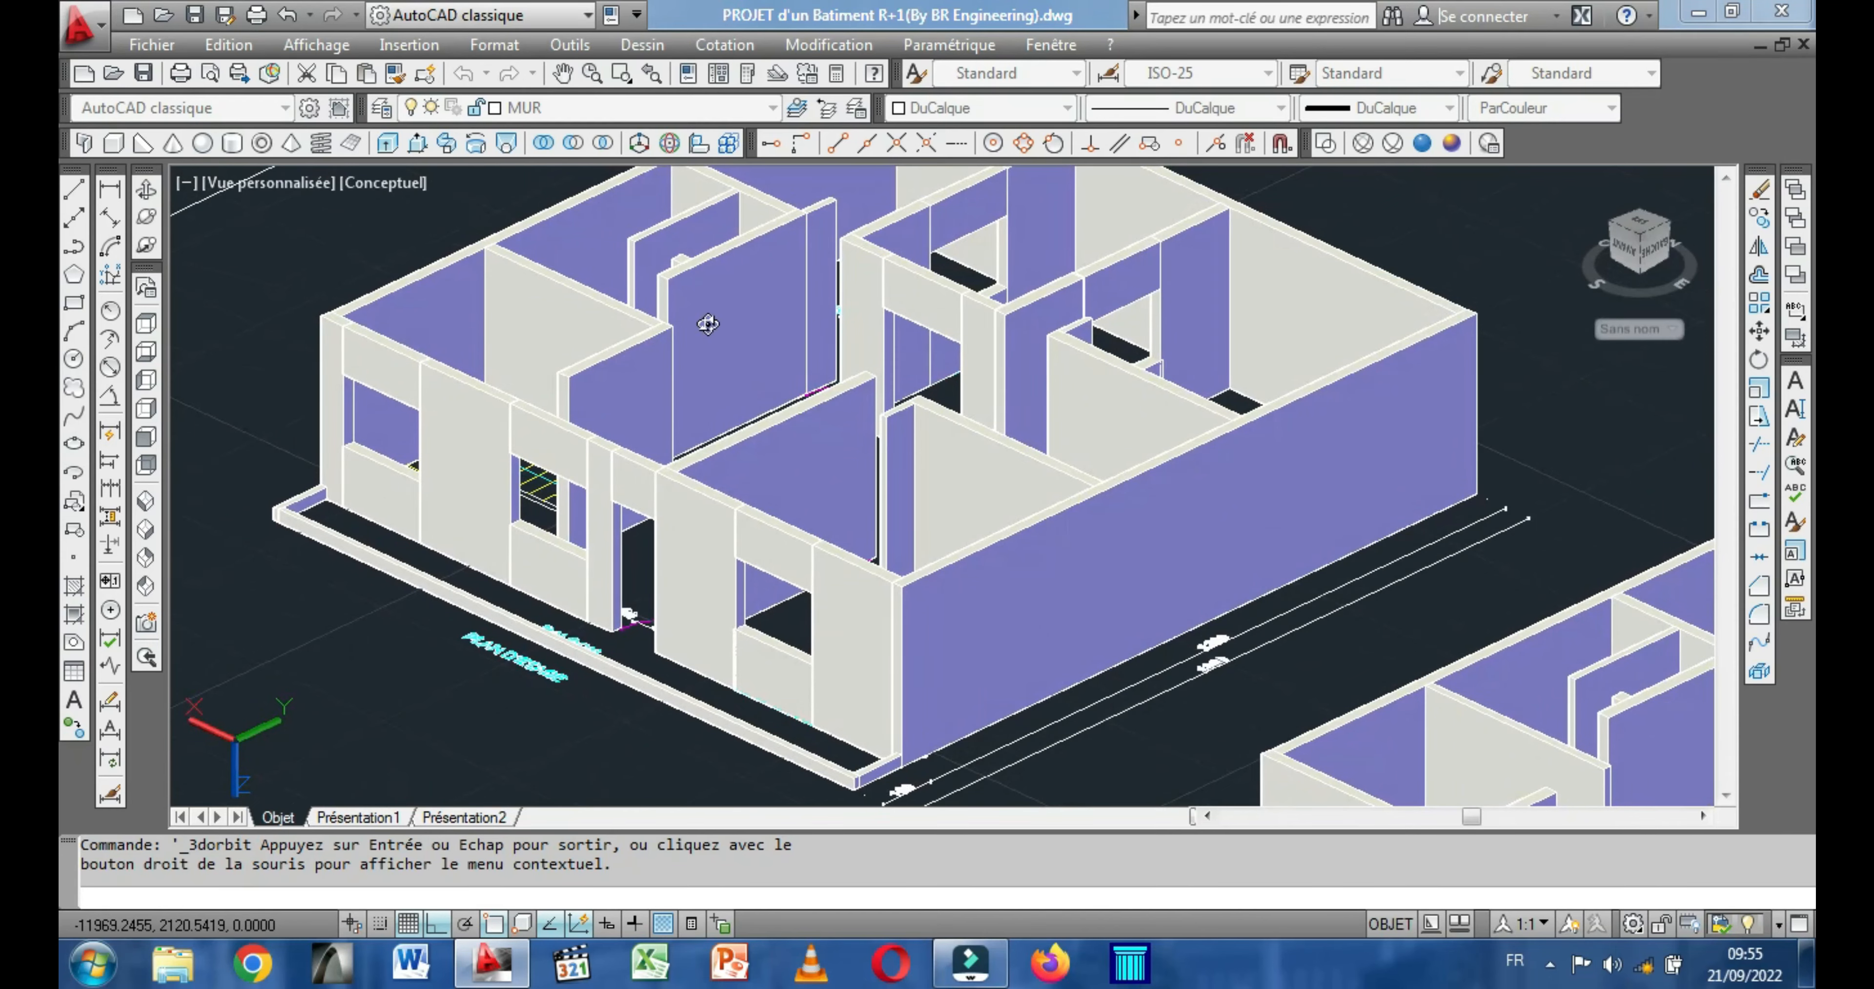
pyautogui.moveTo(724, 415); pyautogui.dragTo(914, 469)
pyautogui.scroll(5, 914, 470)
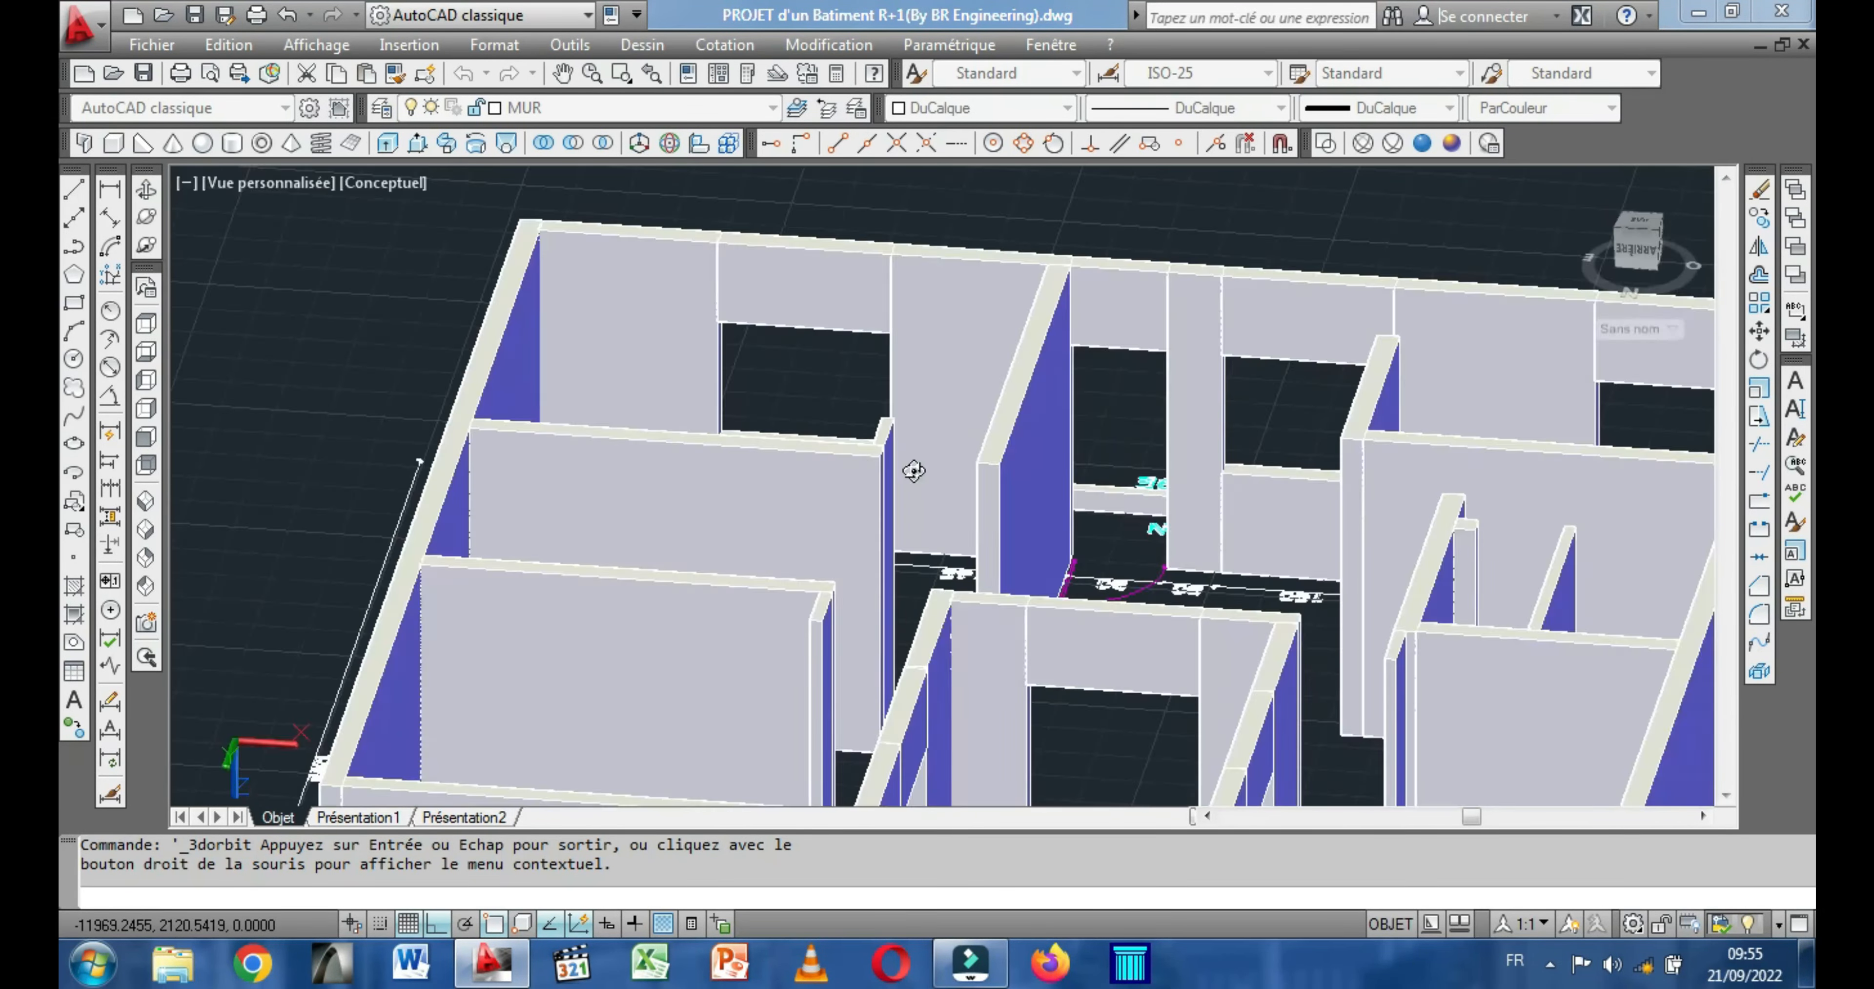
pyautogui.scroll(2, 913, 444)
pyautogui.moveTo(875, 506); pyautogui.dragTo(839, 512)
pyautogui.scroll(-2, 811, 416)
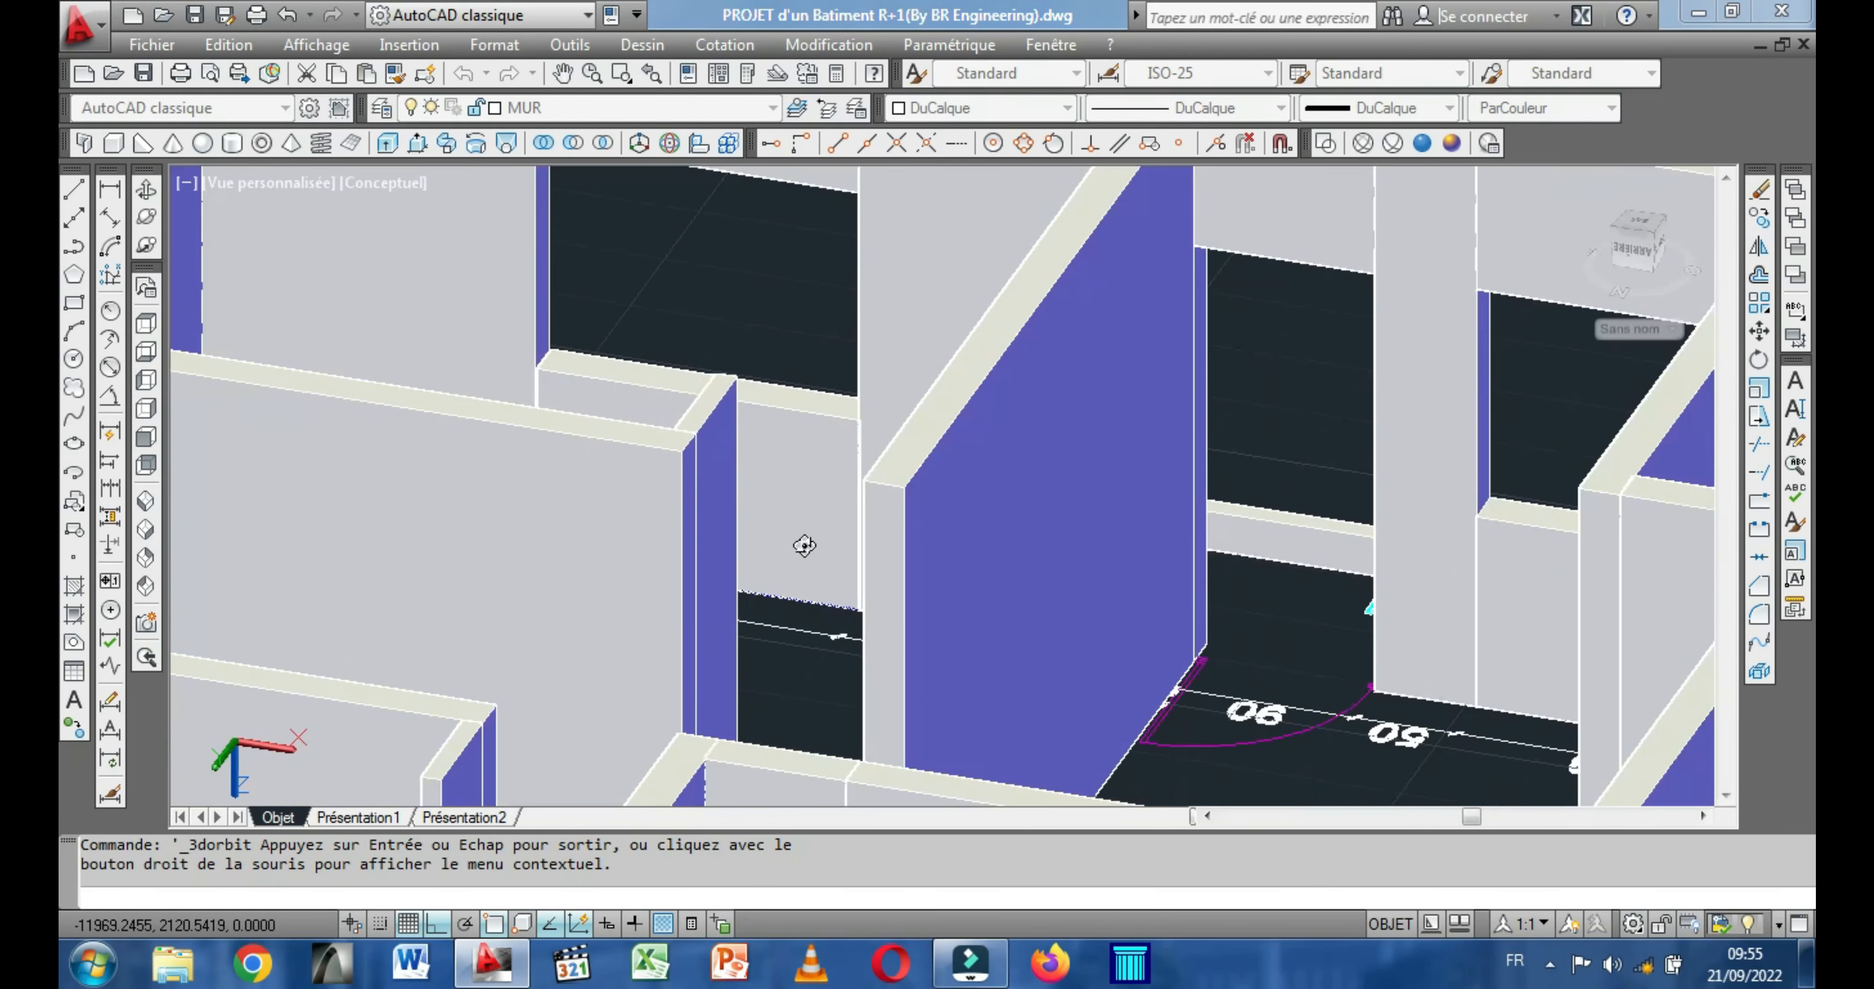
pyautogui.moveTo(901, 468); pyautogui.dragTo(999, 382, button='middle')
pyautogui.moveTo(795, 581); pyautogui.dragTo(912, 585)
pyautogui.moveTo(1137, 654); pyautogui.dragTo(1040, 704)
pyautogui.scroll(2, 1054, 719)
pyautogui.moveTo(748, 632); pyautogui.dragTo(658, 526)
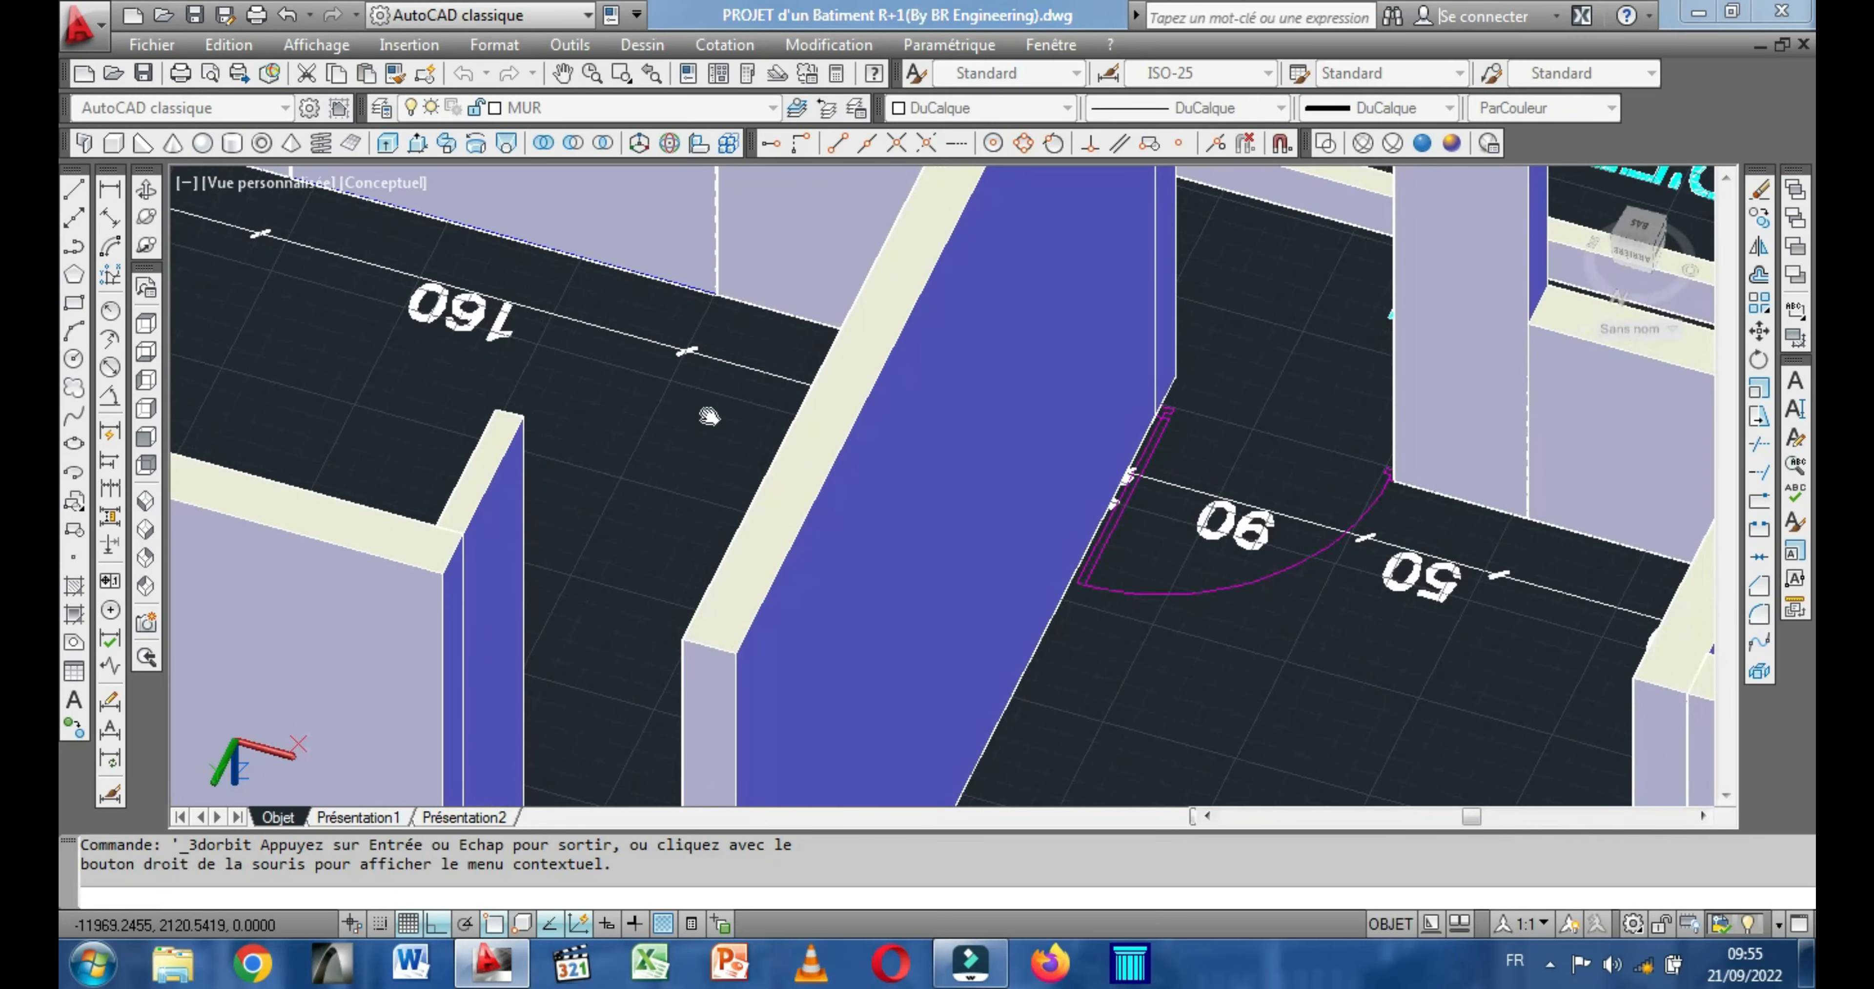
pyautogui.moveTo(709, 416); pyautogui.dragTo(818, 250, button='middle')
pyautogui.moveTo(606, 496); pyautogui.dragTo(606, 453)
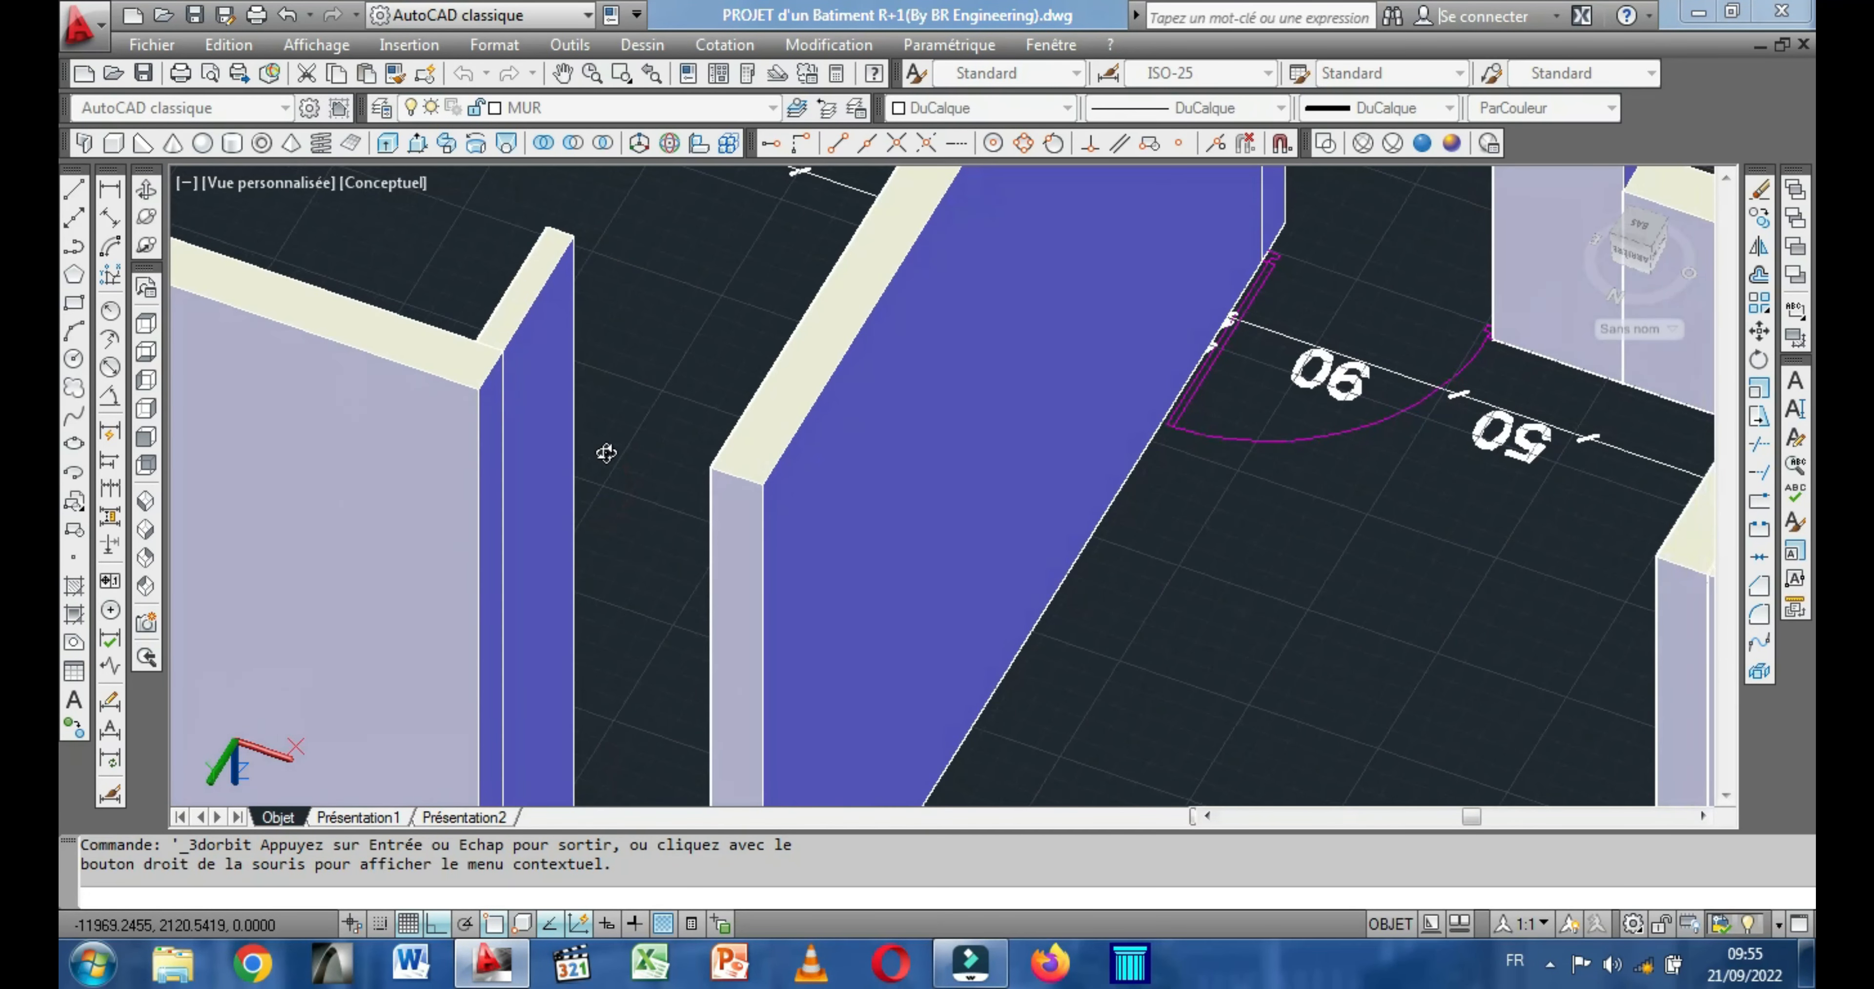
pyautogui.press('Escape')
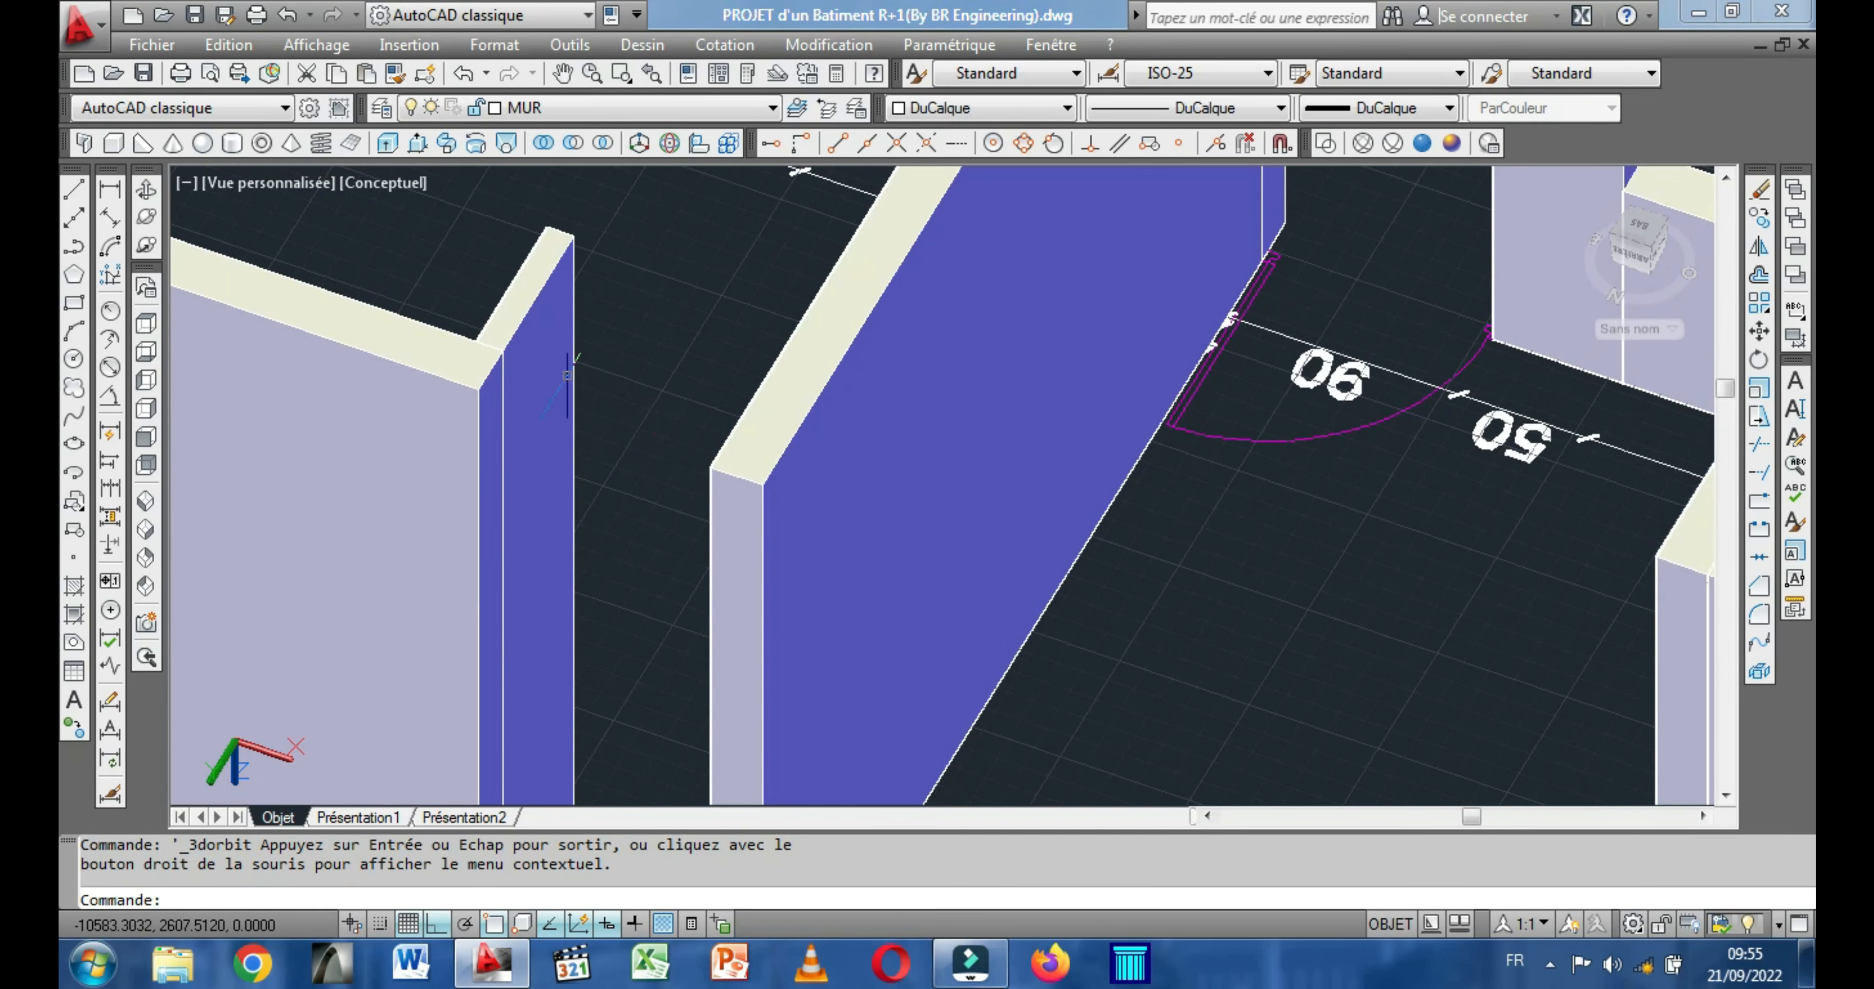
# Model a 90-long lintel box, 80 high, between the wall tops over the interior door opening beside the PLAN D'ETAGE entrance.
pyautogui.click(114, 144)
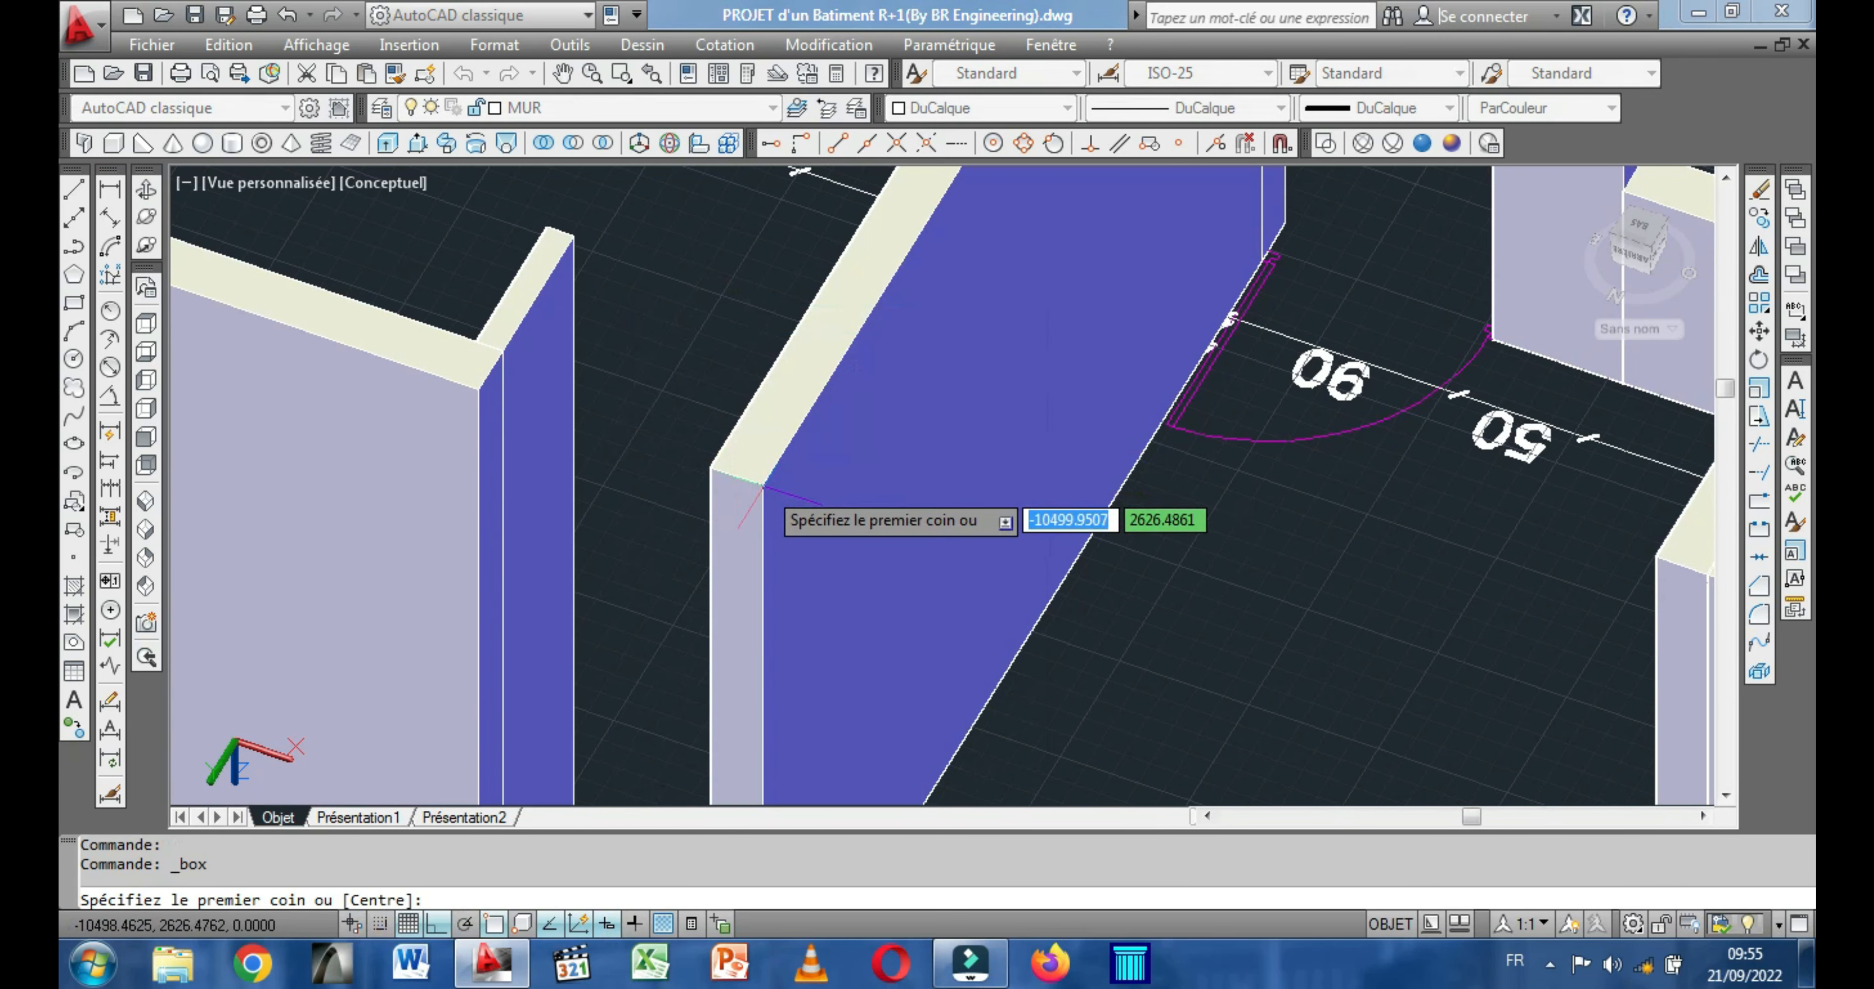
pyautogui.click(709, 468)
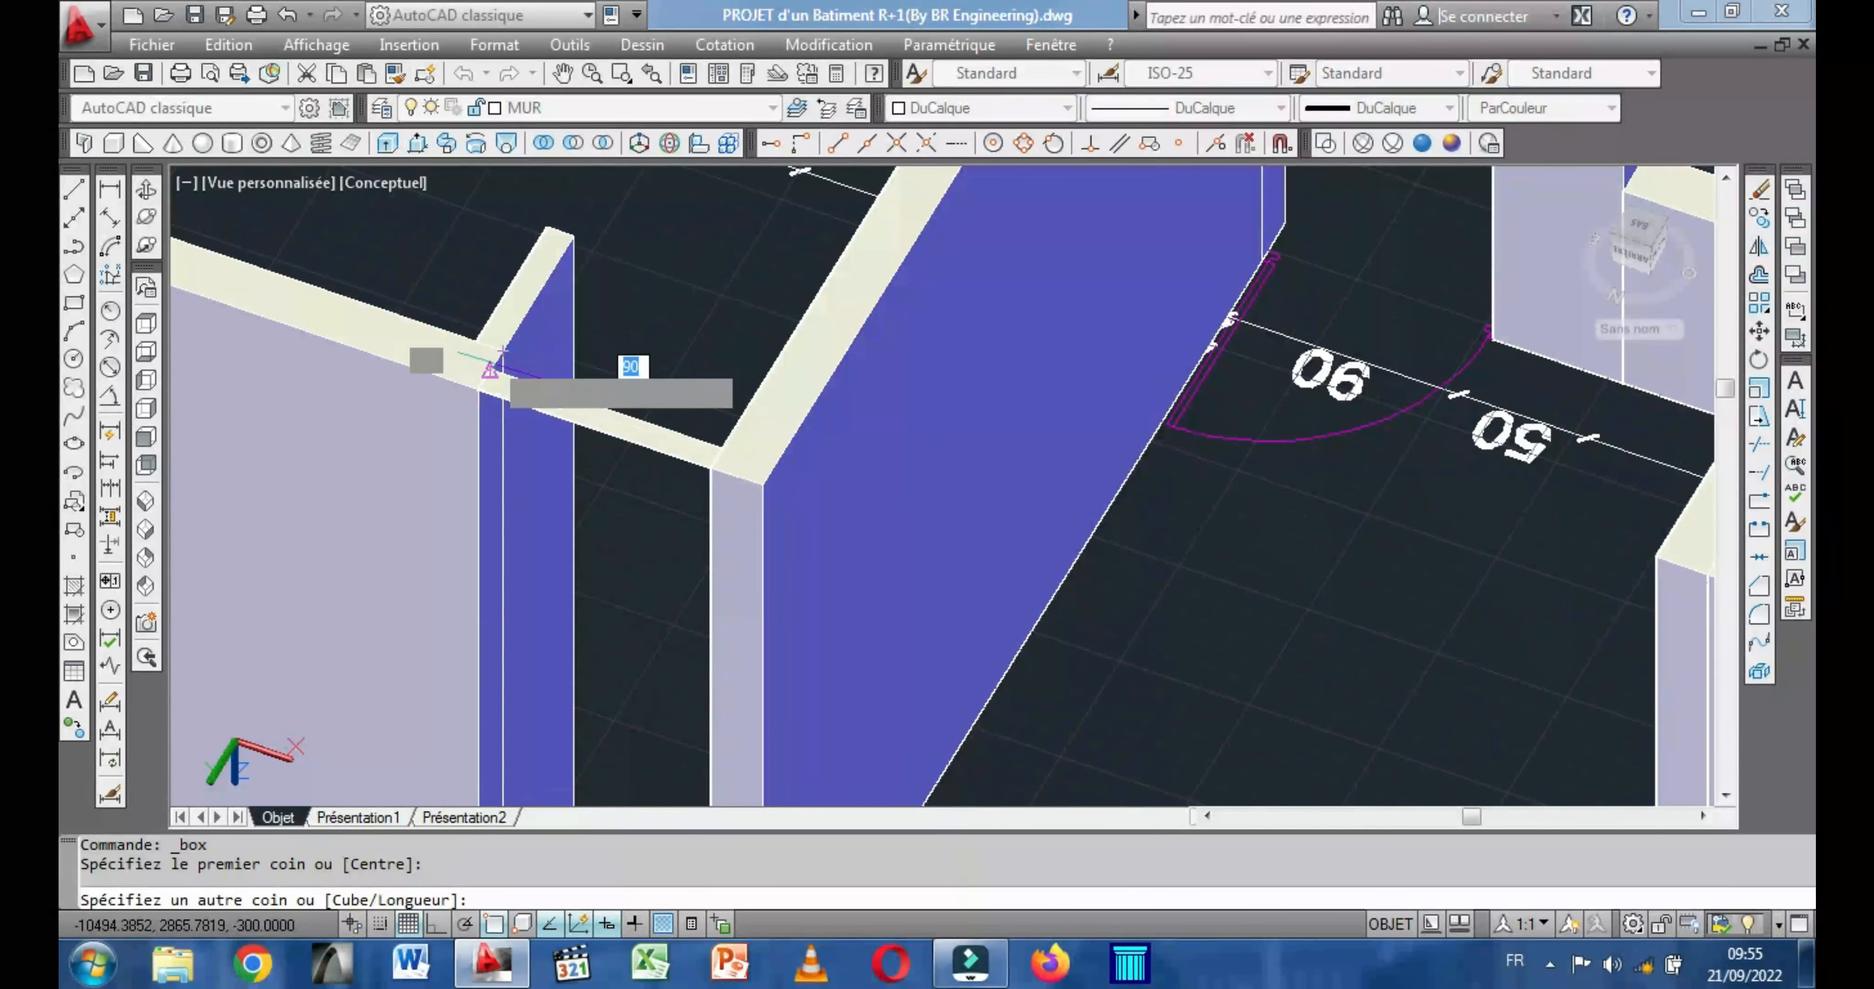
pyautogui.click(502, 350)
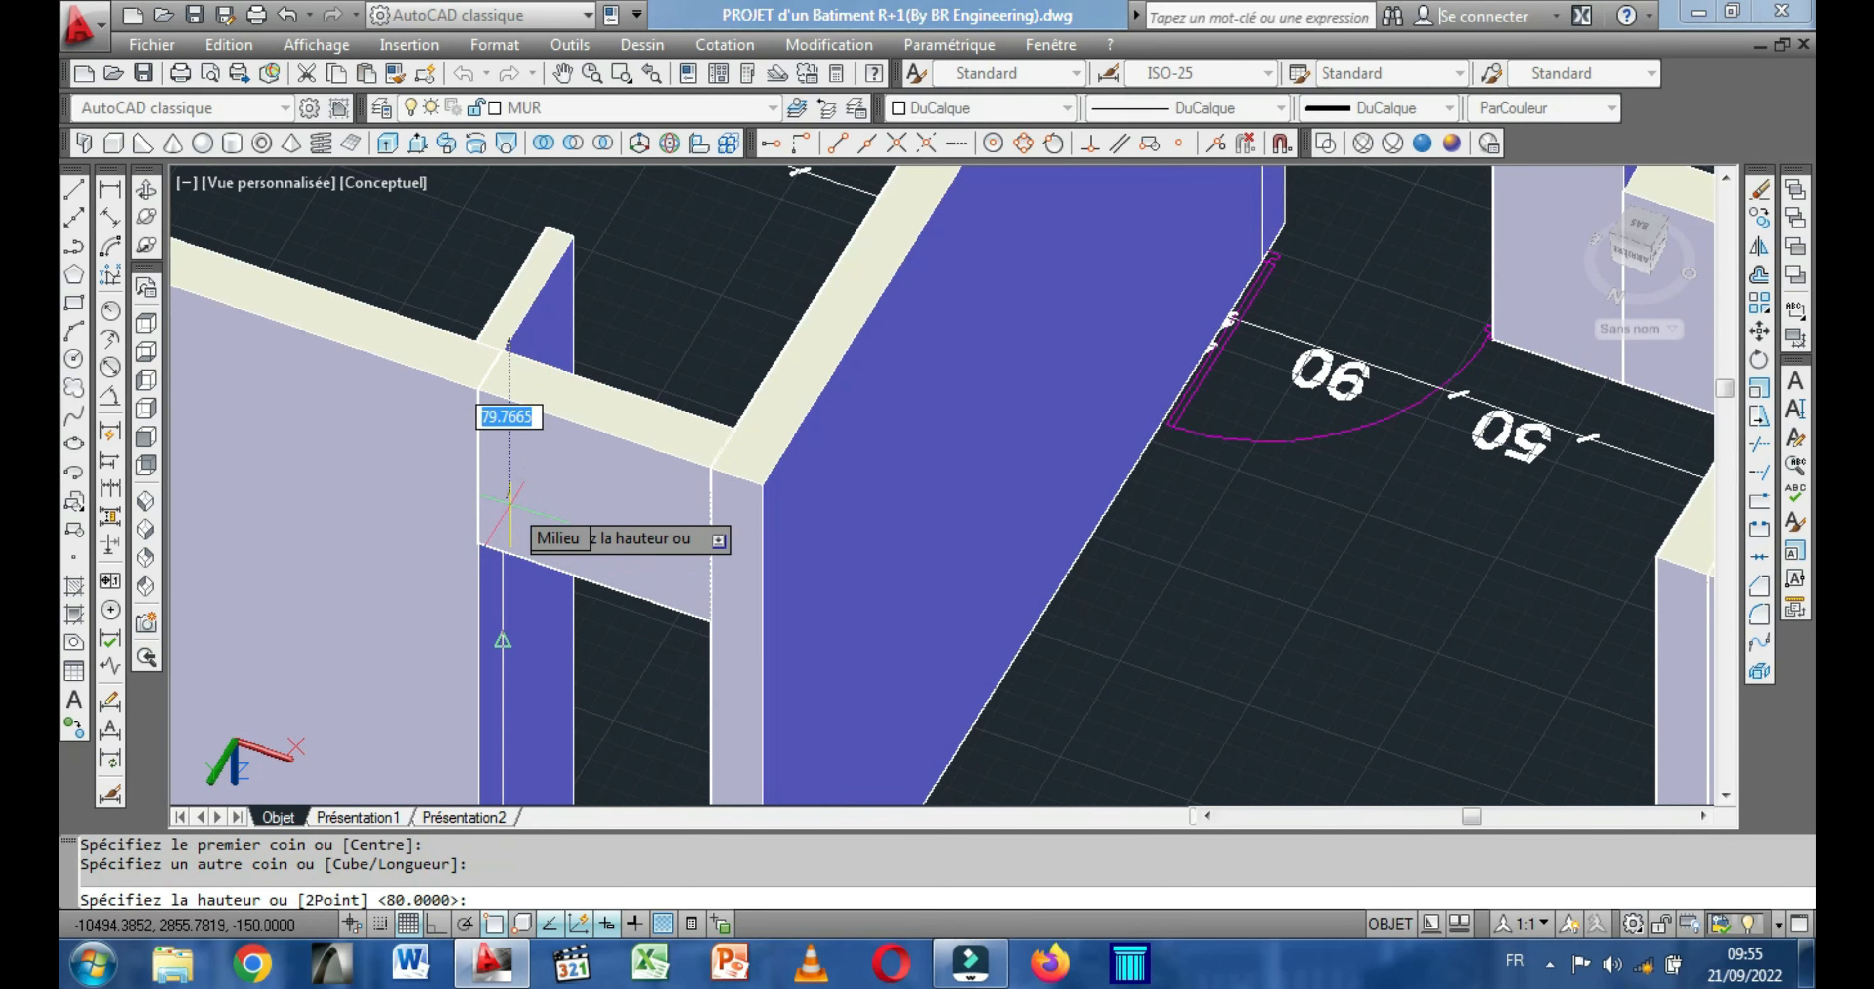
pyautogui.write('80')
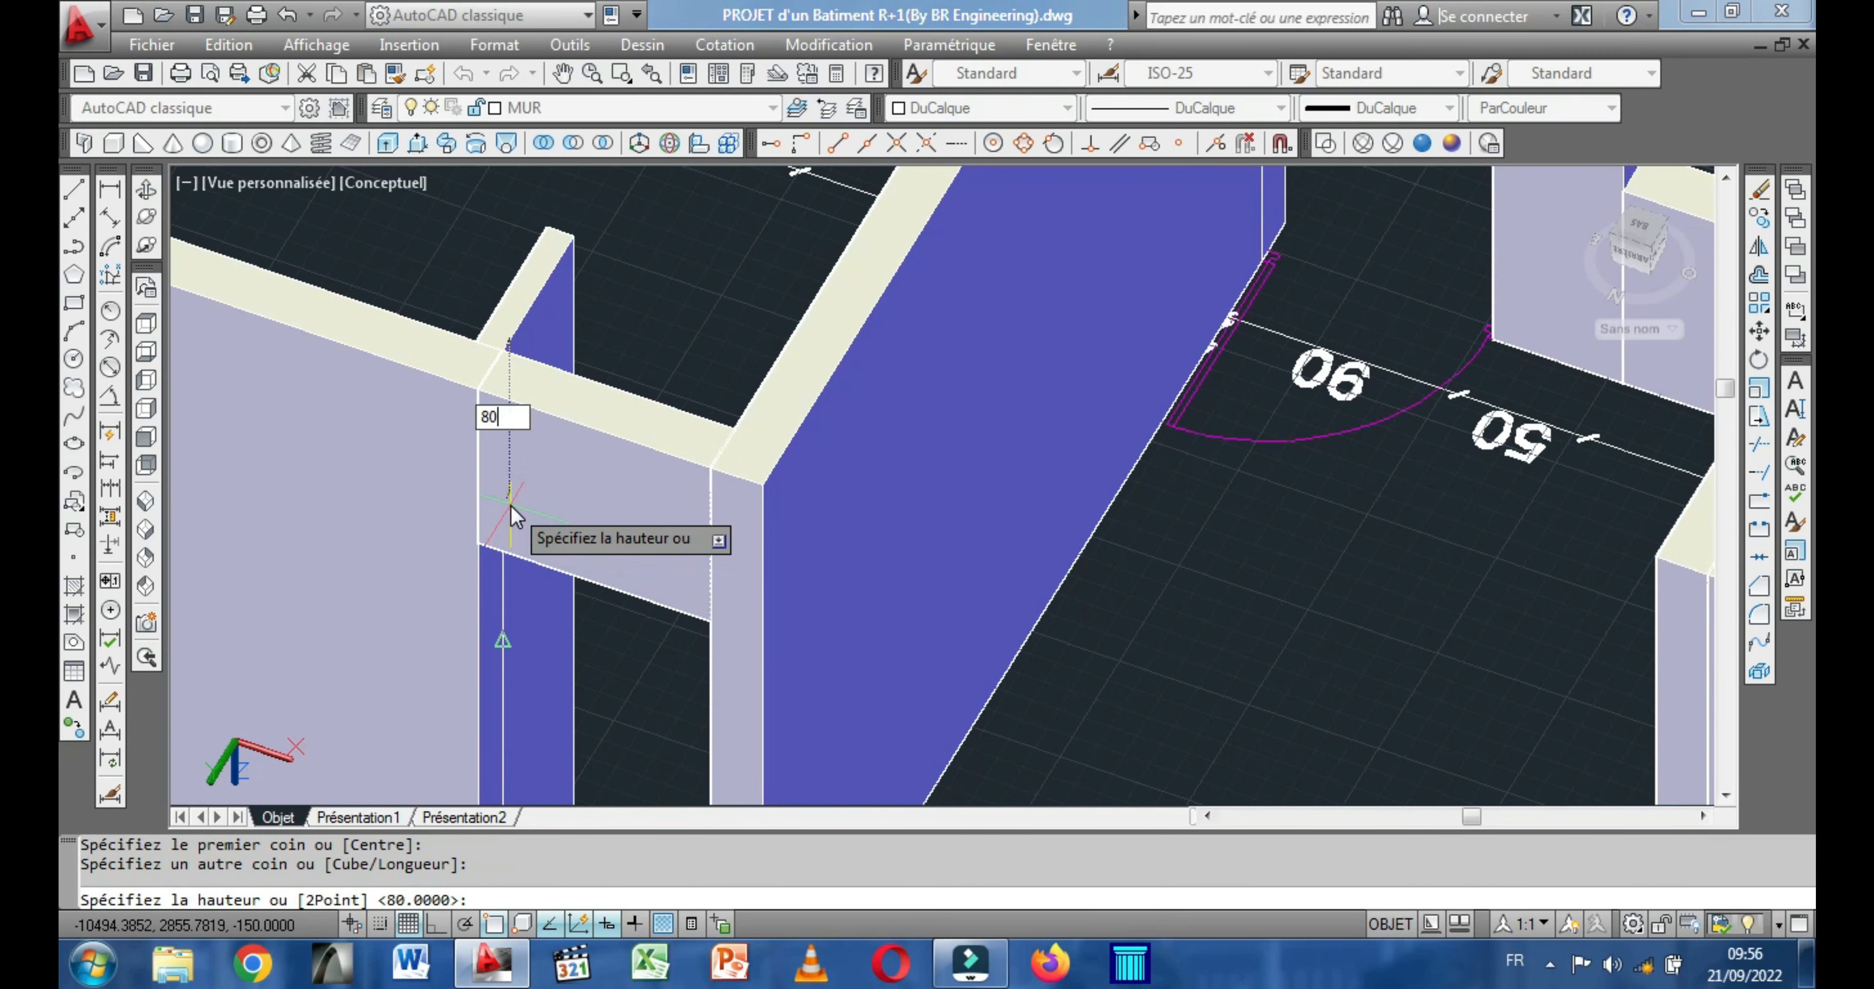
pyautogui.press('Return')
pyautogui.scroll(-5, 510, 503)
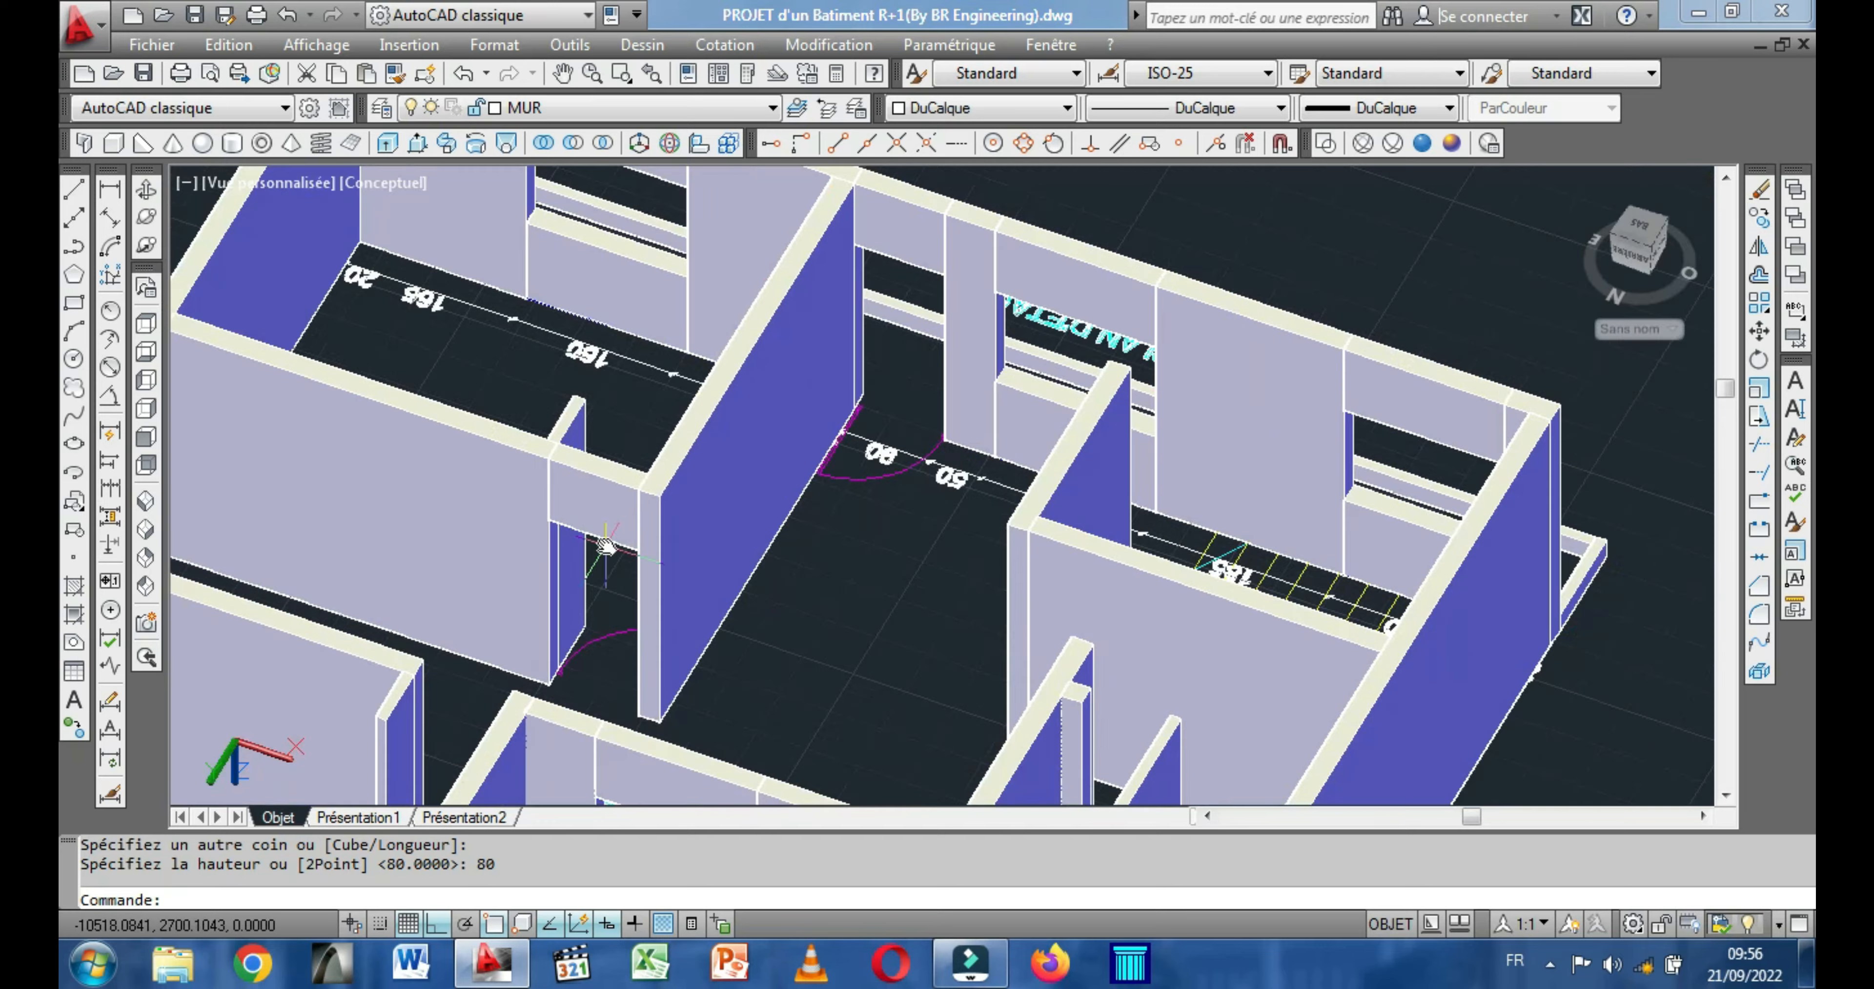
# Try to copy the new door lintel box from its top corner to the rear room's door opening beside the COUR.
pyautogui.scroll(2, 682, 409)
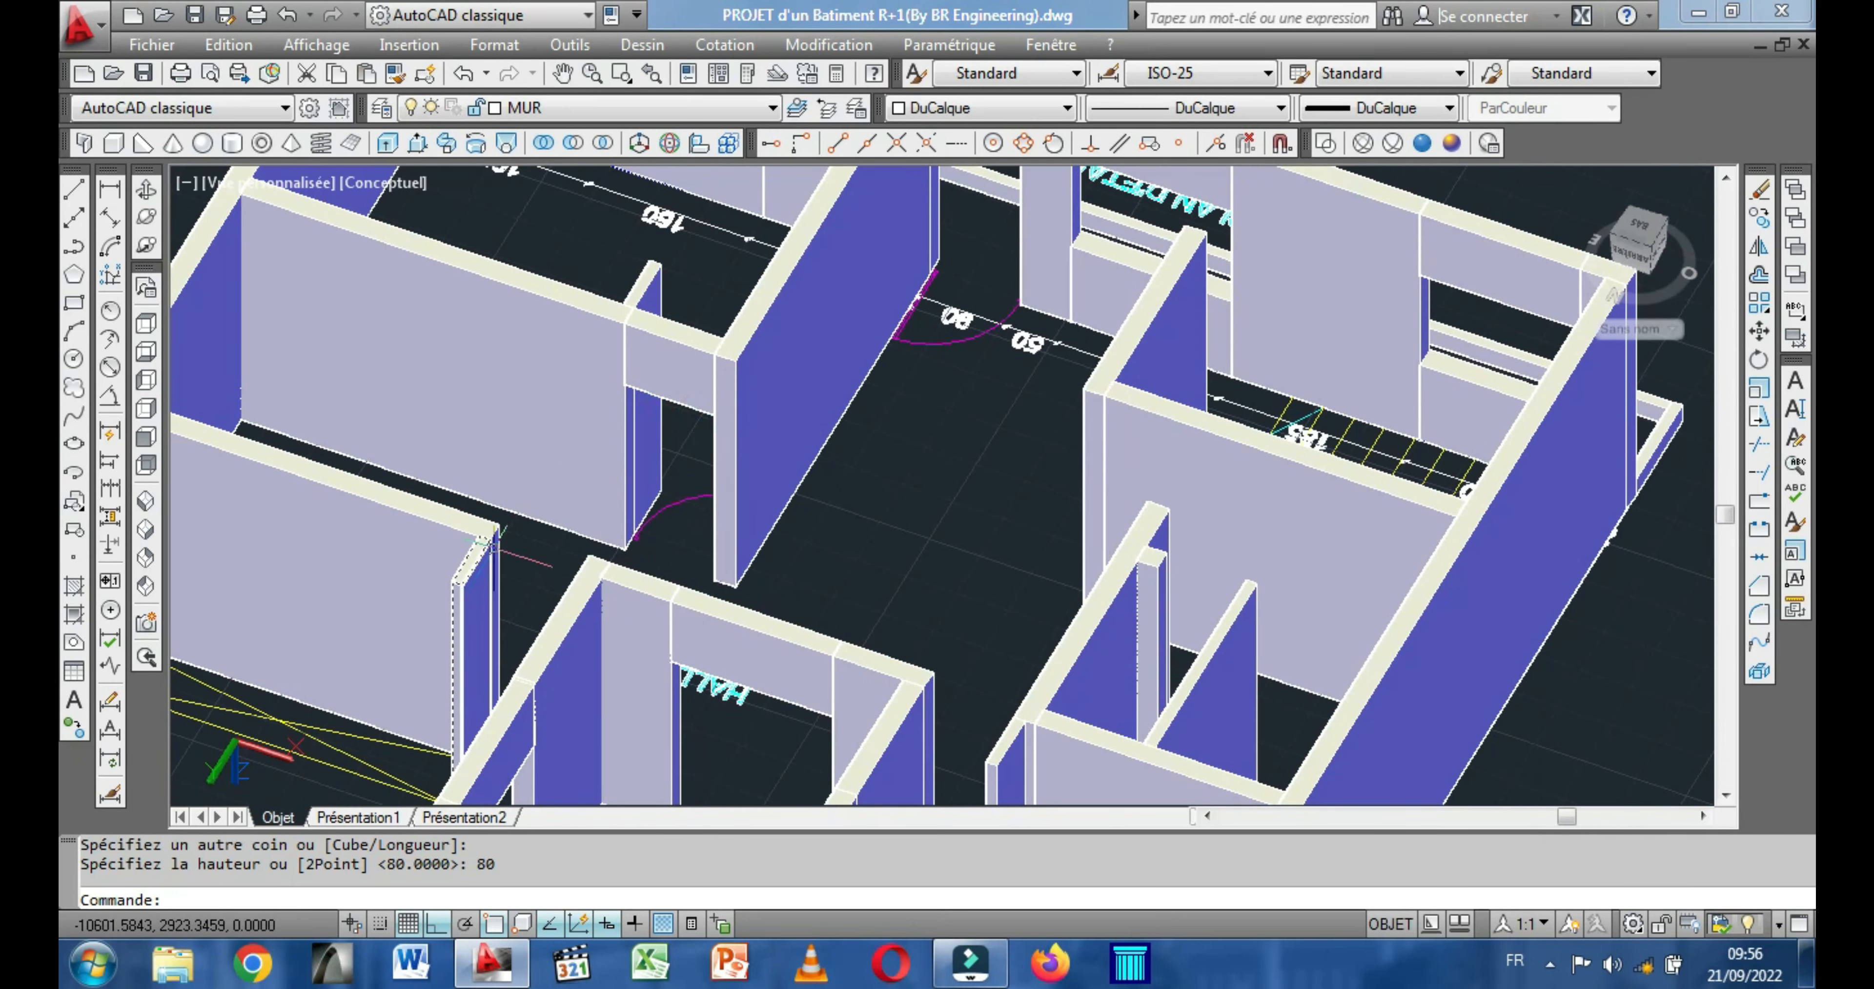
pyautogui.scroll(4, 492, 545)
pyautogui.scroll(-2, 753, 509)
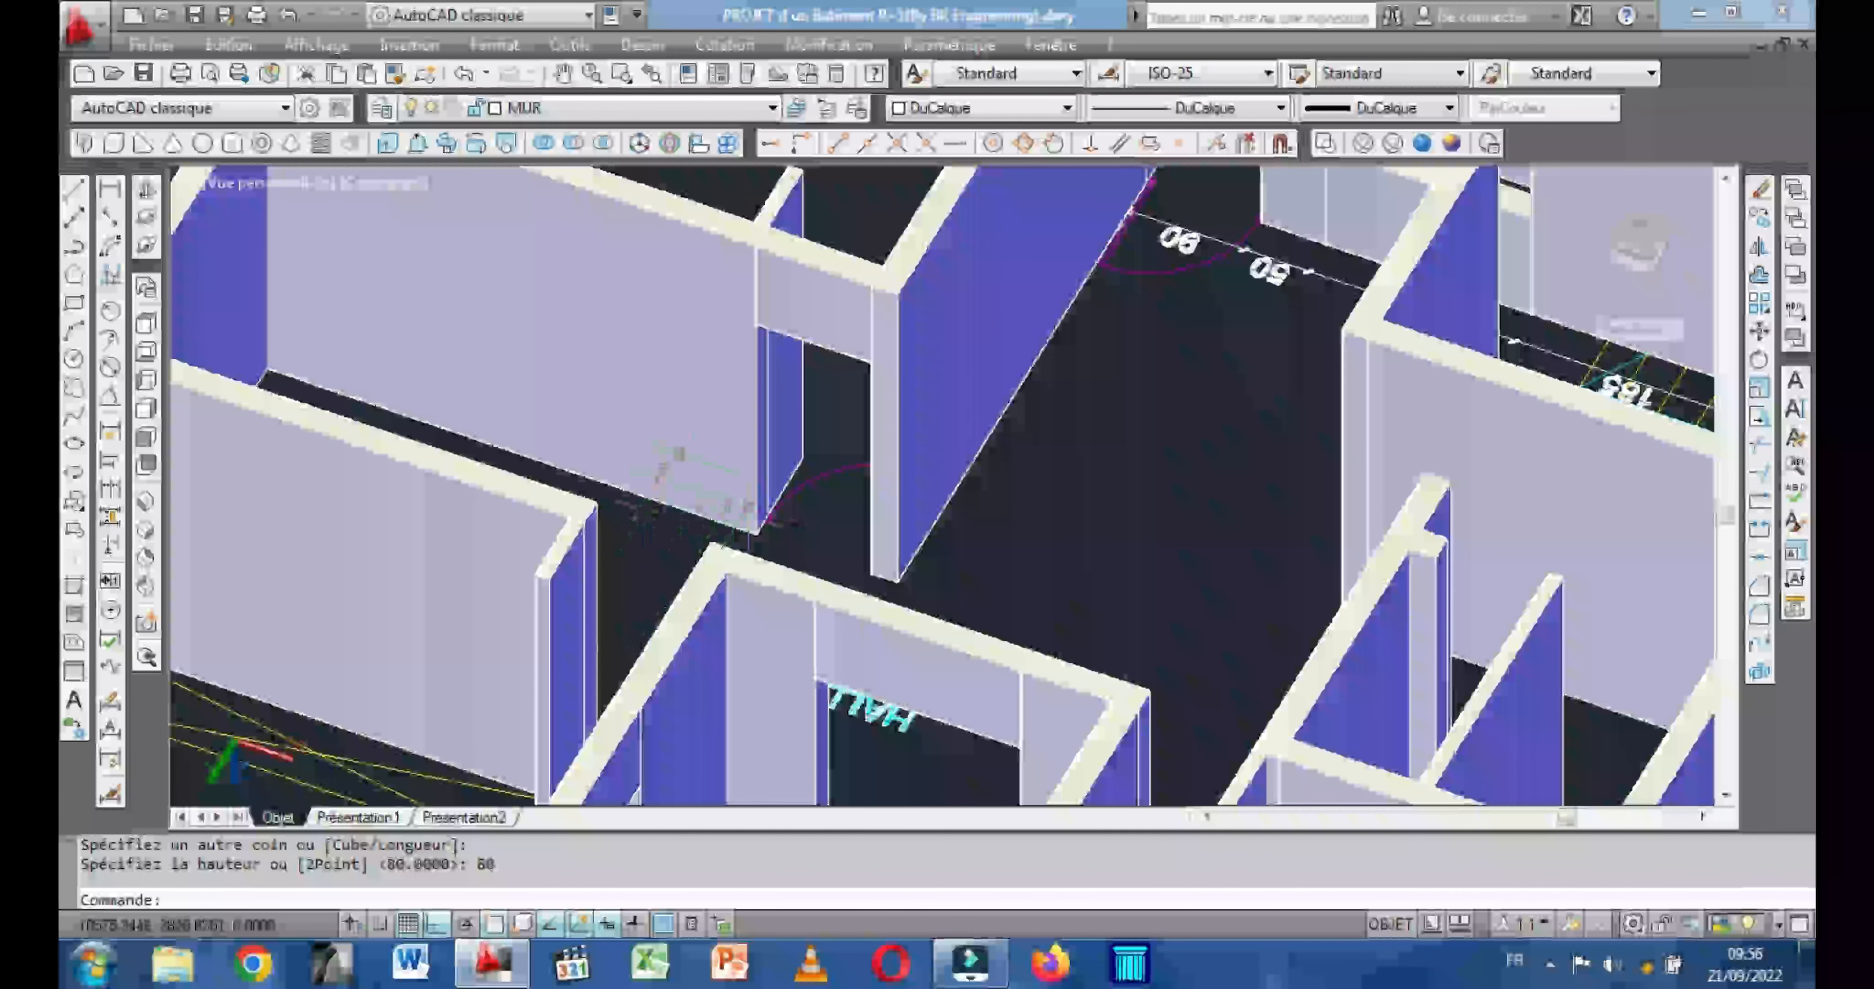
pyautogui.click(816, 276)
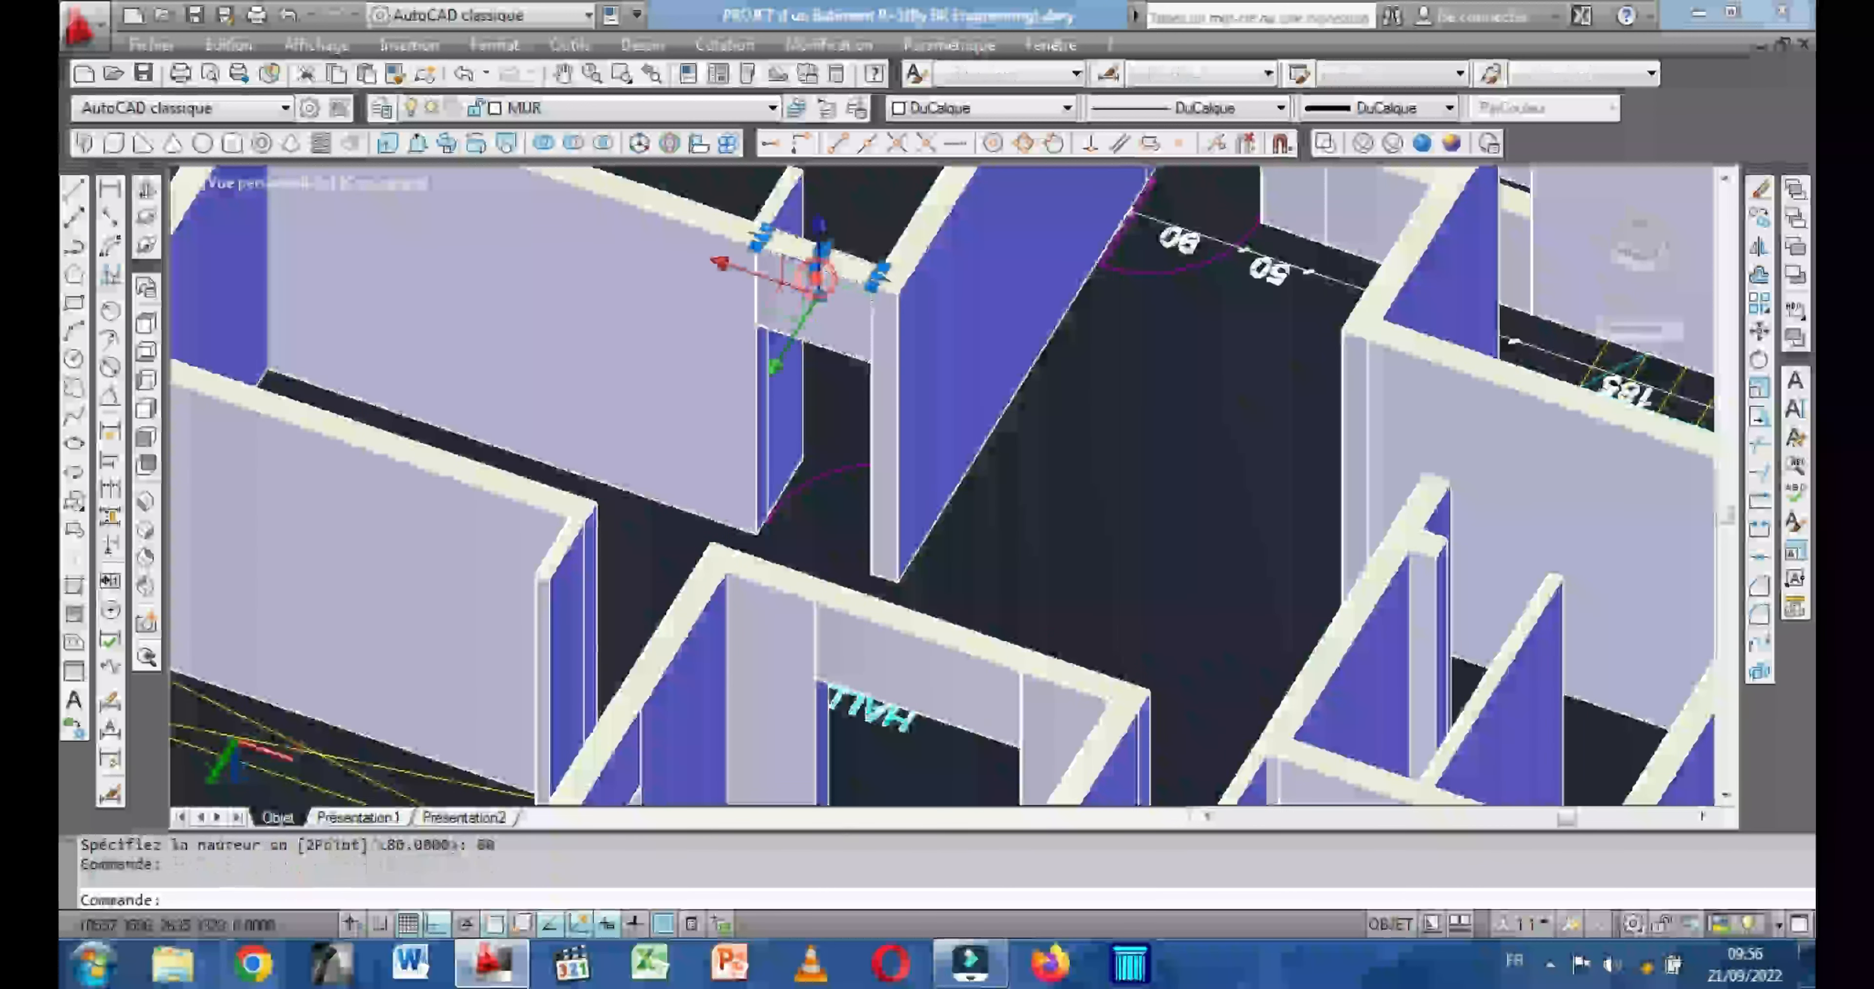
pyautogui.rightClick(844, 303)
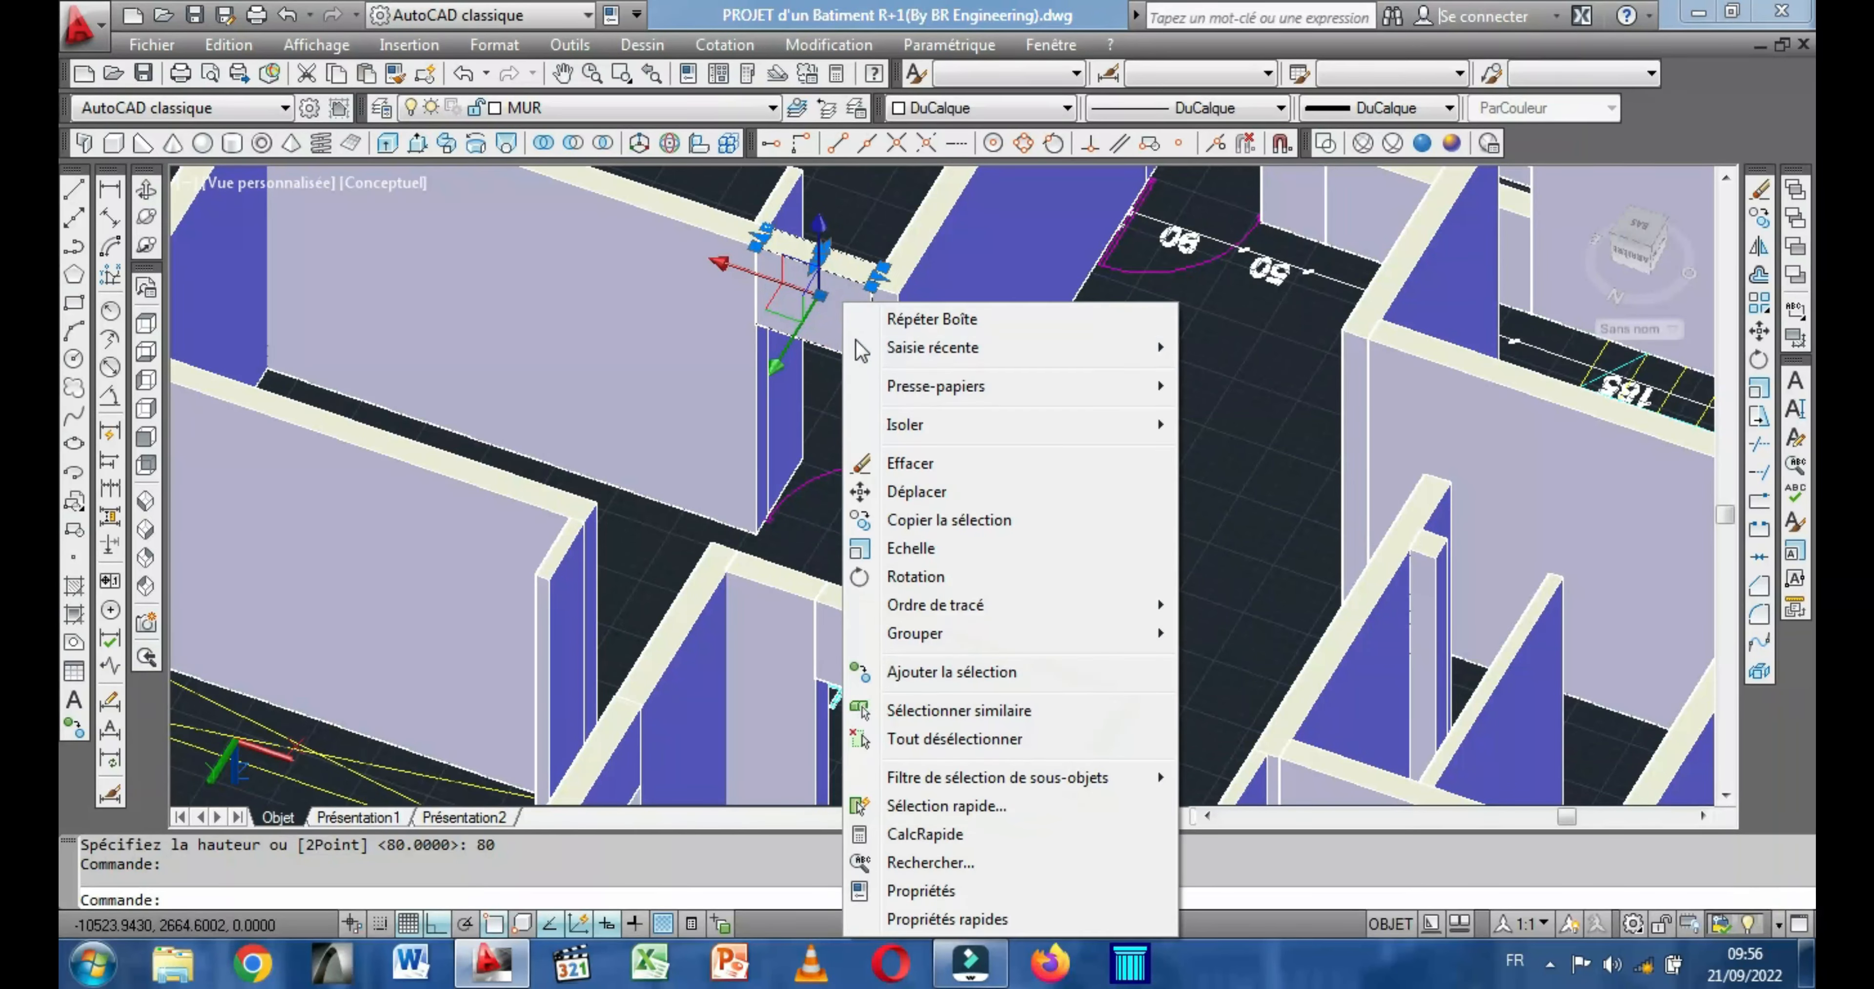
pyautogui.click(946, 521)
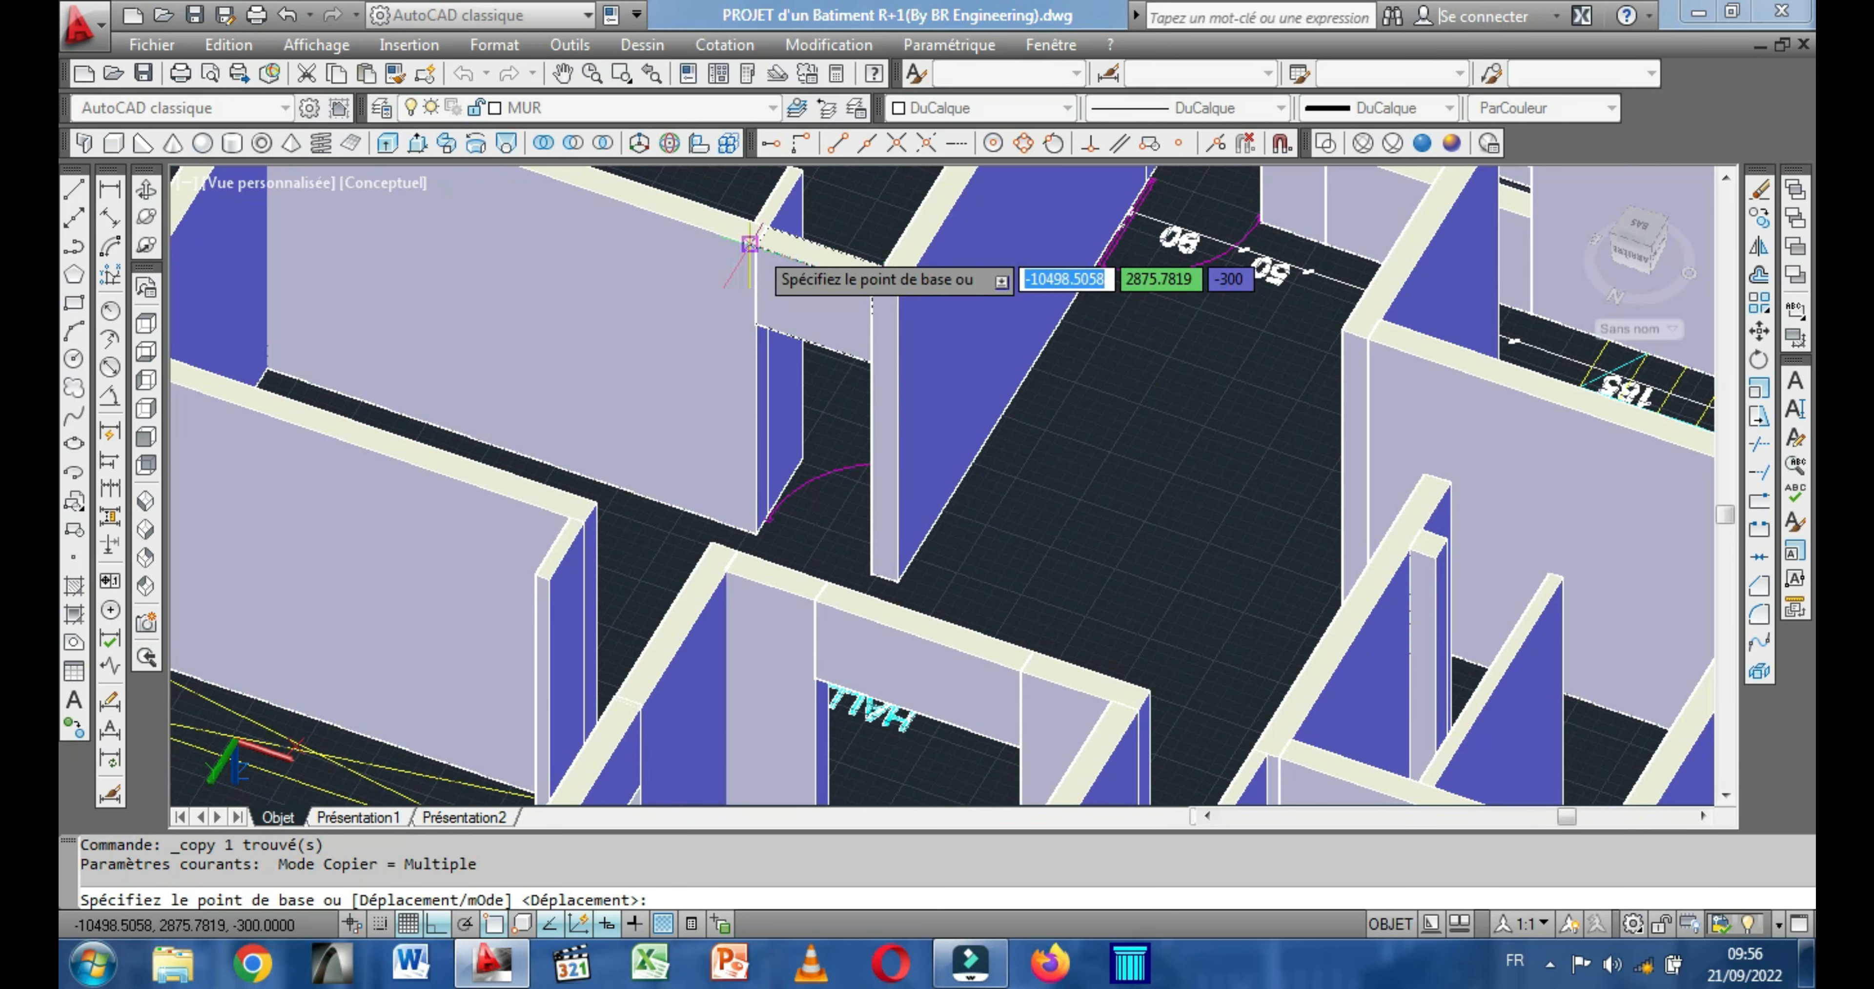
pyautogui.click(751, 245)
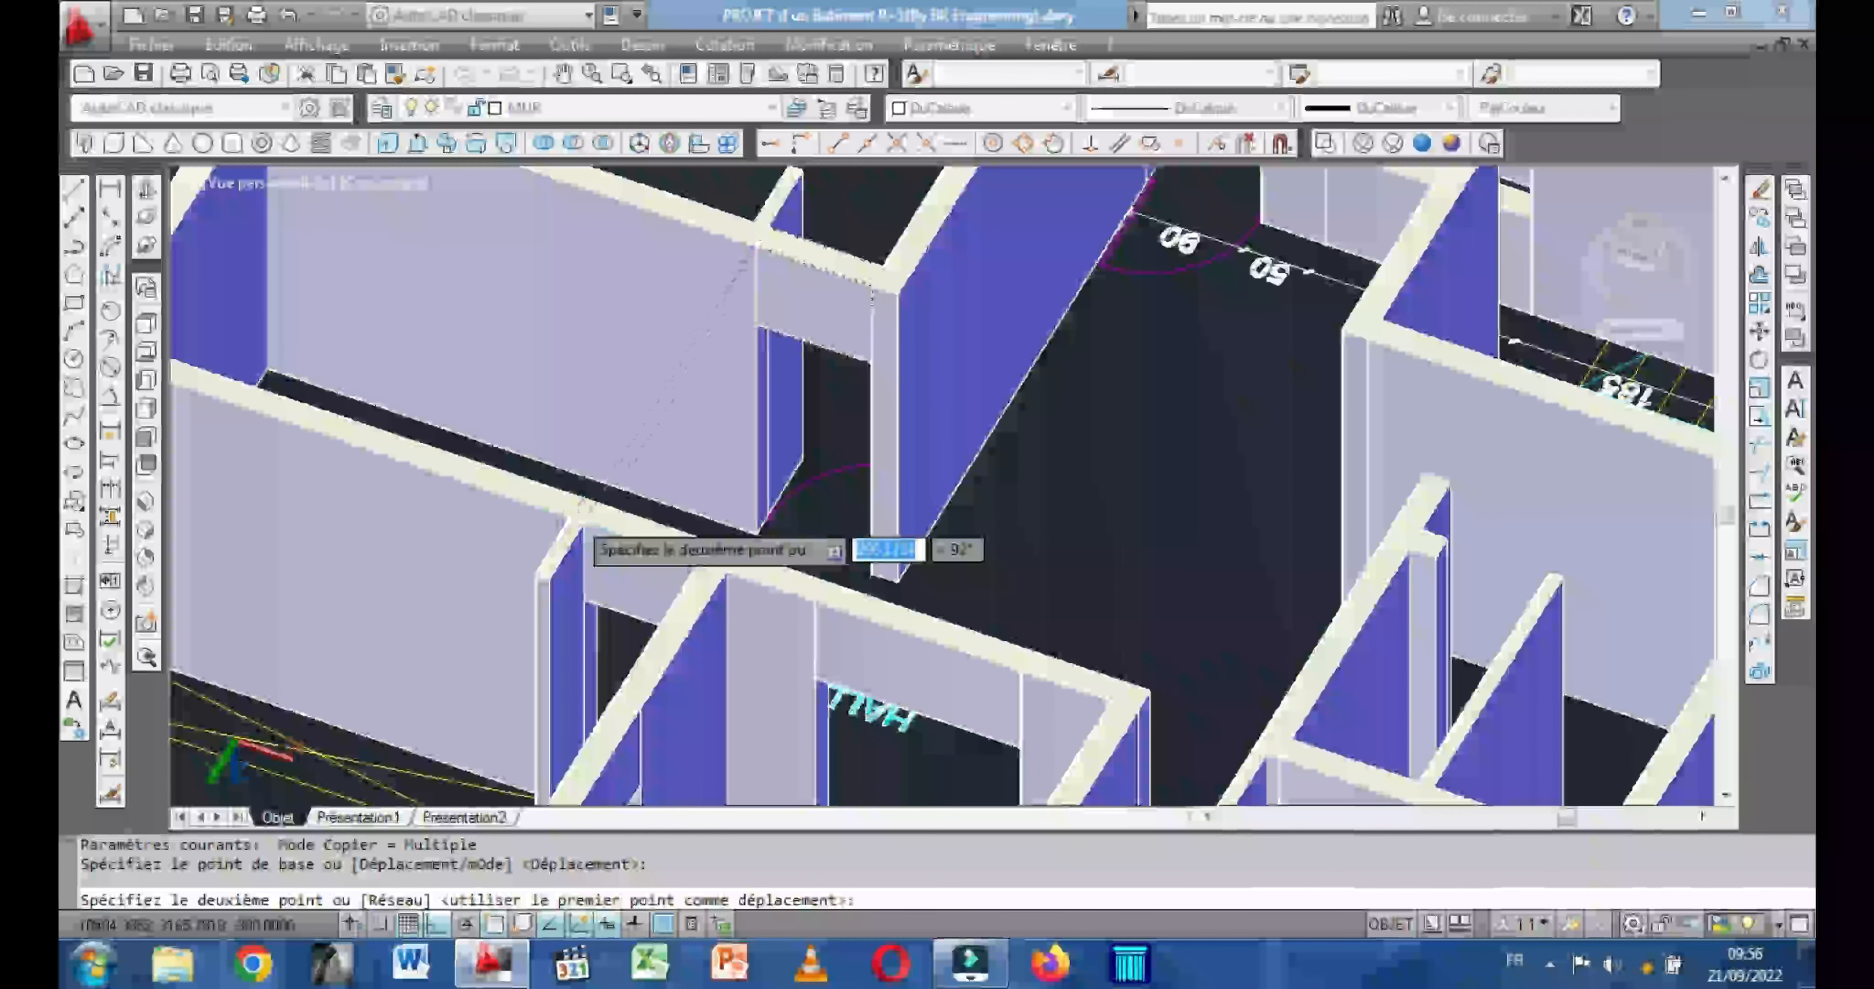
pyautogui.click(571, 518)
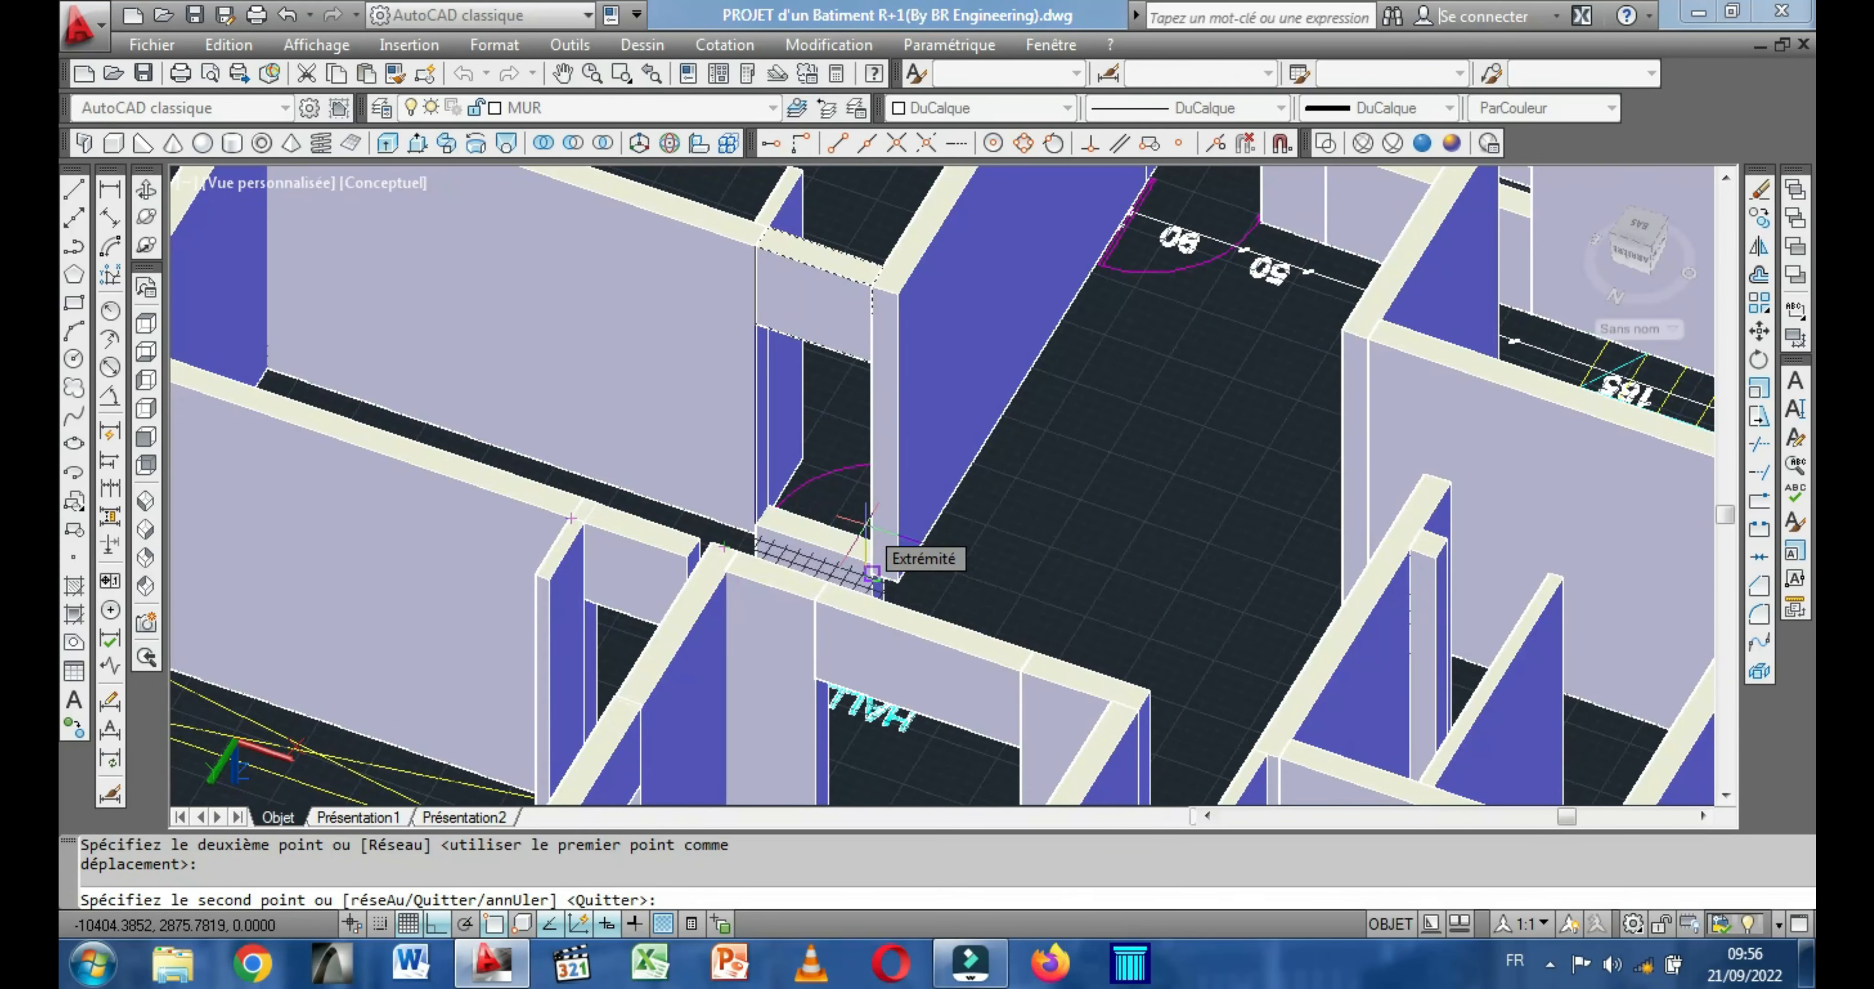
pyautogui.press('Escape')
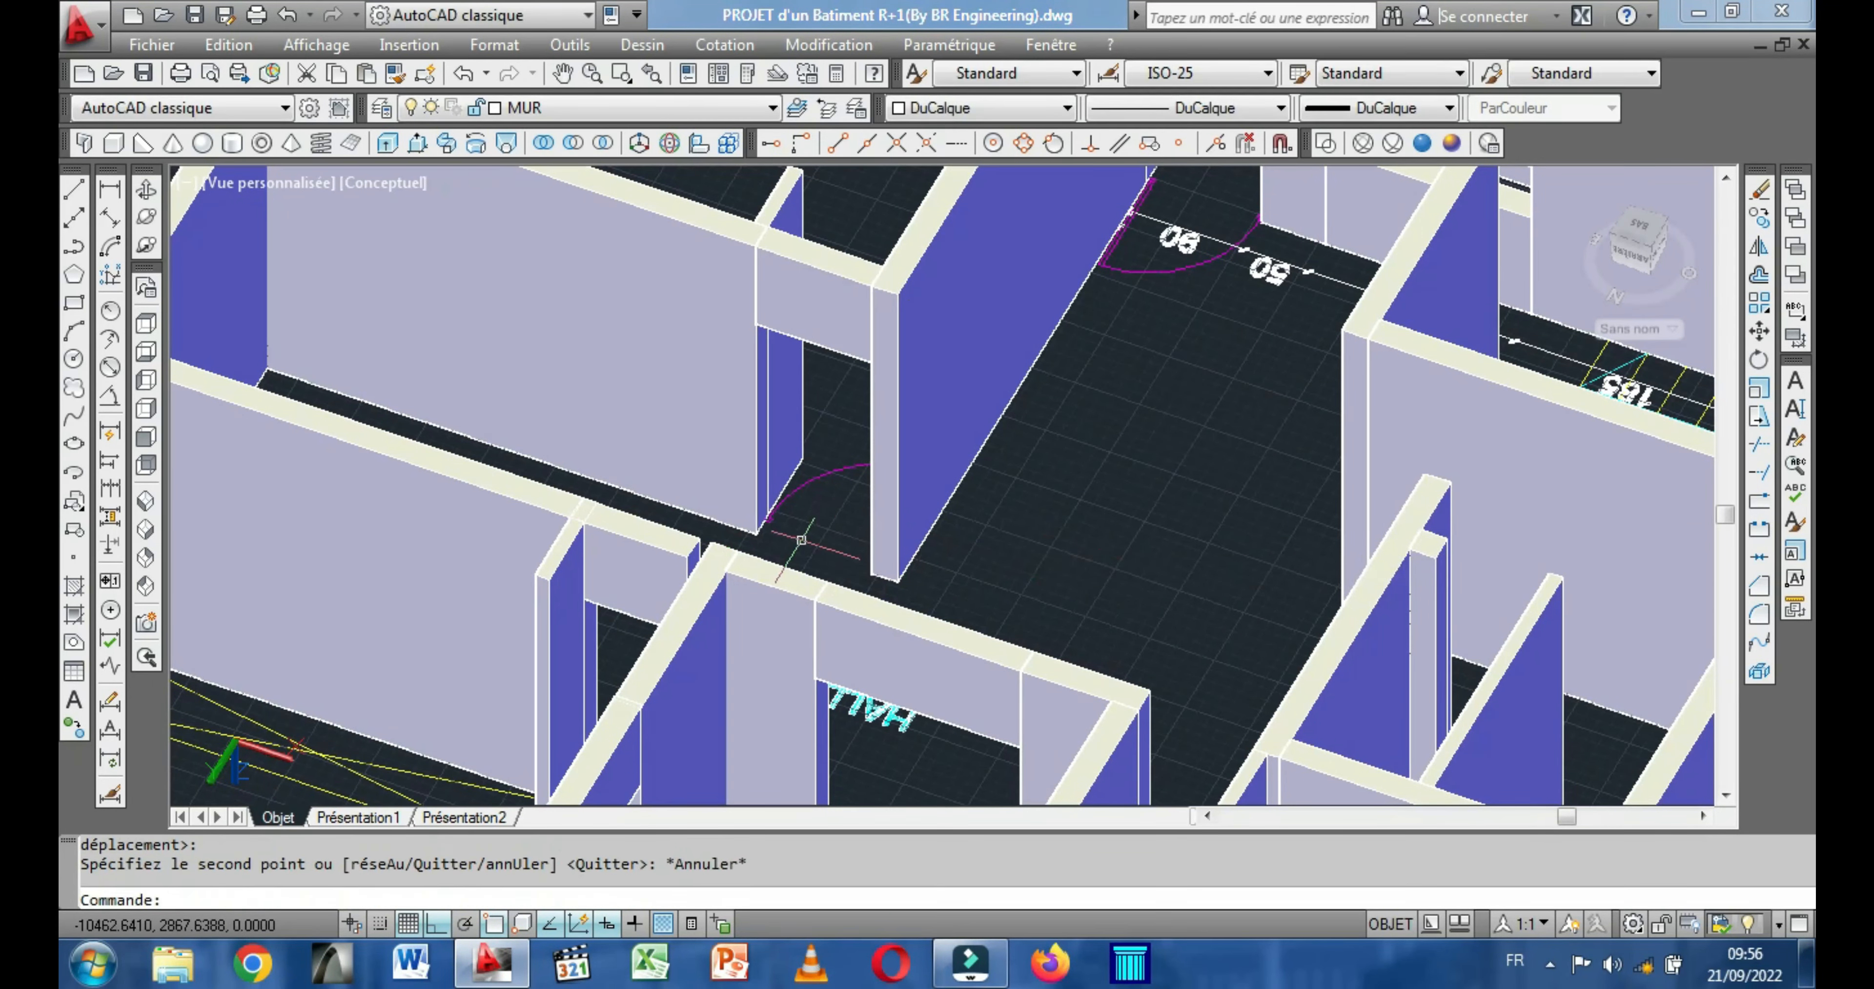
# Erase the lintel copy over the rear room's door opening.
pyautogui.click(671, 546)
pyautogui.scroll(2, 589, 426)
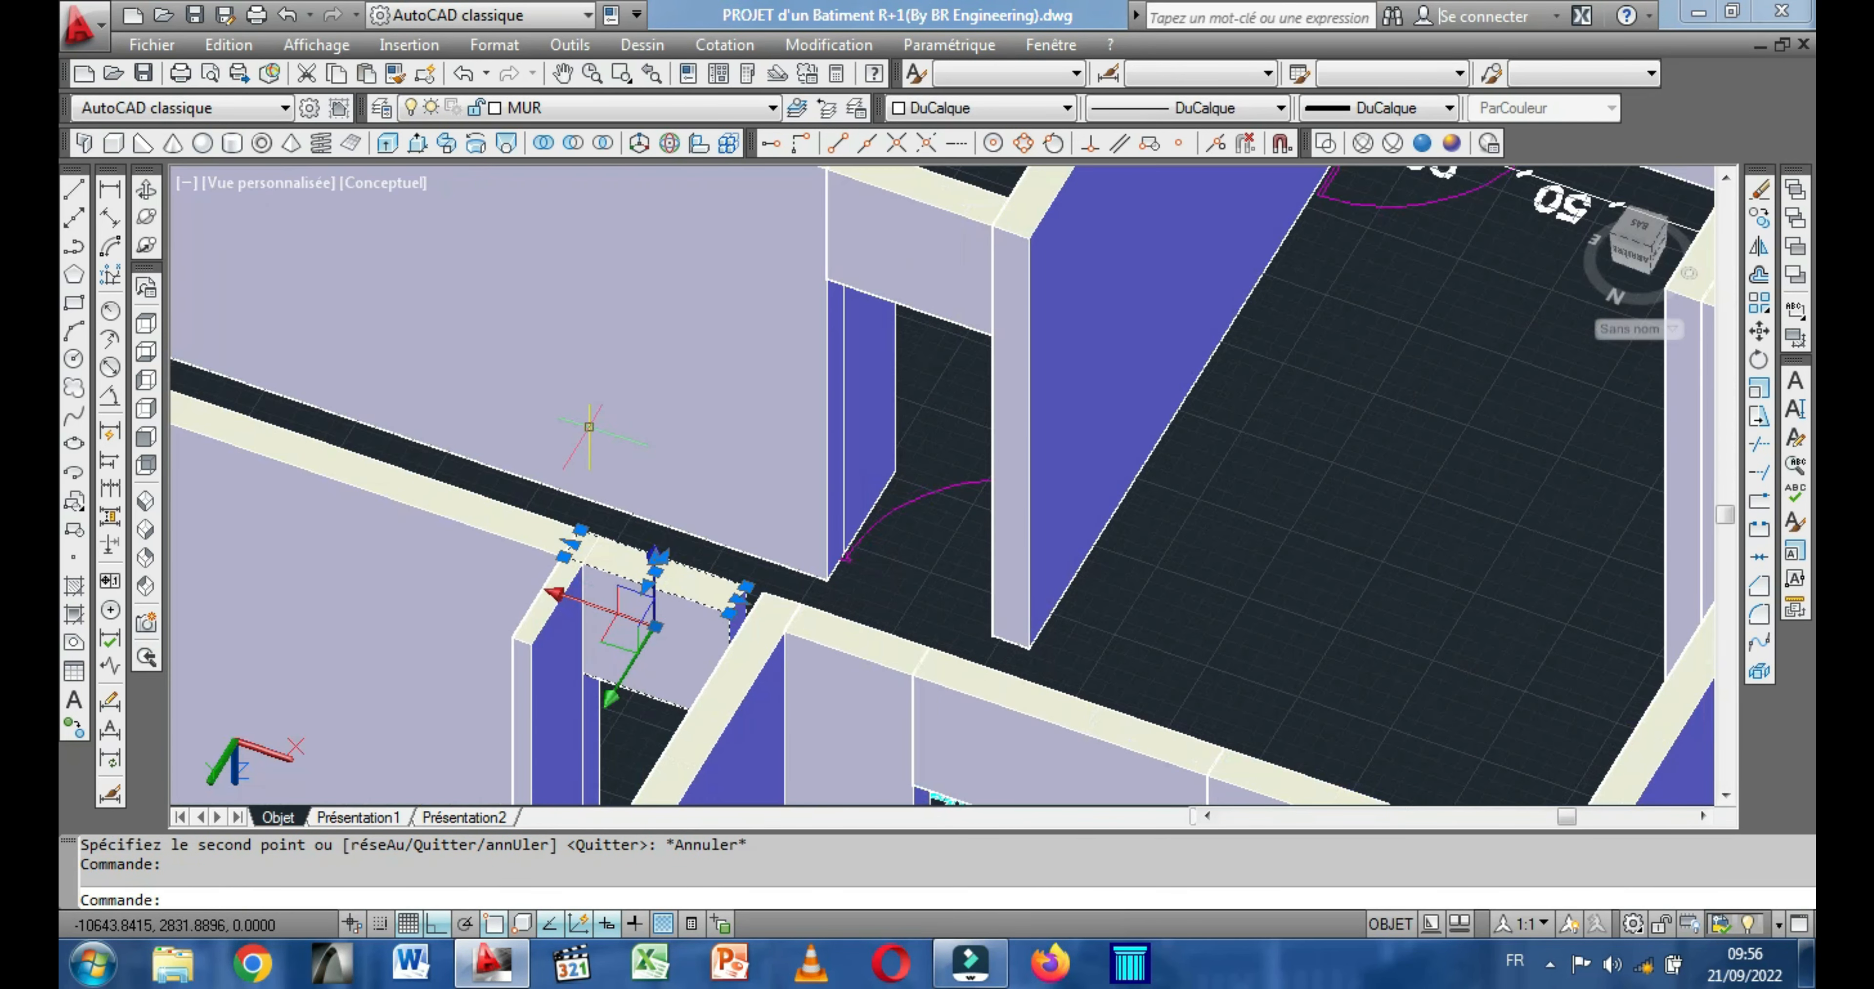
pyautogui.rightClick(501, 415)
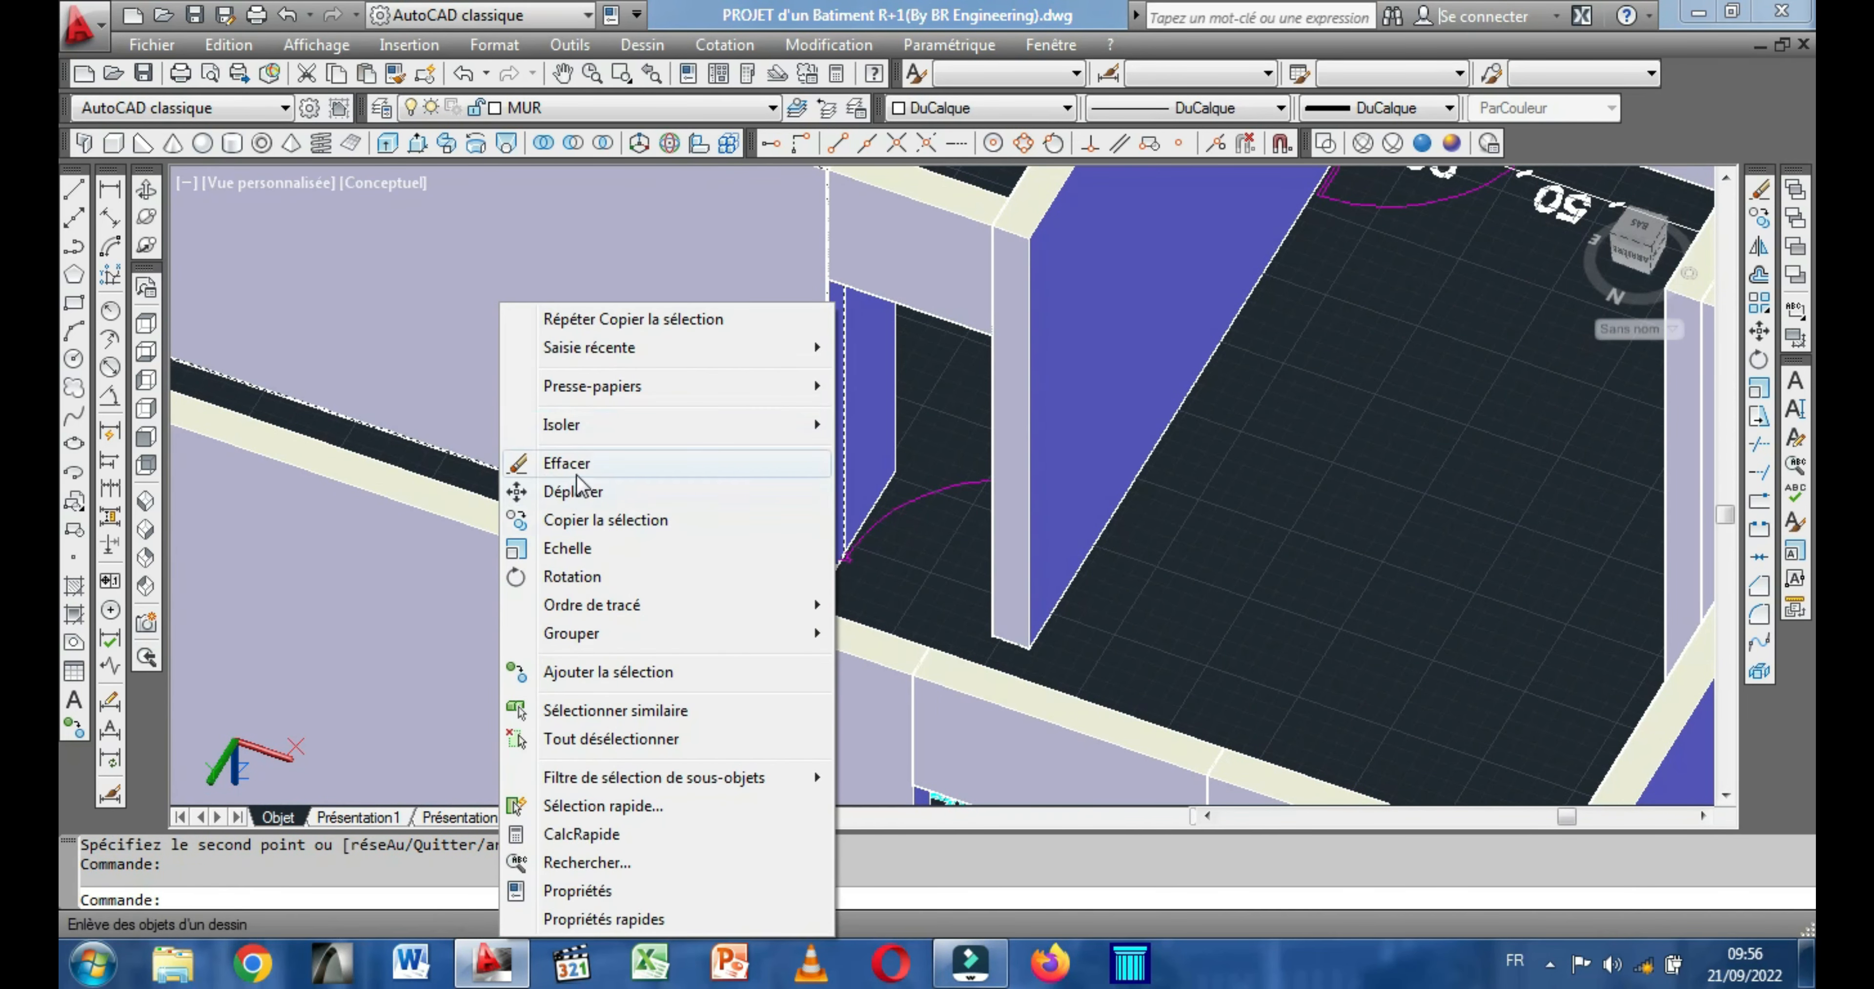
pyautogui.click(576, 461)
pyautogui.scroll(-2, 665, 479)
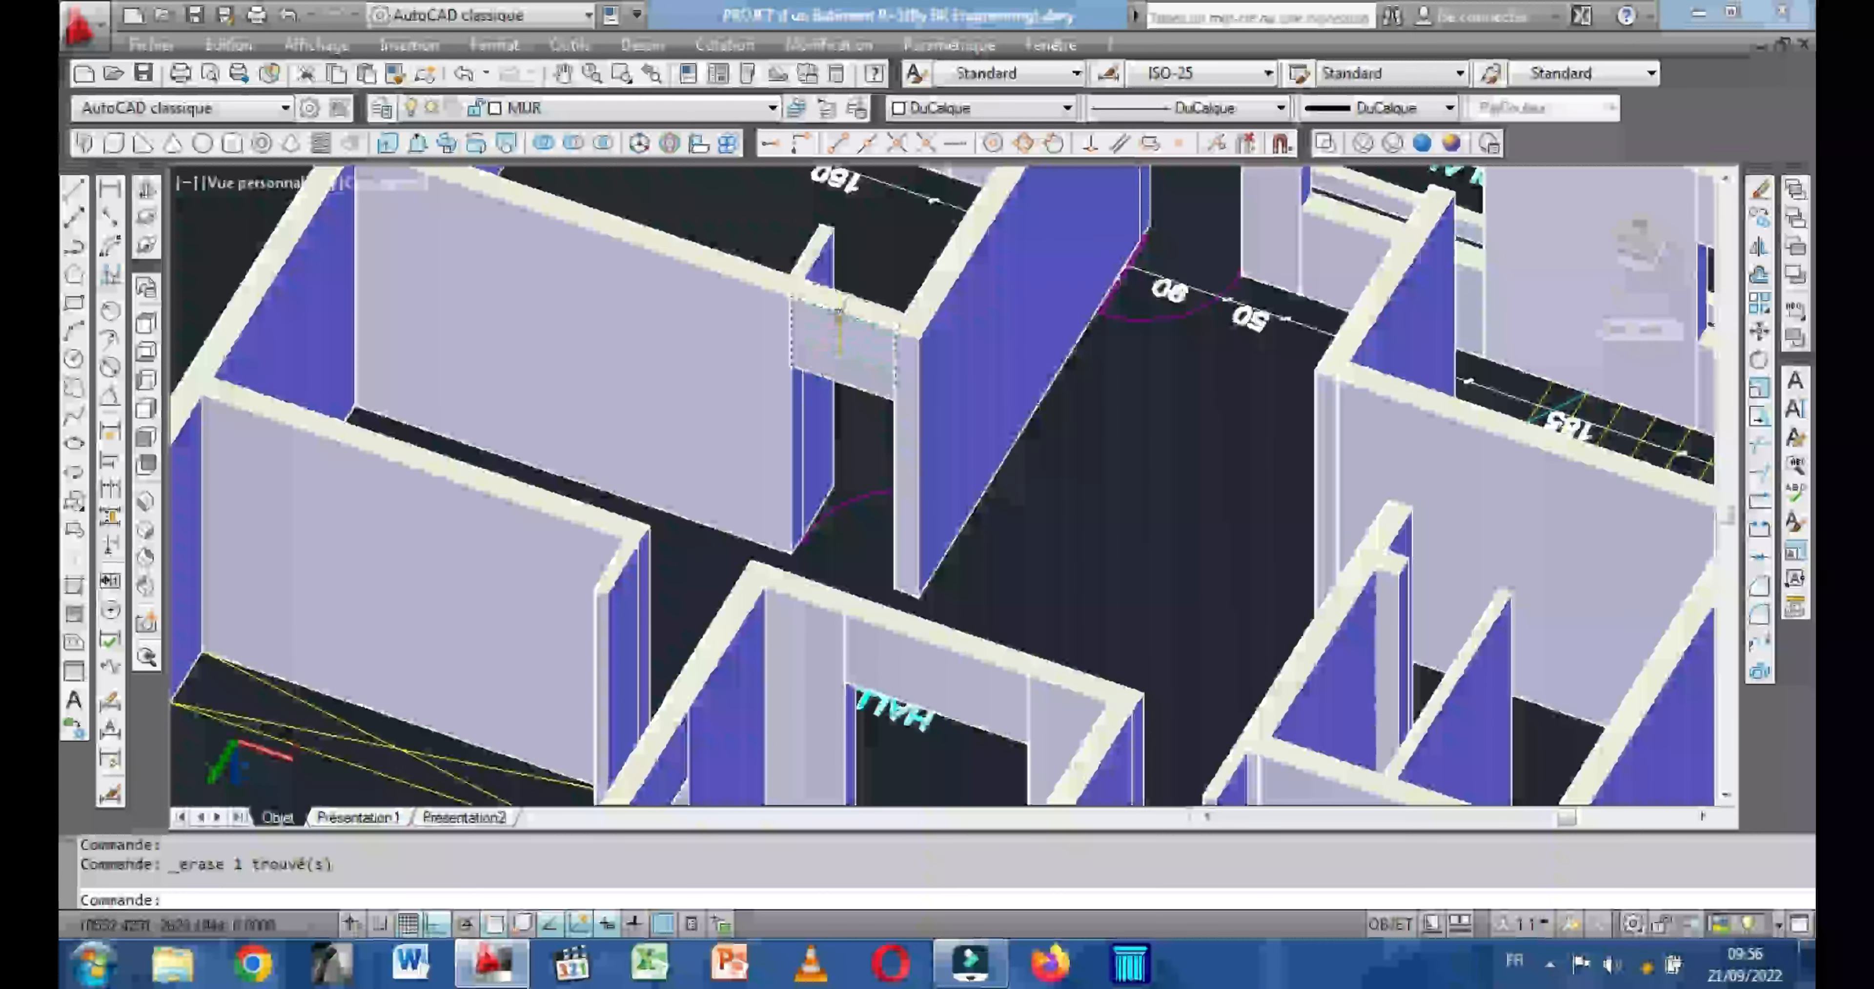
# Copy the 90-long door lintel from its top corner to the wall corner over the rear room's door opening beside the COUR.
pyautogui.click(858, 309)
pyautogui.rightClick(876, 247)
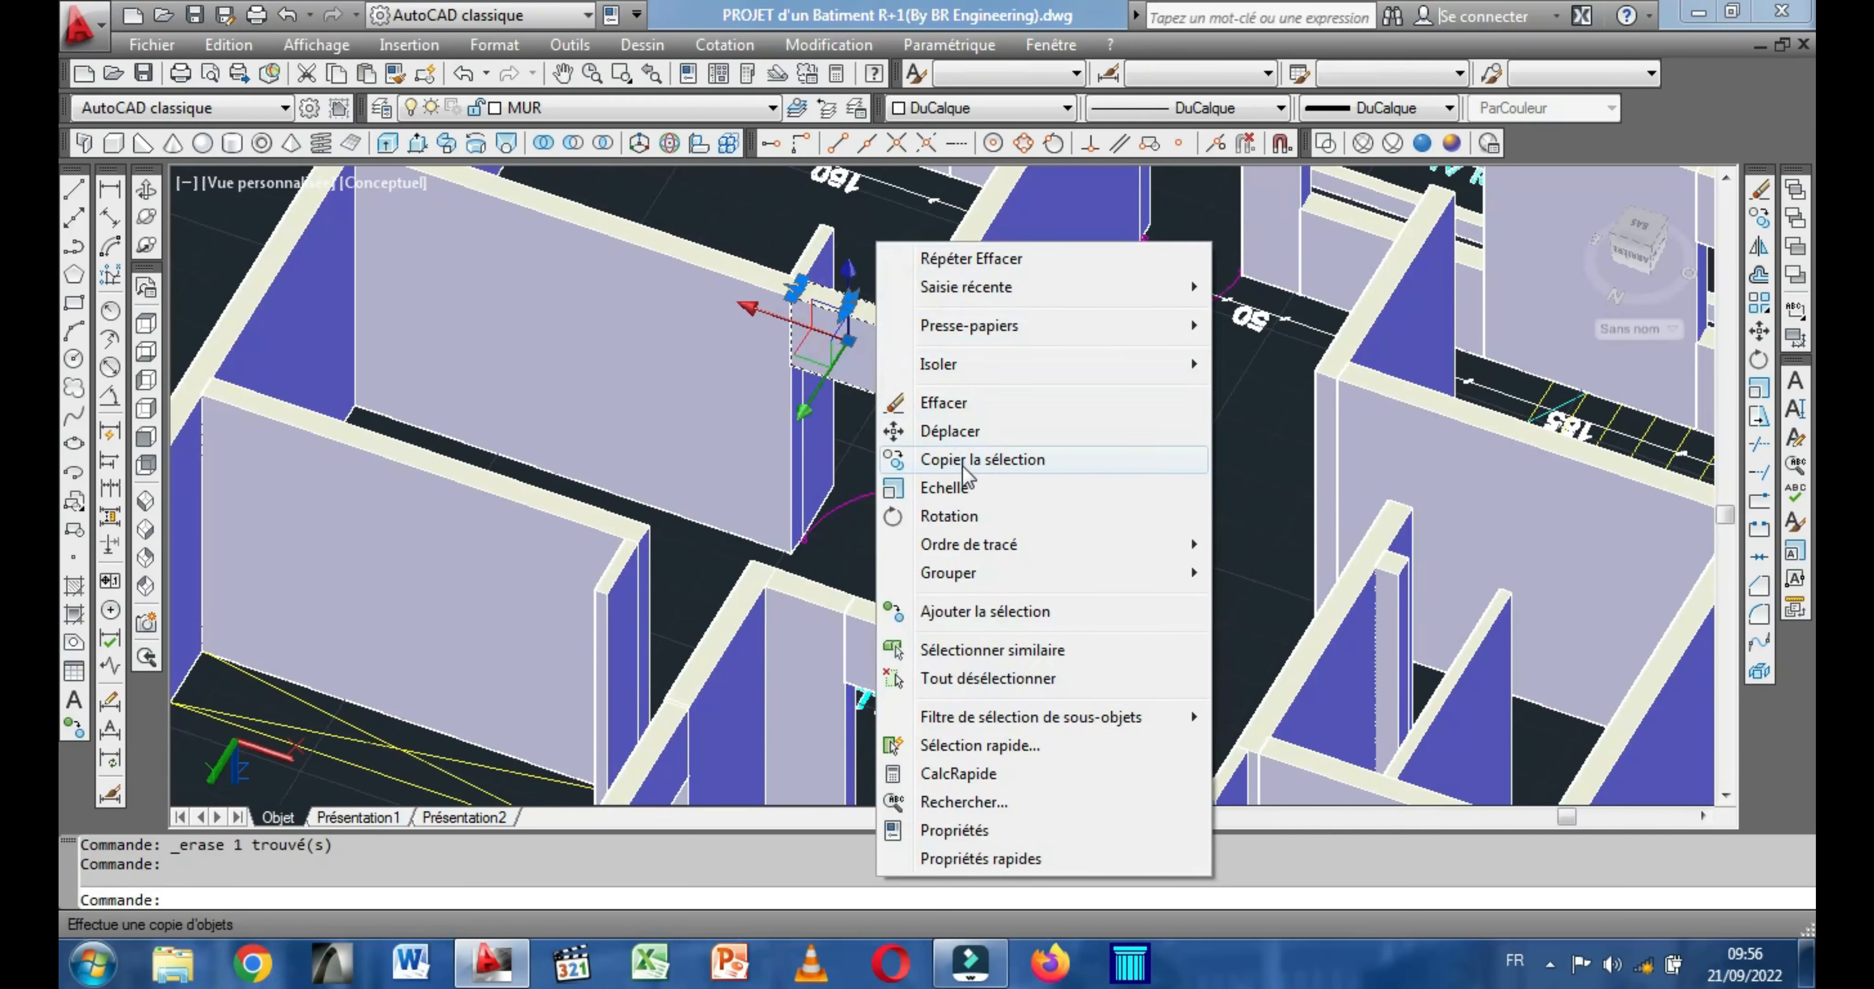
pyautogui.click(1004, 459)
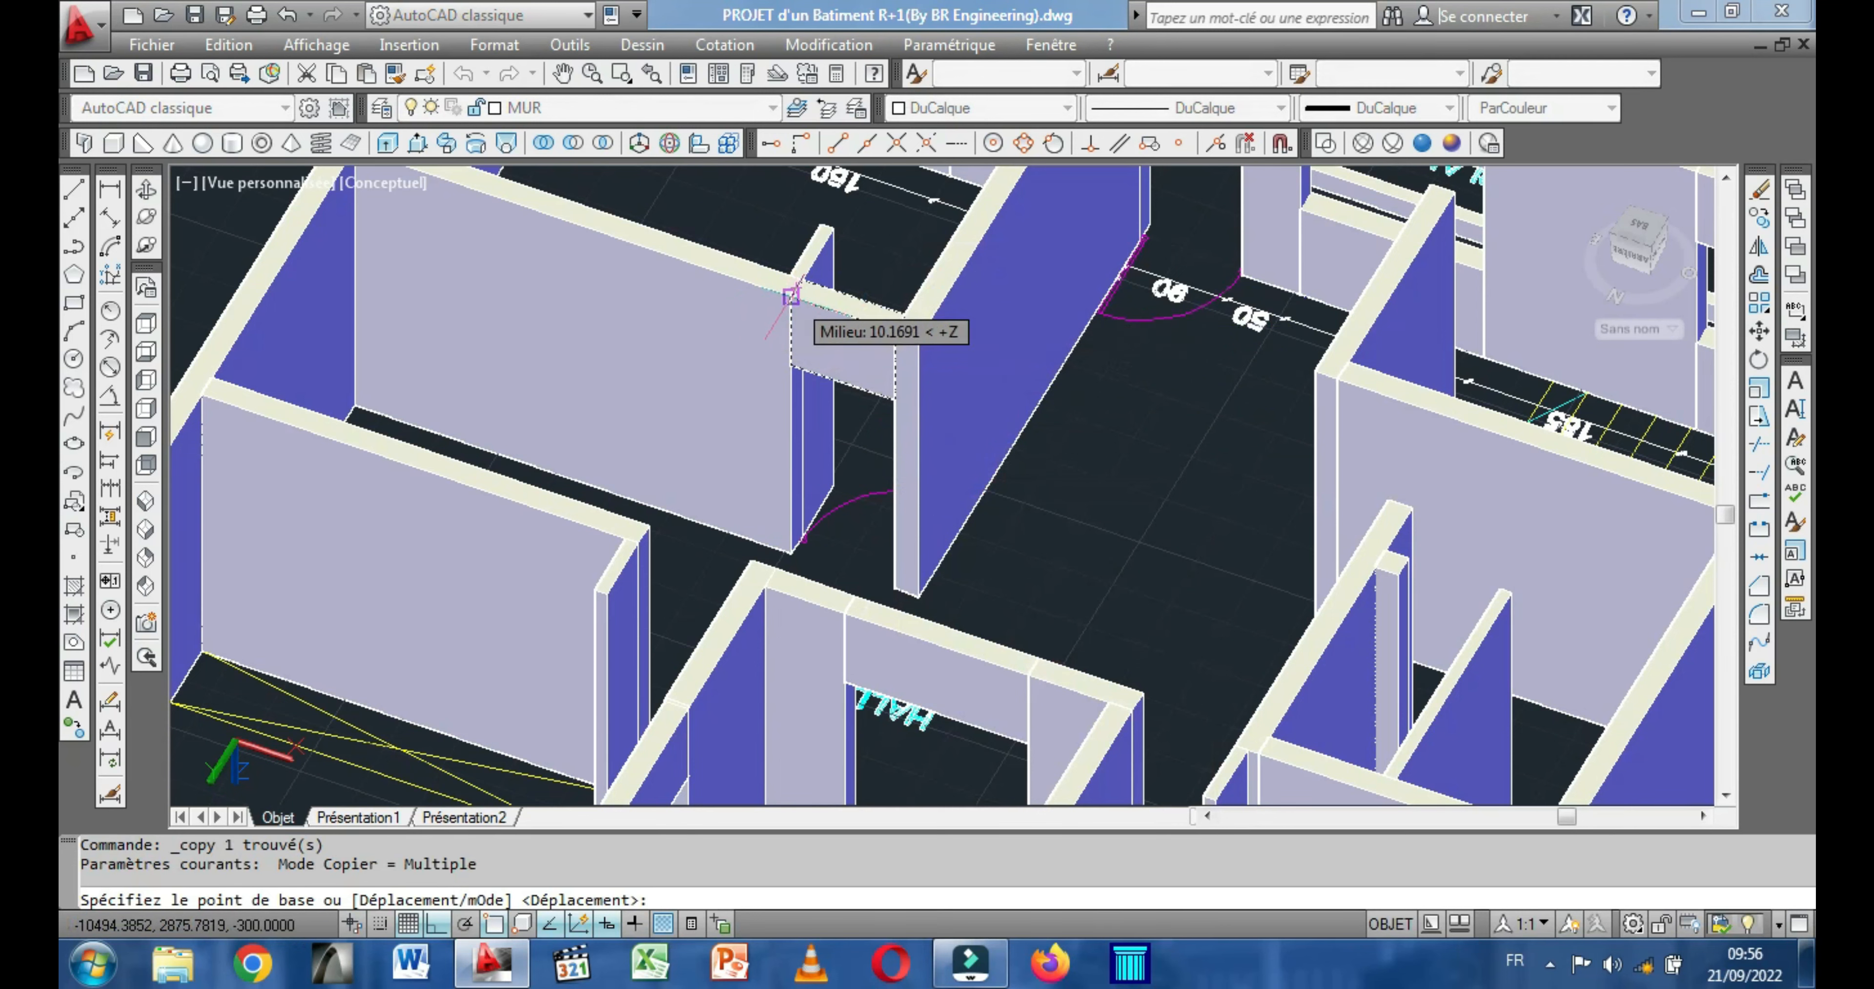
pyautogui.click(791, 296)
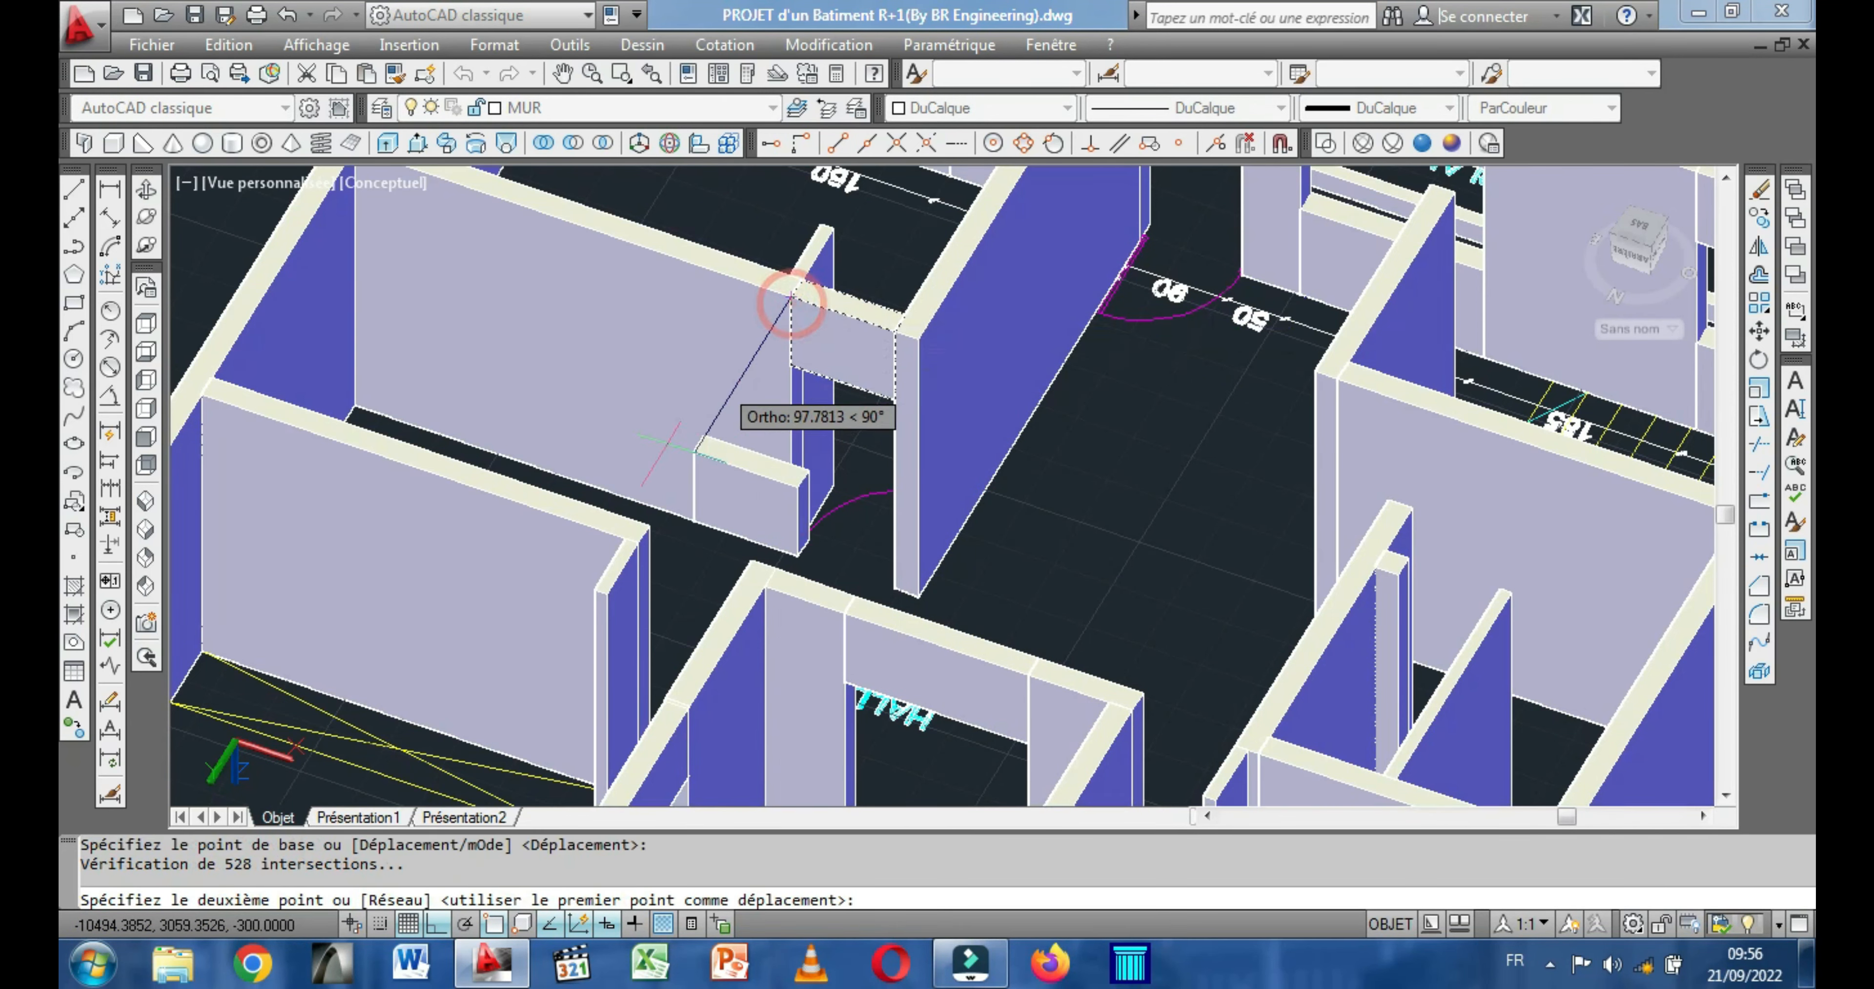
pyautogui.scroll(5, 757, 531)
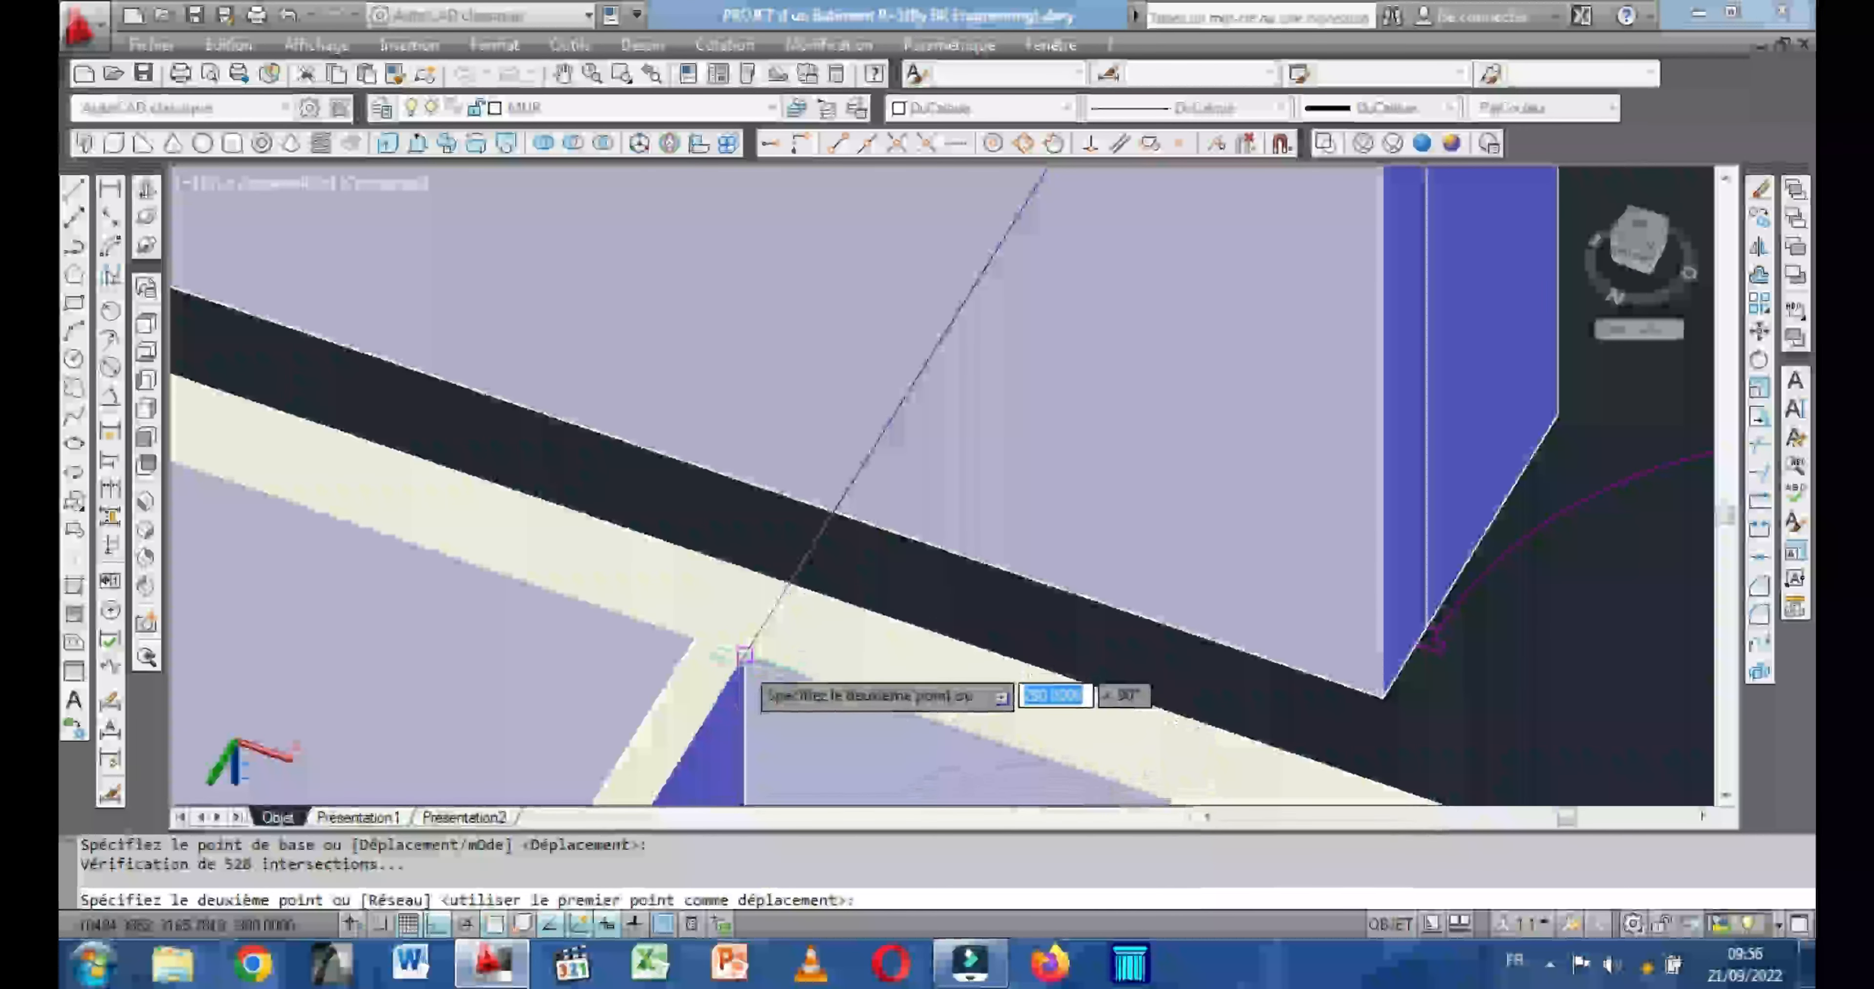
pyautogui.click(734, 666)
pyautogui.scroll(-5, 781, 530)
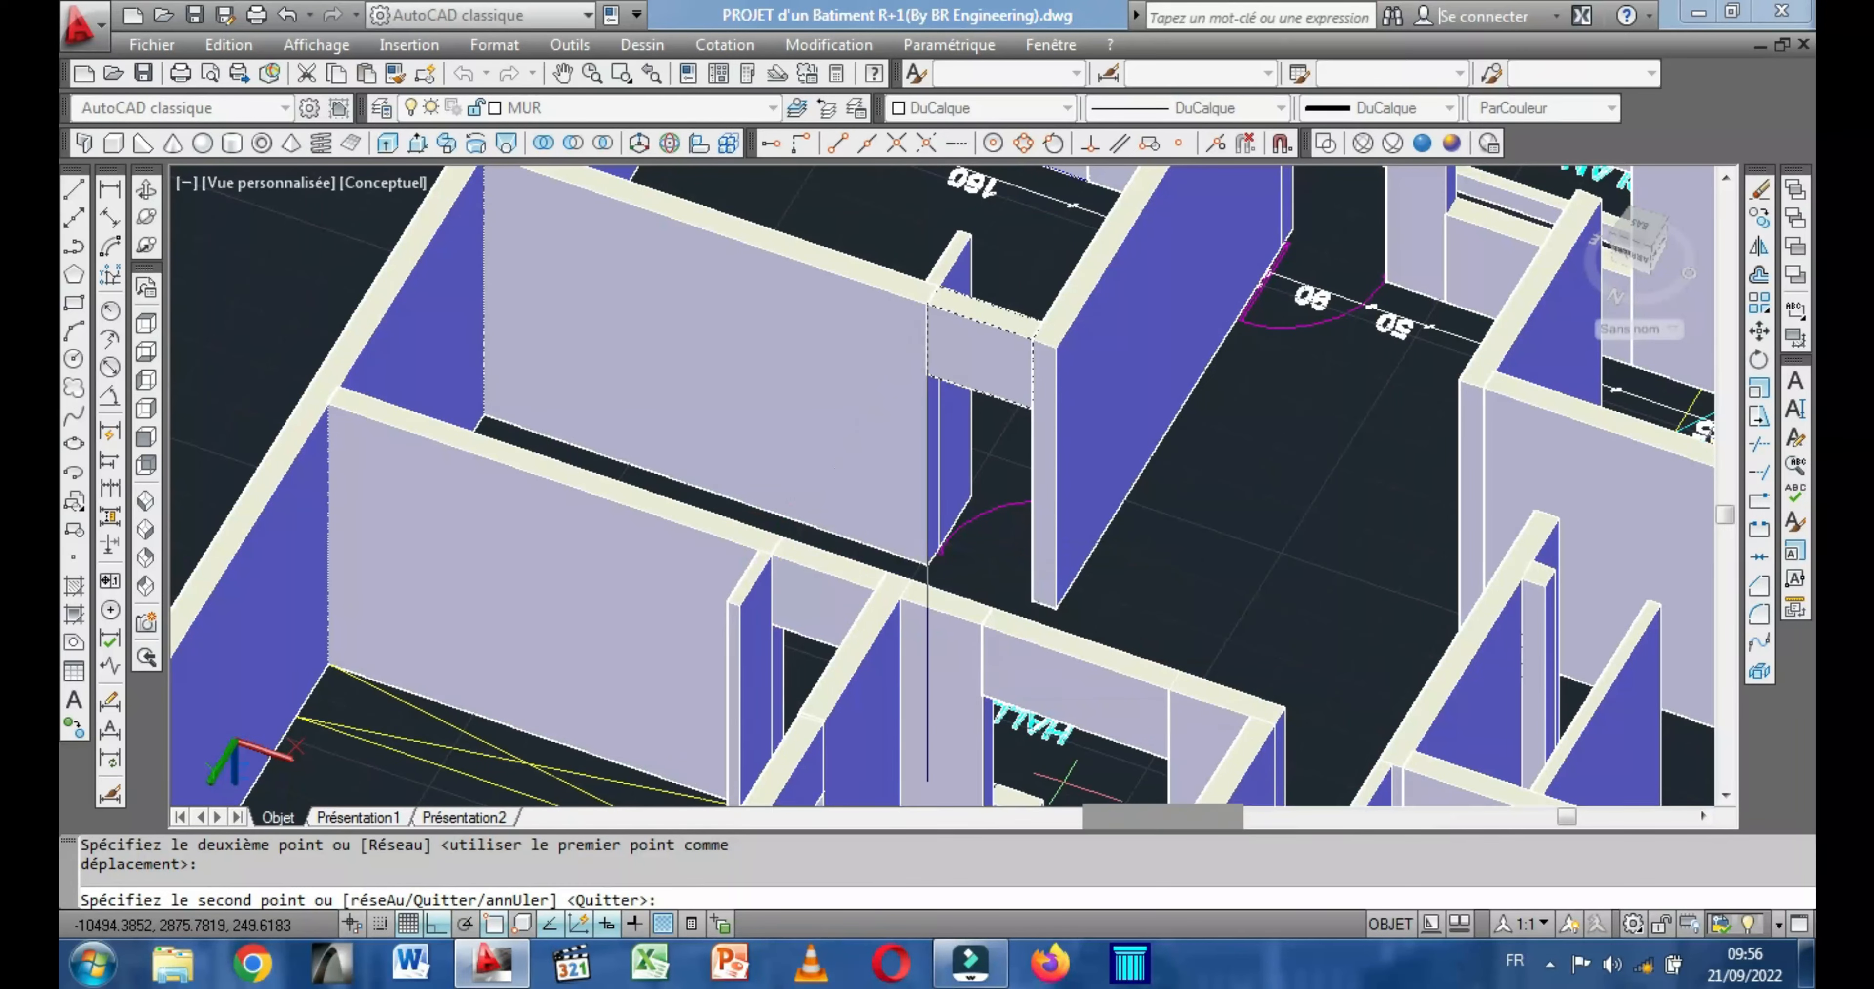
# Place another copy of the lintel over the door opening on the opposite side of the PLAN D'ETAGE COUR.
pyautogui.scroll(-5, 1091, 793)
pyautogui.scroll(3, 902, 567)
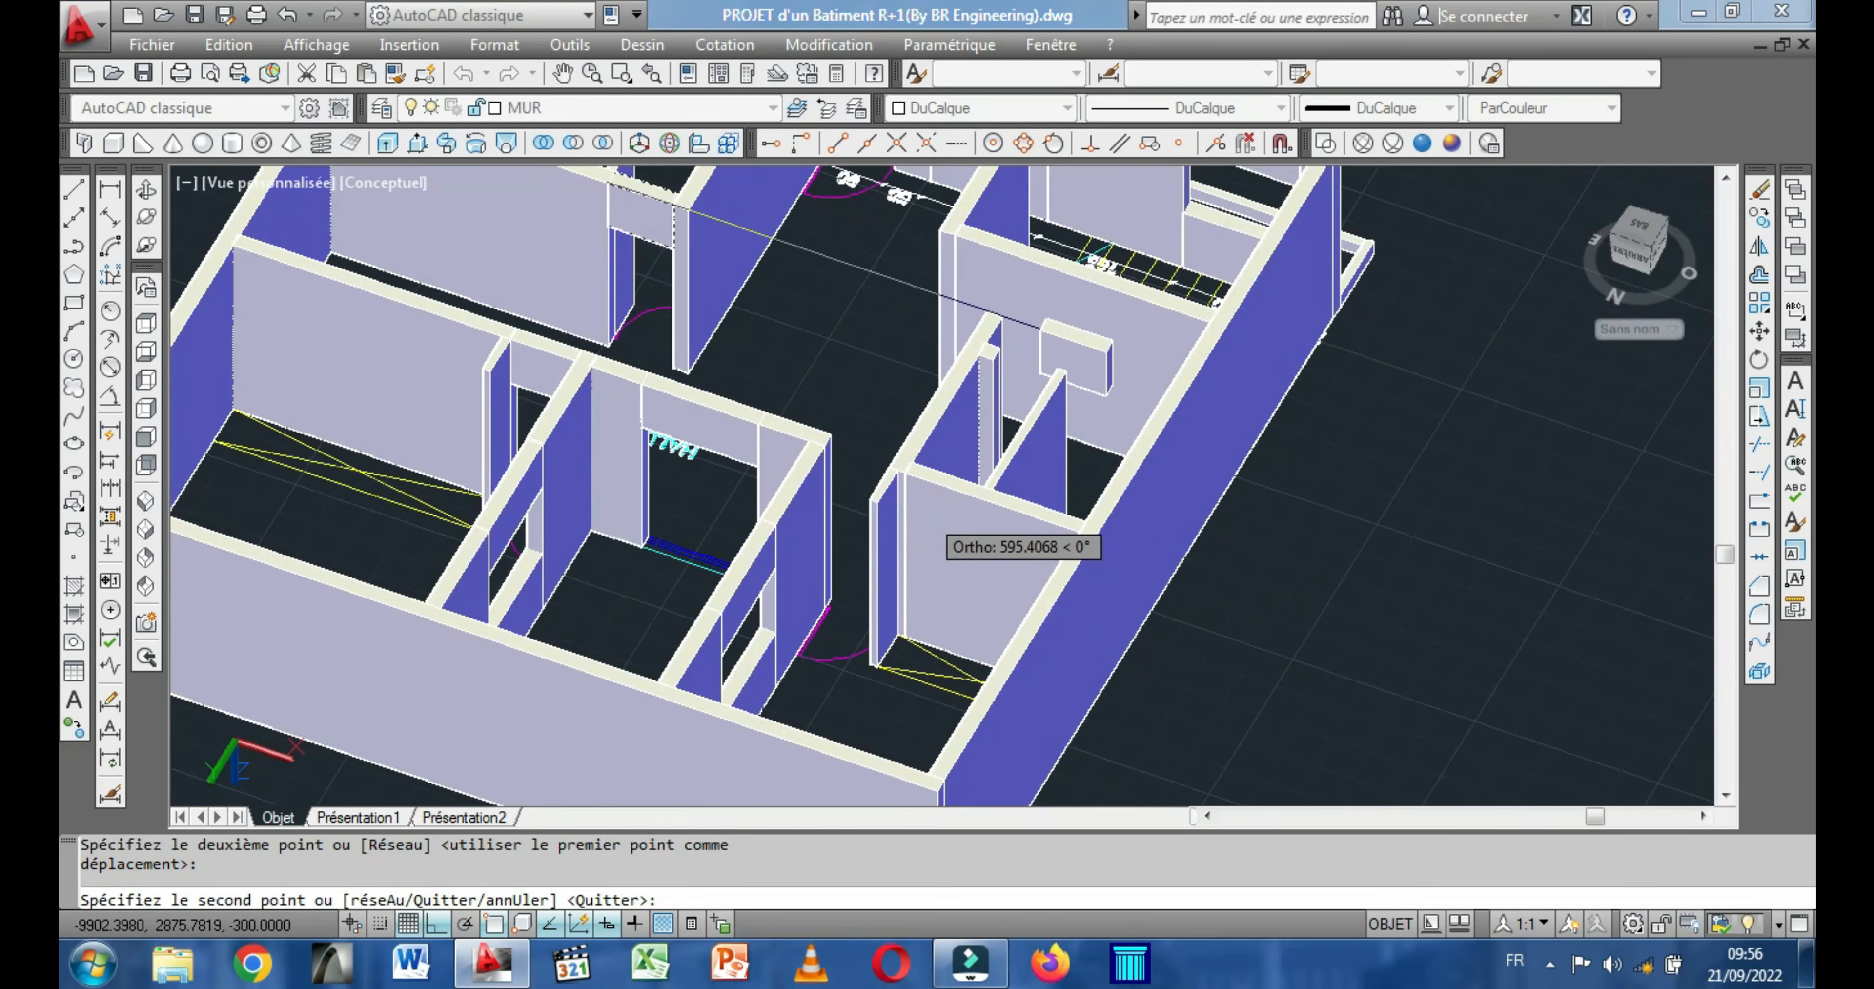
pyautogui.scroll(3, 938, 531)
pyautogui.scroll(2, 939, 531)
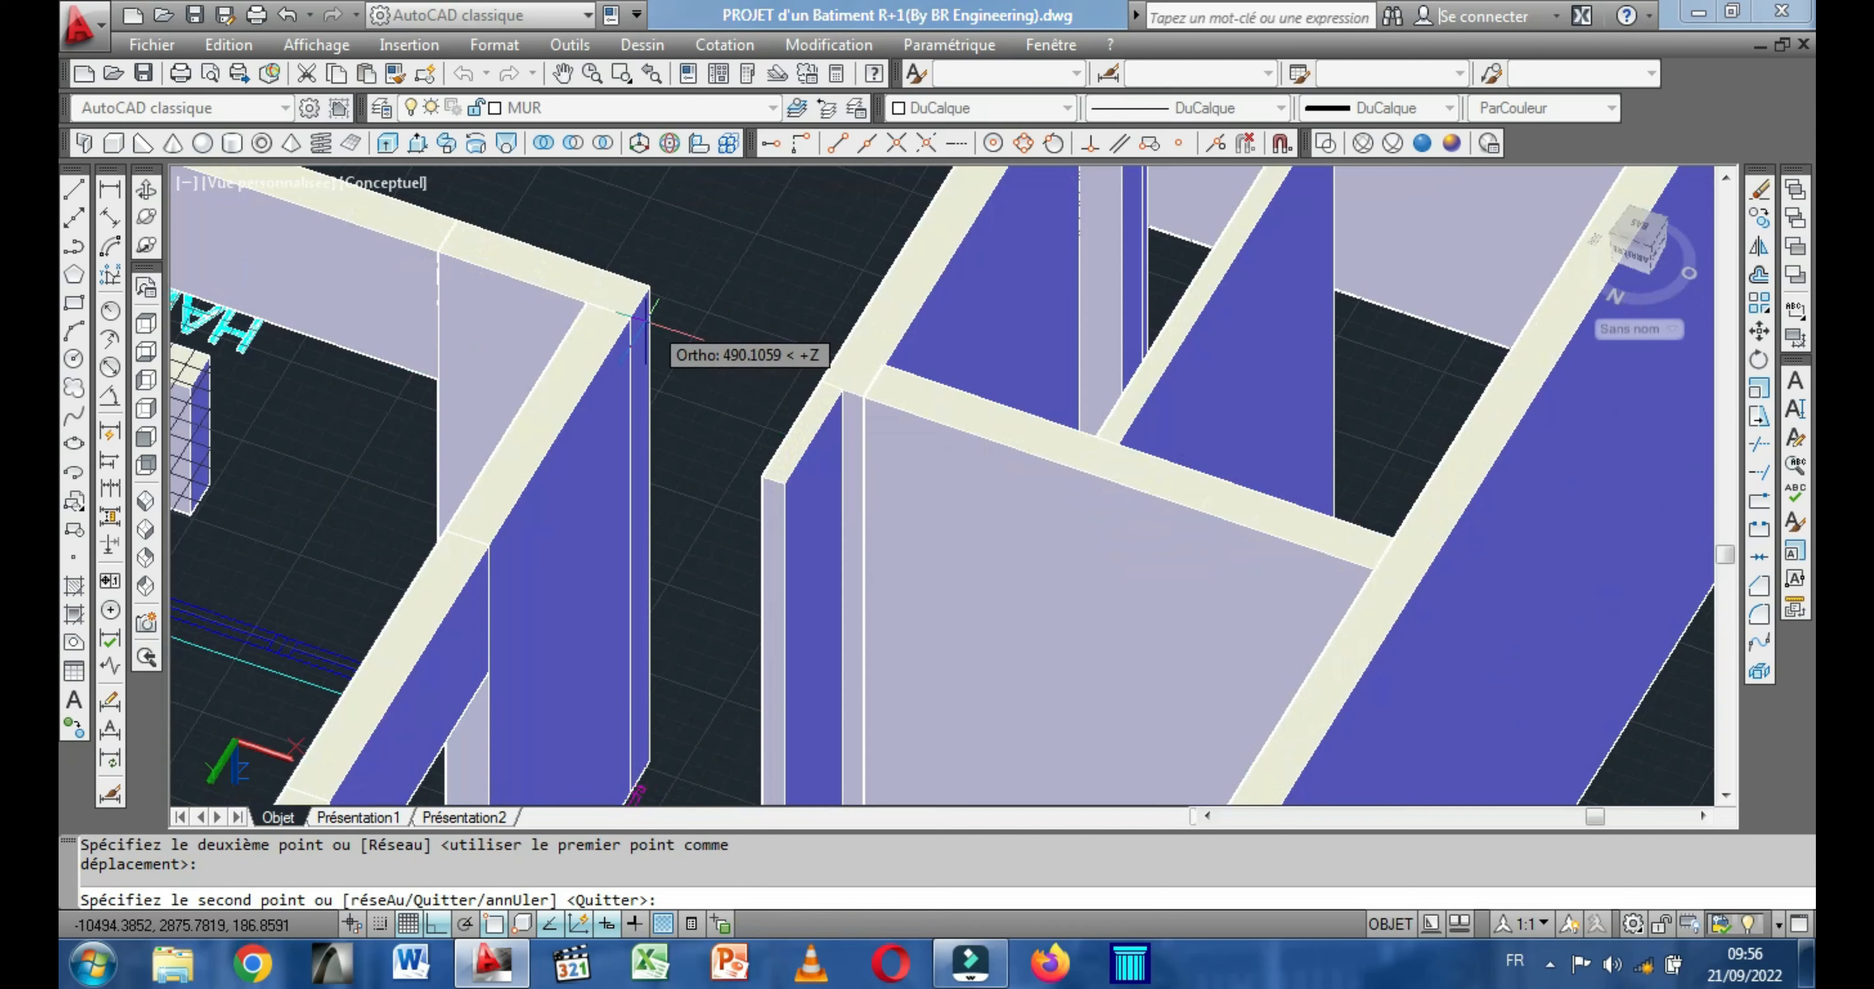
pyautogui.click(630, 317)
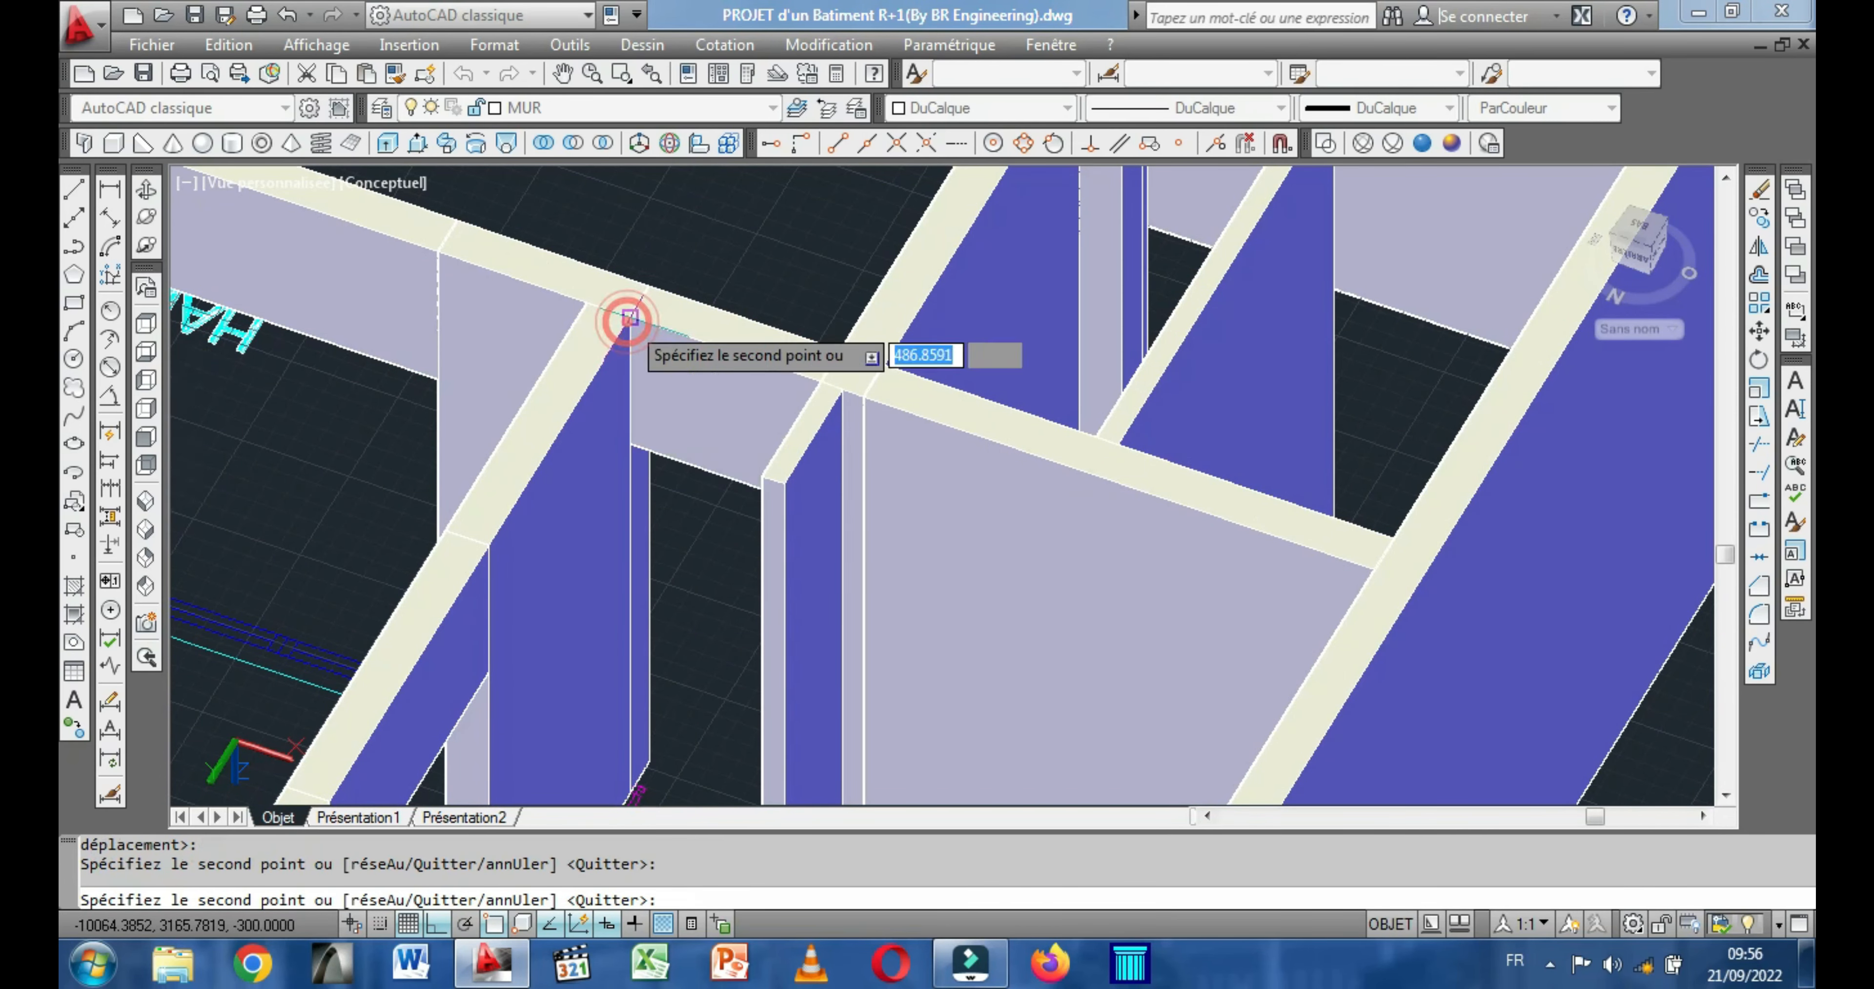
pyautogui.scroll(-5, 782, 433)
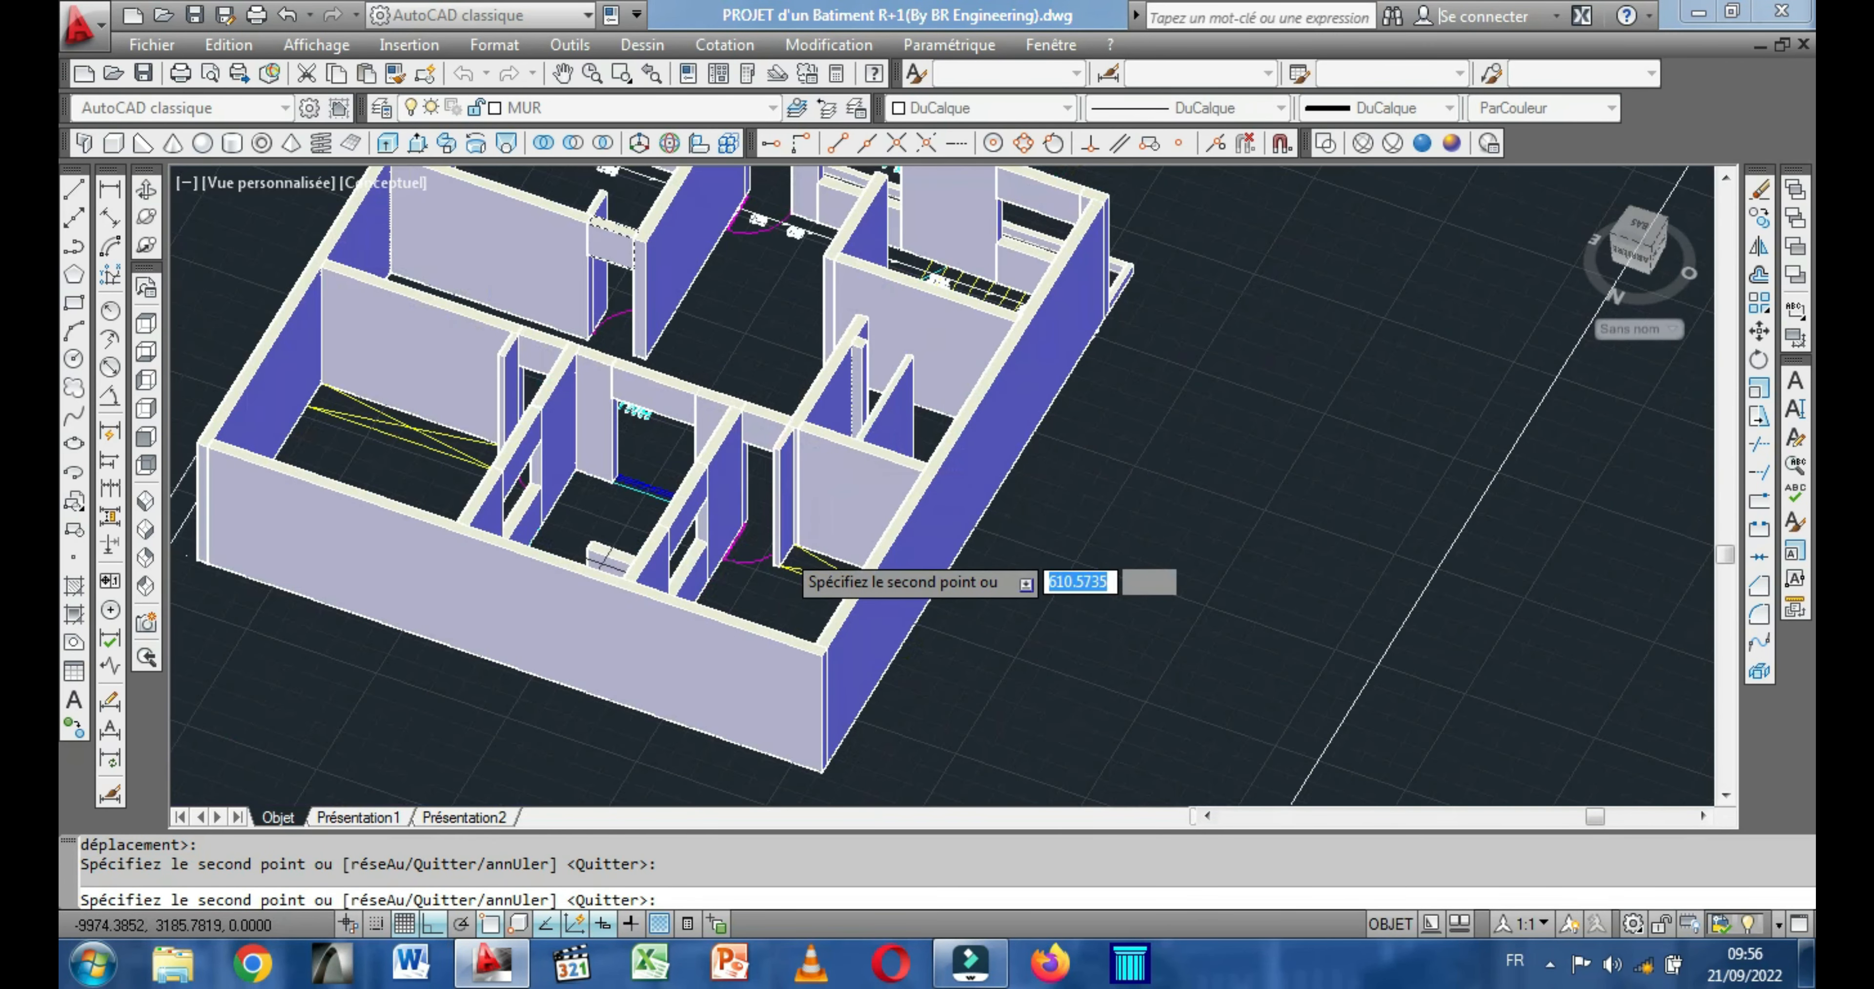
pyautogui.scroll(-3, 794, 564)
pyautogui.moveTo(819, 420); pyautogui.dragTo(869, 506, button='middle')
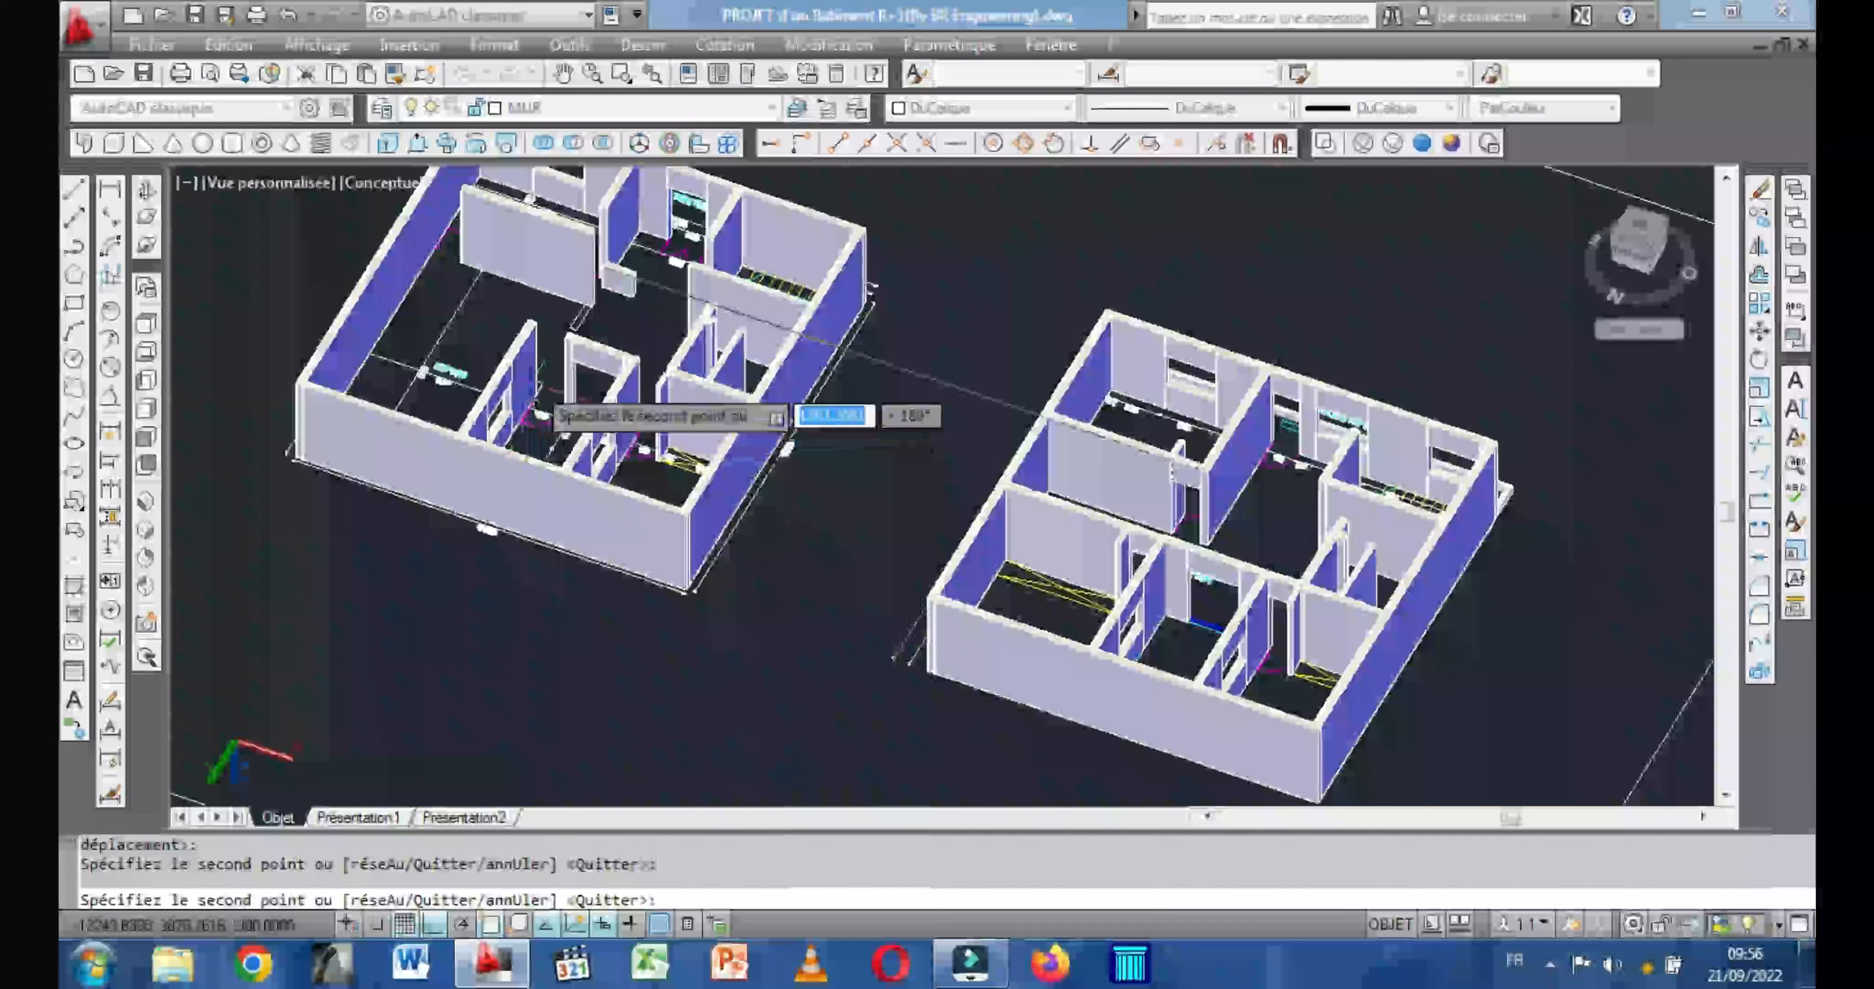
pyautogui.moveTo(565, 426); pyautogui.dragTo(601, 480, button='middle')
pyautogui.moveTo(588, 445); pyautogui.dragTo(591, 450, button='middle')
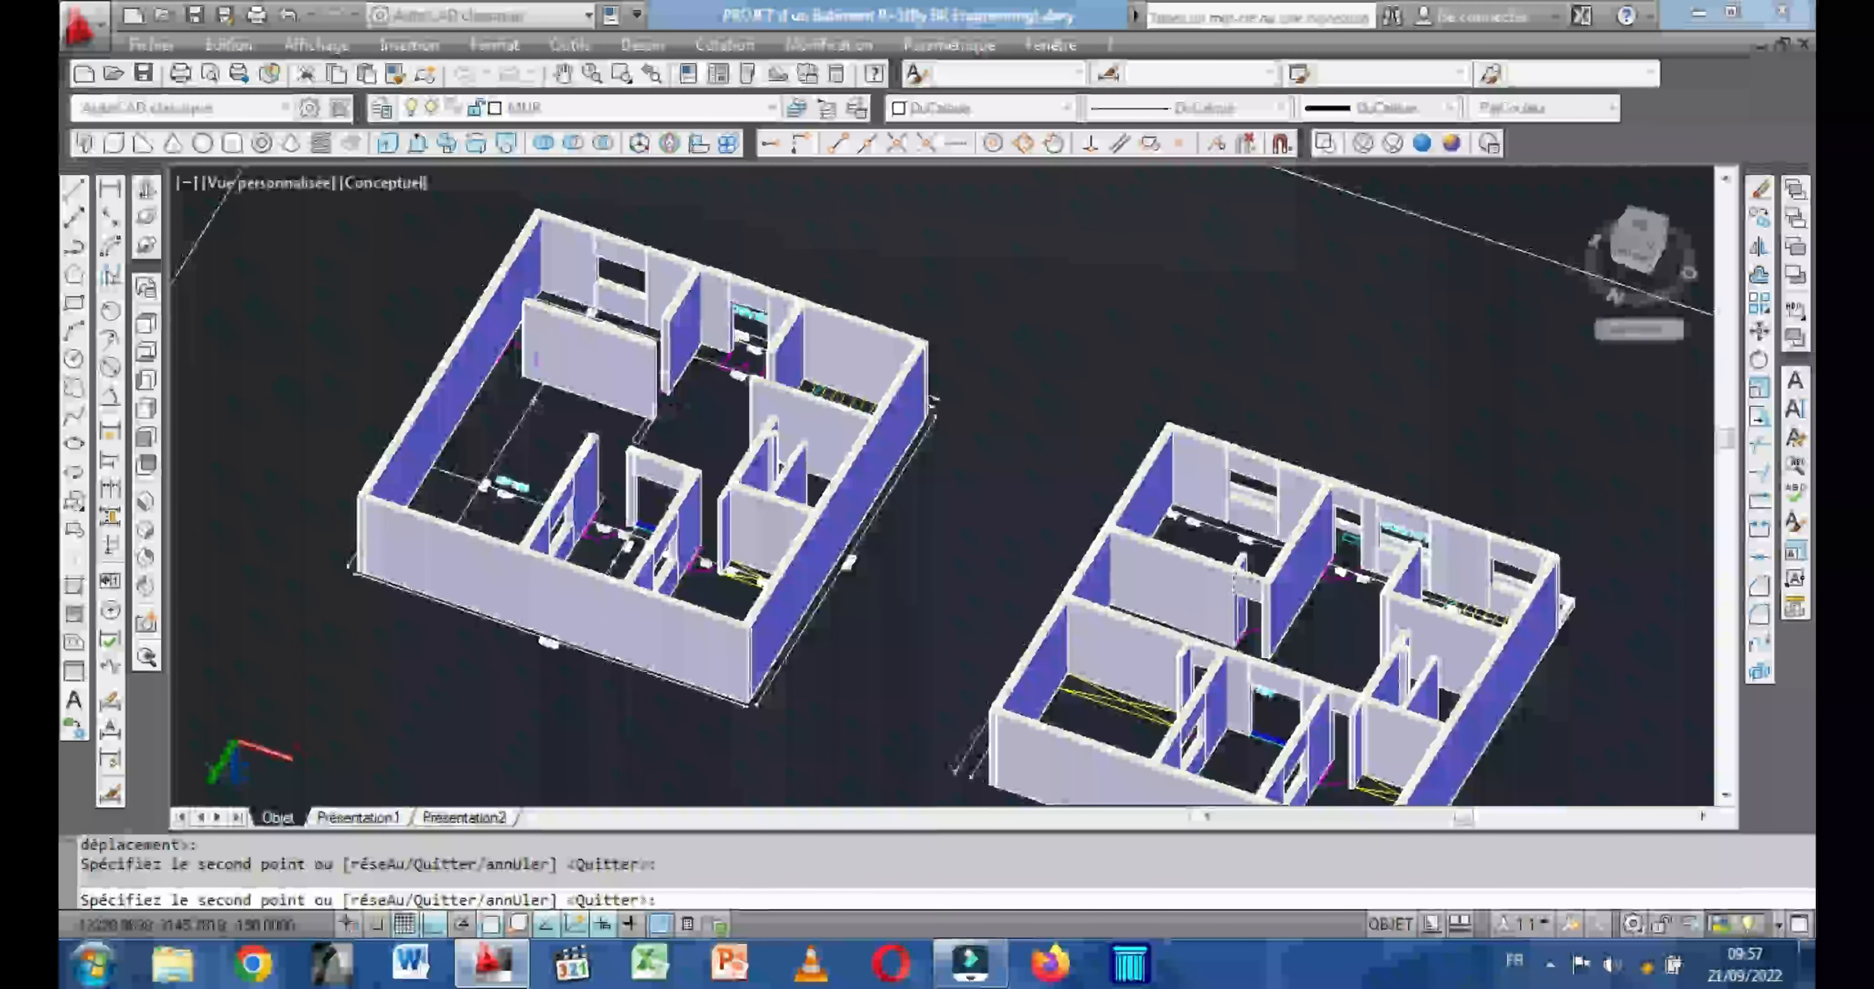
pyautogui.scroll(4, 593, 453)
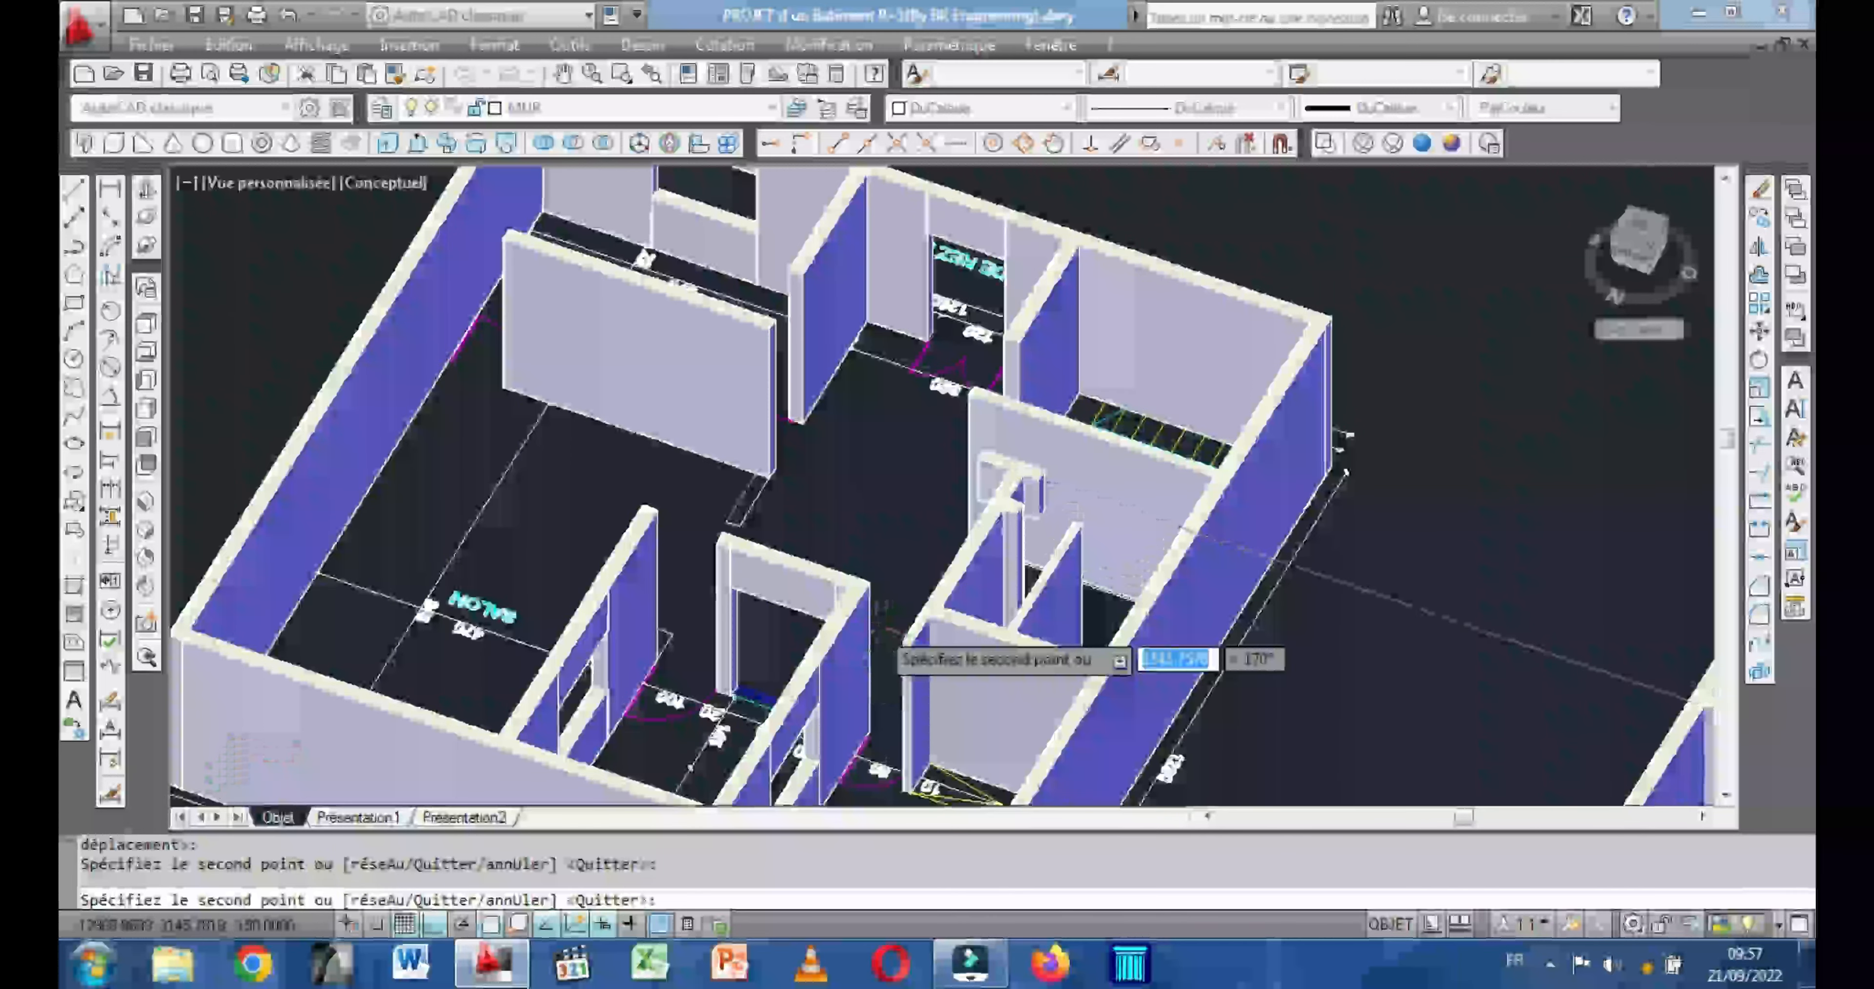
pyautogui.scroll(3, 891, 641)
pyautogui.scroll(5, 890, 641)
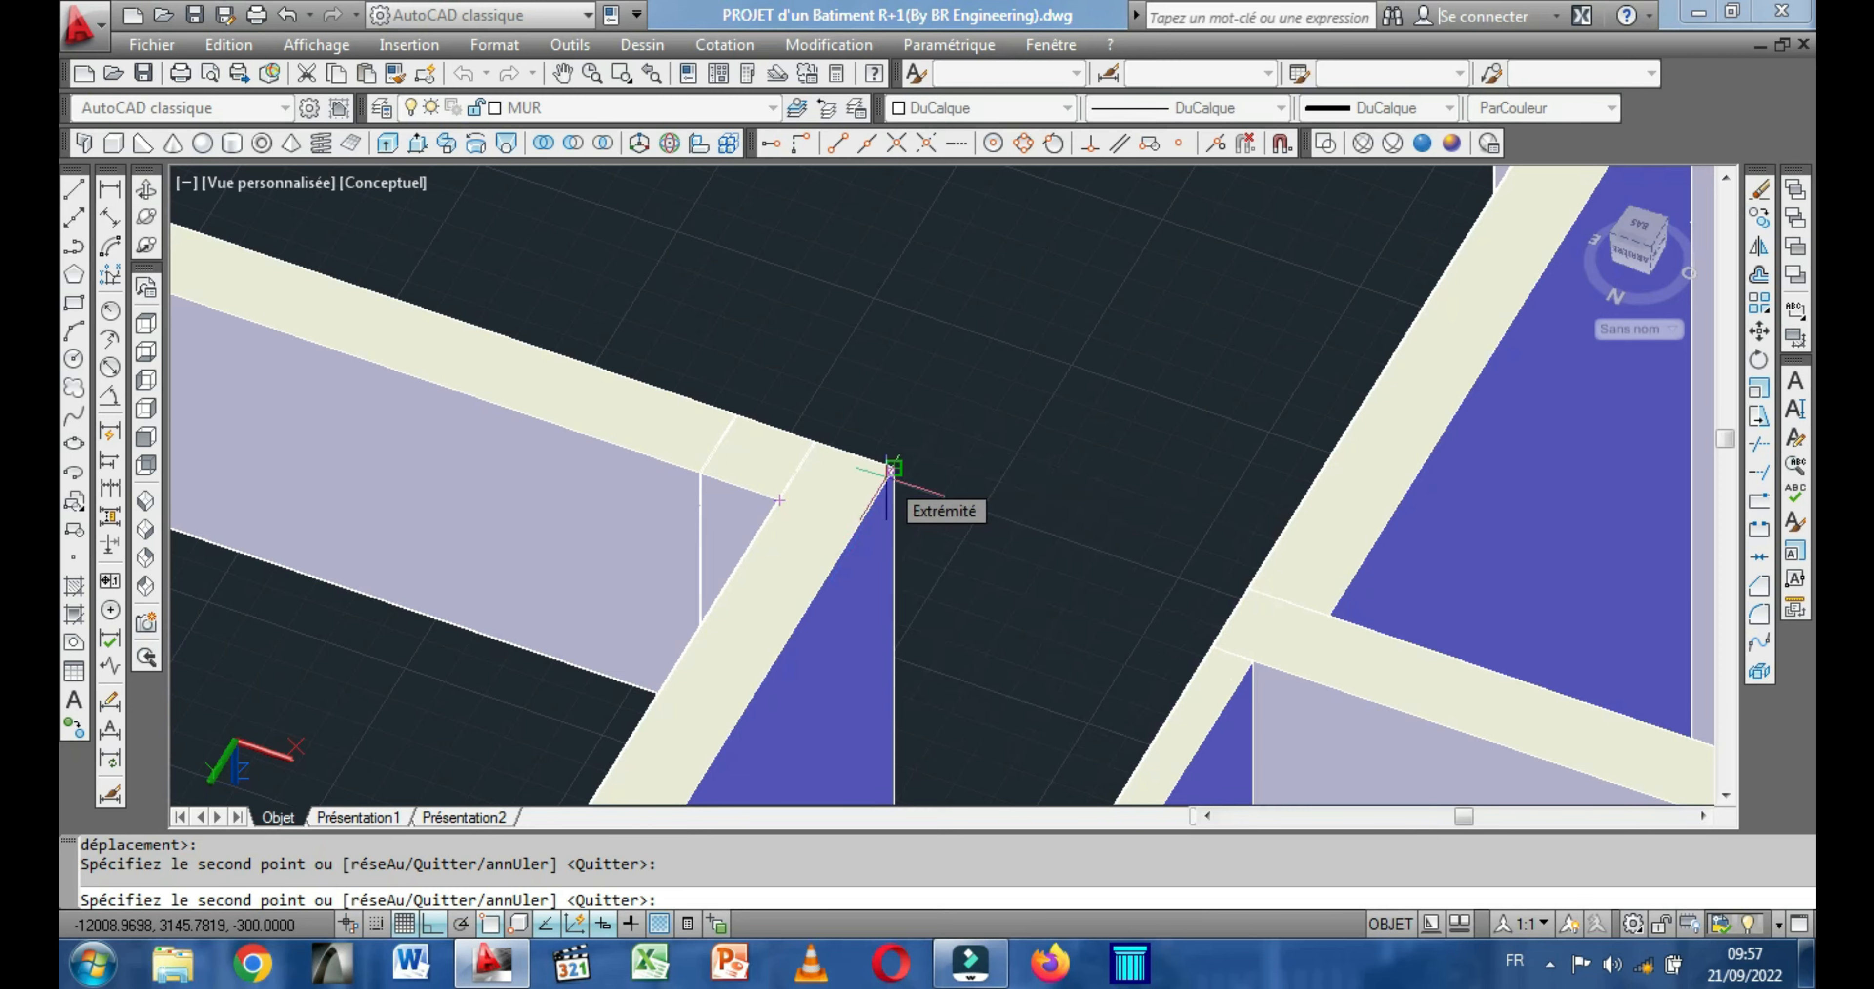
pyautogui.scroll(-5, 889, 469)
pyautogui.rightClick(905, 439)
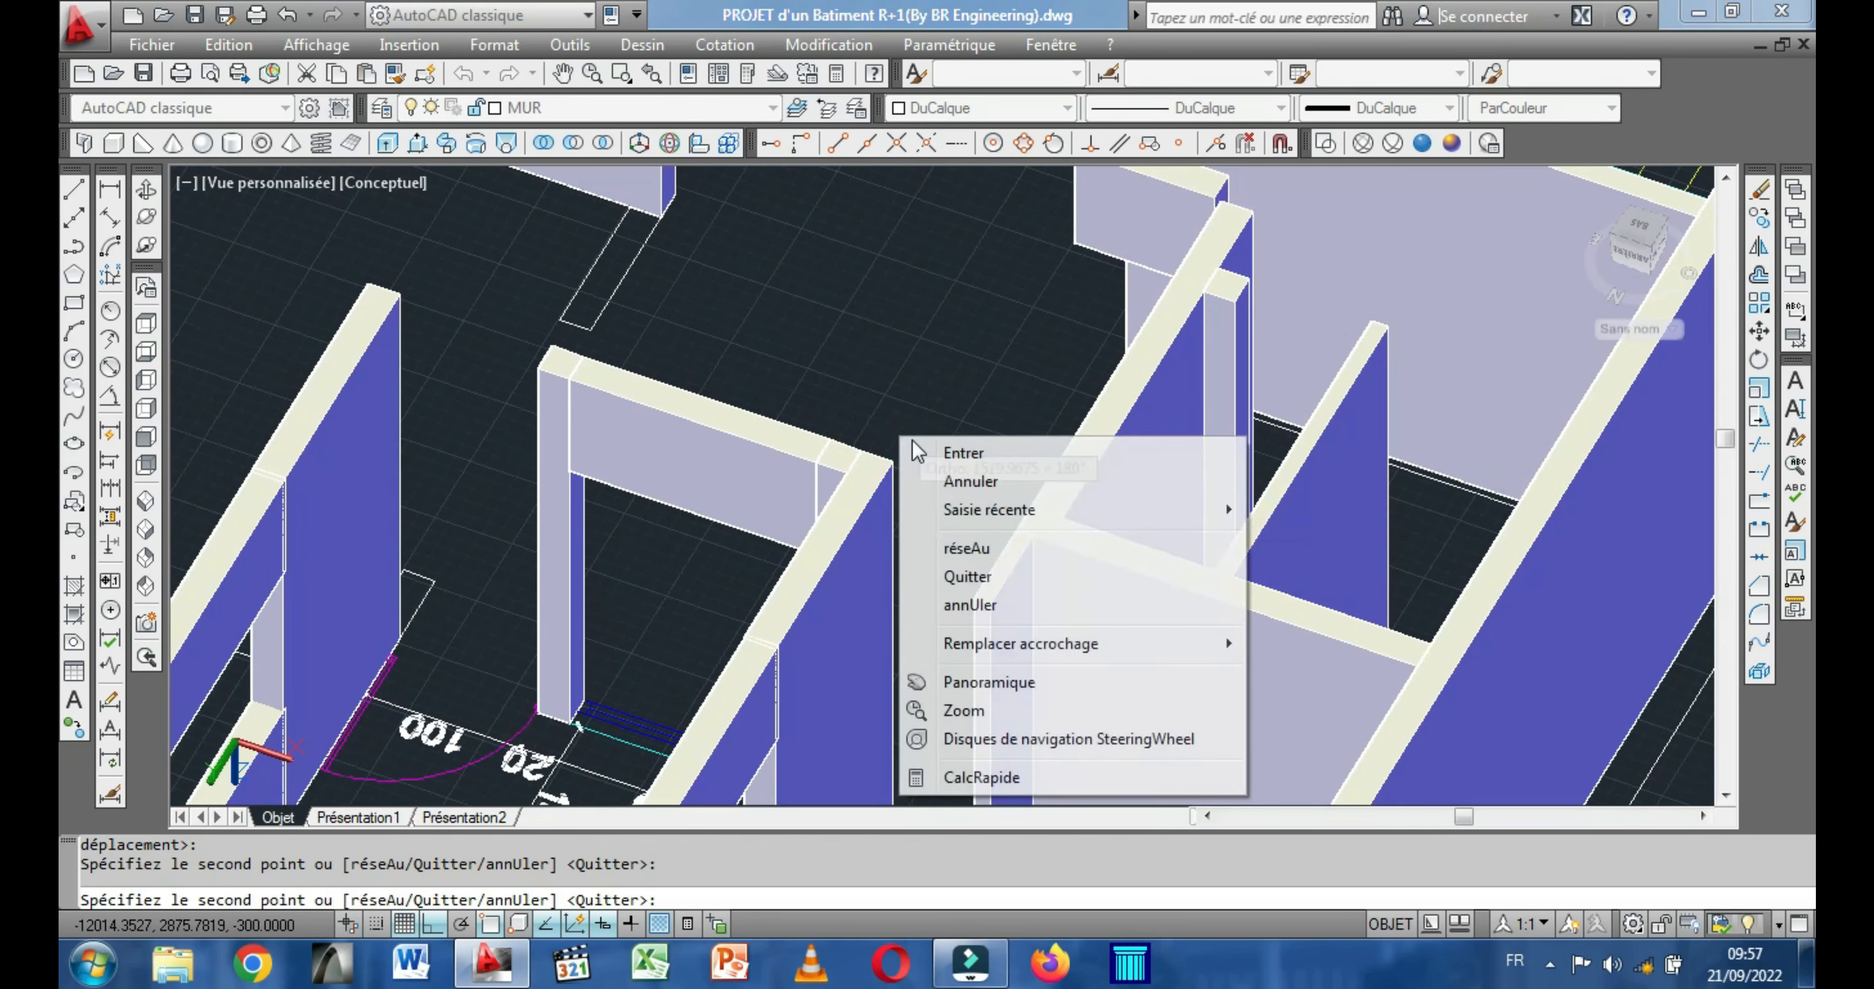
pyautogui.click(965, 457)
# Copy the upper-floor door lintel from its top corner to the wall corner over the ground-floor CHAMBRE door opening beside the COUR.
pyautogui.scroll(-5, 825, 414)
pyautogui.moveTo(787, 467); pyautogui.dragTo(610, 623, button='middle')
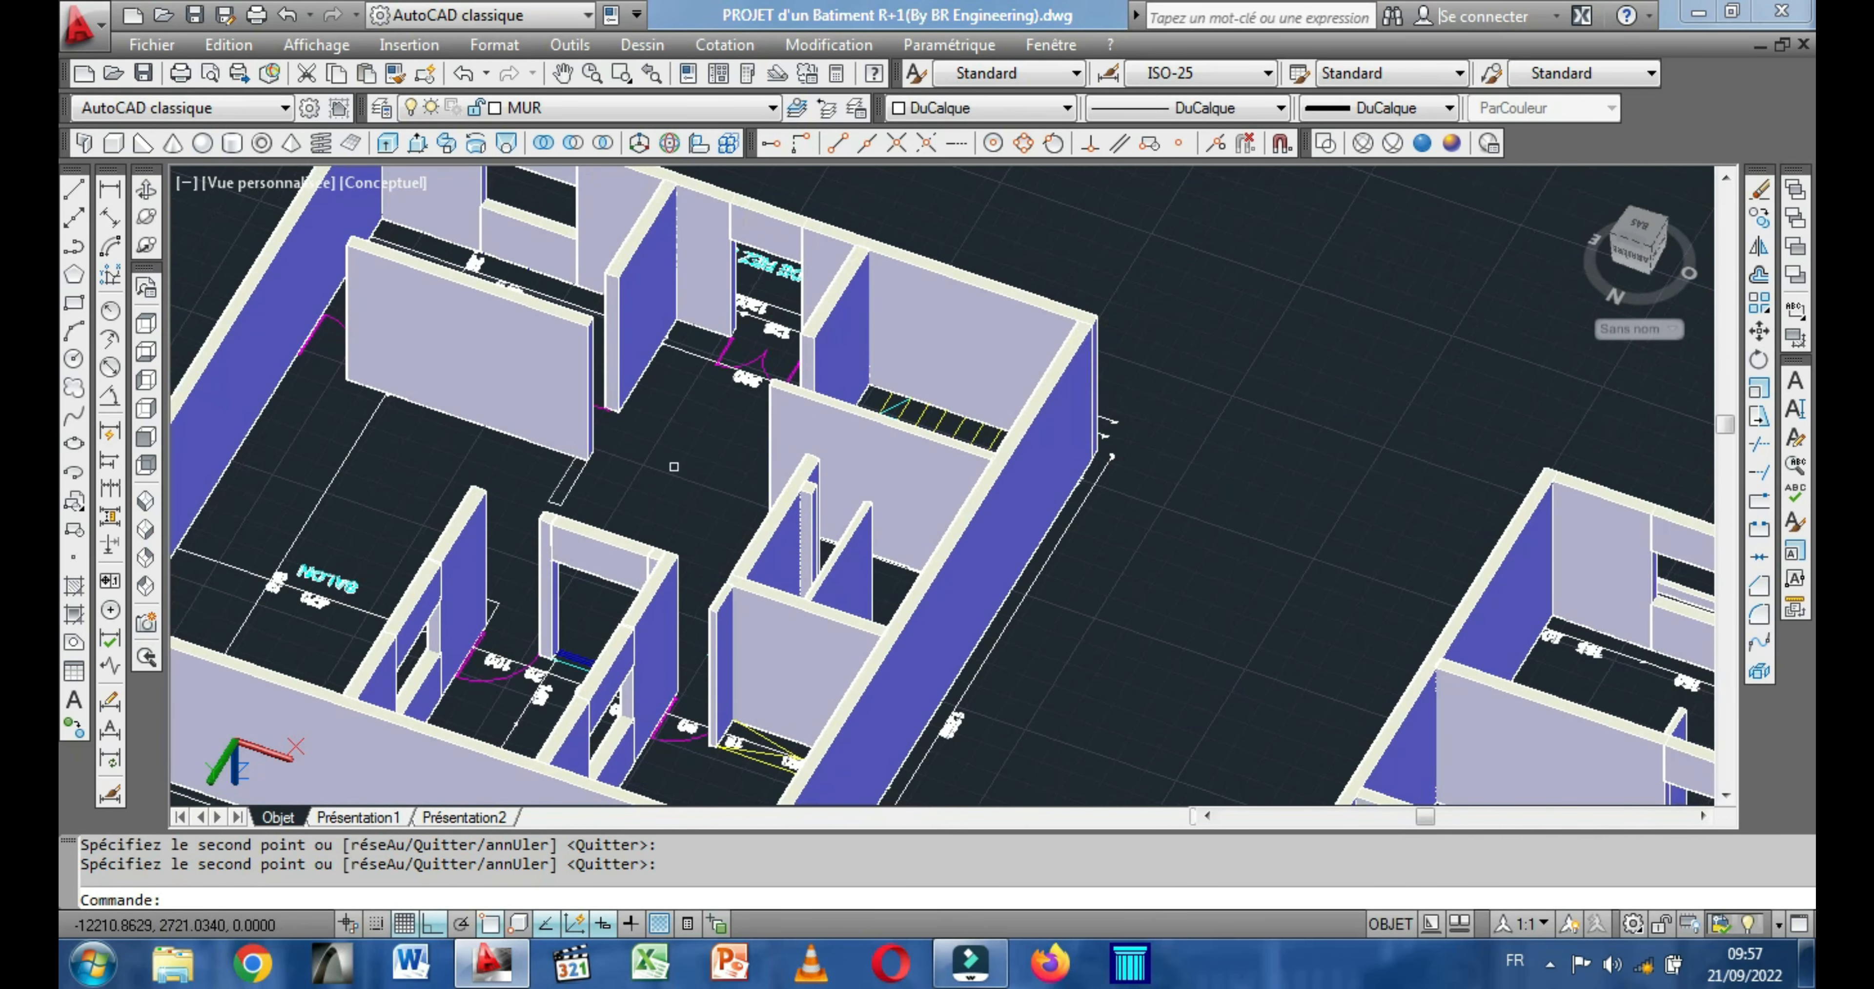
pyautogui.moveTo(648, 468); pyautogui.dragTo(453, 442, button='middle')
pyautogui.moveTo(1070, 584); pyautogui.dragTo(759, 433, button='middle')
pyautogui.scroll(4, 1055, 599)
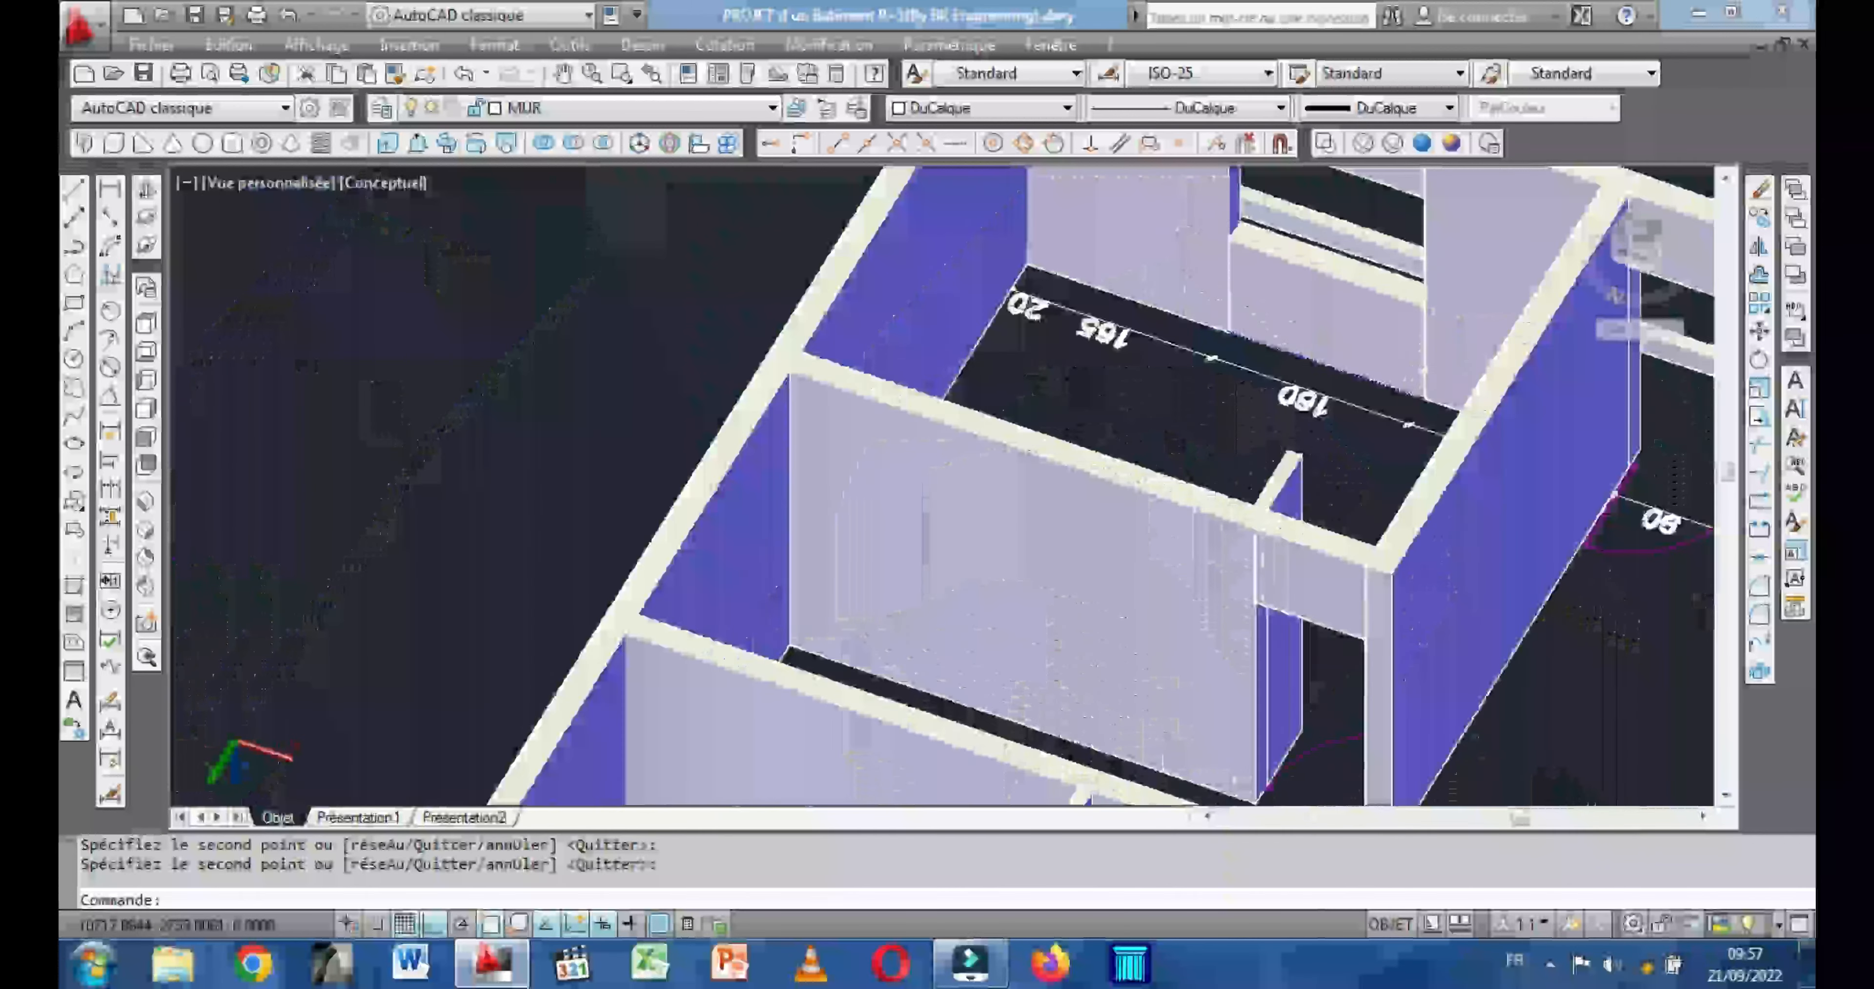
pyautogui.scroll(2, 1035, 589)
pyautogui.moveTo(1084, 601); pyautogui.dragTo(1000, 575, button='middle')
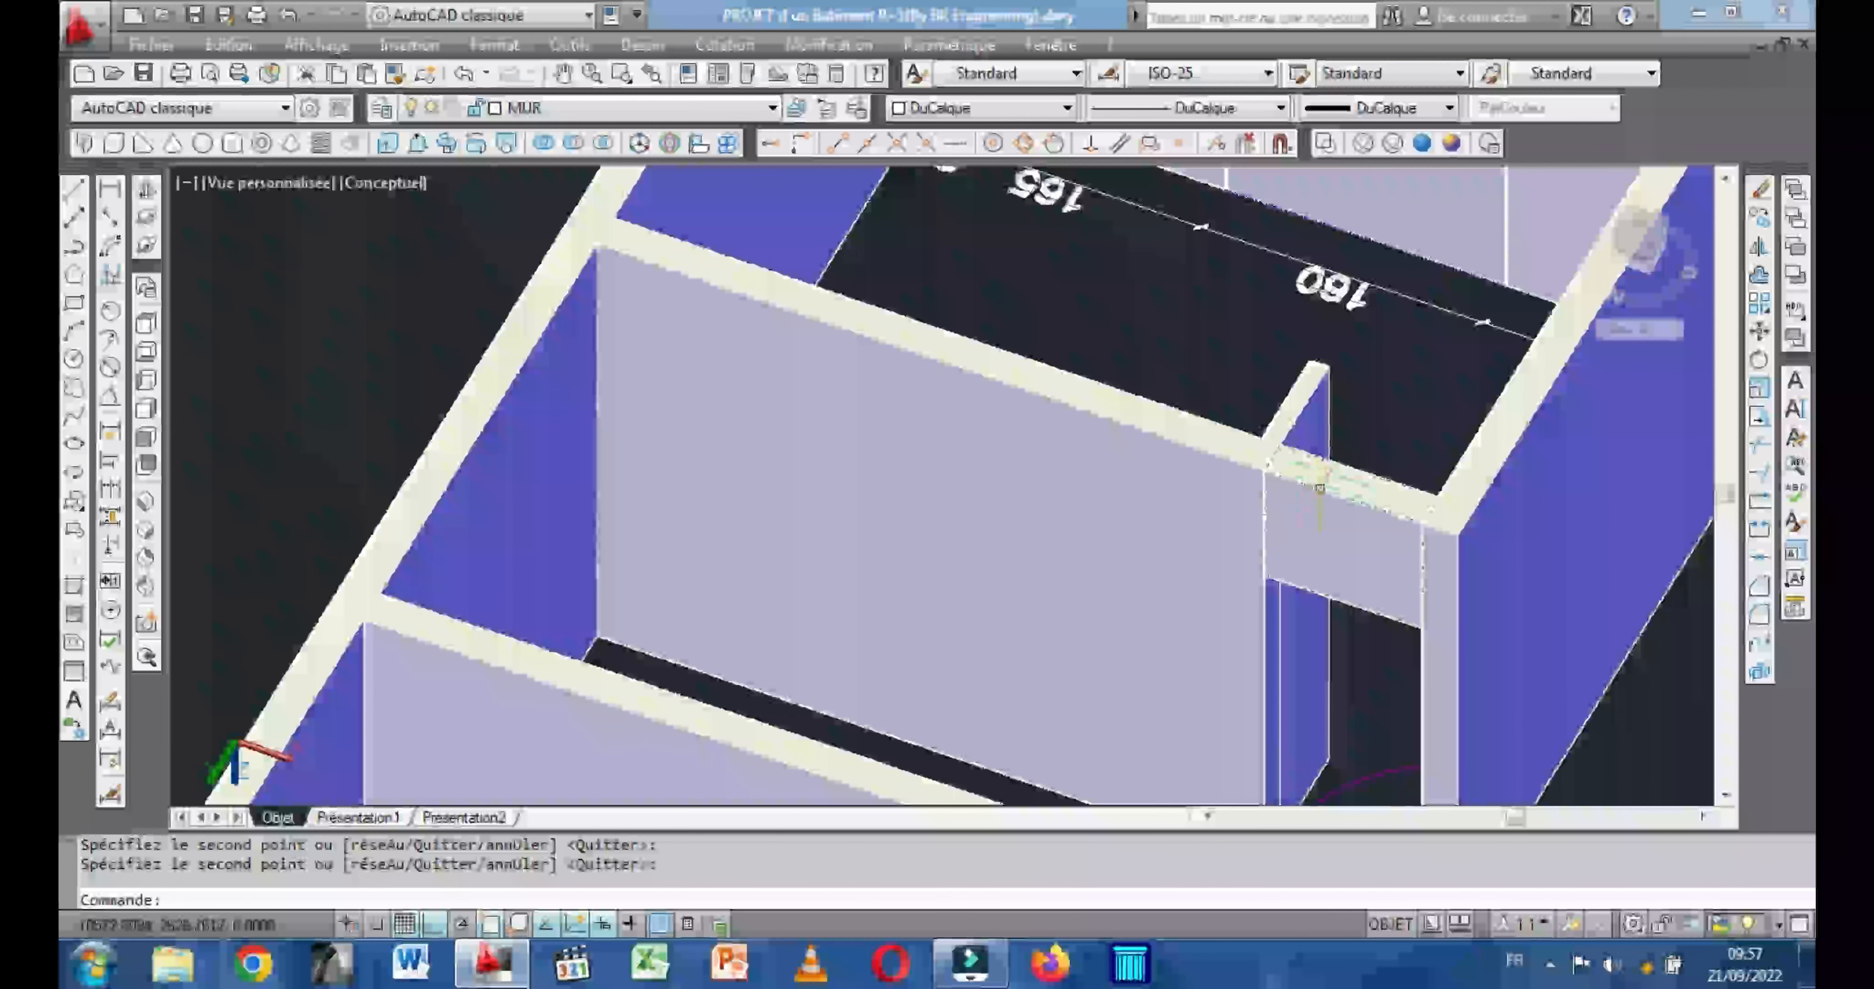
pyautogui.click(1316, 469)
pyautogui.rightClick(1169, 320)
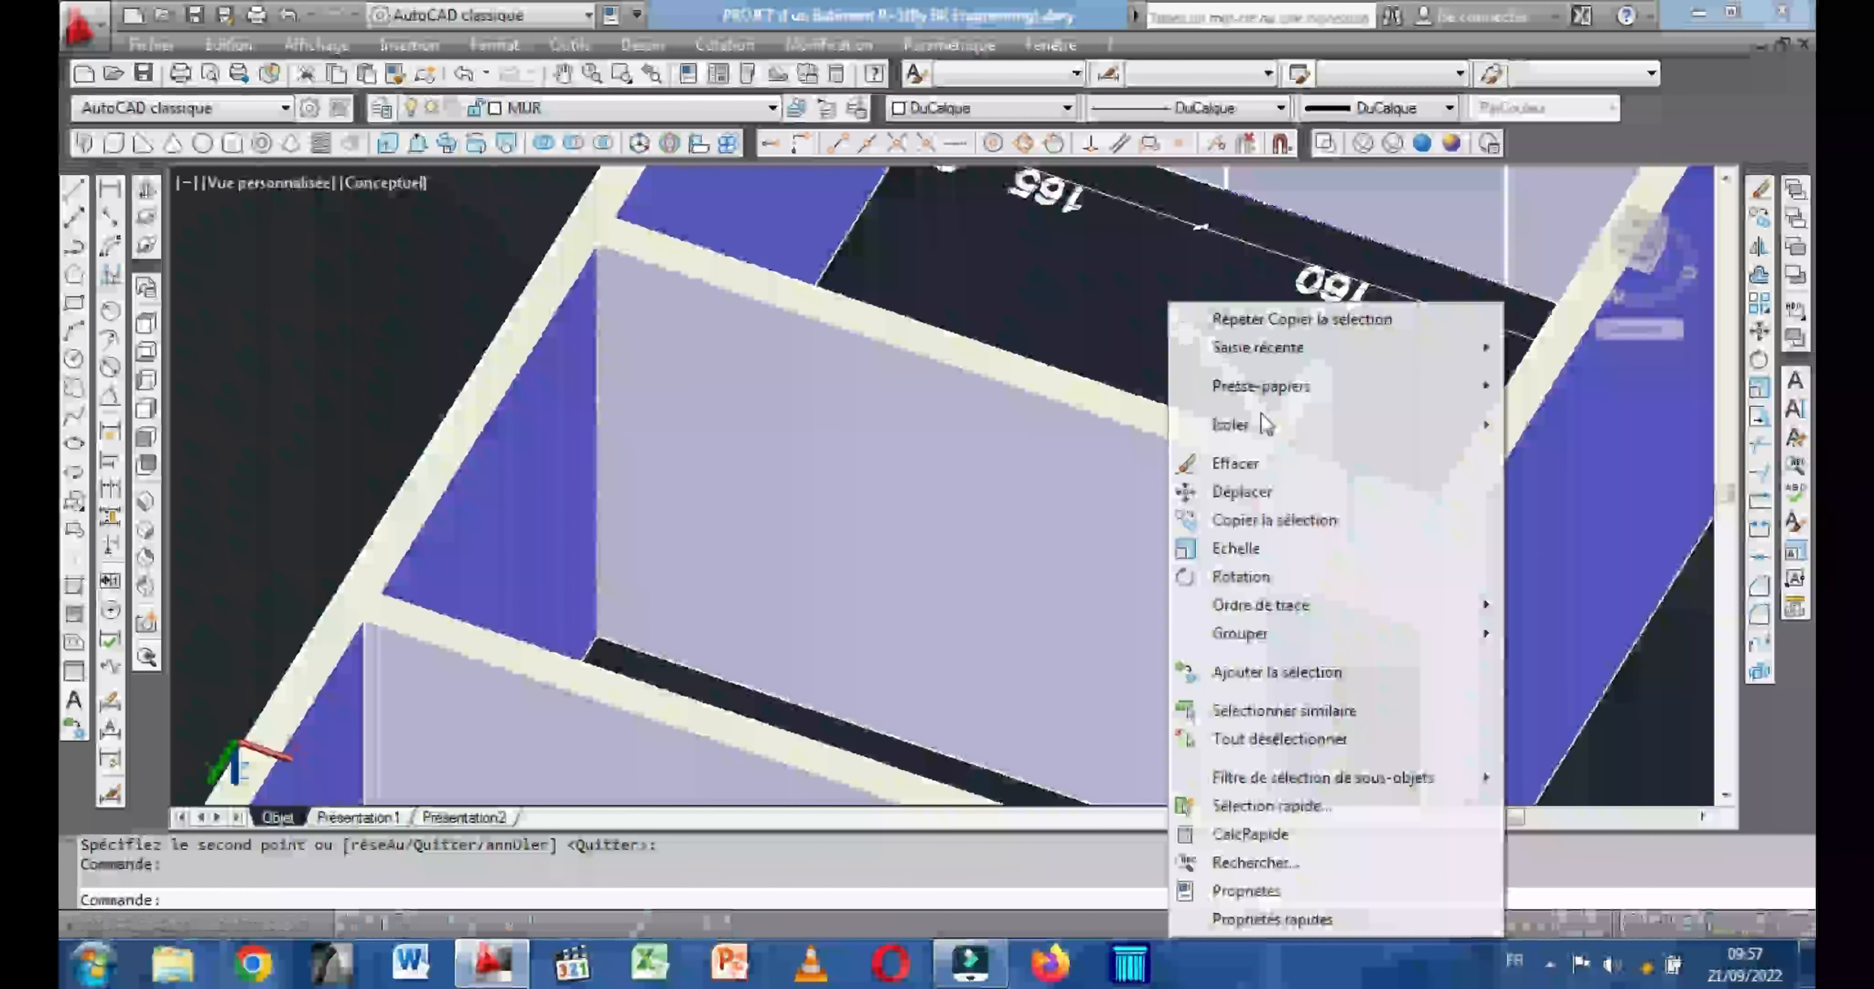
pyautogui.click(1256, 520)
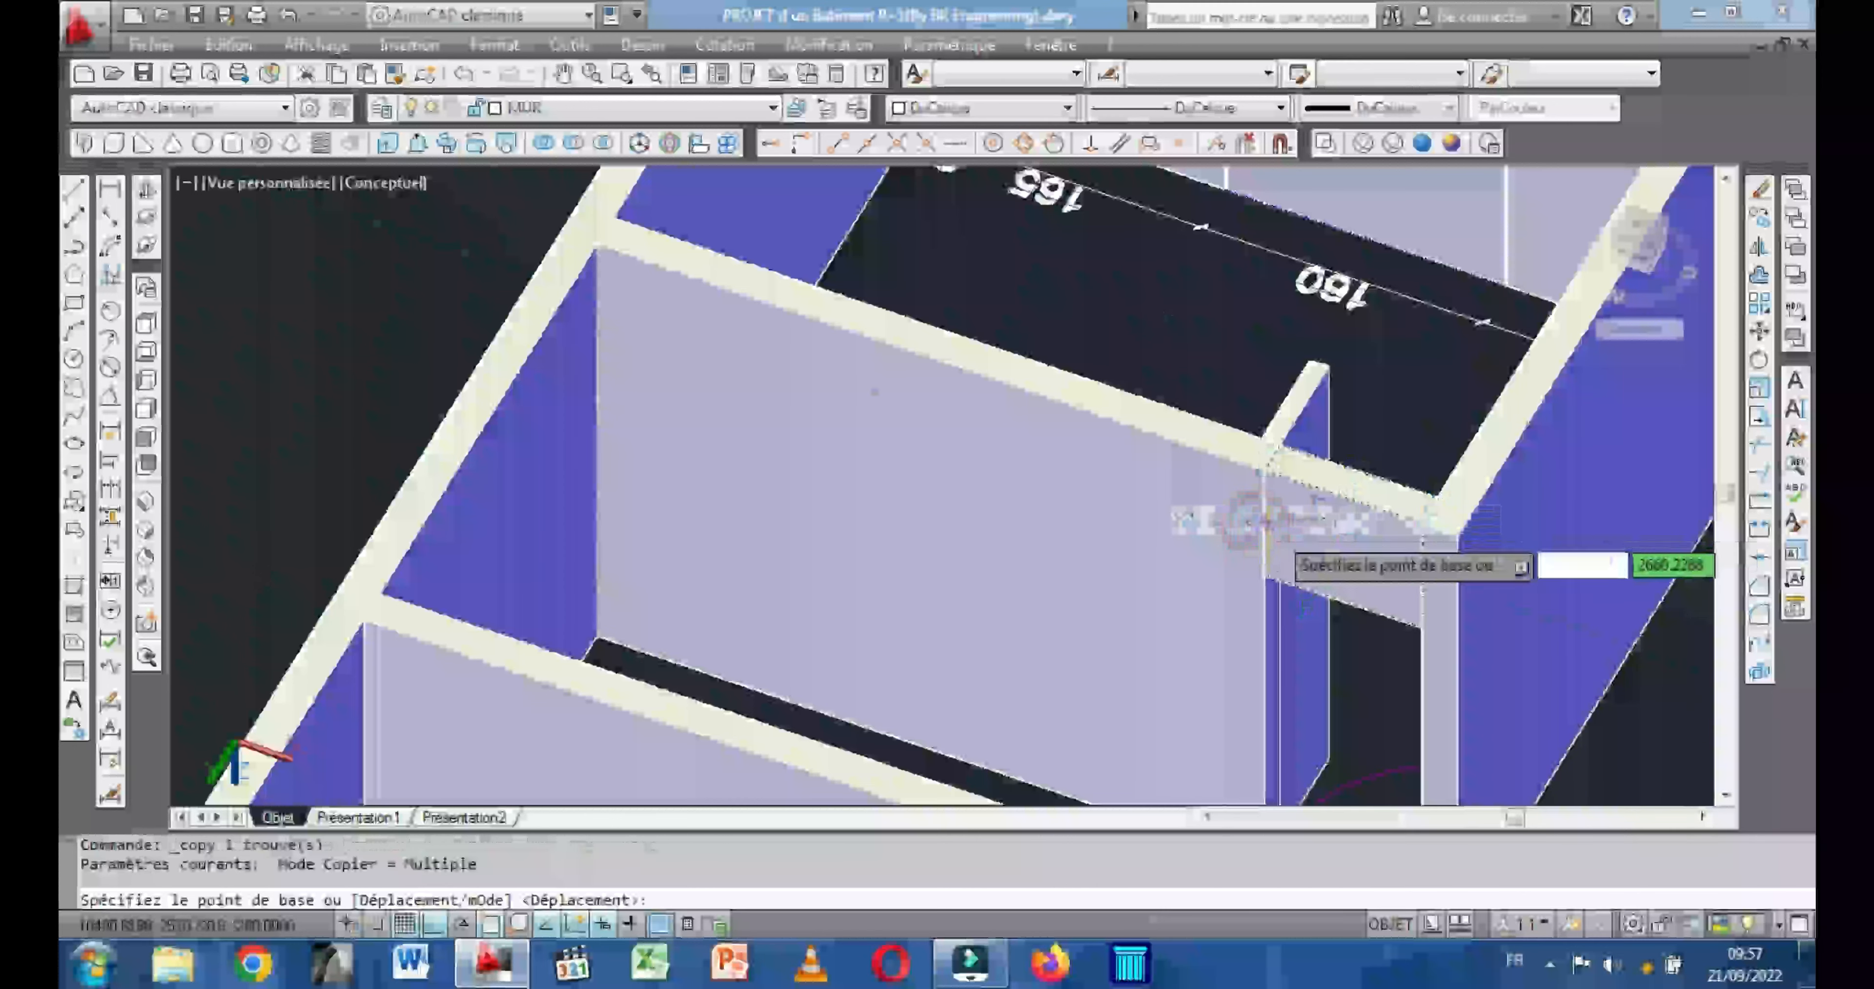
pyautogui.click(1280, 443)
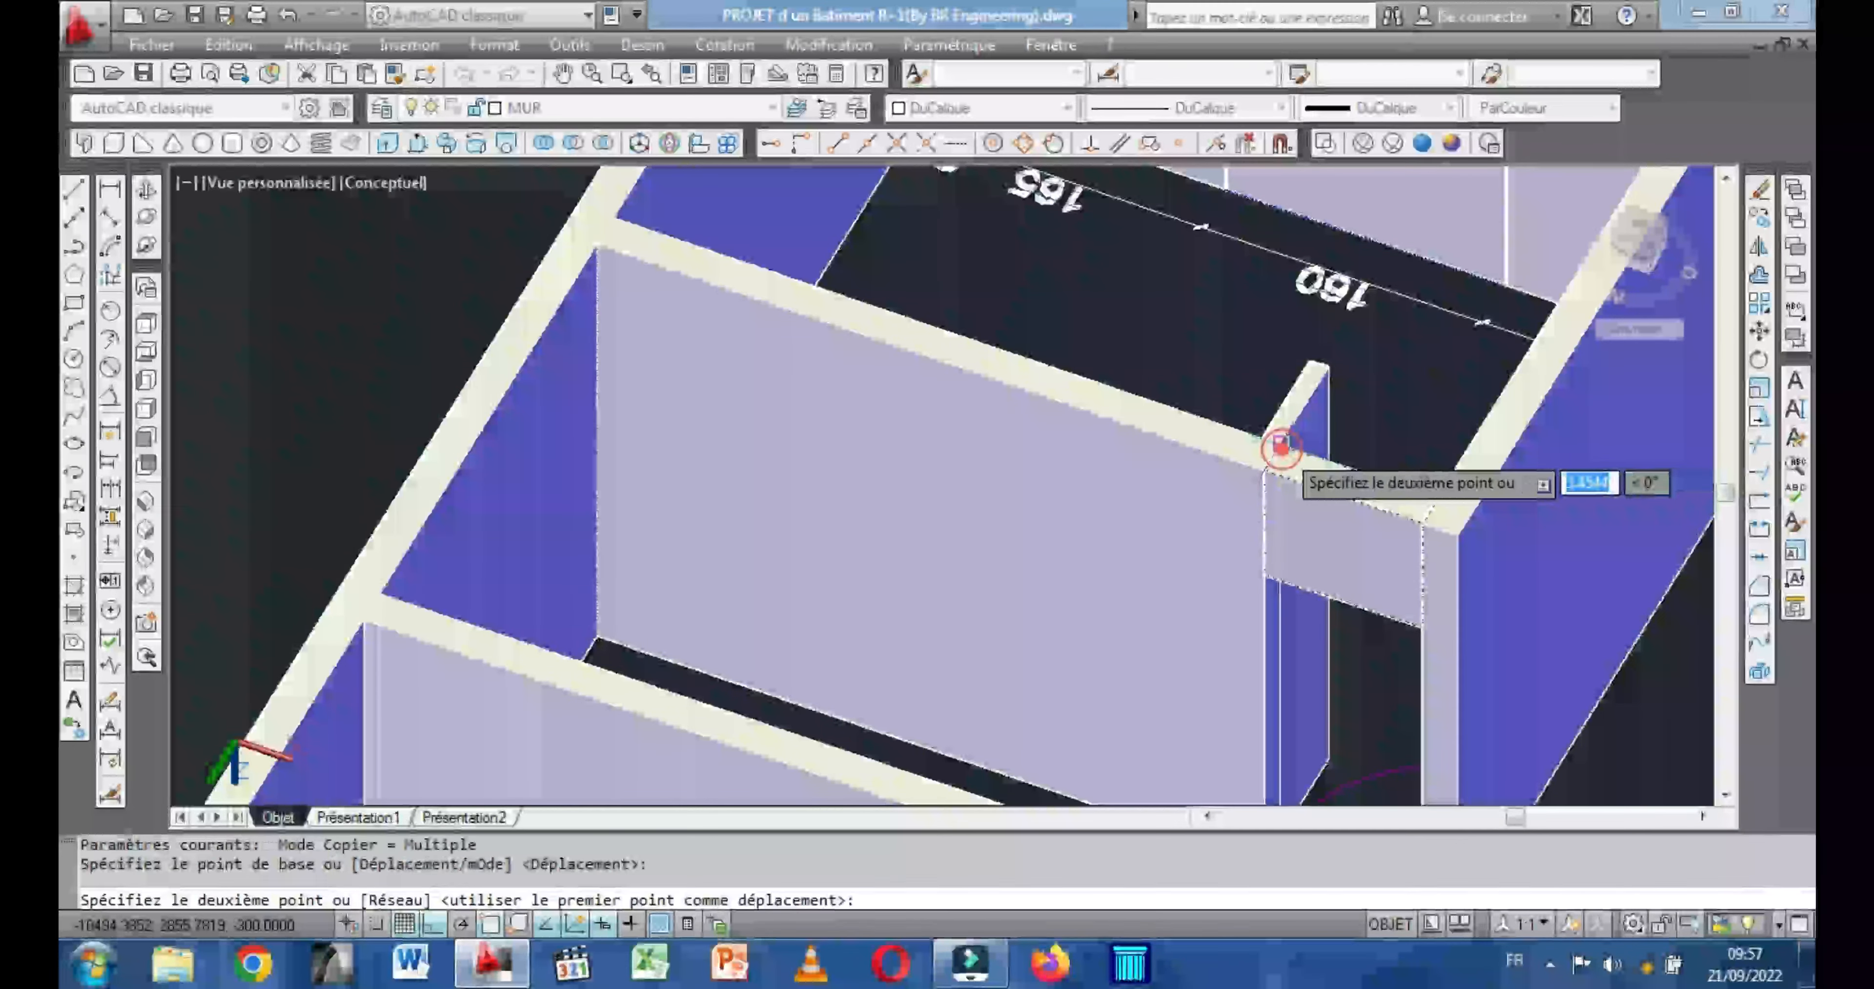
pyautogui.scroll(-6, 1237, 451)
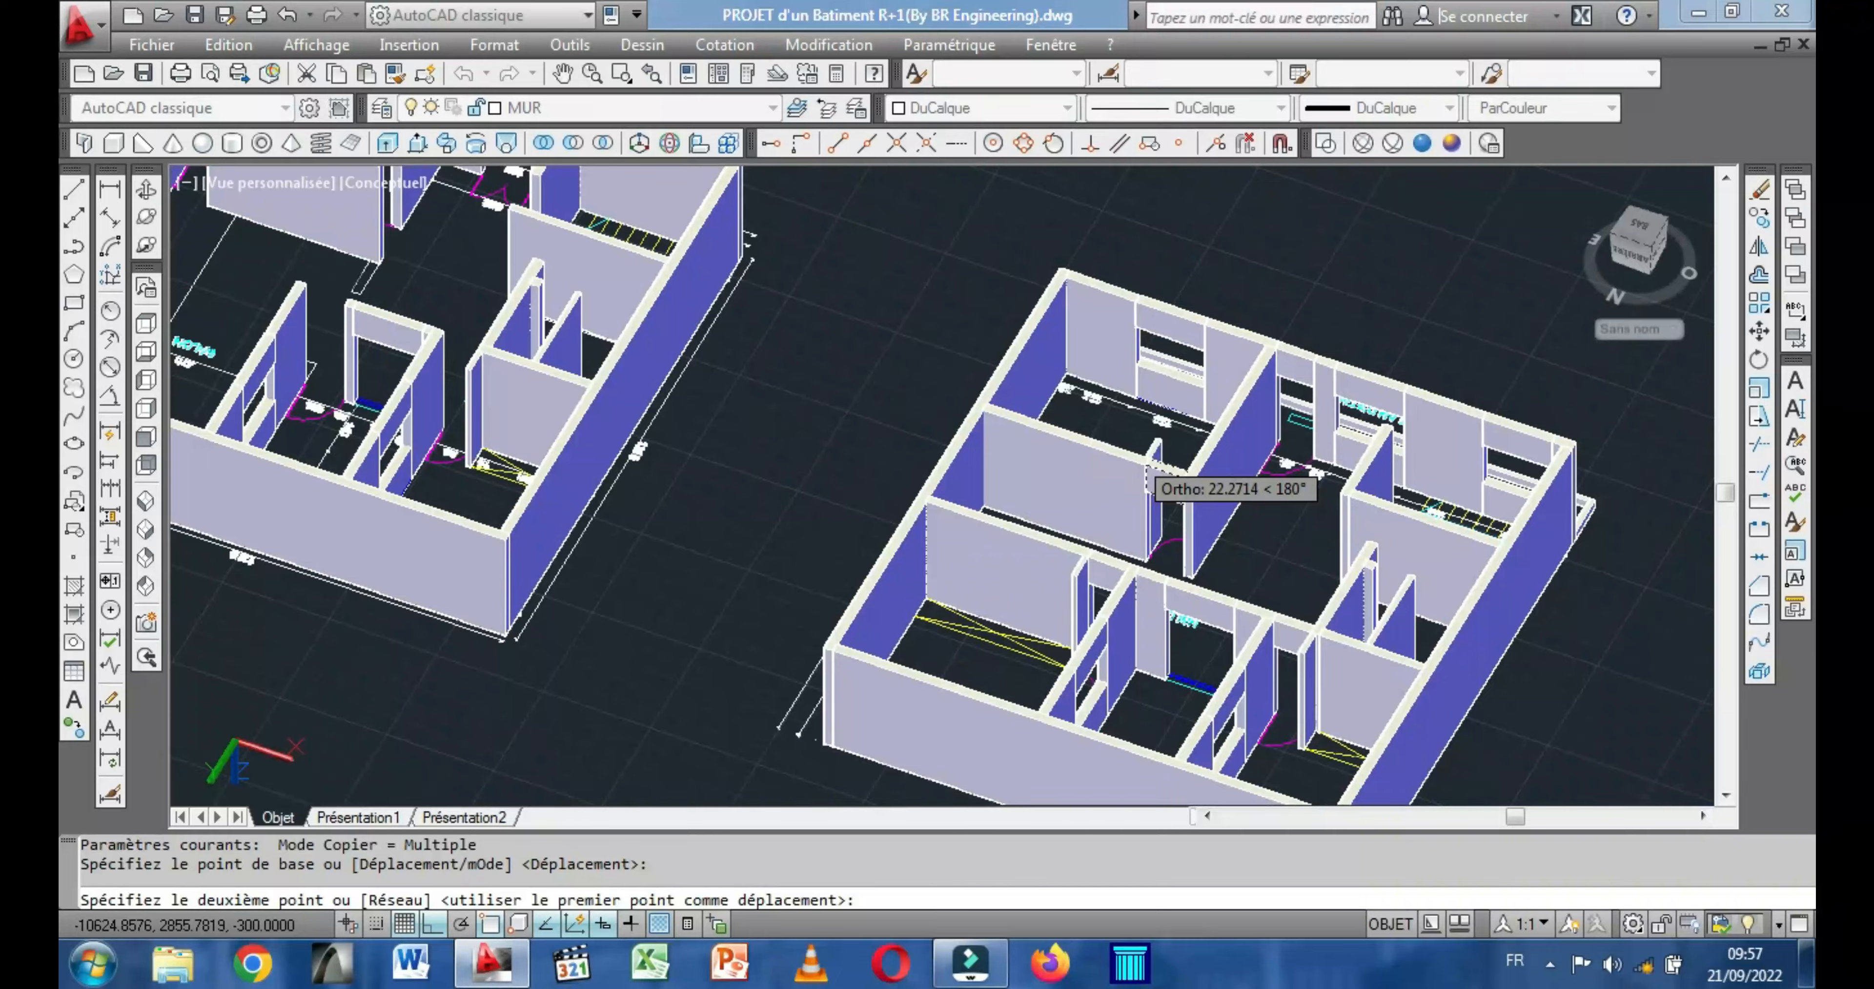
pyautogui.scroll(-4, 1141, 465)
pyautogui.moveTo(1141, 465); pyautogui.dragTo(1483, 532, button='middle')
pyautogui.scroll(3, 845, 493)
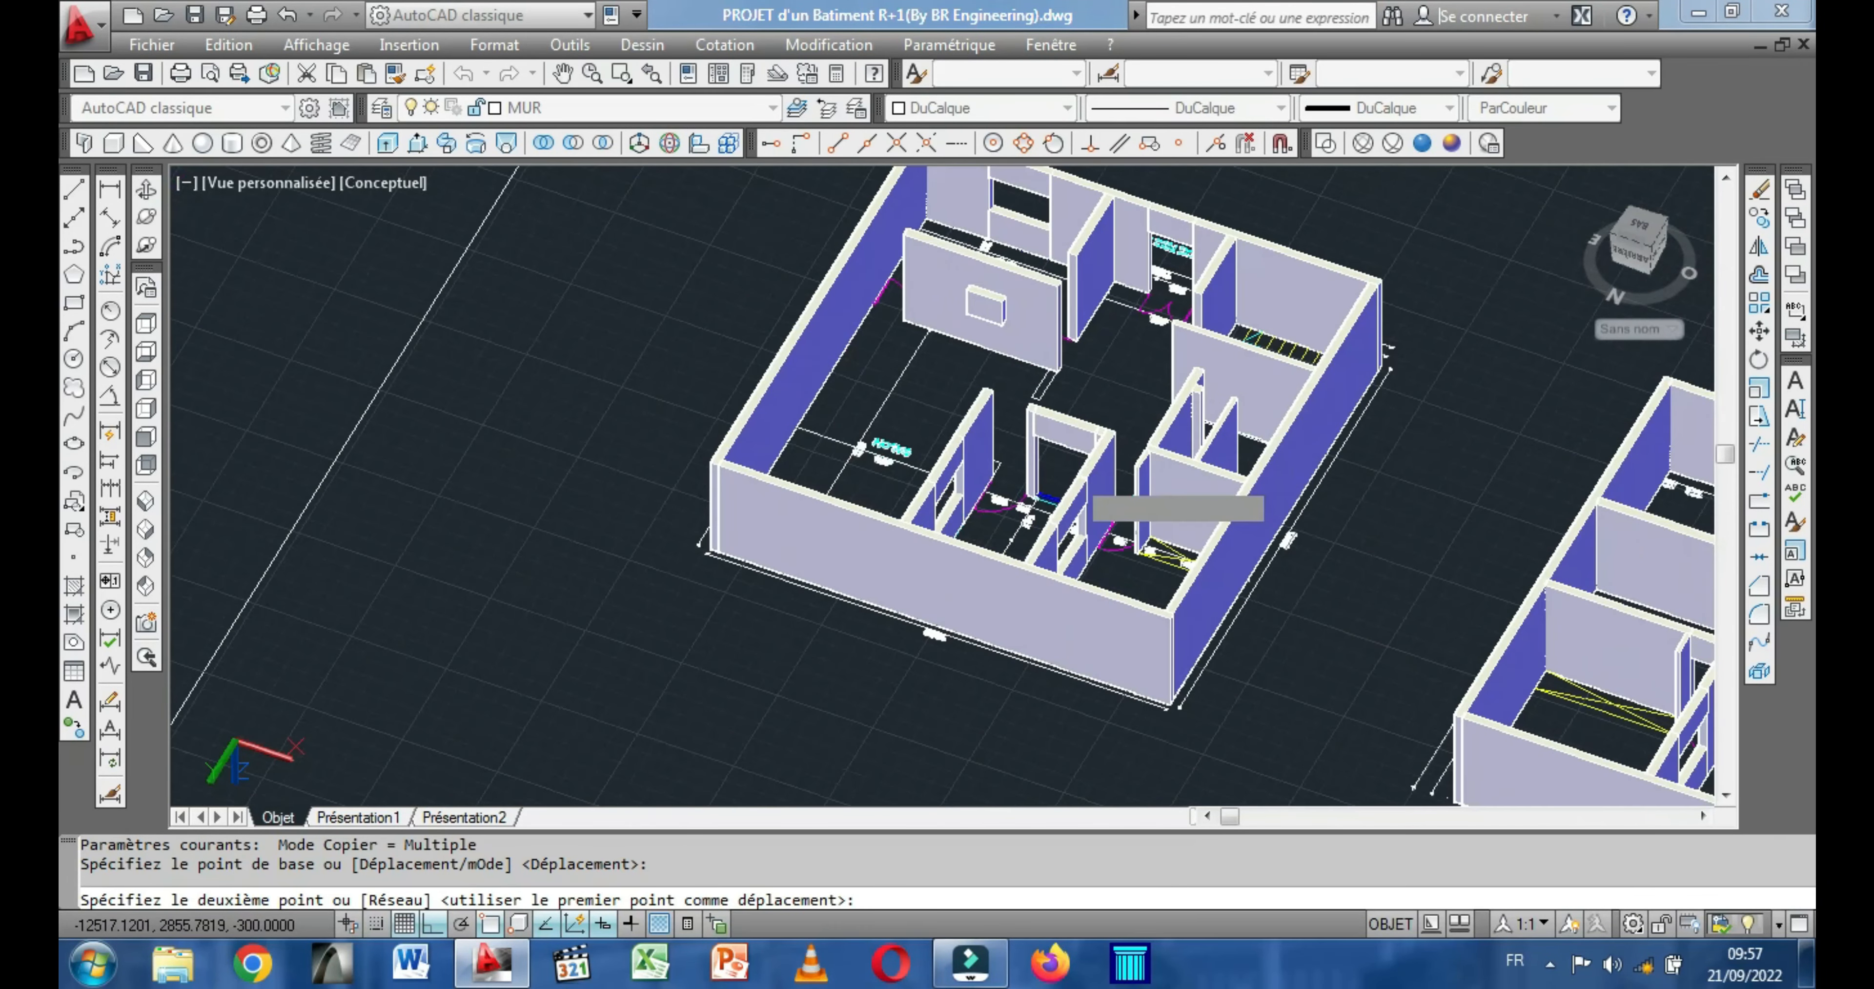
pyautogui.scroll(4, 844, 491)
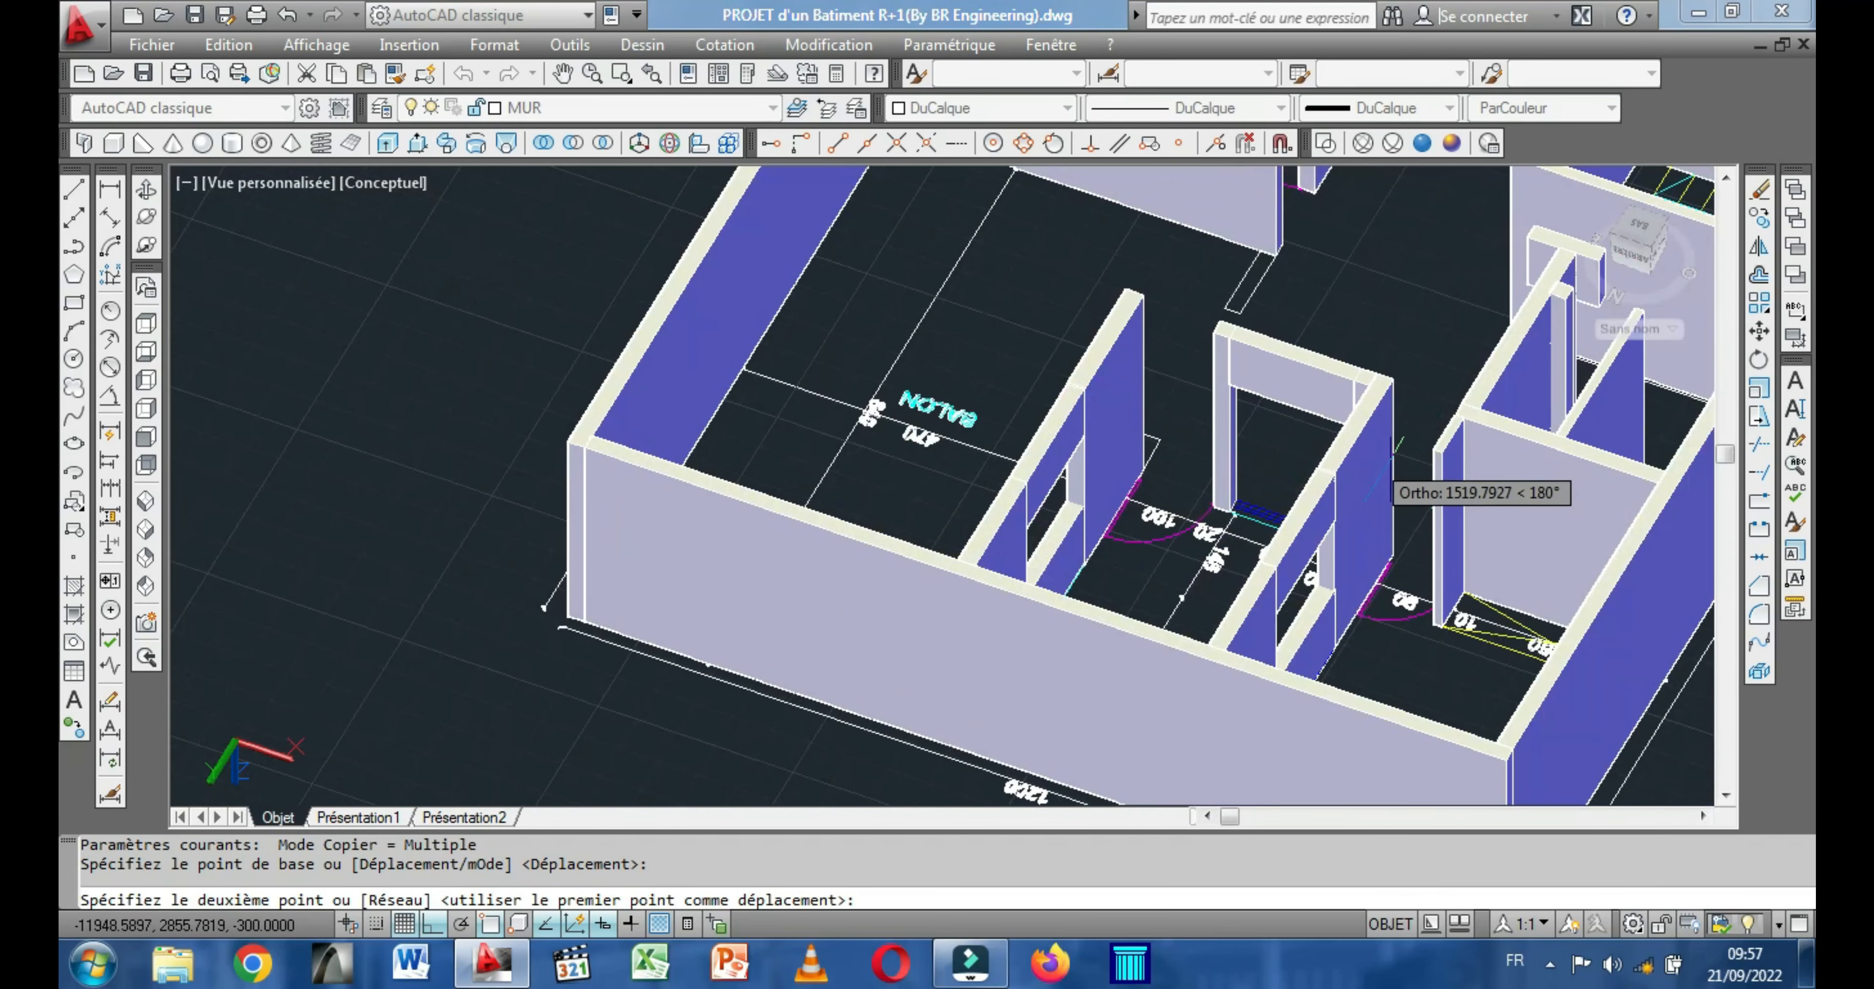
pyautogui.scroll(4, 1433, 411)
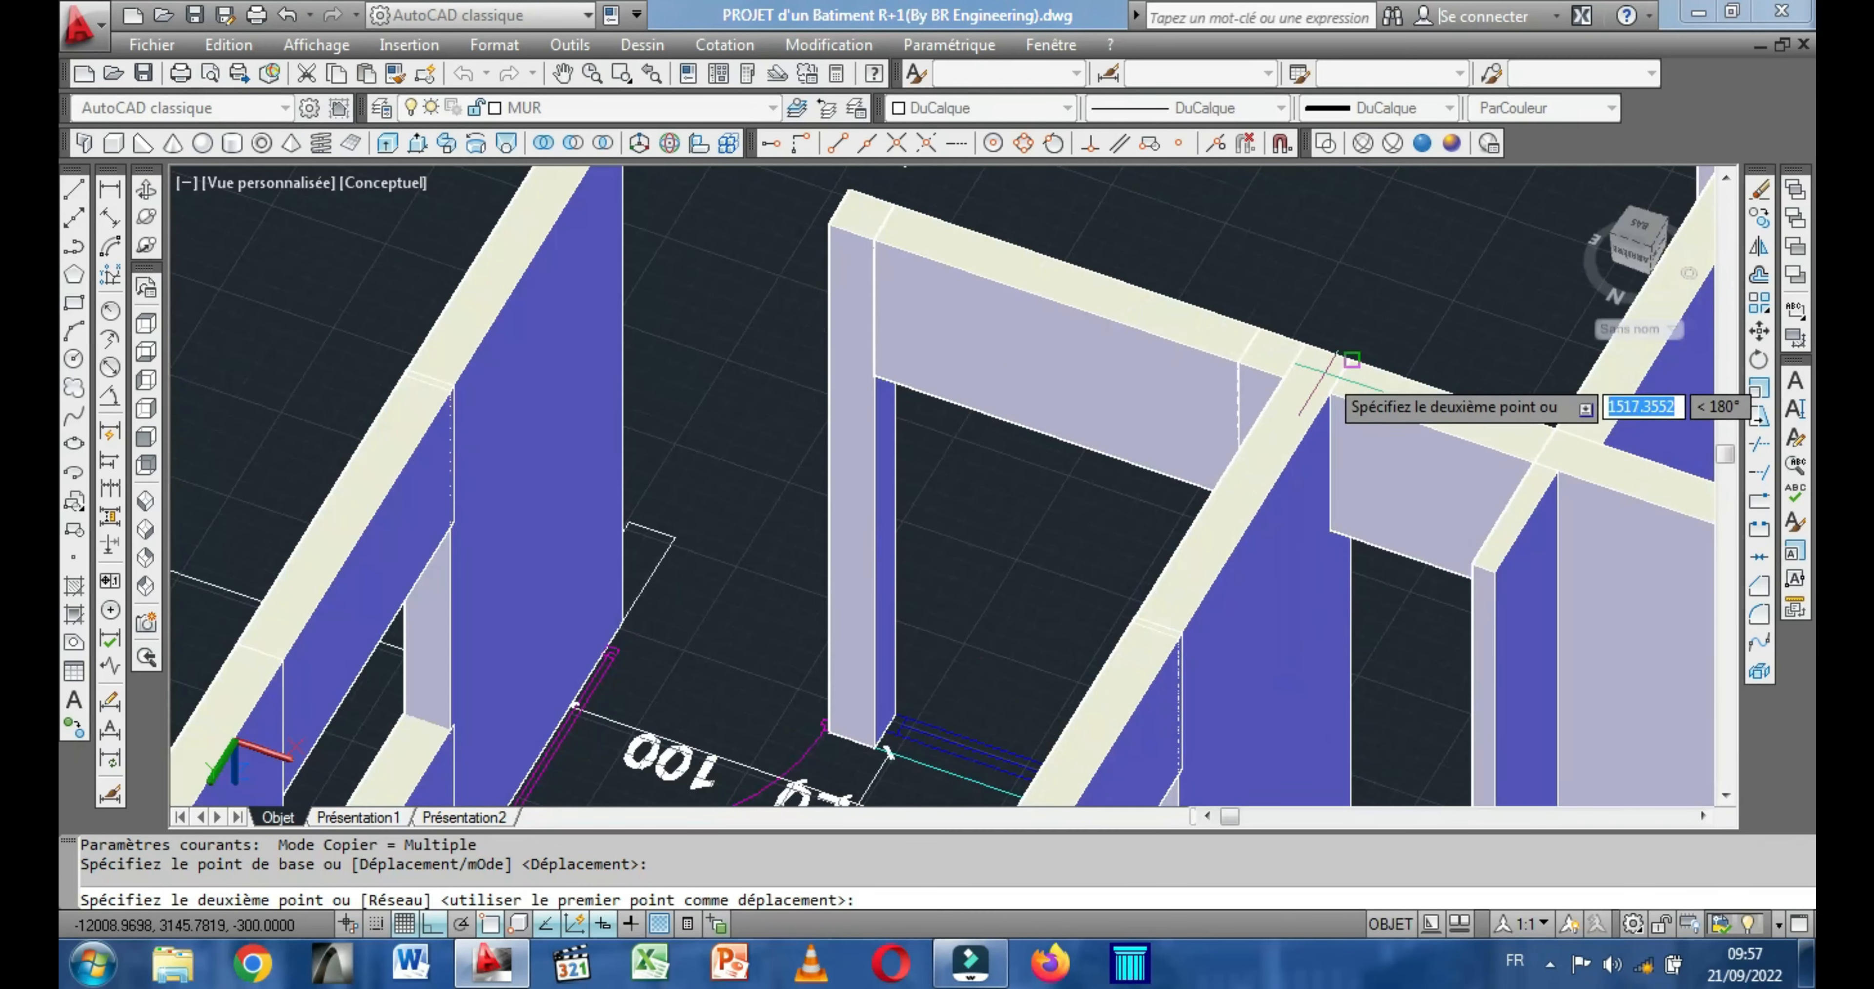
pyautogui.click(1340, 365)
pyautogui.scroll(-3, 1407, 346)
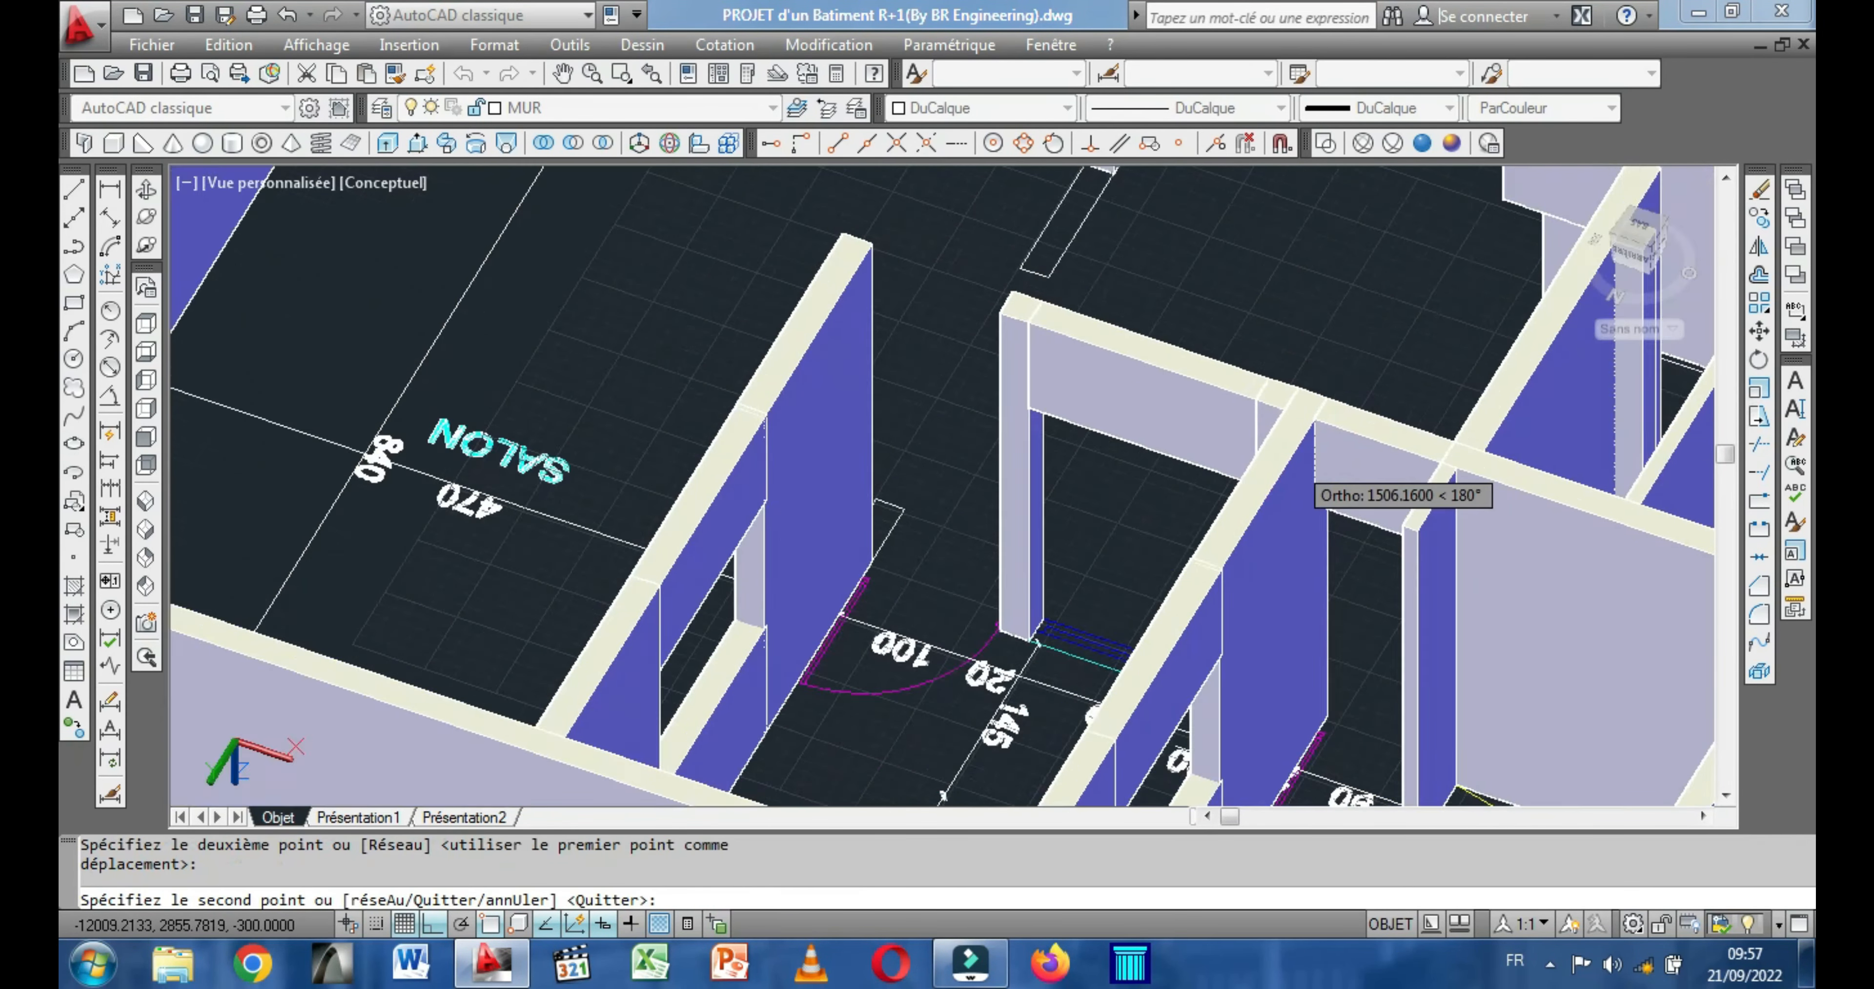
pyautogui.scroll(2, 1300, 461)
pyautogui.moveTo(983, 542); pyautogui.dragTo(728, 836, button='middle')
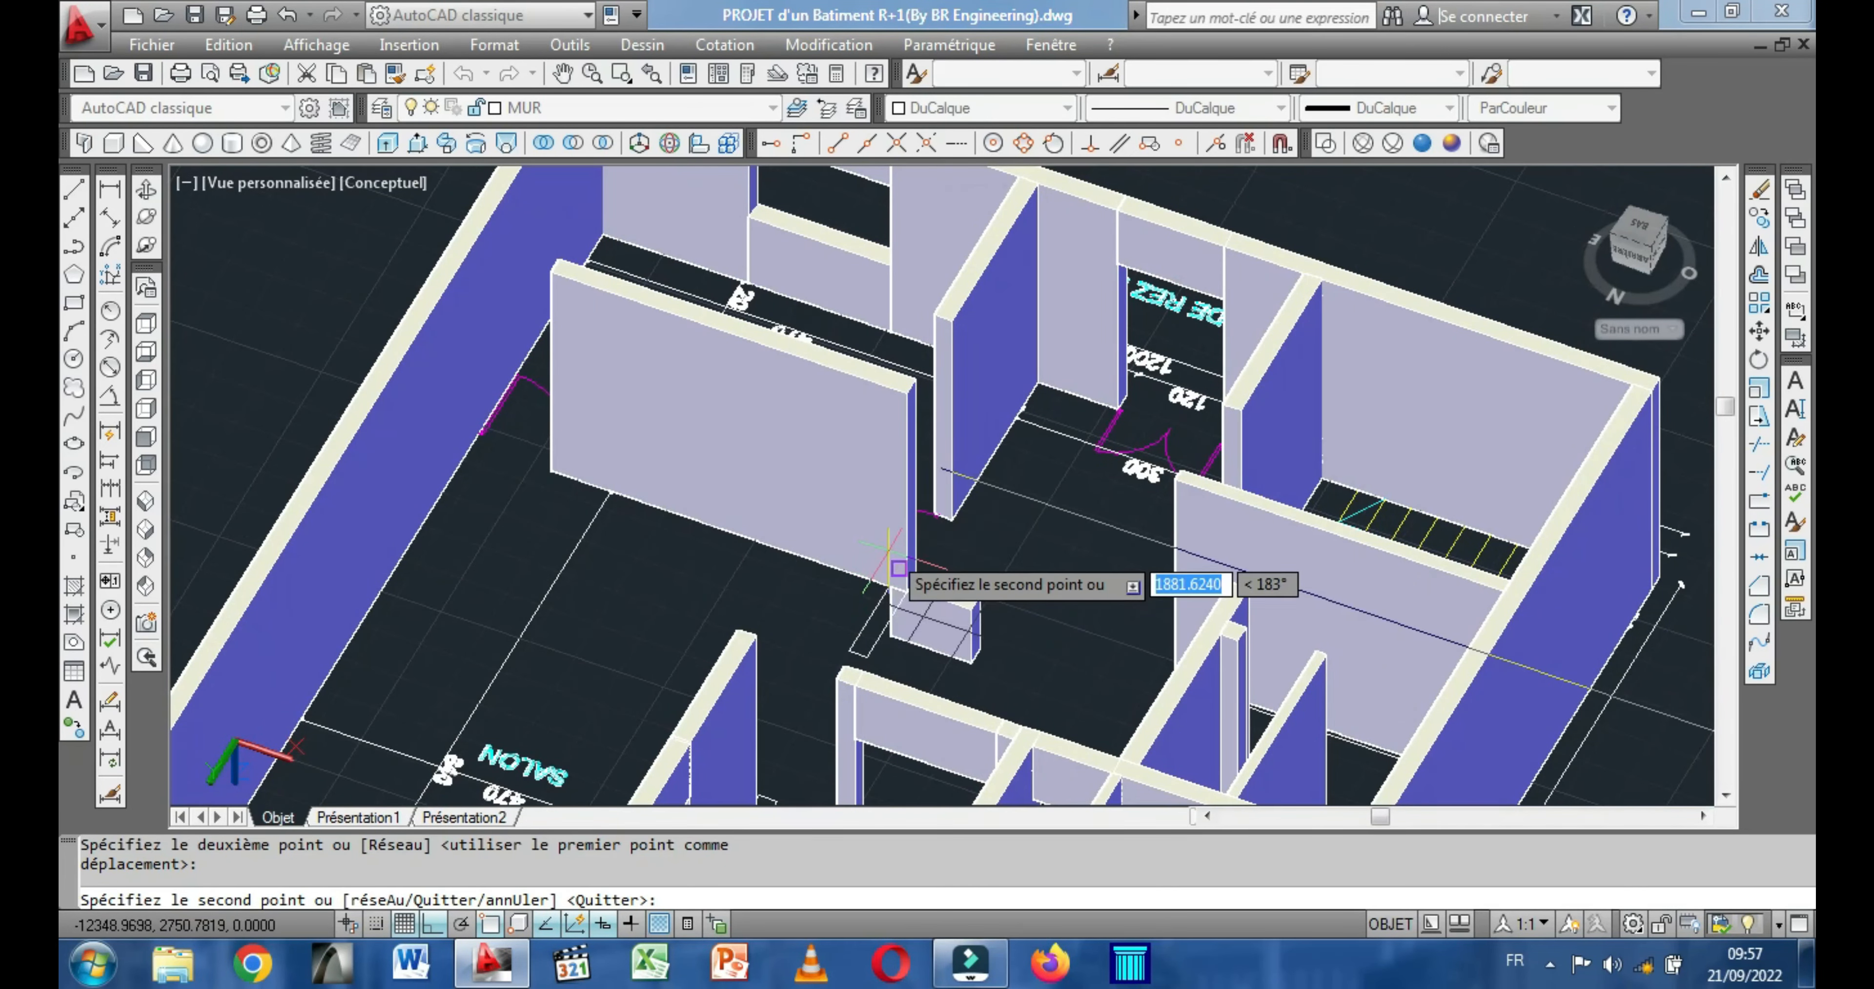
pyautogui.scroll(-3, 889, 564)
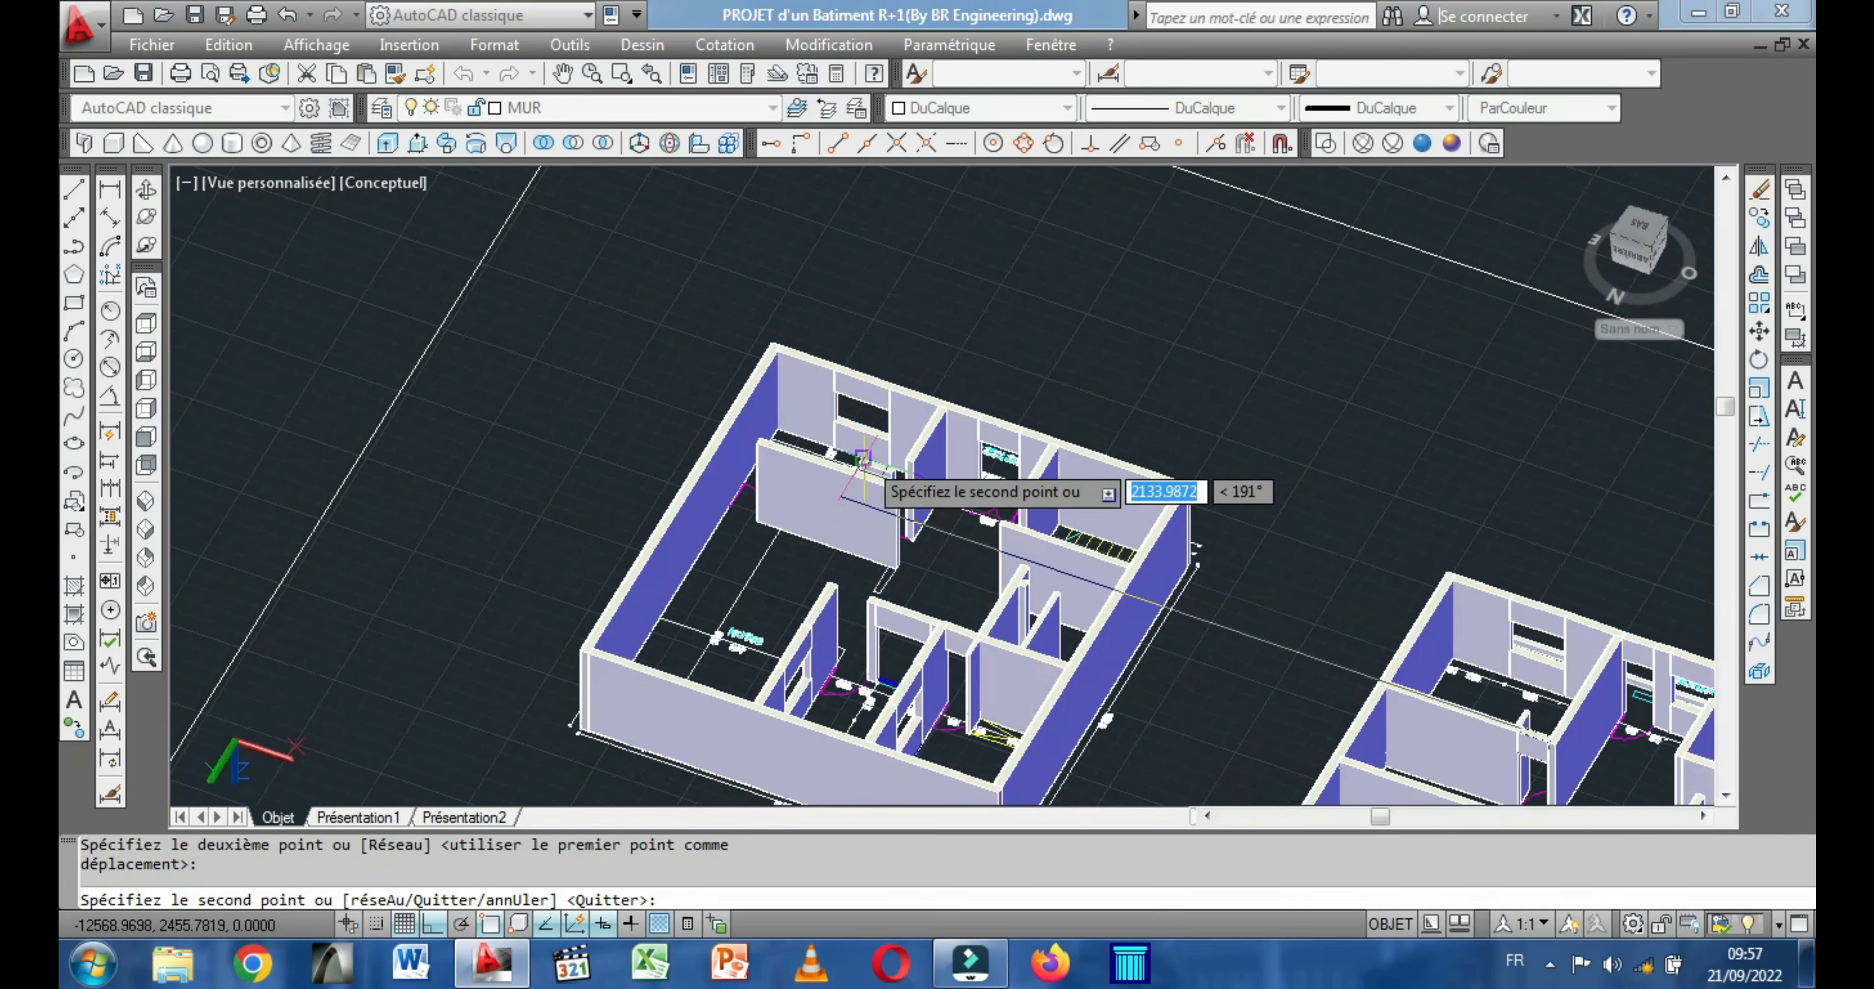
pyautogui.scroll(3, 863, 459)
pyautogui.rightClick(863, 431)
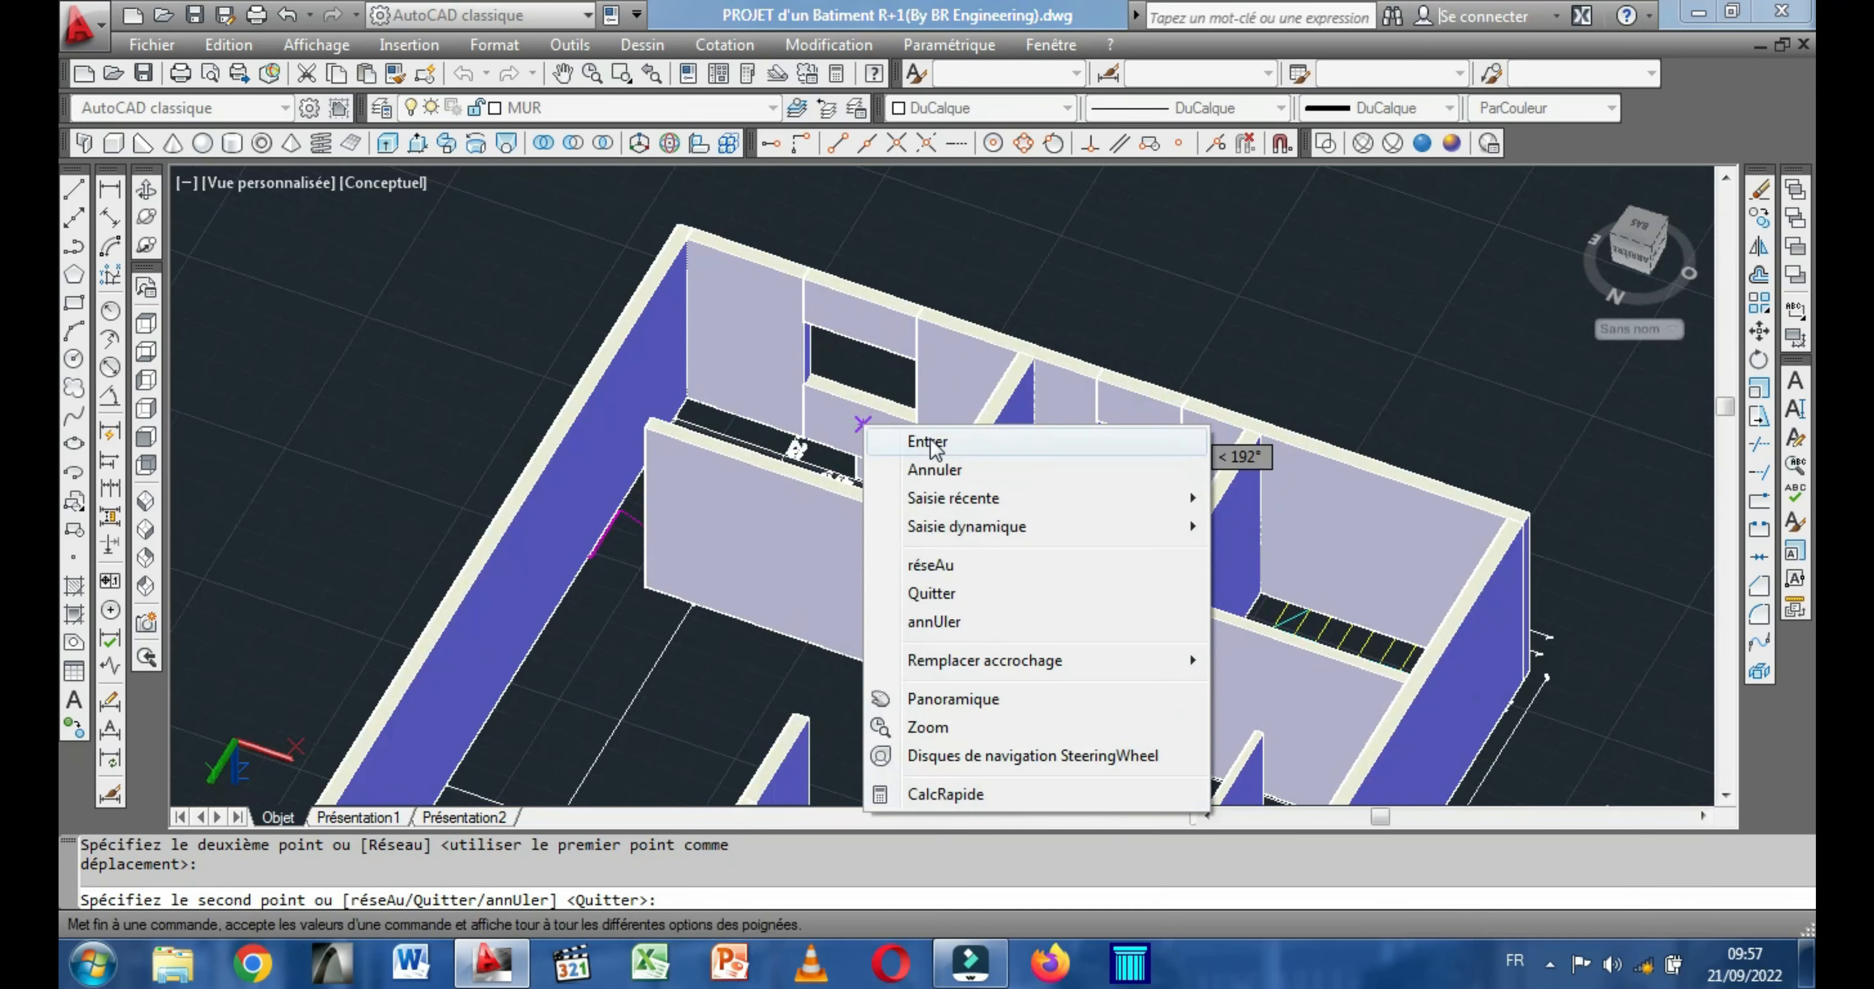
pyautogui.click(917, 425)
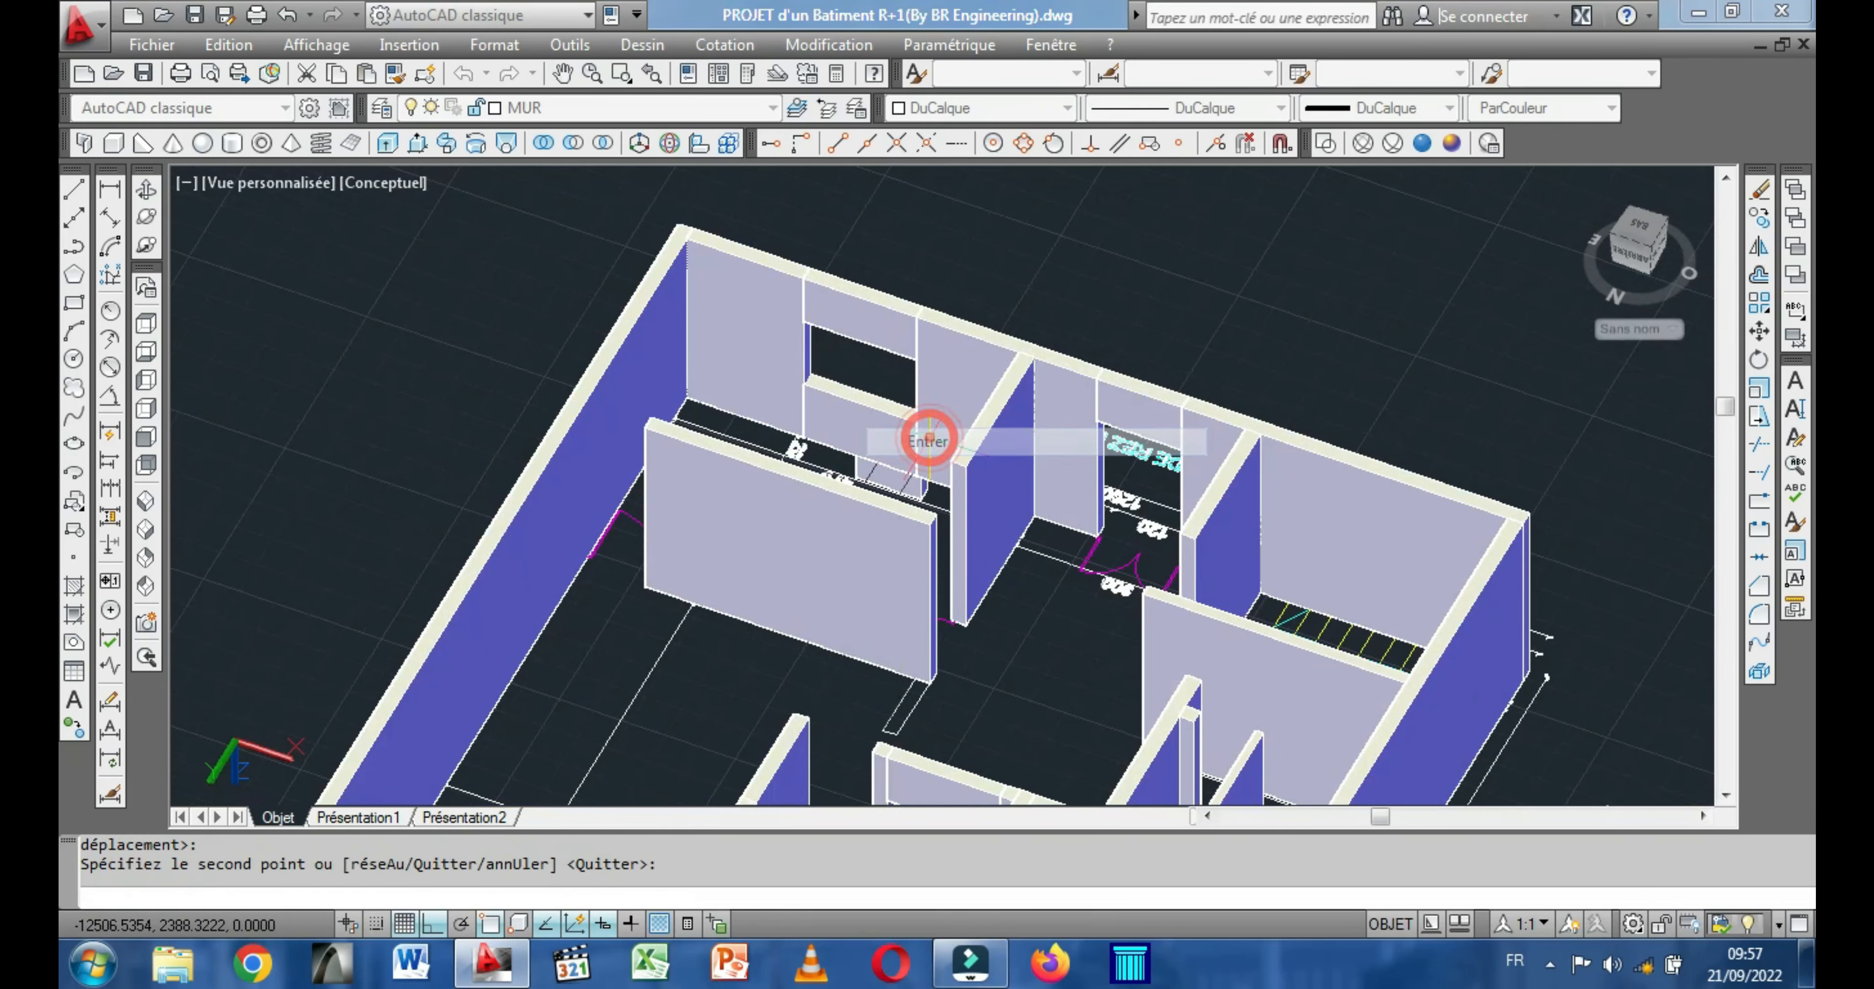
# Draw an 80-high lintel box across the ground-floor CUISINE door opening, between the cross wall's corner and the end of the SALON wall.
pyautogui.click(147, 190)
pyautogui.moveTo(808, 585); pyautogui.dragTo(569, 561)
pyautogui.moveTo(875, 487); pyautogui.dragTo(915, 472)
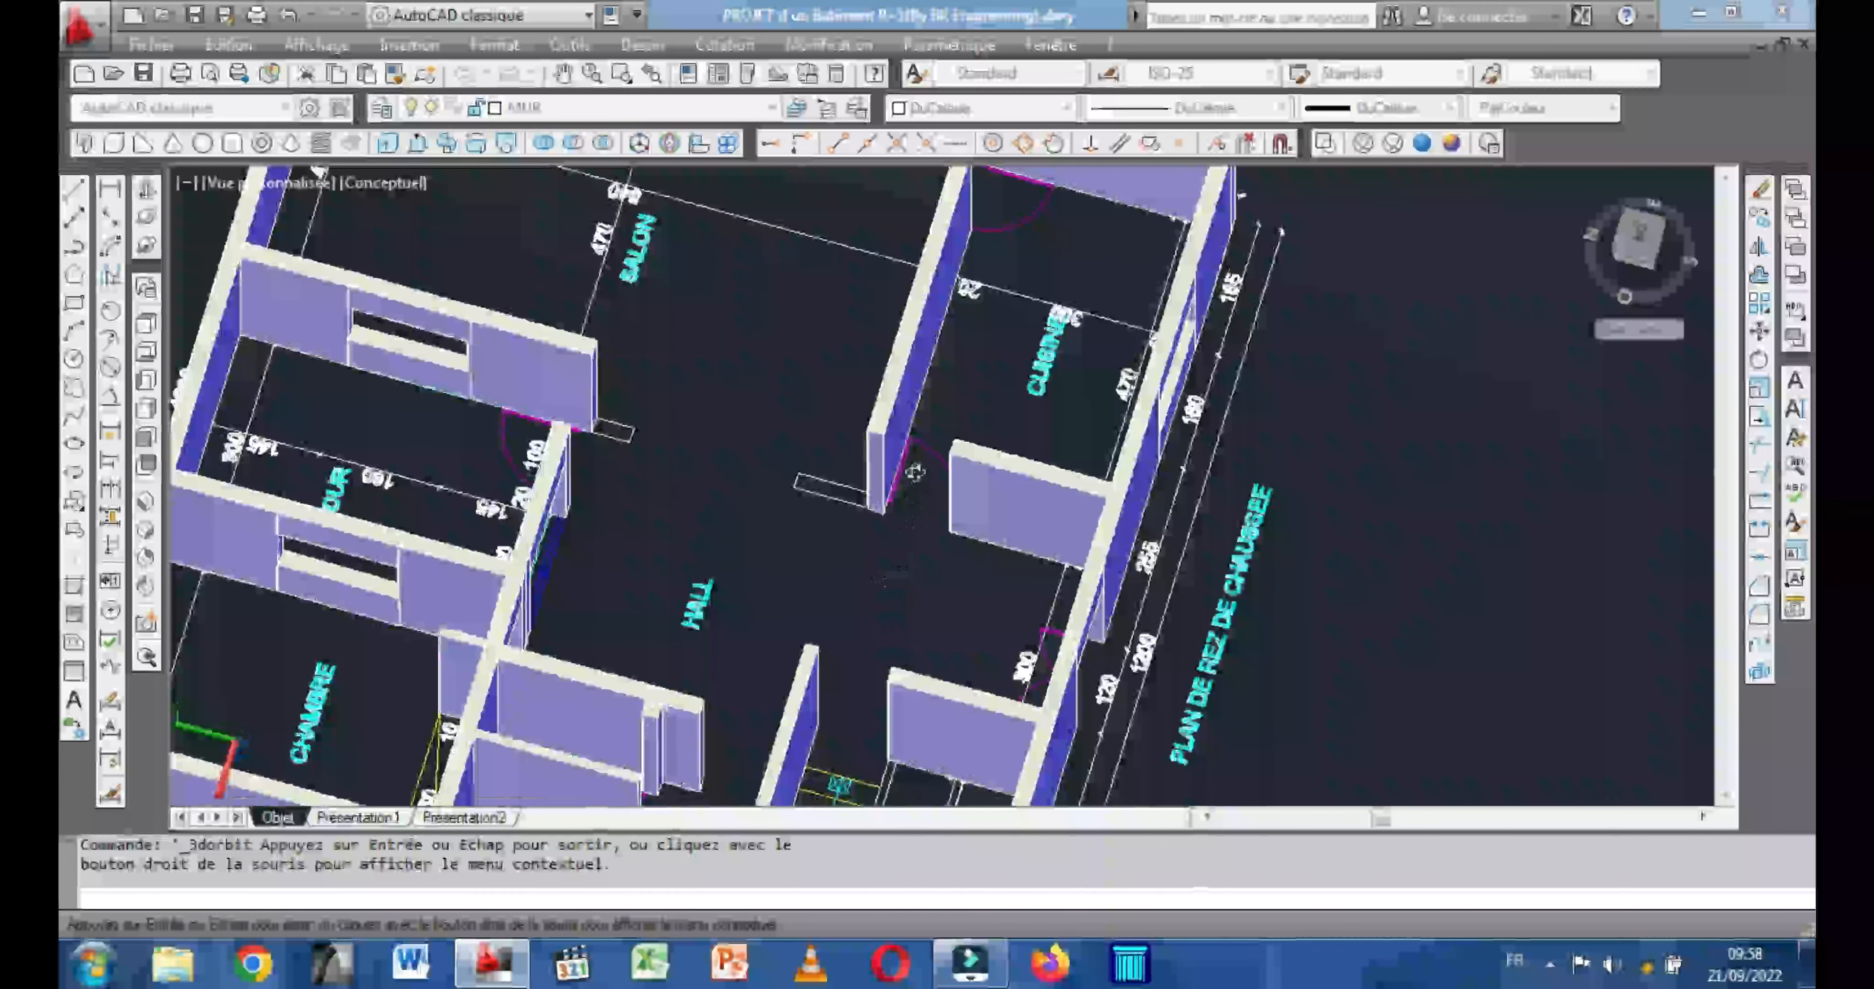
pyautogui.scroll(4, 914, 472)
pyautogui.scroll(2, 887, 336)
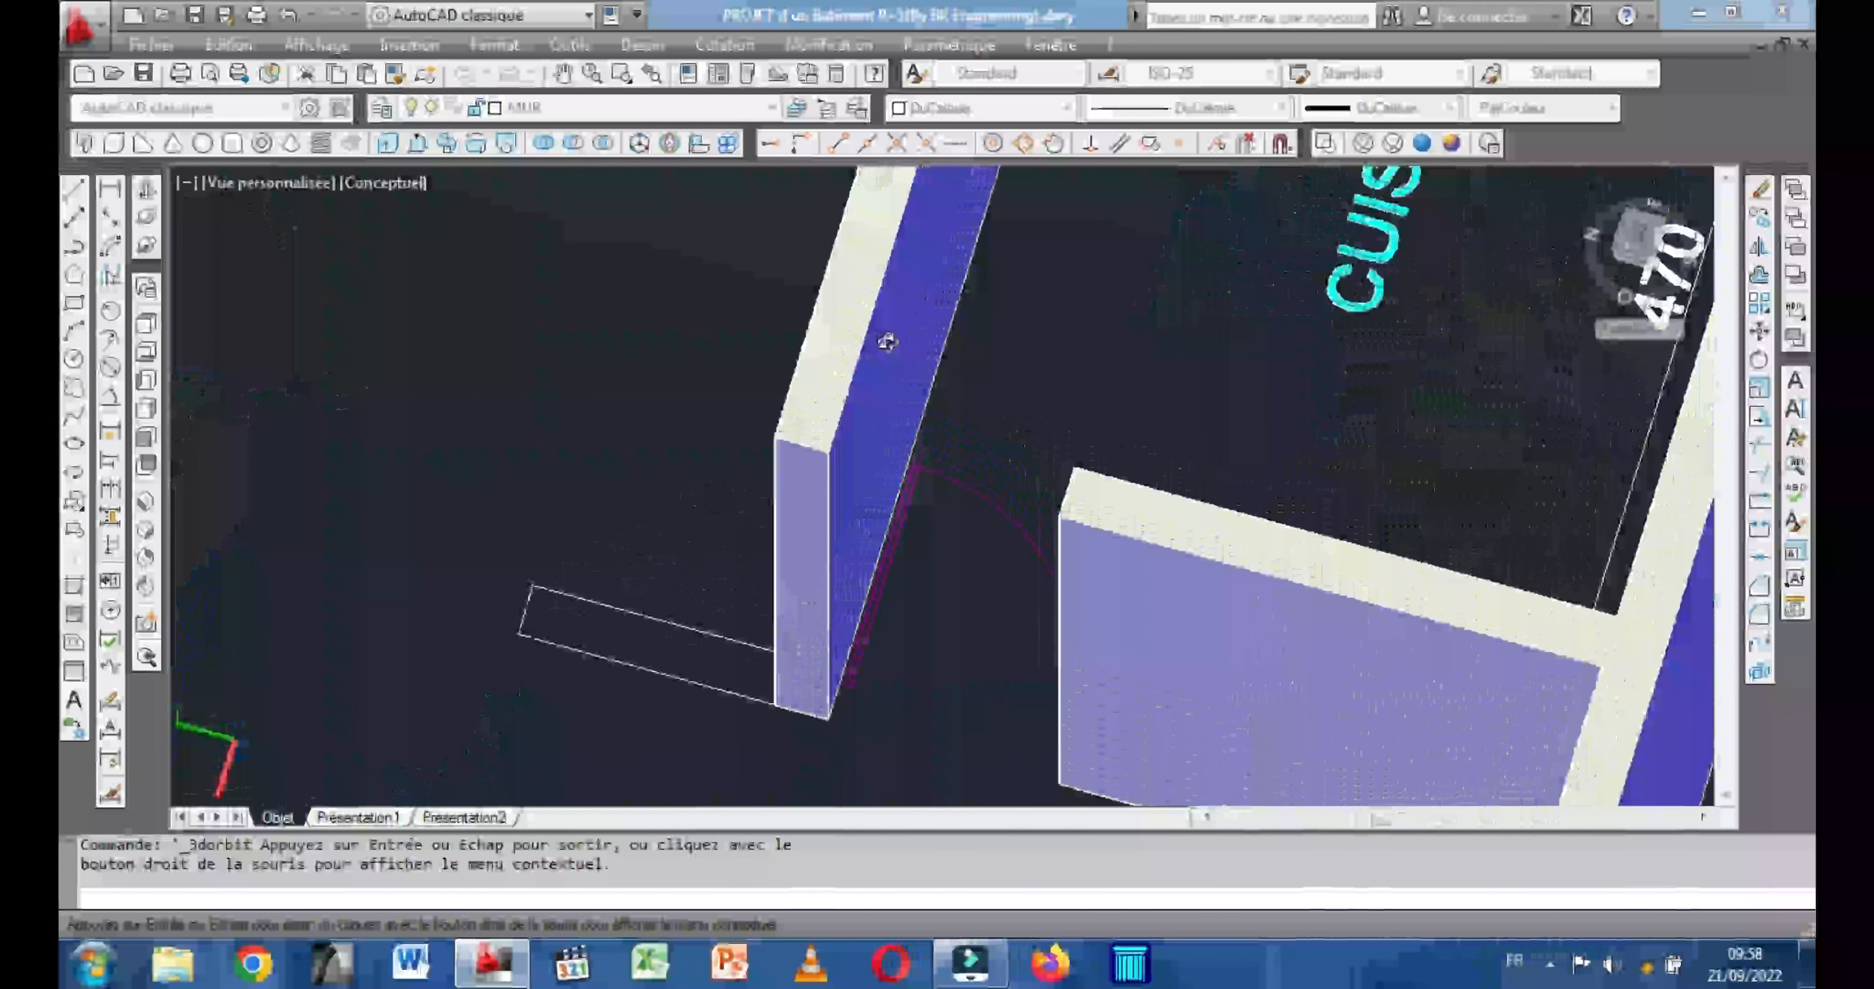
pyautogui.moveTo(946, 521); pyautogui.dragTo(1006, 490)
pyautogui.scroll(3, 975, 493)
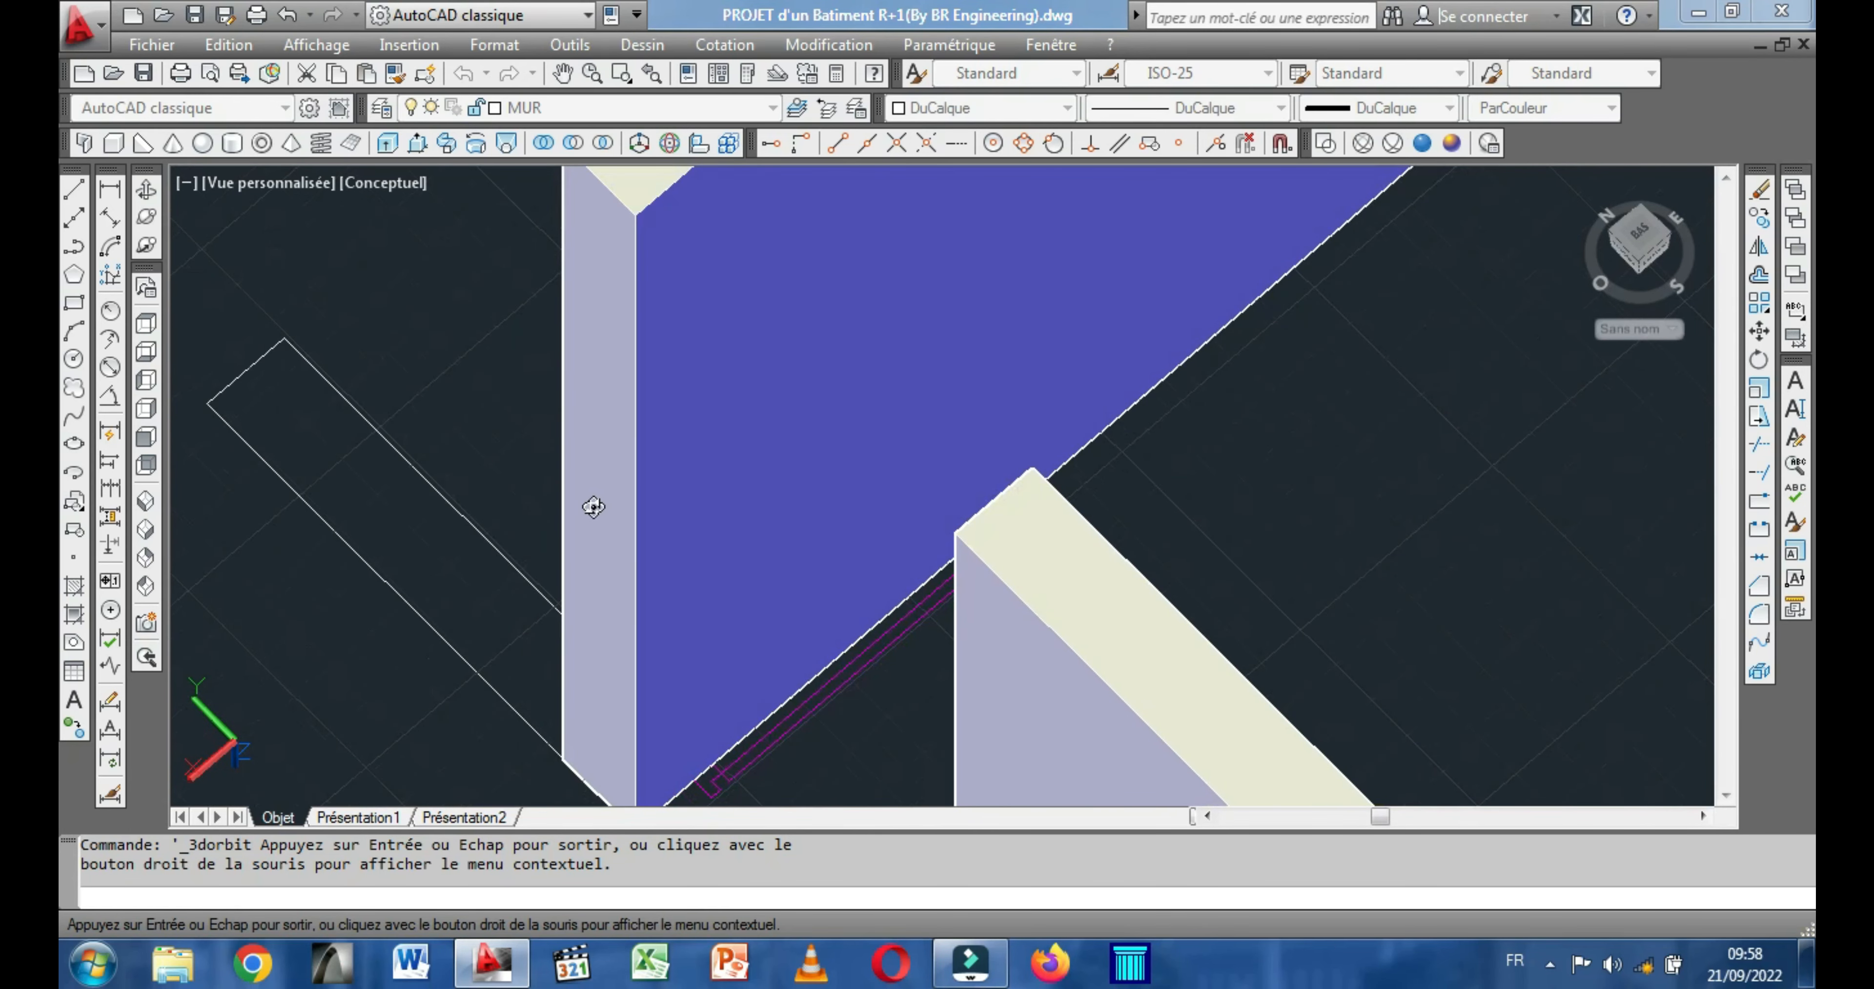
pyautogui.press('Escape')
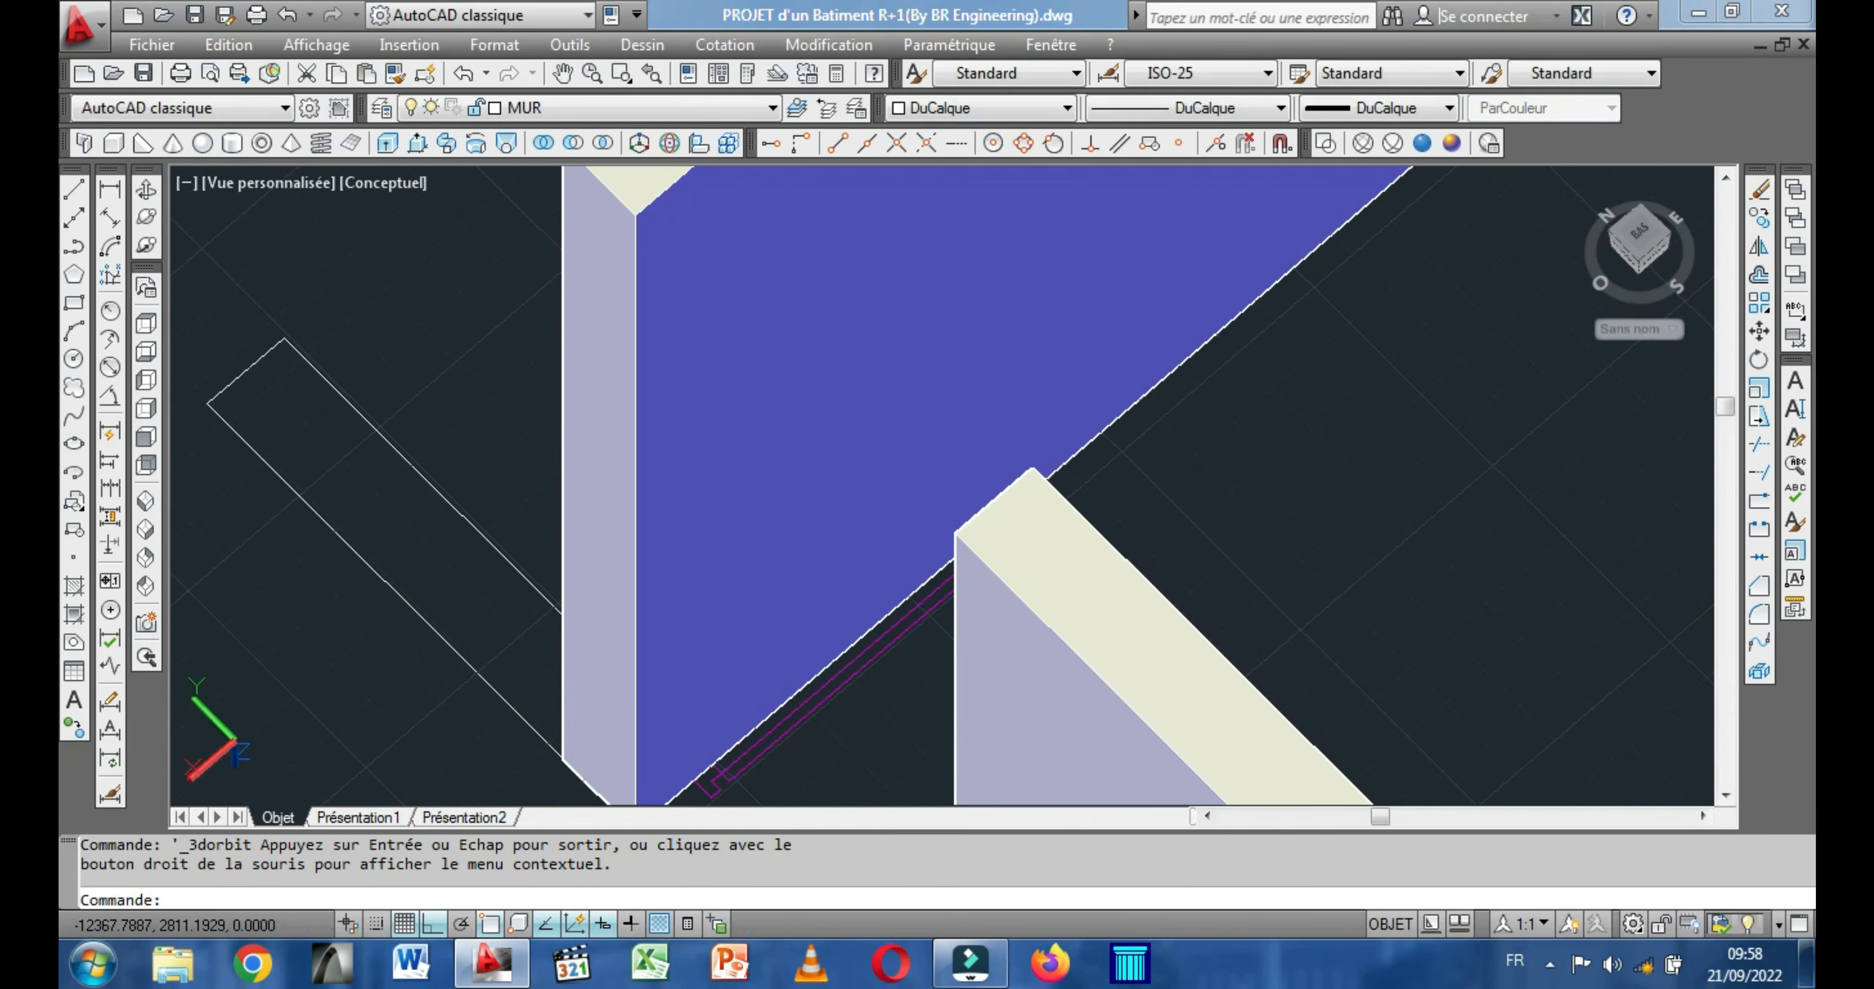
pyautogui.click(114, 143)
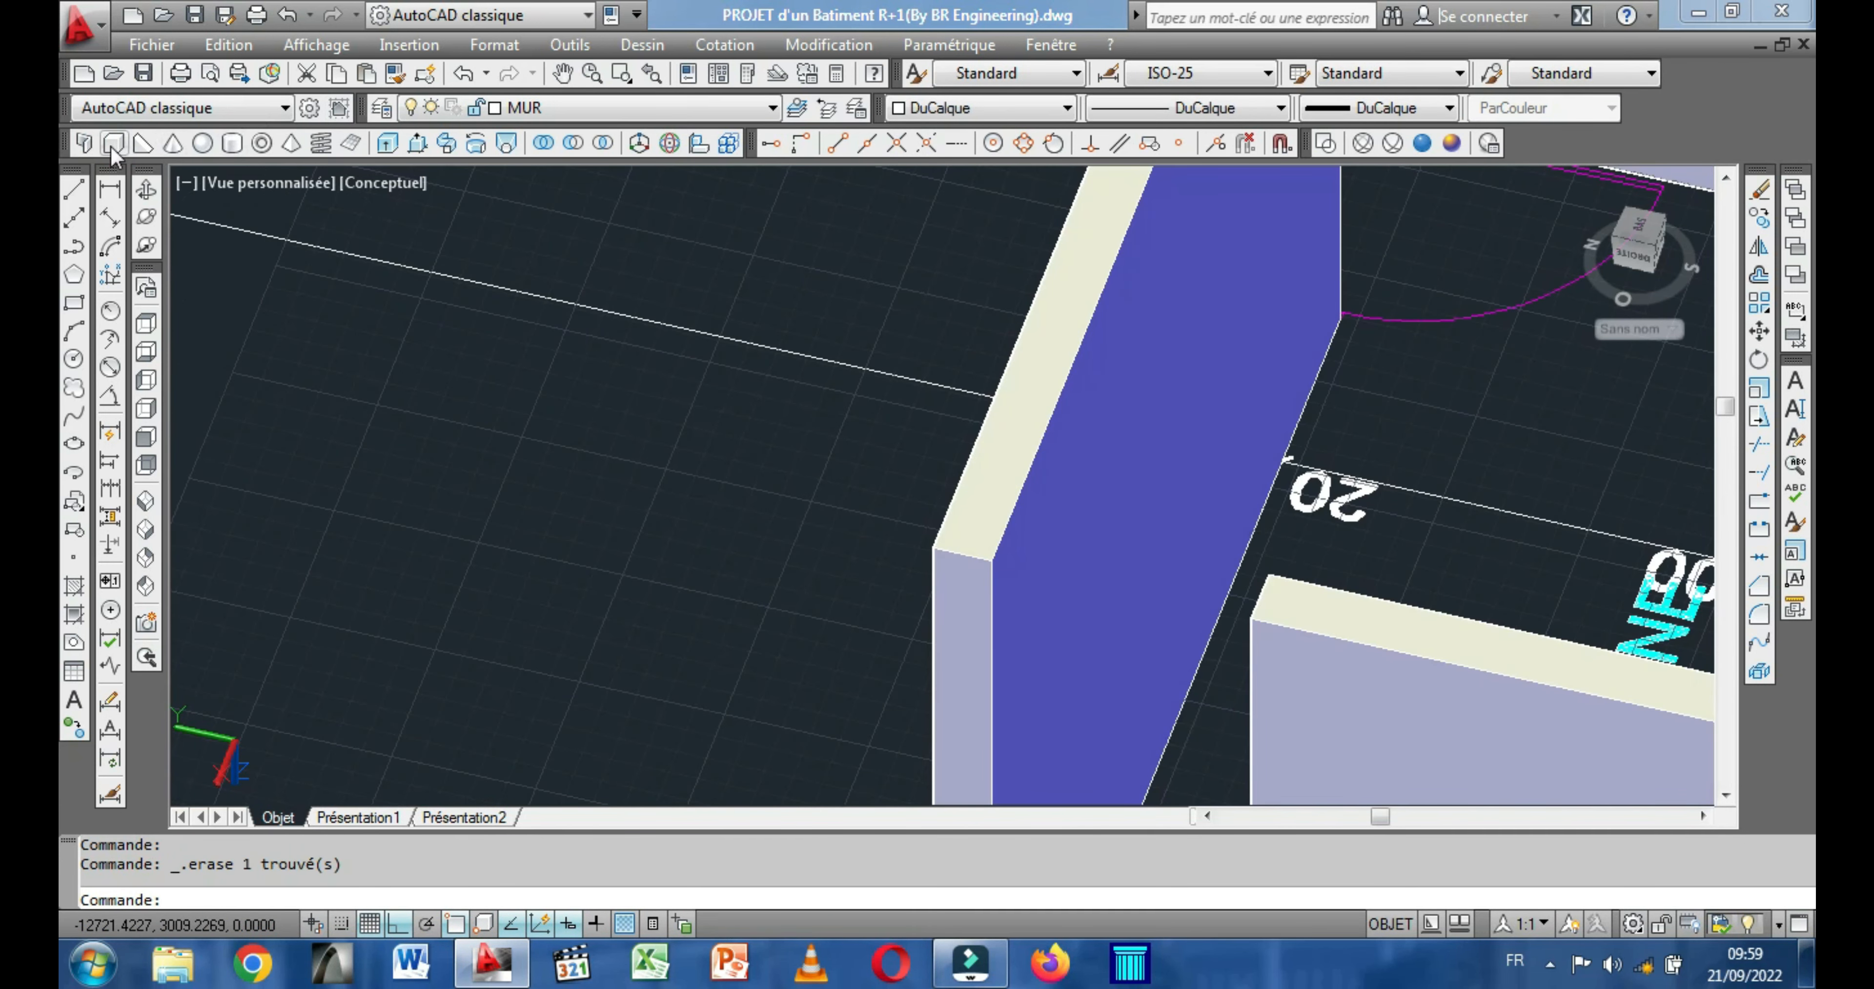
pyautogui.click(114, 143)
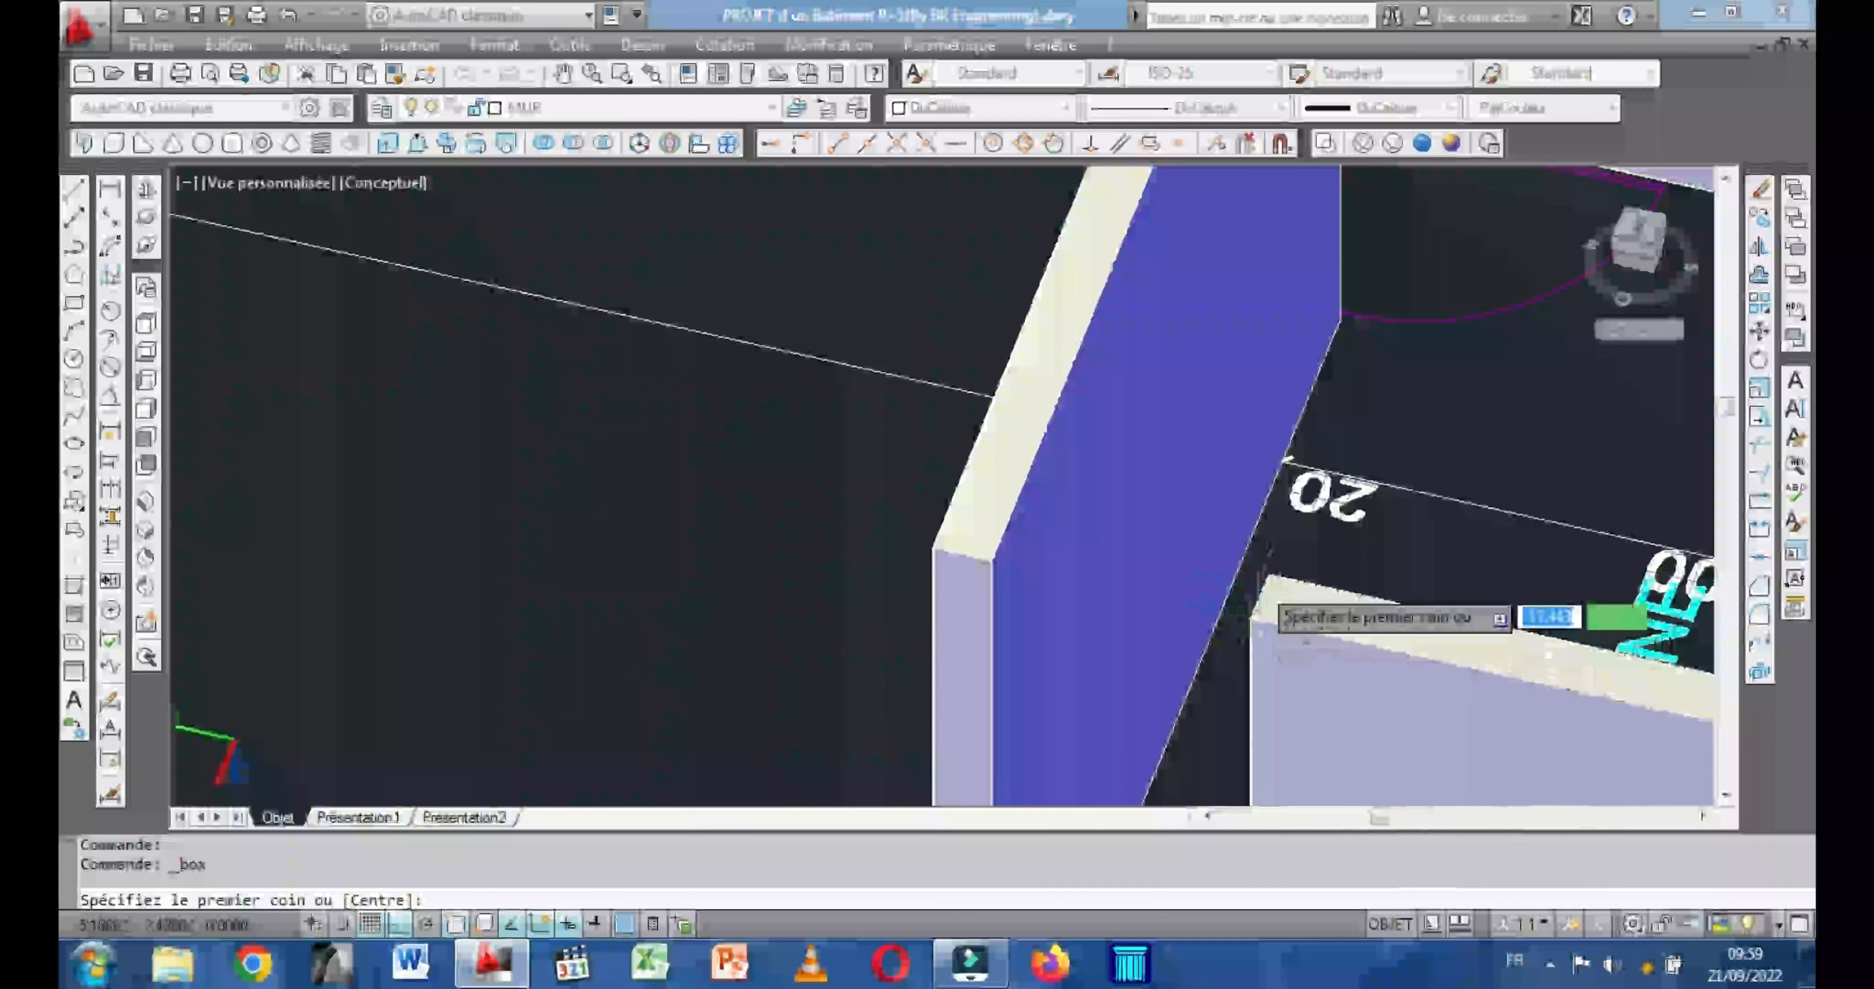
pyautogui.click(1269, 575)
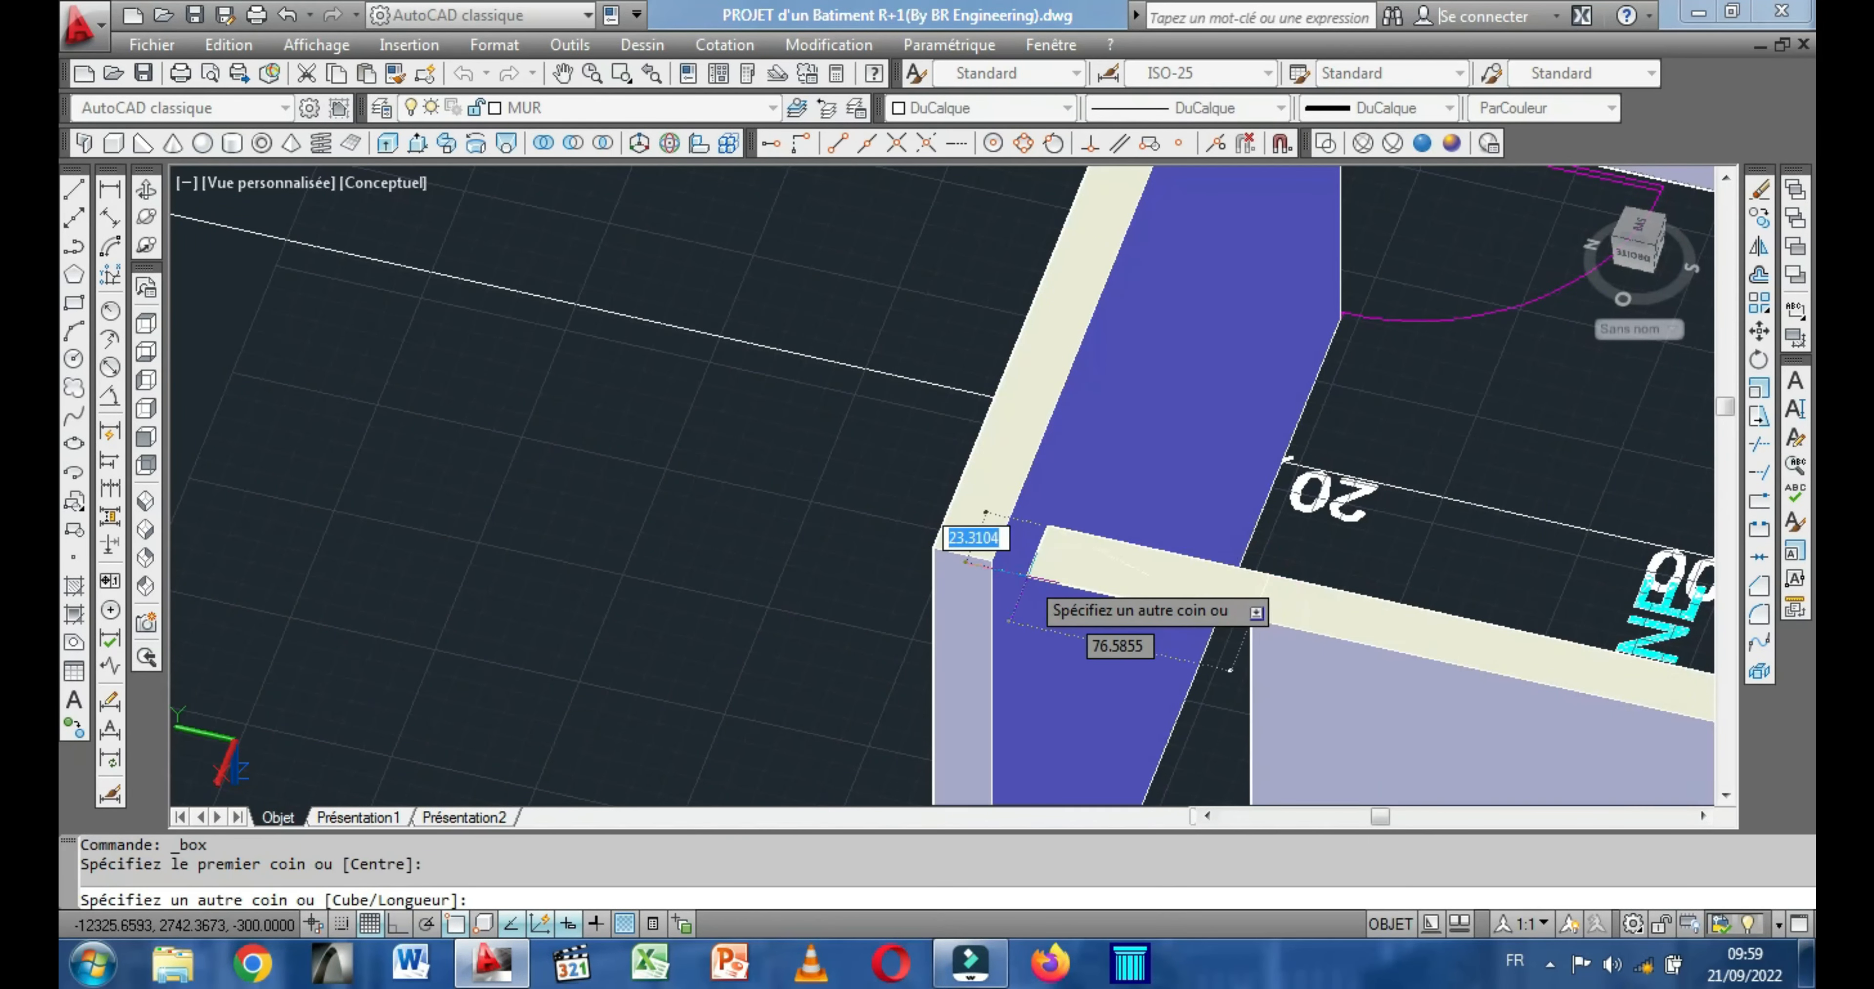
pyautogui.click(992, 561)
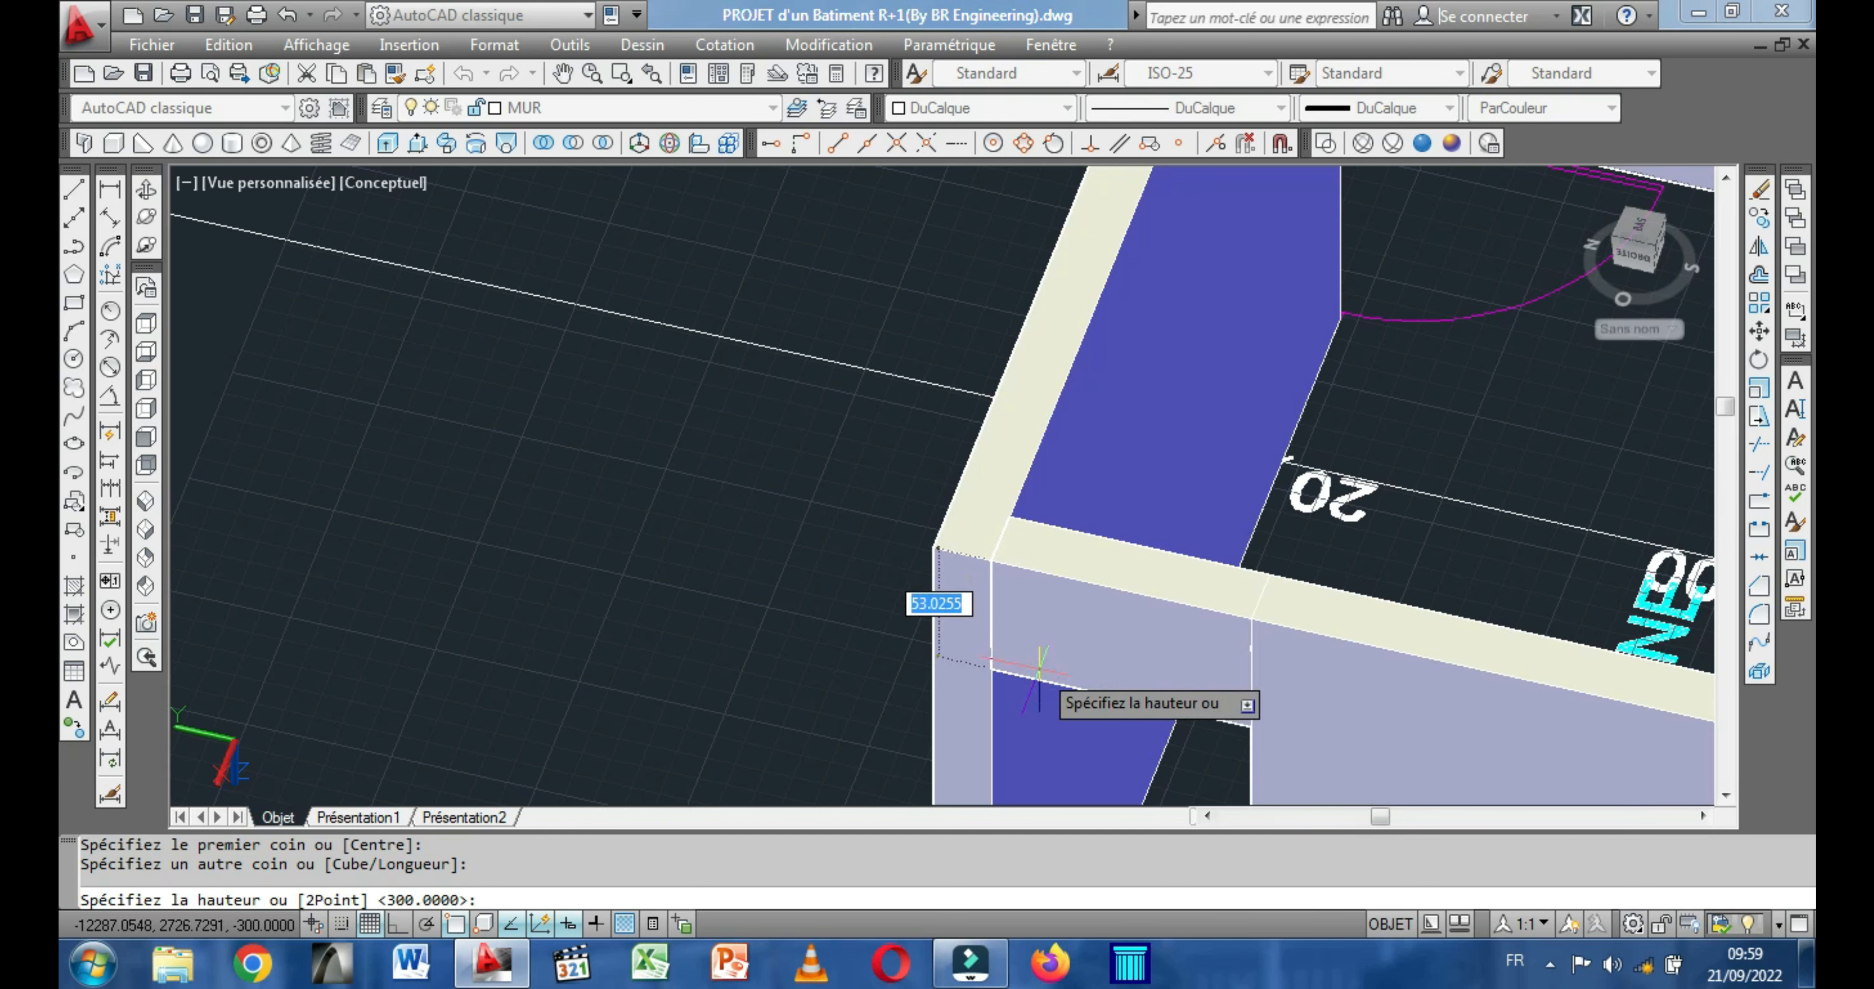
pyautogui.press('Return')
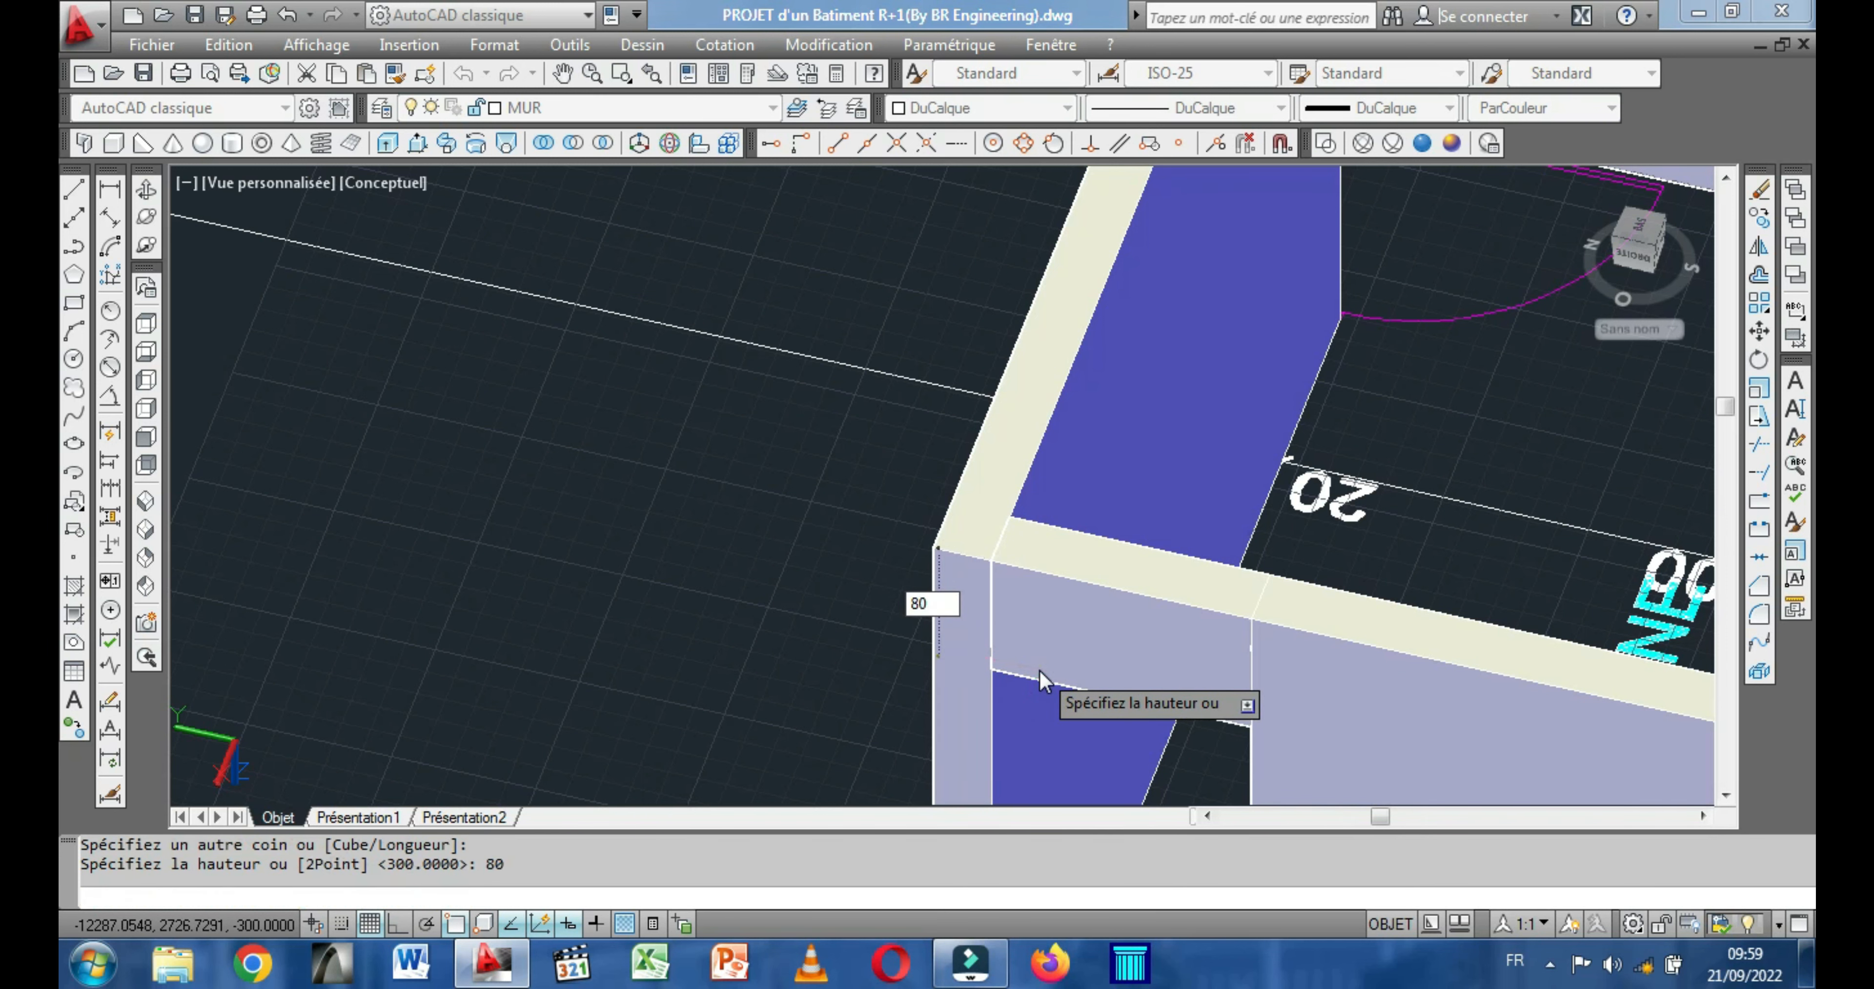
# Examine the walls, openings and lintels of both storeys from the outside.
pyautogui.scroll(-5, 1034, 667)
pyautogui.moveTo(875, 468); pyautogui.dragTo(793, 329, button='middle')
pyautogui.scroll(-5, 945, 480)
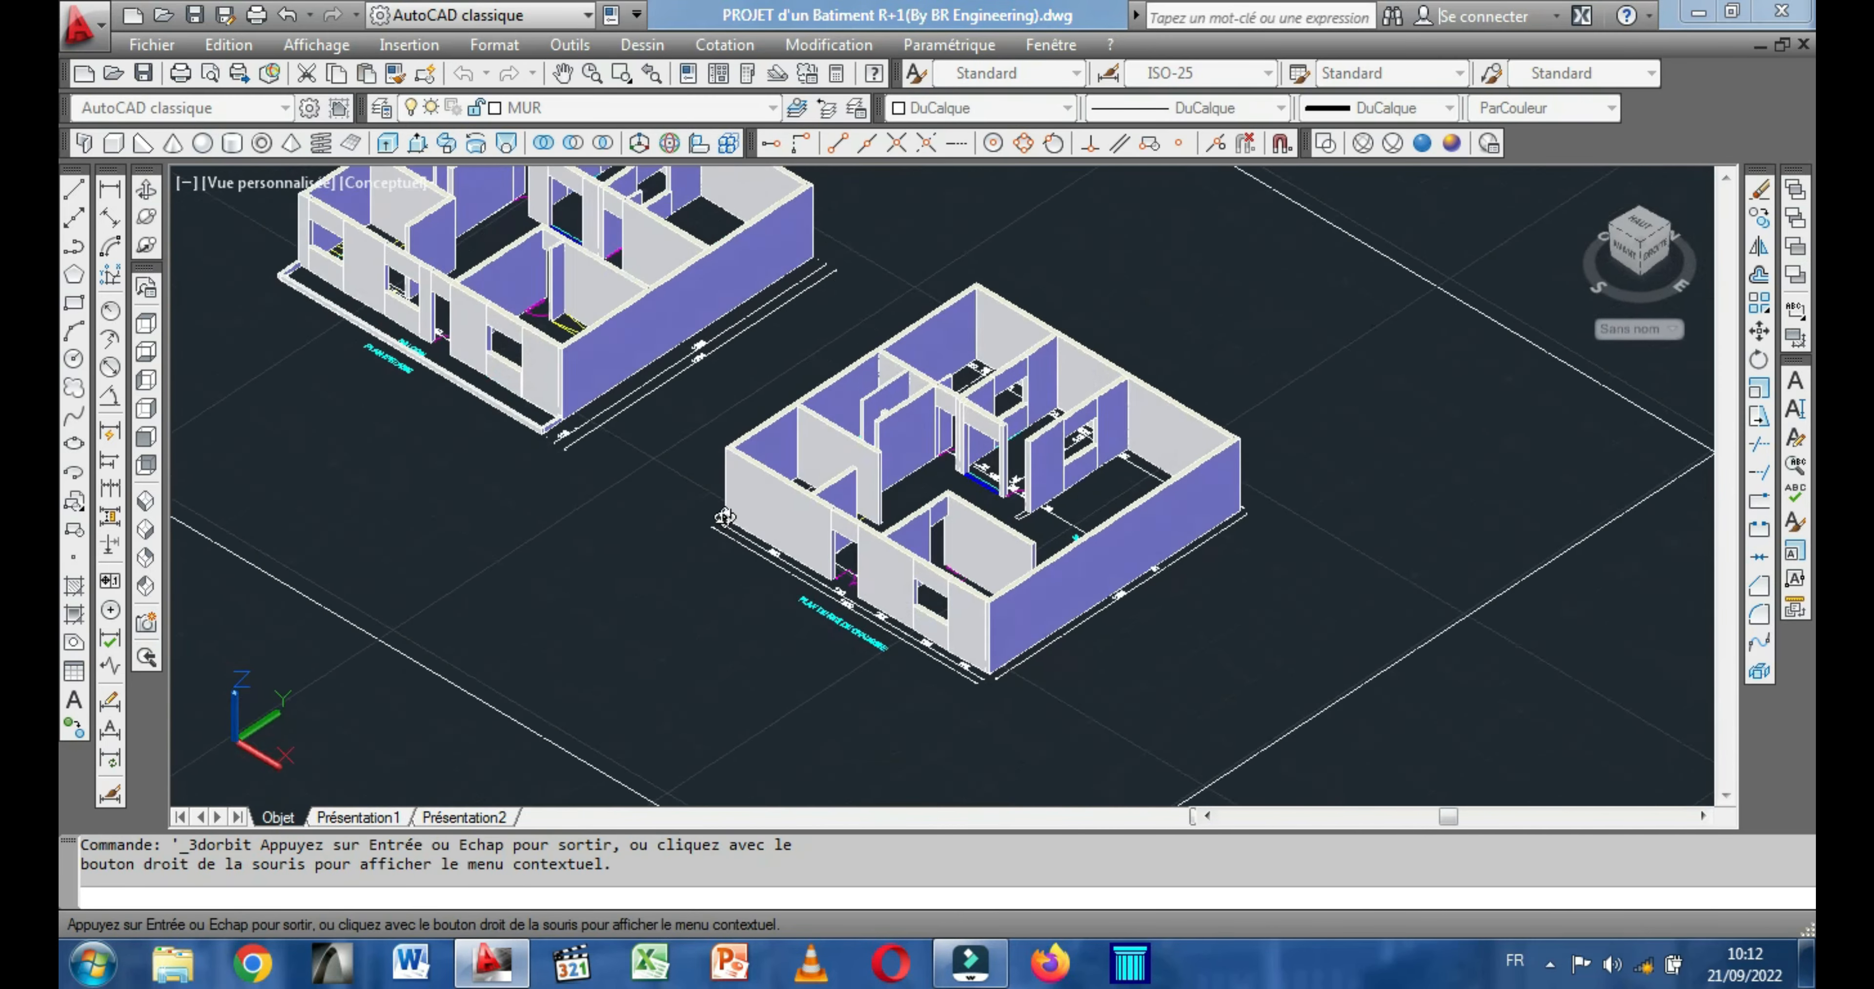
pyautogui.keyDown('shift'); pyautogui.moveTo(721, 502); pyautogui.dragTo(773, 555, button='middle'); pyautogui.keyUp('shift')
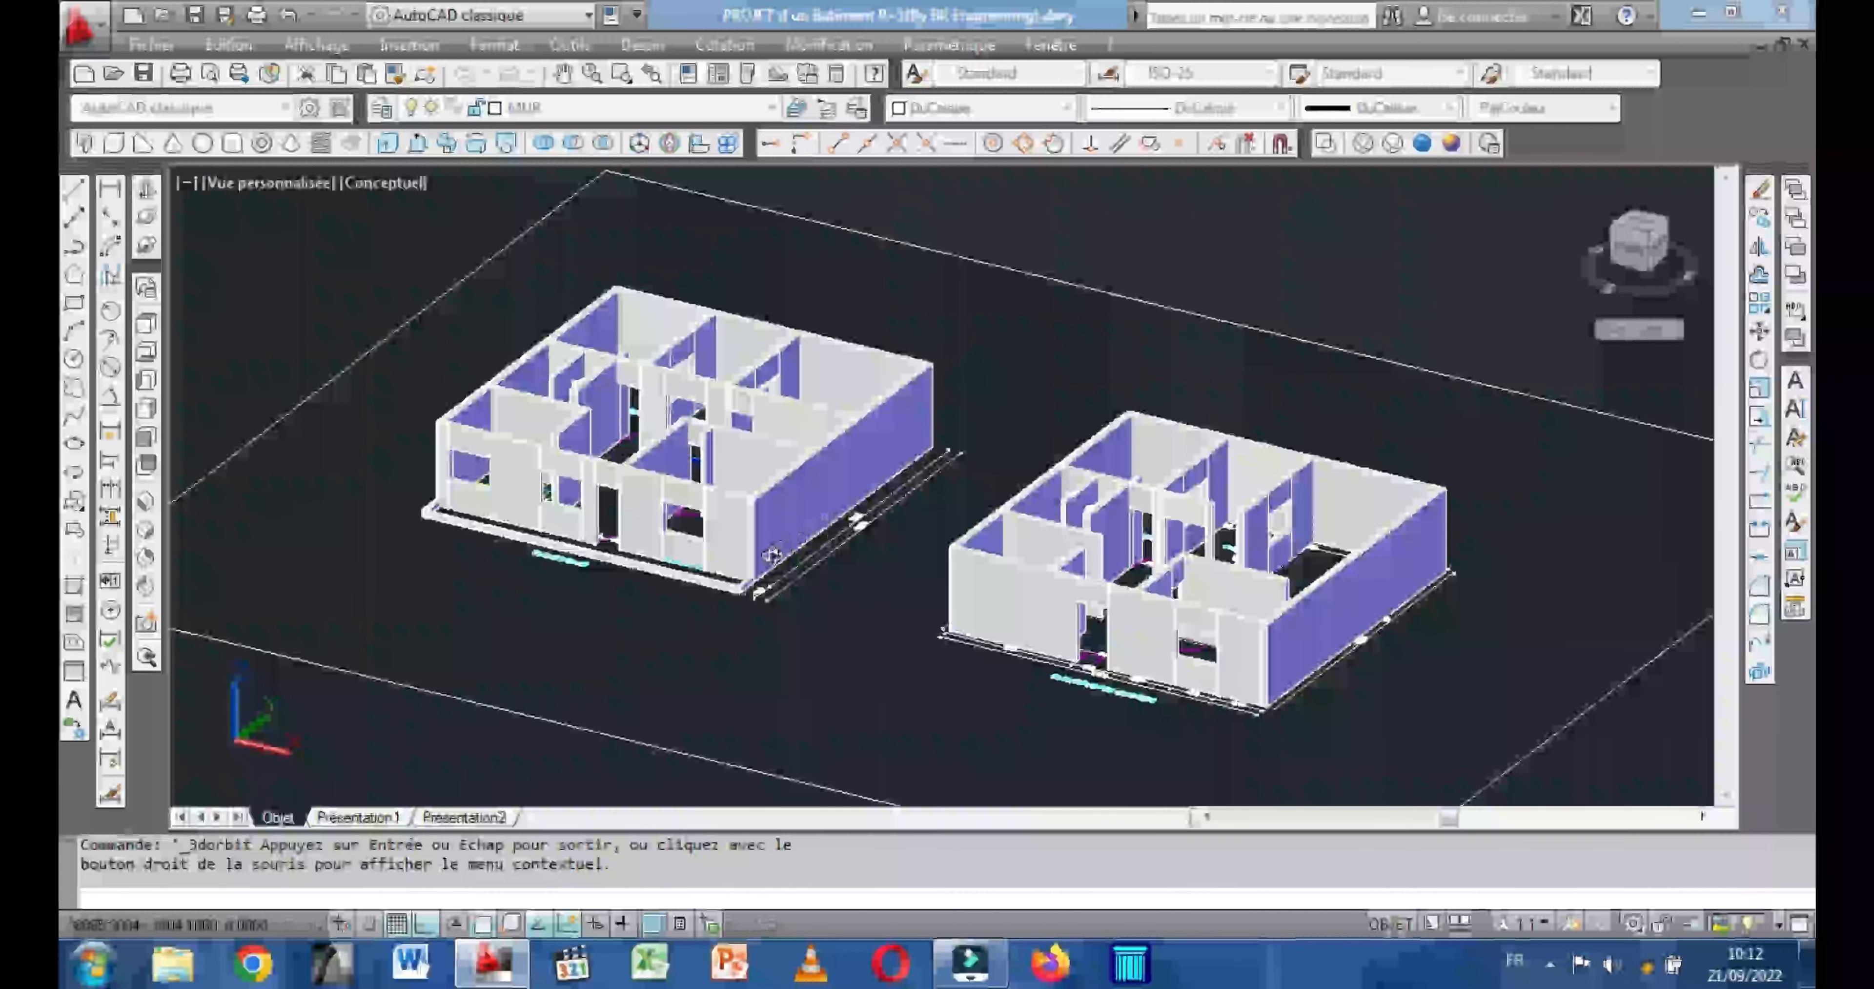
pyautogui.scroll(1, 772, 538)
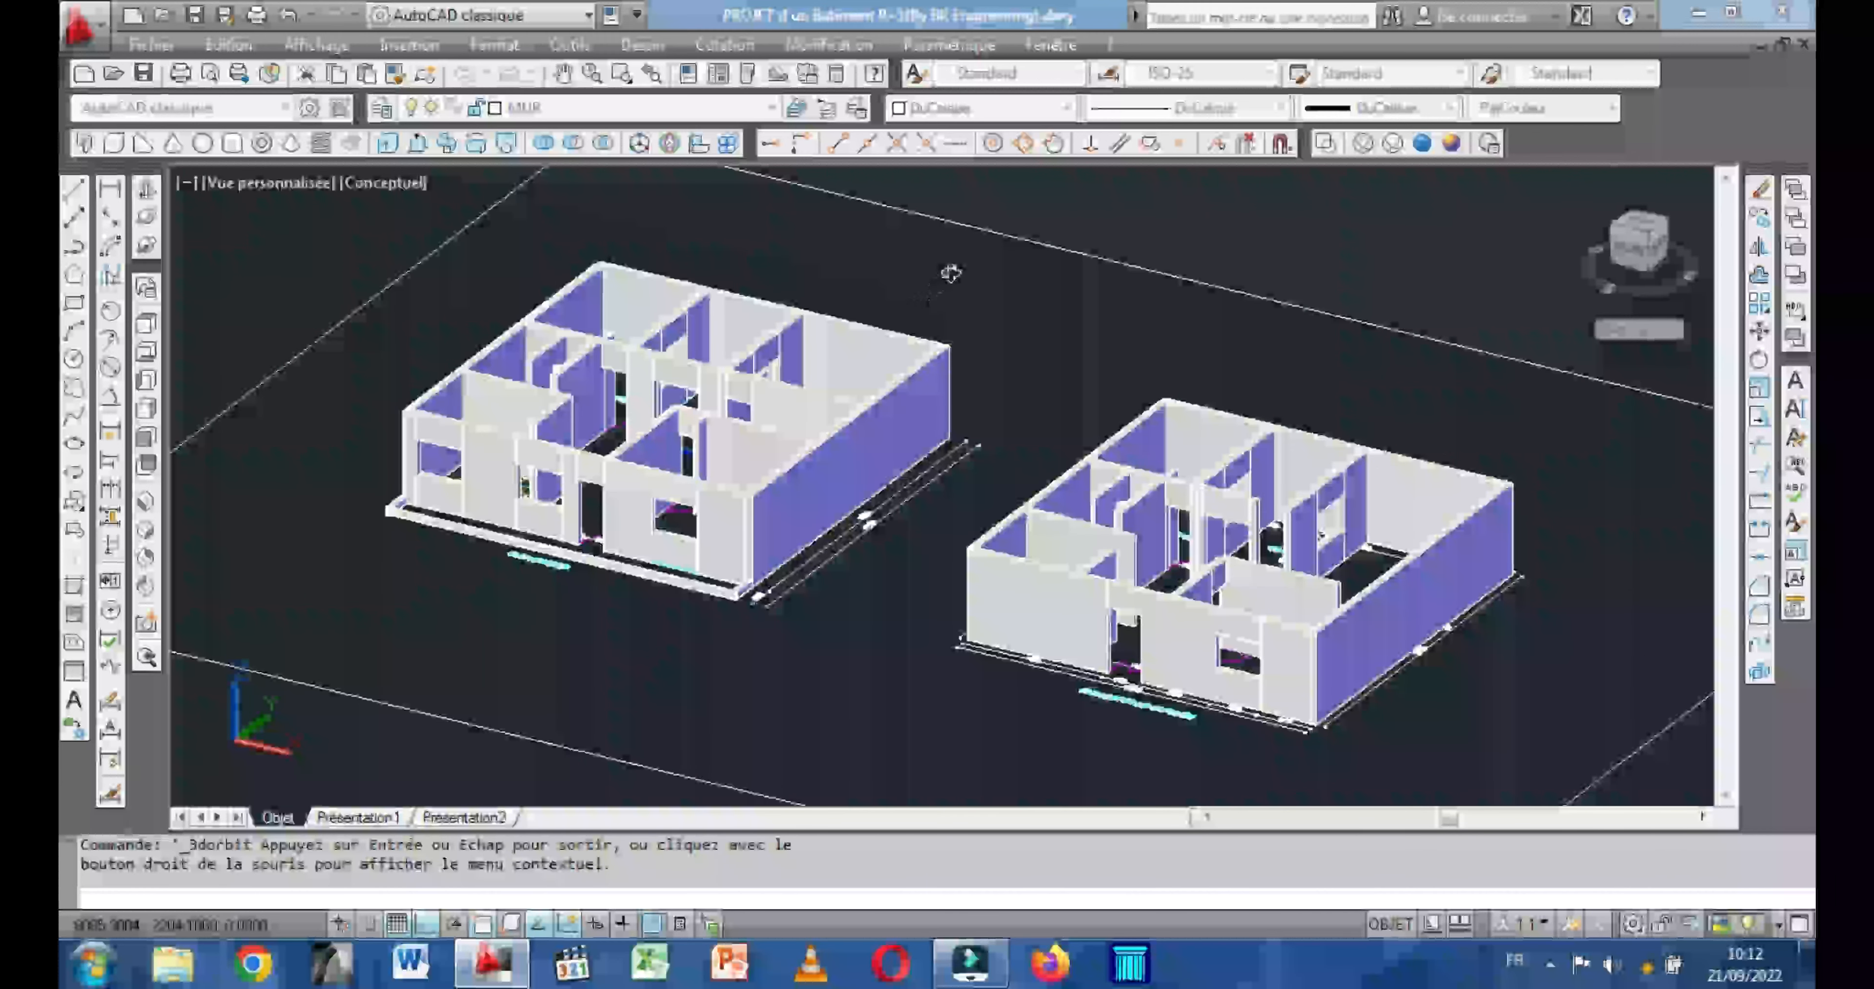
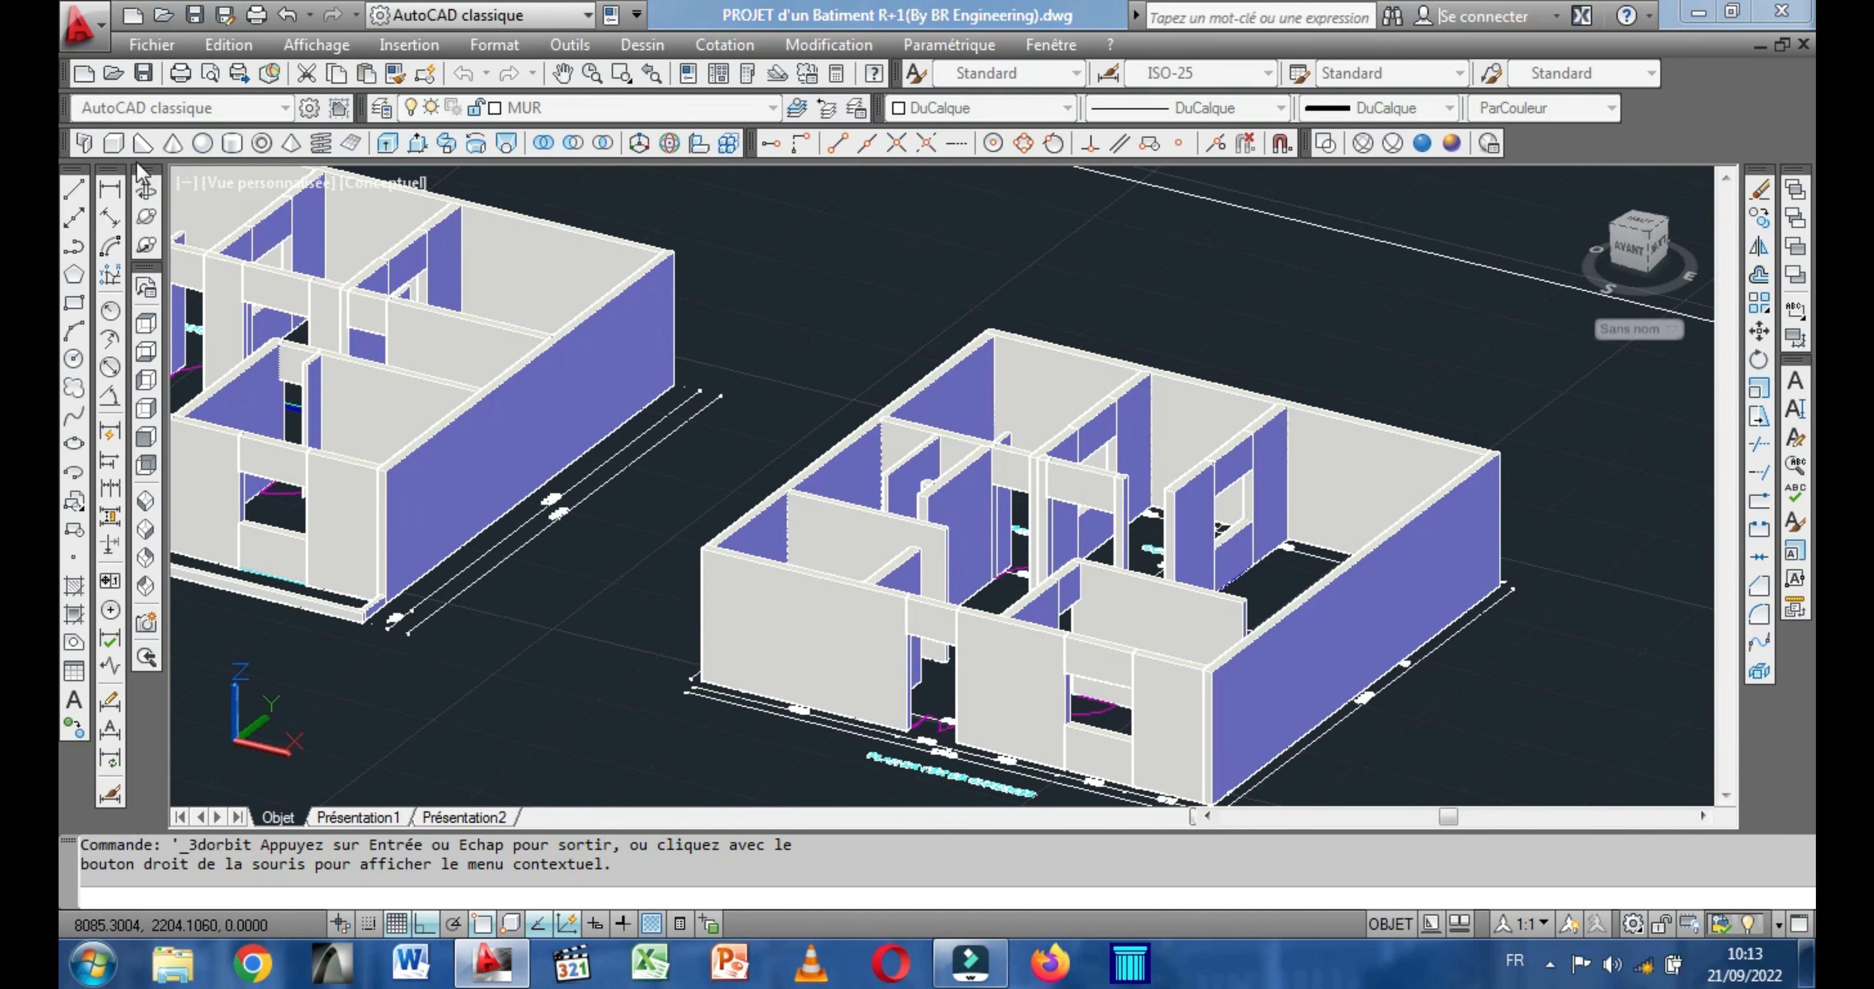
# Draw a 20-high slab box on top of the ground-floor walls, from the building's rear outer corner to the front wall's inner edge.
pyautogui.click(112, 143)
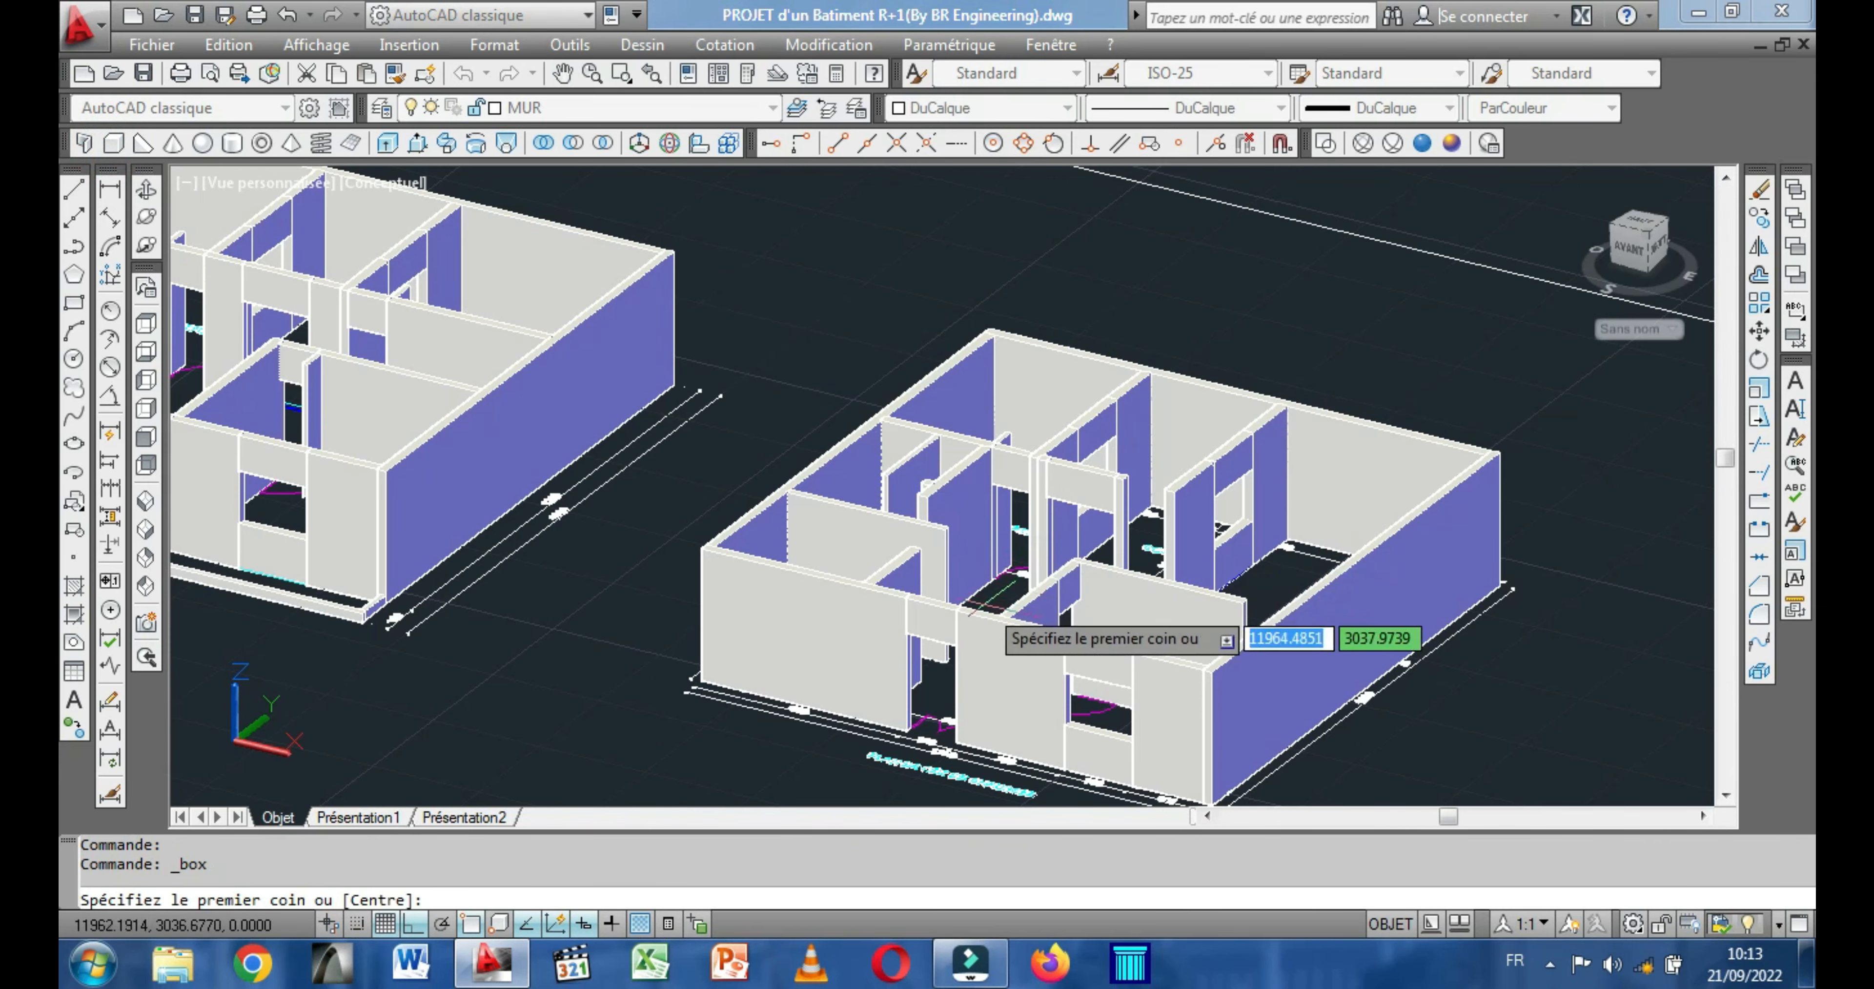
pyautogui.scroll(5, 913, 596)
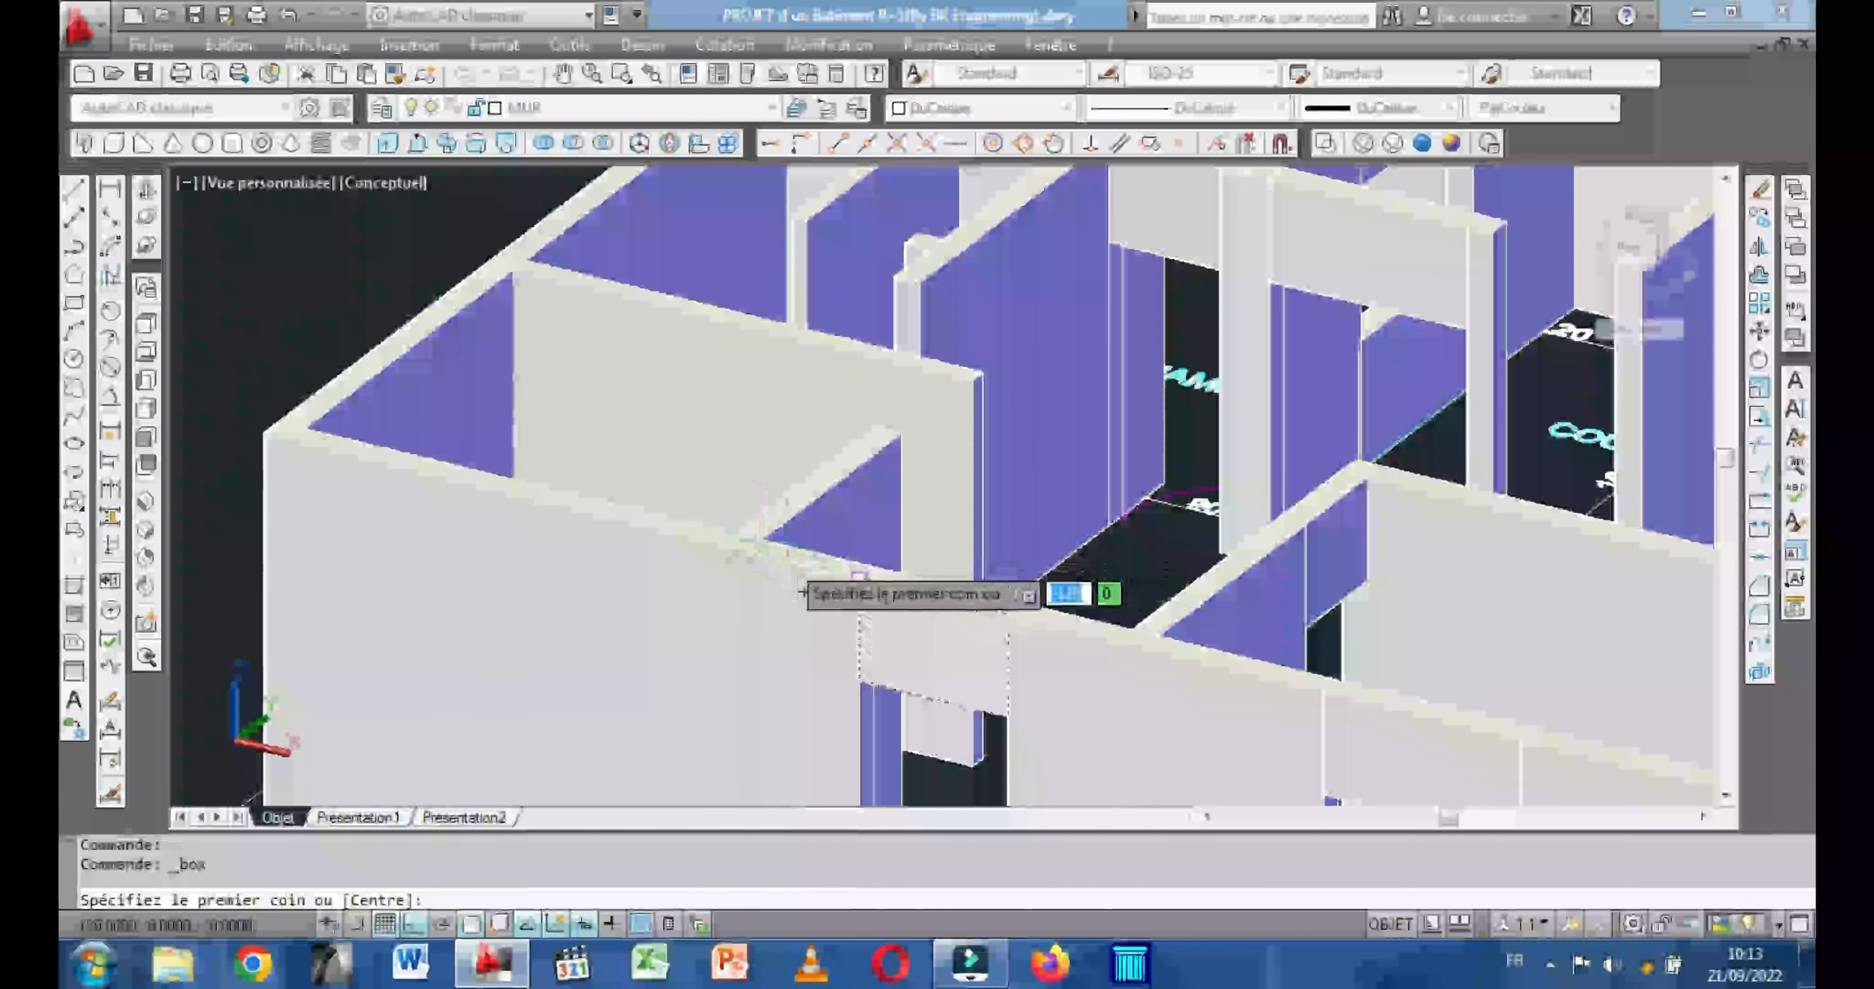
pyautogui.scroll(-5, 802, 593)
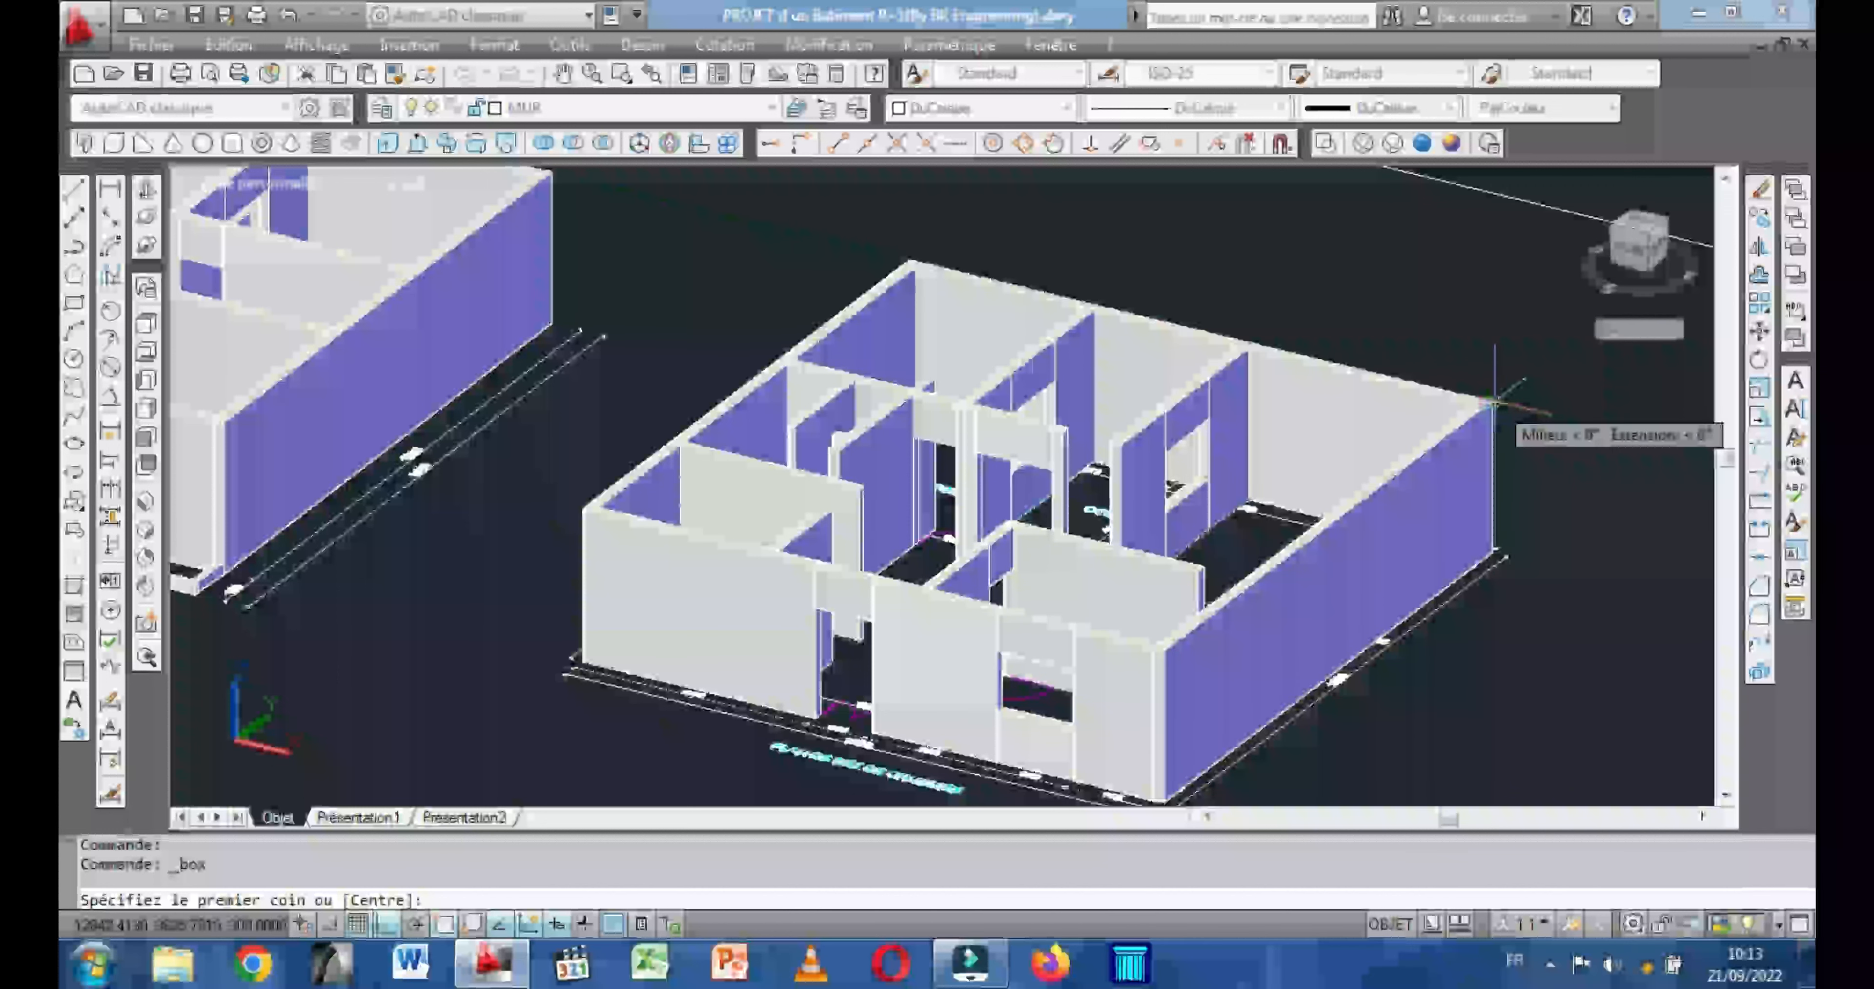
pyautogui.scroll(5, 1490, 400)
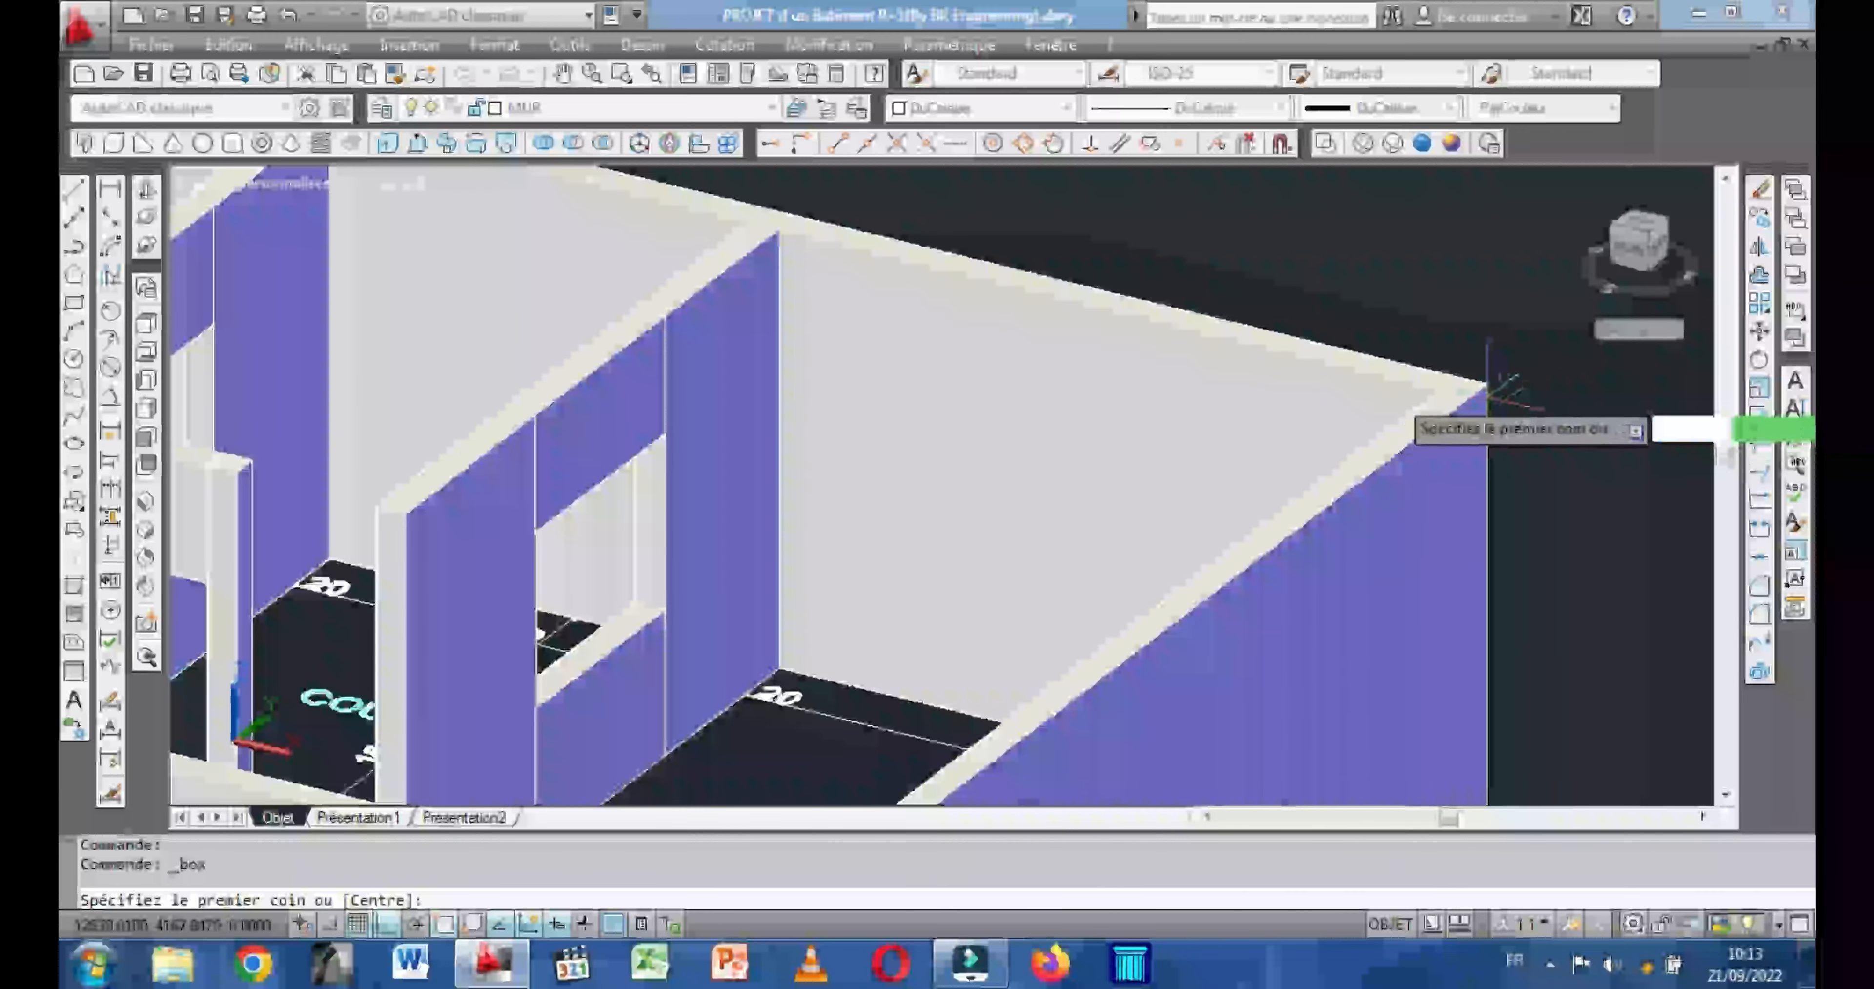
pyautogui.click(1487, 388)
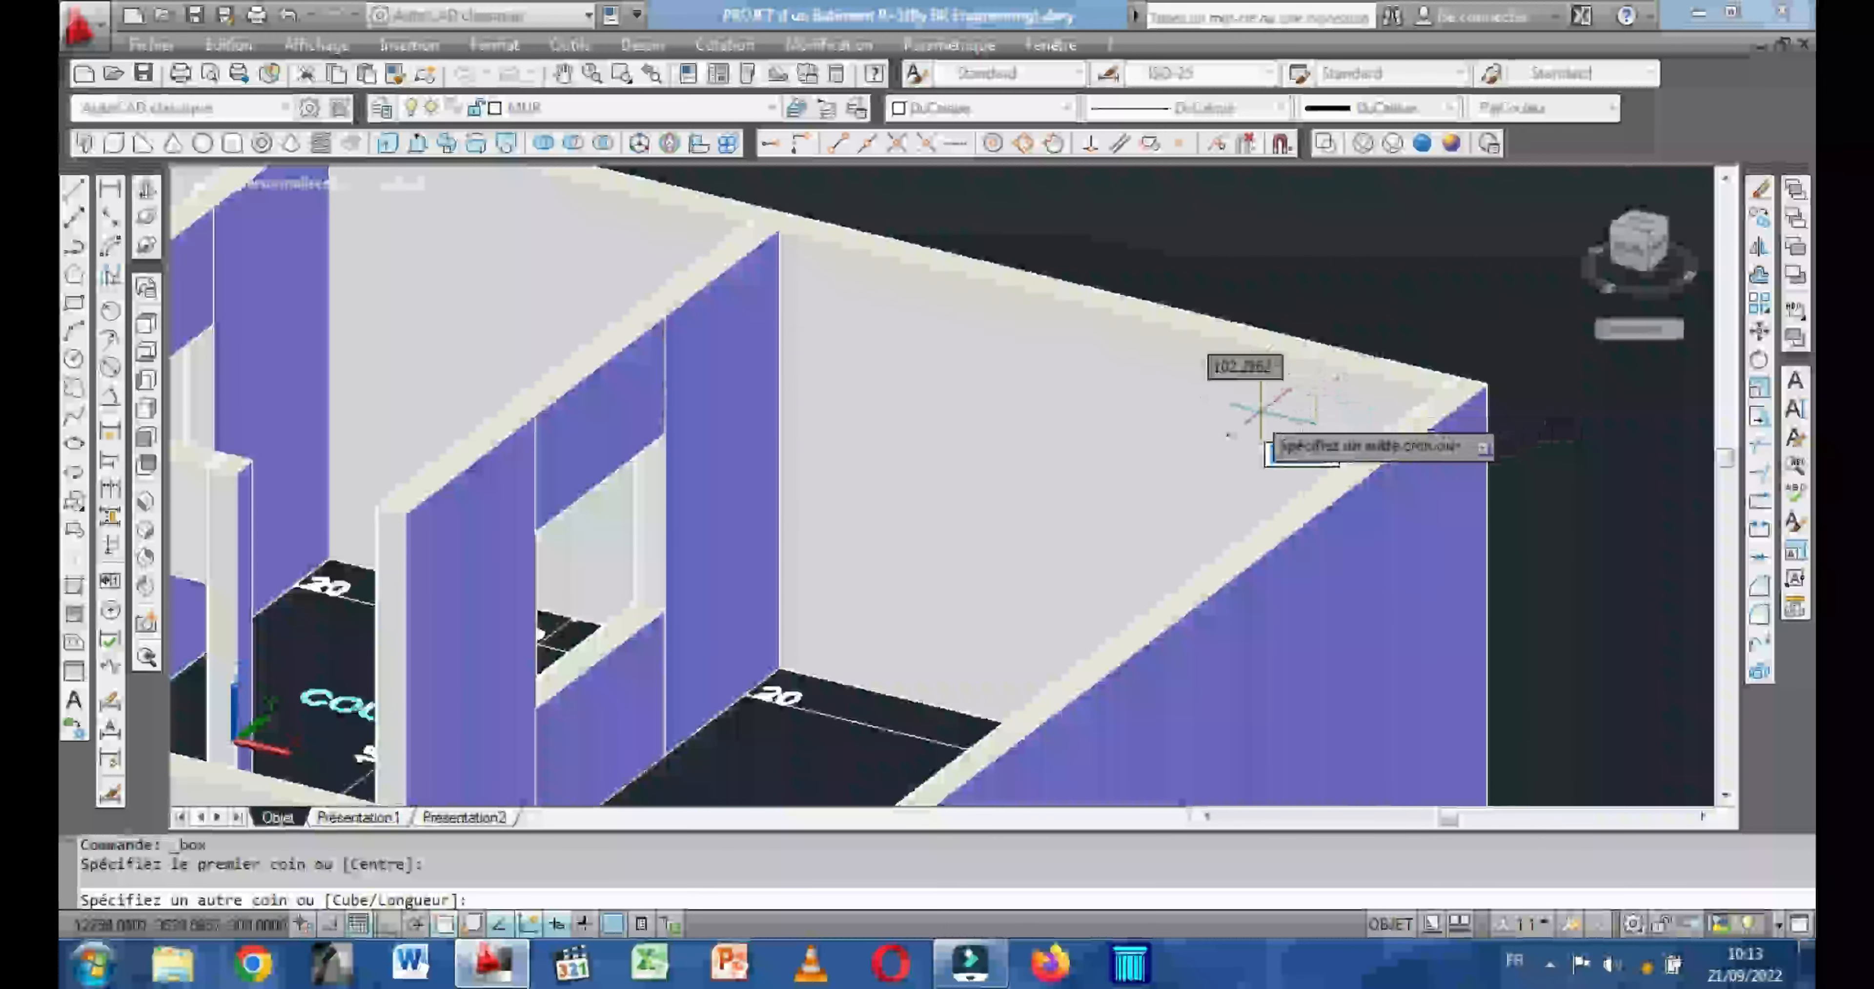
pyautogui.scroll(-2, 1251, 400)
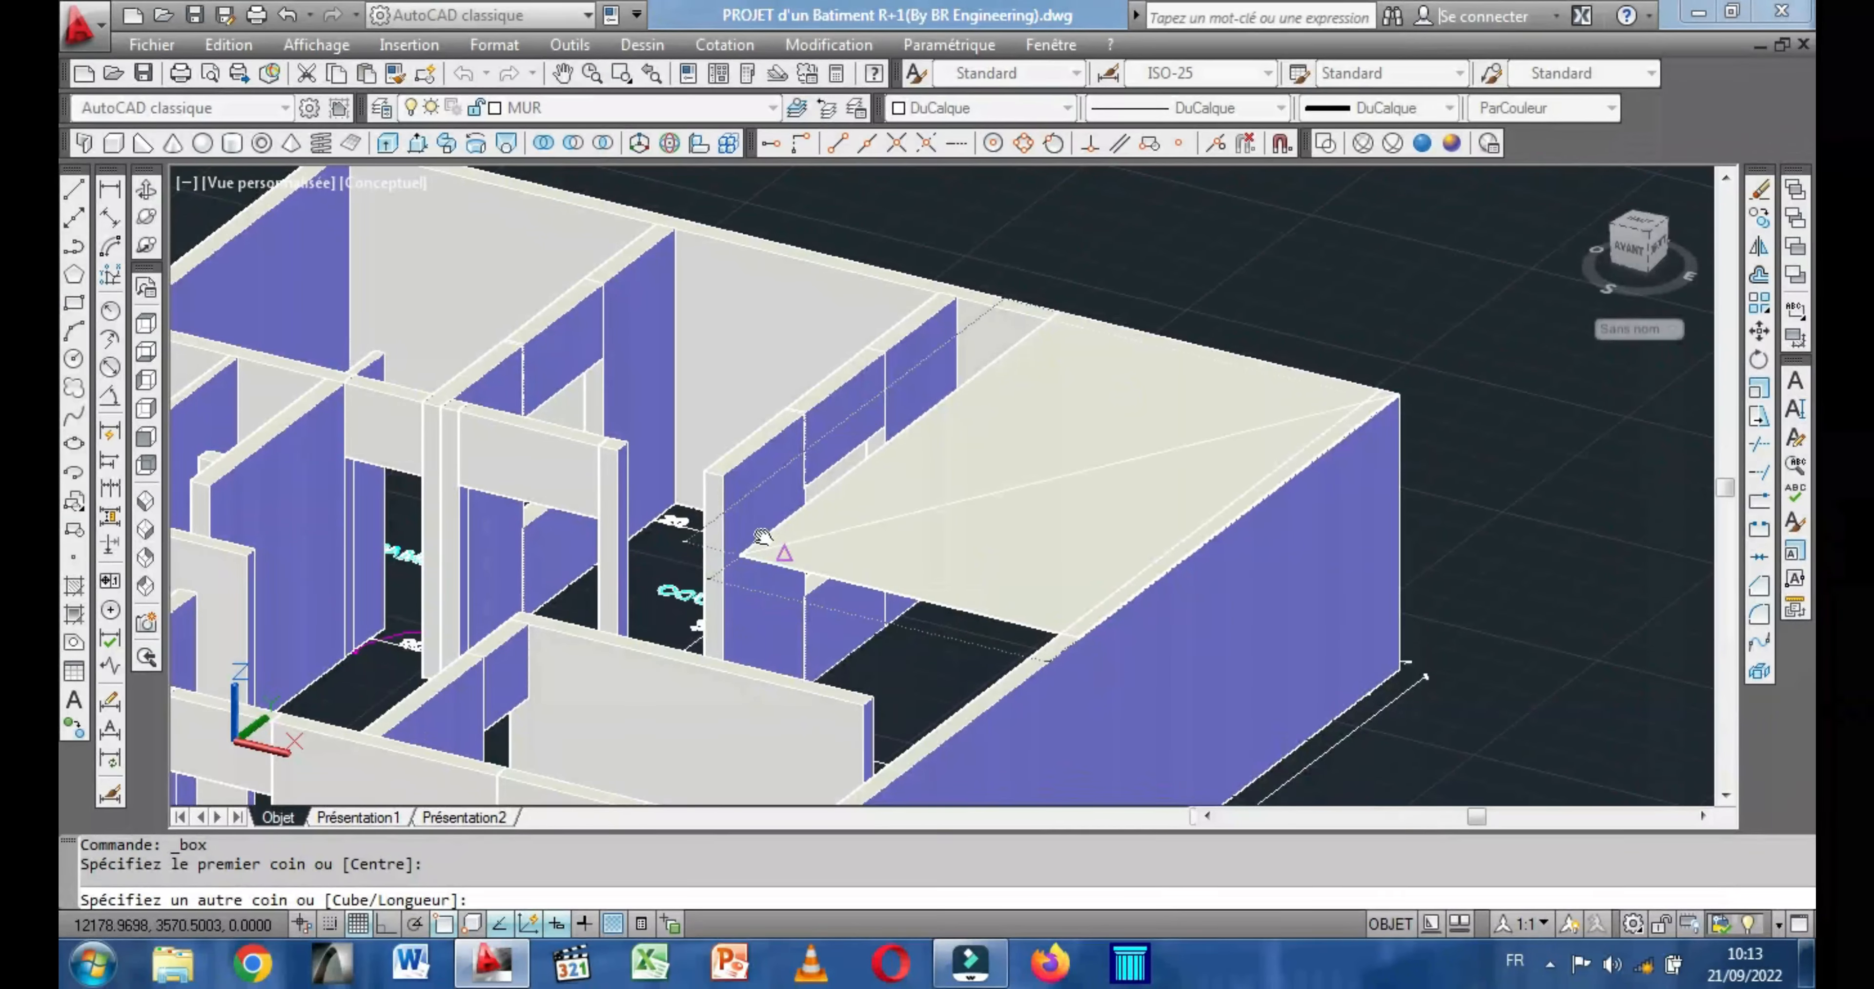
pyautogui.scroll(3, 884, 429)
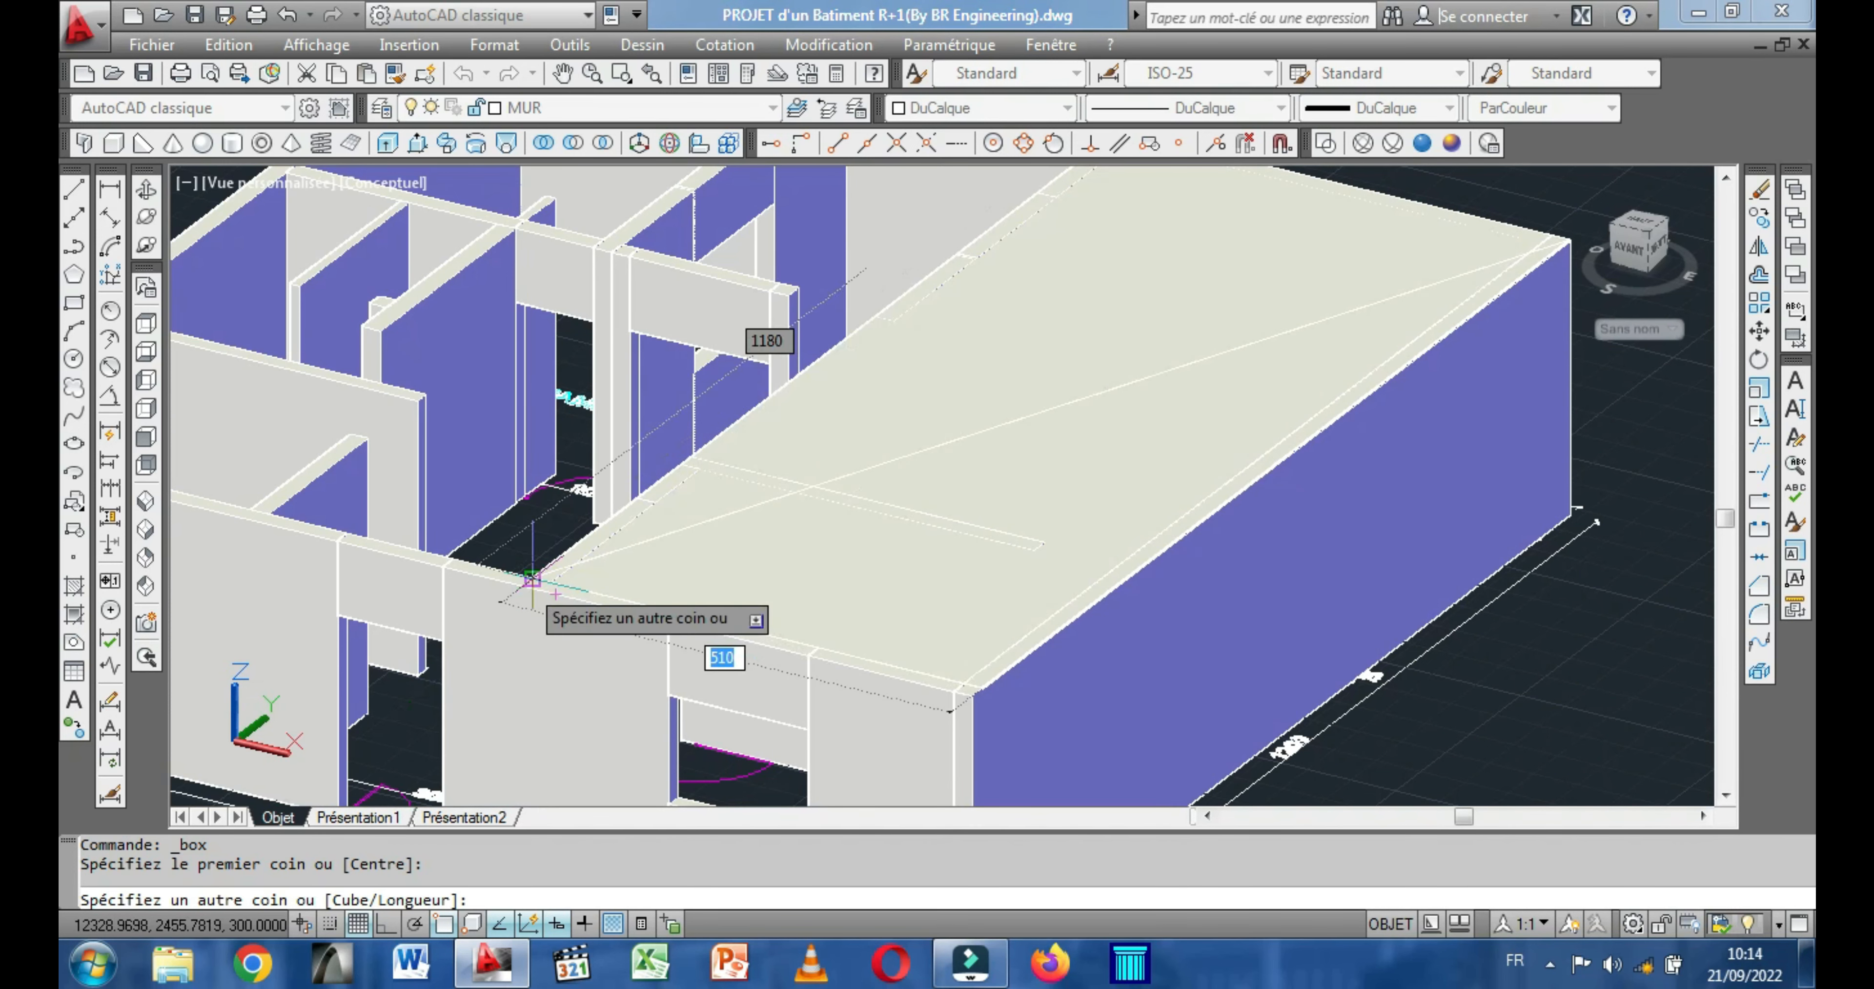
pyautogui.moveTo(532, 579); pyautogui.dragTo(957, 581, button='middle')
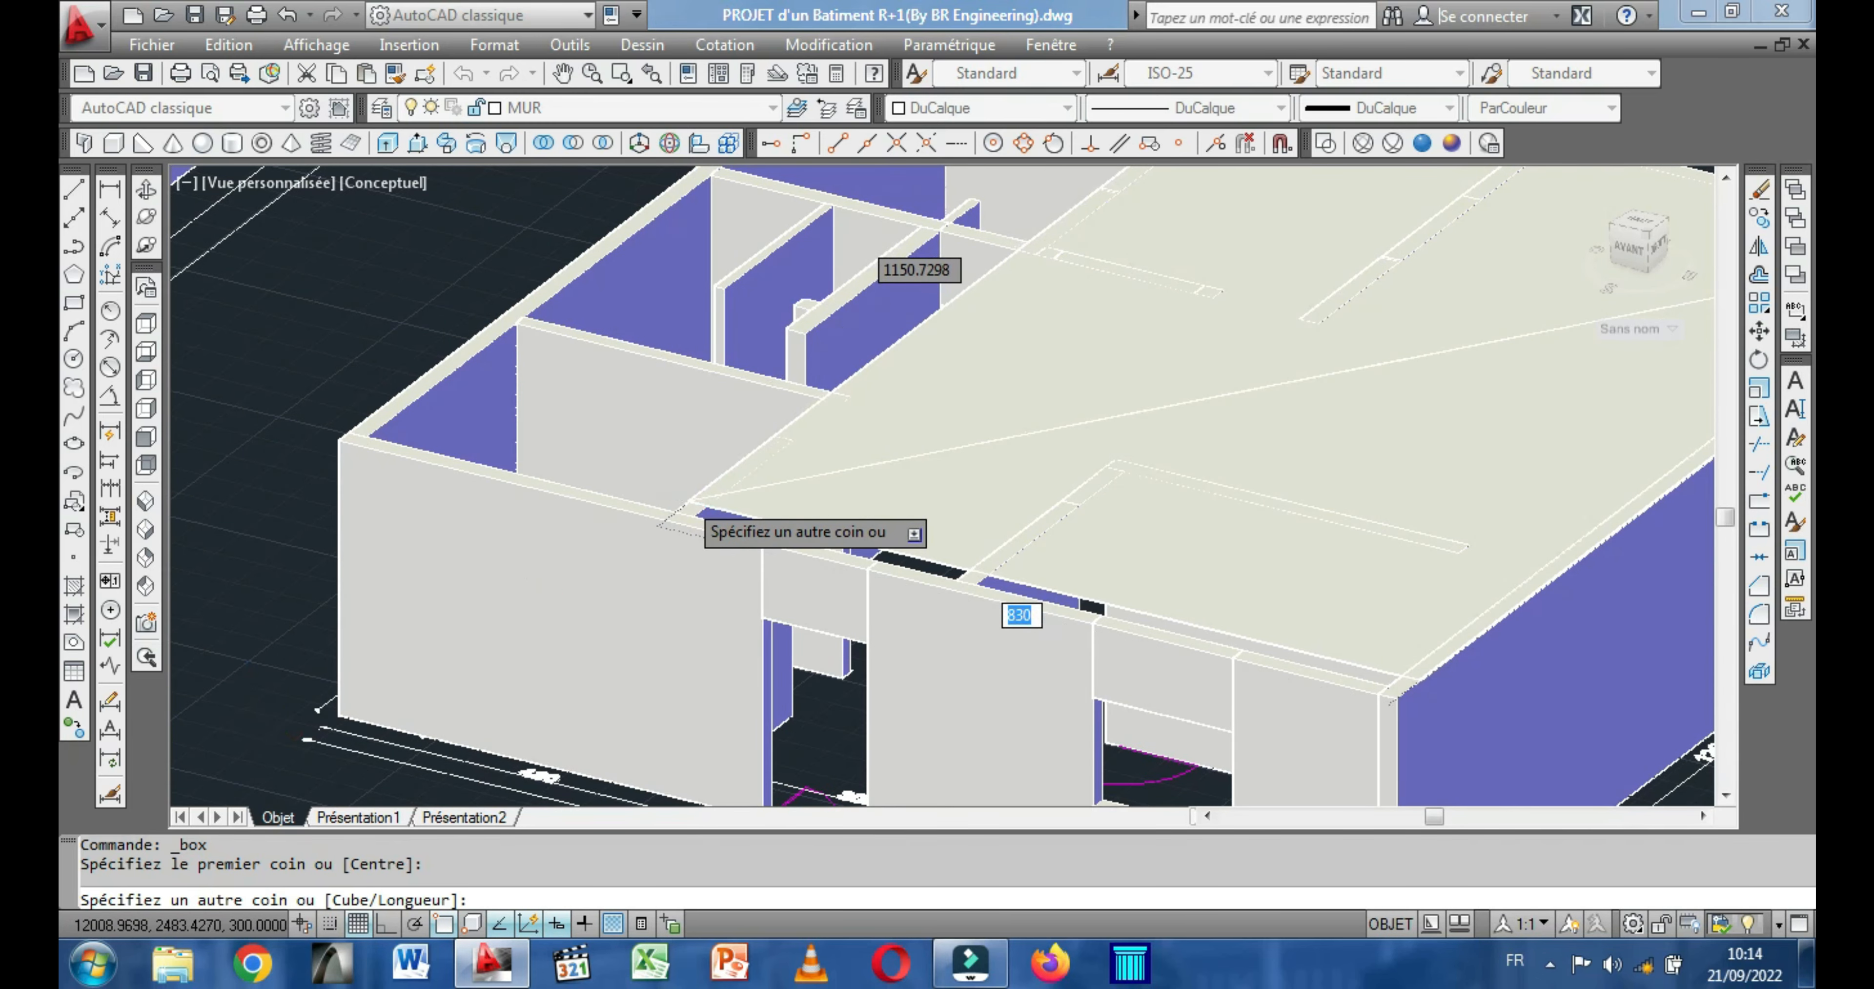
pyautogui.scroll(5, 690, 509)
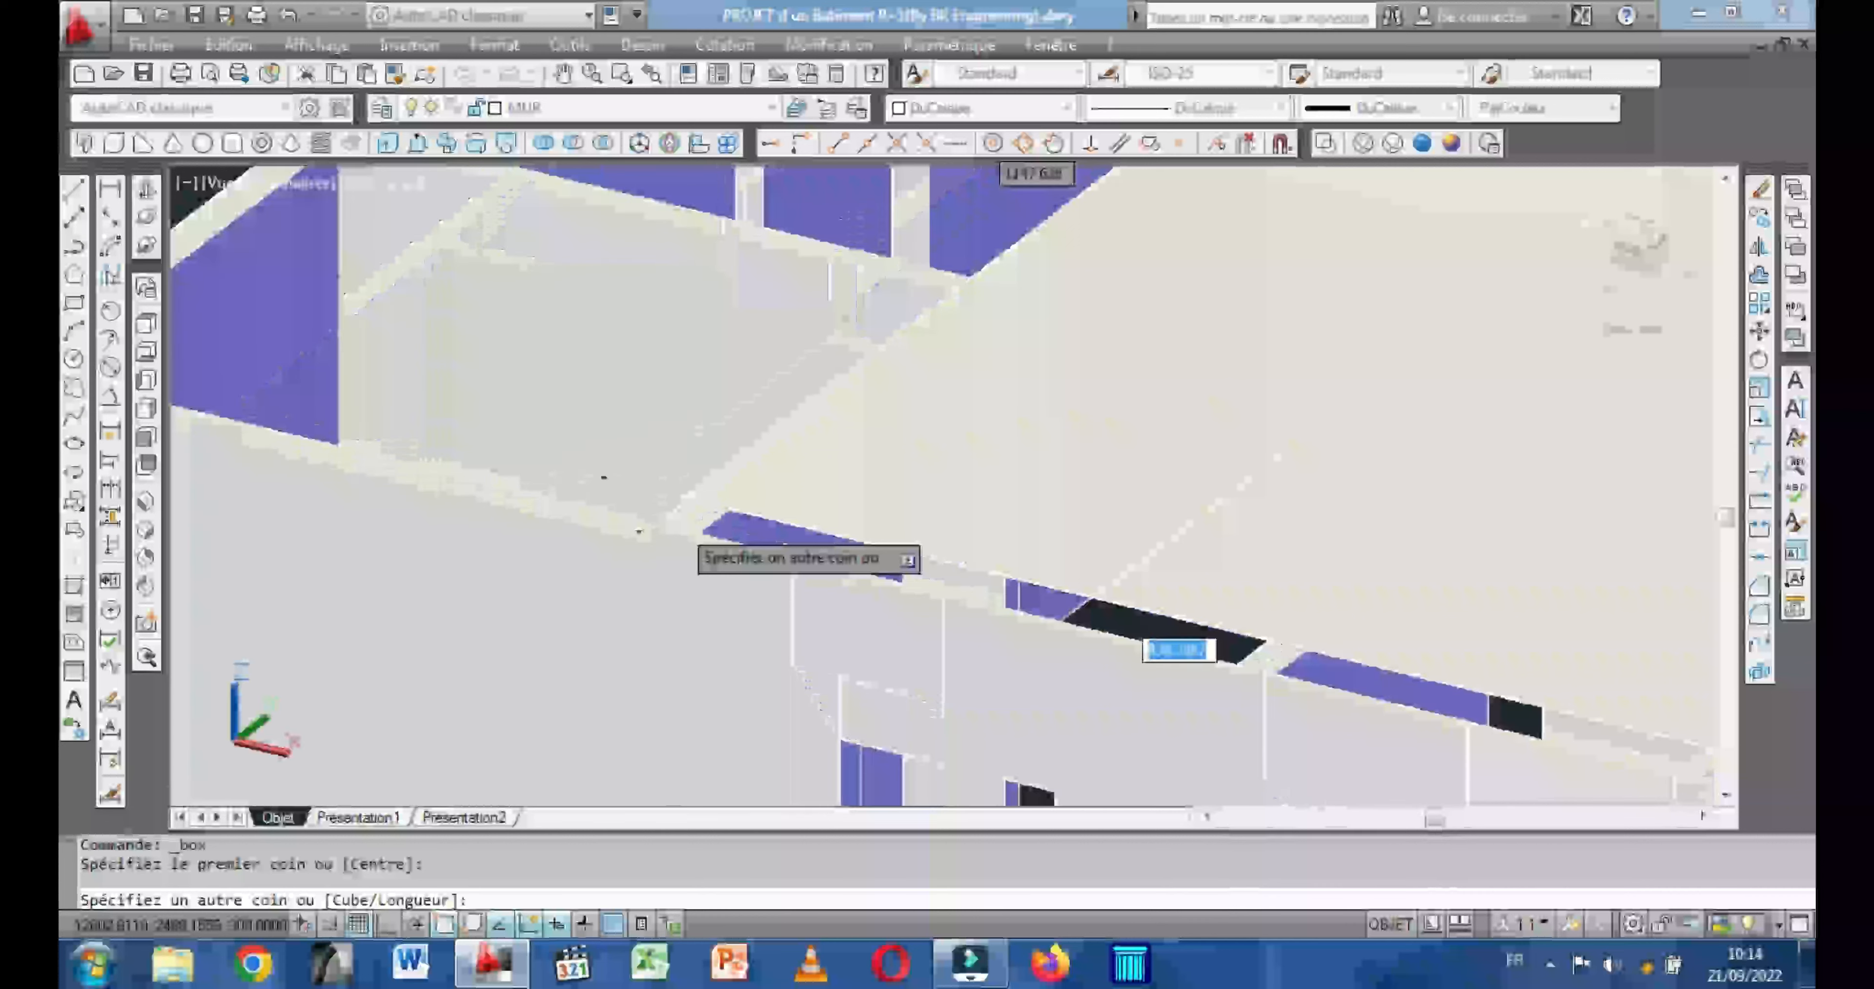
pyautogui.scroll(2, 669, 527)
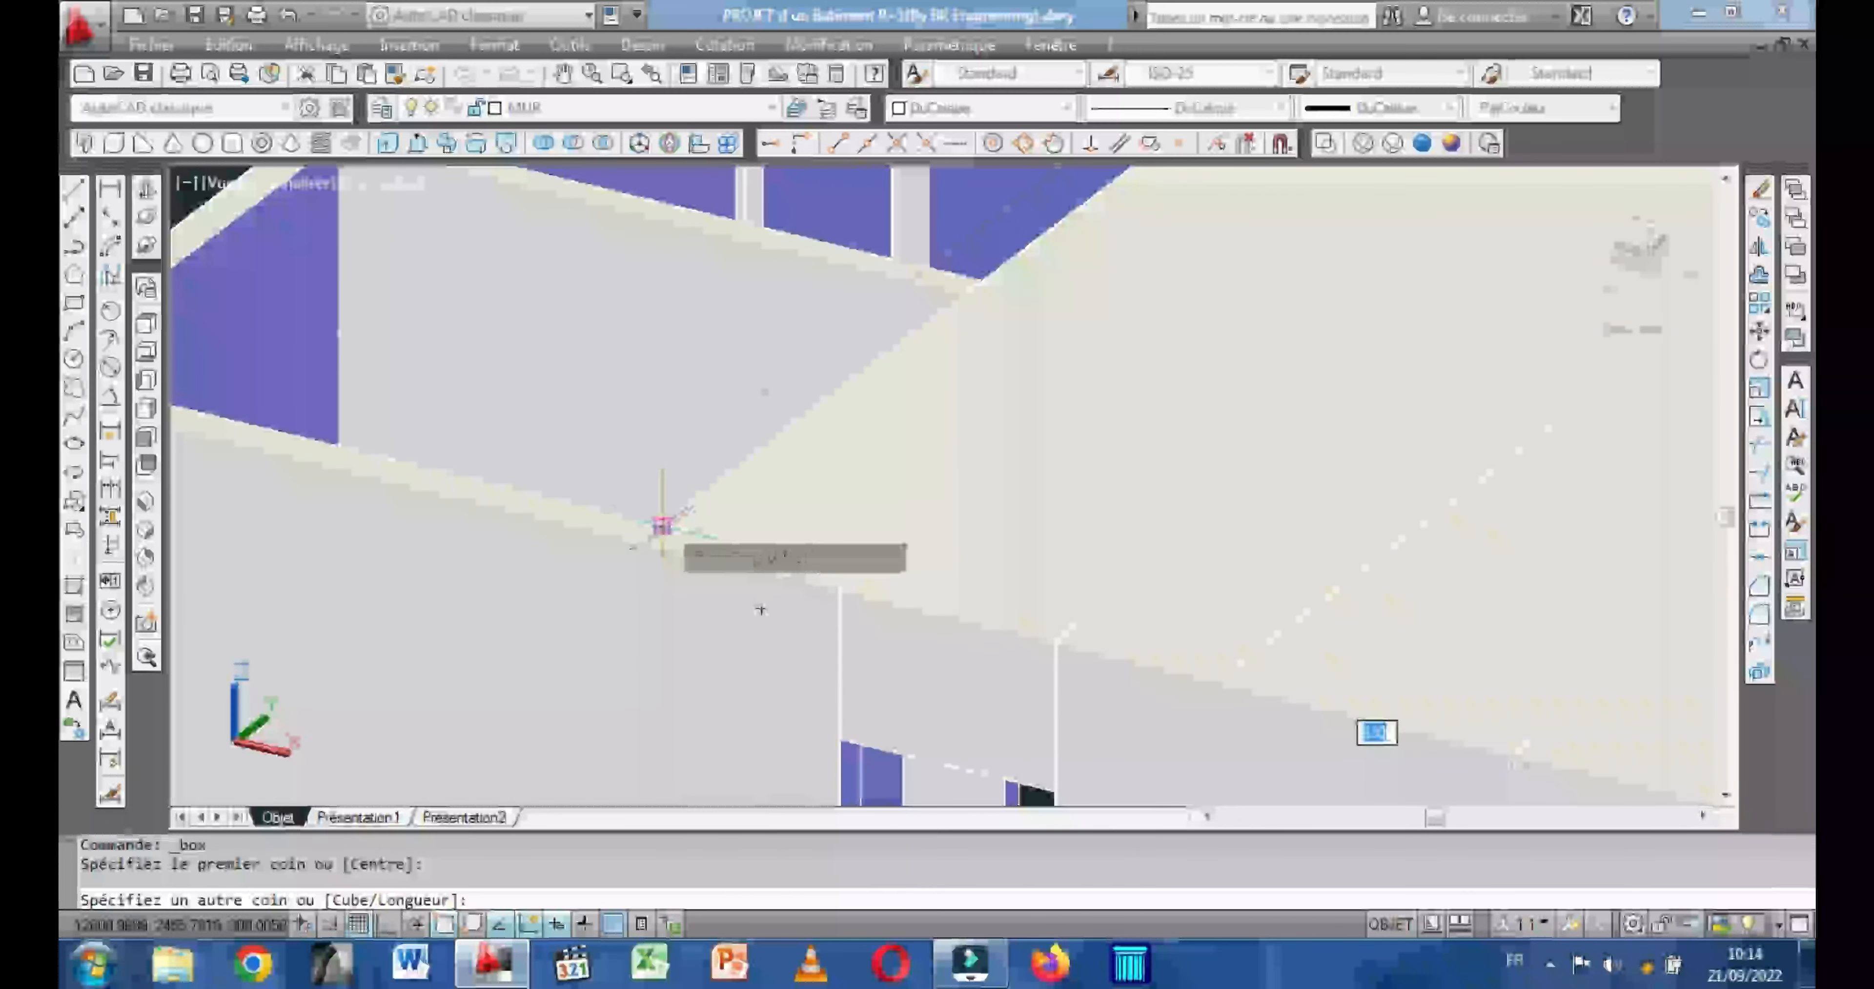
pyautogui.click(661, 524)
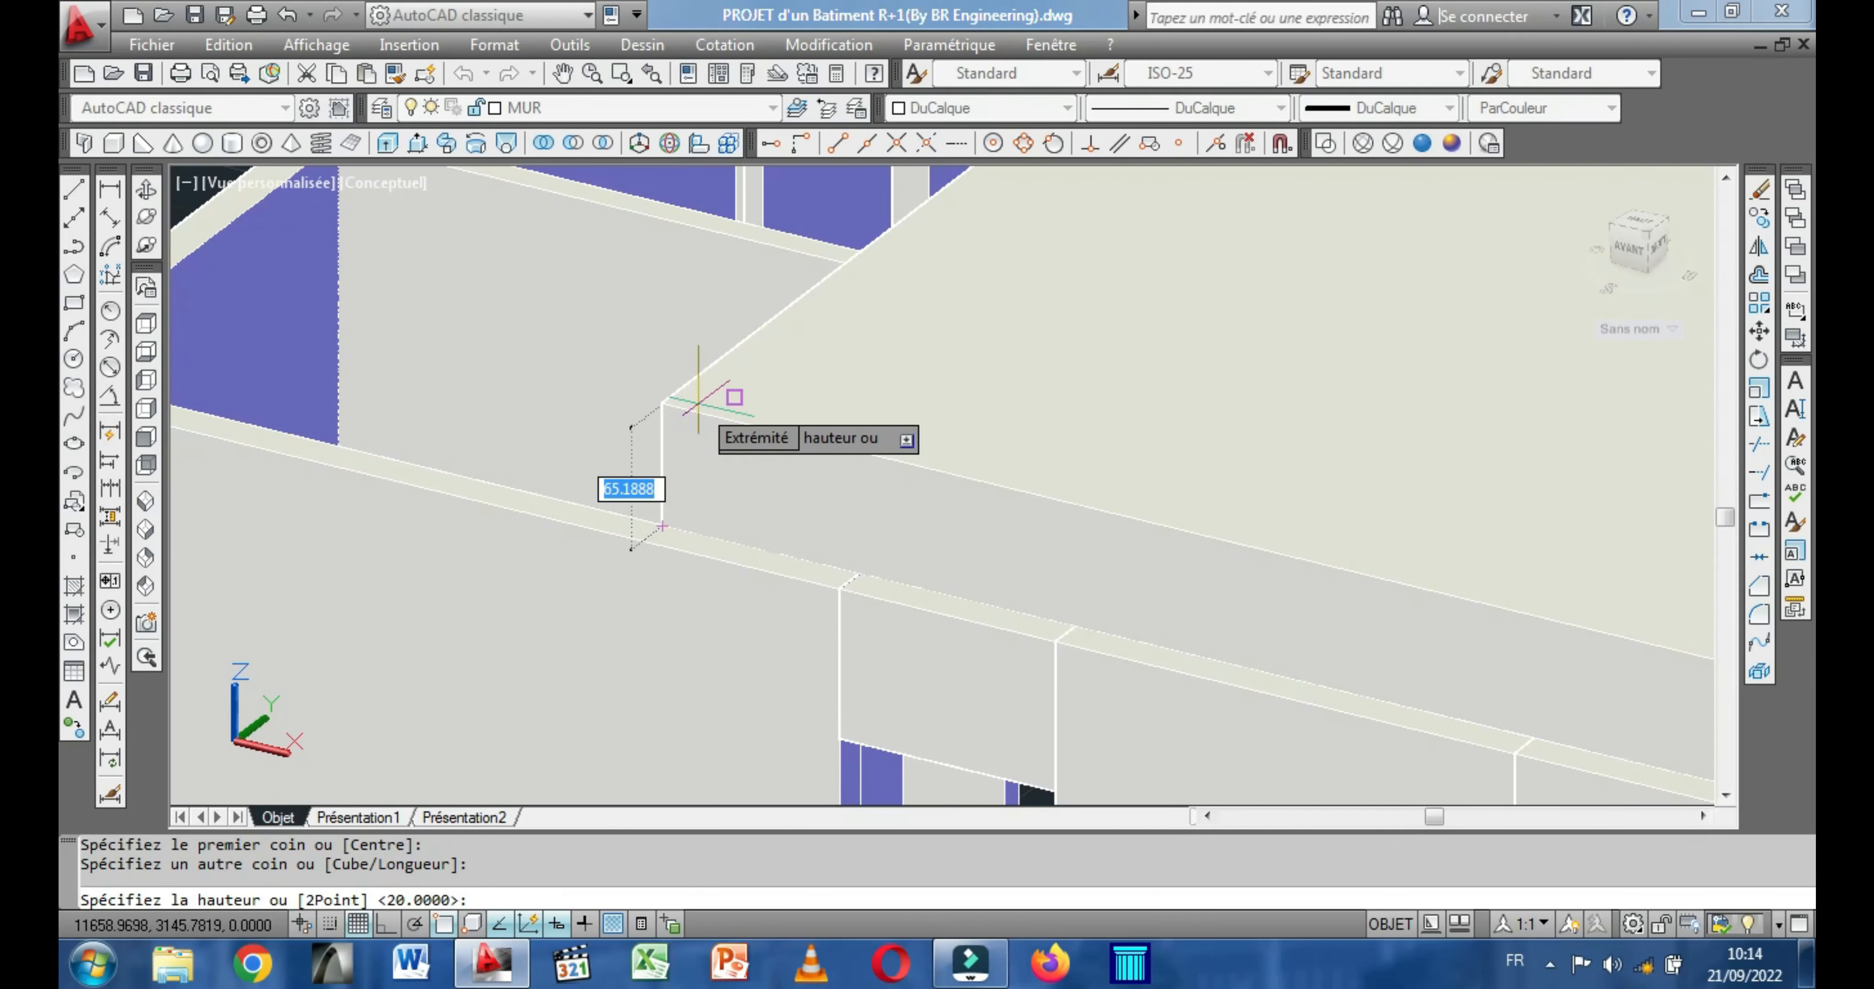
pyautogui.write('20')
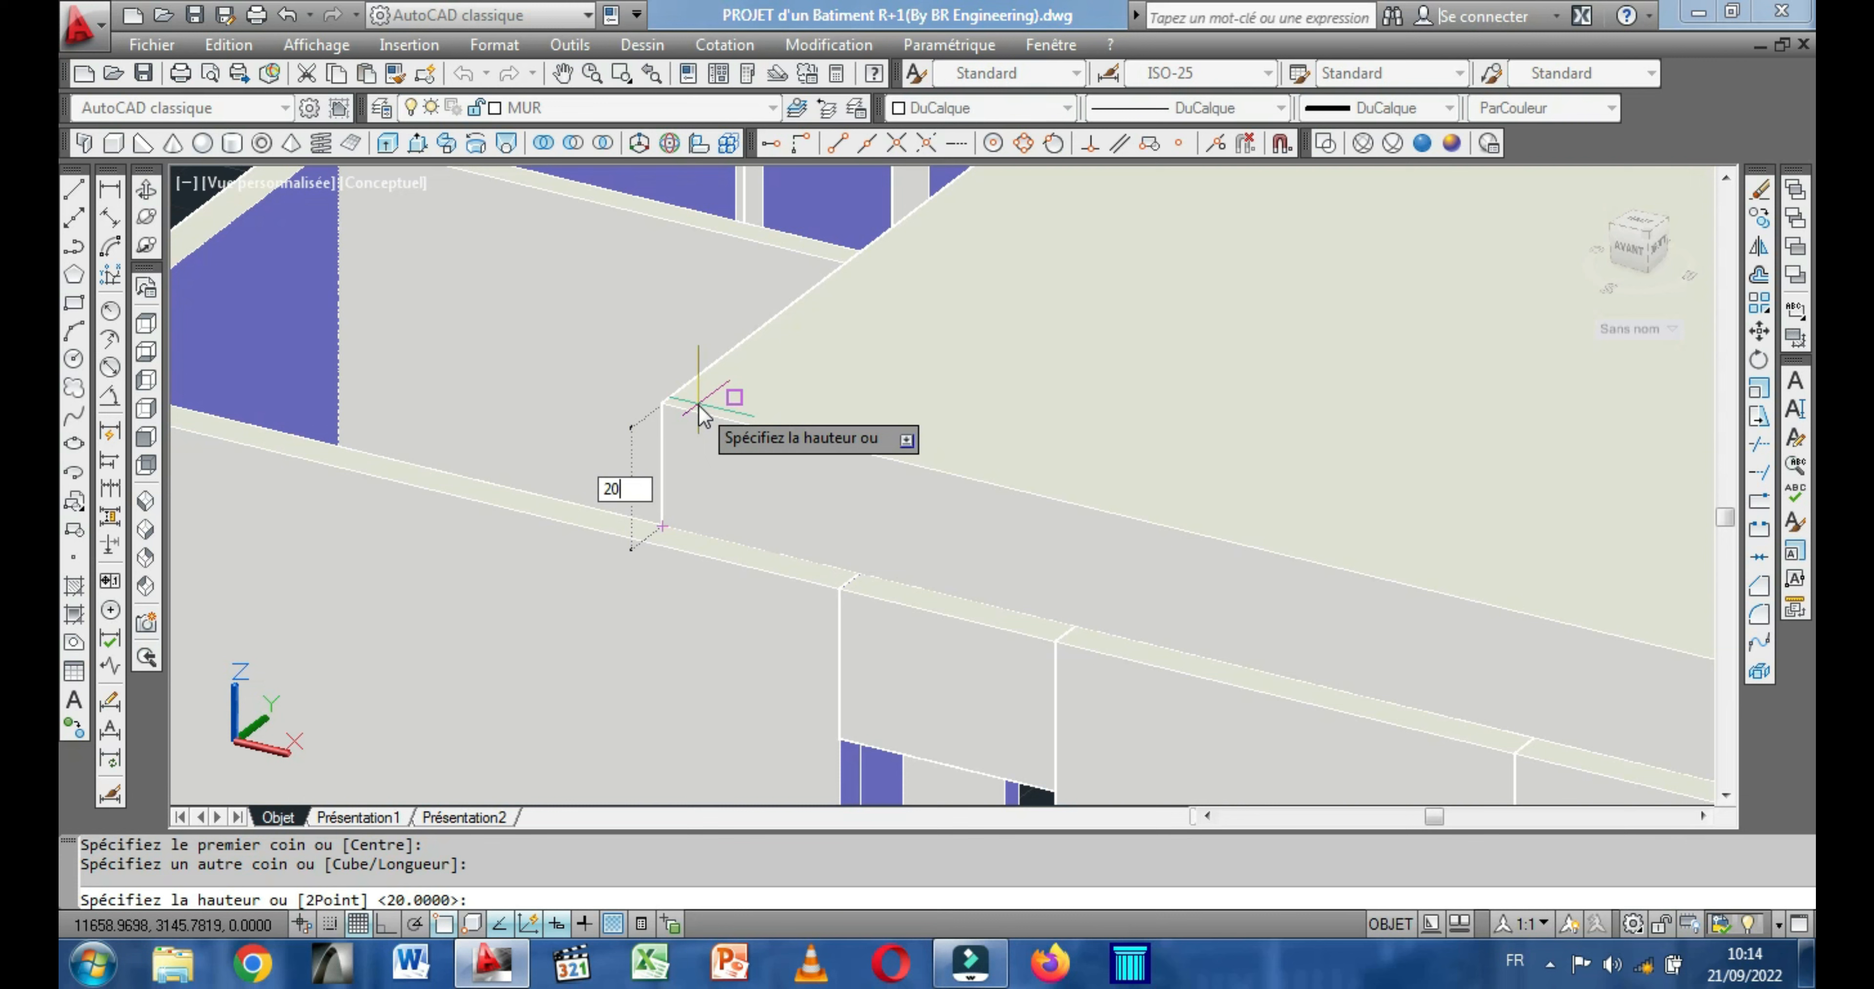
pyautogui.press('Return')
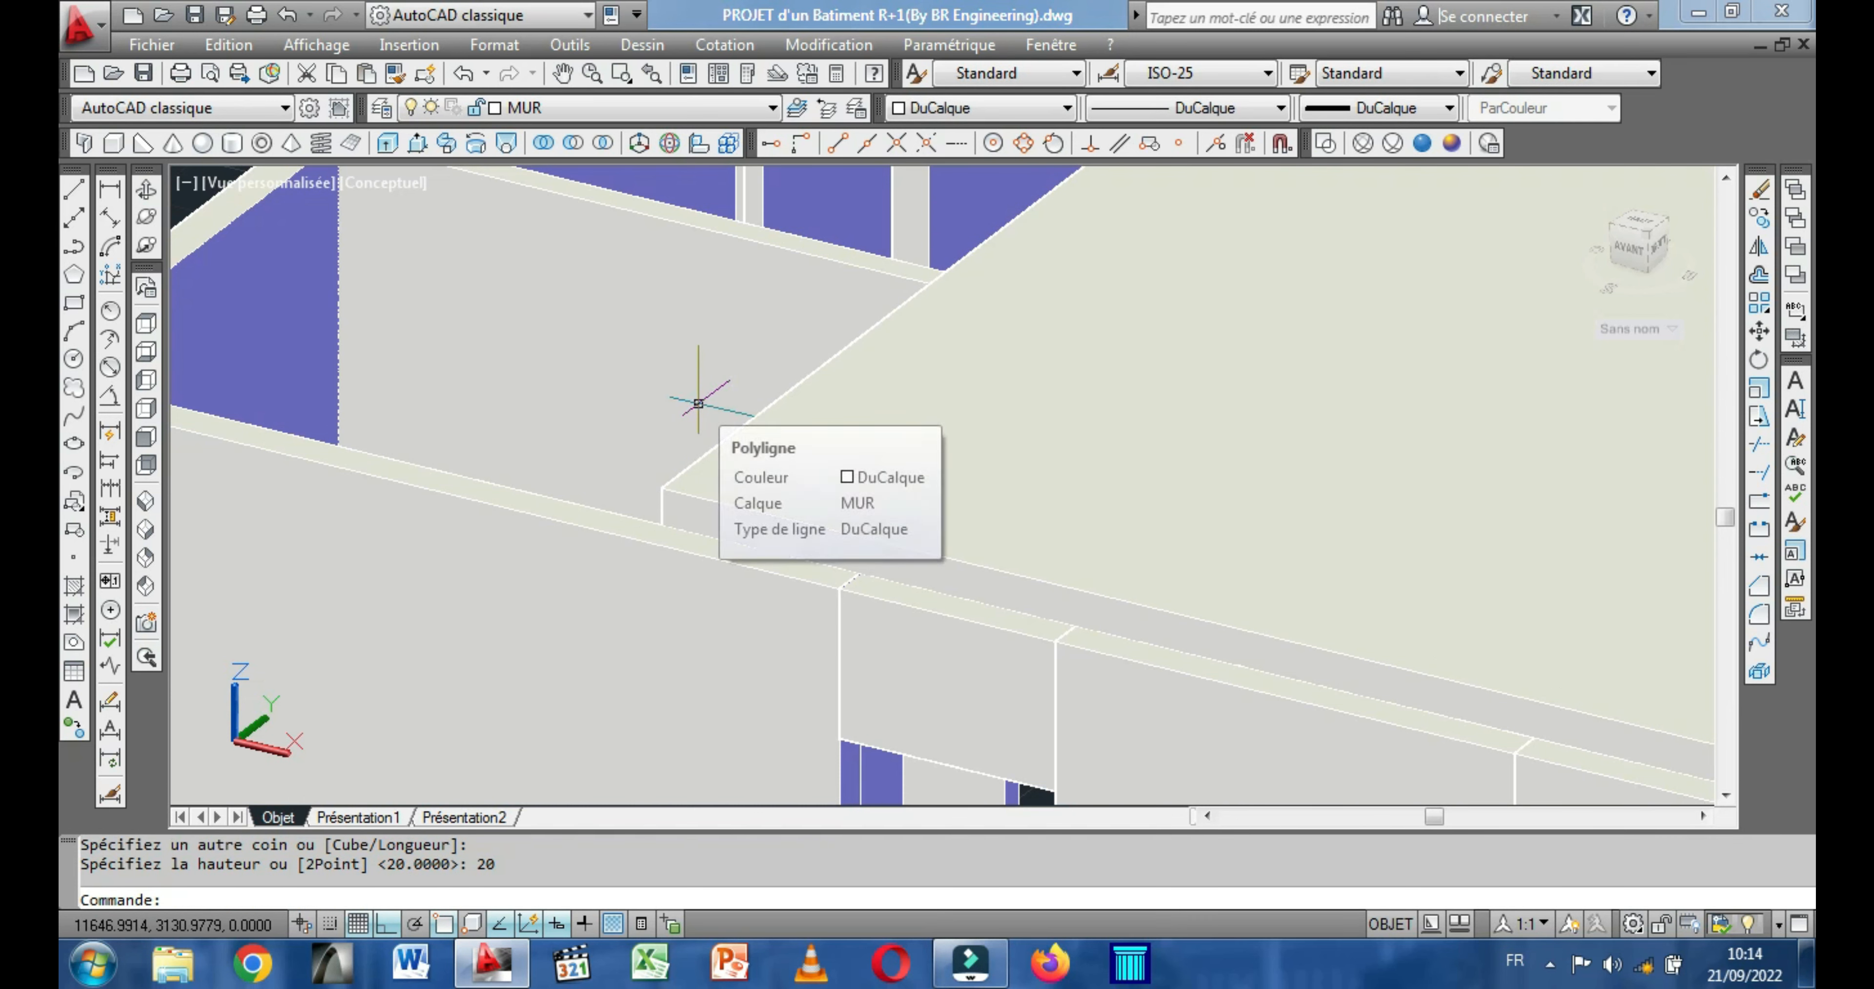
# Stretch the ground-floor slab's front edge out to the outer face of the front wall above the entrance door.
pyautogui.scroll(-1, 698, 403)
pyautogui.scroll(3, 759, 483)
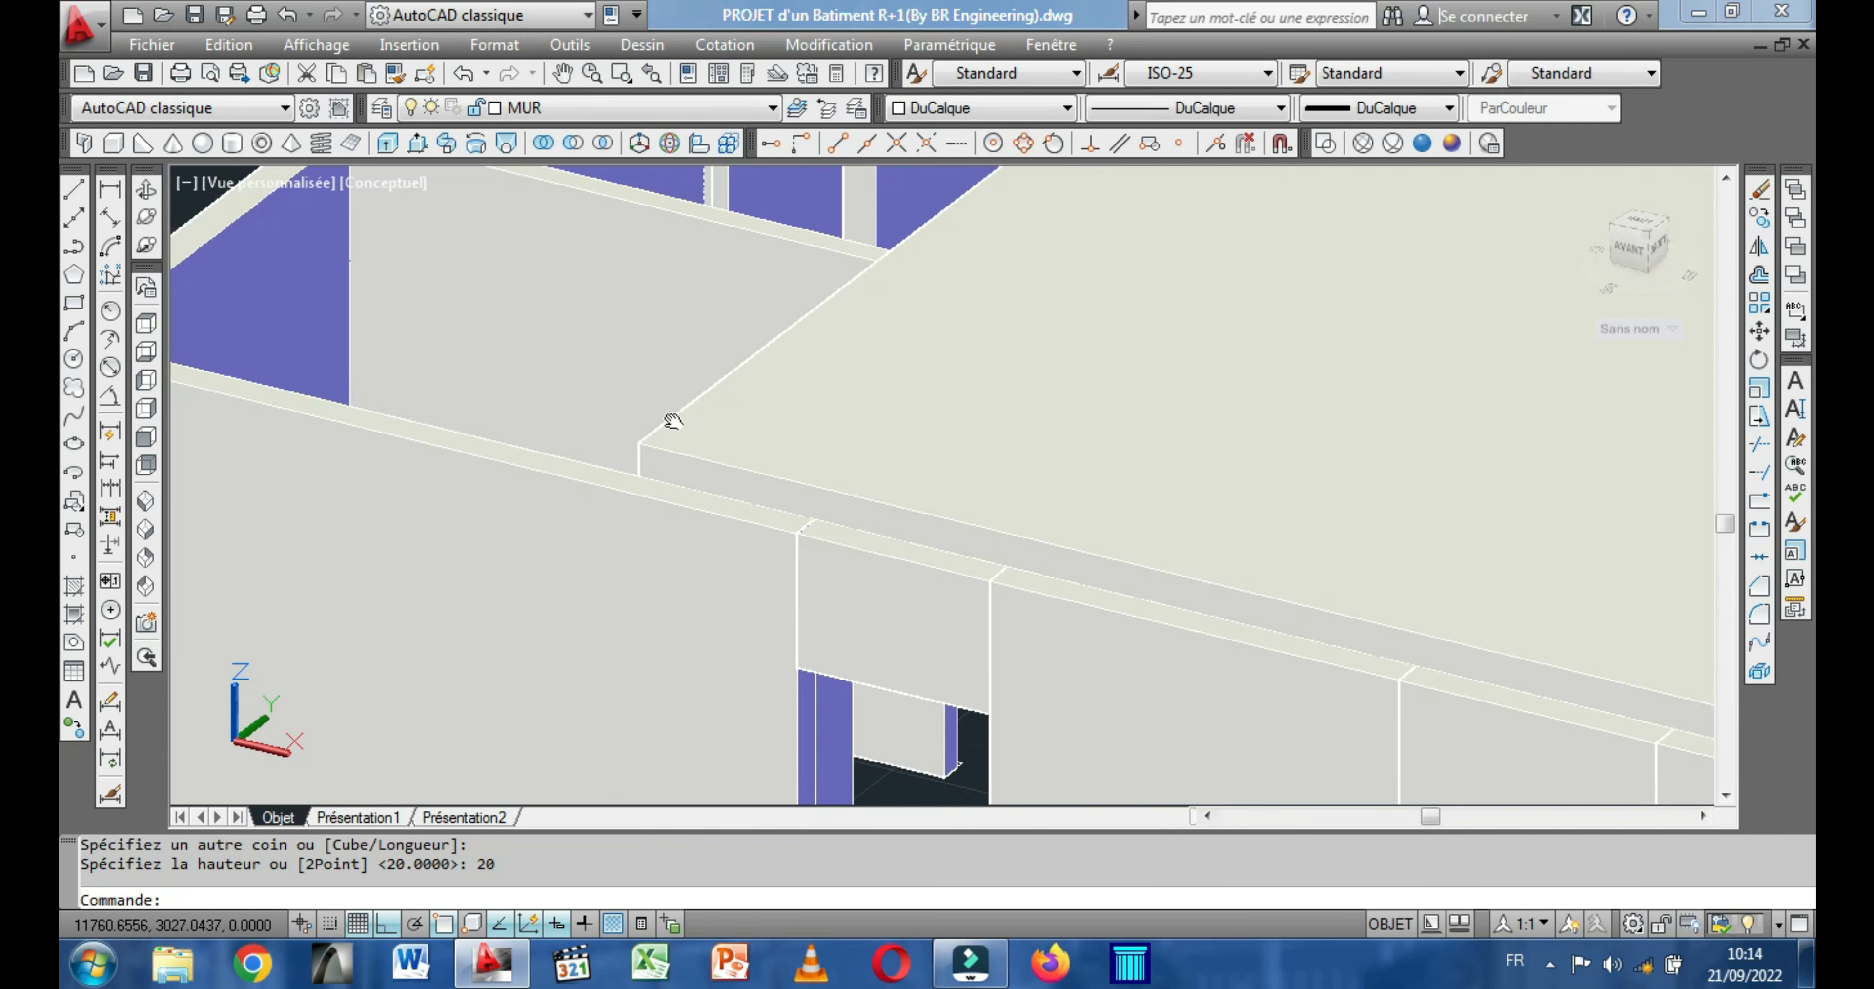
pyautogui.scroll(-2, 770, 429)
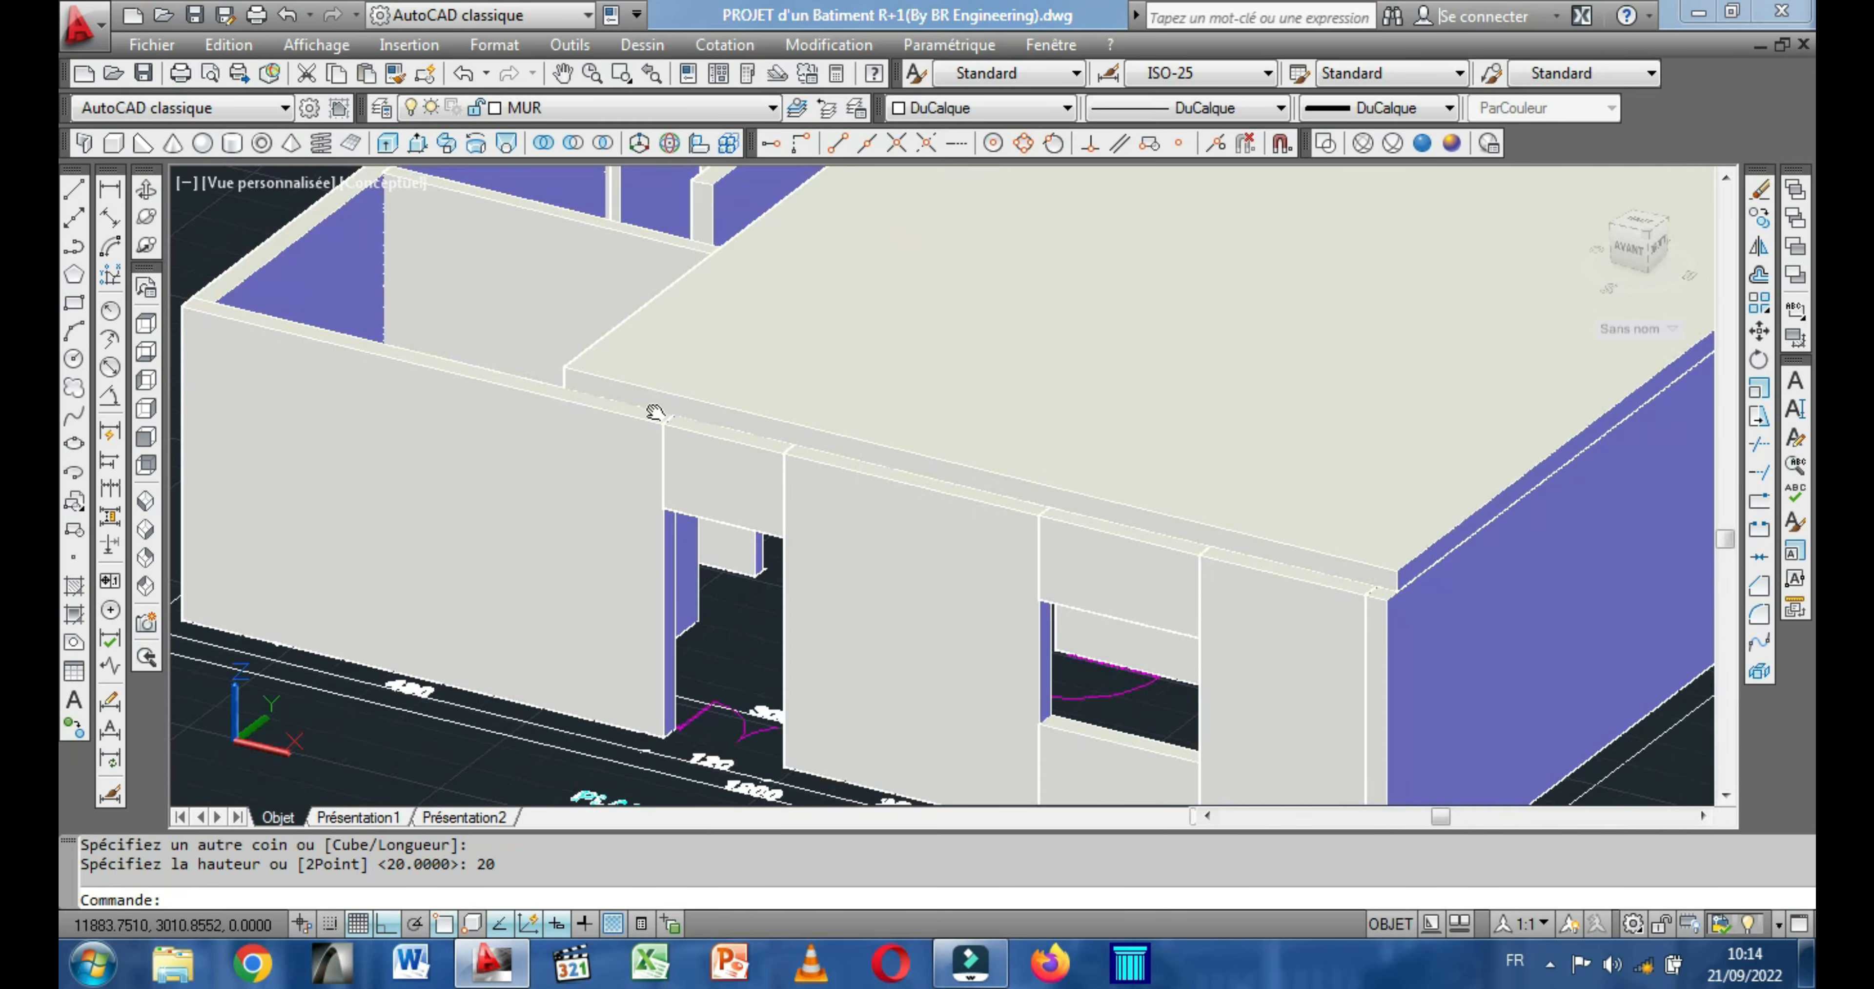
pyautogui.scroll(3, 1199, 492)
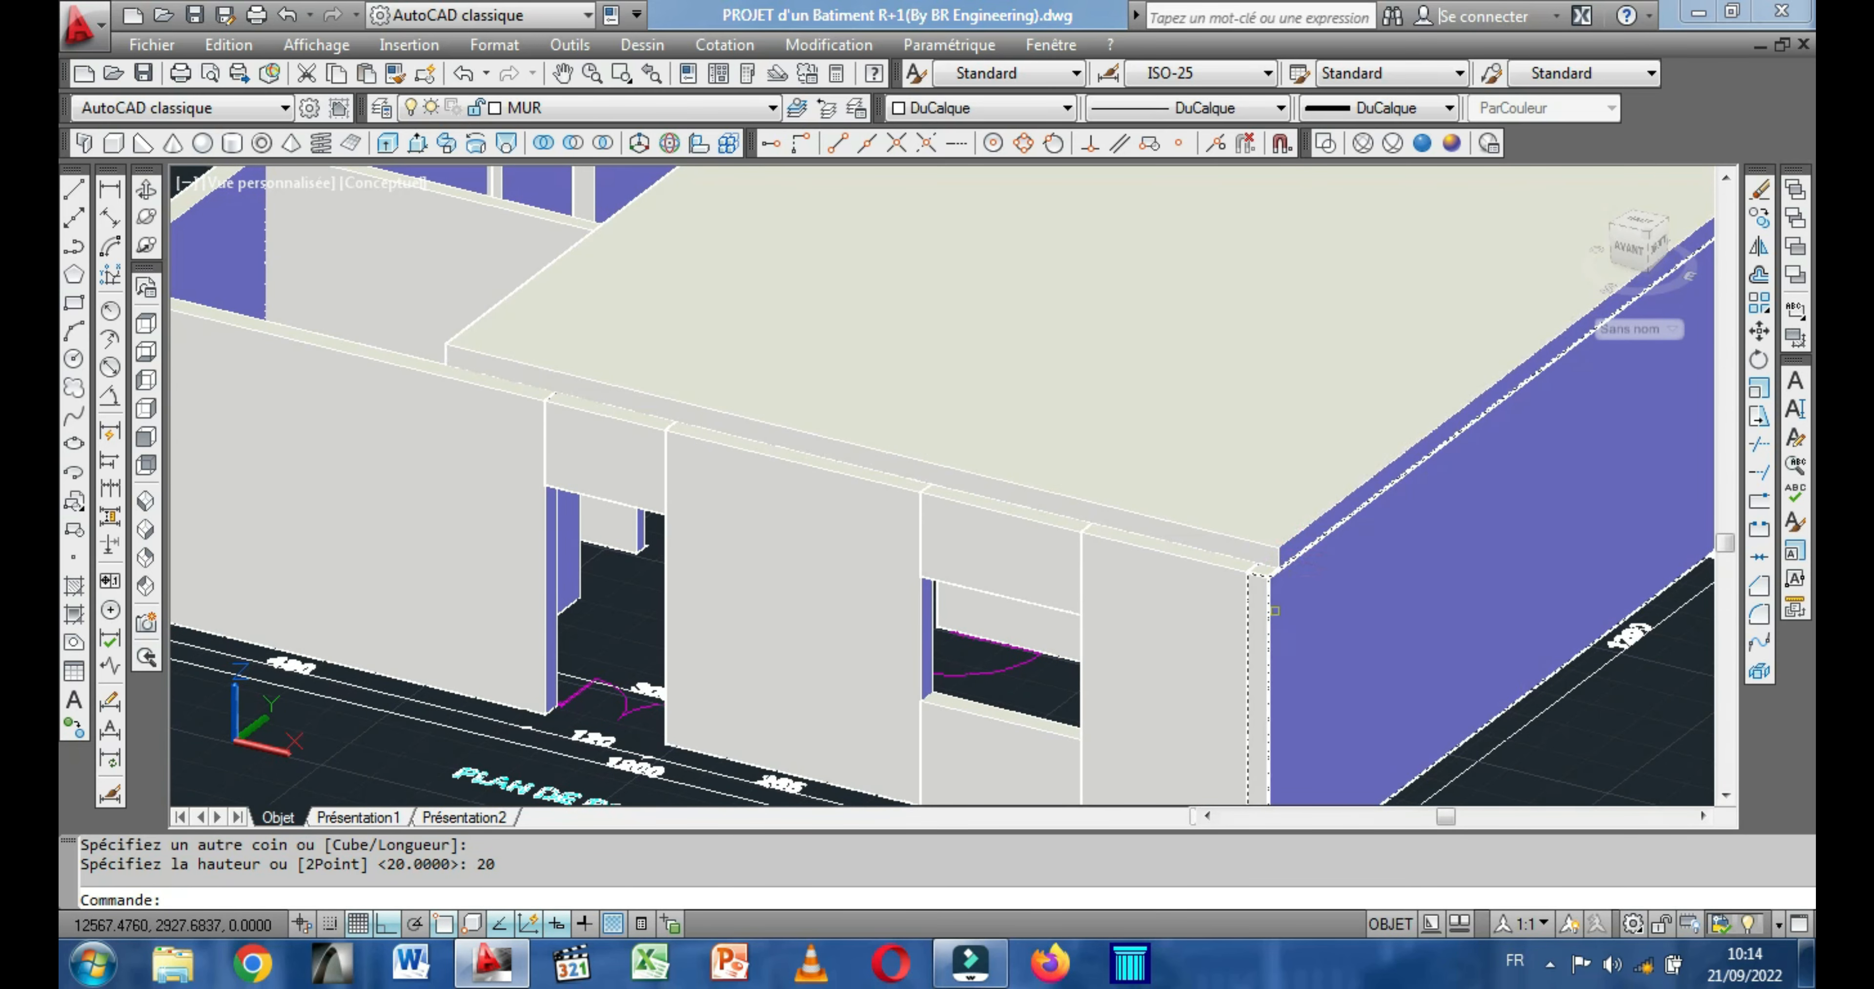
pyautogui.scroll(2, 1253, 534)
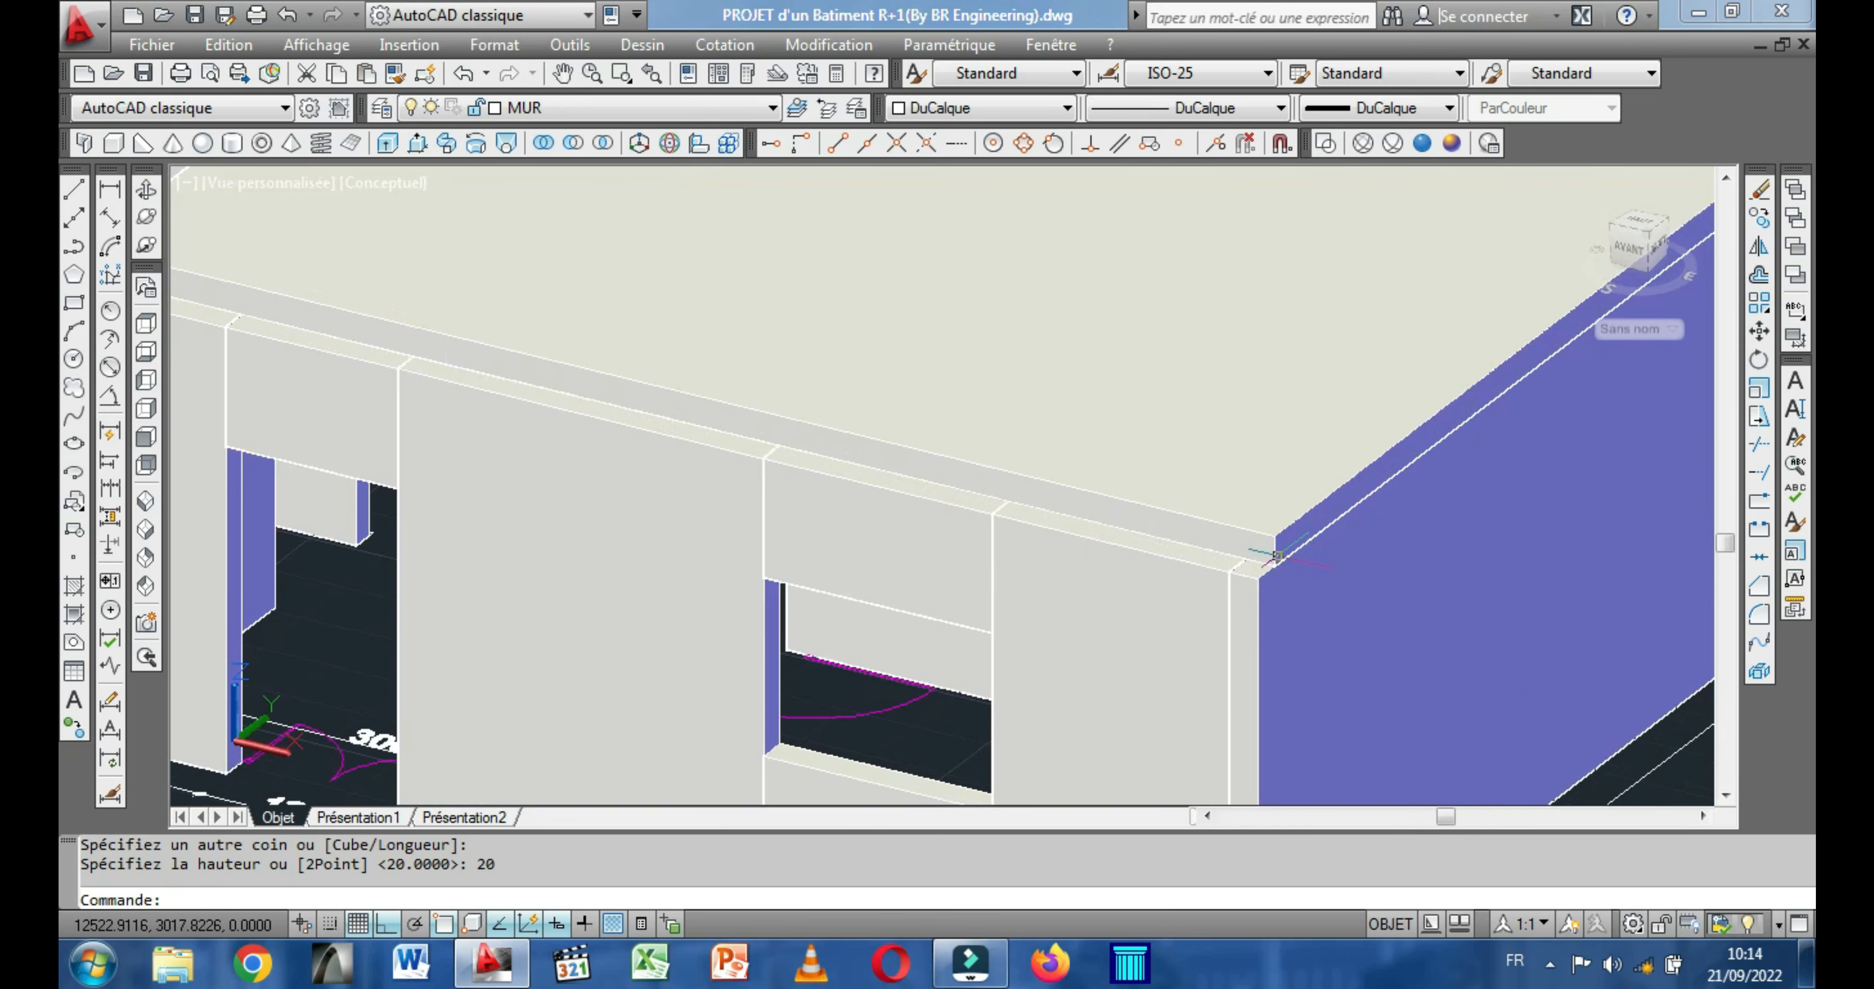
pyautogui.click(1251, 530)
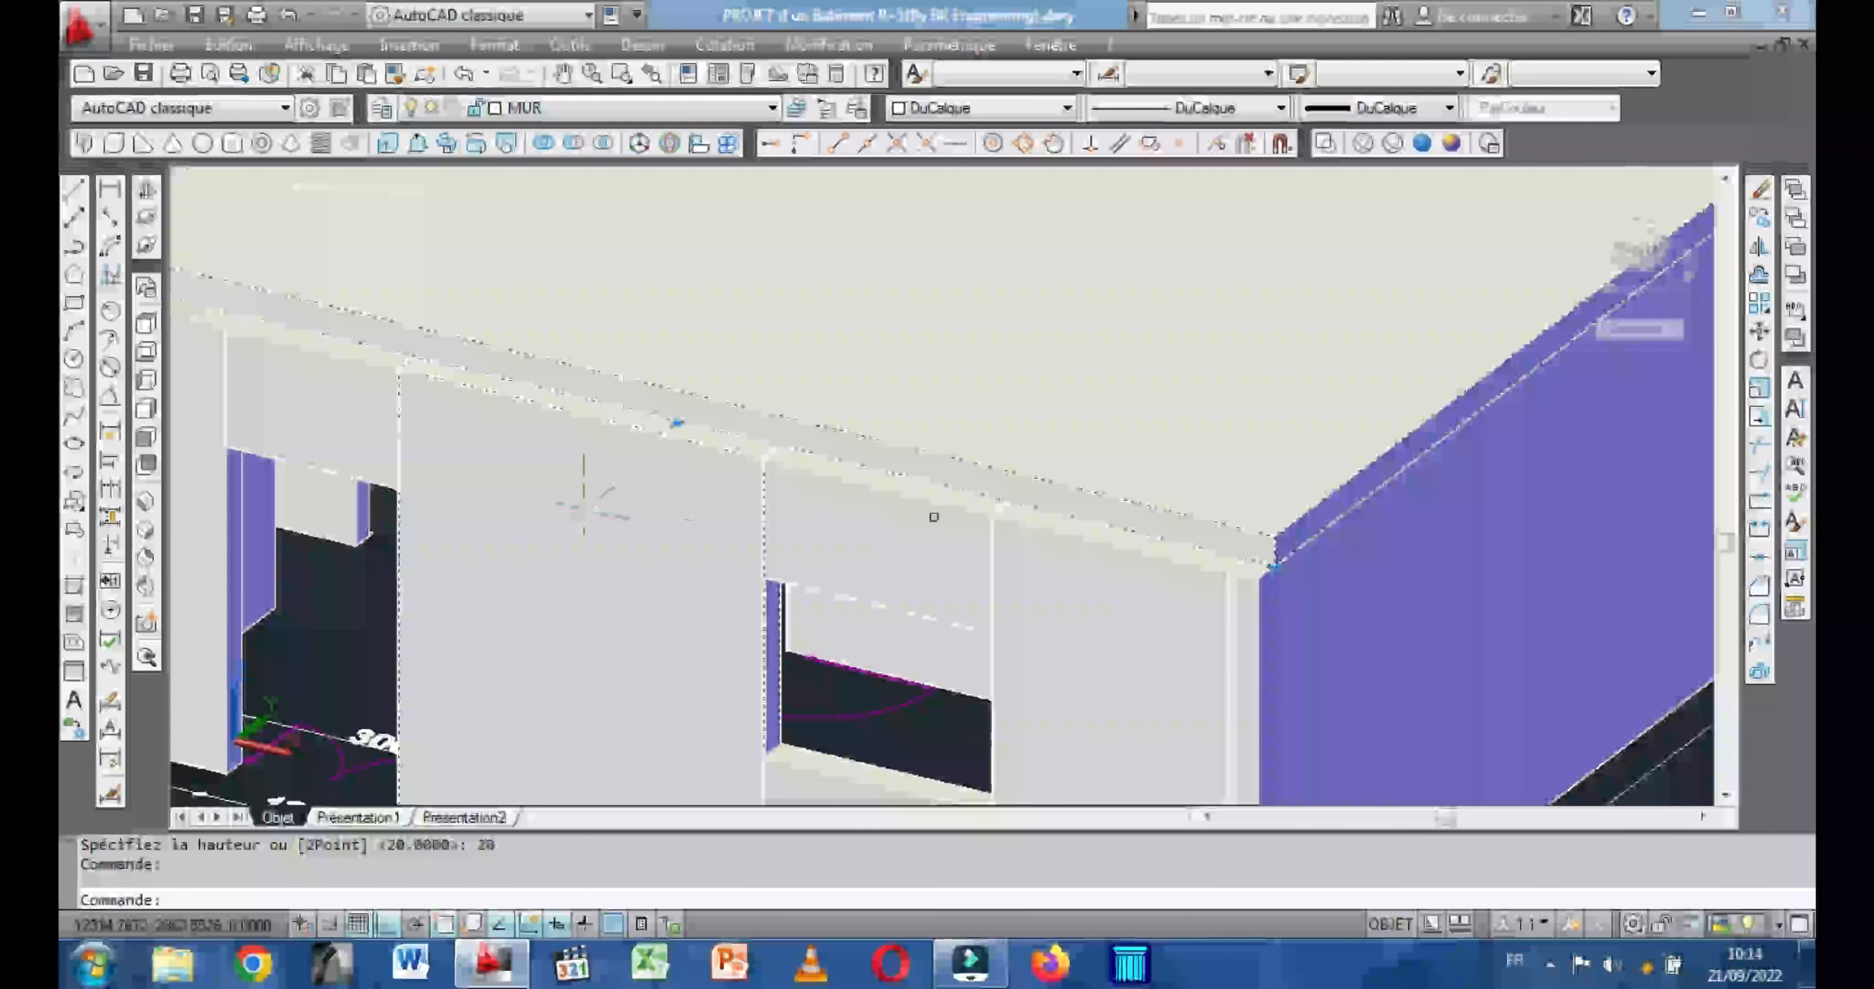
pyautogui.scroll(-4, 735, 418)
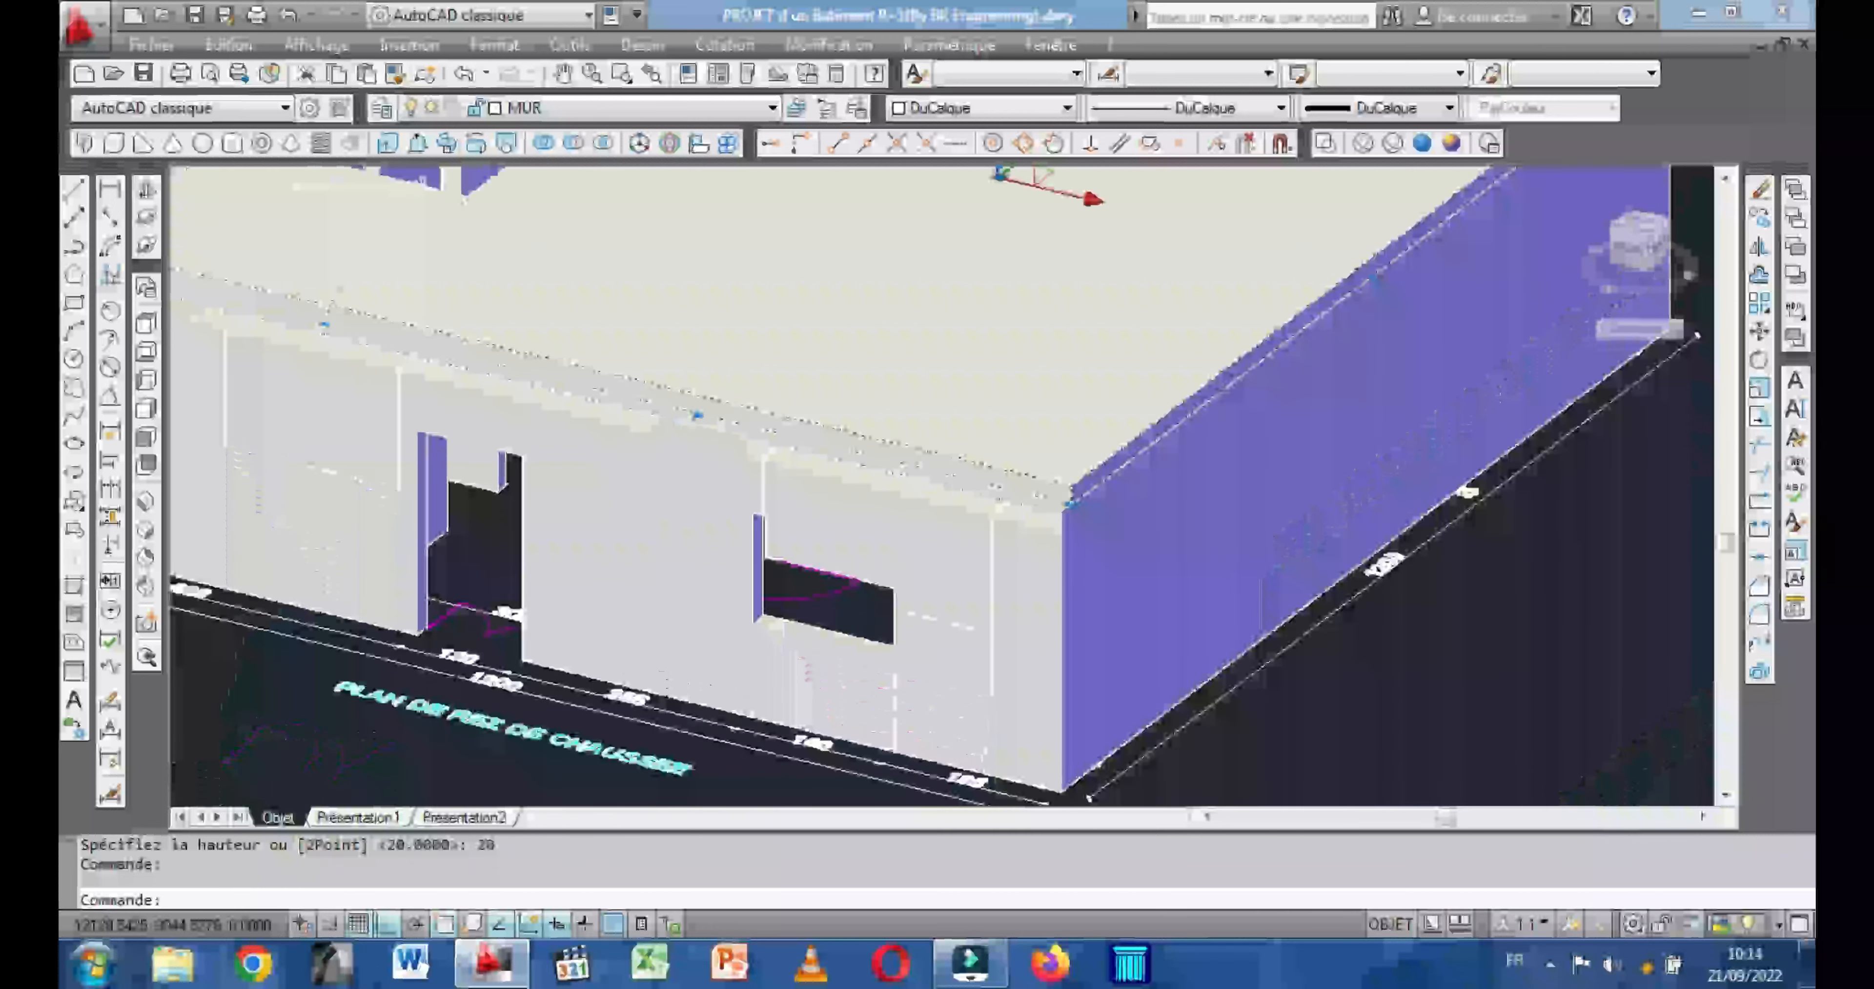
pyautogui.scroll(2, 800, 411)
pyautogui.scroll(2, 575, 399)
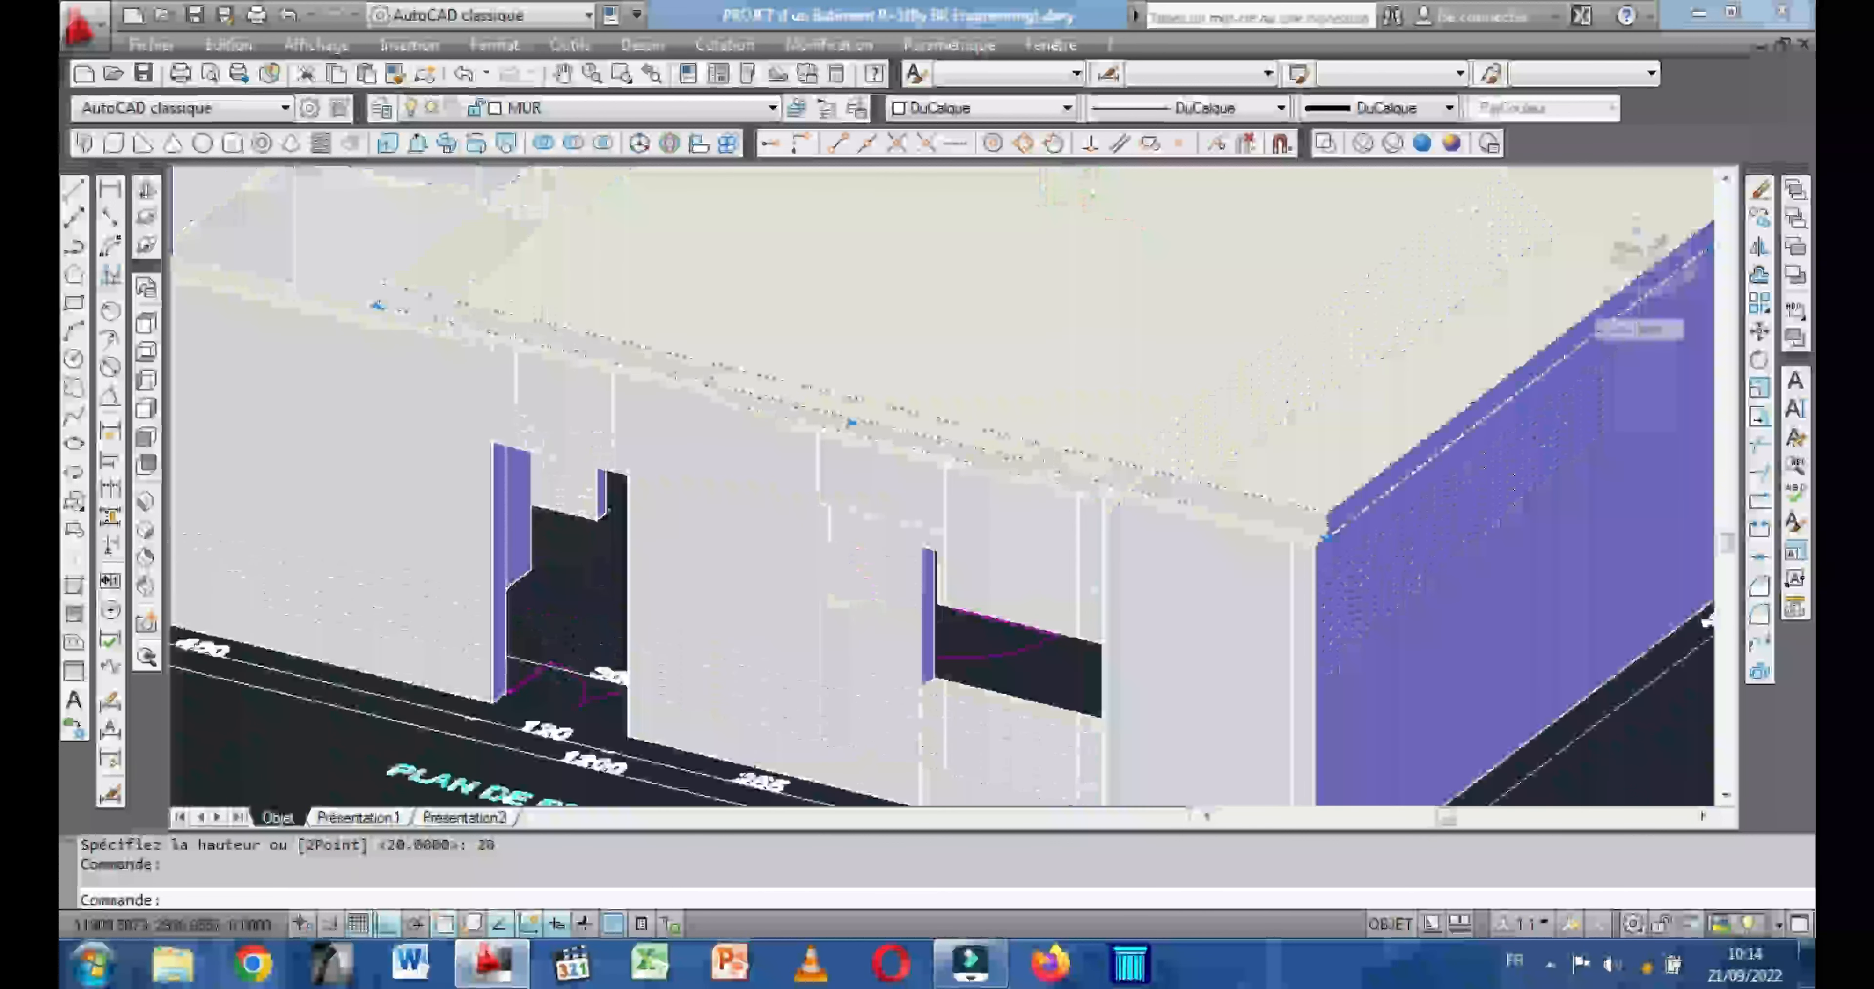
pyautogui.click(853, 420)
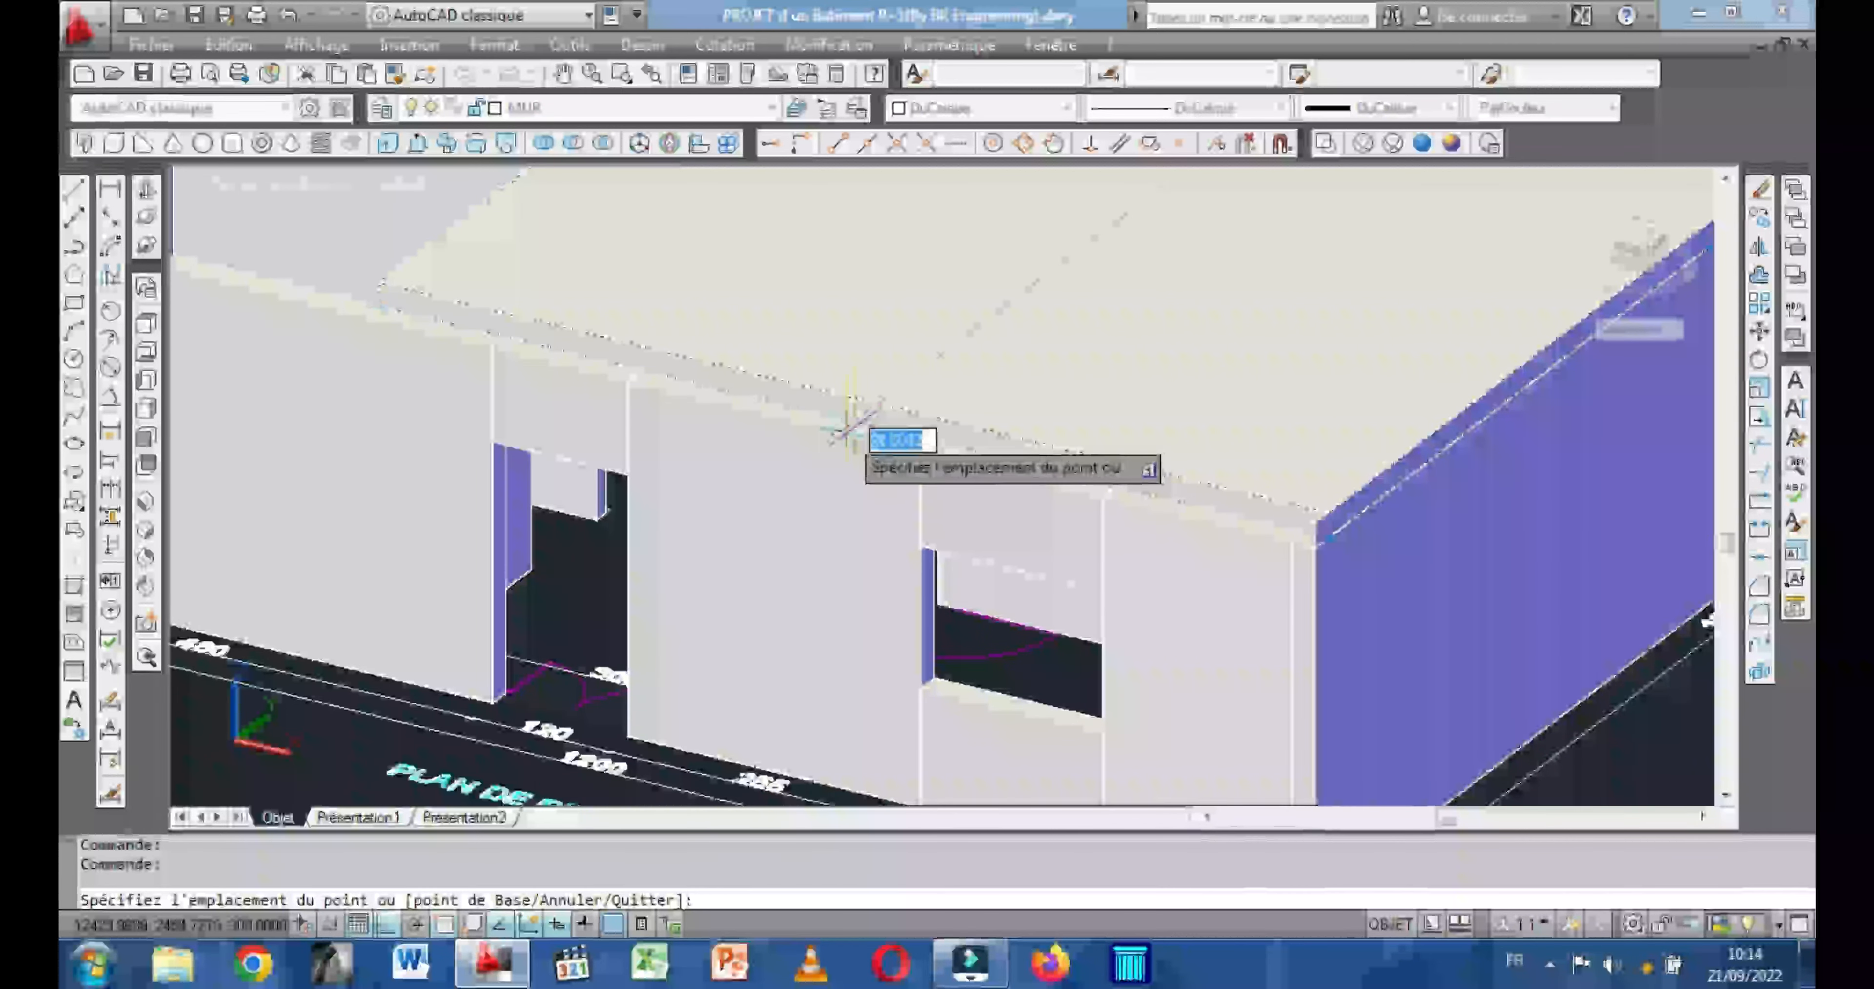
pyautogui.click(838, 430)
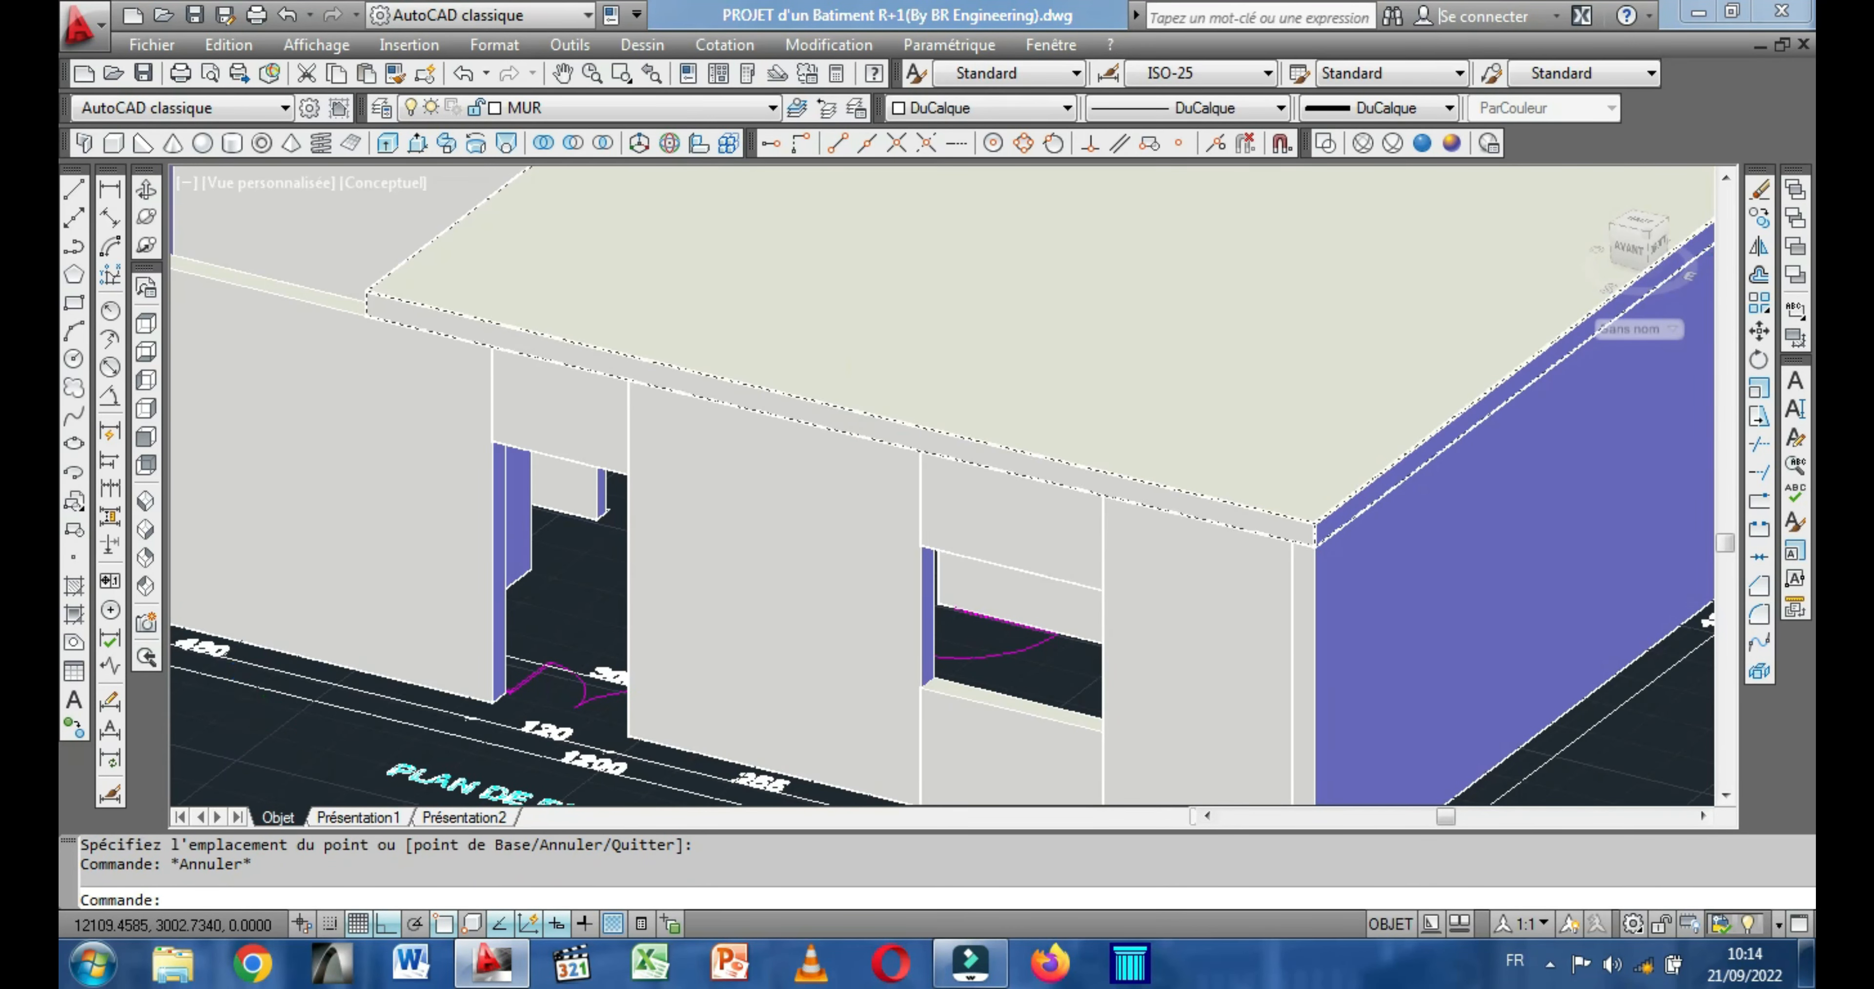
# Draw a second 20-high slab box over the uncovered side rooms, from the outer wall corner to the first slab's edge at the cross wall.
pyautogui.scroll(-3, 859, 407)
pyautogui.click(148, 193)
pyautogui.moveTo(352, 276); pyautogui.dragTo(533, 304)
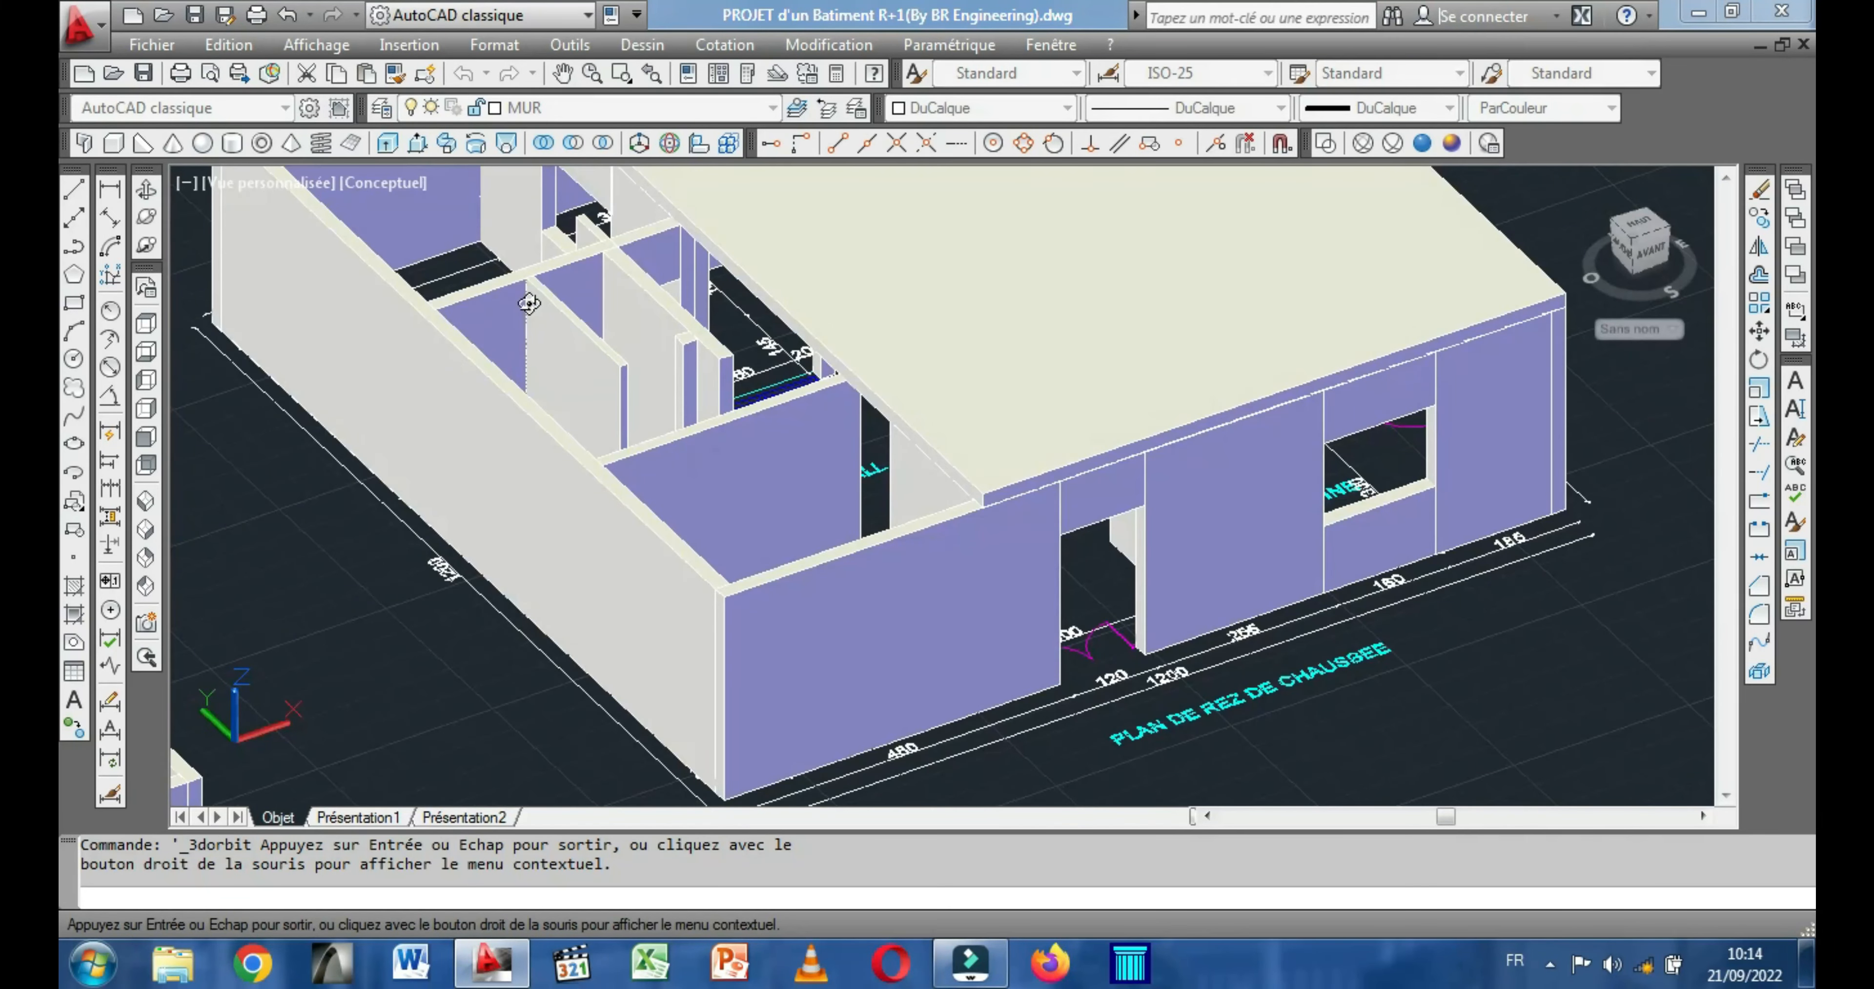
pyautogui.scroll(3, 835, 410)
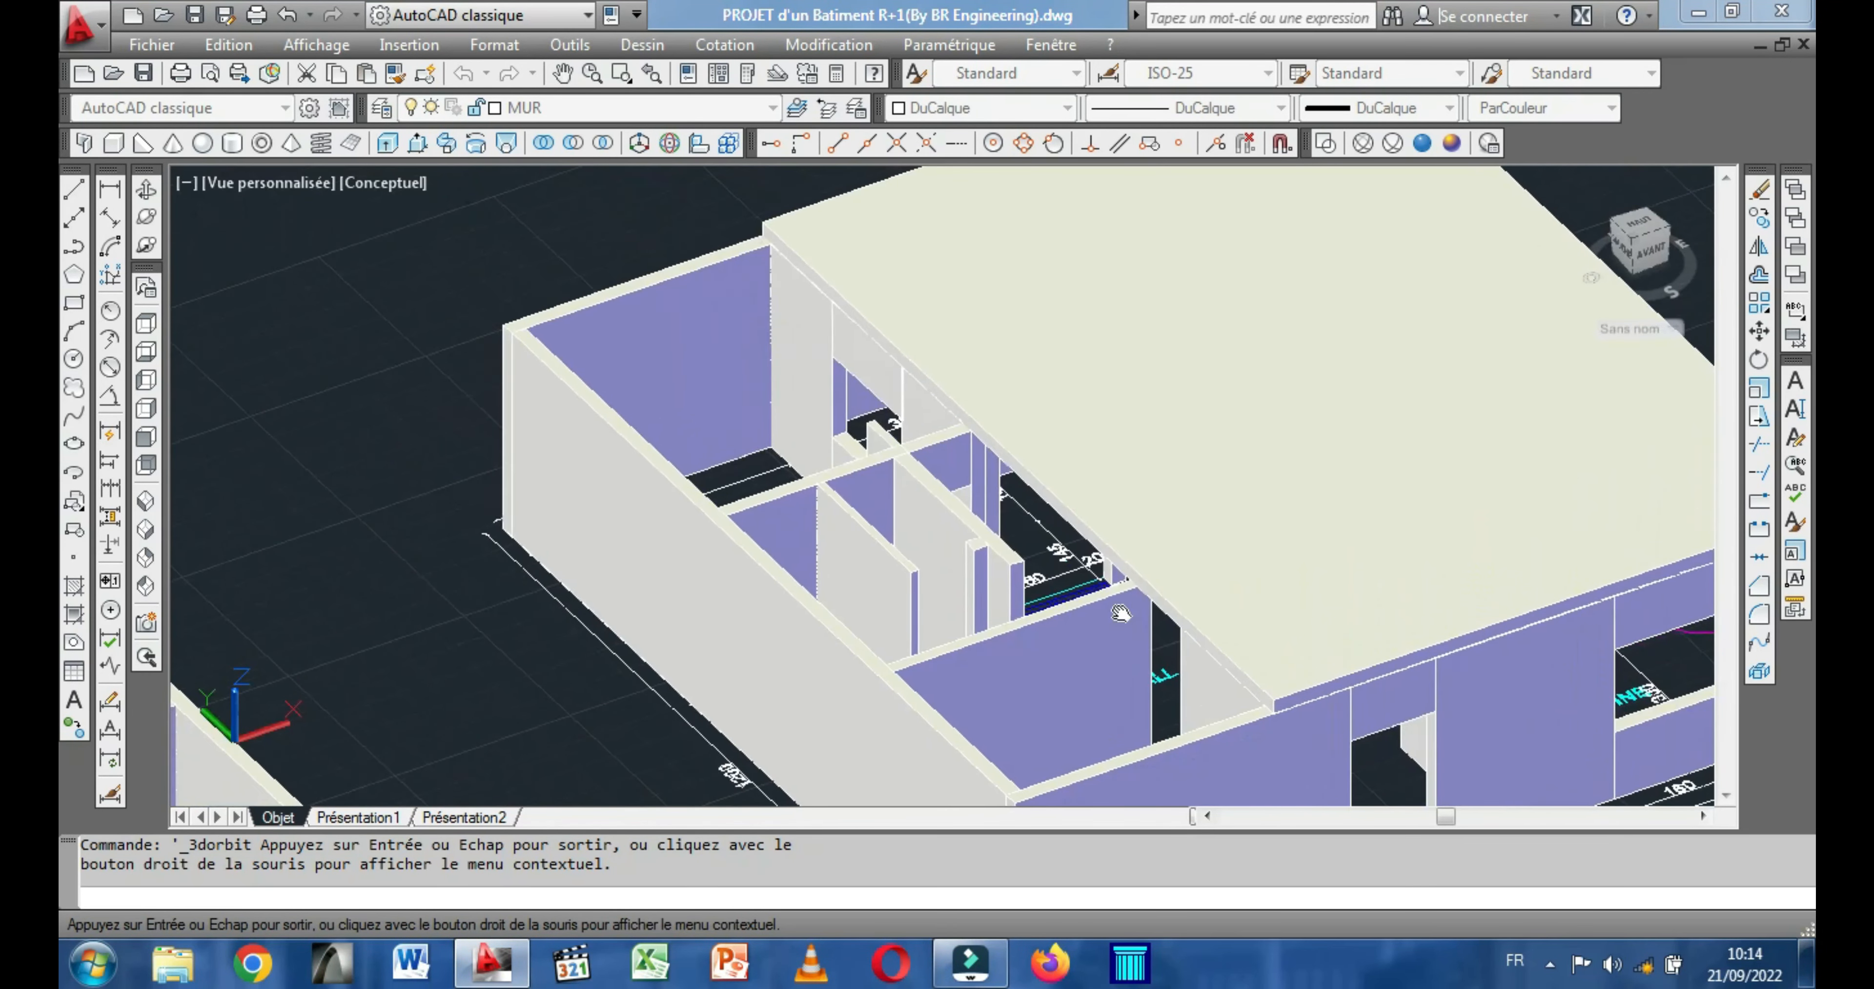
pyautogui.click(114, 146)
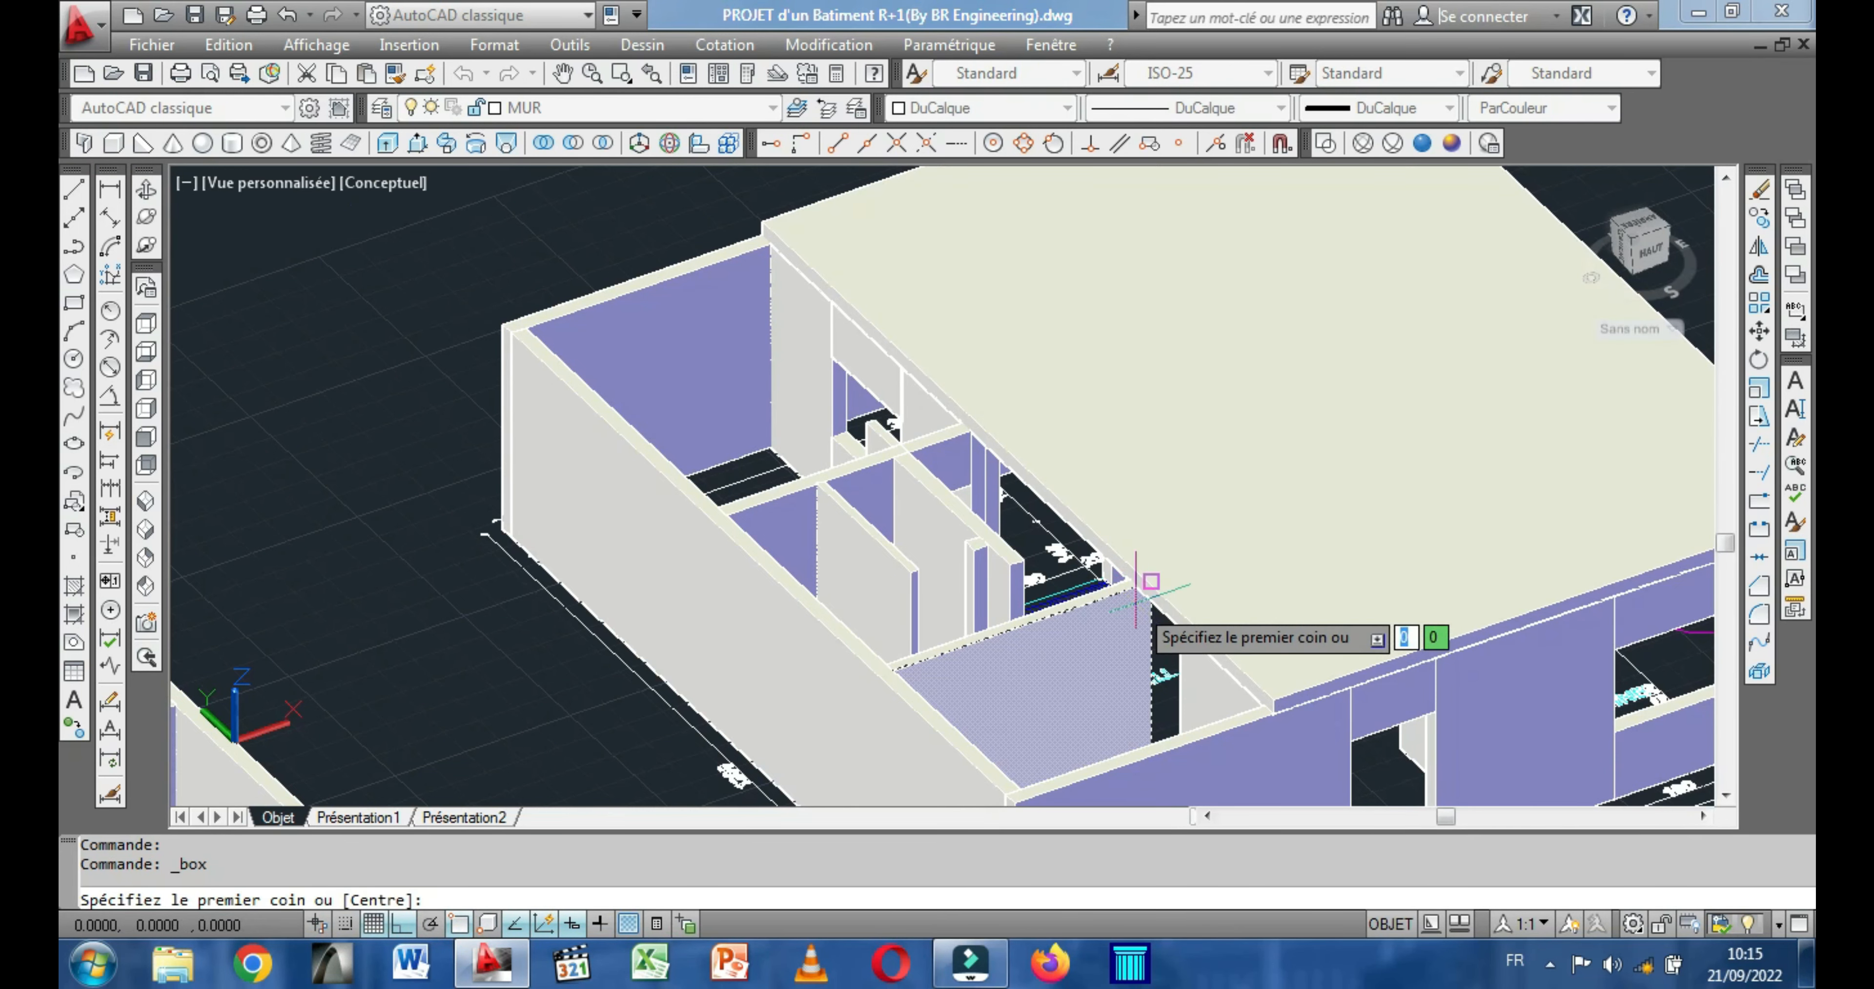
pyautogui.scroll(5, 1128, 574)
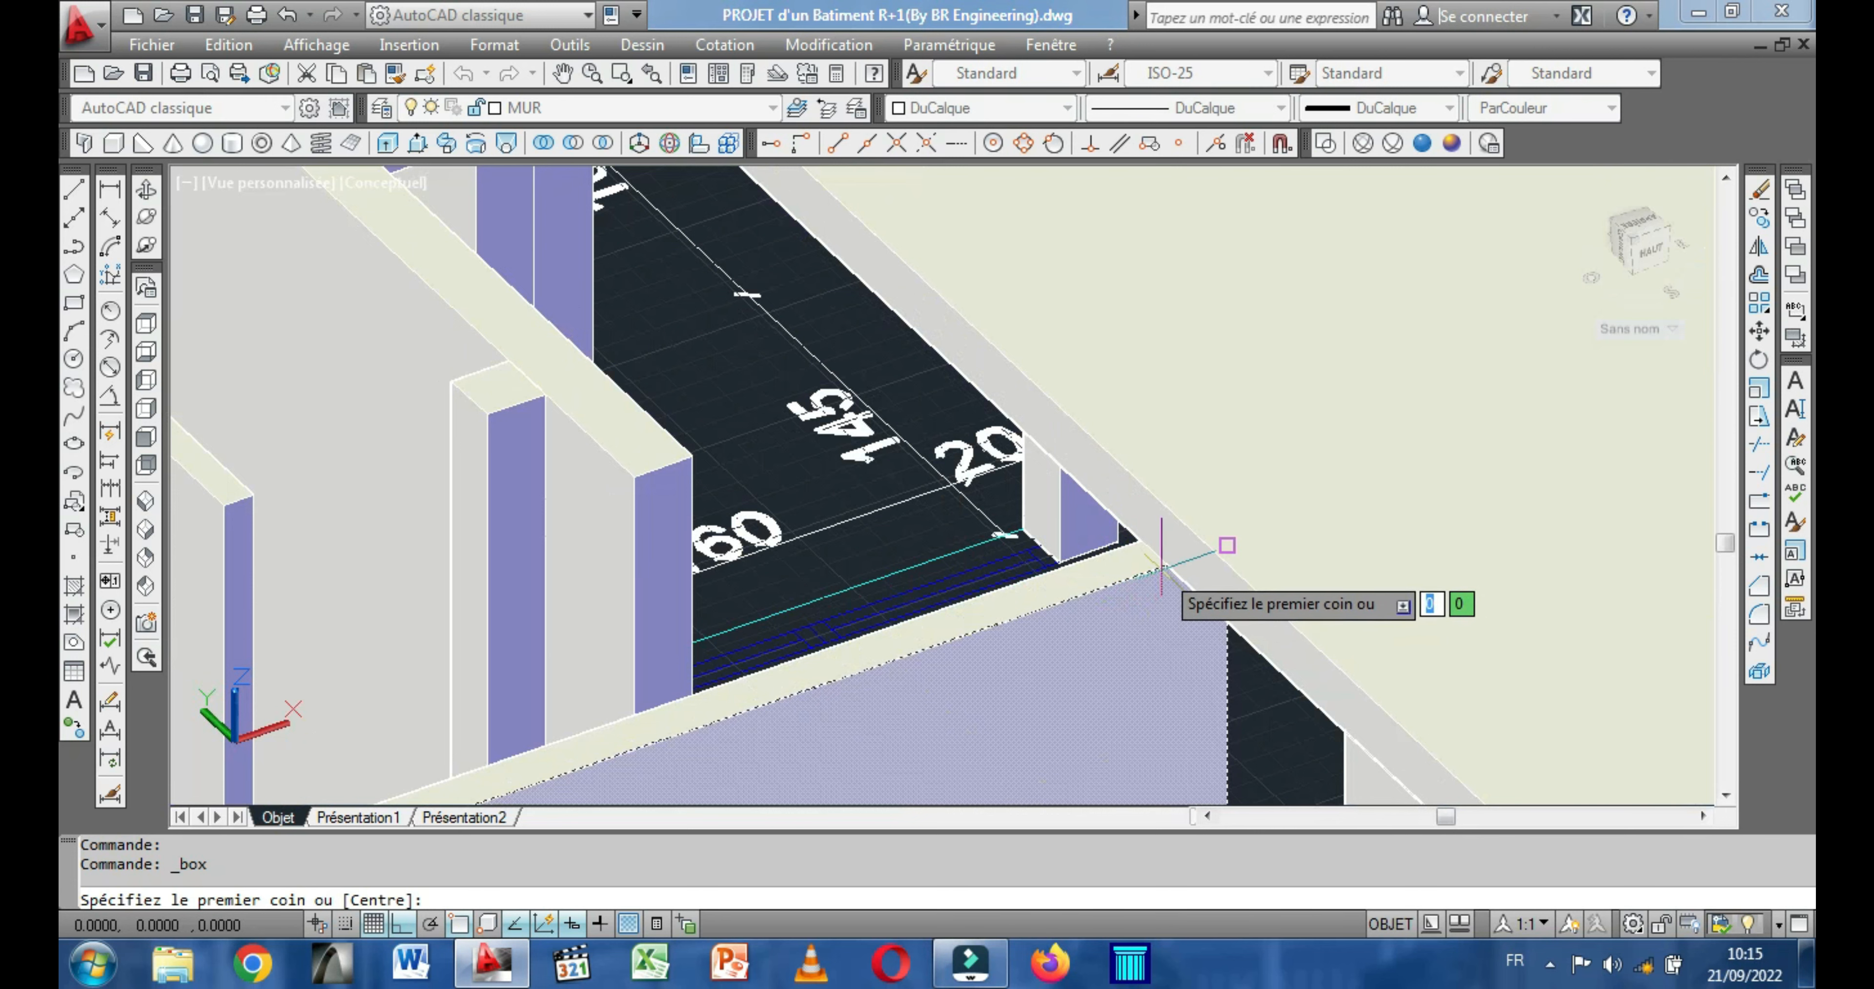
pyautogui.scroll(-3, 1156, 554)
pyautogui.scroll(-5, 1170, 549)
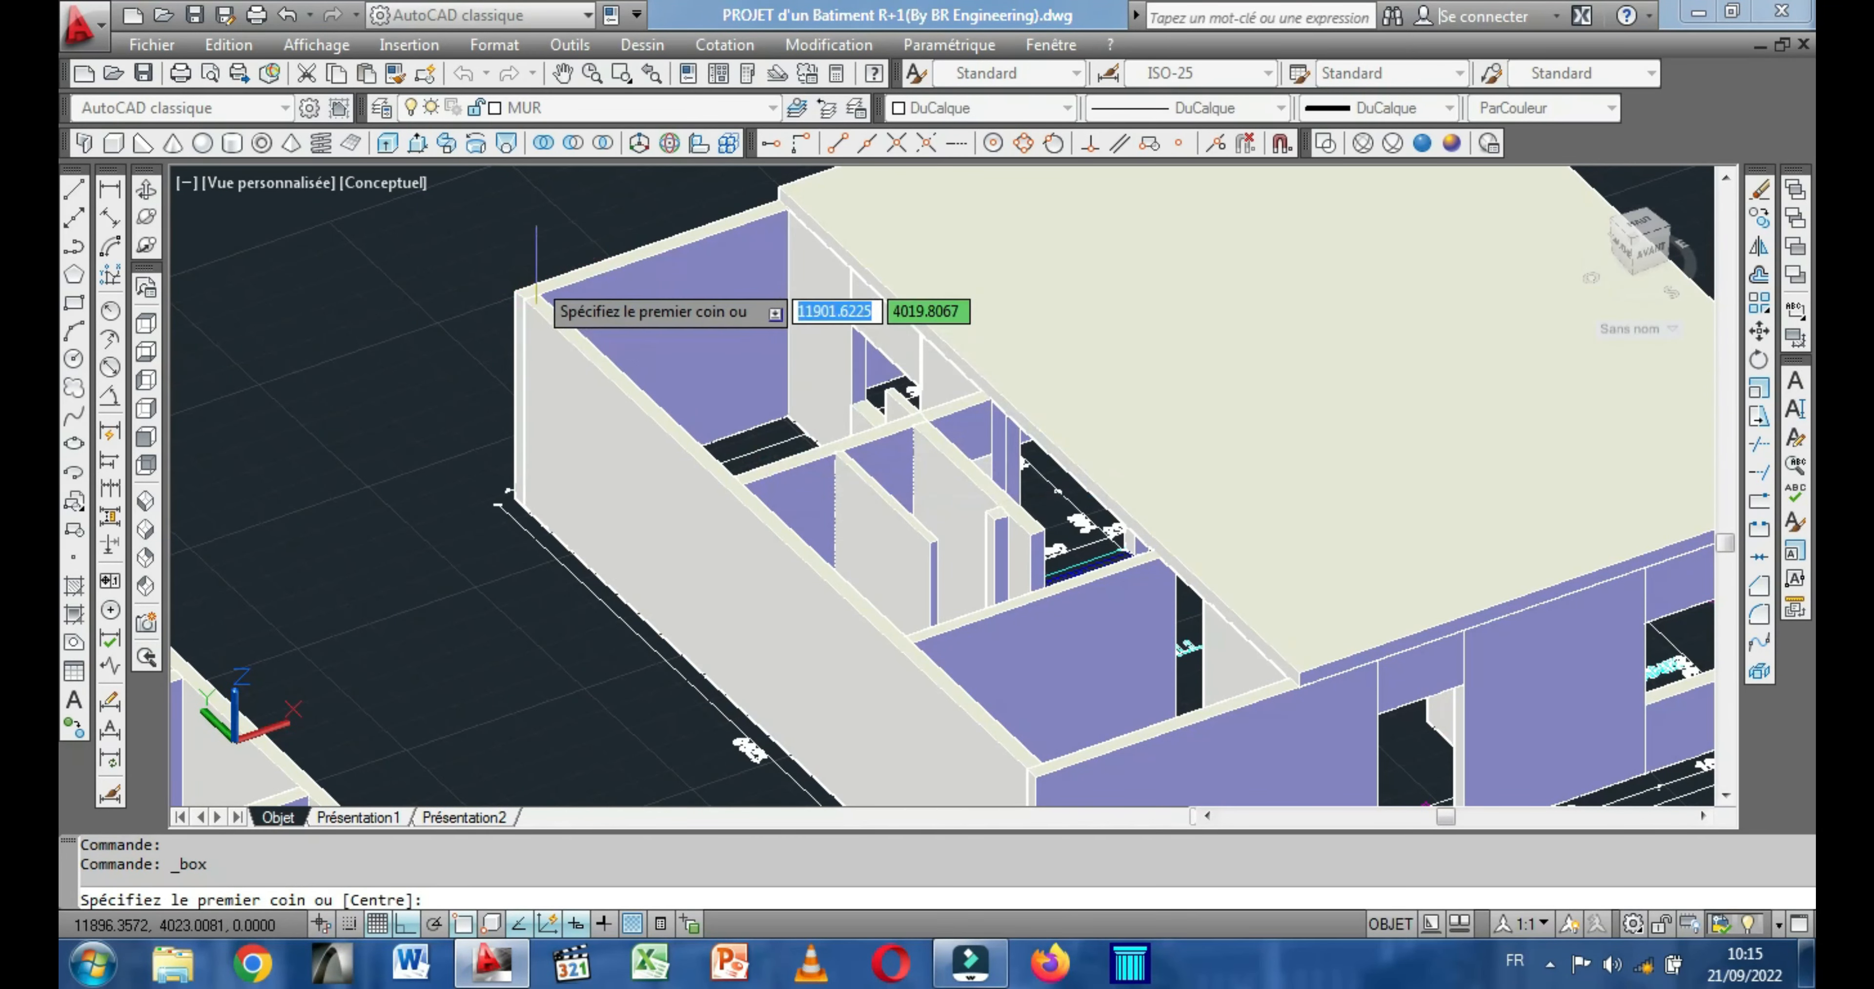
pyautogui.click(517, 292)
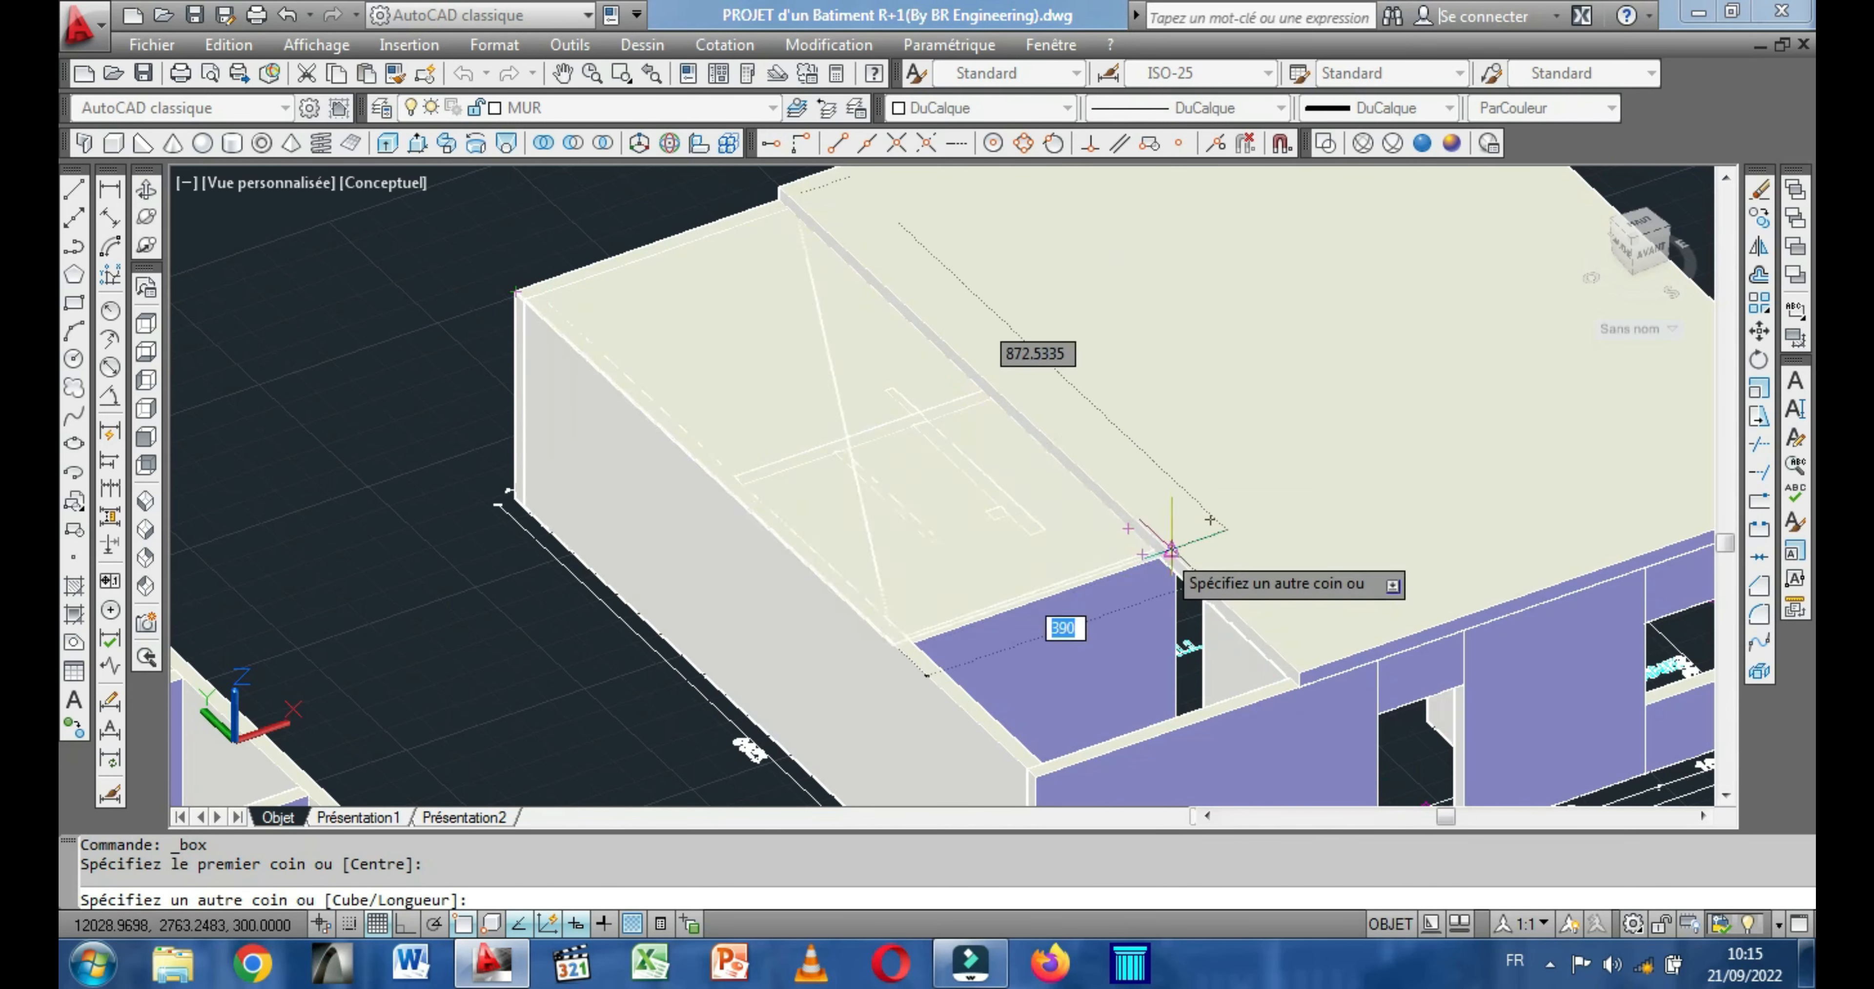
pyautogui.press('BackSpace')
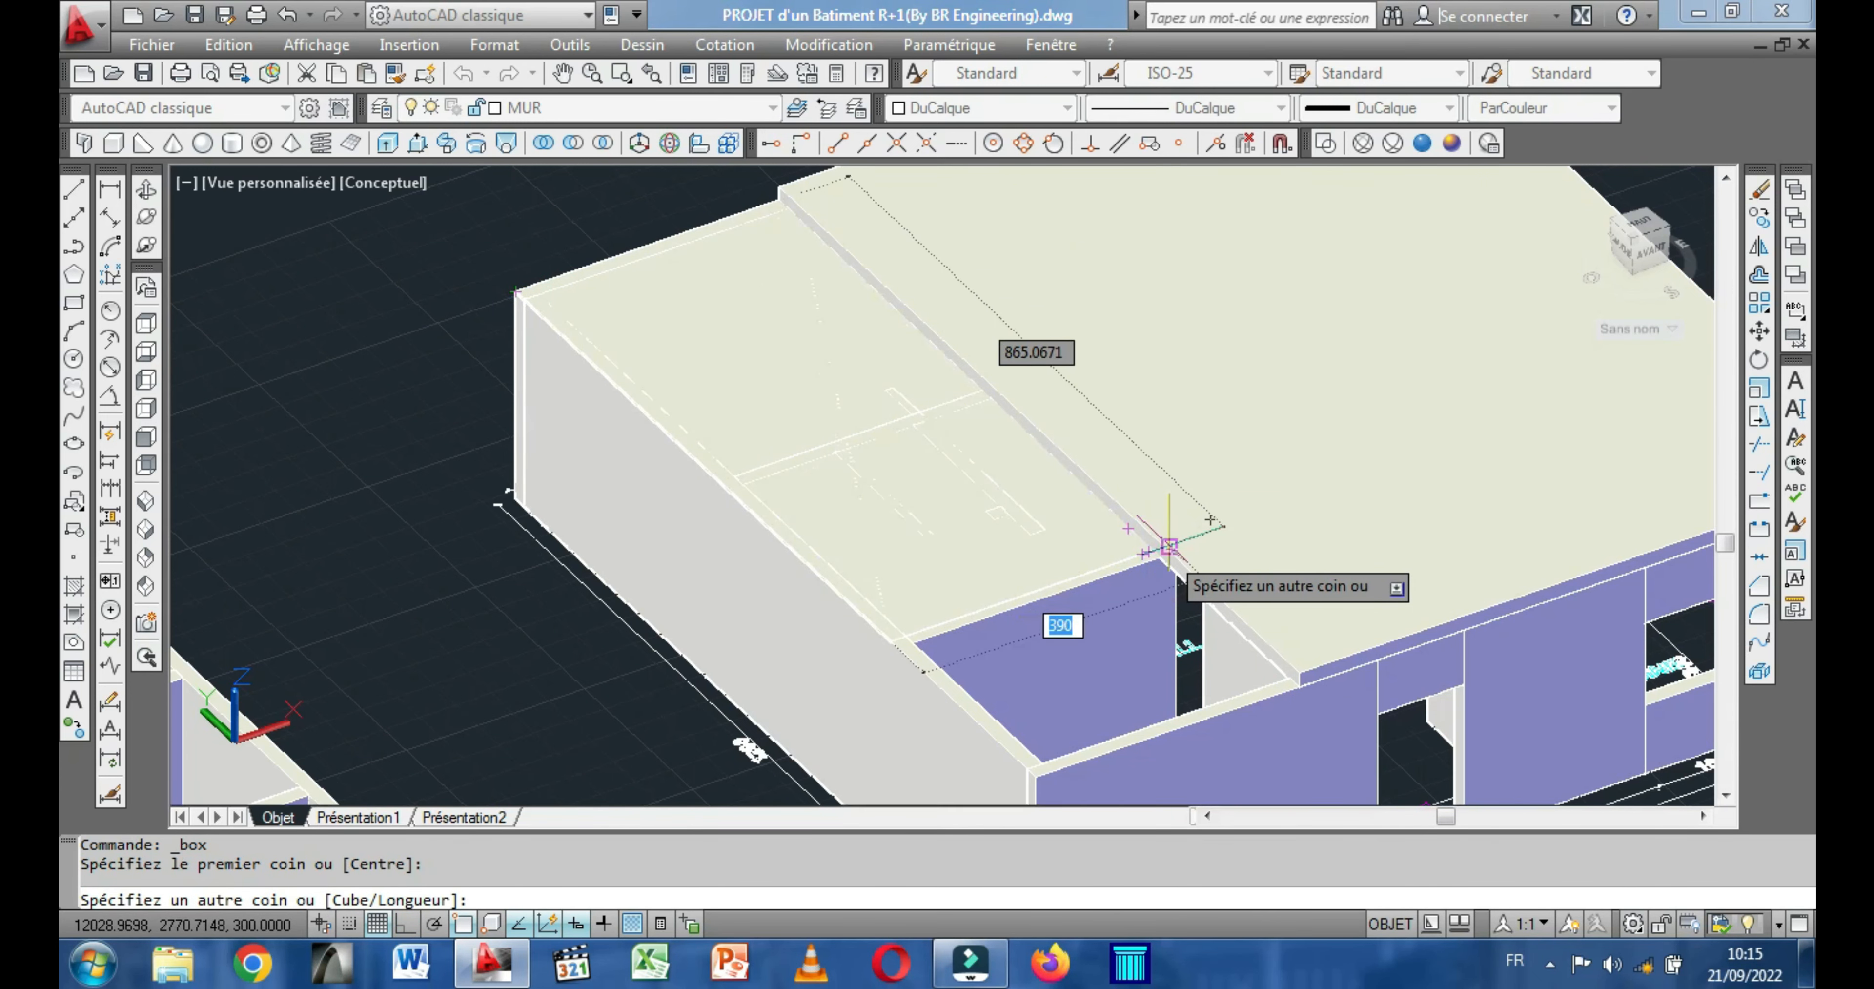
pyautogui.click(1170, 546)
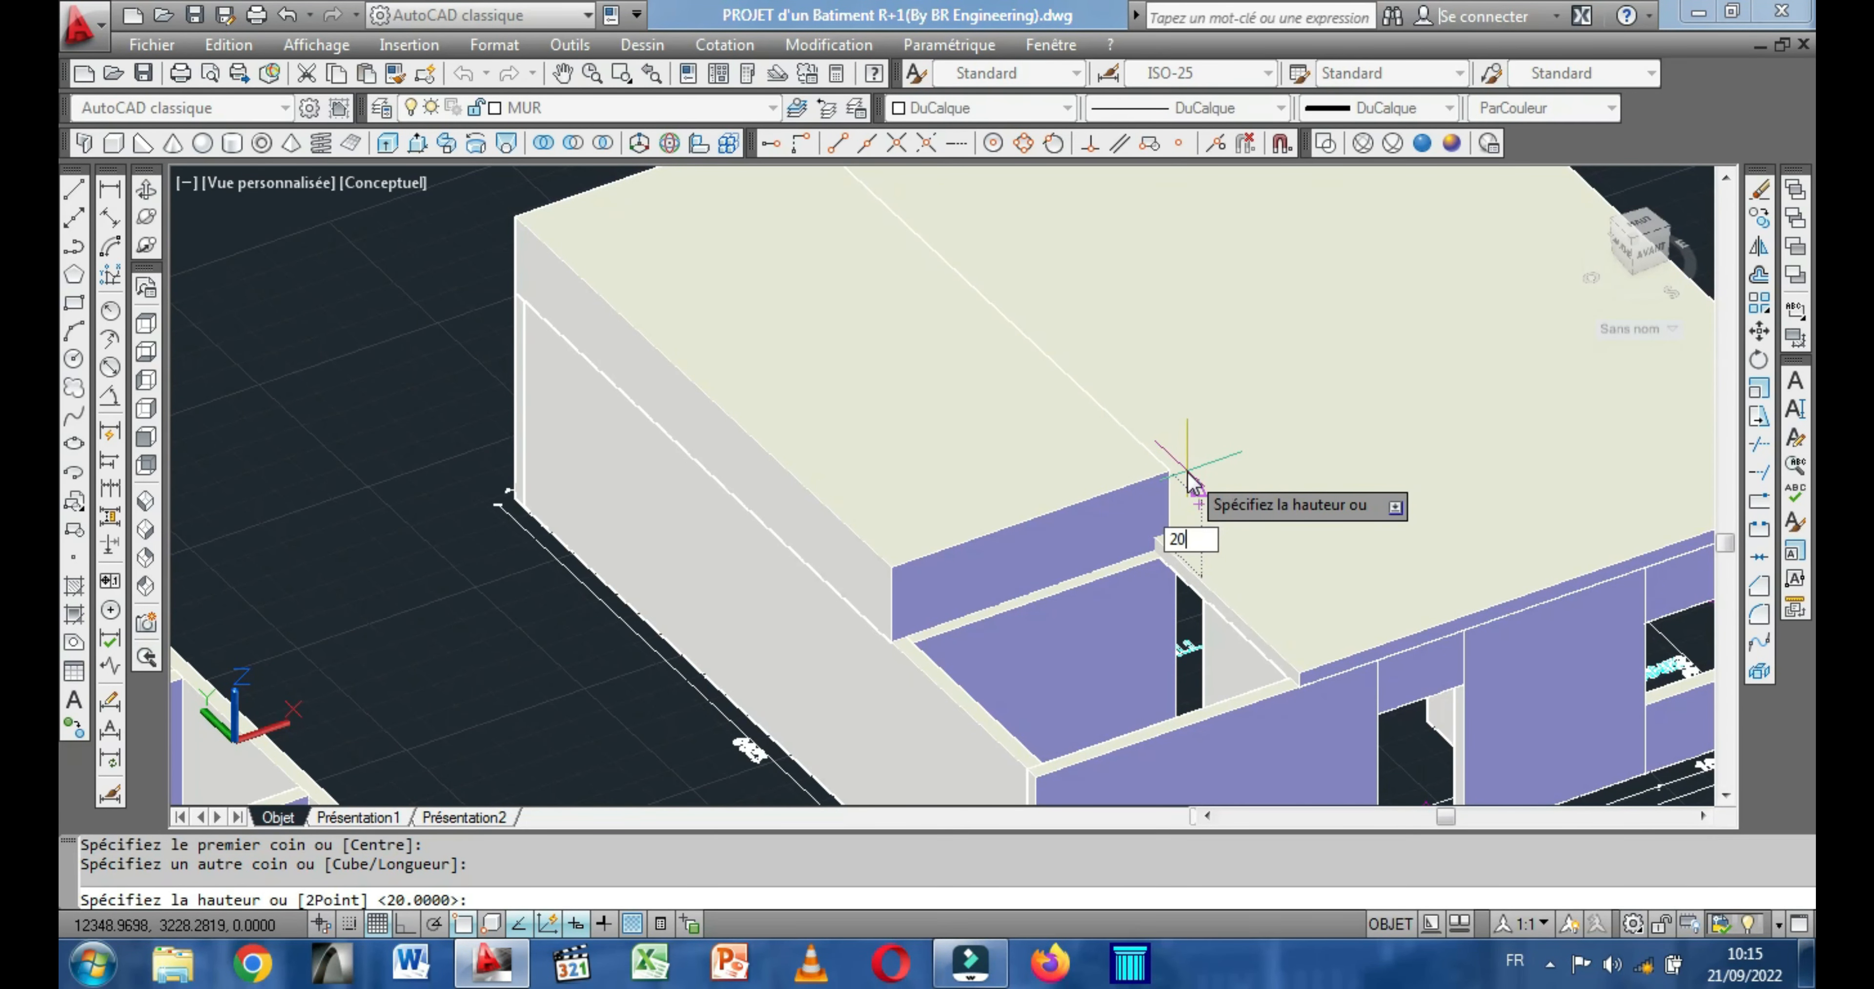
pyautogui.write('20')
pyautogui.press('Return')
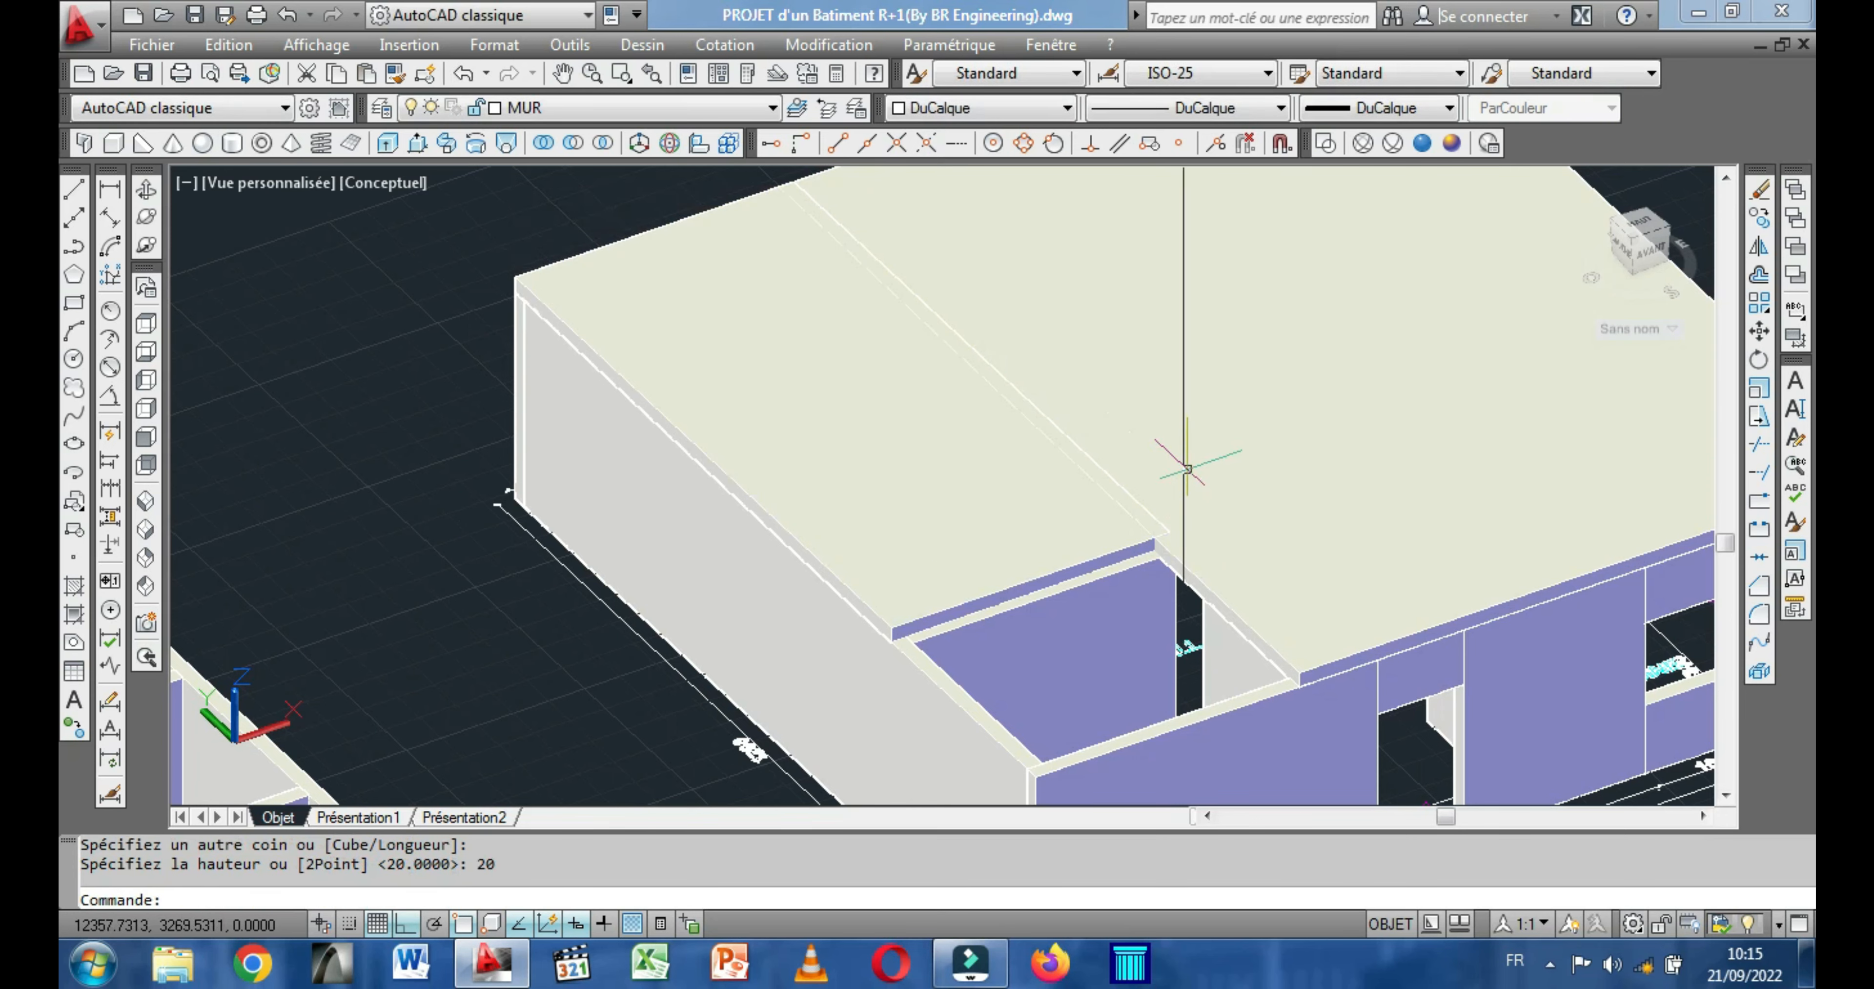
# Stretch the second slab's free edge across the cross wall's thickness to that wall's far face.
pyautogui.scroll(4, 1004, 567)
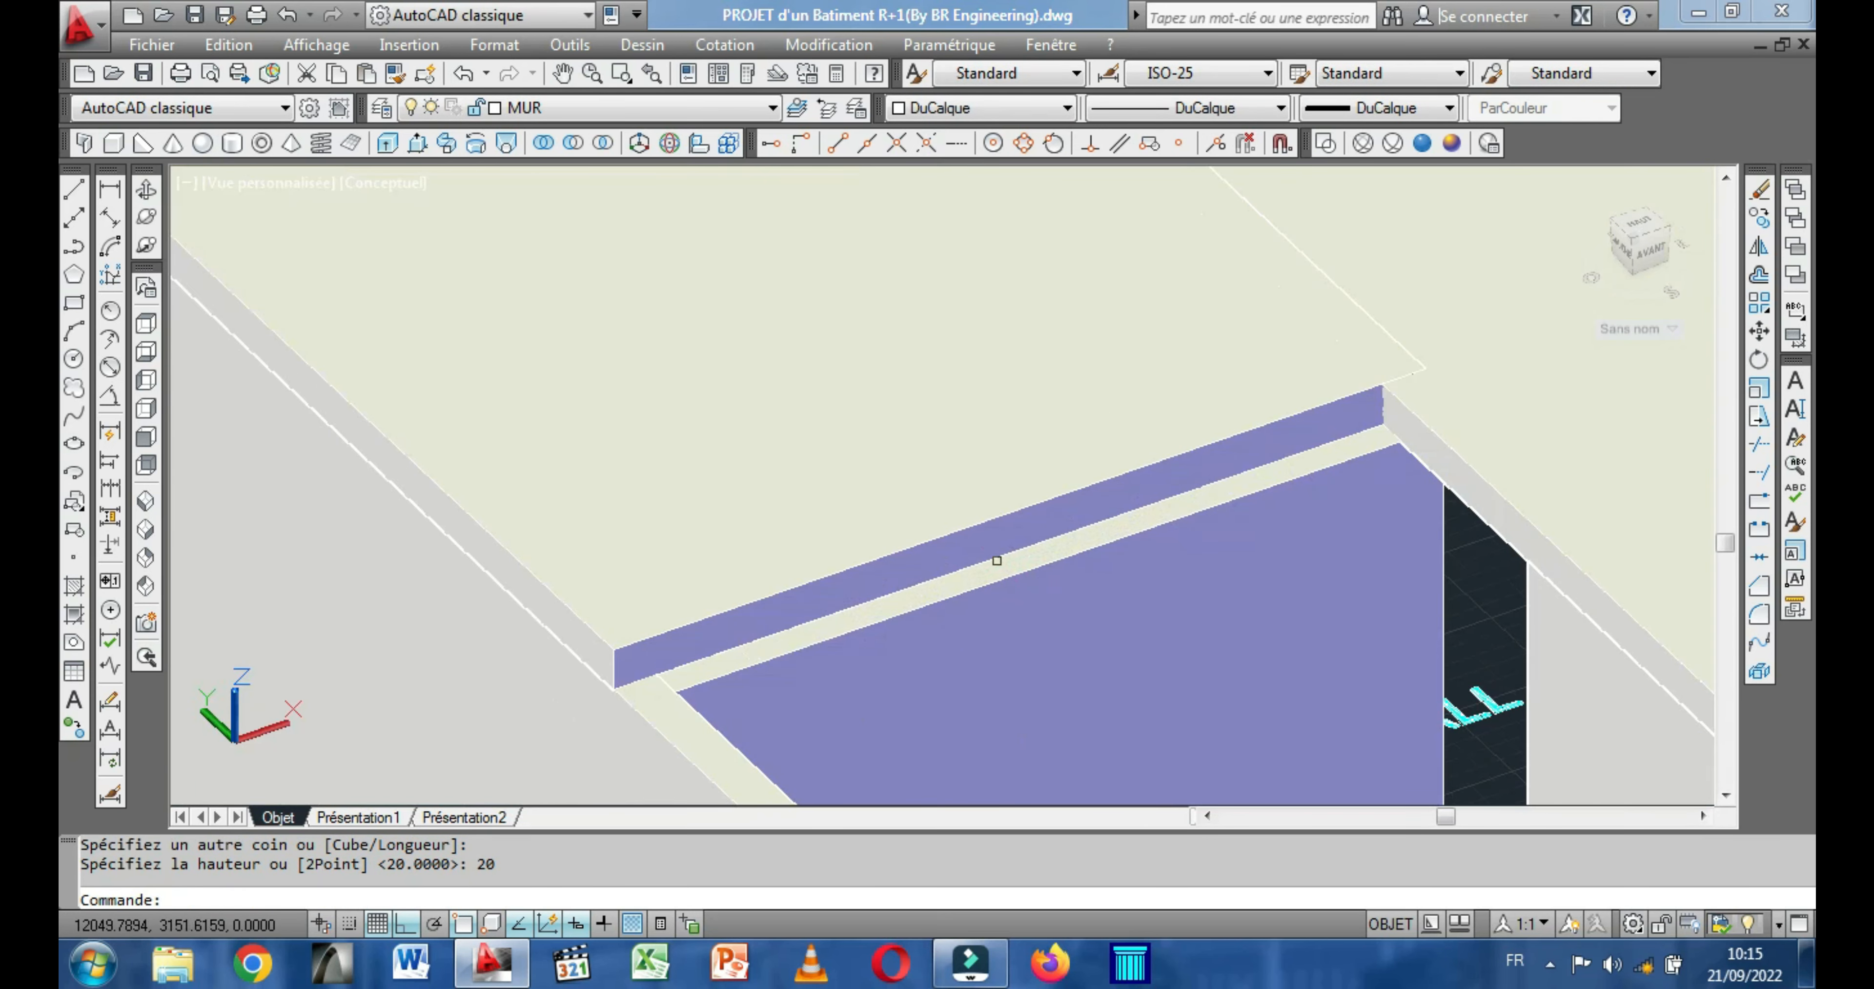
pyautogui.click(972, 521)
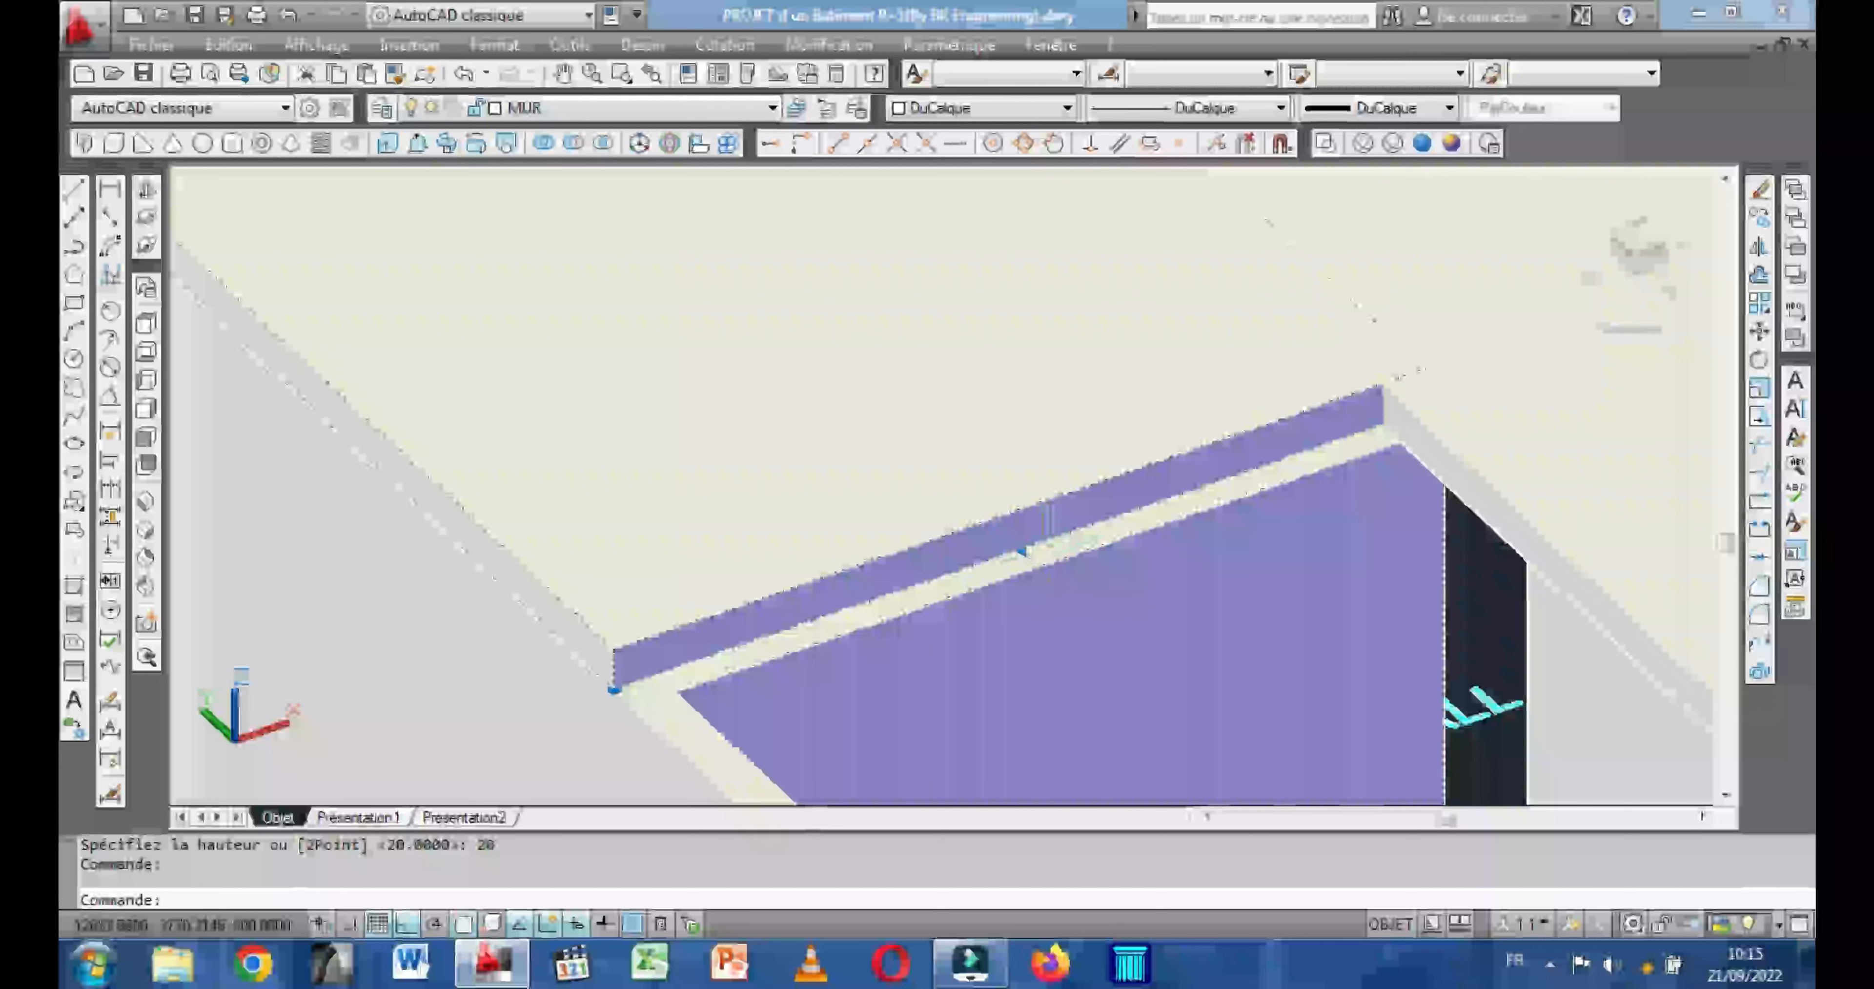
pyautogui.click(1022, 551)
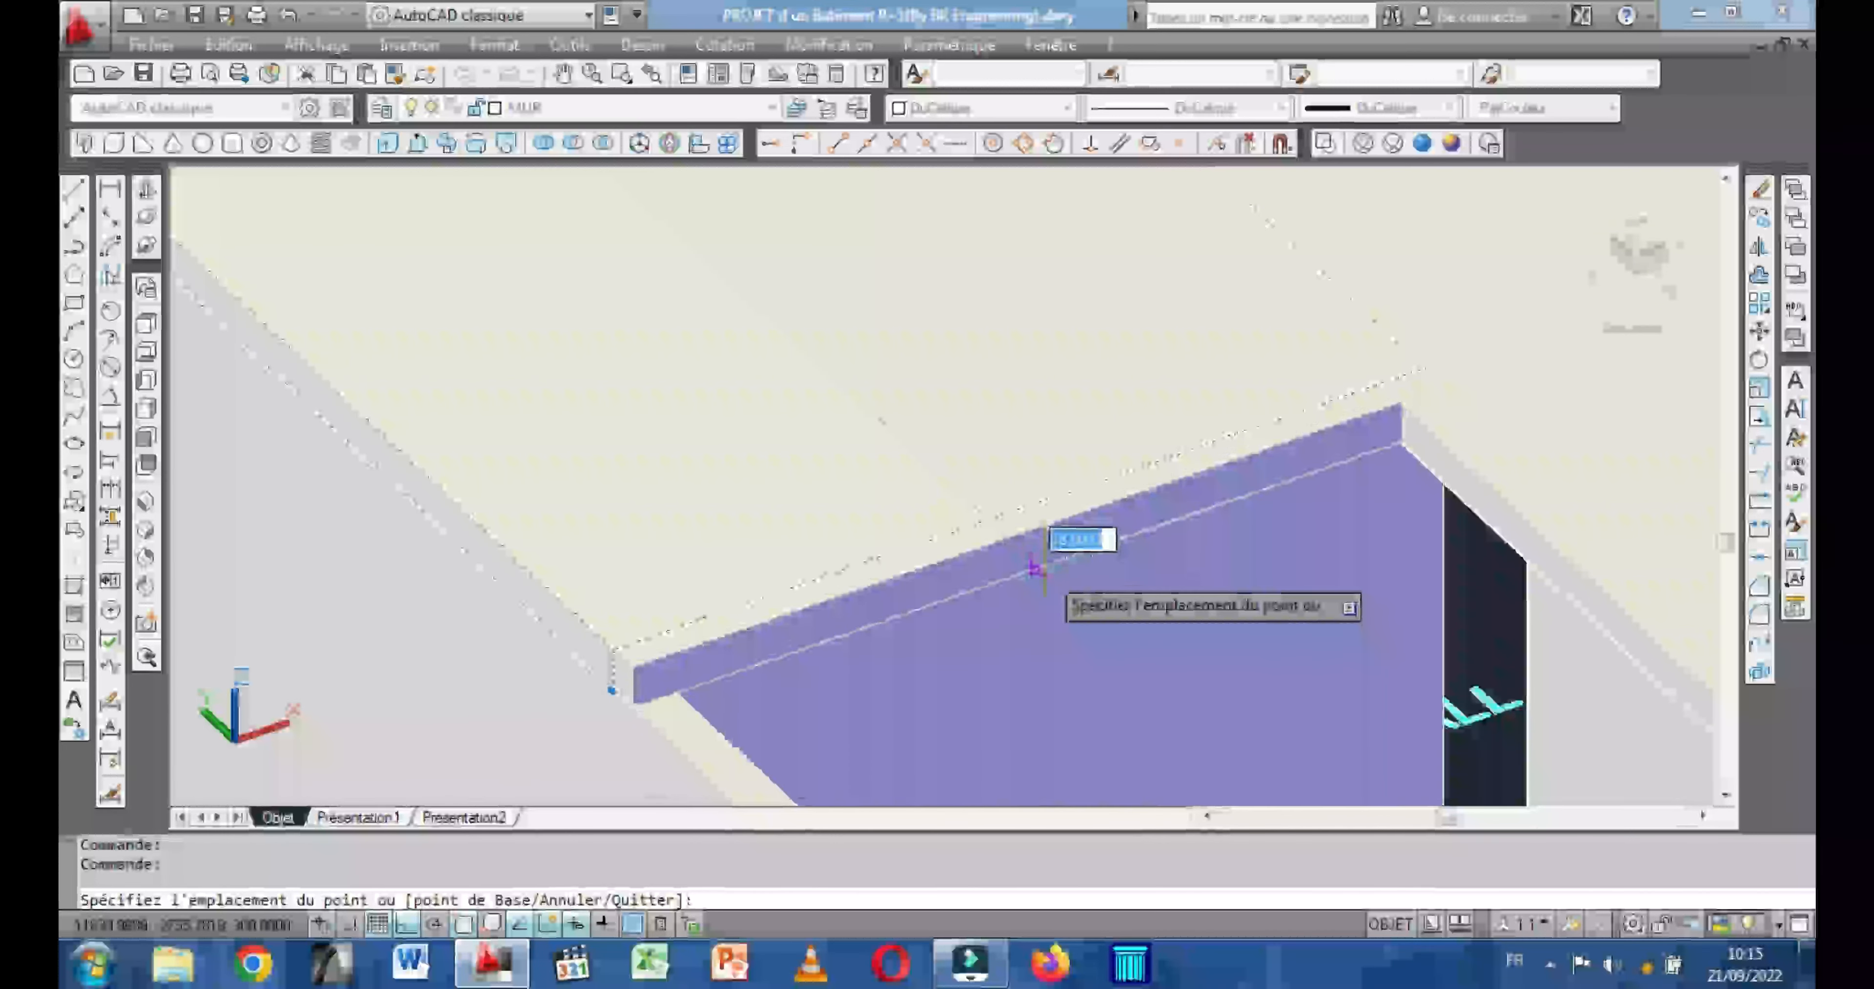
pyautogui.click(1040, 569)
pyautogui.scroll(-2, 928, 575)
pyautogui.scroll(-1, 924, 574)
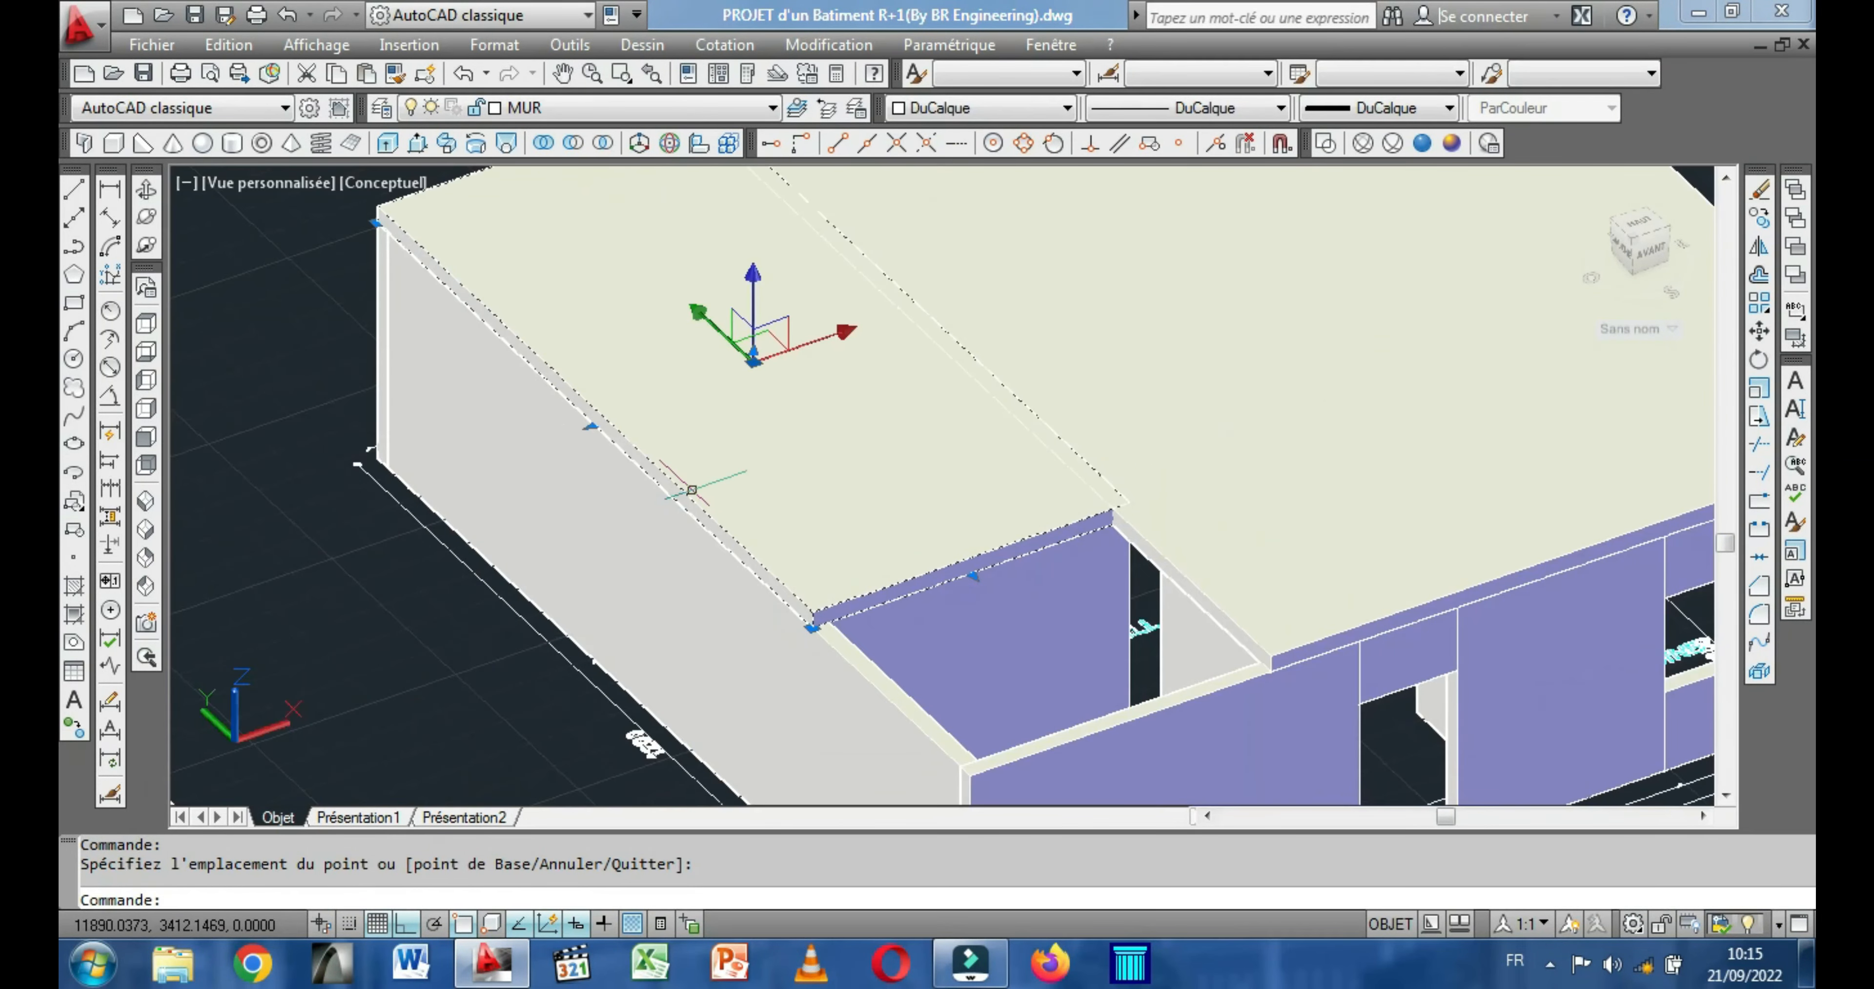
# Join the two ground-floor slab boxes into one solid with Union.
pyautogui.press('Escape')
pyautogui.scroll(-3, 731, 489)
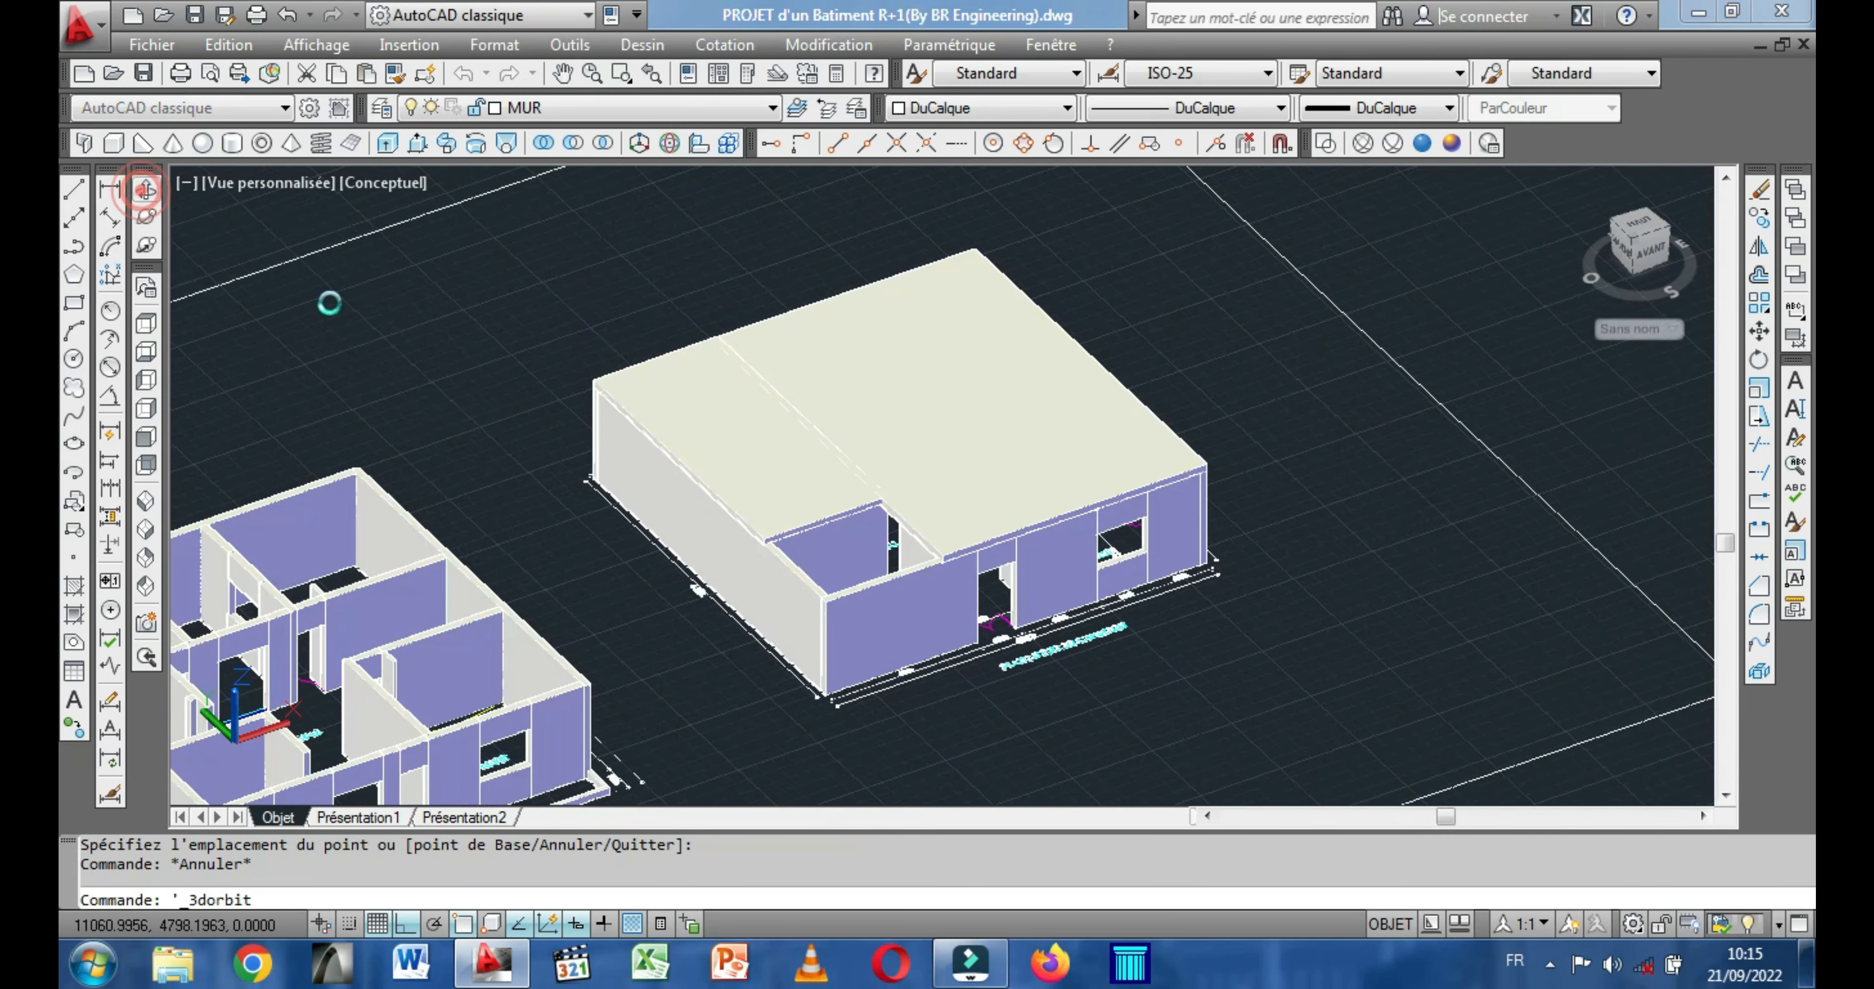
pyautogui.moveTo(838, 569); pyautogui.dragTo(791, 609)
pyautogui.scroll(3, 802, 558)
pyautogui.scroll(3, 802, 558)
pyautogui.scroll(-2, 790, 608)
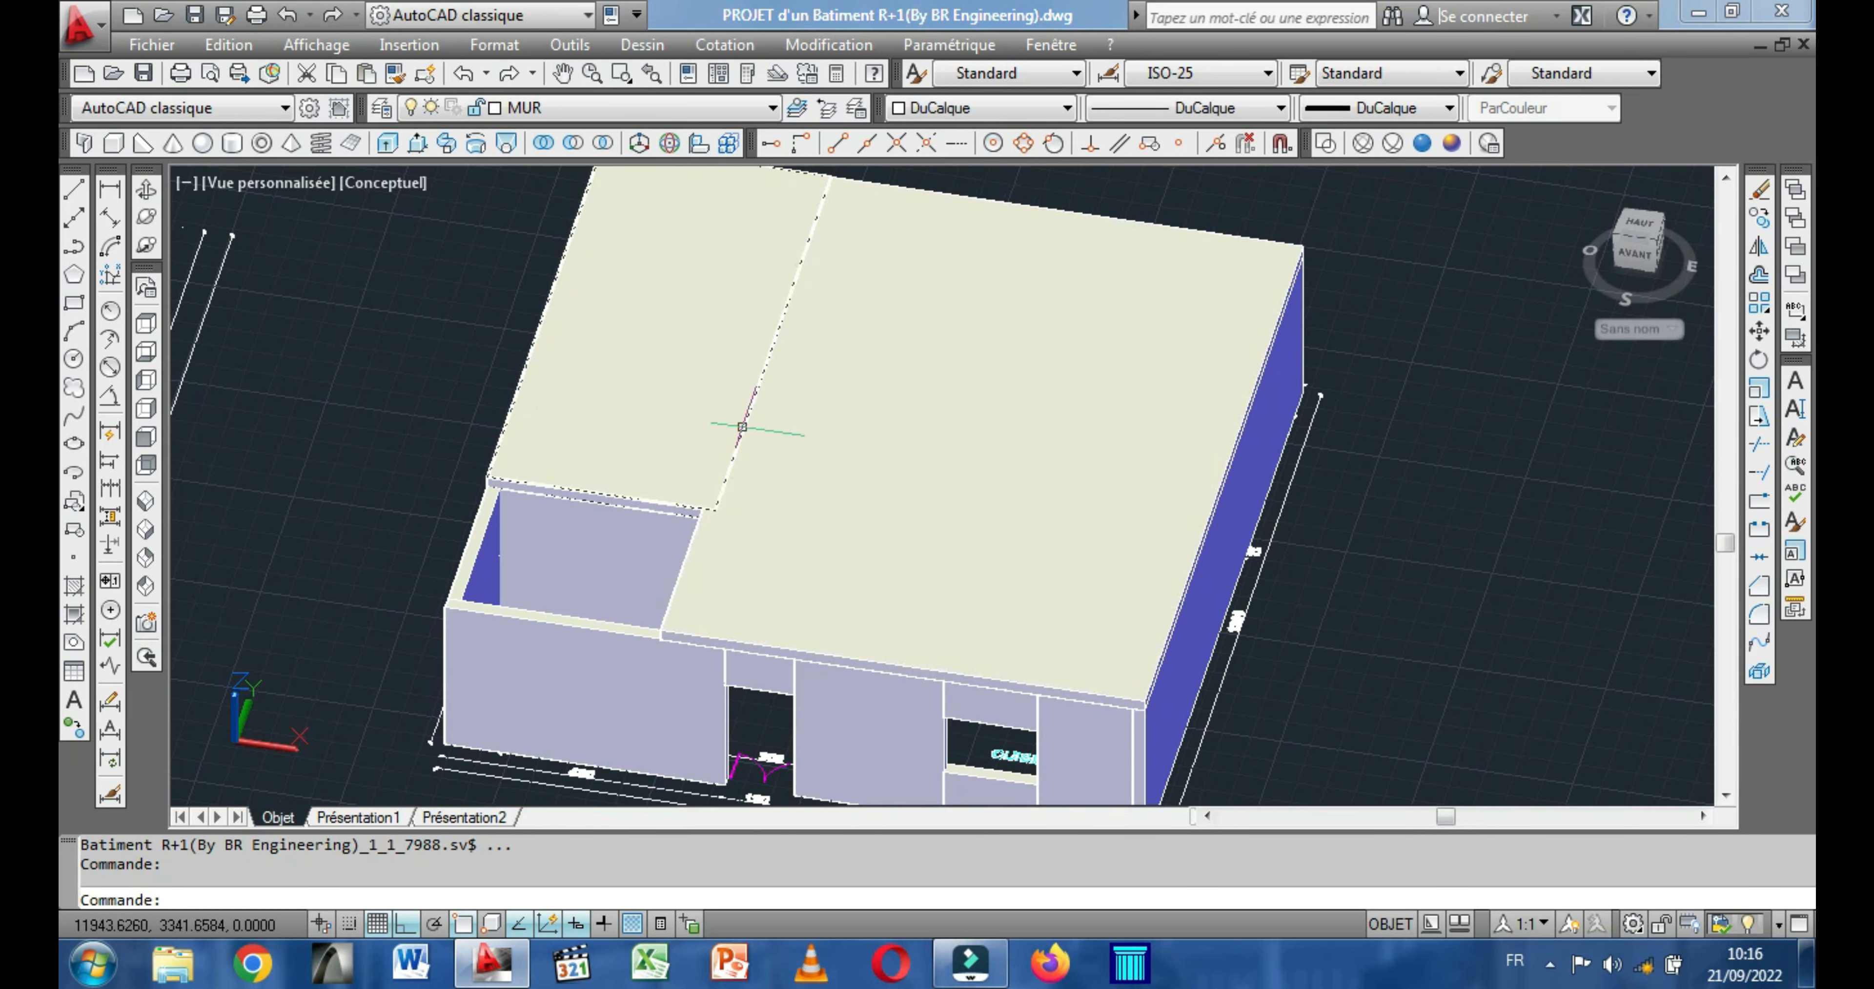
pyautogui.click(544, 144)
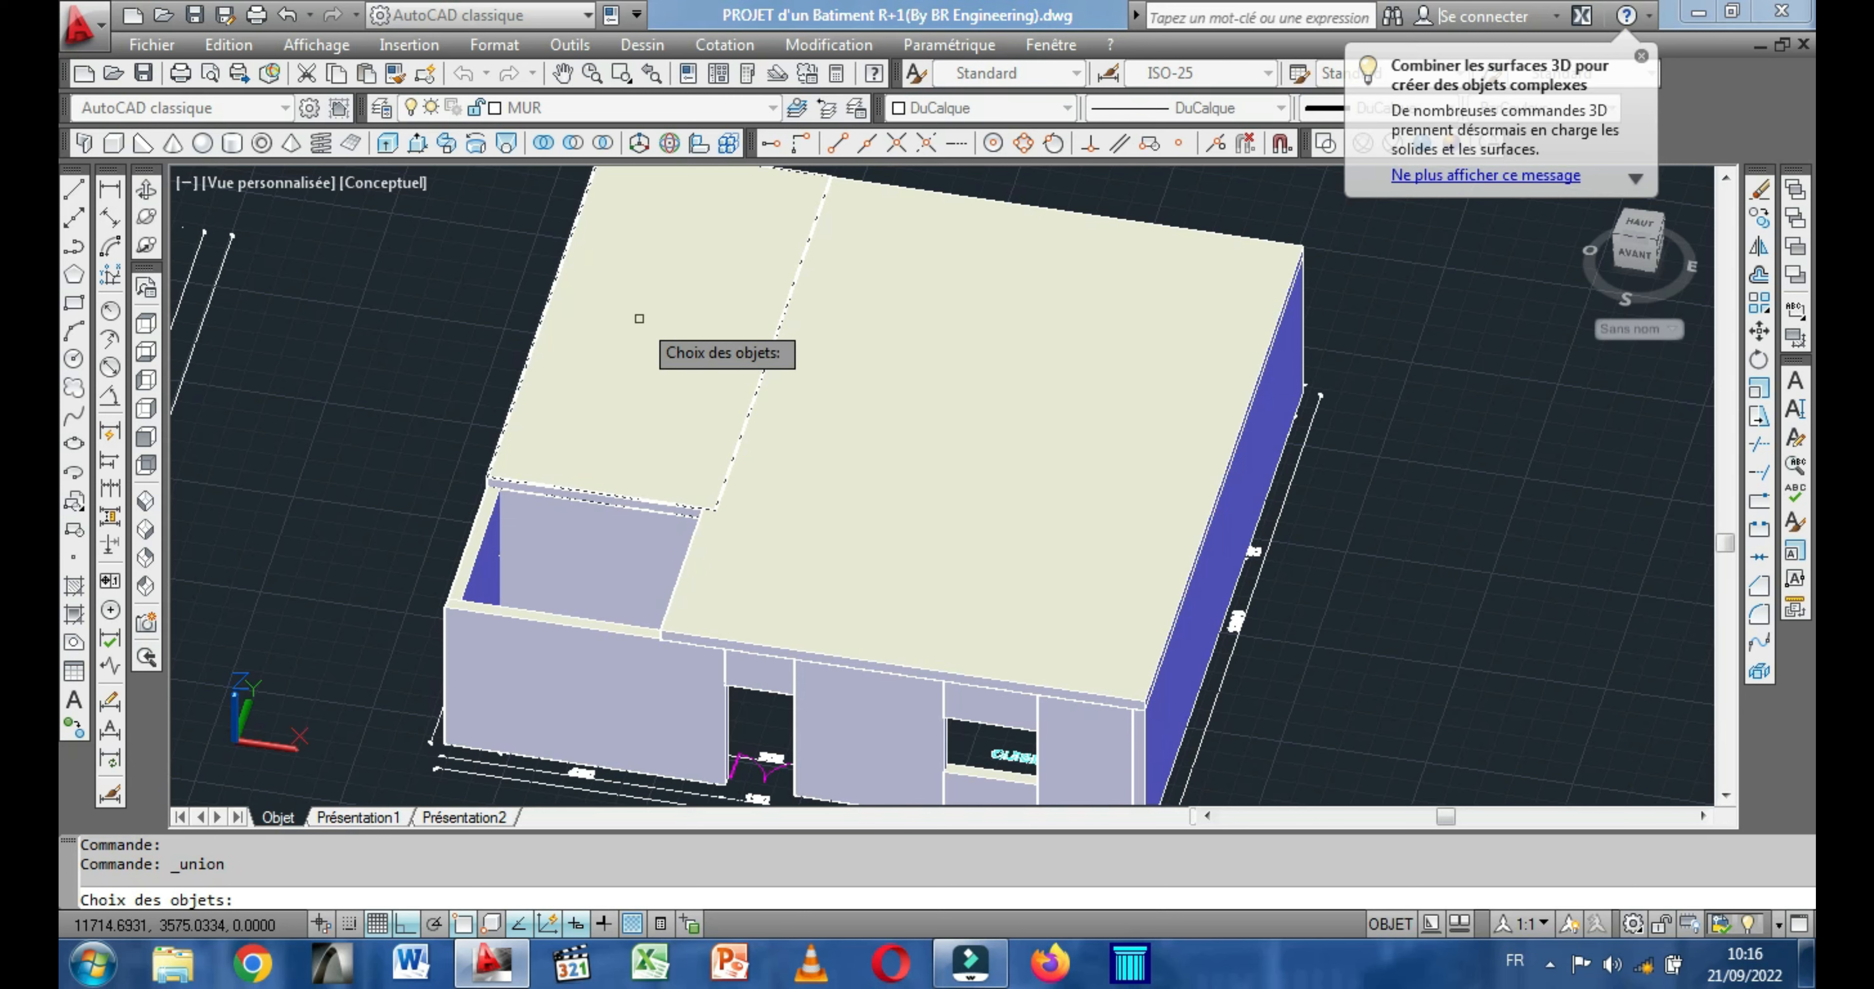
pyautogui.click(901, 551)
pyautogui.press('Return')
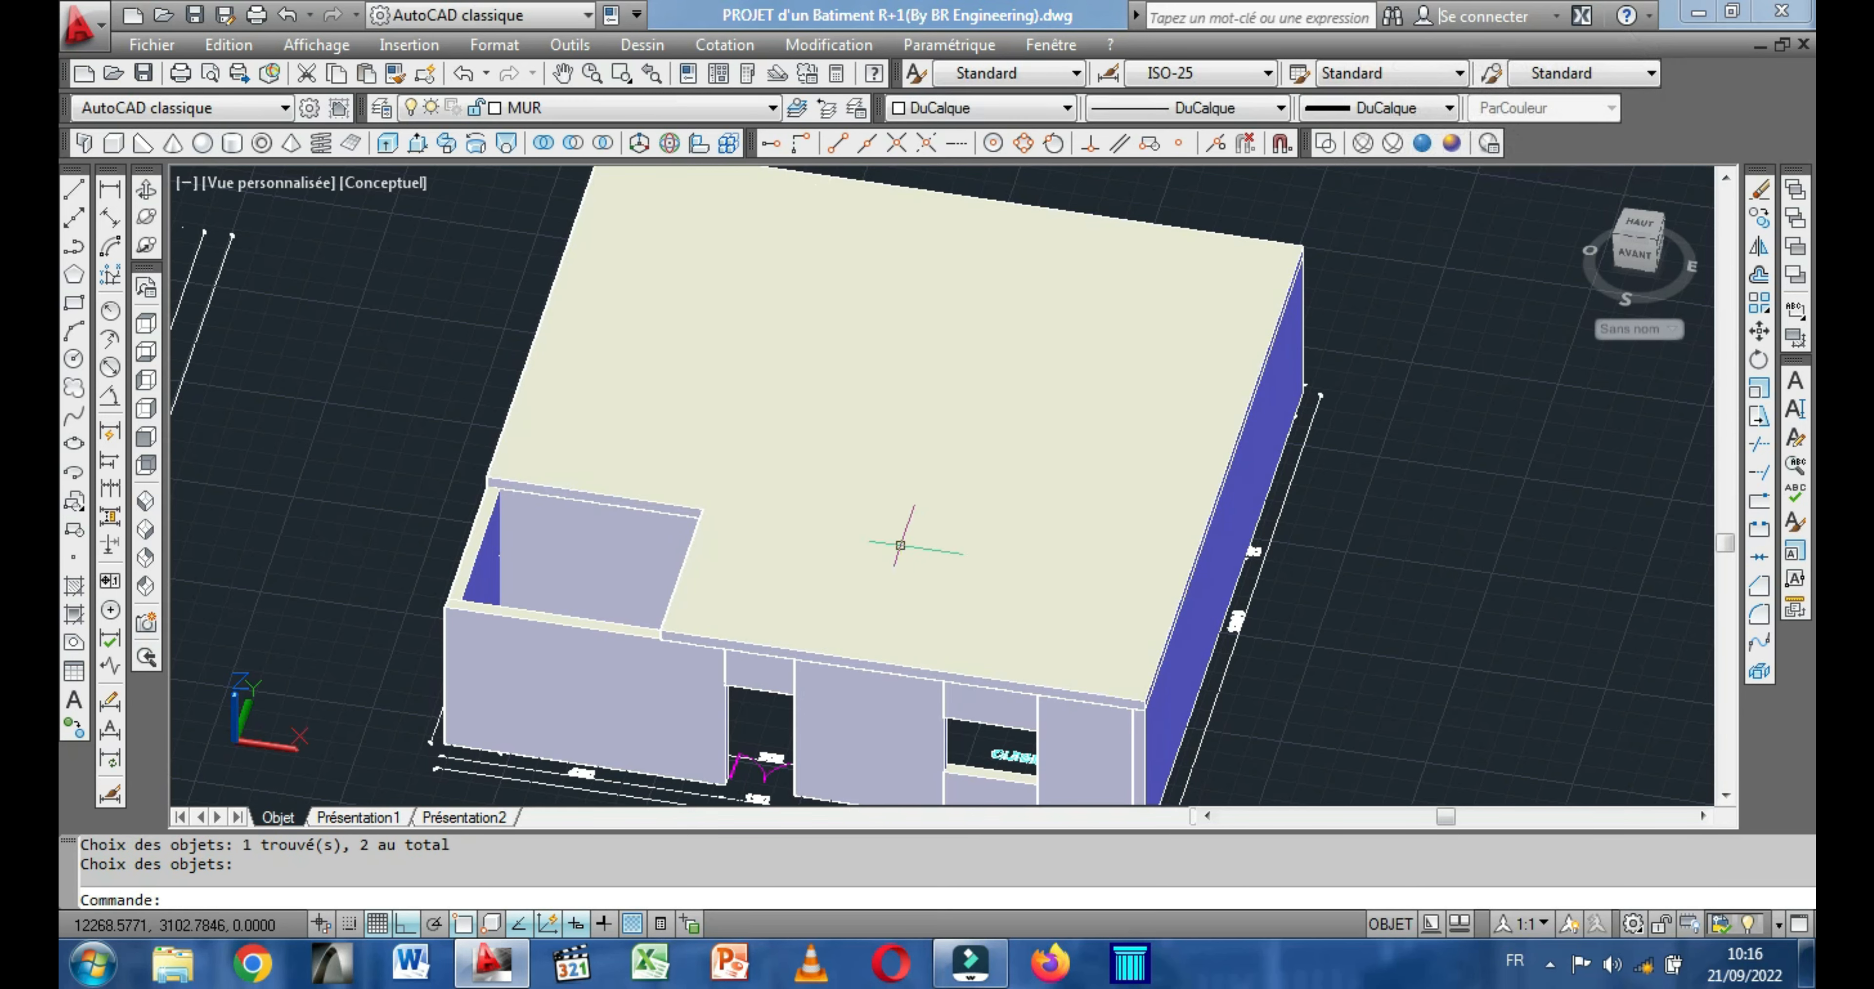
pyautogui.click(756, 447)
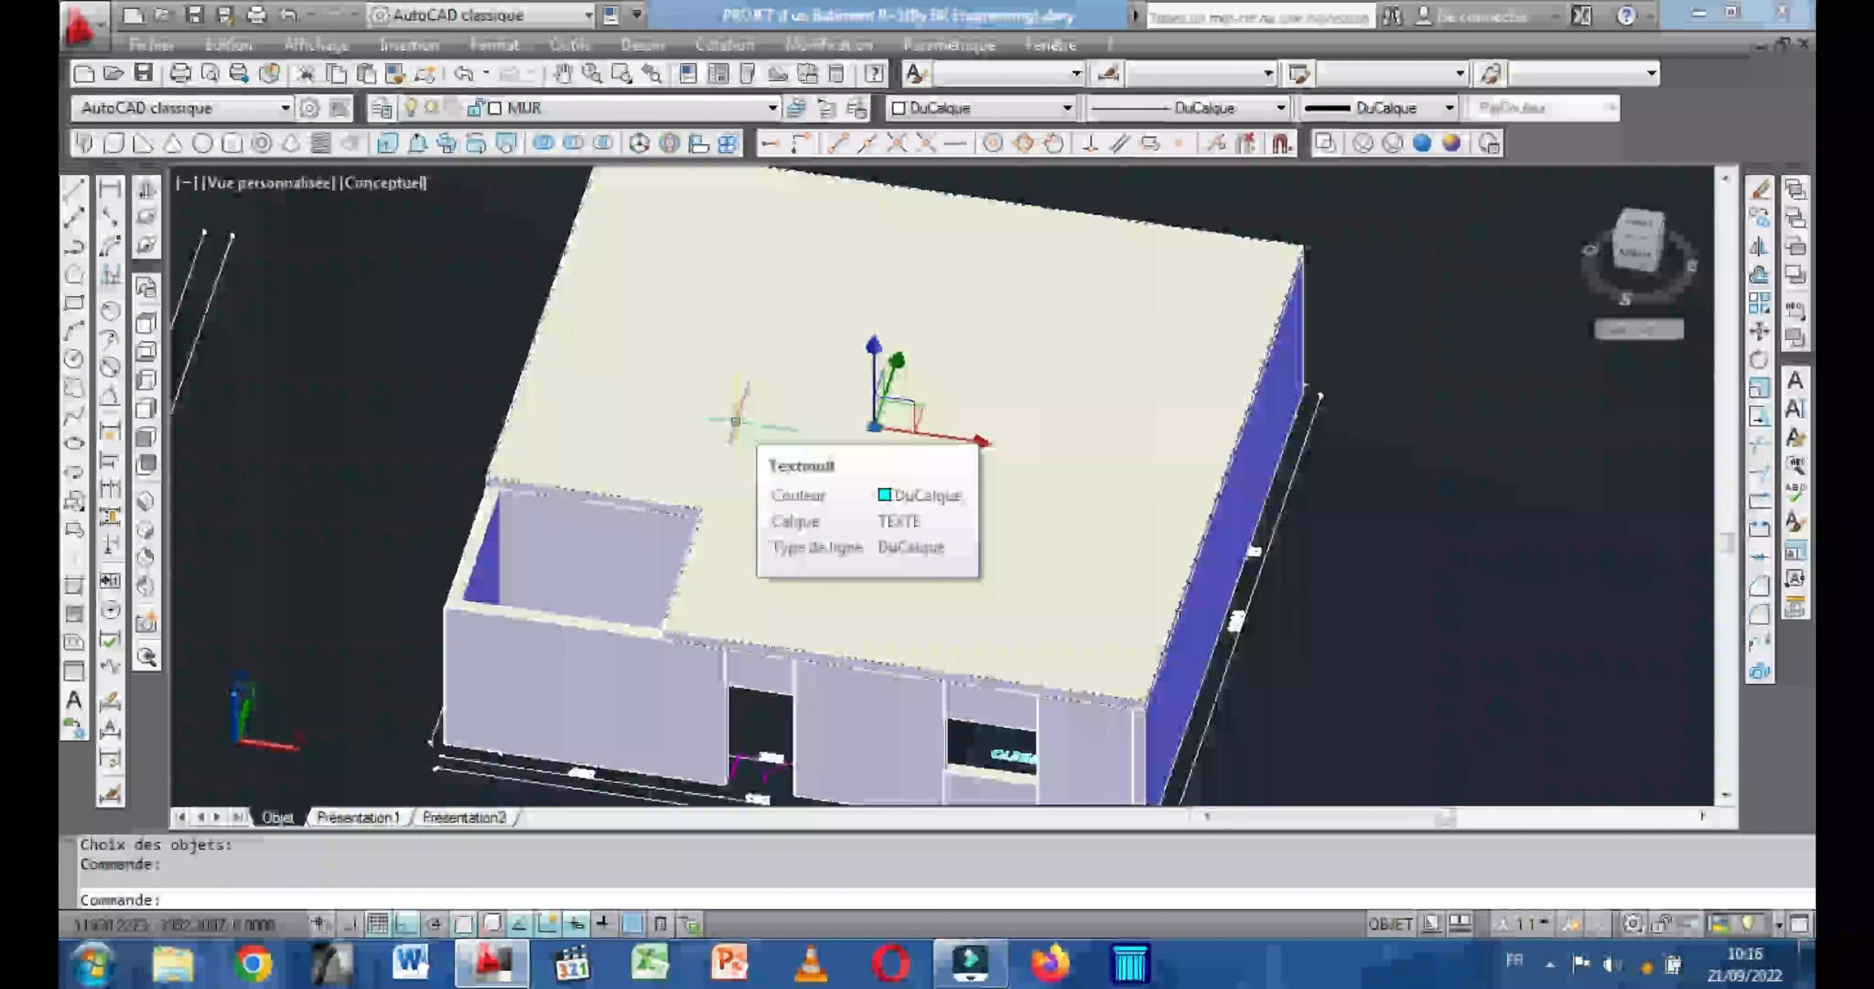
pyautogui.press('Escape')
# Copy the merged ground-floor slab onto the upper-floor walls, matching its lower front corner to the top outer corner of the front wall.
pyautogui.scroll(-2, 756, 425)
pyautogui.moveTo(951, 451); pyautogui.dragTo(1100, 451, button='middle')
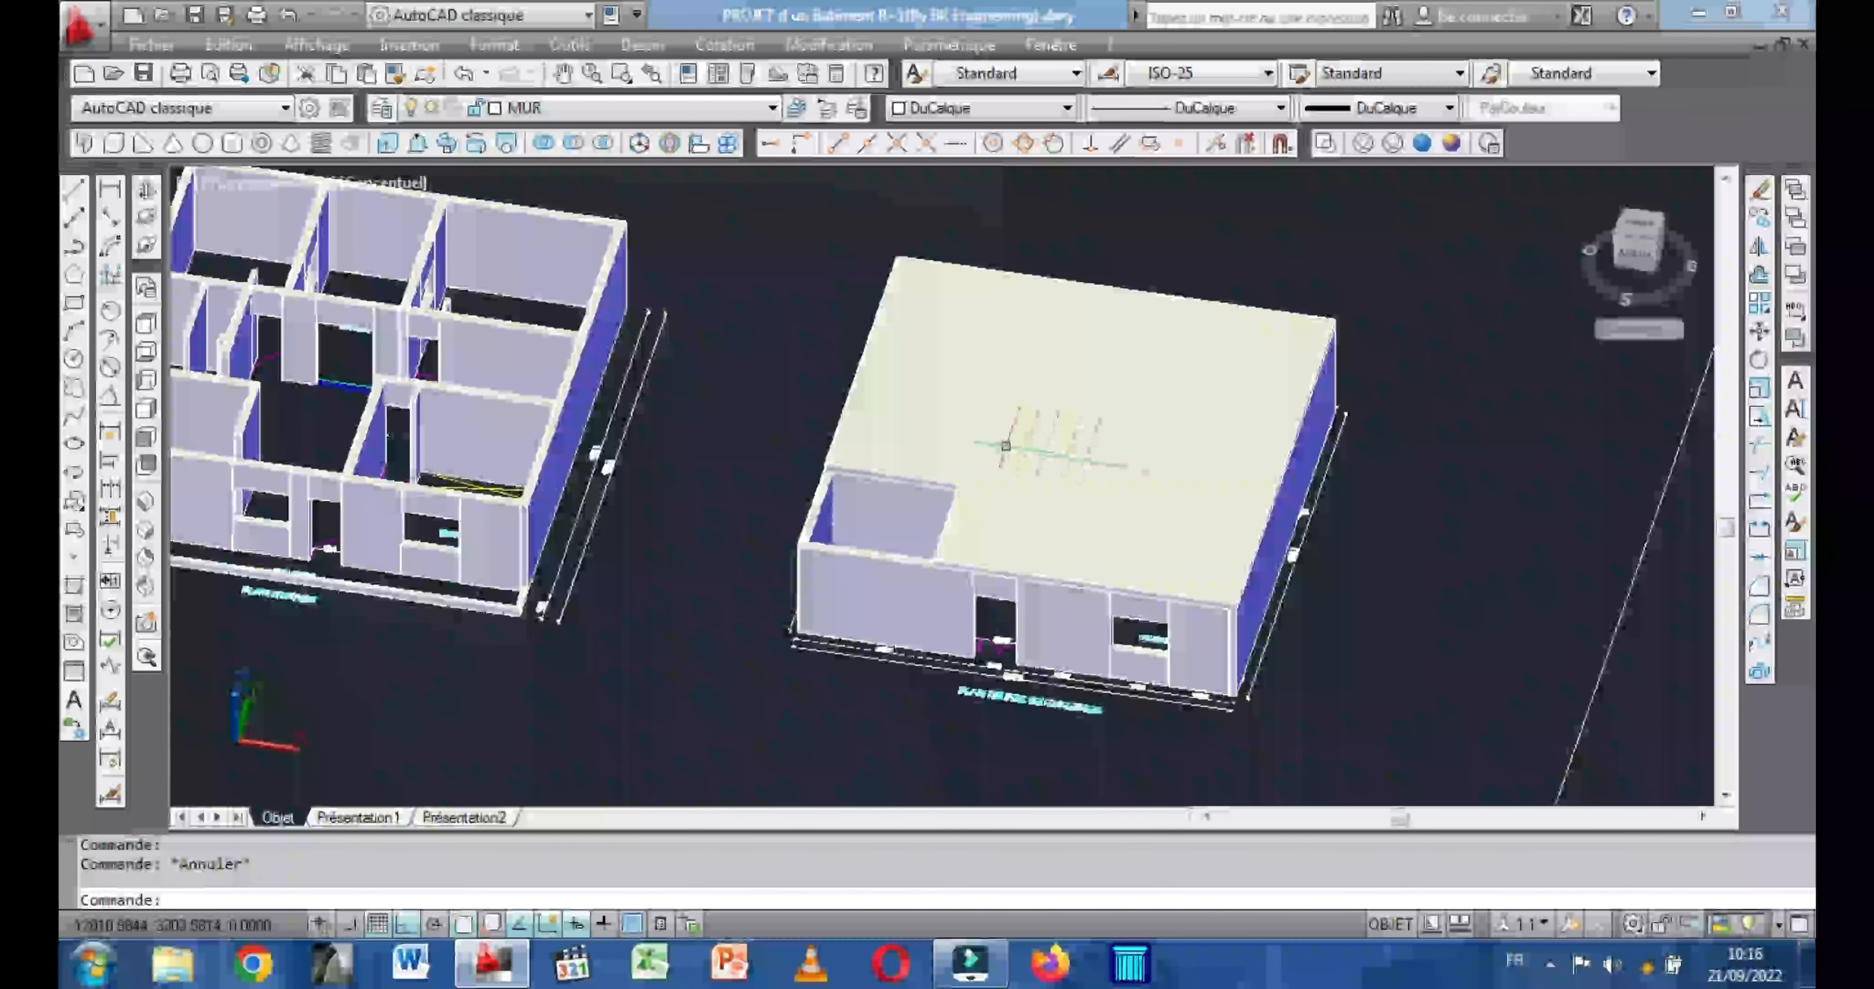
pyautogui.click(1005, 445)
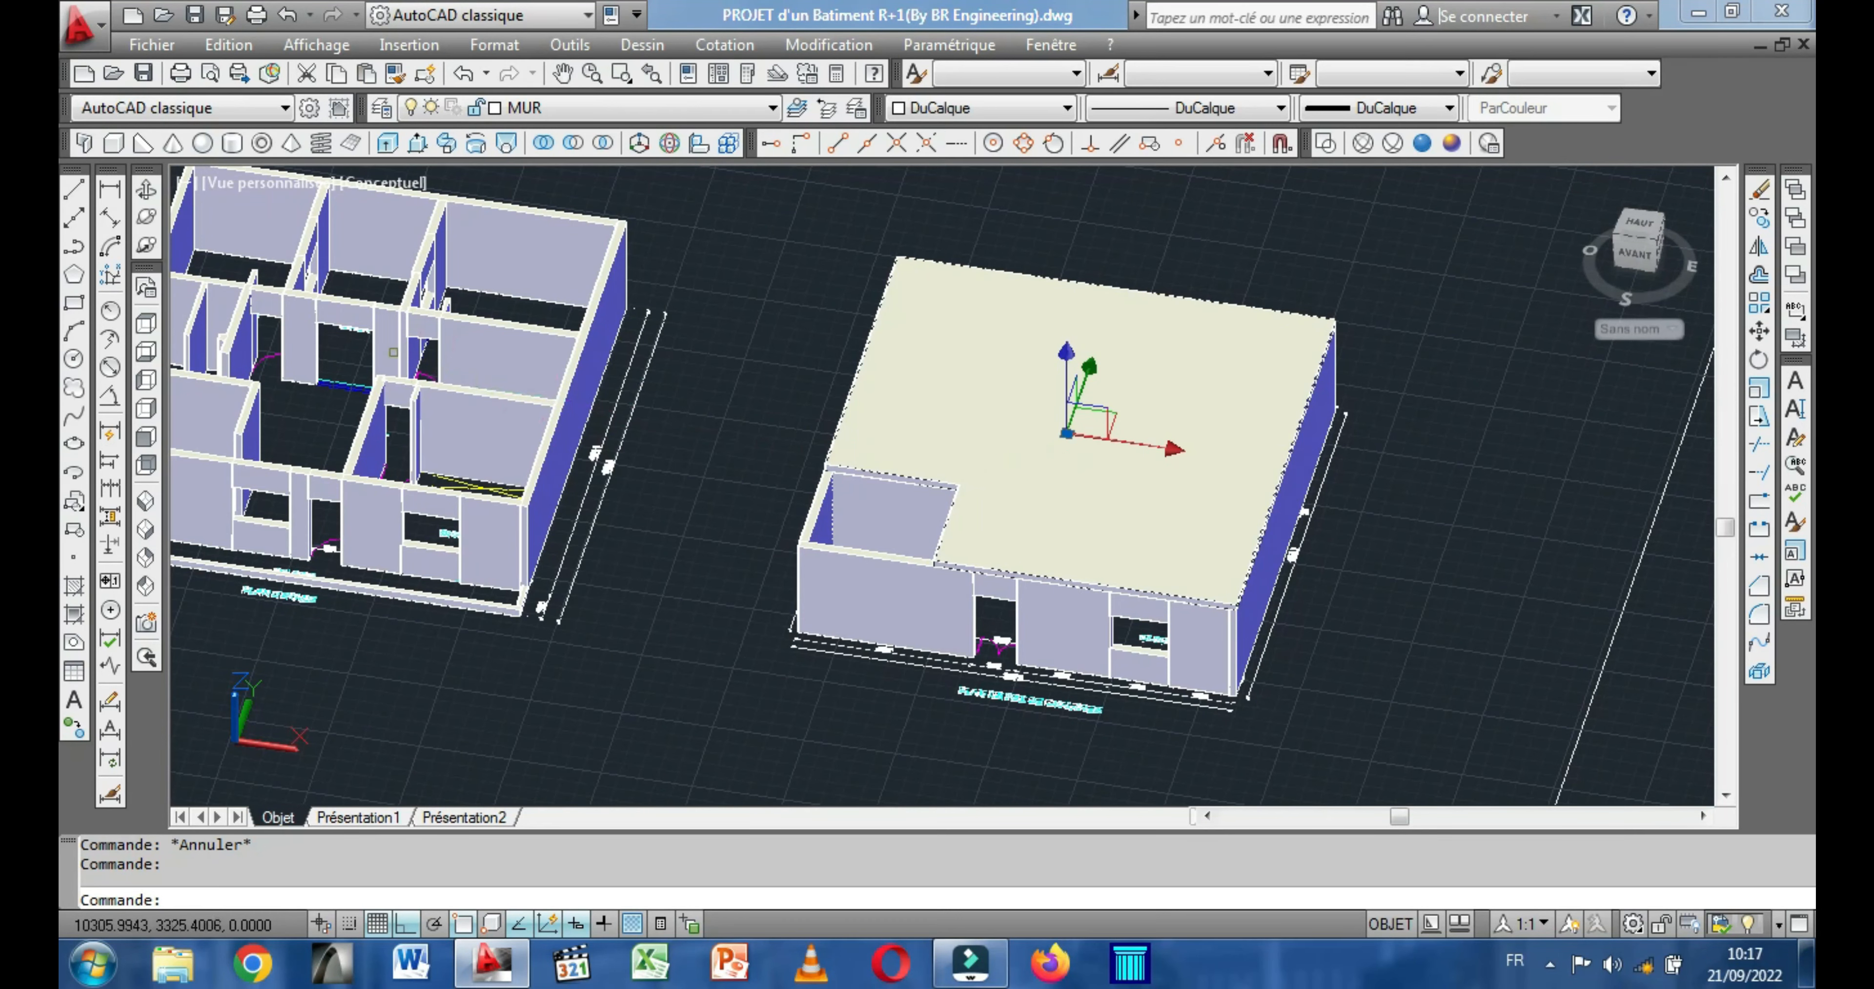
pyautogui.moveTo(560, 371); pyautogui.dragTo(848, 397, button='middle')
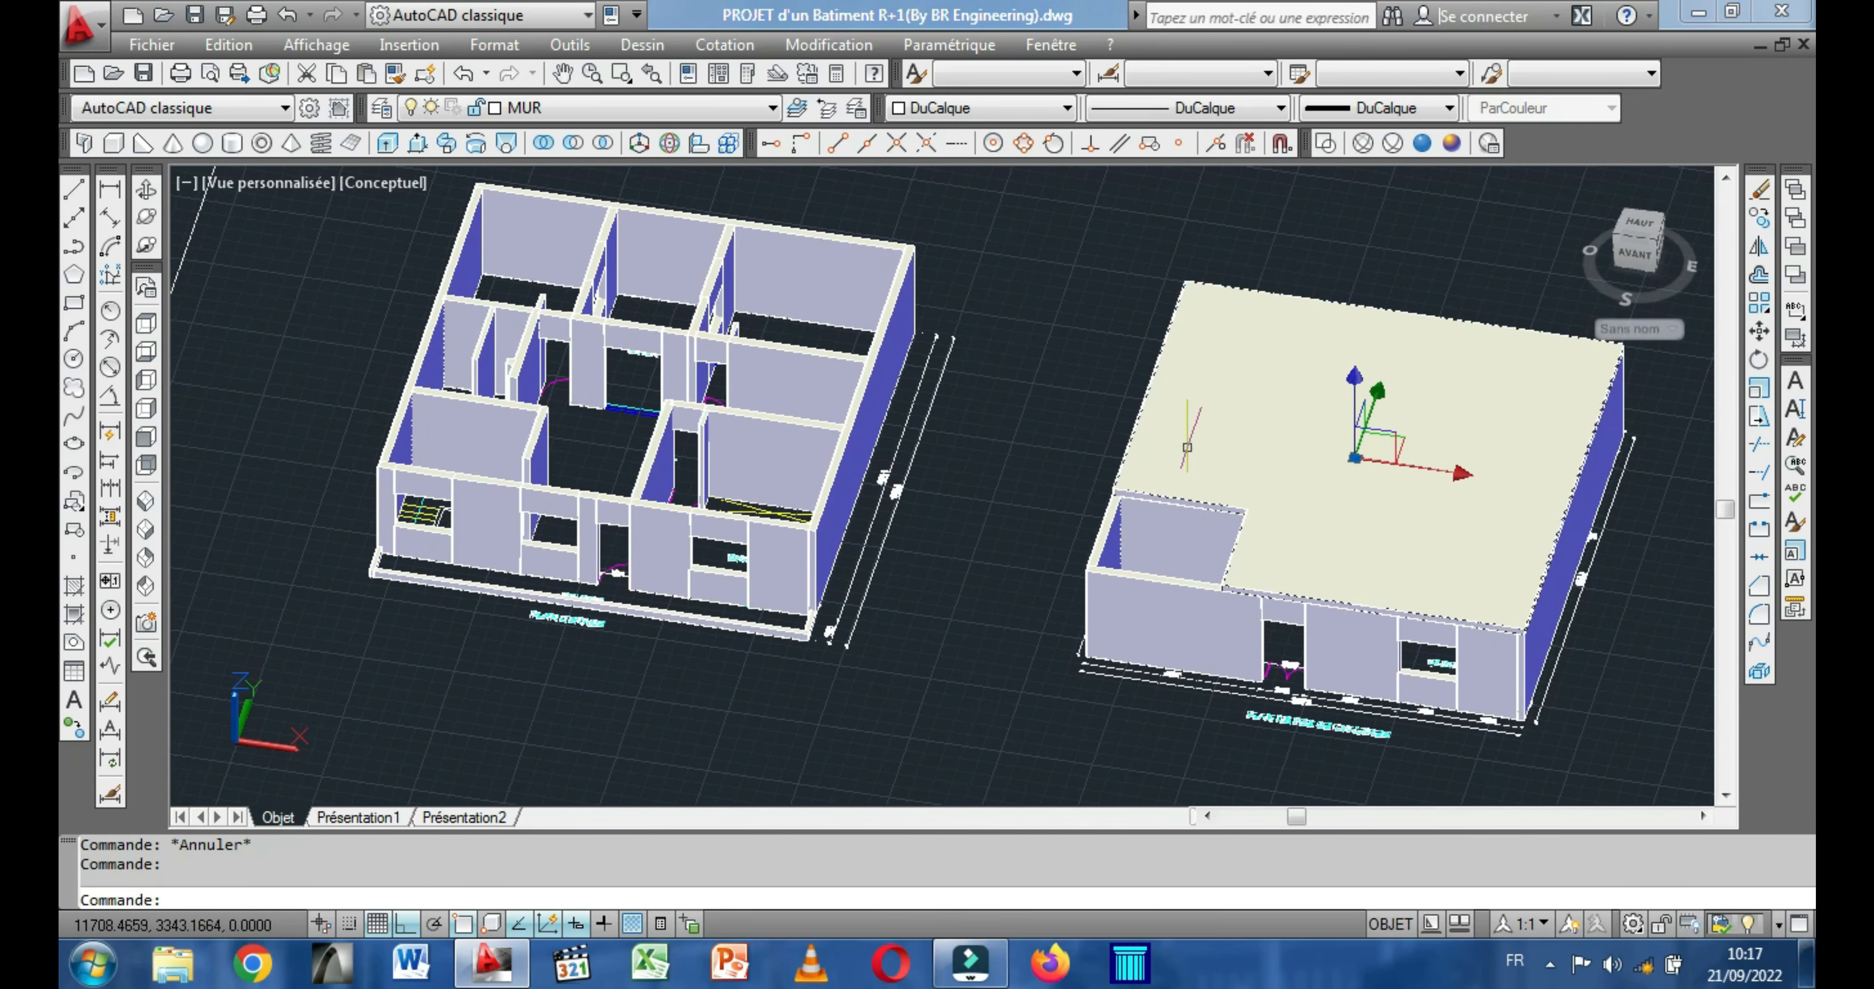
pyautogui.rightClick(1188, 441)
pyautogui.click(1250, 523)
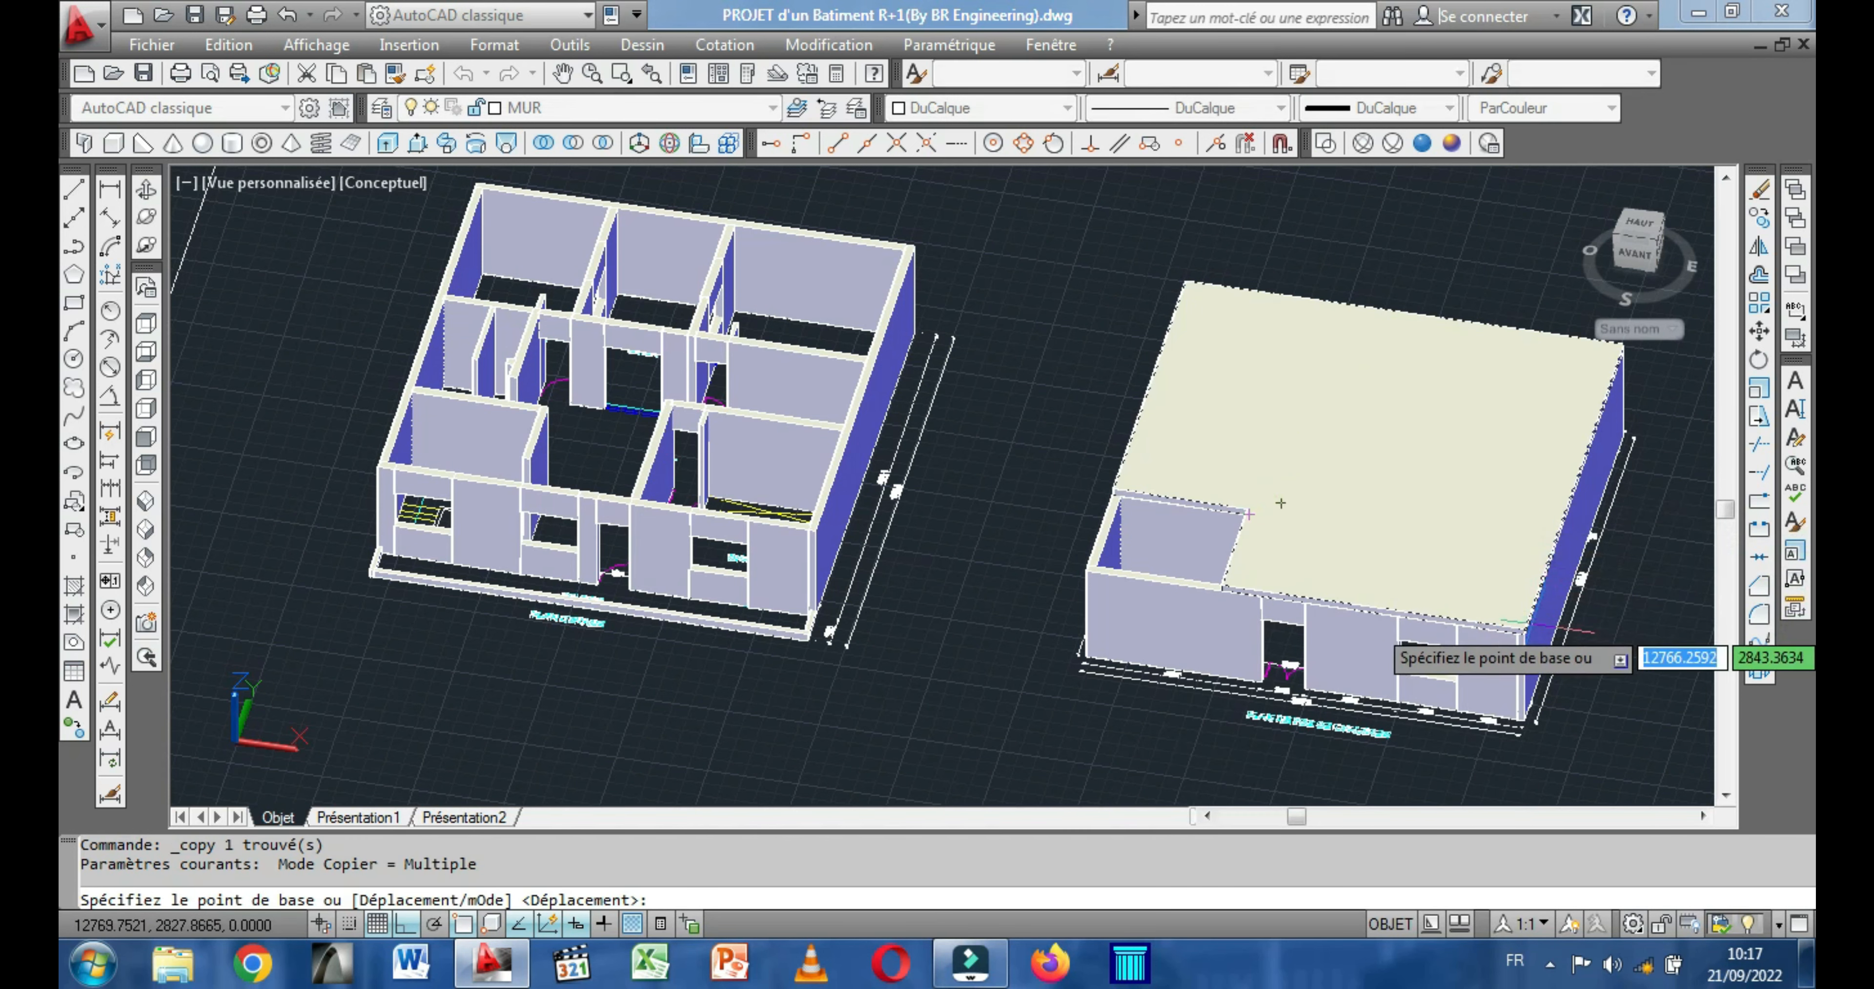
pyautogui.scroll(5, 1528, 633)
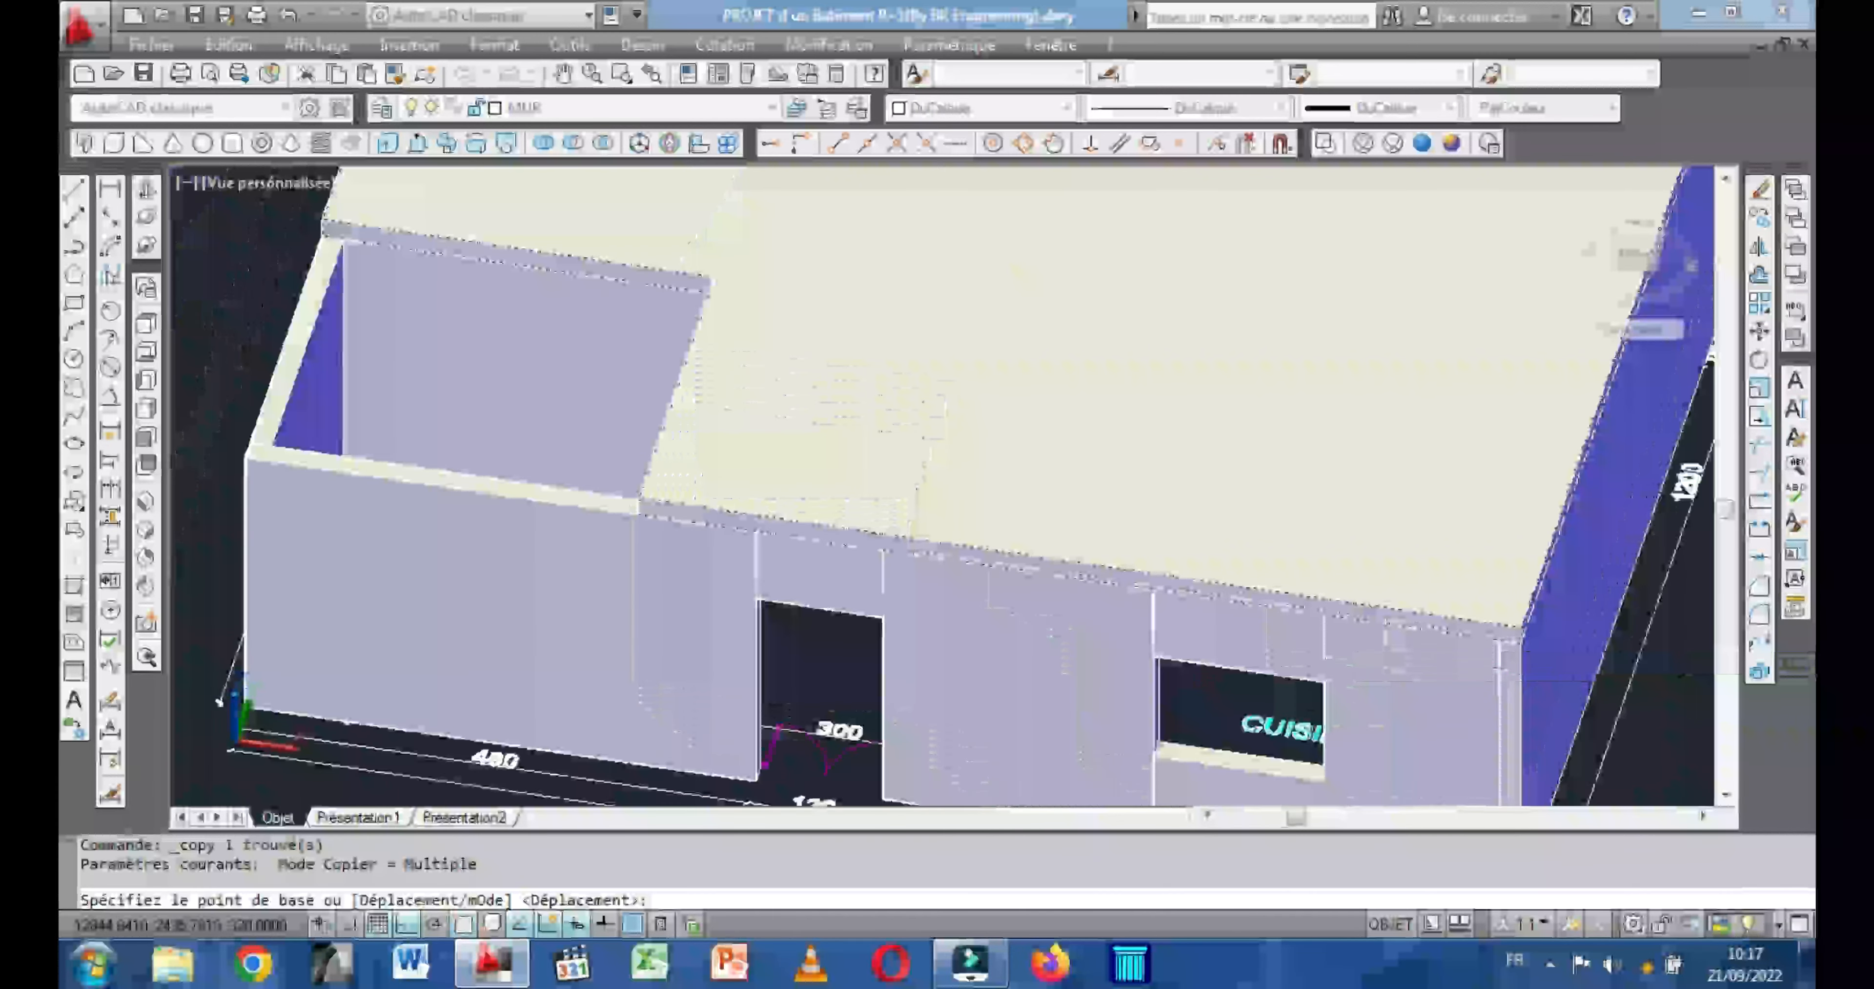
pyautogui.scroll(4, 1339, 687)
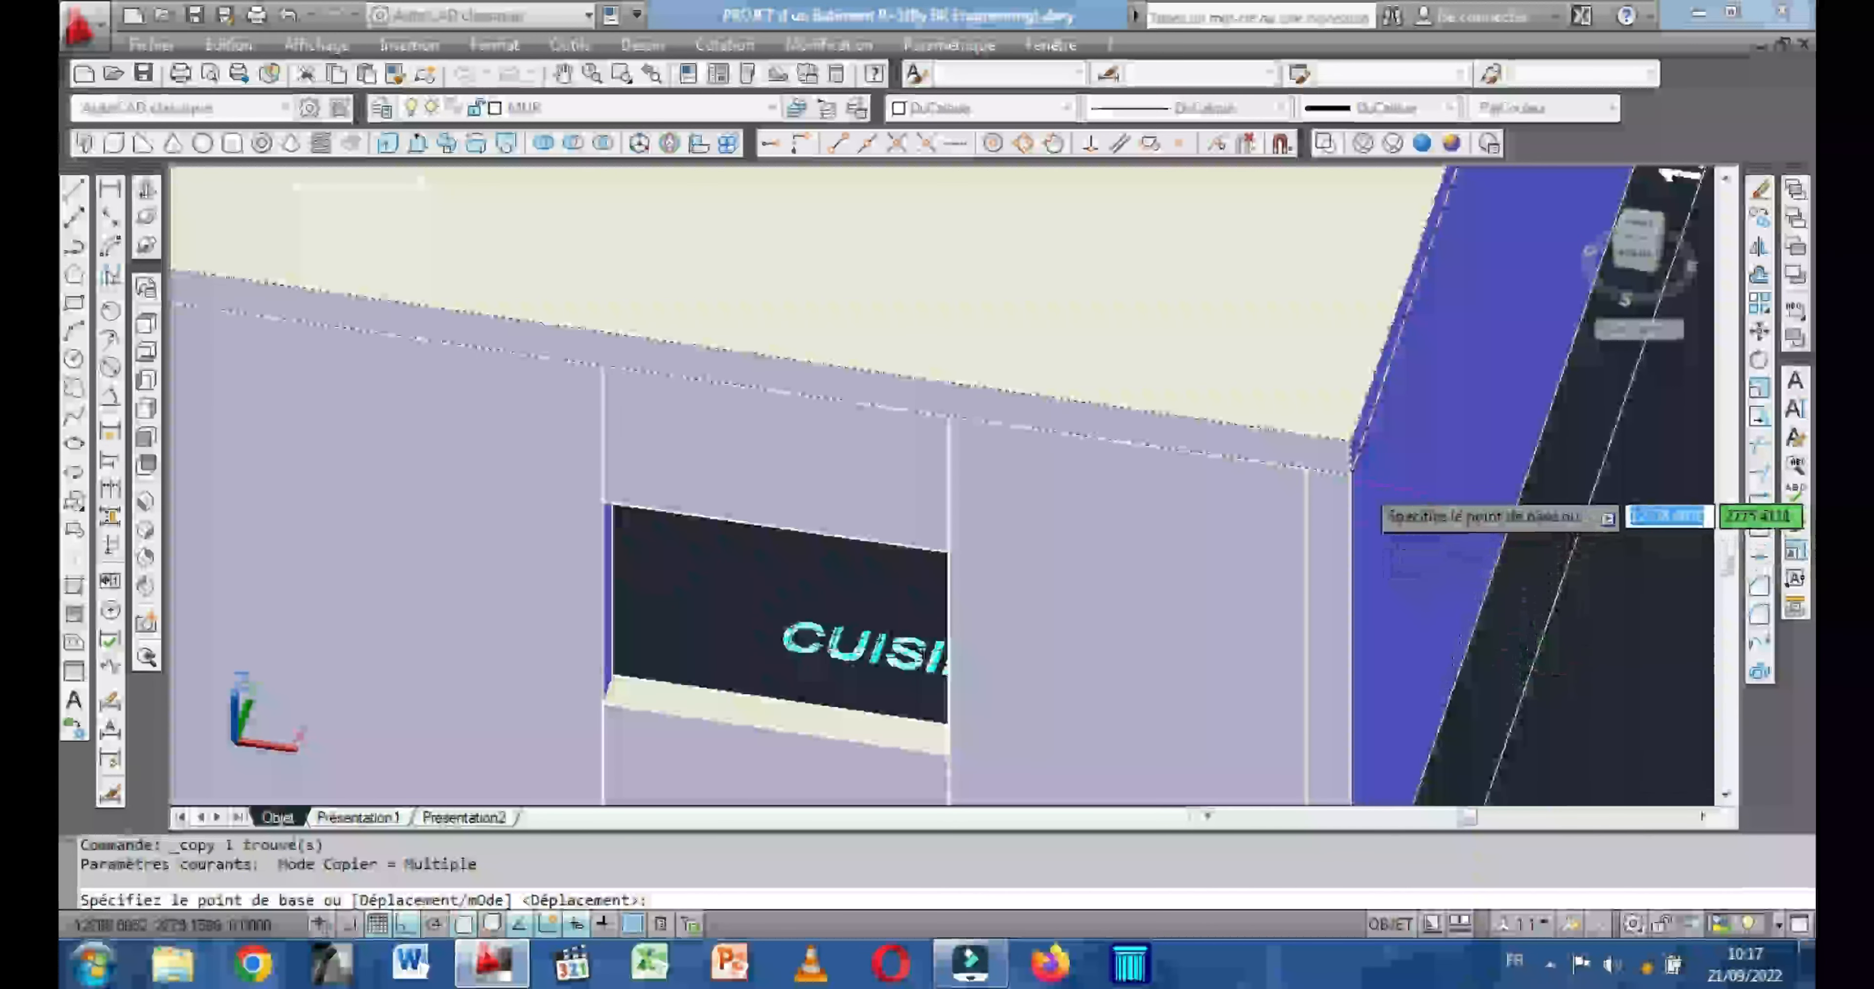
pyautogui.click(1344, 463)
pyautogui.scroll(-6, 1339, 469)
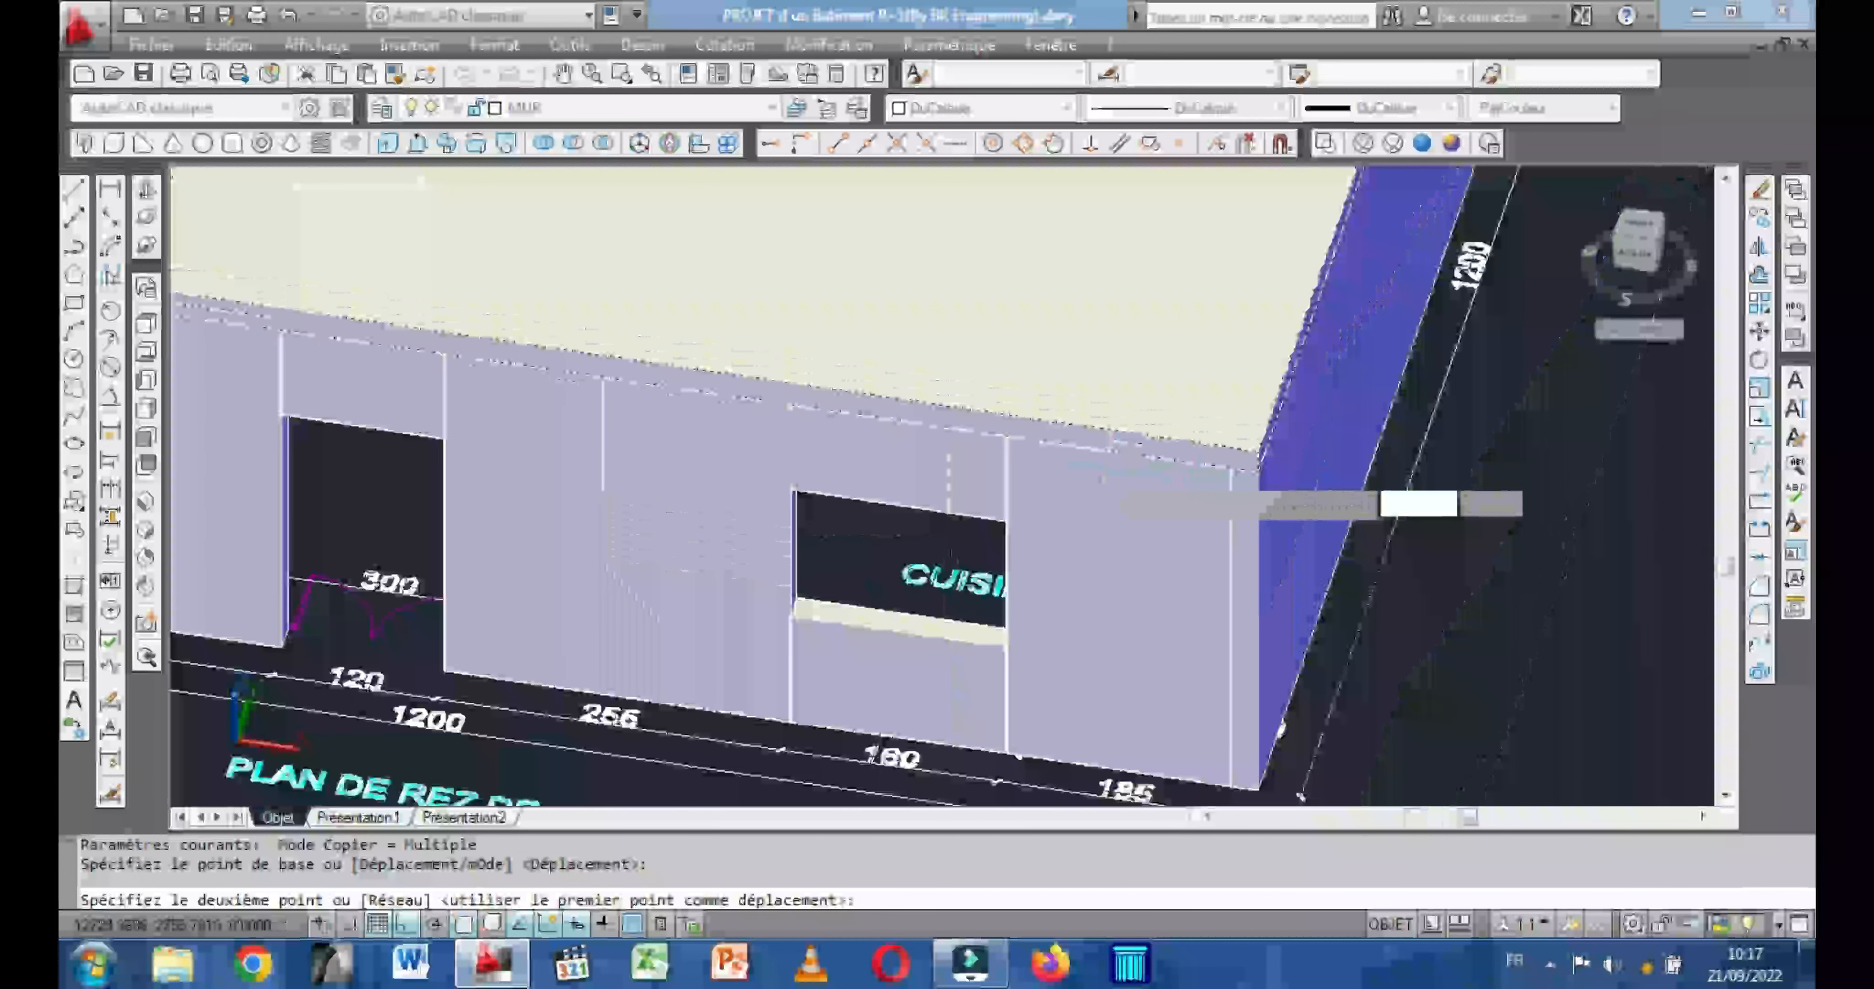
pyautogui.scroll(-5, 982, 502)
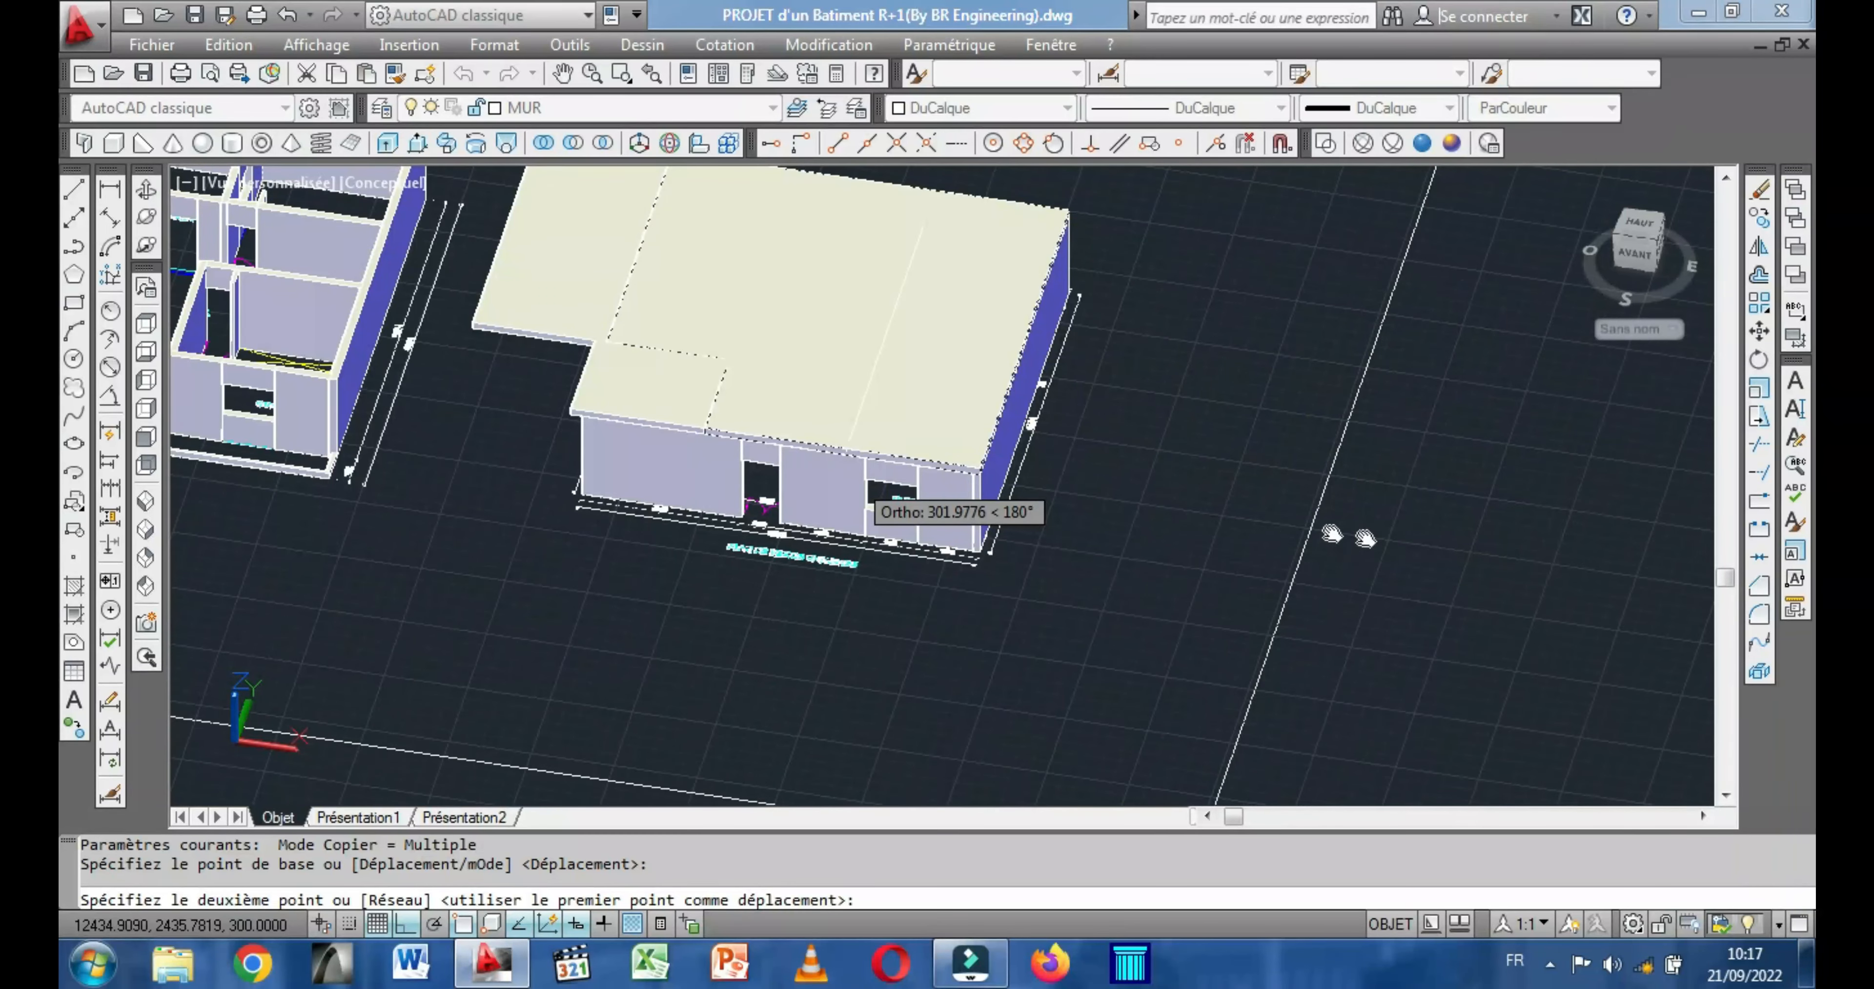
pyautogui.moveTo(1365, 539); pyautogui.dragTo(1444, 555, button='middle')
pyautogui.scroll(2, 962, 462)
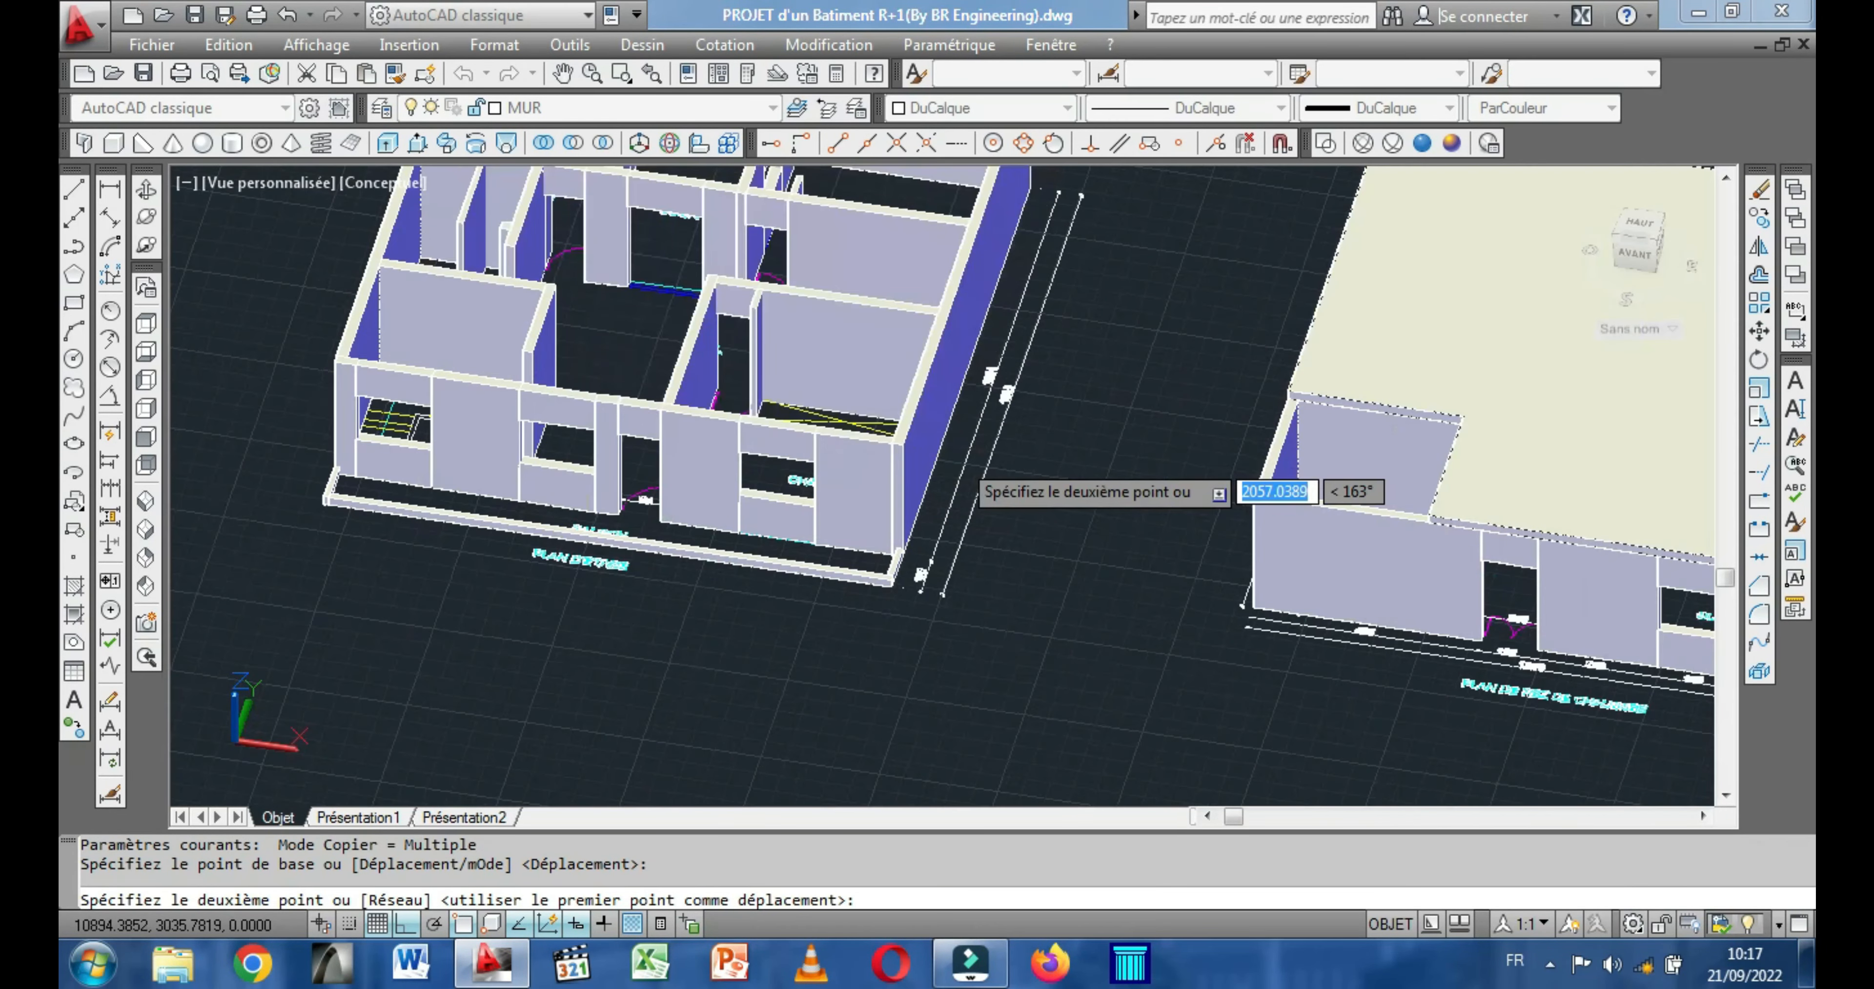
pyautogui.scroll(5, 975, 484)
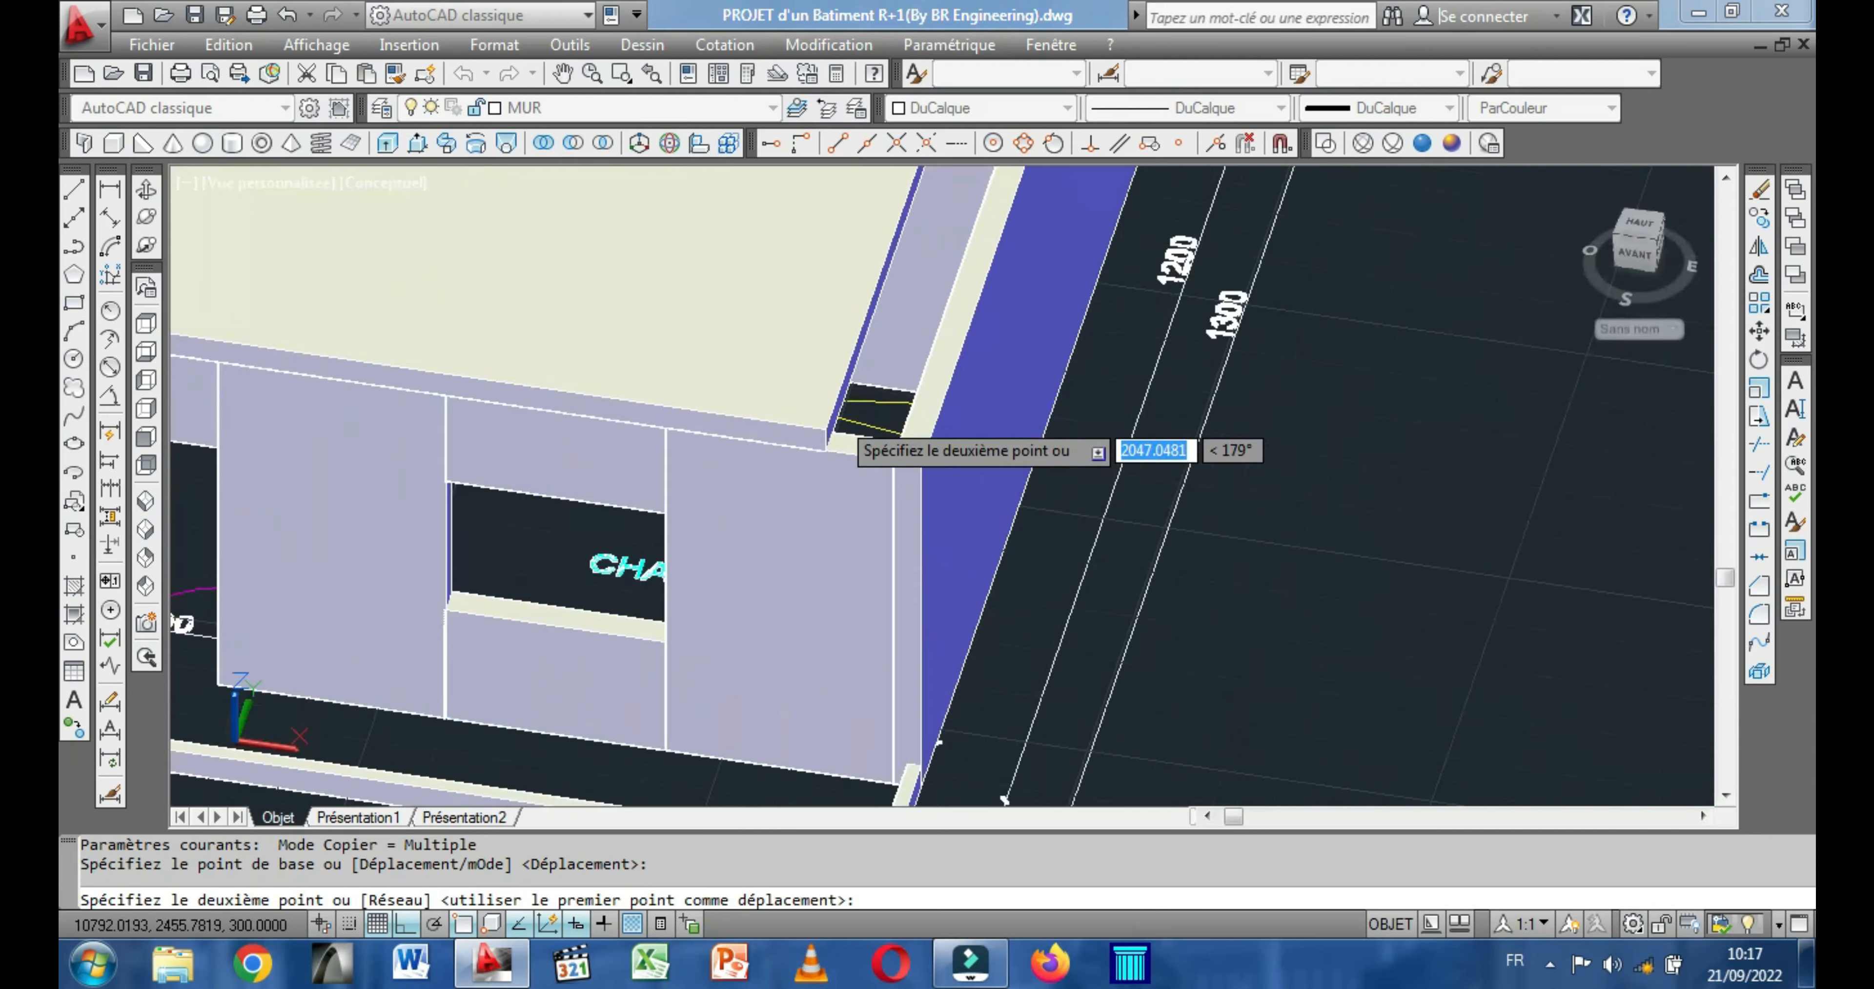
pyautogui.click(923, 474)
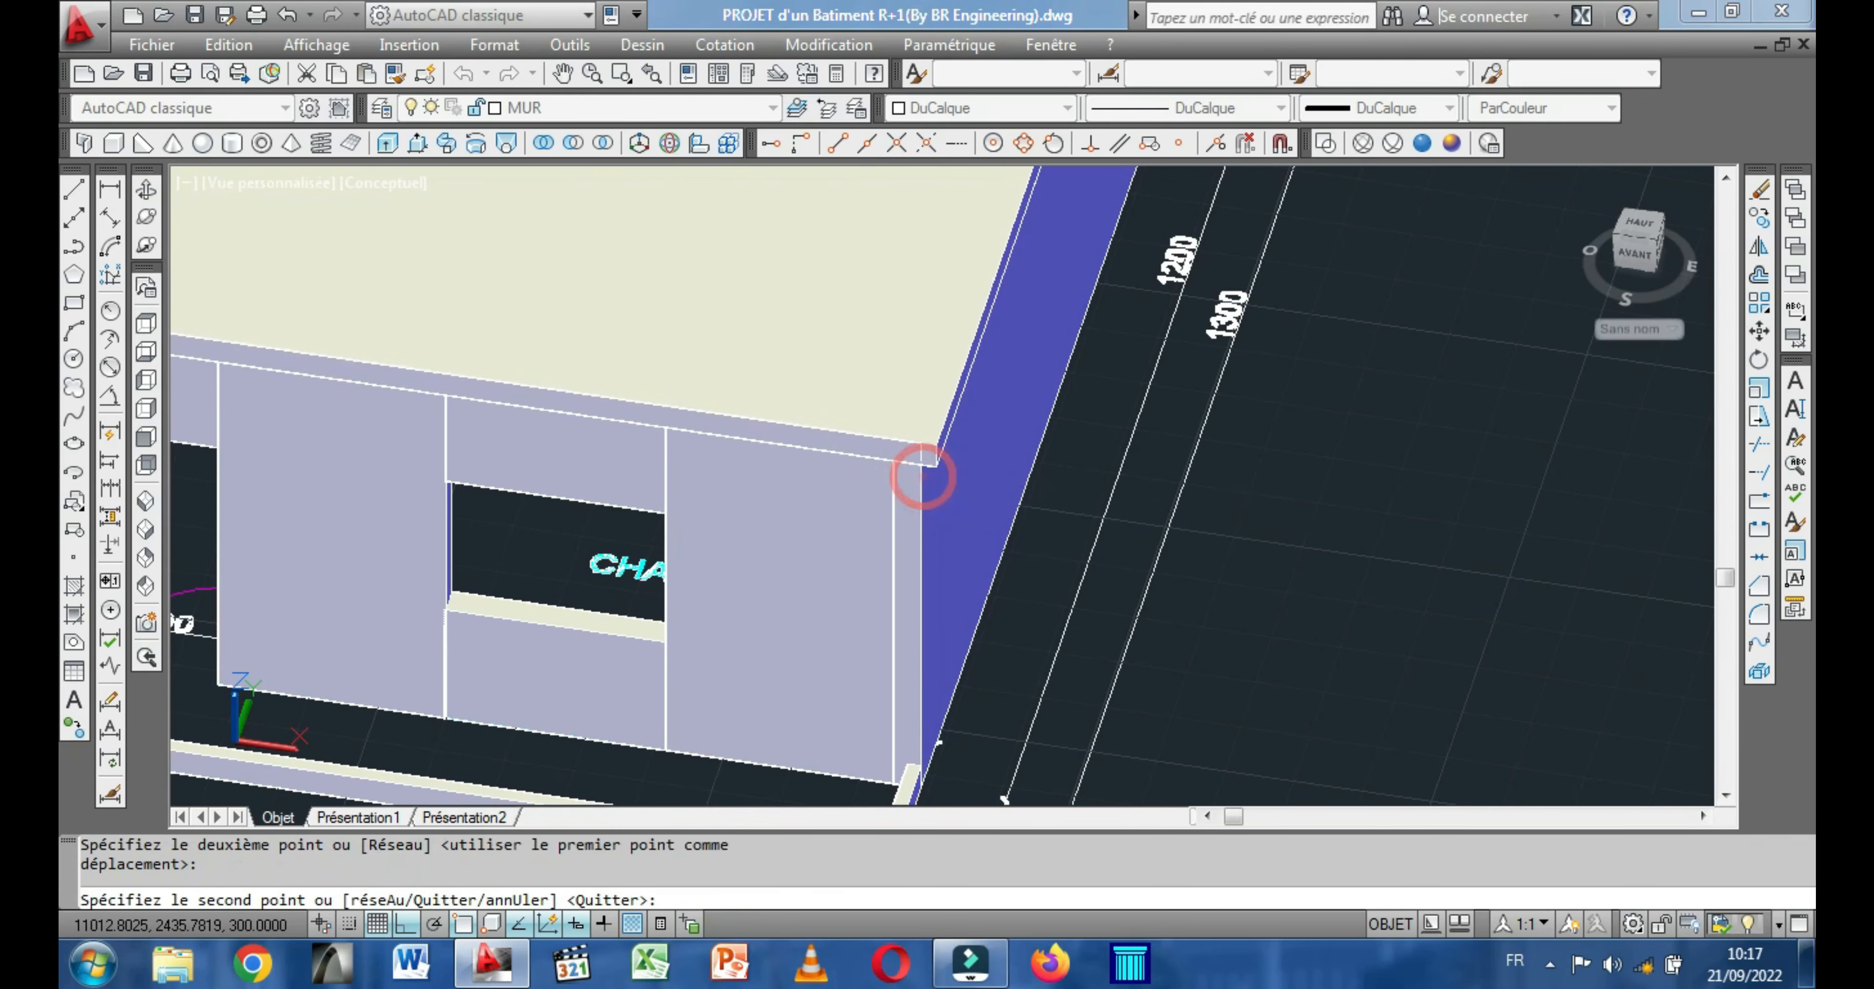
pyautogui.rightClick(1110, 550)
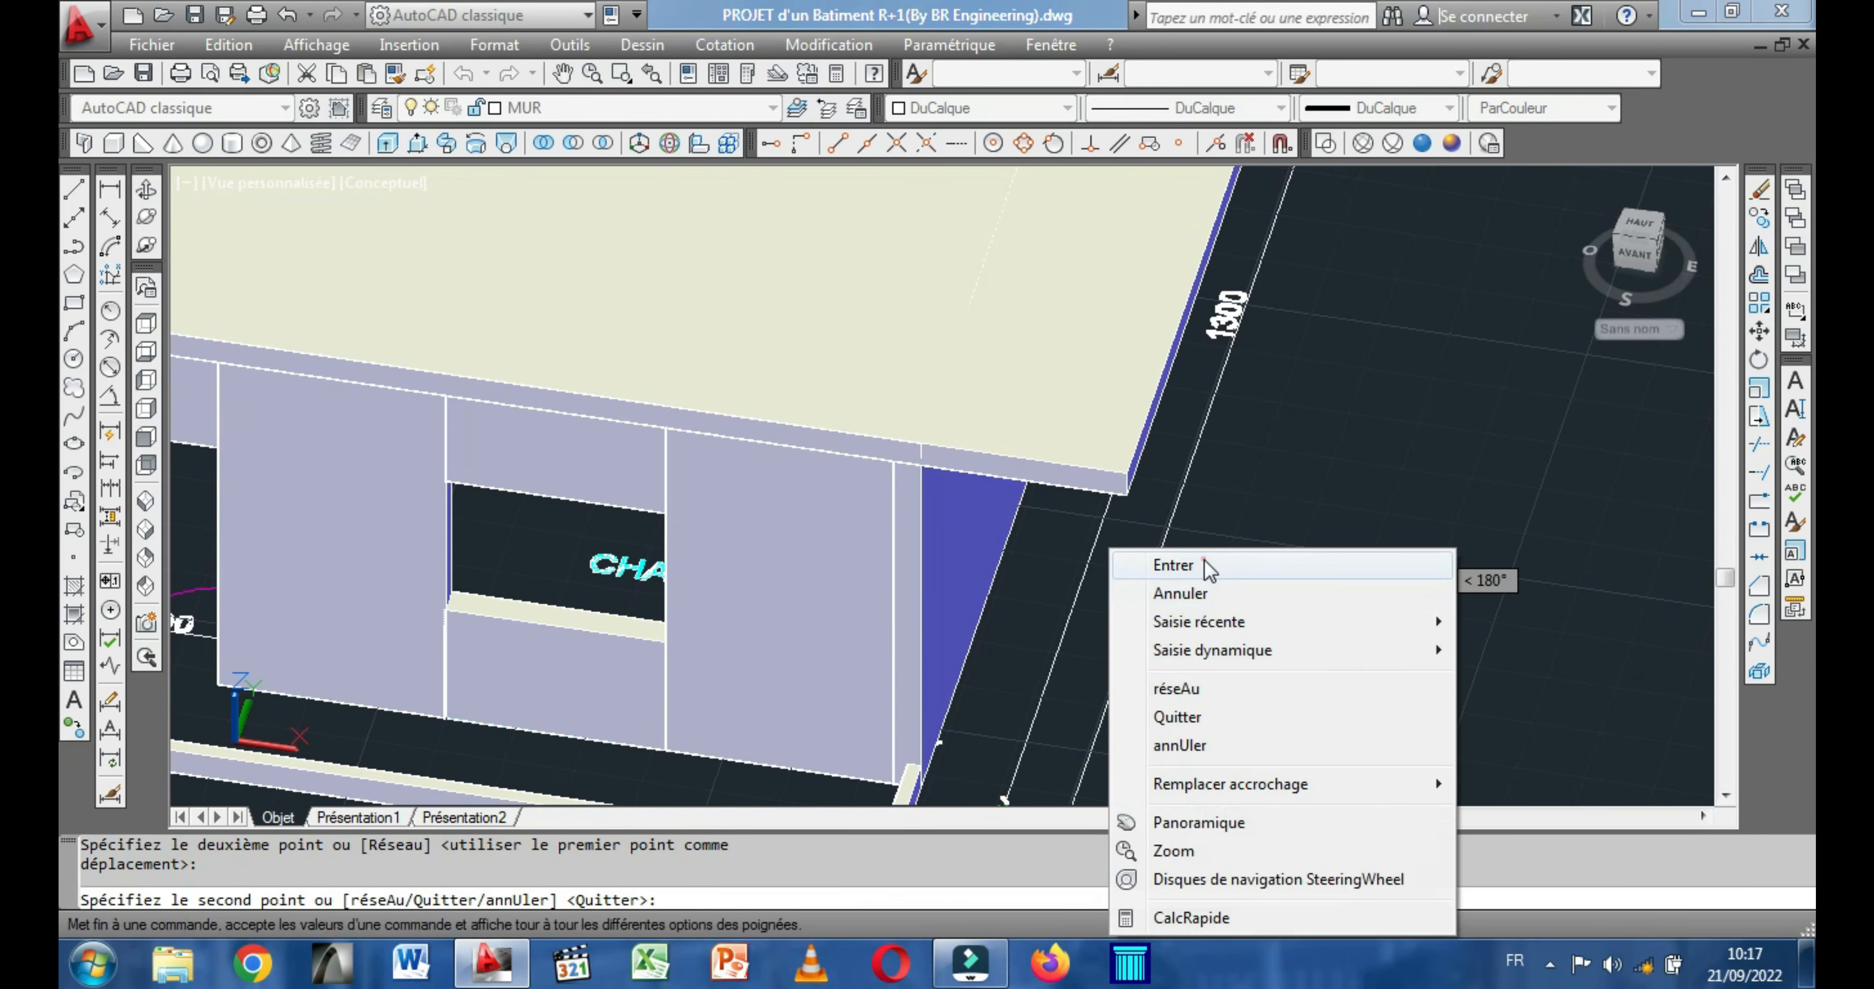
pyautogui.click(1173, 565)
pyautogui.scroll(-5, 1380, 557)
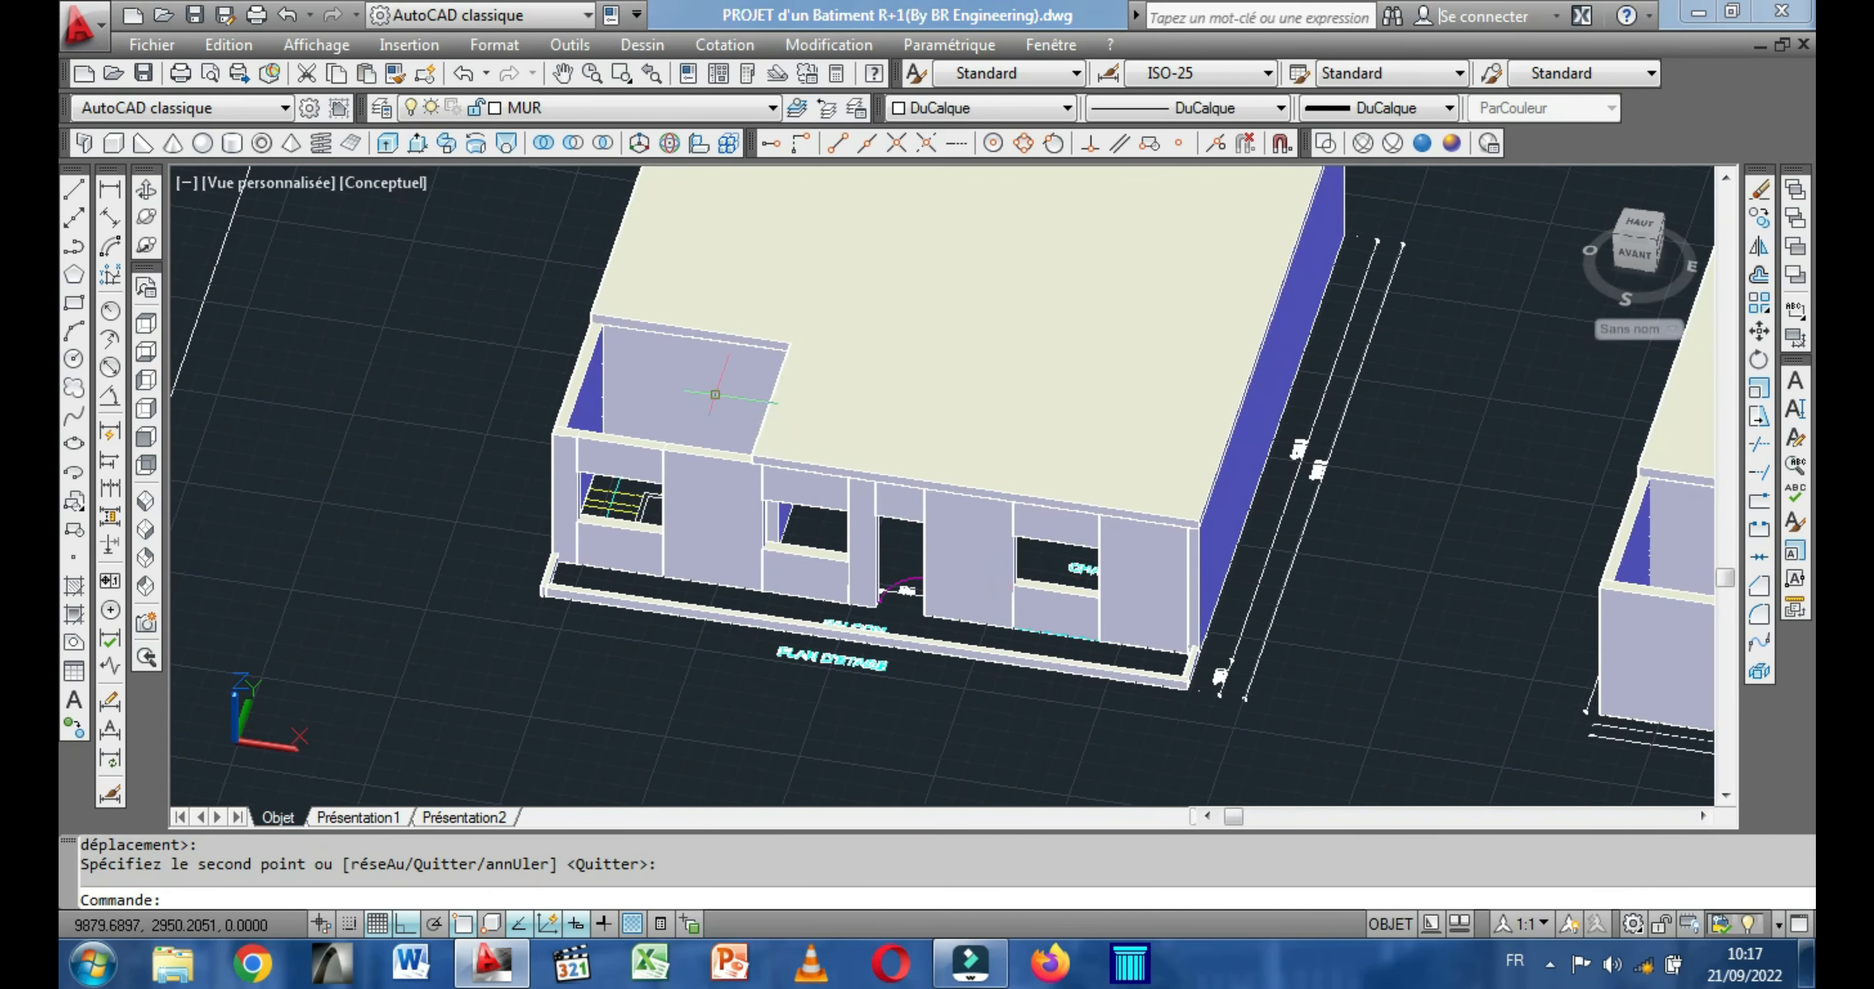
pyautogui.scroll(-2, 802, 511)
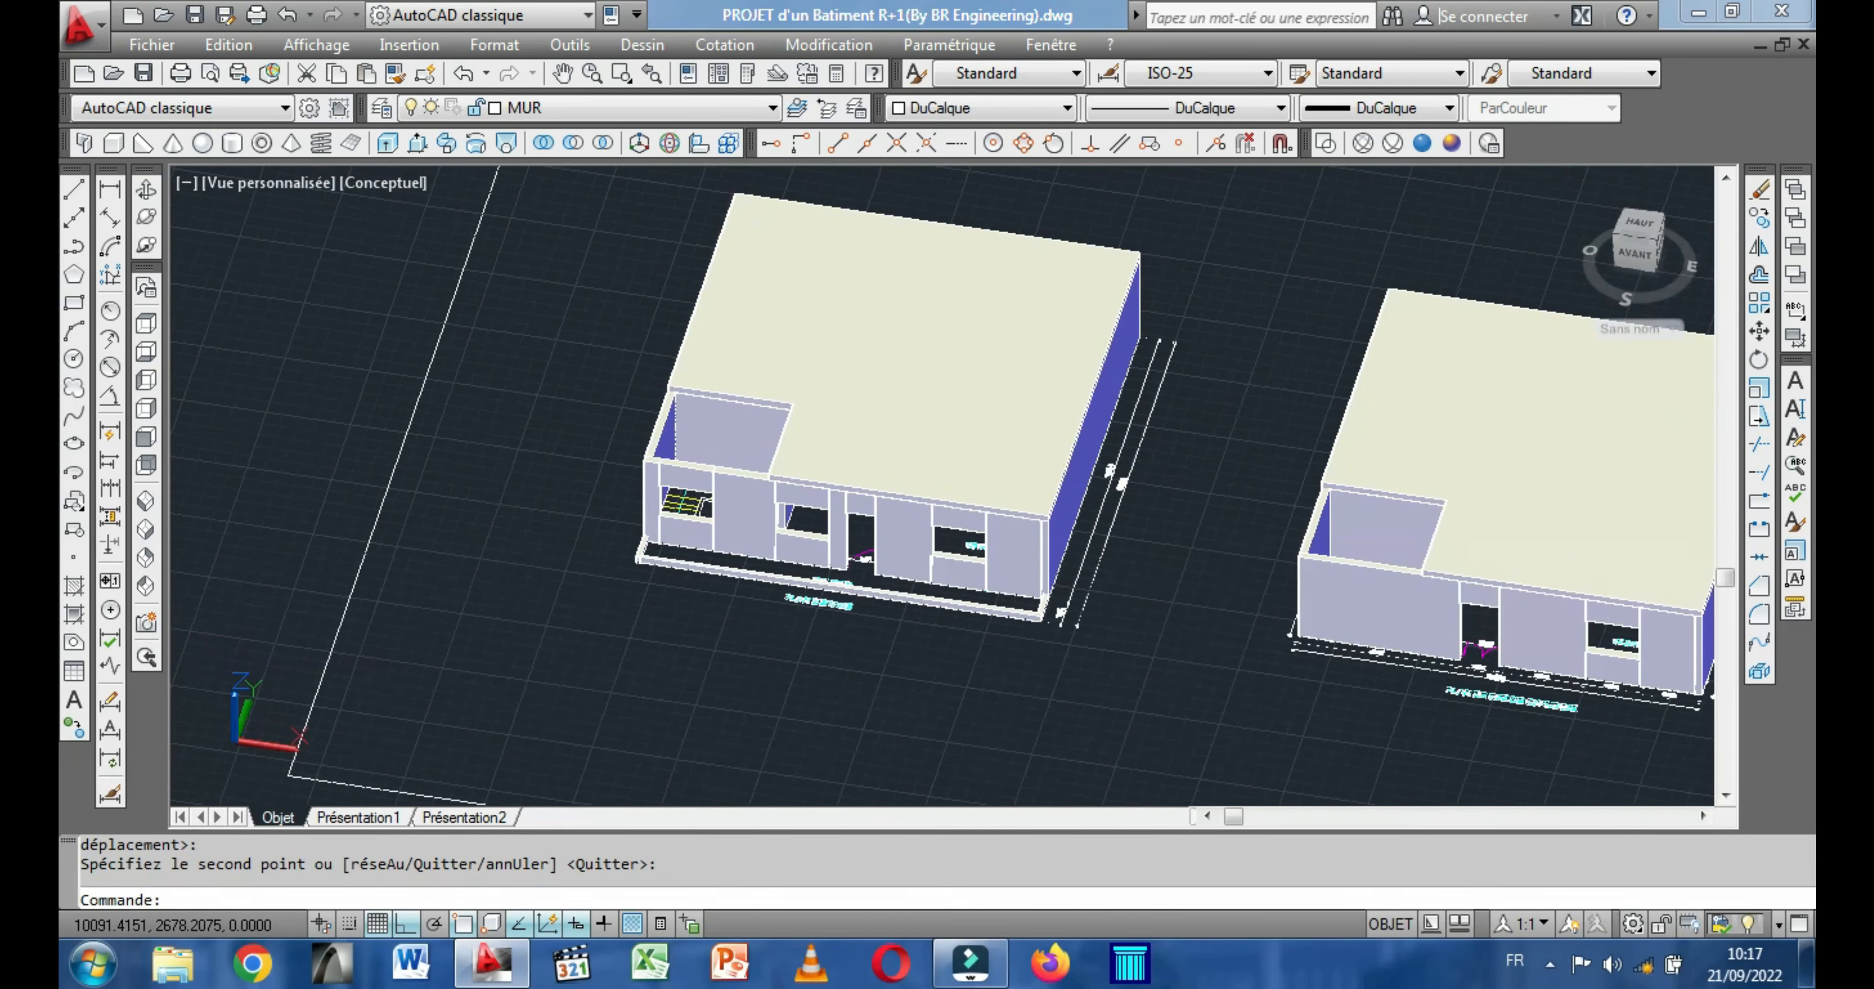
pyautogui.scroll(-2, 800, 508)
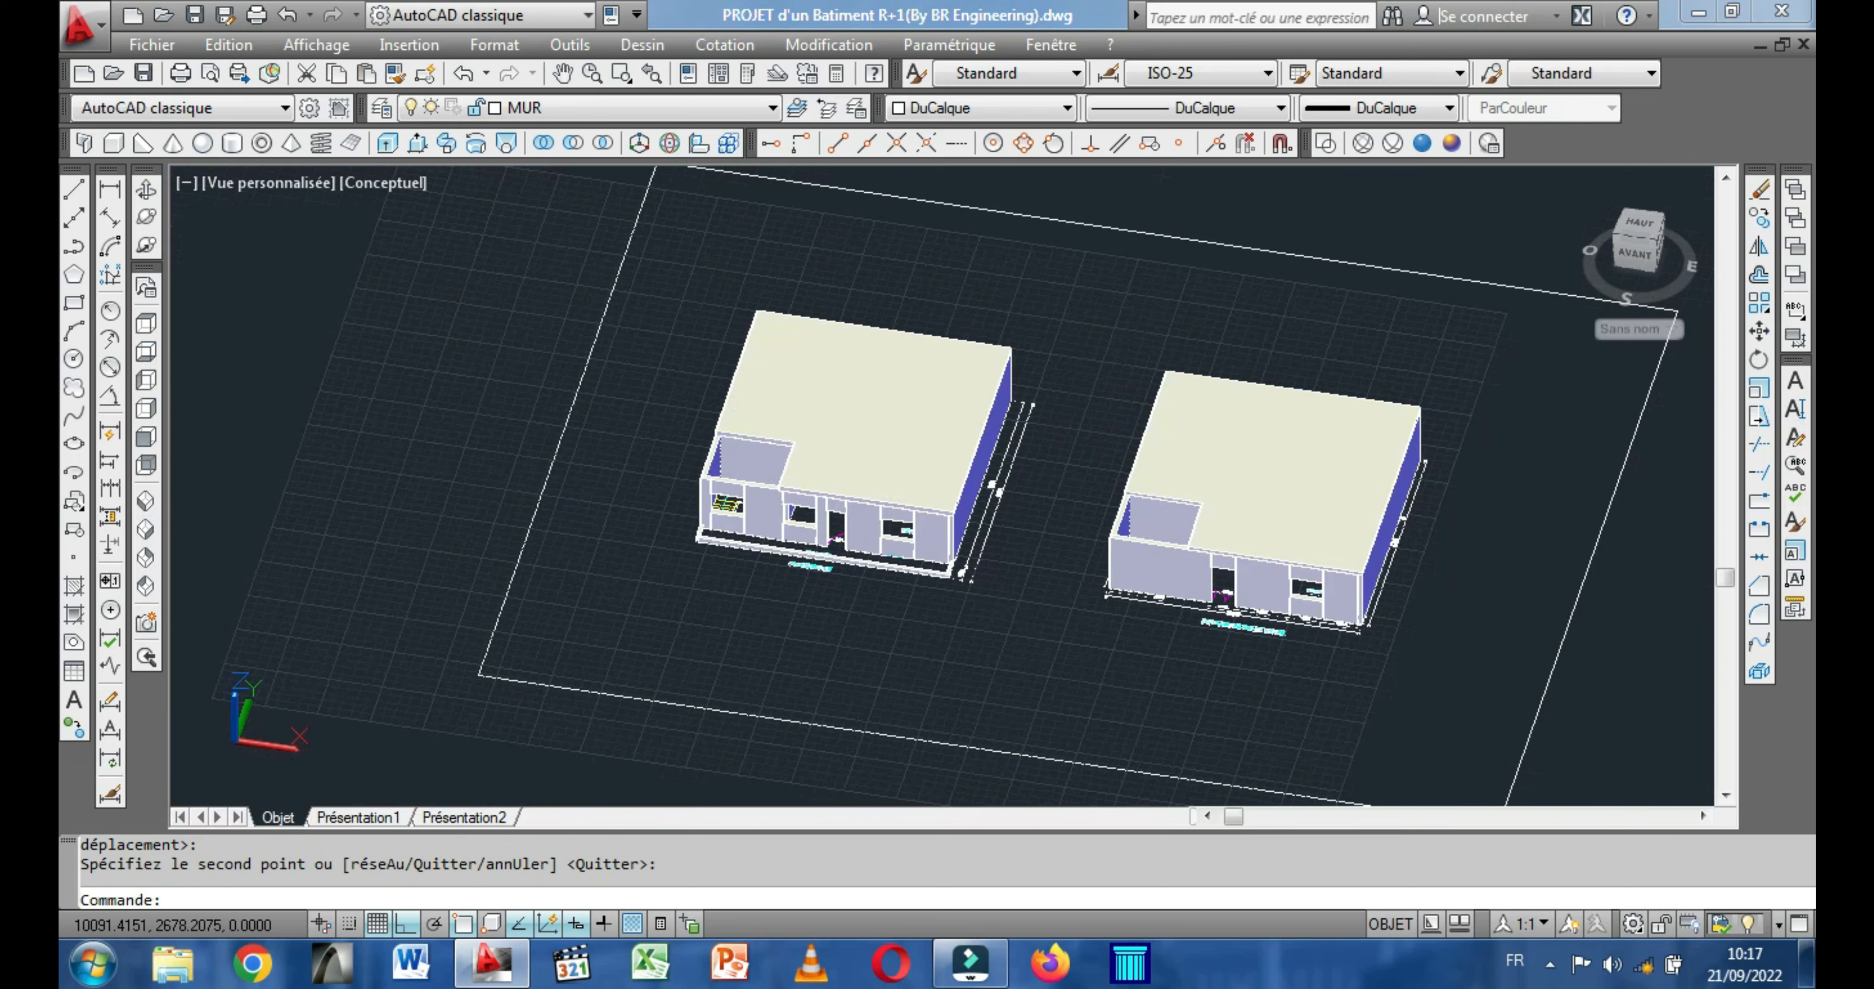
pyautogui.moveTo(1286, 545); pyautogui.dragTo(1097, 621, button='middle')
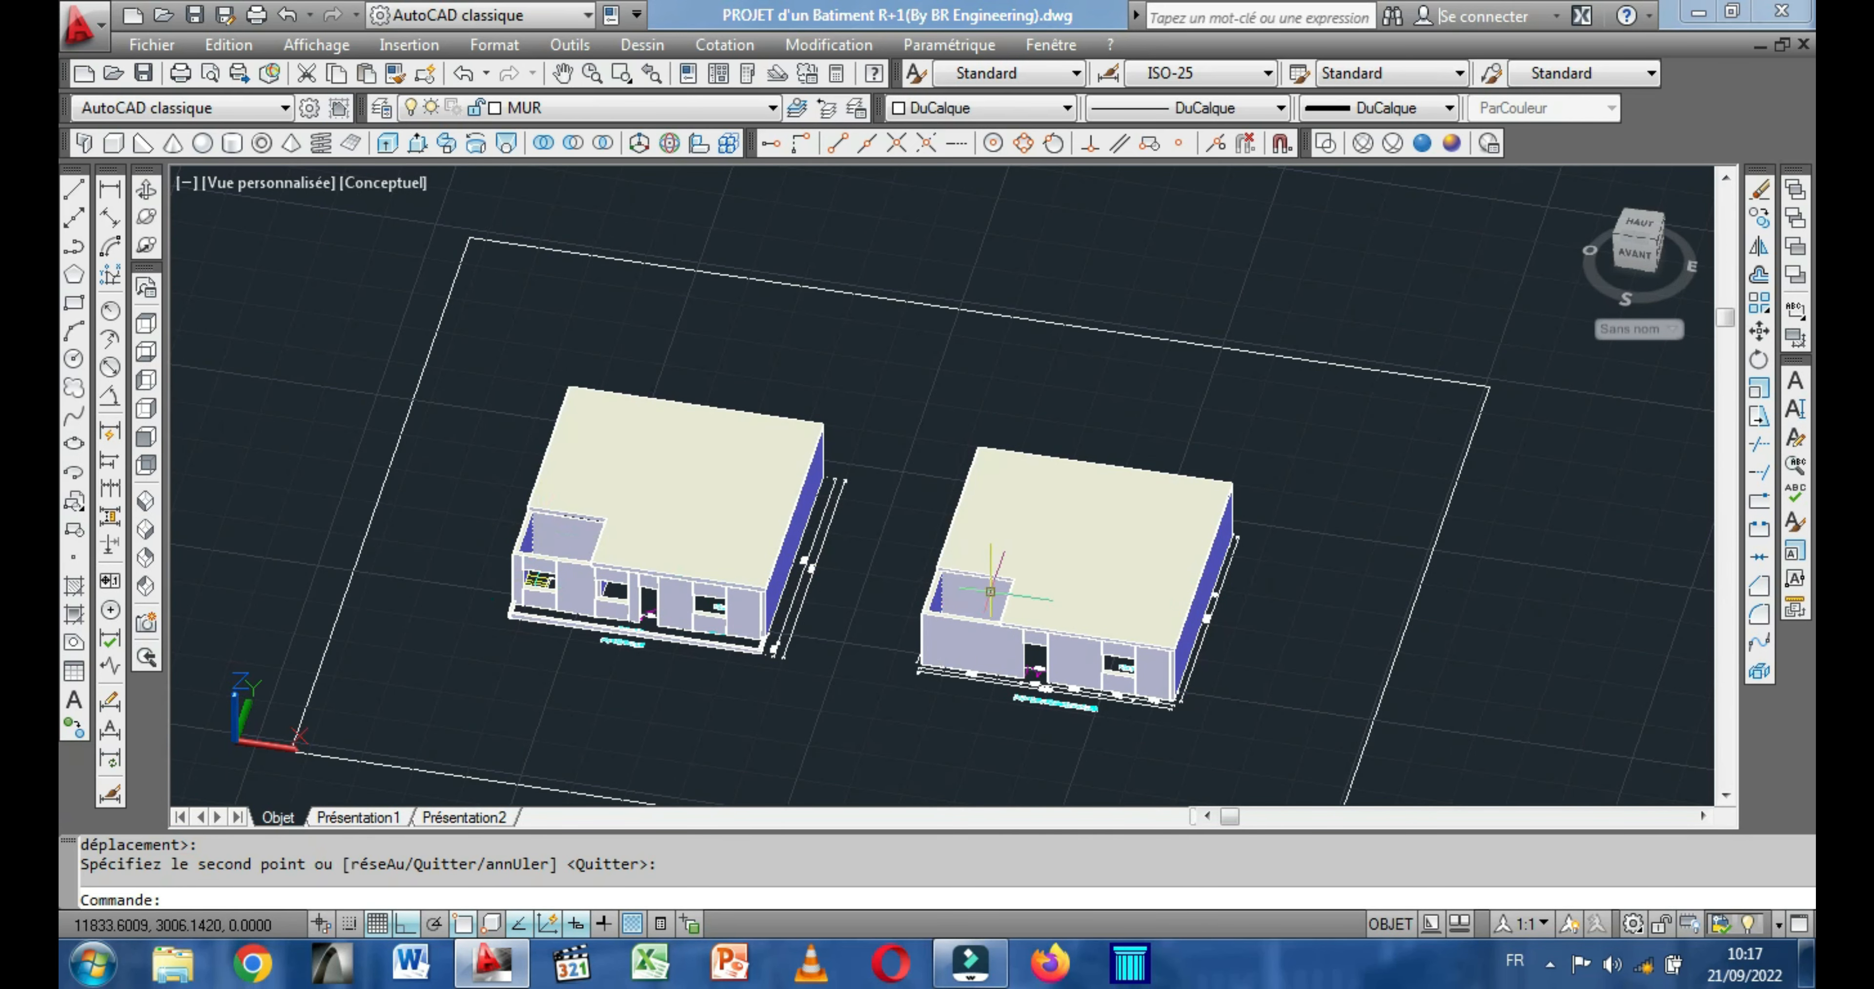
# Draw a 15-high slab box on the upper floor's balcony edging, from its outer corner to the opposite outer corner of the front wall.
pyautogui.scroll(3, 924, 605)
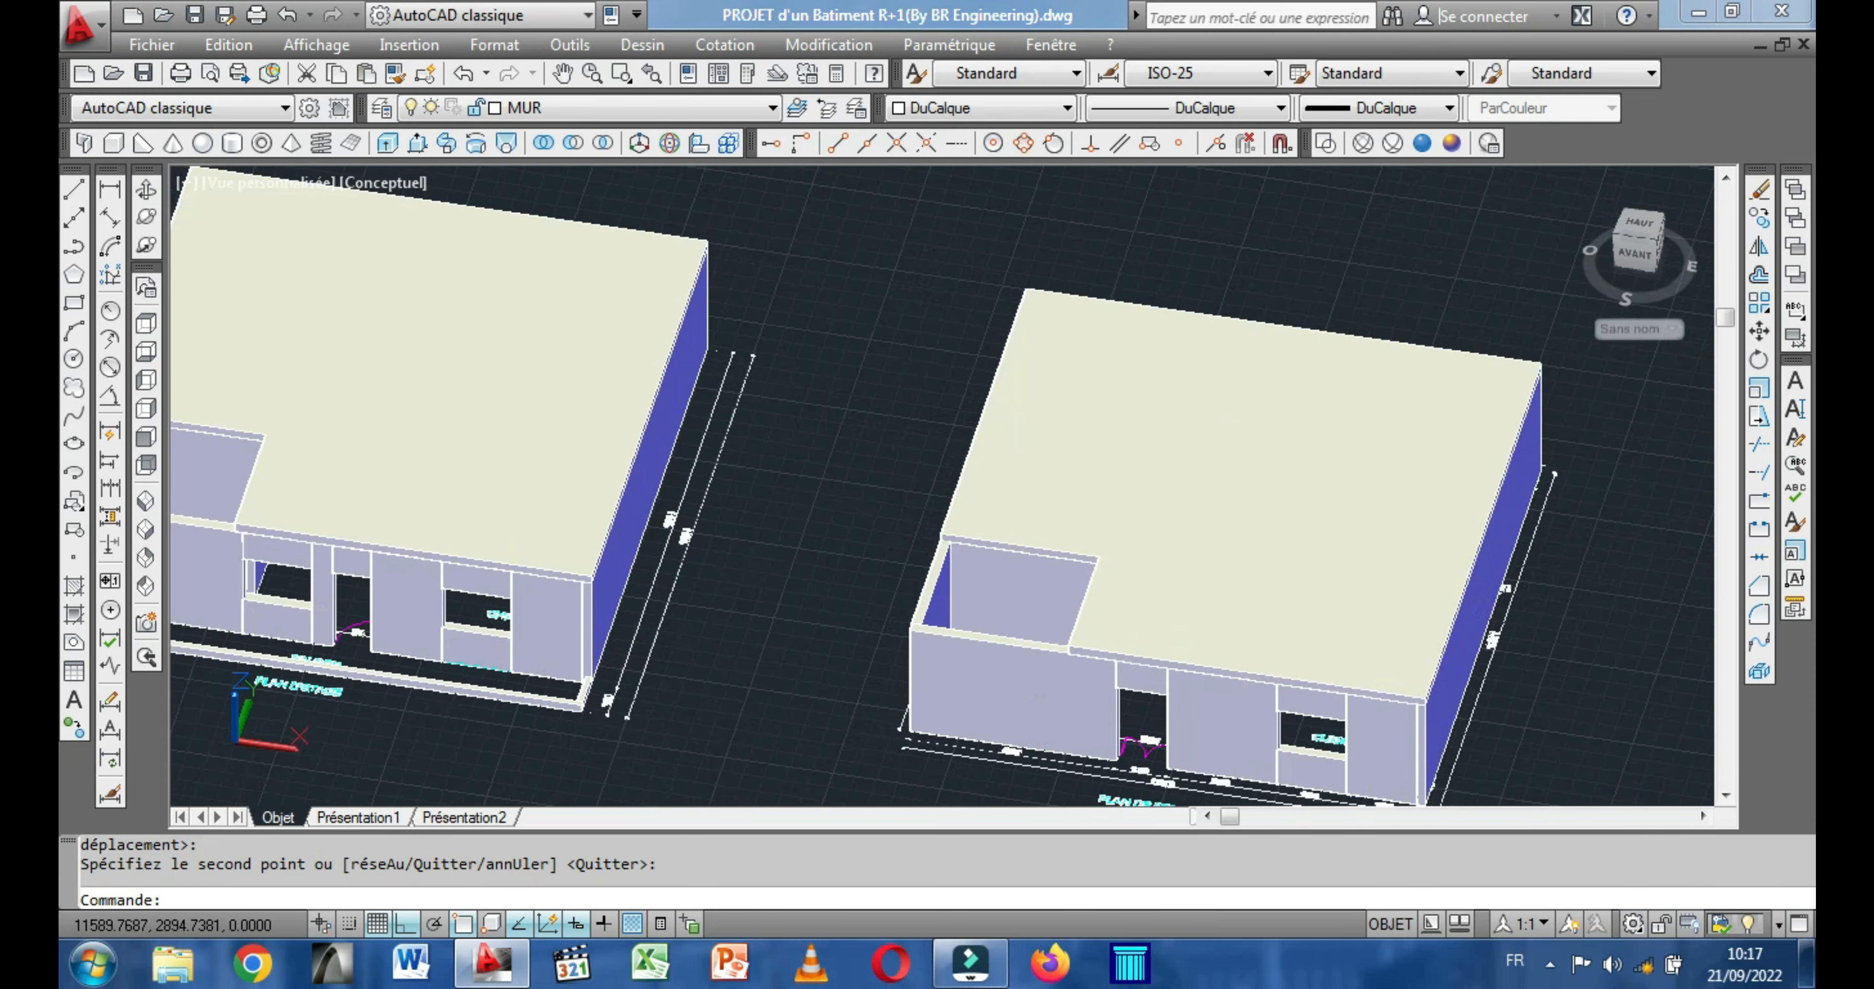
pyautogui.moveTo(817, 560); pyautogui.dragTo(977, 560, button='middle')
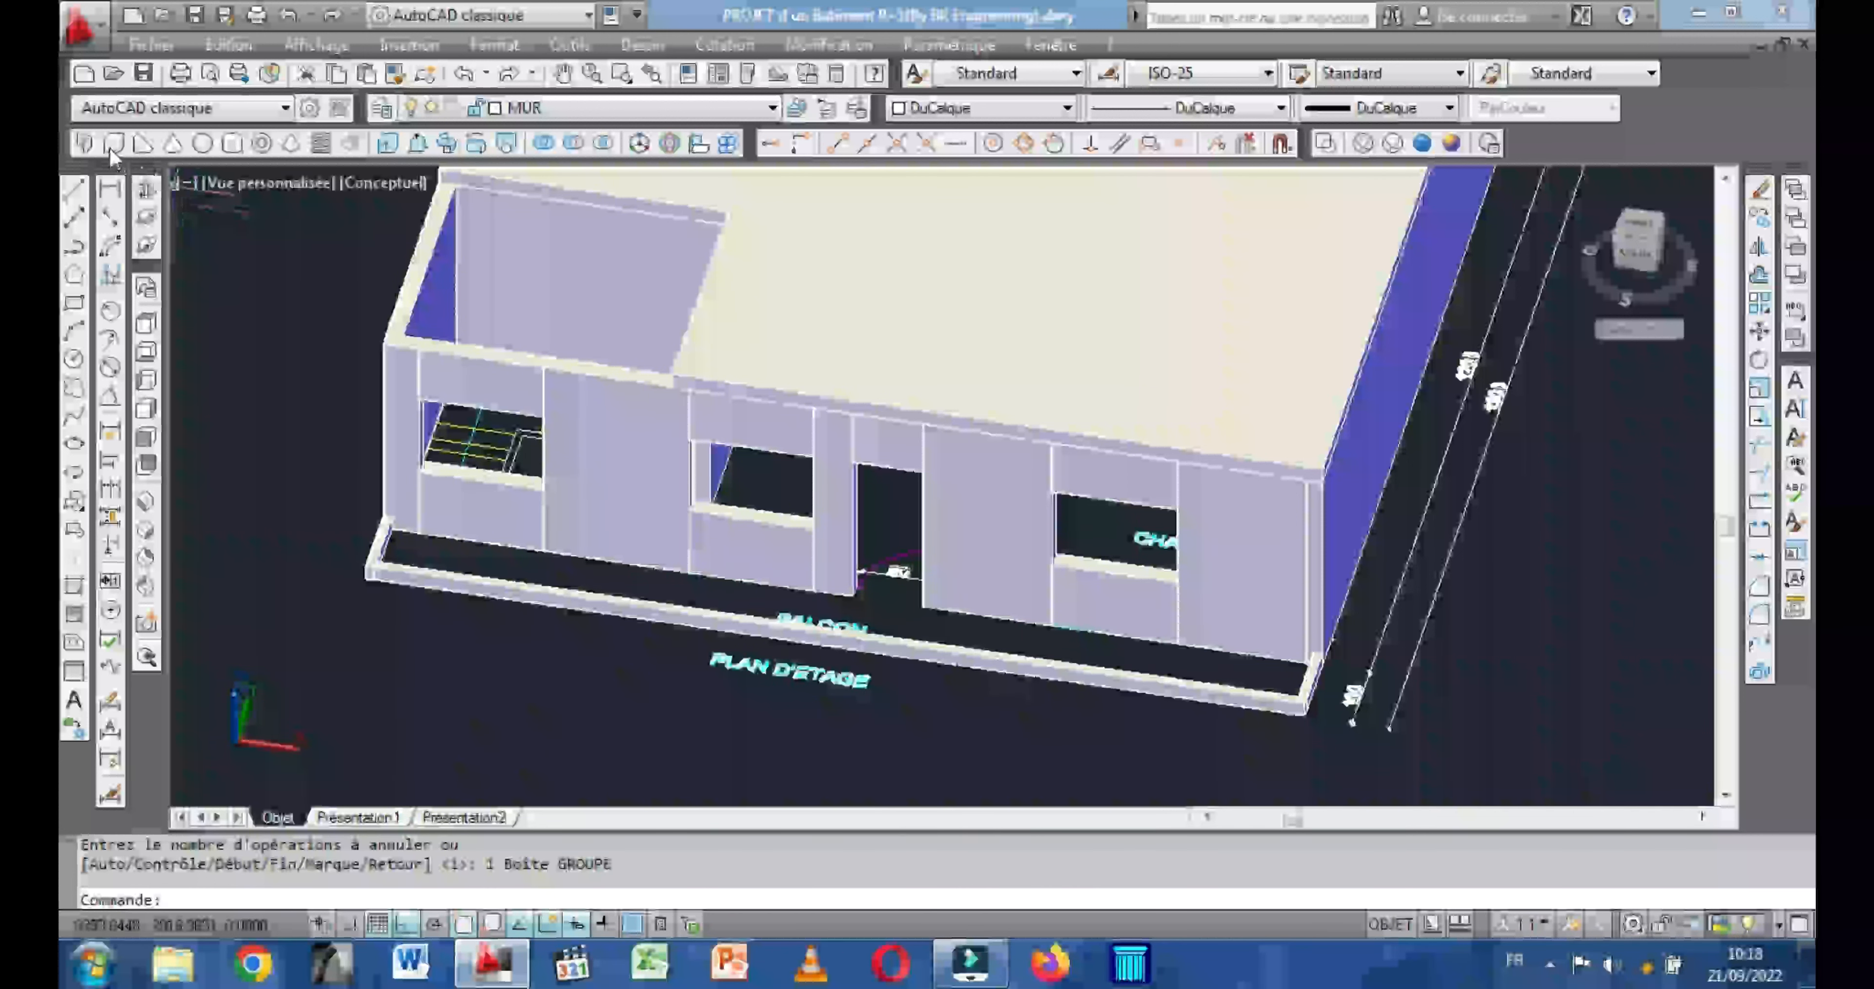
pyautogui.click(111, 144)
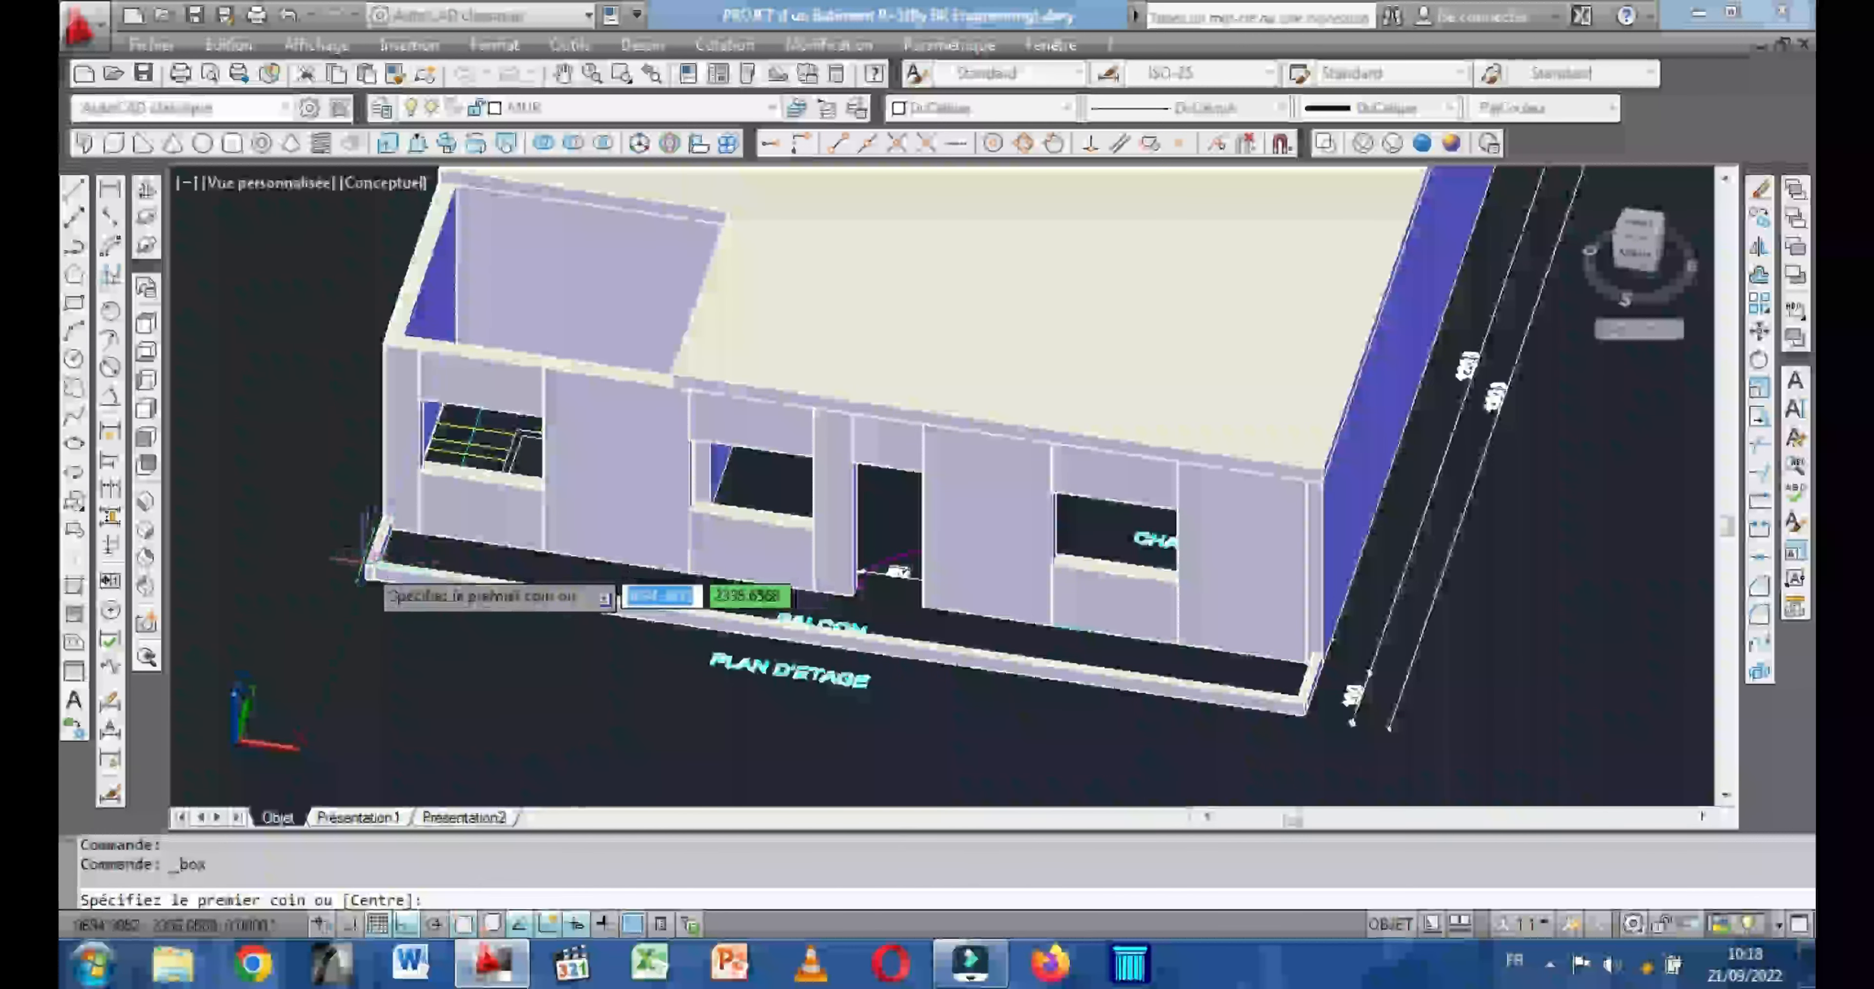
pyautogui.scroll(5, 361, 565)
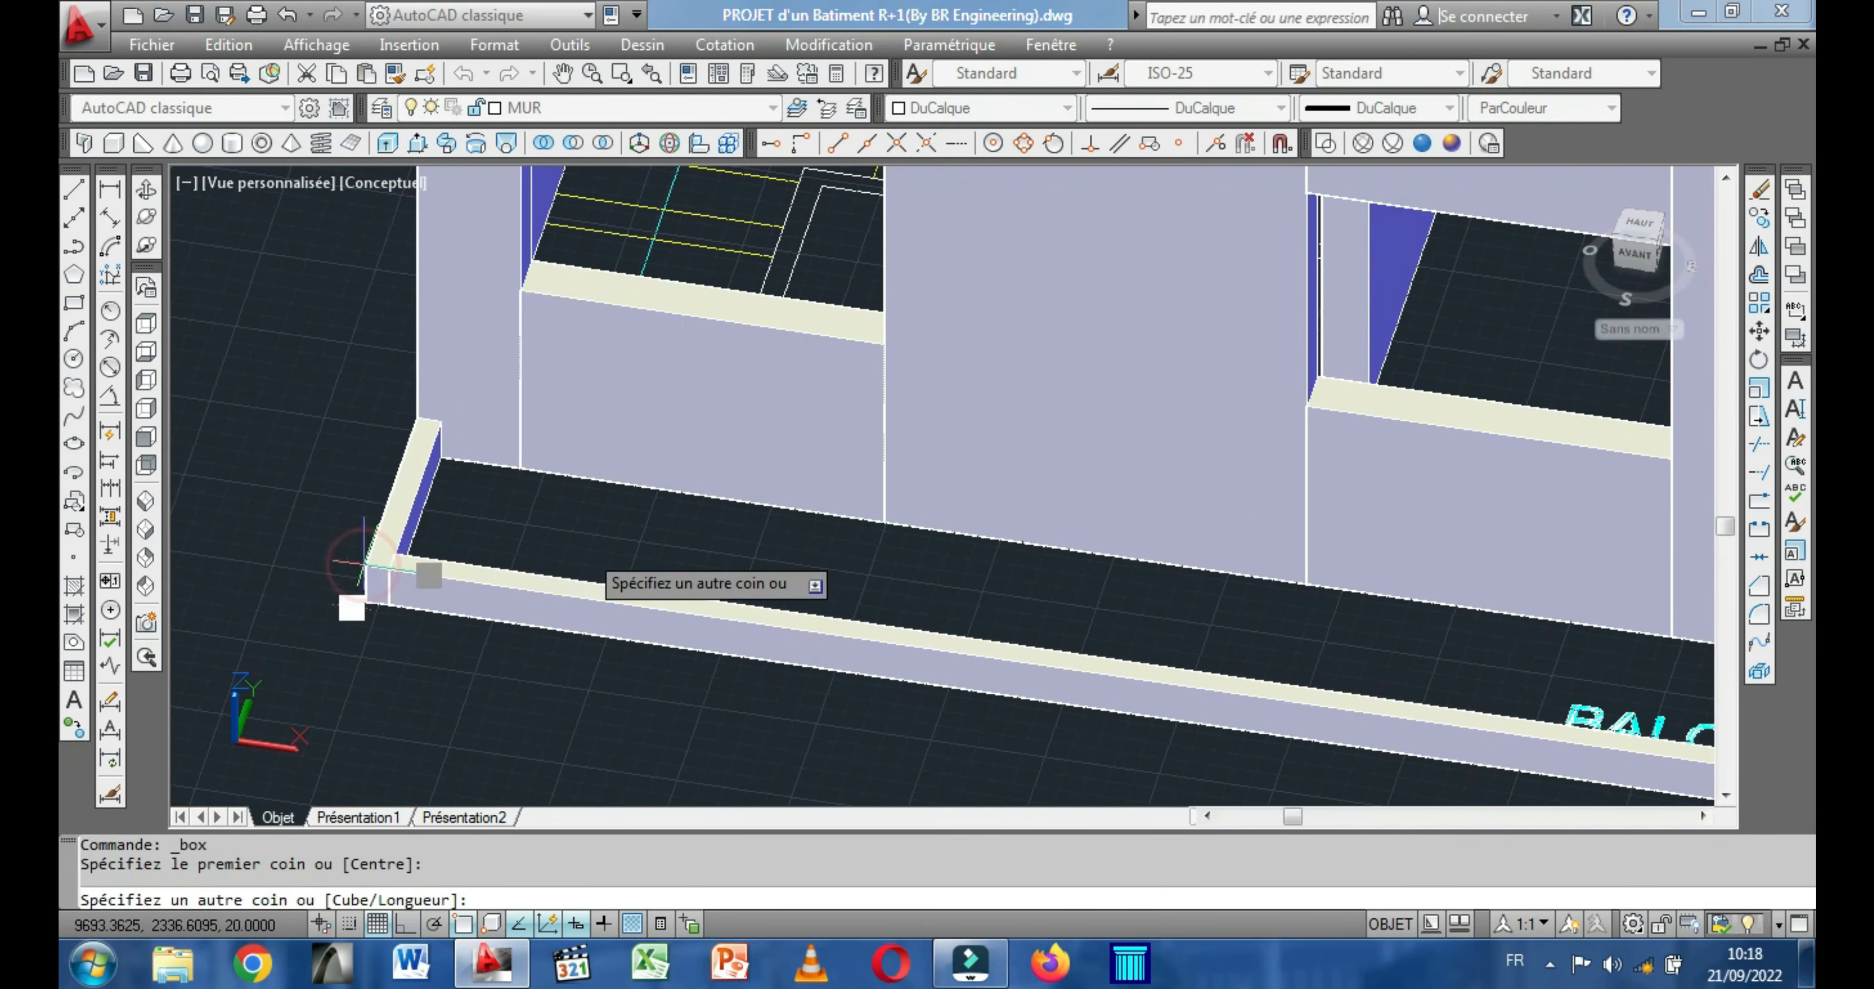
pyautogui.moveTo(946, 545); pyautogui.dragTo(250, 547, button='middle')
pyautogui.scroll(-2, 626, 545)
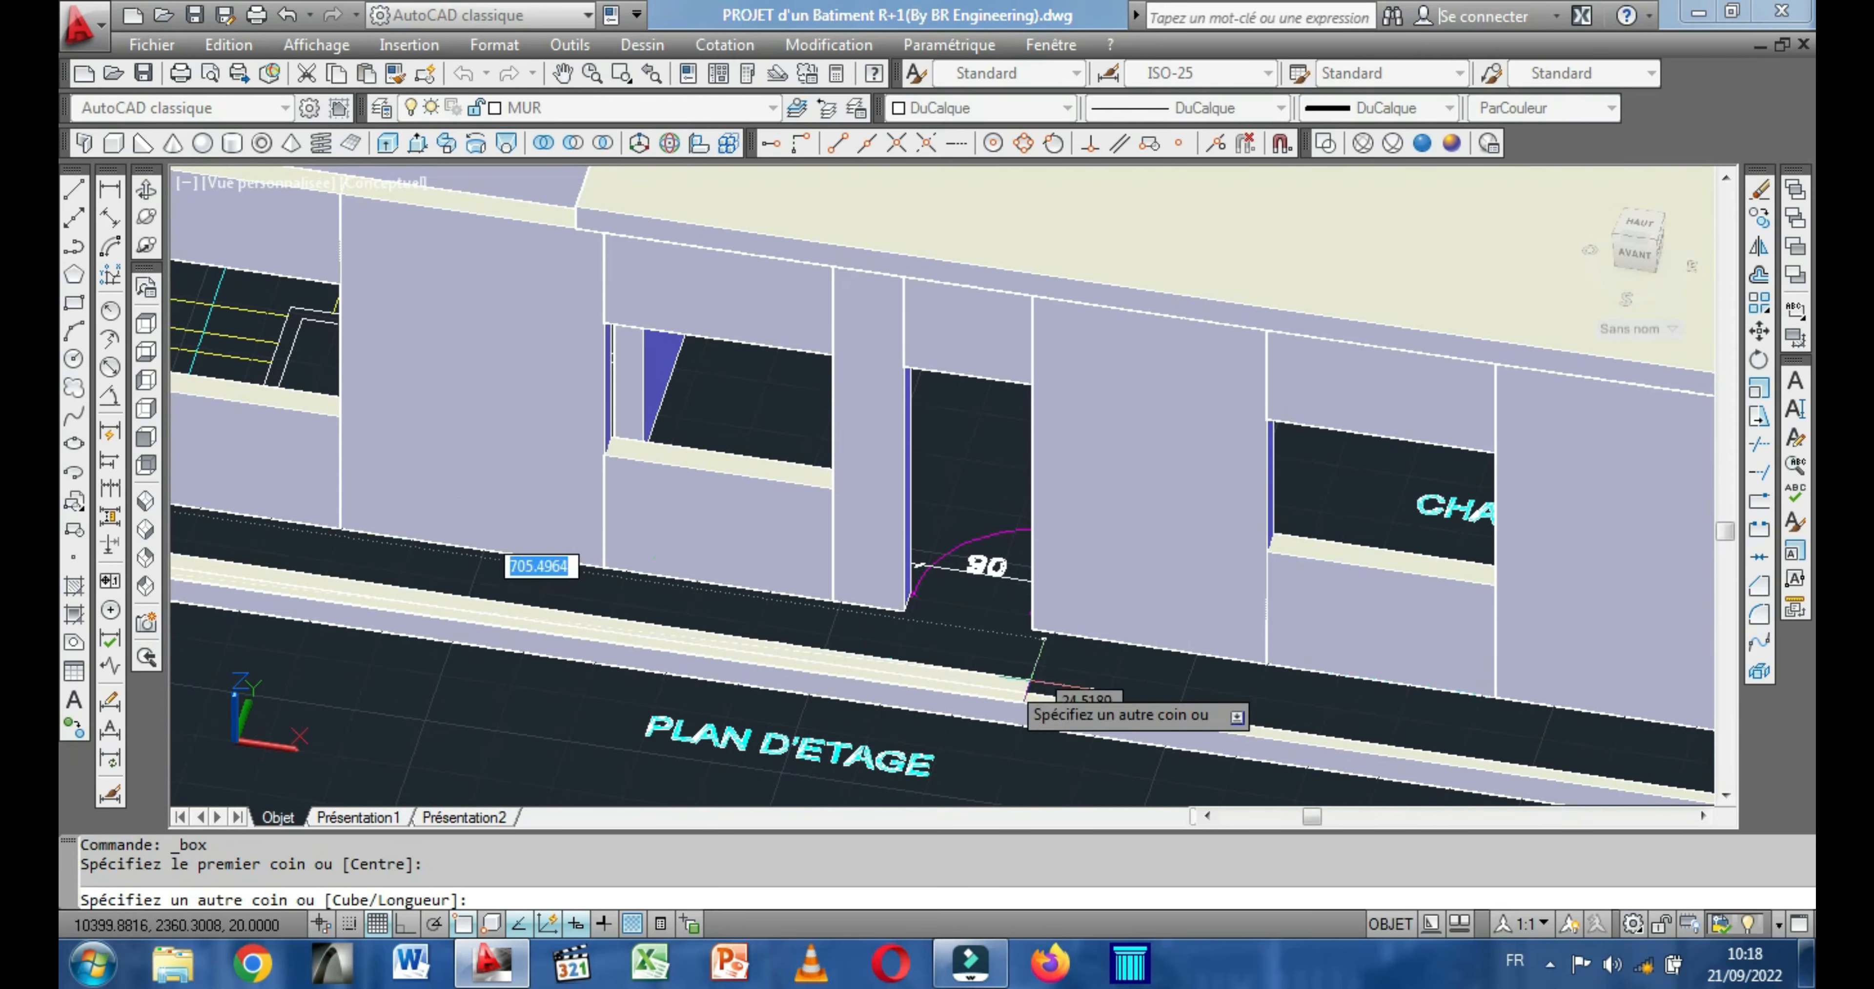
pyautogui.scroll(-6, 804, 647)
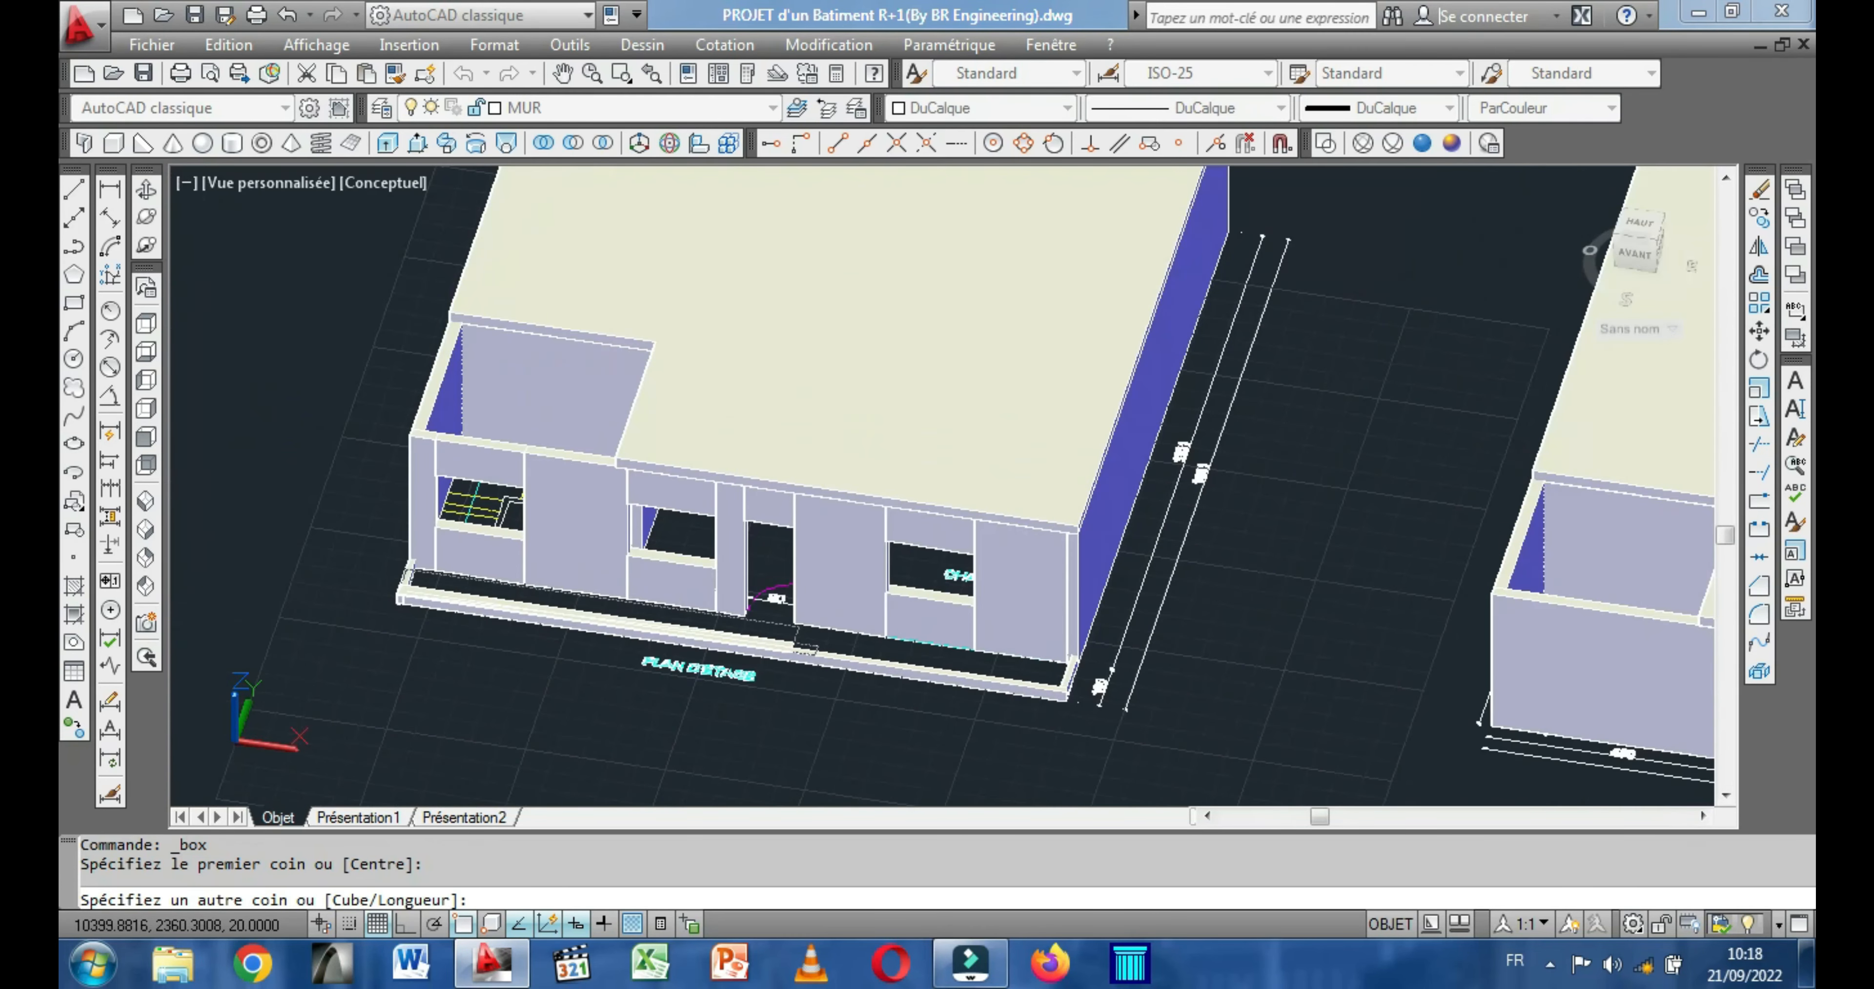
pyautogui.scroll(-2, 794, 643)
pyautogui.scroll(4, 778, 615)
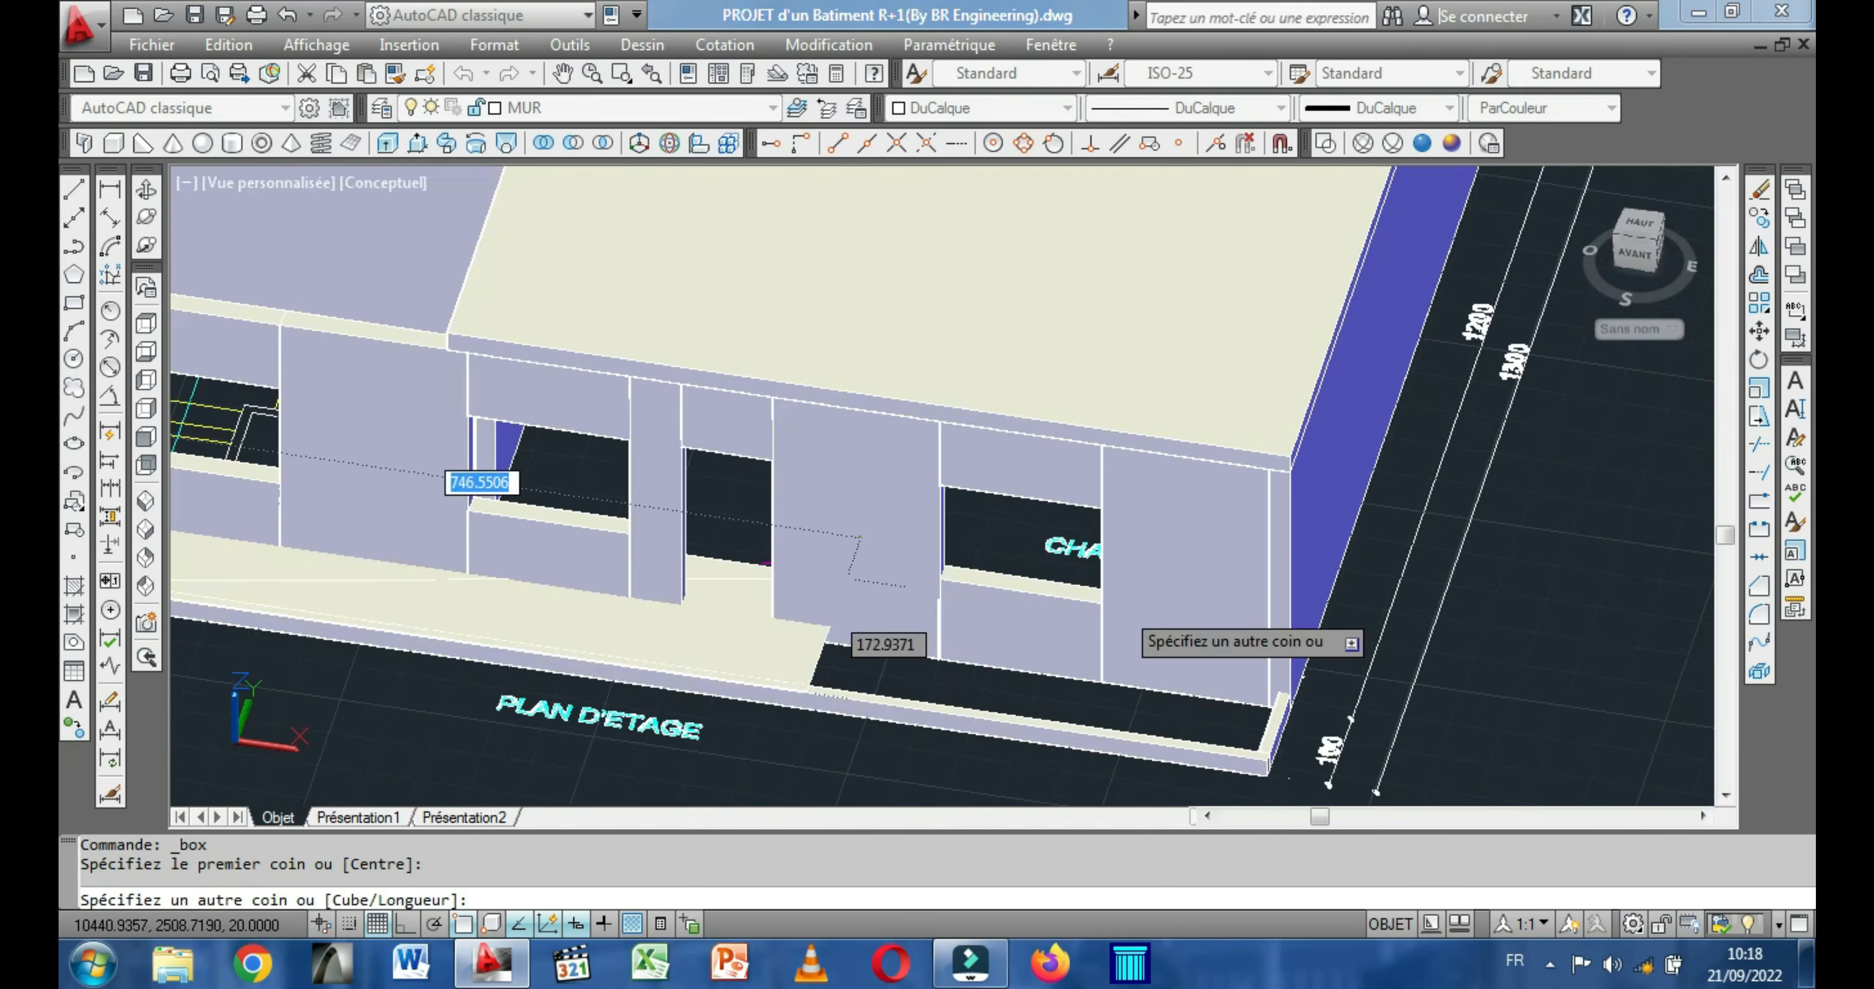
pyautogui.scroll(1, 1301, 680)
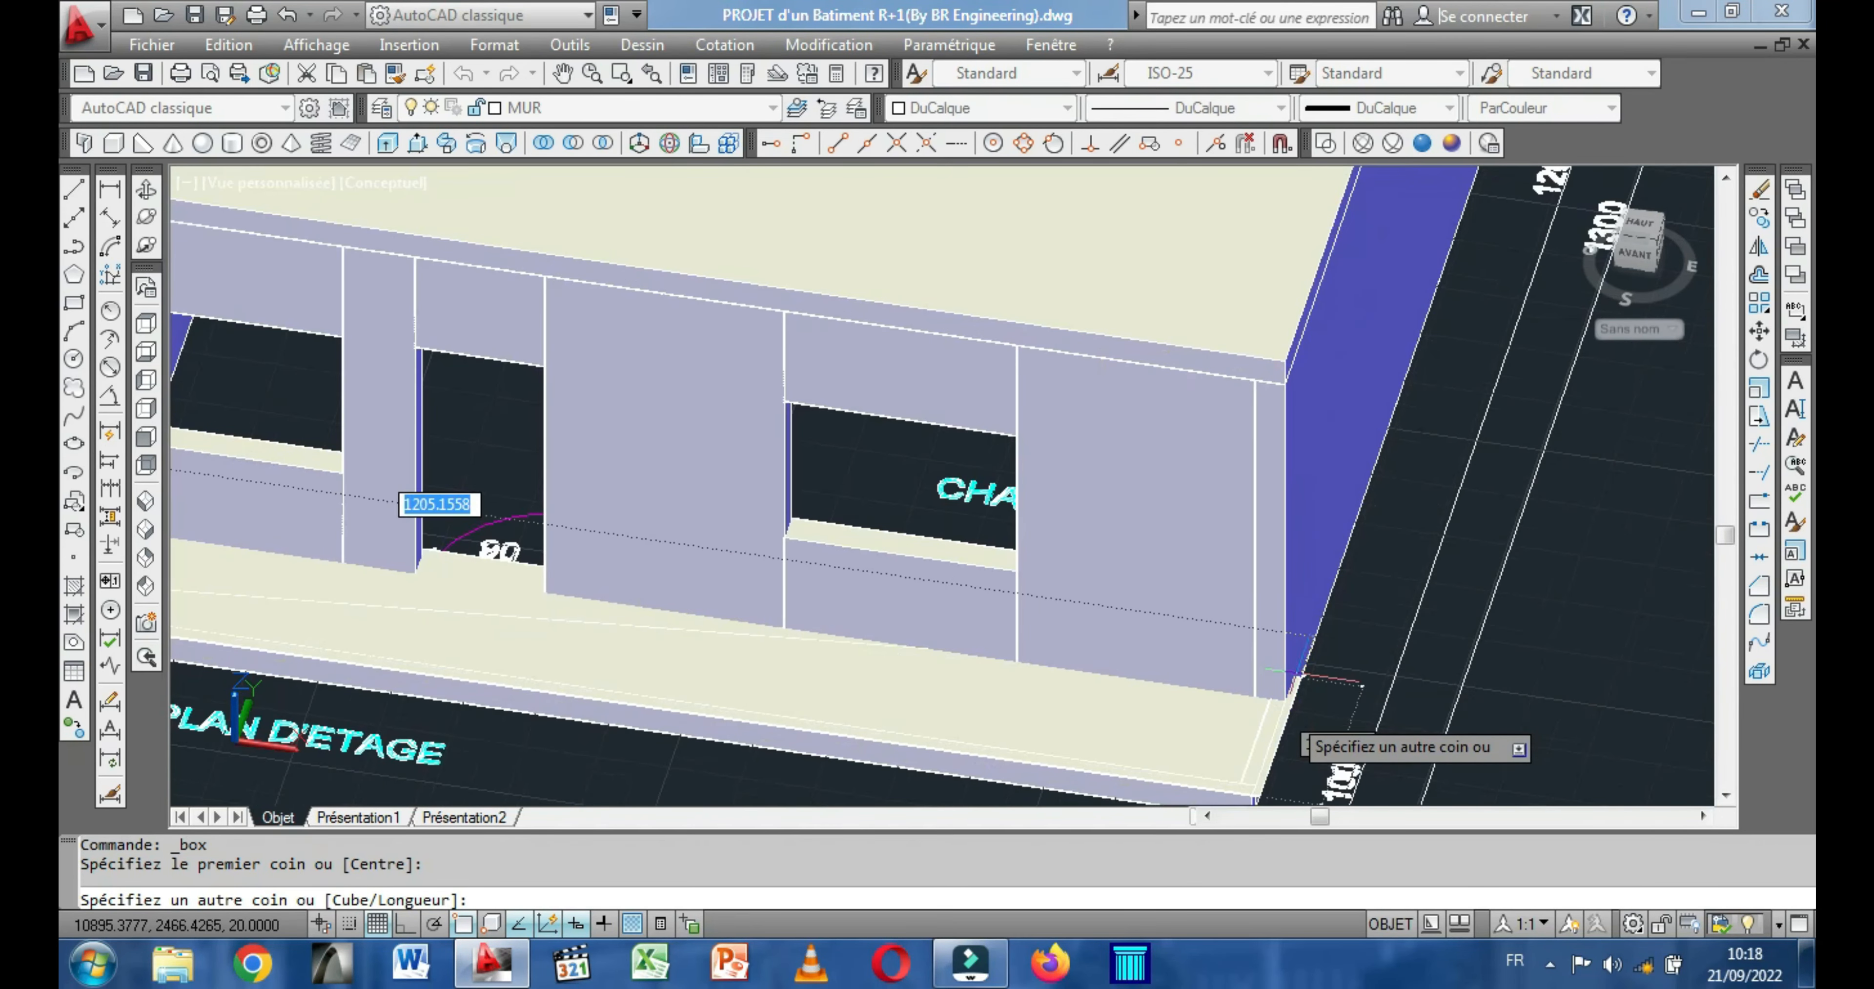
pyautogui.scroll(2, 1219, 662)
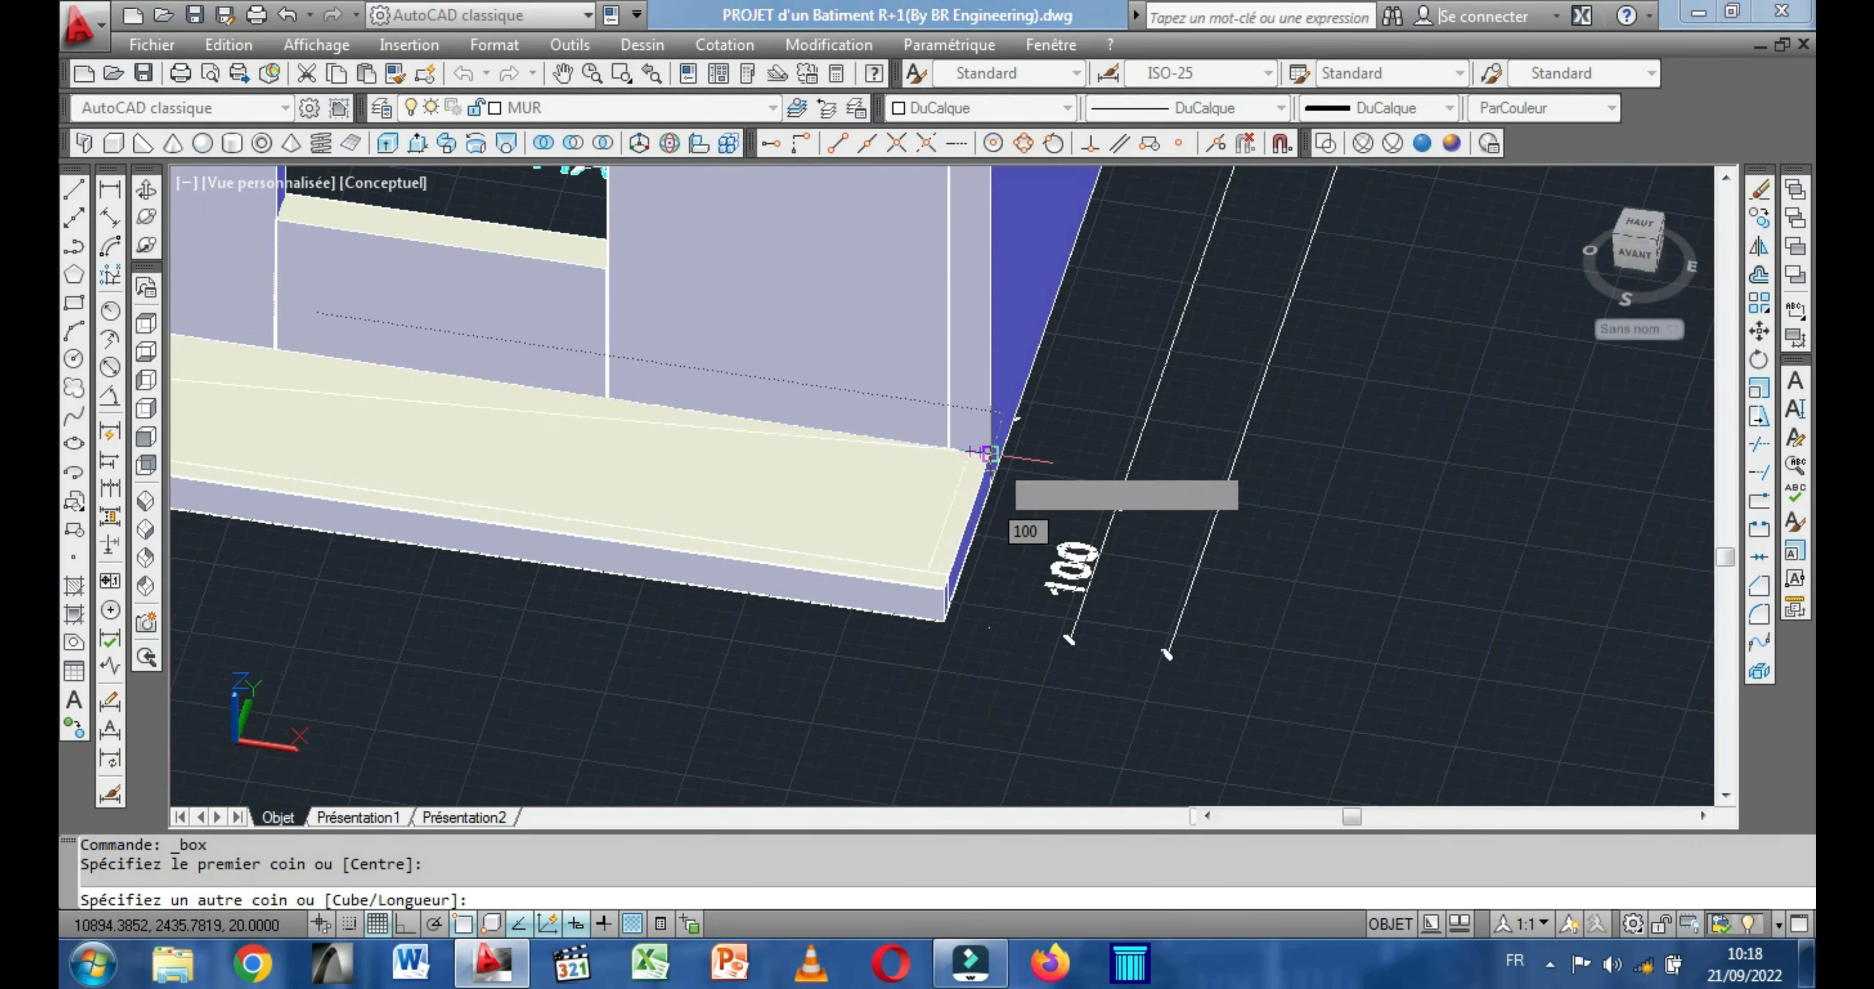
pyautogui.click(989, 453)
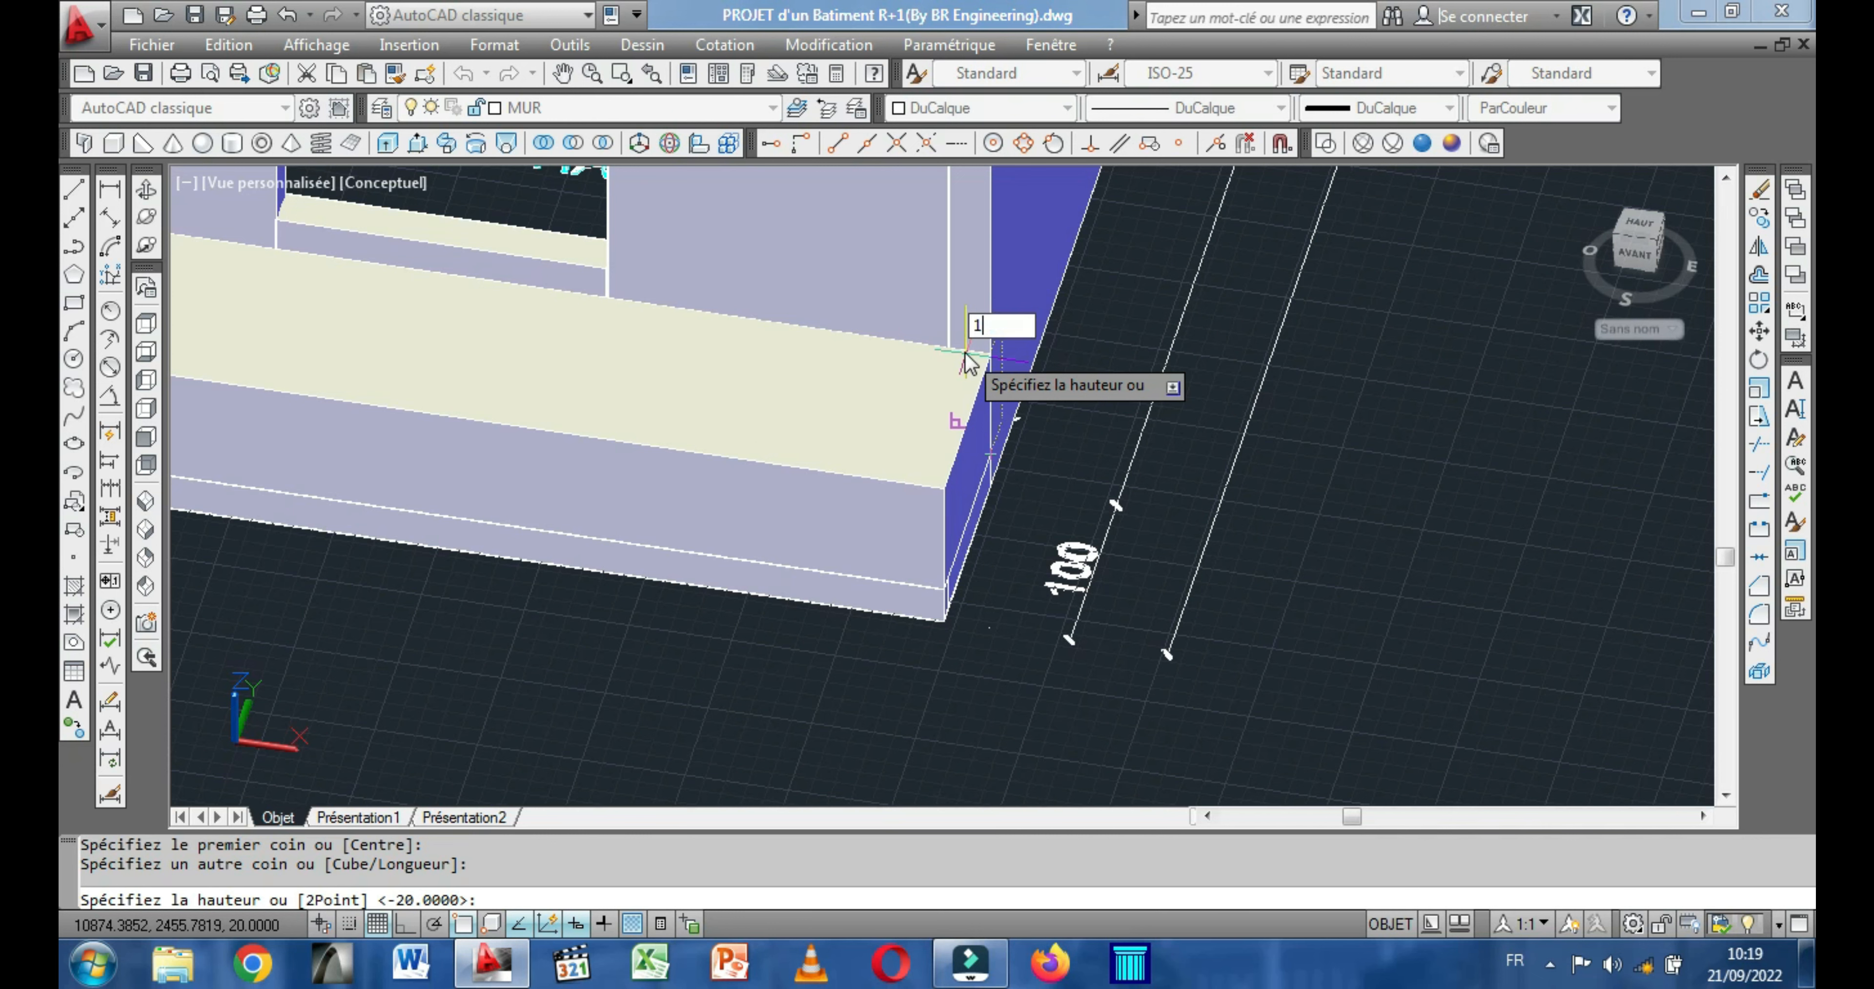
pyautogui.press('Return')
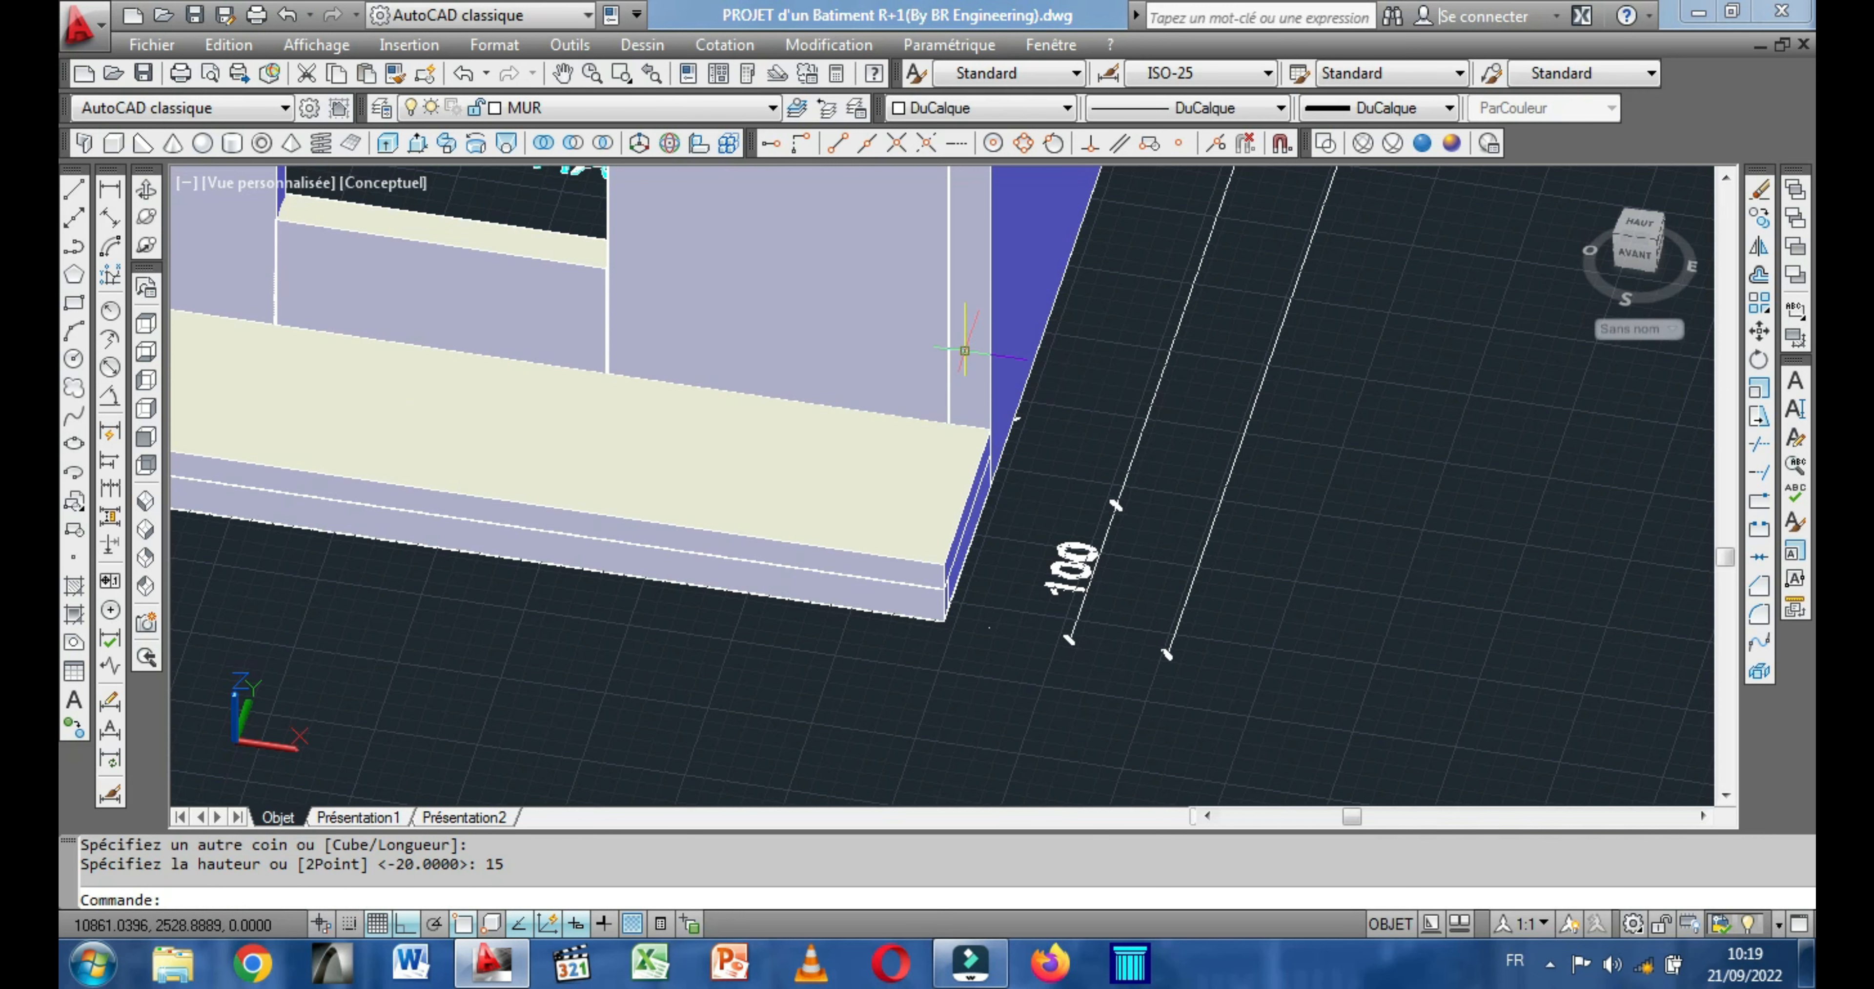
# Move the balcony slab box from the upper-floor building onto the ground-floor slab, matching its inner end corner to the slab's top outer front corner.
pyautogui.scroll(-4, 965, 351)
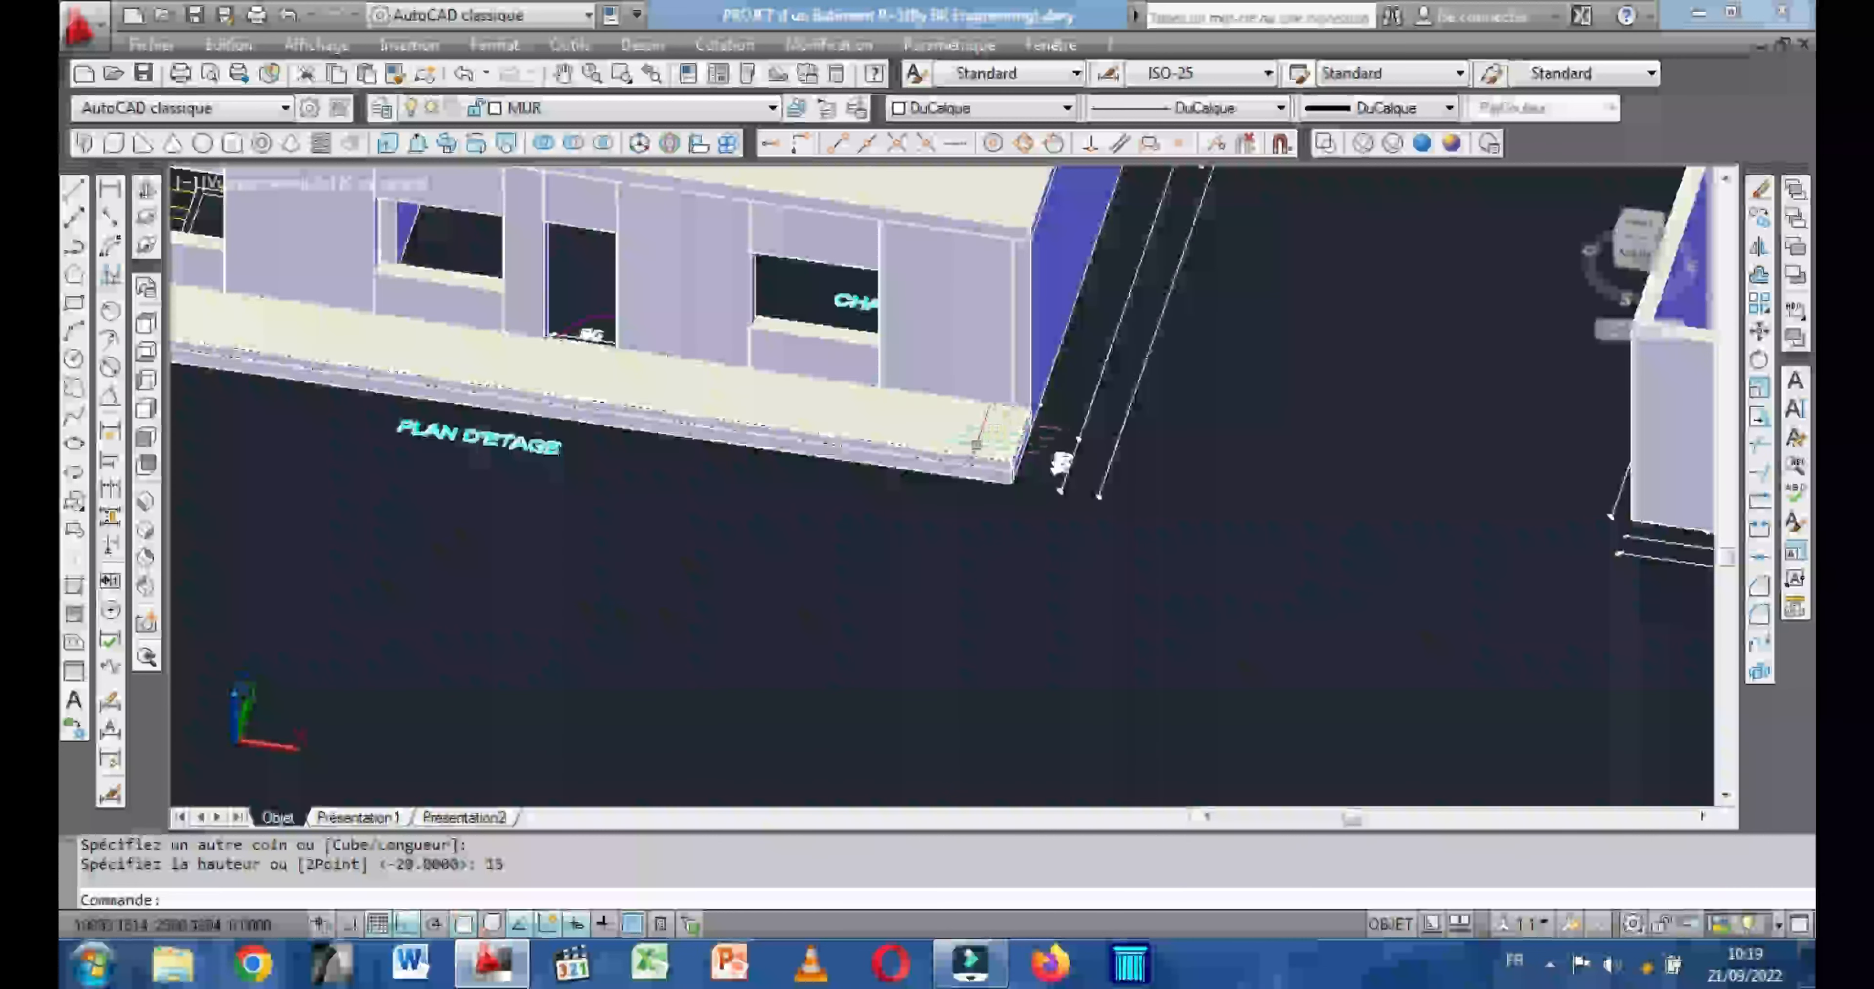
pyautogui.click(972, 451)
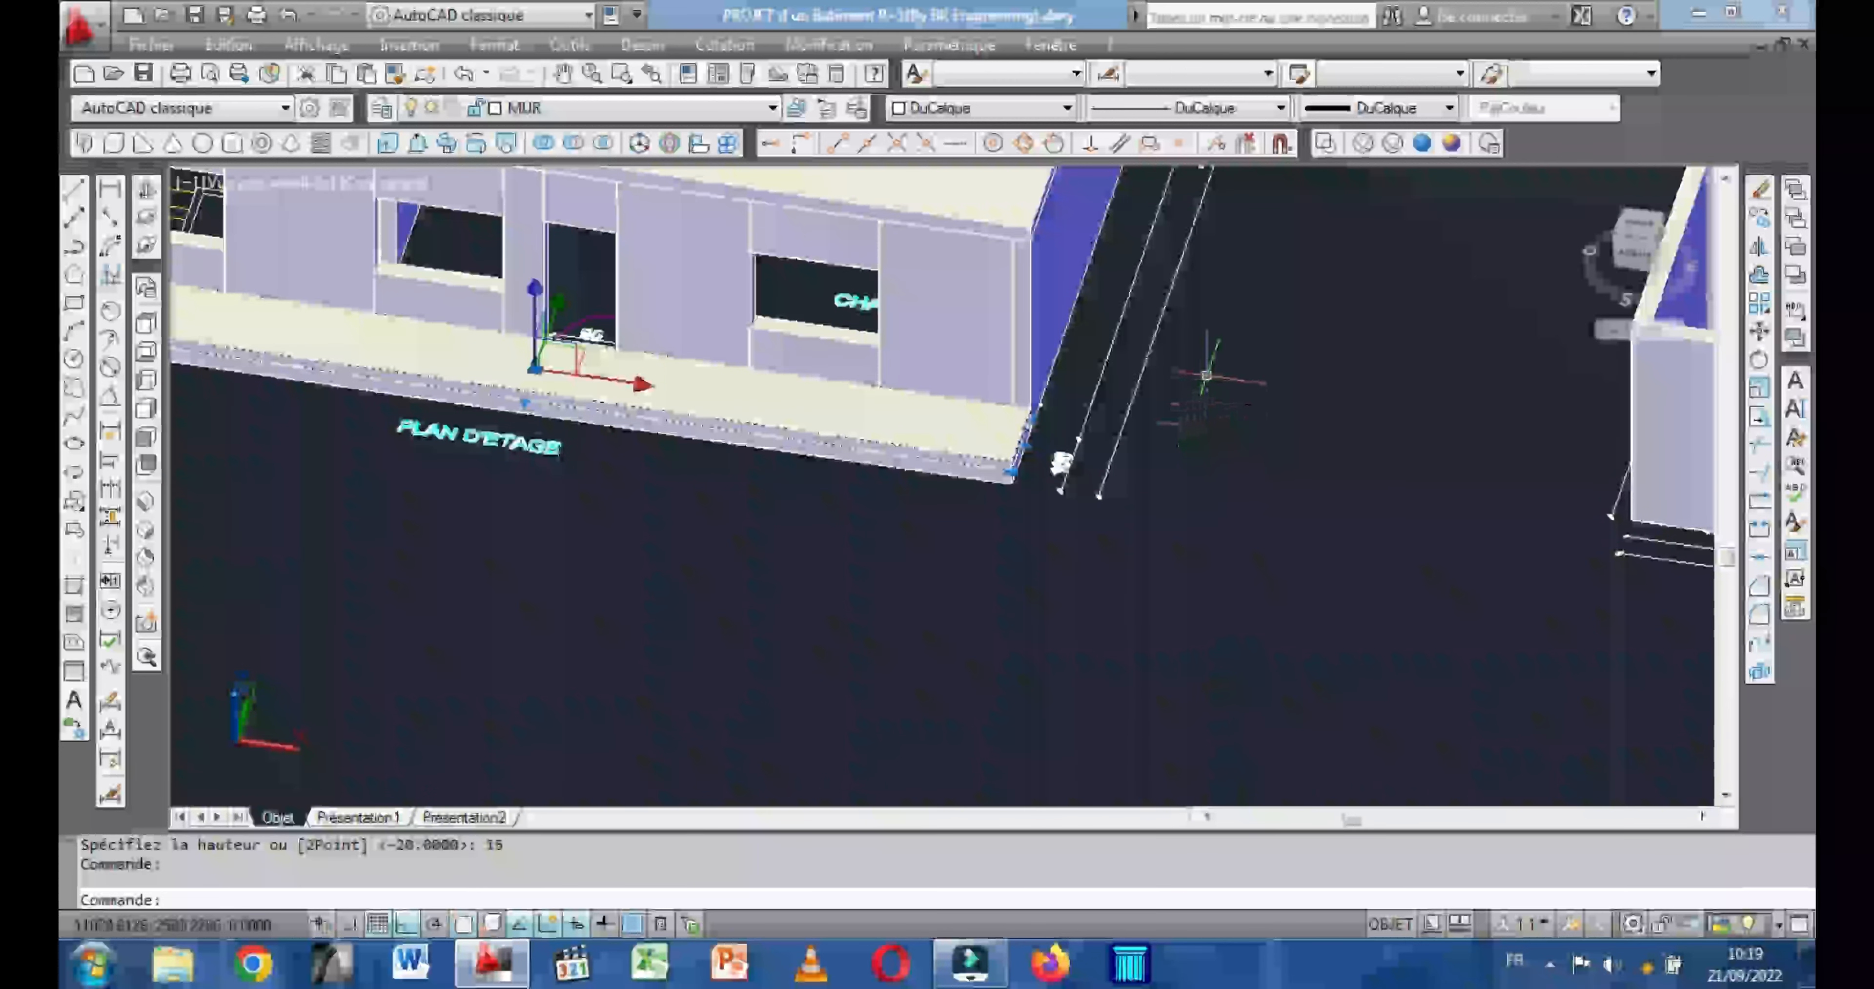
pyautogui.scroll(-3, 1206, 376)
pyautogui.scroll(1, 1164, 368)
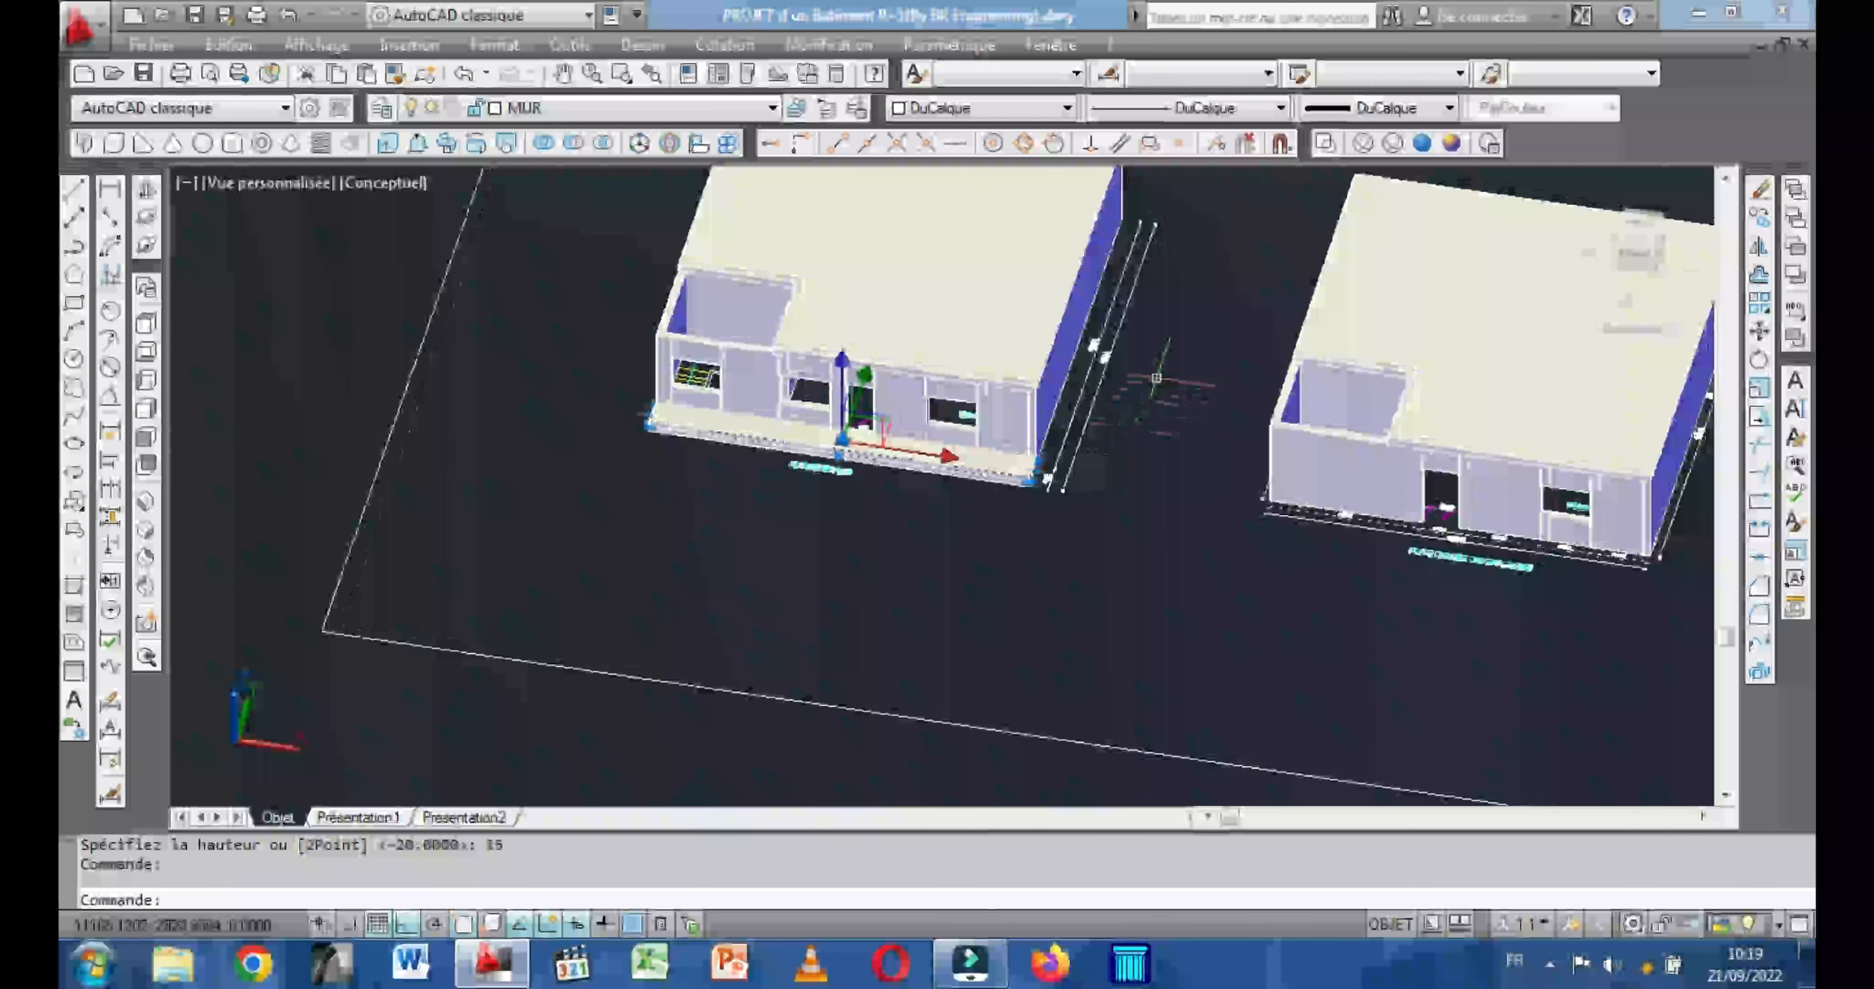
pyautogui.rightClick(1161, 380)
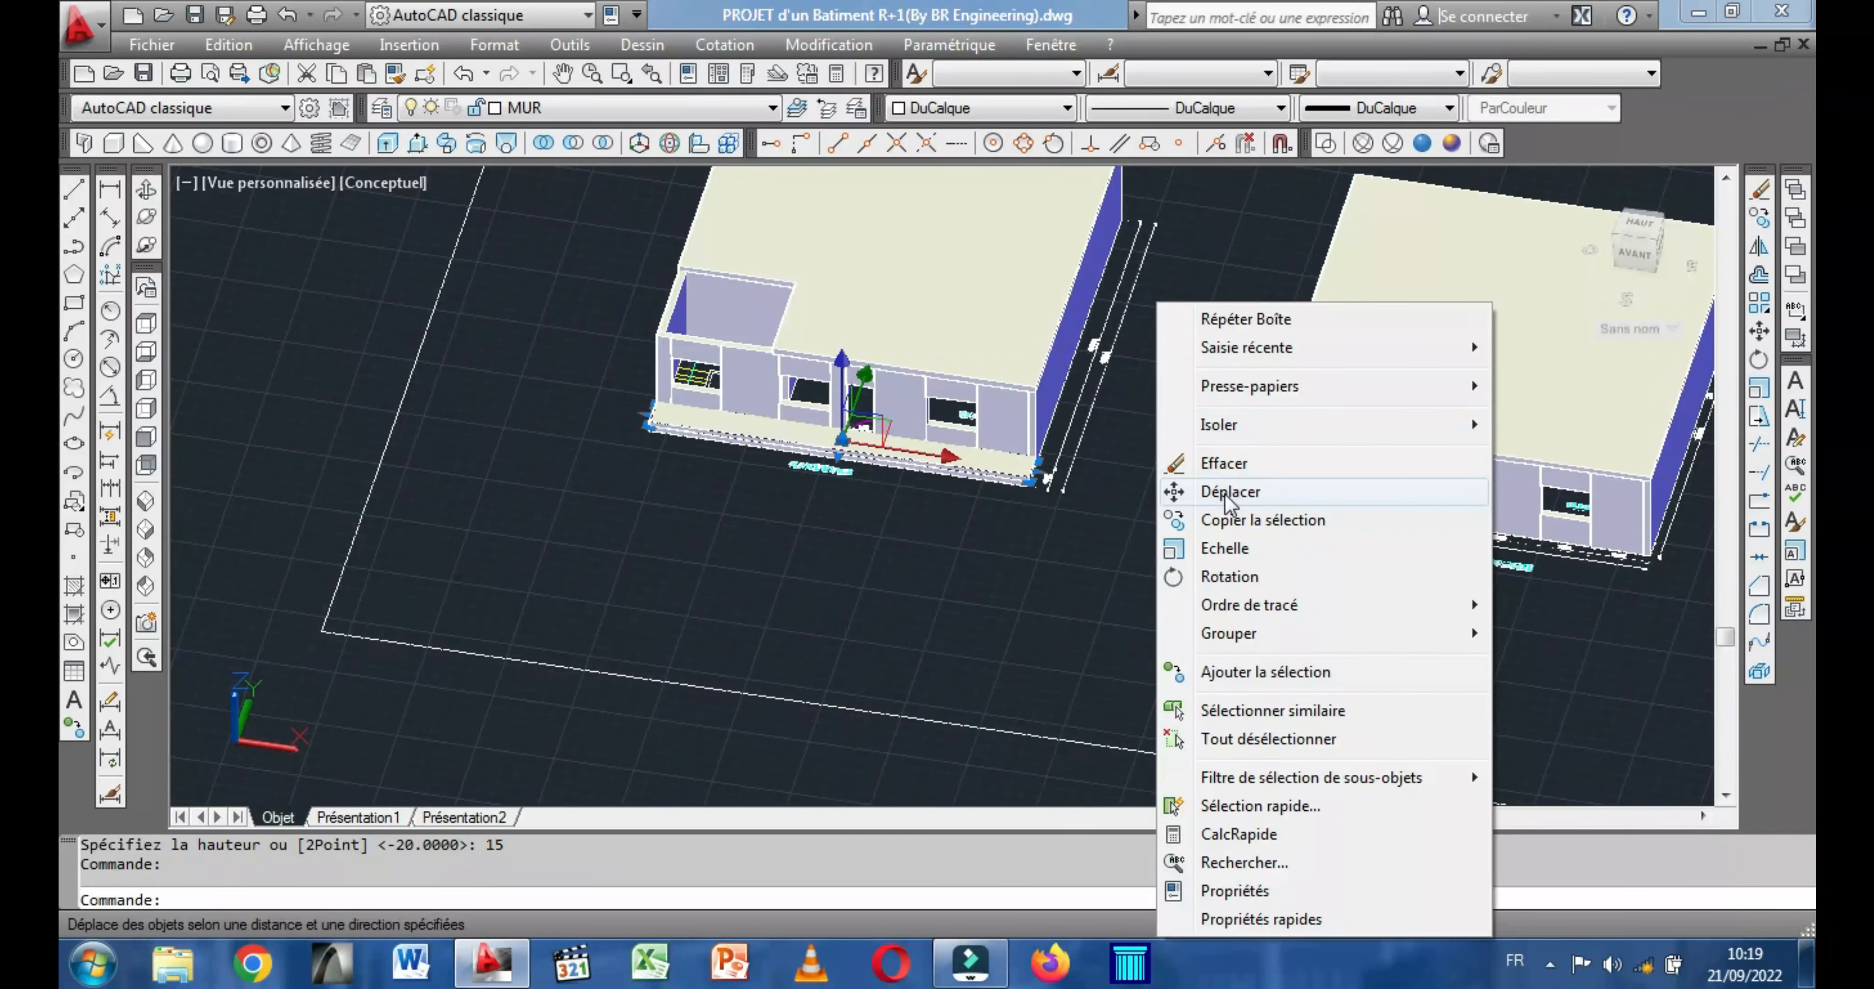
pyautogui.click(1224, 492)
pyautogui.scroll(6, 1055, 479)
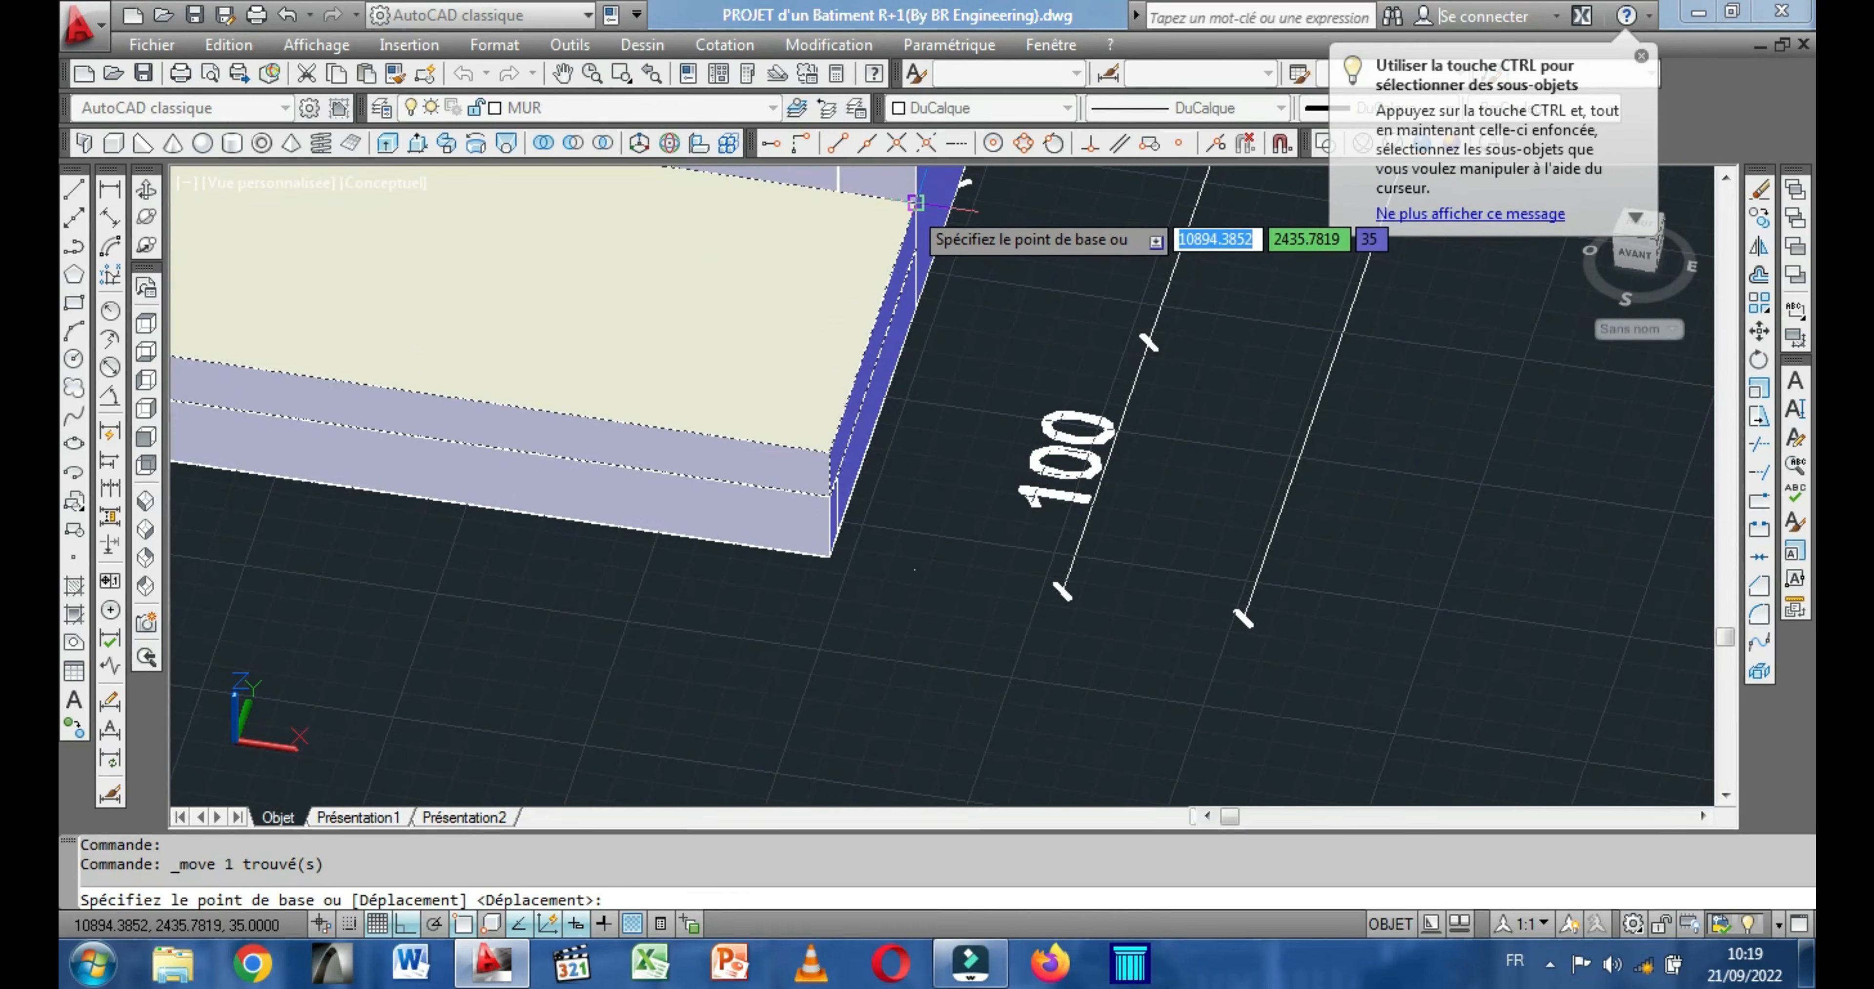
pyautogui.click(916, 203)
pyautogui.scroll(-8, 1027, 319)
pyautogui.moveTo(1326, 443); pyautogui.dragTo(731, 479, button='middle')
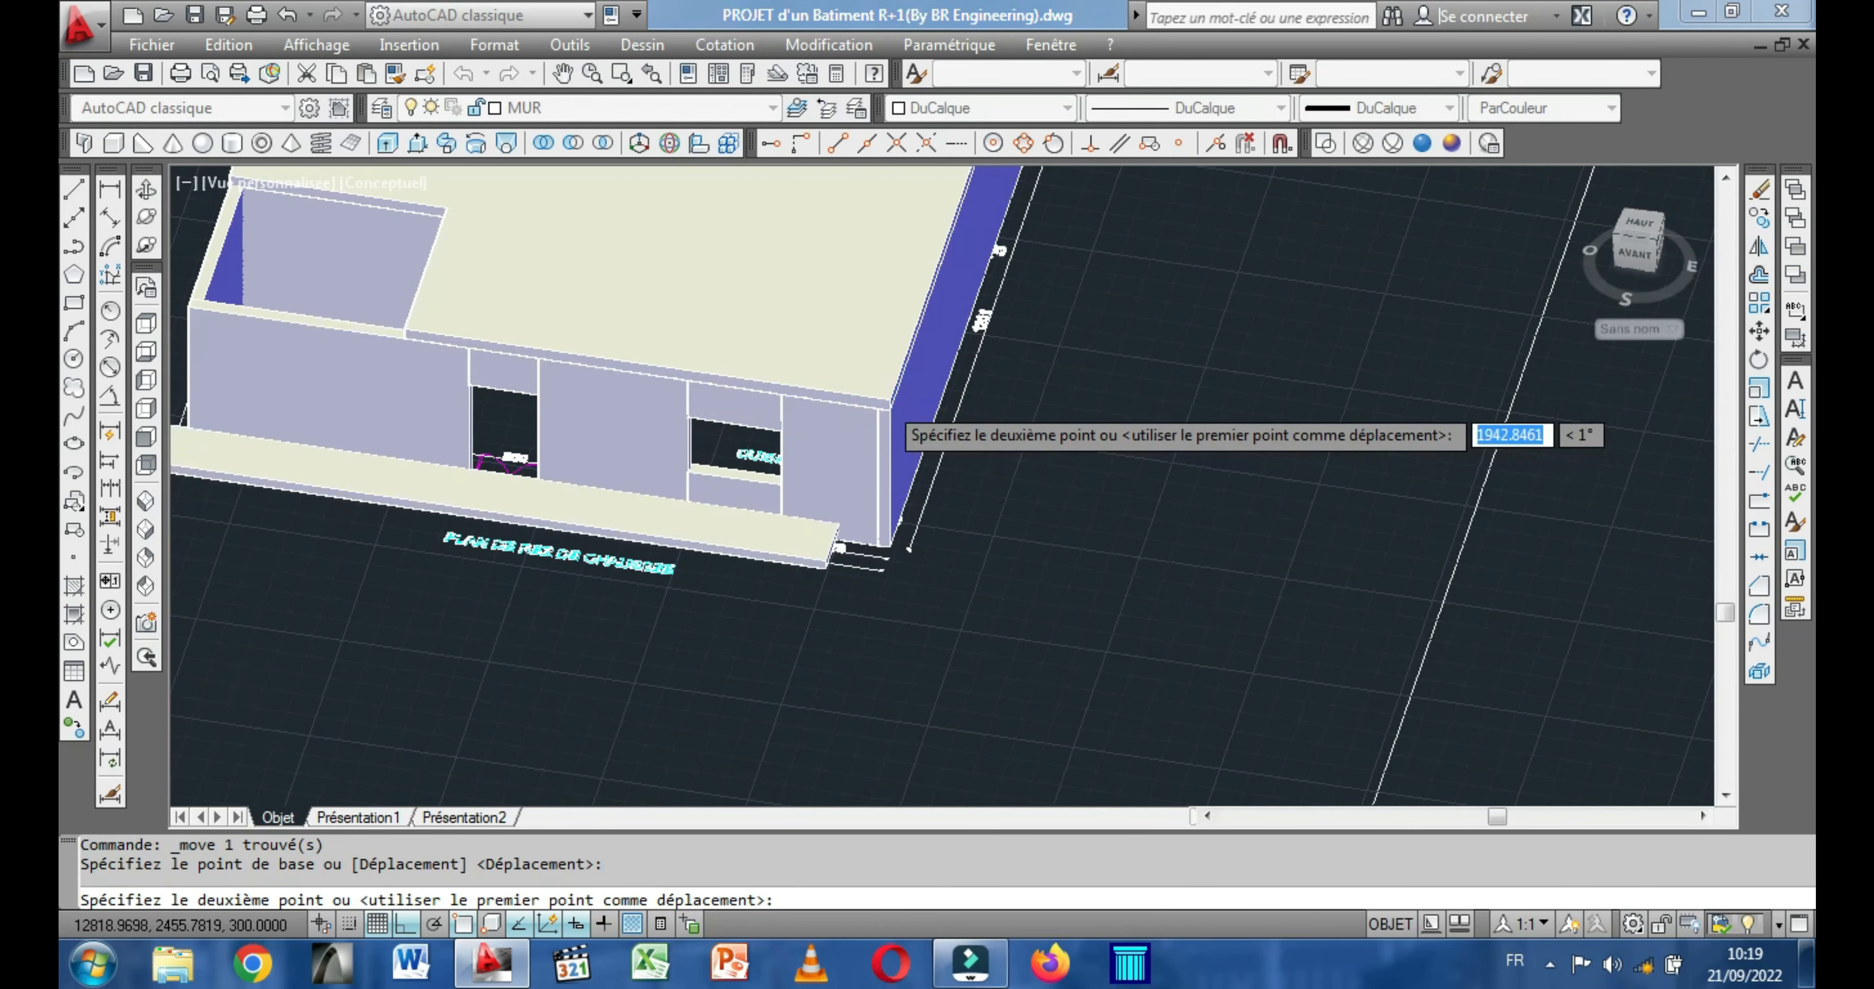
pyautogui.scroll(5, 891, 411)
pyautogui.click(910, 399)
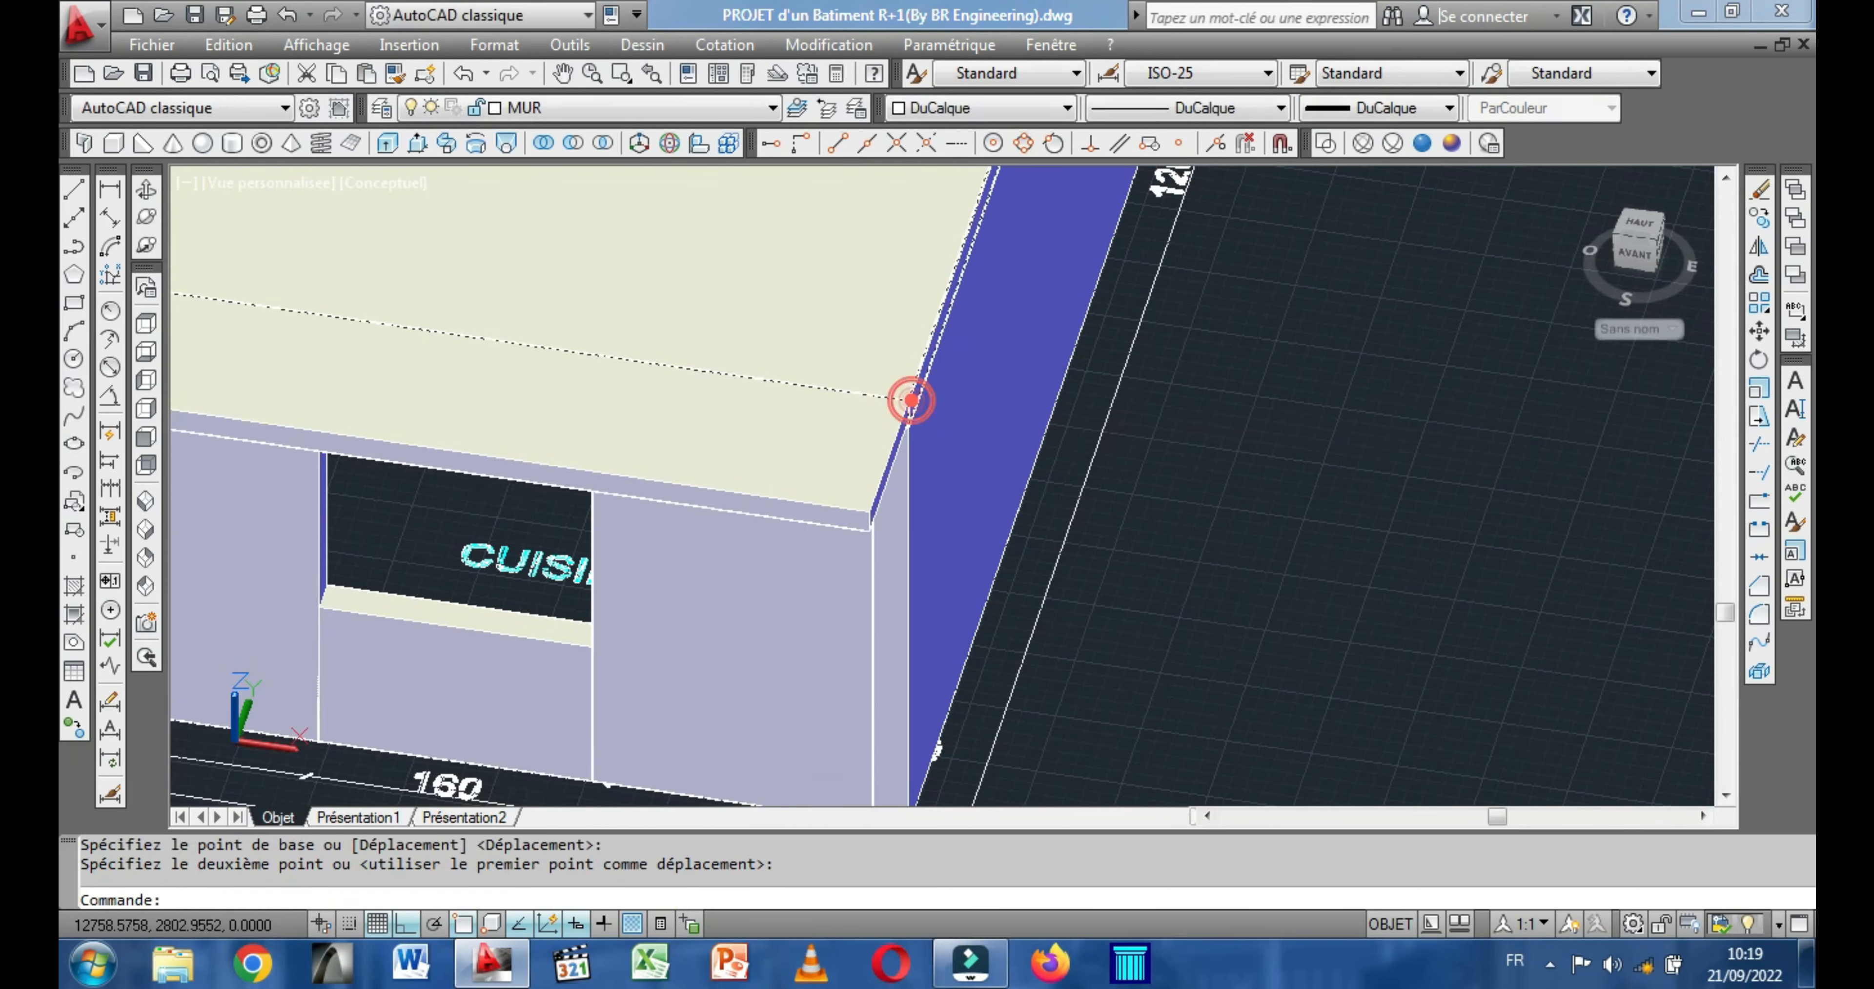
pyautogui.scroll(-5, 1122, 425)
pyautogui.moveTo(791, 338); pyautogui.dragTo(765, 482, button='middle')
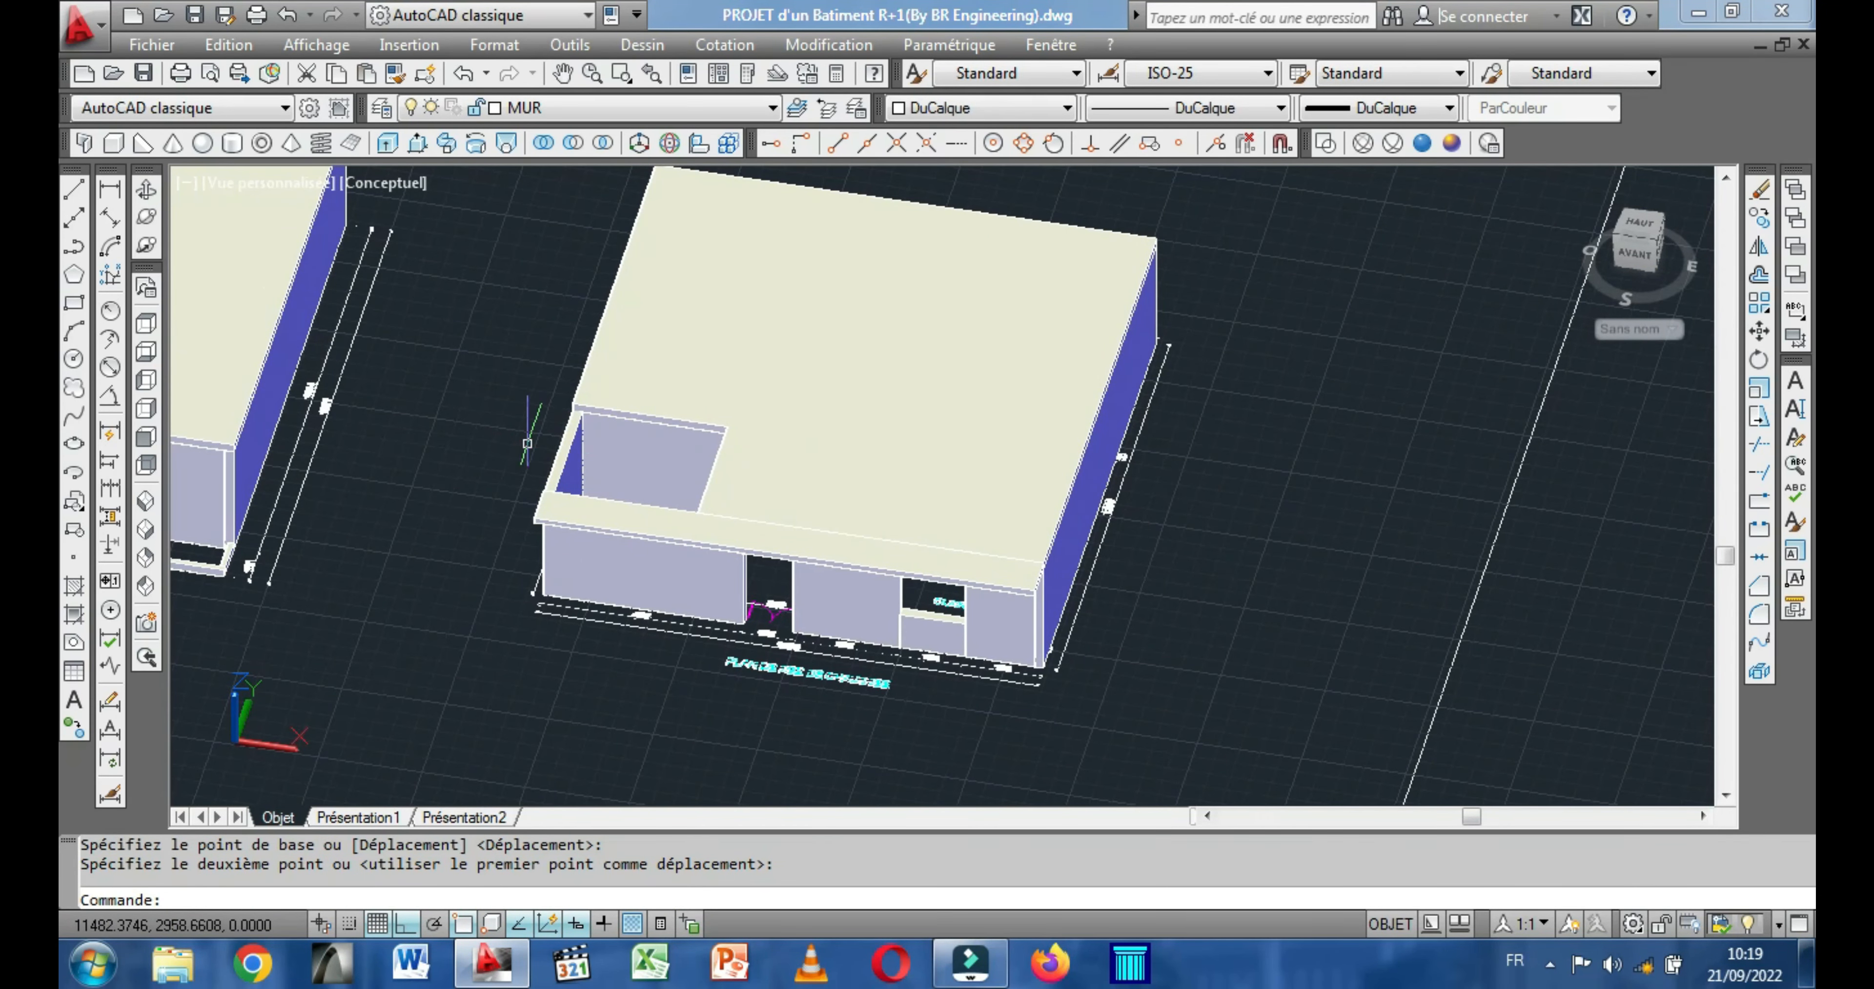
# Draw a 20 by 320 slab strip, 20 high, over the ground-floor side wall beside the stairwell, from the slab edge to the outer front corner.
pyautogui.scroll(6, 520, 418)
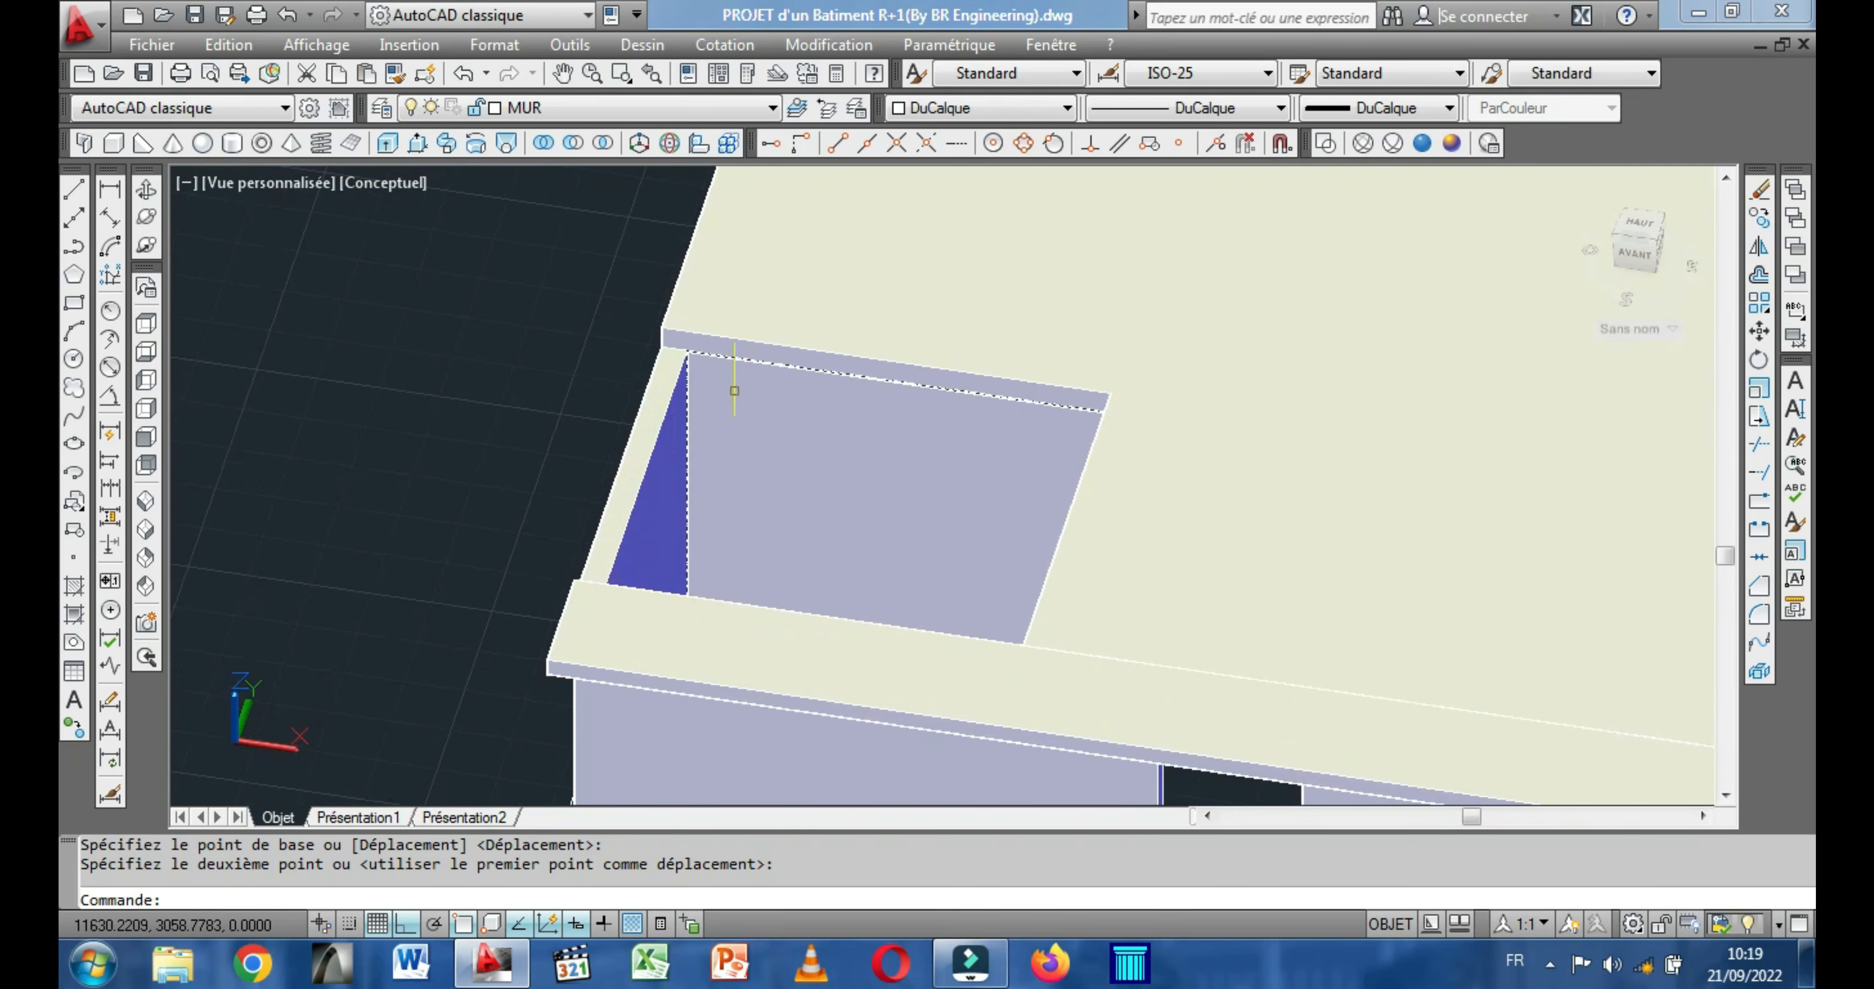
pyautogui.scroll(2, 734, 390)
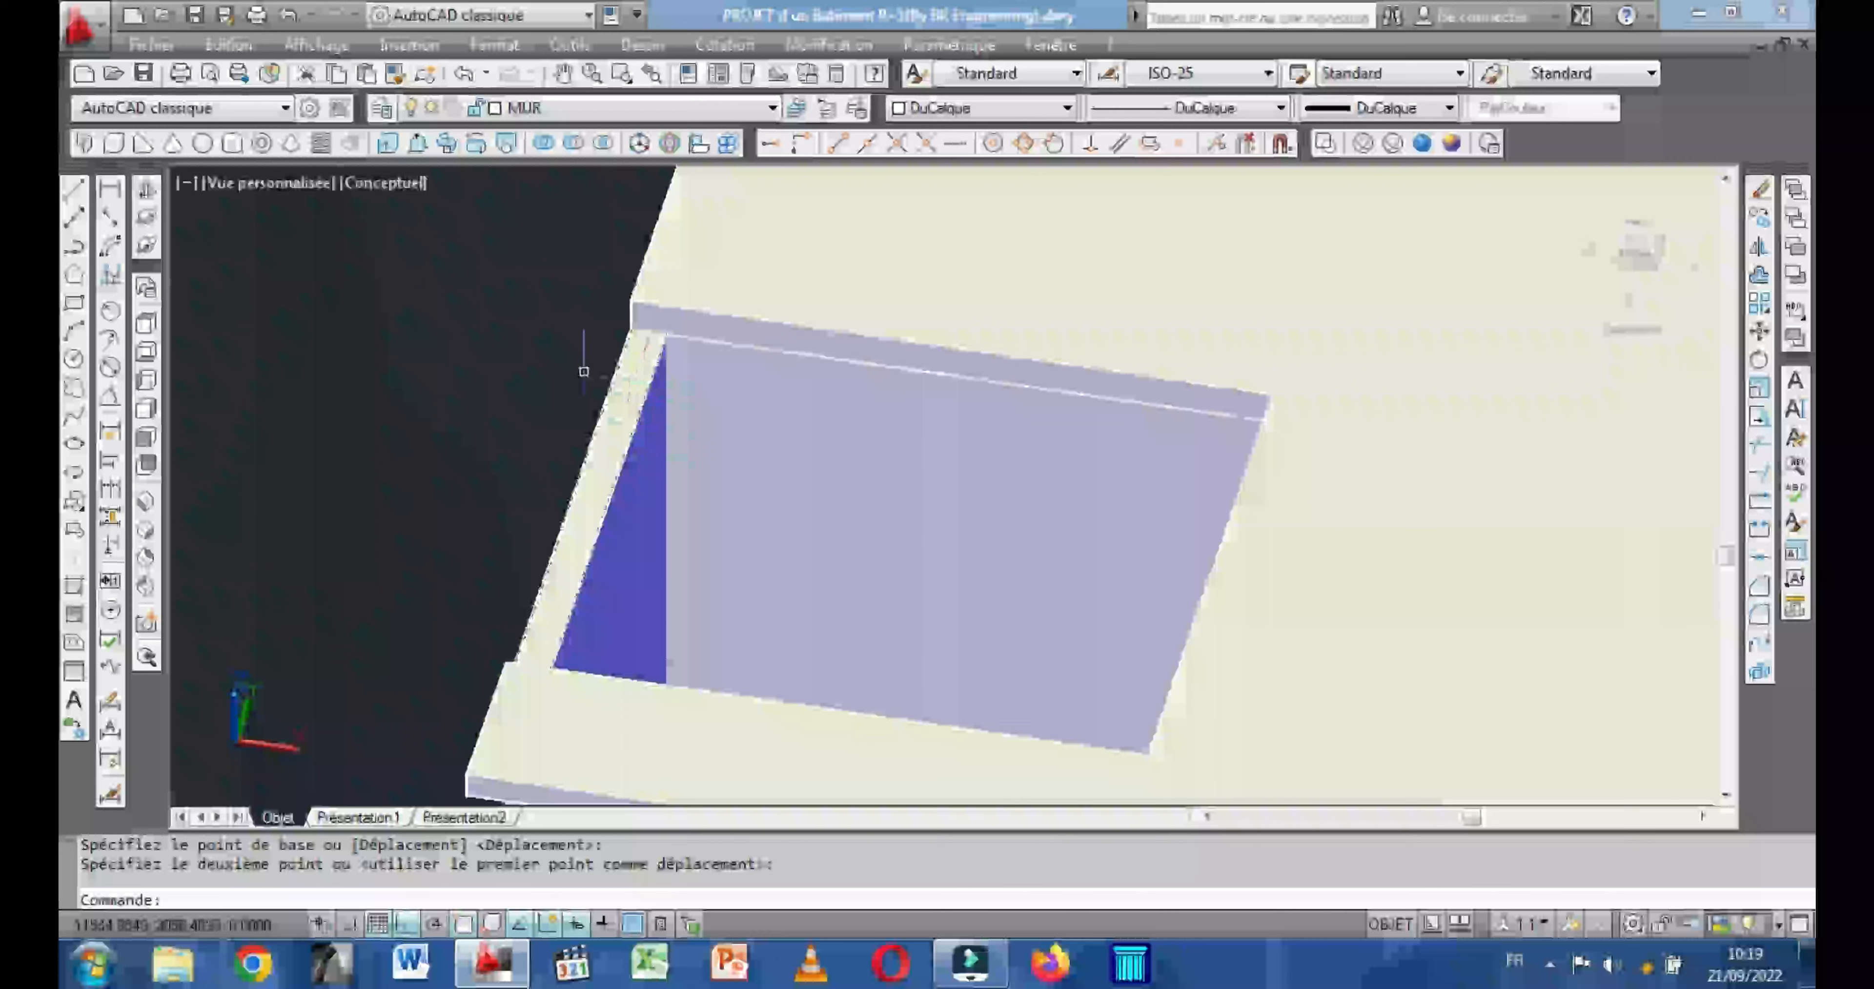
pyautogui.scroll(-5, 861, 402)
pyautogui.moveTo(861, 402); pyautogui.dragTo(1233, 476, button='middle')
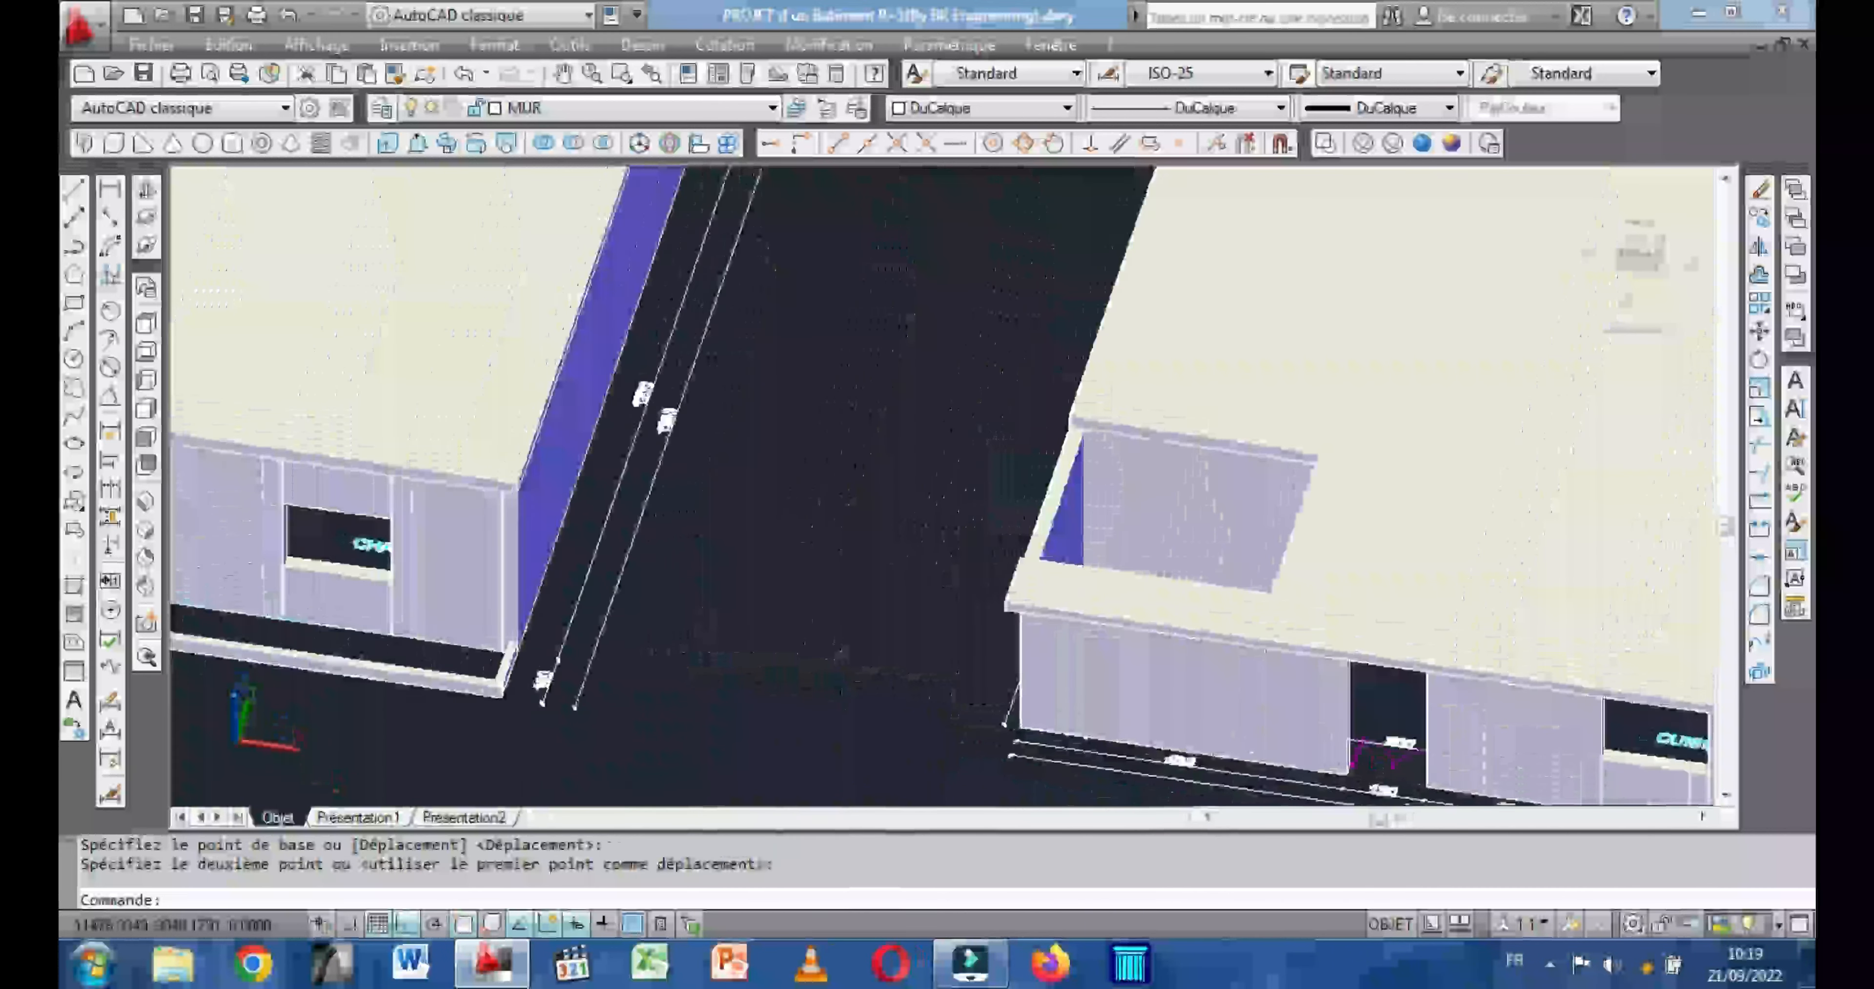
pyautogui.click(115, 145)
pyautogui.scroll(4, 1018, 407)
pyautogui.scroll(2, 1018, 407)
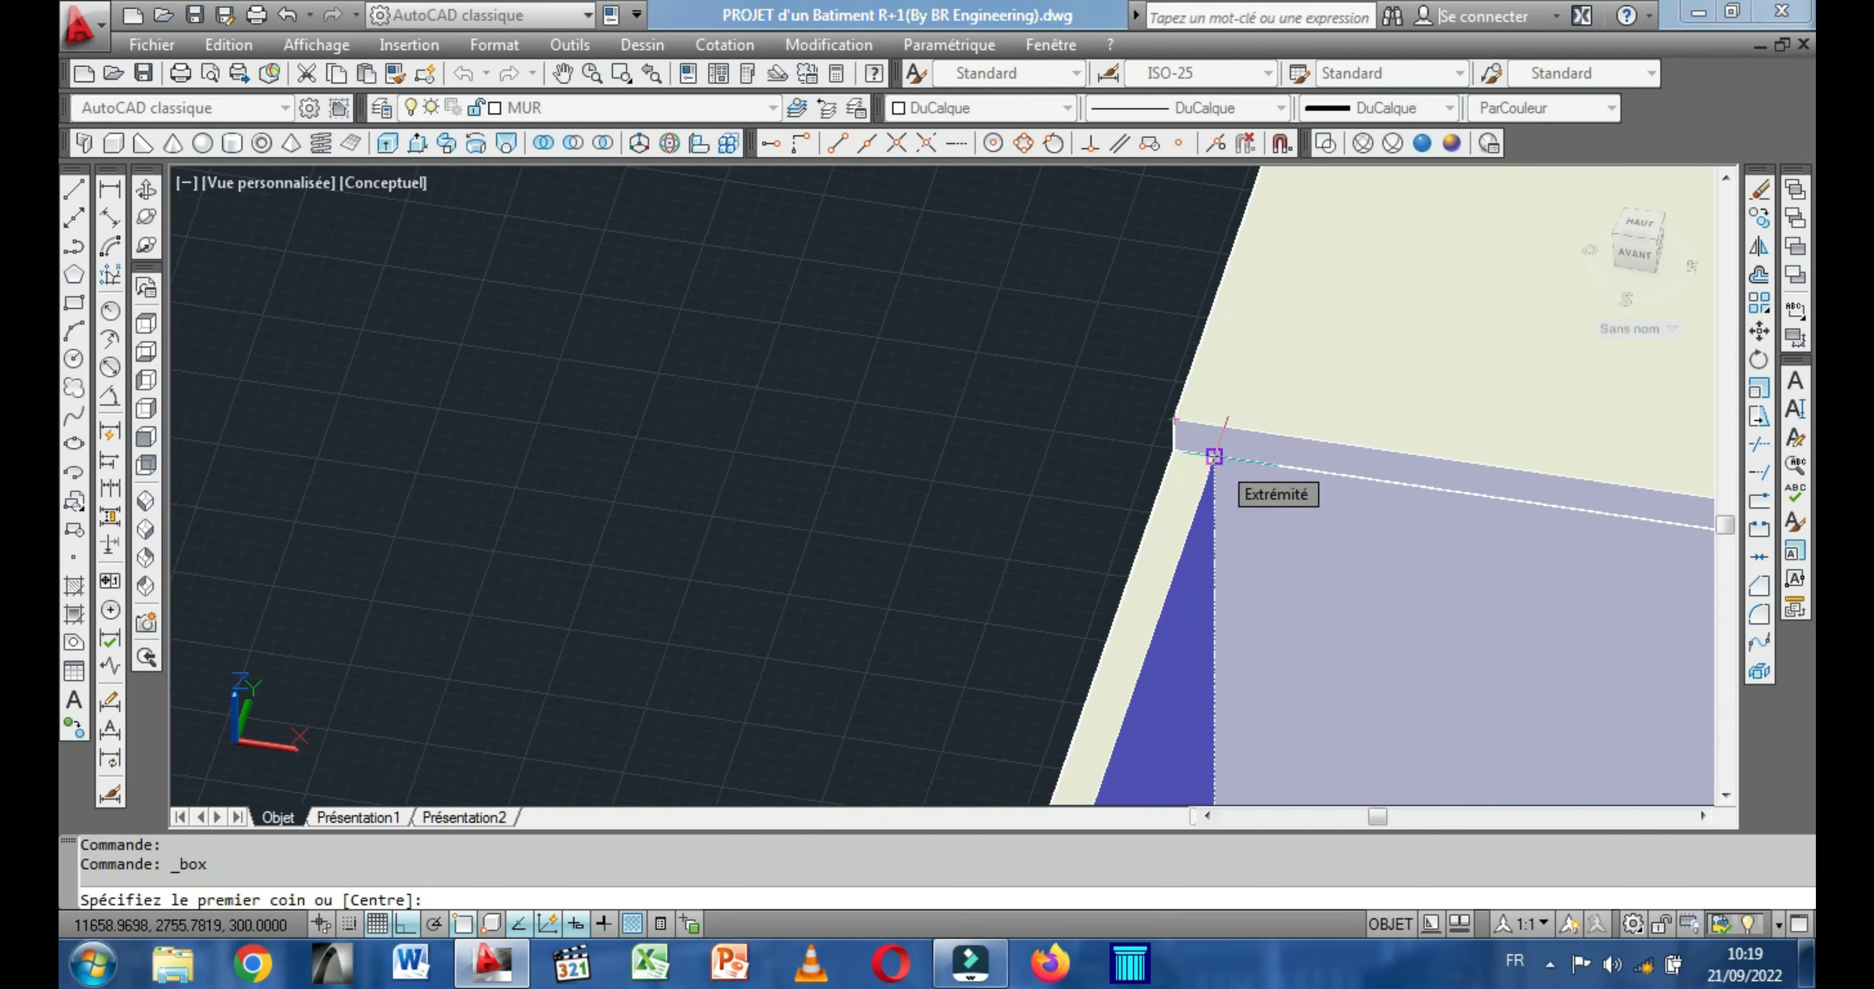
pyautogui.click(1213, 457)
pyautogui.scroll(-4, 1193, 437)
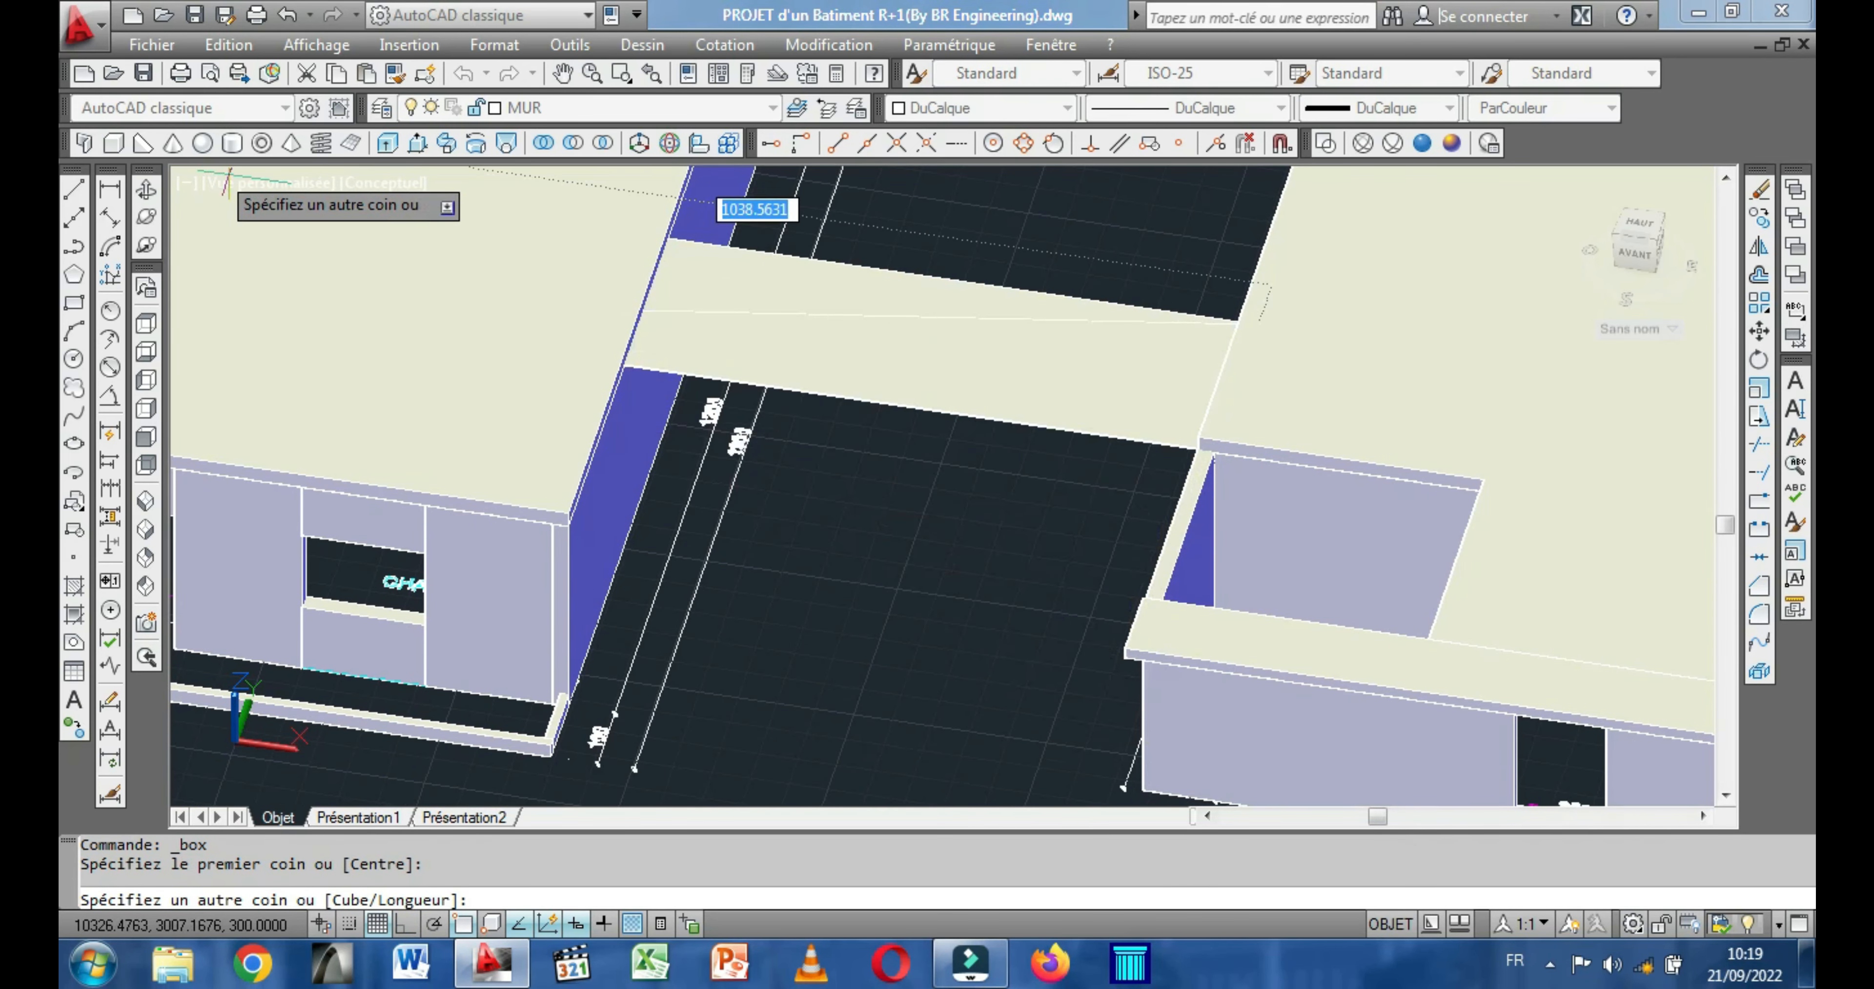
pyautogui.click(146, 192)
pyautogui.moveTo(1008, 589); pyautogui.dragTo(1308, 596)
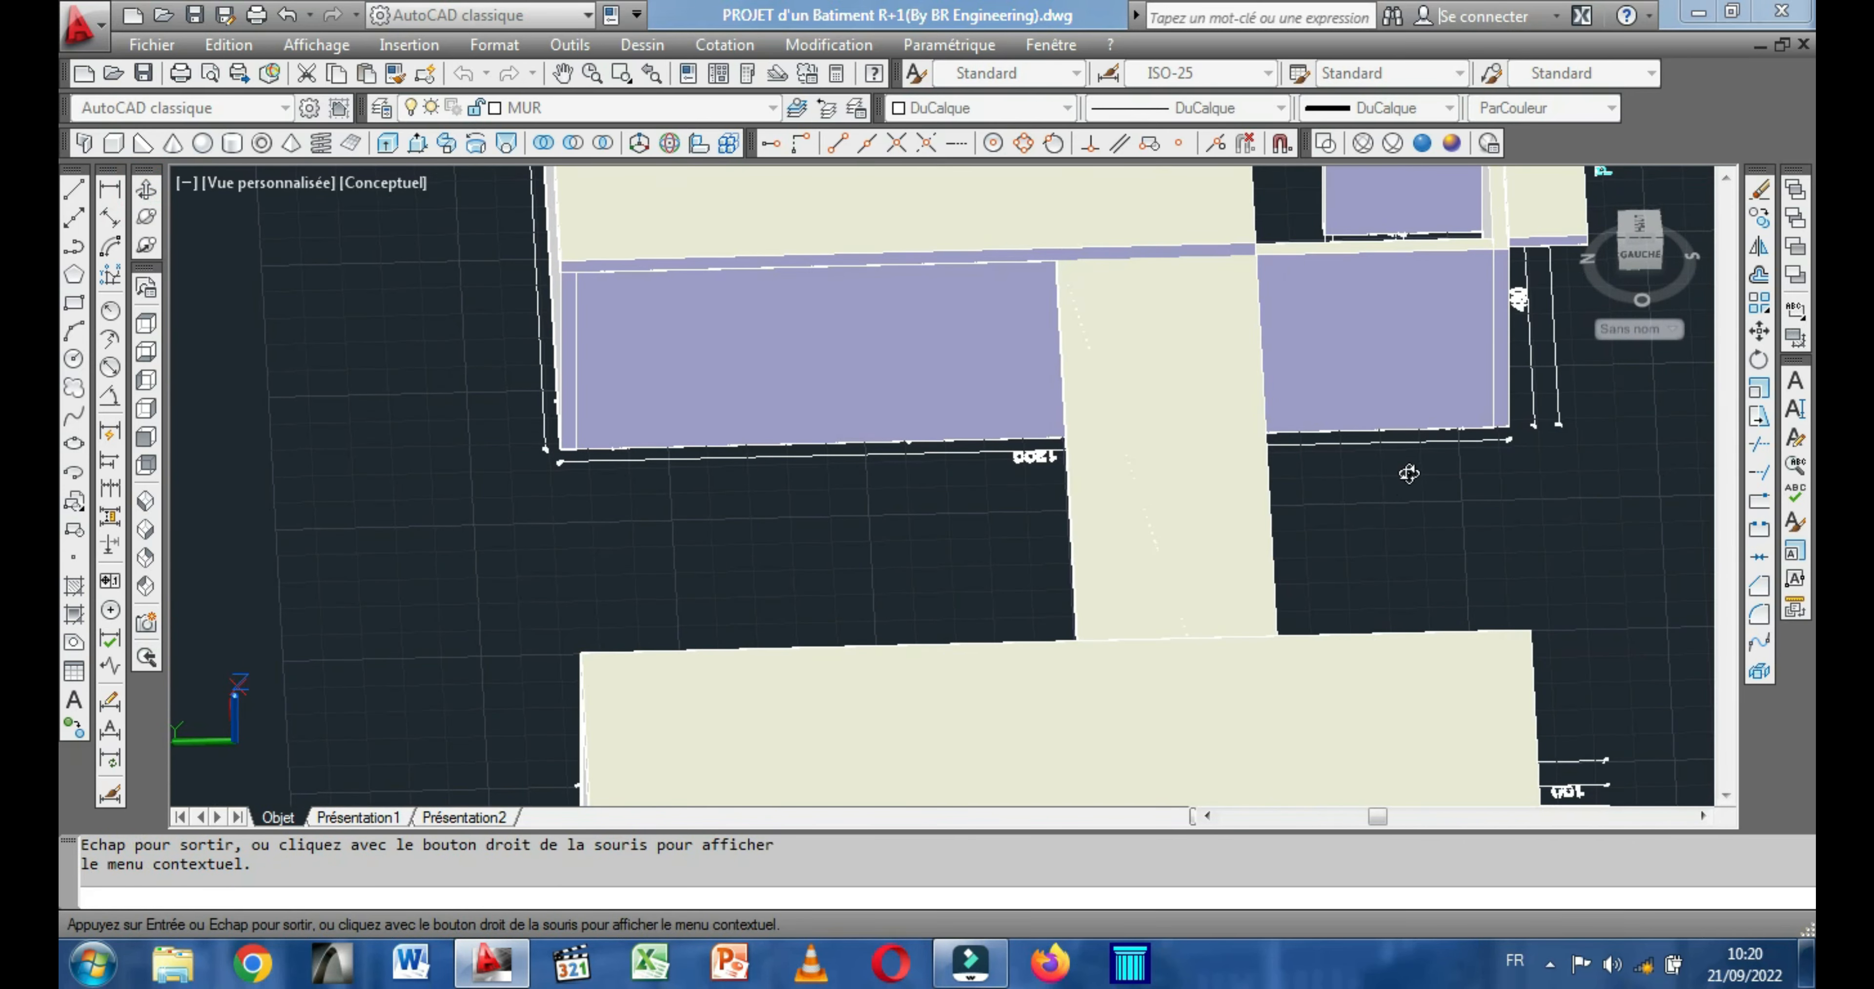
pyautogui.moveTo(1441, 395); pyautogui.dragTo(1171, 577, button='middle')
pyautogui.scroll(2, 1252, 440)
pyautogui.moveTo(1251, 440)
pyautogui.mouseDown()
pyautogui.moveTo(1190, 426)
pyautogui.moveTo(1184, 452)
pyautogui.moveTo(1209, 460)
pyautogui.mouseUp()
pyautogui.press('Escape')
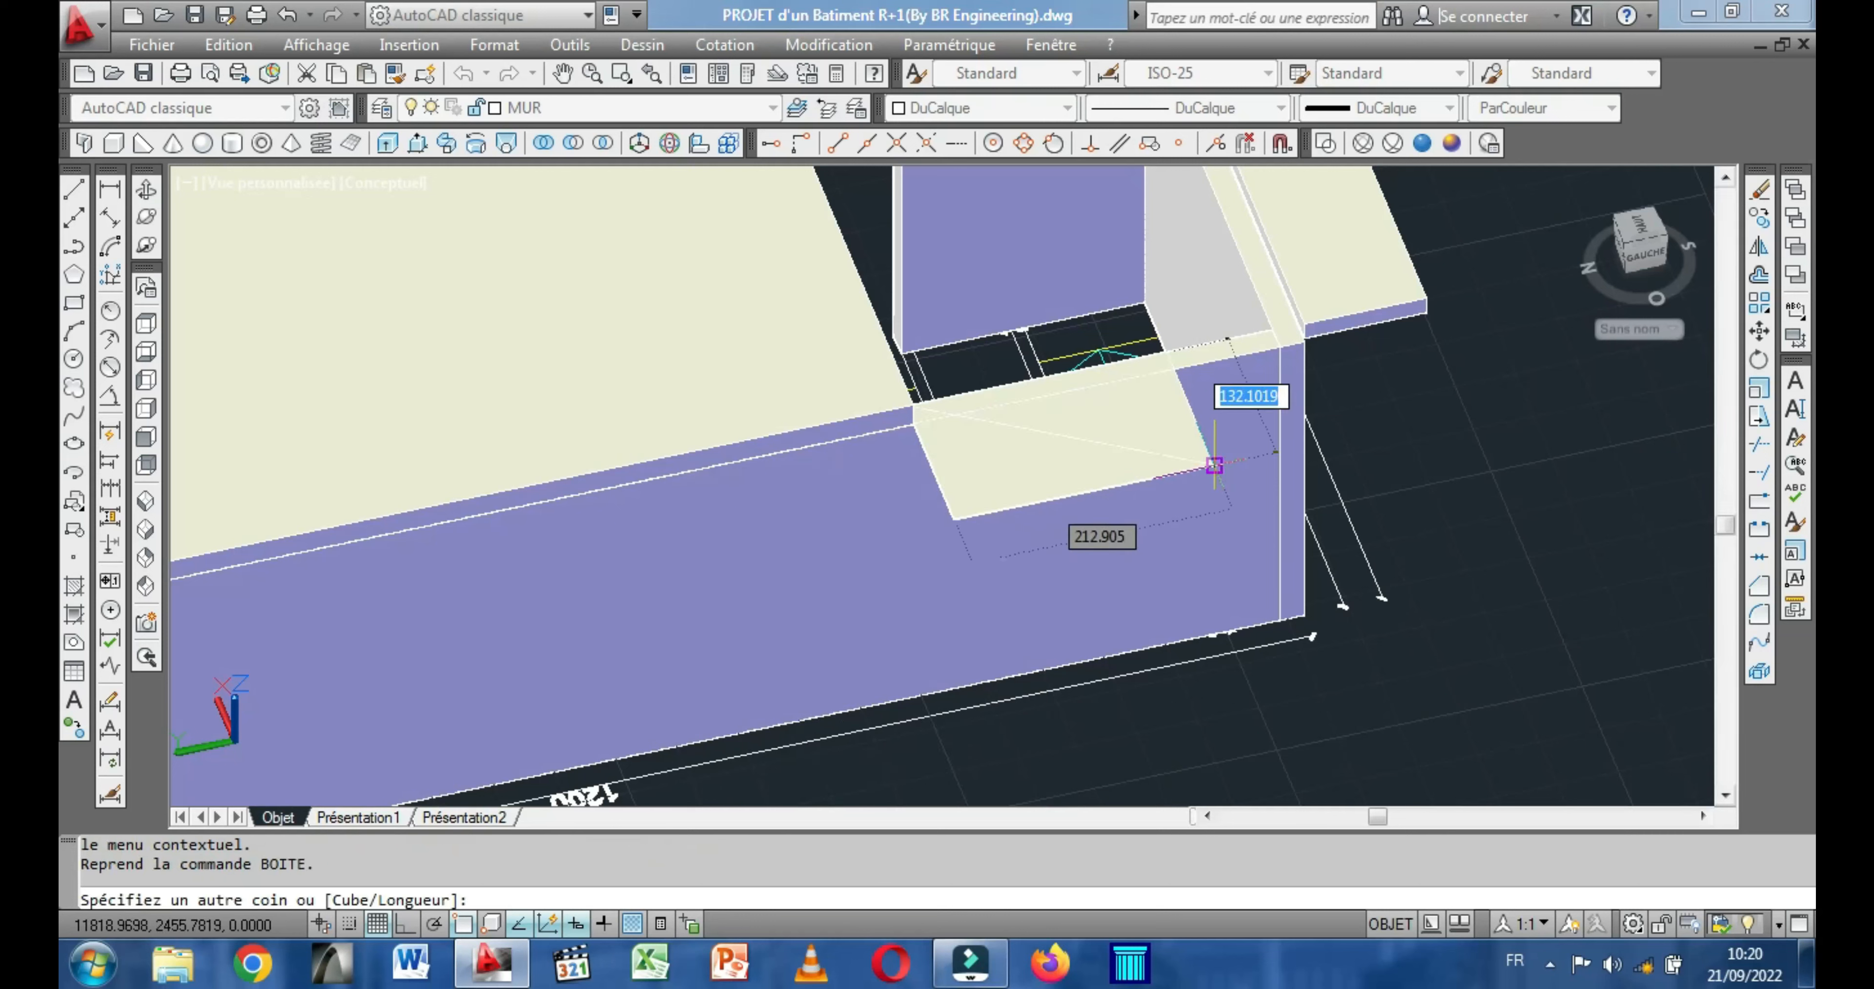
pyautogui.scroll(3, 1277, 338)
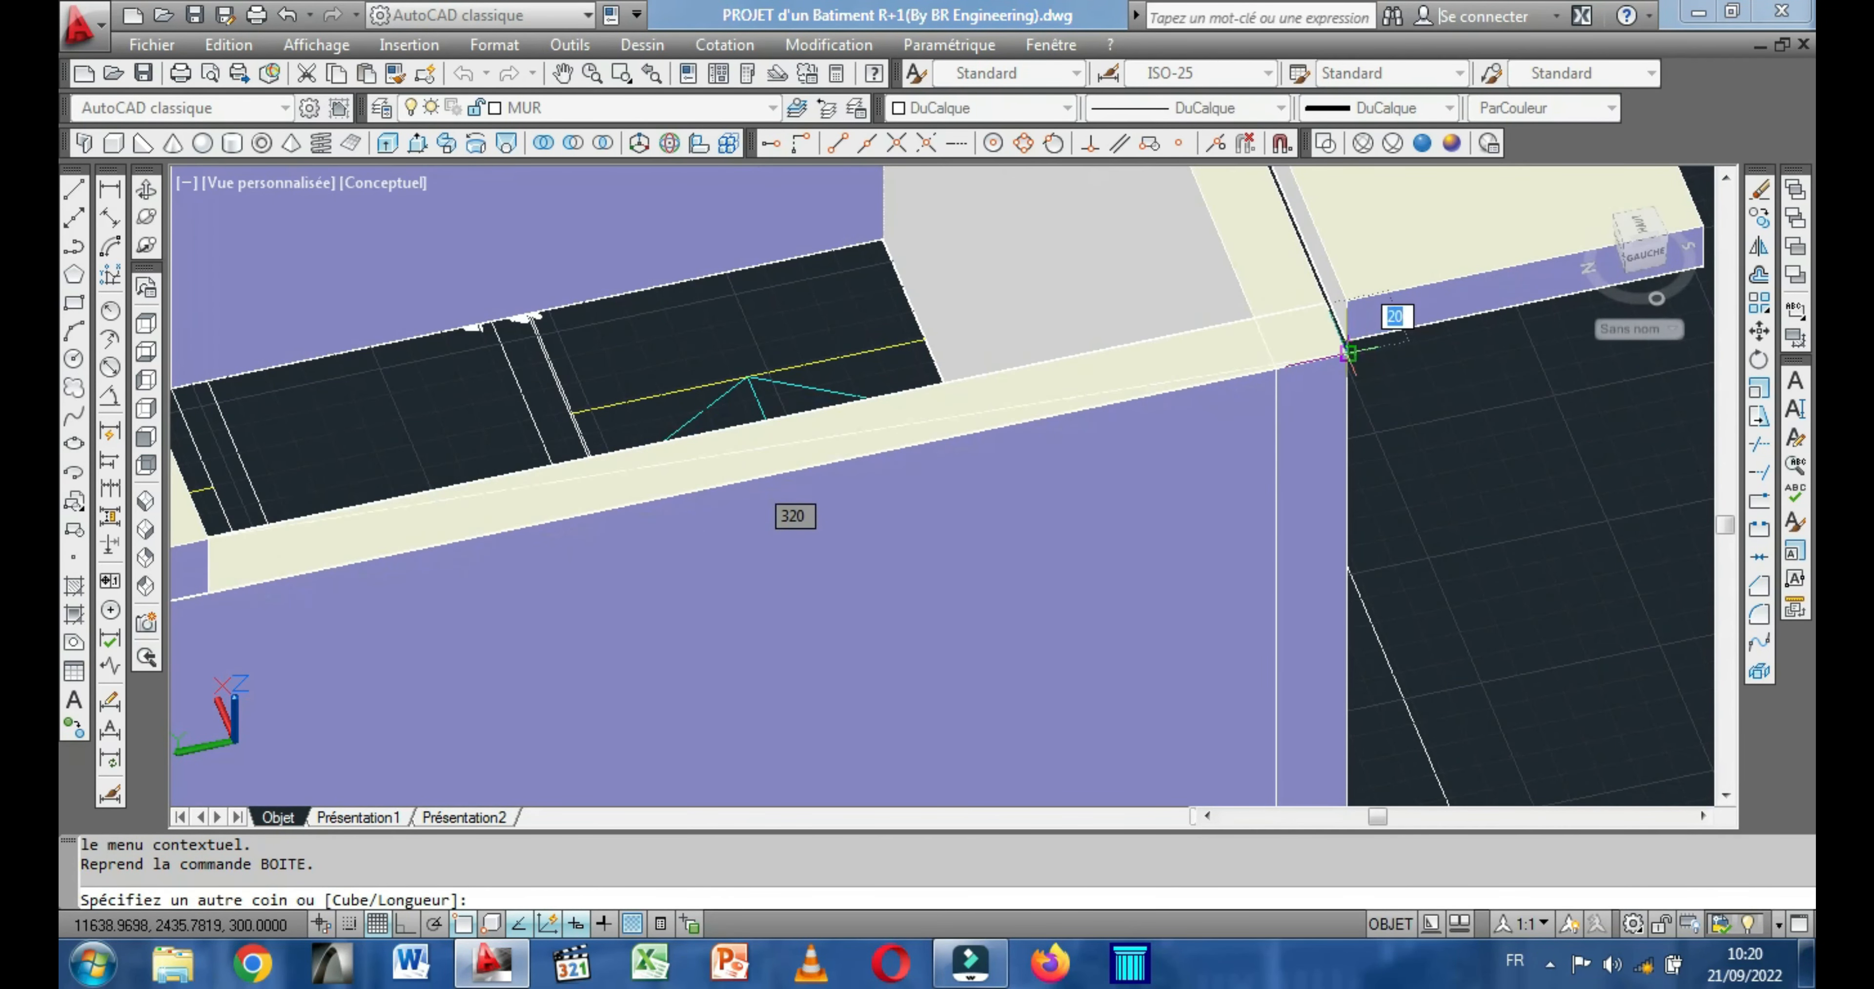
pyautogui.click(1347, 354)
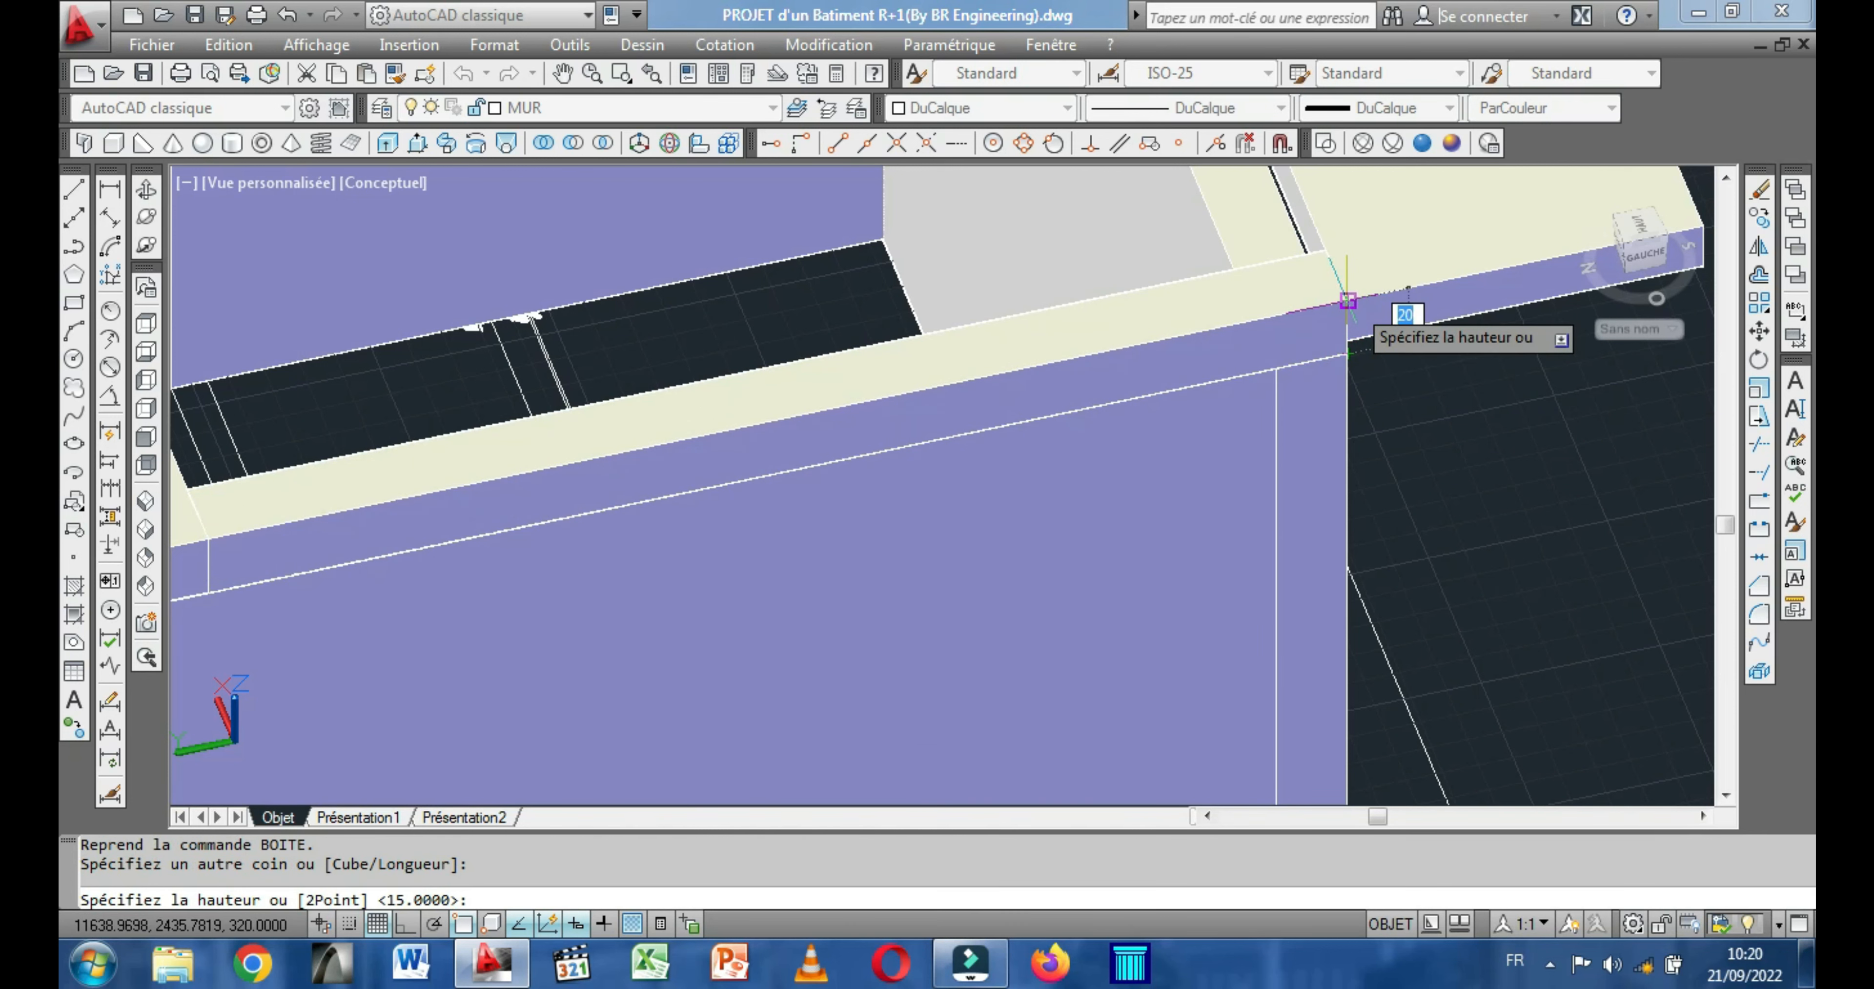
pyautogui.click(1346, 299)
# Copy the side-wall slab strip to the upper-floor building, matching its top outer rear corner to the corresponding slab corner beside the stairwell.
pyautogui.scroll(-2, 1404, 442)
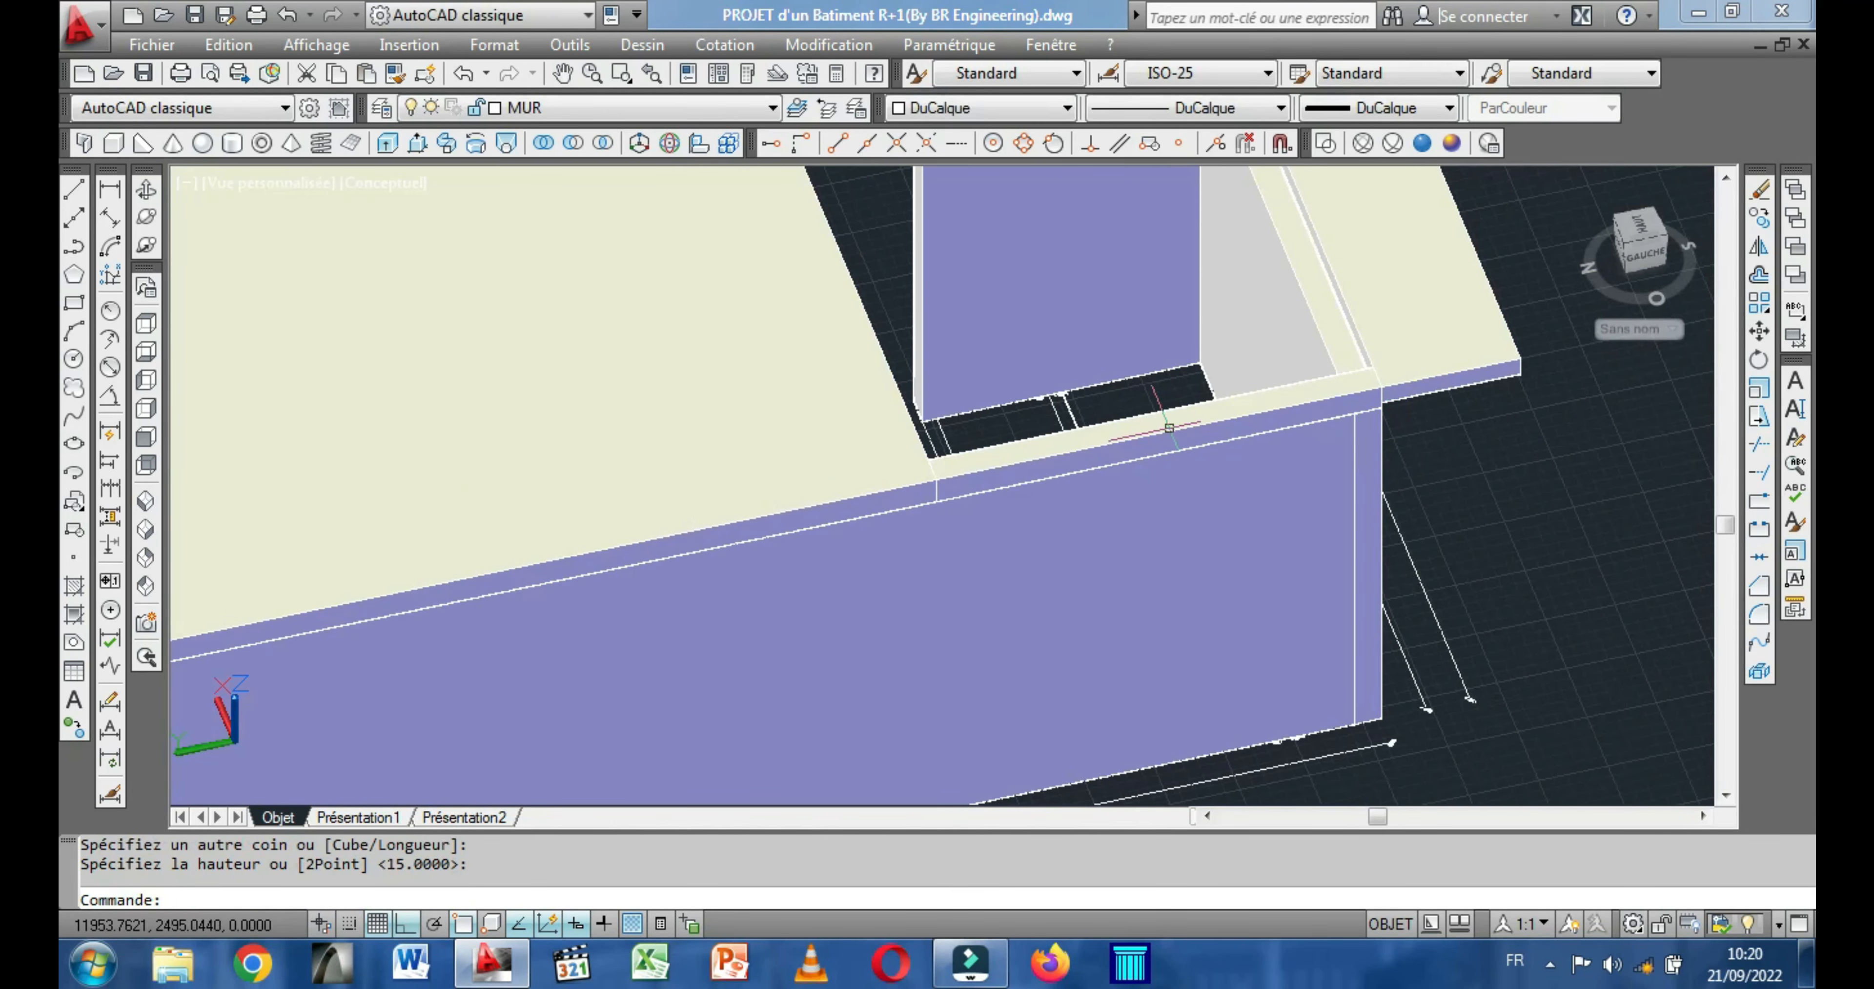
pyautogui.click(1139, 441)
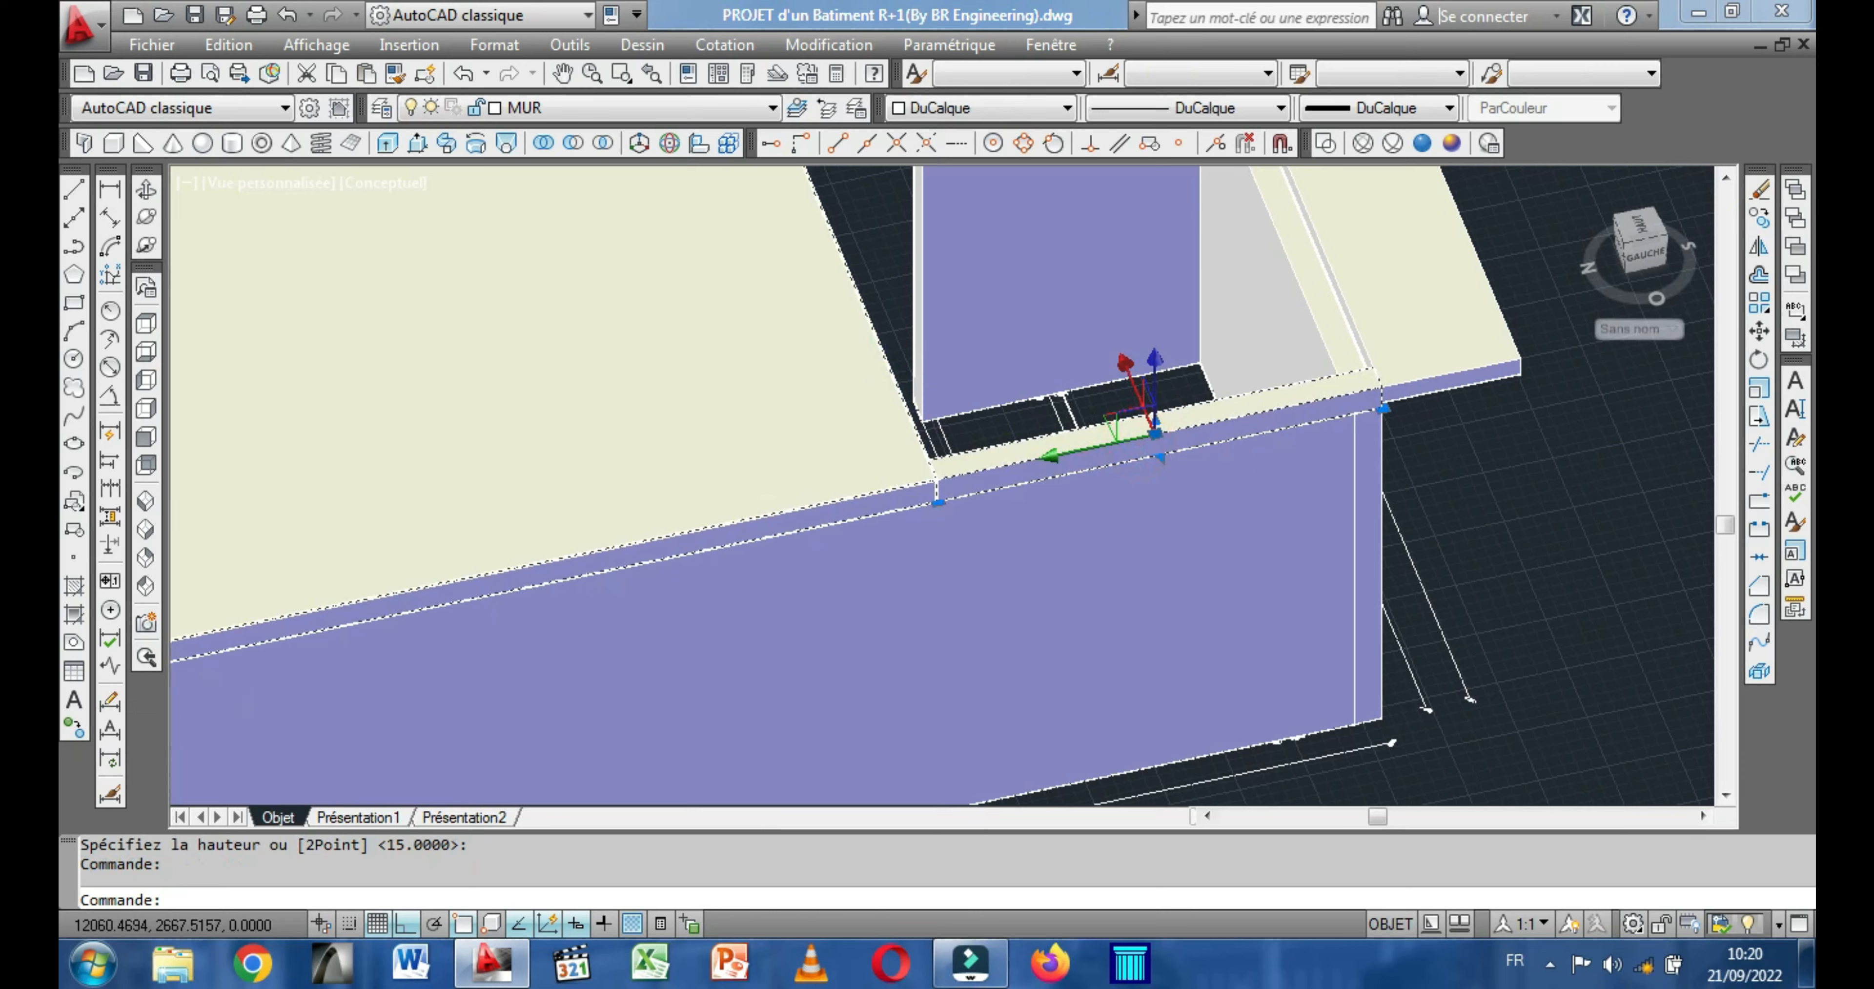
pyautogui.scroll(-4, 882, 373)
pyautogui.scroll(-2, 777, 316)
pyautogui.rightClick(1106, 384)
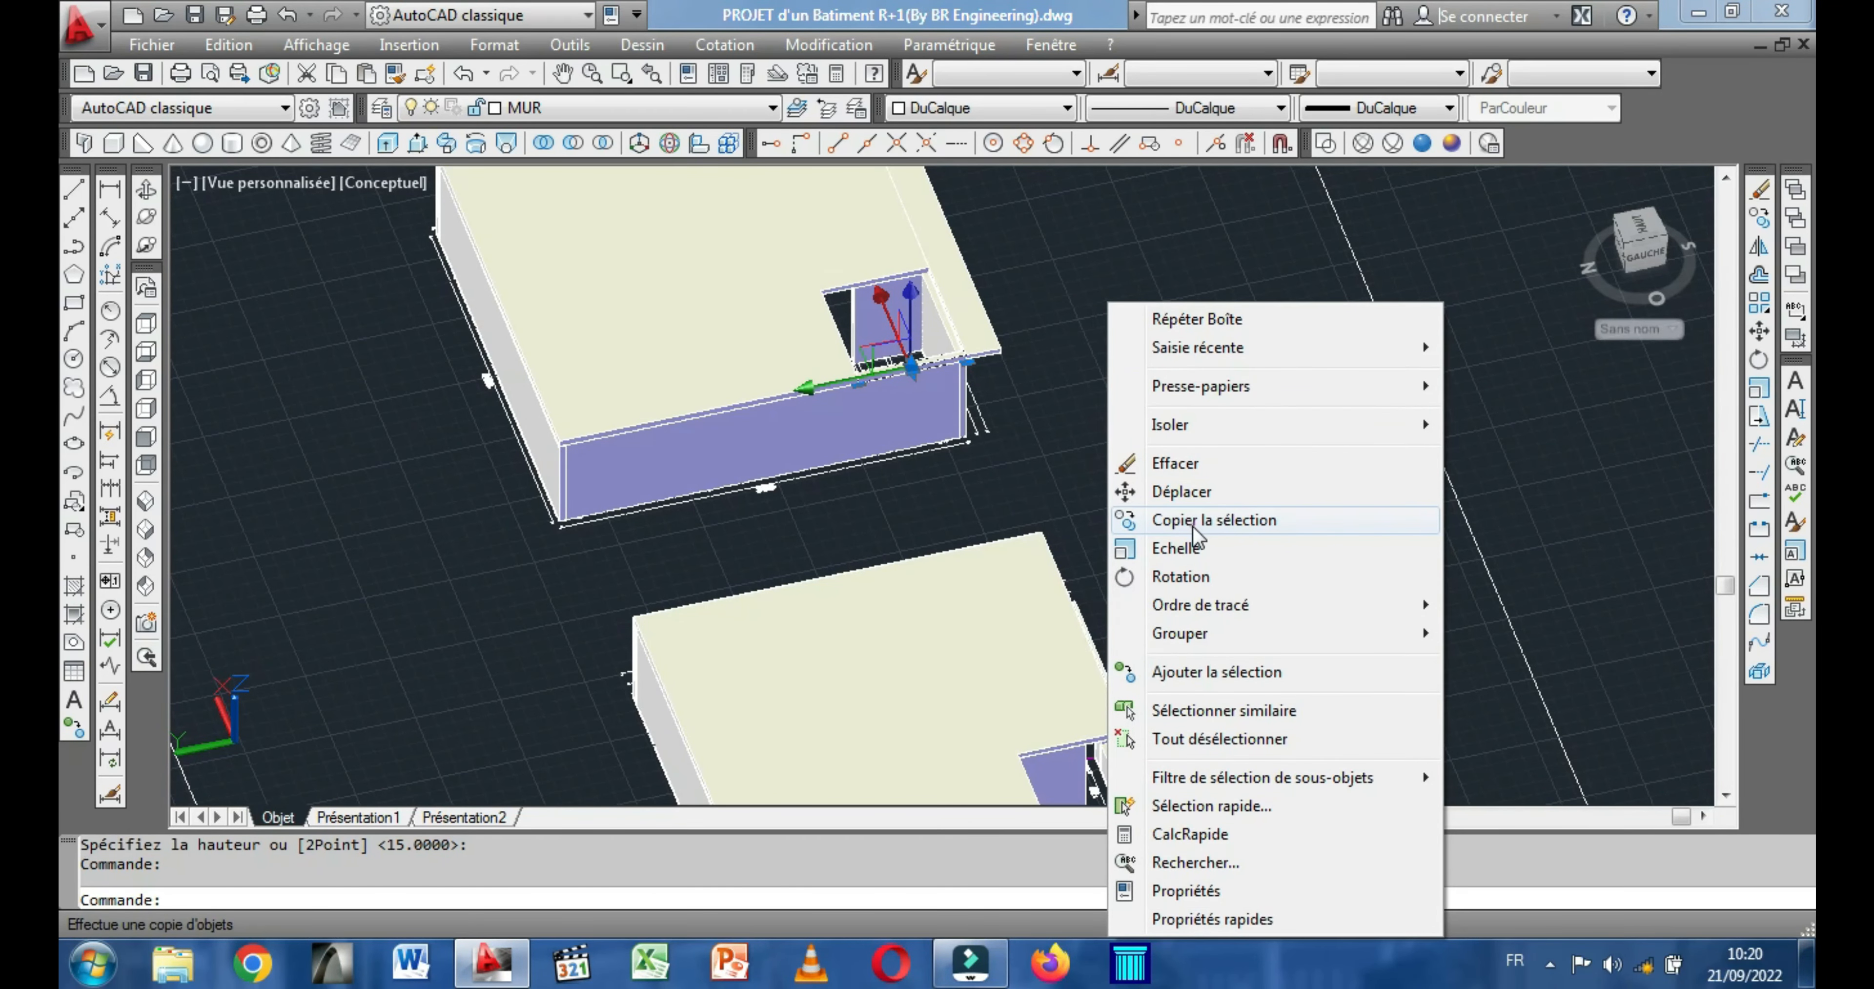
pyautogui.click(1194, 519)
pyautogui.scroll(3, 968, 385)
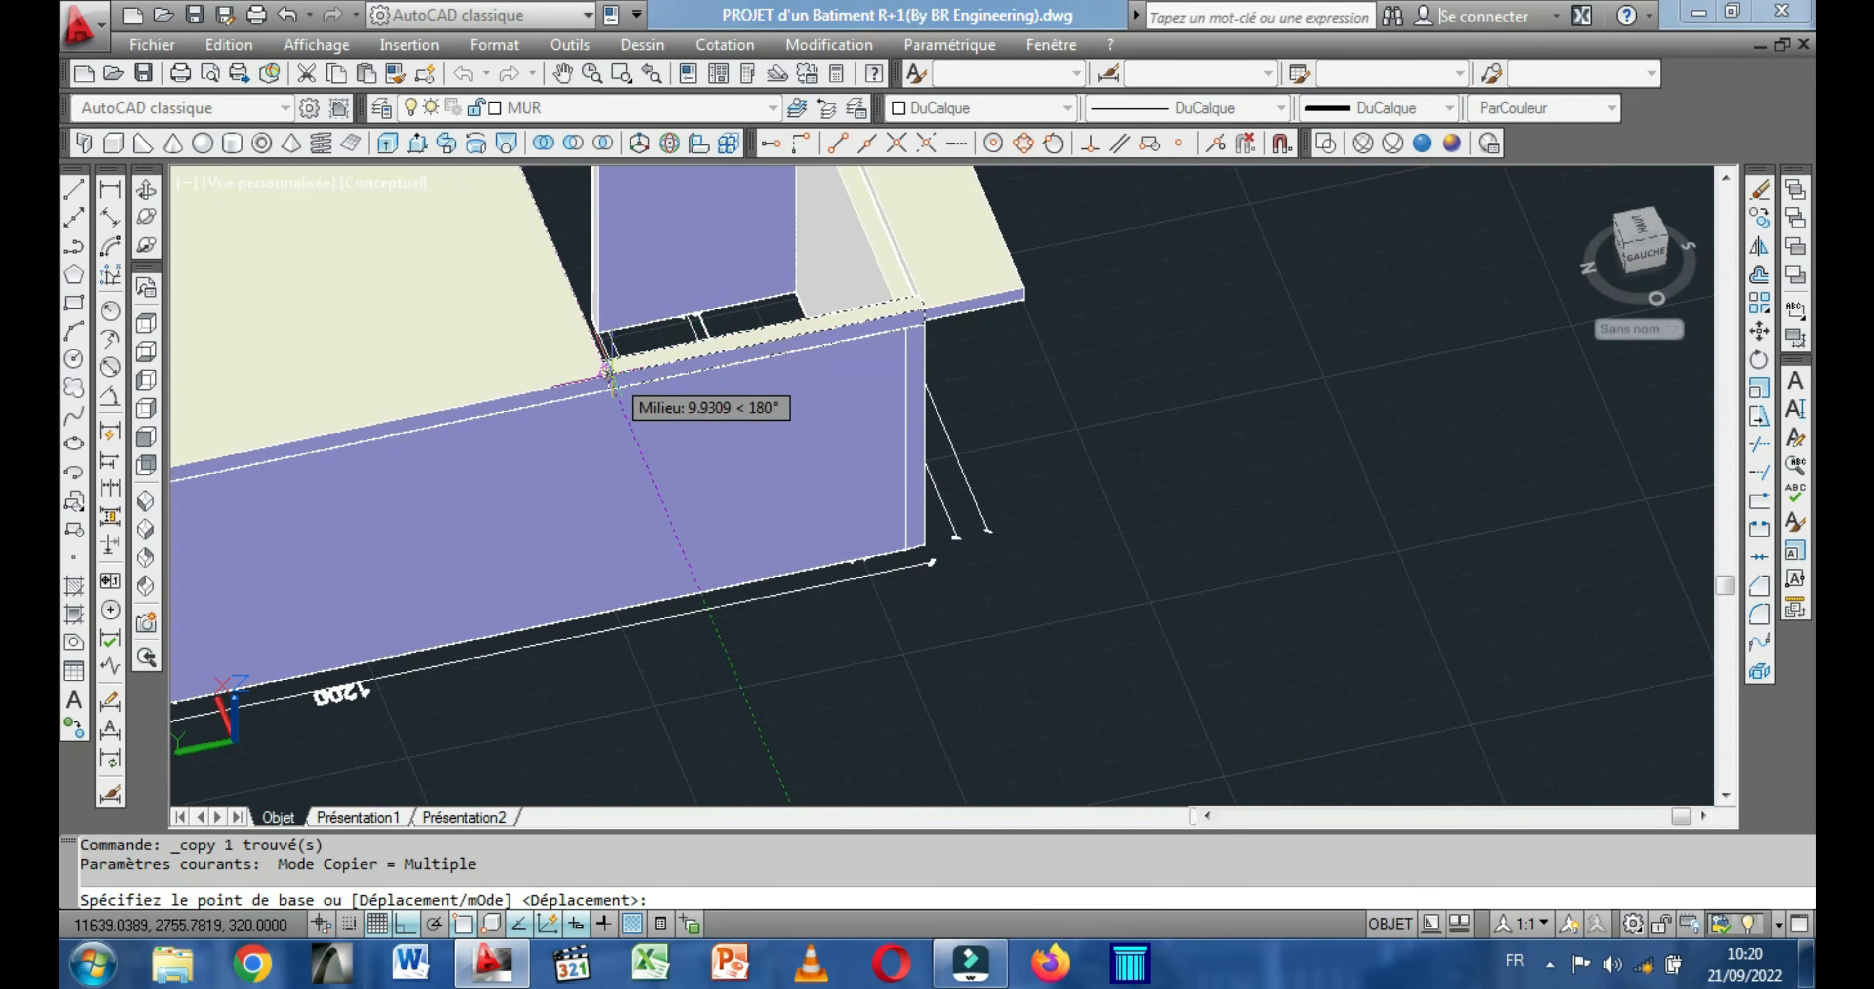
pyautogui.scroll(3, 615, 381)
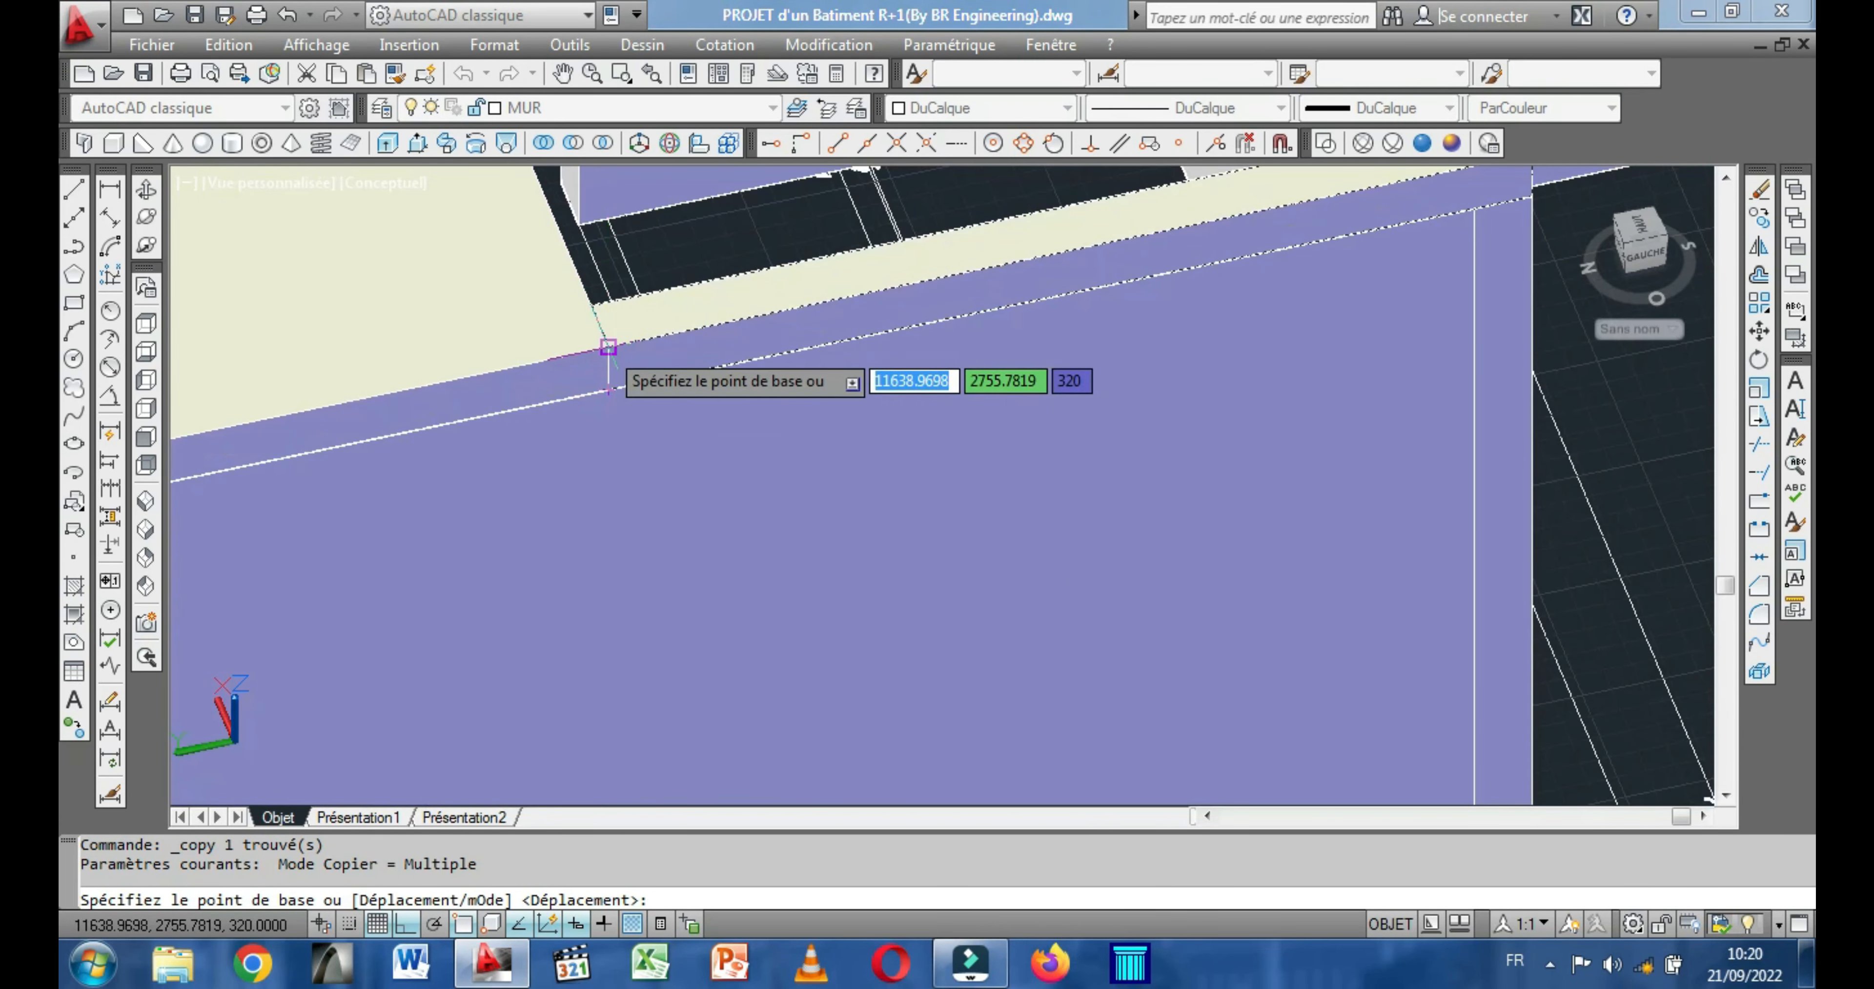
pyautogui.click(608, 347)
pyautogui.scroll(-4, 724, 467)
pyautogui.scroll(2, 764, 505)
pyautogui.moveTo(764, 505); pyautogui.dragTo(713, 439, button='middle')
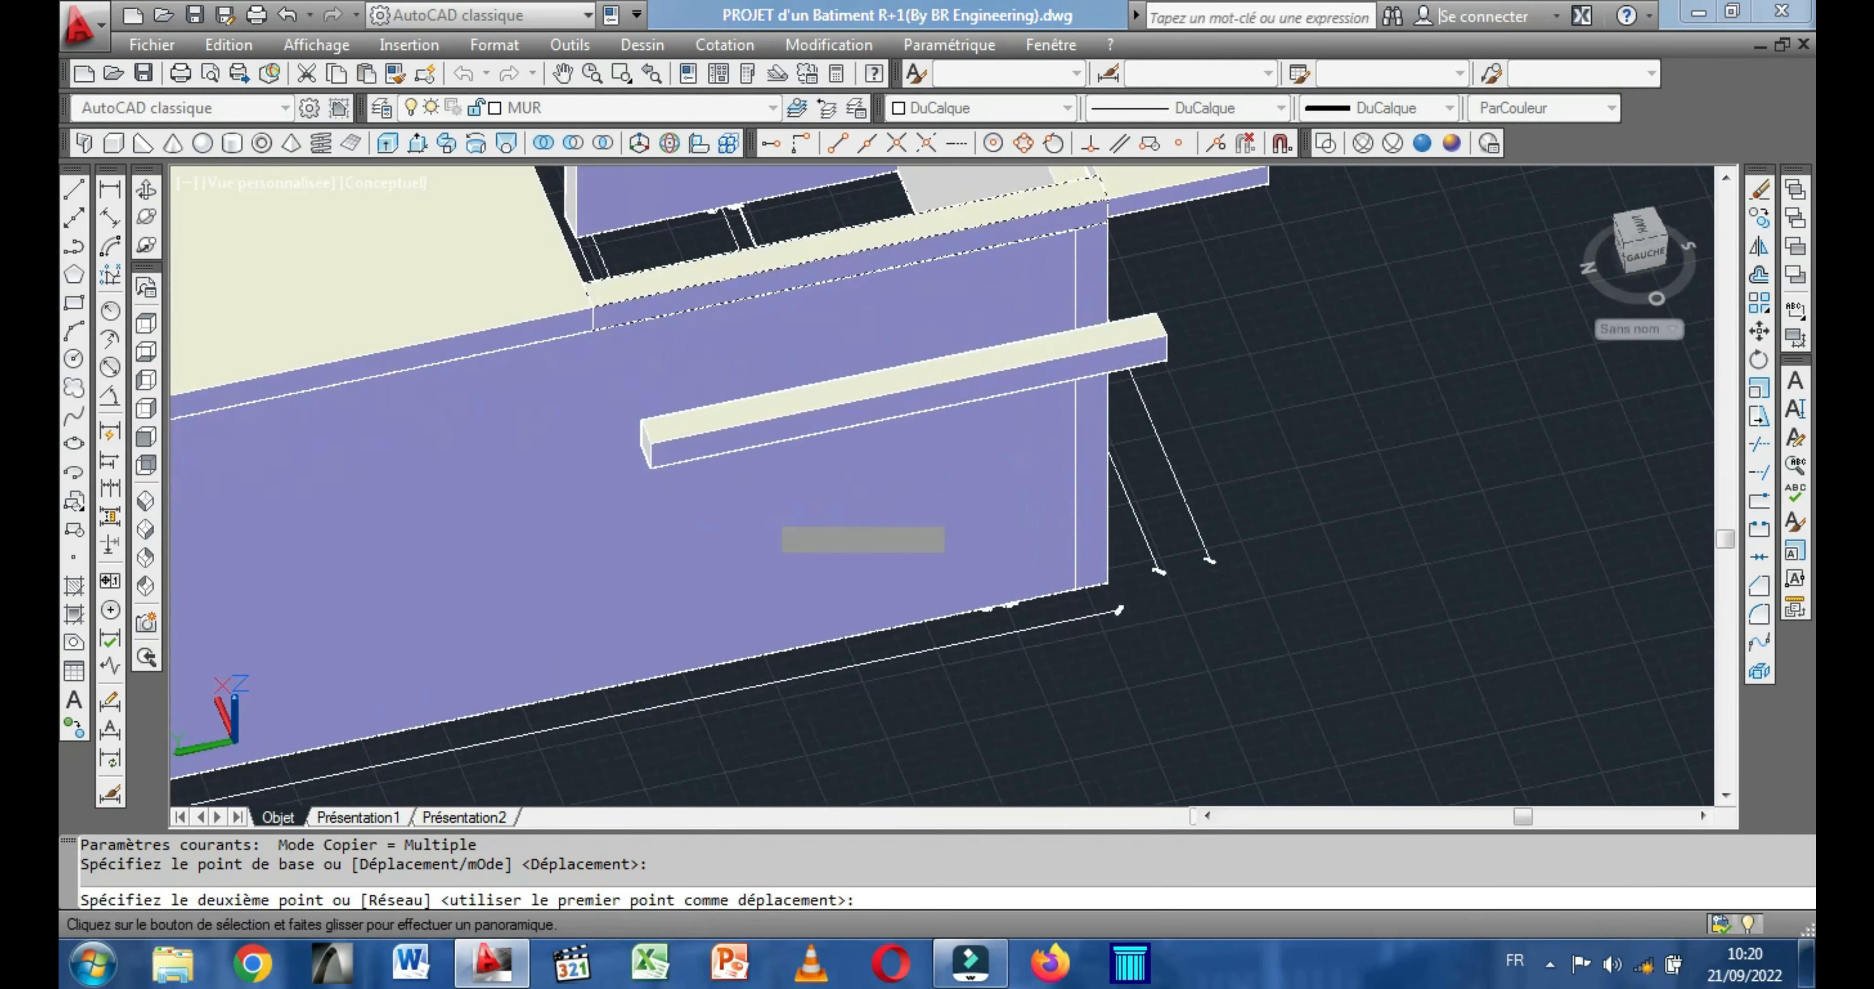
pyautogui.scroll(-5, 793, 529)
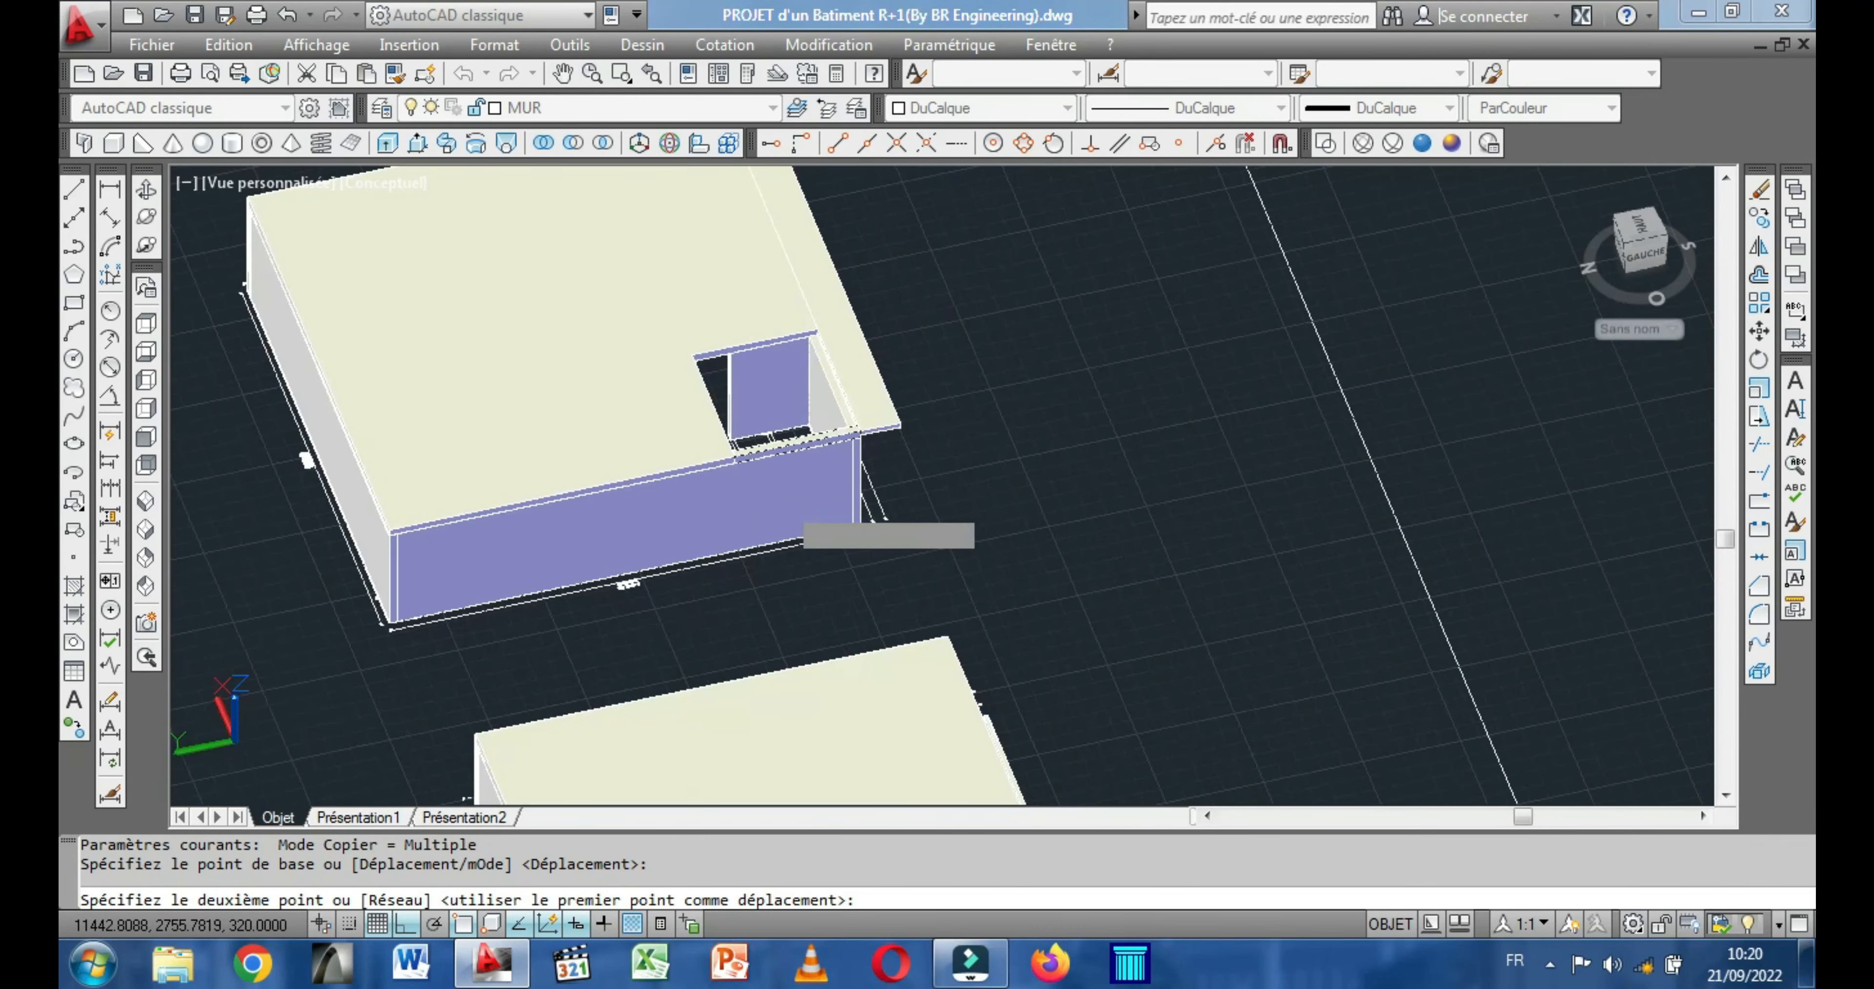
pyautogui.scroll(-2, 793, 528)
pyautogui.moveTo(794, 528); pyautogui.dragTo(668, 318, button='middle')
pyautogui.scroll(-2, 668, 318)
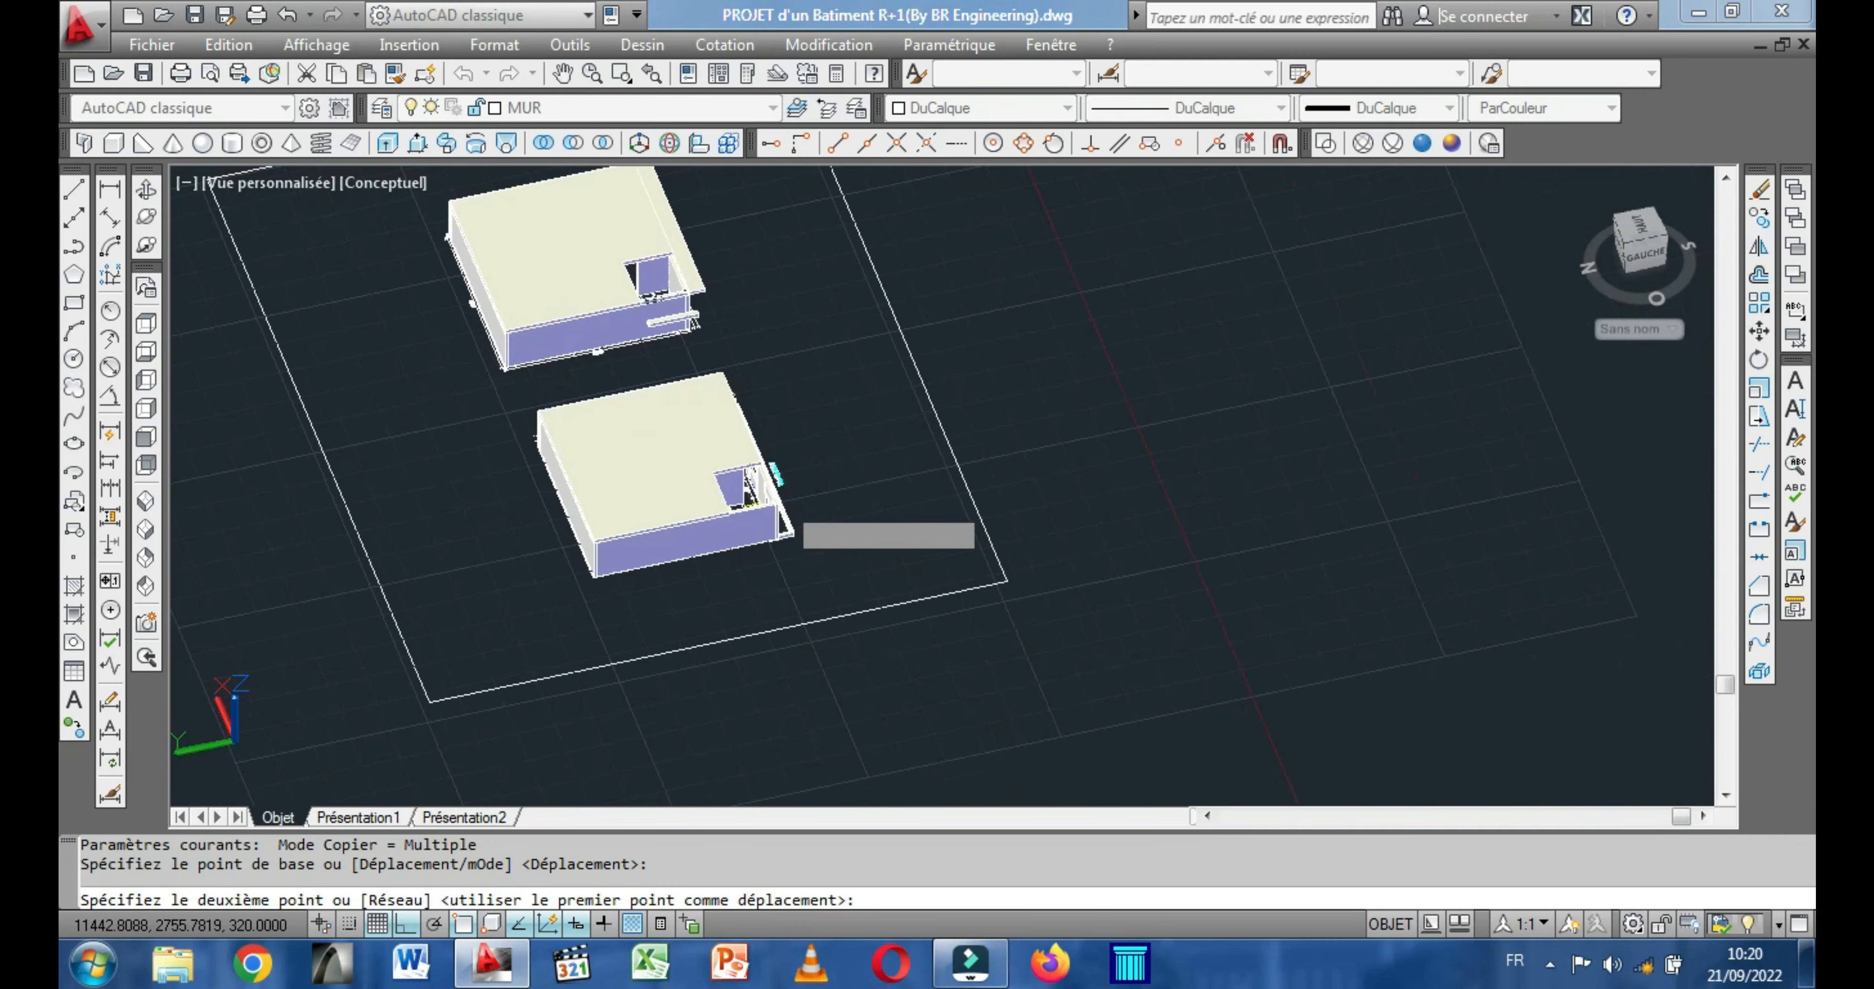
pyautogui.scroll(-2, 771, 512)
pyautogui.scroll(4, 771, 512)
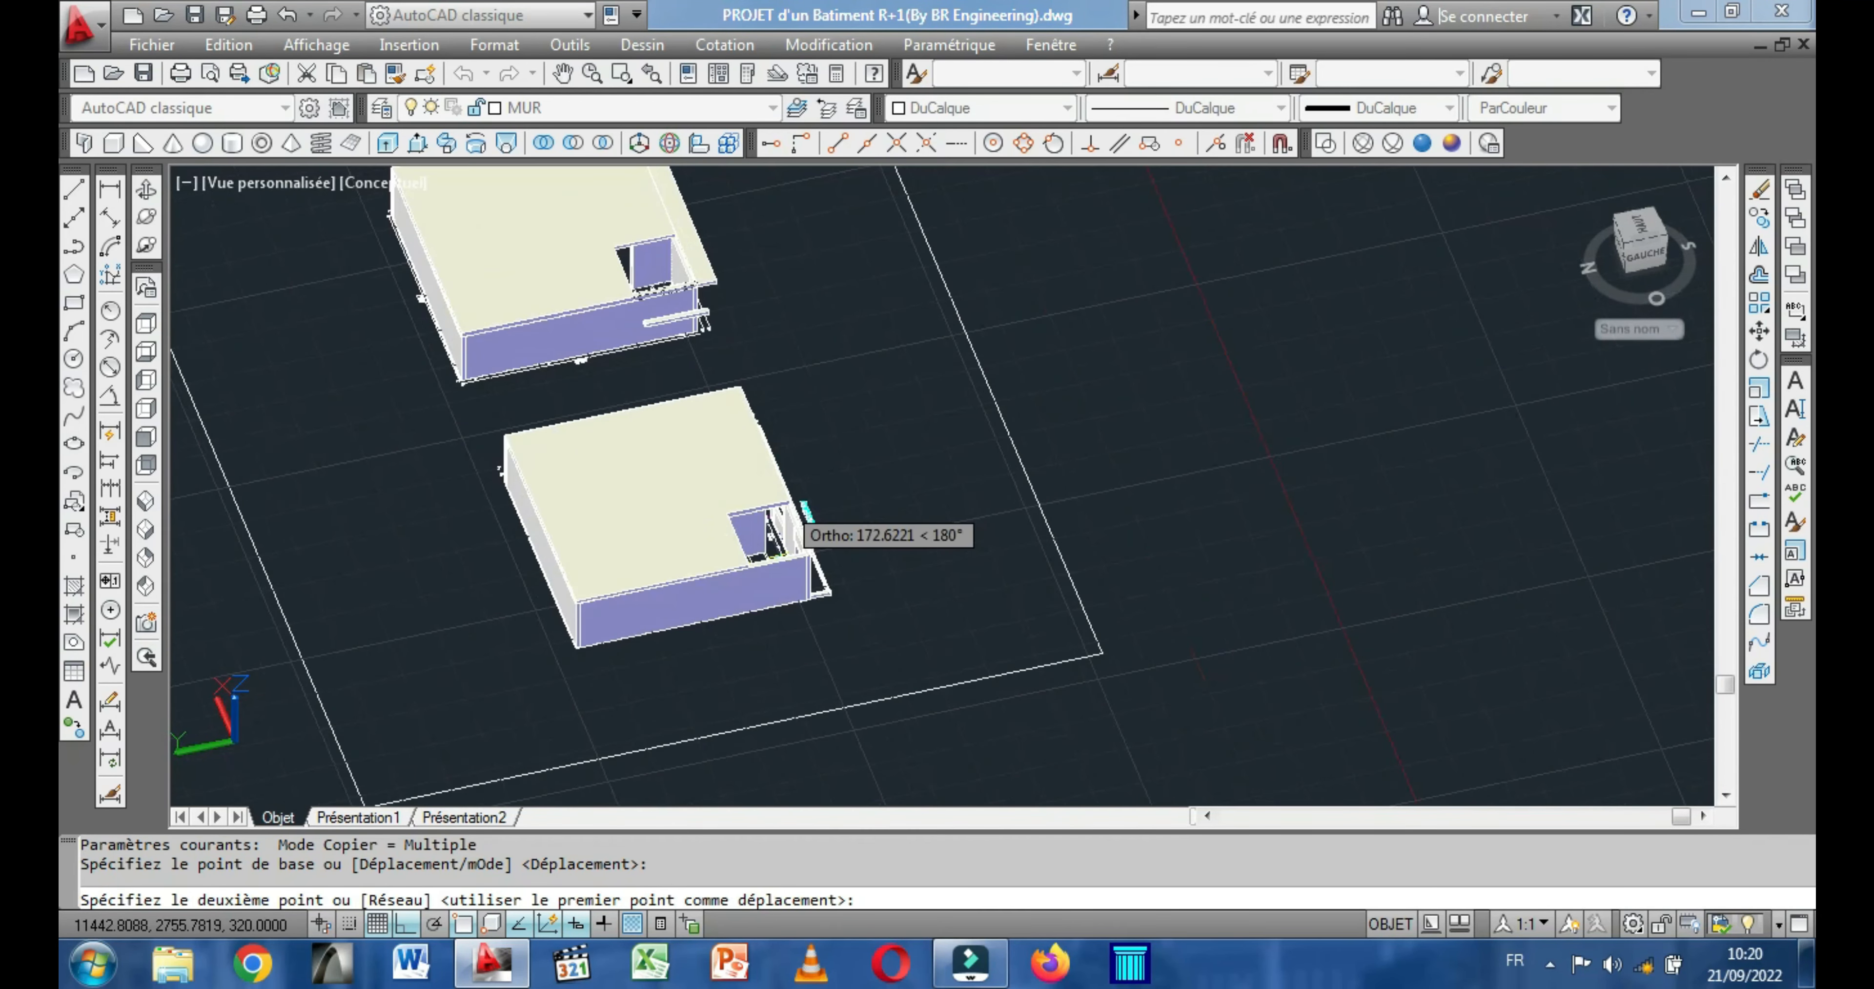
pyautogui.scroll(5, 721, 582)
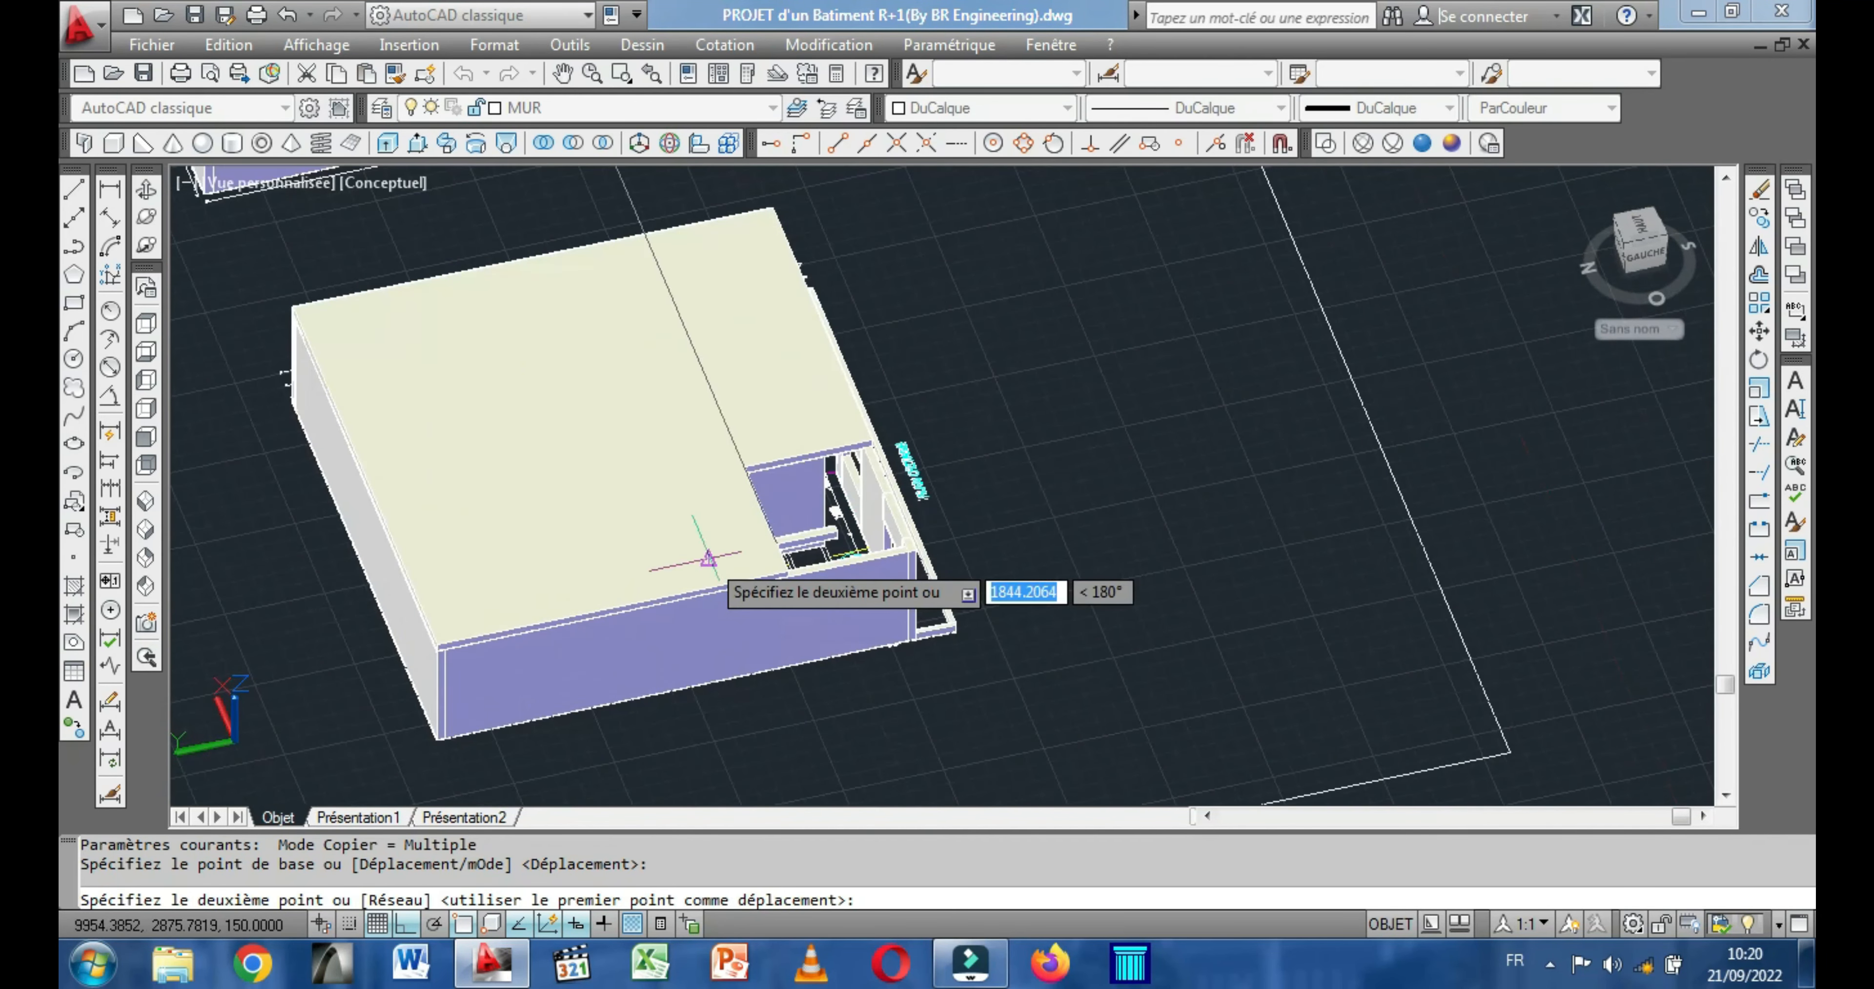
pyautogui.scroll(4, 962, 609)
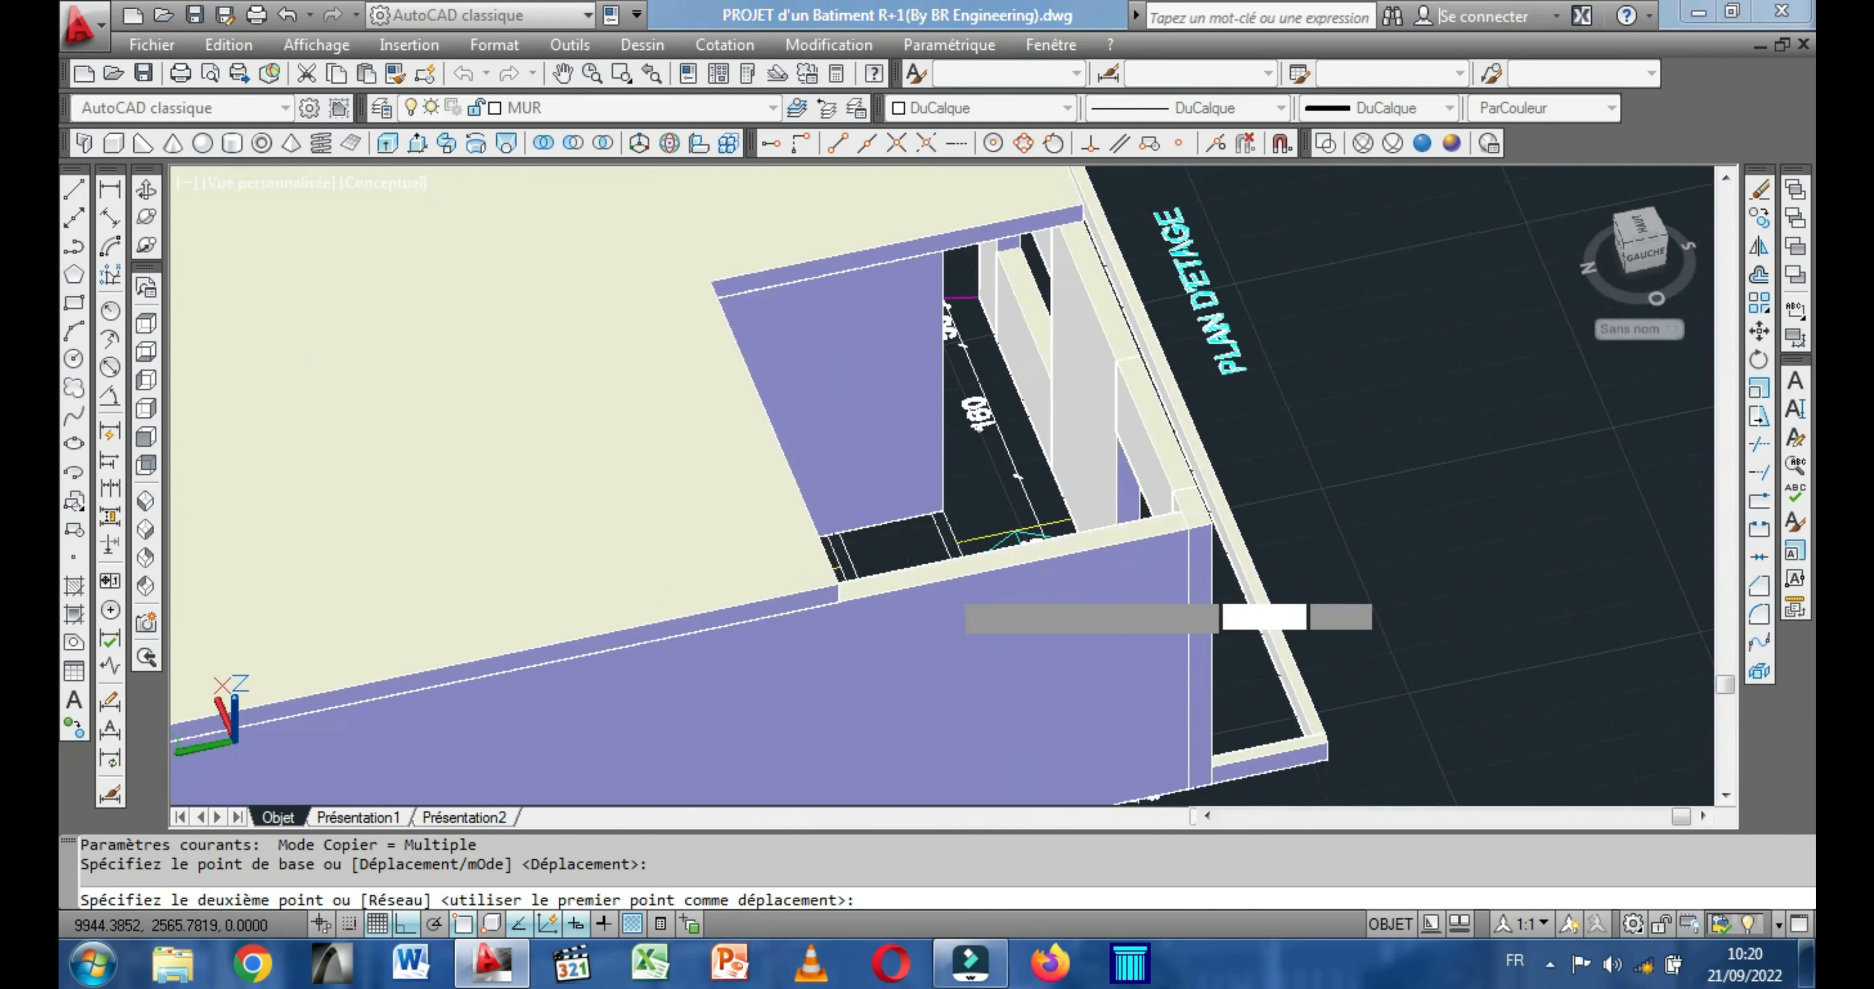
pyautogui.scroll(3, 946, 570)
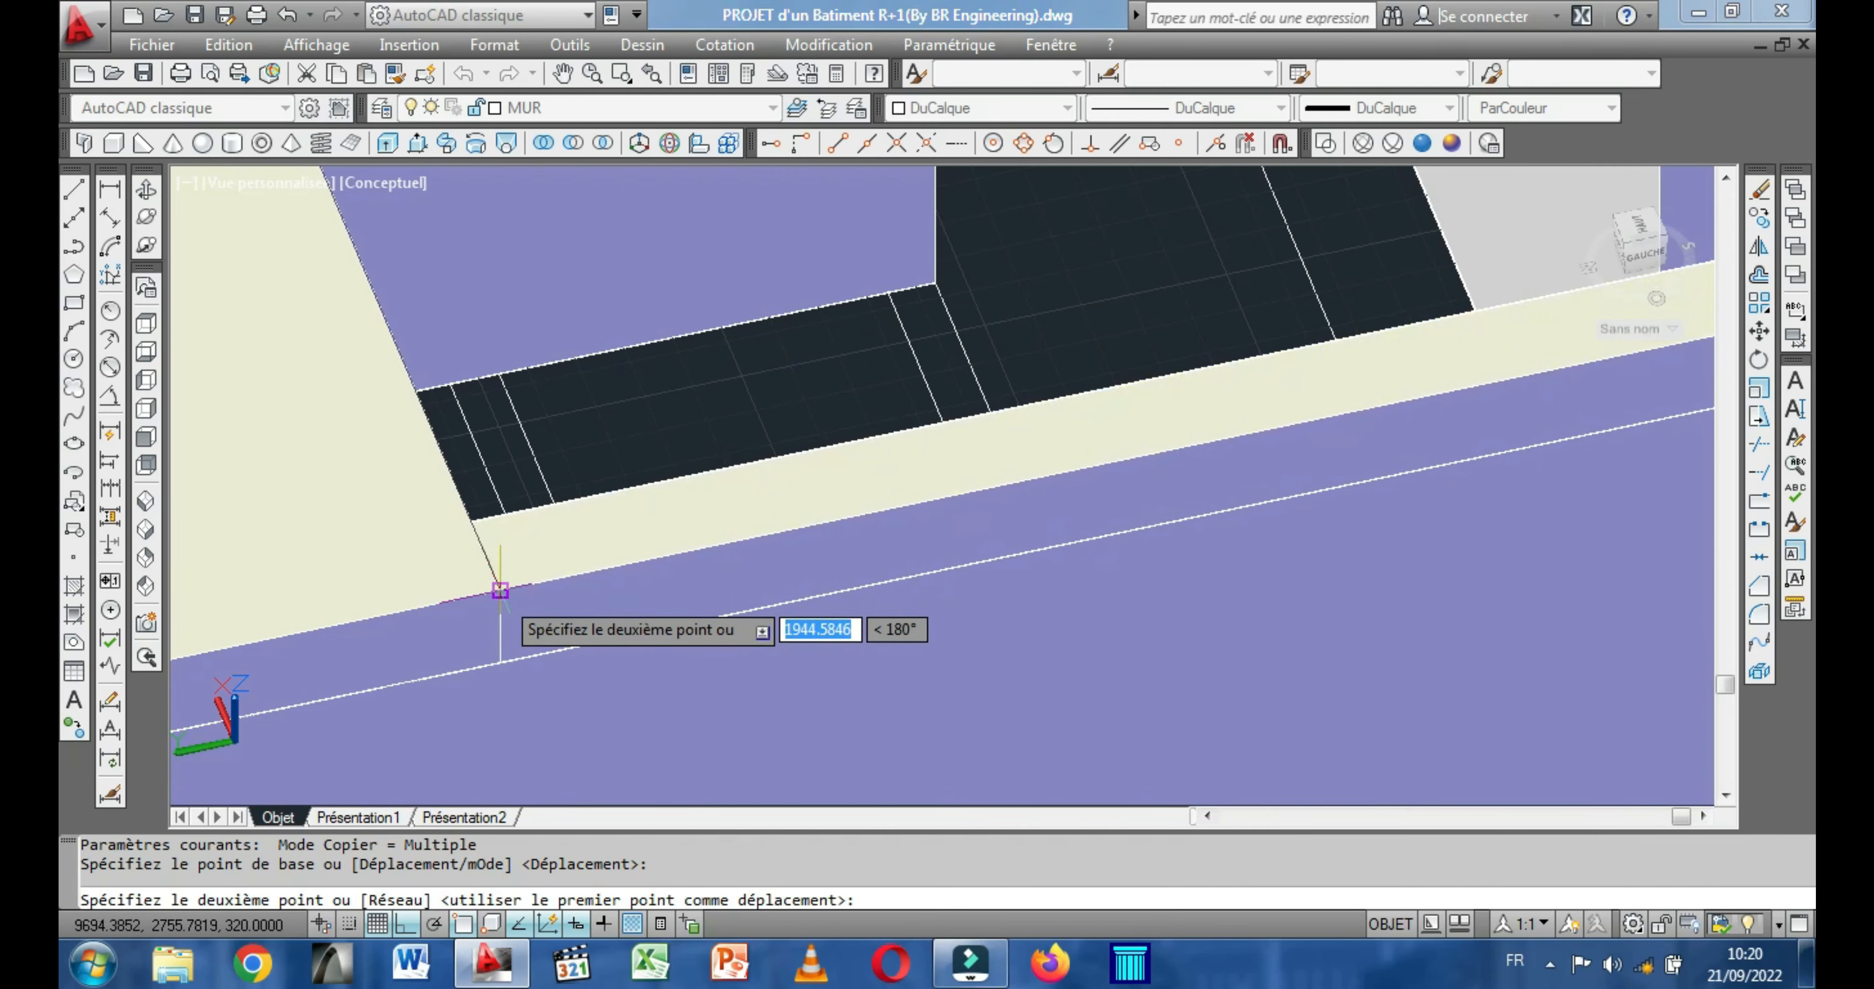
pyautogui.click(500, 590)
pyautogui.rightClick(664, 683)
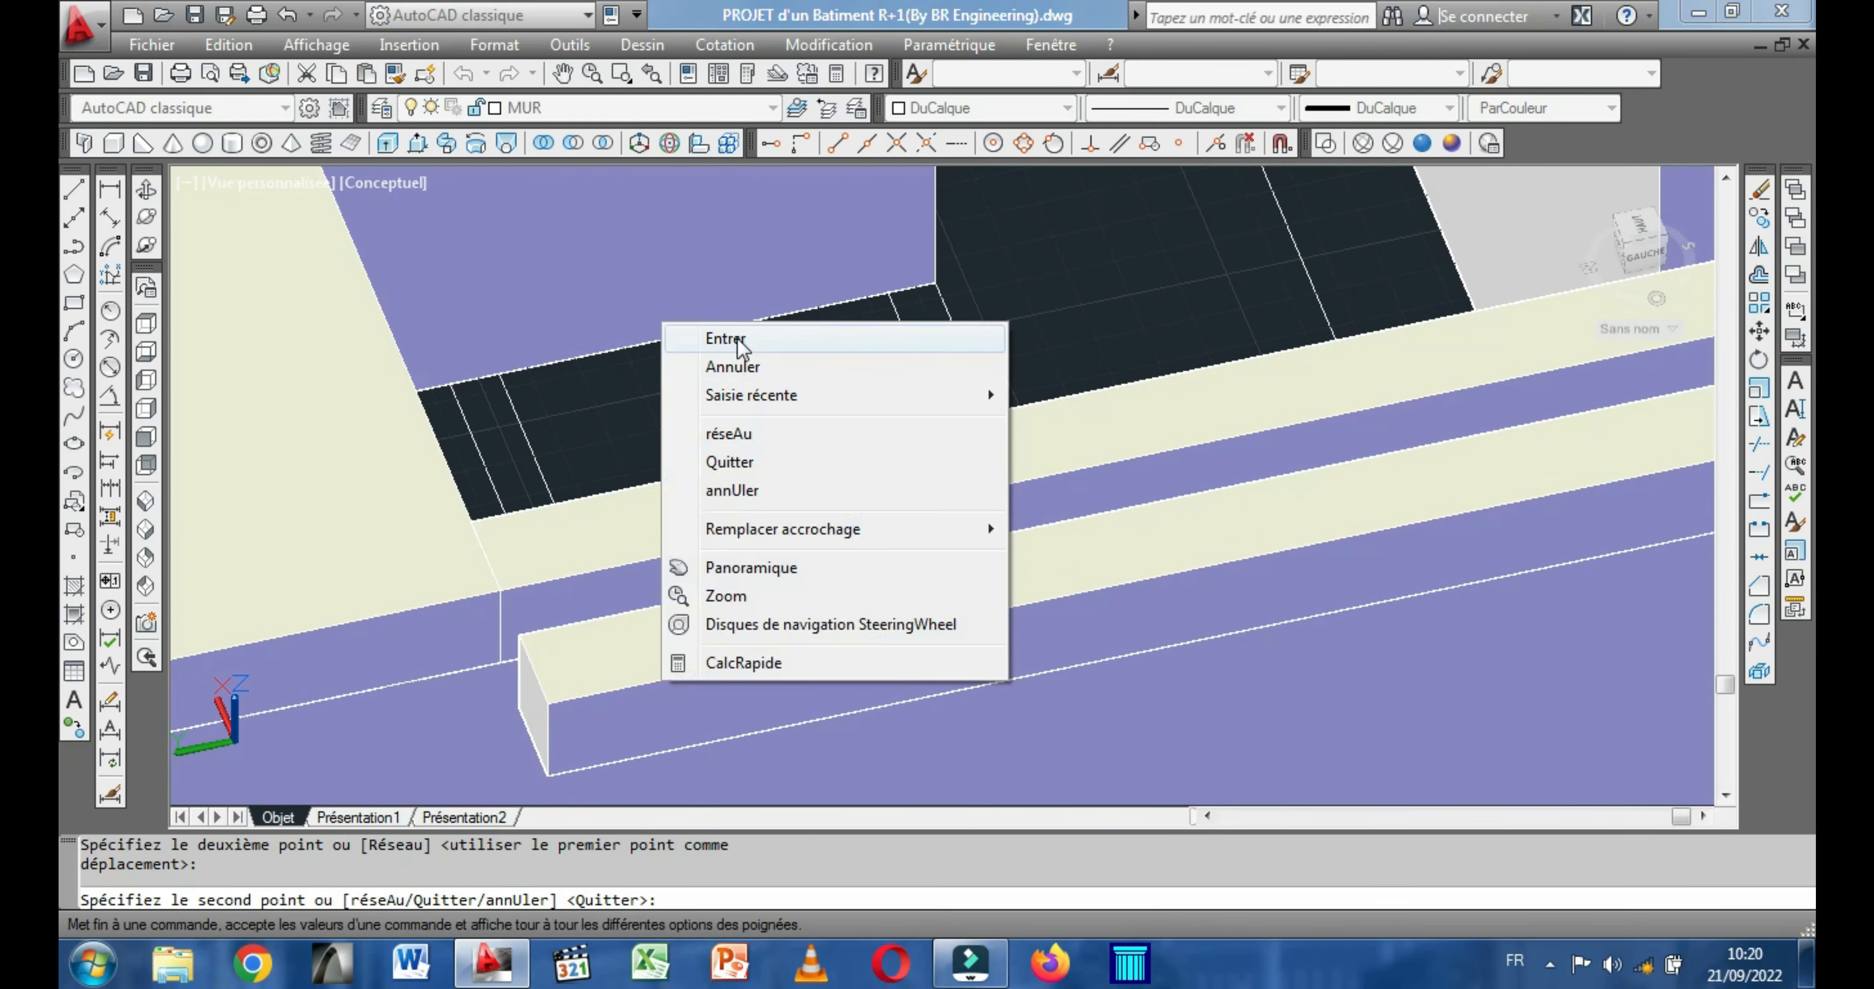
pyautogui.click(728, 339)
# Draw a 370 by 20 slab strip, 20 high, over the upper-floor front wall beside the stairwell, from the side-wall strip to the main slab.
pyautogui.scroll(-5, 738, 345)
pyautogui.moveTo(1057, 584); pyautogui.dragTo(989, 699, button='middle')
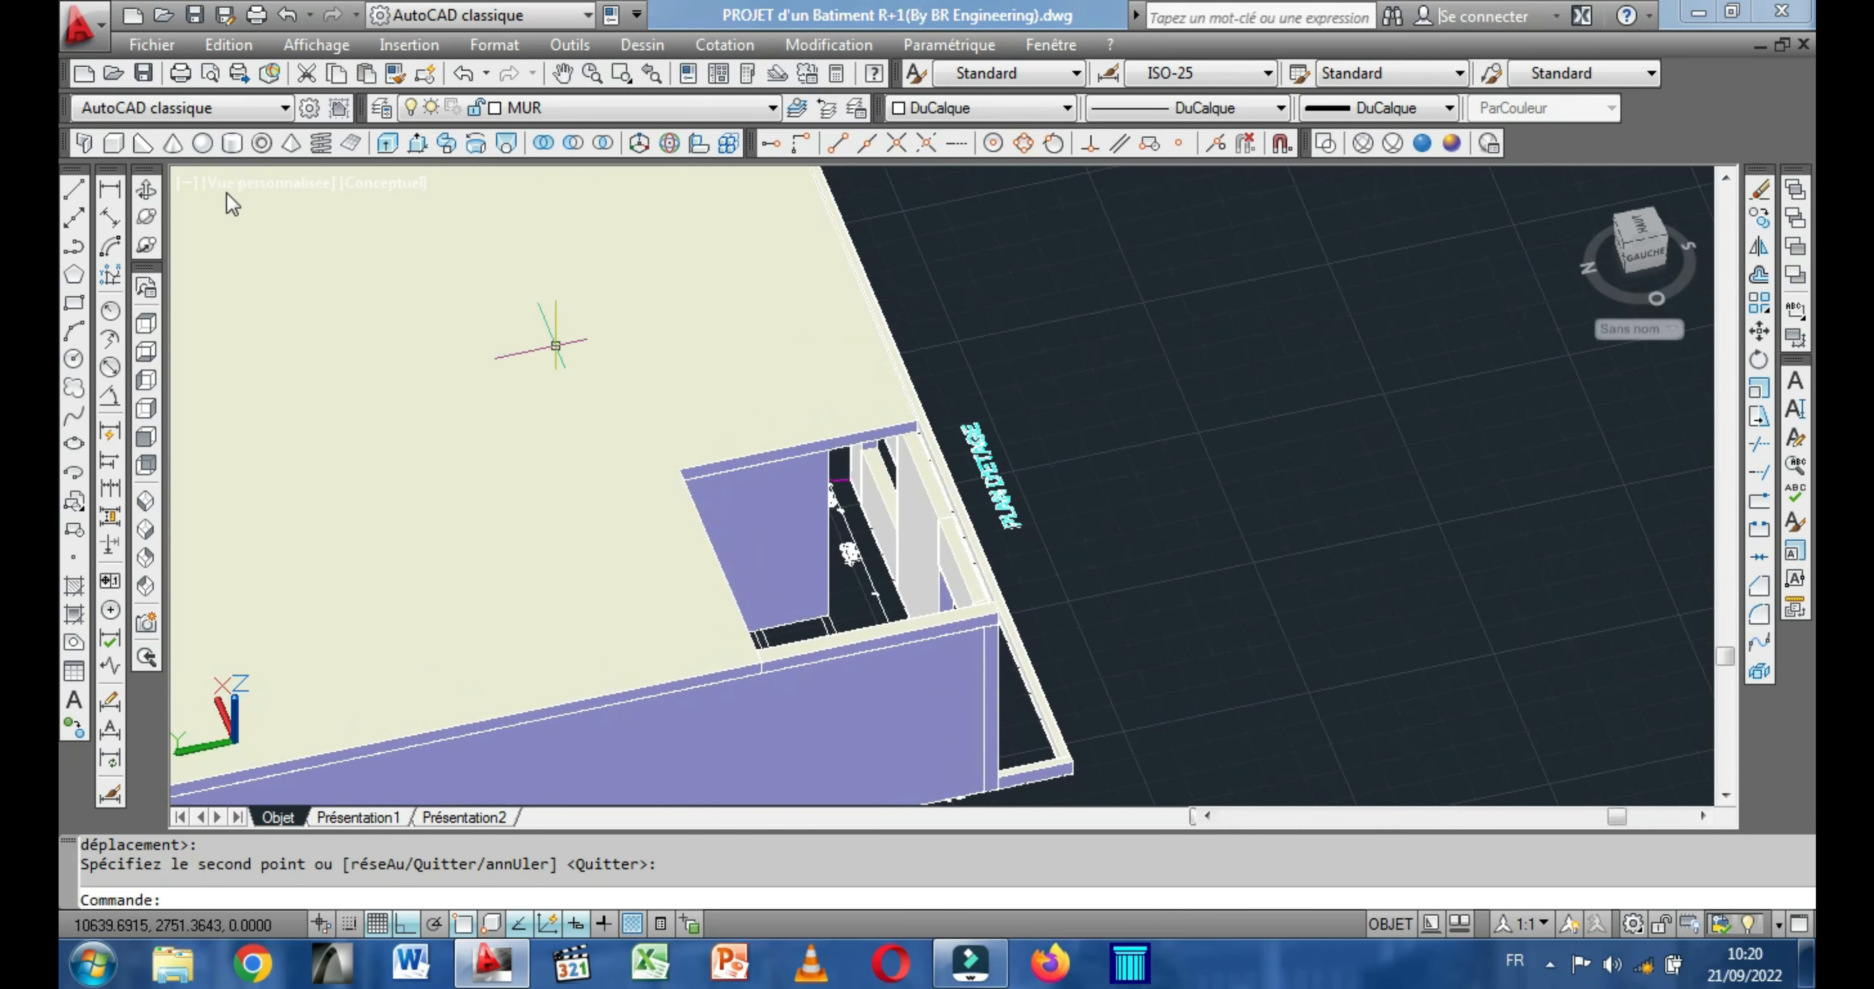
pyautogui.click(152, 192)
pyautogui.moveTo(765, 552); pyautogui.dragTo(502, 550)
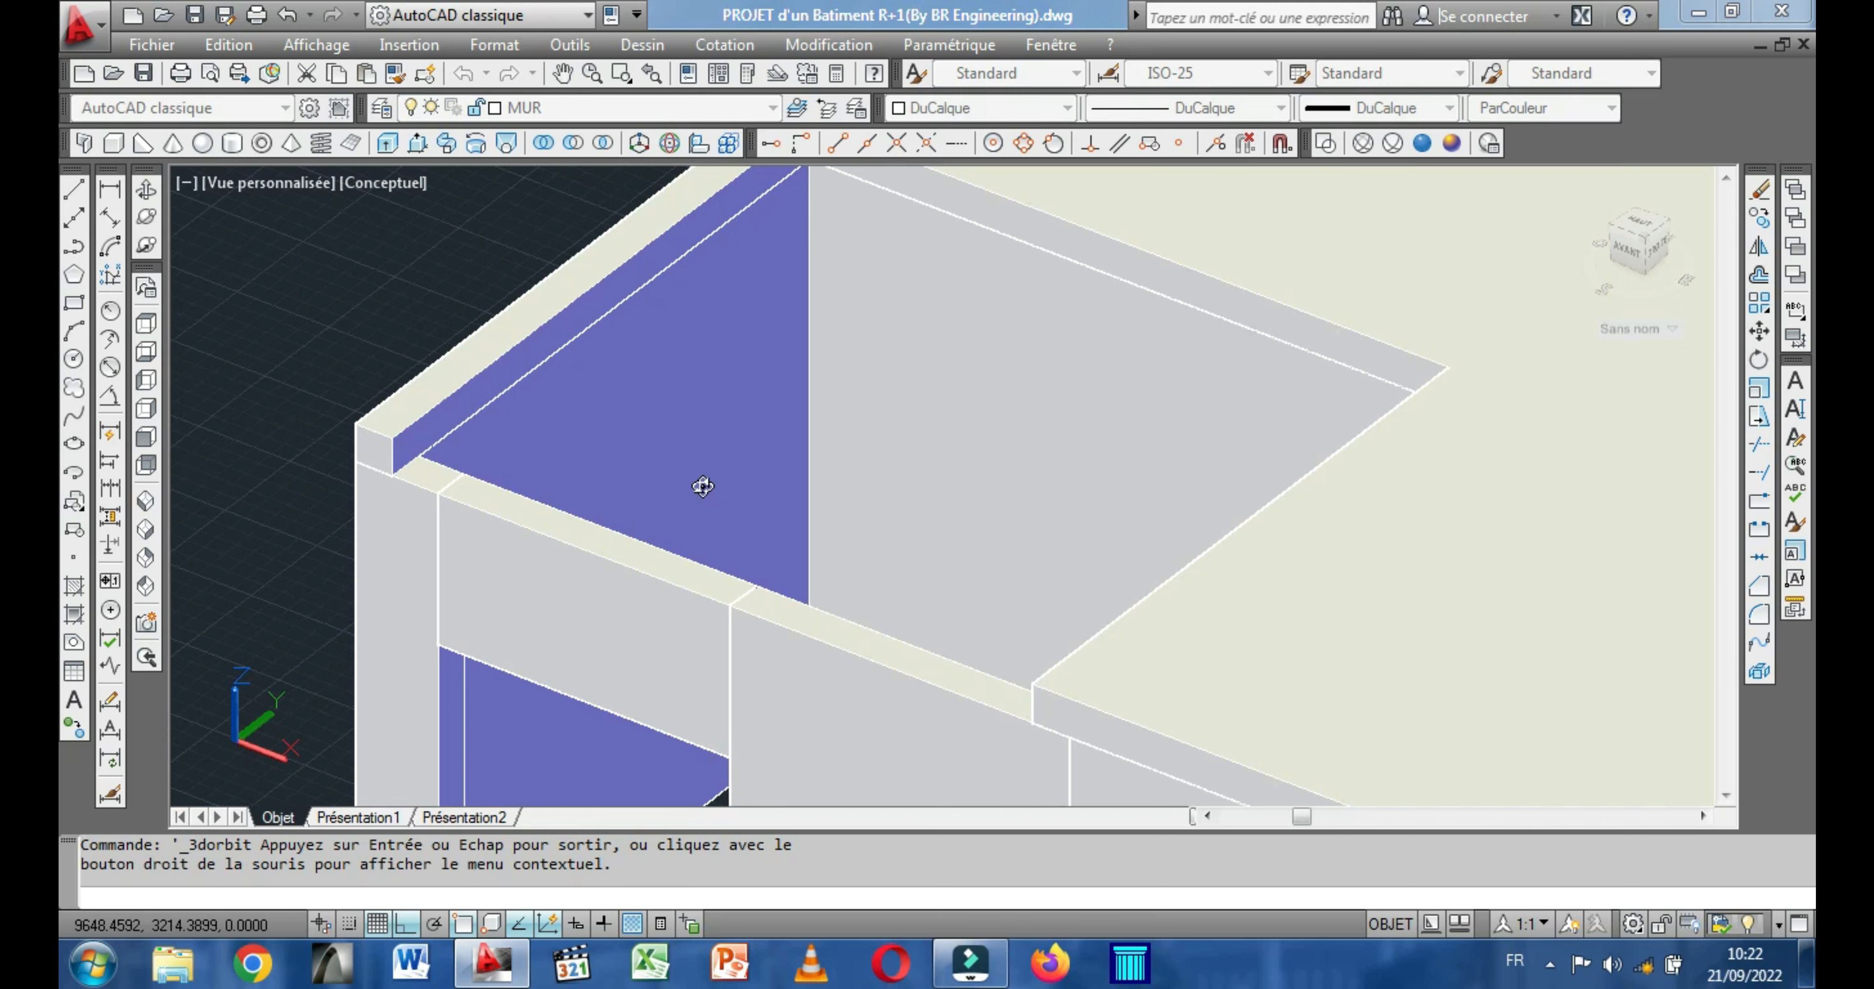
pyautogui.press('Escape')
pyautogui.click(116, 146)
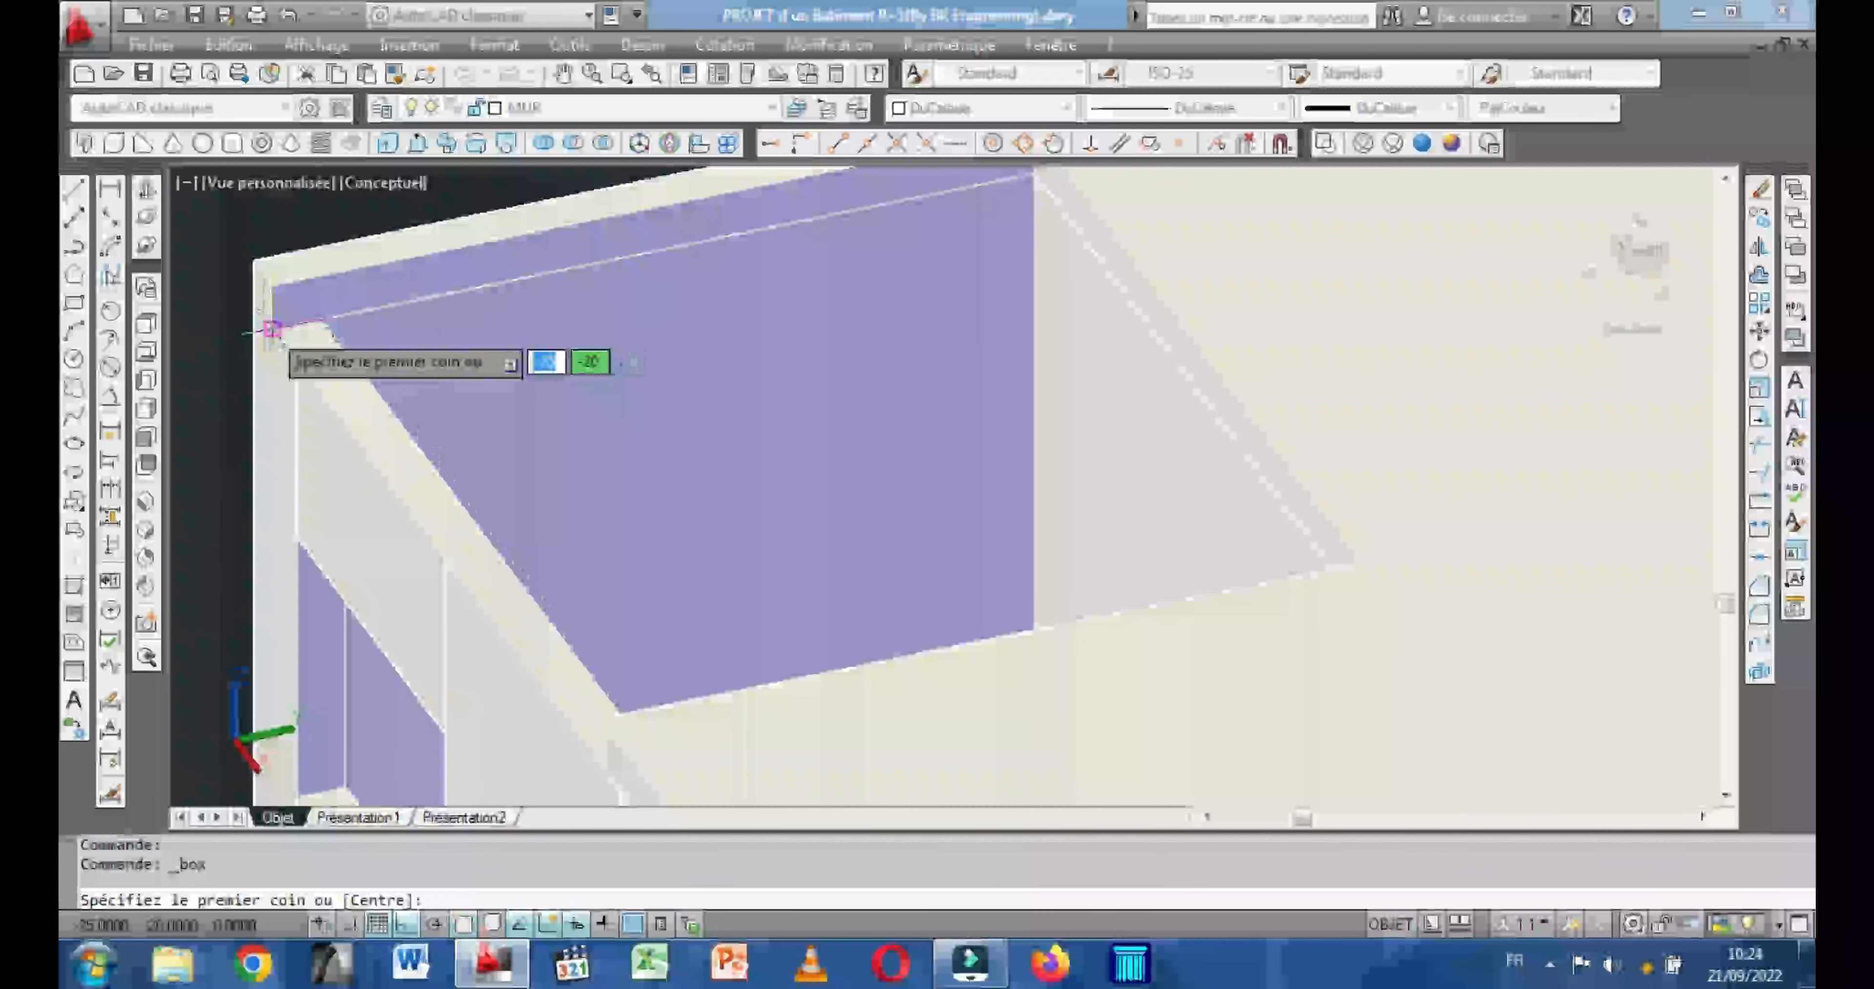
pyautogui.click(273, 327)
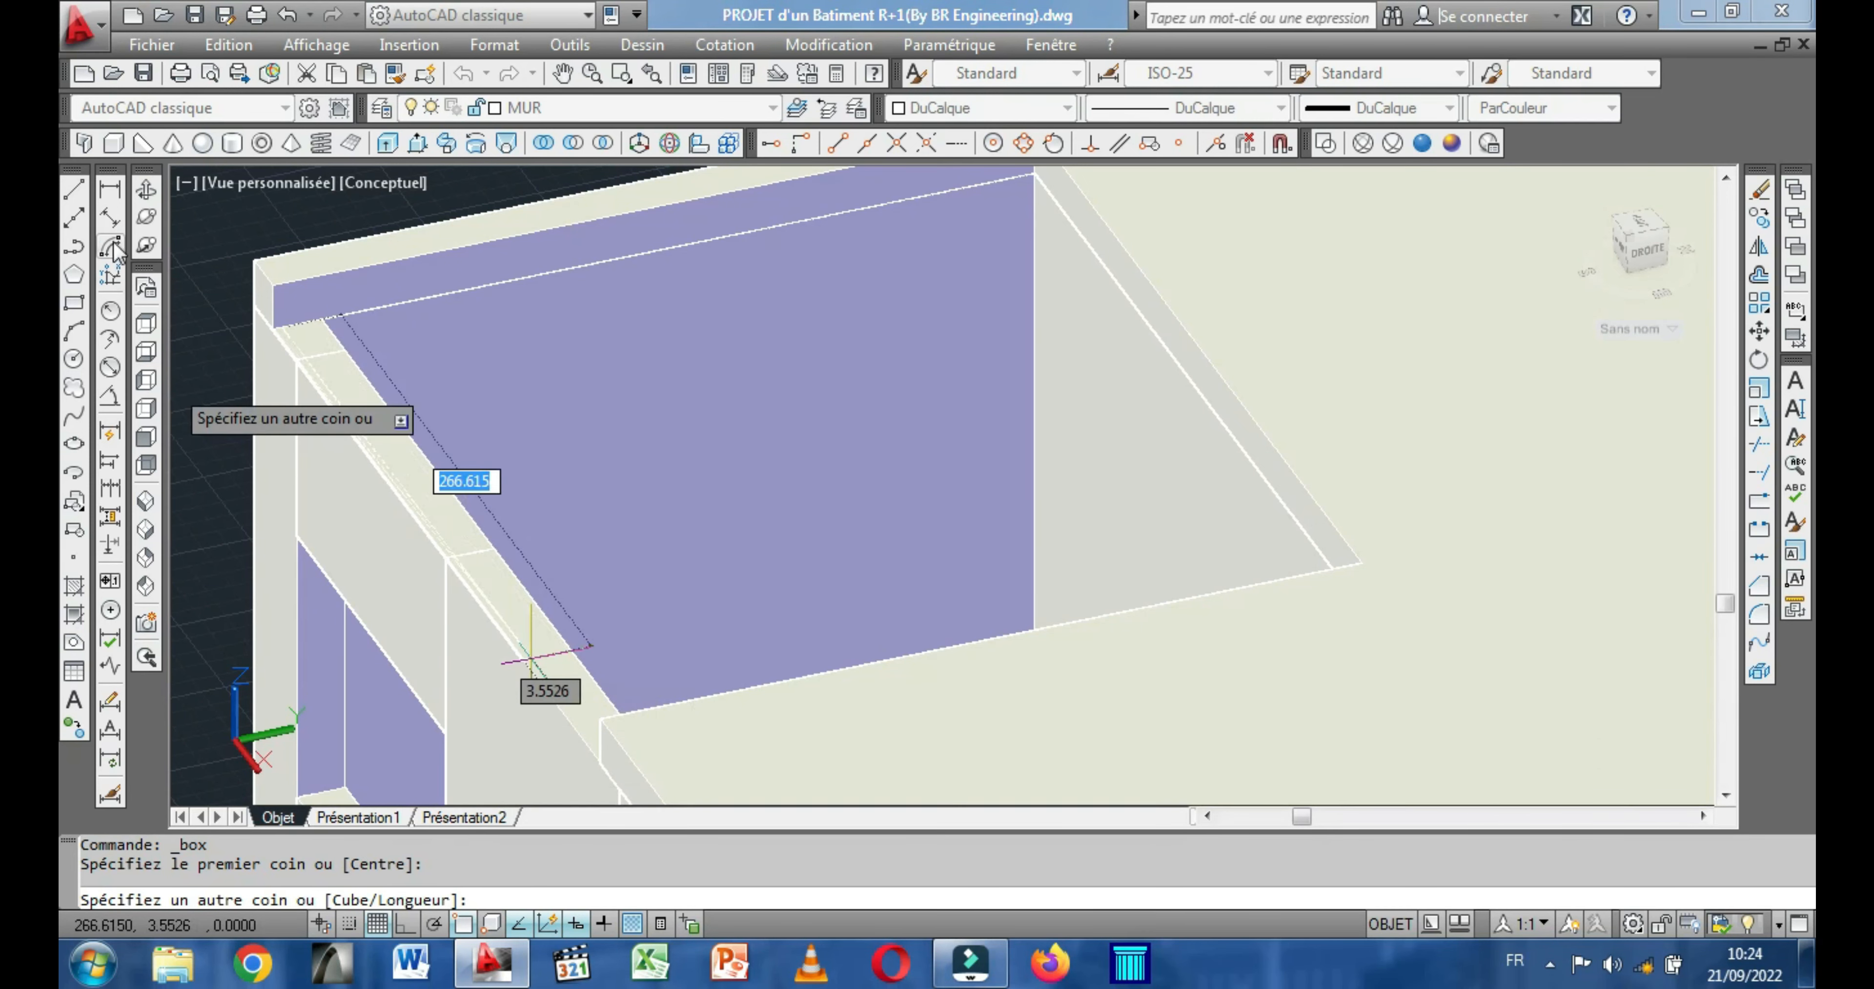
pyautogui.click(145, 192)
pyautogui.moveTo(364, 442); pyautogui.dragTo(1031, 467)
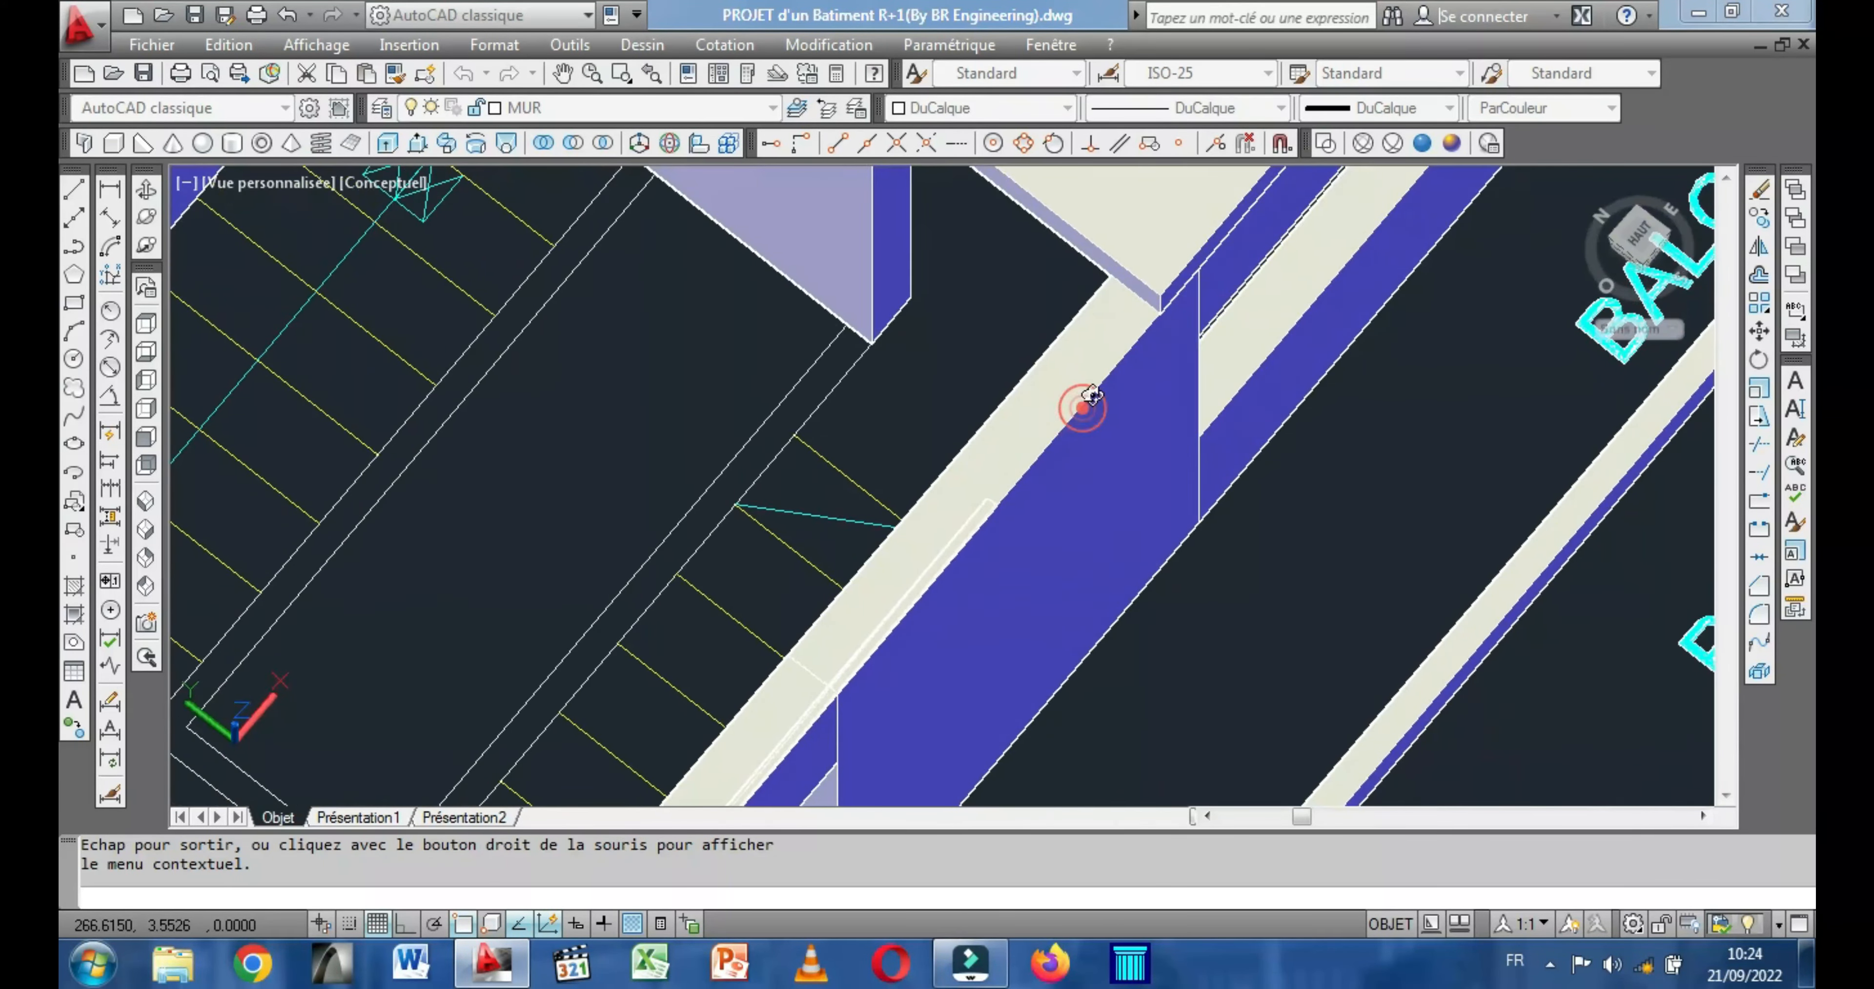
pyautogui.scroll(4, 1079, 406)
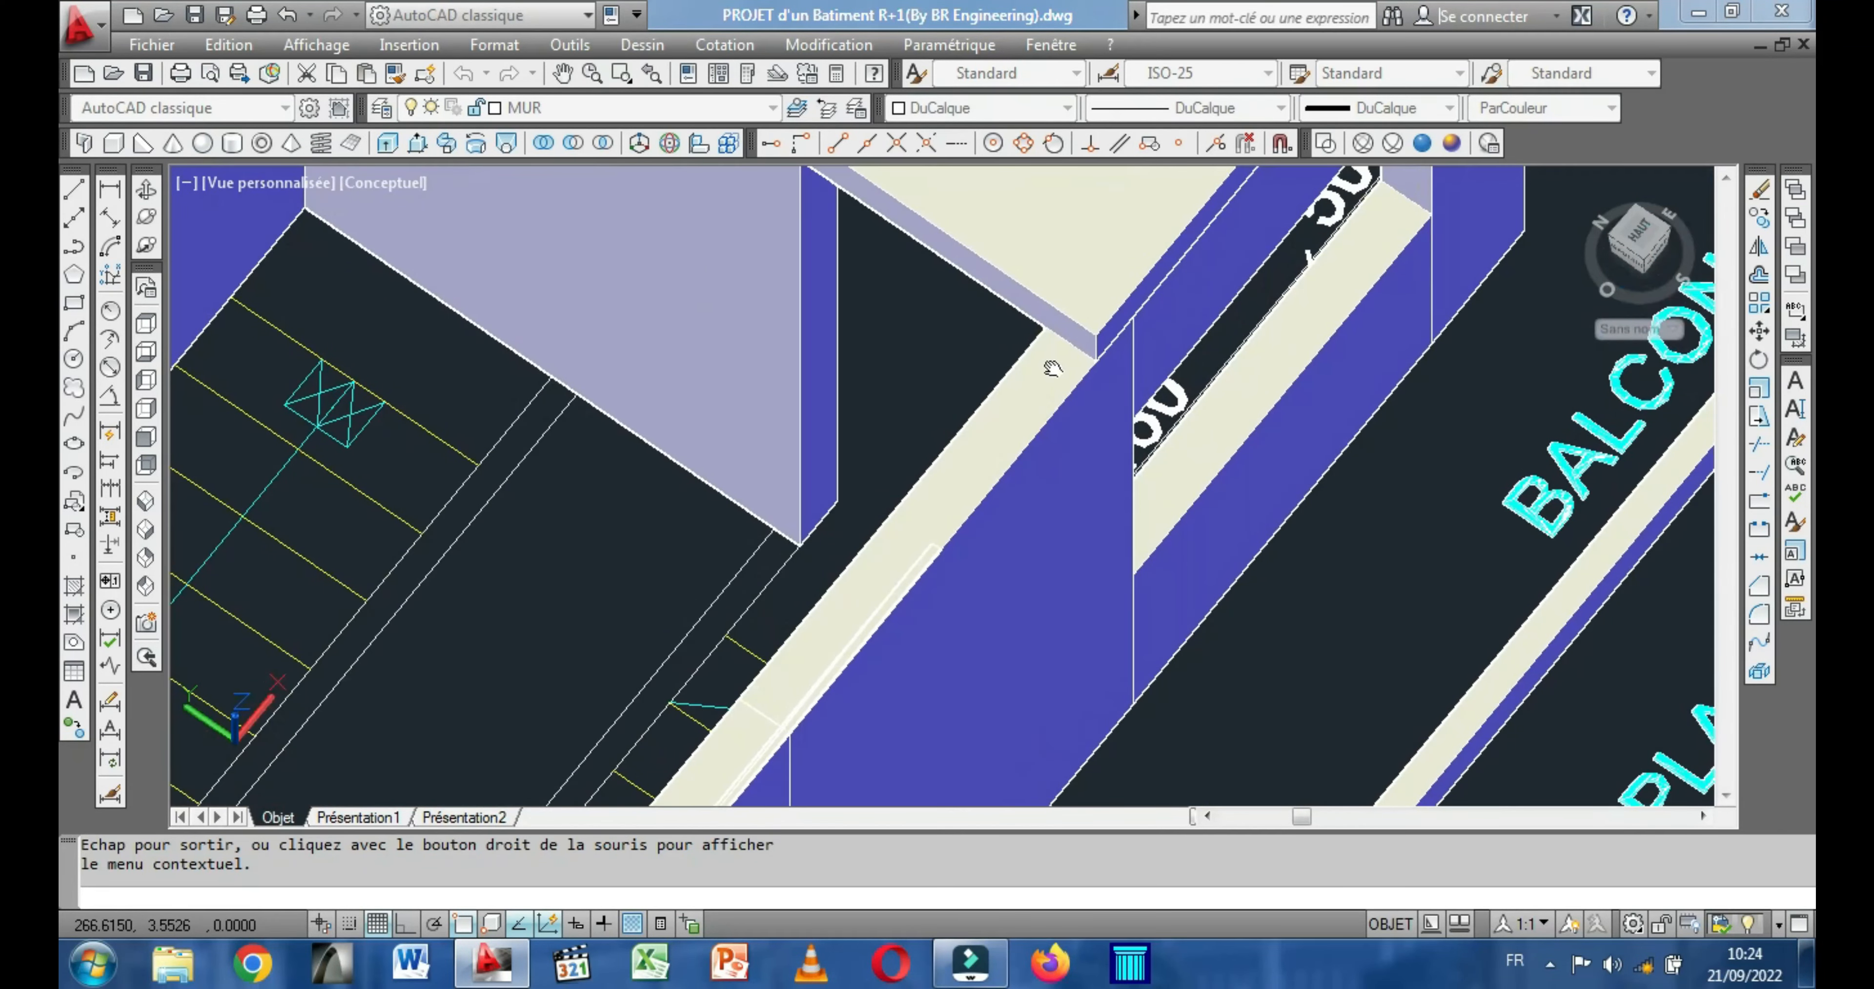
pyautogui.scroll(5, 939, 514)
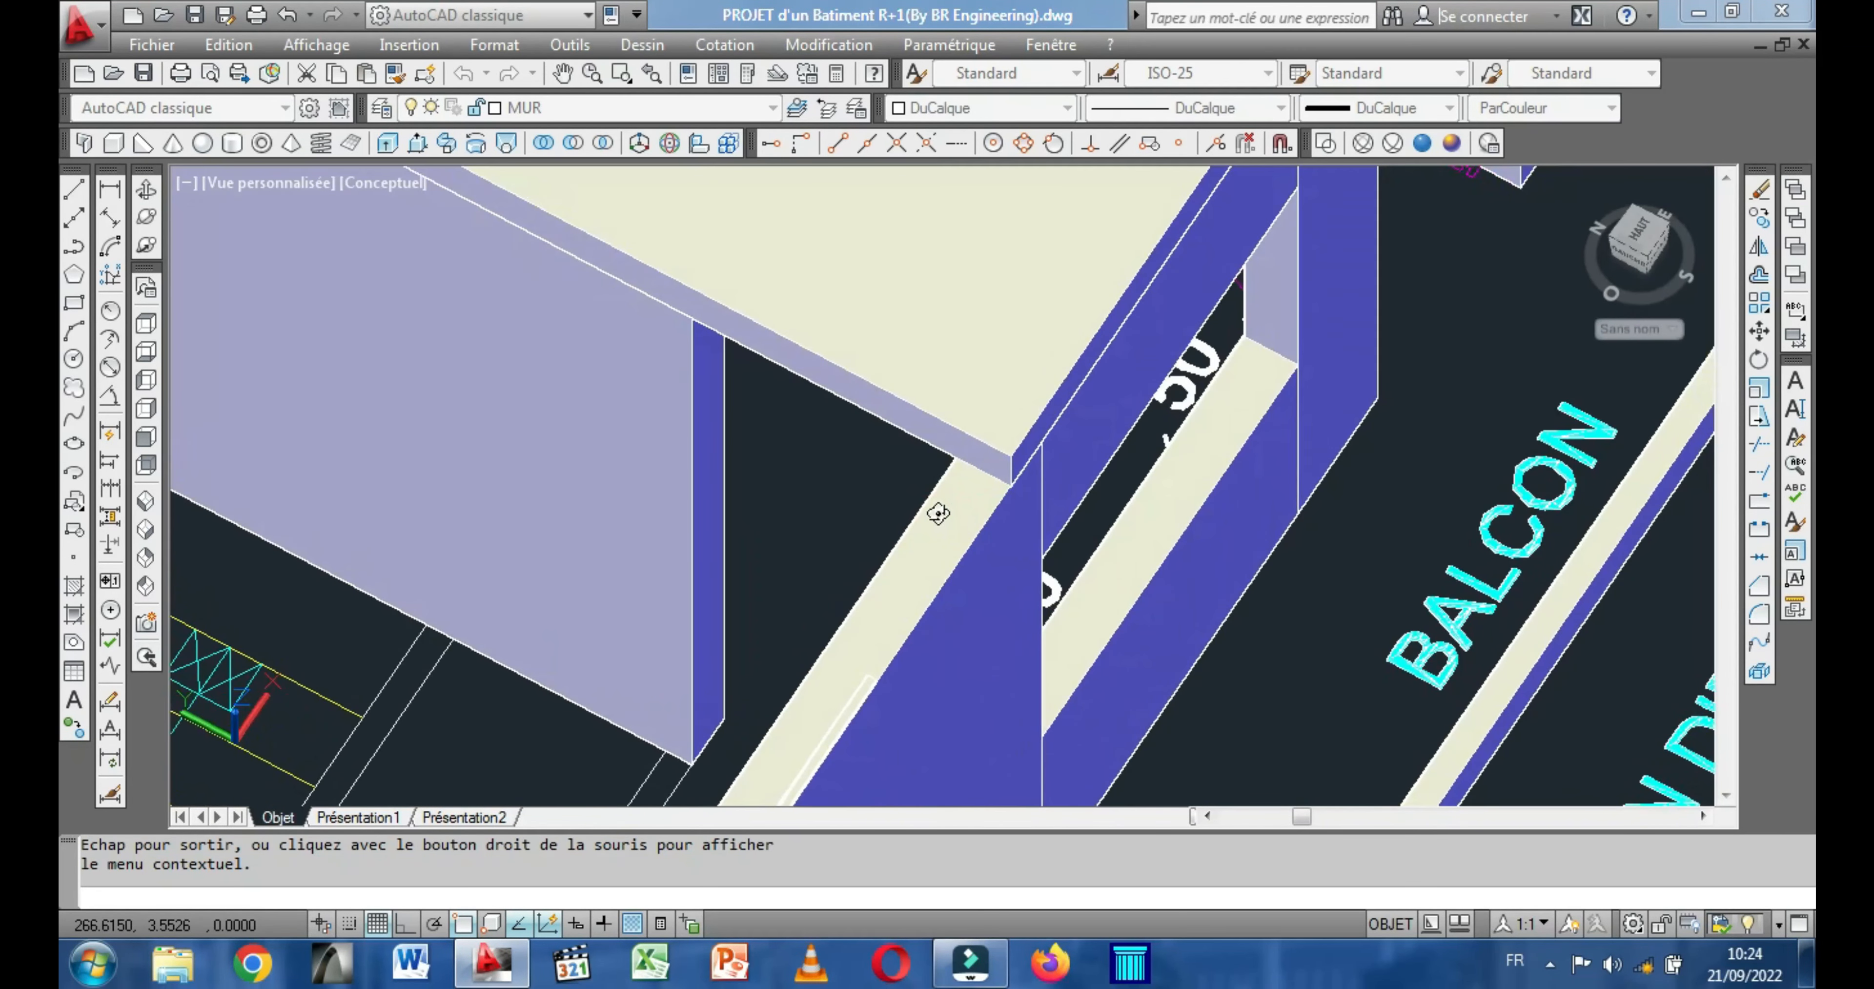
pyautogui.moveTo(938, 513); pyautogui.dragTo(931, 510)
pyautogui.press('Escape')
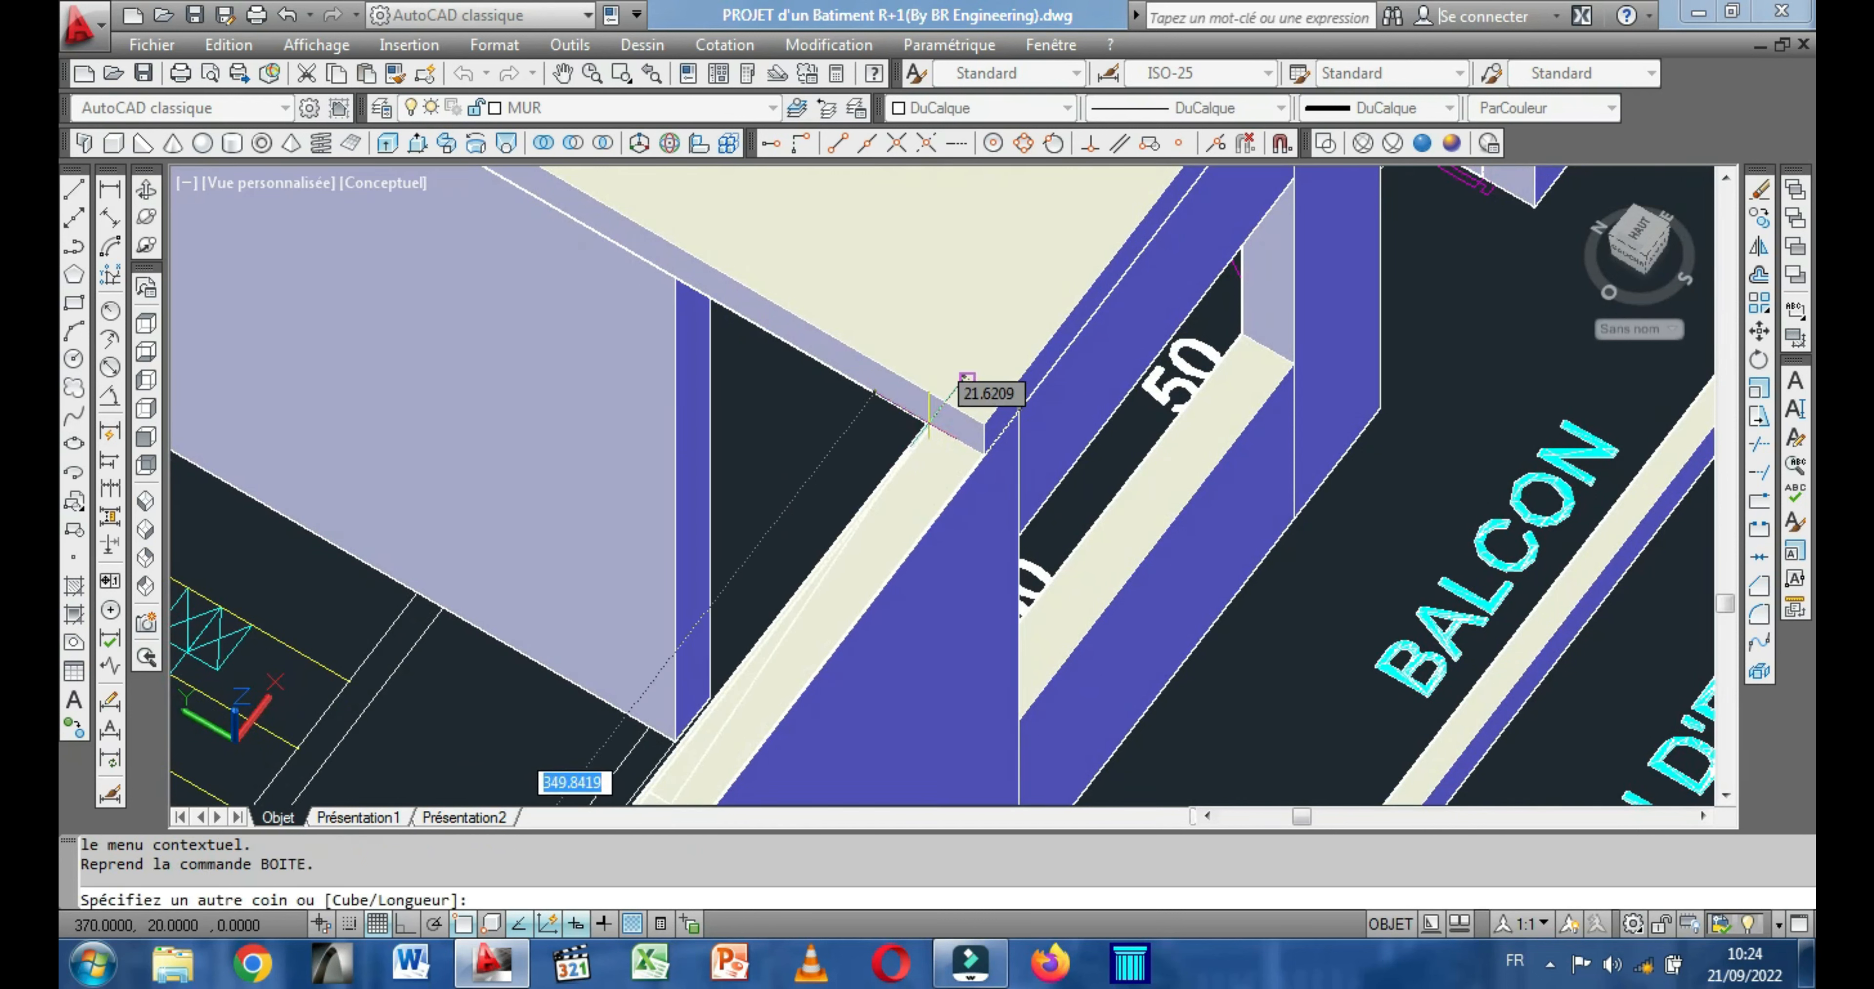
pyautogui.click(929, 421)
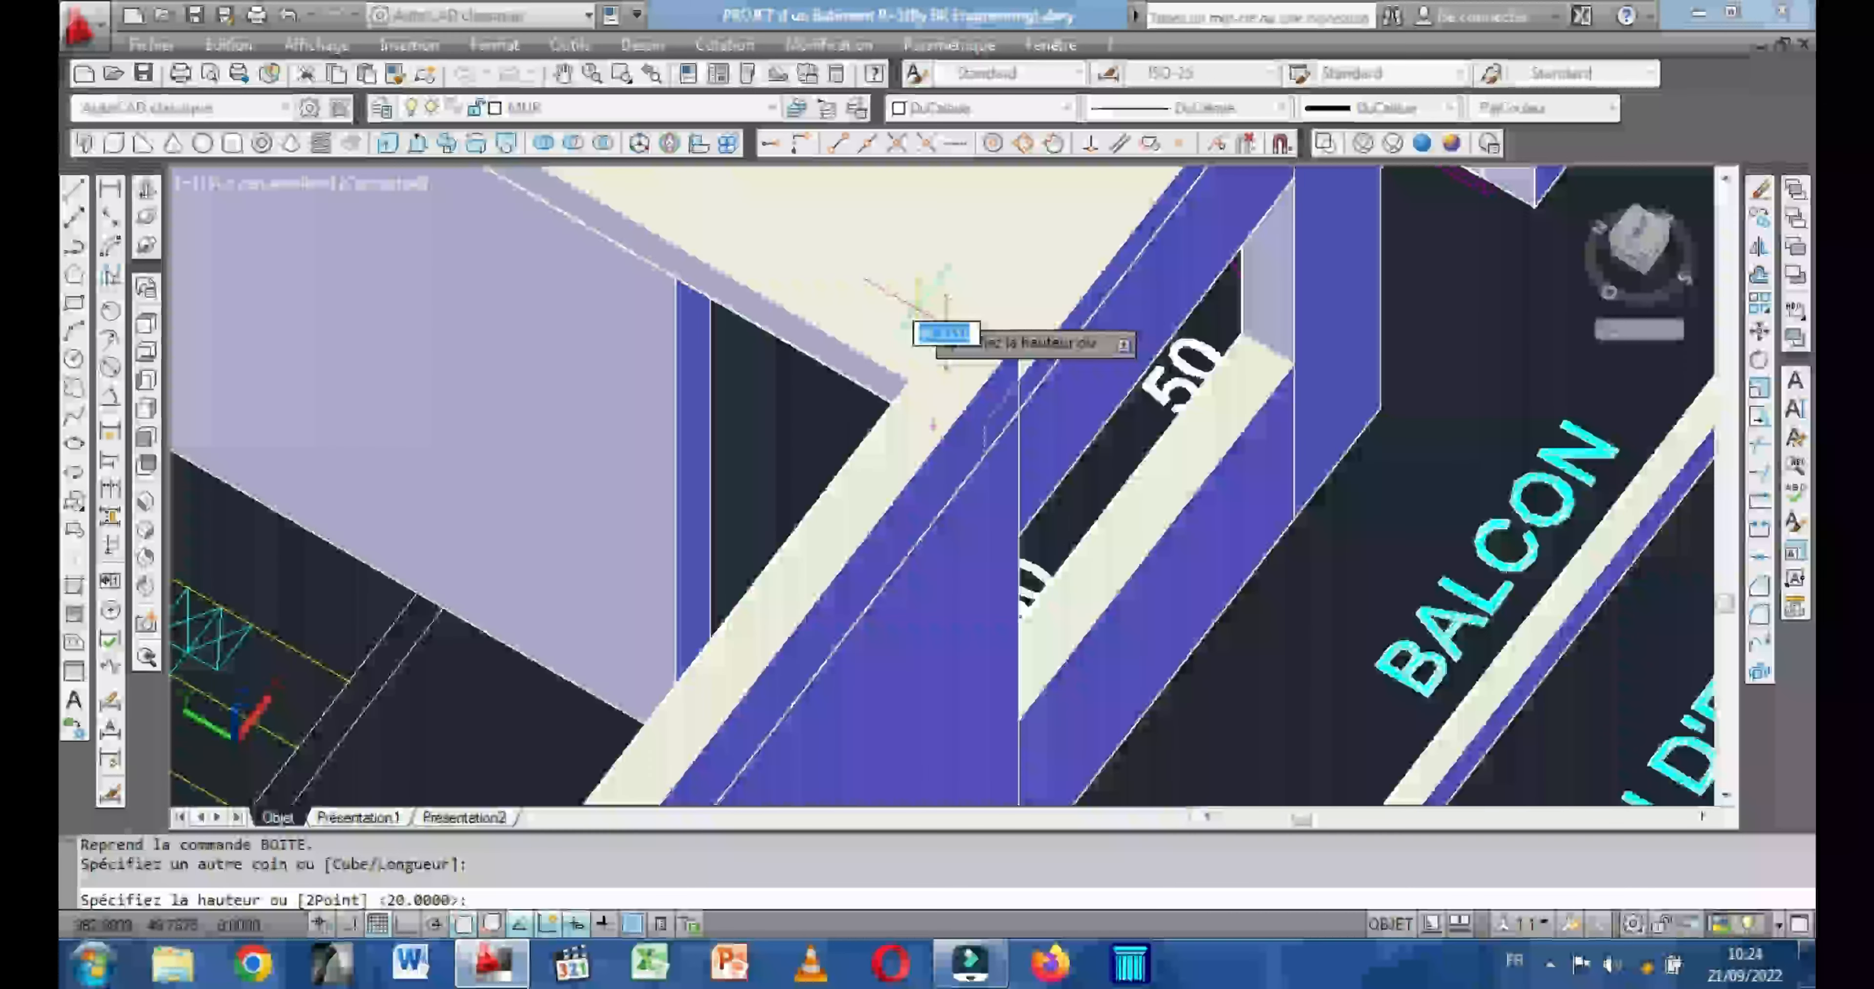
pyautogui.write('20')
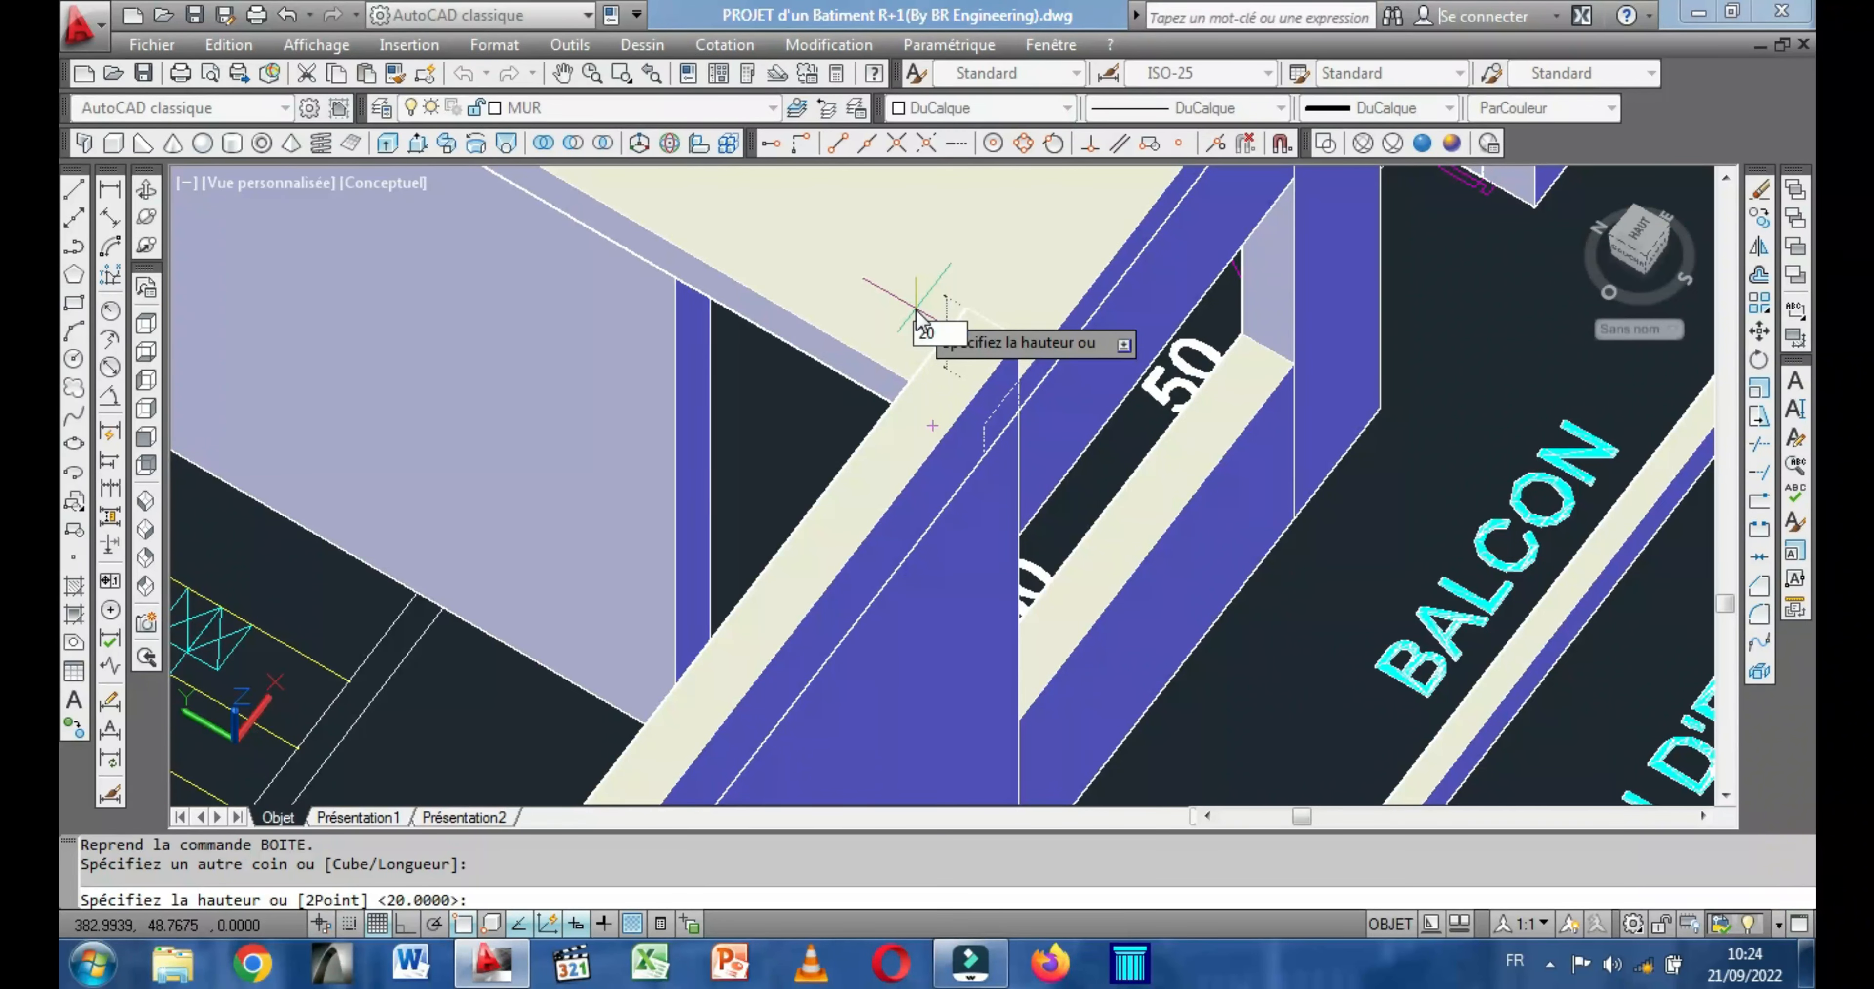
pyautogui.press('Return')
# Copy the front-wall slab strip to the ground-floor building, matching its top outer end corner to the side-wall strip's corner at the balcony slab.
pyautogui.scroll(-4, 919, 307)
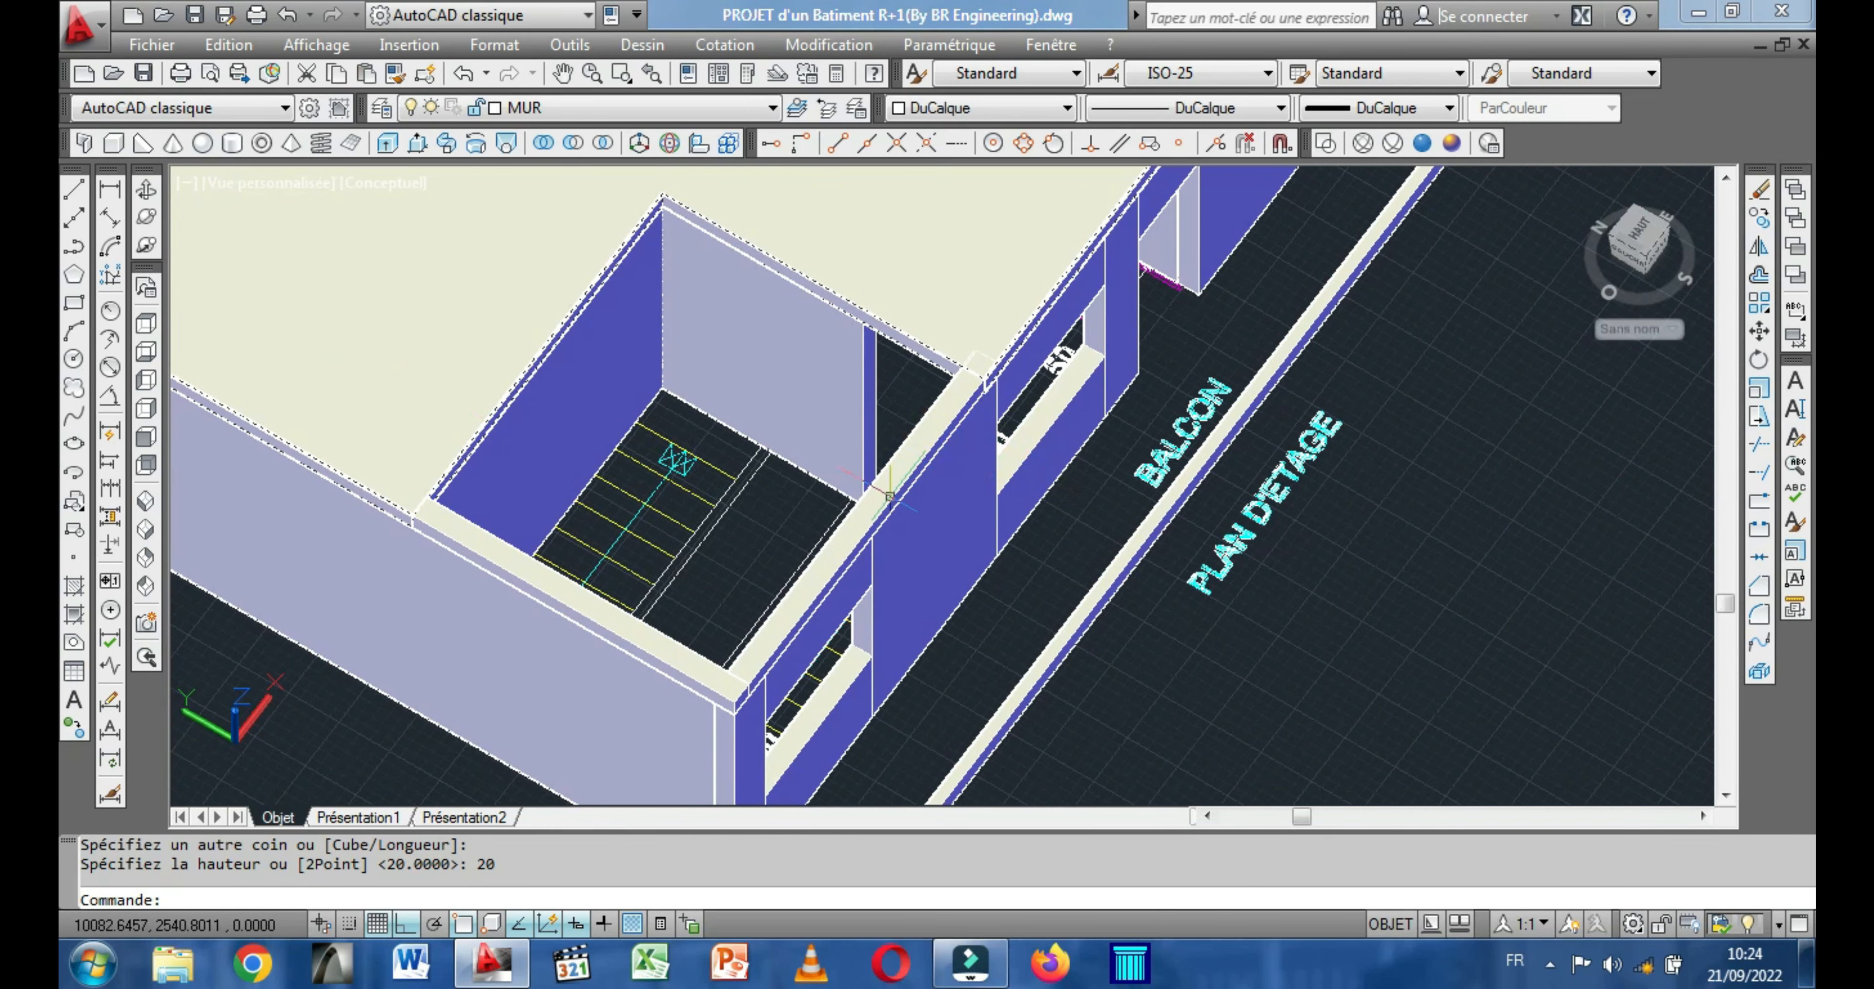
pyautogui.click(869, 494)
pyautogui.rightClick(774, 408)
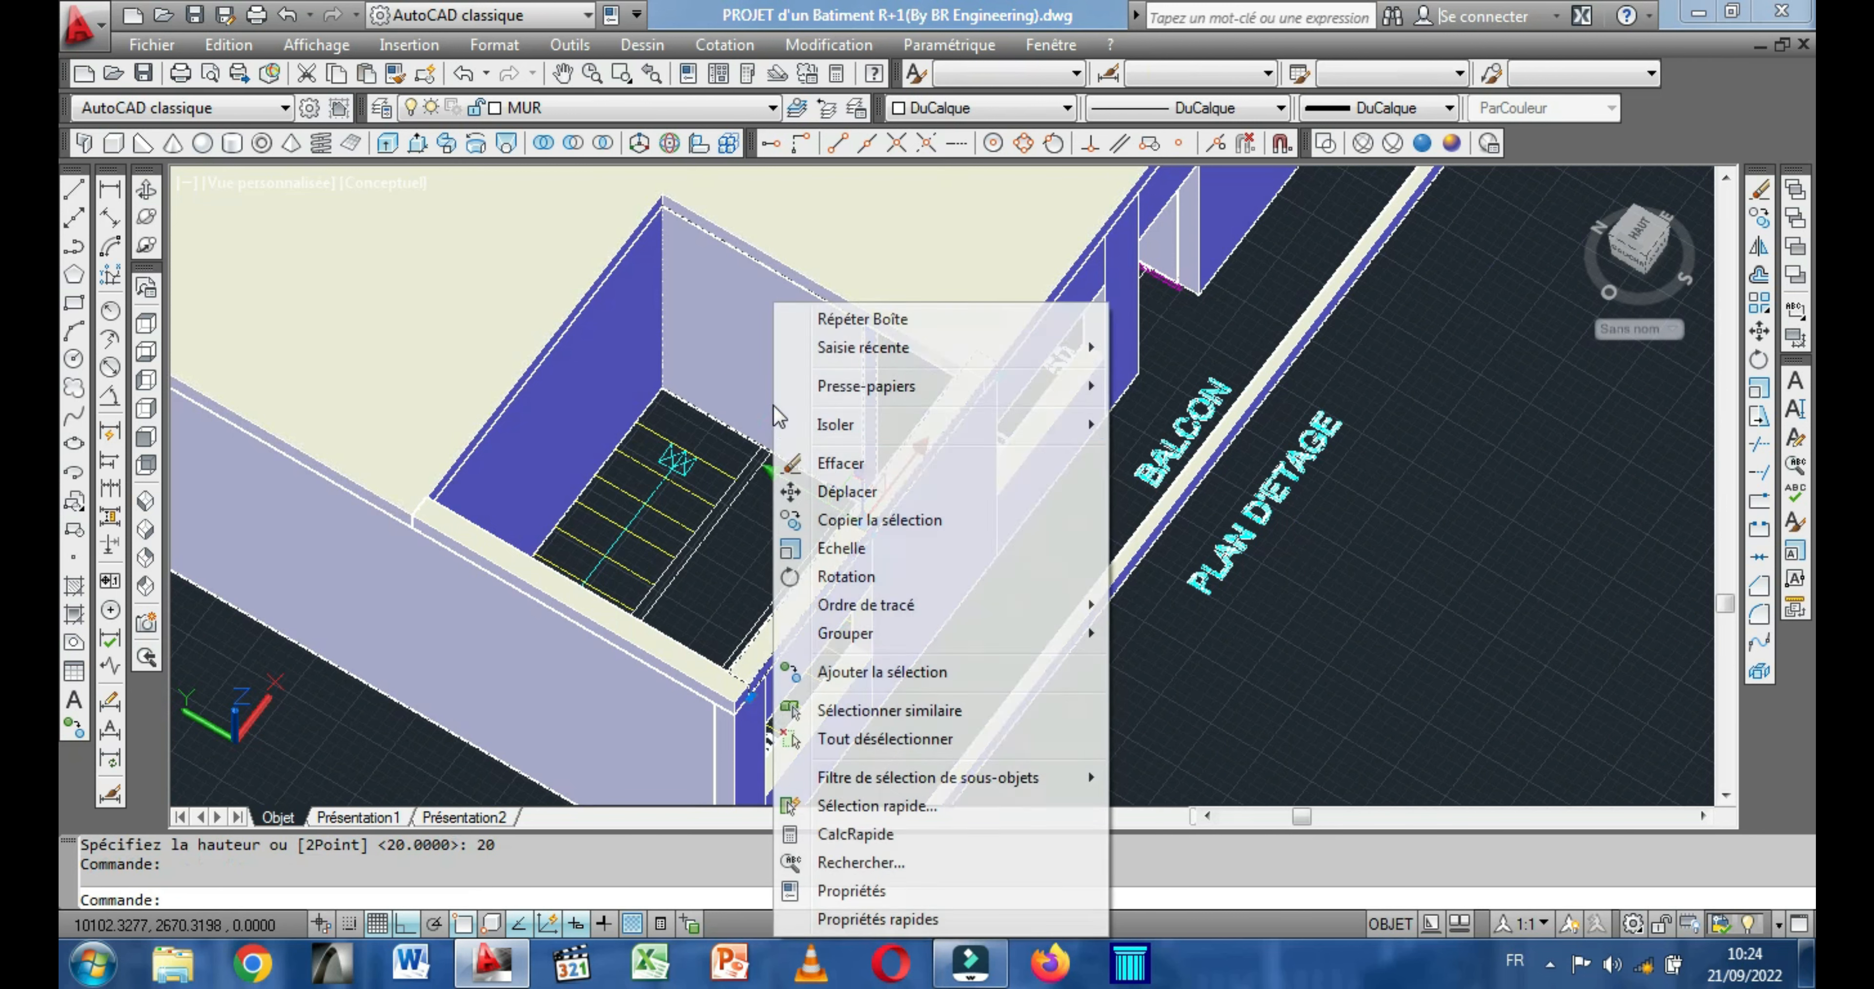
pyautogui.click(866, 522)
pyautogui.scroll(6, 728, 683)
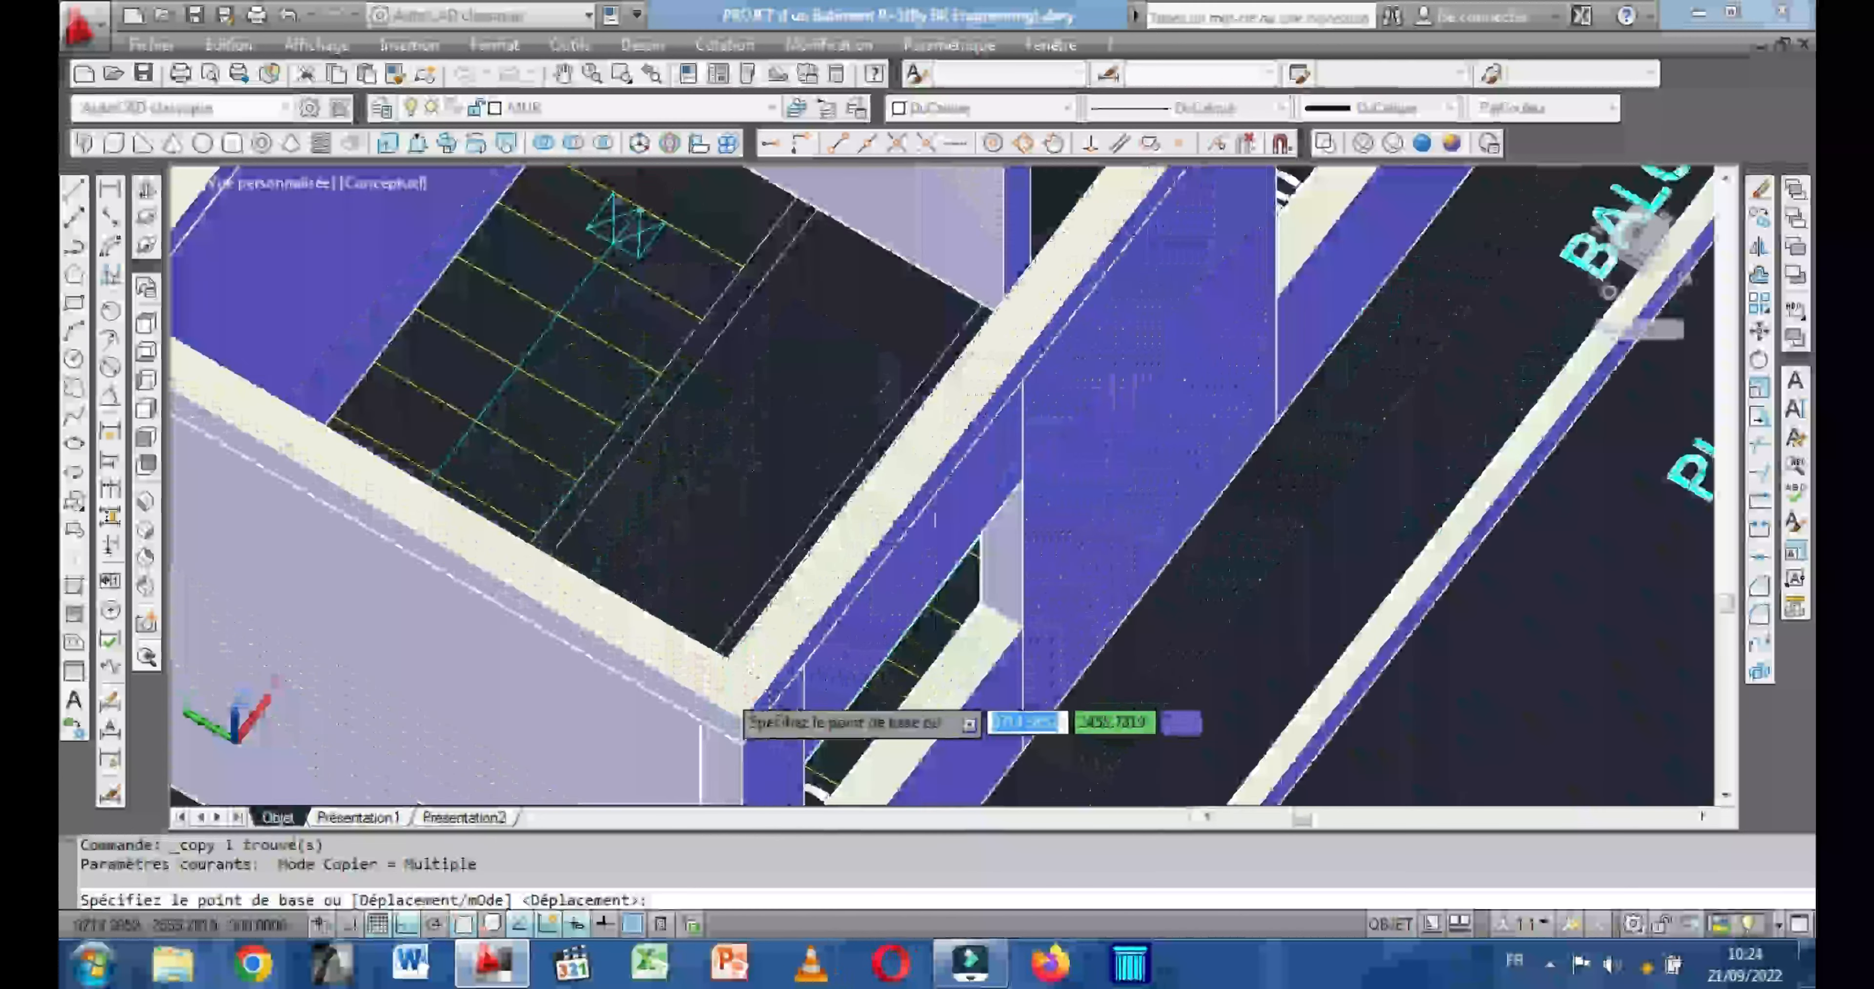
pyautogui.click(841, 681)
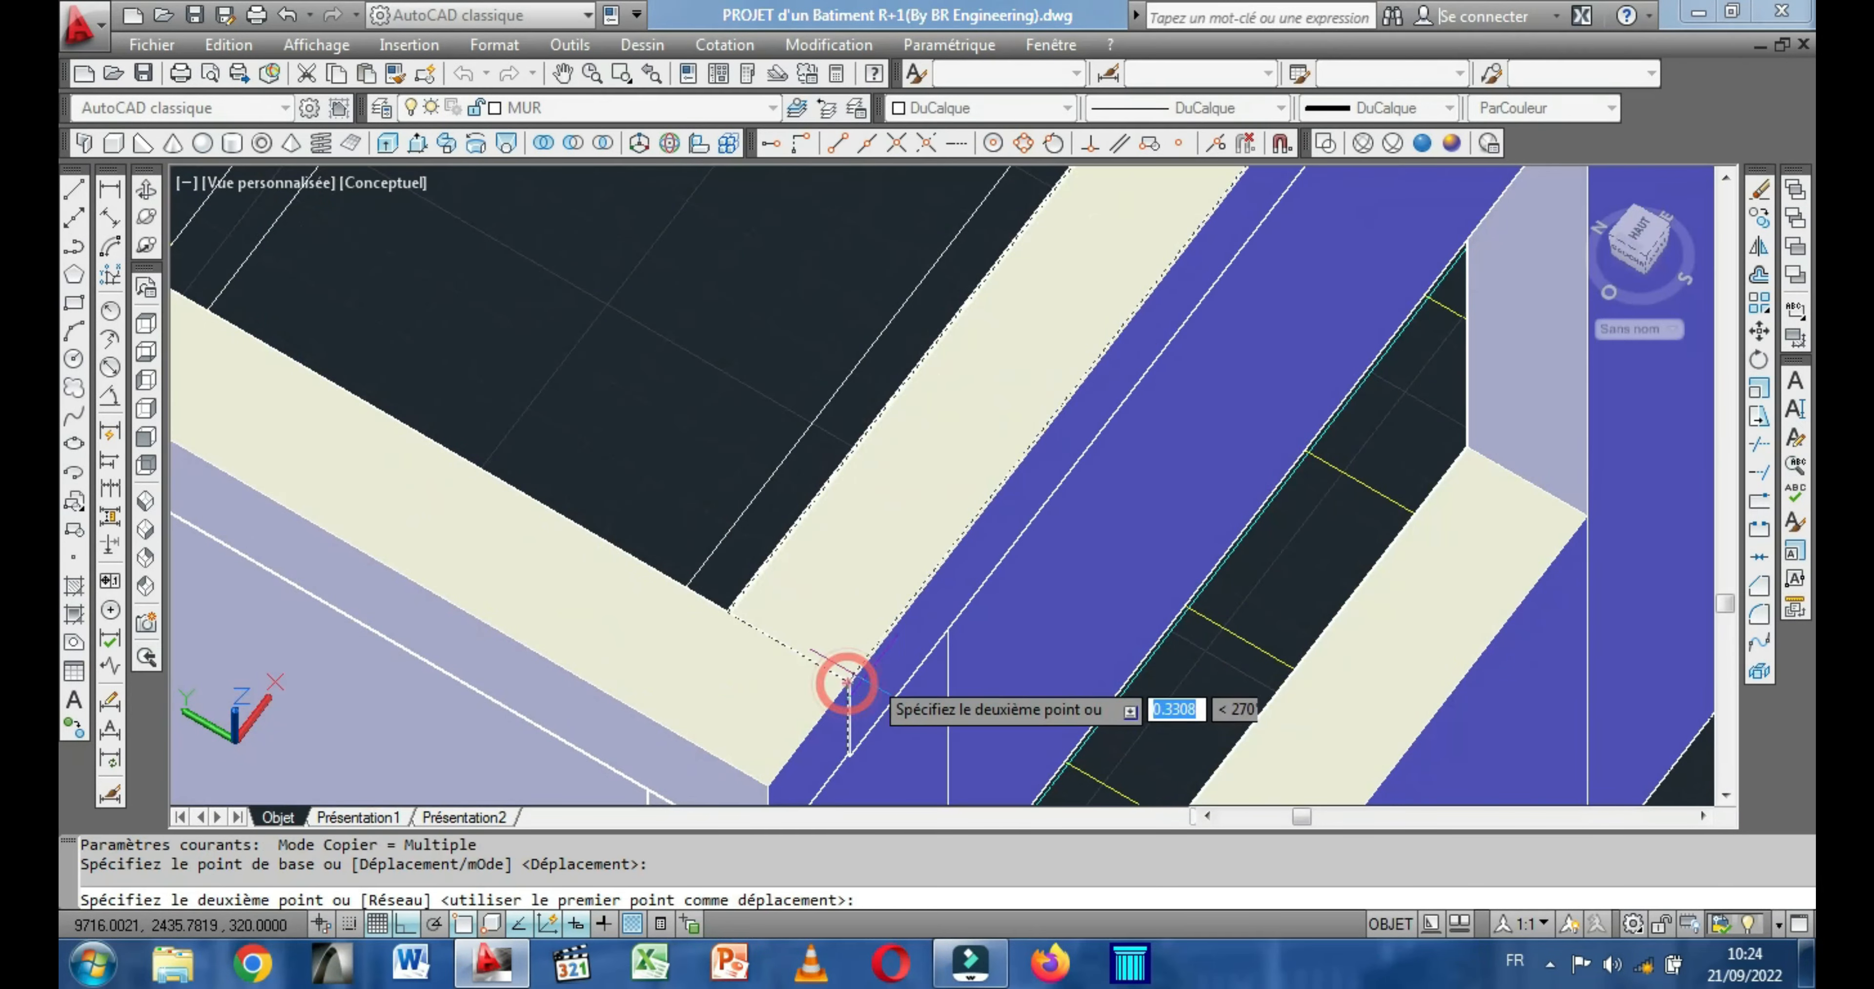
pyautogui.scroll(-6, 841, 681)
pyautogui.moveTo(1286, 546); pyautogui.dragTo(698, 774, button='middle')
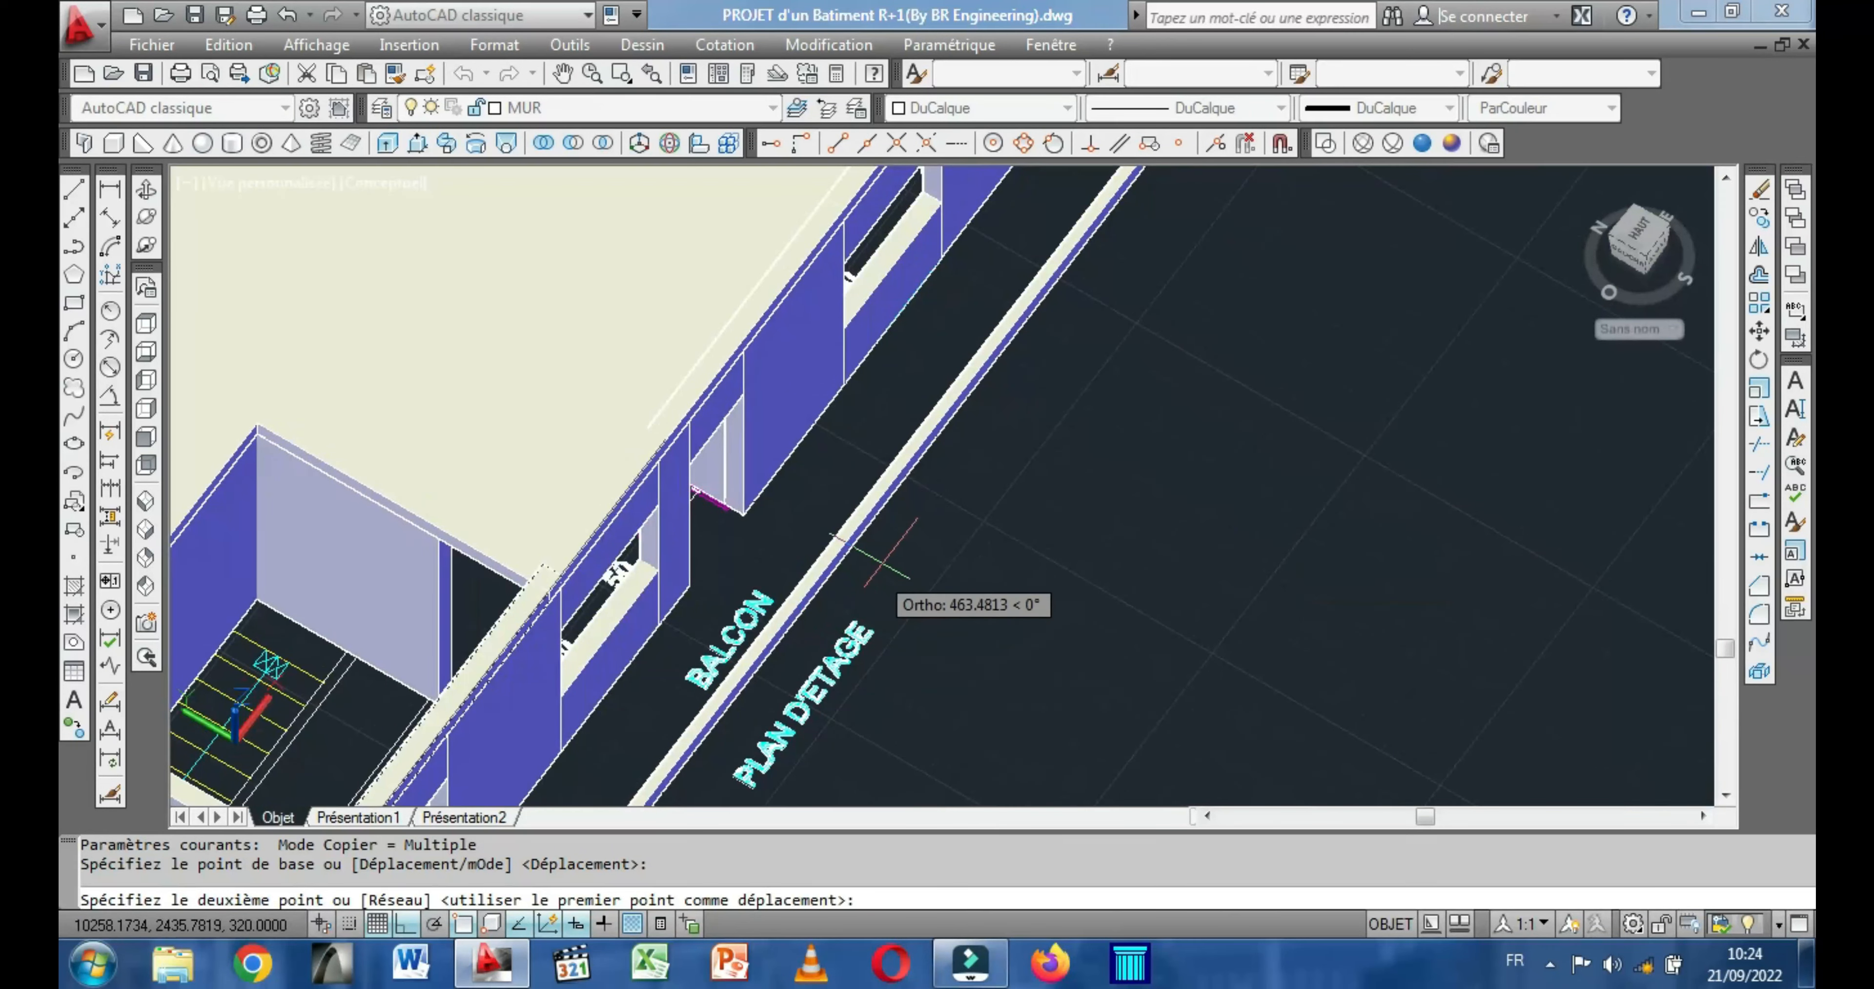
pyautogui.scroll(-2, 886, 551)
pyautogui.scroll(-3, 888, 562)
pyautogui.moveTo(889, 560); pyautogui.dragTo(728, 715, button='middle')
pyautogui.moveTo(1060, 400); pyautogui.dragTo(777, 735, button='middle')
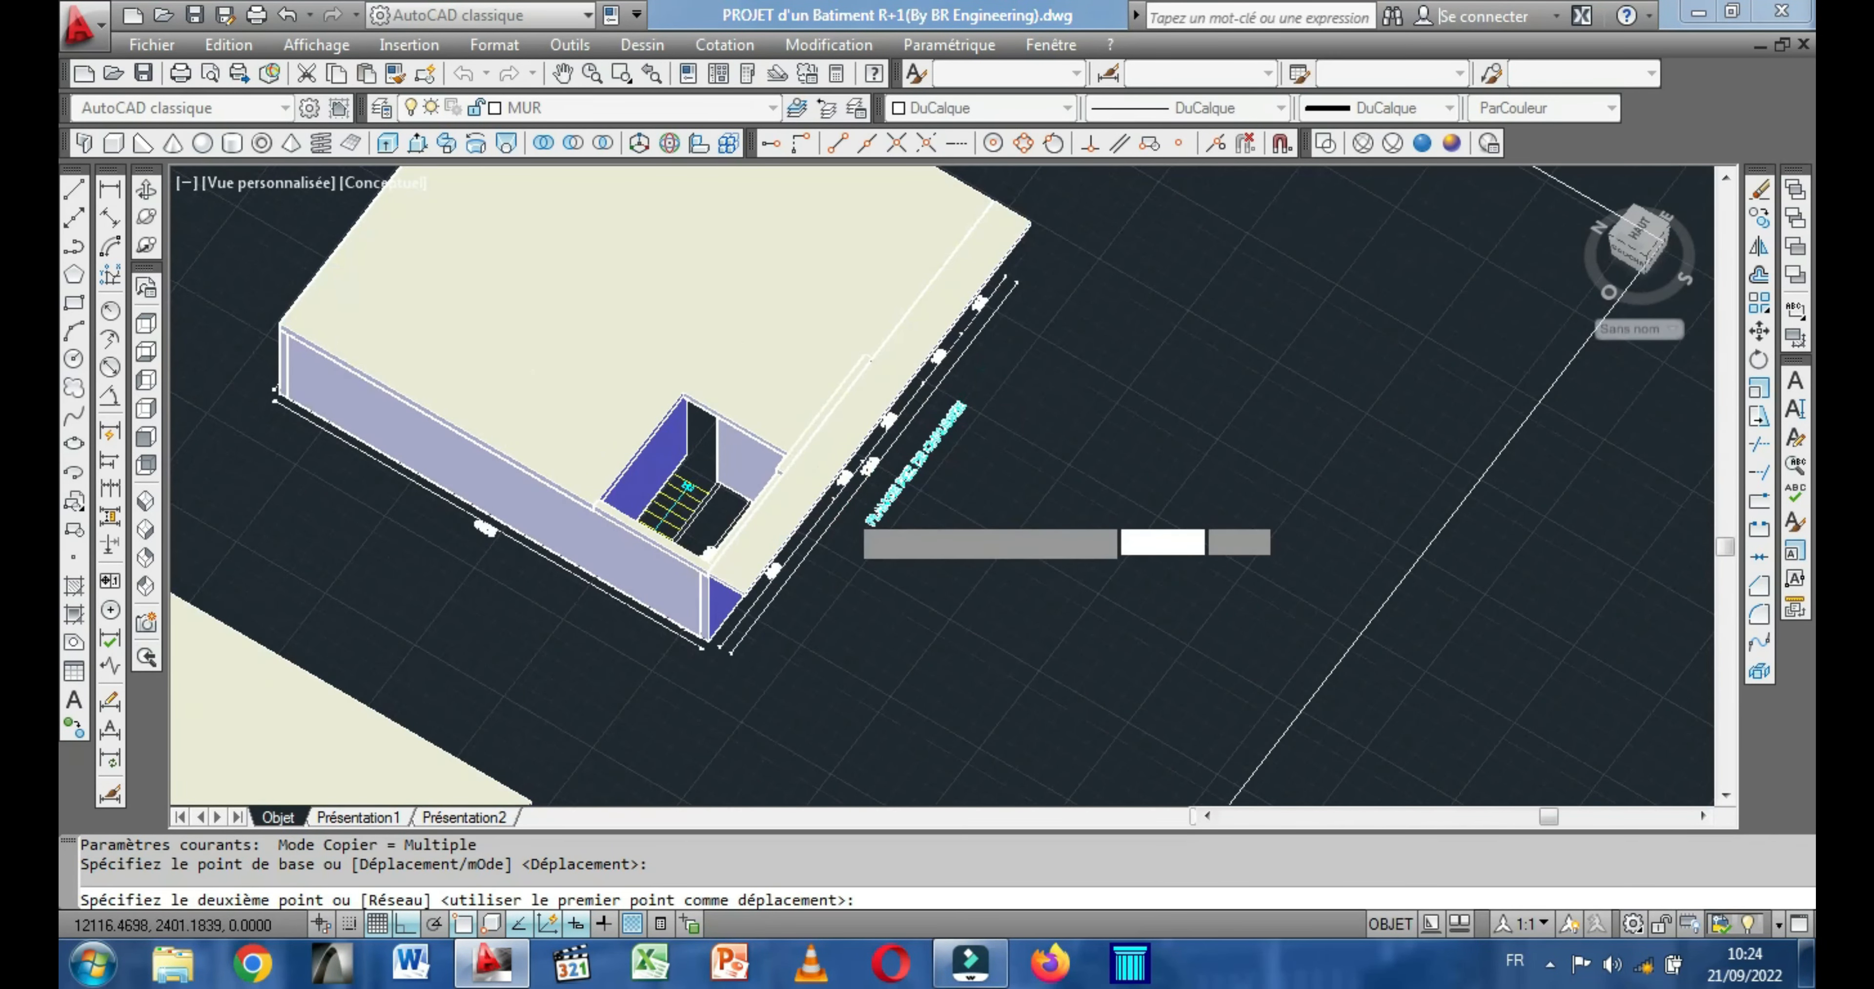
pyautogui.scroll(7, 842, 500)
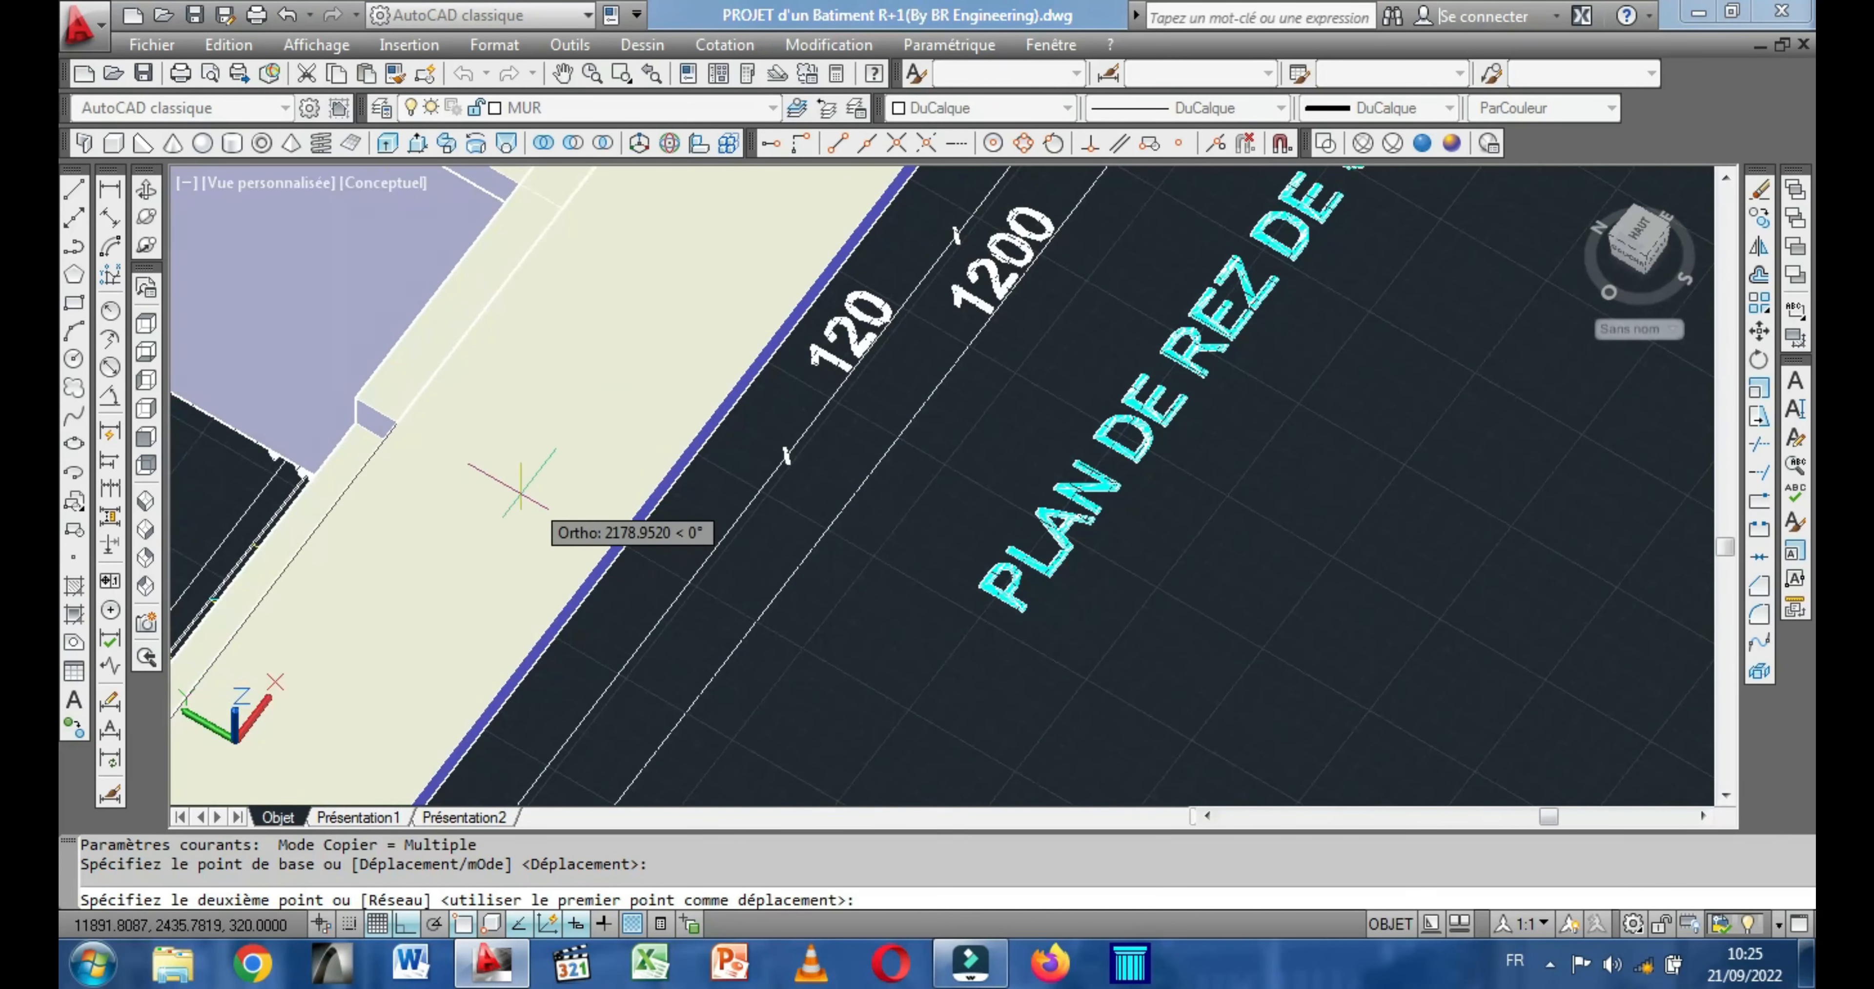
pyautogui.moveTo(238, 619); pyautogui.dragTo(806, 385, button='middle')
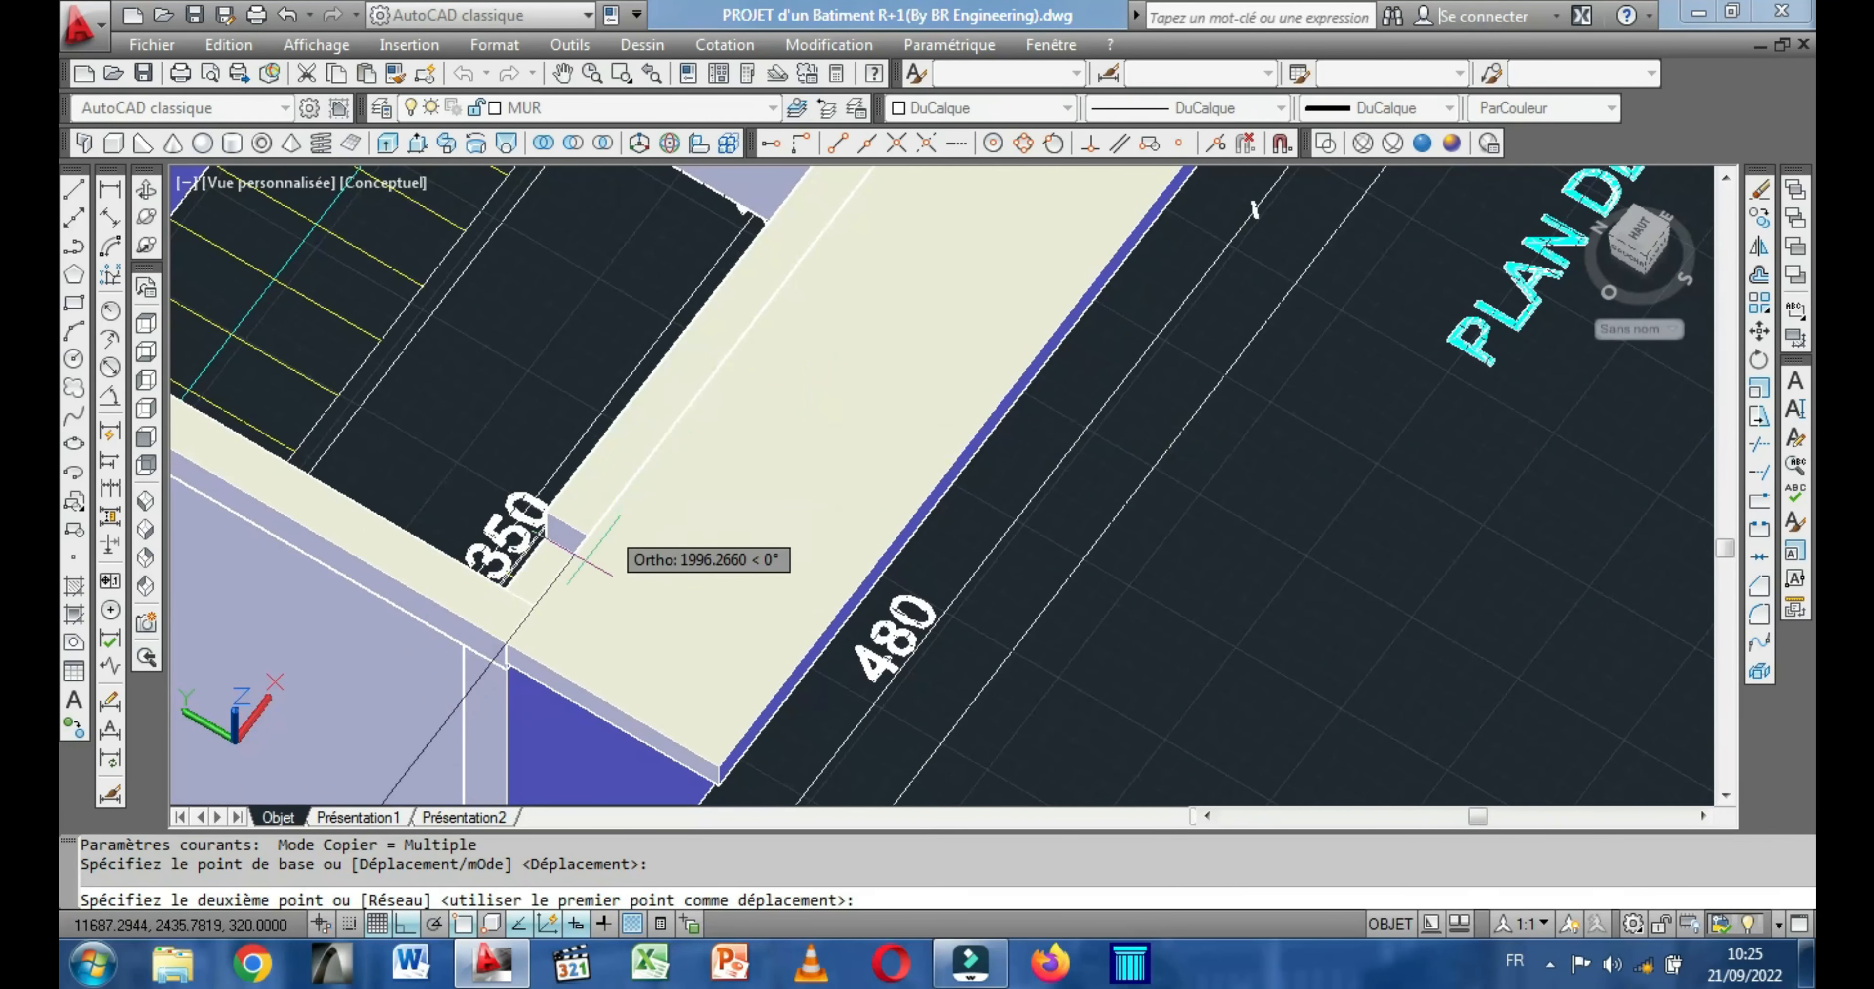
pyautogui.click(535, 606)
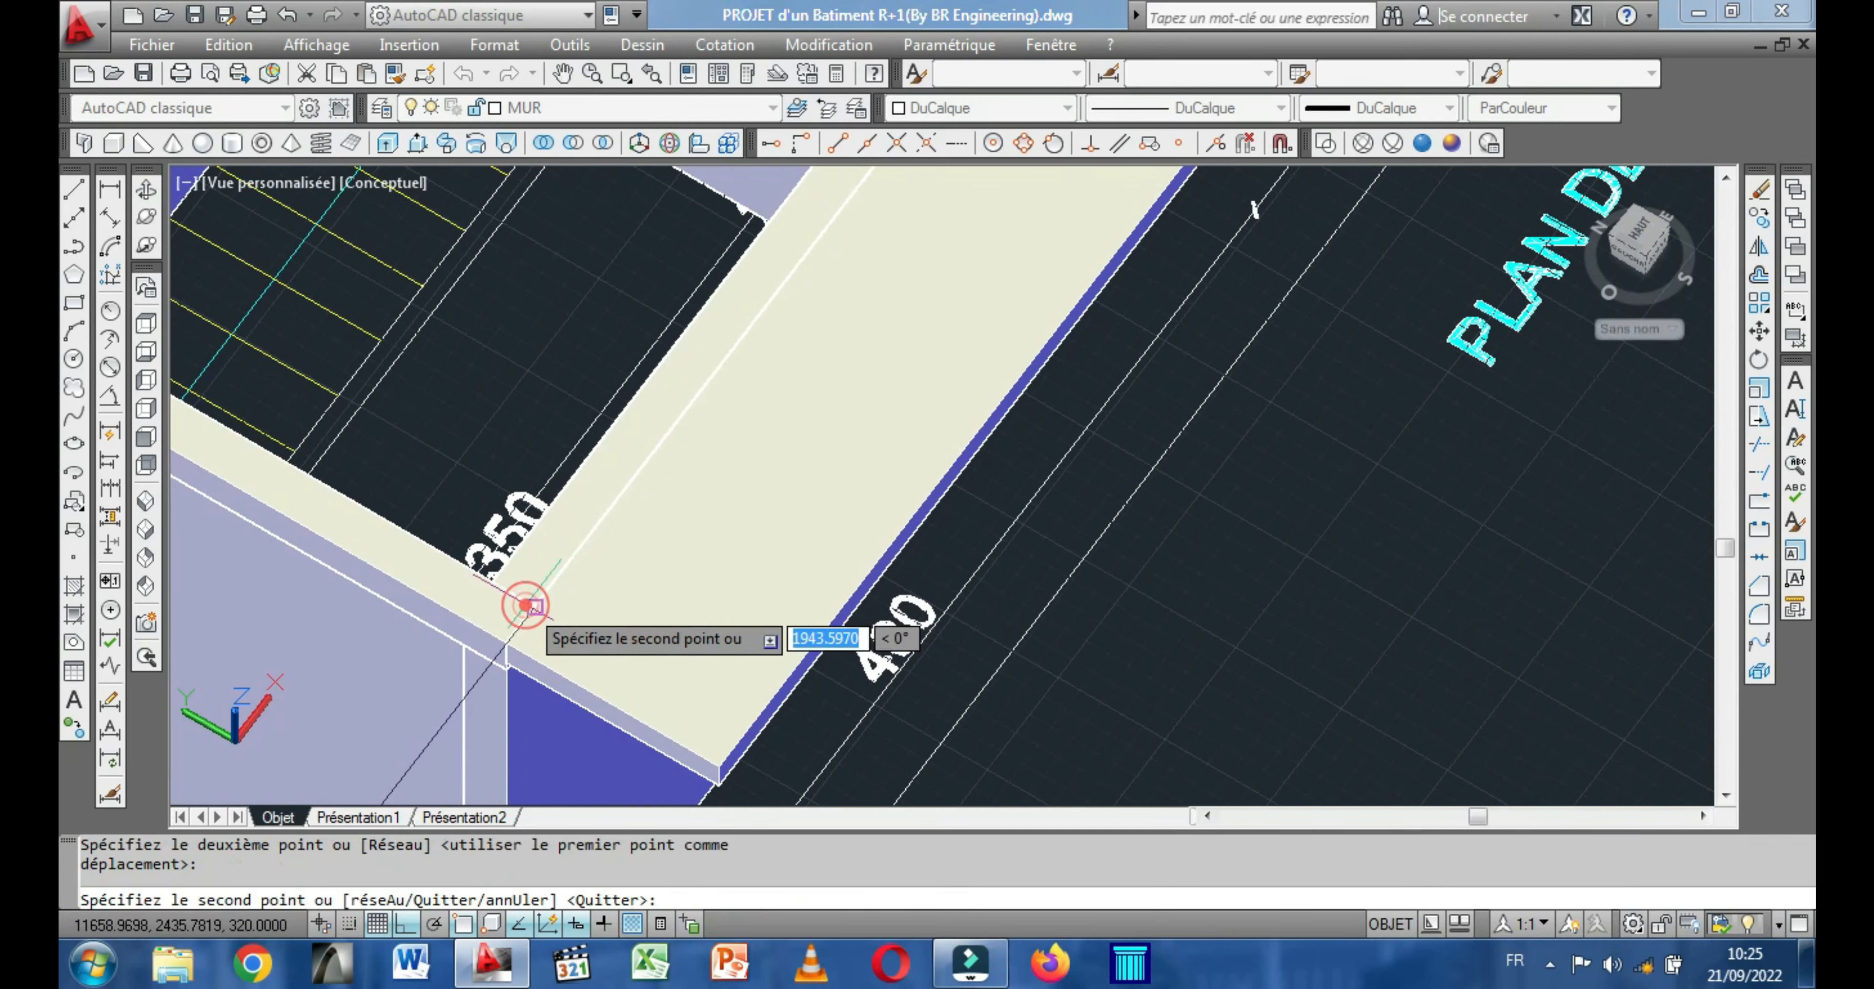
pyautogui.rightClick(518, 466)
pyautogui.click(579, 474)
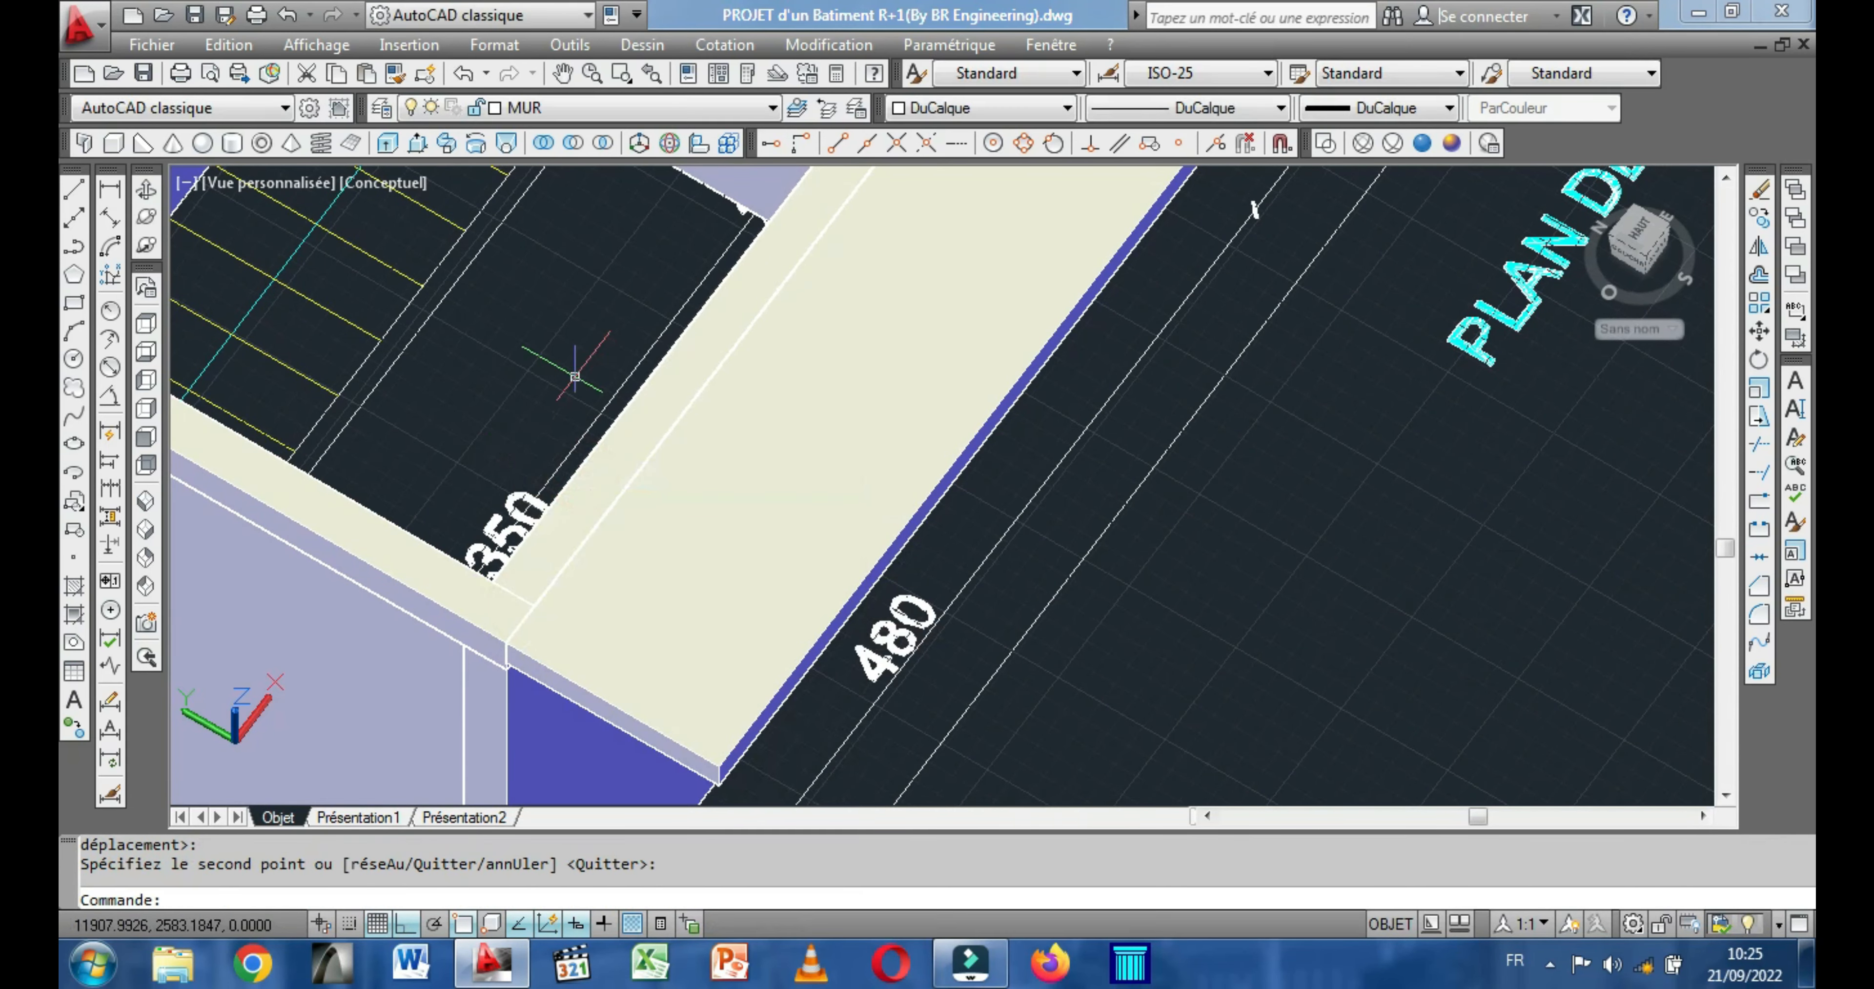
# Unite the ground-floor main slab with the balcony slab and the stairwell side-wall strip into one solid.
pyautogui.scroll(-6, 574, 375)
pyautogui.moveTo(681, 459); pyautogui.dragTo(775, 709, button='middle')
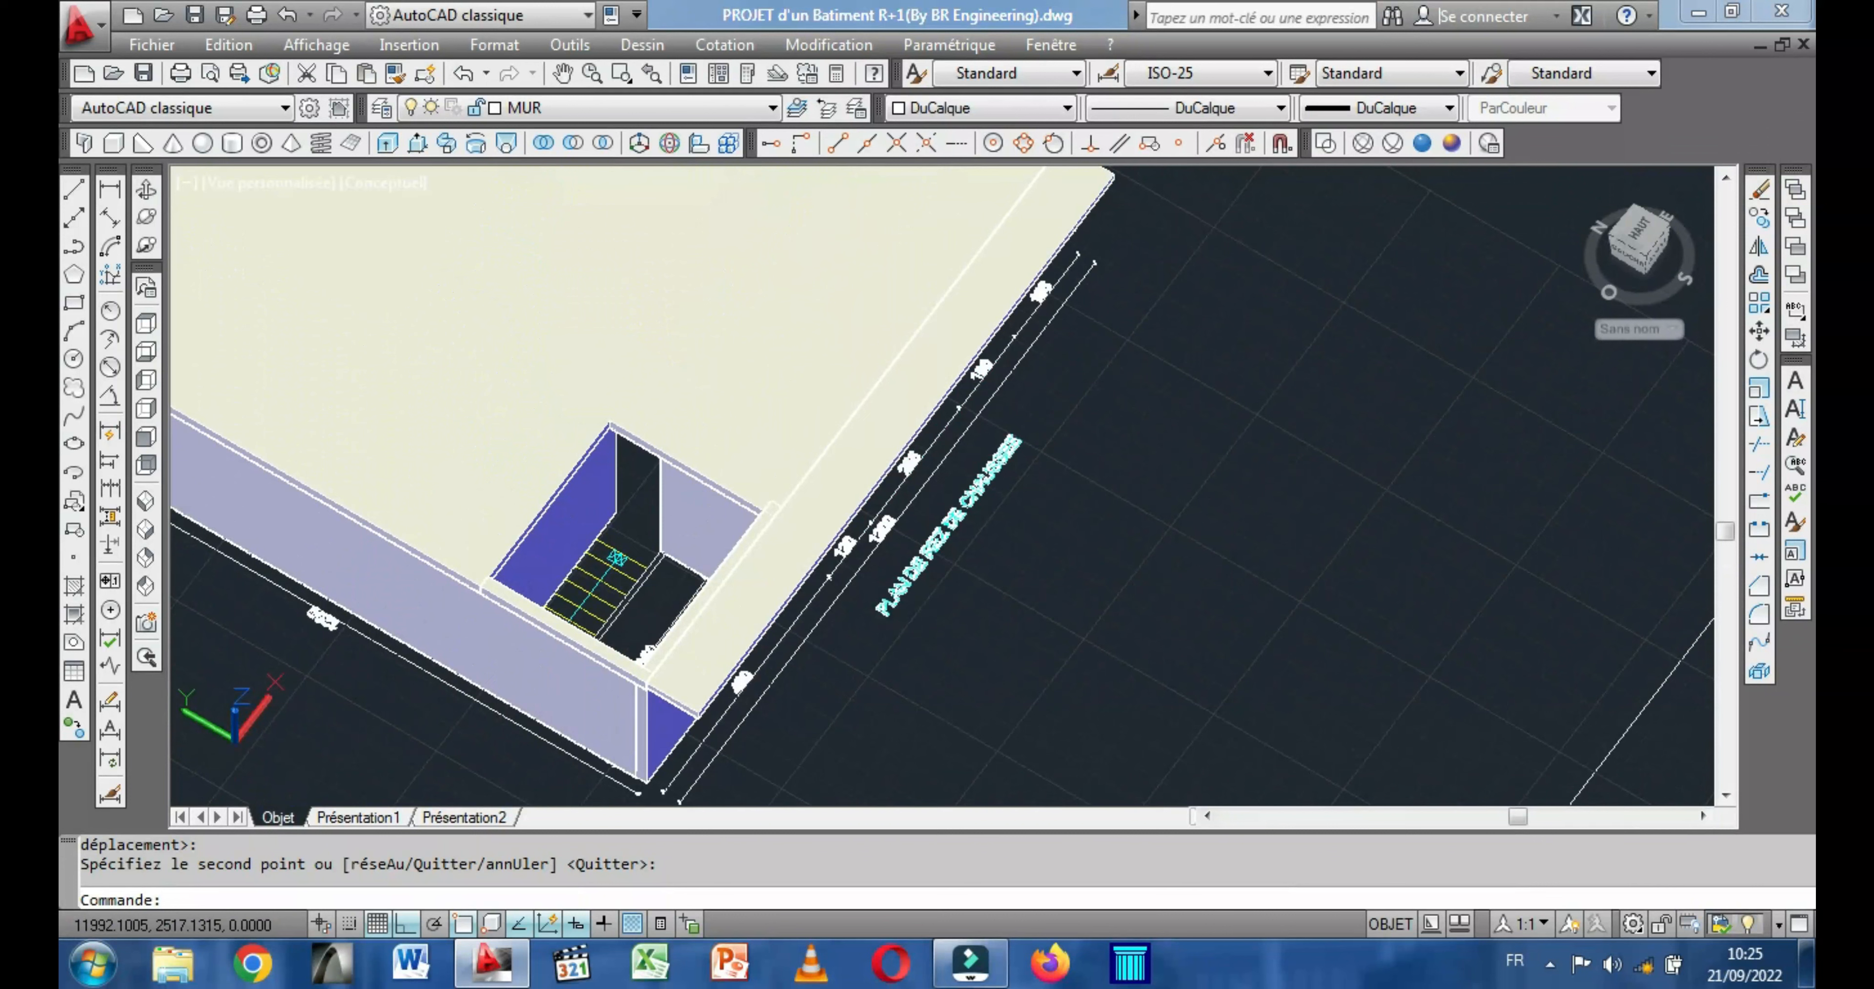
pyautogui.click(542, 143)
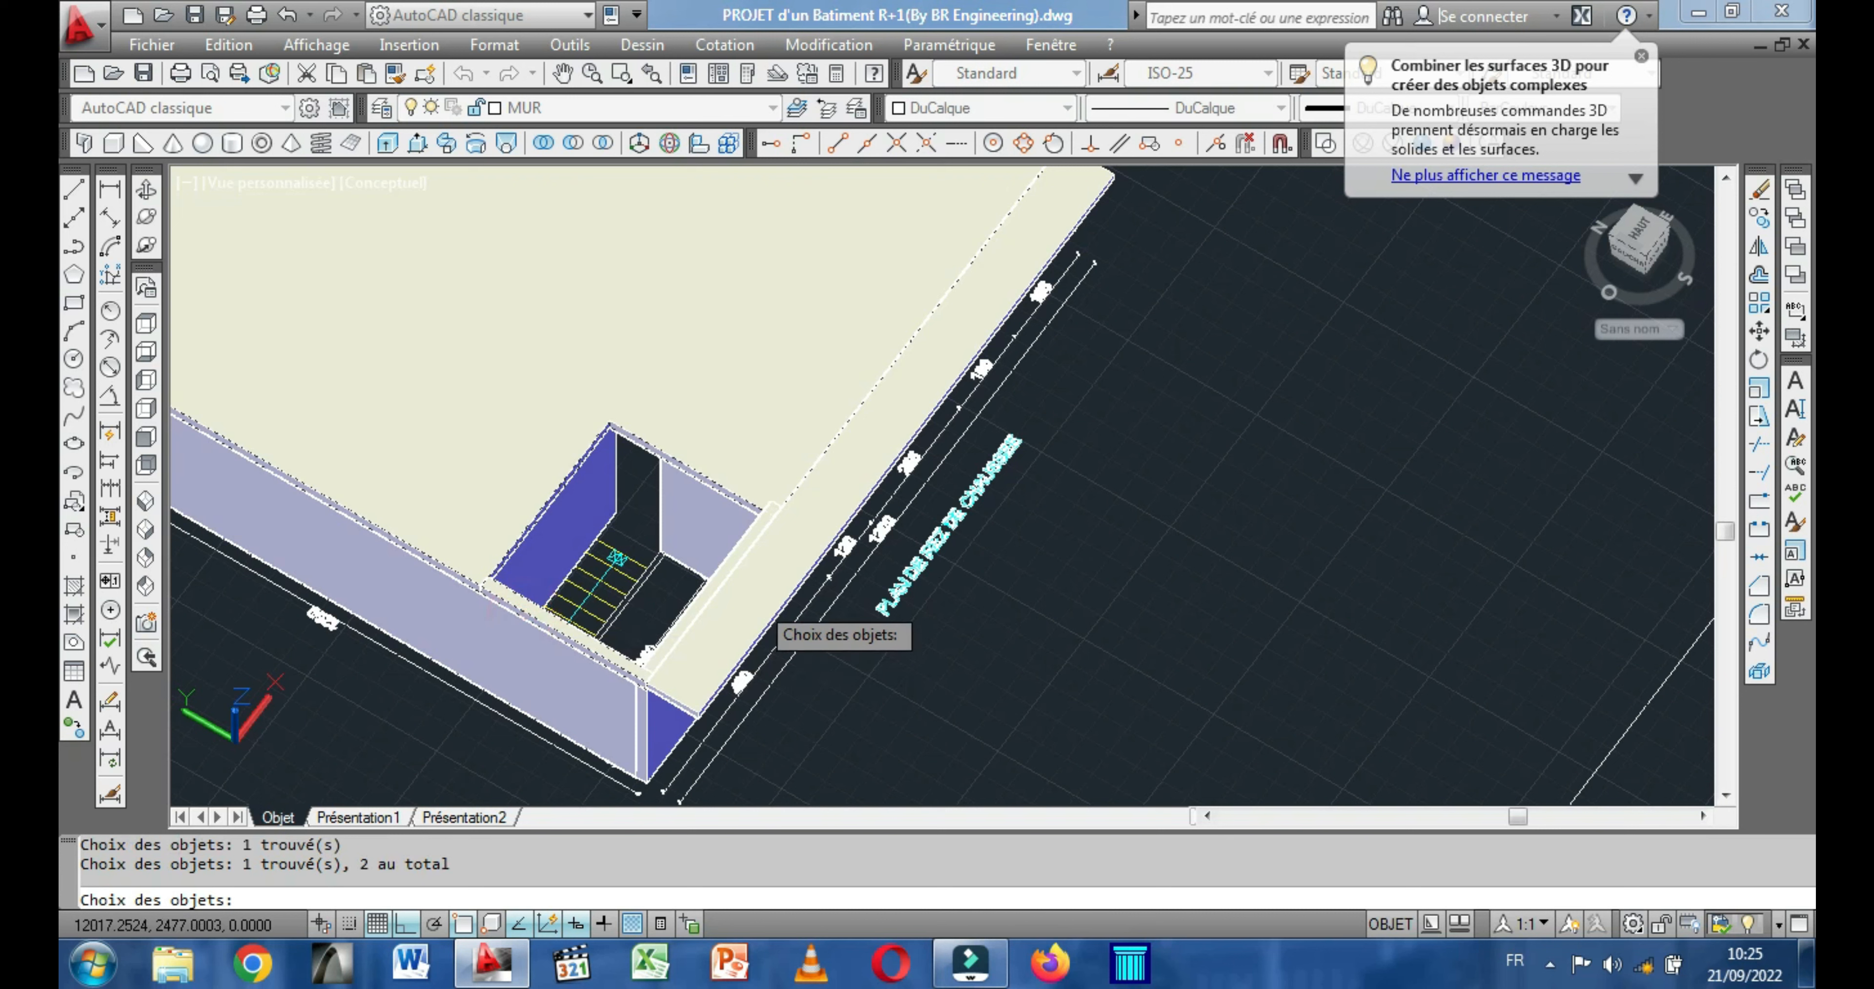
pyautogui.click(742, 600)
pyautogui.press('Return')
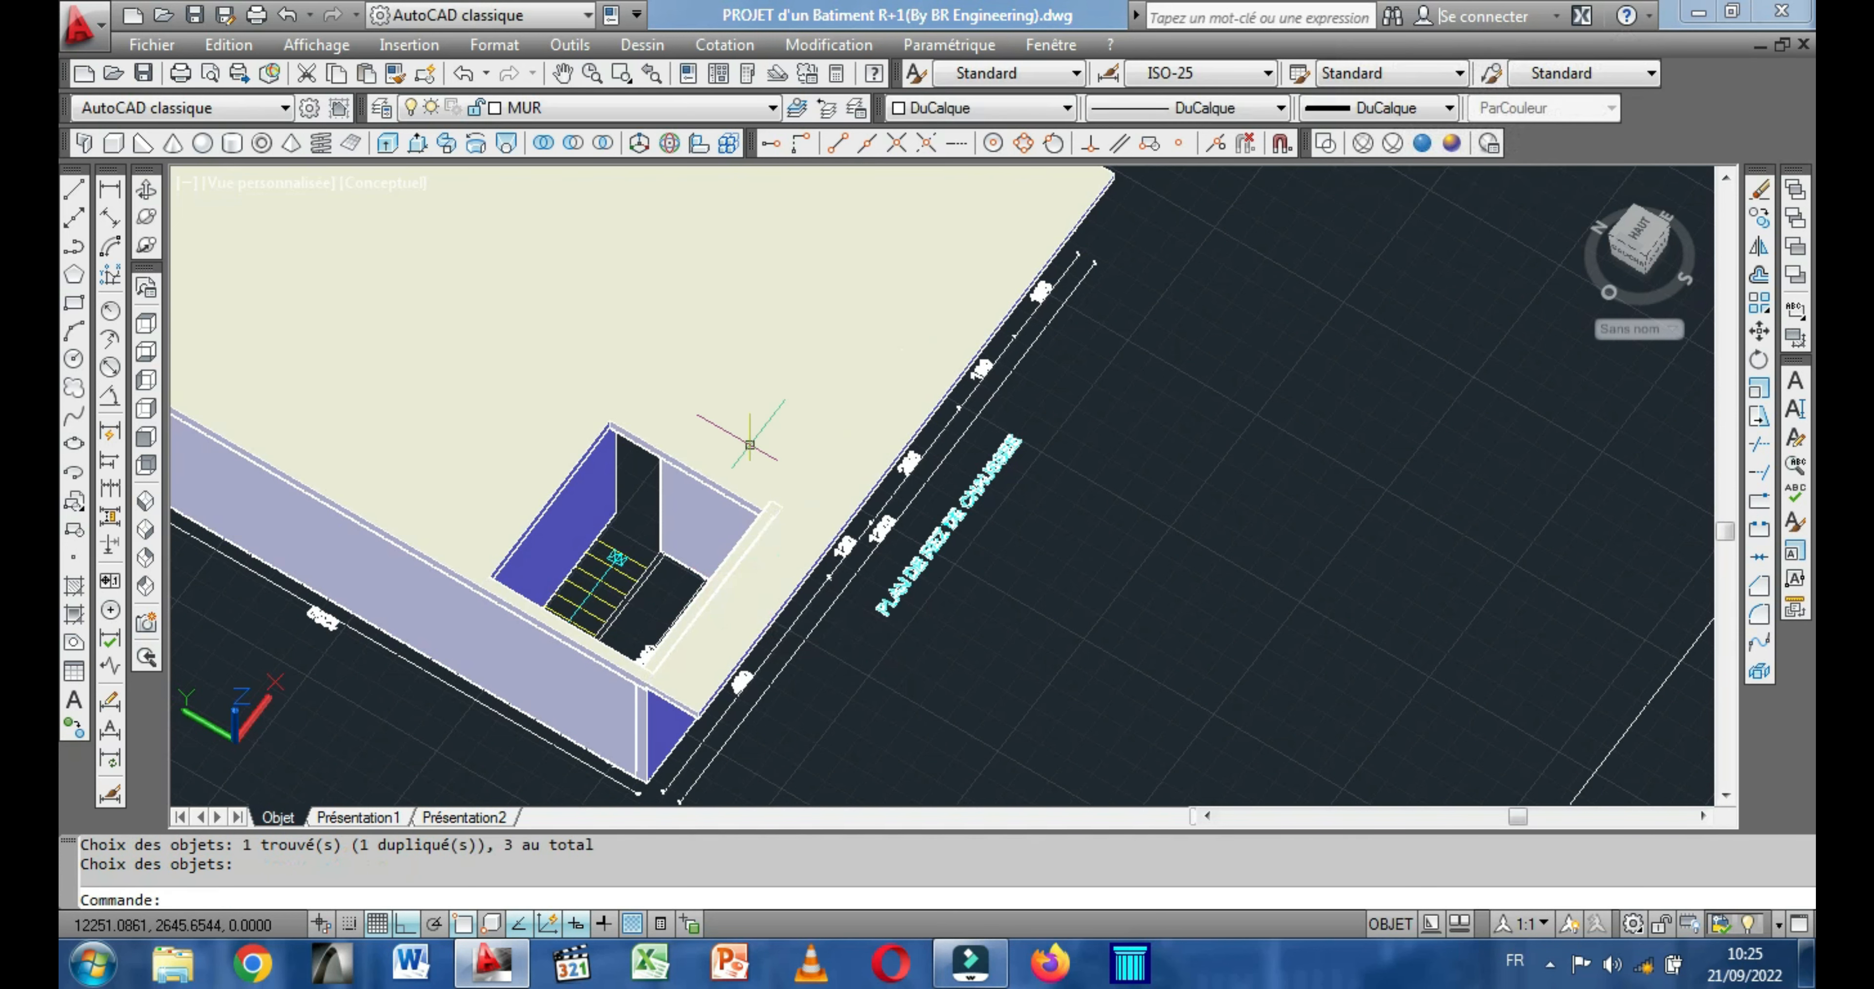
# Unite the upper-floor main slab with the side-wall and front-wall strips around the stairwell into one solid.
pyautogui.scroll(-1, 828, 455)
pyautogui.moveTo(706, 404); pyautogui.dragTo(962, 250, button='middle')
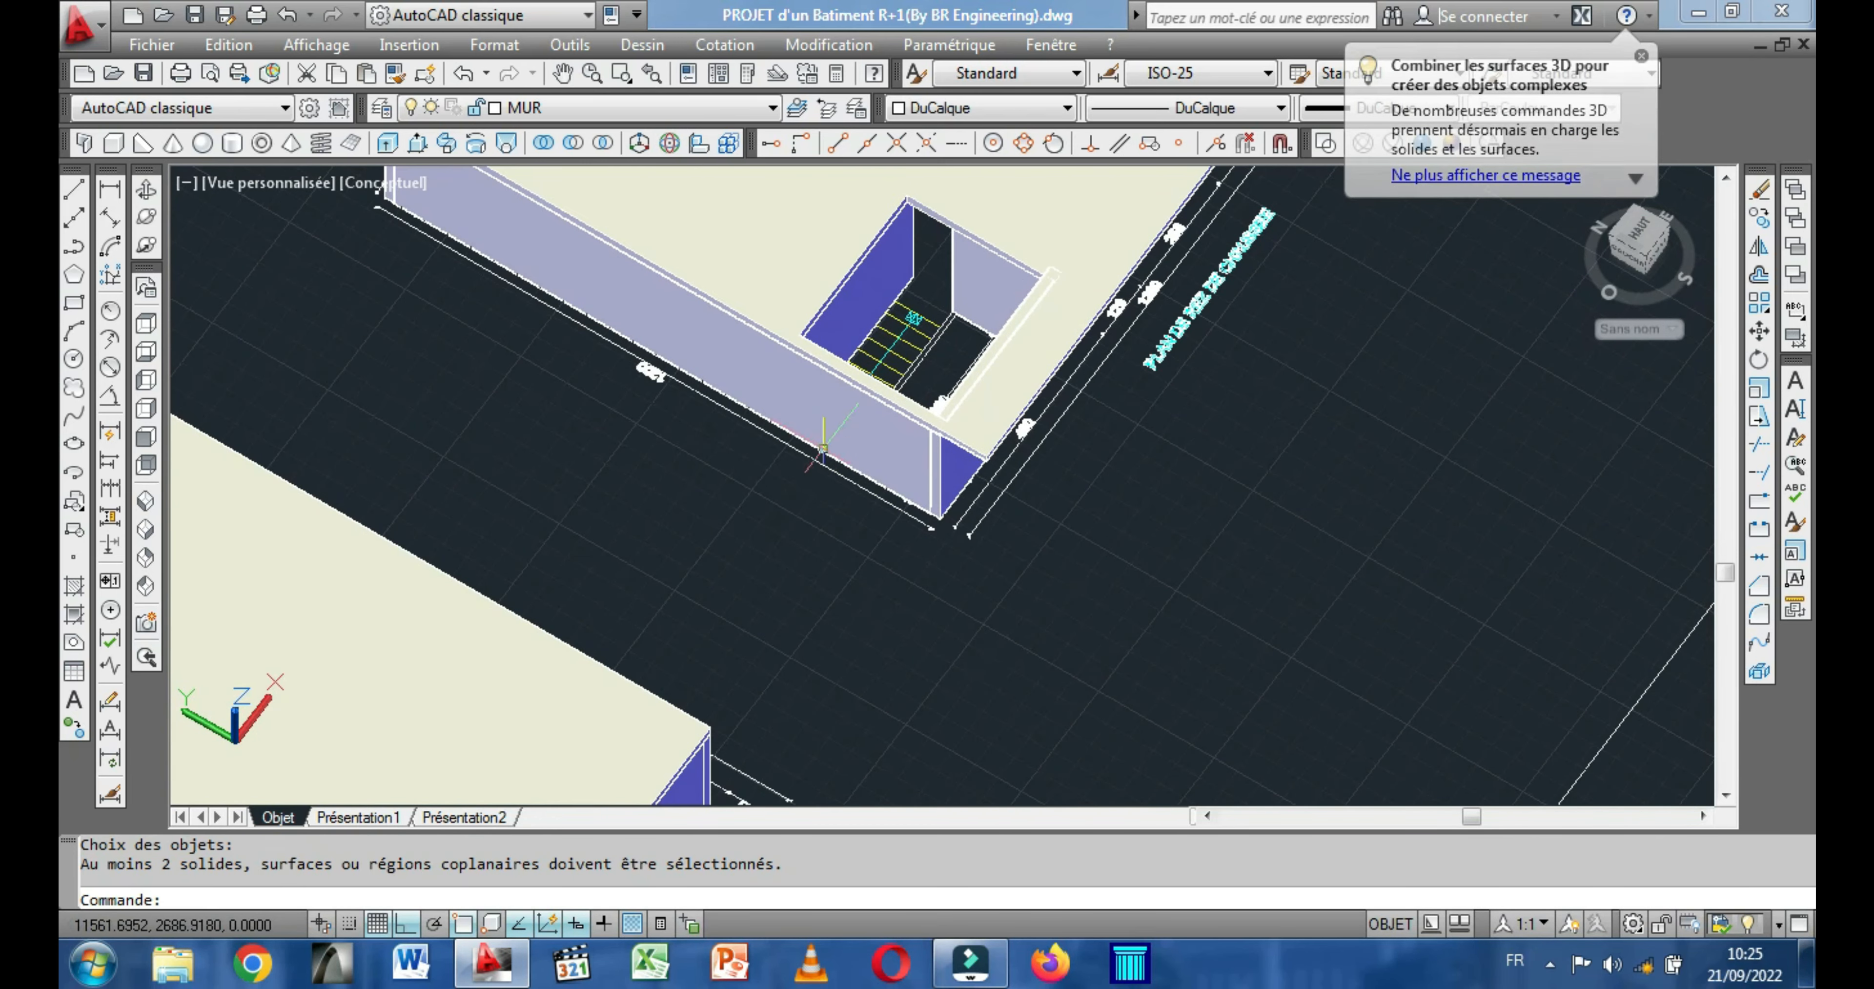
pyautogui.scroll(-2, 793, 505)
pyautogui.scroll(-2, 808, 505)
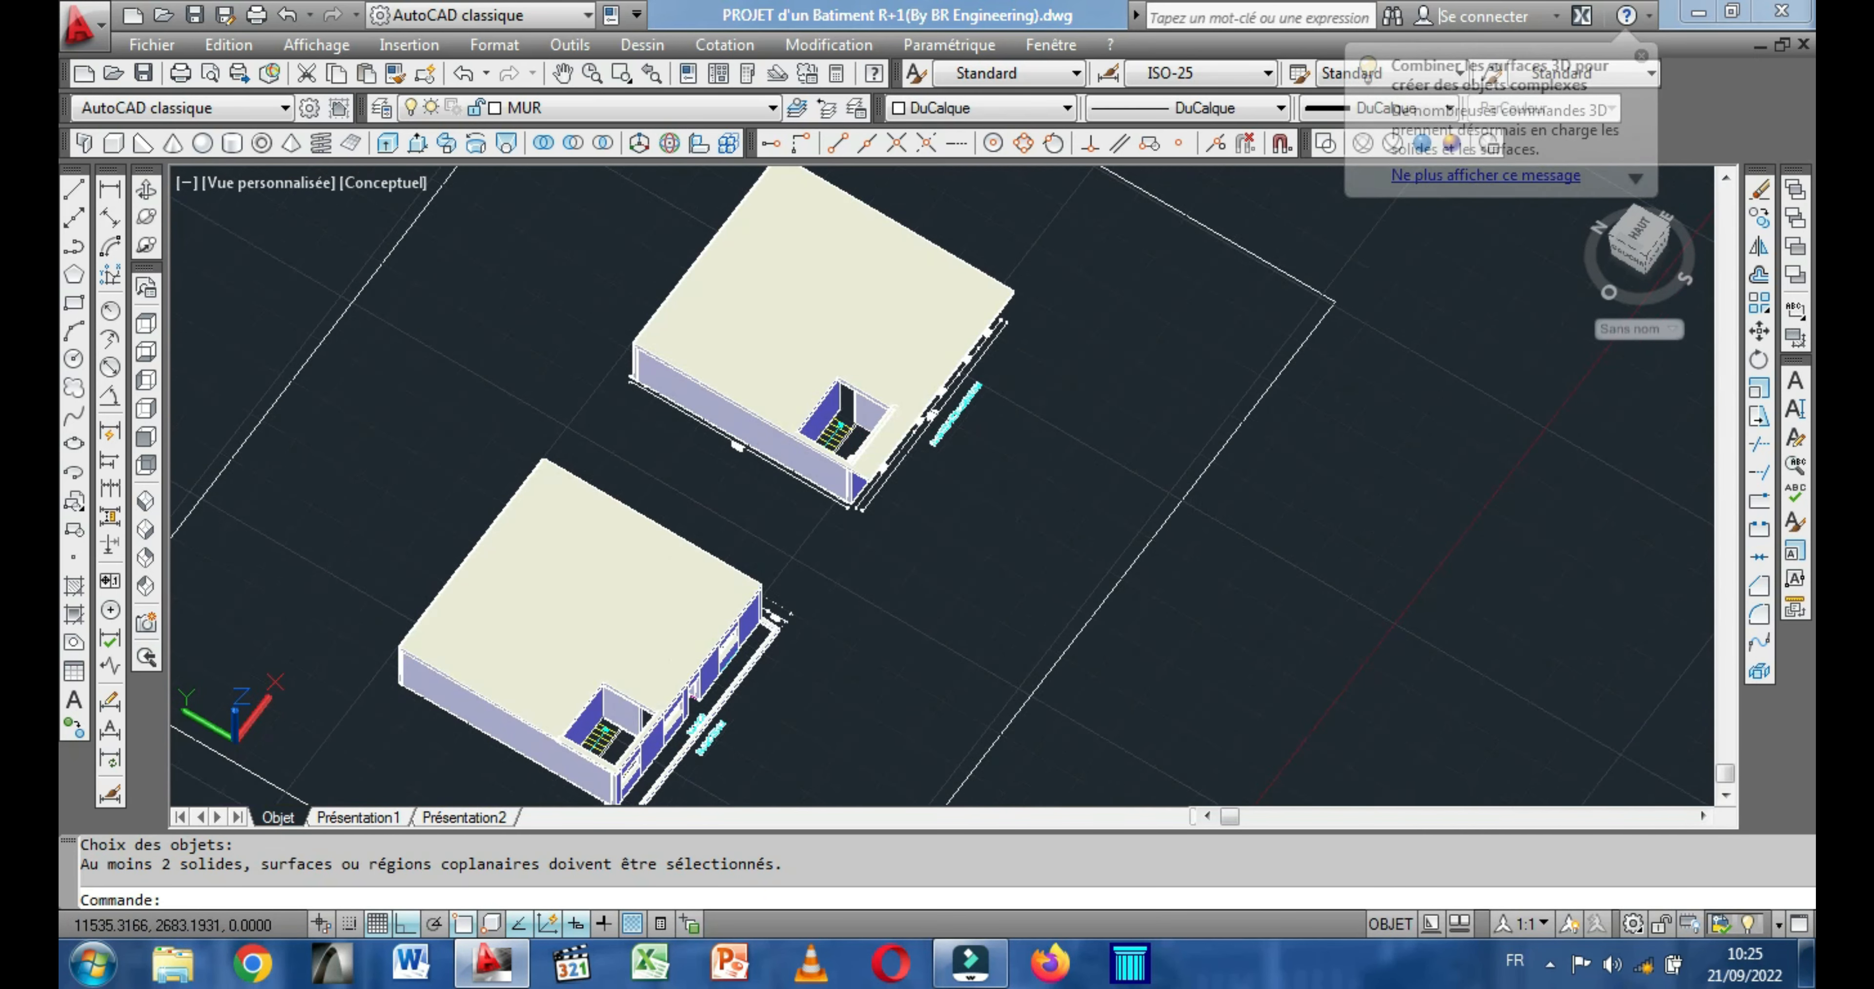
pyautogui.moveTo(648, 772); pyautogui.dragTo(891, 493, button='middle')
pyautogui.scroll(3, 845, 445)
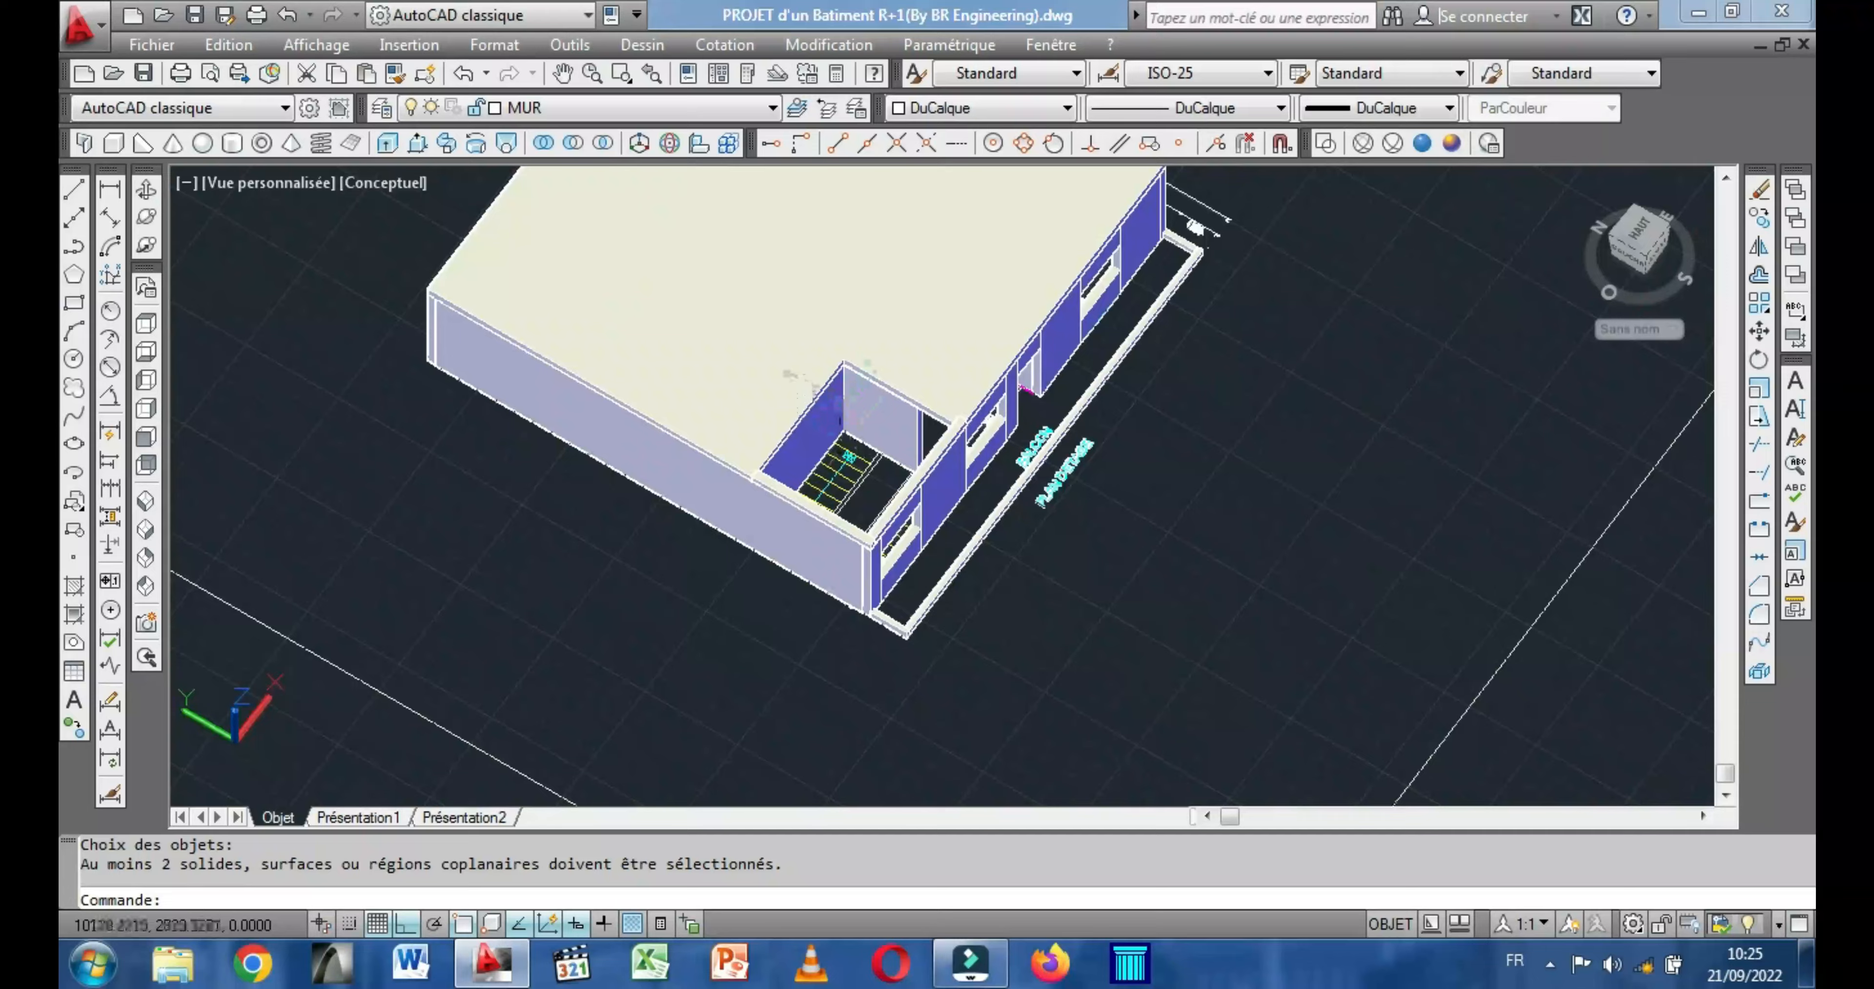
pyautogui.scroll(3, 816, 386)
pyautogui.rightClick(716, 284)
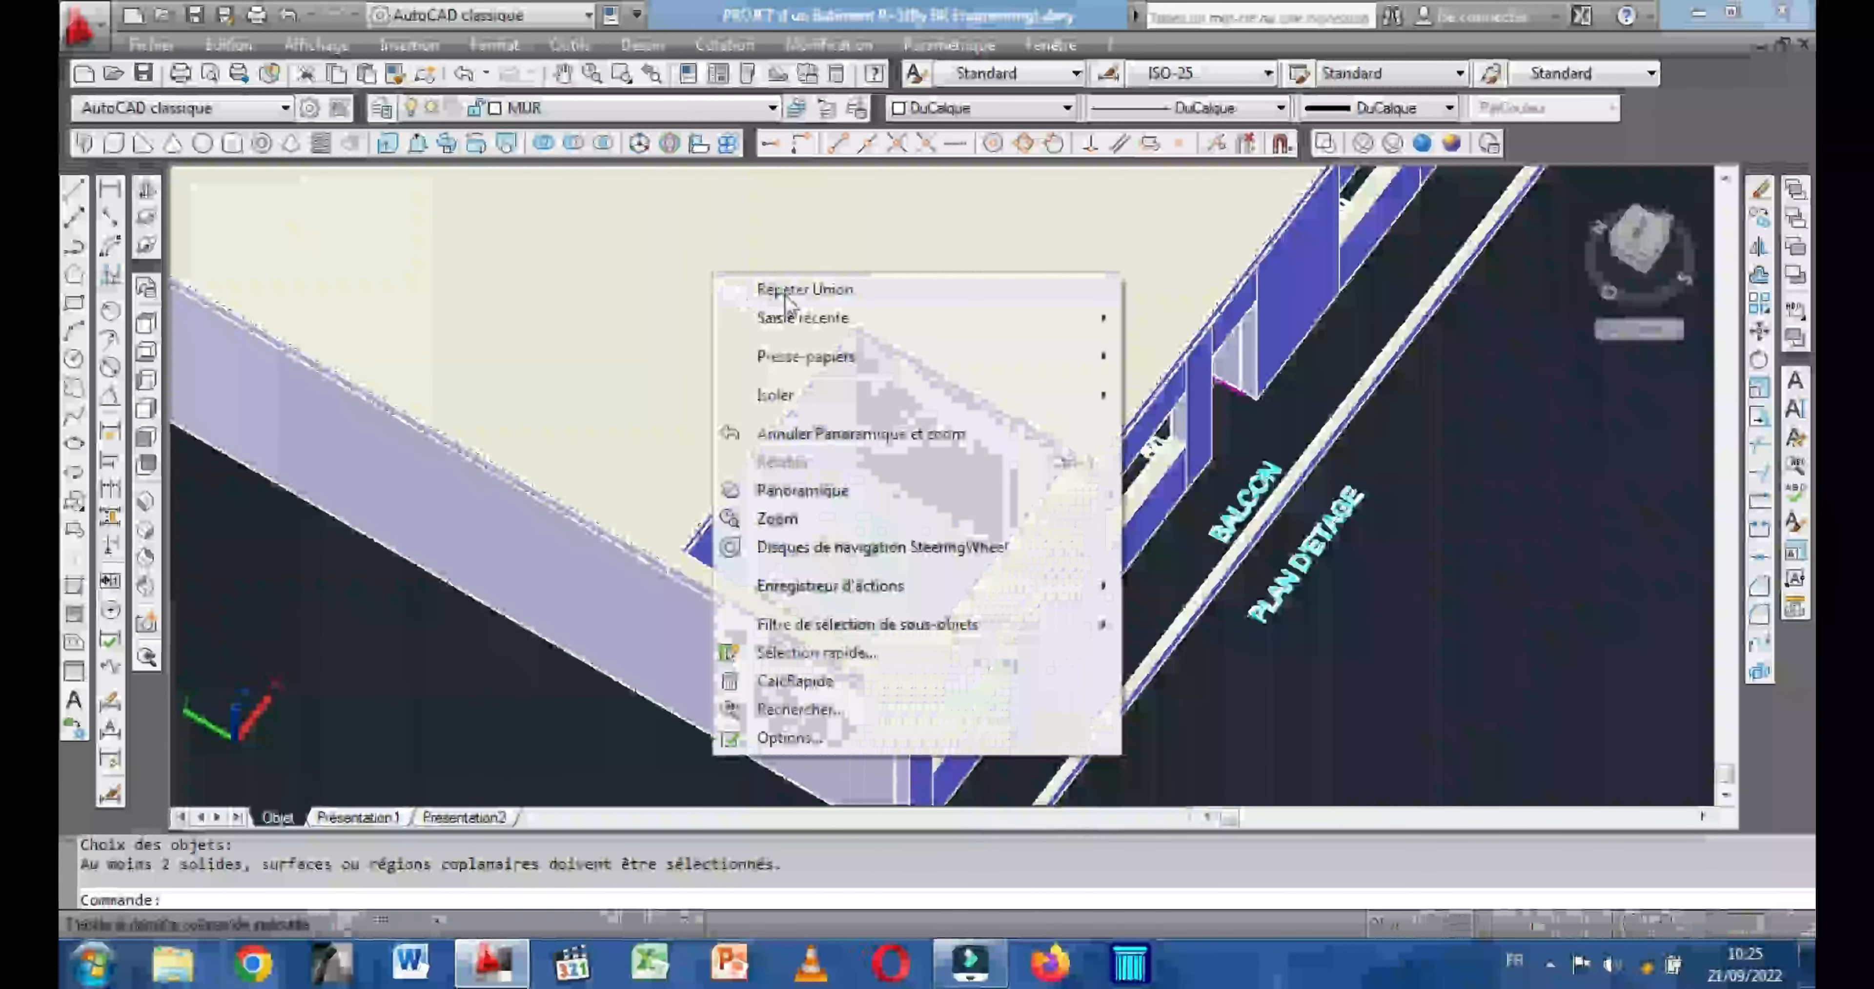
pyautogui.click(779, 286)
pyautogui.click(736, 412)
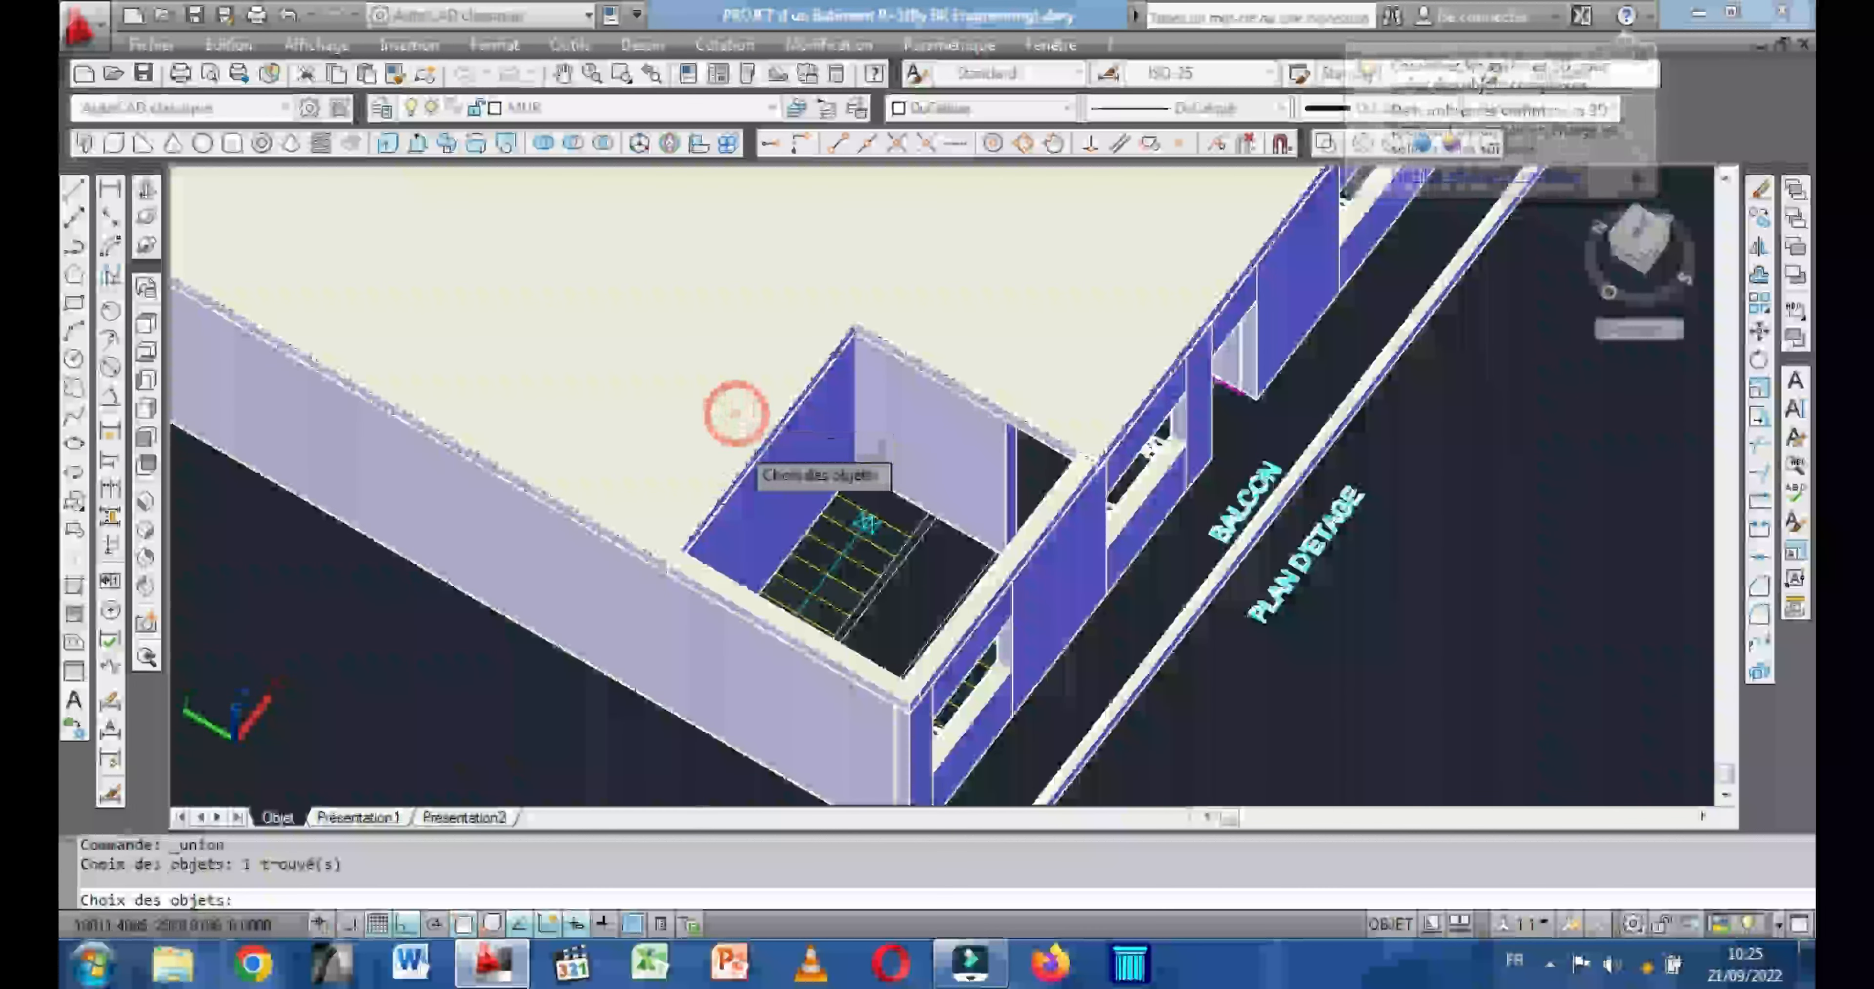
pyautogui.click(735, 597)
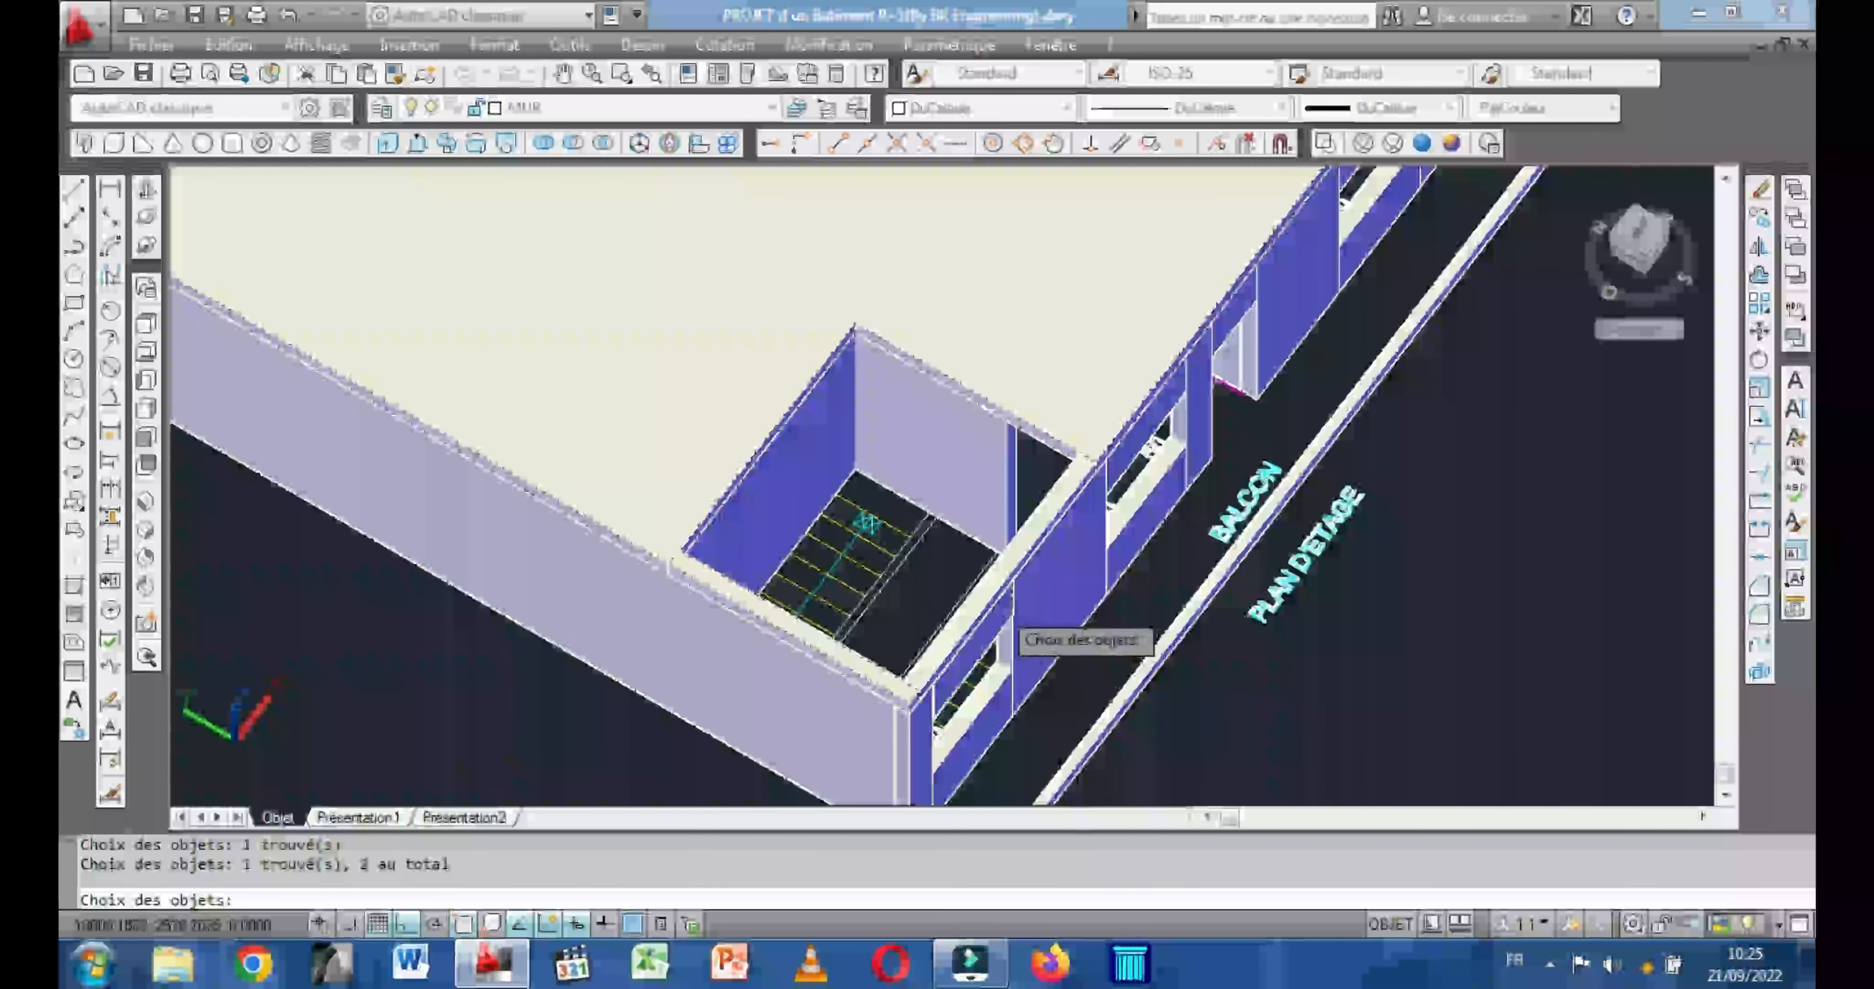
pyautogui.click(987, 600)
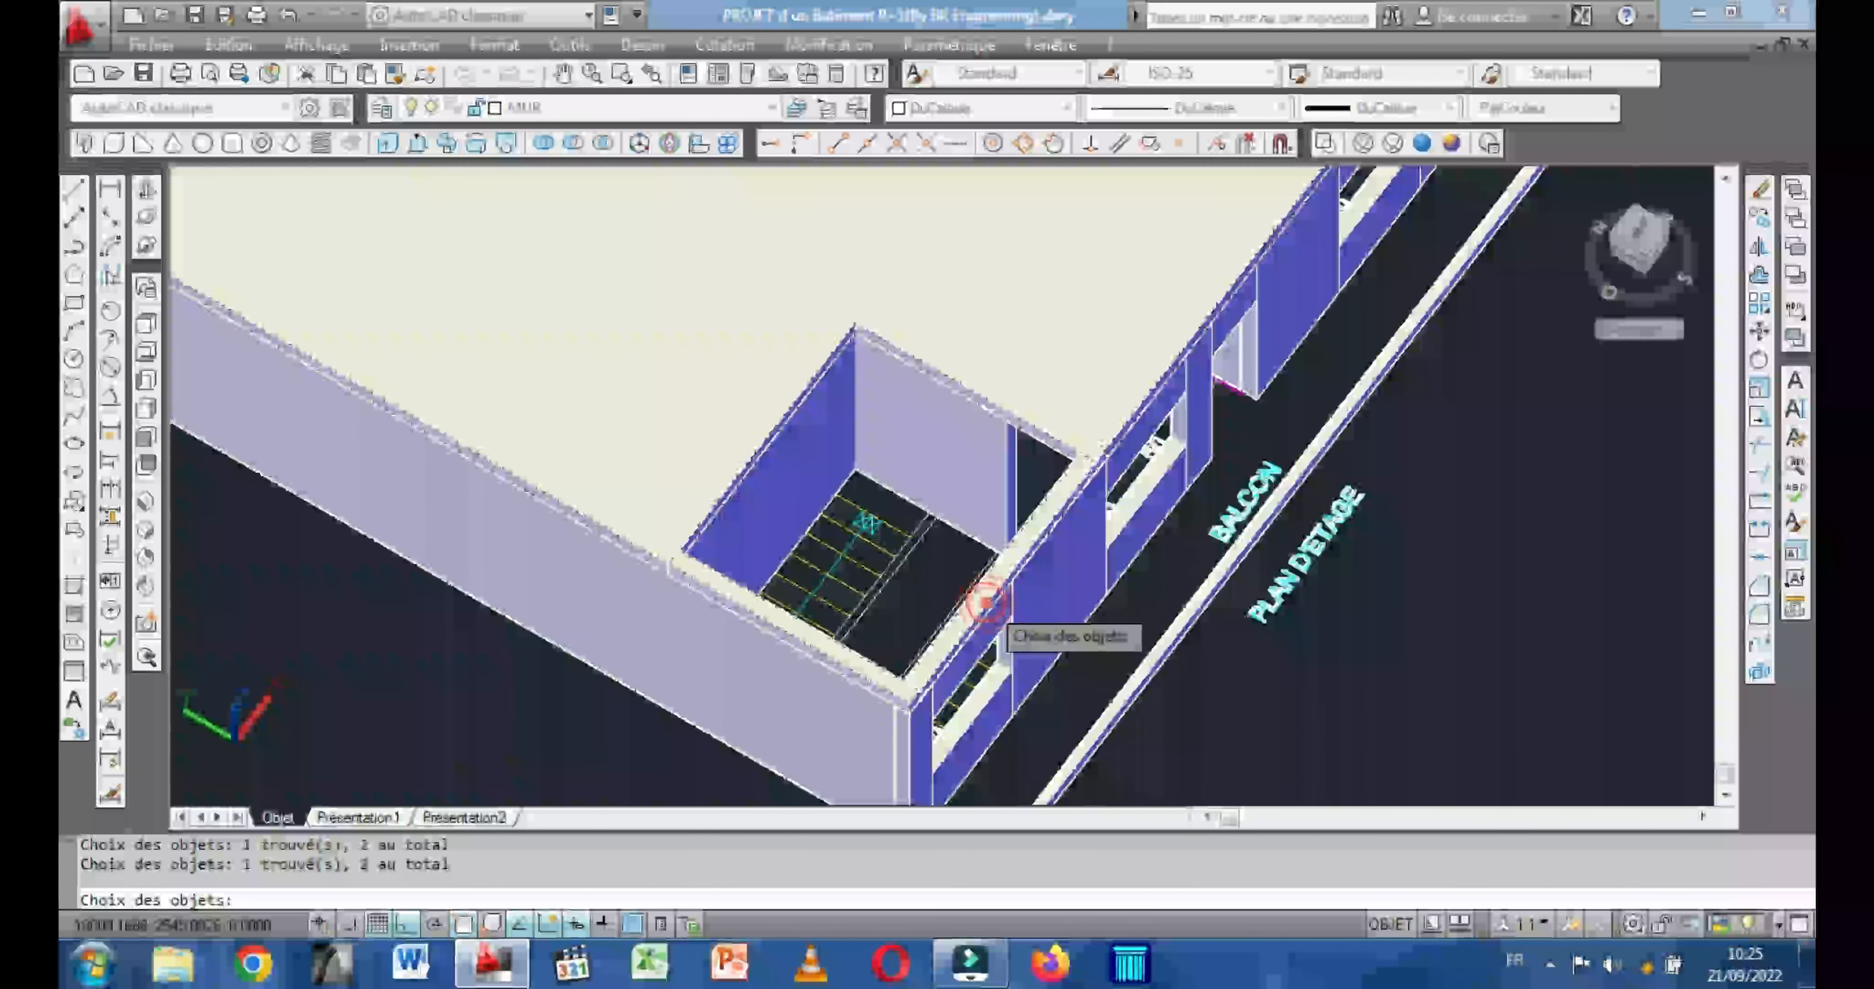
pyautogui.press('Return')
# Examine the slabs, front facades and stairwell openings of both buildings from the front.
pyautogui.scroll(-2, 1055, 386)
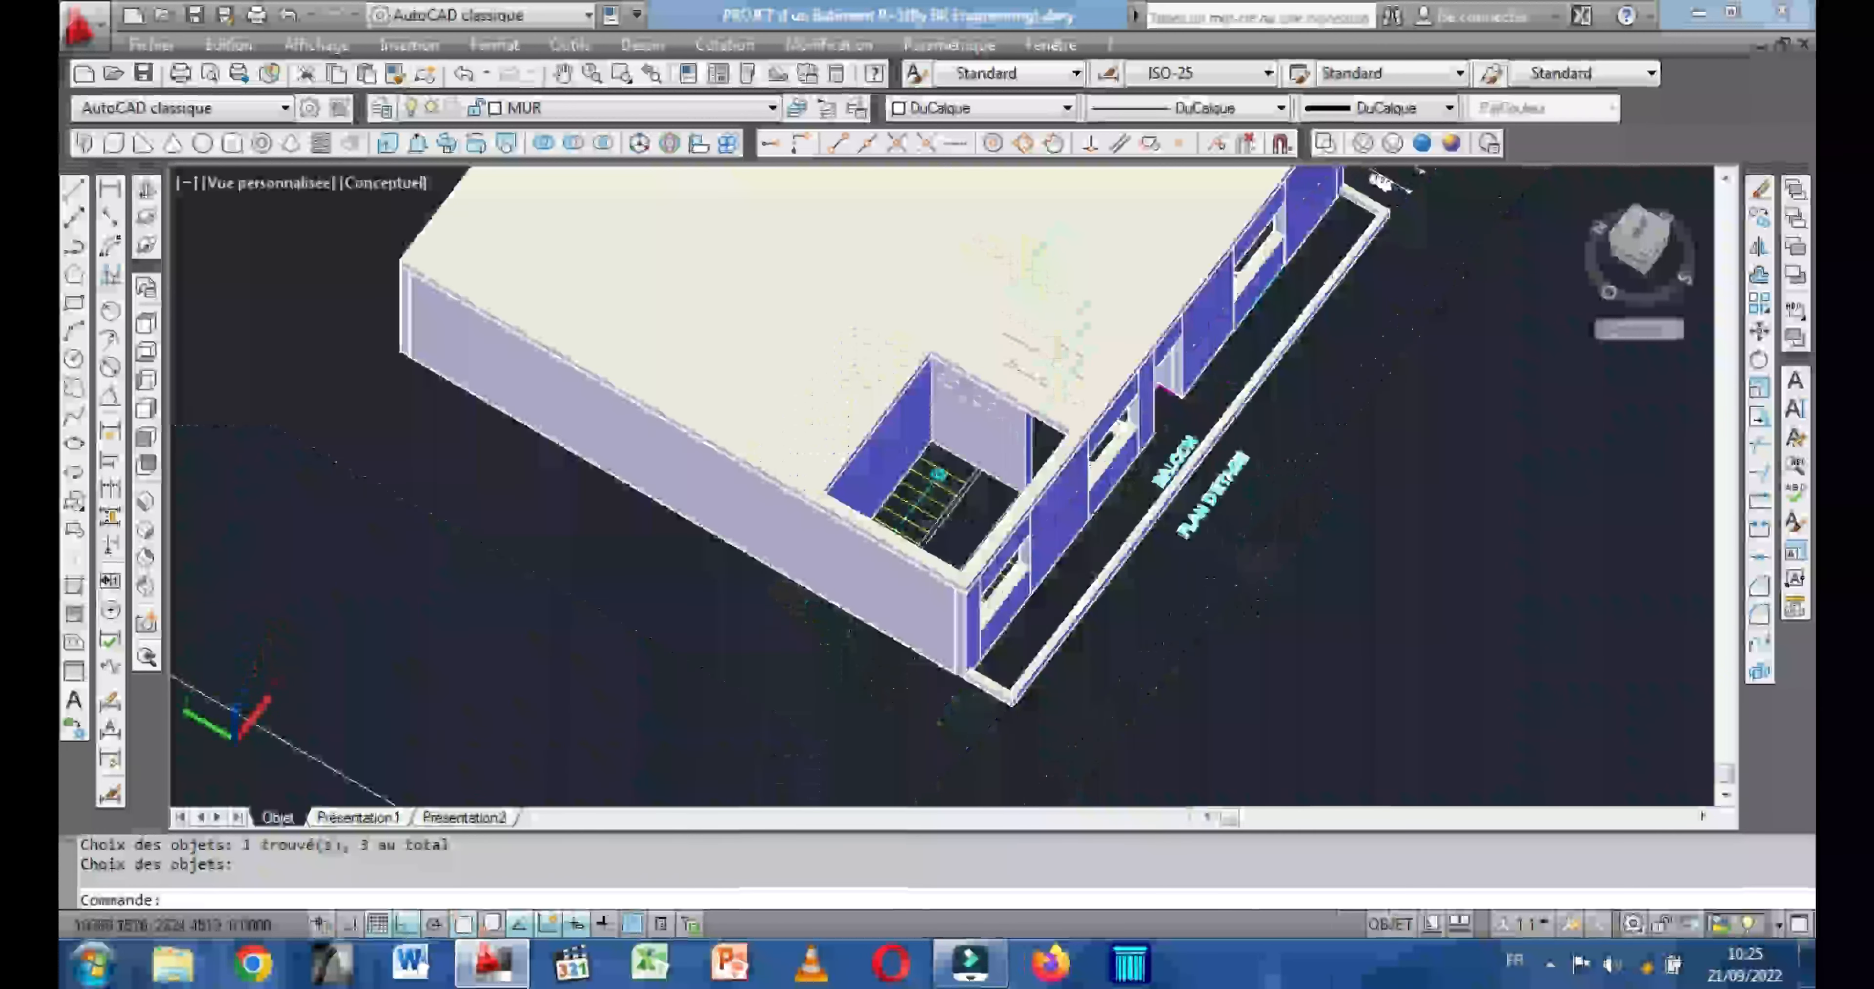
pyautogui.click(145, 188)
pyautogui.moveTo(937, 598); pyautogui.dragTo(801, 502)
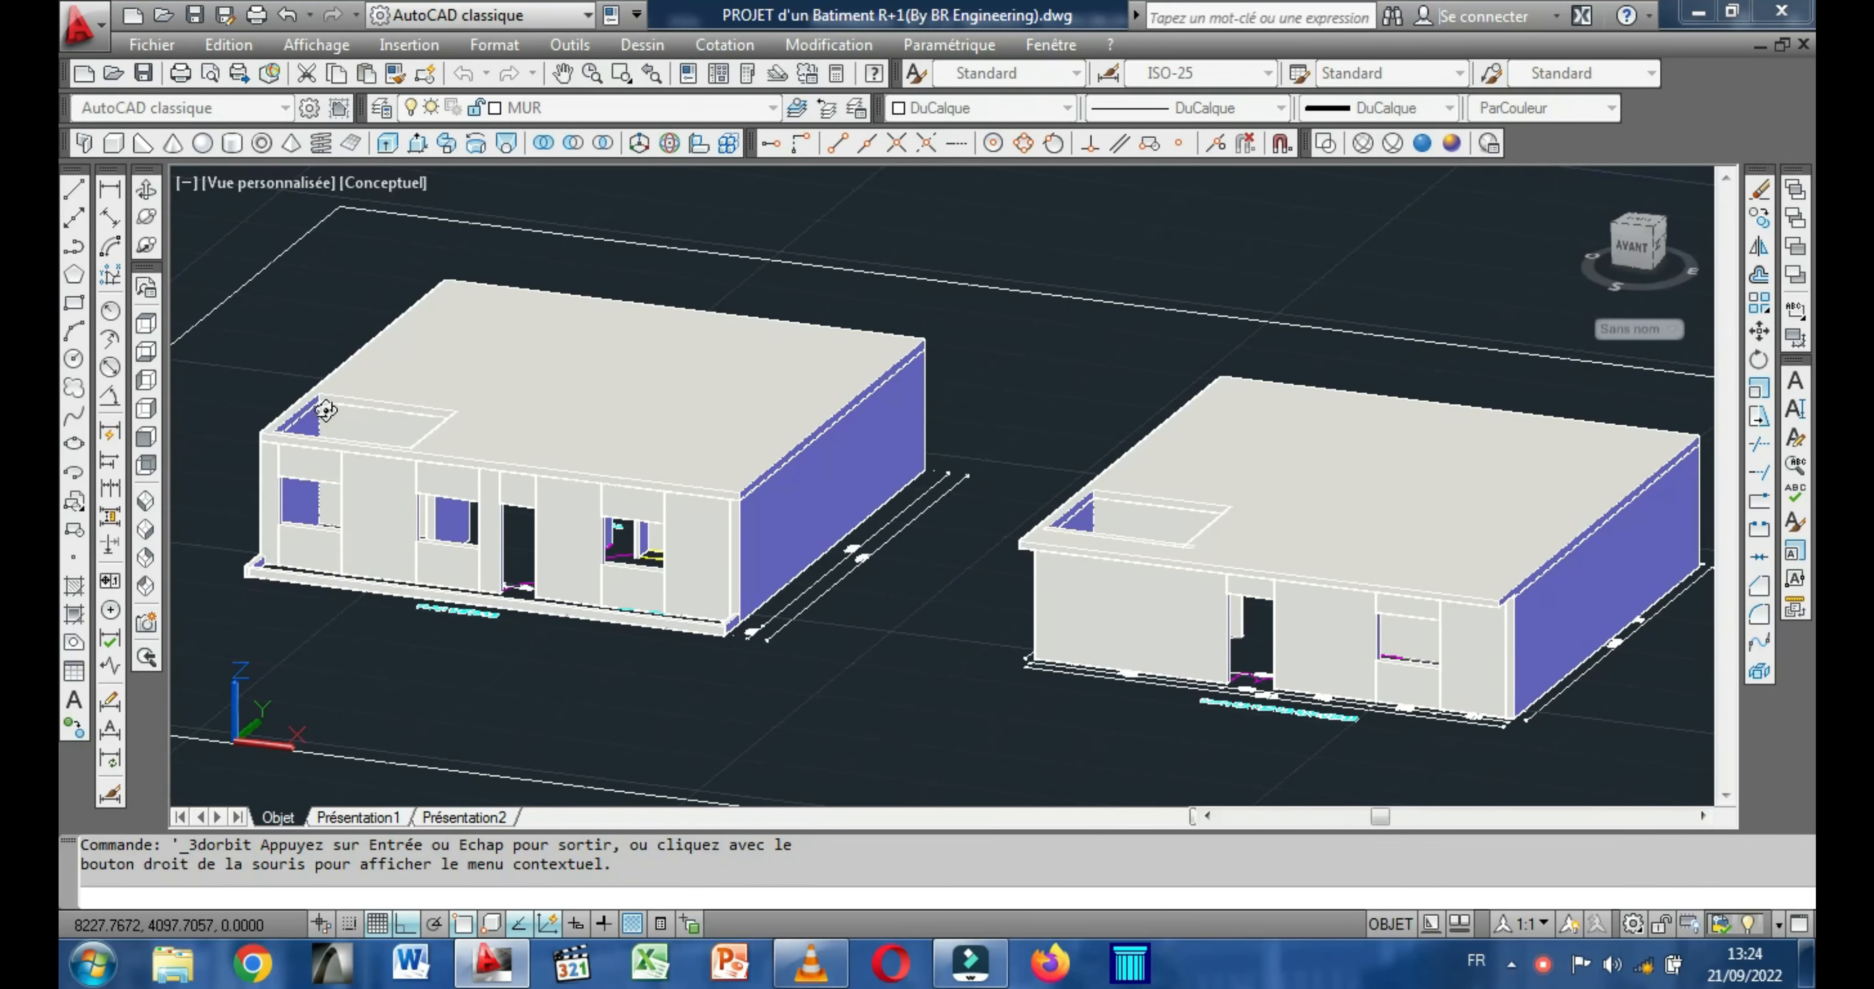
pyautogui.moveTo(543, 534); pyautogui.dragTo(526, 545)
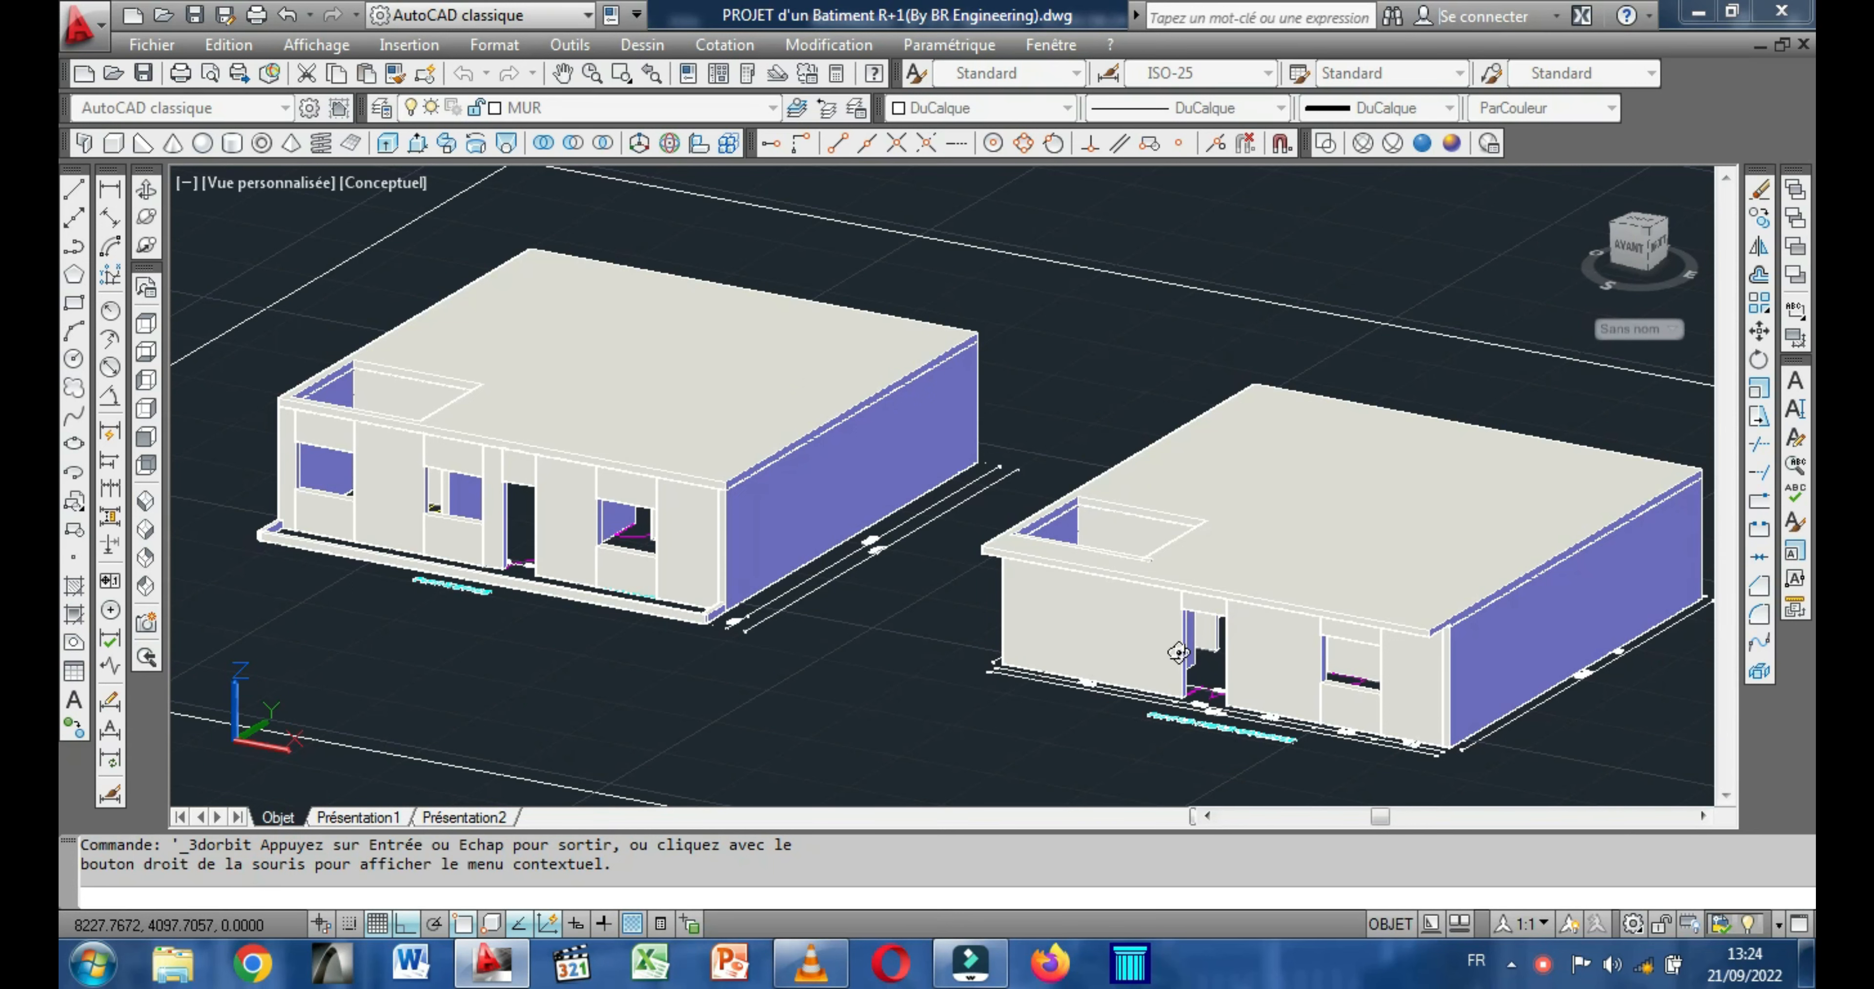
pyautogui.moveTo(661, 506); pyautogui.dragTo(697, 554, button='middle')
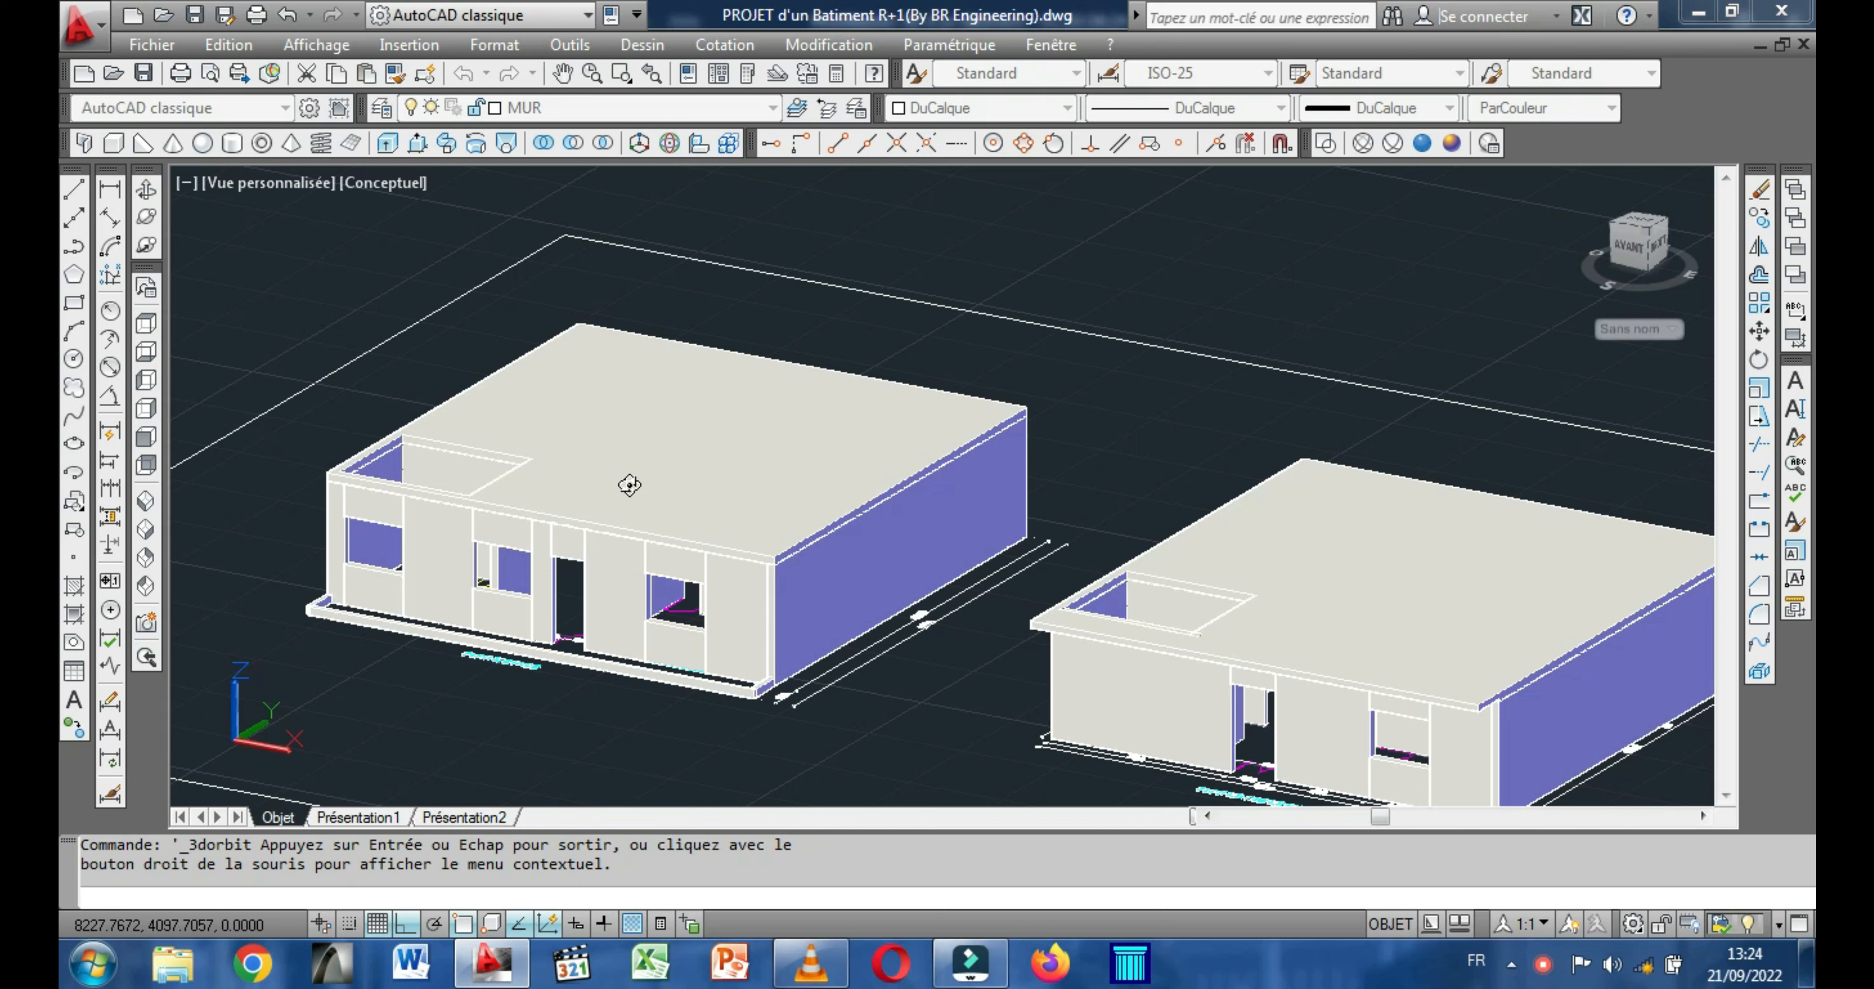
pyautogui.rightClick(444, 342)
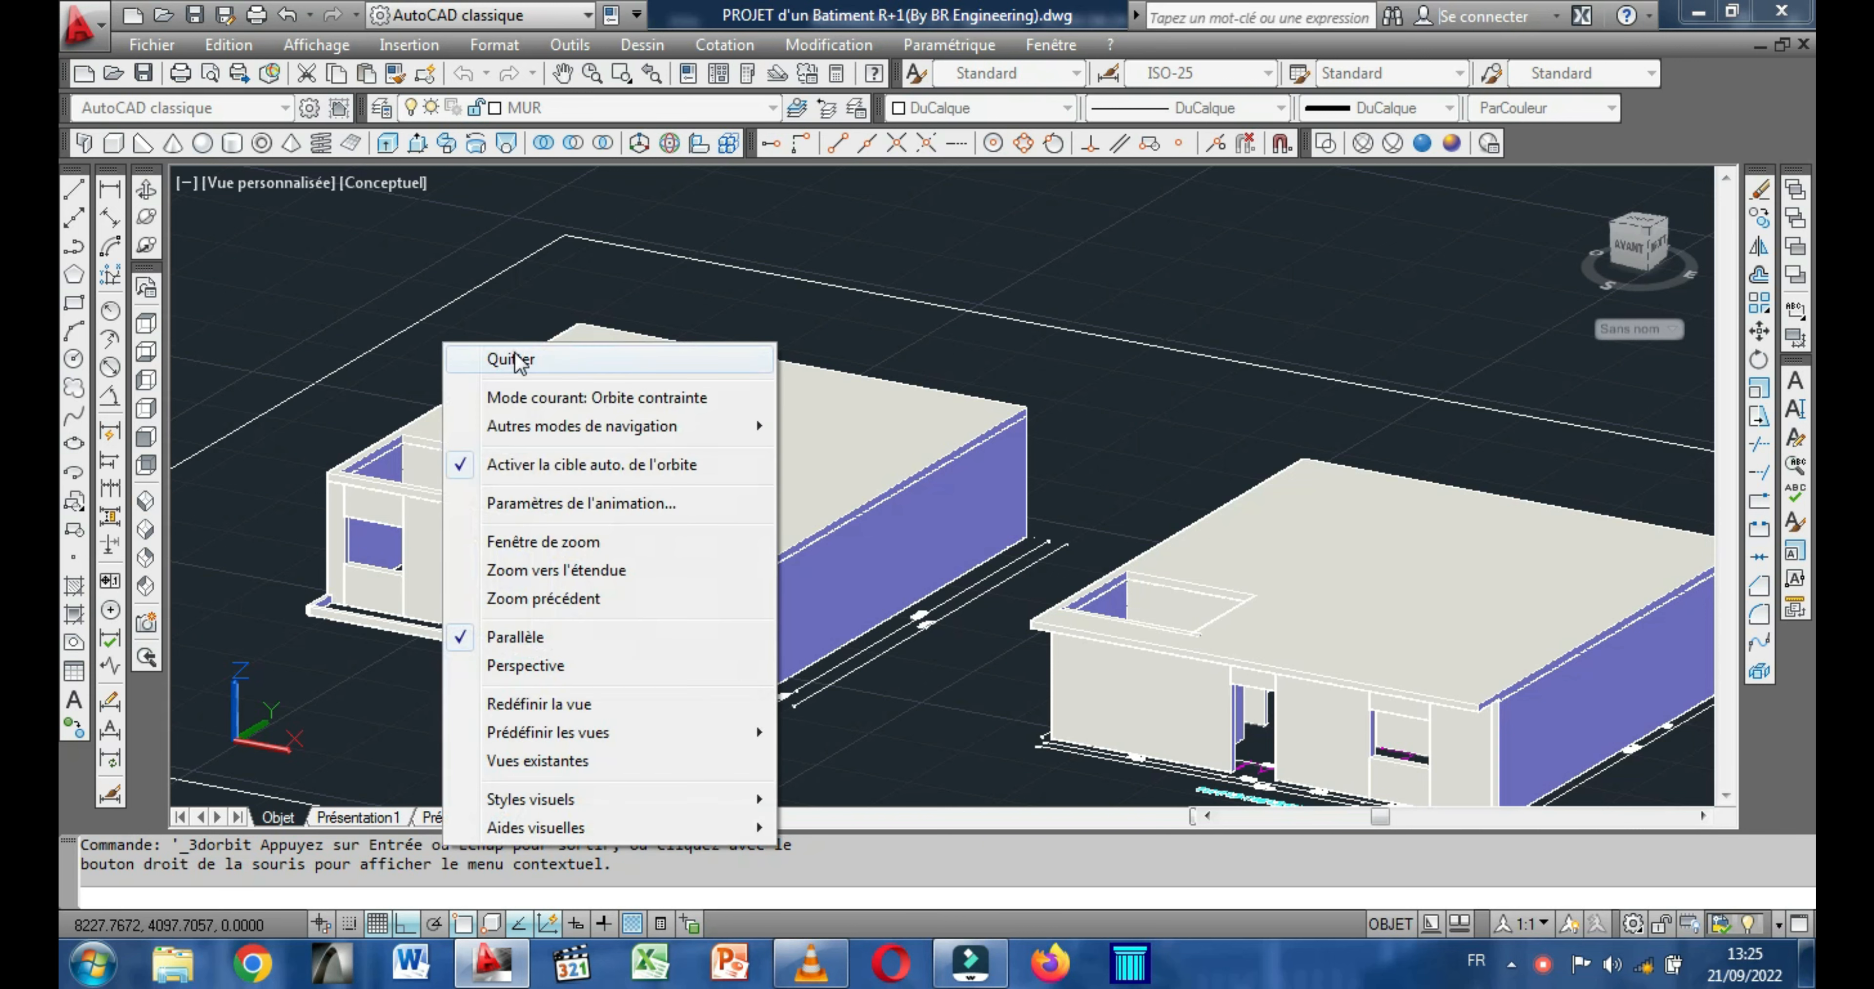
# Set the colour of both floors' slabs to Cyan.
pyautogui.click(455, 358)
pyautogui.click(703, 533)
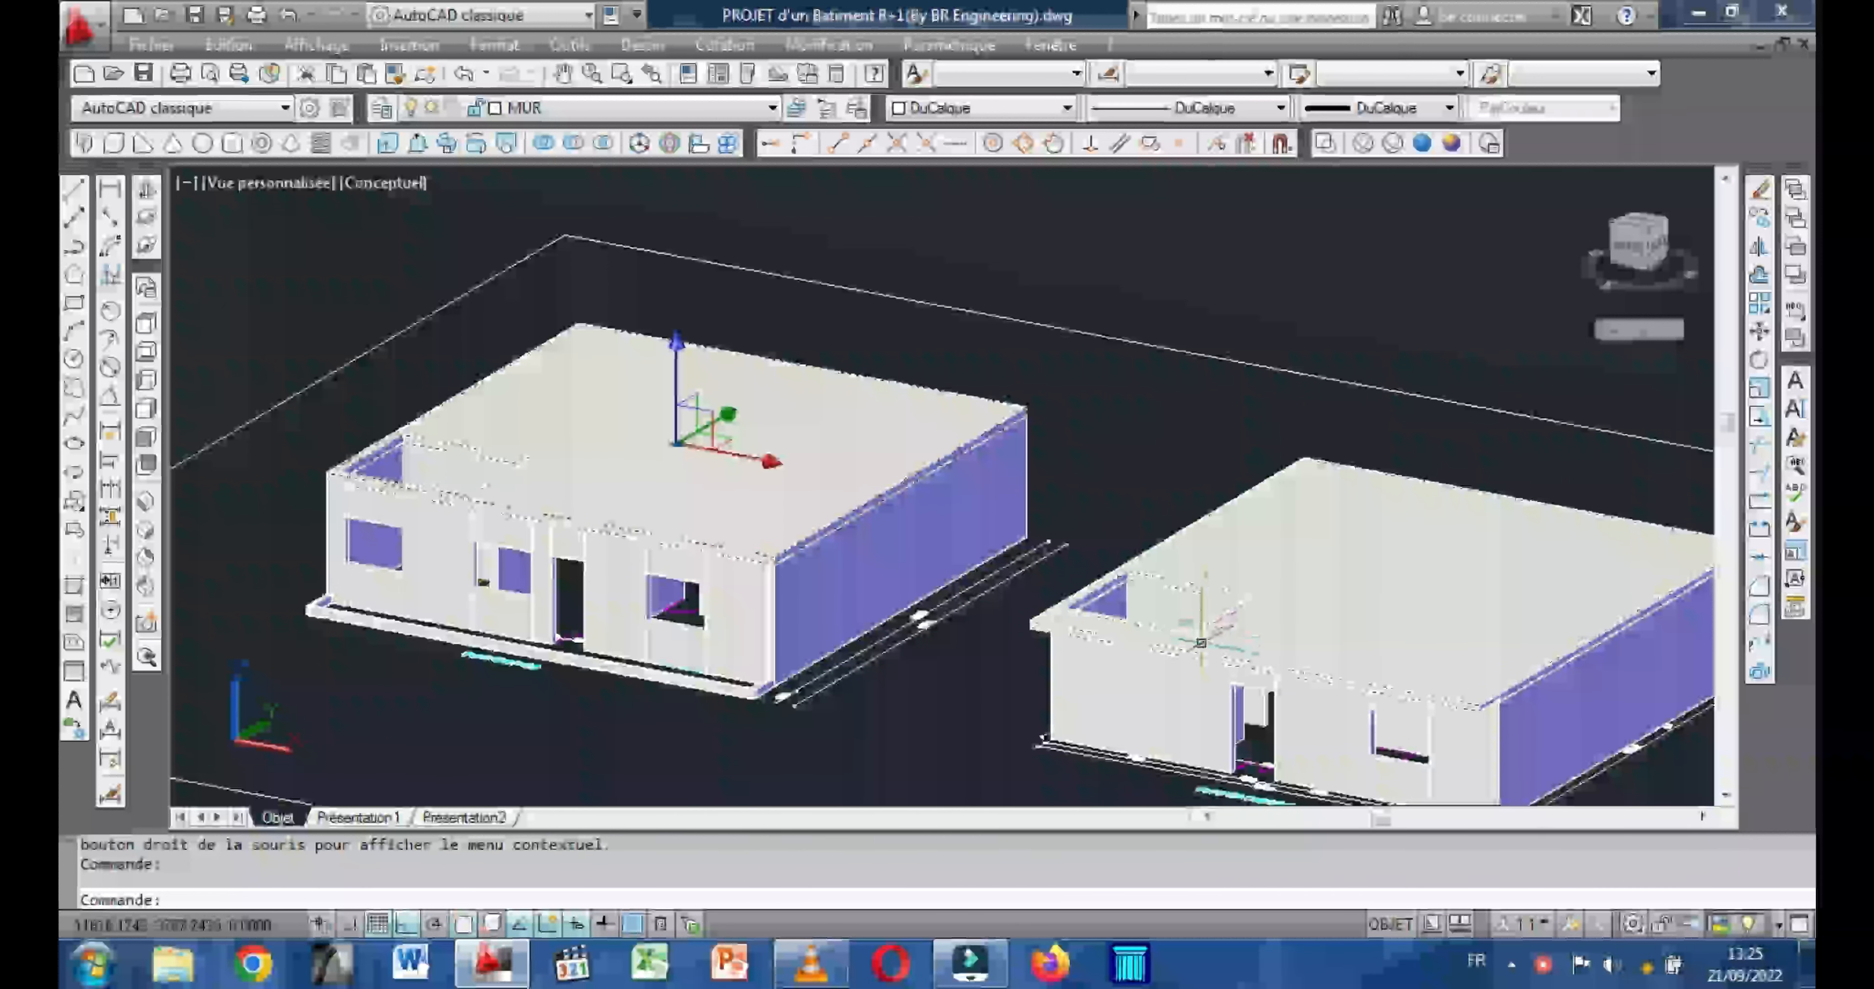
pyautogui.click(1201, 643)
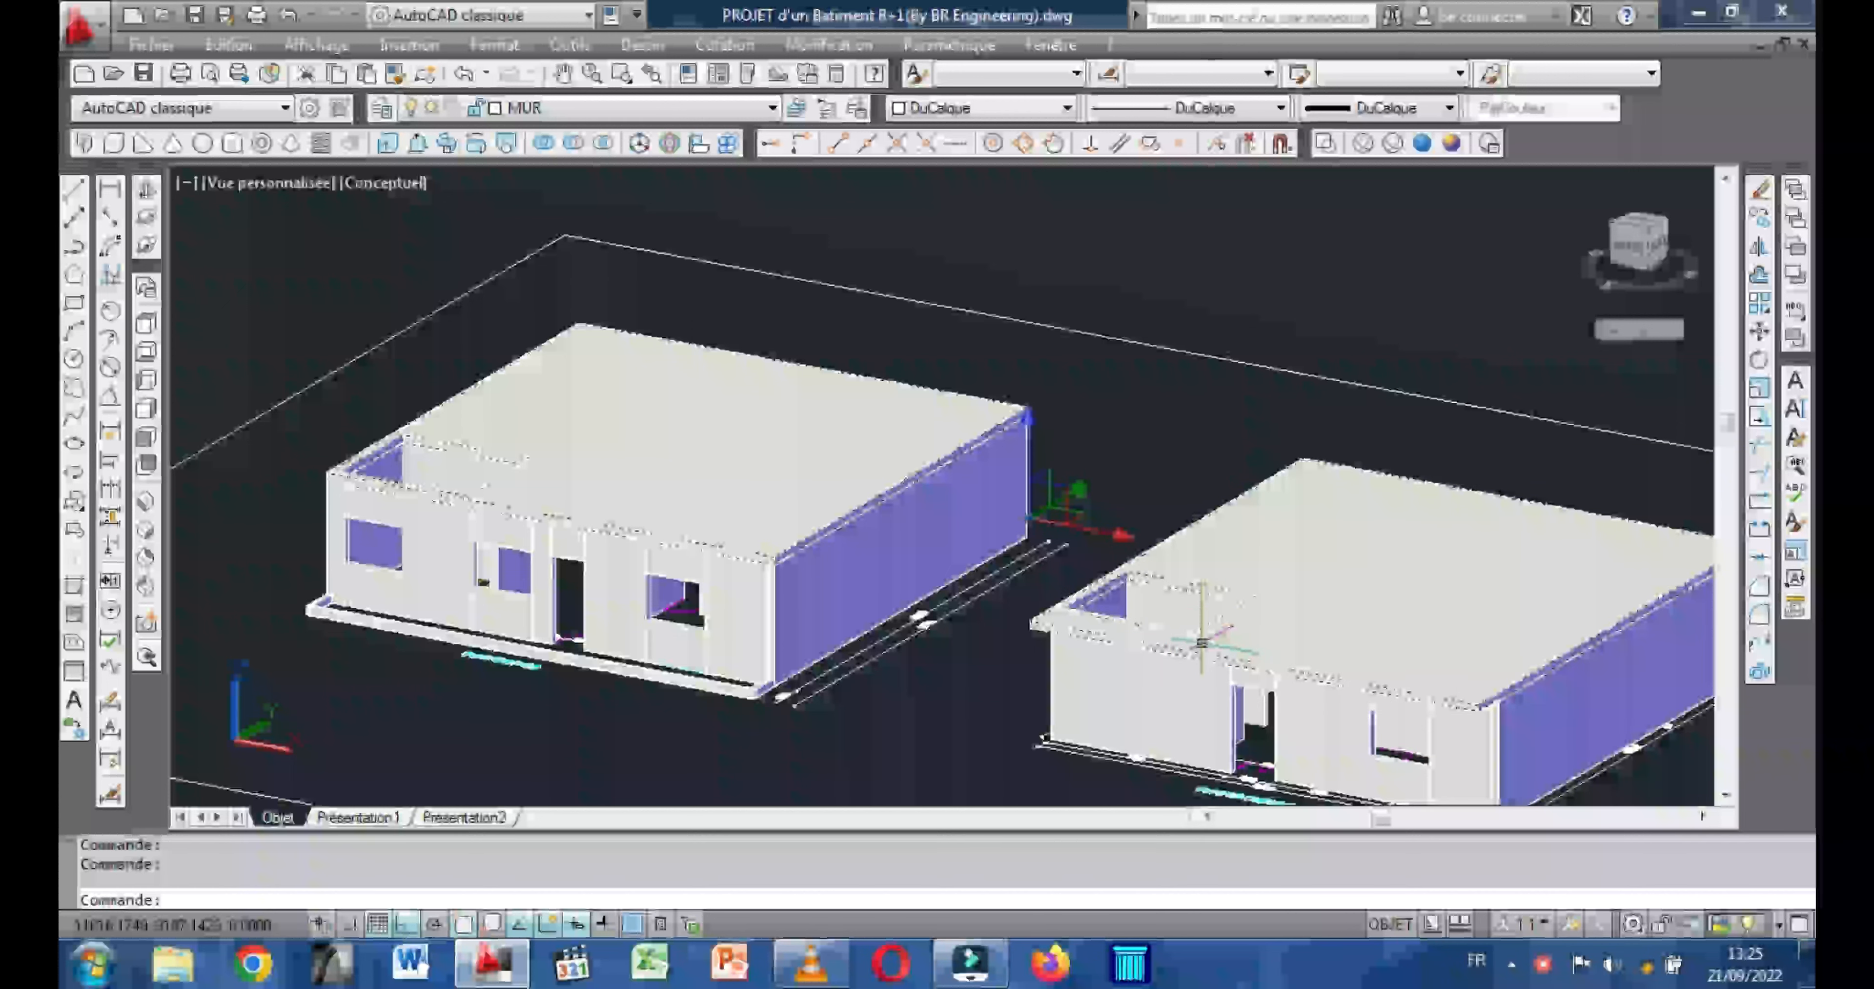
pyautogui.click(1066, 110)
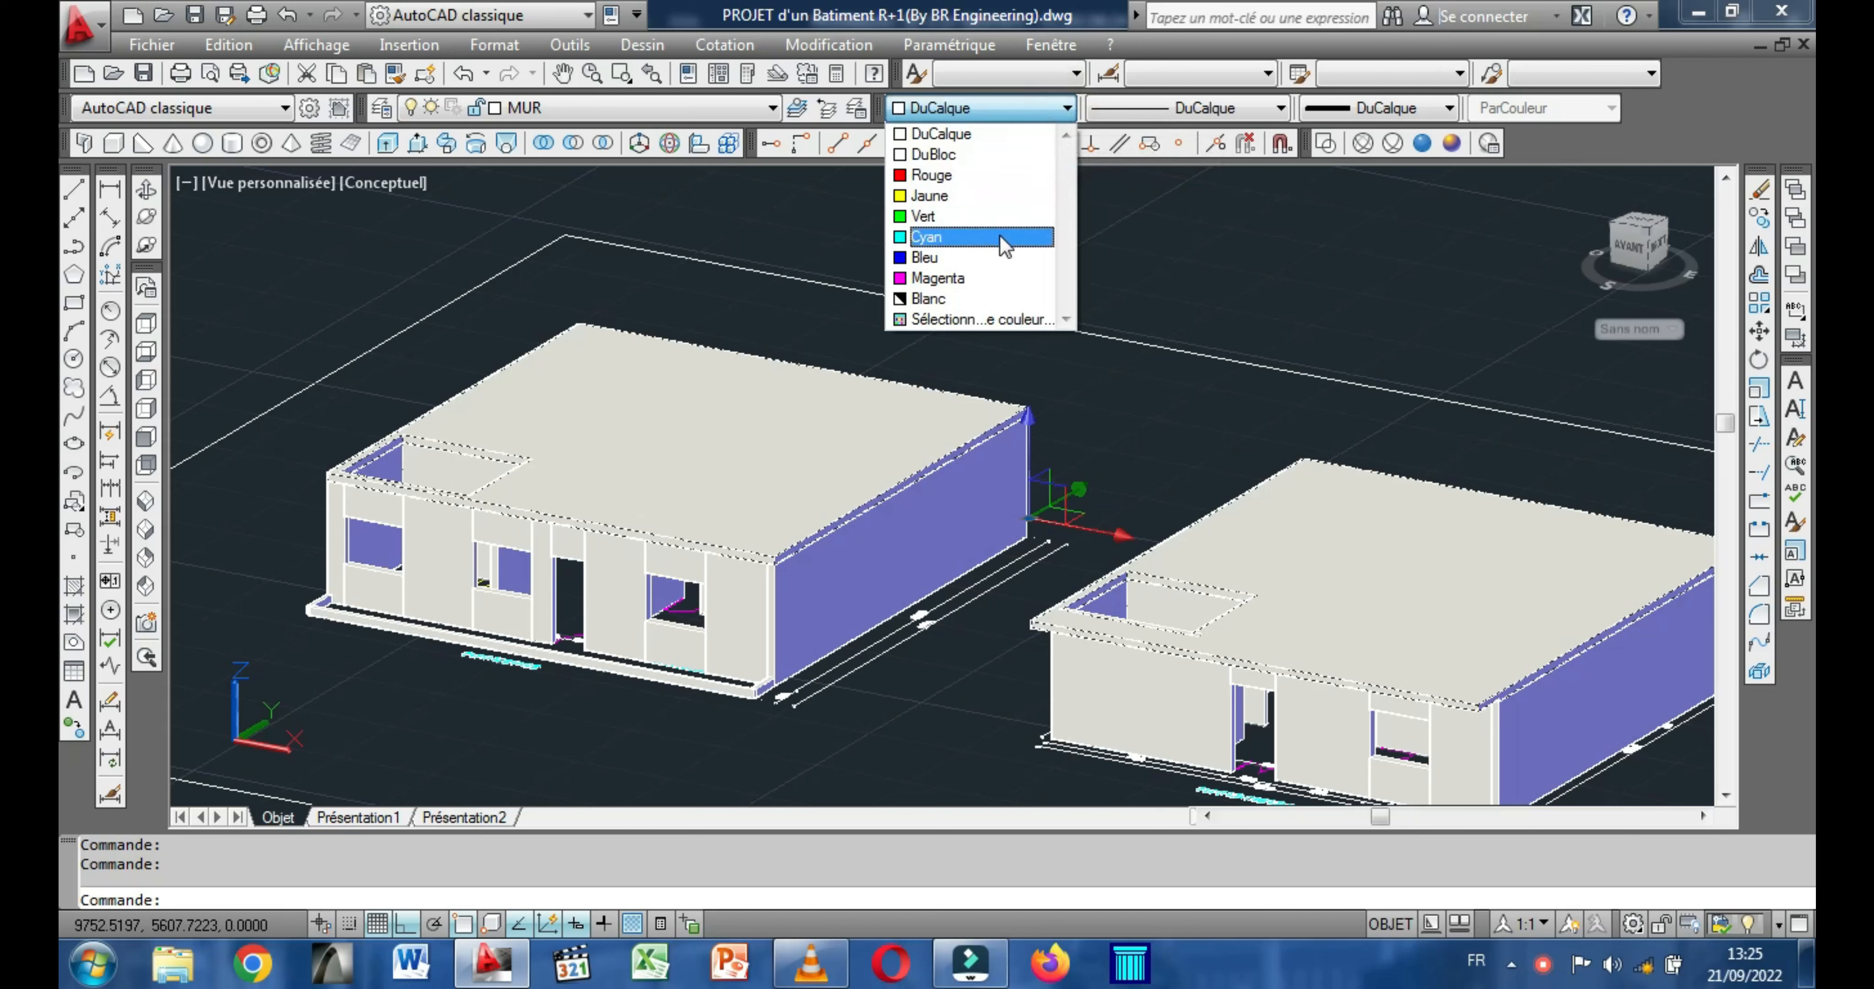
pyautogui.click(965, 241)
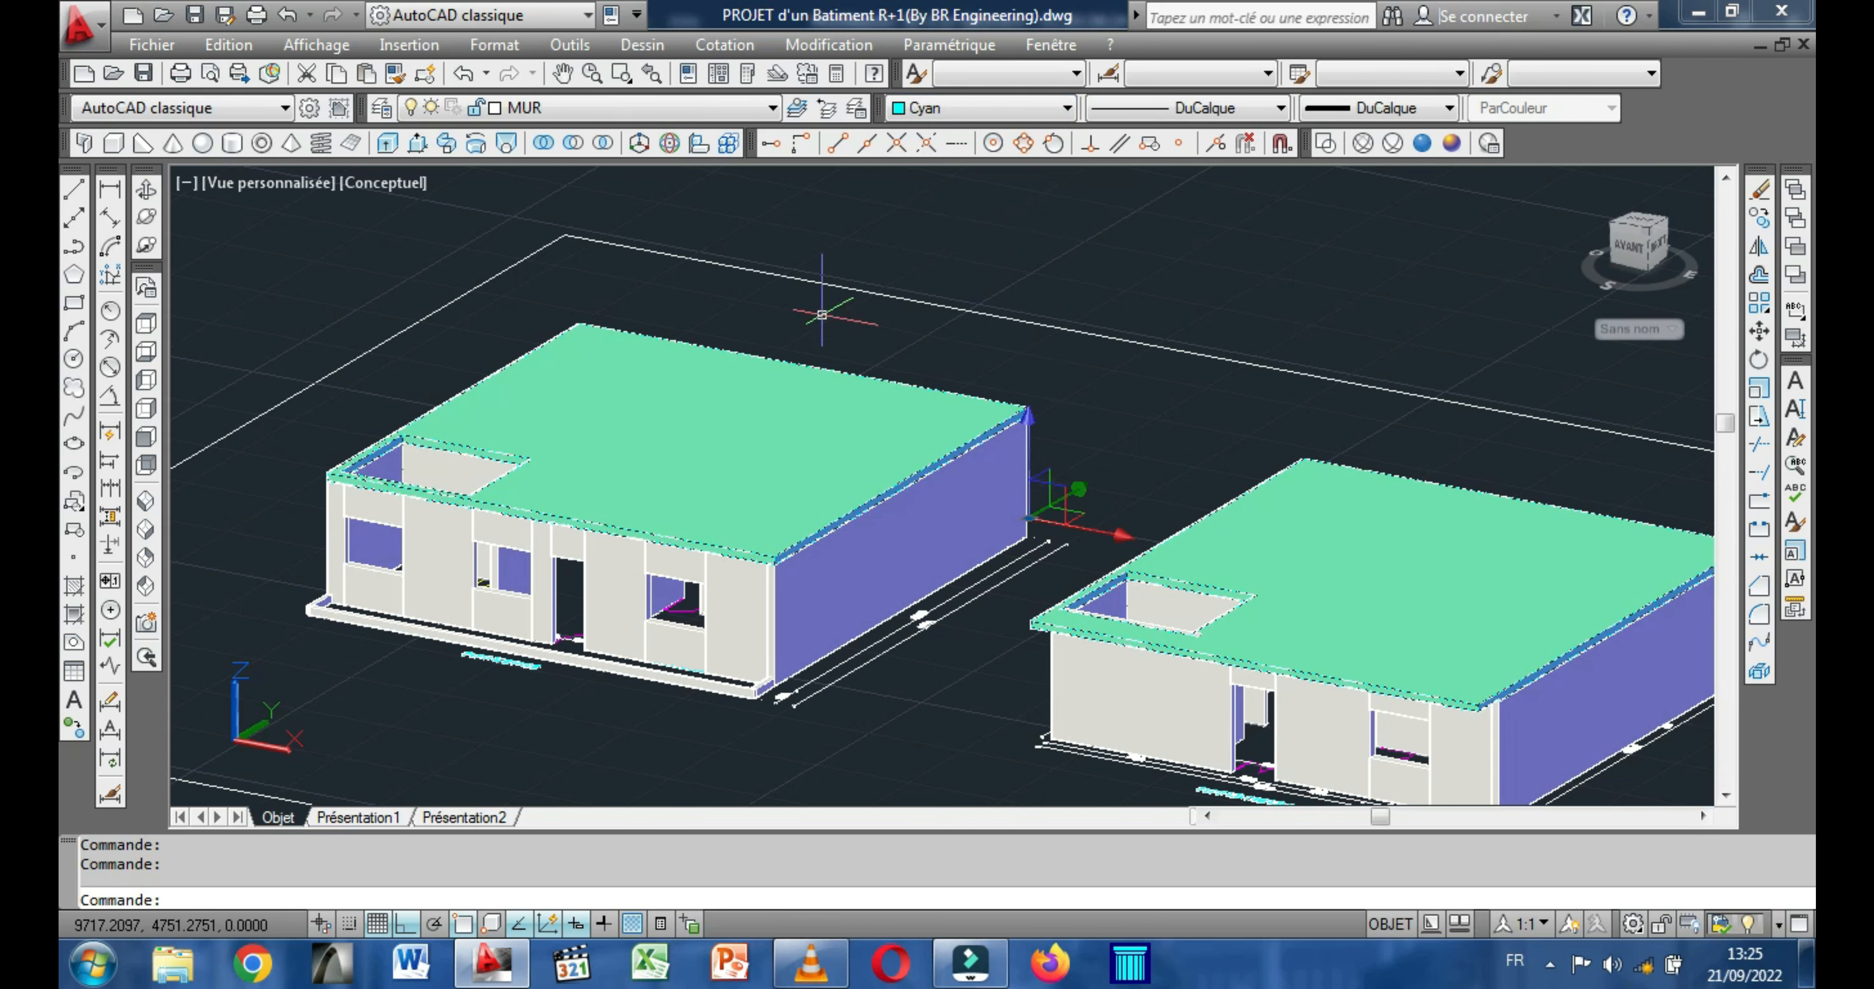
pyautogui.press('Escape')
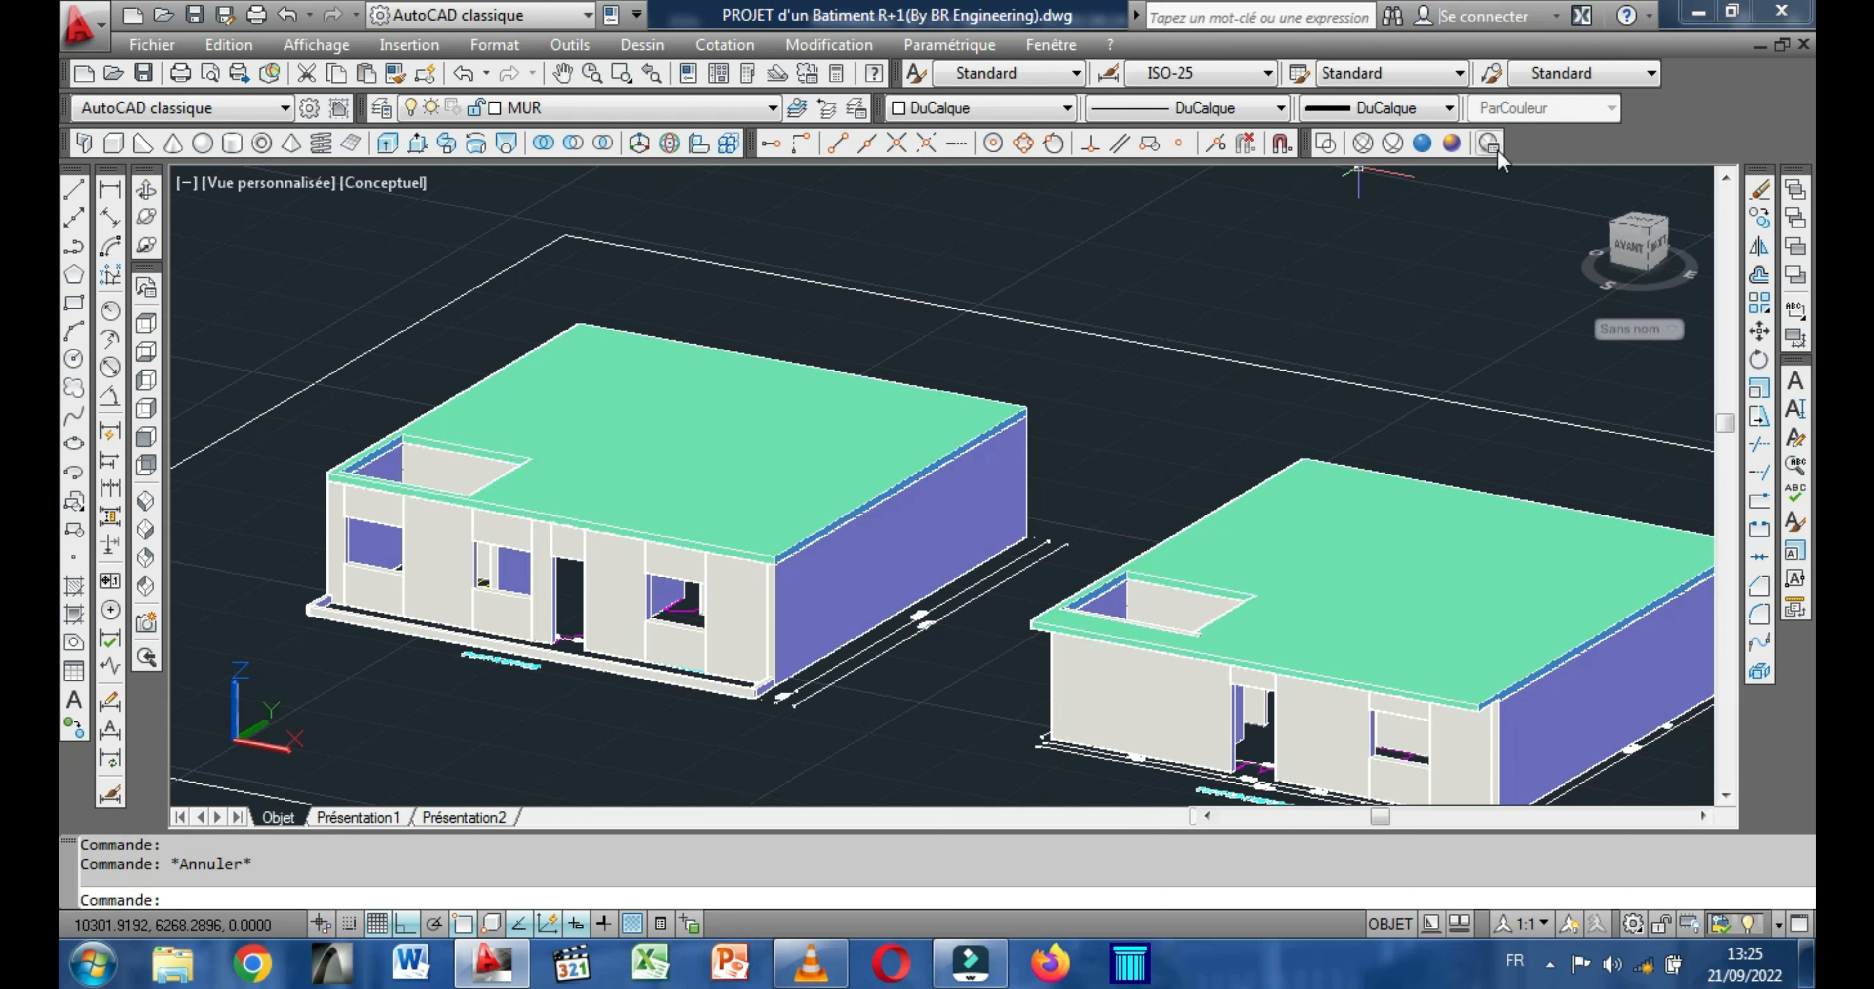
# Move the upper-floor walls and slab onto the ground floor, matching their bottom rear right corner to the ground-floor slab's top rear right corner.
pyautogui.moveTo(760, 364); pyautogui.dragTo(649, 335, button='middle')
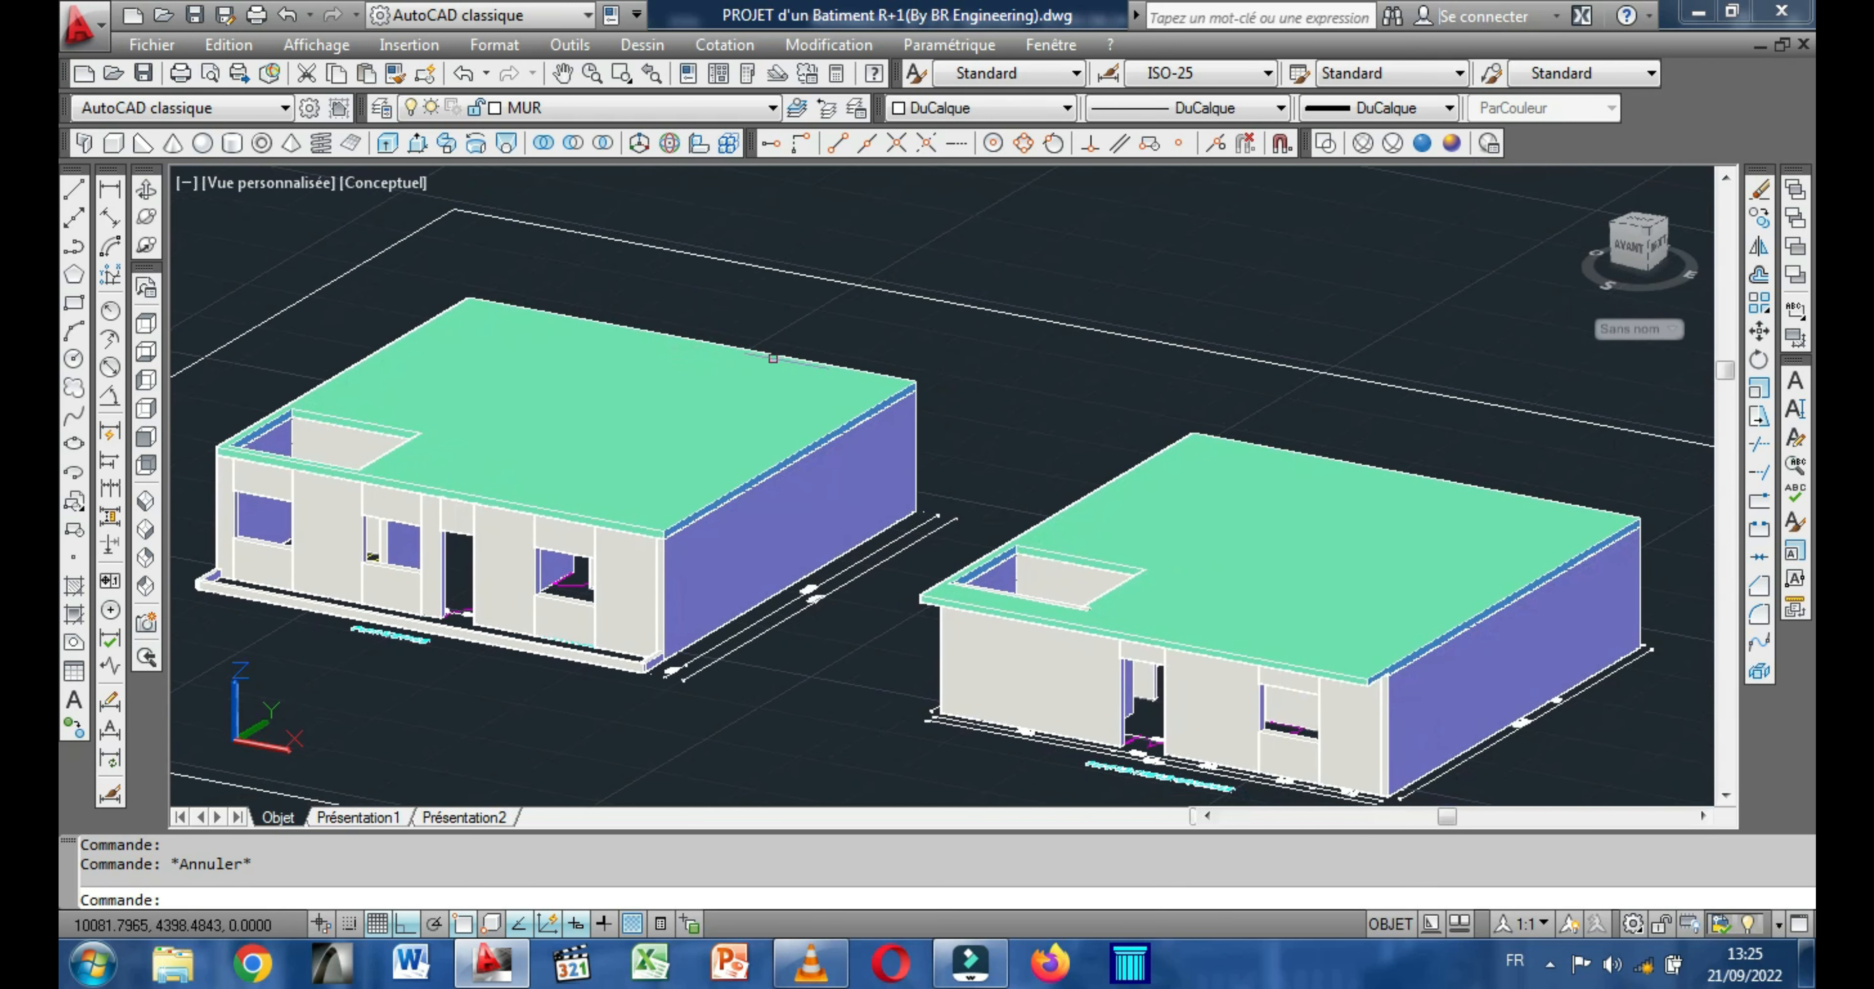
pyautogui.moveTo(982, 412); pyautogui.dragTo(1036, 384, button='middle')
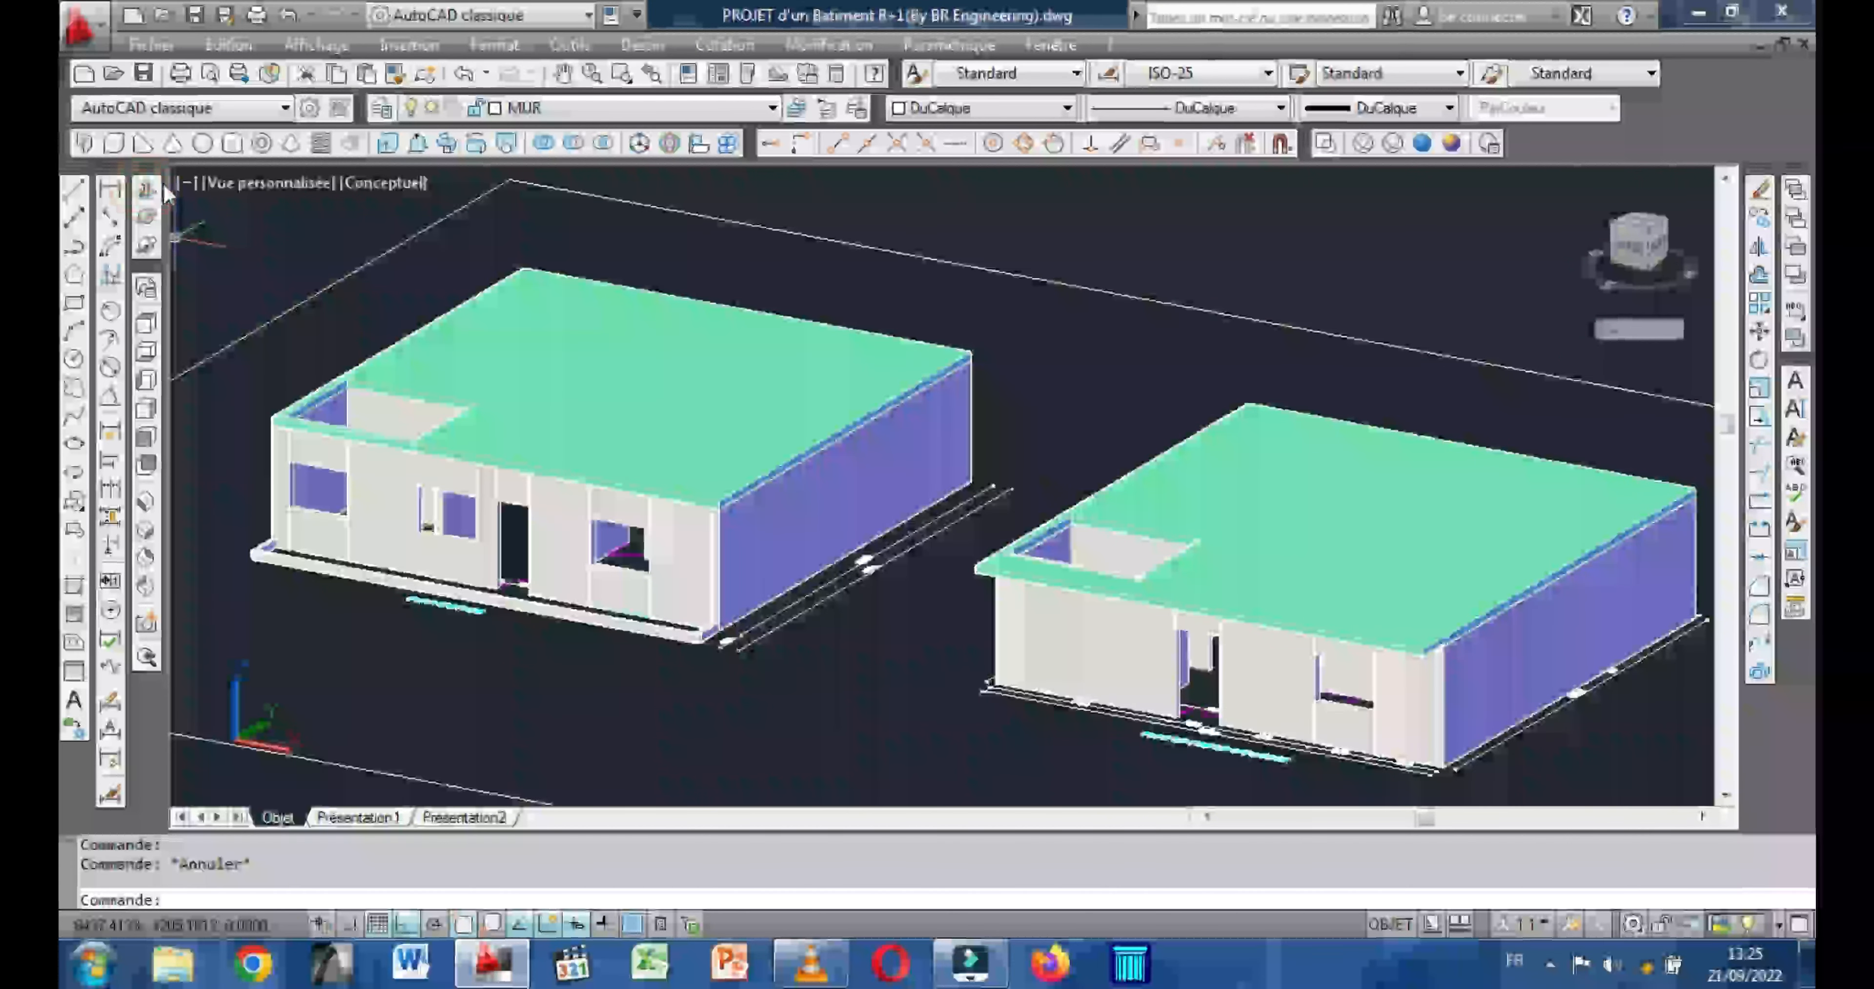
pyautogui.click(145, 191)
pyautogui.moveTo(351, 431); pyautogui.dragTo(421, 396)
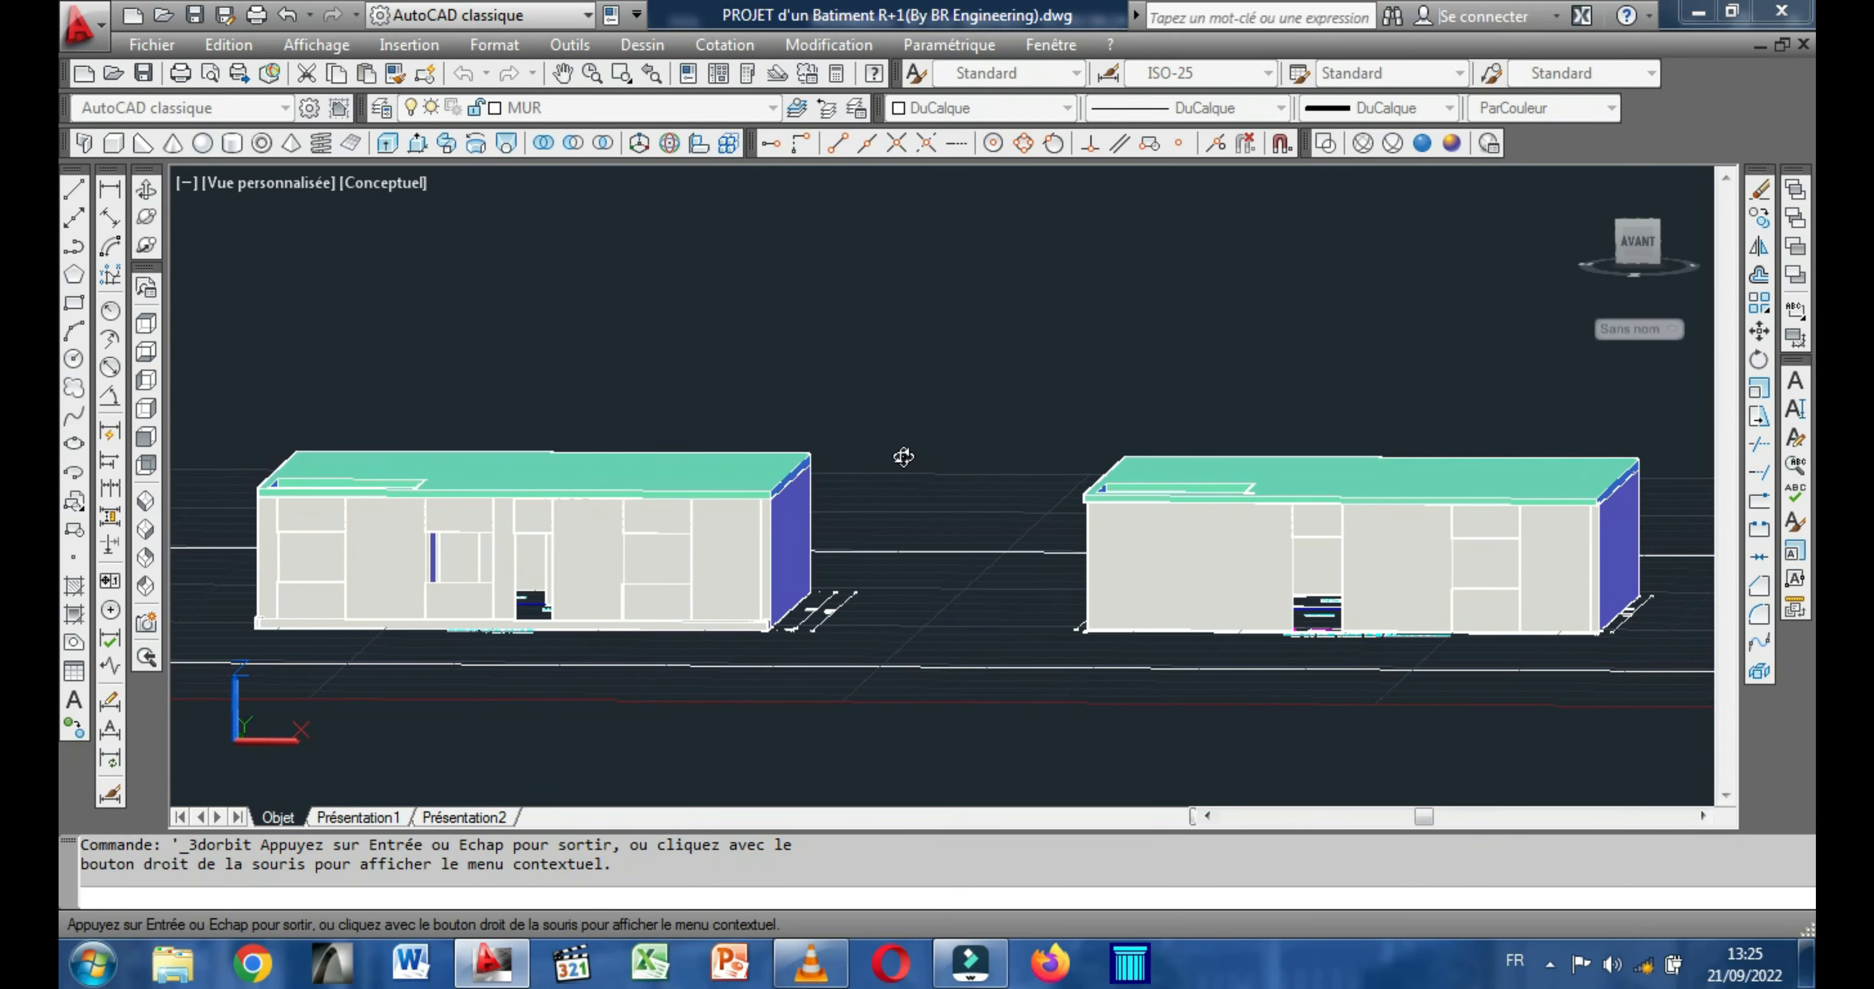
pyautogui.moveTo(871, 483); pyautogui.dragTo(877, 483)
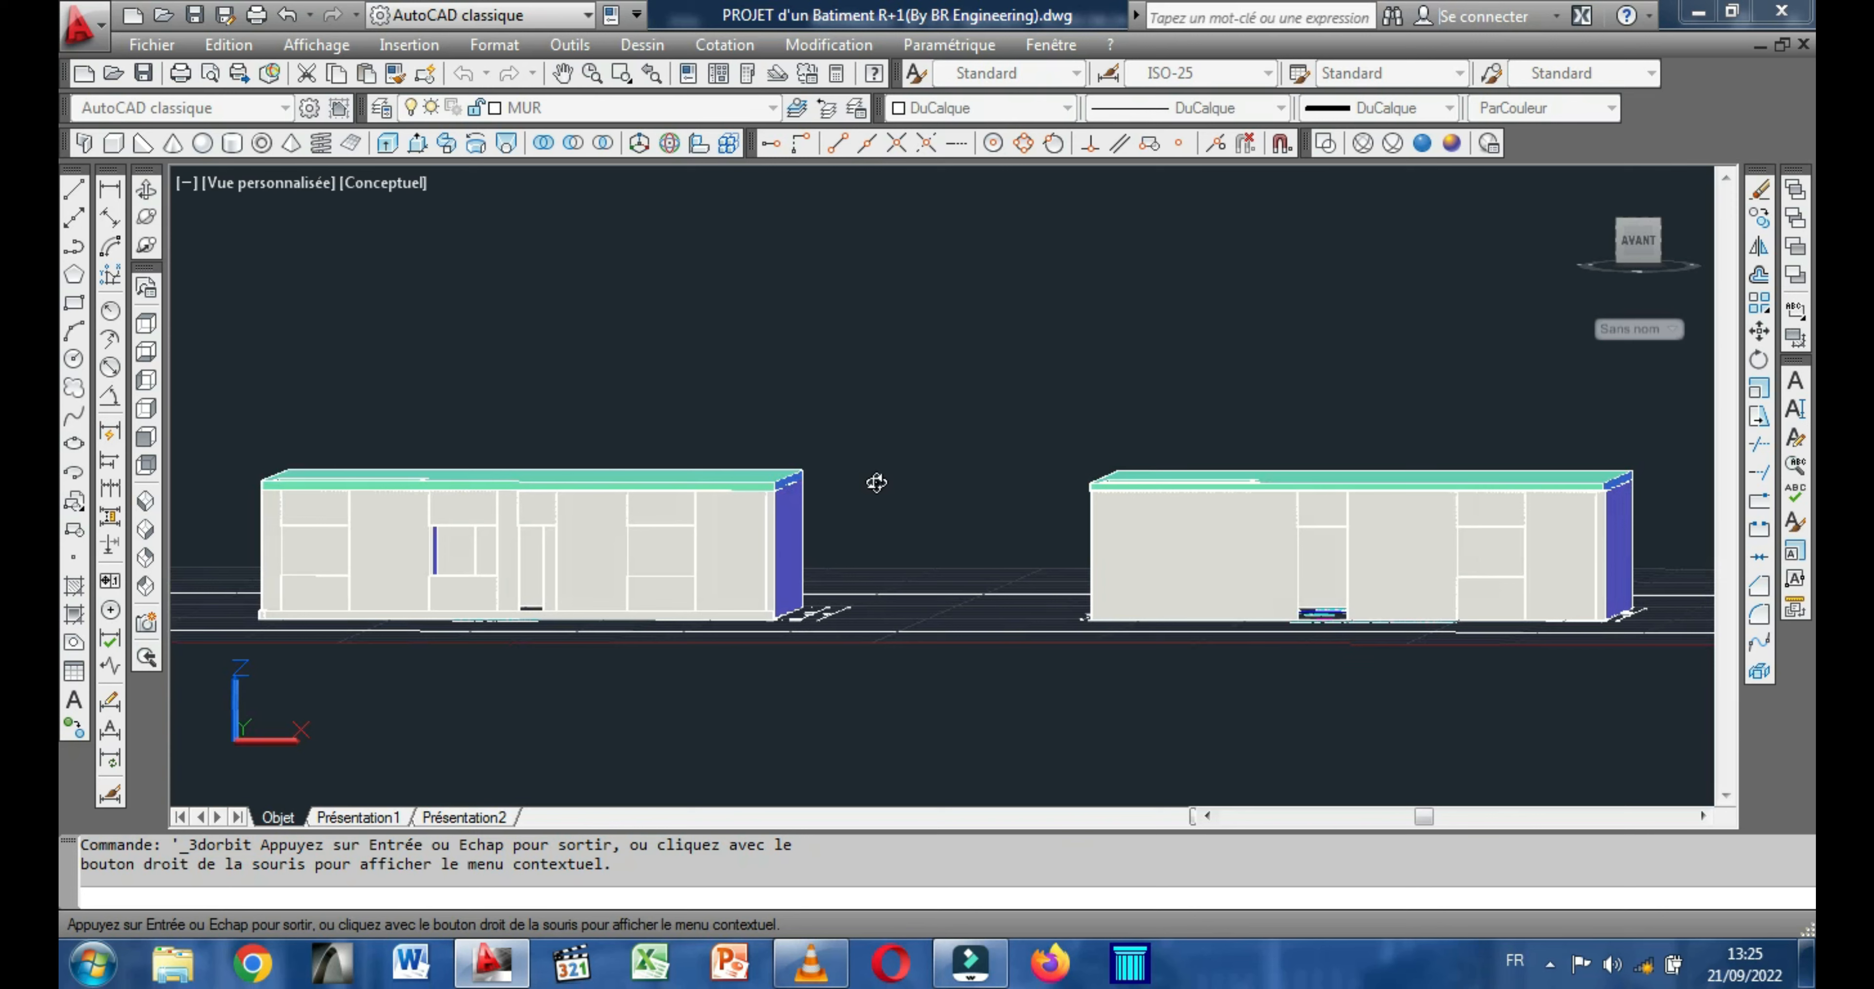
pyautogui.press('Escape')
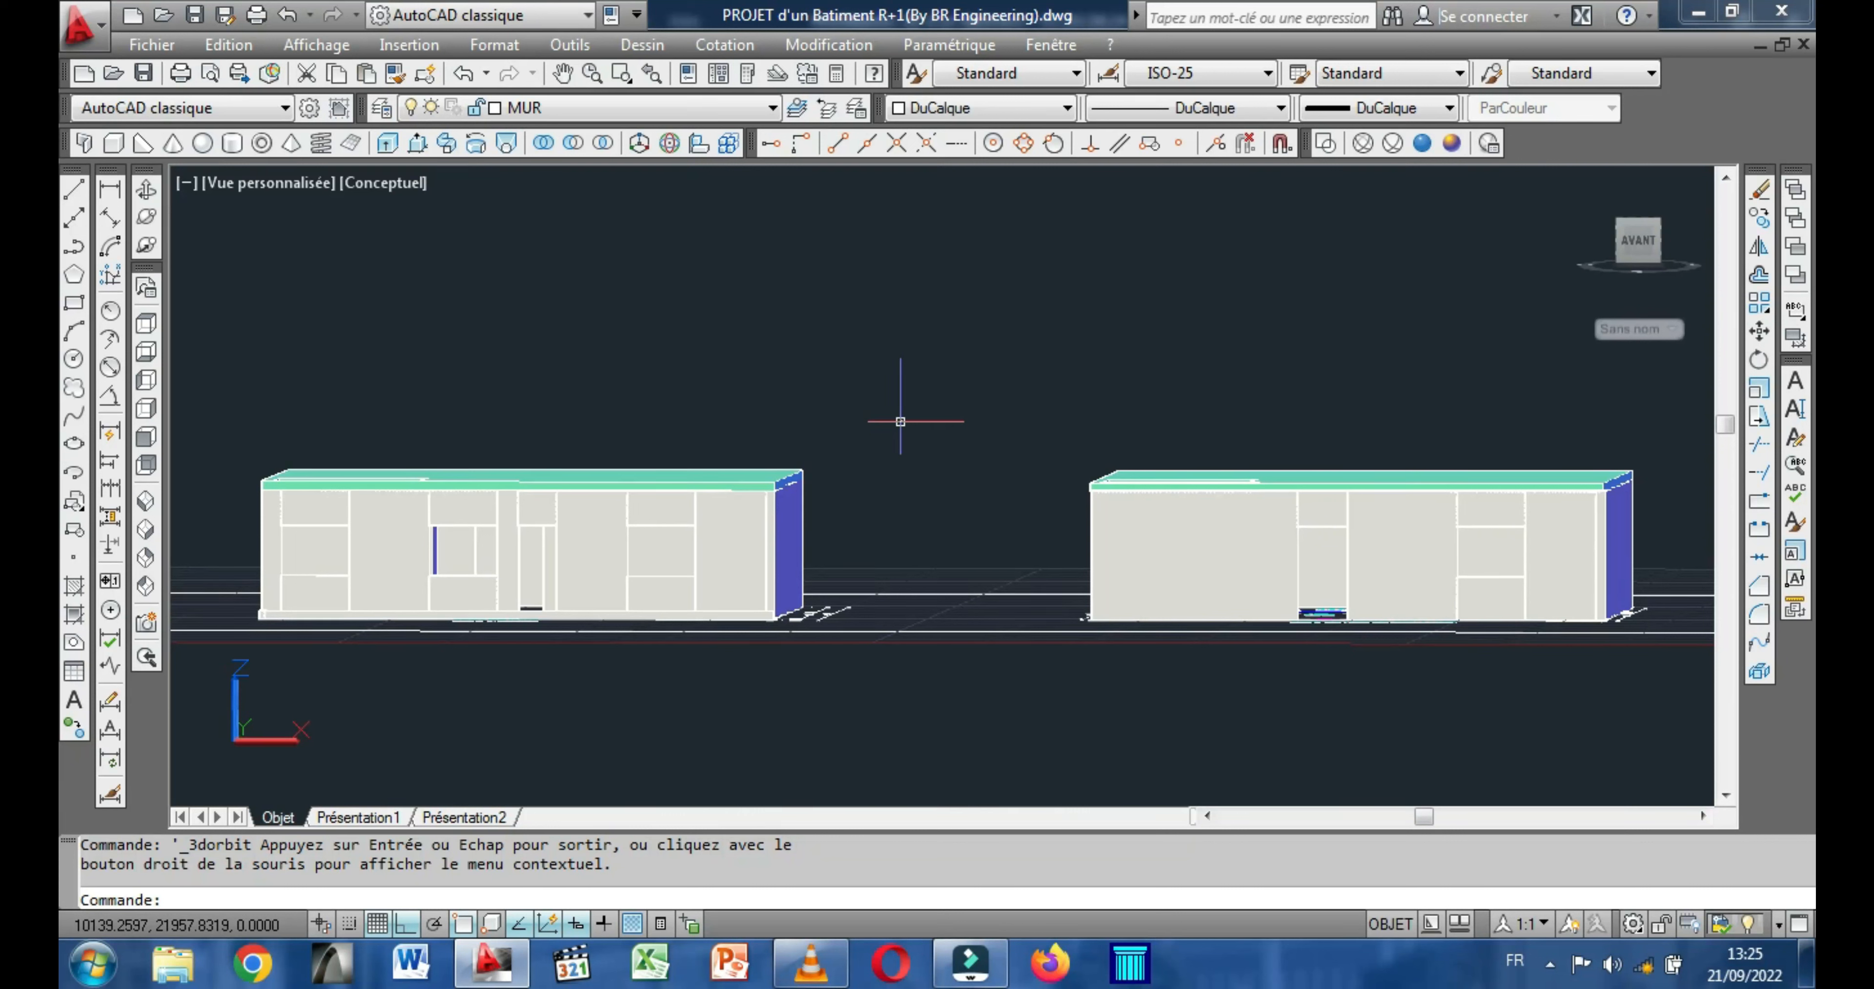
pyautogui.click(876, 471)
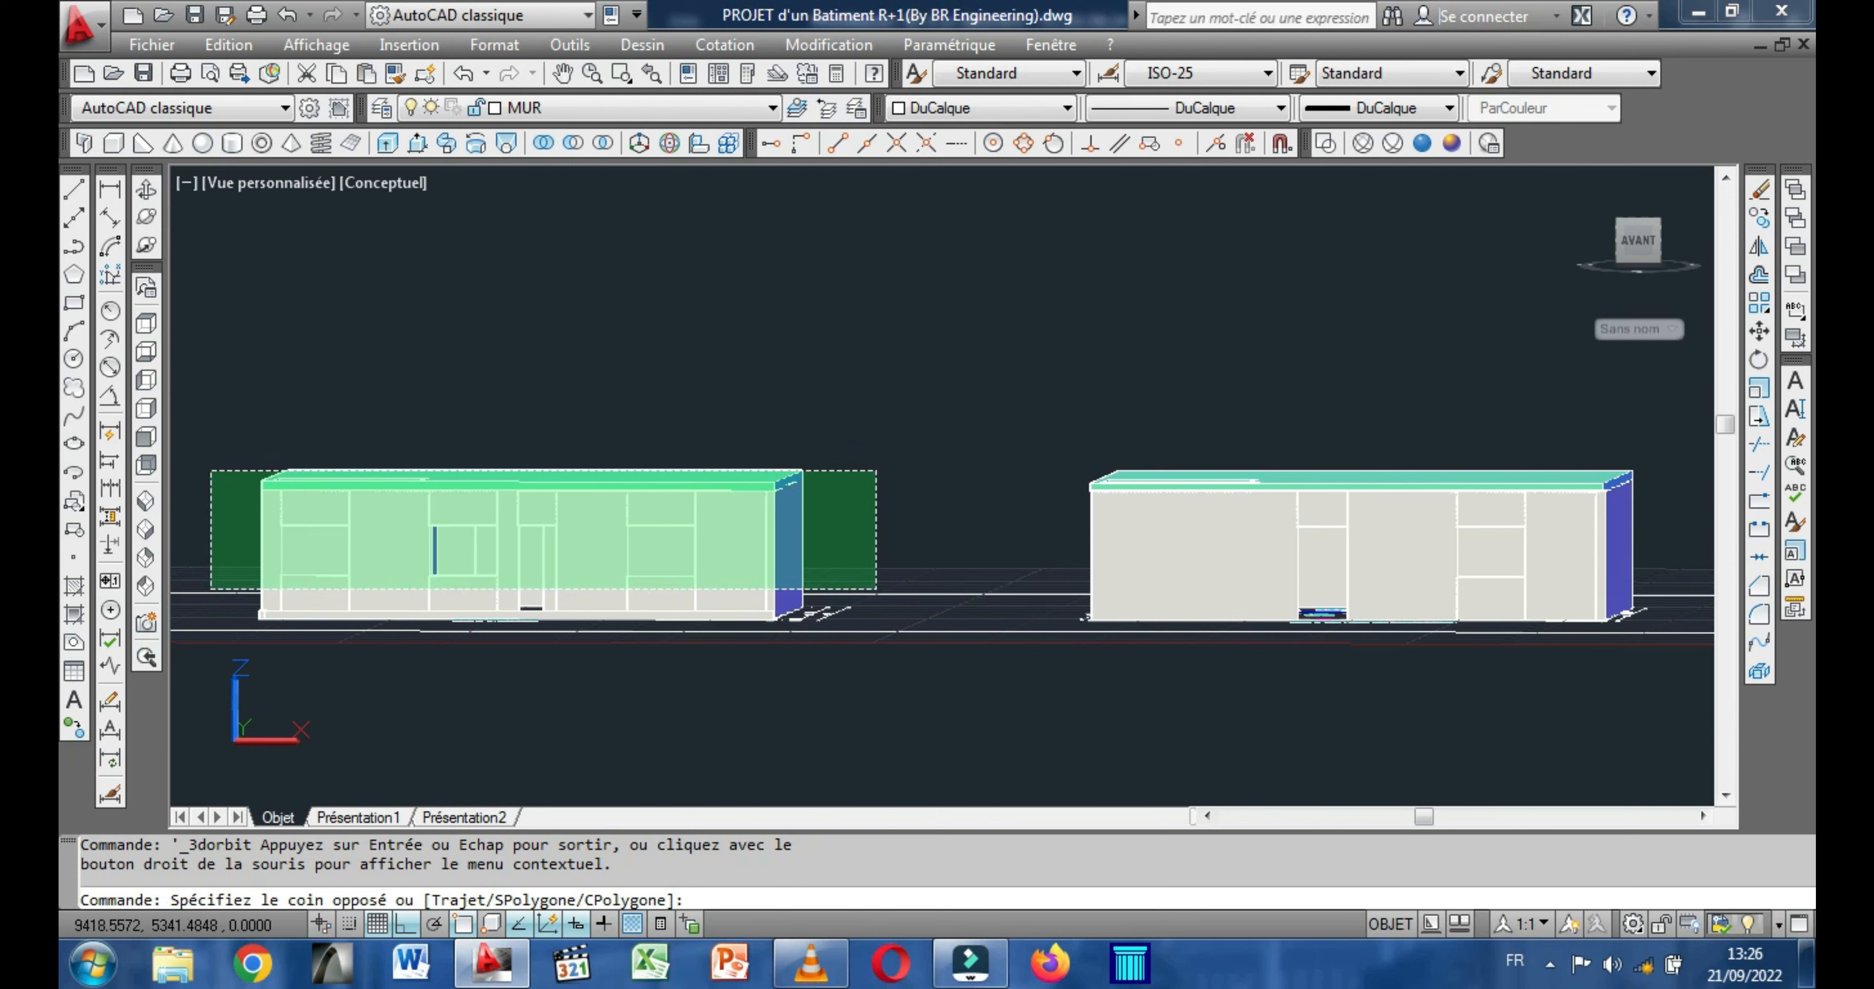
pyautogui.click(211, 588)
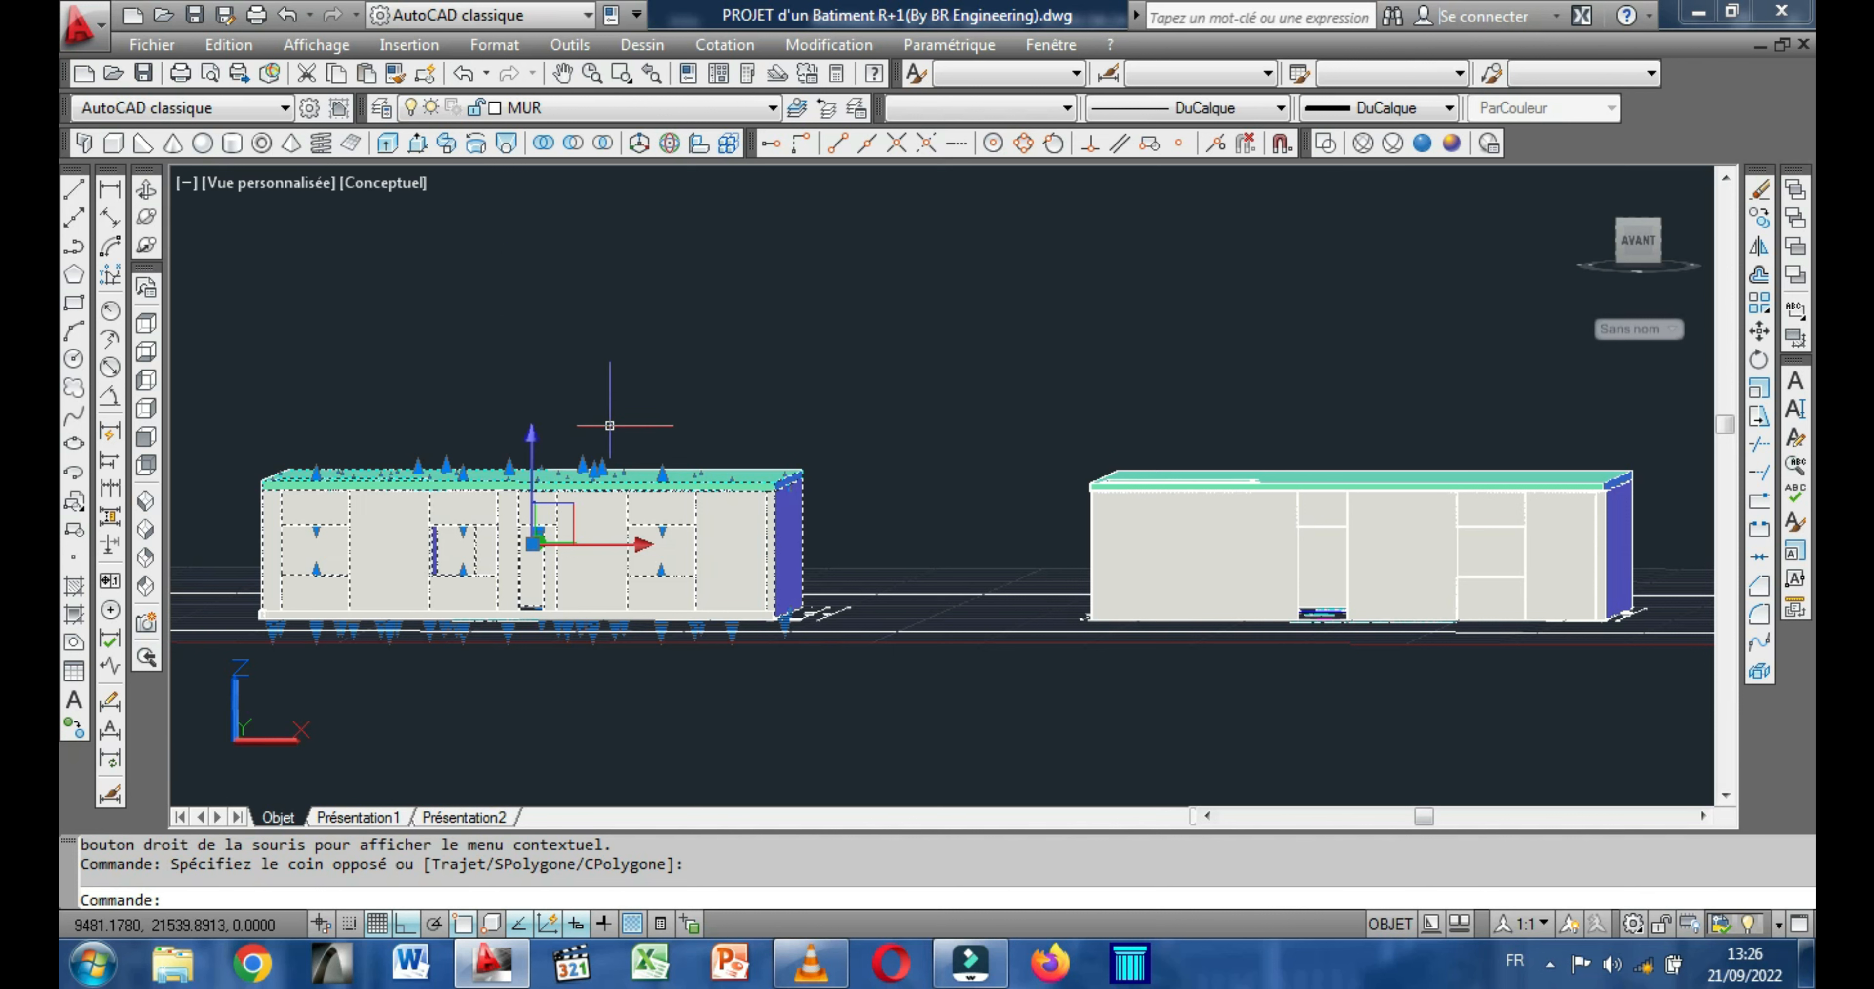
pyautogui.rightClick(570, 354)
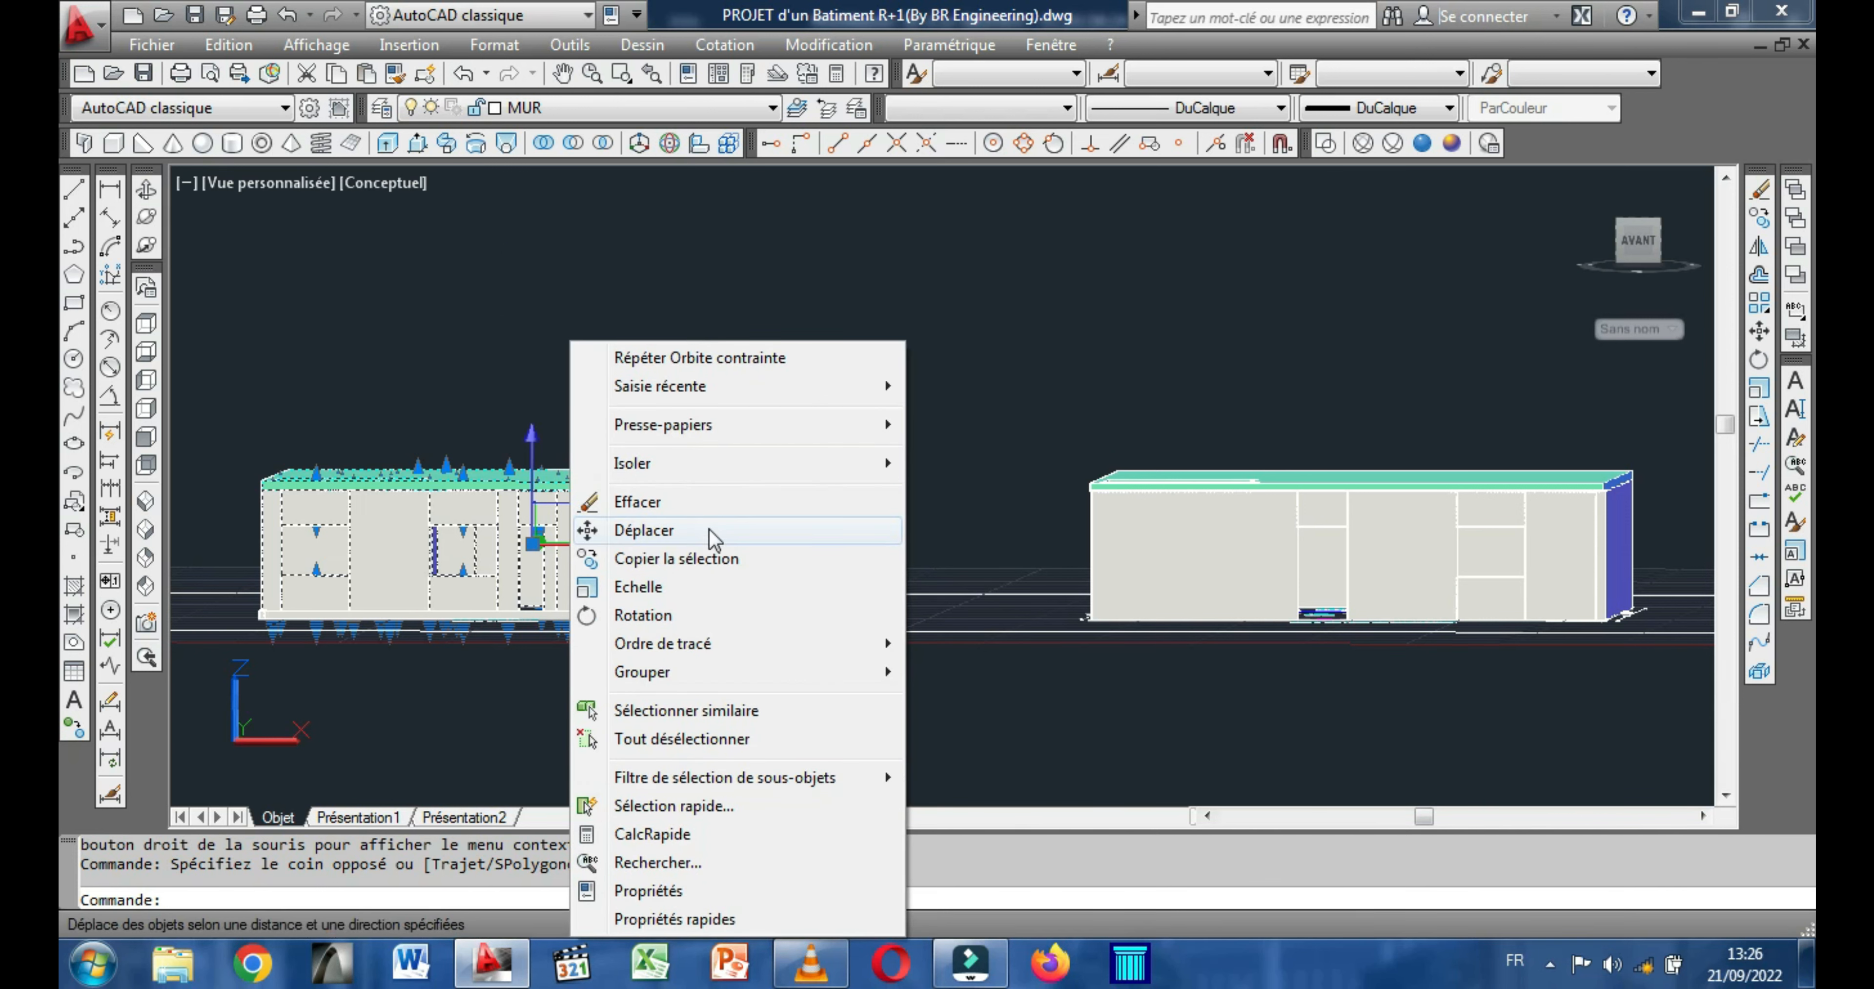
pyautogui.click(687, 531)
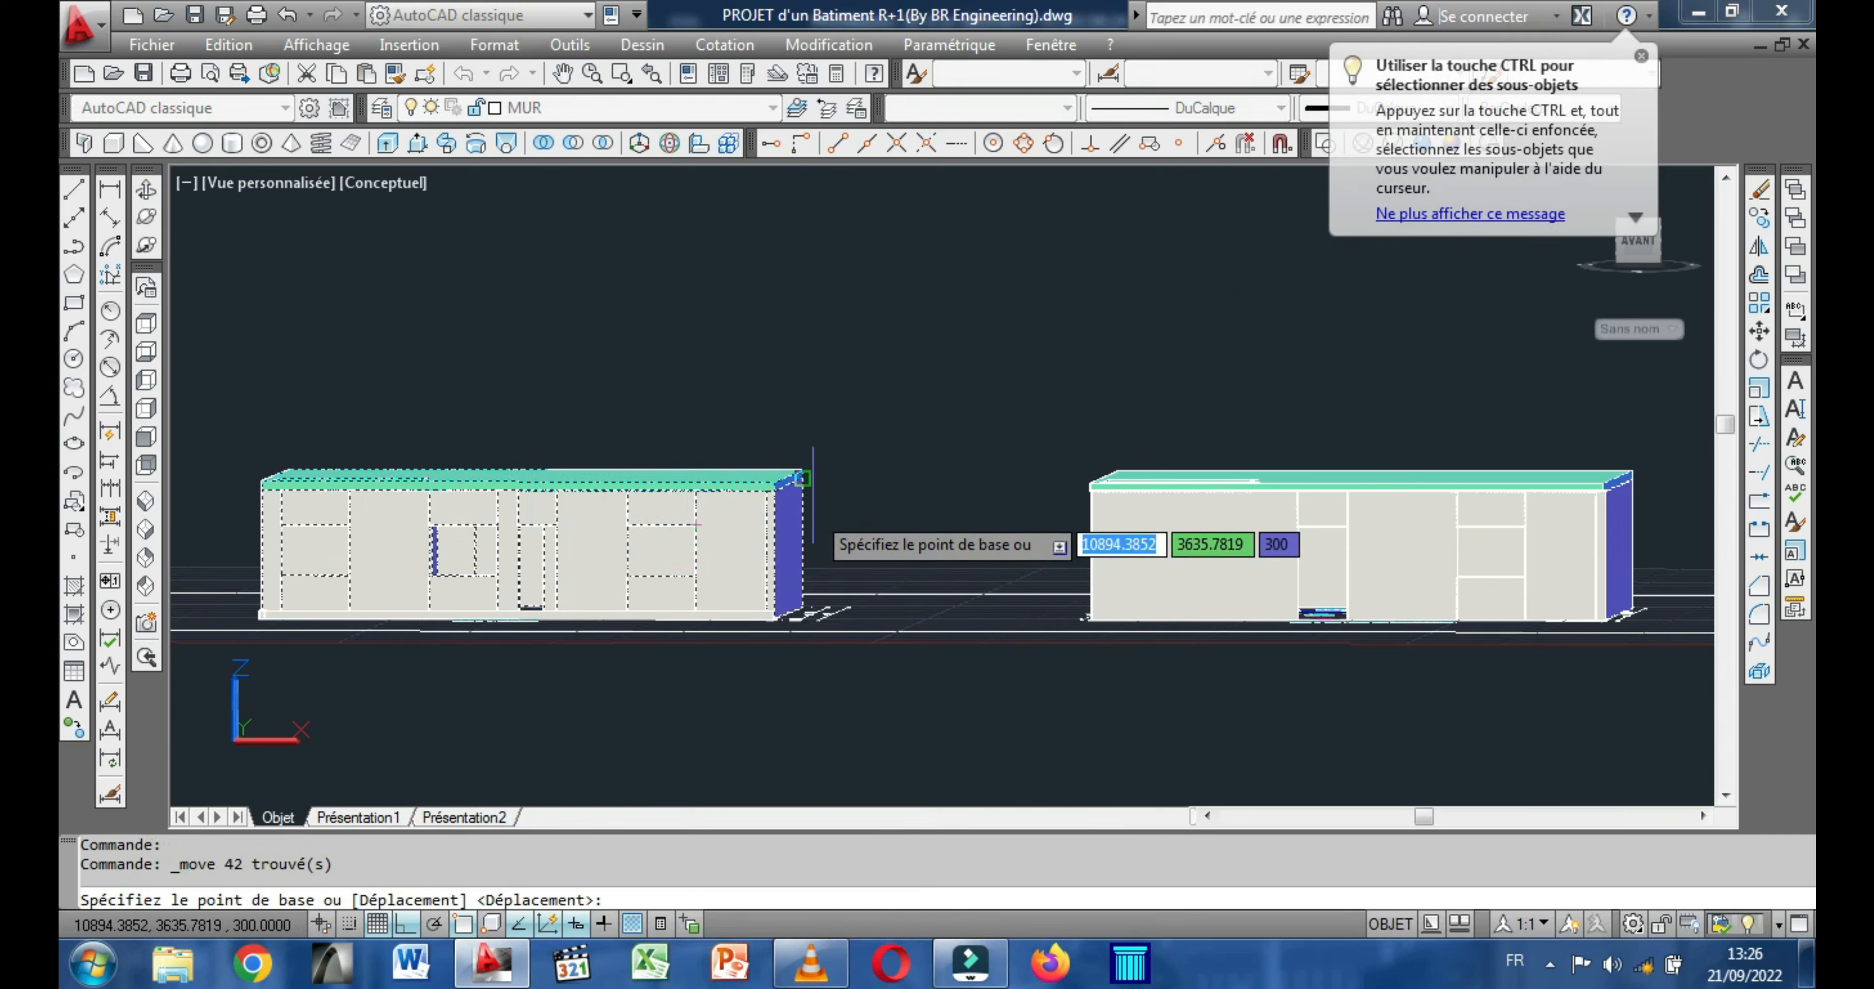
pyautogui.scroll(8, 805, 618)
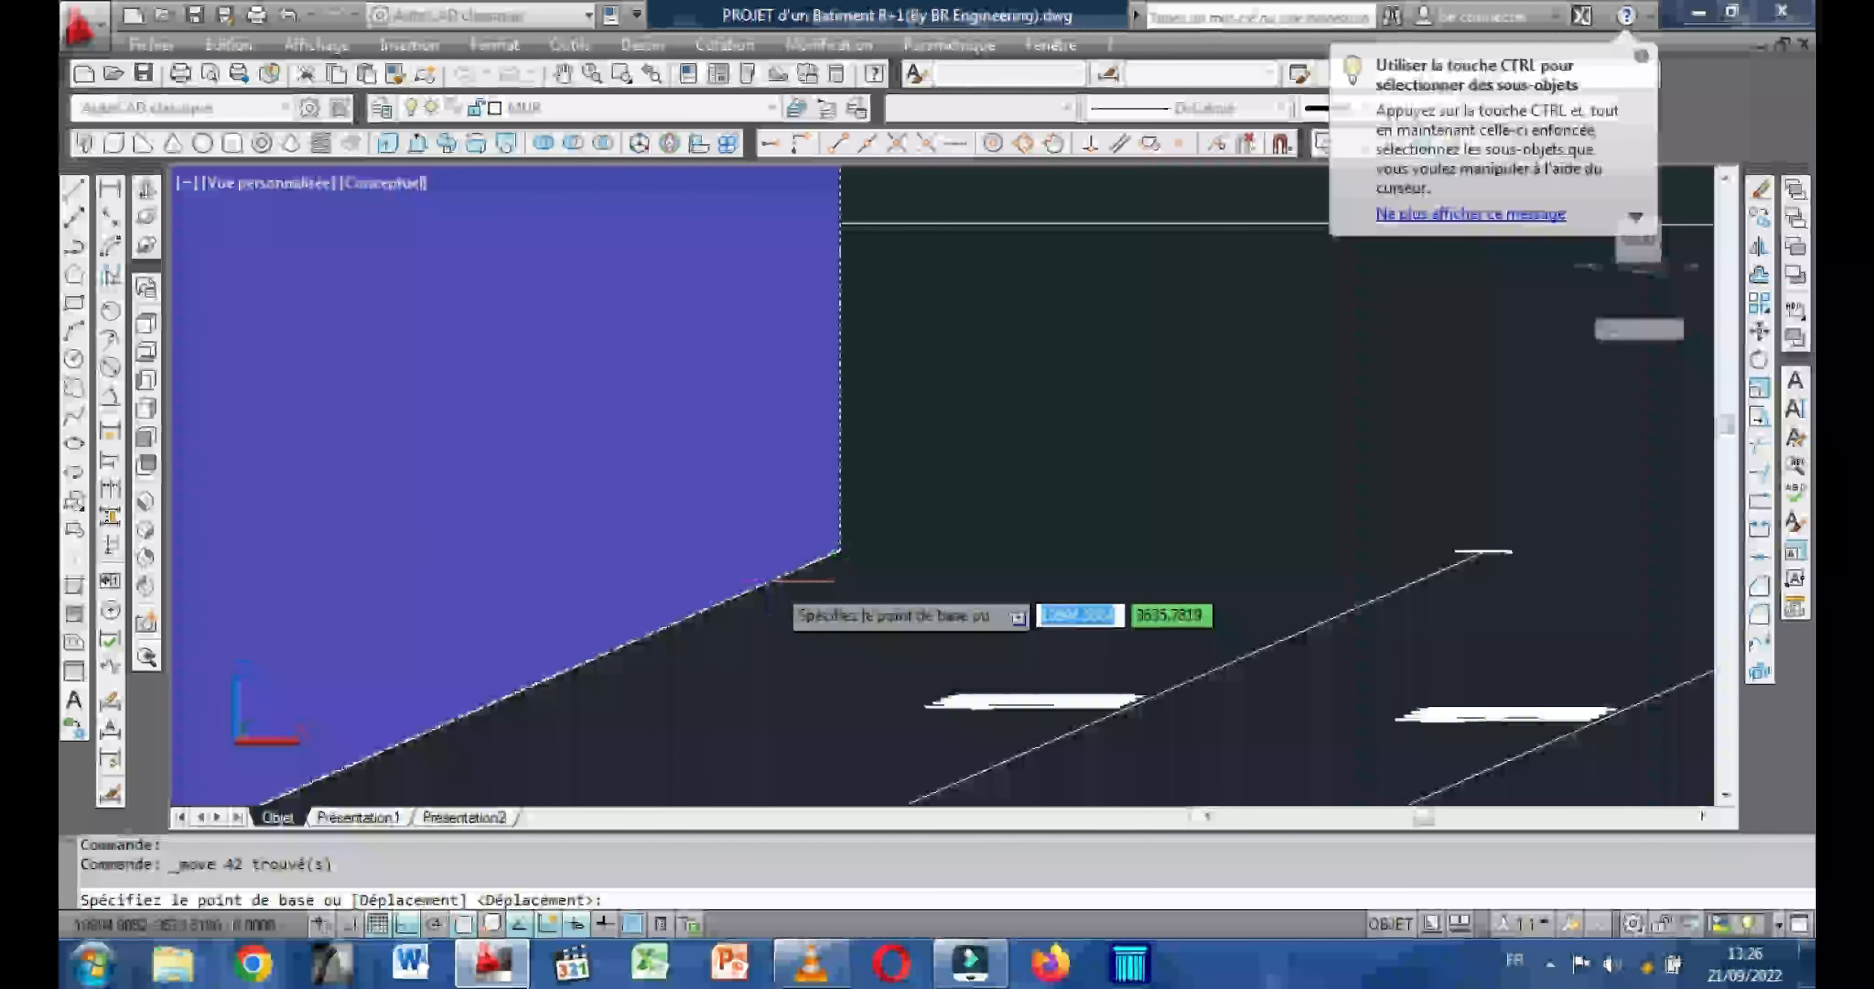
pyautogui.click(841, 550)
pyautogui.scroll(-5, 857, 542)
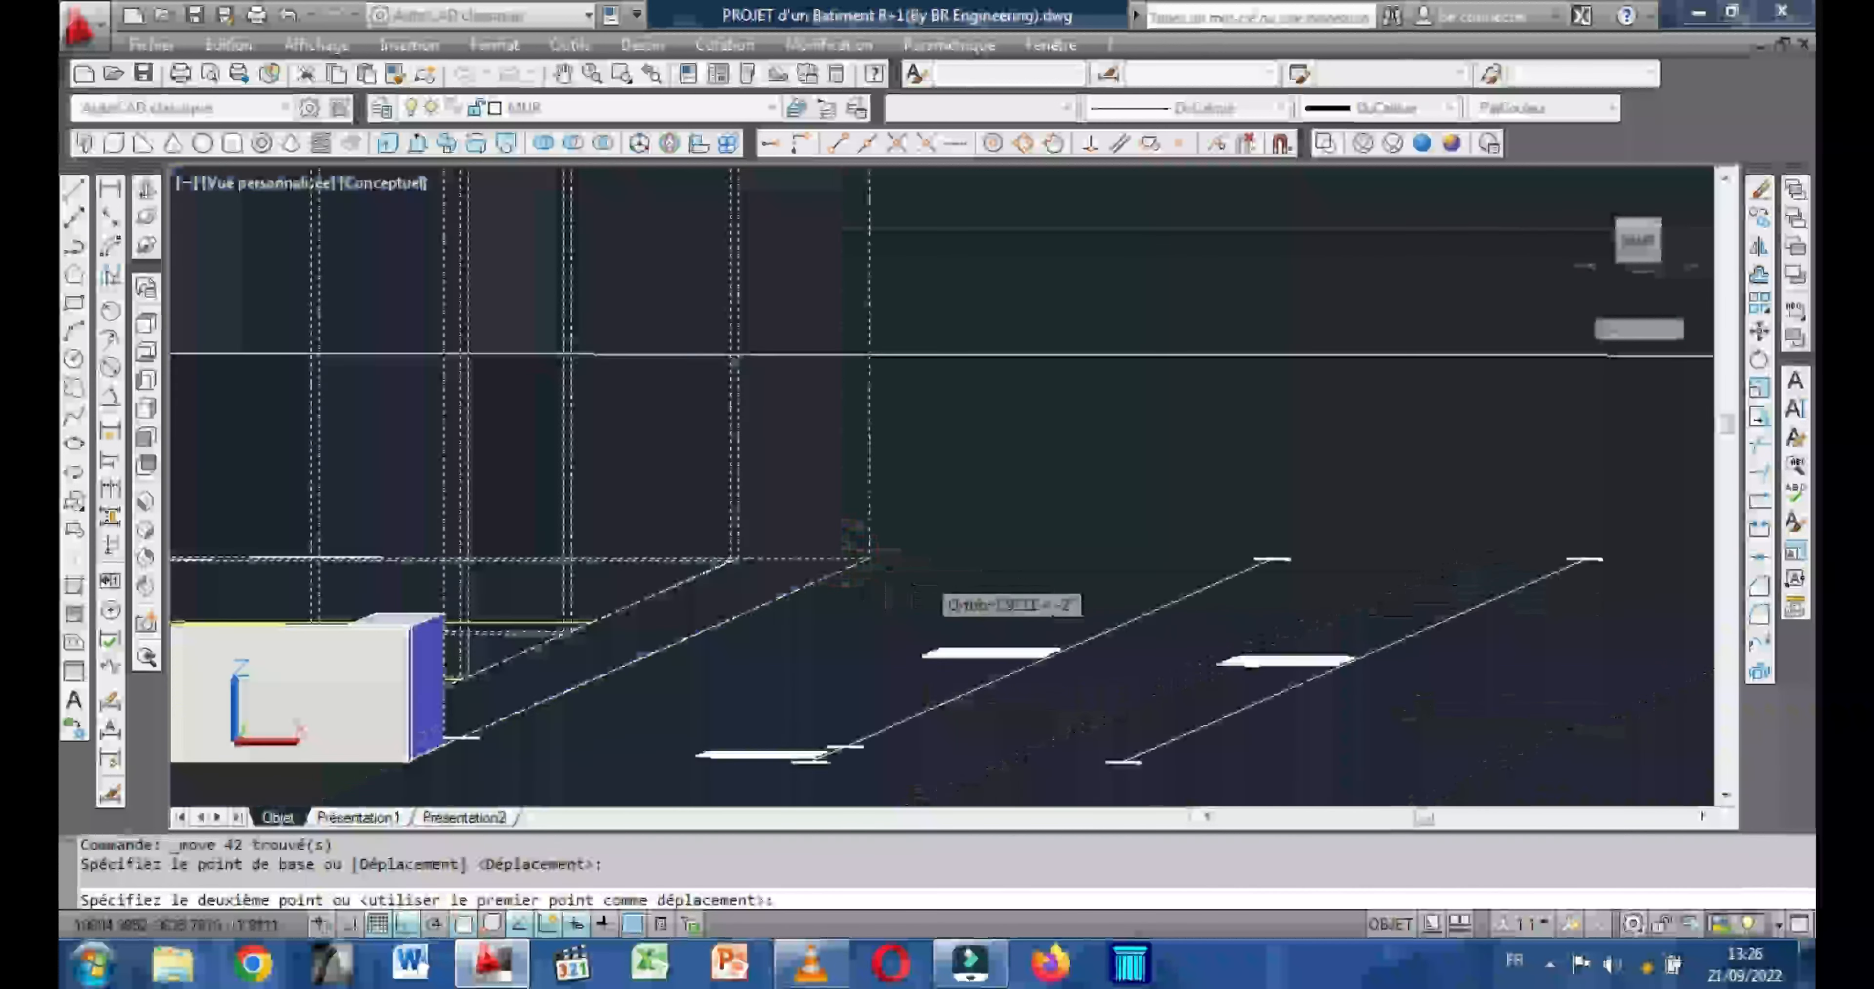
pyautogui.scroll(-4, 855, 582)
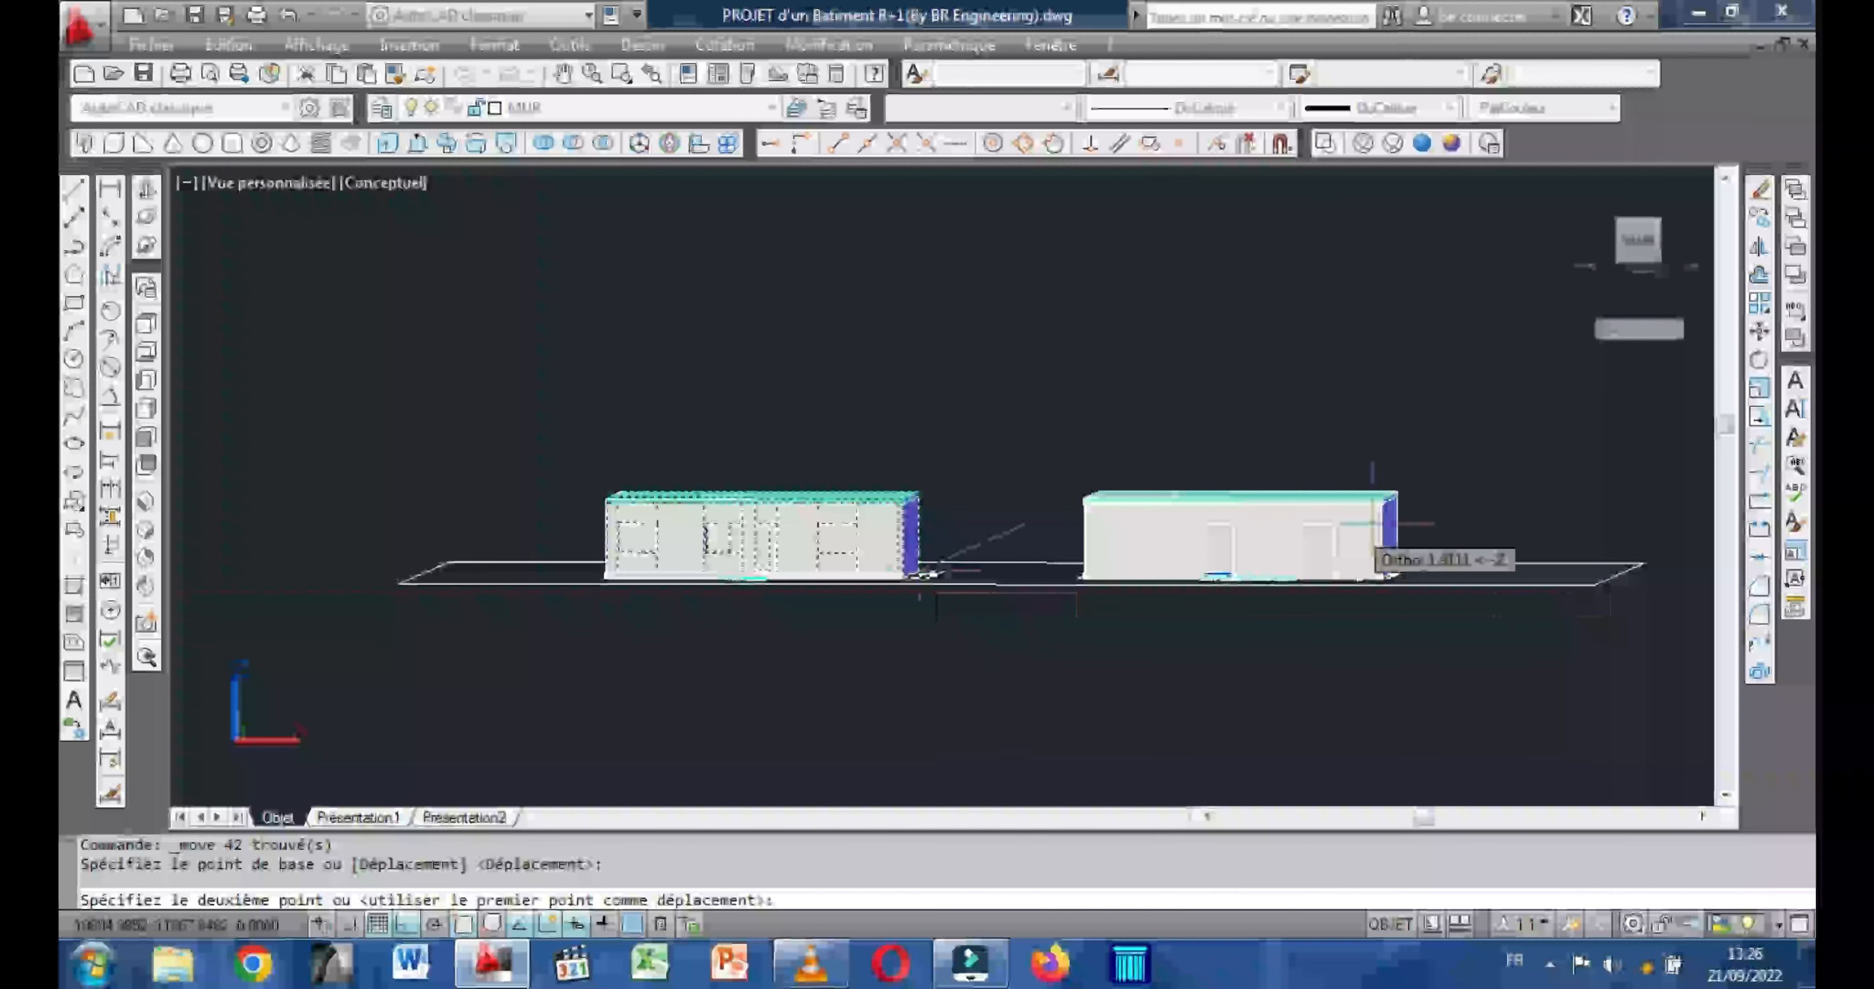
pyautogui.scroll(6, 1367, 517)
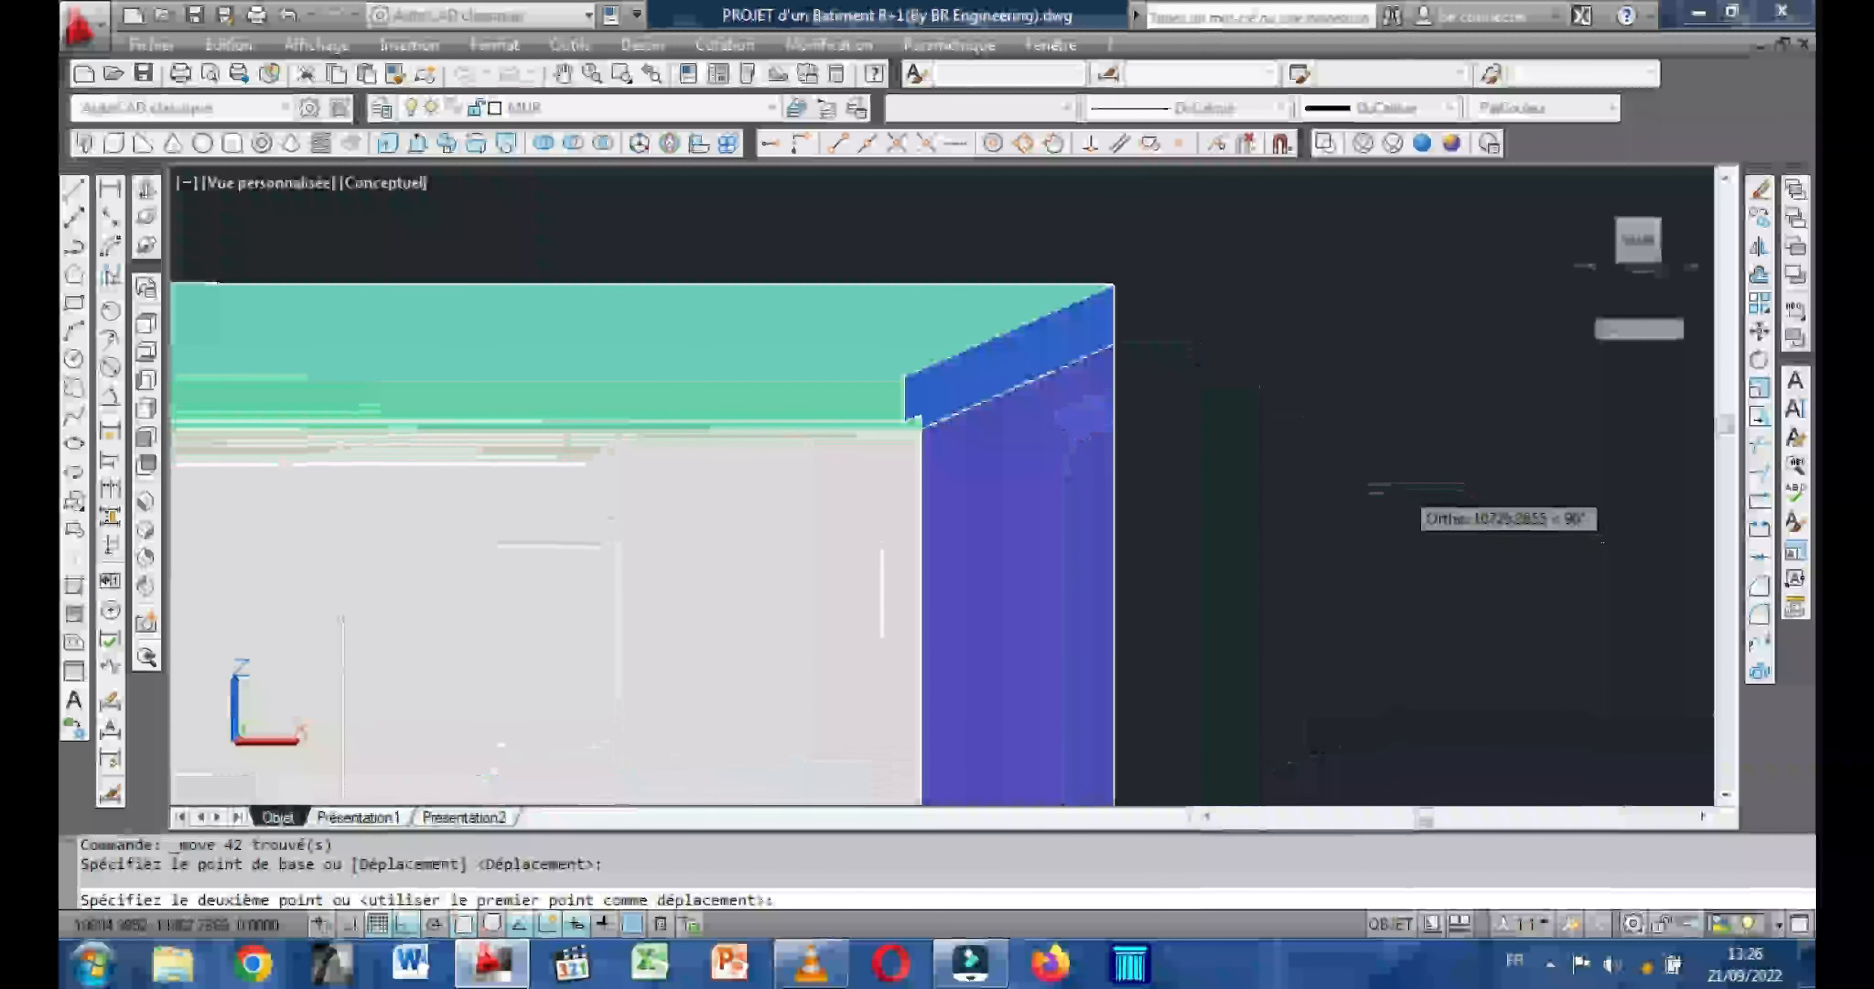
pyautogui.scroll(2, 1137, 274)
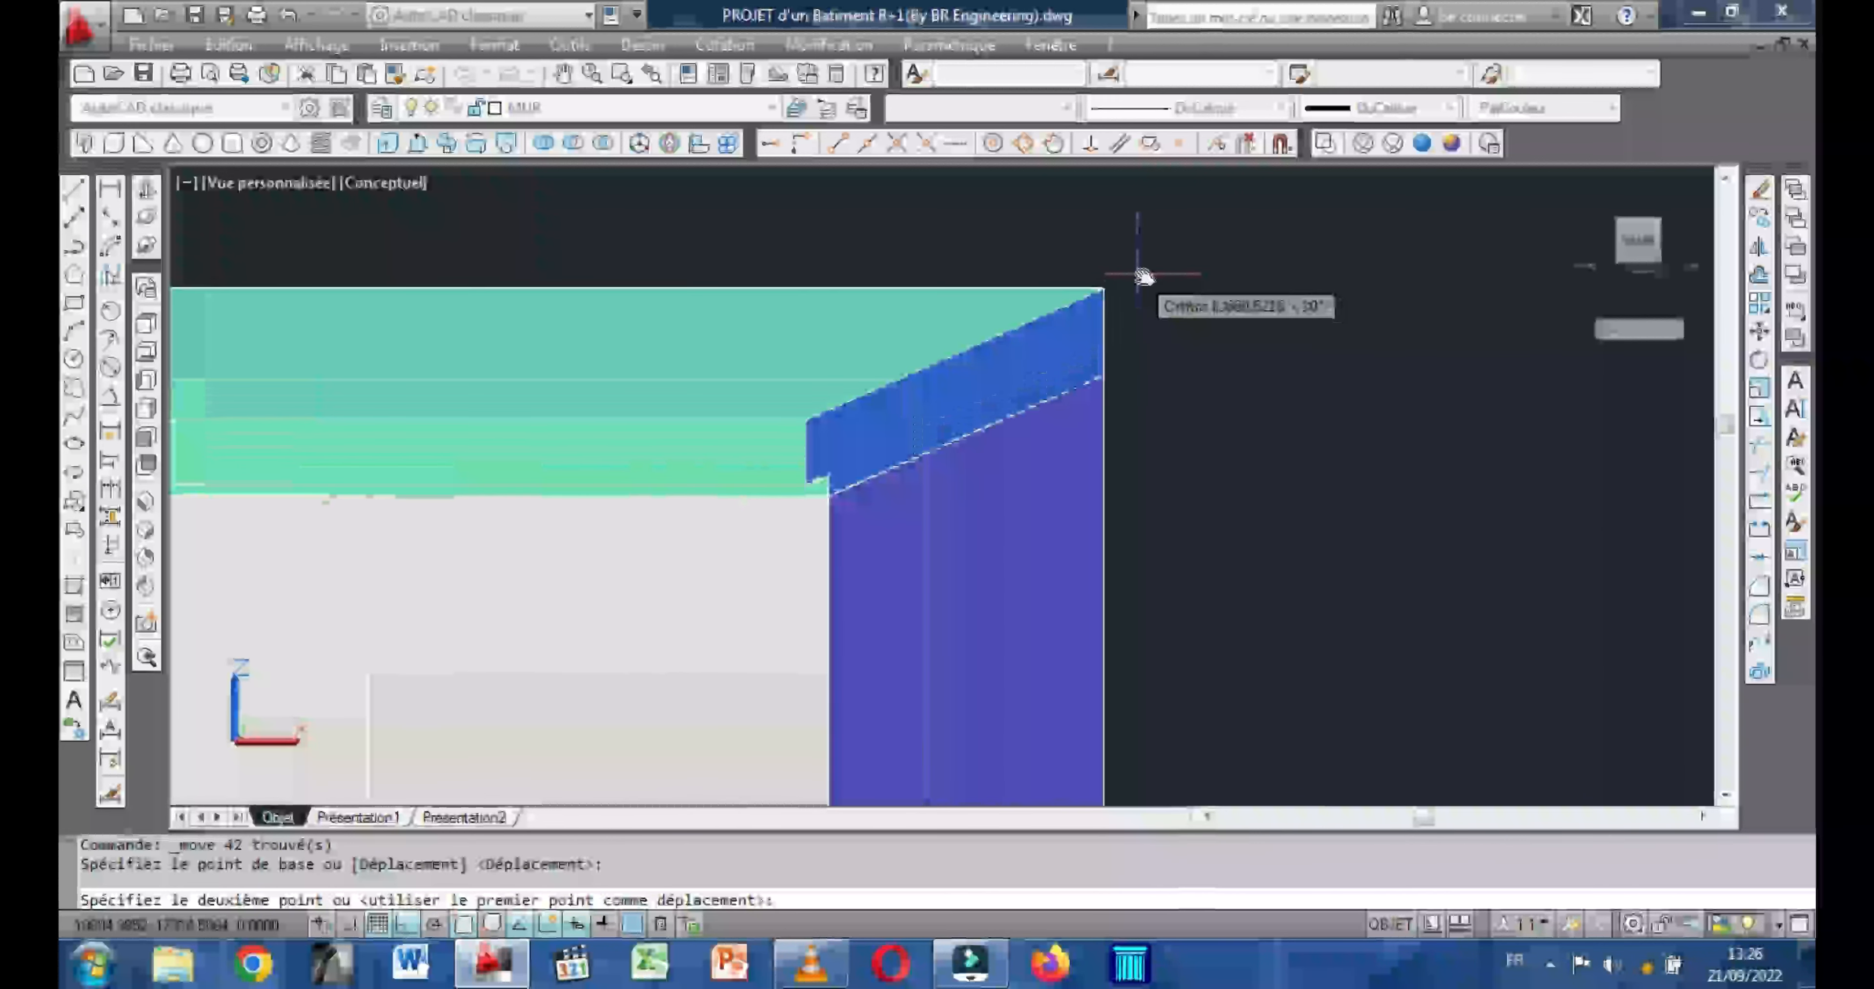
pyautogui.moveTo(1139, 275); pyautogui.dragTo(1182, 452, button='middle')
pyautogui.scroll(2, 1192, 431)
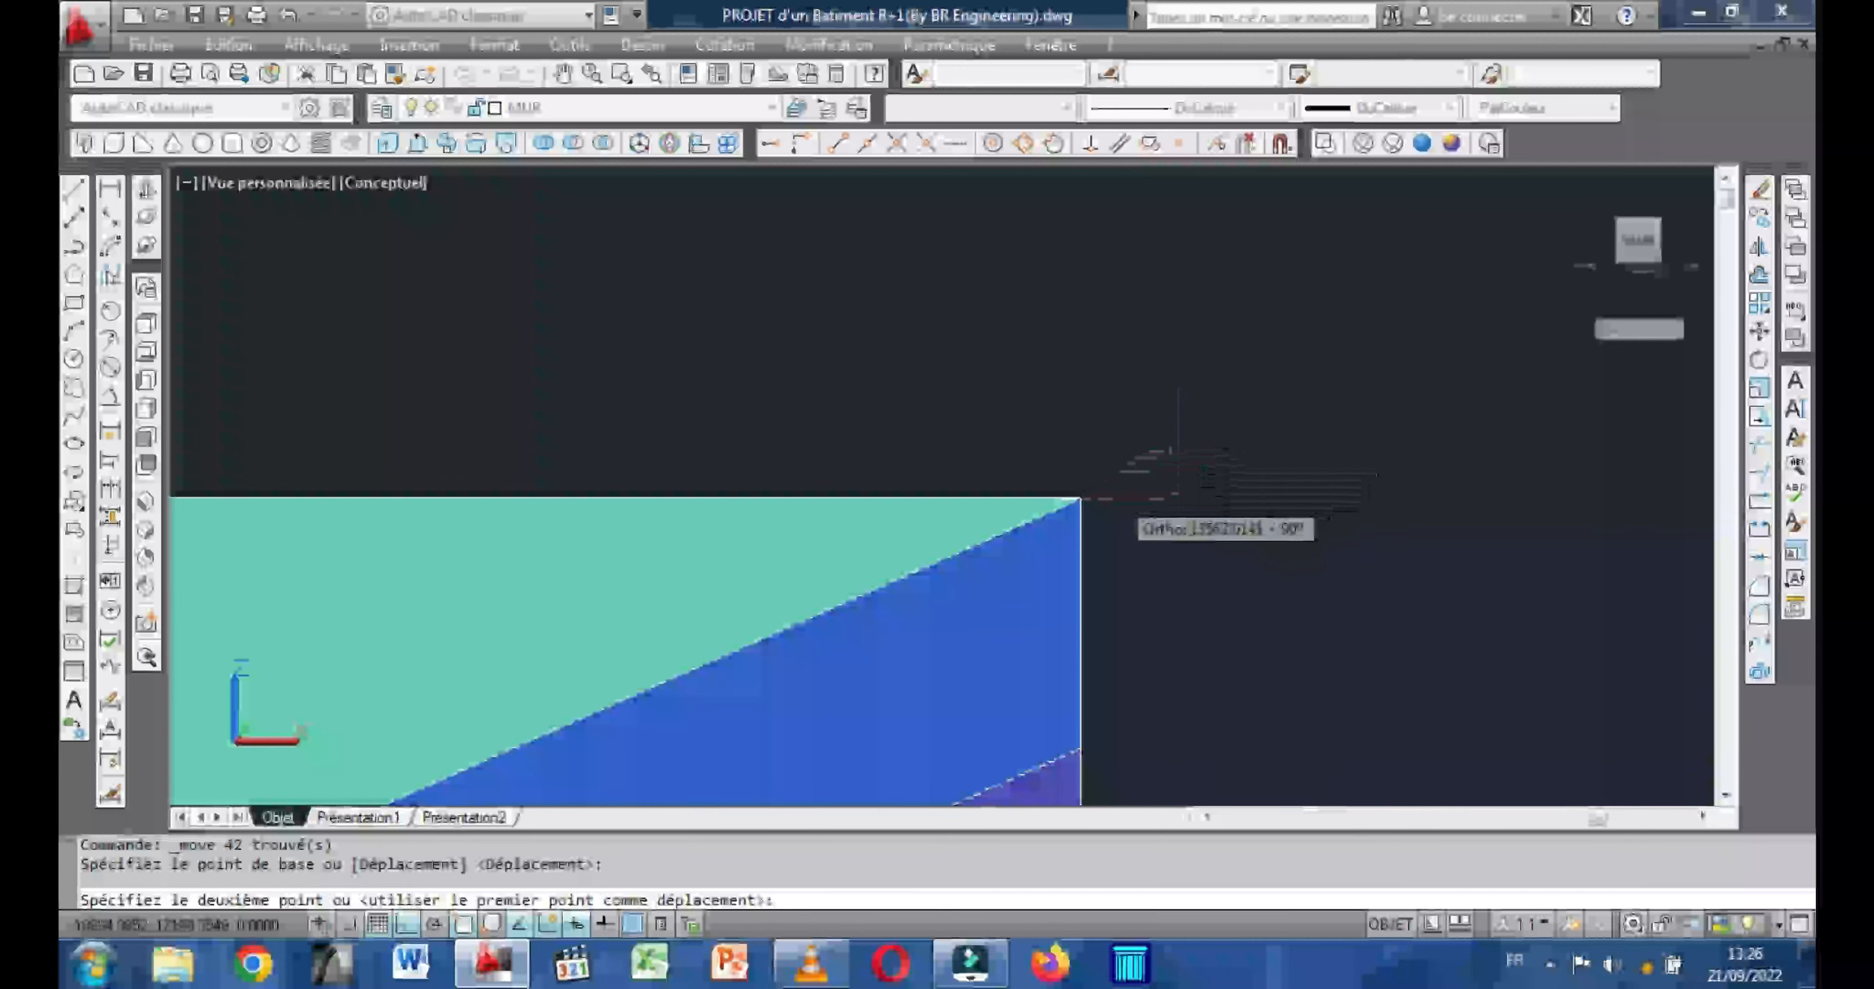
pyautogui.click(1080, 499)
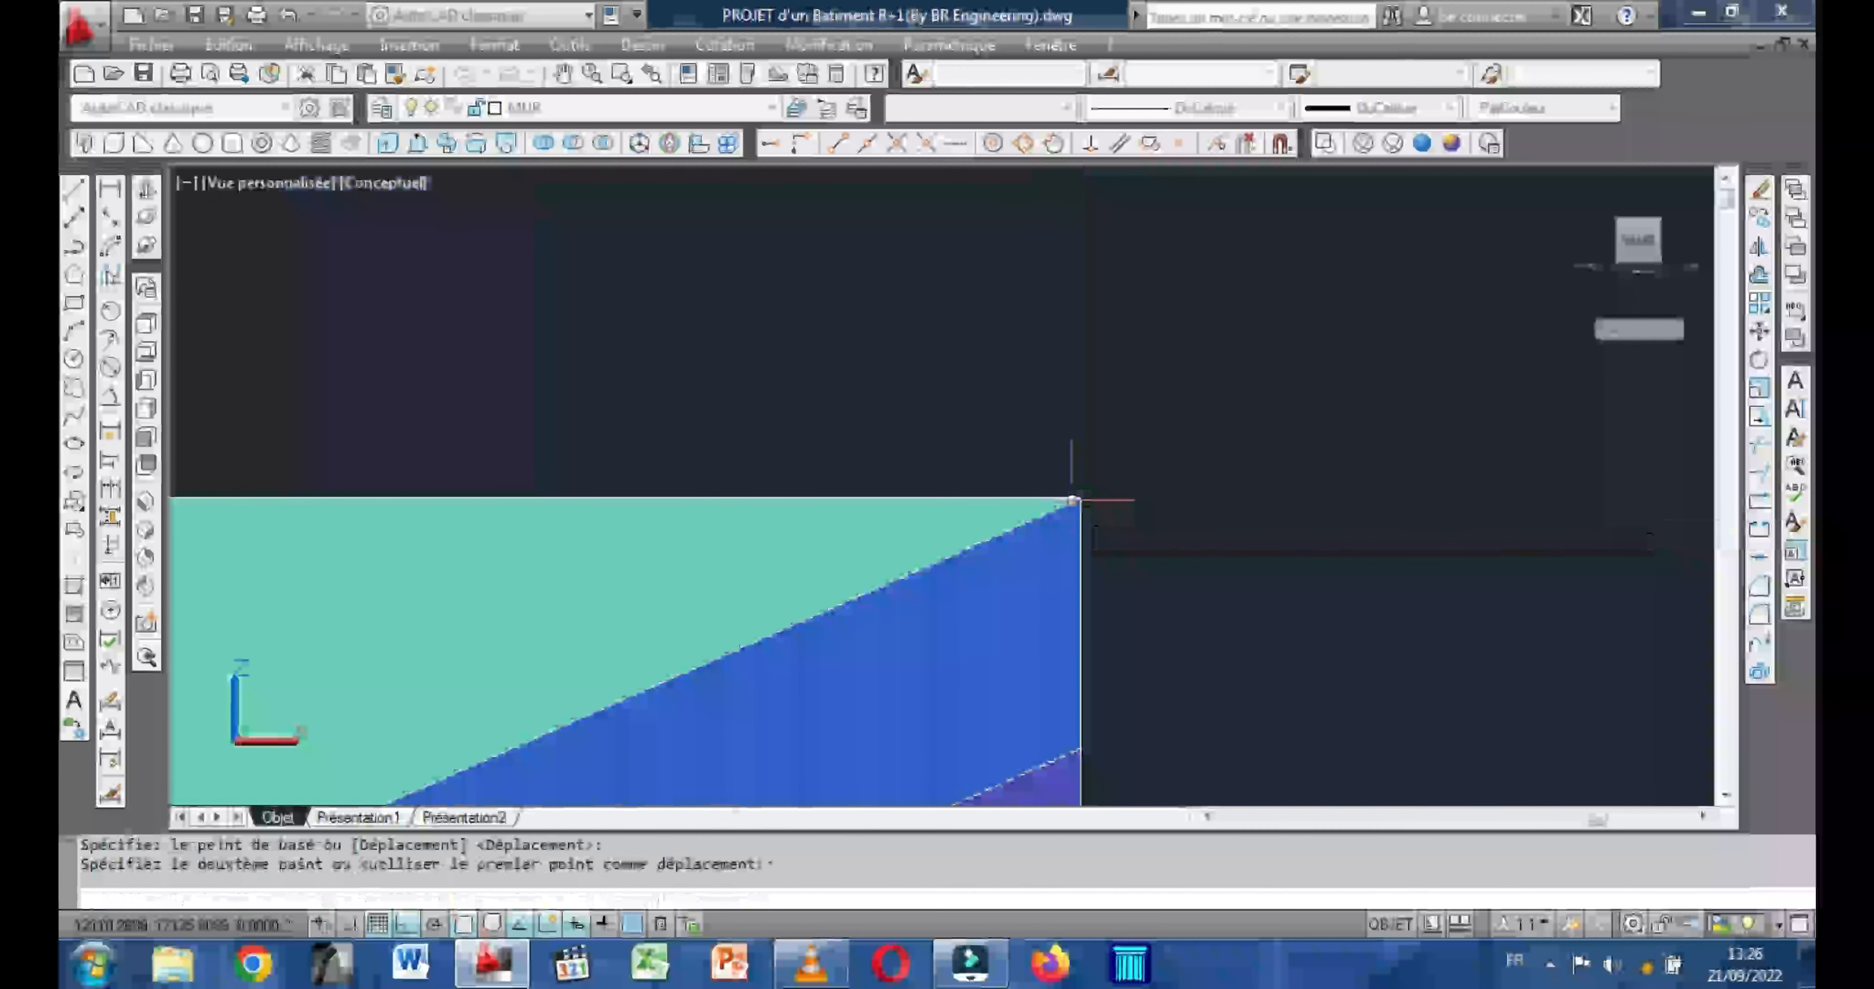
# Examine the stacked two-storey building's facades, balcony slab and stairwell opening from the front, side and above.
pyautogui.scroll(-8, 1178, 500)
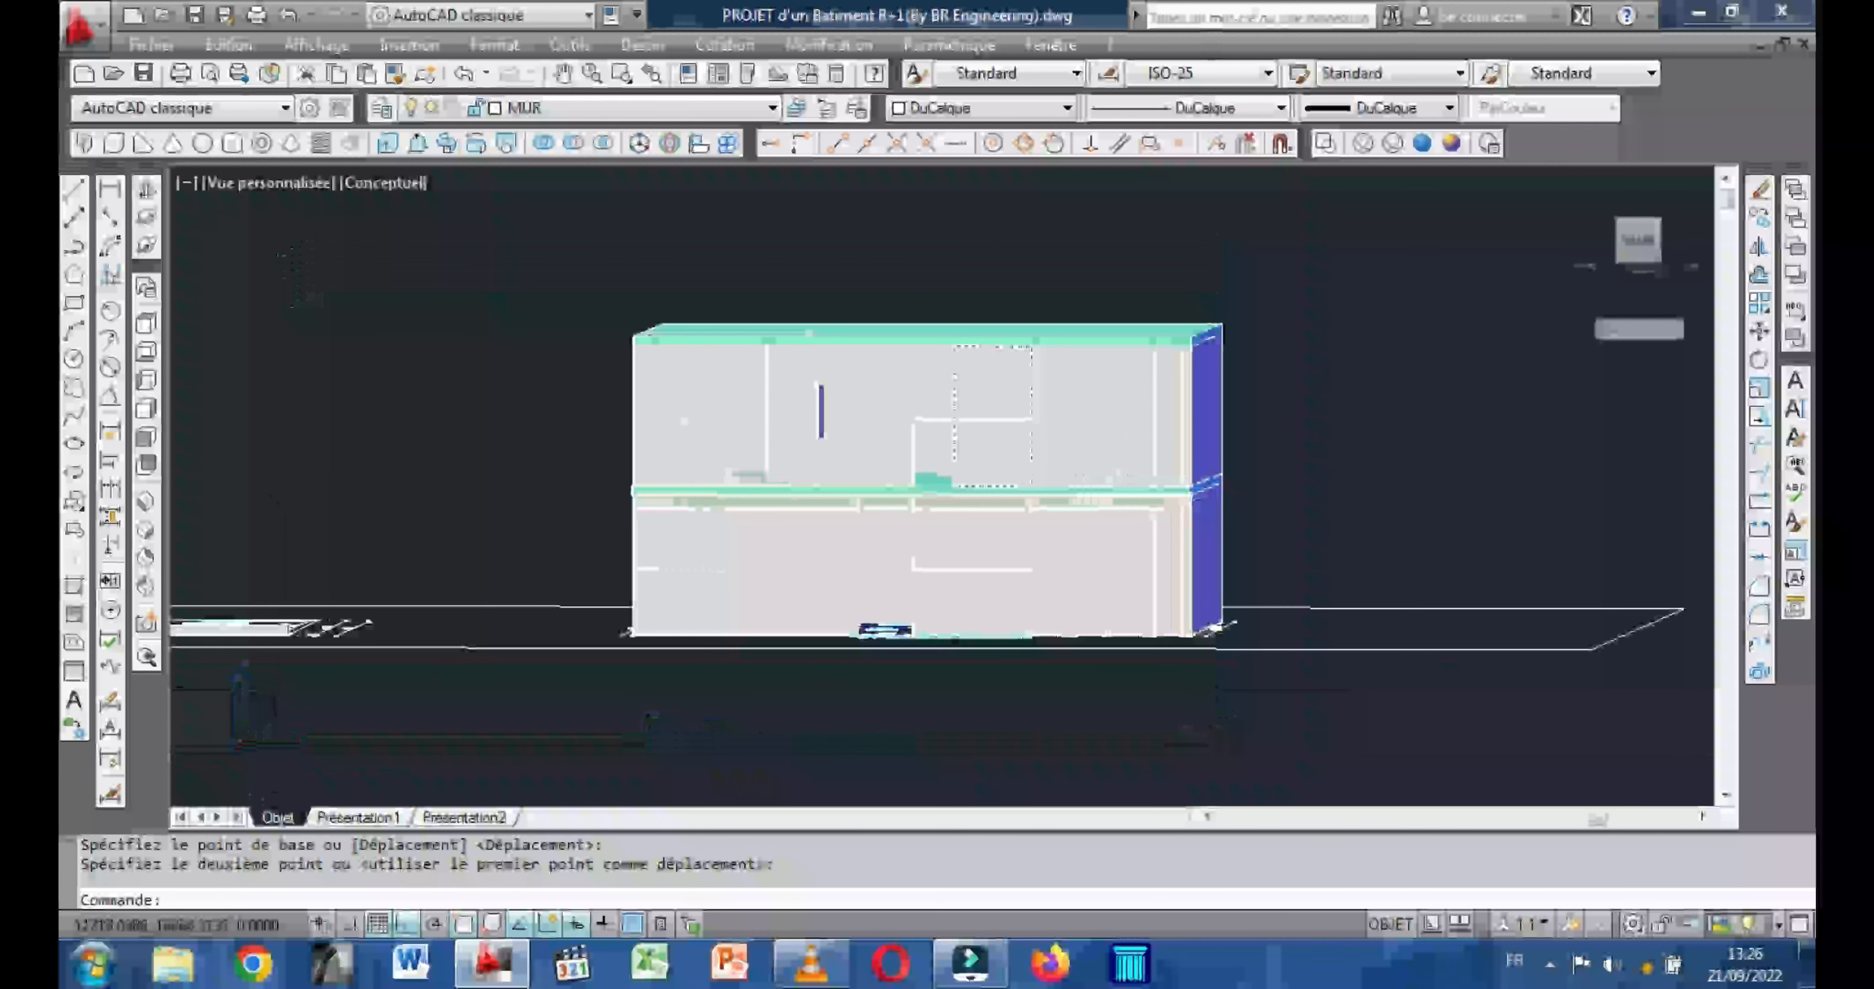
pyautogui.scroll(5, 818, 425)
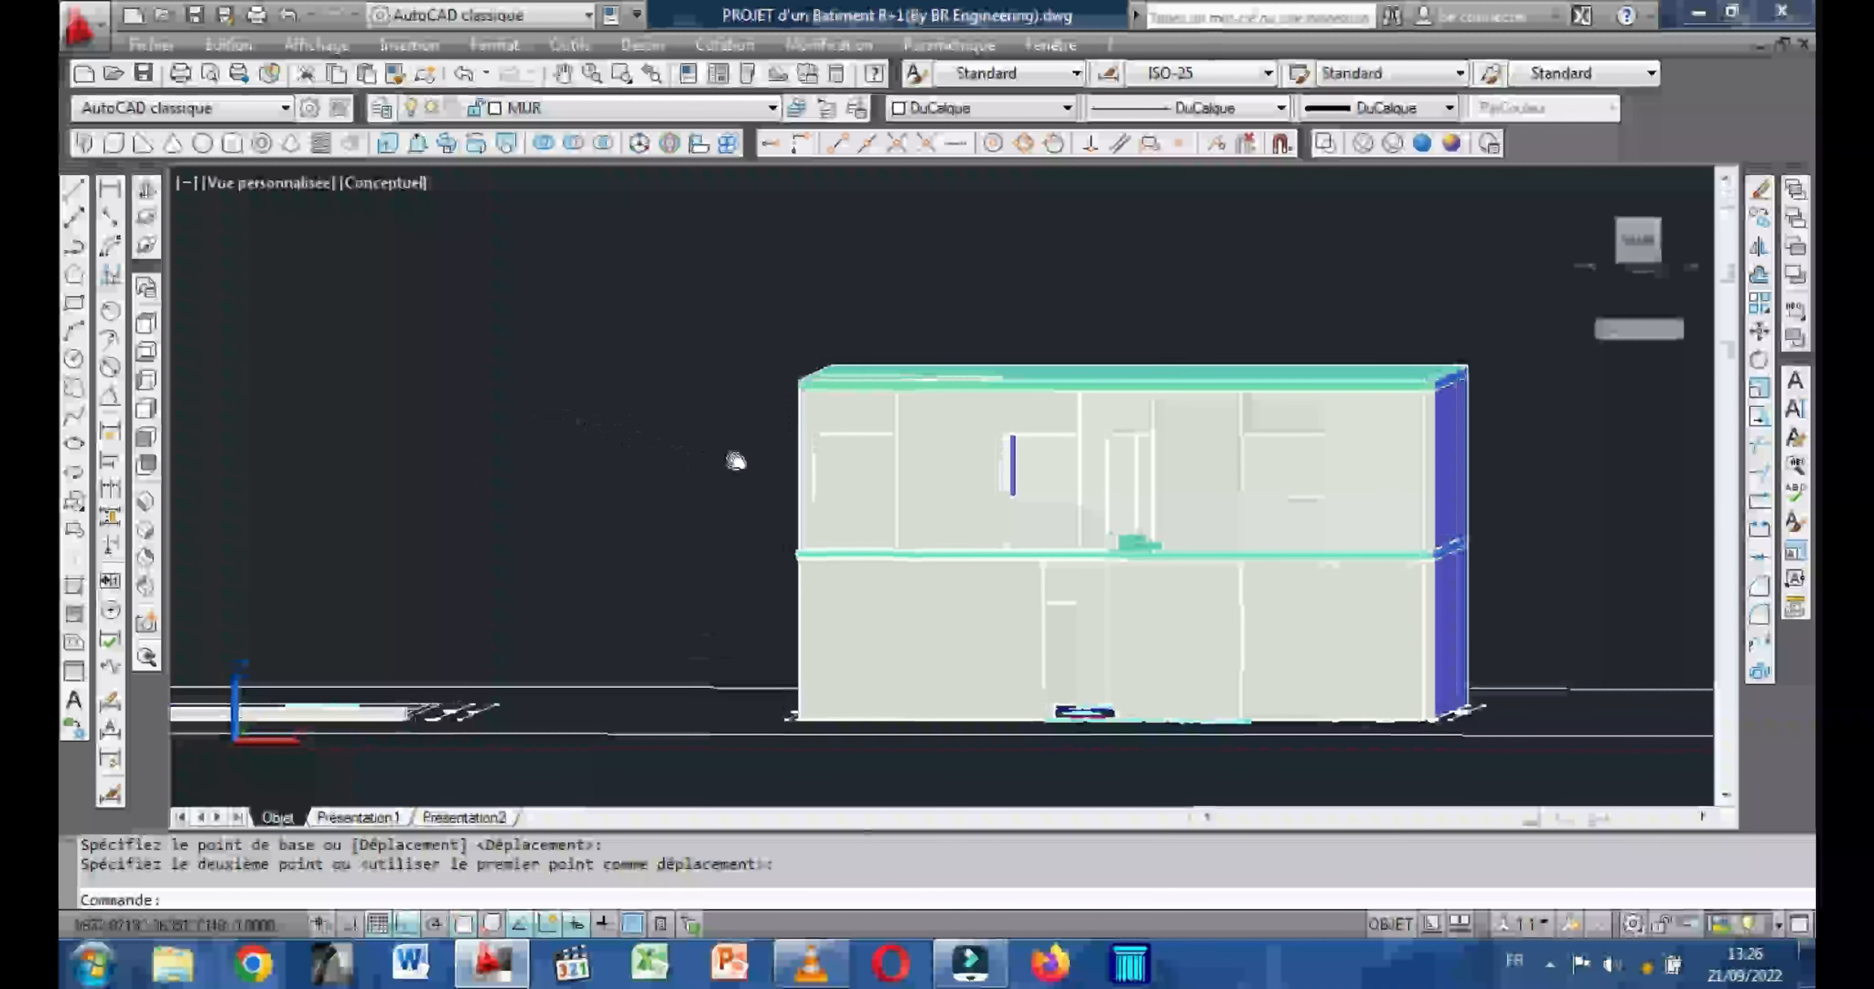
pyautogui.click(146, 189)
pyautogui.moveTo(858, 598); pyautogui.dragTo(849, 485)
pyautogui.moveTo(763, 373); pyautogui.dragTo(704, 481, button='middle')
pyautogui.moveTo(765, 533); pyautogui.dragTo(855, 523)
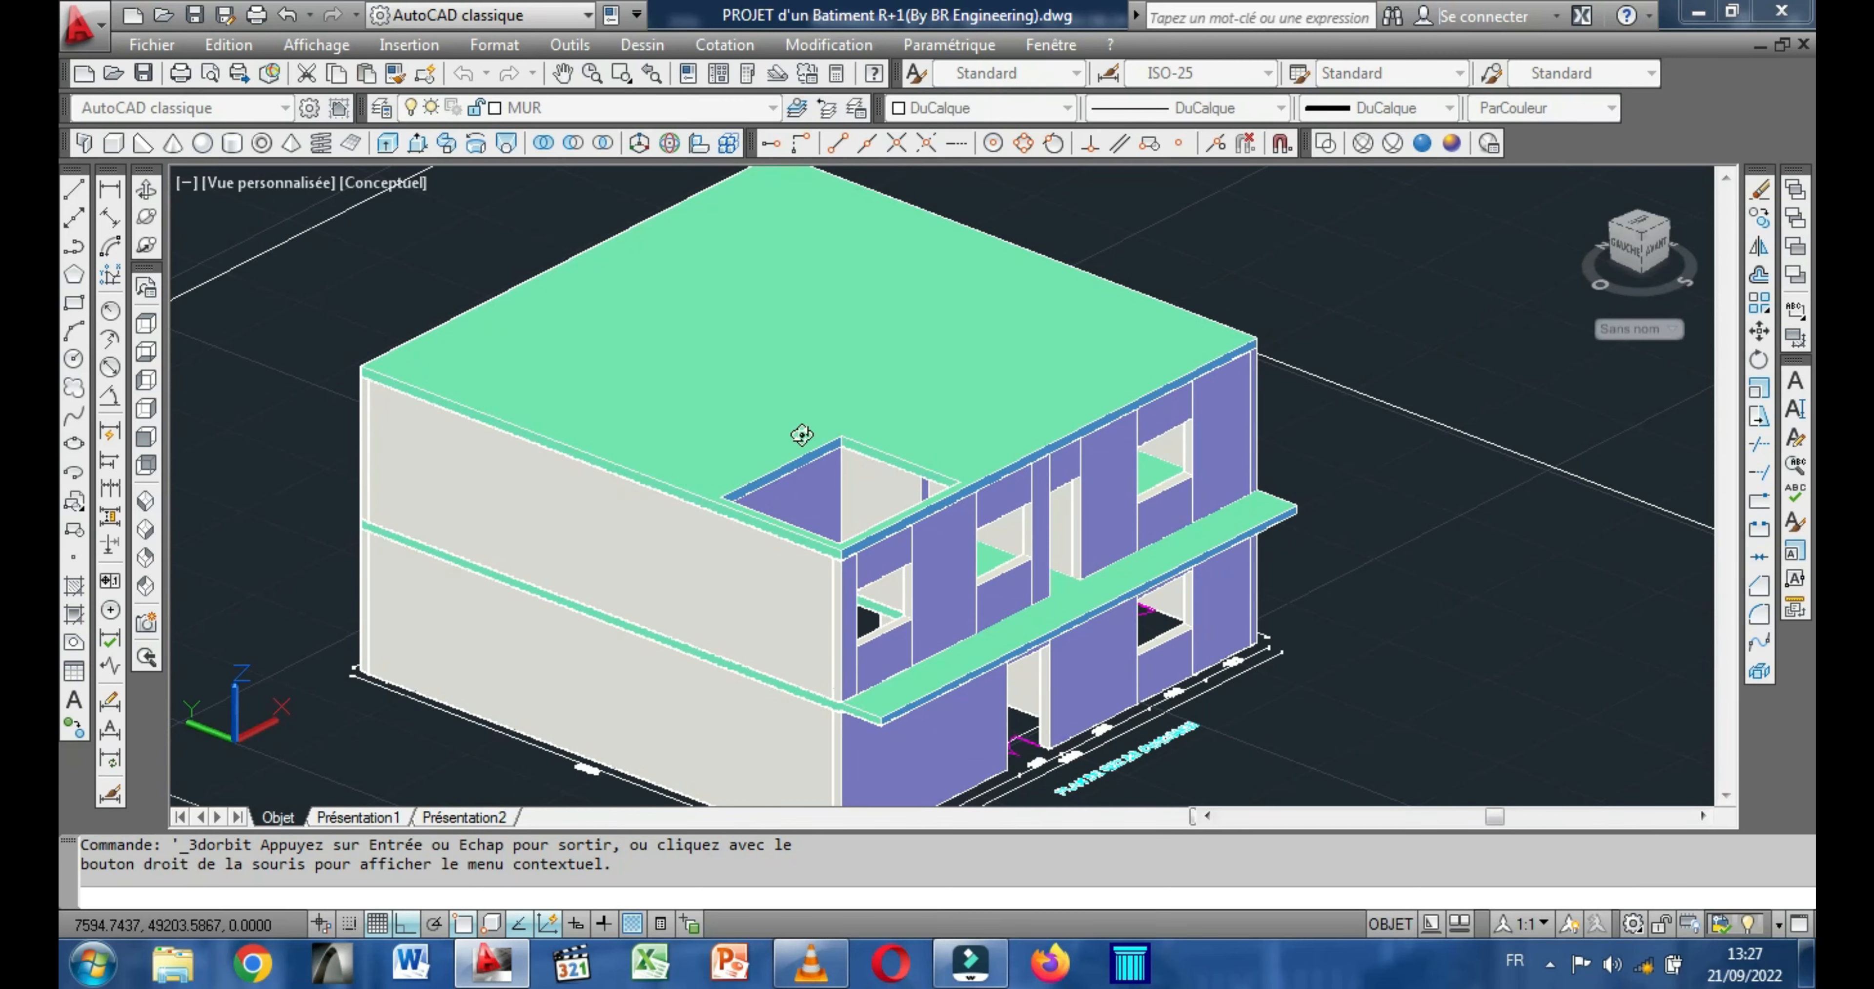
pyautogui.moveTo(874, 511); pyautogui.dragTo(703, 512)
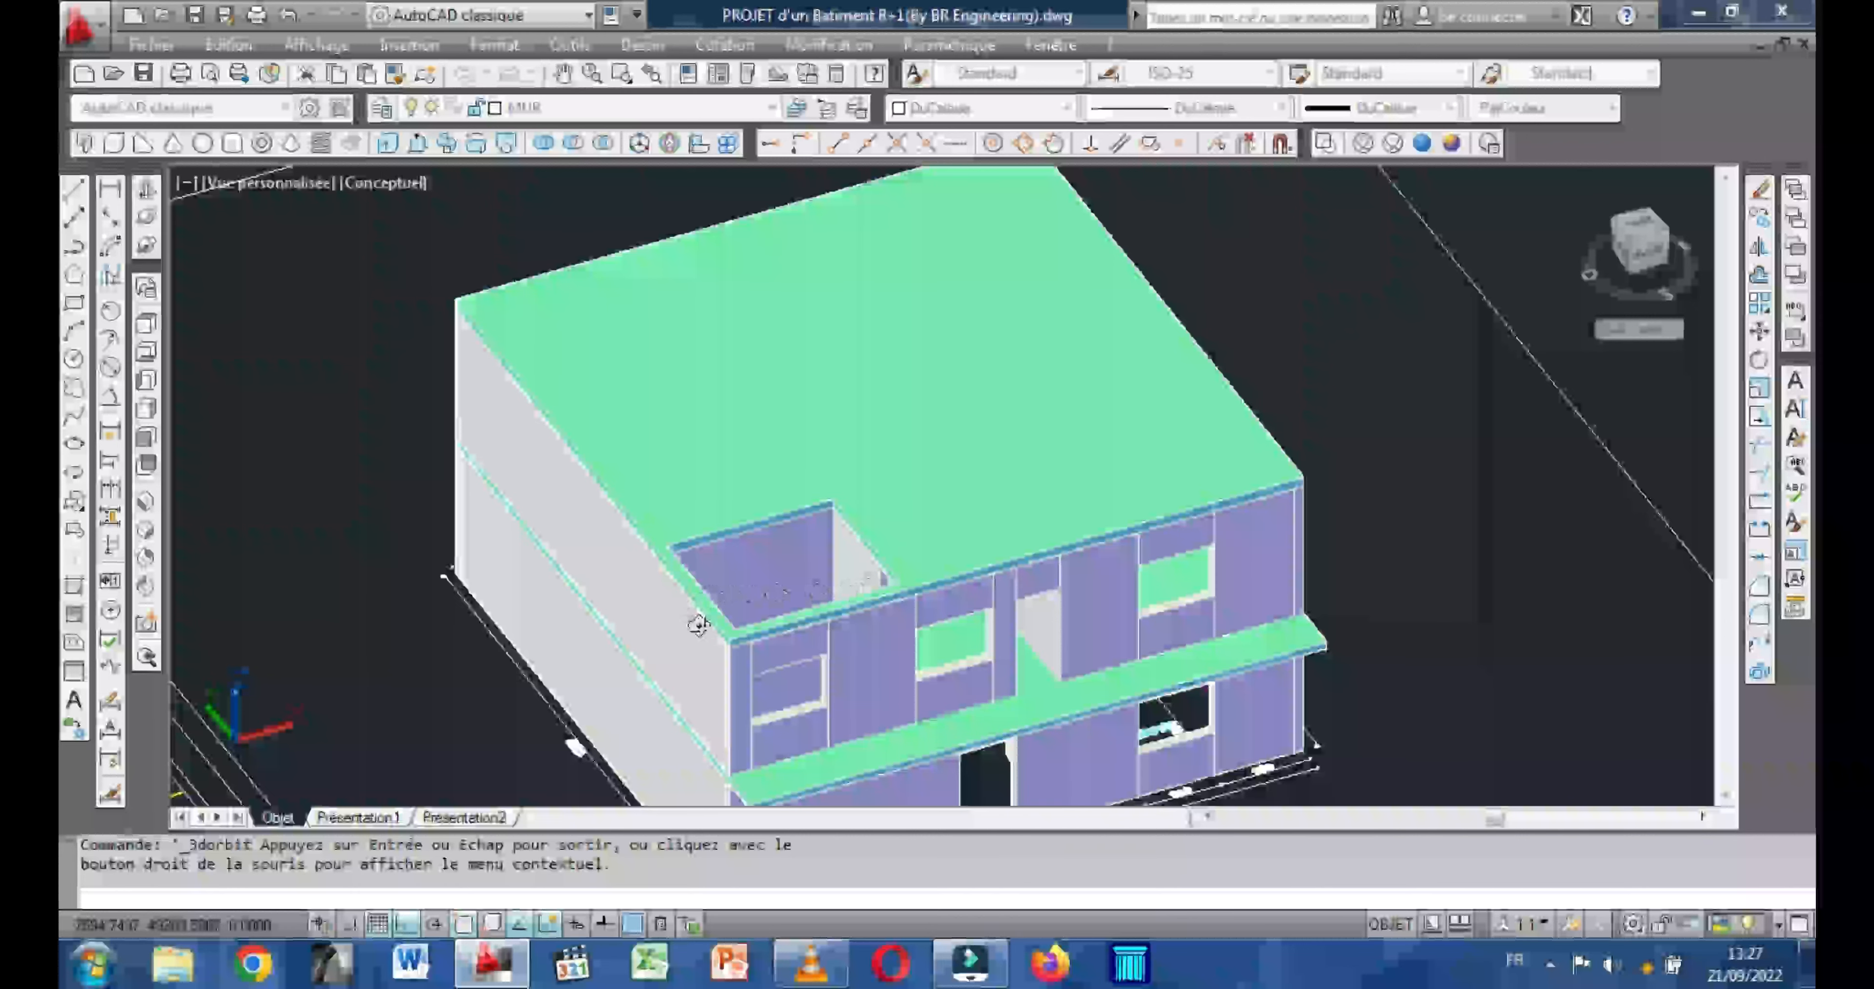
pyautogui.moveTo(786, 480); pyautogui.dragTo(568, 549)
# Move the three parapet pieces from the upper-floor plan onto the balcony slab, matching their bottom rear right corner to the slab's top corner at the facade.
pyautogui.moveTo(568, 549); pyautogui.dragTo(880, 481, button='middle')
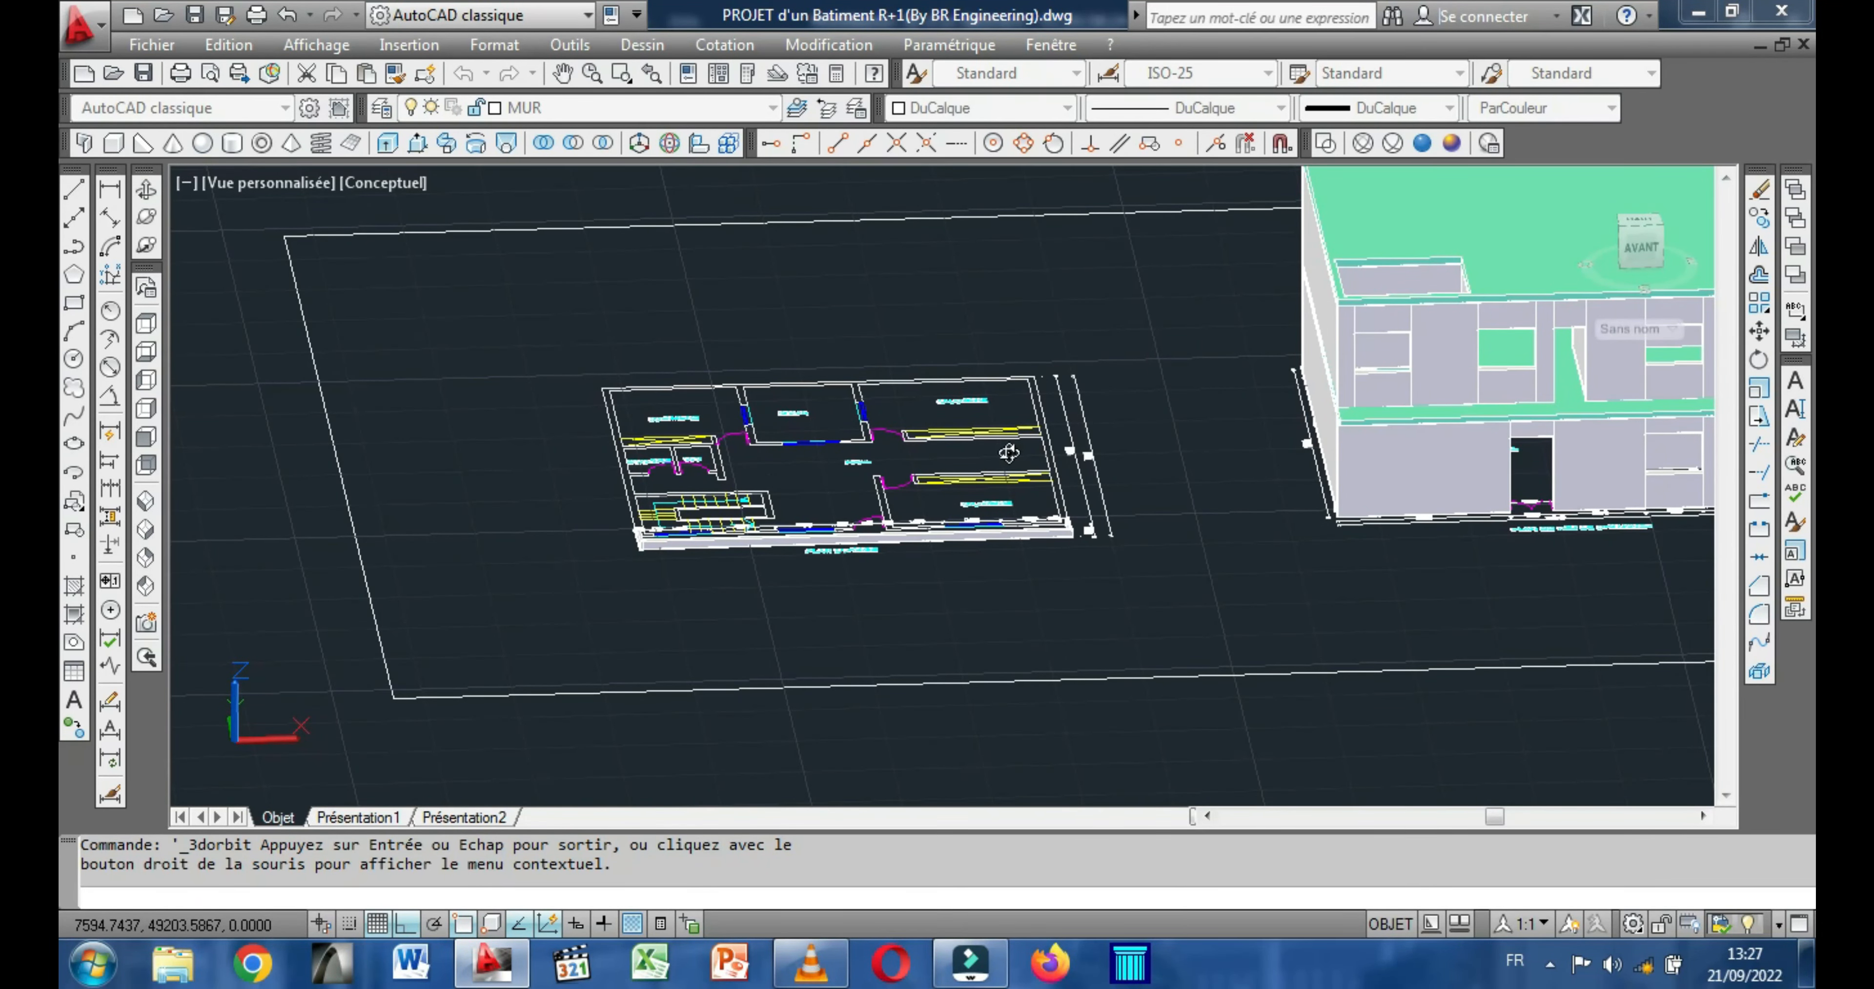
pyautogui.scroll(2, 720, 522)
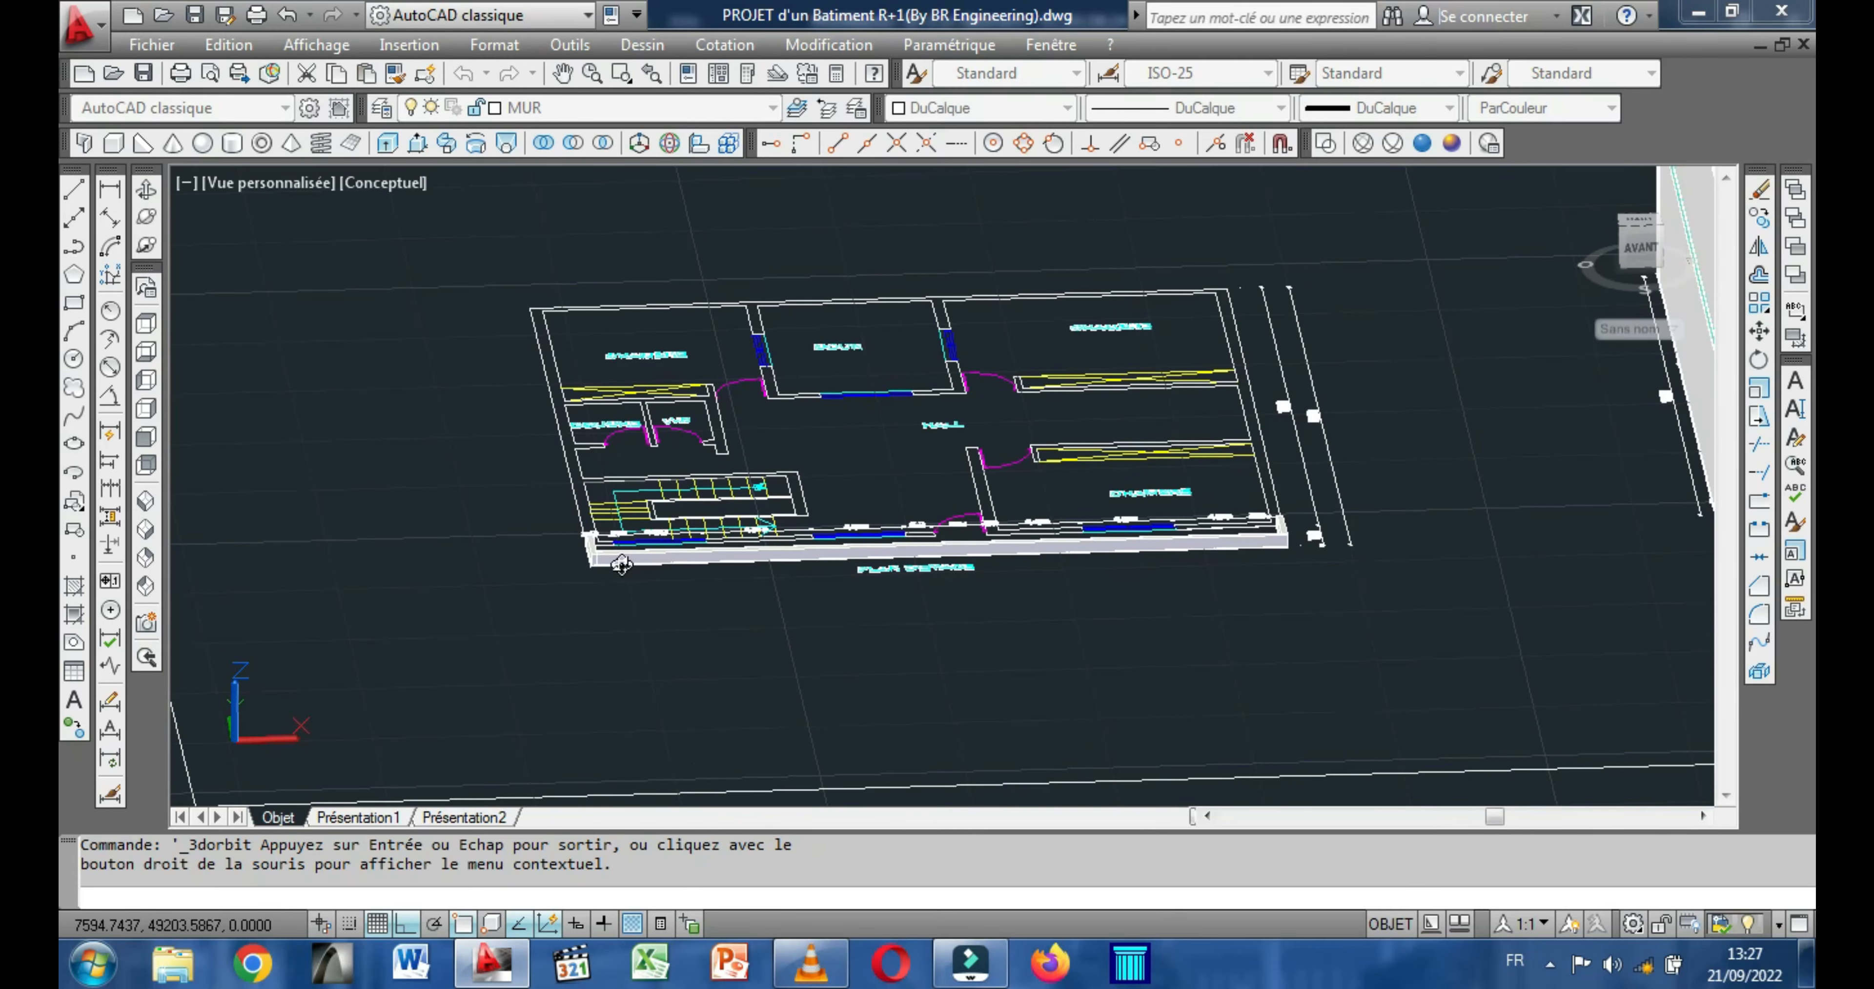
pyautogui.scroll(2, 621, 564)
pyautogui.moveTo(604, 571); pyautogui.dragTo(537, 579)
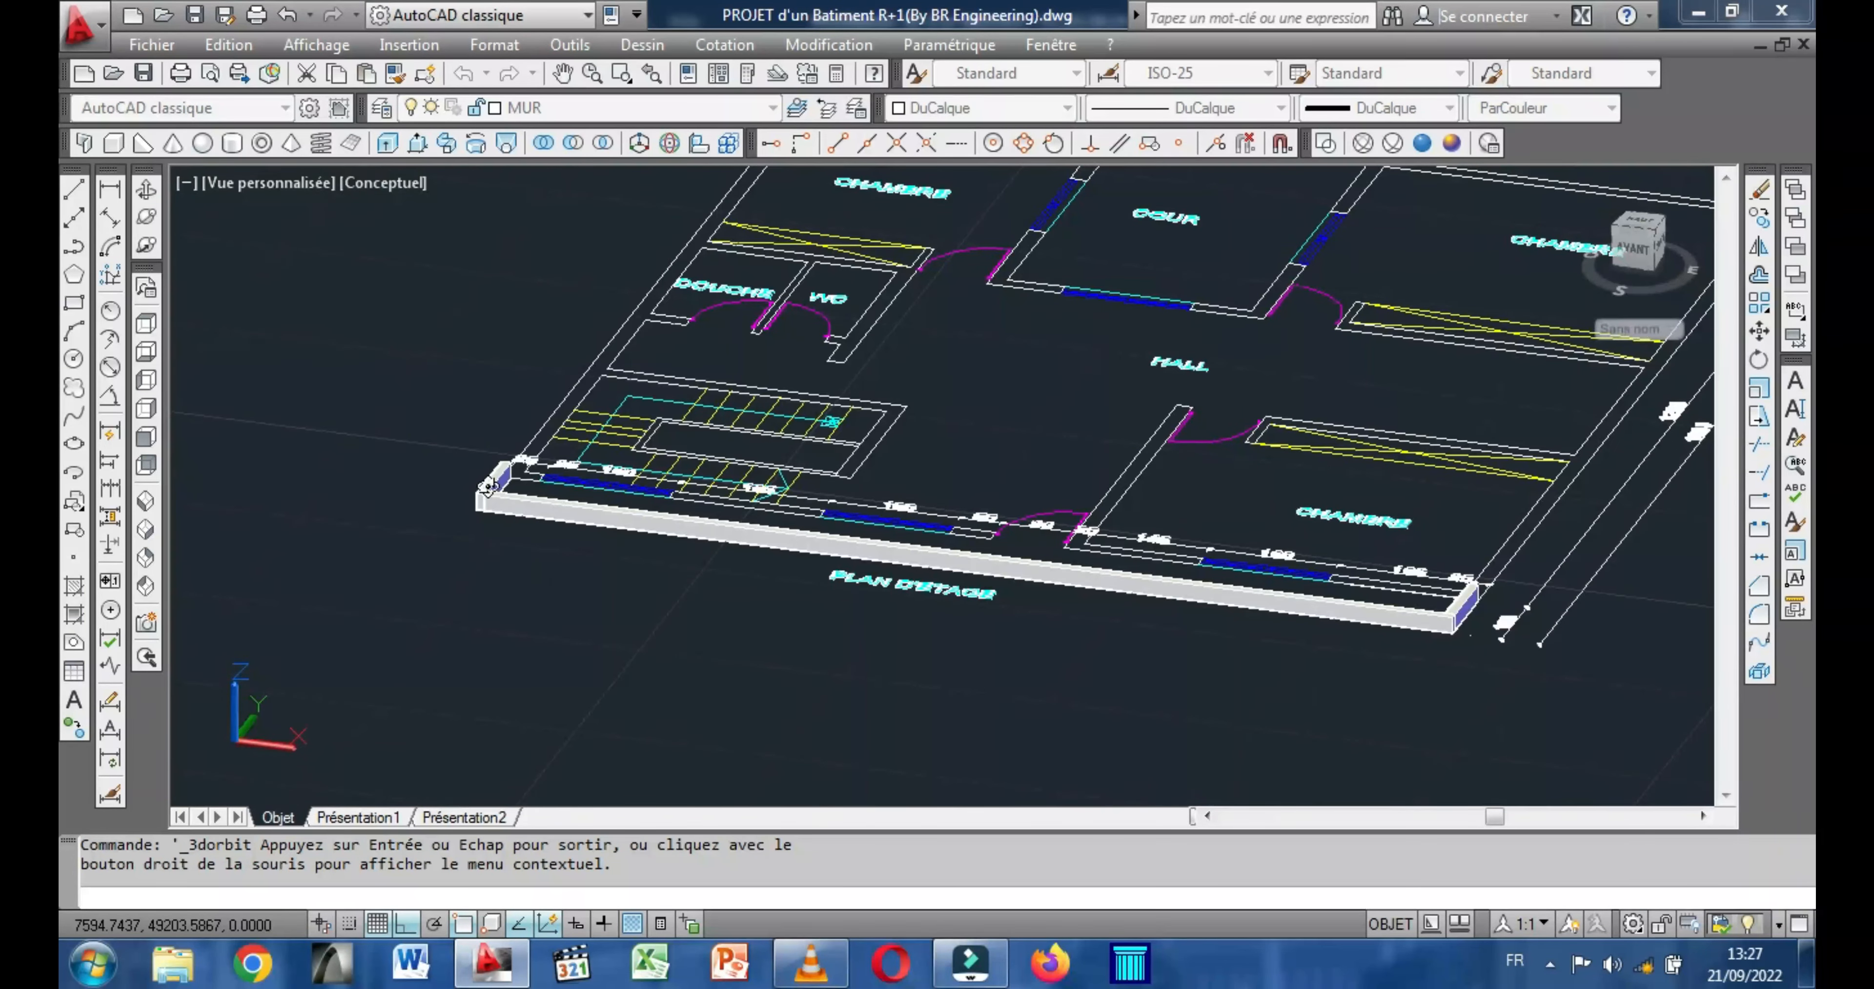
pyautogui.scroll(3, 489, 486)
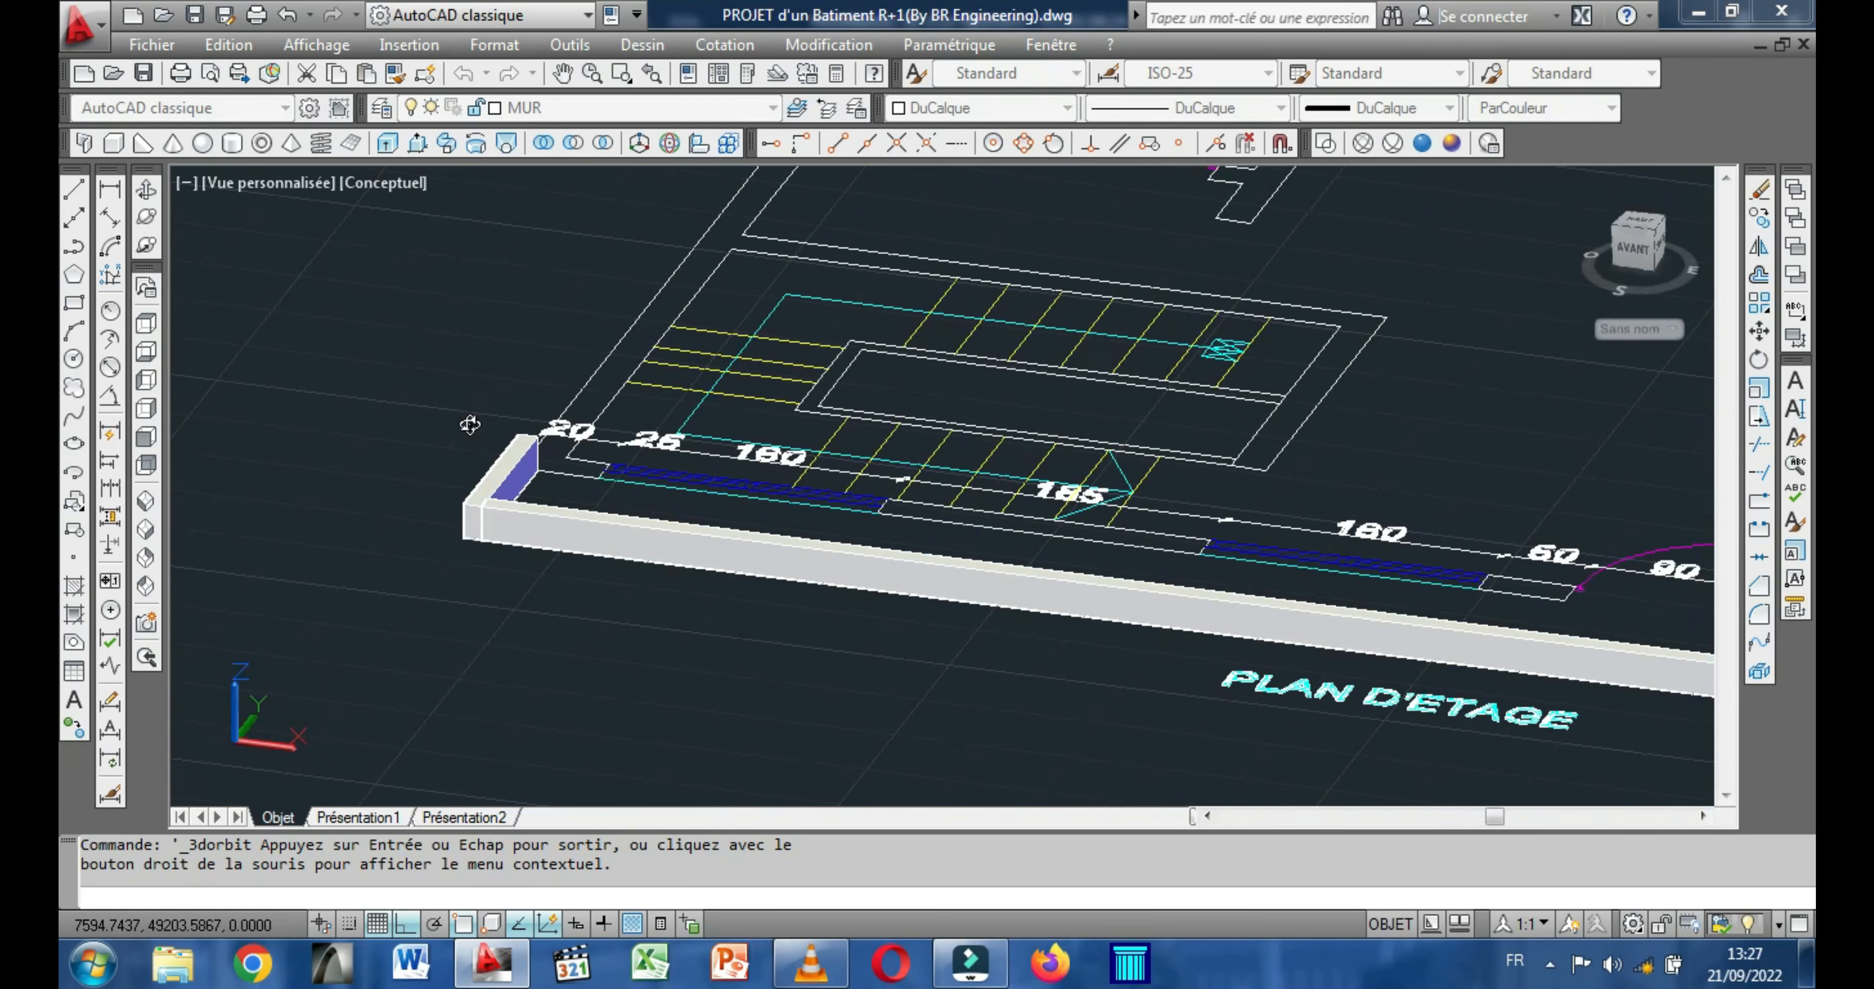
pyautogui.press('Escape')
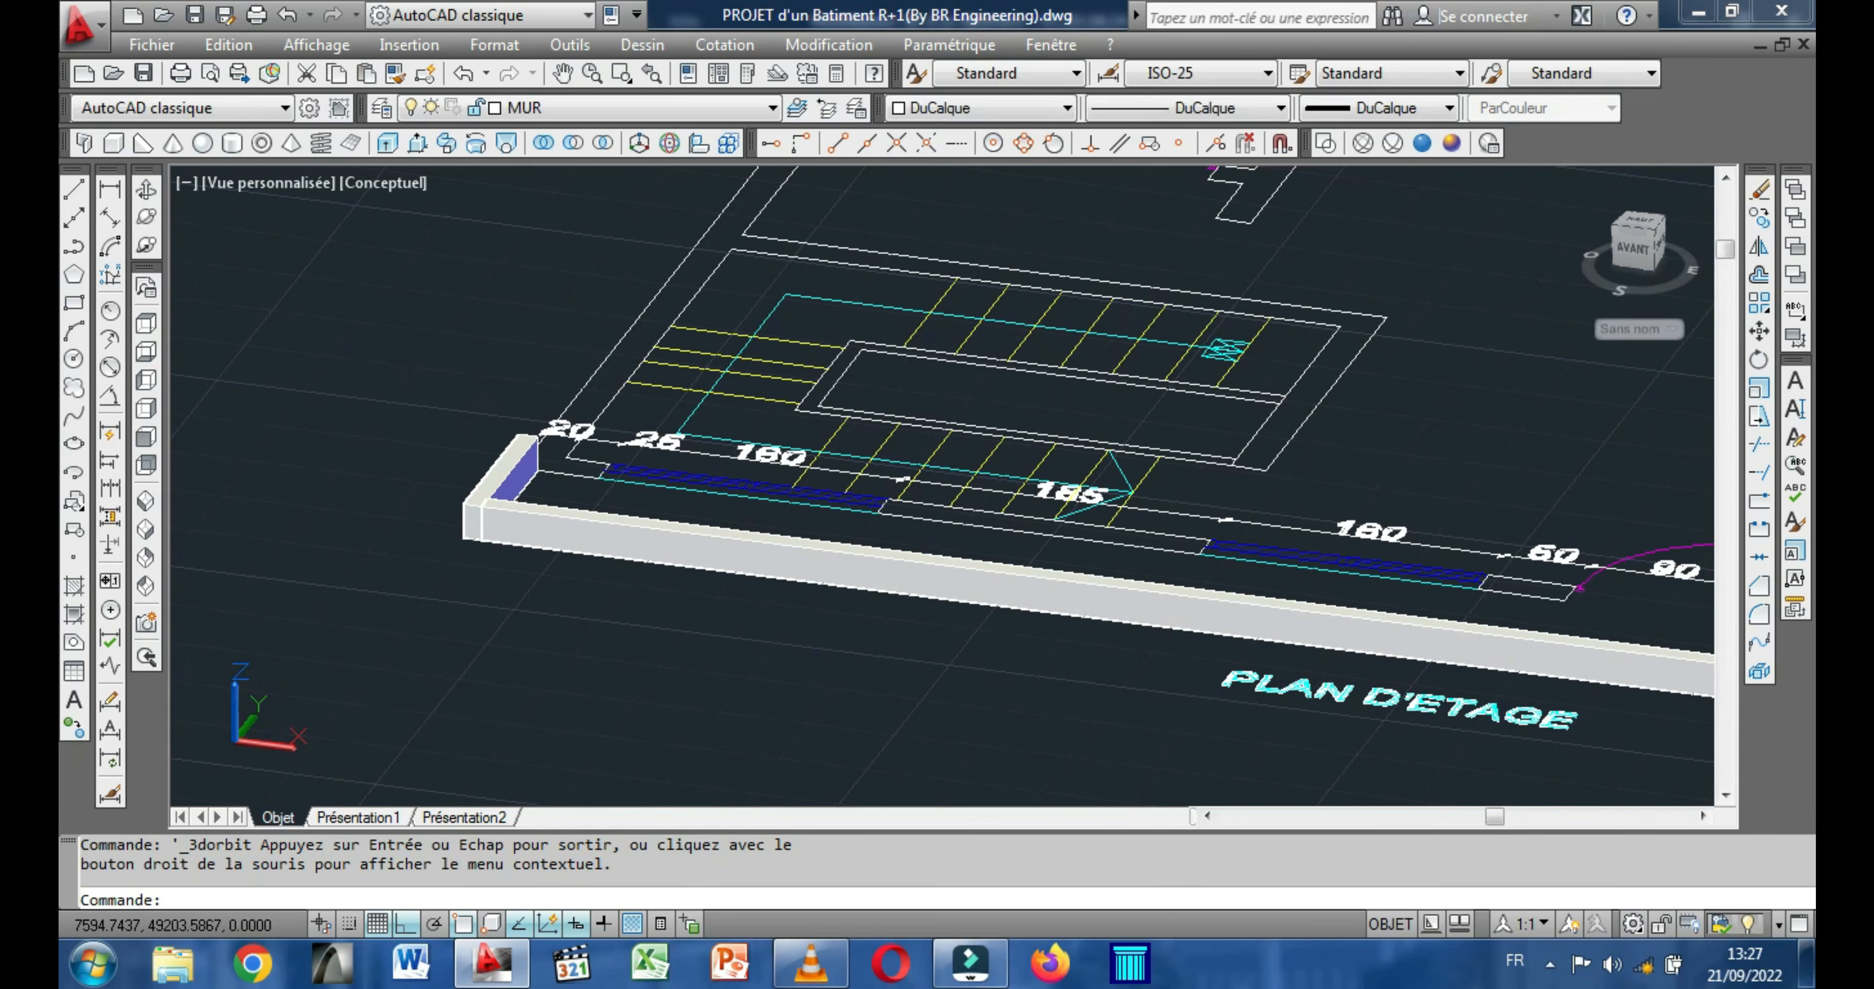
pyautogui.scroll(2, 500, 482)
pyautogui.click(501, 483)
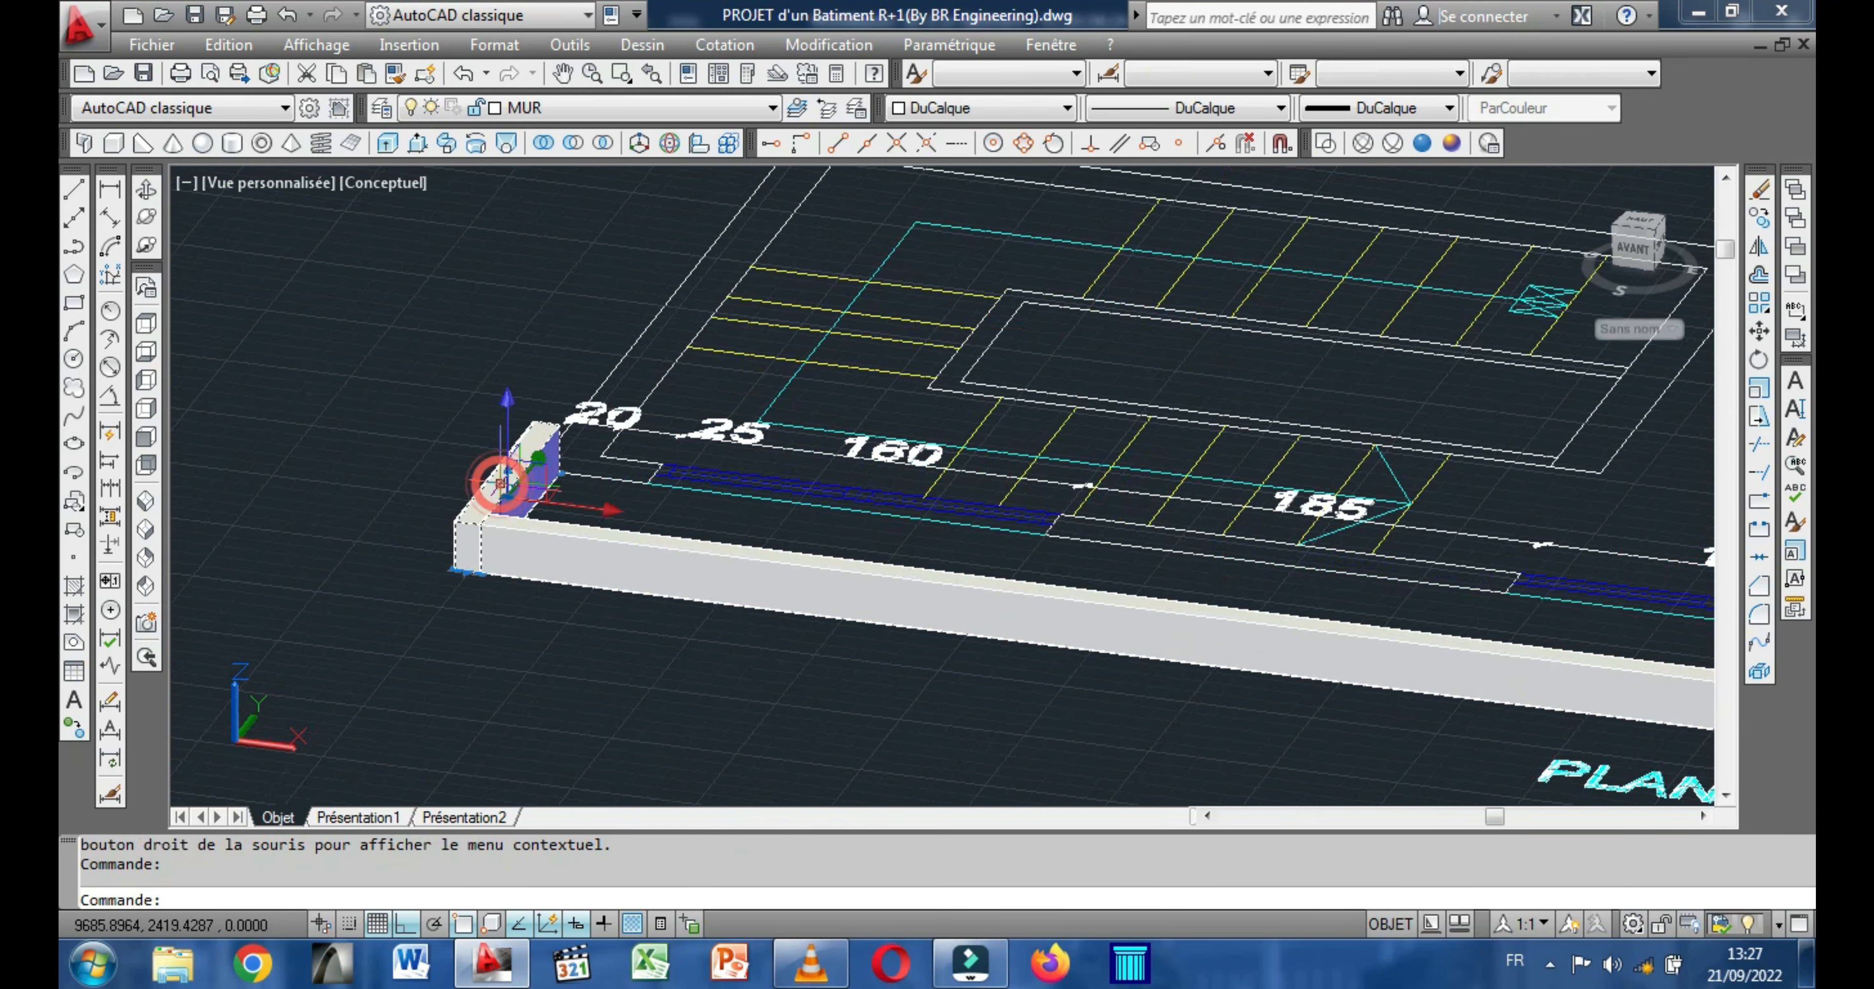
pyautogui.click(570, 544)
pyautogui.scroll(-3, 1084, 485)
pyautogui.scroll(5, 1426, 643)
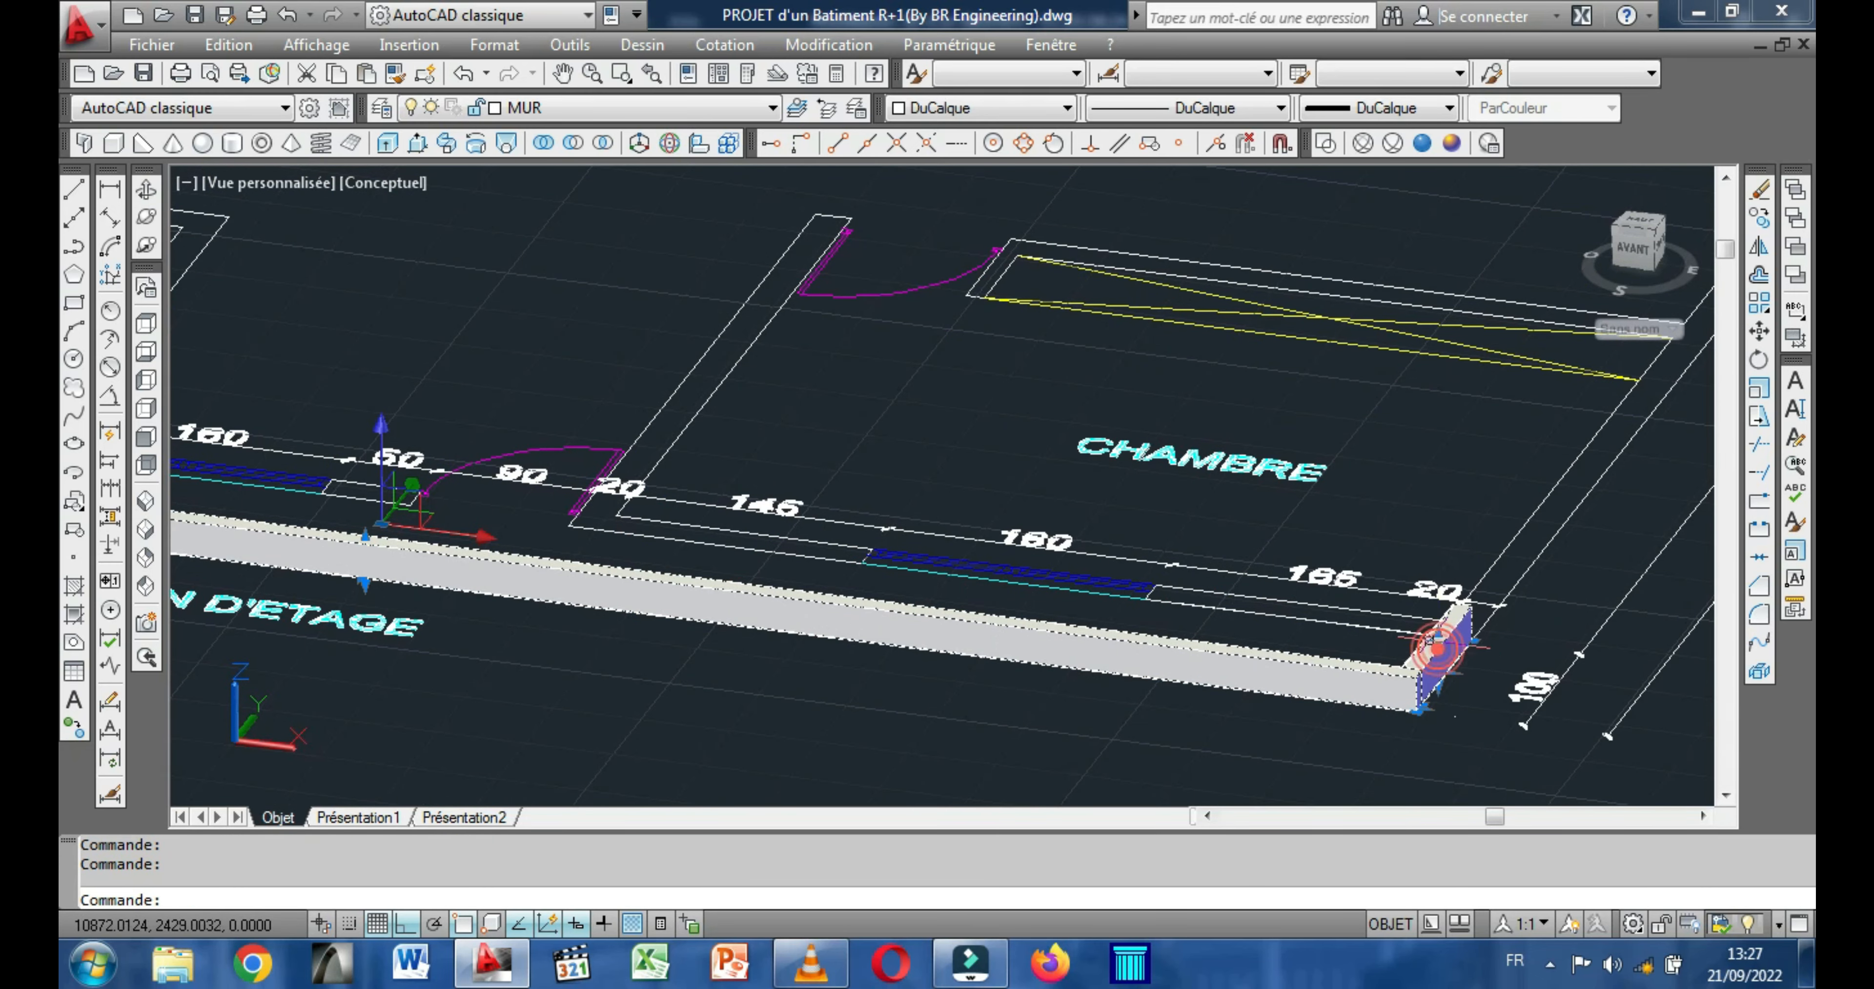
pyautogui.rightClick(1148, 400)
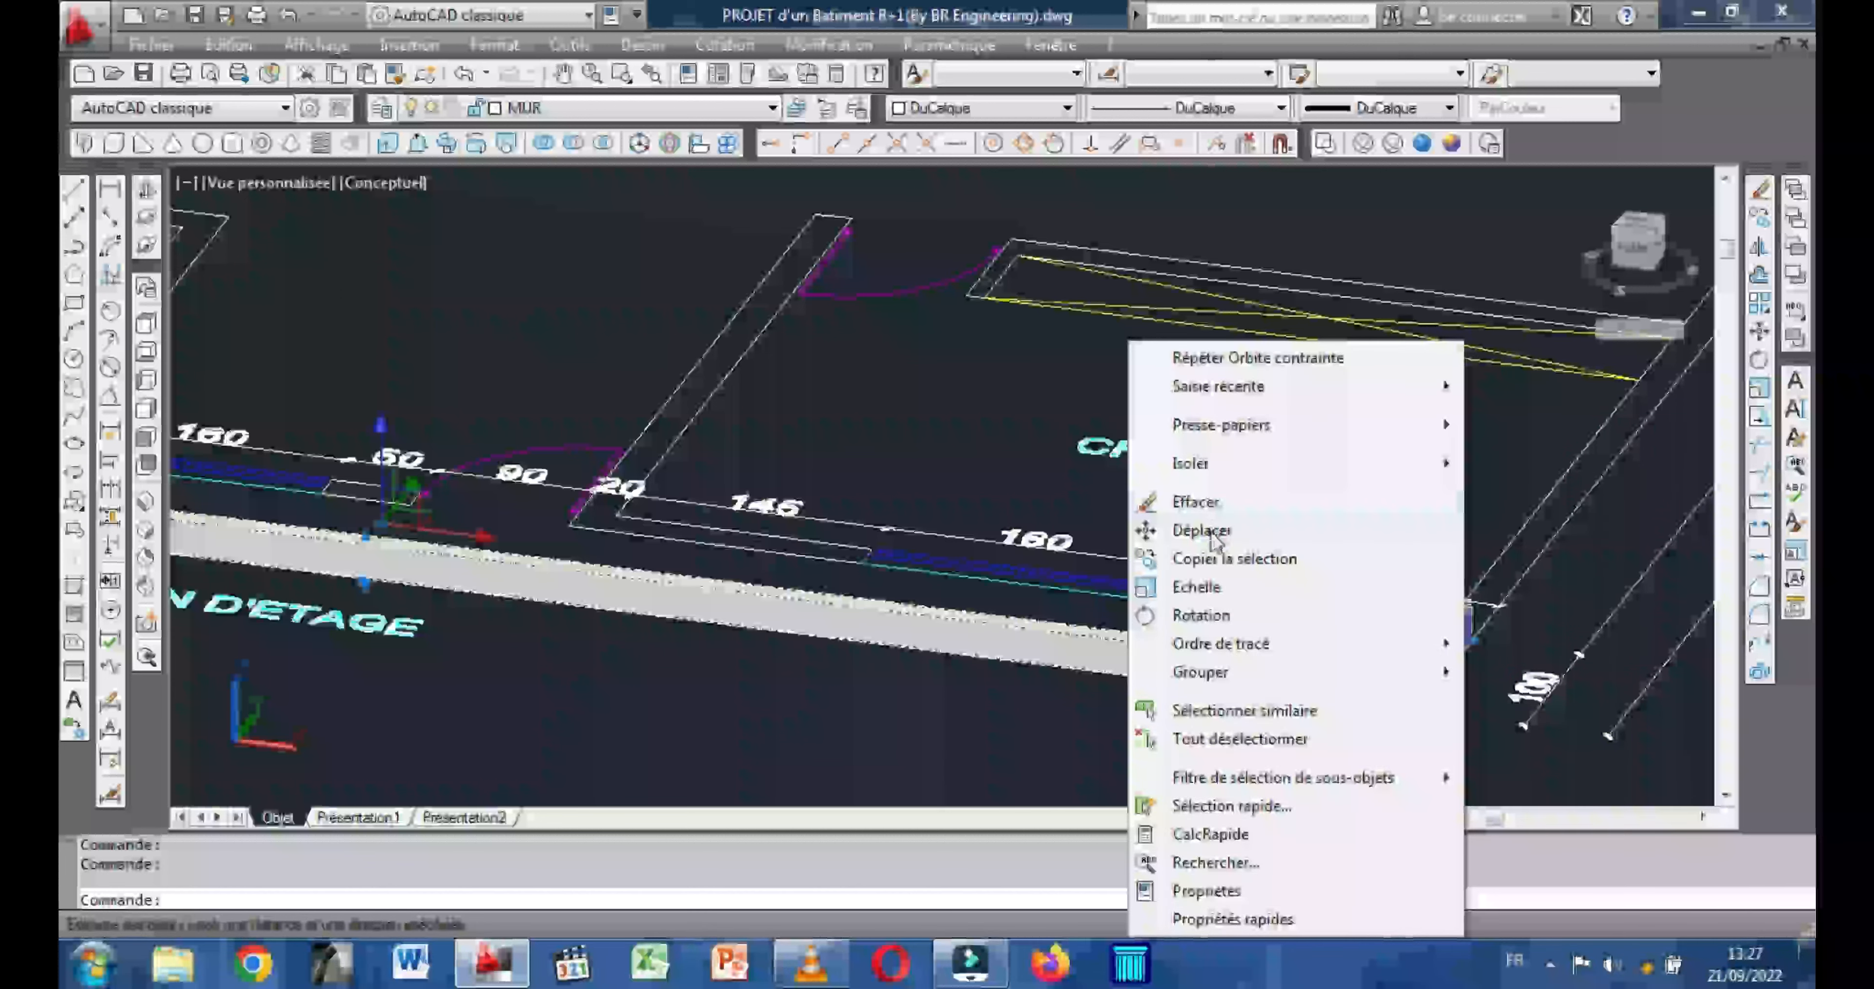
pyautogui.click(1202, 530)
pyautogui.moveTo(1431, 700); pyautogui.dragTo(1285, 575, button='middle')
pyautogui.scroll(5, 1285, 574)
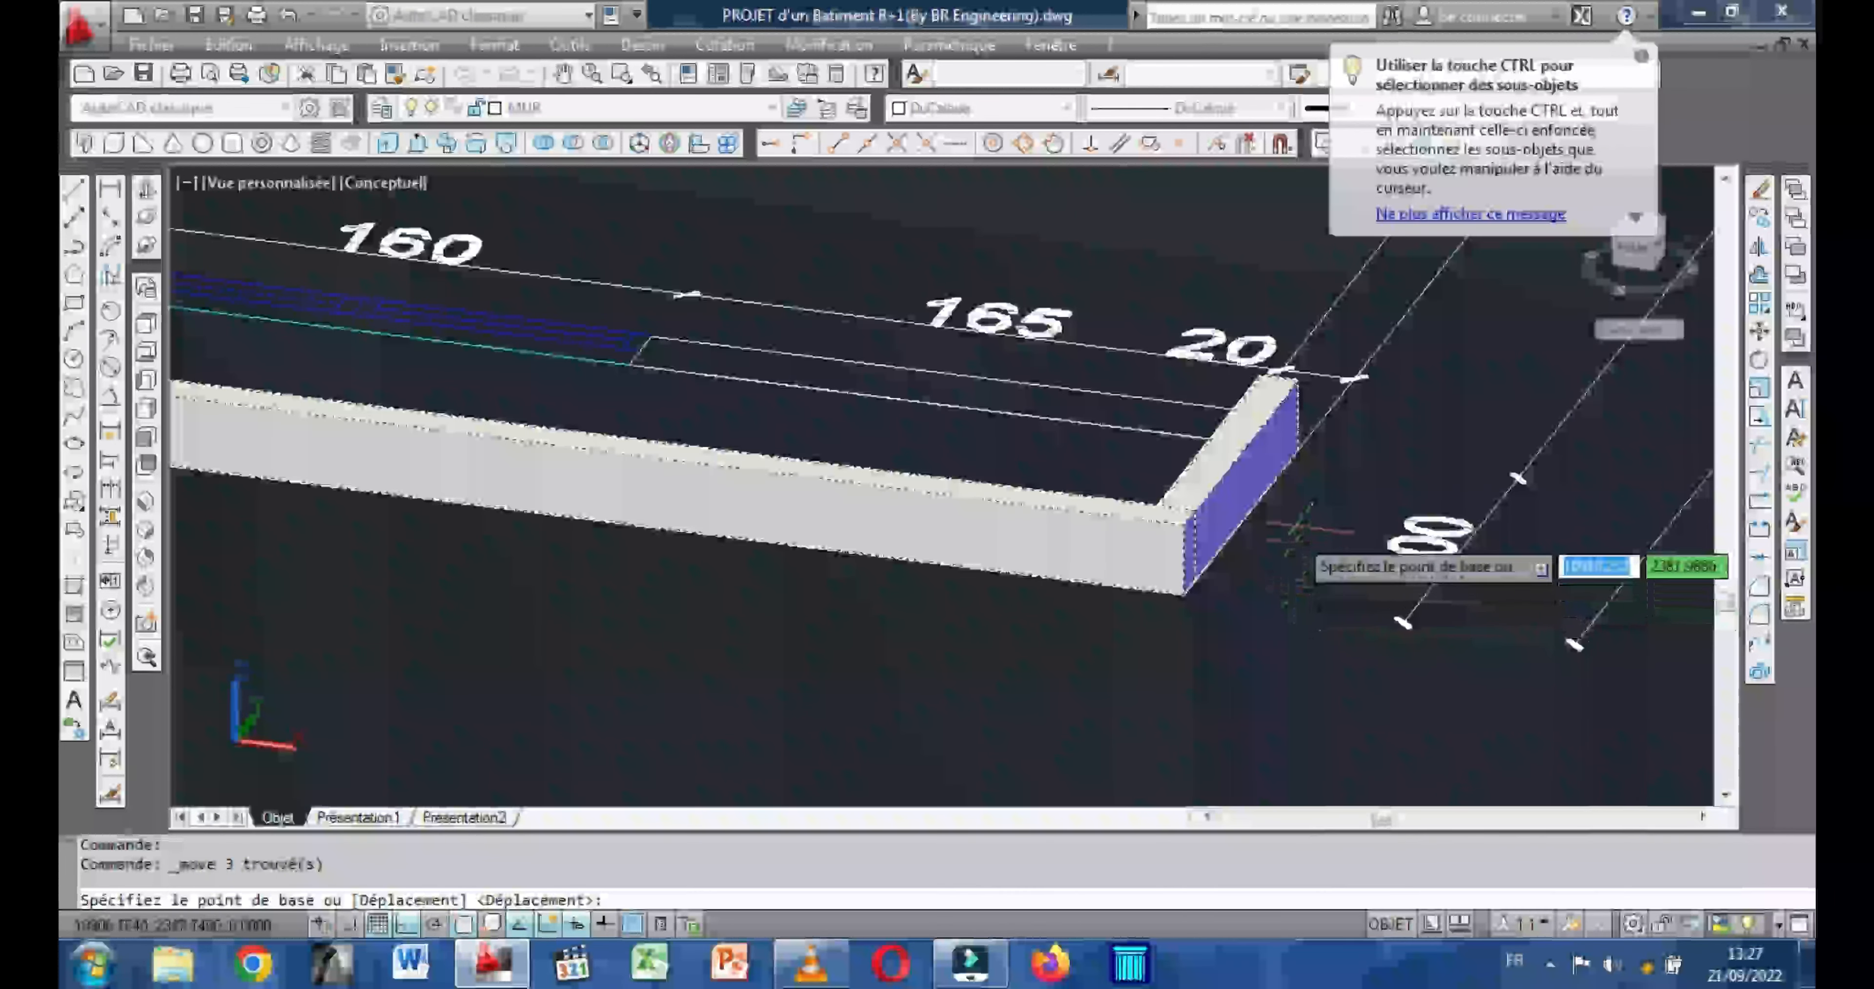
pyautogui.click(1298, 451)
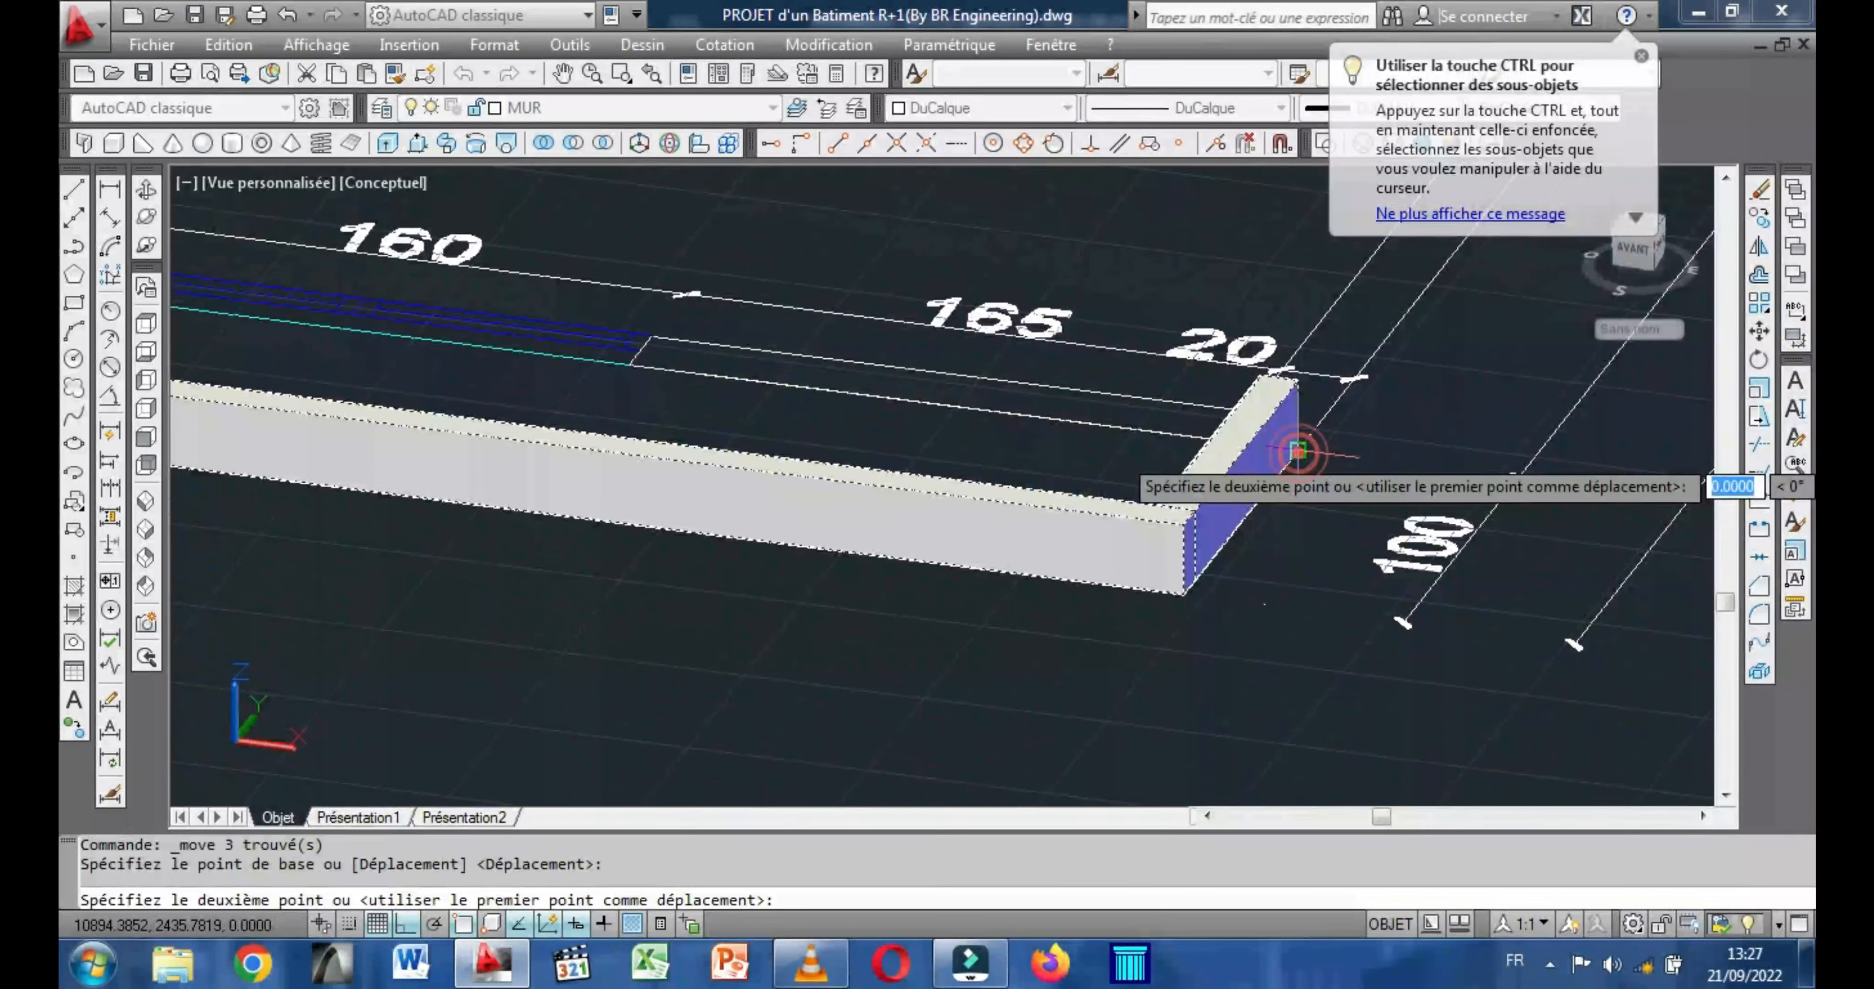
pyautogui.scroll(-8, 1304, 452)
pyautogui.moveTo(1161, 522); pyautogui.dragTo(716, 522, button='middle')
pyautogui.scroll(2, 1234, 516)
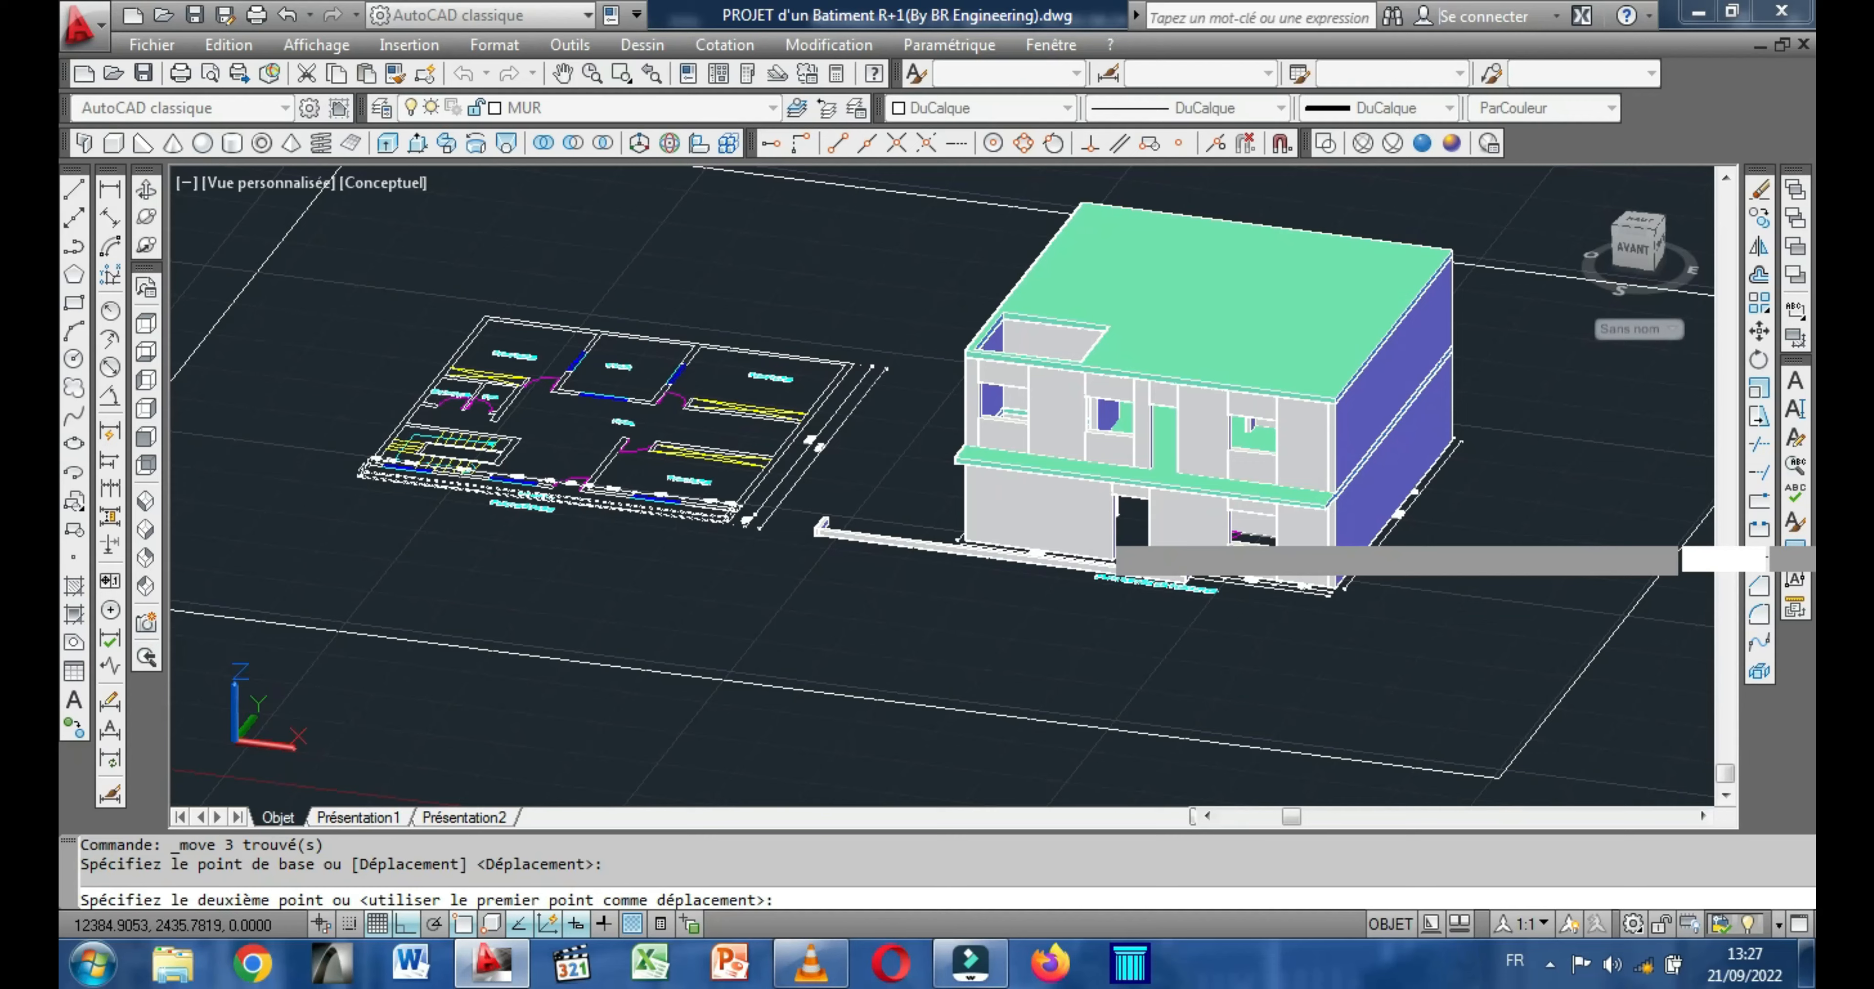
pyautogui.scroll(3, 1241, 524)
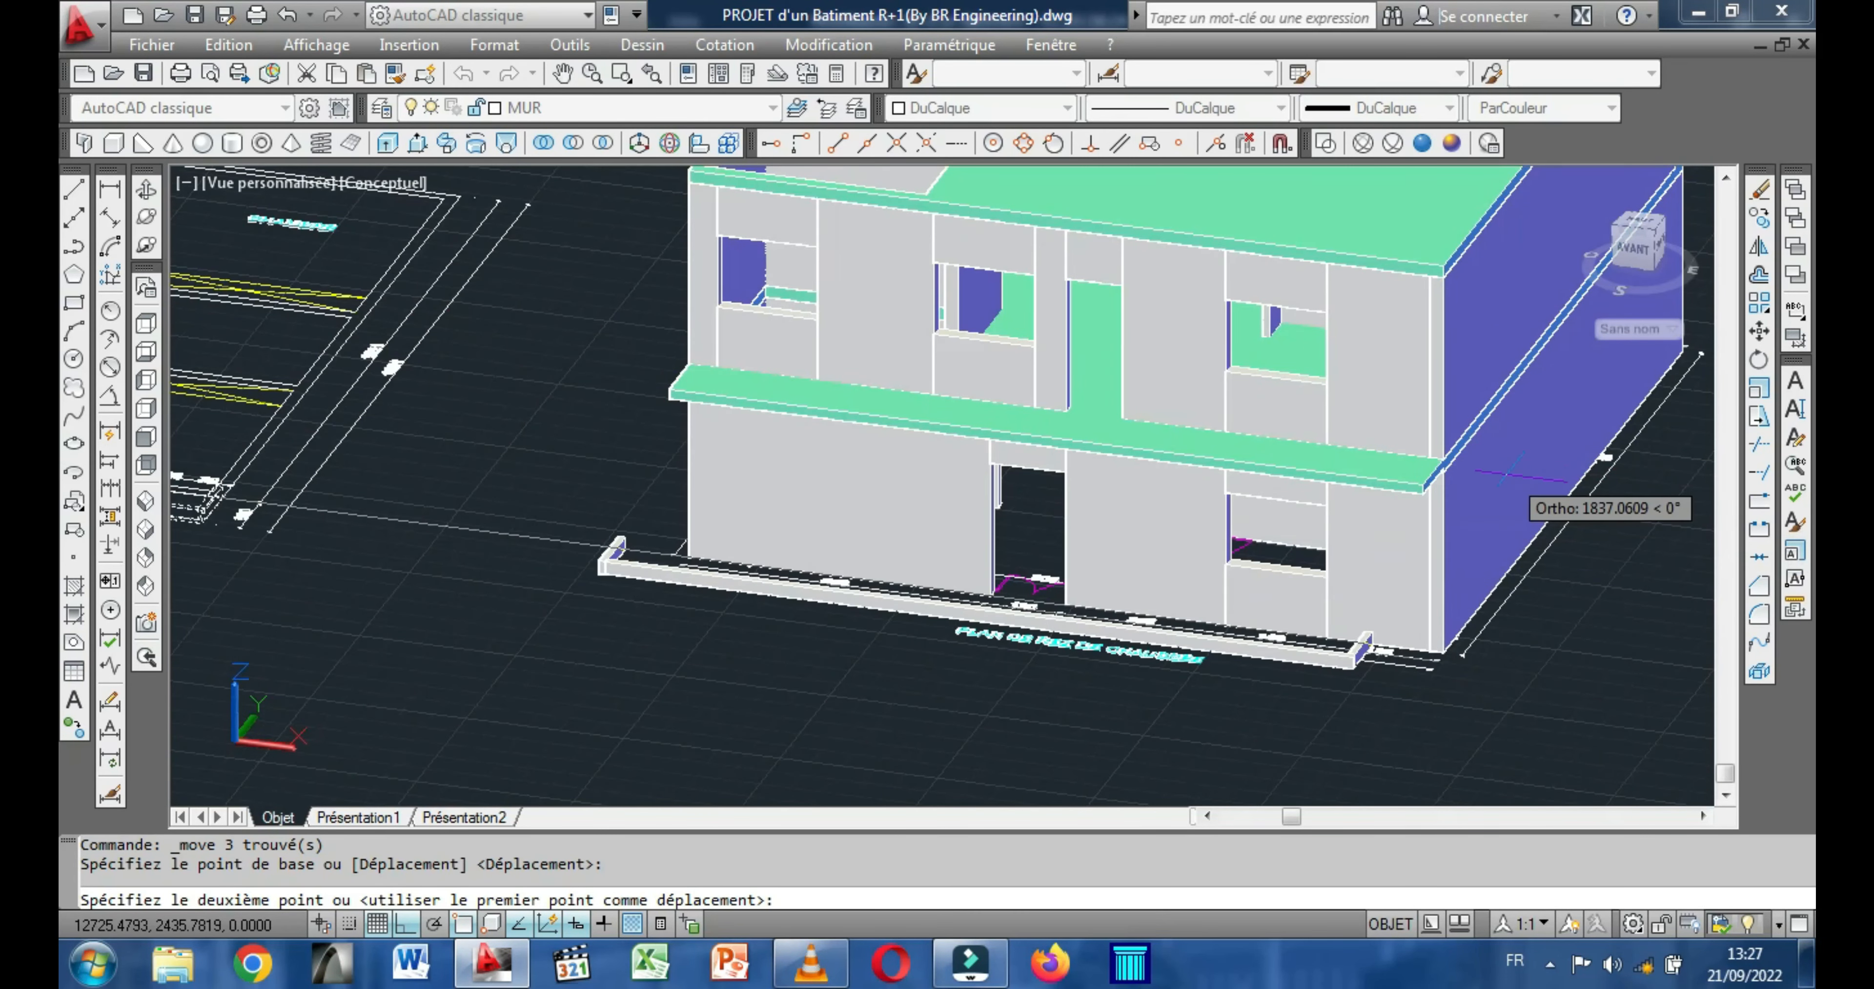
pyautogui.scroll(5, 1507, 474)
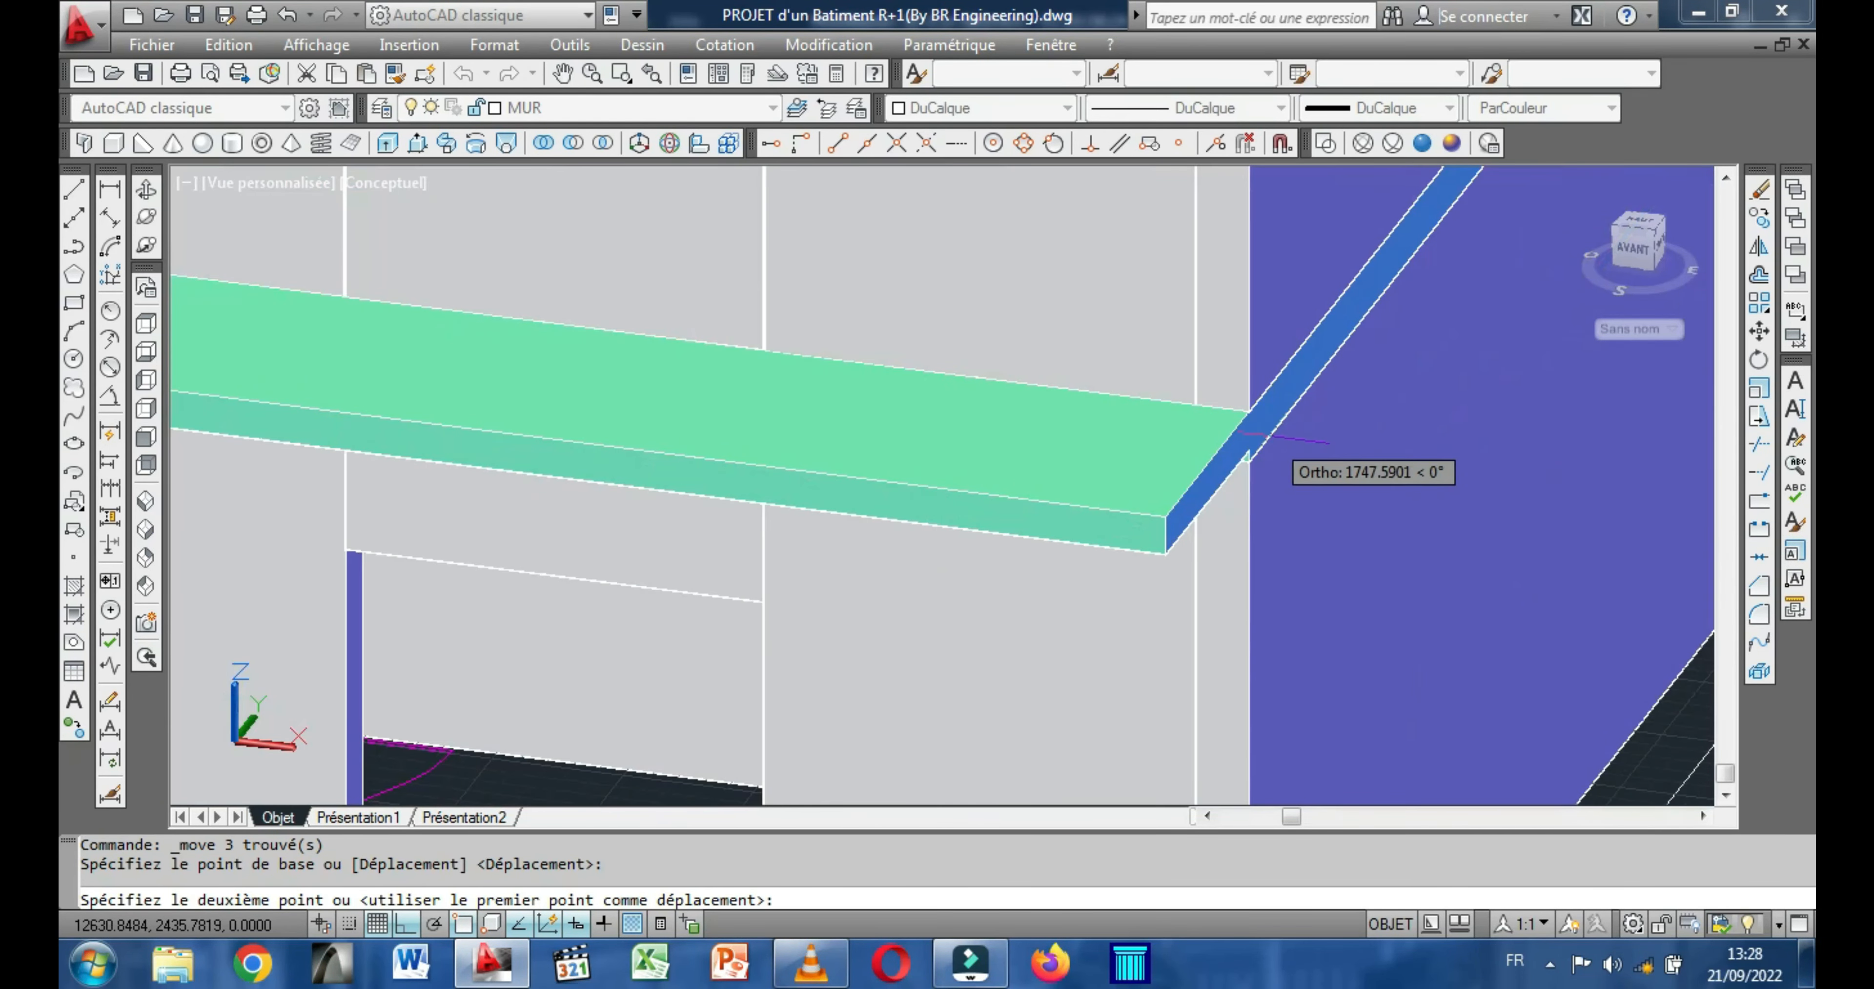
pyautogui.click(1243, 407)
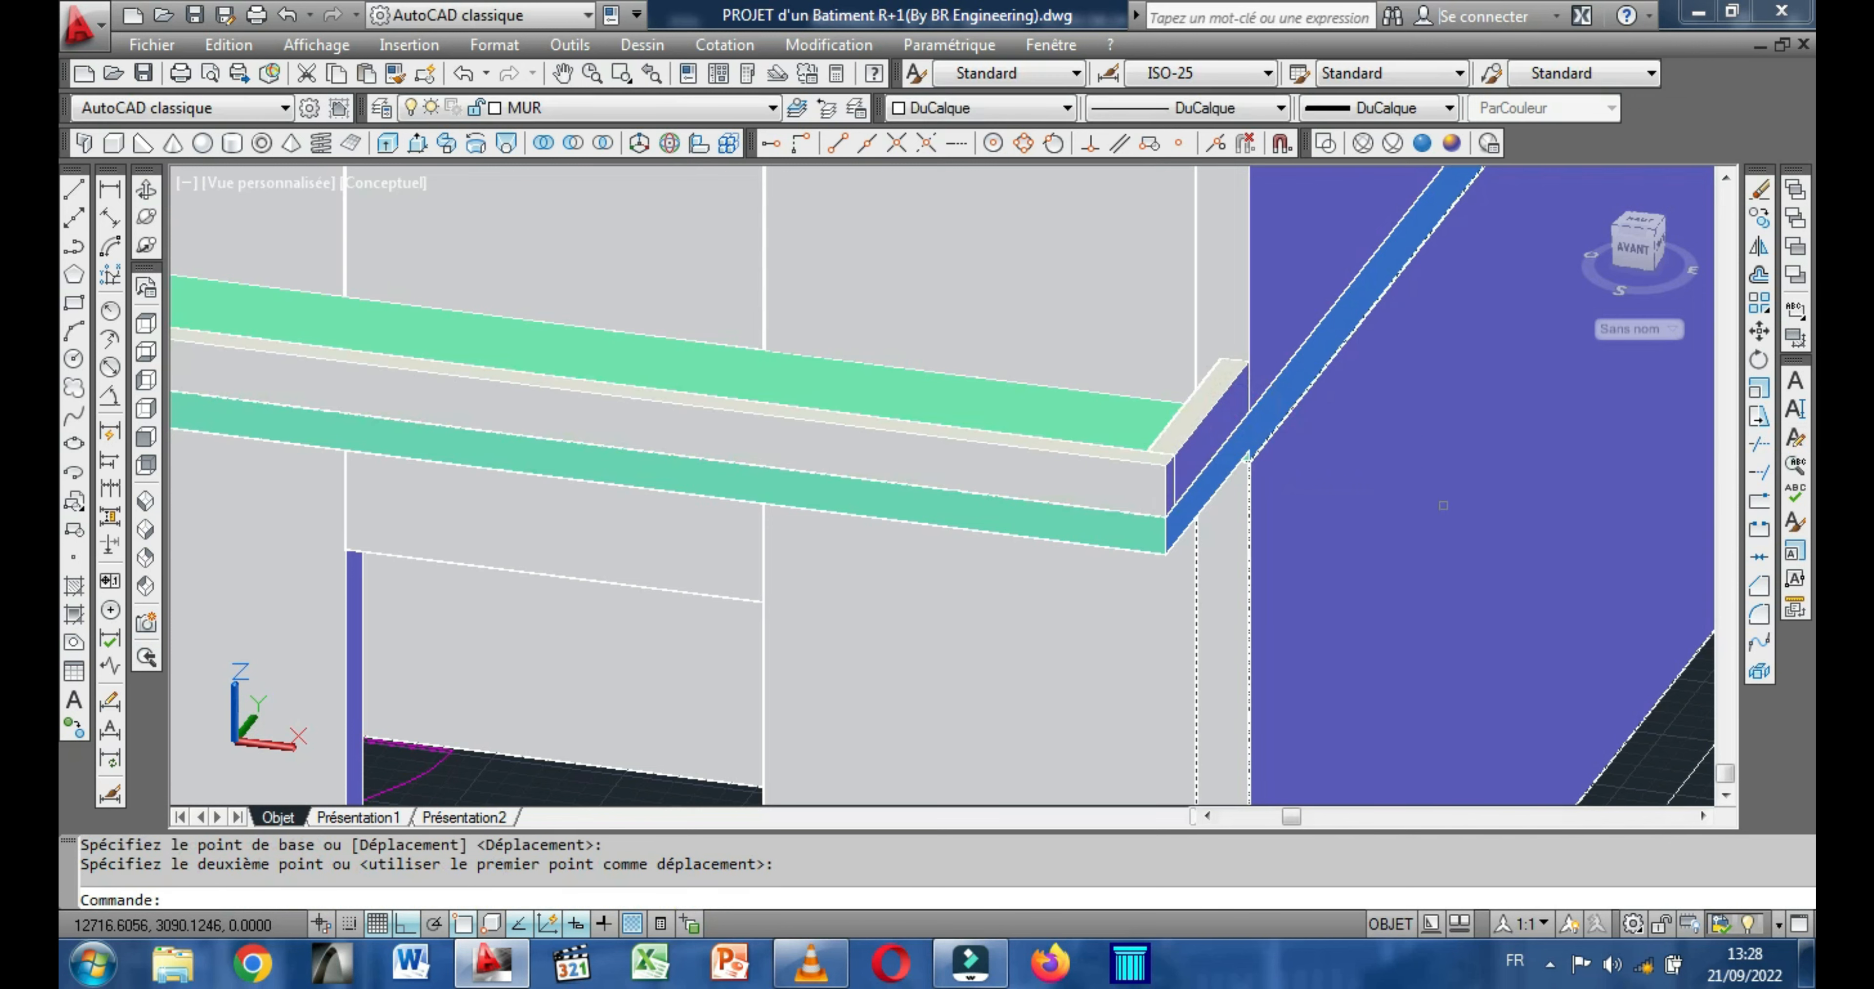
# Examine the parapet on the balcony from the front and side, as well as the upper-floor plan's outline and rooms.
pyautogui.scroll(-5, 1475, 486)
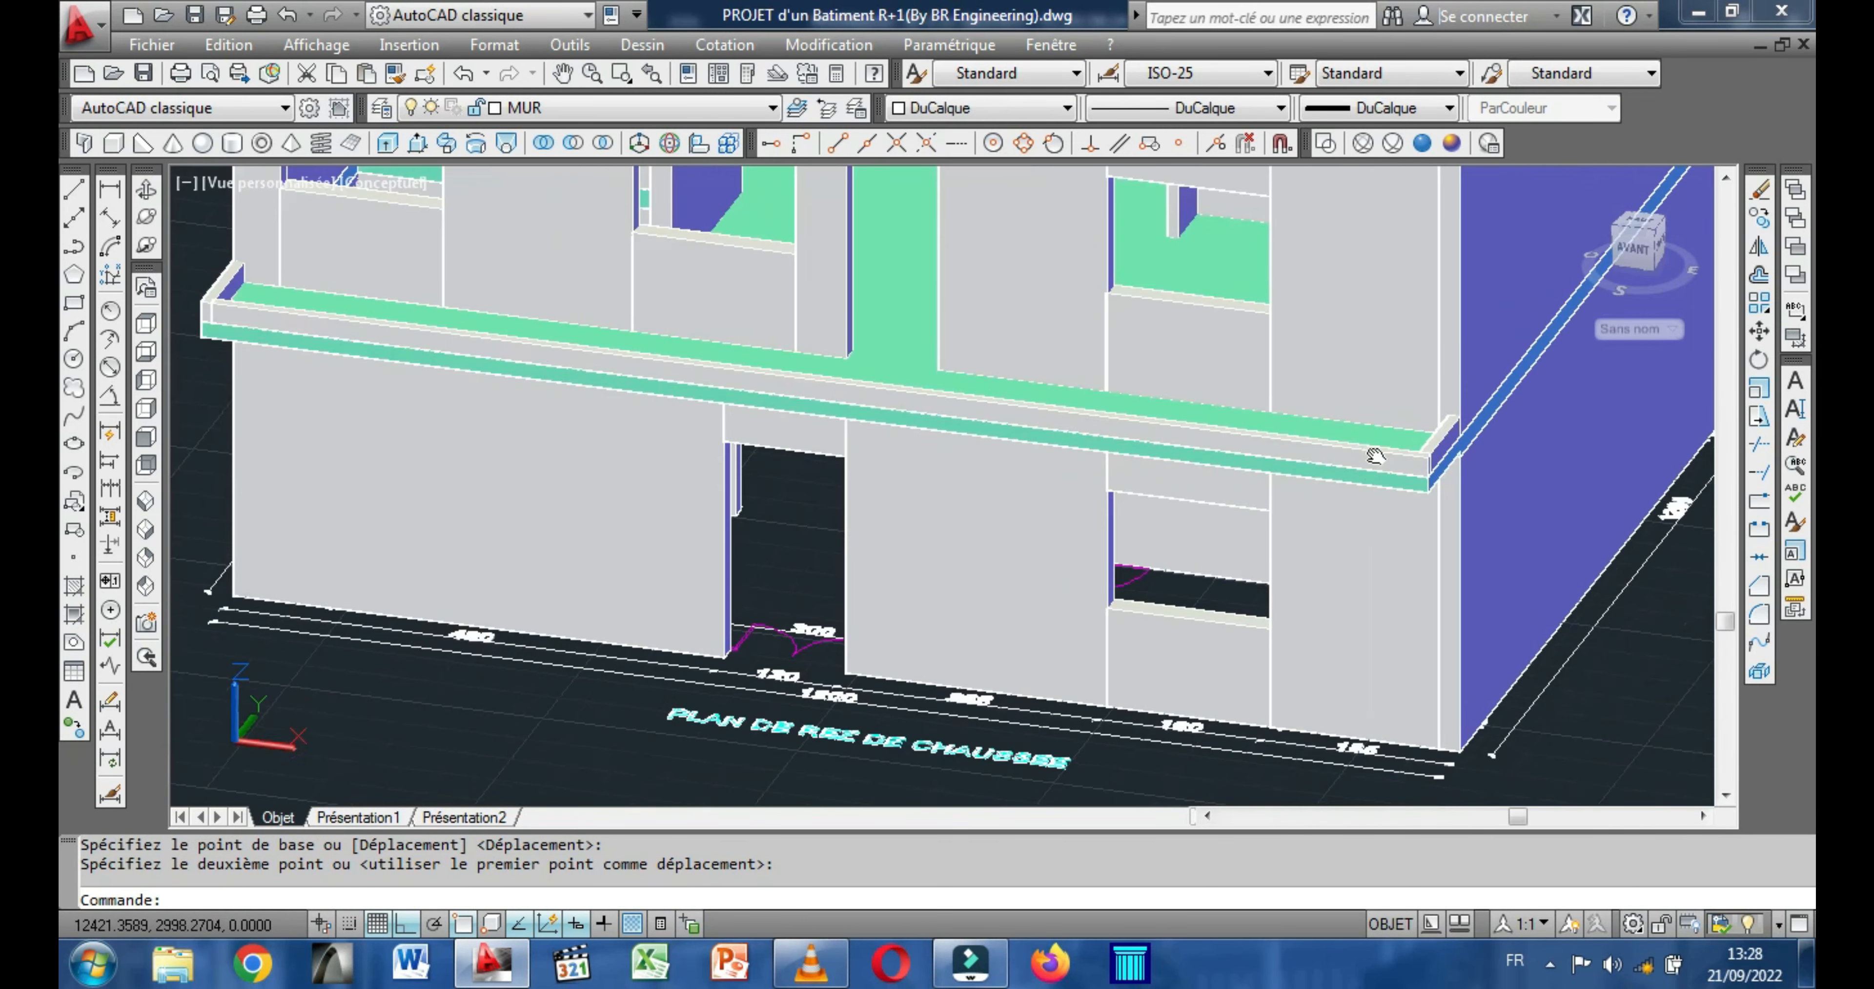
pyautogui.click(148, 214)
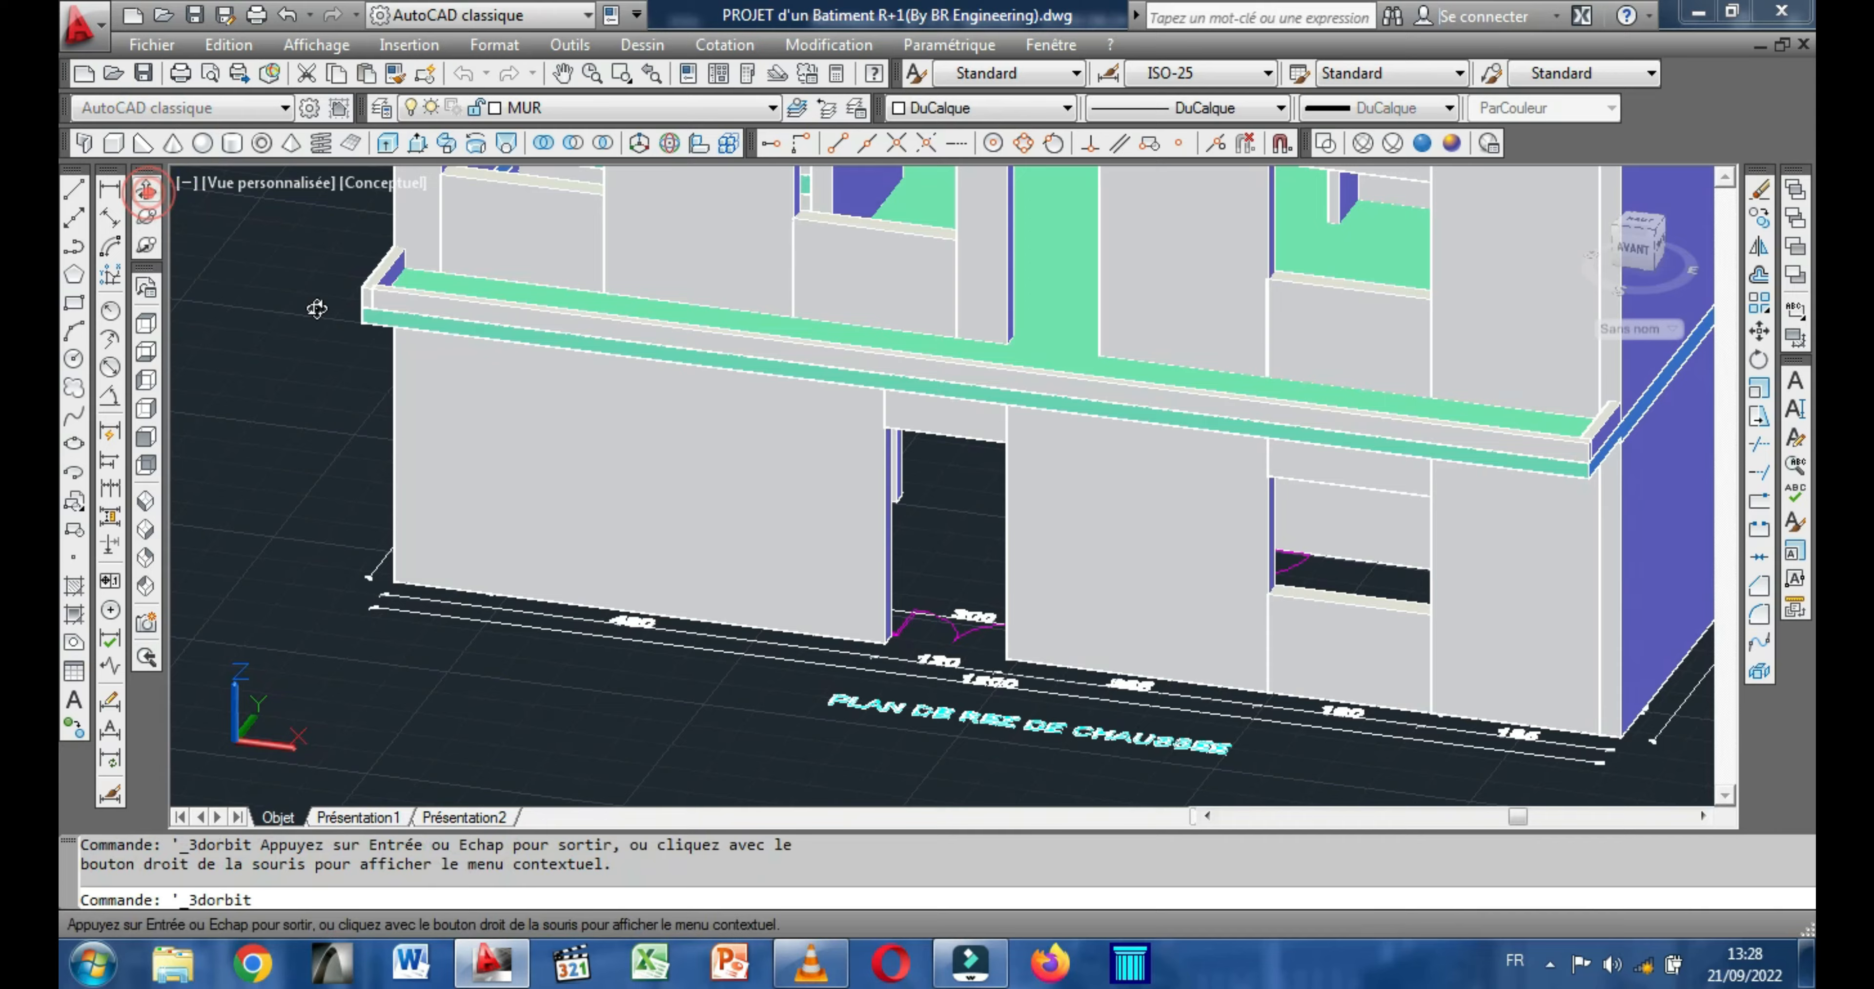
pyautogui.moveTo(477, 459); pyautogui.dragTo(859, 497)
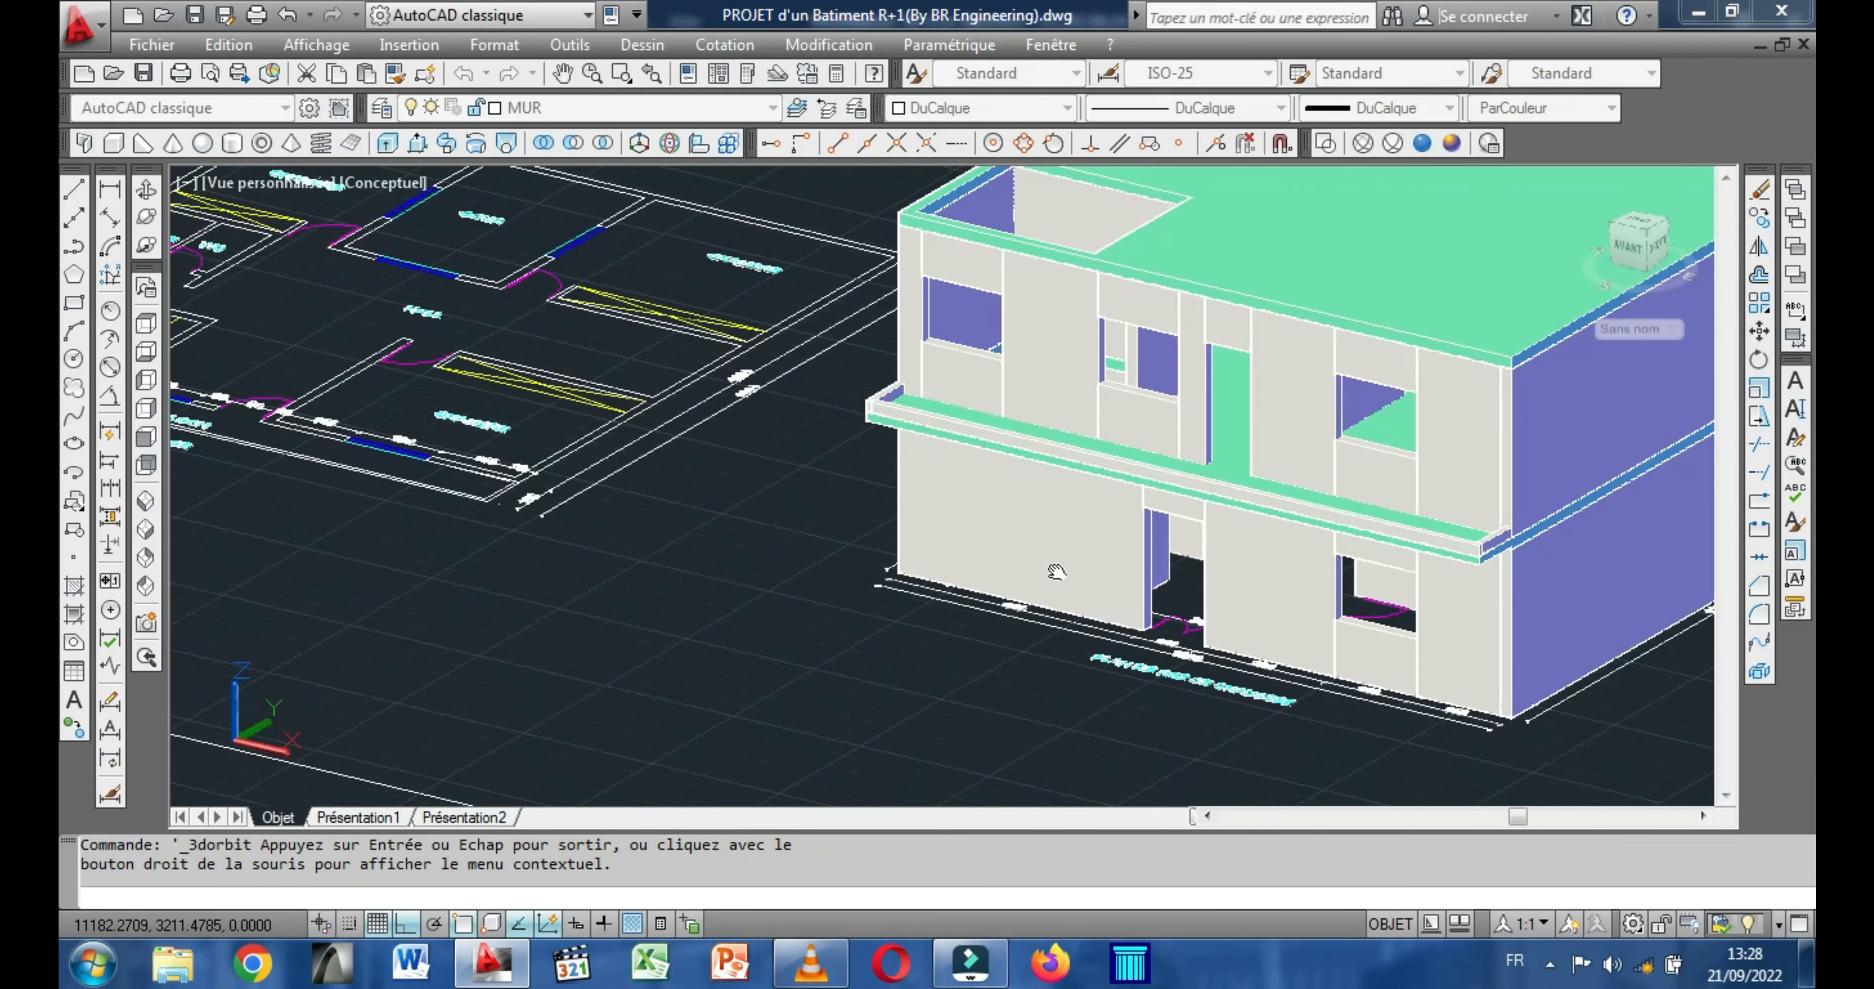
pyautogui.moveTo(1056, 572); pyautogui.dragTo(1164, 635, button='middle')
pyautogui.moveTo(846, 530); pyautogui.dragTo(865, 543, button='middle')
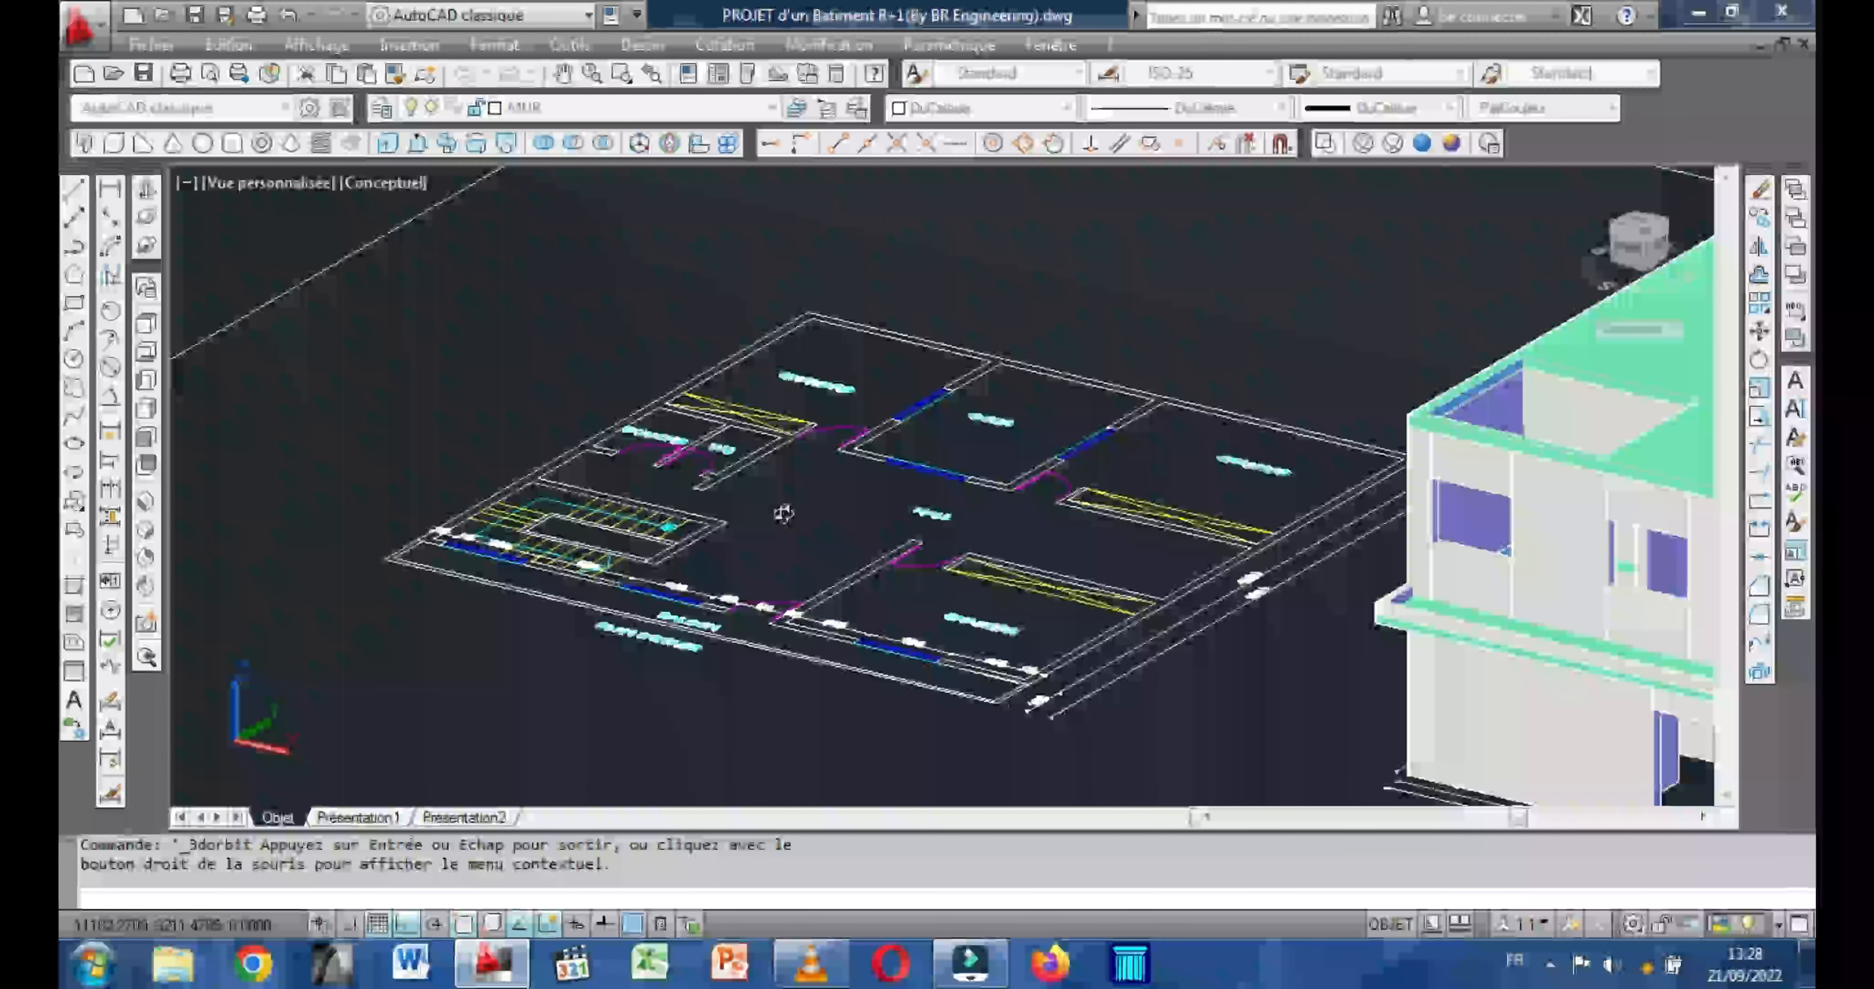
pyautogui.moveTo(719, 500); pyautogui.dragTo(755, 516, button='middle')
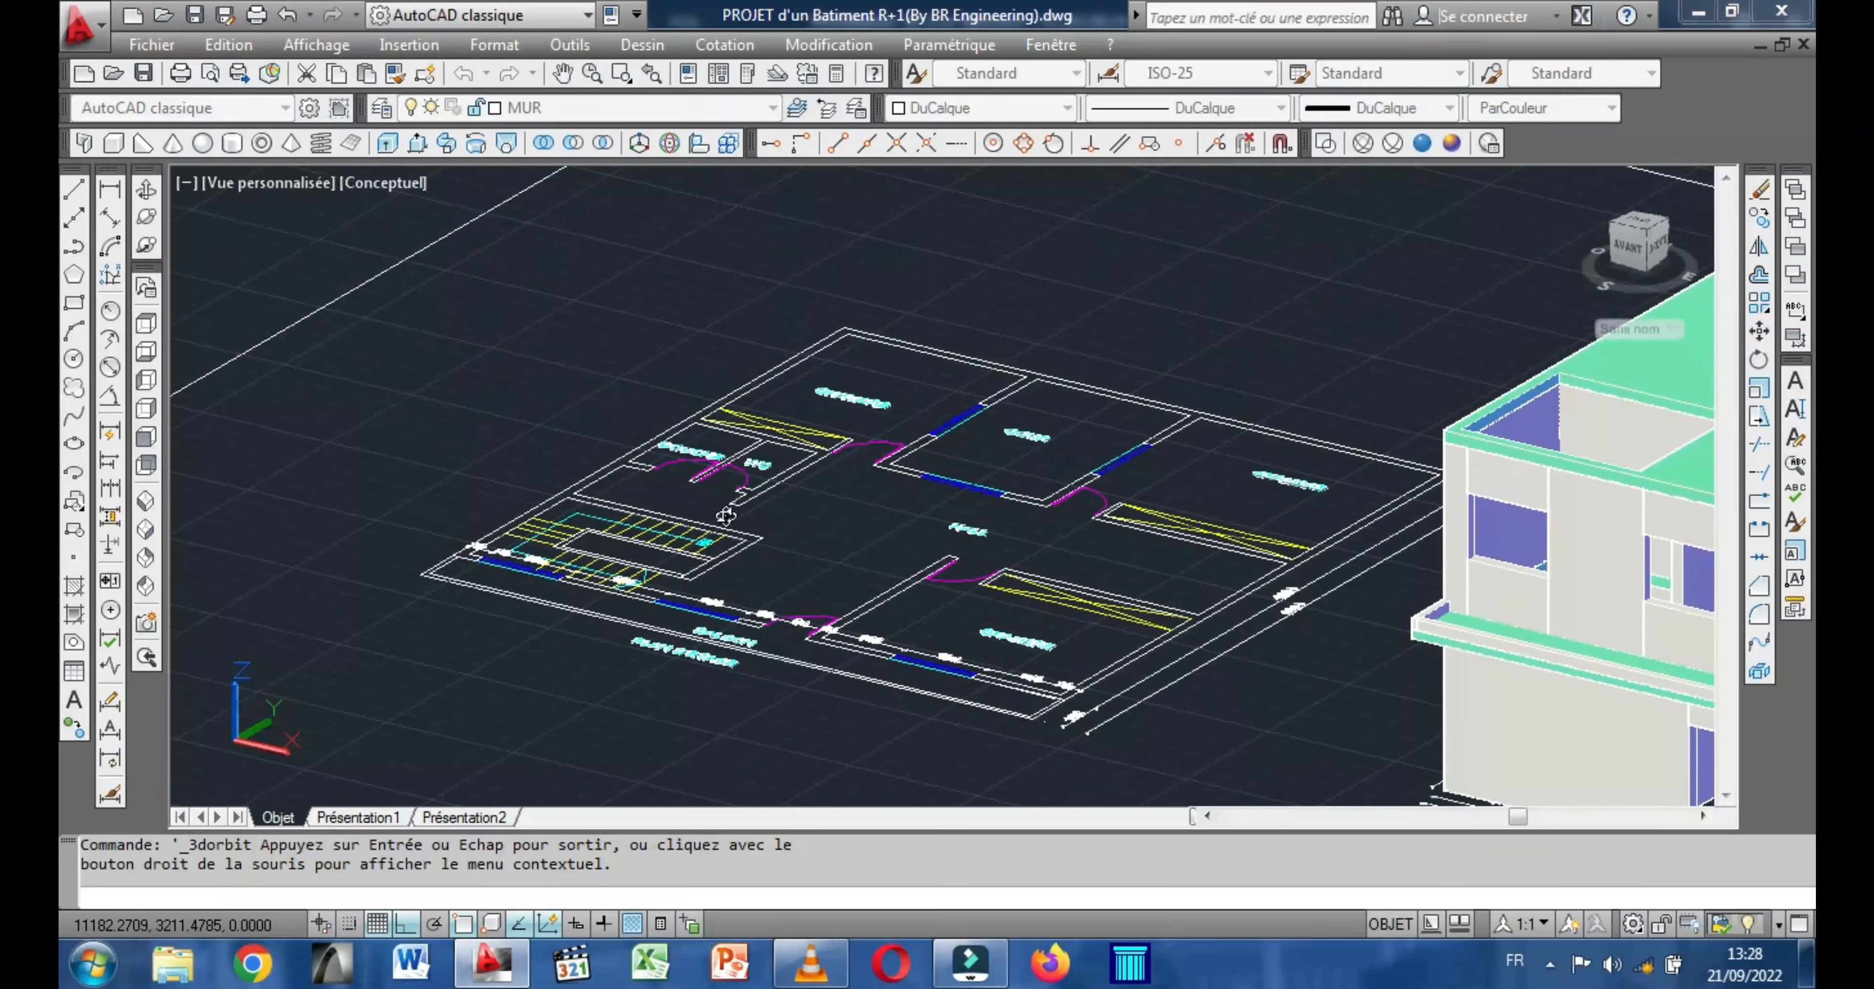
pyautogui.moveTo(353, 486); pyautogui.dragTo(453, 517)
pyautogui.scroll(1, 719, 763)
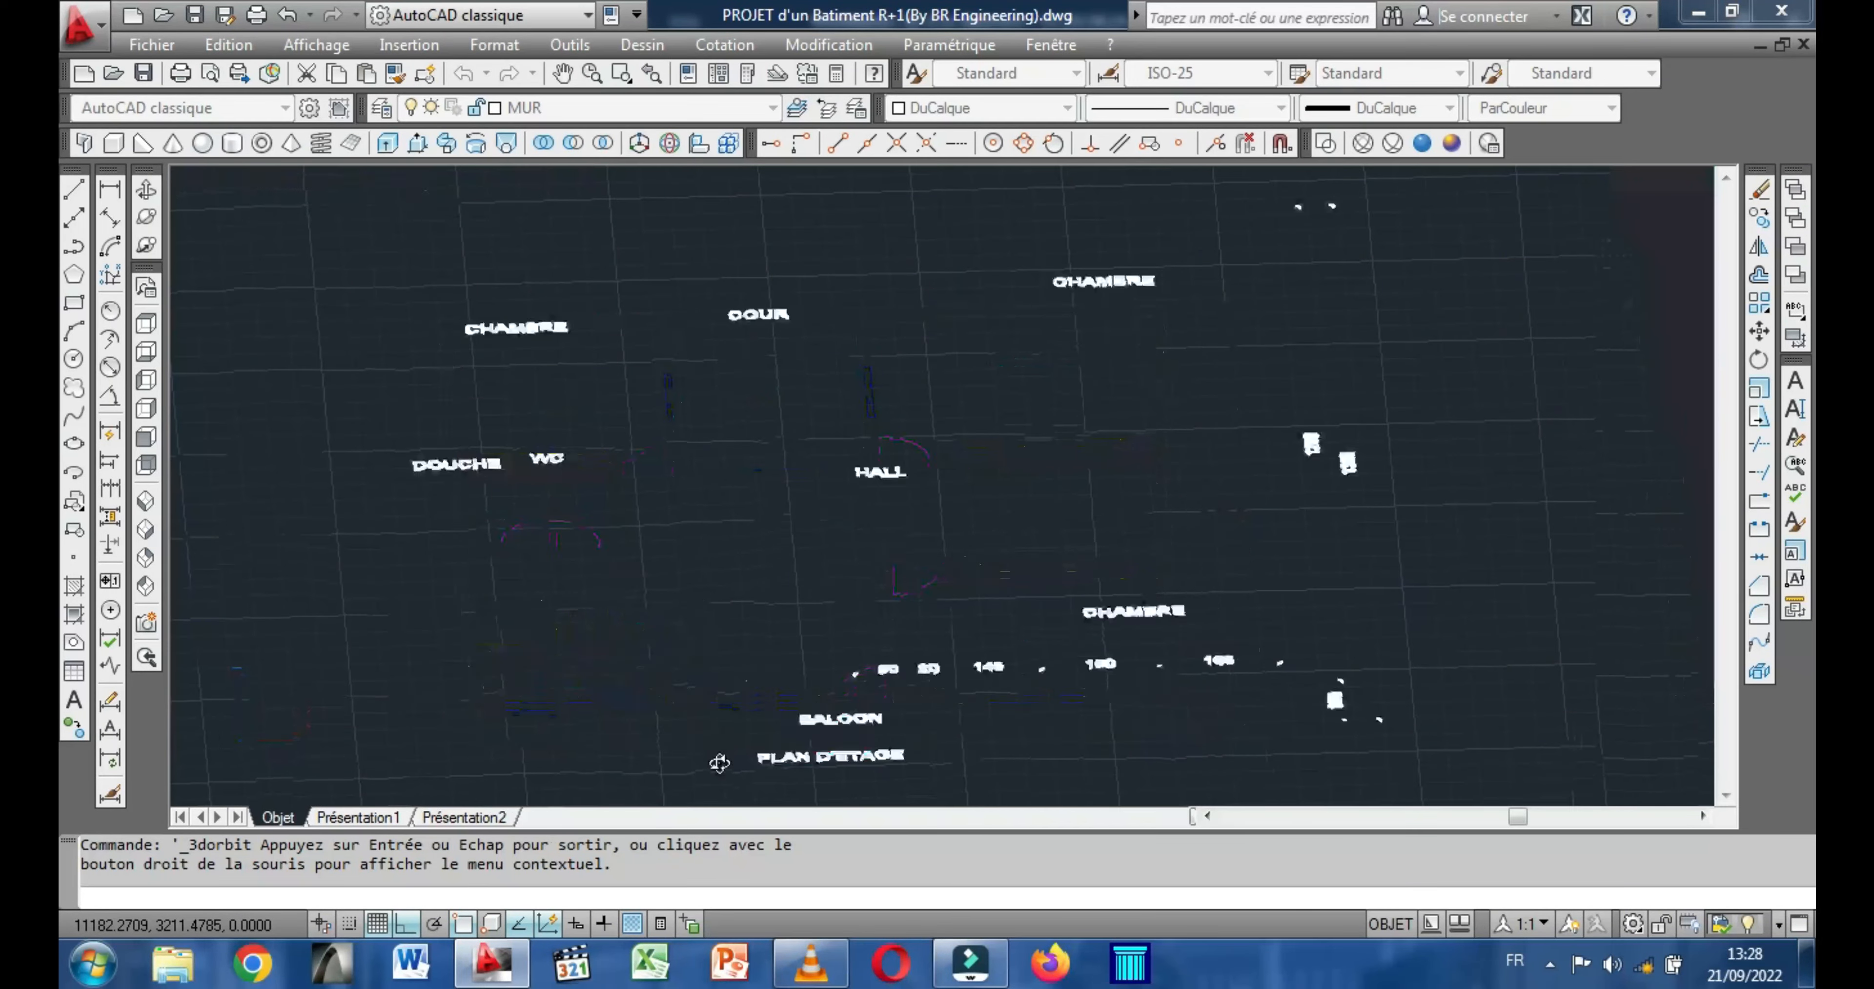
pyautogui.scroll(1, 719, 761)
pyautogui.moveTo(777, 612); pyautogui.dragTo(691, 733)
pyautogui.moveTo(729, 549); pyautogui.dragTo(724, 673, button='middle')
pyautogui.scroll(1, 771, 297)
pyautogui.moveTo(725, 311); pyautogui.dragTo(620, 309, button='middle')
pyautogui.rightClick(358, 292)
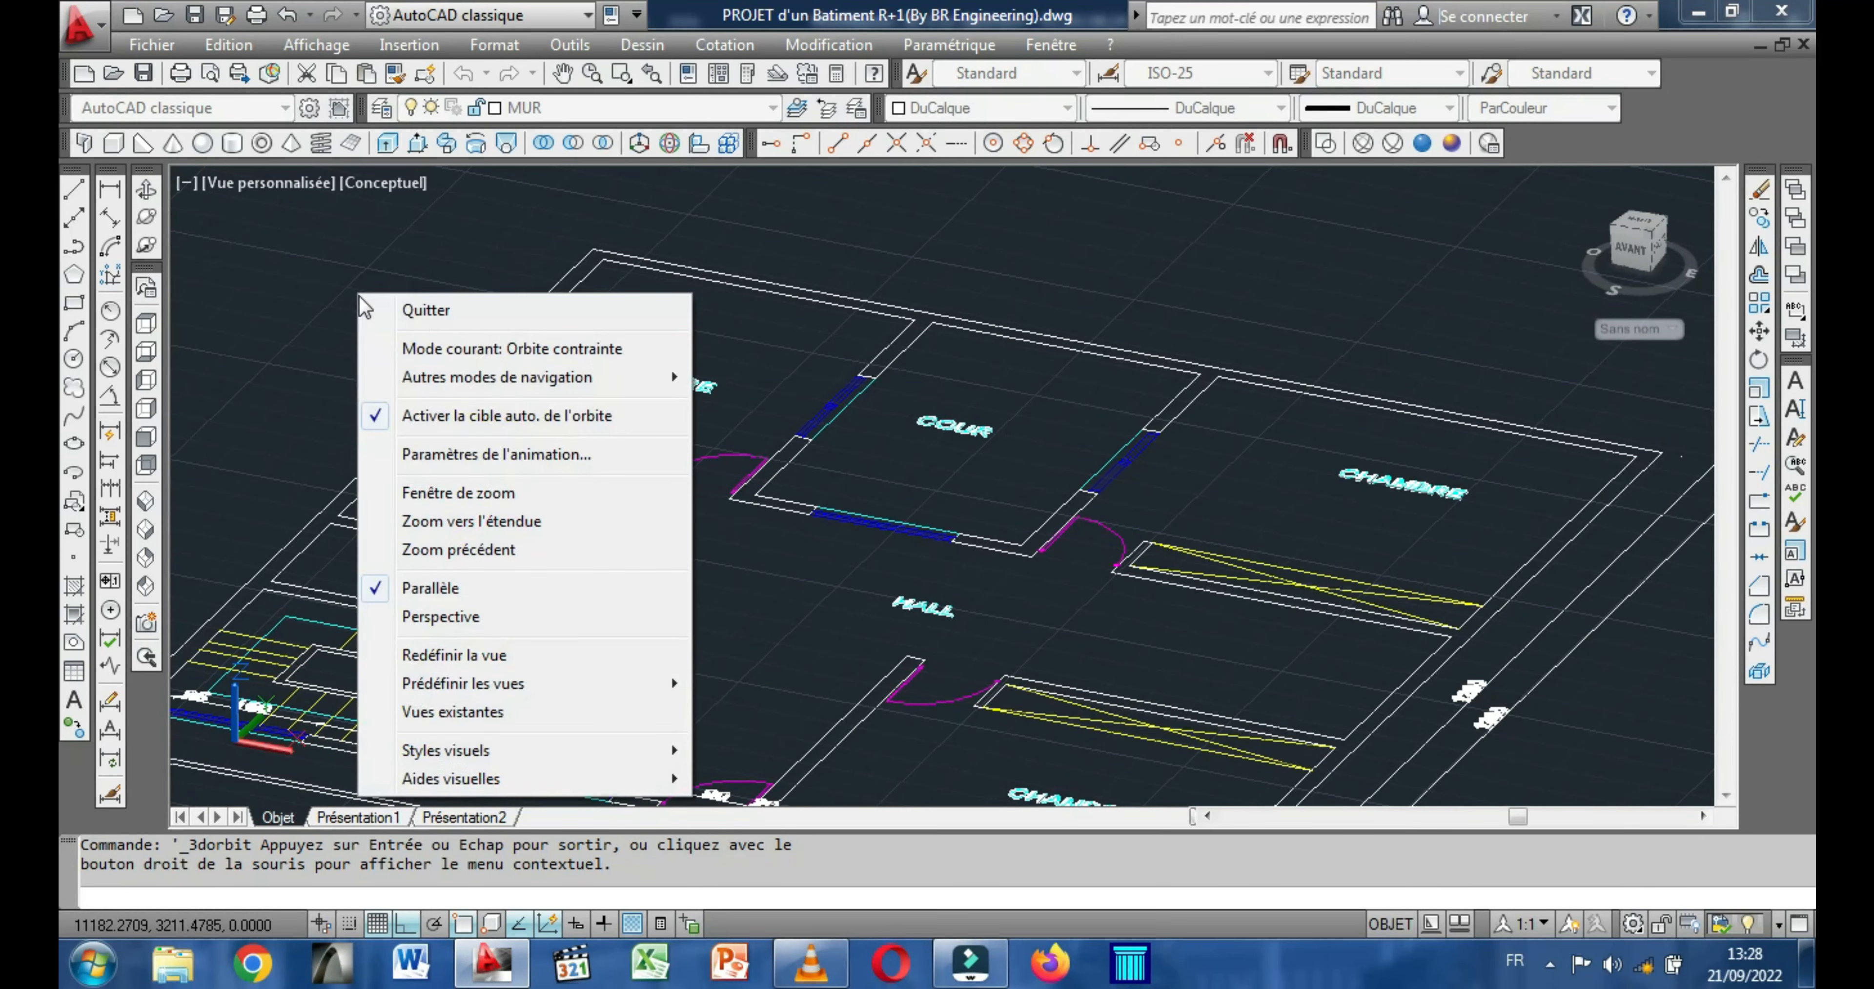
pyautogui.click(430, 313)
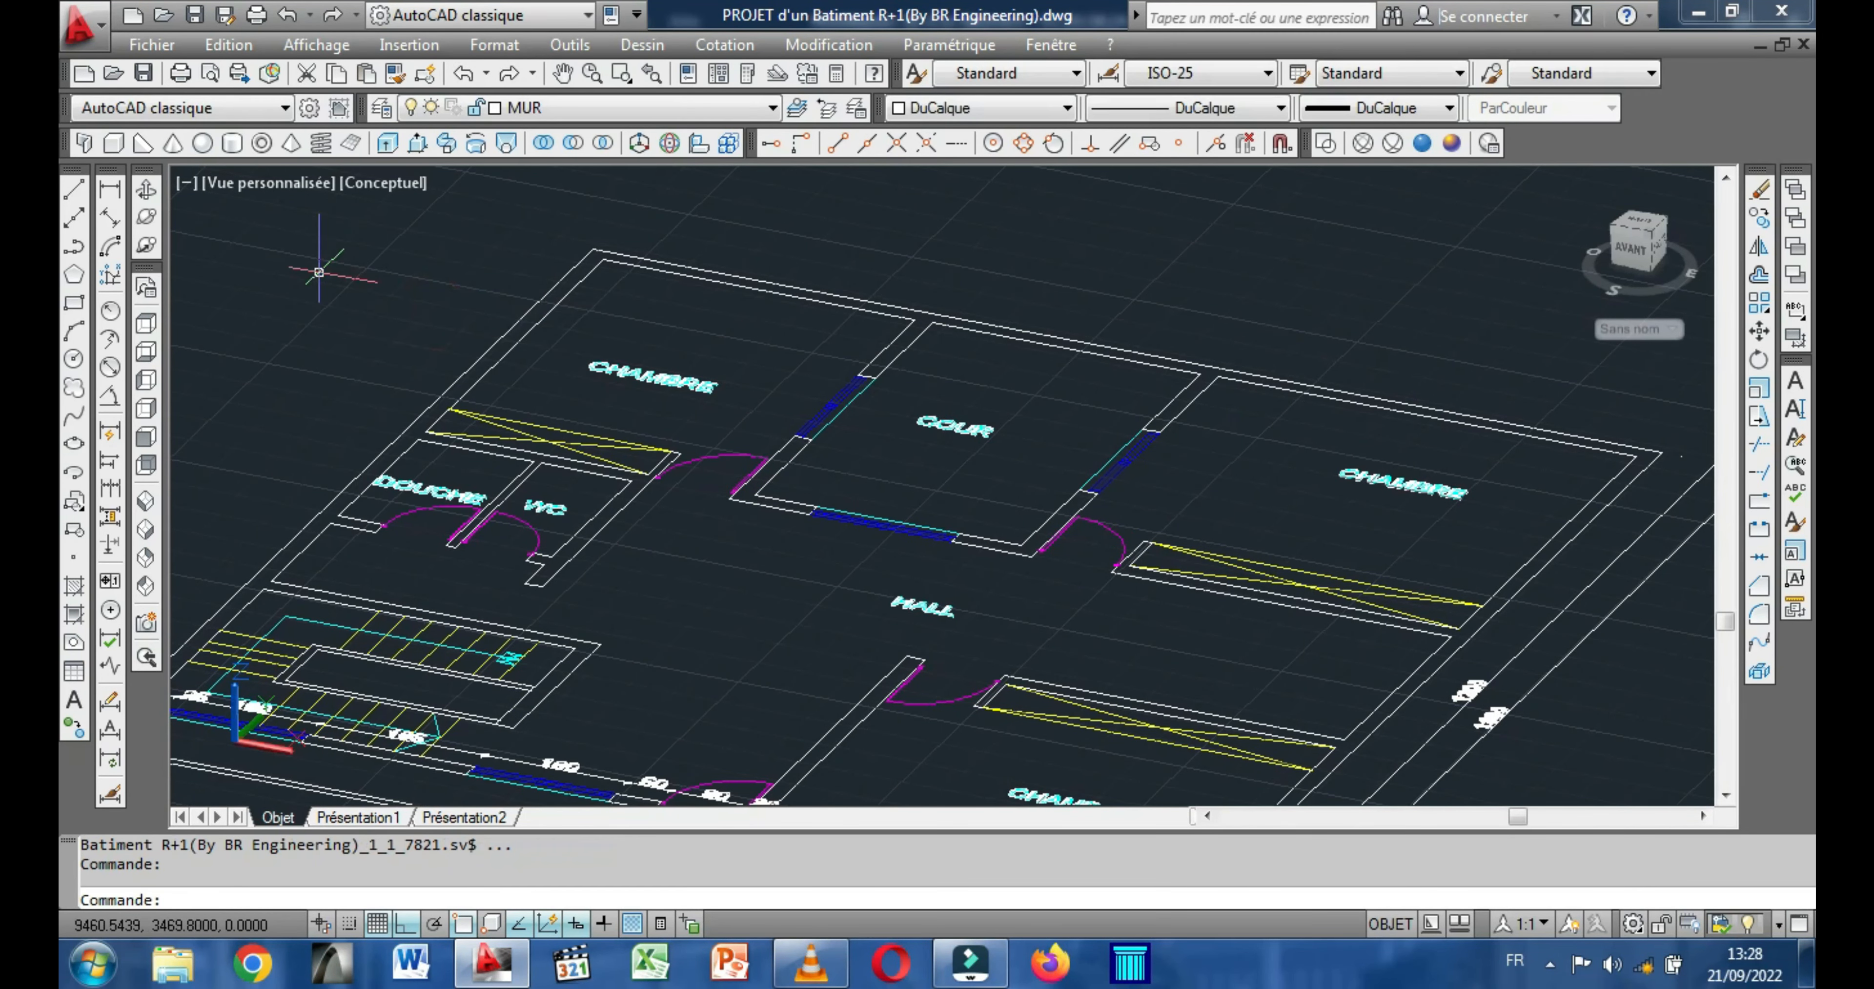
# Draw a 20-wide, 100-high box along the upper-floor plan's rear wall, from its outer left corner to the inner right corner.
pyautogui.click(113, 144)
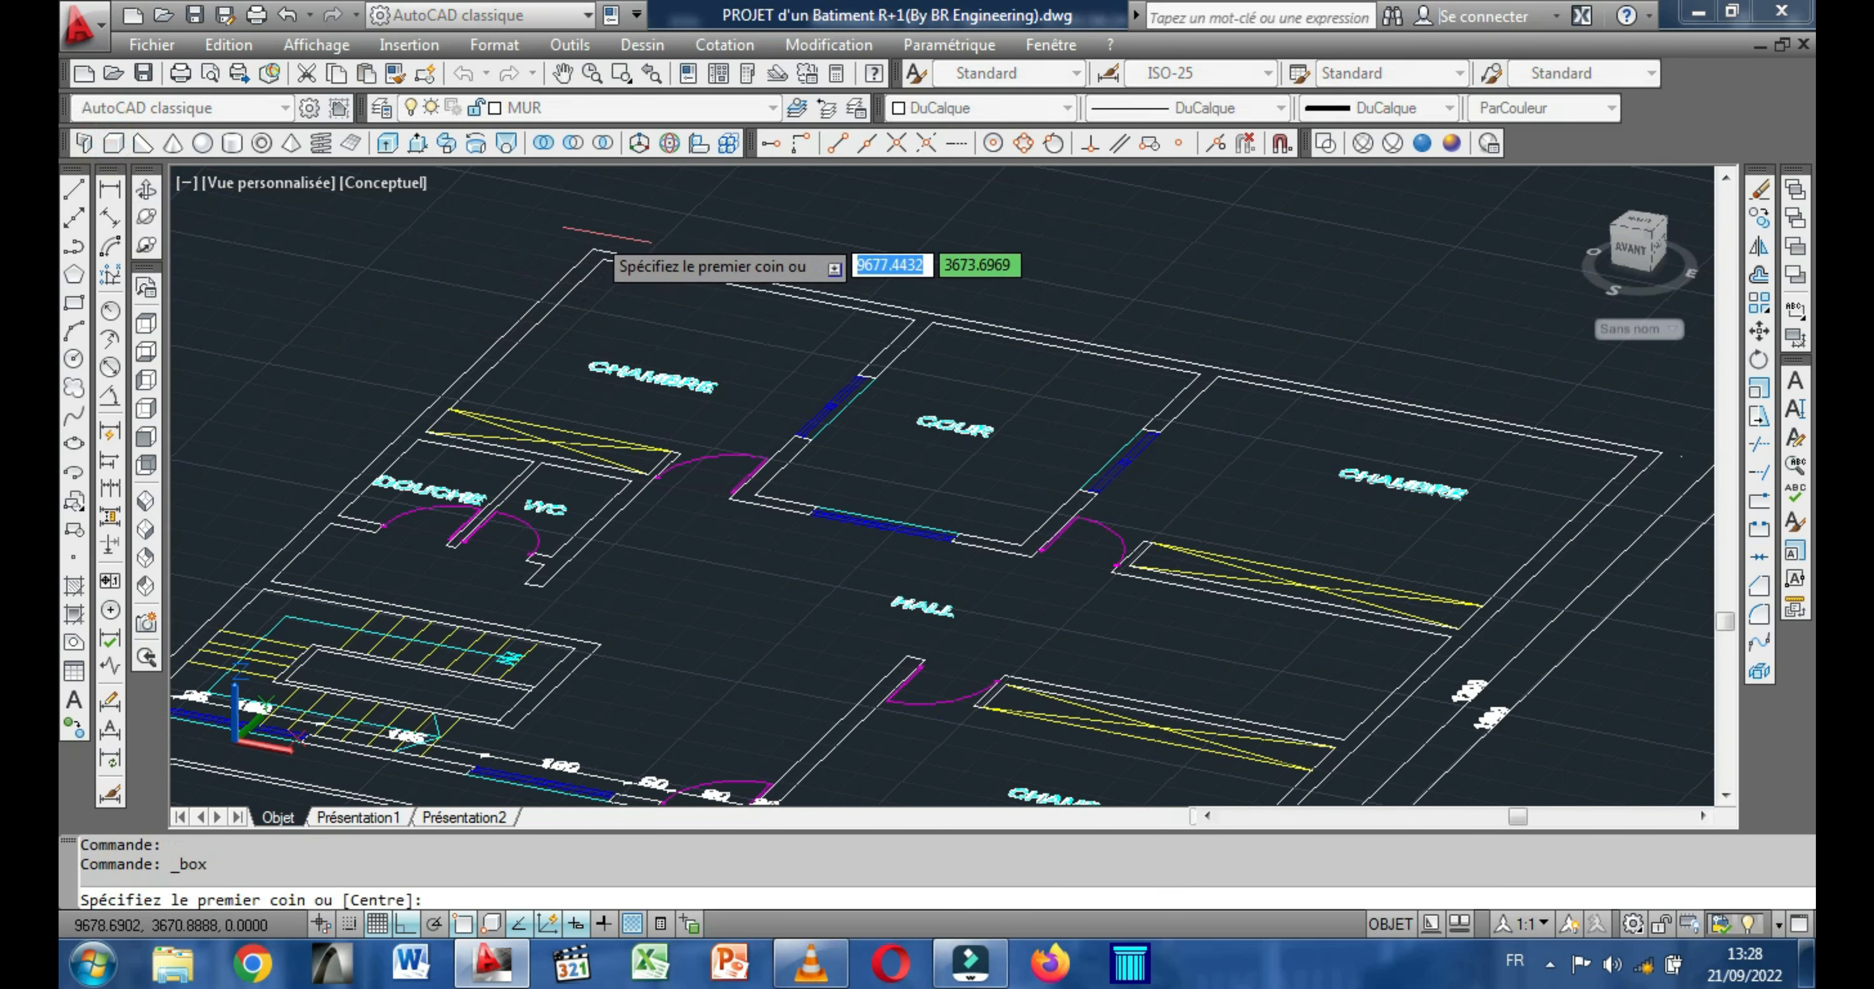
pyautogui.click(593, 249)
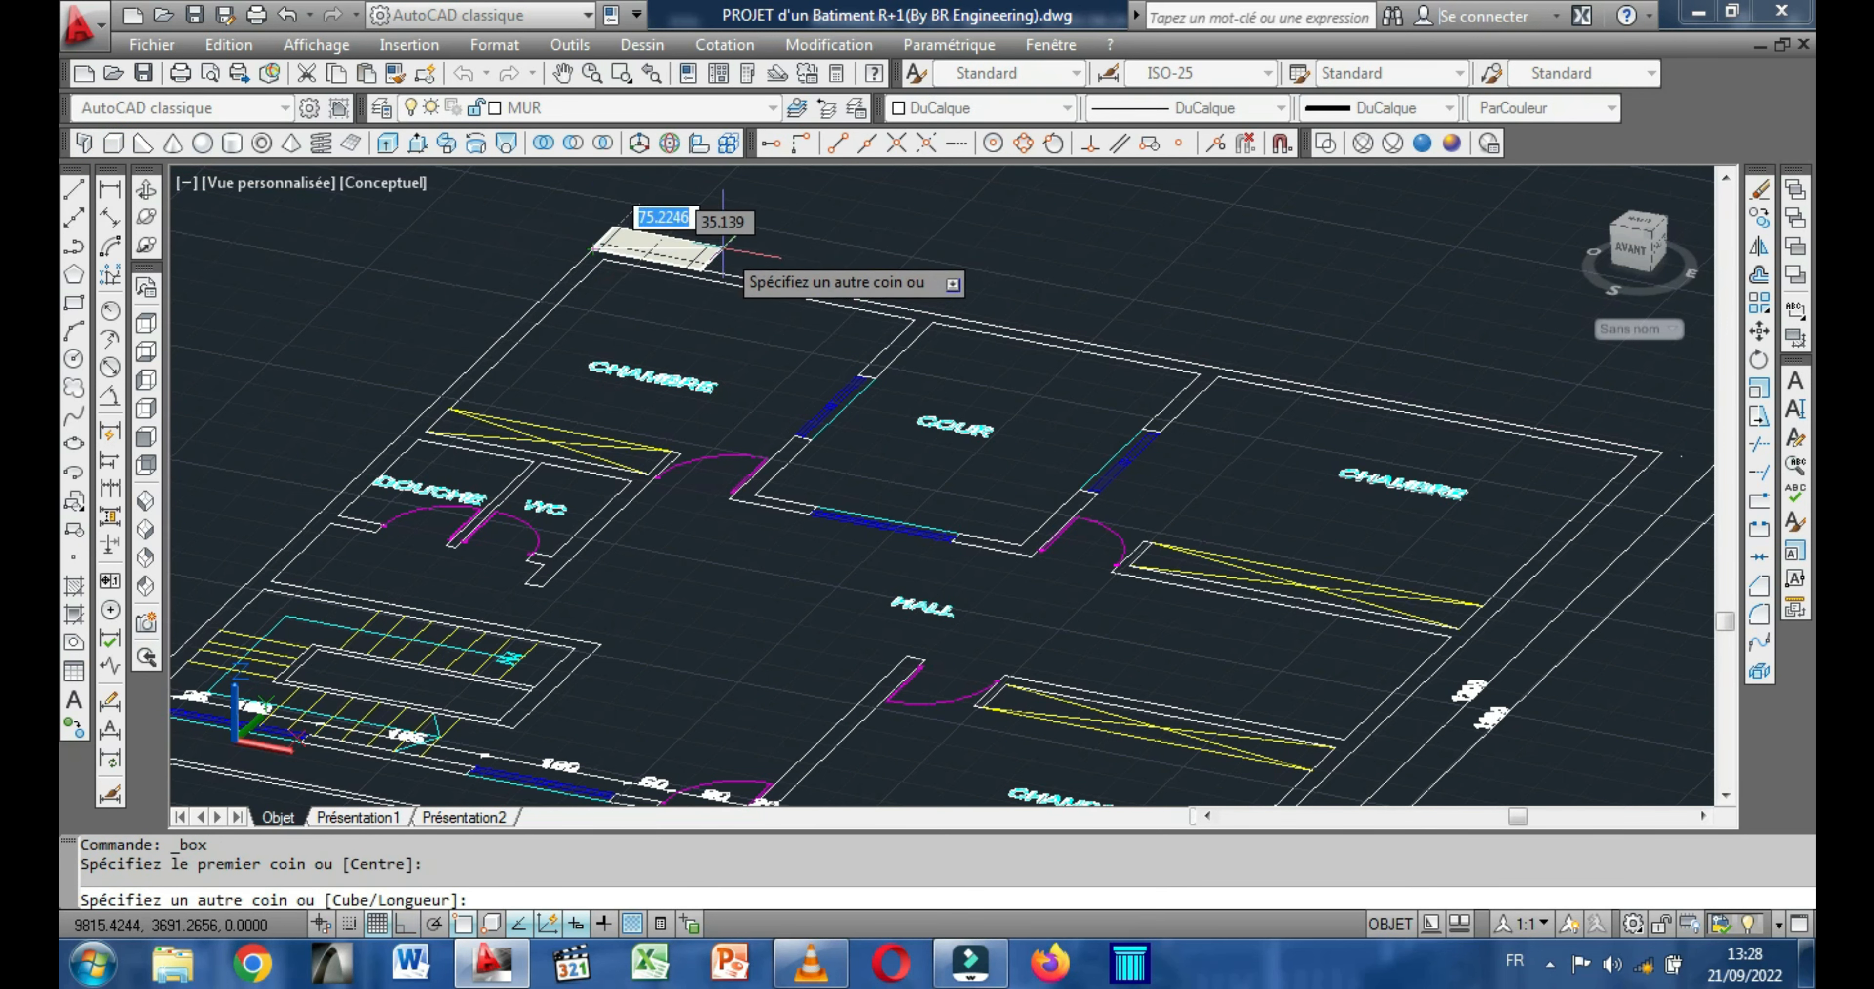
pyautogui.moveTo(1018, 320)
pyautogui.mouseDown(button='middle')
pyautogui.moveTo(776, 246)
pyautogui.moveTo(815, 241)
pyautogui.mouseUp(button='middle')
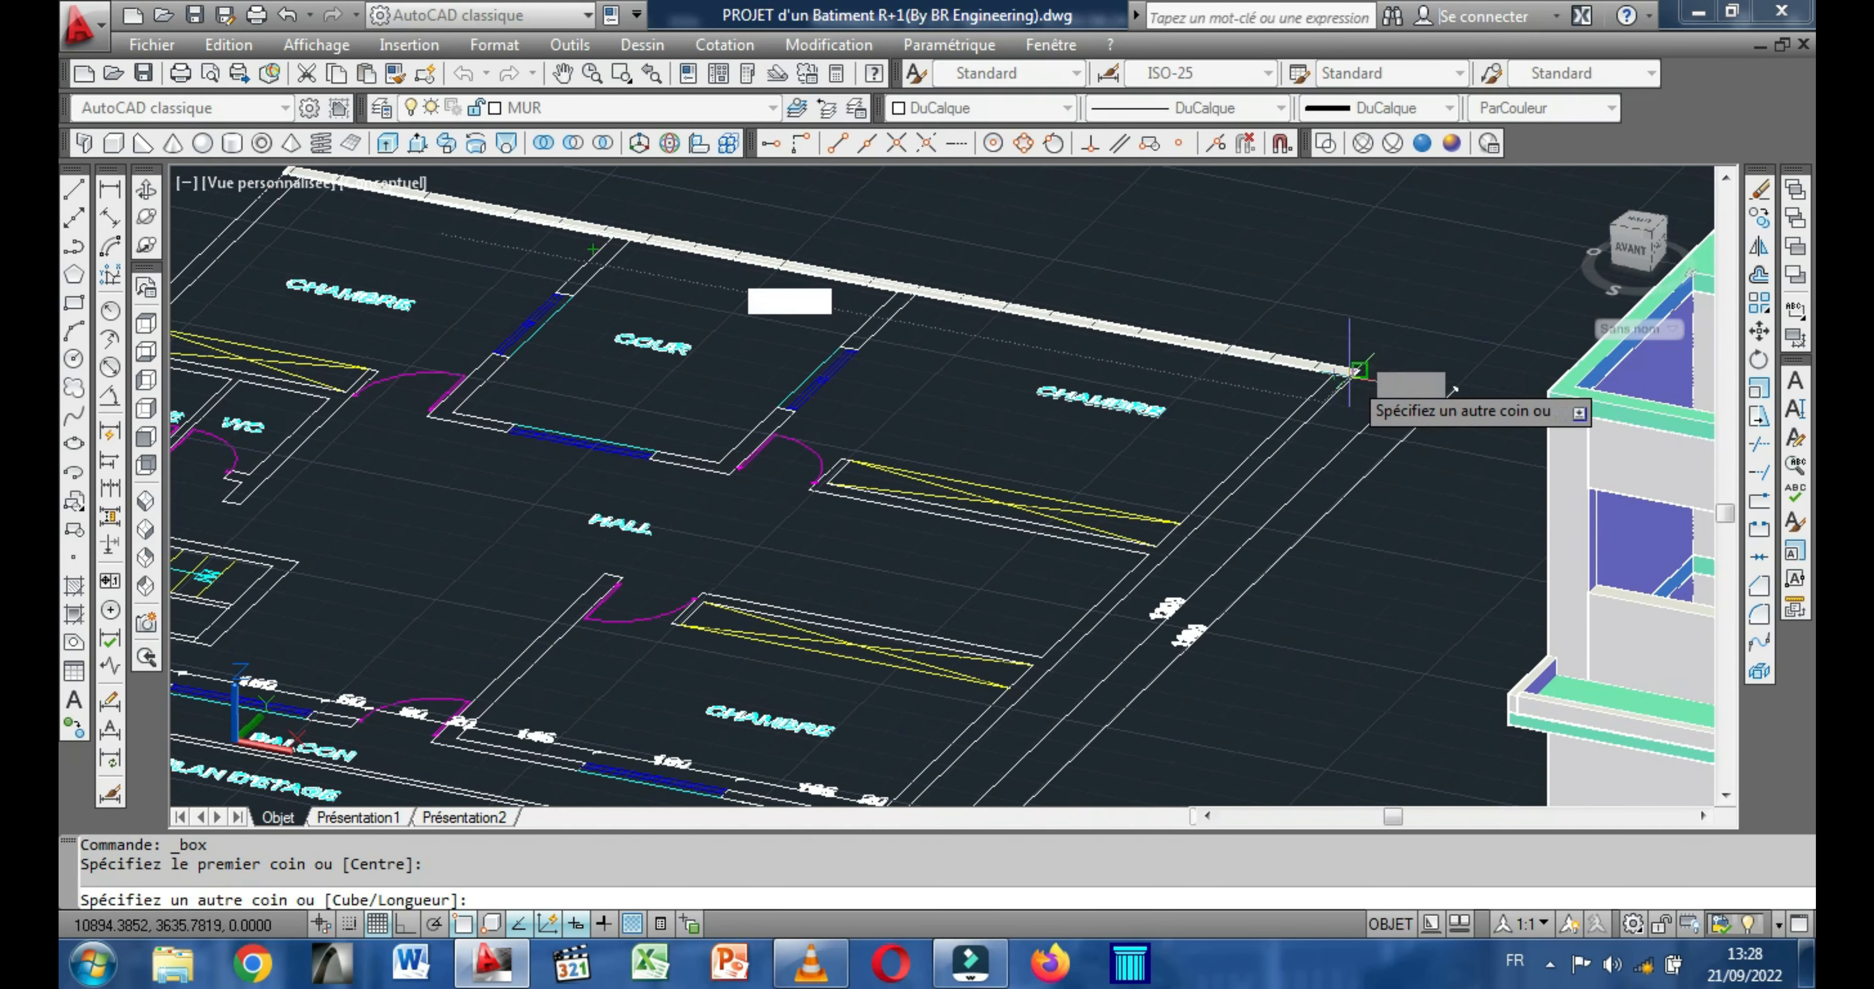
pyautogui.scroll(4, 1339, 371)
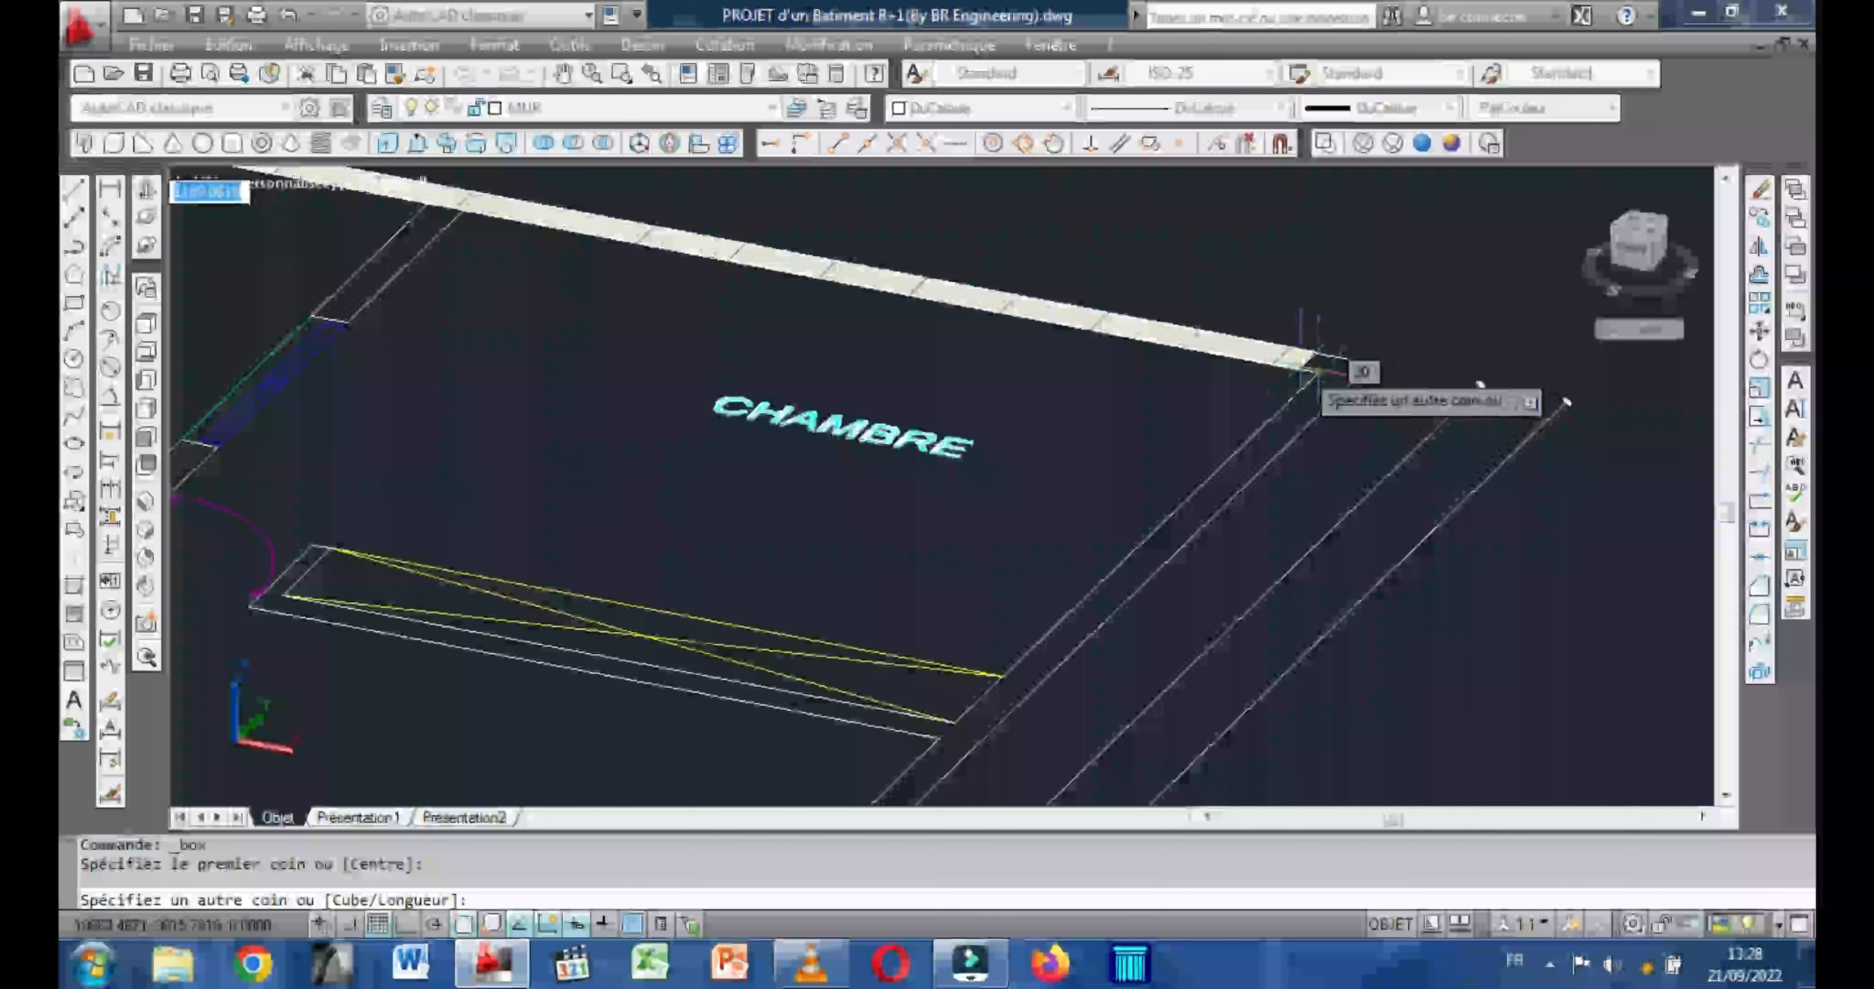
pyautogui.click(1314, 371)
pyautogui.moveTo(1320, 298); pyautogui.dragTo(1322, 439, button='middle')
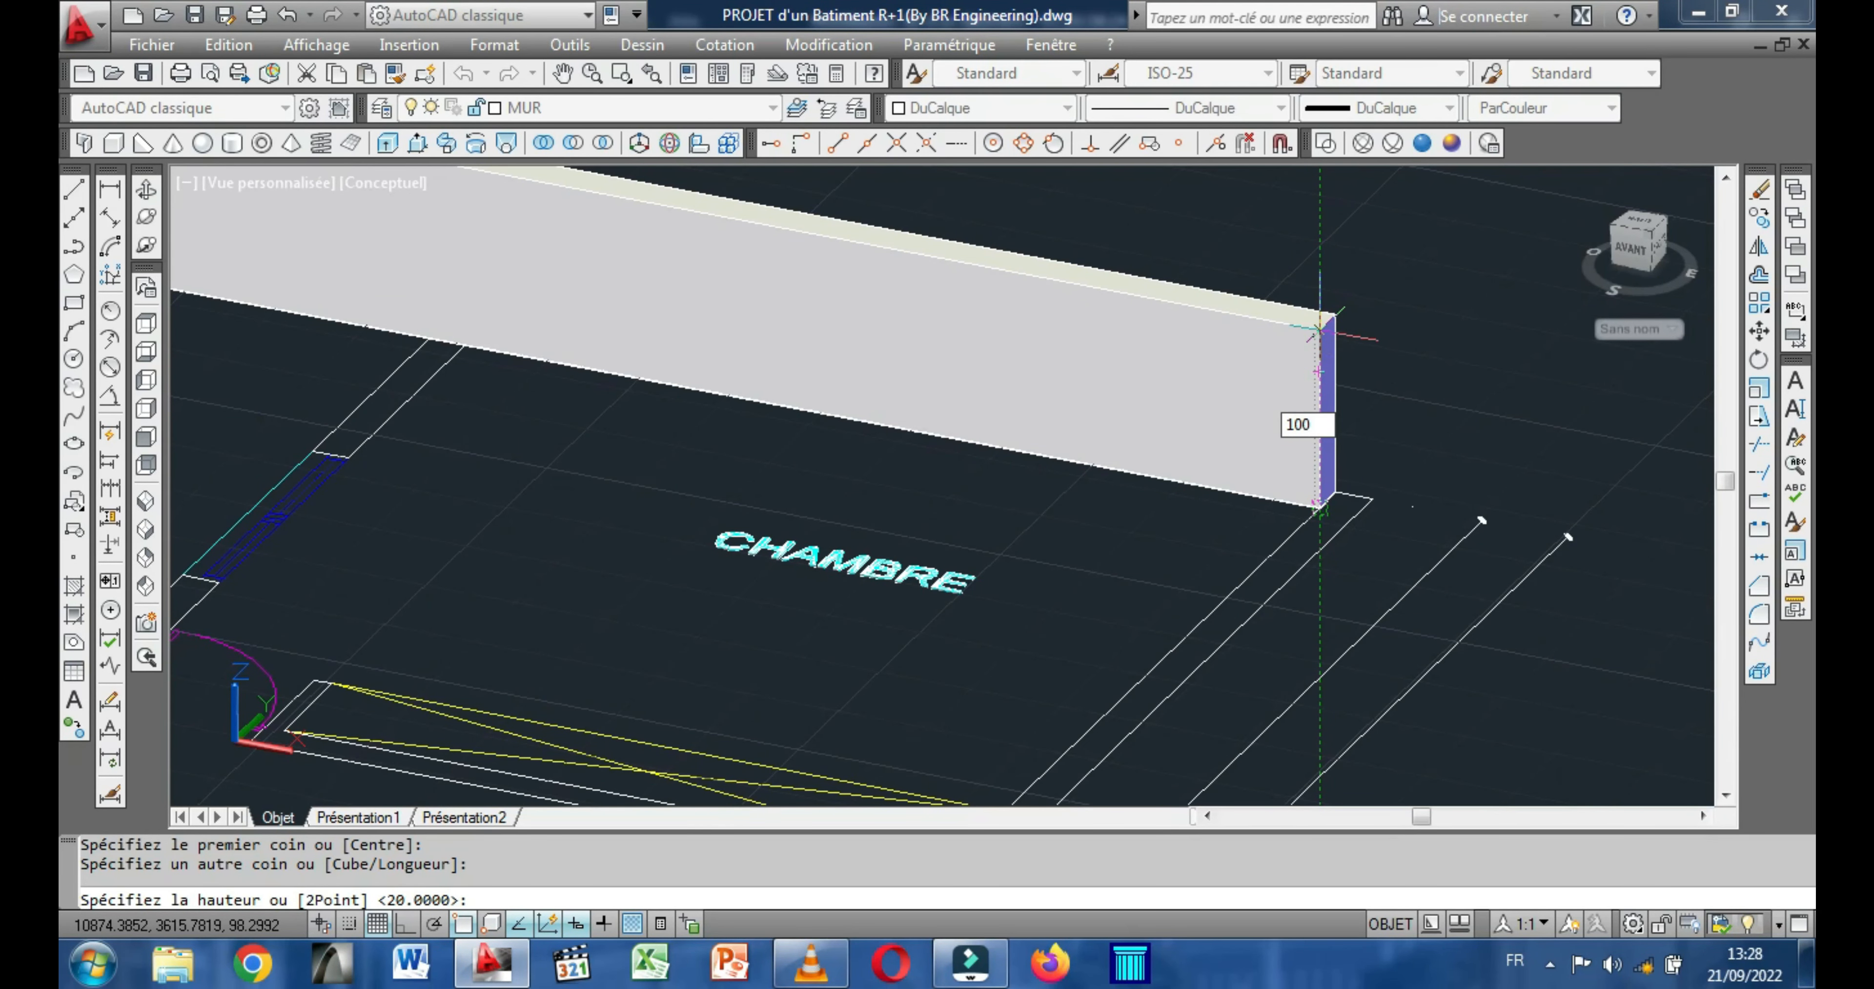
pyautogui.press('Return')
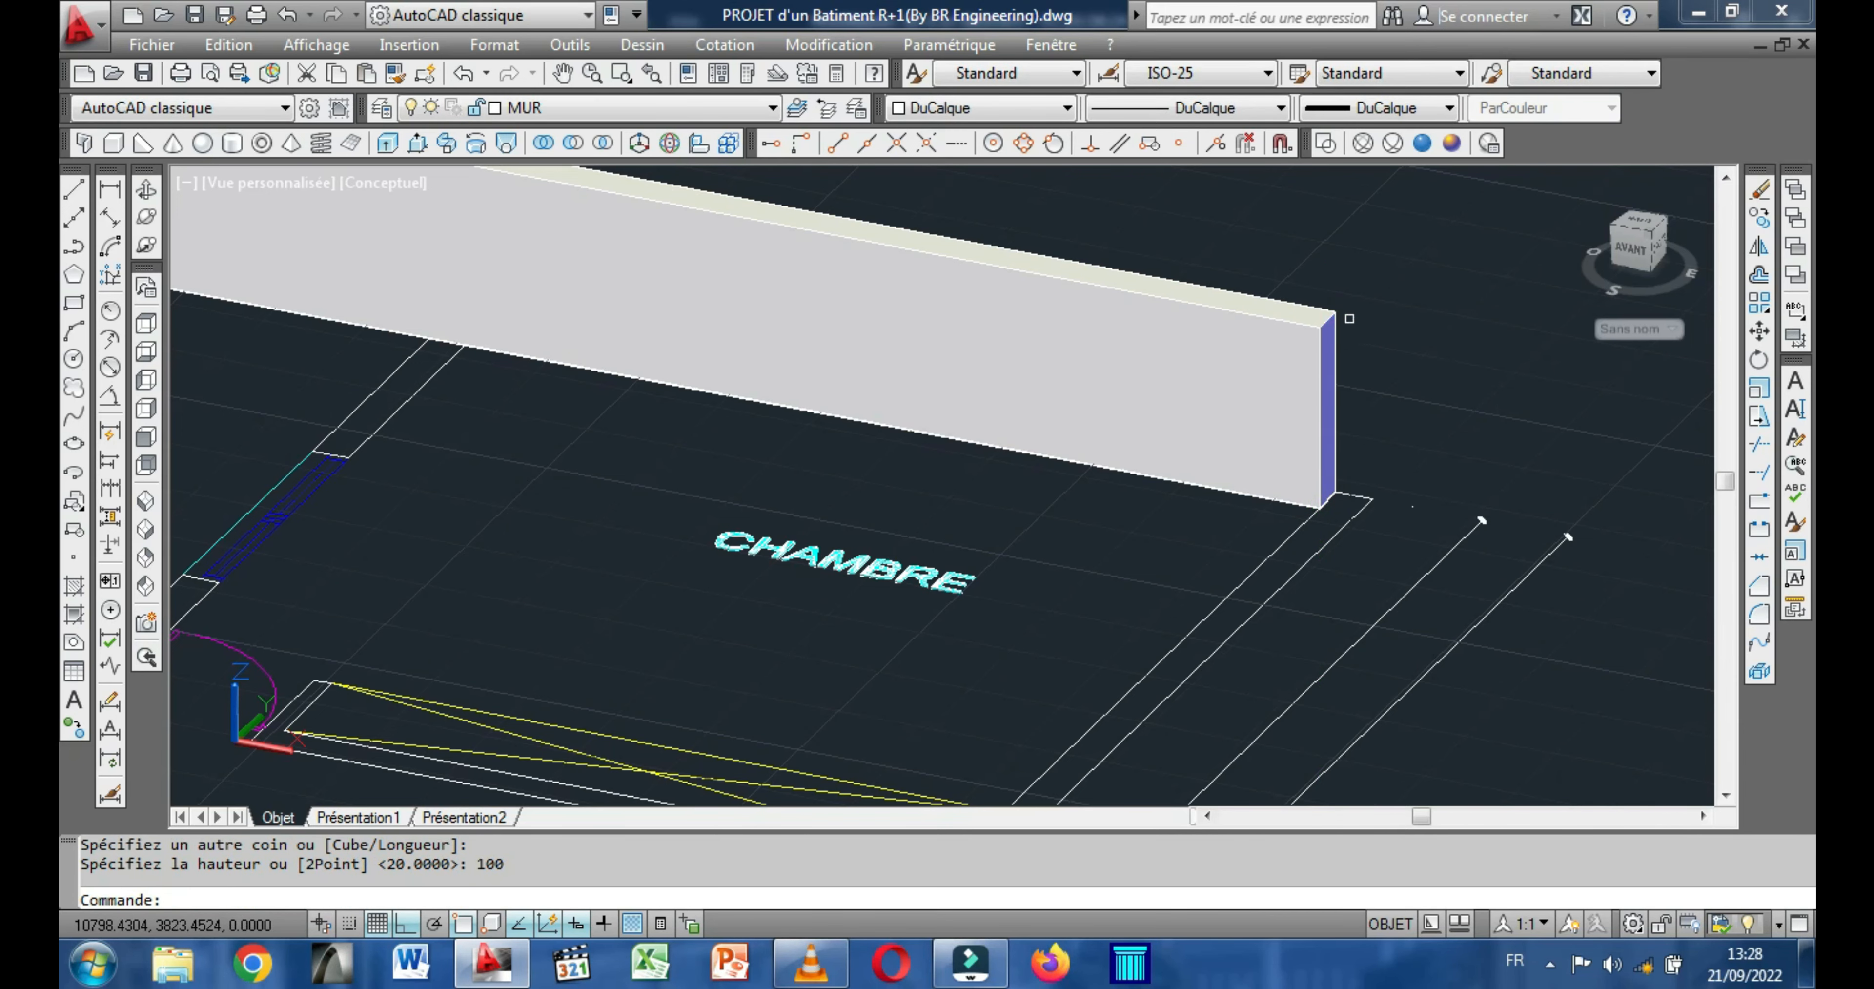
pyautogui.scroll(-4, 1349, 318)
# Draw a 20-wide, 100-high box along the upper-floor plan's right side wall, from the outer rear corner to the inner front corner.
pyautogui.rightClick(1267, 299)
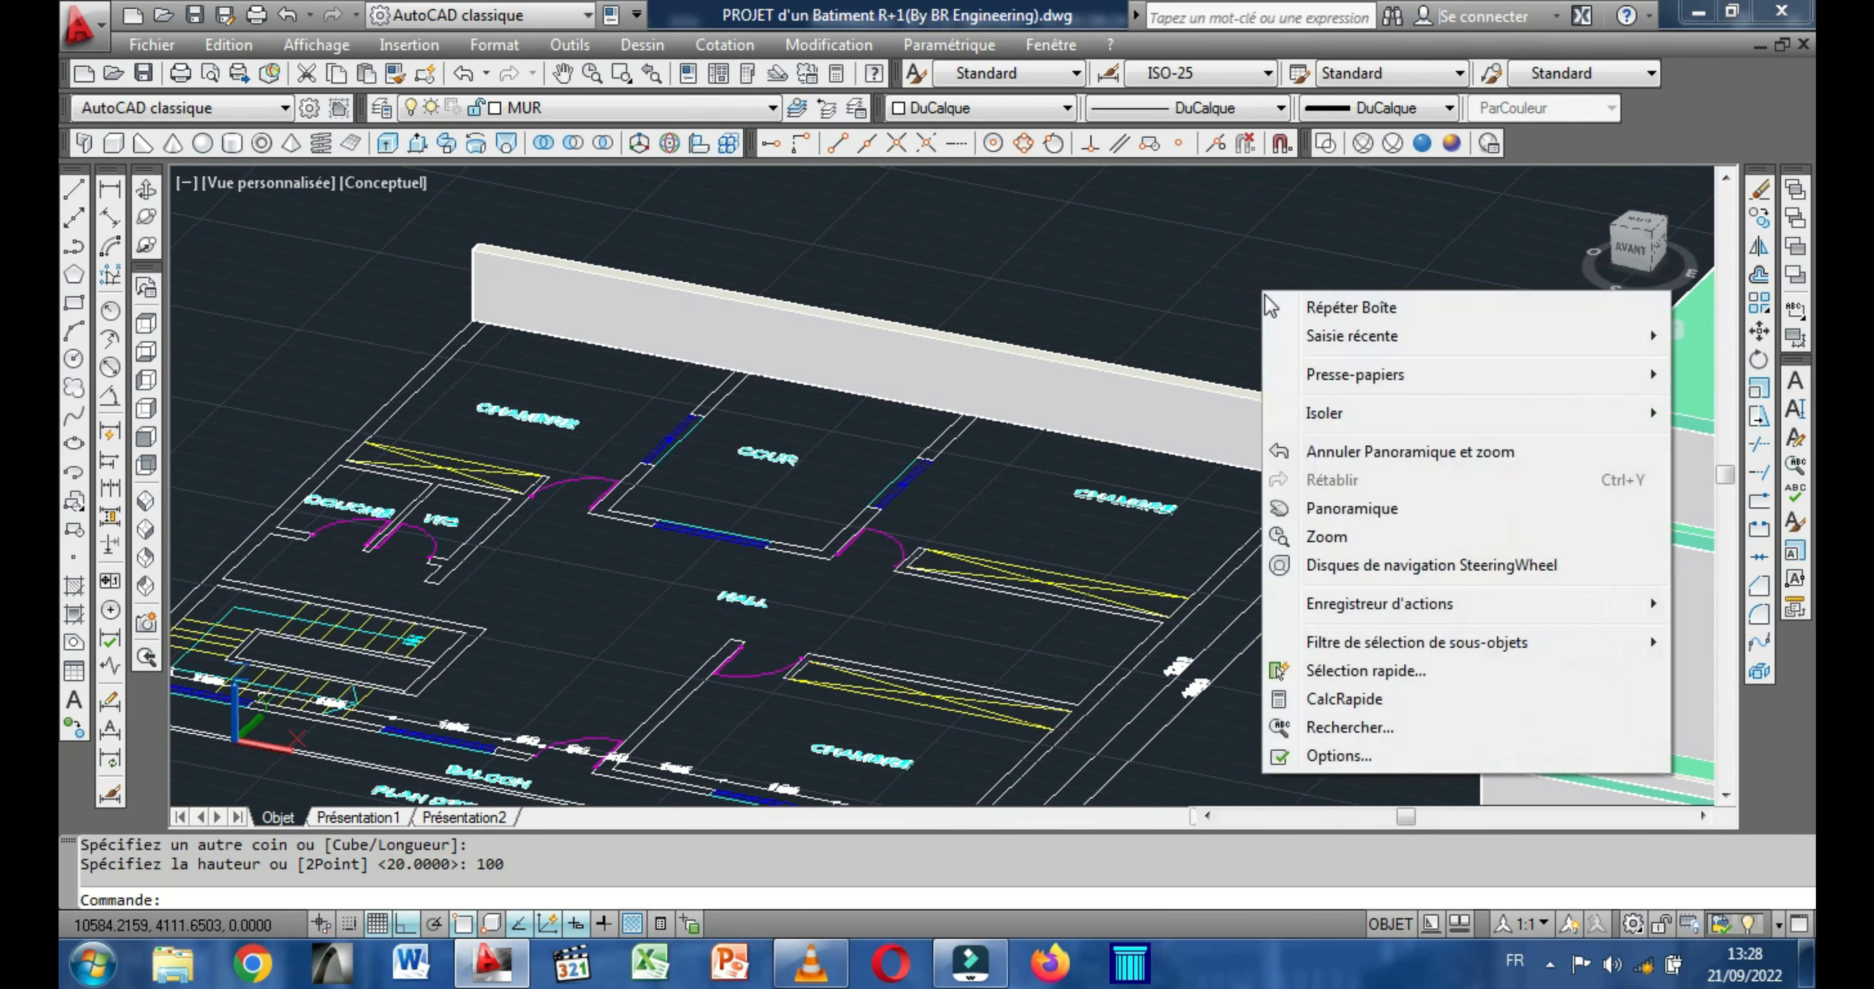
pyautogui.click(1354, 308)
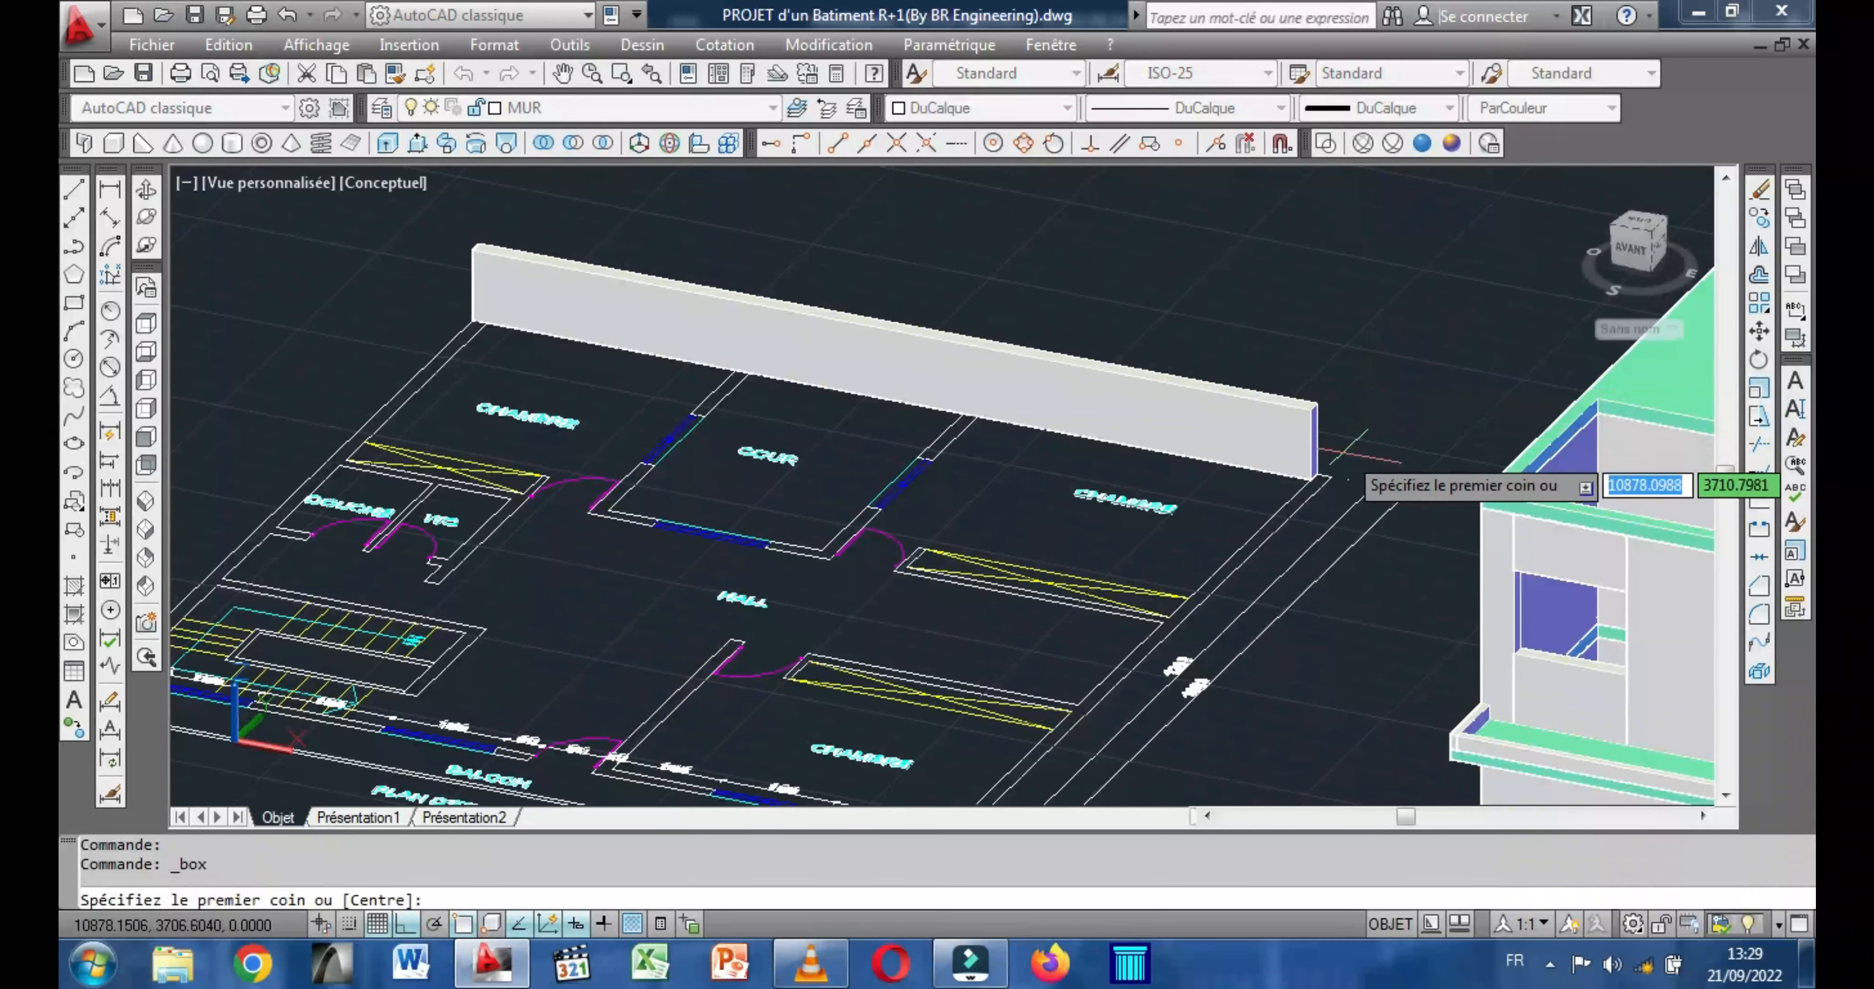
pyautogui.click(1332, 477)
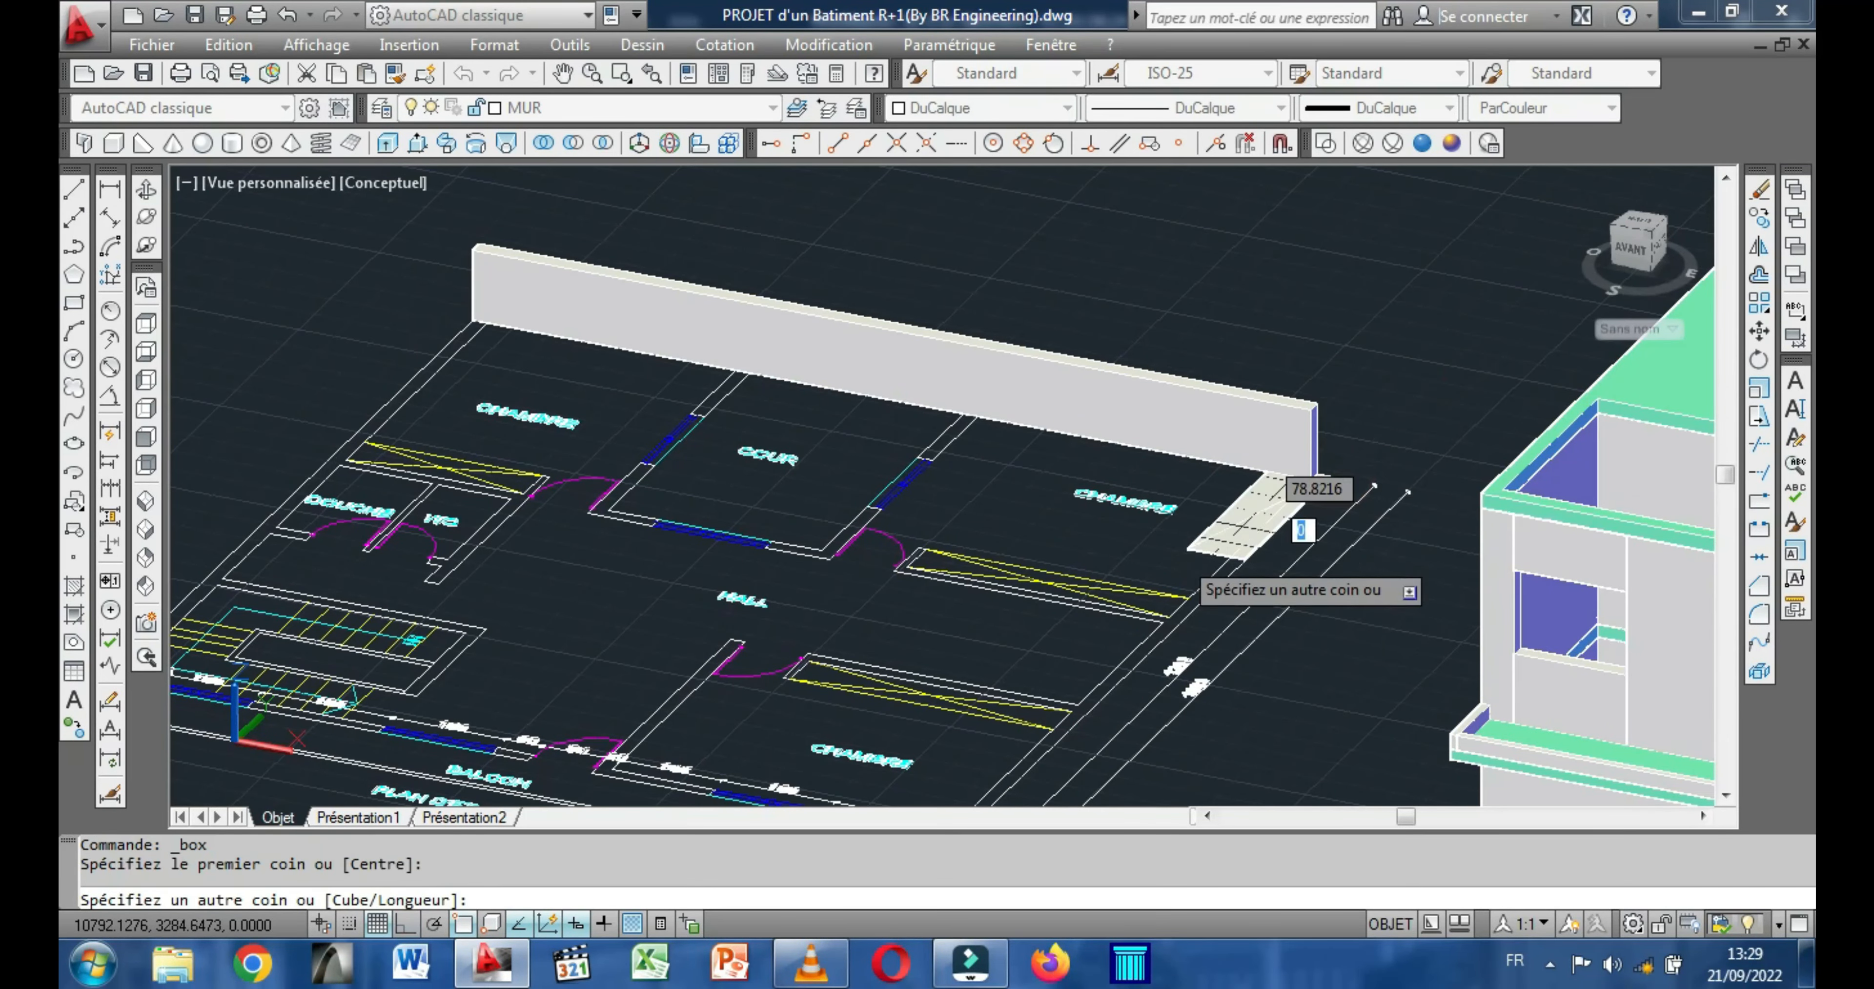
pyautogui.moveTo(1054, 623); pyautogui.dragTo(1159, 383, button='middle')
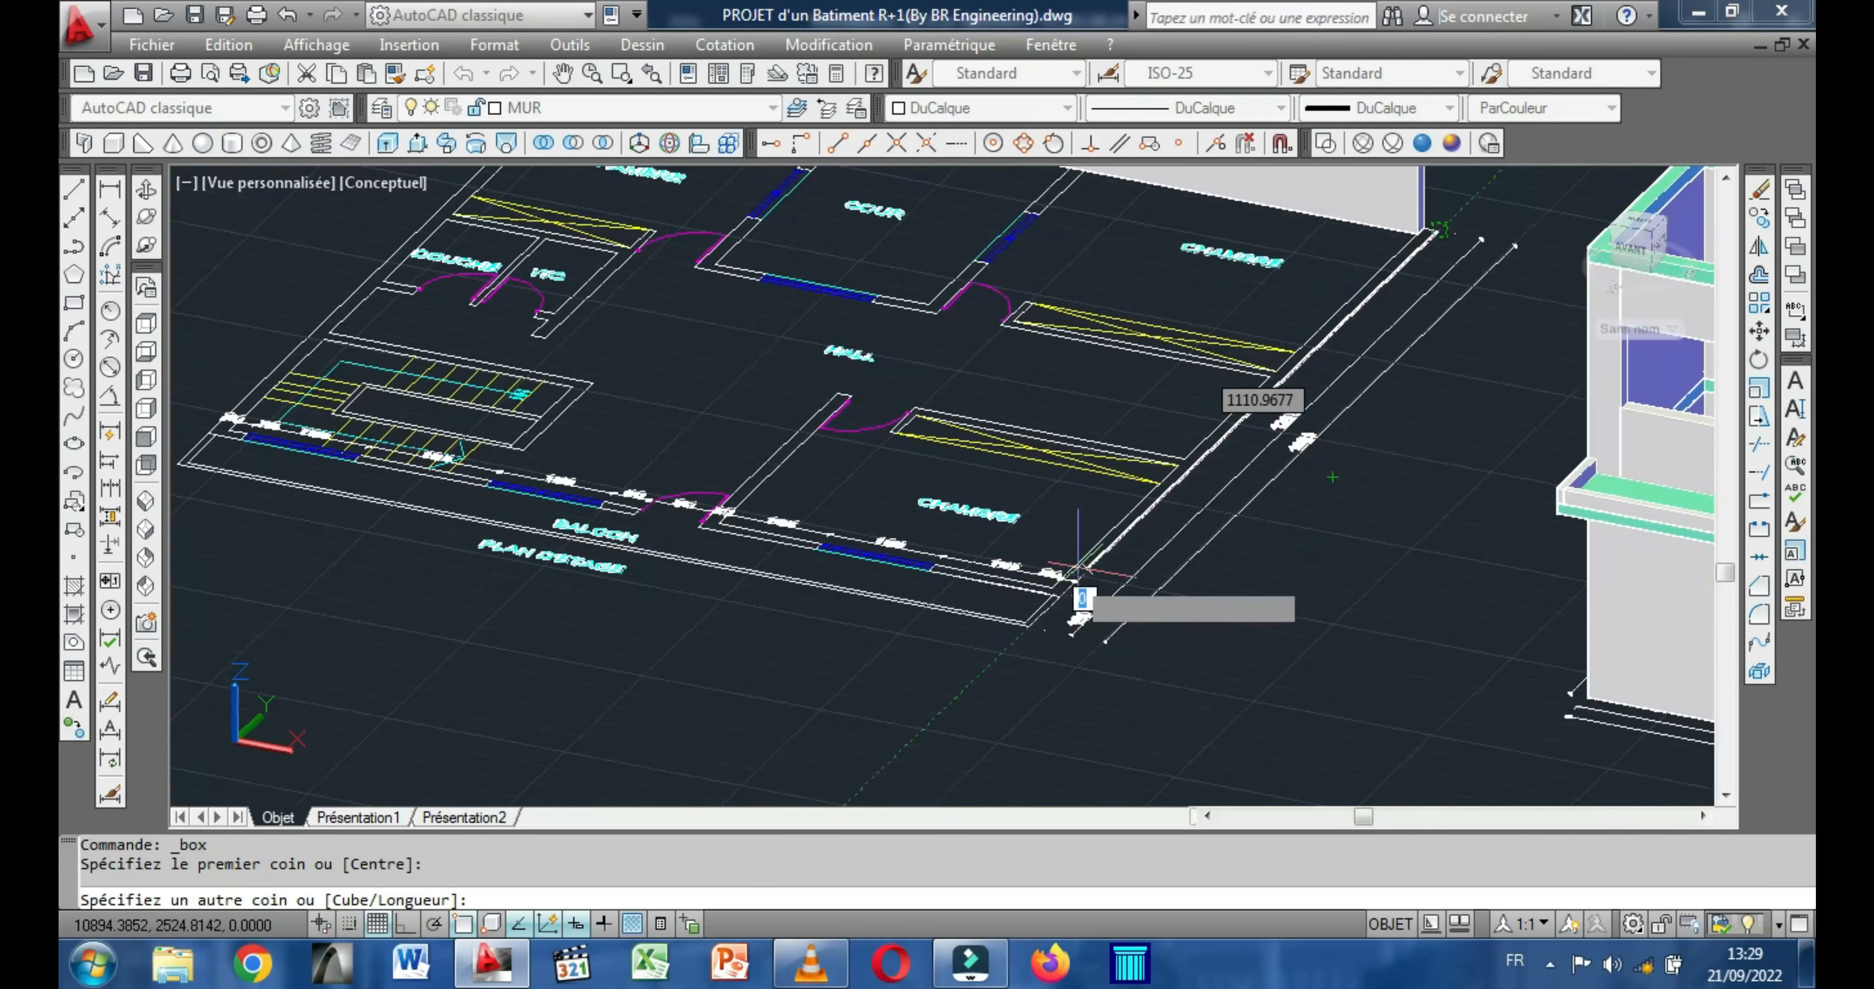
pyautogui.scroll(2, 1038, 619)
pyautogui.scroll(2, 1032, 622)
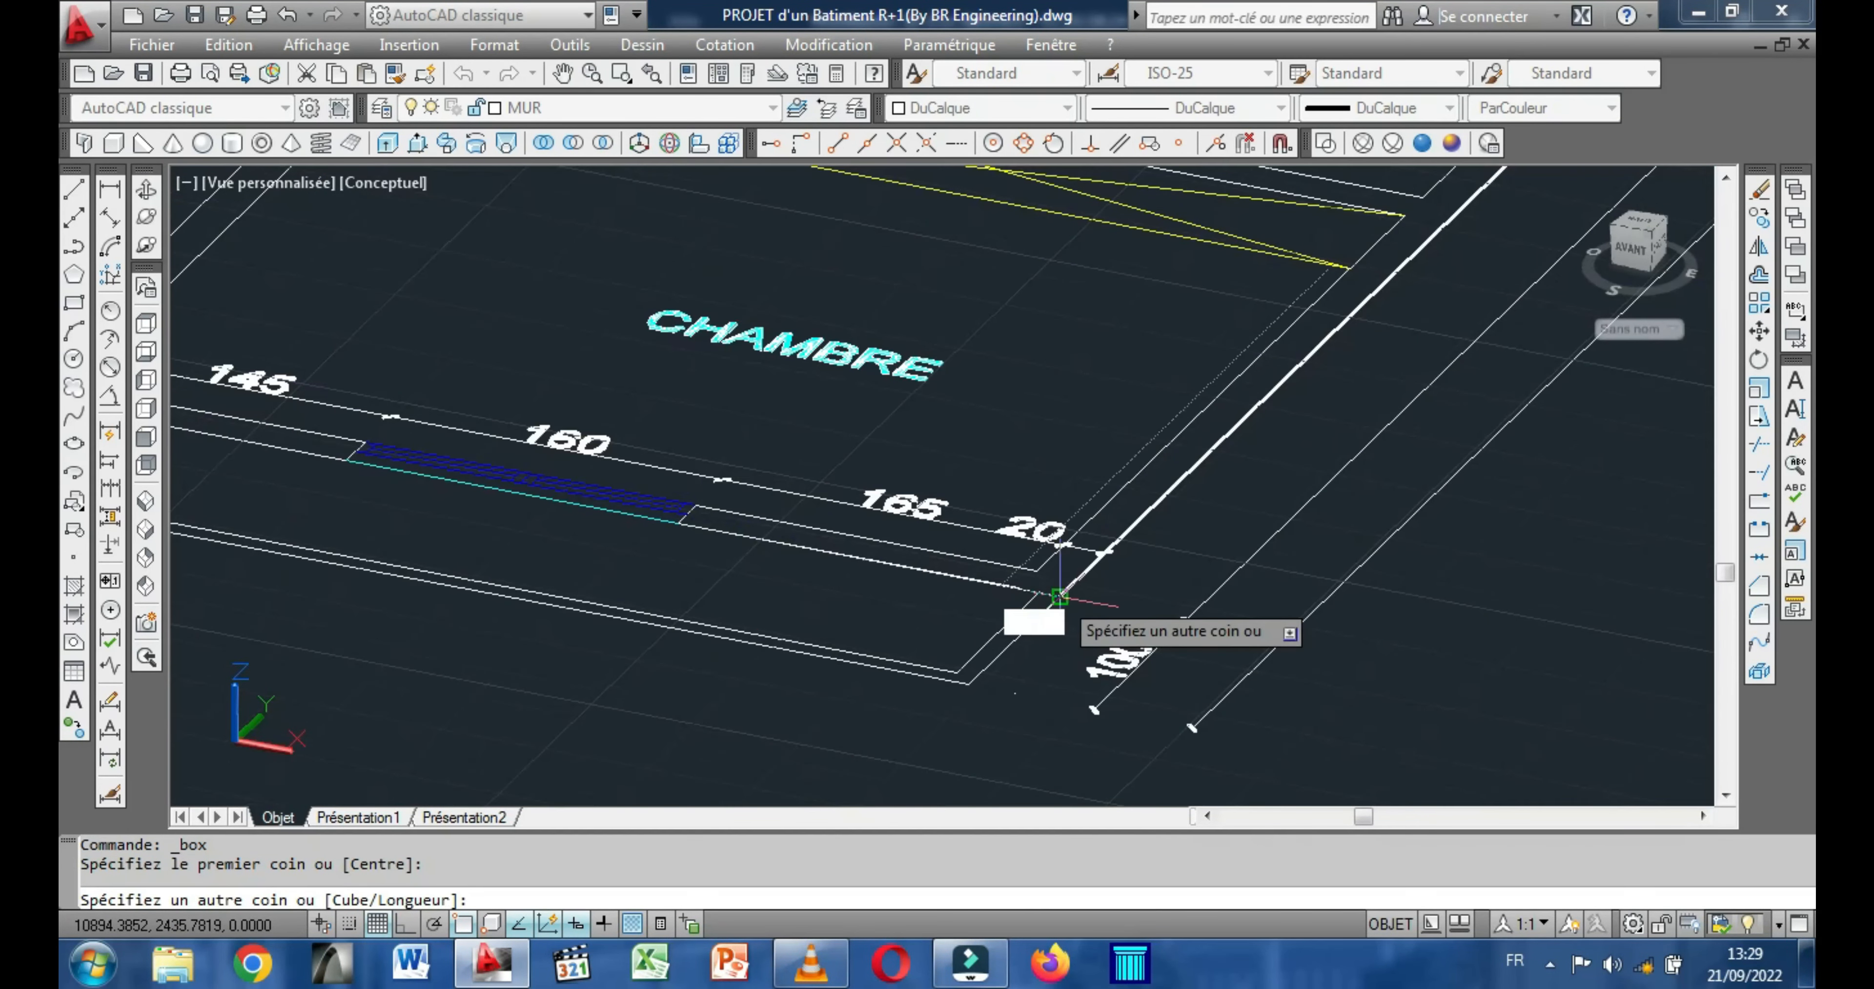
pyautogui.scroll(2, 1059, 596)
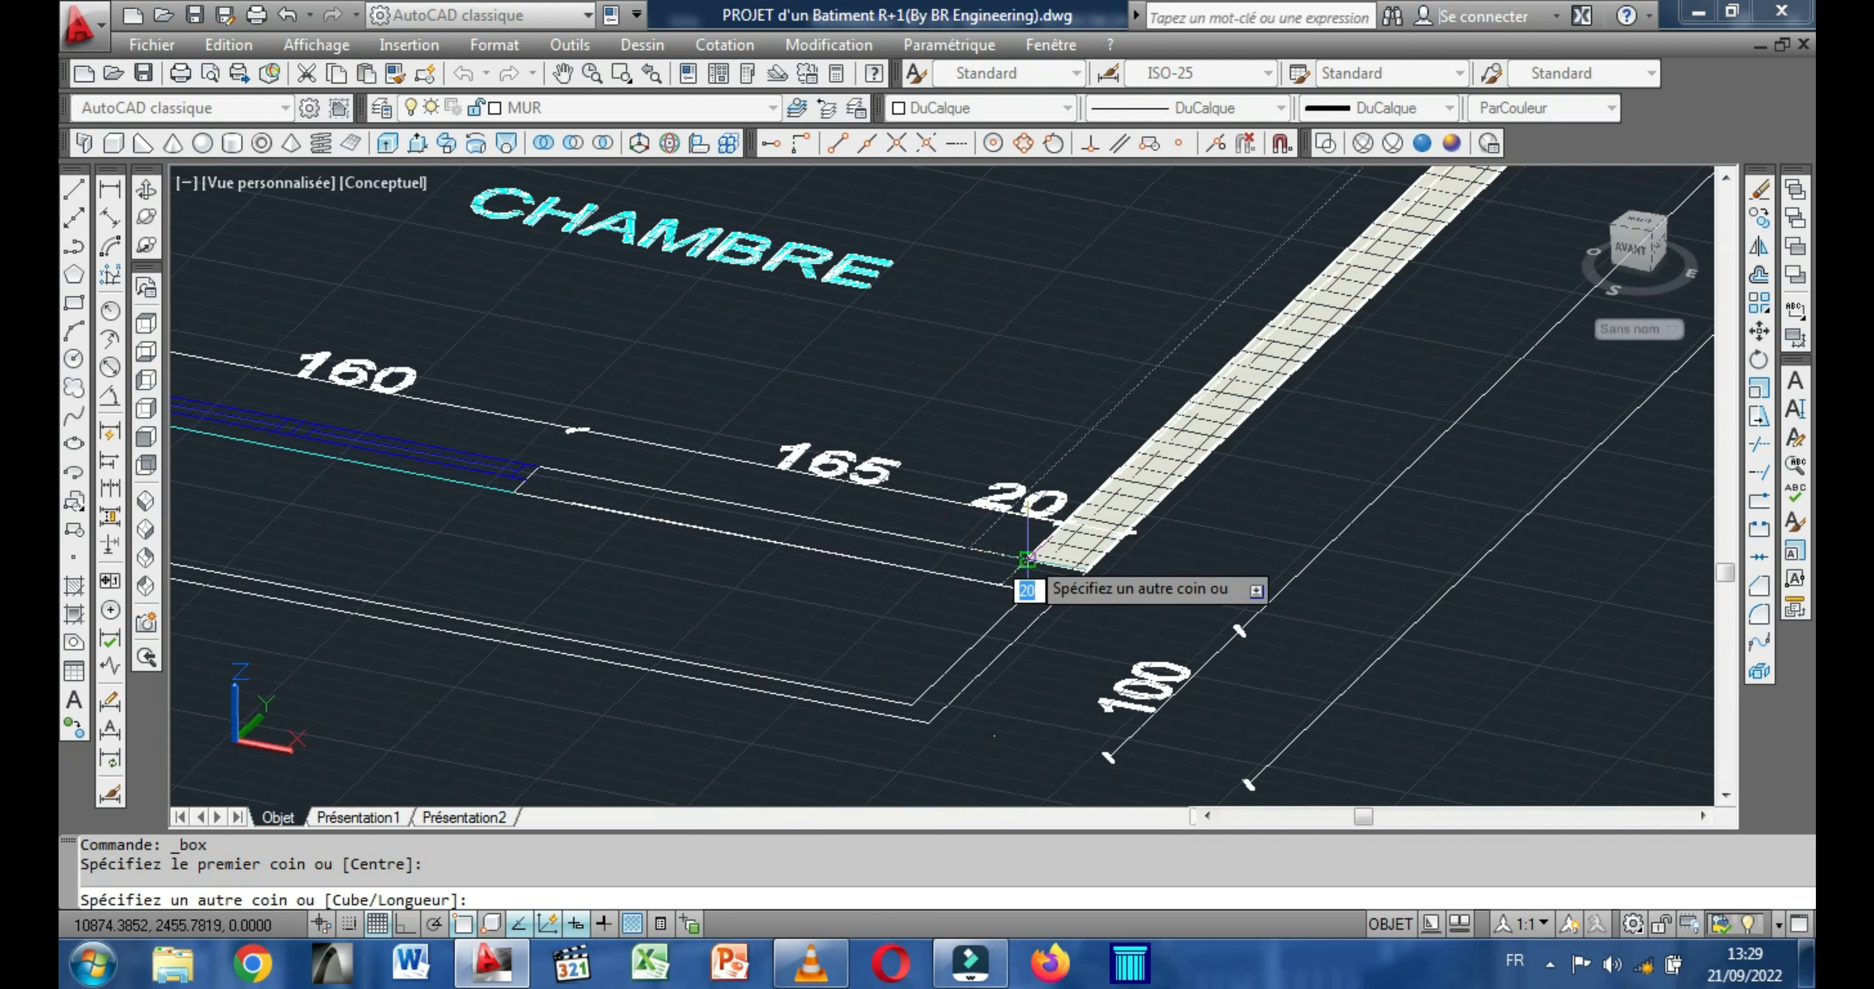
pyautogui.click(1026, 559)
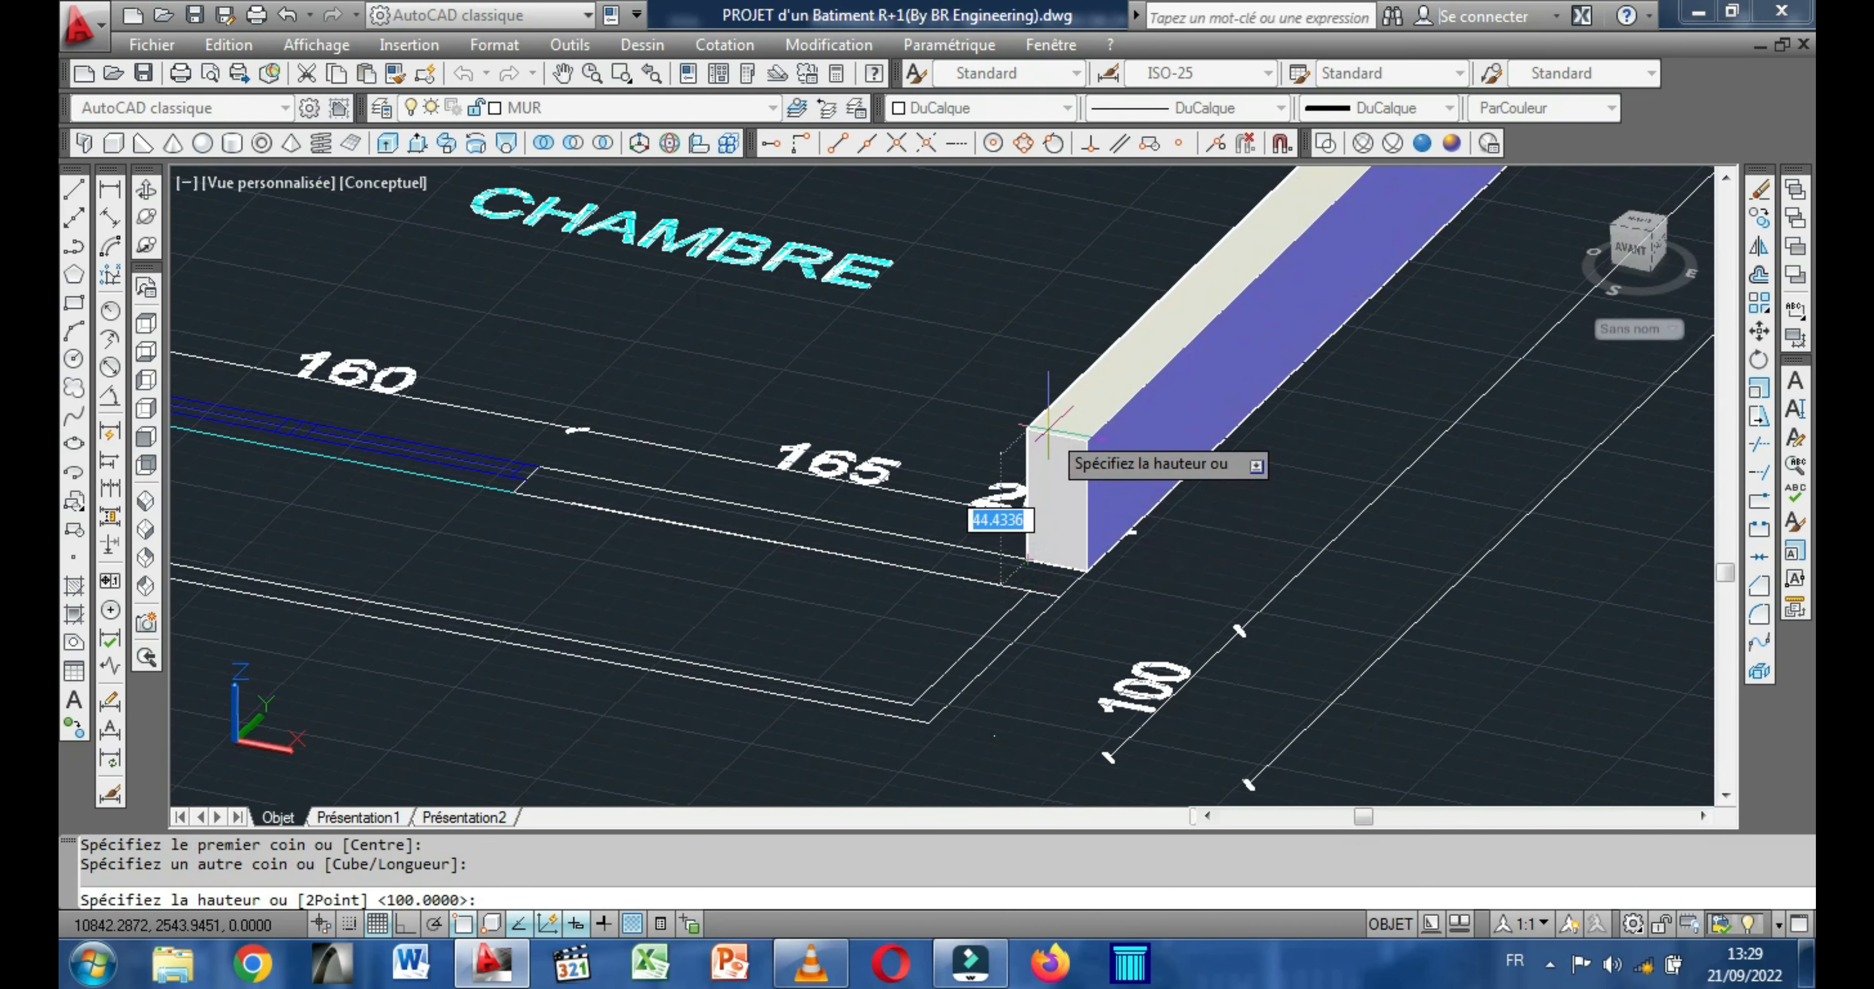
pyautogui.press('Return')
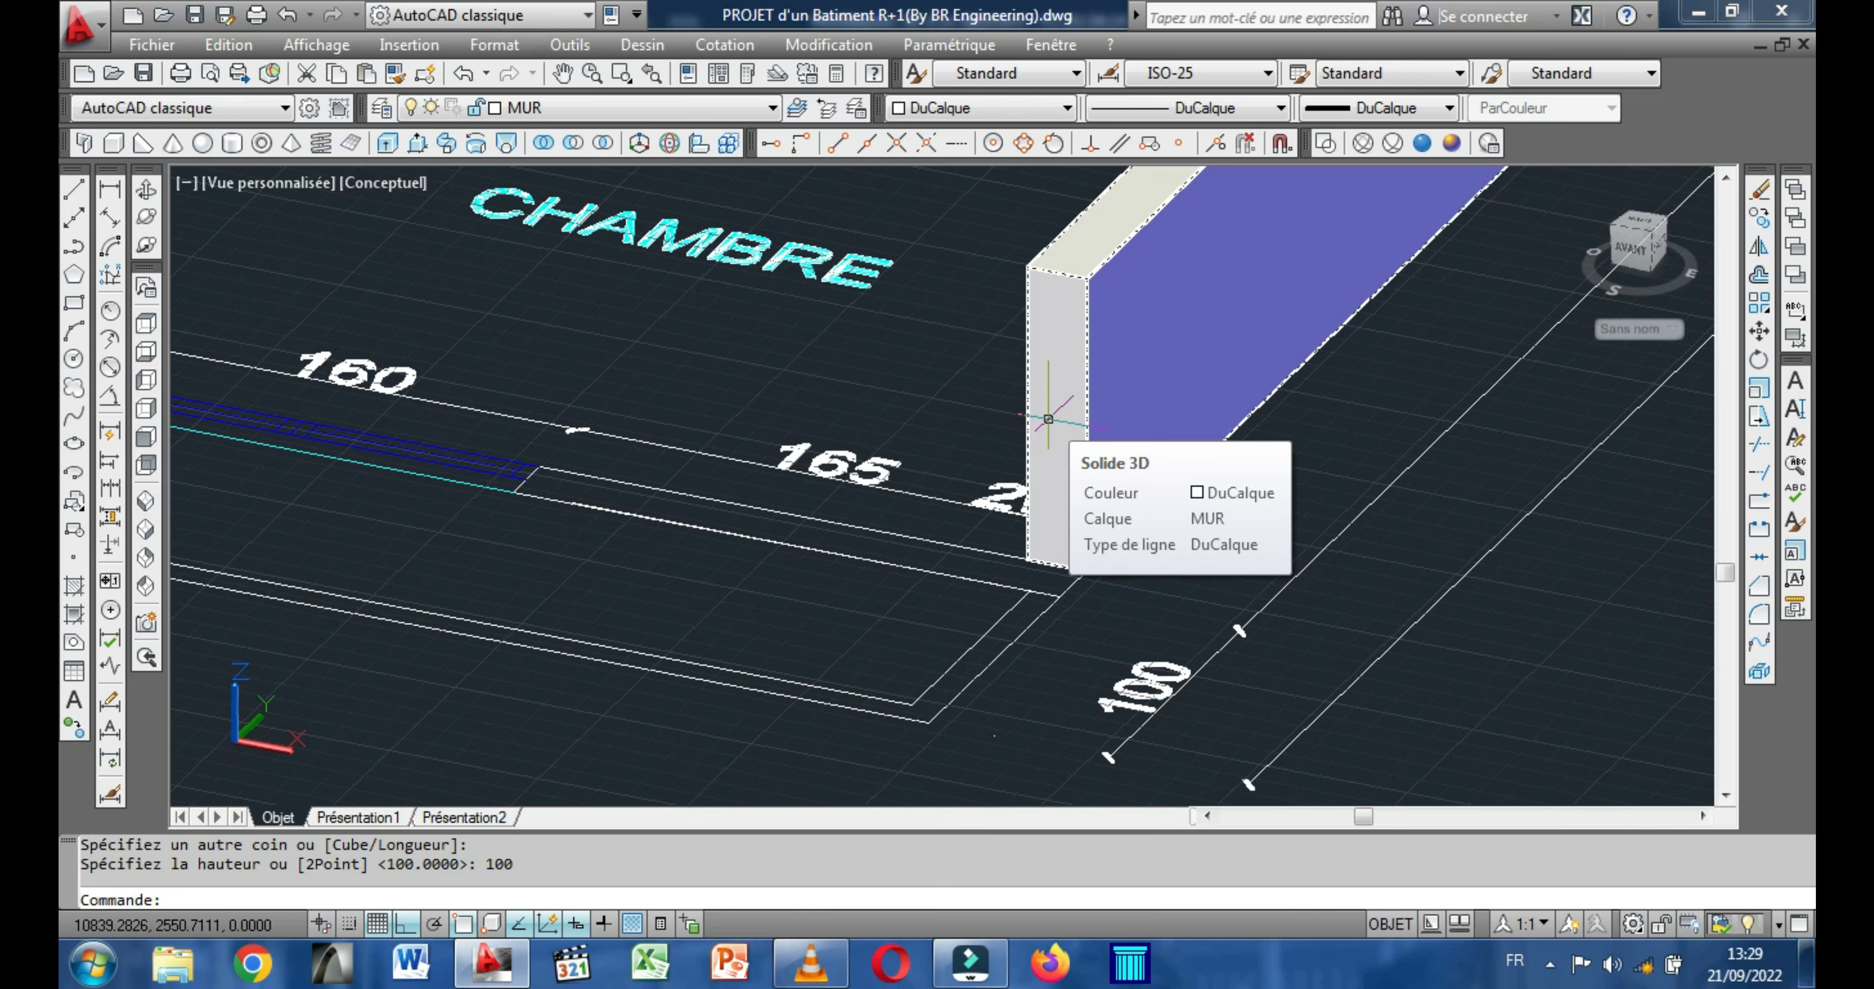
# Draw a 20-wide, 100-high box along the front wall, from the outer right corner to the far edge of the 160 window beside the staircase.
pyautogui.scroll(-4, 1048, 419)
pyautogui.moveTo(799, 435); pyautogui.dragTo(915, 511, button='middle')
pyautogui.rightClick(730, 392)
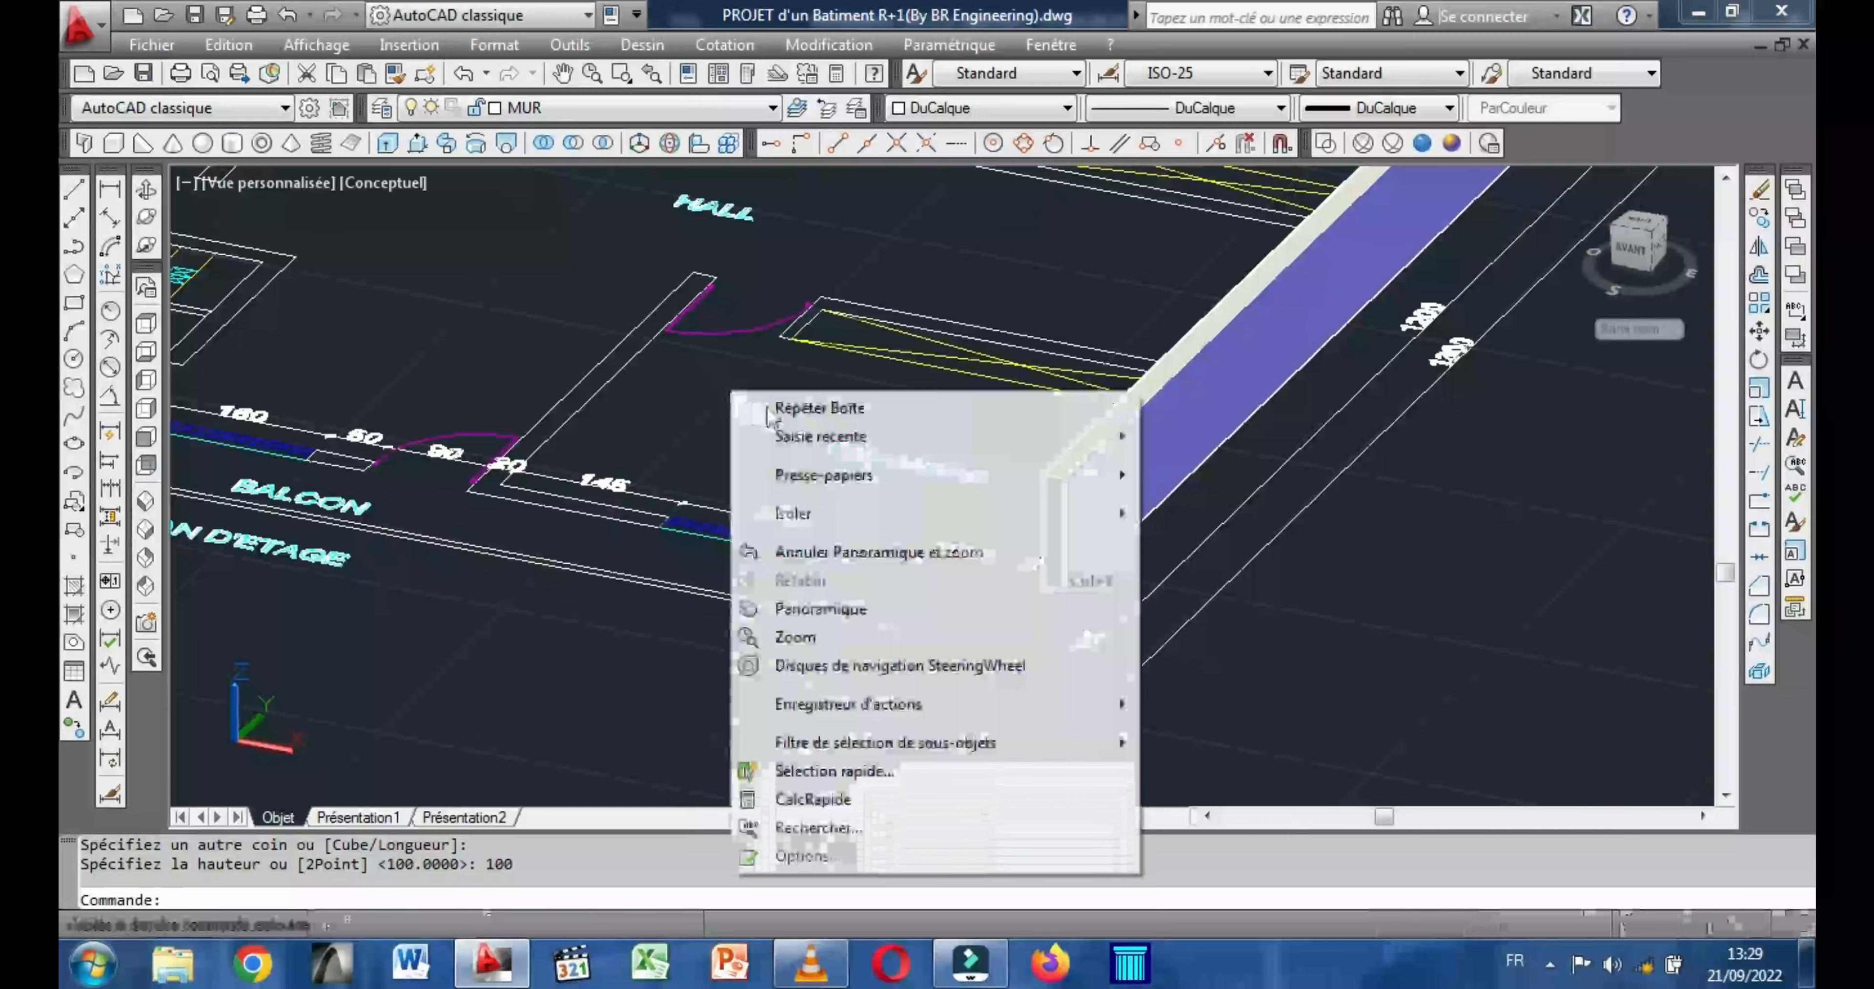
pyautogui.click(793, 405)
pyautogui.scroll(5, 1055, 596)
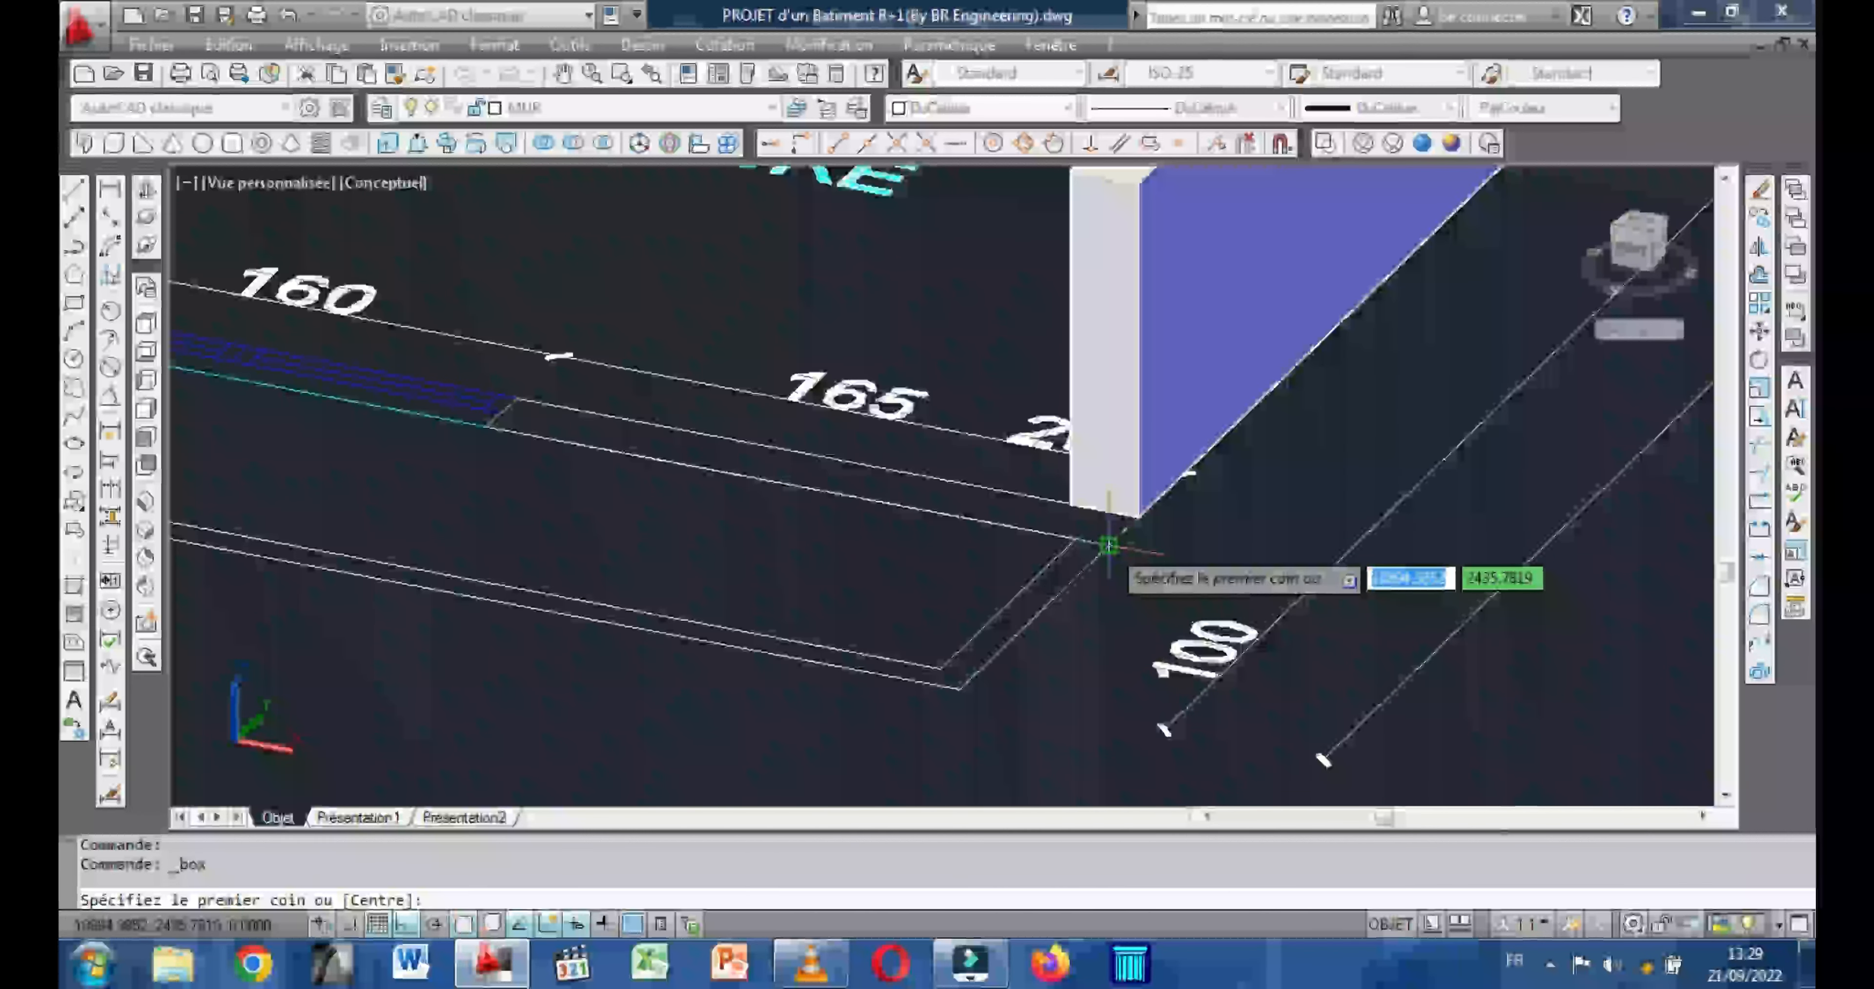
pyautogui.click(1109, 546)
pyautogui.moveTo(900, 477); pyautogui.dragTo(1332, 594, button='middle')
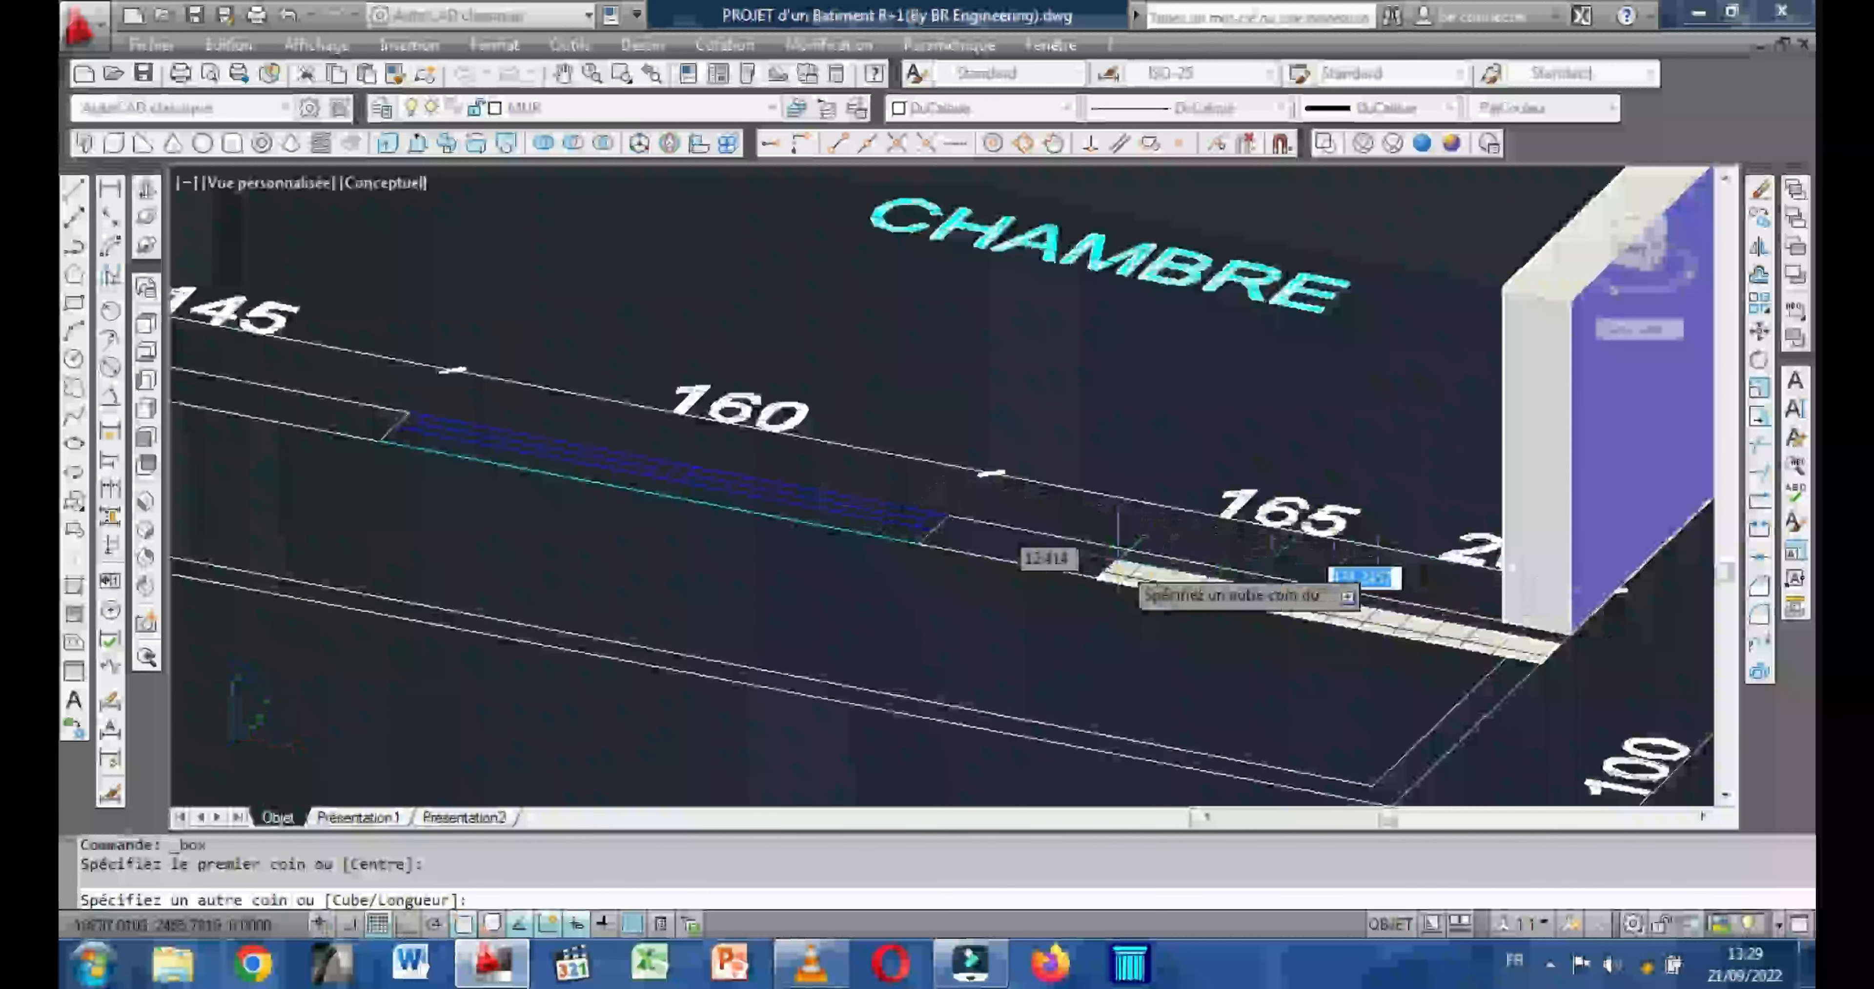
pyautogui.scroll(-4, 1094, 550)
pyautogui.moveTo(675, 522); pyautogui.dragTo(1215, 535, button='middle')
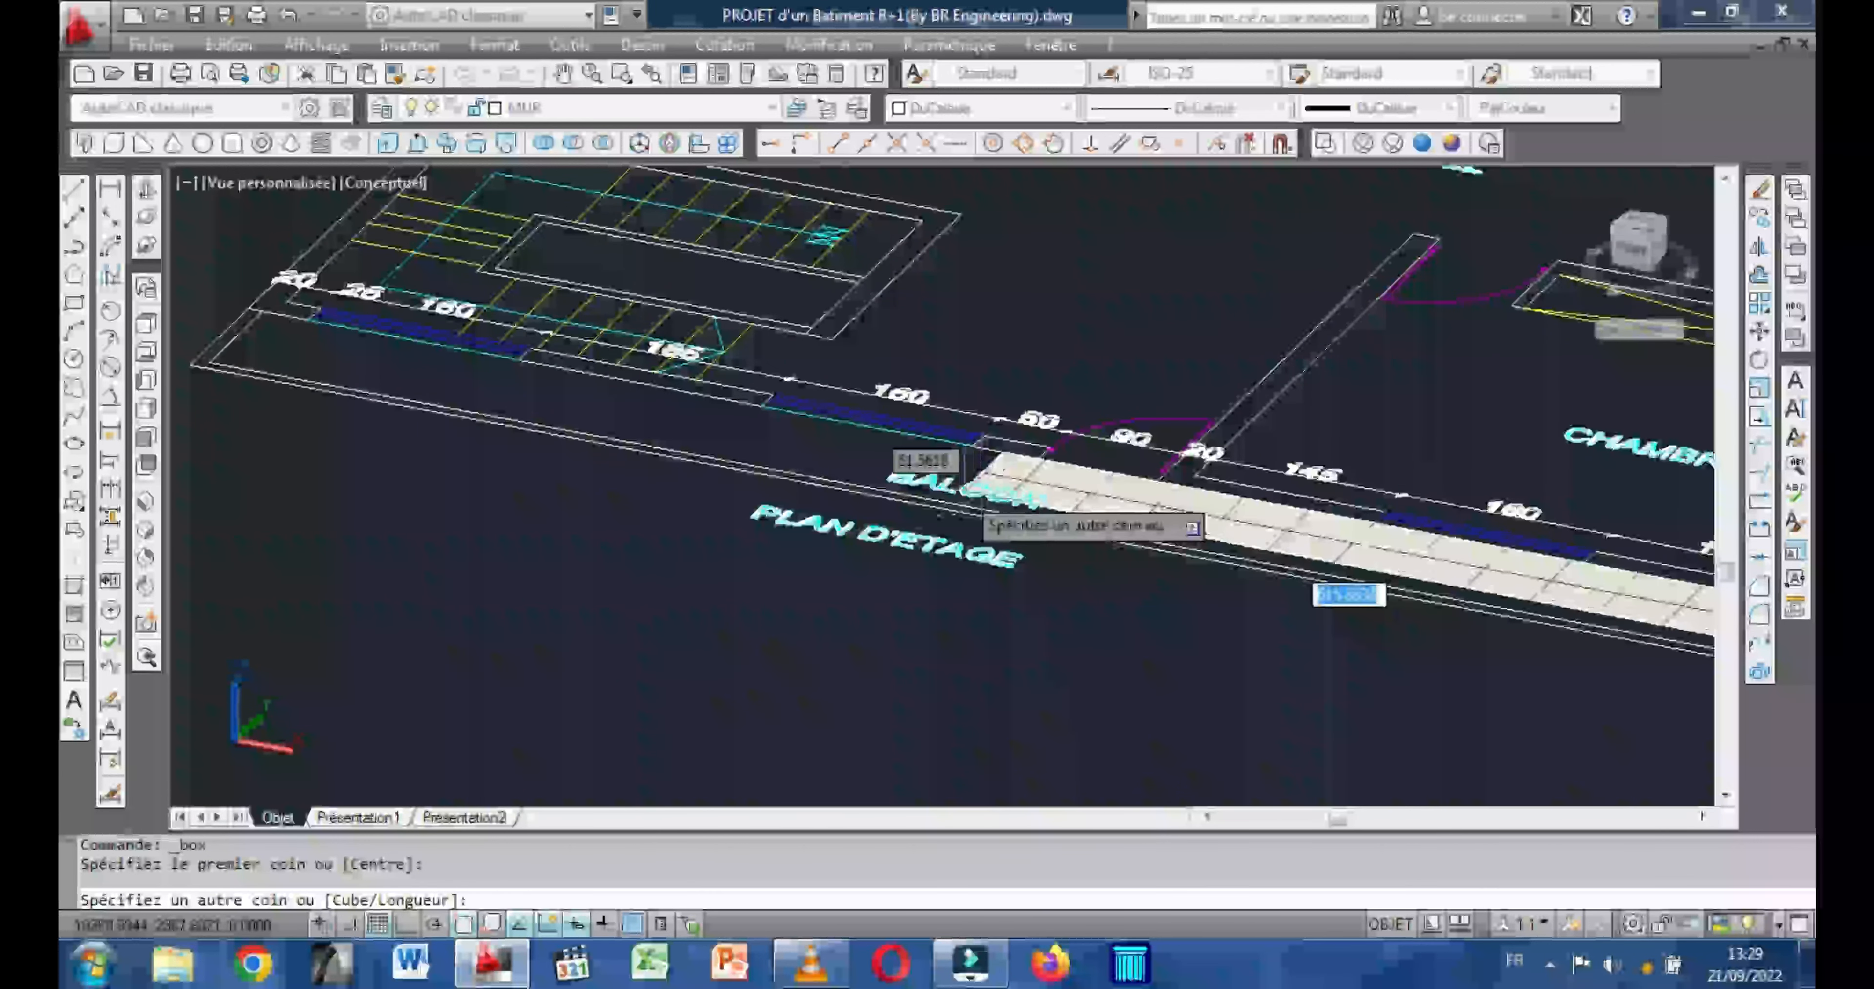
pyautogui.scroll(6, 772, 392)
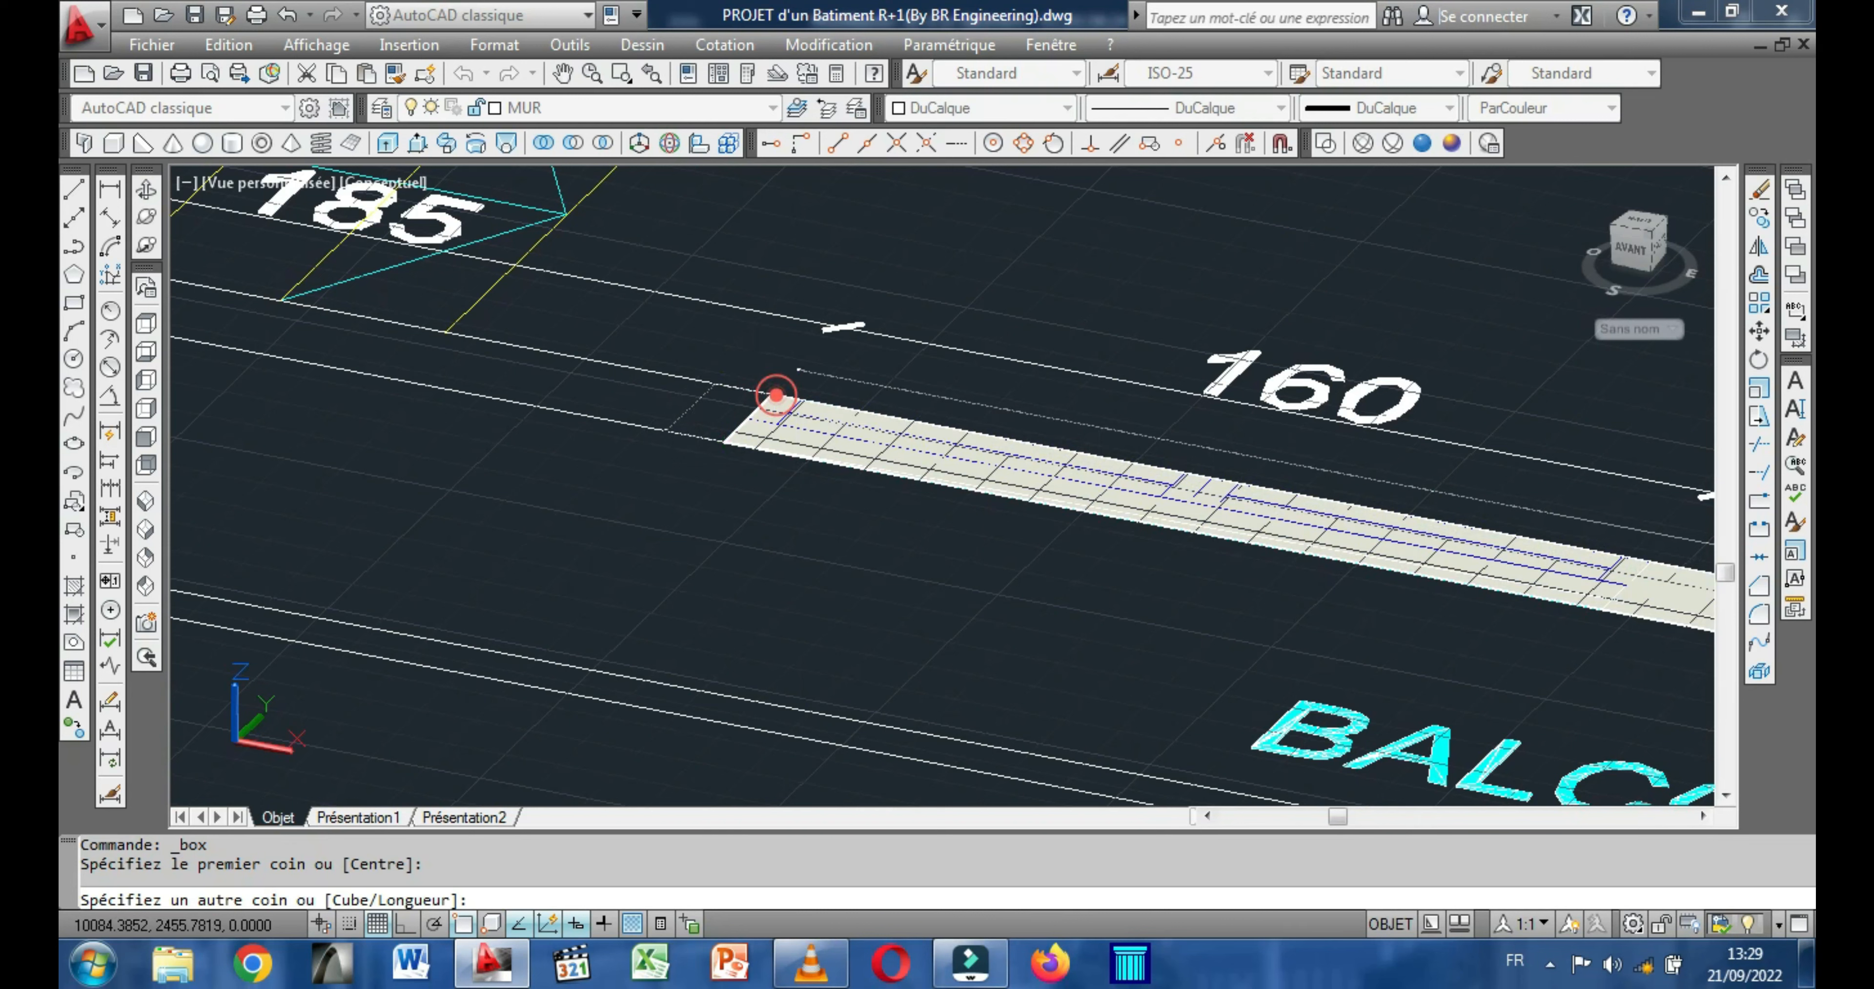
pyautogui.click(777, 394)
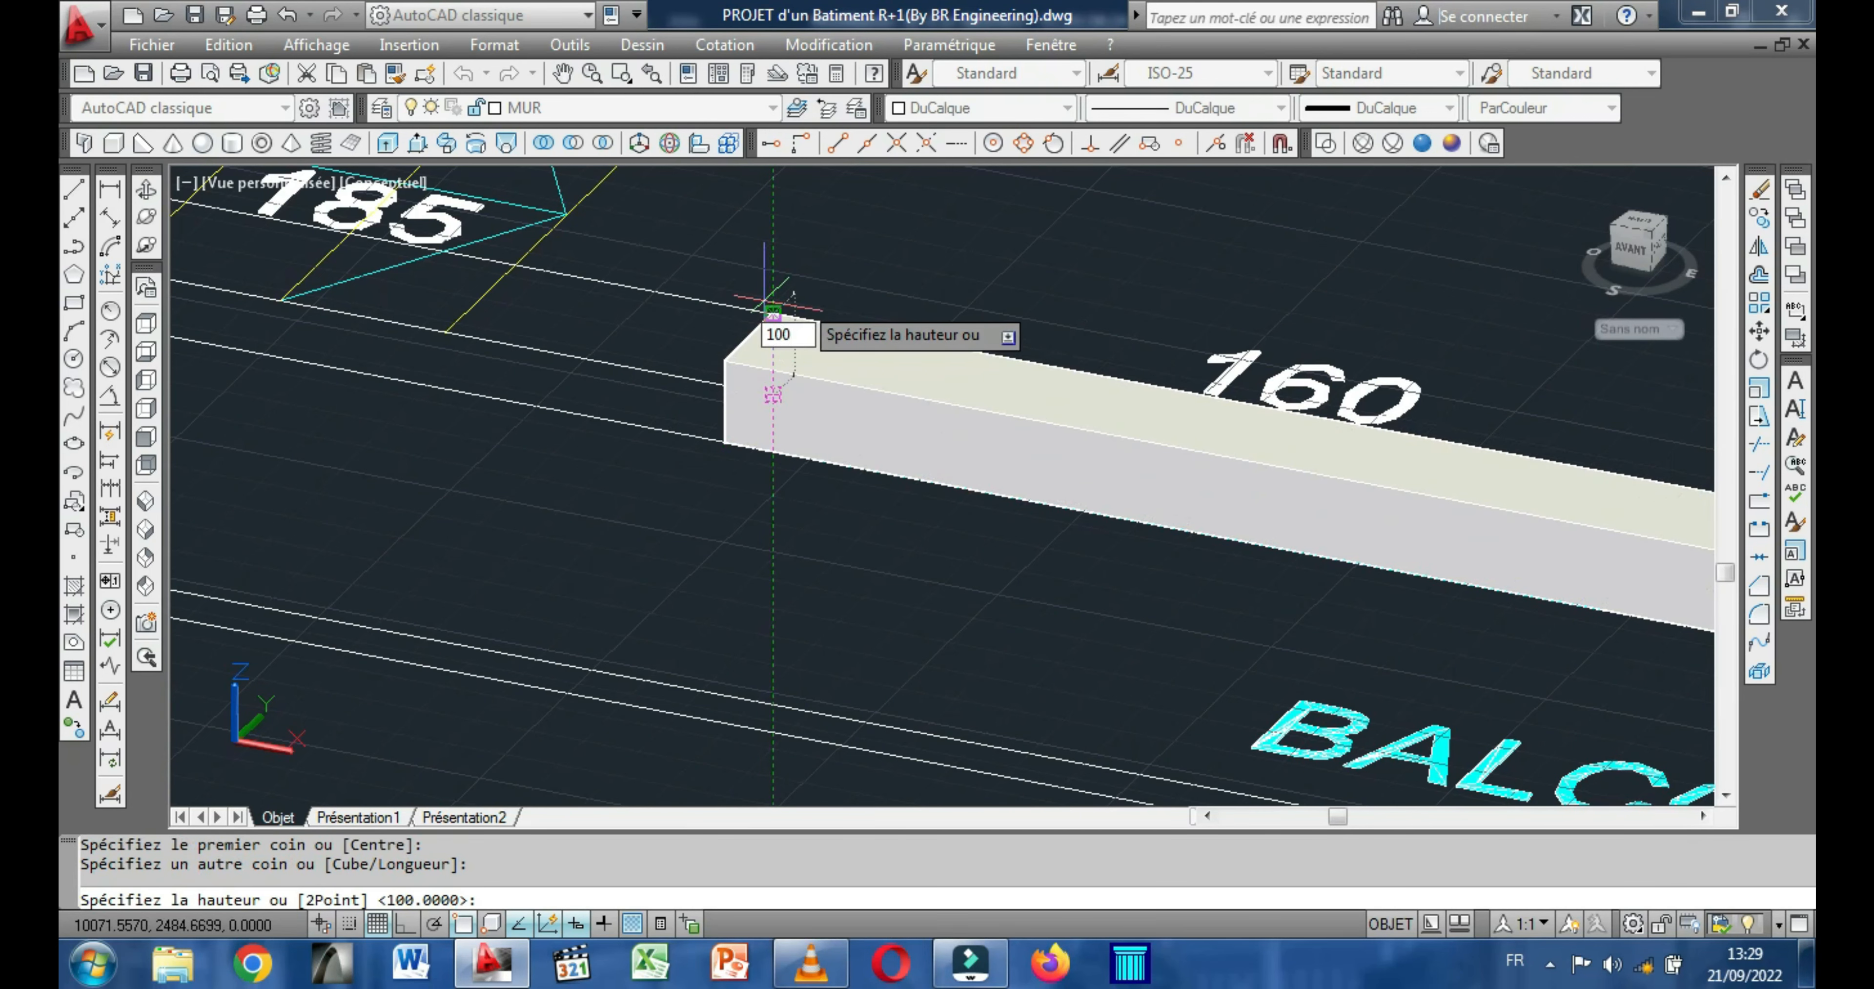
pyautogui.write('100')
pyautogui.press('Return')
# Draw a 100-high box along the left side wall, from the stairwell's rear wall to the rear perimeter wall.
pyautogui.scroll(-8, 862, 470)
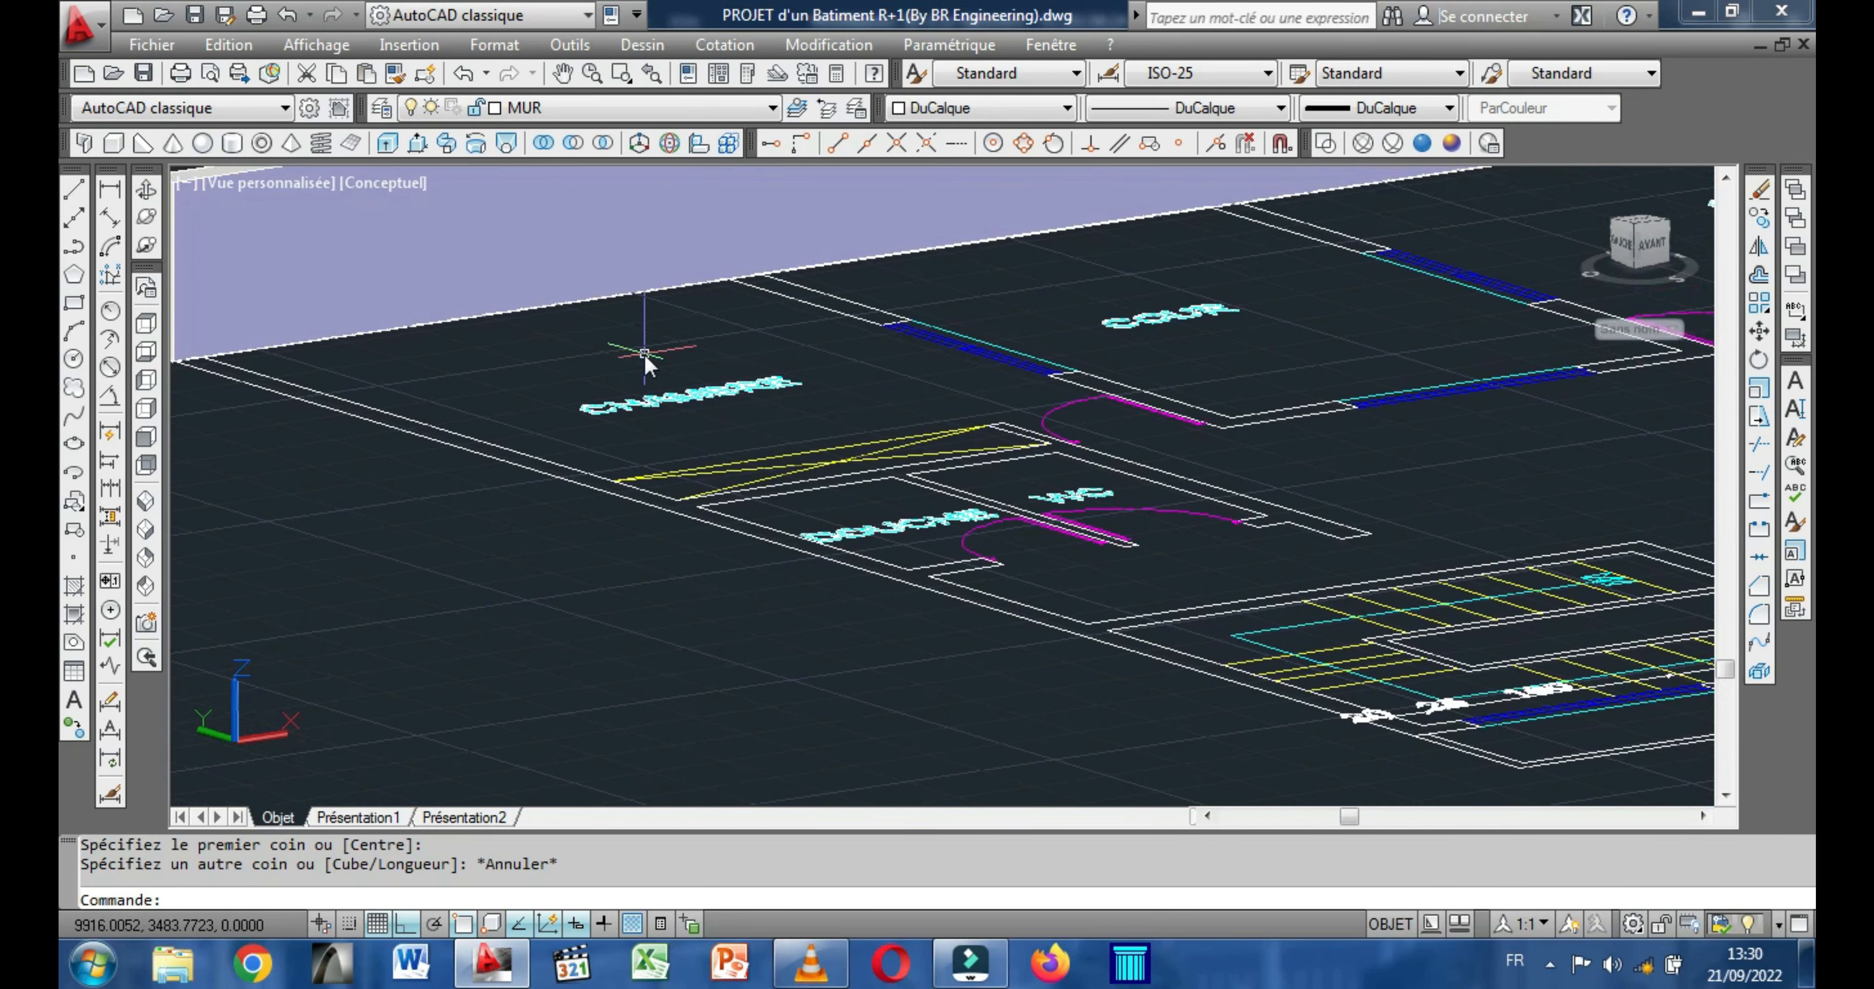
pyautogui.rightClick(645, 354)
pyautogui.click(709, 373)
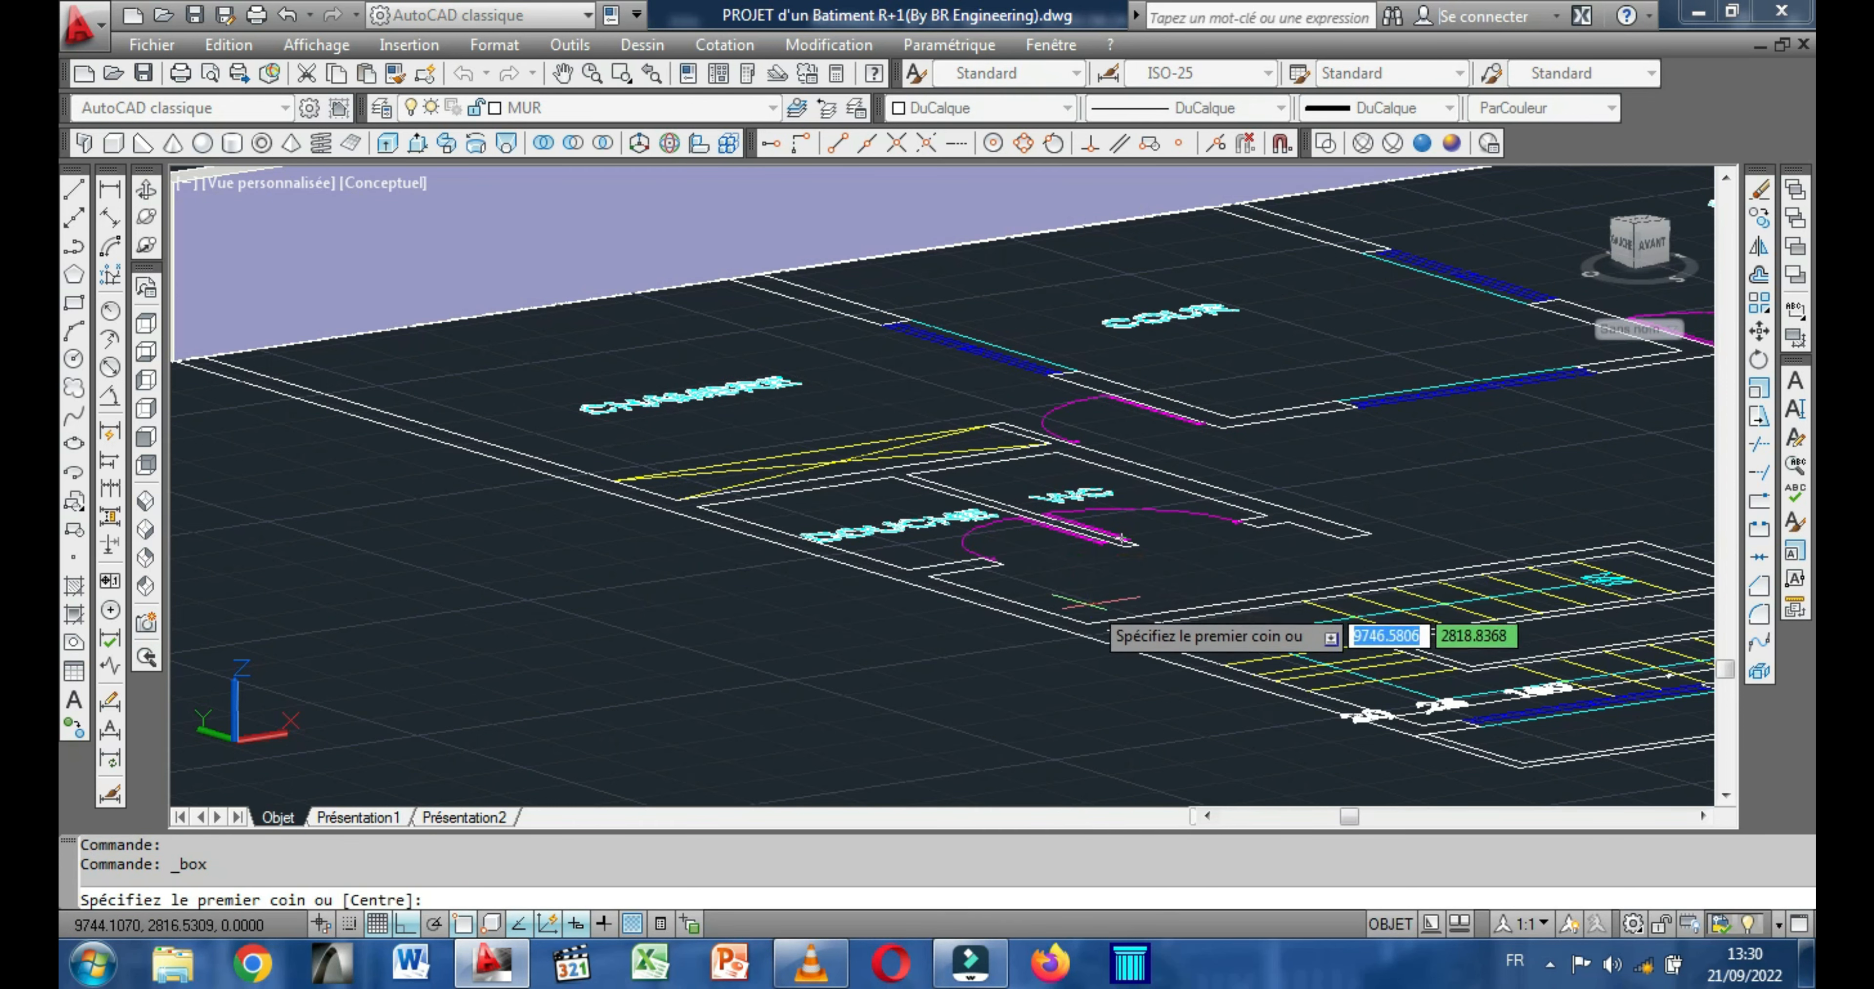
pyautogui.click(1085, 621)
pyautogui.moveTo(509, 435); pyautogui.dragTo(965, 564, button='middle')
pyautogui.scroll(4, 655, 521)
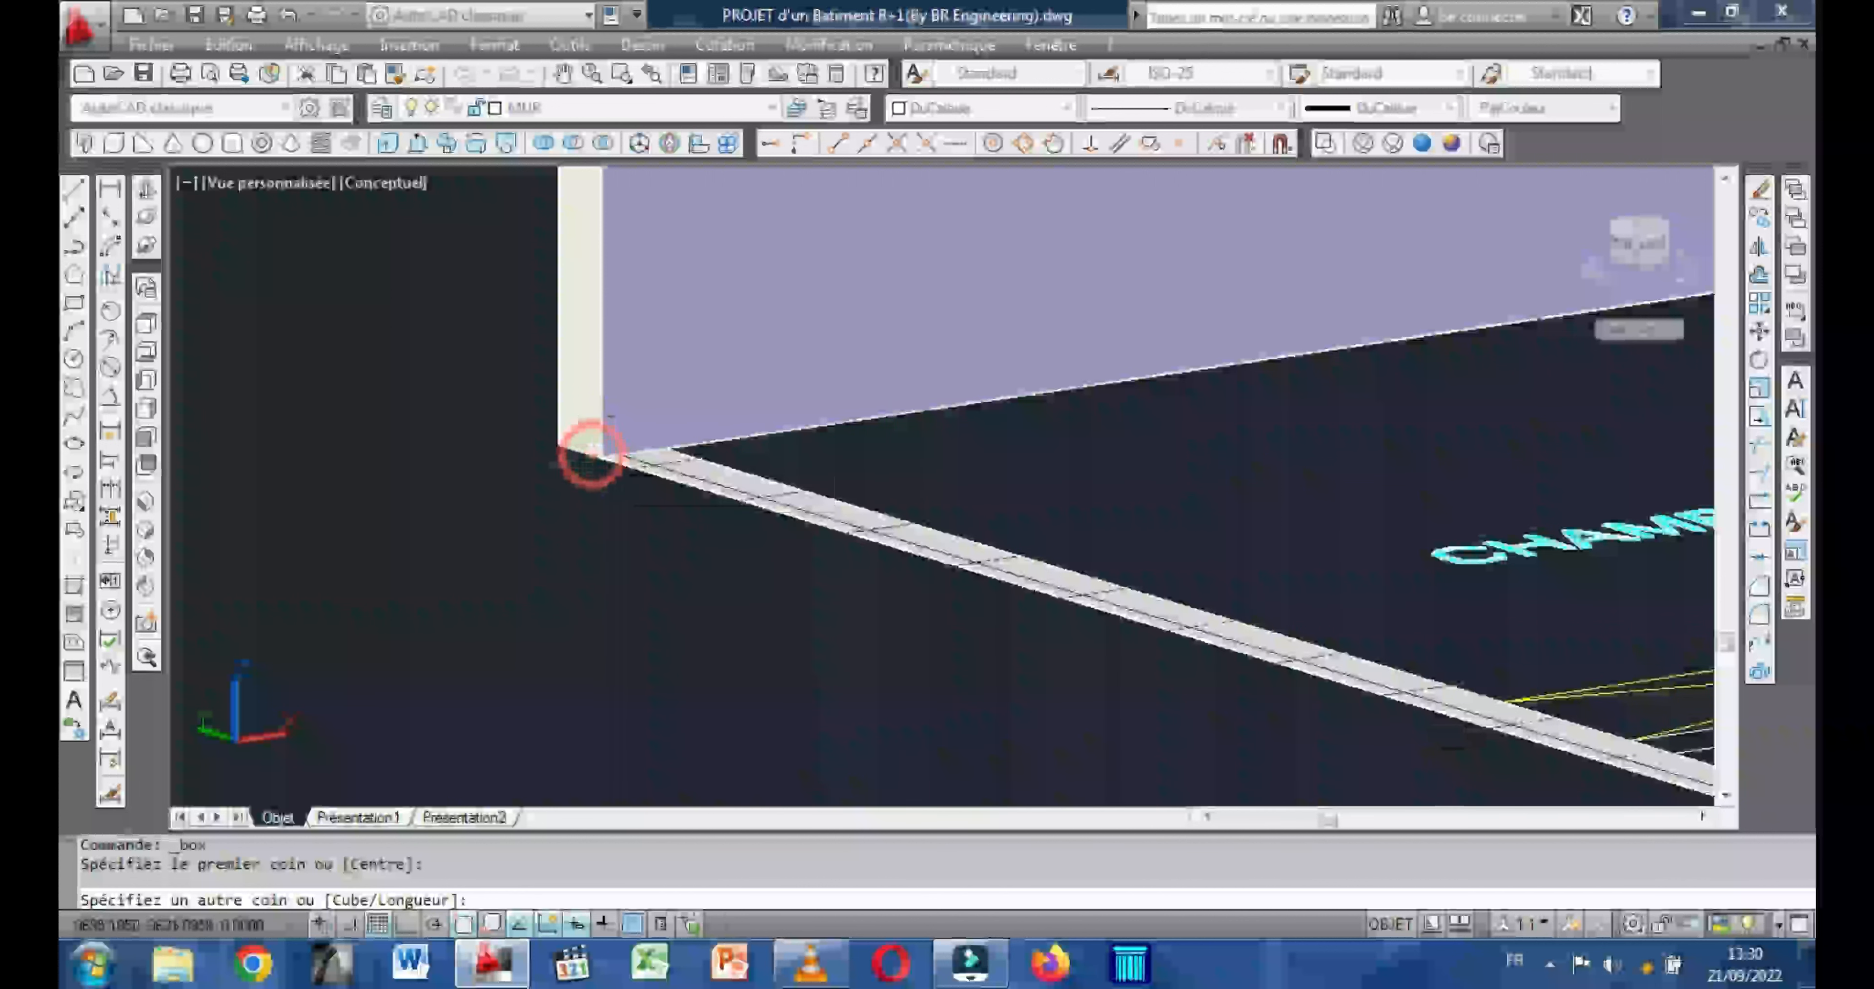
pyautogui.click(594, 449)
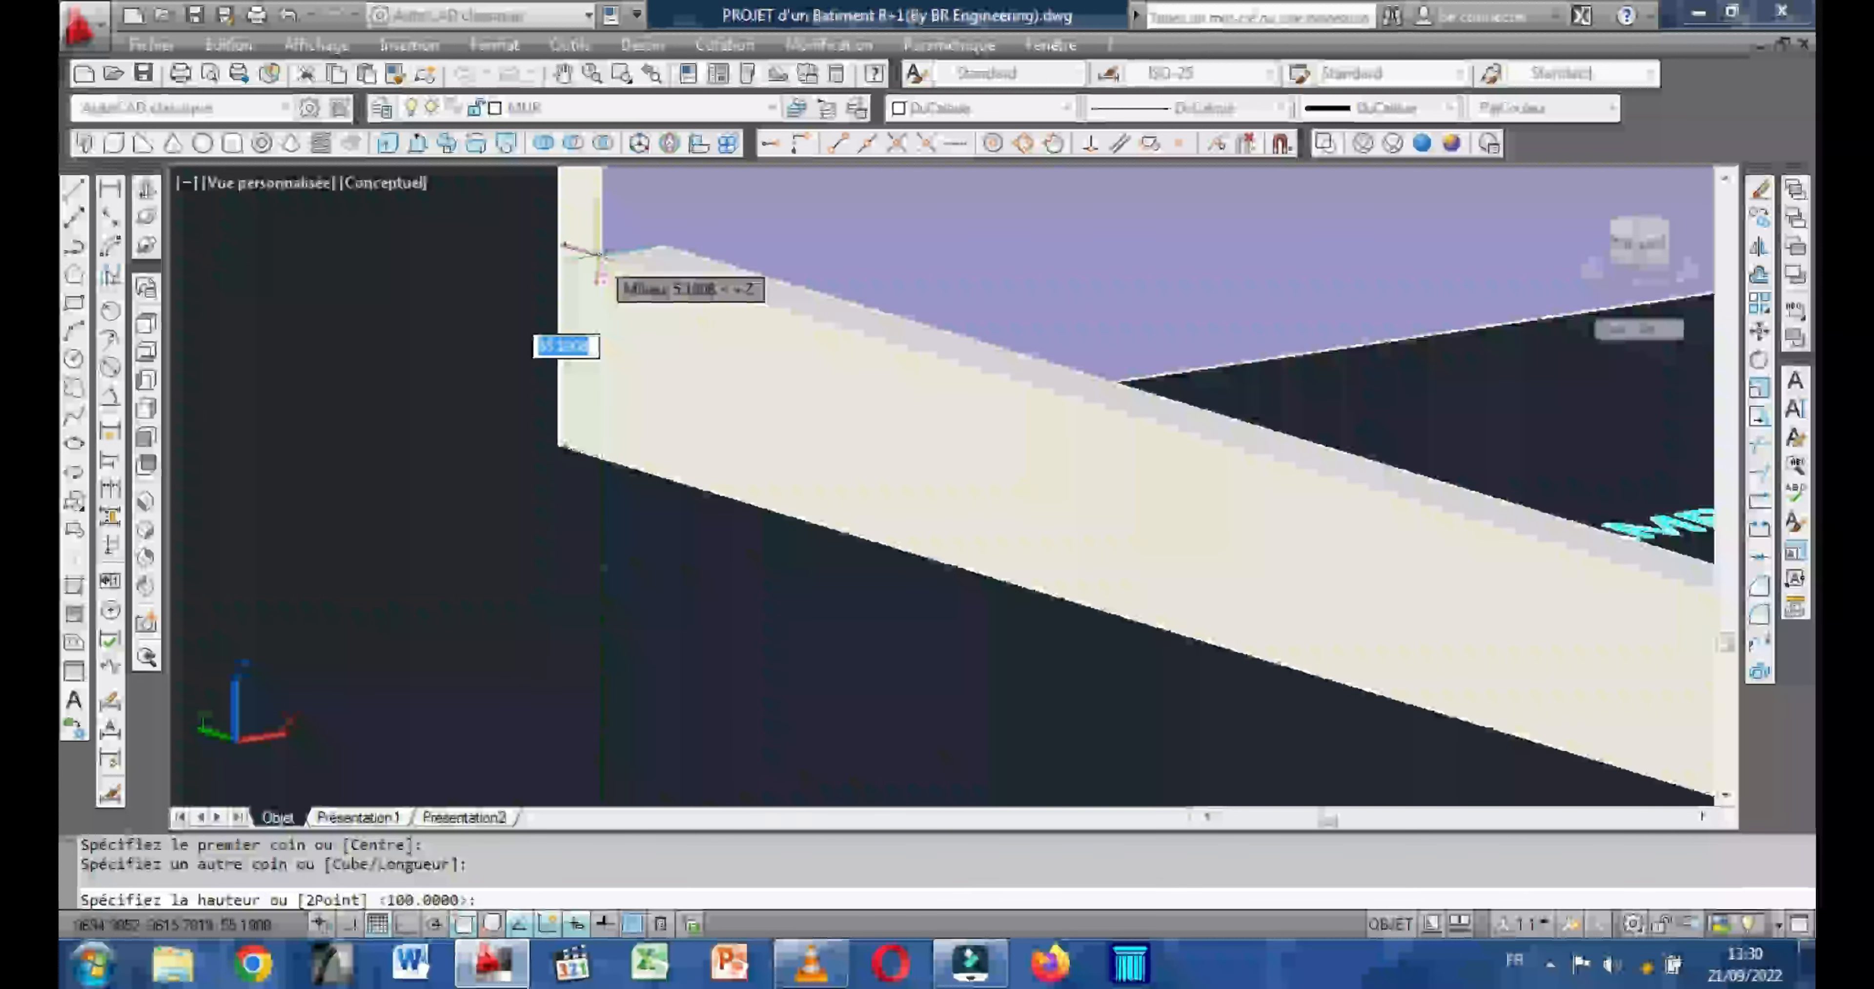
pyautogui.write('100')
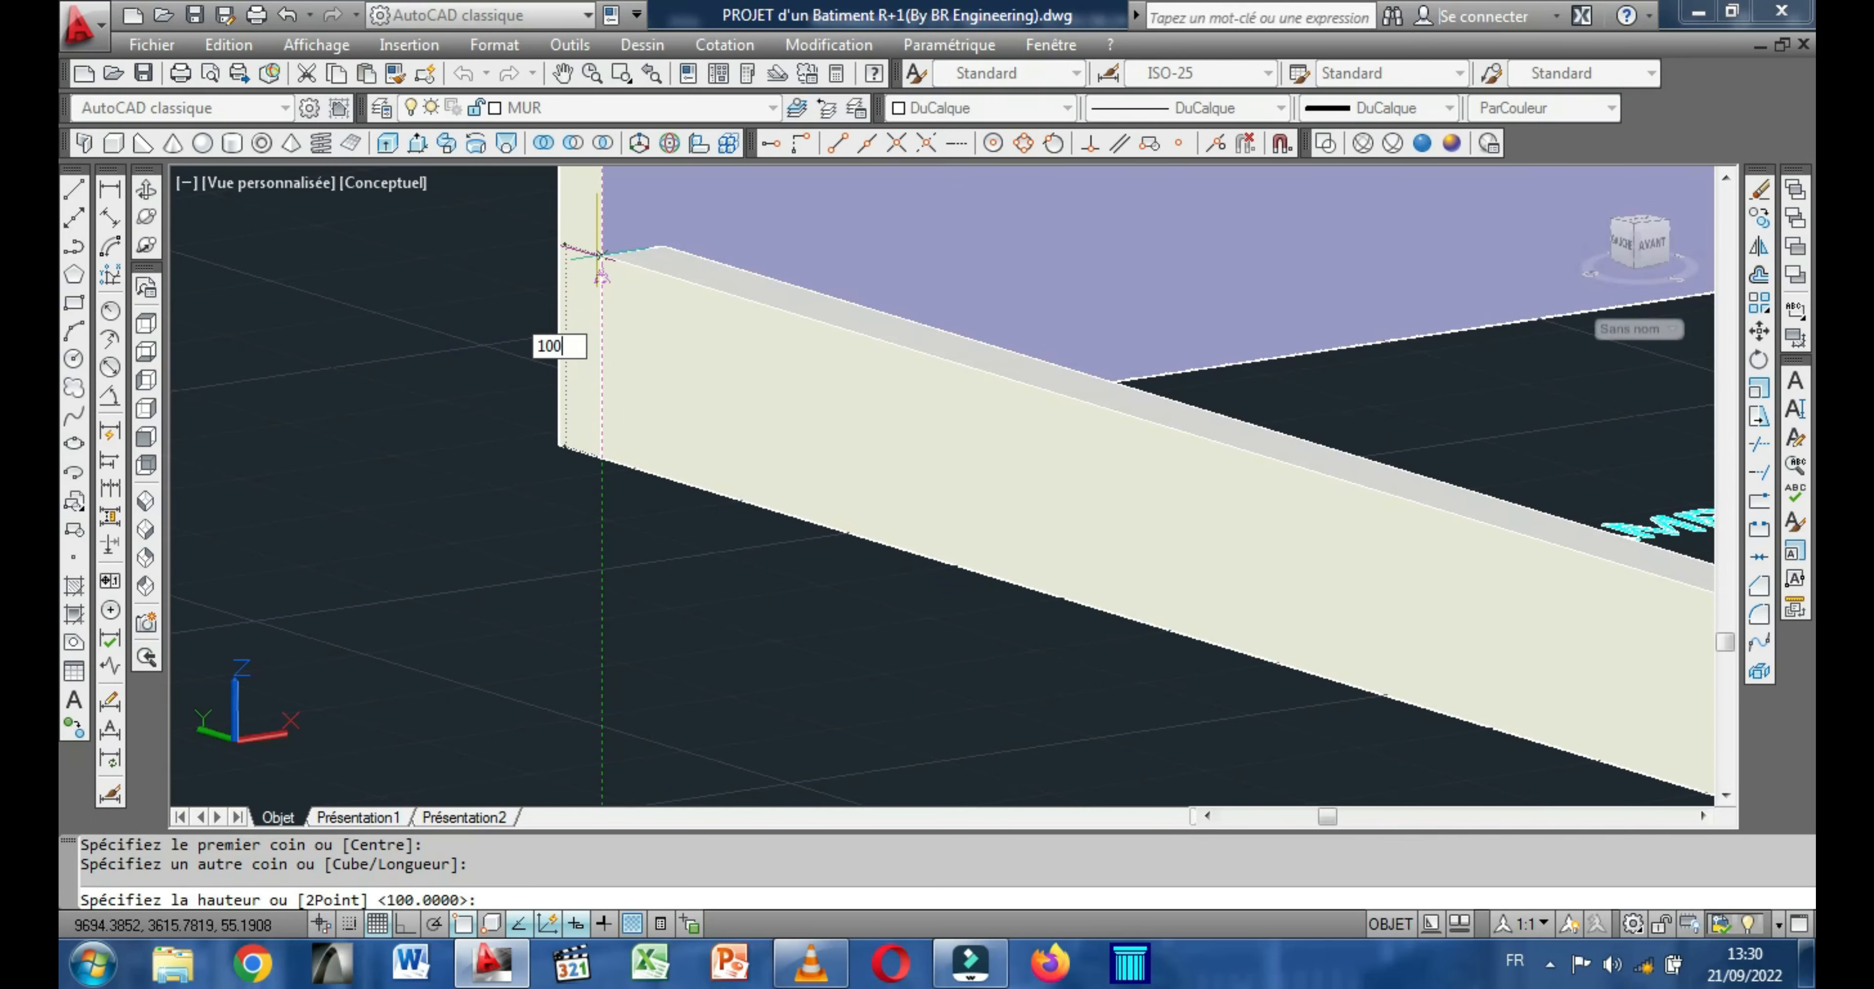
pyautogui.press('Return')
# Draw a 20-wide, 300-high box along the stairwell's outer side wall, from the left wall's end to the inner front corner.
pyautogui.scroll(-3, 619, 389)
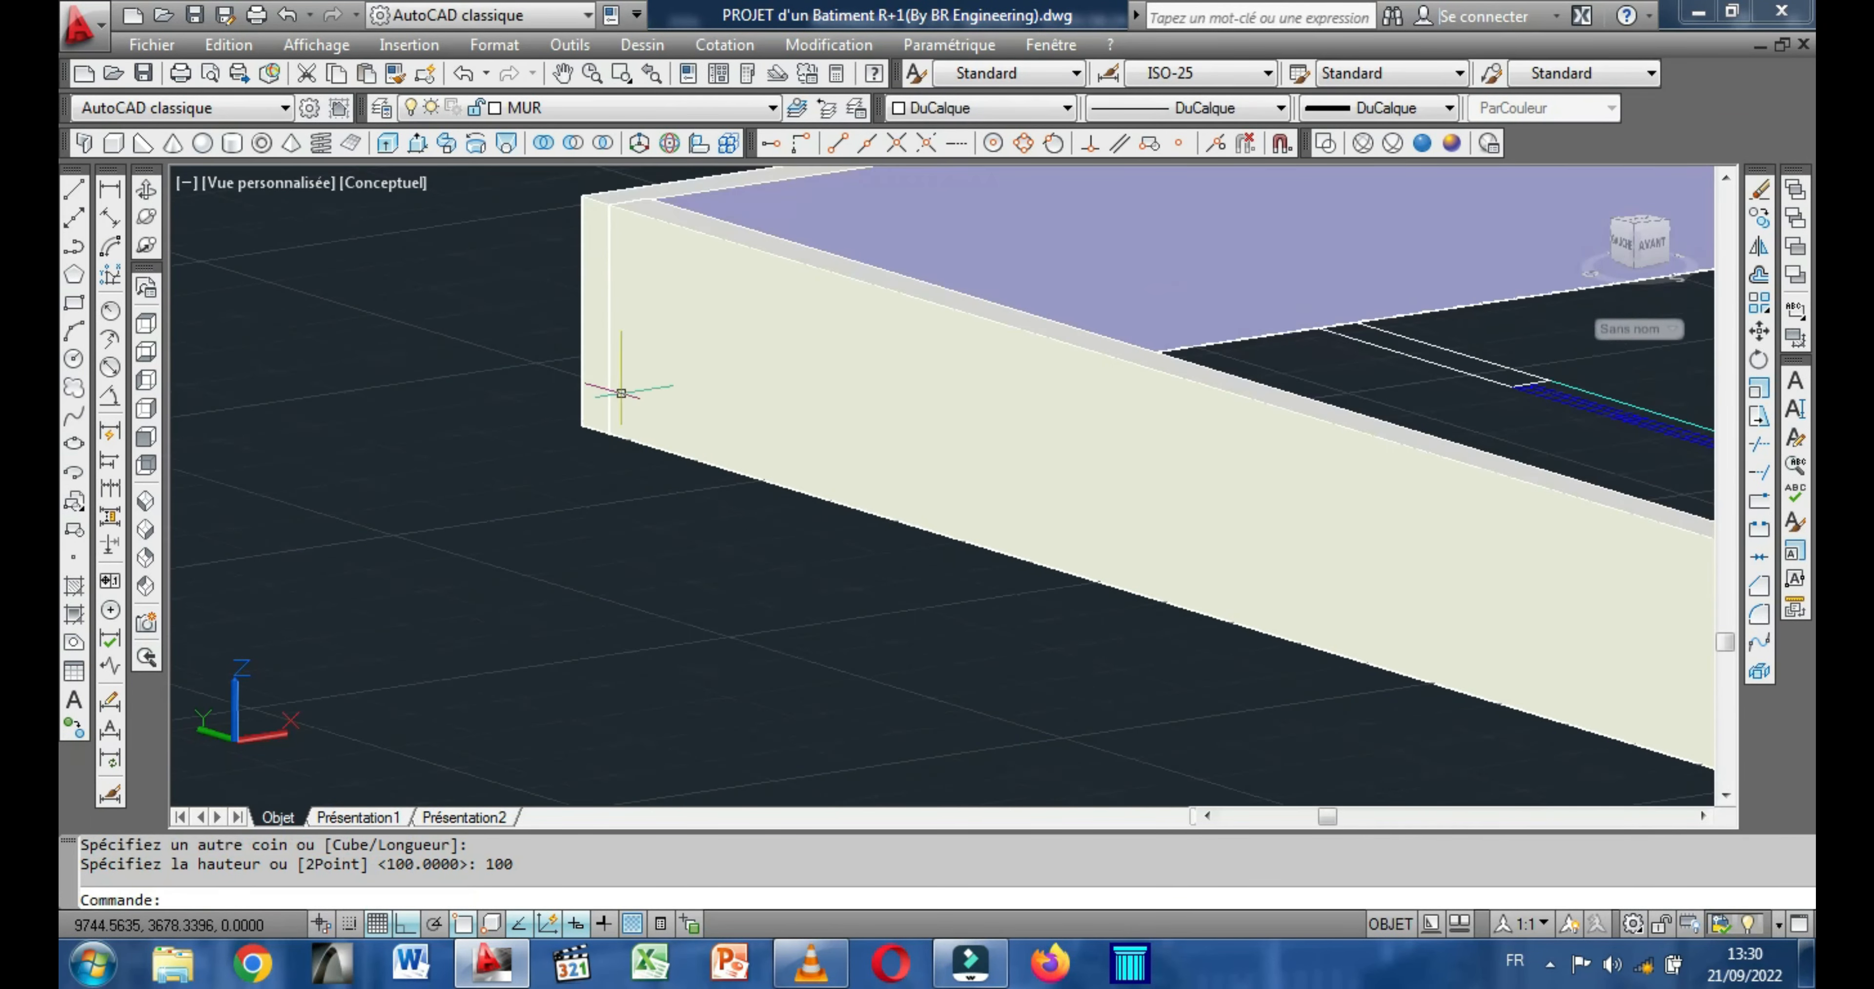
pyautogui.moveTo(1167, 588); pyautogui.dragTo(795, 564, button='middle')
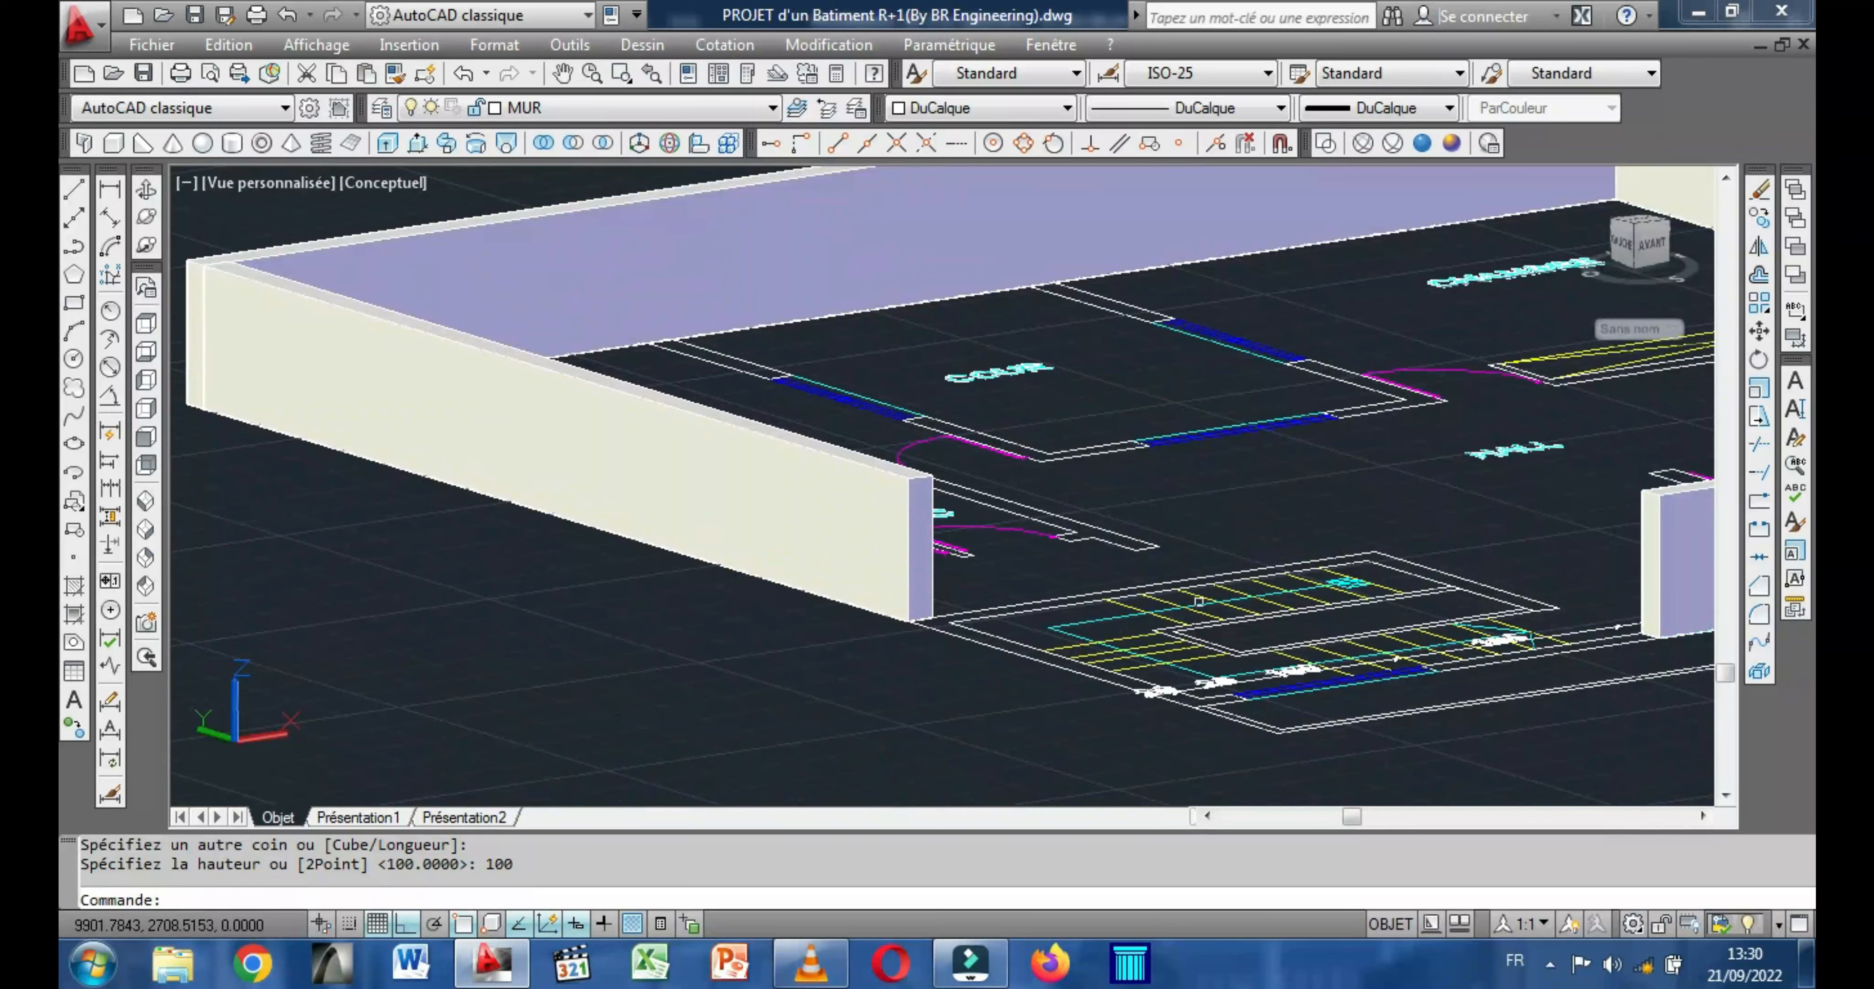
pyautogui.moveTo(1133, 615); pyautogui.dragTo(921, 611, button='middle')
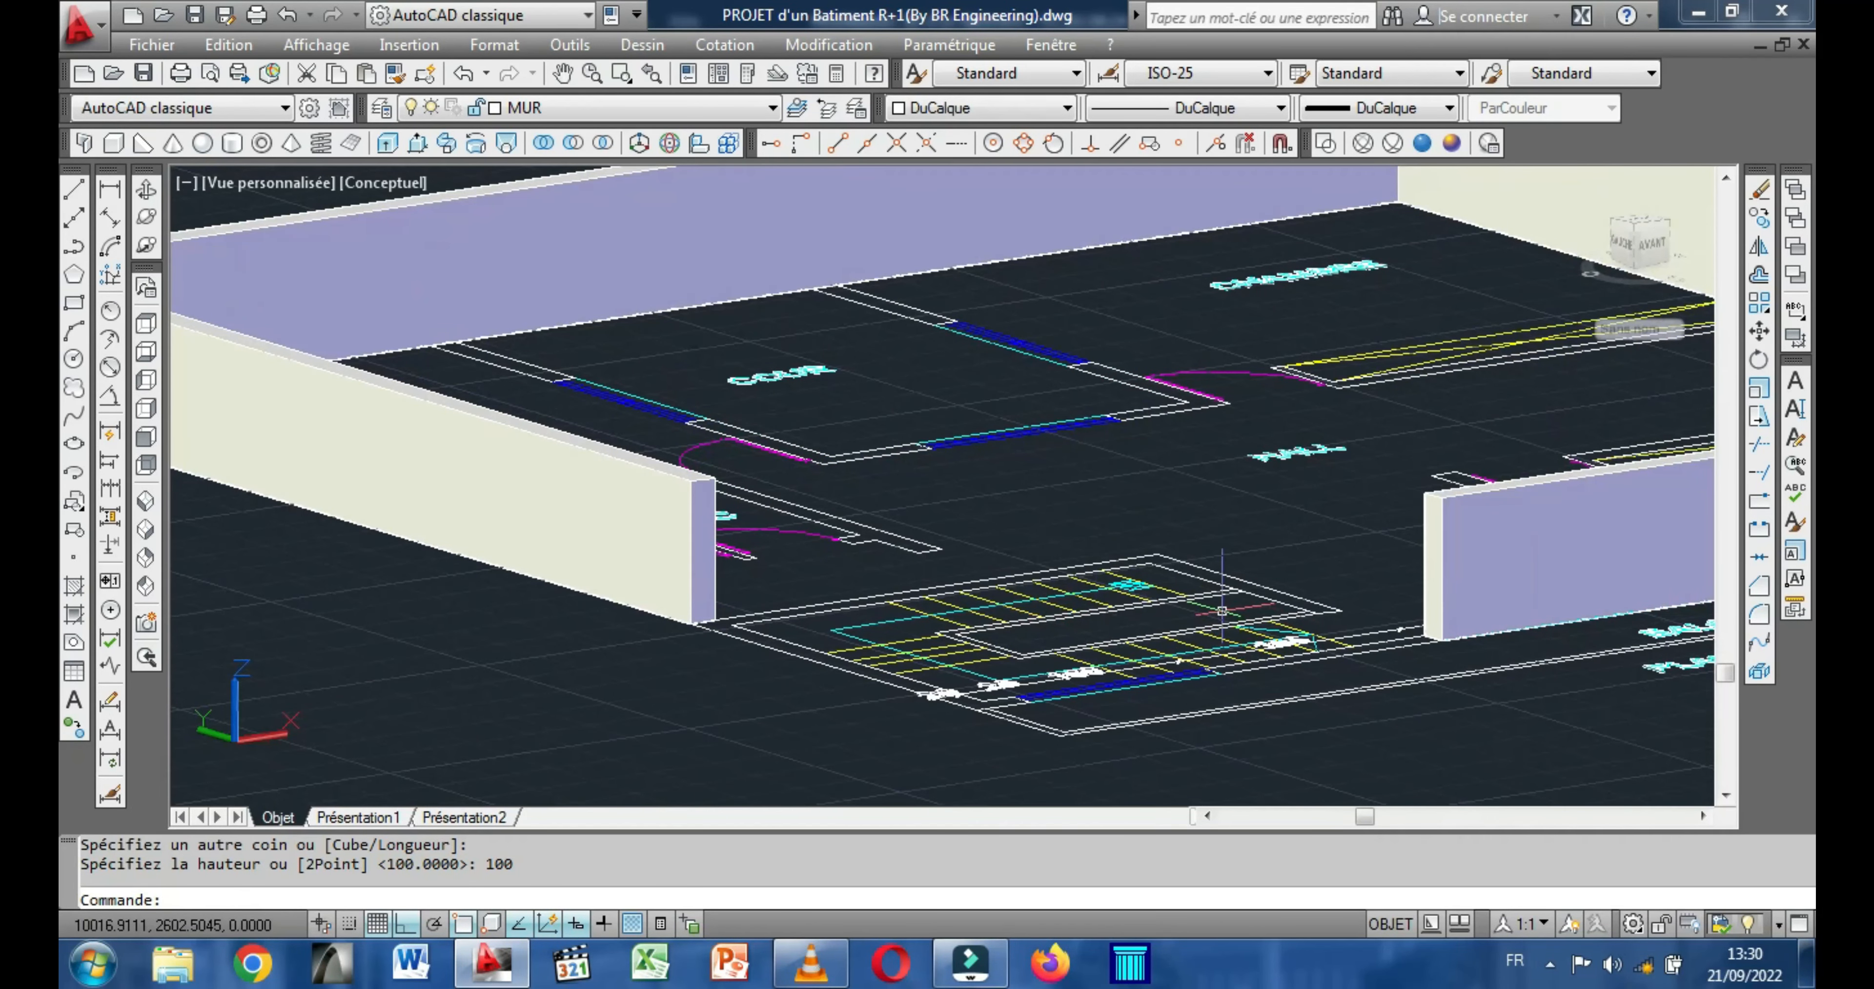
pyautogui.scroll(2, 1222, 610)
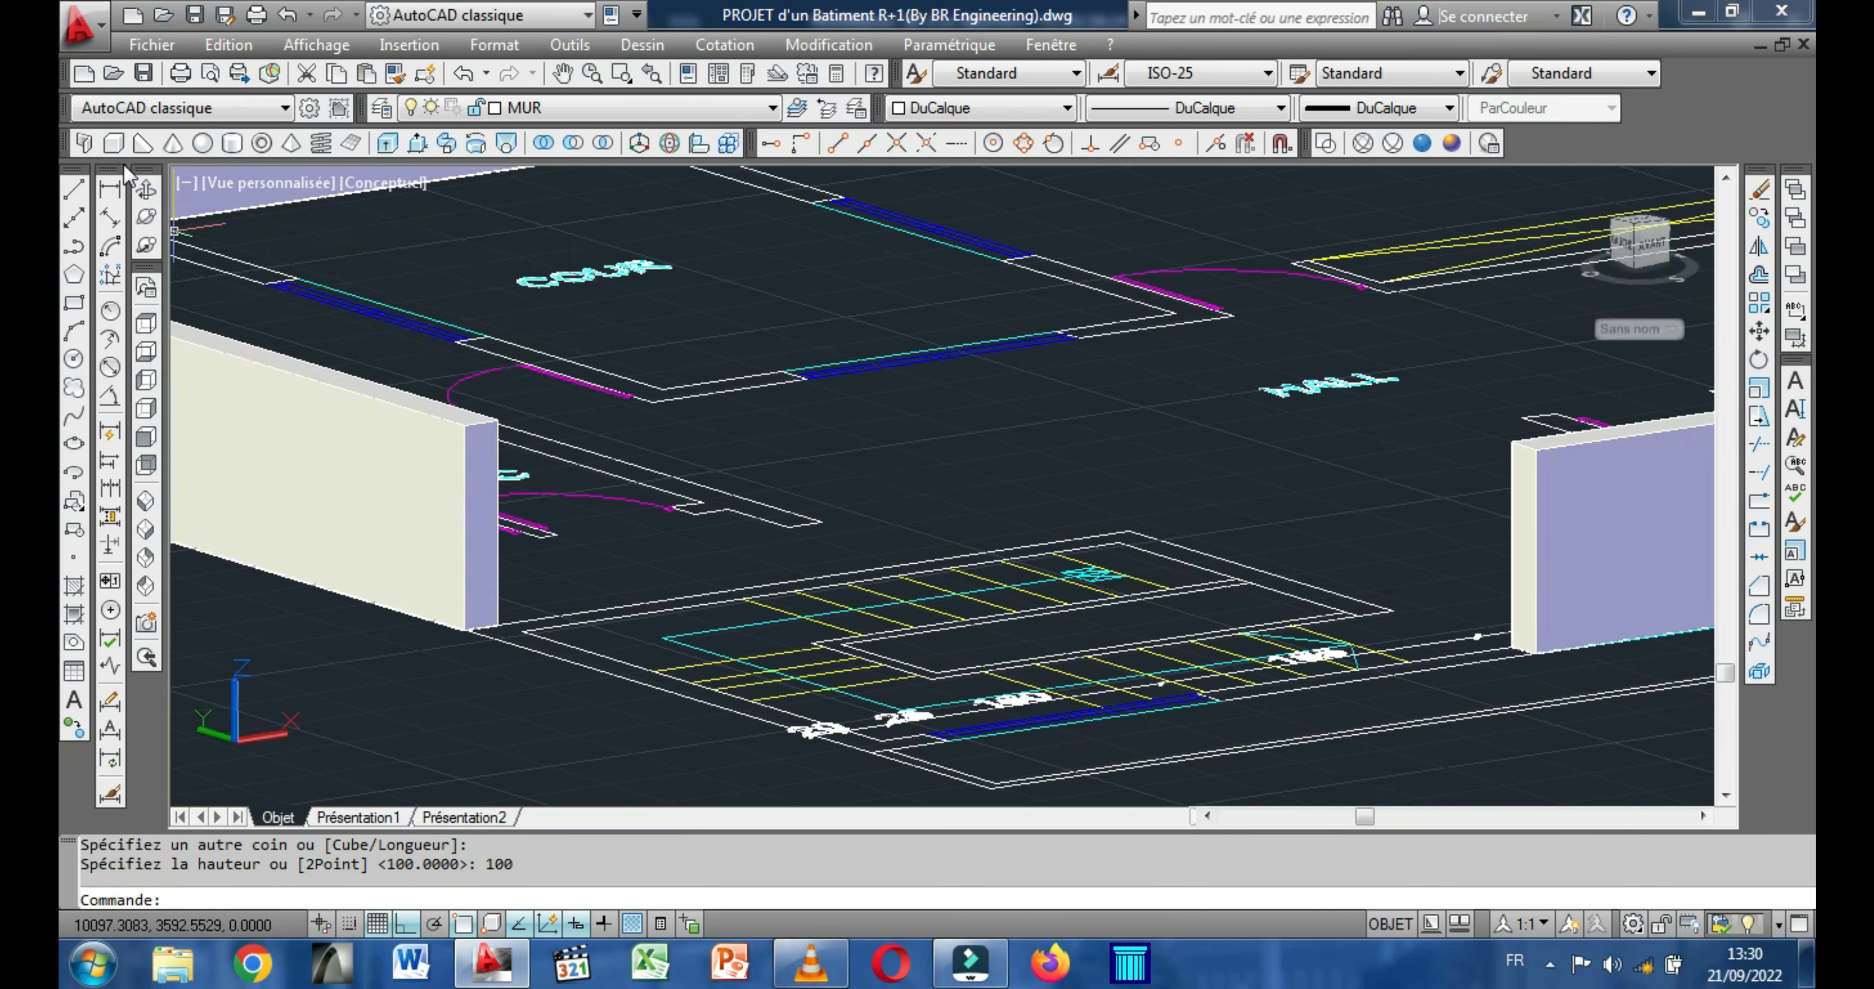
pyautogui.rightClick(935, 430)
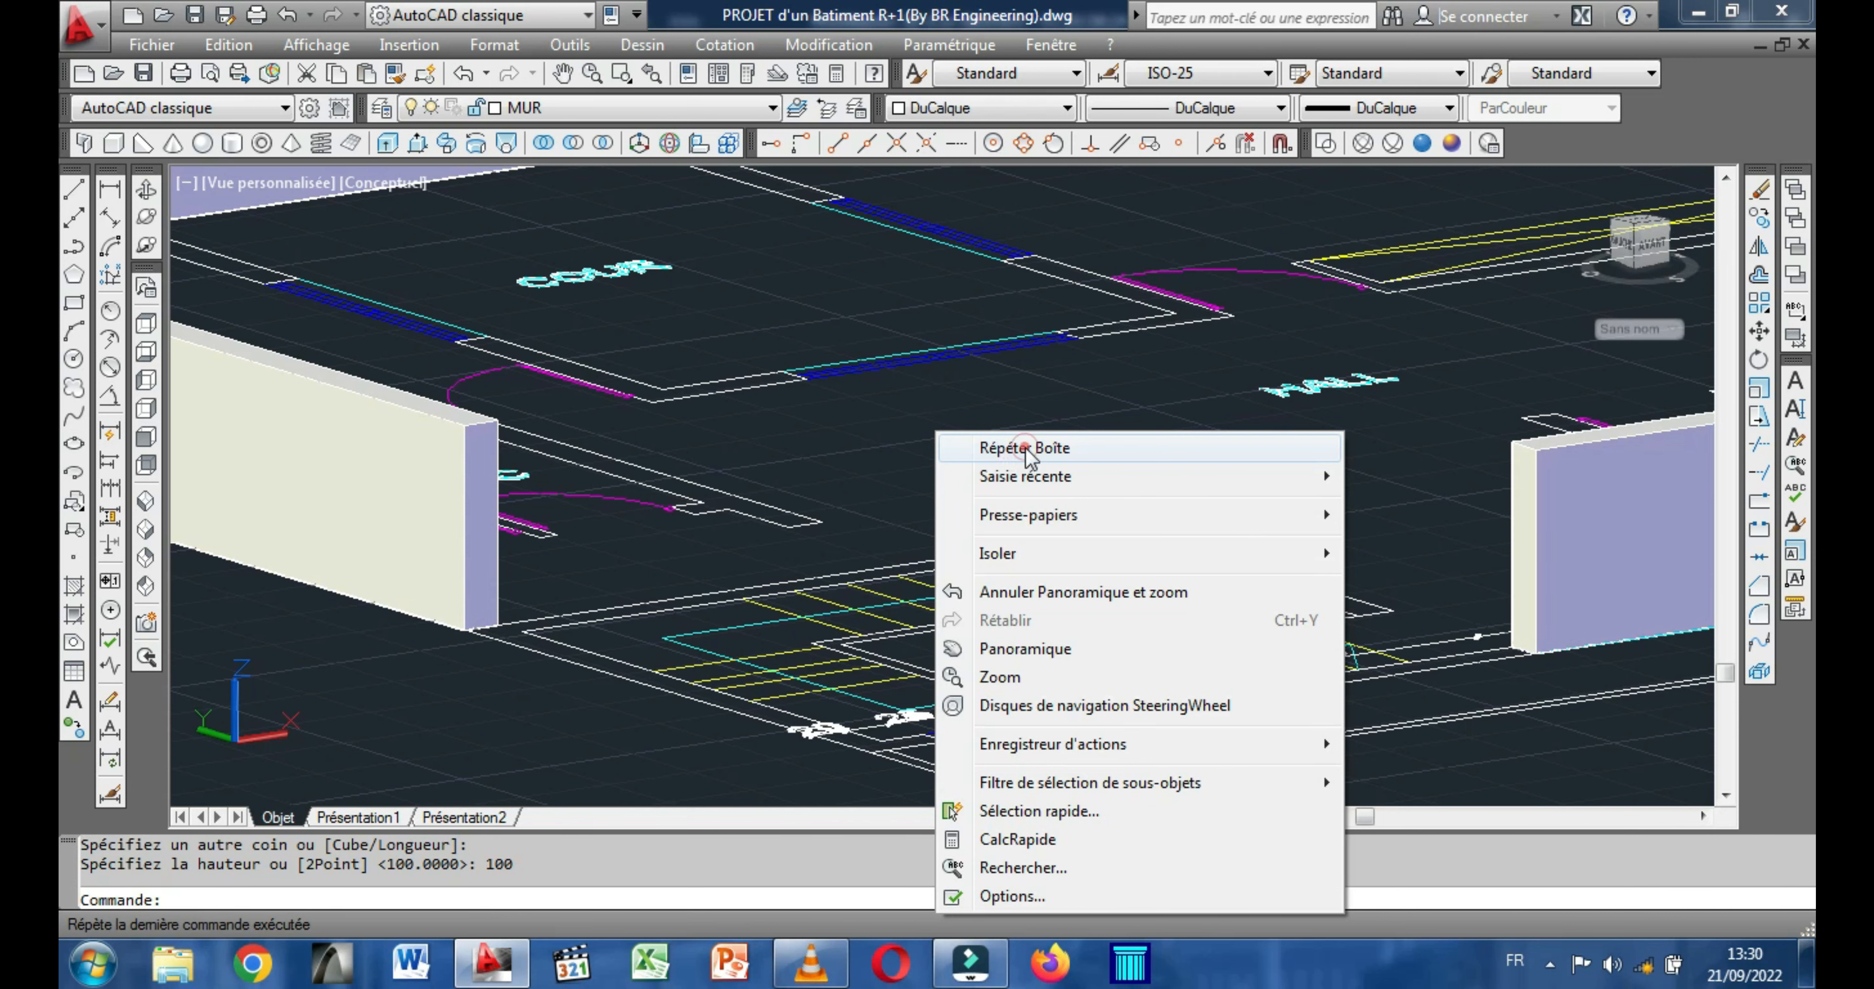
pyautogui.click(1024, 448)
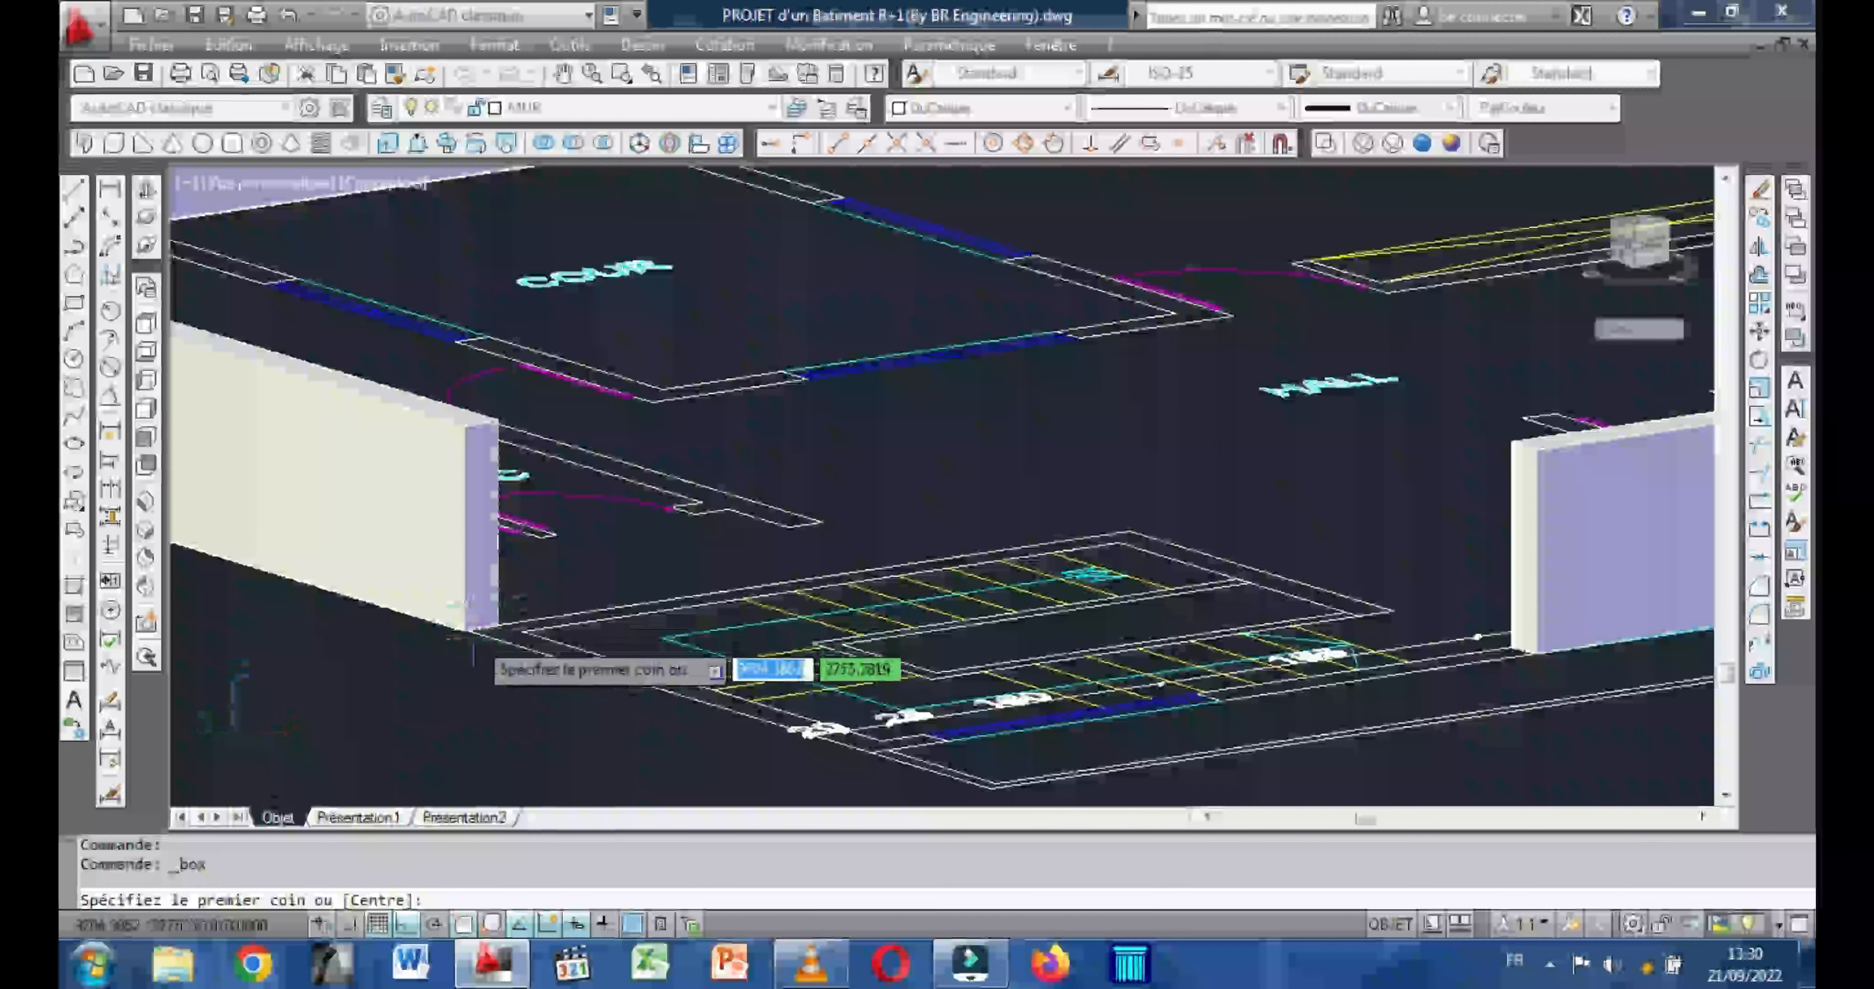
pyautogui.scroll(5, 459, 631)
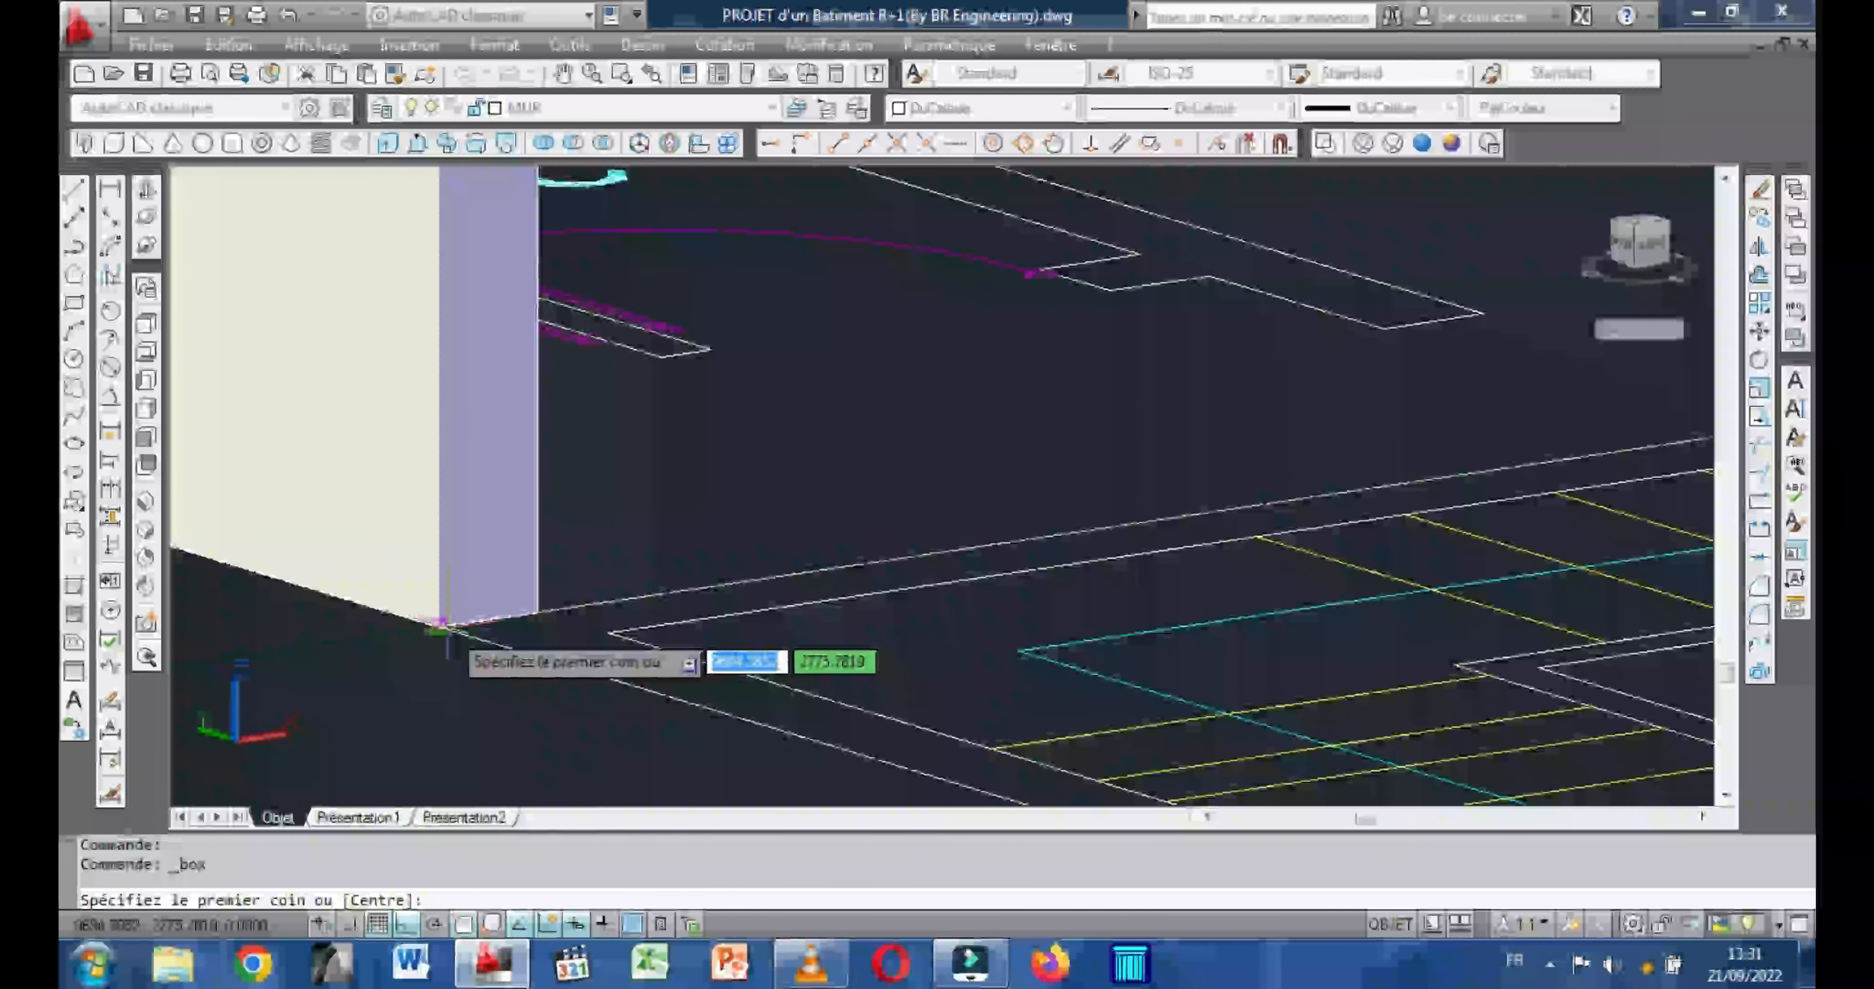
pyautogui.click(441, 627)
pyautogui.scroll(-3, 633, 631)
pyautogui.moveTo(633, 655); pyautogui.dragTo(457, 448, button='middle')
pyautogui.scroll(5, 922, 652)
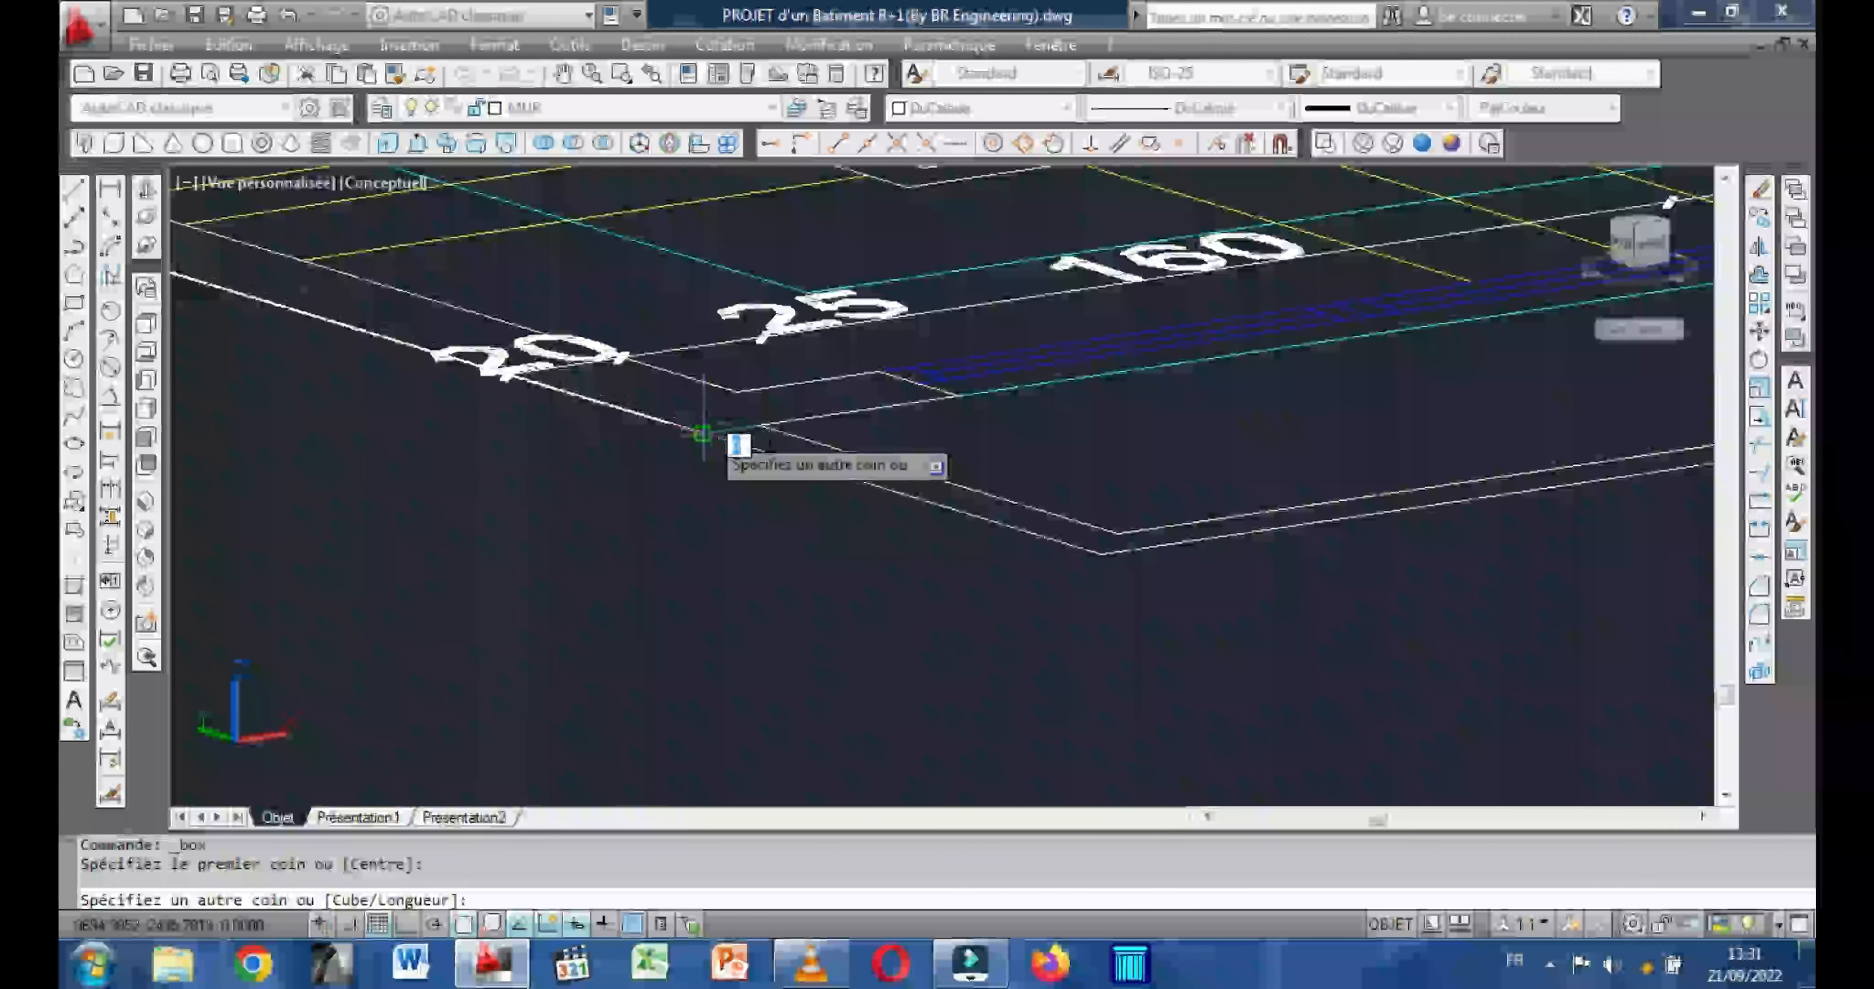
pyautogui.scroll(4, 702, 434)
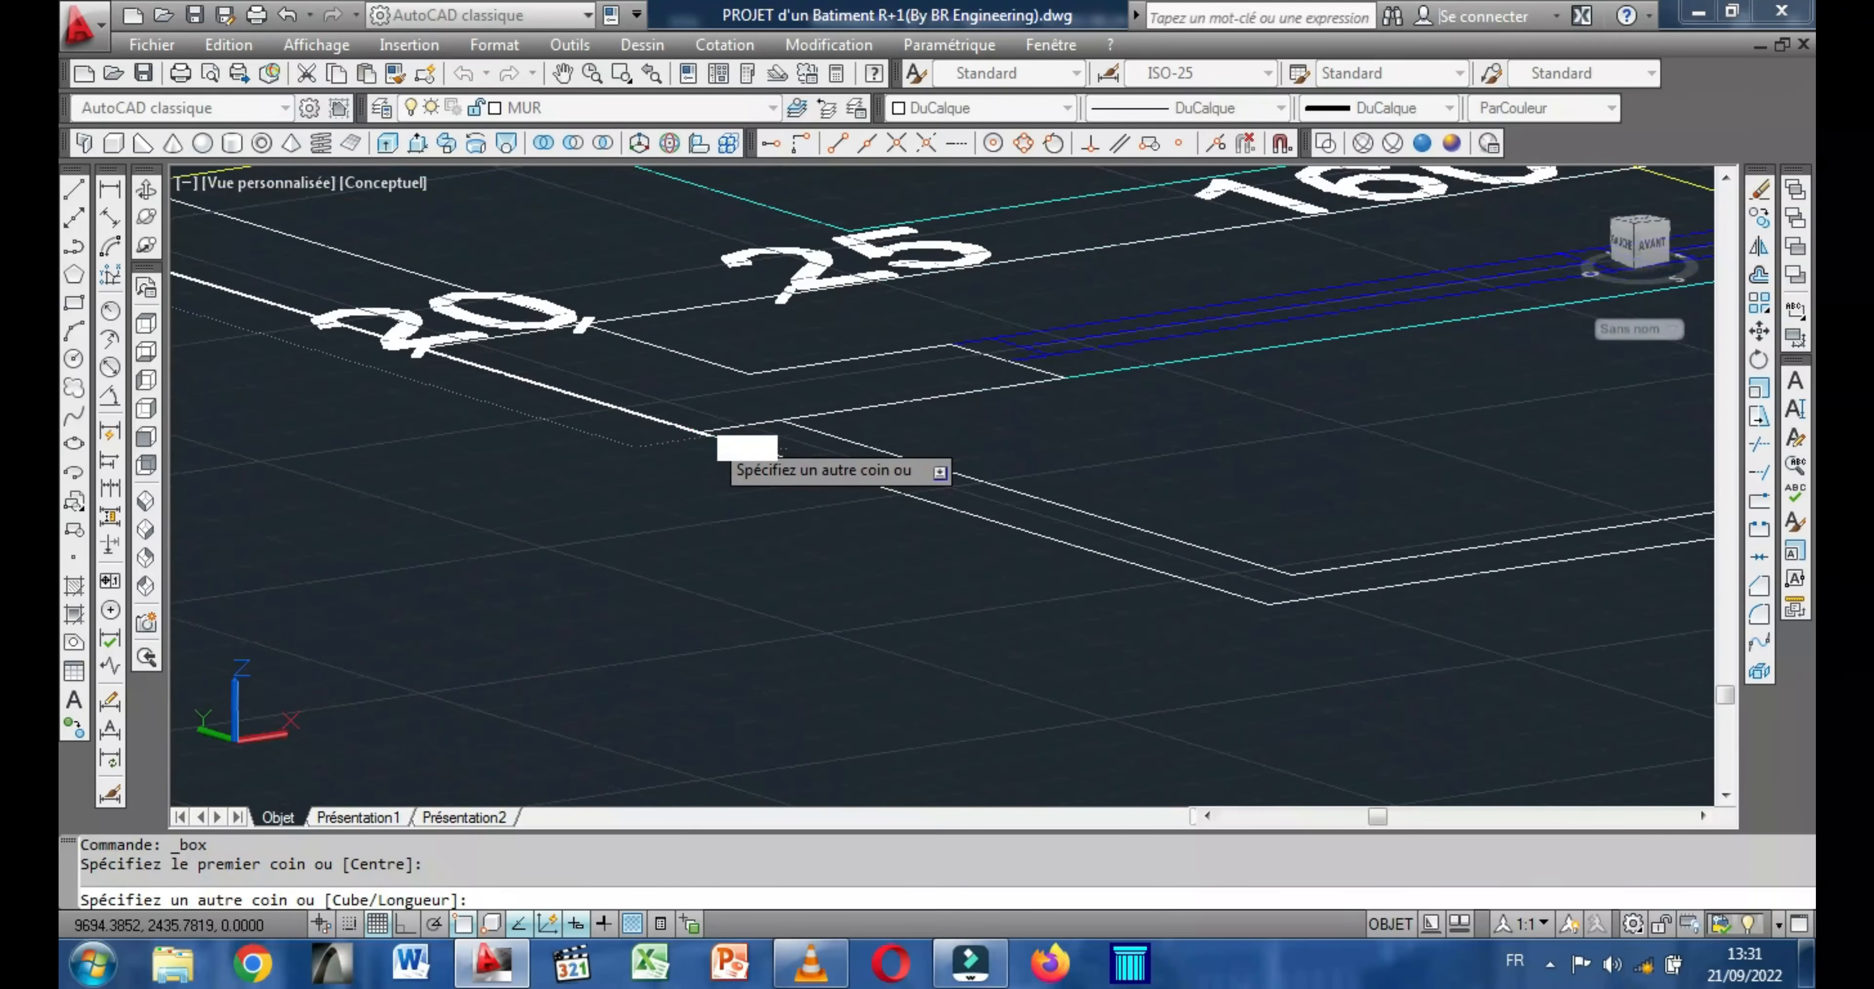
pyautogui.click(689, 428)
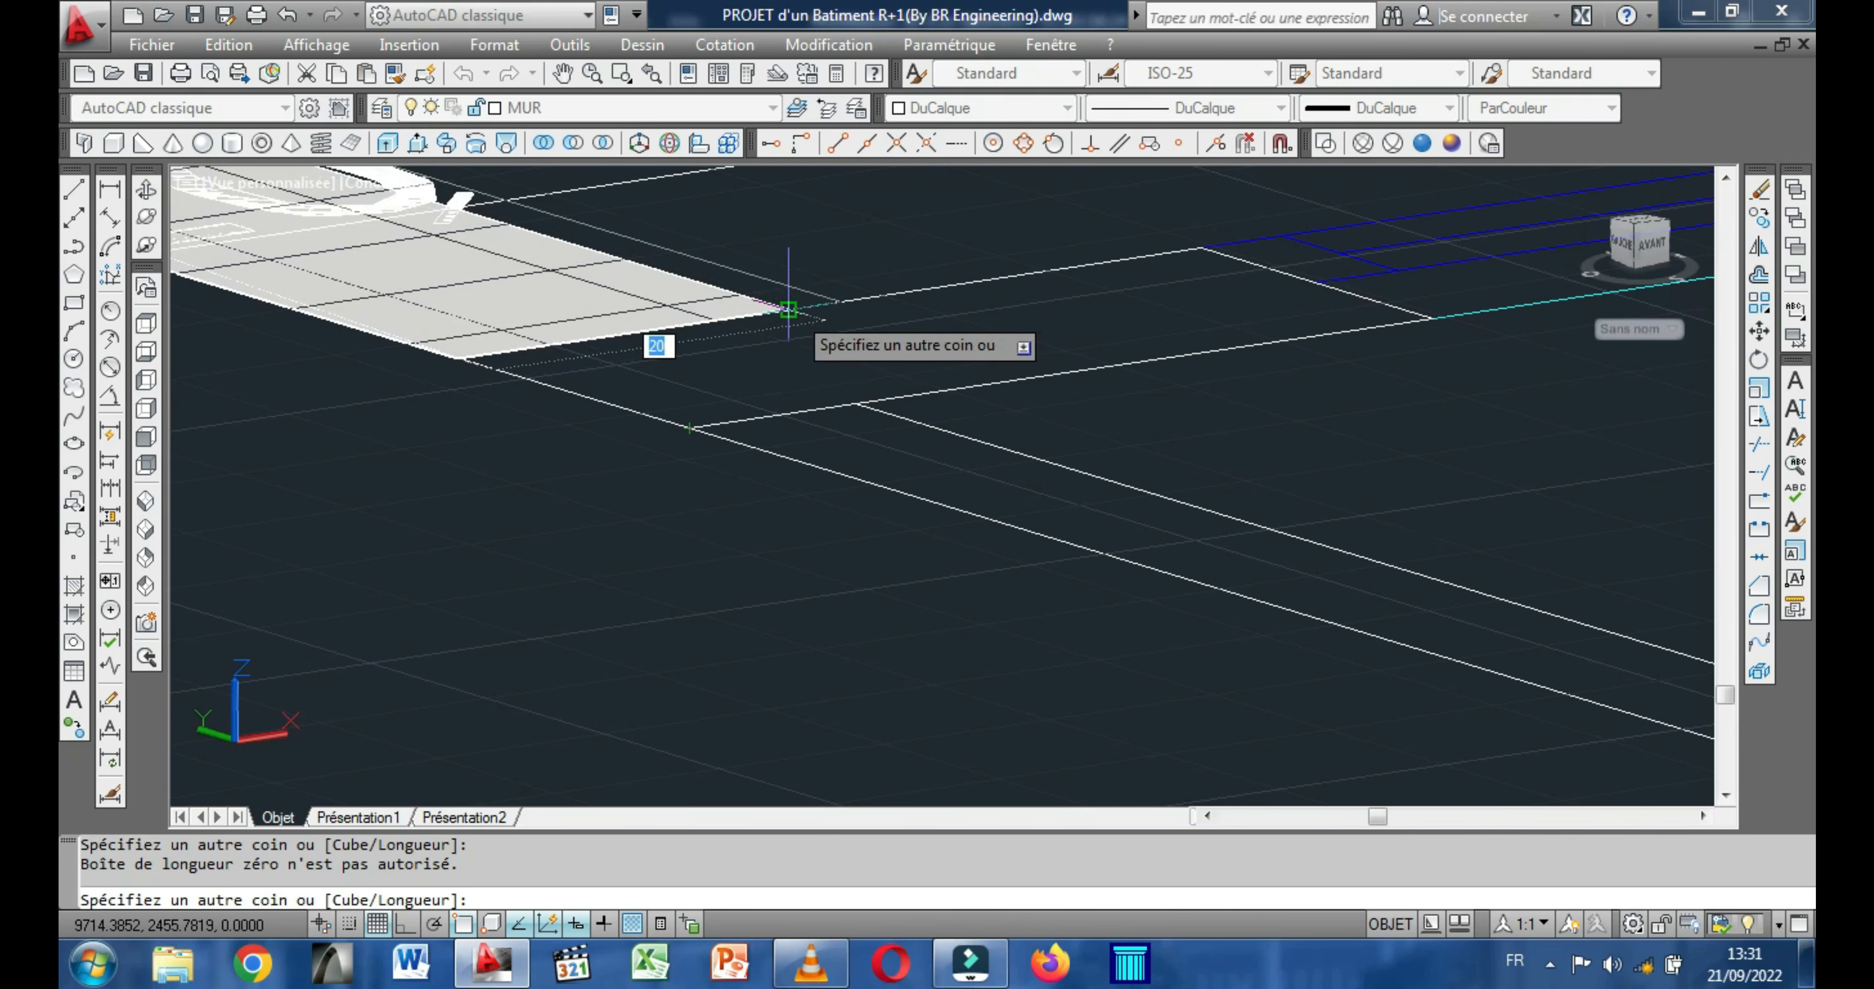
pyautogui.click(787, 309)
pyautogui.scroll(3, 853, 306)
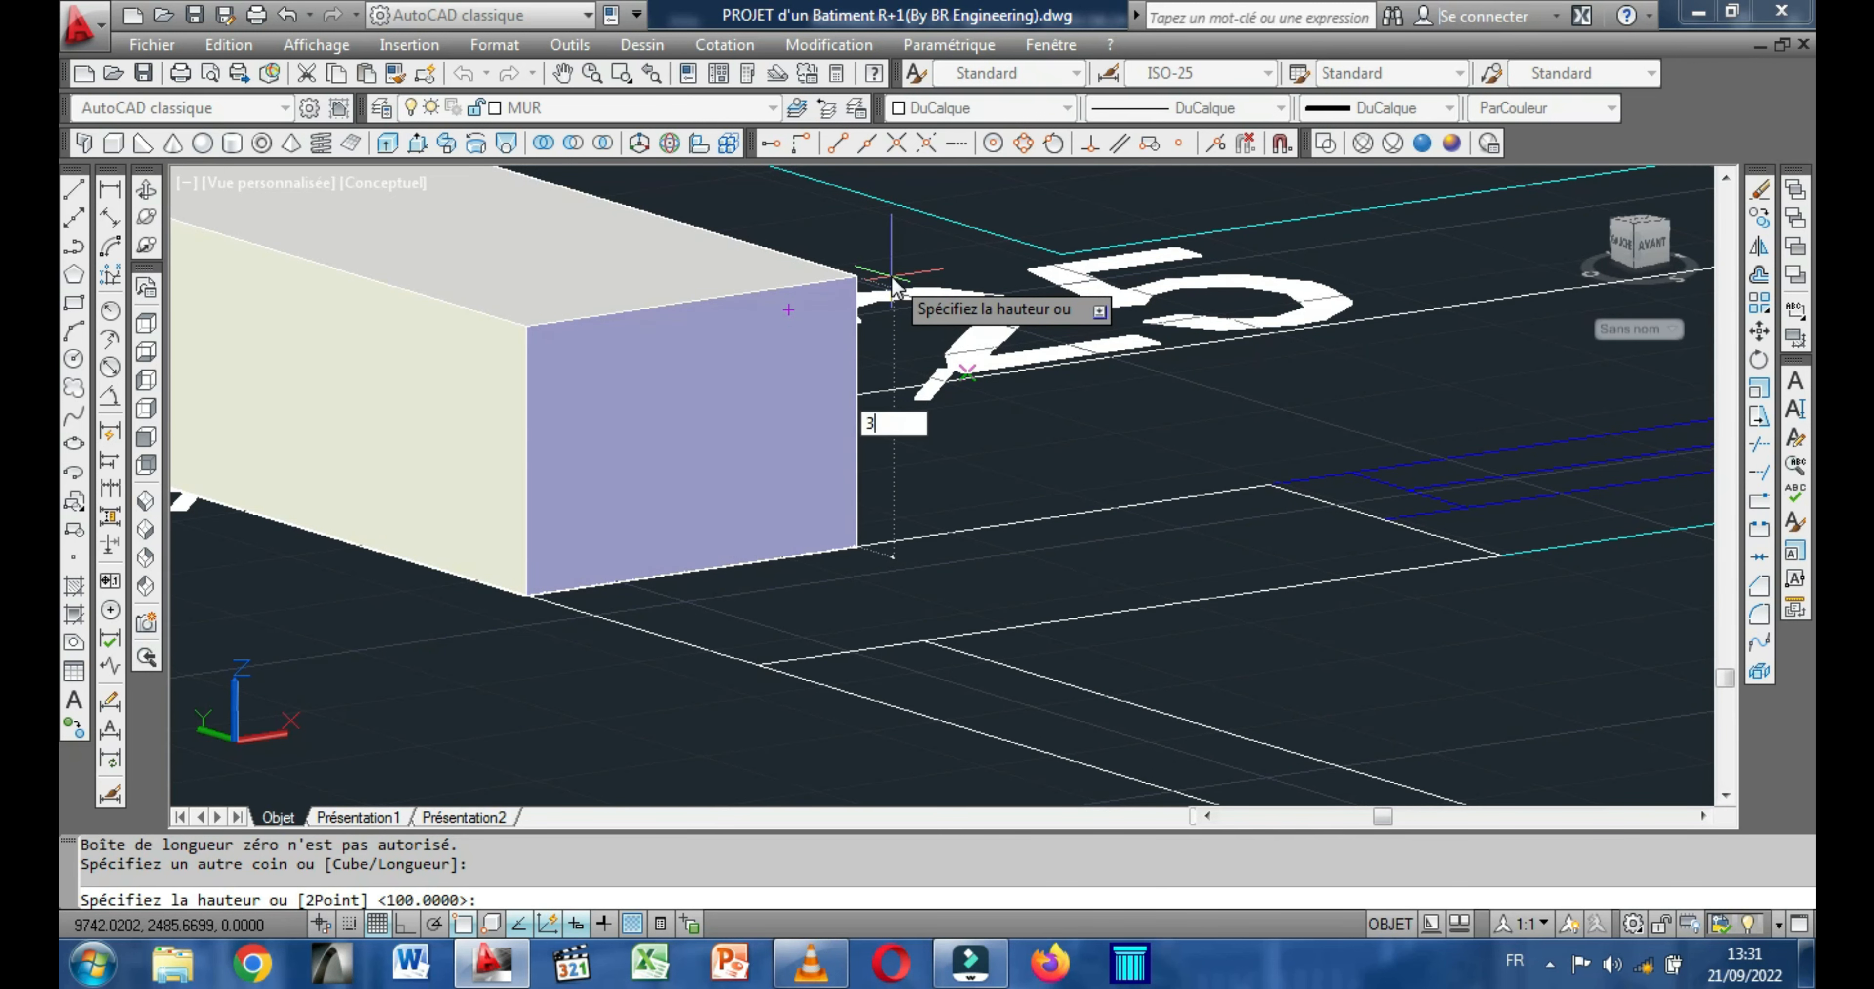
pyautogui.write('300')
pyautogui.press('Return')
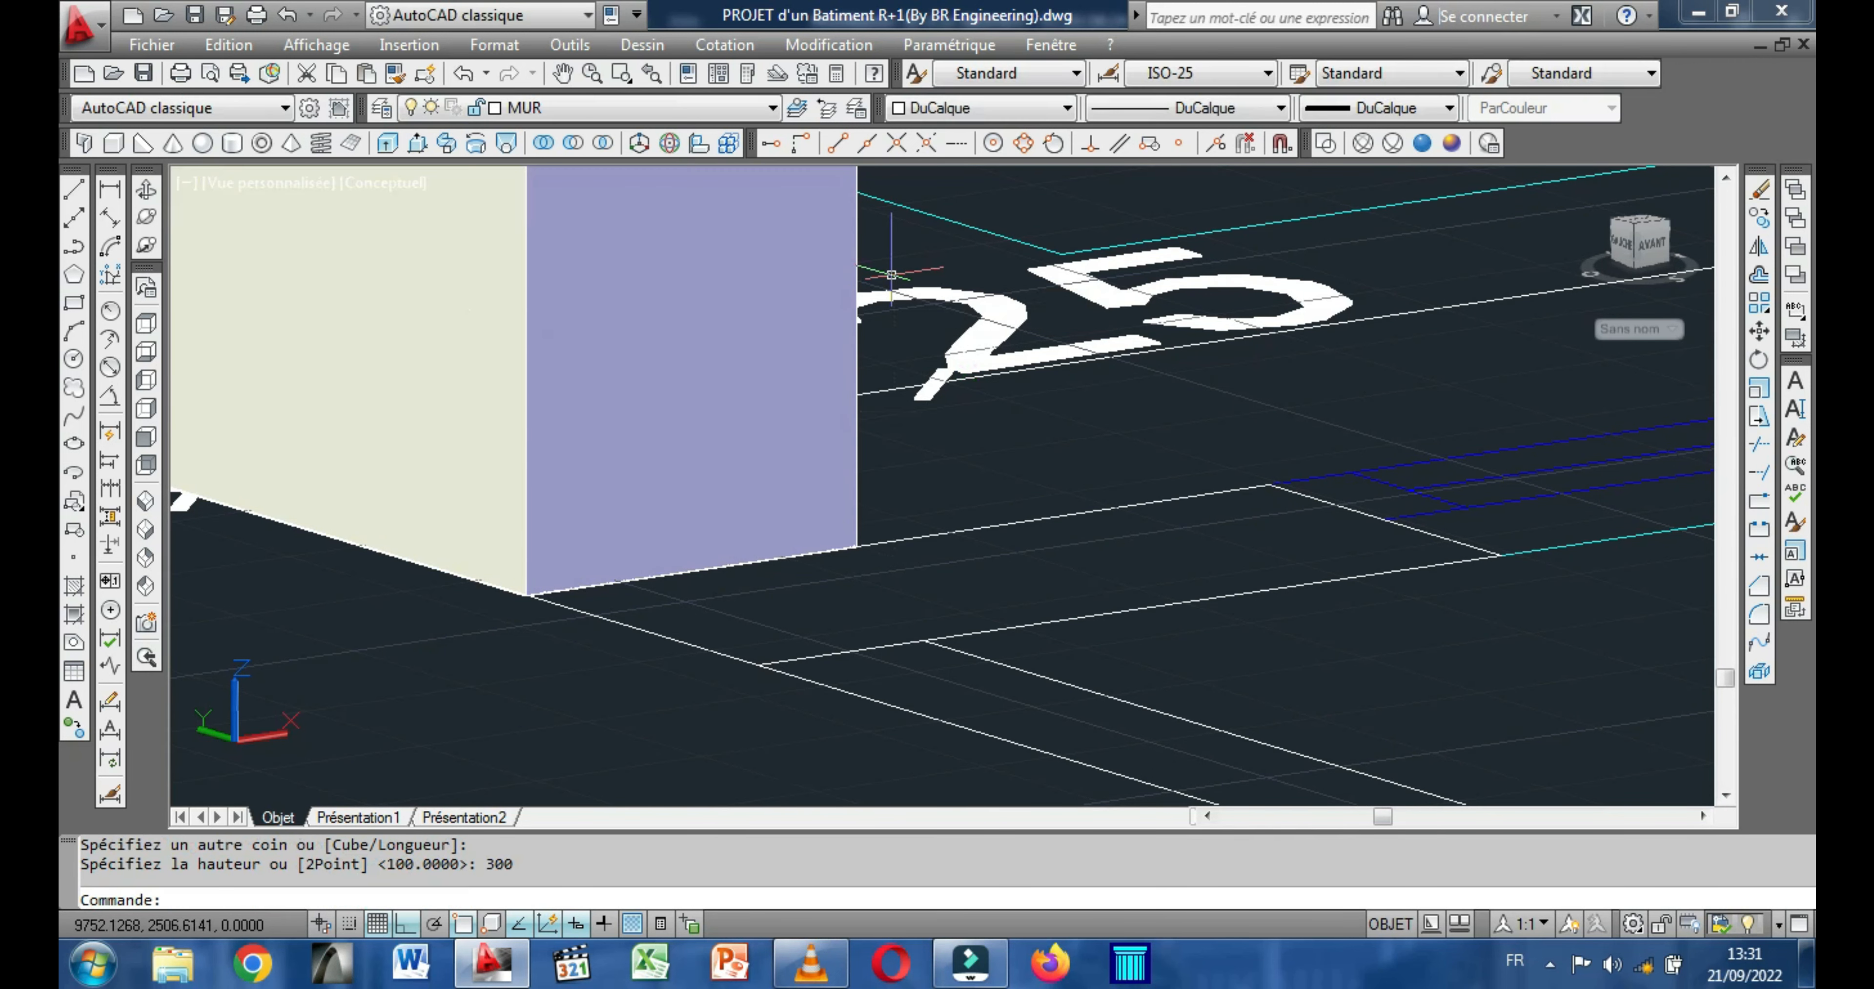
# Examine the perimeter walls and the taller stairwell side wall from the outside and from the interior side.
pyautogui.scroll(-10, 1044, 503)
pyautogui.moveTo(936, 595); pyautogui.dragTo(1011, 772, button='middle')
pyautogui.scroll(-5, 976, 664)
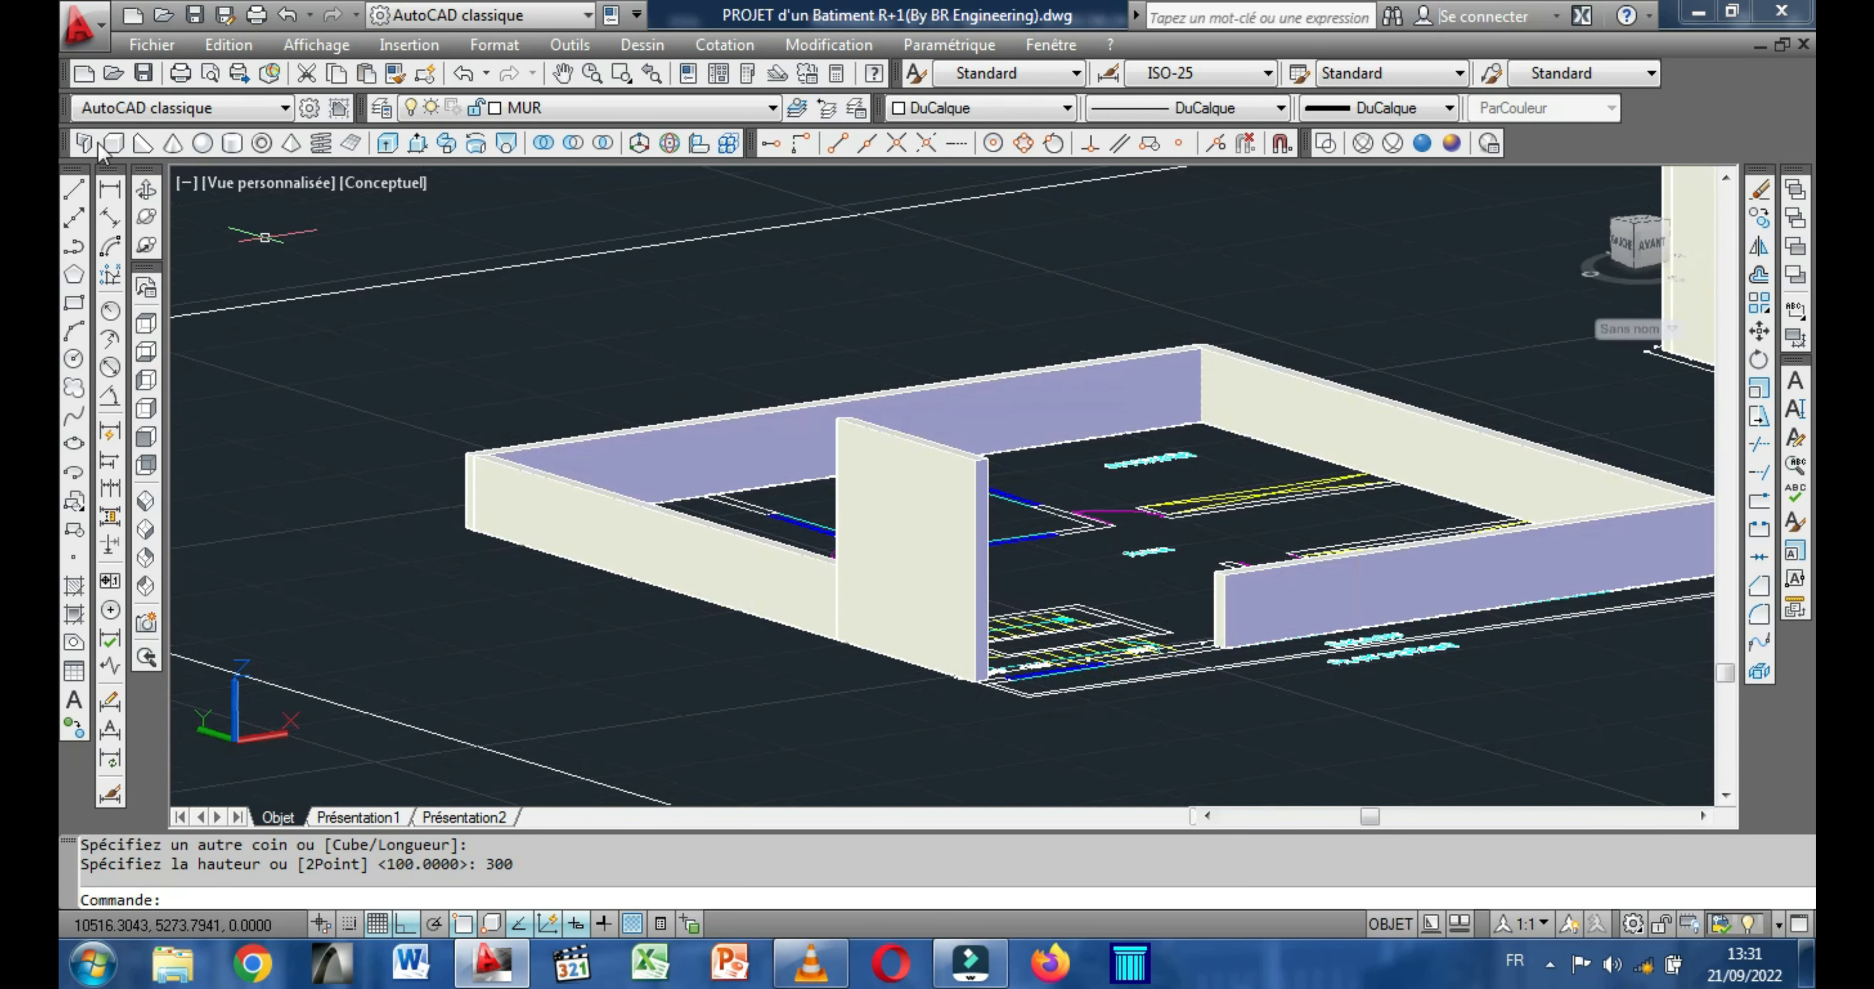
pyautogui.click(146, 216)
pyautogui.moveTo(1040, 665); pyautogui.dragTo(764, 608)
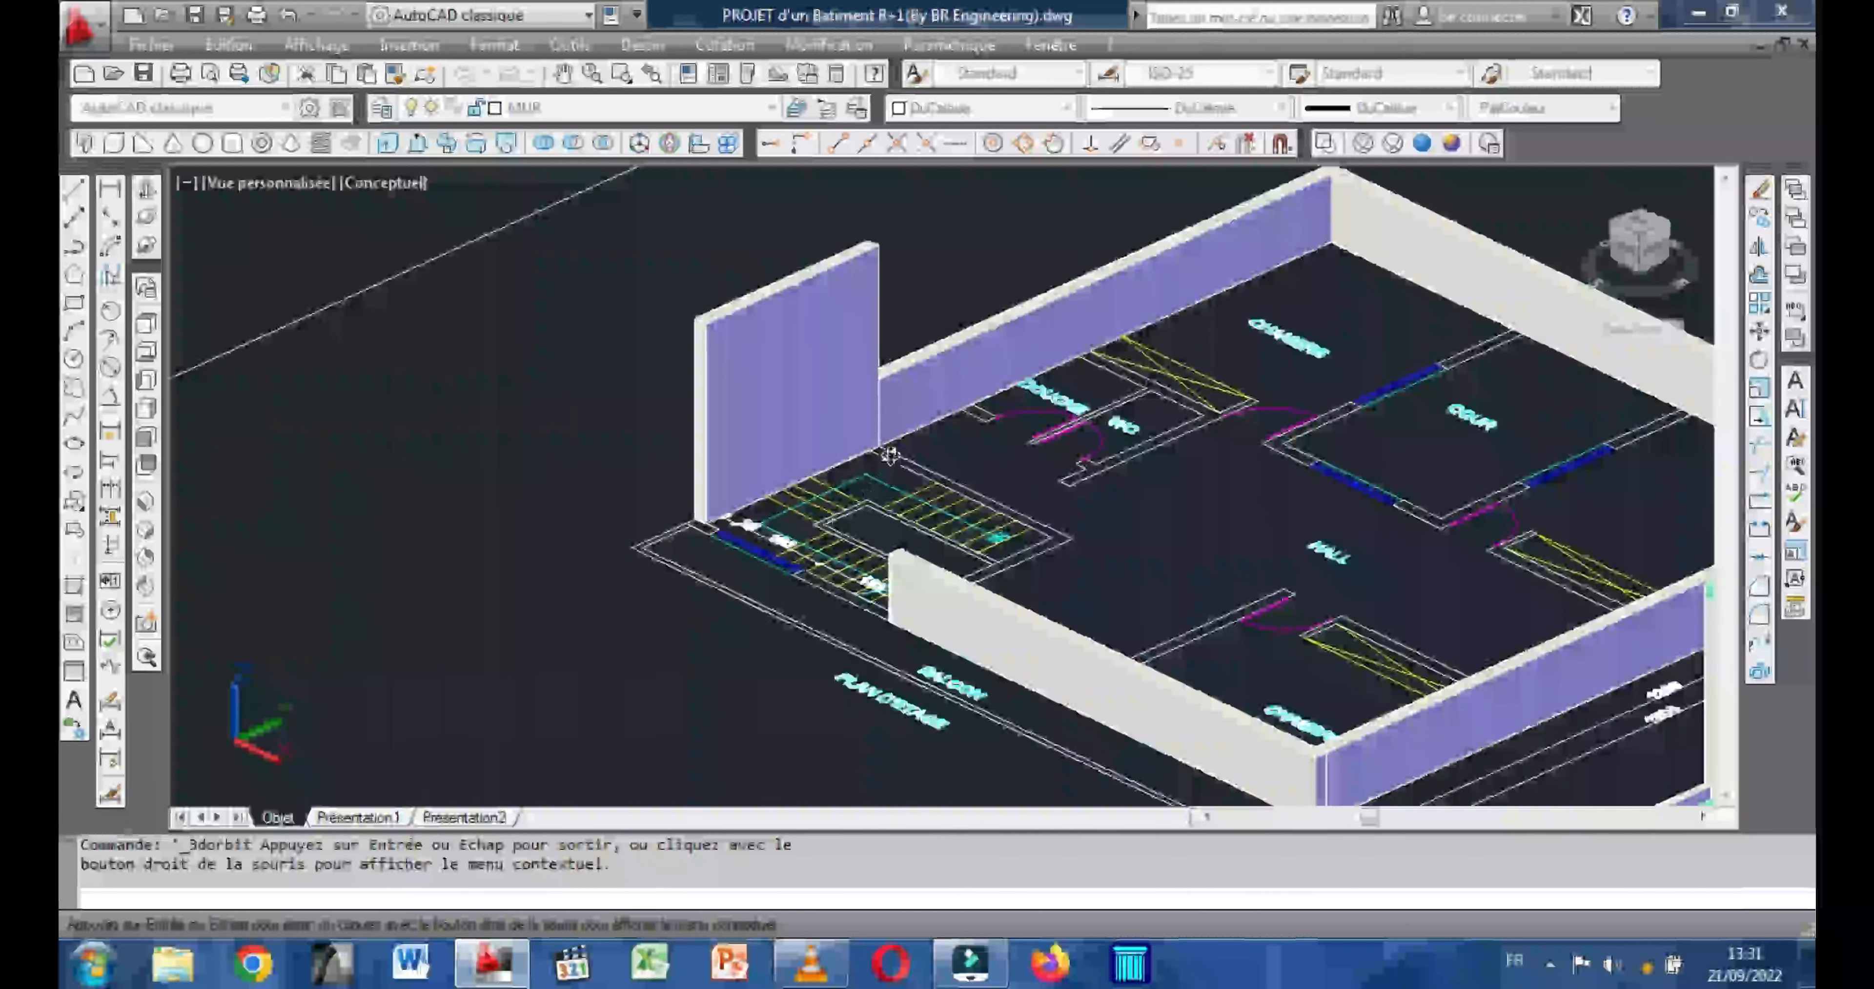
pyautogui.scroll(3, 889, 458)
pyautogui.moveTo(790, 413); pyautogui.dragTo(807, 496)
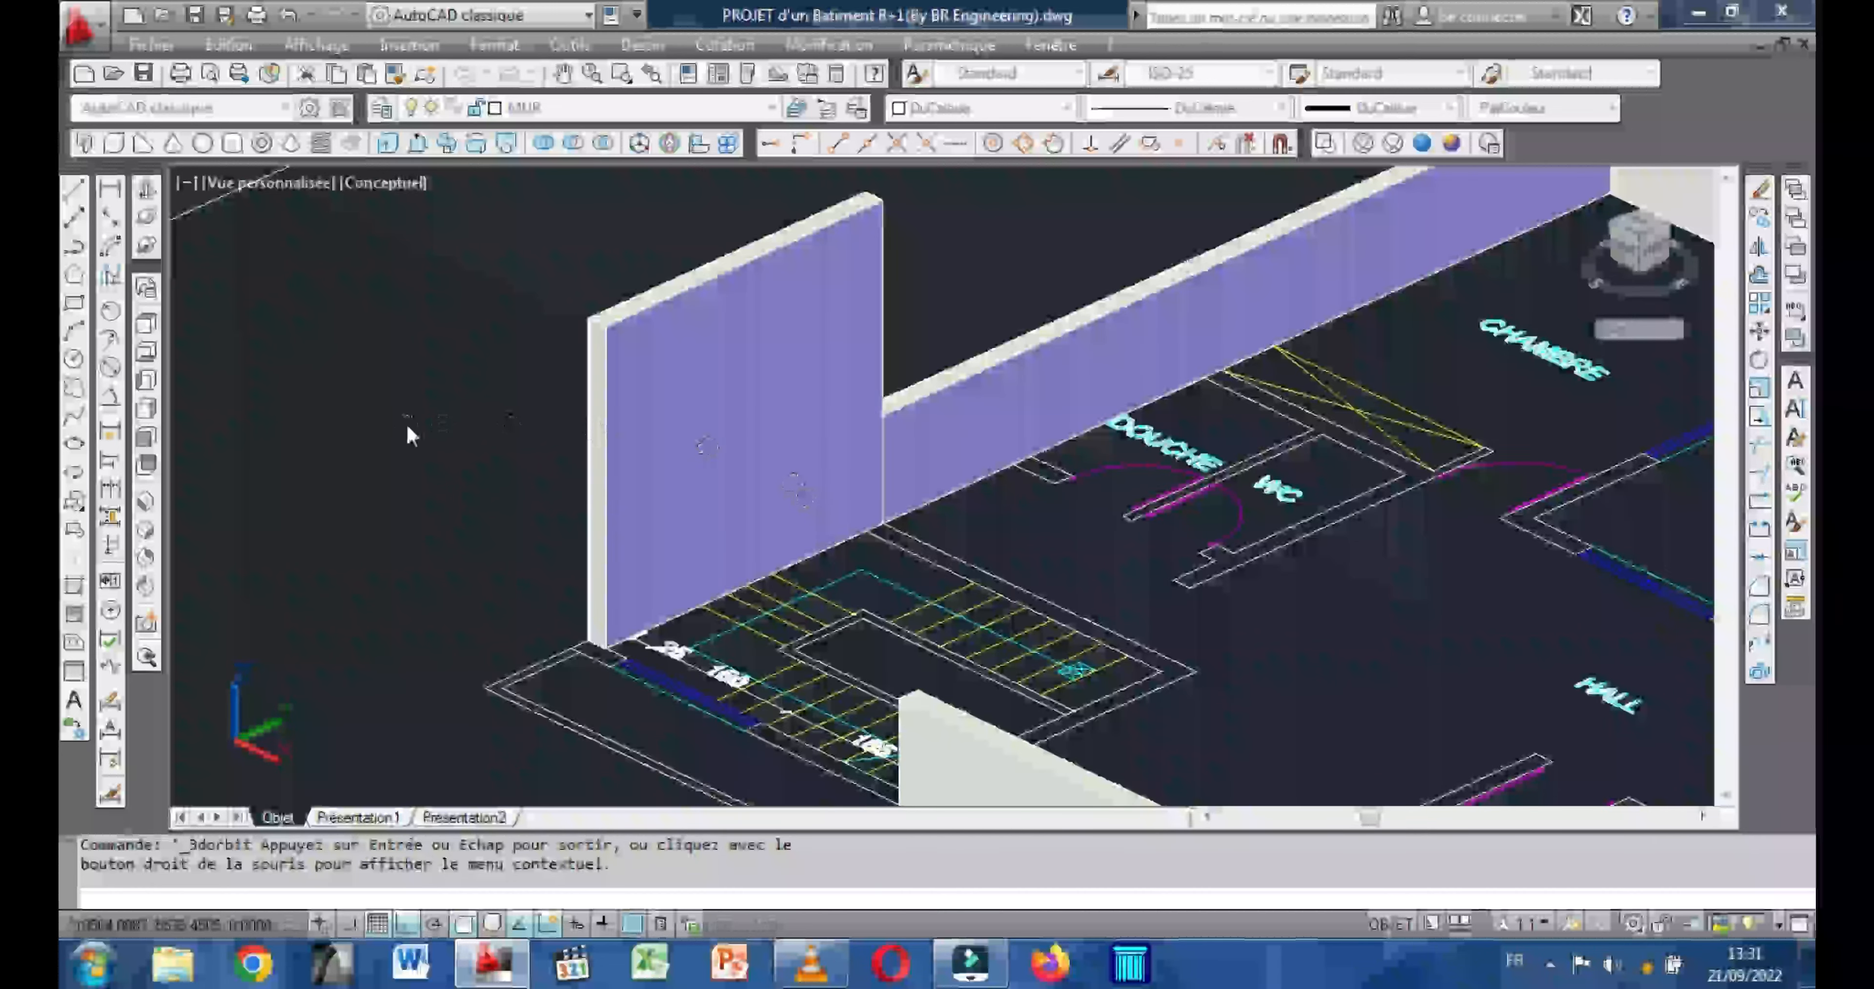
pyautogui.rightClick(406, 429)
pyautogui.click(470, 452)
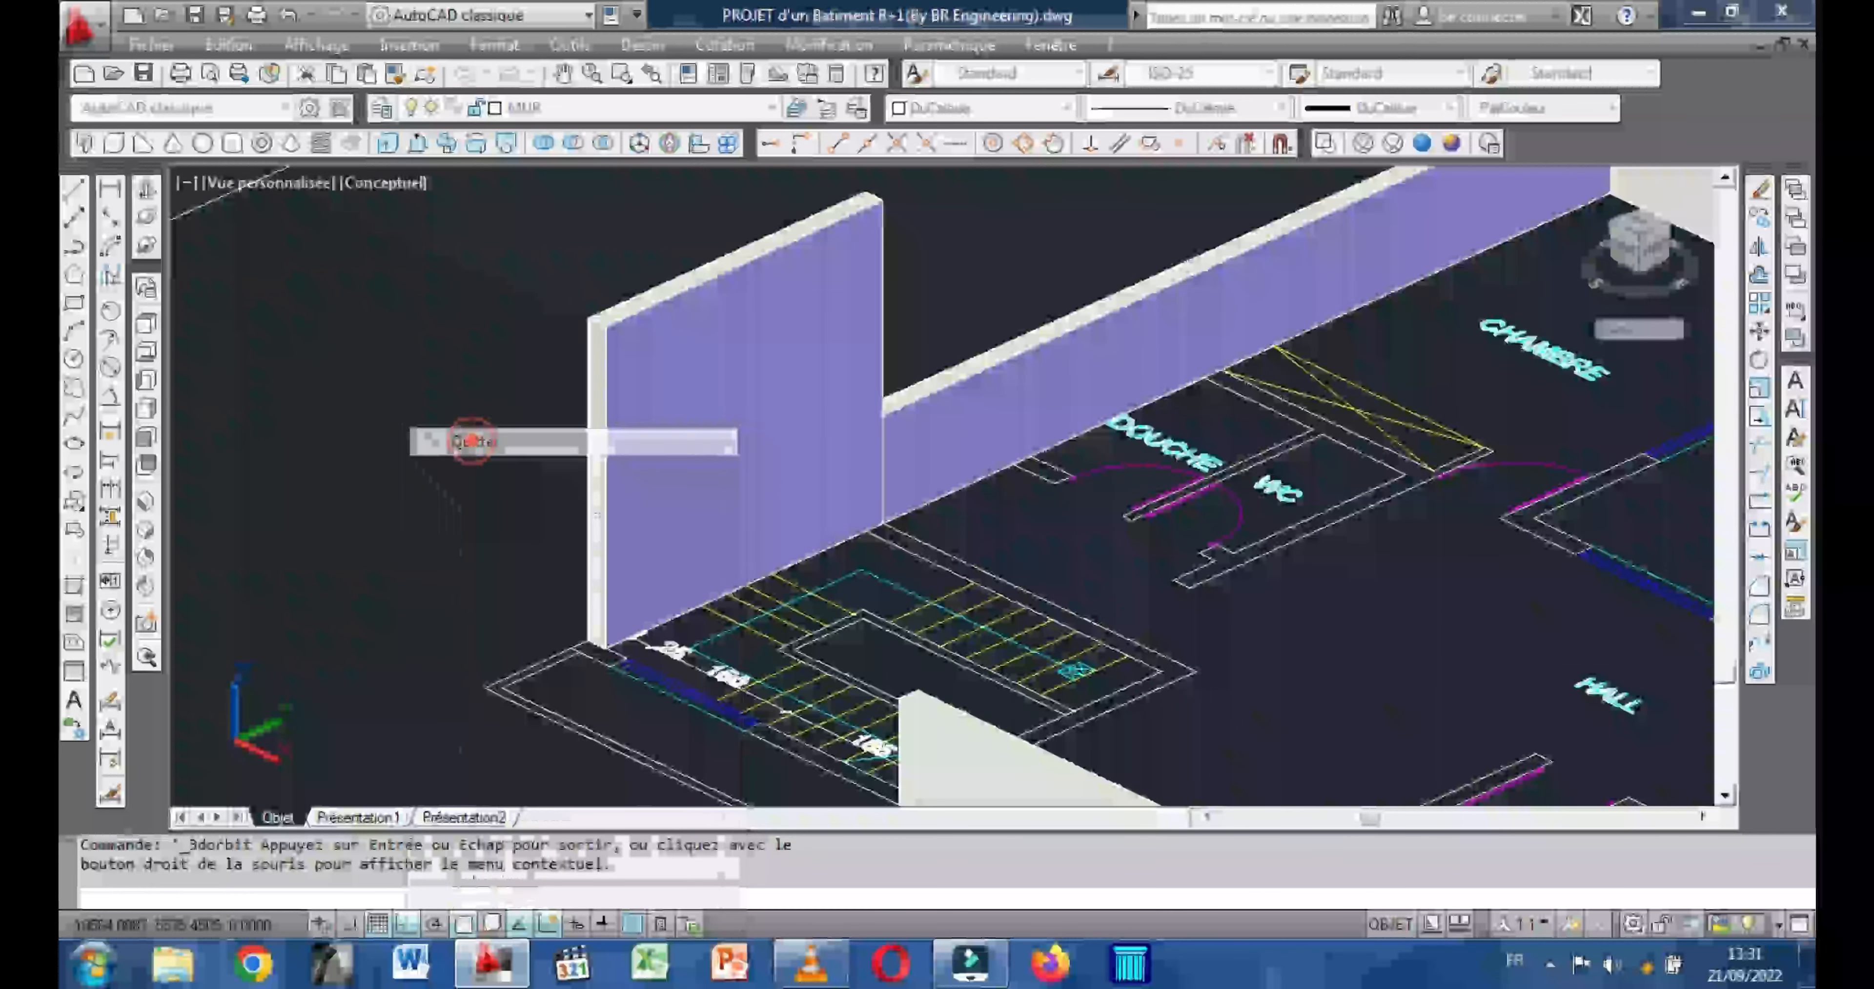
# Draw a 300-high box along the stairwell's rear wall, from the outer side wall to the inner end of the stairwell.
pyautogui.click(112, 144)
pyautogui.click(883, 522)
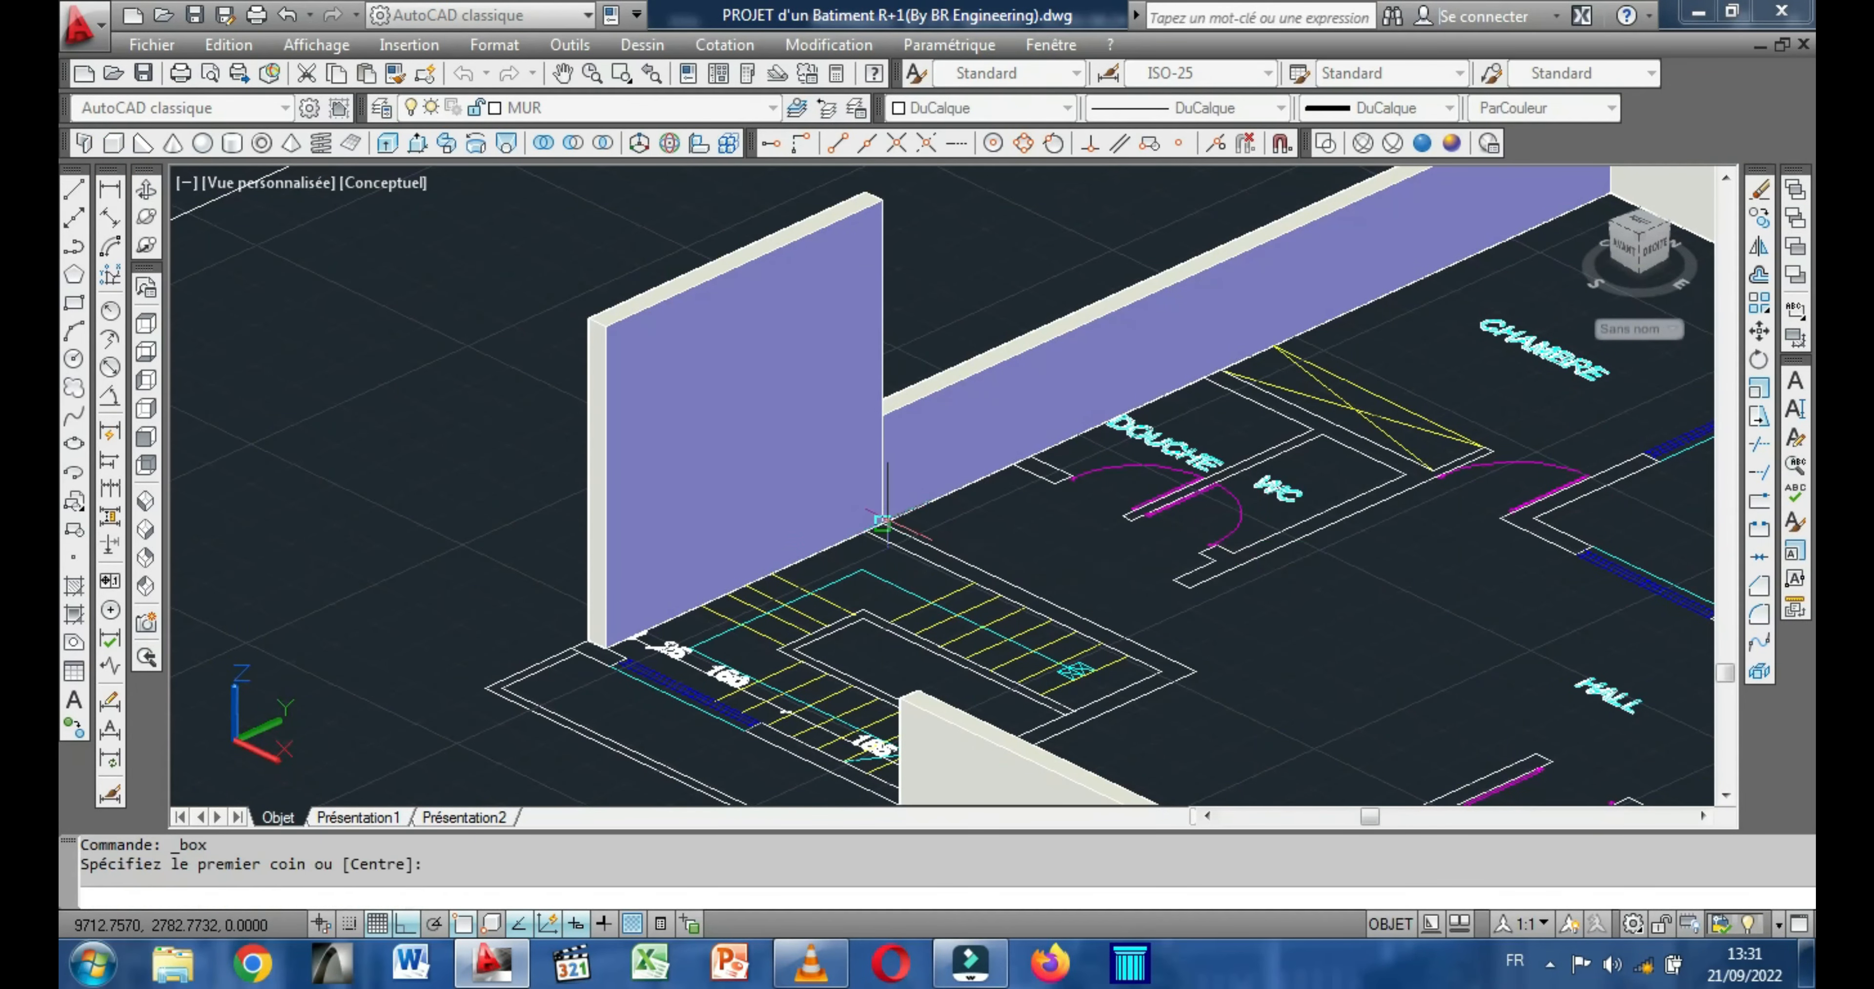
pyautogui.click(1159, 668)
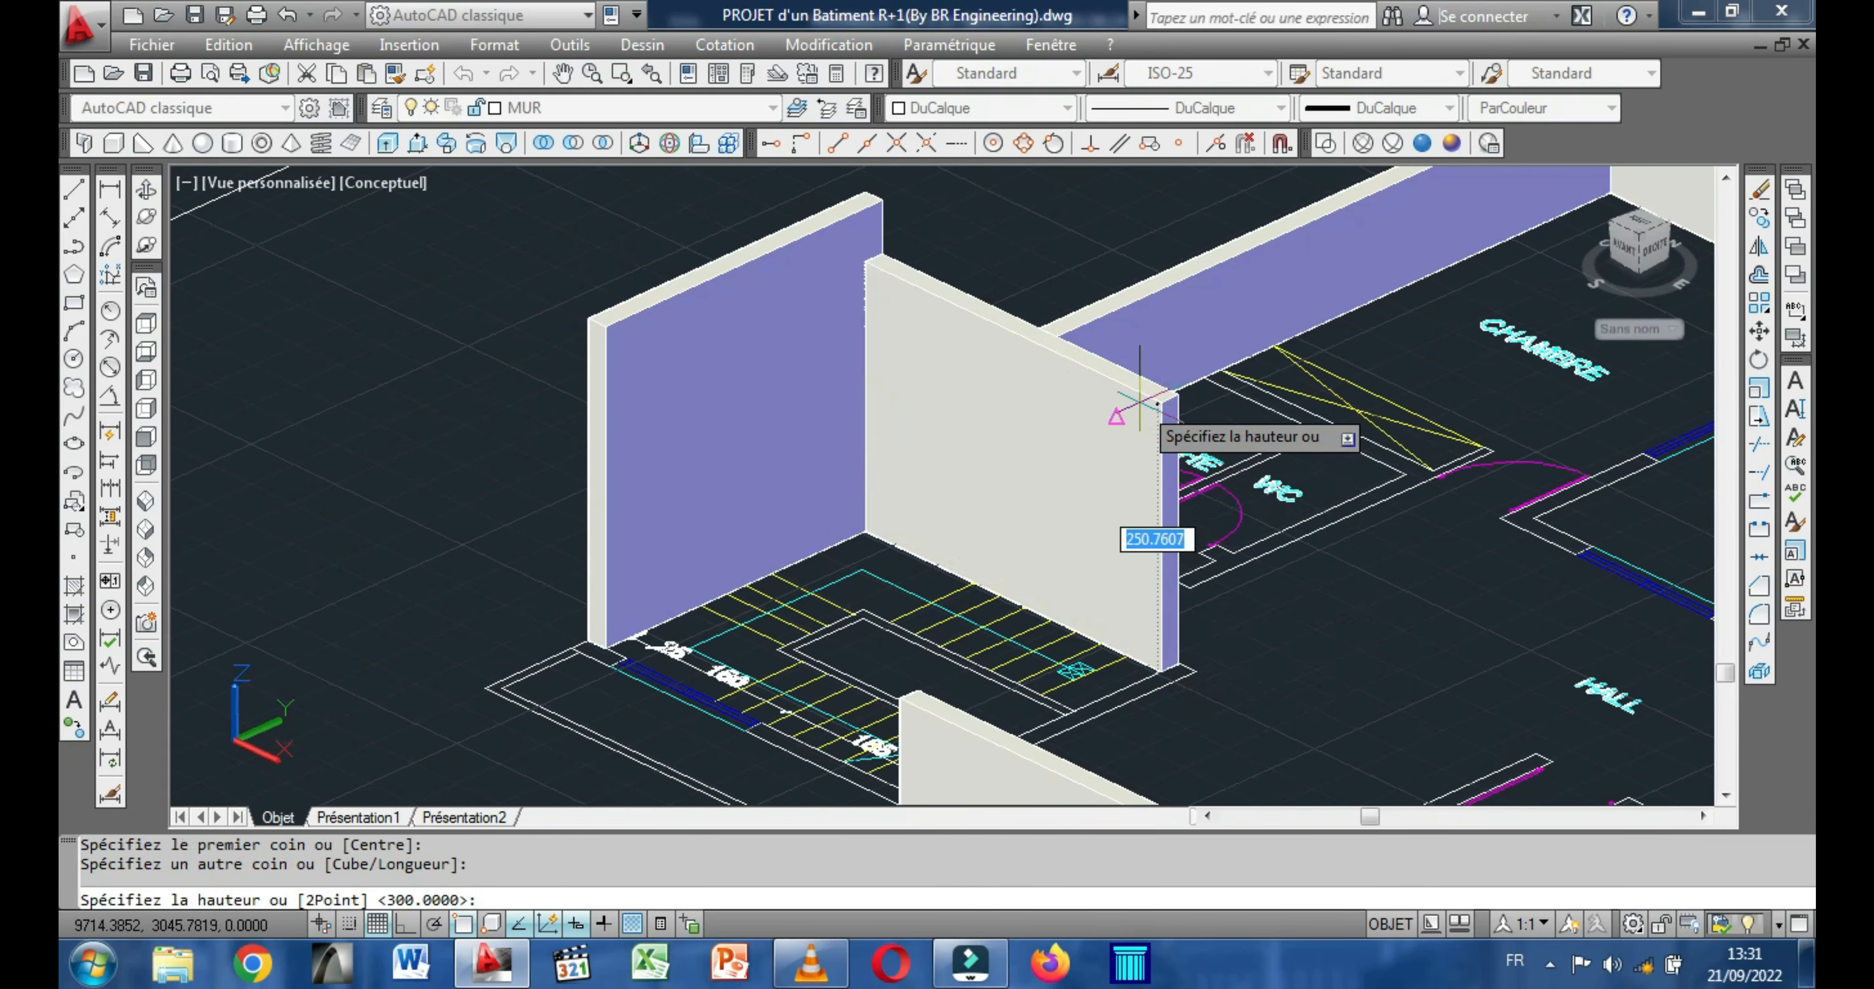
pyautogui.write('300')
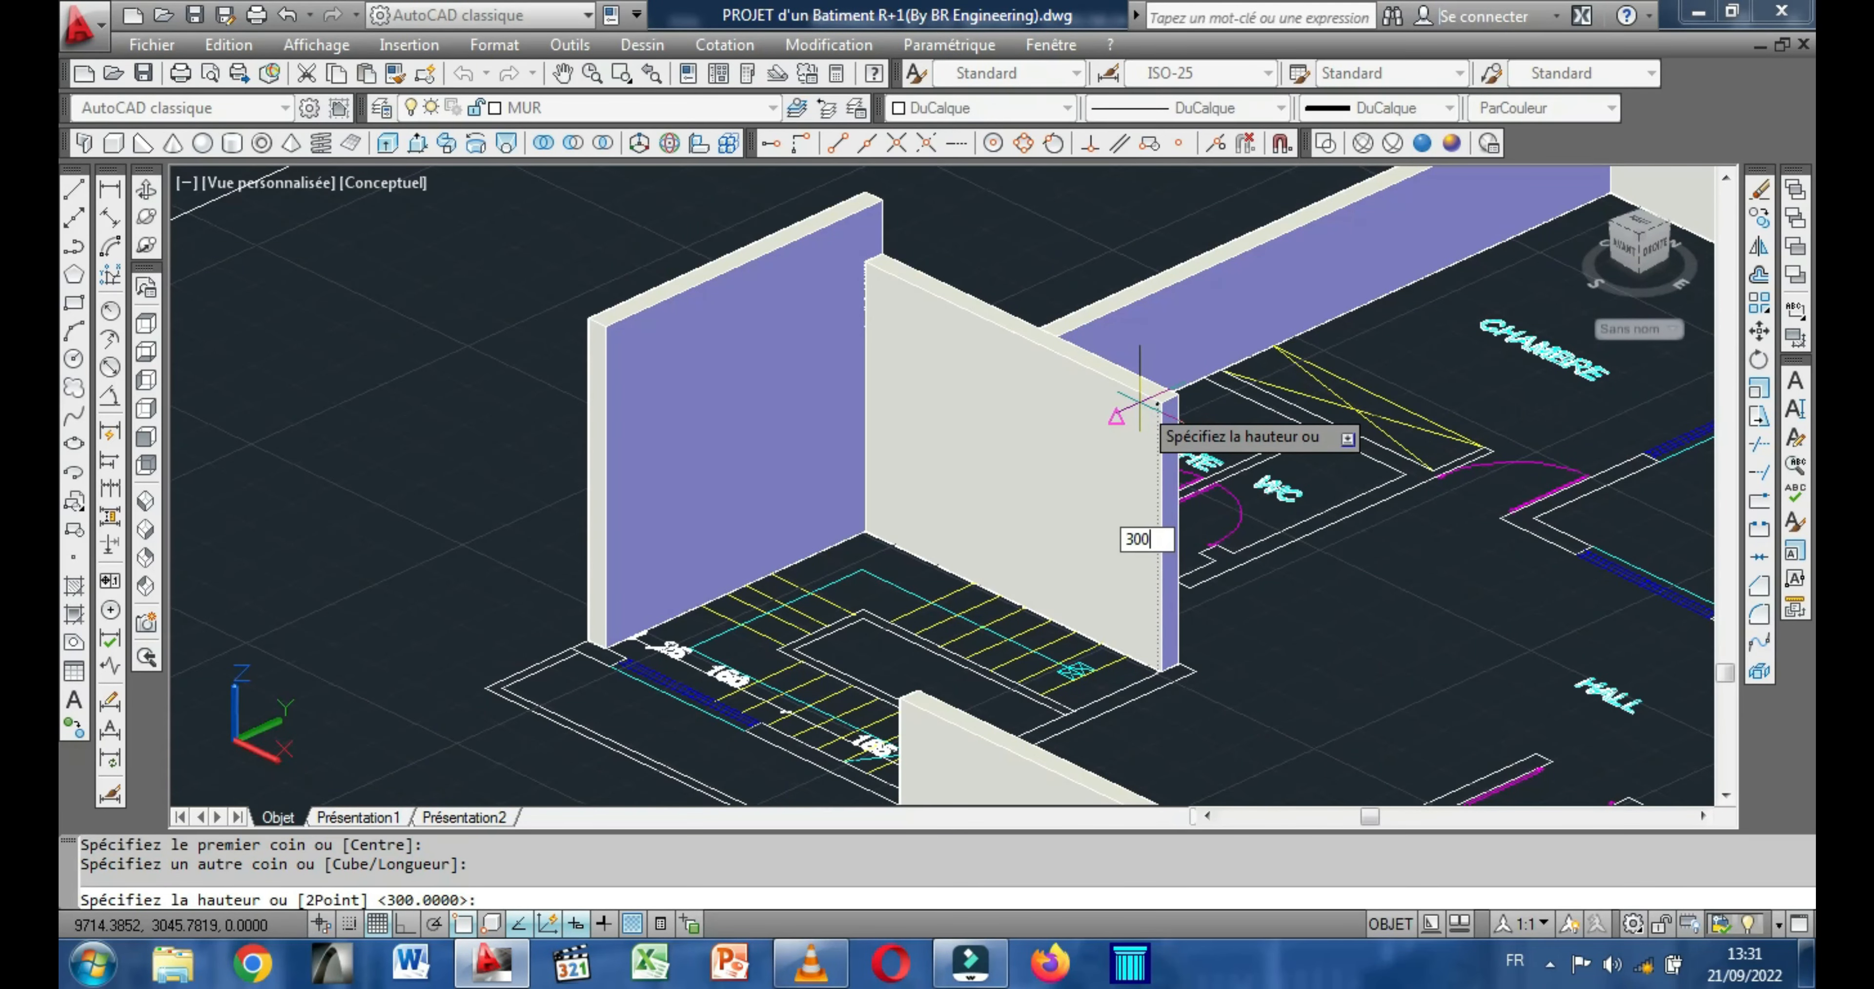
pyautogui.press('Return')
pyautogui.keyDown('shift'); pyautogui.moveTo(1139, 402); pyautogui.dragTo(634, 514, button='middle'); pyautogui.keyUp('shift')
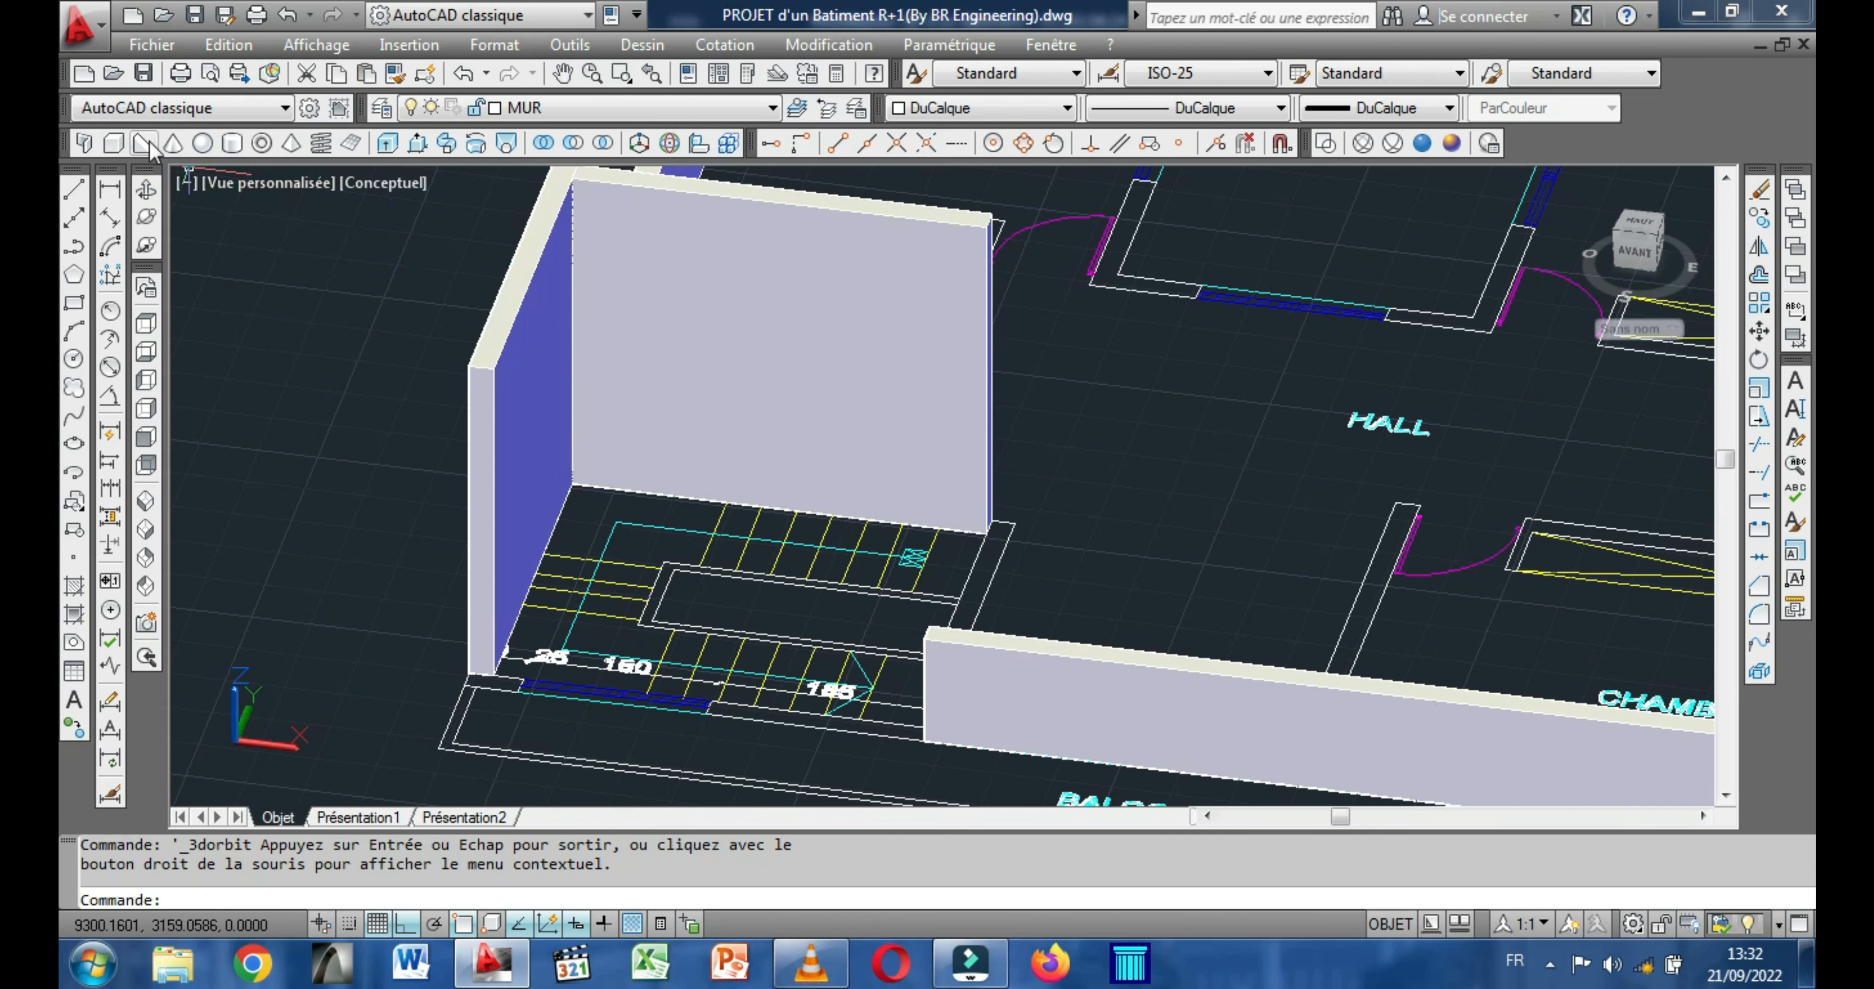
pyautogui.click(113, 143)
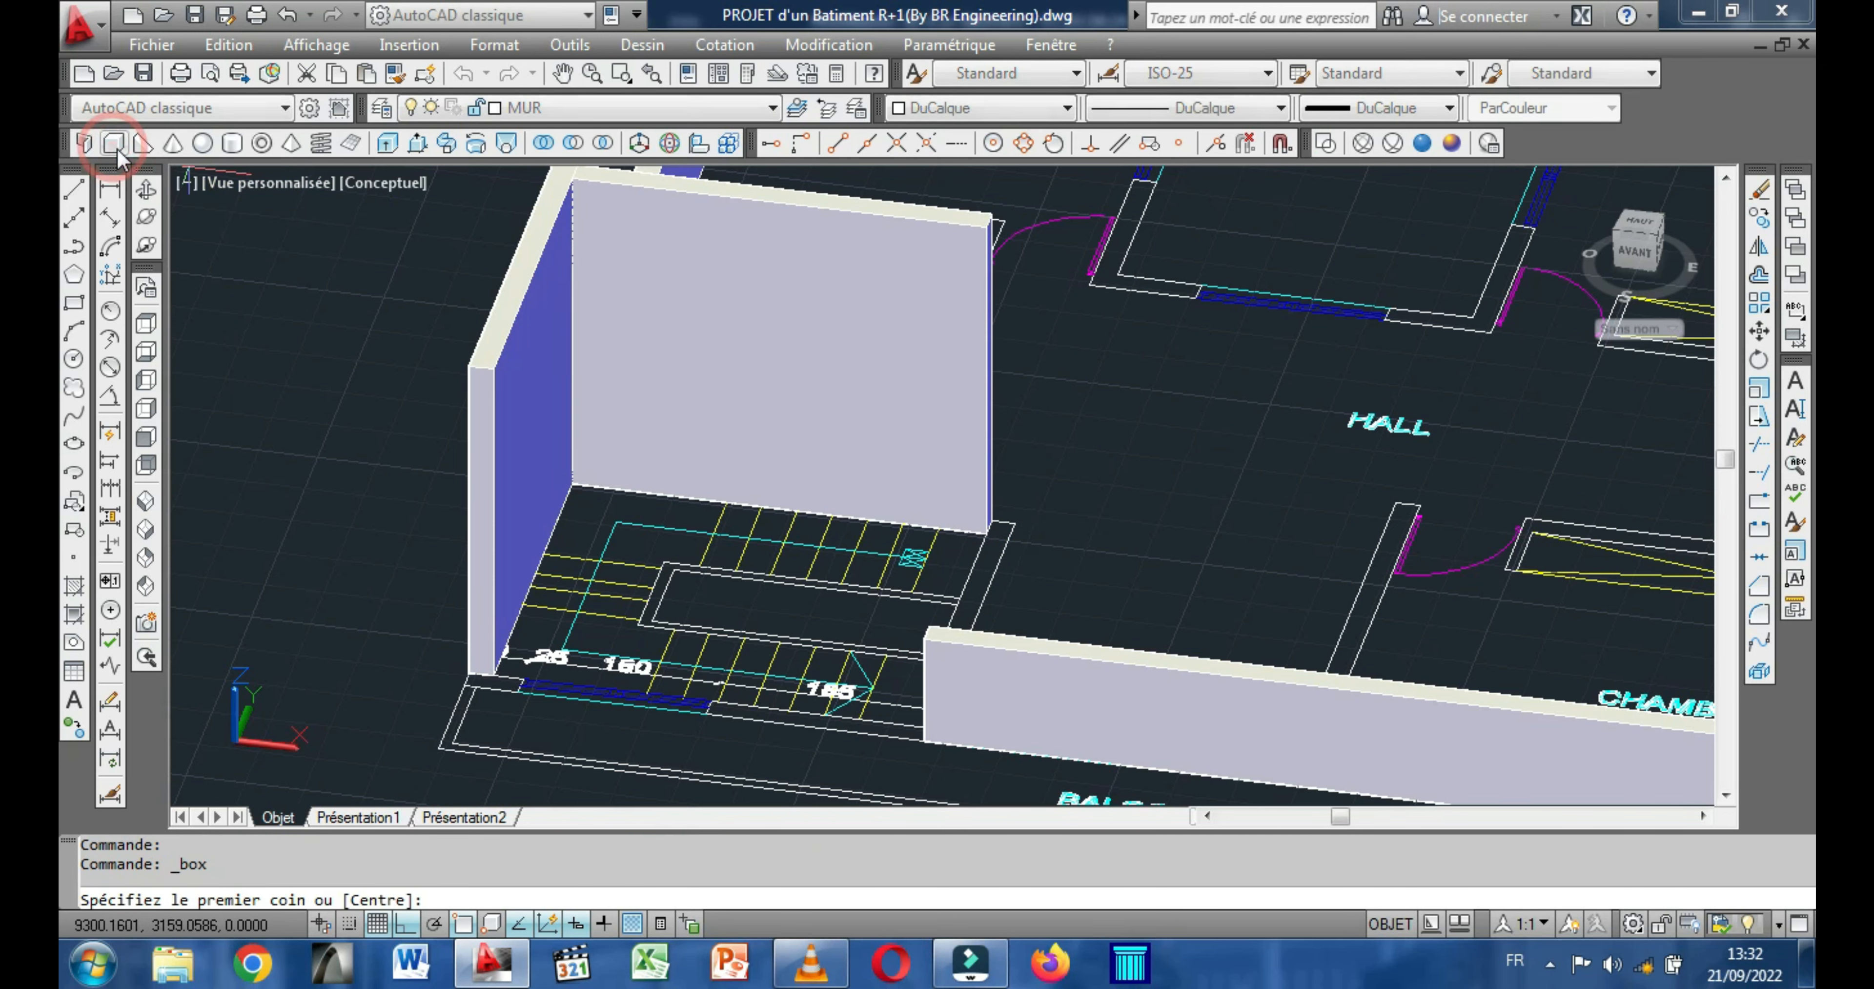
pyautogui.scroll(4, 476, 664)
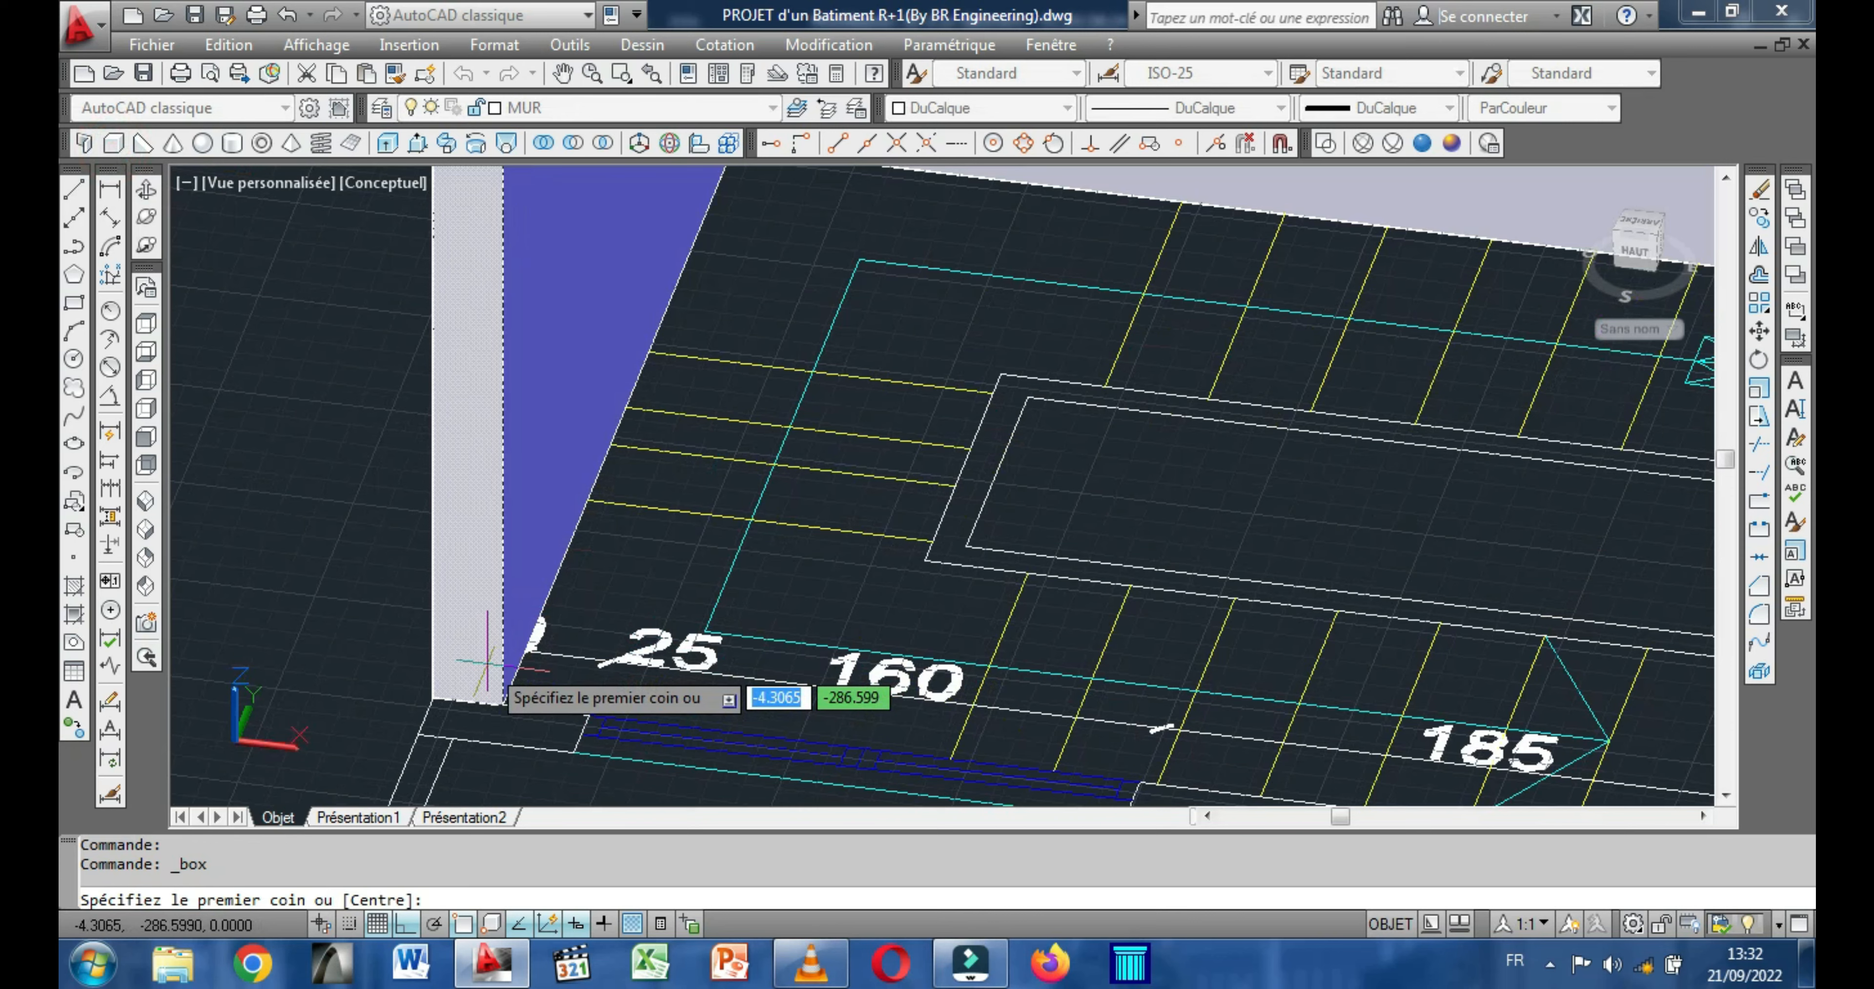
pyautogui.click(433, 696)
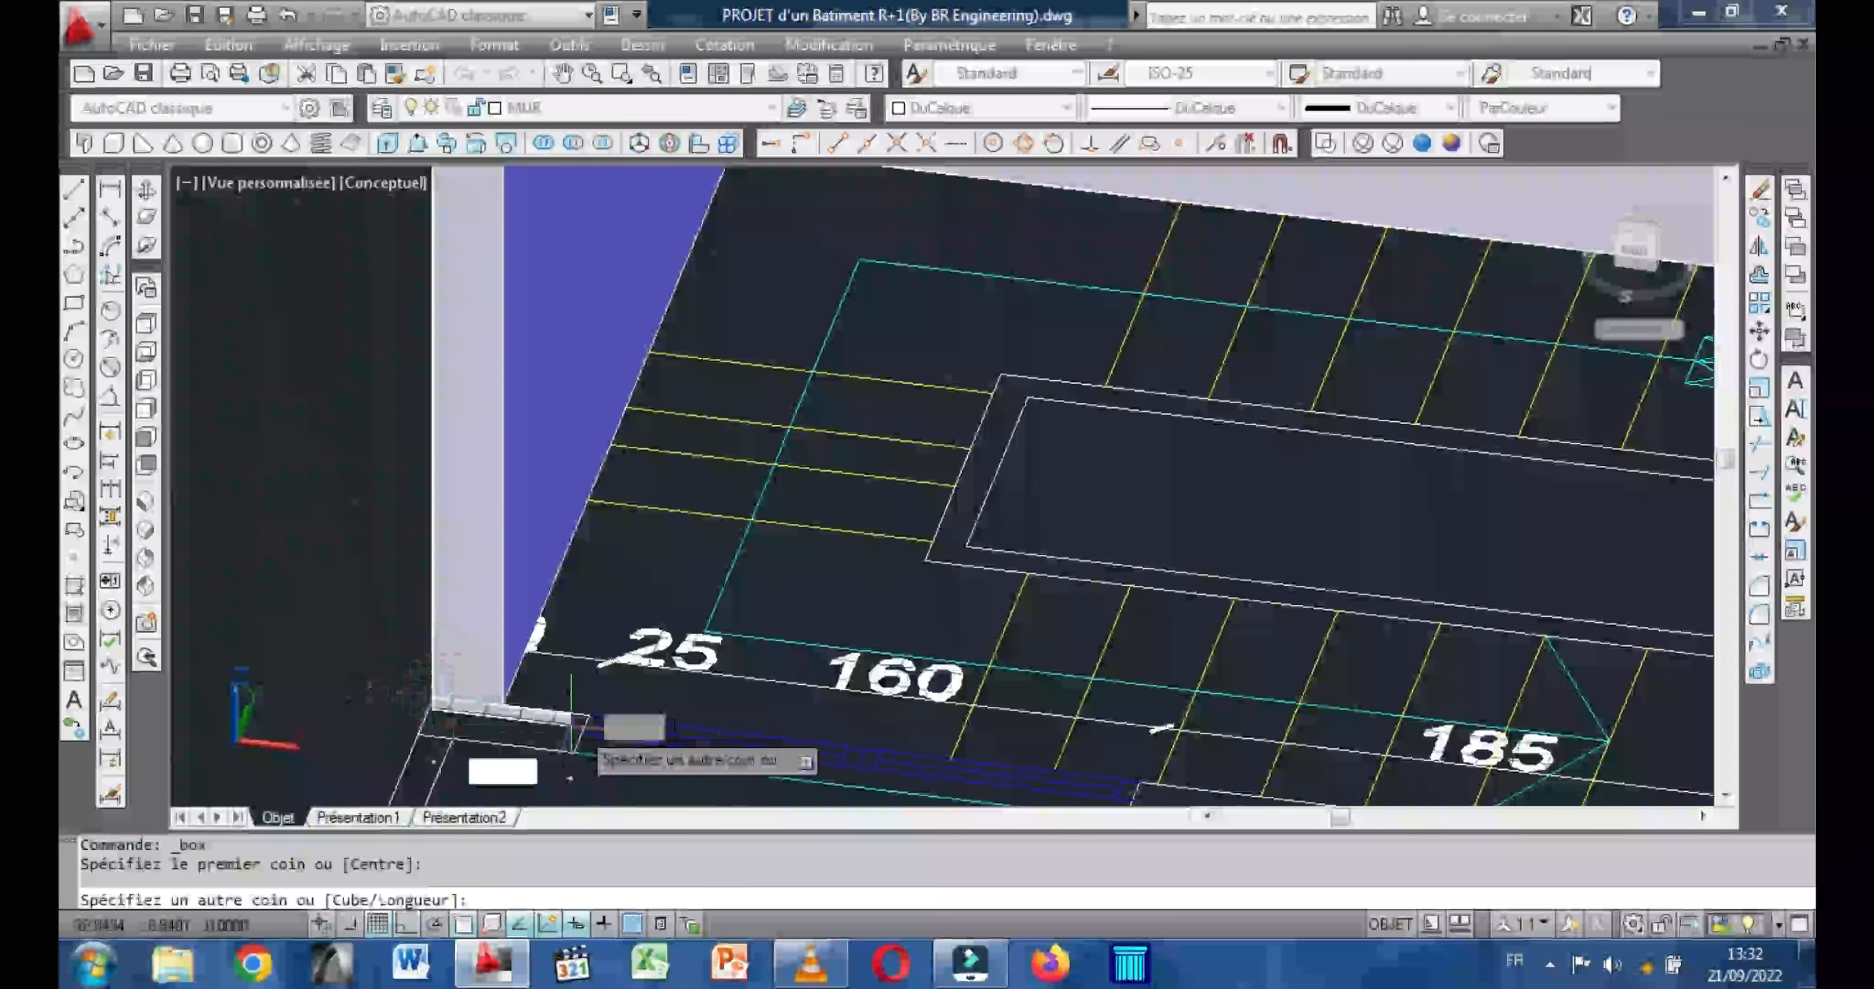
pyautogui.moveTo(585, 730); pyautogui.dragTo(316, 476, button='middle')
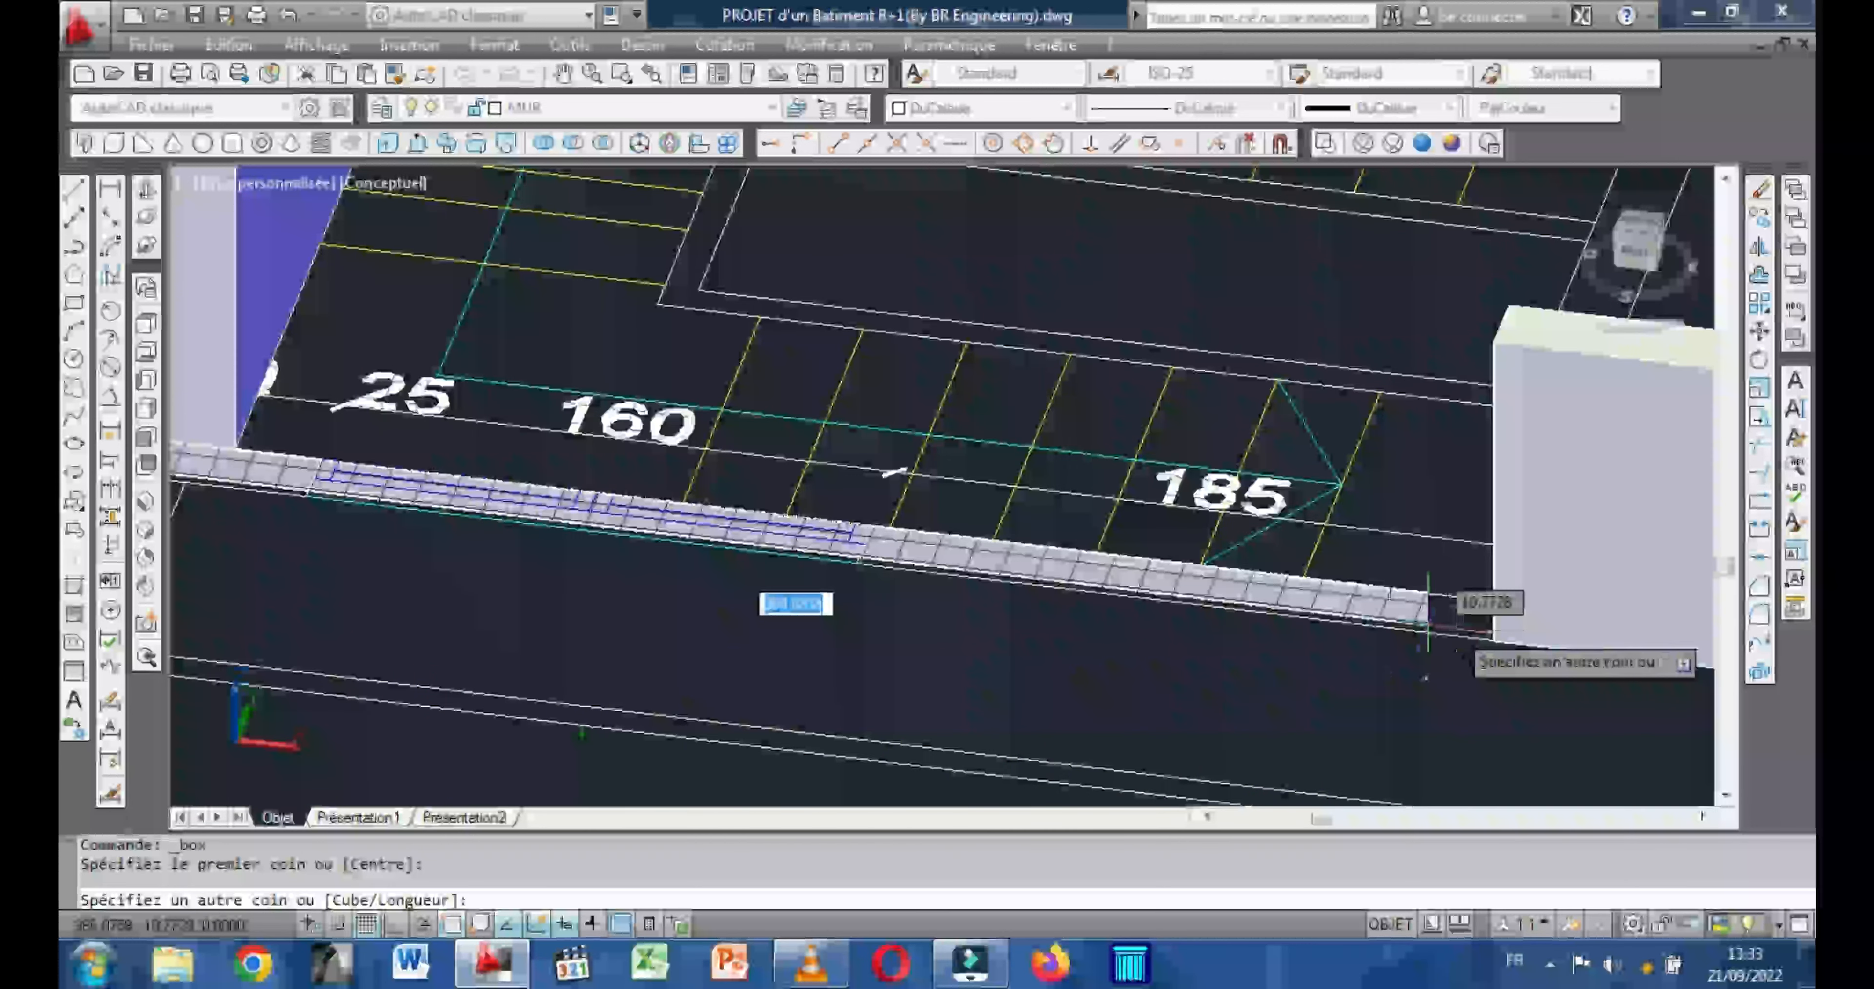
pyautogui.click(1495, 640)
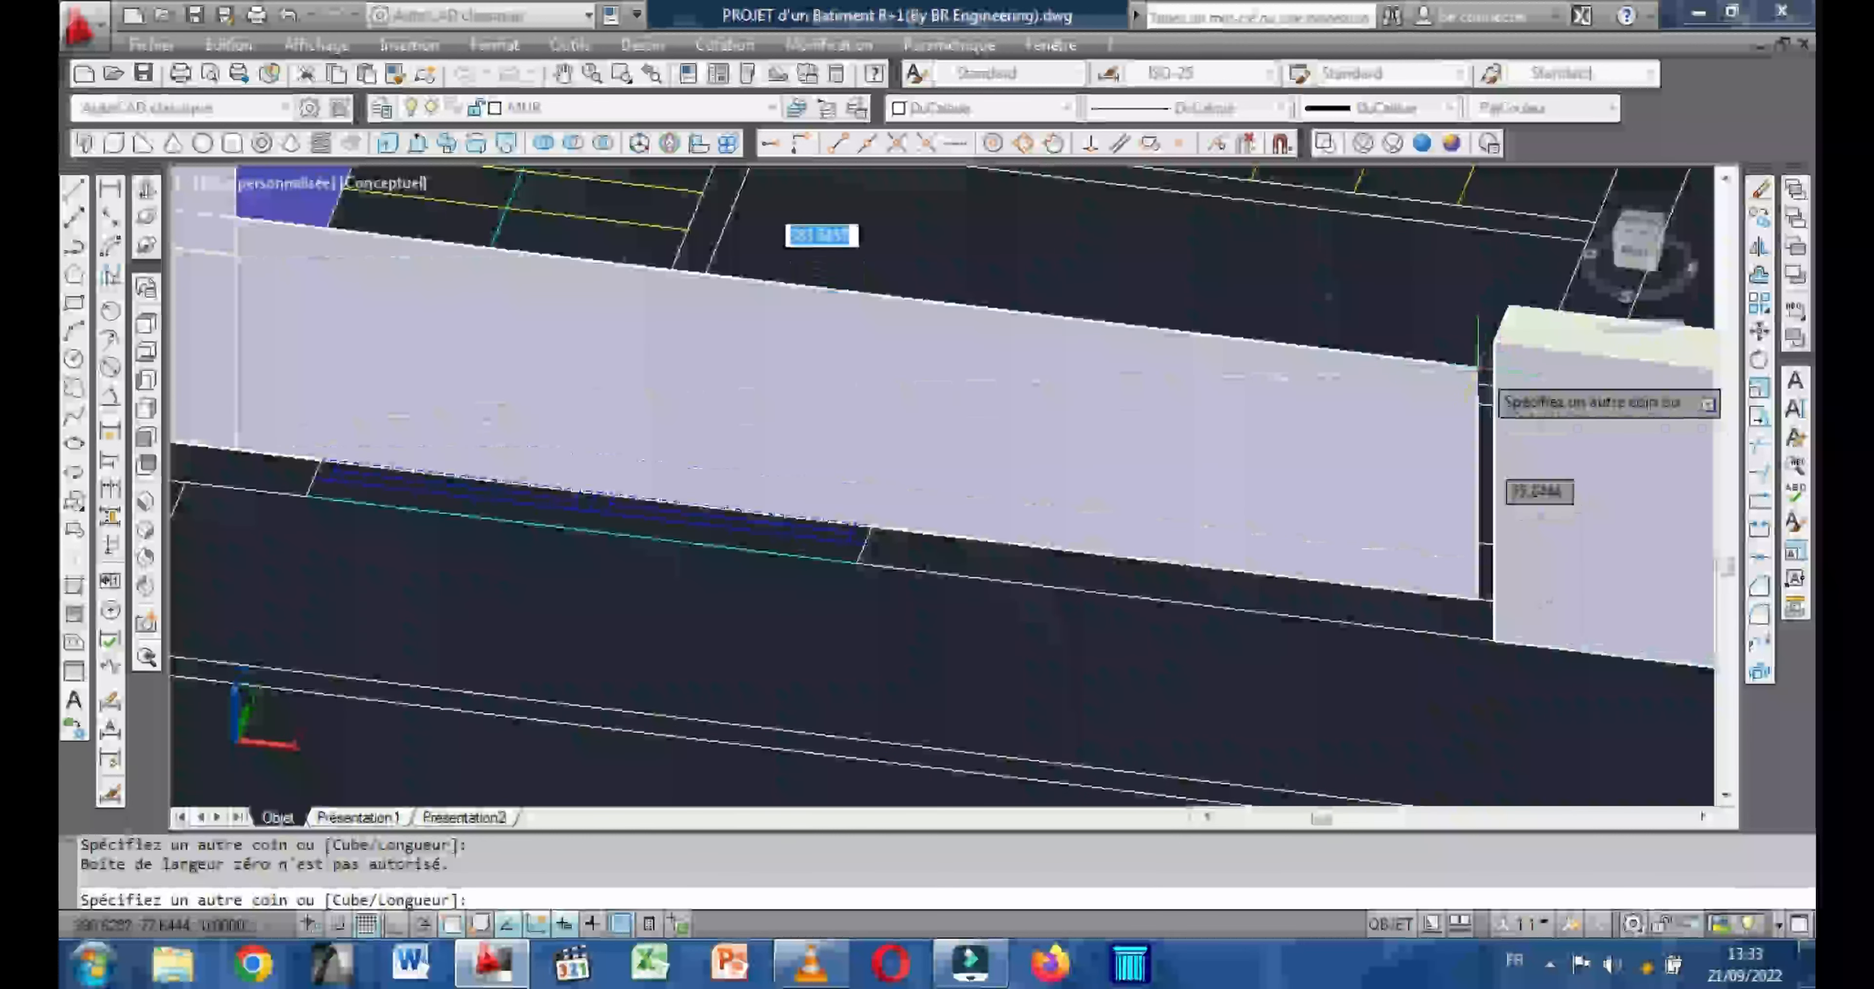
pyautogui.press('Escape')
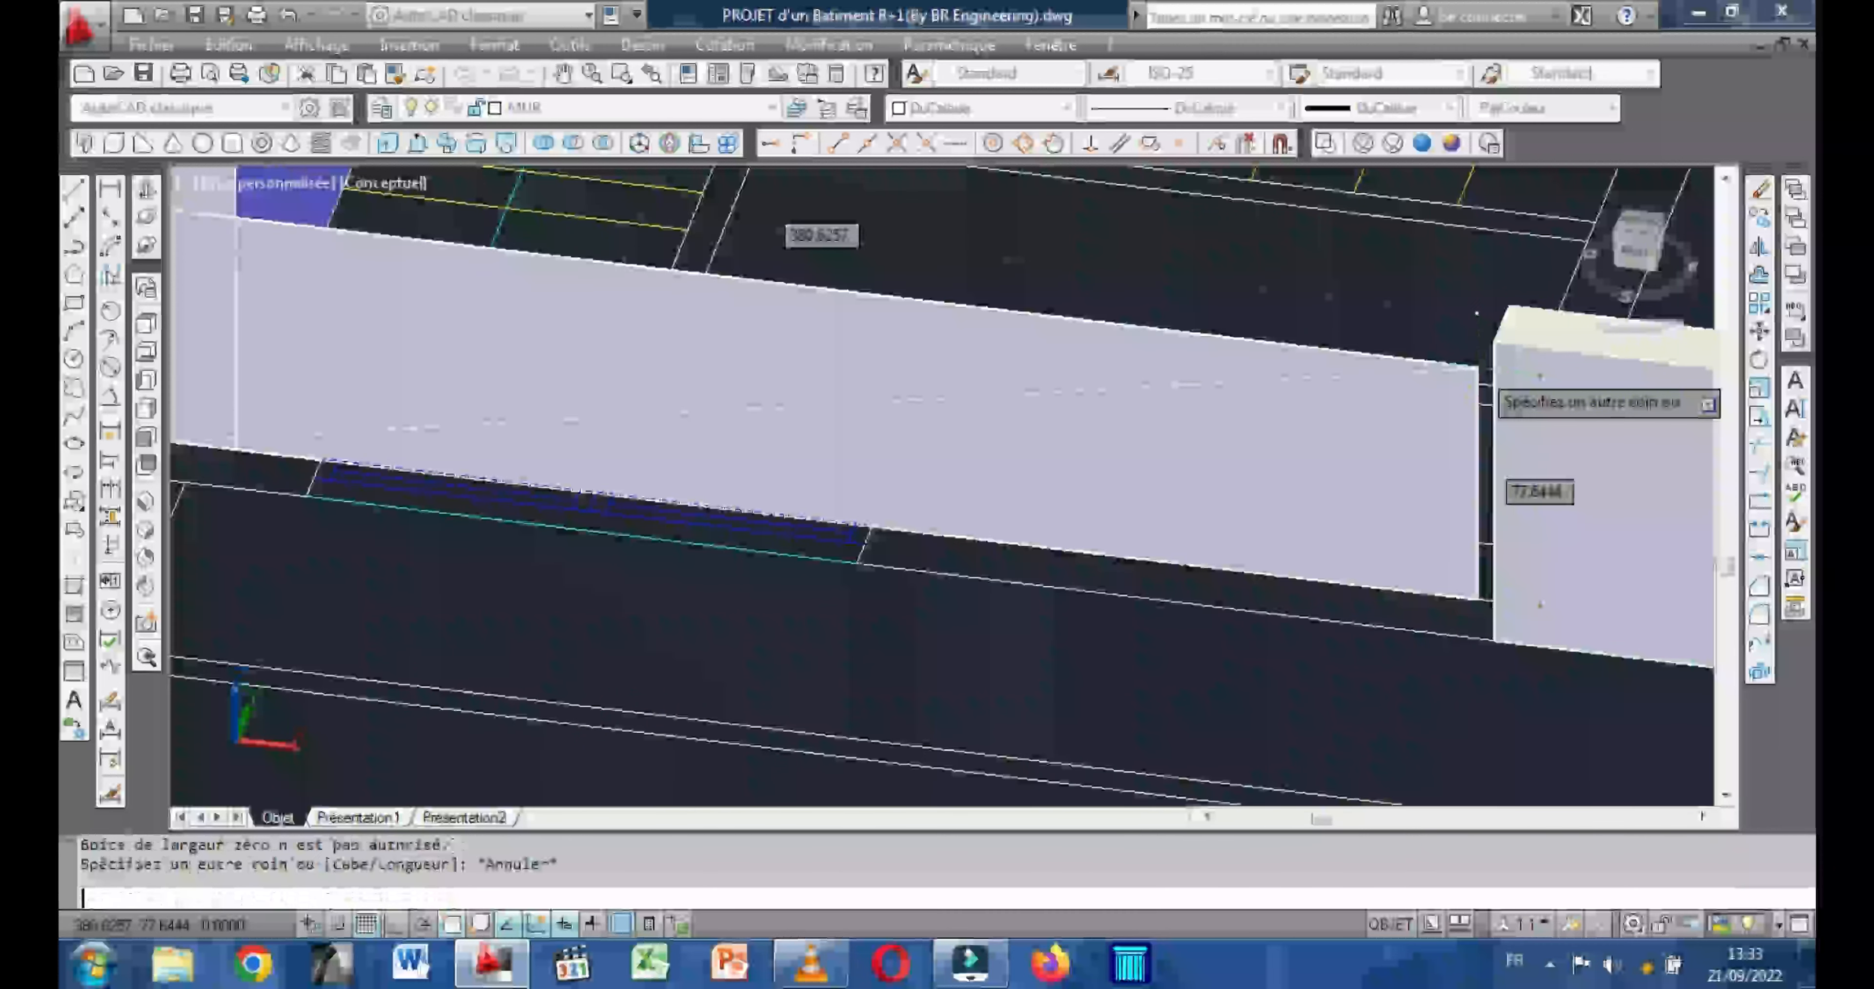
# Draw a 20-wide, 300-high box along the stairwell's front wall, from the outer side wall's end to the low perimeter wall.
pyautogui.scroll(-2, 862, 358)
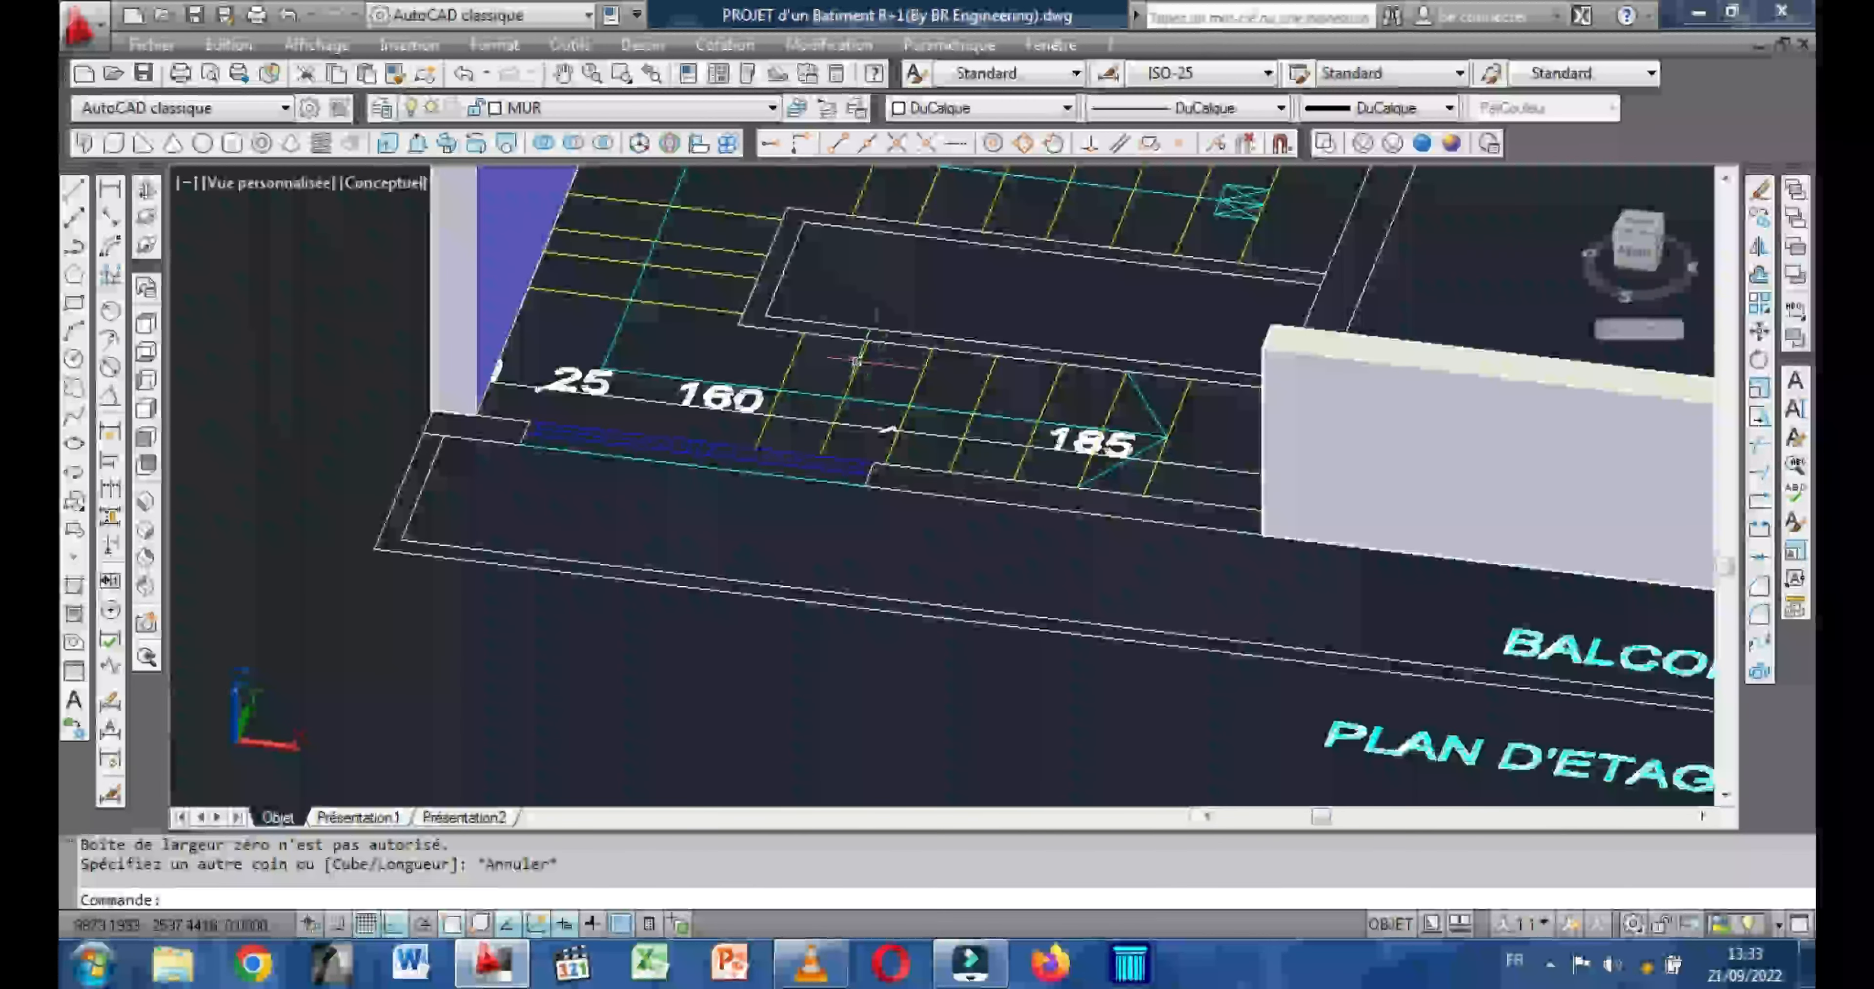
pyautogui.scroll(2, 482, 389)
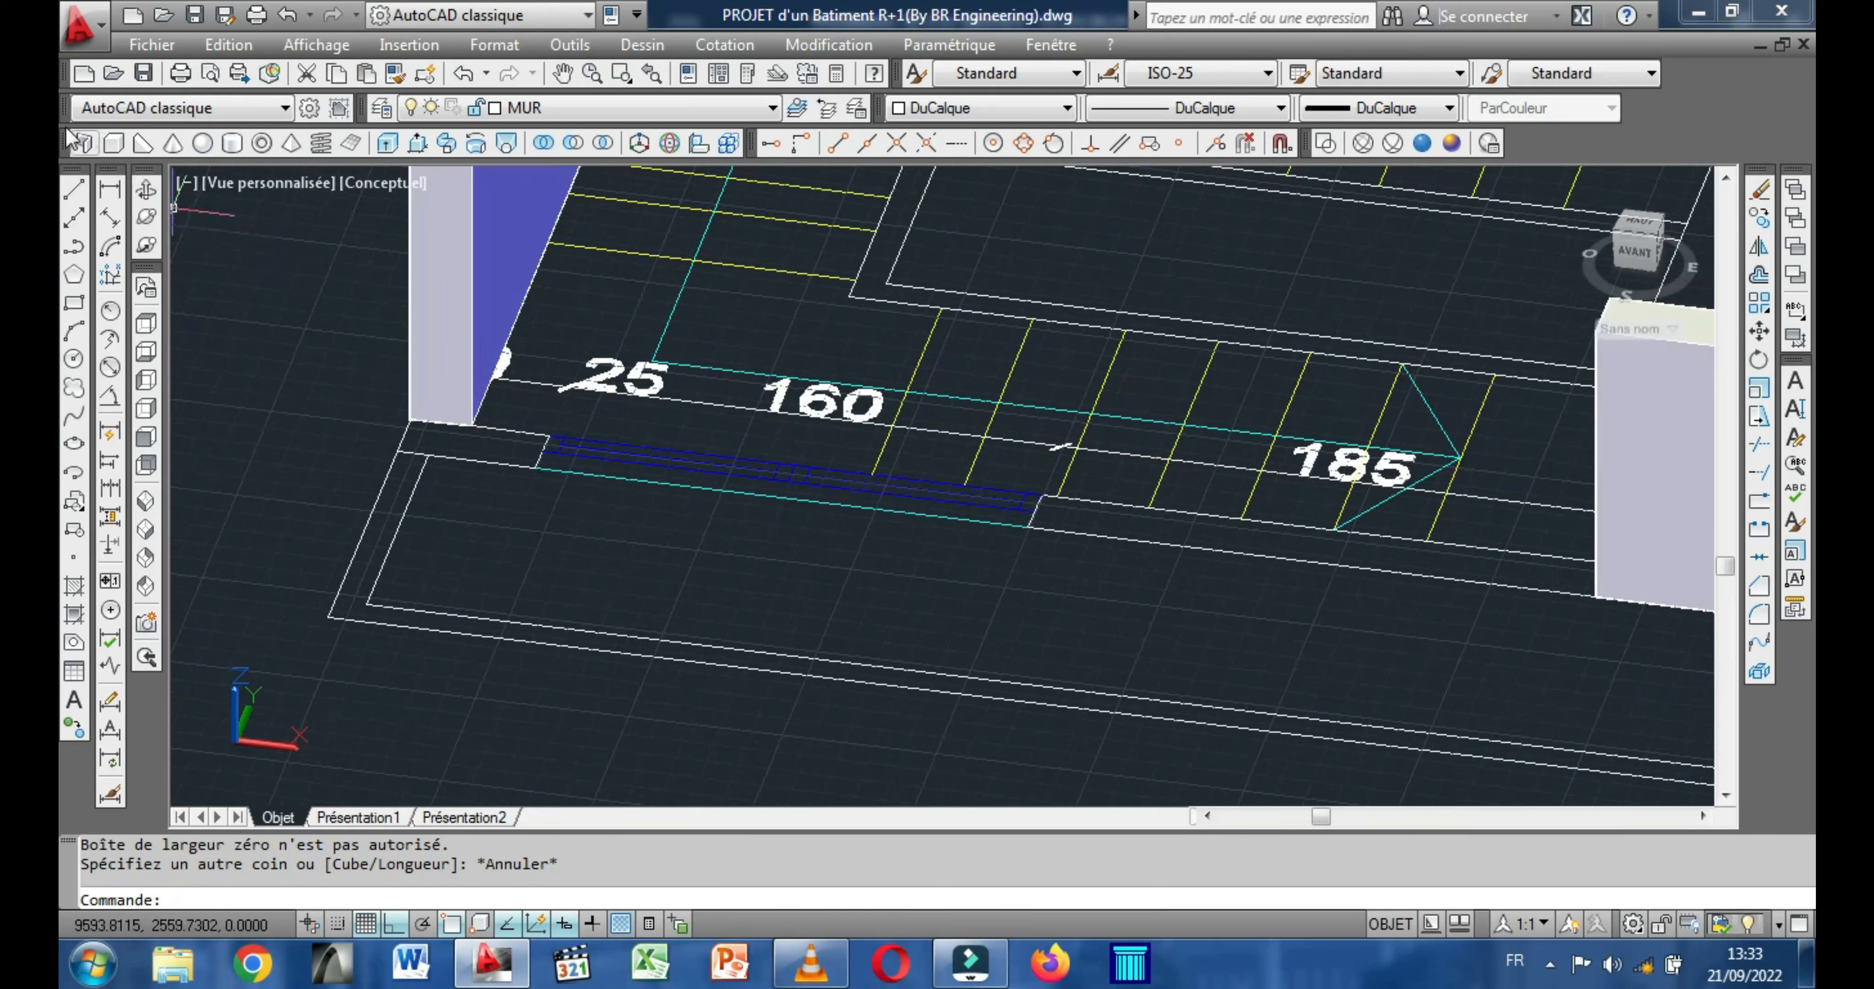
pyautogui.click(114, 144)
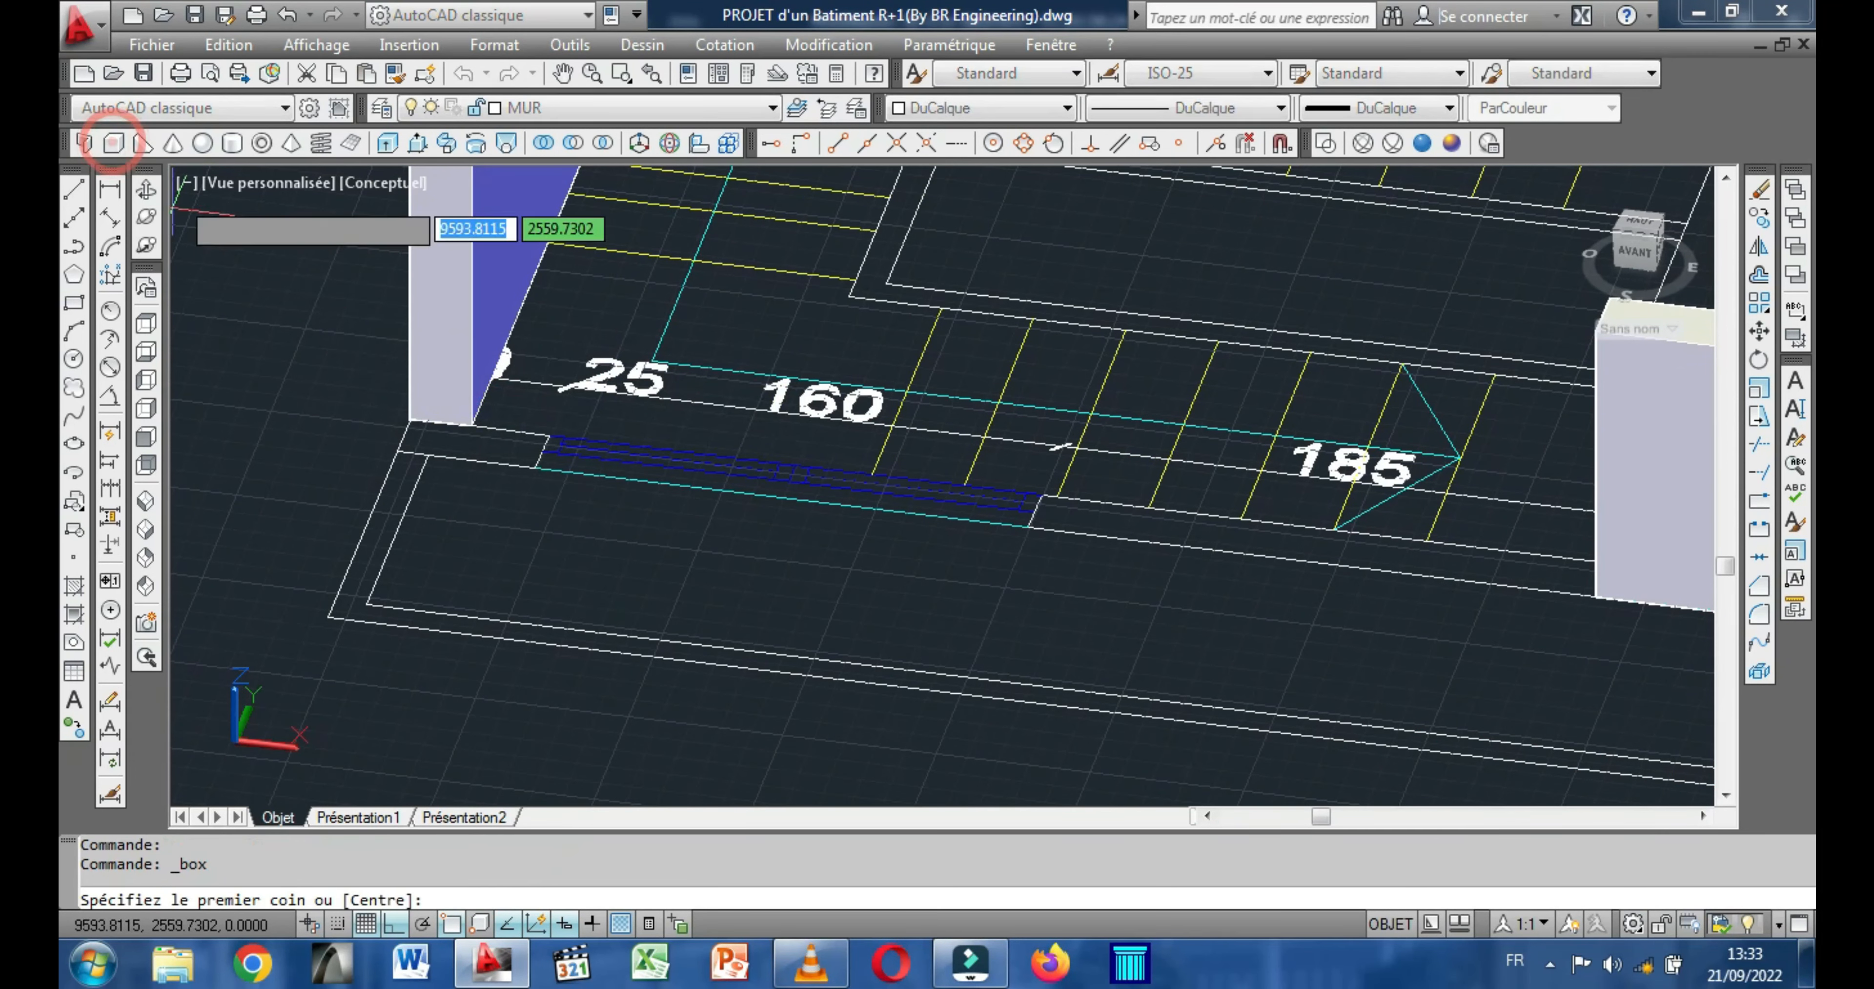
pyautogui.click(408, 419)
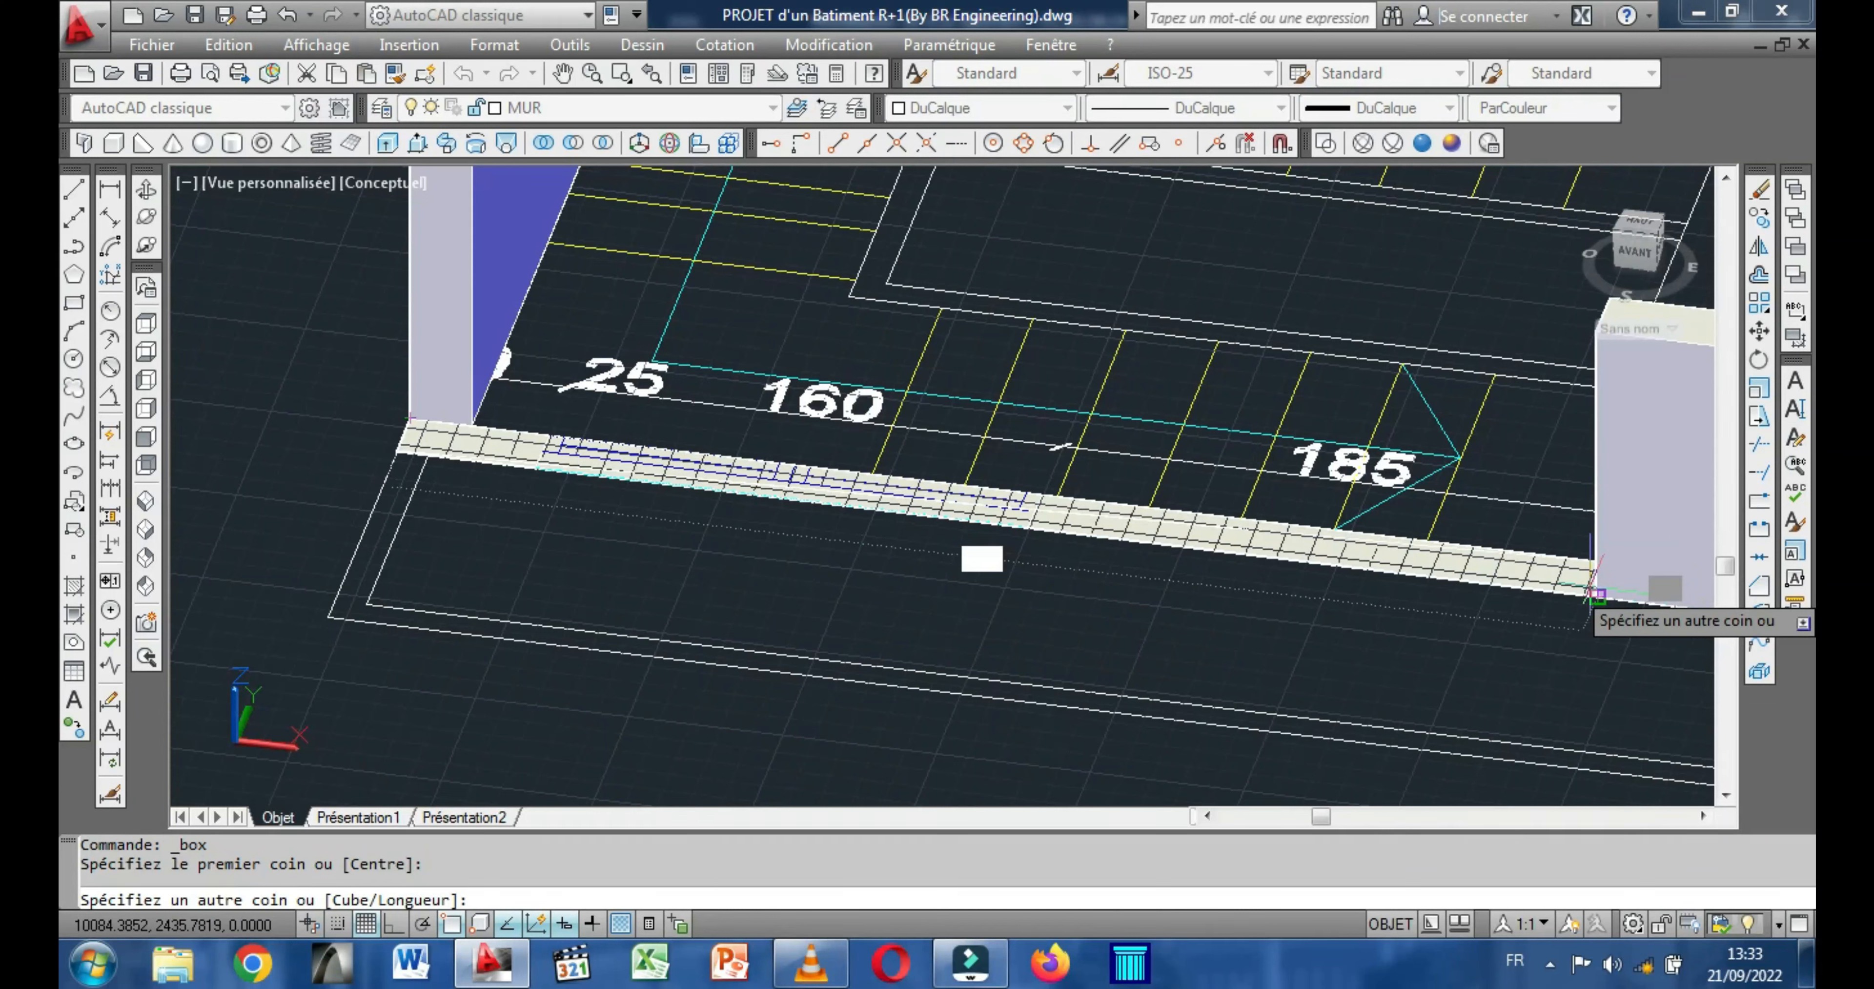
pyautogui.click(1597, 595)
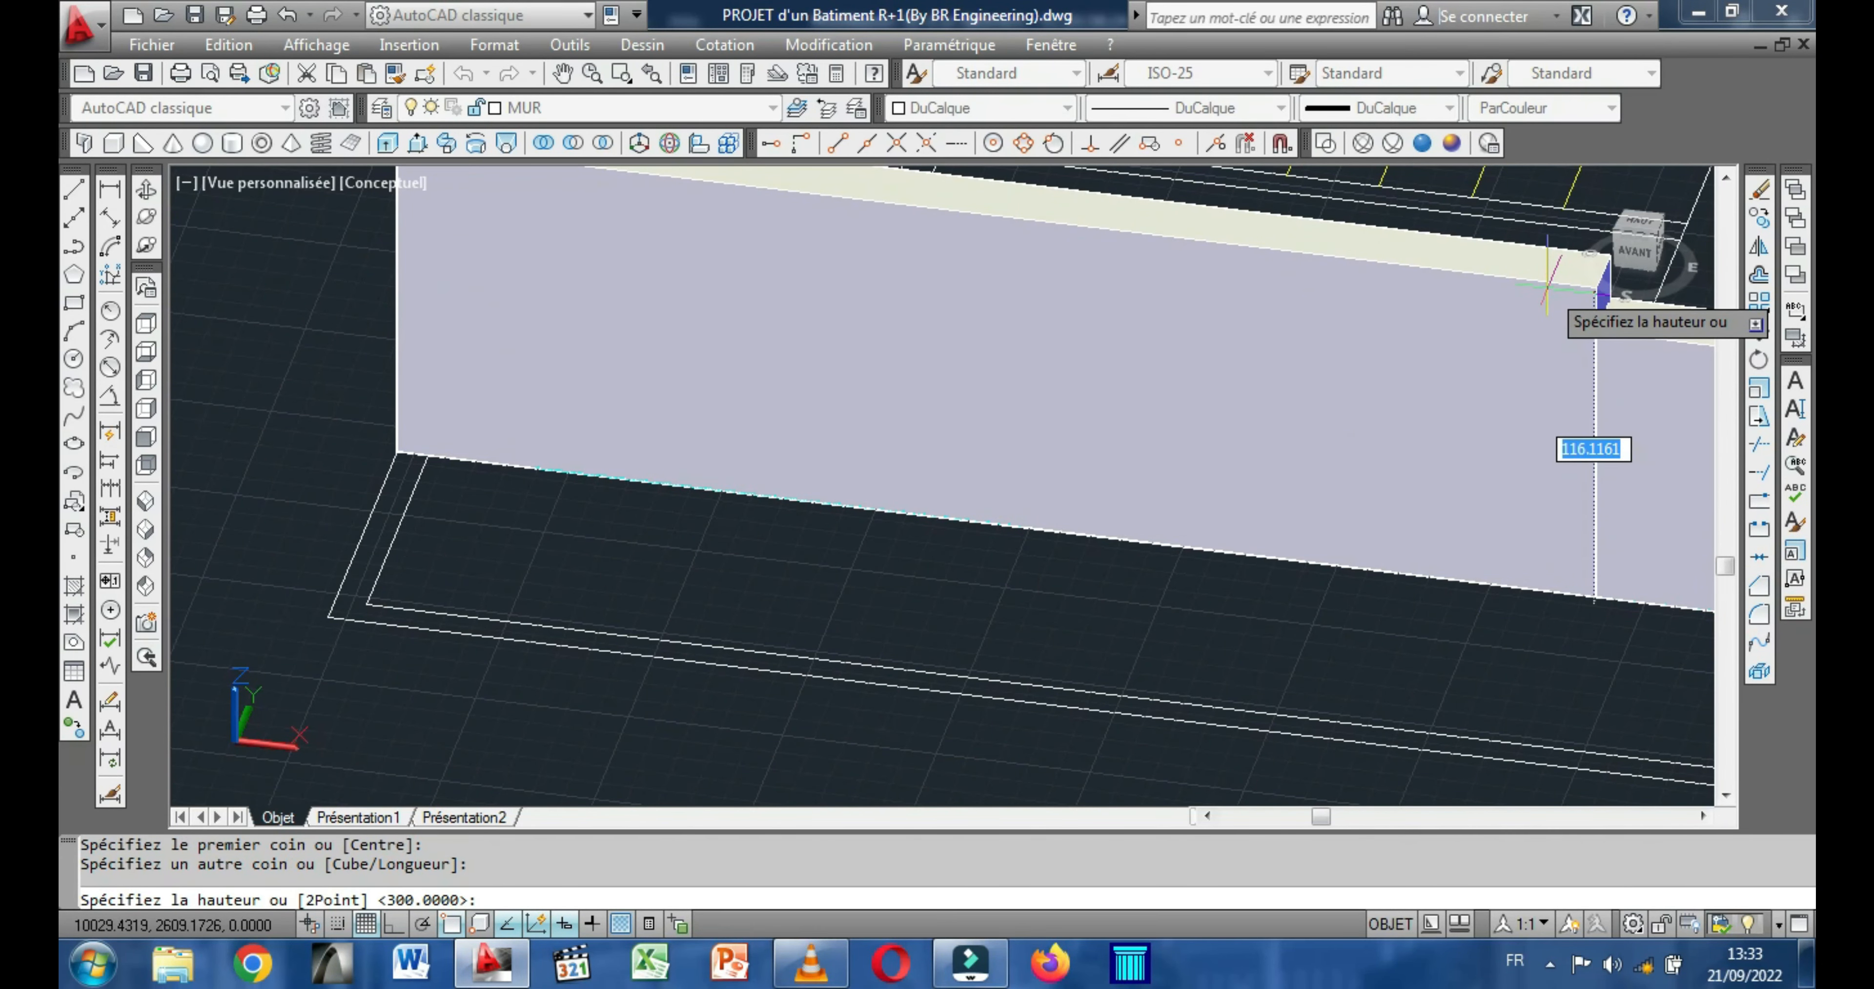
pyautogui.press('Return')
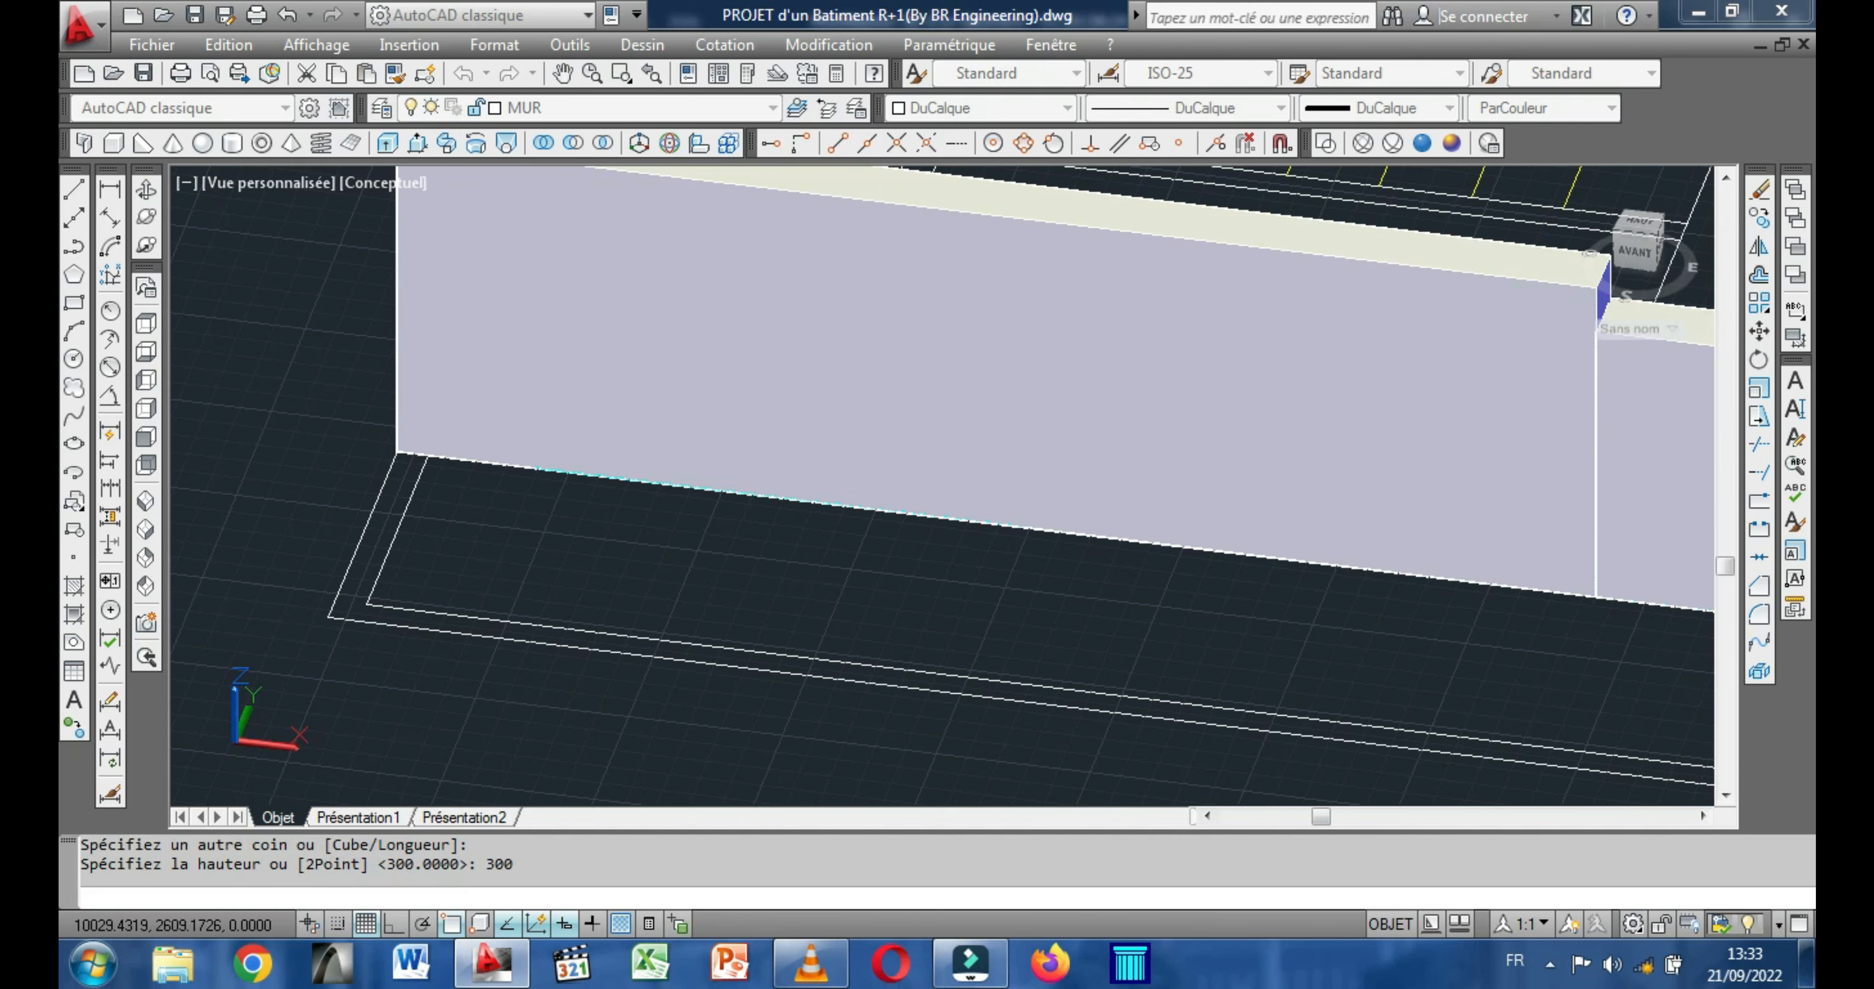
# Draw a 300-high box along the stairwell's hall-side end wall, from the rear wall to the outline's end at the stair opening.
pyautogui.scroll(-5, 1537, 427)
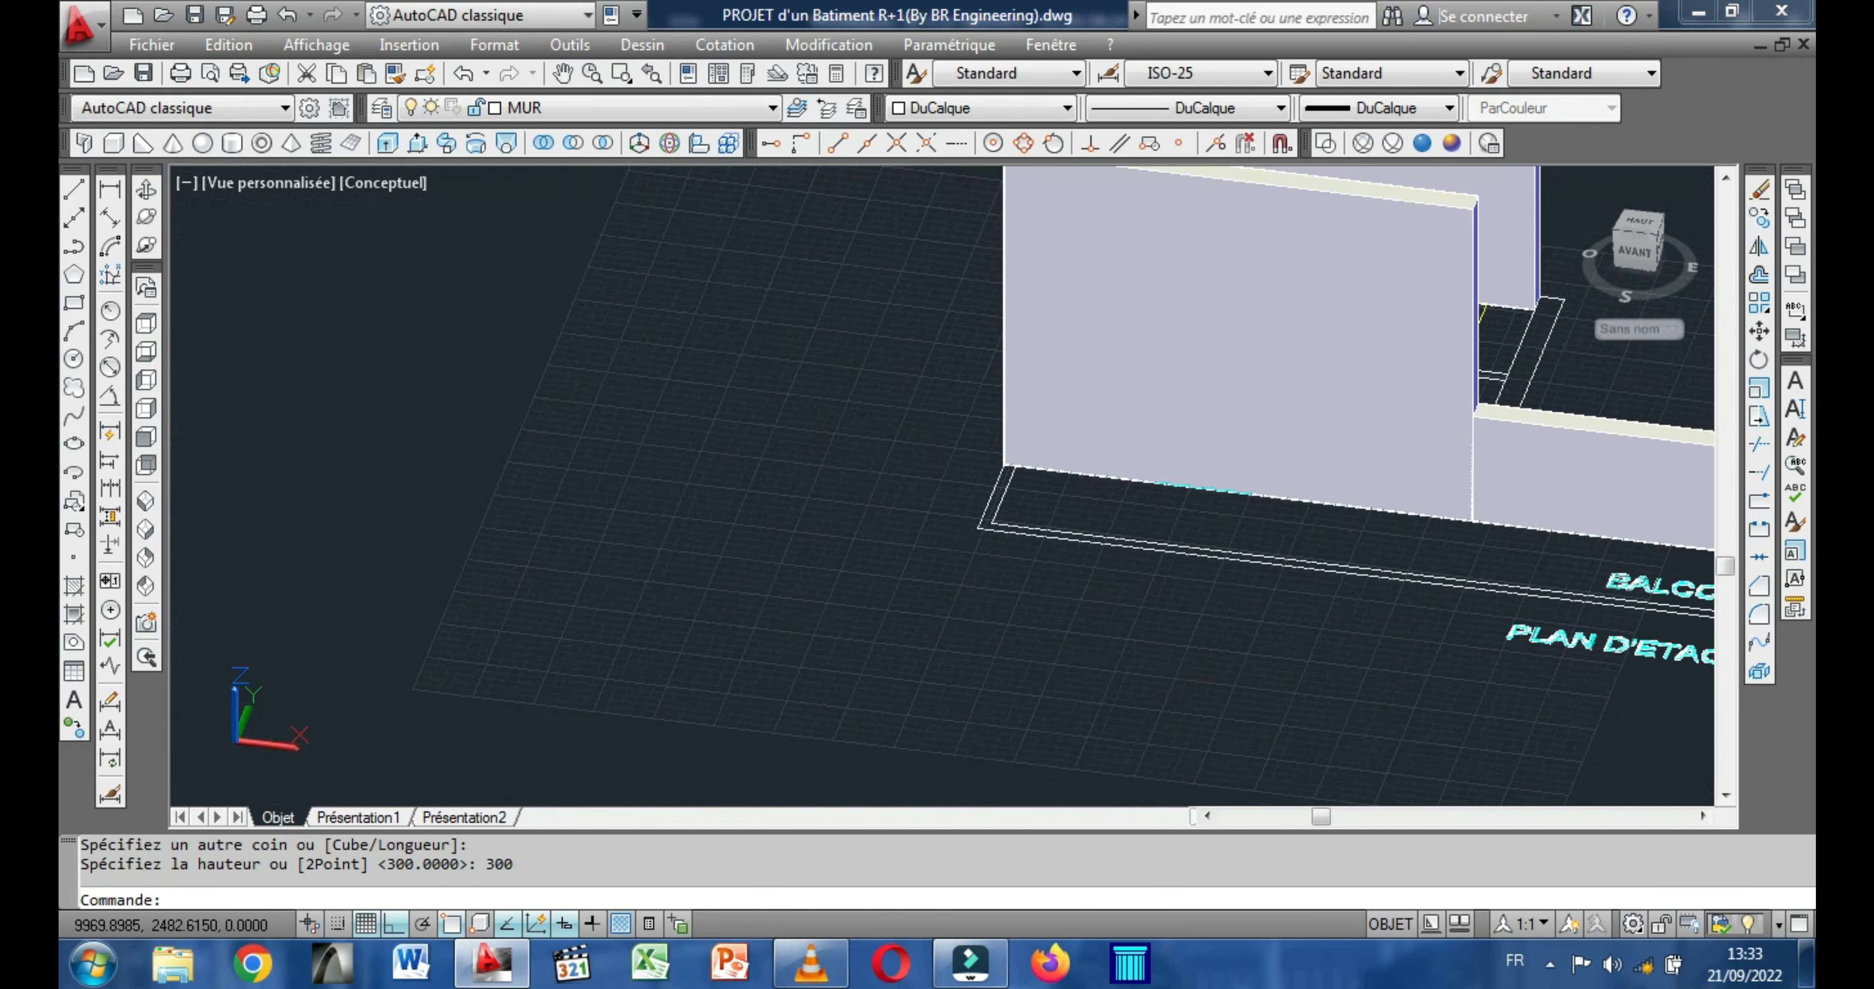
pyautogui.click(145, 191)
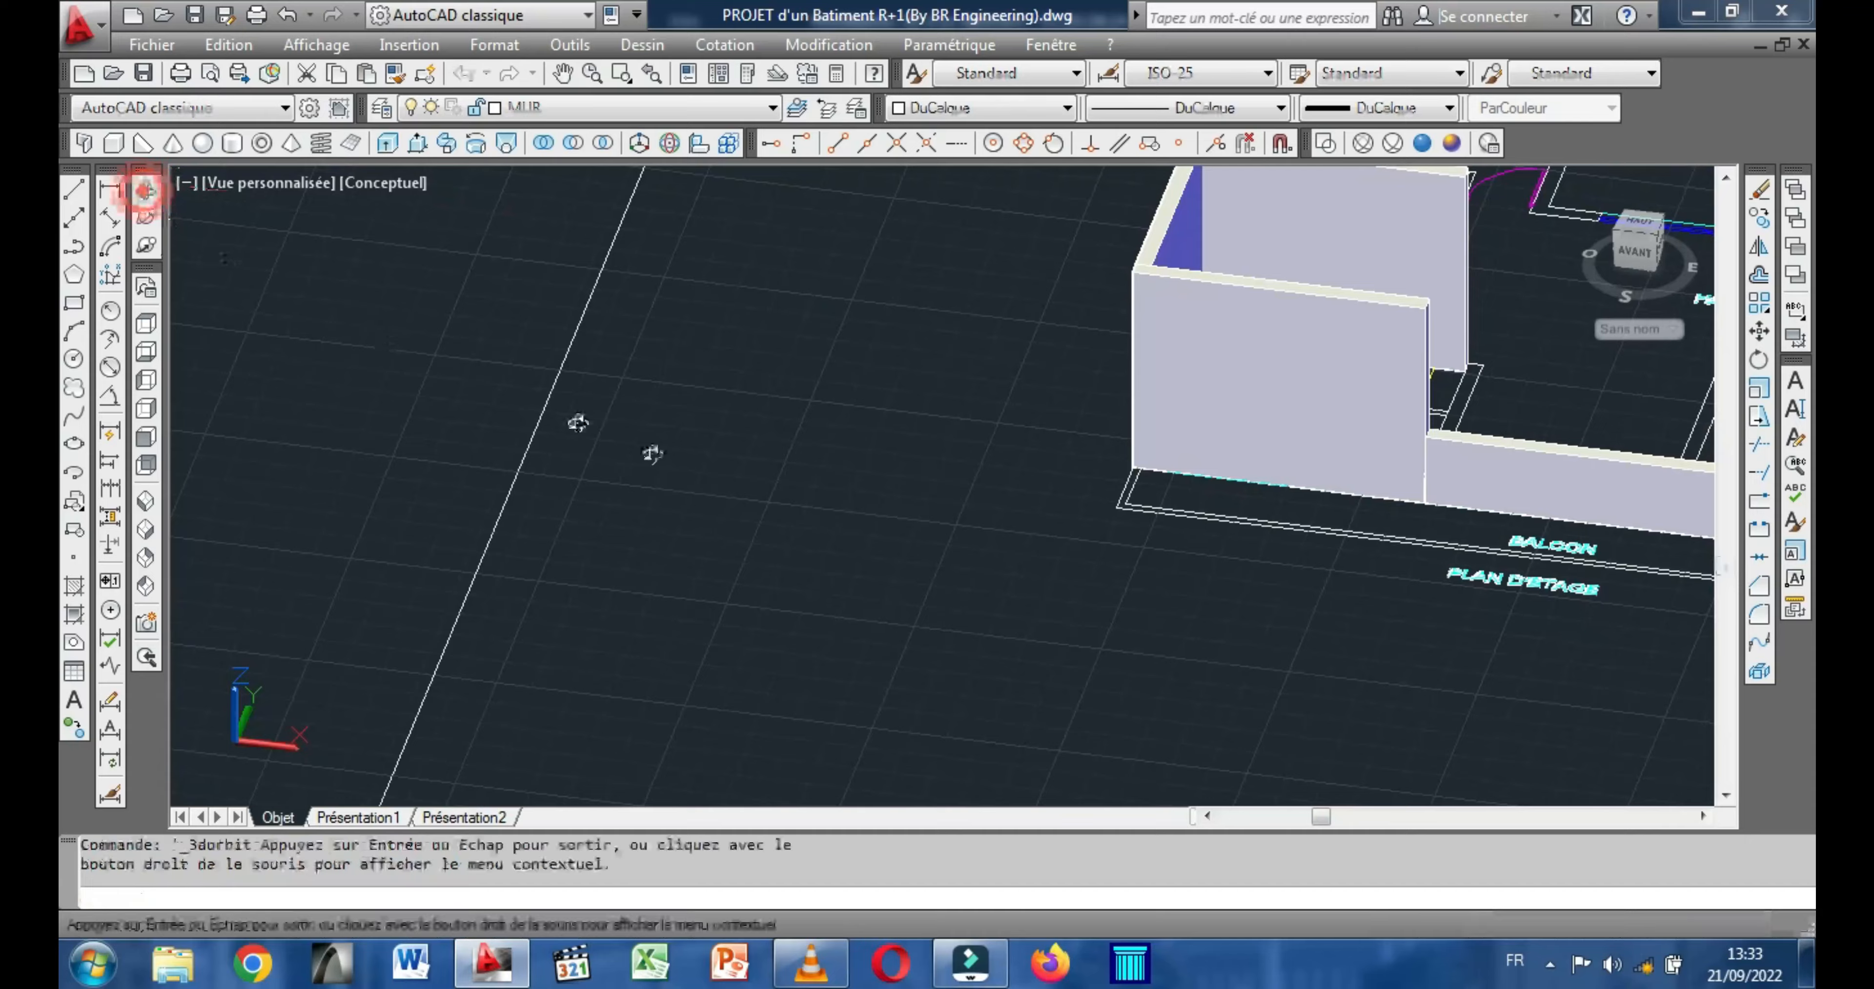
pyautogui.moveTo(808, 497); pyautogui.dragTo(1247, 503)
pyautogui.scroll(3, 1168, 530)
pyautogui.rightClick(848, 433)
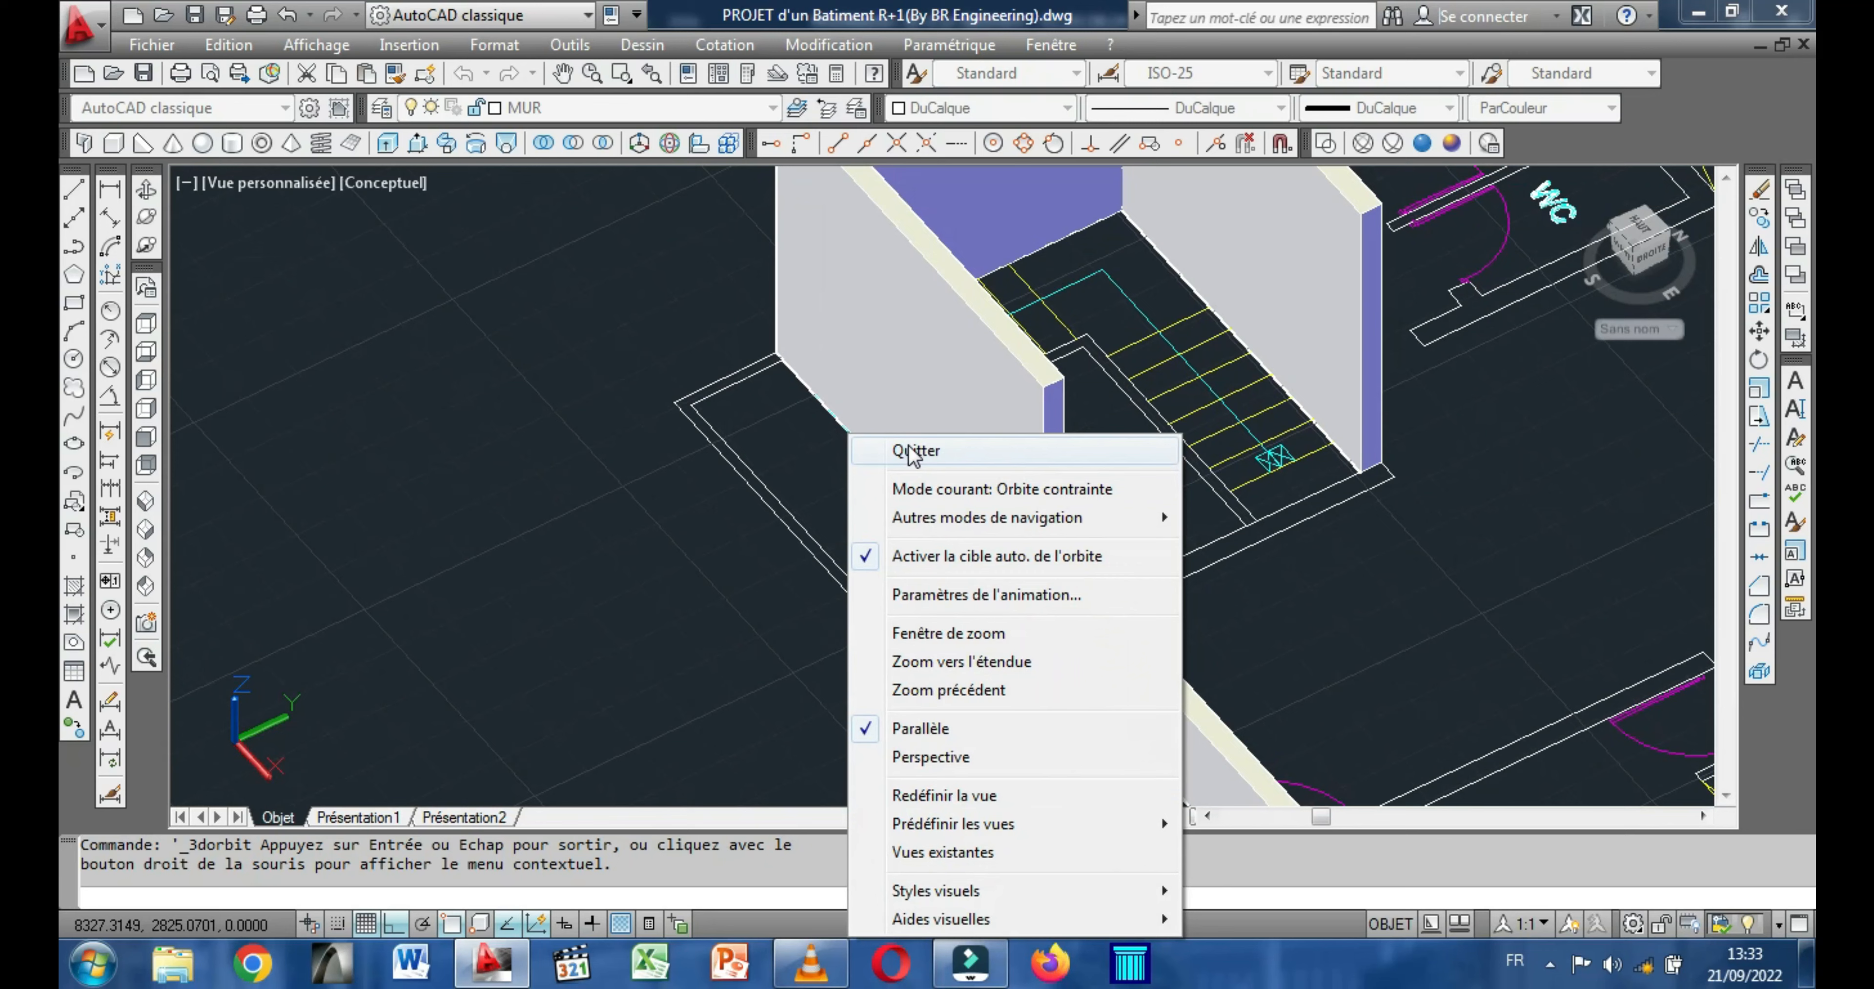
pyautogui.click(932, 452)
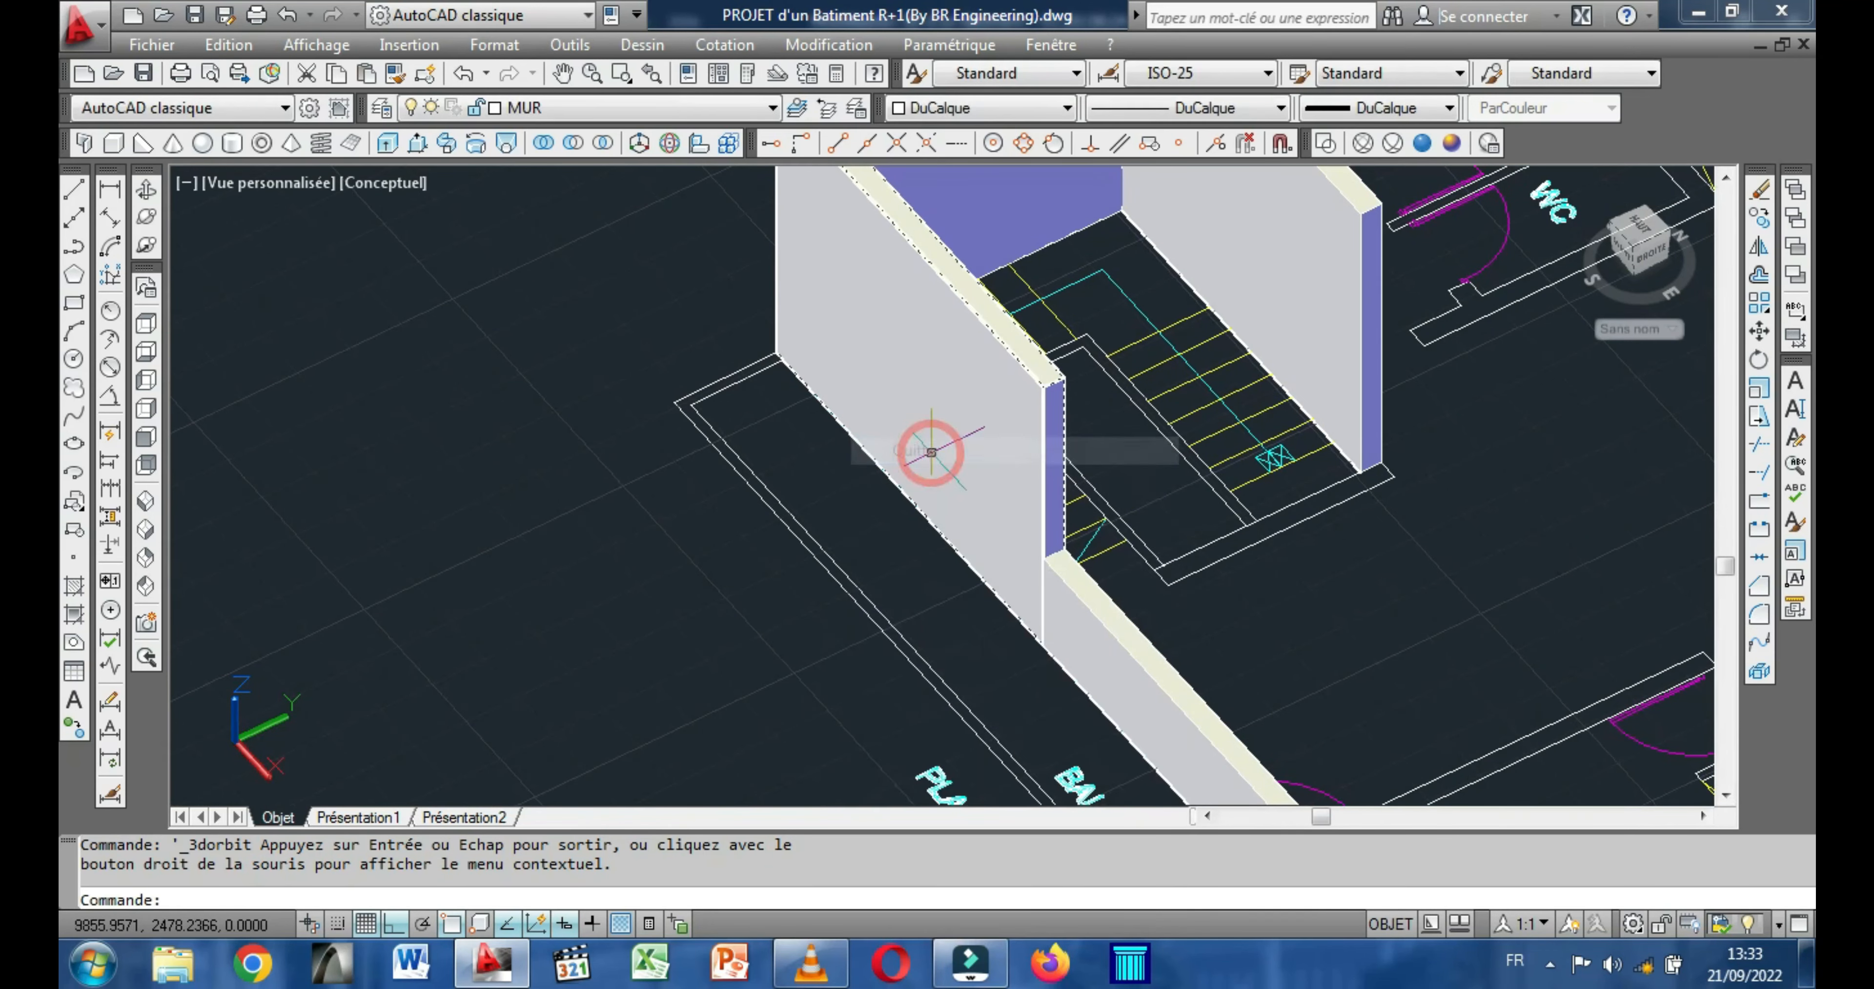
pyautogui.click(114, 144)
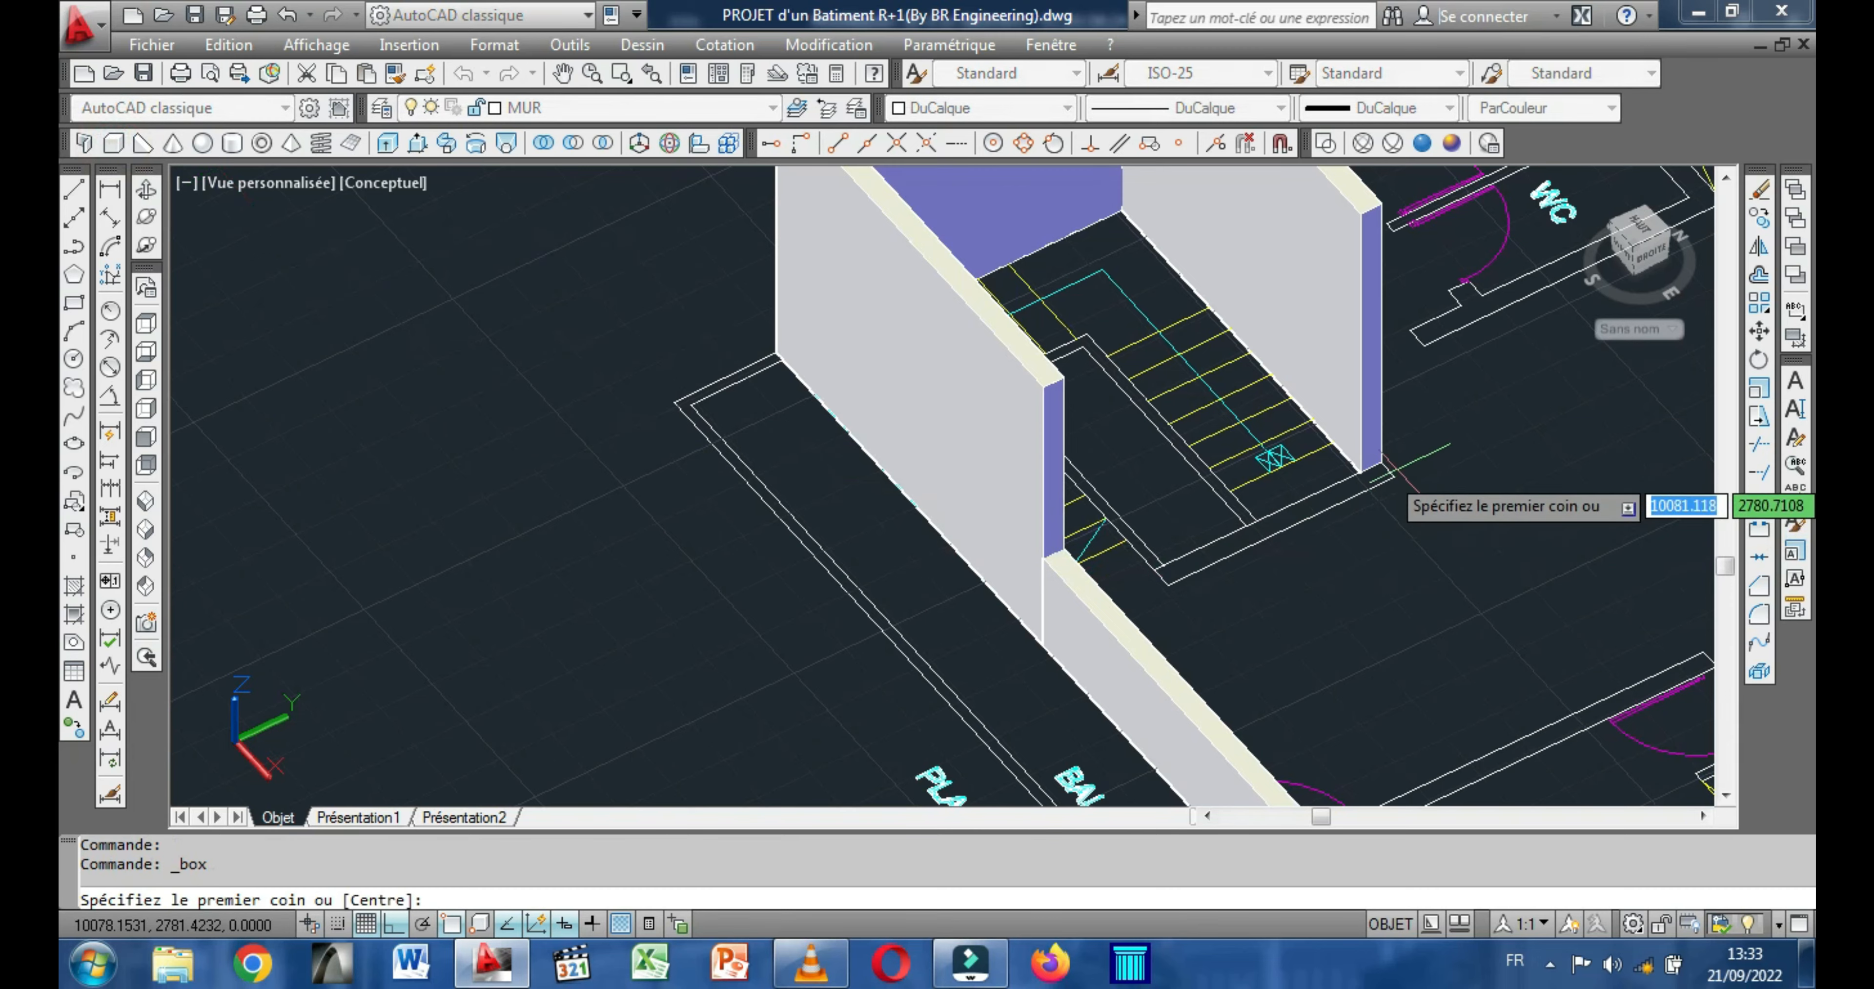
pyautogui.click(1381, 460)
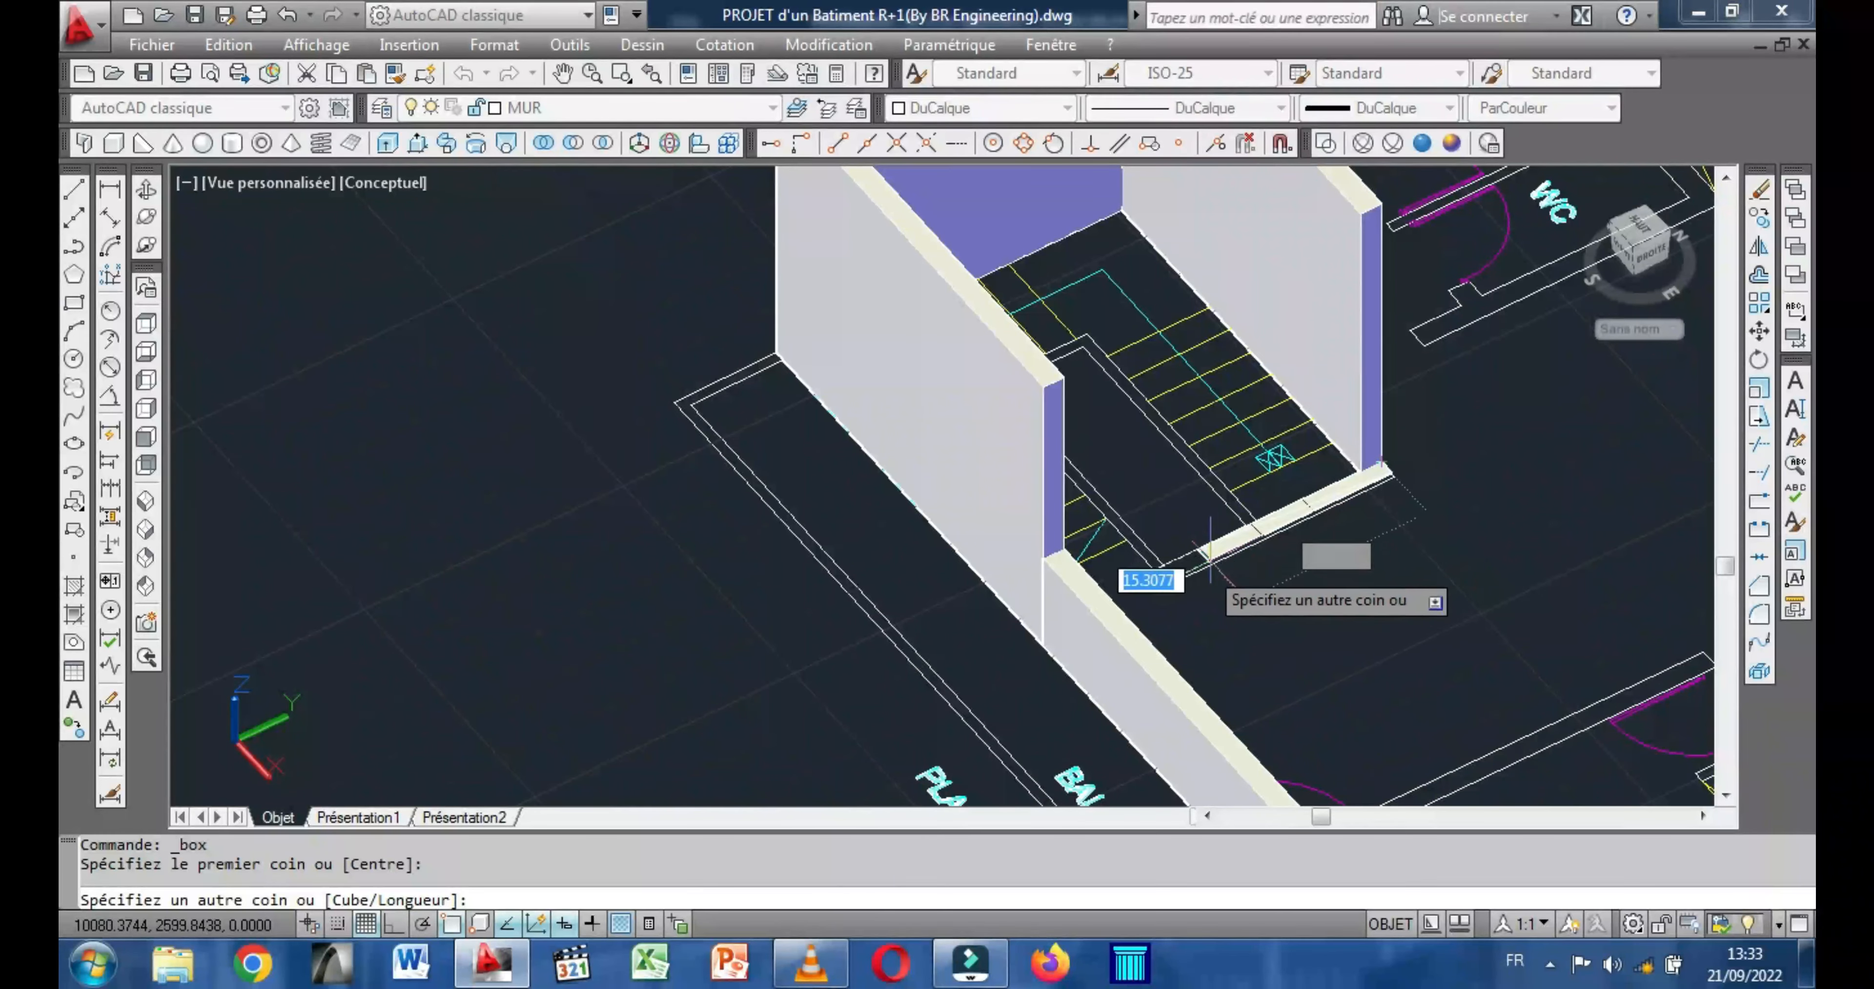
pyautogui.click(1171, 583)
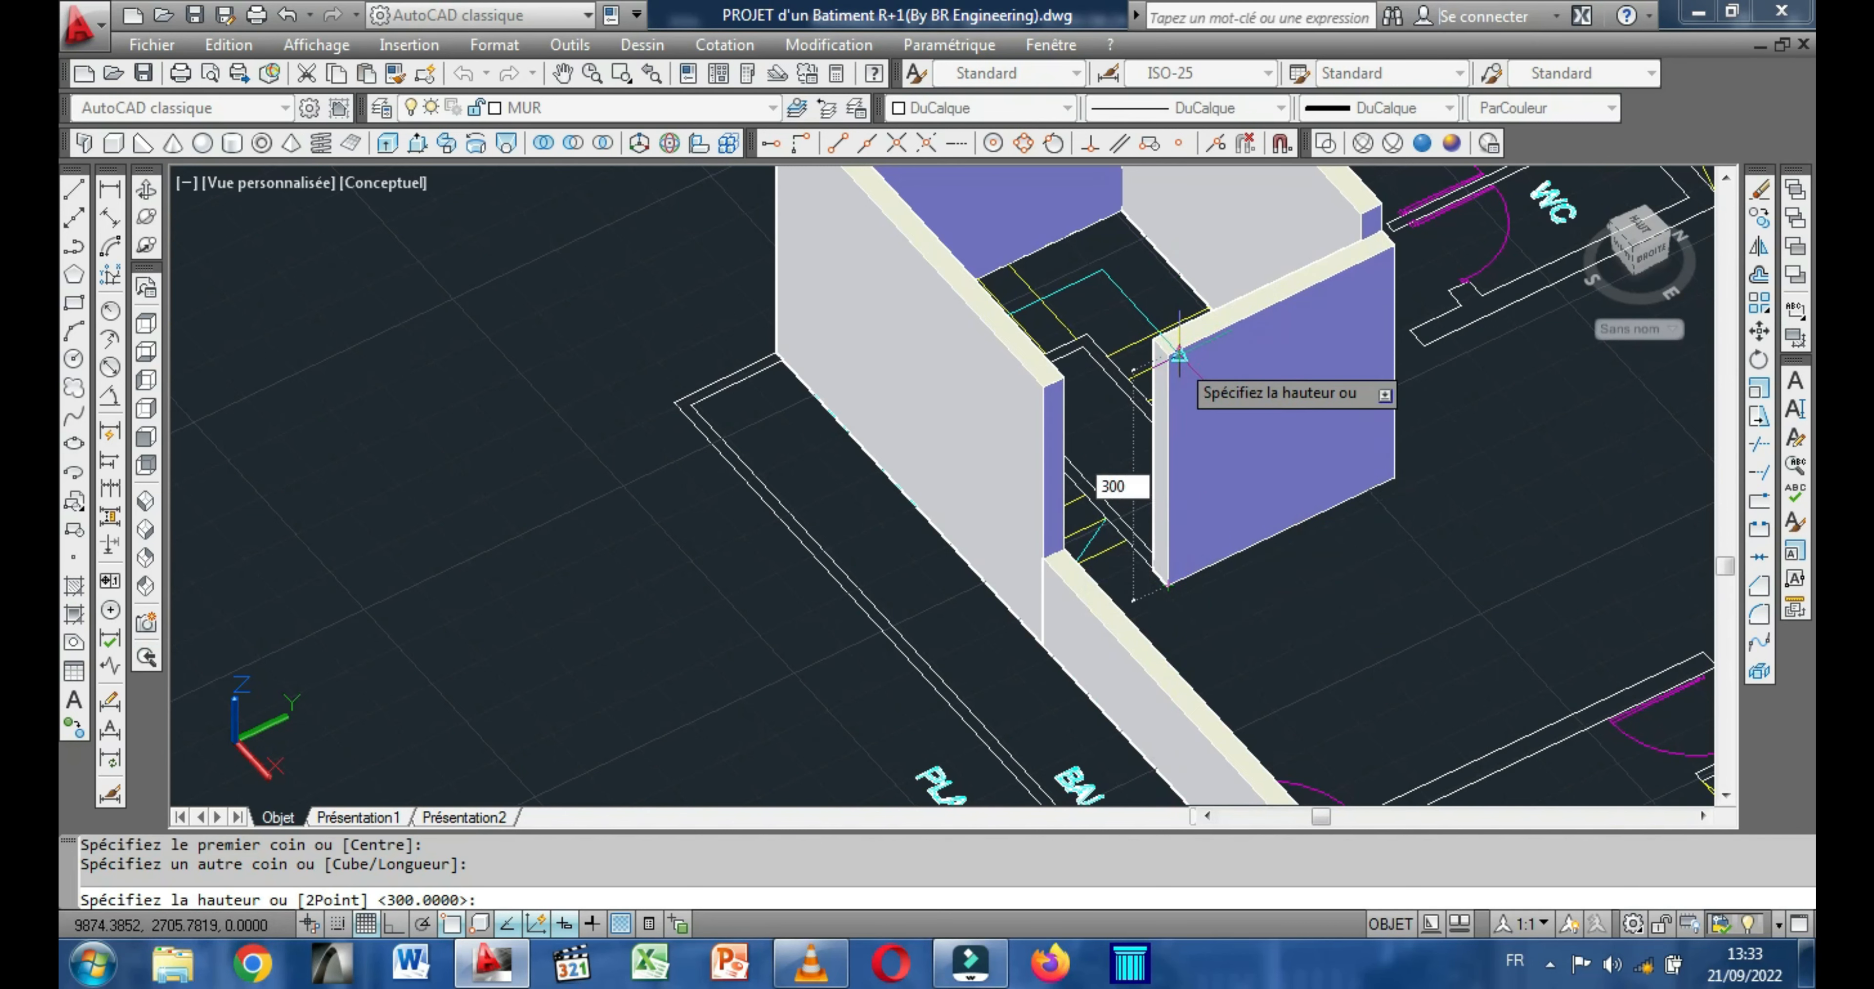
pyautogui.write('300')
pyautogui.press('Return')
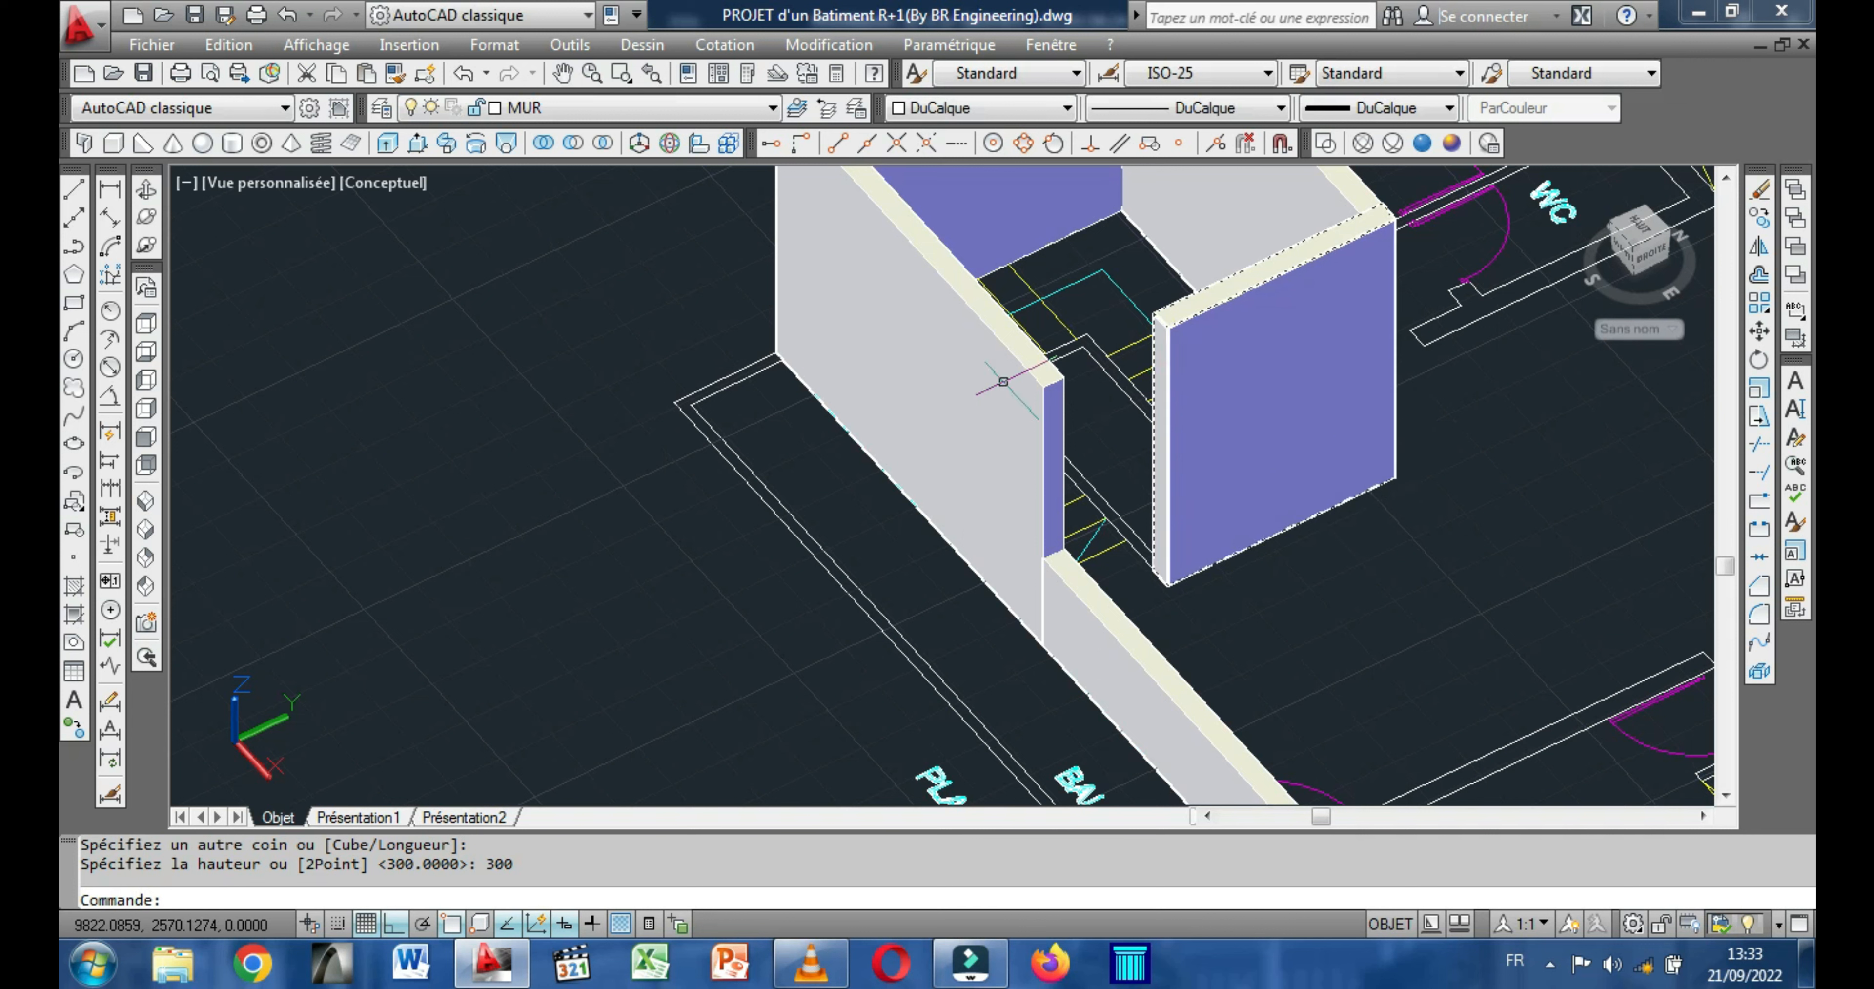
# Examine the stair opening between the front wall and the hall-side end wall from several angles.
pyautogui.rightClick(644, 383)
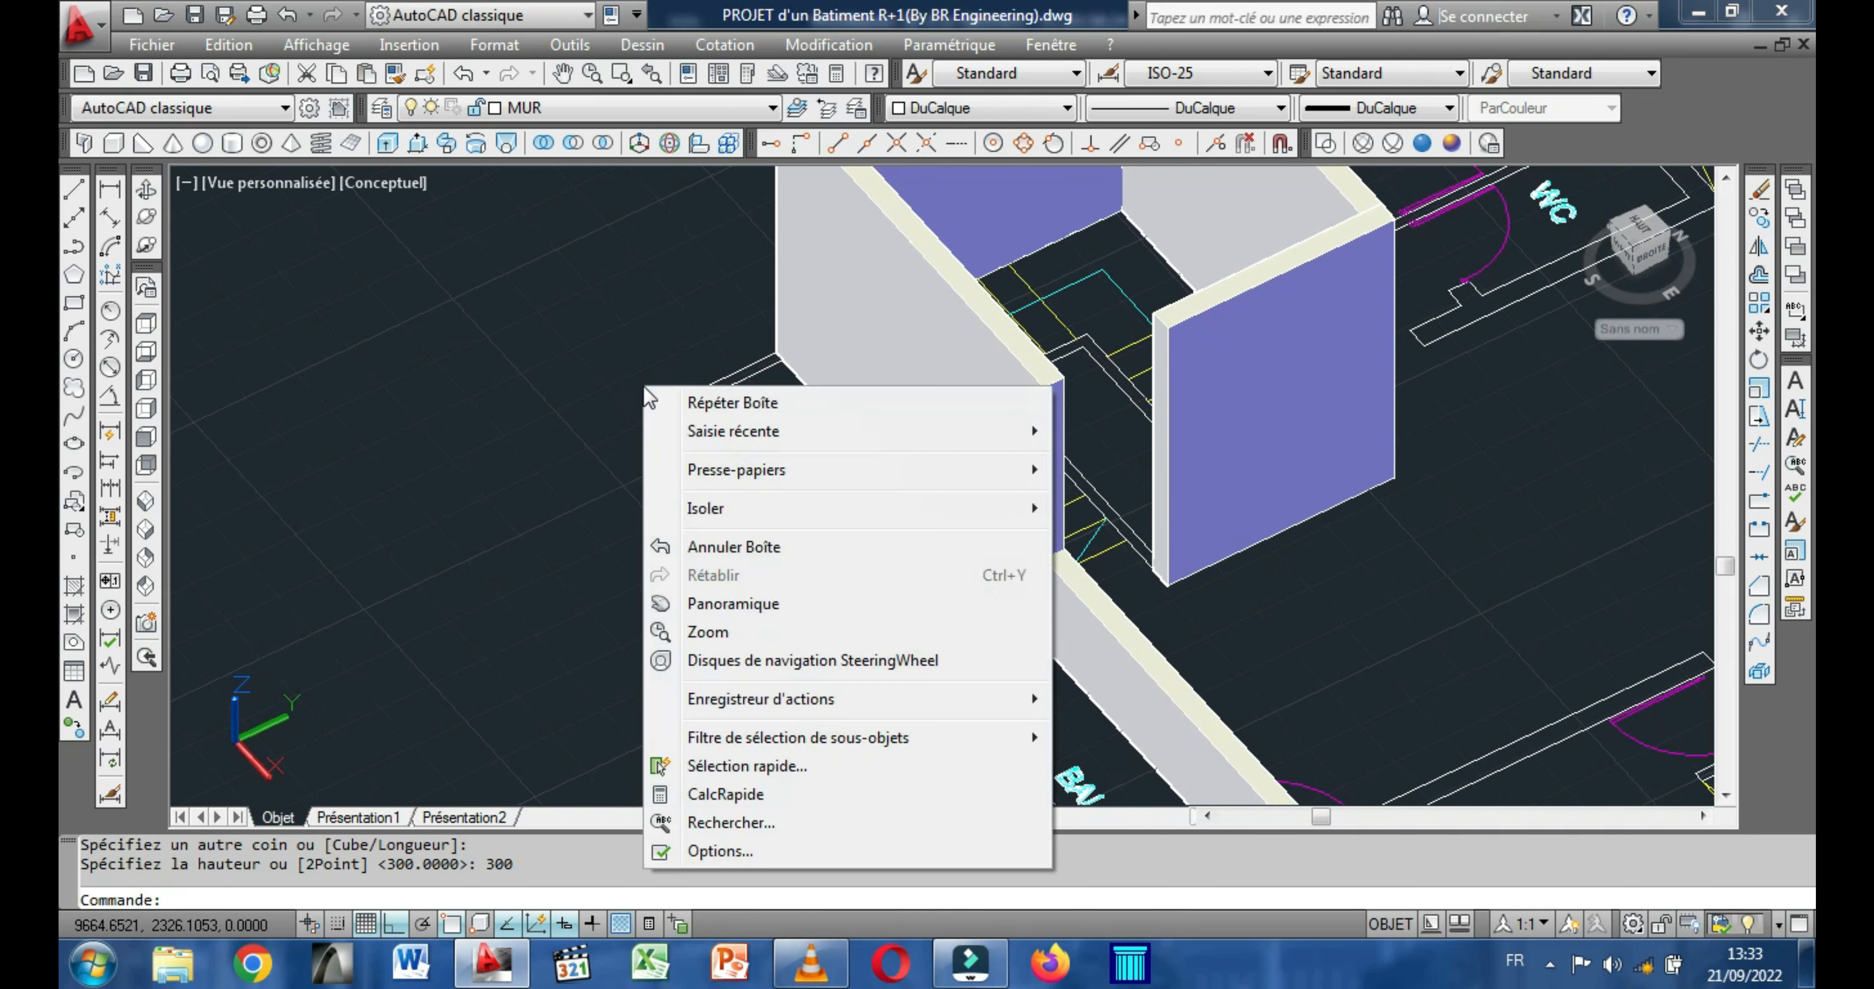
pyautogui.click(732, 402)
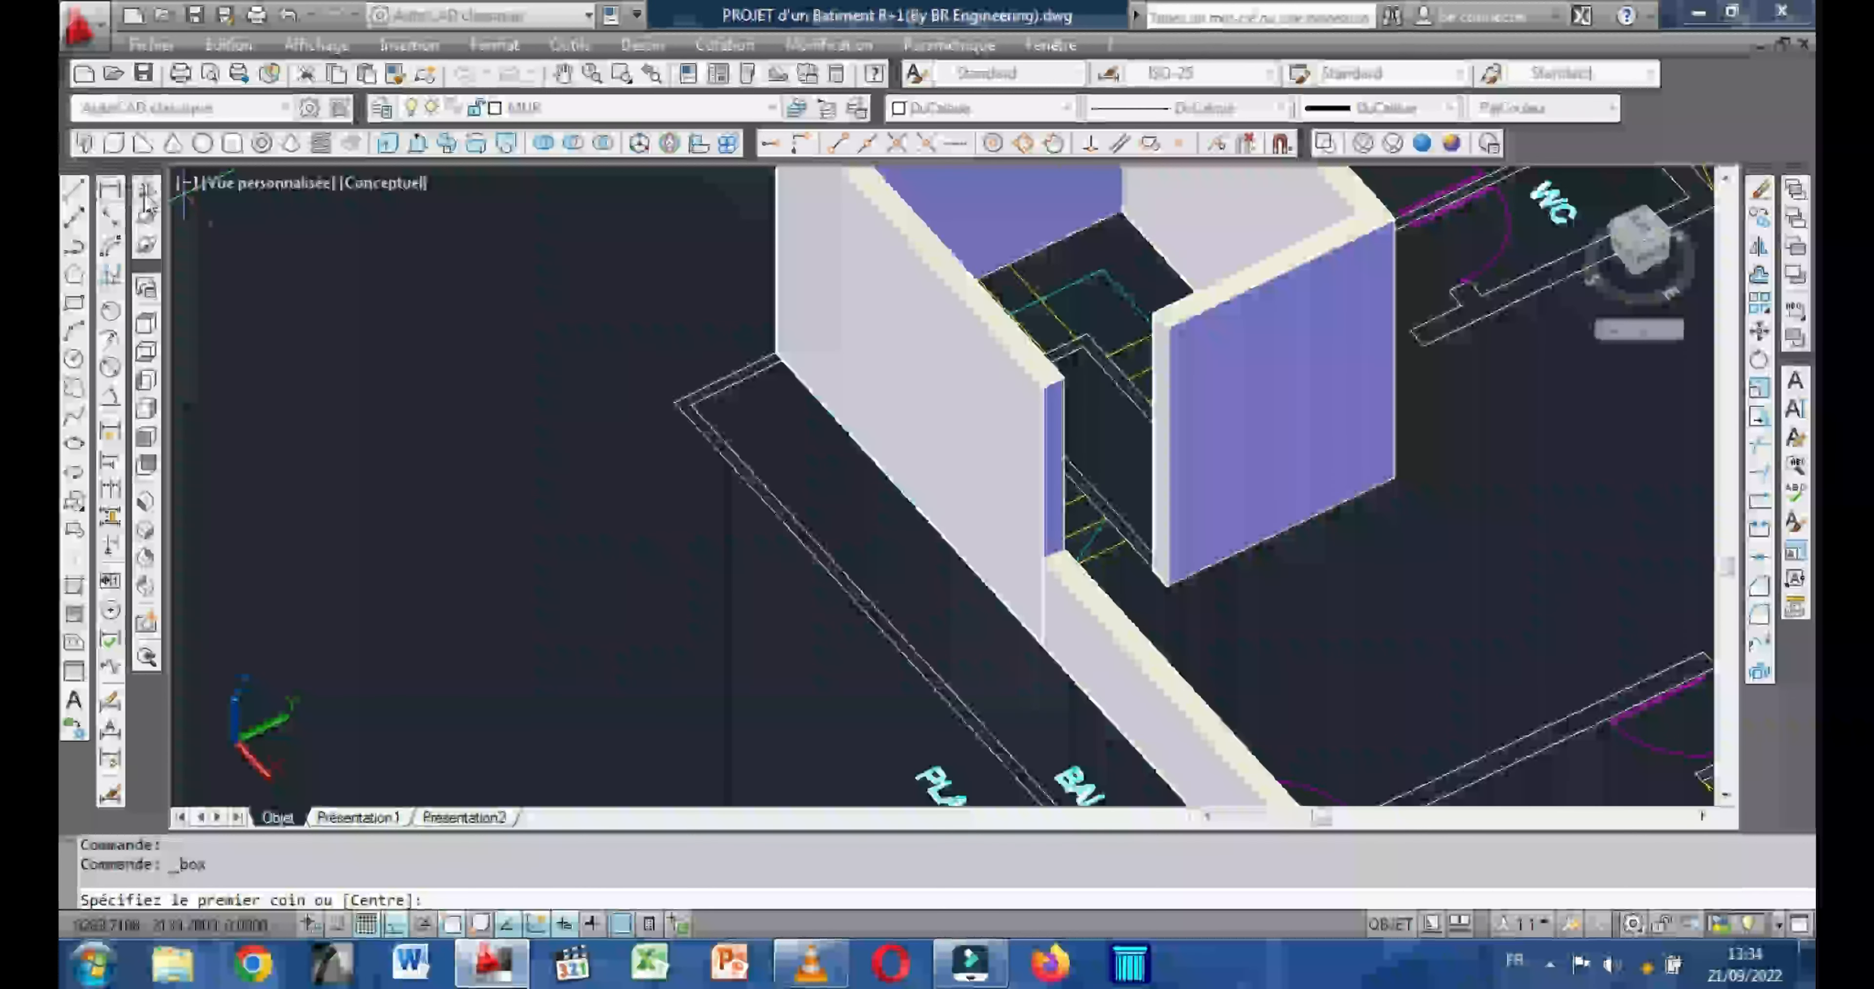
pyautogui.click(147, 193)
pyautogui.moveTo(493, 413); pyautogui.dragTo(364, 397)
pyautogui.moveTo(721, 428); pyautogui.dragTo(690, 465)
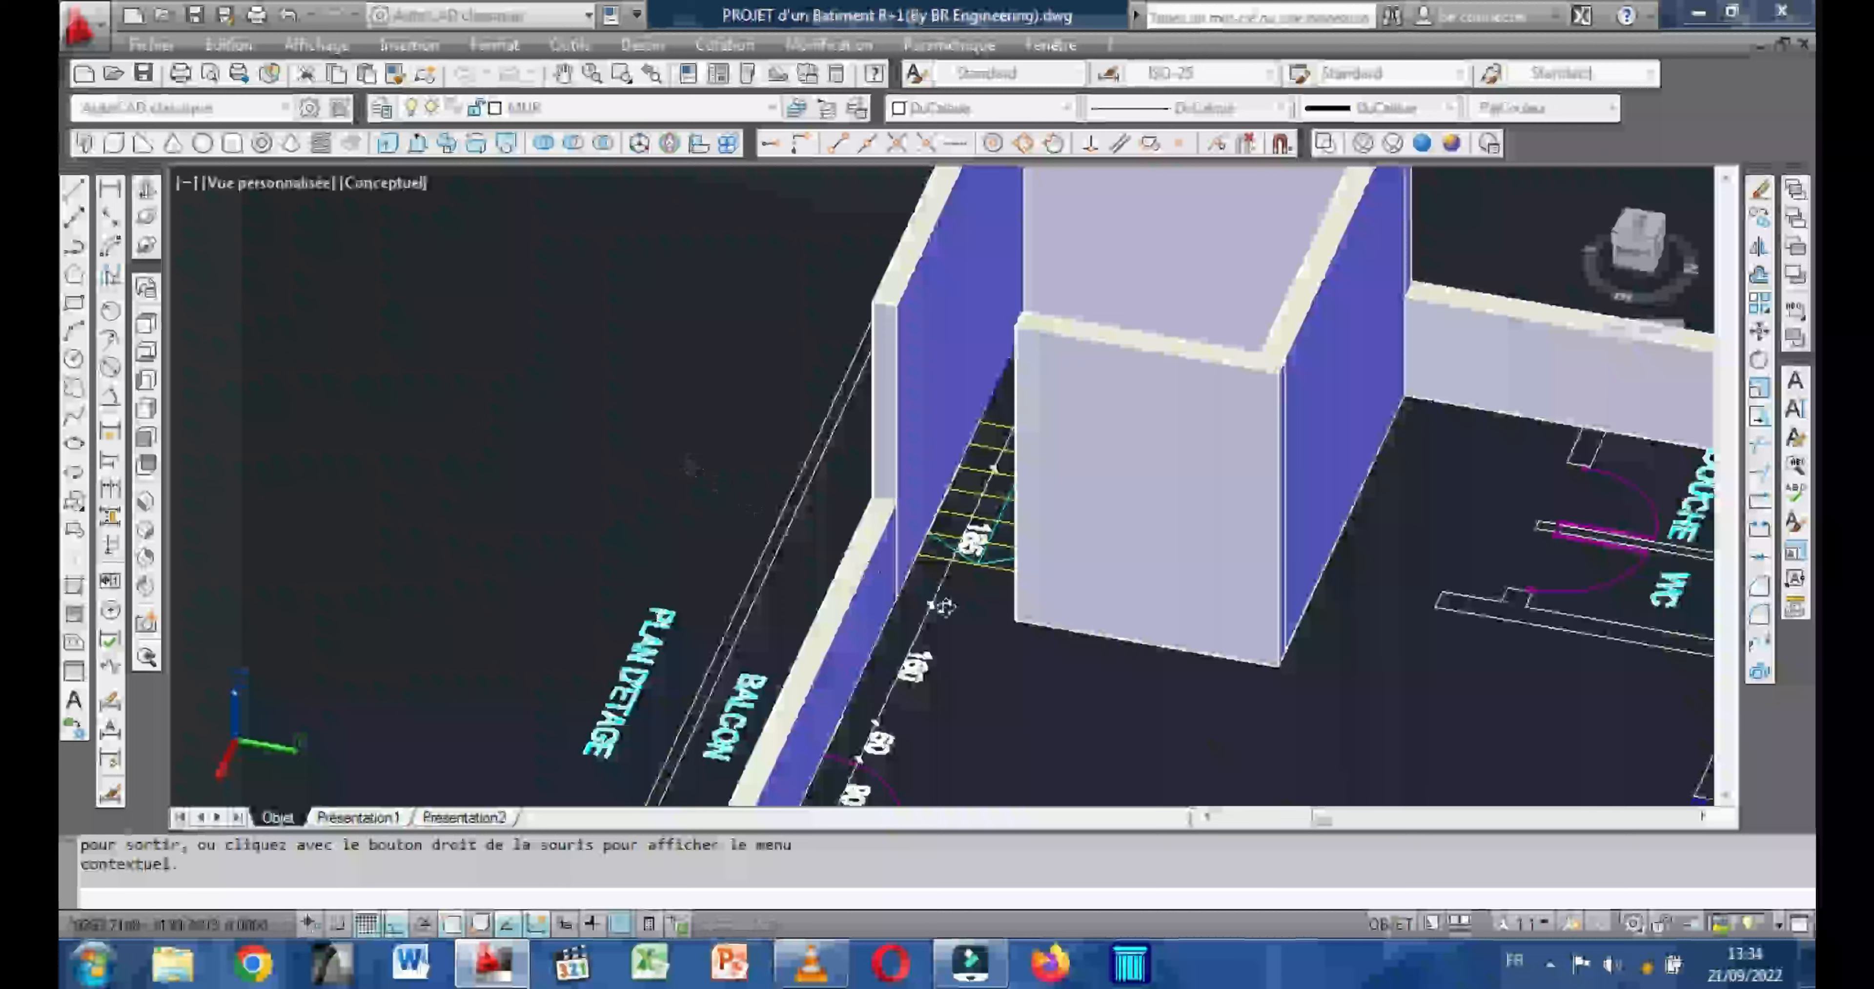
pyautogui.moveTo(898, 610)
pyautogui.mouseDown()
pyautogui.moveTo(1013, 626)
pyautogui.moveTo(884, 632)
pyautogui.moveTo(904, 593)
pyautogui.mouseUp()
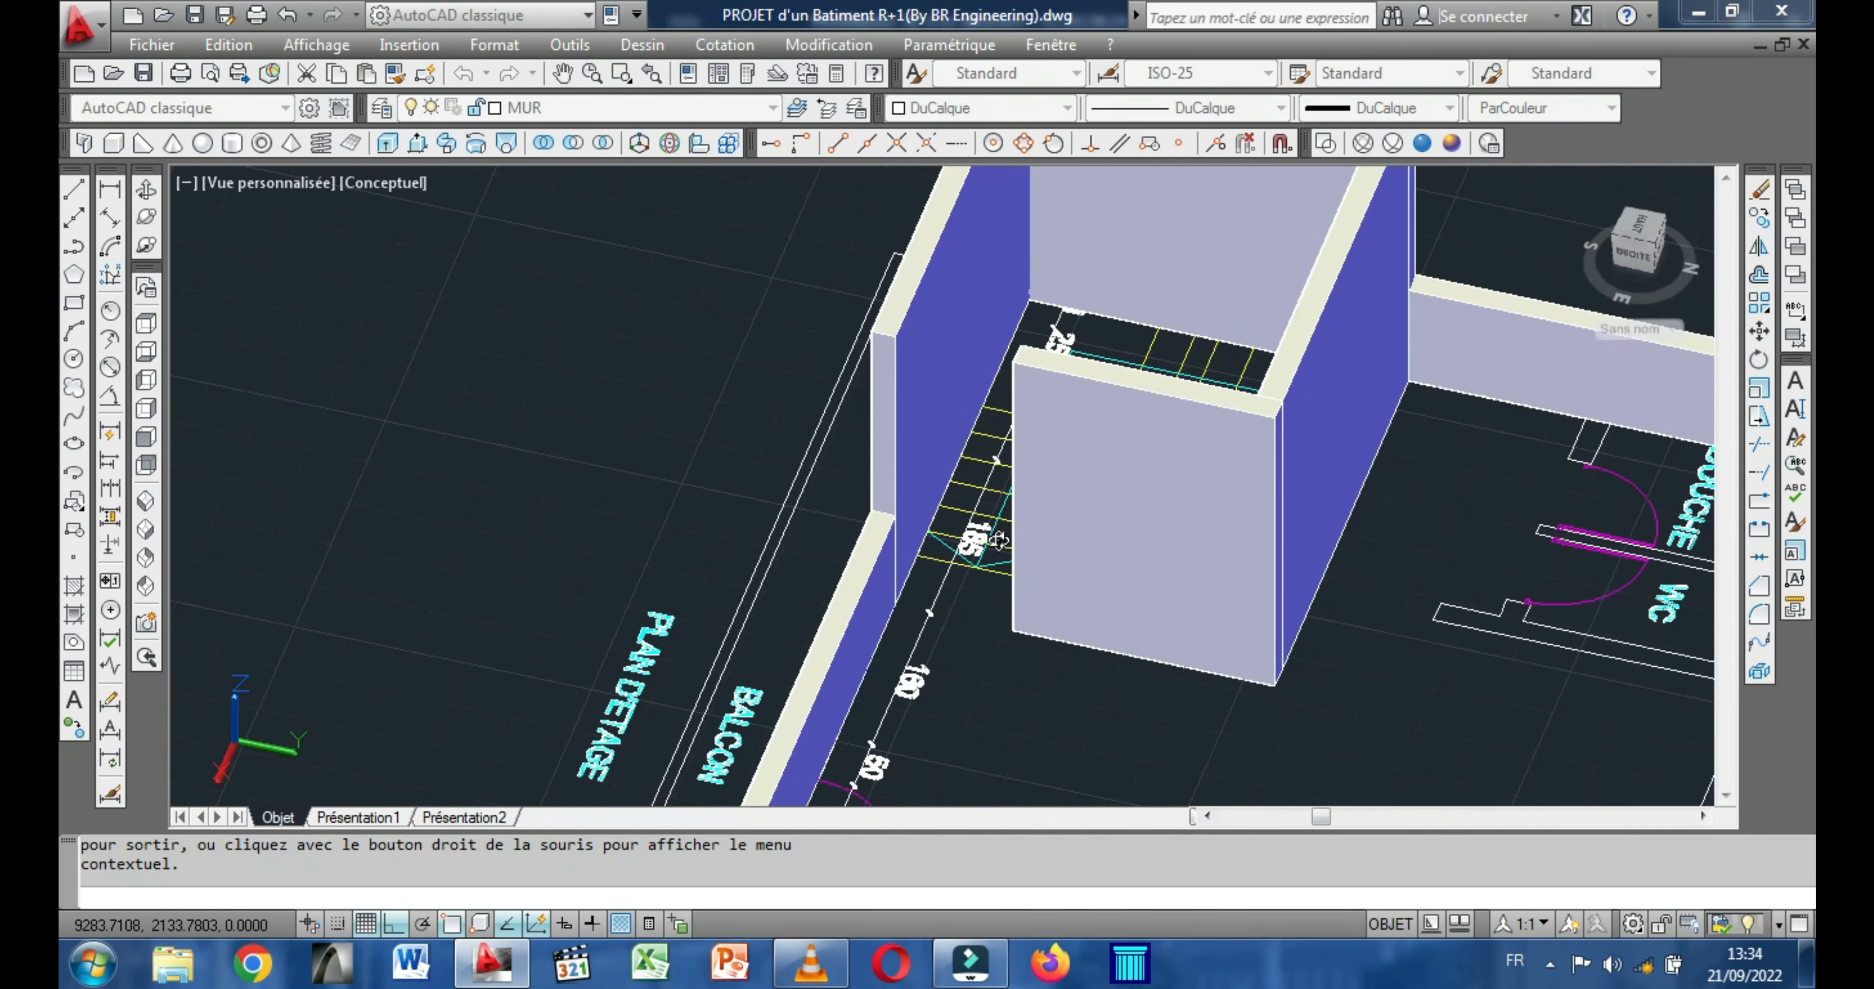
pyautogui.scroll(2, 961, 575)
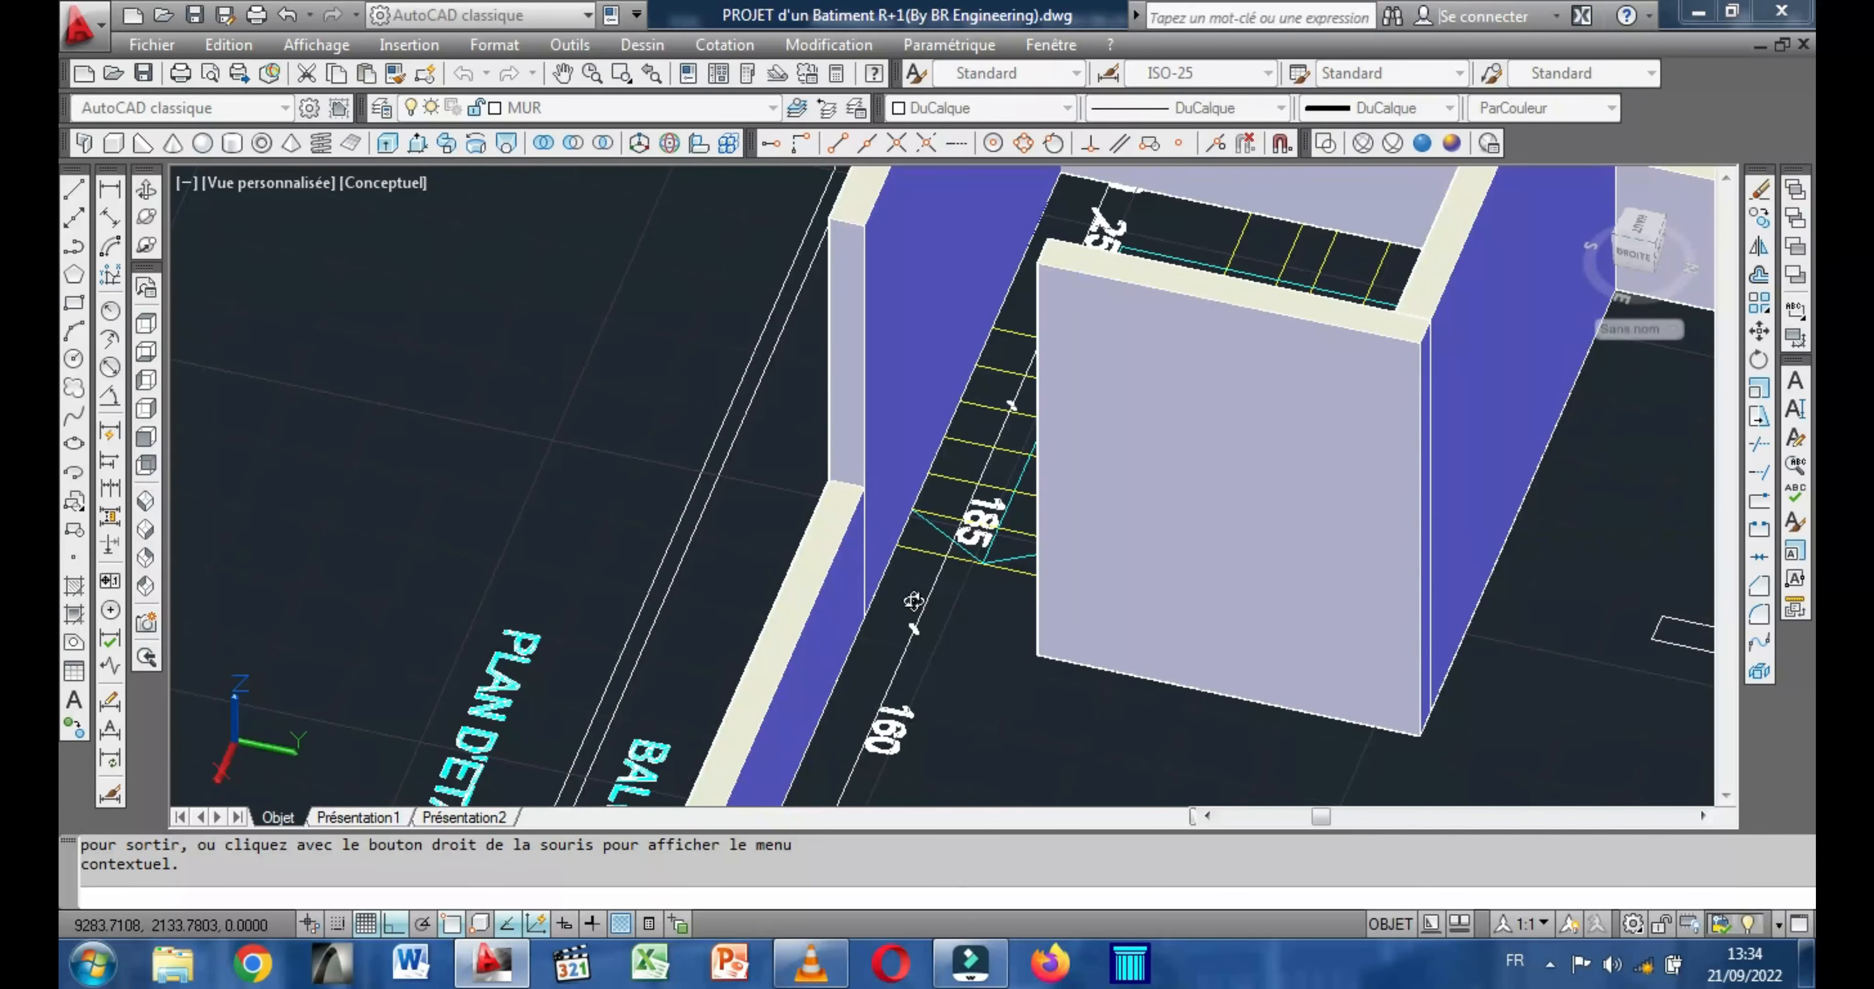
pyautogui.moveTo(947, 607); pyautogui.dragTo(944, 655, button='middle')
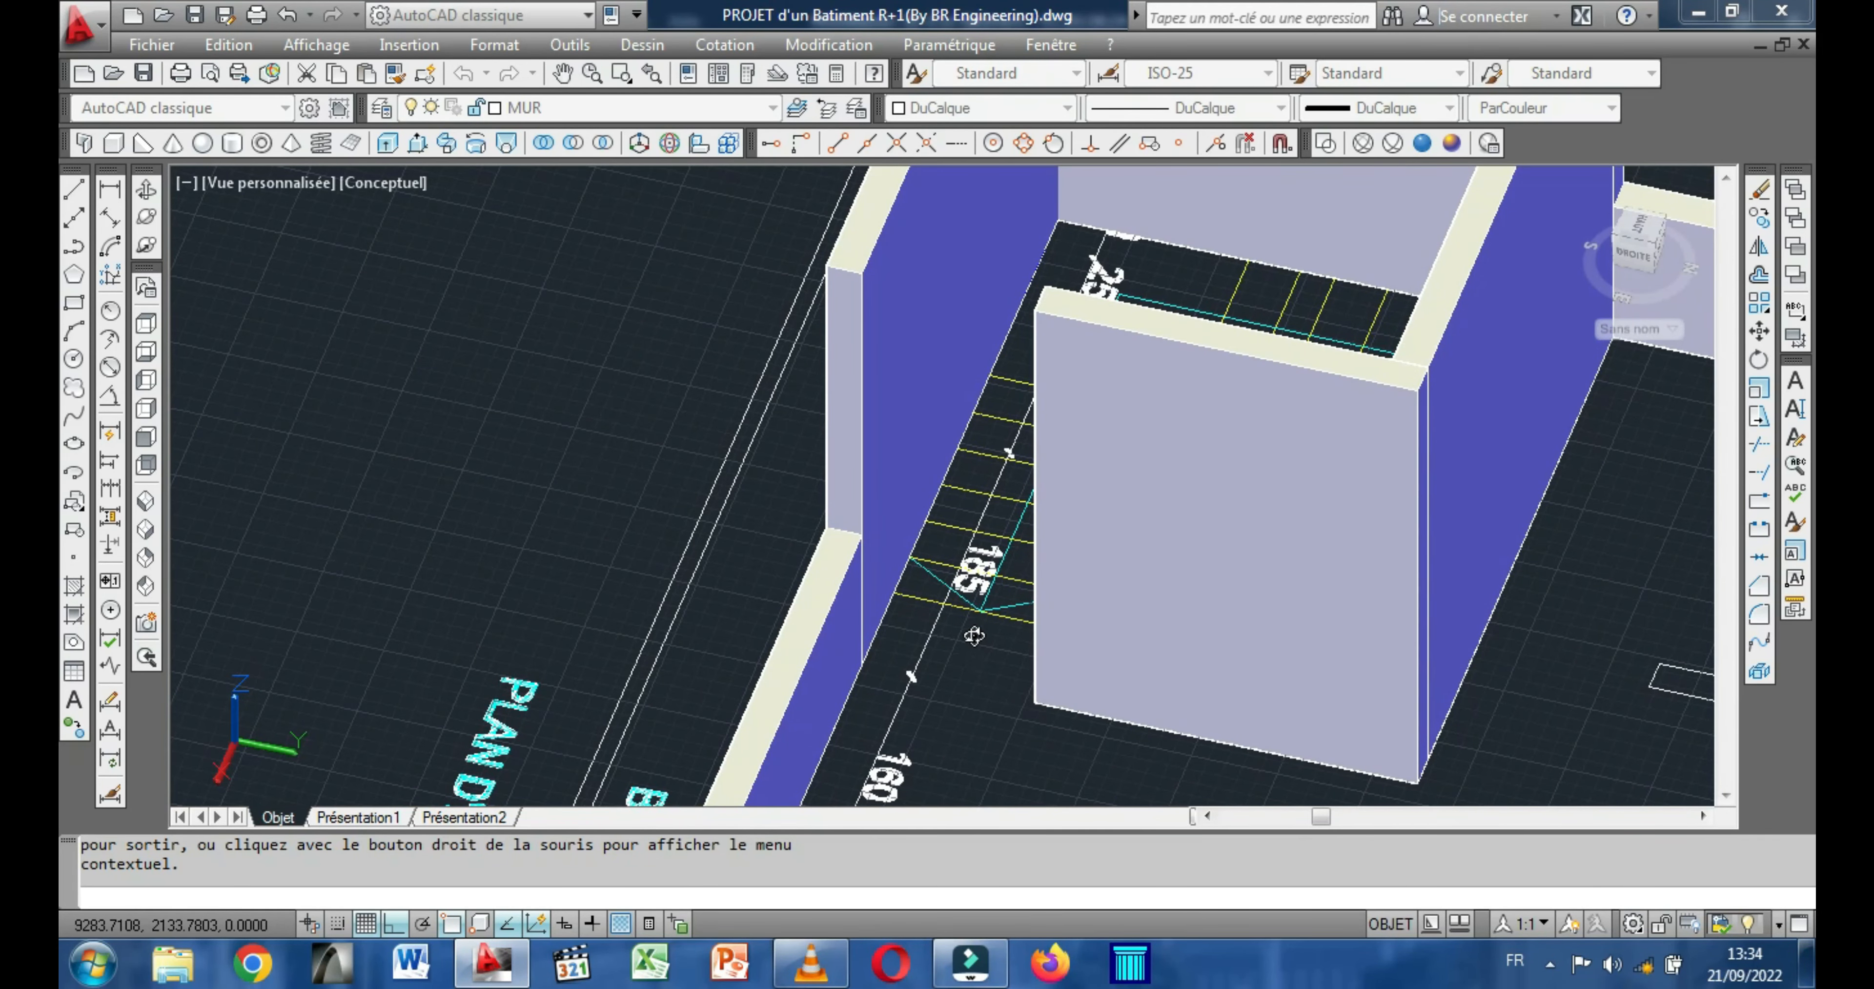
pyautogui.moveTo(972, 634); pyautogui.dragTo(911, 630)
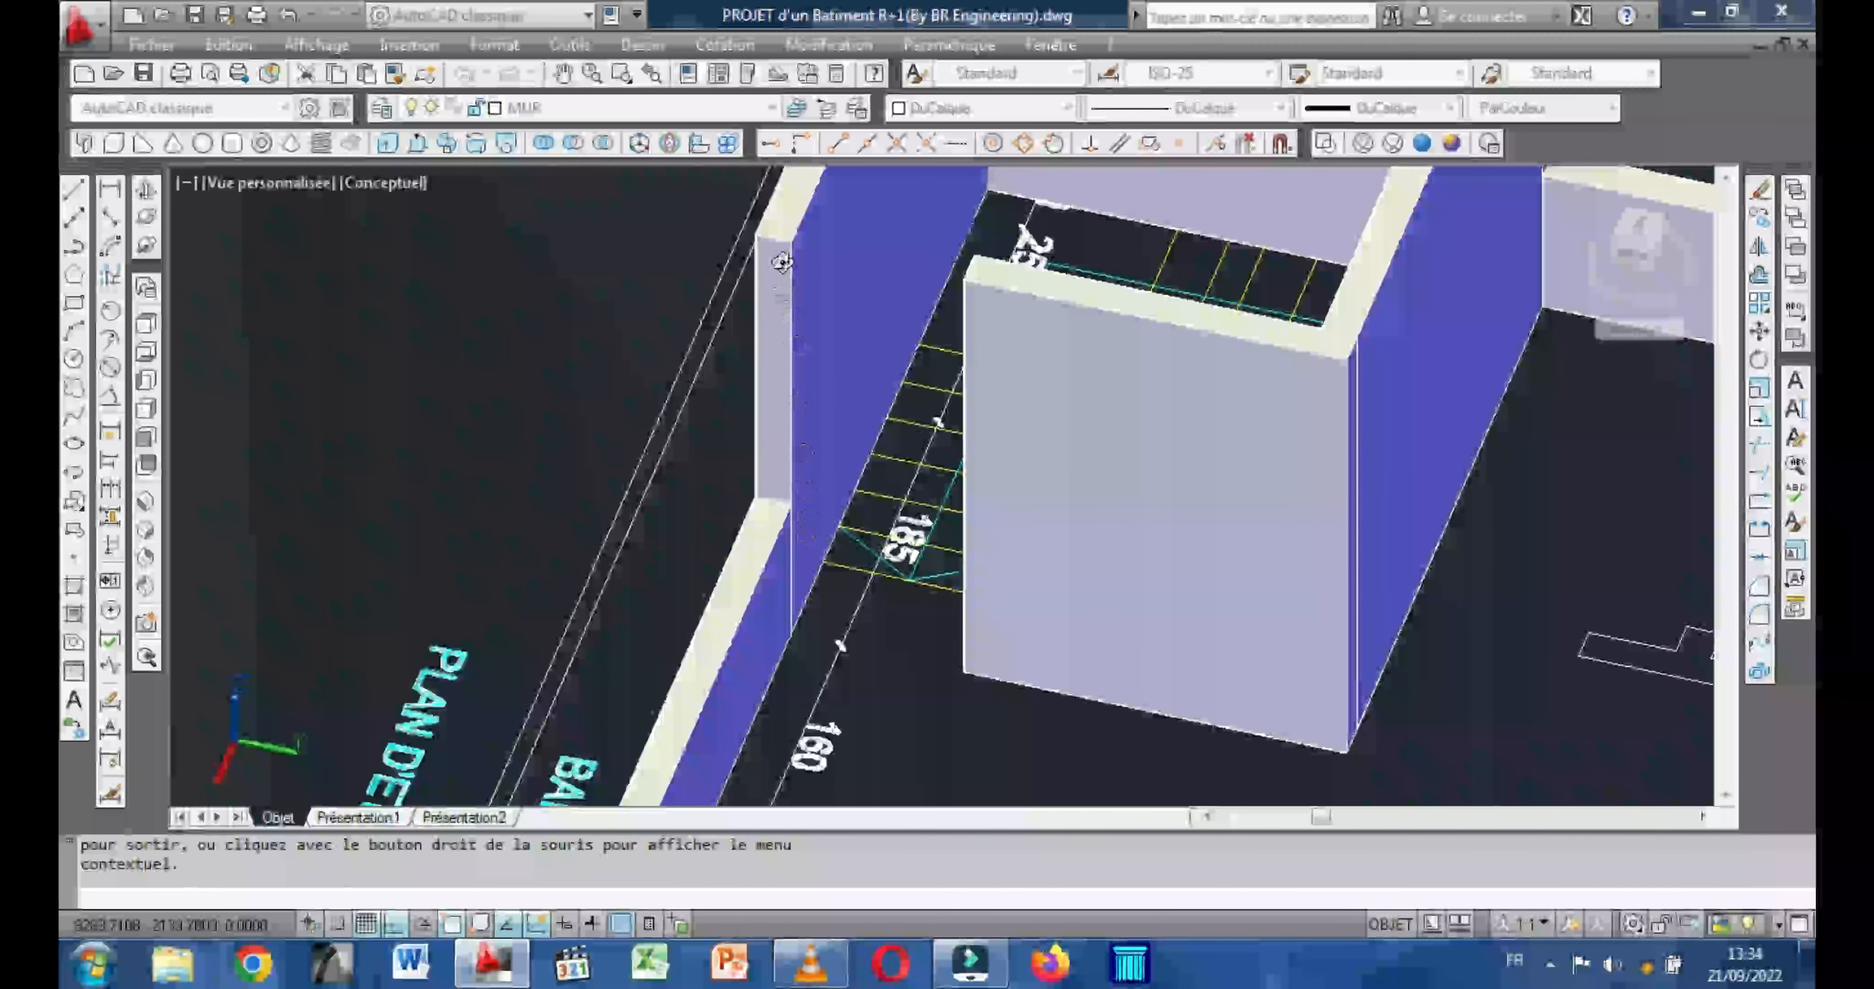
pyautogui.rightClick(859, 420)
pyautogui.click(926, 437)
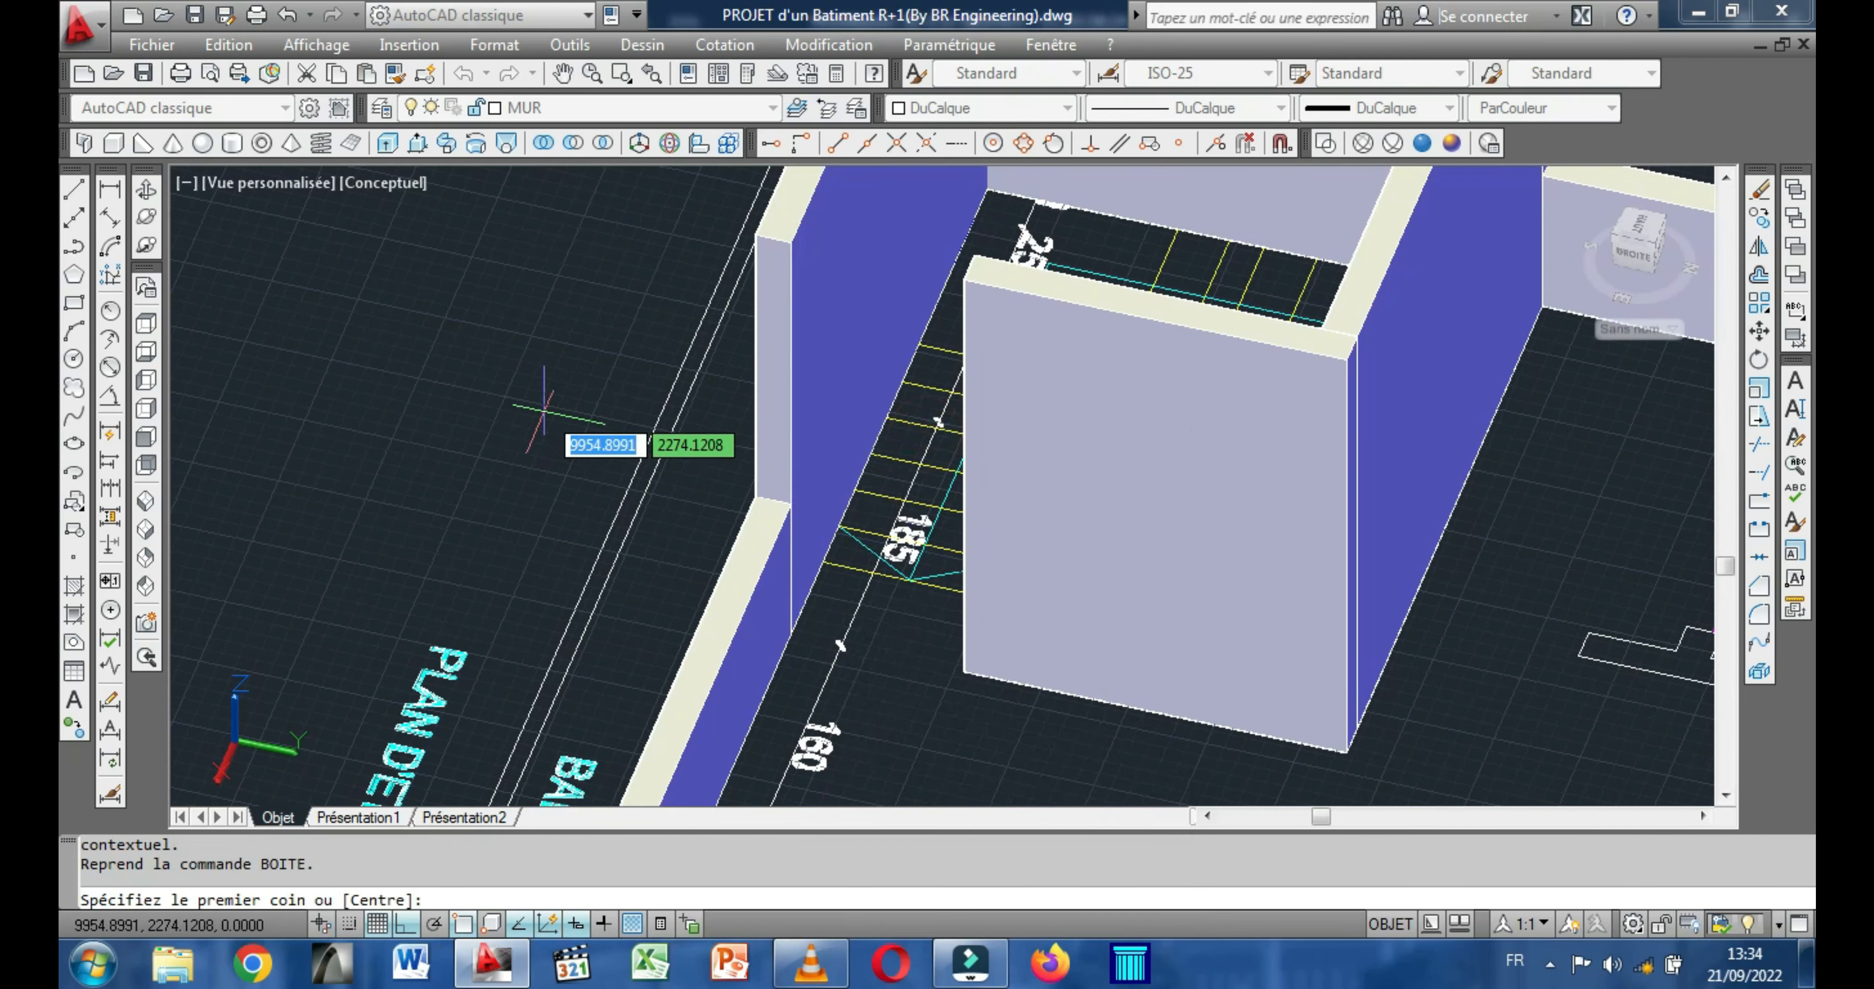
# Draw an 80-high box across the stair opening at wall-top level, from the hall-side wall's free end to the outer side wall.
pyautogui.click(115, 144)
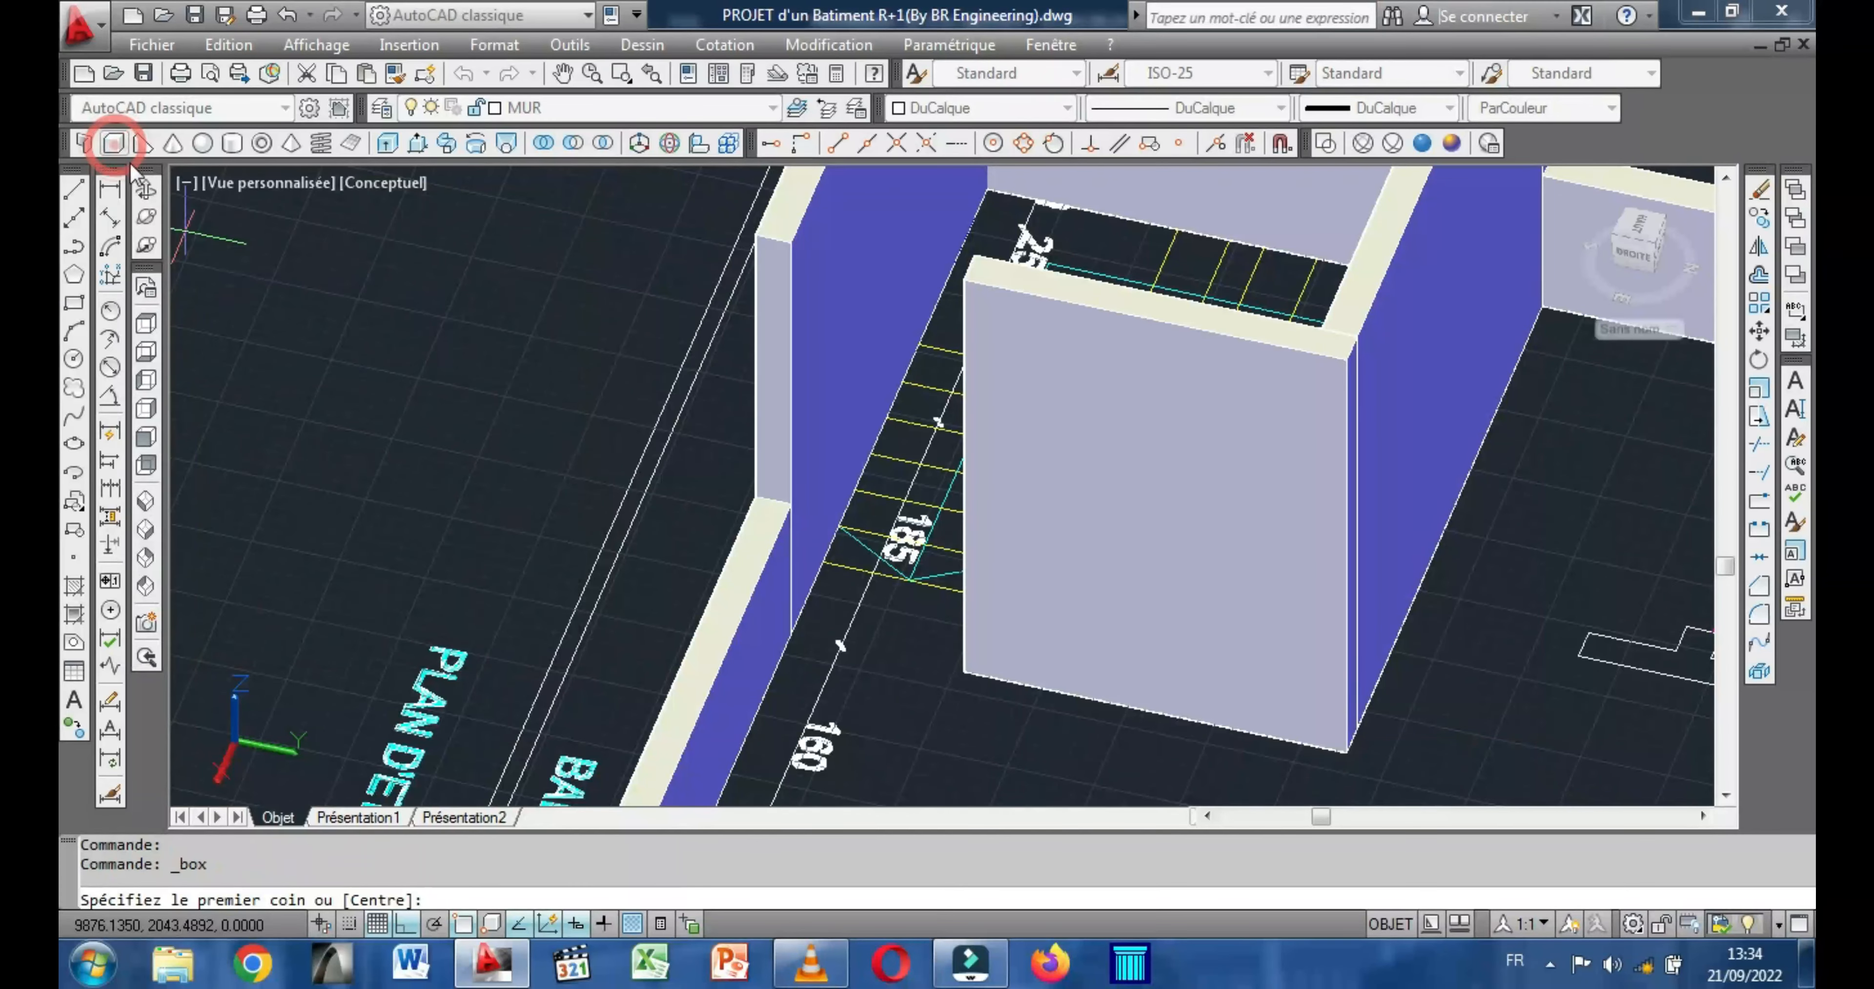
pyautogui.keyDown('shift'); pyautogui.moveTo(556, 468); pyautogui.dragTo(634, 484, button='middle'); pyautogui.keyUp('shift')
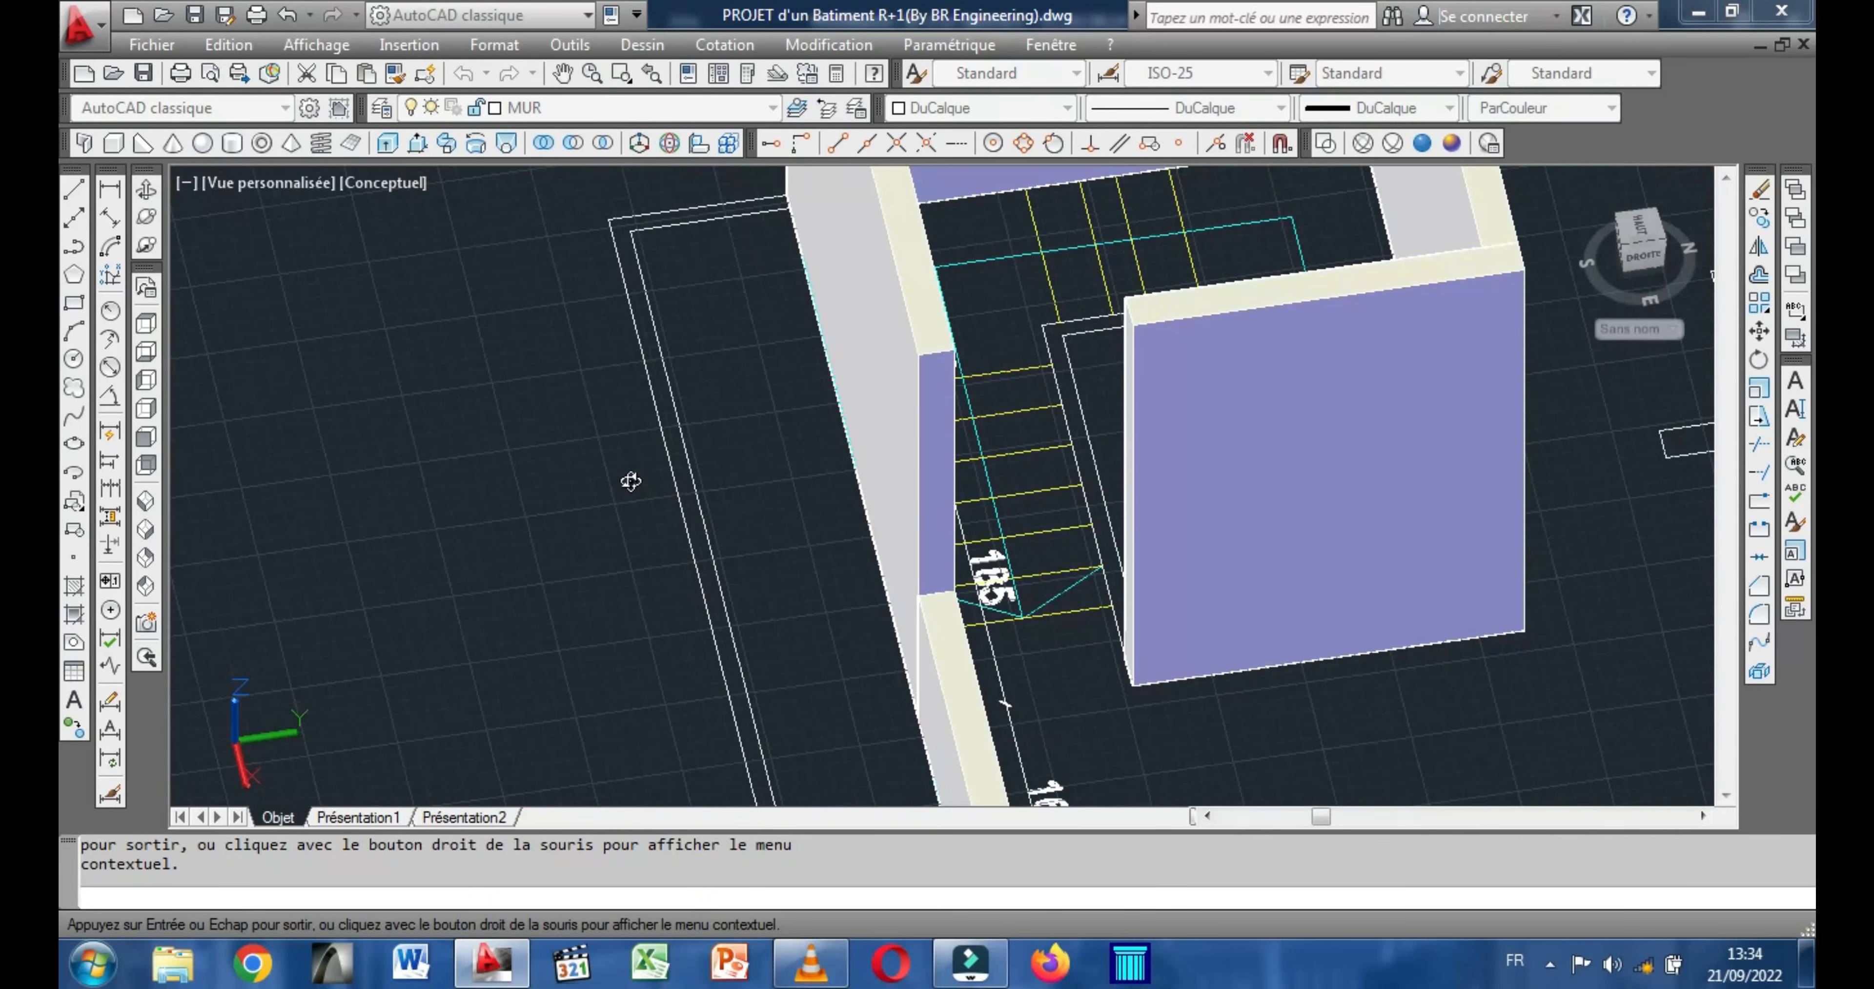
pyautogui.rightClick(704, 414)
pyautogui.click(756, 419)
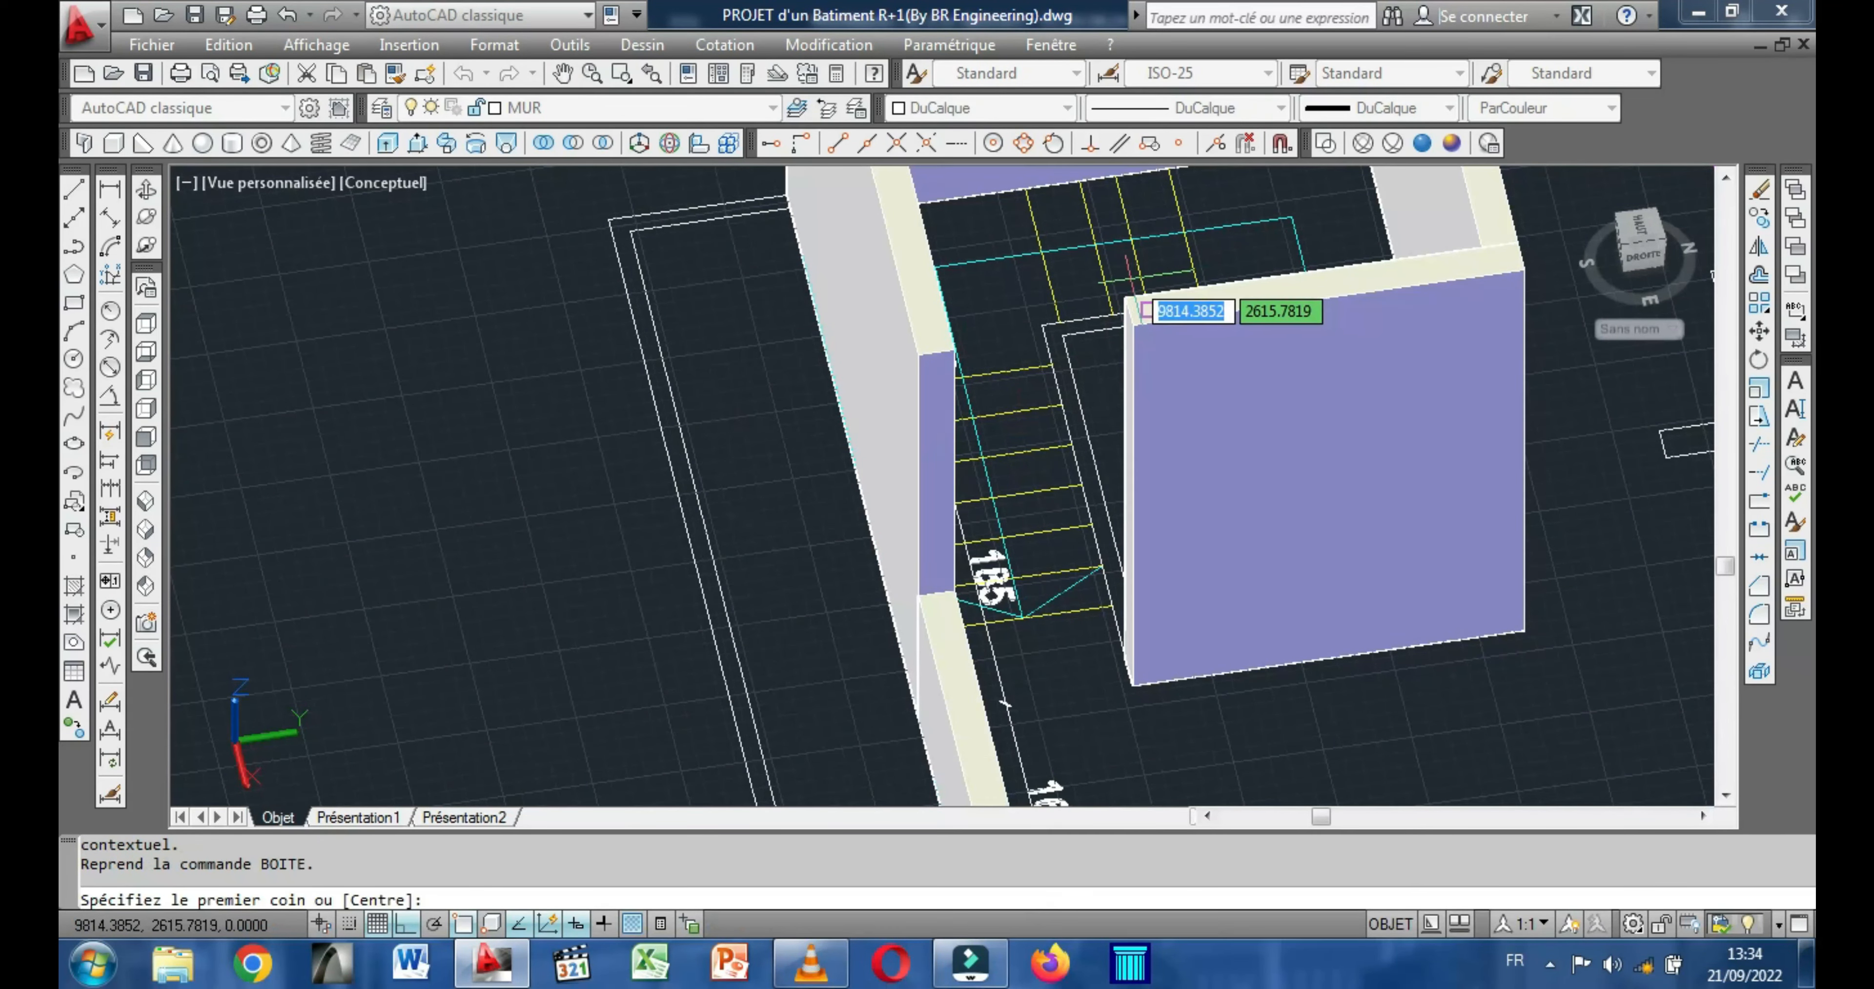
pyautogui.click(1126, 298)
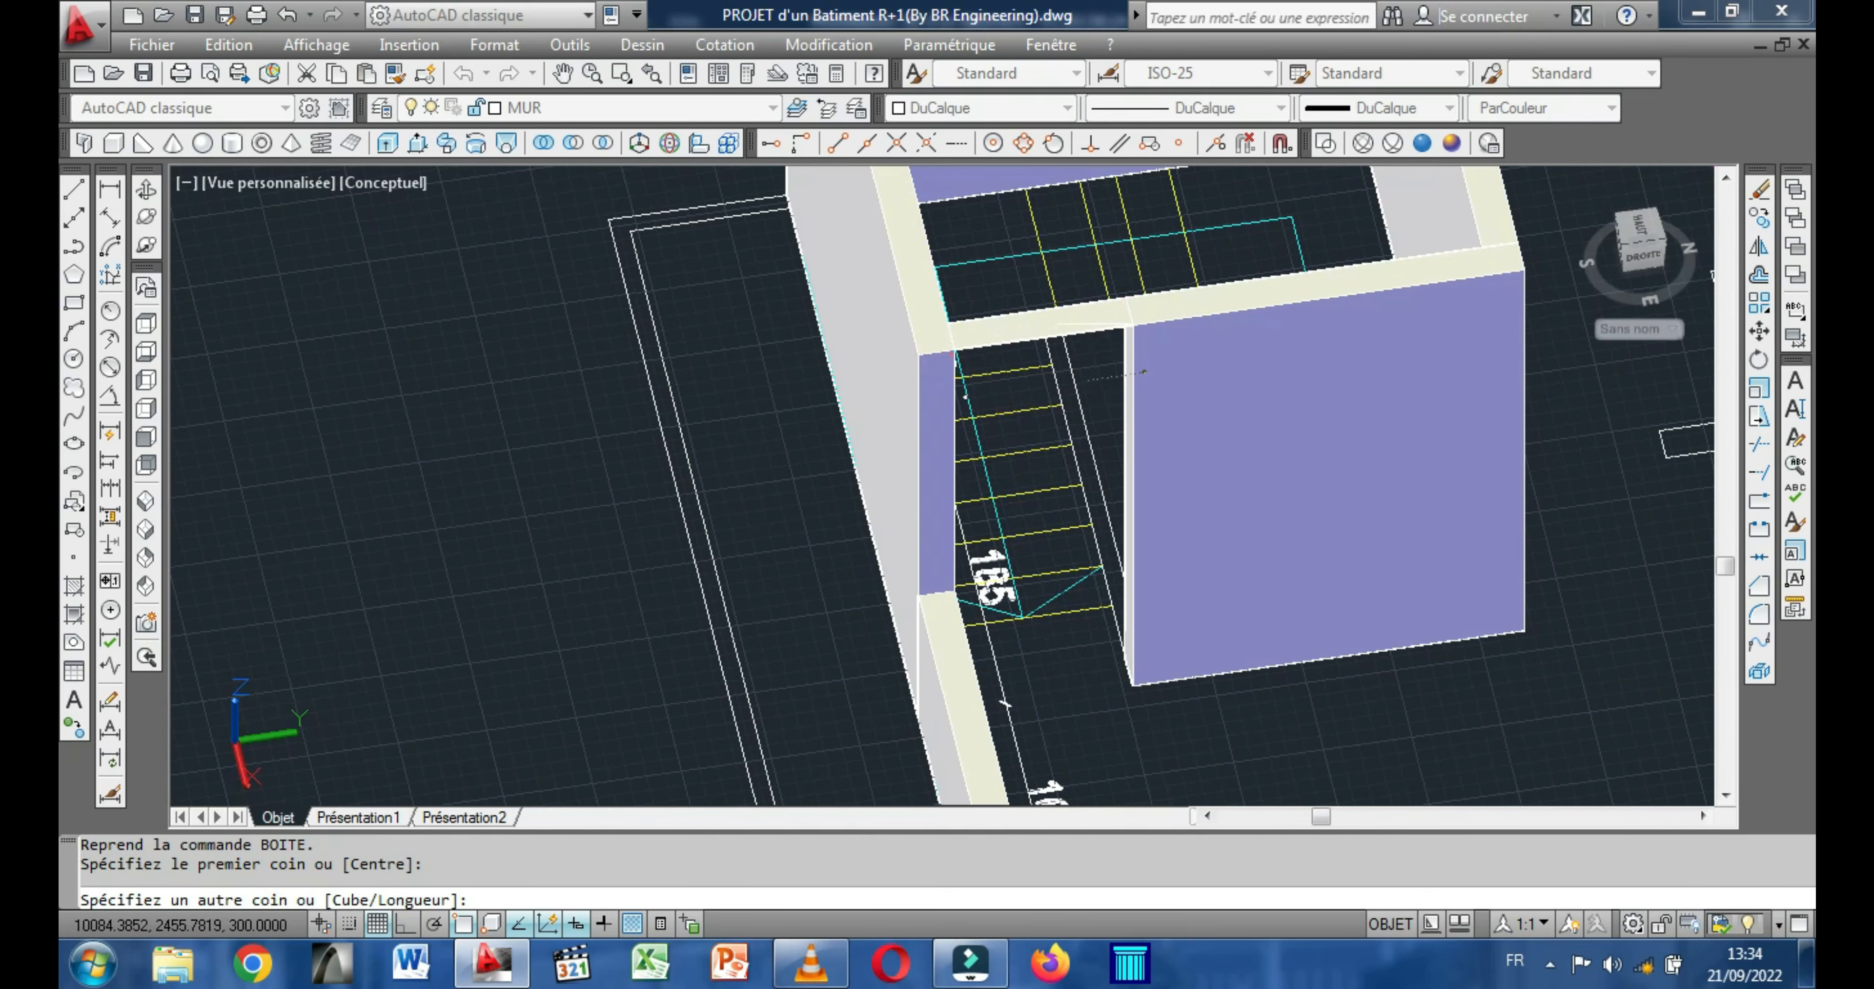
pyautogui.click(955, 352)
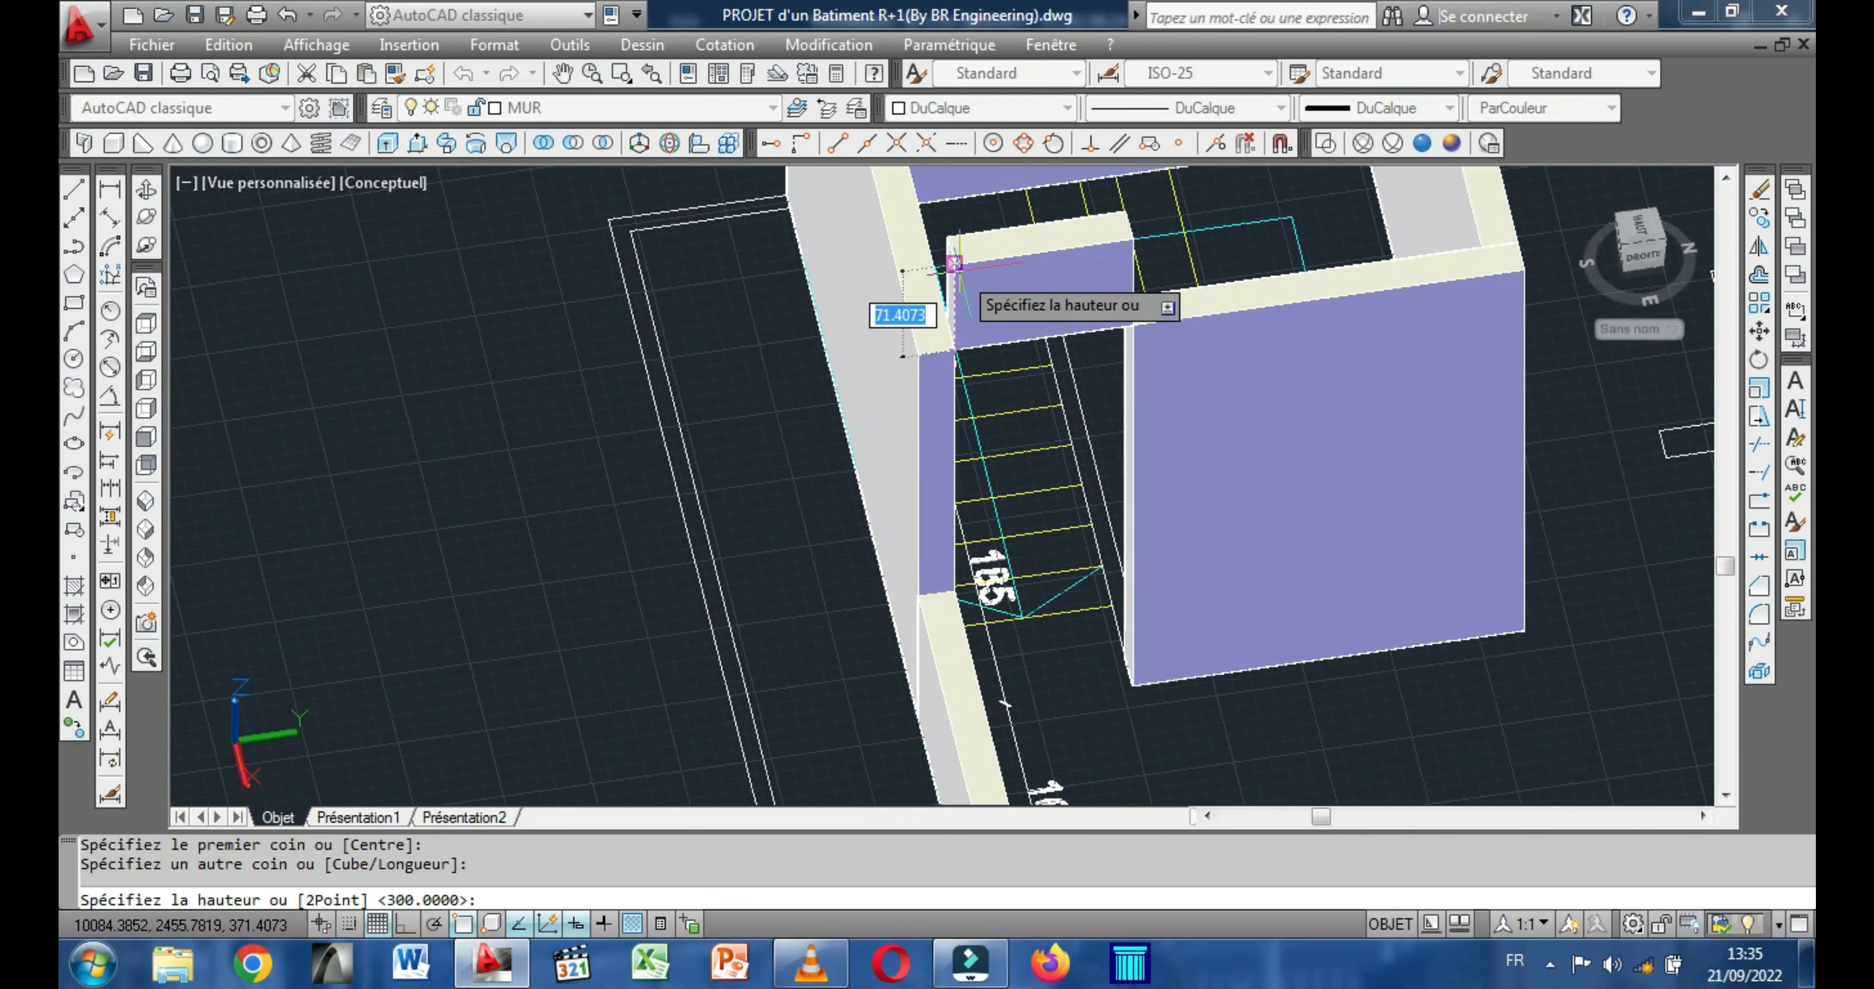
pyautogui.write('800')
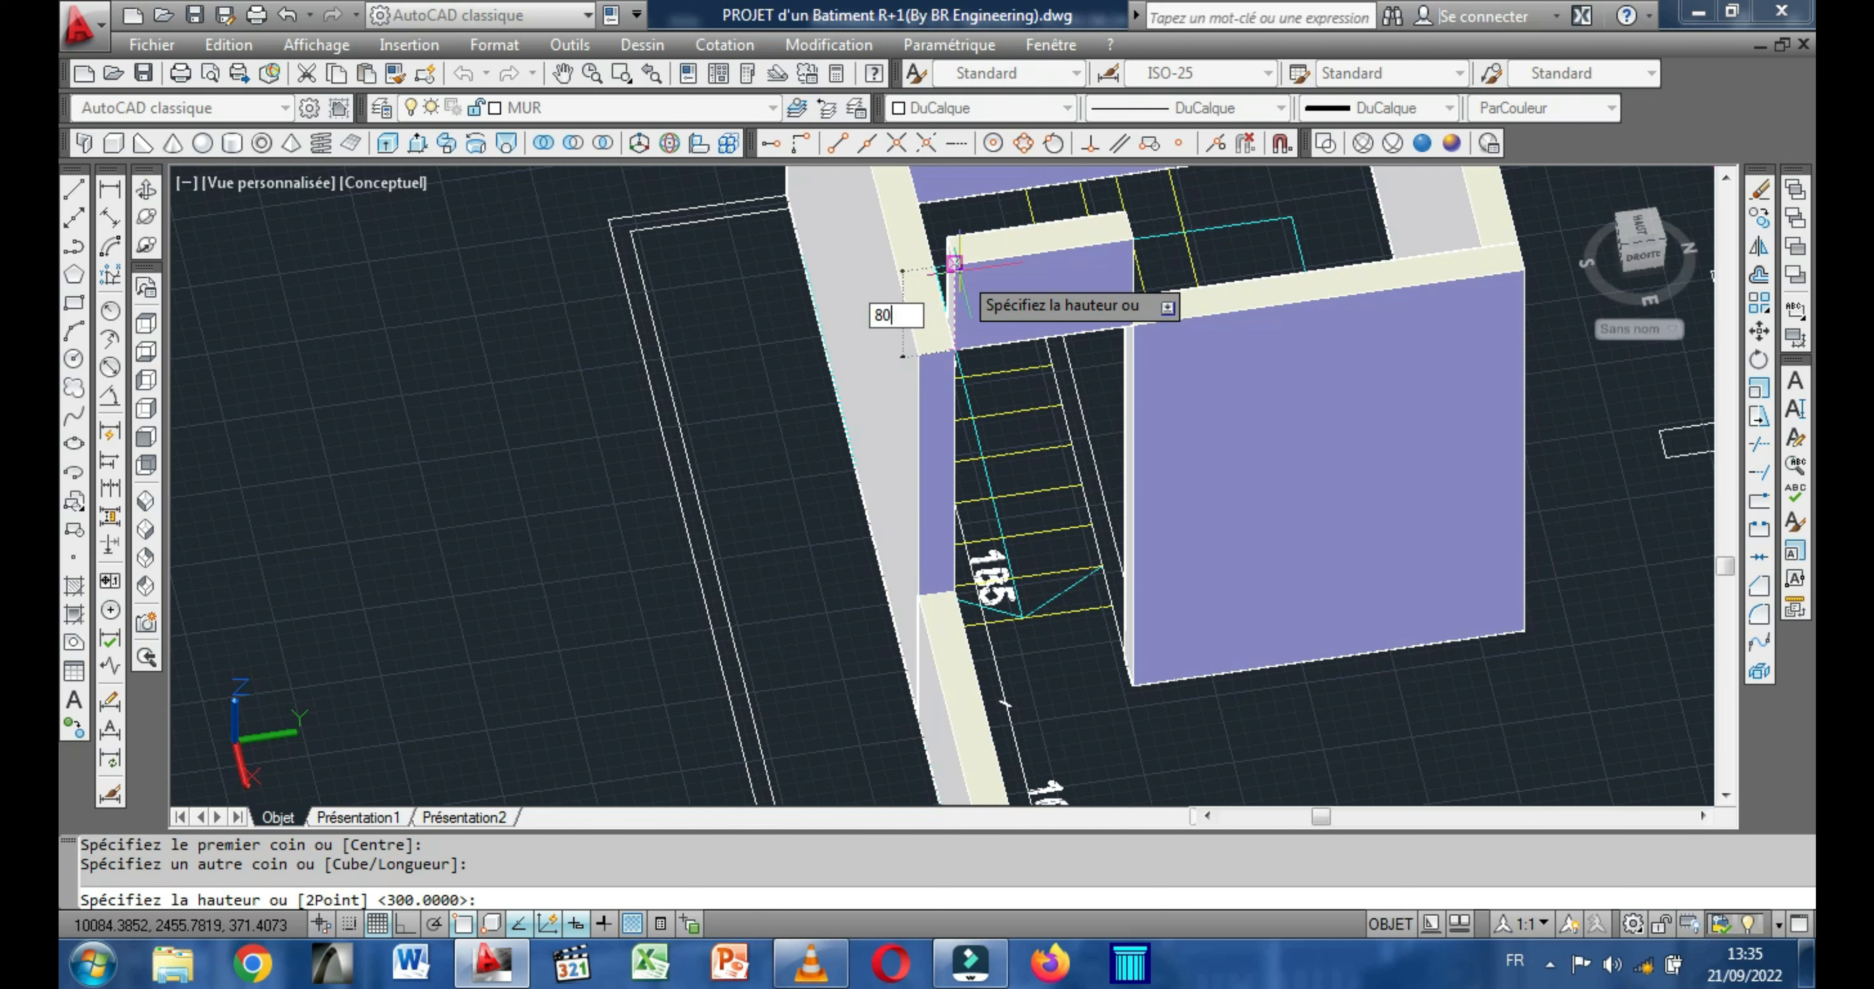
pyautogui.press('Return')
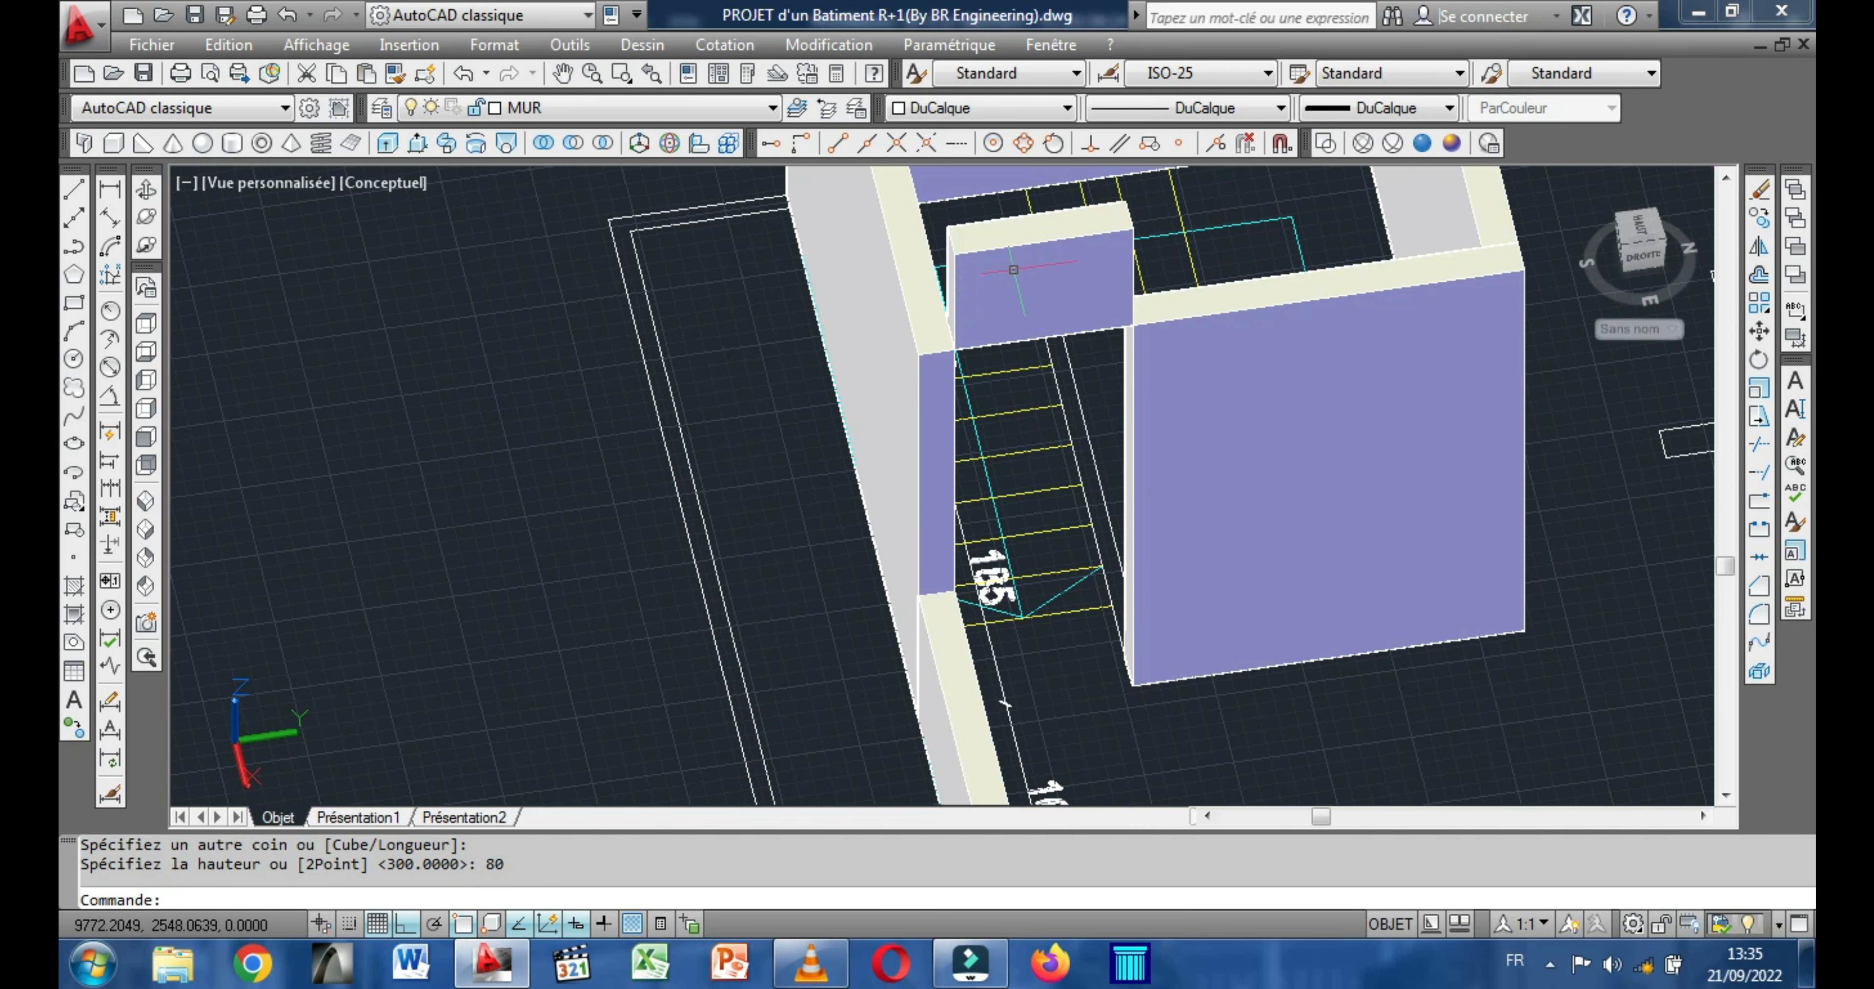
# Move the 80-high box down from its upper corner to the wall-top corner, so it forms a lintel flush with the stairwell walls.
pyautogui.moveTo(1014, 270); pyautogui.dragTo(958, 408, button='middle')
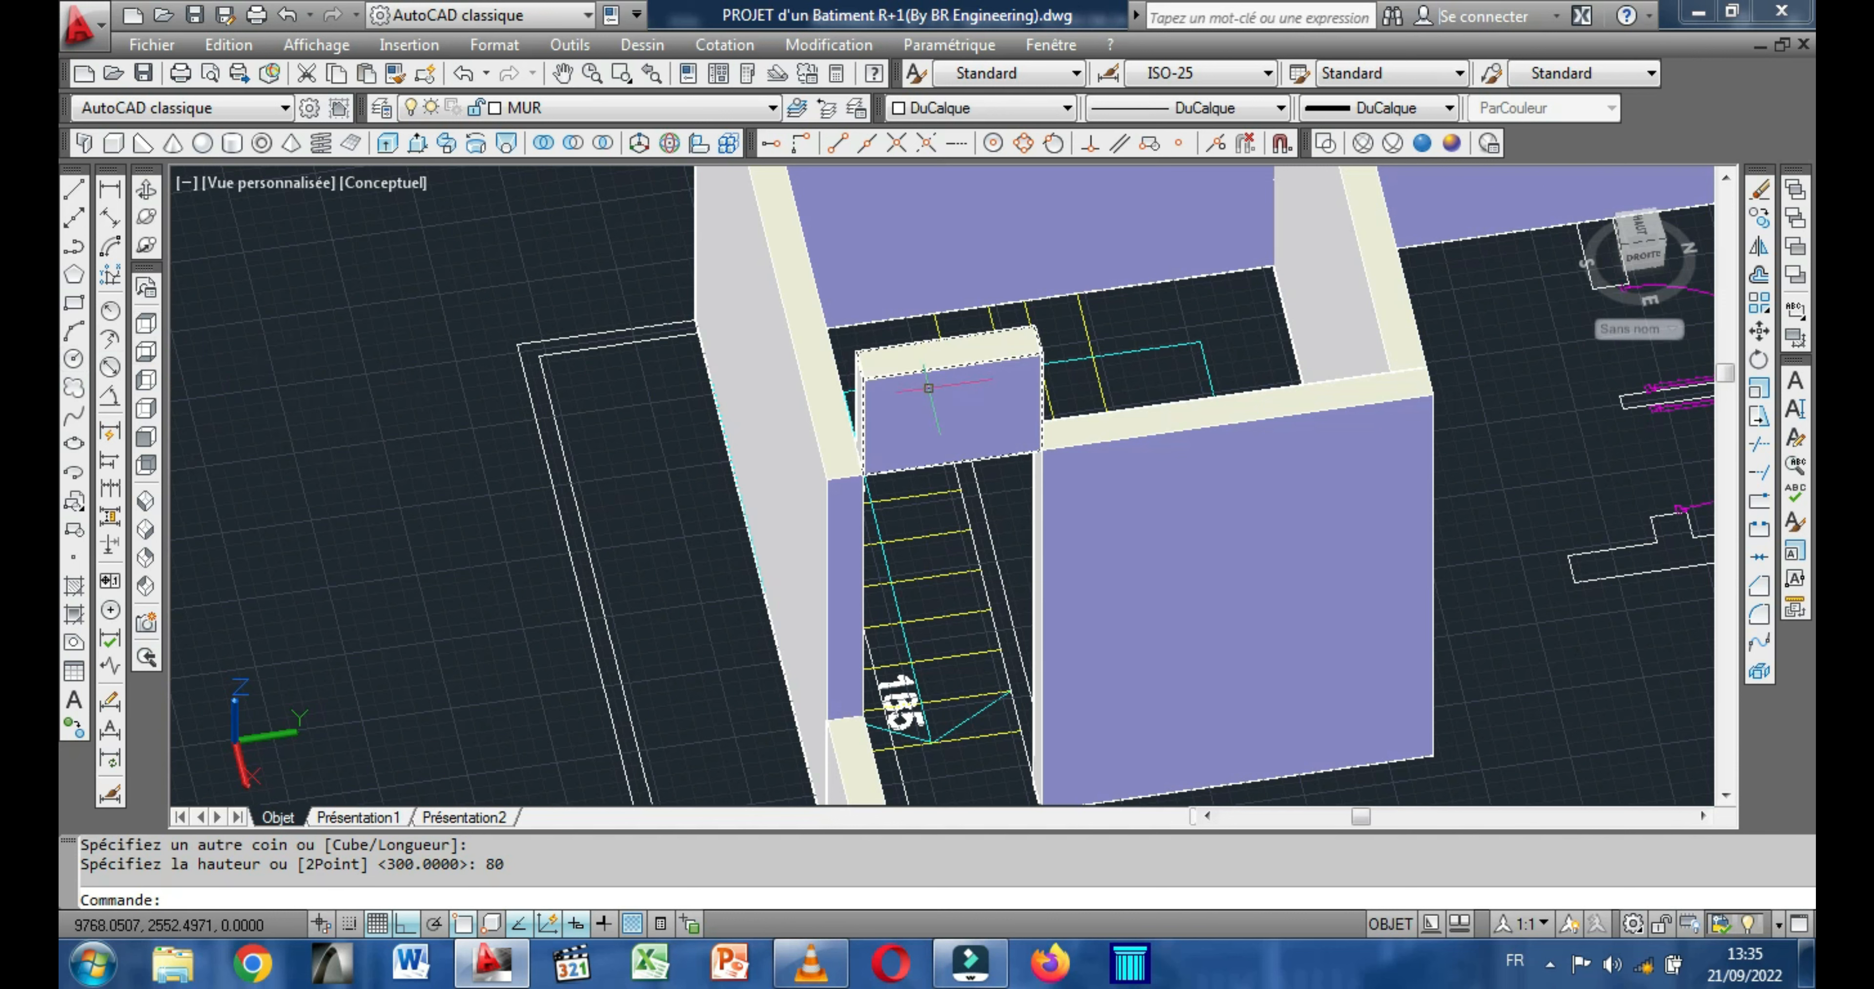
pyautogui.click(935, 402)
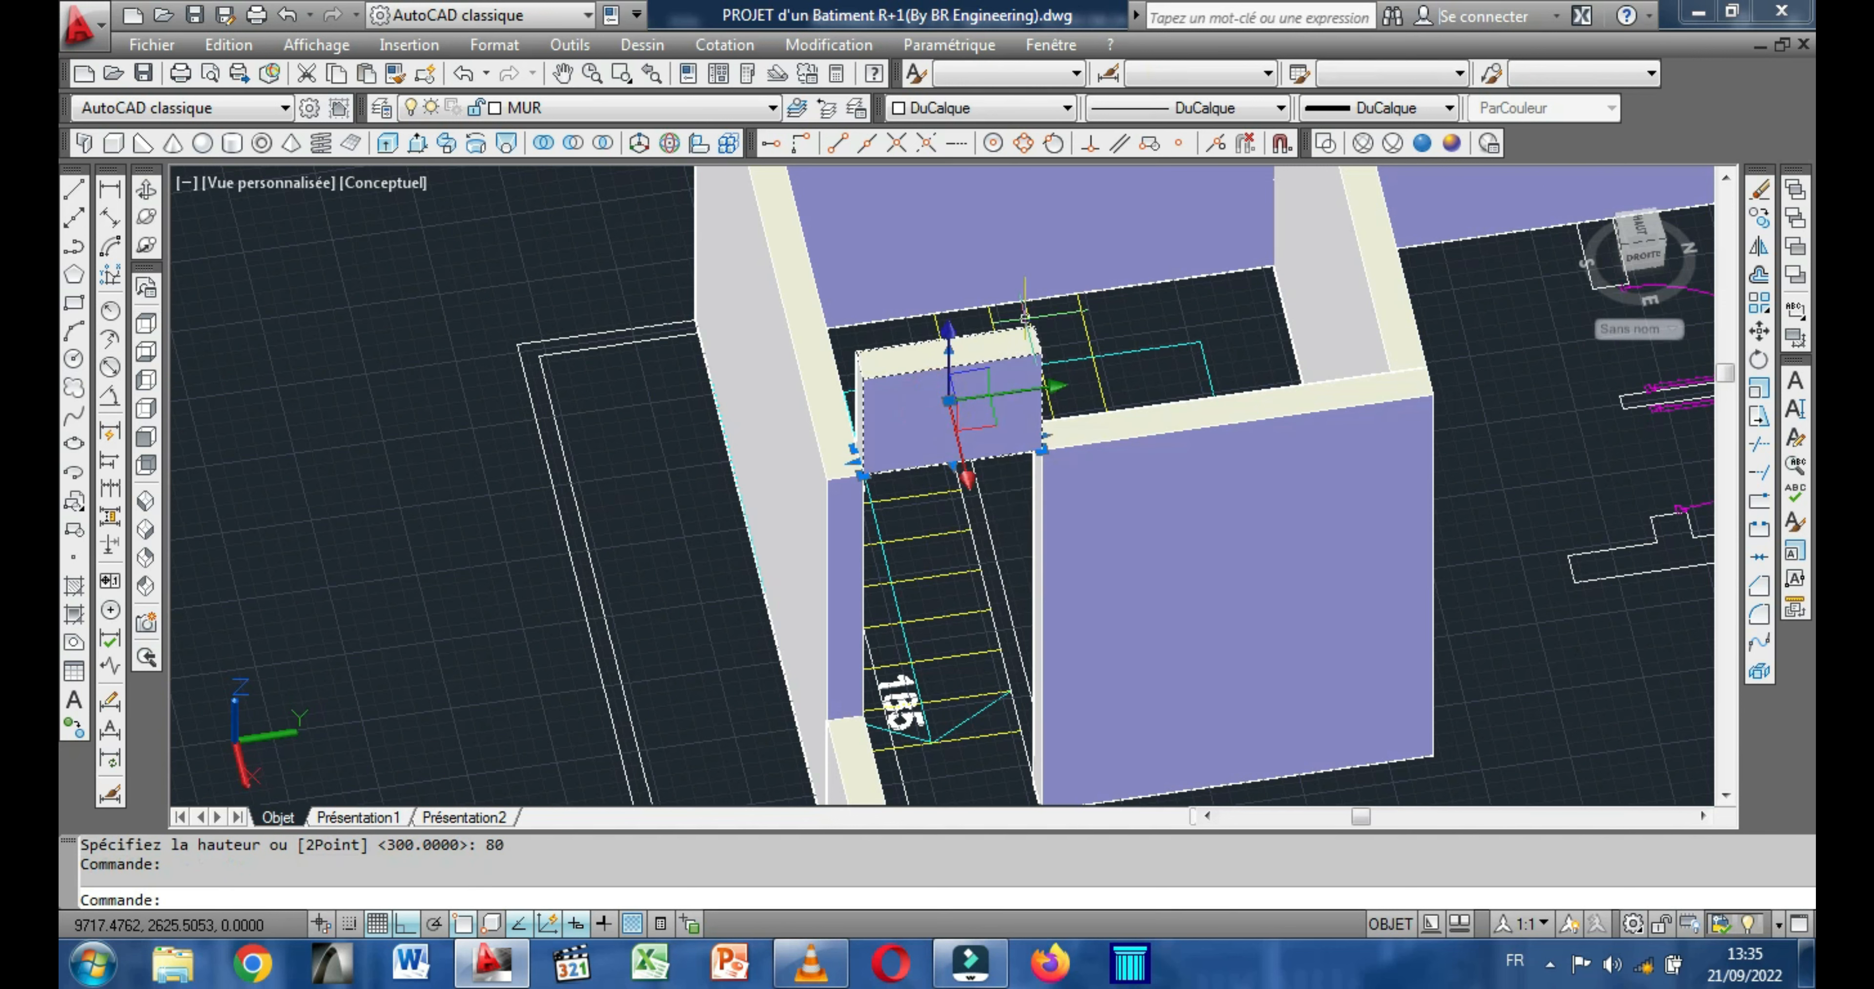
pyautogui.rightClick(1167, 304)
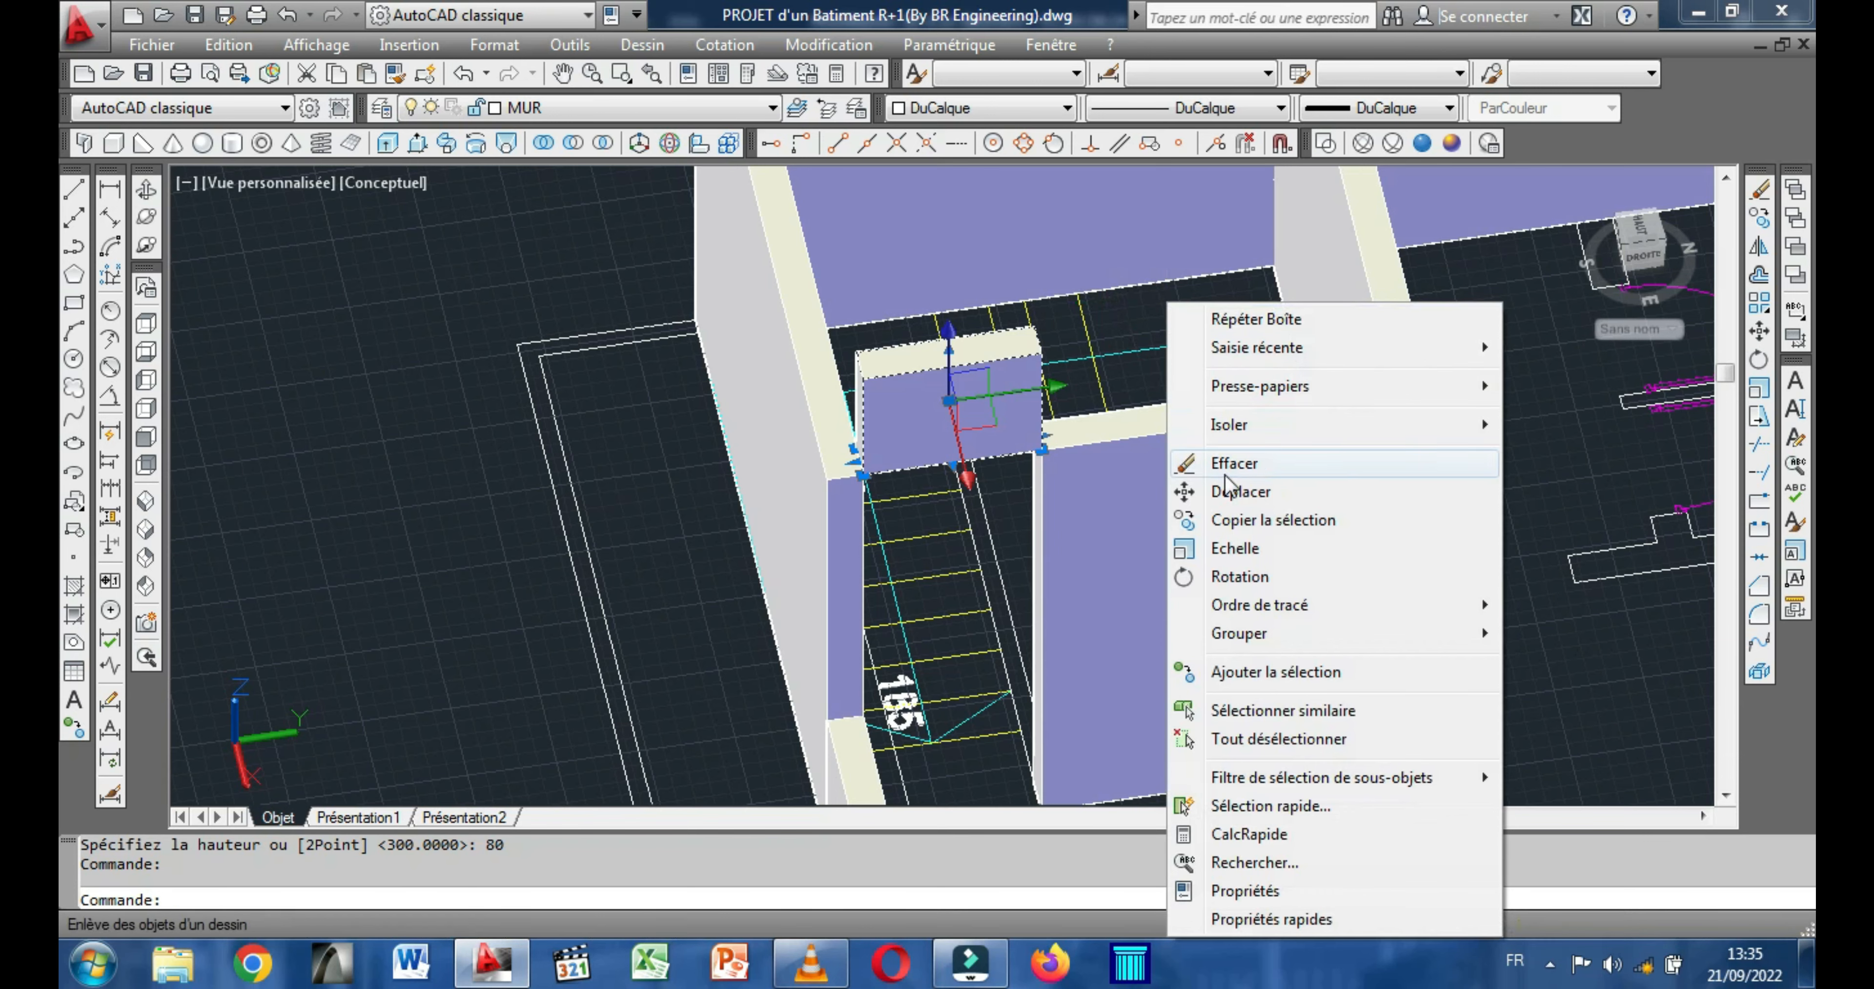
pyautogui.click(1229, 491)
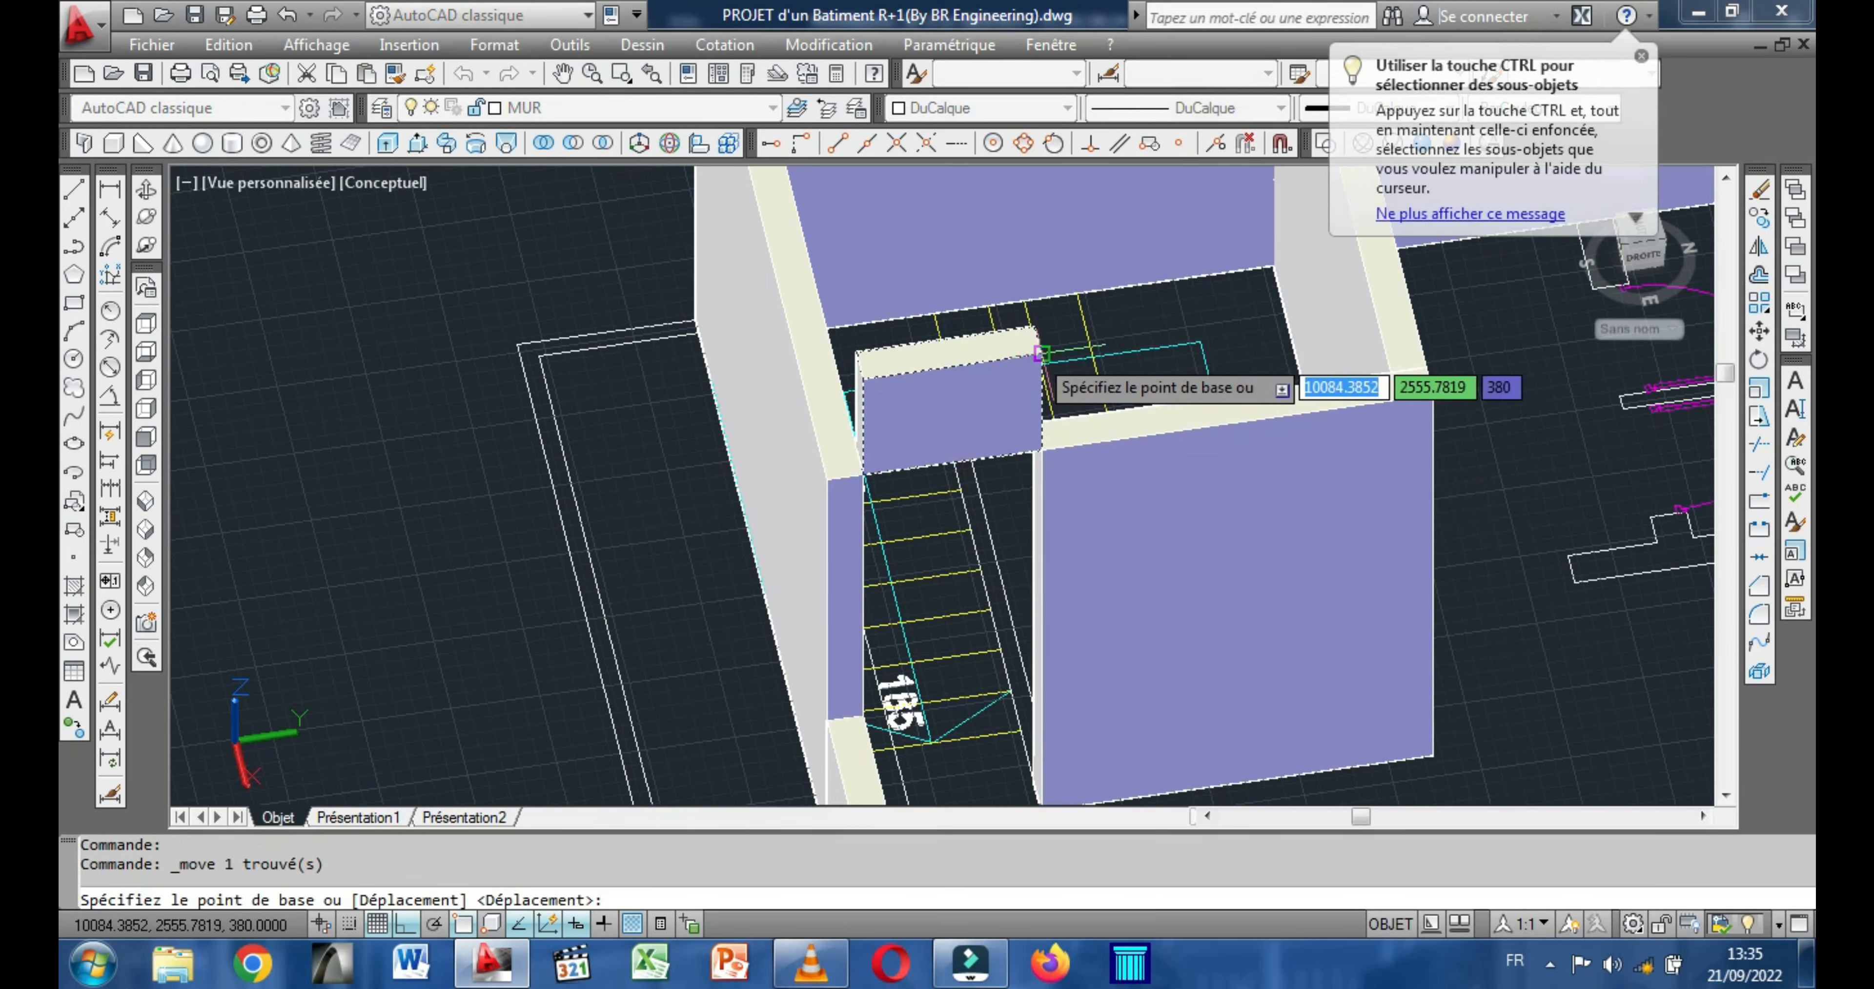
pyautogui.click(1037, 352)
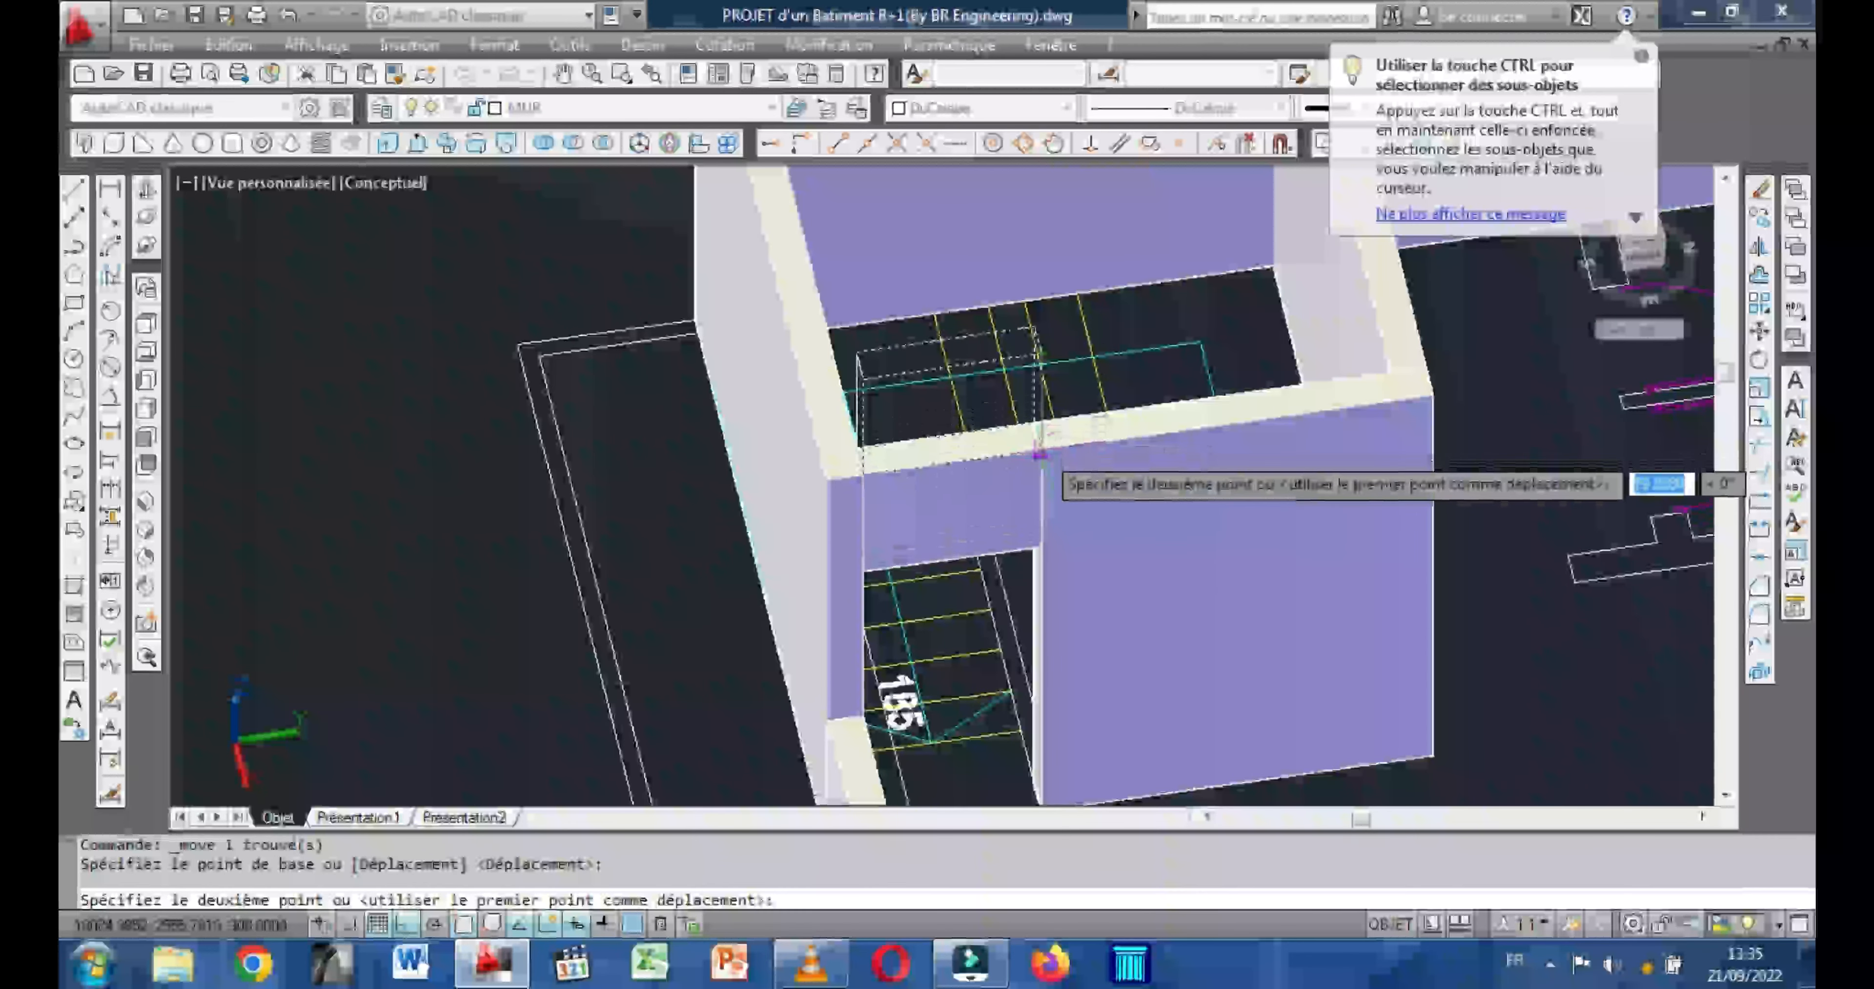
pyautogui.click(1038, 446)
# Examine the stairwell enclosure, its door opening and the adjoining perimeter walls from several angles.
pyautogui.scroll(-5, 1038, 445)
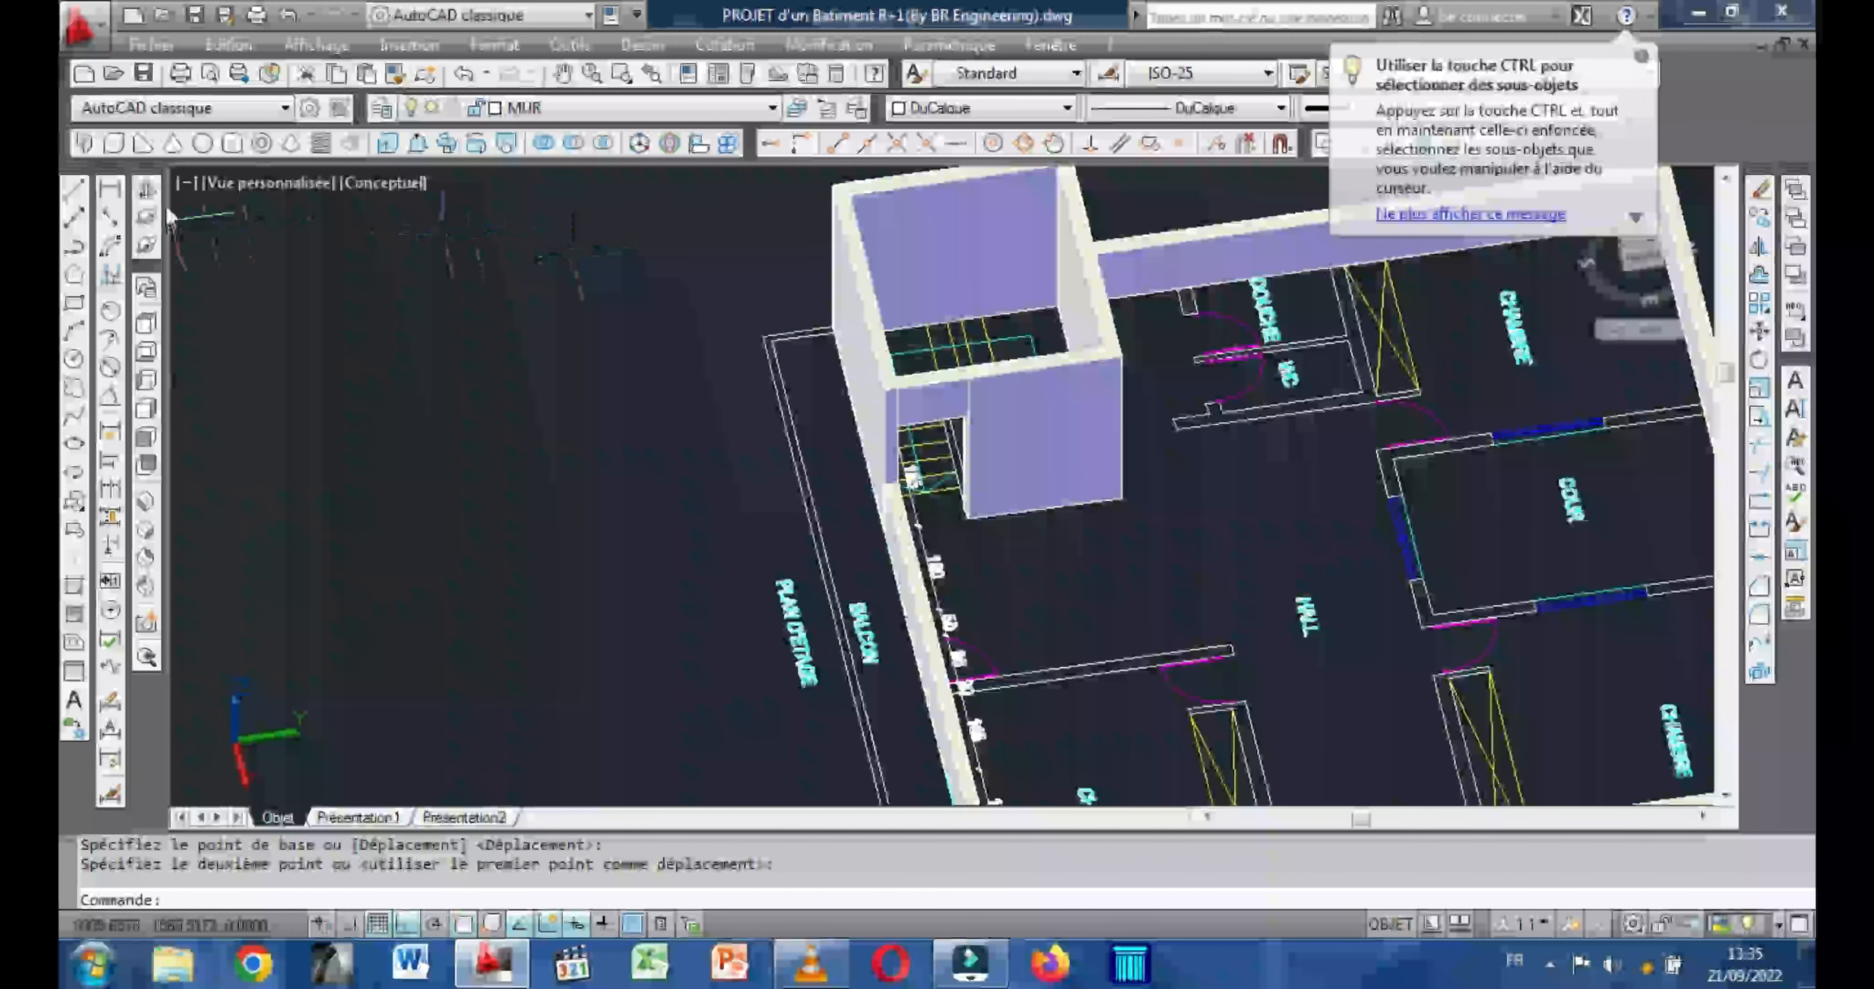
pyautogui.keyDown('shift'); pyautogui.middleClick(1126, 586); pyautogui.keyUp('shift')
pyautogui.keyDown('shift'); pyautogui.moveTo(1126, 586); pyautogui.dragTo(1025, 452, button='middle'); pyautogui.keyUp('shift')
pyautogui.scroll(2, 964, 372)
pyautogui.moveTo(964, 373)
pyautogui.keyDown('shift'); pyautogui.mouseDown(button='middle')
pyautogui.moveTo(942, 518)
pyautogui.moveTo(852, 453)
pyautogui.moveTo(954, 557)
pyautogui.mouseUp(button='middle'); pyautogui.keyUp('shift')
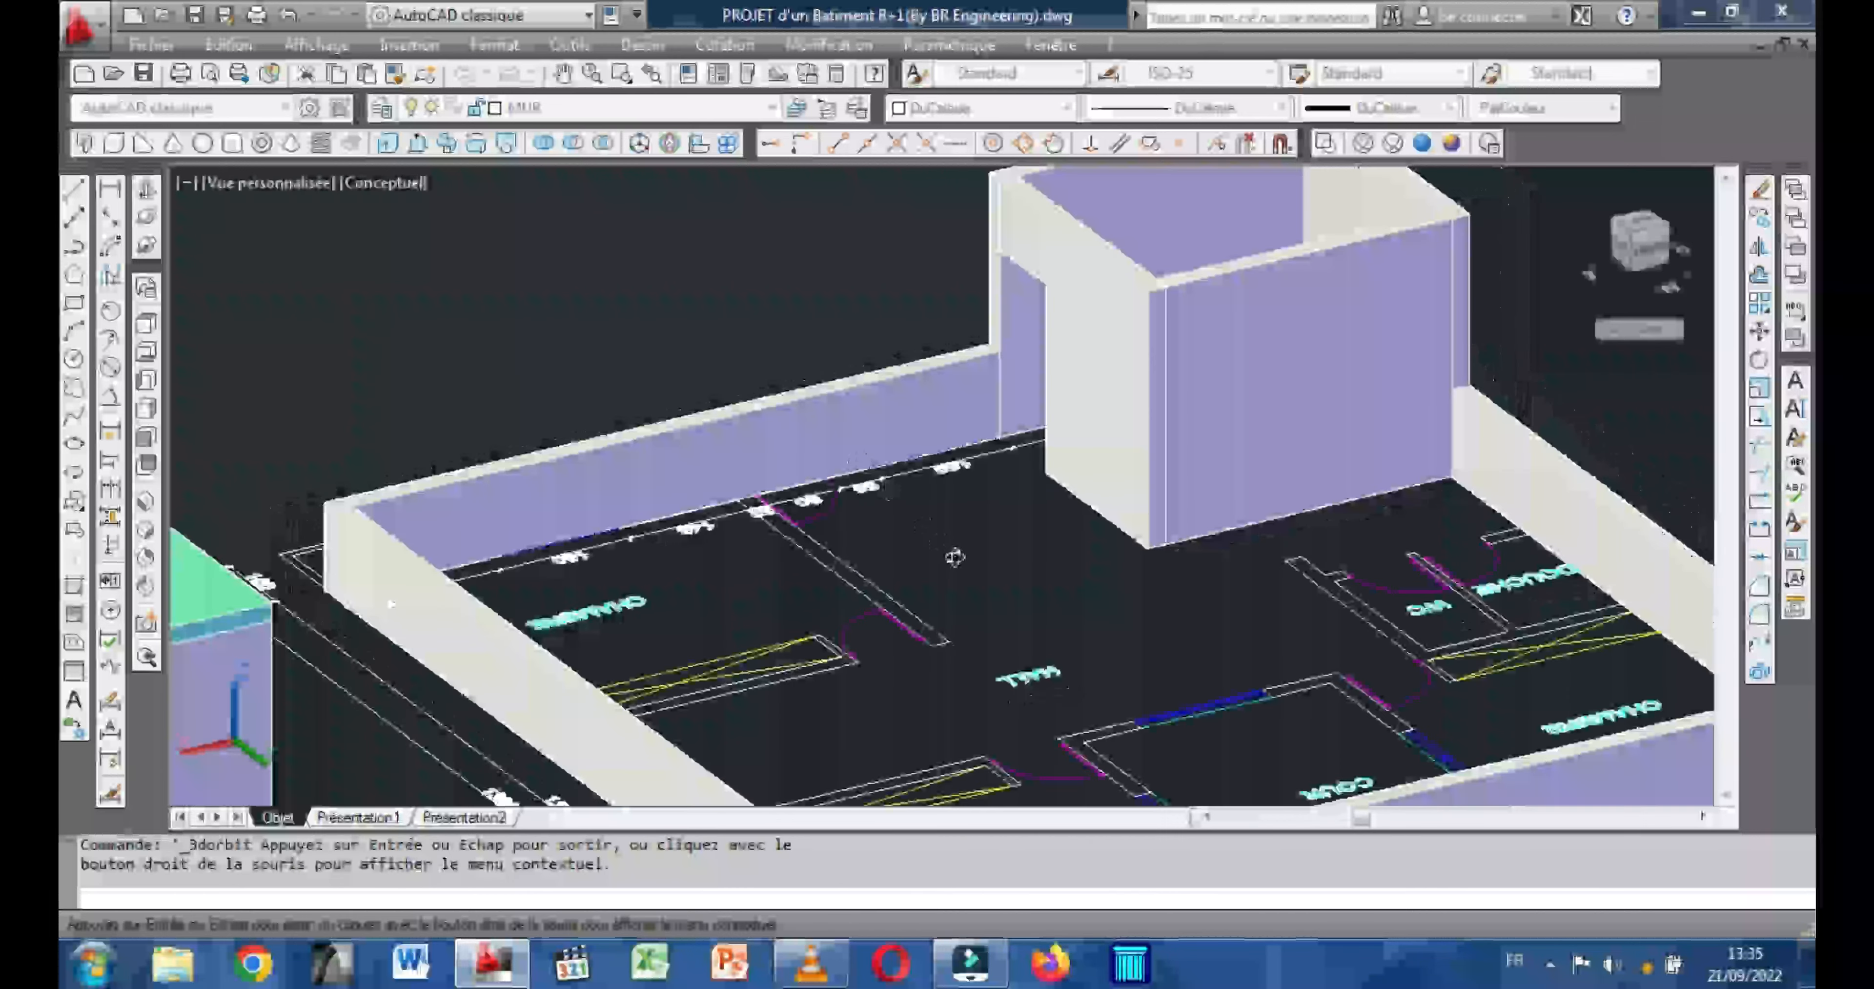
pyautogui.keyDown('shift'); pyautogui.moveTo(921, 480); pyautogui.dragTo(872, 560, button='middle'); pyautogui.keyUp('shift')
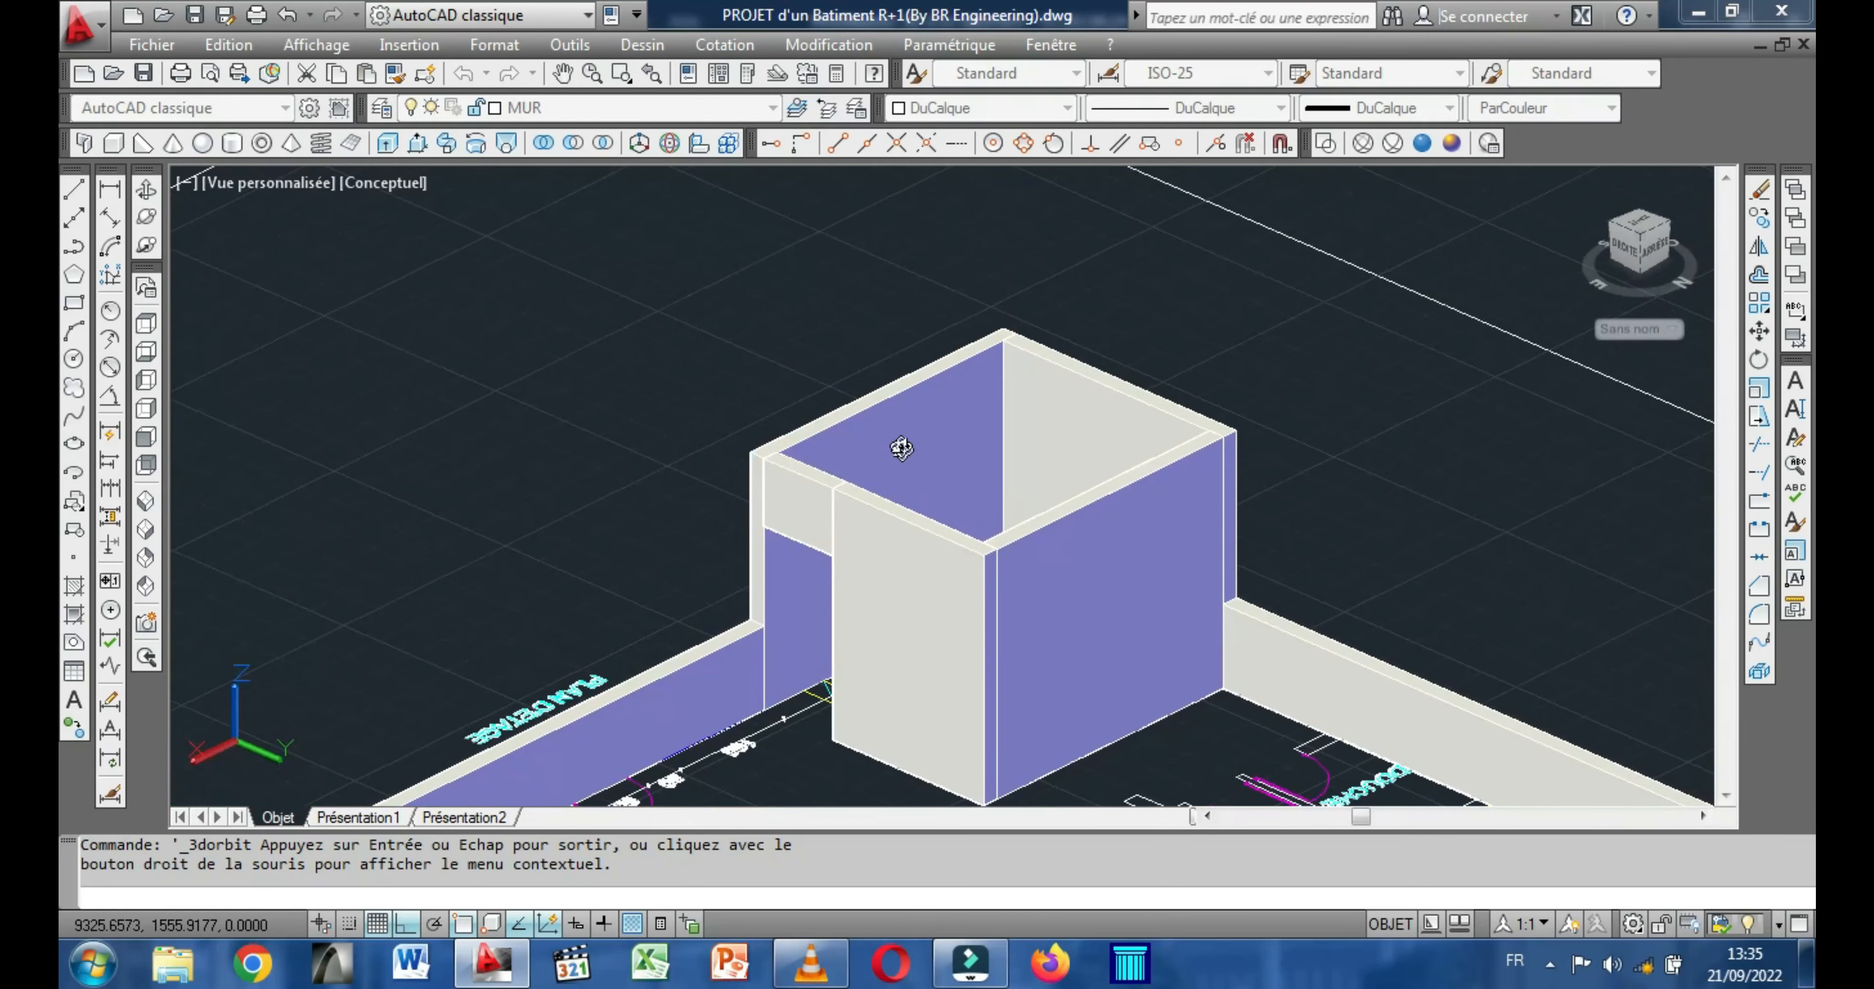
pyautogui.scroll(2, 897, 437)
pyautogui.moveTo(868, 449); pyautogui.dragTo(821, 452, button='middle')
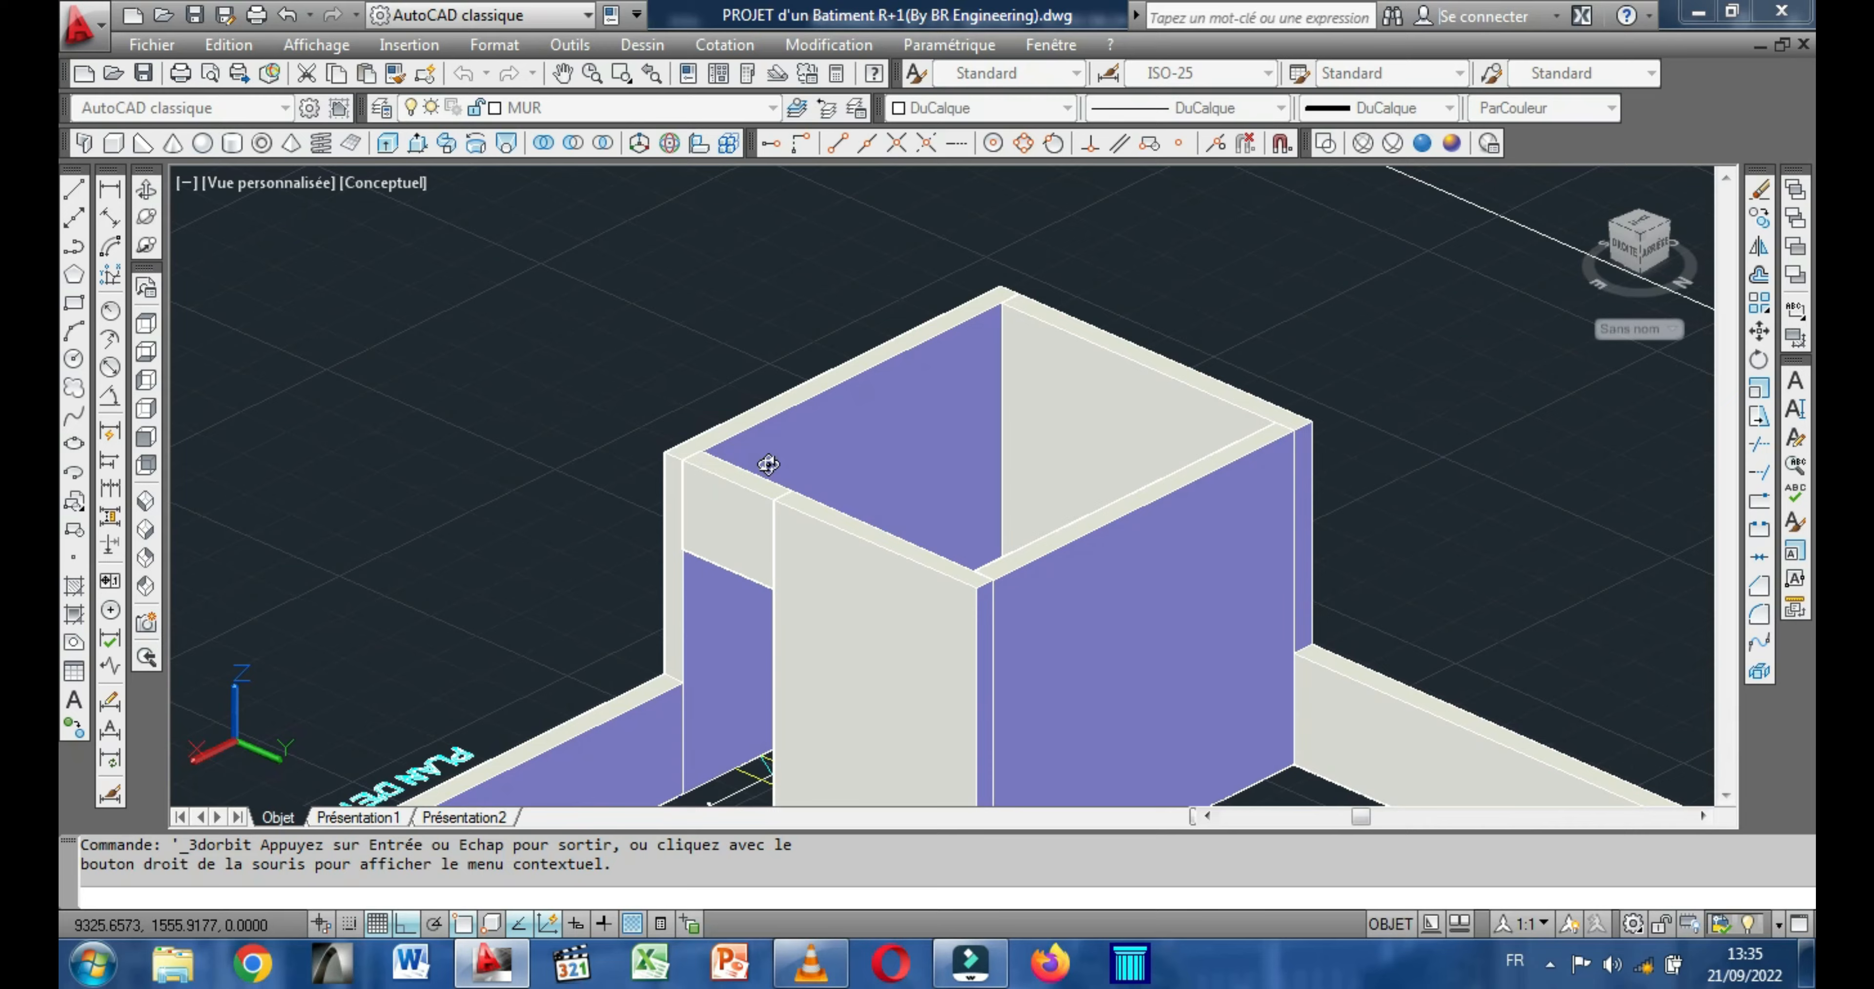
pyautogui.moveTo(799, 460)
pyautogui.mouseDown()
pyautogui.moveTo(766, 464)
pyautogui.moveTo(797, 459)
pyautogui.mouseUp()
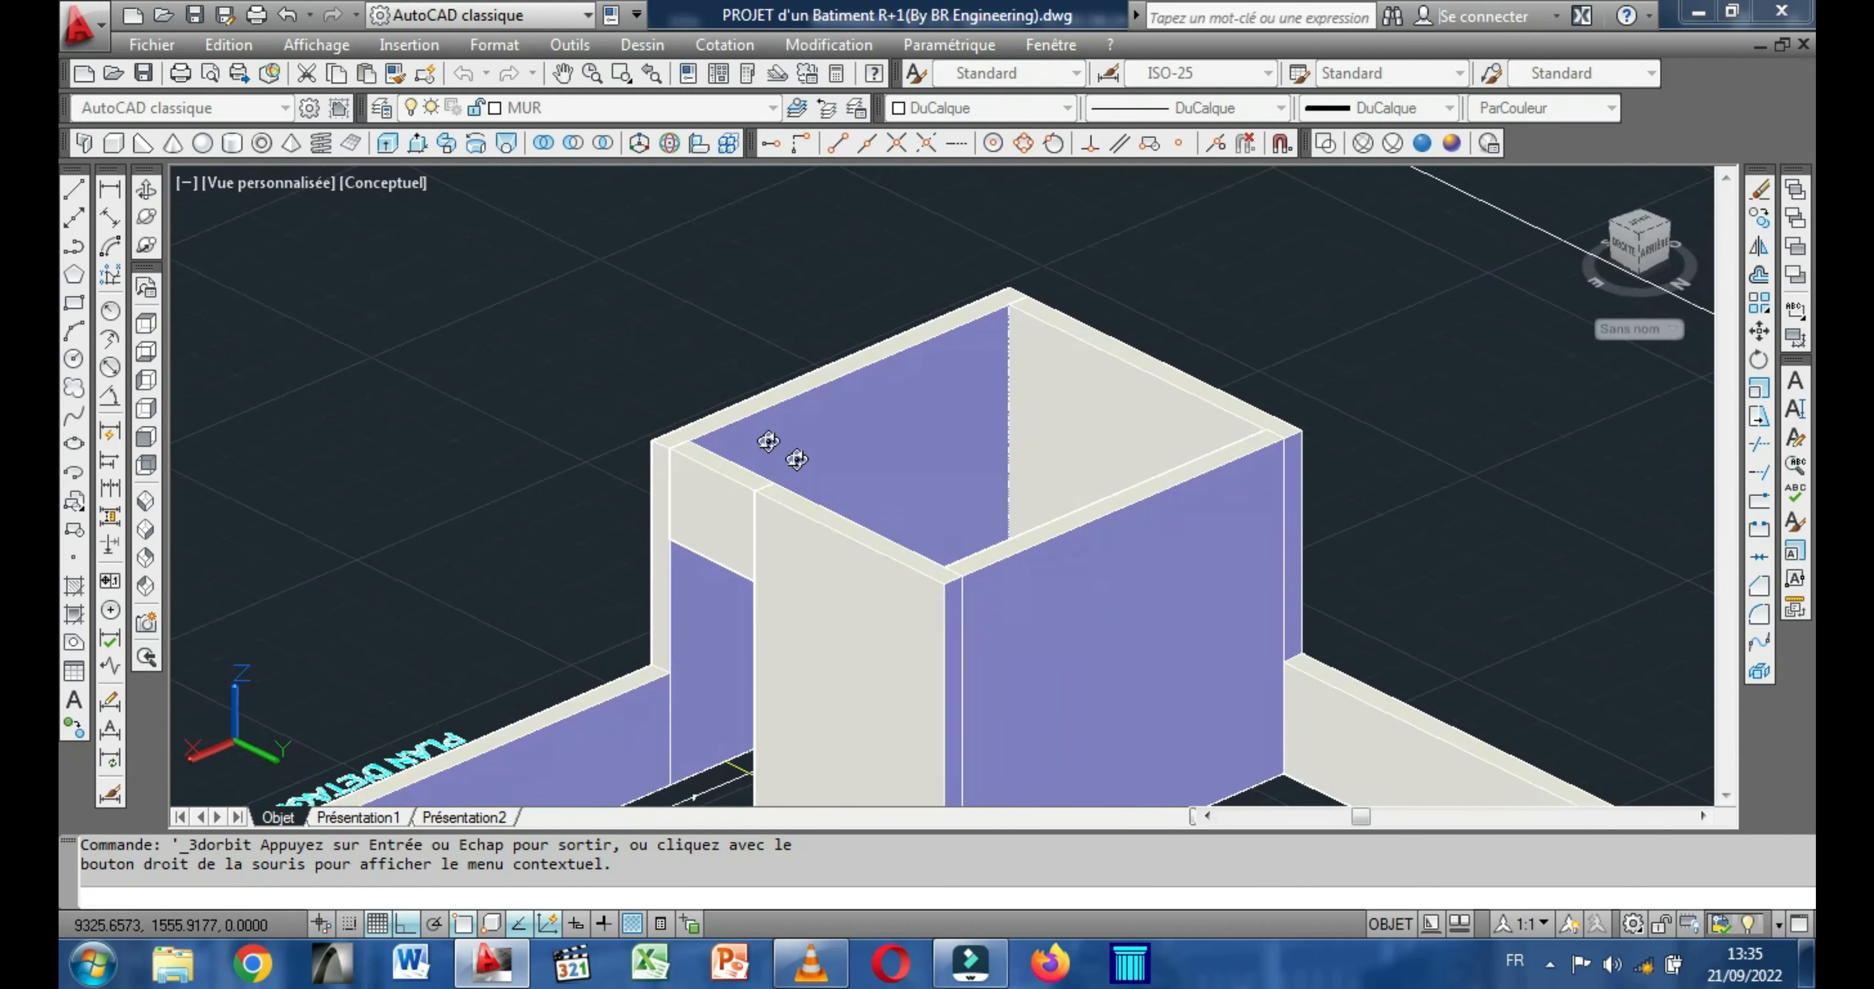
pyautogui.rightClick(537, 287)
pyautogui.click(632, 301)
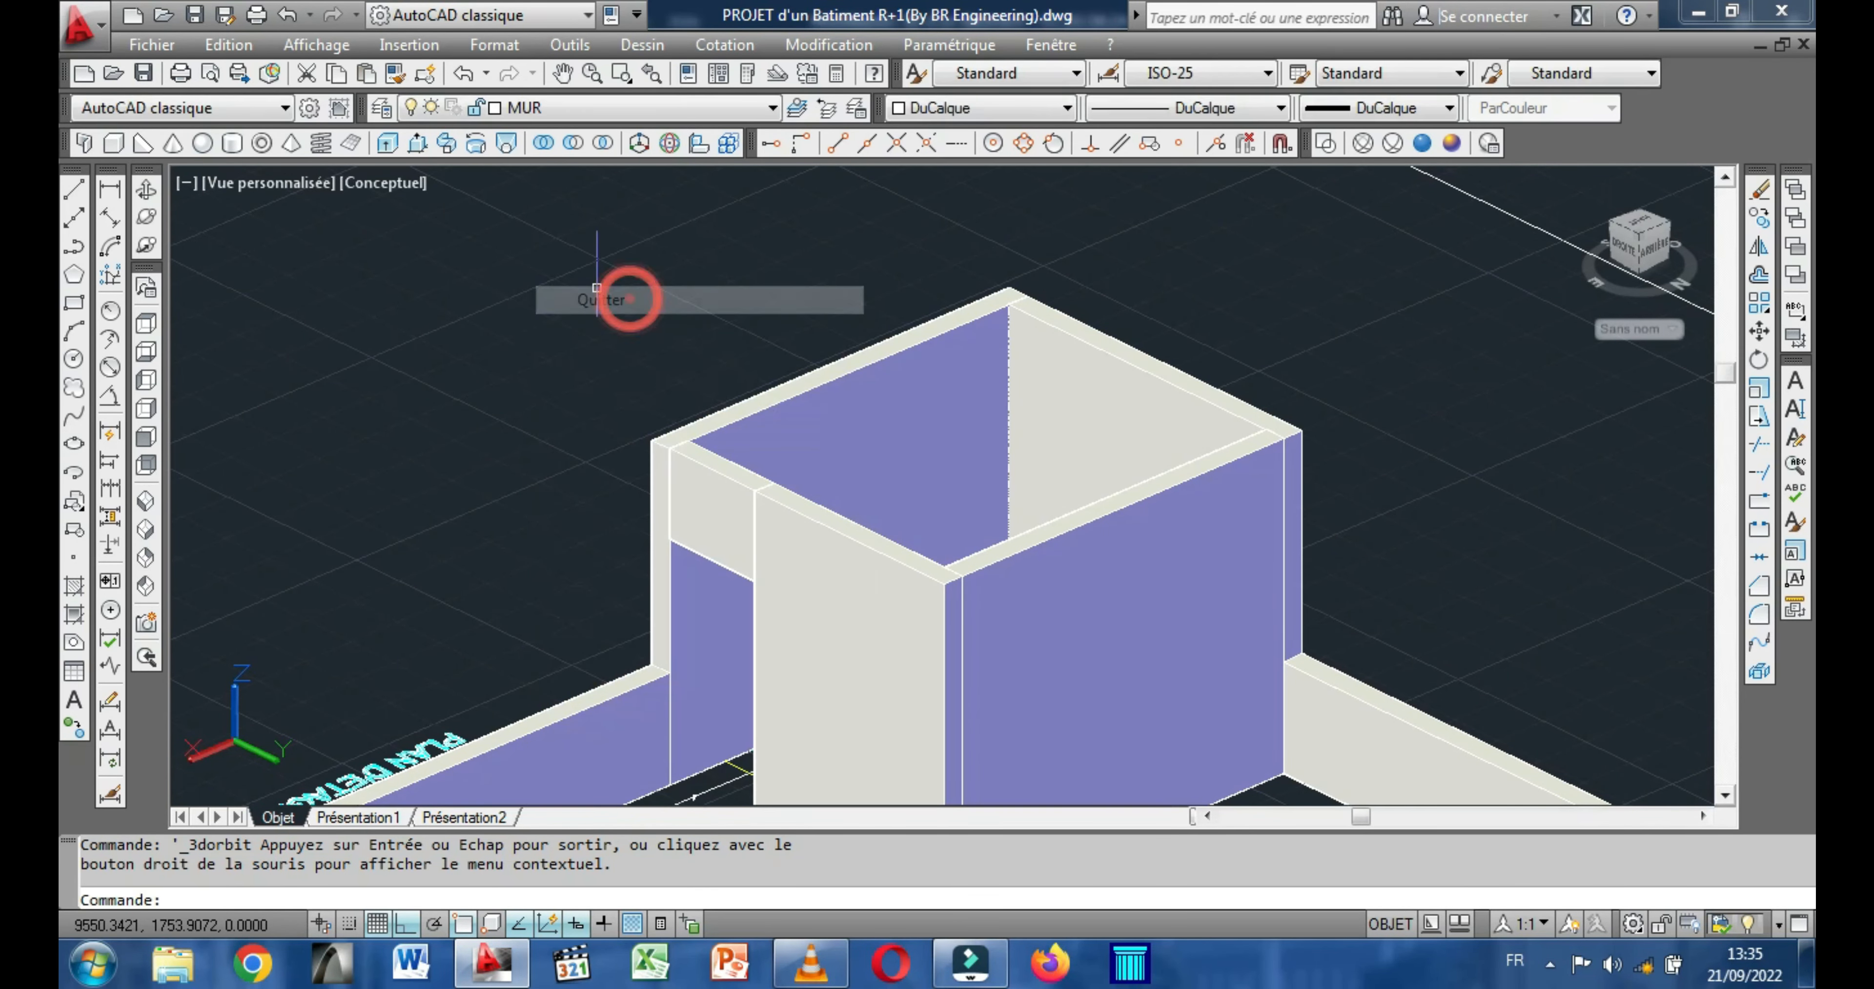
# Draw the base of a roof-slab box over the stairwell, between diagonally opposite outer corners of the wall tops.
pyautogui.click(113, 143)
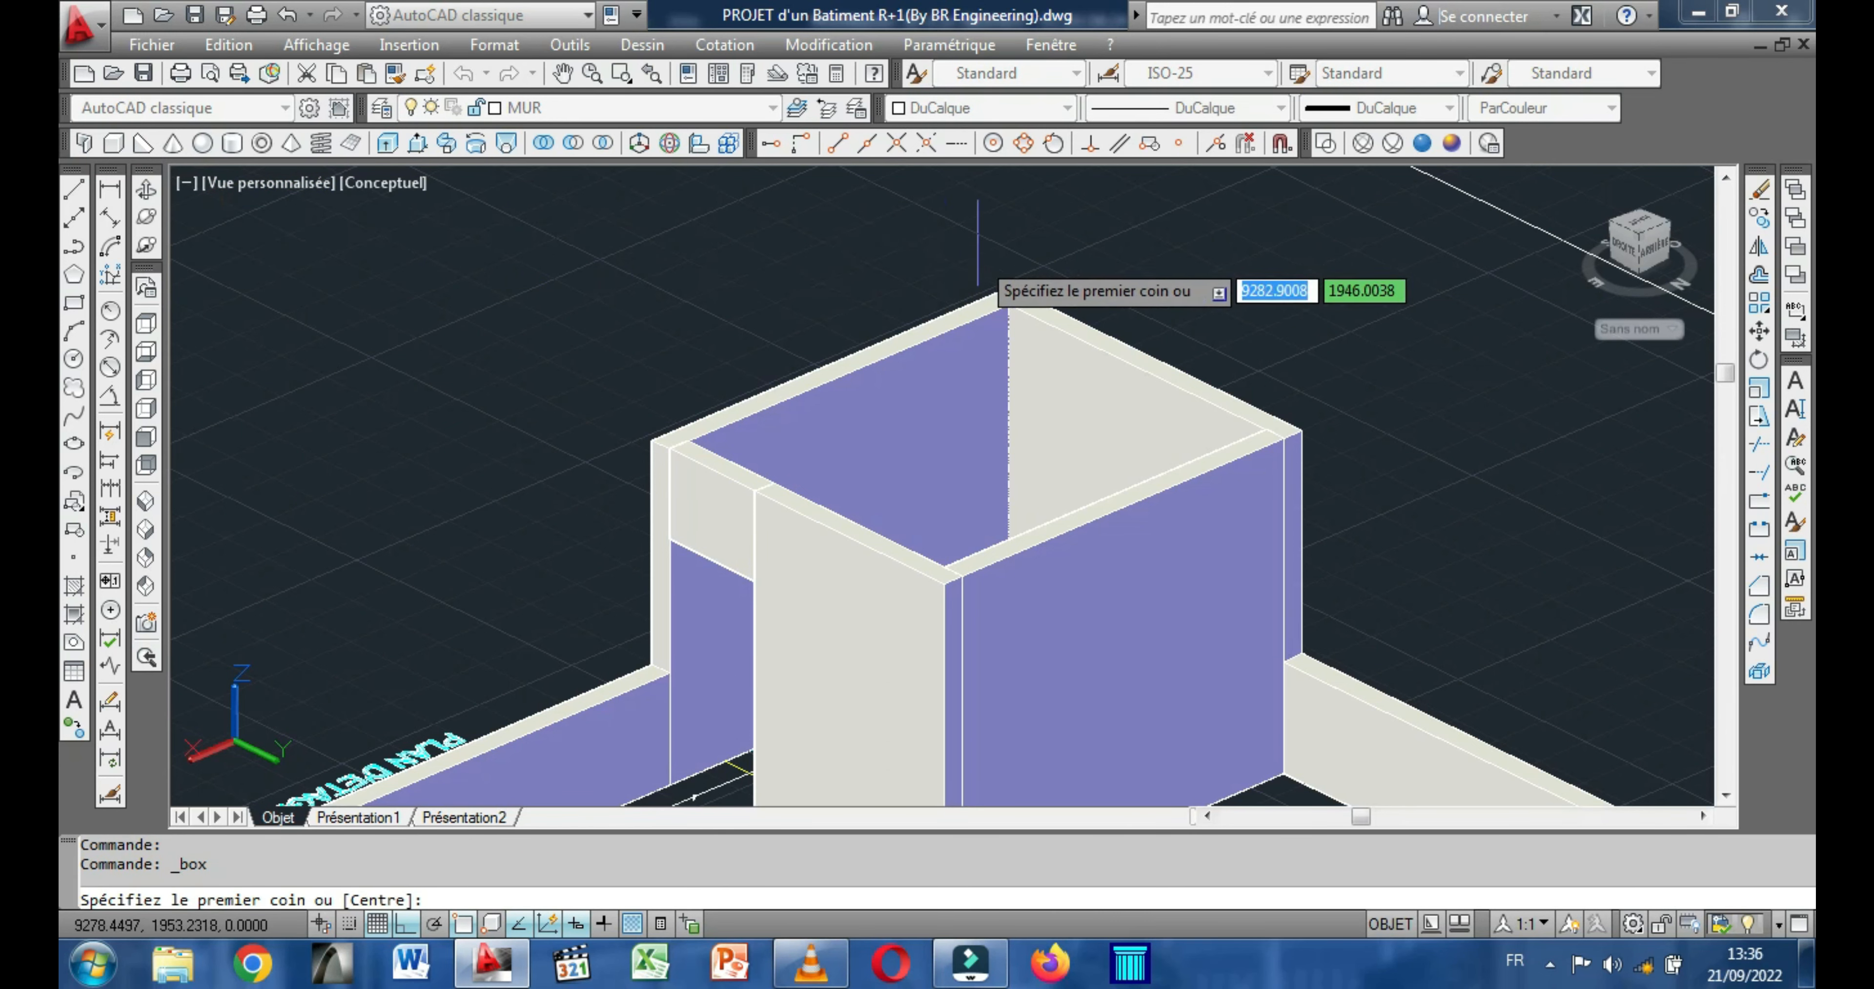
pyautogui.click(1008, 288)
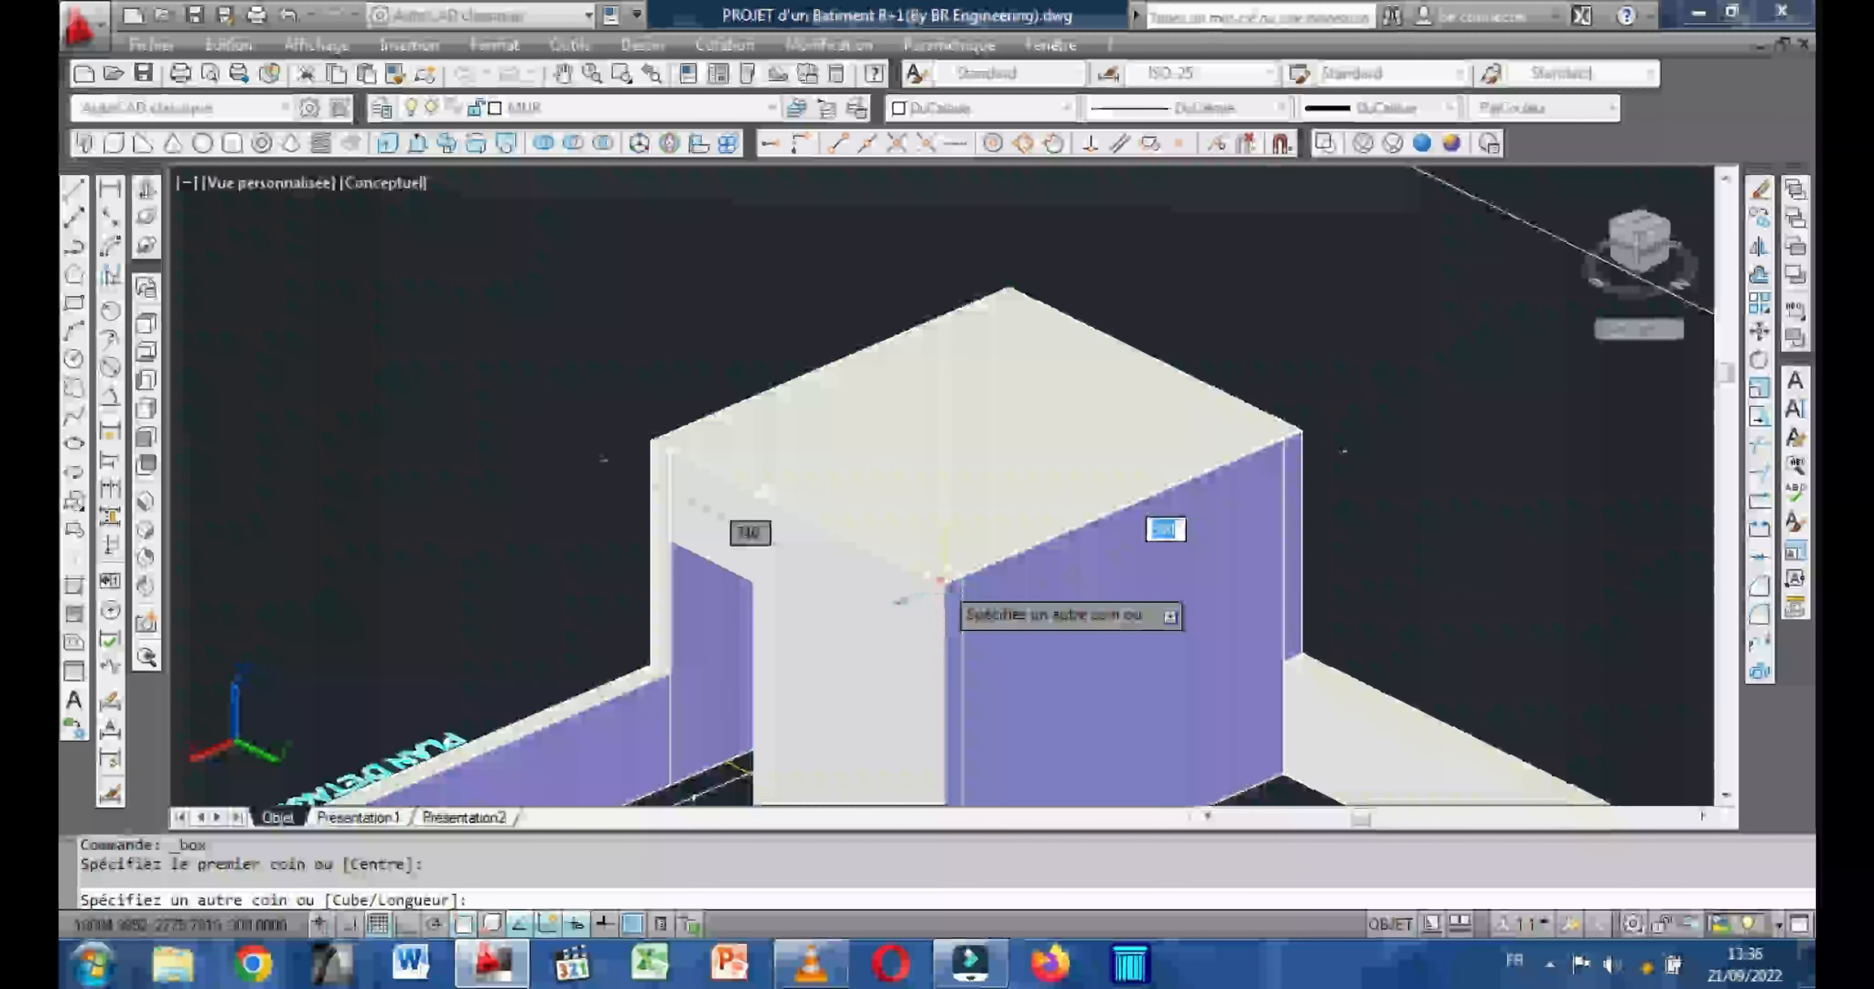
pyautogui.click(940, 579)
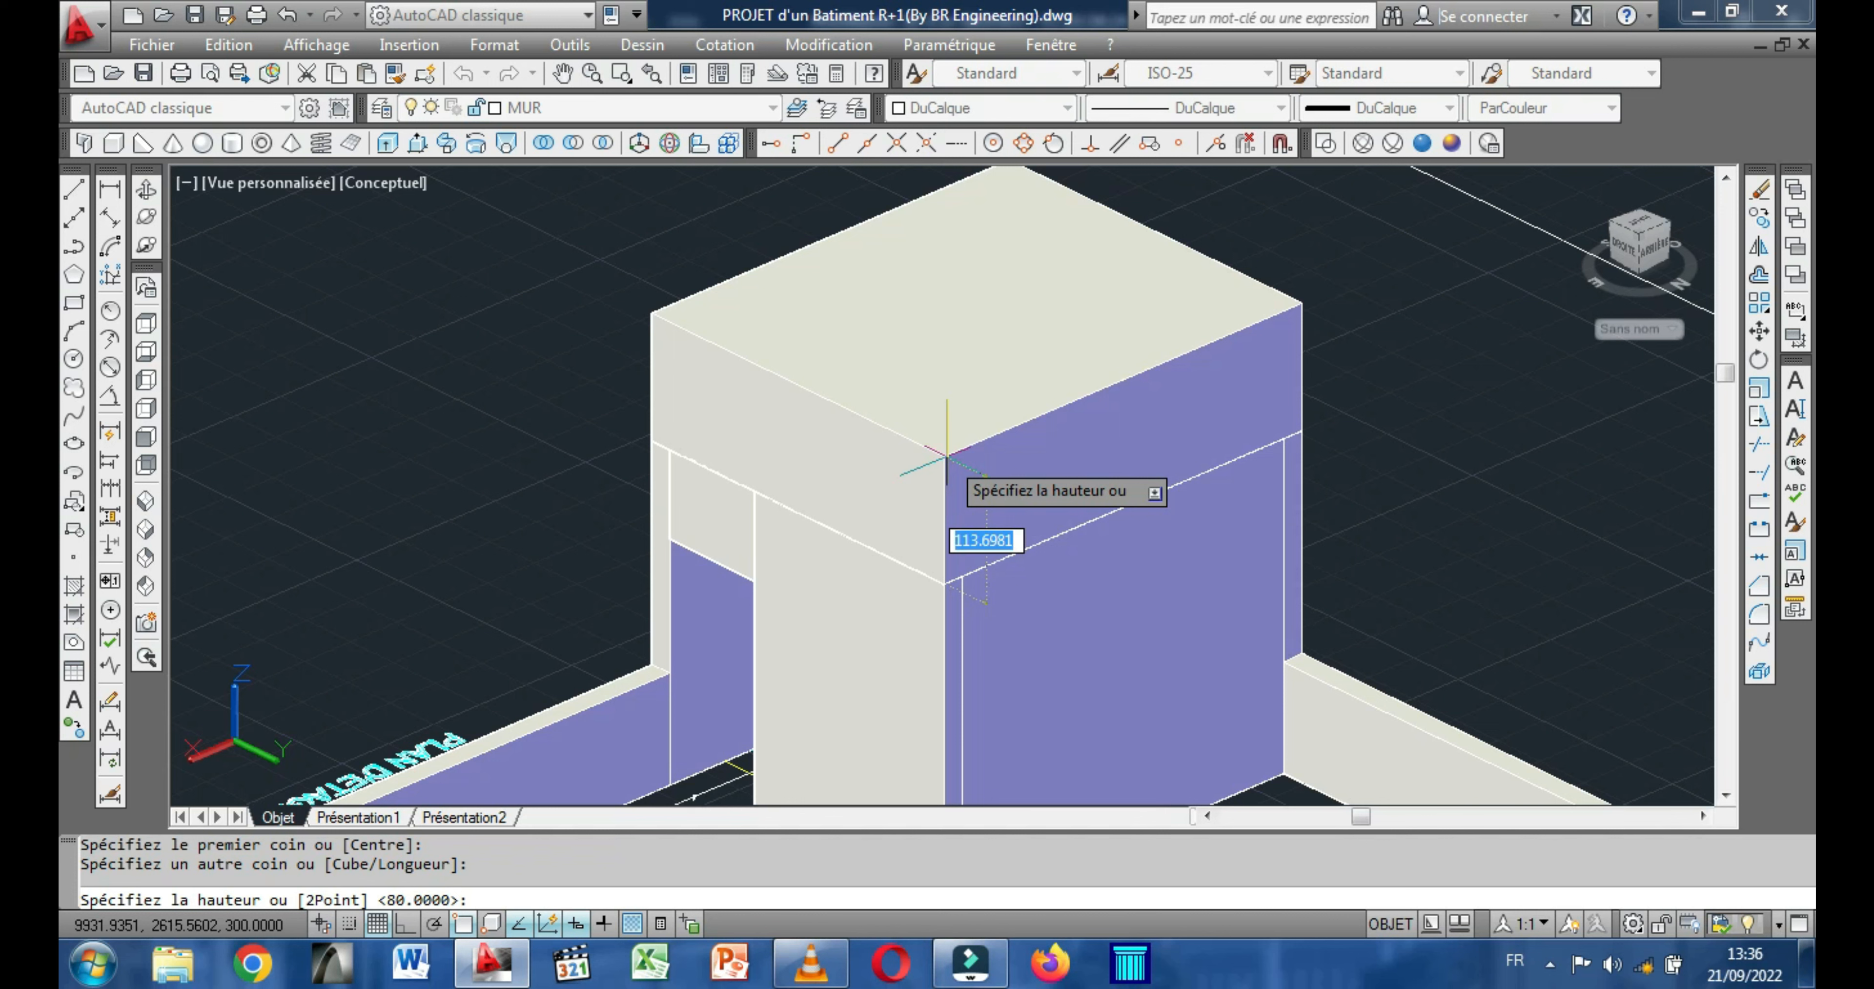
# Give the stairwell's roof-slab box a height of 12 and set its colour to Cyan.
pyautogui.press('Return')
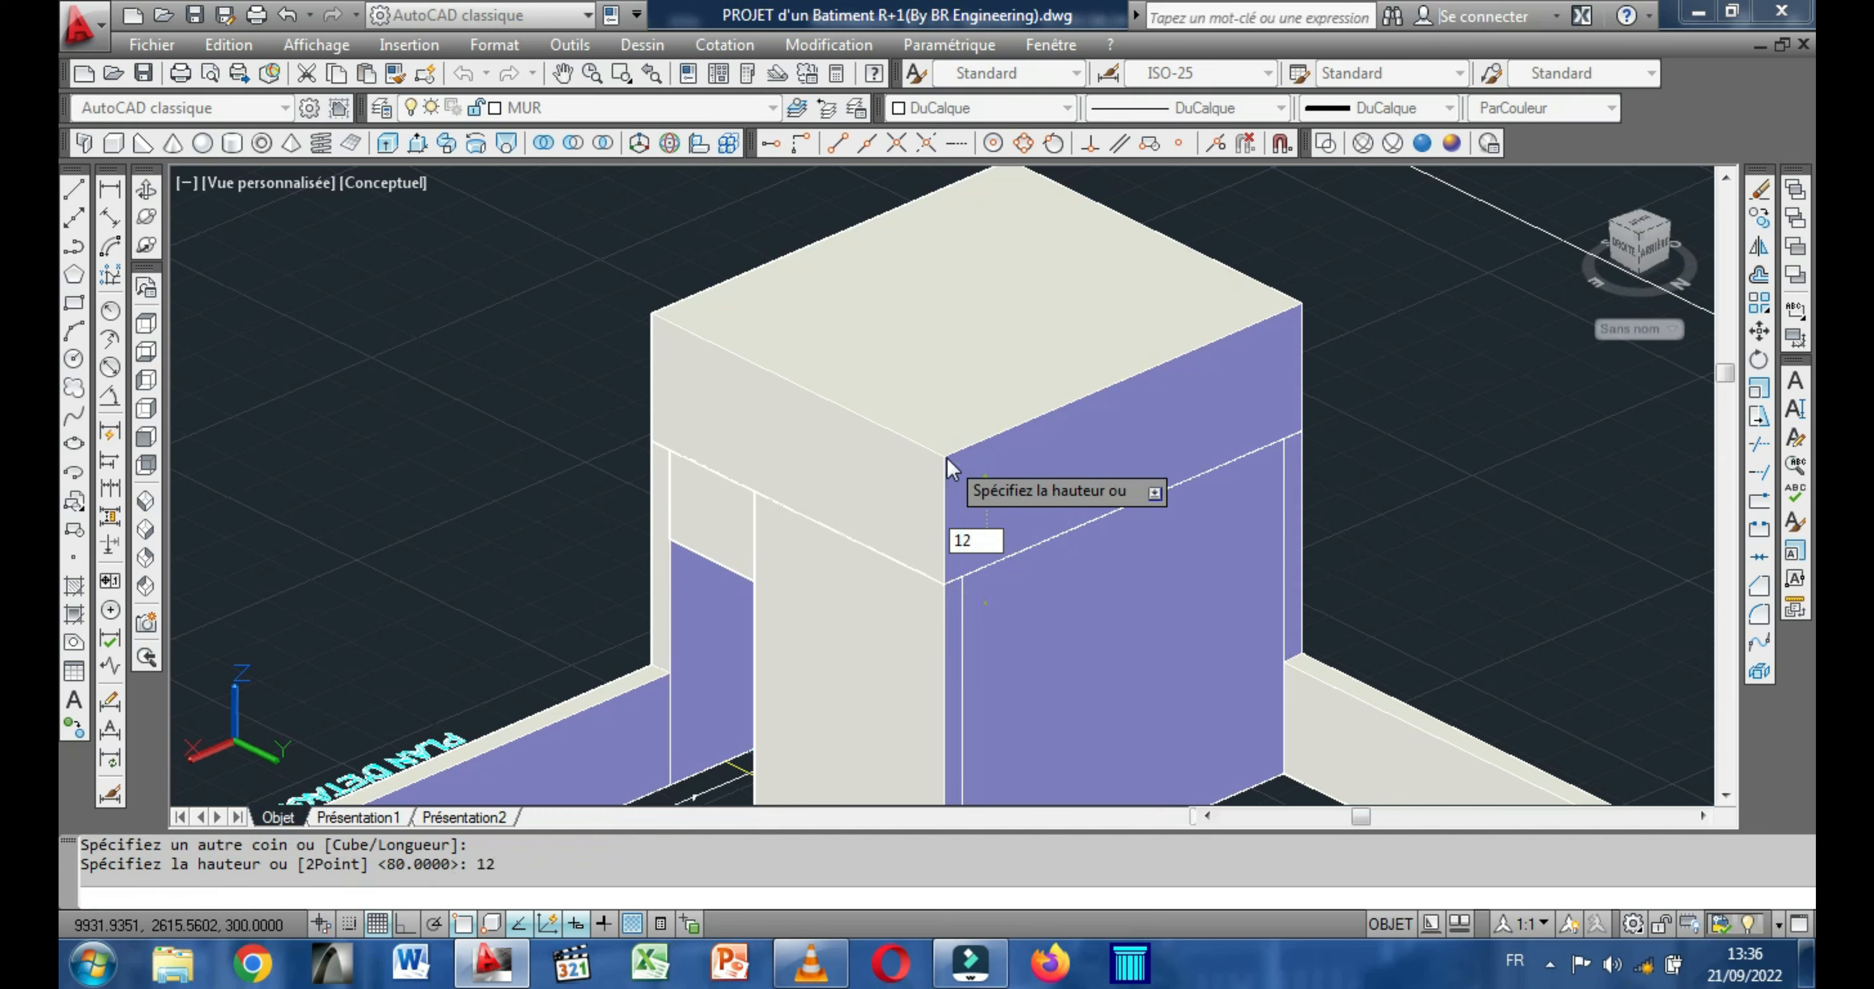
pyautogui.moveTo(695, 318); pyautogui.dragTo(722, 274, button='middle')
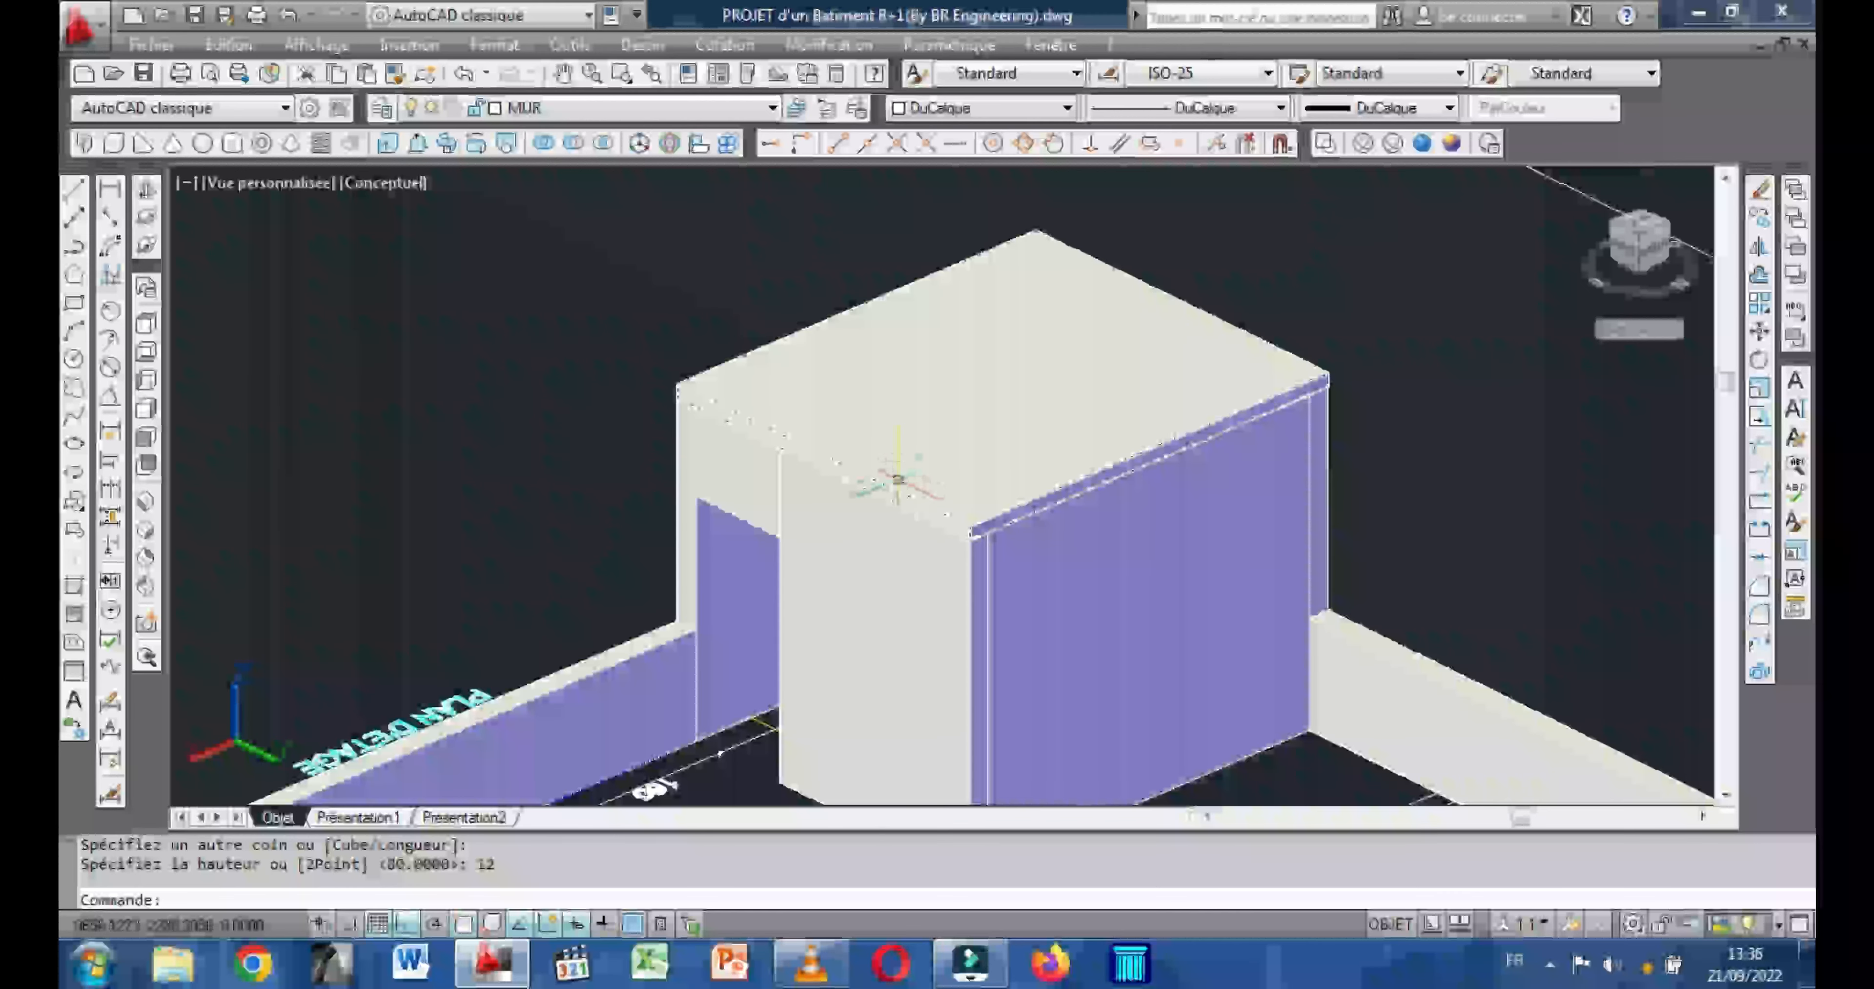
pyautogui.click(897, 488)
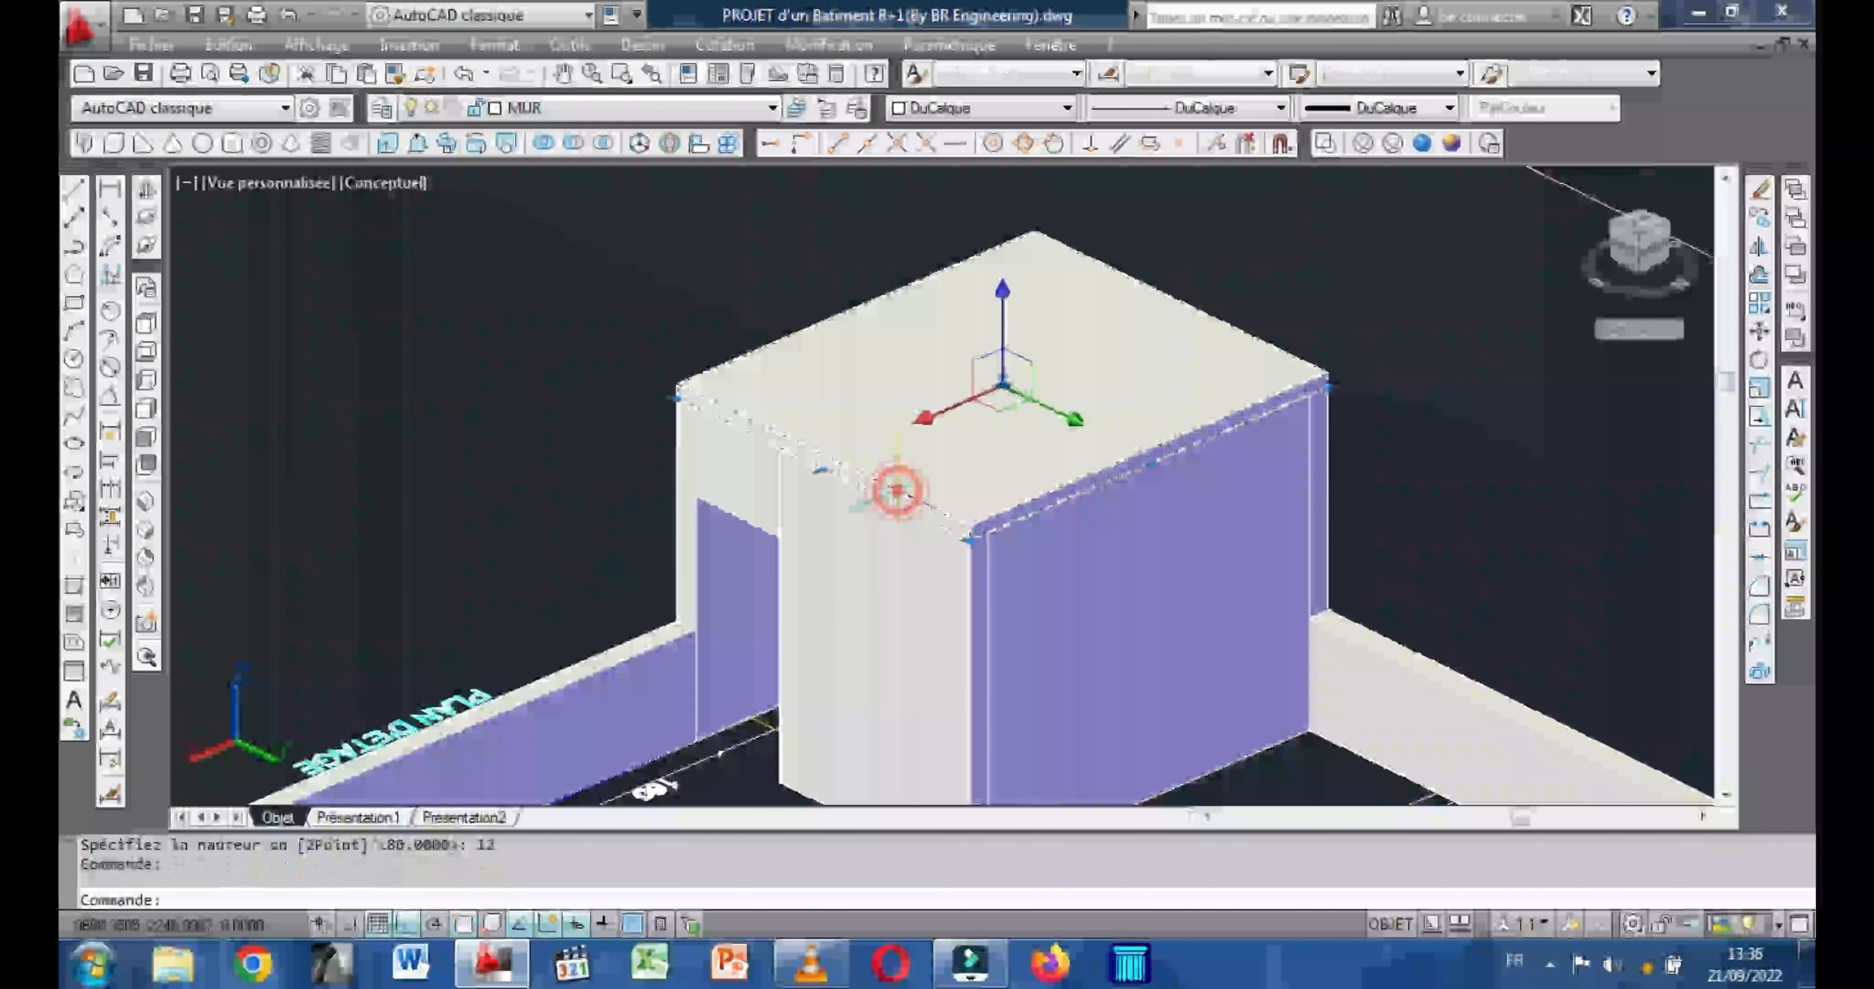
pyautogui.click(1059, 108)
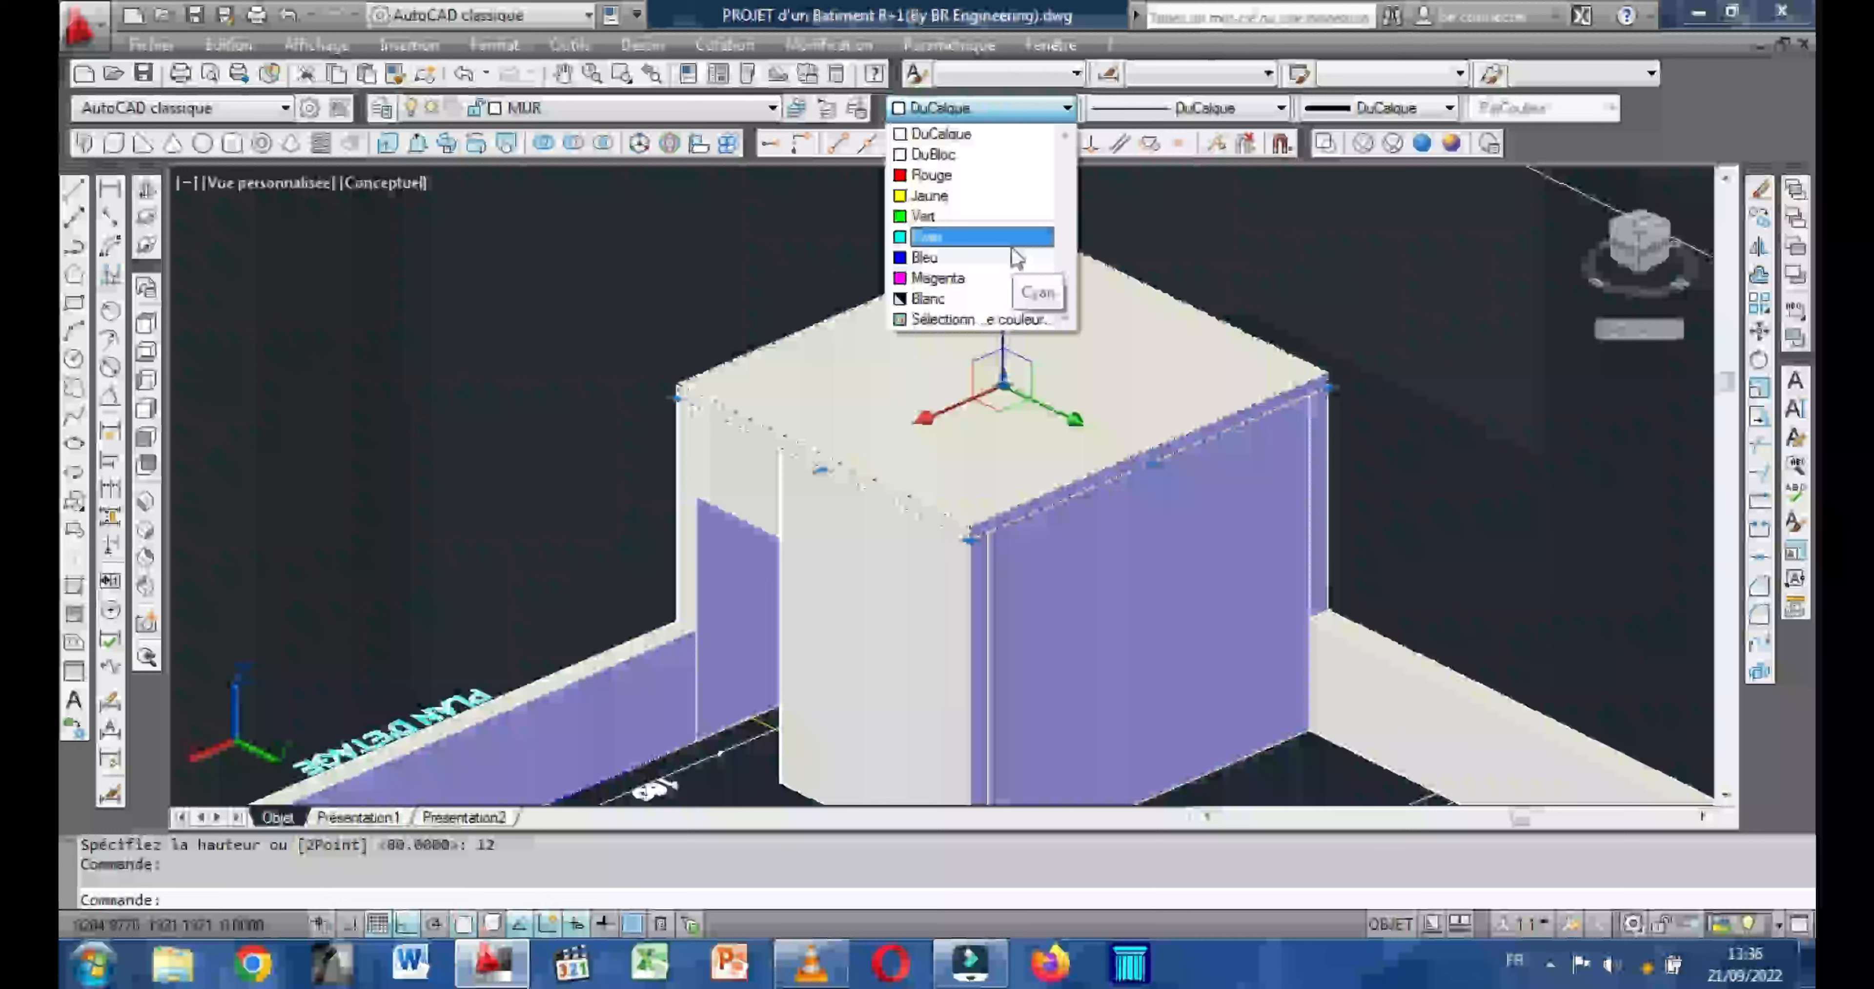
pyautogui.click(950, 248)
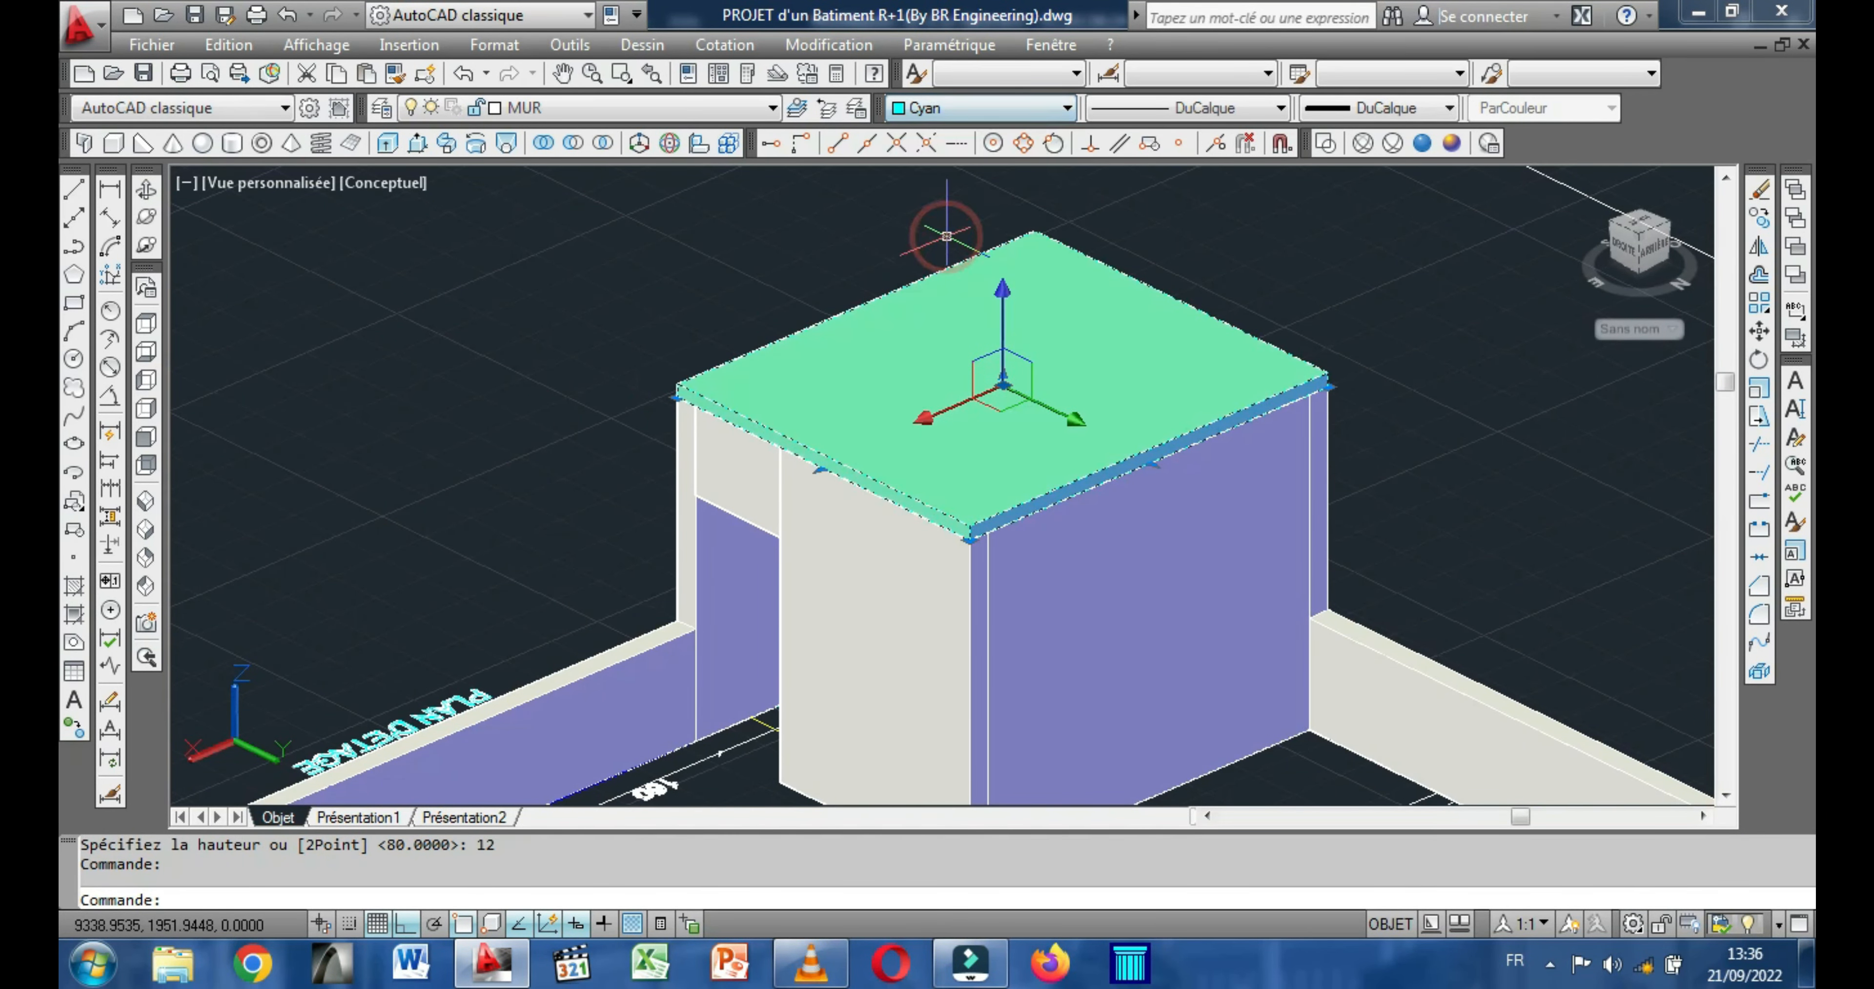
pyautogui.press('Escape')
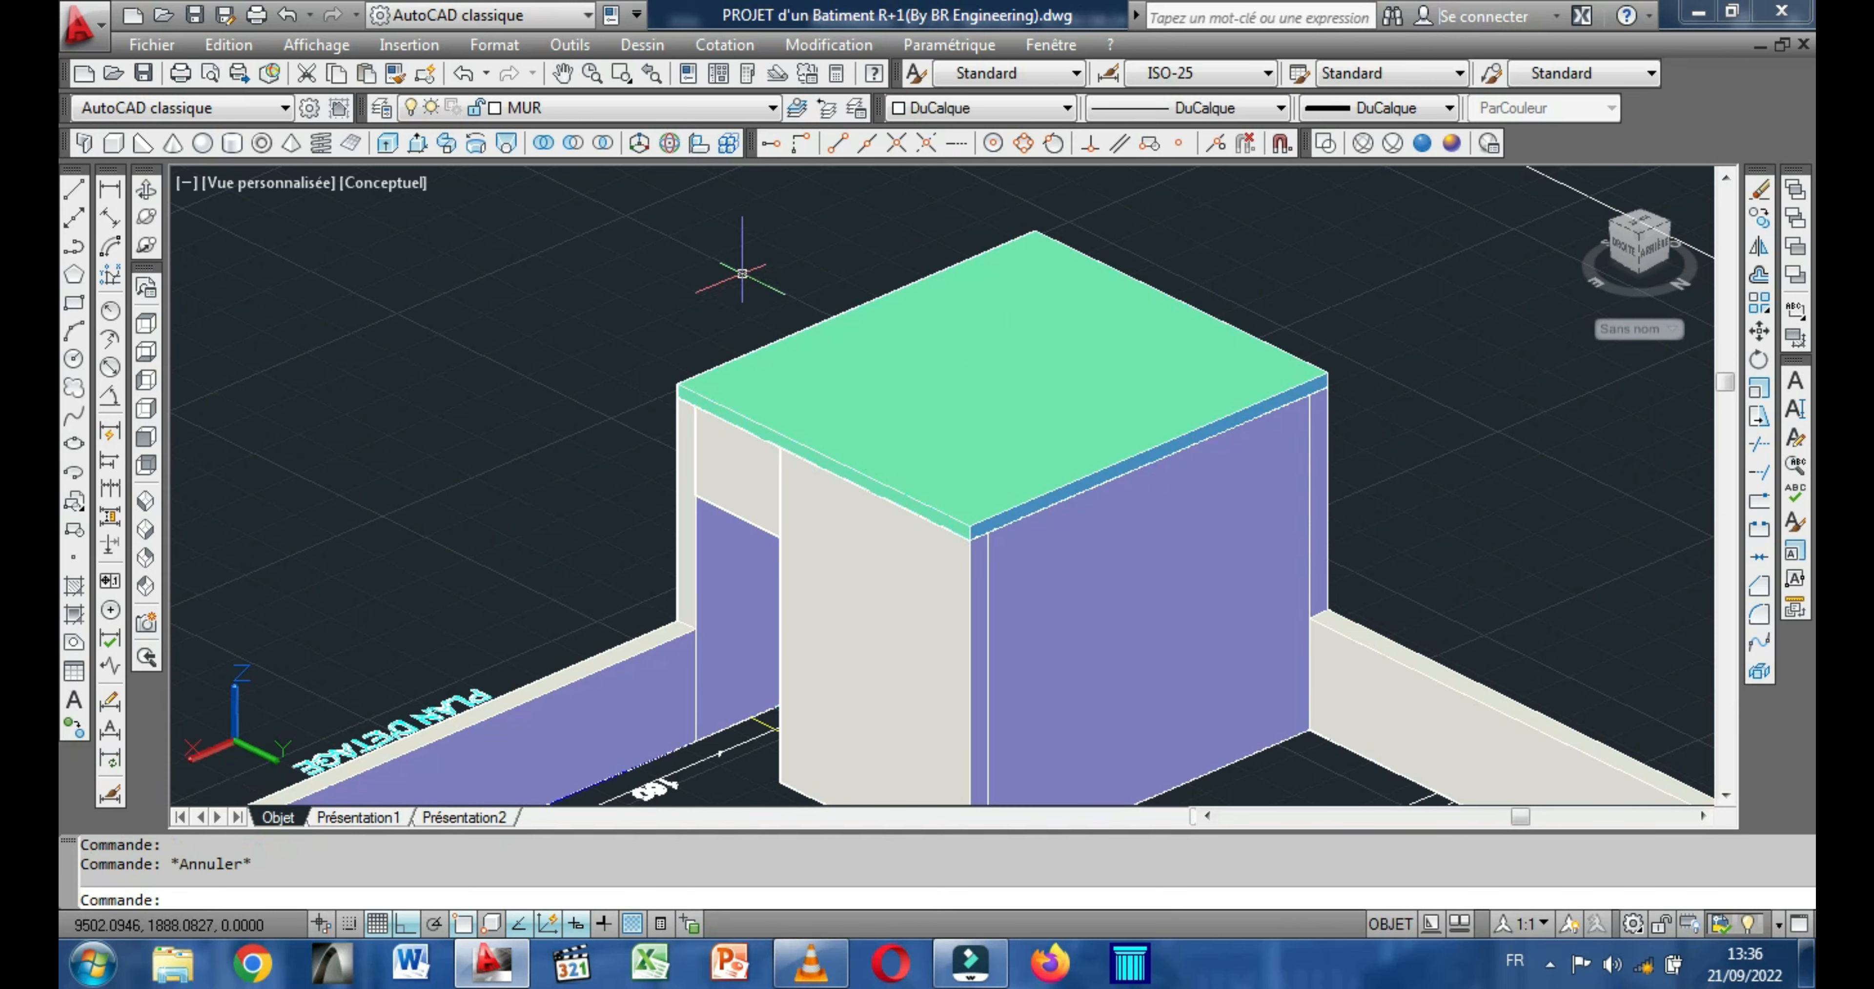
# Examine the stairwell, the perimeter walls and the neighbouring two-storey block from above and in a level rear elevation.
pyautogui.scroll(-4, 742, 273)
pyautogui.moveTo(742, 277); pyautogui.dragTo(896, 240, button='middle')
pyautogui.moveTo(753, 286); pyautogui.dragTo(873, 236, button='middle')
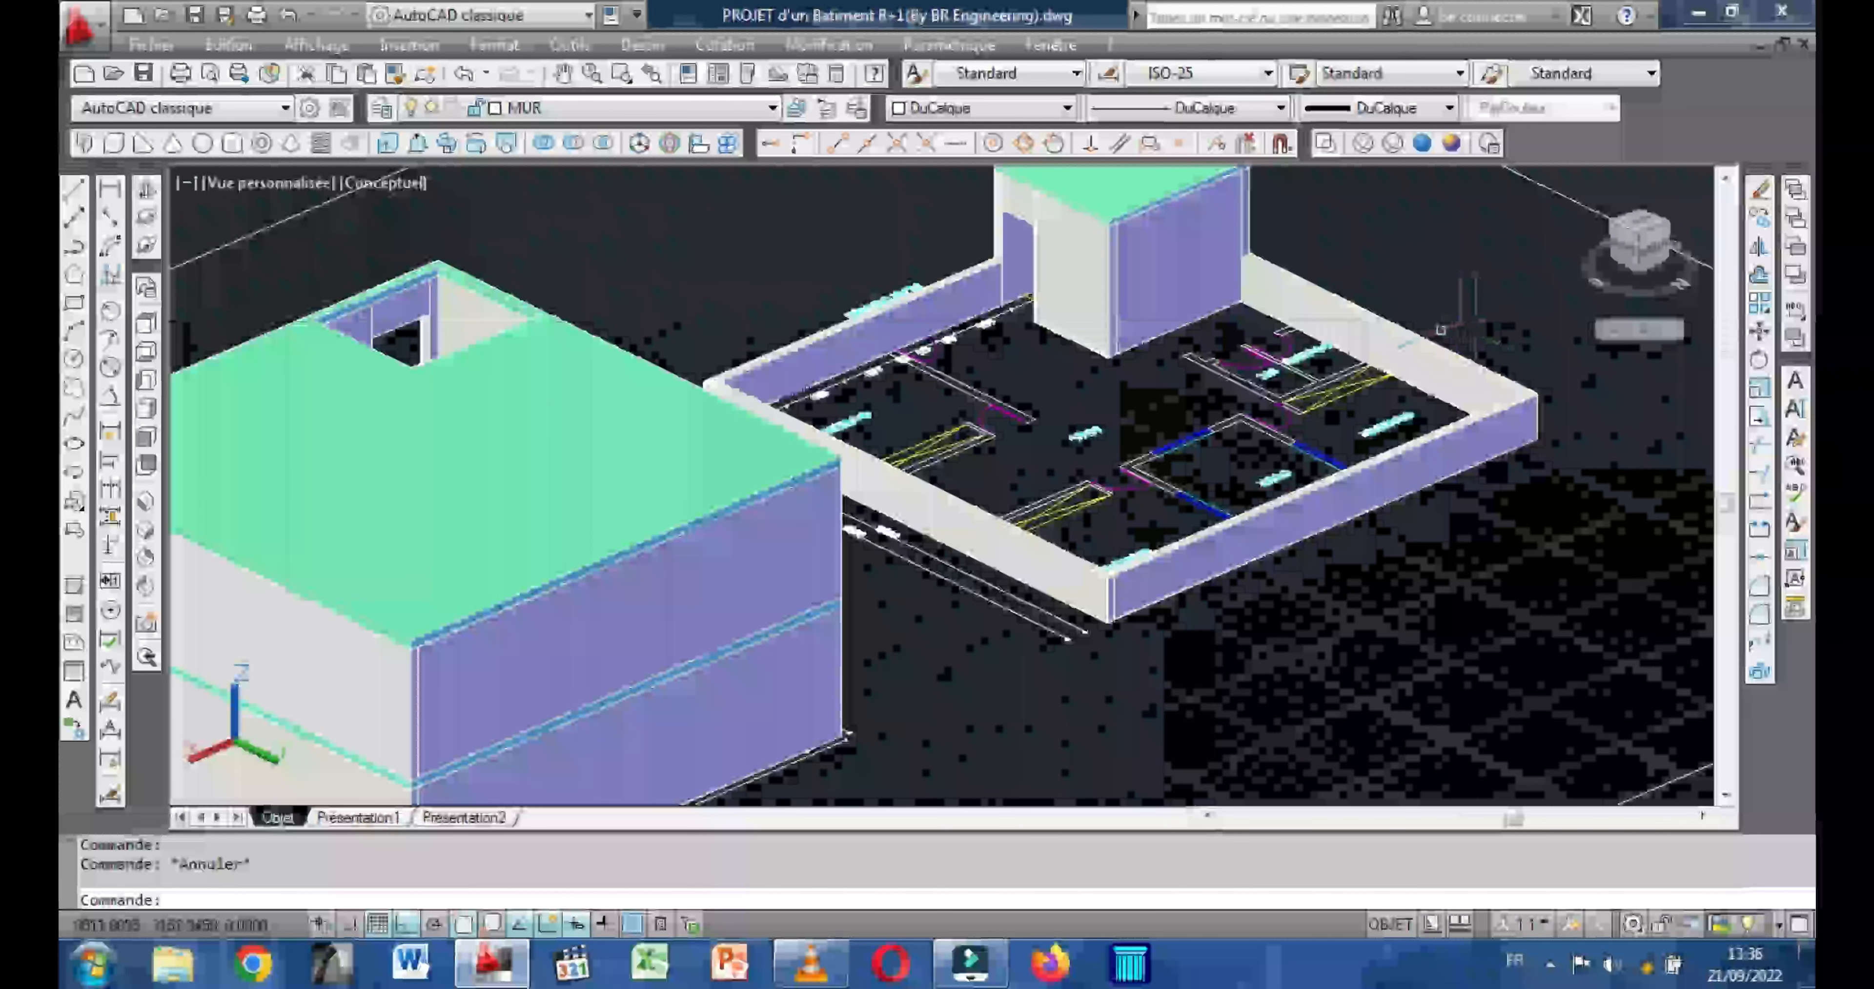
pyautogui.moveTo(1375, 329); pyautogui.dragTo(1334, 387, button='middle')
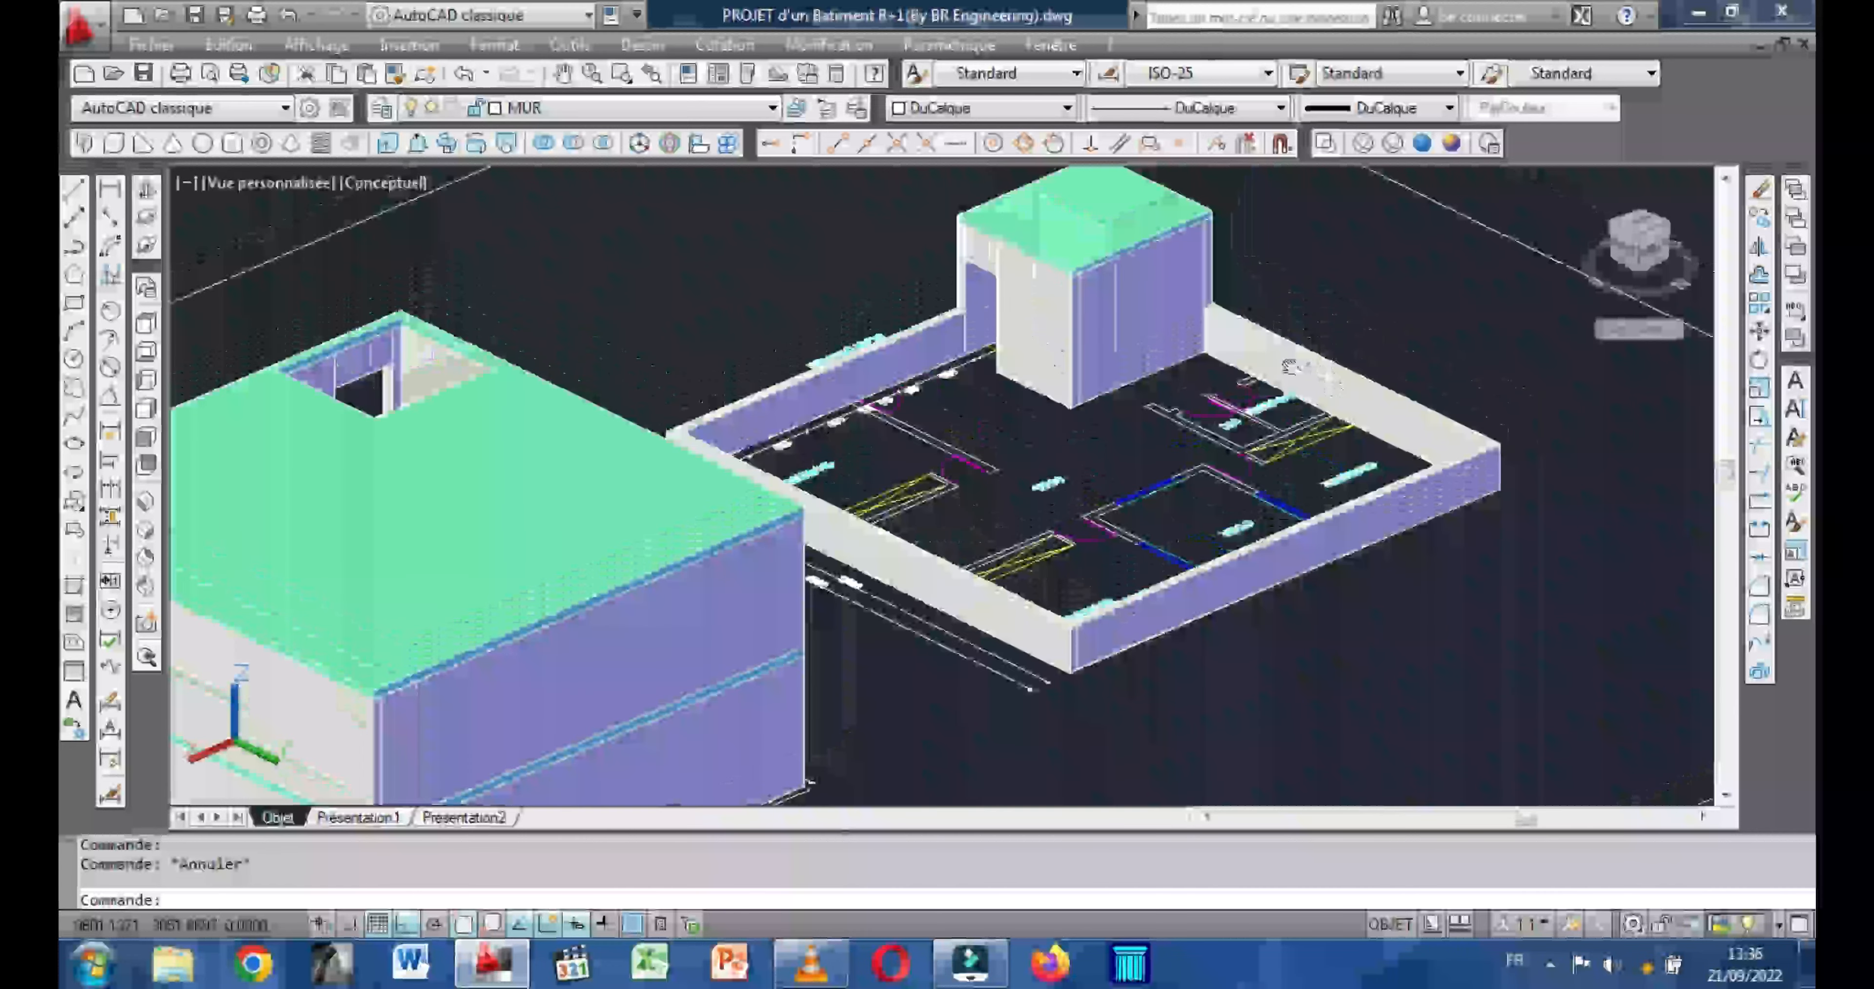
pyautogui.moveTo(735, 289); pyautogui.dragTo(910, 214, button='middle')
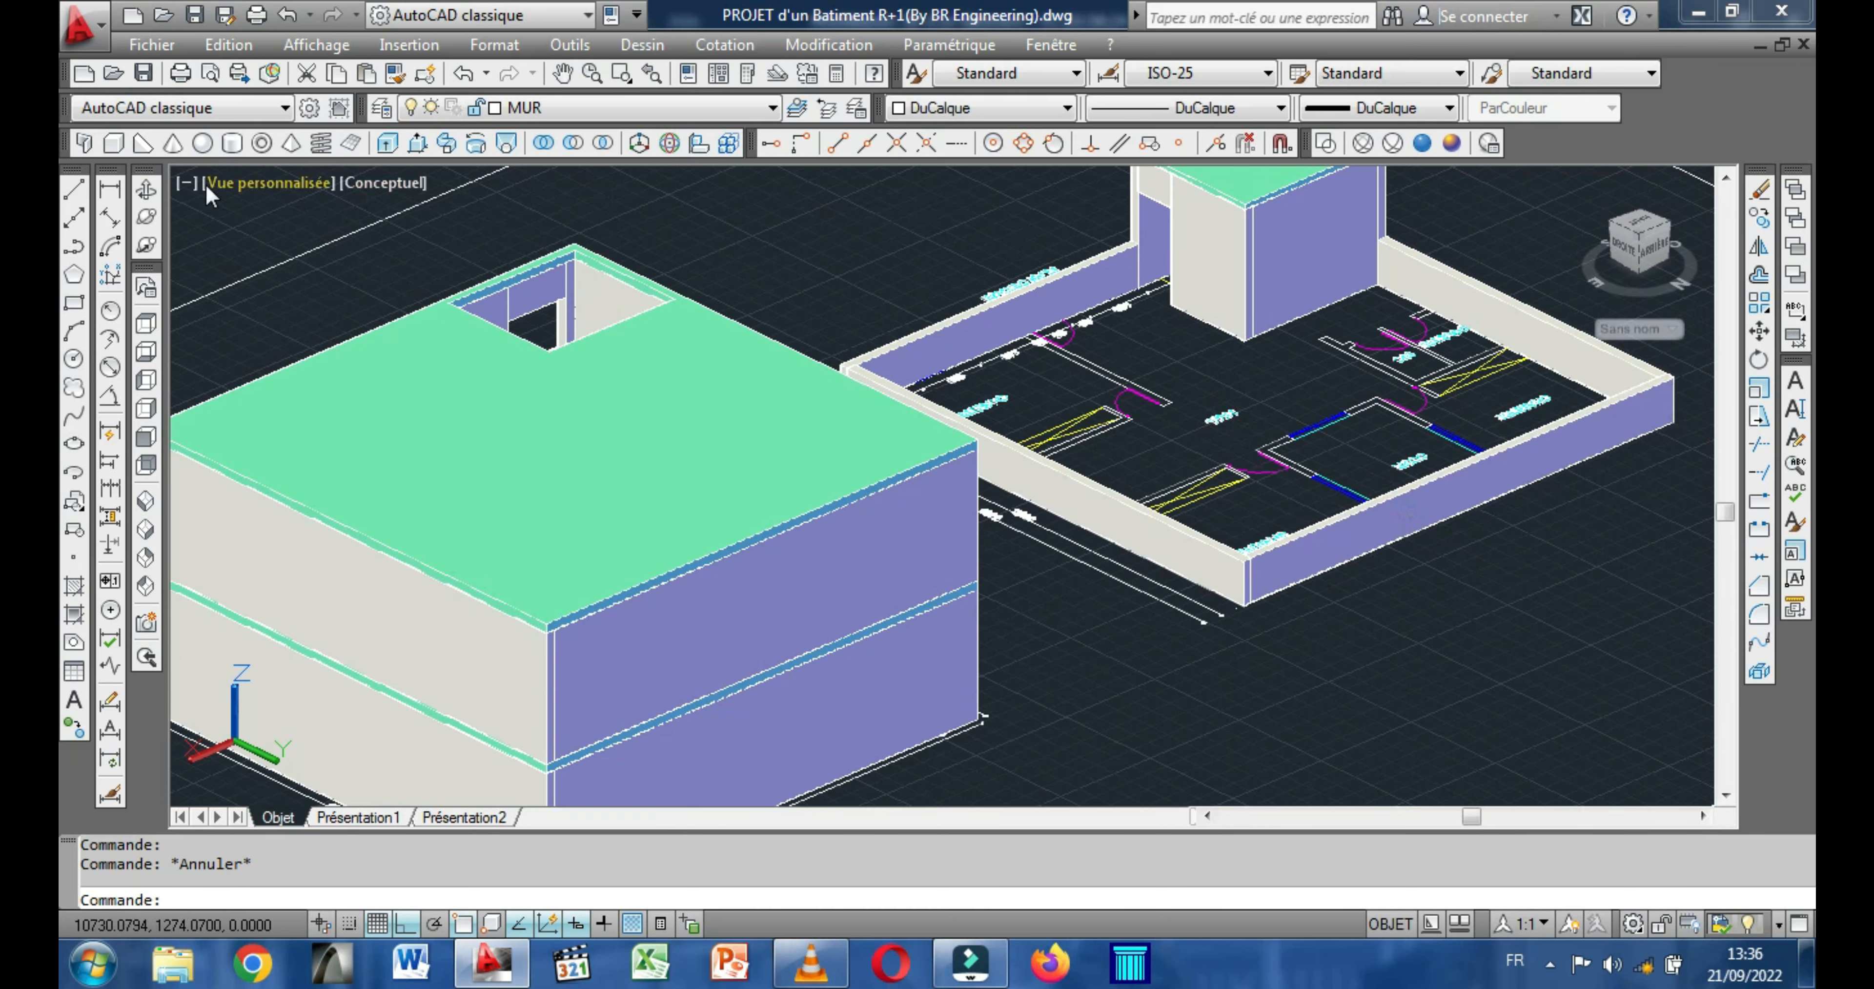
pyautogui.click(147, 193)
pyautogui.moveTo(648, 480); pyautogui.dragTo(774, 423)
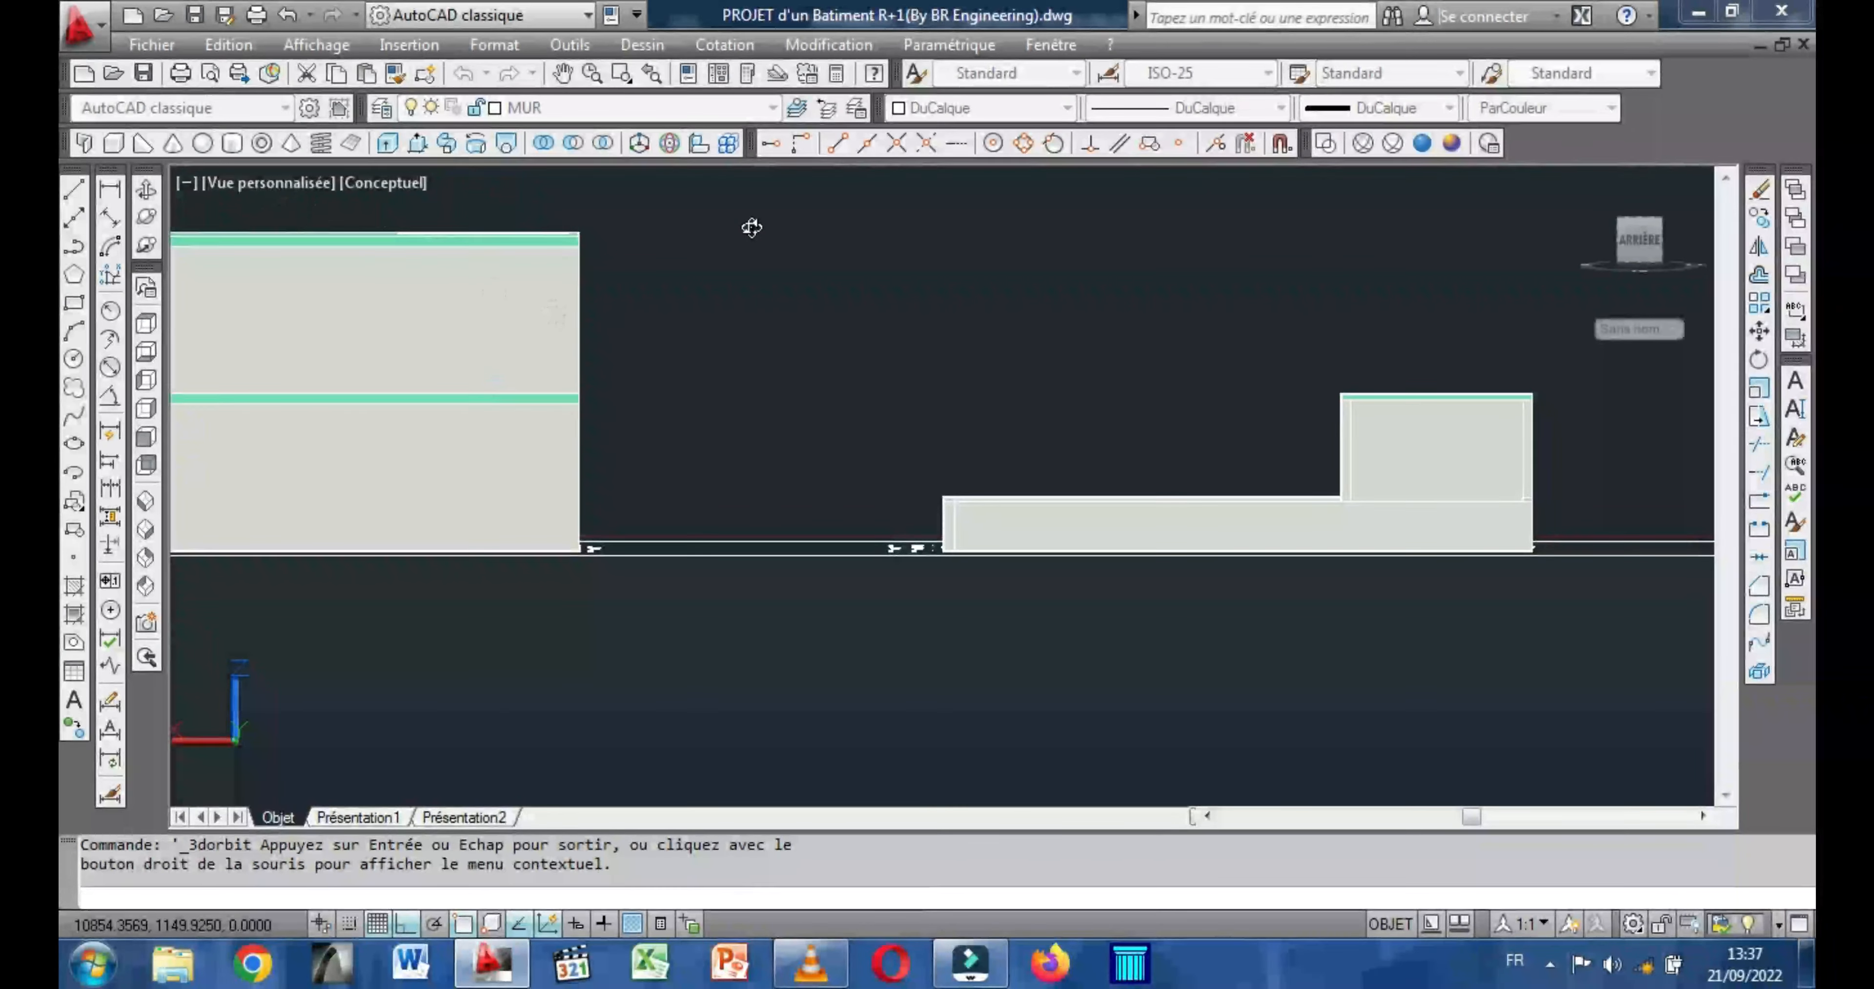
pyautogui.rightClick(802, 275)
pyautogui.click(888, 295)
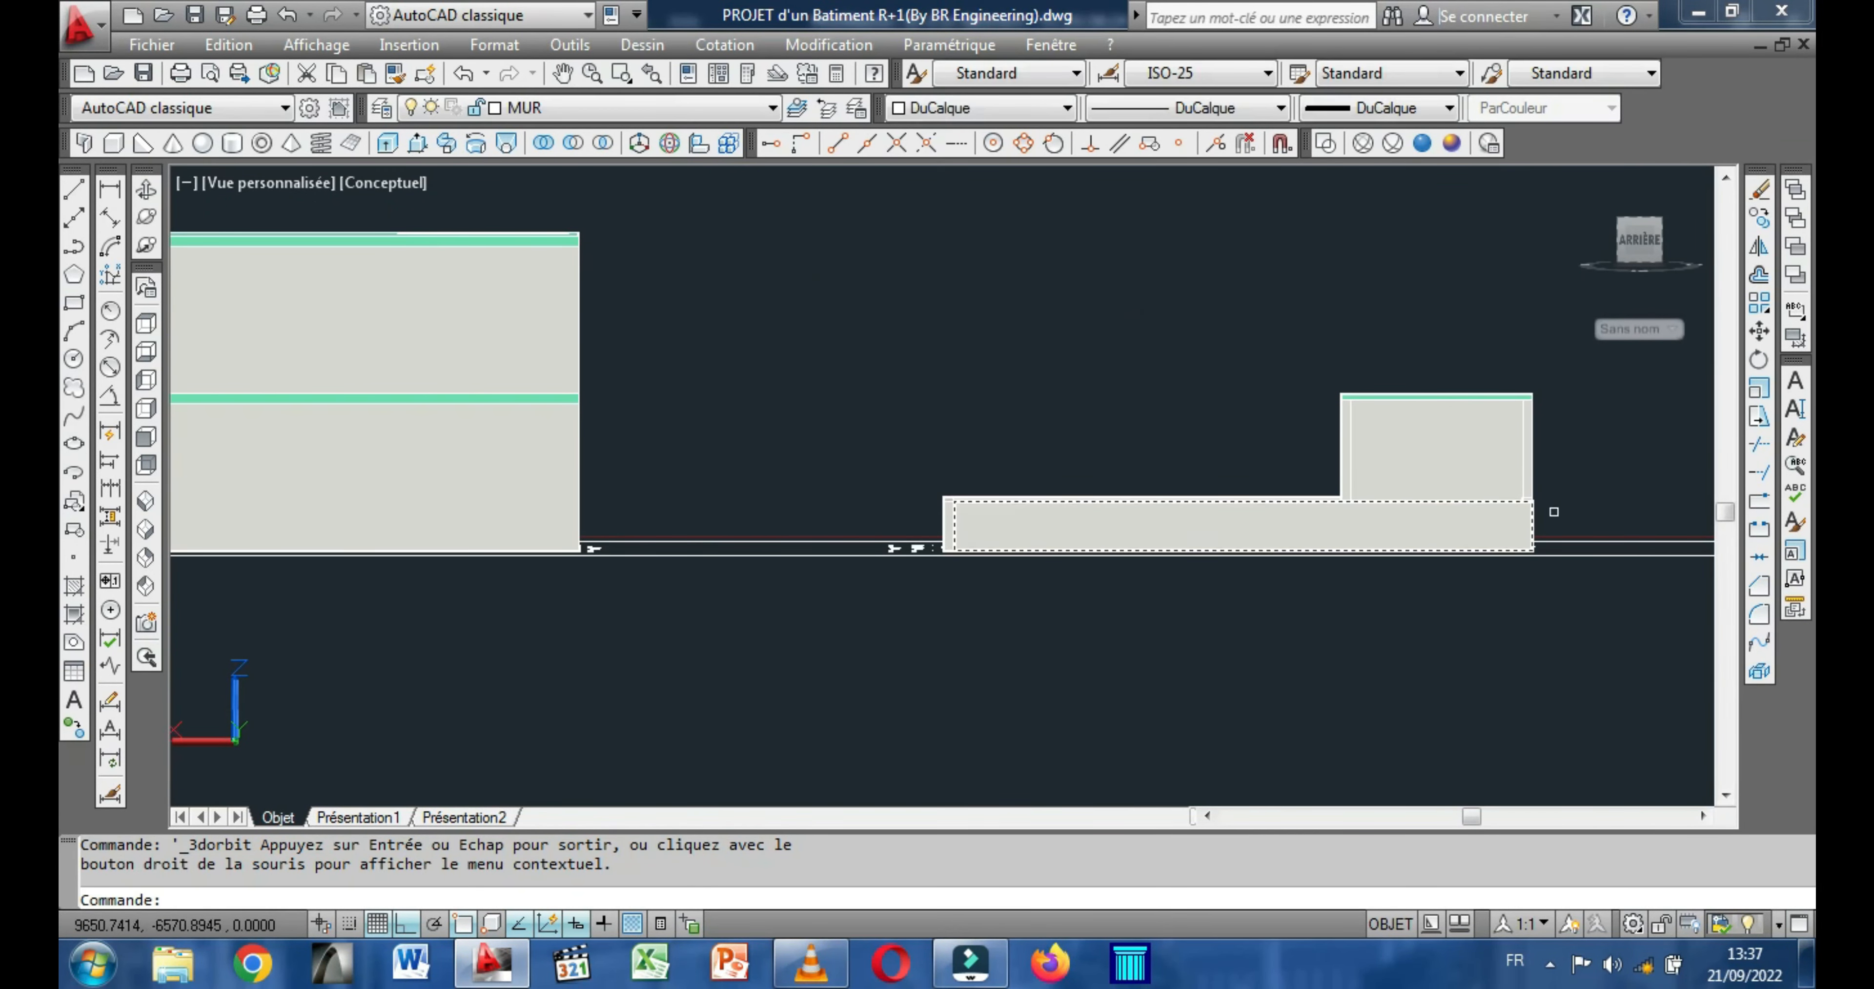
# Move the perimeter and stairwell walls with the lintel from their lower outer corner onto the matching upper corner of the two-storey block's roof slab.
pyautogui.click(1601, 419)
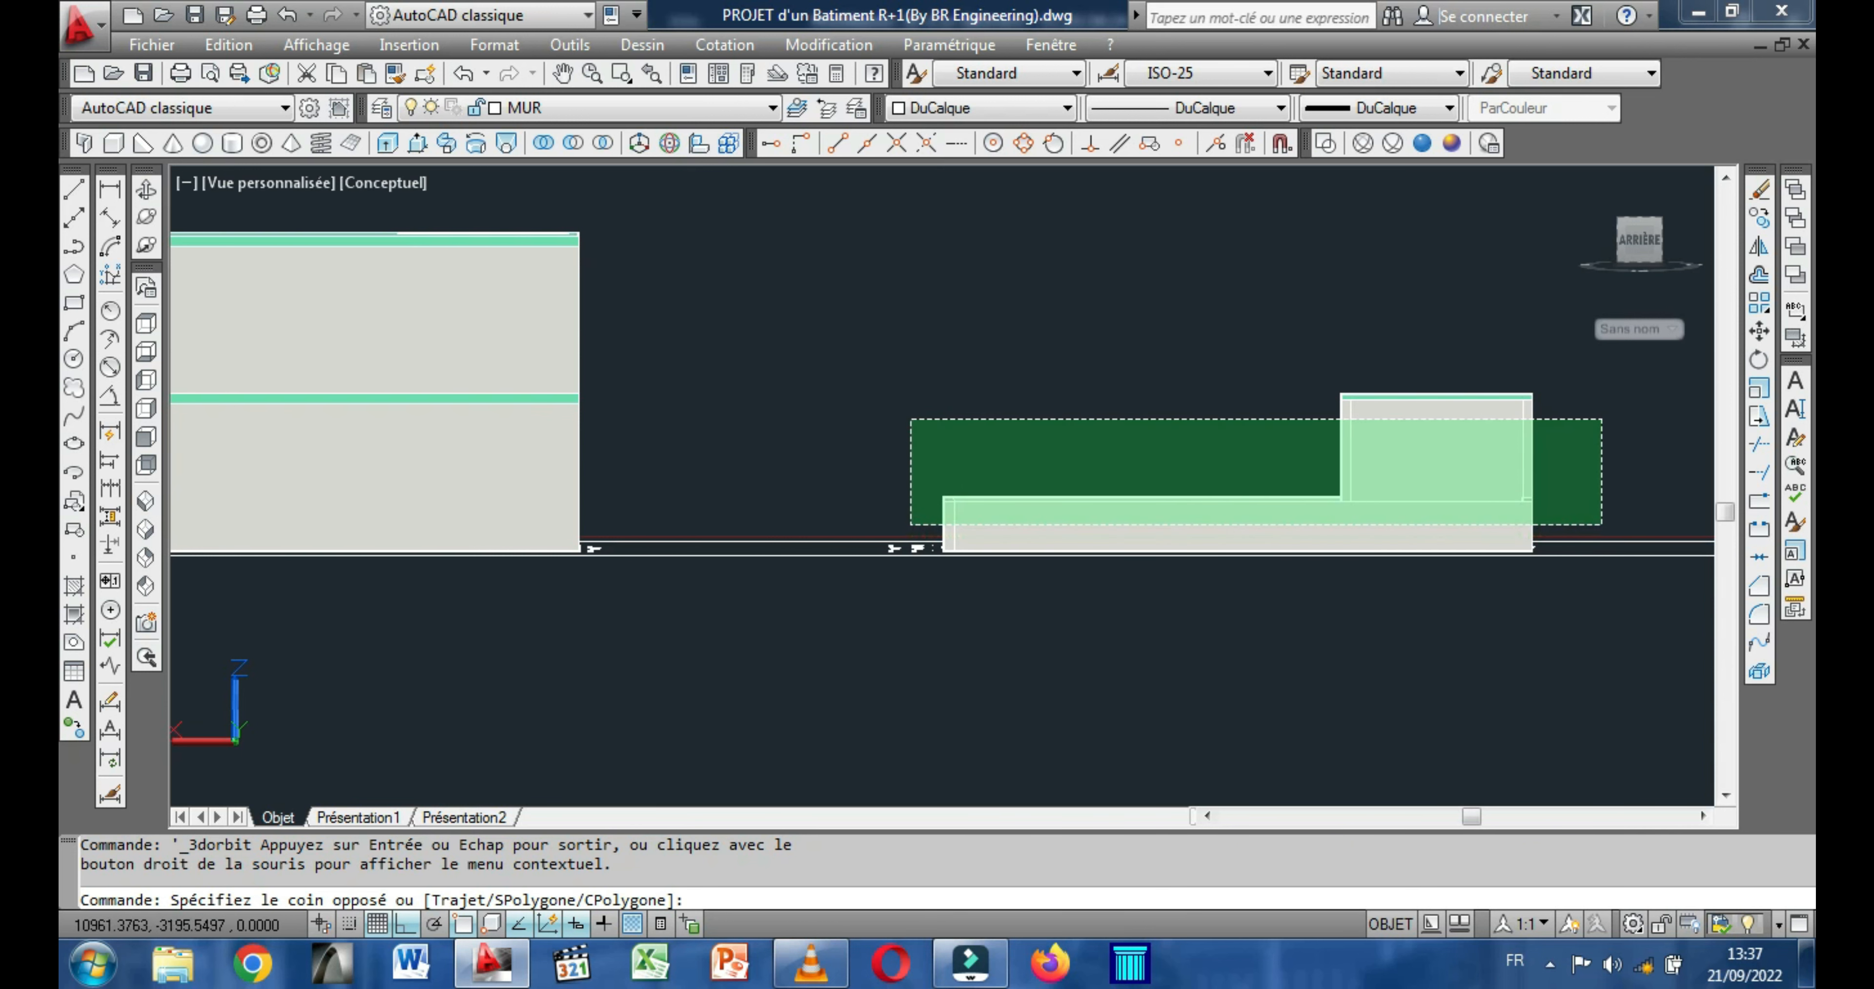
pyautogui.click(911, 524)
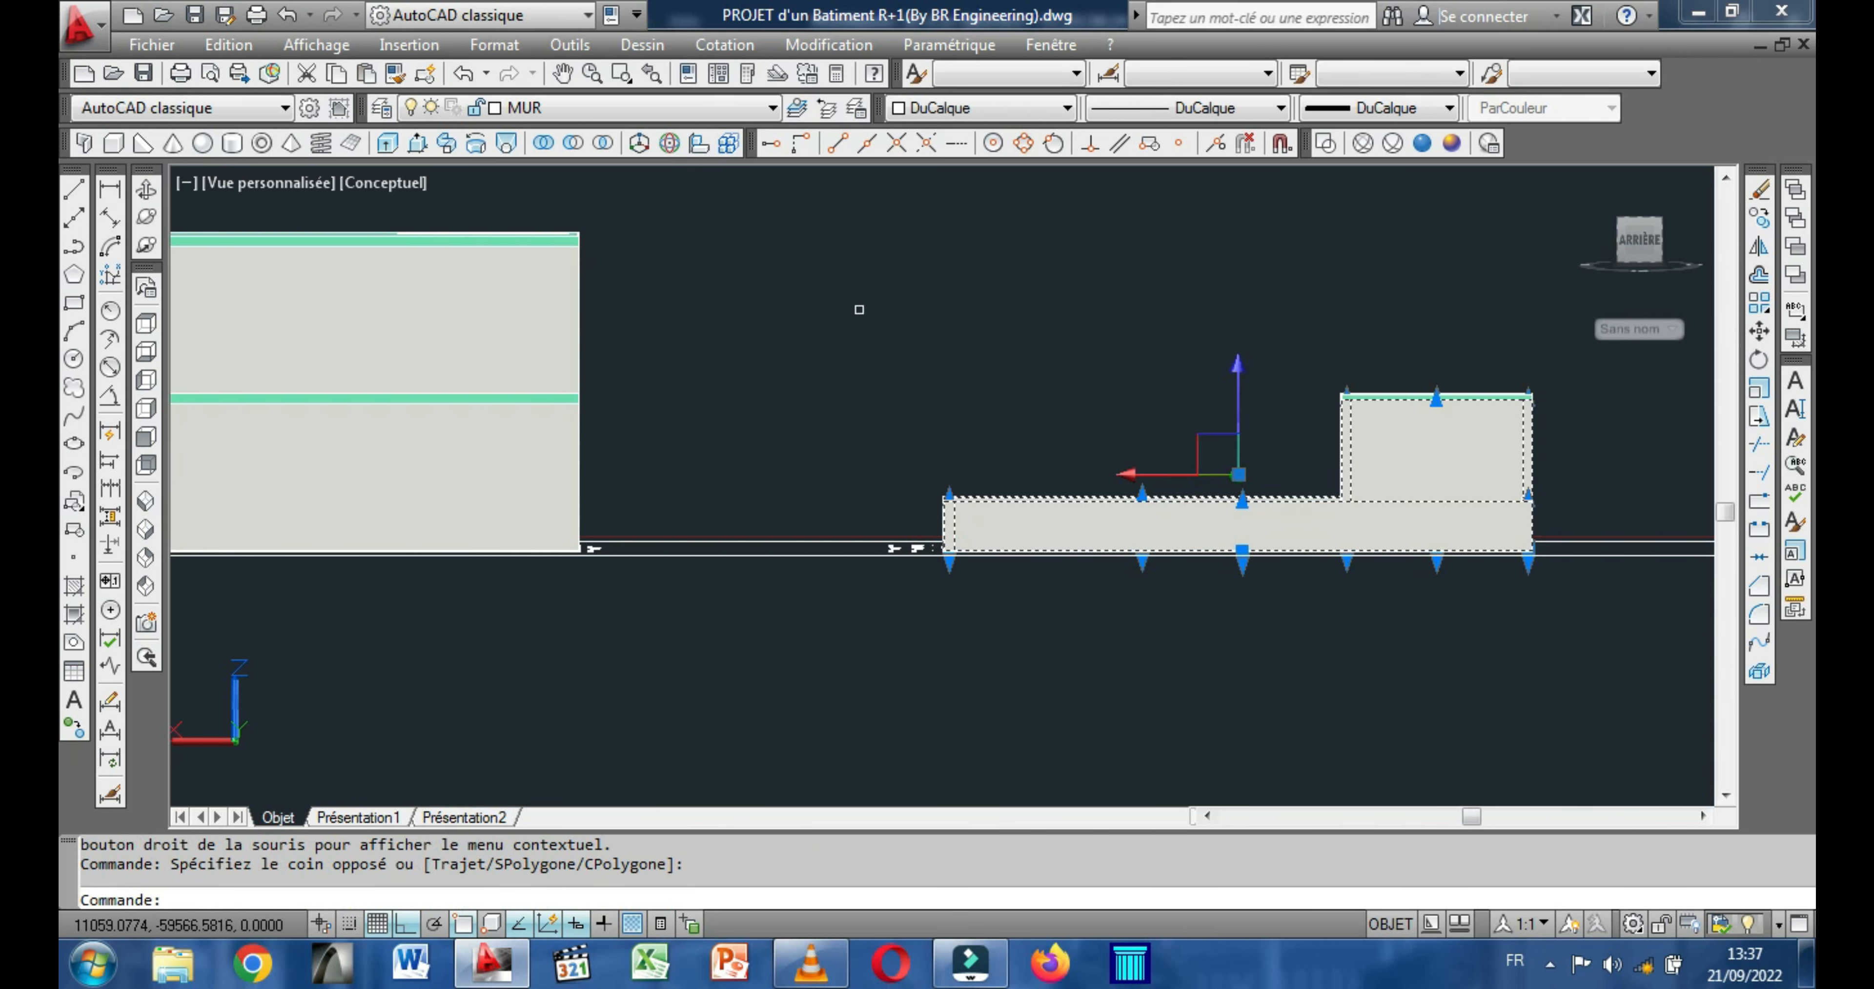
pyautogui.rightClick(795, 239)
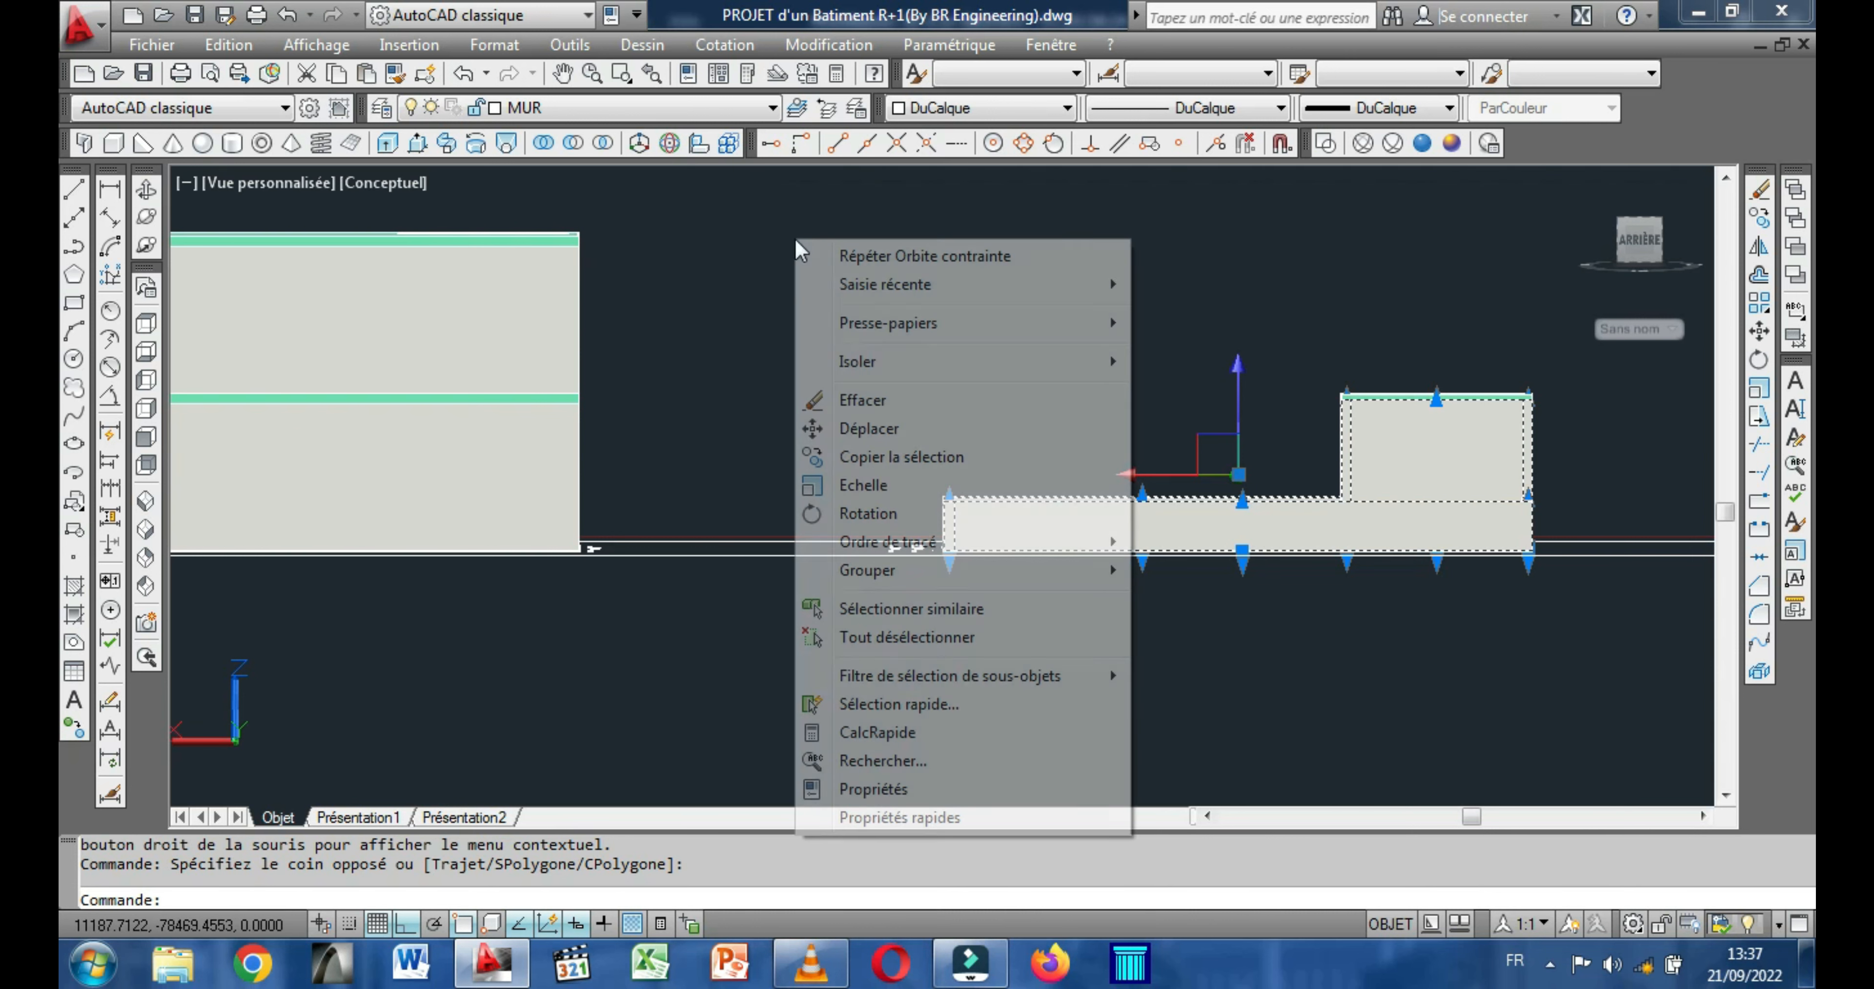
pyautogui.click(896, 429)
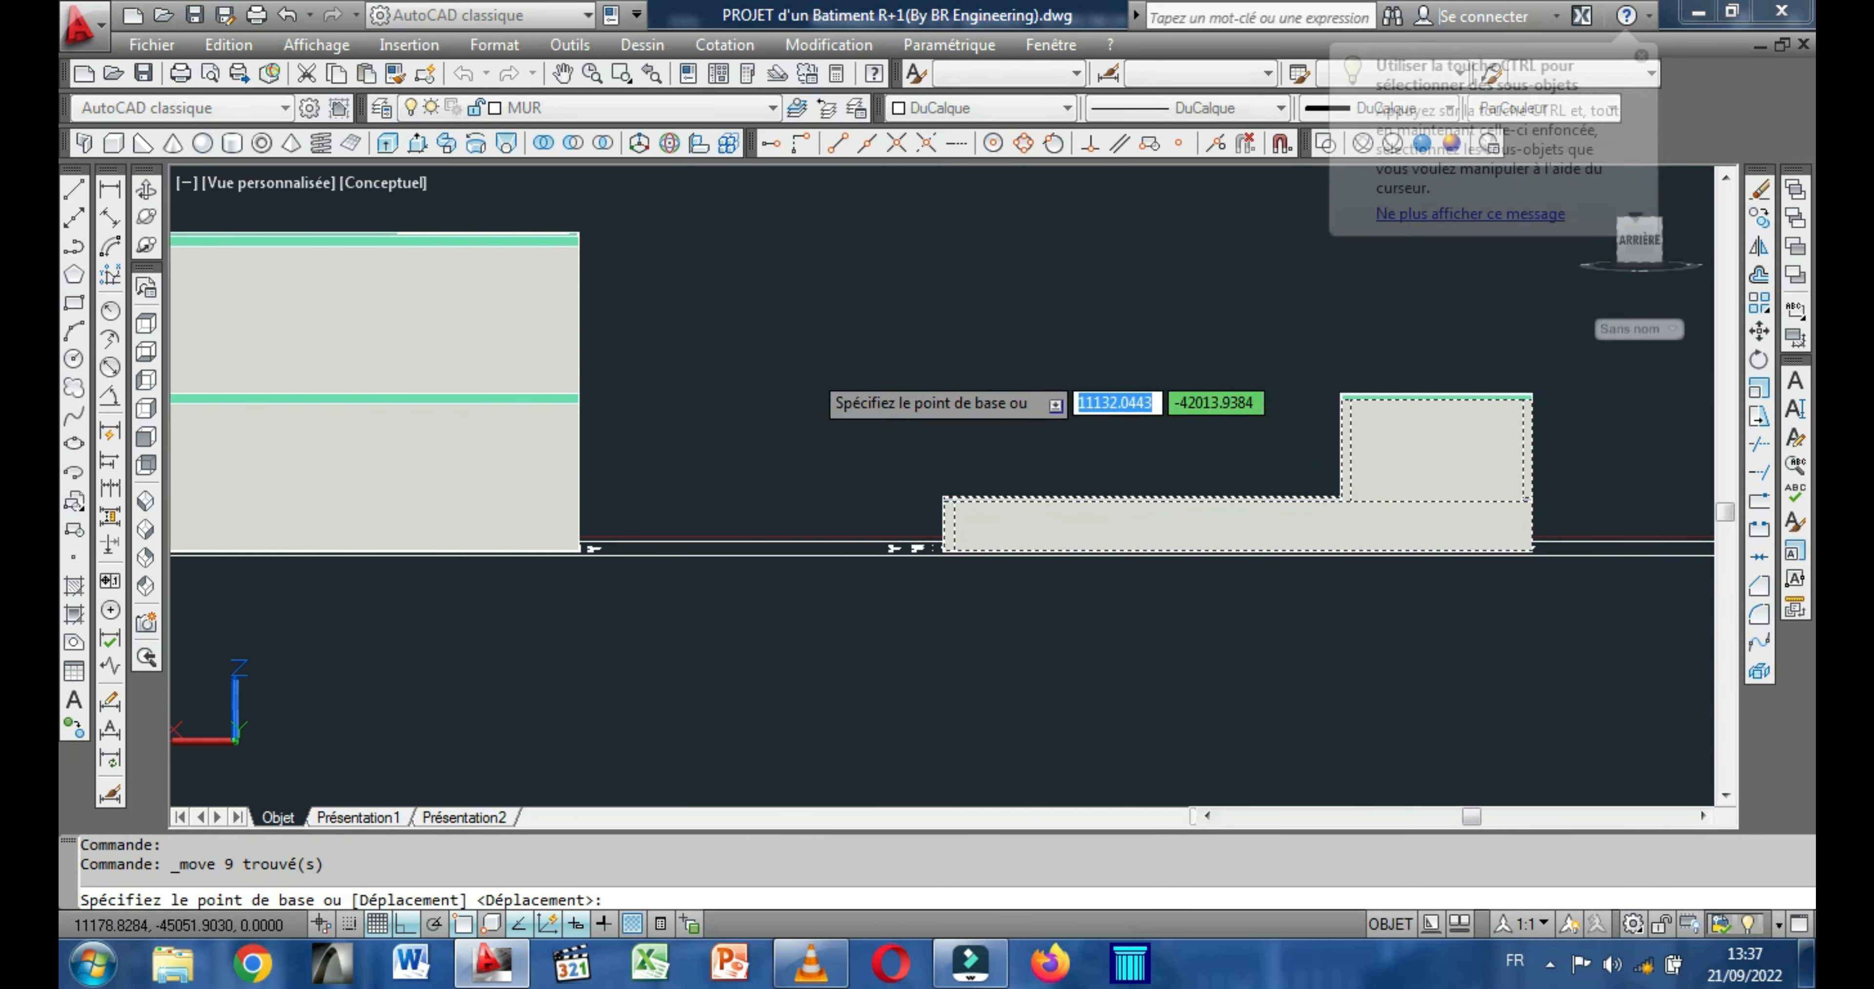
pyautogui.click(149, 191)
pyautogui.moveTo(531, 397); pyautogui.dragTo(481, 457)
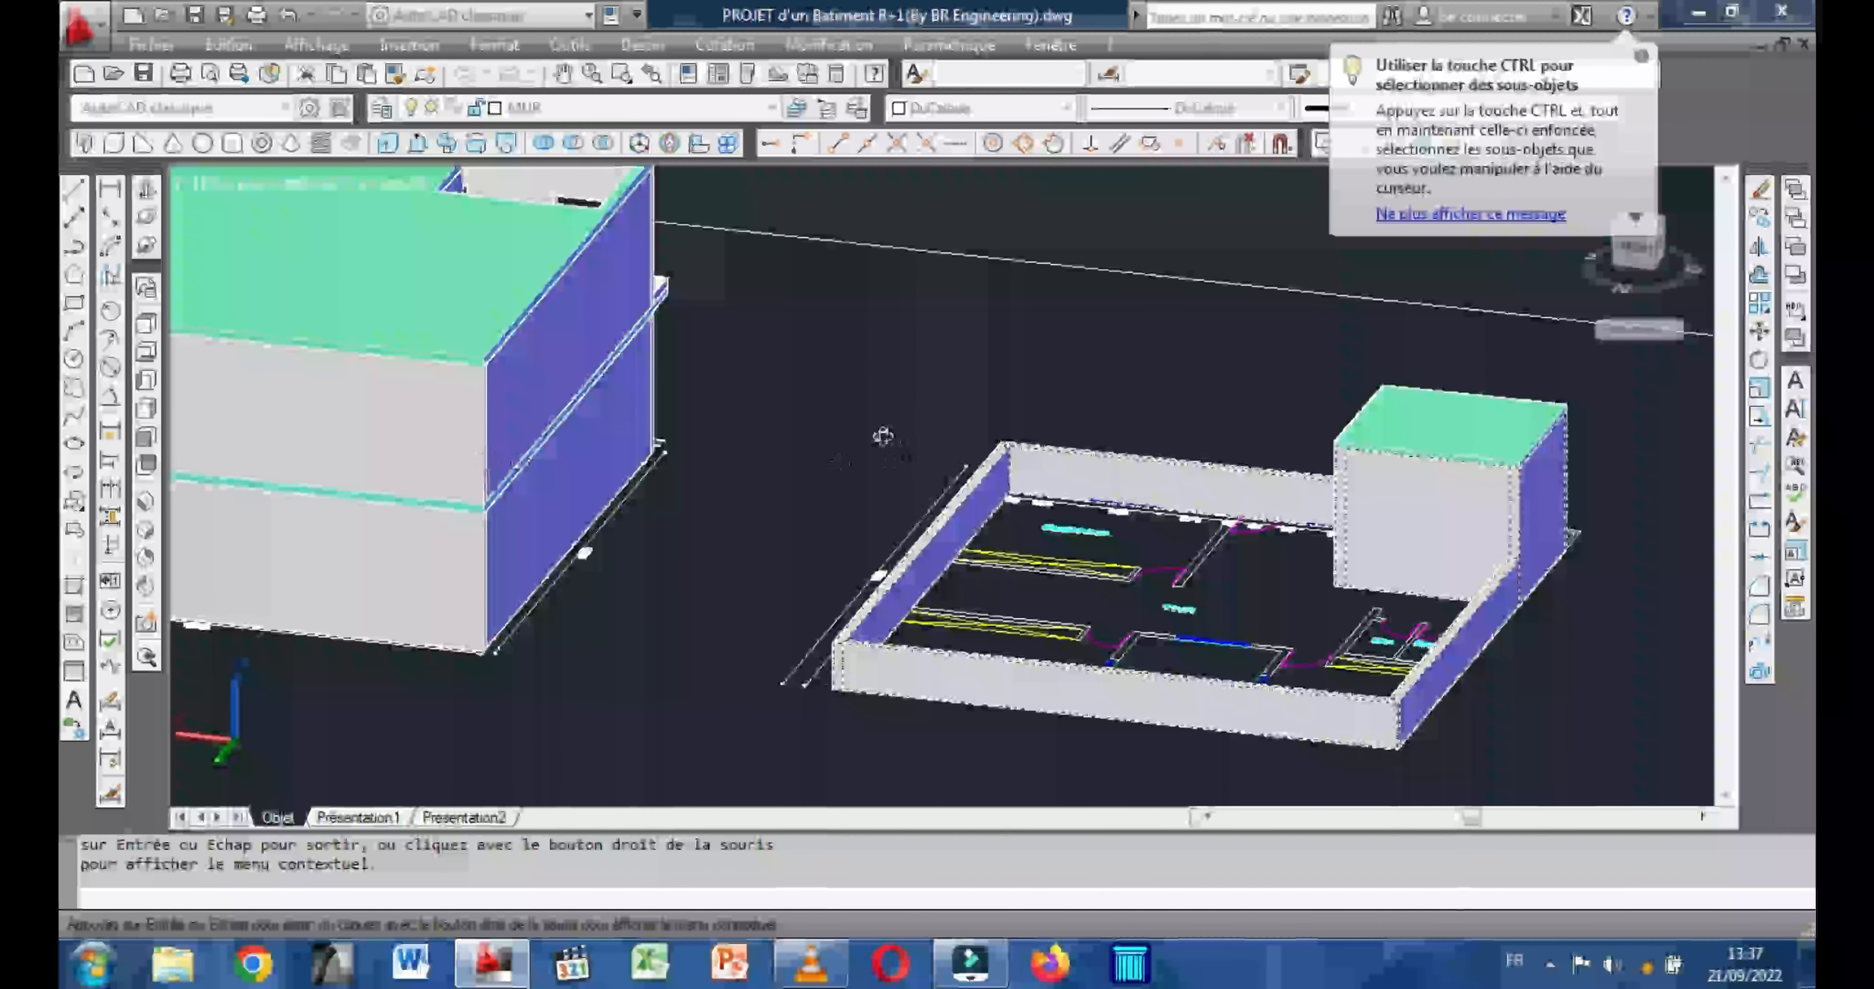
pyautogui.press('Escape')
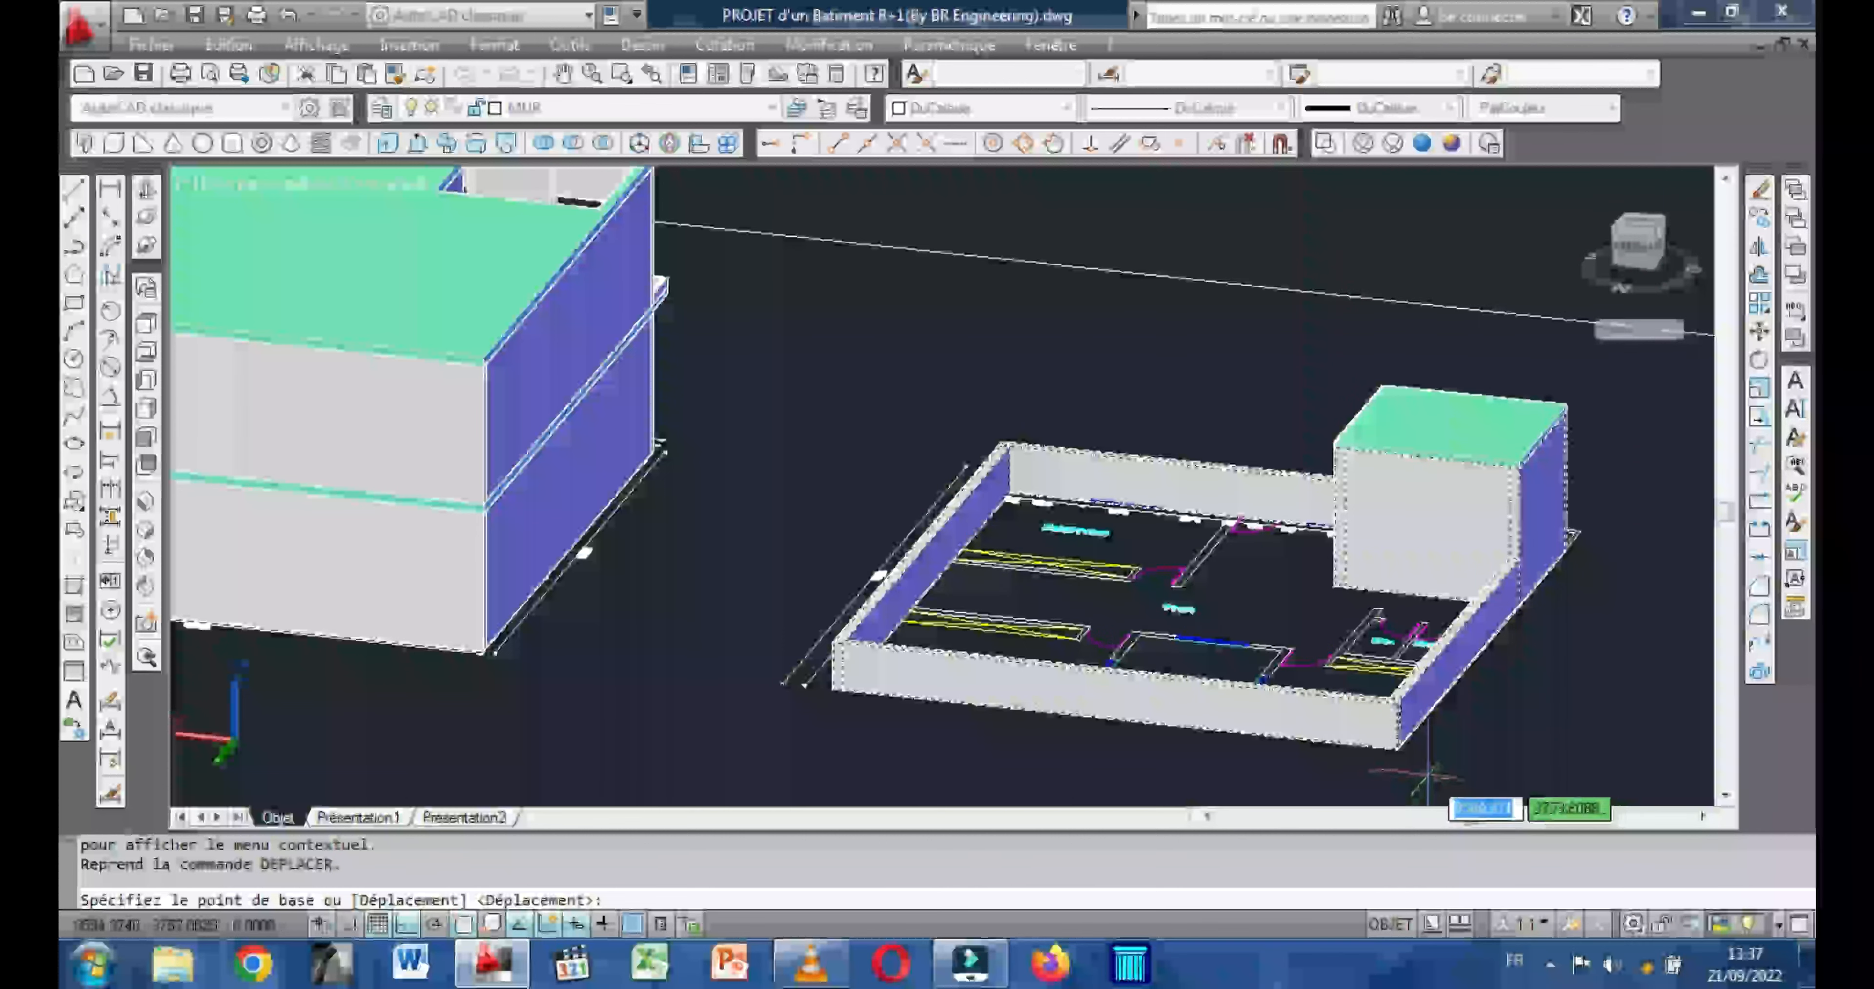
pyautogui.scroll(5, 1422, 772)
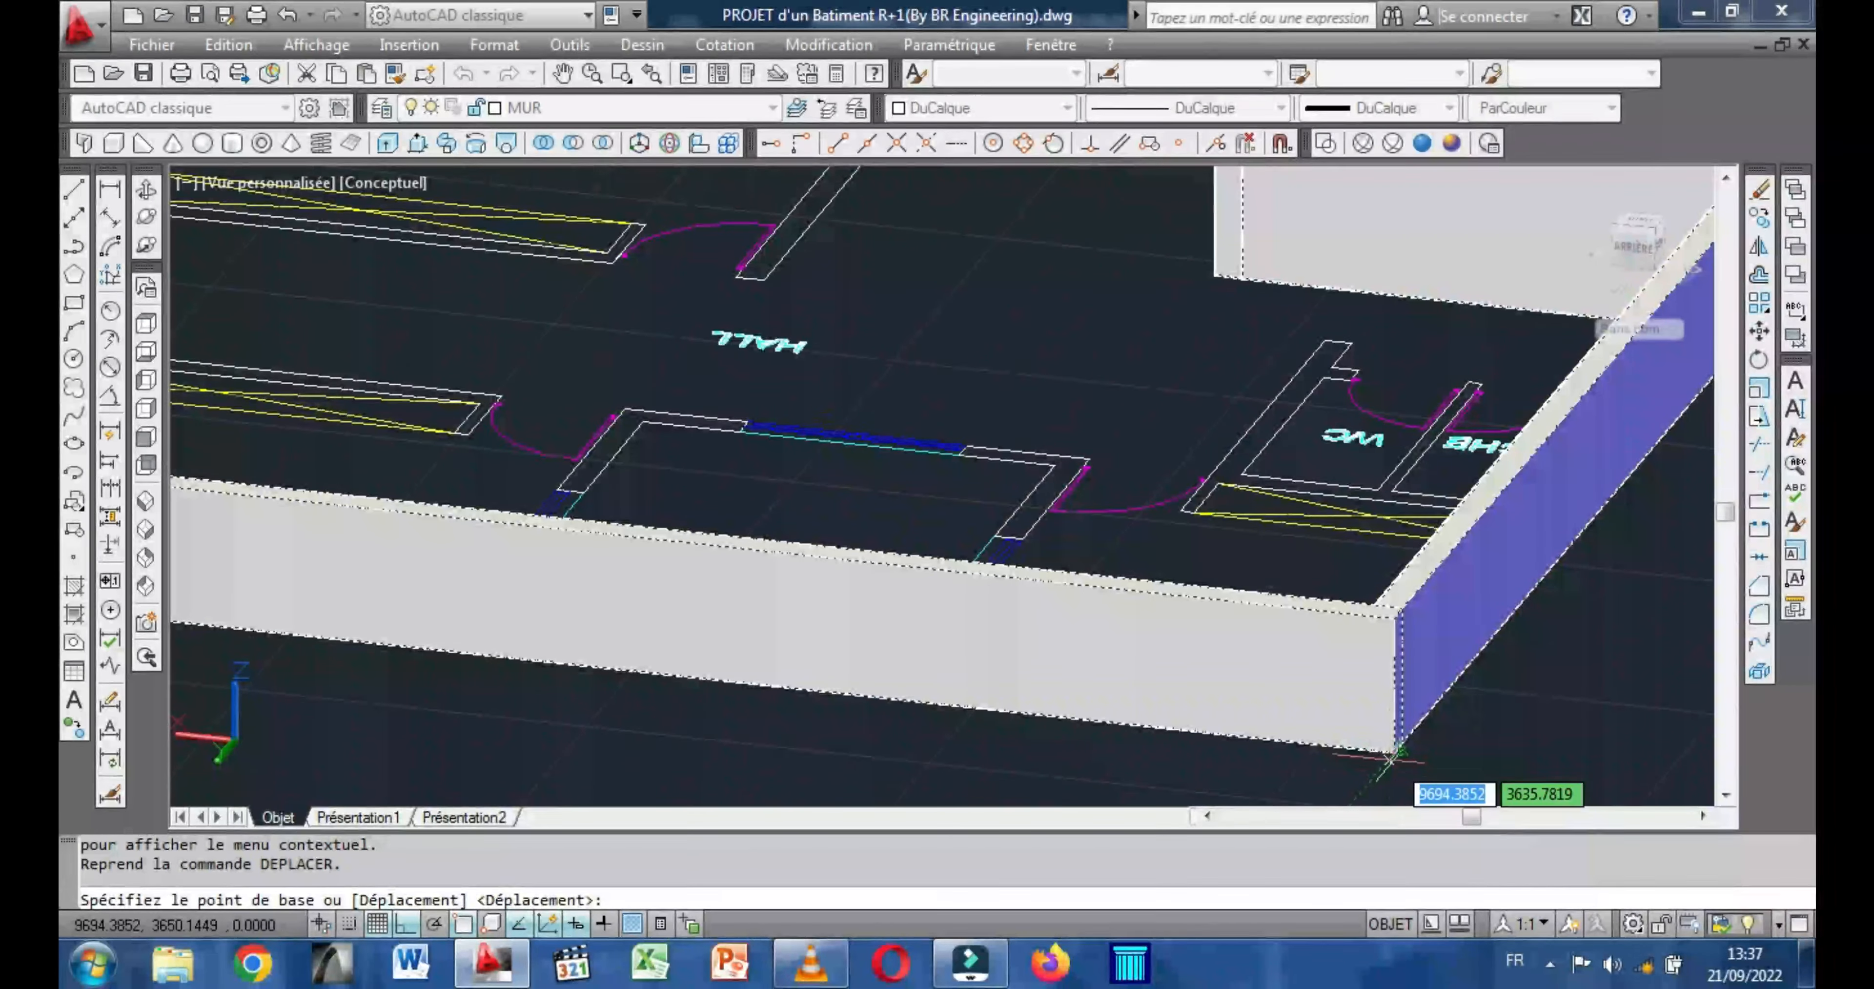
pyautogui.click(1396, 751)
pyautogui.scroll(-2, 1296, 650)
pyautogui.scroll(-5, 1309, 663)
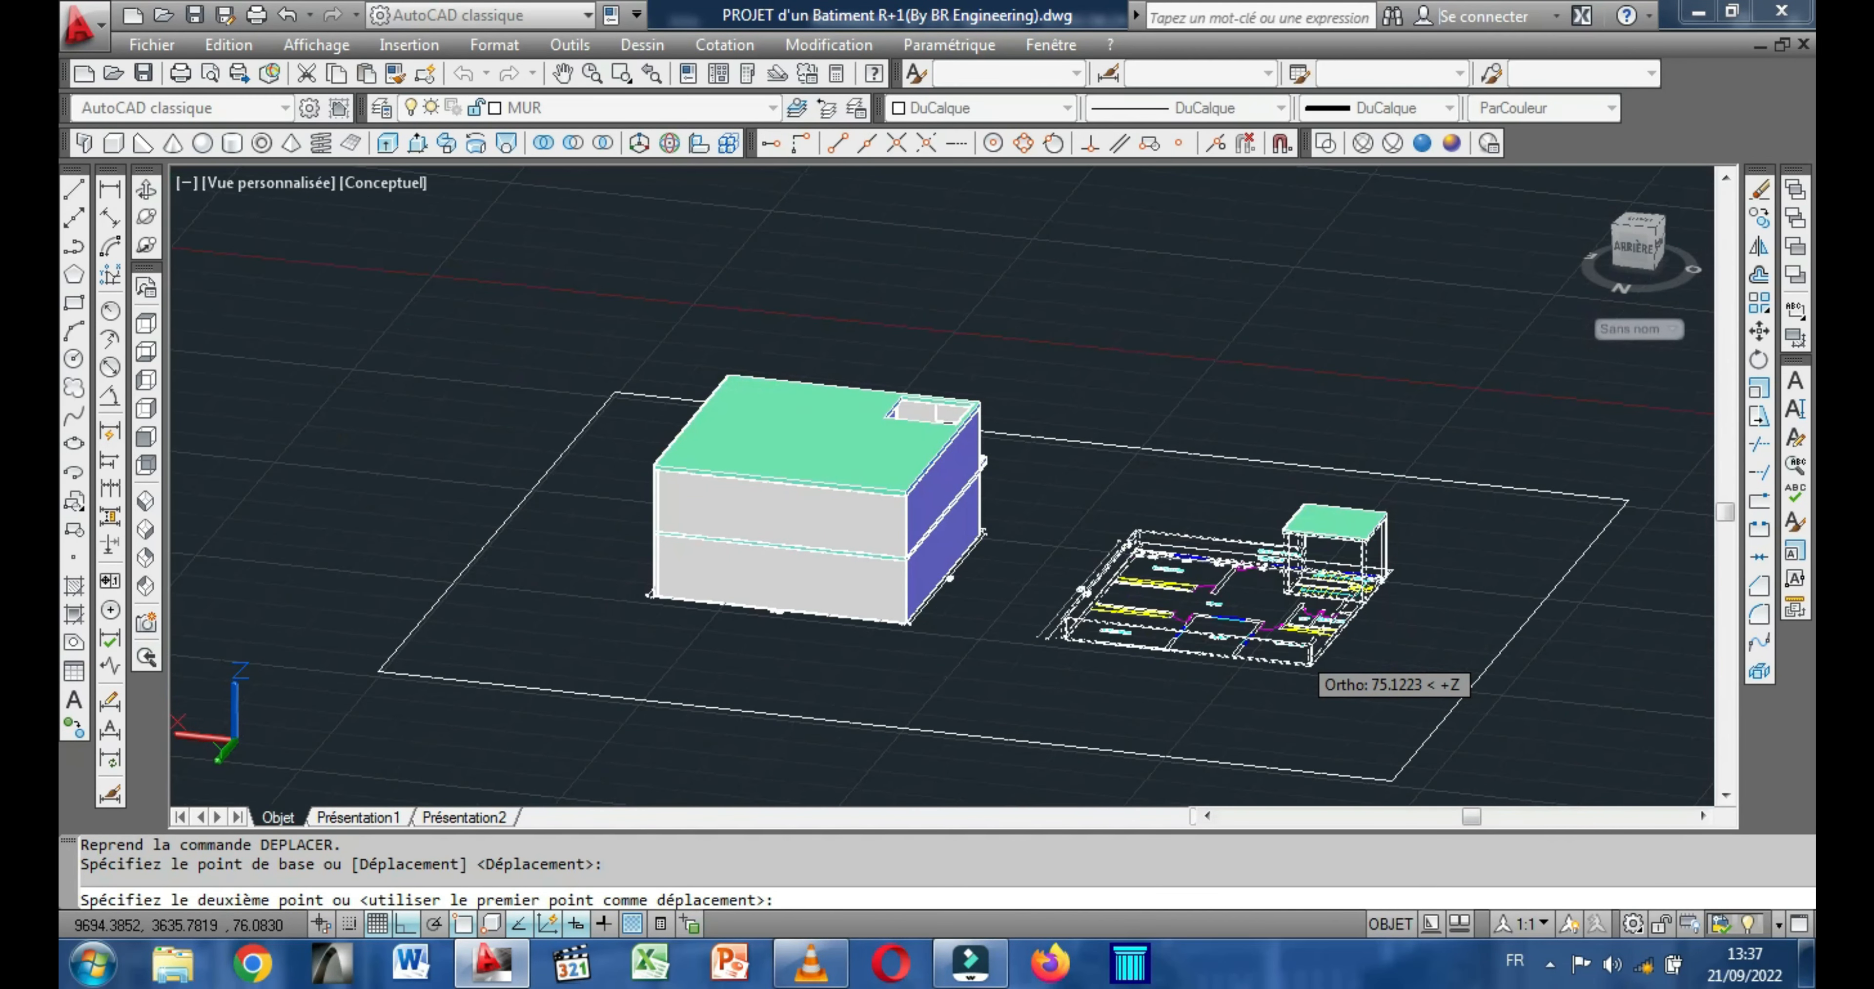
pyautogui.scroll(-2, 1295, 652)
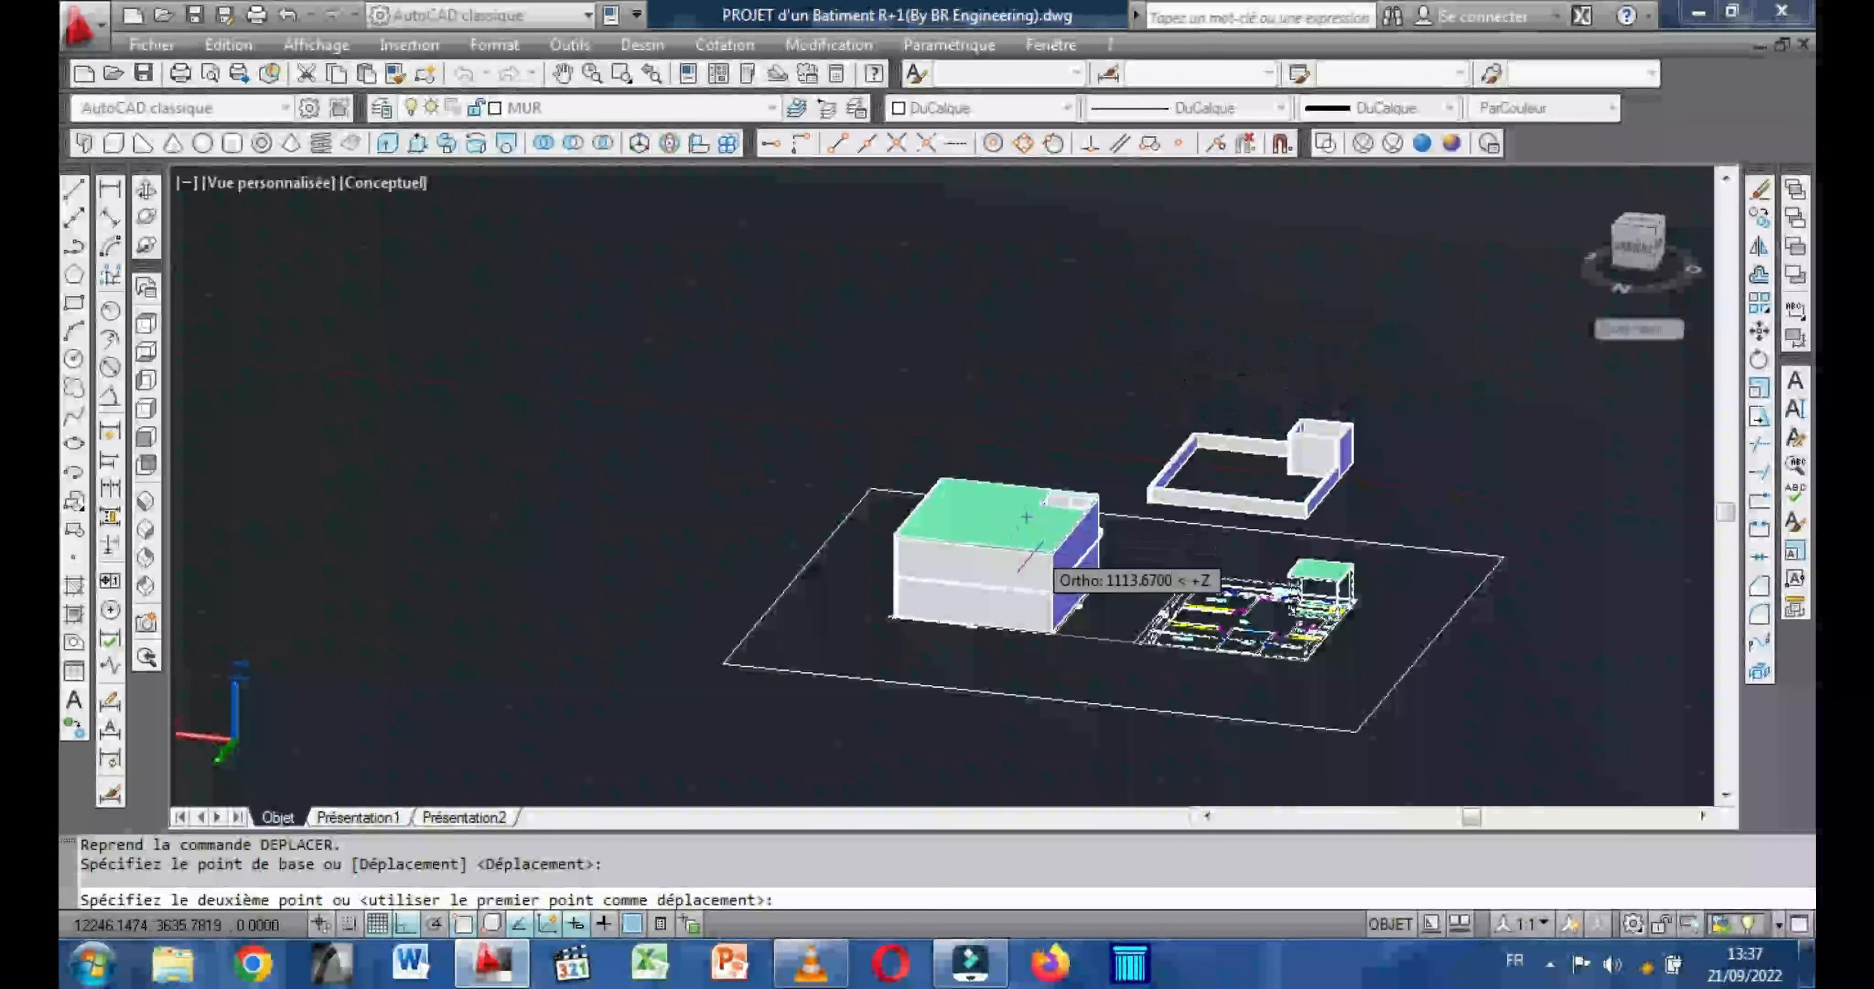
pyautogui.scroll(1, 1066, 581)
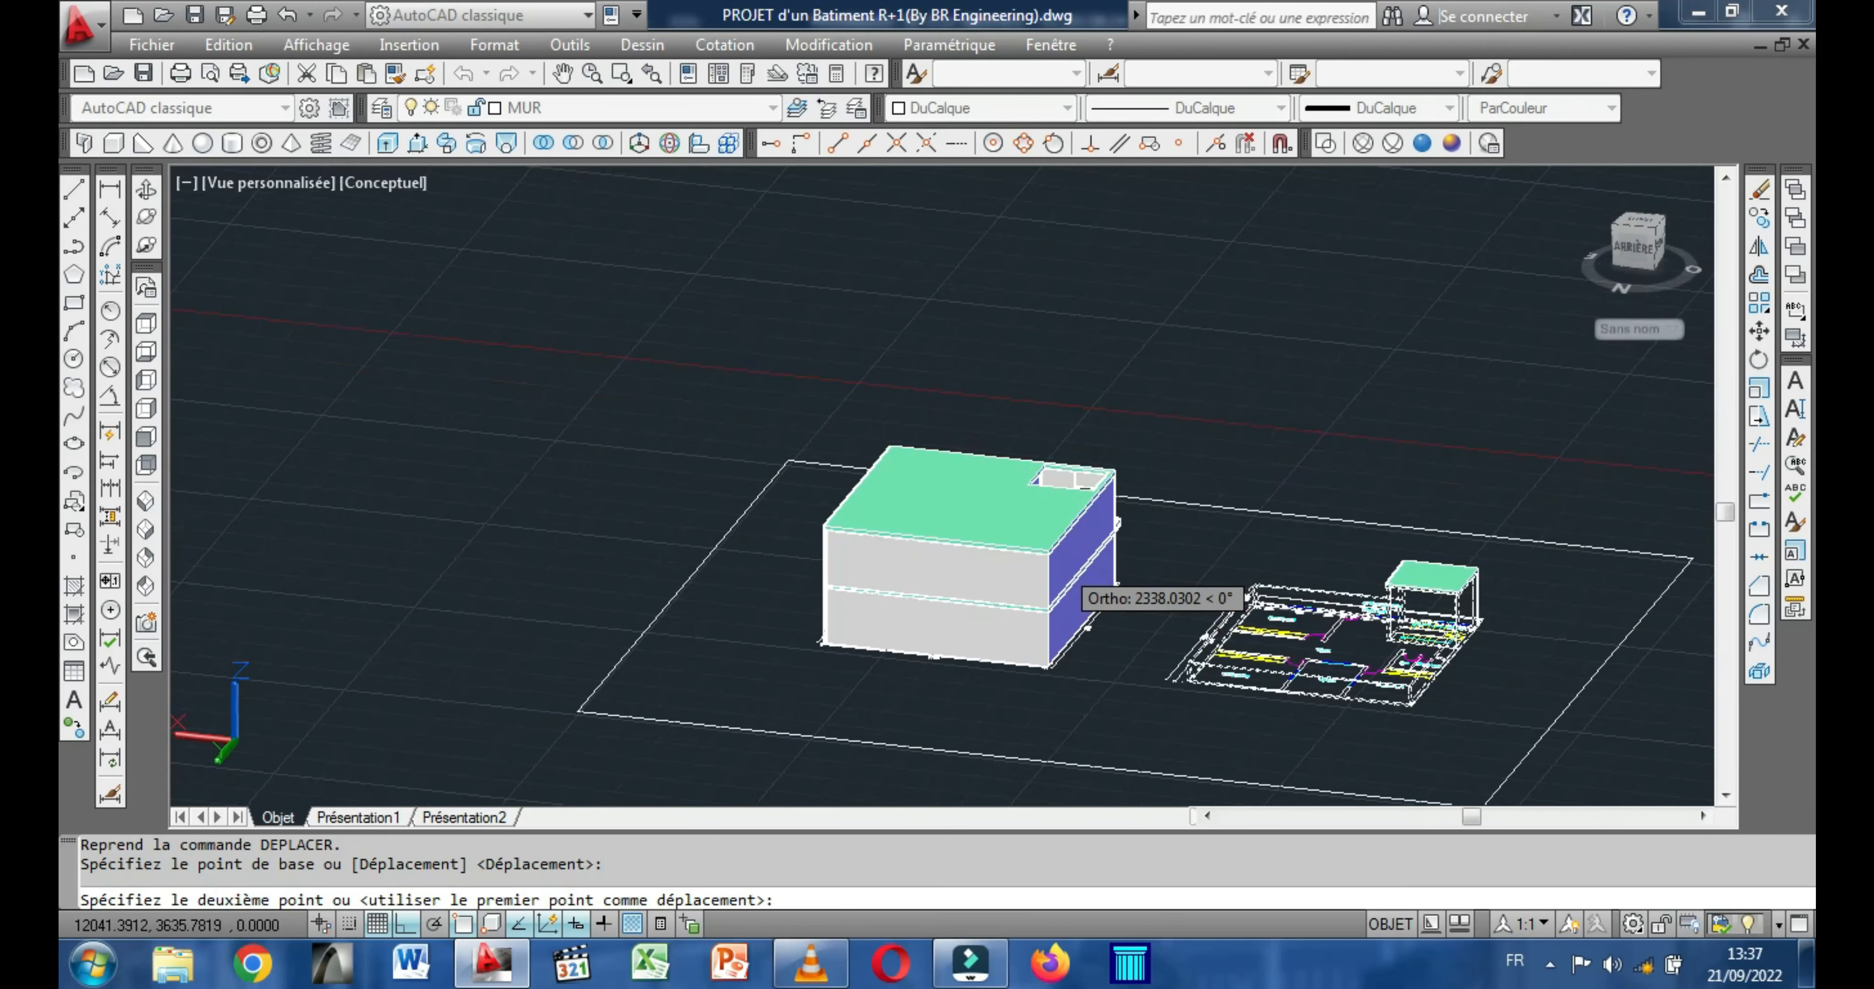
pyautogui.scroll(2, 1066, 574)
pyautogui.scroll(2, 1066, 574)
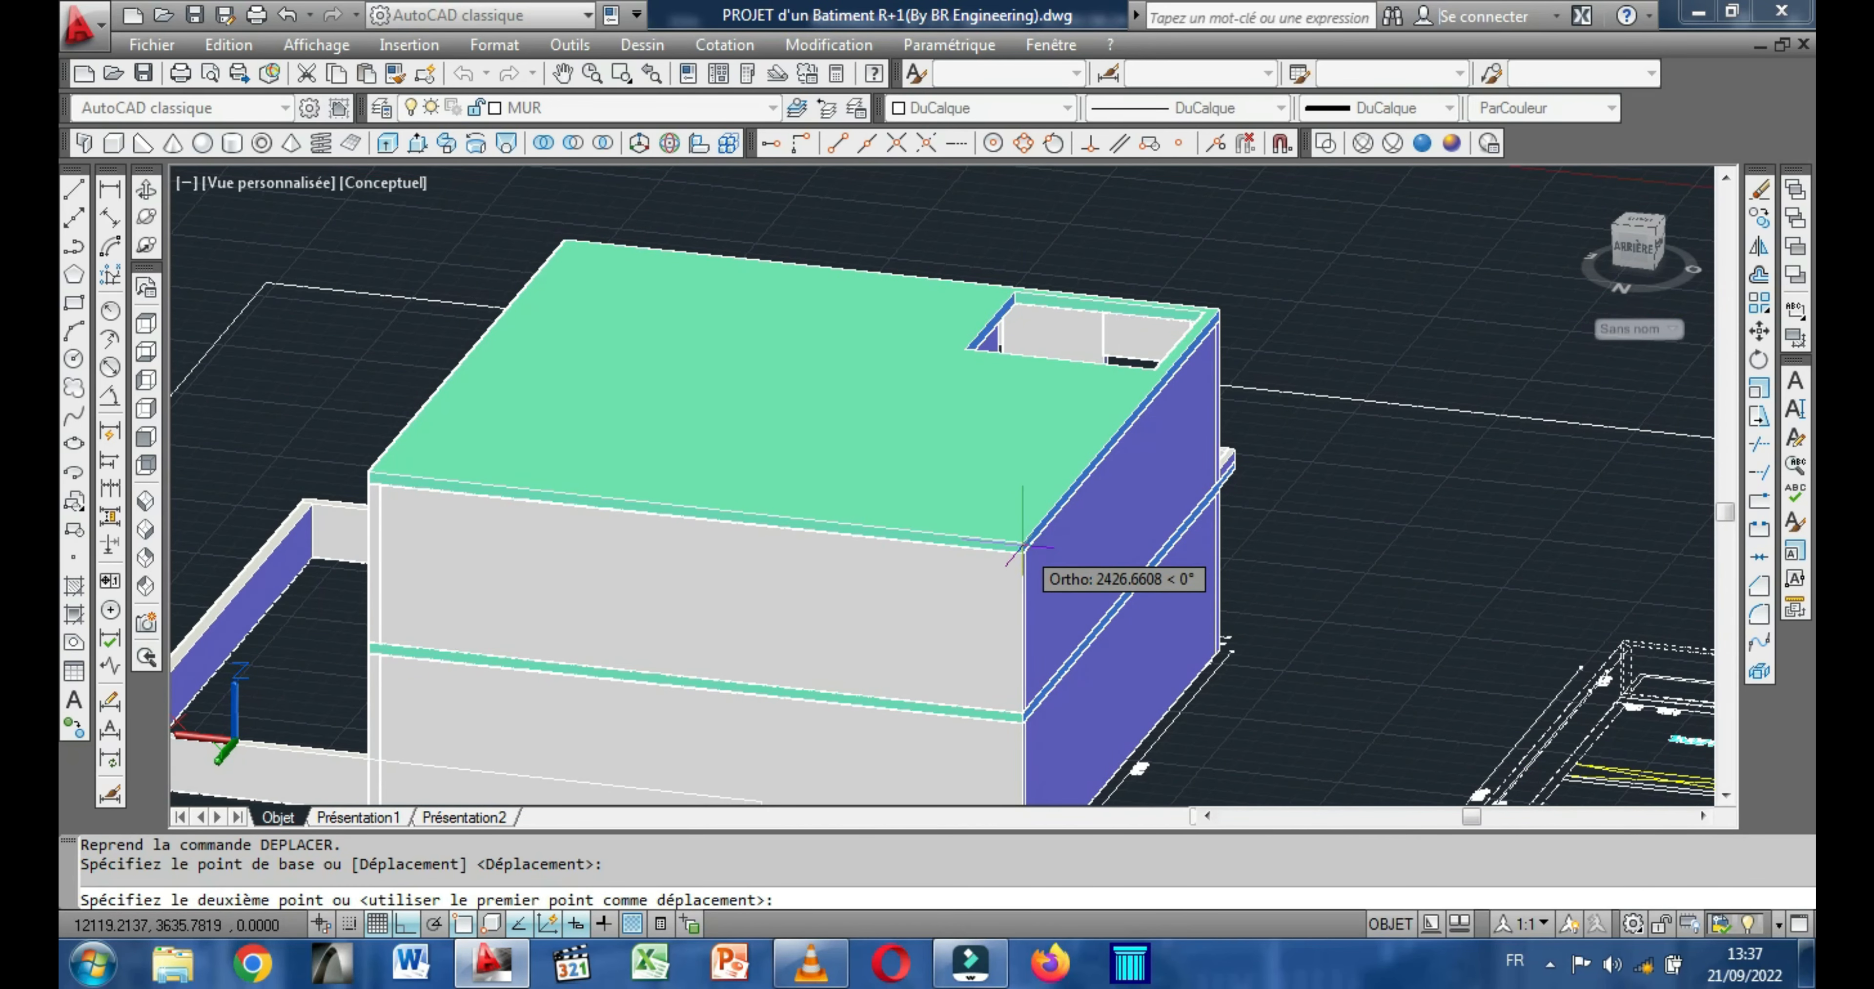
pyautogui.scroll(4, 1024, 551)
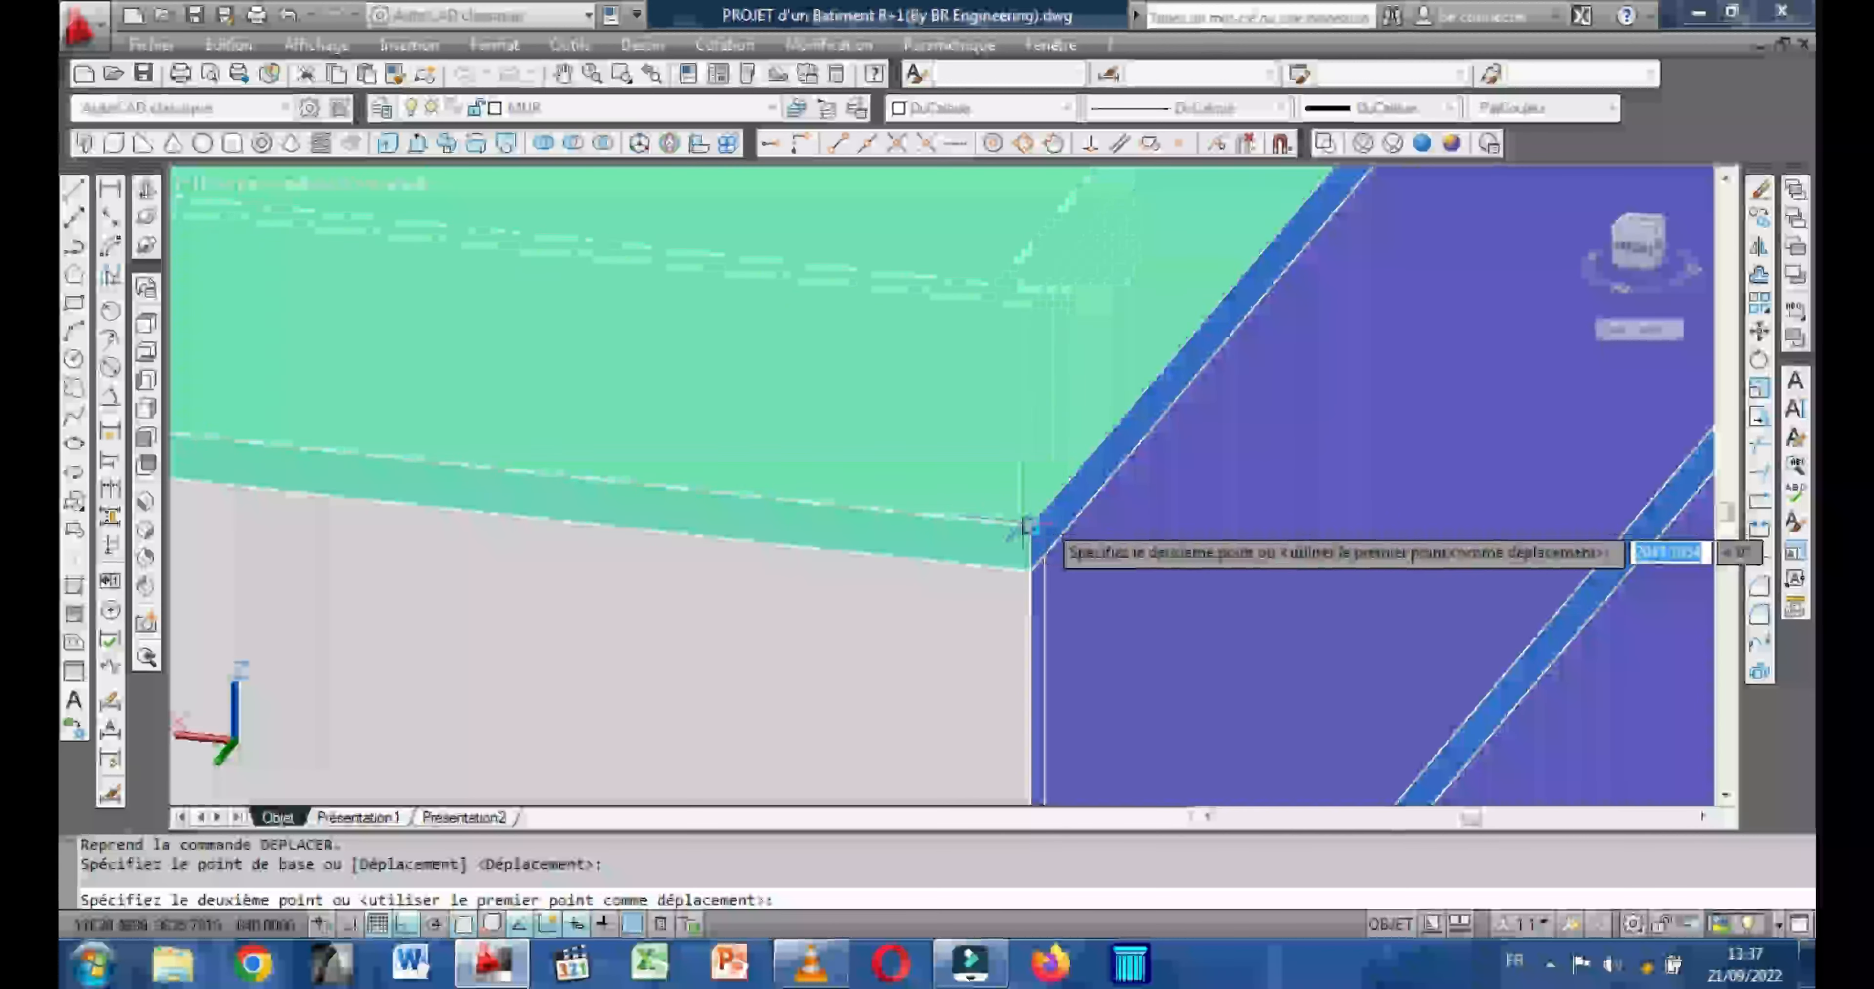
pyautogui.click(1034, 521)
pyautogui.scroll(-6, 1033, 521)
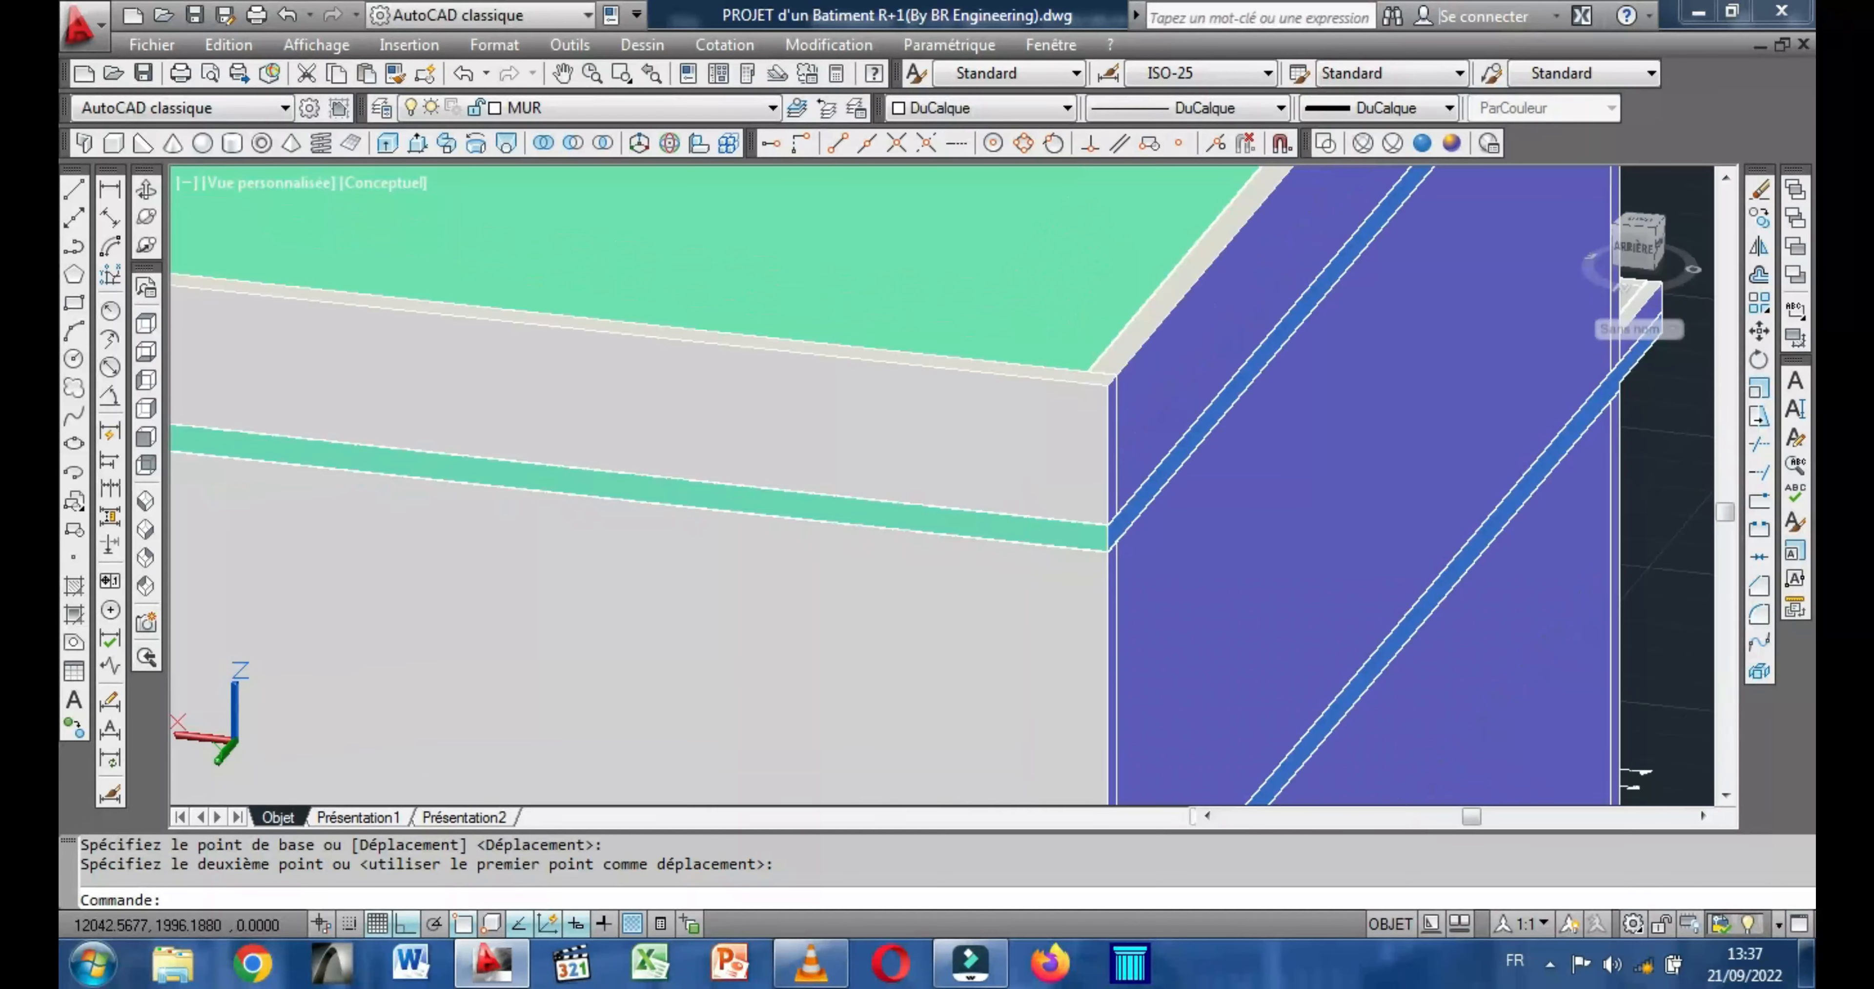
pyautogui.scroll(-4, 1239, 541)
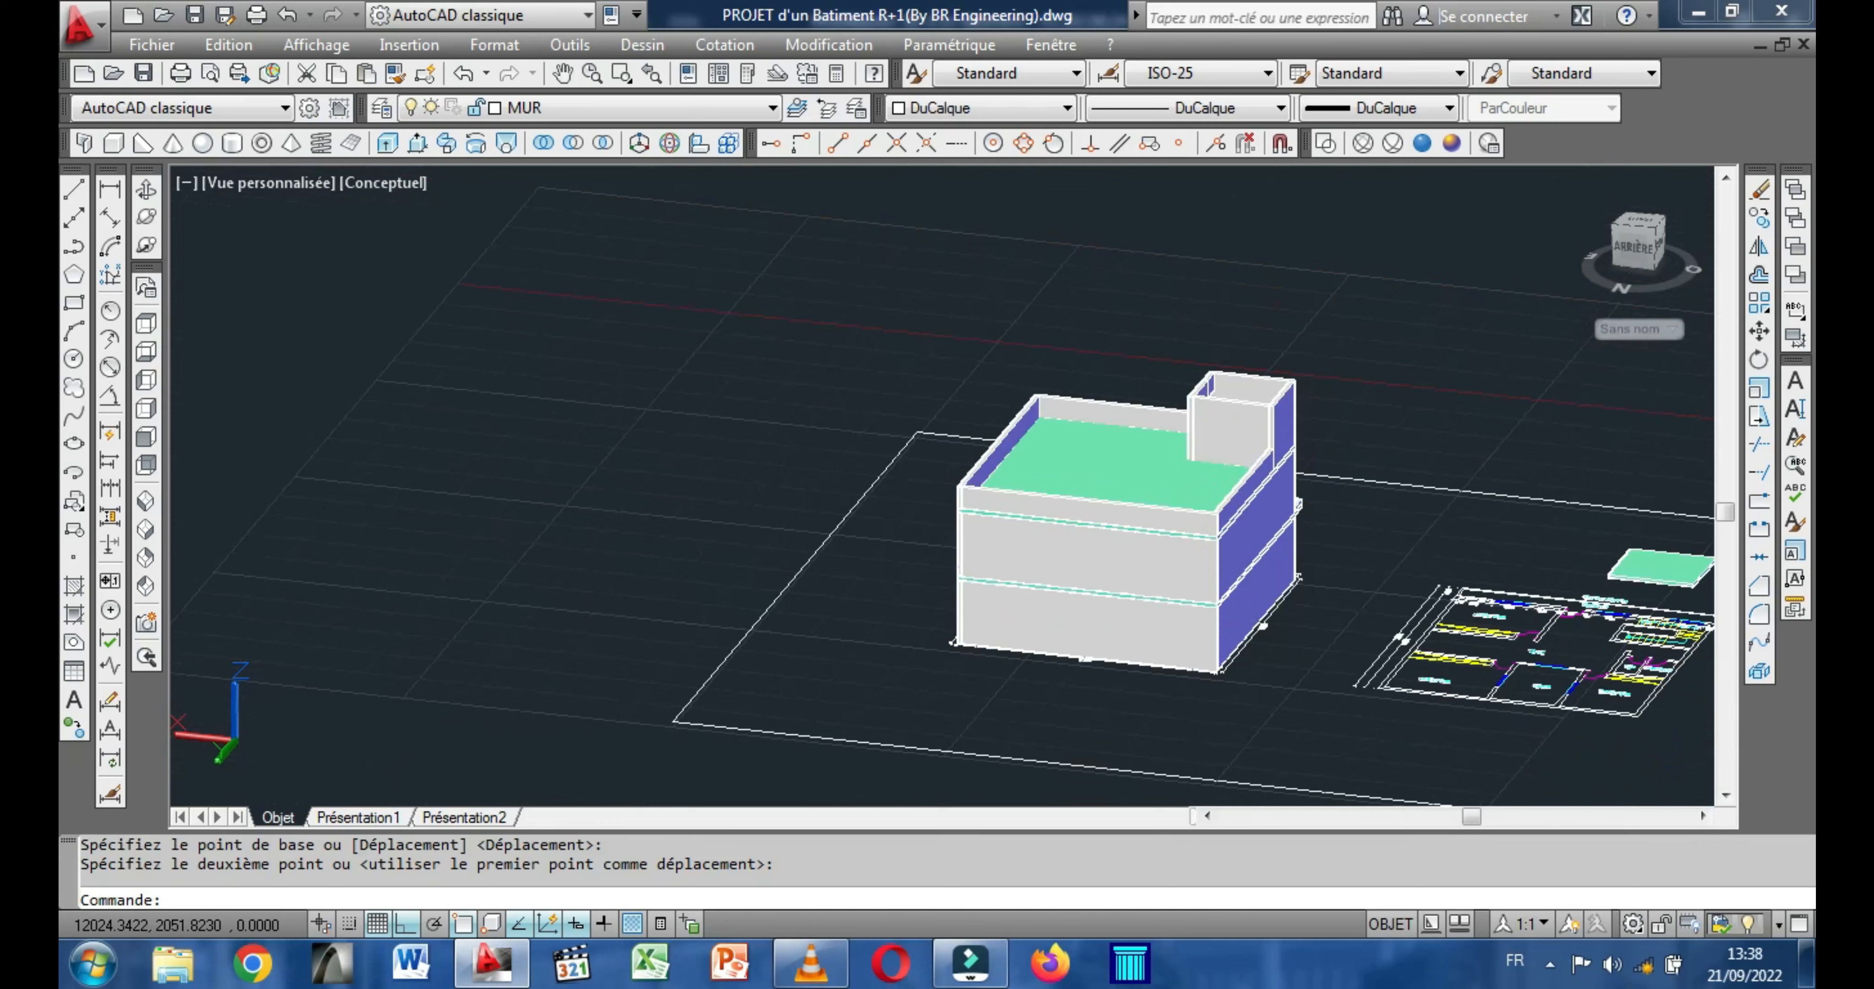
# Examine the assembled building from its front side, together with the cyan slab floating above the upper-floor plan.
pyautogui.click(142, 191)
pyautogui.moveTo(741, 460); pyautogui.dragTo(1013, 475)
pyautogui.moveTo(1173, 554); pyautogui.dragTo(638, 512)
pyautogui.scroll(2, 909, 487)
pyautogui.scroll(-2, 648, 458)
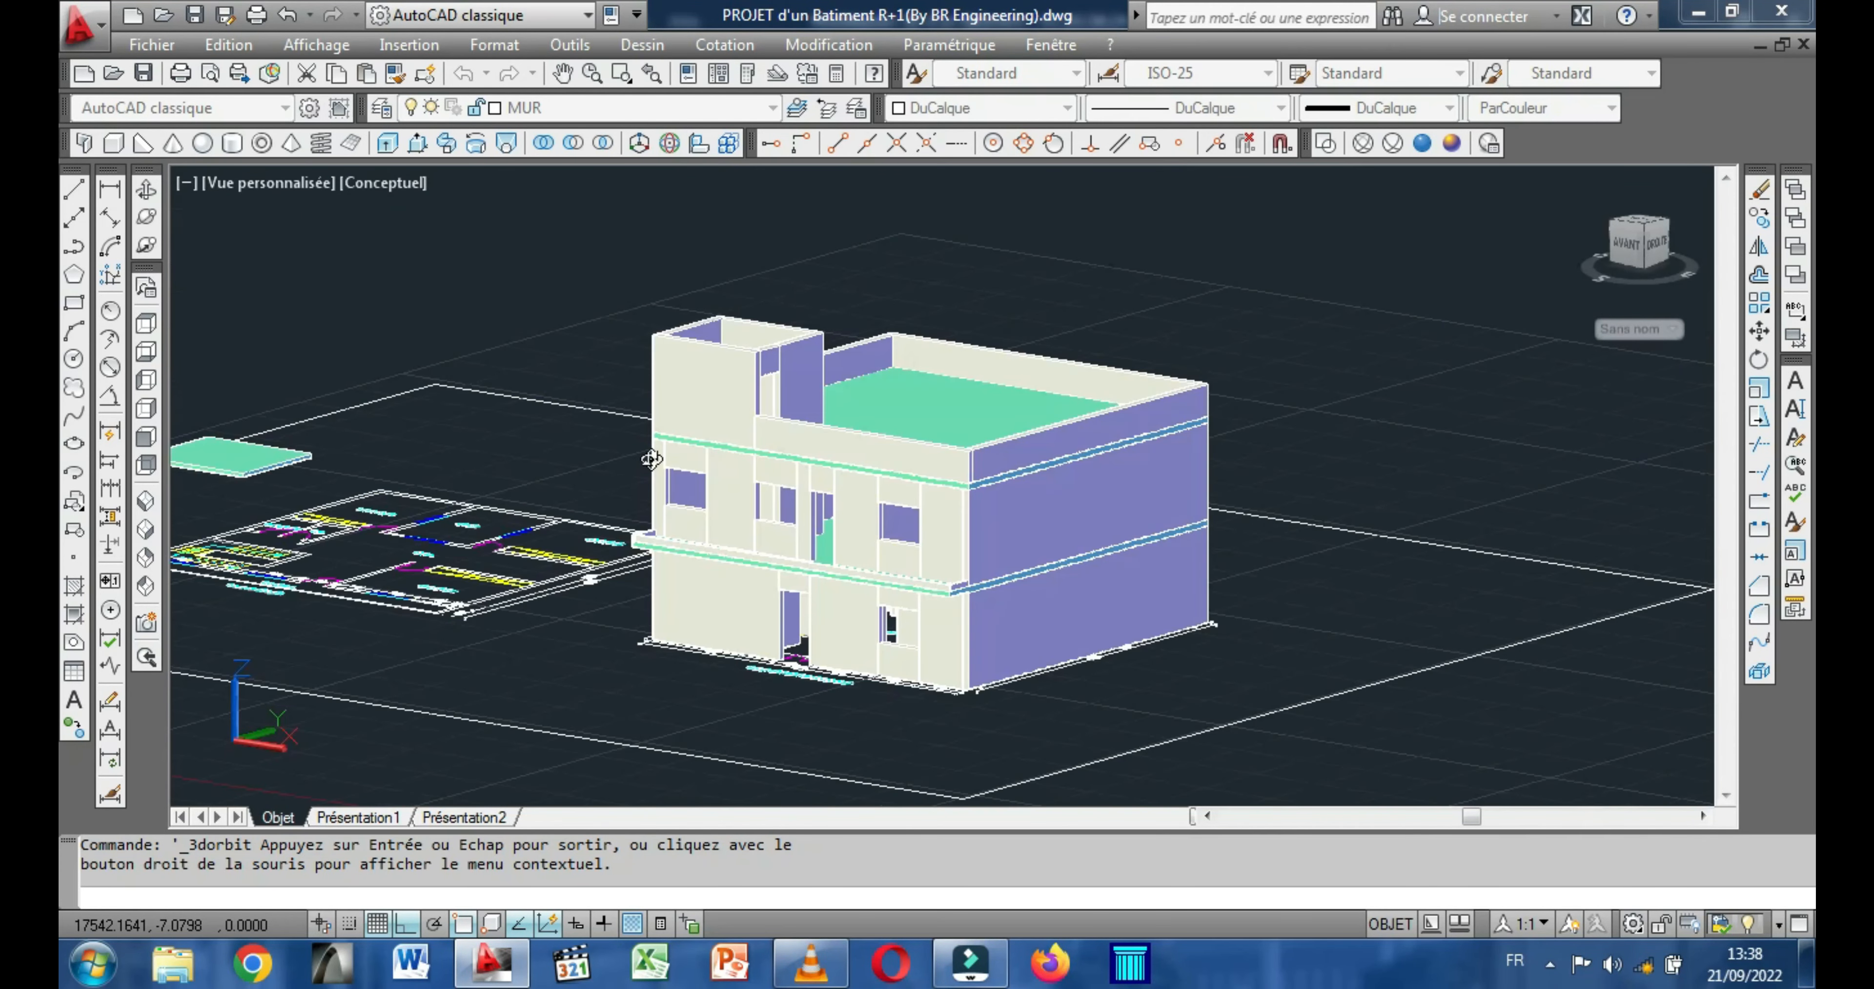
pyautogui.moveTo(512, 470); pyautogui.dragTo(657, 495, button='middle')
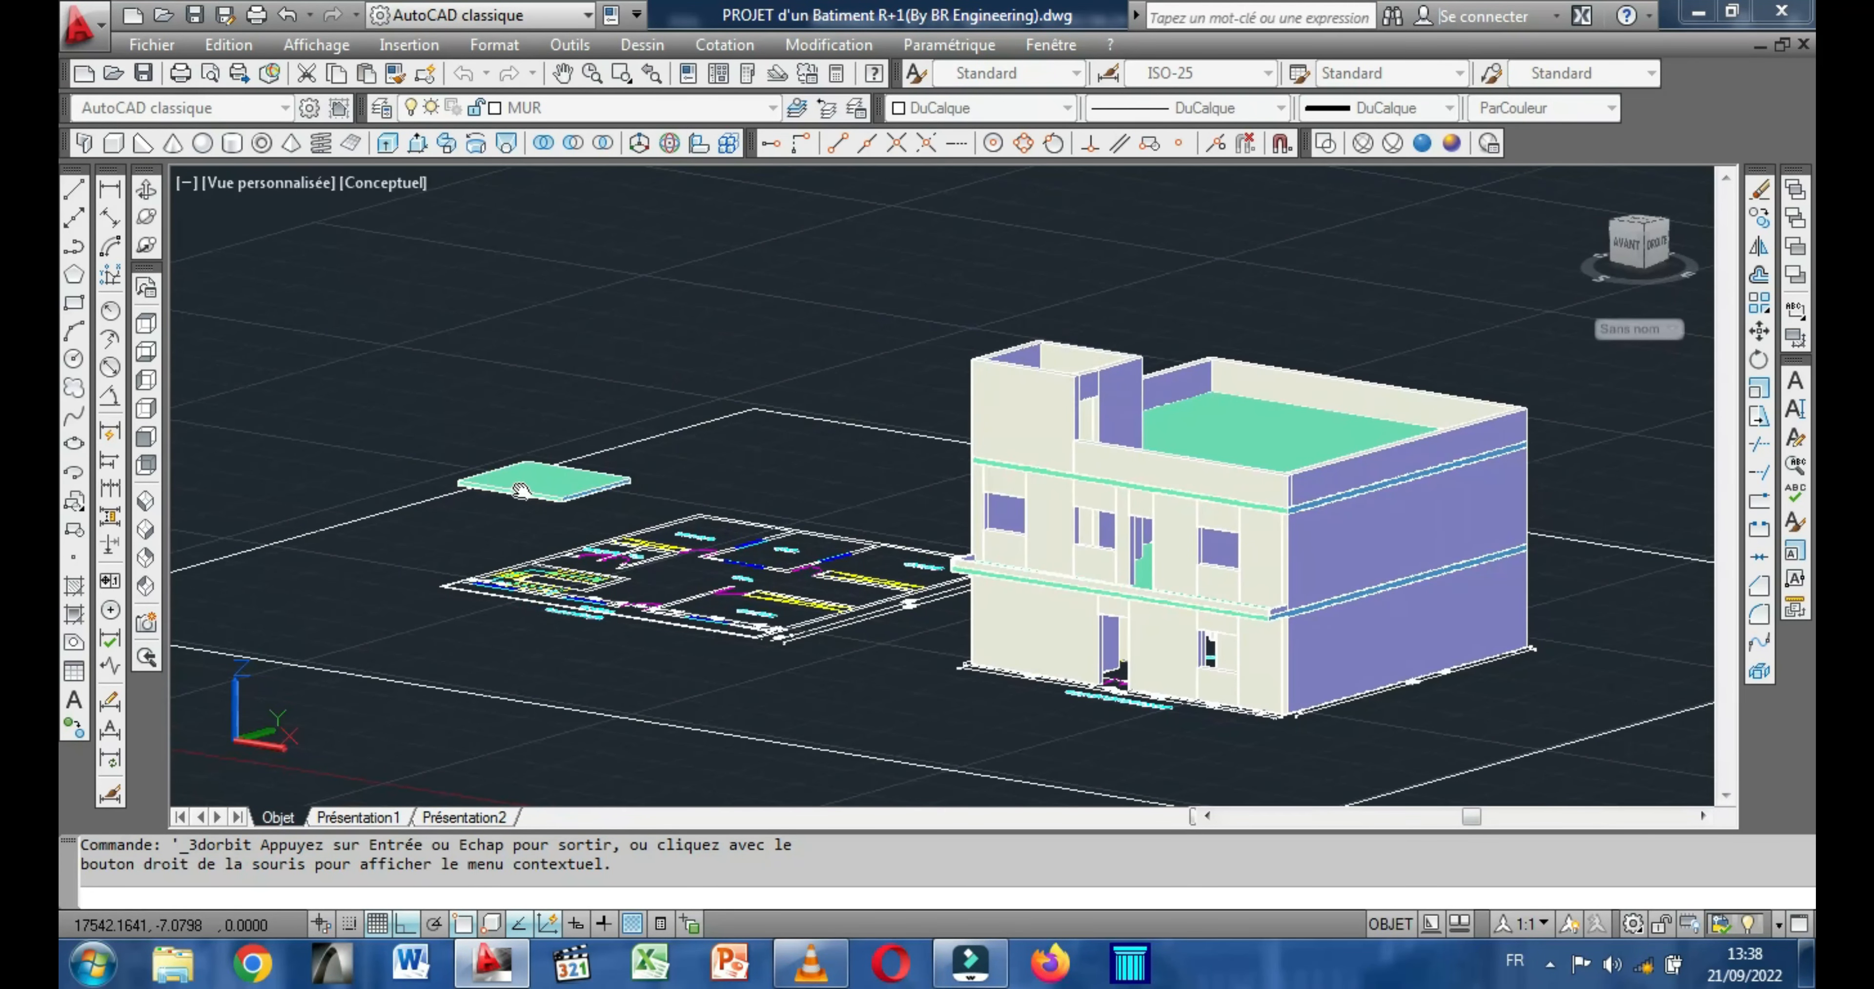
pyautogui.scroll(3, 521, 488)
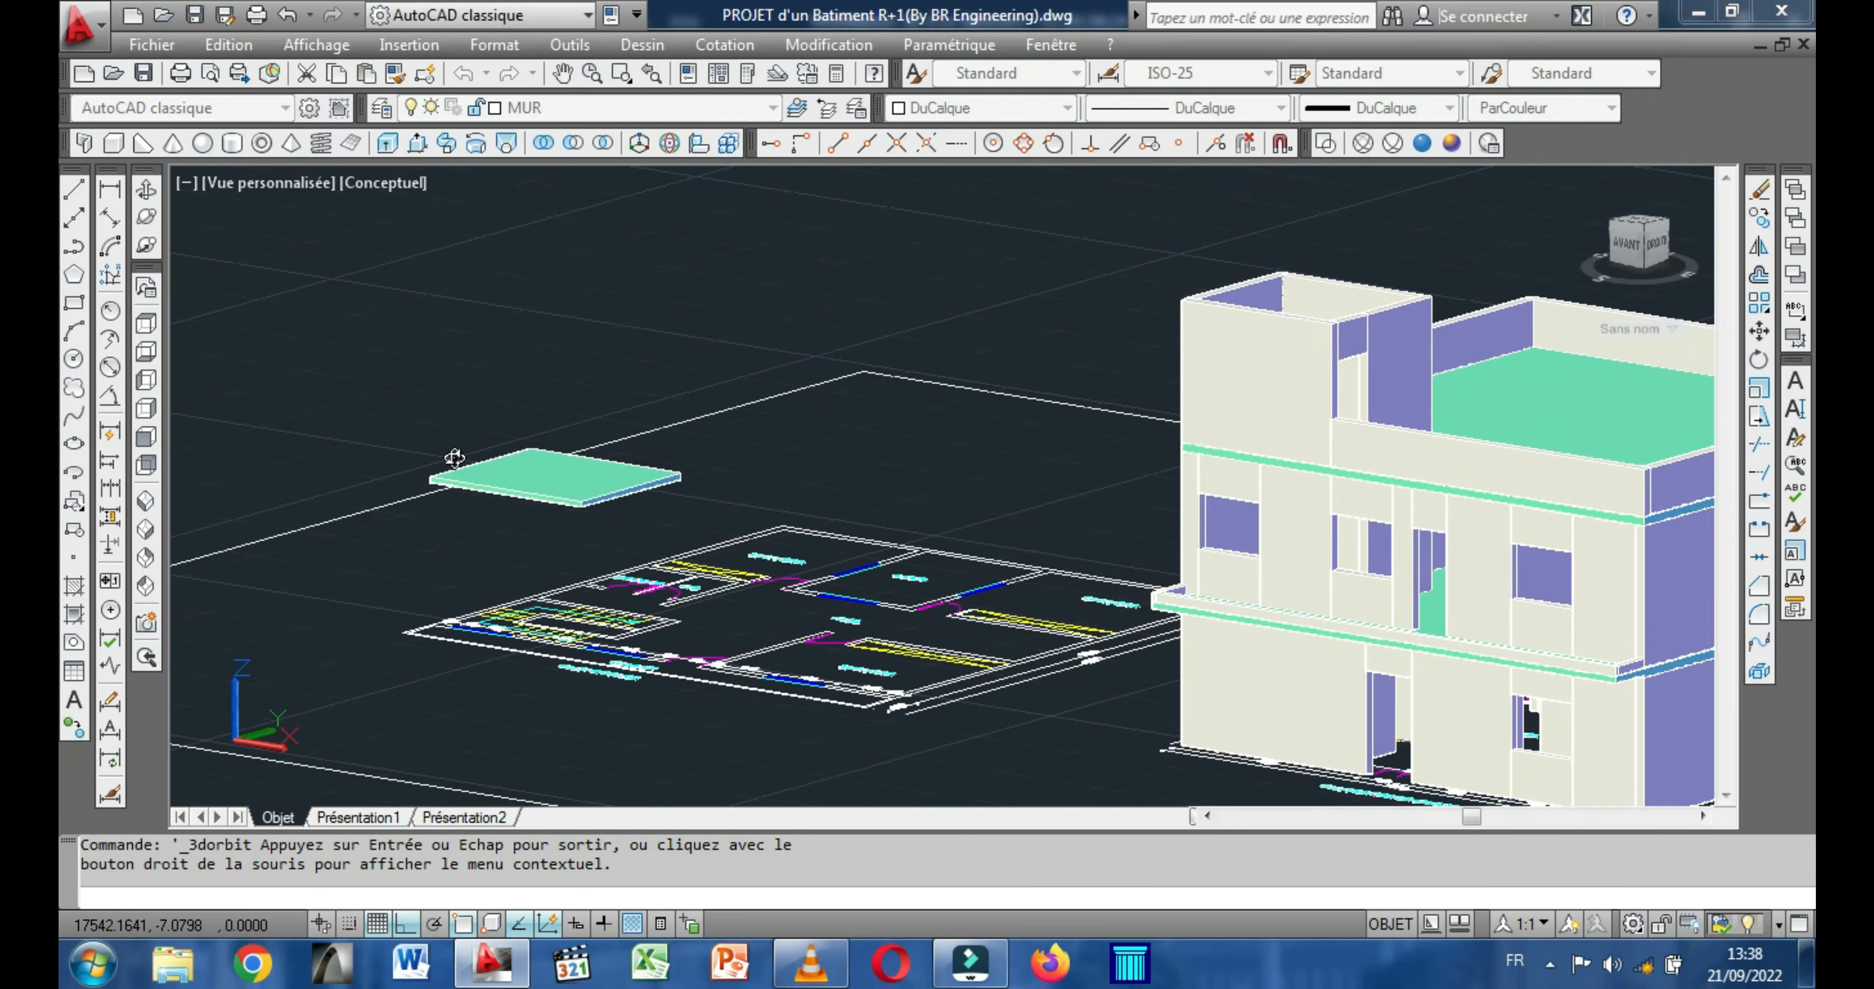
pyautogui.press('Escape')
# Move the cyan slab from its lower front corner to the matching wall-top corner of the stairwell on the building's roof.
pyautogui.click(555, 479)
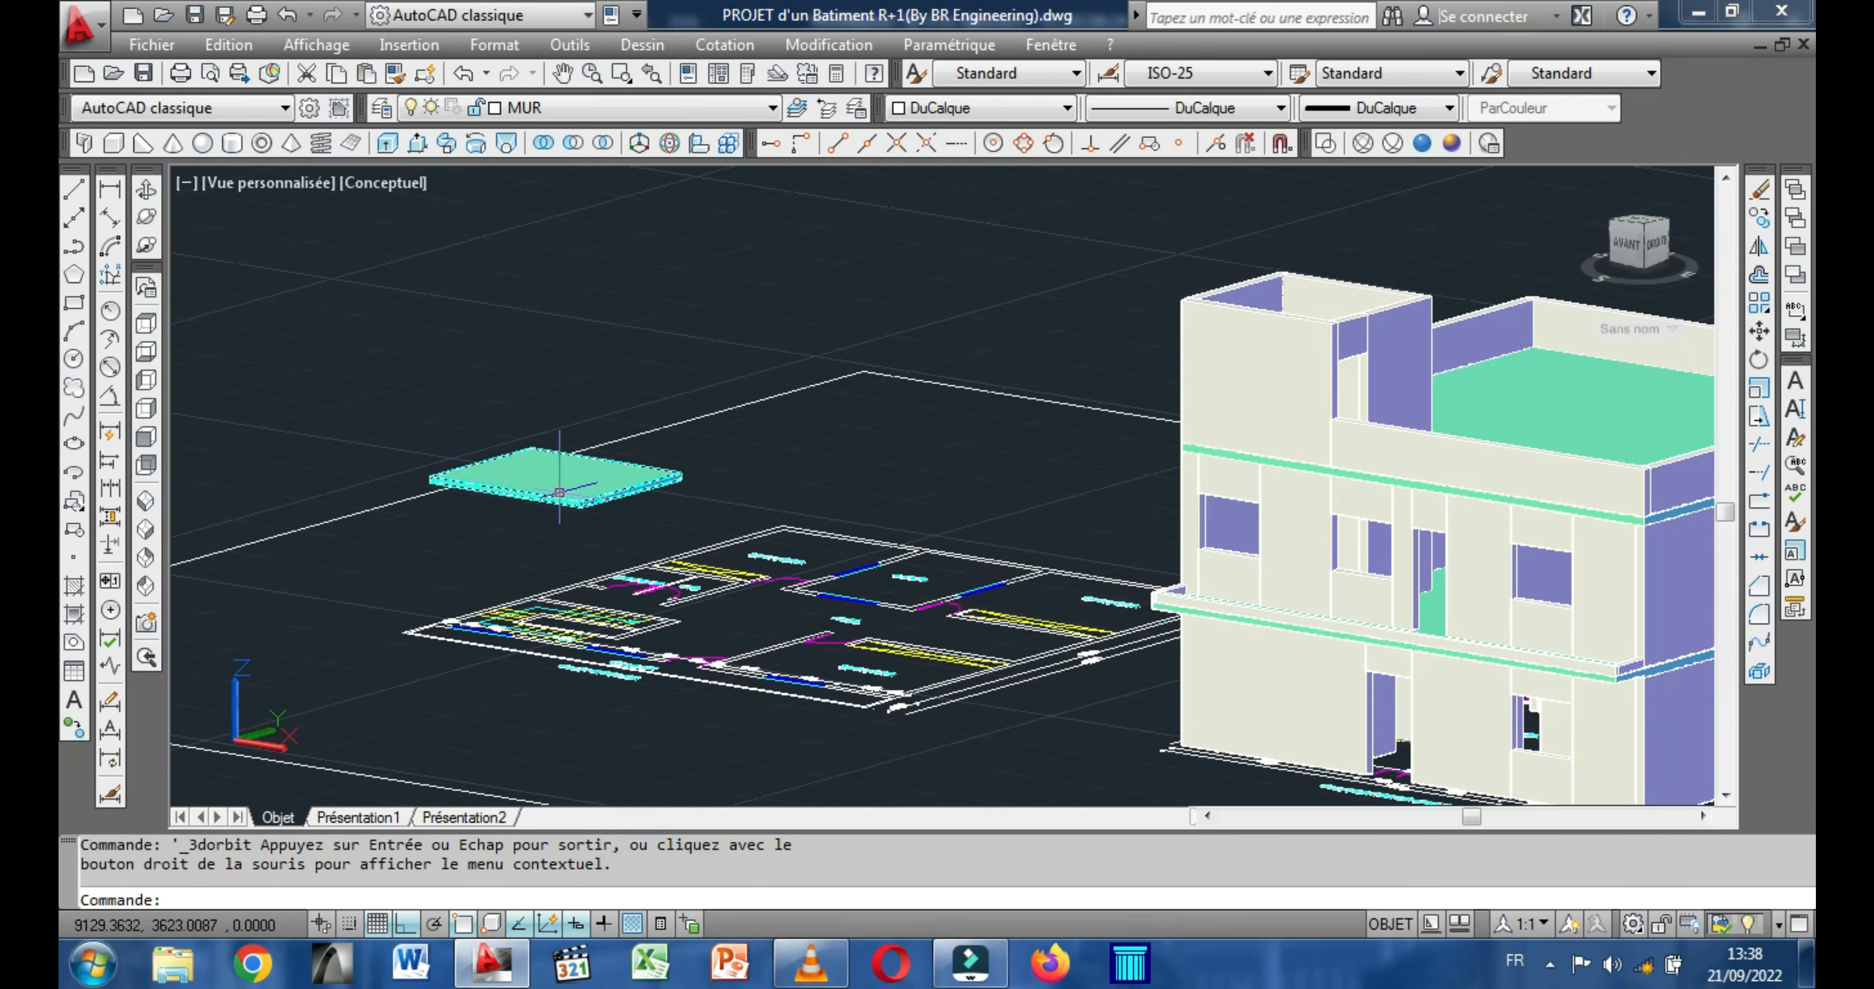
pyautogui.click(559, 493)
pyautogui.rightClick(390, 327)
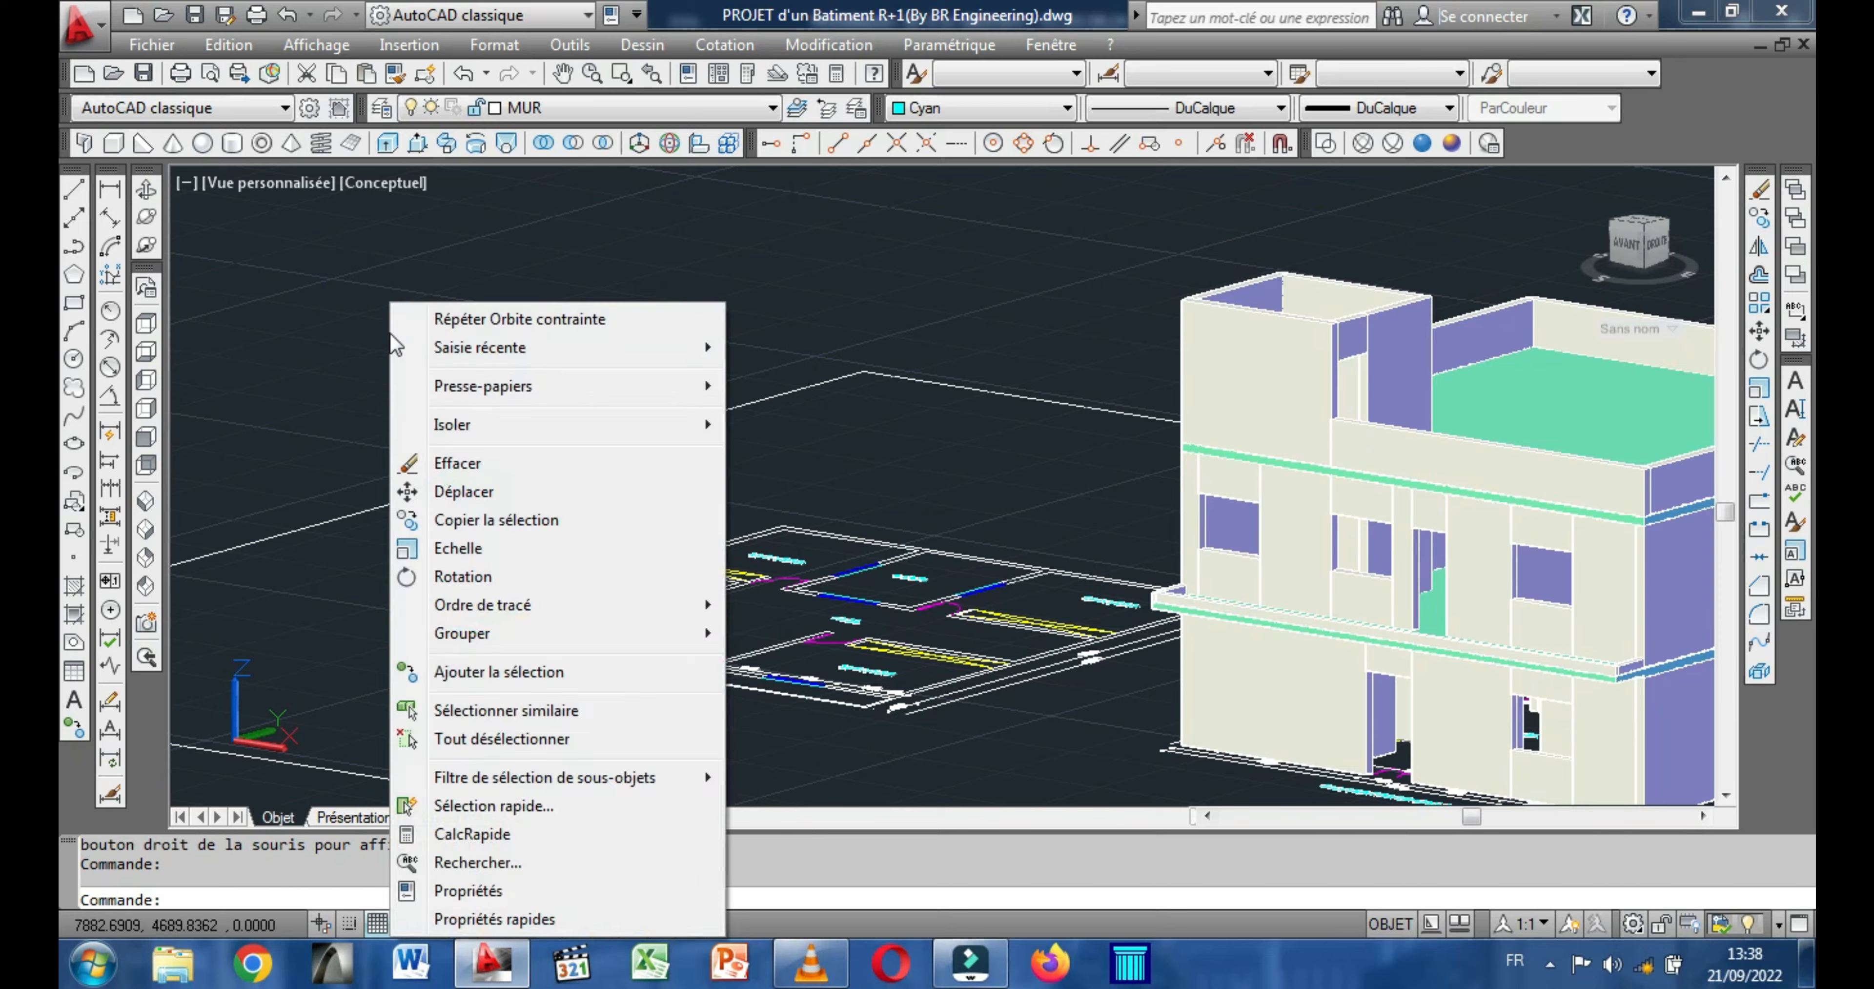
pyautogui.click(469, 494)
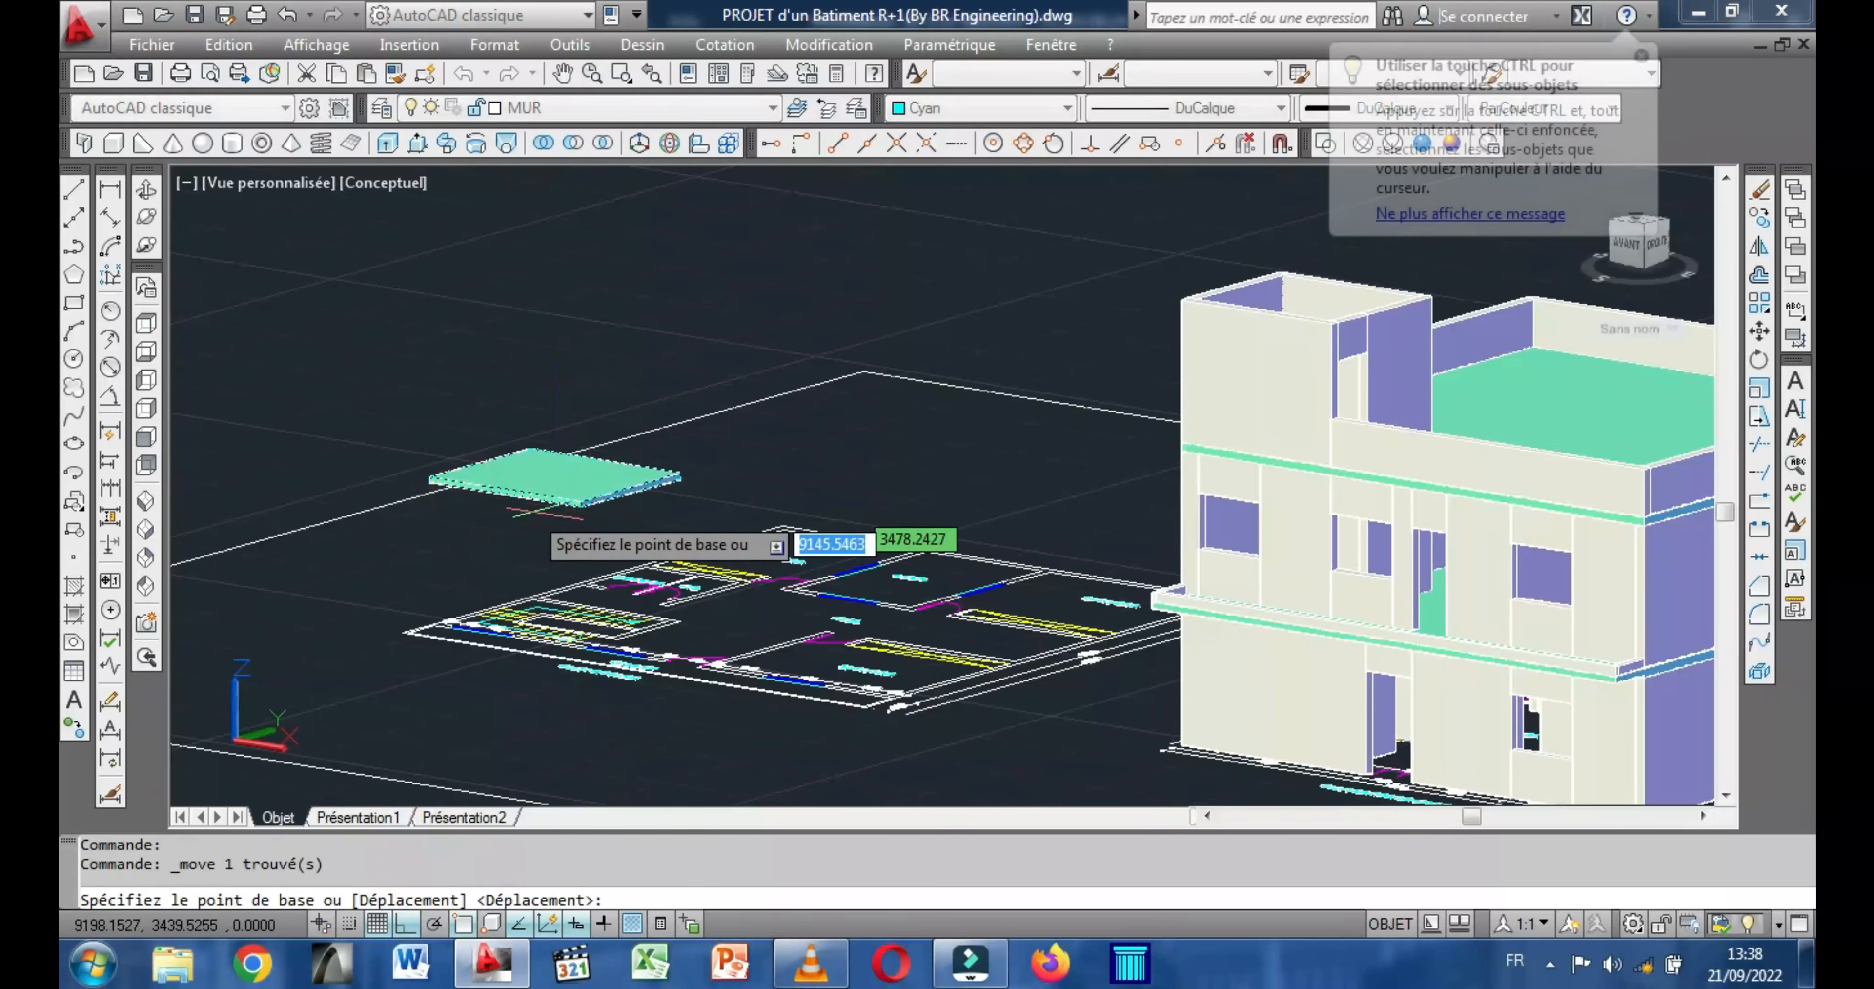
pyautogui.scroll(5, 584, 516)
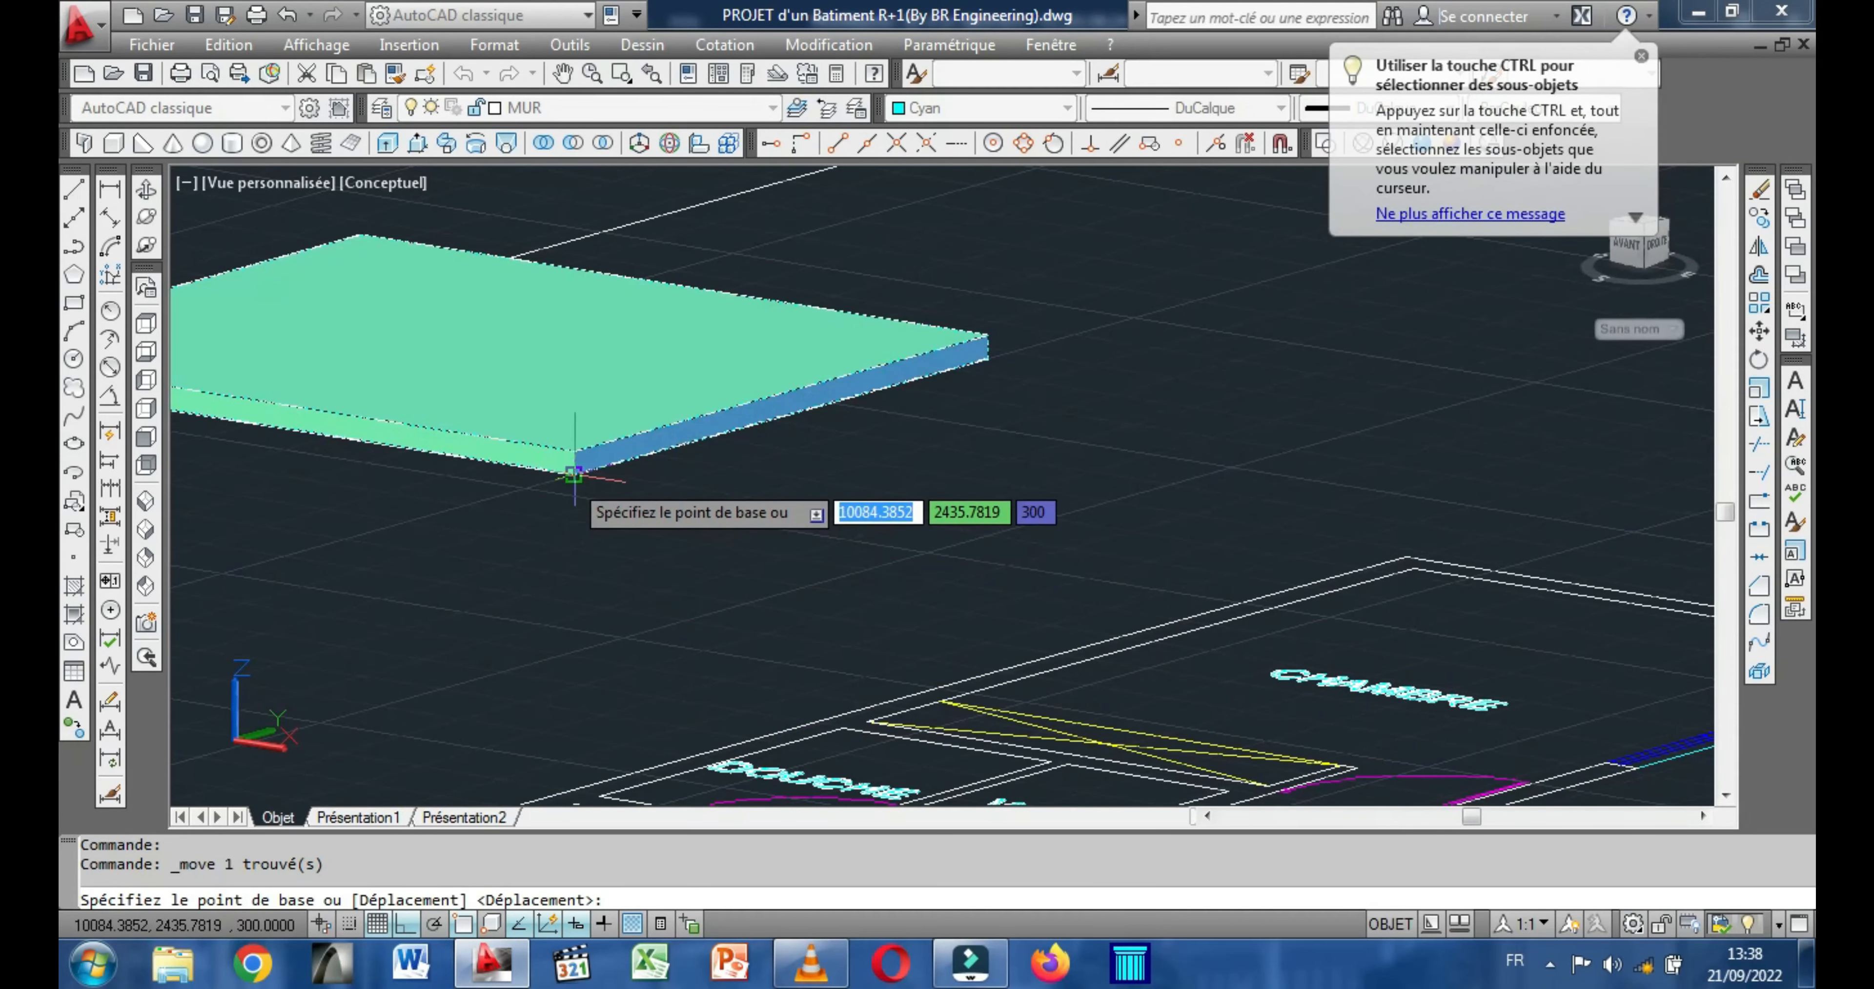
pyautogui.click(575, 471)
pyautogui.scroll(-5, 575, 476)
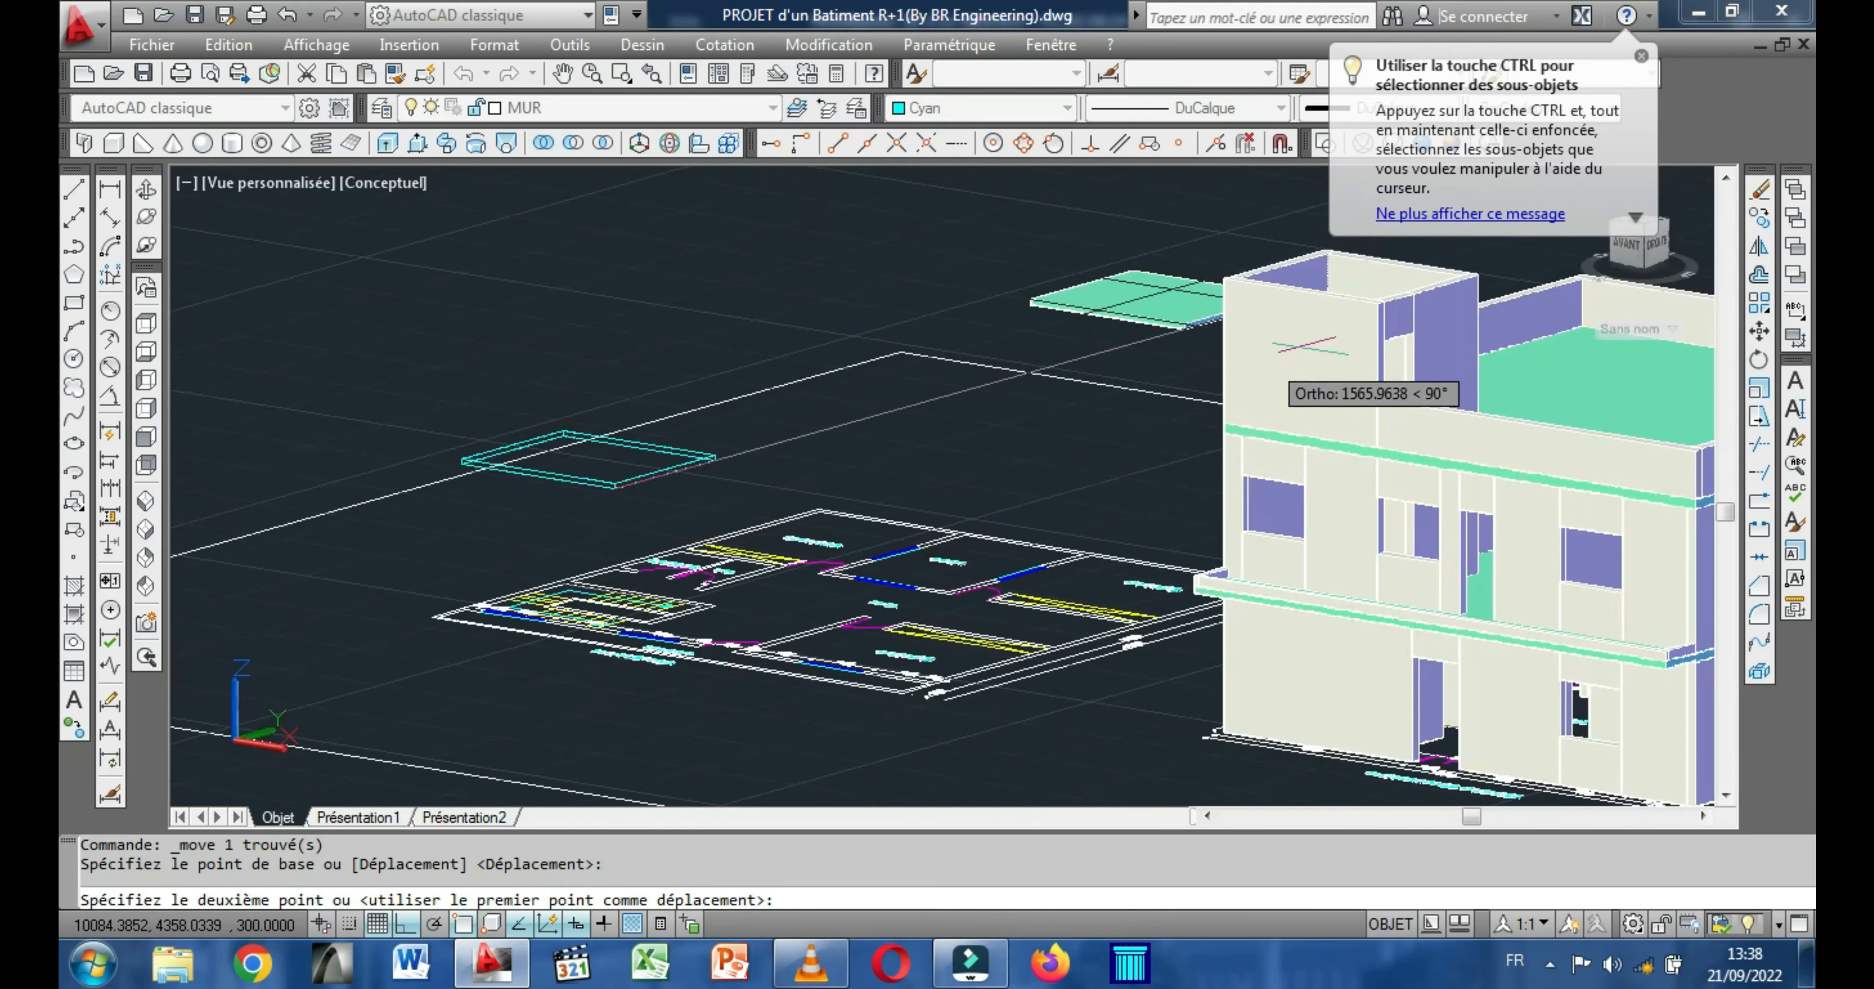
pyautogui.scroll(3, 1095, 287)
pyautogui.scroll(3, 1098, 291)
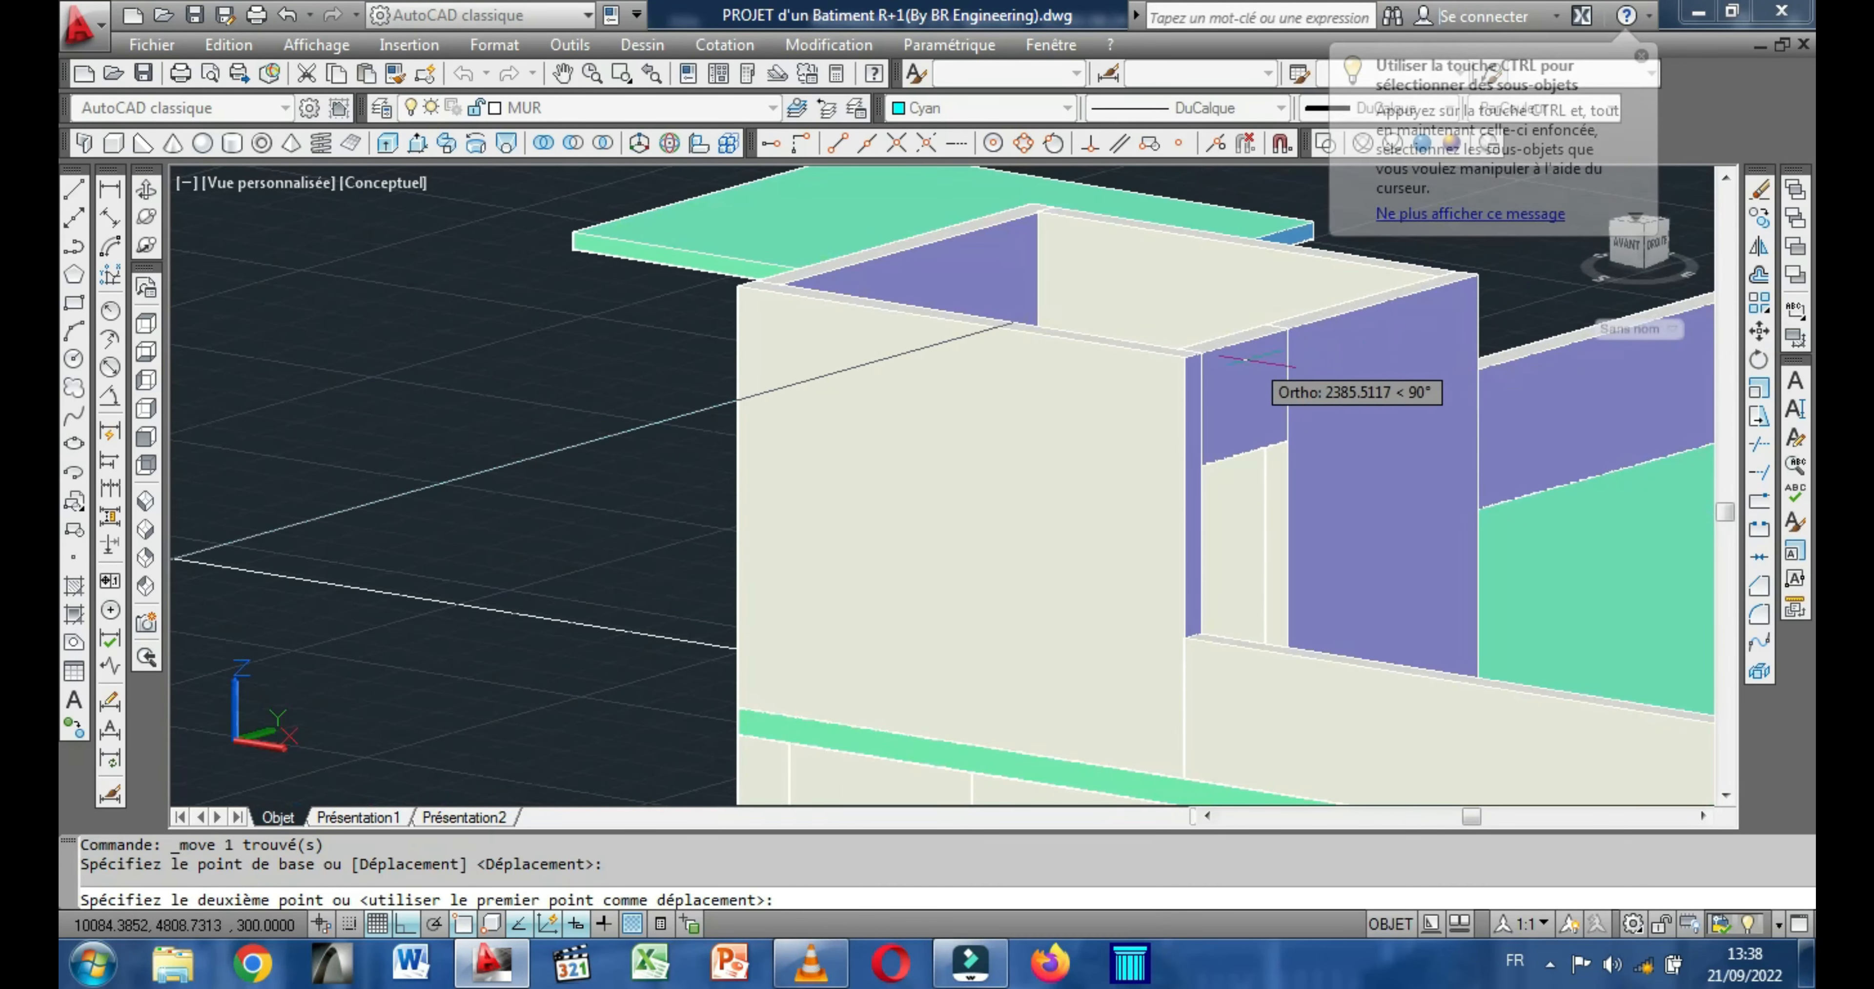
pyautogui.click(1187, 353)
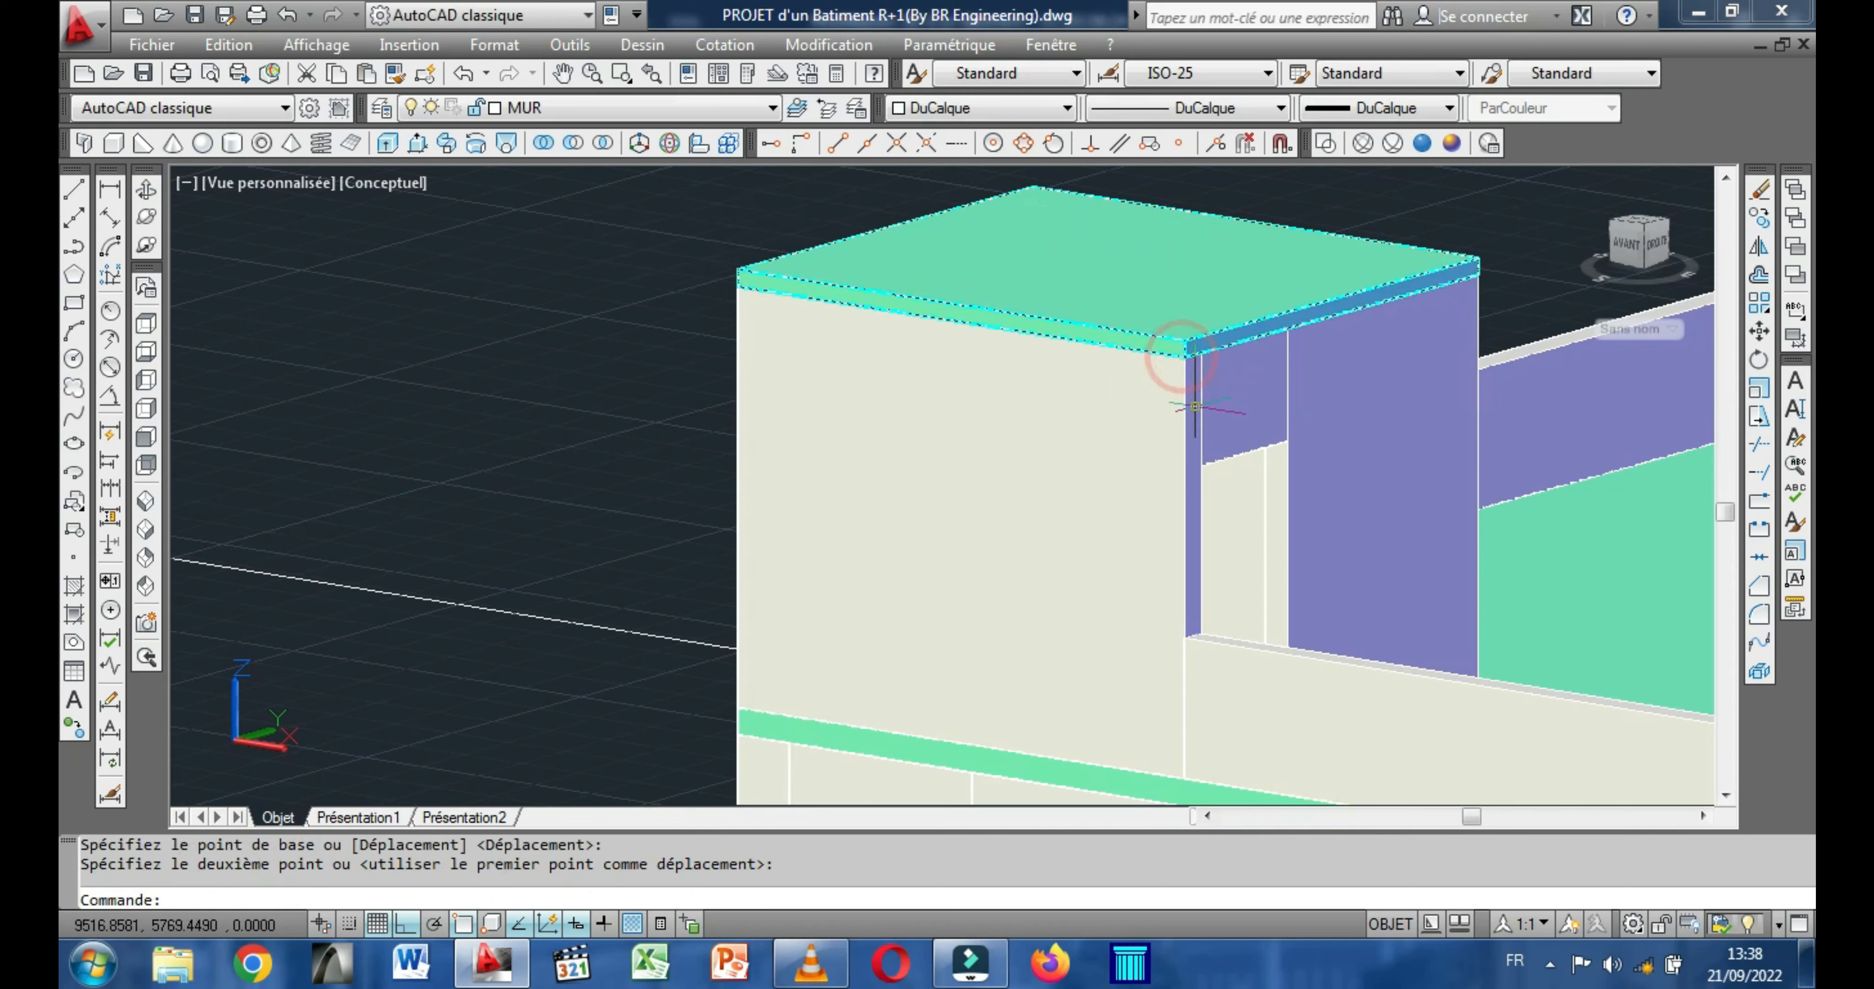
# Examine the assembled building's front facade, roof parapet and stairwell slab from several heights and distances.
pyautogui.scroll(-3, 1187, 353)
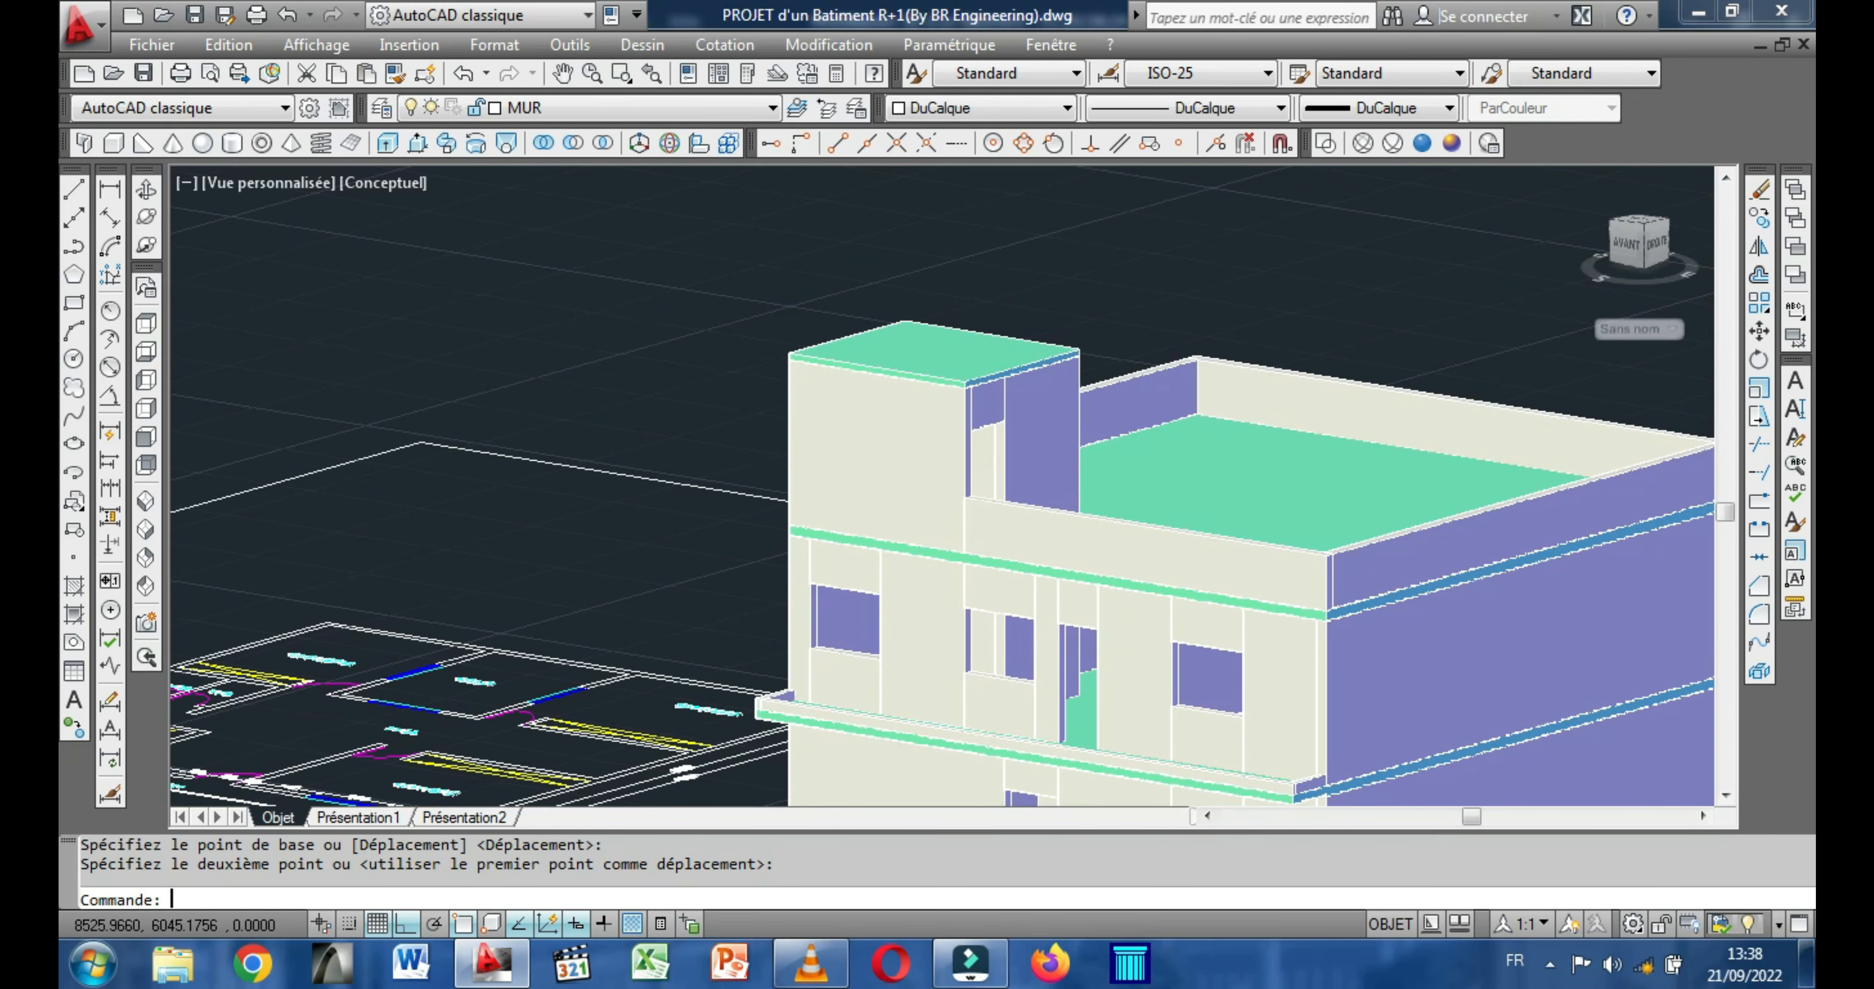
pyautogui.scroll(-2, 624, 301)
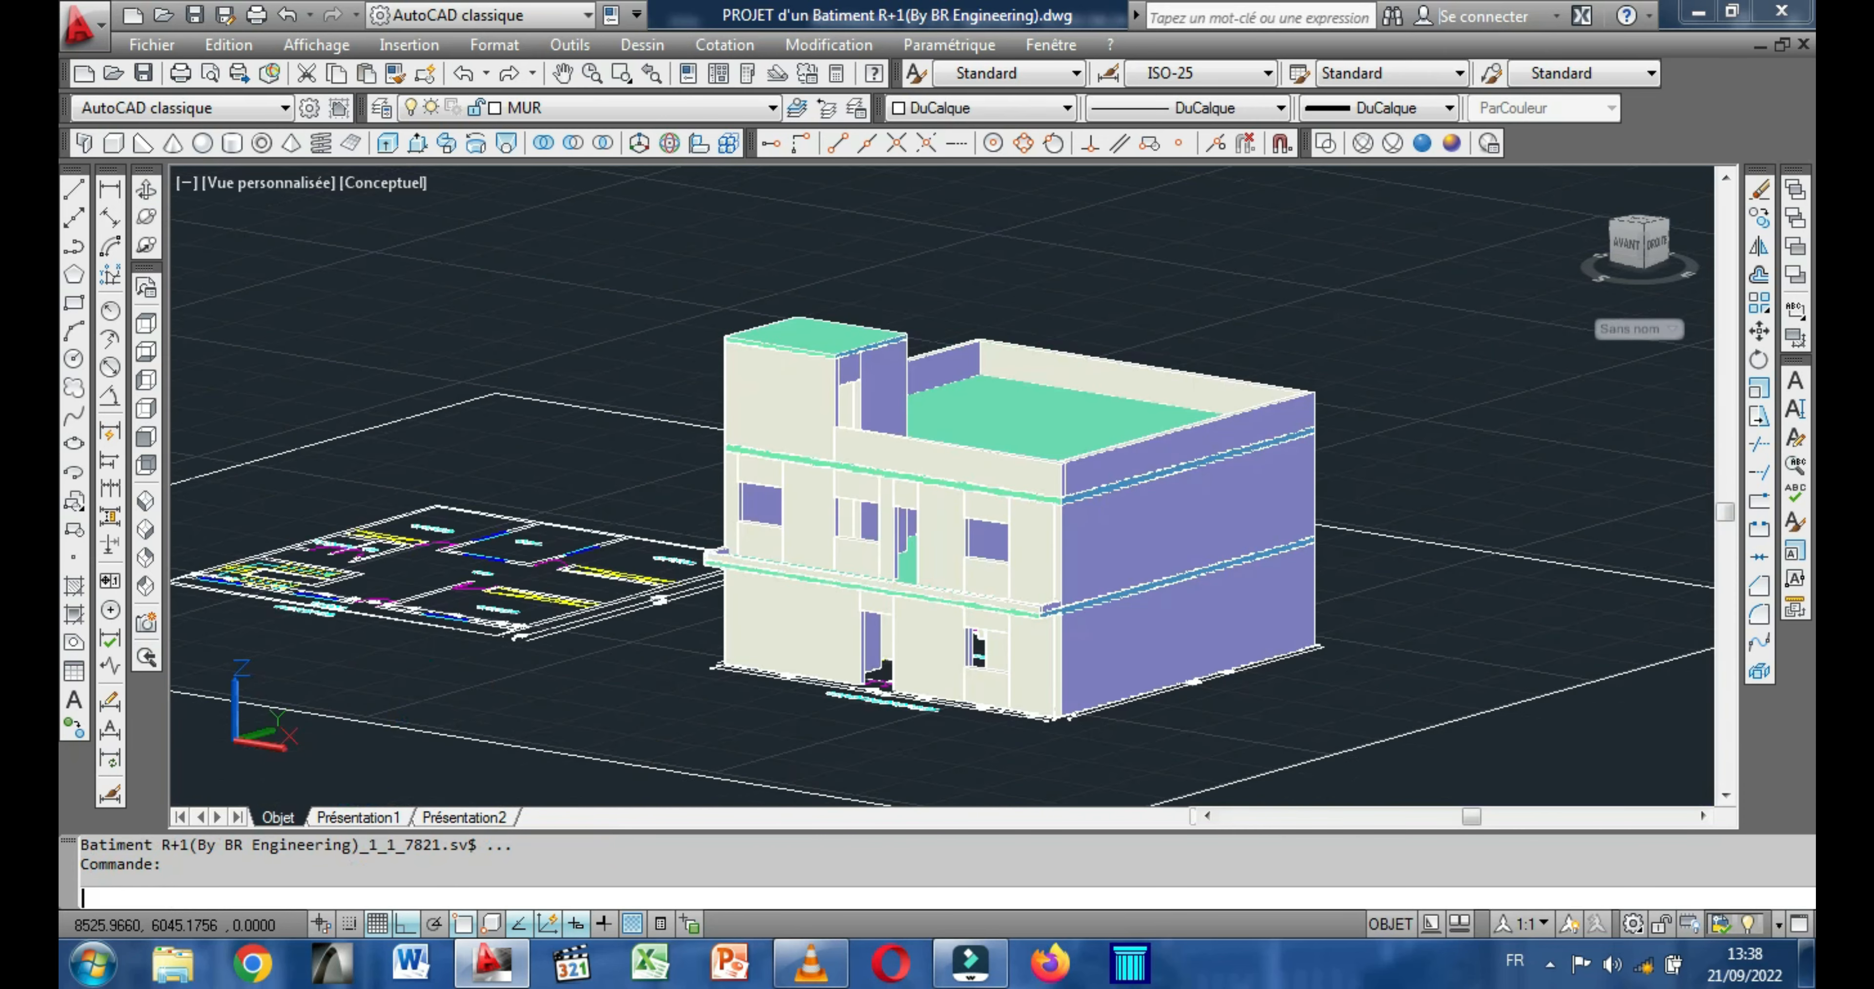
pyautogui.moveTo(667, 451); pyautogui.dragTo(621, 537, button='middle')
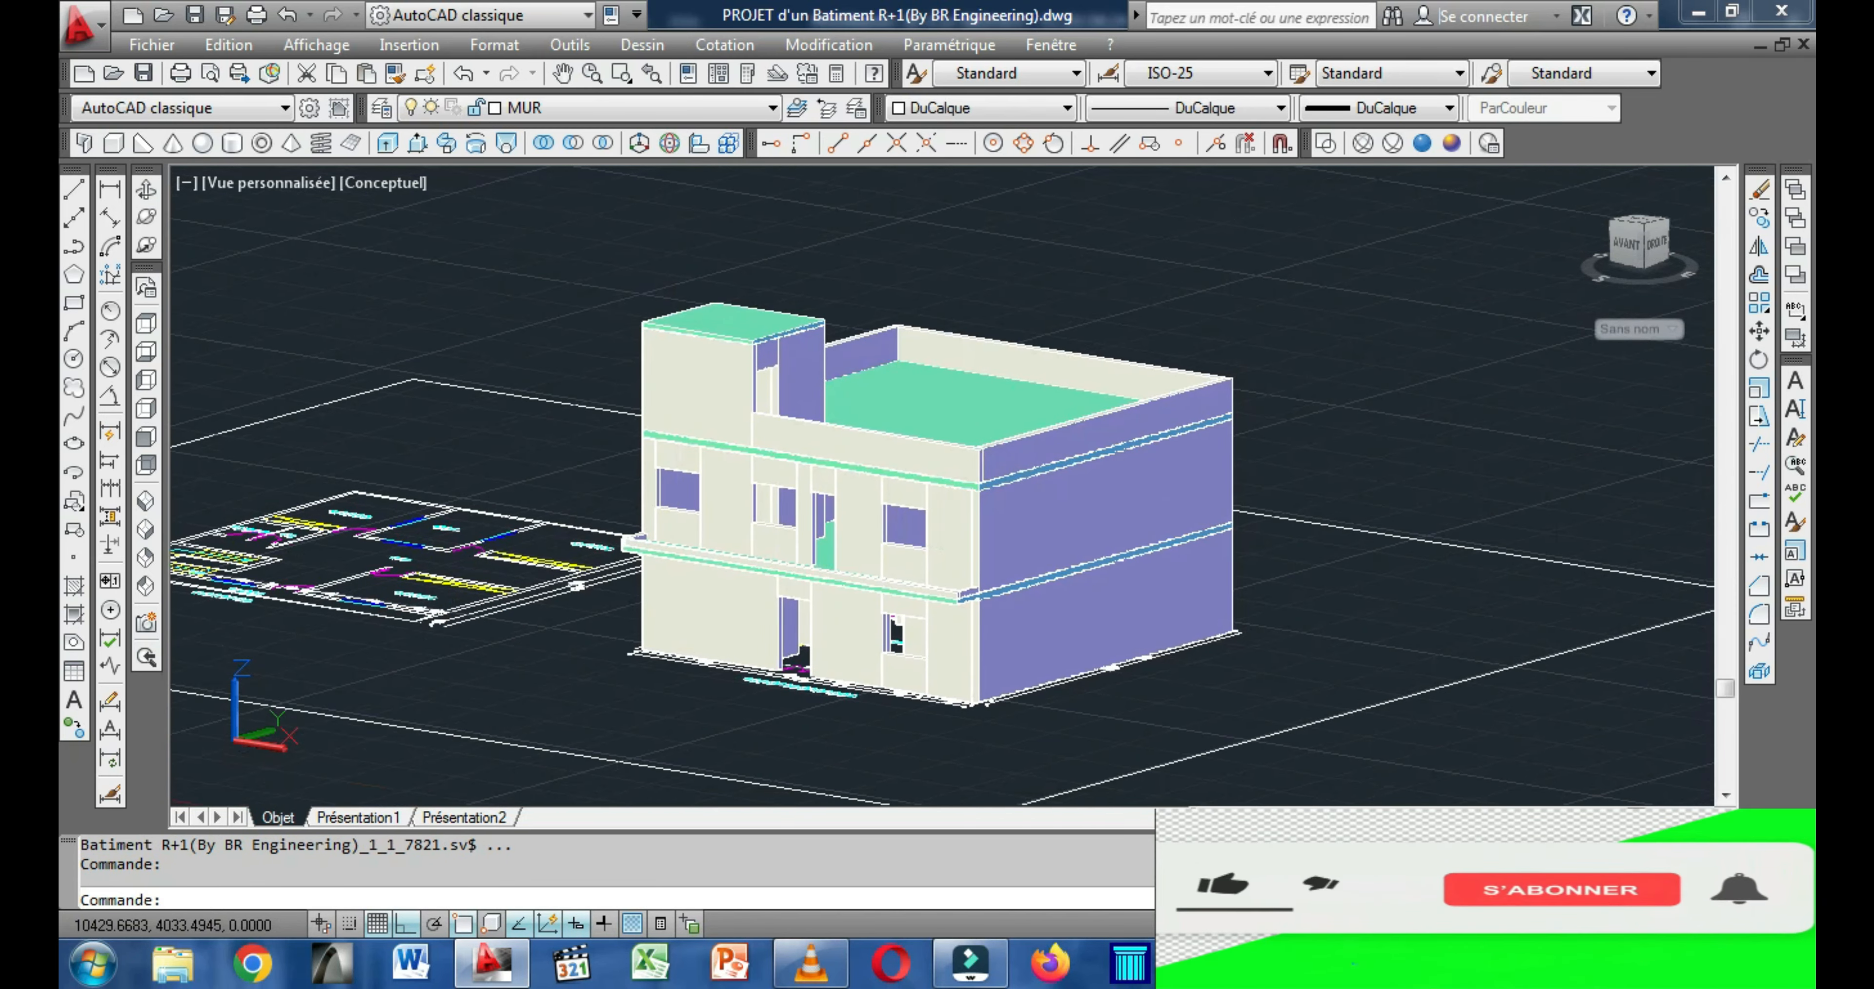
pyautogui.scroll(5, 632, 384)
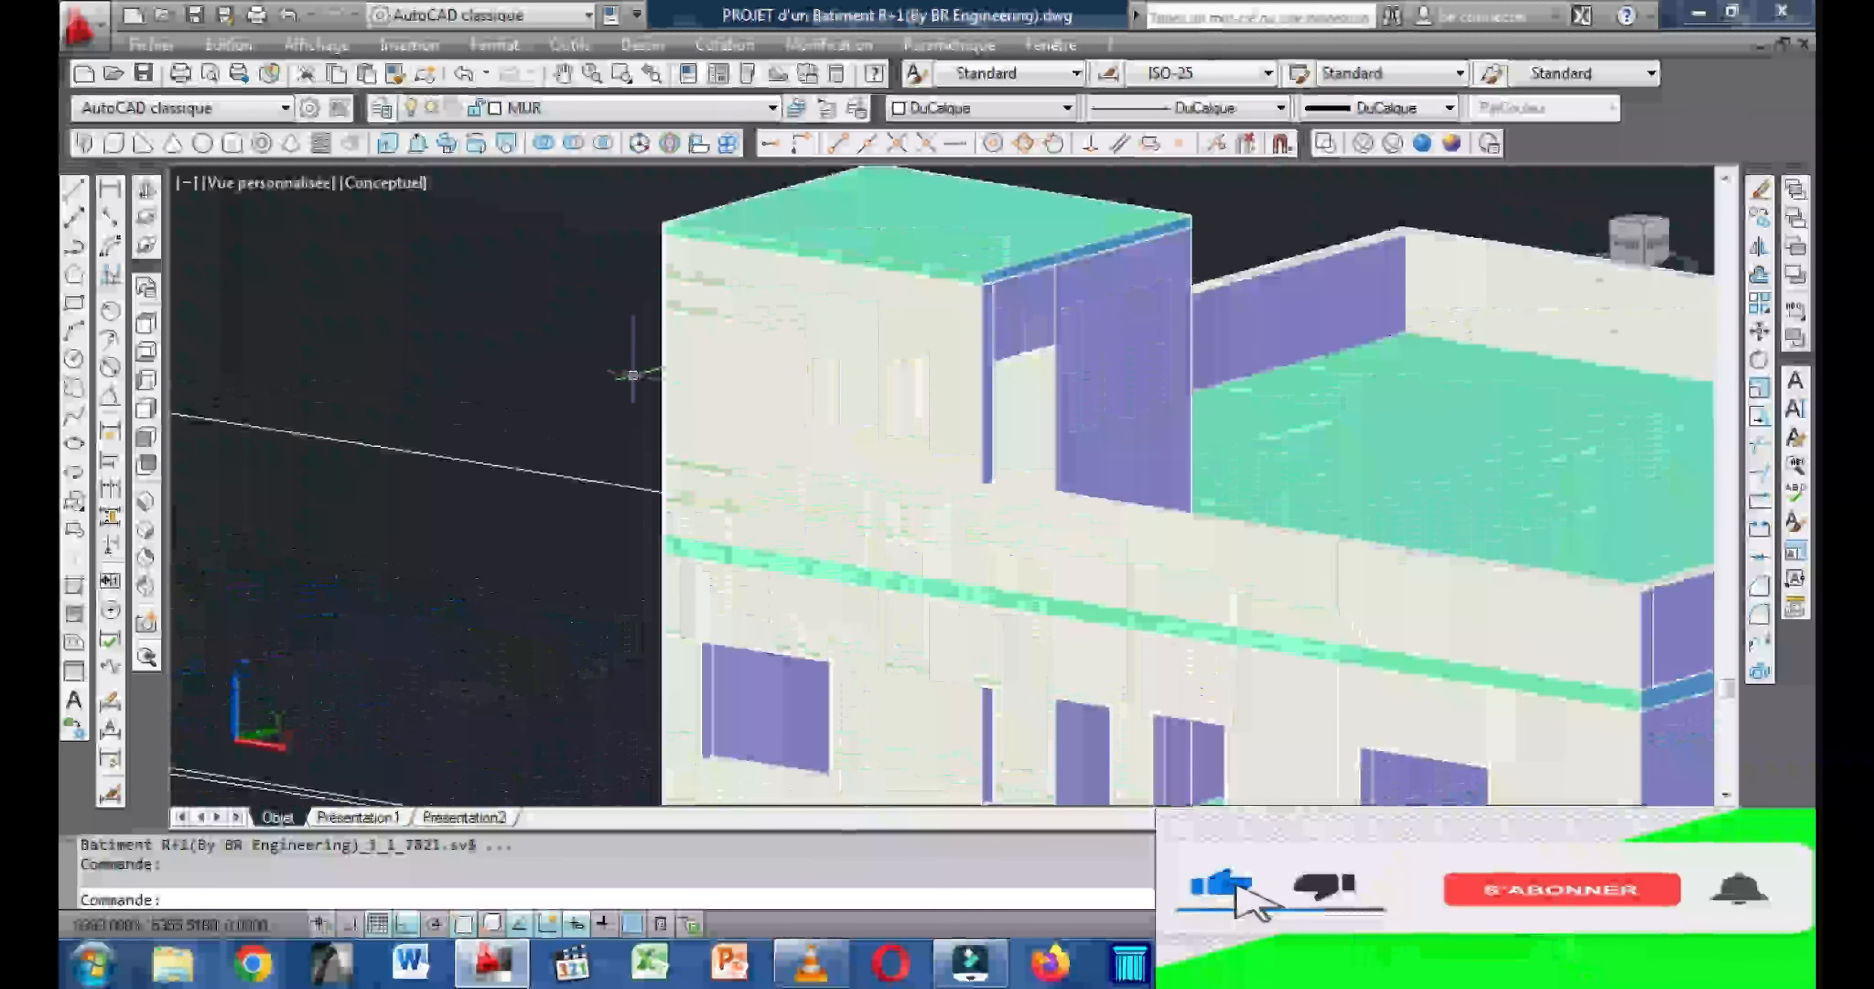
pyautogui.scroll(-3, 589, 367)
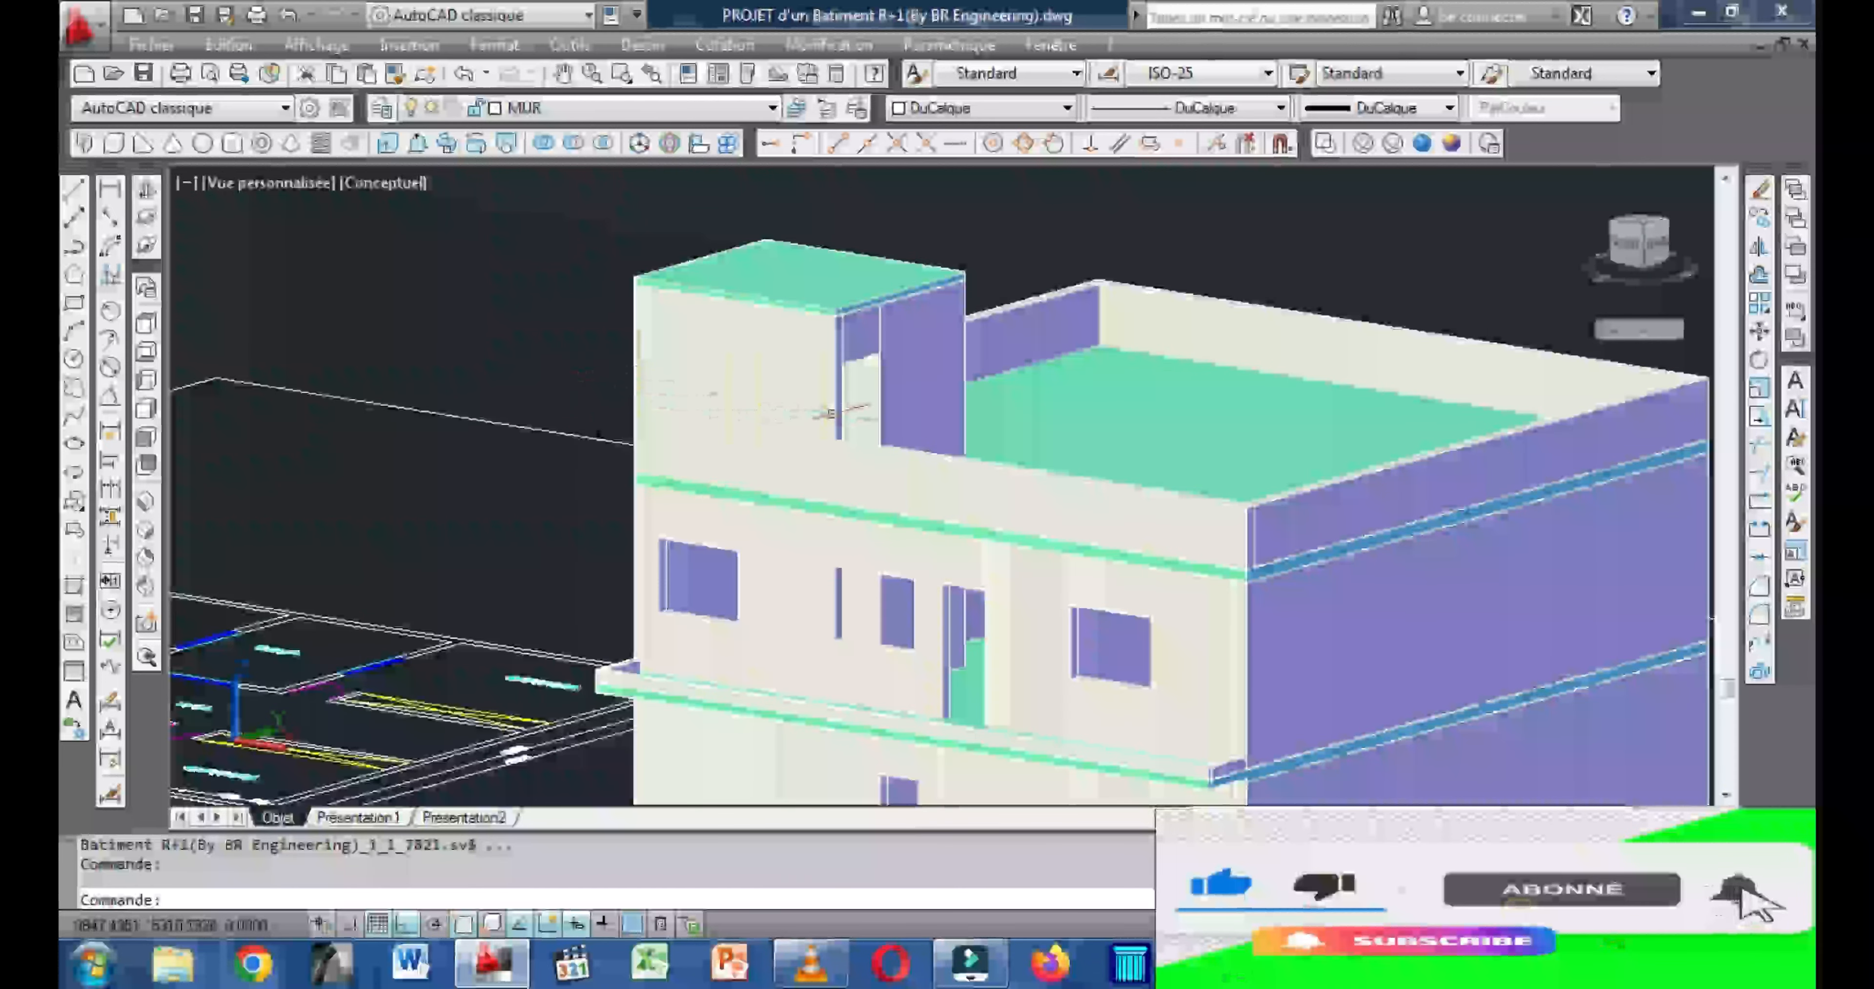
pyautogui.moveTo(760, 356); pyautogui.dragTo(673, 285, button='middle')
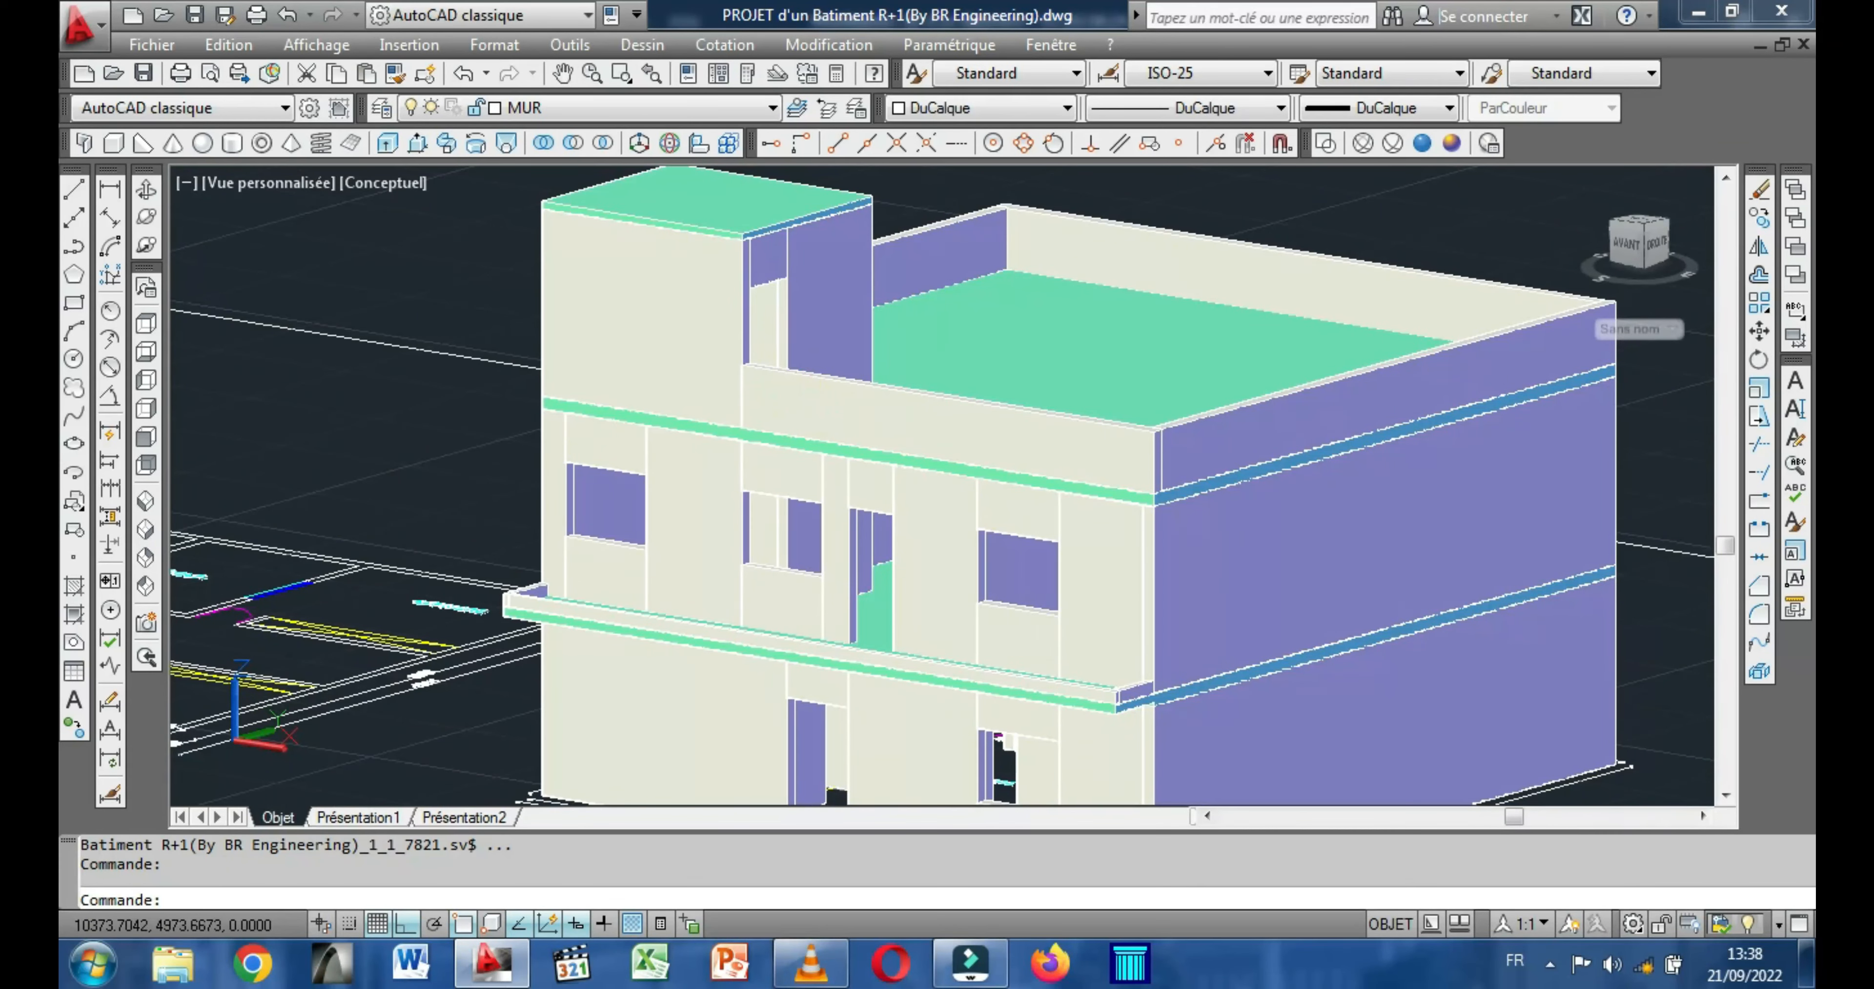
pyautogui.moveTo(870, 416); pyautogui.dragTo(840, 399, button='middle')
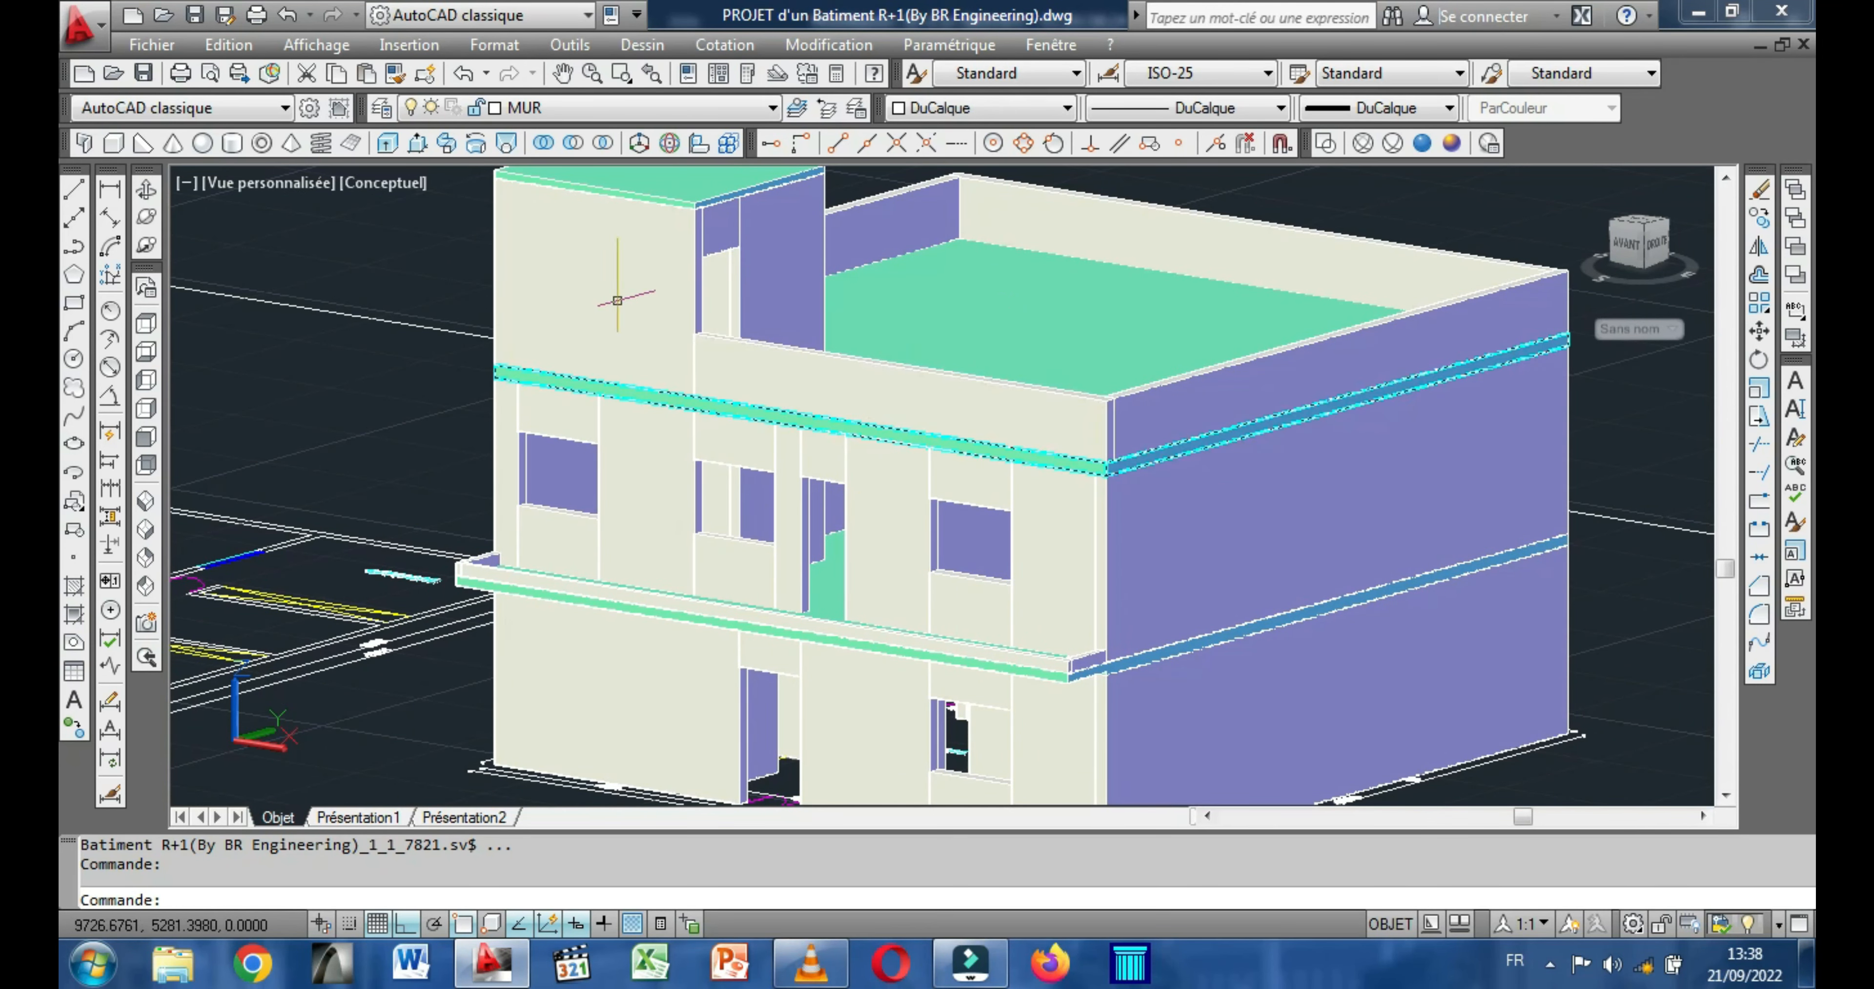
pyautogui.click(148, 191)
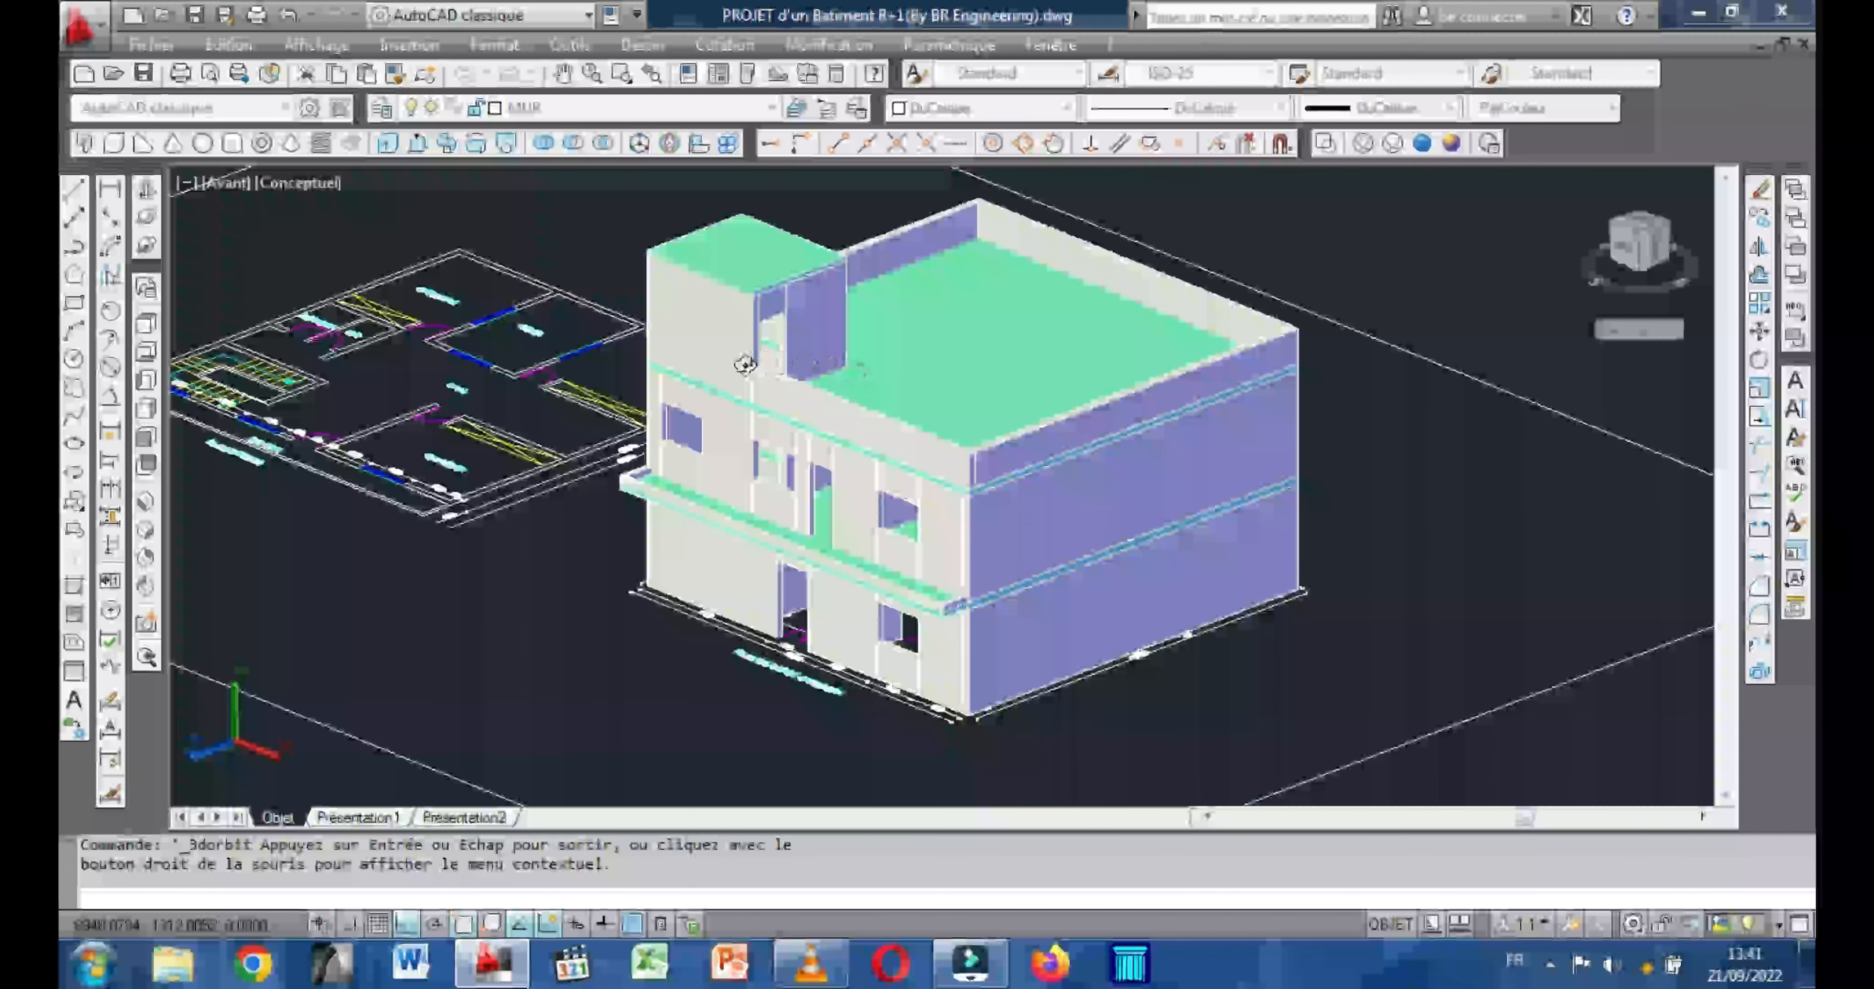
pyautogui.moveTo(927, 361); pyautogui.dragTo(929, 420)
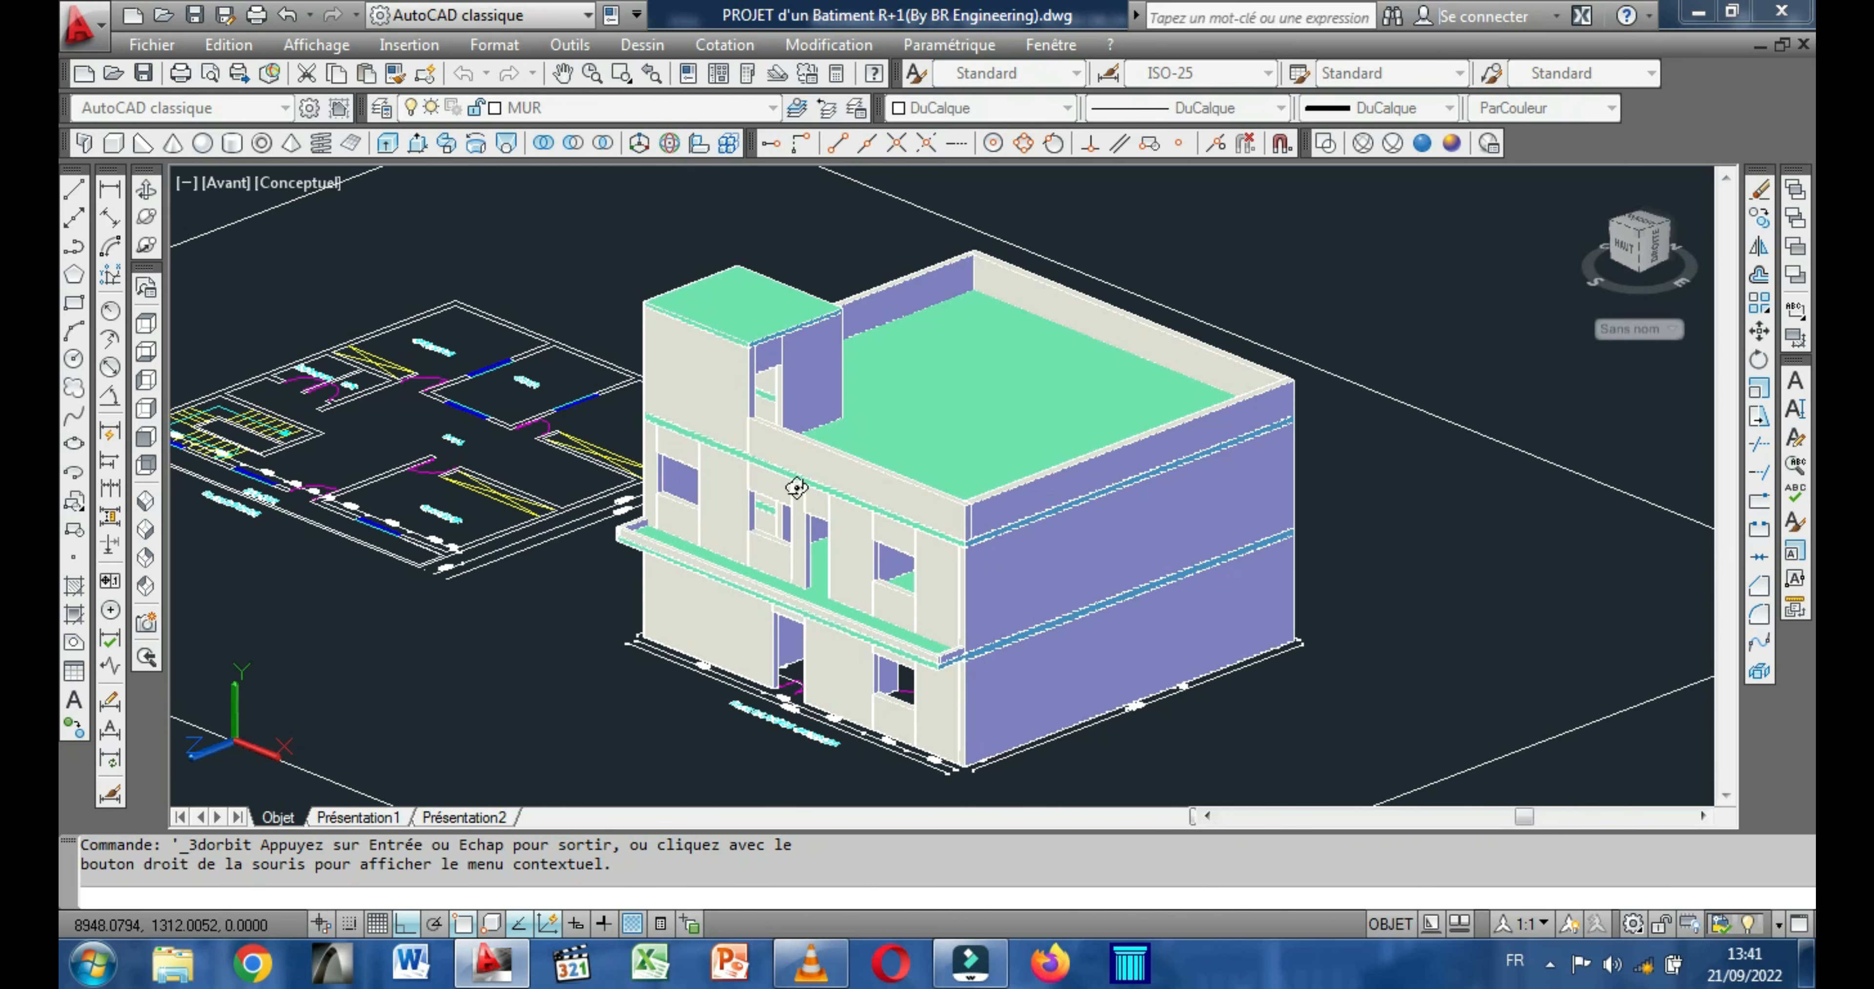
pyautogui.moveTo(739, 491); pyautogui.dragTo(517, 534)
pyautogui.scroll(3, 964, 523)
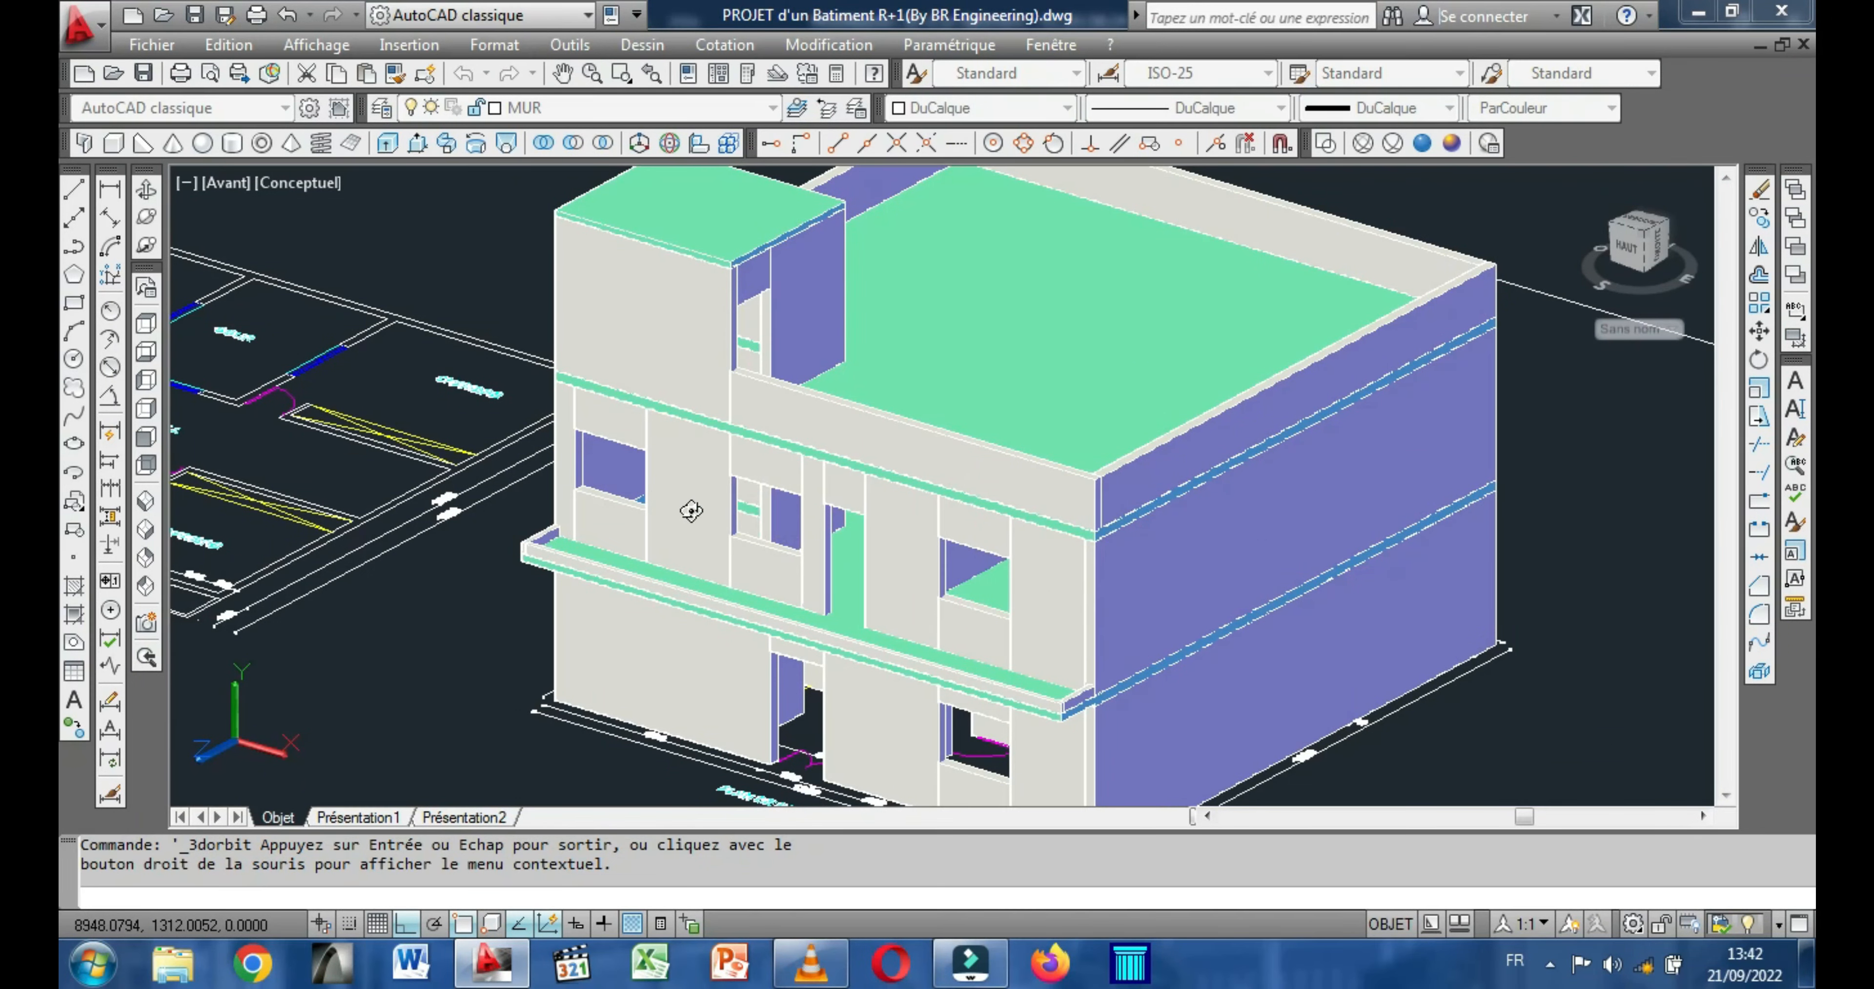
pyautogui.moveTo(693, 511); pyautogui.dragTo(703, 459, button='middle')
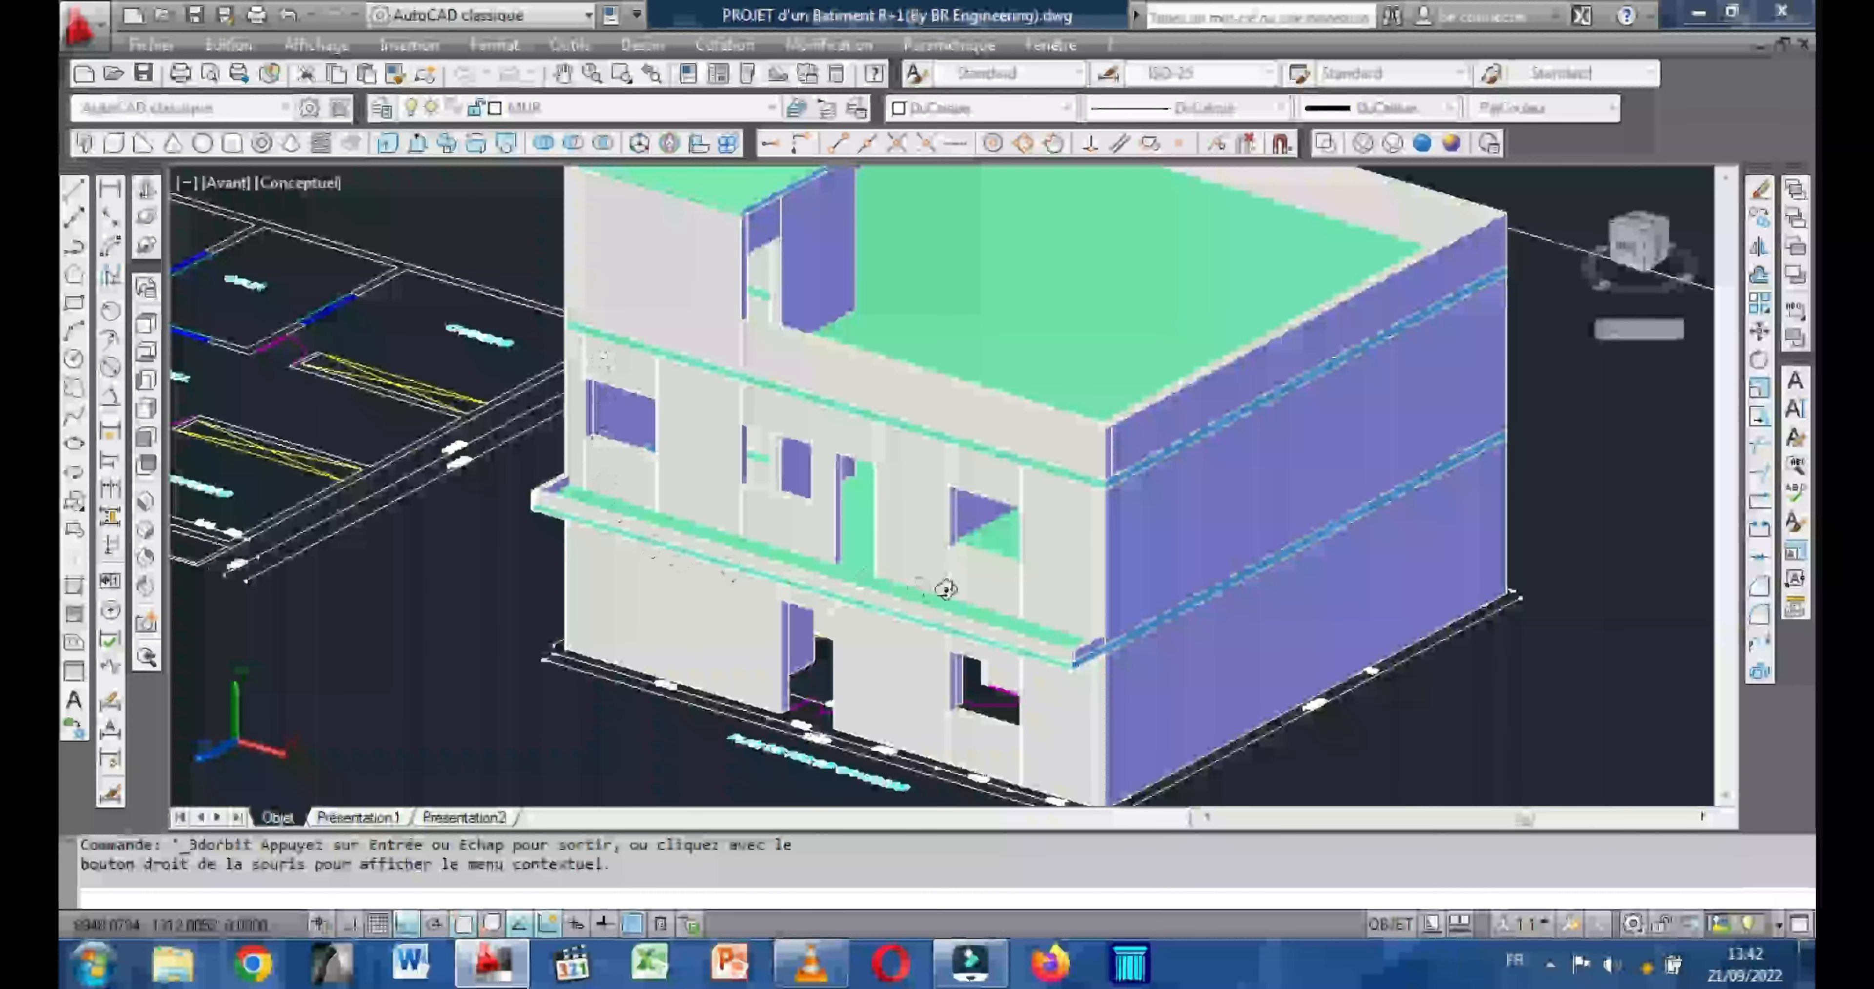
pyautogui.click(145, 440)
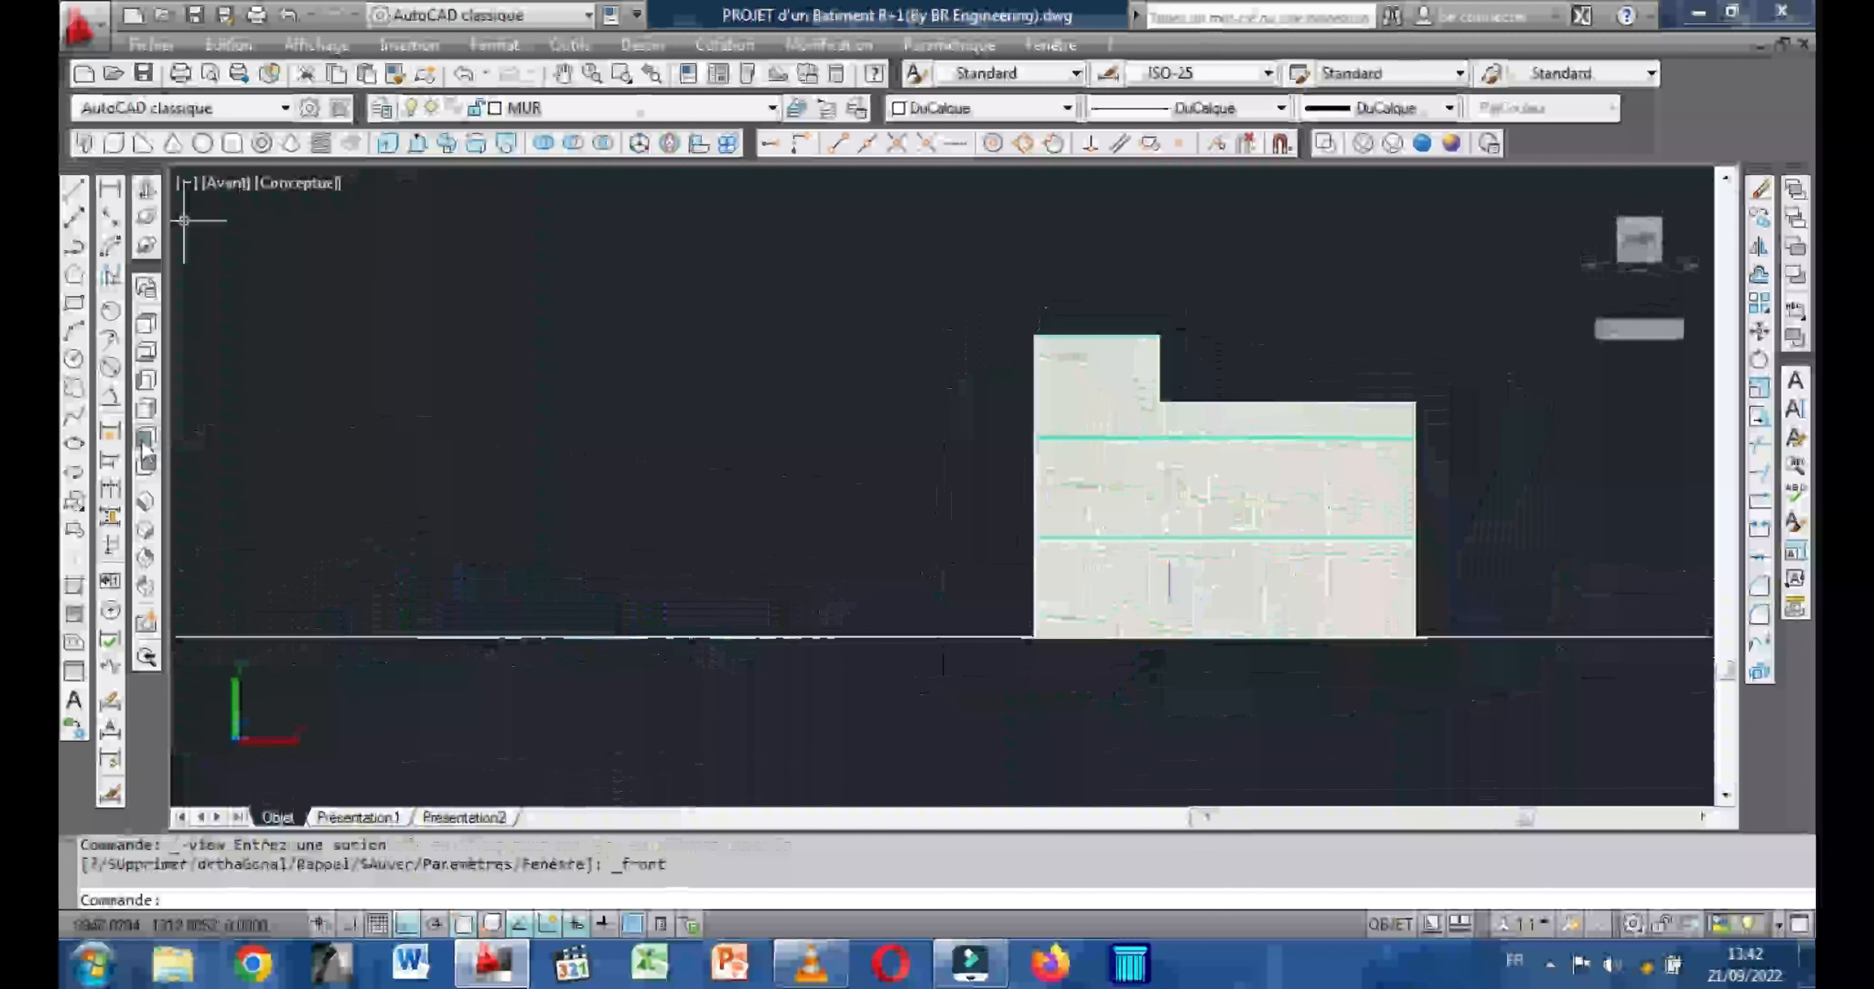
pyautogui.scroll(3, 1115, 559)
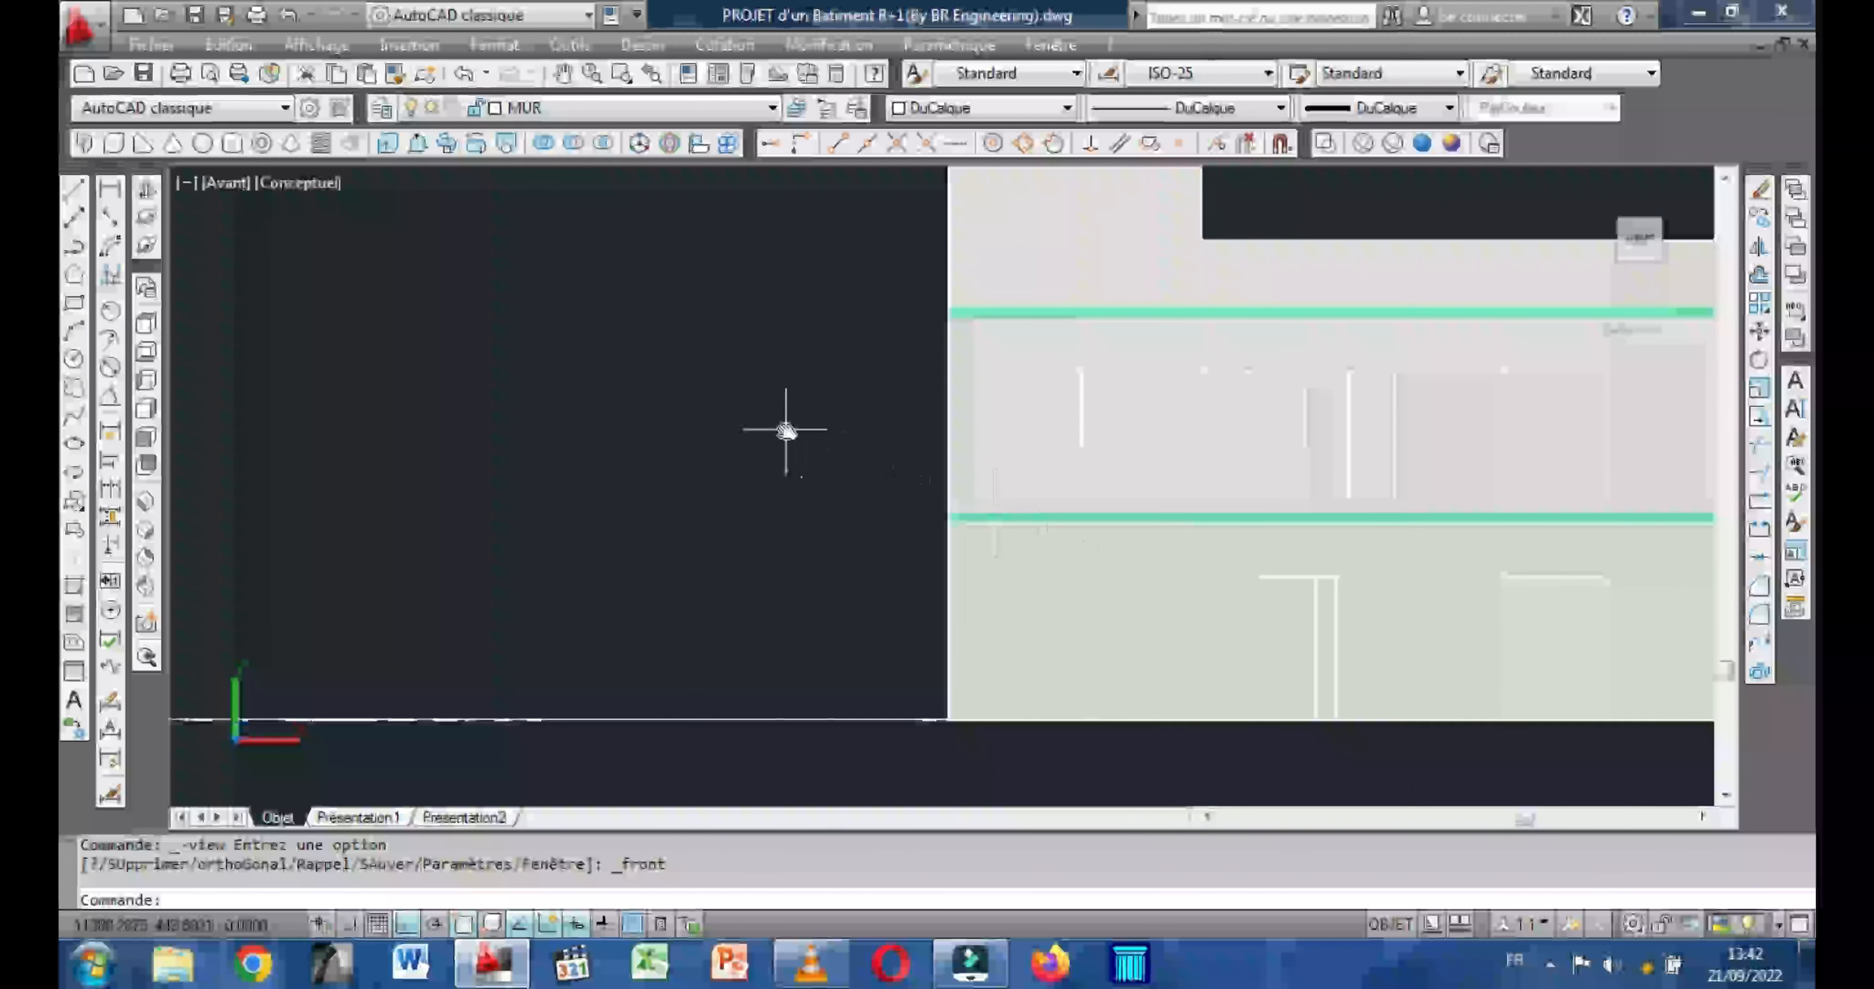
pyautogui.moveTo(751, 446); pyautogui.dragTo(753, 481, button='middle')
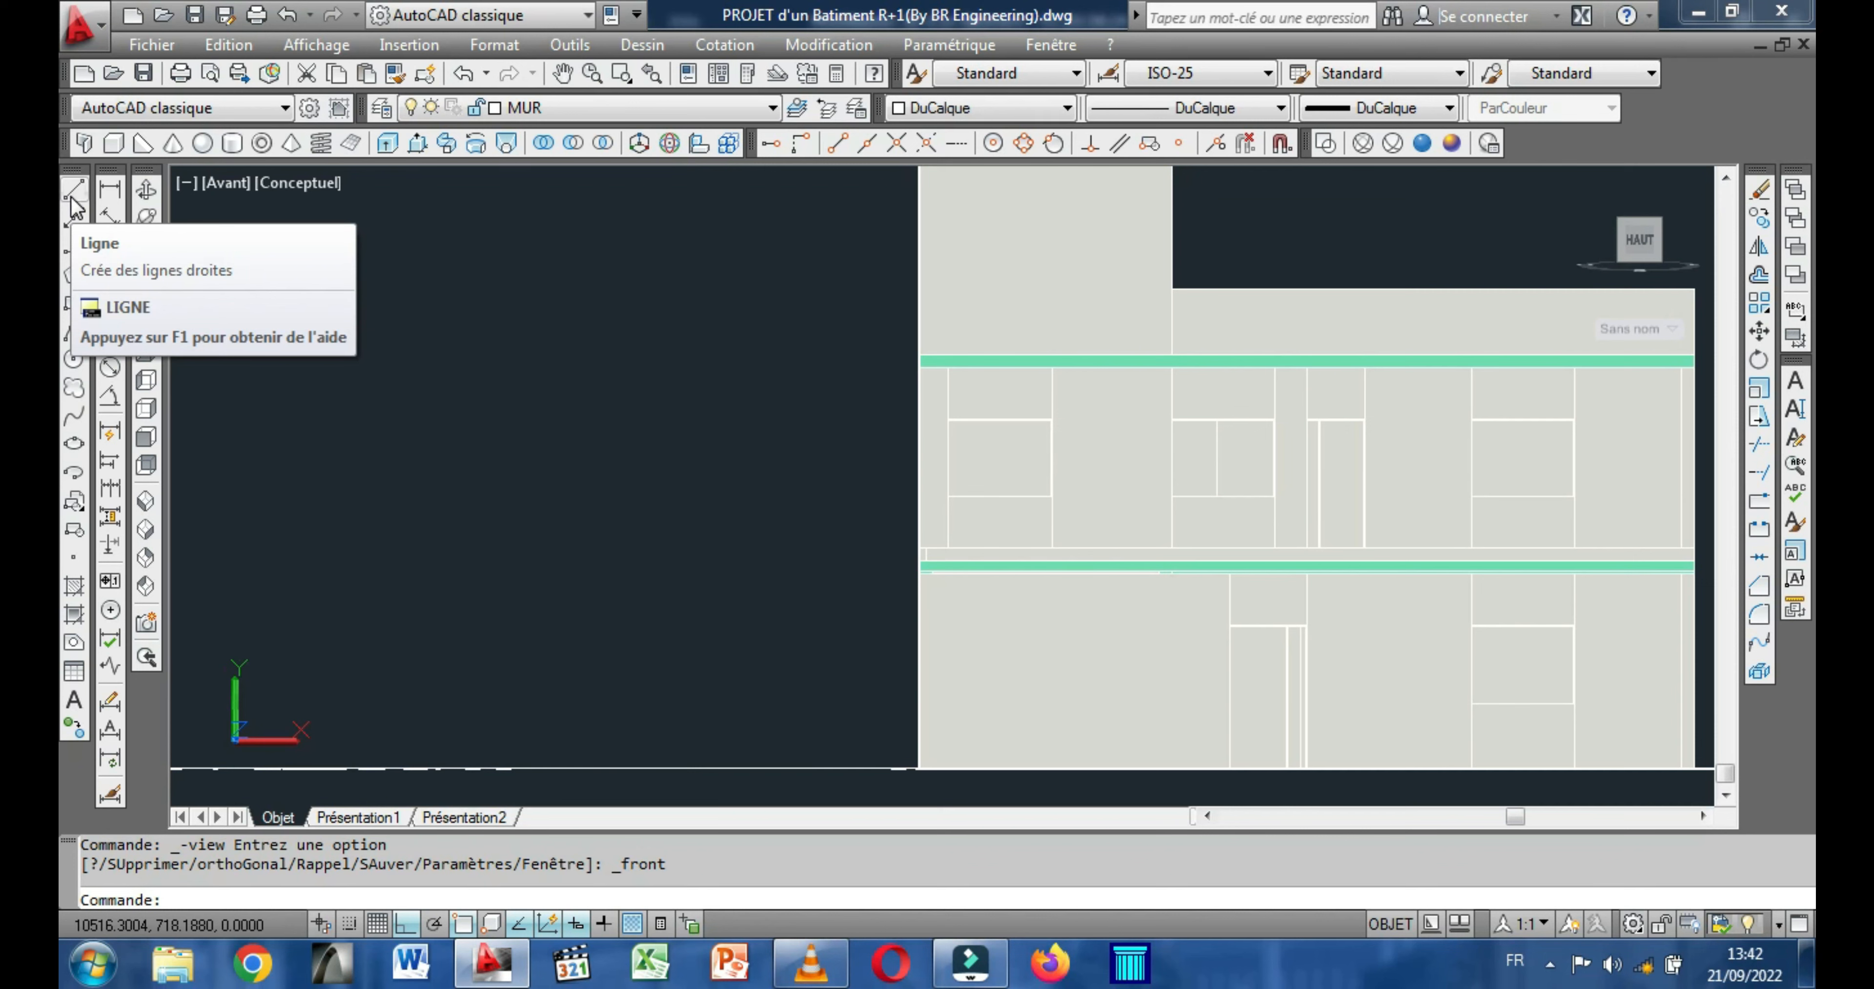
pyautogui.click(72, 193)
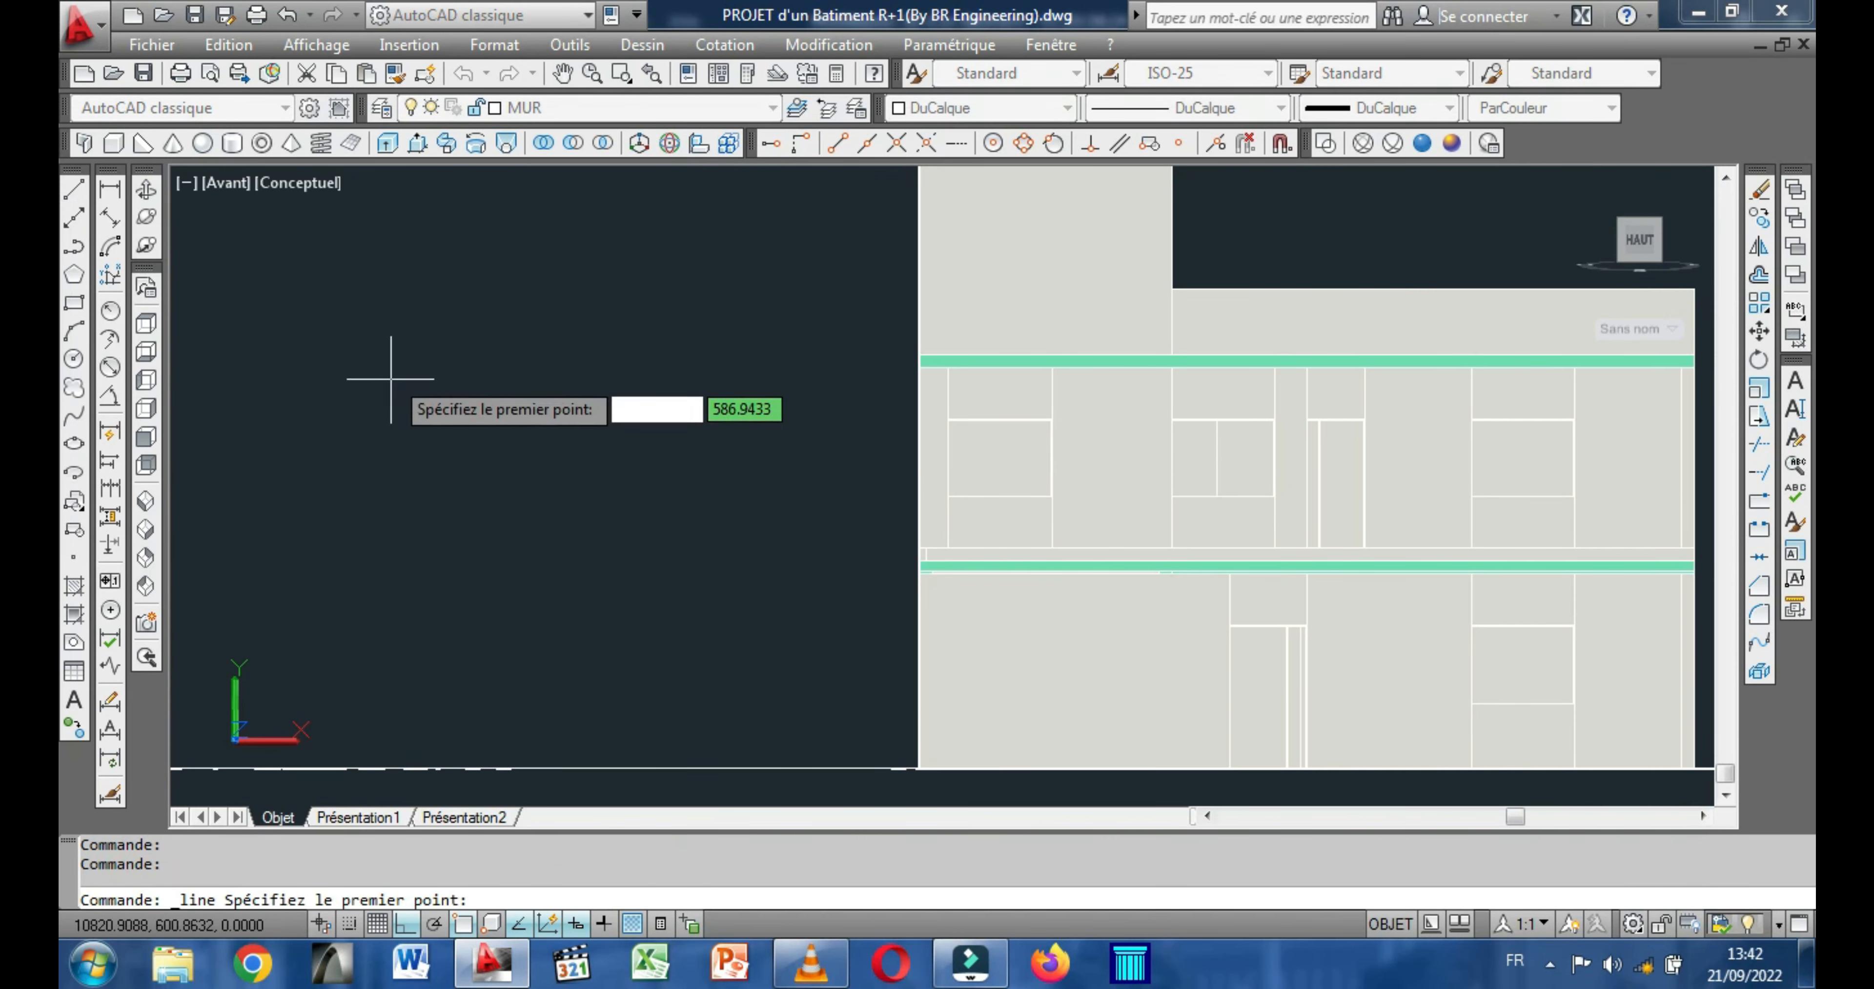
pyautogui.click(392, 351)
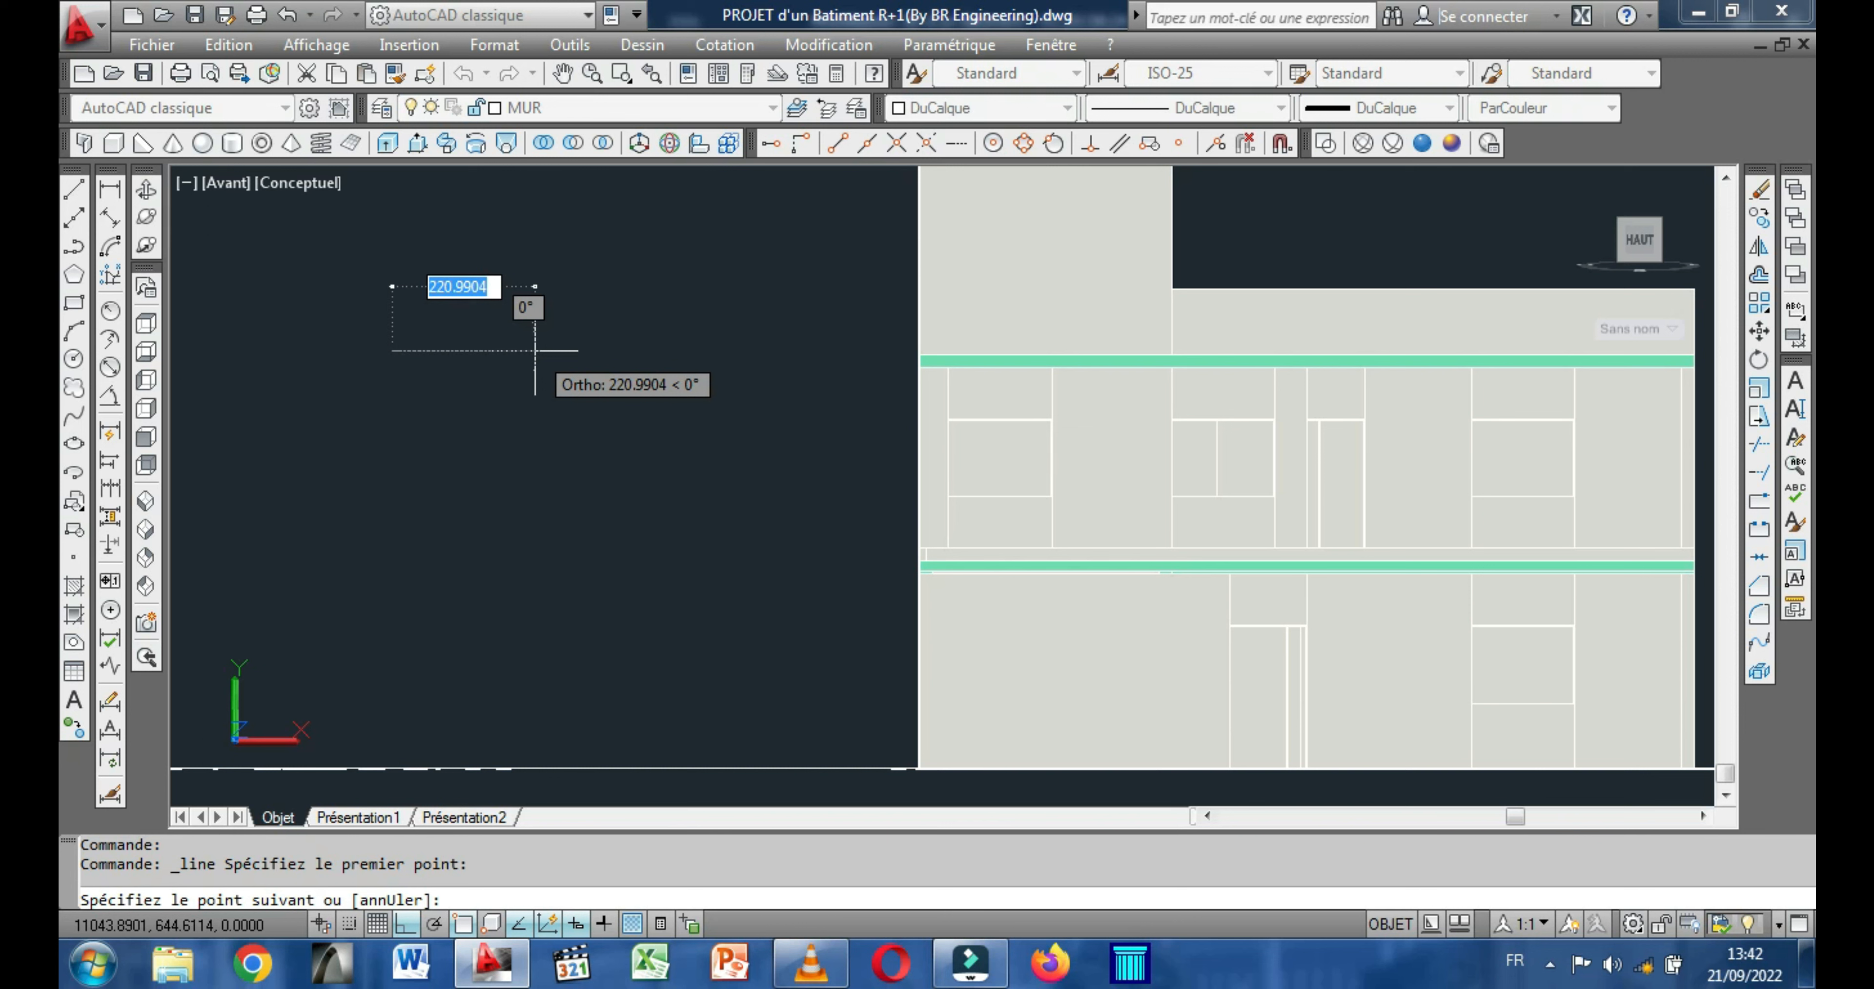
pyautogui.press('Escape')
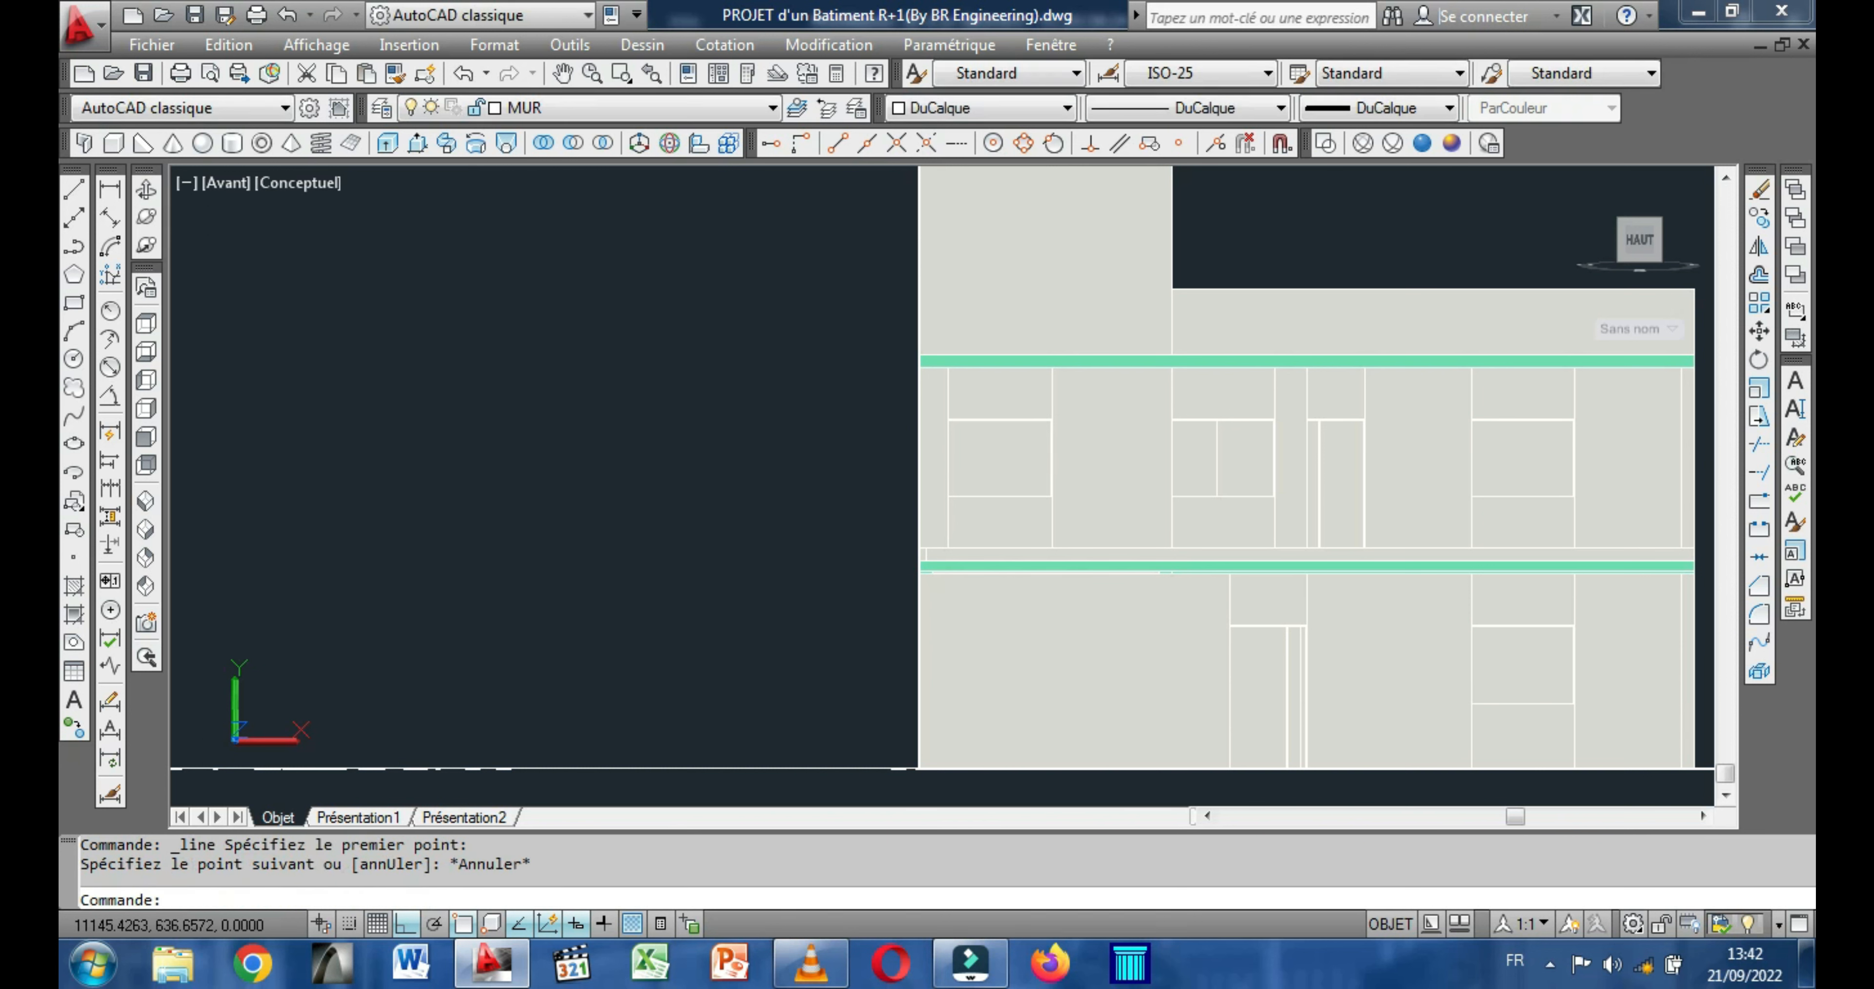
# Examine the upper-floor plan around the balcony, reading the dimensions of the door and window openings along the front wall.
pyautogui.click(147, 189)
pyautogui.moveTo(626, 481); pyautogui.dragTo(742, 672)
pyautogui.scroll(8, 743, 672)
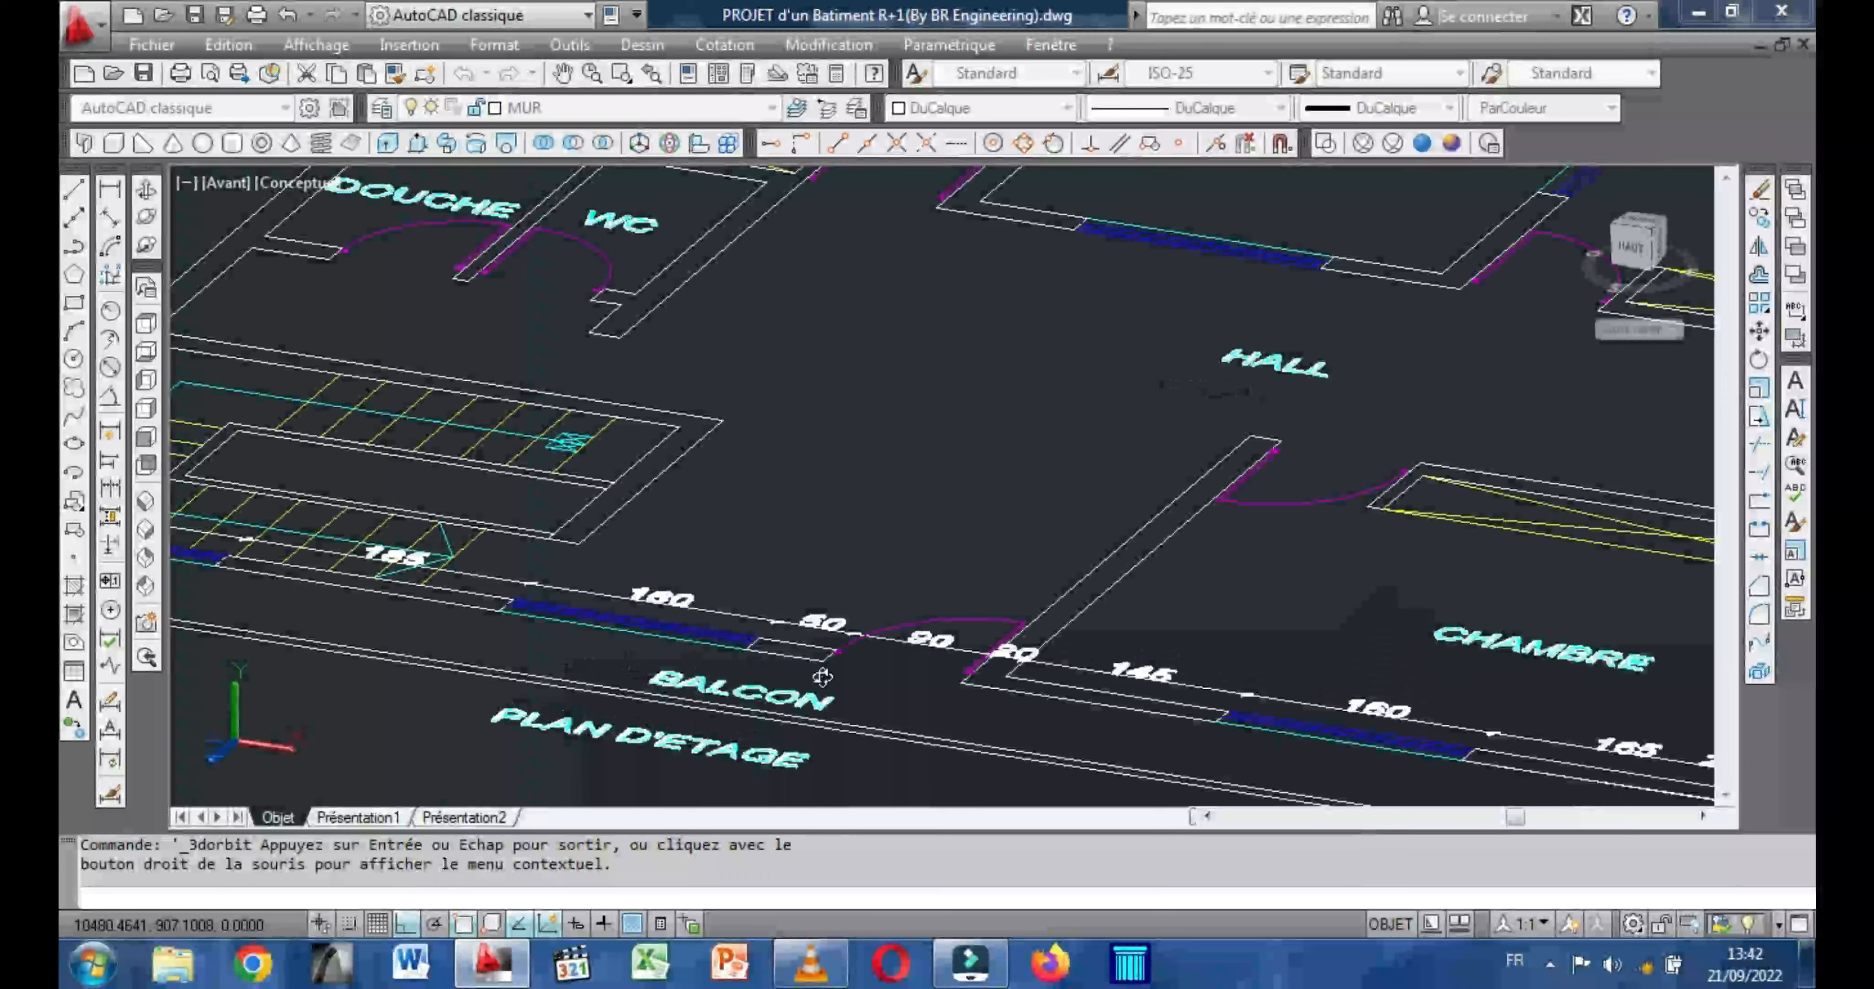
pyautogui.scroll(3, 922, 652)
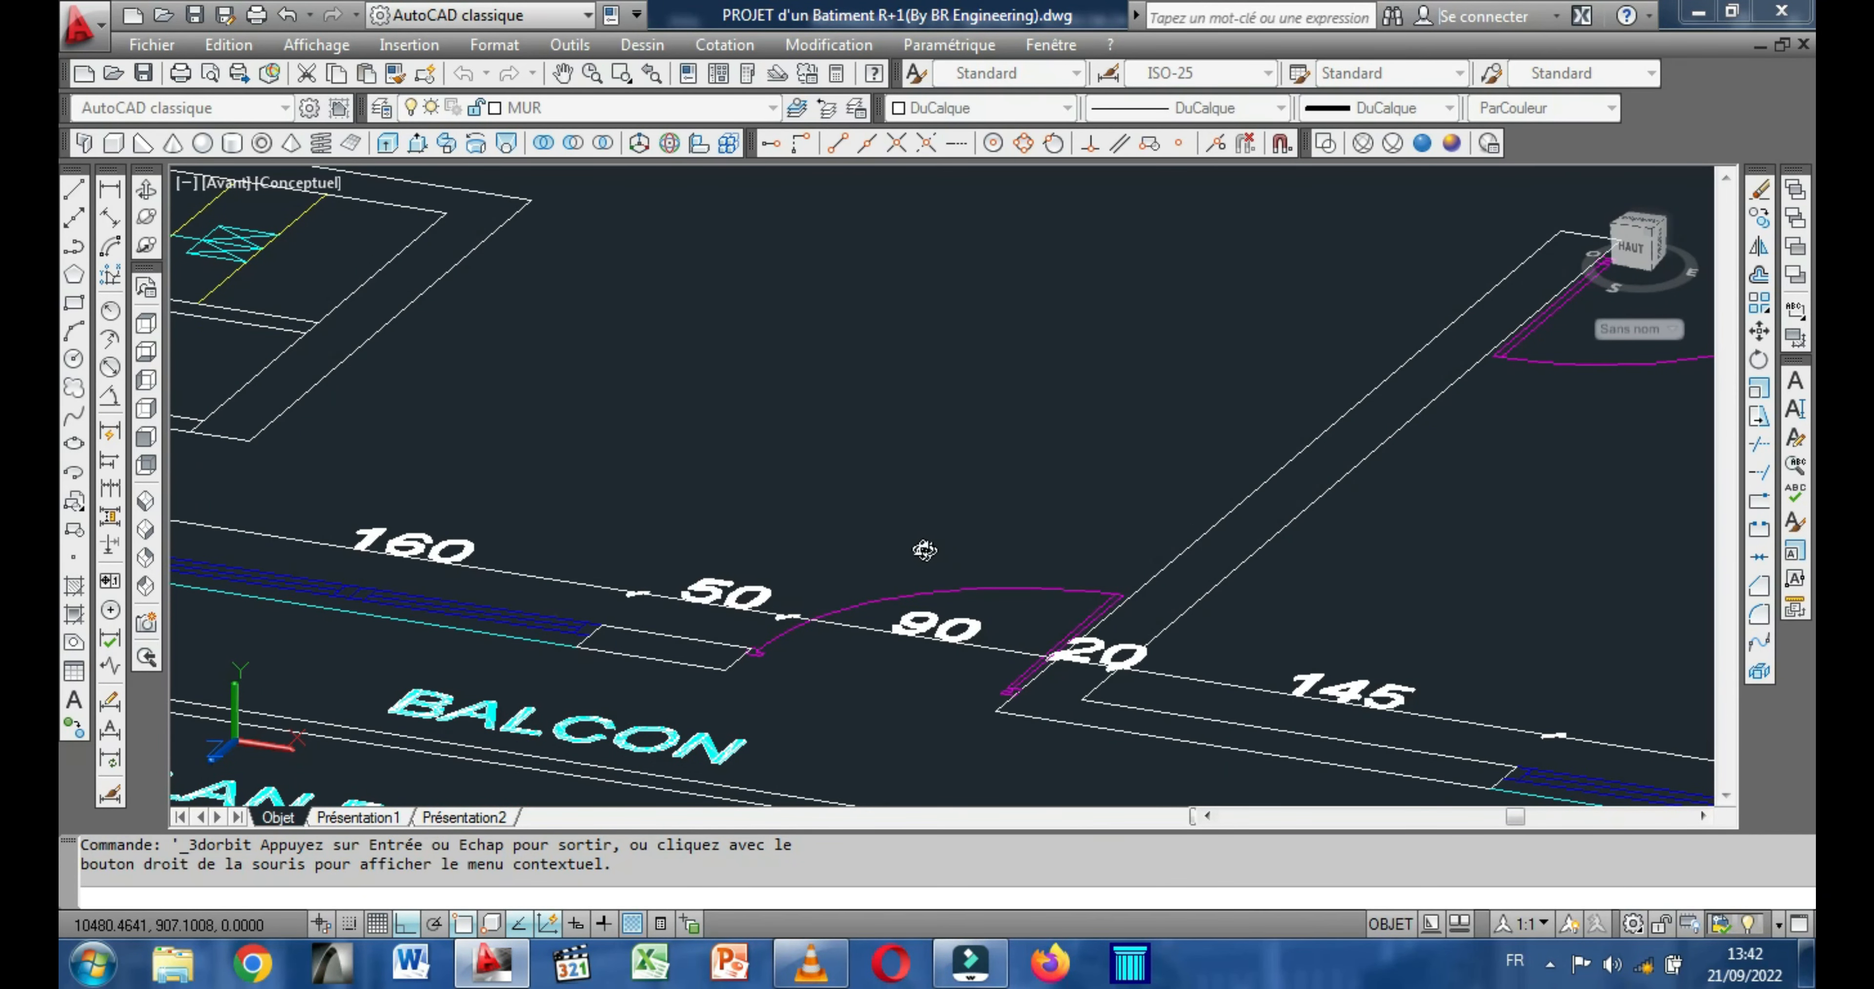
pyautogui.scroll(-8, 921, 643)
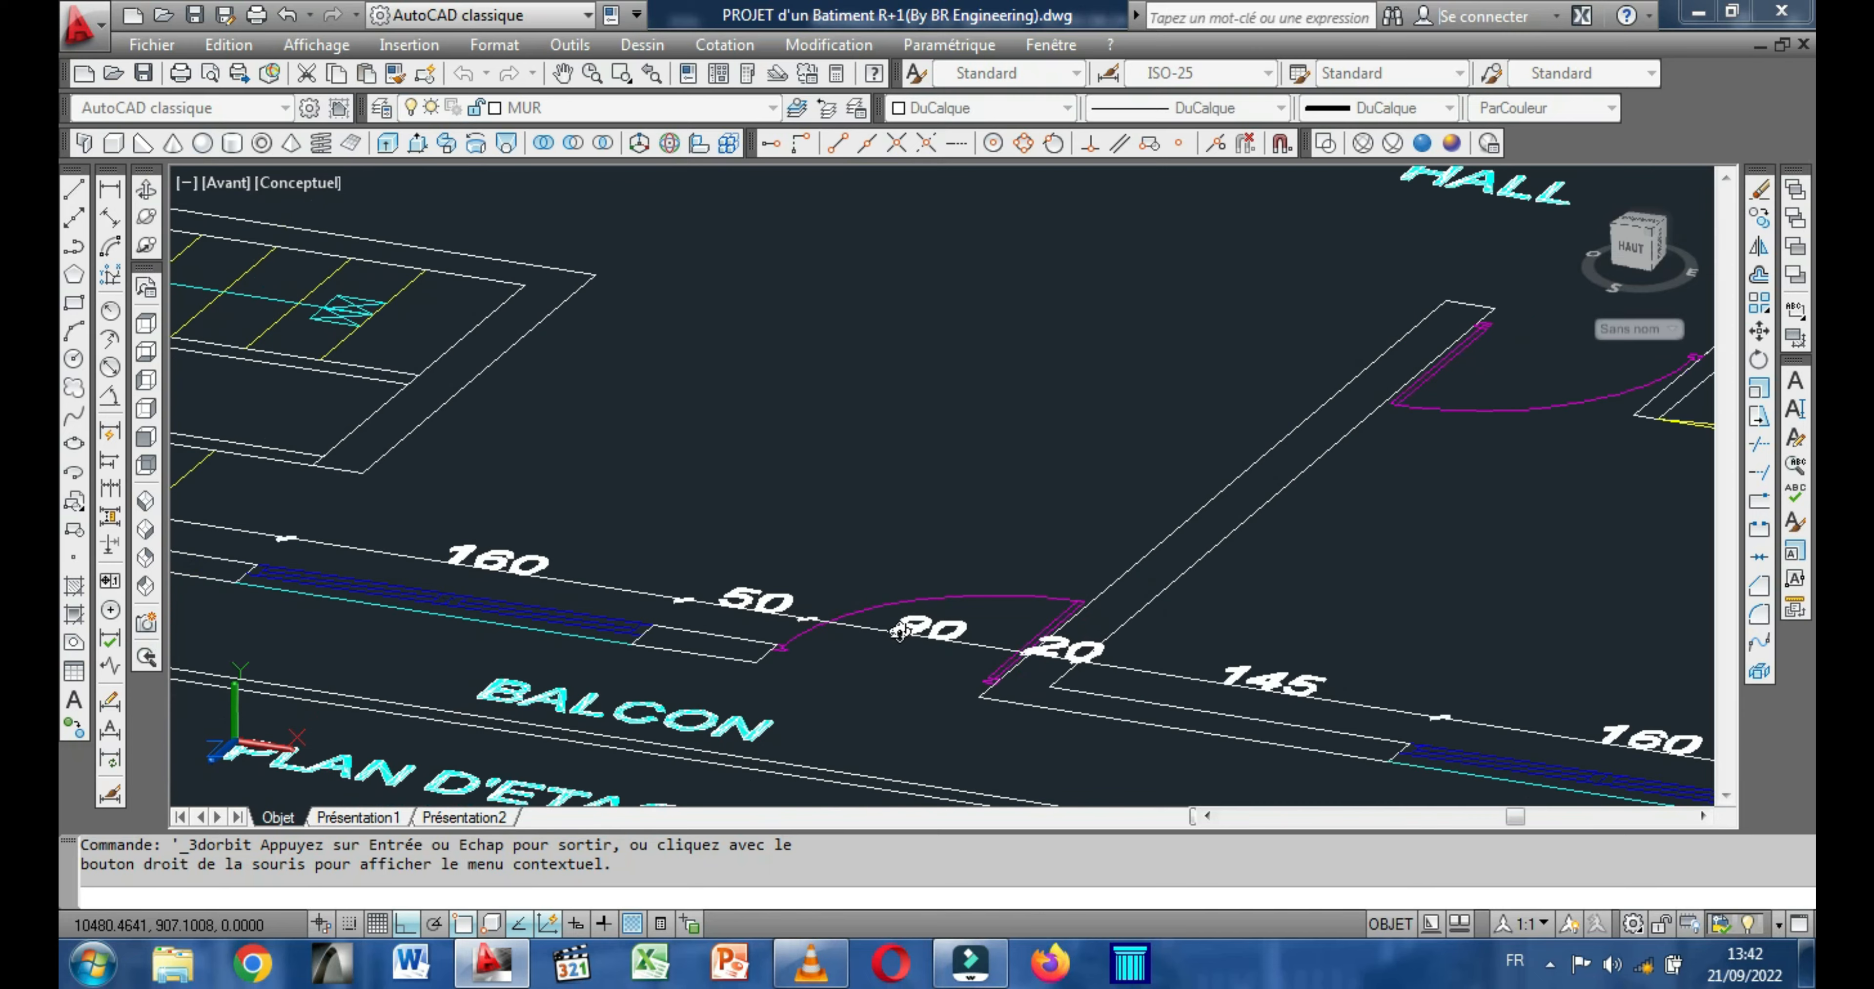
pyautogui.moveTo(956, 678); pyautogui.dragTo(683, 453, button='middle')
pyautogui.scroll(4, 913, 445)
pyautogui.scroll(-5, 914, 441)
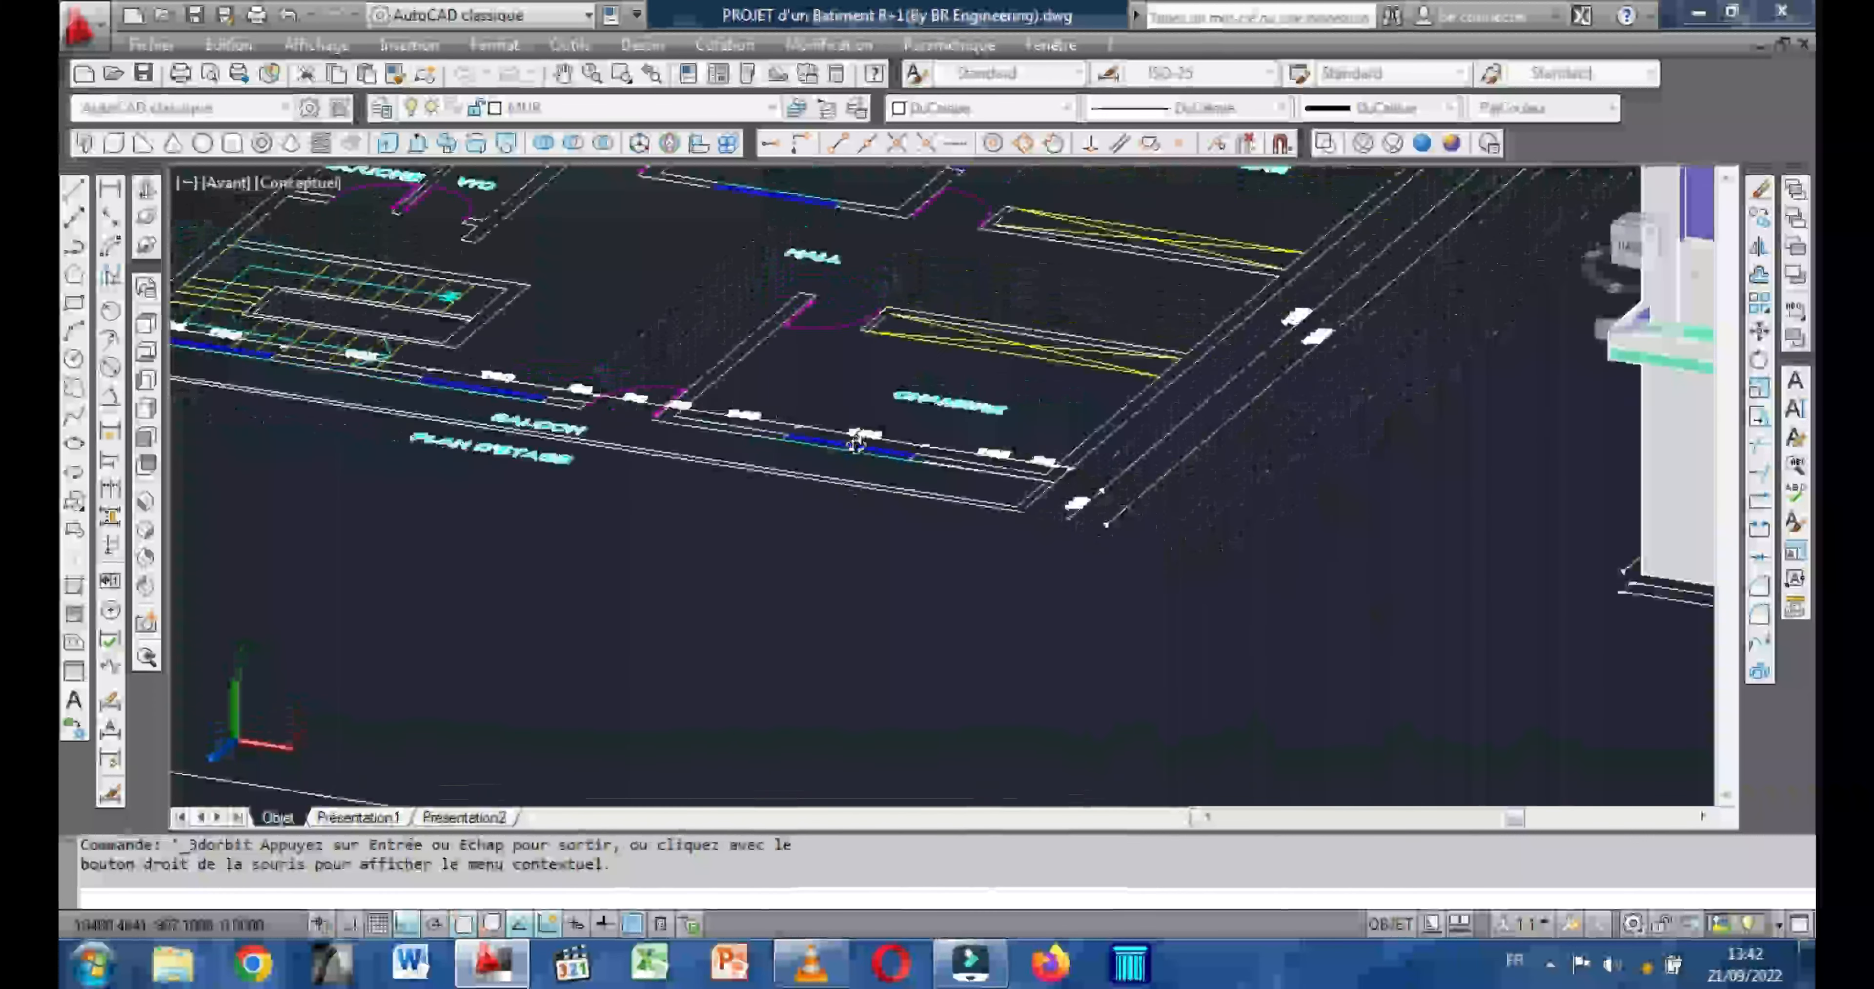
pyautogui.moveTo(911, 460); pyautogui.dragTo(502, 419, button='middle')
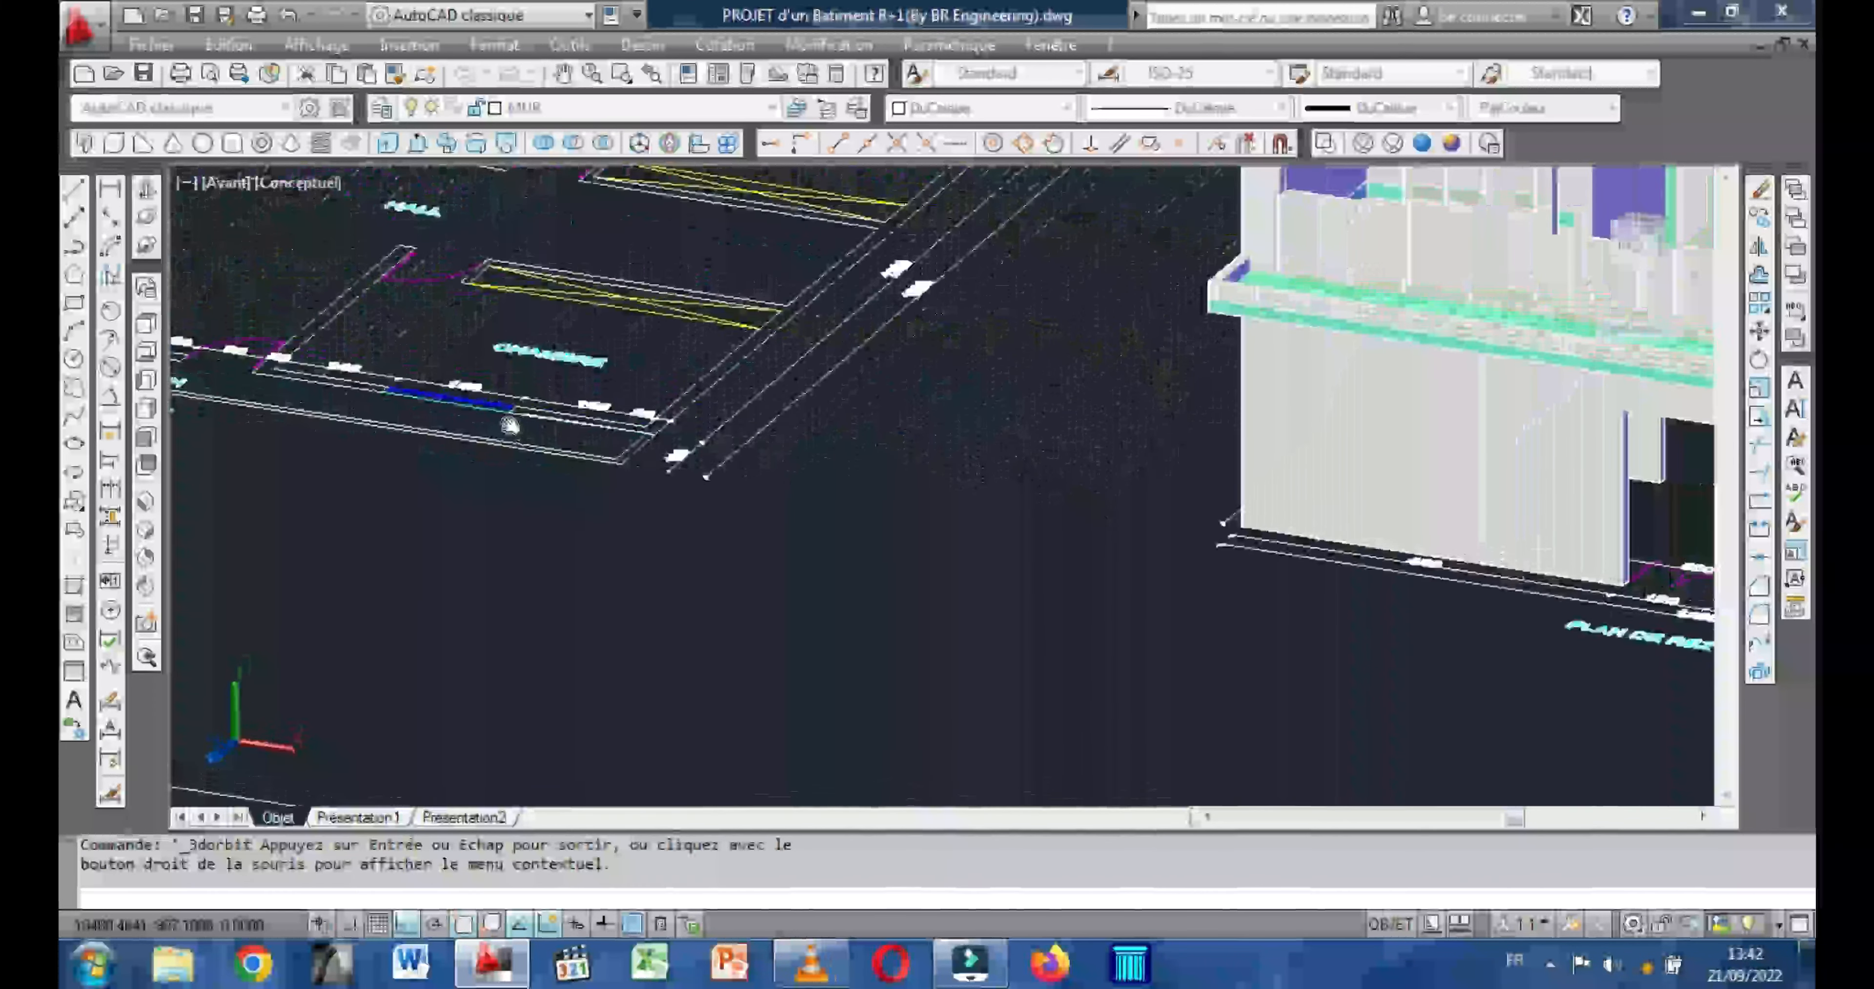
# Examine the ground-floor entrance opening with its plan dimensions and the facade openings above it.
pyautogui.moveTo(1644, 596); pyautogui.dragTo(1138, 593, button='middle')
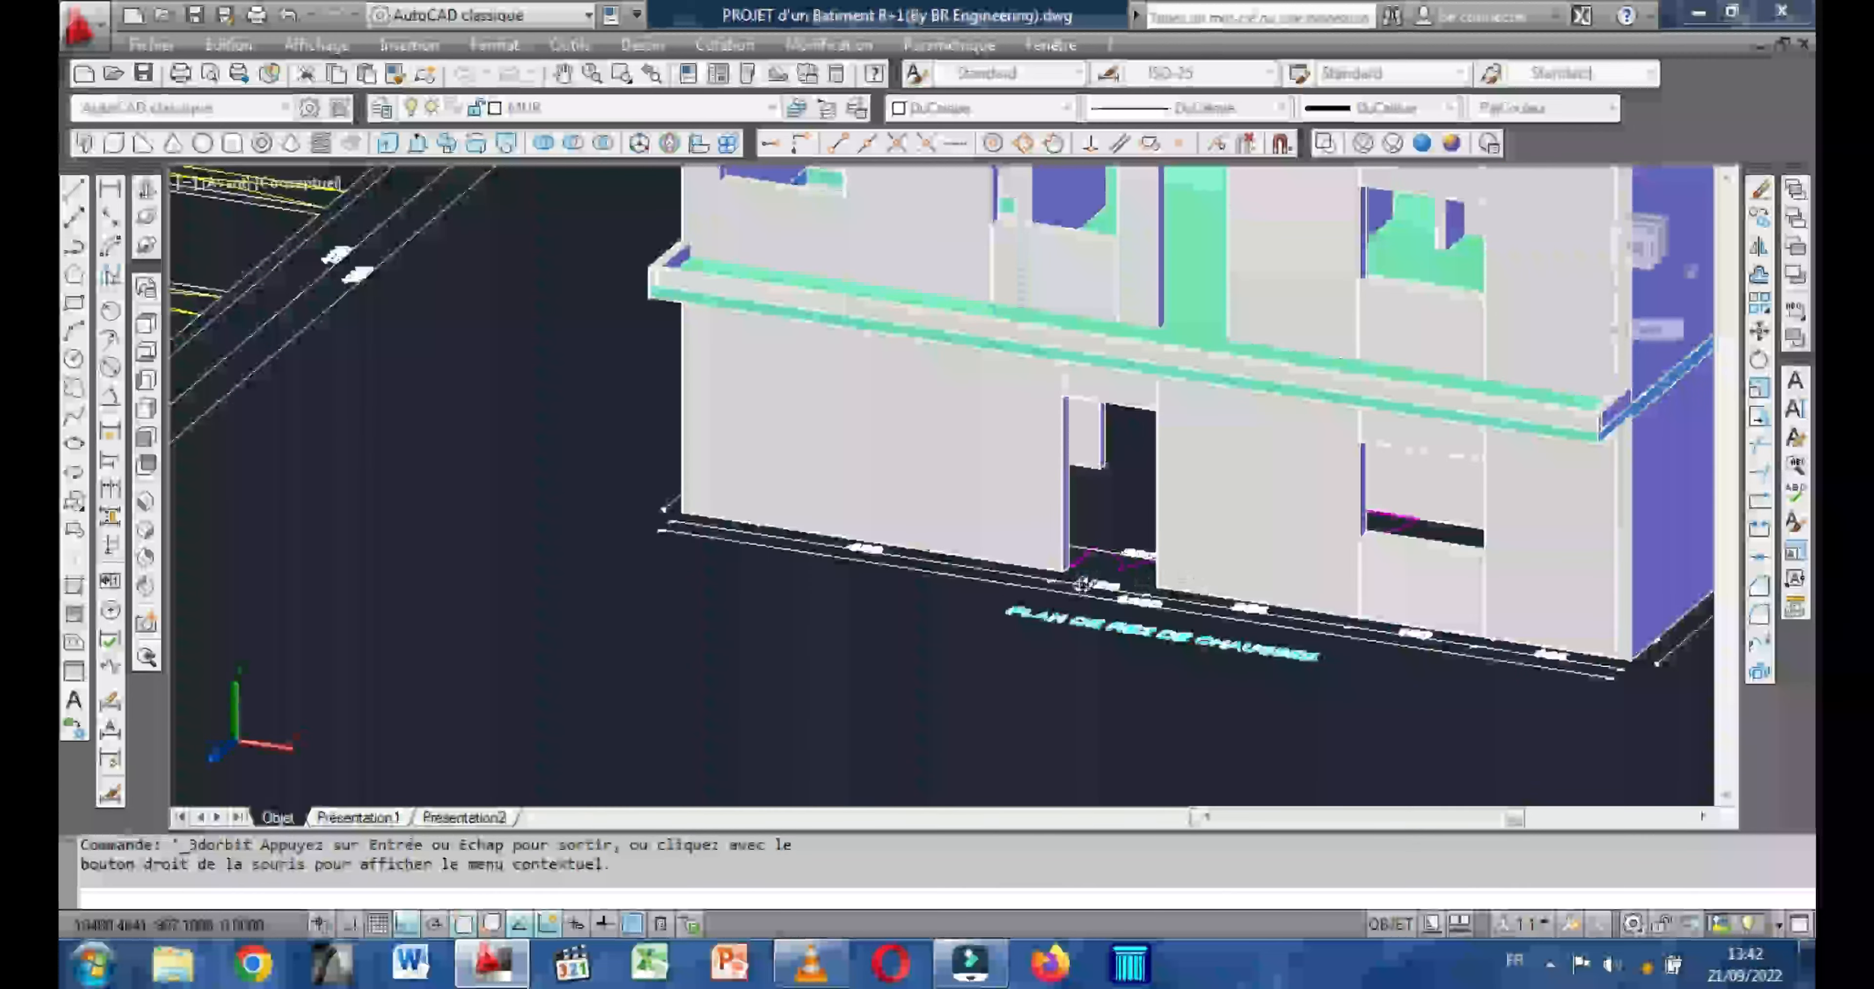
pyautogui.scroll(3, 1119, 604)
pyautogui.scroll(5, 1091, 581)
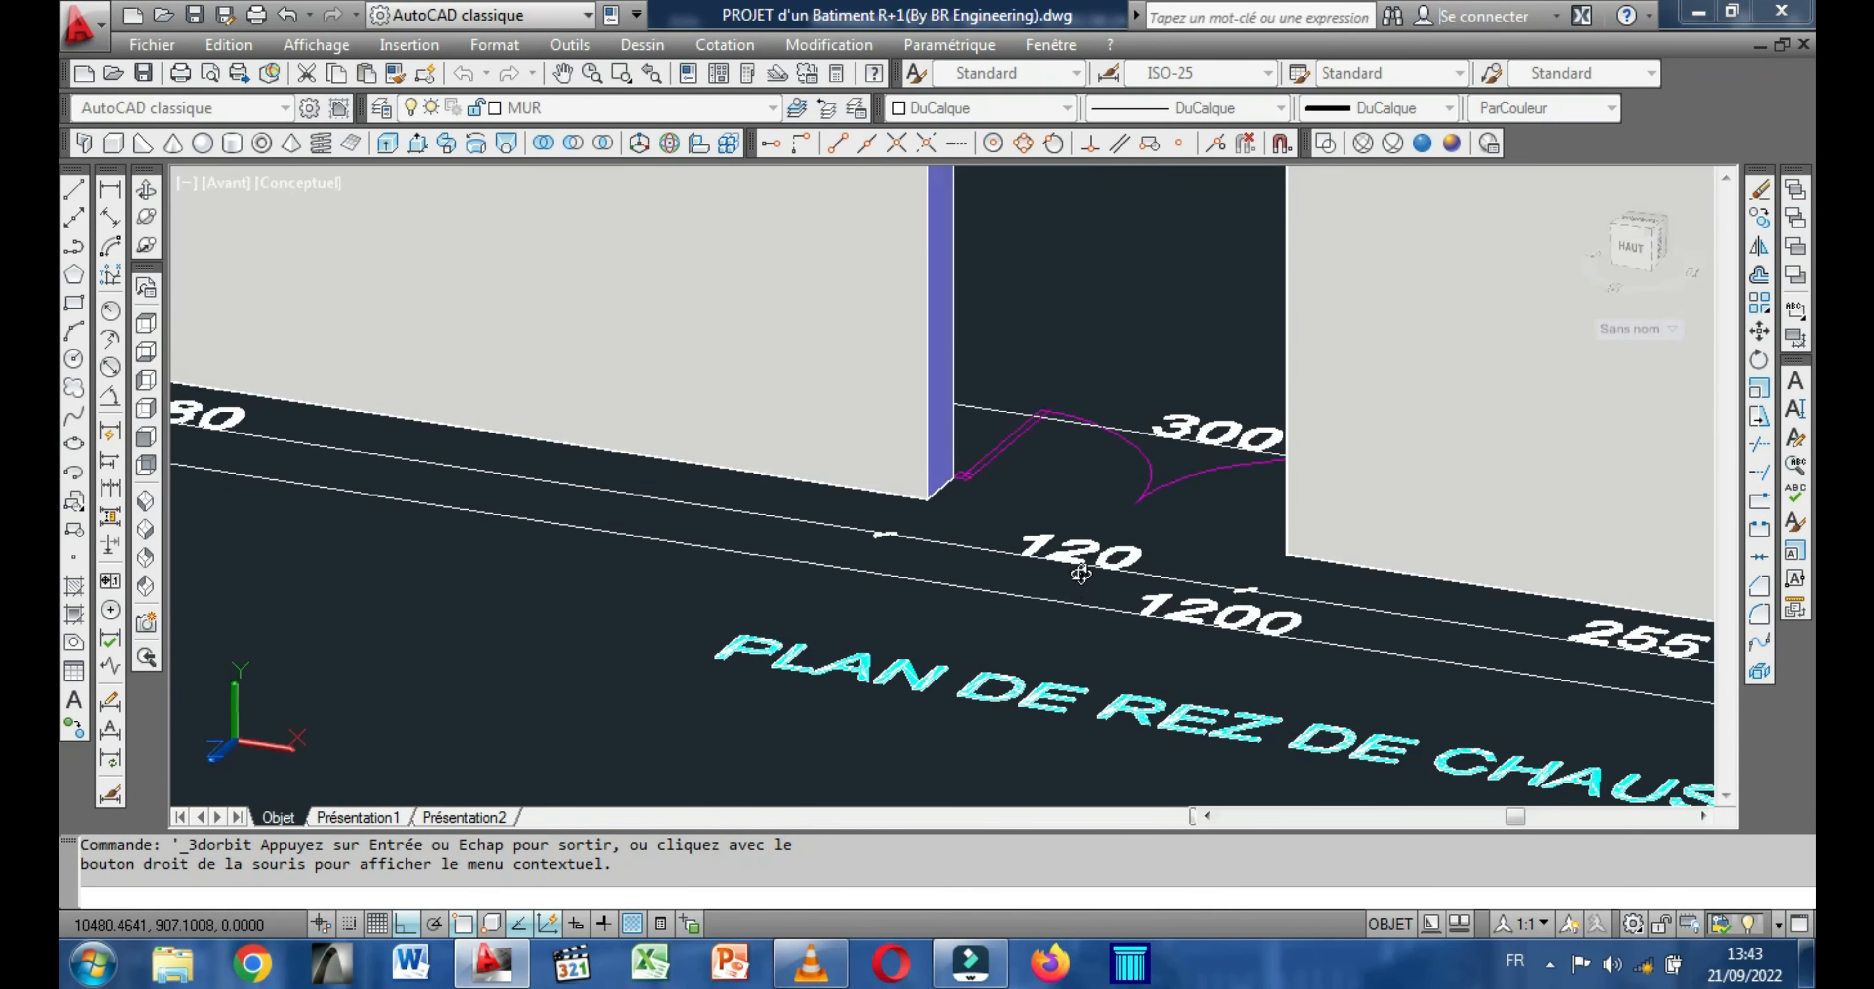
pyautogui.press('Escape')
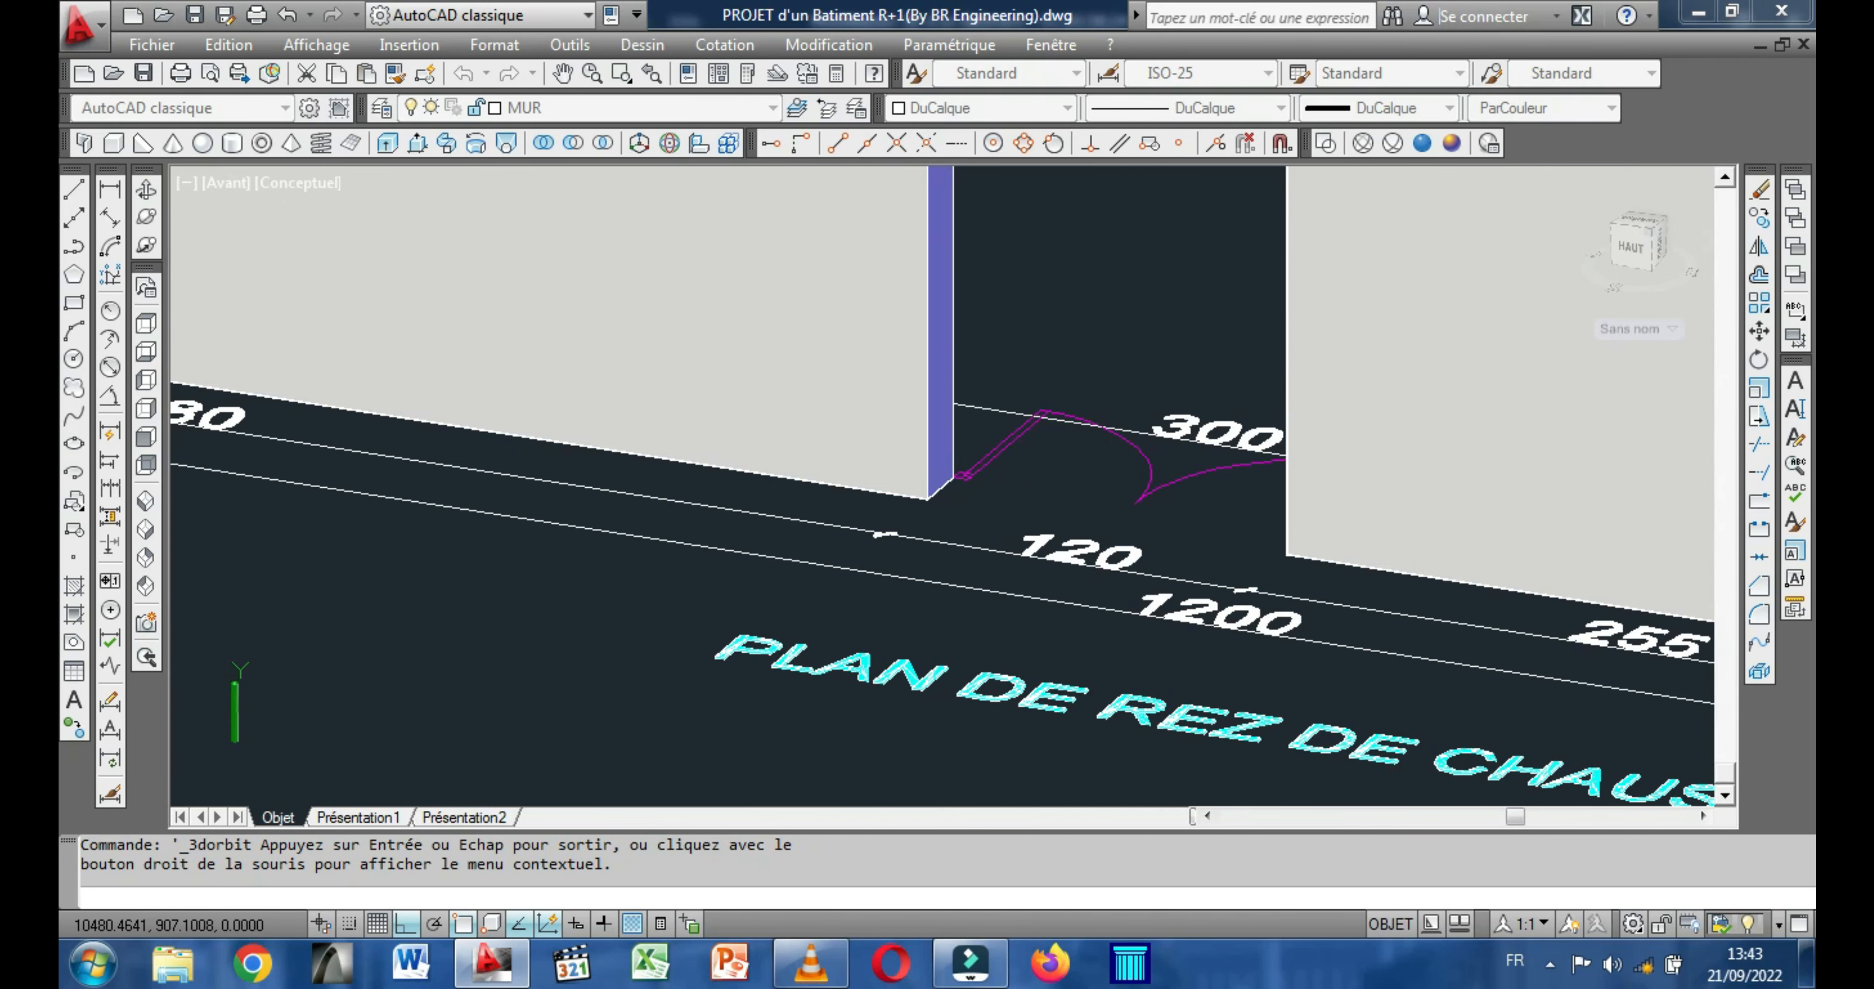
pyautogui.scroll(-6, 1044, 586)
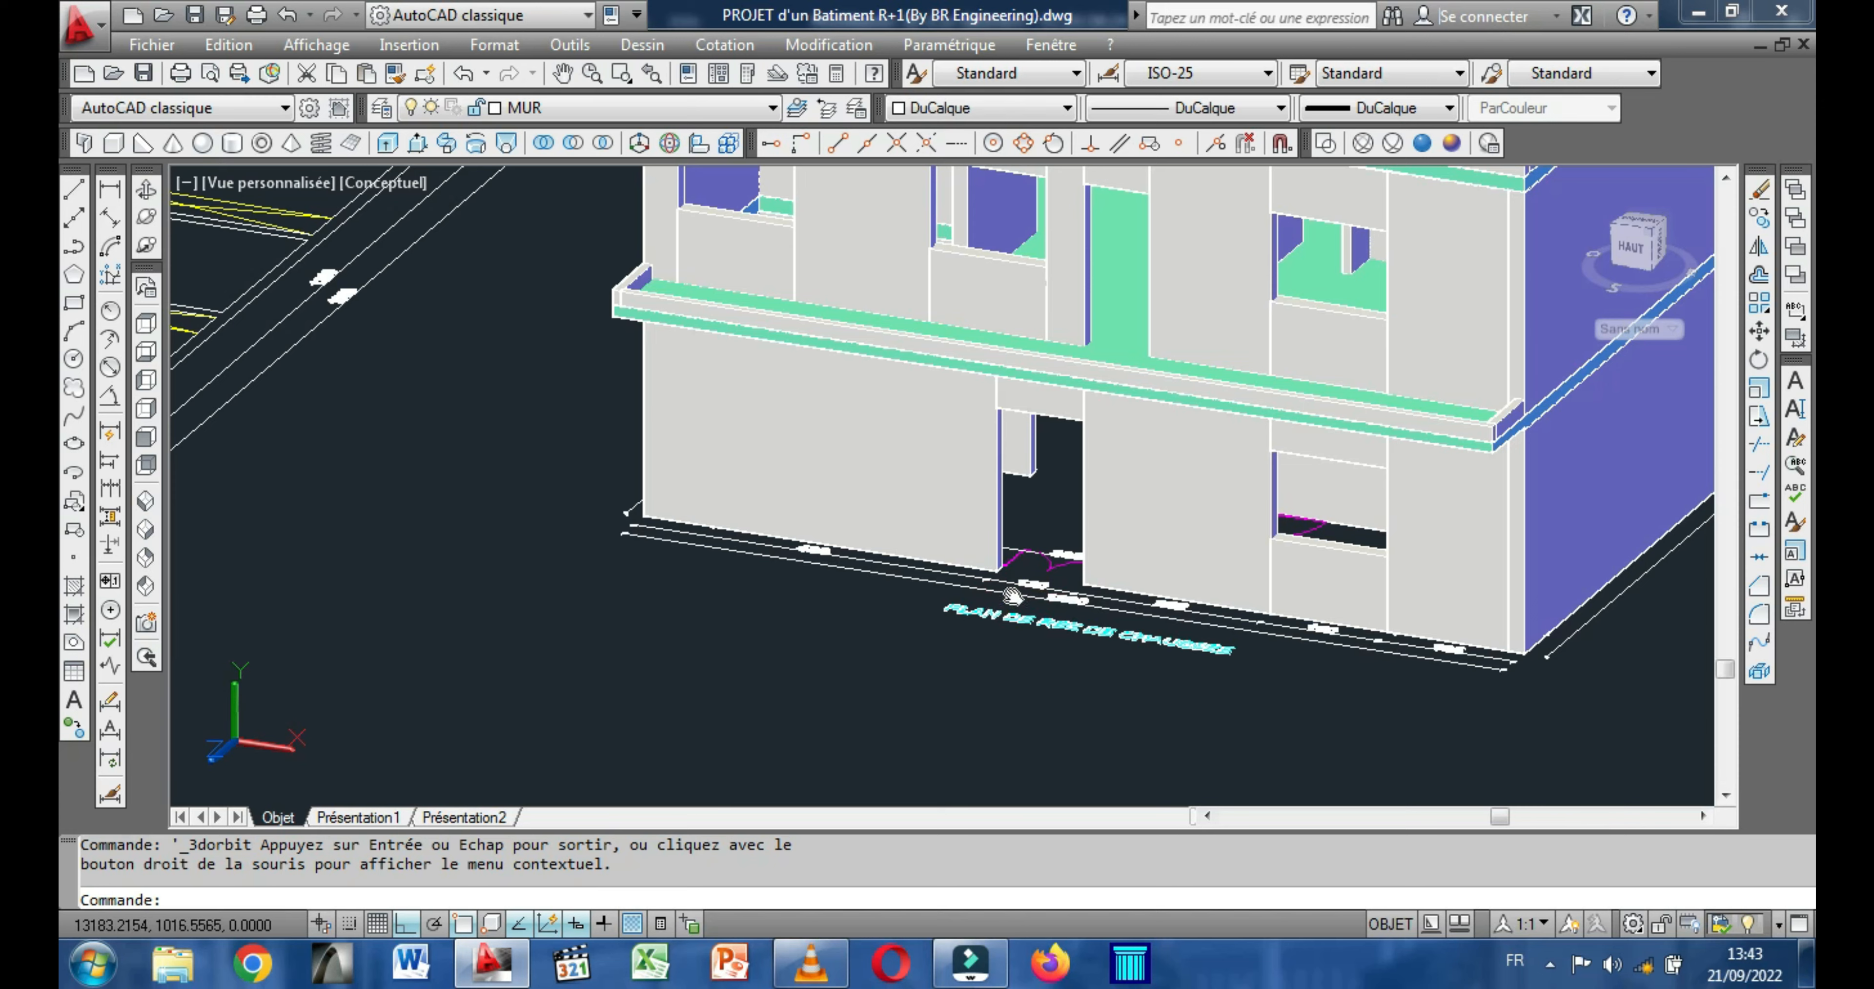
pyautogui.moveTo(1004, 458); pyautogui.dragTo(960, 727, button='middle')
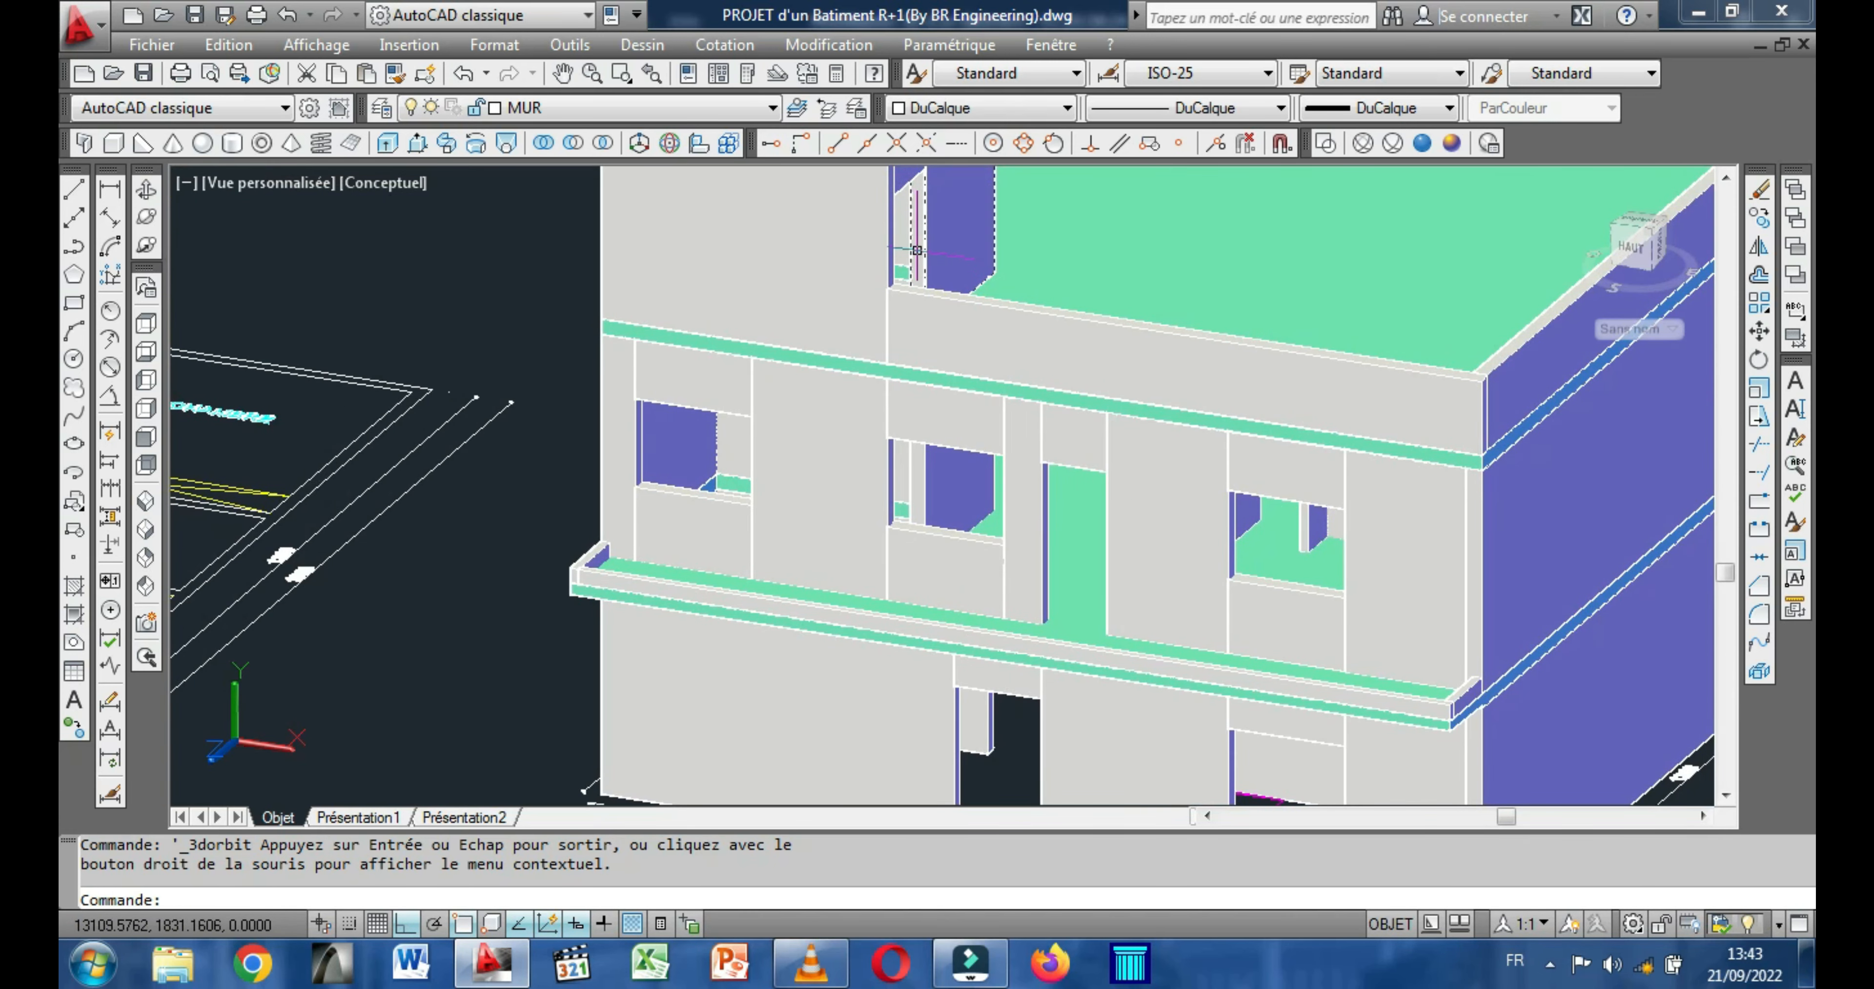
# Examine the staircase on the upper-floor plan, including its treads, central wall and direction arrow.
pyautogui.moveTo(495, 273); pyautogui.dragTo(683, 374, button='middle')
pyautogui.moveTo(879, 390); pyautogui.dragTo(1175, 388, button='middle')
pyautogui.moveTo(469, 572); pyautogui.dragTo(946, 573, button='middle')
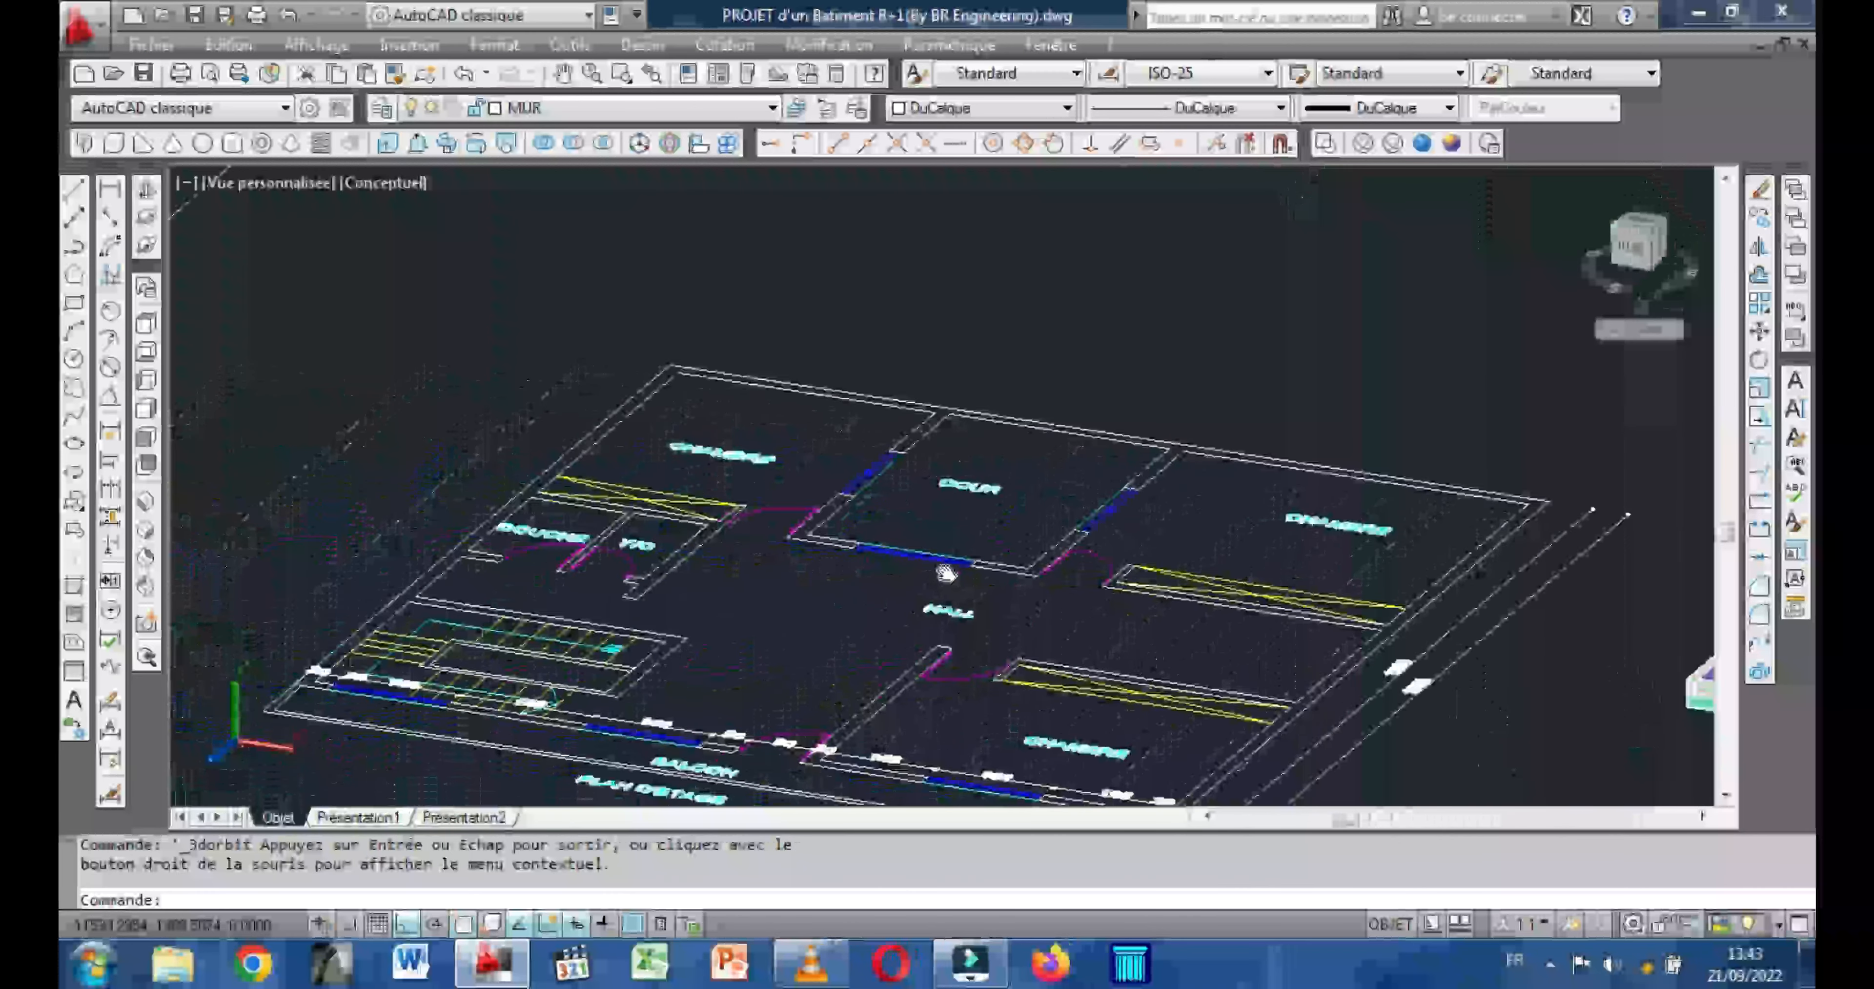
pyautogui.scroll(5, 530, 746)
pyautogui.scroll(5, 648, 691)
pyautogui.scroll(-4, 782, 640)
pyautogui.moveTo(782, 640); pyautogui.dragTo(1005, 683, button='middle')
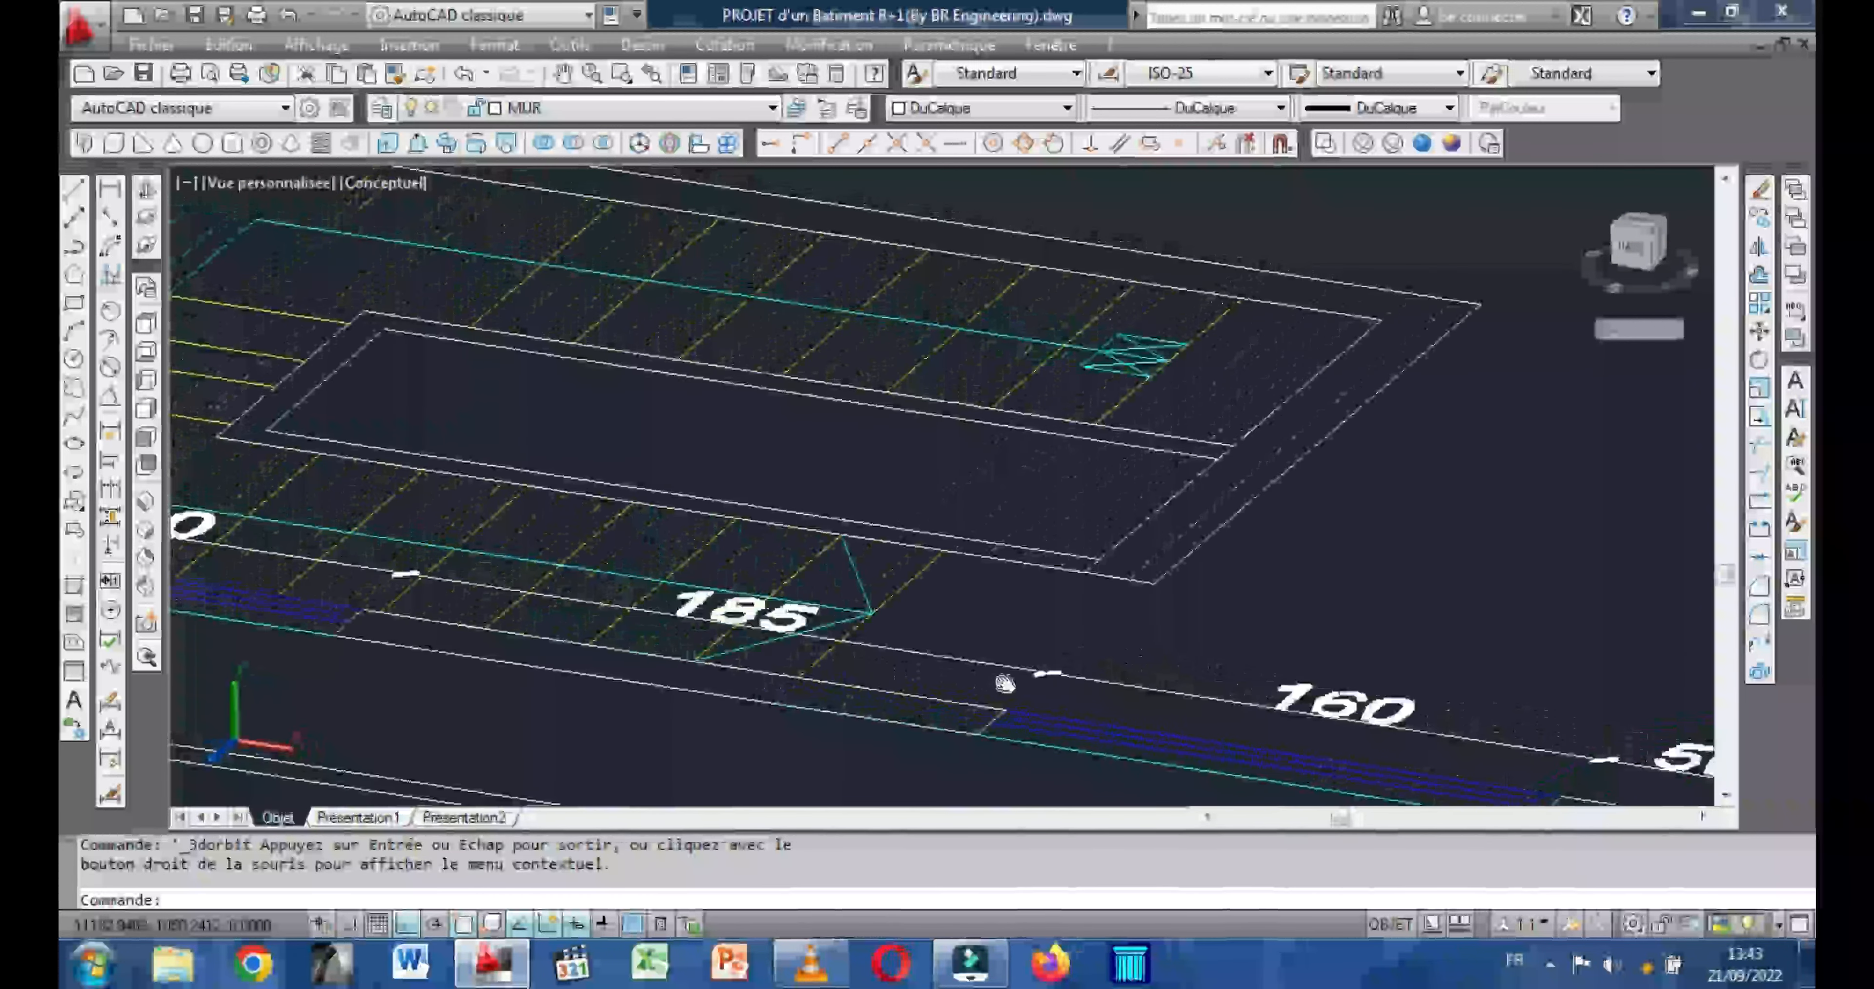
pyautogui.moveTo(765, 657); pyautogui.dragTo(1078, 659, button='middle')
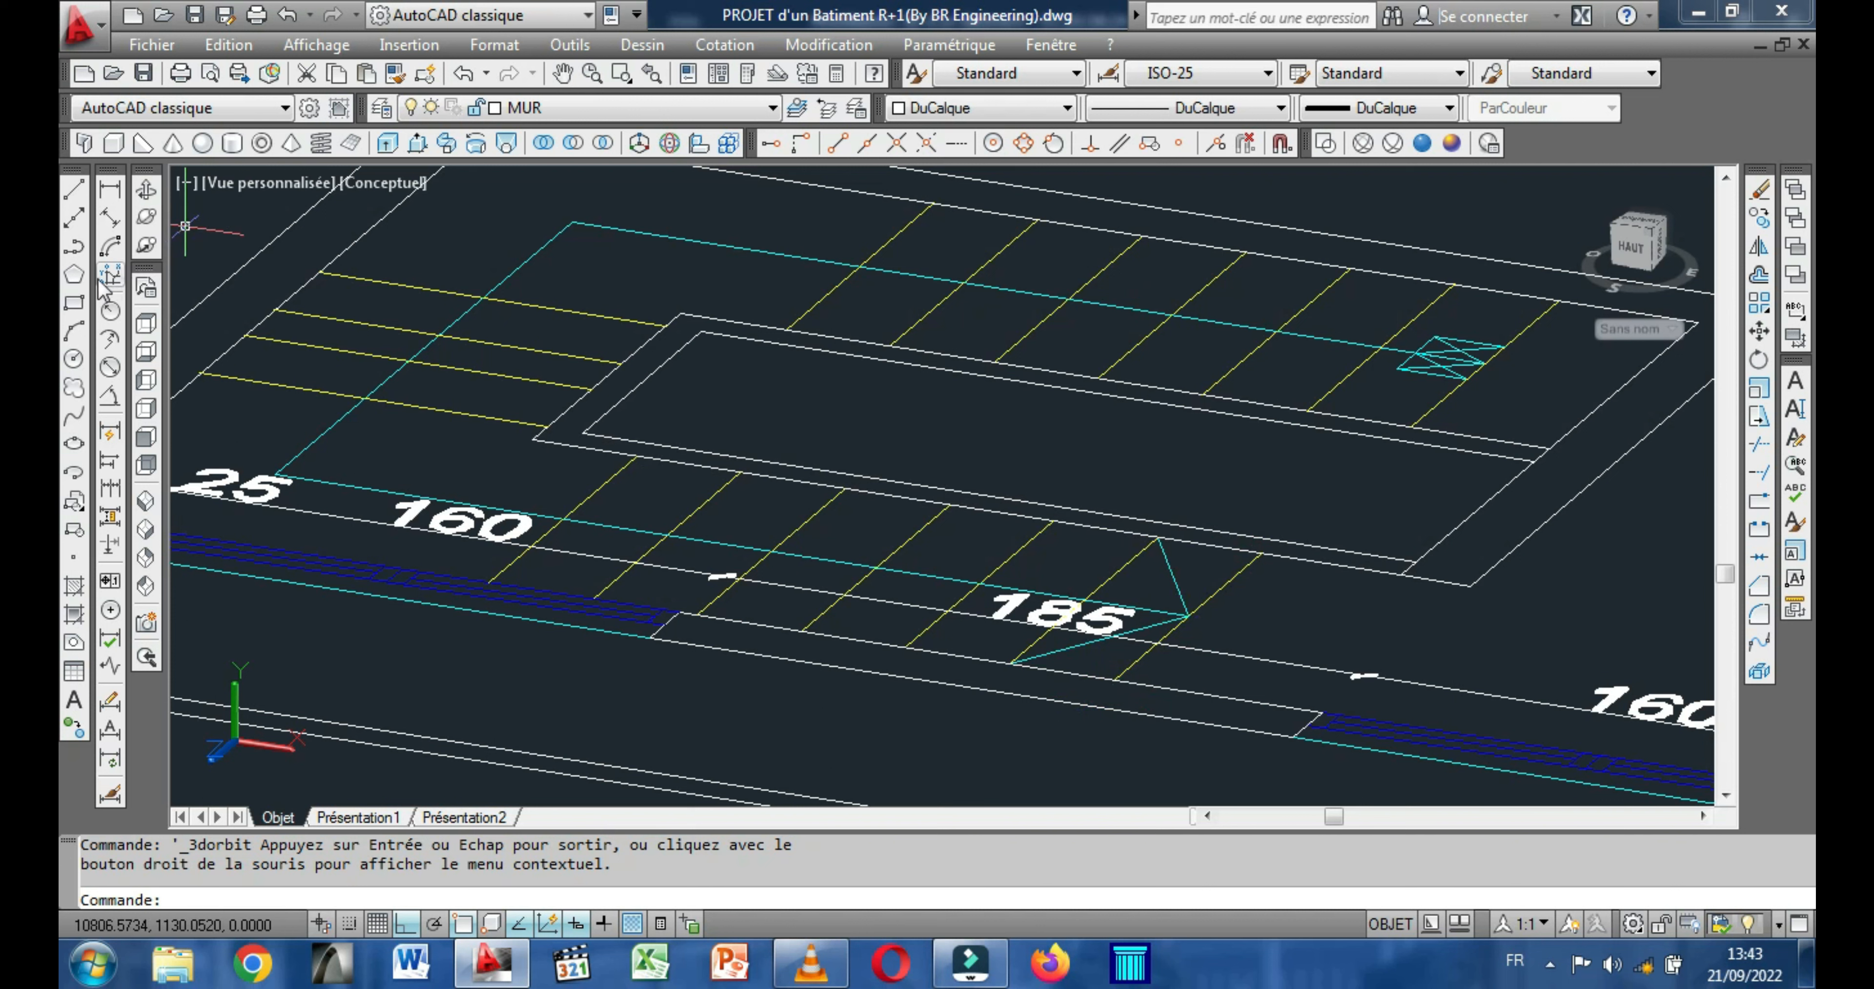
pyautogui.click(109, 191)
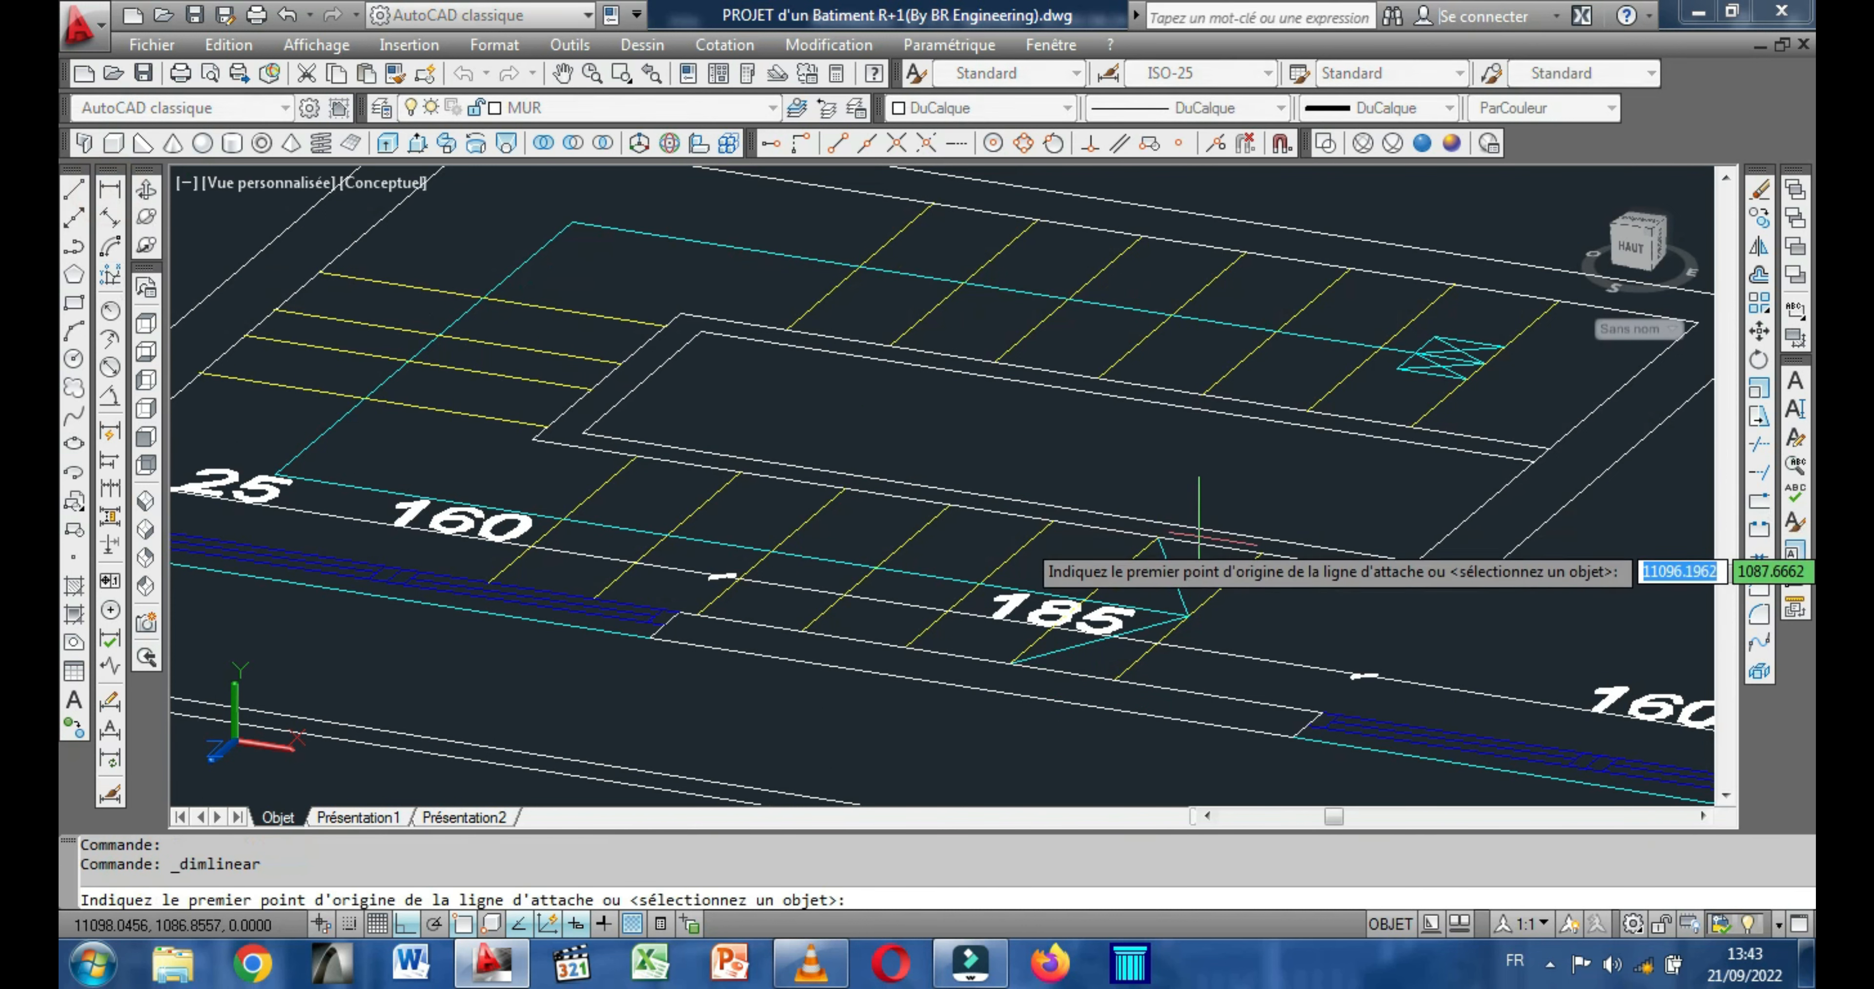
pyautogui.click(1276, 552)
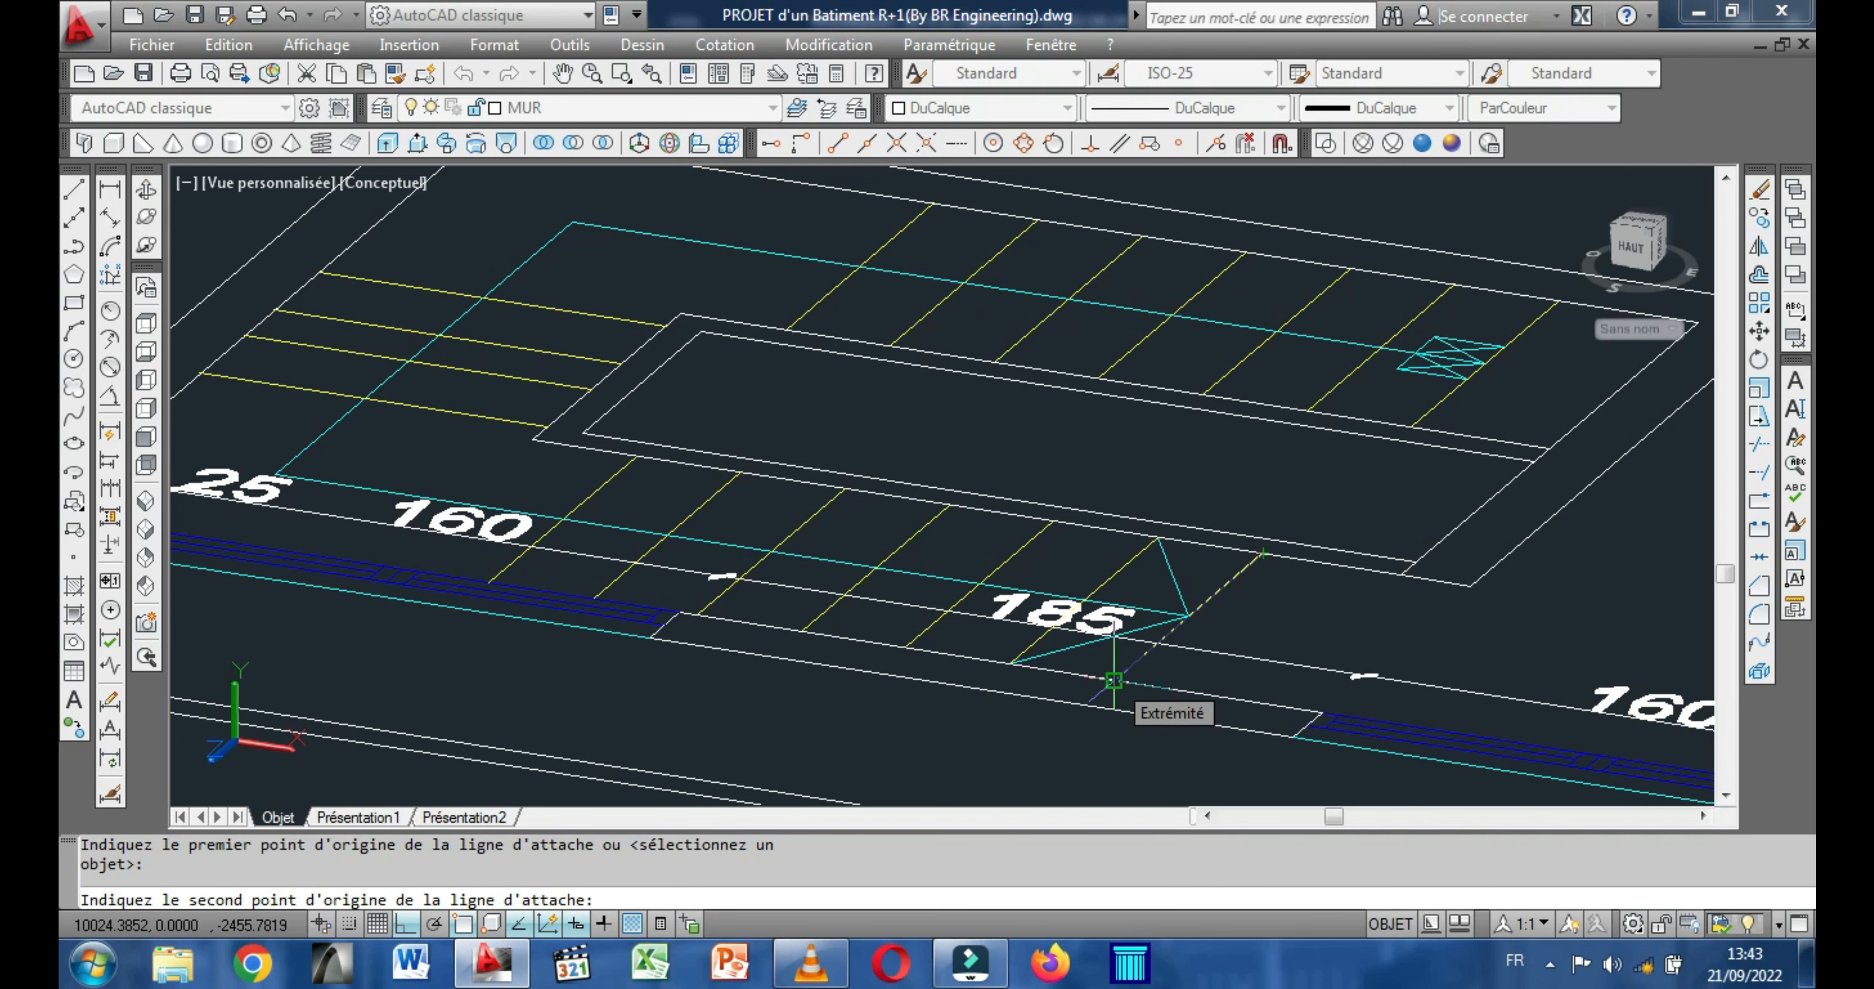
pyautogui.press('Escape')
# Leave the staircase dimensioning and show the building in the front view with empty space beside the facade.
pyautogui.click(146, 188)
pyautogui.scroll(-4, 251, 342)
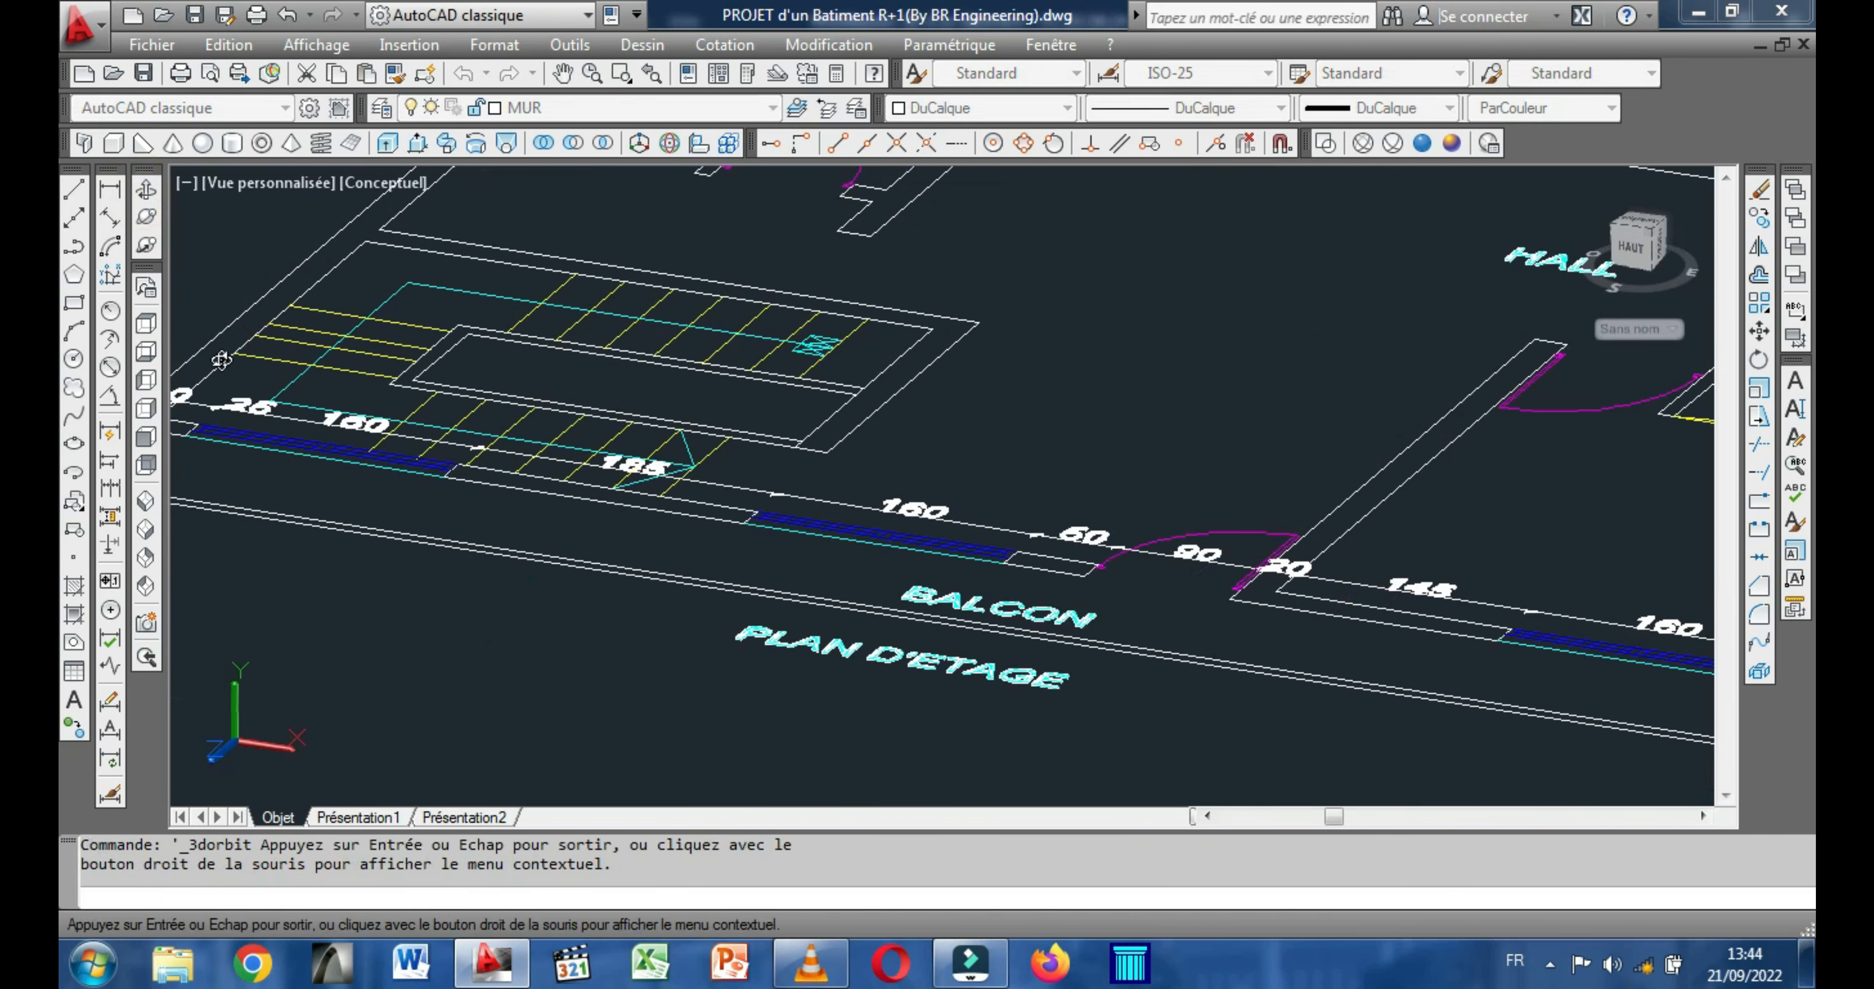
pyautogui.click(146, 448)
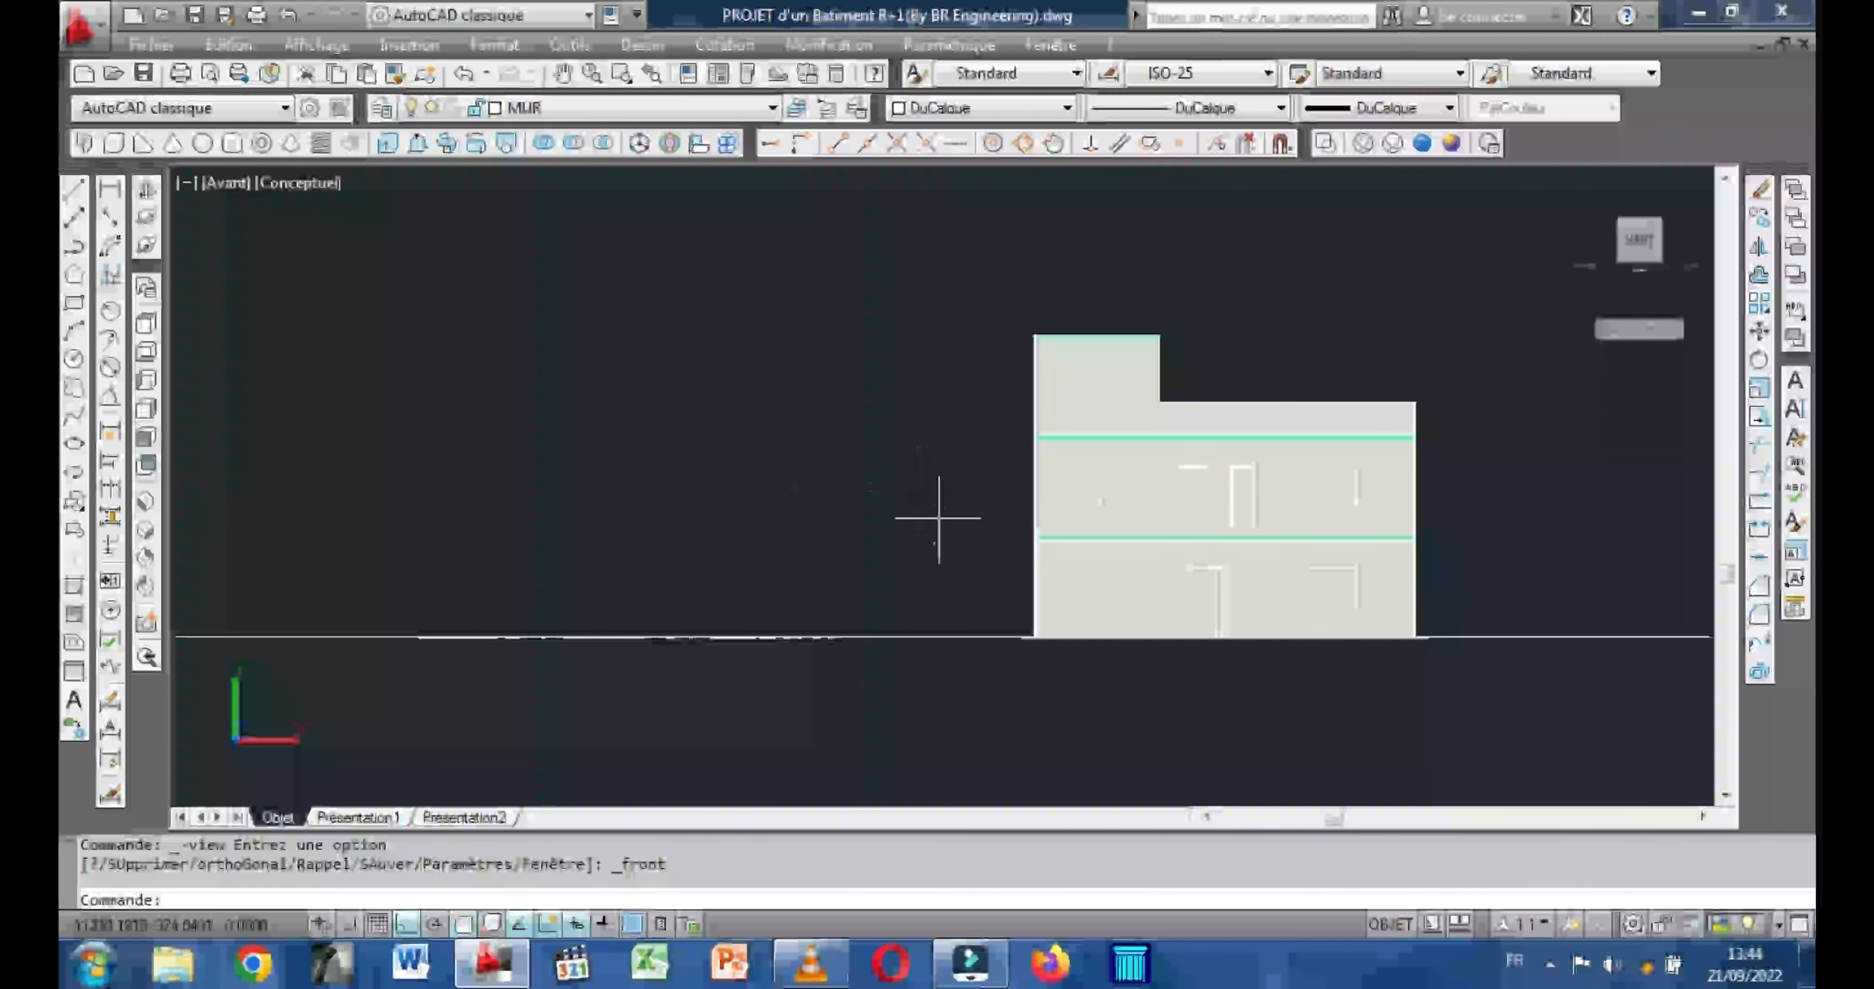
pyautogui.scroll(2, 921, 530)
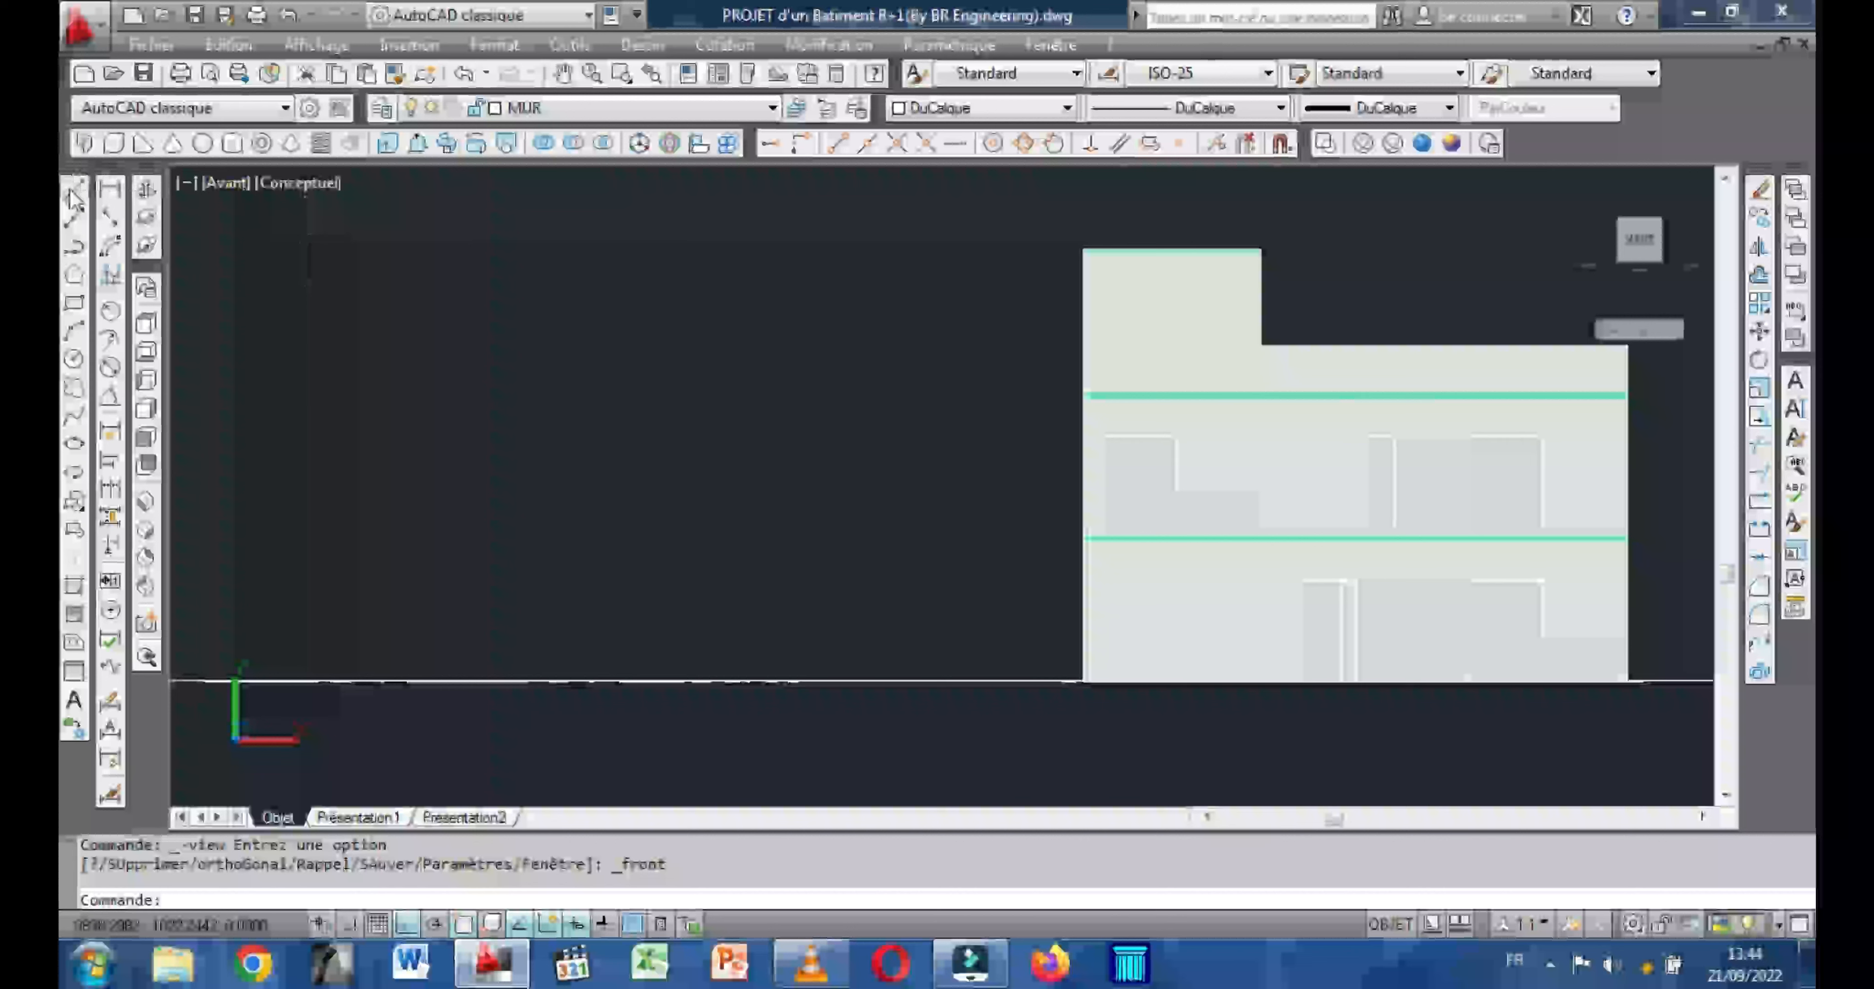
# Draw a closed horizontal rectangle 160 wide by 120 high with lines in the empty space left of the building.
pyautogui.click(75, 193)
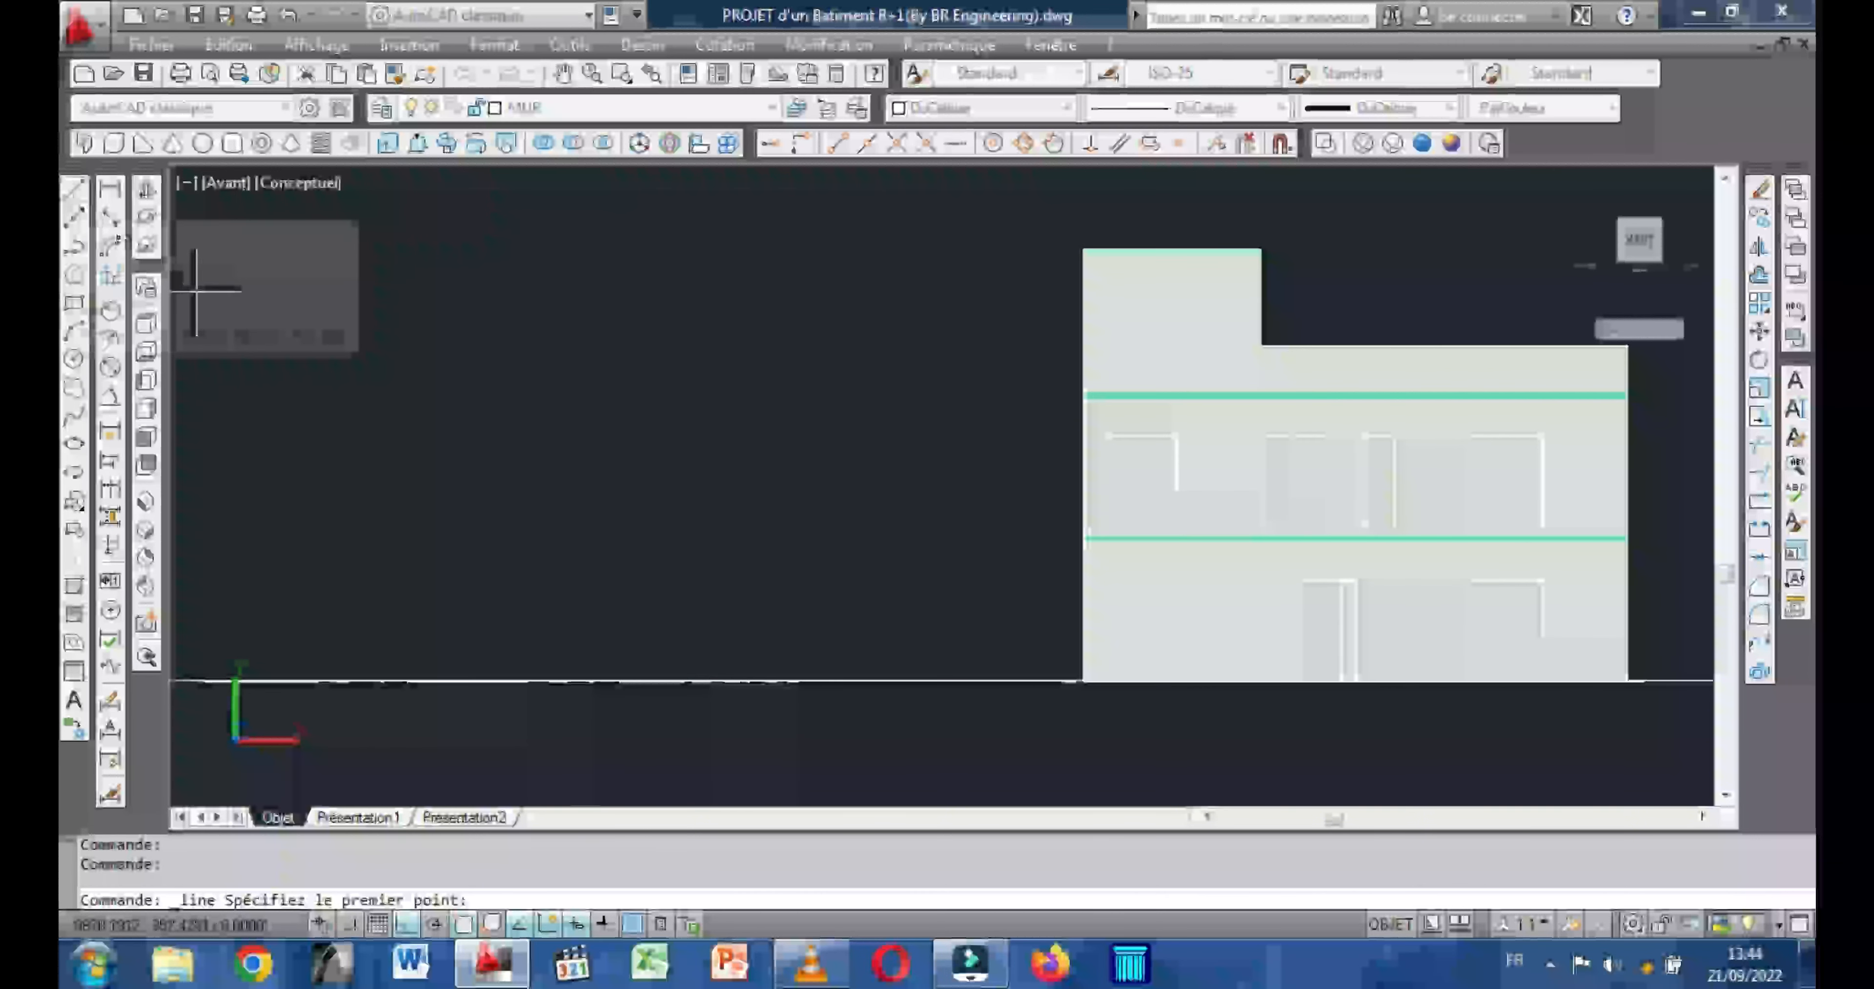
pyautogui.click(497, 361)
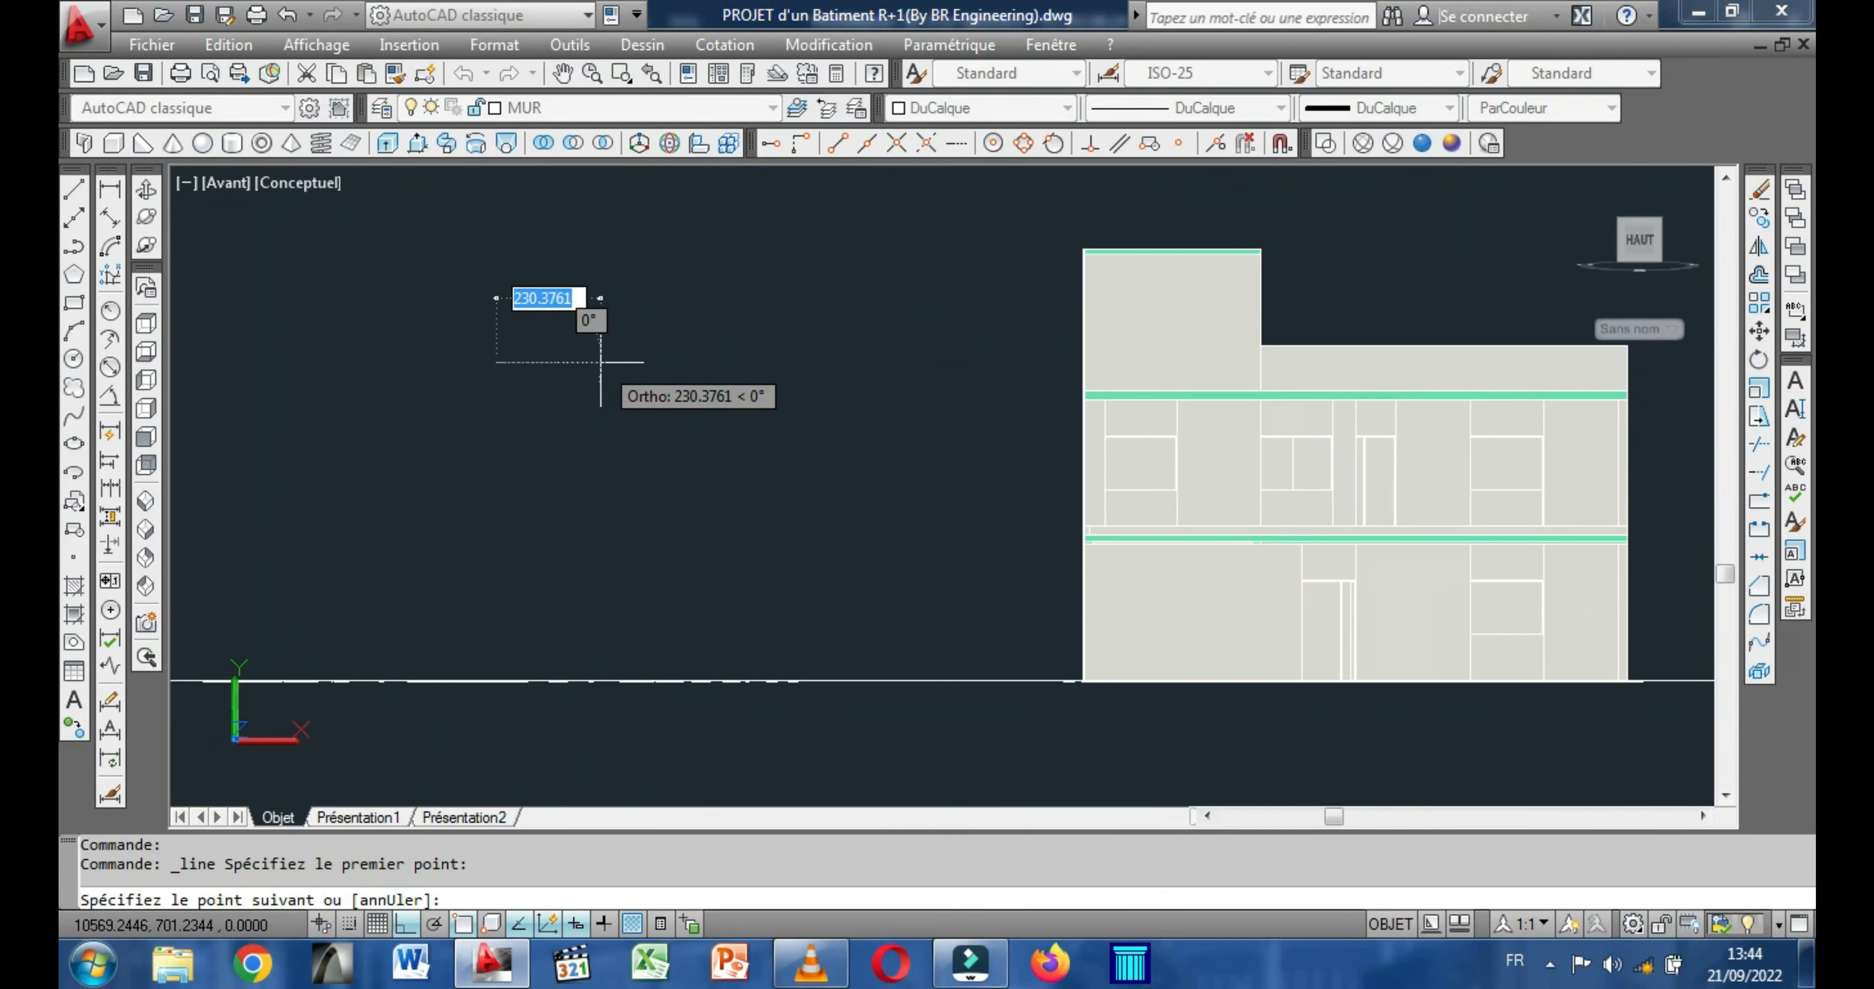
pyautogui.write('160')
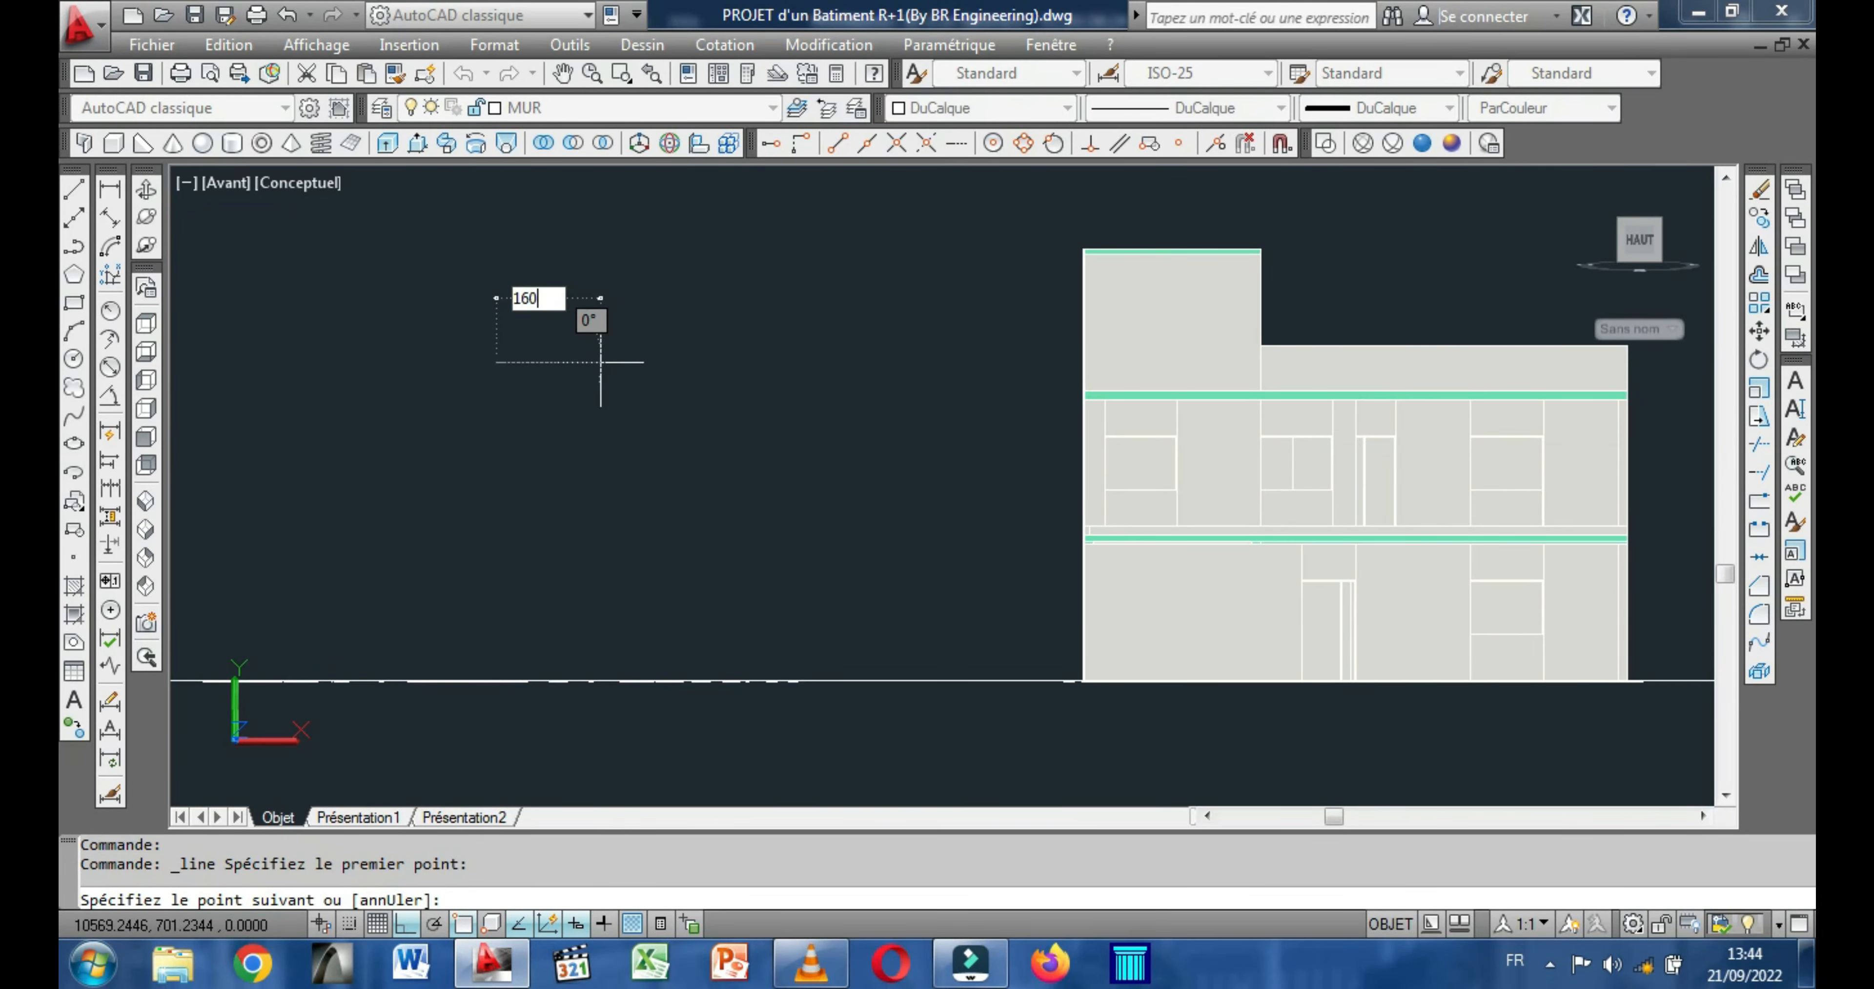
pyautogui.press('Return')
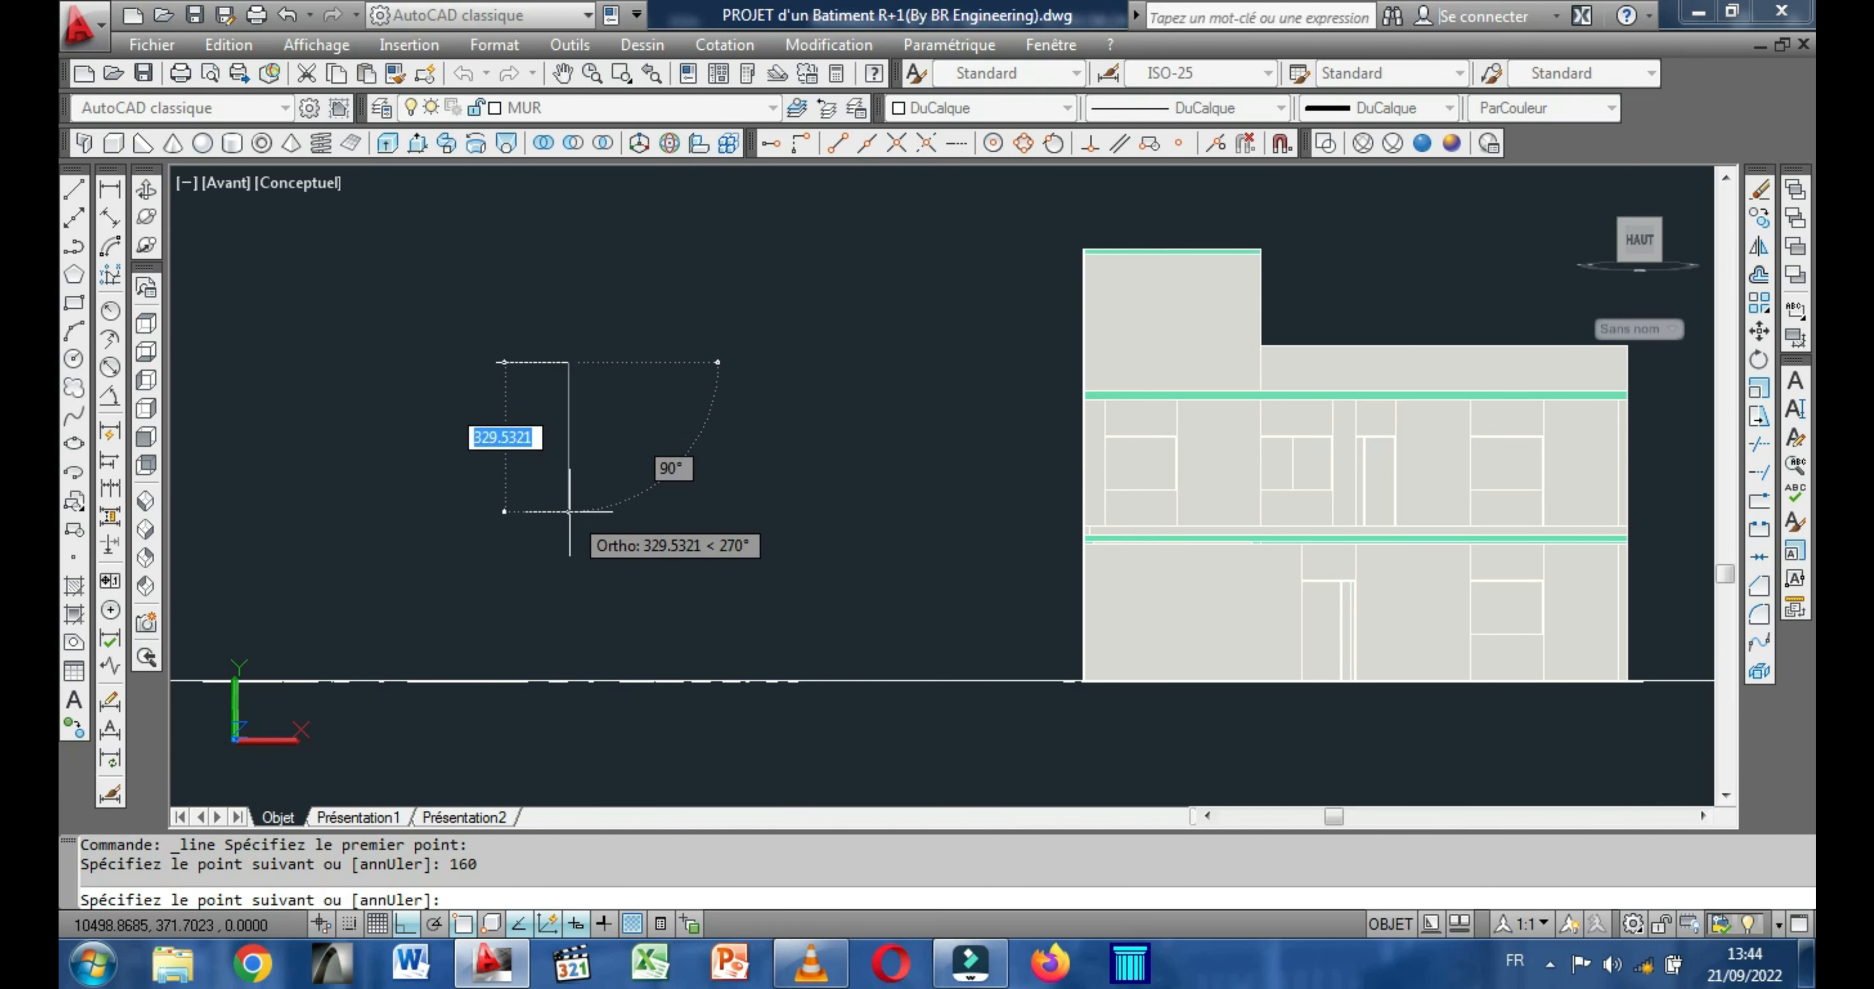
pyautogui.write('120')
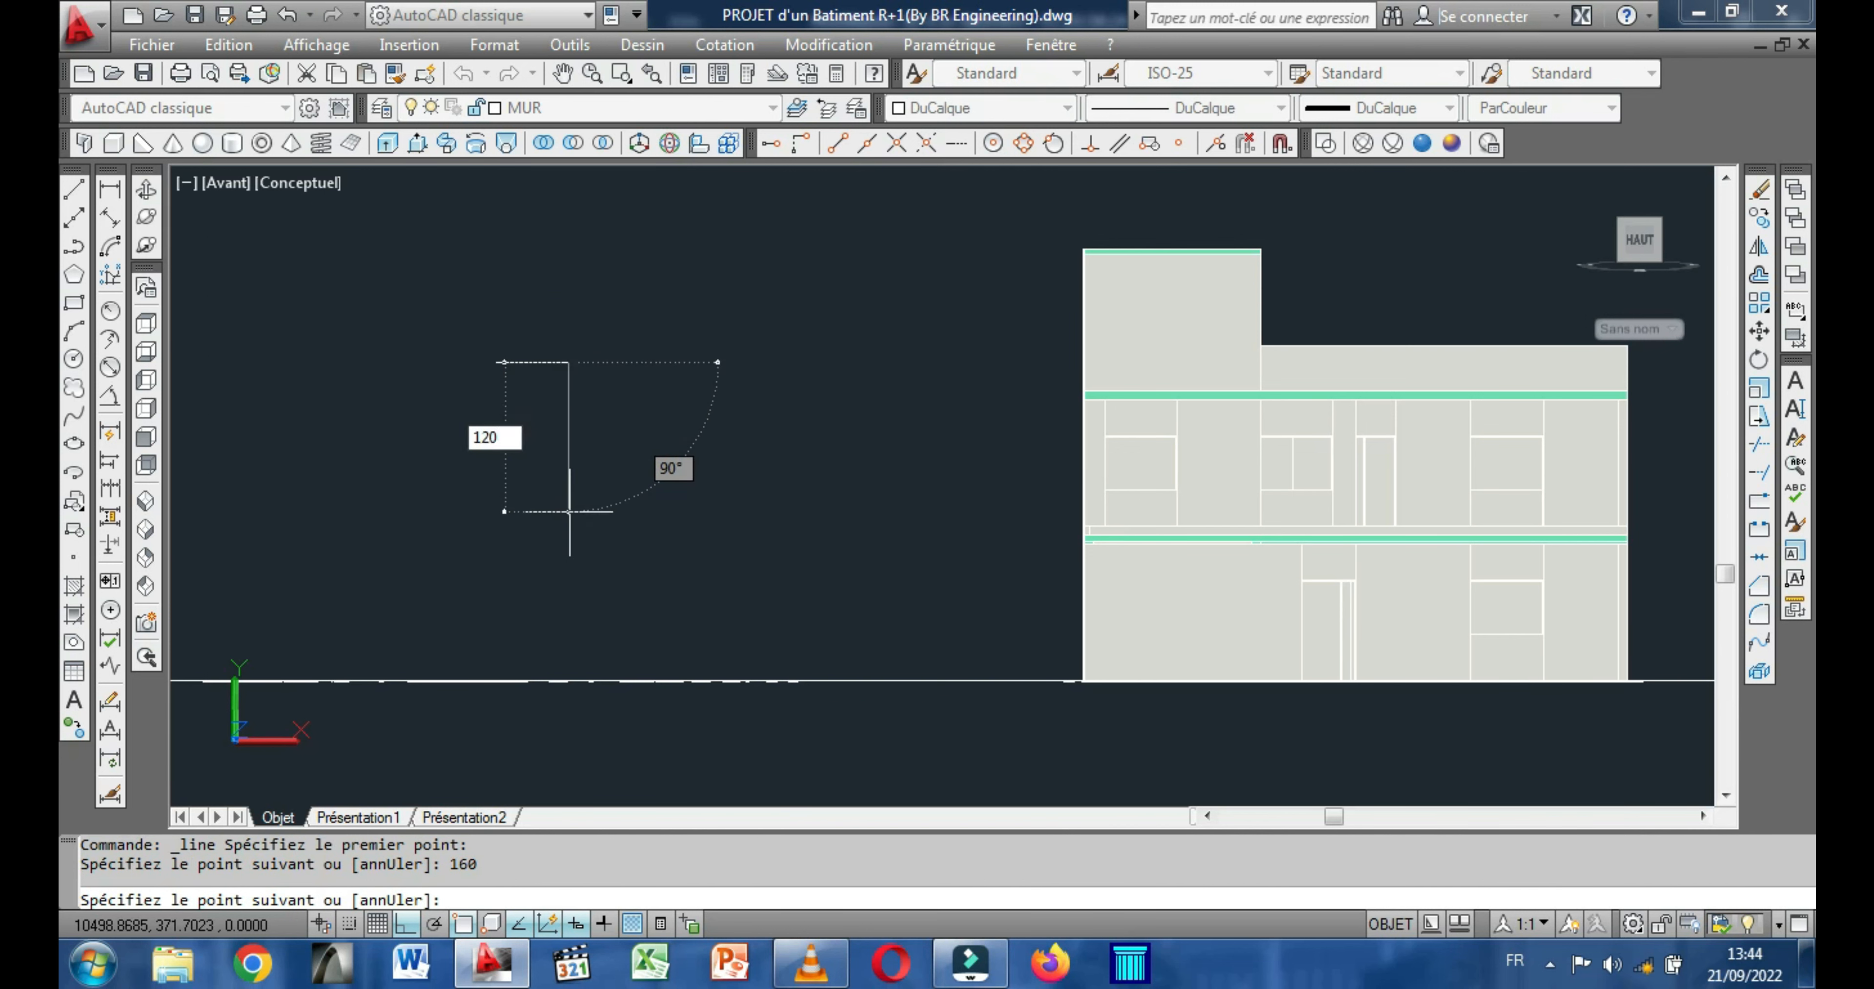
pyautogui.press('Return')
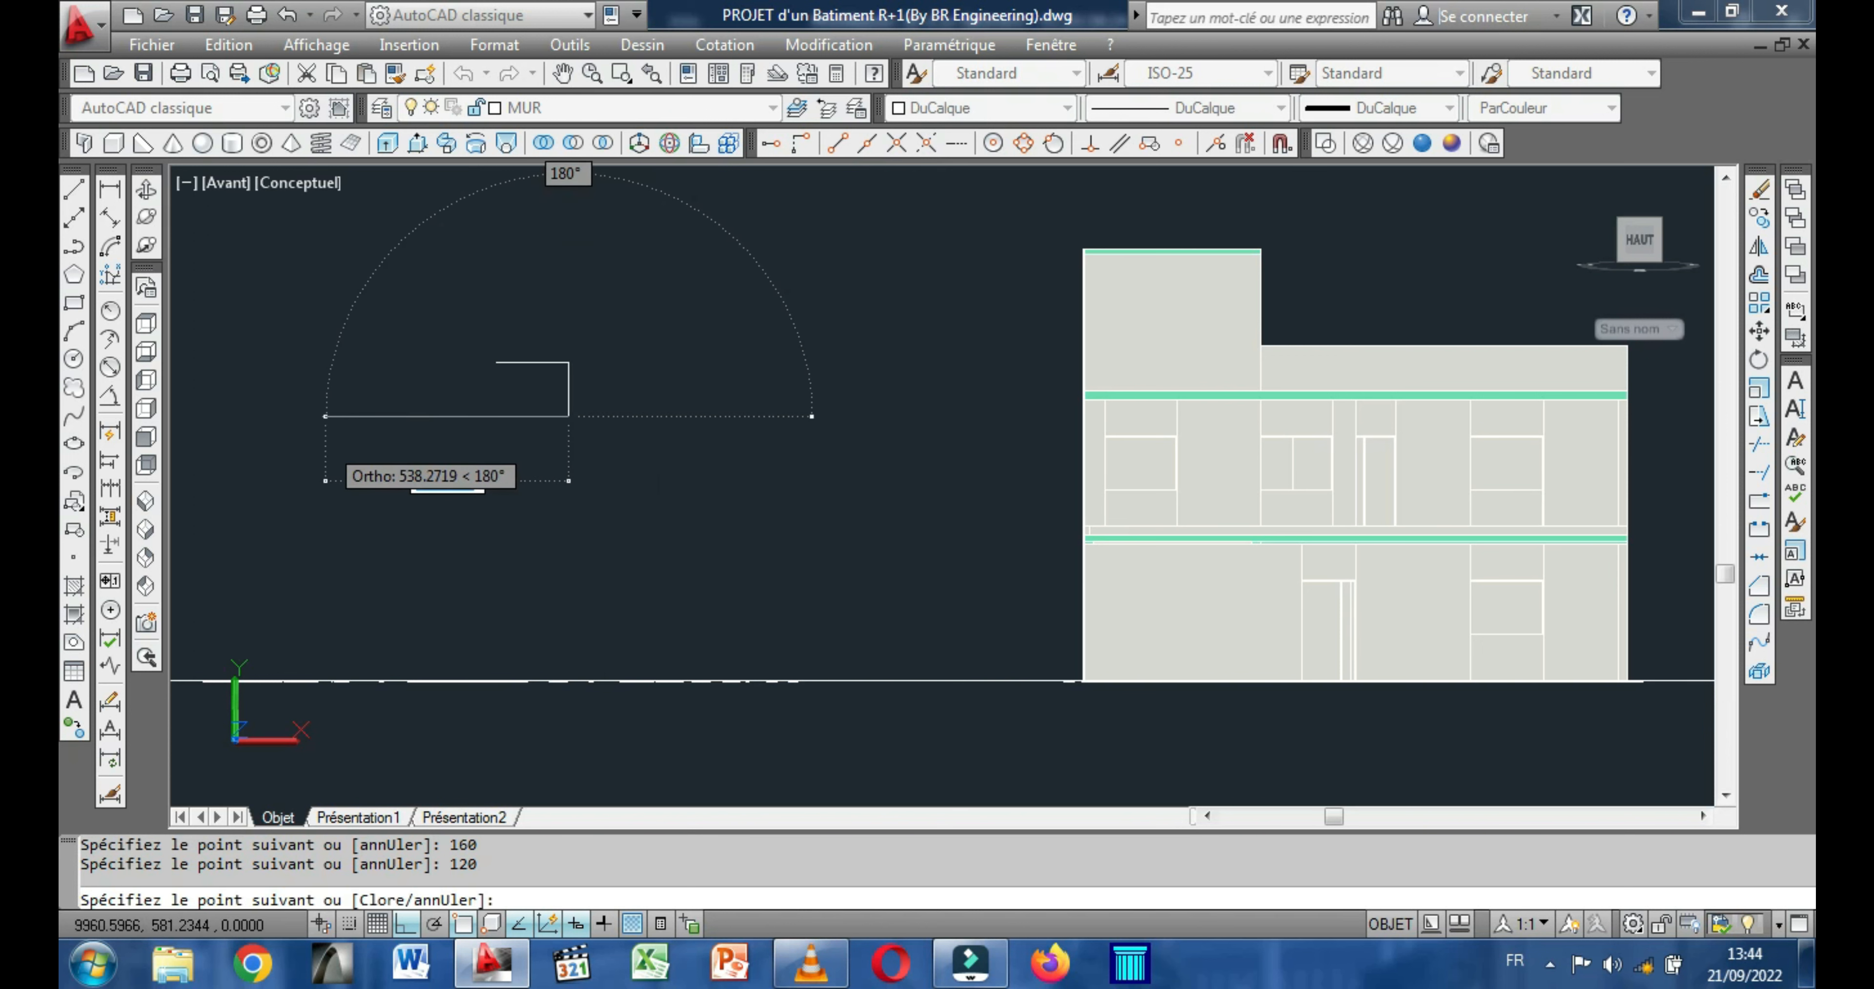
pyautogui.write('160')
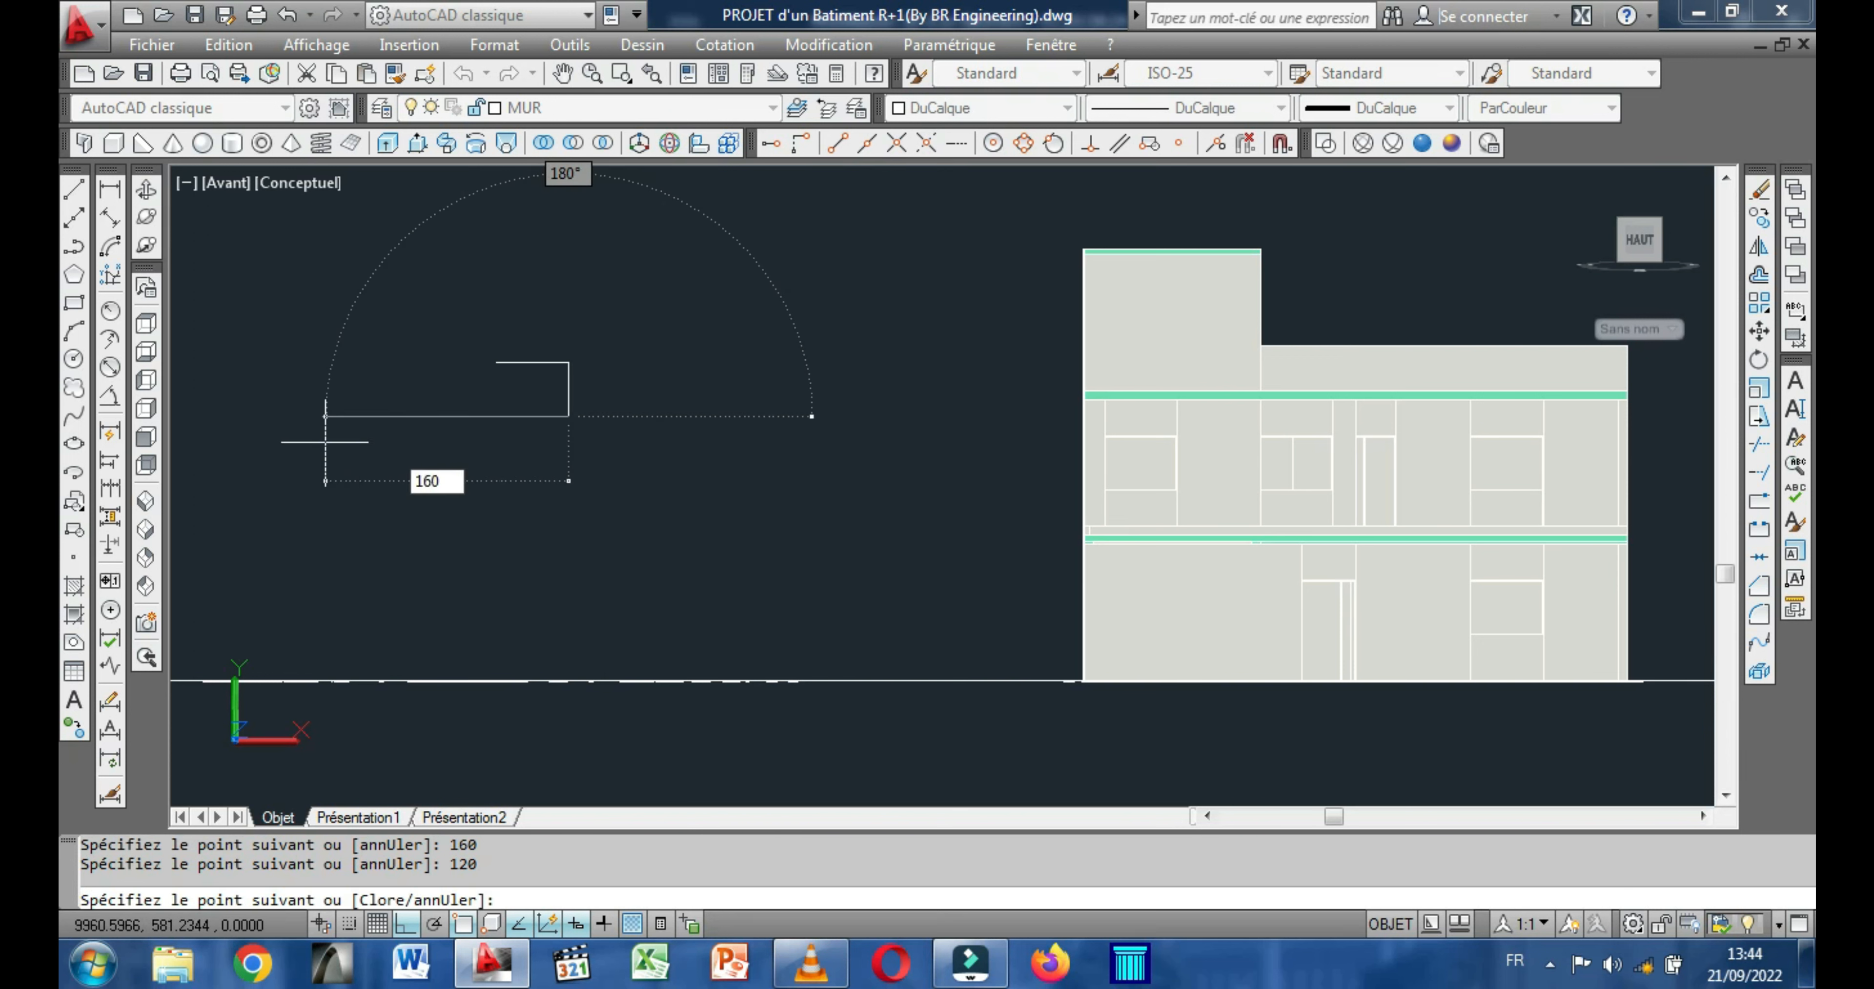
pyautogui.press('Return')
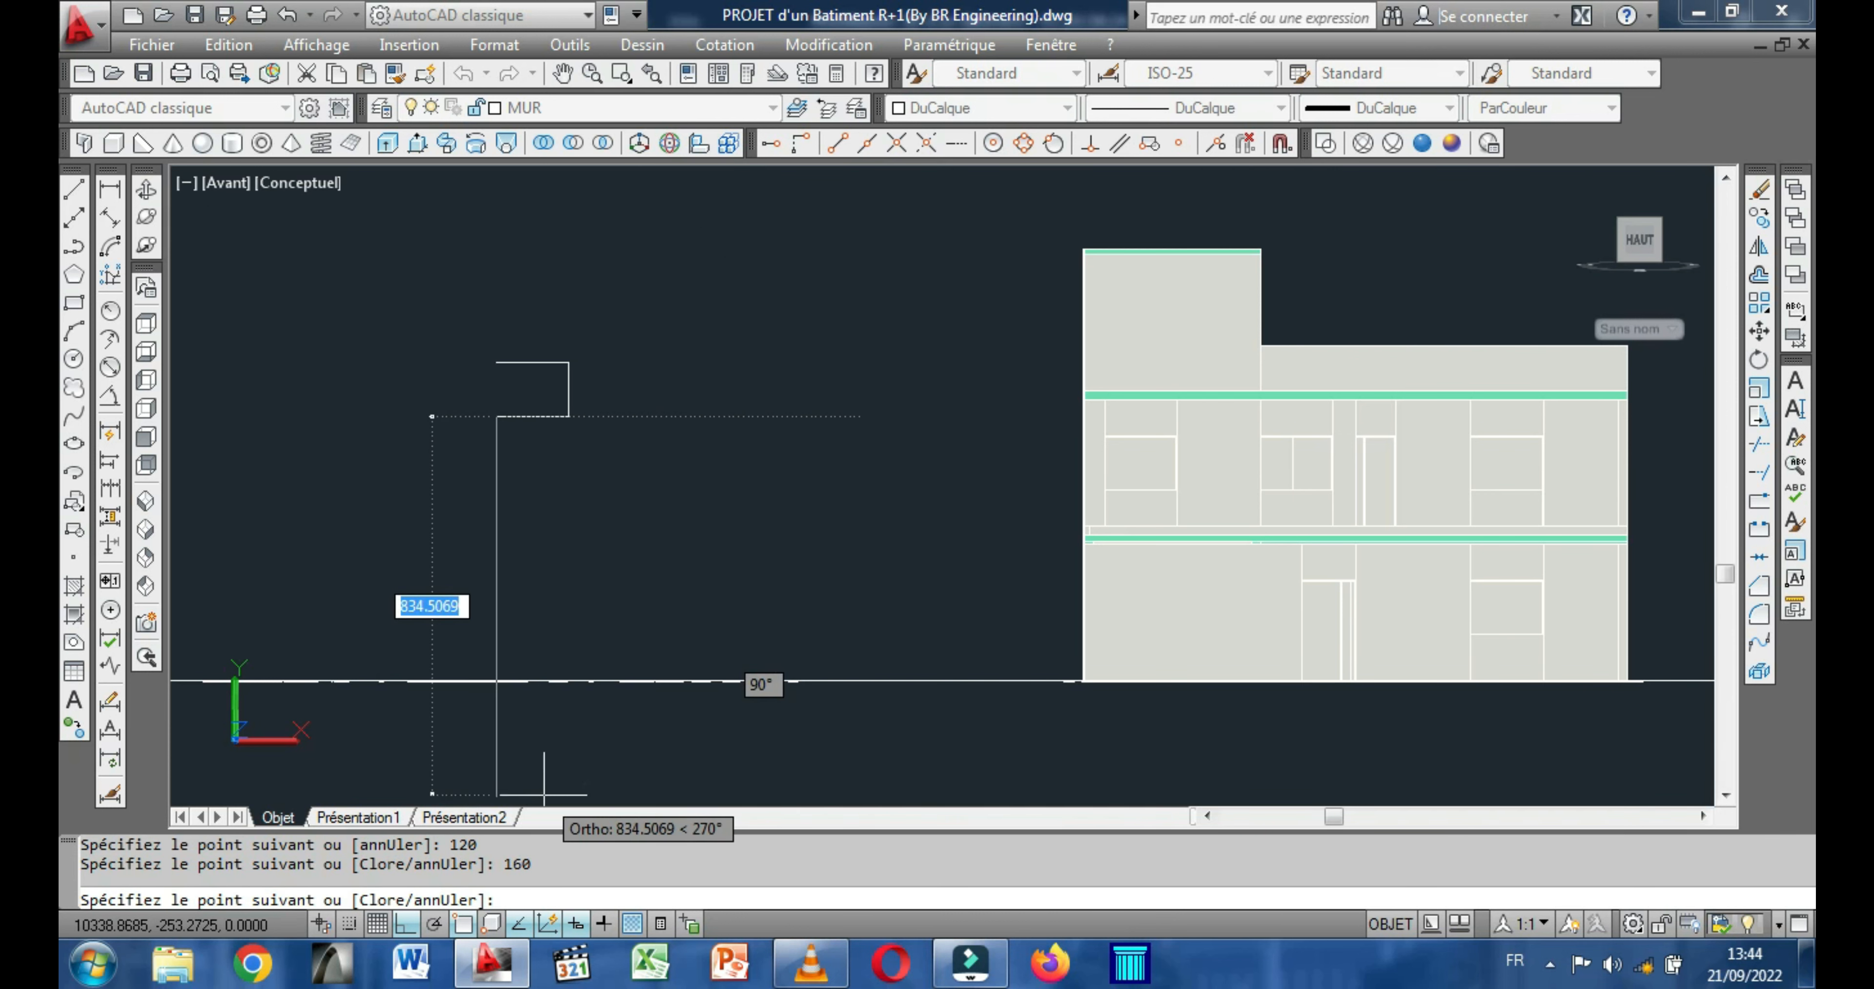
pyautogui.scroll(4, 524, 415)
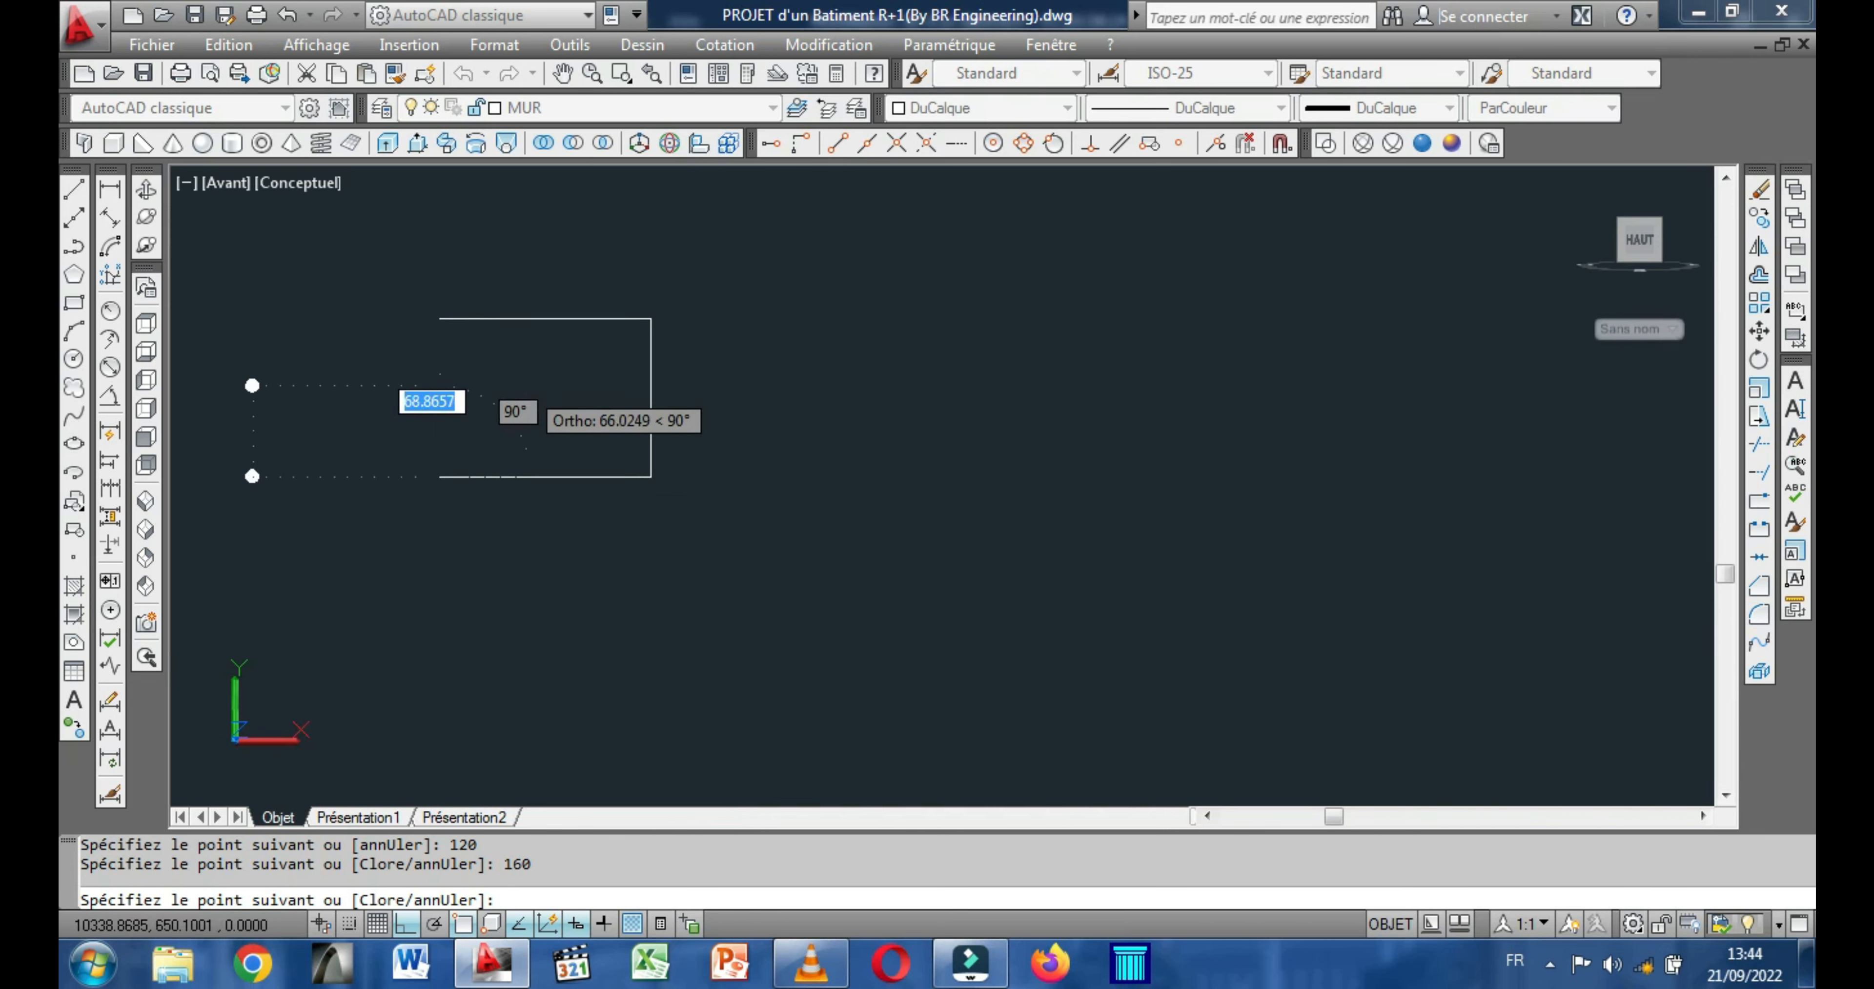
pyautogui.rightClick(439, 318)
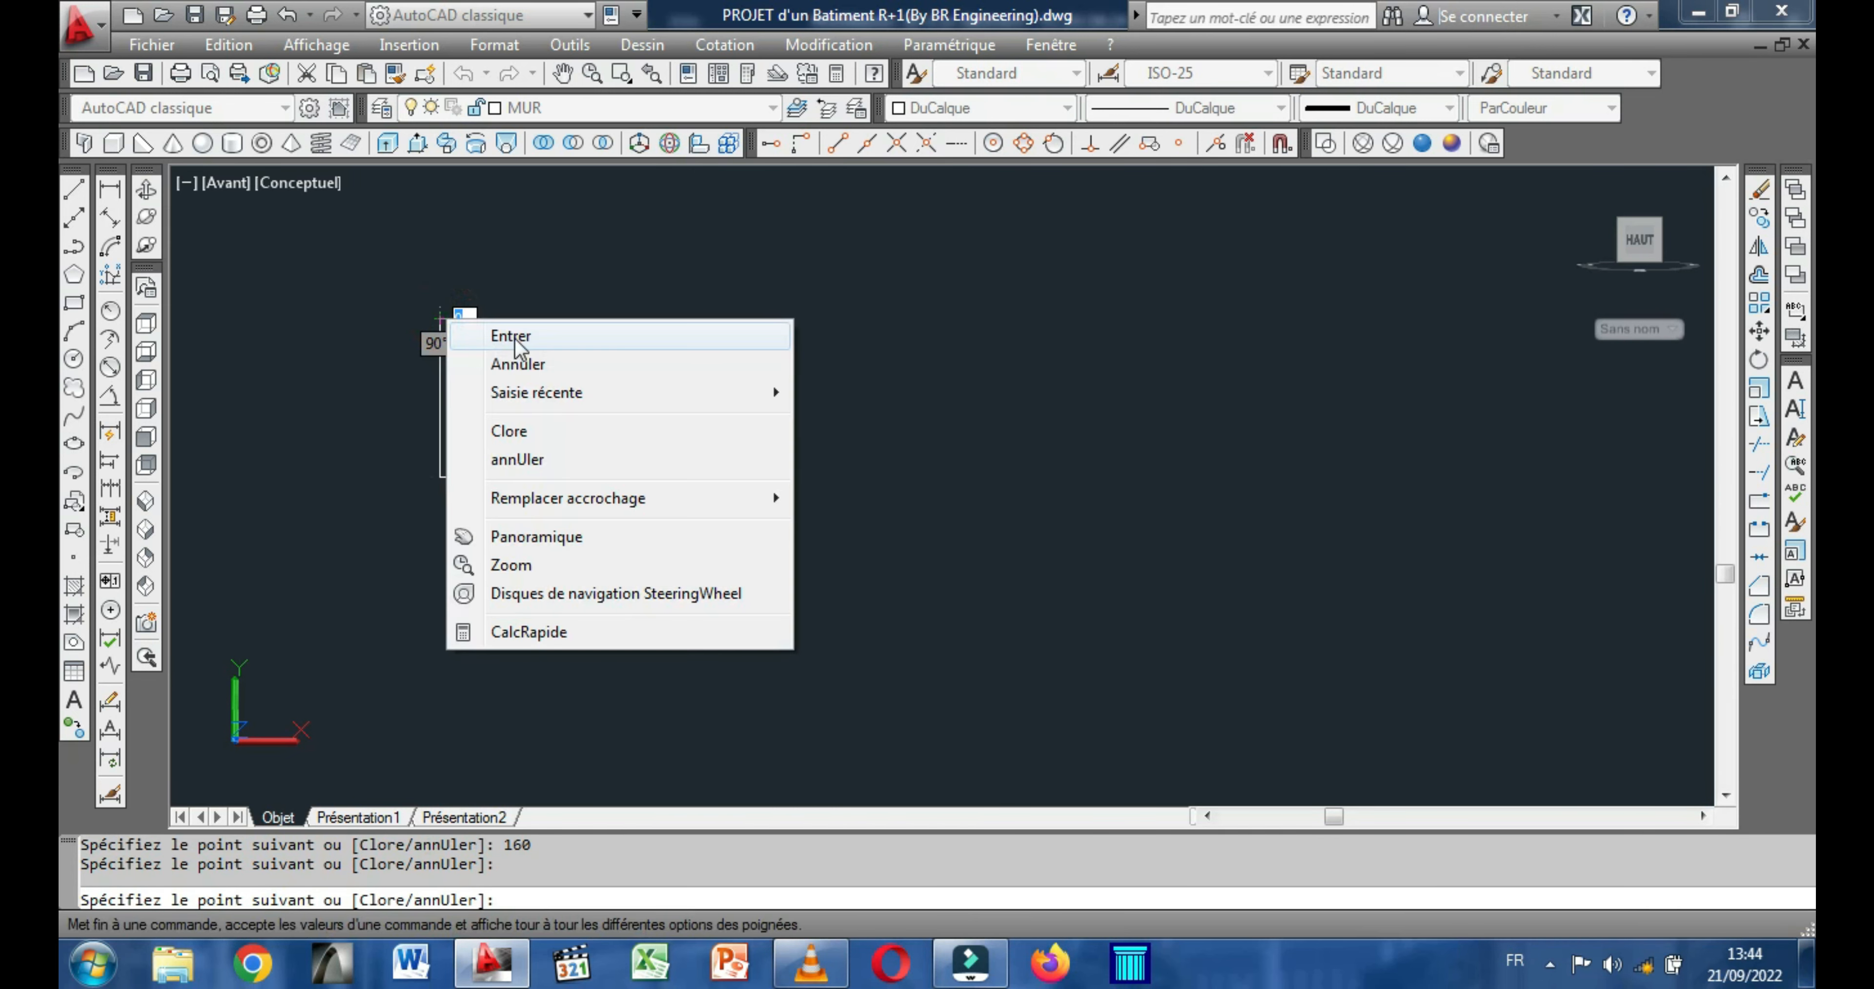
pyautogui.click(509, 333)
pyautogui.moveTo(515, 404); pyautogui.dragTo(444, 462, button='middle')
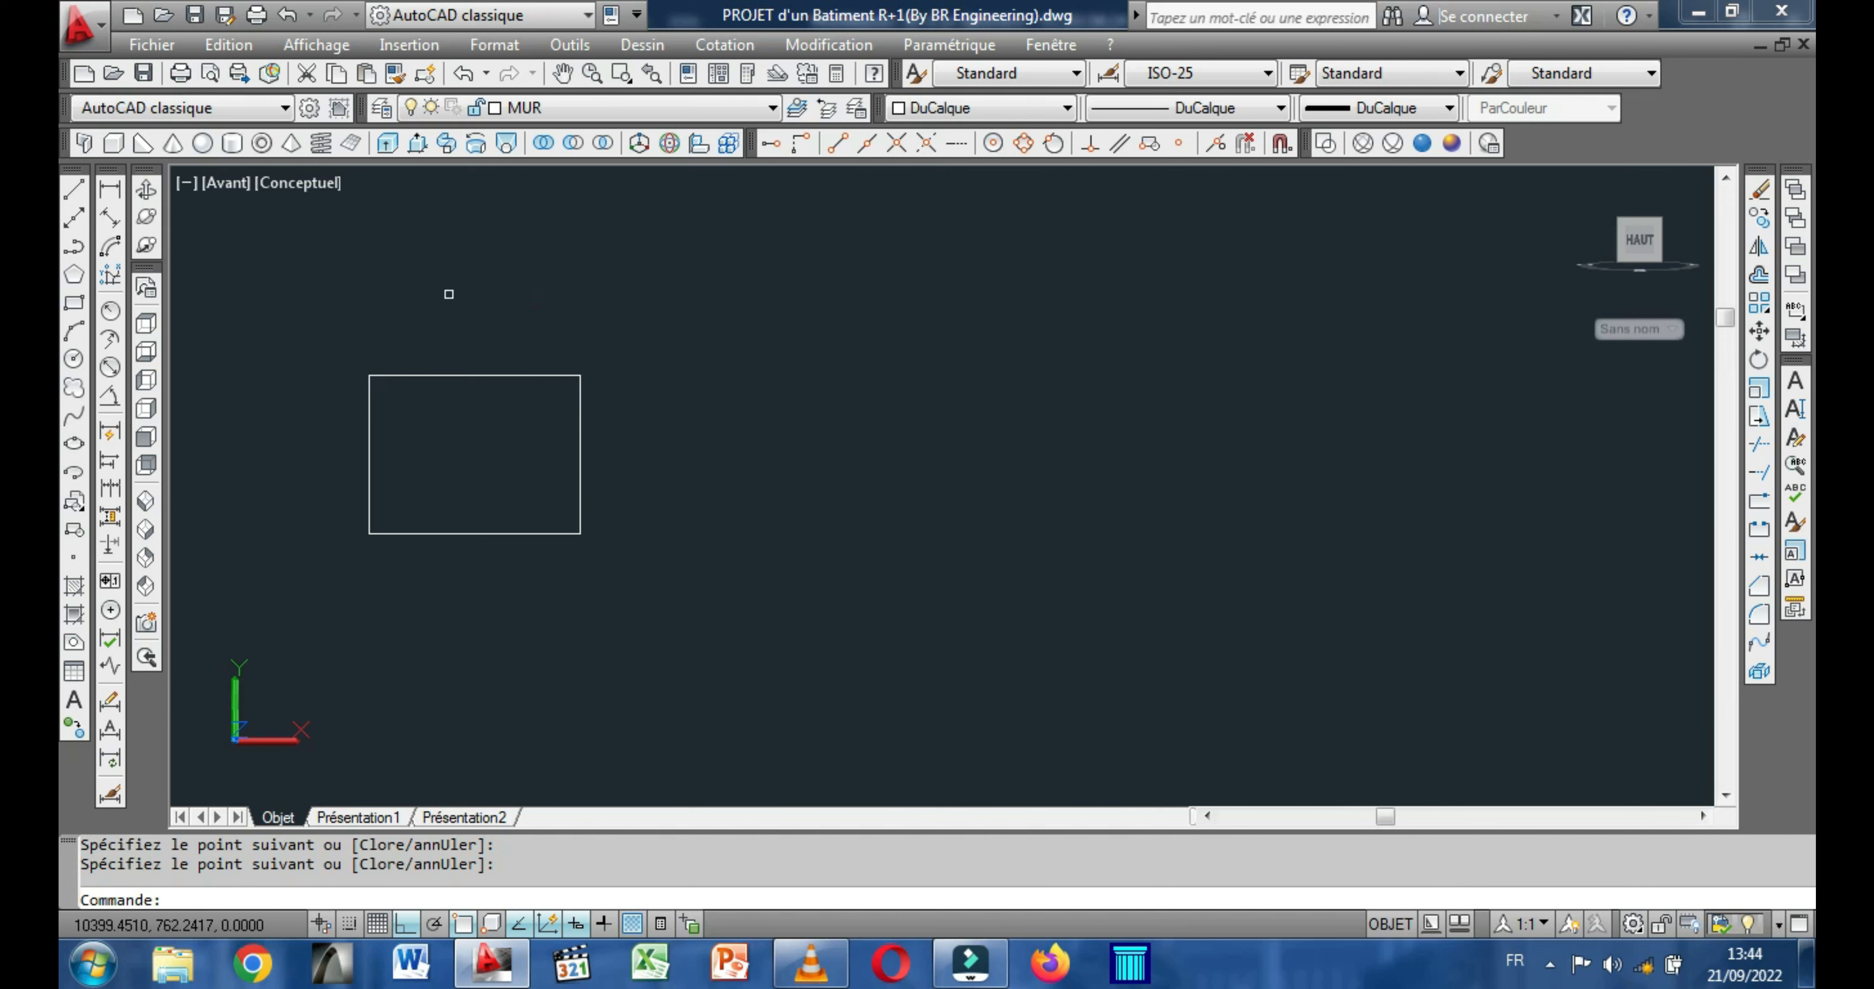
# Draw a closed upright rectangle 120 wide by 220 high with lines, to the right of the 160 by 120 rectangle.
pyautogui.rightClick(452, 275)
pyautogui.click(552, 294)
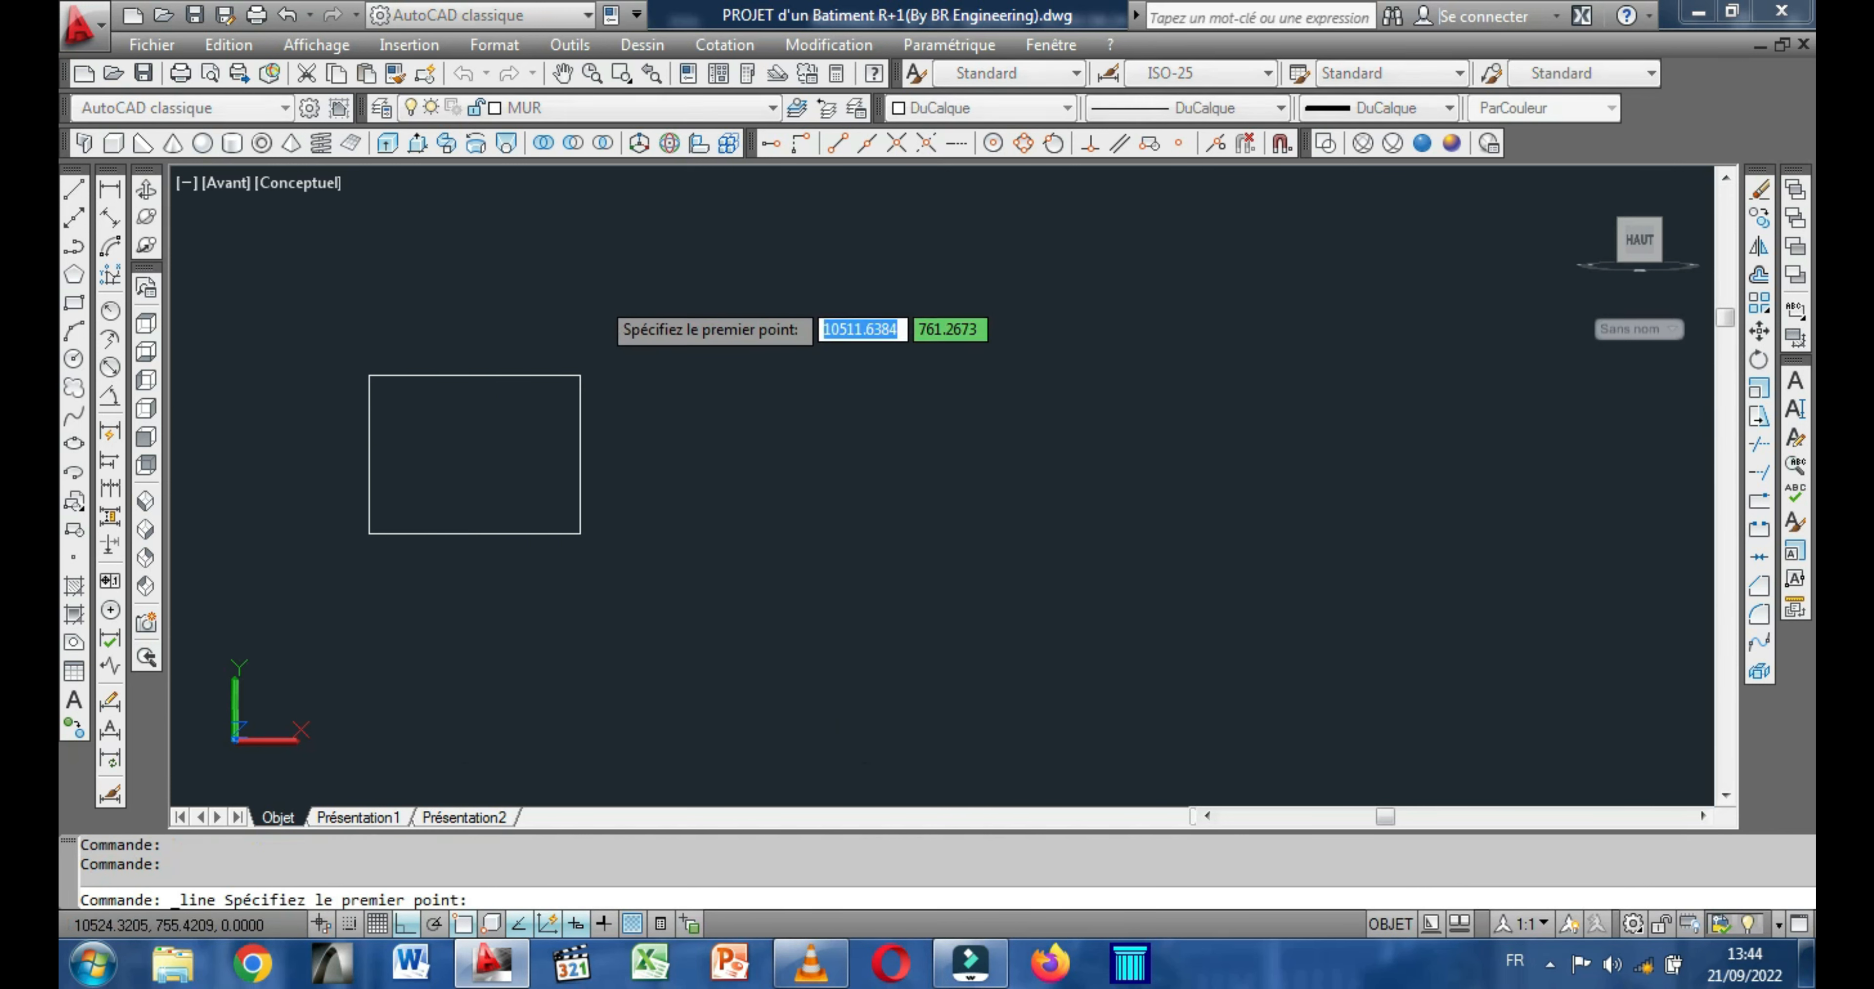
pyautogui.moveTo(763, 387); pyautogui.dragTo(656, 384, button='middle')
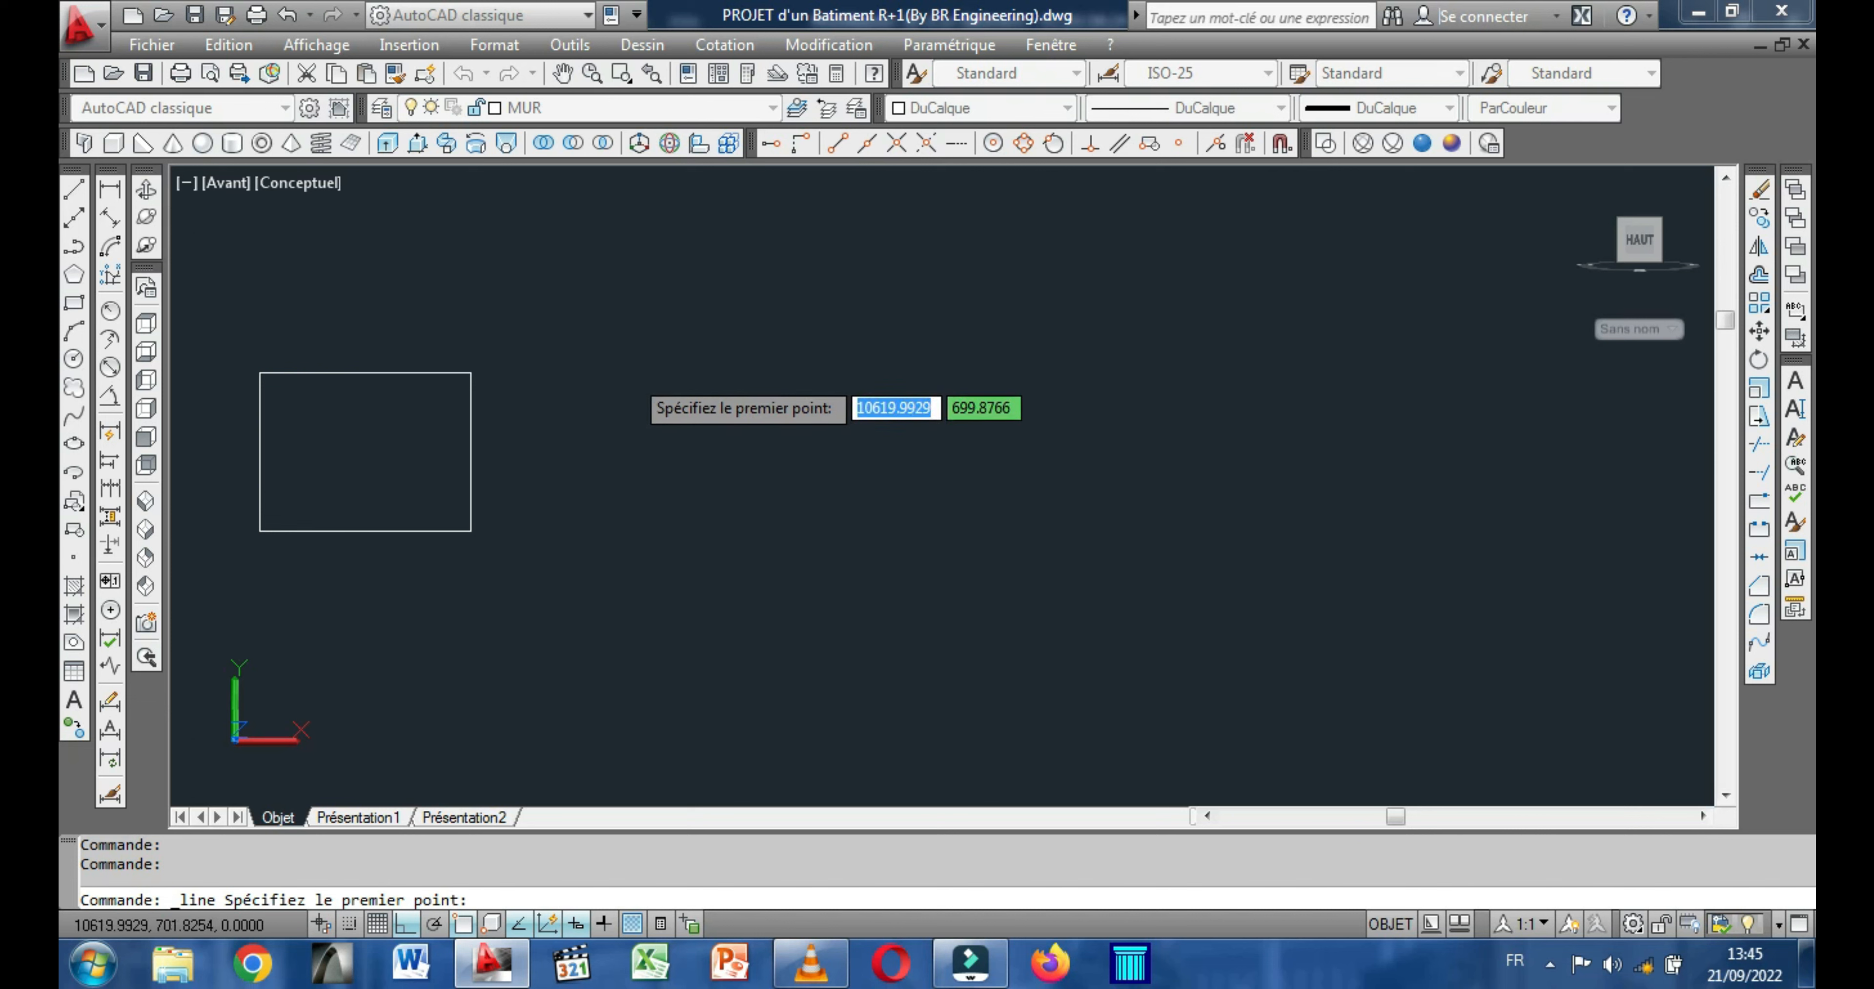
pyautogui.click(638, 368)
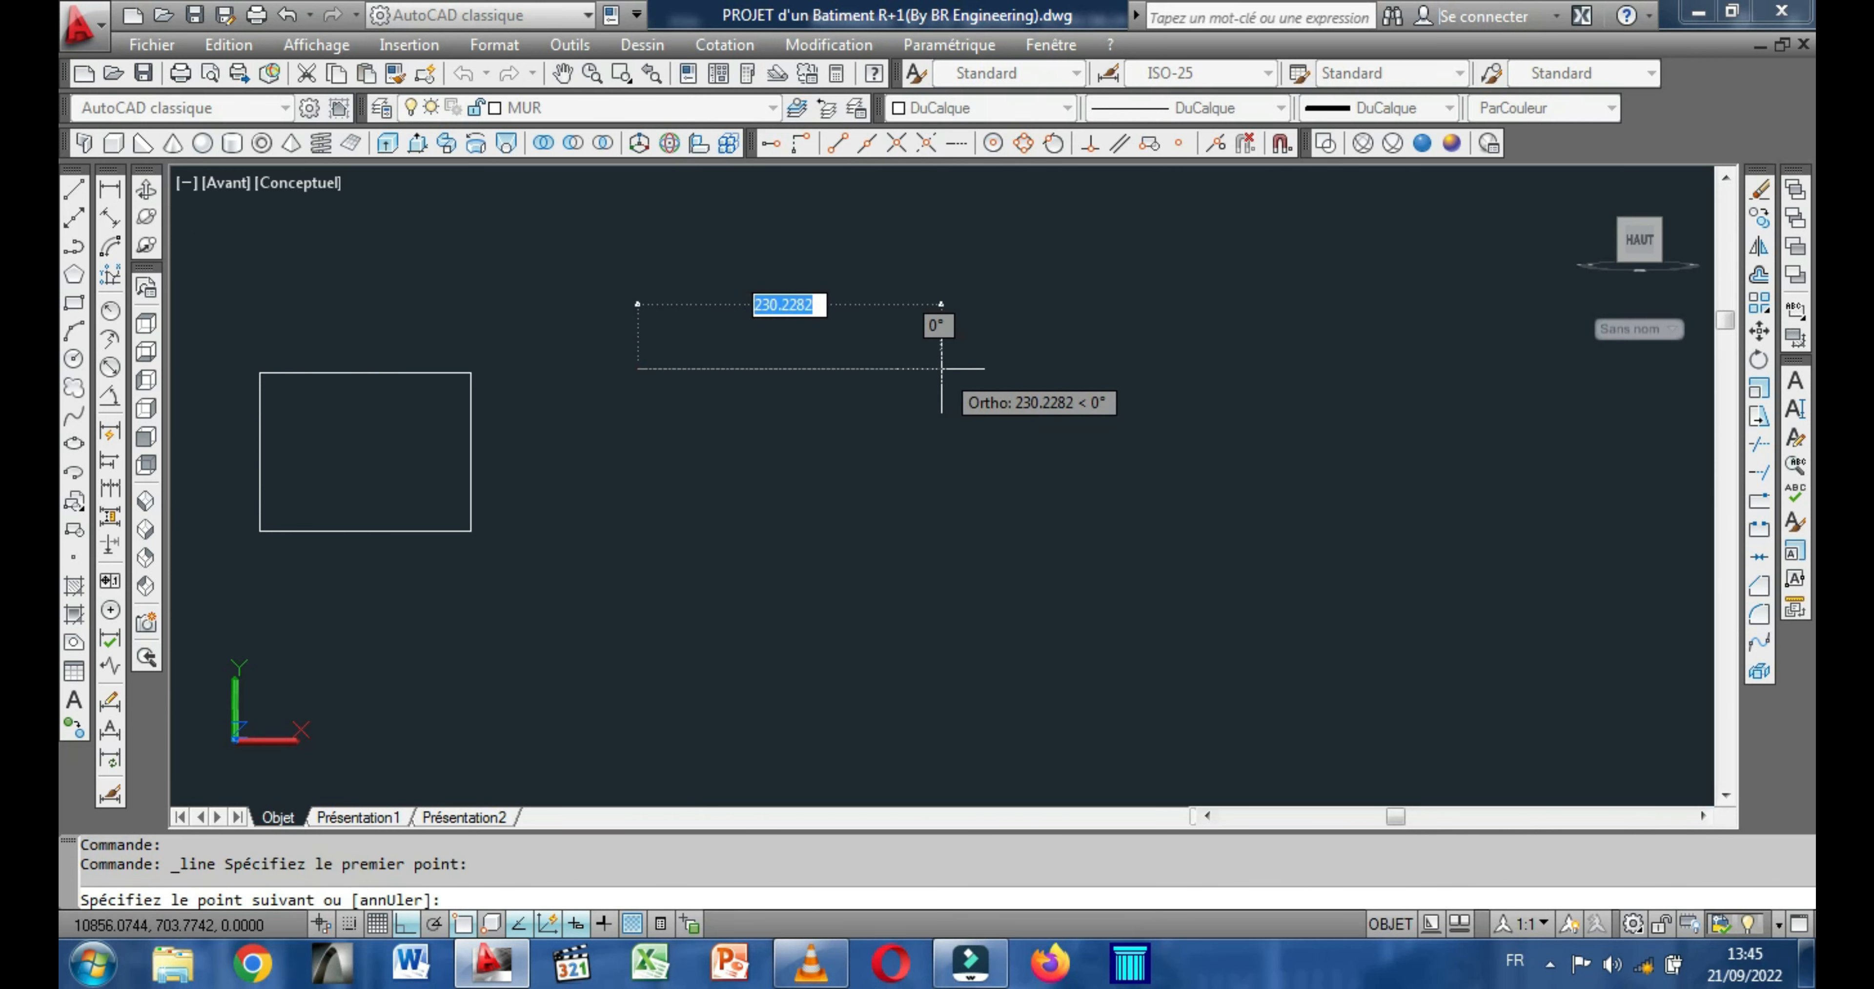
pyautogui.write('120')
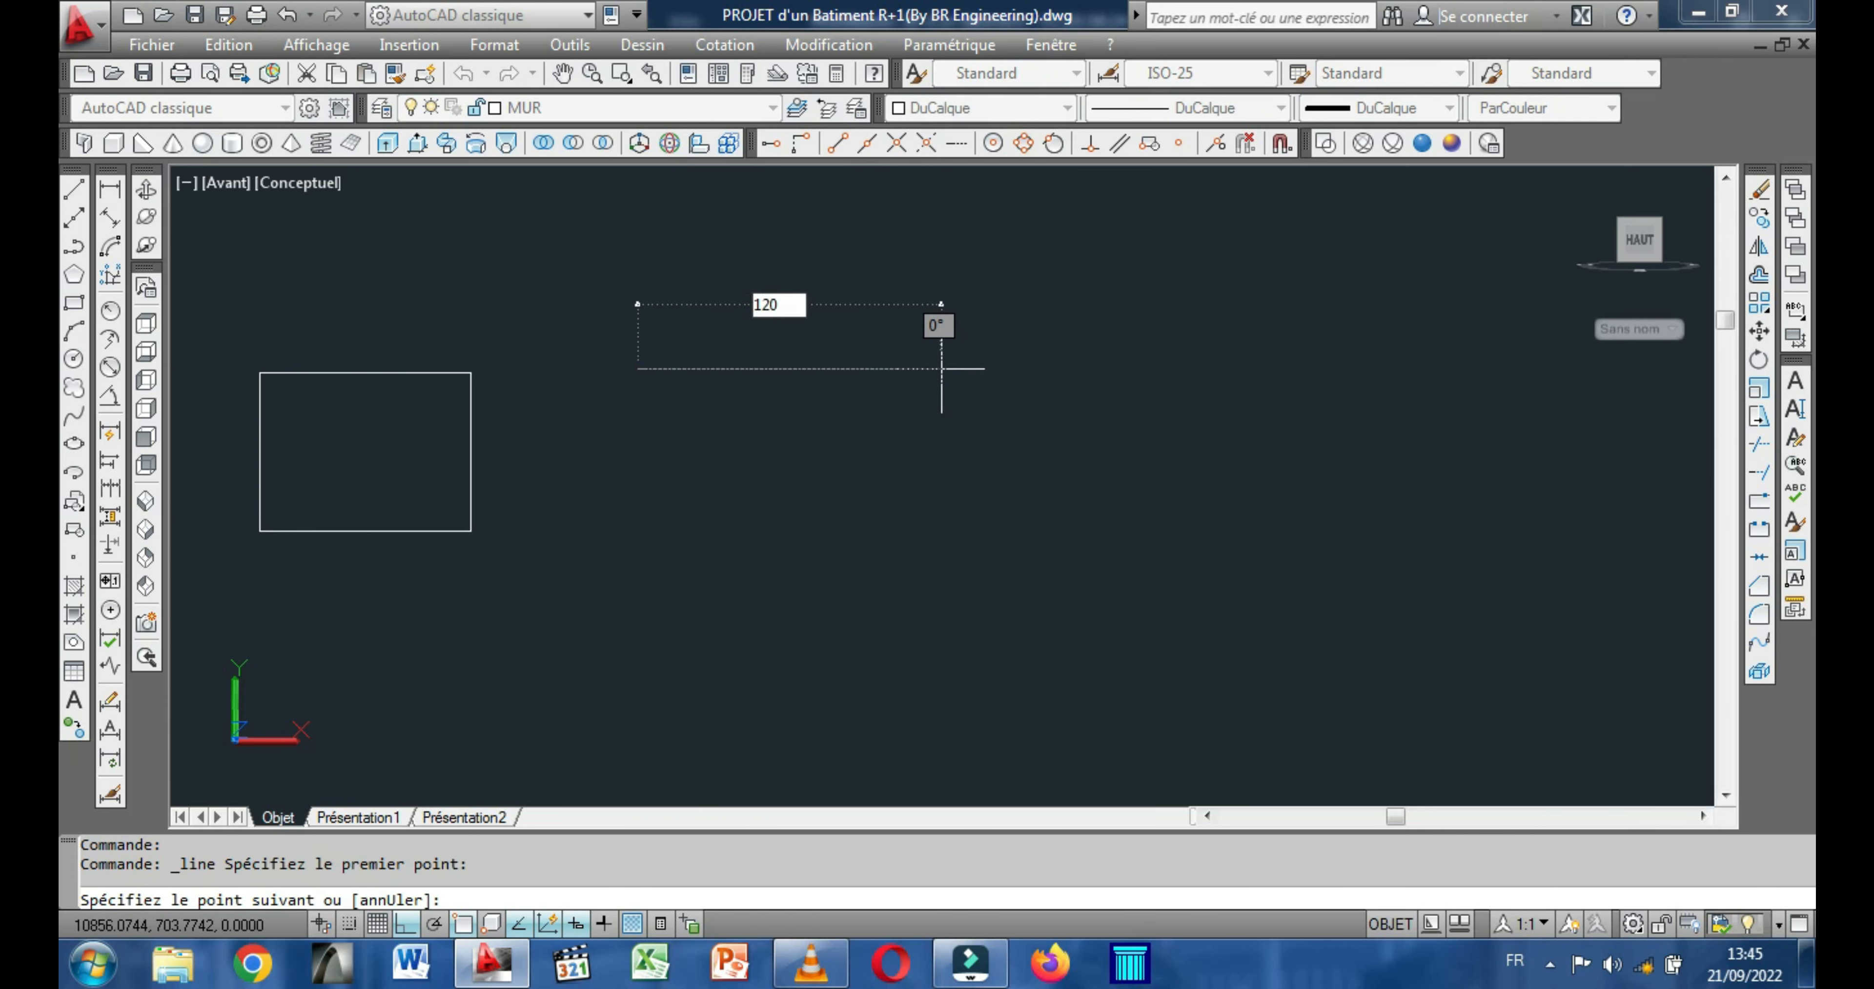
pyautogui.press('Return')
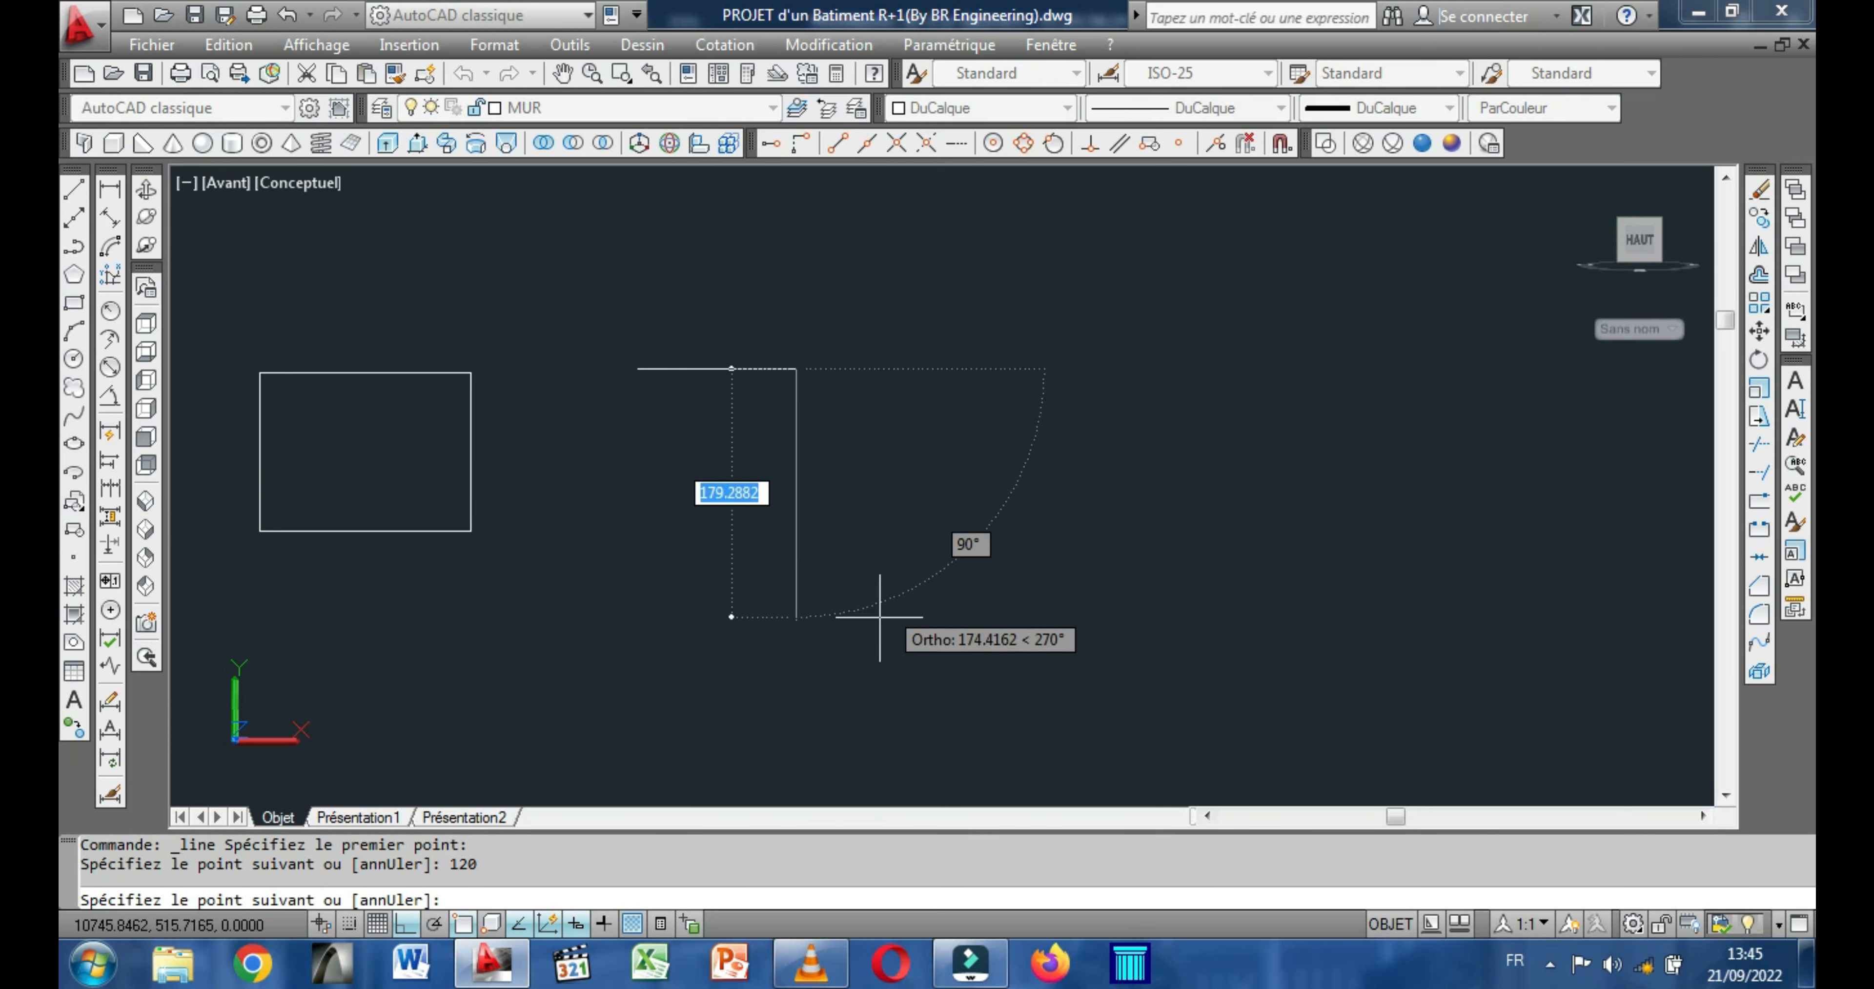
pyautogui.write('220')
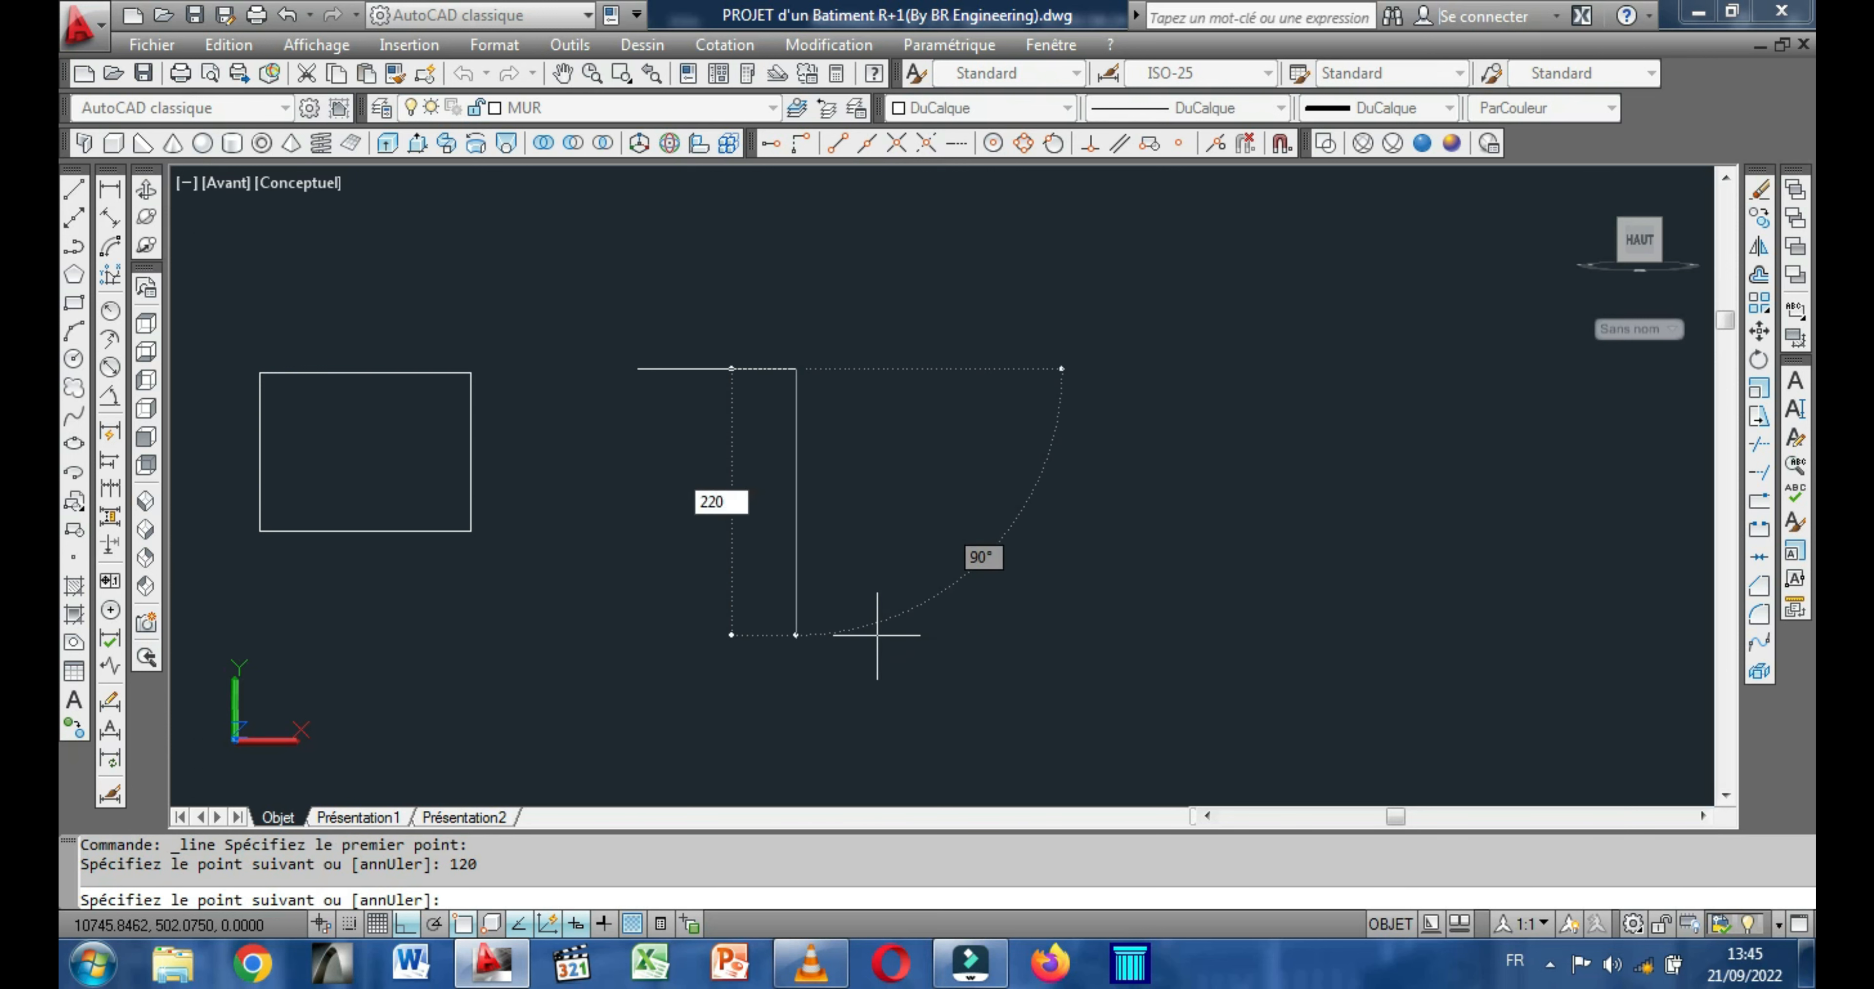
pyautogui.press('Return')
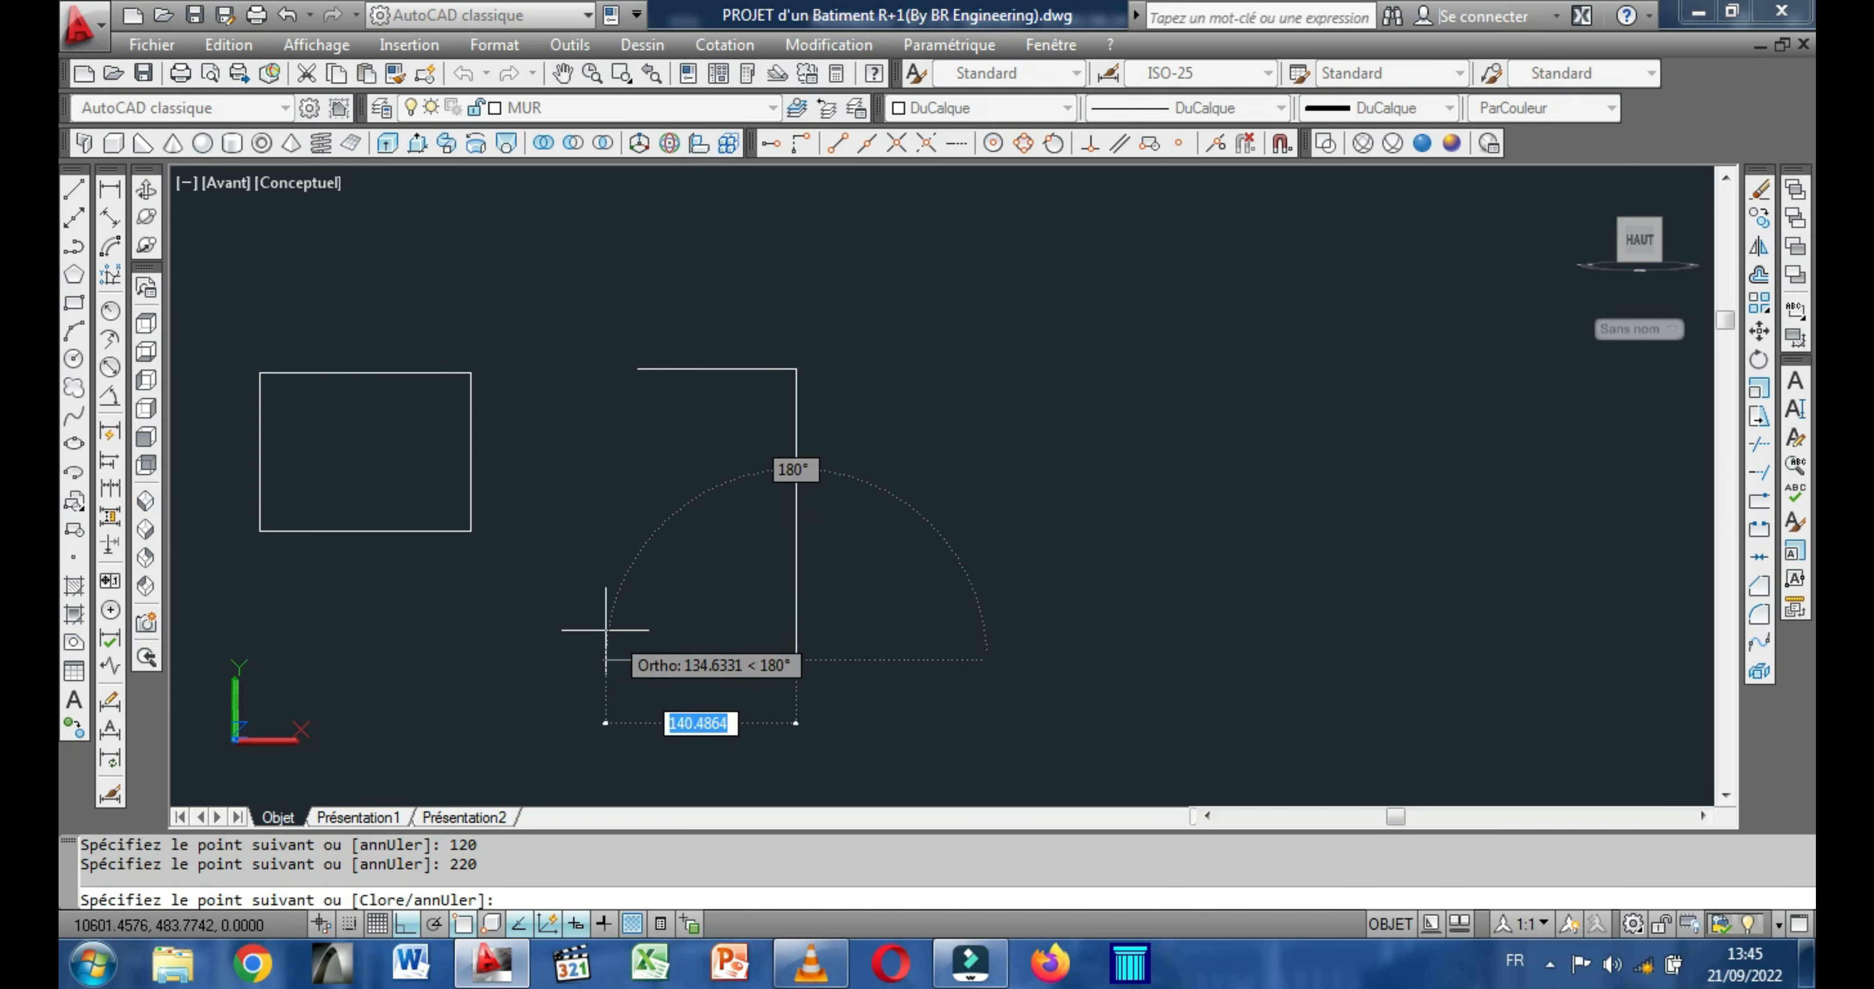
pyautogui.write('120')
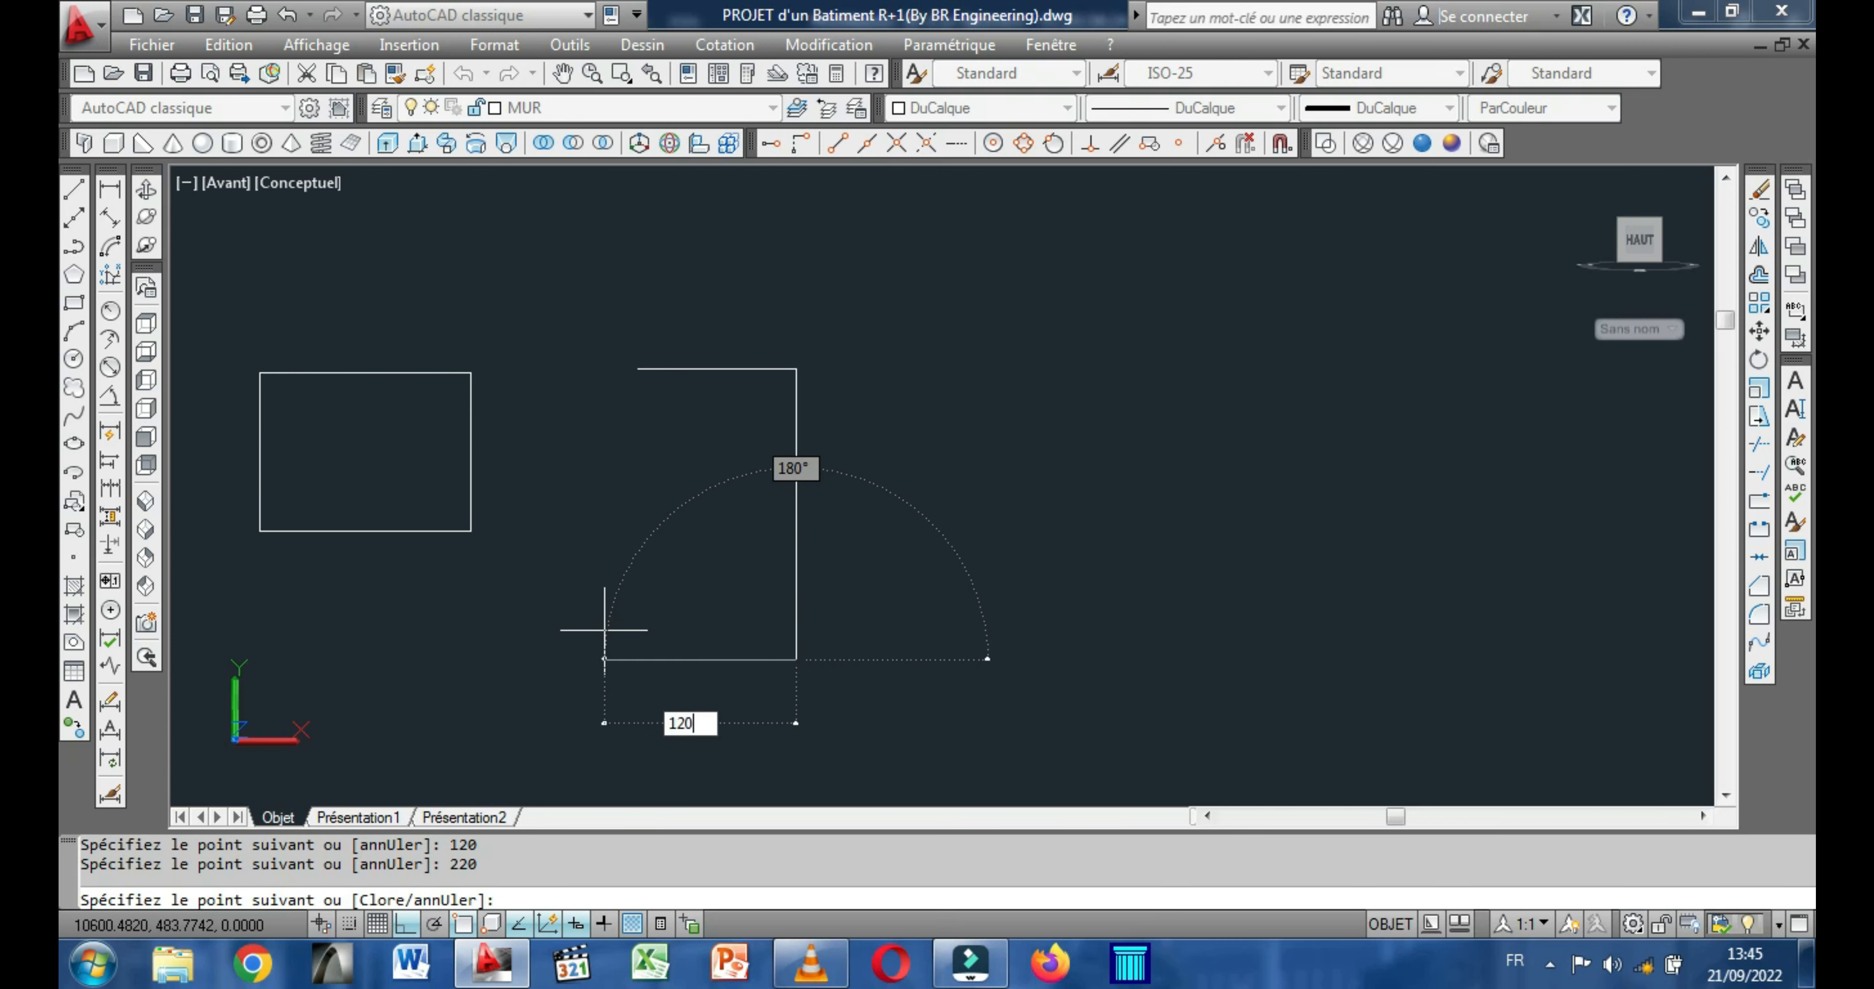
pyautogui.press('Return')
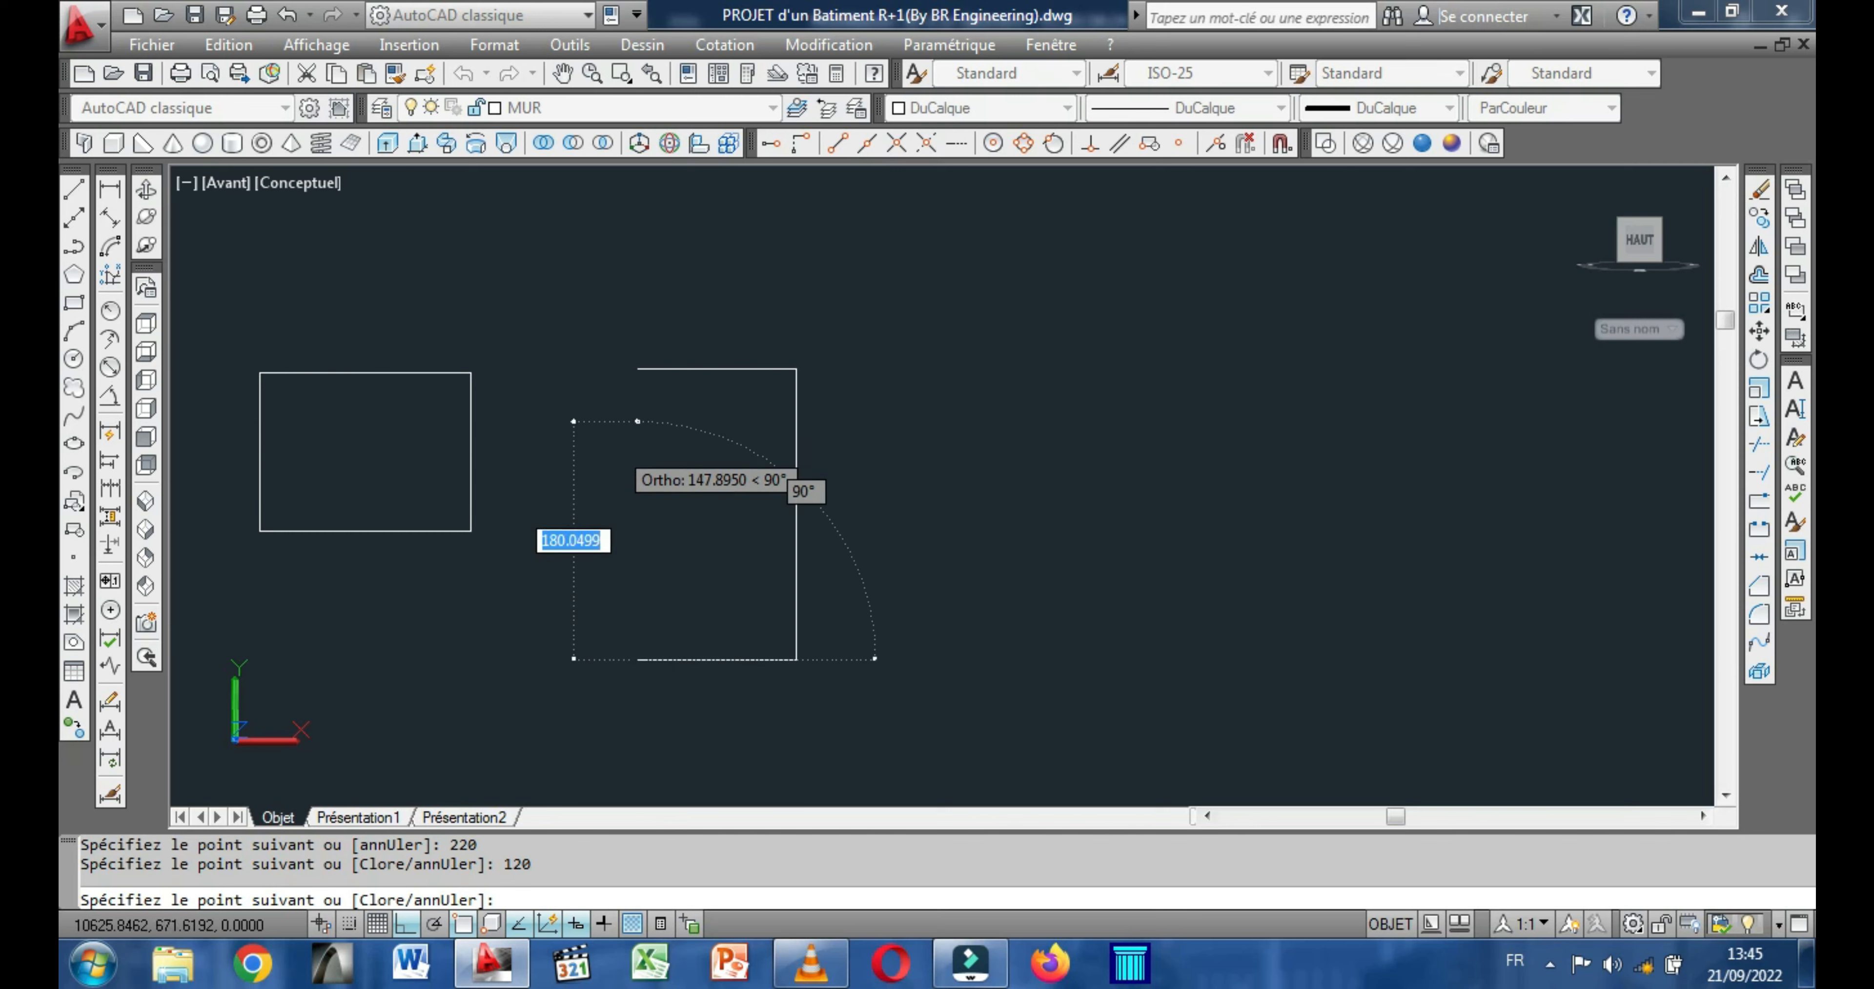
pyautogui.rightClick(633, 370)
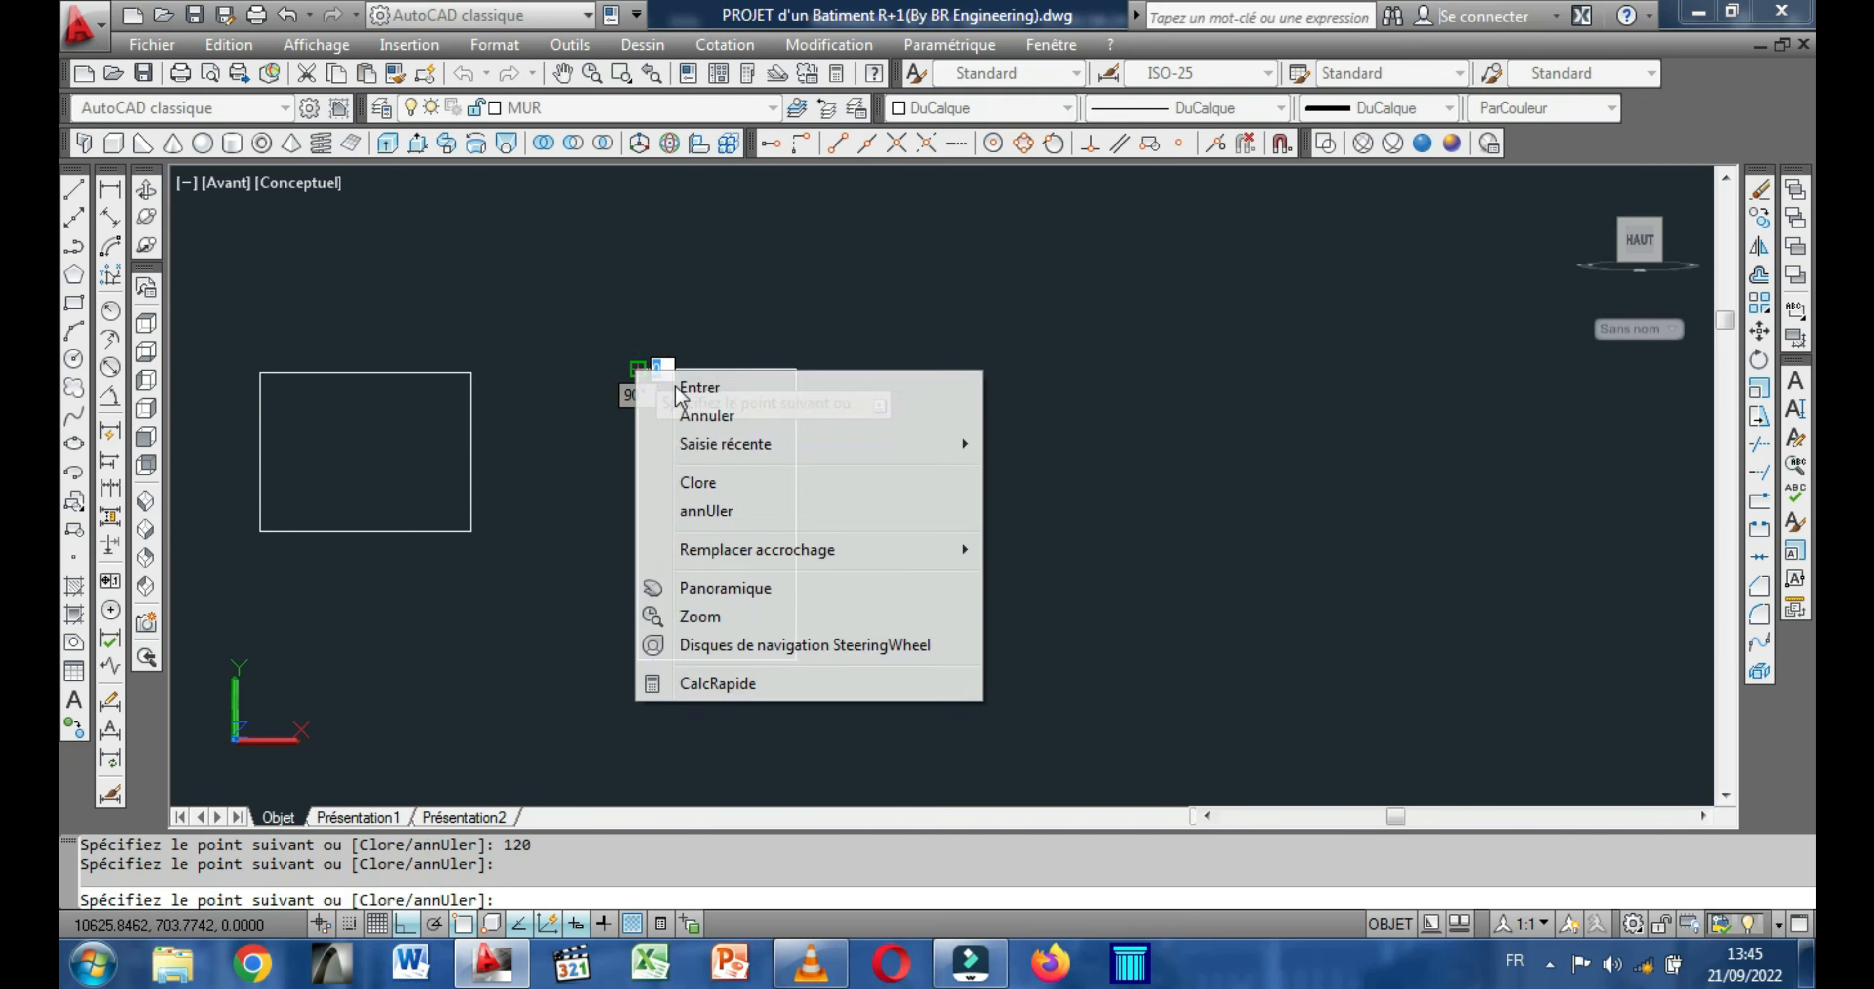
pyautogui.click(655, 385)
pyautogui.moveTo(661, 343); pyautogui.dragTo(544, 327, button='middle')
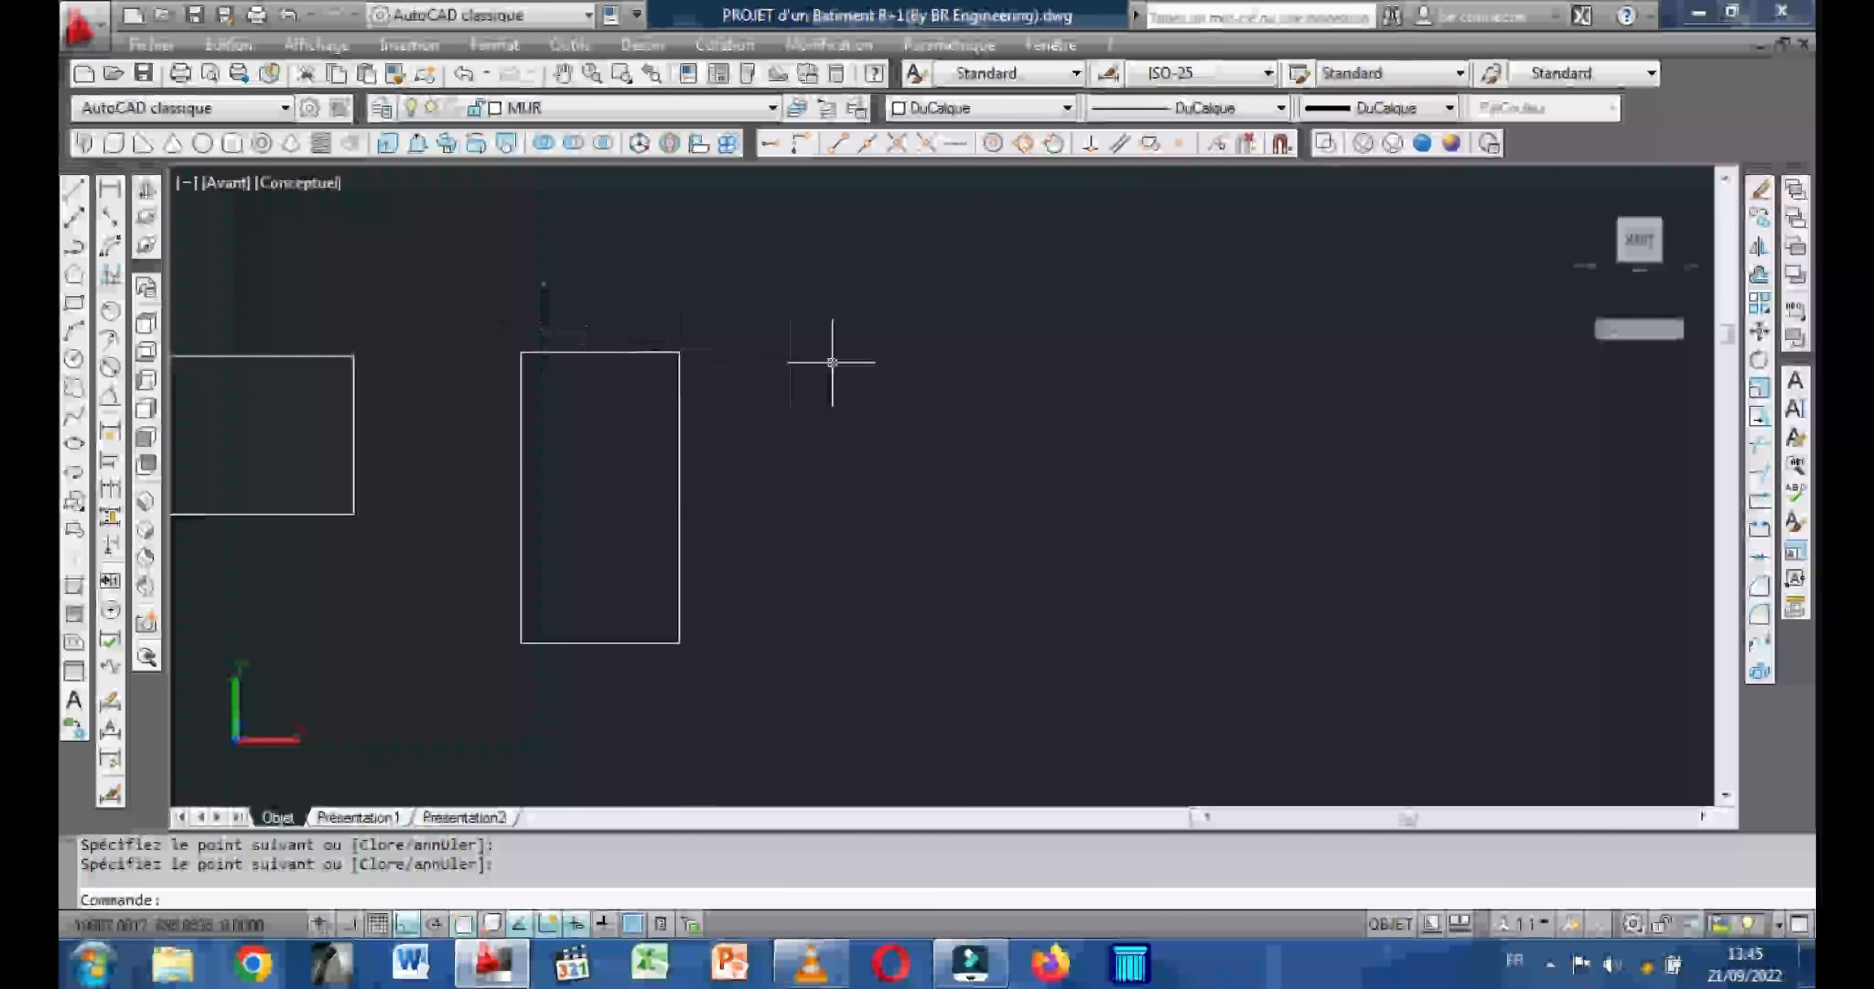
# Draw a closed upright rectangle 90 wide by 220 high with lines, to the right of the 120 by 220 rectangle.
pyautogui.rightClick(835, 362)
pyautogui.click(913, 384)
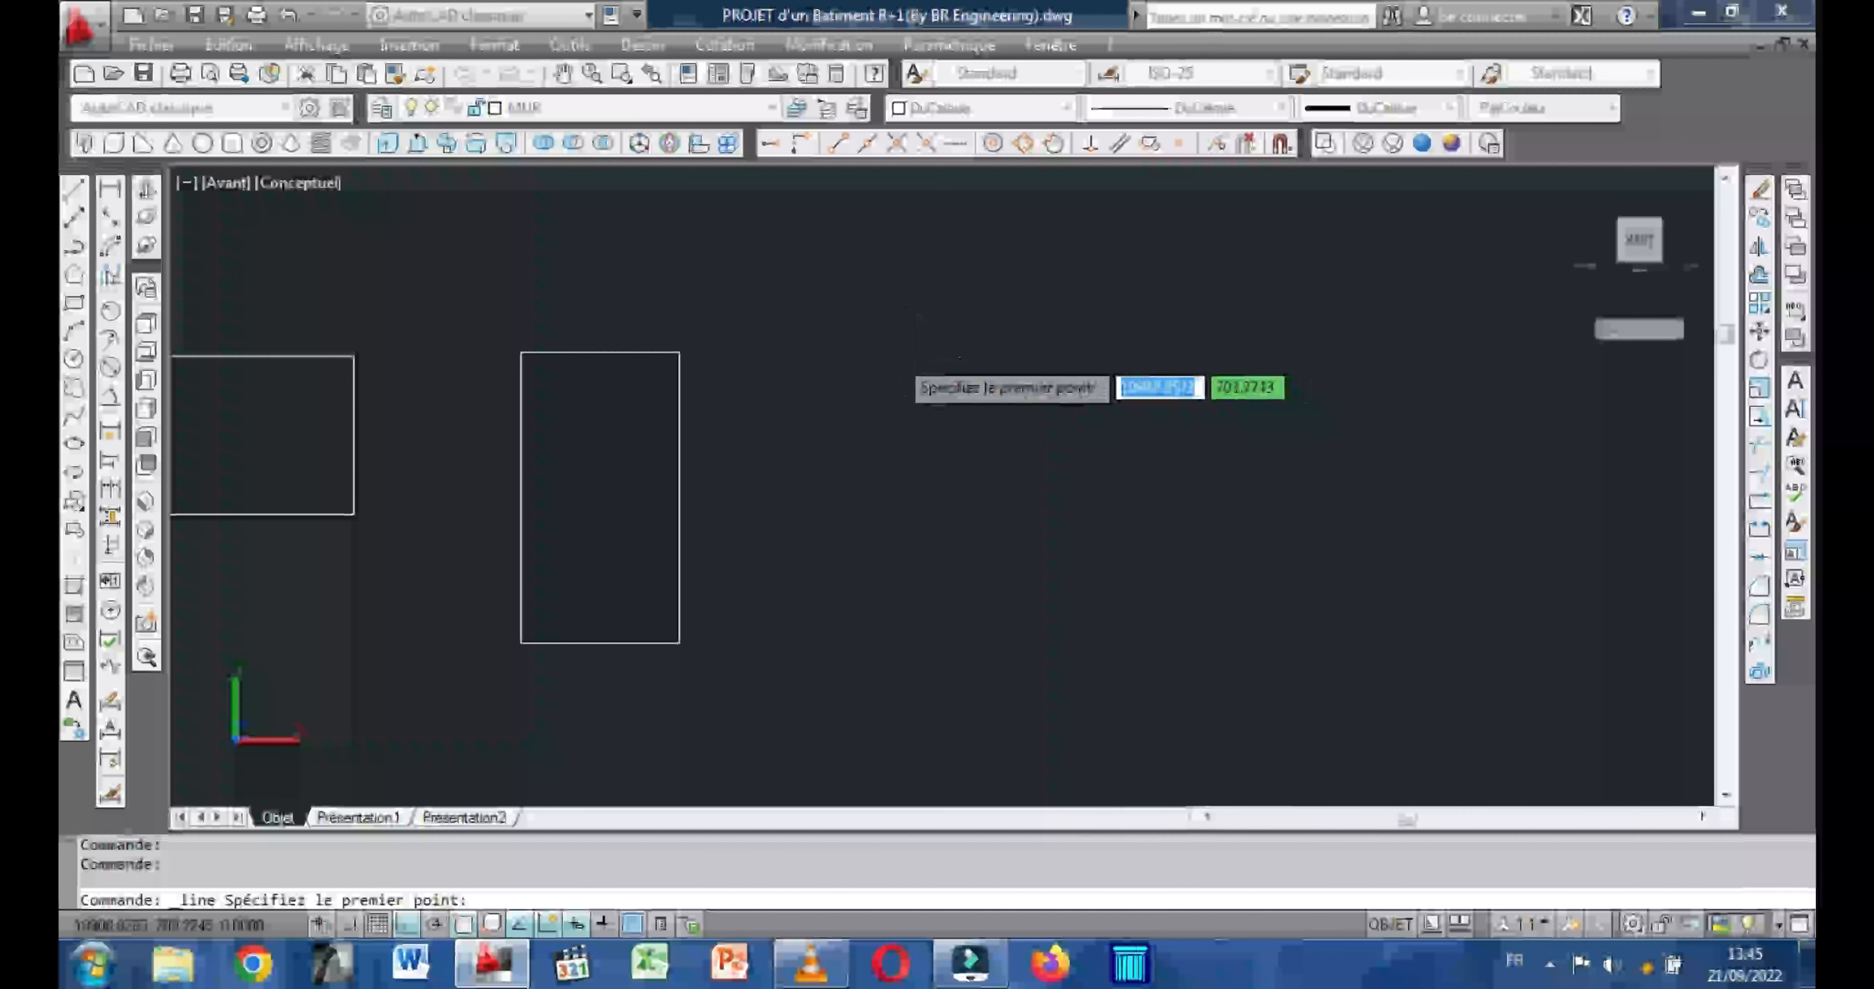
pyautogui.click(915, 355)
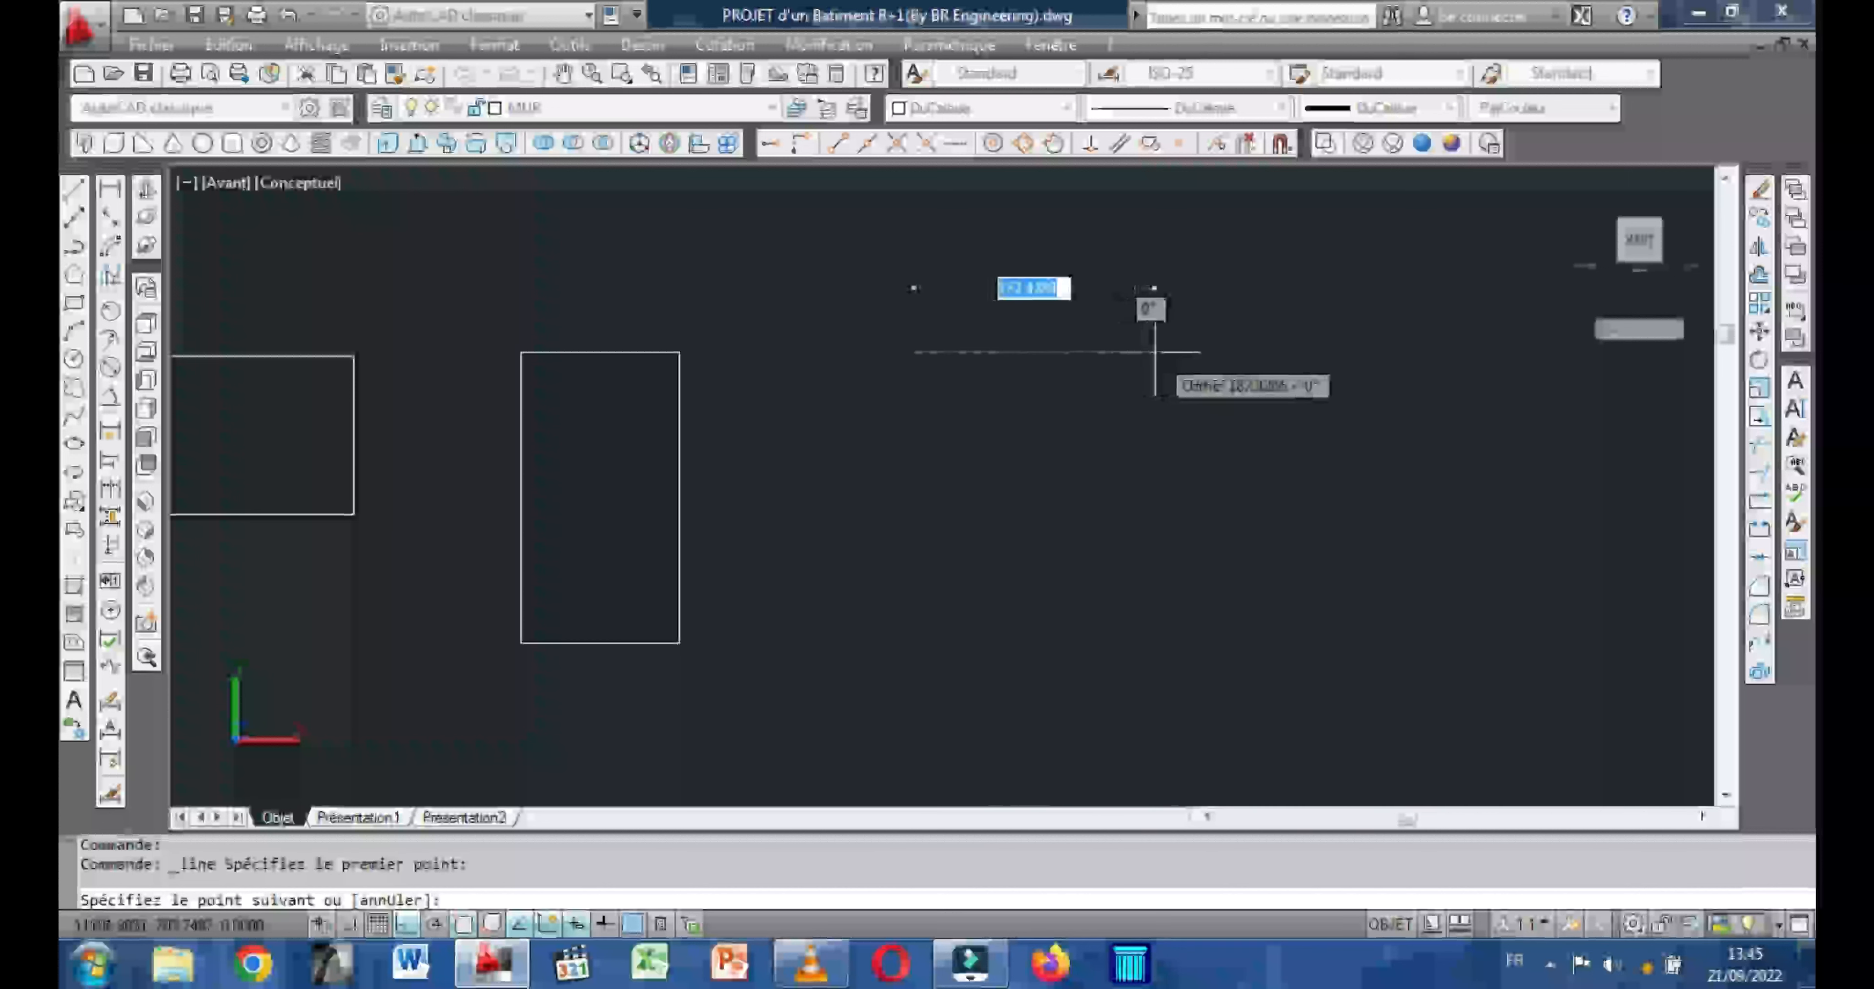
pyautogui.write('90')
pyautogui.press('Return')
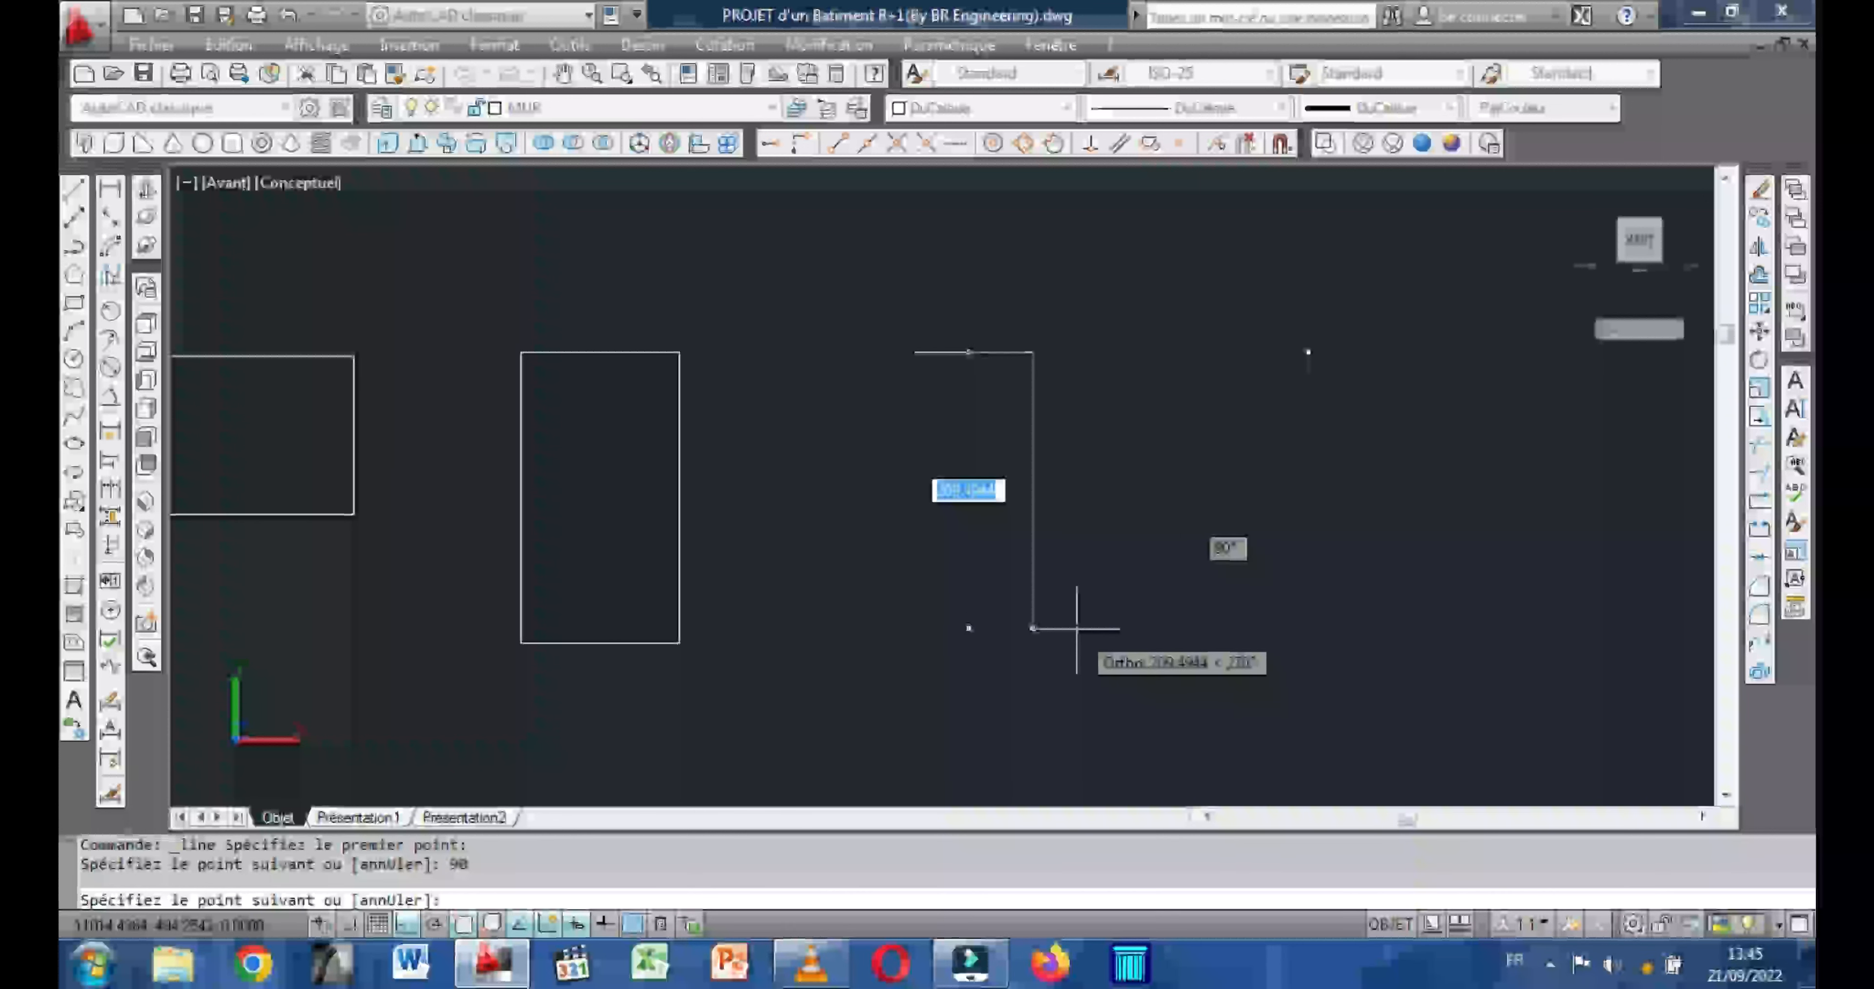
pyautogui.write('220')
pyautogui.press('Return')
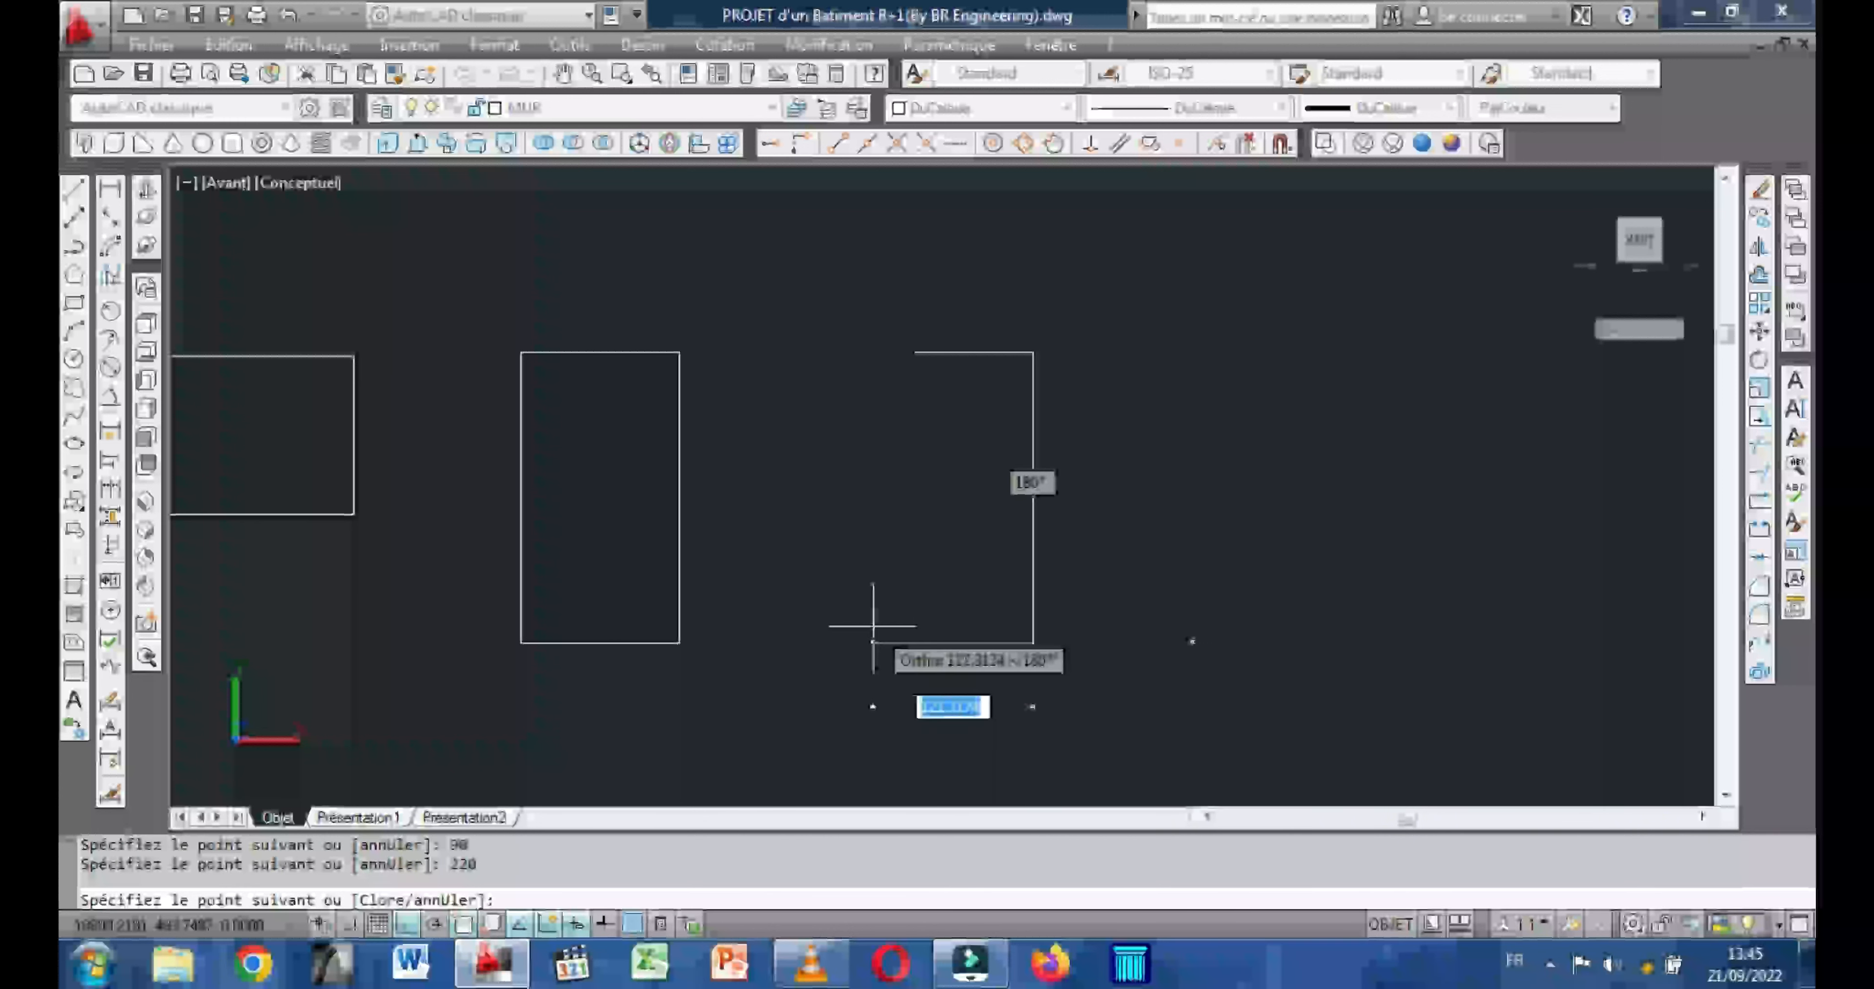
pyautogui.write('90')
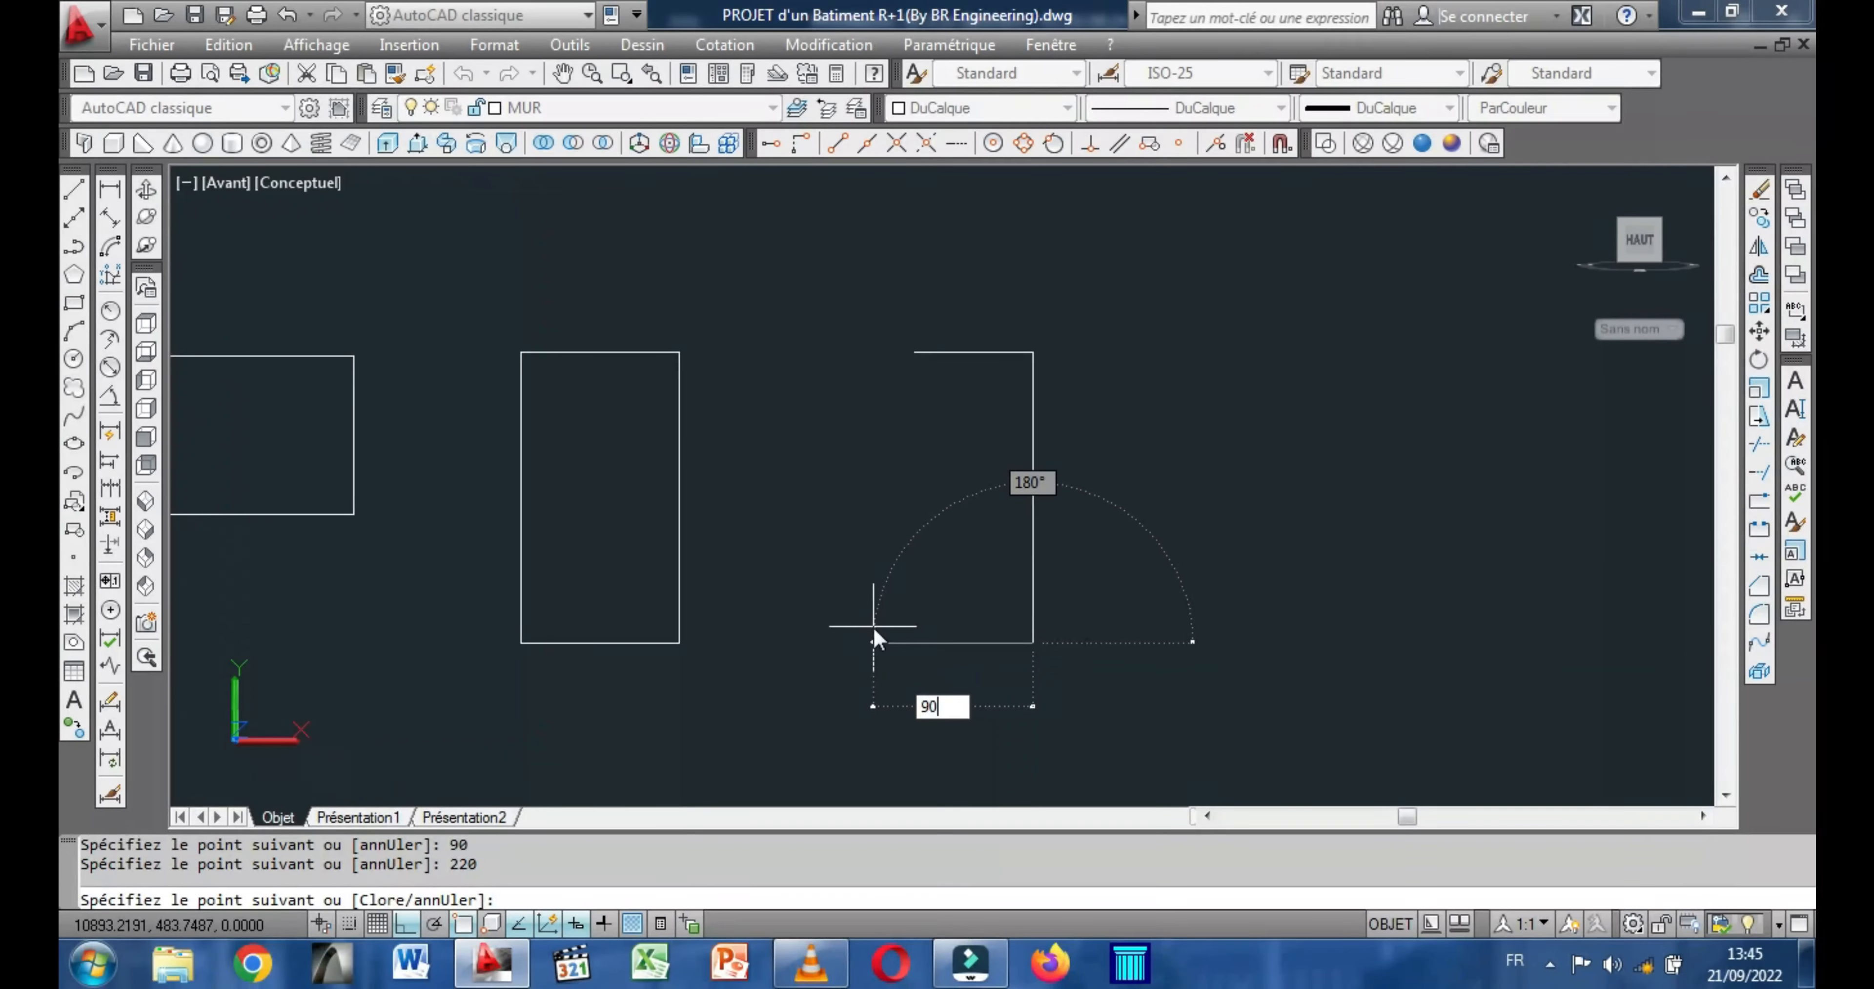
pyautogui.press('Return')
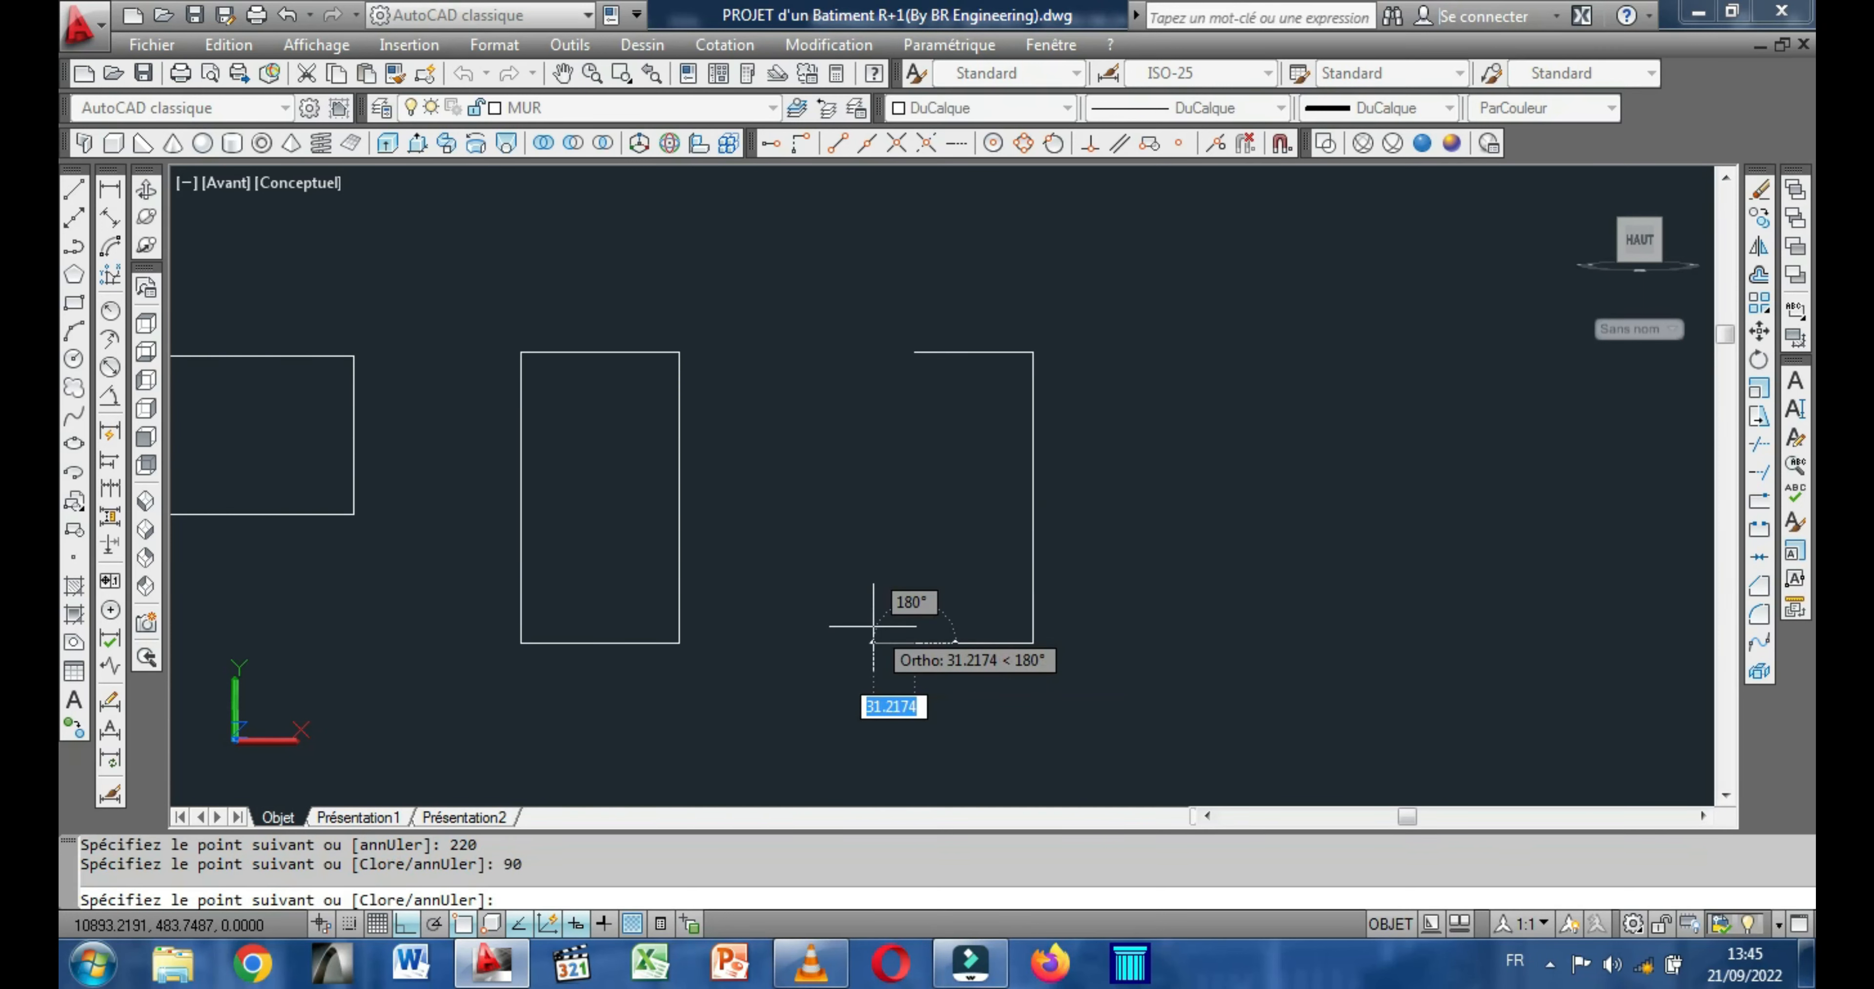
pyautogui.click(915, 352)
pyautogui.rightClick(914, 353)
pyautogui.click(979, 371)
pyautogui.moveTo(1016, 442); pyautogui.dragTo(1159, 468, button='middle')
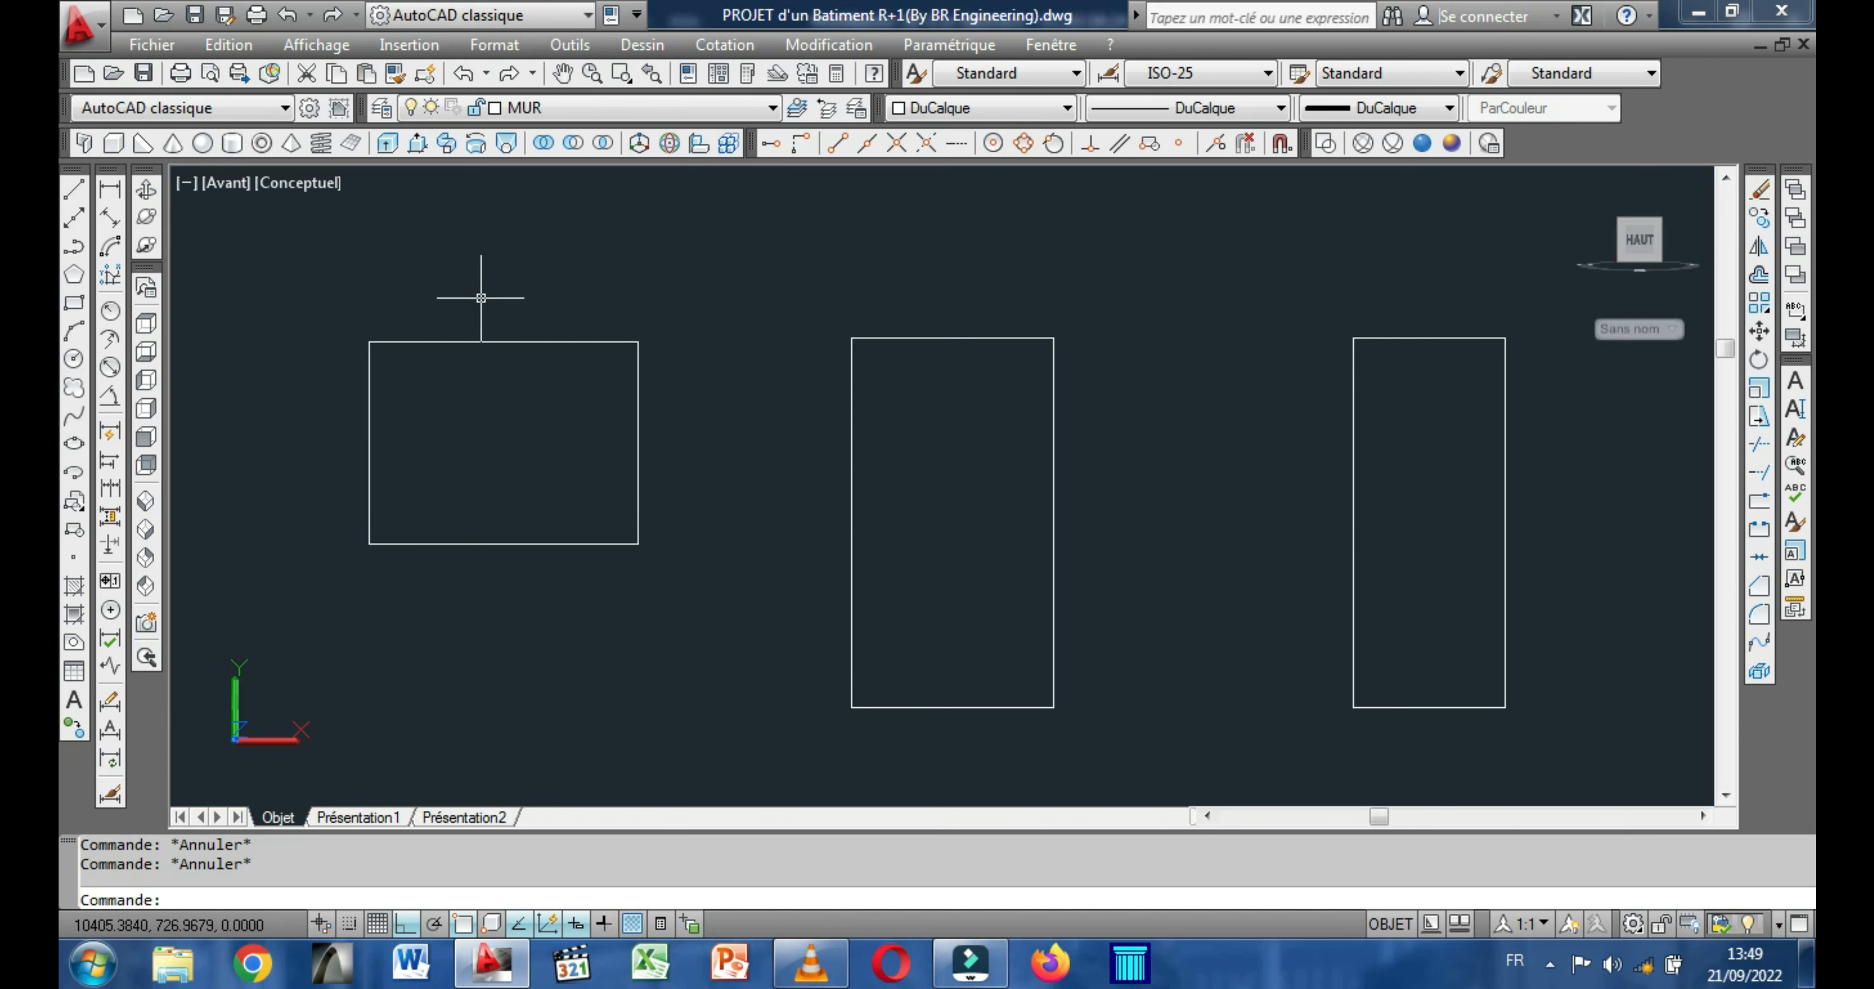
# Copy the top edge of the 160 by 120 rectangle 10 units downward.
pyautogui.click(483, 342)
pyautogui.rightClick(413, 251)
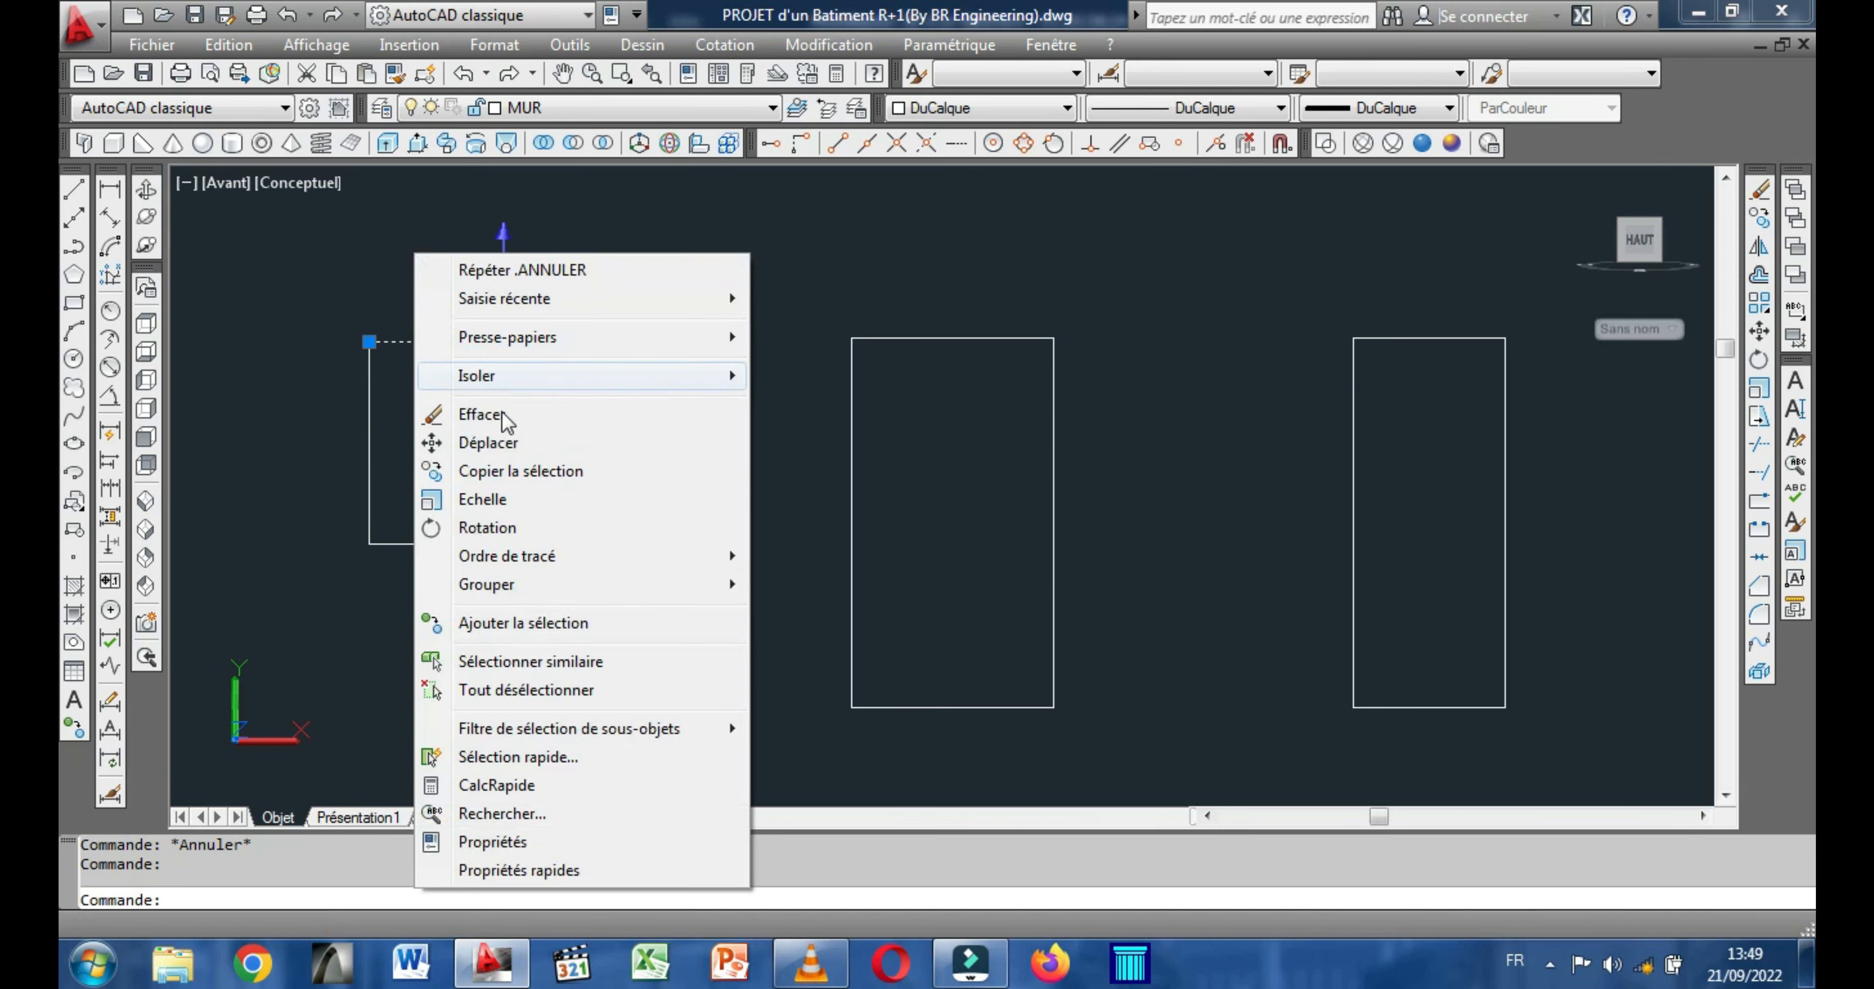
pyautogui.click(510, 472)
pyautogui.click(481, 409)
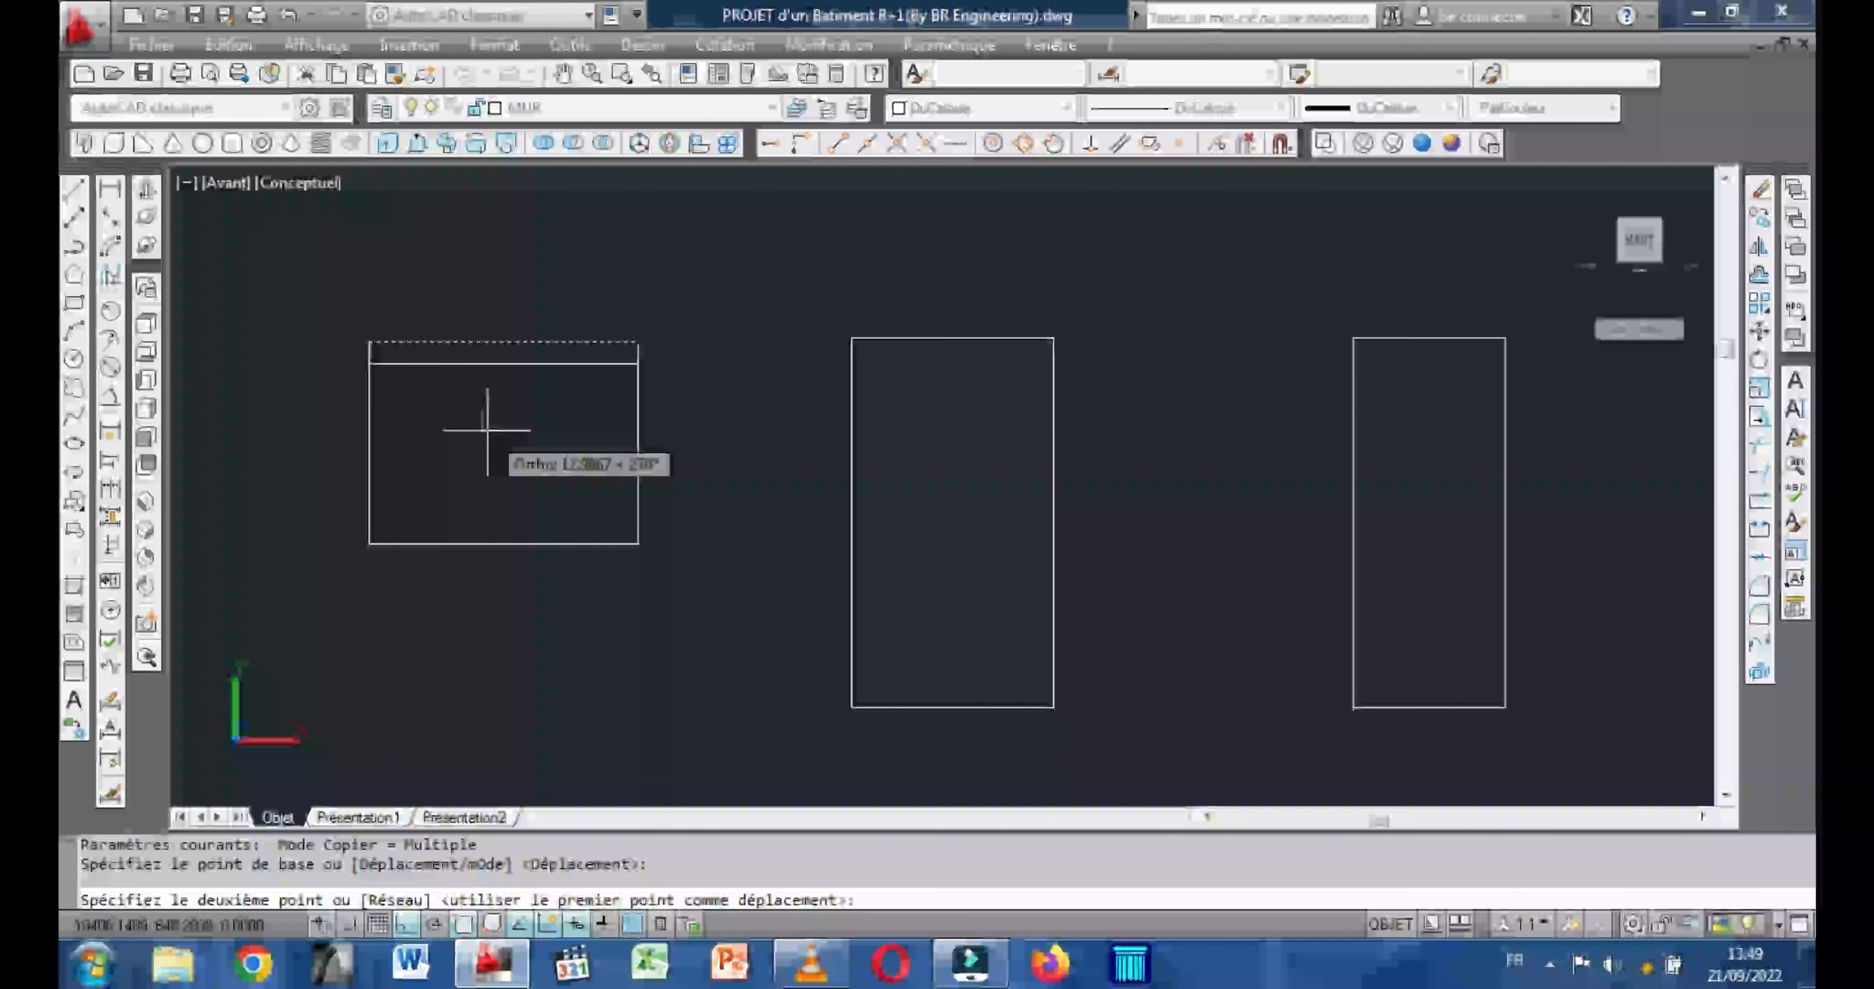
pyautogui.write('10')
pyautogui.press('Return')
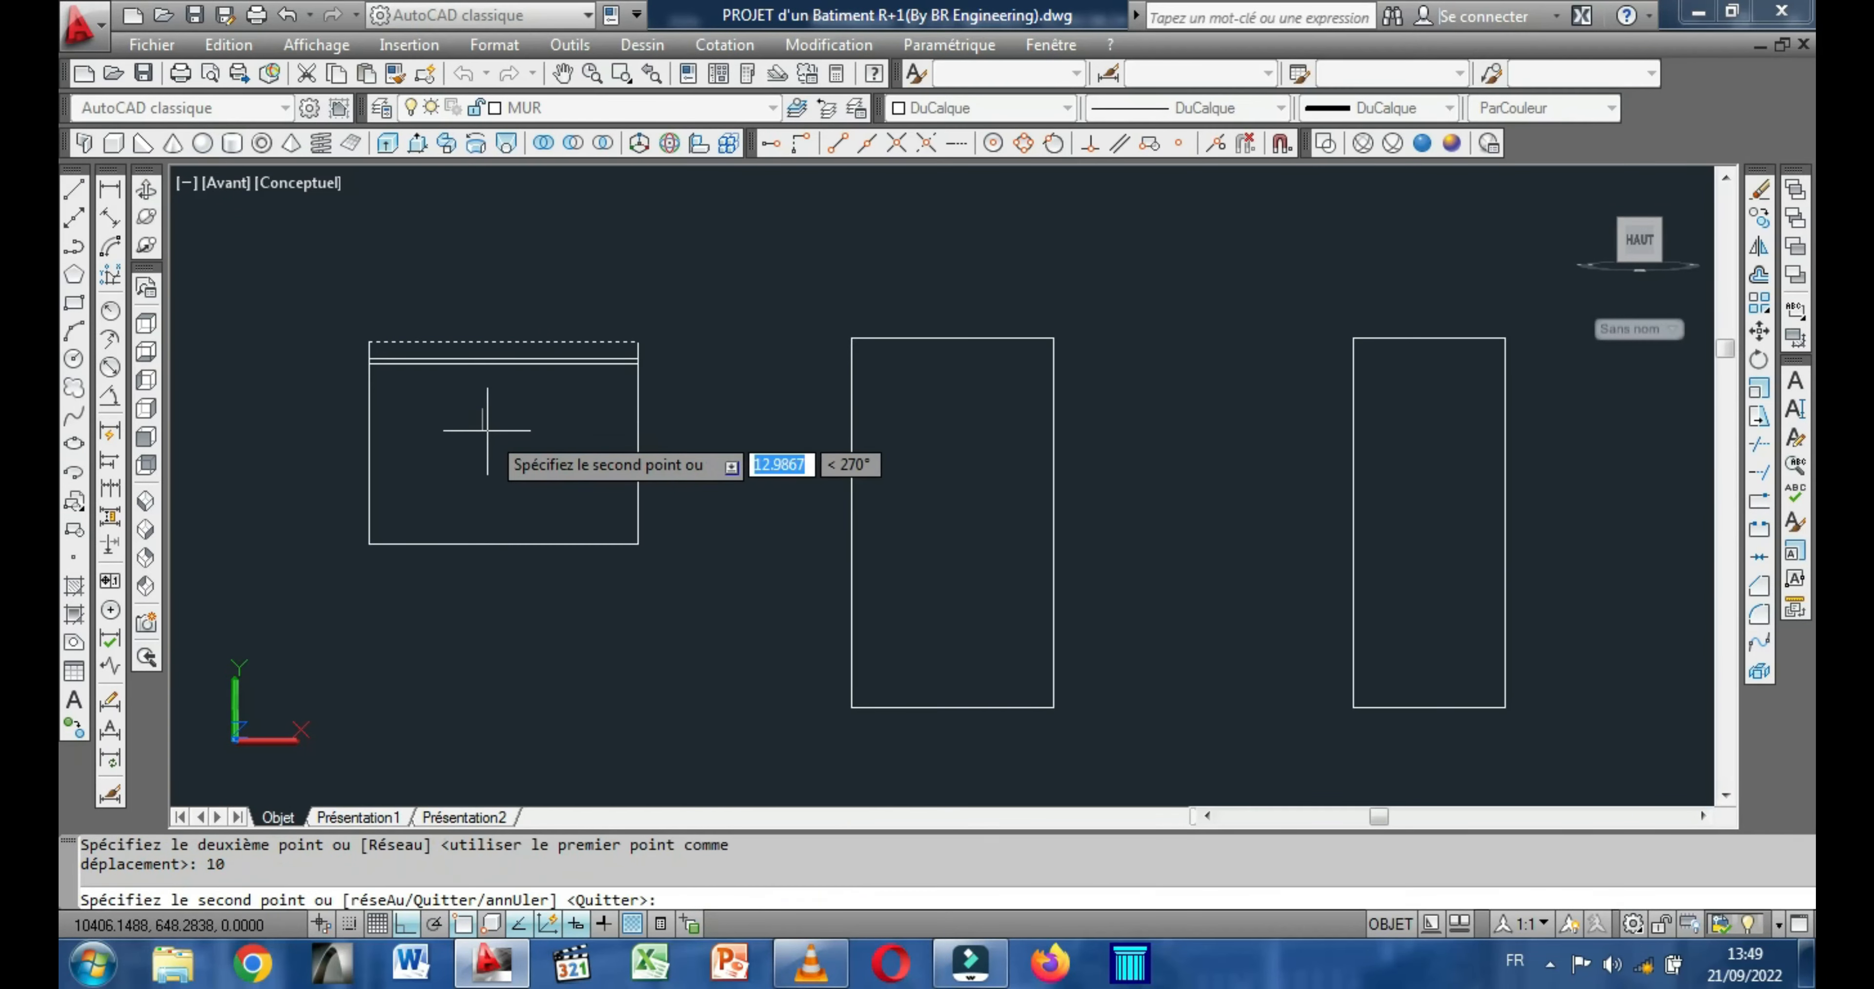
# Copy the right edge of the 160 by 120 rectangle 10 units inward to the left.
pyautogui.rightClick(487, 430)
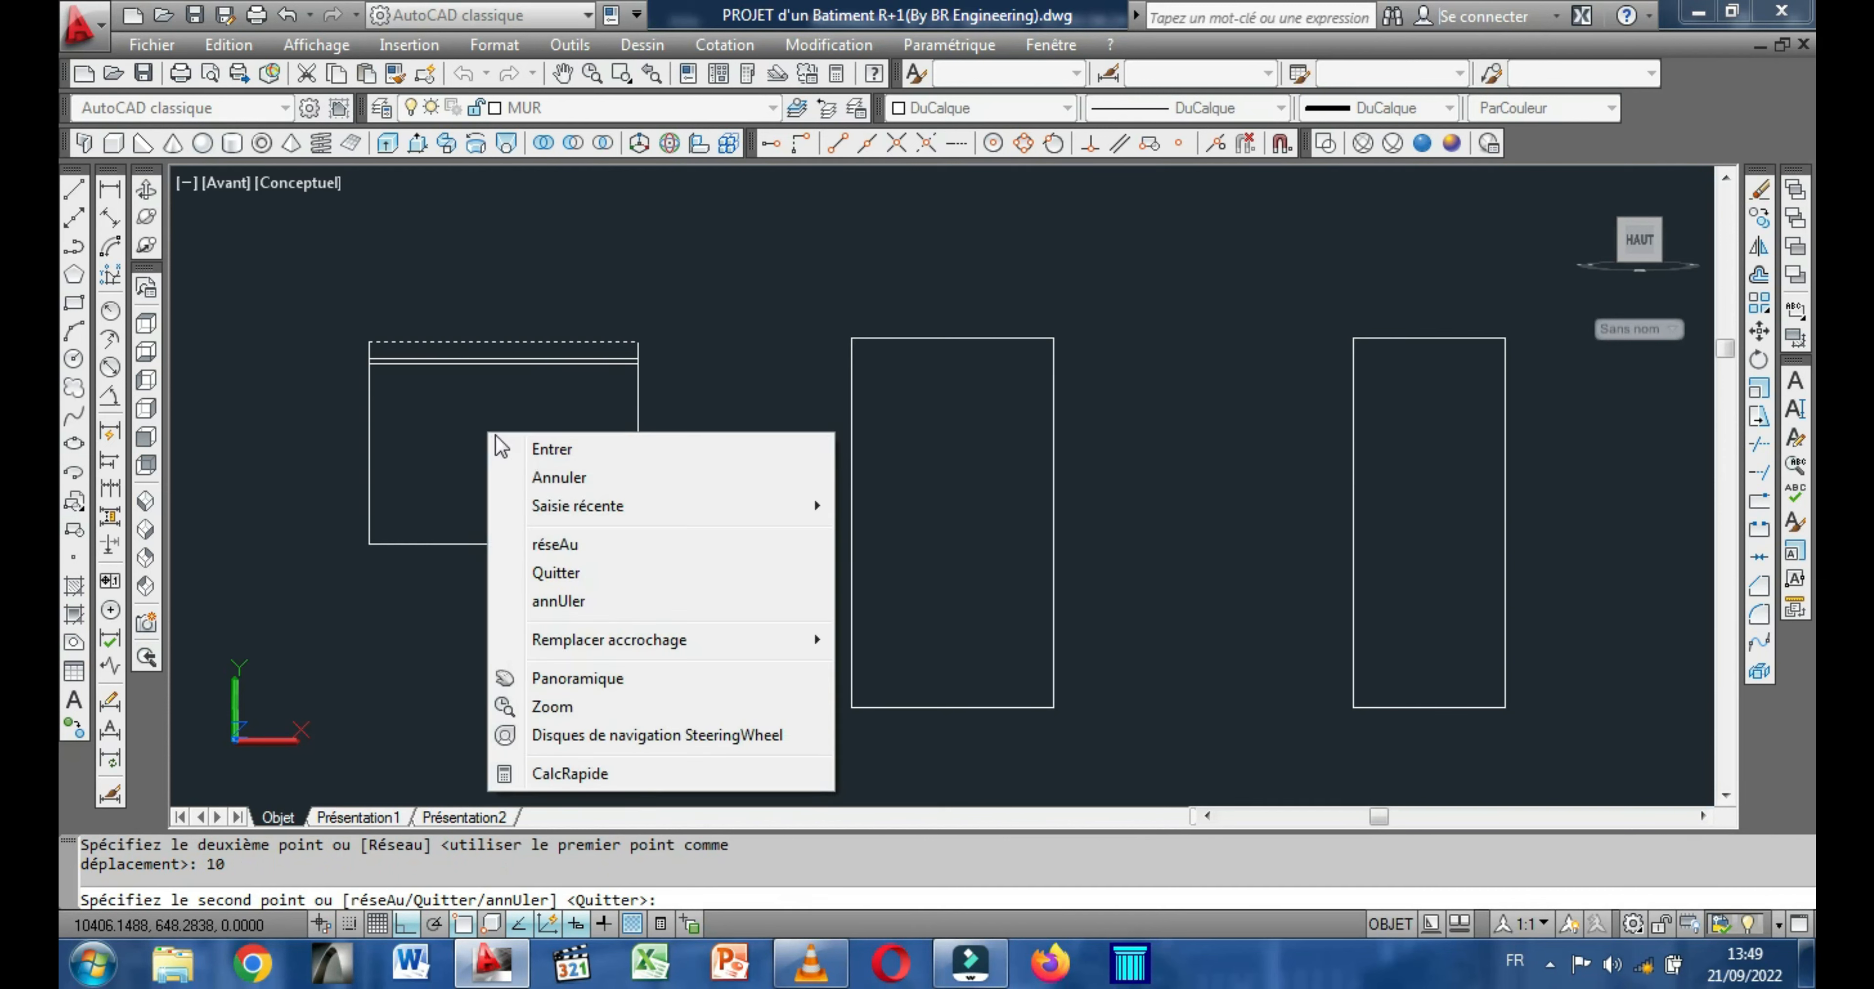
pyautogui.click(551, 447)
pyautogui.click(639, 437)
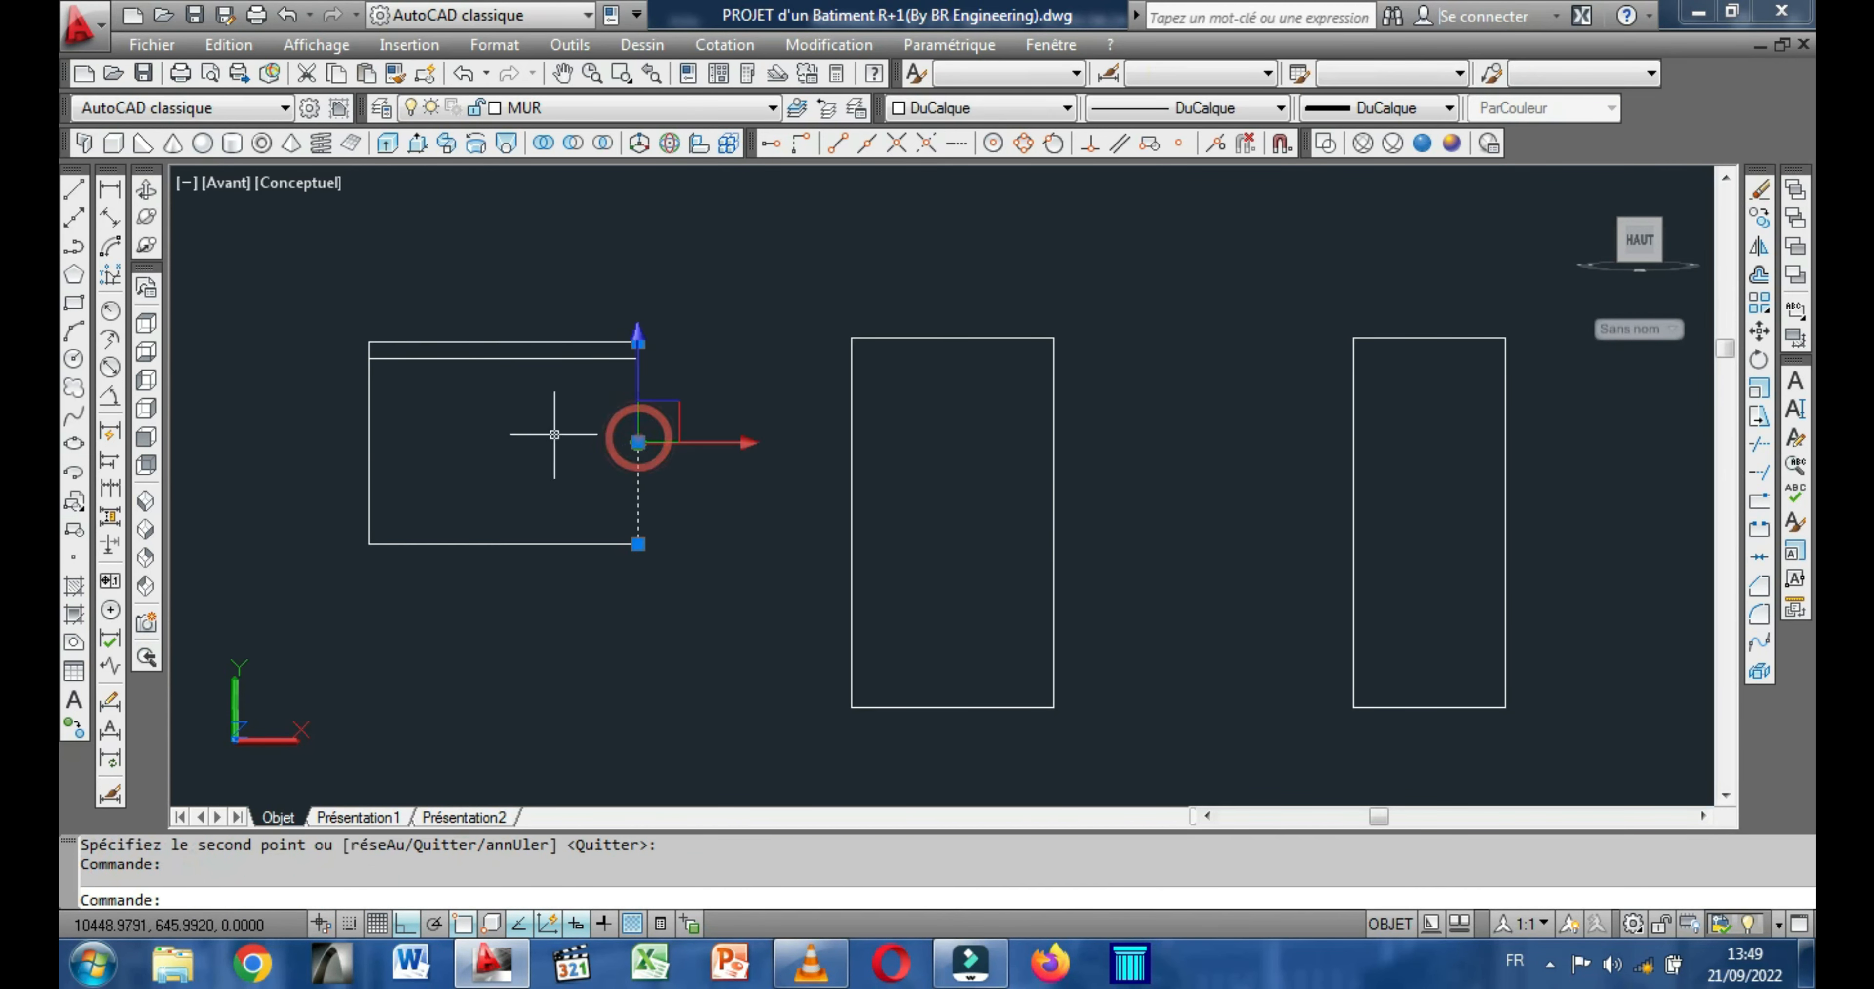
pyautogui.rightClick(557, 430)
pyautogui.click(639, 520)
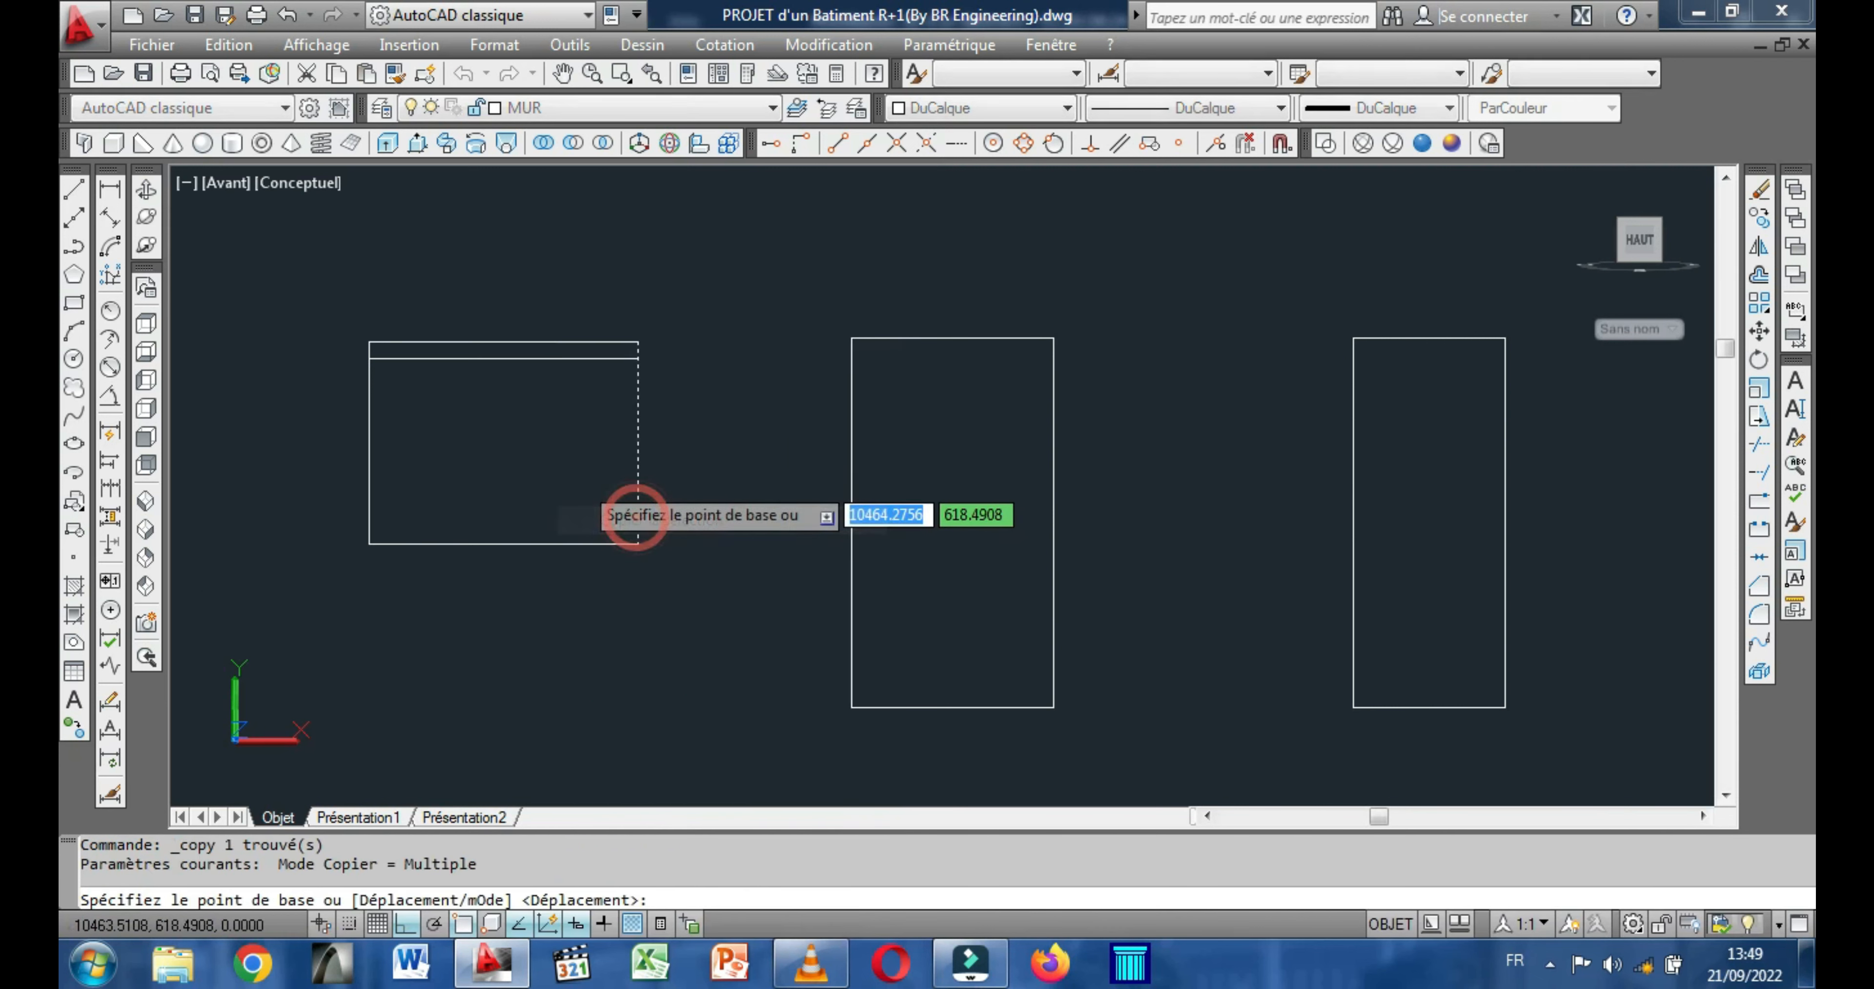
pyautogui.click(579, 481)
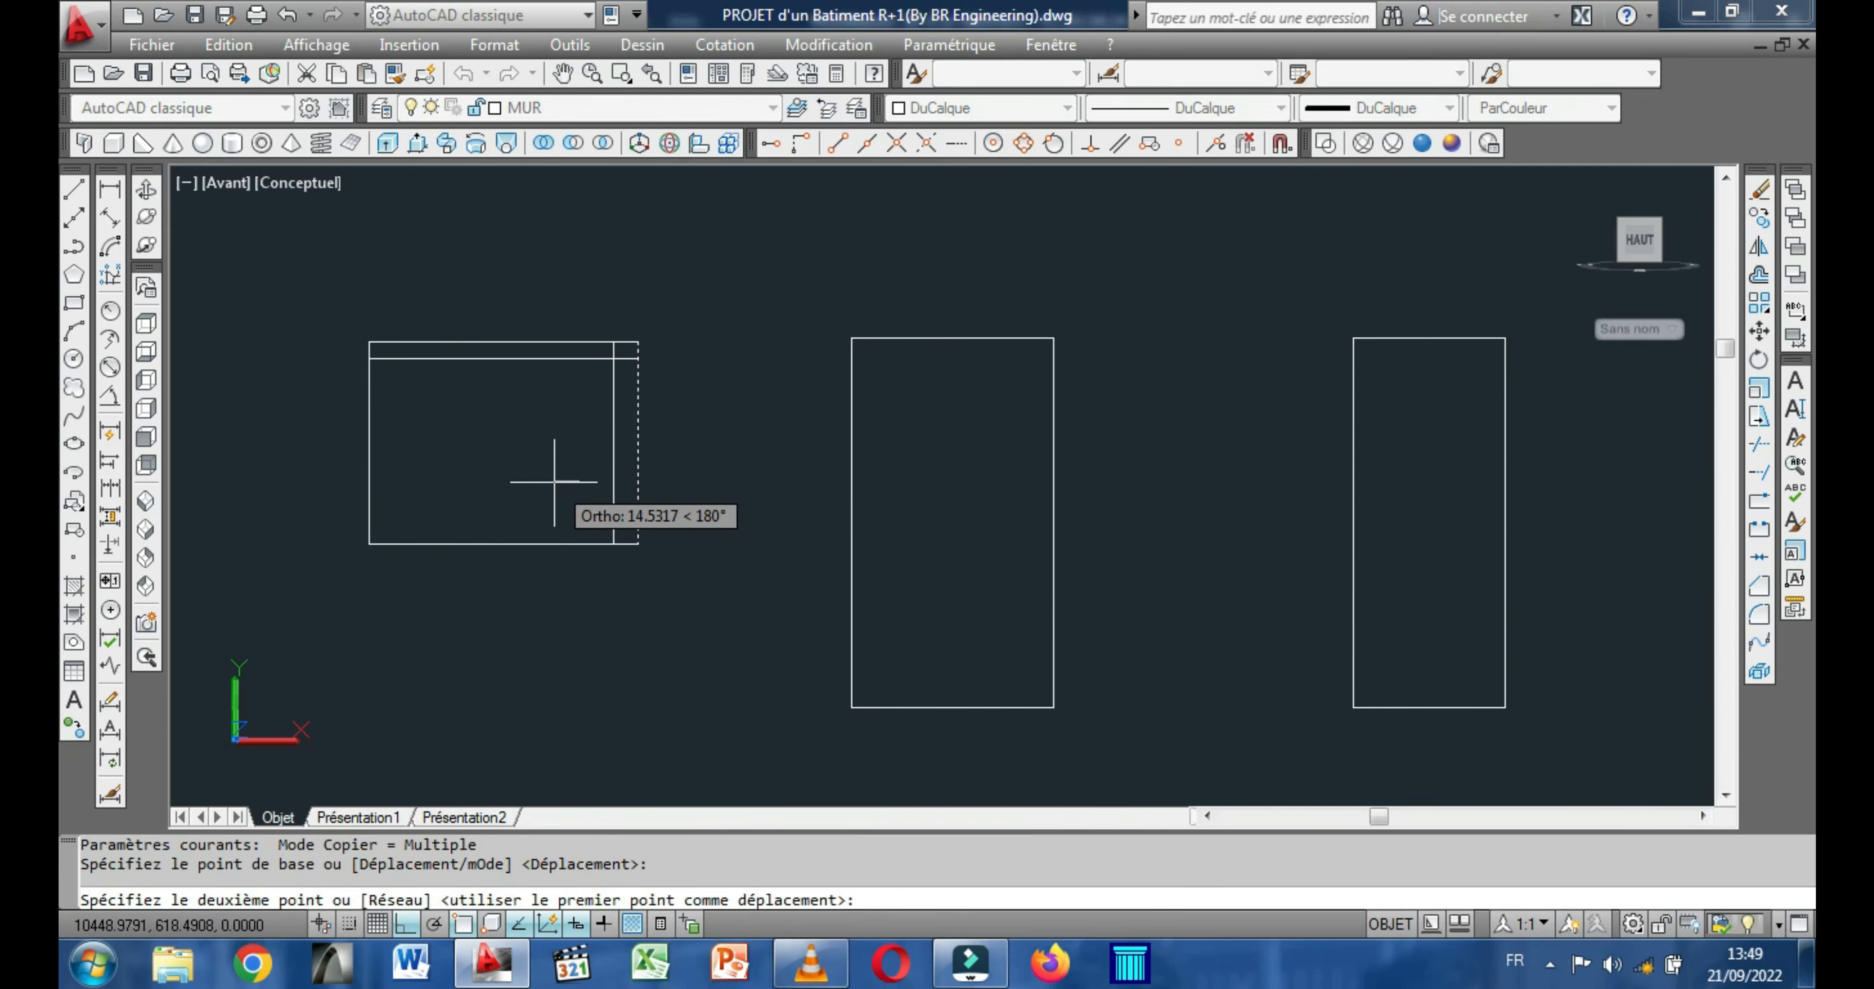
pyautogui.write('1')
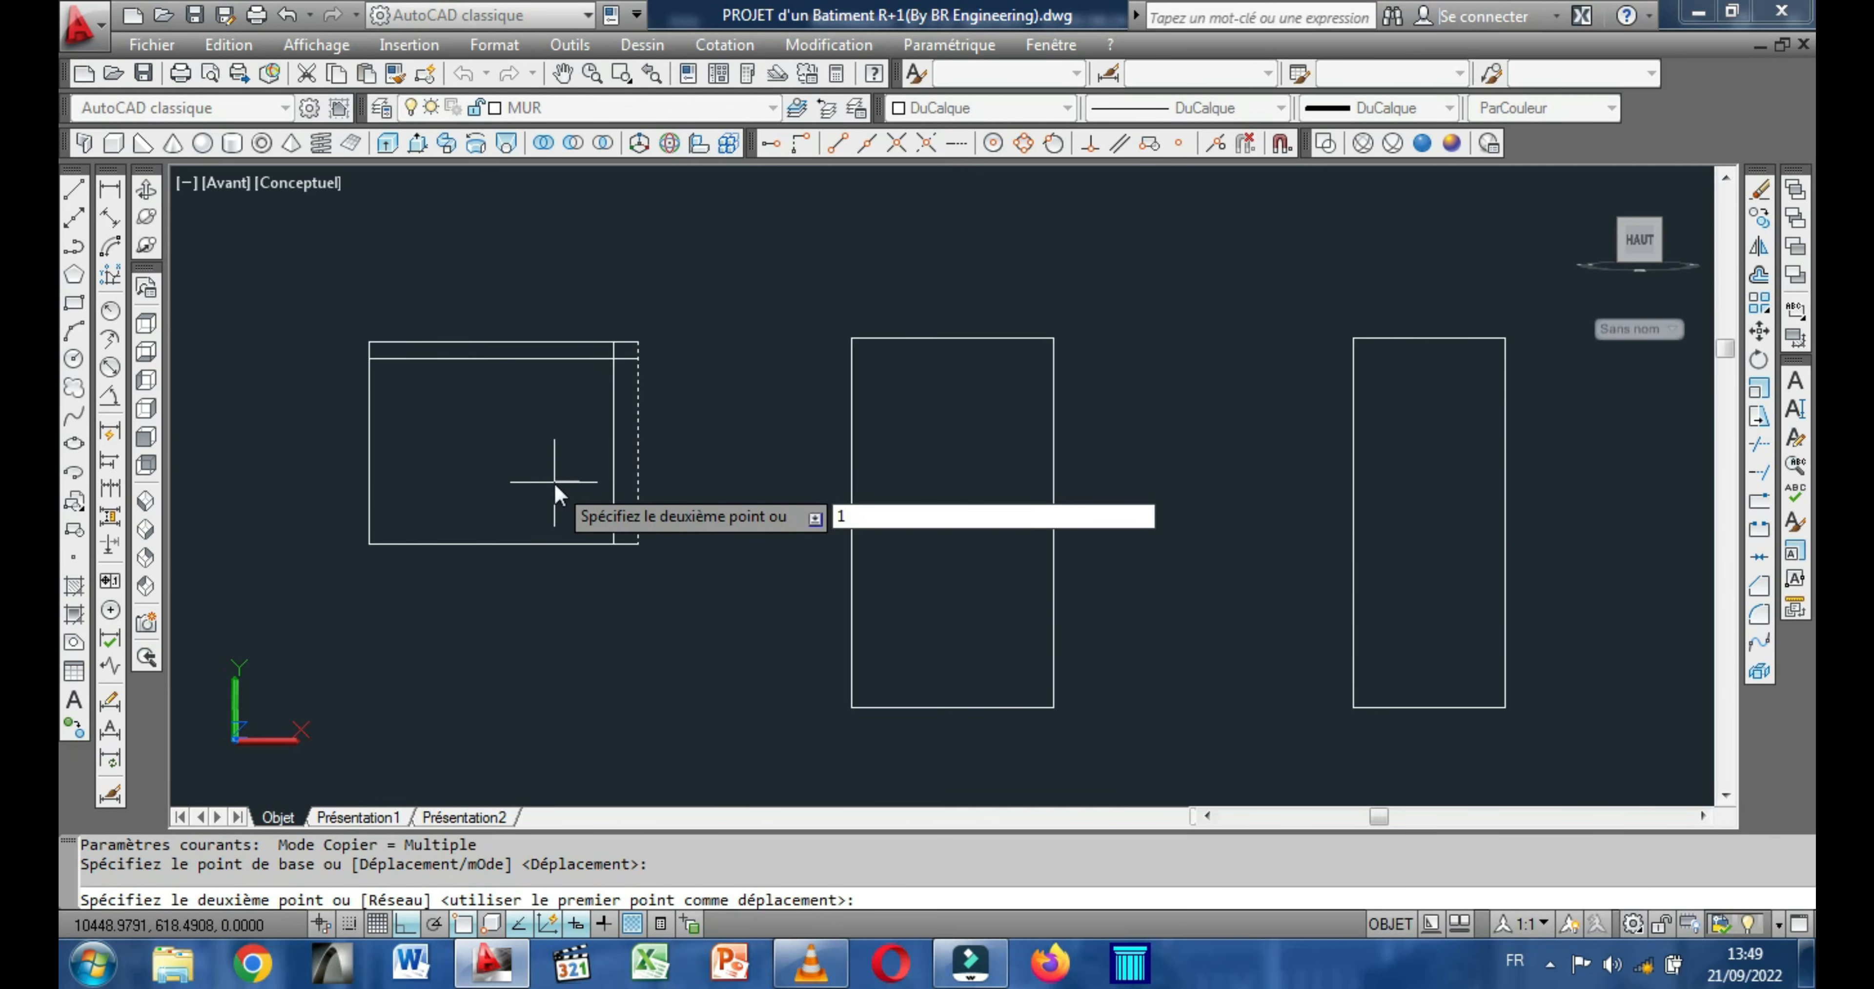
pyautogui.write('0')
pyautogui.press('Return')
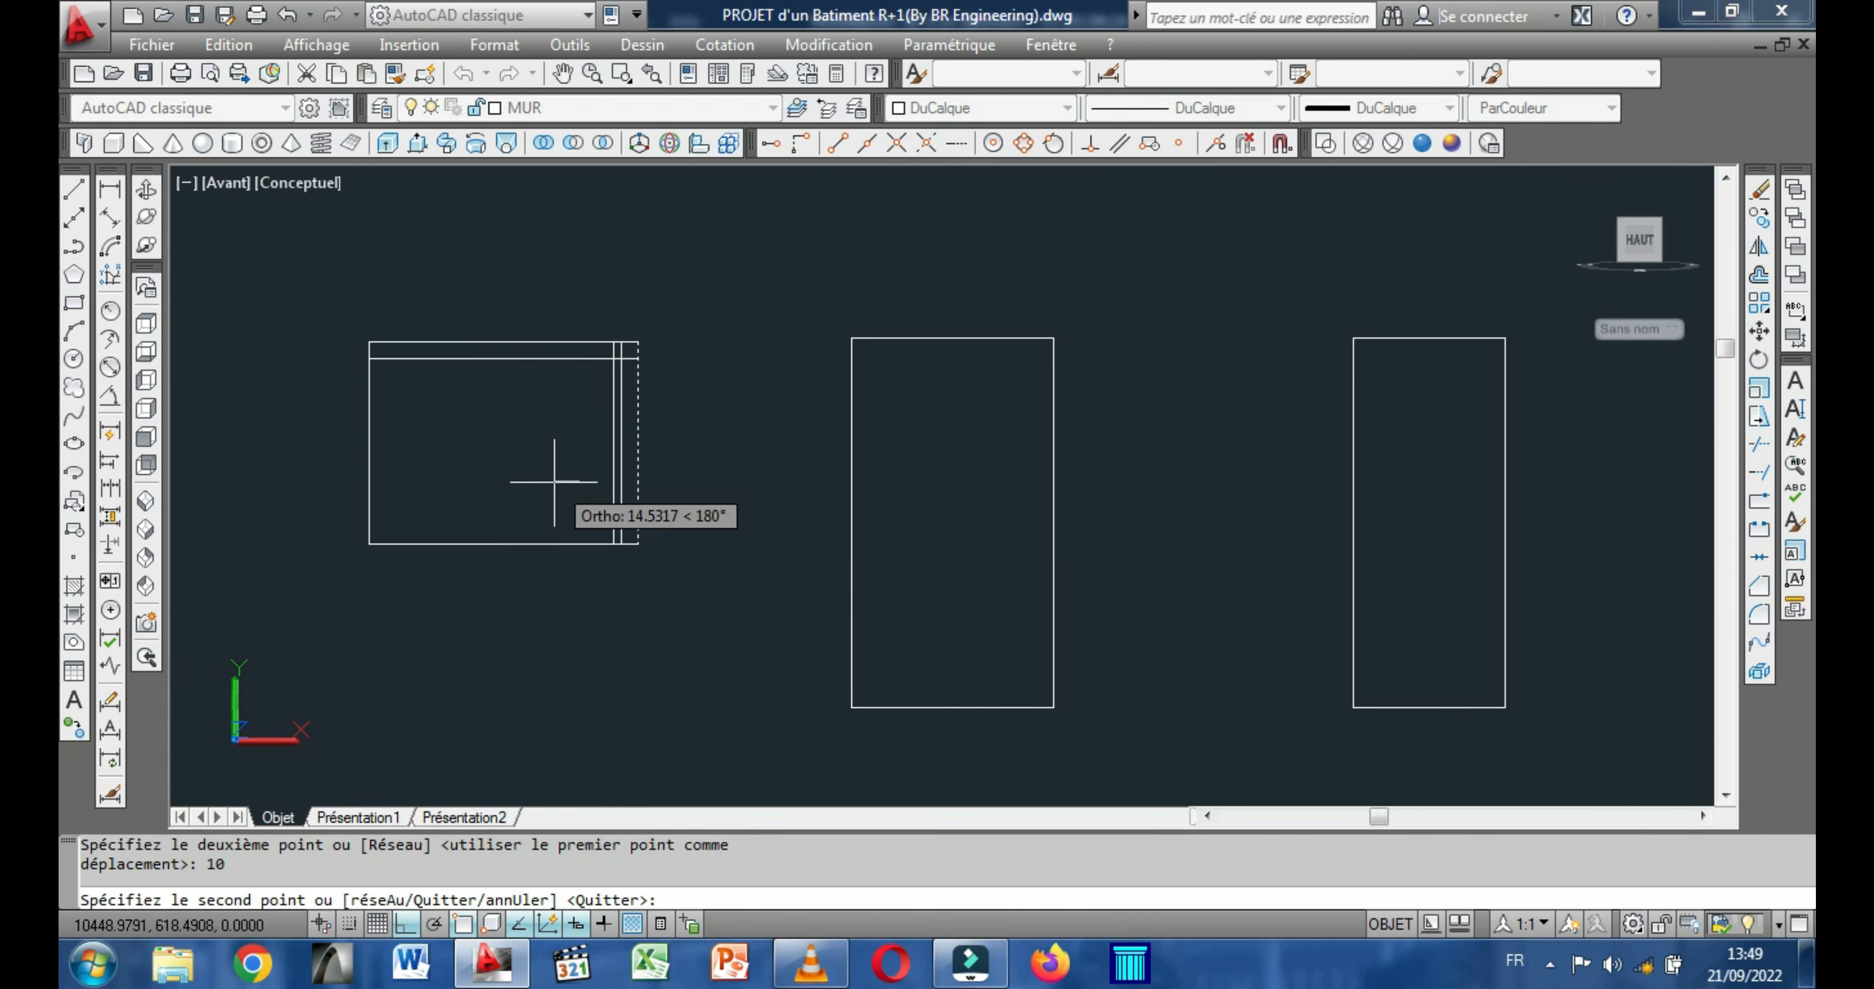
pyautogui.rightClick(554, 482)
pyautogui.click(619, 530)
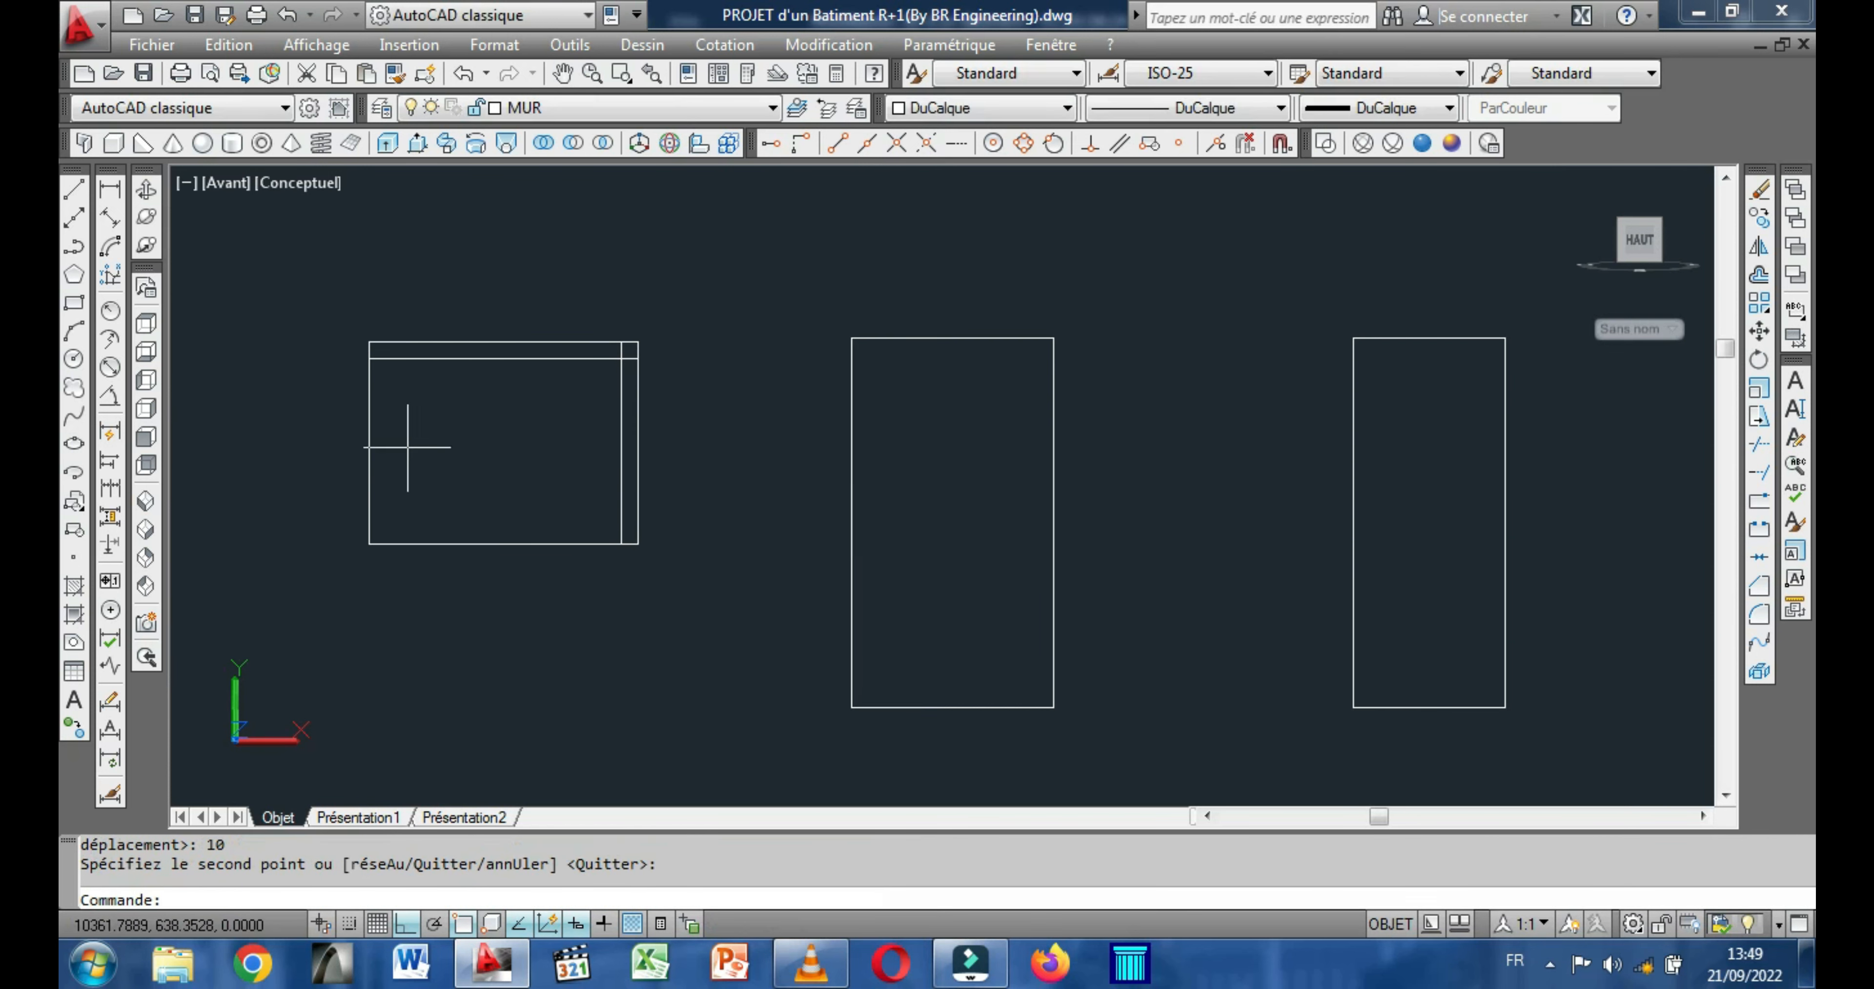
# Copy the bottom edge of the 160 by 120 rectangle 10 units upward.
pyautogui.click(525, 544)
pyautogui.rightClick(477, 304)
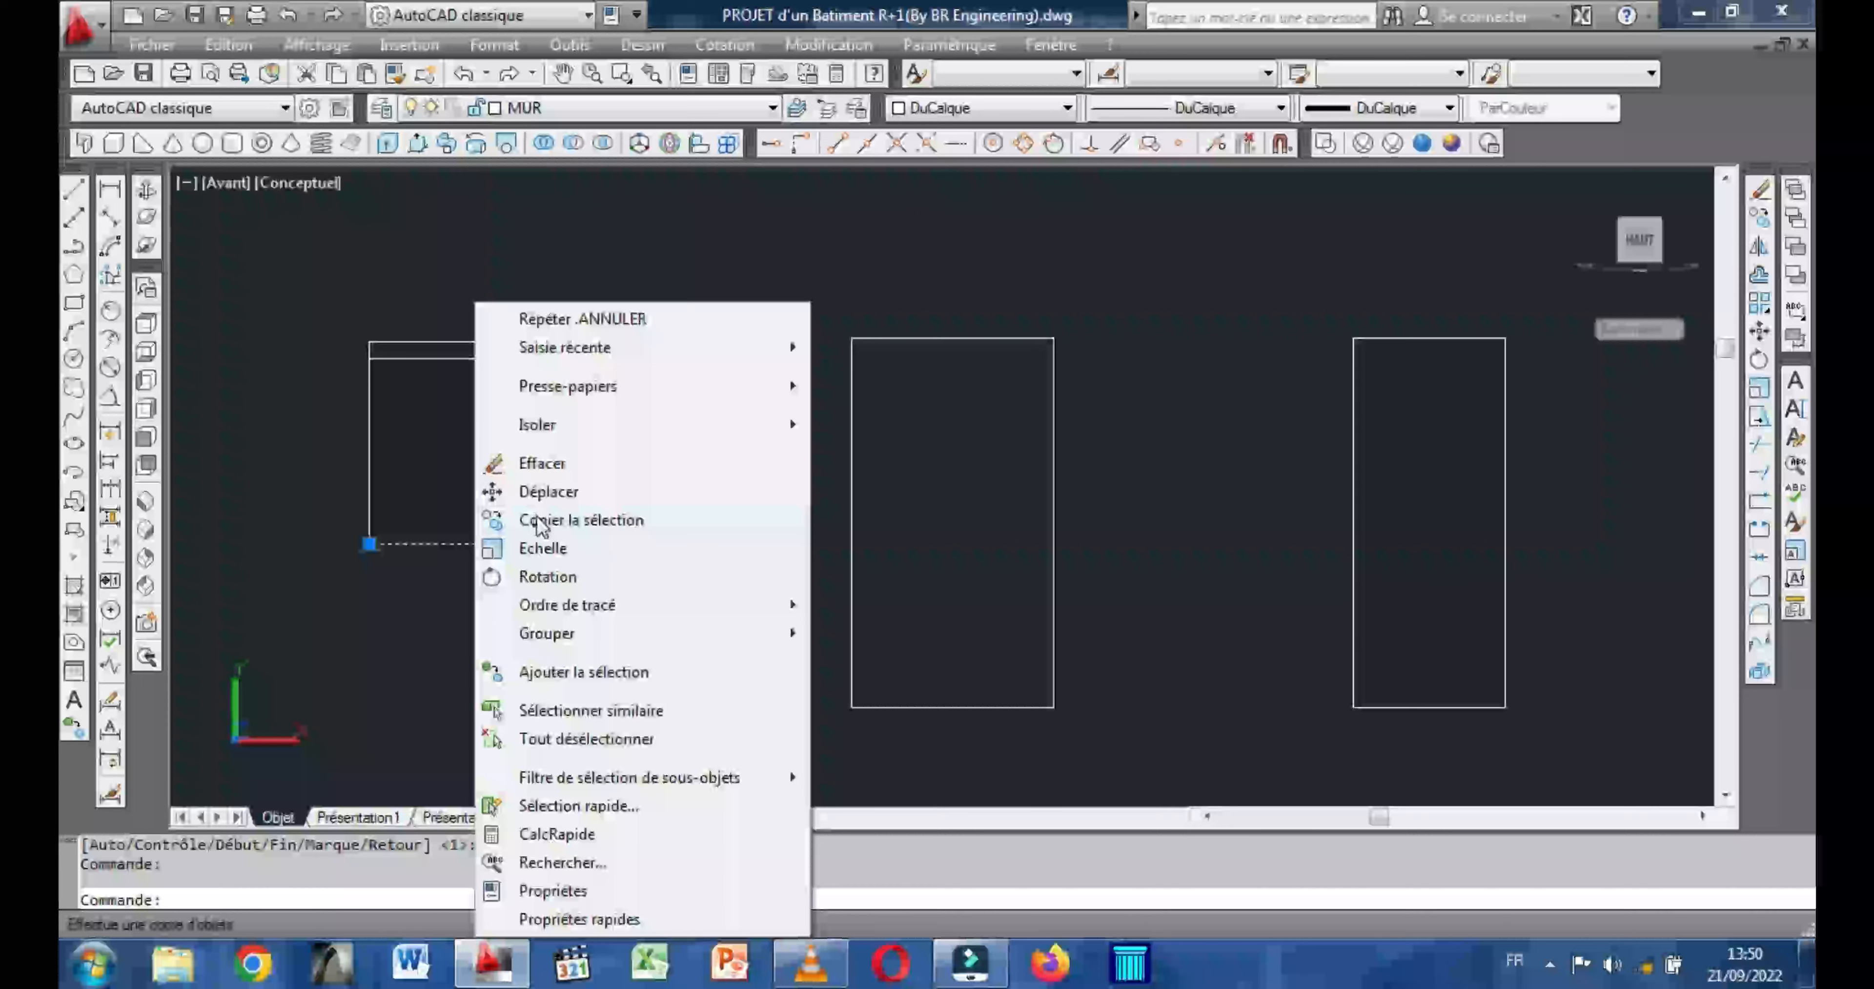
pyautogui.click(538, 520)
pyautogui.click(515, 481)
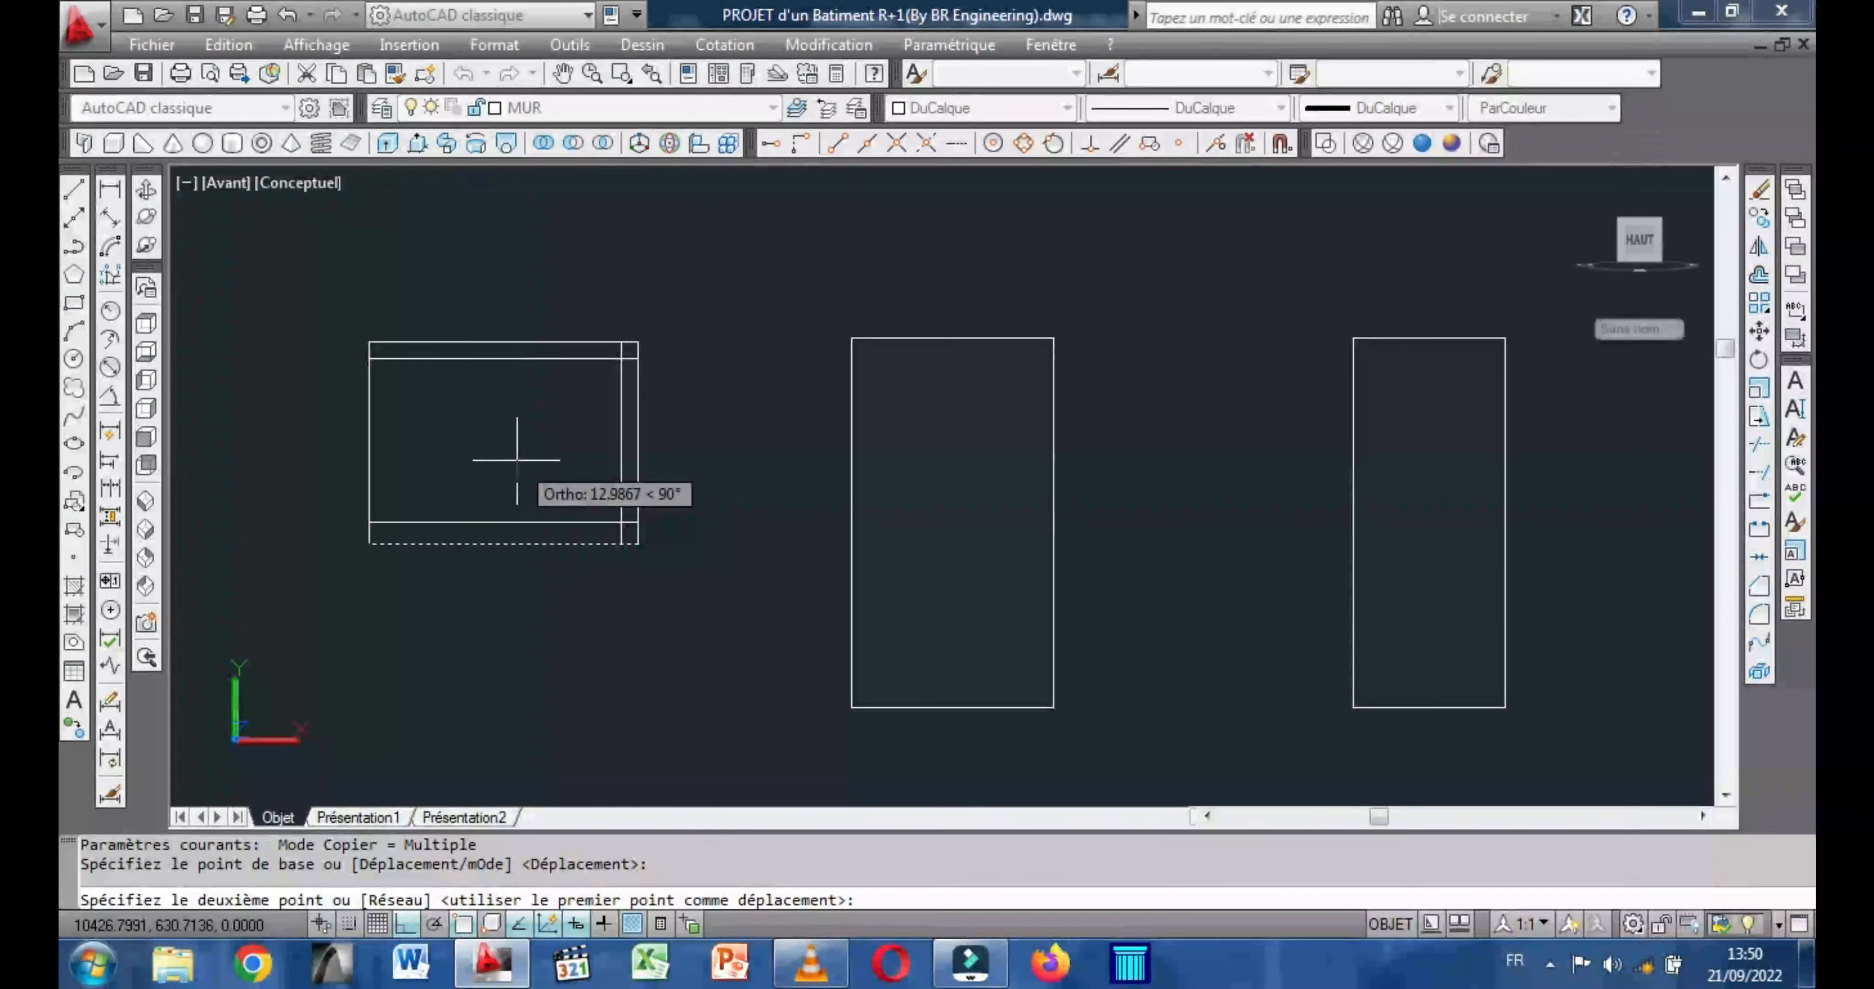
pyautogui.write('10')
pyautogui.press('Return')
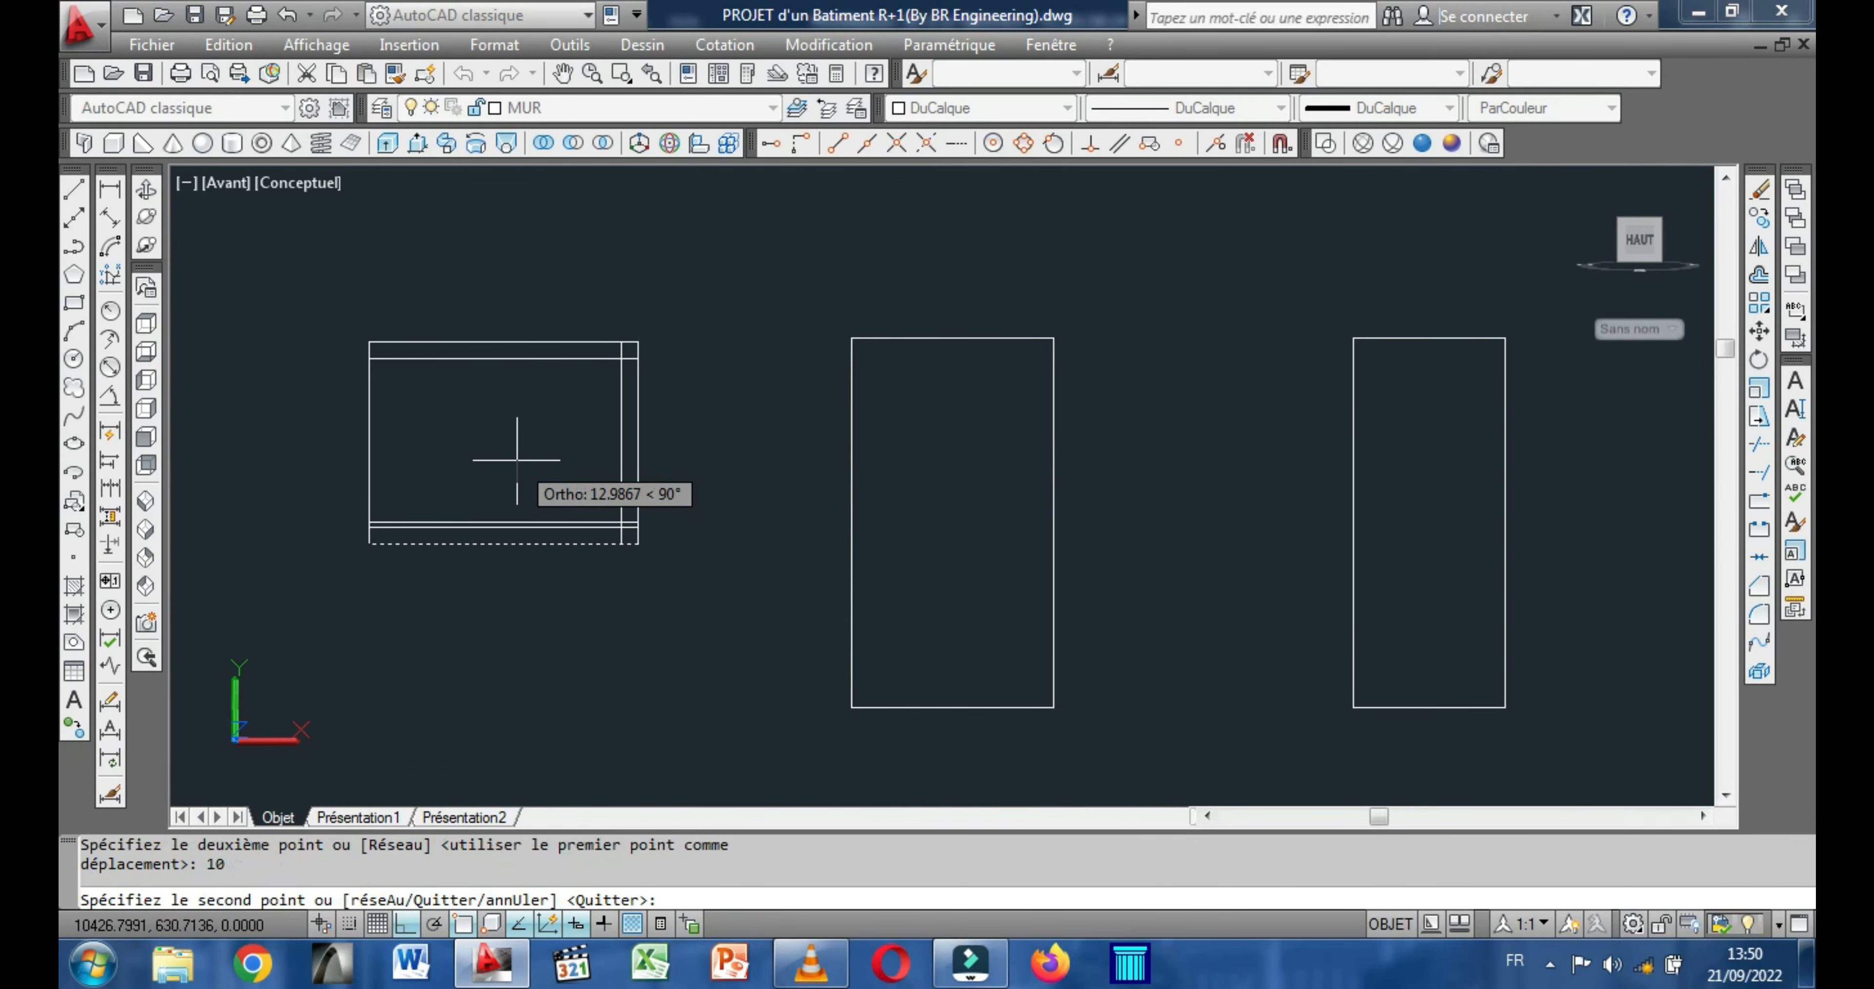
pyautogui.rightClick(518, 467)
pyautogui.click(553, 480)
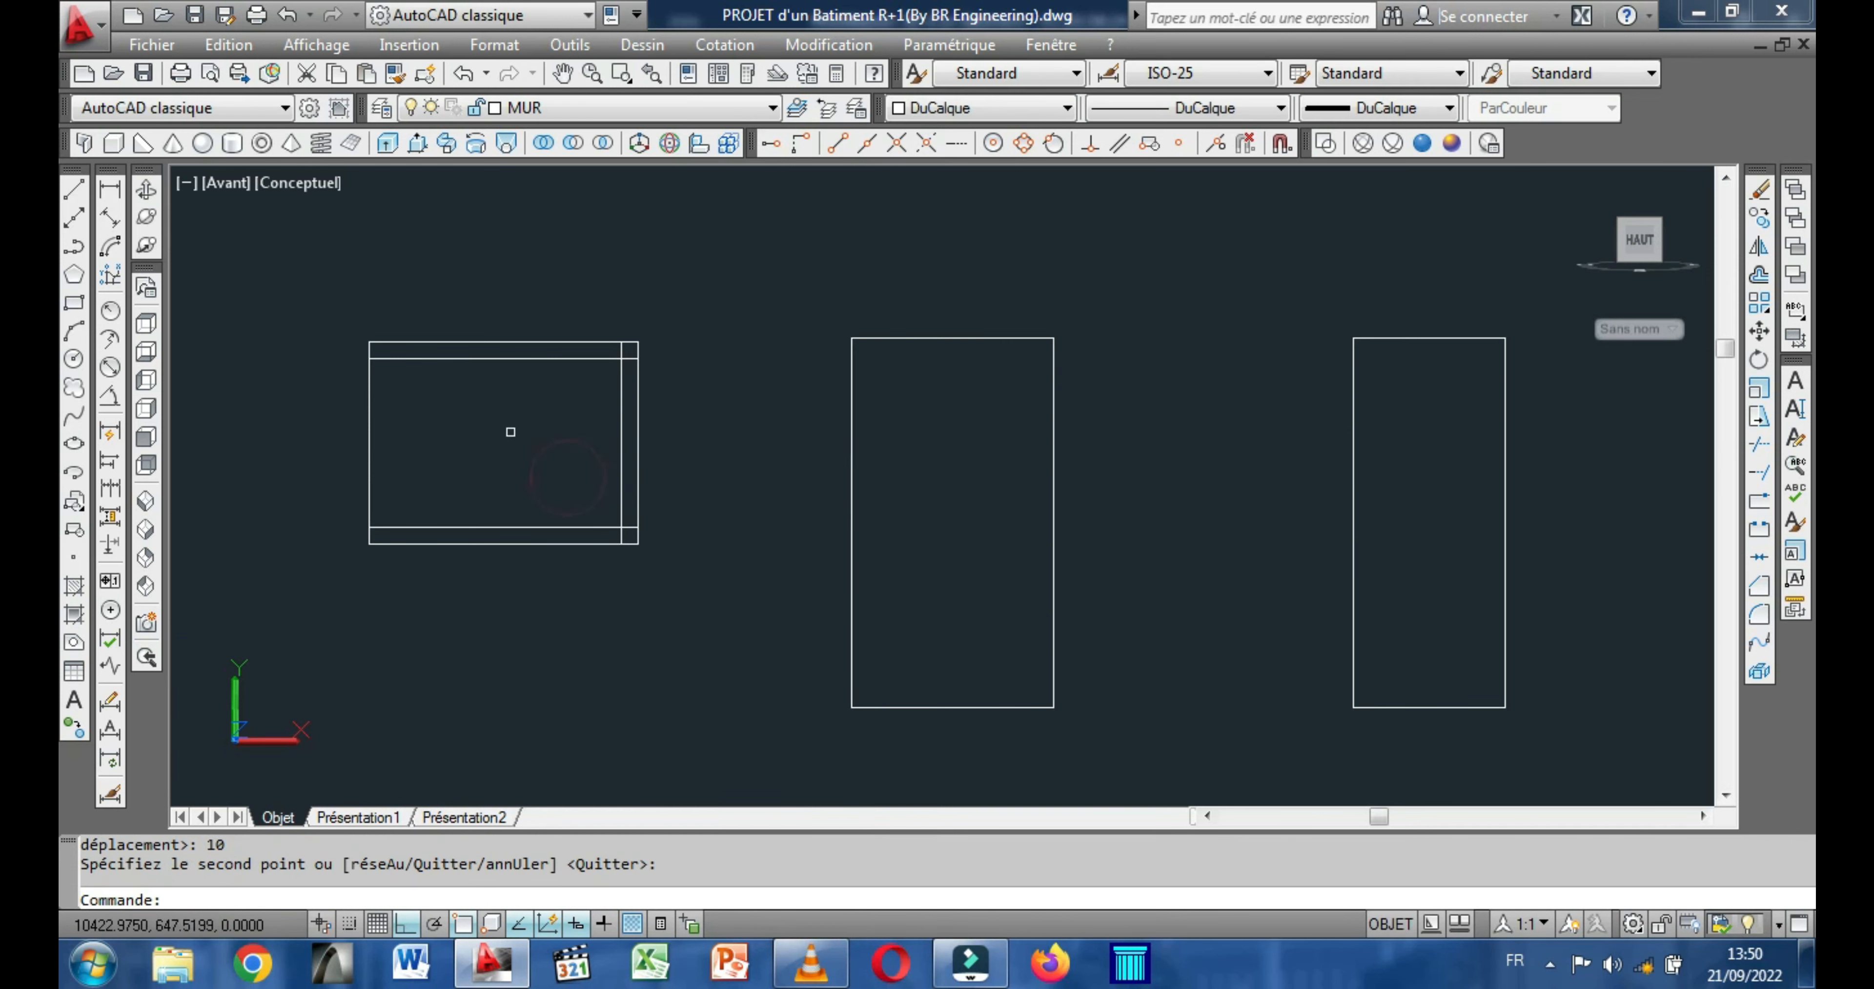
pyautogui.rightClick(428, 420)
pyautogui.click(372, 404)
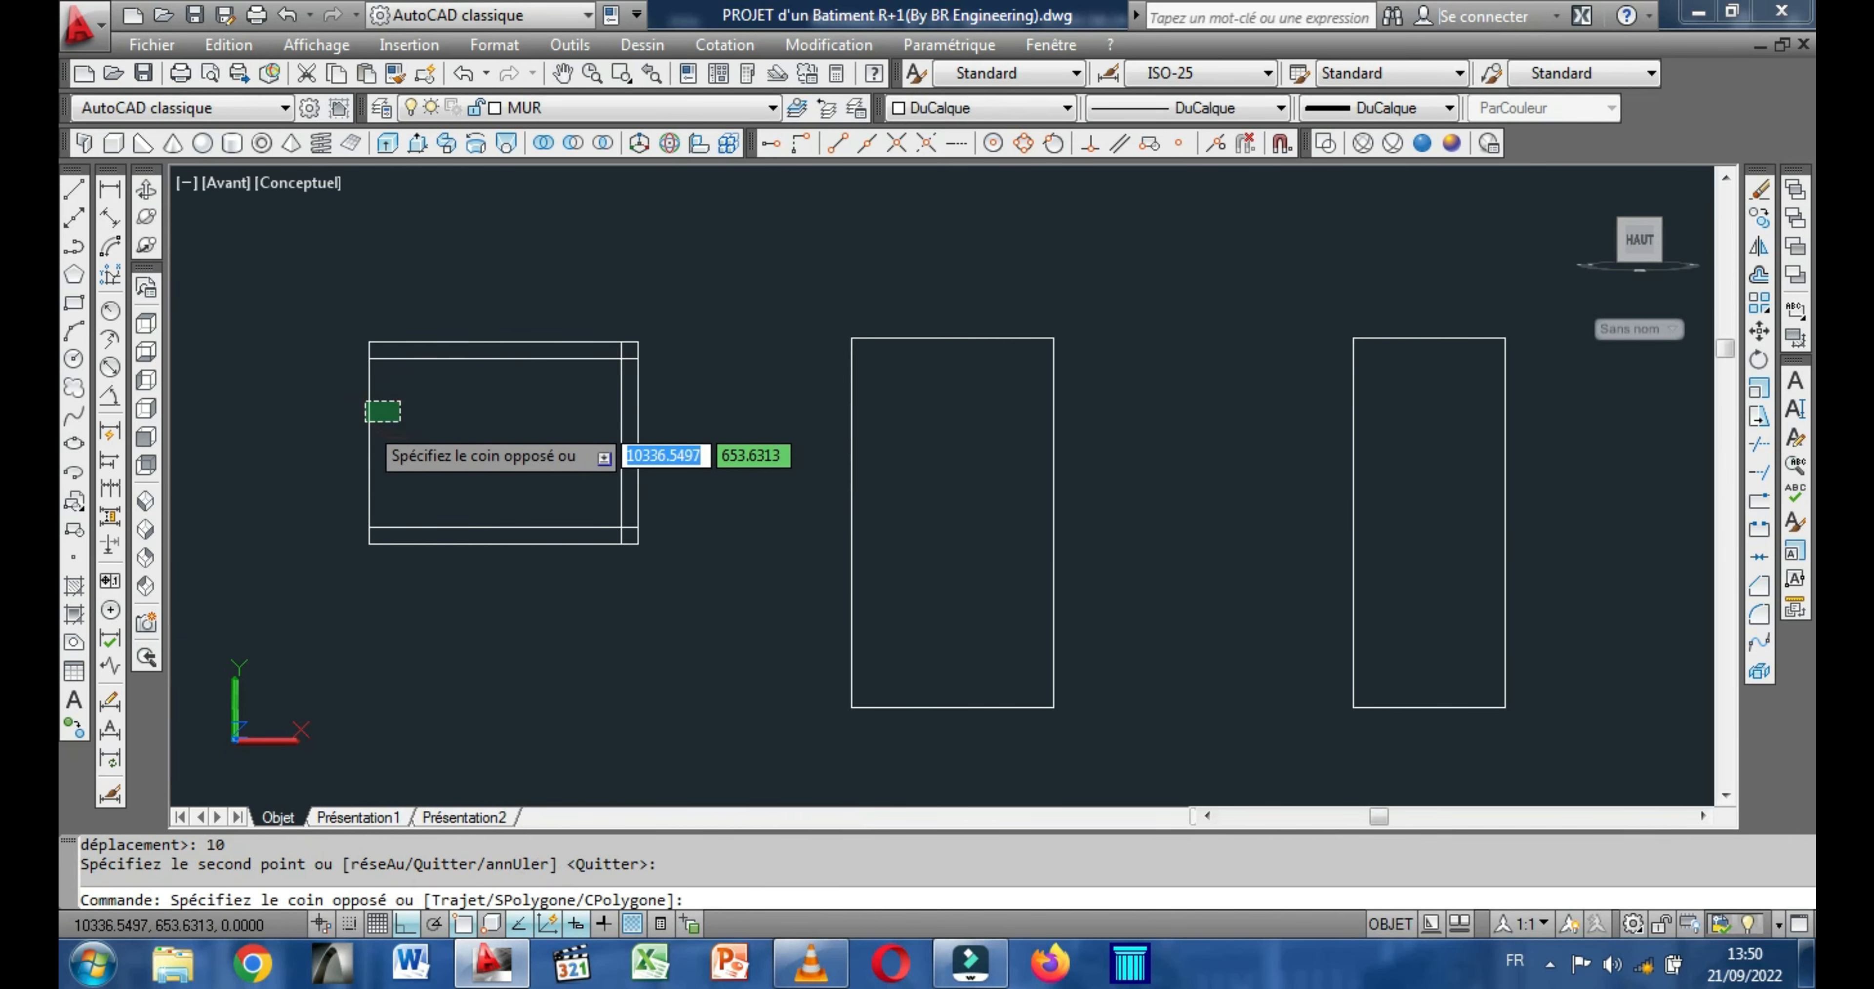
pyautogui.click(365, 422)
pyautogui.rightClick(462, 387)
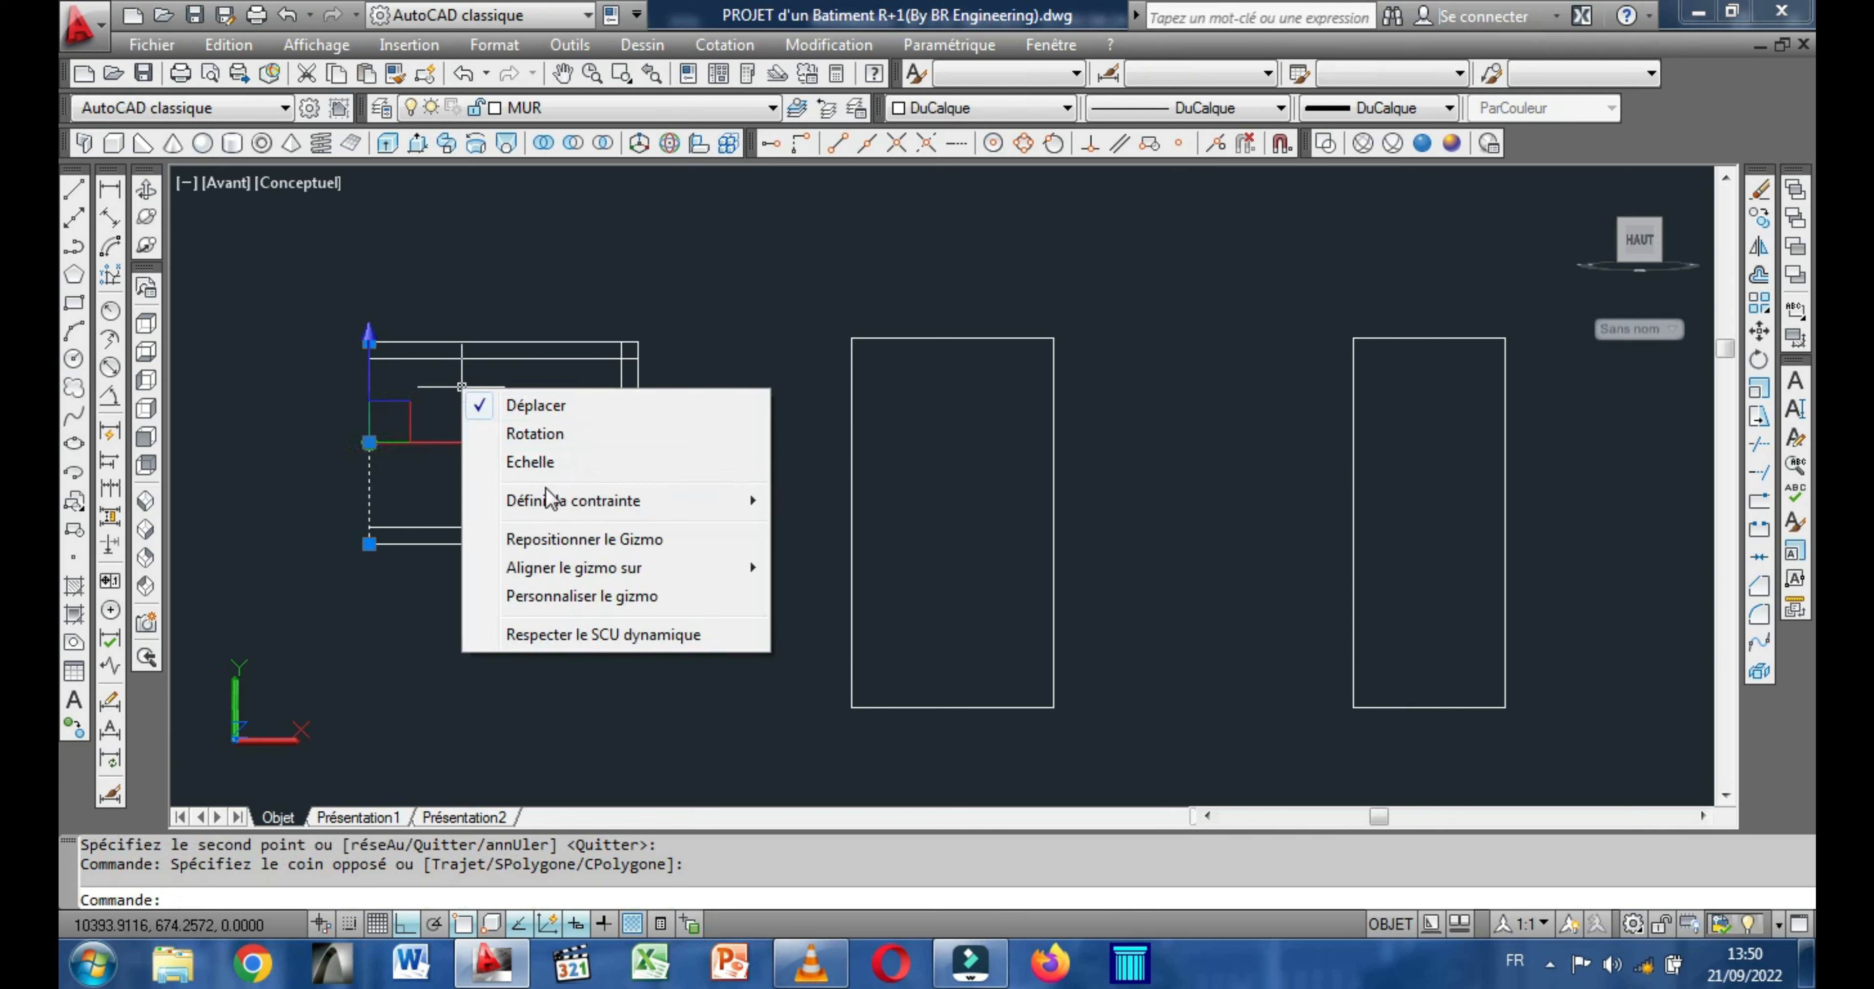
pyautogui.click(535, 261)
pyautogui.click(530, 295)
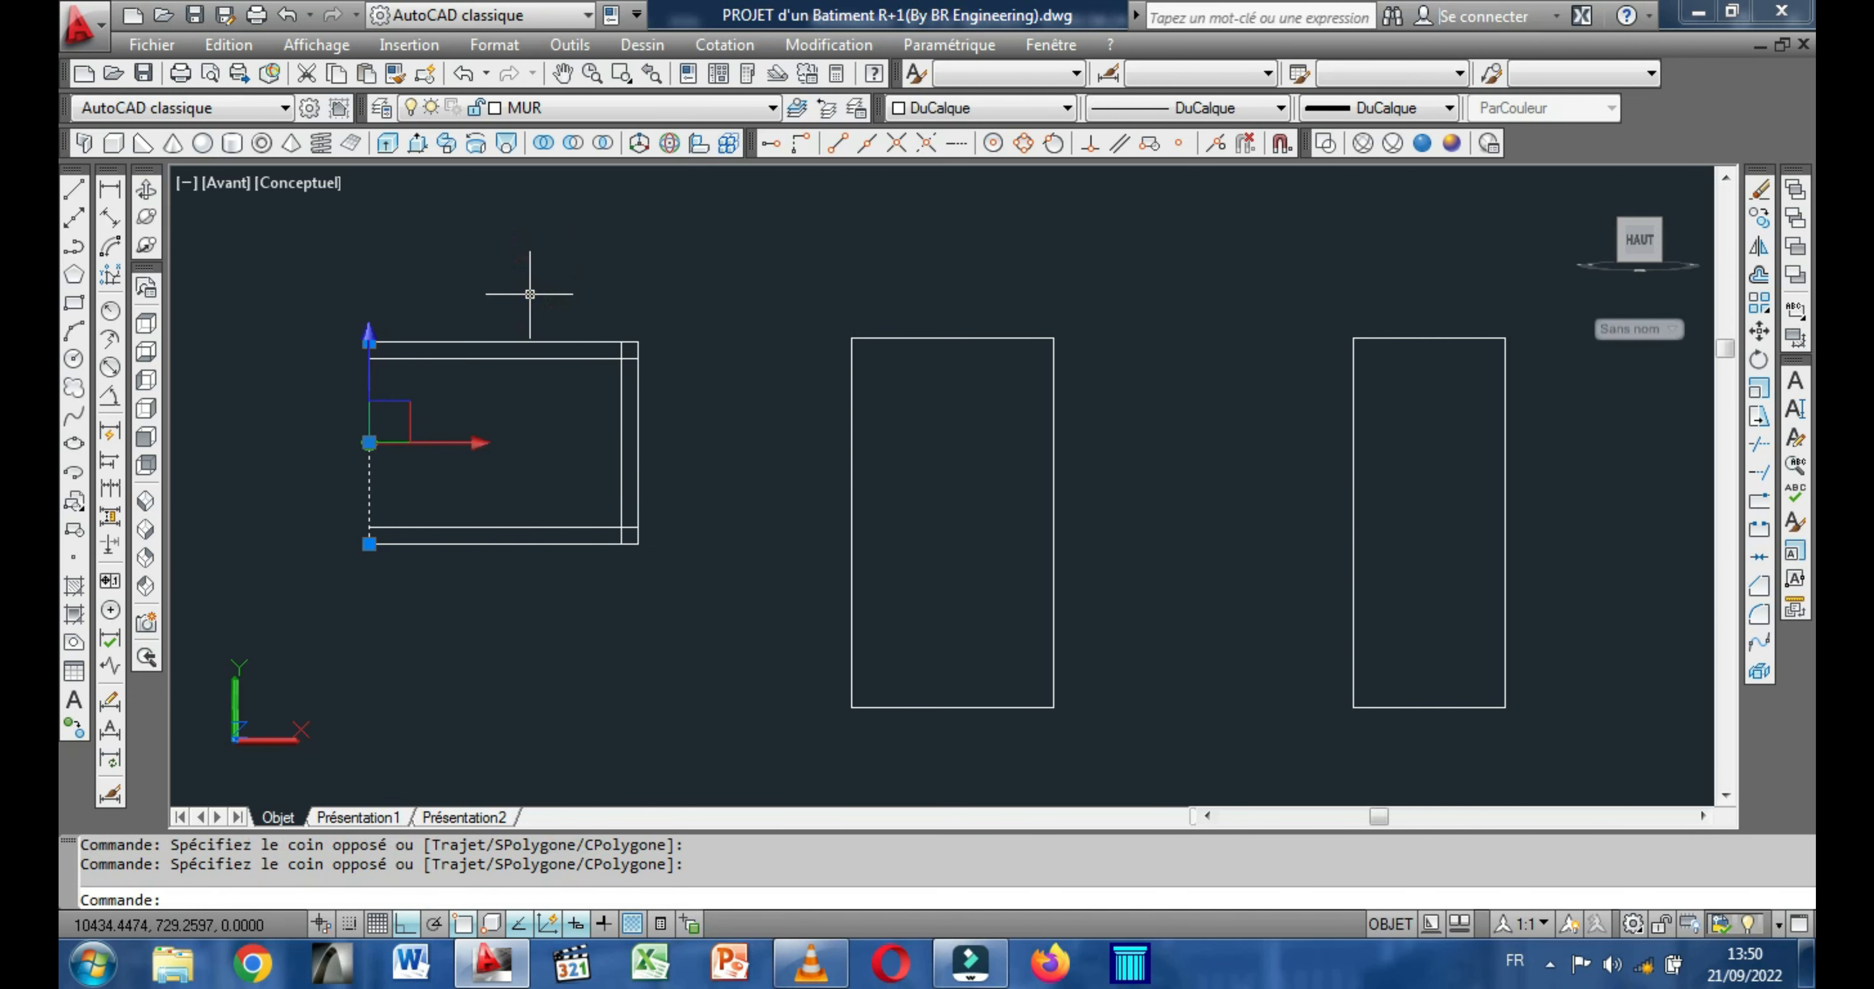
pyautogui.press('Escape')
# Copy the left edge of the 160 by 120 rectangle 10 units inward to the right.
pyautogui.click(371, 449)
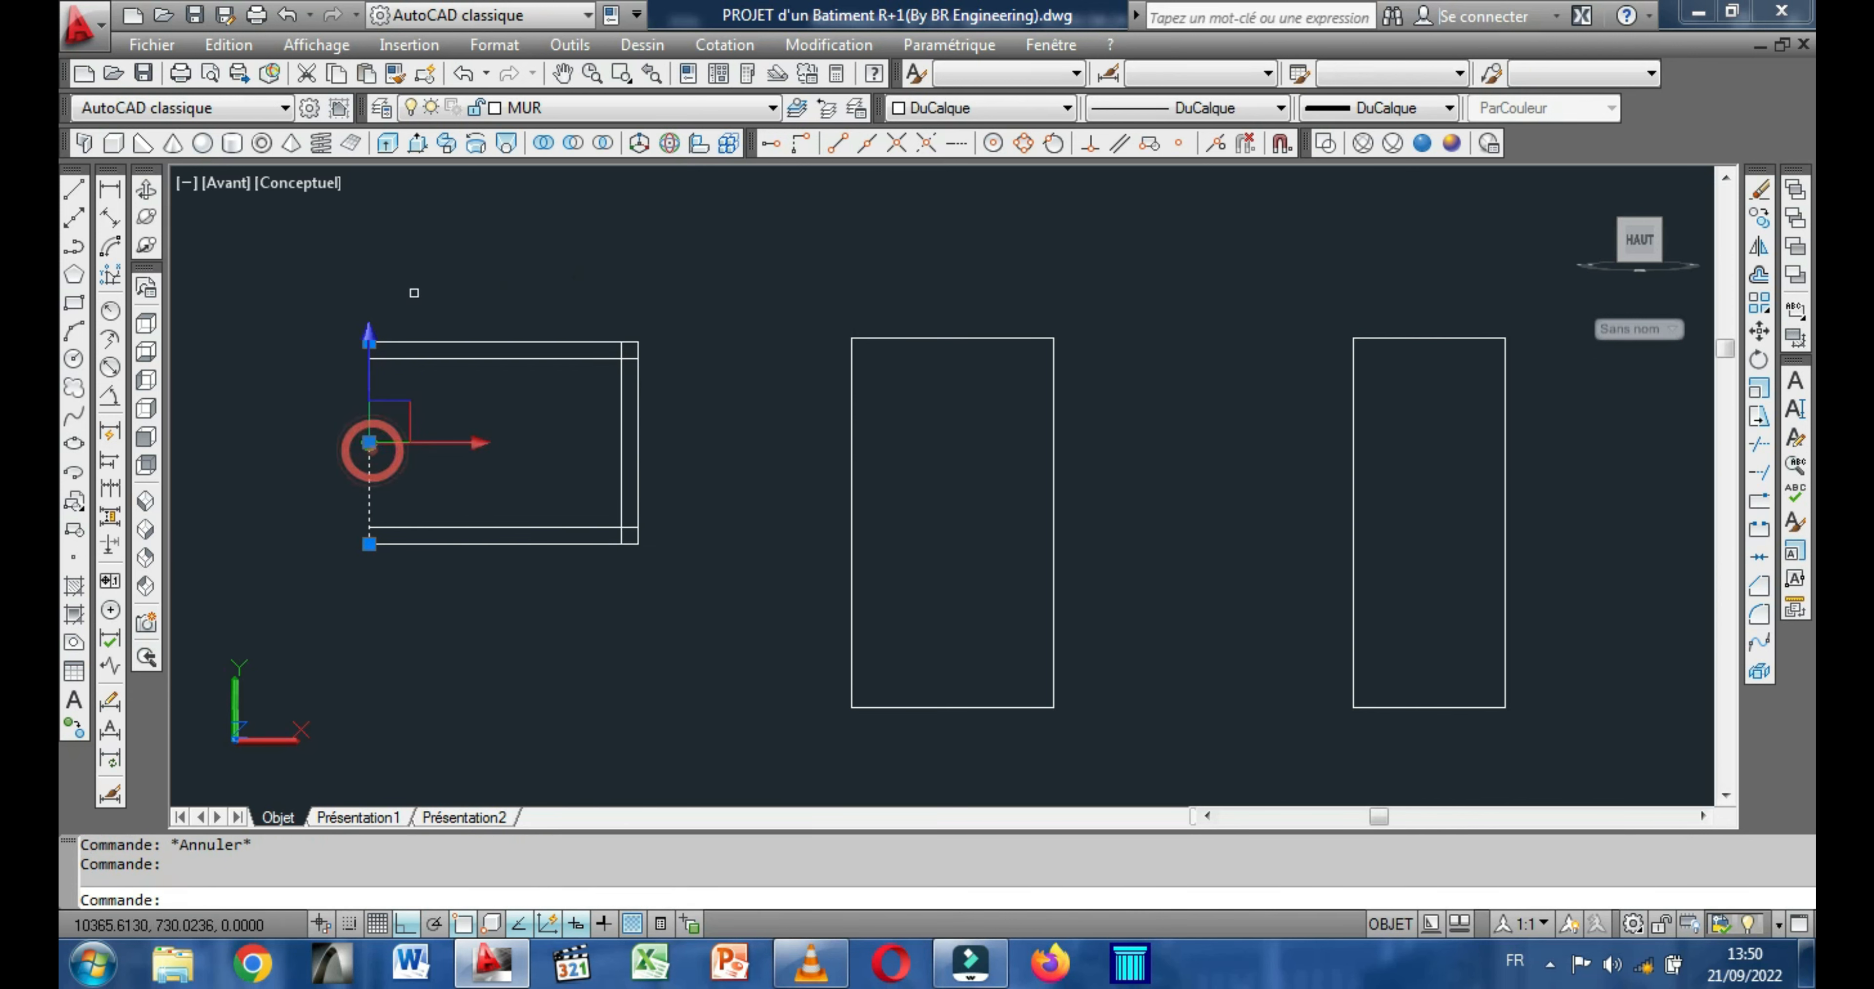
pyautogui.rightClick(419, 265)
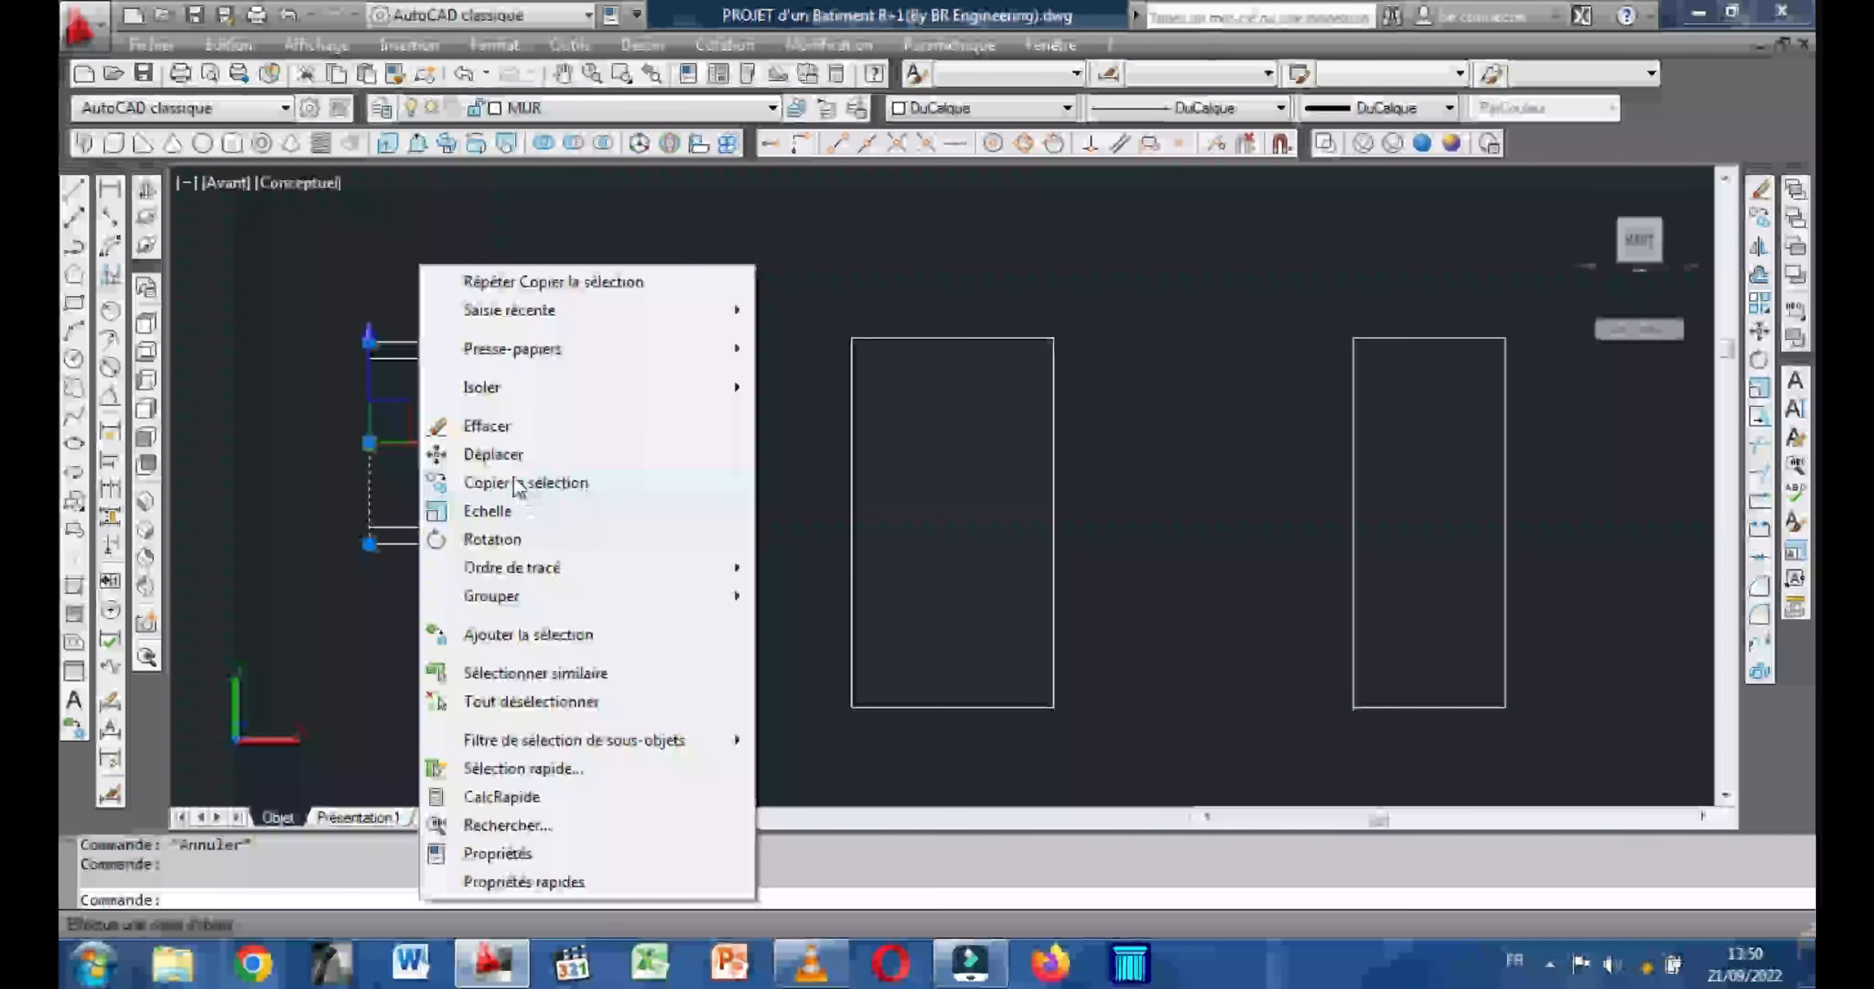
pyautogui.click(525, 482)
pyautogui.click(413, 437)
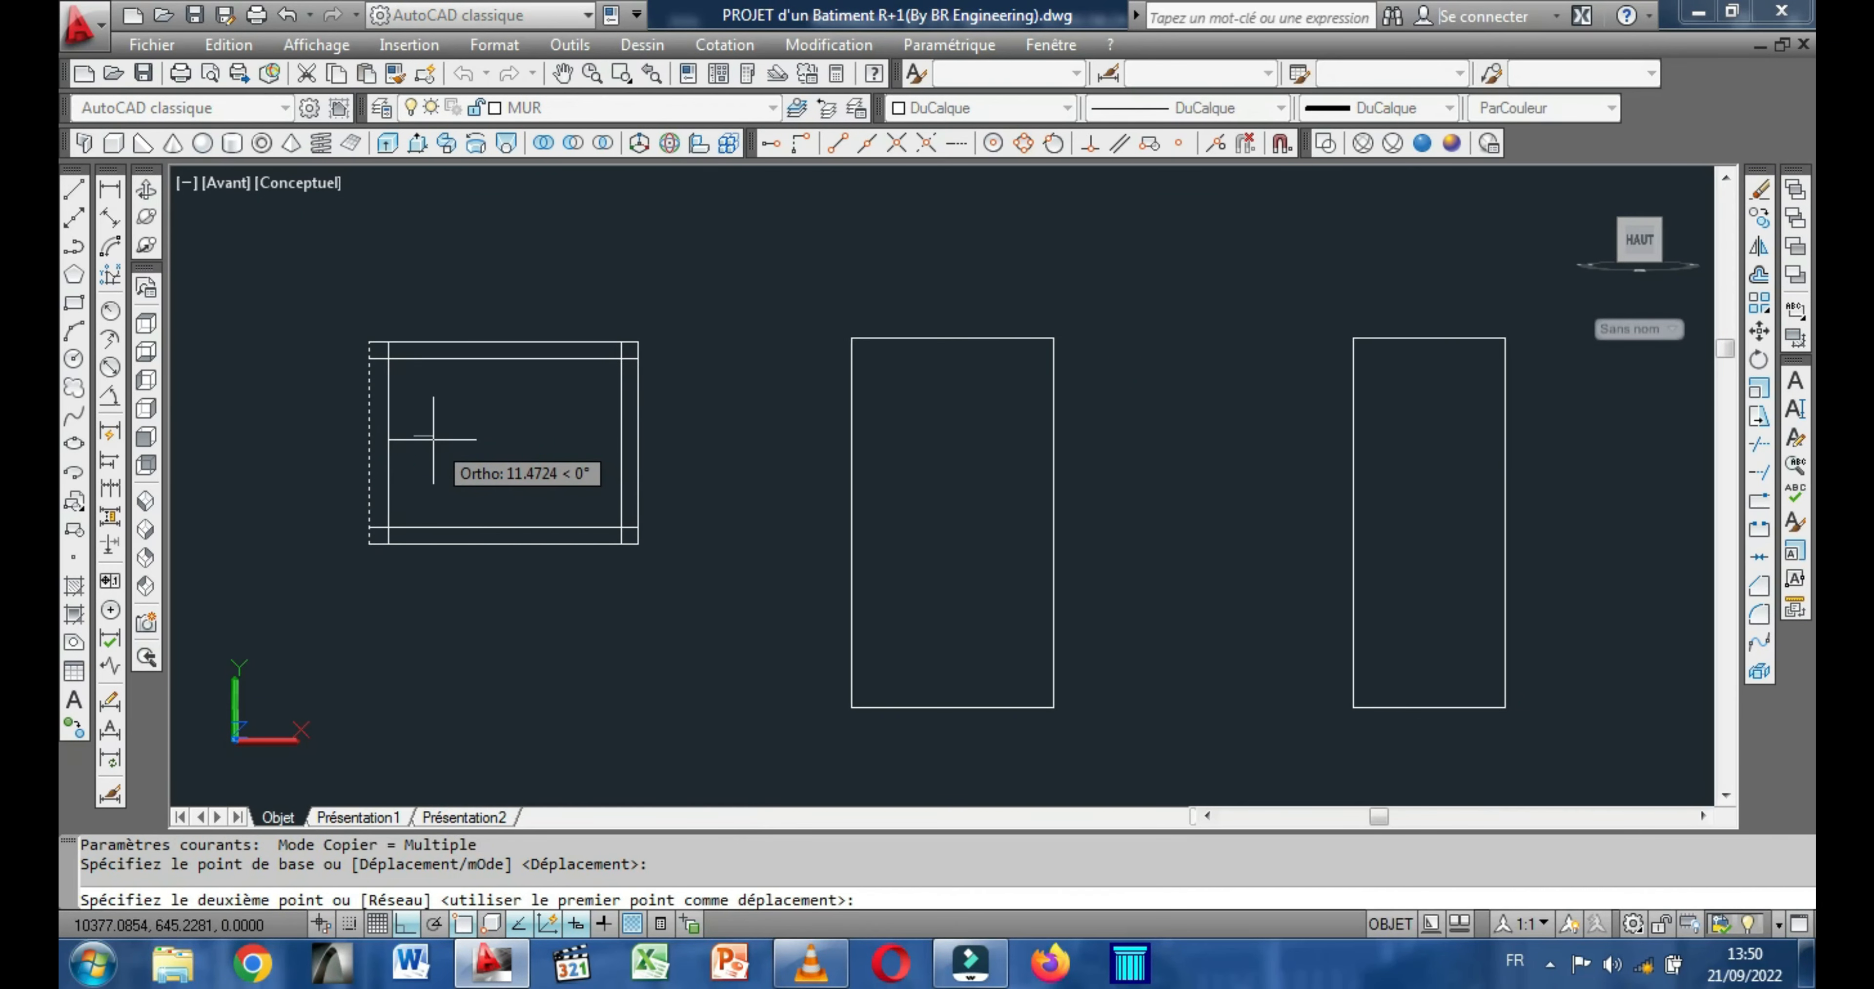
pyautogui.write('10')
pyautogui.press('Return')
pyautogui.rightClick(433, 439)
pyautogui.click(495, 455)
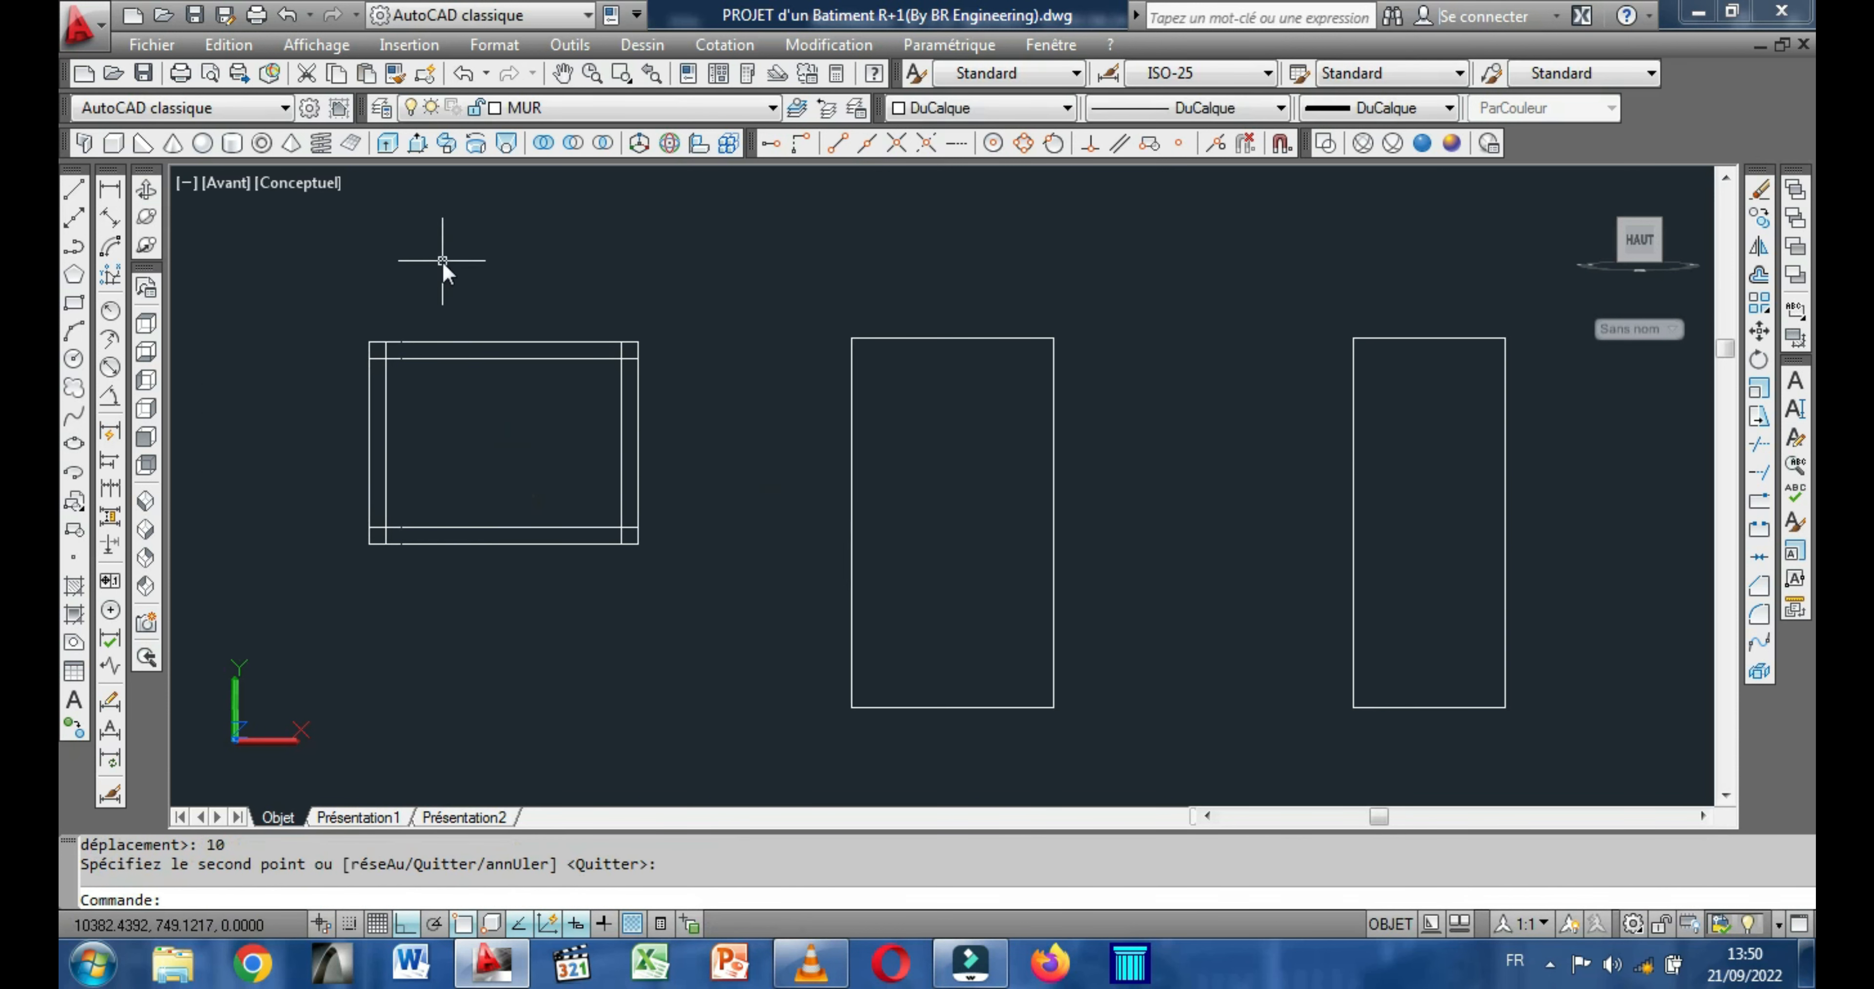
pyautogui.rightClick(442, 260)
pyautogui.click(361, 236)
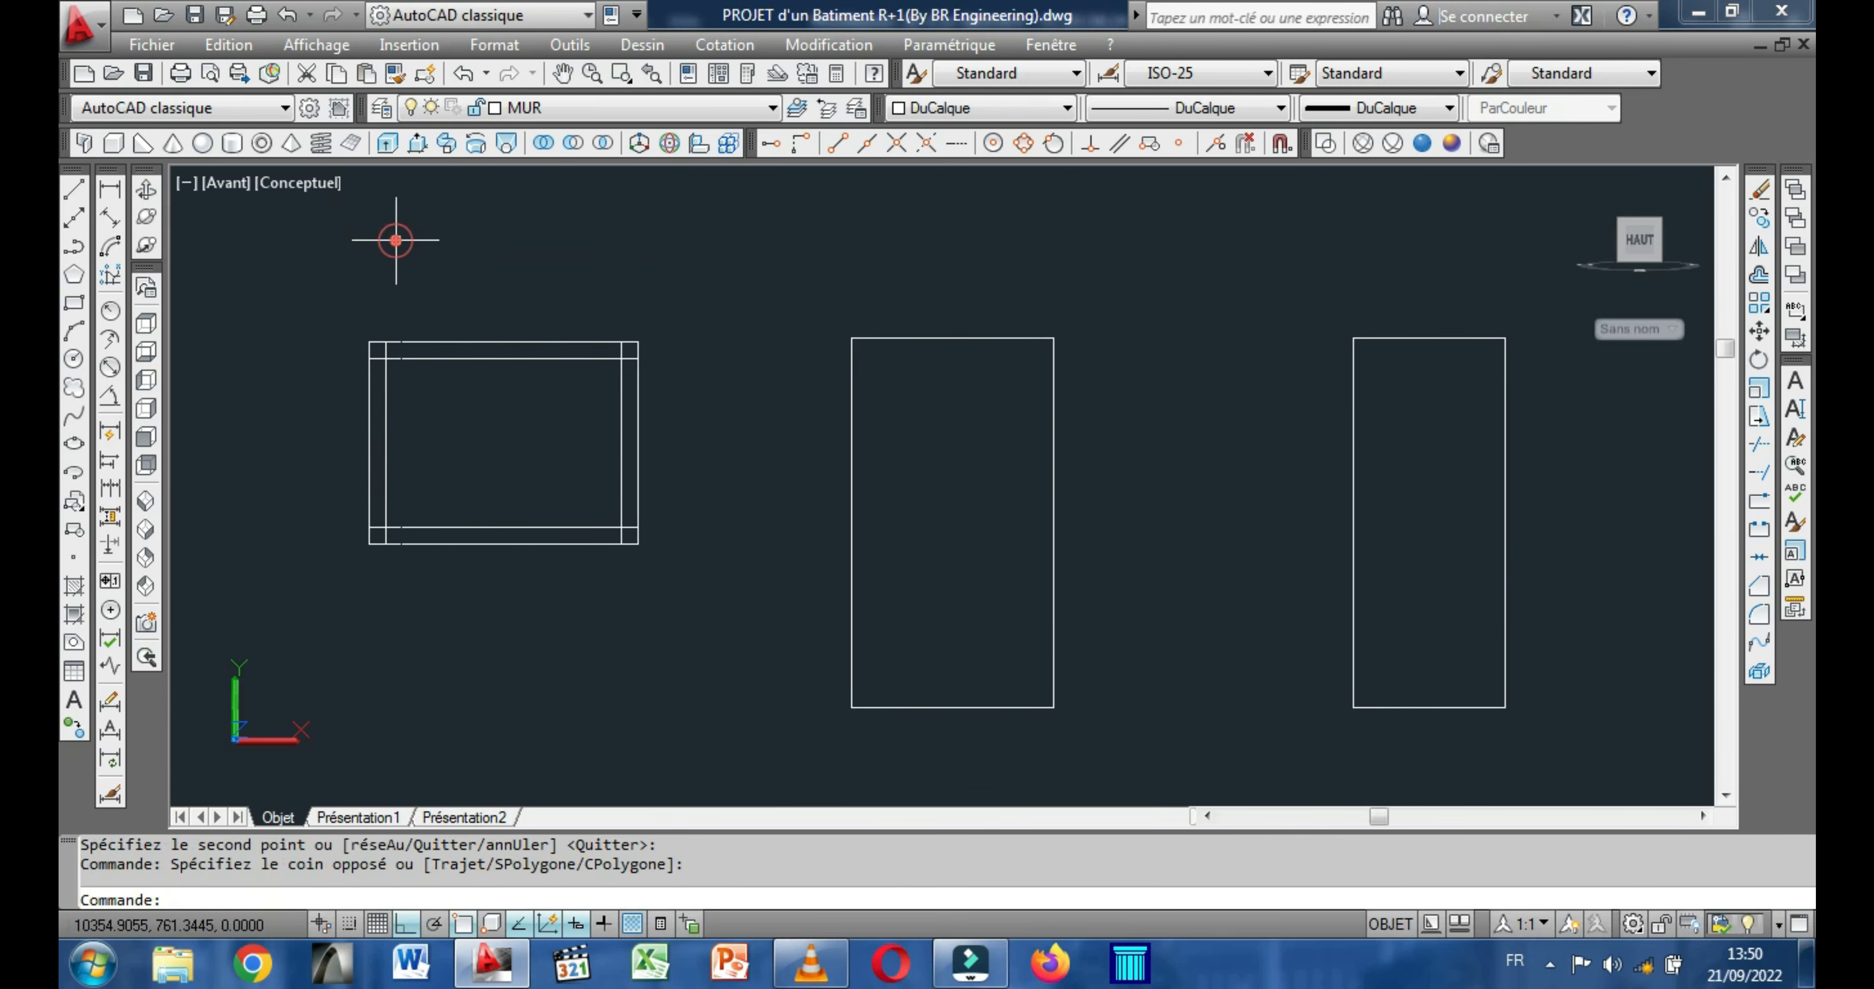
# Draw a vertical line between the midpoints of the top and bottom edges of the 160 by 120 rectangle.
pyautogui.click(74, 190)
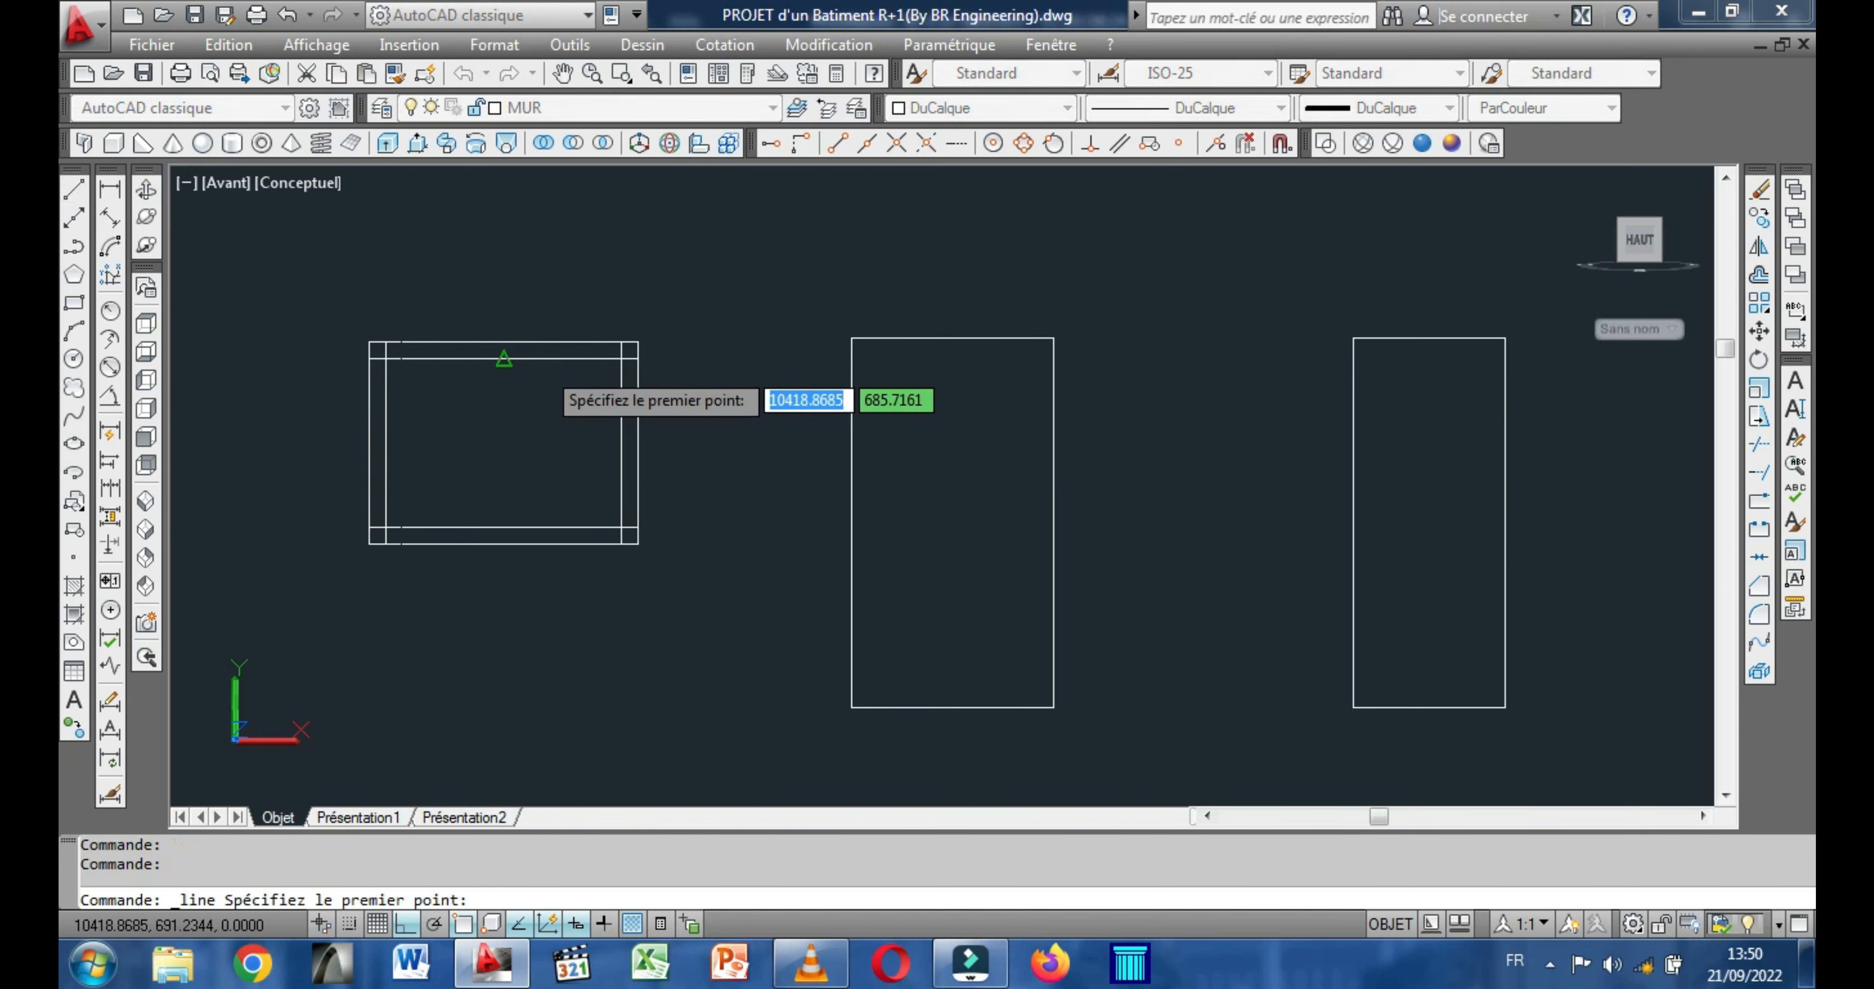
pyautogui.click(504, 344)
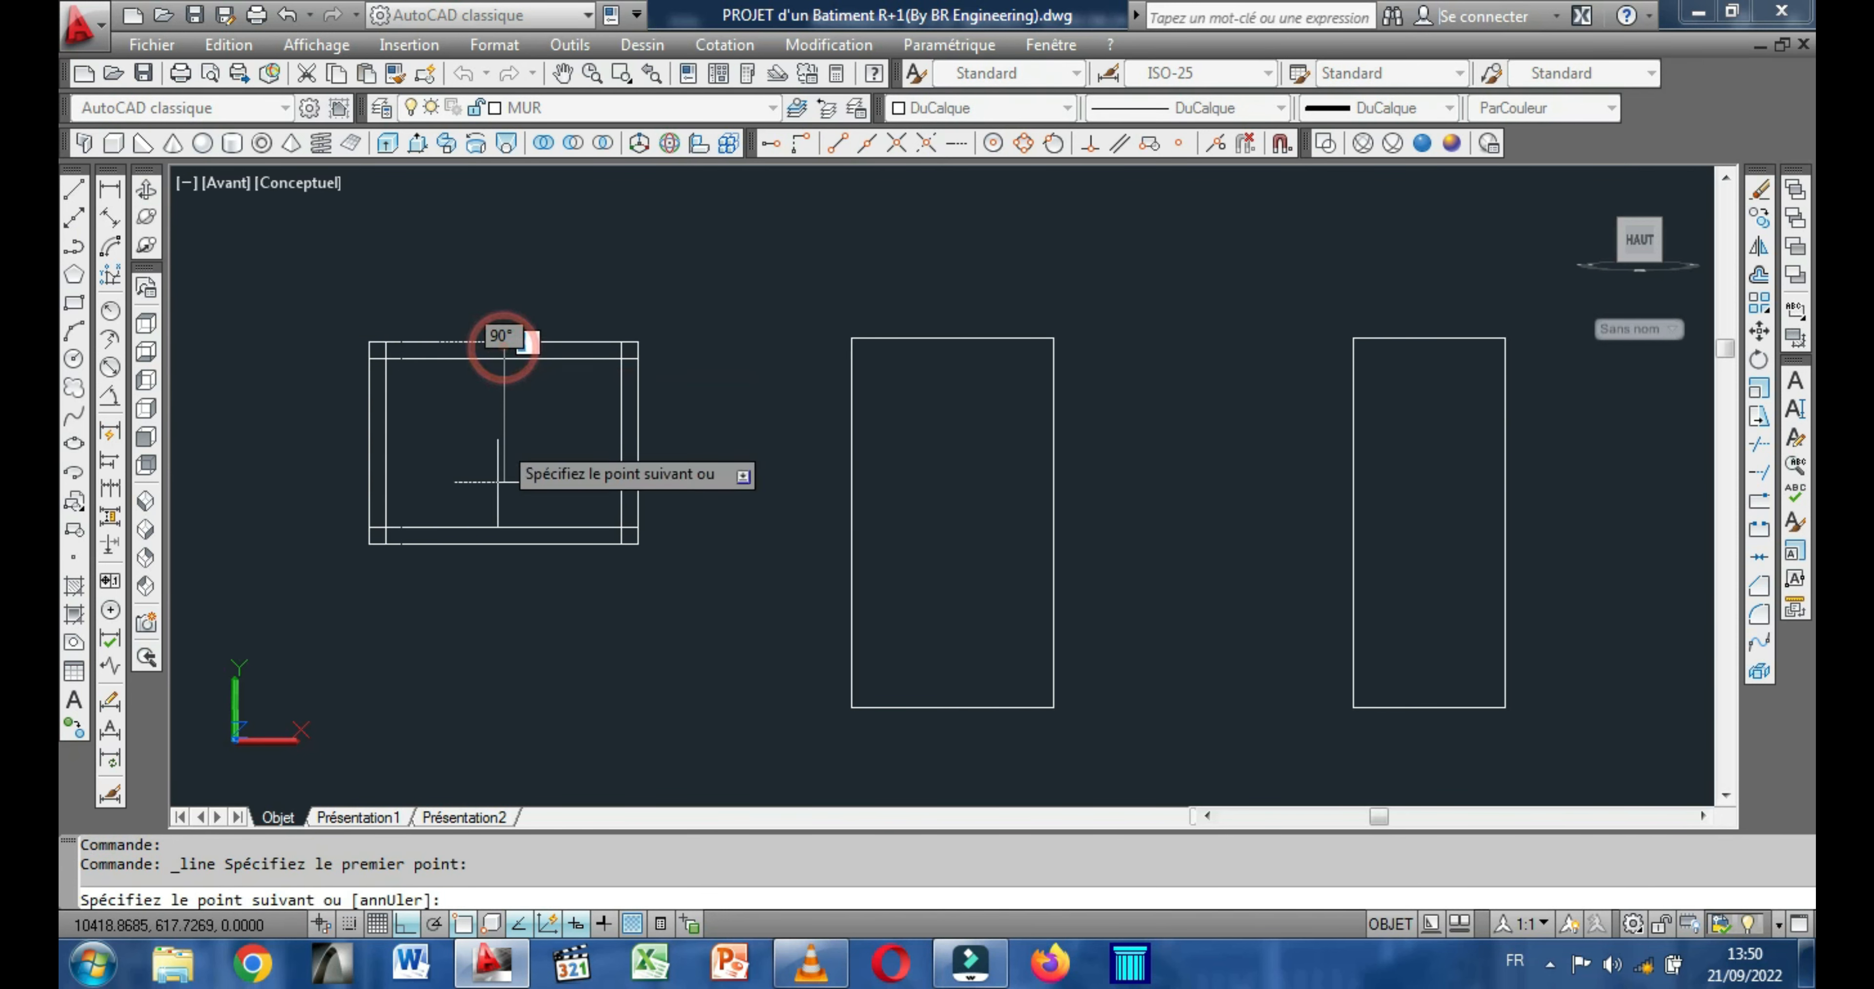
pyautogui.click(504, 542)
pyautogui.rightClick(505, 543)
pyautogui.click(575, 560)
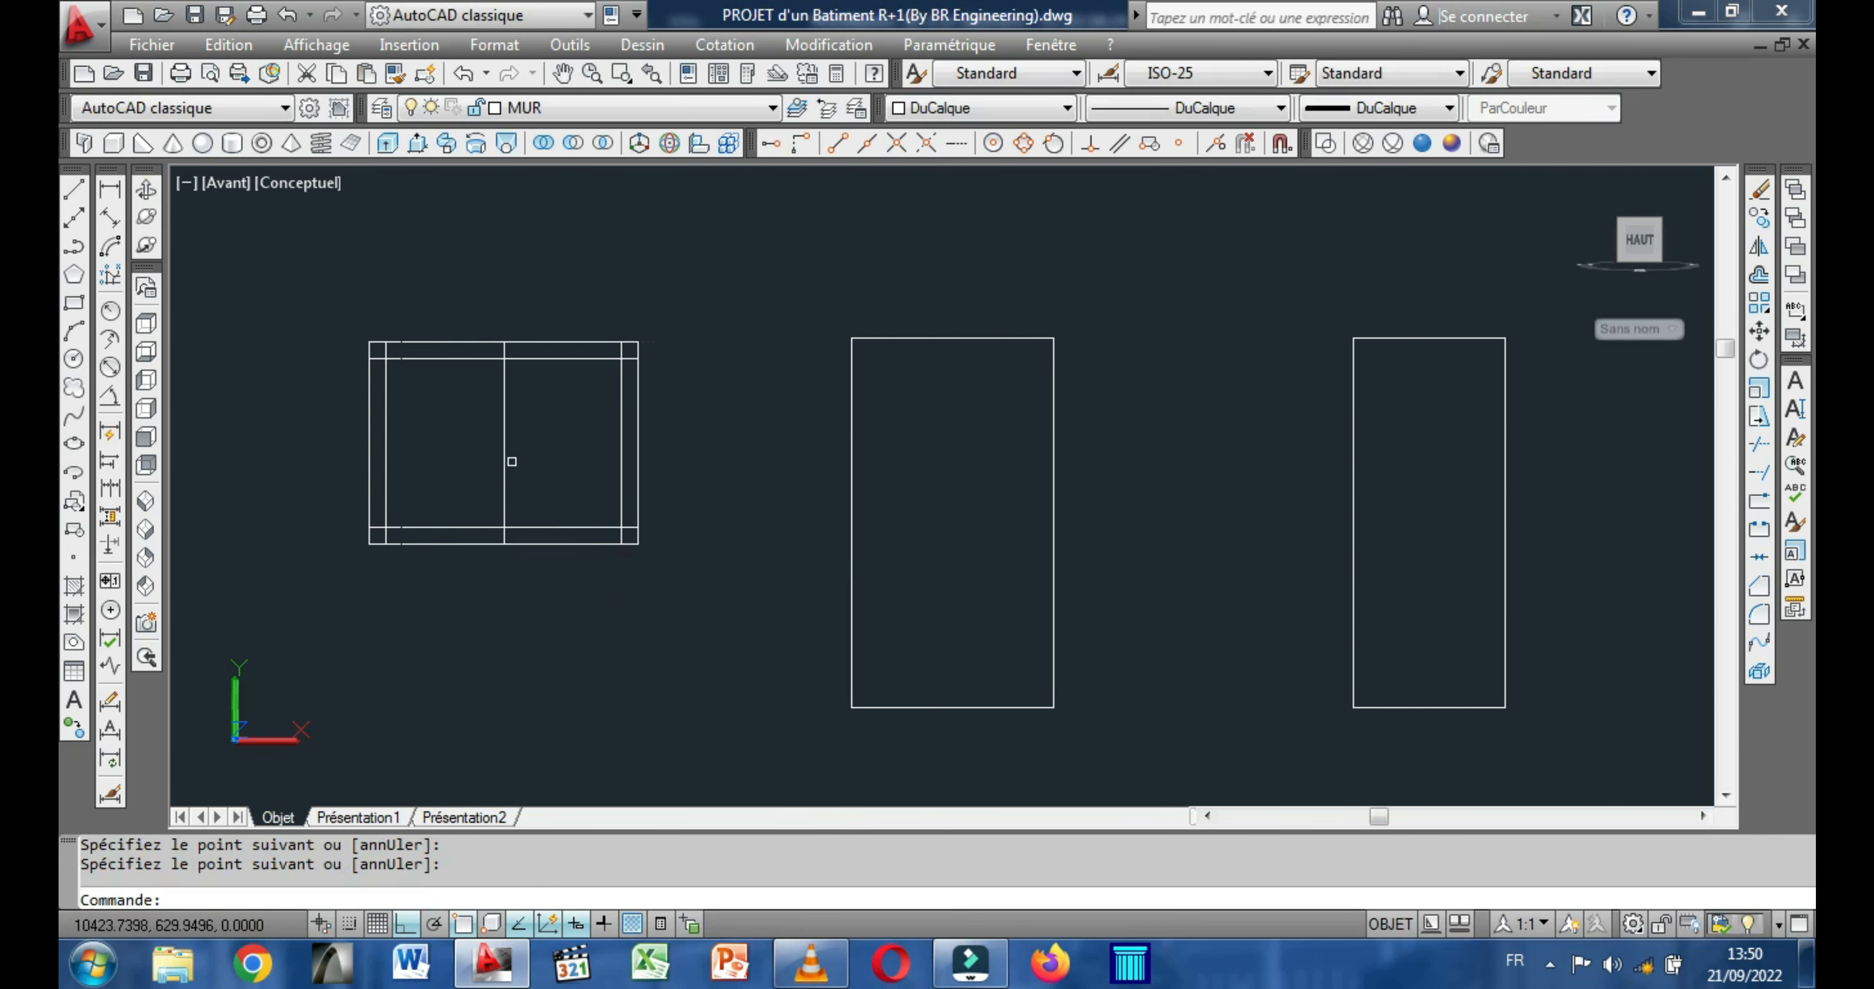
# Copy the vertical centre line of the 160 by 120 rectangle 5 units to the right and 5 units to the left.
pyautogui.click(502, 457)
pyautogui.rightClick(467, 458)
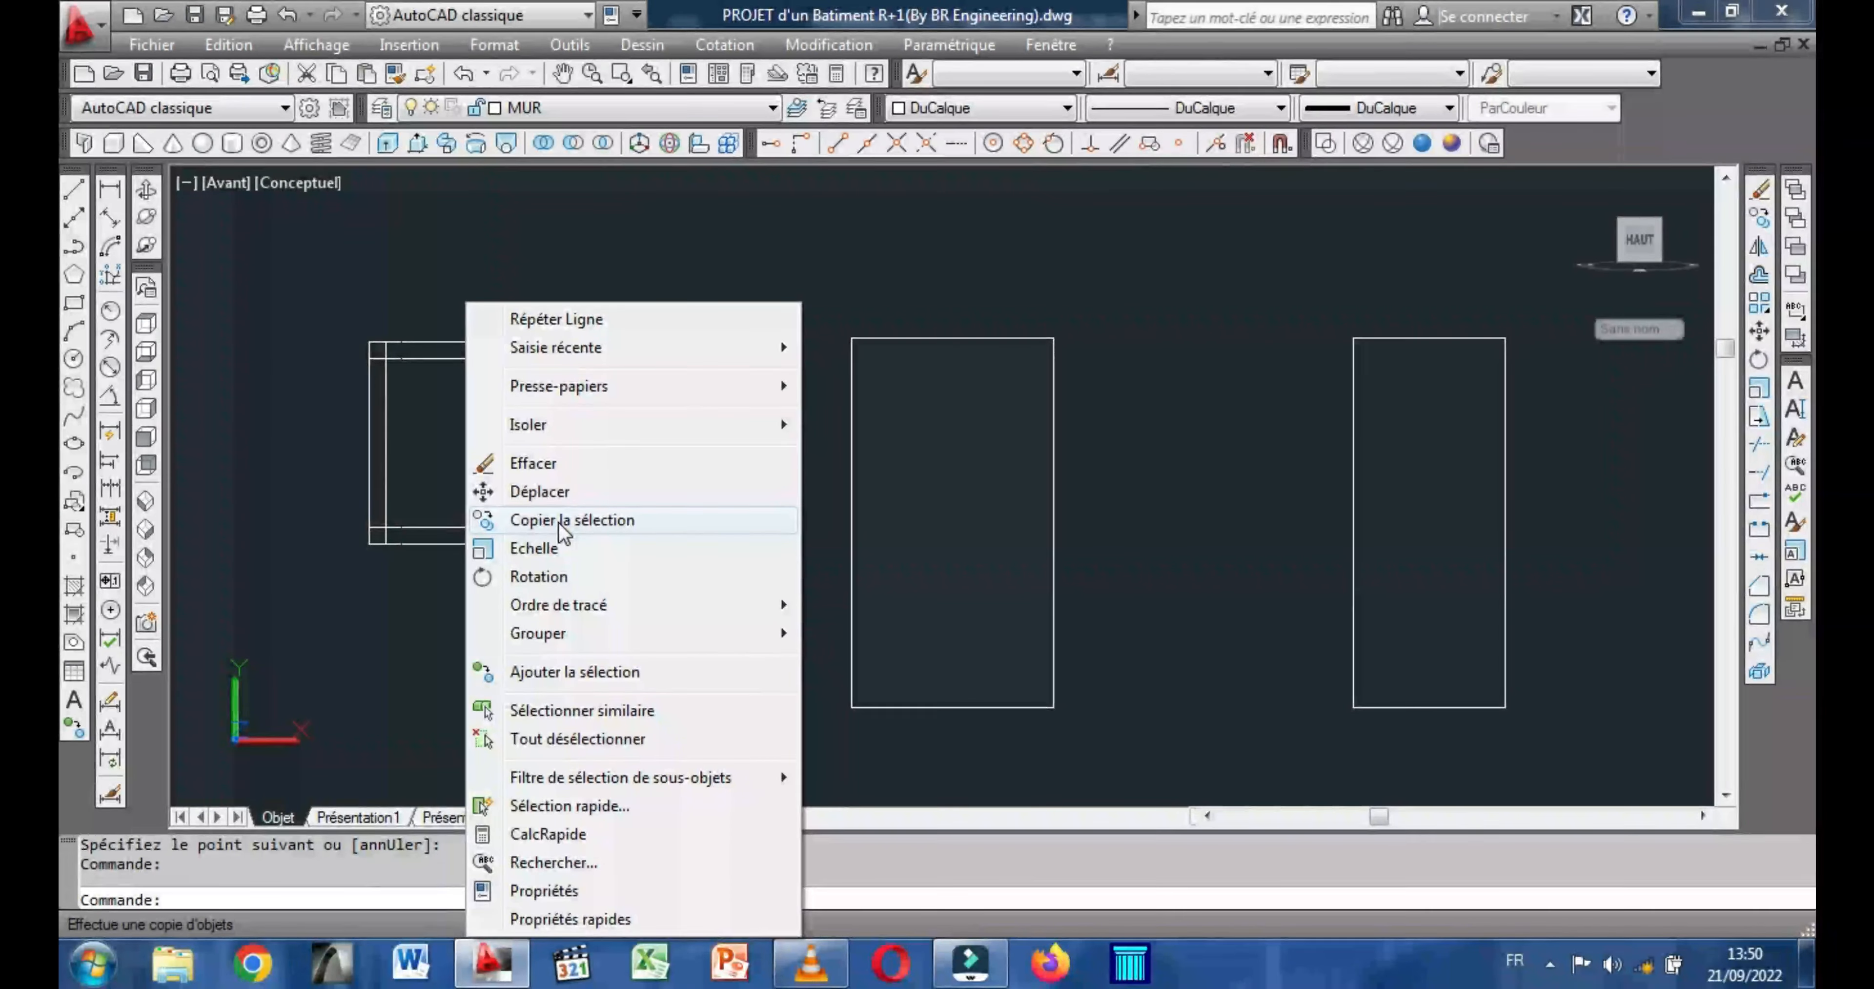
pyautogui.click(561, 522)
pyautogui.click(529, 468)
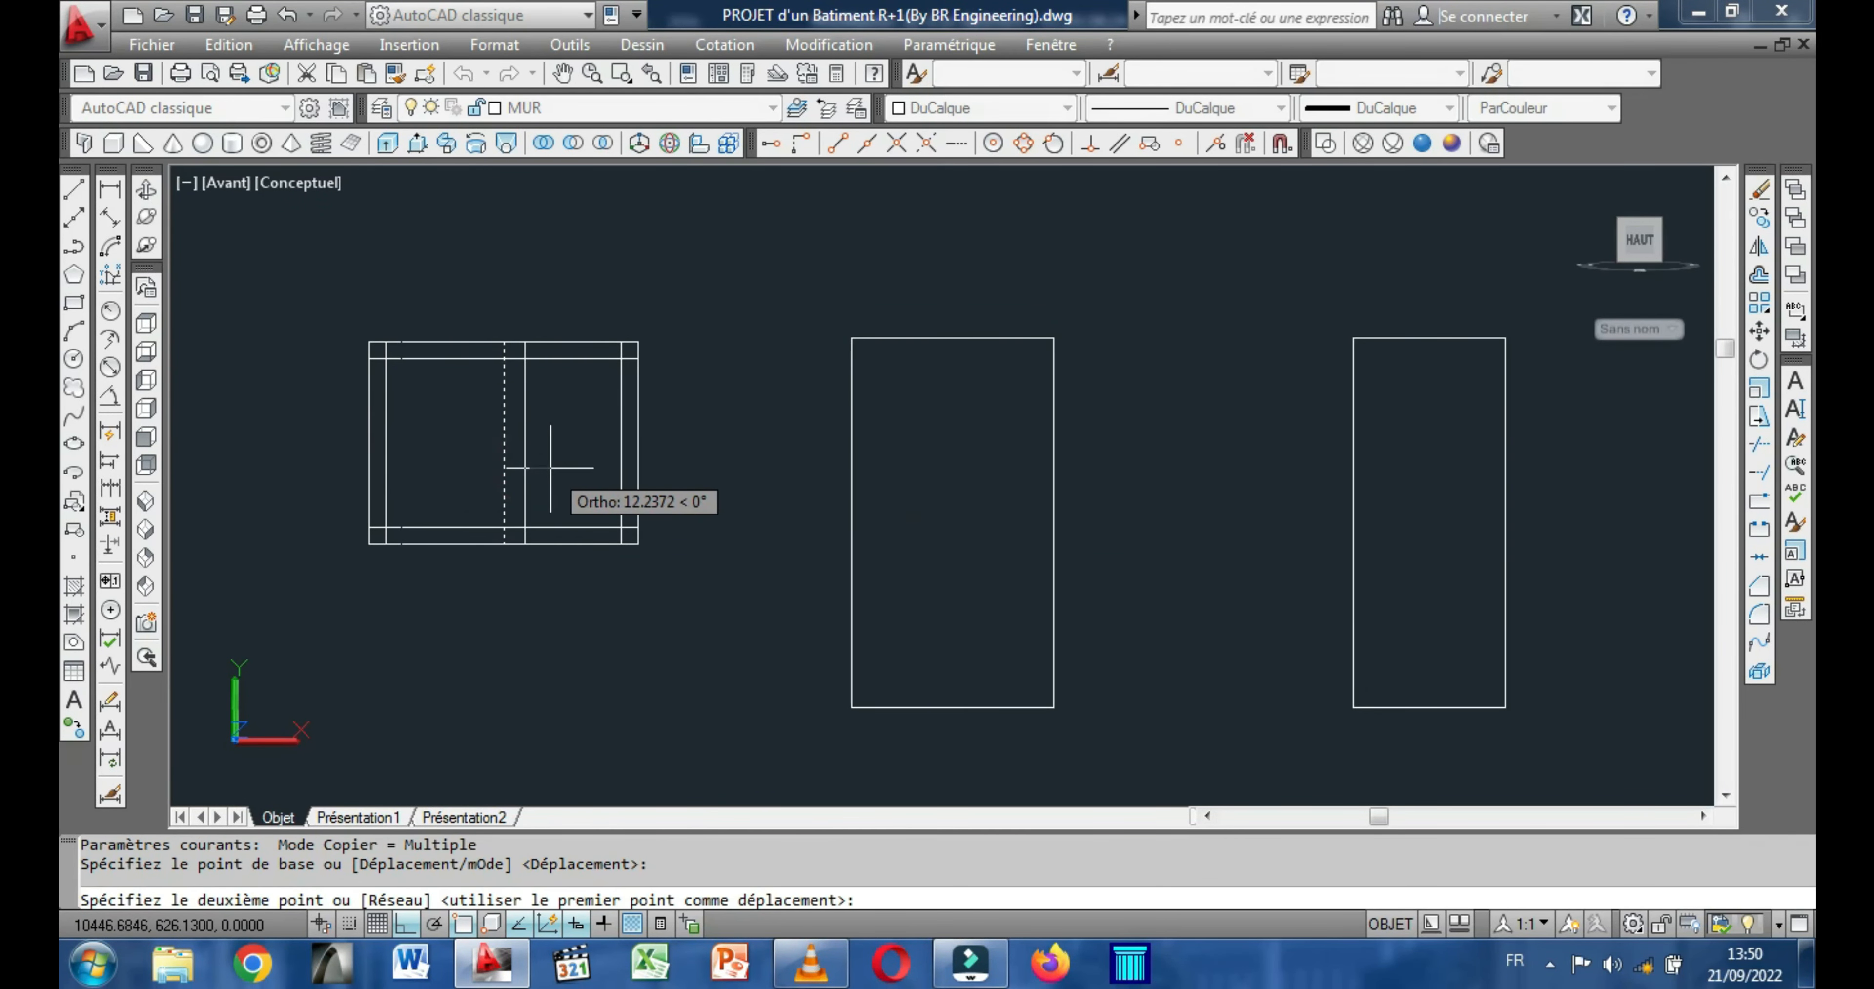
pyautogui.write('5')
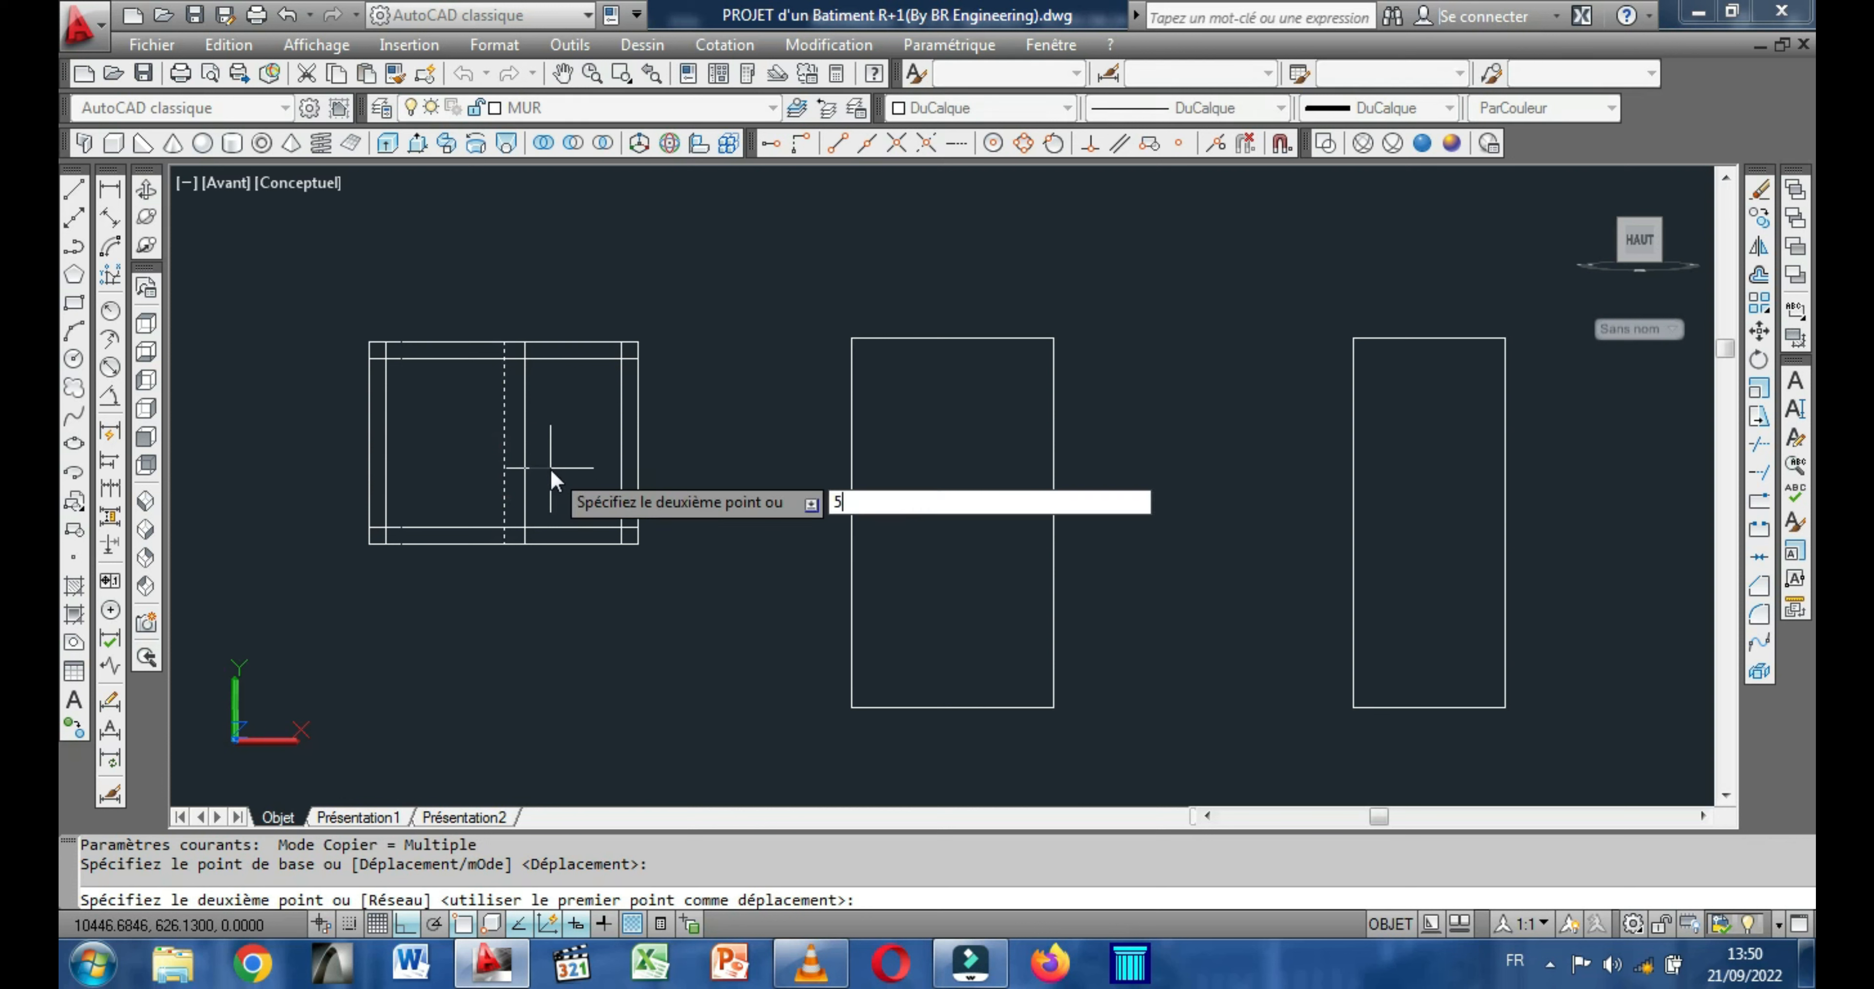
pyautogui.press('Return')
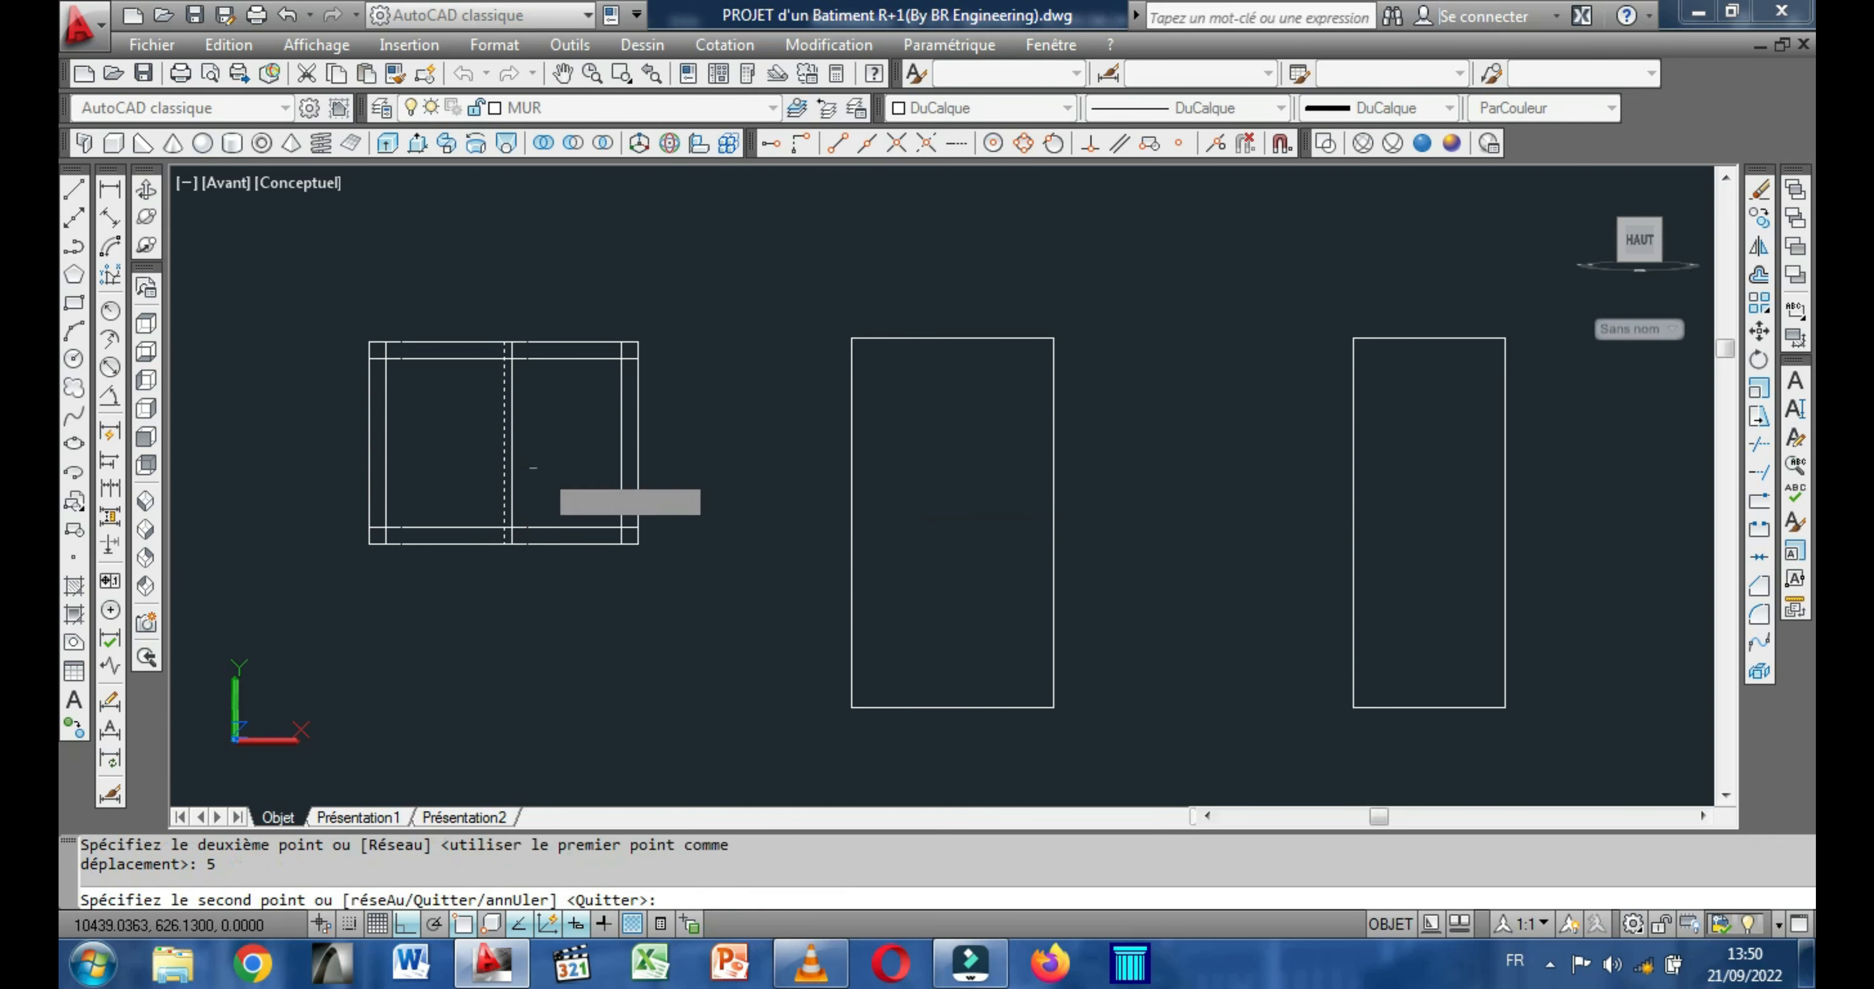
pyautogui.write('5')
pyautogui.press('Return')
pyautogui.rightClick(502, 474)
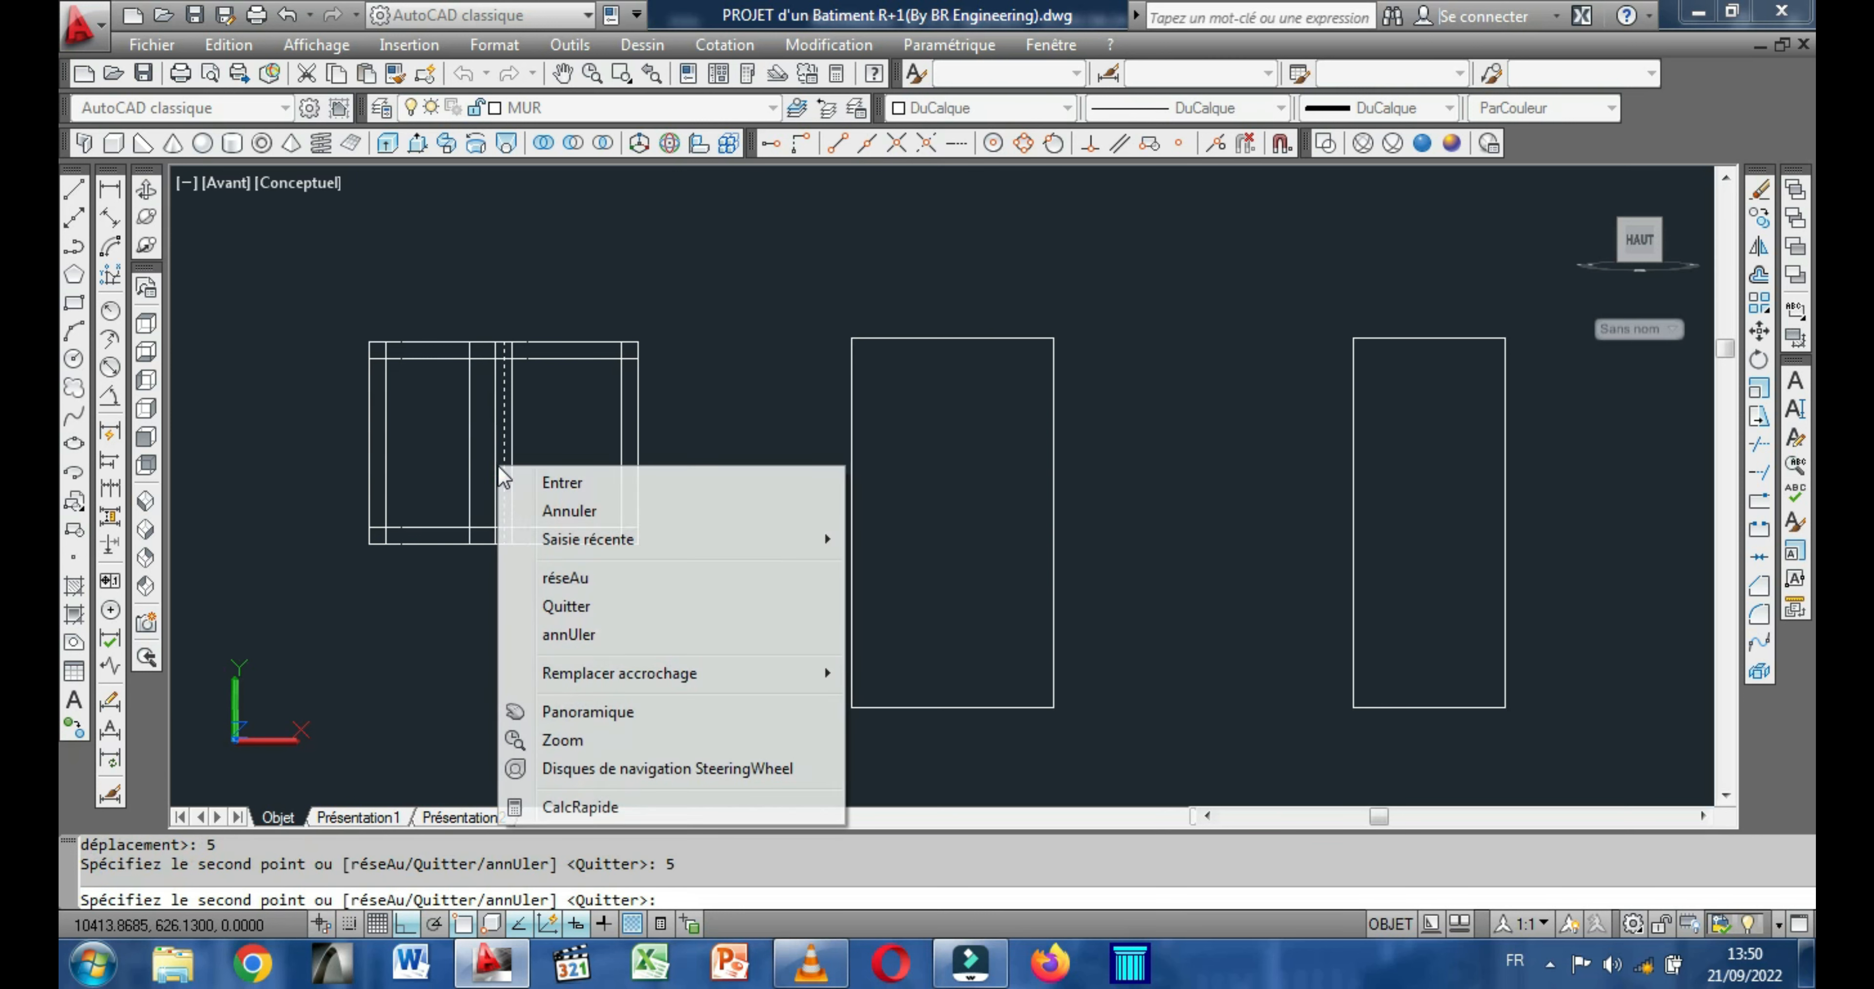
pyautogui.click(572, 483)
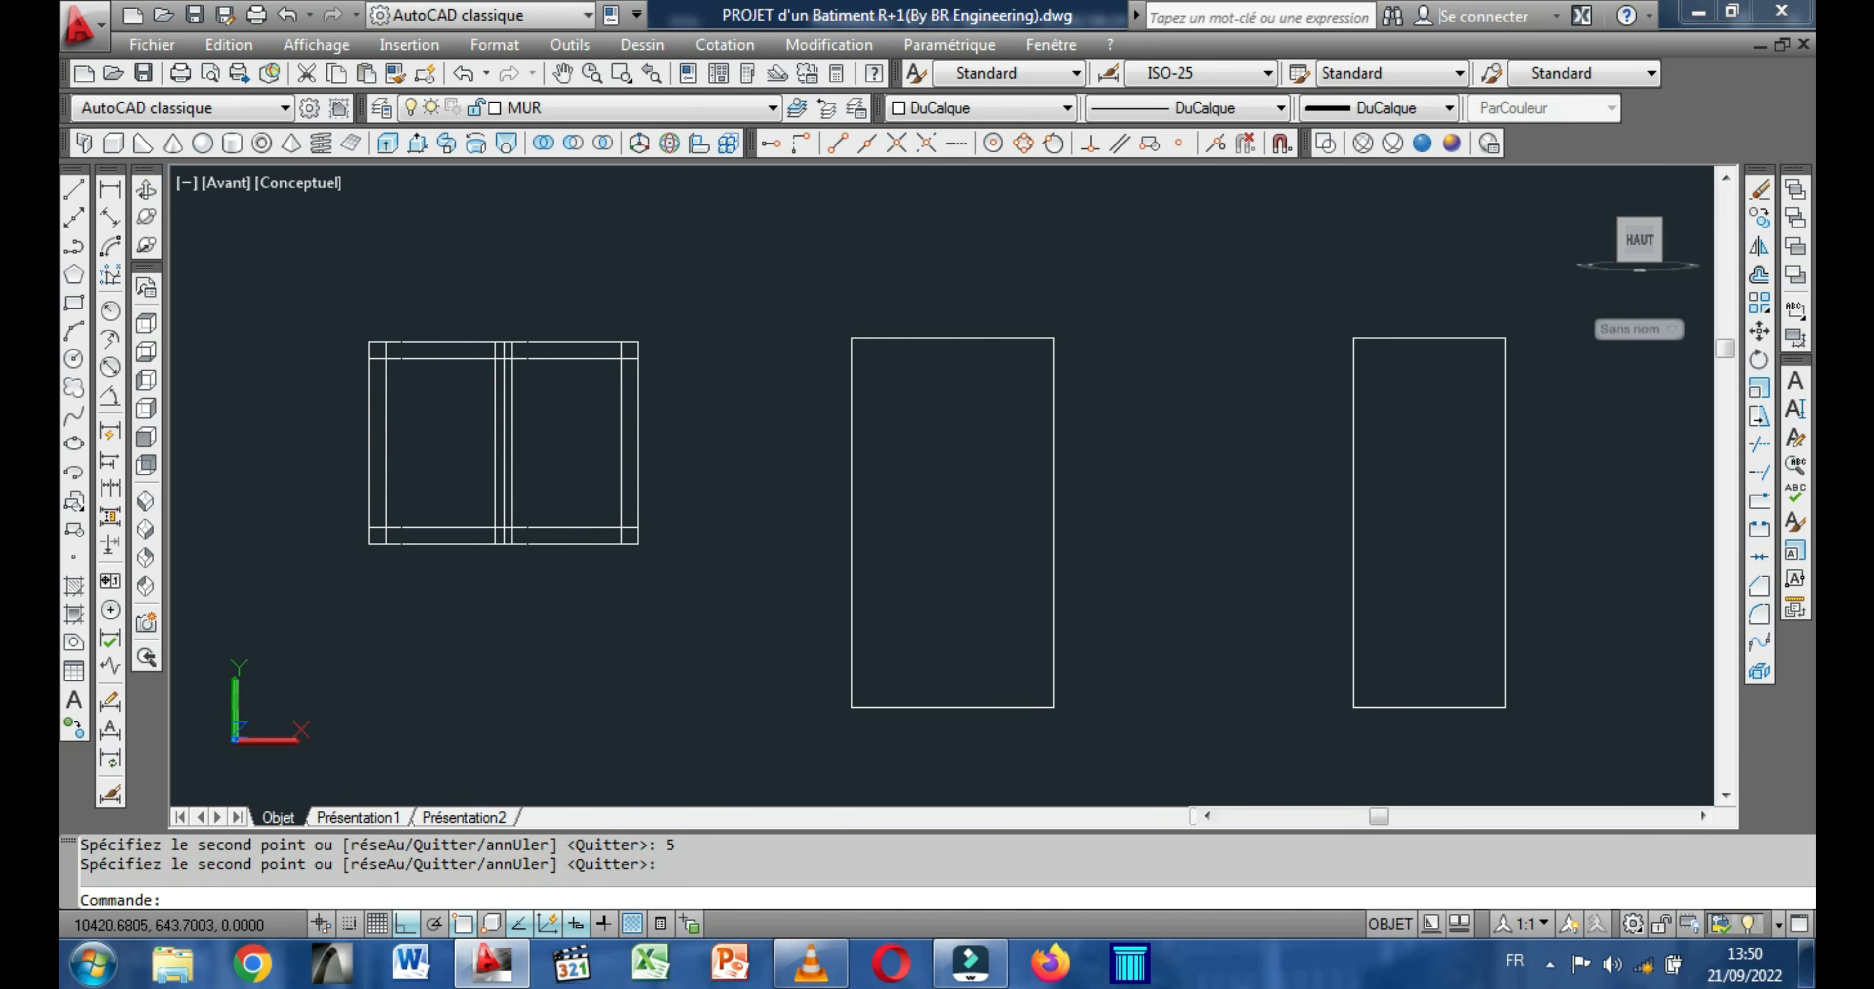
# Erase the original centre line between its two offset copies in the 160 by 120 rectangle.
pyautogui.scroll(5, 506, 434)
pyautogui.click(500, 444)
pyautogui.rightClick(652, 443)
pyautogui.click(724, 467)
# Copy the top edge of the 120 by 220 rectangle 10 units downward.
pyautogui.scroll(-5, 625, 488)
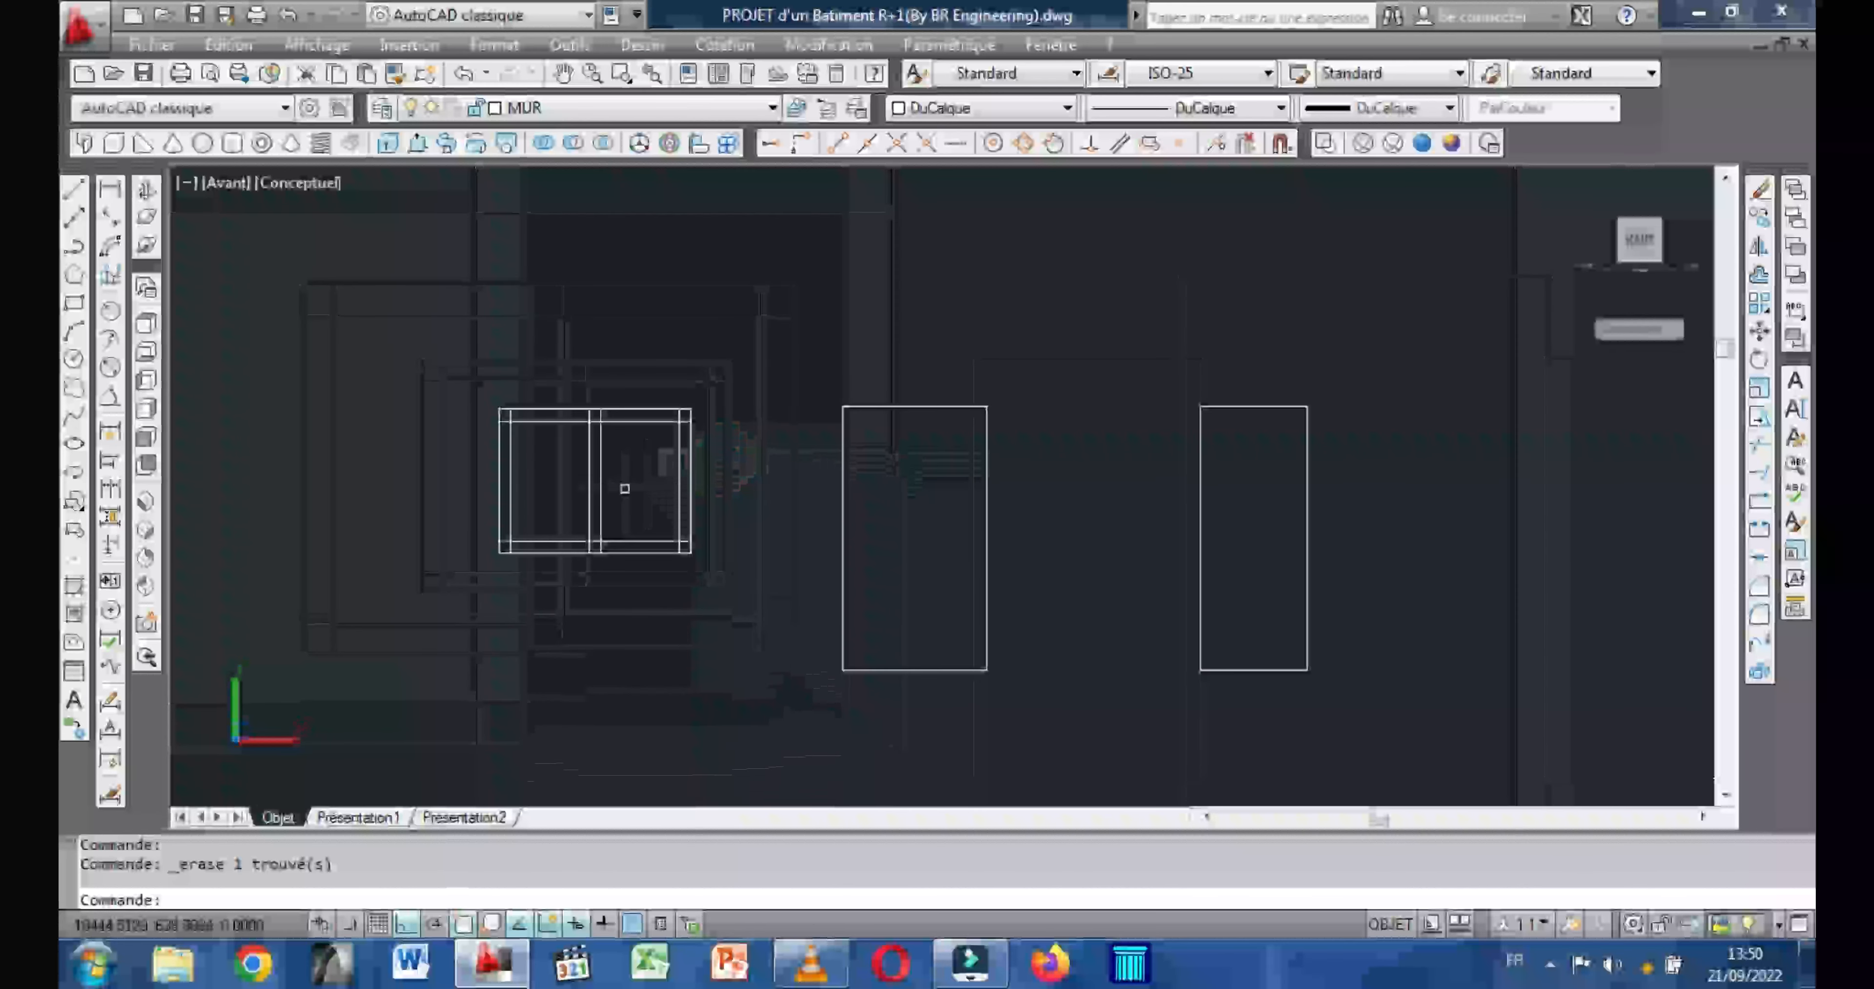
pyautogui.moveTo(627, 491); pyautogui.dragTo(608, 494, button='middle')
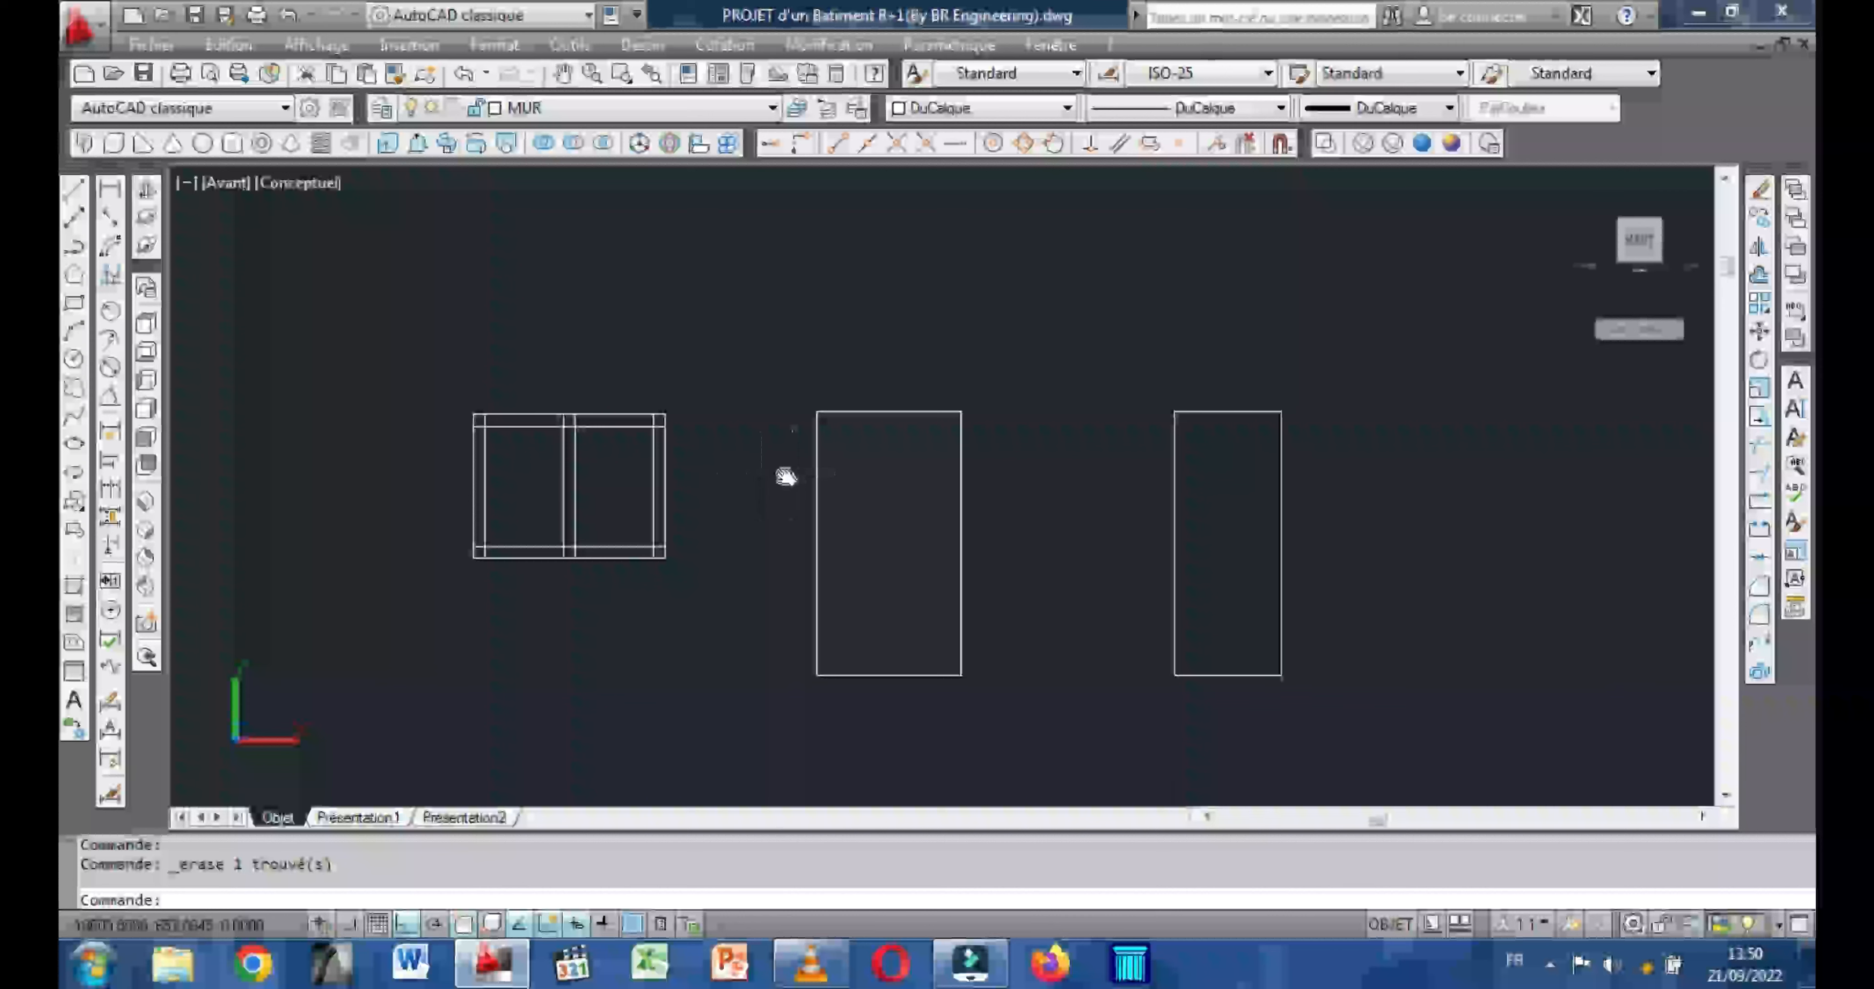
pyautogui.moveTo(782, 477); pyautogui.dragTo(732, 472, button='middle')
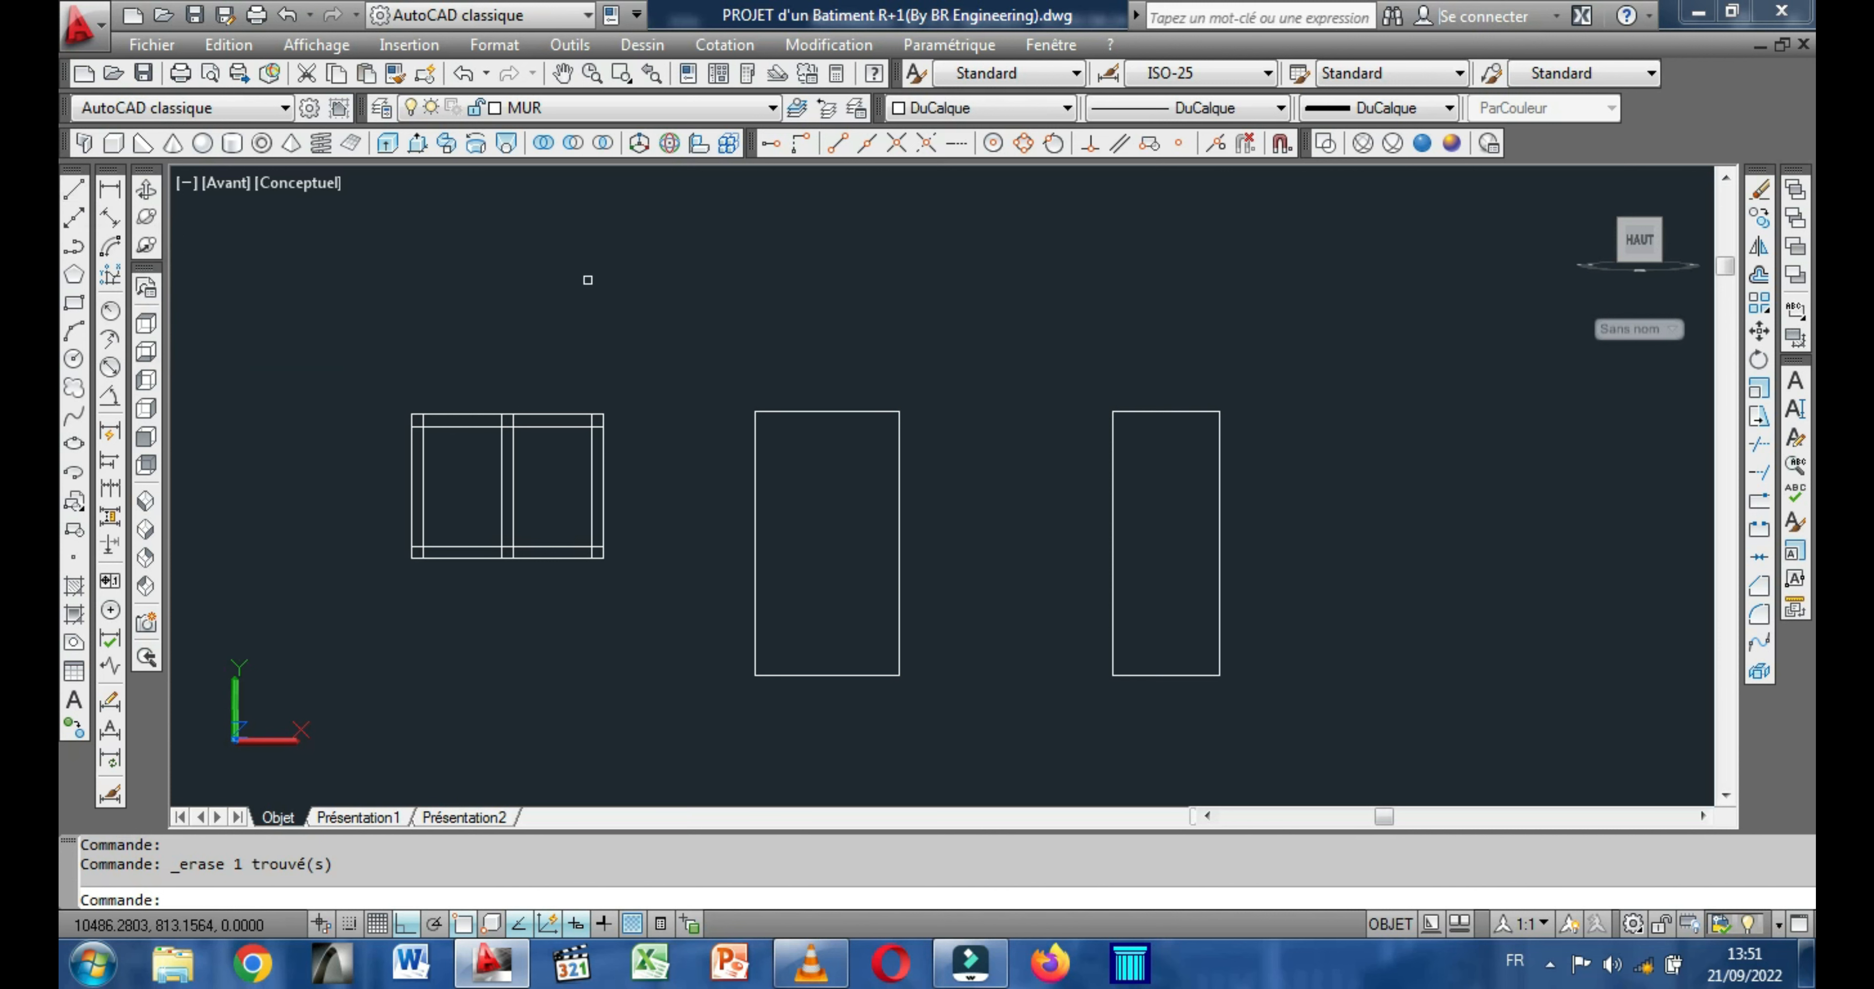
pyautogui.click(810, 413)
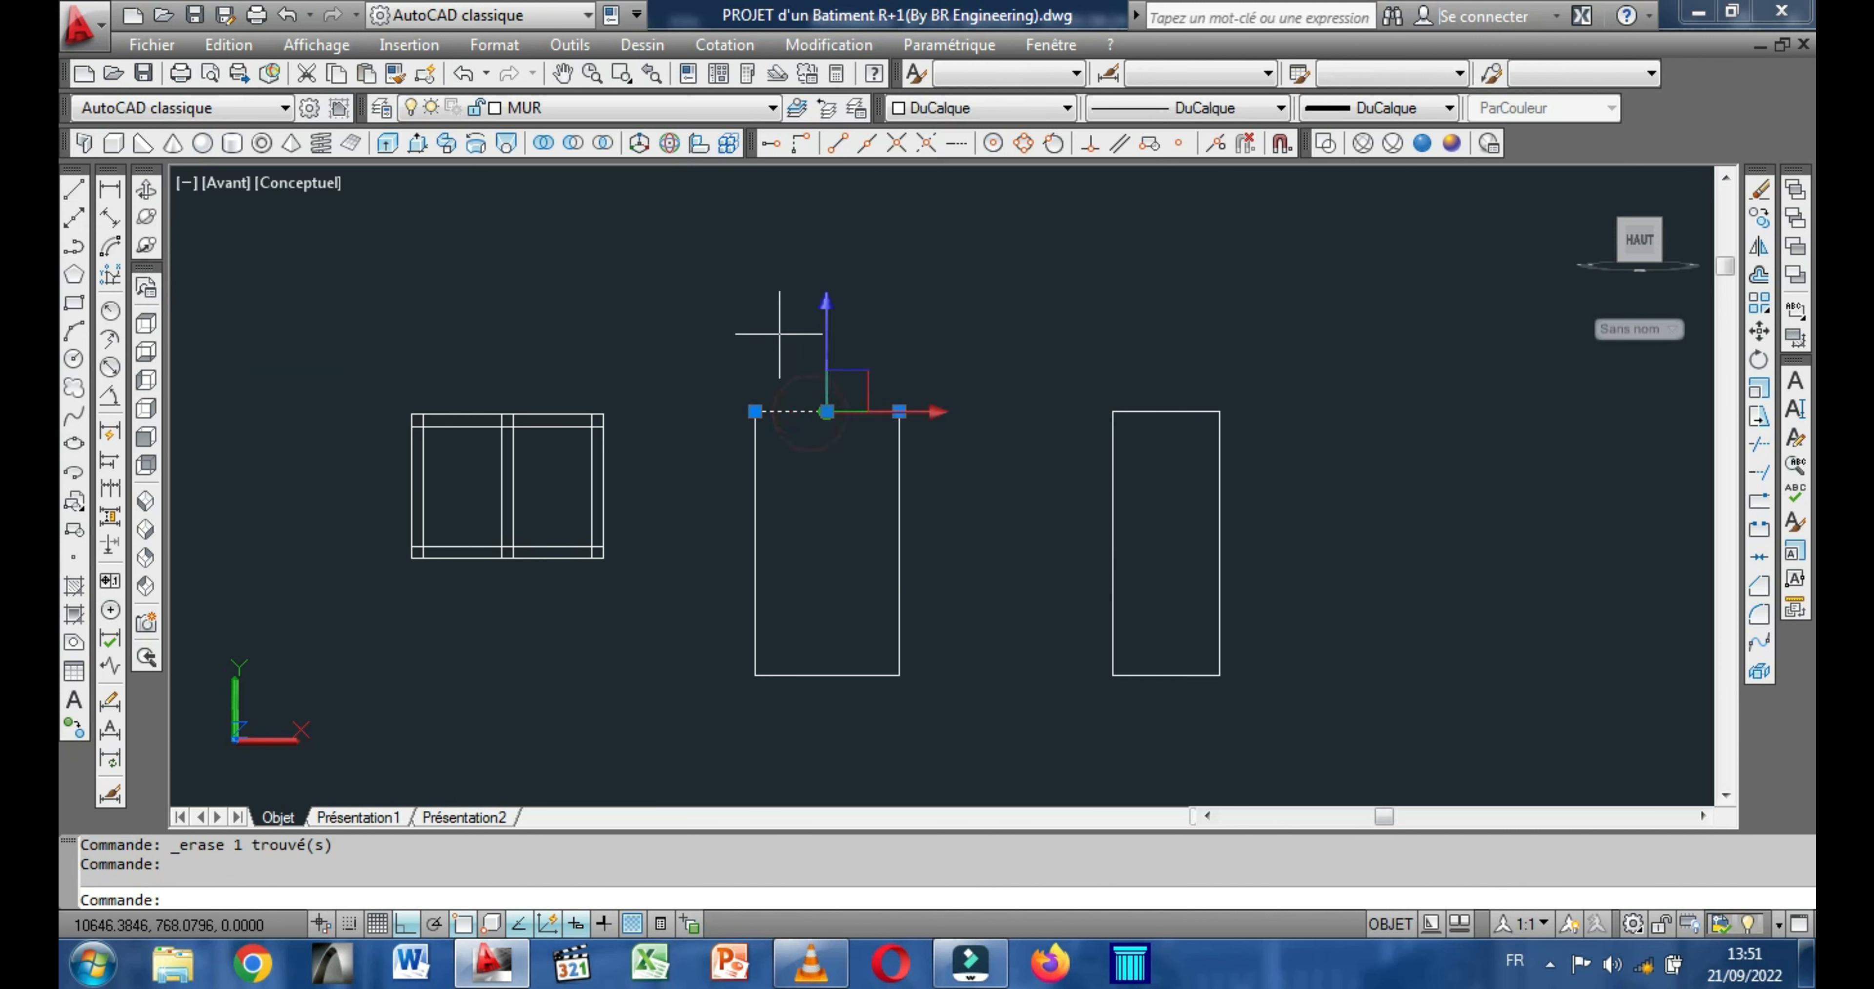
pyautogui.rightClick(768, 318)
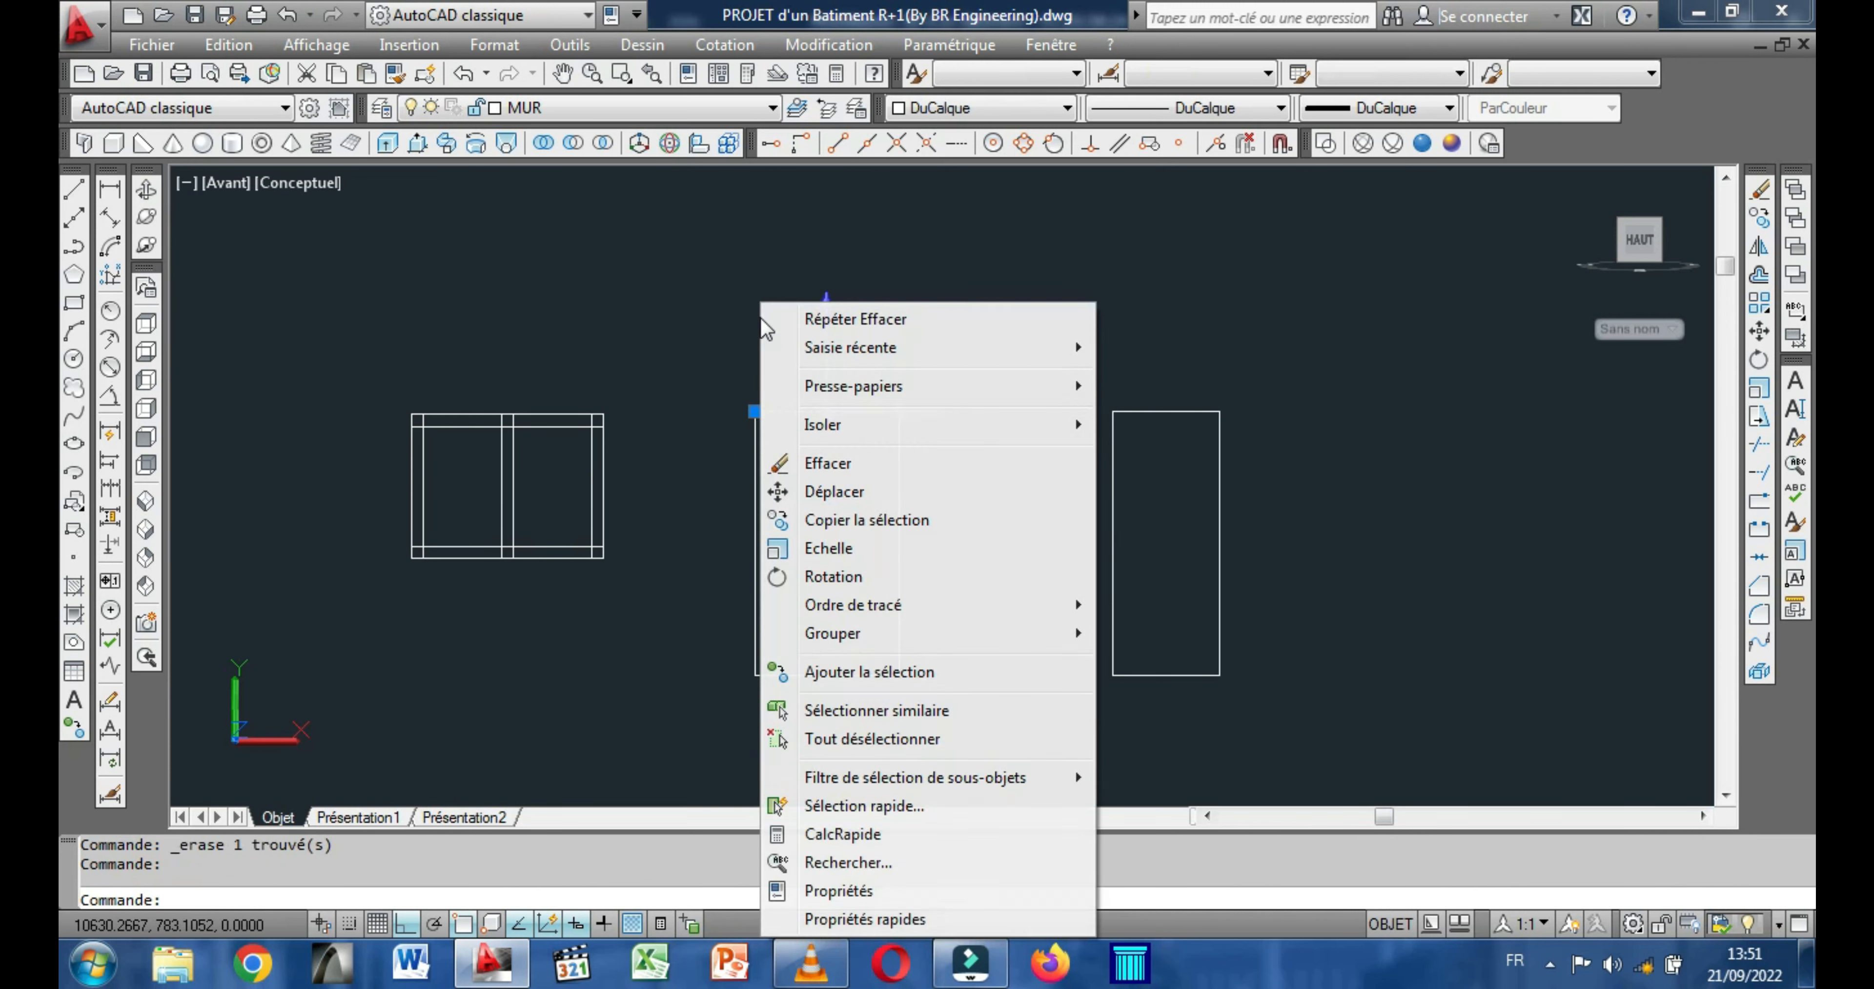
pyautogui.click(827, 520)
pyautogui.click(815, 495)
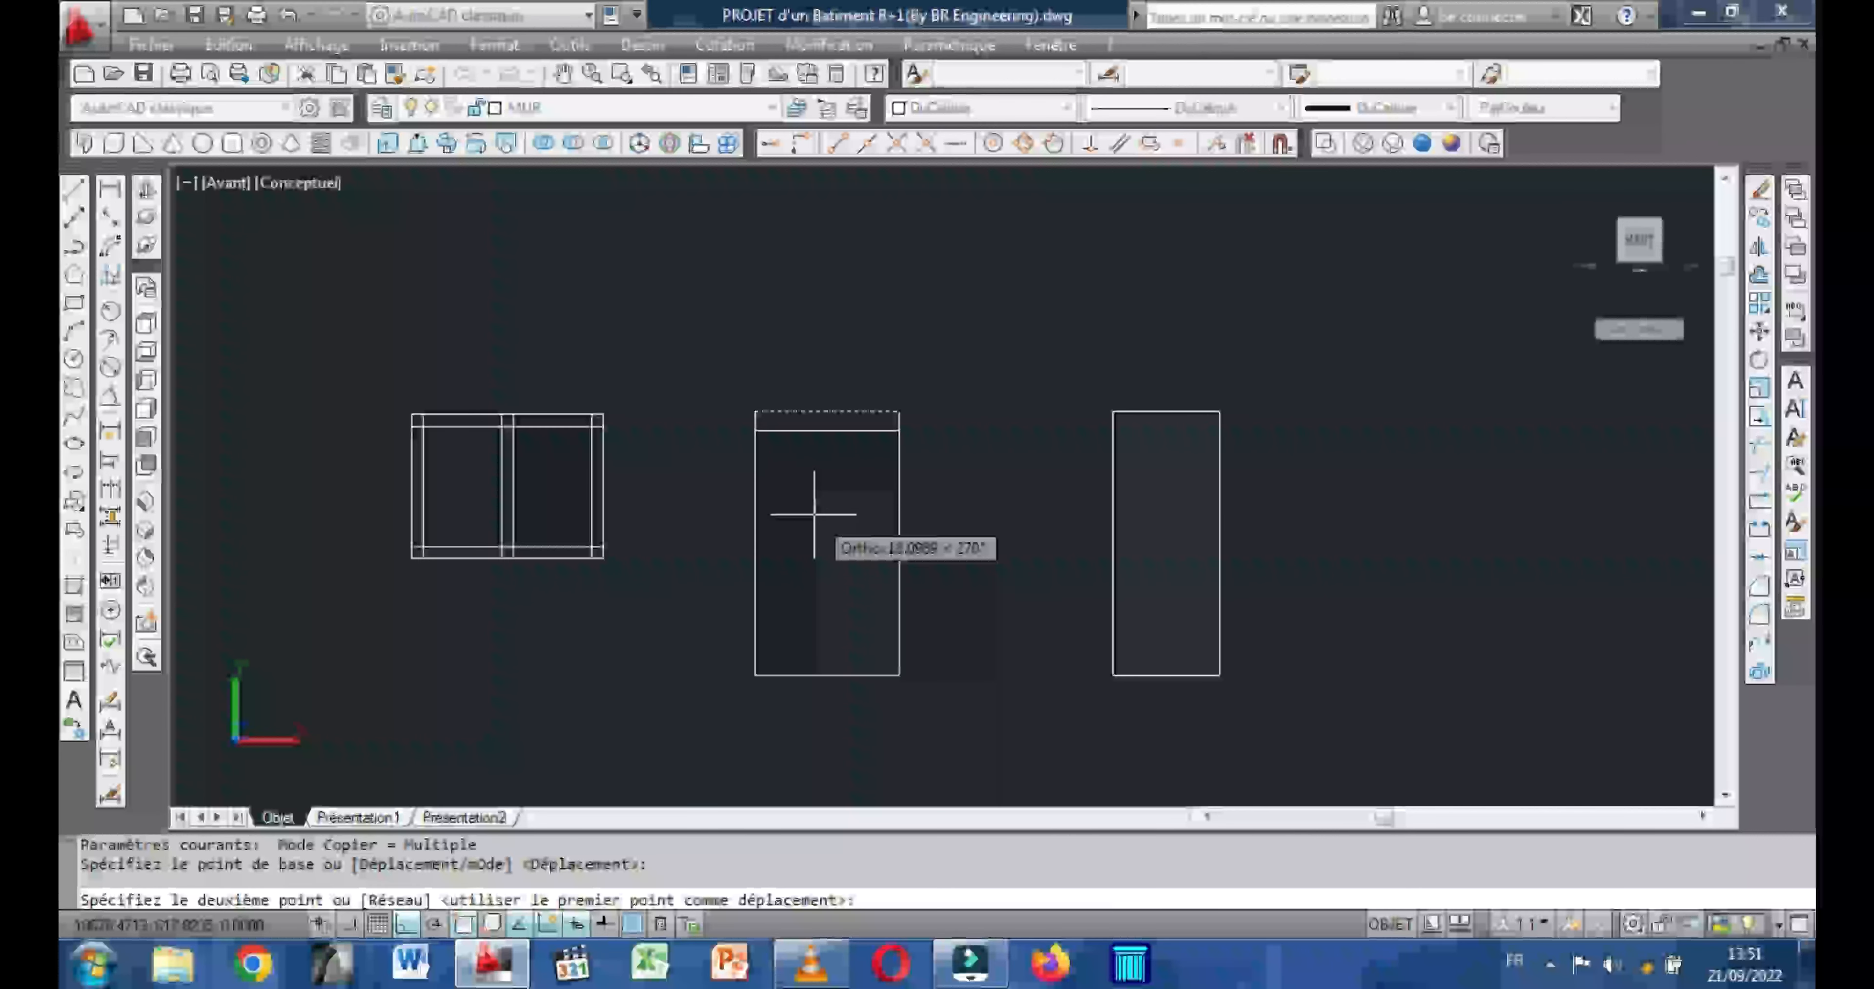
pyautogui.write('10')
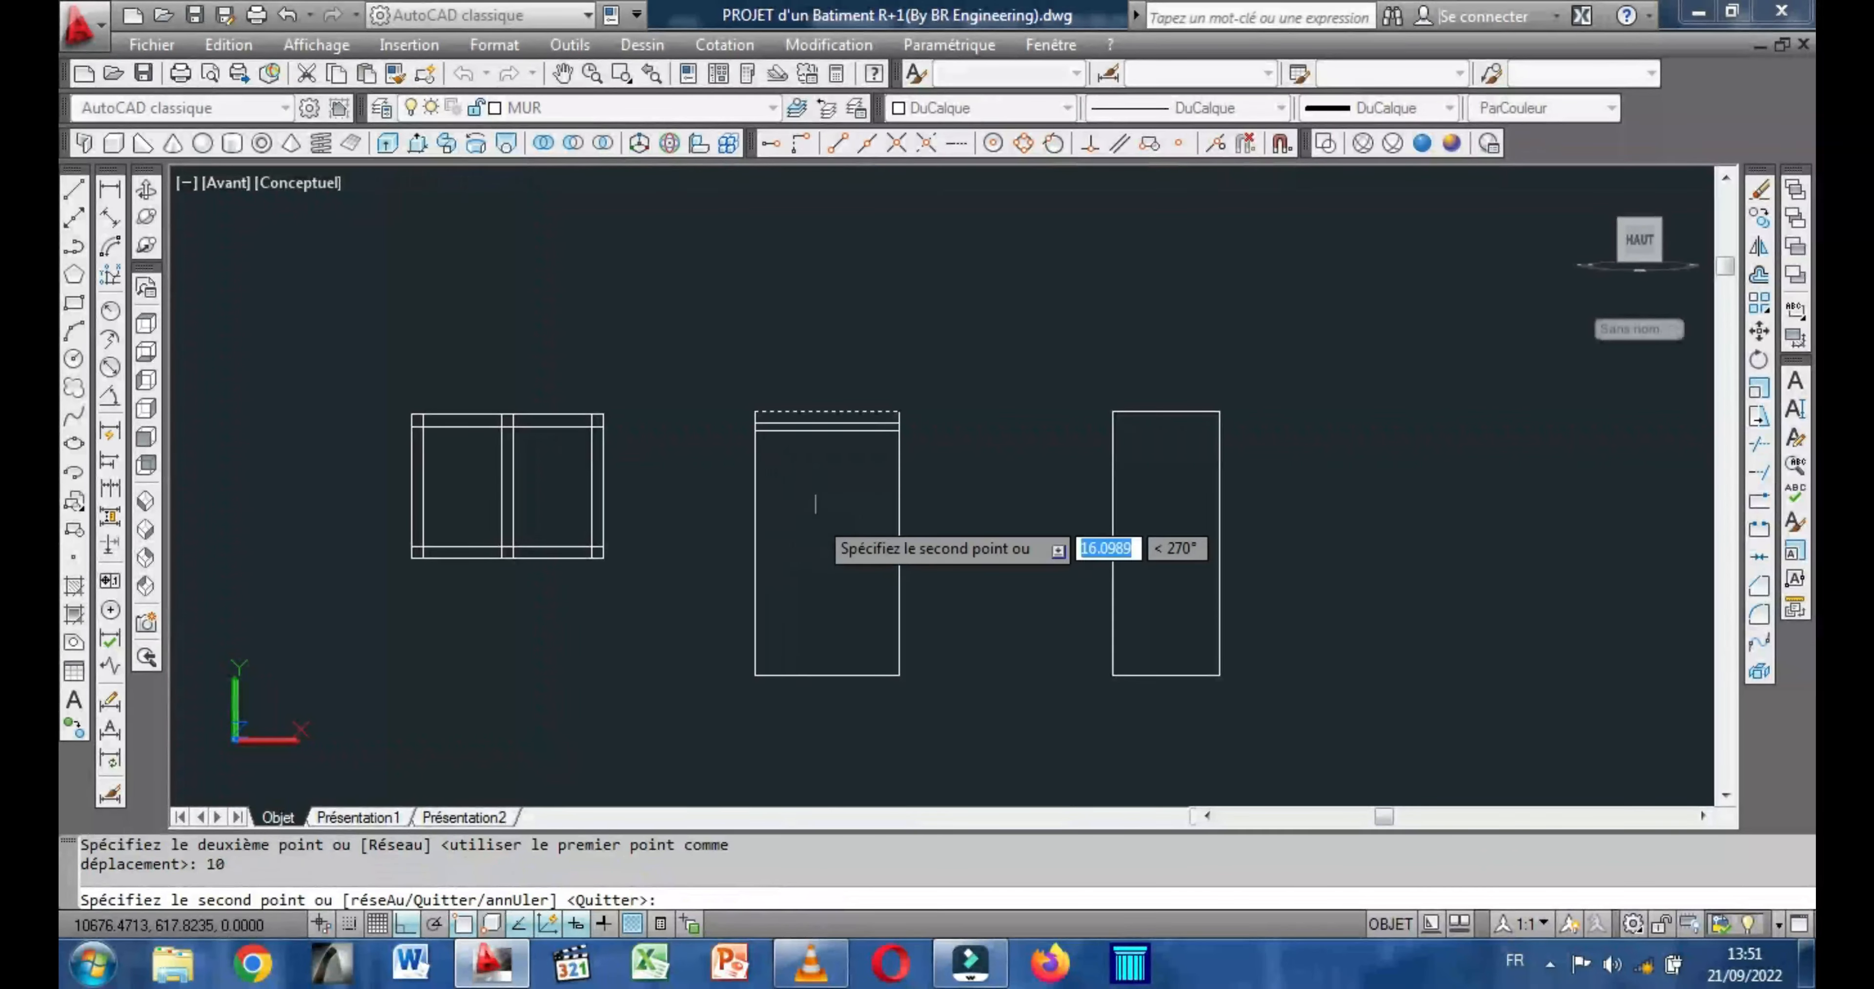
# Finish the top-edge copy and copy the bottom edge of the 120 by 220 rectangle 10 units upward.
pyautogui.press('Return')
pyautogui.rightClick(814, 513)
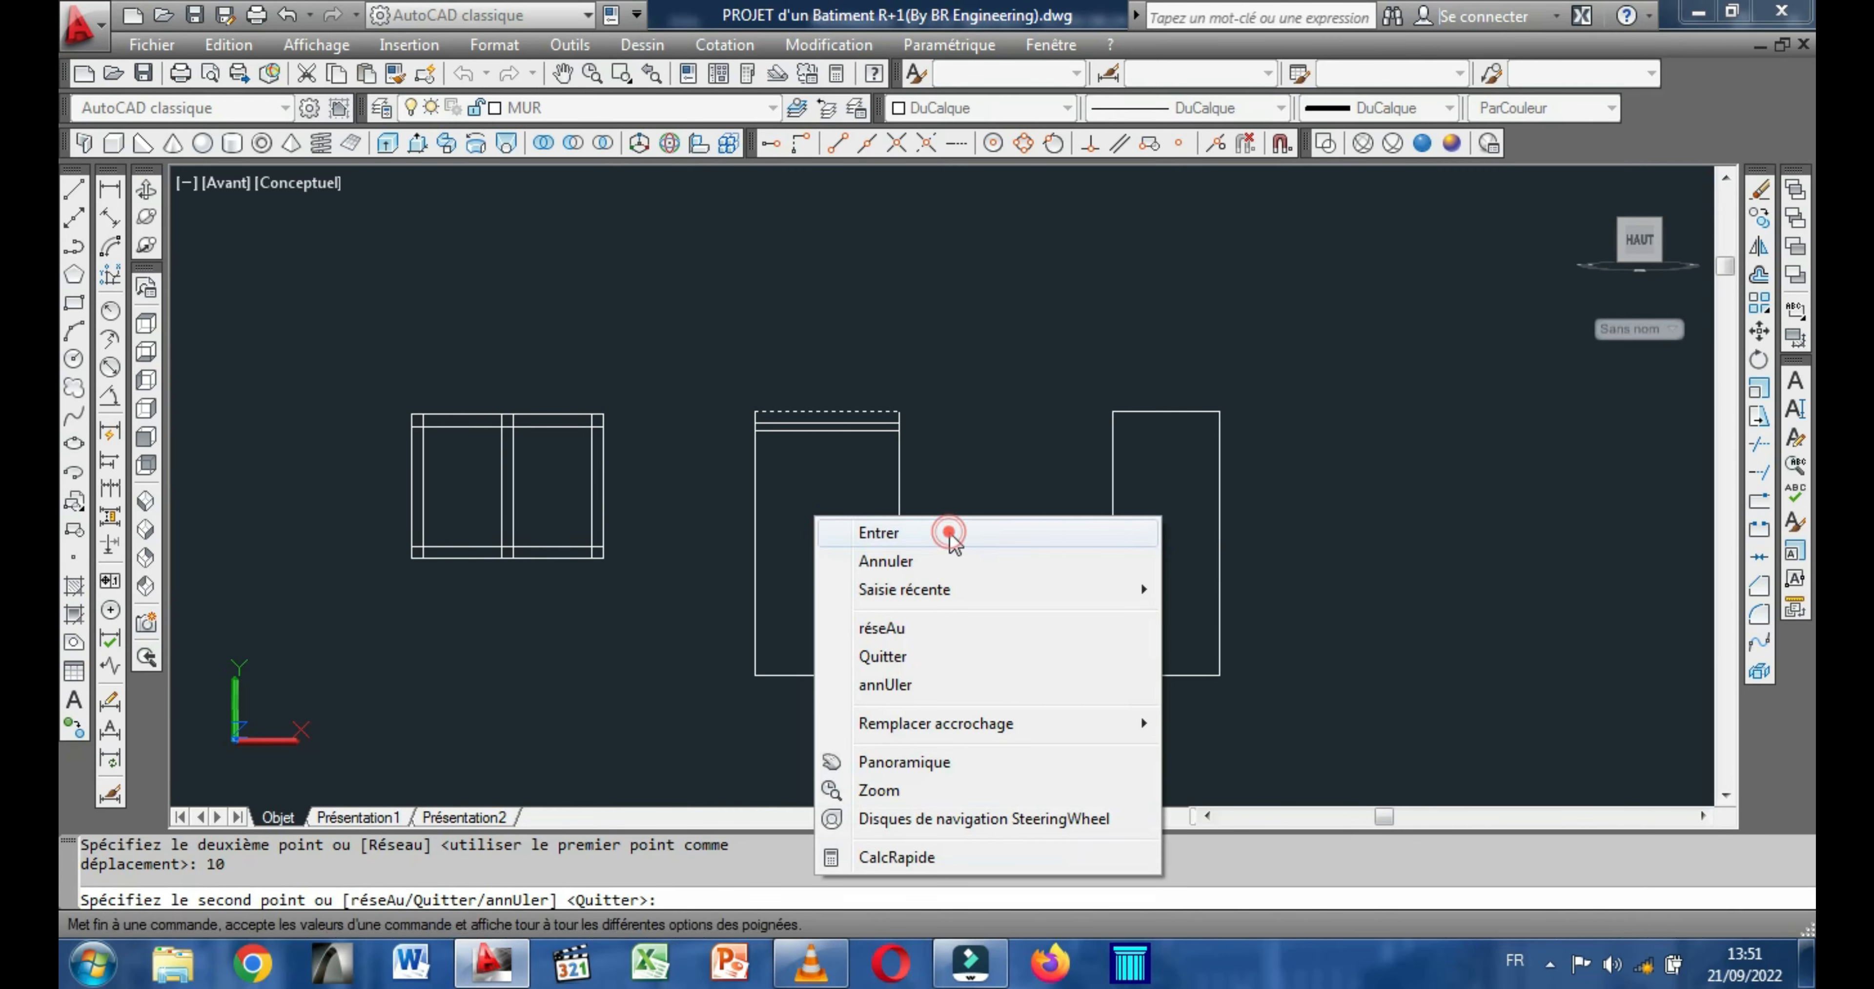
pyautogui.click(954, 530)
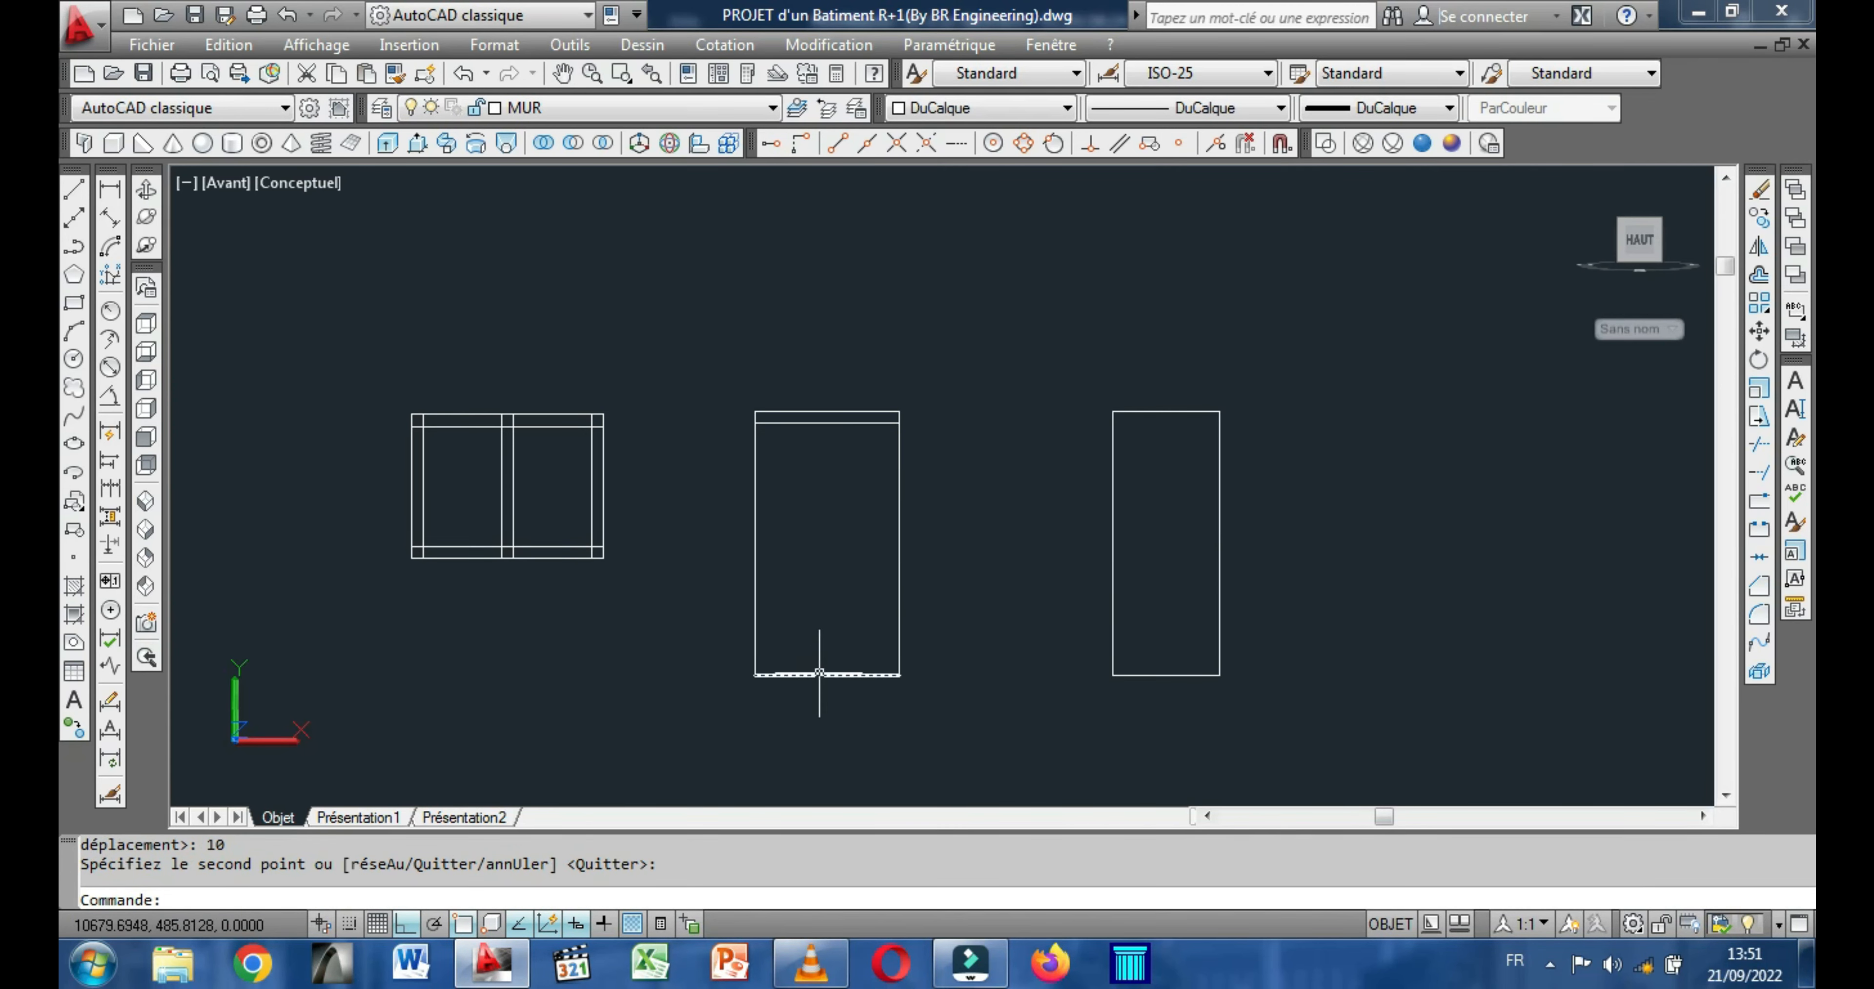
pyautogui.click(820, 669)
pyautogui.rightClick(816, 668)
pyautogui.click(909, 519)
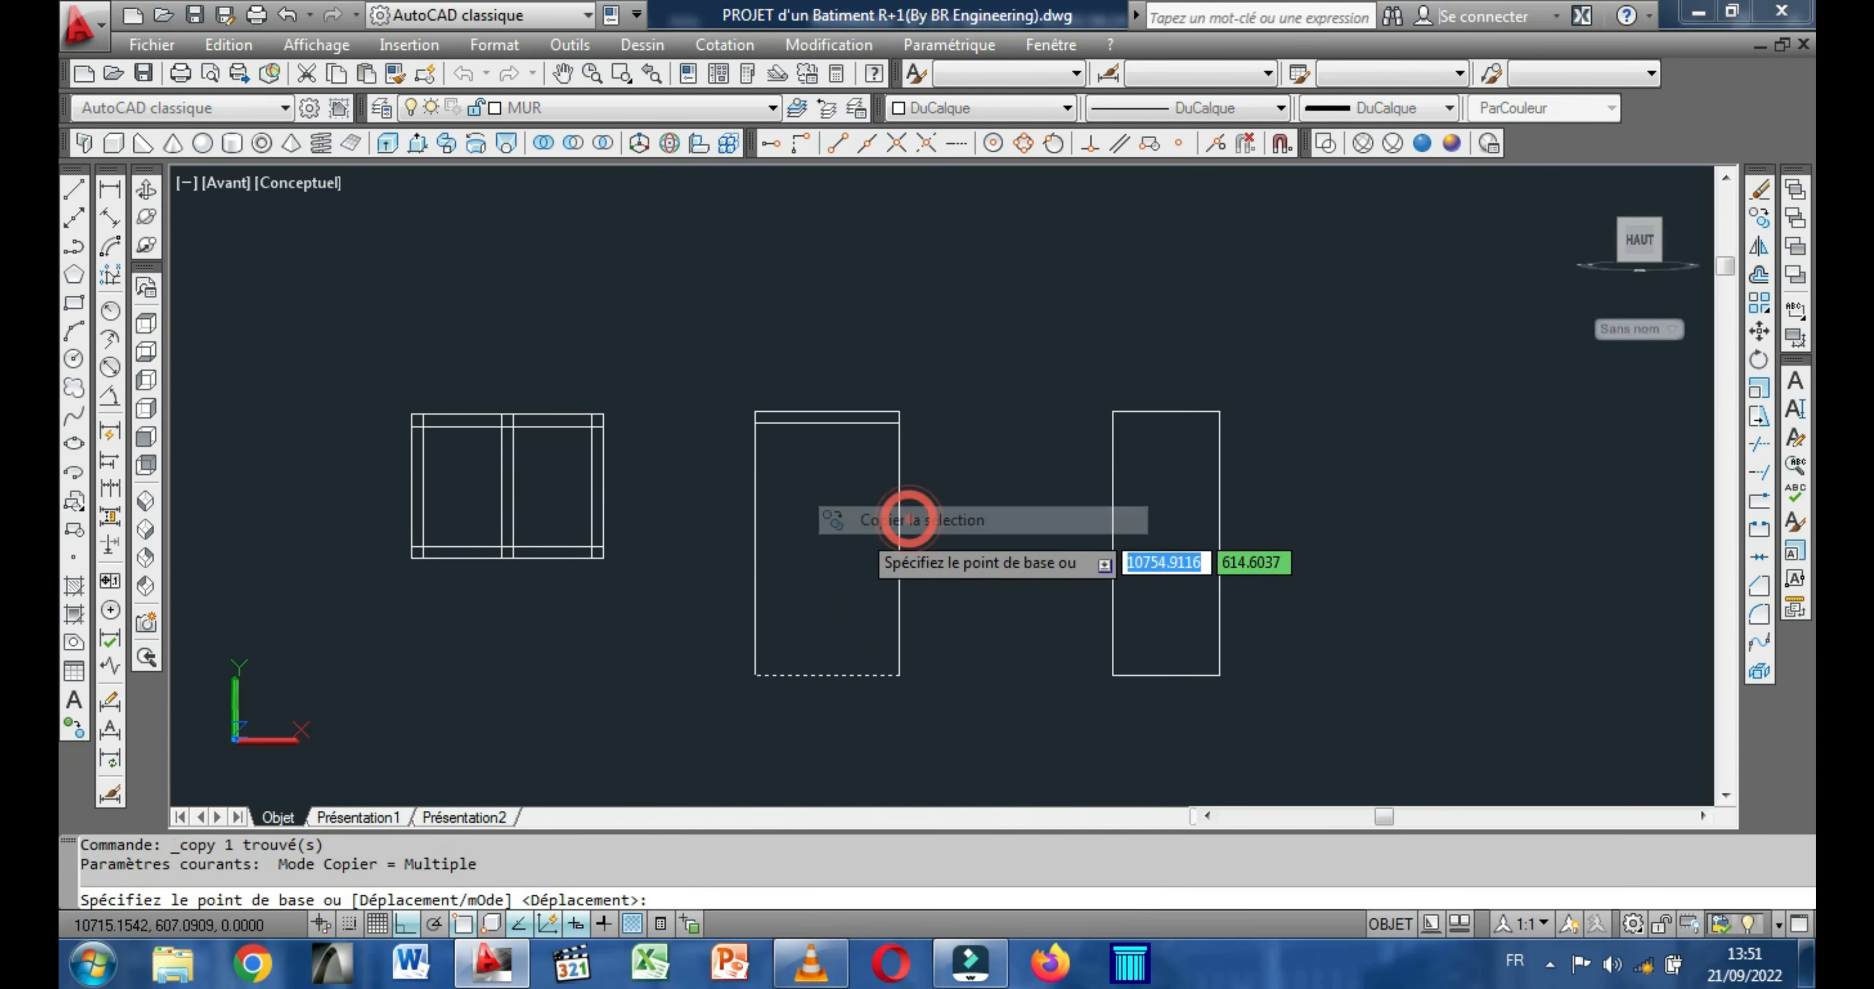
pyautogui.click(836, 535)
pyautogui.write('10')
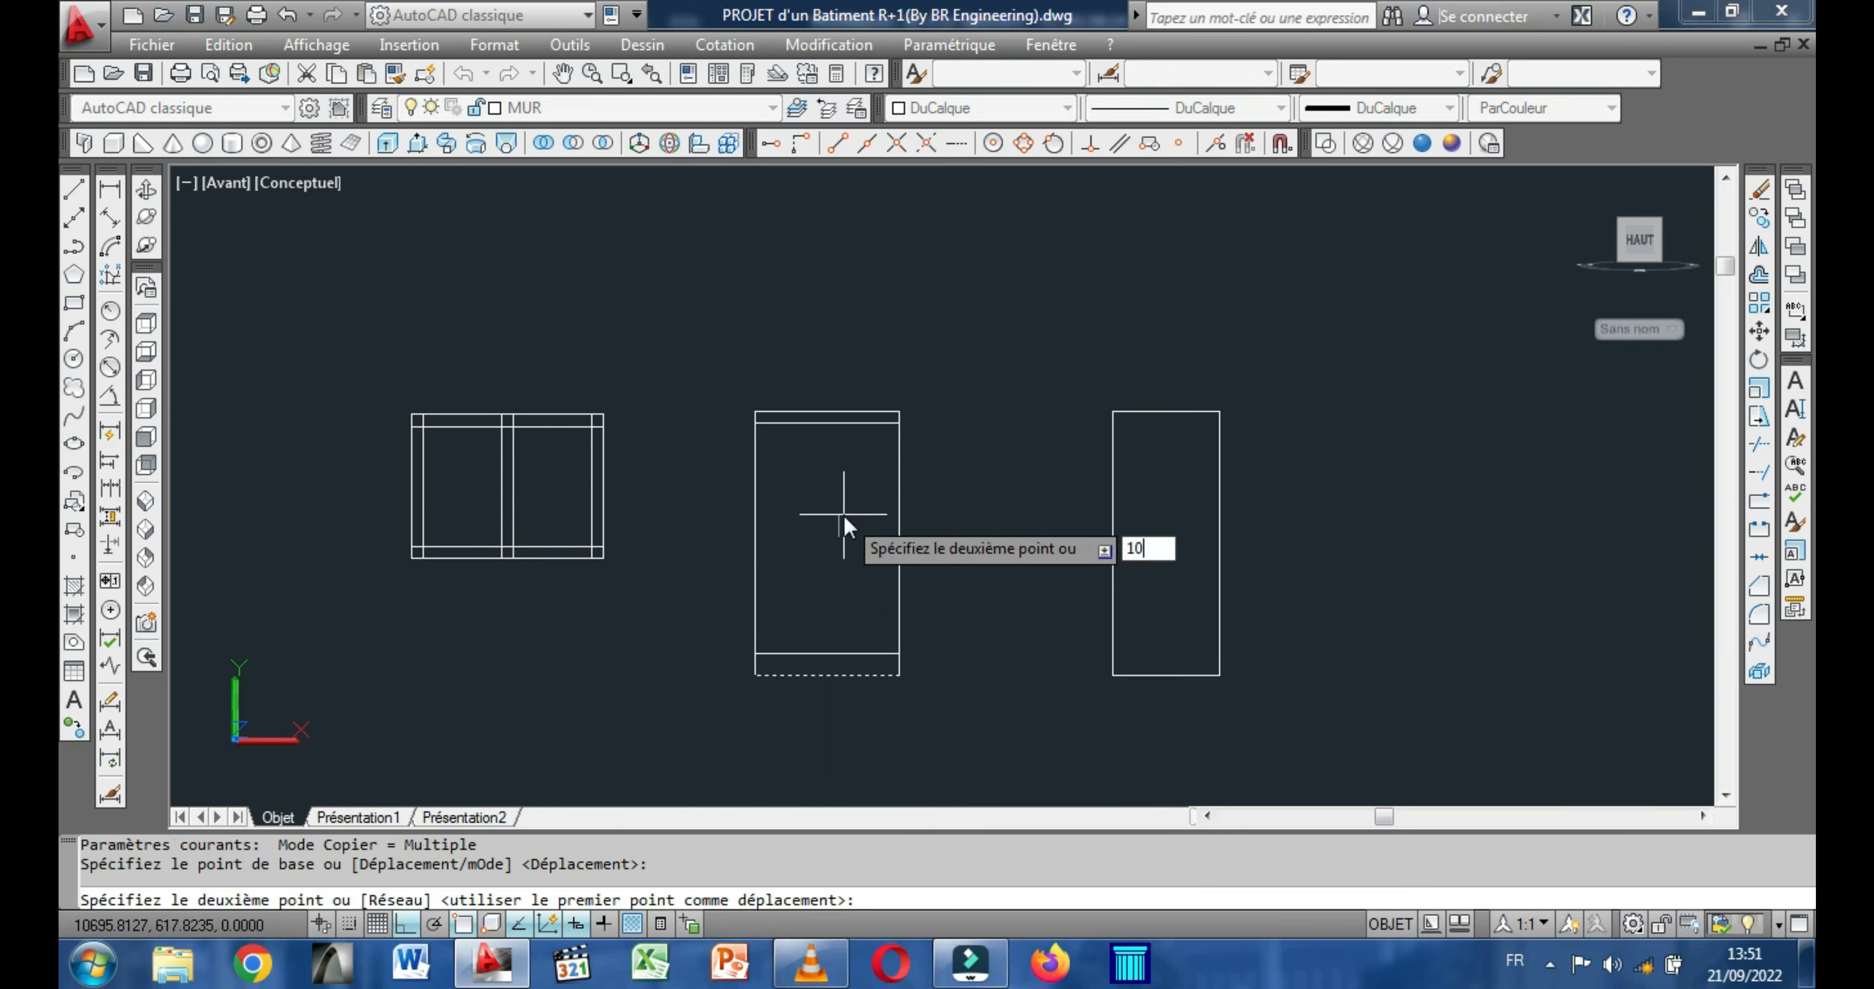
pyautogui.press('Return')
pyautogui.rightClick(866, 515)
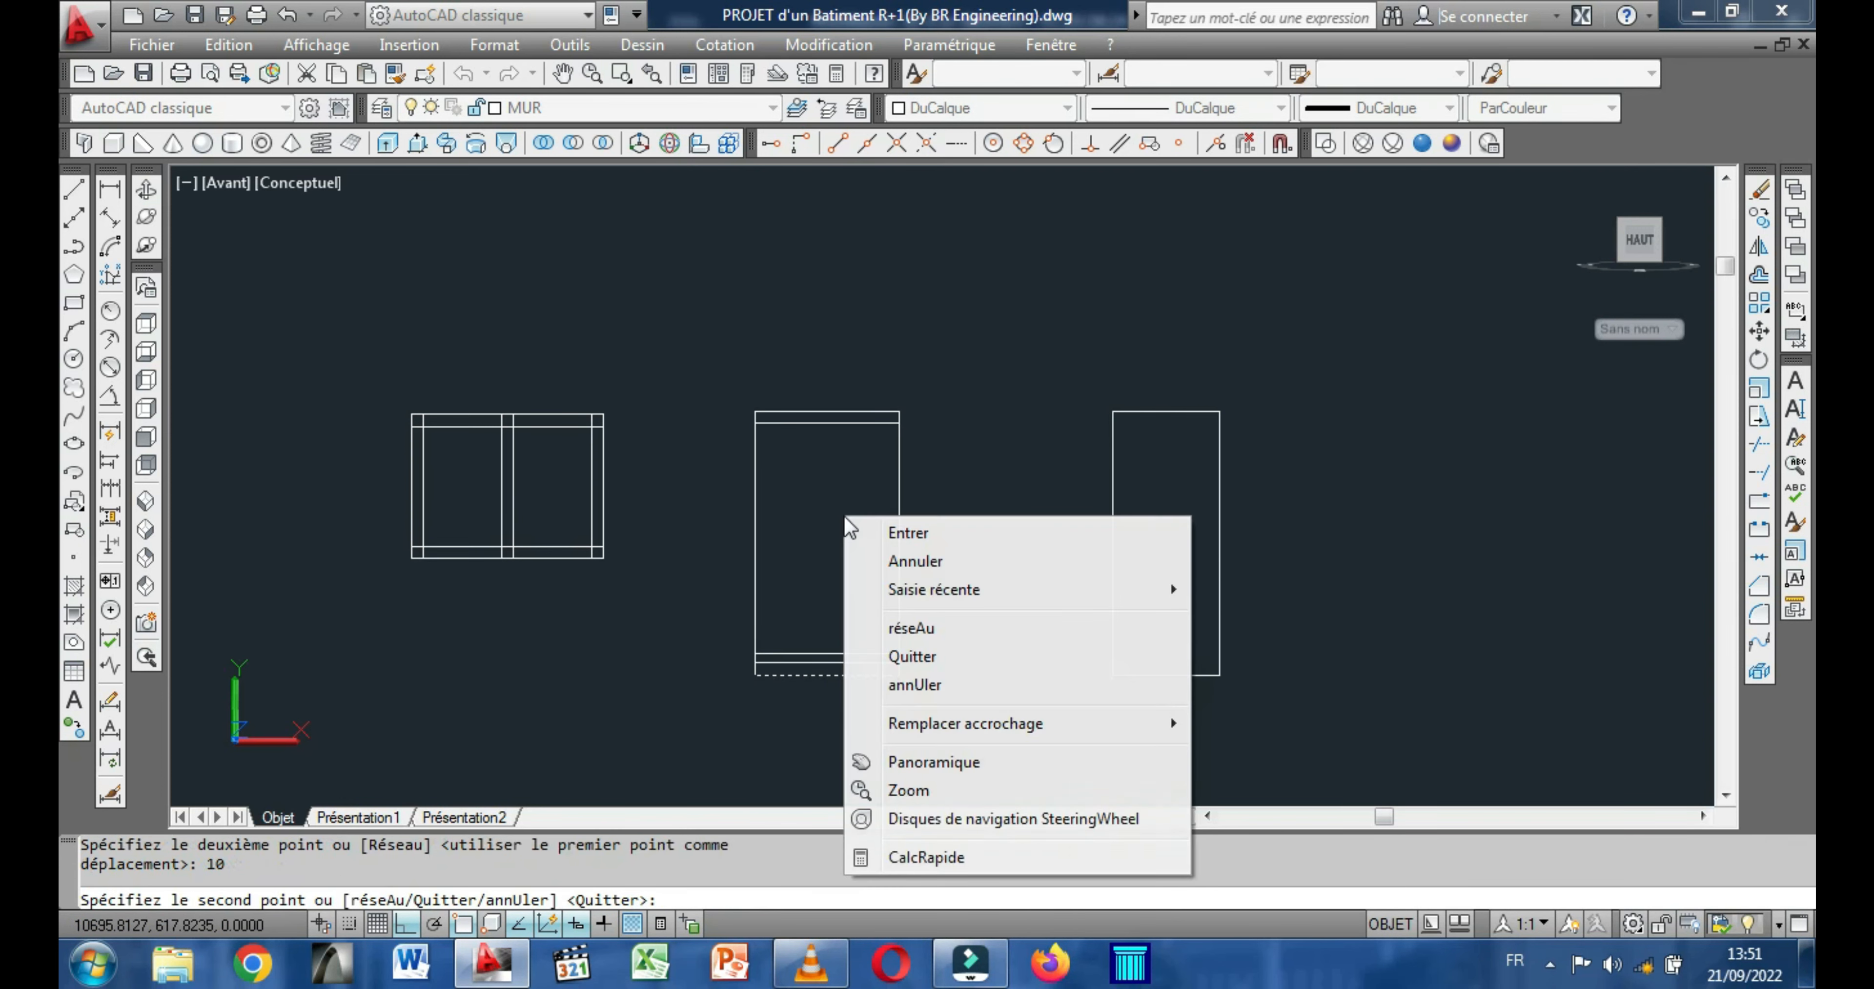
pyautogui.click(898, 536)
# Copy the right edge of the 120 by 220 rectangle 10 units to the left.
pyautogui.click(898, 539)
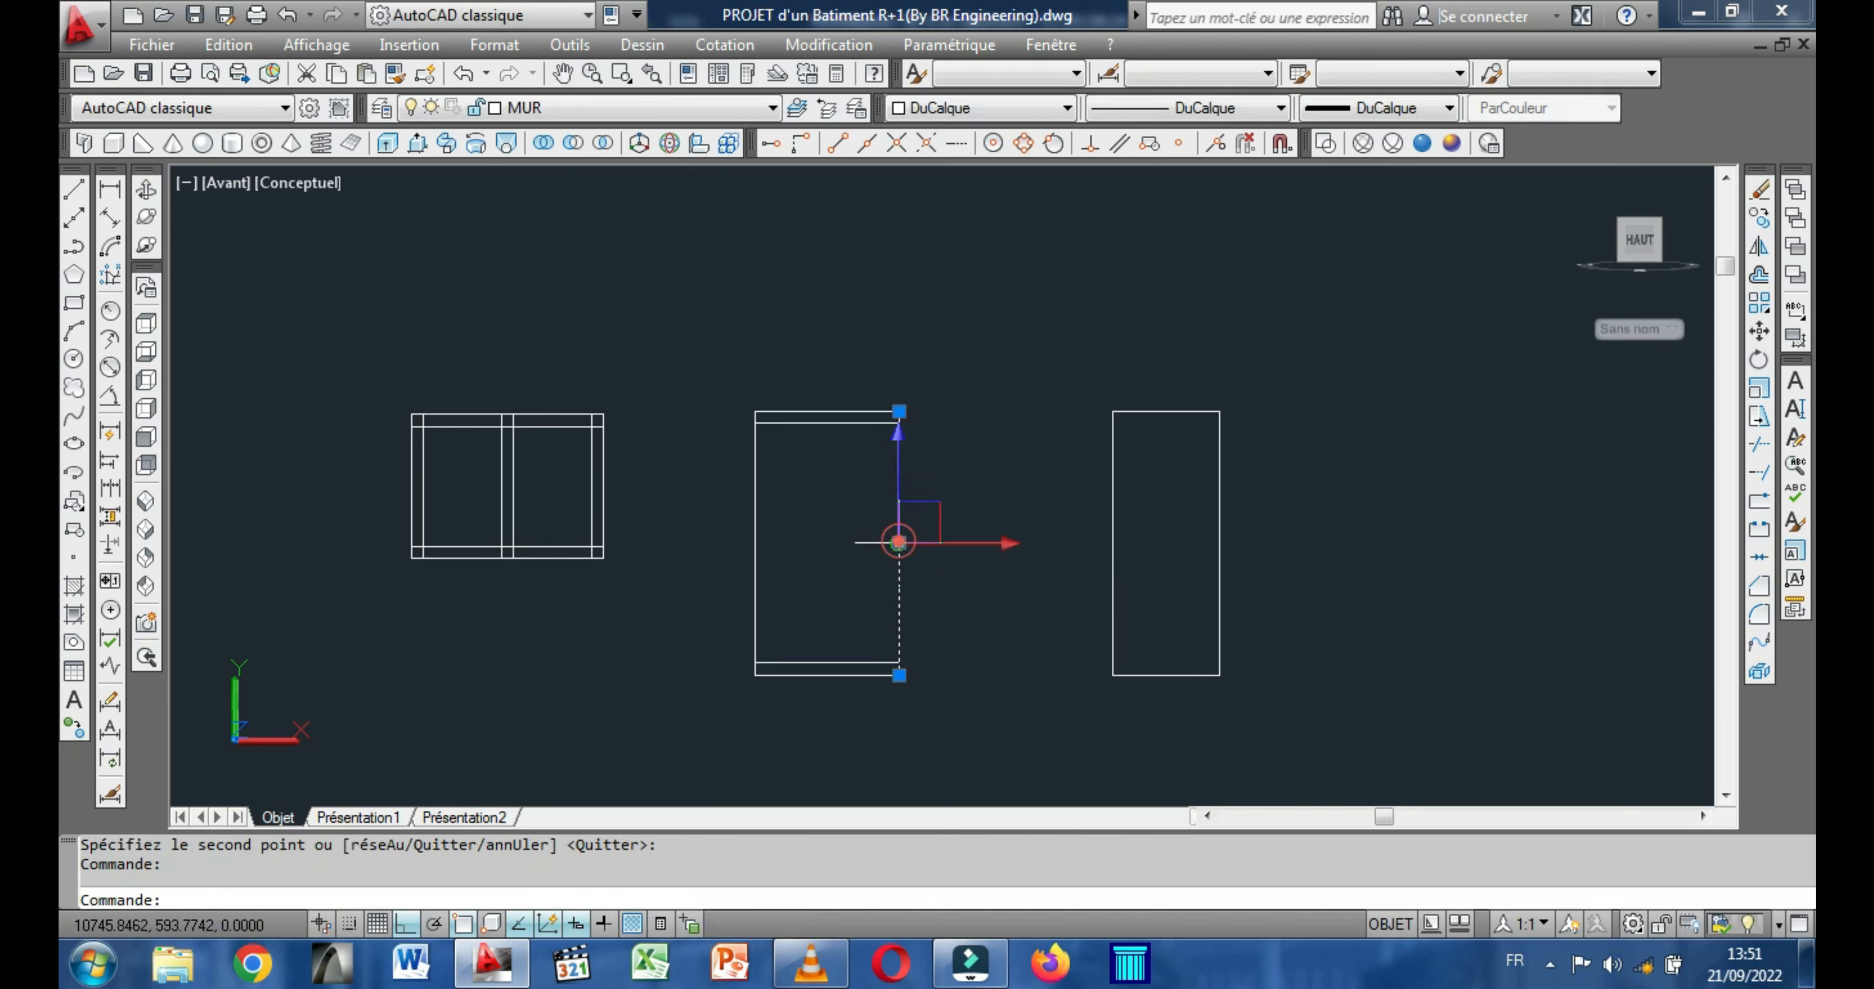
pyautogui.rightClick(848, 525)
pyautogui.click(917, 518)
pyautogui.click(842, 517)
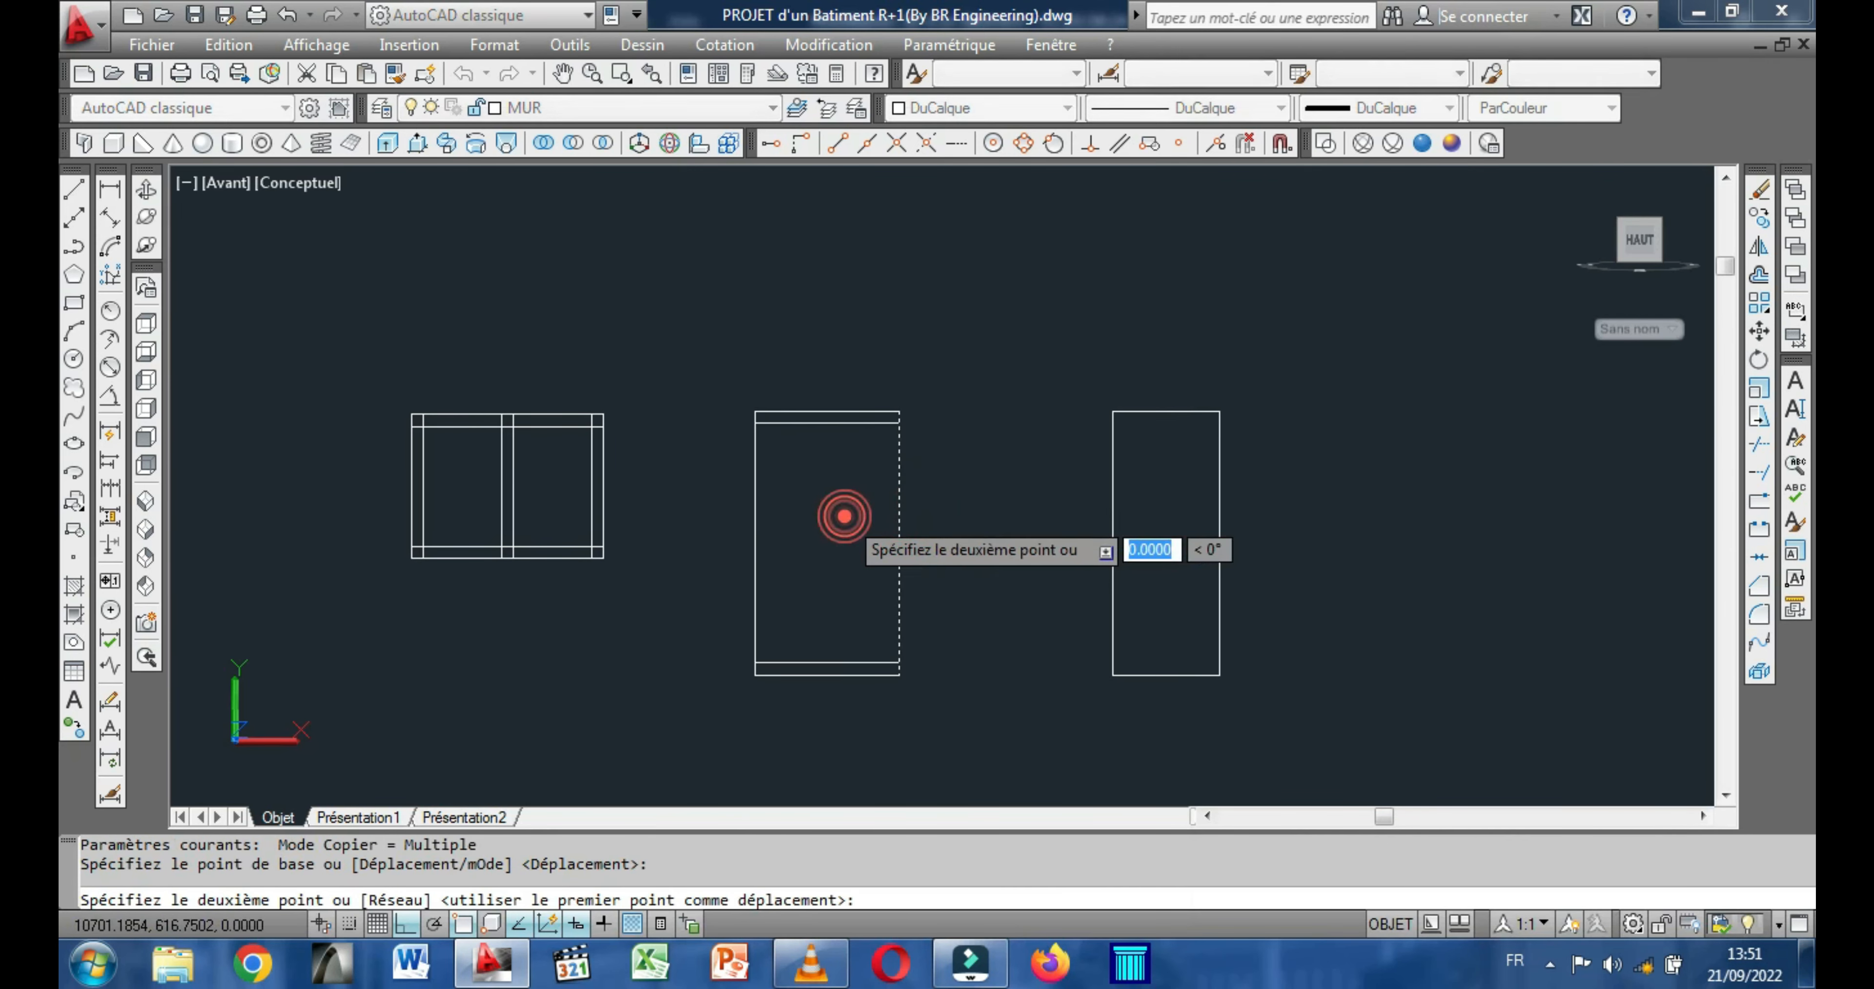
pyautogui.write('10')
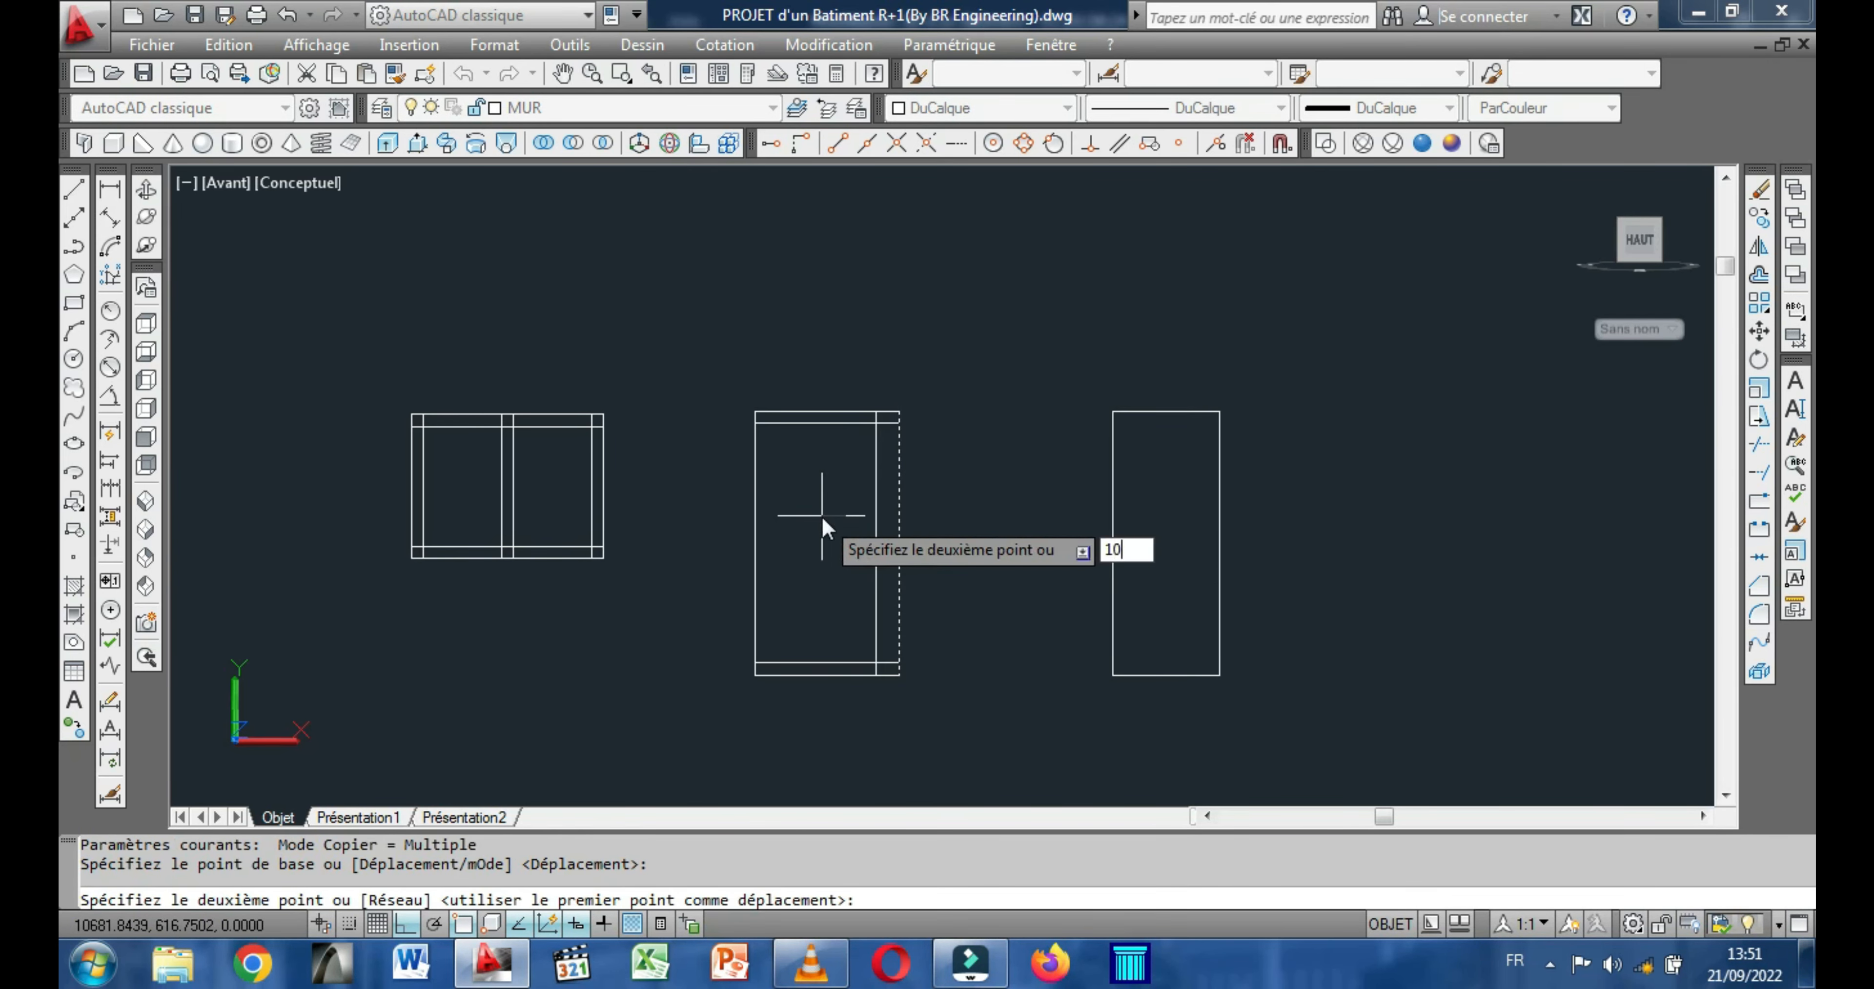
pyautogui.press('Return')
pyautogui.rightClick(821, 515)
pyautogui.click(923, 534)
pyautogui.click(755, 561)
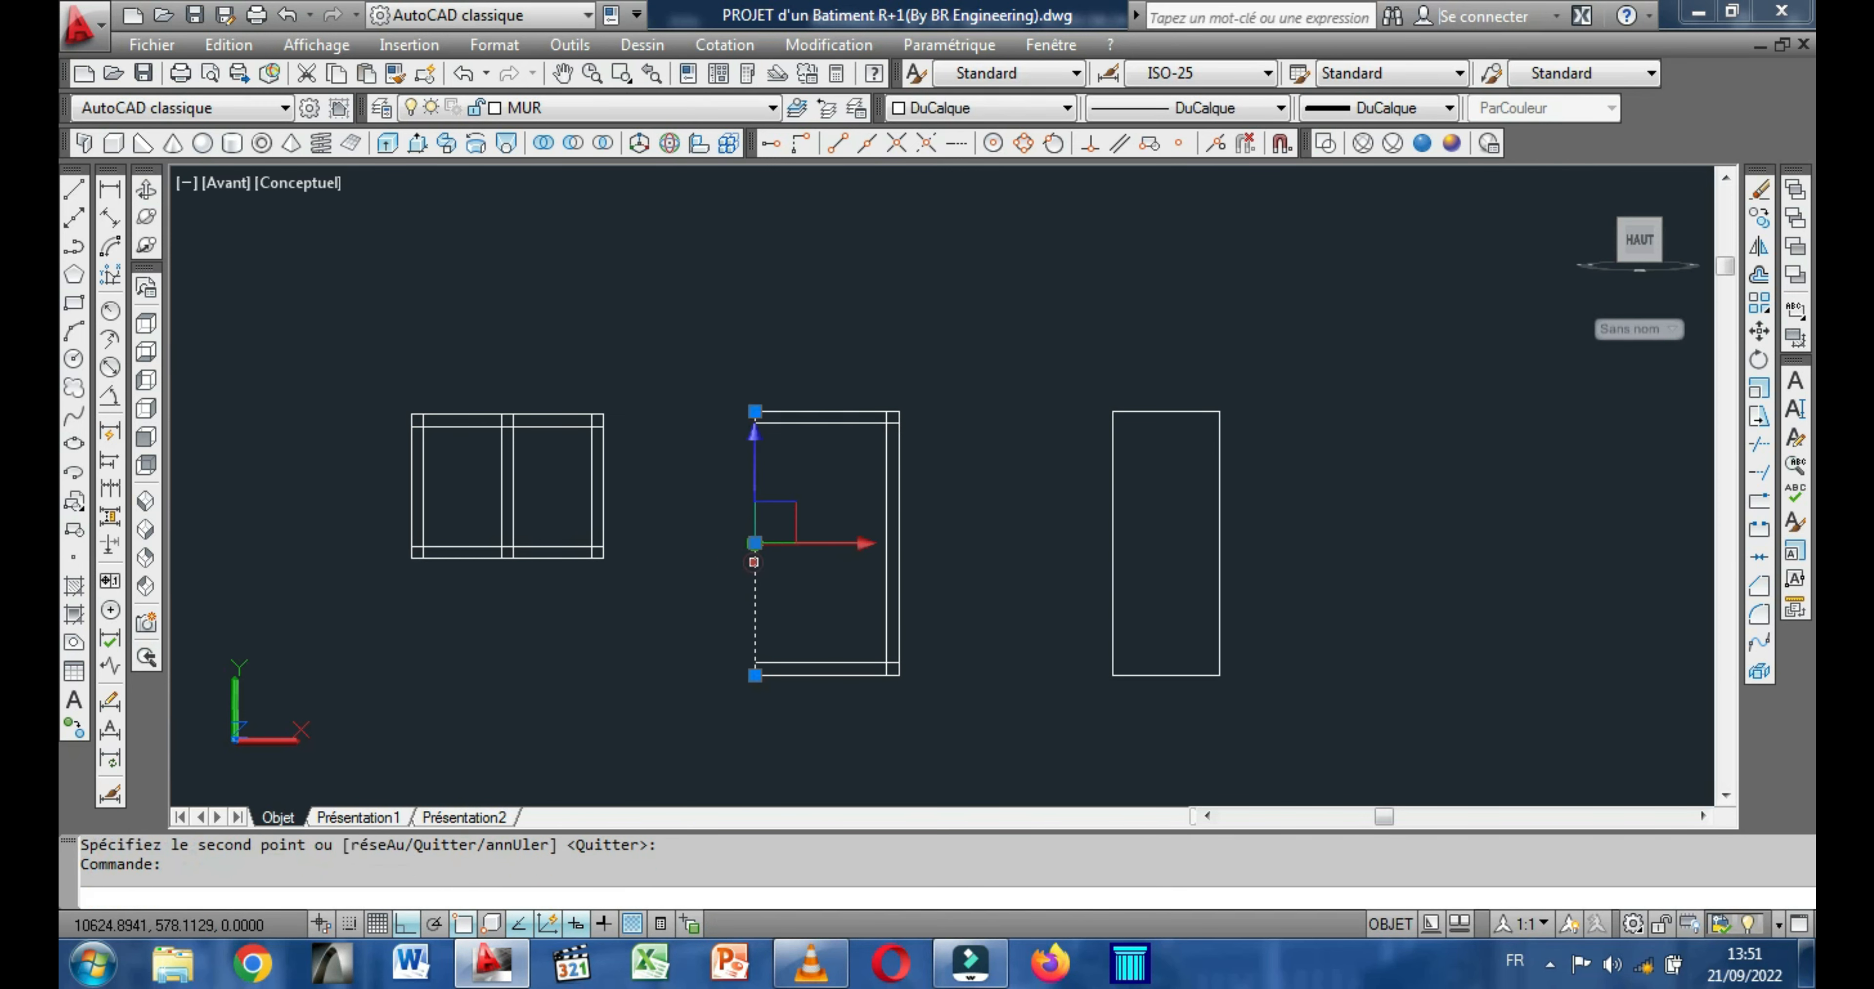
pyautogui.rightClick(795, 498)
pyautogui.click(1026, 424)
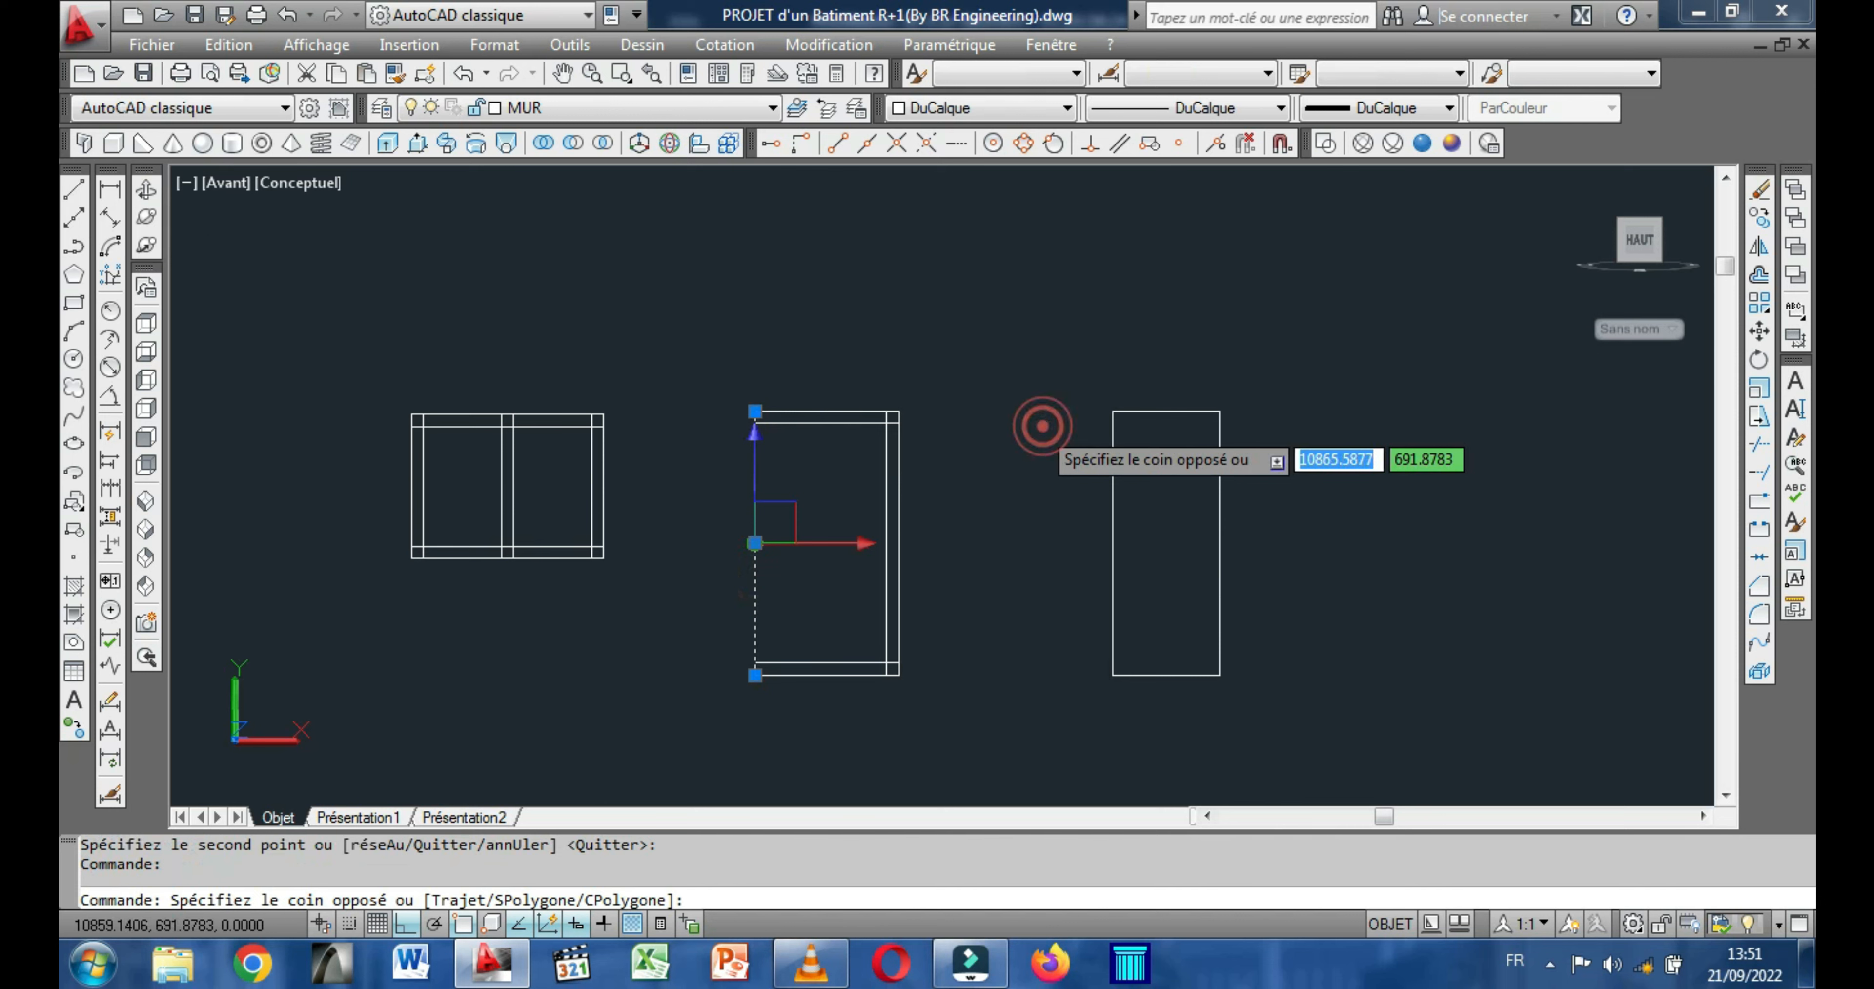
pyautogui.press('Escape')
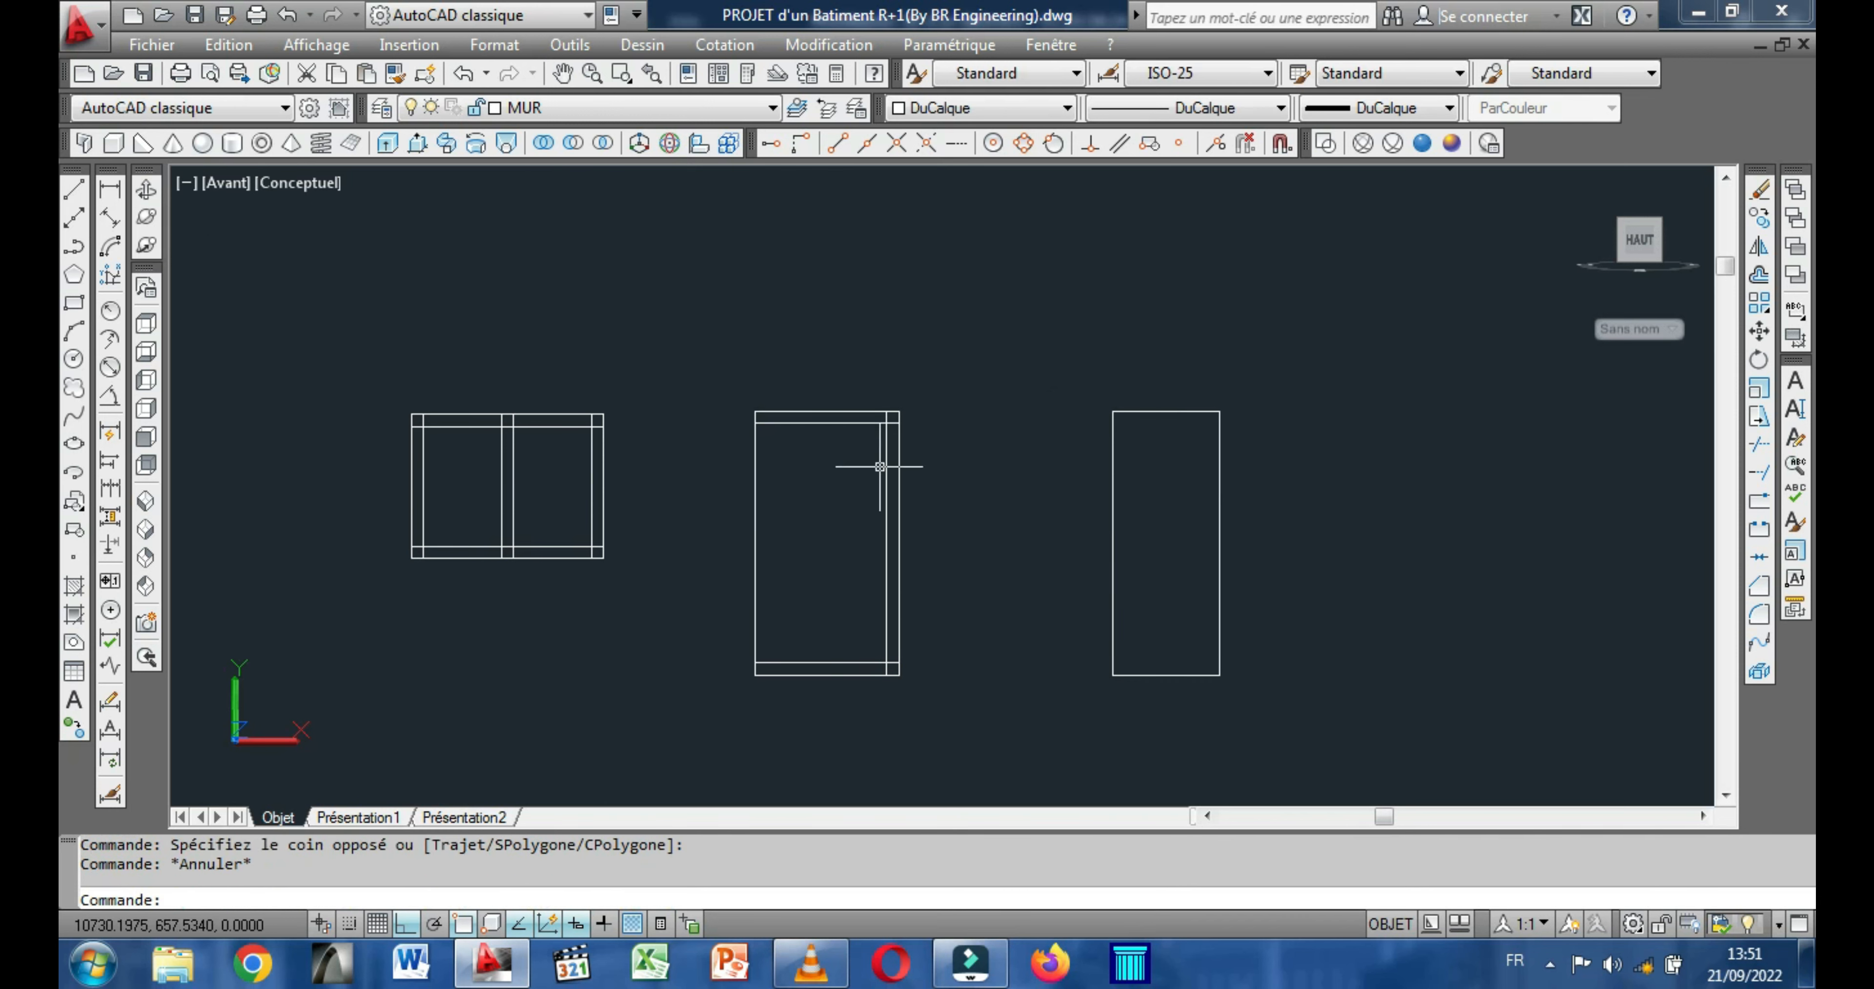
# Copy the left edge of the 120 by 220 rectangle 10 units to the right.
pyautogui.click(755, 501)
pyautogui.rightClick(664, 423)
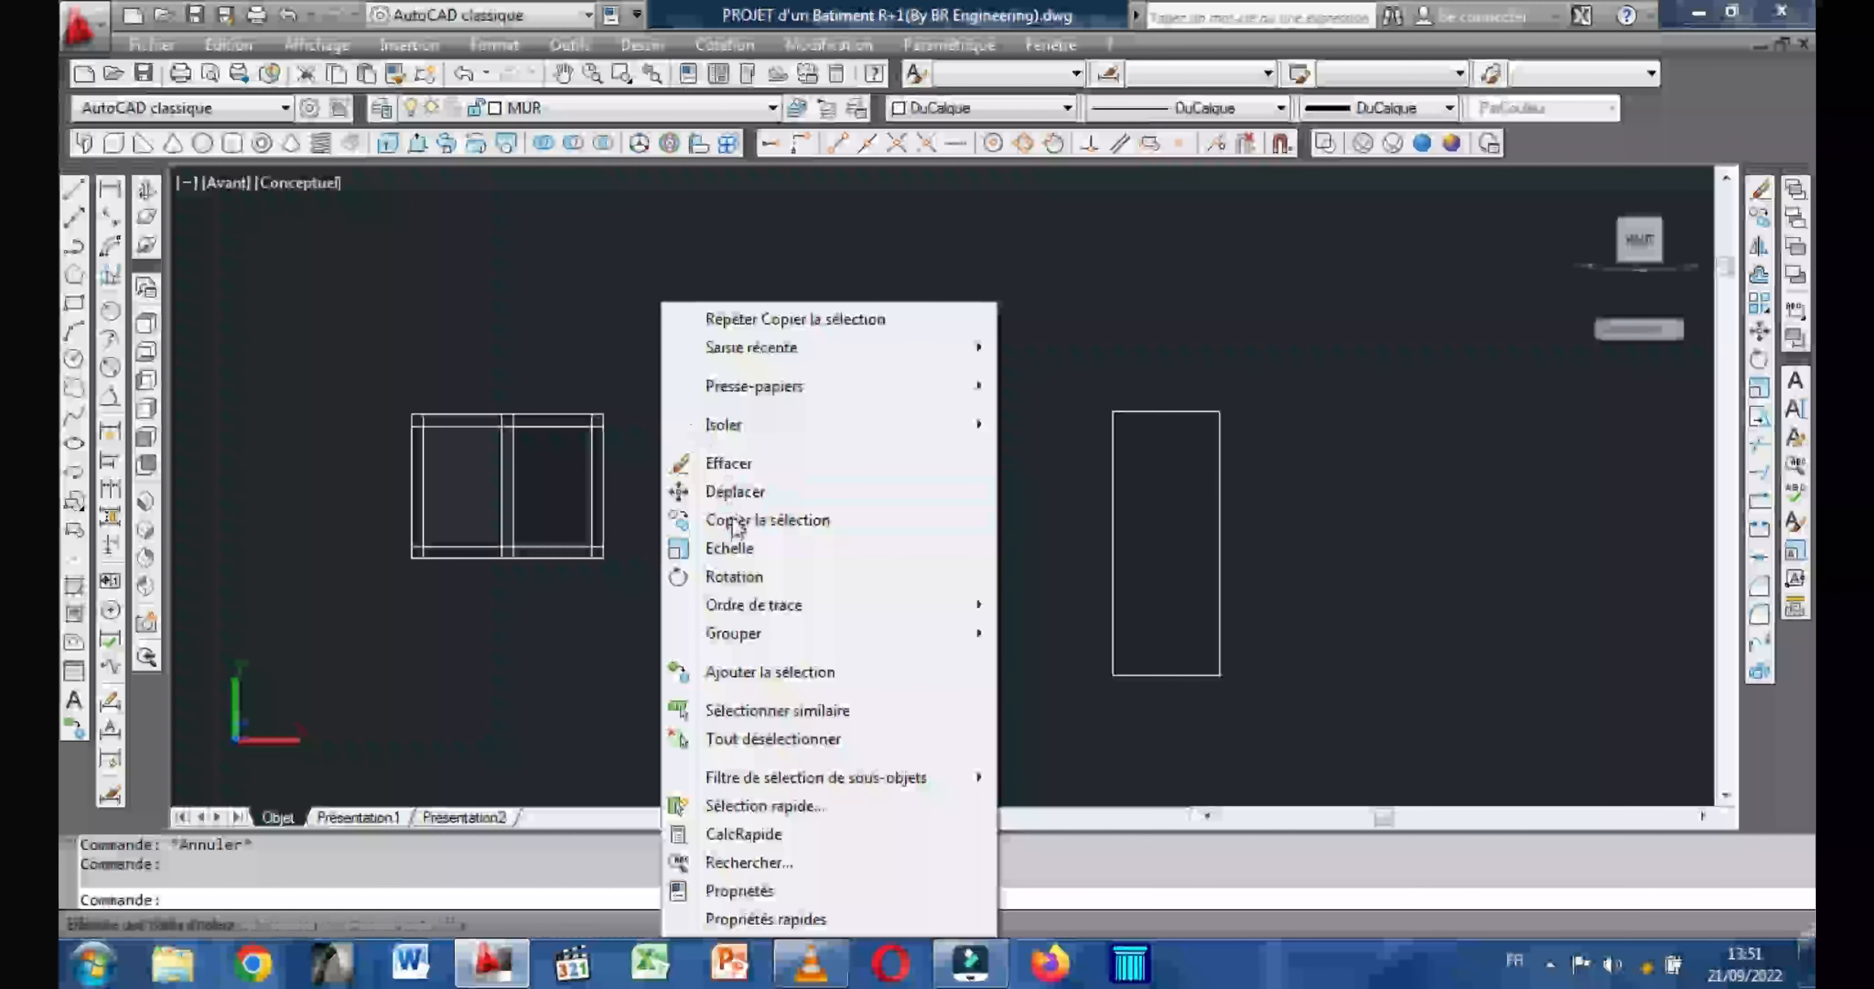
pyautogui.click(721, 463)
pyautogui.click(784, 515)
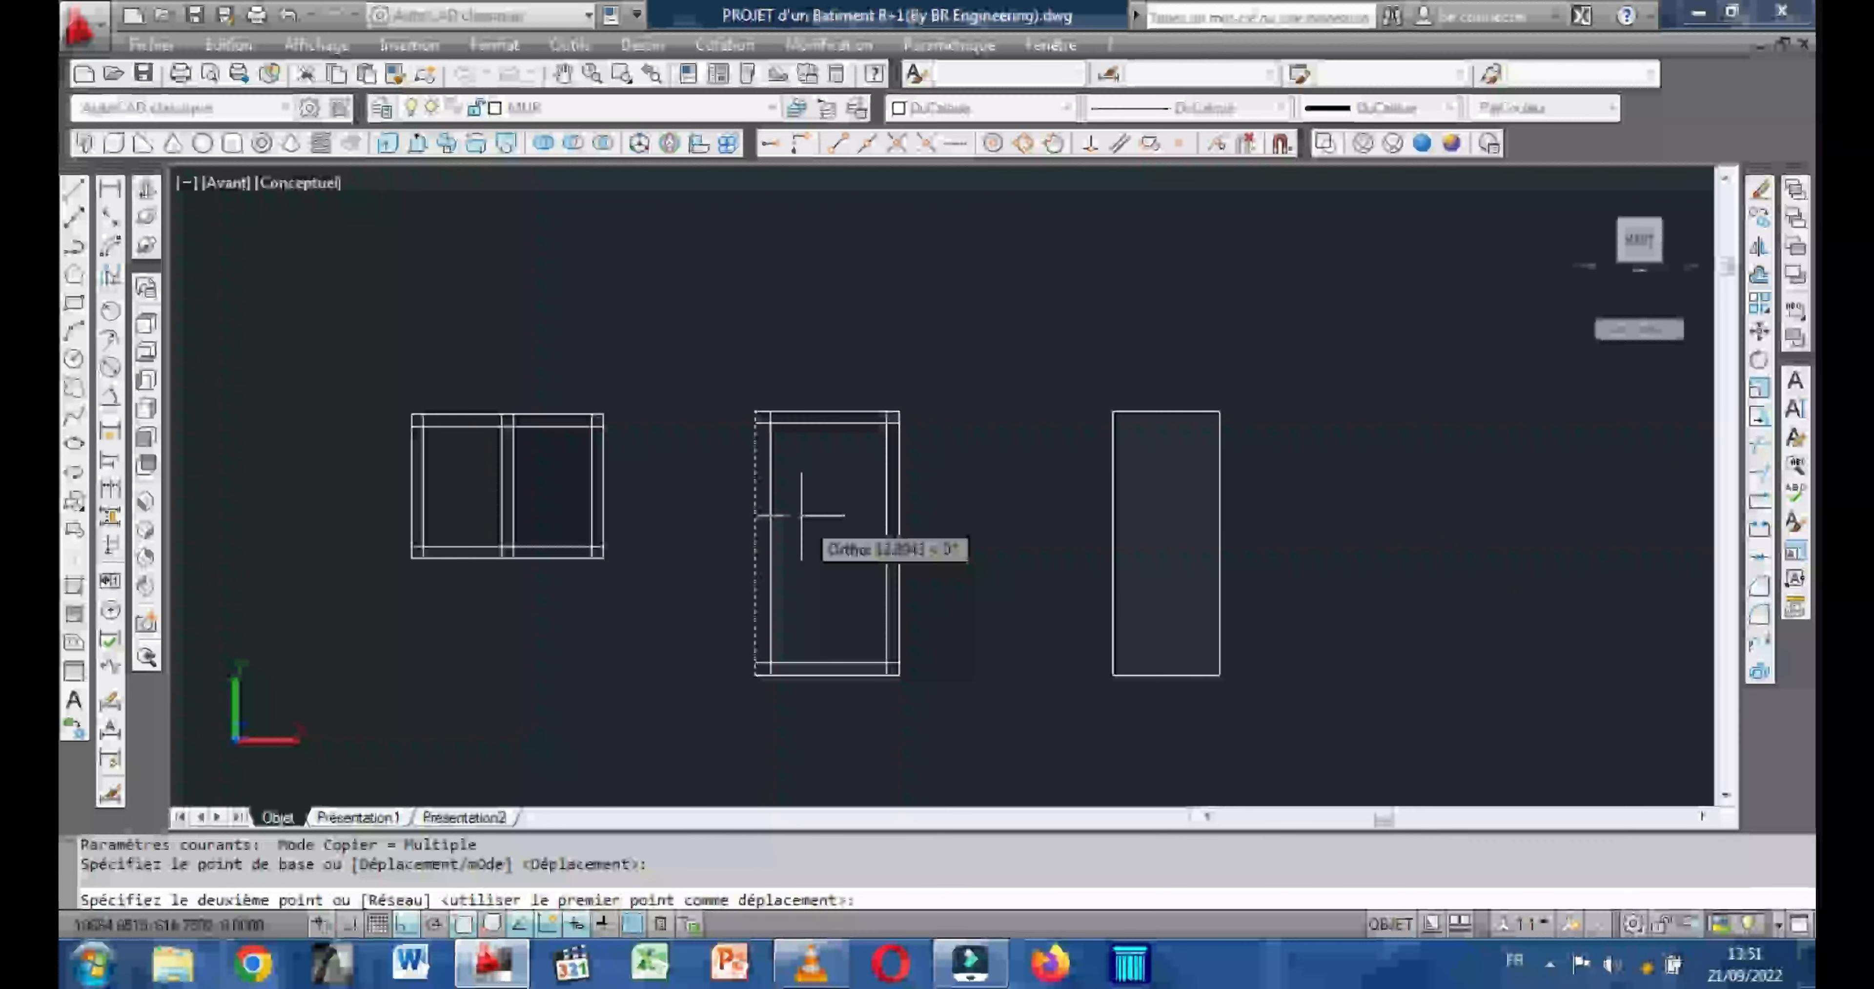
pyautogui.write('10')
pyautogui.press('Return')
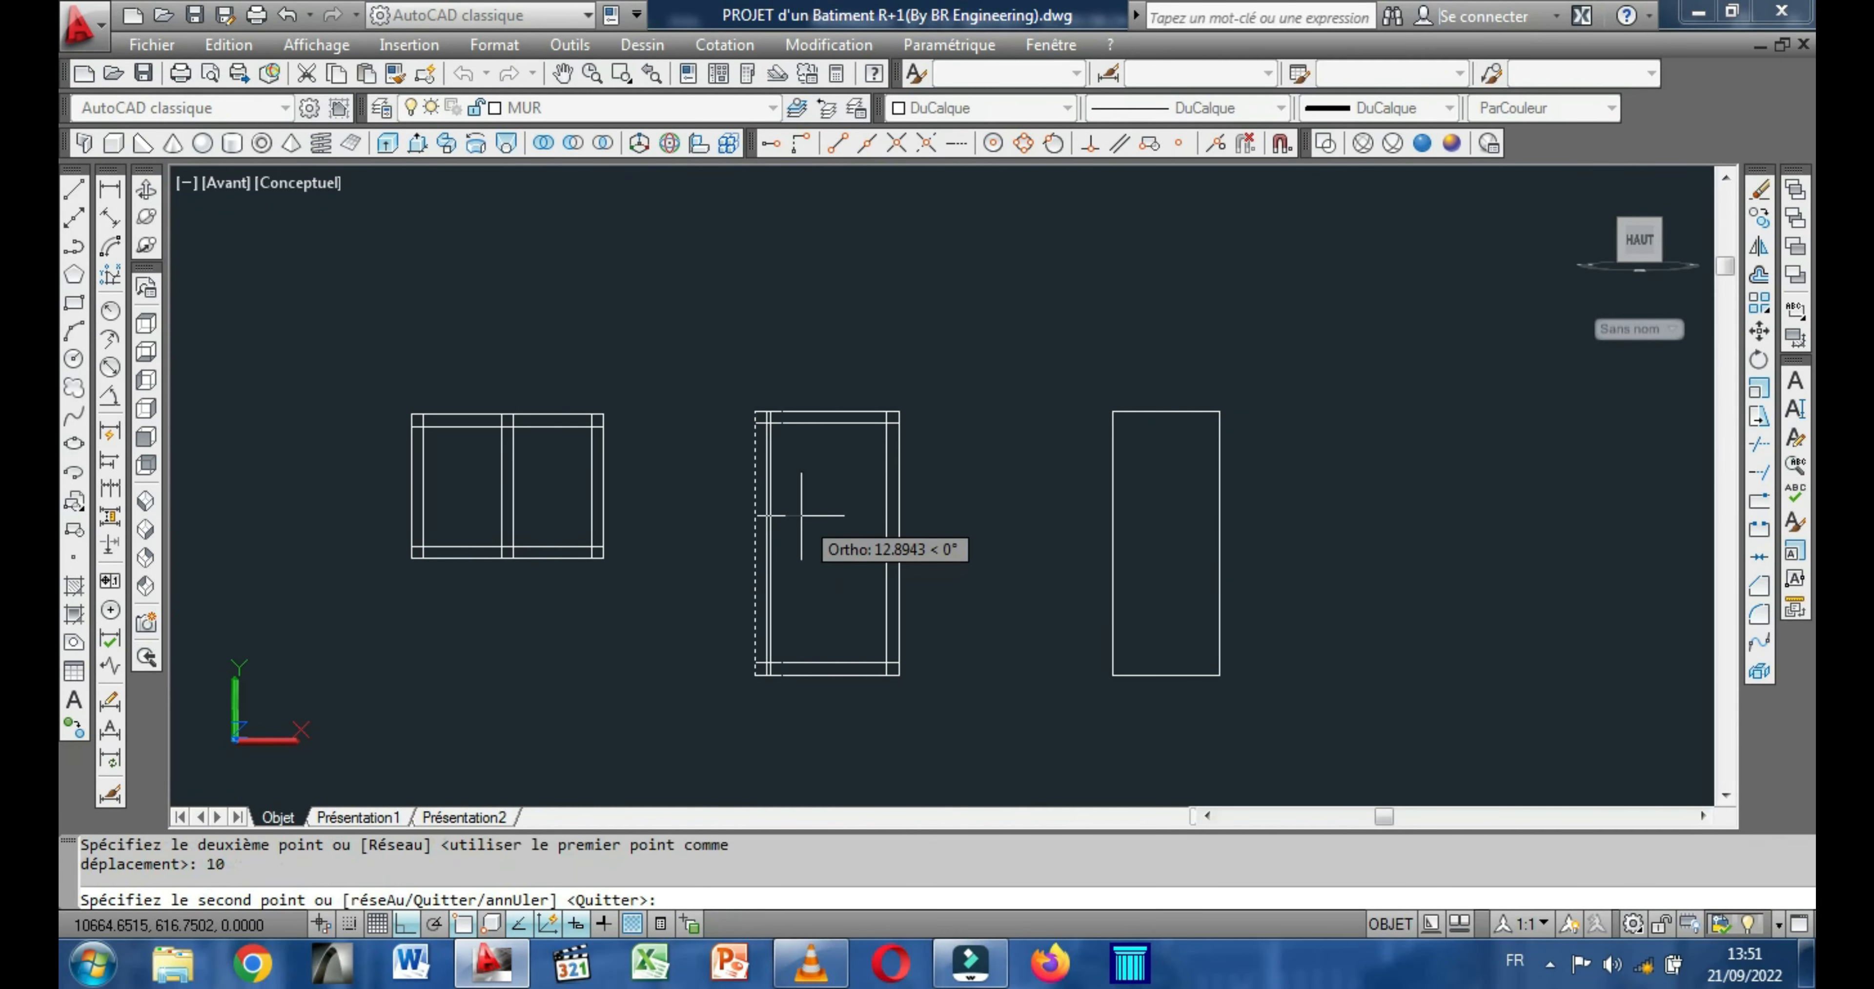
pyautogui.rightClick(801, 515)
pyautogui.click(855, 537)
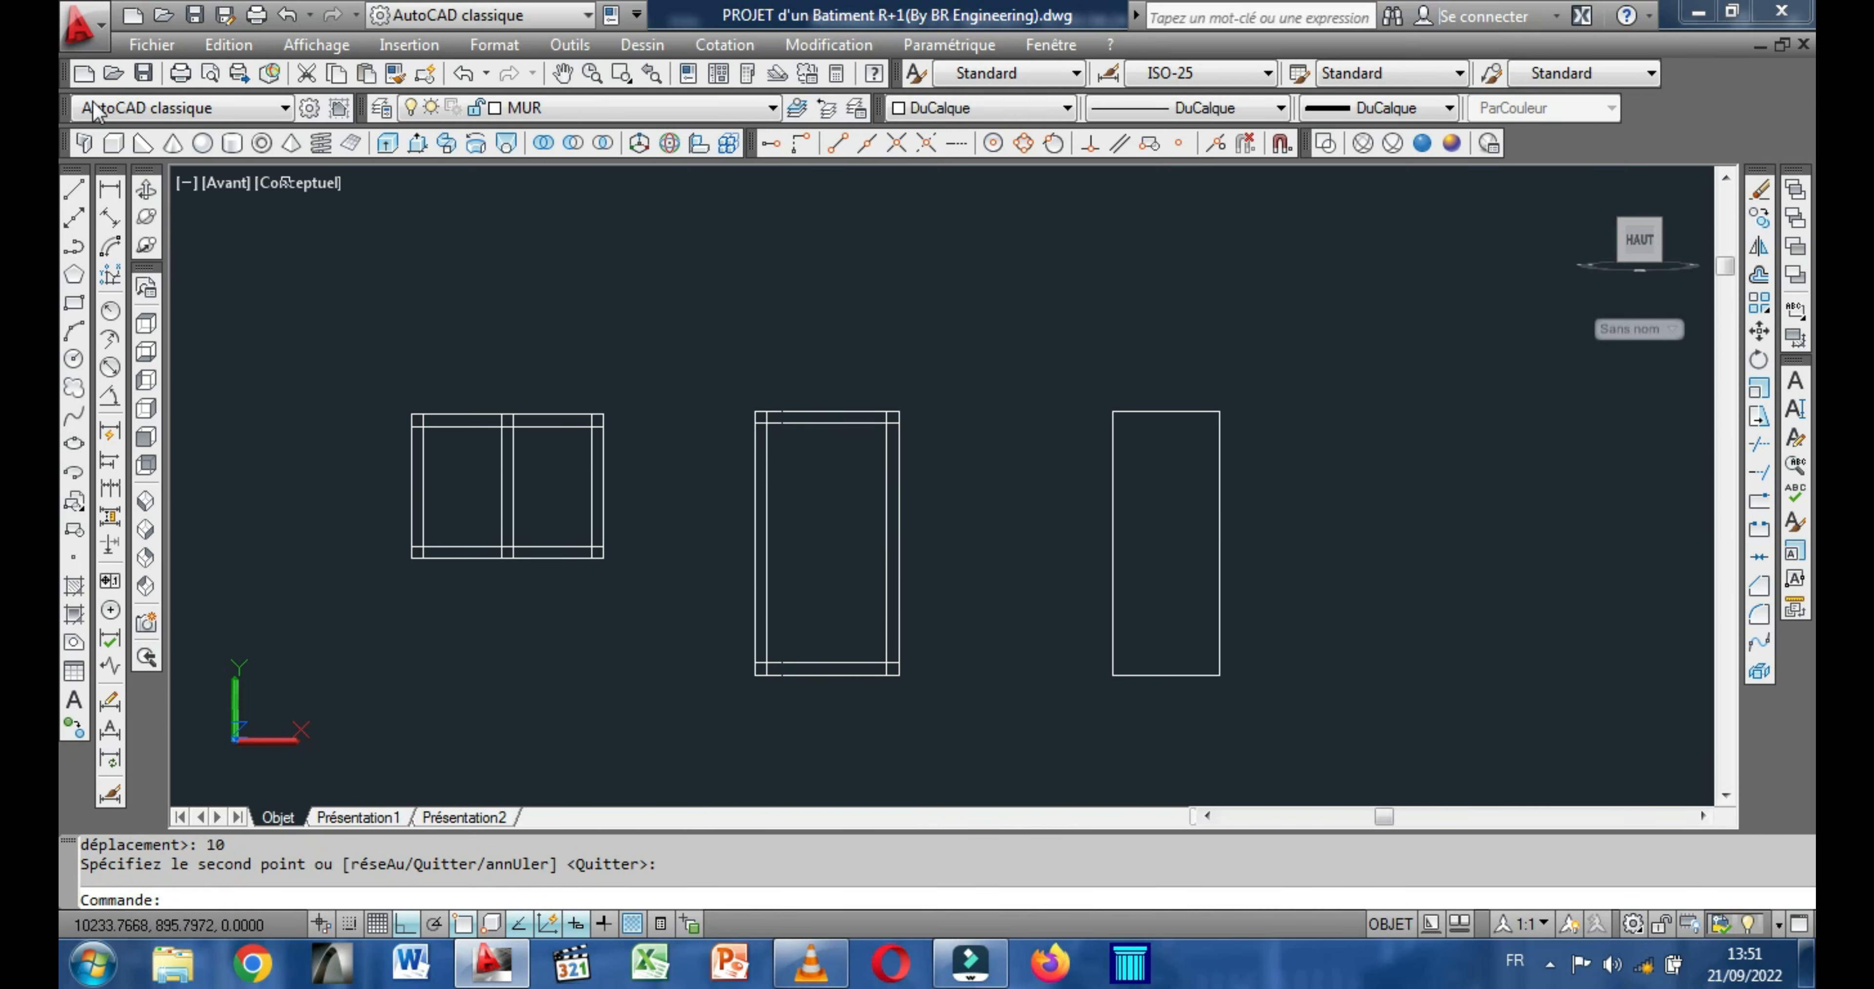
# Draw a vertical line between the midpoints of the top and bottom edges of the 120 by 220 rectangle.
pyautogui.click(74, 192)
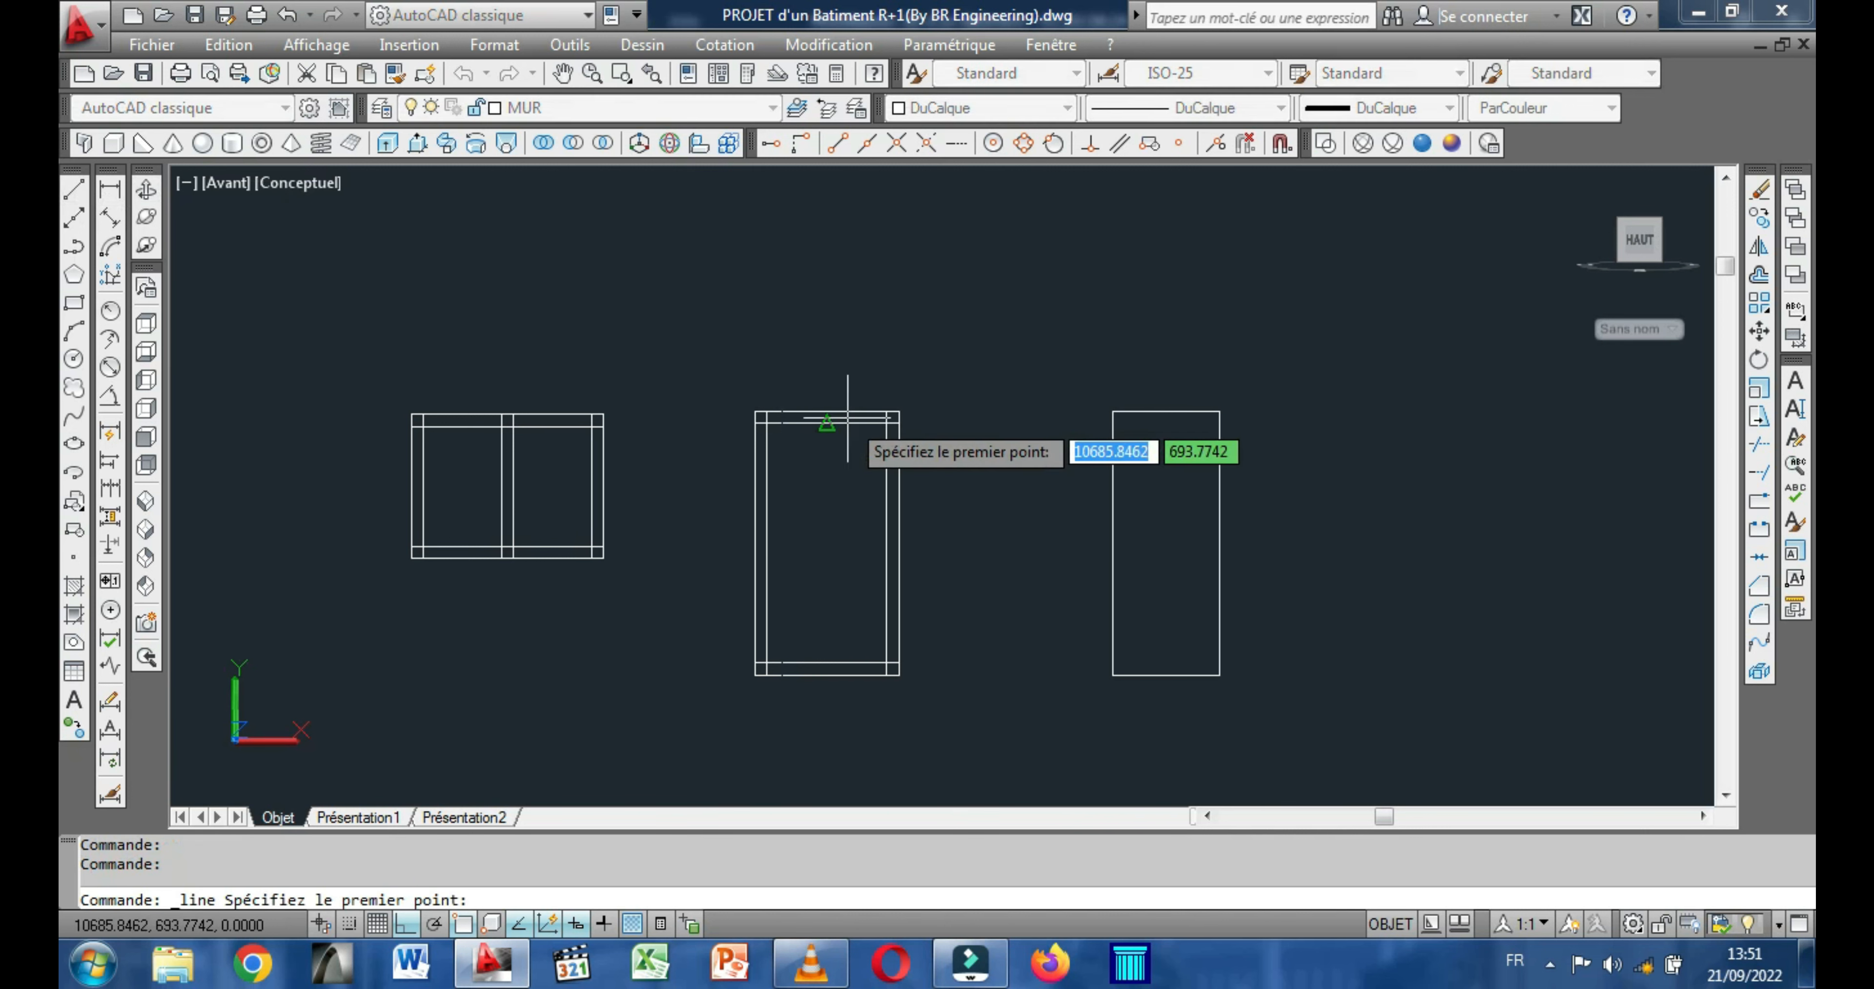
pyautogui.click(827, 413)
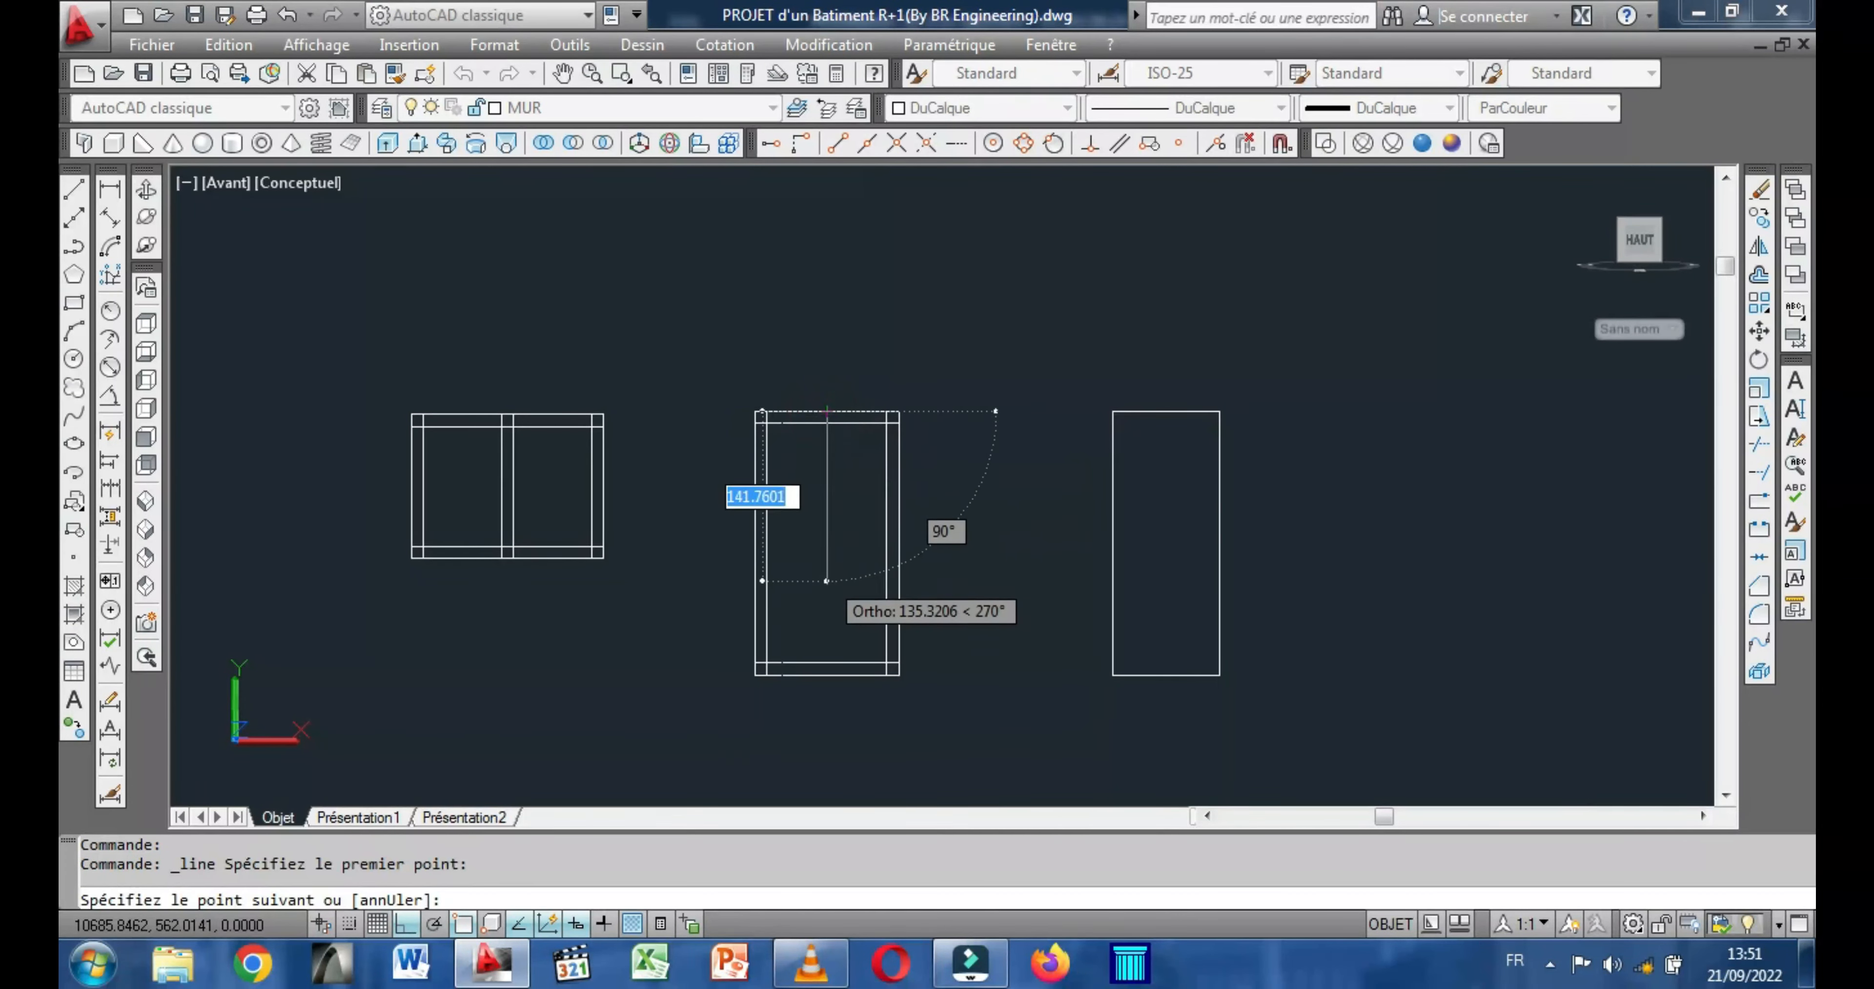
pyautogui.click(828, 661)
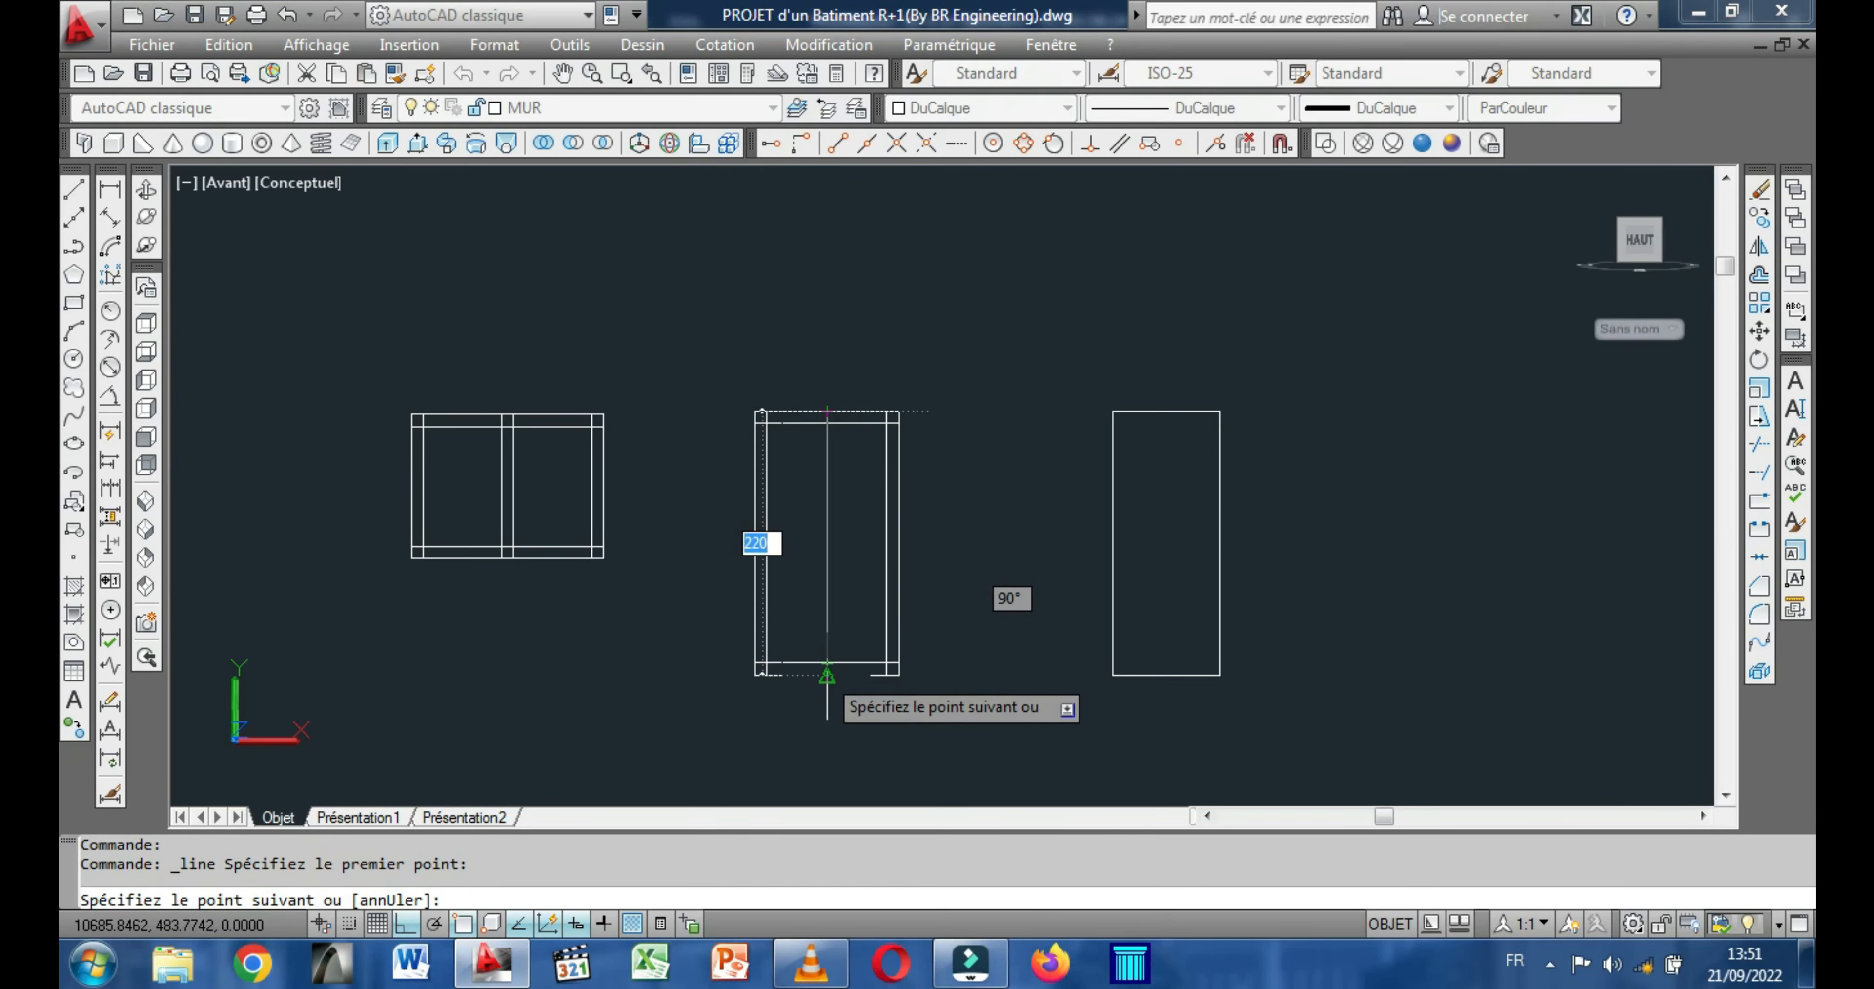
pyautogui.rightClick(825, 671)
pyautogui.click(889, 387)
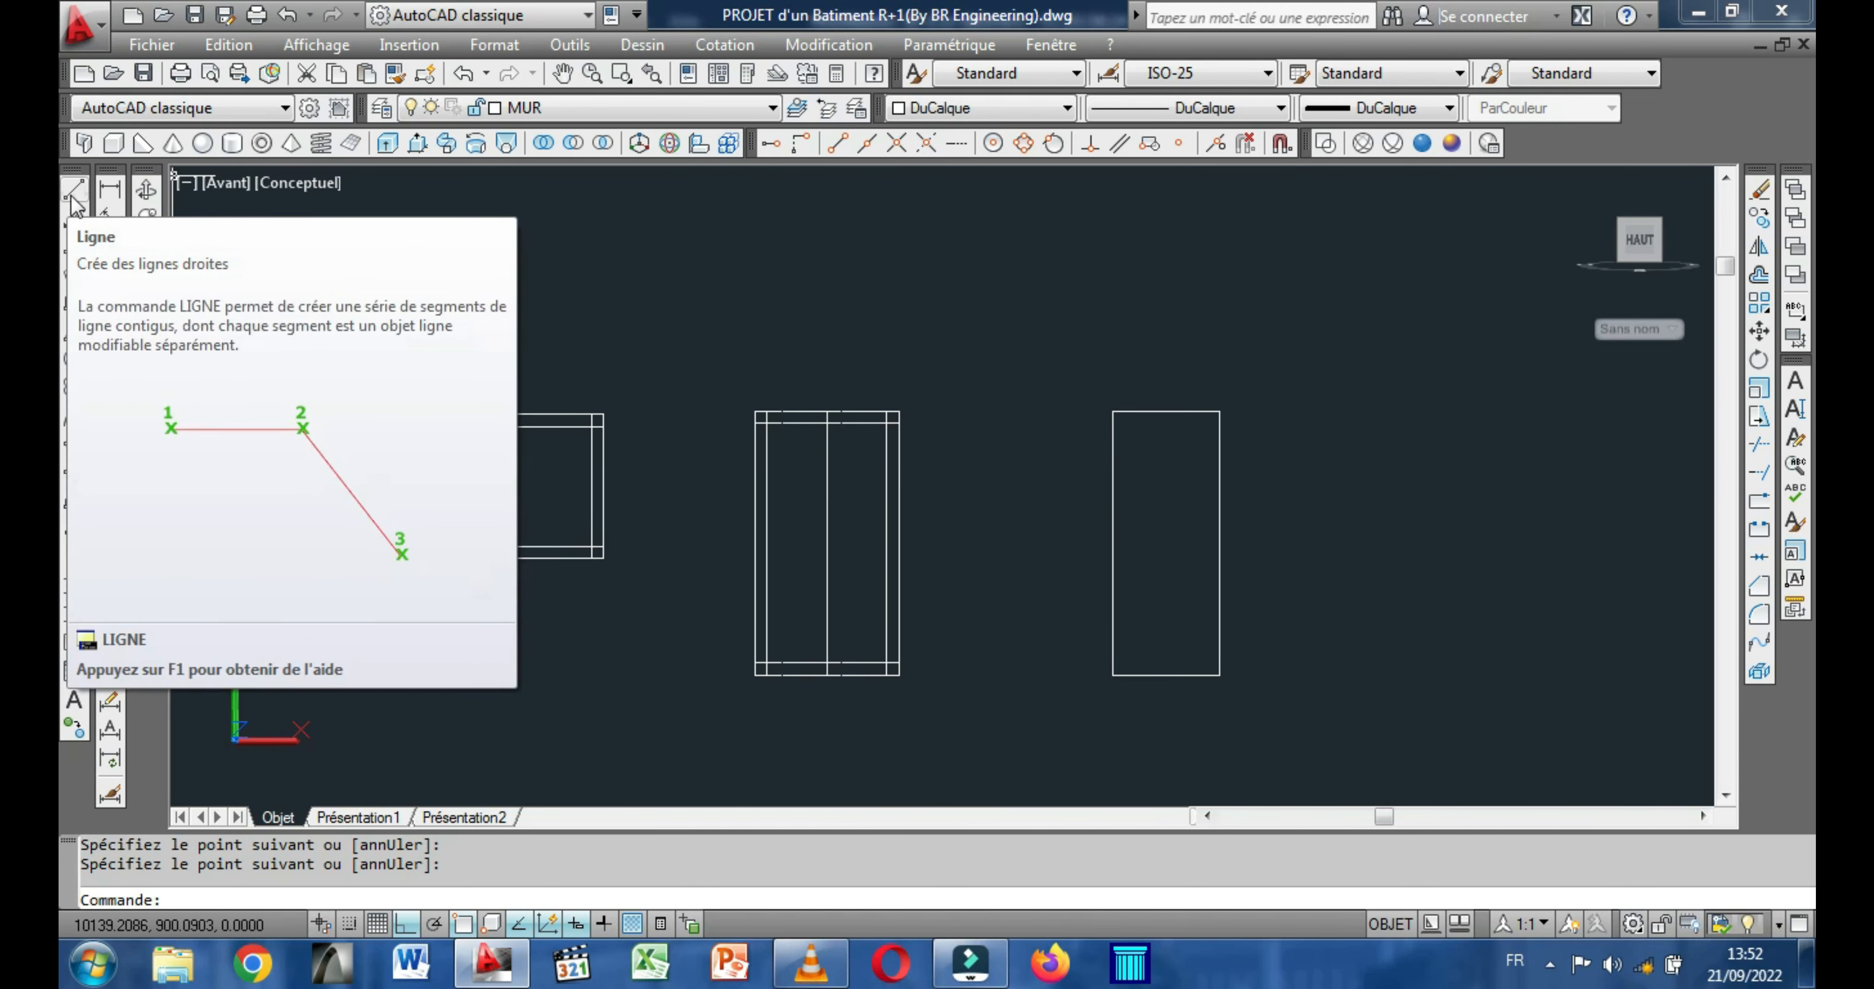
pyautogui.click(72, 194)
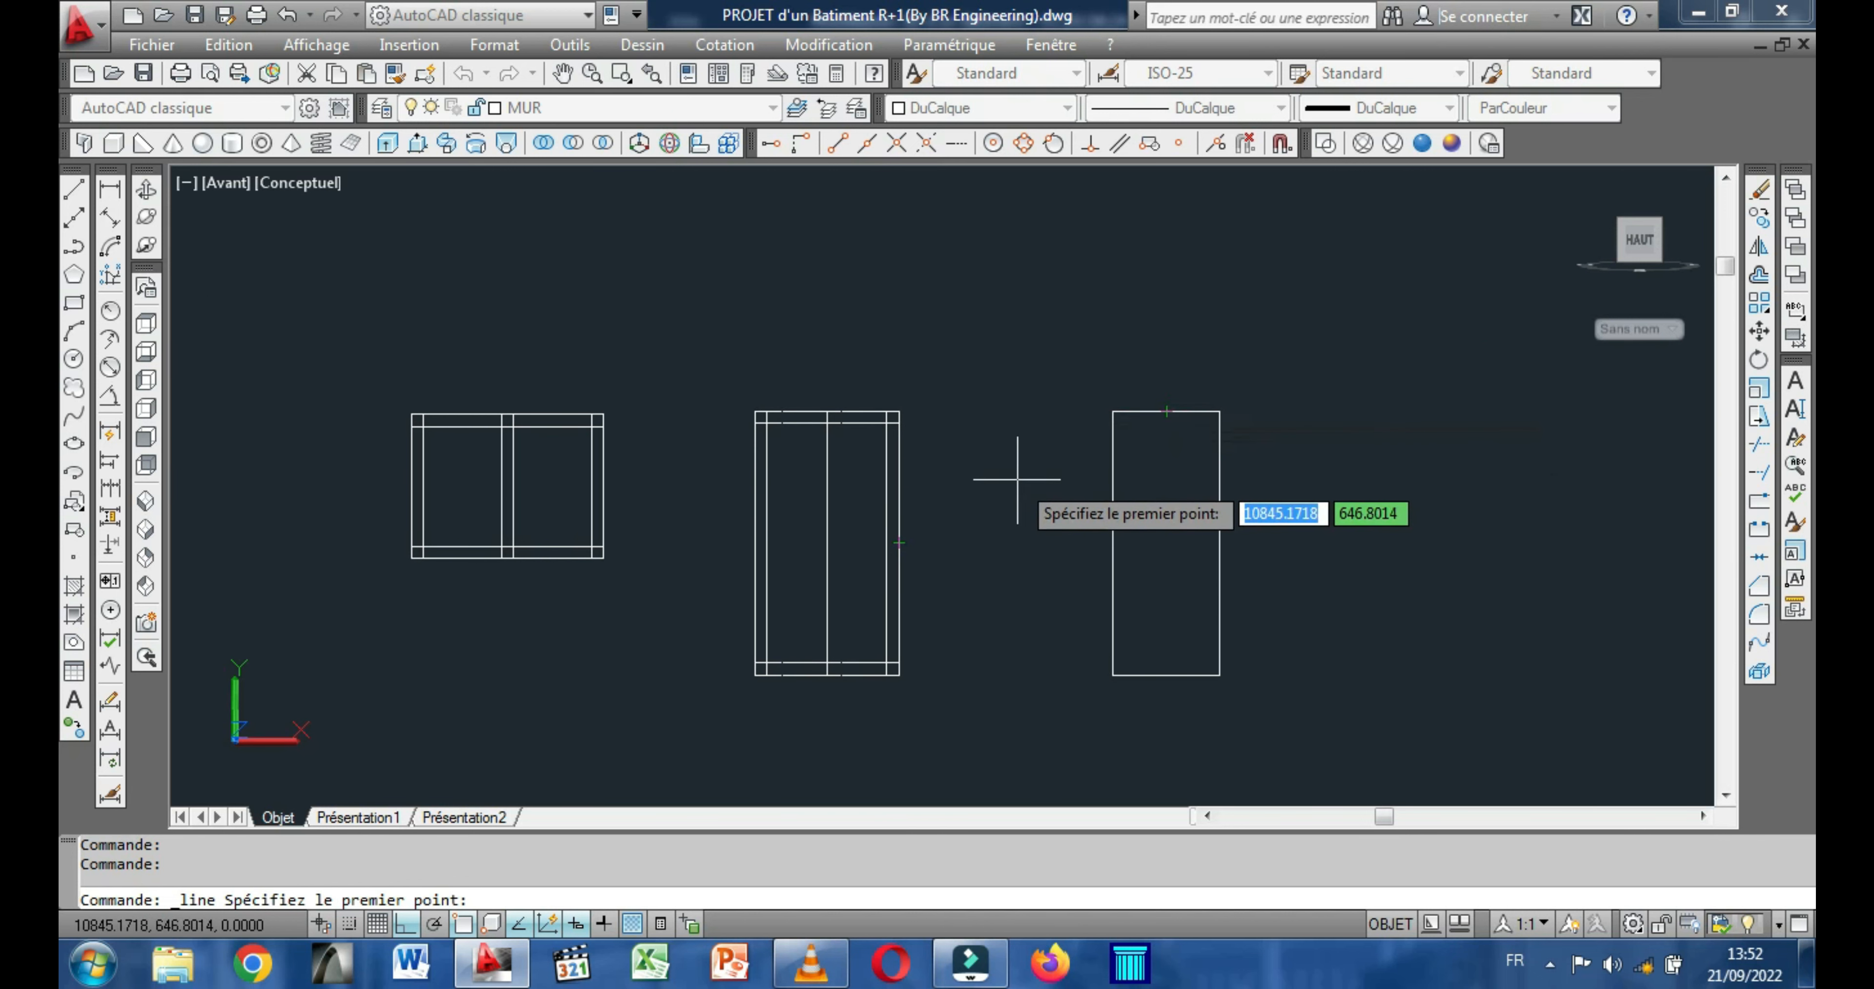
pyautogui.press('Escape')
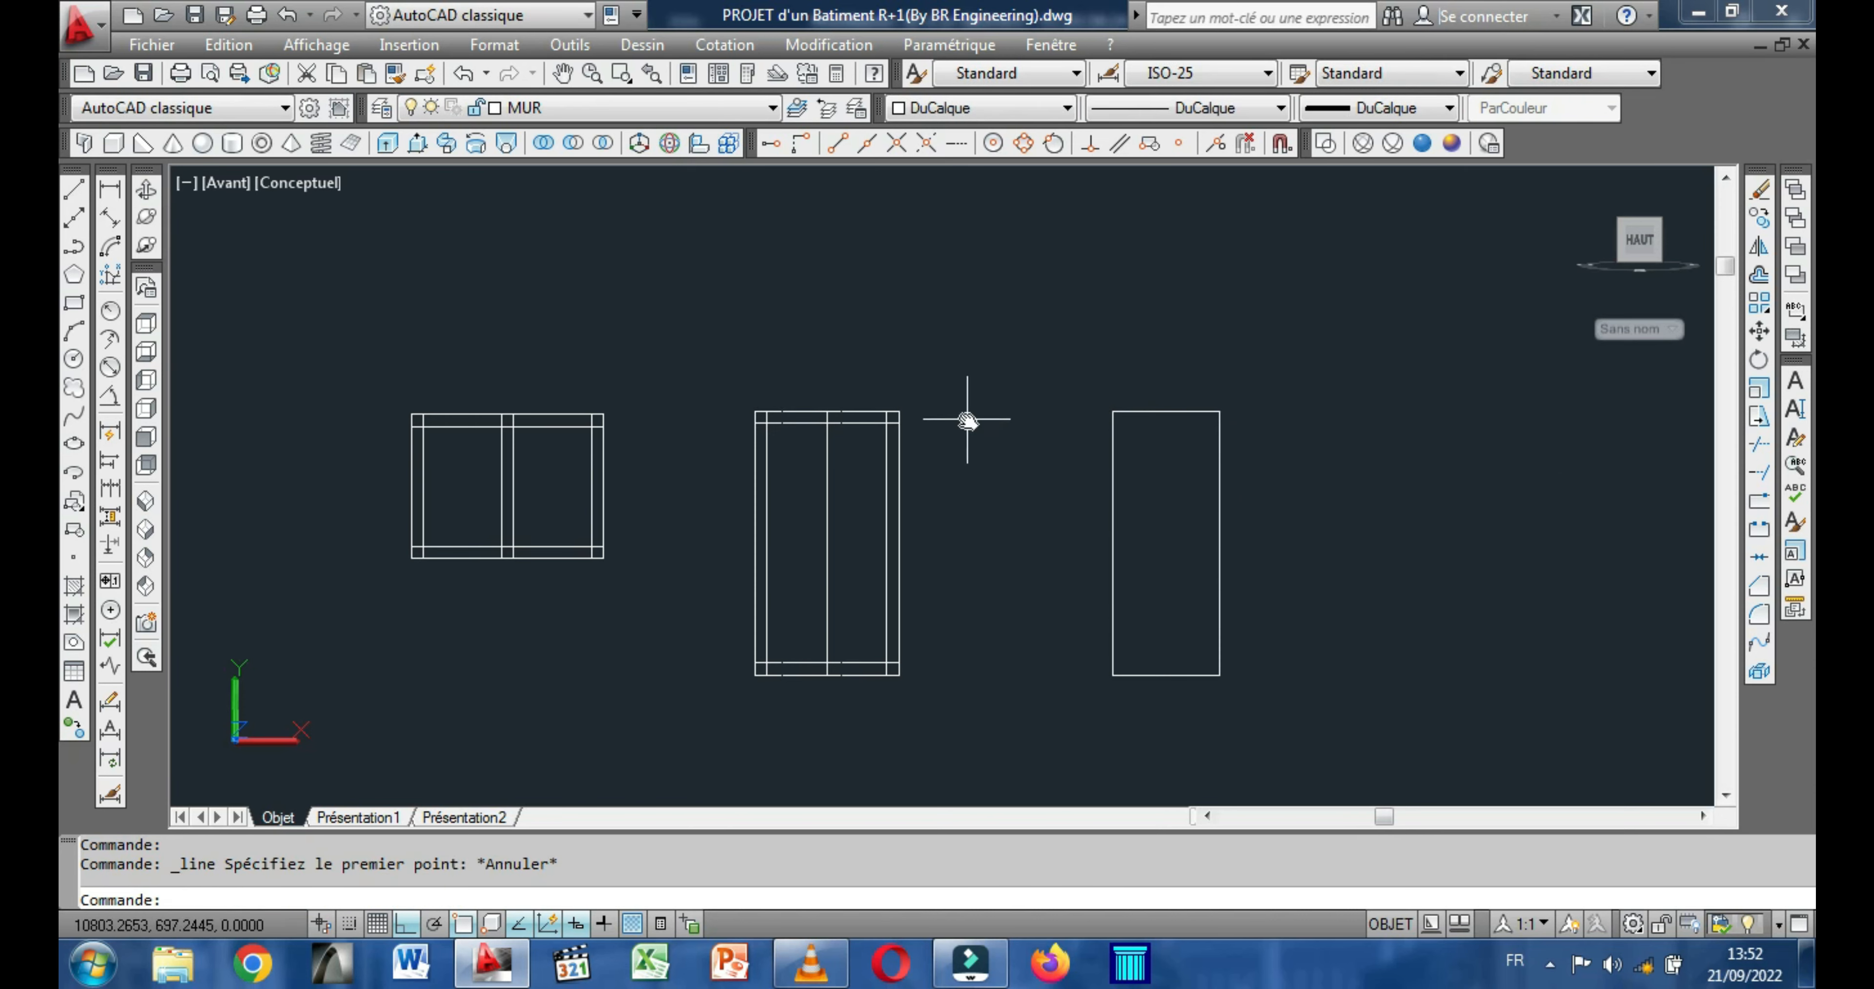
pyautogui.moveTo(968, 420); pyautogui.dragTo(857, 414, button='middle')
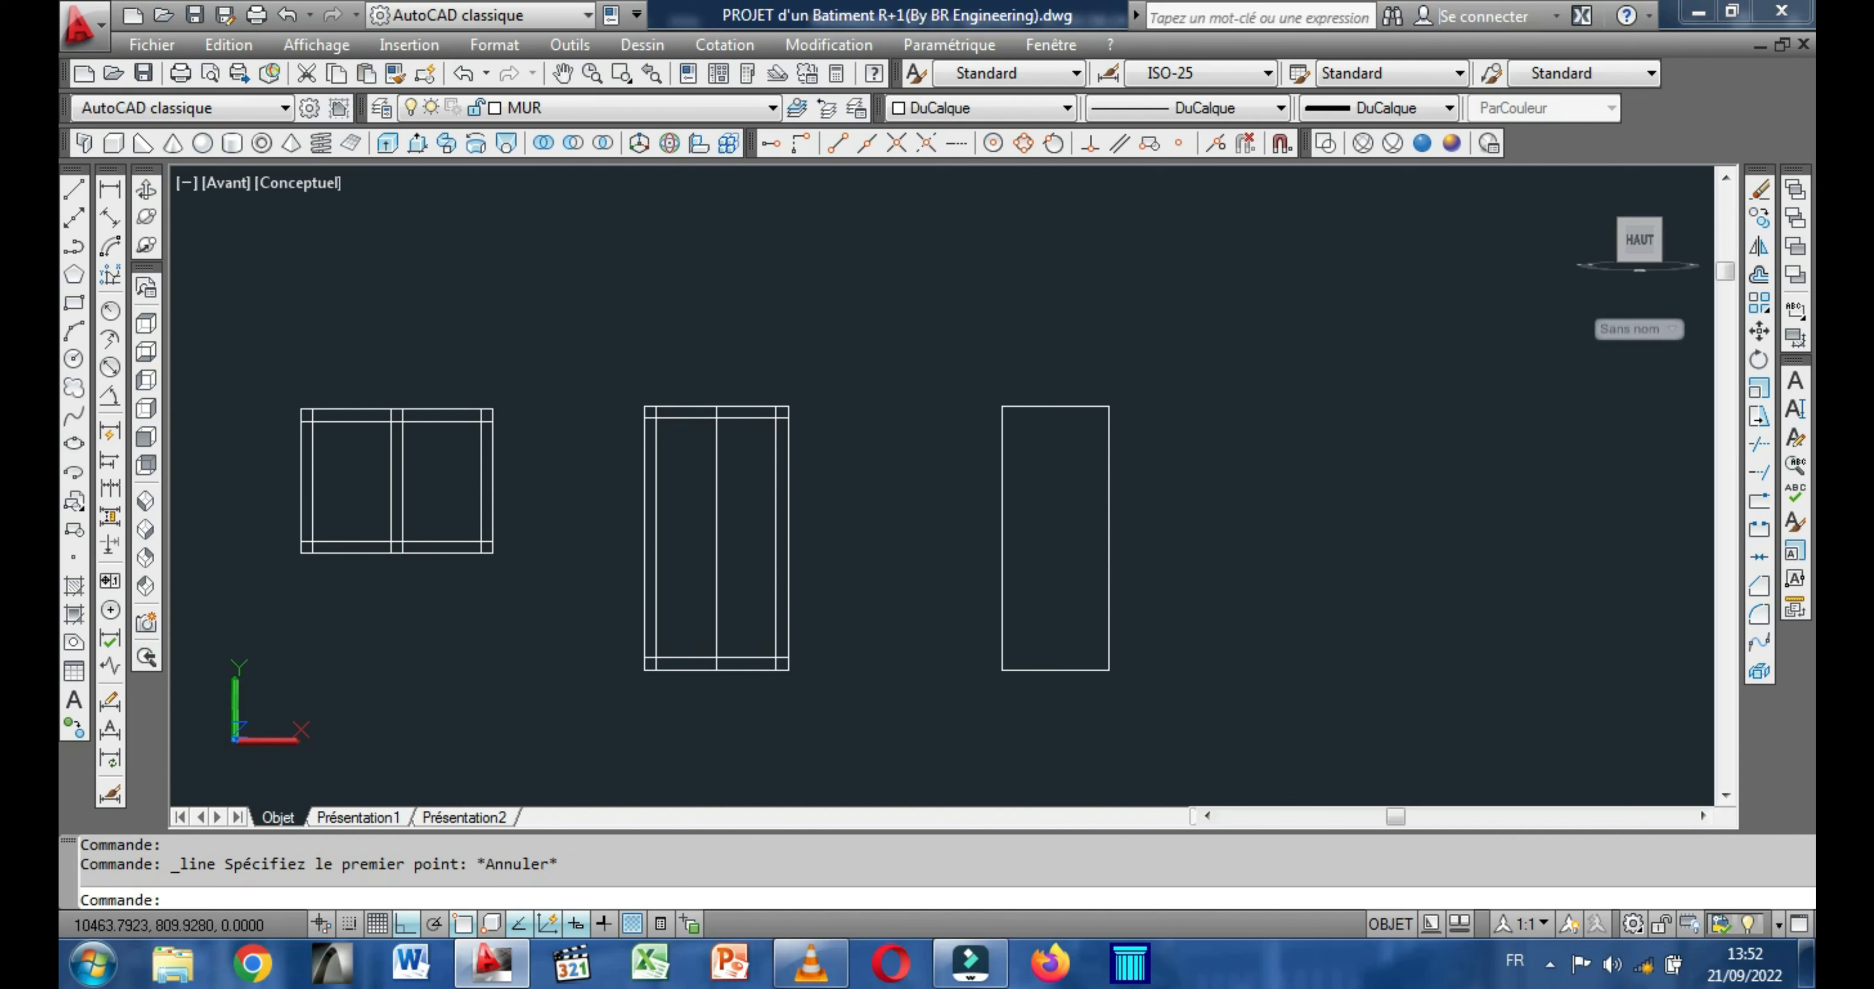
pyautogui.rightClick(575, 288)
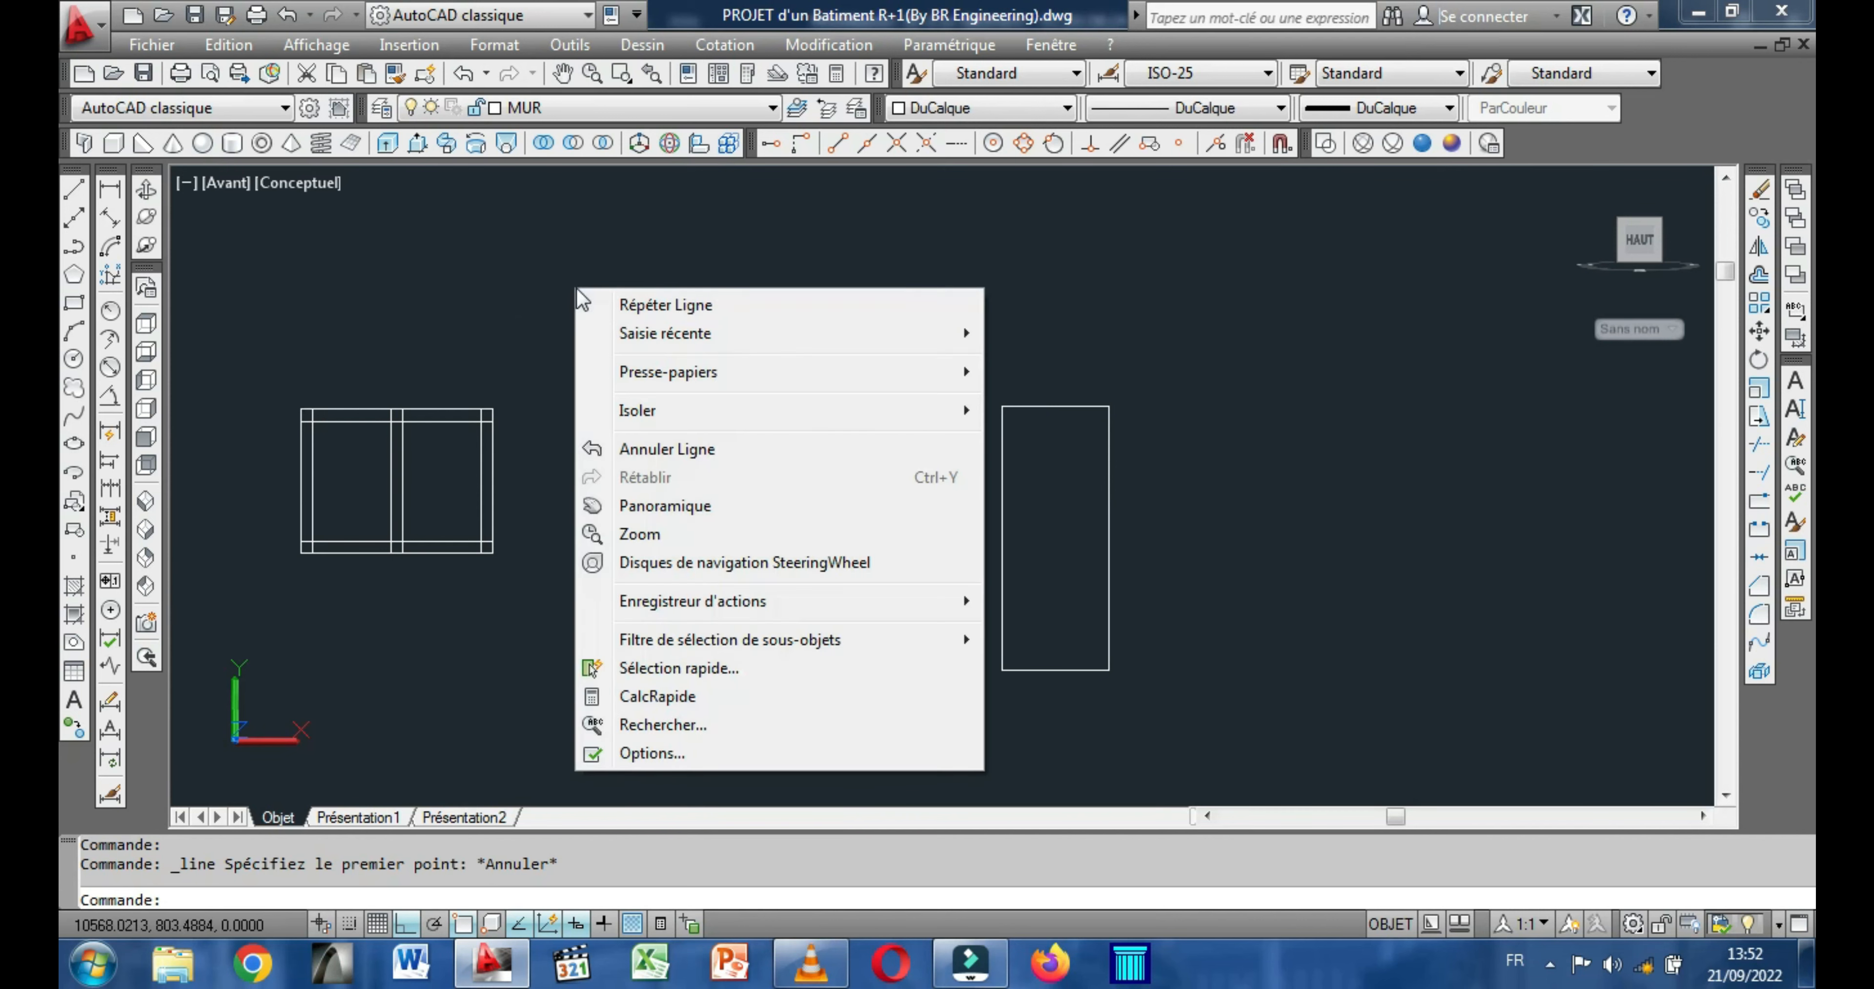
pyautogui.click(480, 266)
pyautogui.click(499, 276)
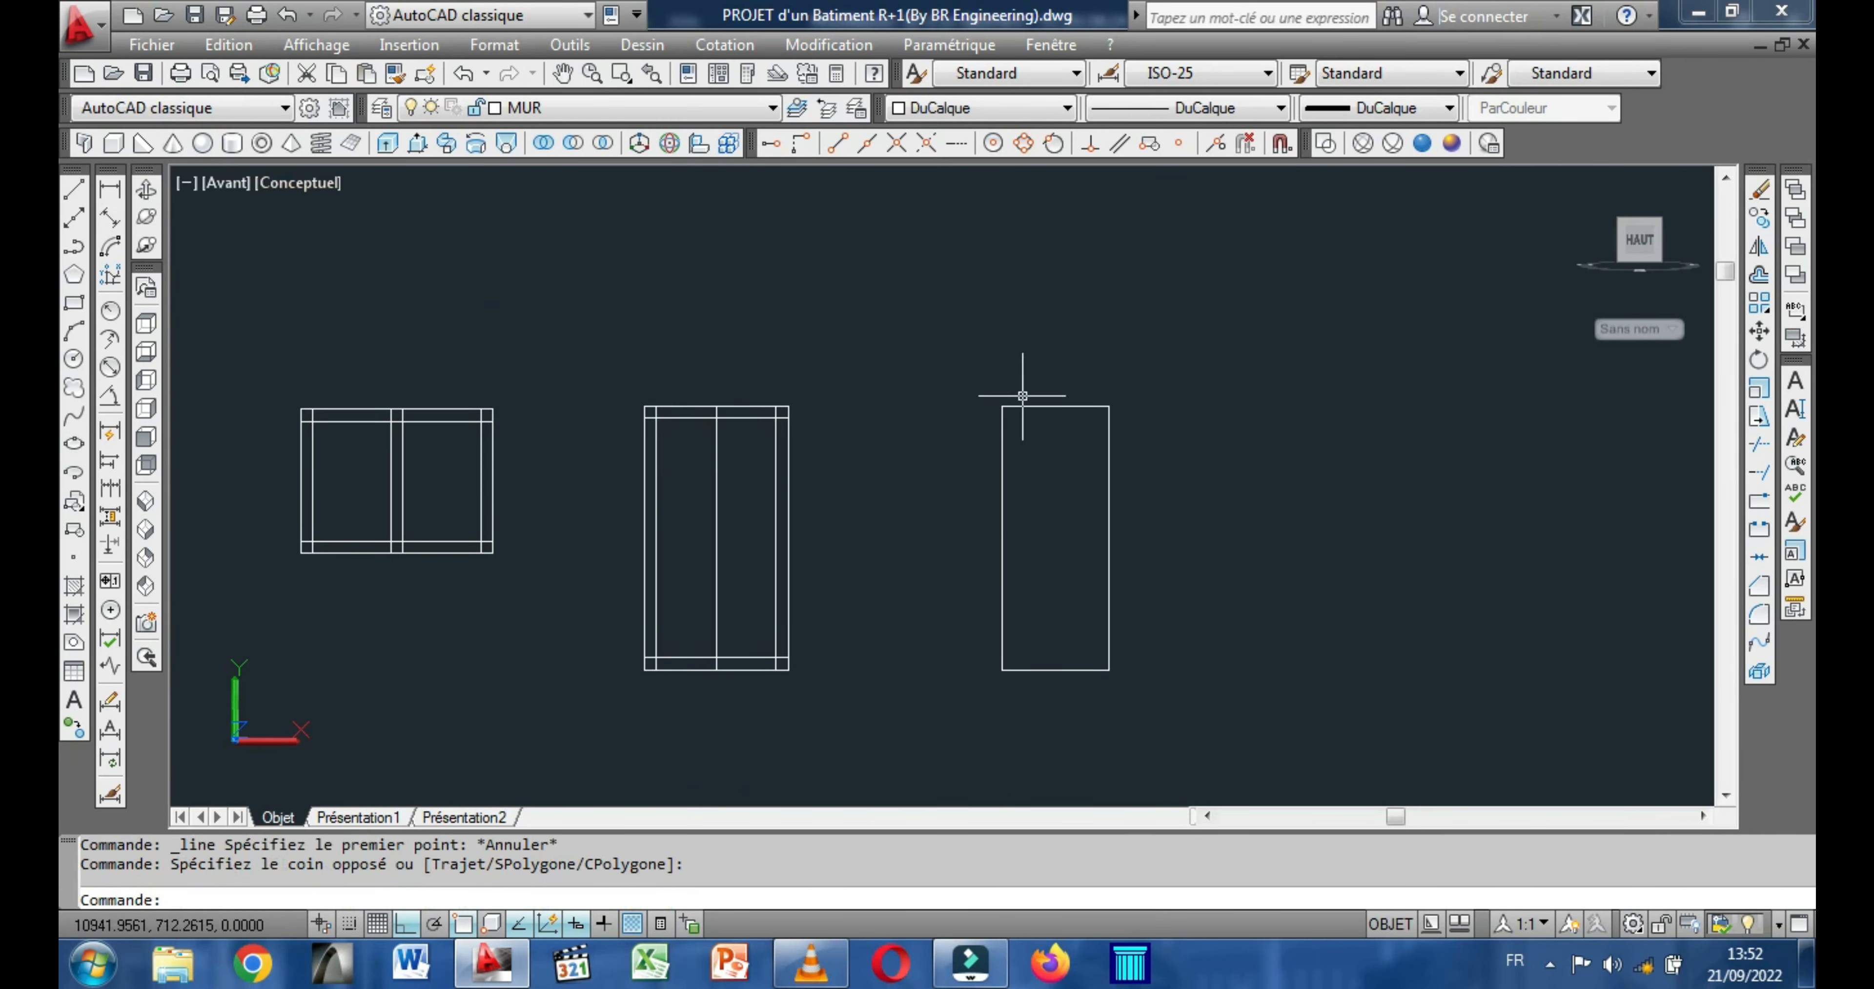
# Copy the top edge of the narrowest rectangle, the one without a frame, 10 units downward.
pyautogui.click(1047, 407)
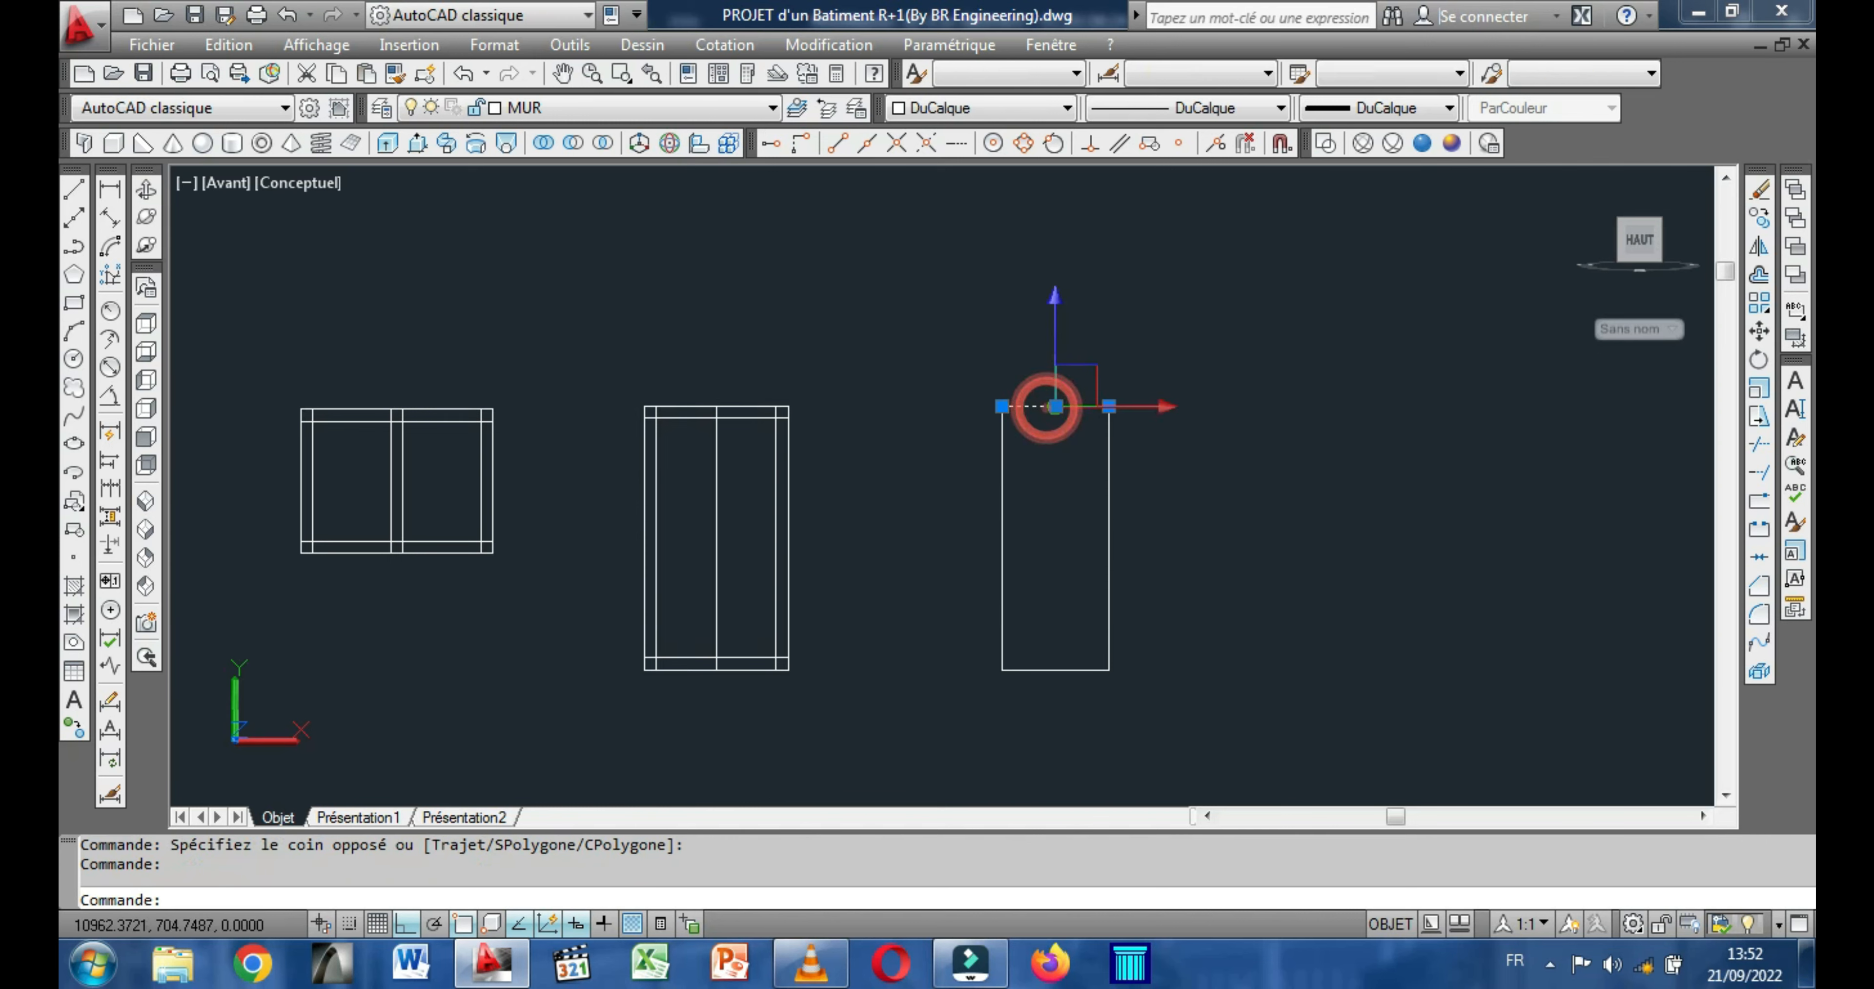
pyautogui.rightClick(881, 288)
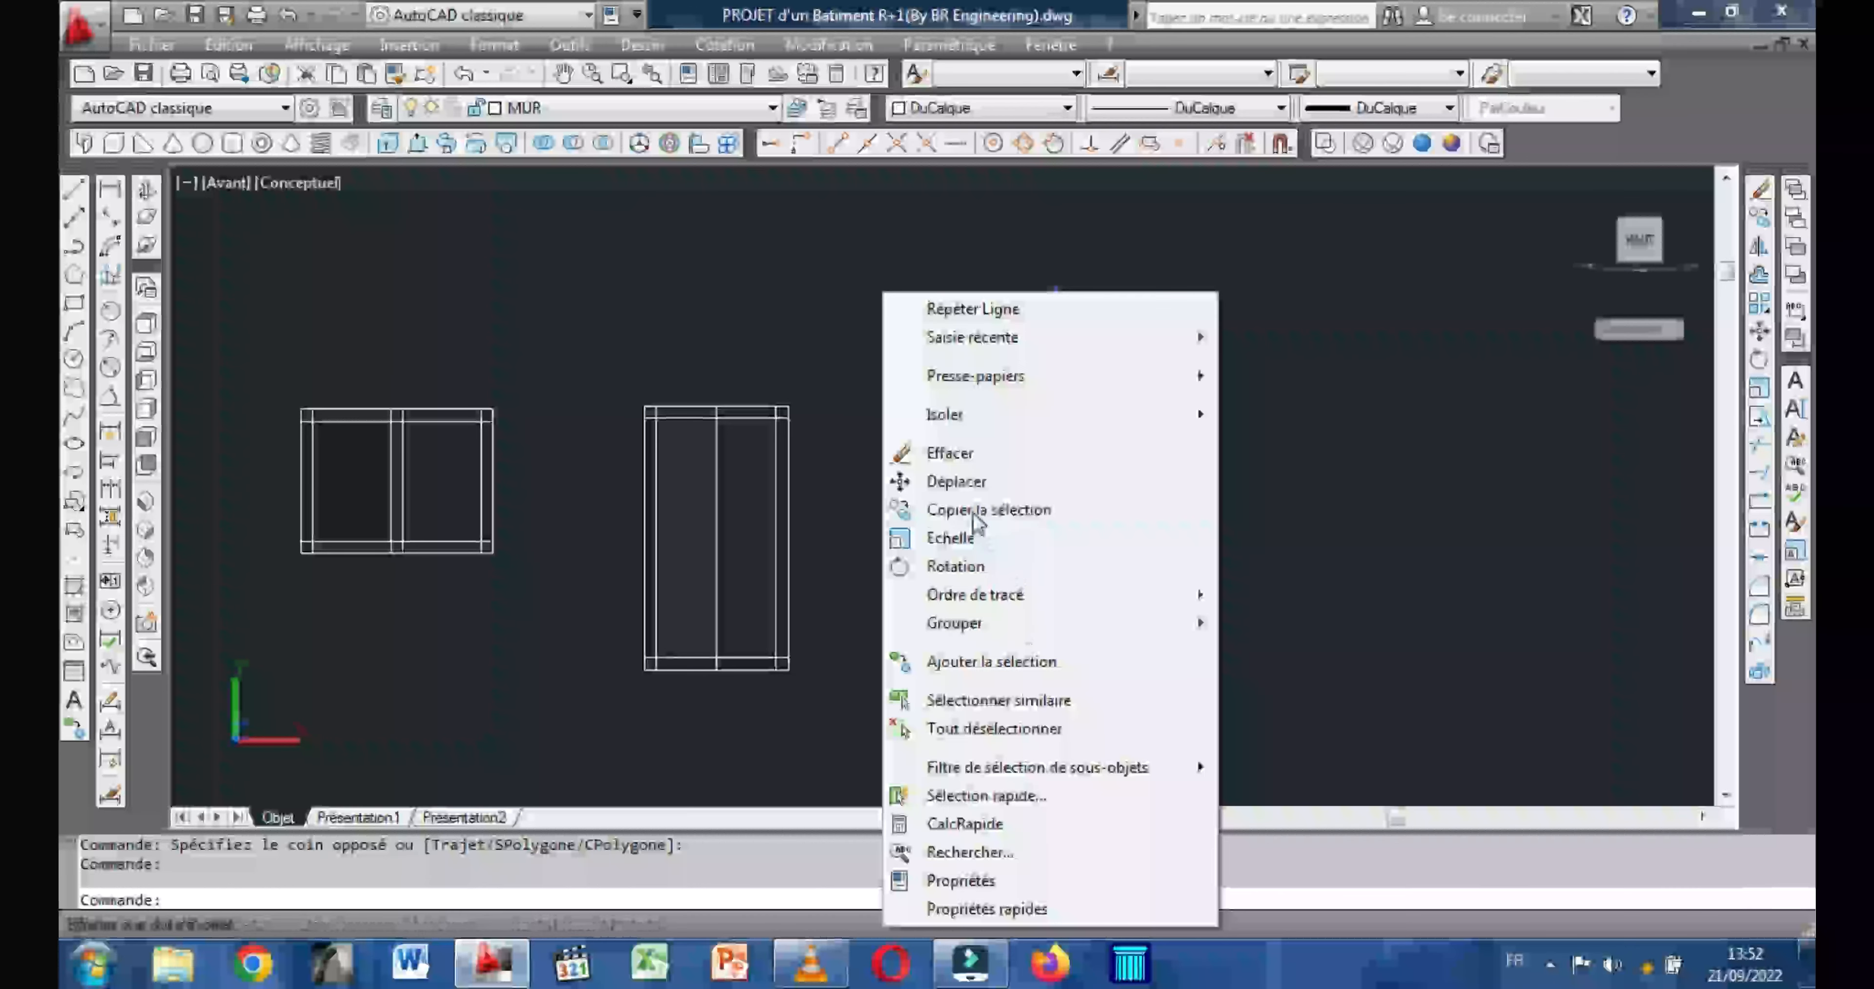
pyautogui.click(968, 509)
pyautogui.click(1047, 483)
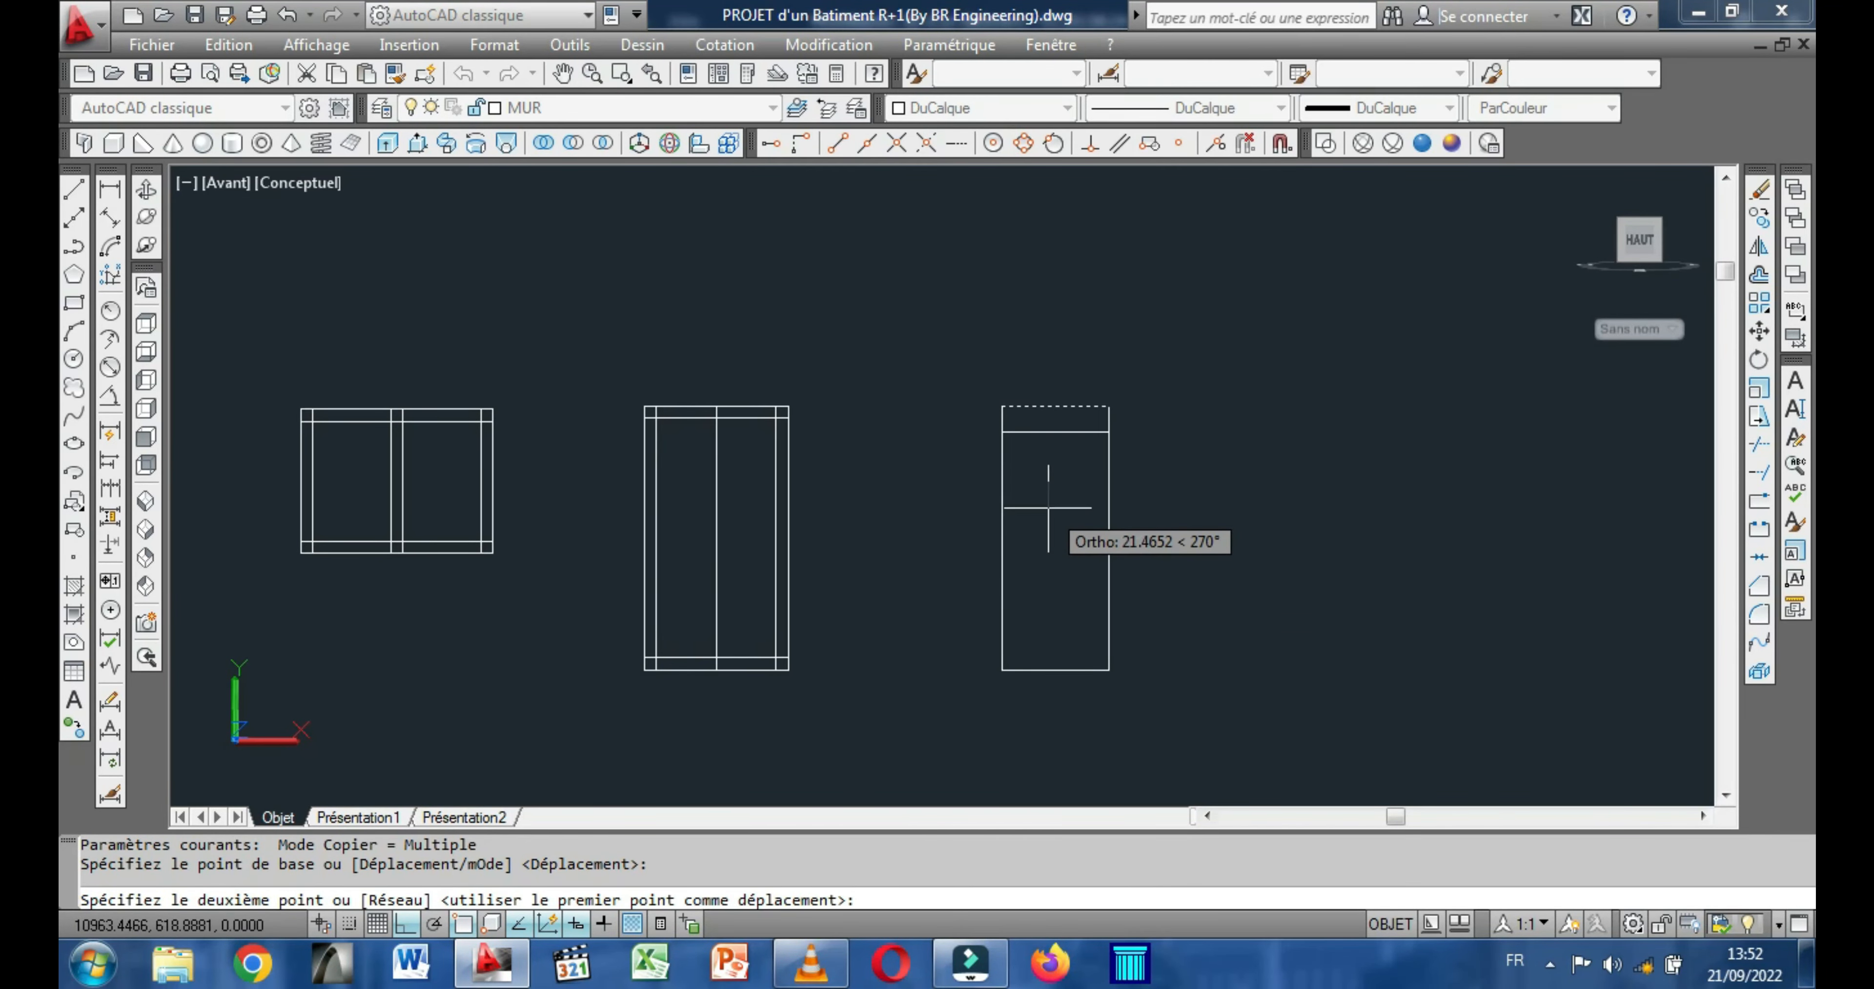
pyautogui.write('10')
pyautogui.press('Return')
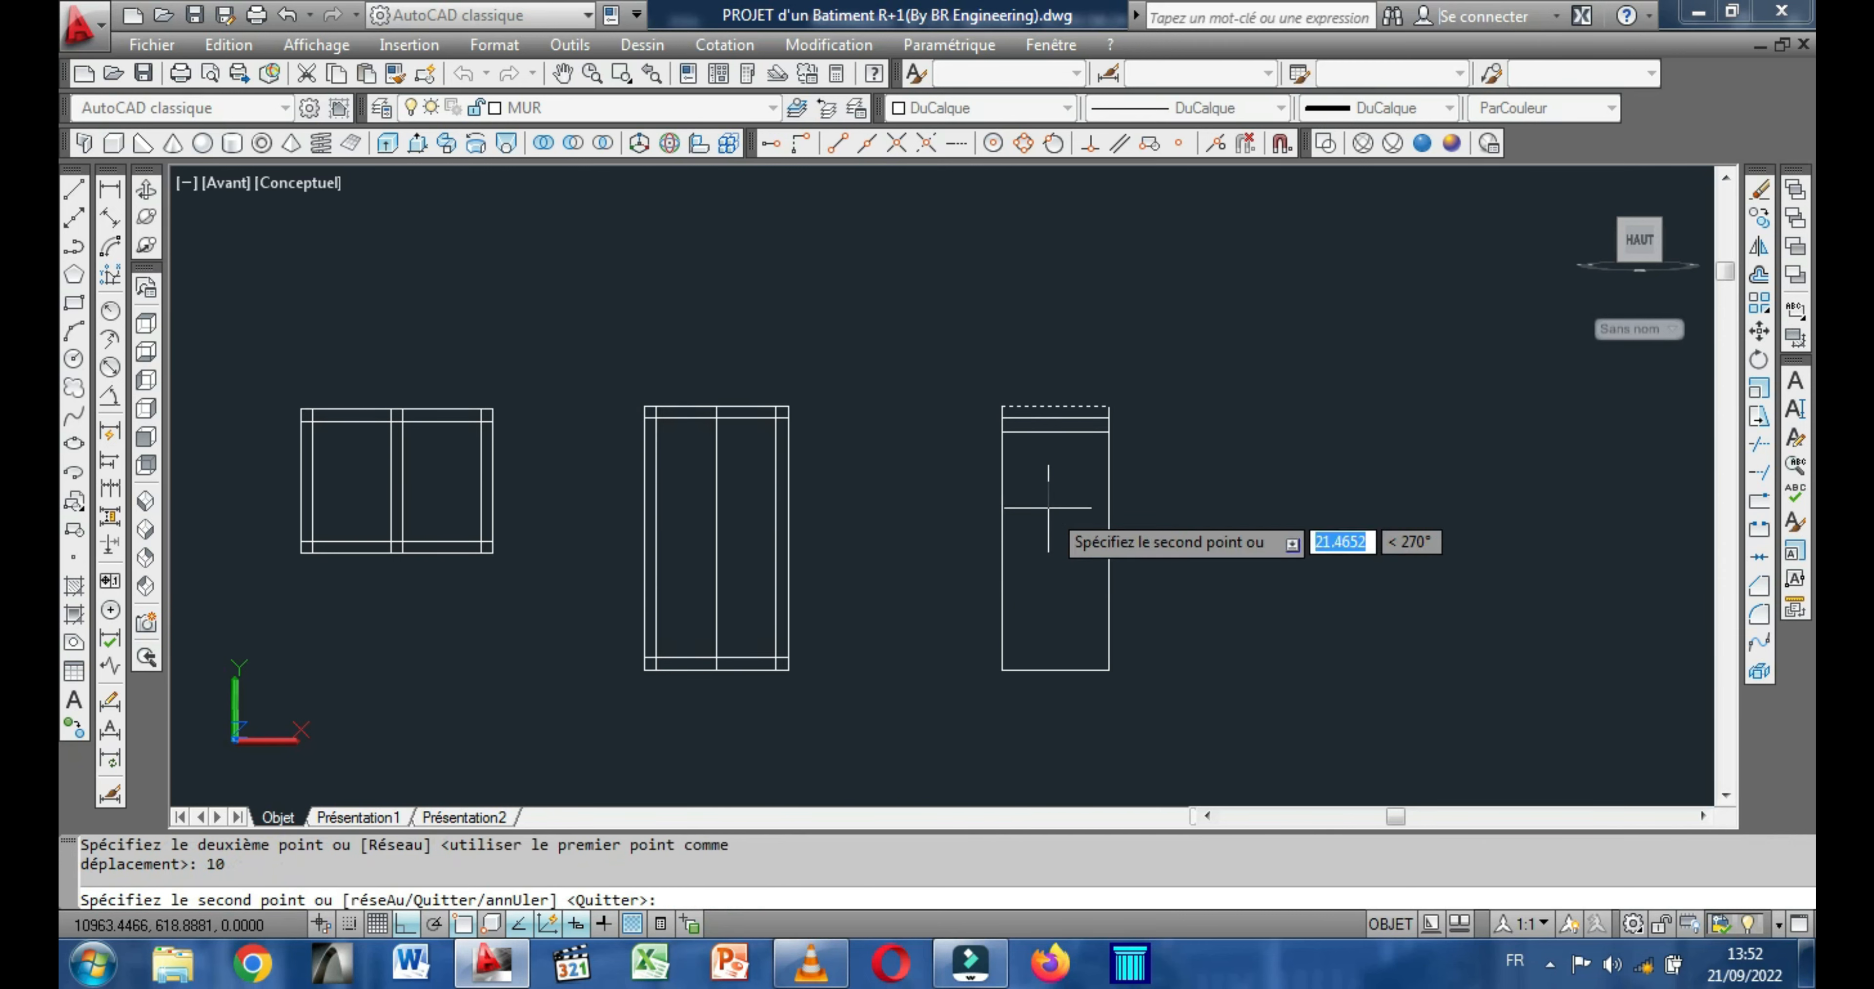
pyautogui.rightClick(1047, 507)
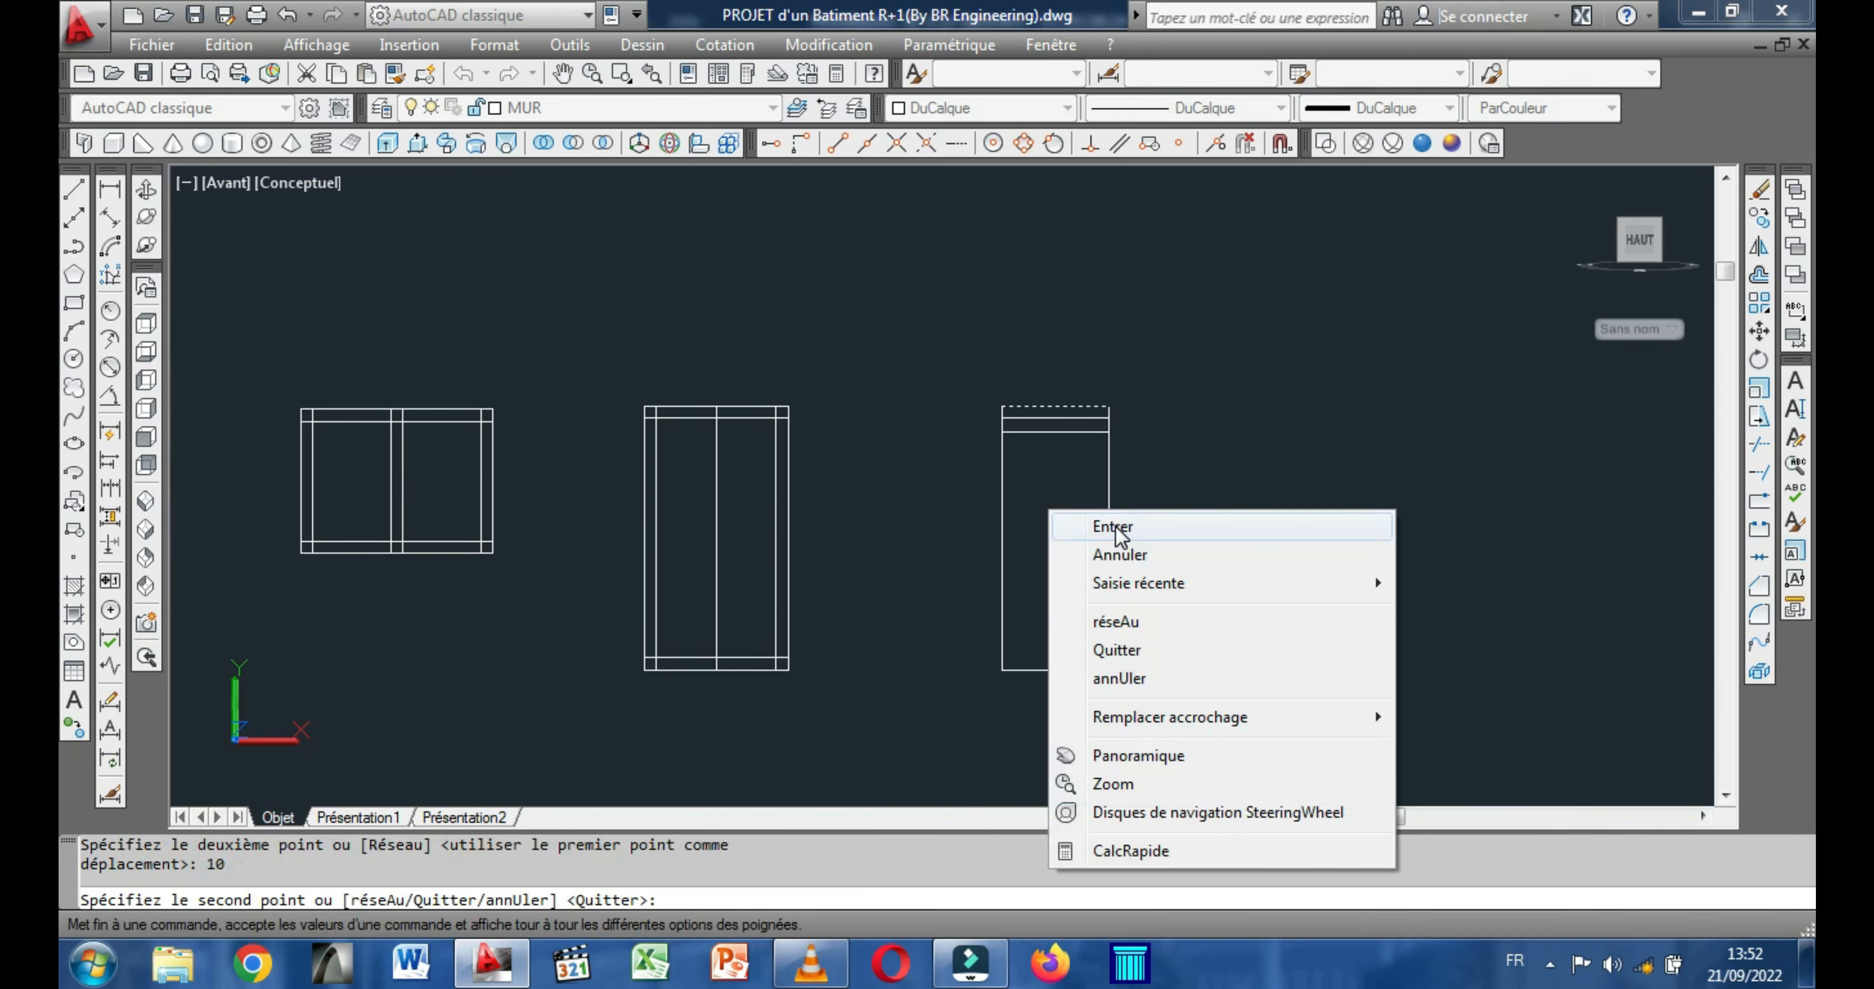
pyautogui.click(1102, 526)
# Copy the left edge of the narrowest rectangle 10 units to the right.
pyautogui.rightClick(906, 399)
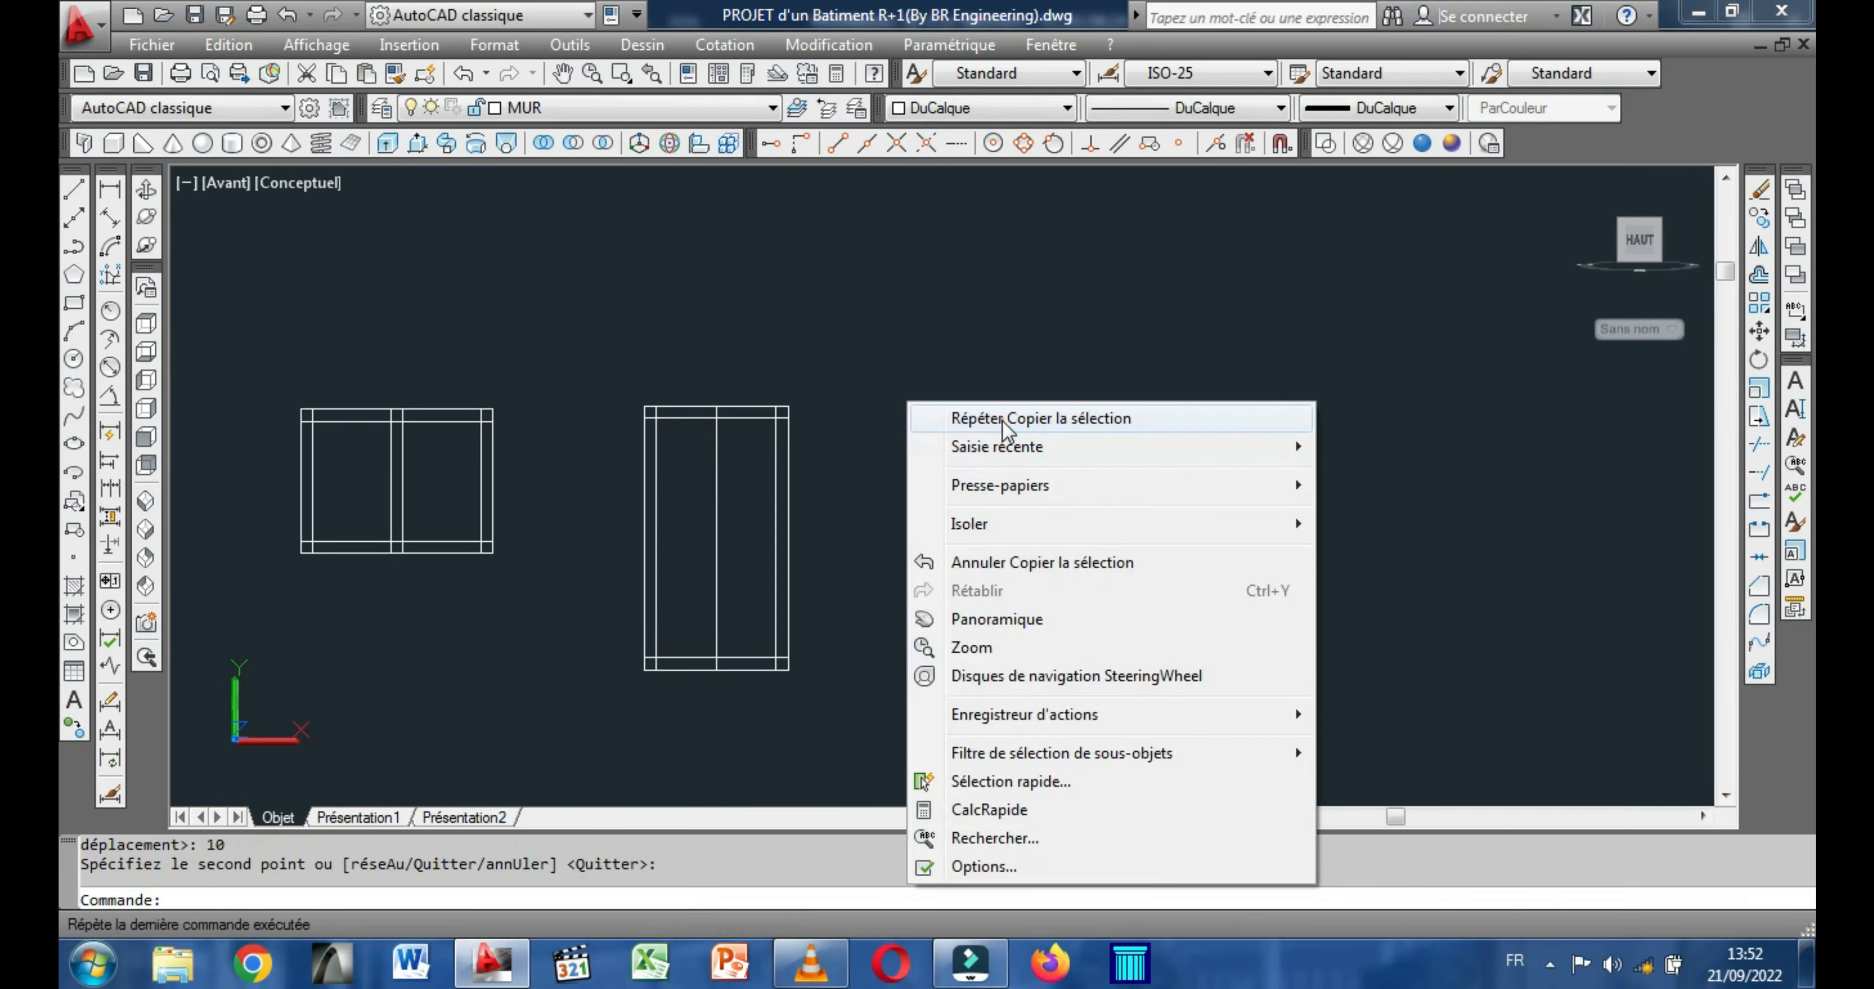
pyautogui.click(1004, 419)
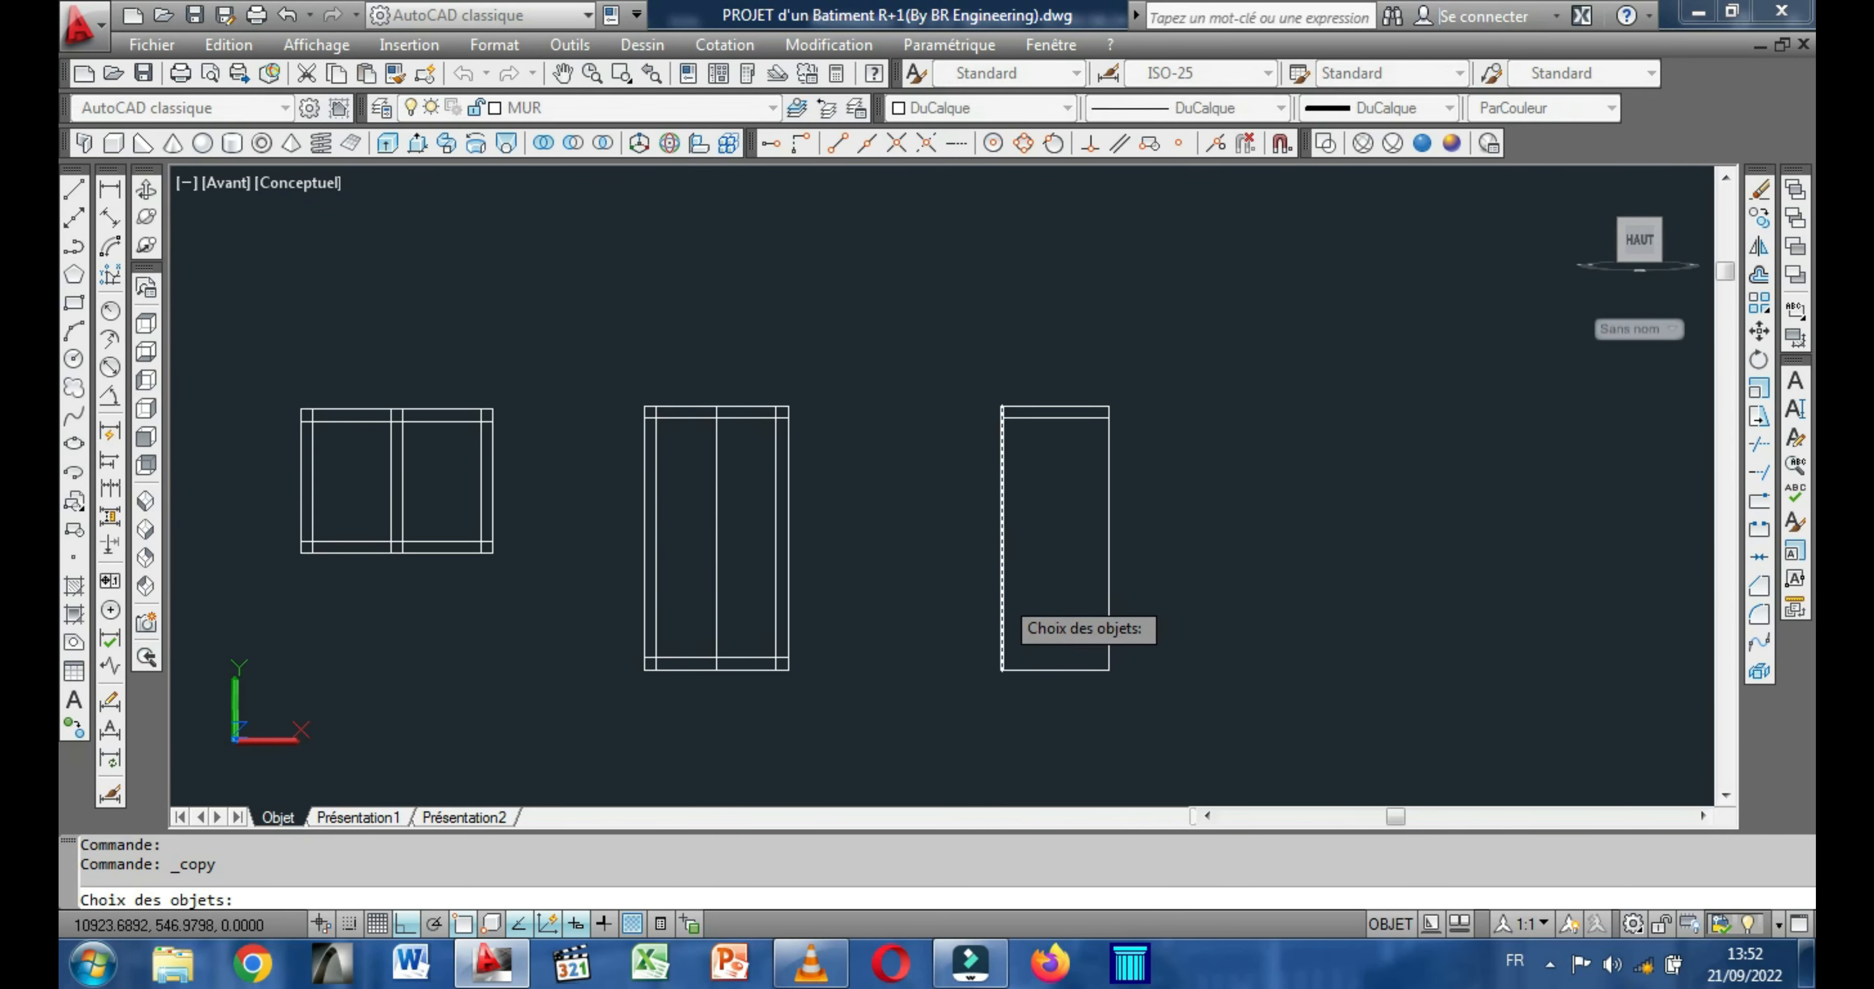
pyautogui.press('Return')
pyautogui.click(1078, 569)
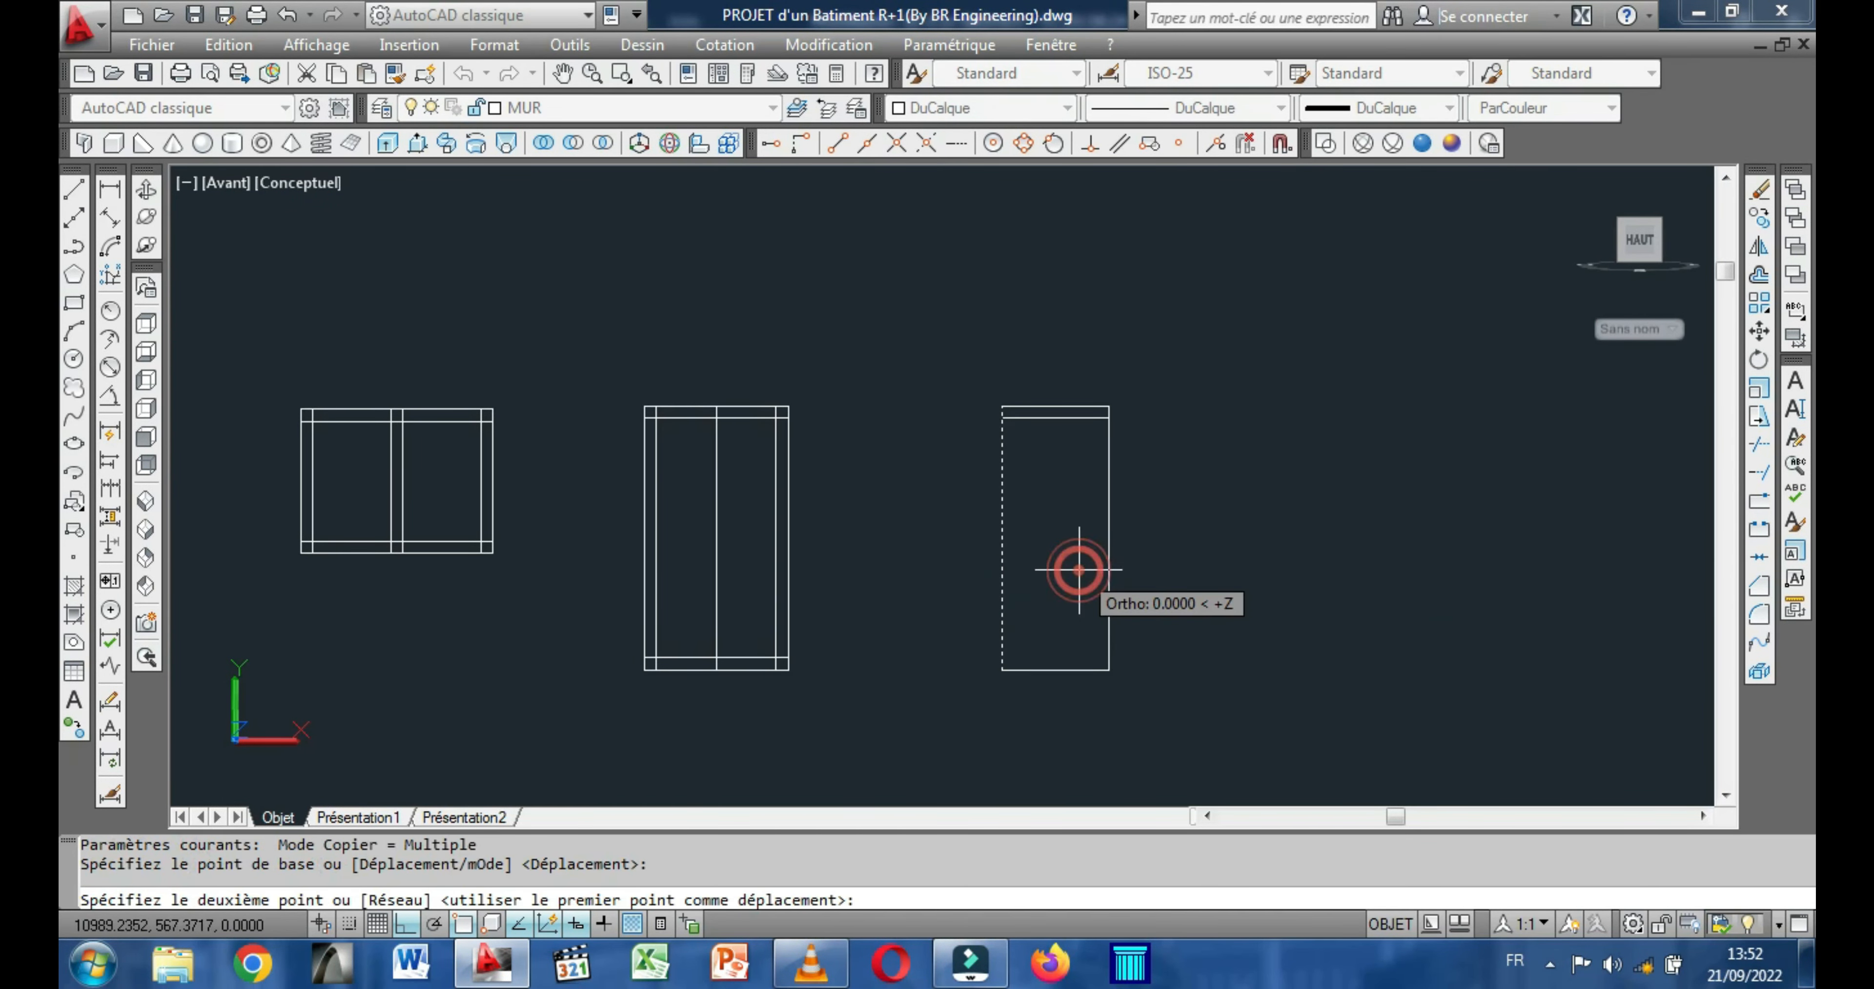
pyautogui.write('1')
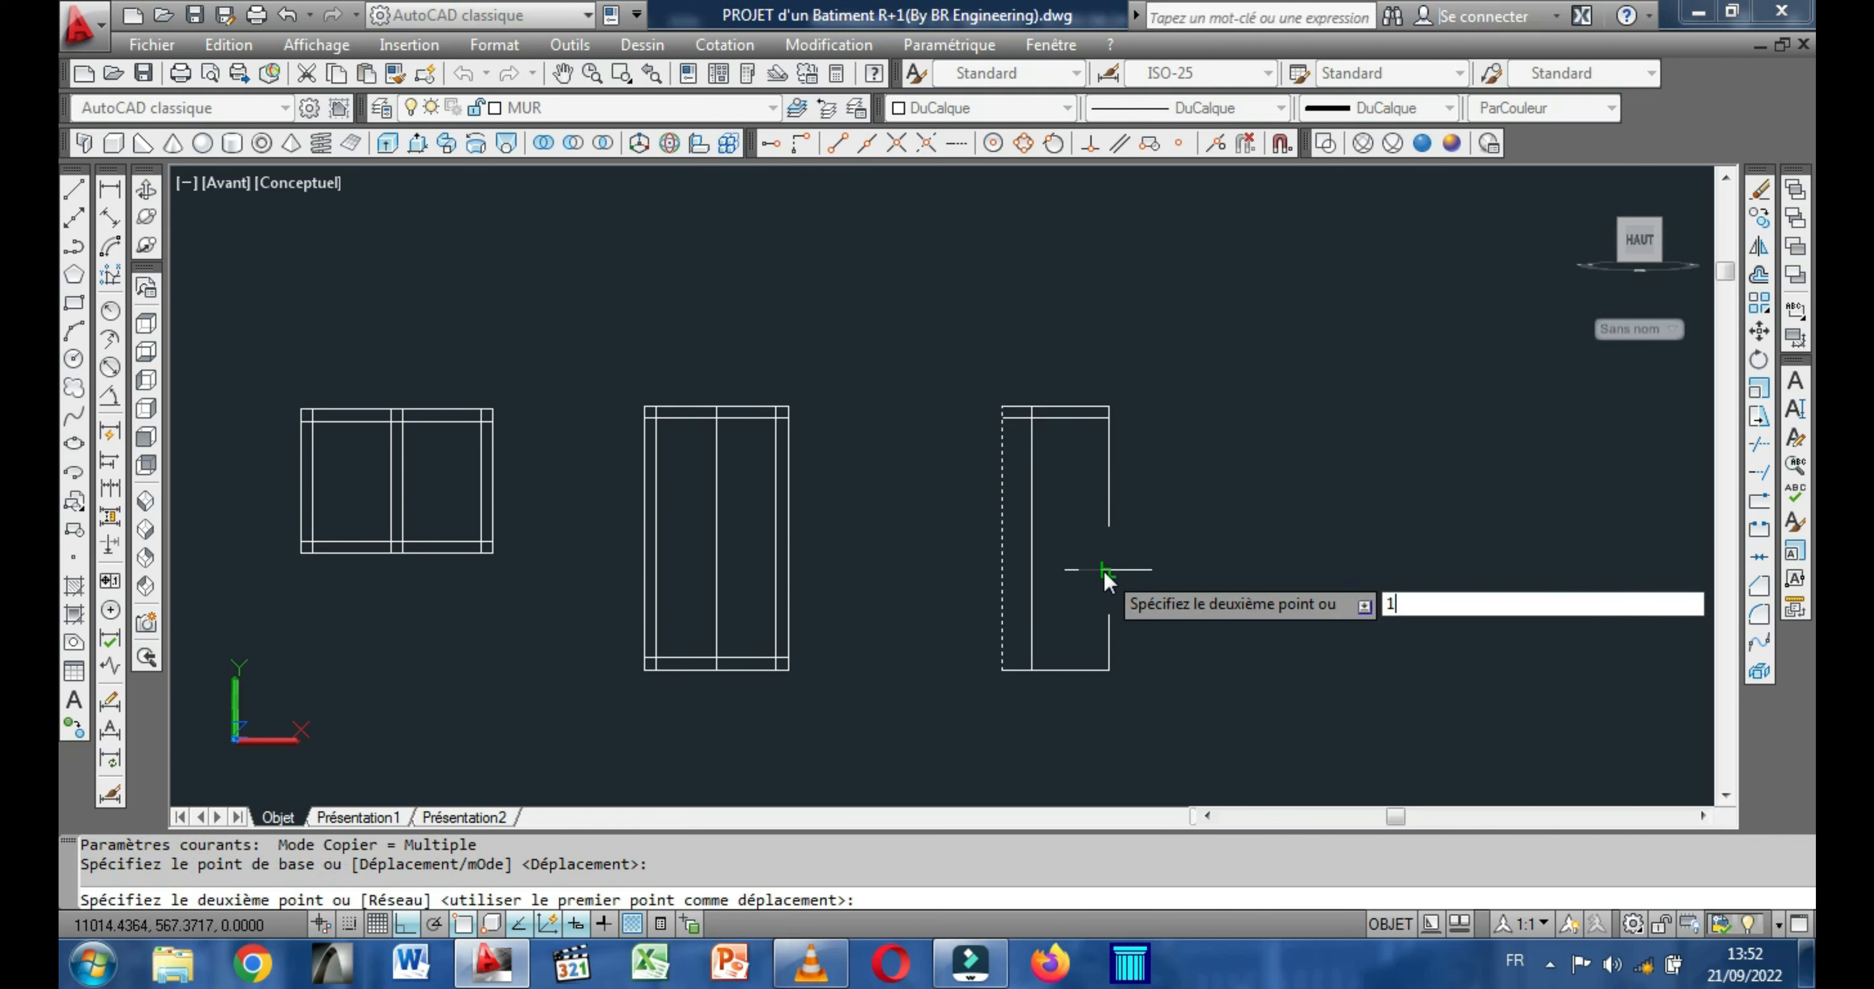
pyautogui.write('0')
pyautogui.press('Return')
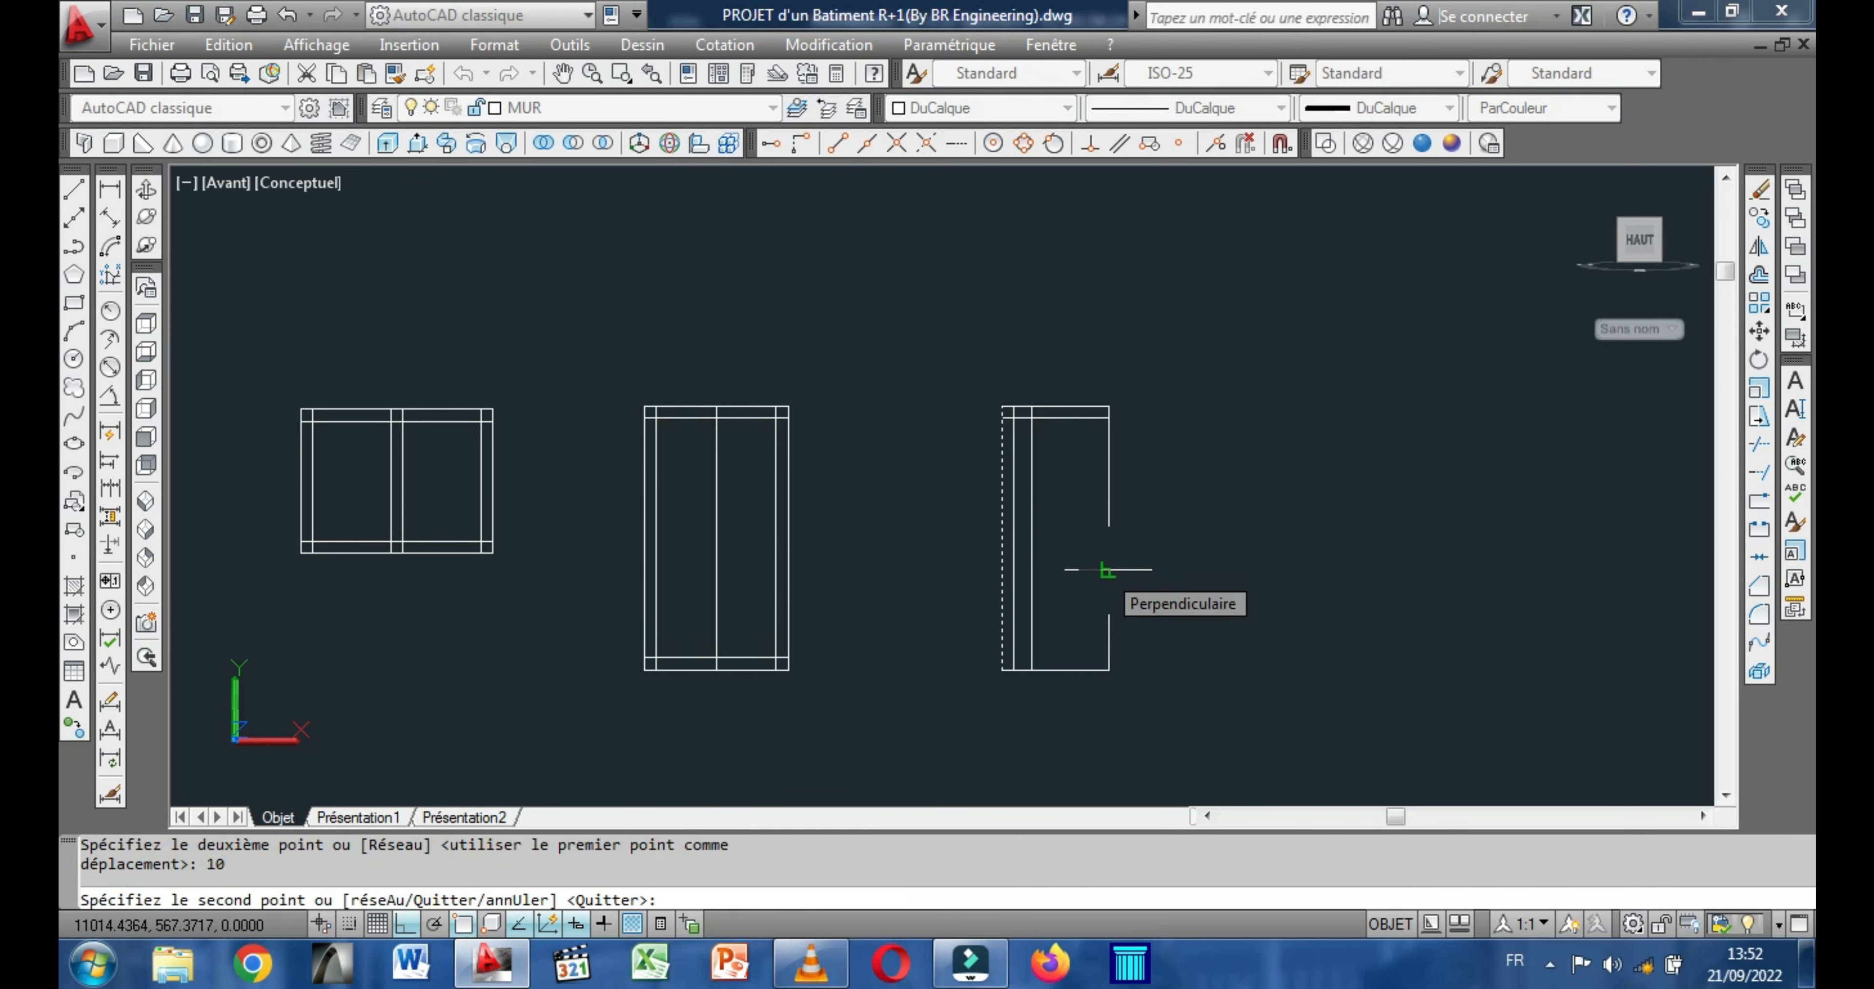
pyautogui.rightClick(1102, 570)
pyautogui.click(1150, 590)
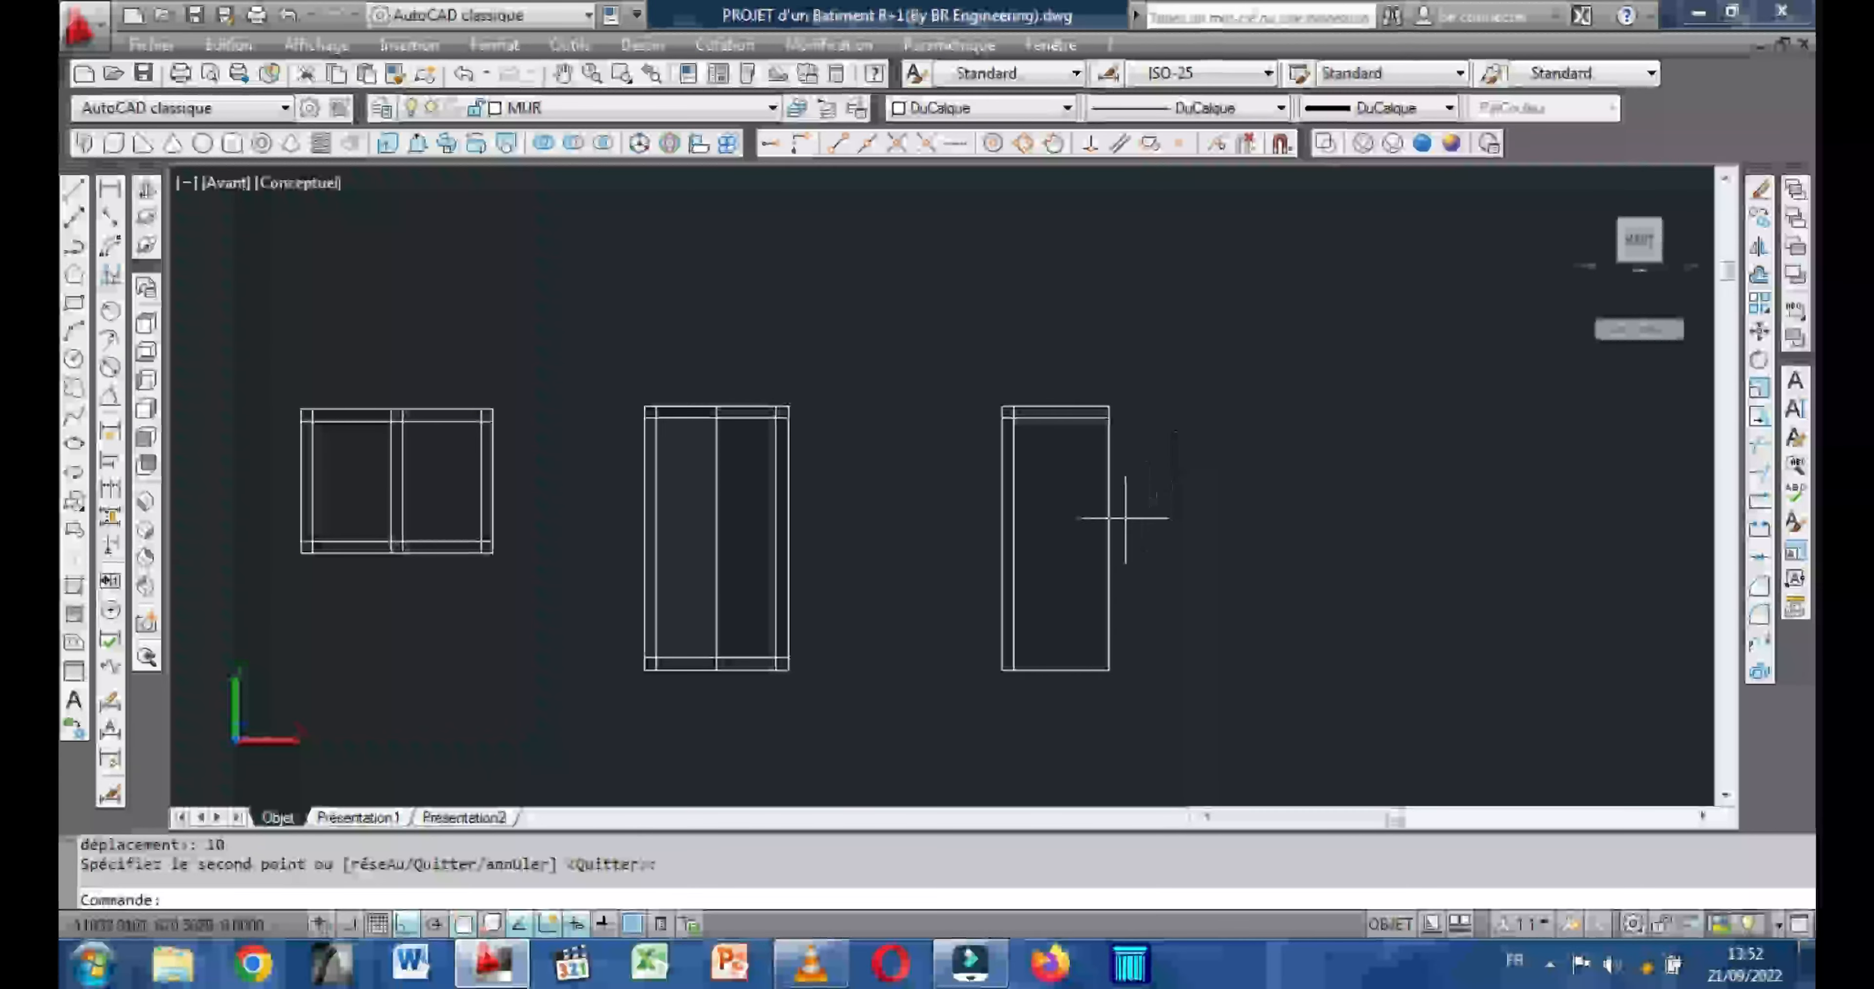
# Copy the right edge of the narrowest rectangle 10 units to the left.
pyautogui.click(1109, 524)
pyautogui.rightClick(1071, 499)
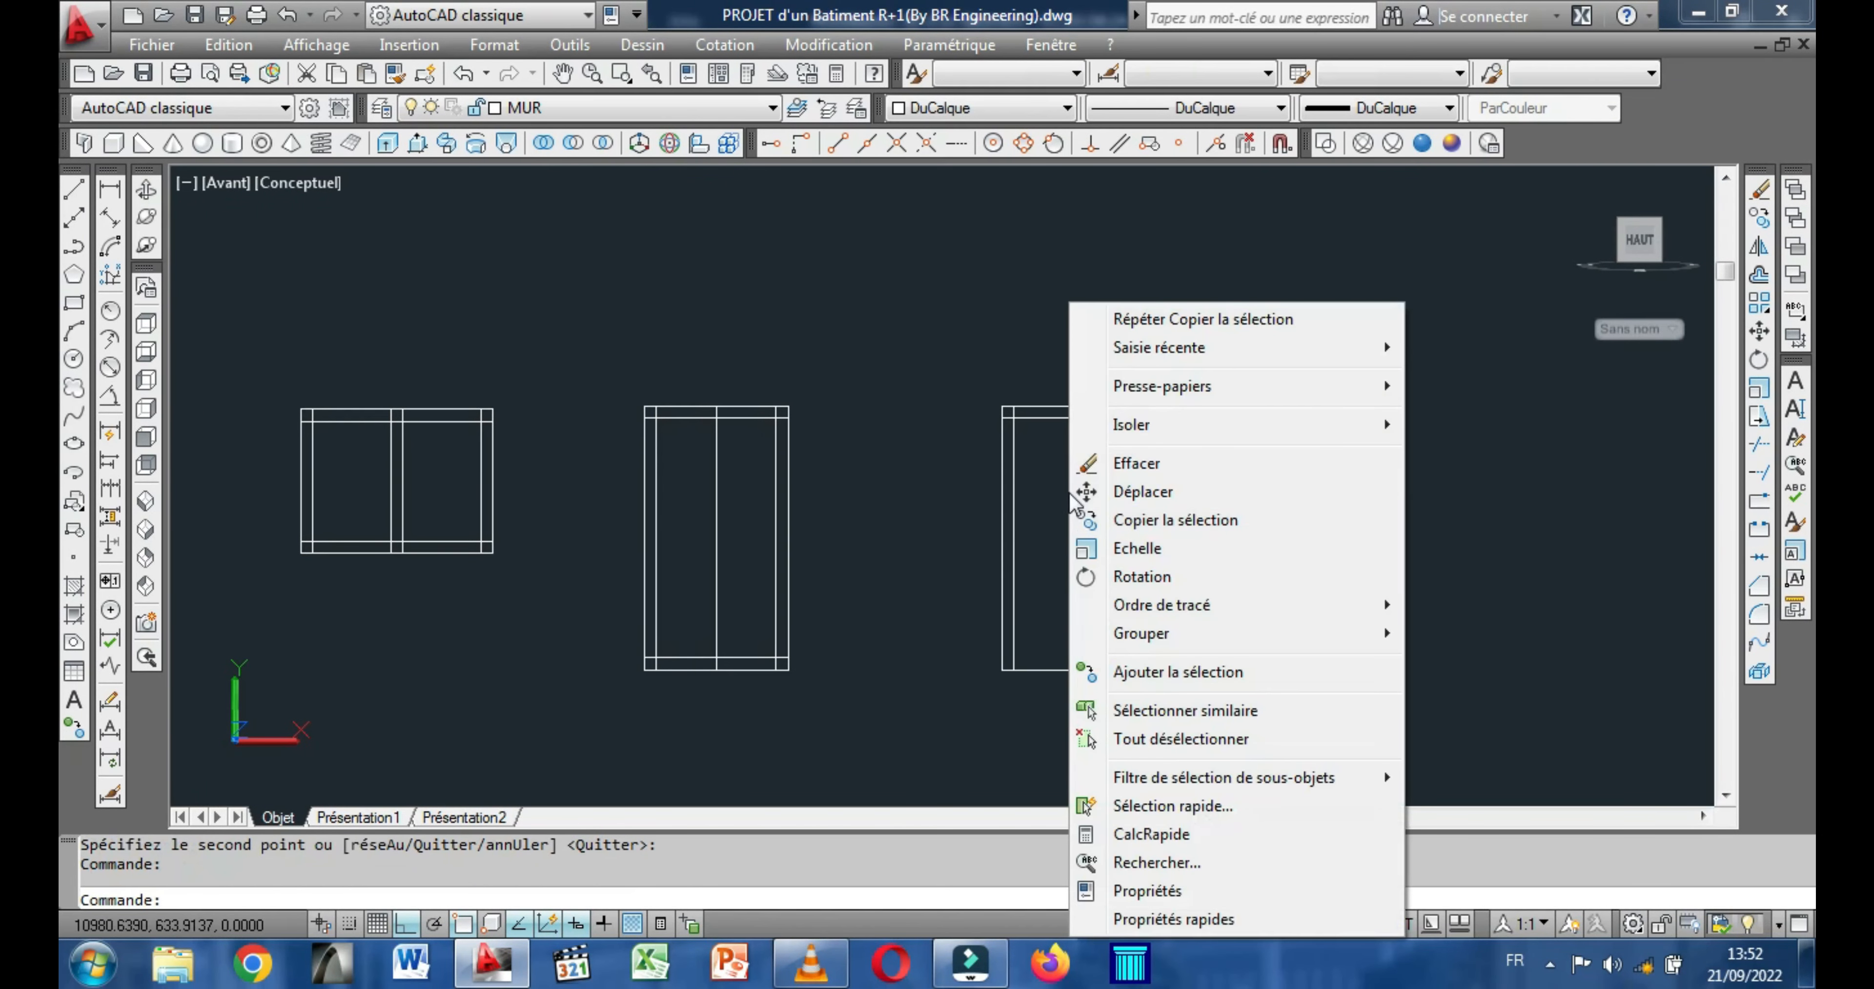
pyautogui.click(1157, 530)
pyautogui.click(1192, 547)
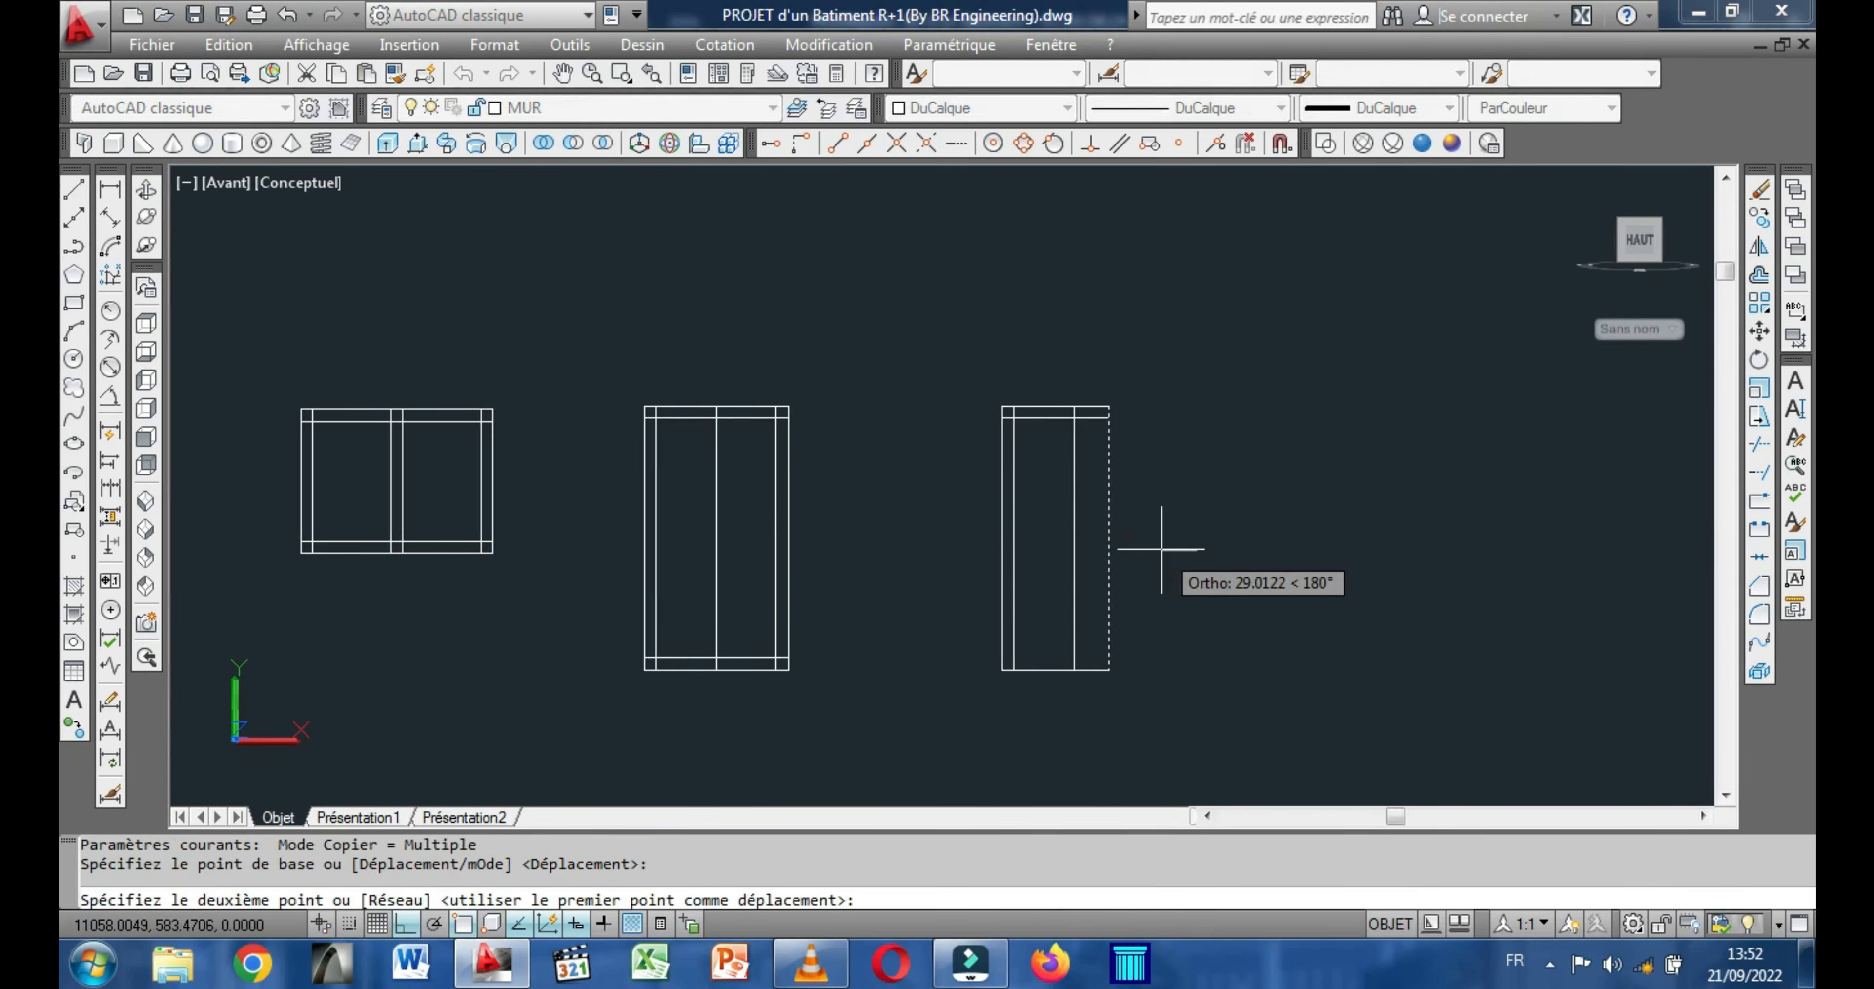
pyautogui.write('10')
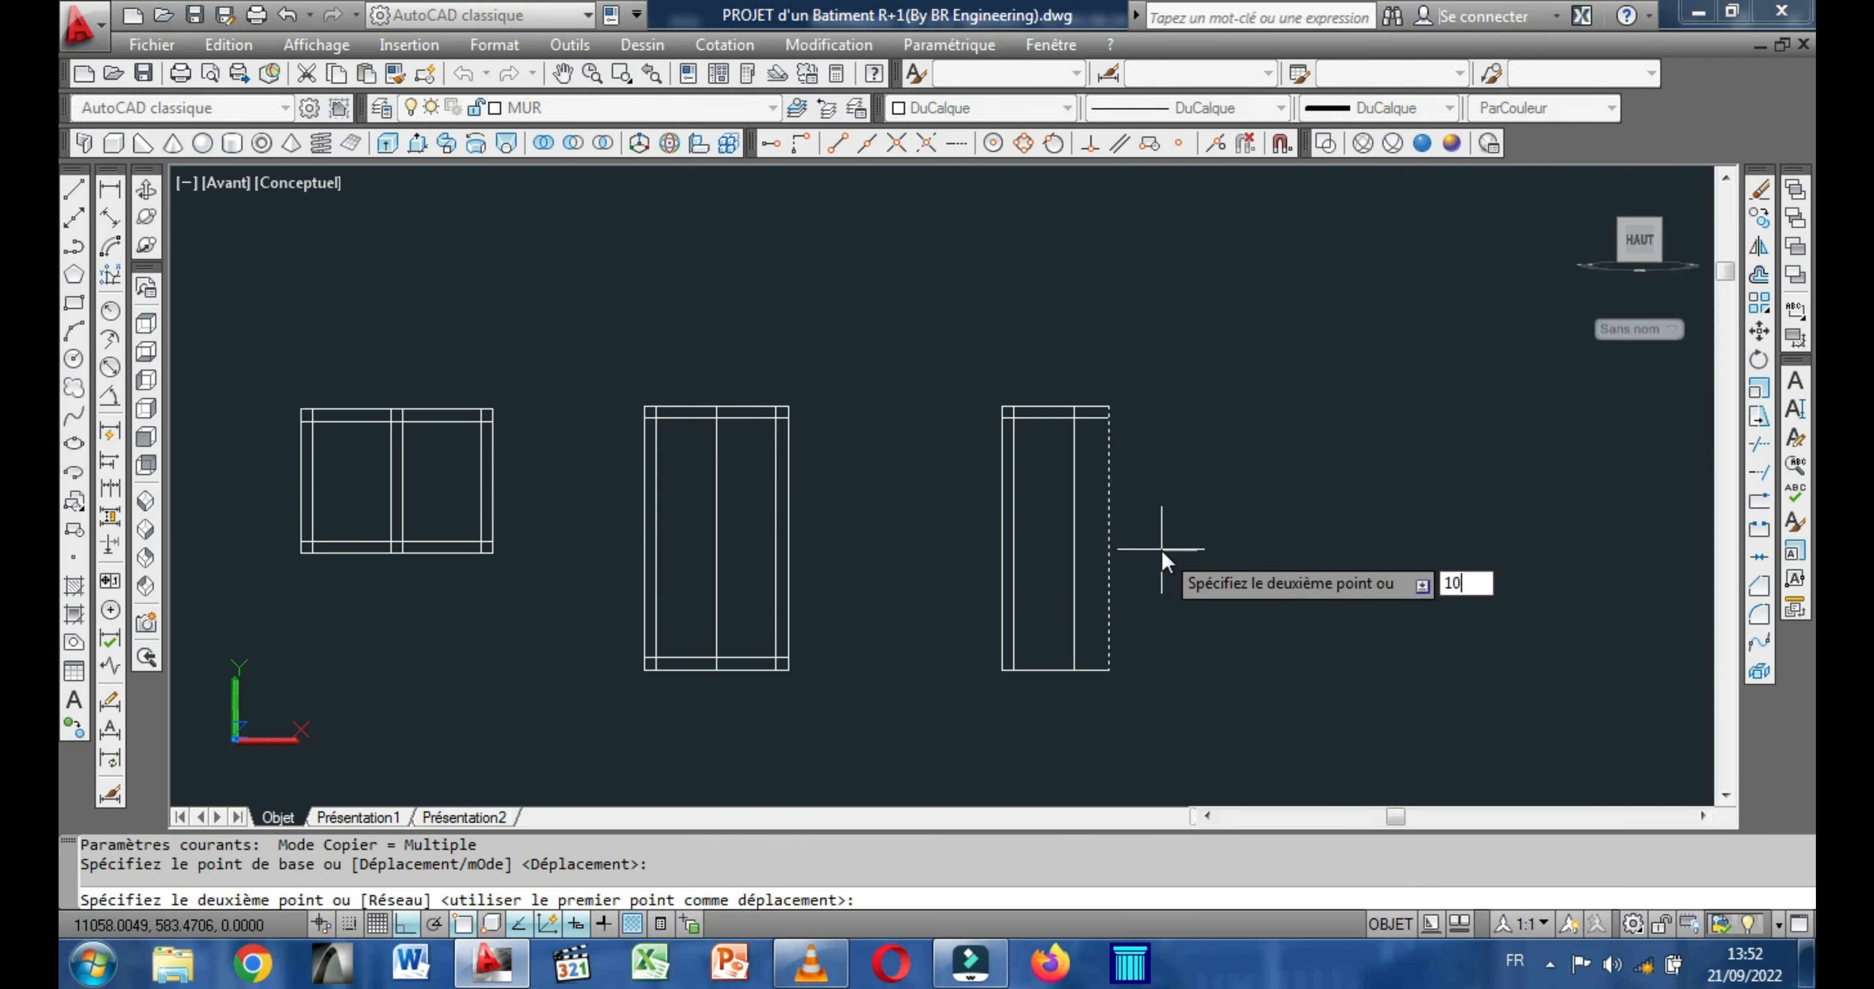
pyautogui.press('Return')
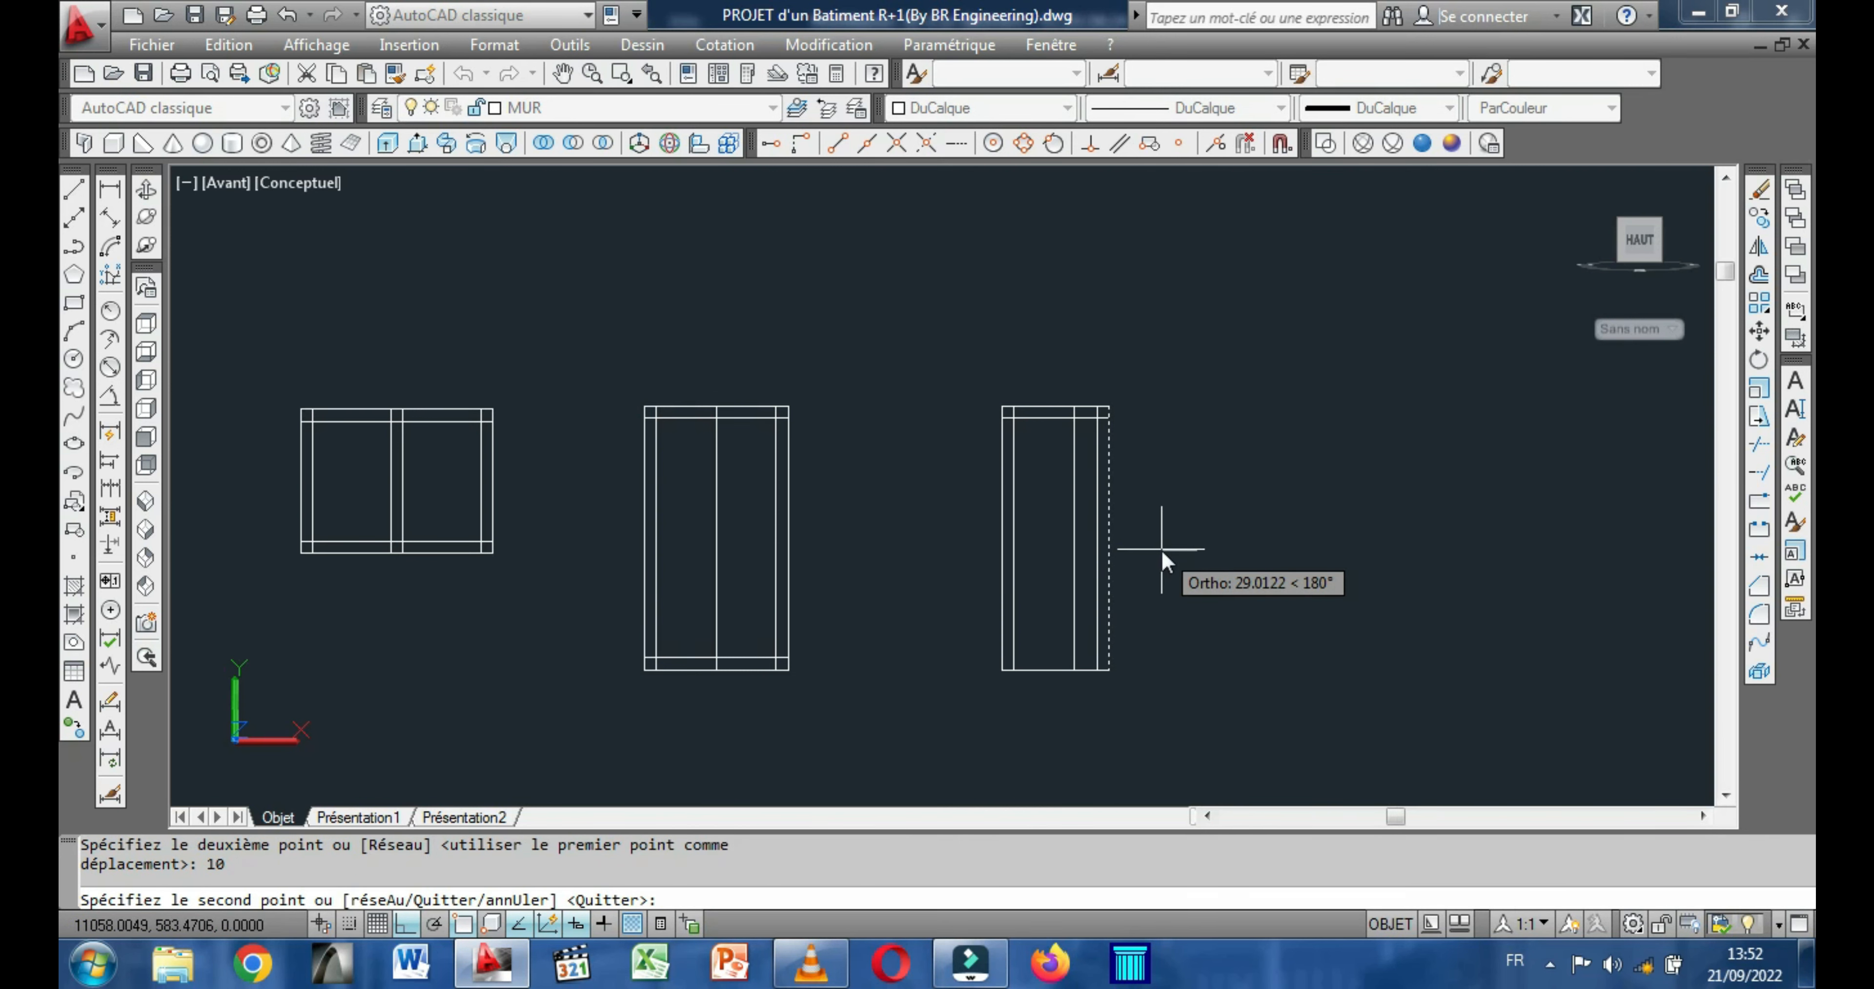
pyautogui.rightClick(1162, 550)
pyautogui.click(1222, 561)
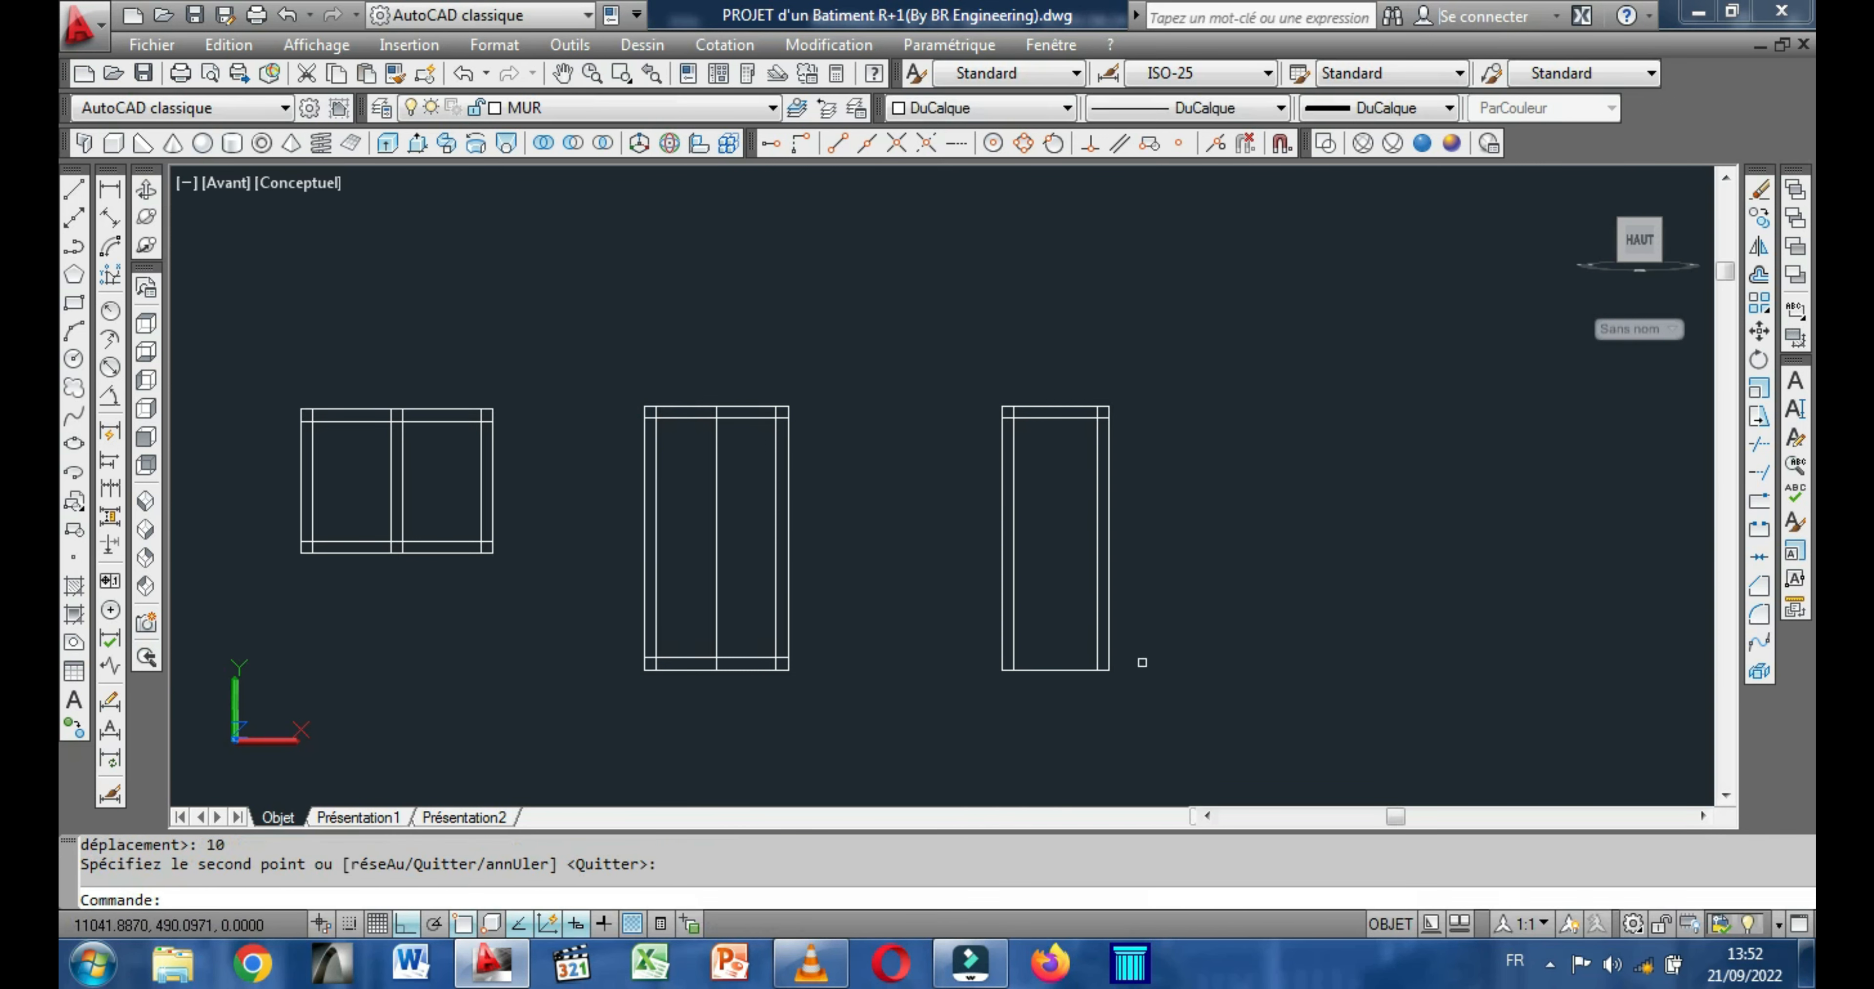
# Copy the bottom edge of the narrowest rectangle 10 units upward.
pyautogui.click(1071, 669)
pyautogui.rightClick(1050, 536)
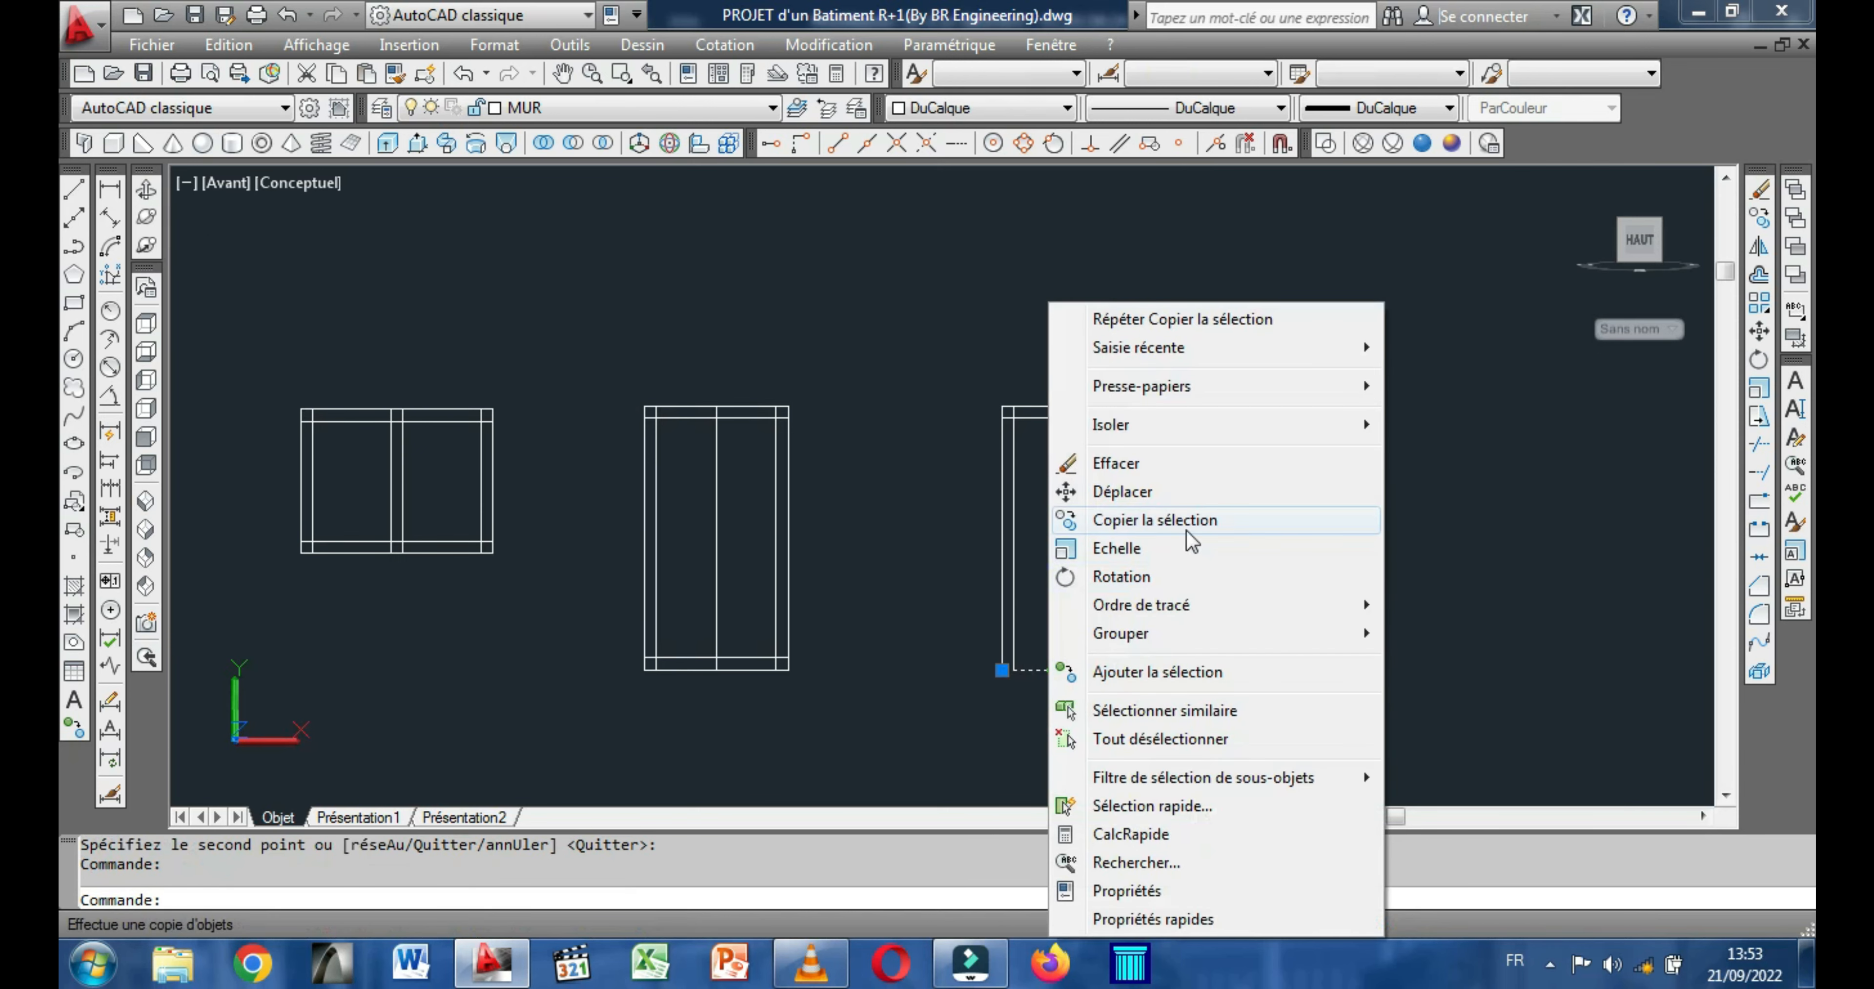
pyautogui.click(1194, 520)
pyautogui.click(1222, 561)
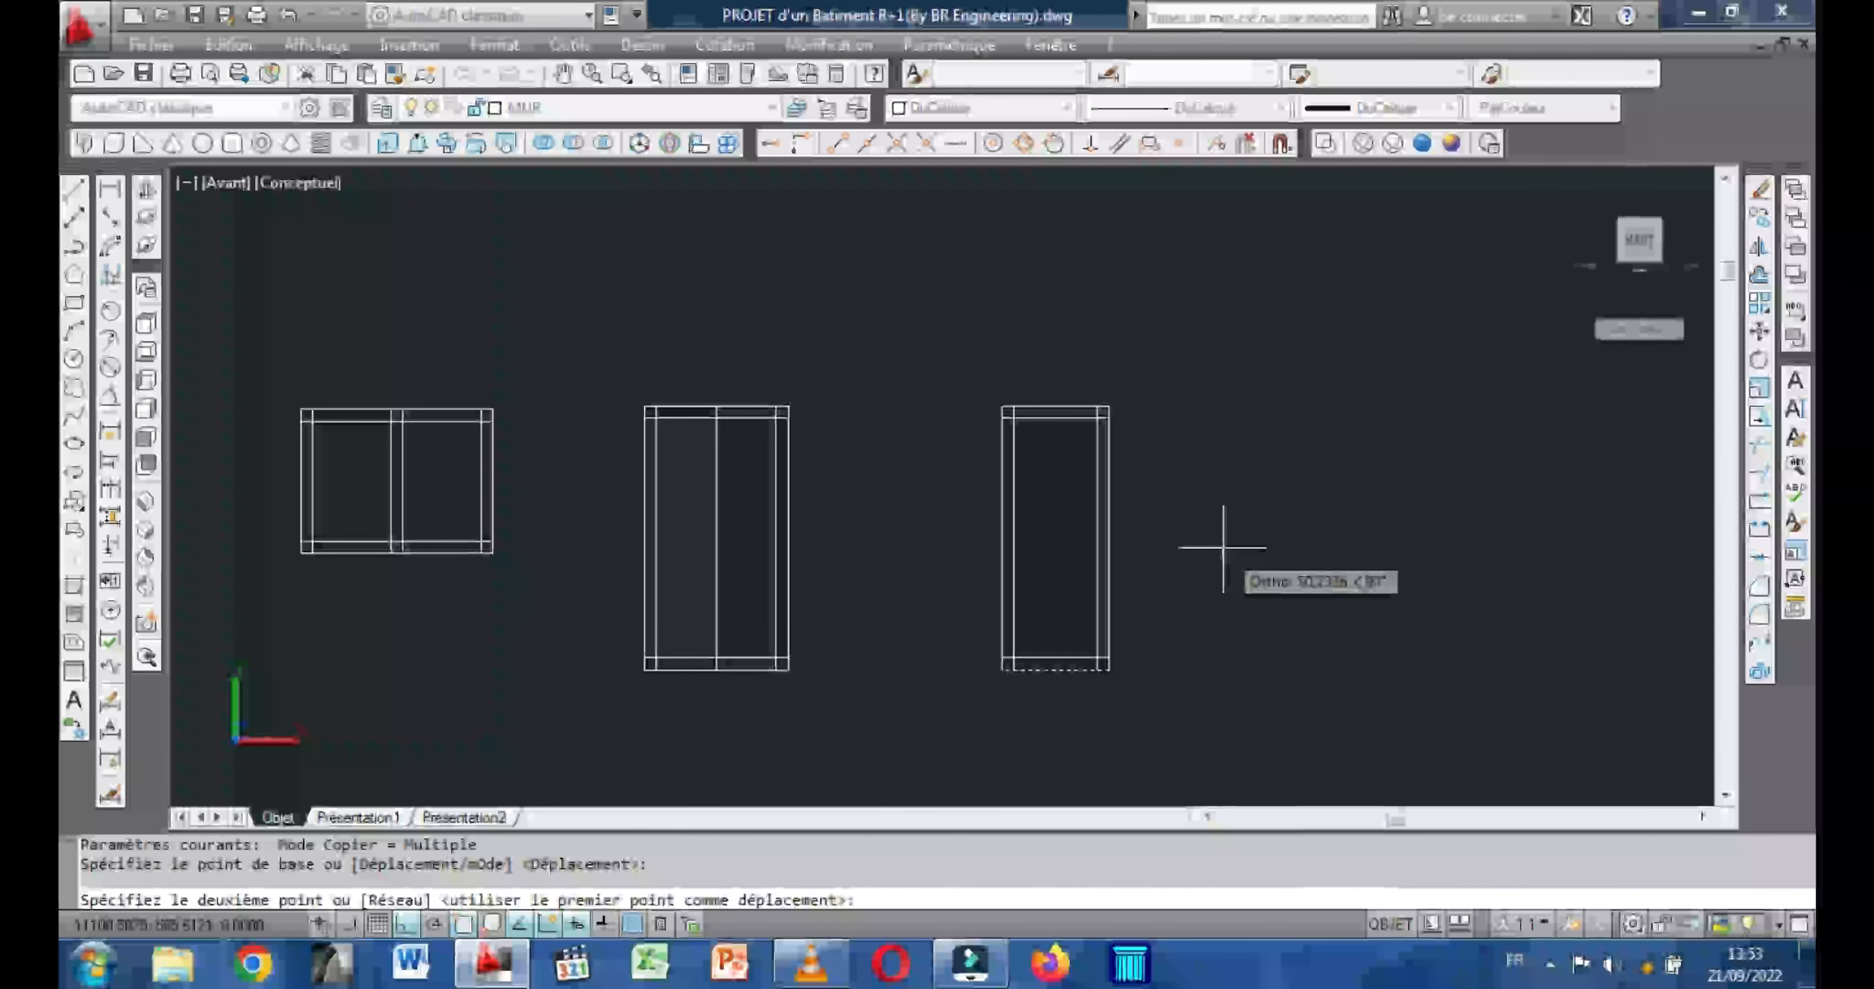
pyautogui.write('10')
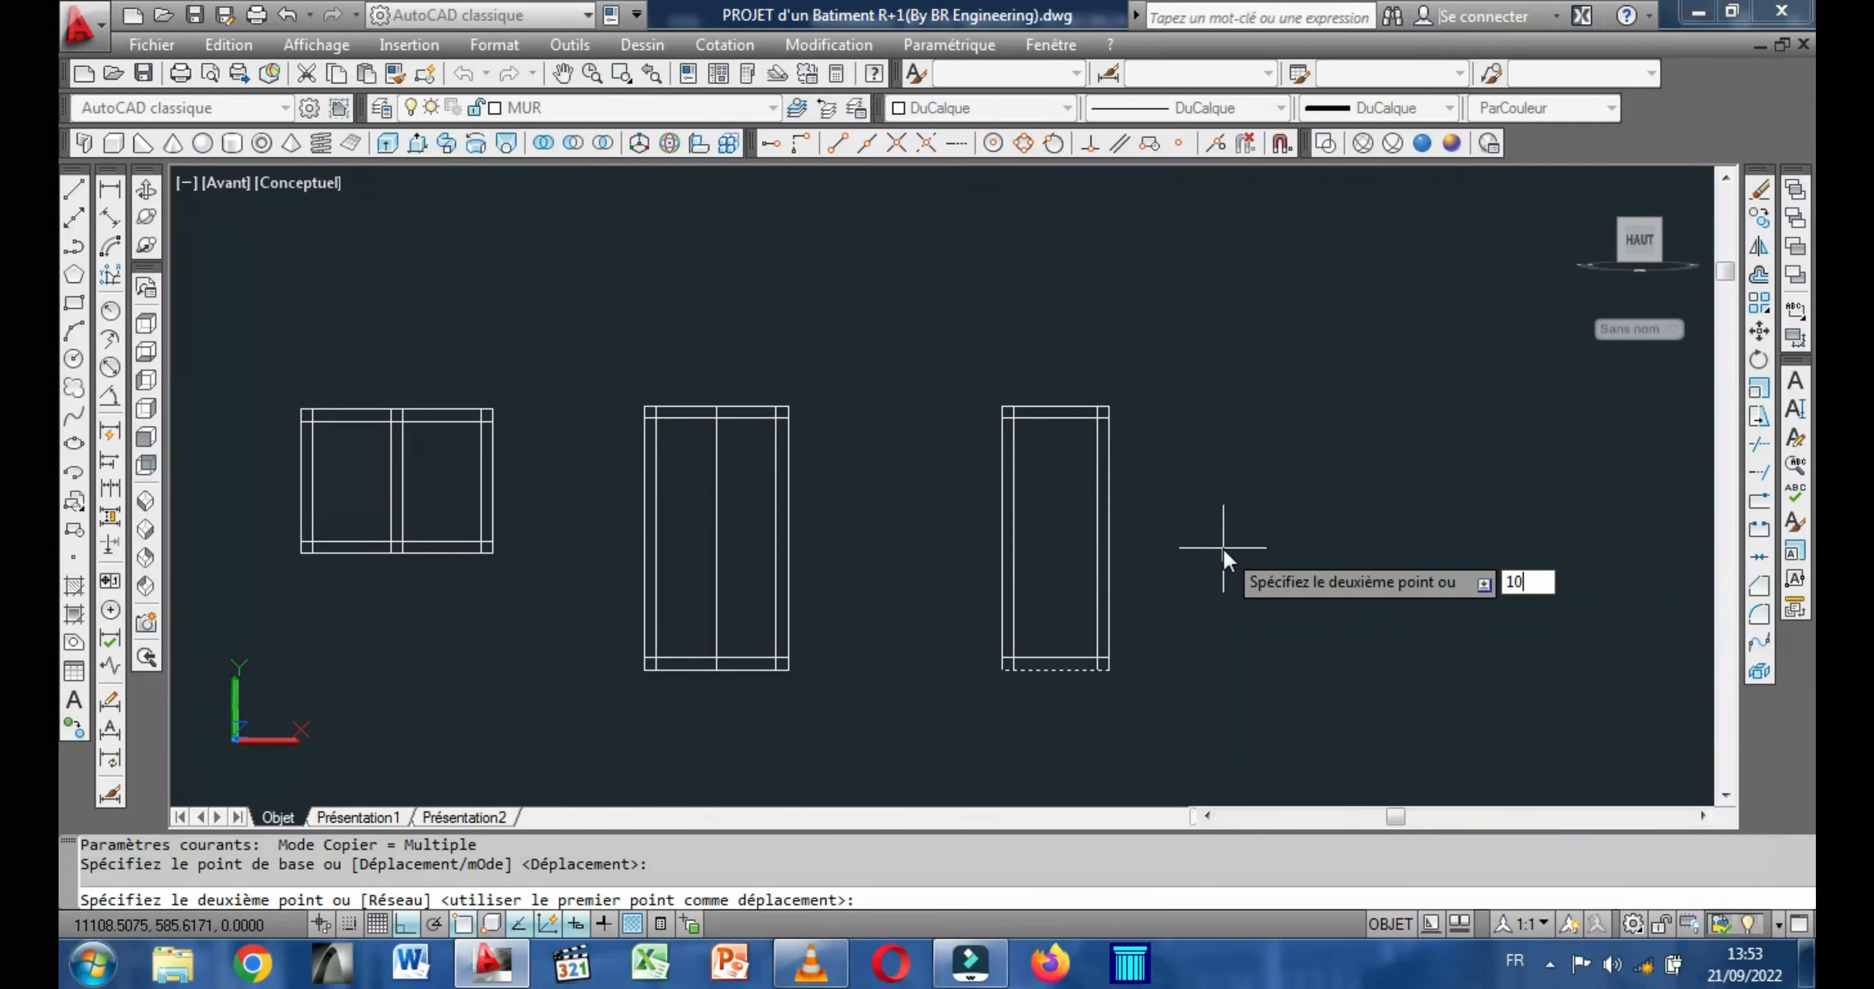
pyautogui.press('Return')
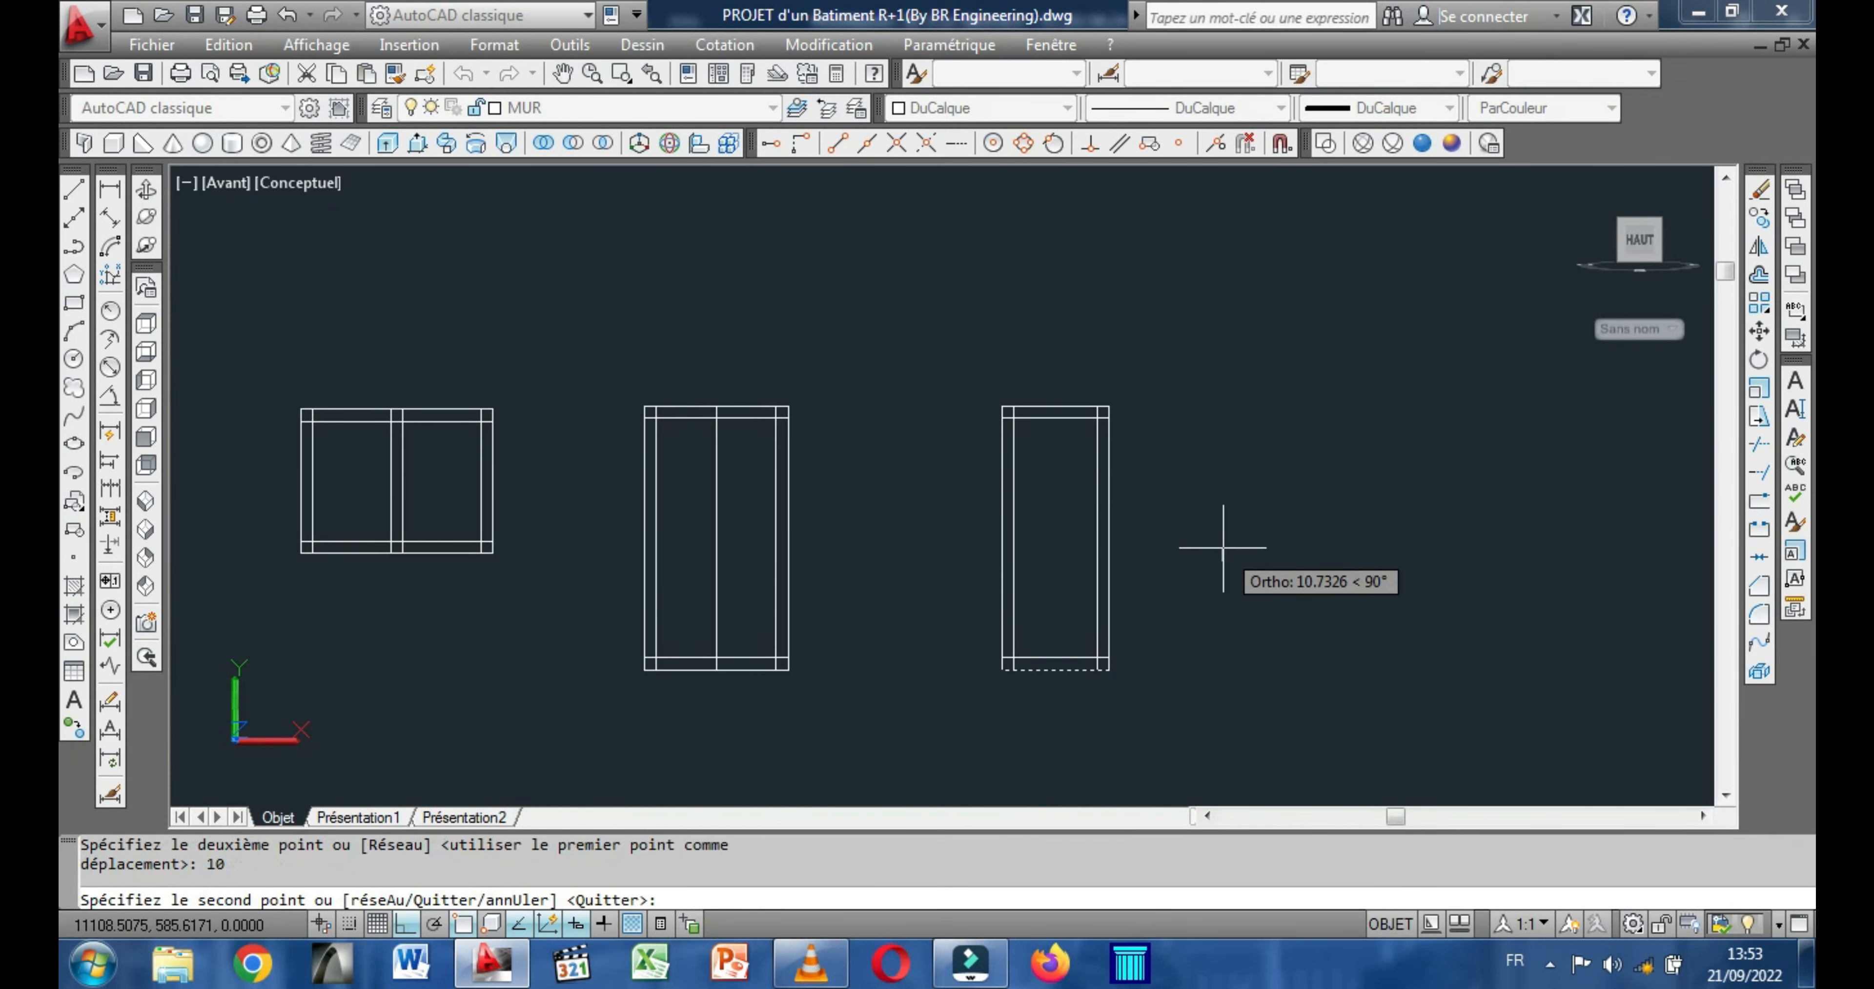
pyautogui.rightClick(1223, 548)
pyautogui.click(1318, 569)
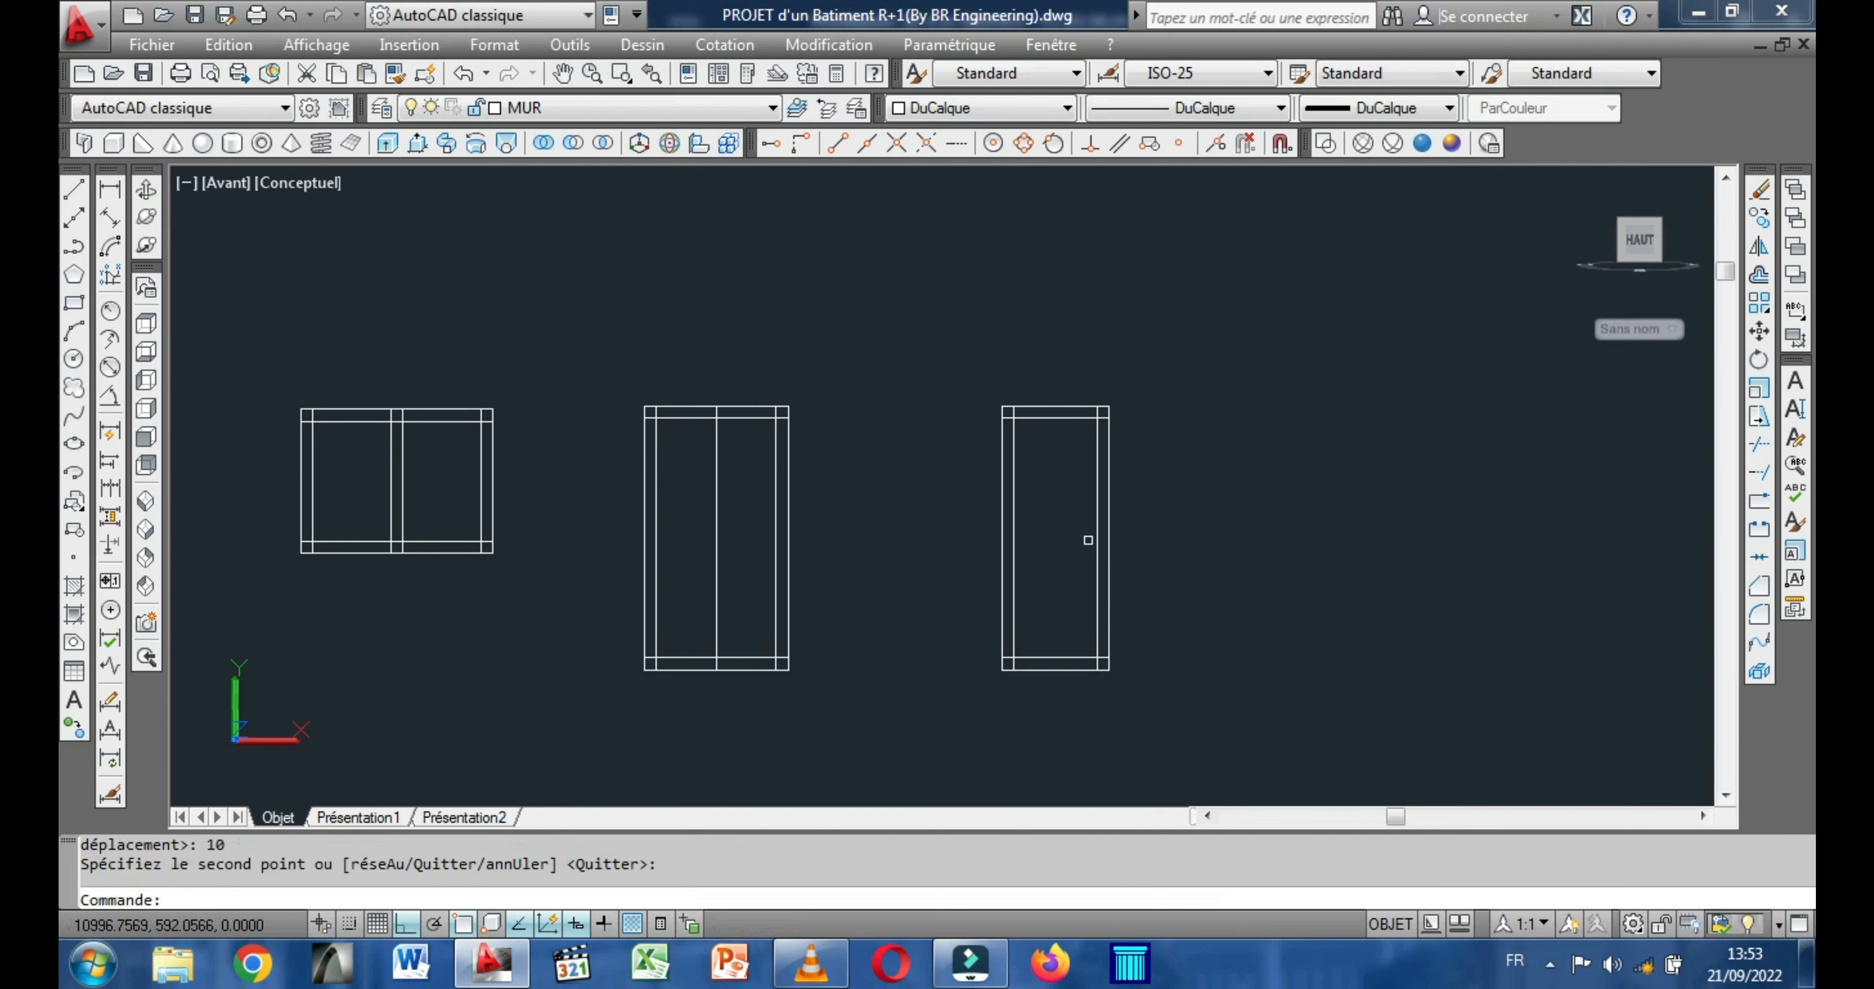
# Trim the overlapping frame lines at both top corners of the narrowest rectangle, using all objects as cutting edges.
pyautogui.moveTo(920, 508); pyautogui.dragTo(959, 487, button='middle')
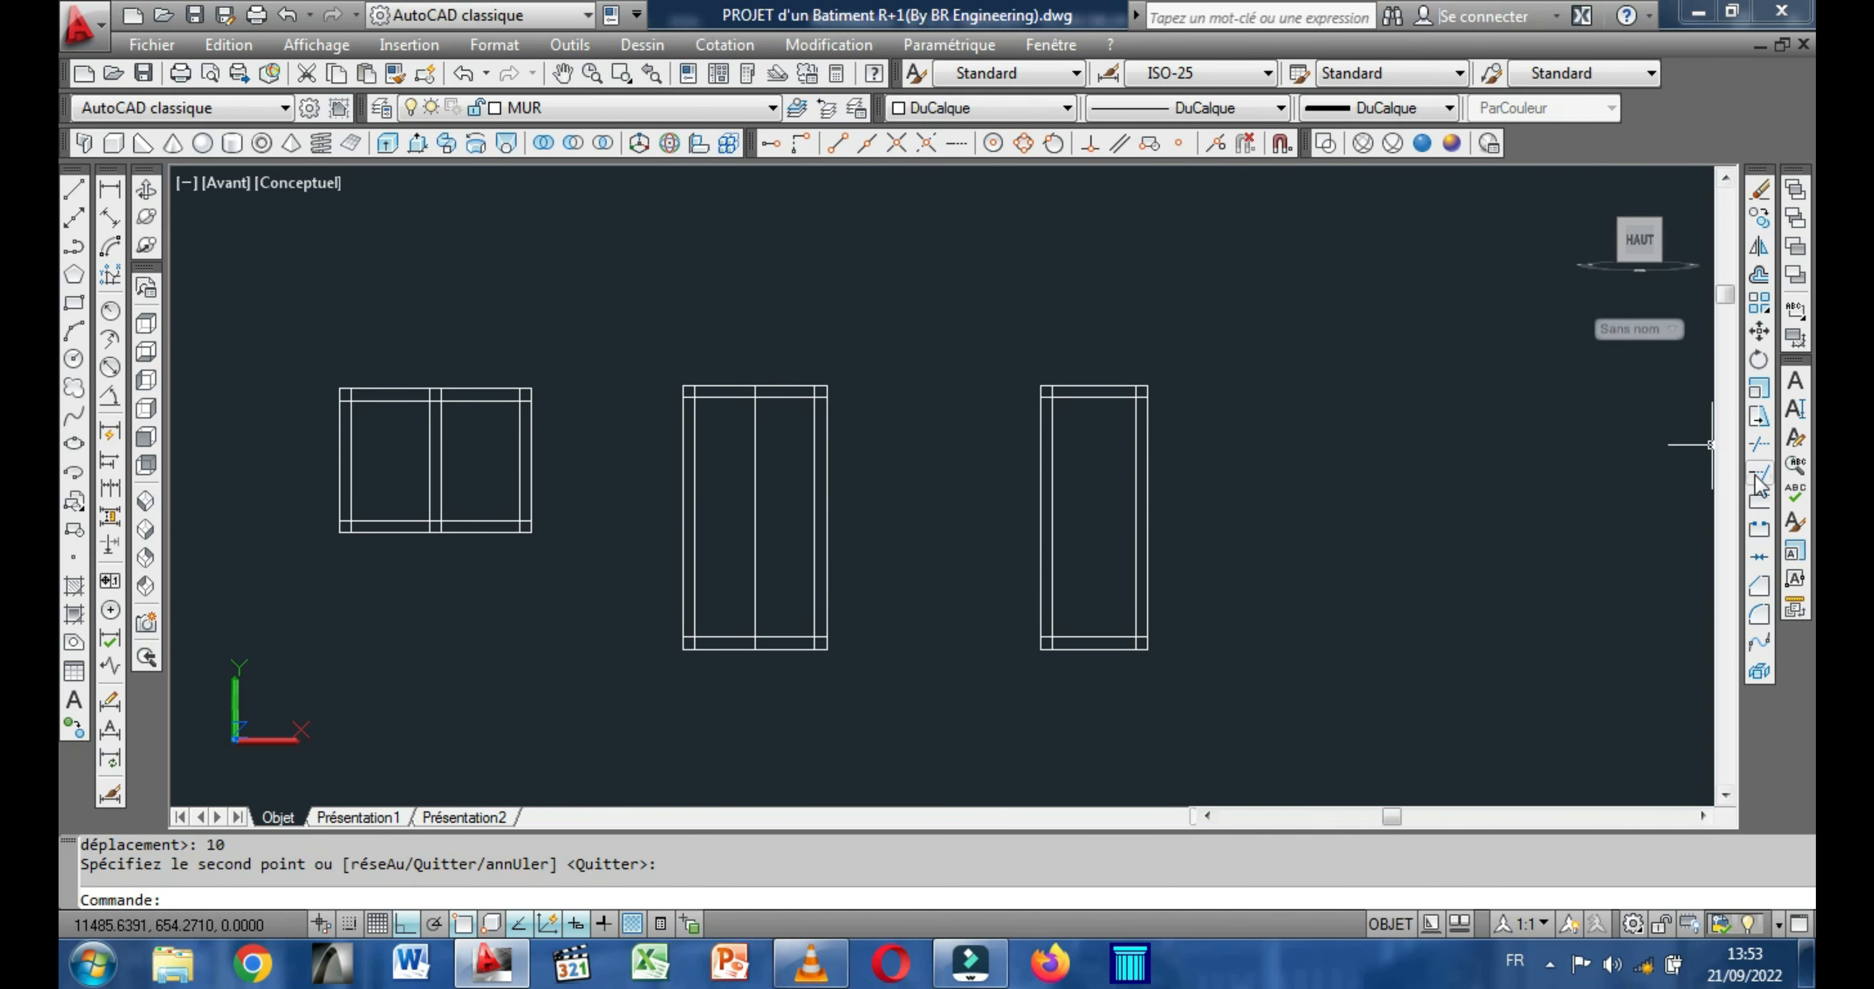
pyautogui.click(1759, 446)
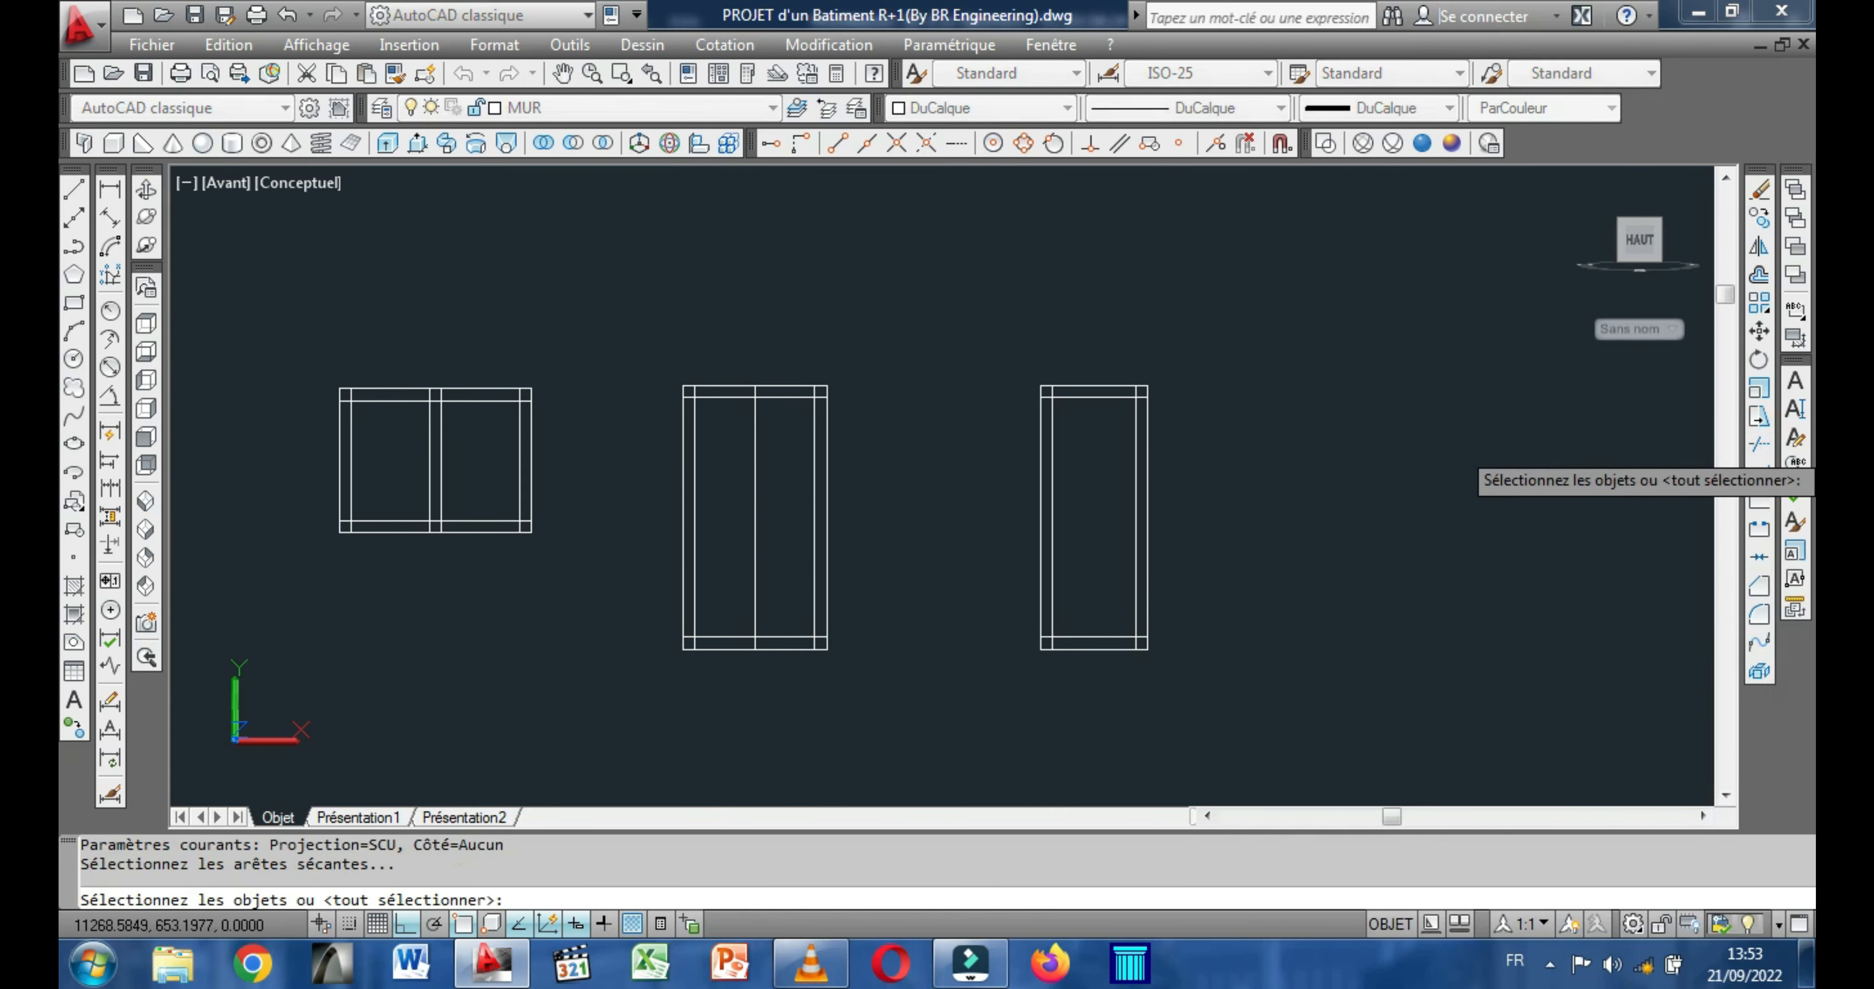
pyautogui.press('Return')
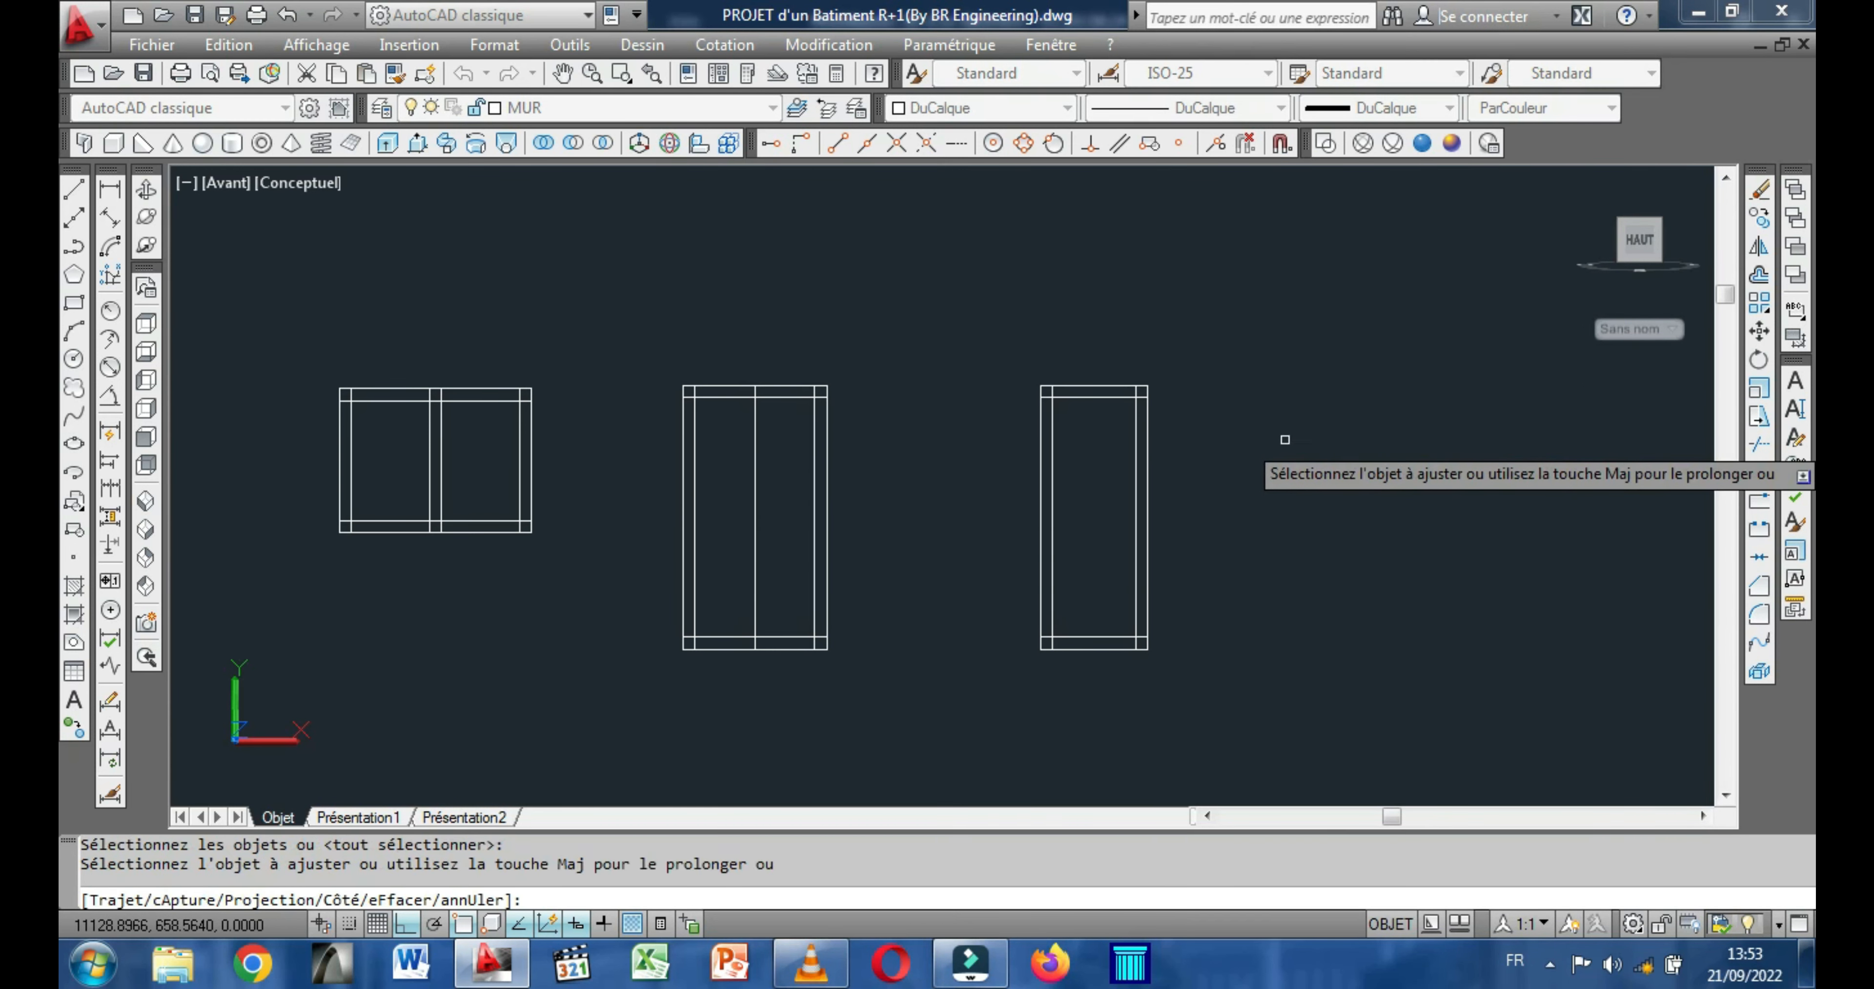
pyautogui.scroll(5, 1116, 381)
pyautogui.click(1189, 431)
pyautogui.click(1173, 416)
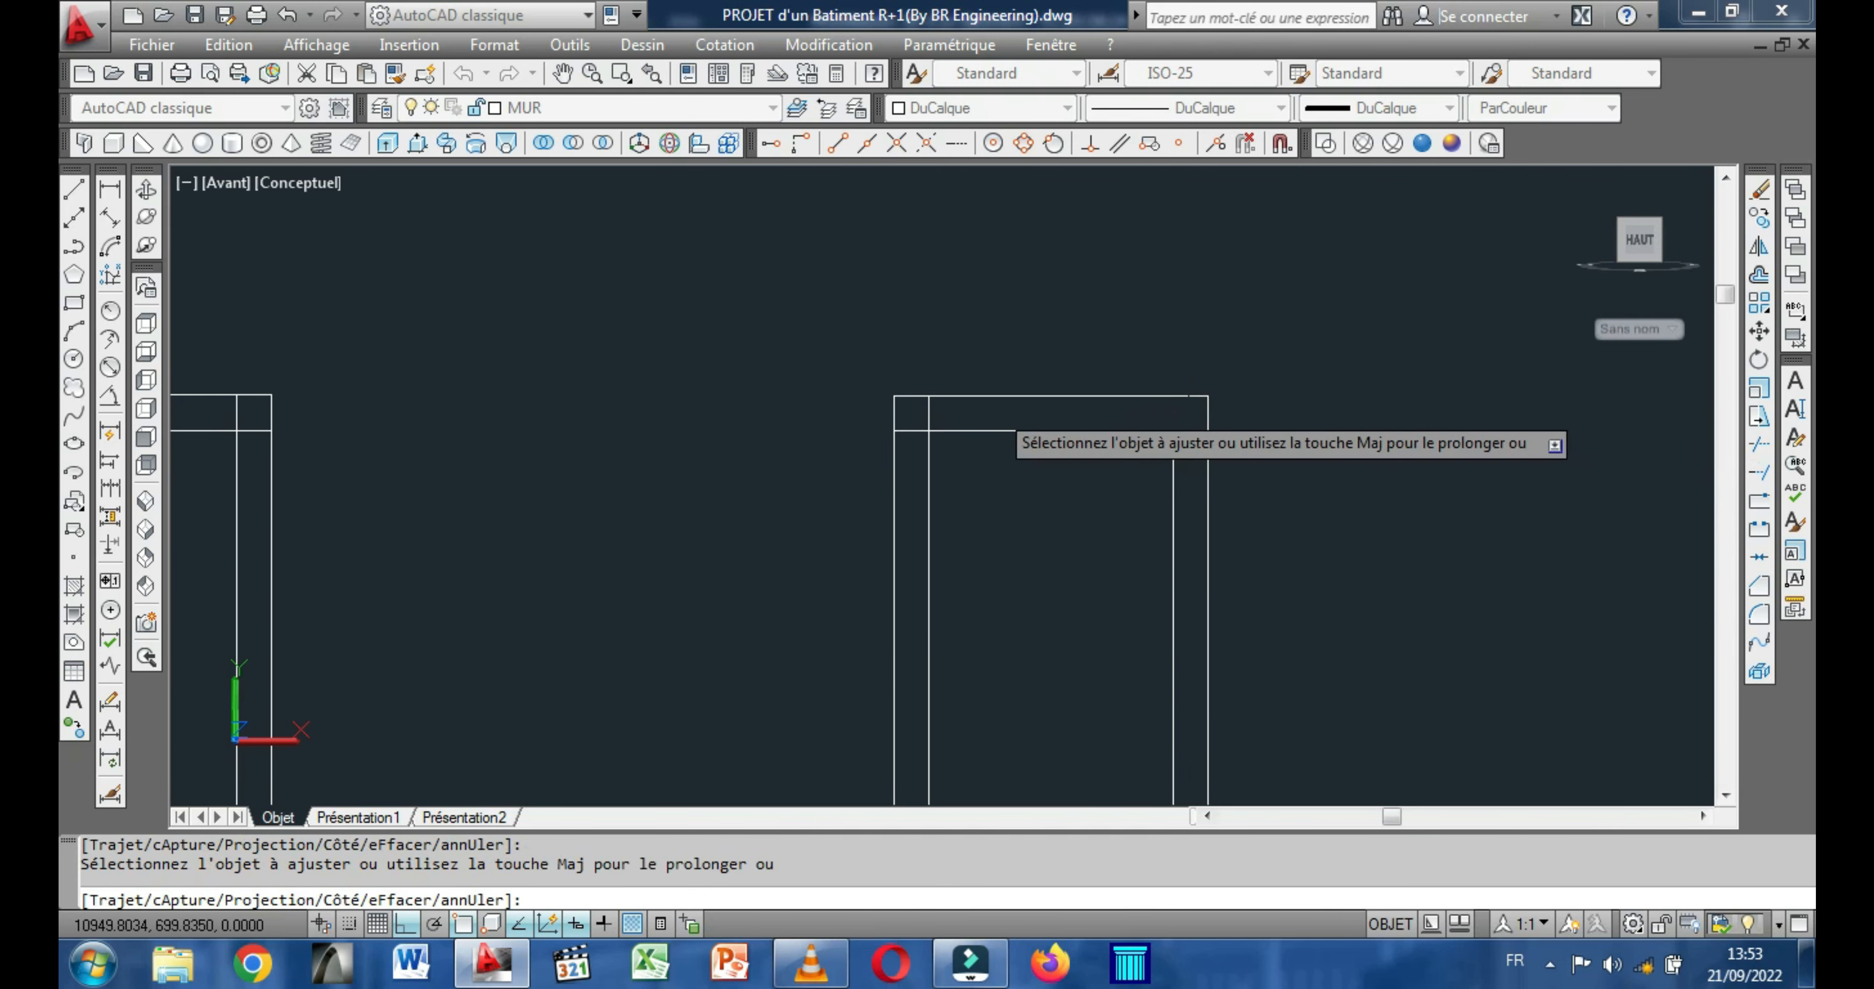
pyautogui.click(924, 413)
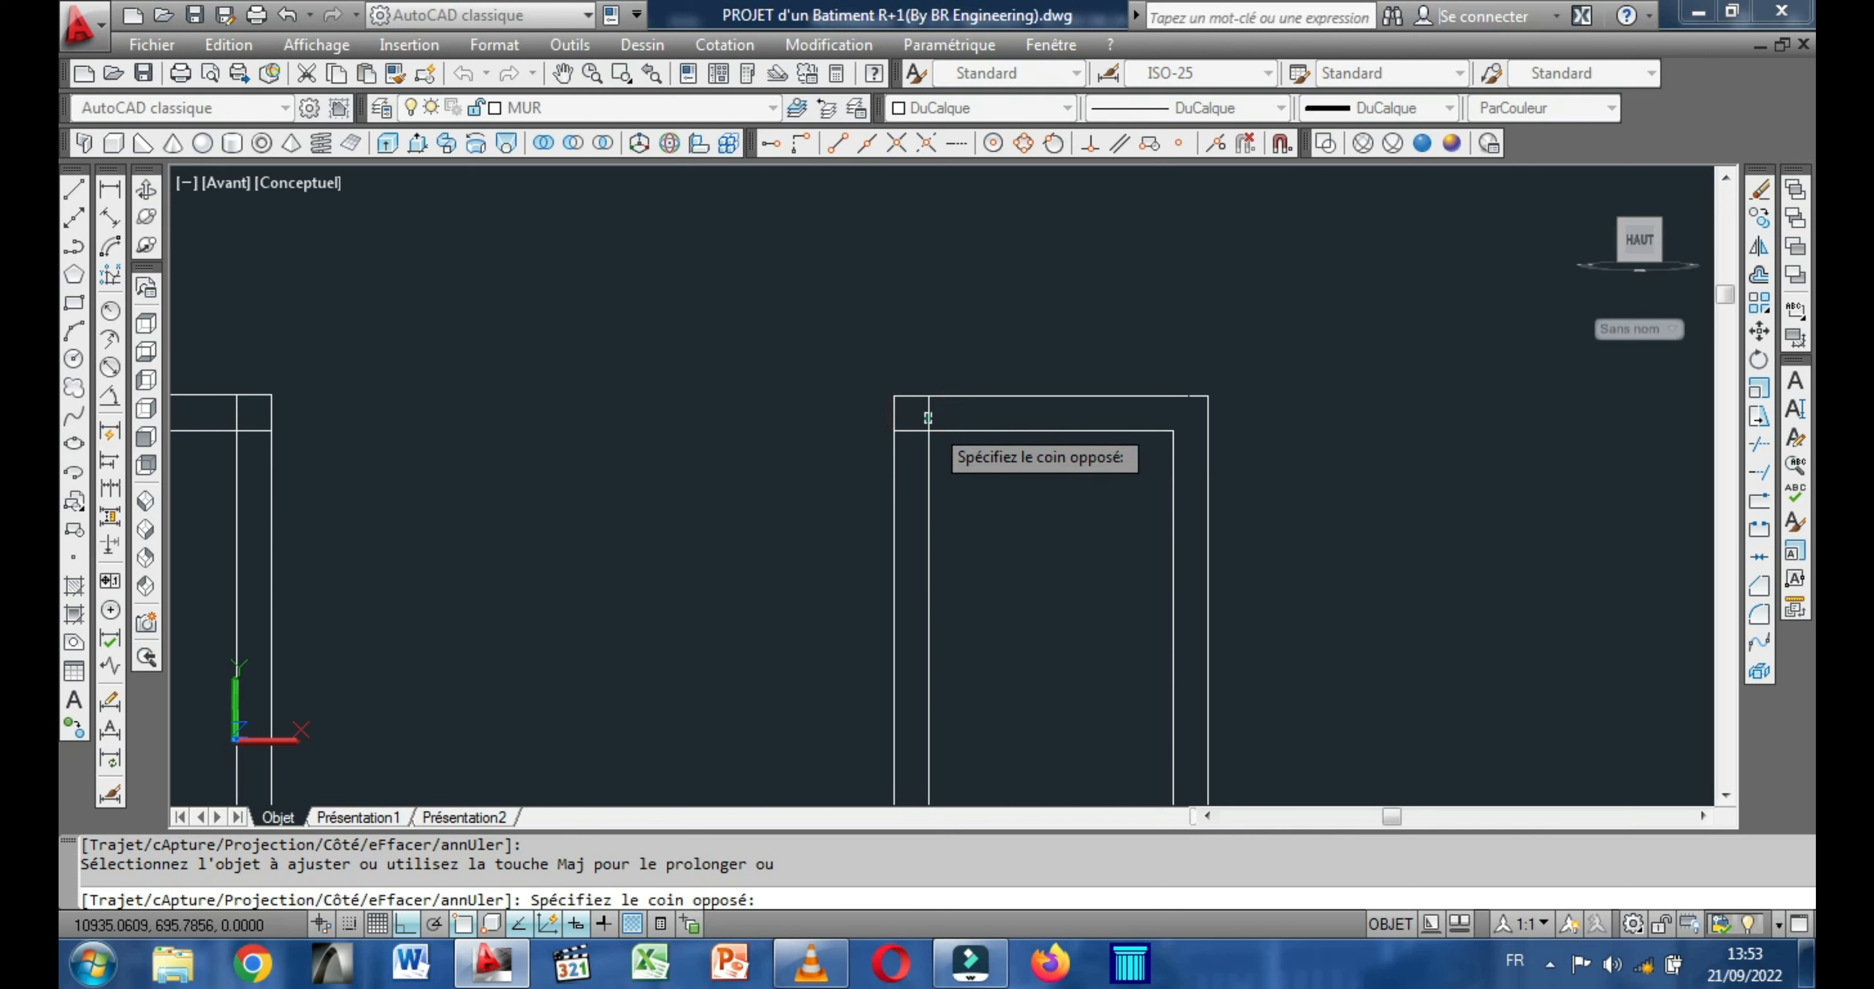
pyautogui.click(931, 418)
pyautogui.click(905, 428)
# Trim the overlapping frame lines at both bottom corners of the narrowest rectangle.
pyautogui.scroll(-2, 908, 423)
pyautogui.scroll(-2, 904, 423)
pyautogui.scroll(3, 971, 512)
pyautogui.moveTo(916, 522); pyautogui.dragTo(917, 280, button='middle')
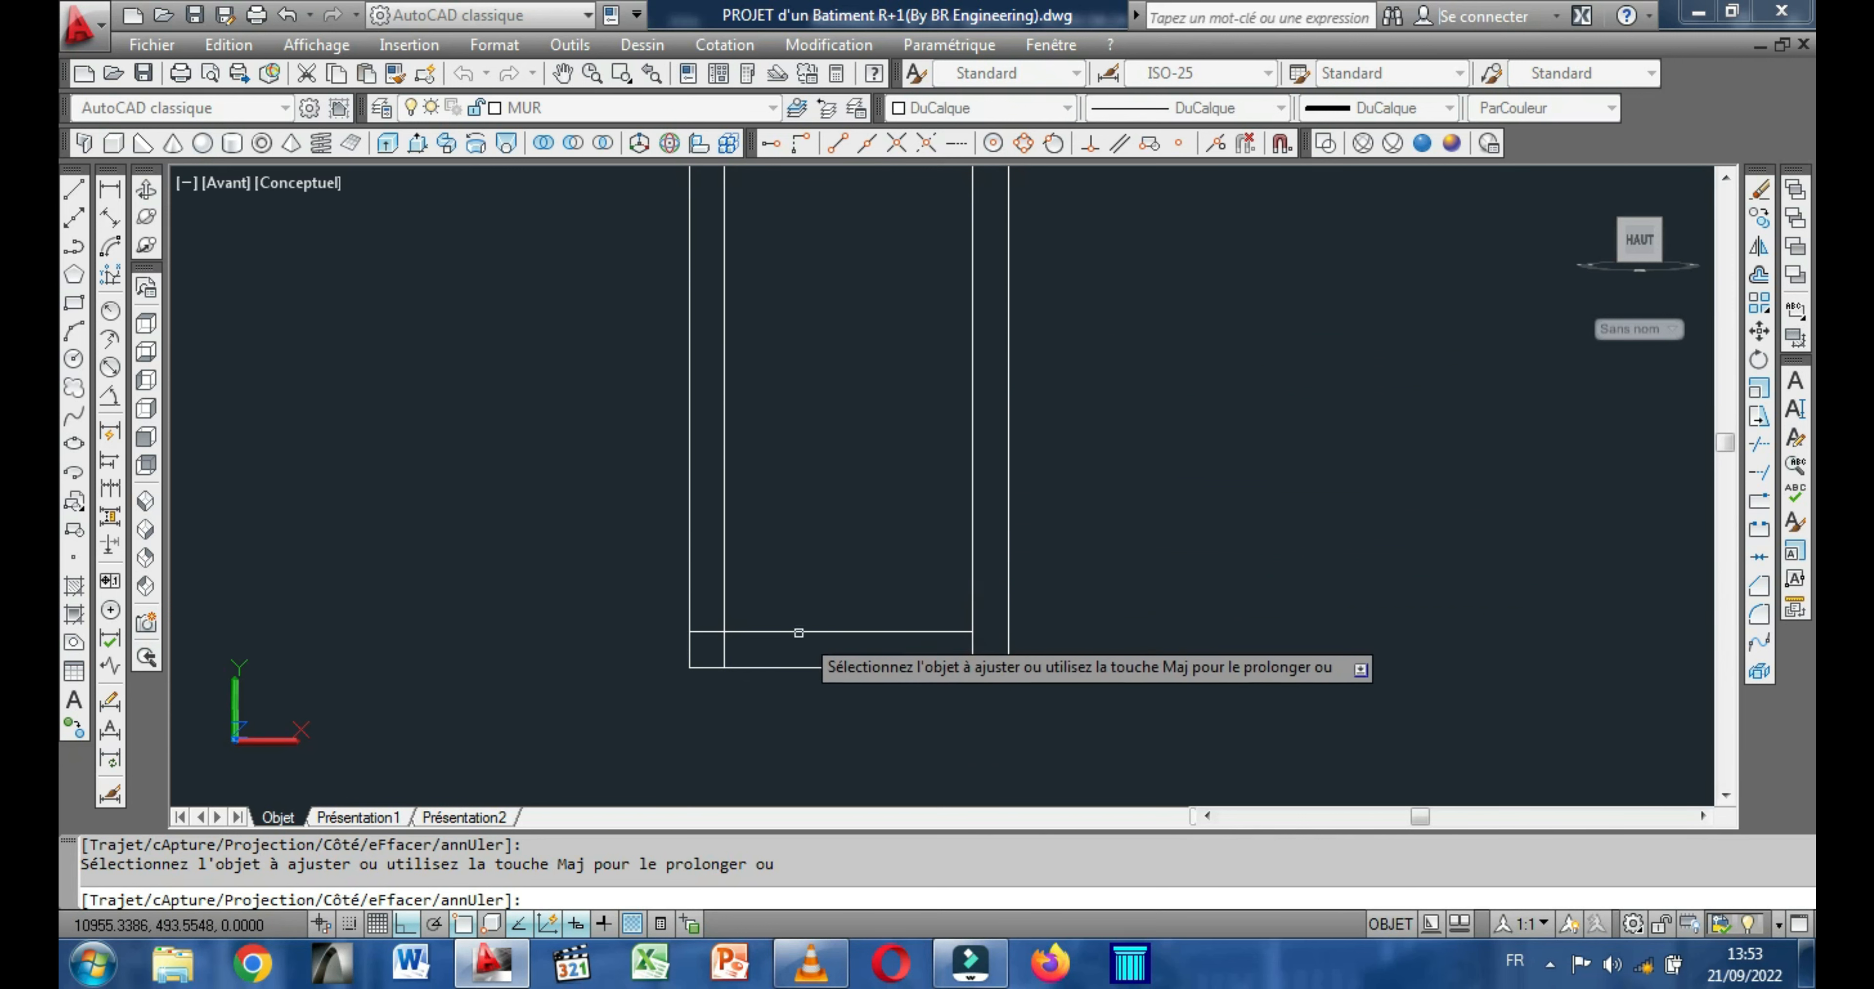
pyautogui.click(697, 632)
pyautogui.click(722, 649)
pyautogui.click(974, 648)
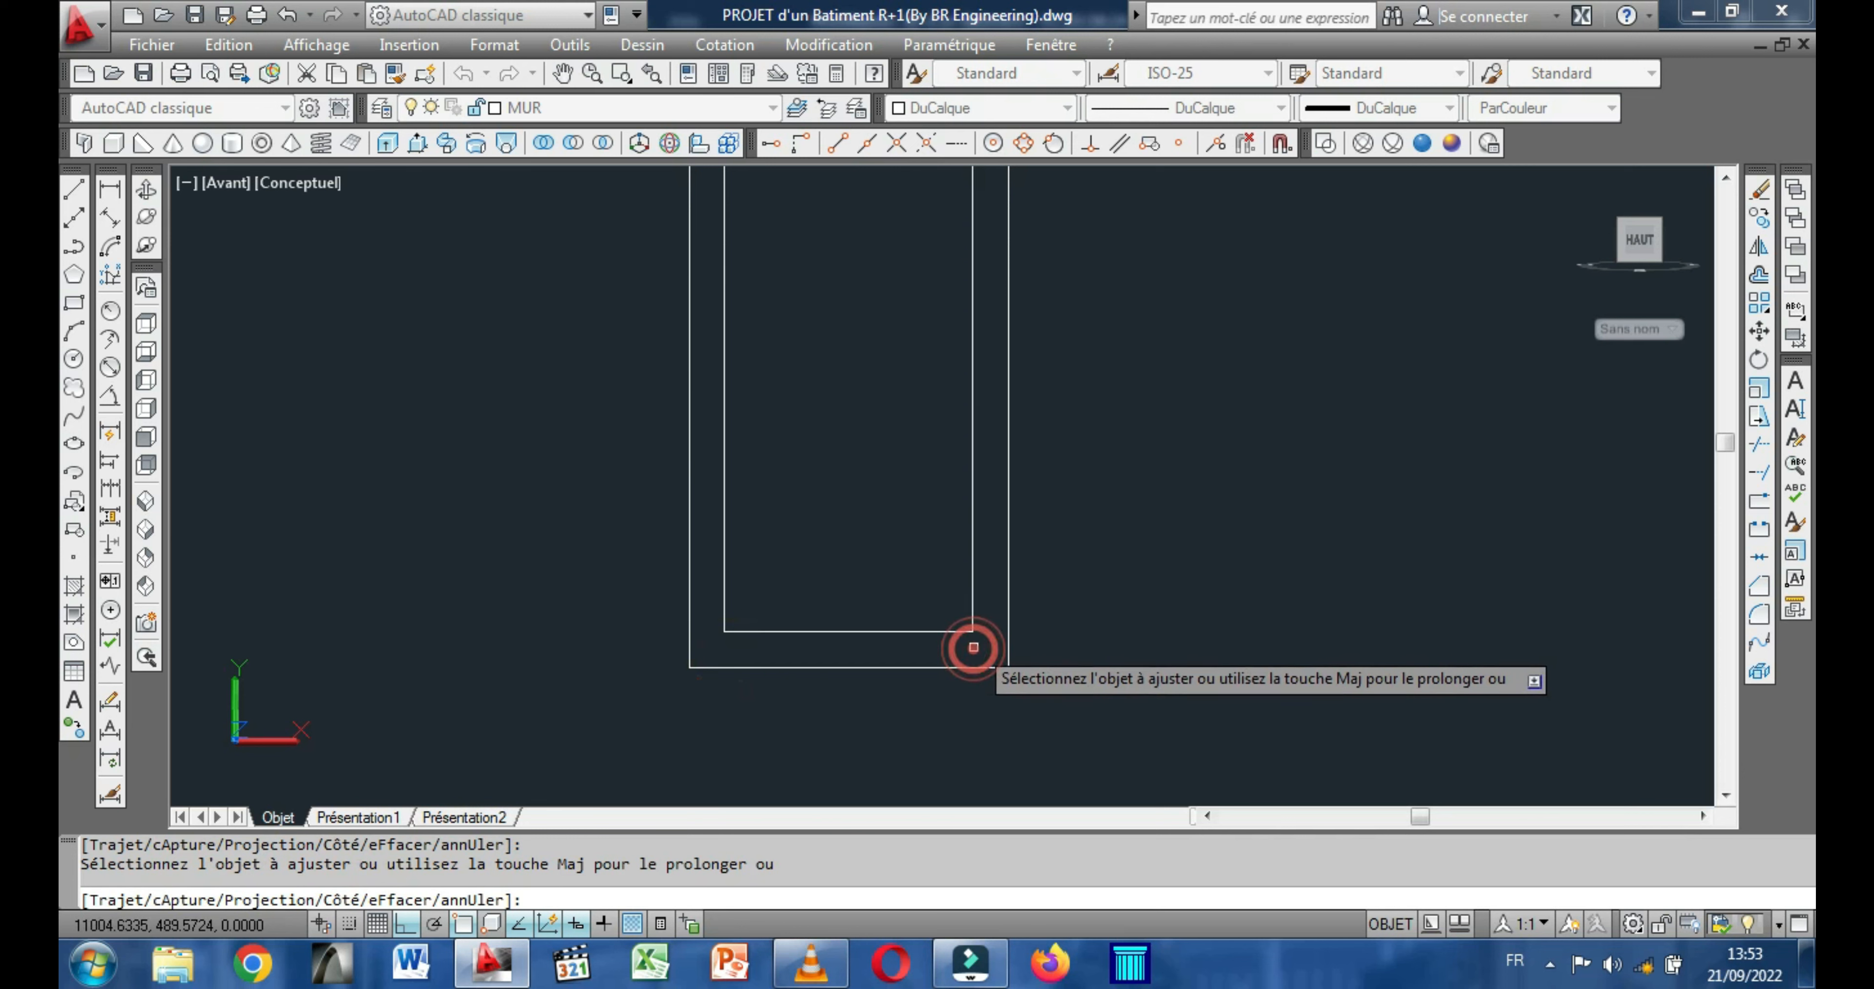
# Trim the inner frame lines and the centre line where they cross the bottom frame band of the 120 by 220 rectangle.
pyautogui.scroll(-5, 1008, 632)
pyautogui.scroll(5, 704, 623)
pyautogui.moveTo(846, 623); pyautogui.dragTo(847, 493, button='middle')
pyautogui.click(991, 542)
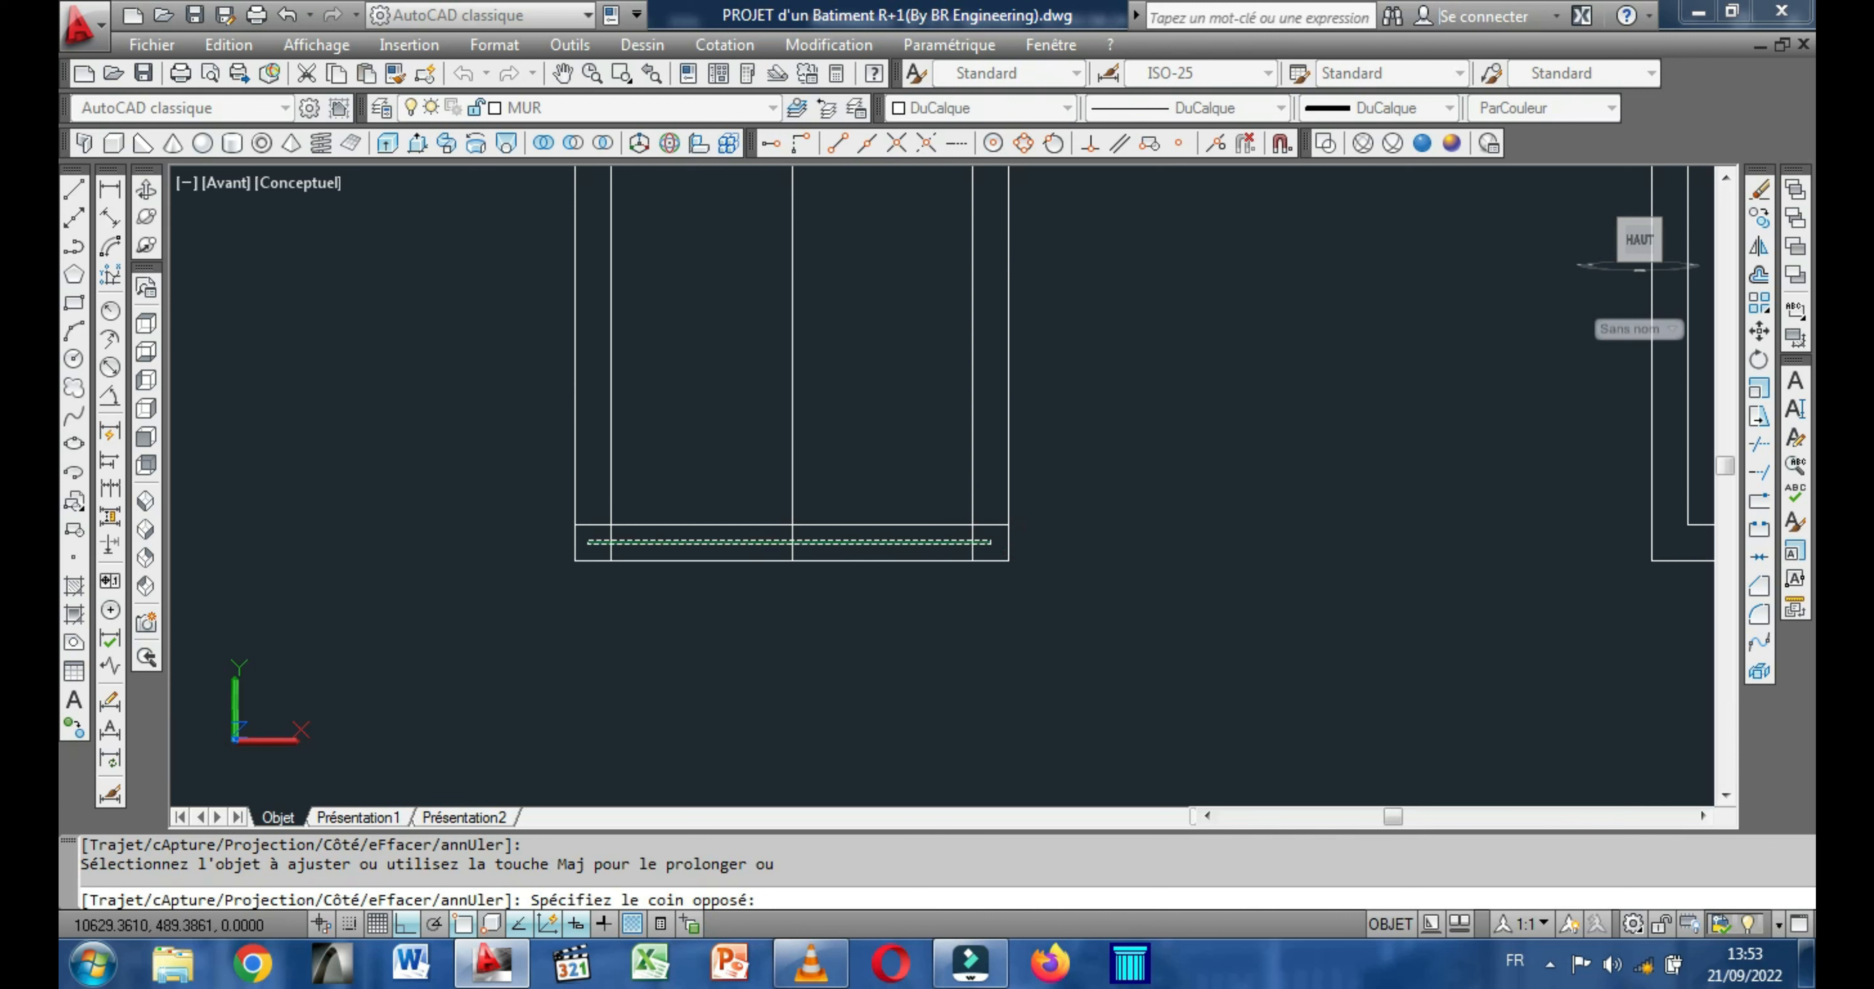
pyautogui.click(587, 541)
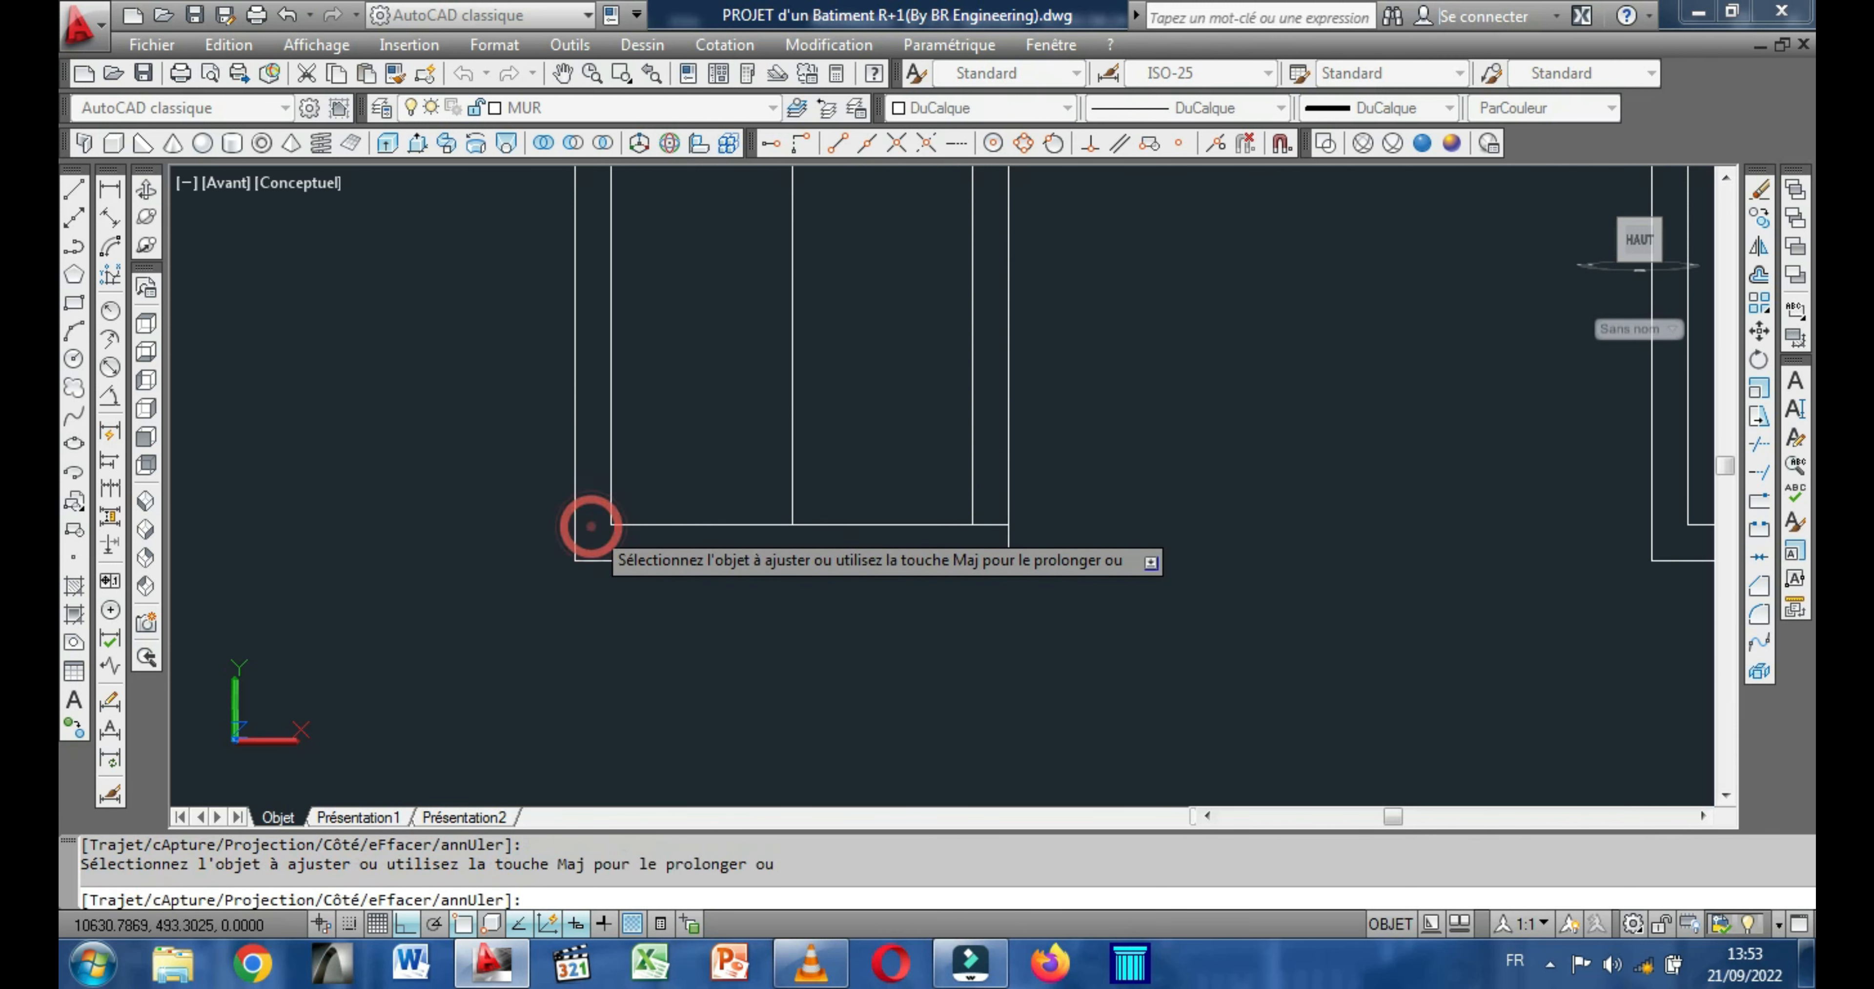
pyautogui.click(998, 524)
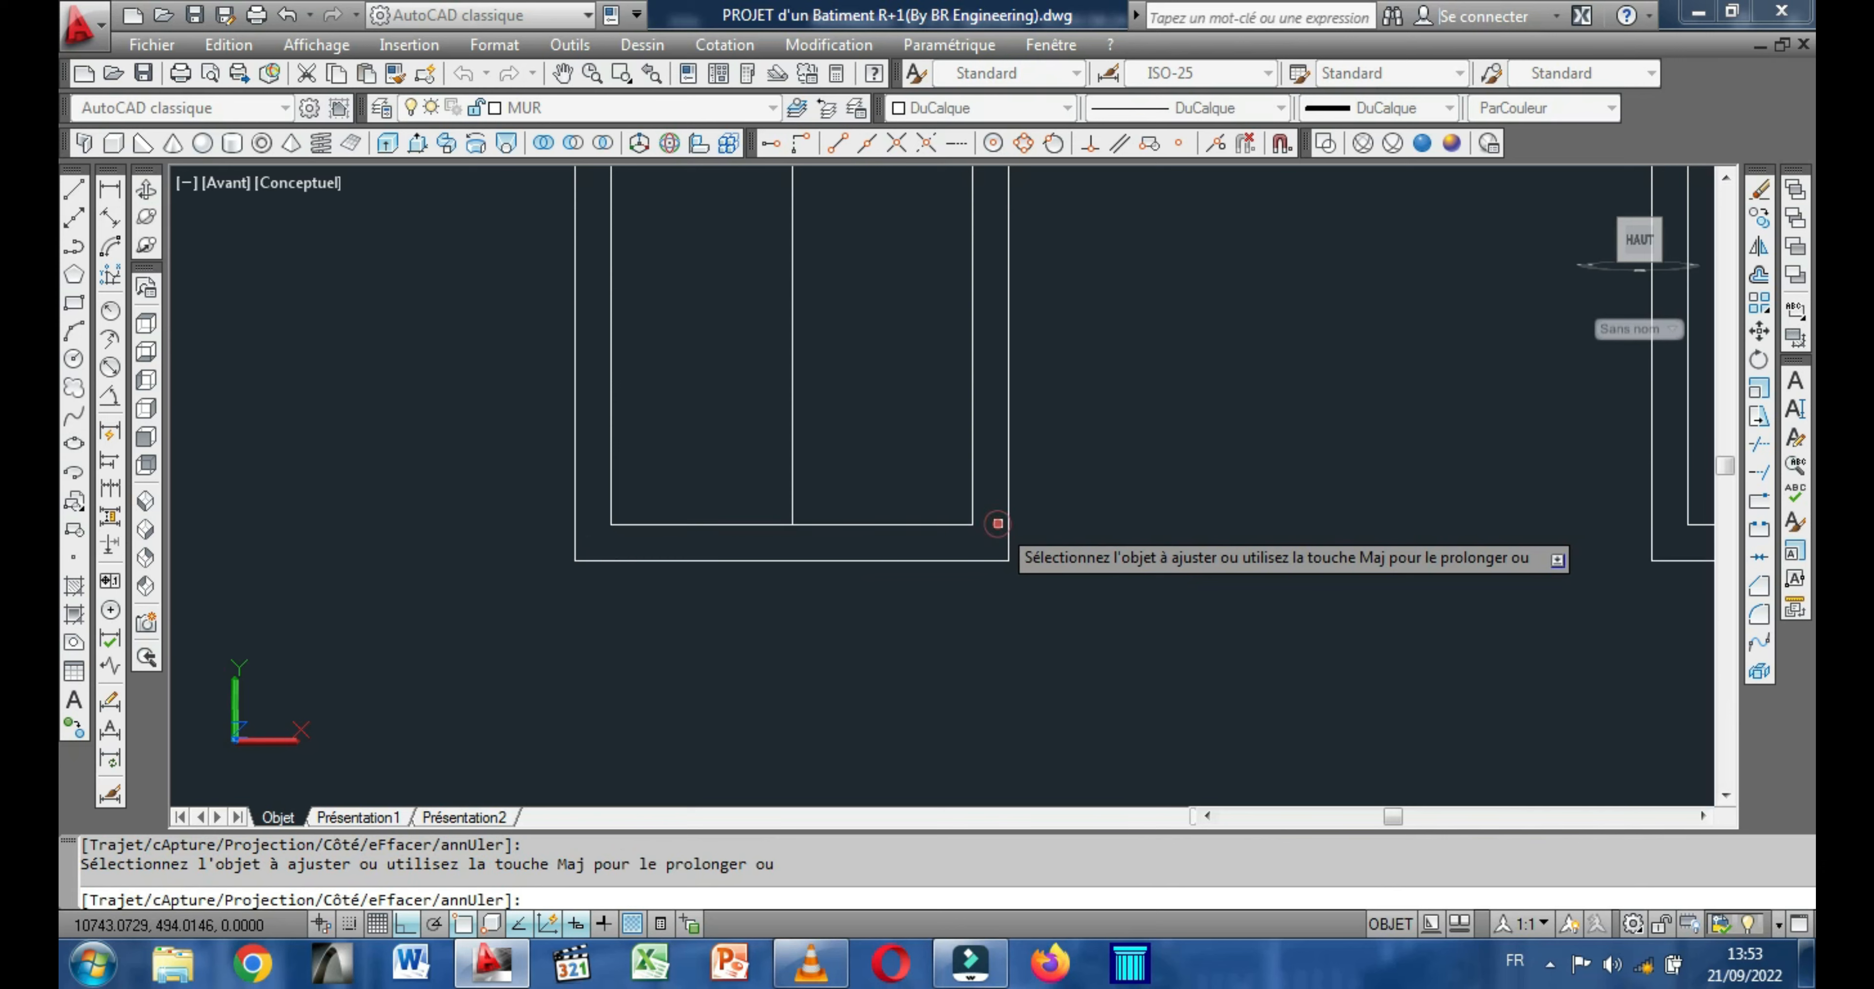
# Trim the inner frame lines and the centre line where they cross the top frame band of the 120 by 220 rectangle.
pyautogui.scroll(-4, 997, 524)
pyautogui.scroll(2, 803, 391)
pyautogui.scroll(5, 807, 364)
pyautogui.click(809, 271)
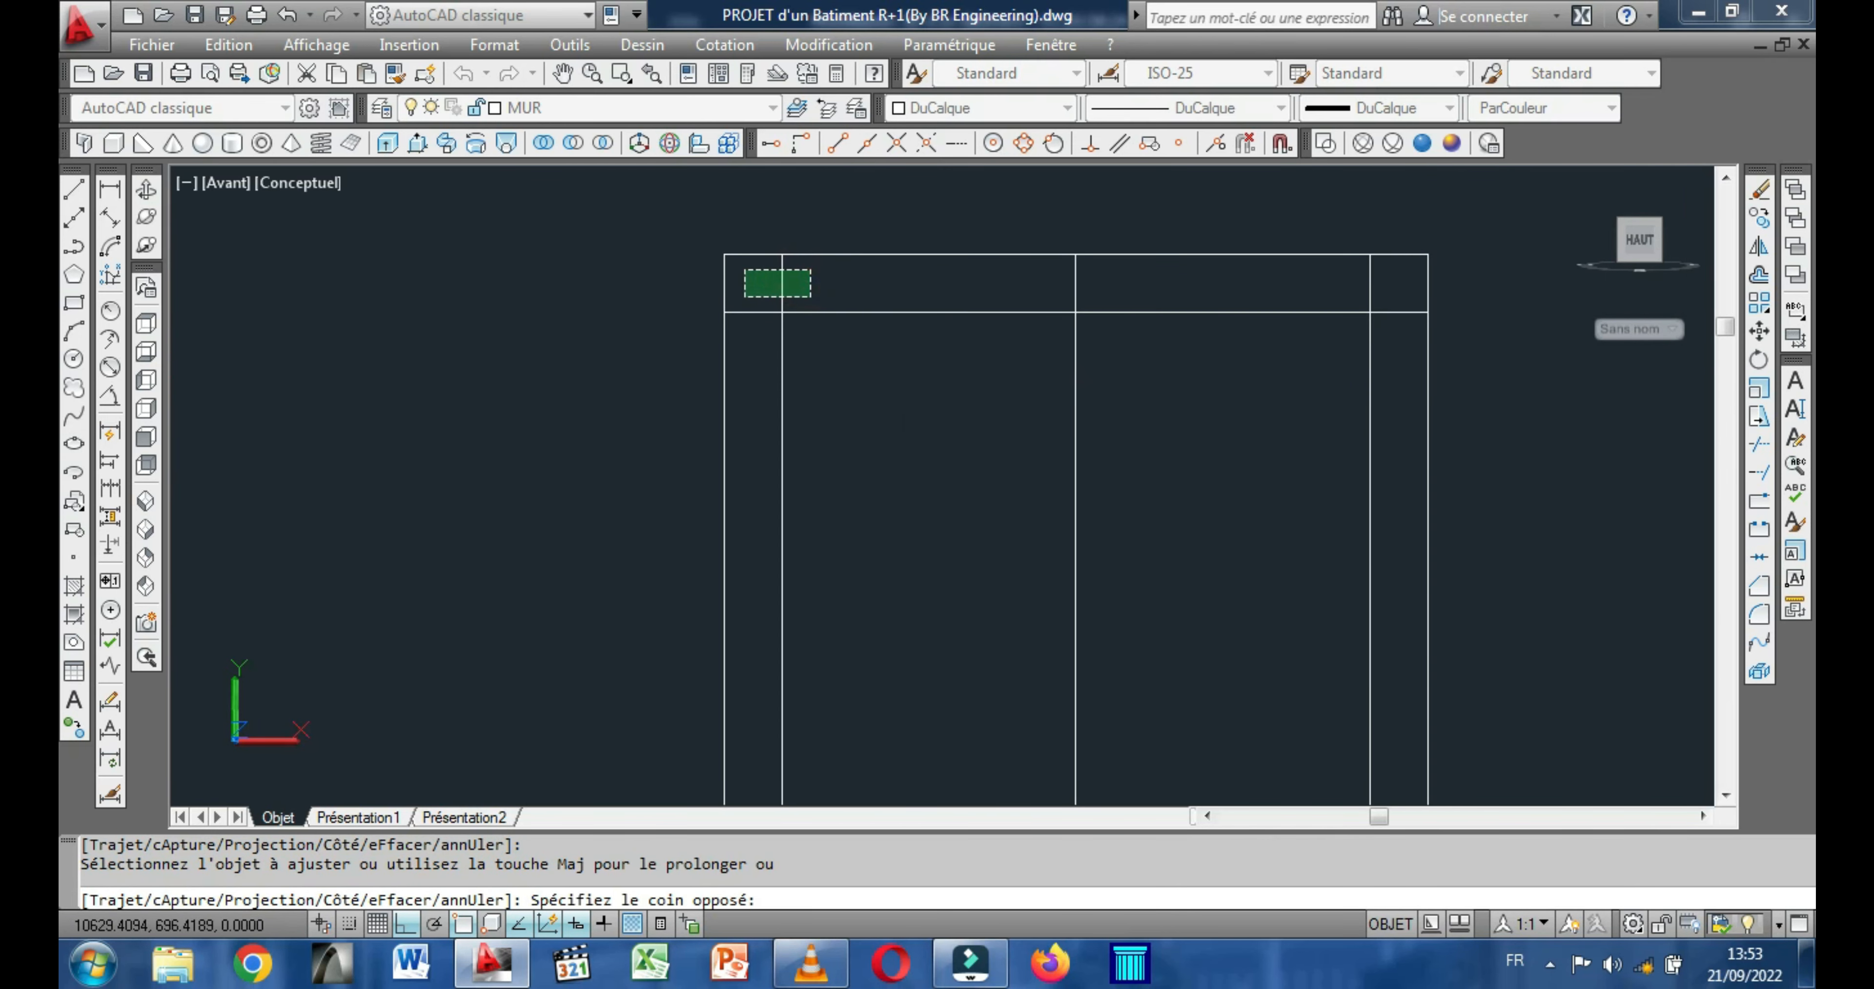
pyautogui.click(753, 291)
pyautogui.click(735, 346)
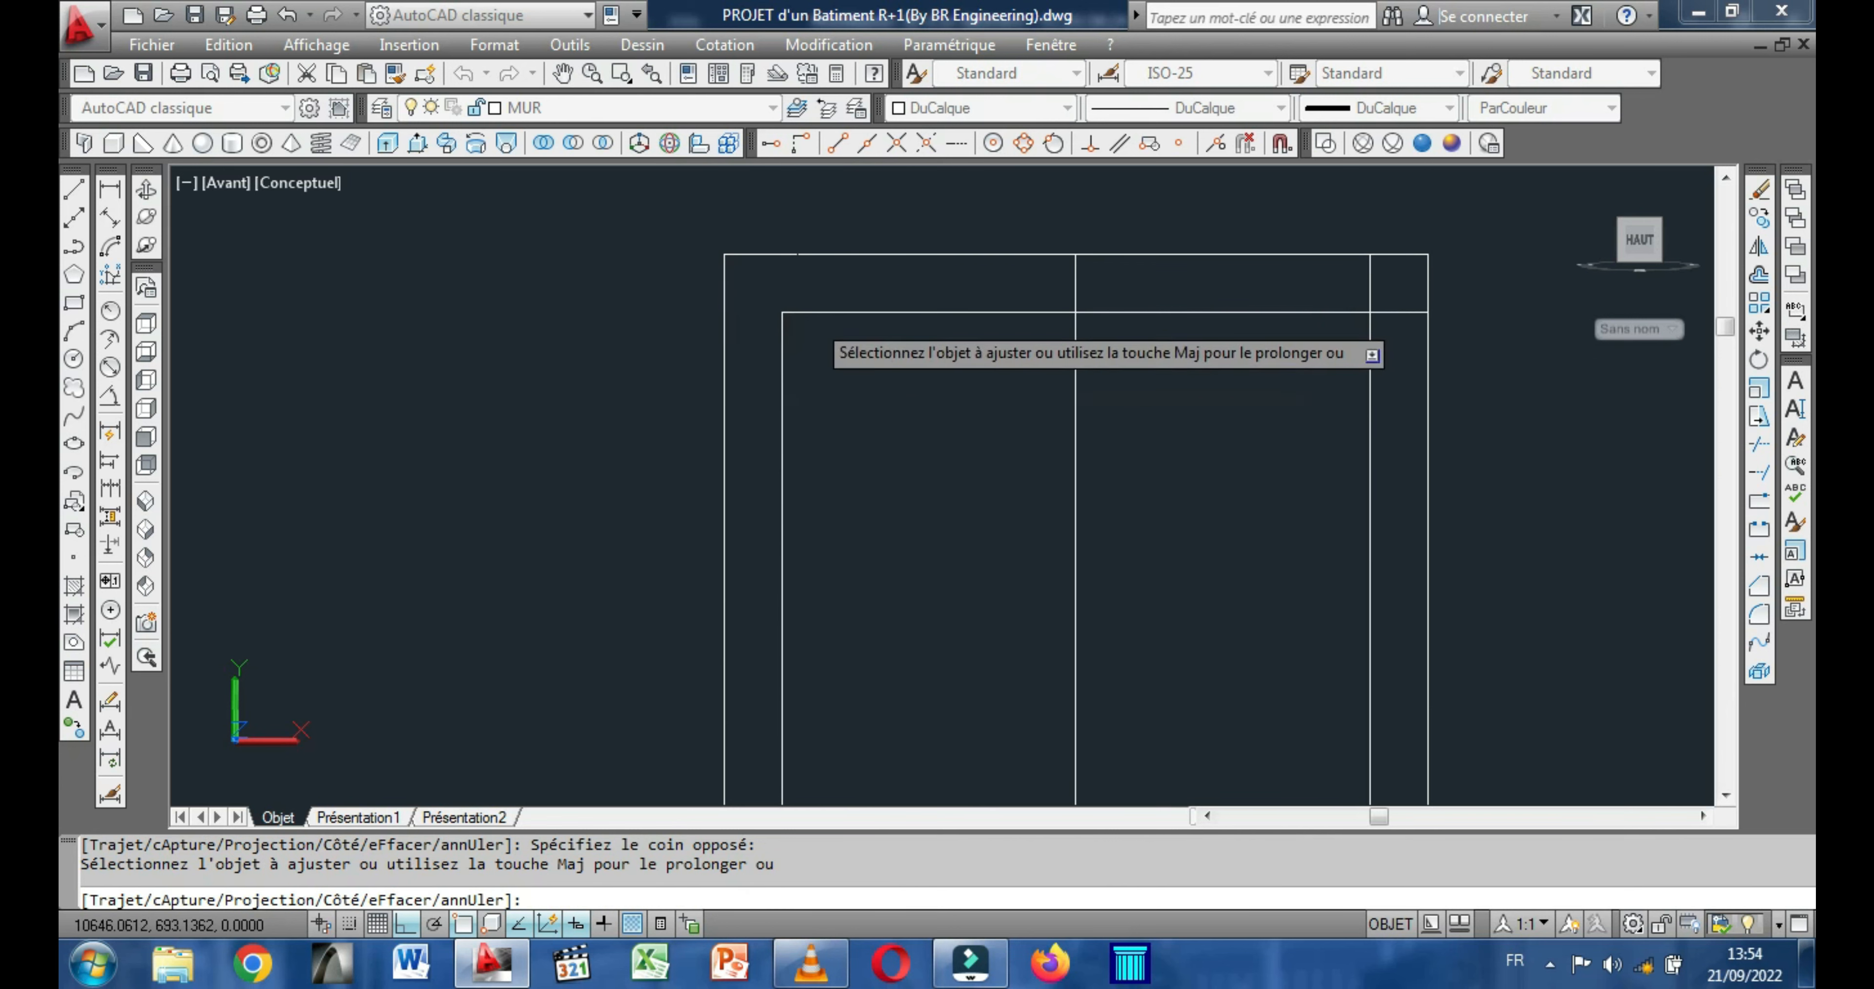
pyautogui.click(1154, 277)
pyautogui.click(1024, 301)
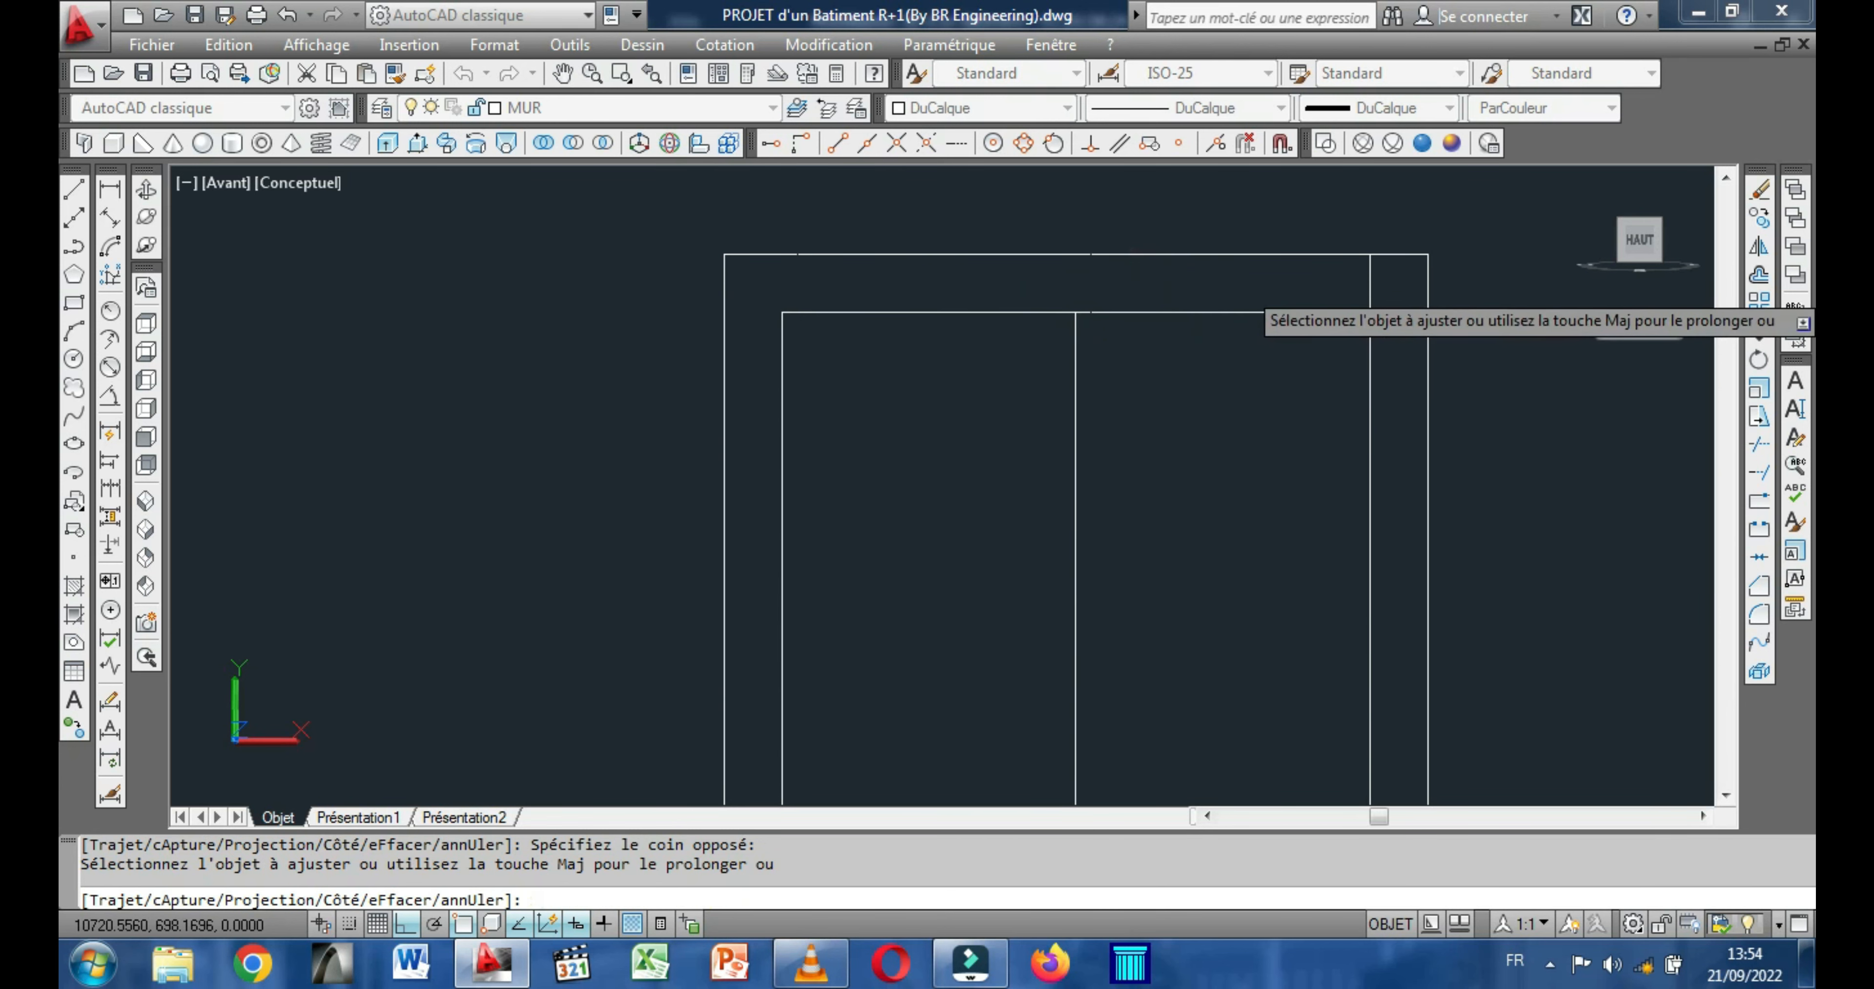
pyautogui.click(1369, 285)
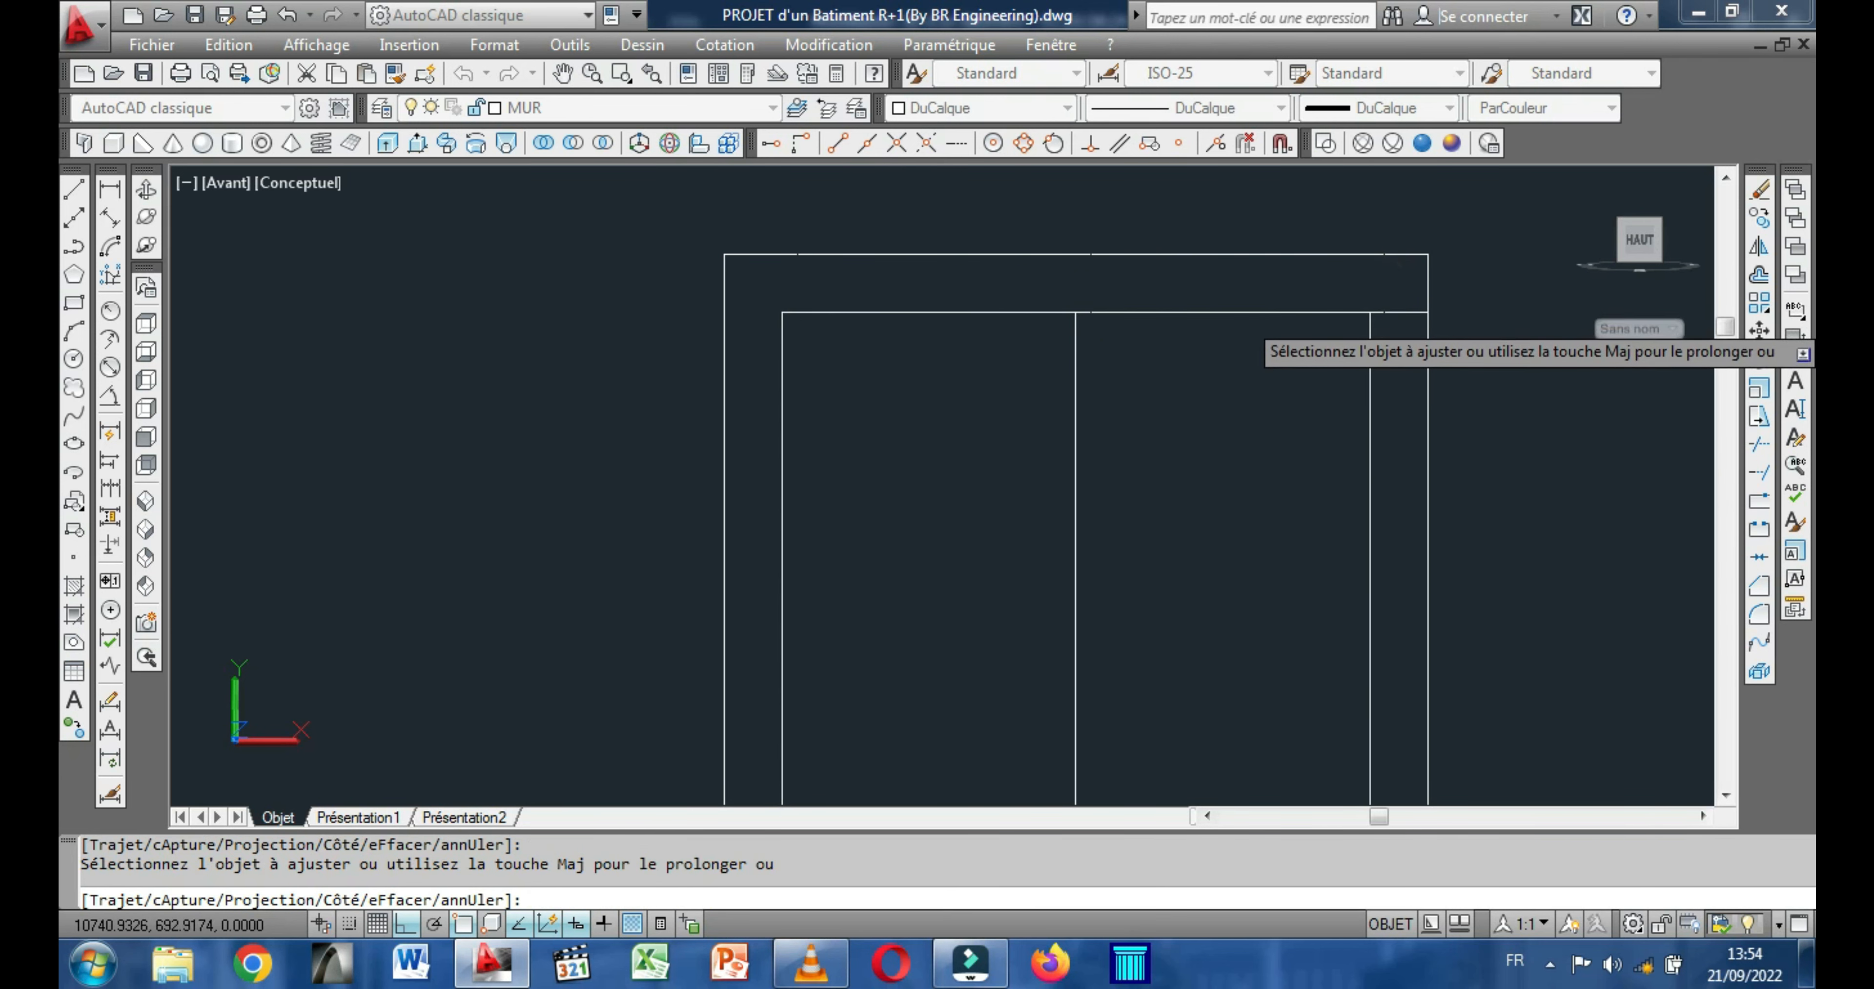
# Trim the frame and mullion lines that overlap the top frame band and corners of the widest rectangle.
pyautogui.scroll(-4, 1124, 365)
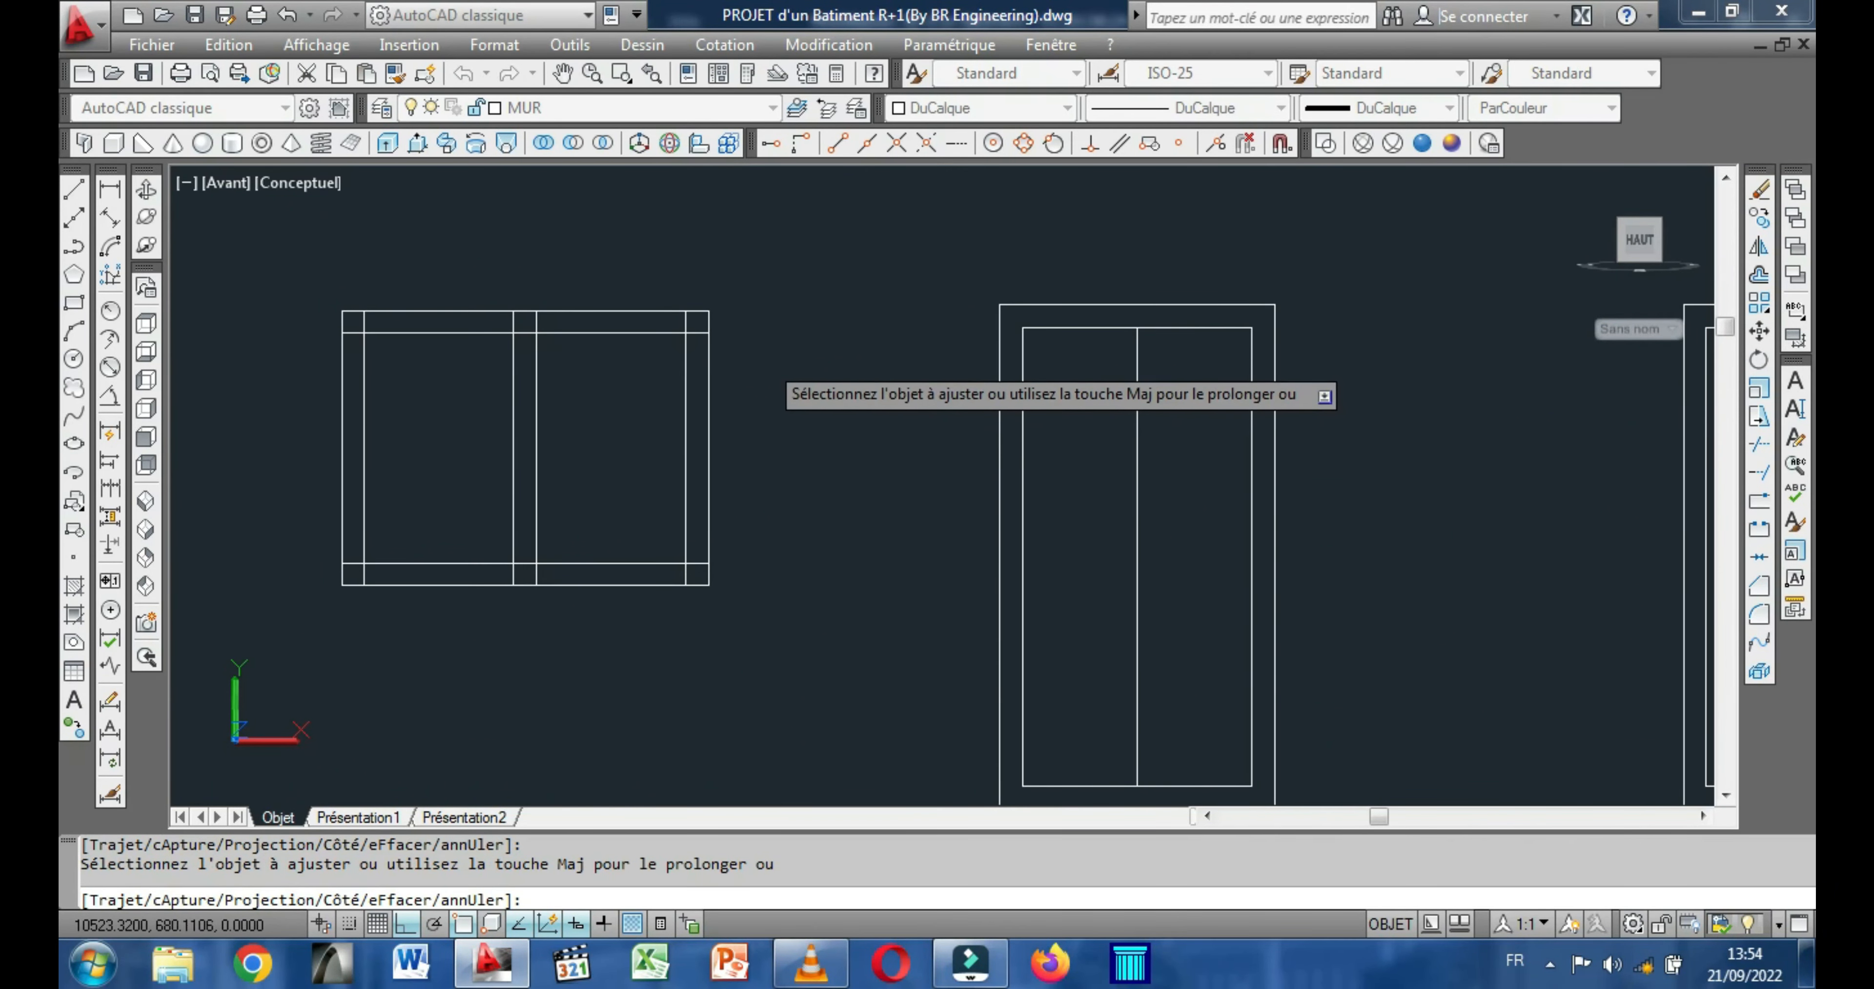
pyautogui.scroll(5, 655, 325)
pyautogui.click(784, 318)
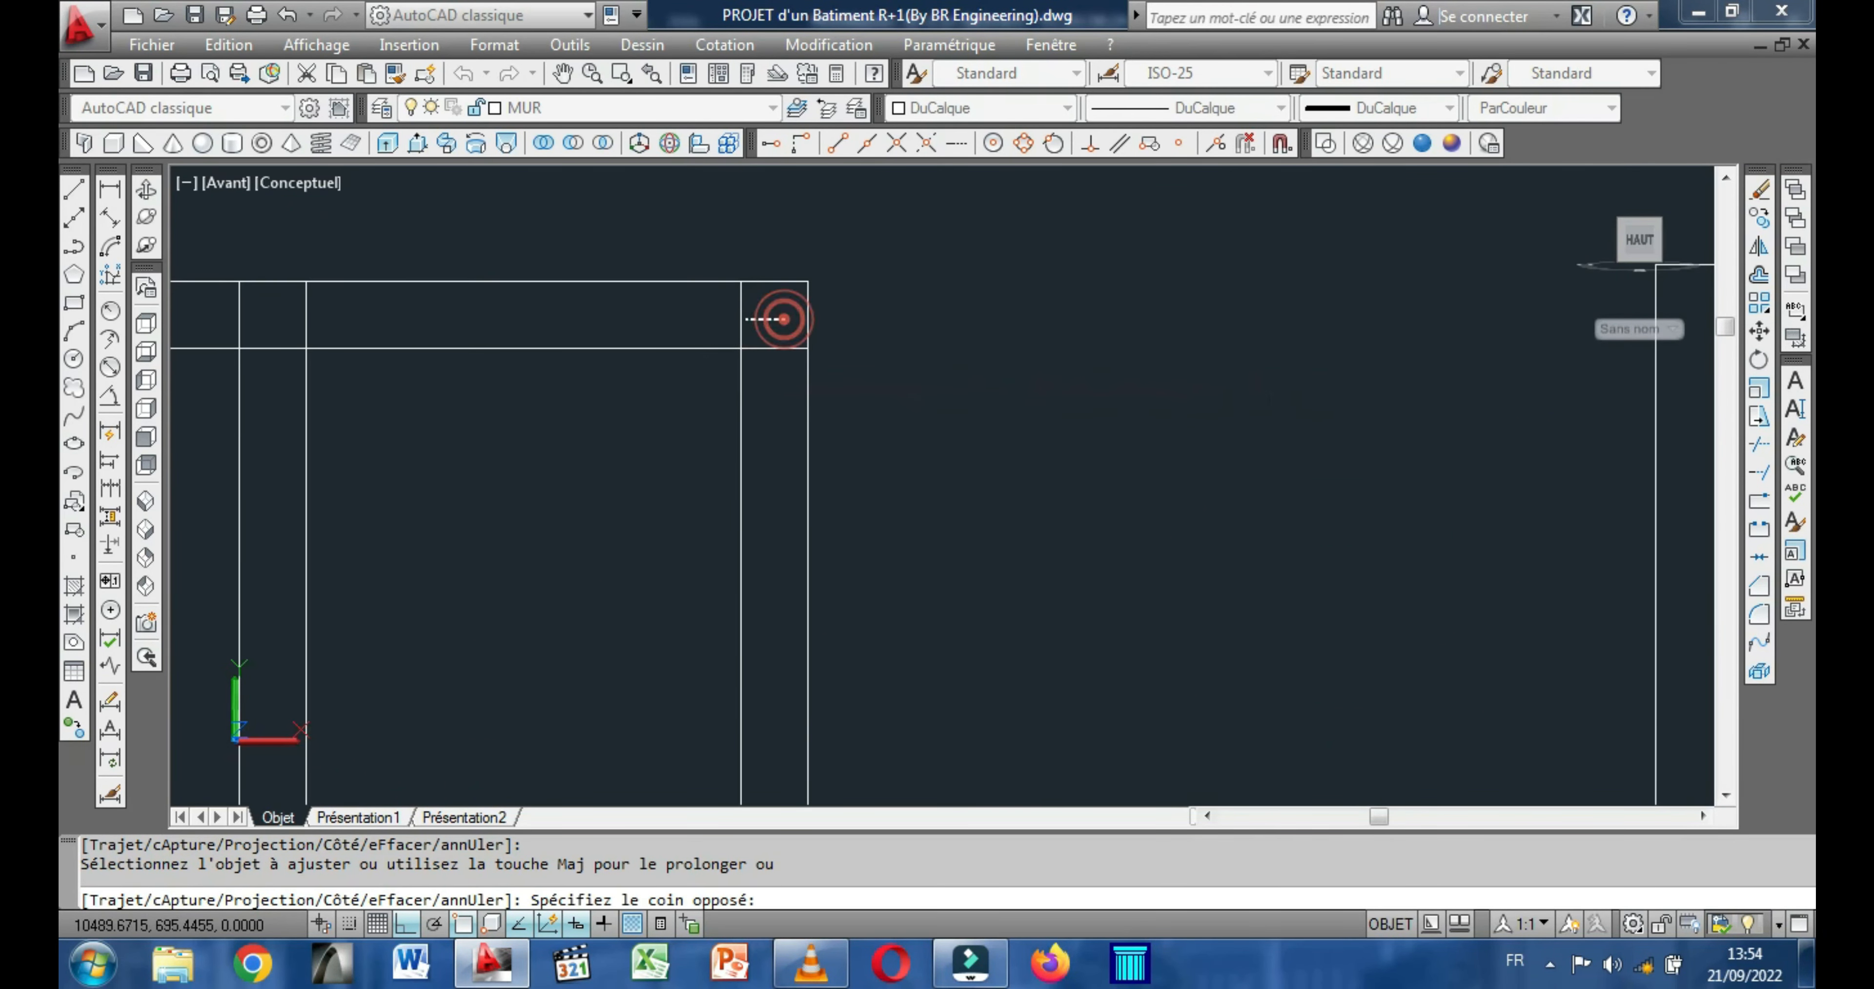
pyautogui.click(696, 309)
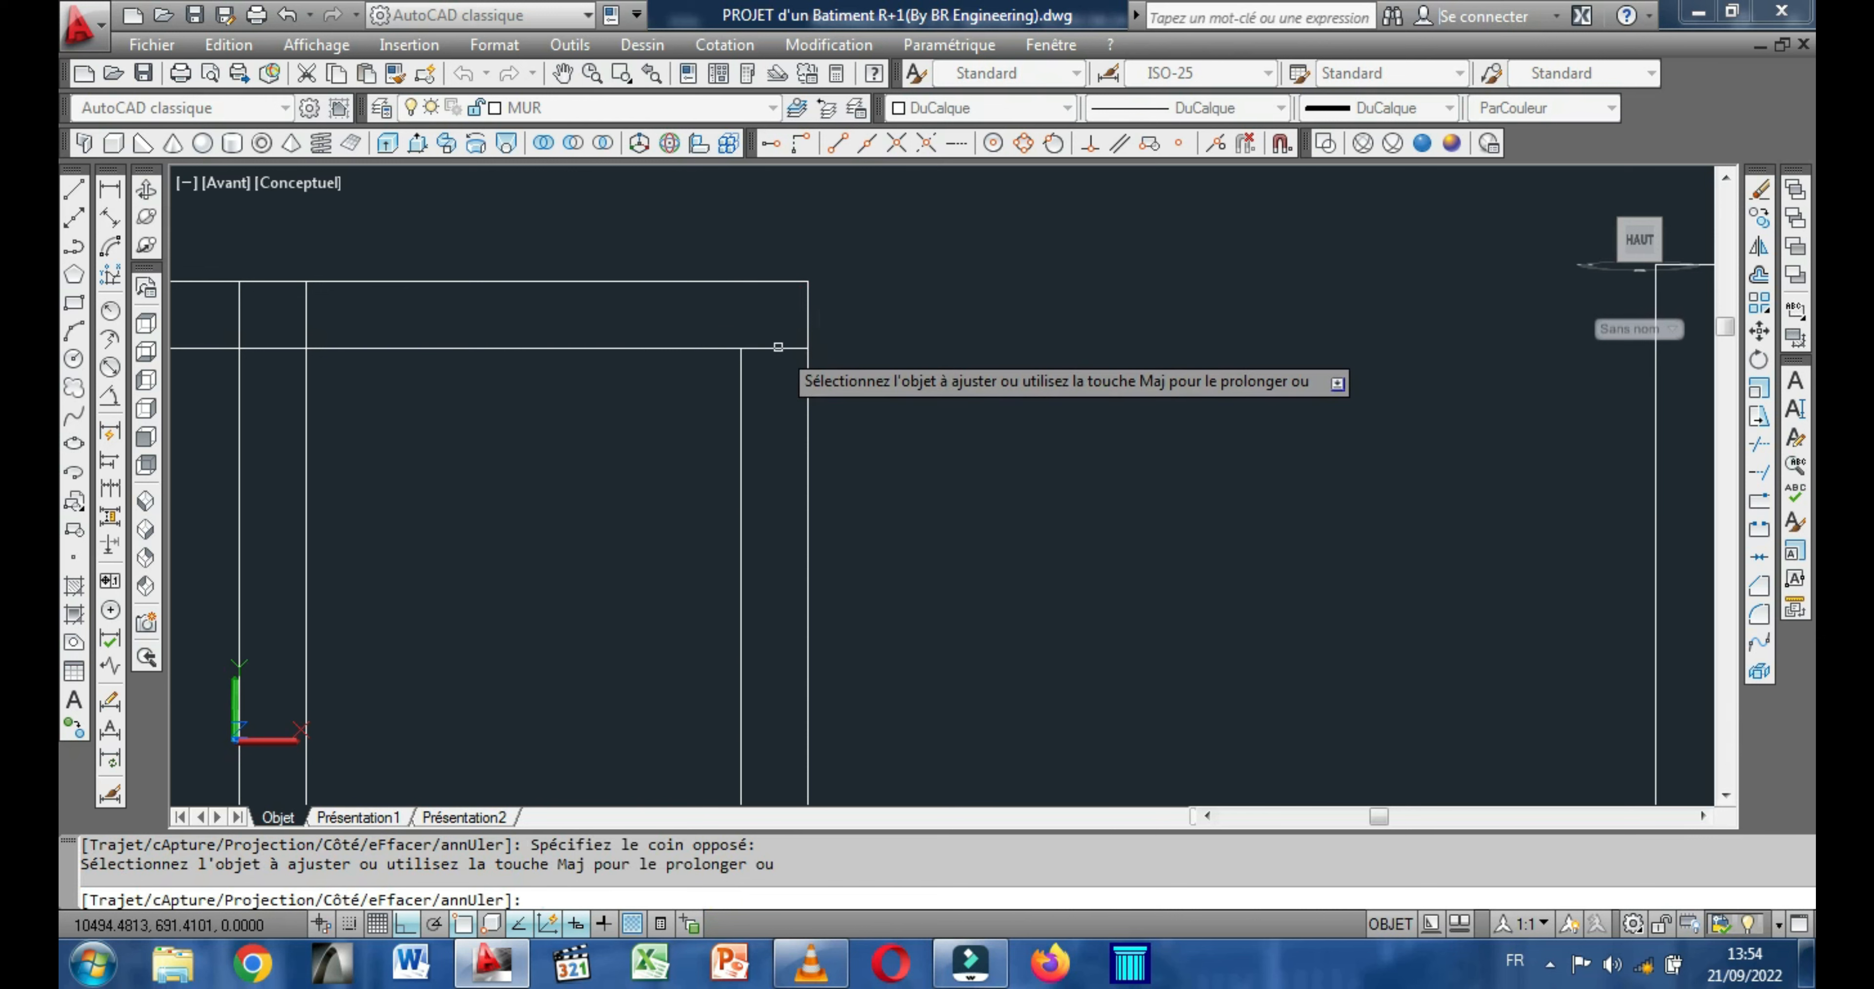
pyautogui.scroll(-4, 789, 347)
pyautogui.scroll(3, 598, 346)
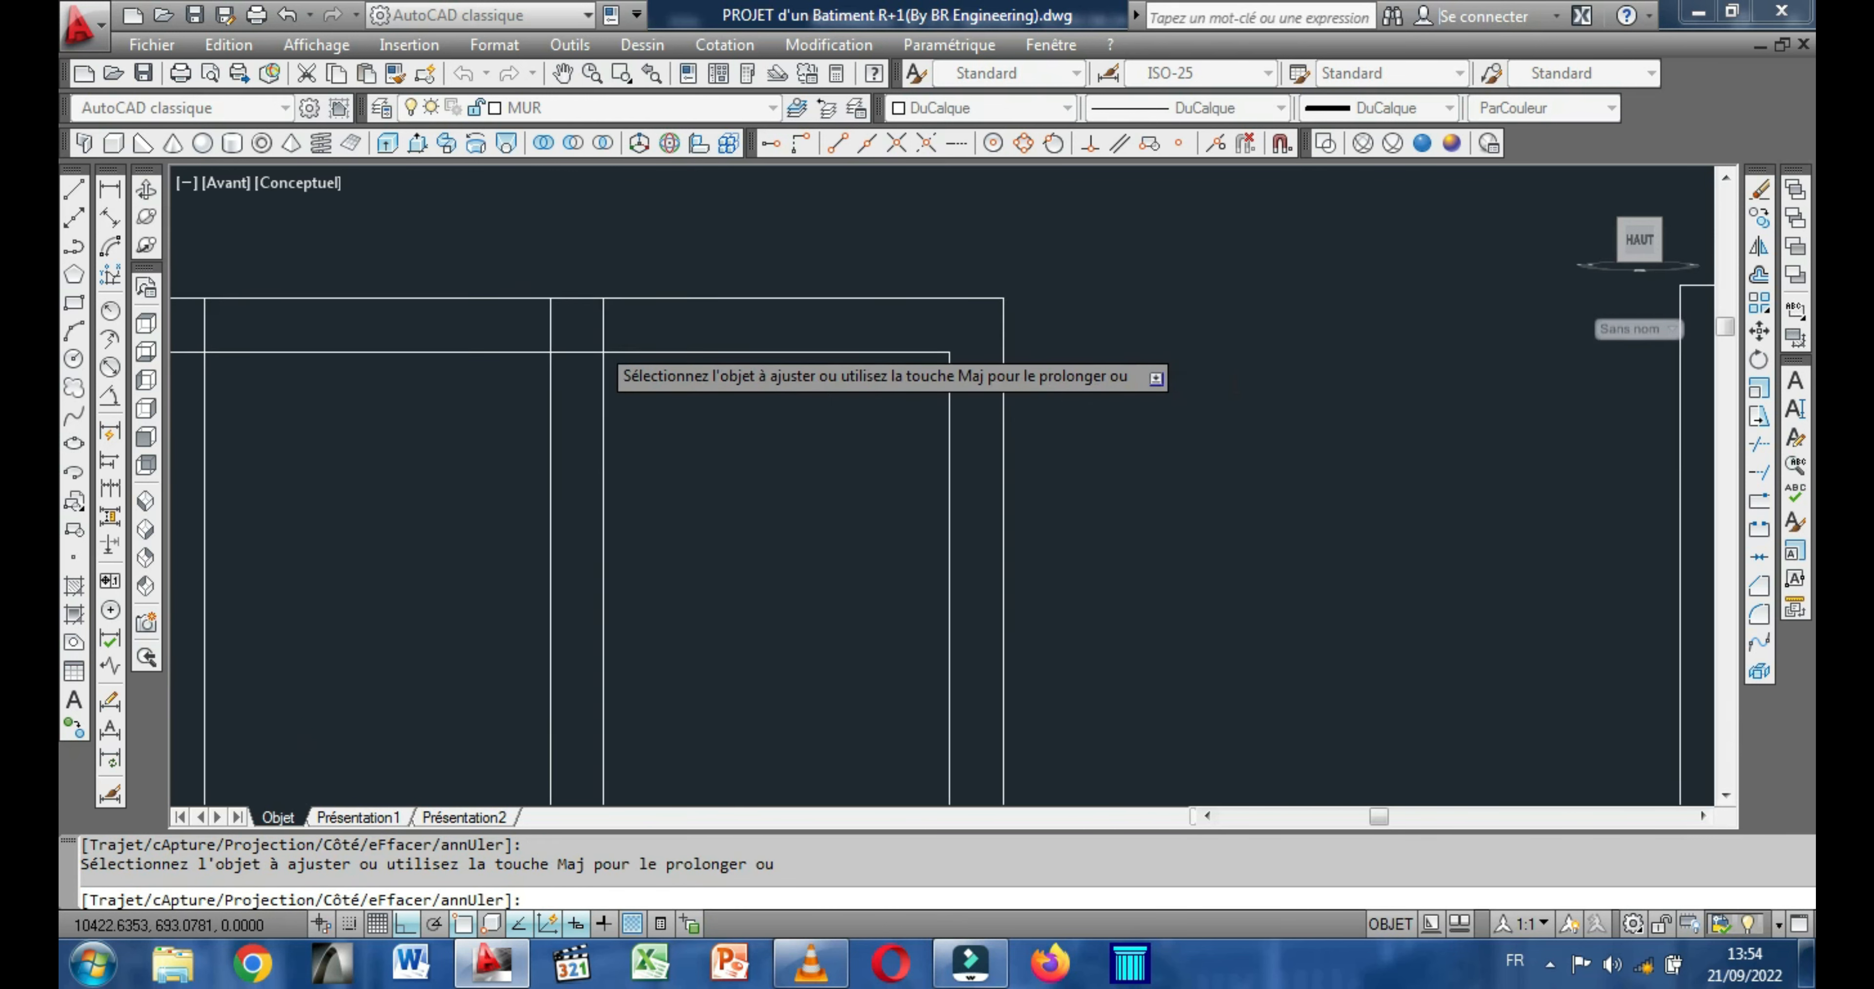
pyautogui.scroll(-2, 599, 344)
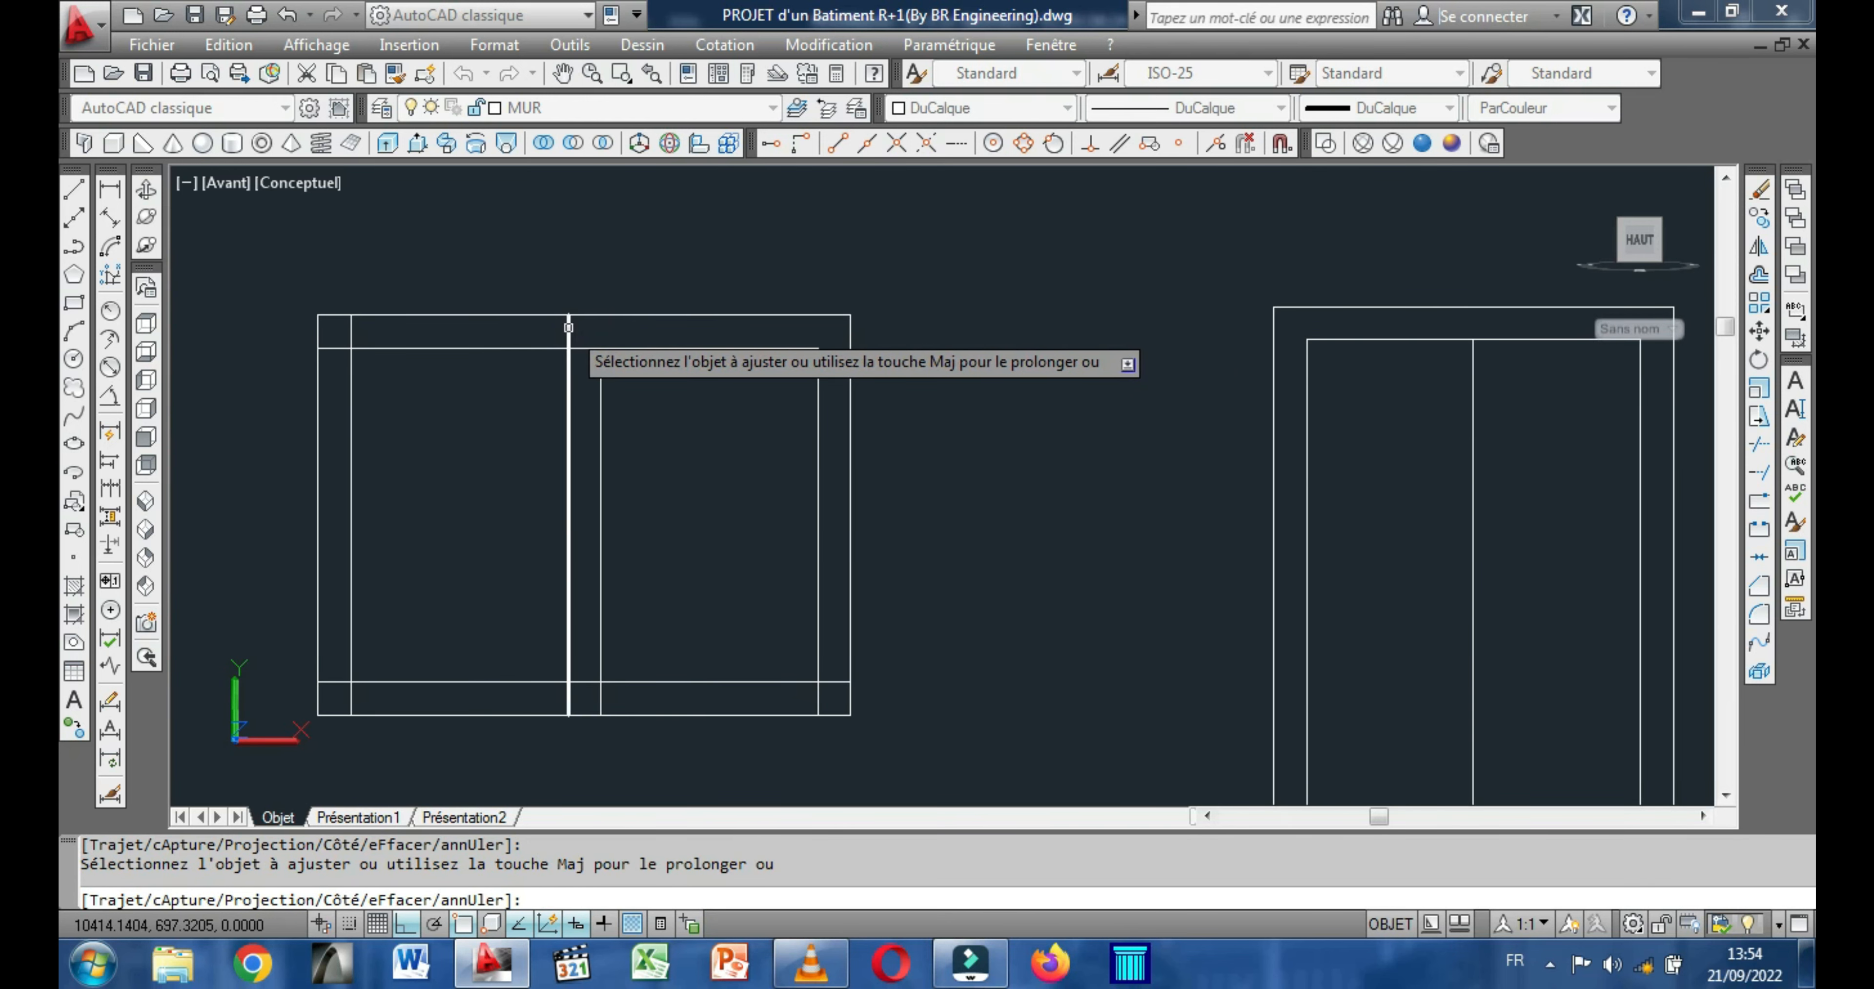
pyautogui.click(331, 347)
# Trim the frame and mullion lines that overlap the bottom frame band and corners of the widest rectangle.
pyautogui.moveTo(460, 447); pyautogui.dragTo(494, 352, button='middle')
pyautogui.click(356, 535)
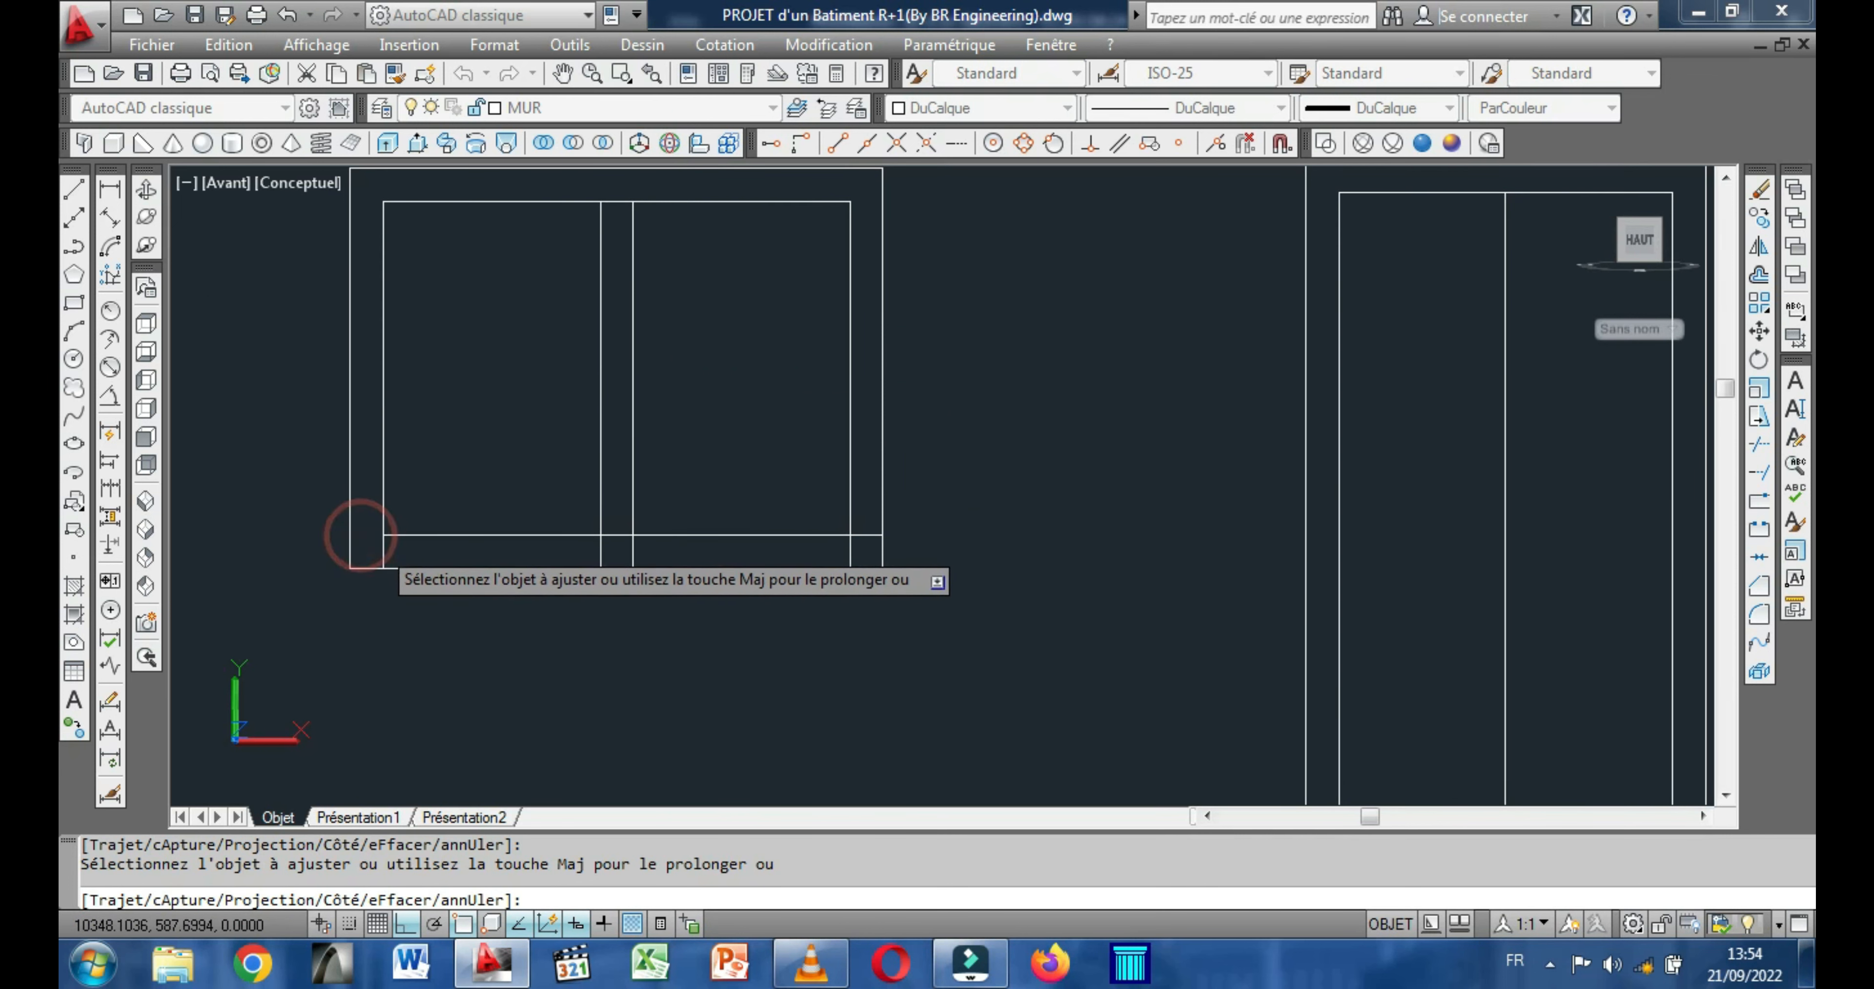
pyautogui.click(390, 551)
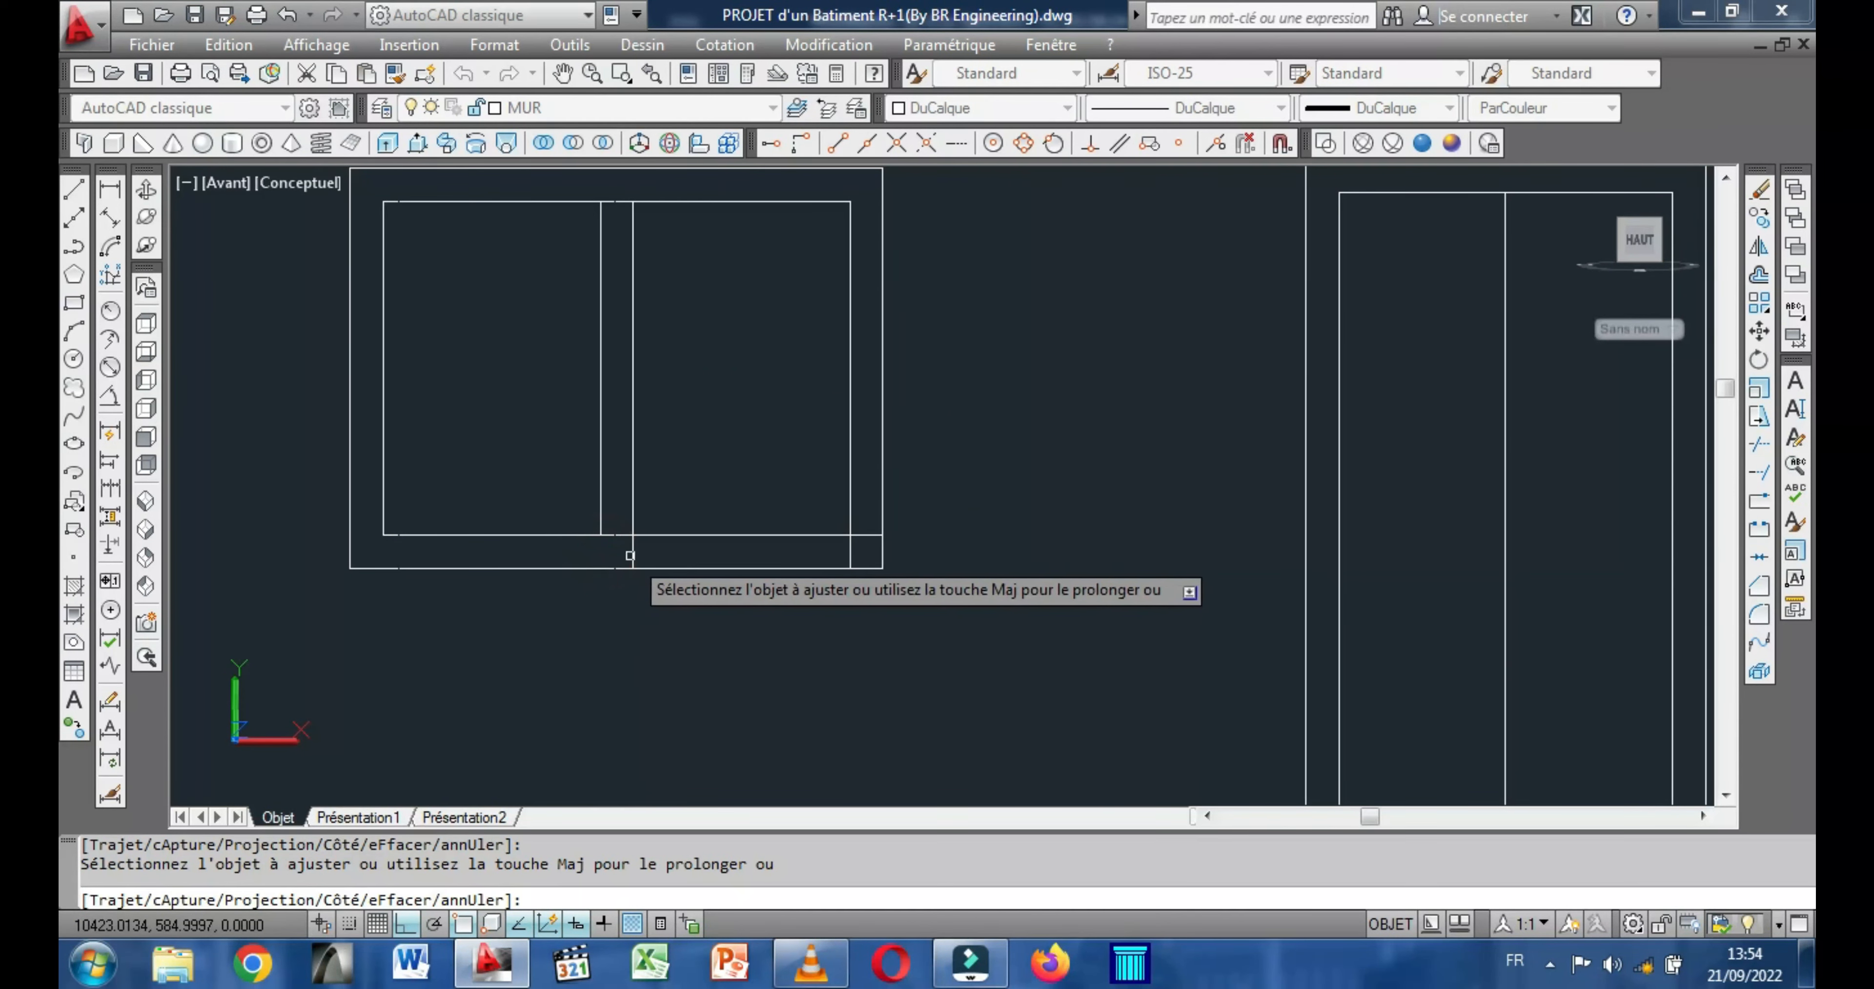
pyautogui.scroll(-2, 724, 431)
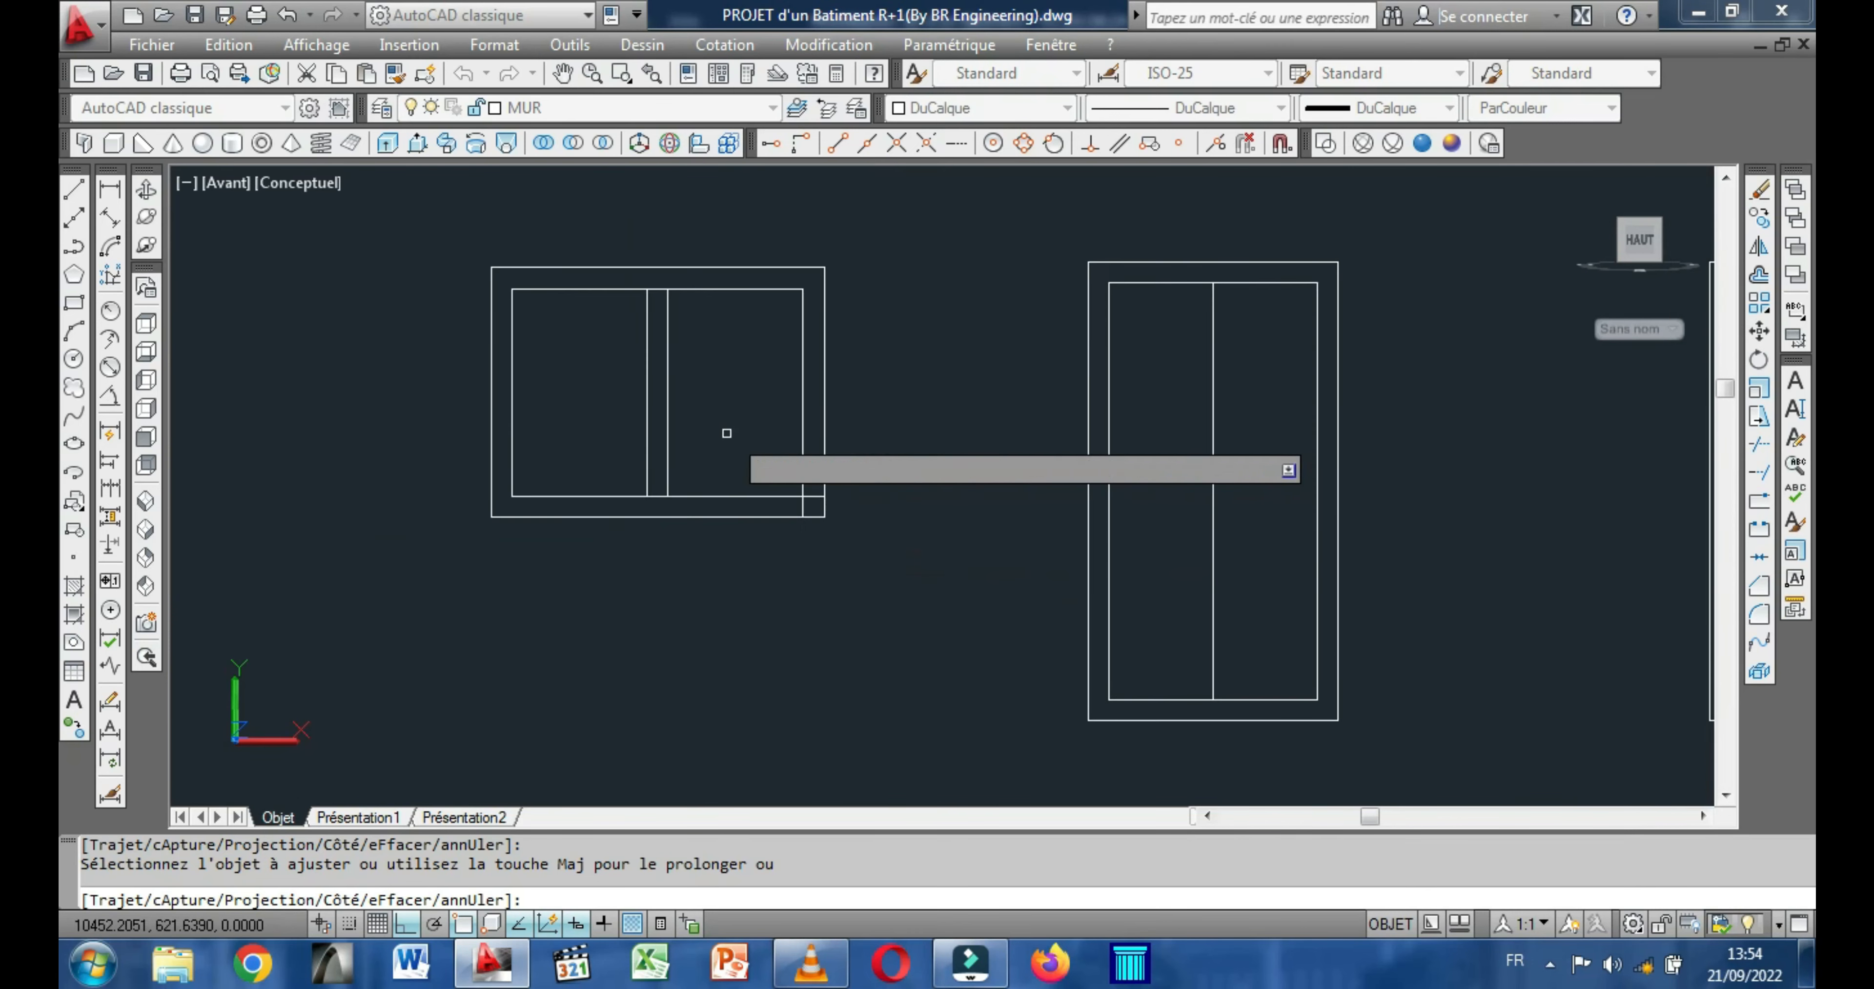
pyautogui.moveTo(871, 493); pyautogui.dragTo(638, 441, button='middle')
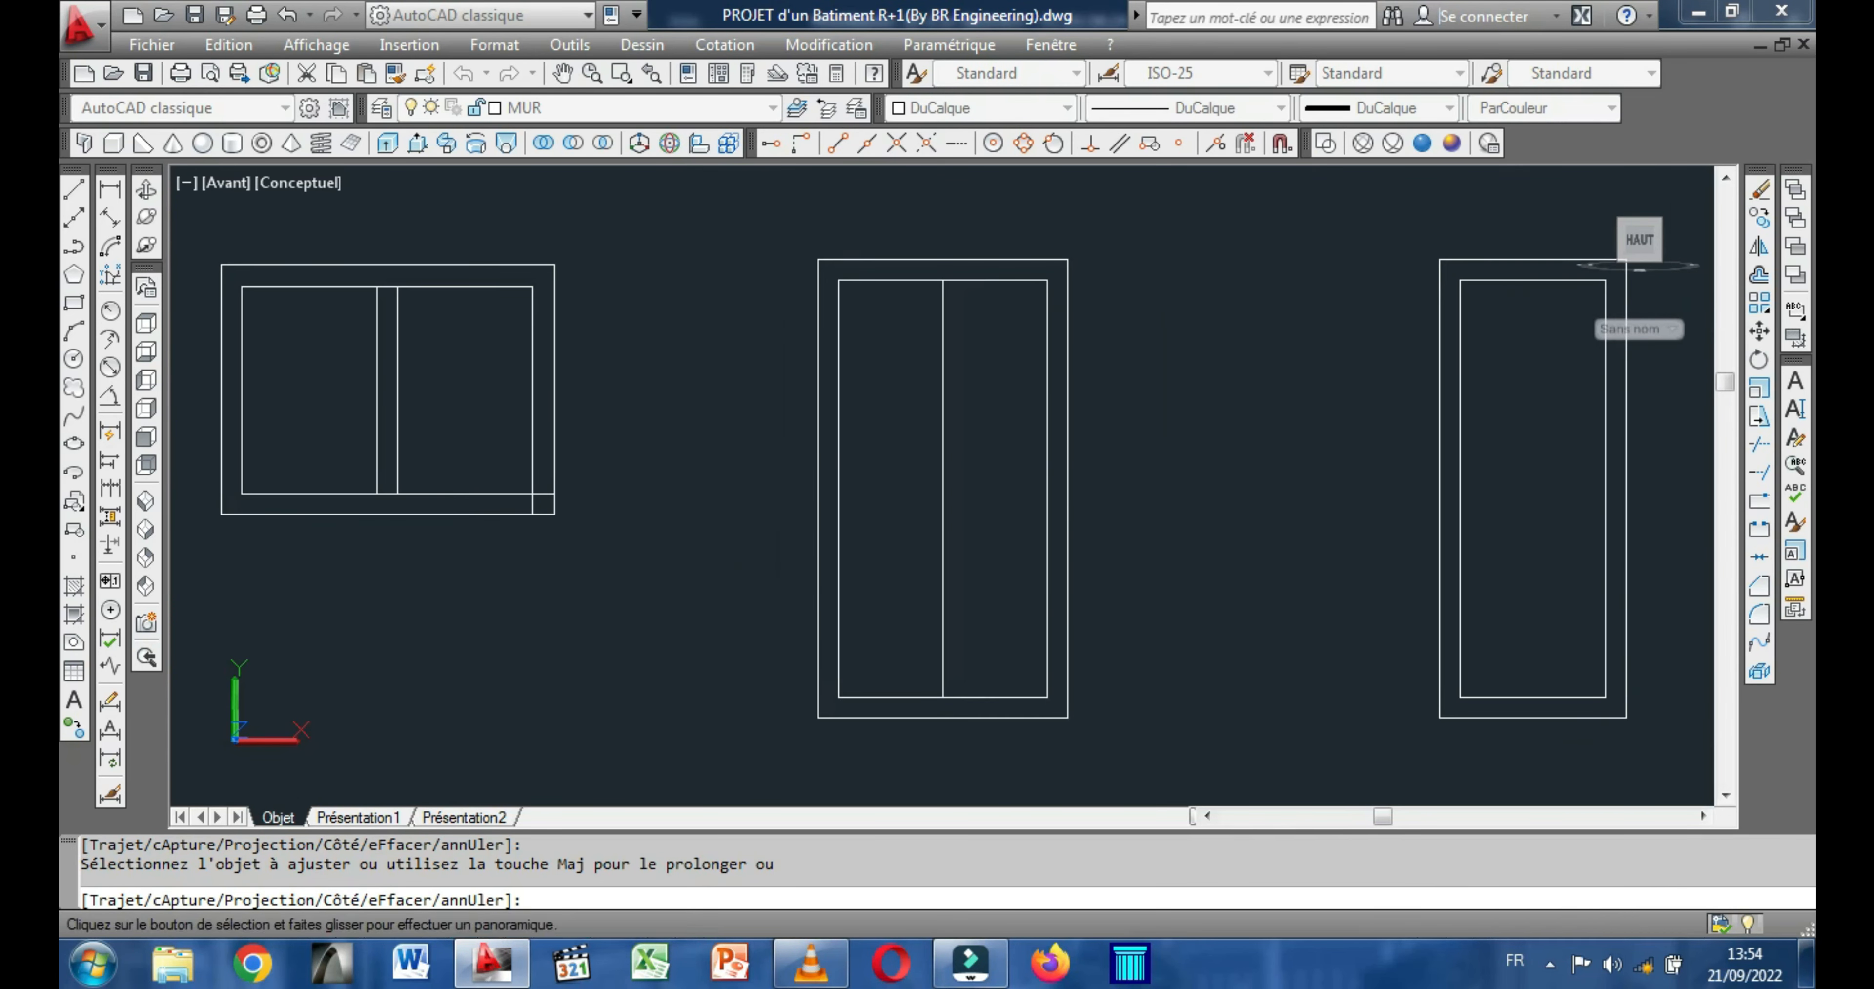
pyautogui.scroll(3, 522, 498)
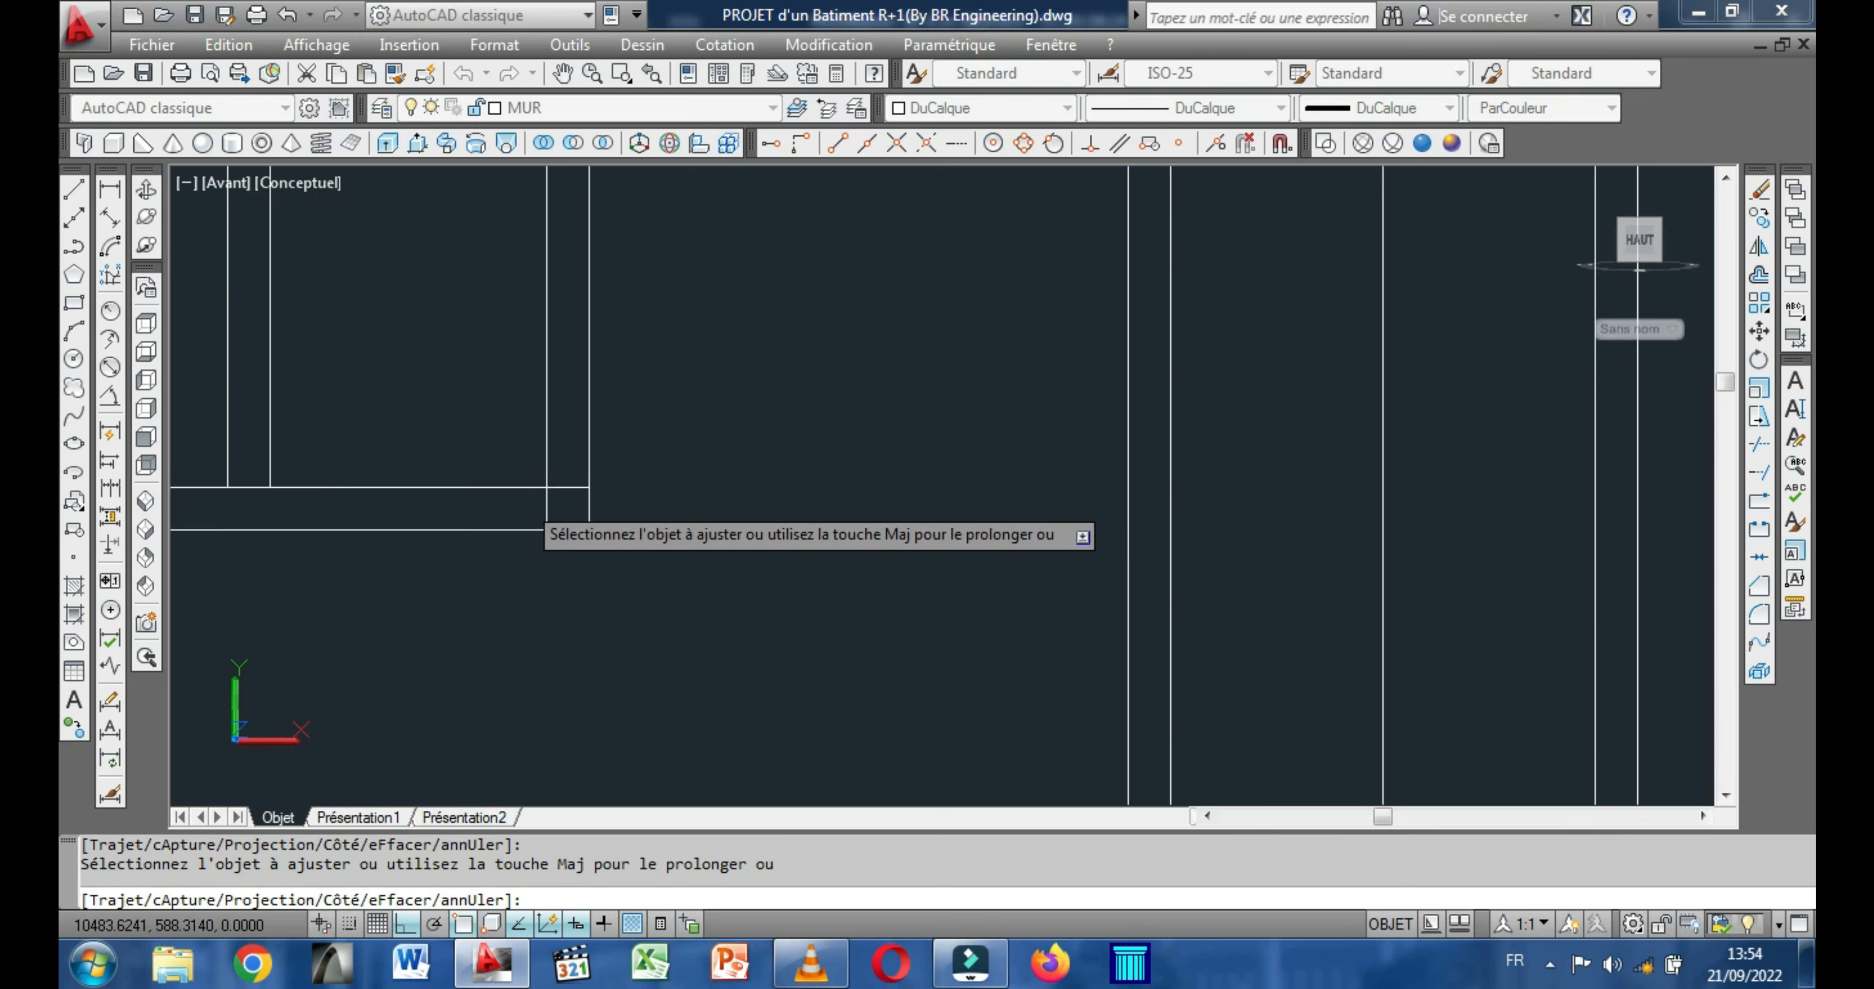
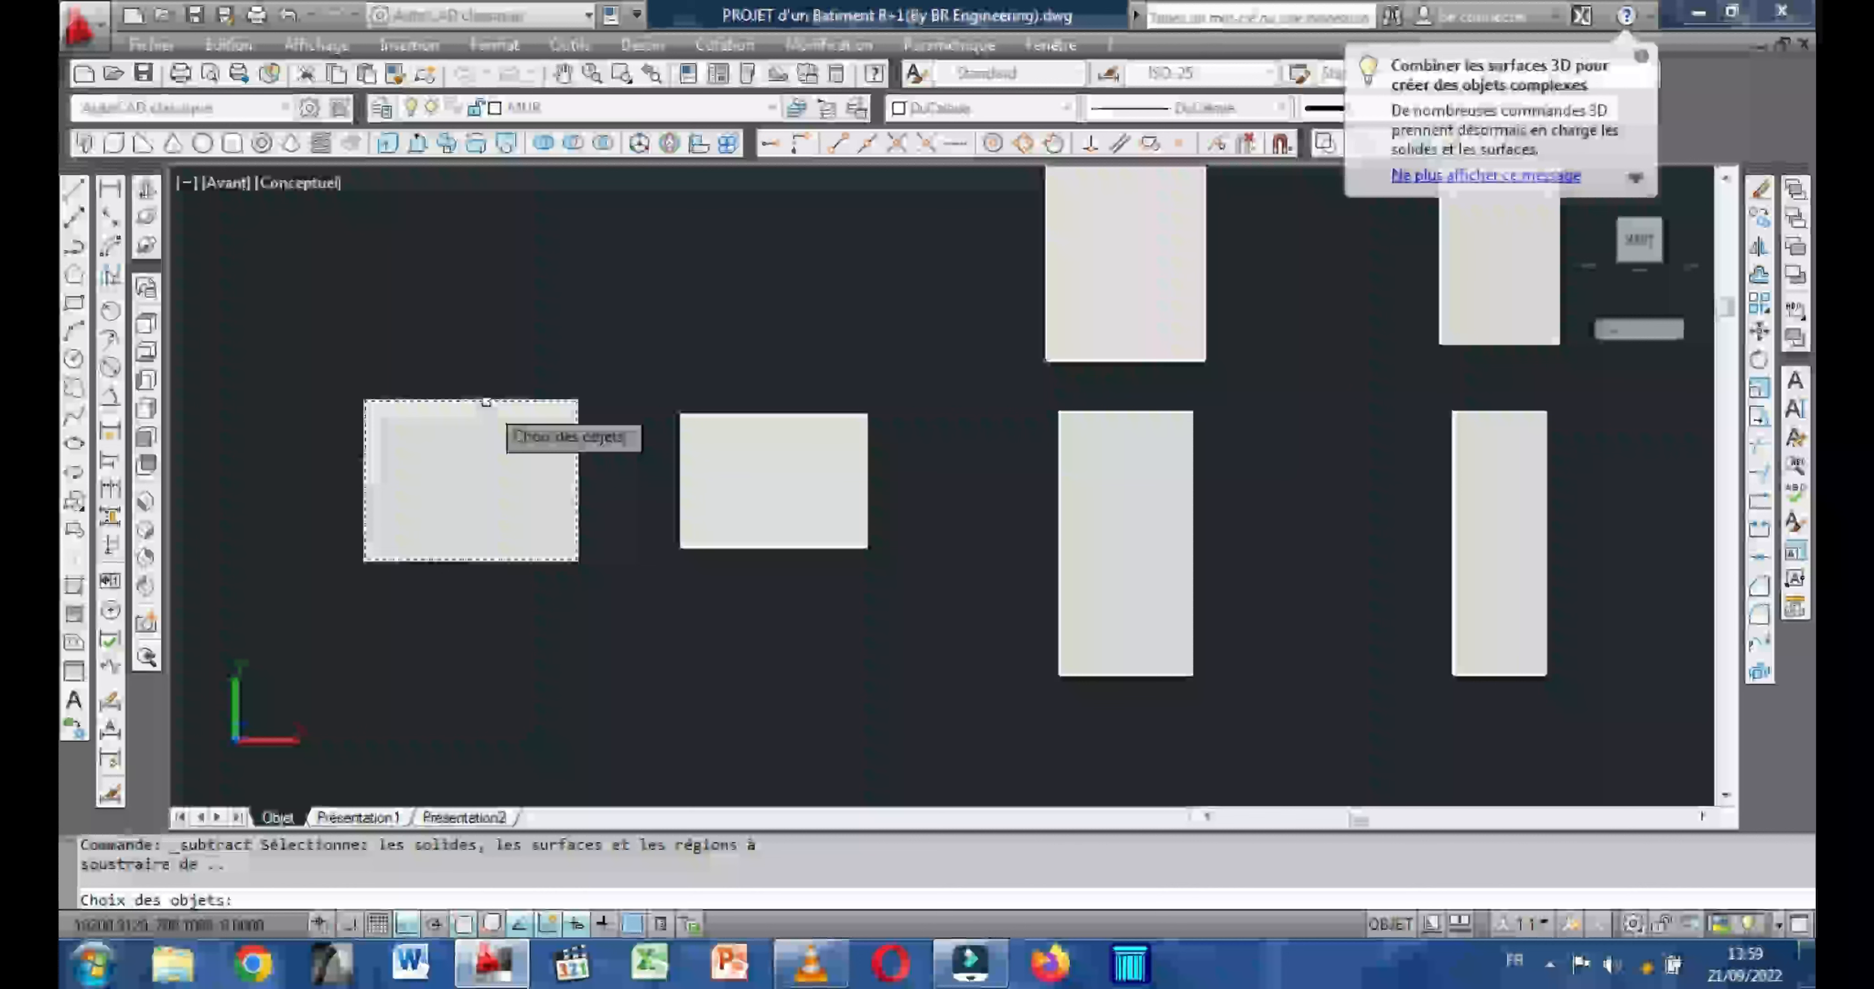
# Subtract the inner box from the wide outer block to hollow out the window frame.
pyautogui.click(484, 402)
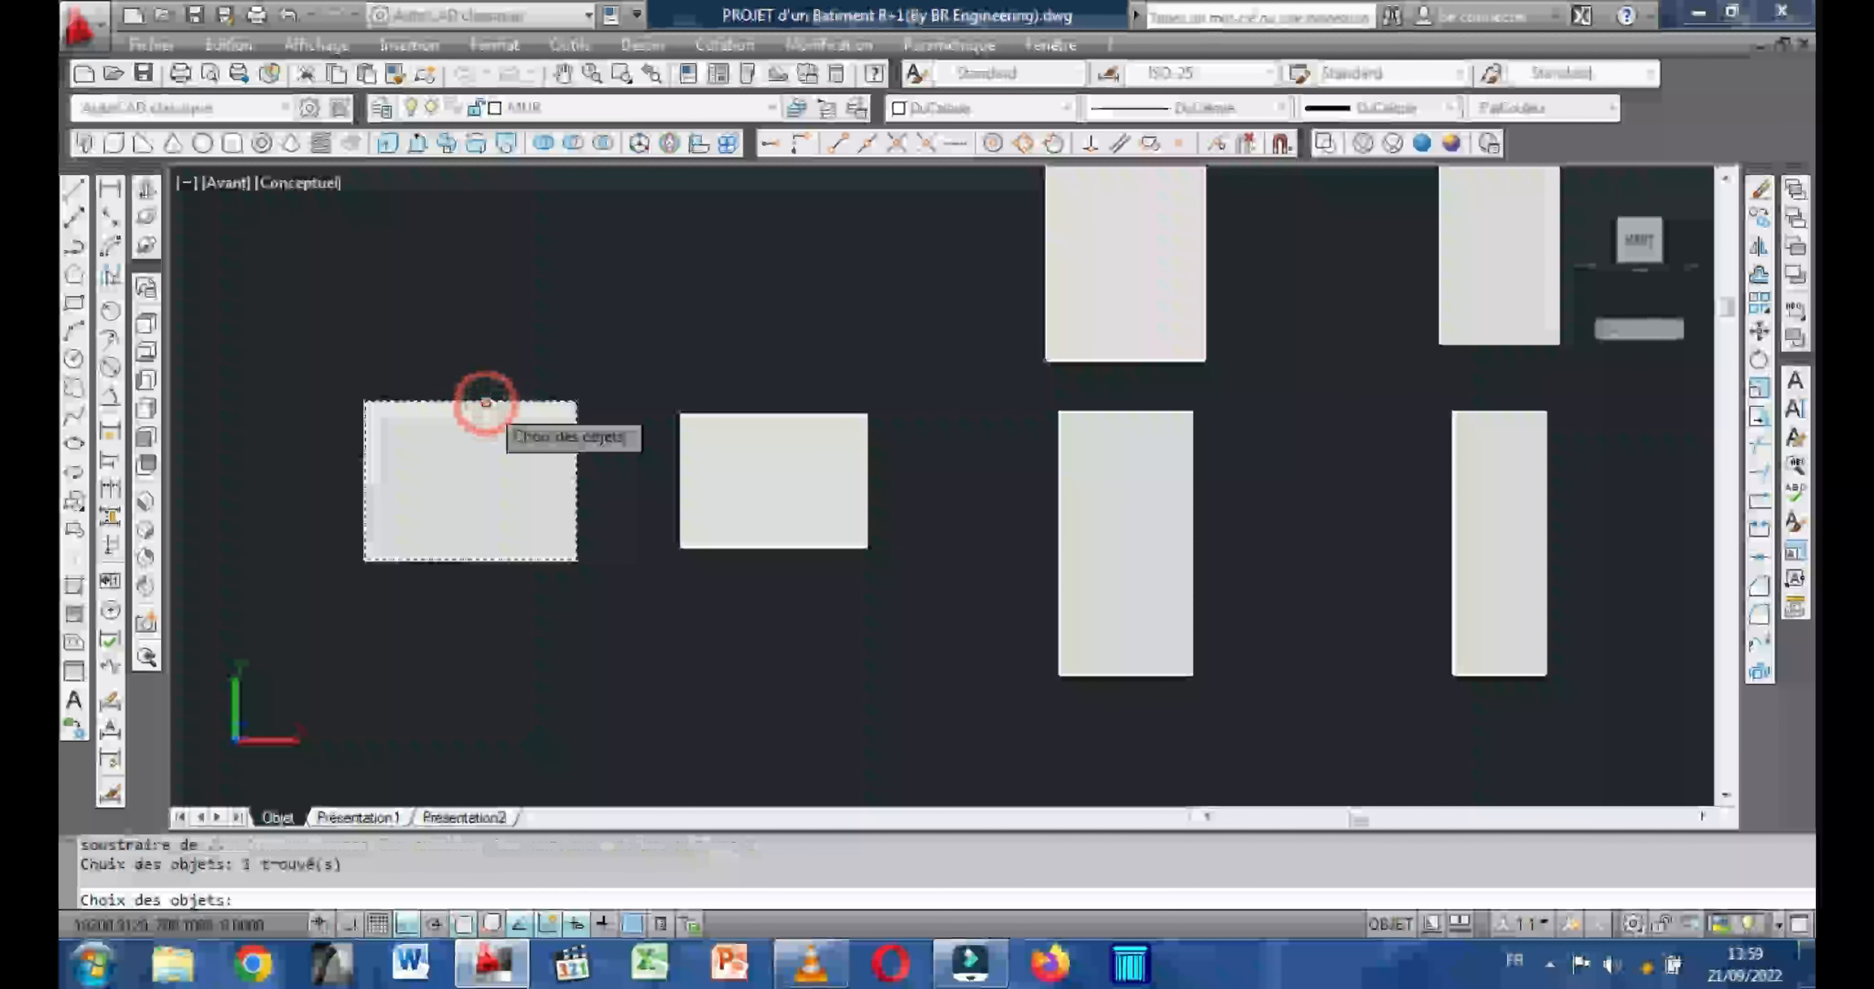
pyautogui.press('Return')
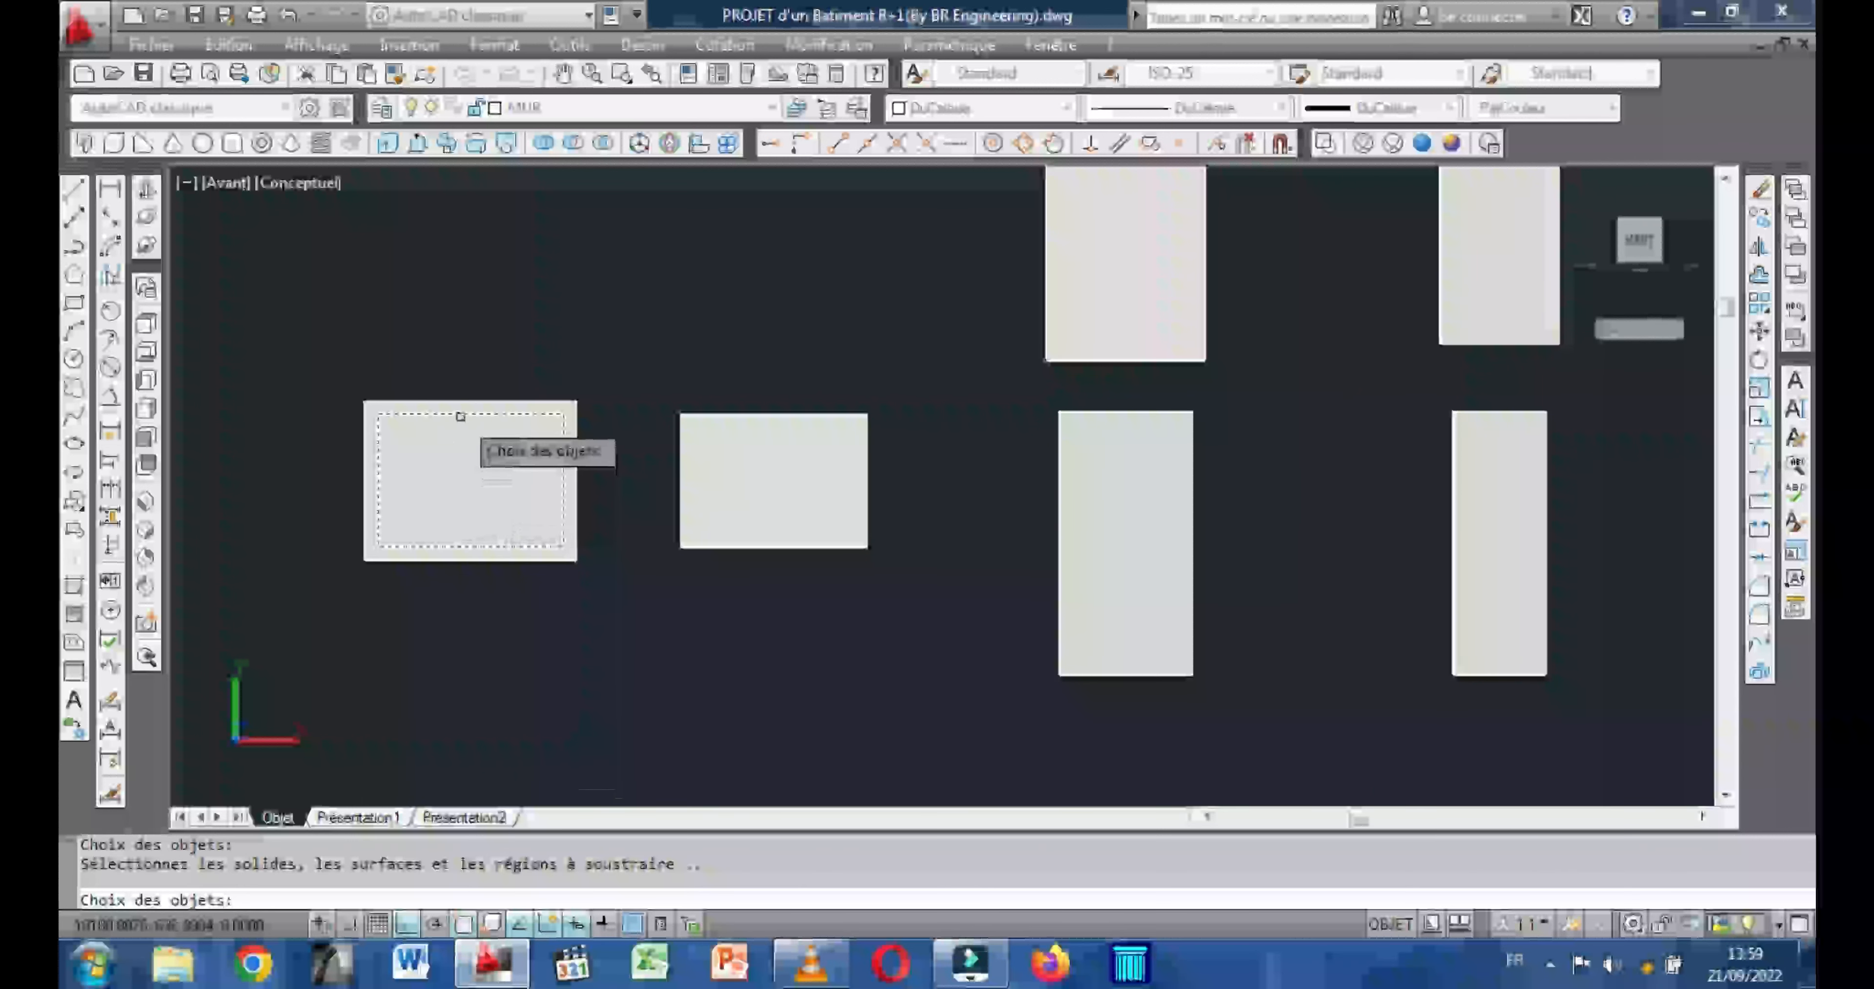
pyautogui.click(460, 416)
pyautogui.press('Return')
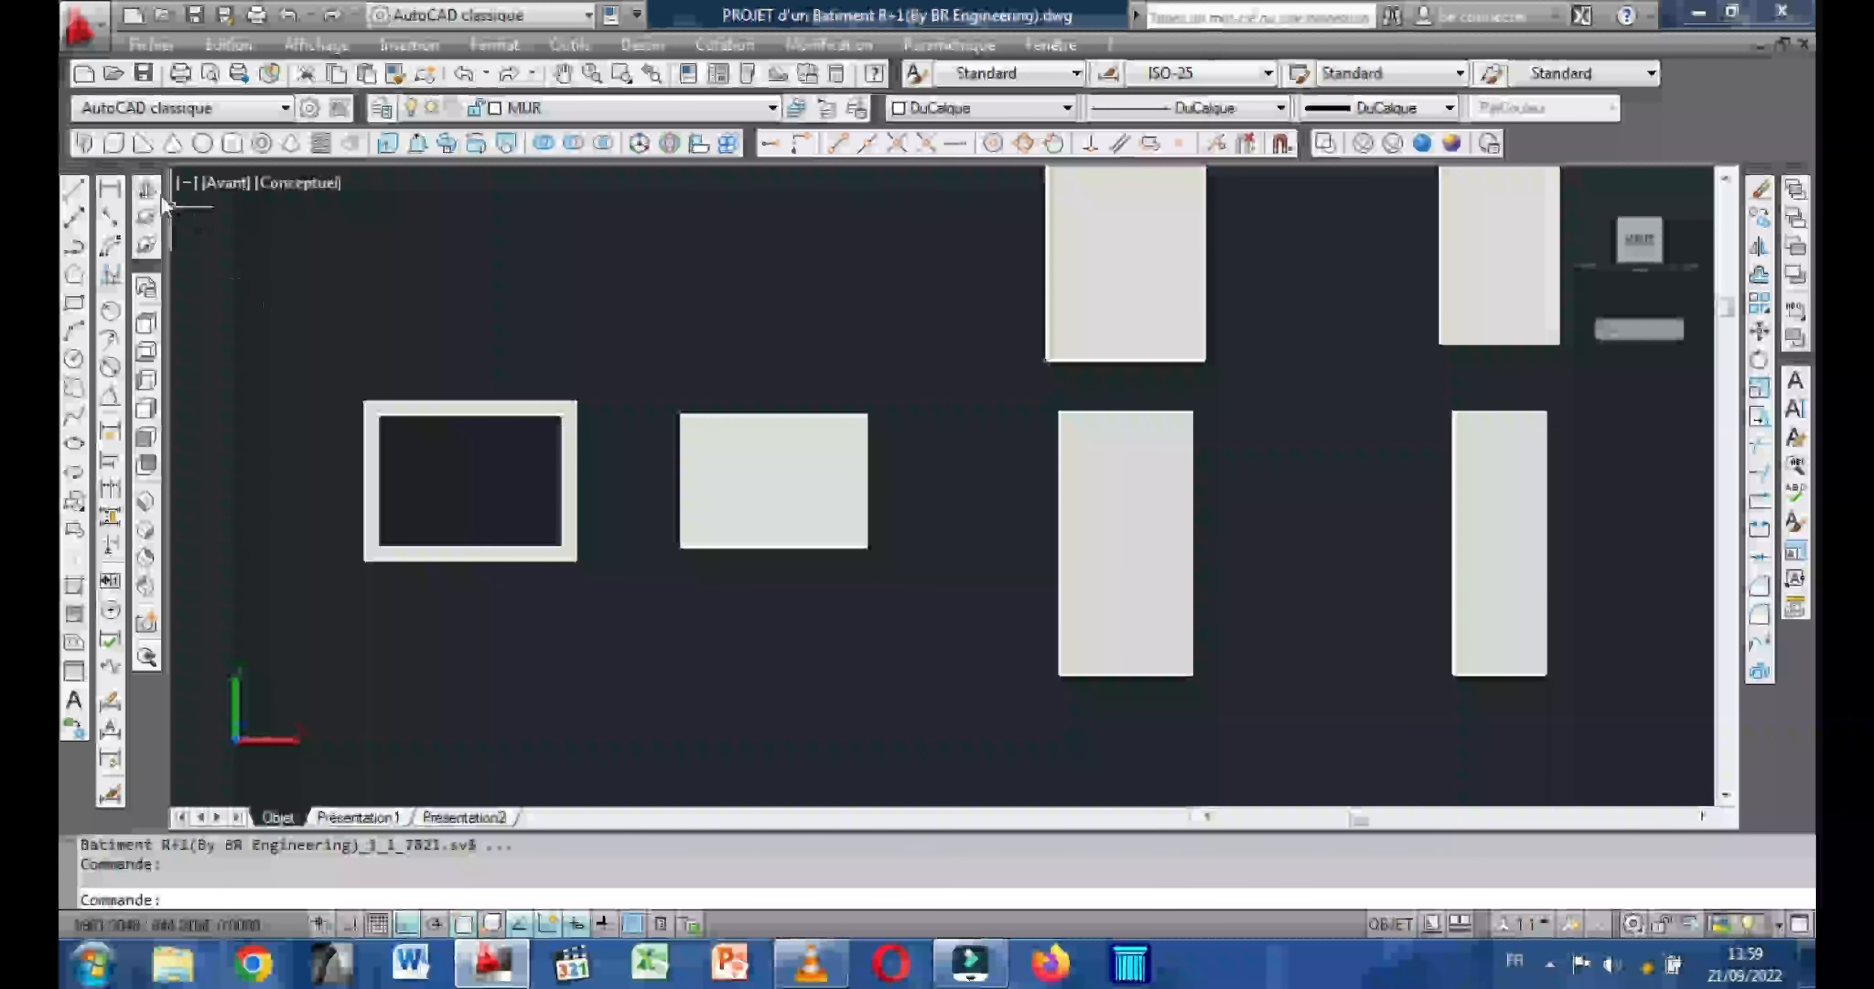
# Examine the hollowed window frame in 3D, and return to the front view at the two tall upper blocks.
pyautogui.click(148, 216)
pyautogui.moveTo(364, 389); pyautogui.dragTo(264, 422)
pyautogui.scroll(4, 509, 356)
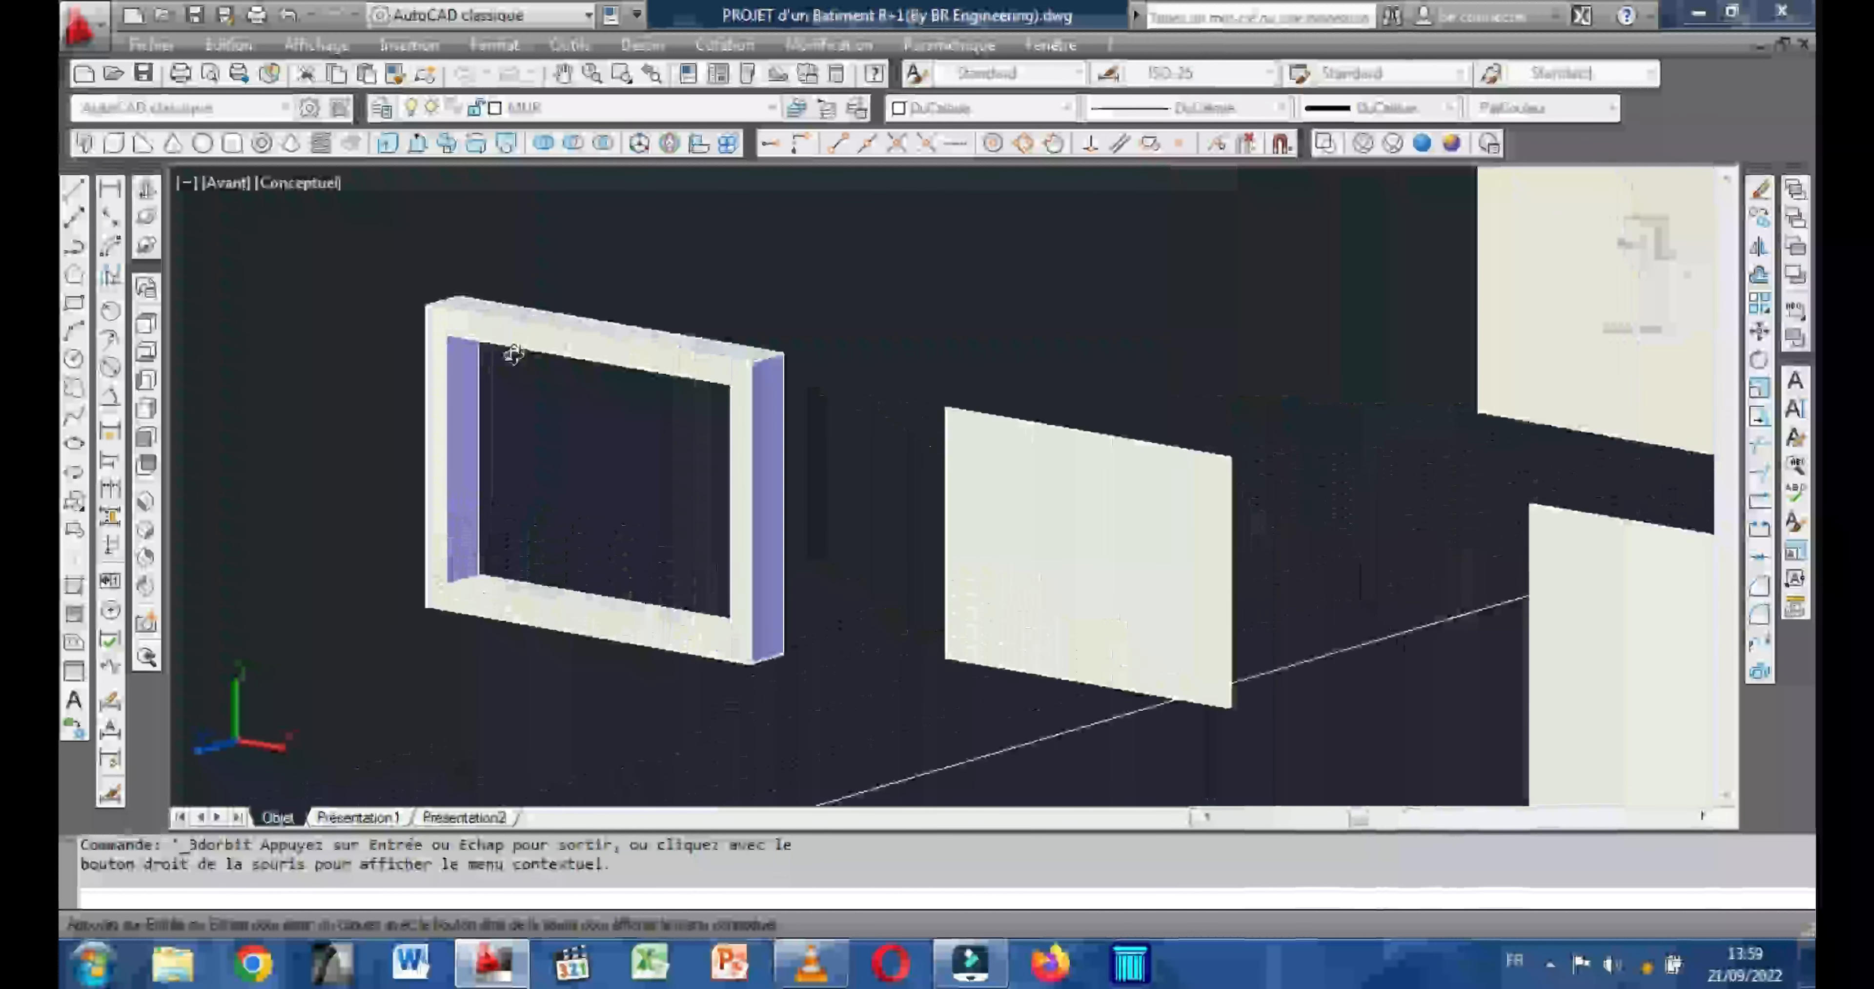
pyautogui.moveTo(498, 375); pyautogui.dragTo(522, 408)
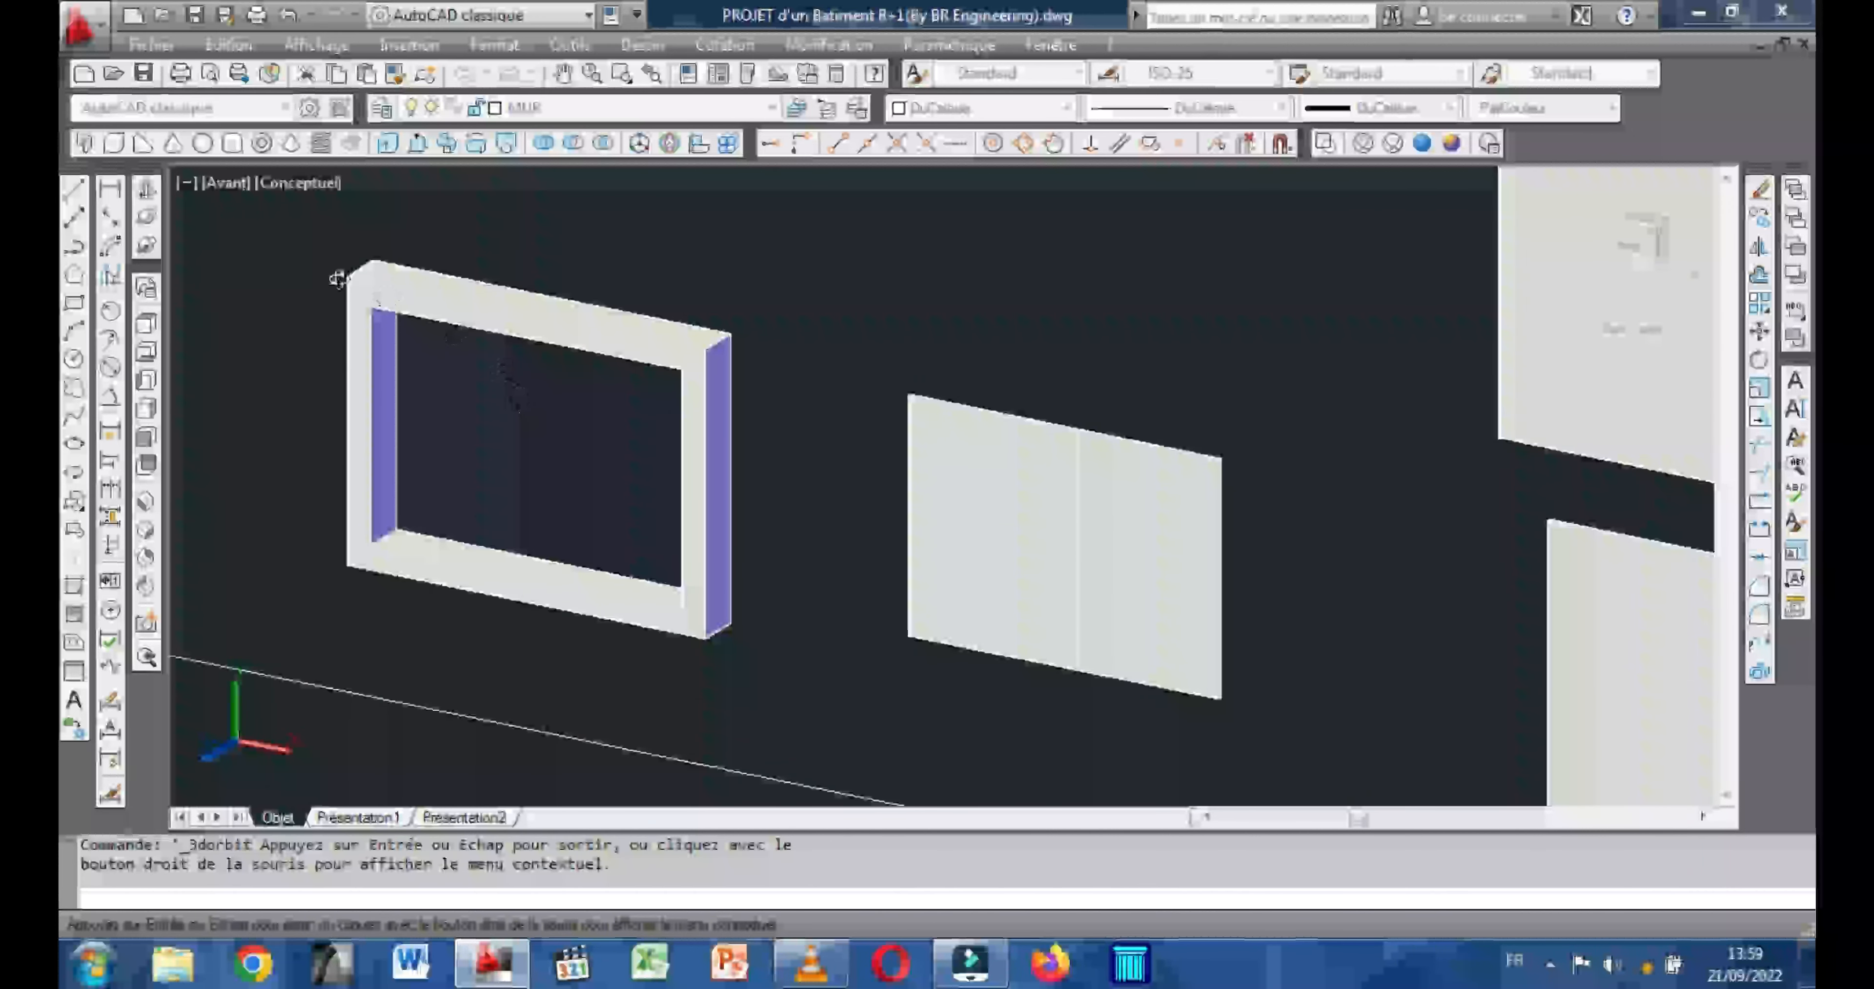
pyautogui.click(144, 445)
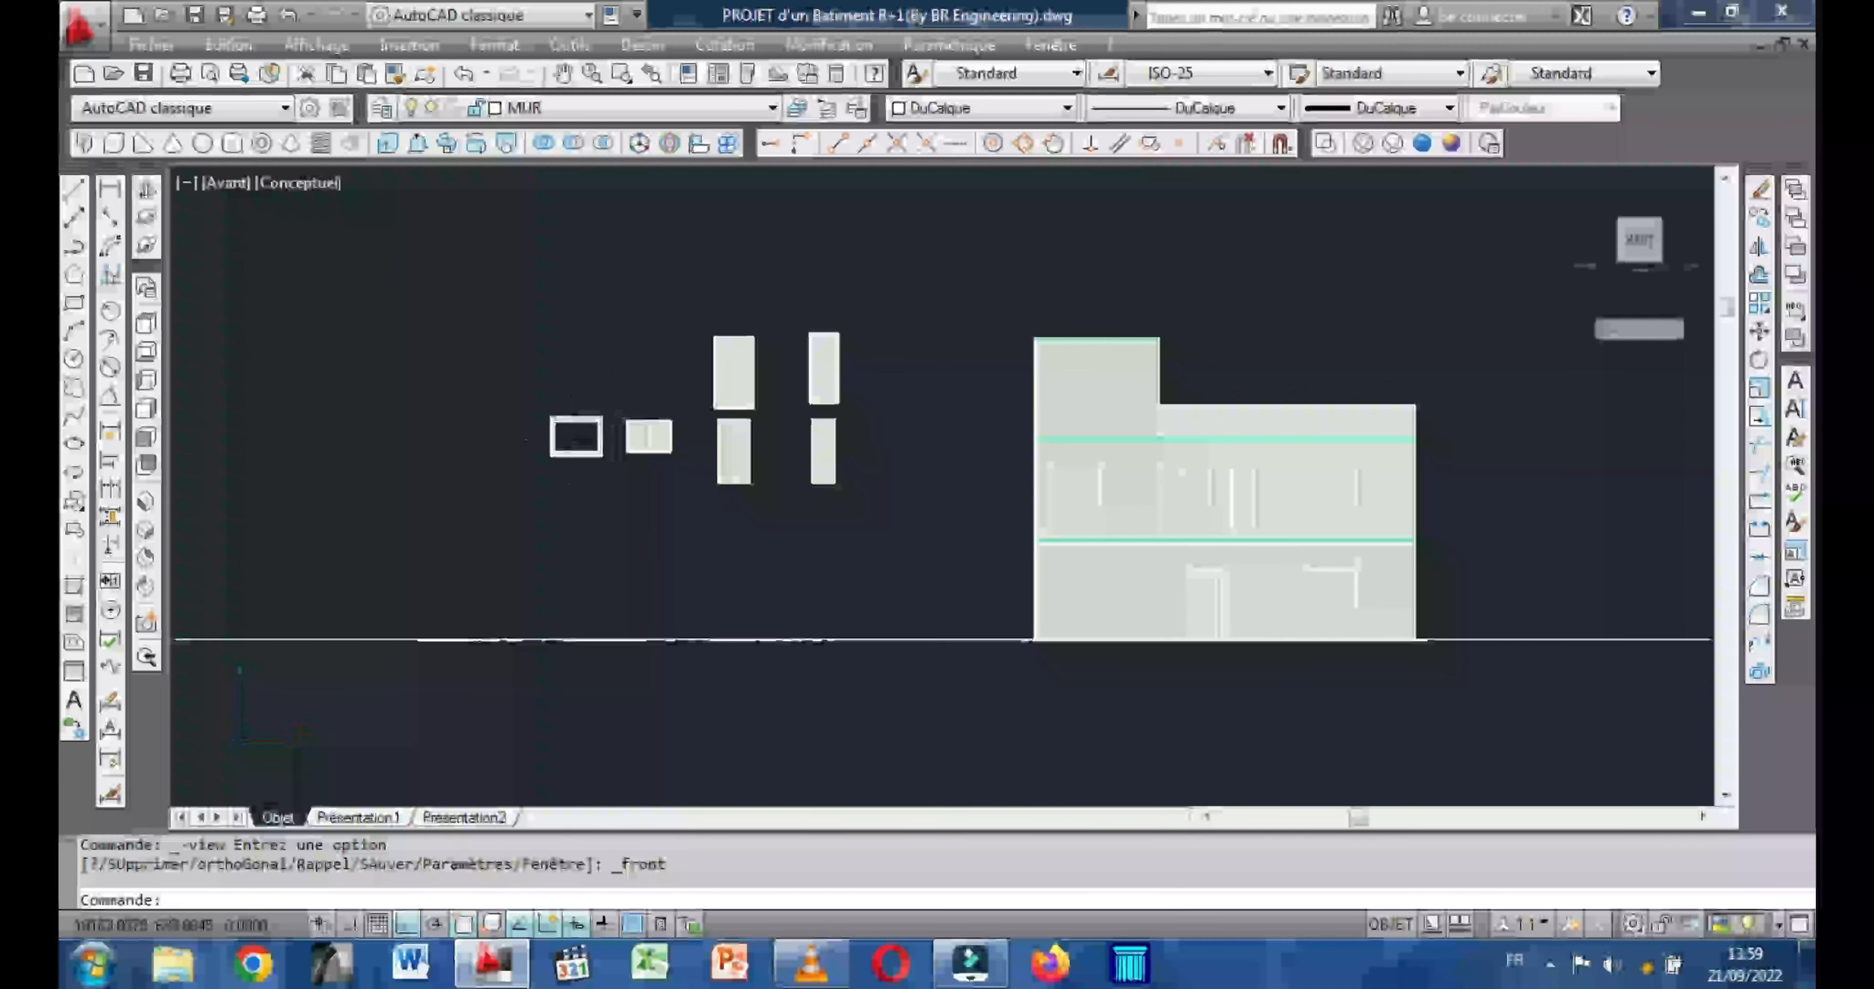
pyautogui.scroll(8, 567, 432)
pyautogui.scroll(-2, 565, 431)
pyautogui.moveTo(508, 475); pyautogui.dragTo(296, 597, button='middle')
pyautogui.moveTo(639, 336); pyautogui.dragTo(473, 473, button='middle')
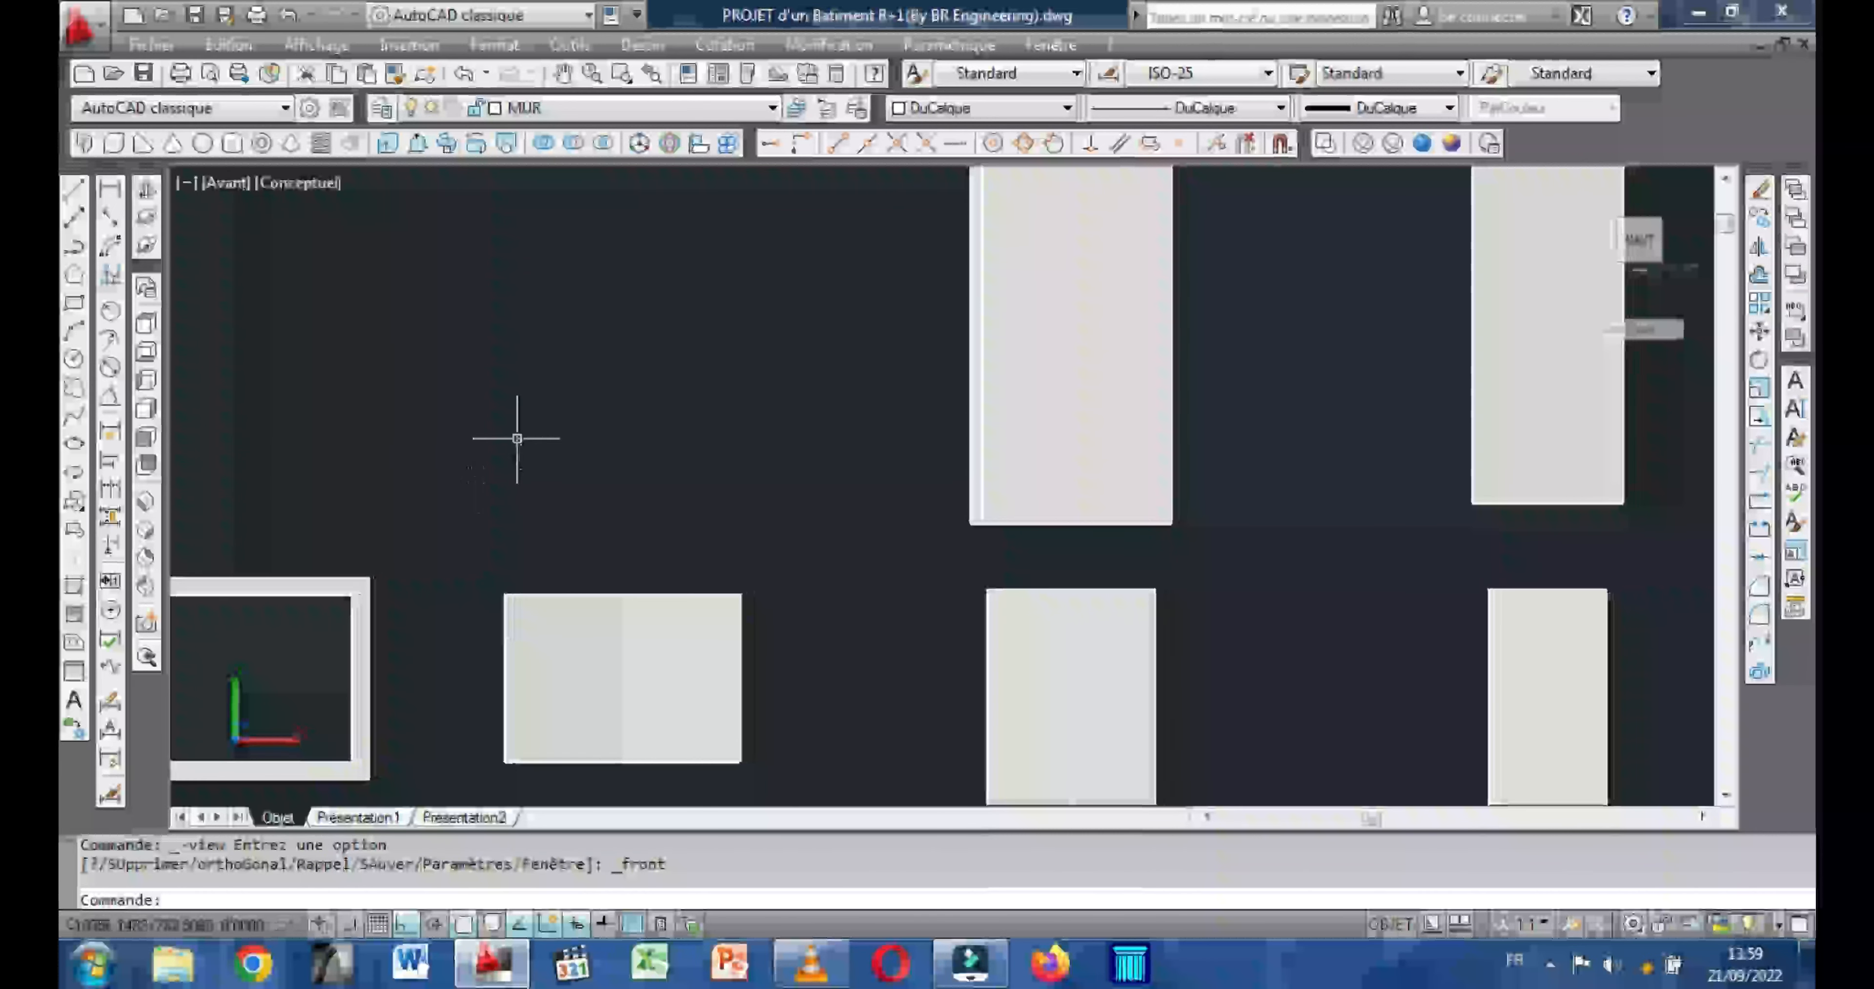
pyautogui.scroll(-2, 514, 435)
pyautogui.moveTo(848, 385); pyautogui.dragTo(790, 409, button='middle')
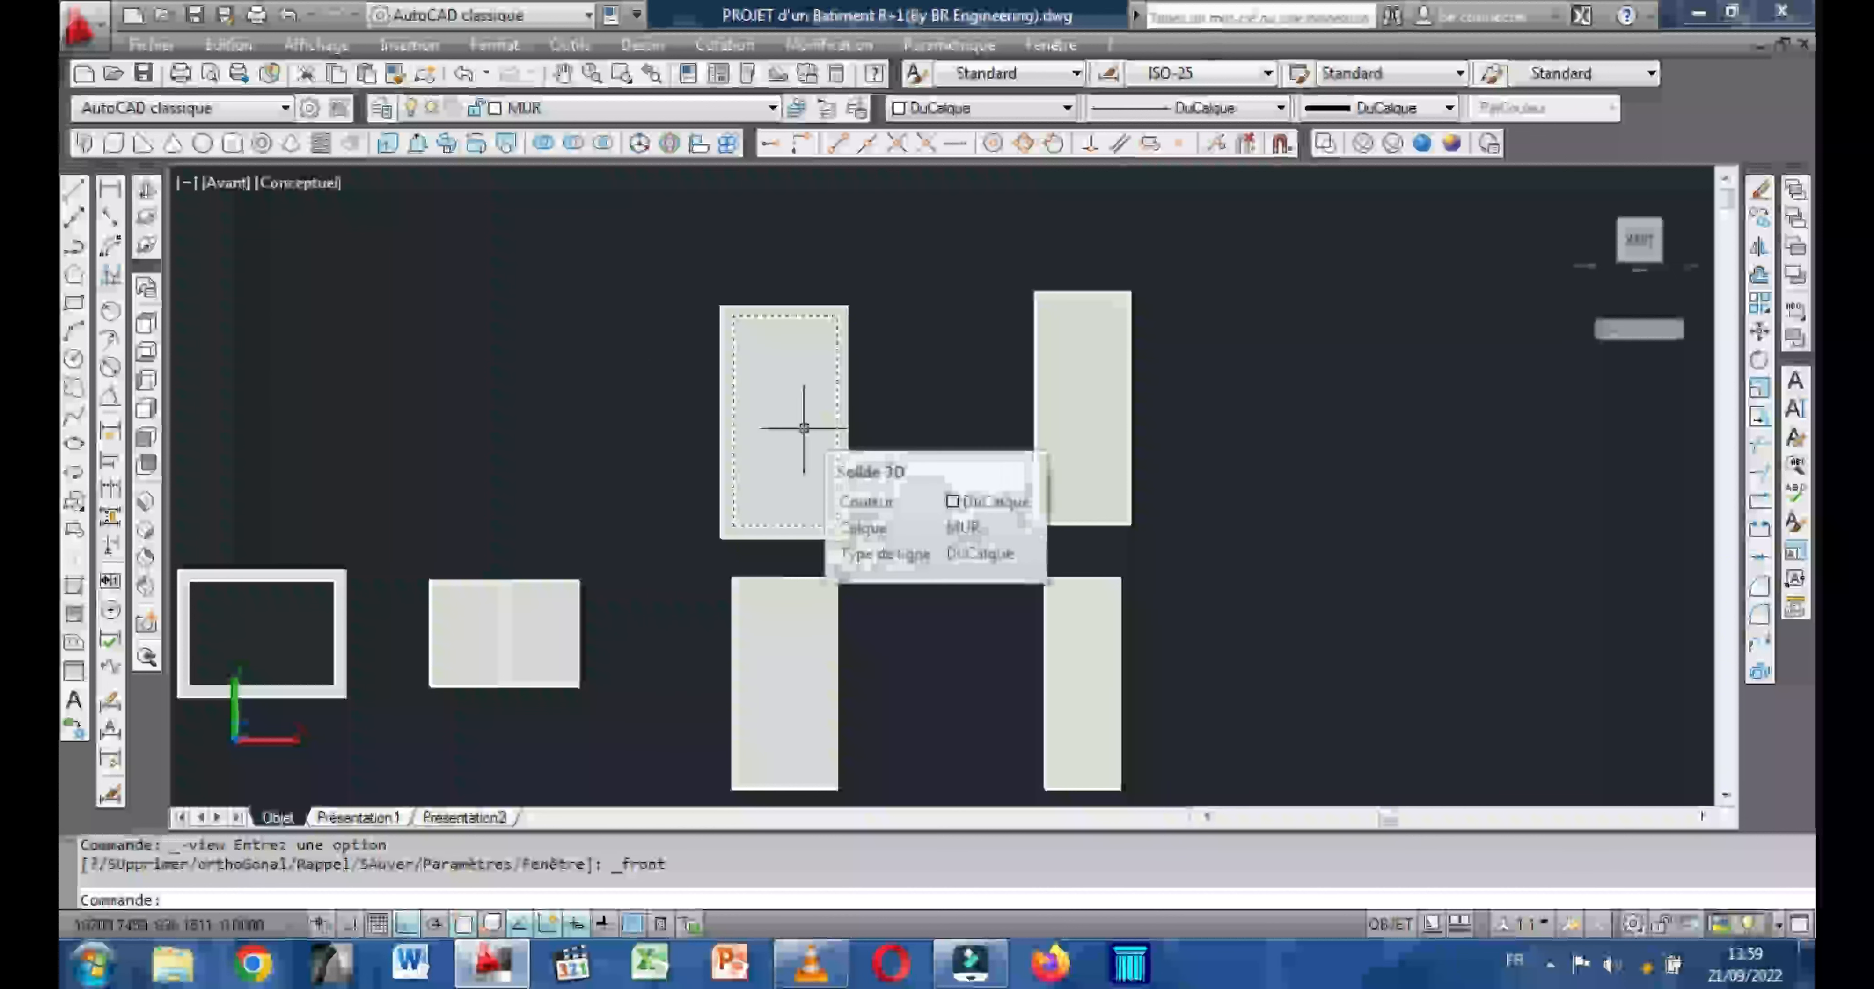
pyautogui.moveTo(1038, 404); pyautogui.dragTo(926, 404, button='middle')
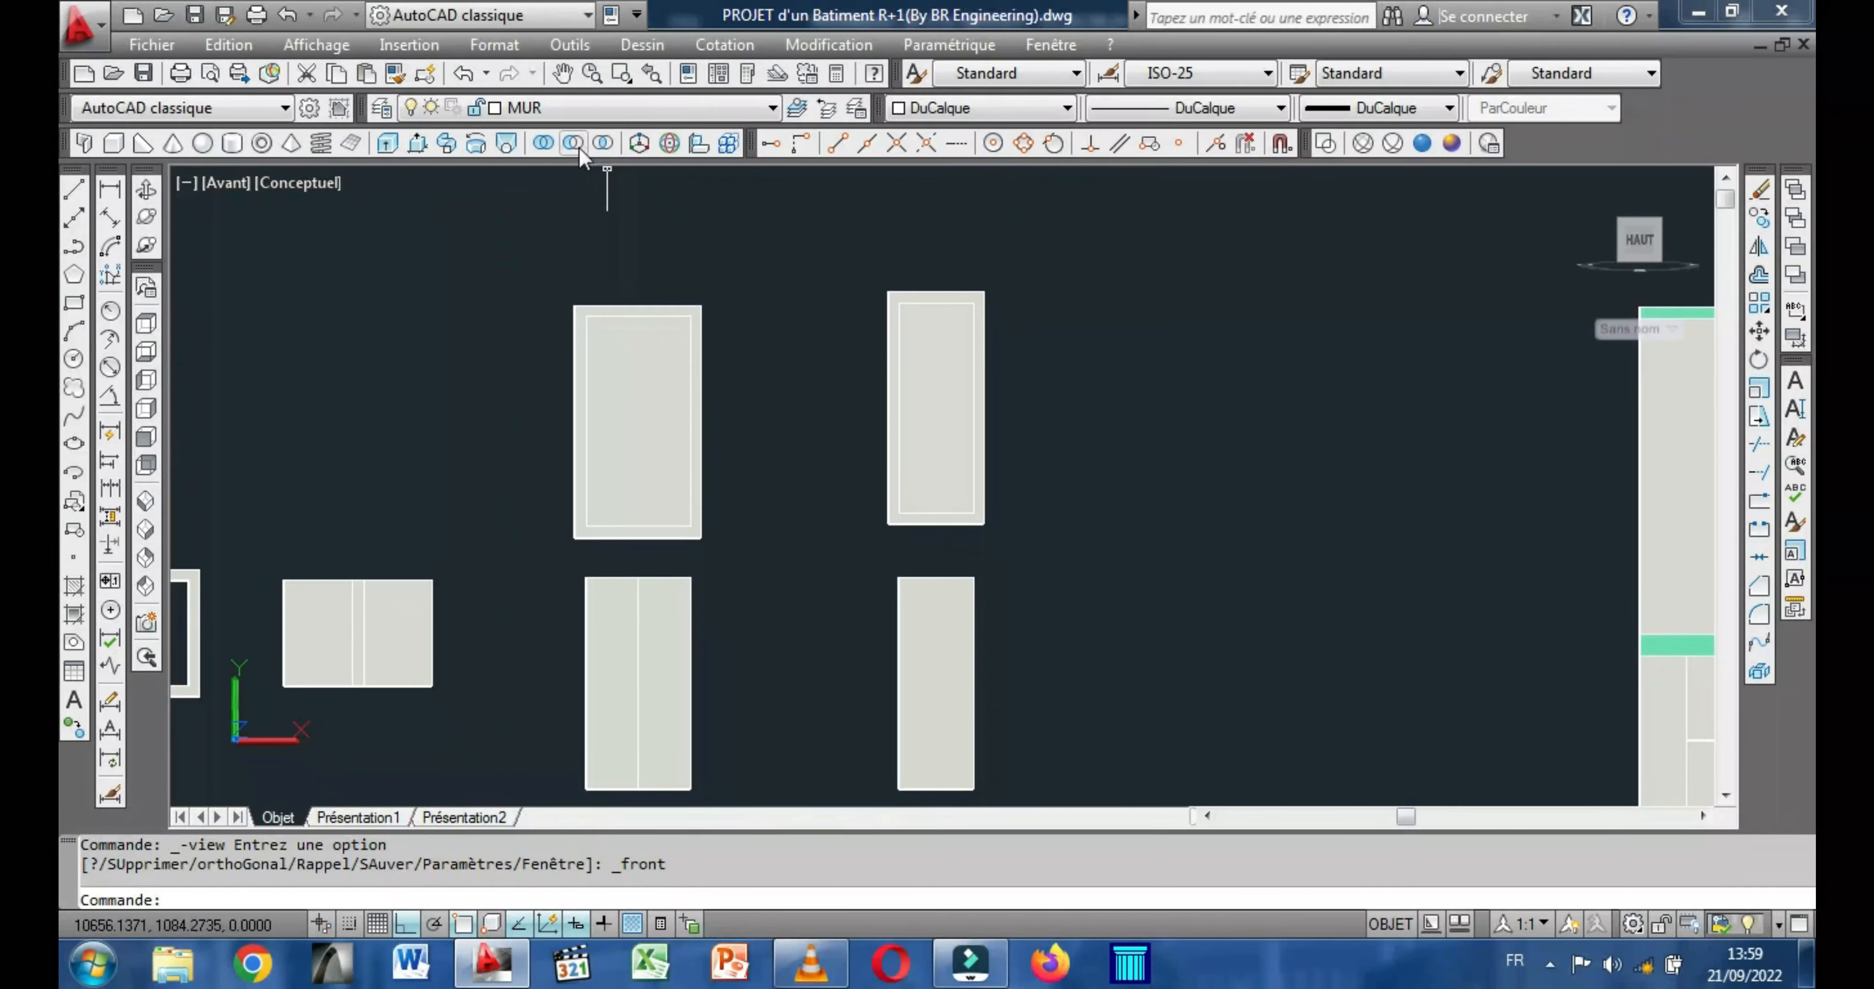
# Subtract the inner box from the wider of the two tall upper blocks to form a door frame.
pyautogui.click(573, 144)
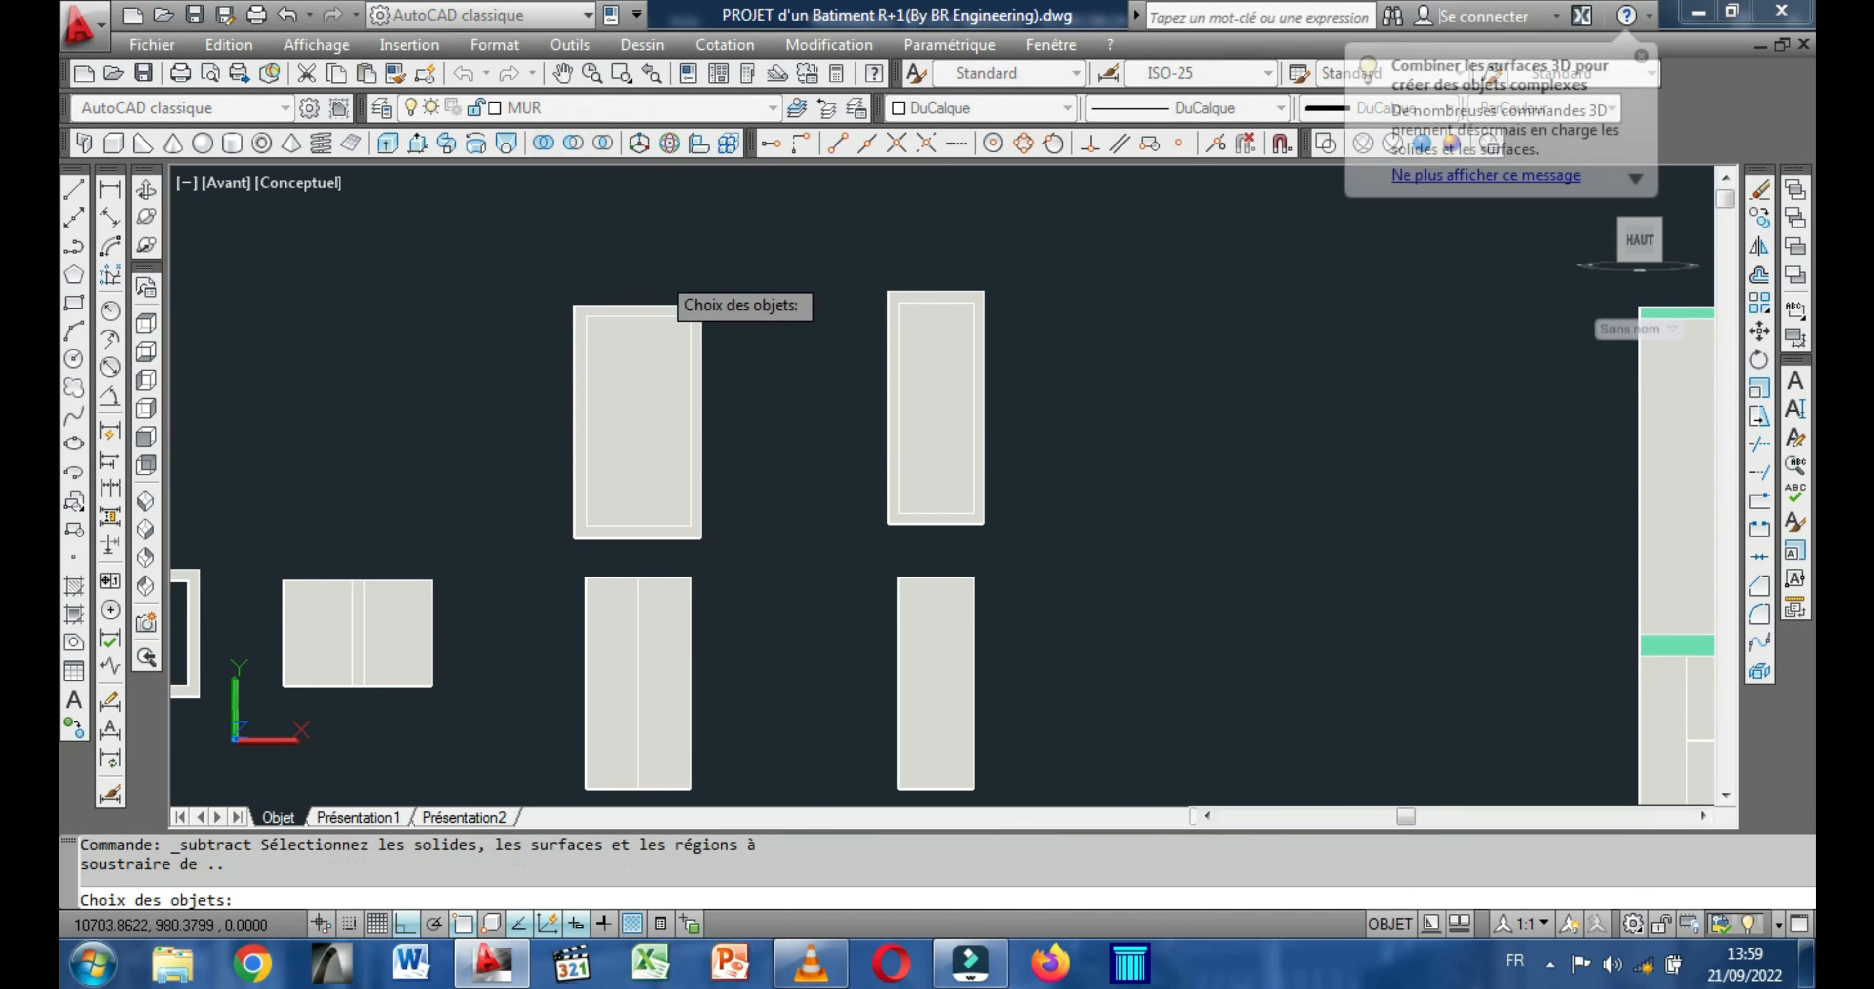
pyautogui.scroll(2, 655, 294)
pyautogui.scroll(2, 659, 294)
pyautogui.click(635, 314)
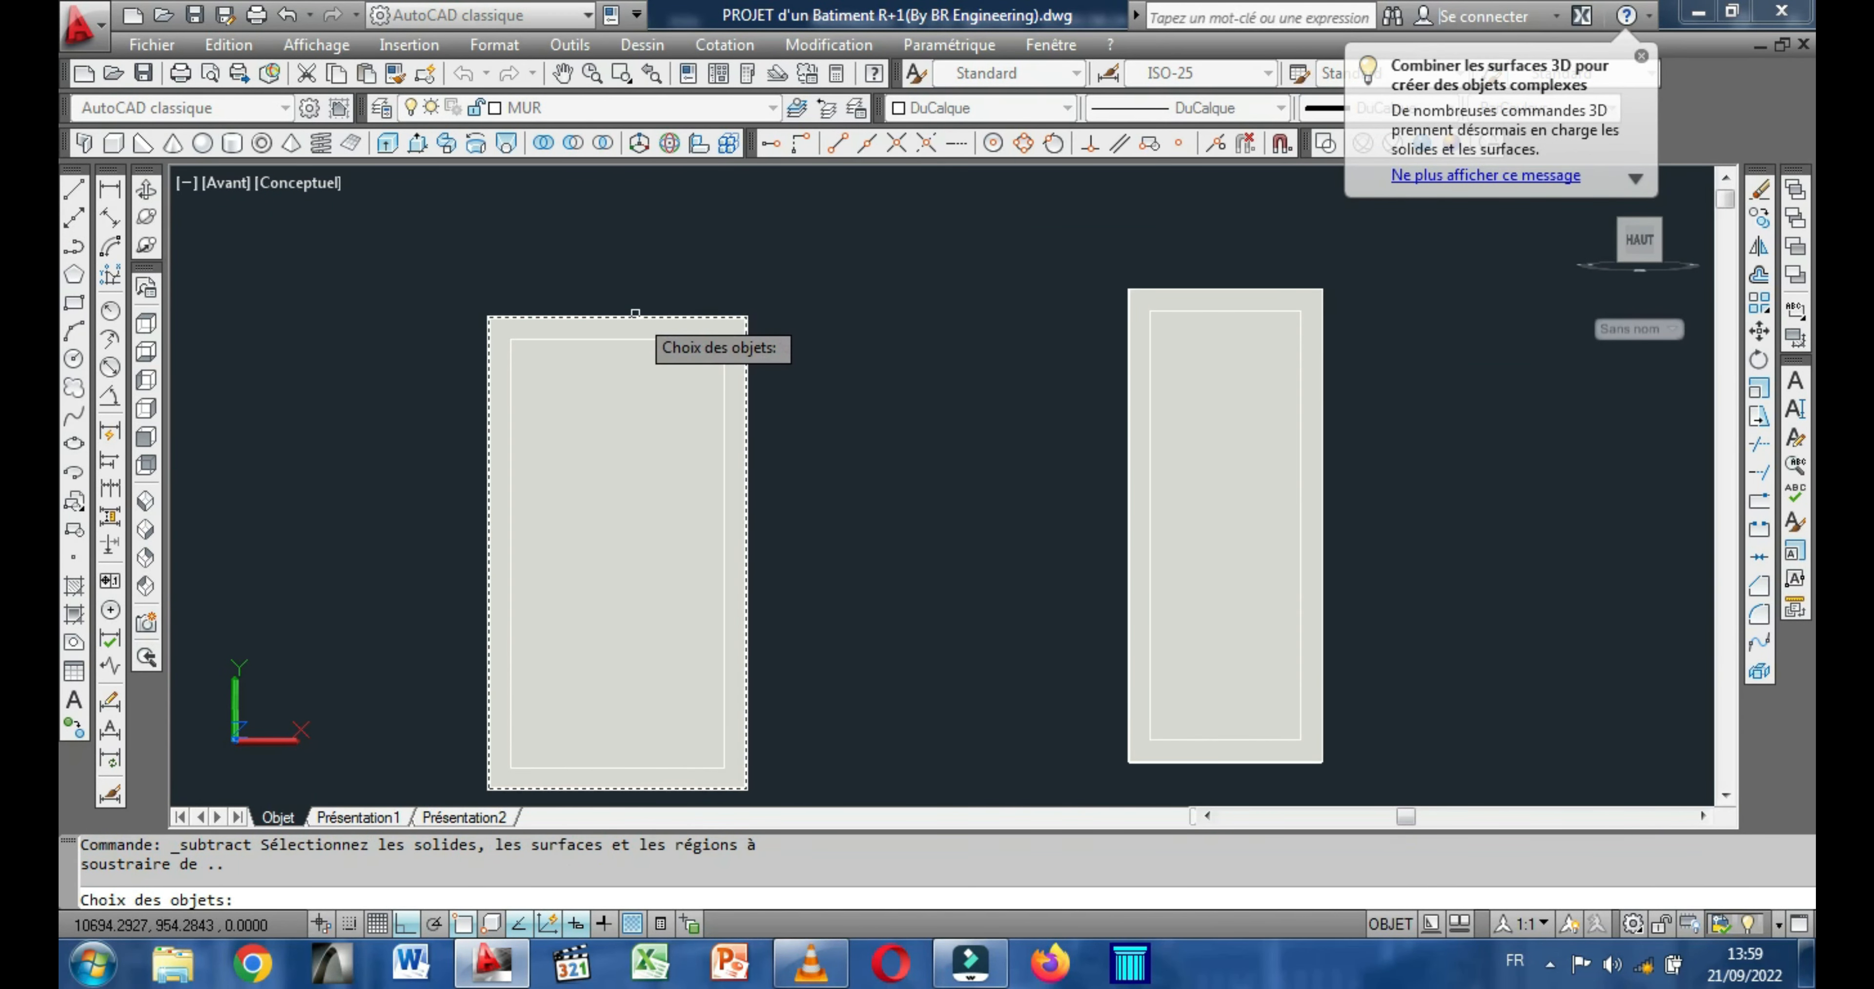
pyautogui.click(635, 314)
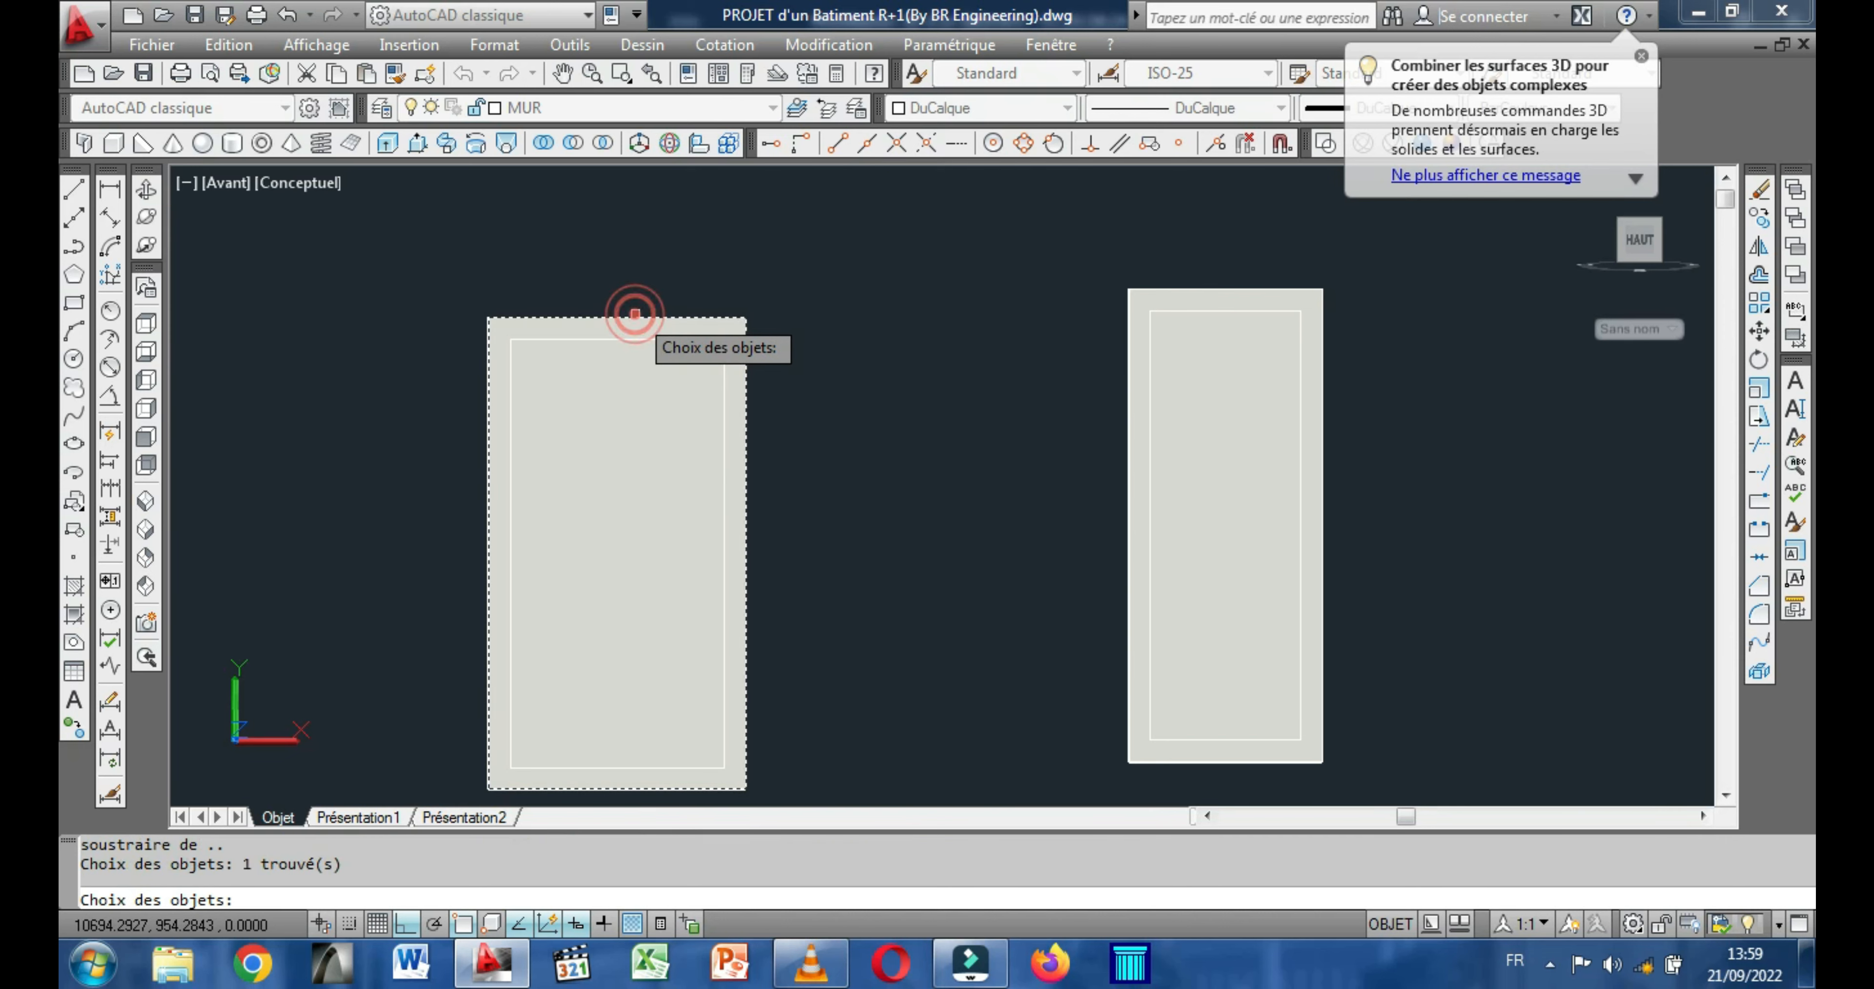
pyautogui.press('Return')
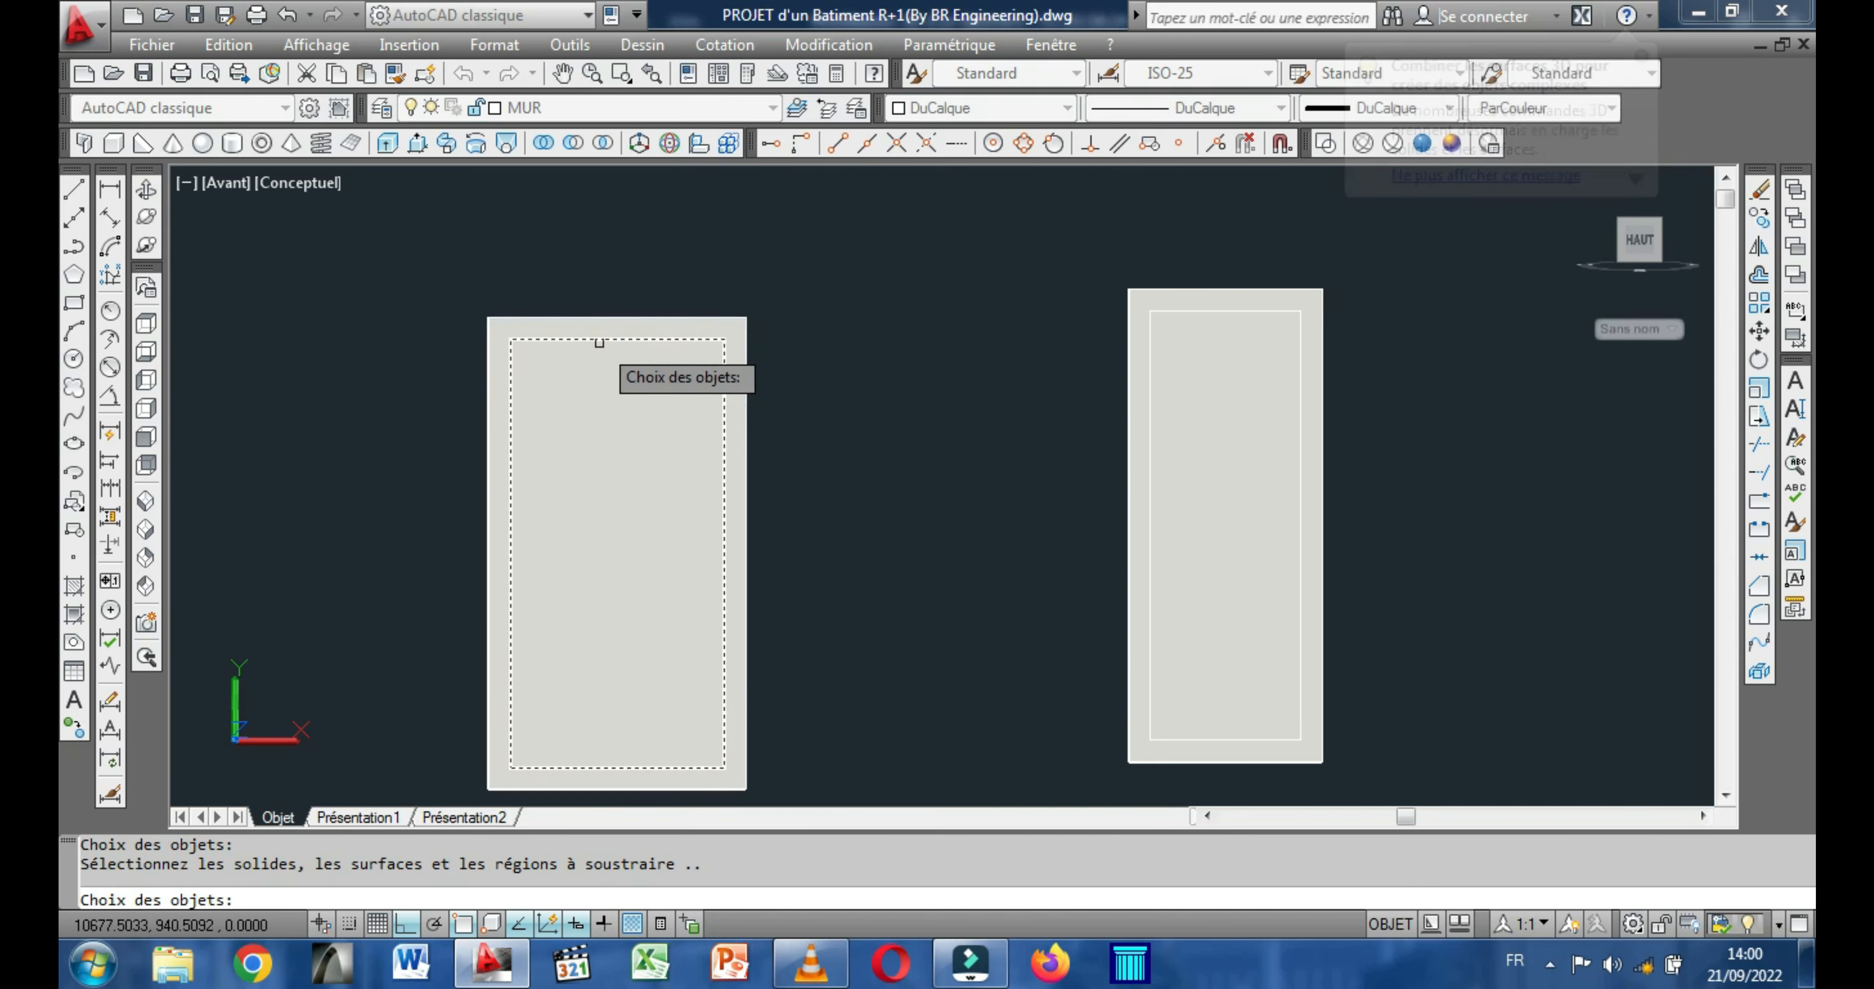
pyautogui.click(597, 347)
pyautogui.press('Return')
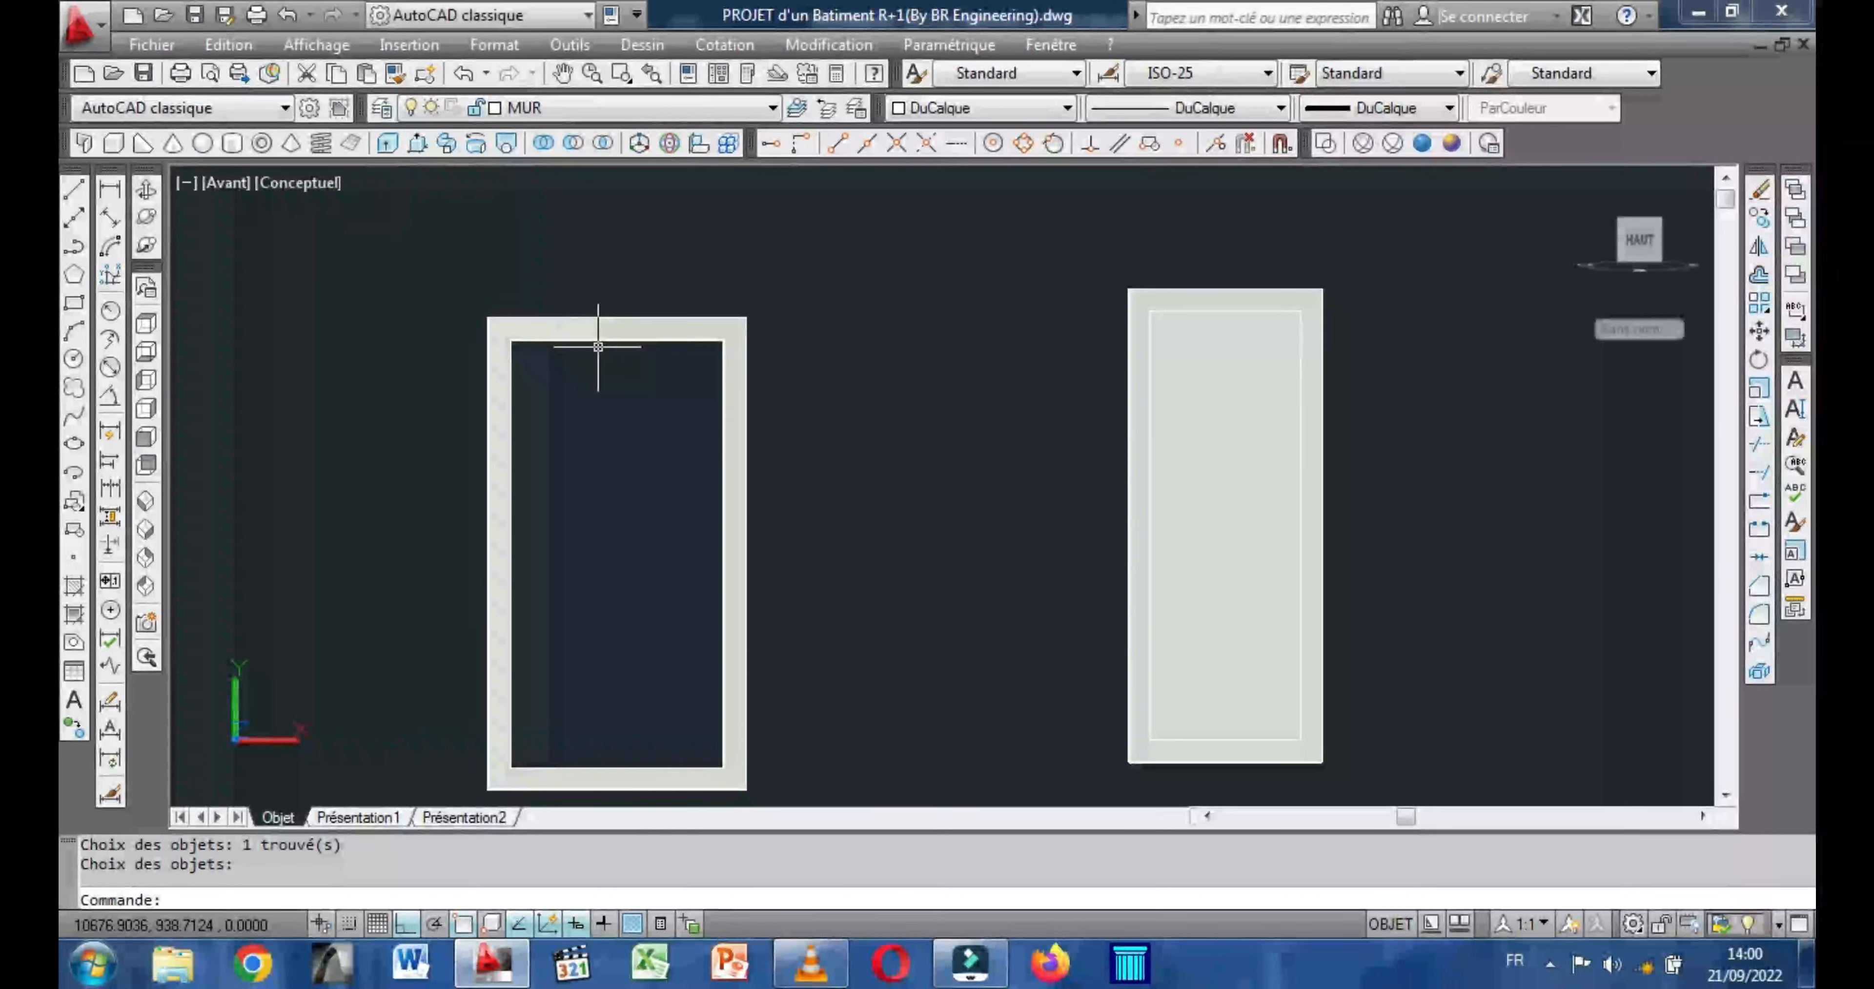
# Subtract the inner box from the narrower tall upper block to form the second door frame.
pyautogui.scroll(-3, 614, 419)
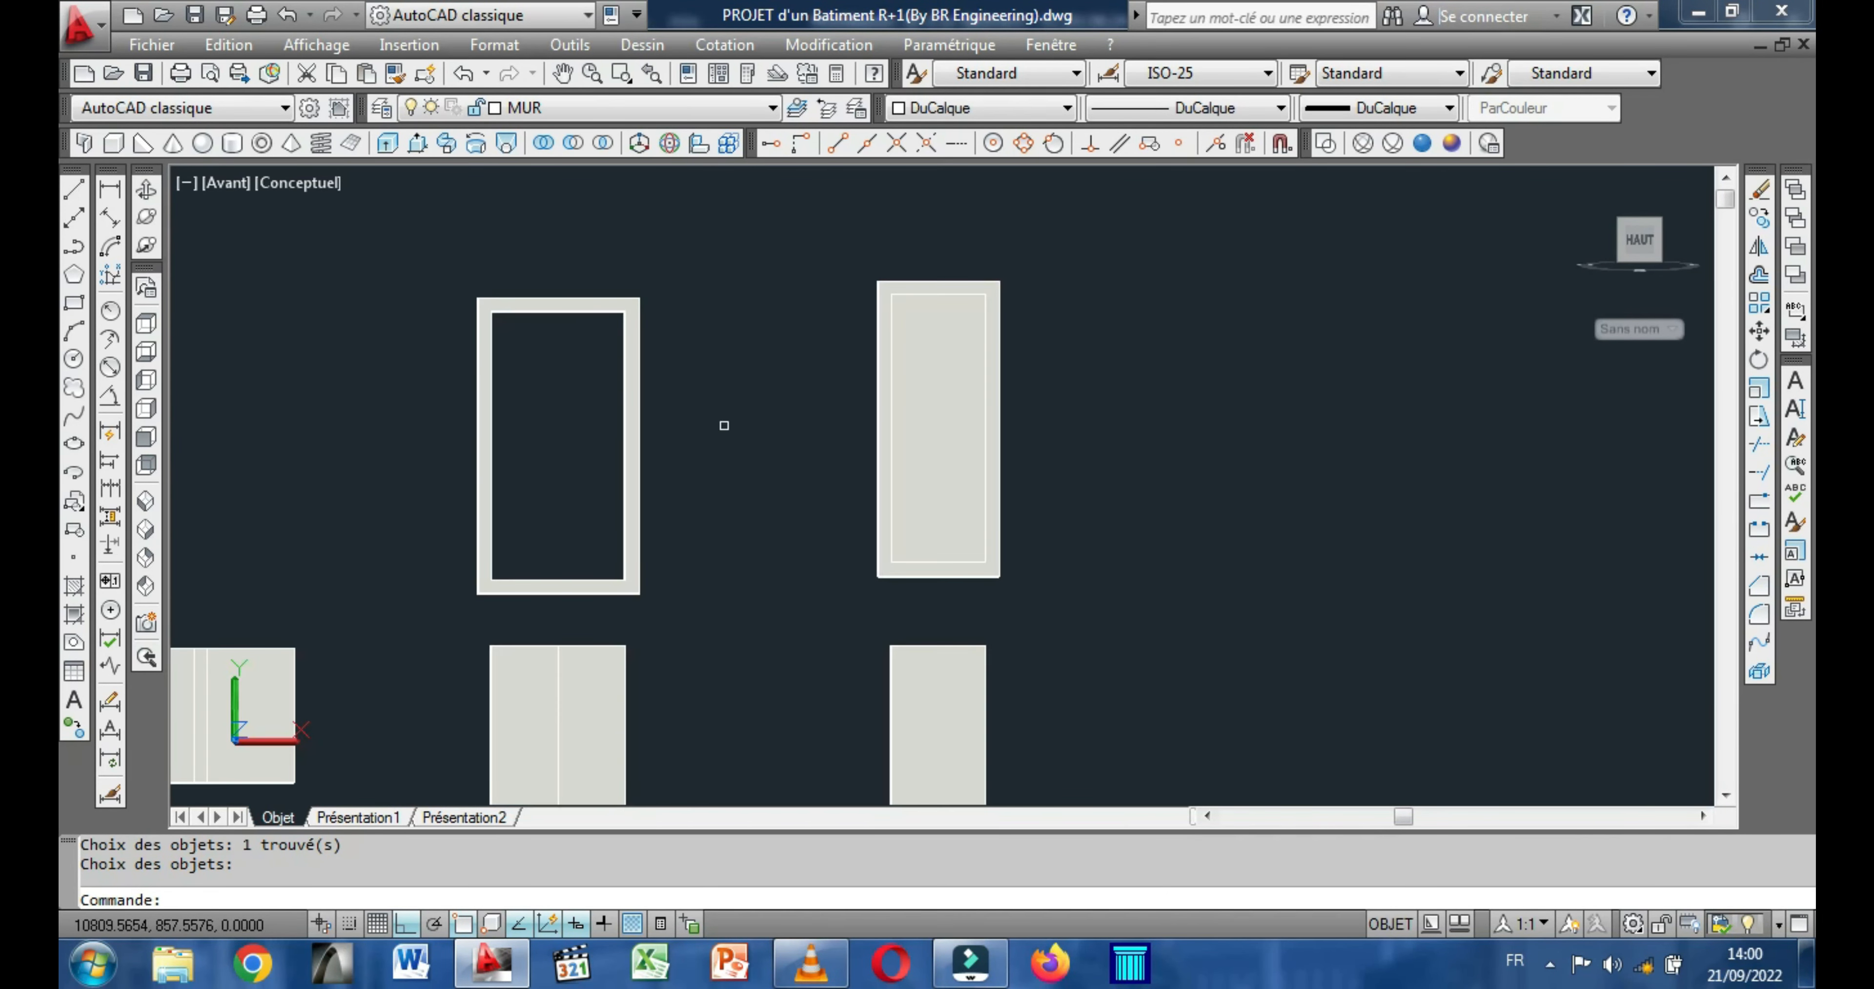
pyautogui.rightClick(755, 298)
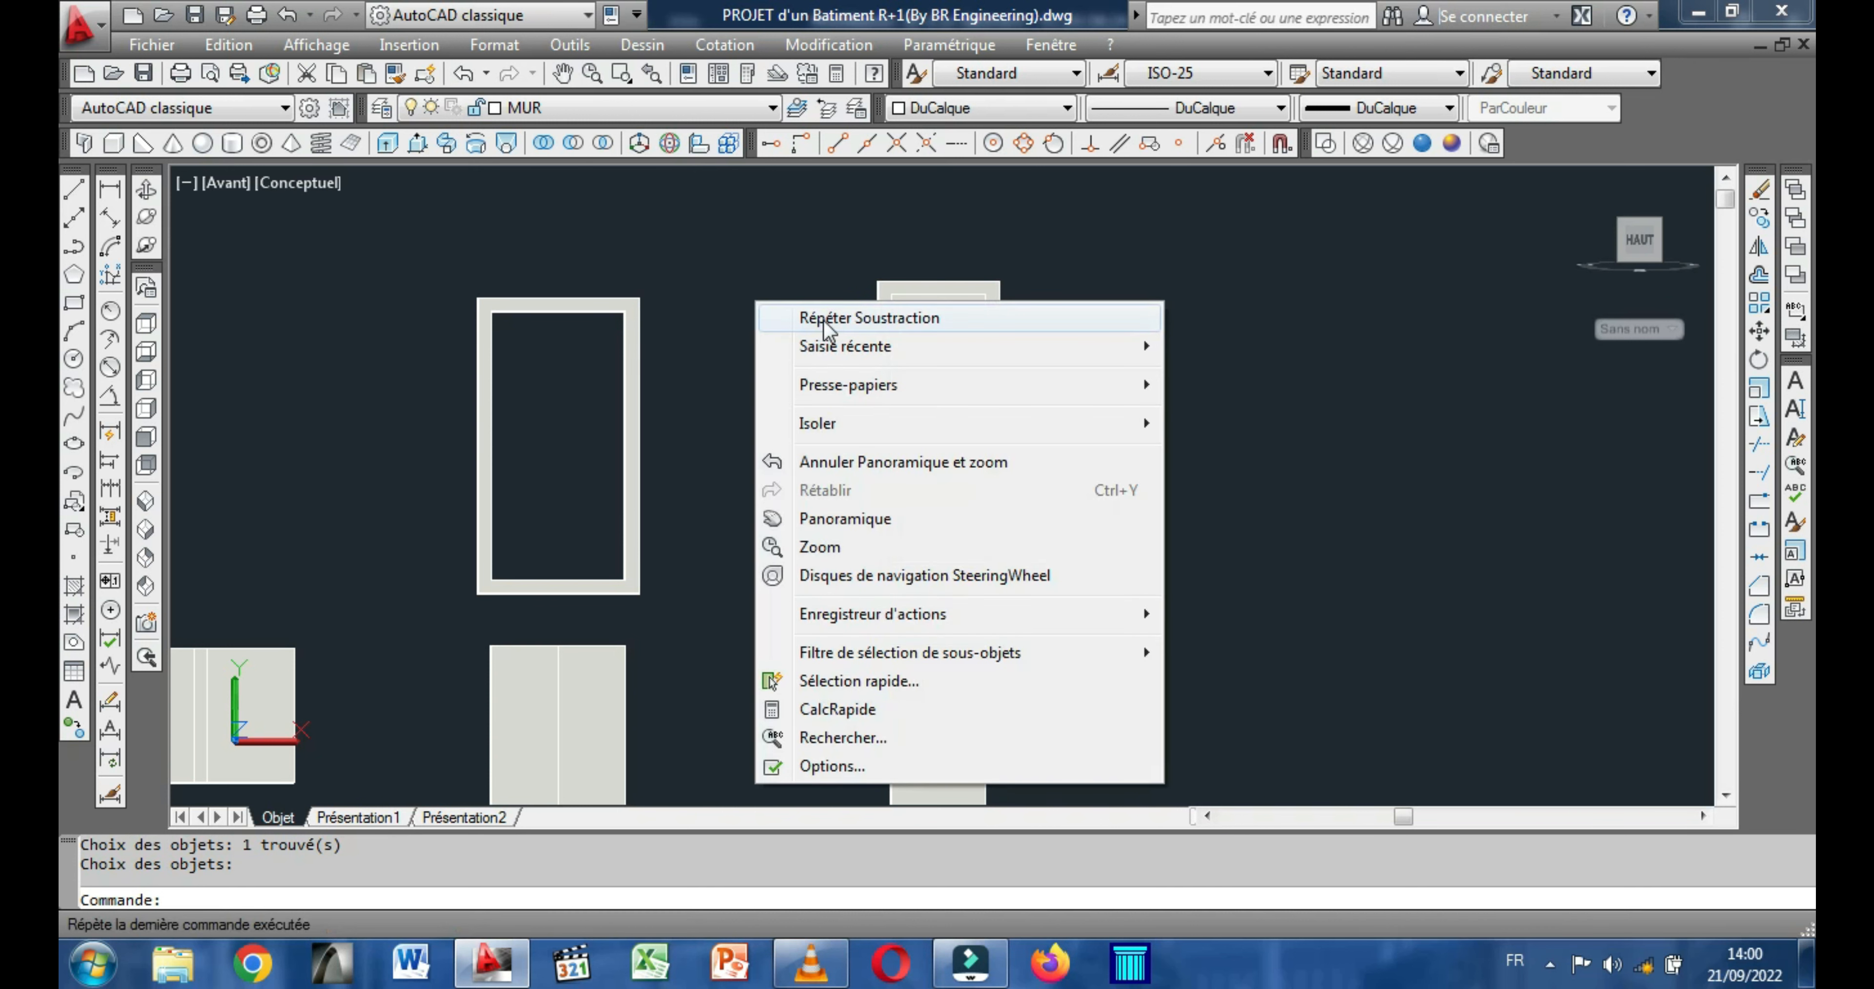
pyautogui.click(825, 320)
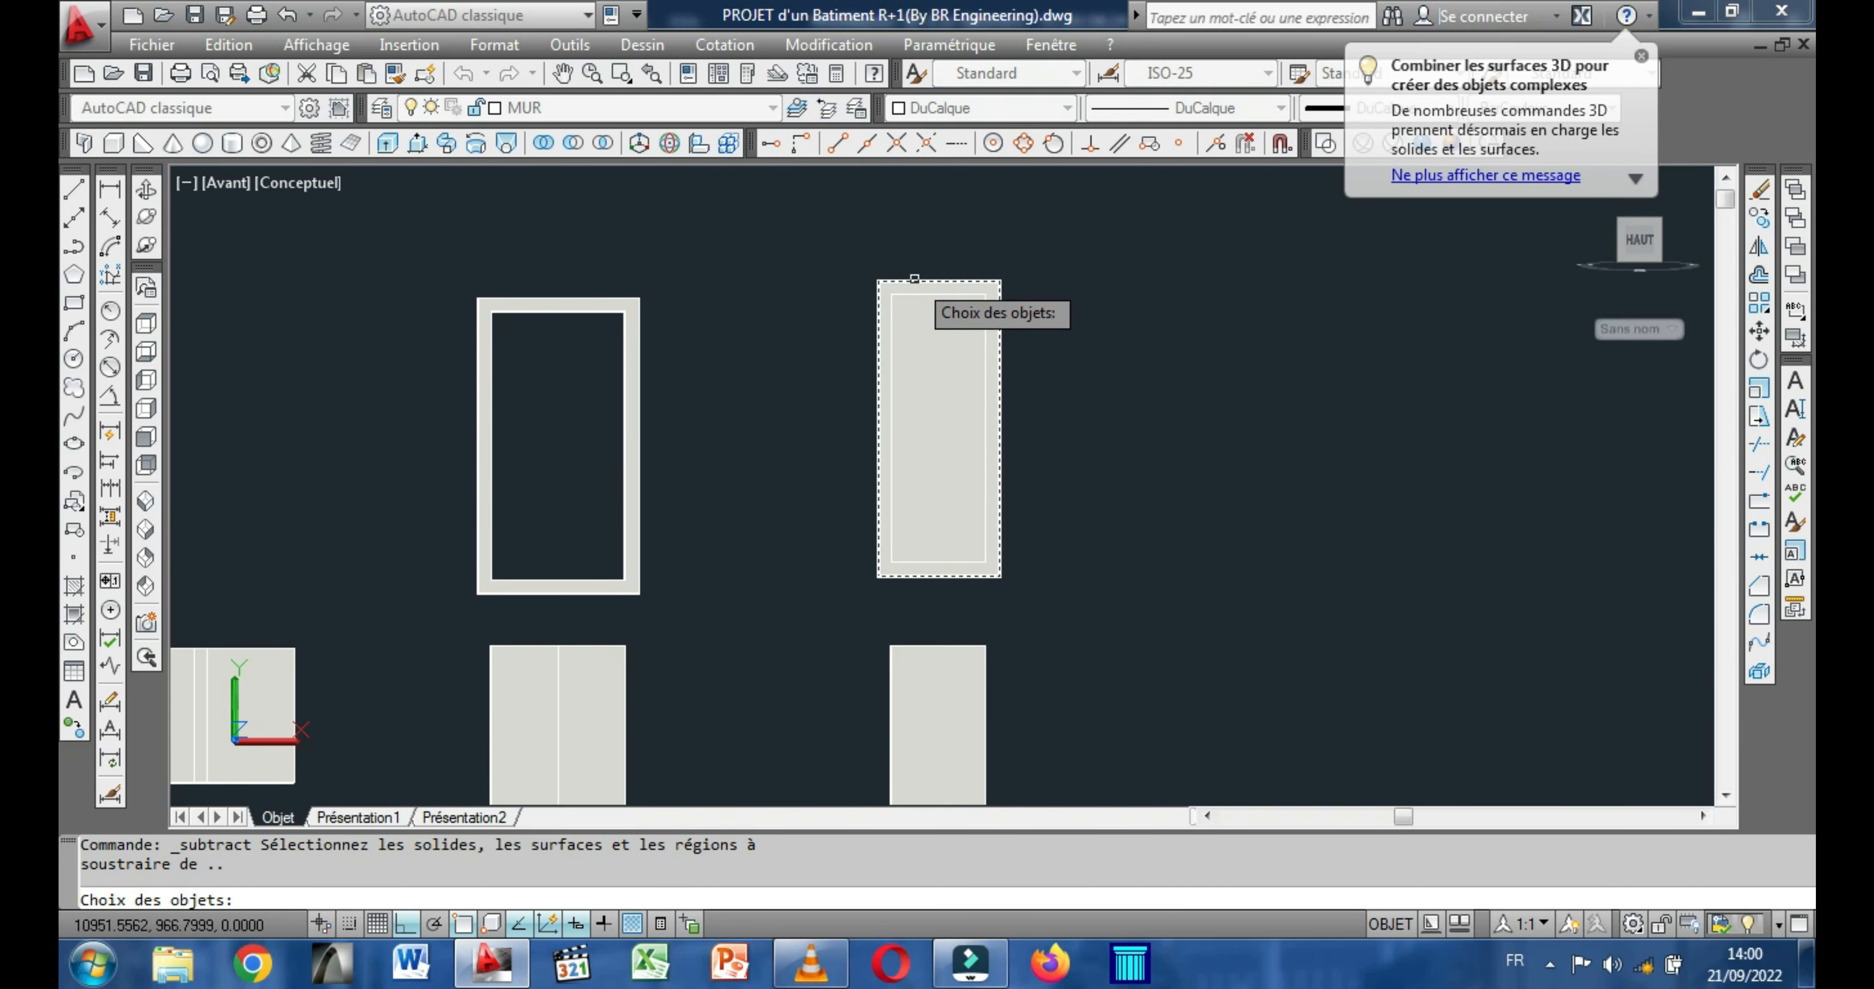
pyautogui.click(915, 279)
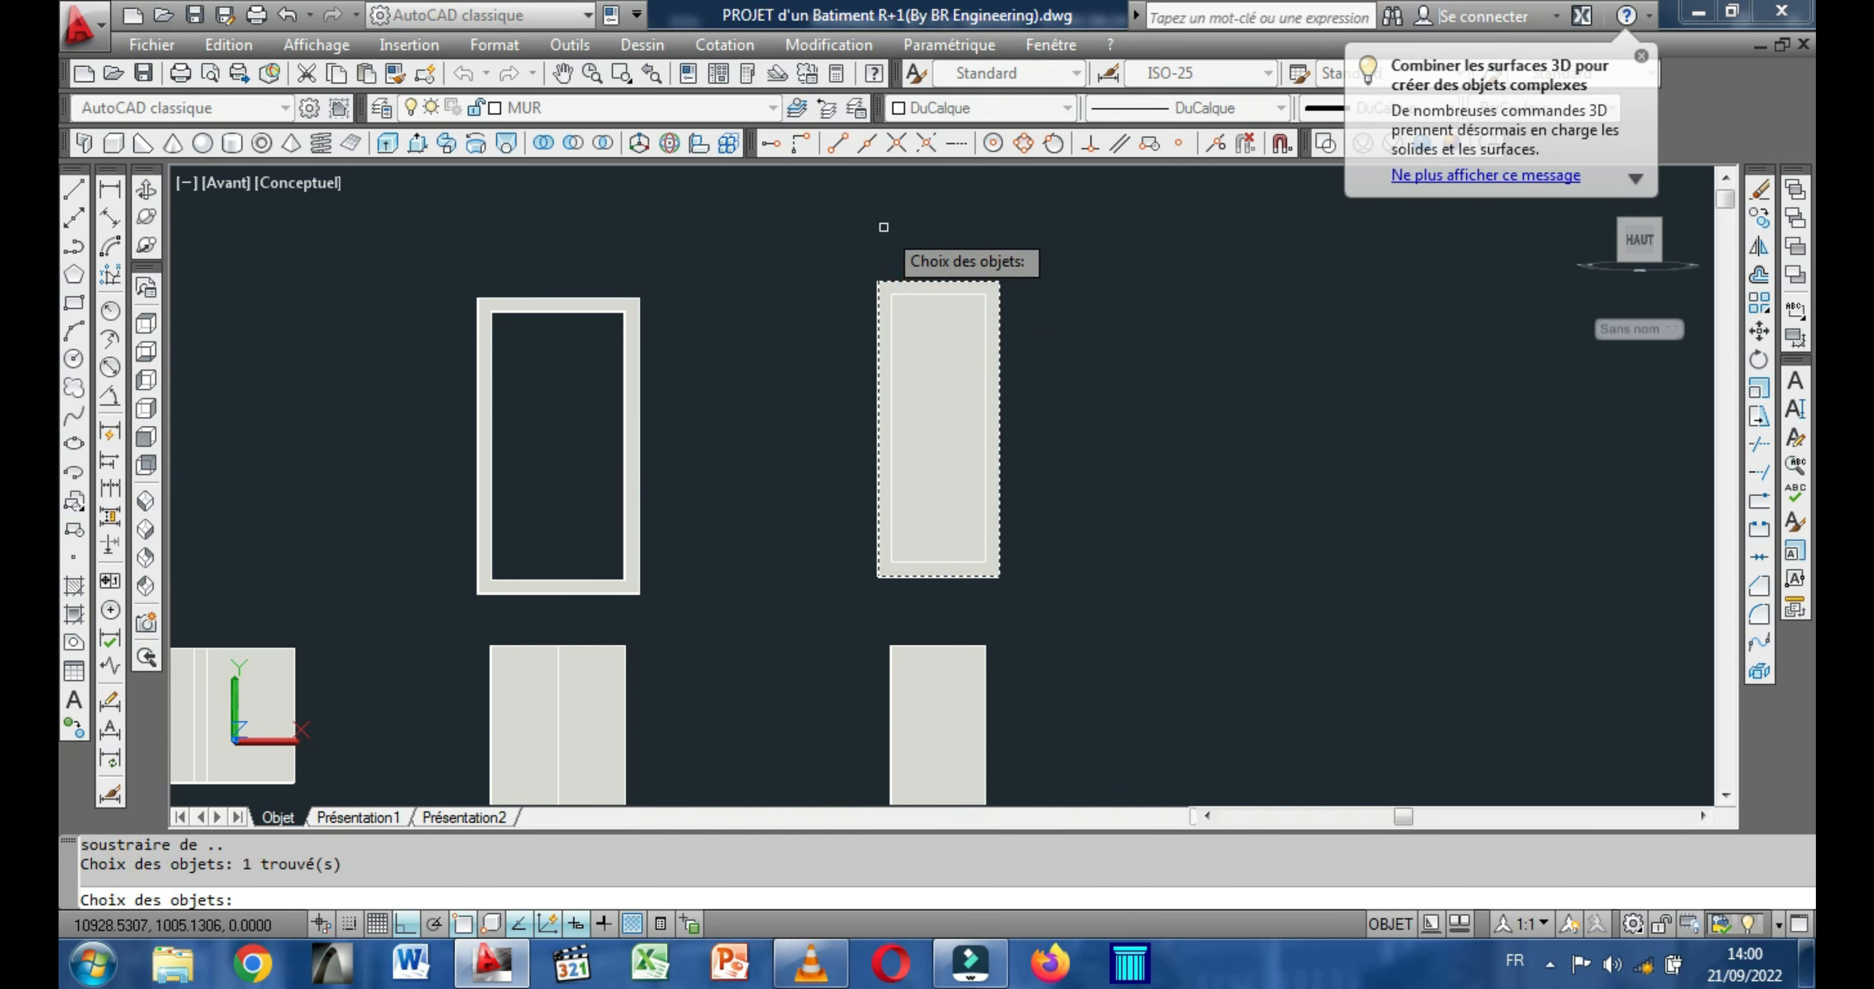
pyautogui.click(912, 298)
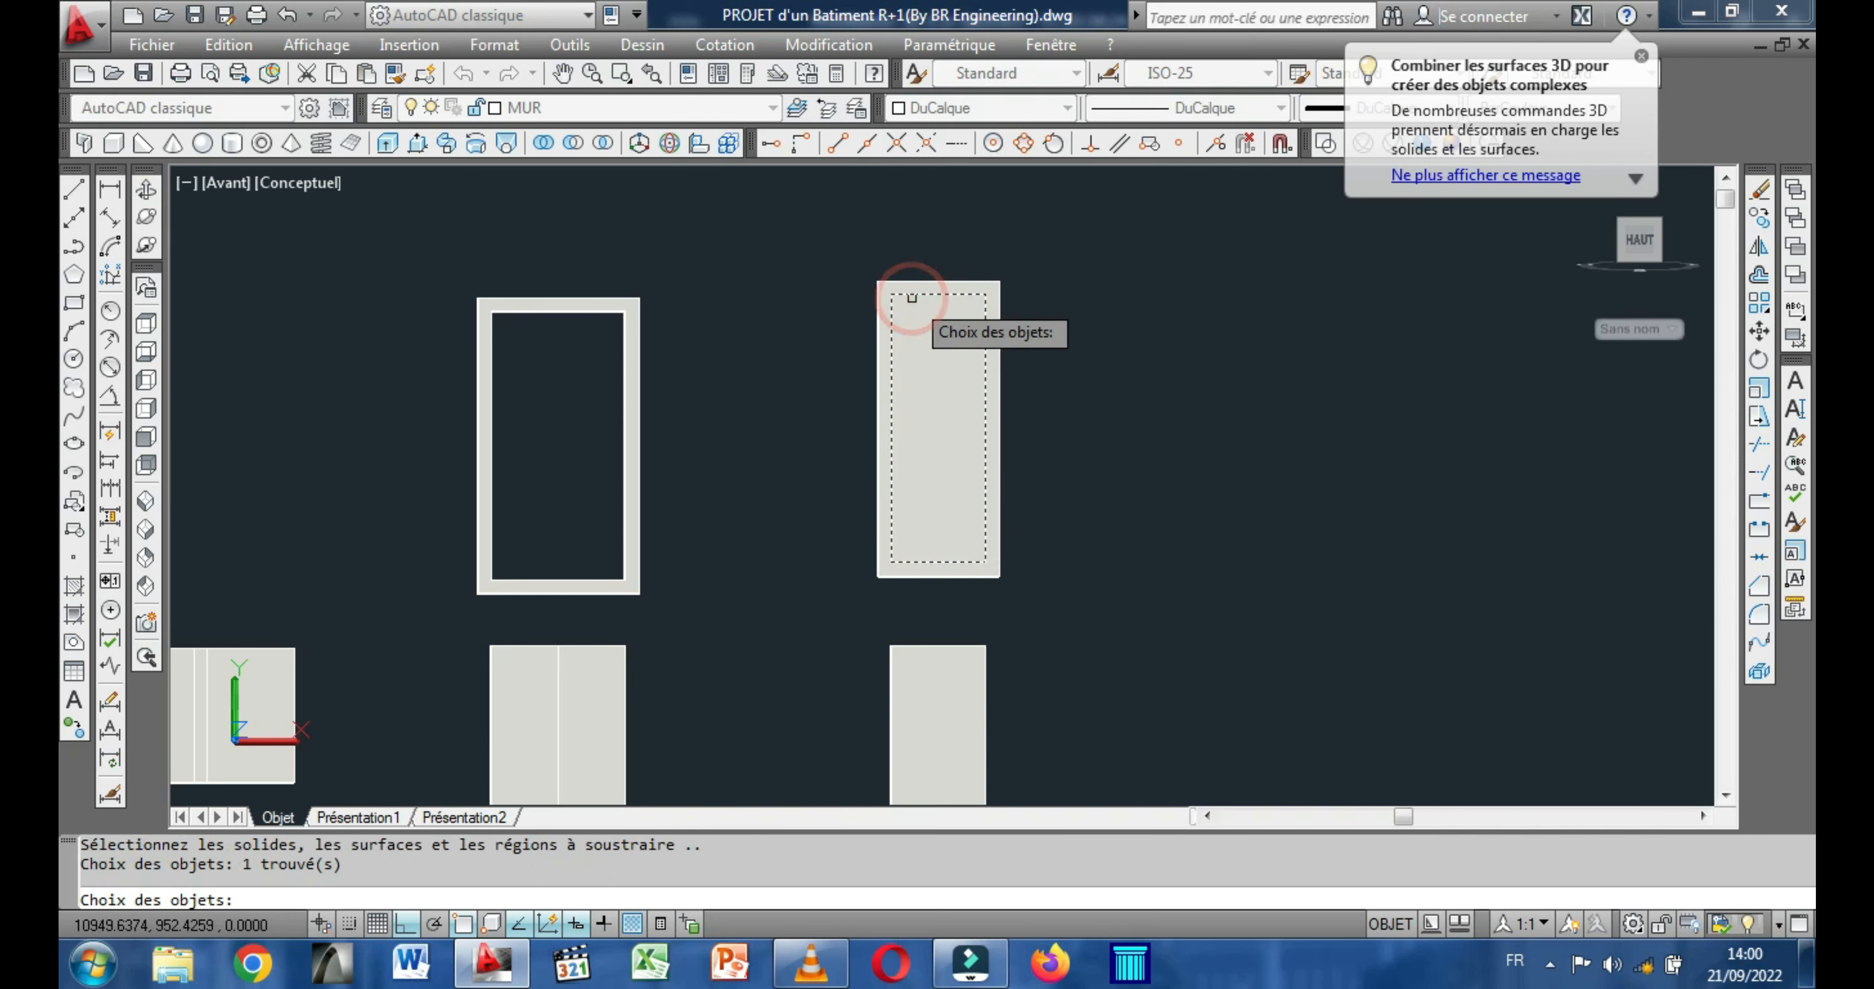
pyautogui.press('Return')
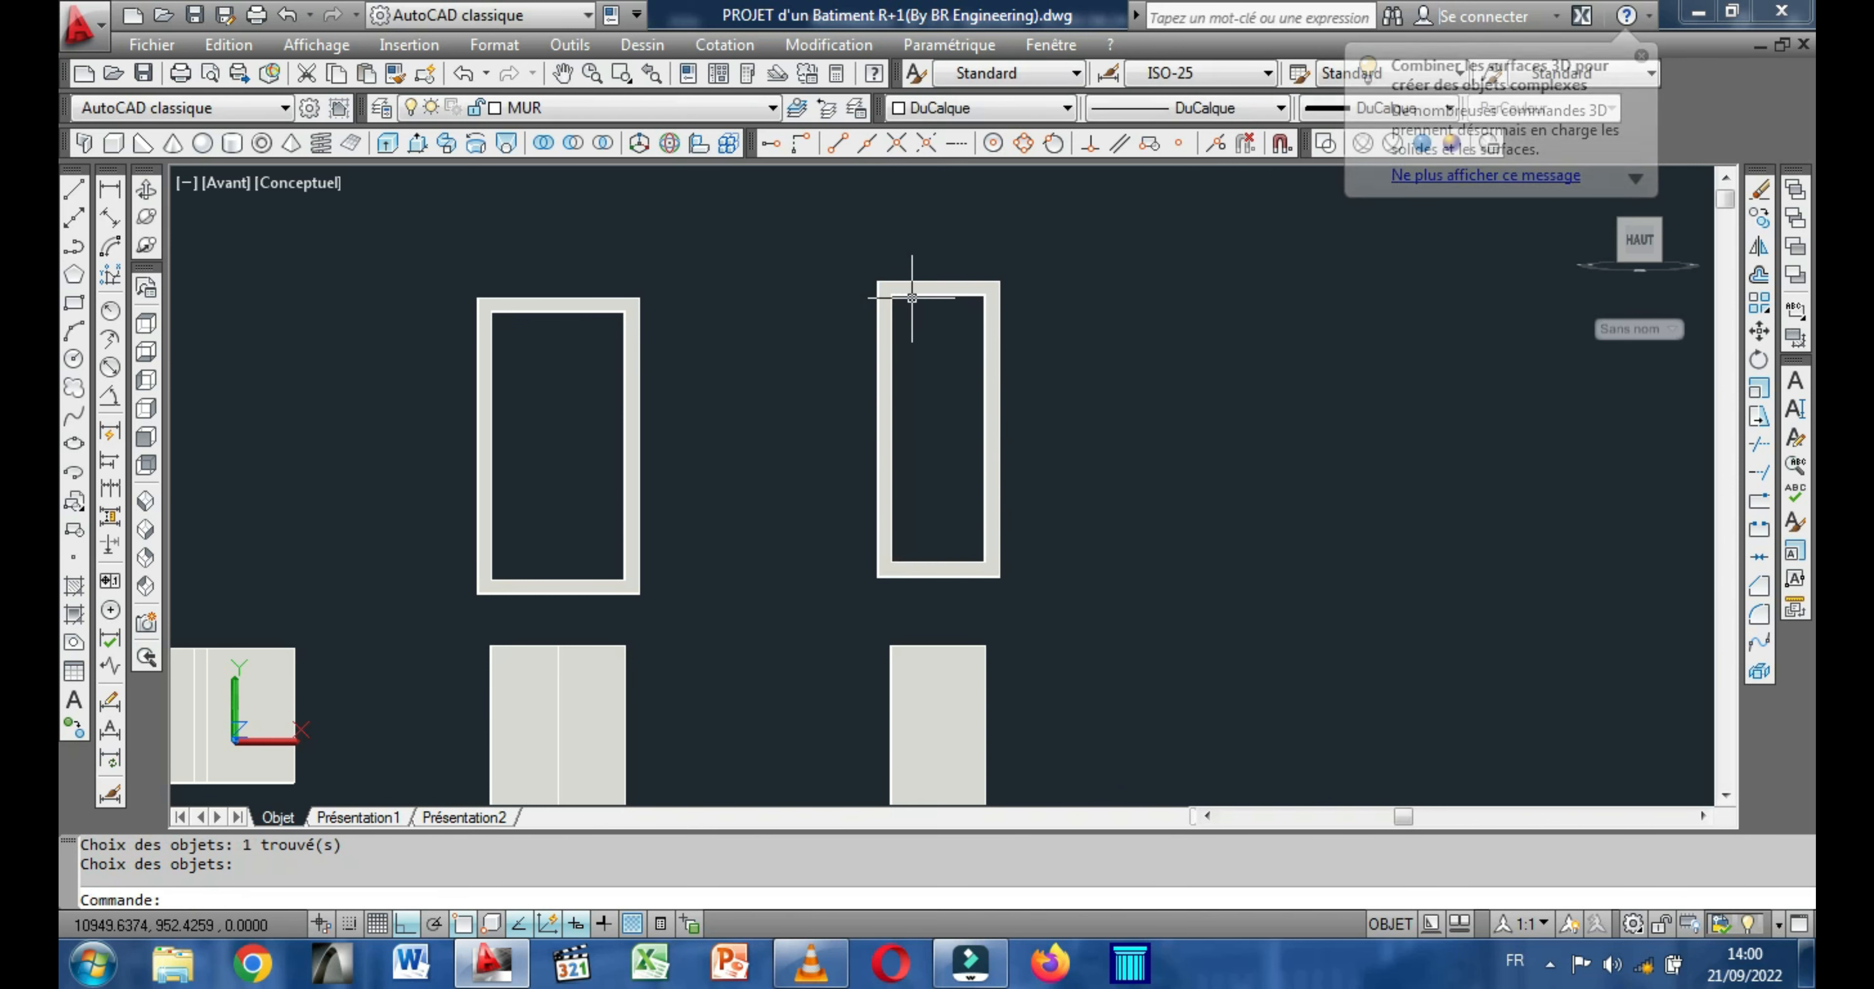
# Orbit the model to examine the three hollowed frames beside their panels and the building.
pyautogui.click(147, 191)
pyautogui.moveTo(477, 463); pyautogui.dragTo(436, 524)
pyautogui.moveTo(350, 568); pyautogui.dragTo(457, 497)
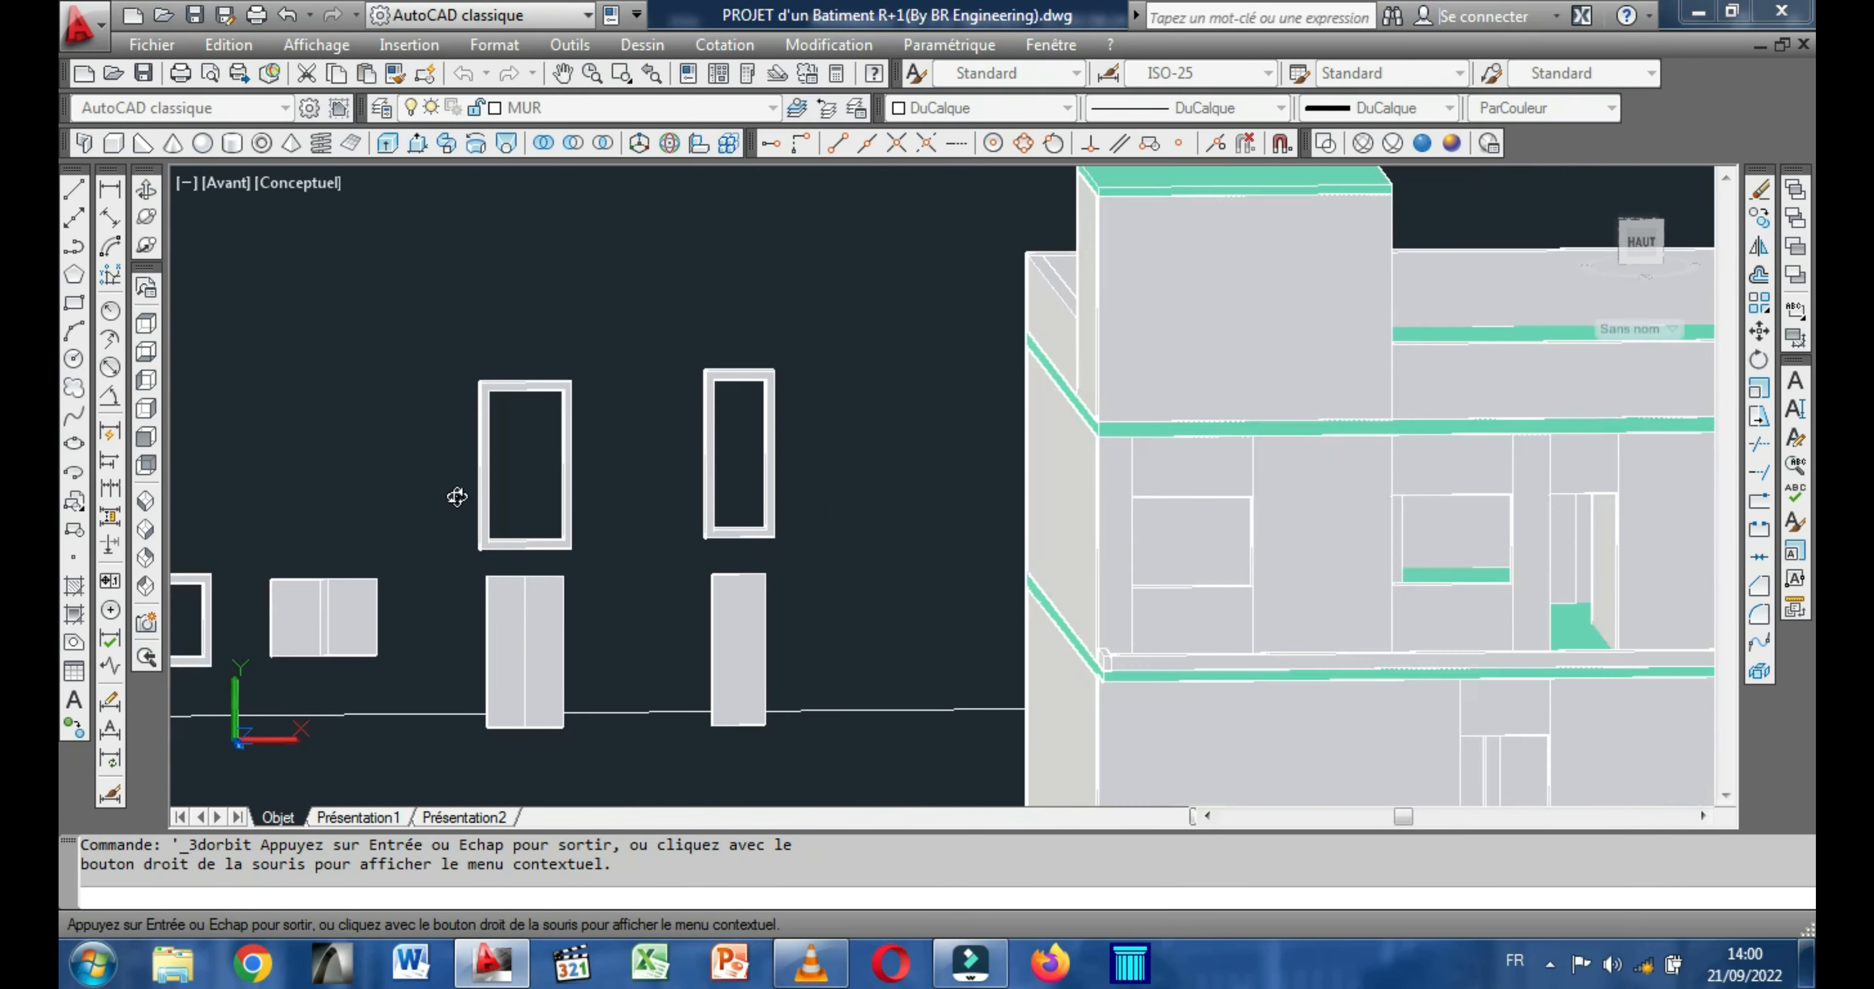
pyautogui.moveTo(728, 483); pyautogui.dragTo(508, 557)
pyautogui.scroll(-3, 498, 588)
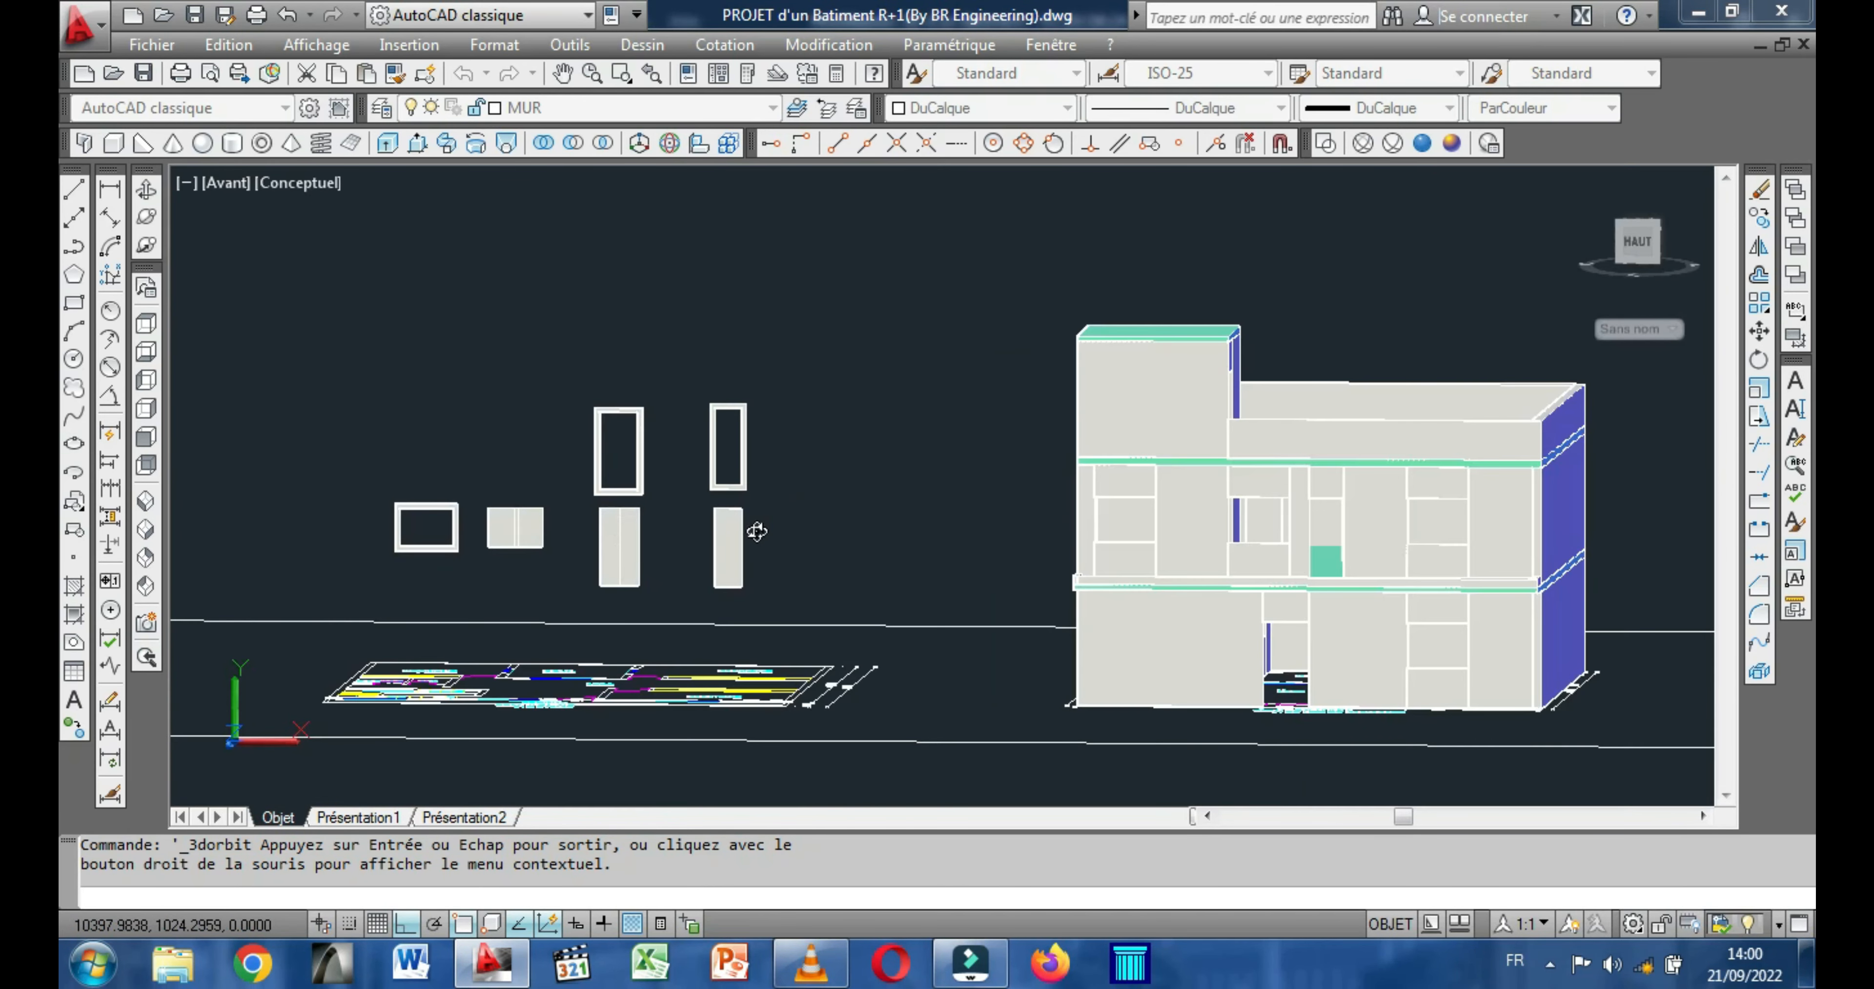
pyautogui.scroll(1, 672, 505)
pyautogui.scroll(1, 670, 505)
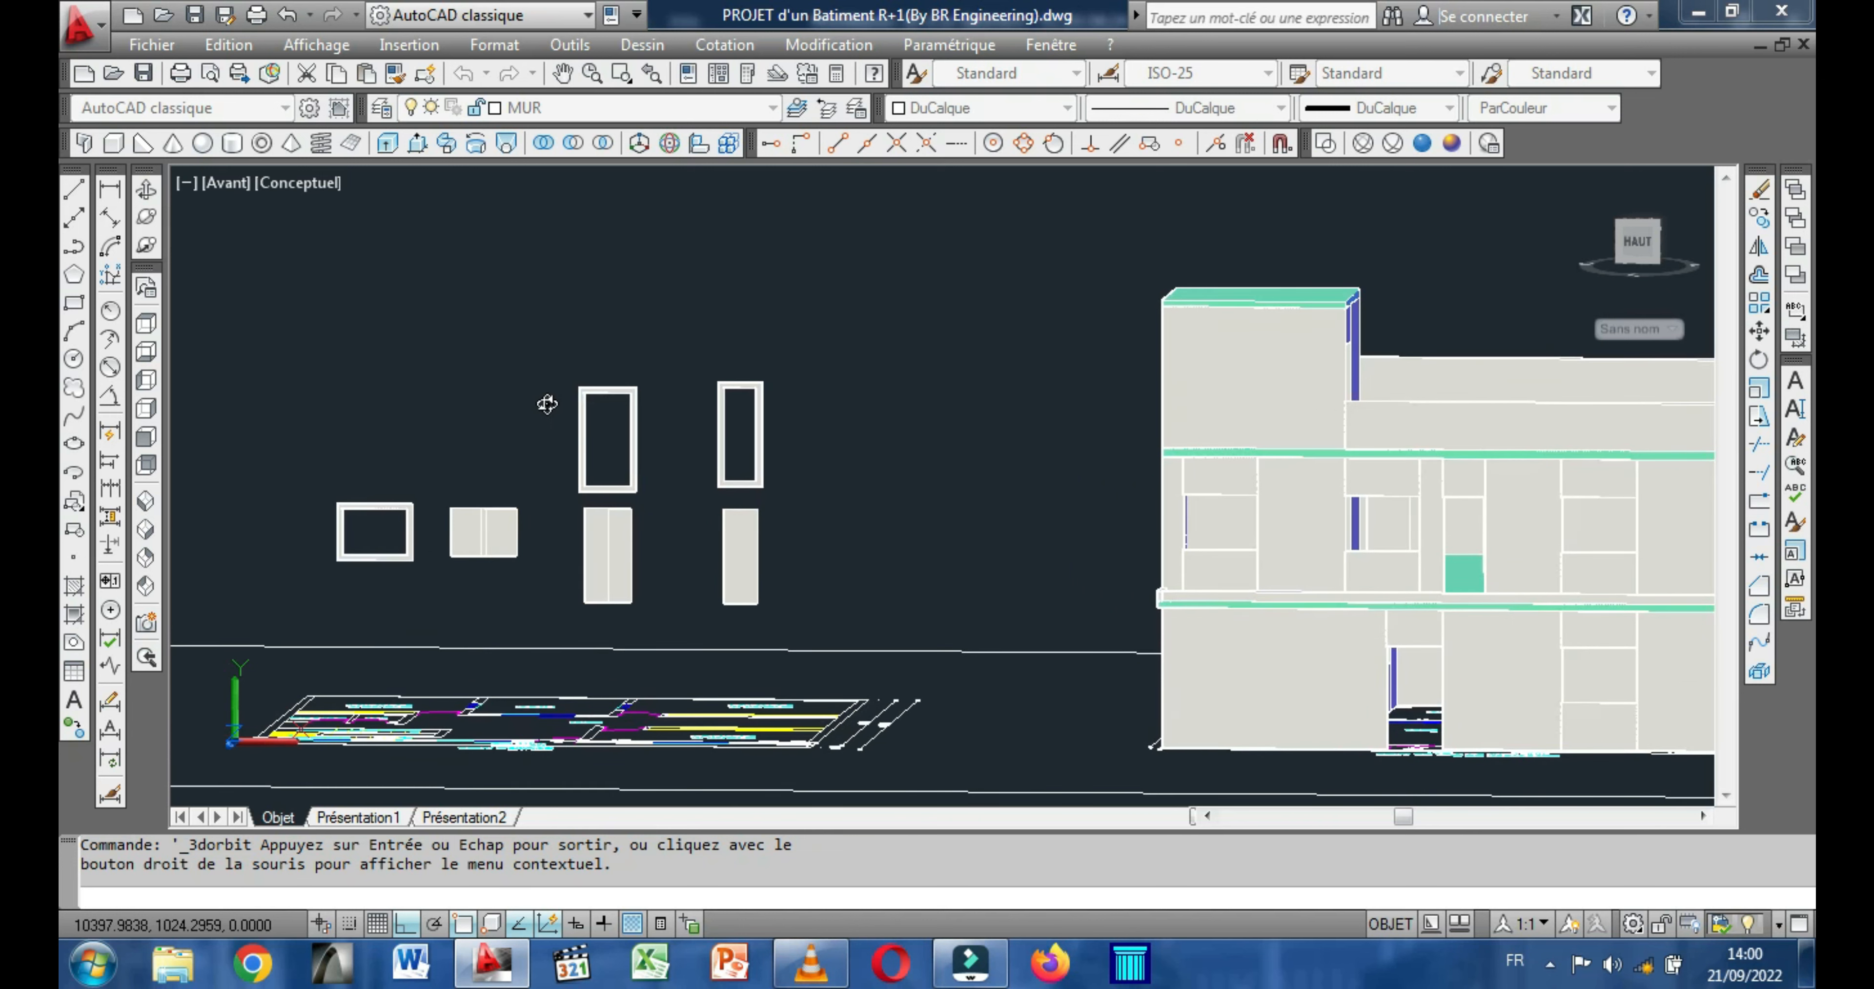
pyautogui.scroll(1, 376, 518)
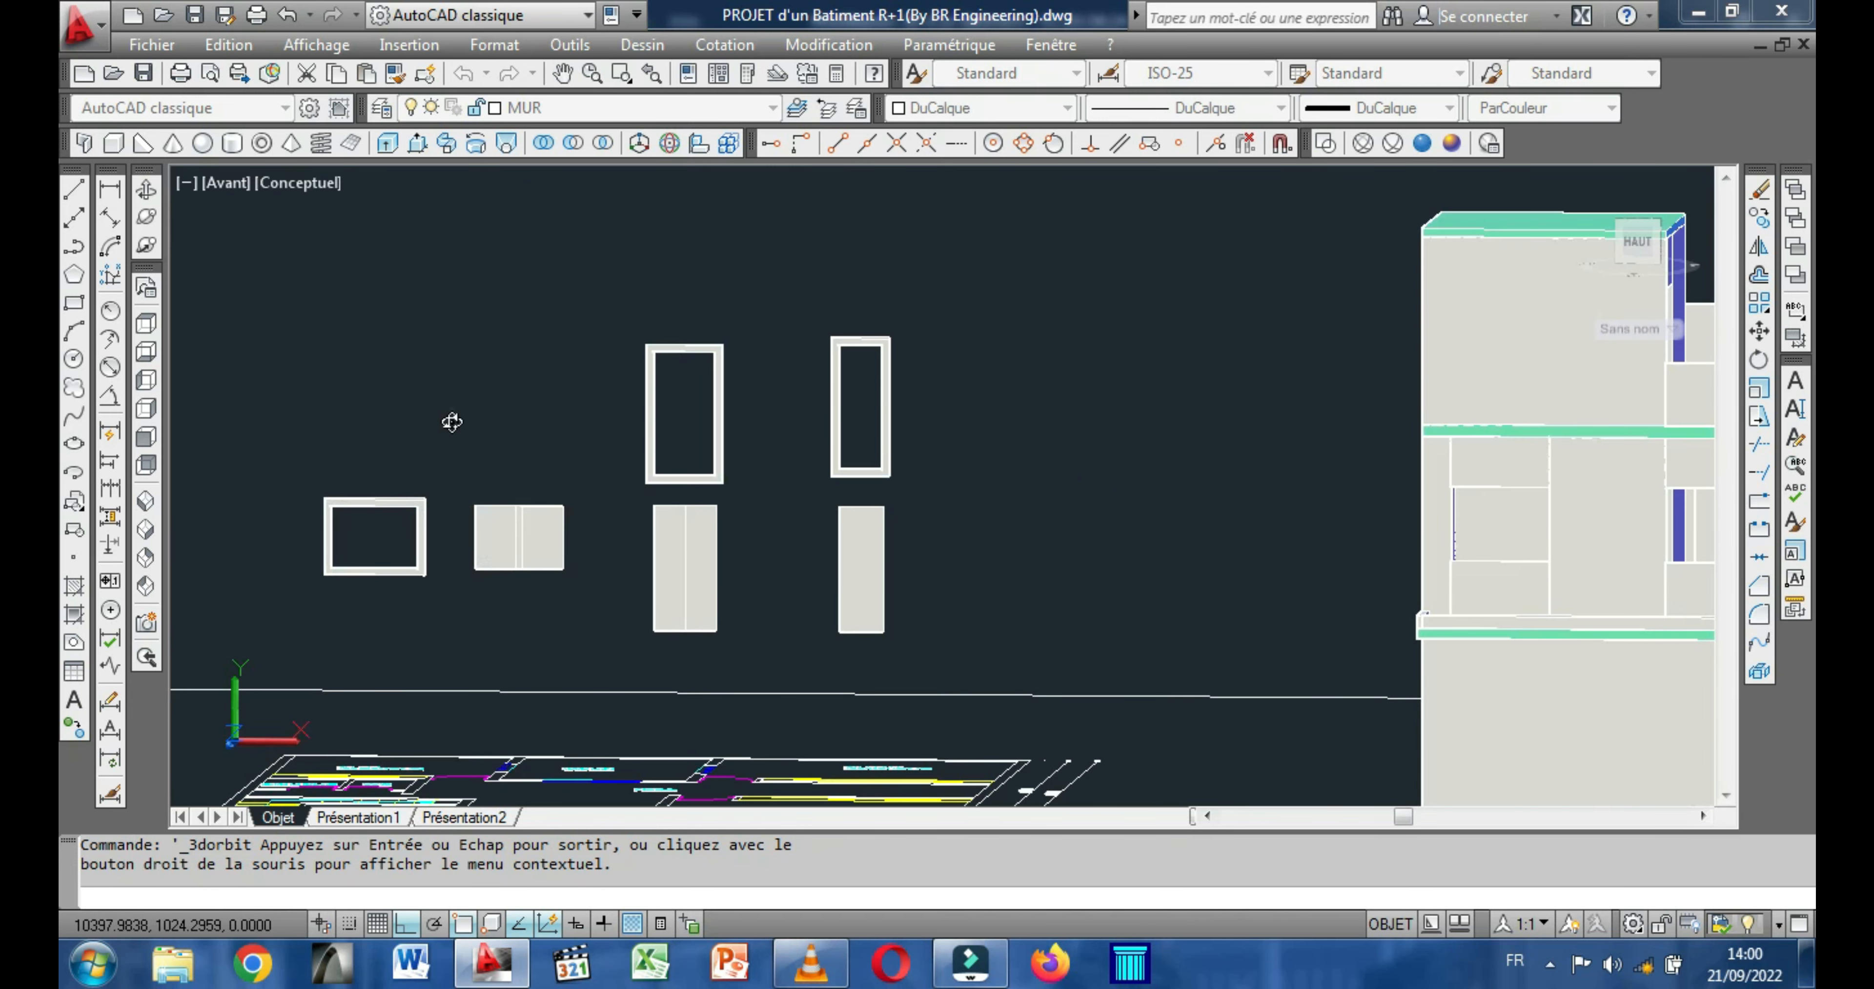
pyautogui.press('Escape')
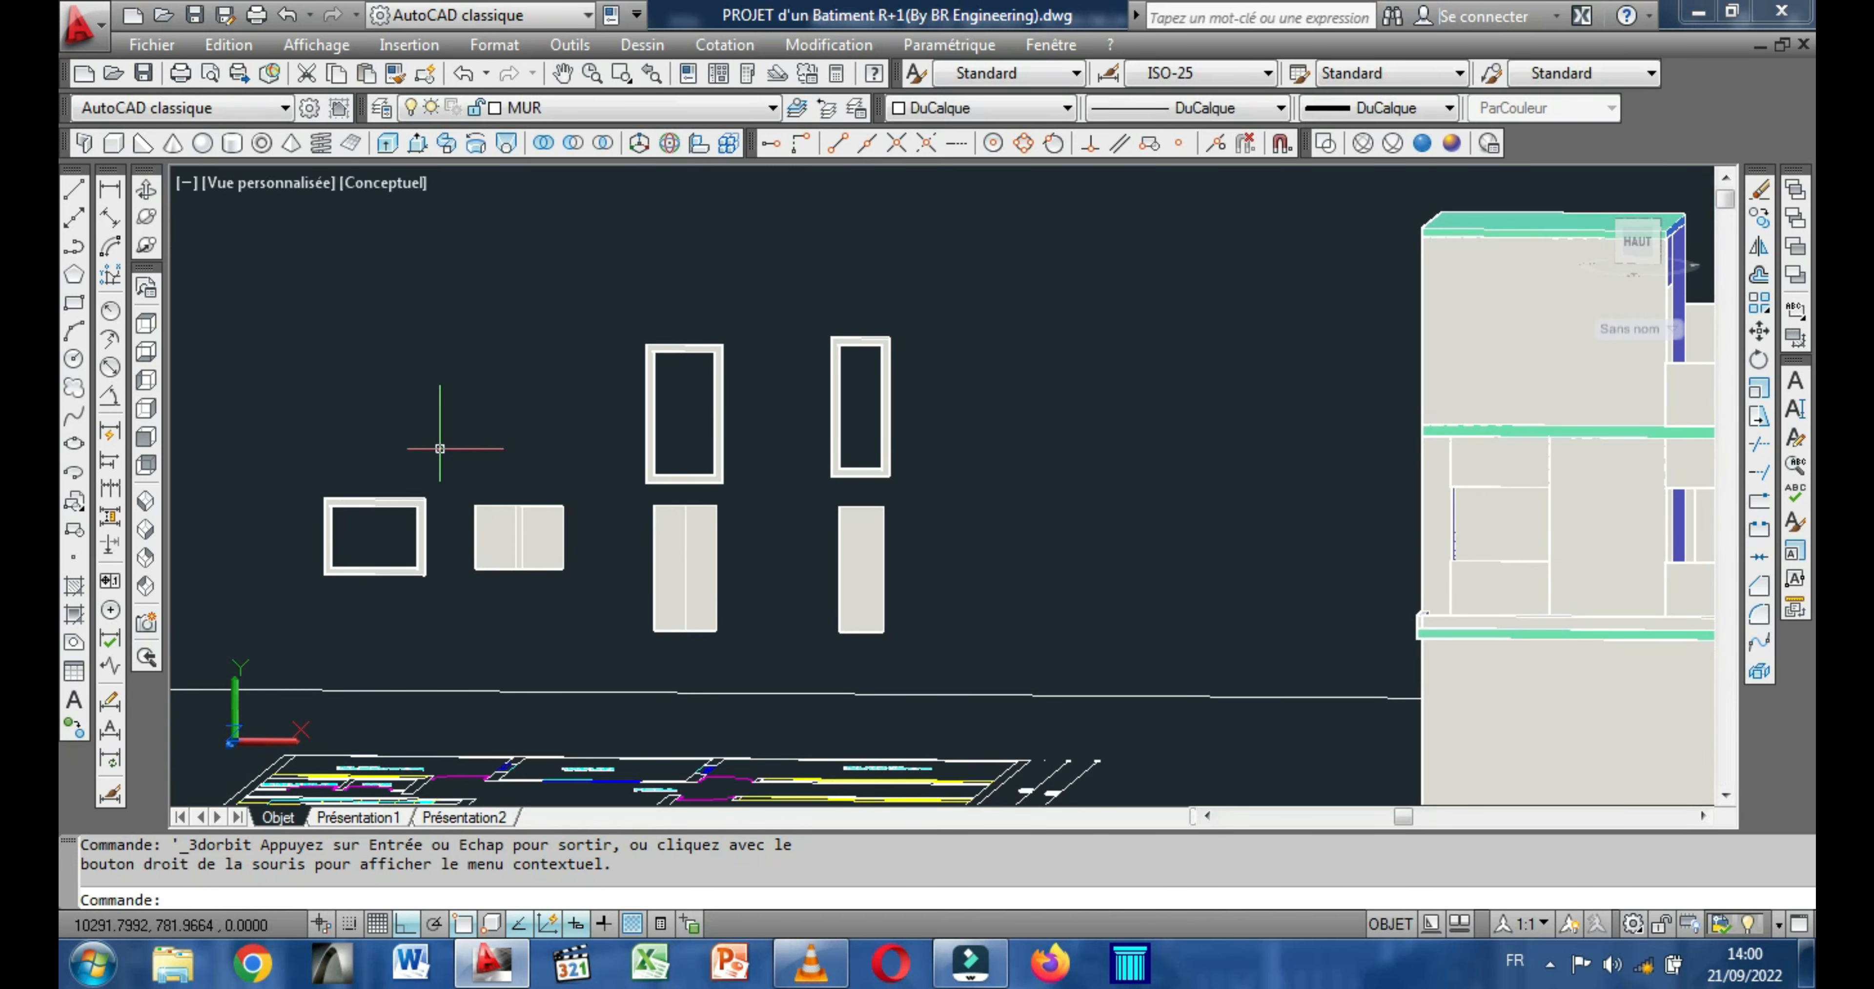
# Set the colour of the window frame and both tall door frames to Magenta.
pyautogui.click(294, 600)
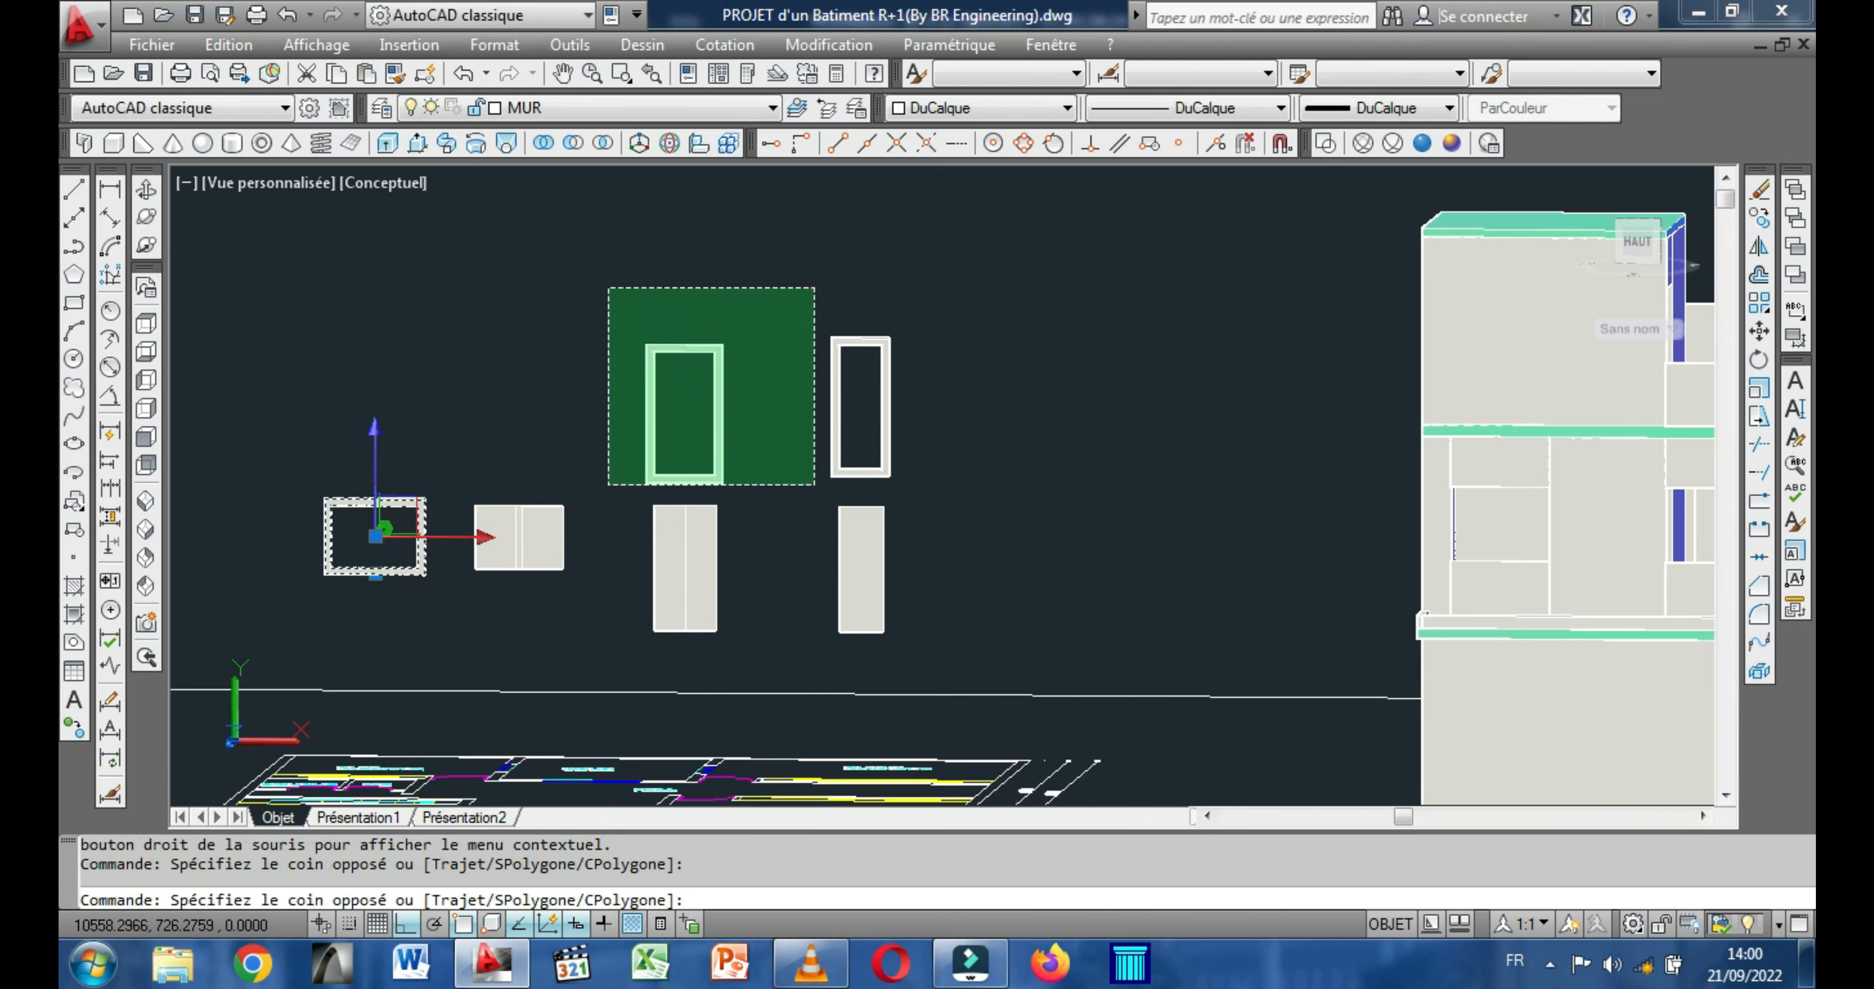
pyautogui.click(598, 488)
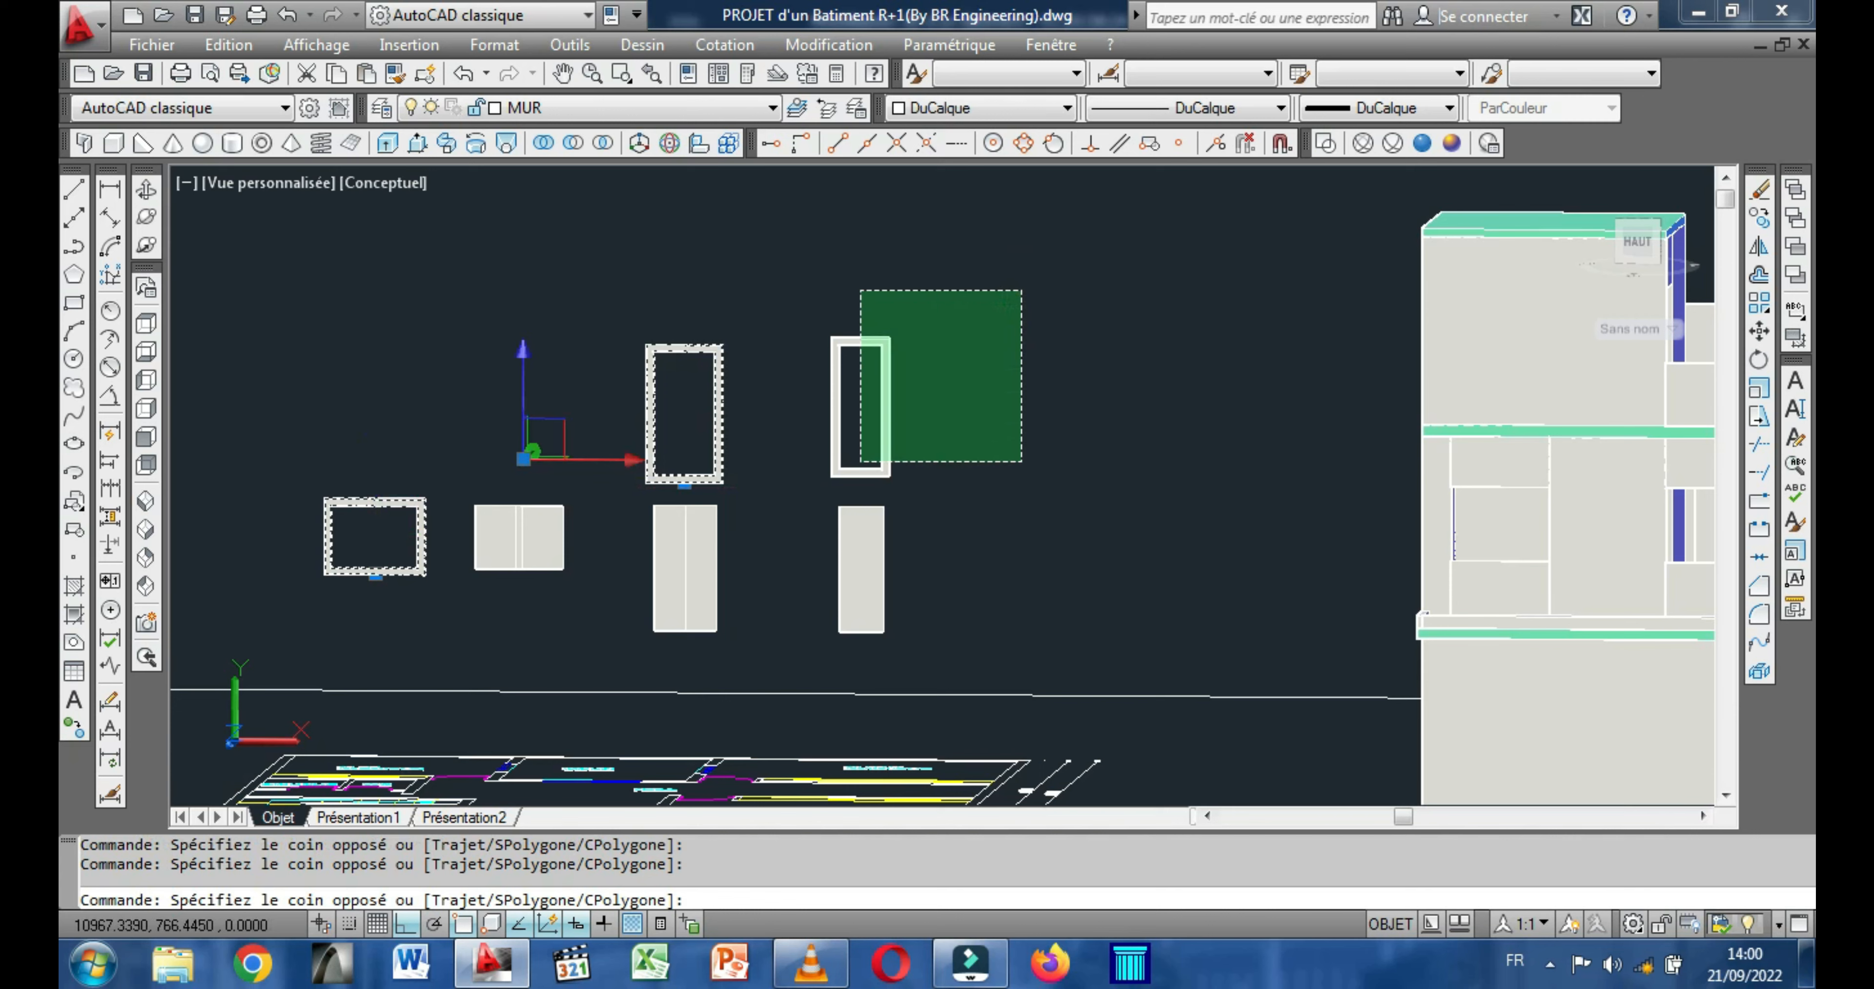
pyautogui.click(787, 482)
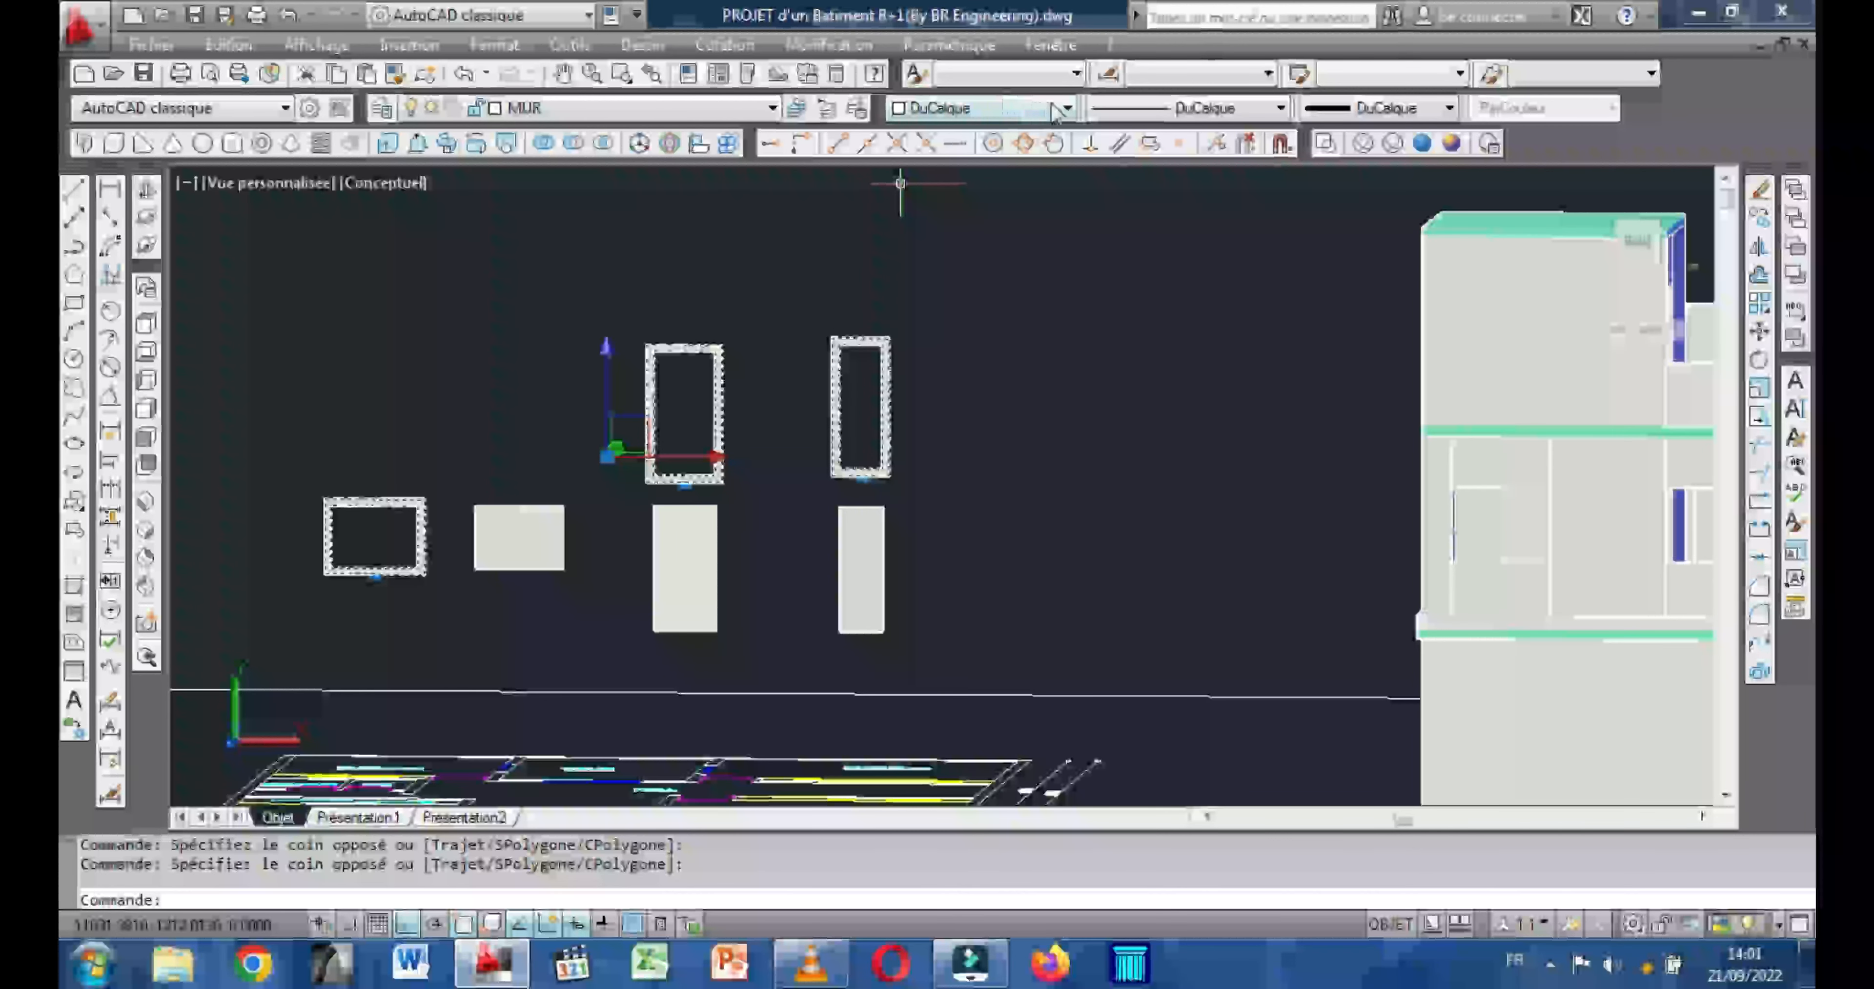
pyautogui.click(1067, 109)
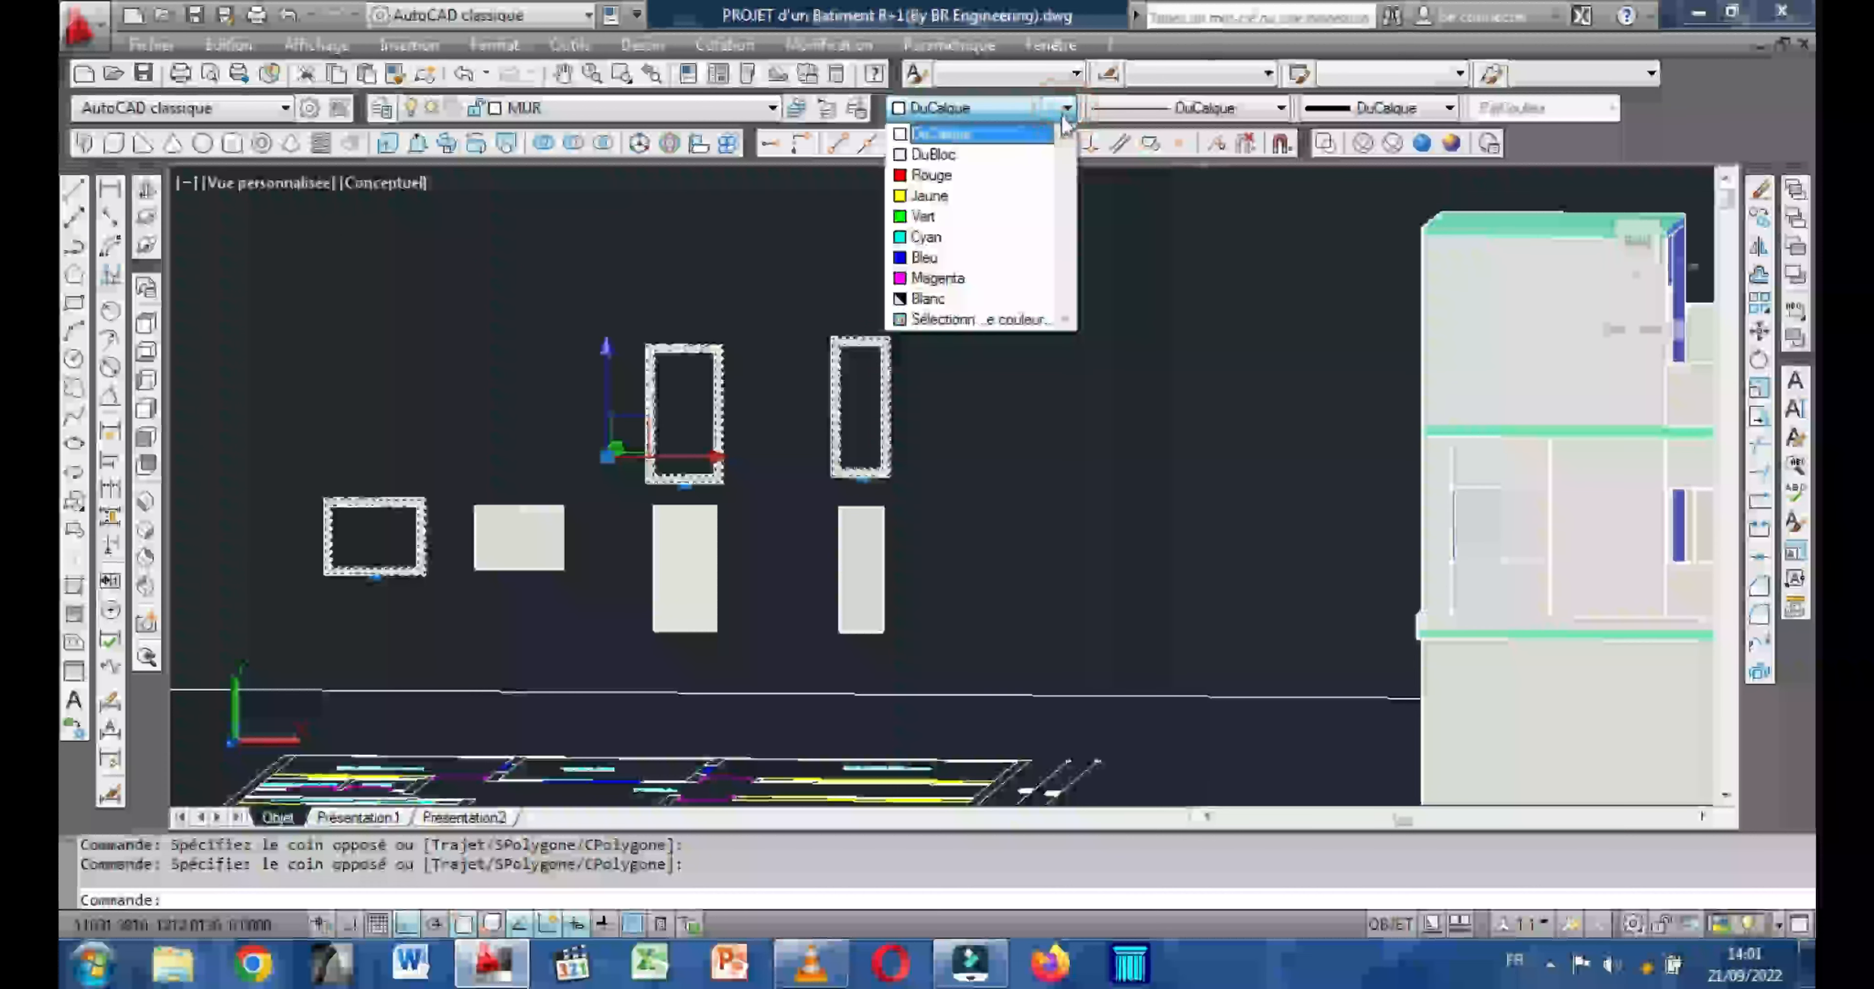
pyautogui.click(949, 282)
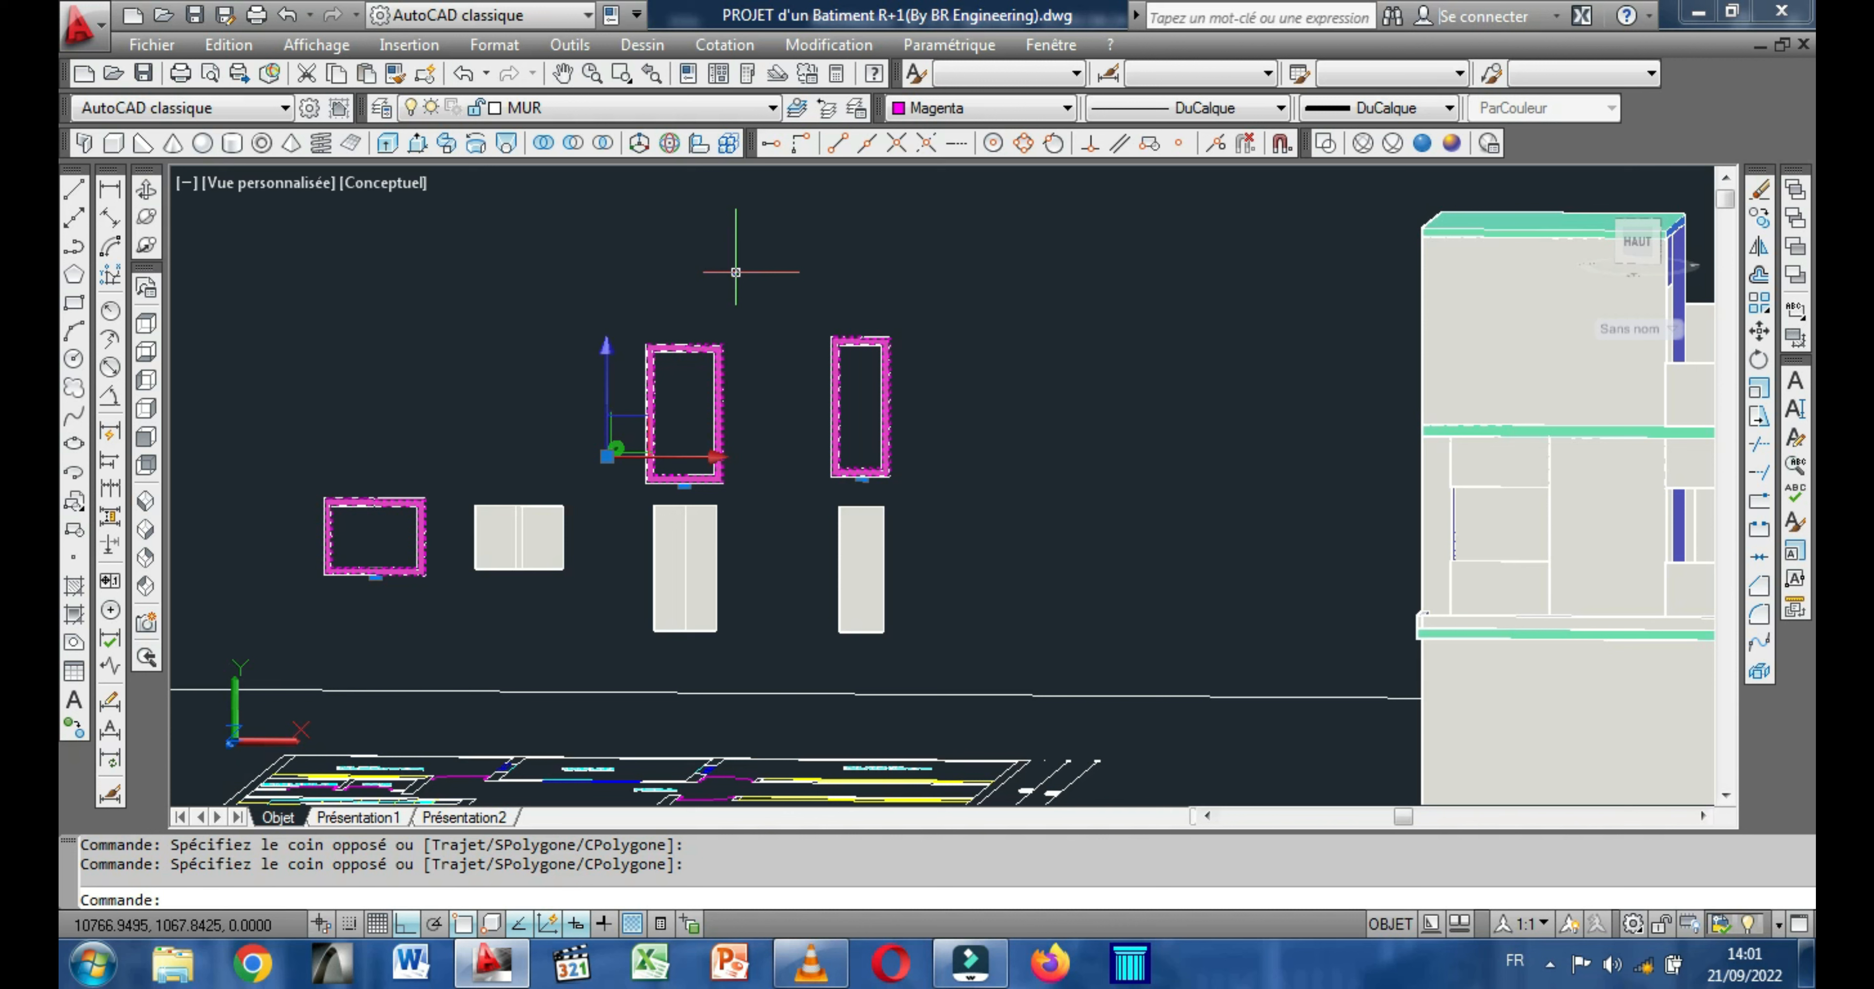
pyautogui.press('Escape')
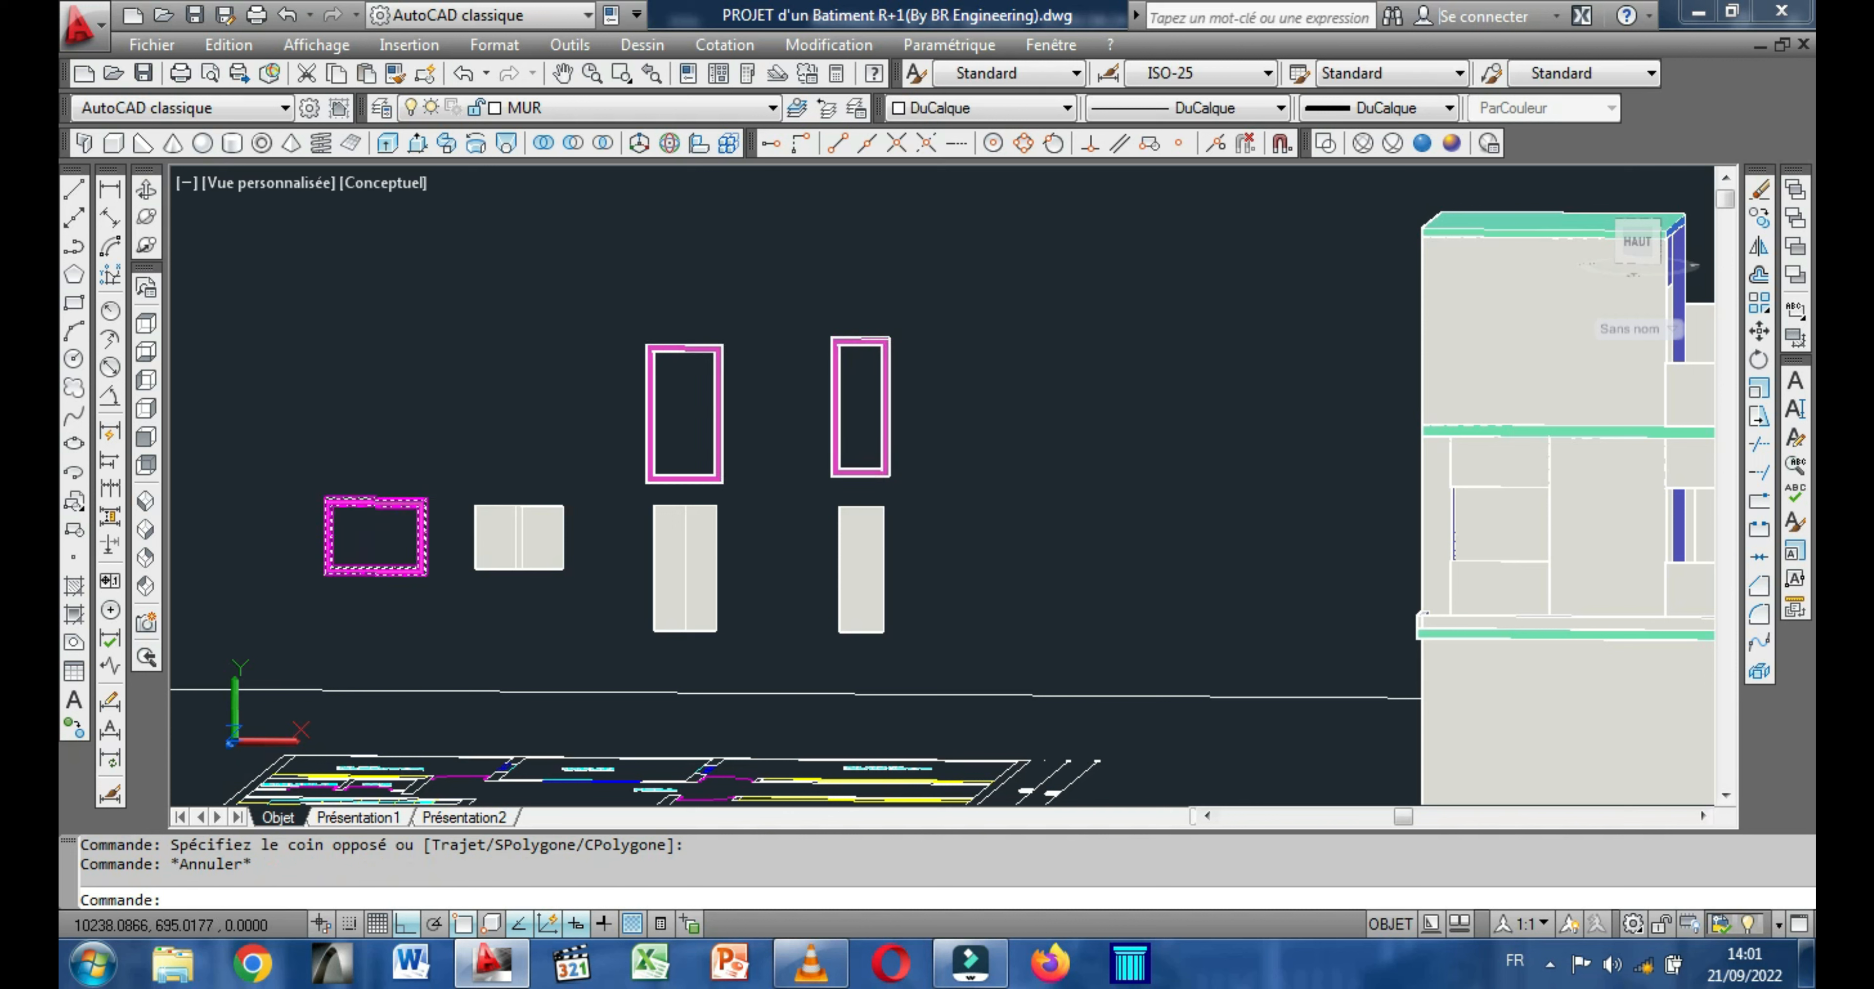
# Move the magenta window frame by its upper right corner into the leftmost upper-floor window opening of the building's front facade.
pyautogui.click(147, 190)
pyautogui.moveTo(381, 429); pyautogui.dragTo(377, 413)
pyautogui.moveTo(544, 405); pyautogui.dragTo(548, 402)
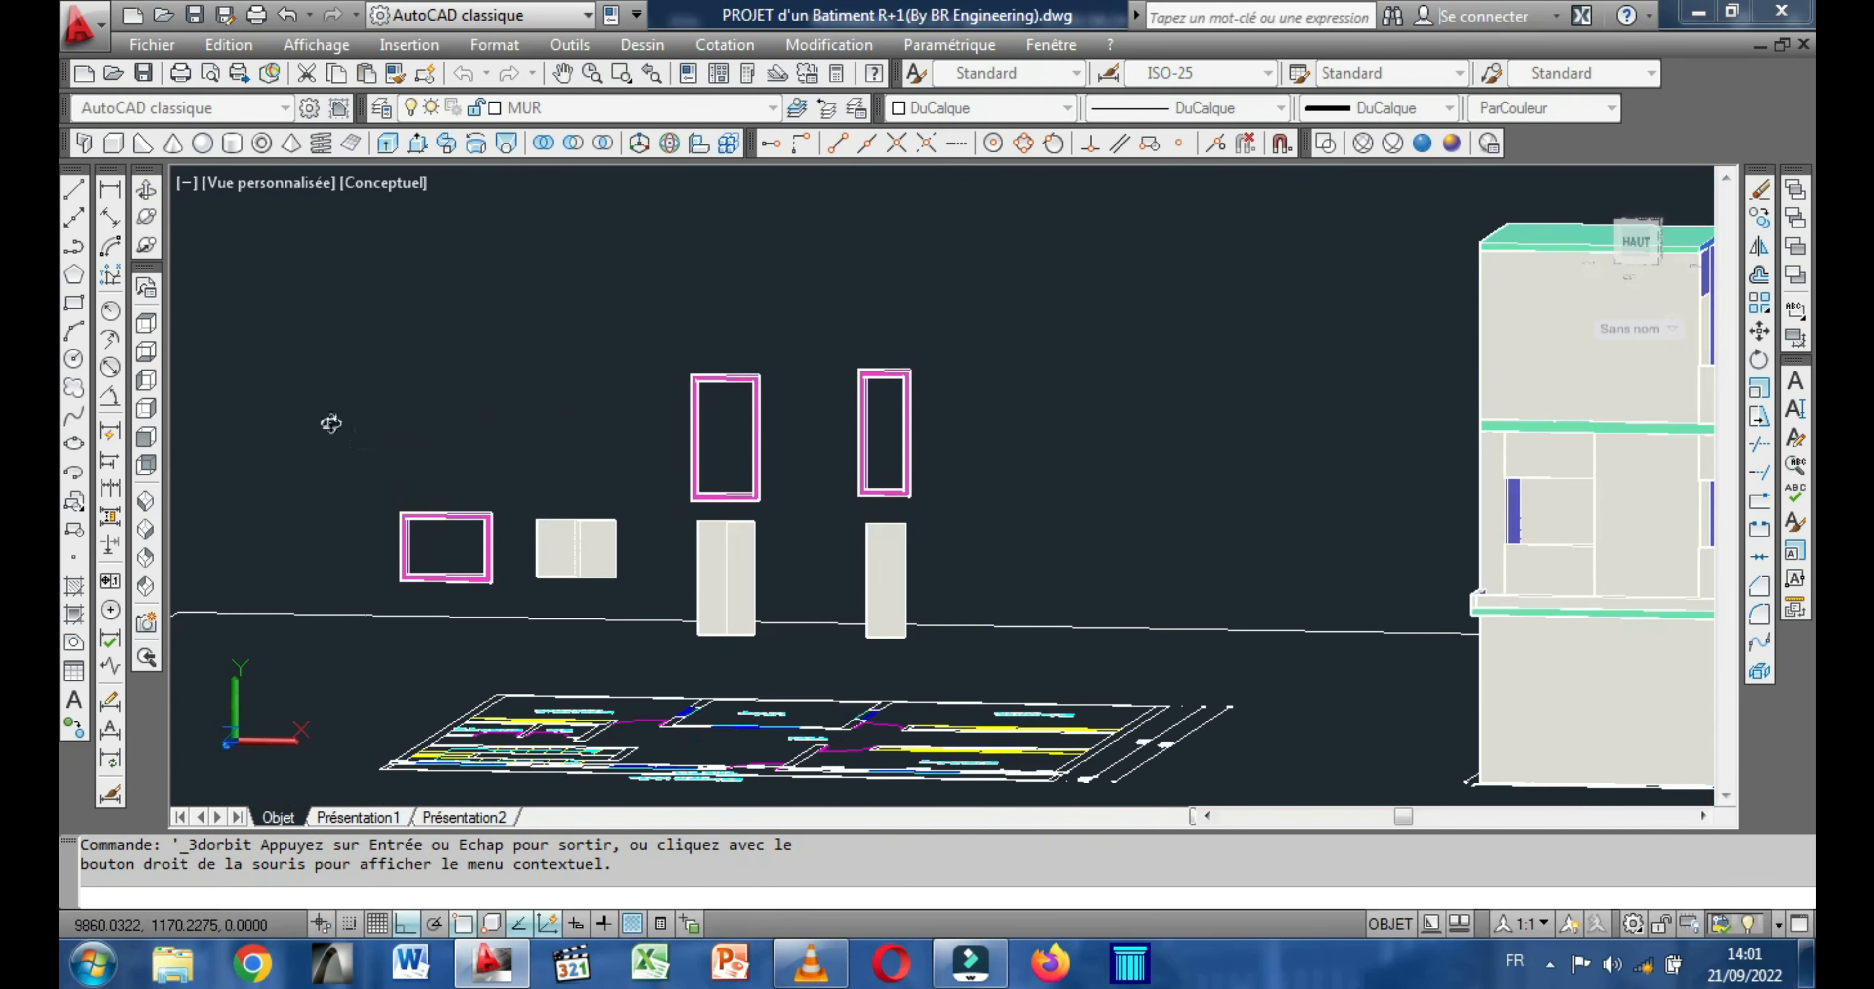
pyautogui.moveTo(301, 422)
pyautogui.mouseDown()
pyautogui.moveTo(380, 417)
pyautogui.moveTo(305, 418)
pyautogui.moveTo(550, 465)
pyautogui.moveTo(427, 410)
pyautogui.mouseUp()
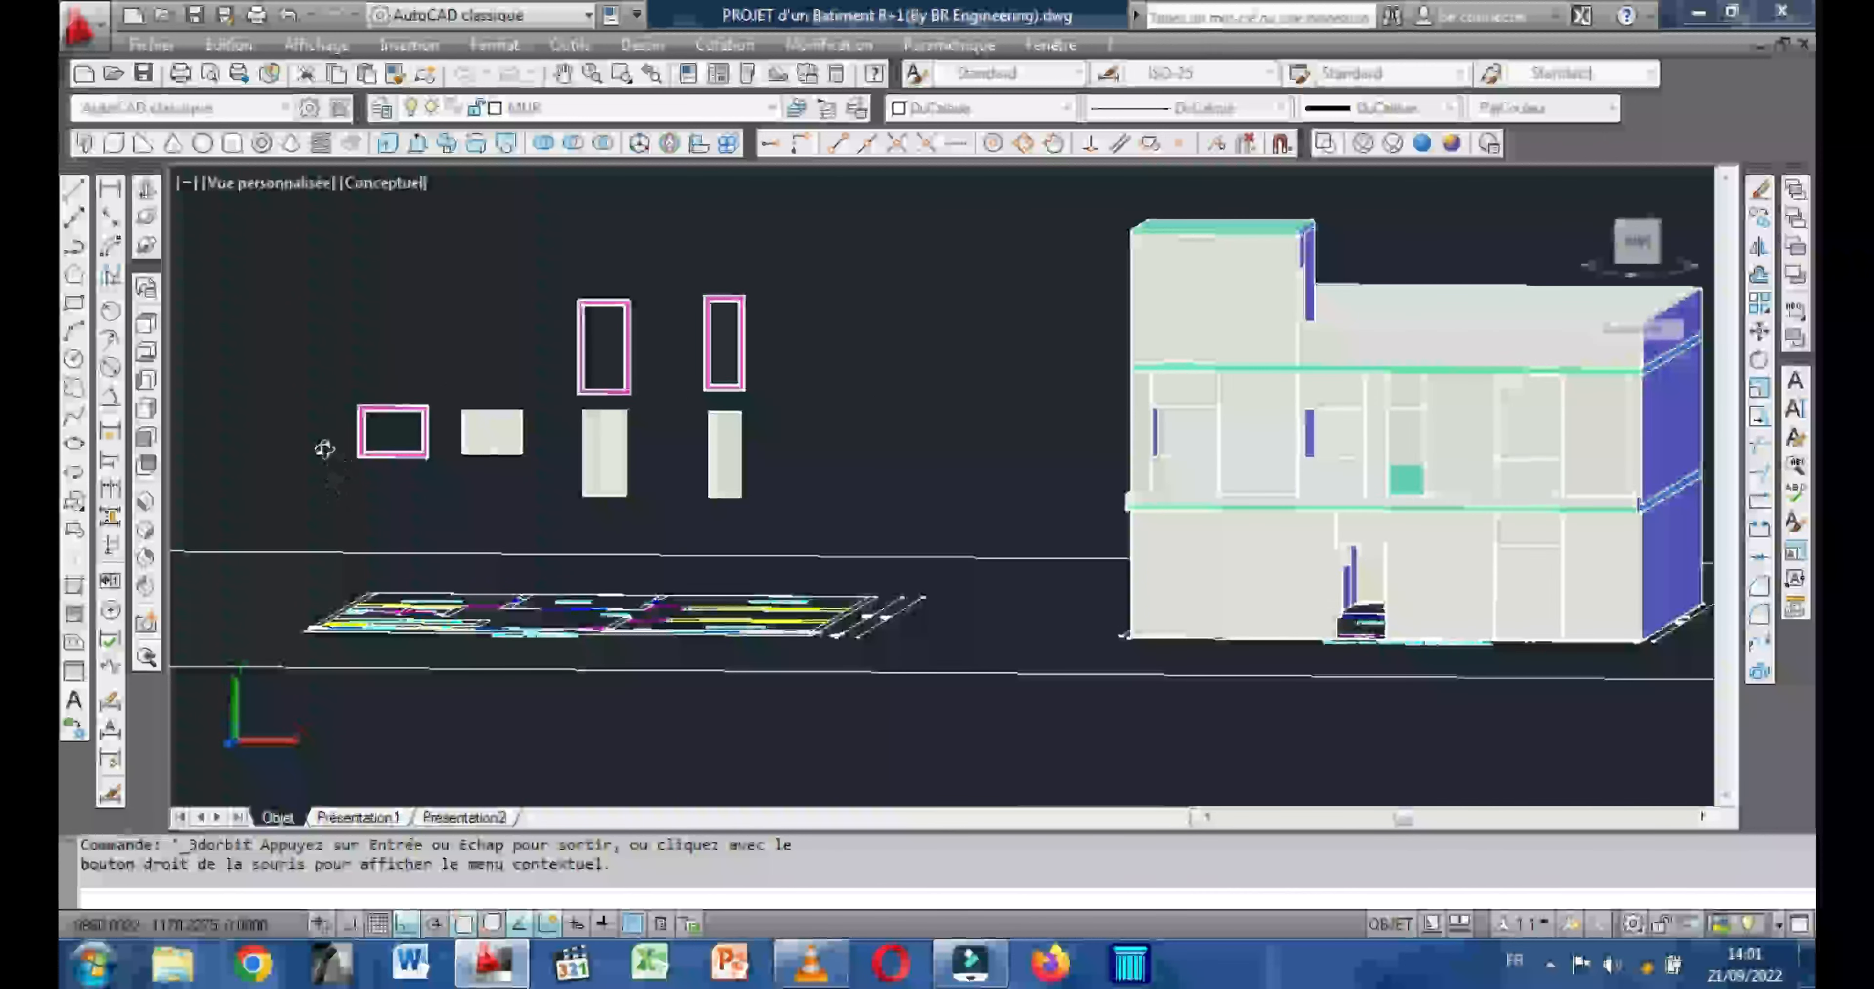
pyautogui.press('Escape')
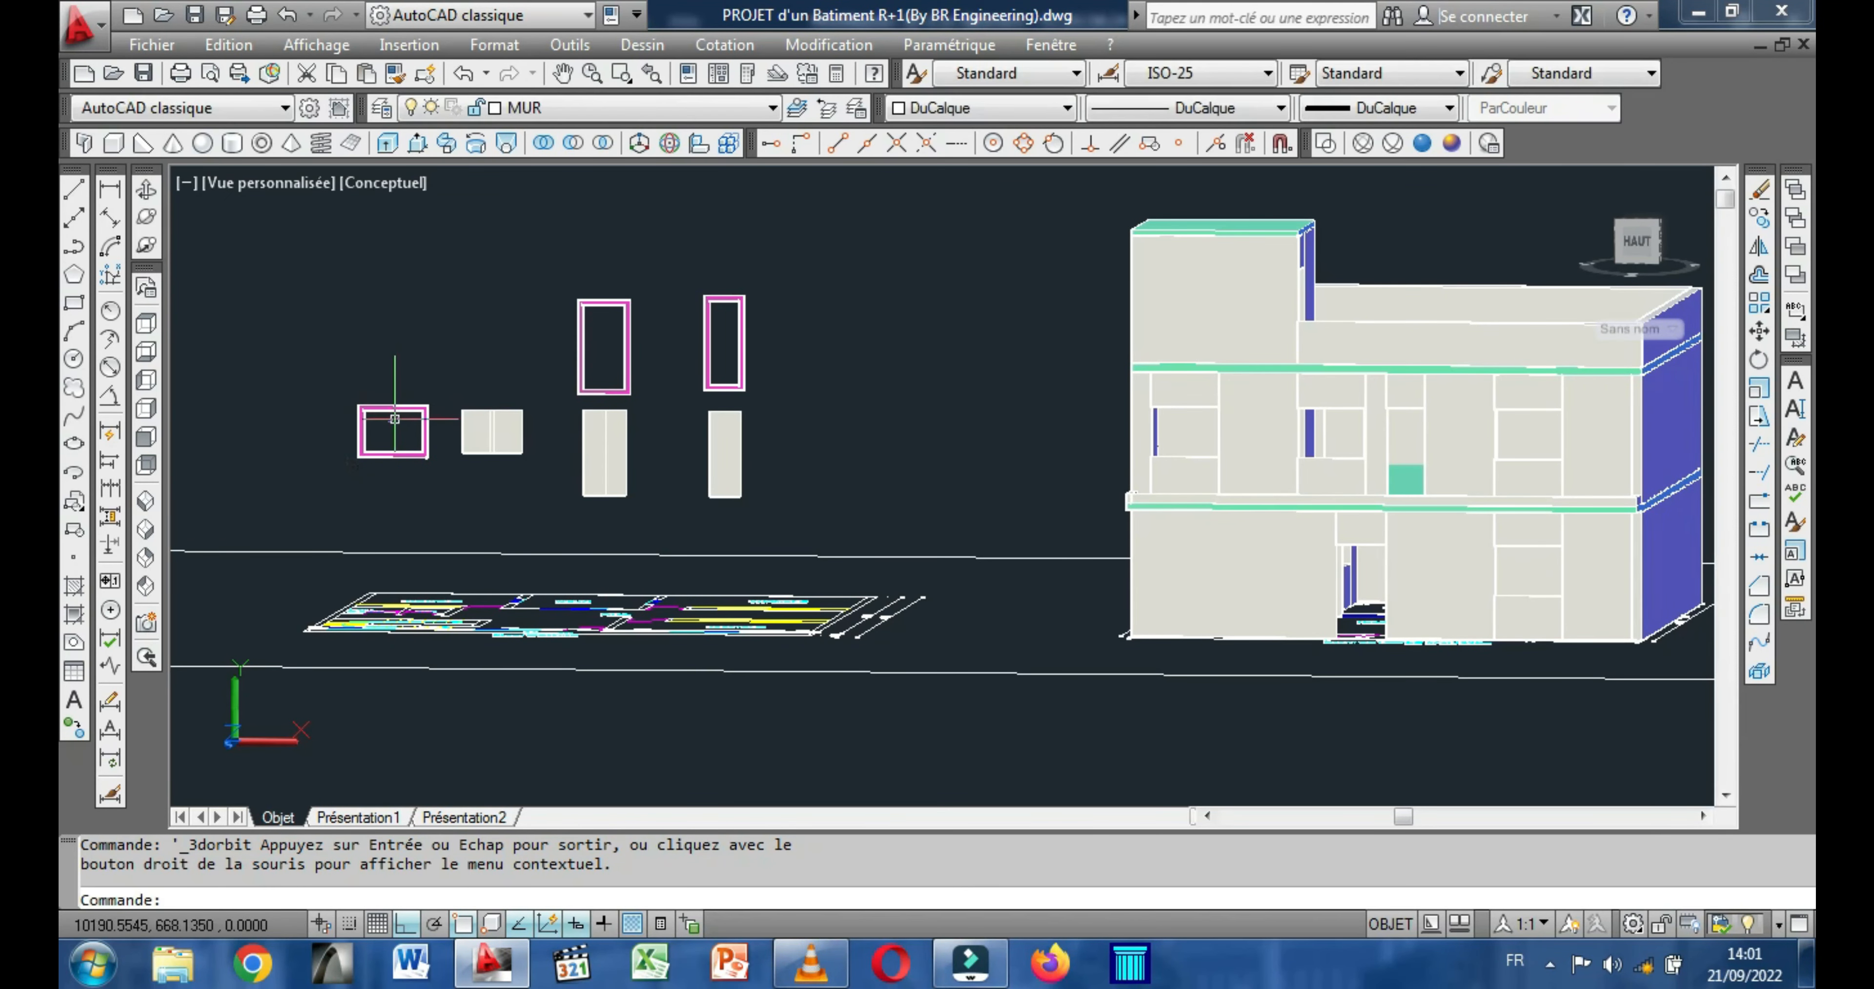
pyautogui.scroll(3, 394, 419)
pyautogui.click(404, 393)
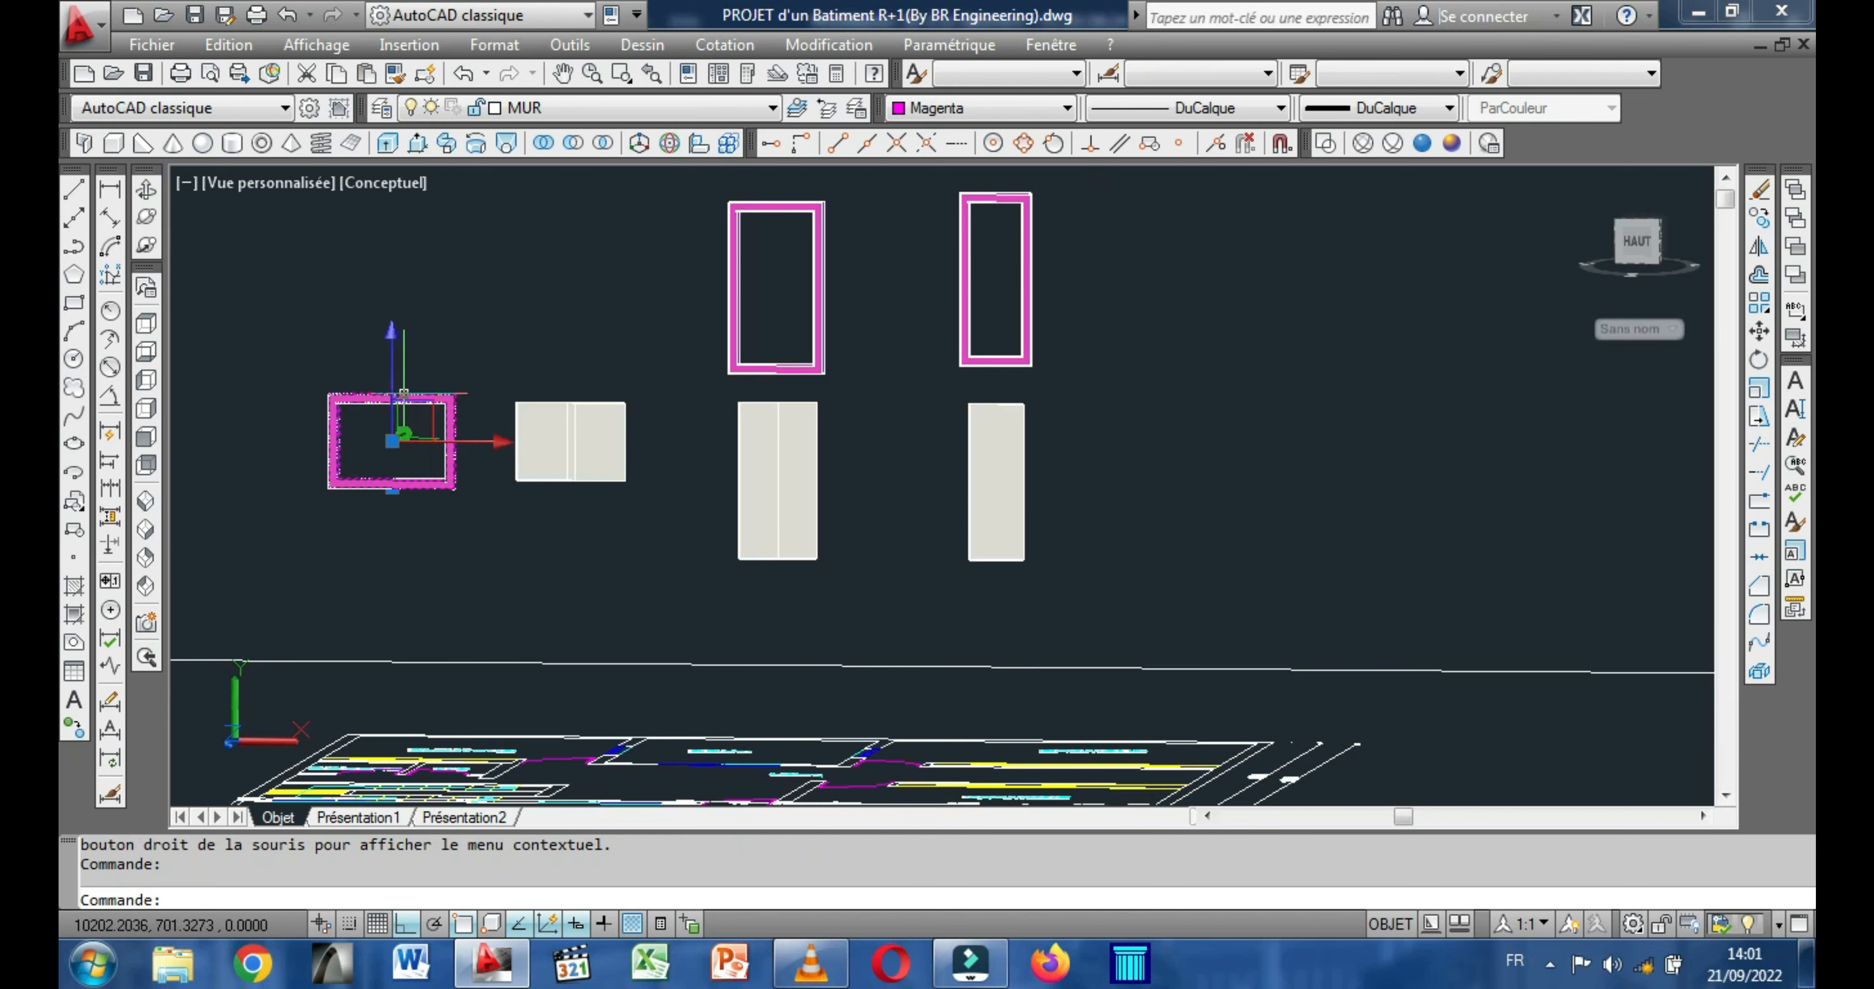
pyautogui.rightClick(330, 308)
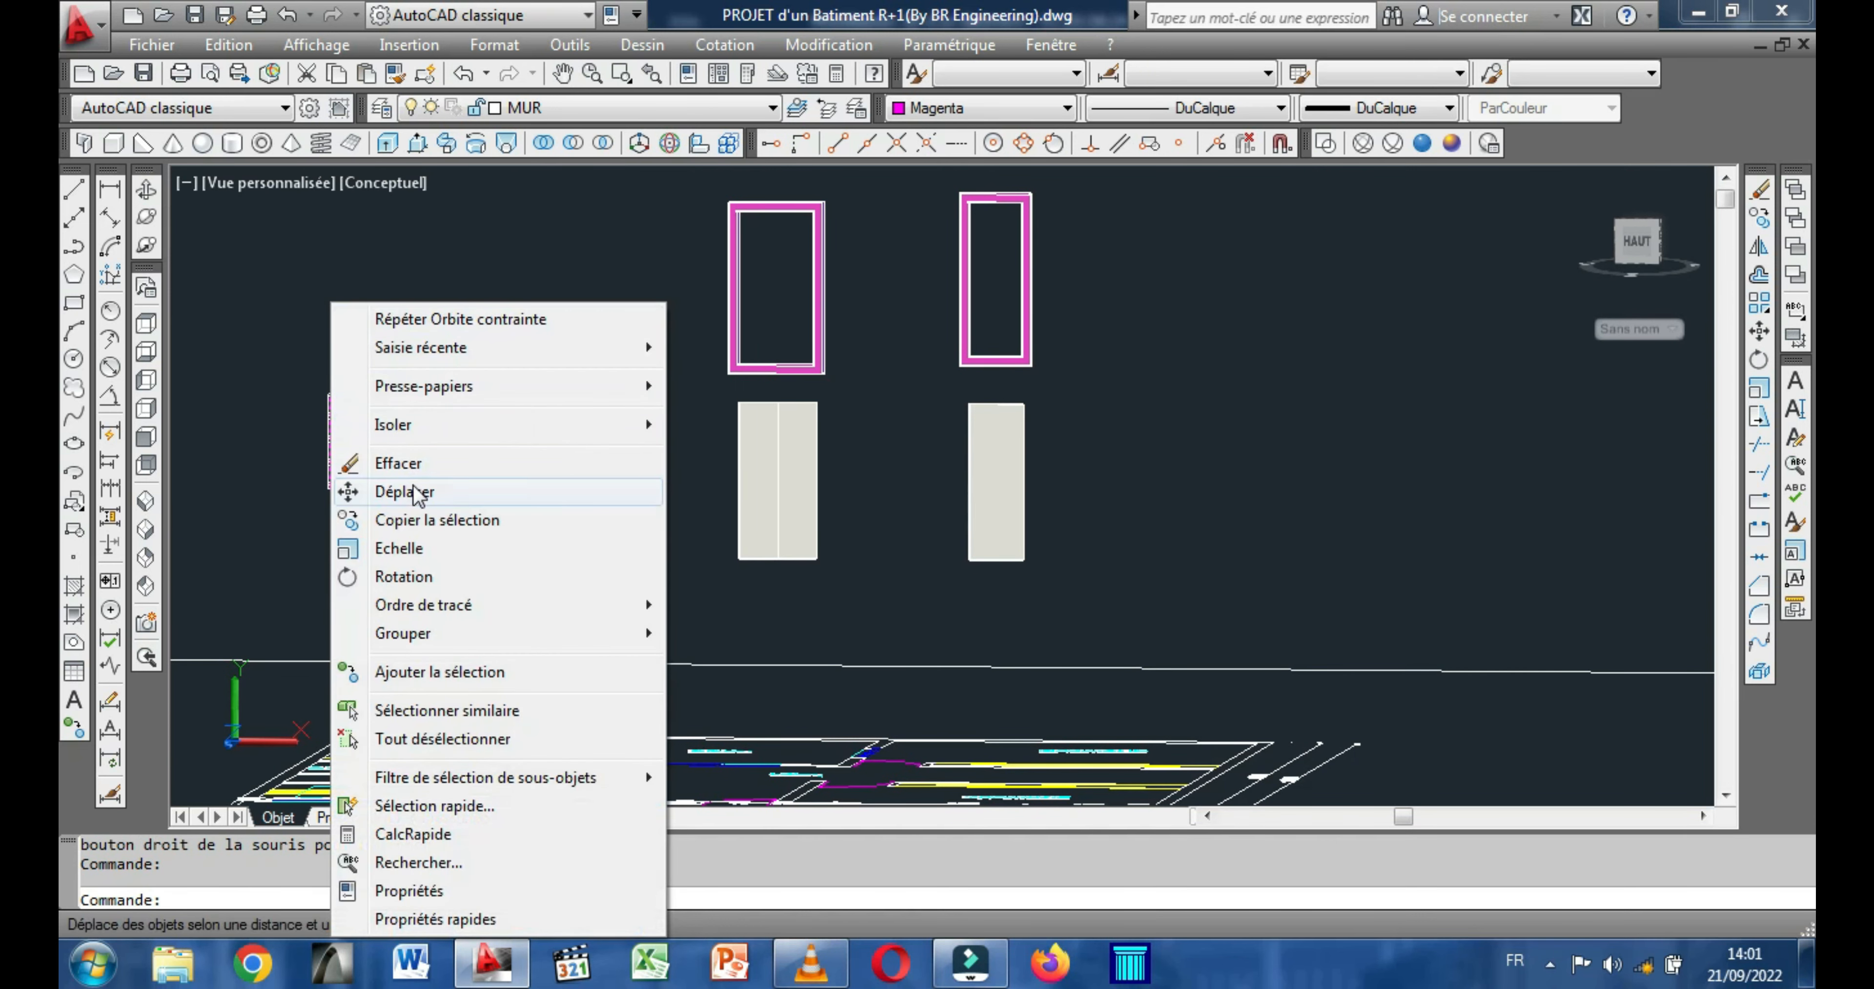
pyautogui.click(412, 499)
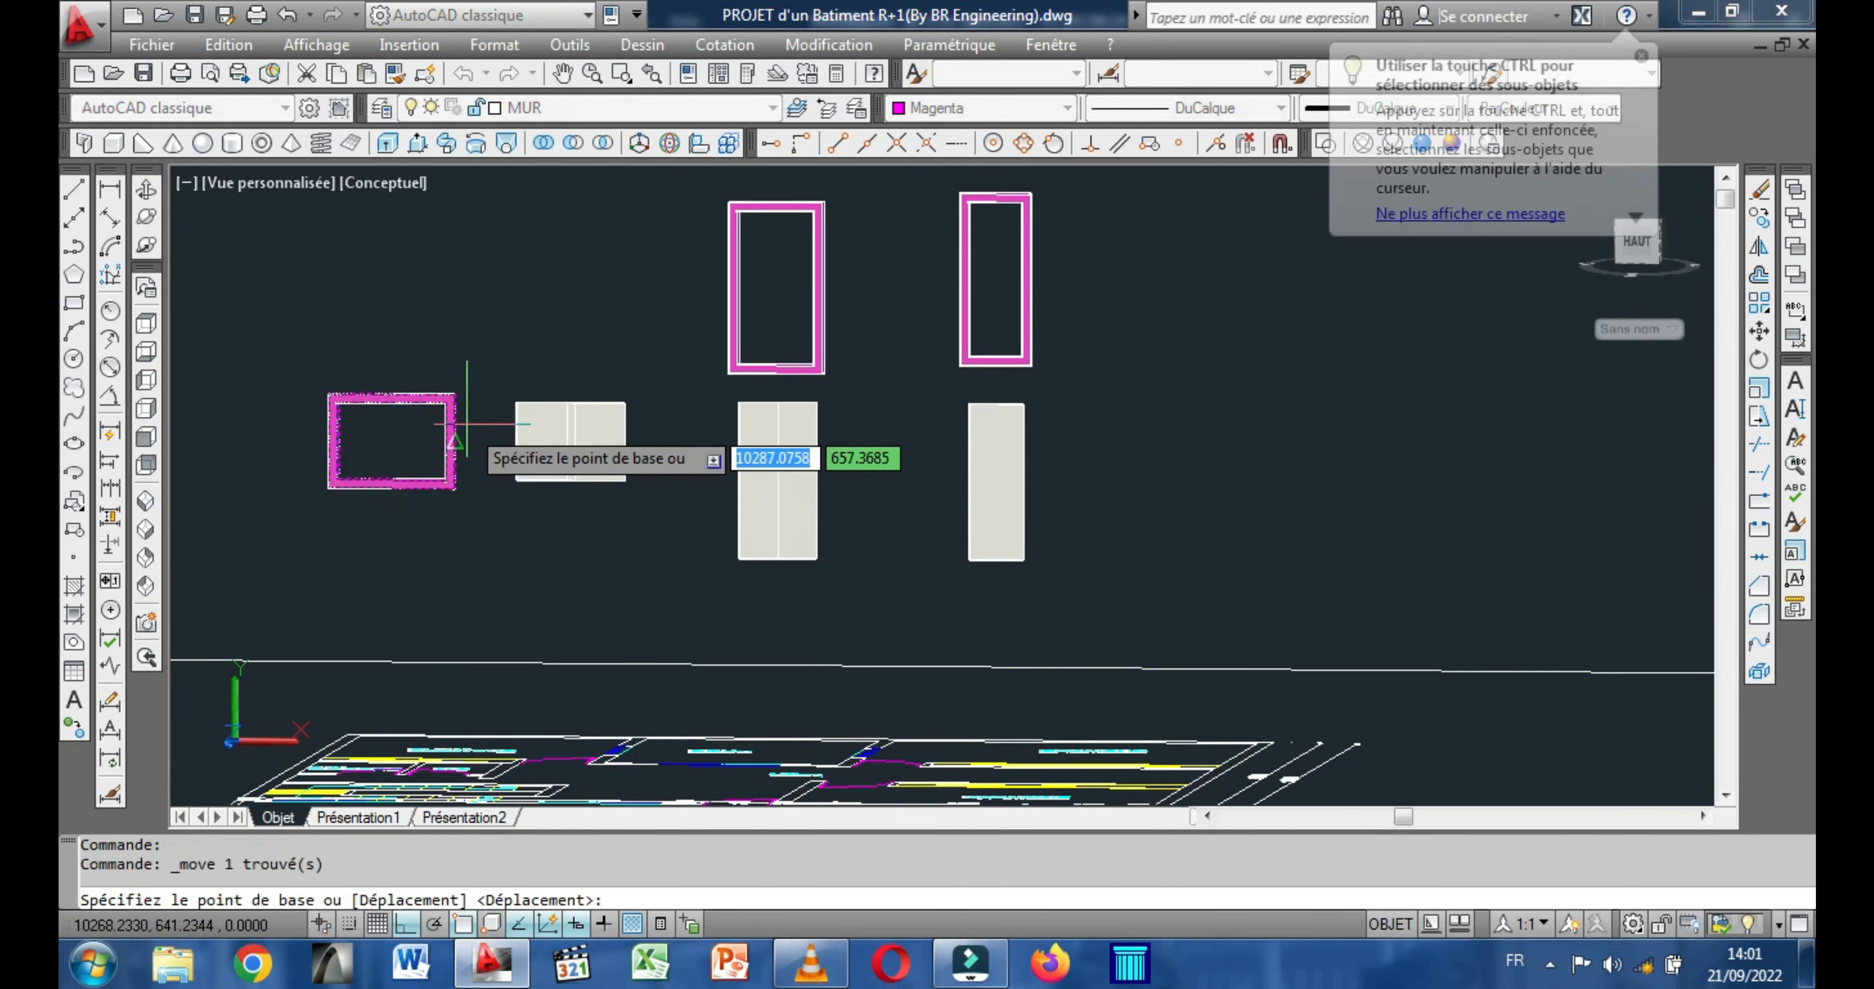
pyautogui.scroll(3, 466, 412)
pyautogui.scroll(3, 437, 339)
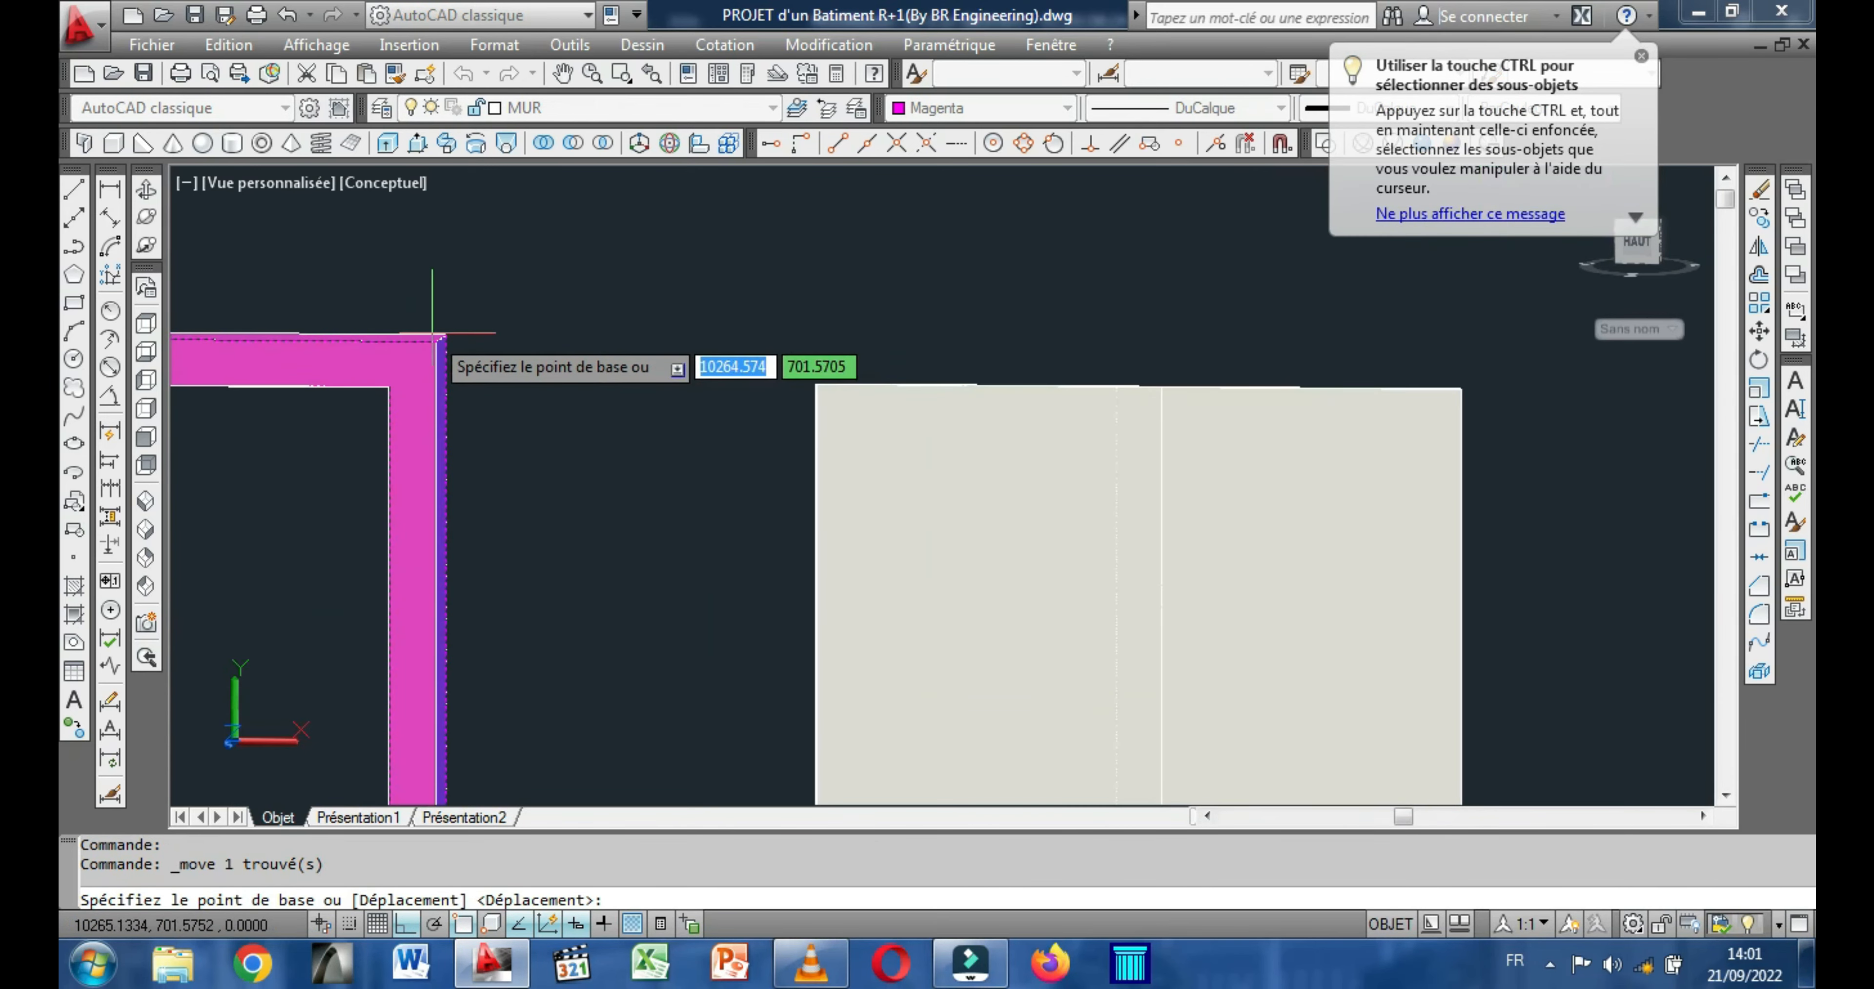
pyautogui.click(436, 340)
pyautogui.scroll(-6, 440, 343)
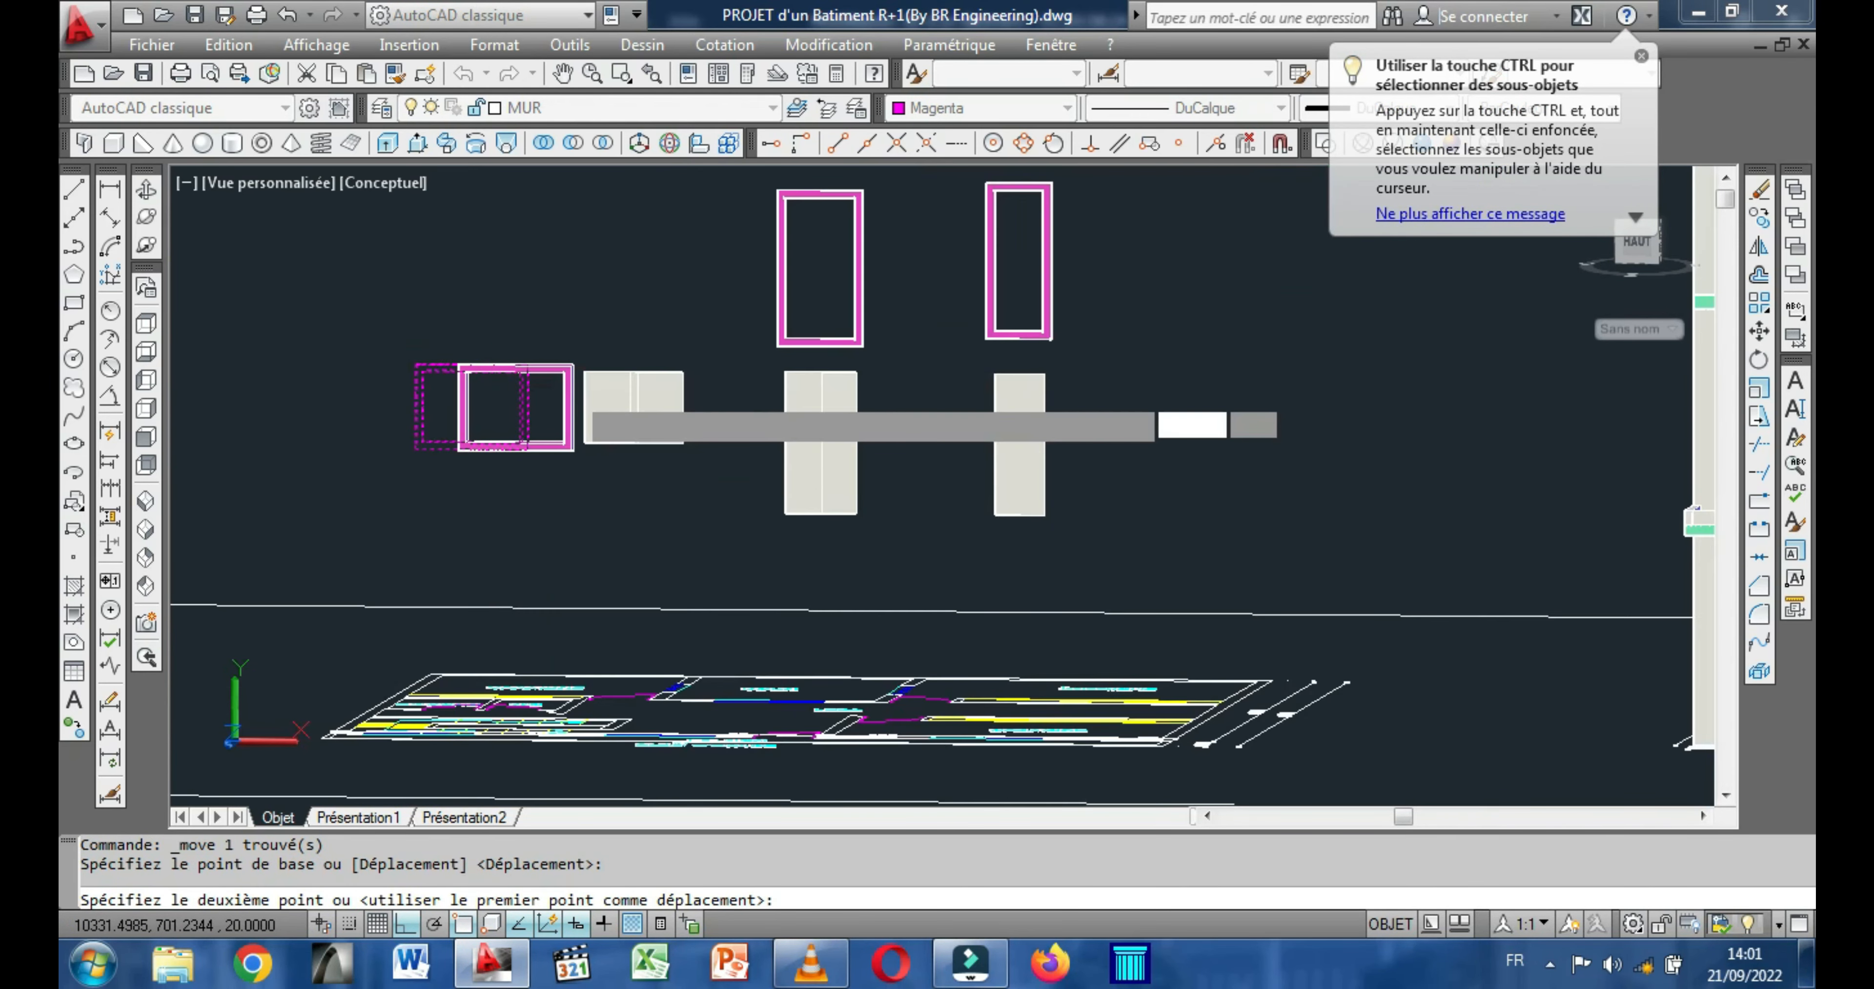
pyautogui.moveTo(983, 496); pyautogui.dragTo(513, 482, button='middle')
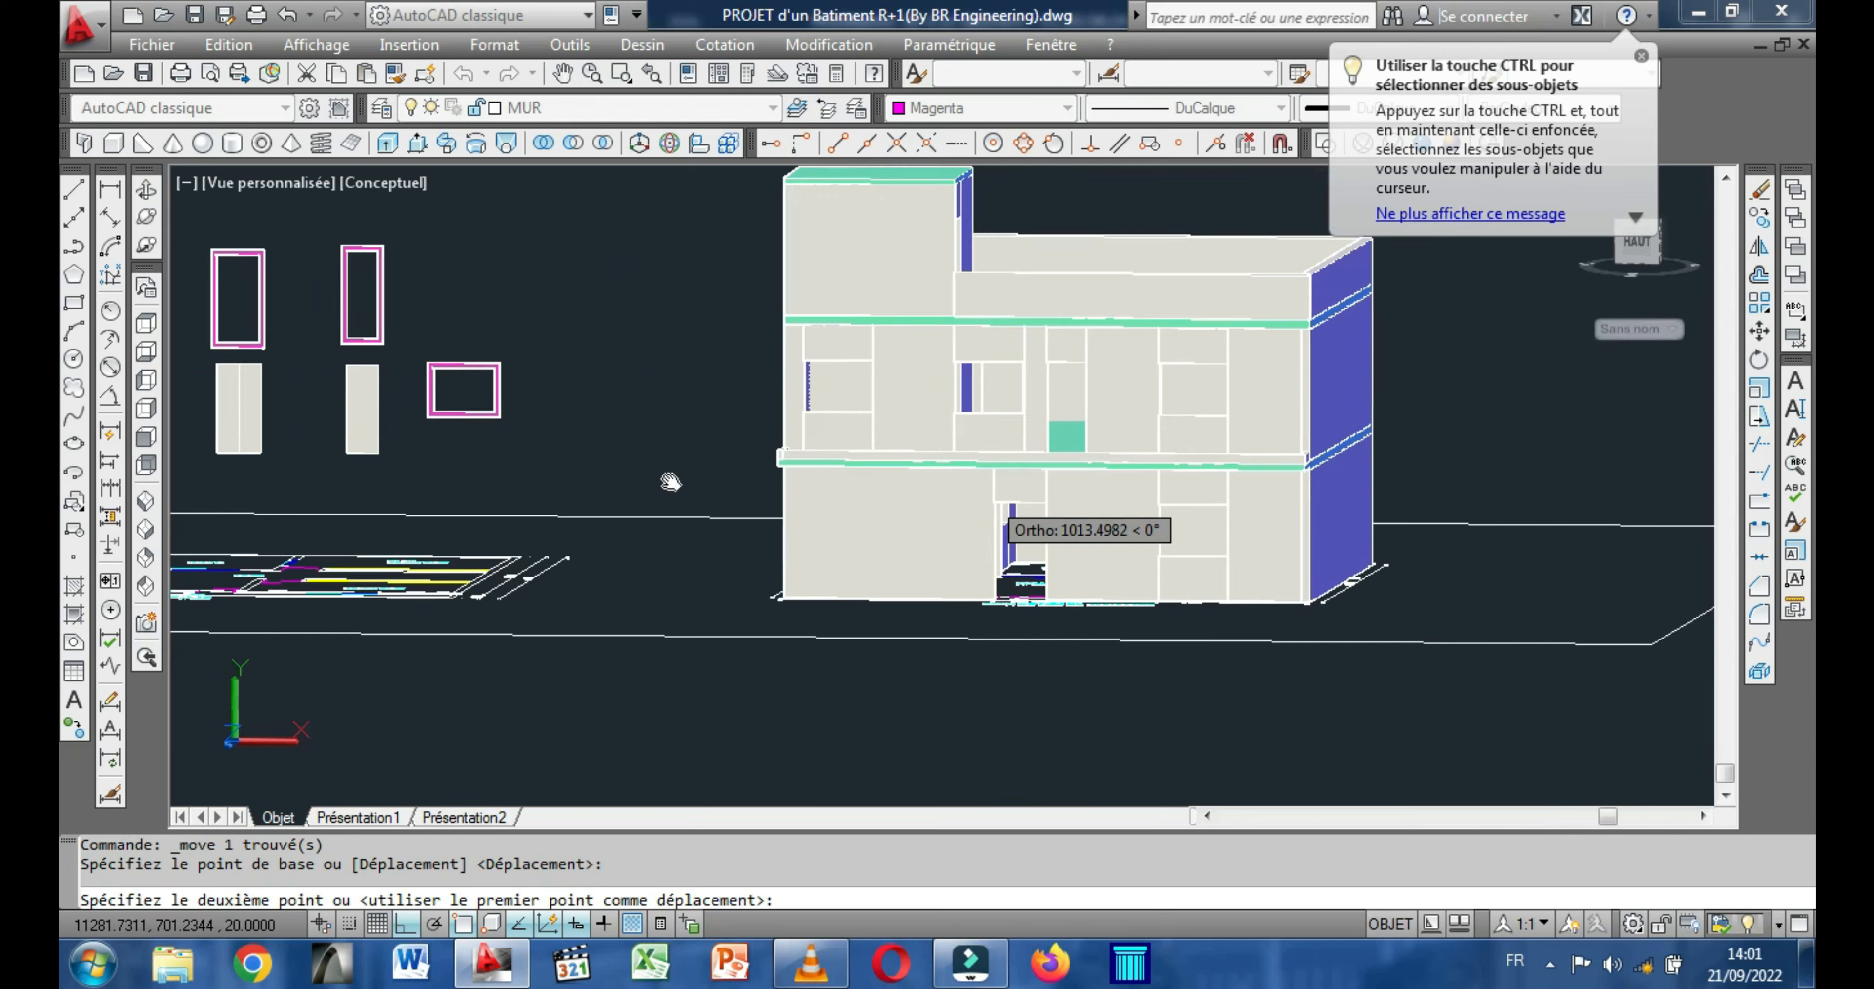
pyautogui.scroll(9, 826, 416)
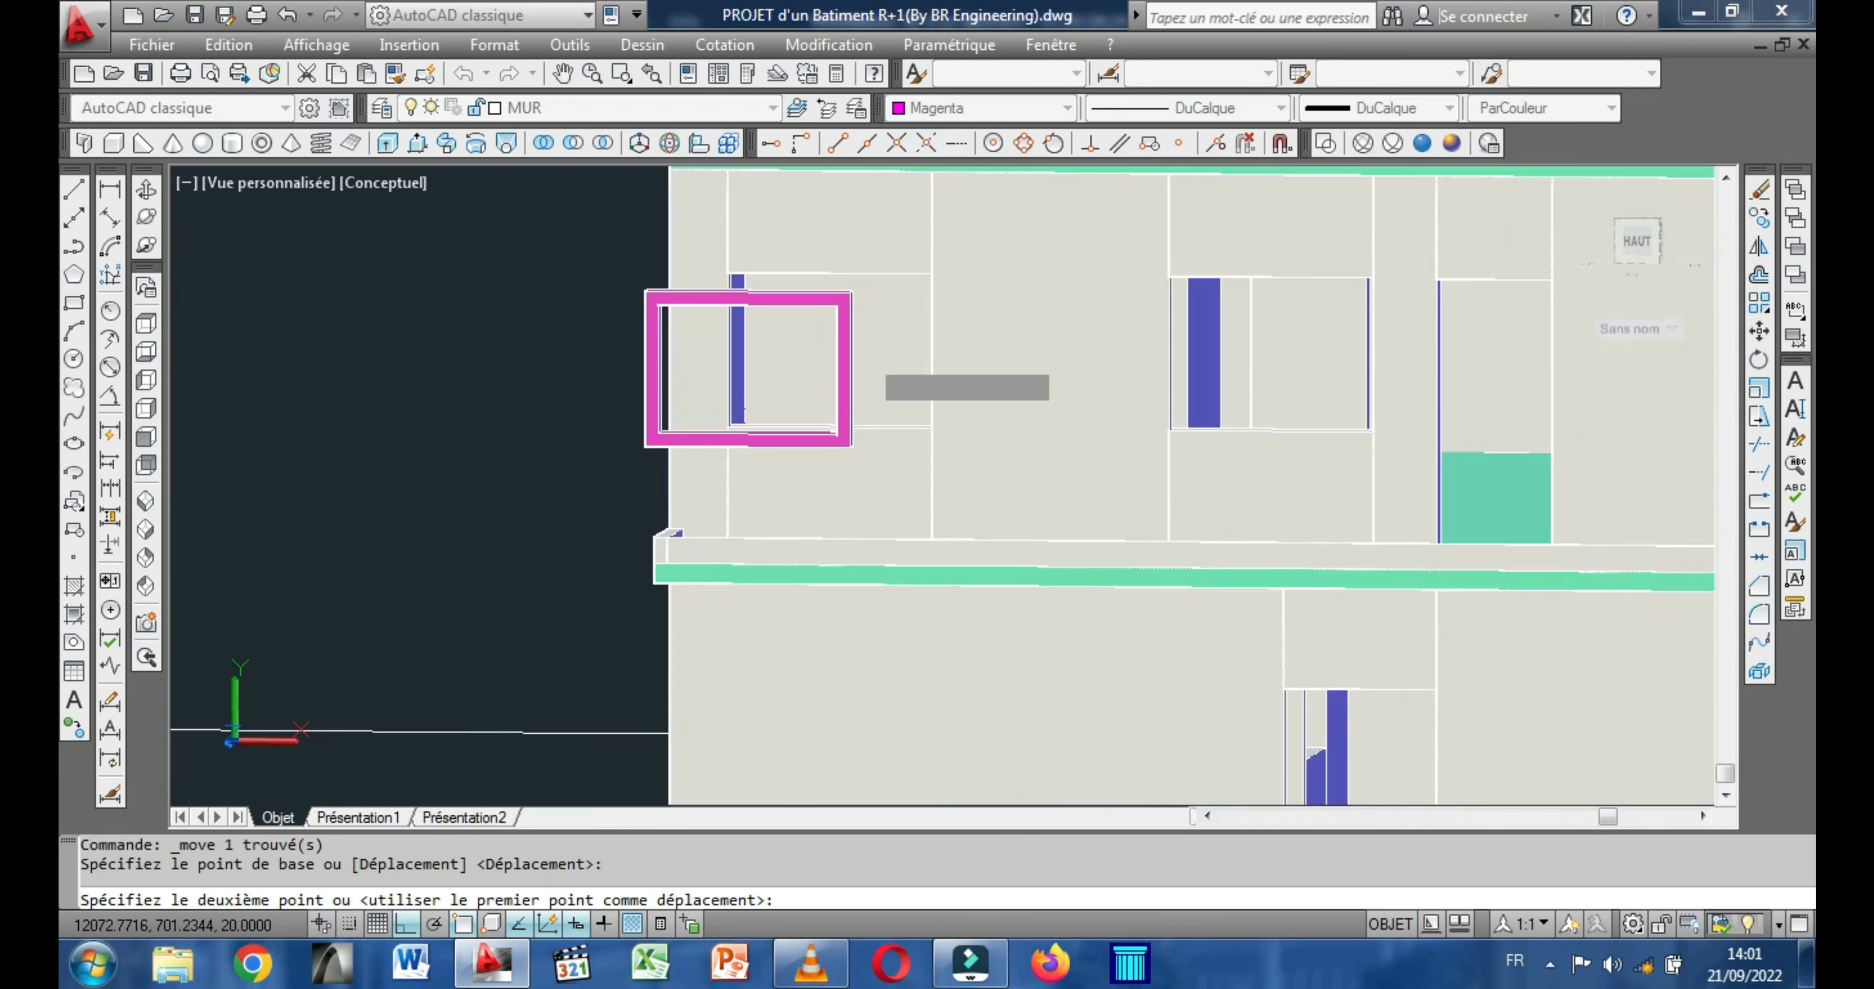
pyautogui.moveTo(938, 304); pyautogui.dragTo(778, 552, button='middle')
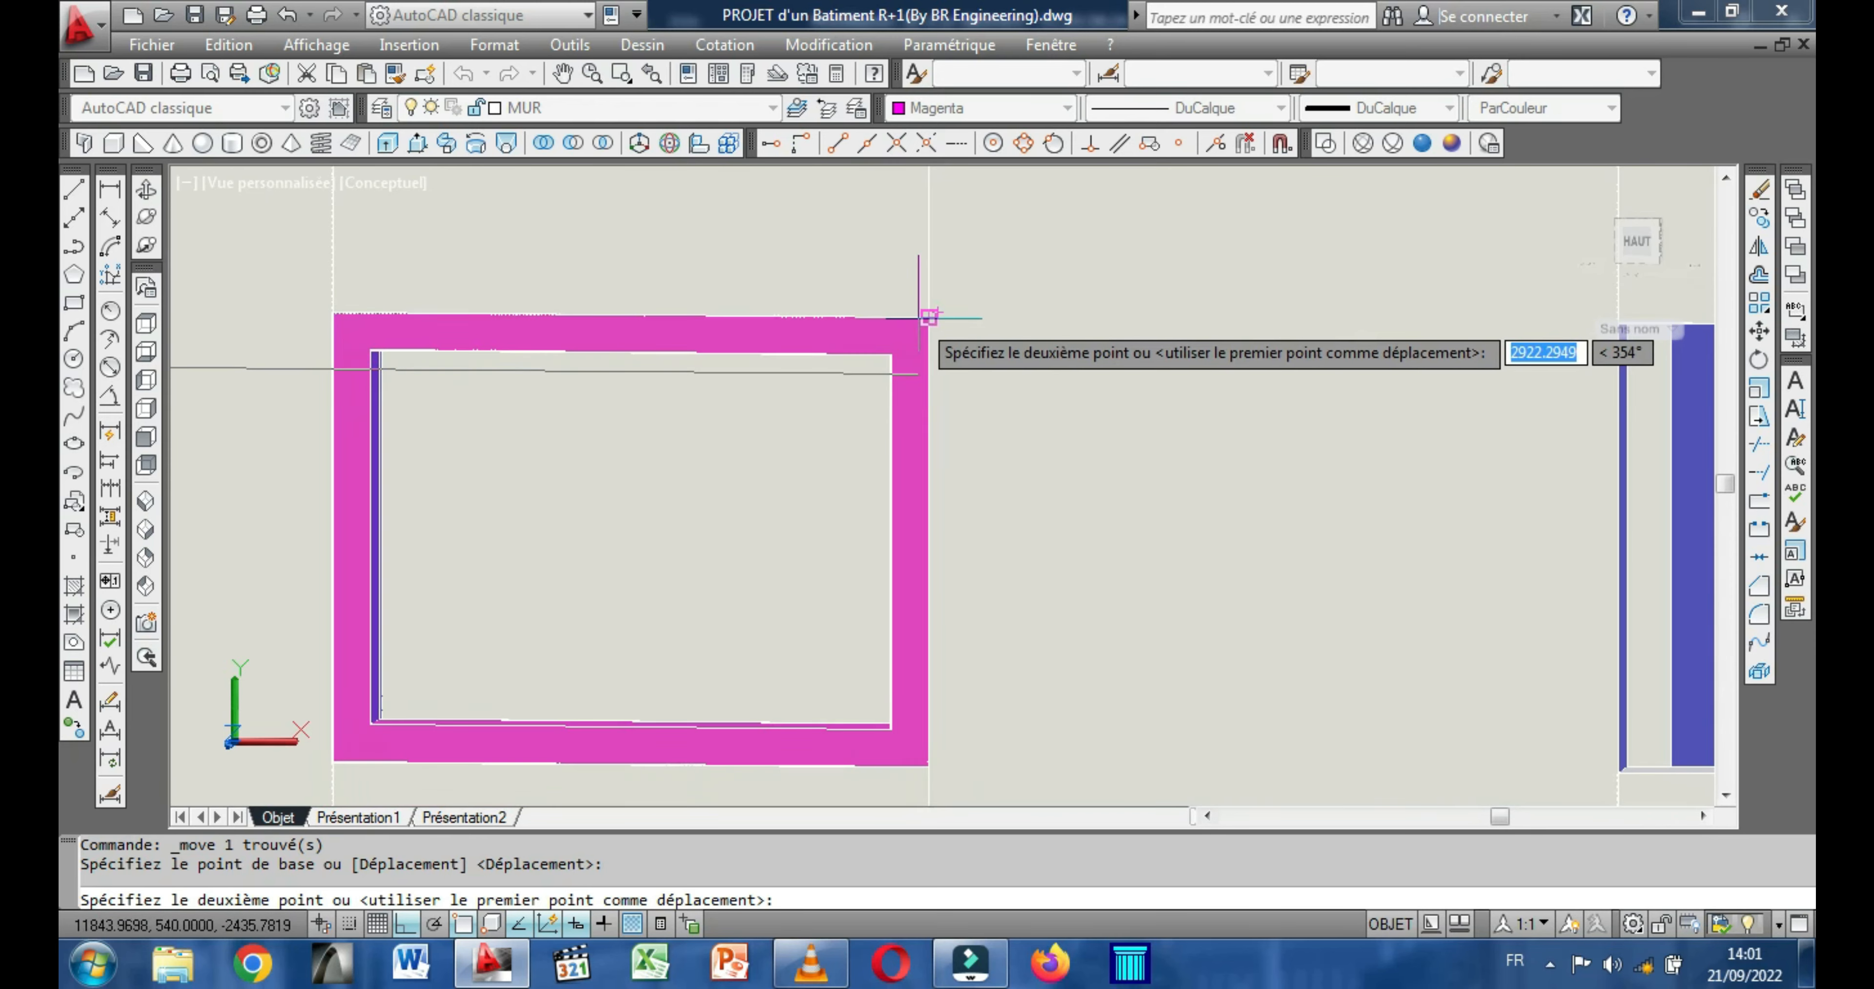
pyautogui.click(924, 317)
pyautogui.scroll(-8, 625, 480)
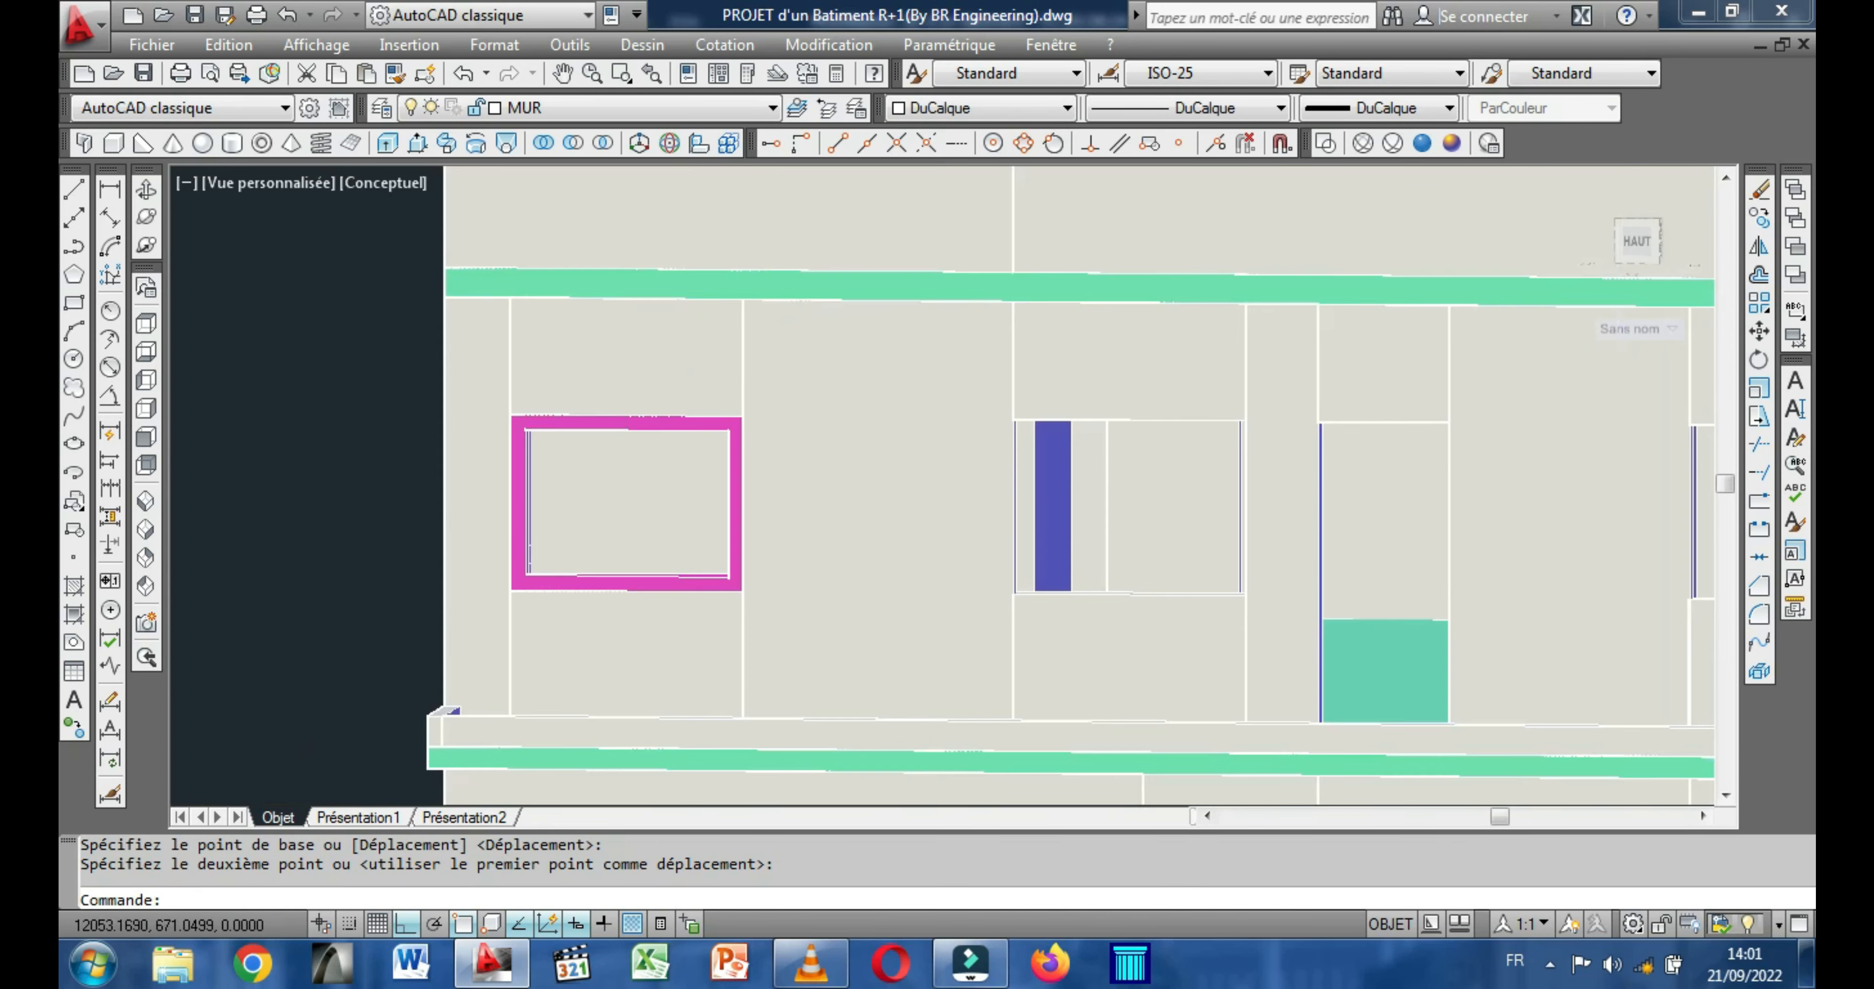
# Copy the placed window frame by its upper right corner into the other two upper-floor window openings of the front facade.
pyautogui.click(145, 190)
pyautogui.moveTo(536, 463); pyautogui.dragTo(455, 485)
pyautogui.scroll(4, 519, 487)
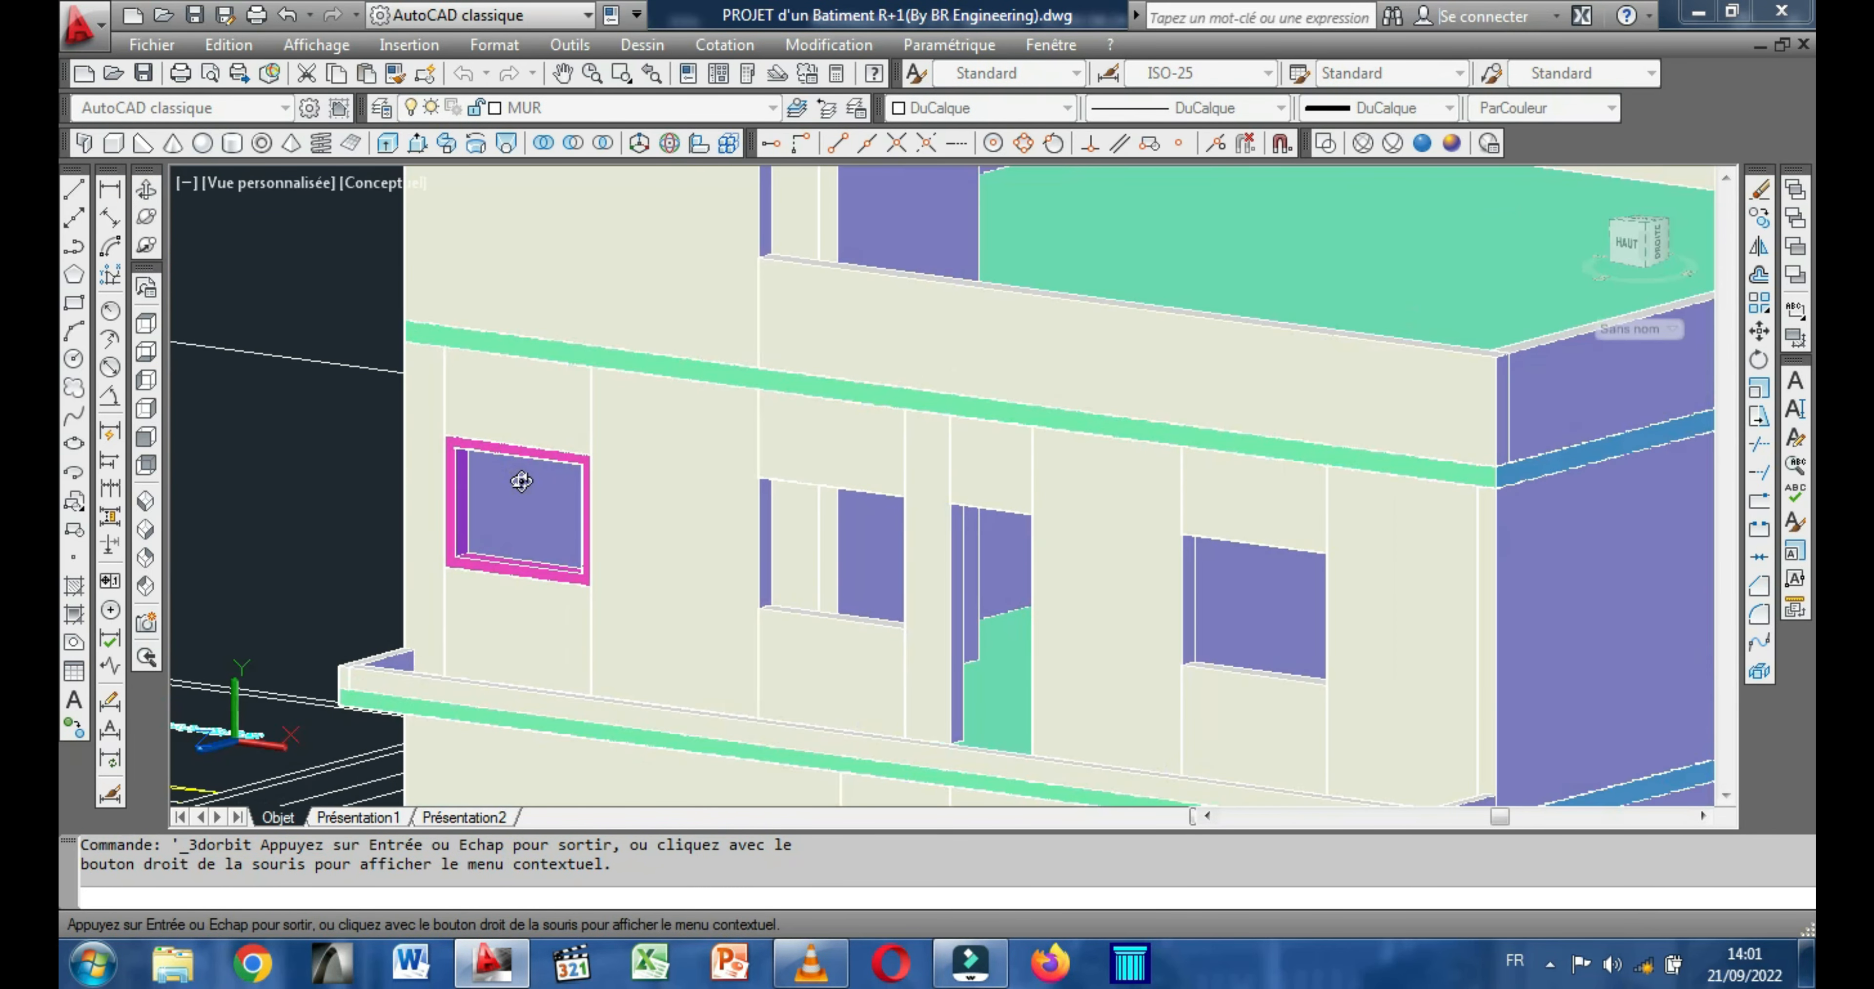
pyautogui.press('Escape')
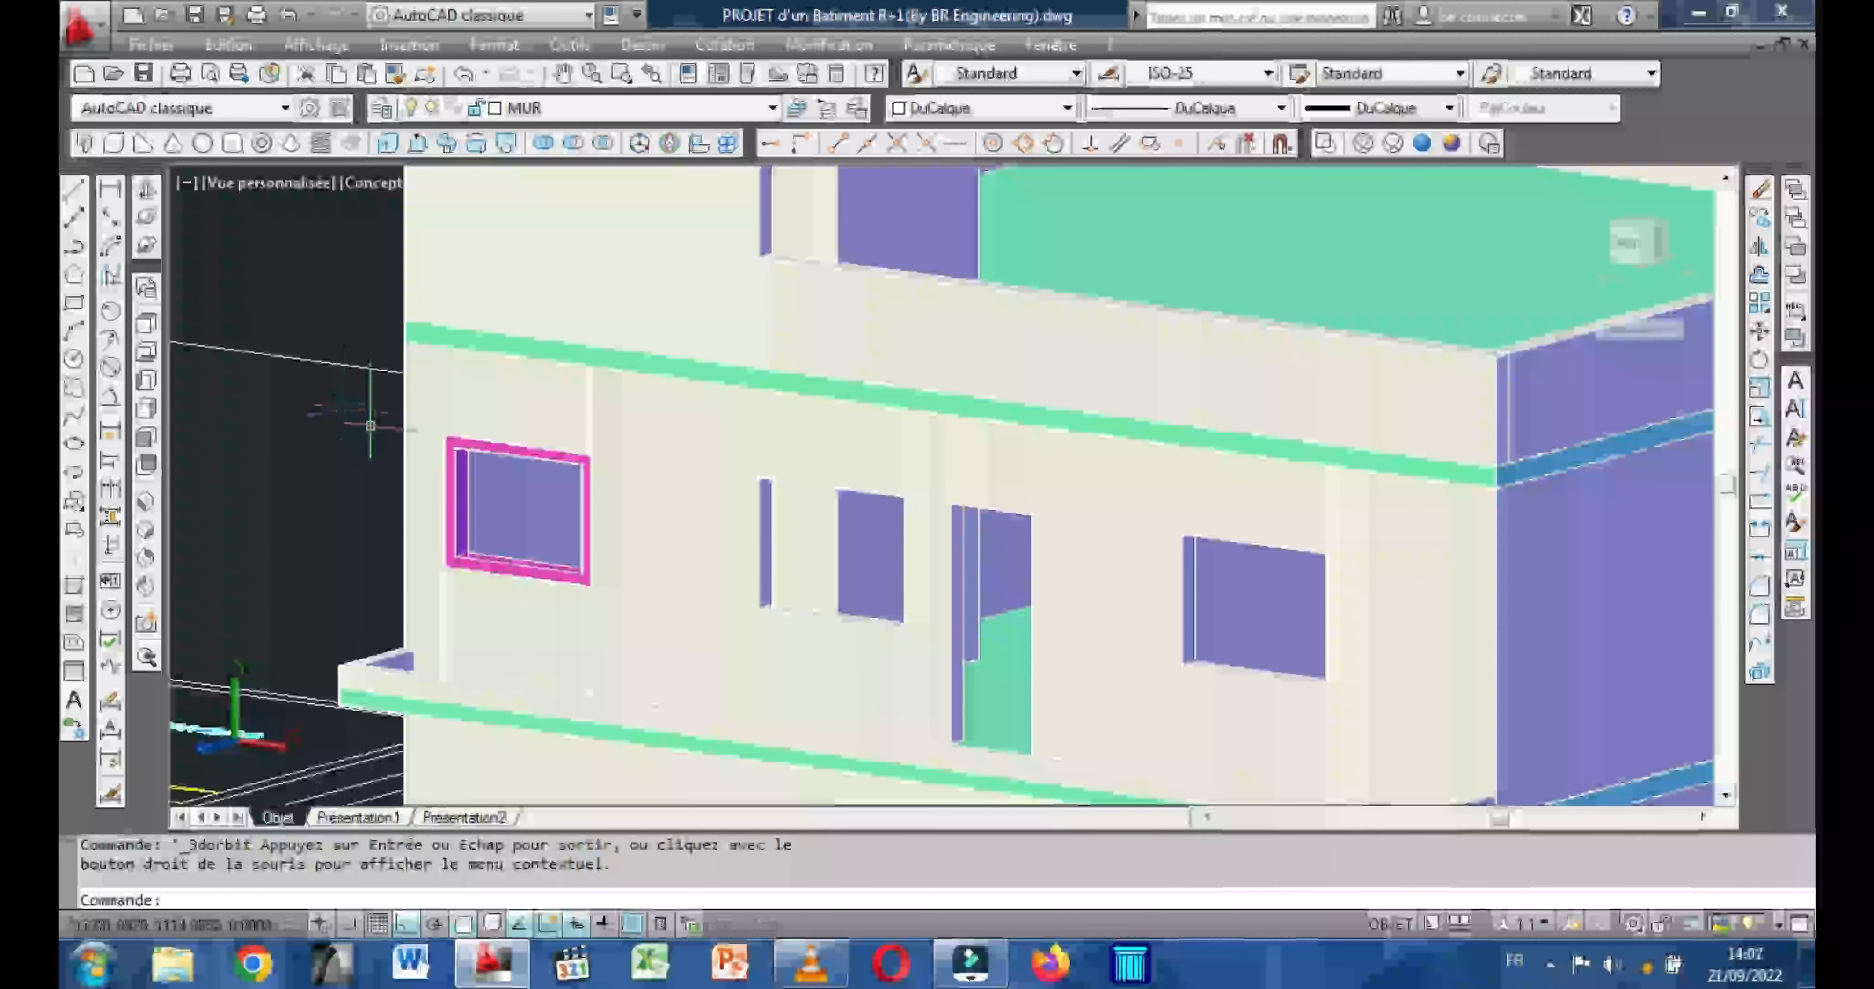
pyautogui.click(515, 451)
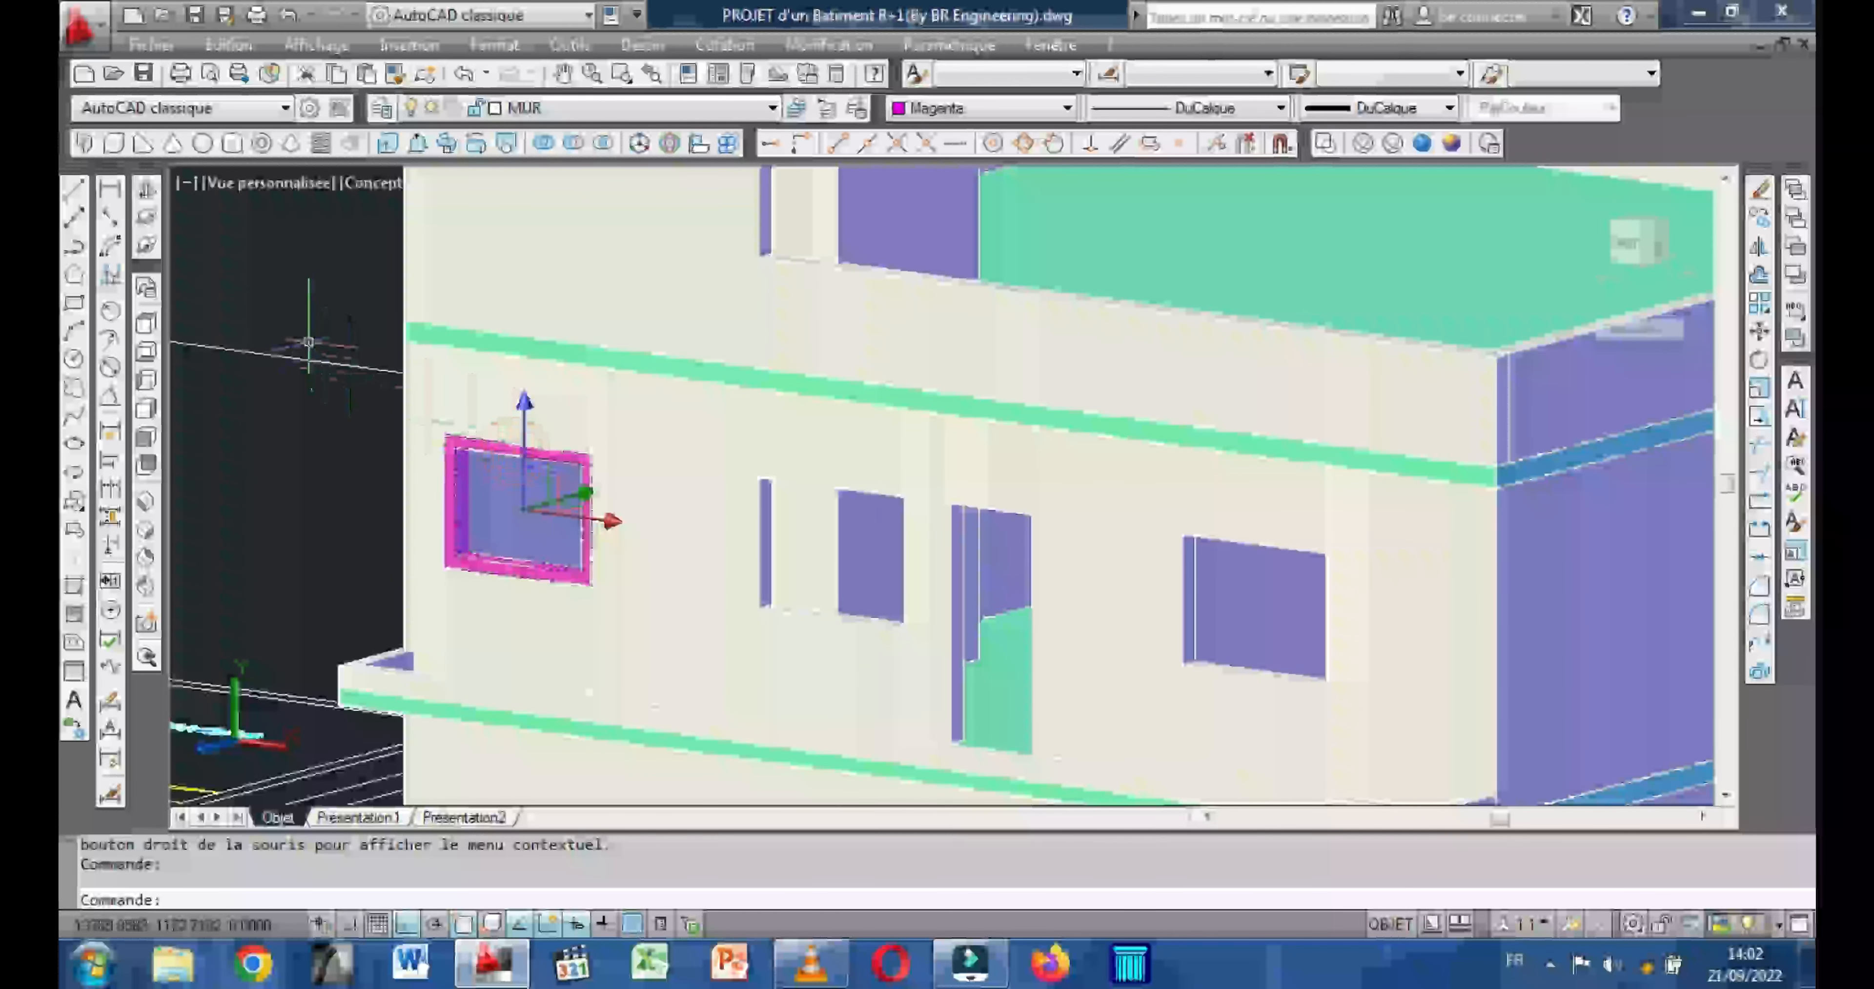
pyautogui.rightClick(310, 342)
pyautogui.click(407, 516)
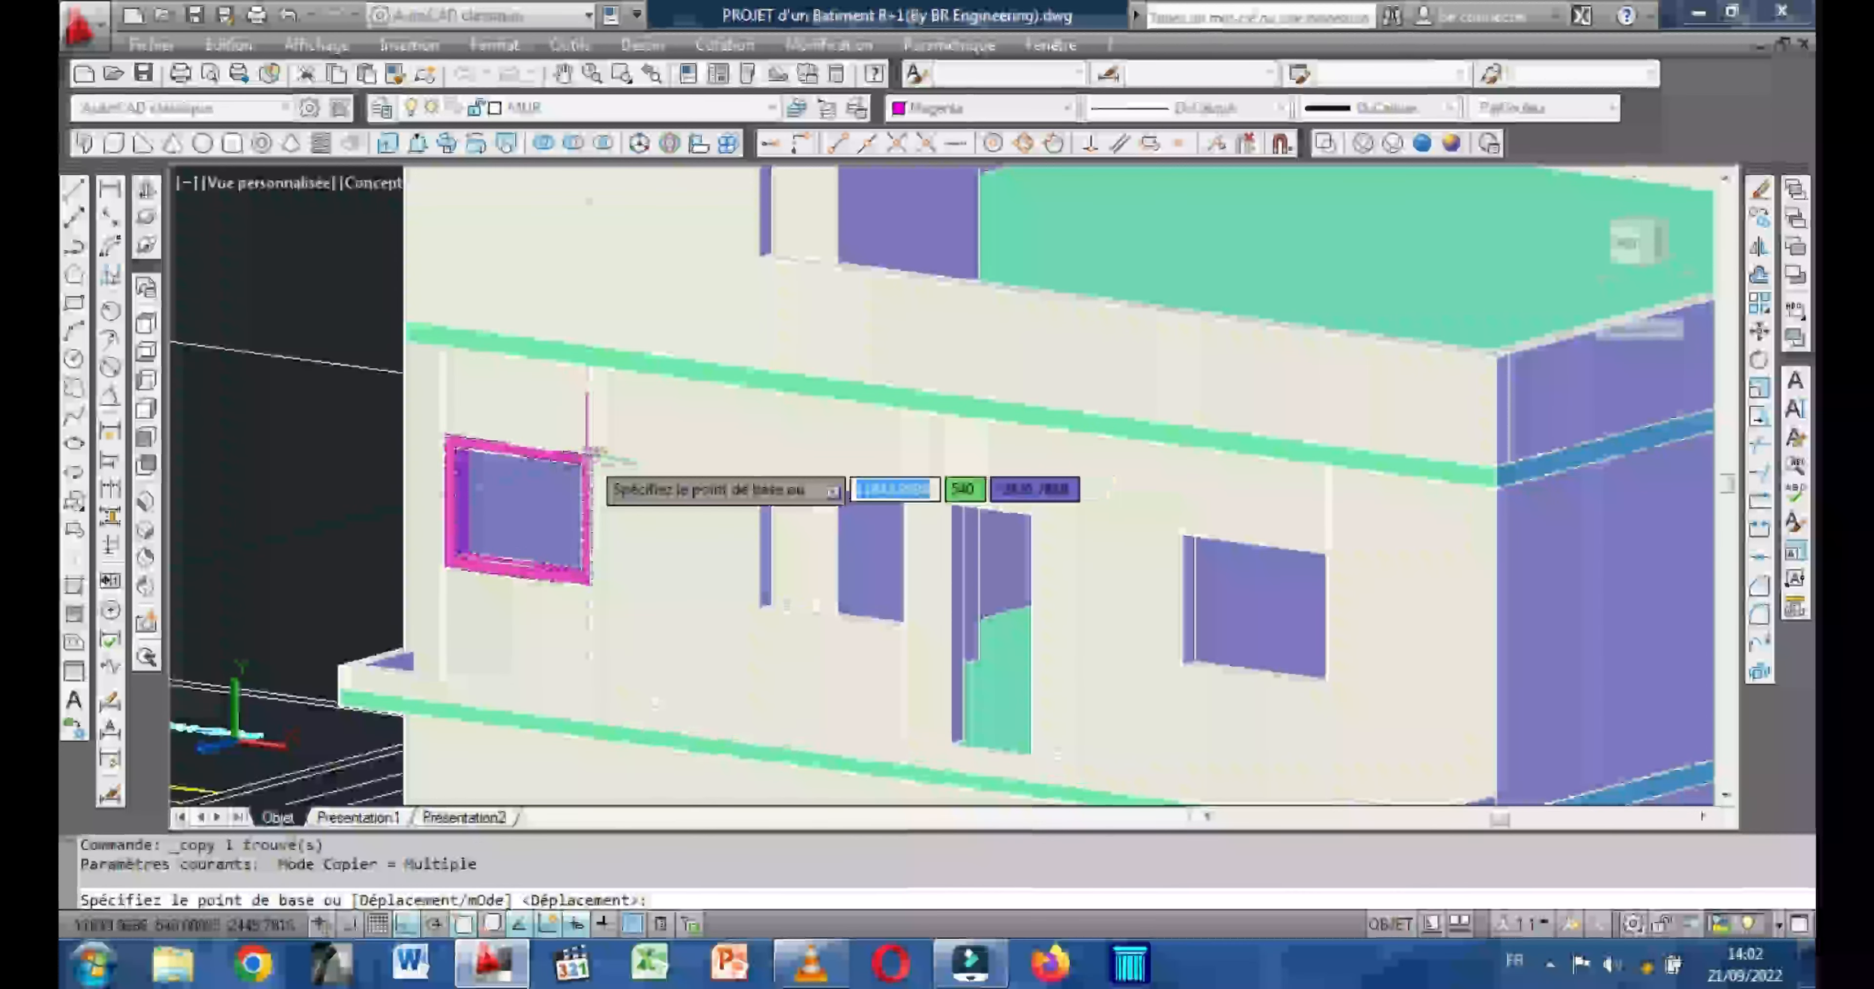
pyautogui.scroll(5, 588, 454)
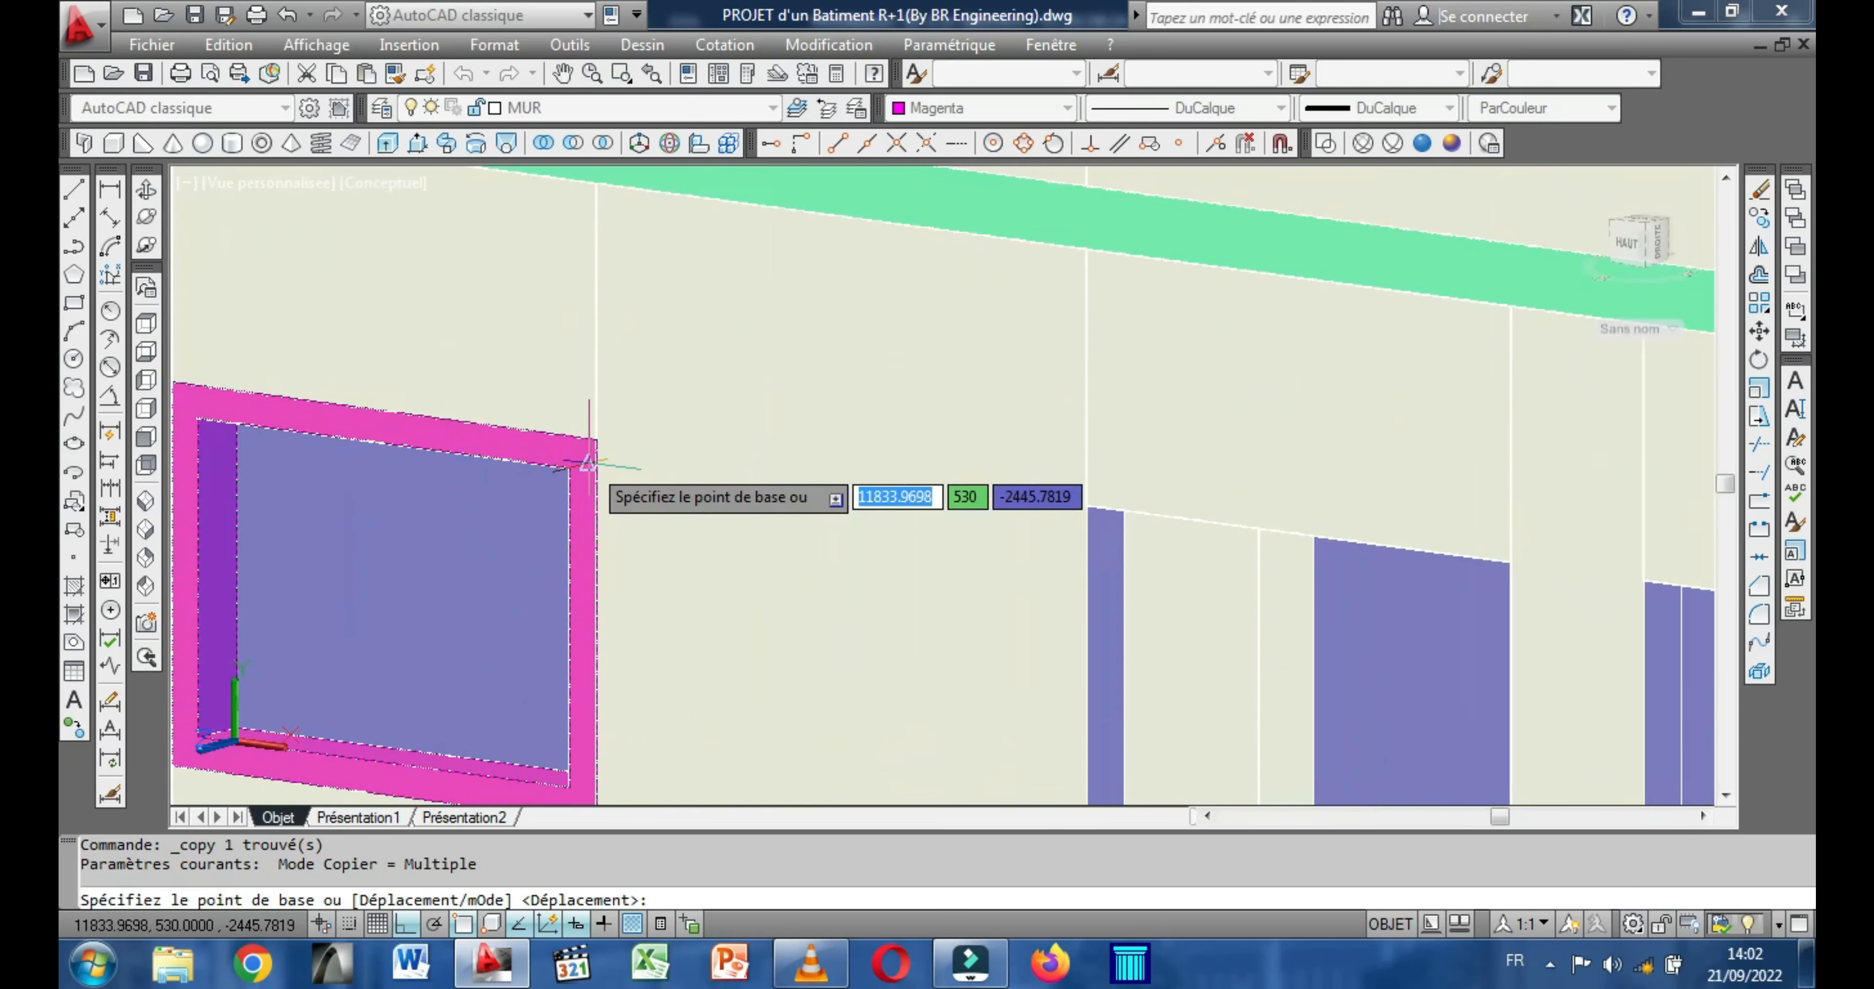
pyautogui.click(587, 462)
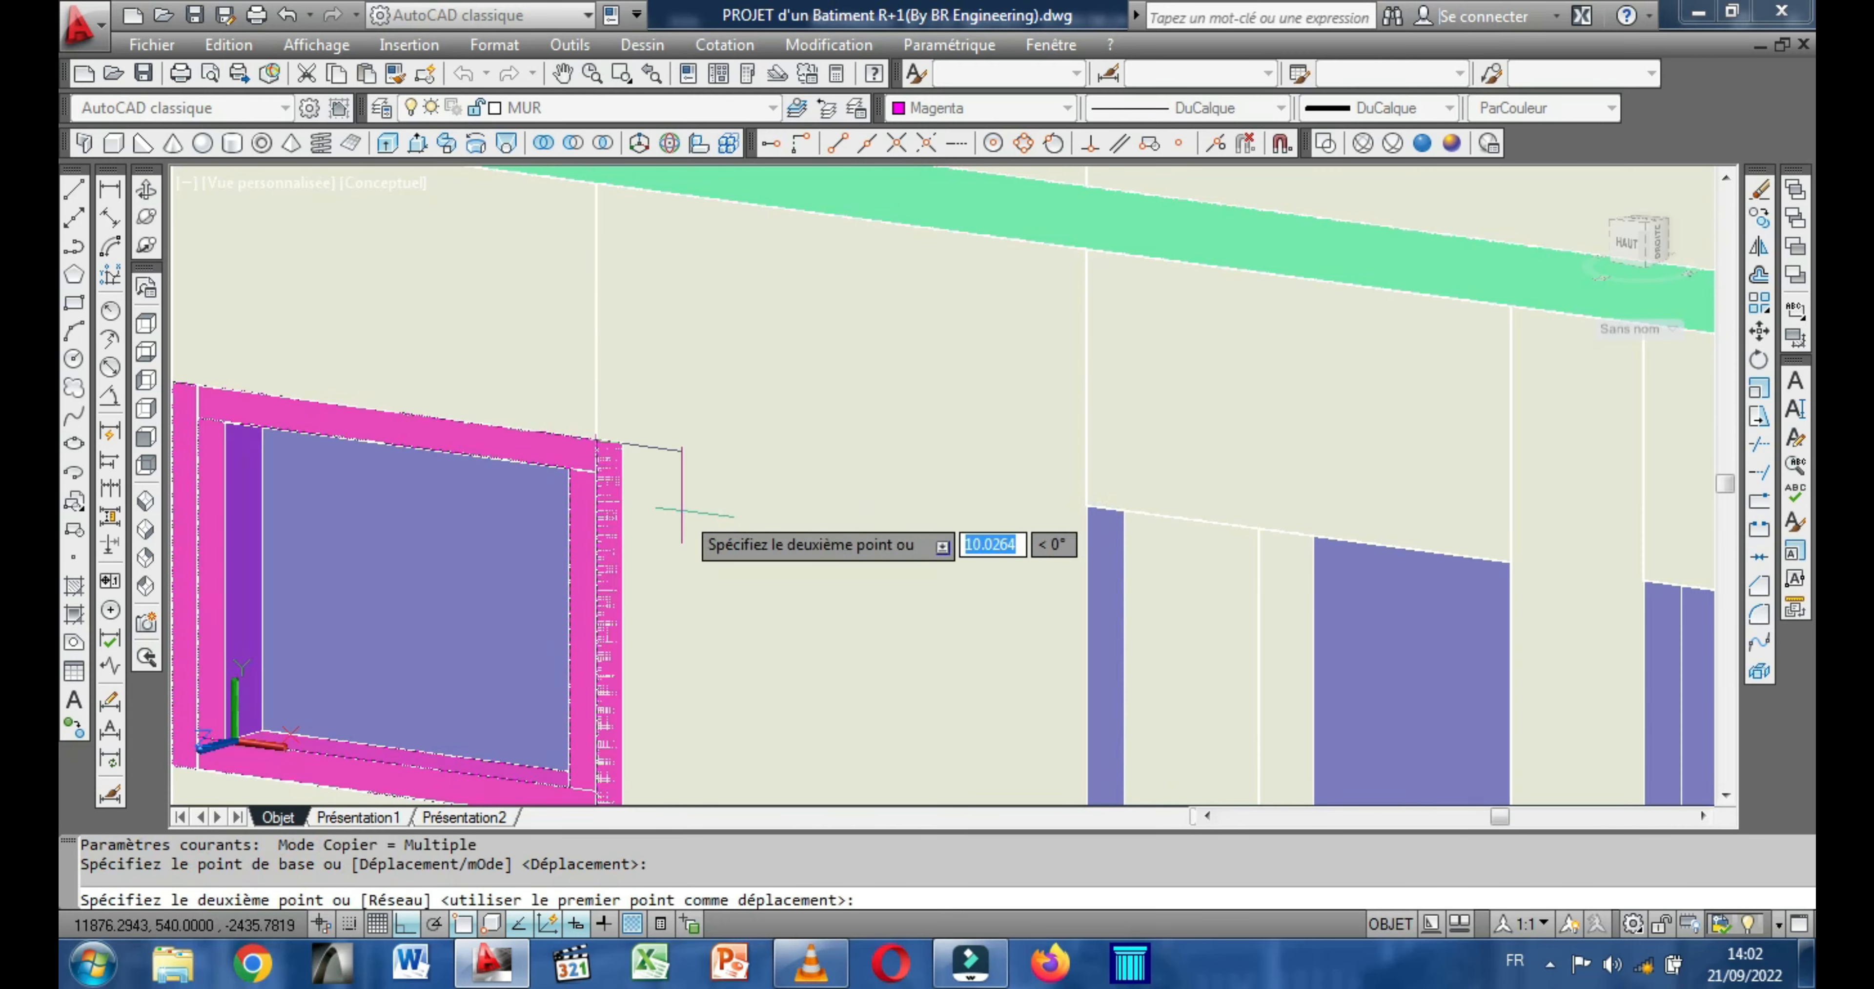
pyautogui.scroll(-6, 618, 509)
pyautogui.scroll(3, 939, 582)
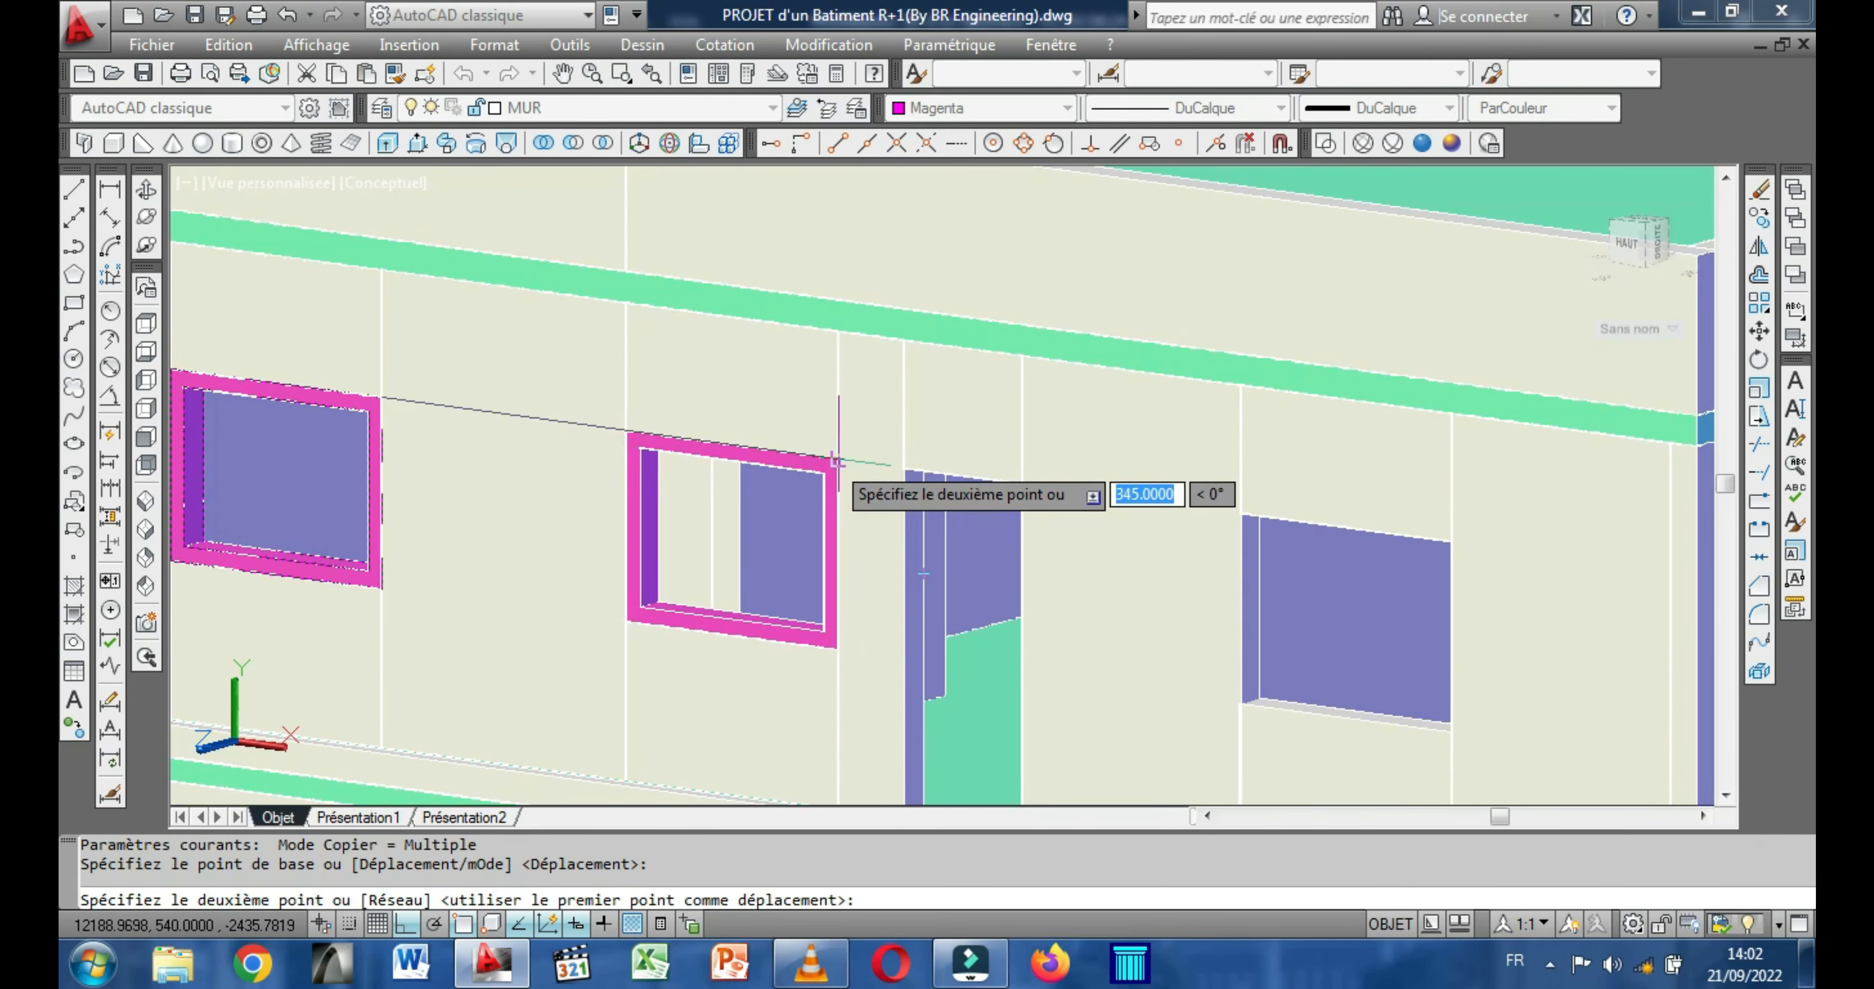
pyautogui.click(837, 460)
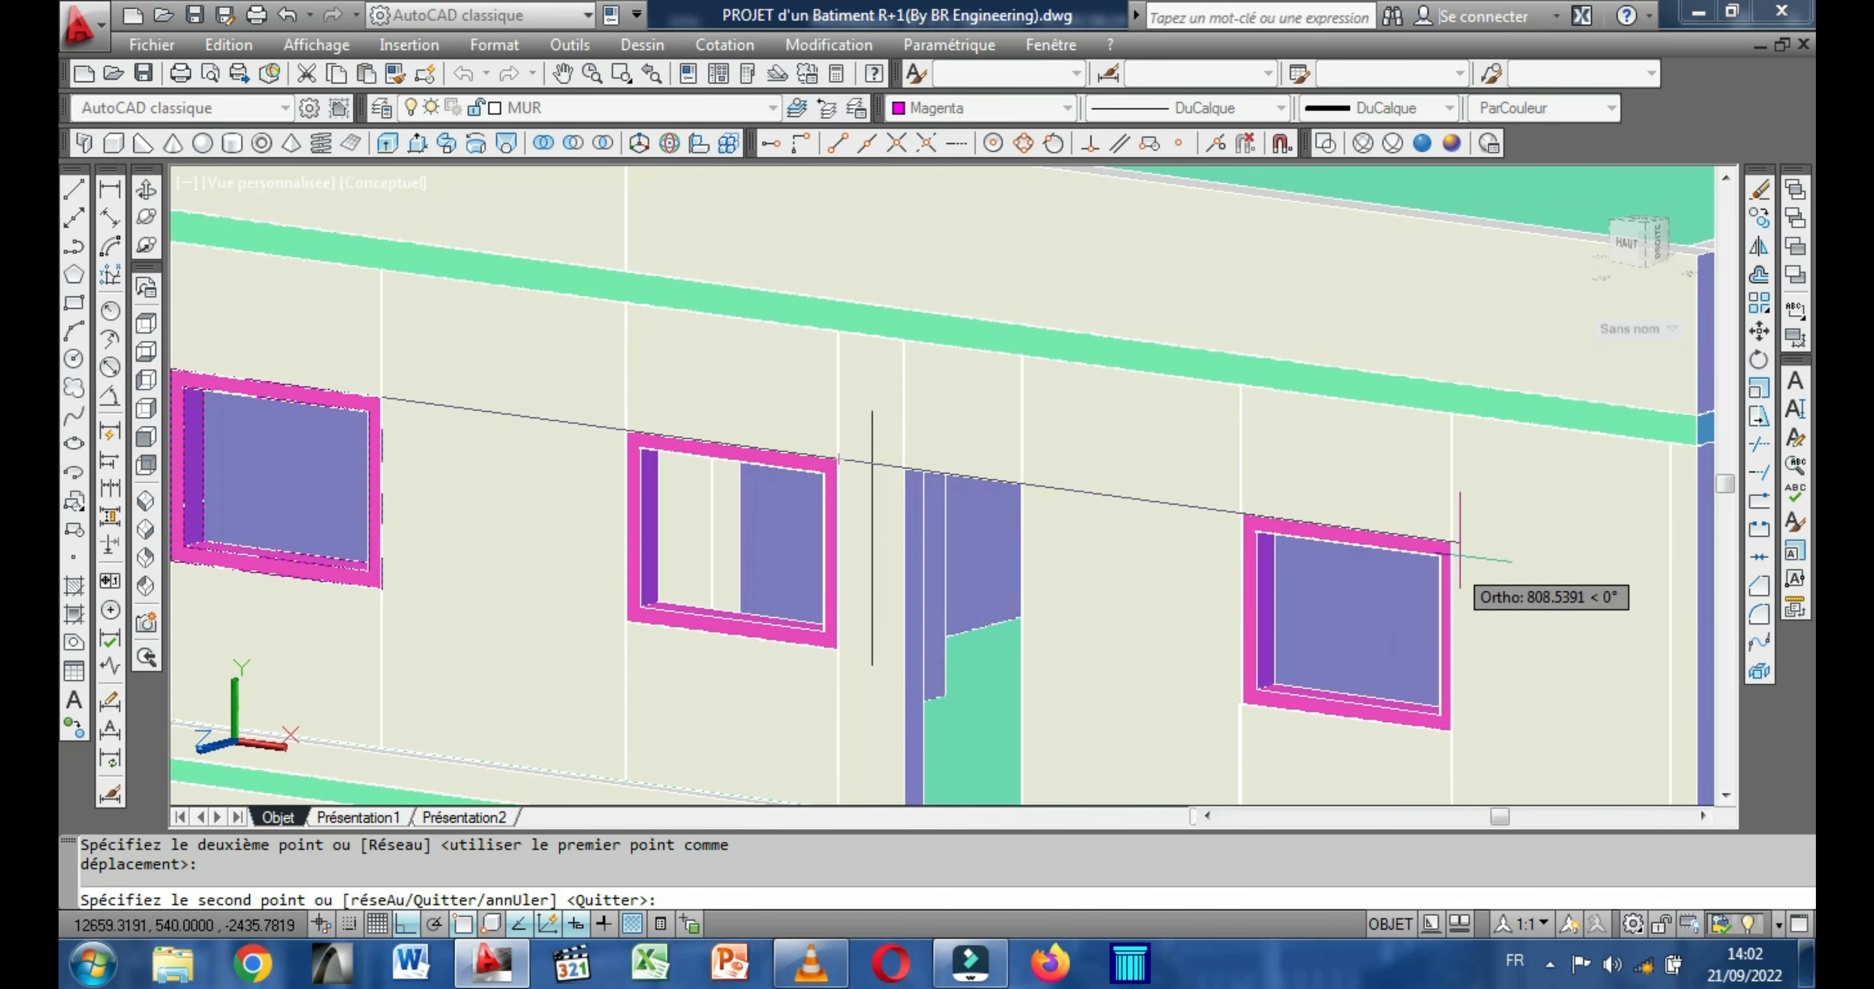
pyautogui.click(1459, 539)
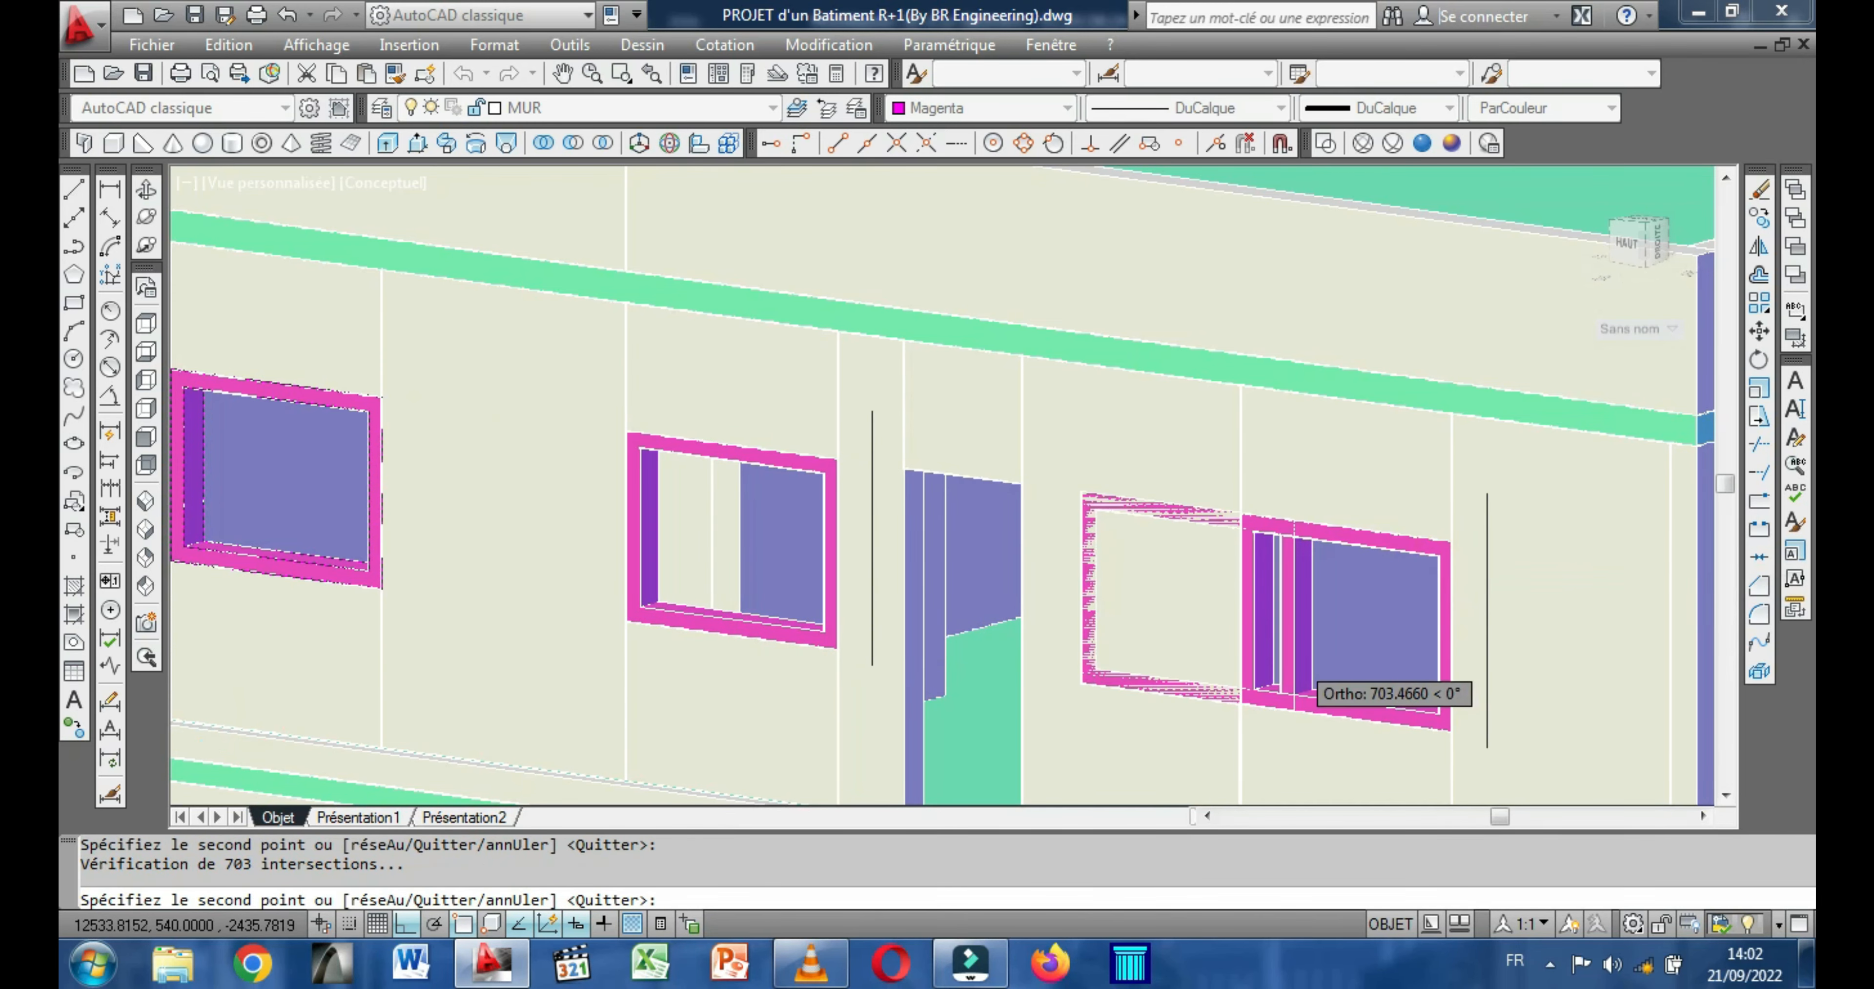
# Place one more copy of the window frame in the ground-floor window opening and finish copying.
pyautogui.scroll(-5, 1277, 658)
pyautogui.moveTo(1150, 585); pyautogui.dragTo(1078, 411, button='middle')
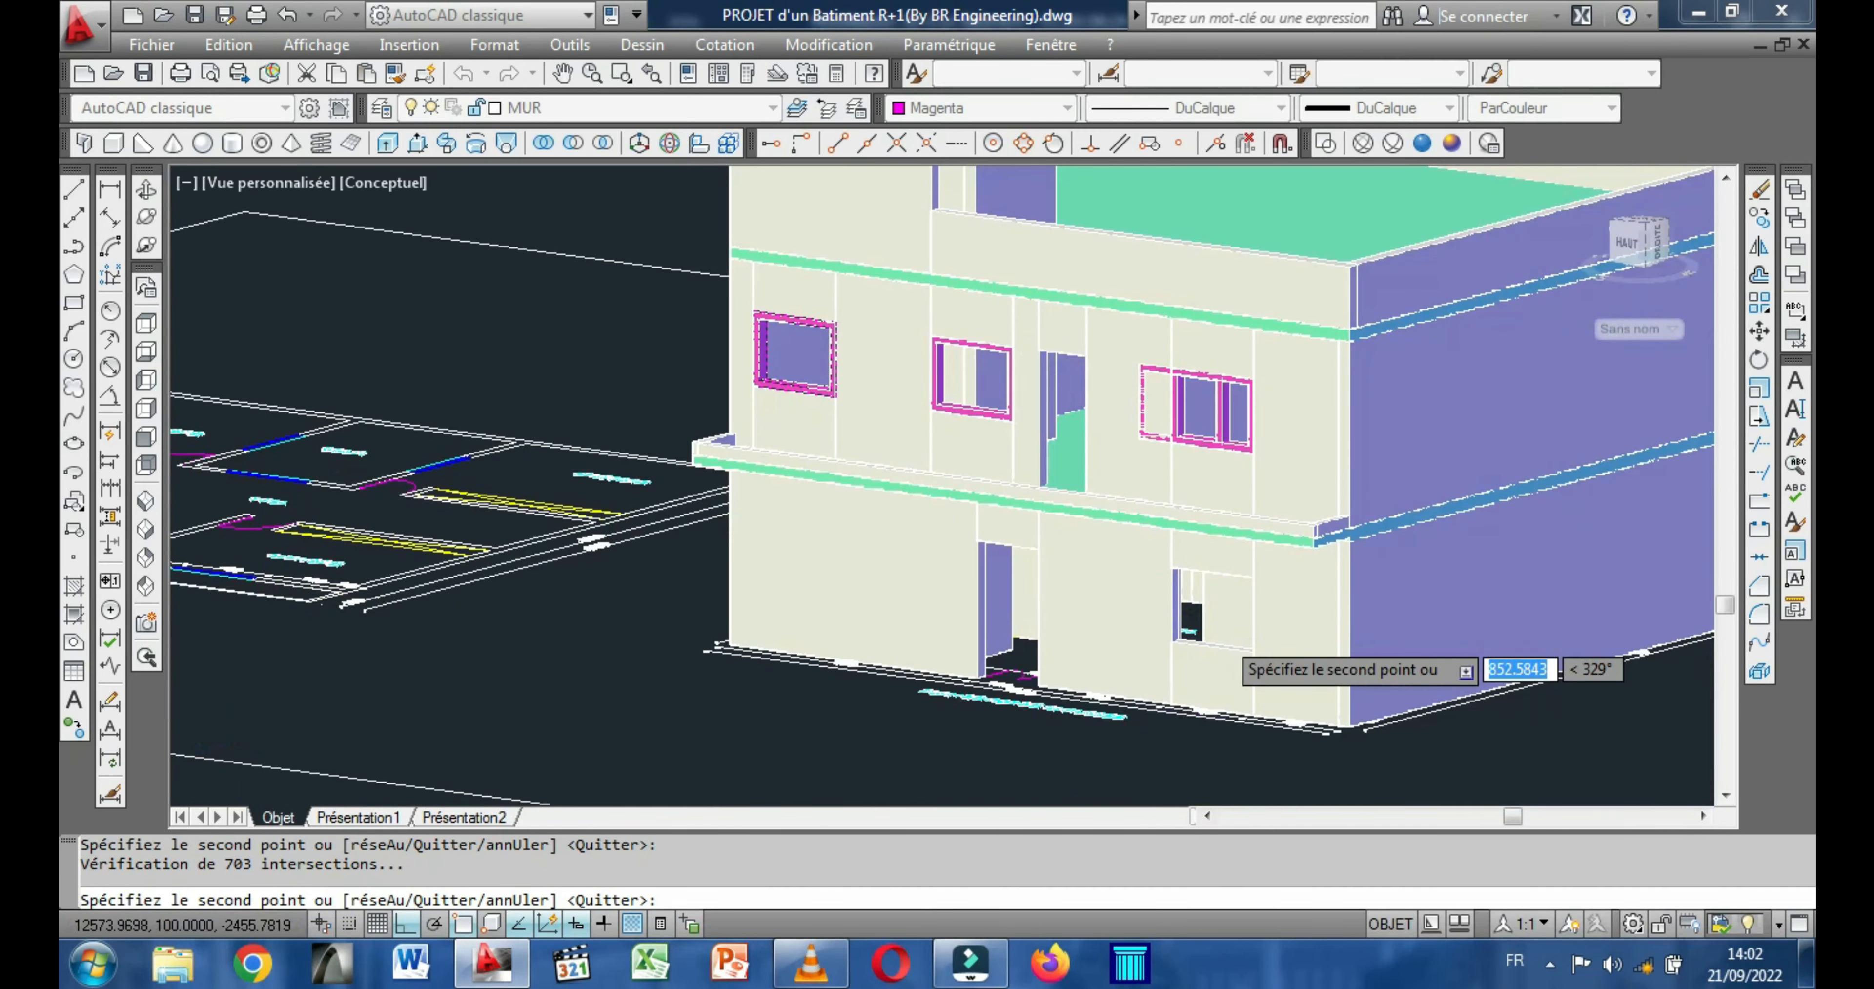
pyautogui.scroll(6, 1224, 625)
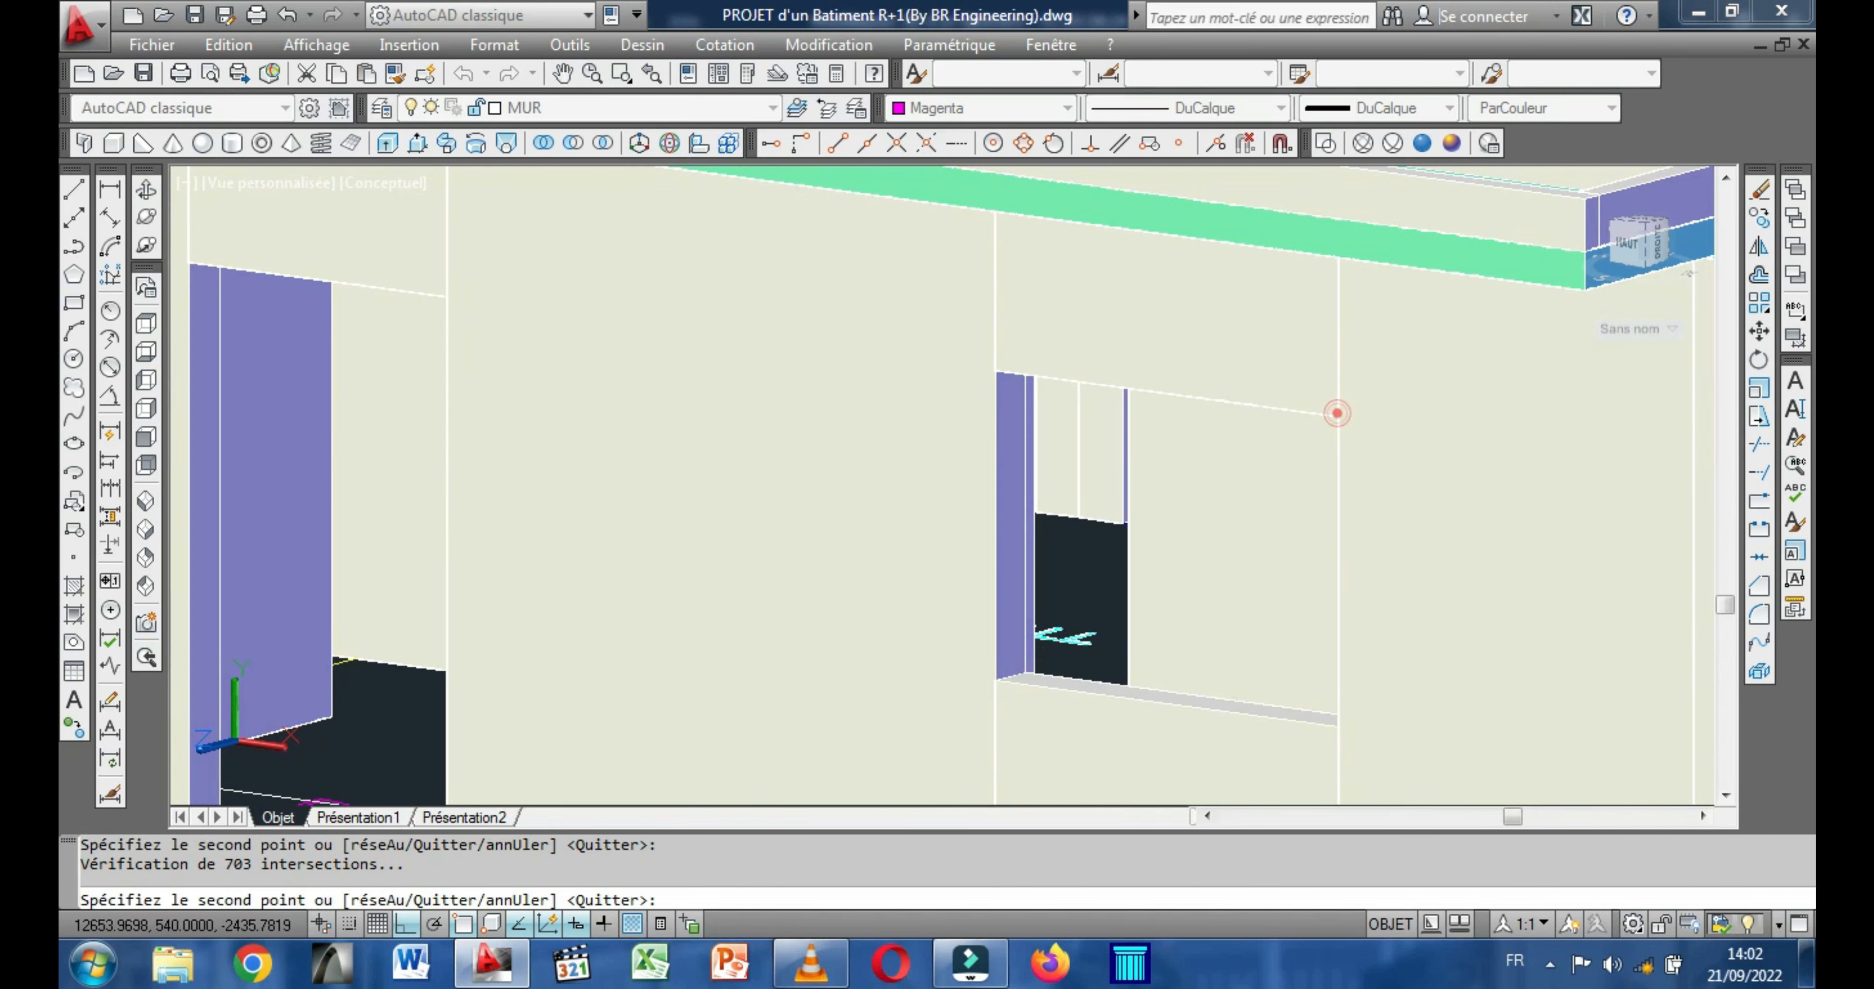
pyautogui.click(1337, 413)
pyautogui.scroll(-4, 1261, 596)
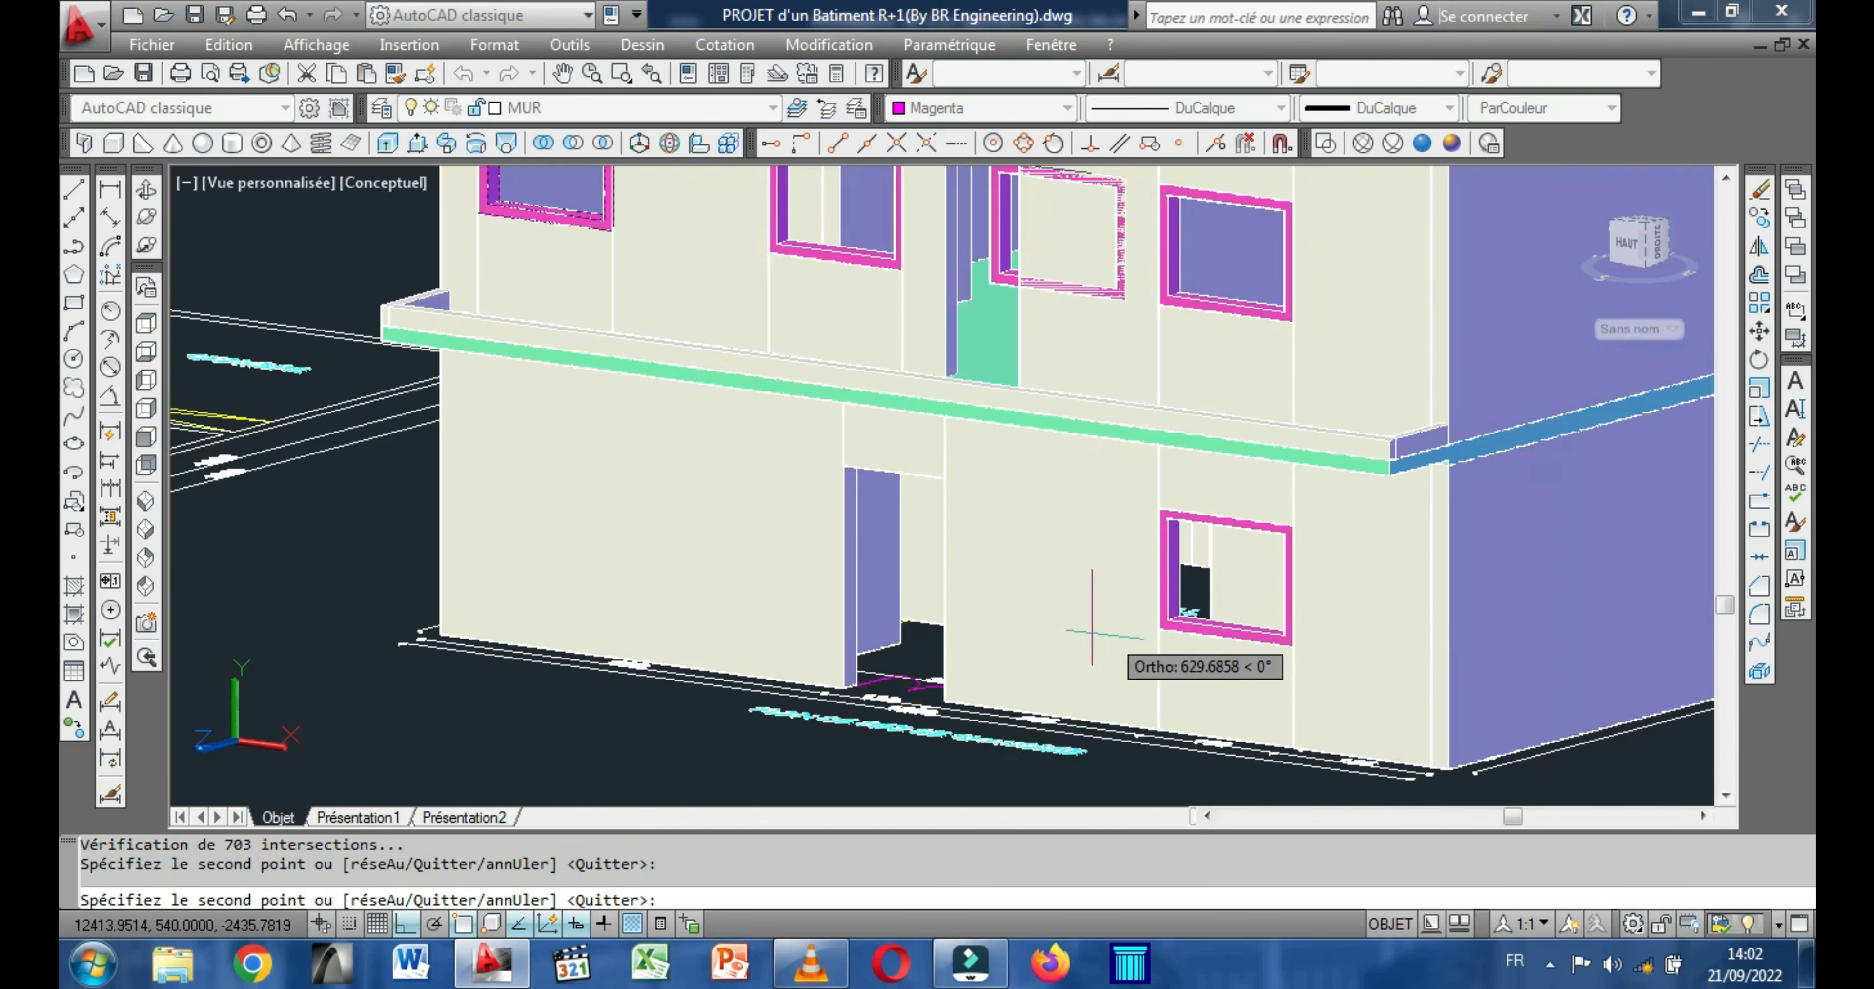
pyautogui.scroll(-4, 1091, 632)
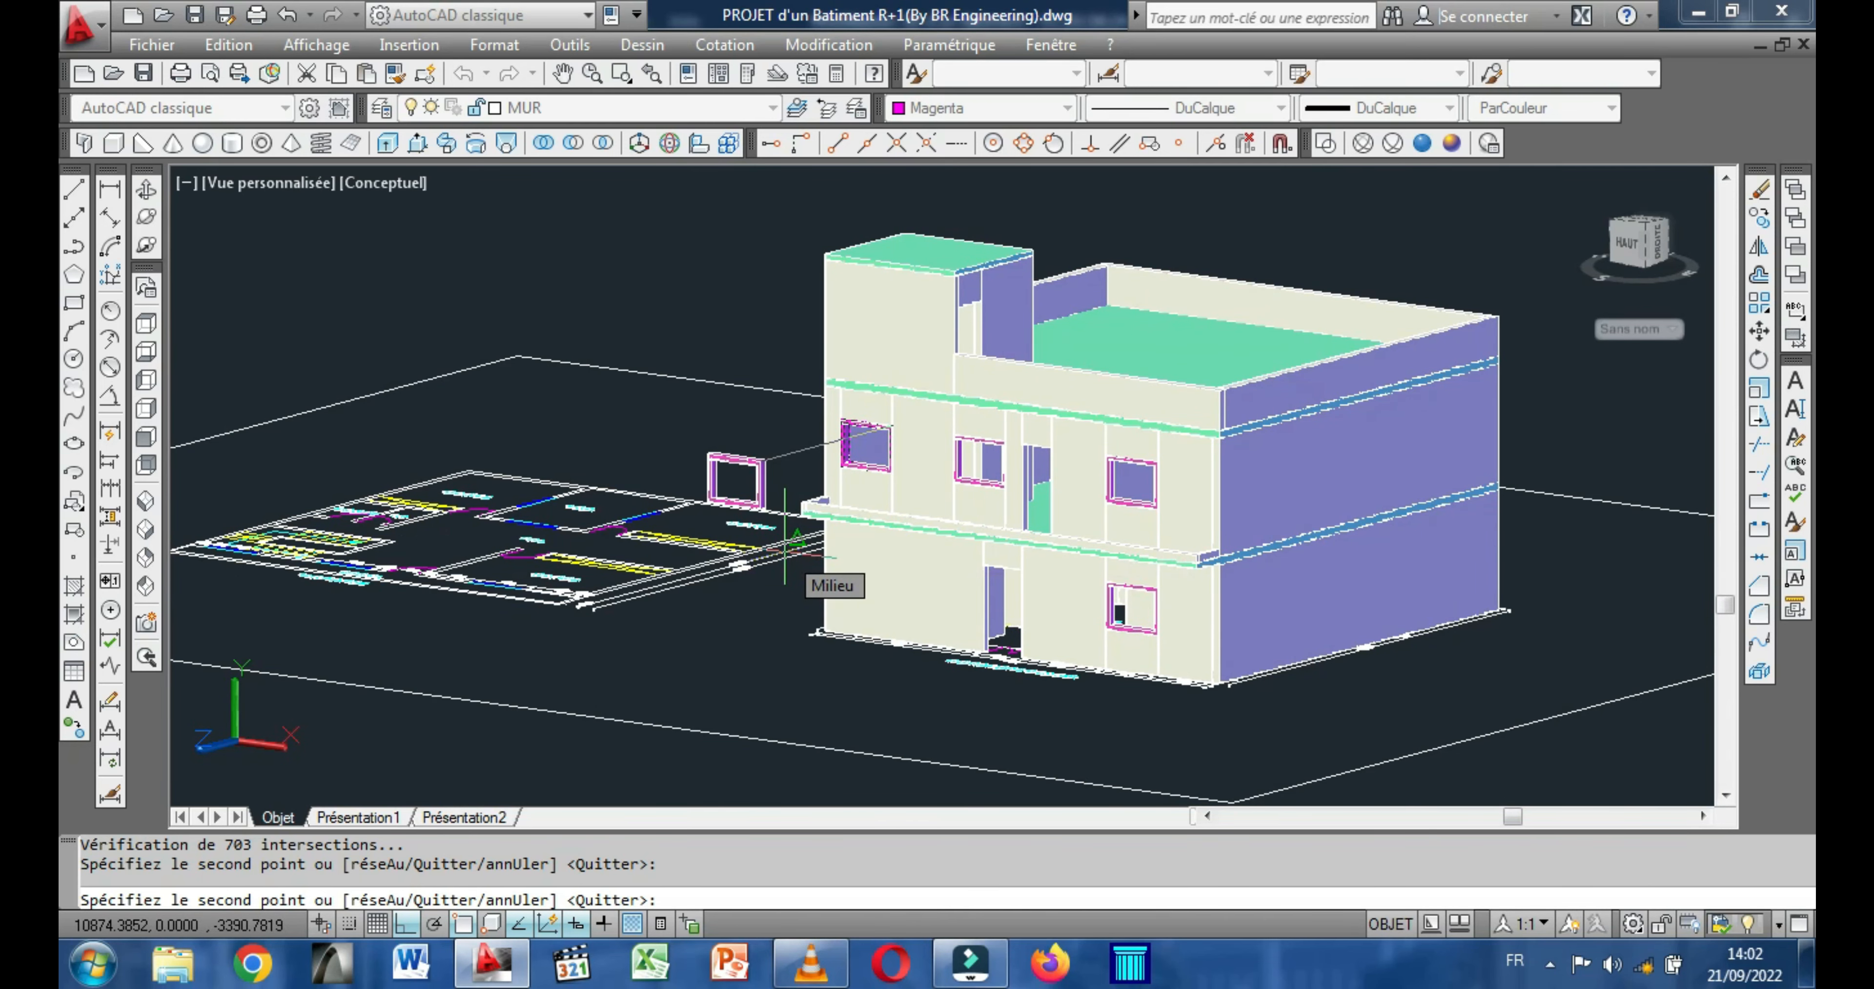
pyautogui.rightClick(815, 565)
pyautogui.click(883, 579)
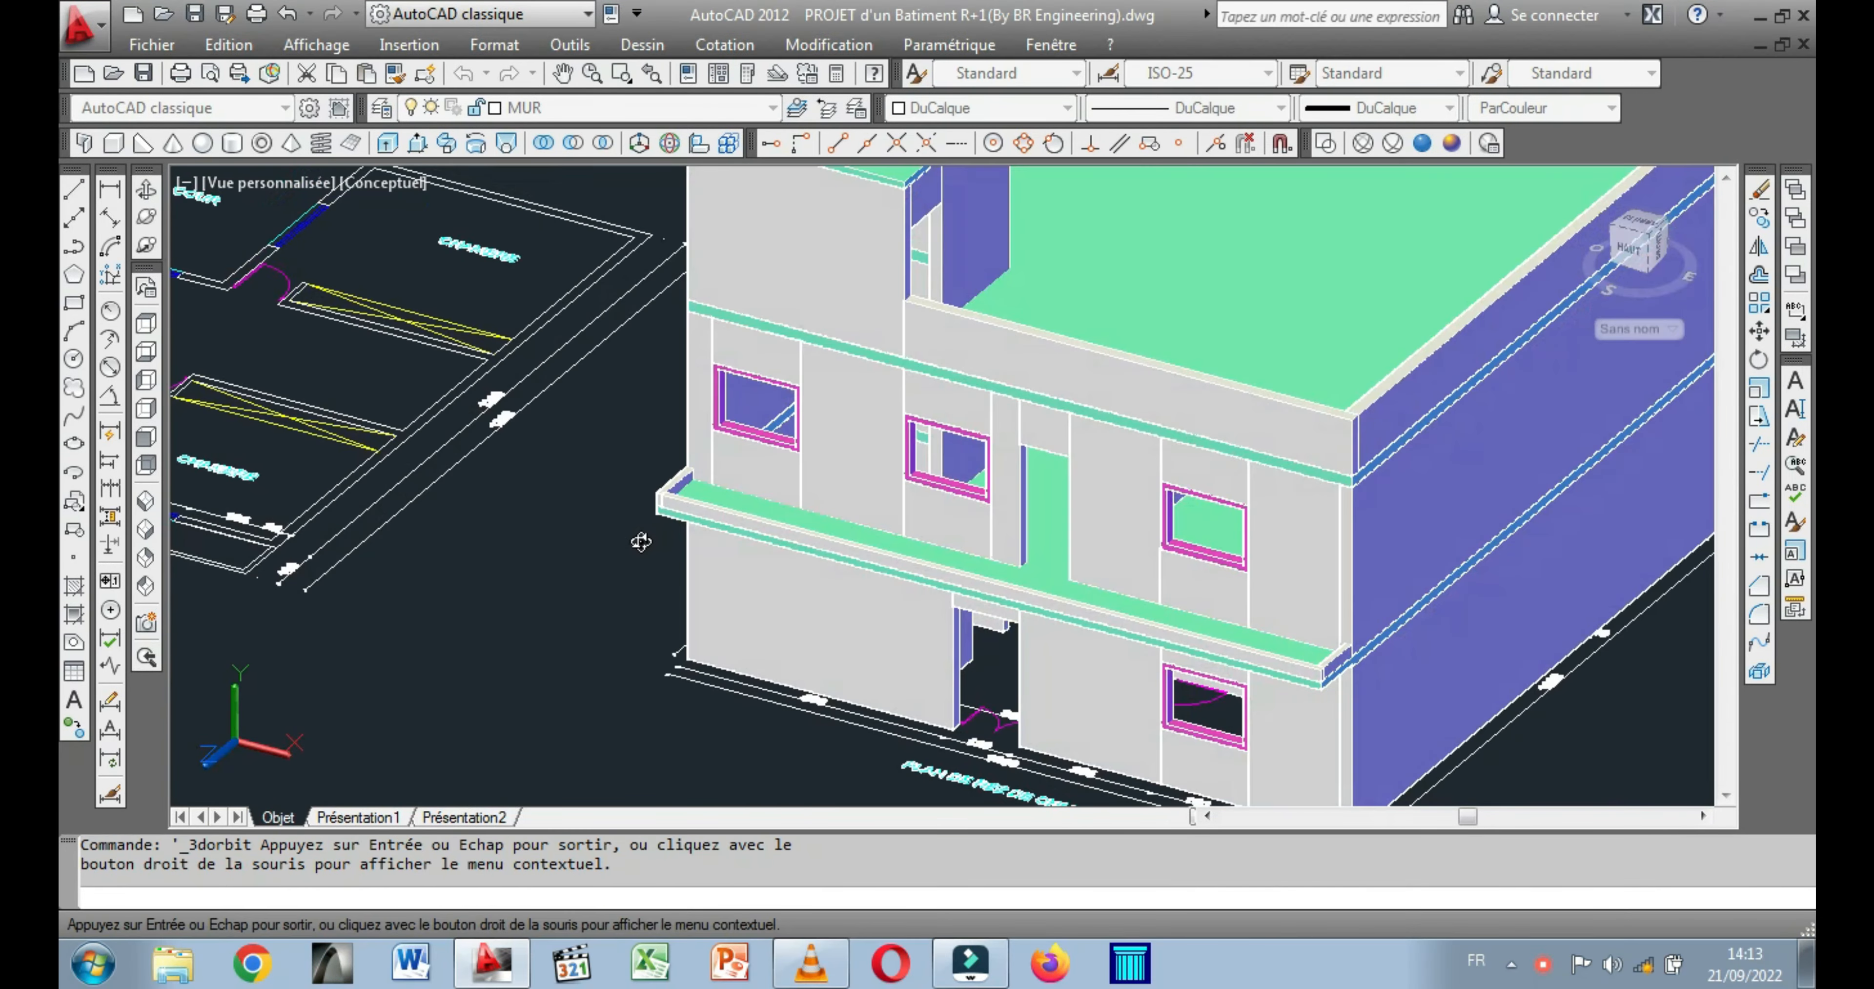
# Orbit the building to examine the window frames fitted in the front facade.
pyautogui.keyDown('shift'); pyautogui.moveTo(640, 535); pyautogui.dragTo(711, 477, button='middle'); pyautogui.keyUp('shift')
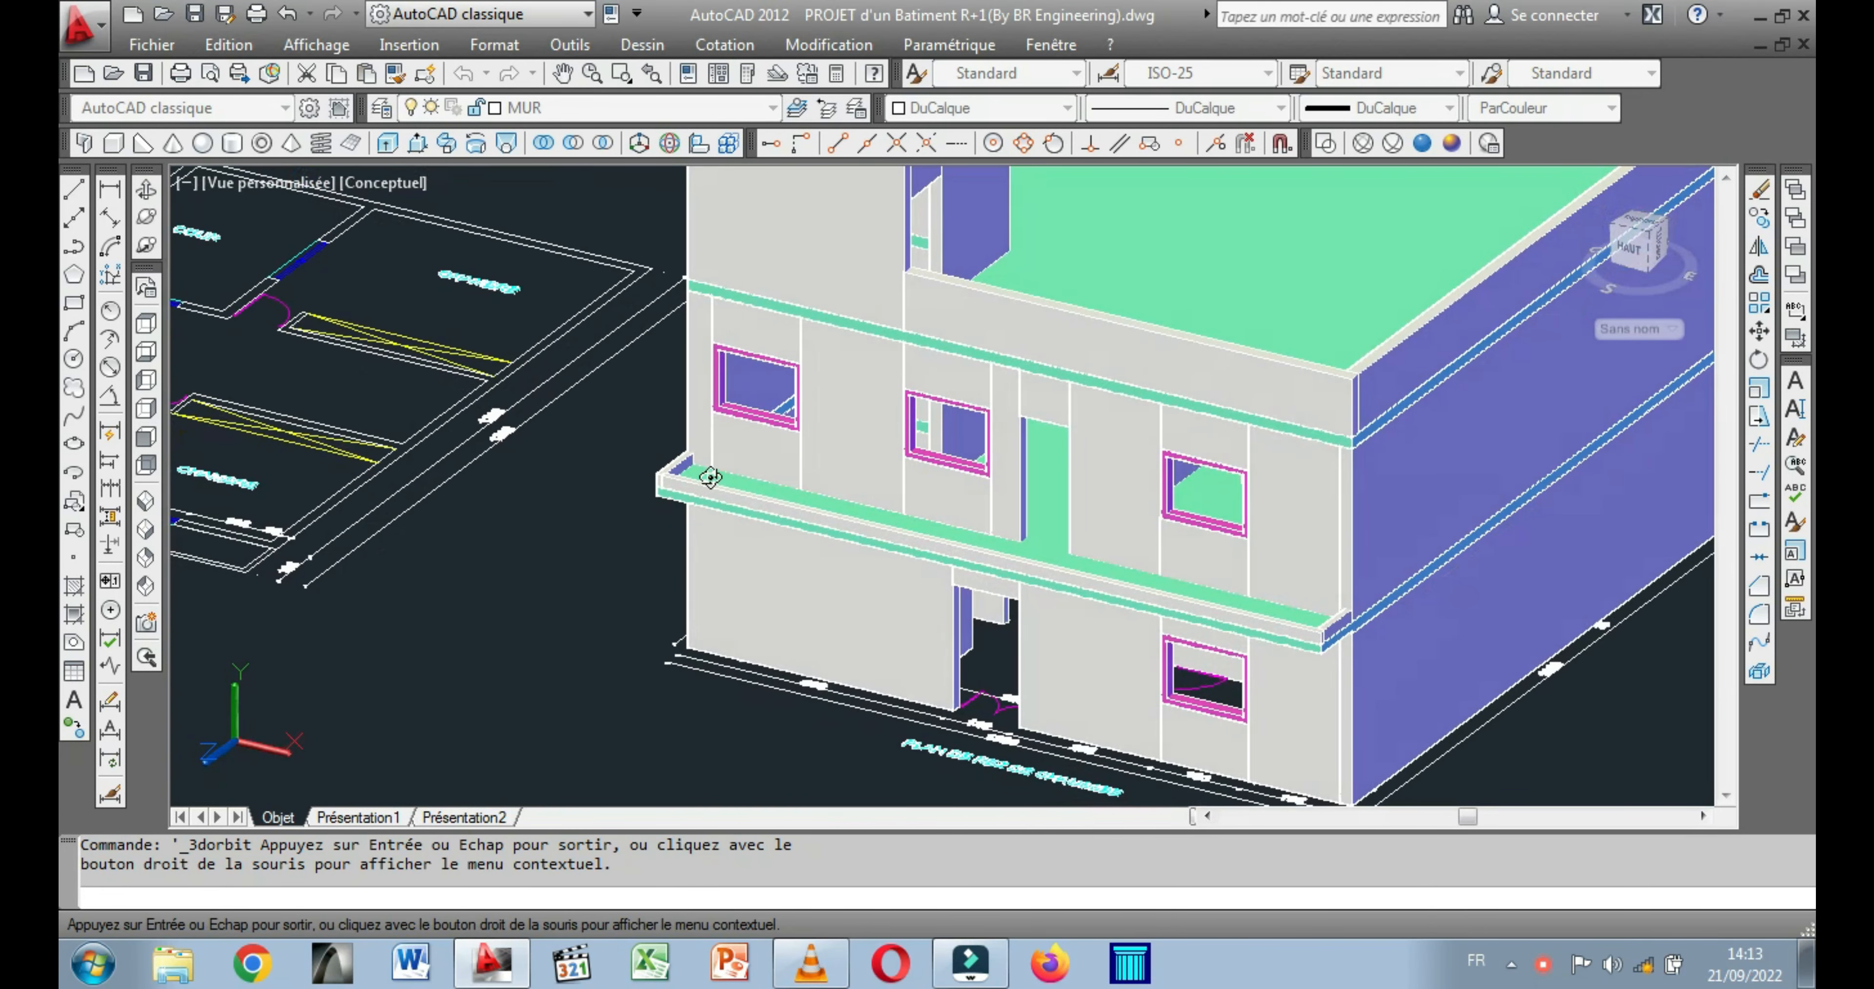
pyautogui.moveTo(735, 378); pyautogui.dragTo(666, 361, button='middle')
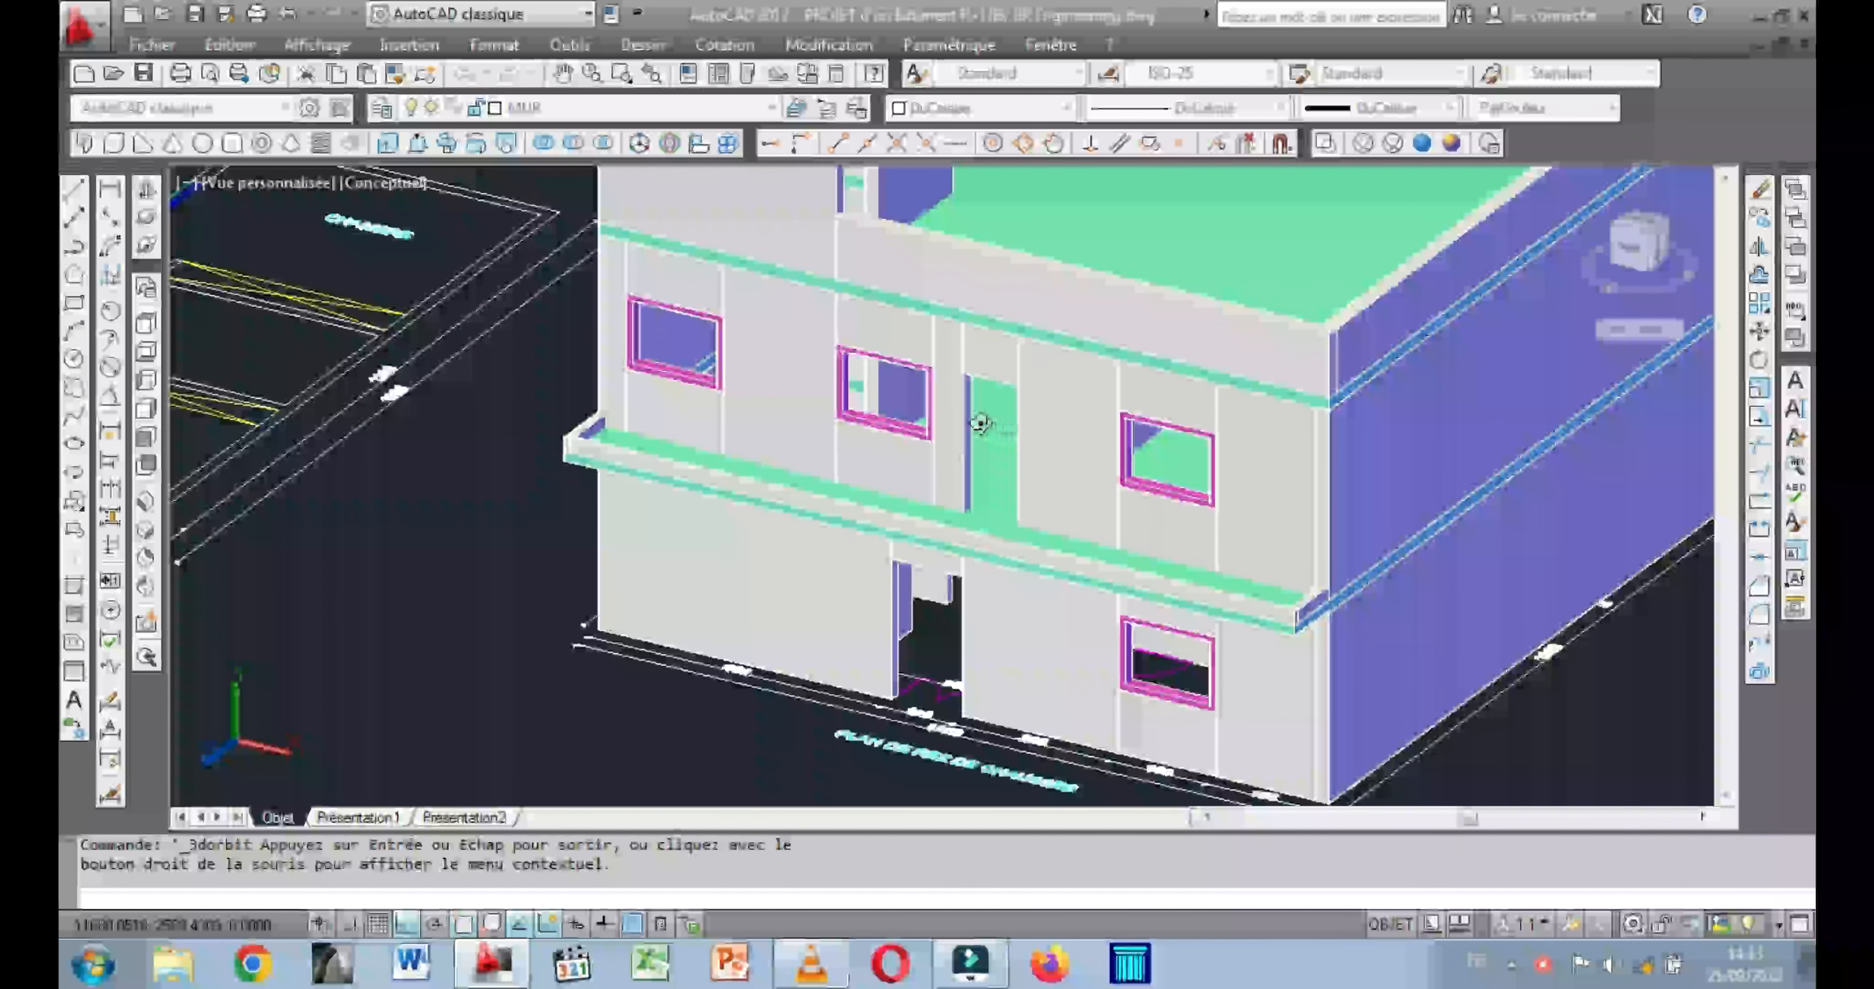
pyautogui.moveTo(1006, 429); pyautogui.dragTo(1013, 430, button='middle')
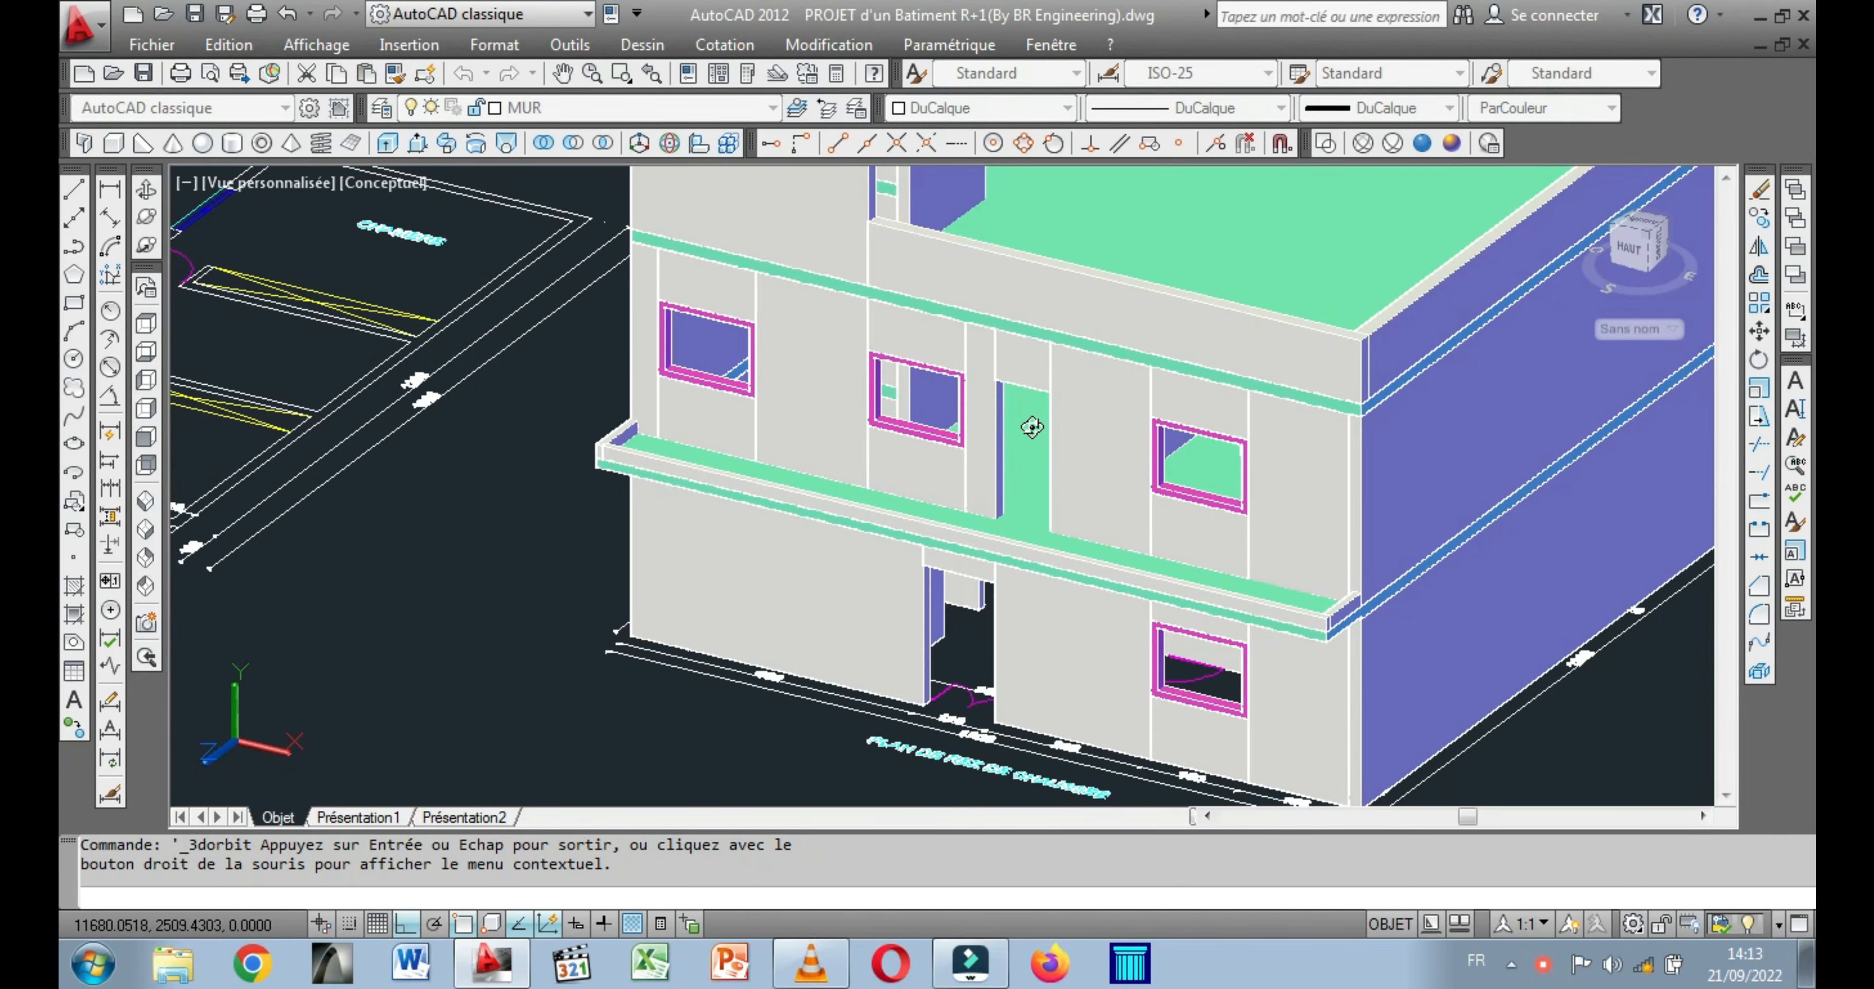
pyautogui.rightClick(559, 405)
pyautogui.click(588, 420)
# Move the wider magenta door frame by its front upper right corner into the ground-floor door opening of the front facade.
pyautogui.scroll(-5, 529, 411)
pyautogui.moveTo(529, 411); pyautogui.dragTo(825, 502, button='middle')
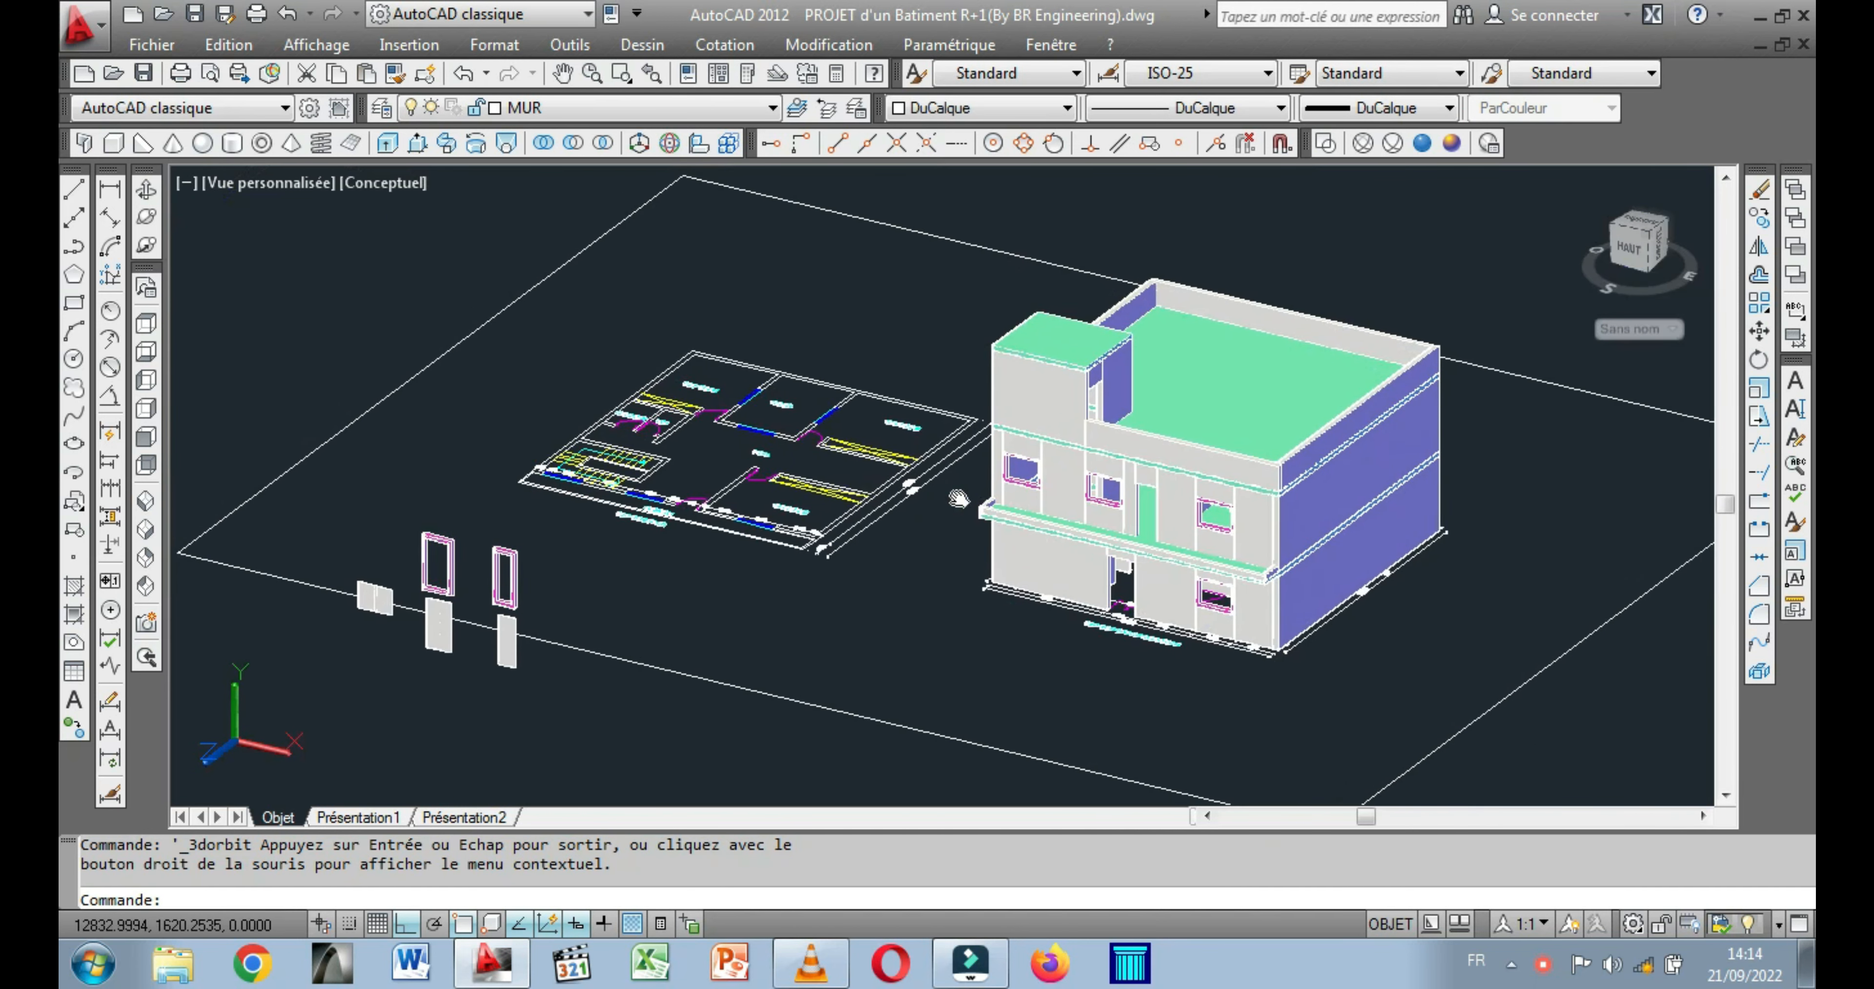
pyautogui.scroll(6, 457, 509)
pyautogui.moveTo(463, 557); pyautogui.dragTo(531, 520, button='middle')
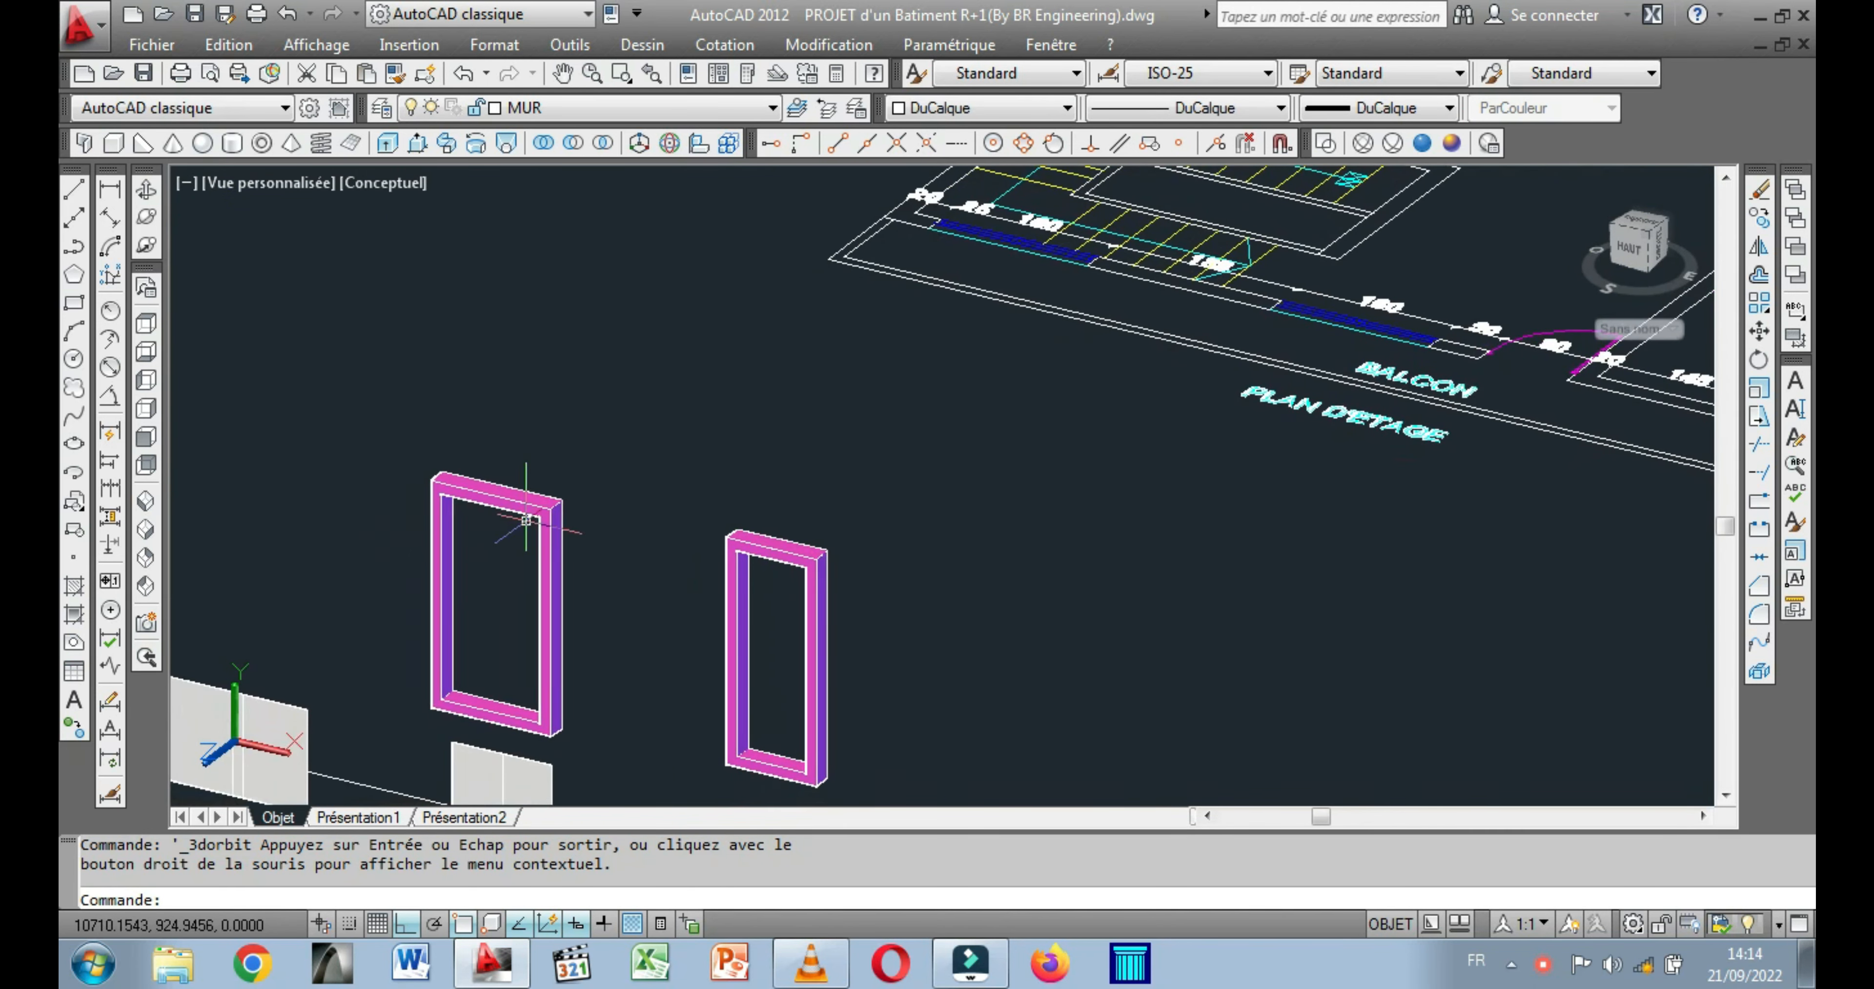
pyautogui.click(501, 487)
pyautogui.rightClick(489, 375)
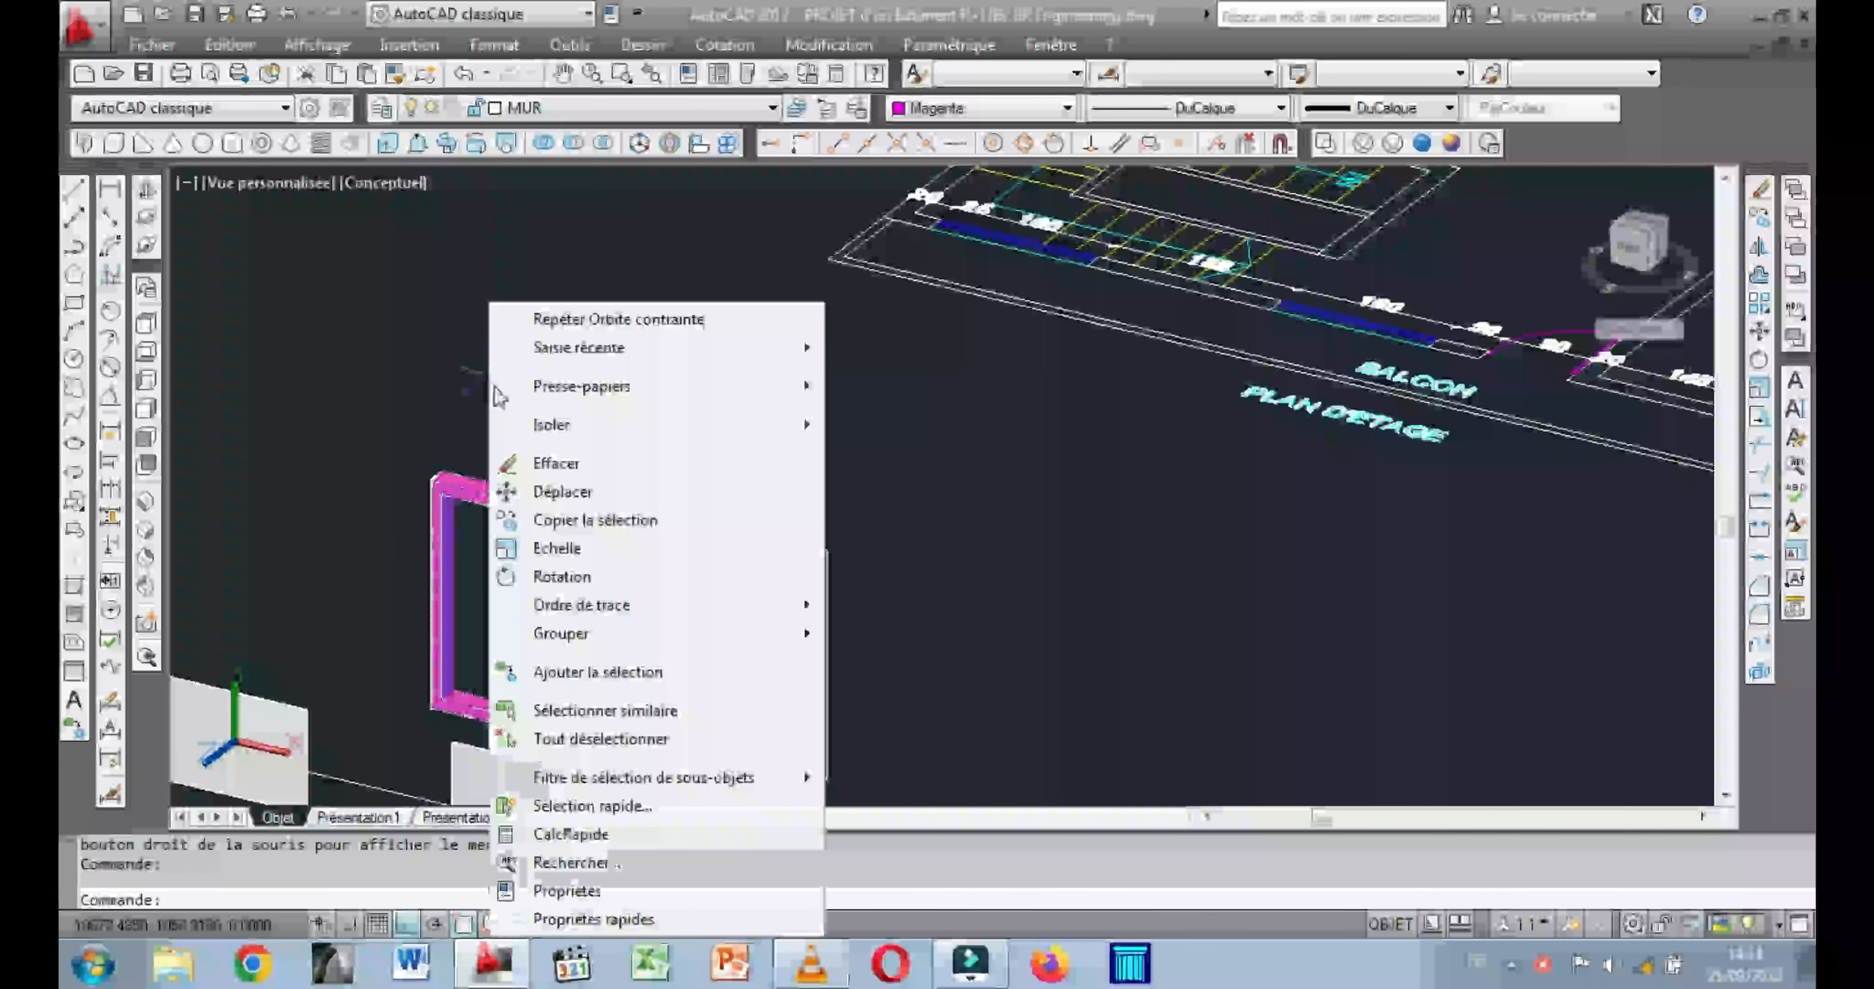
pyautogui.click(562, 492)
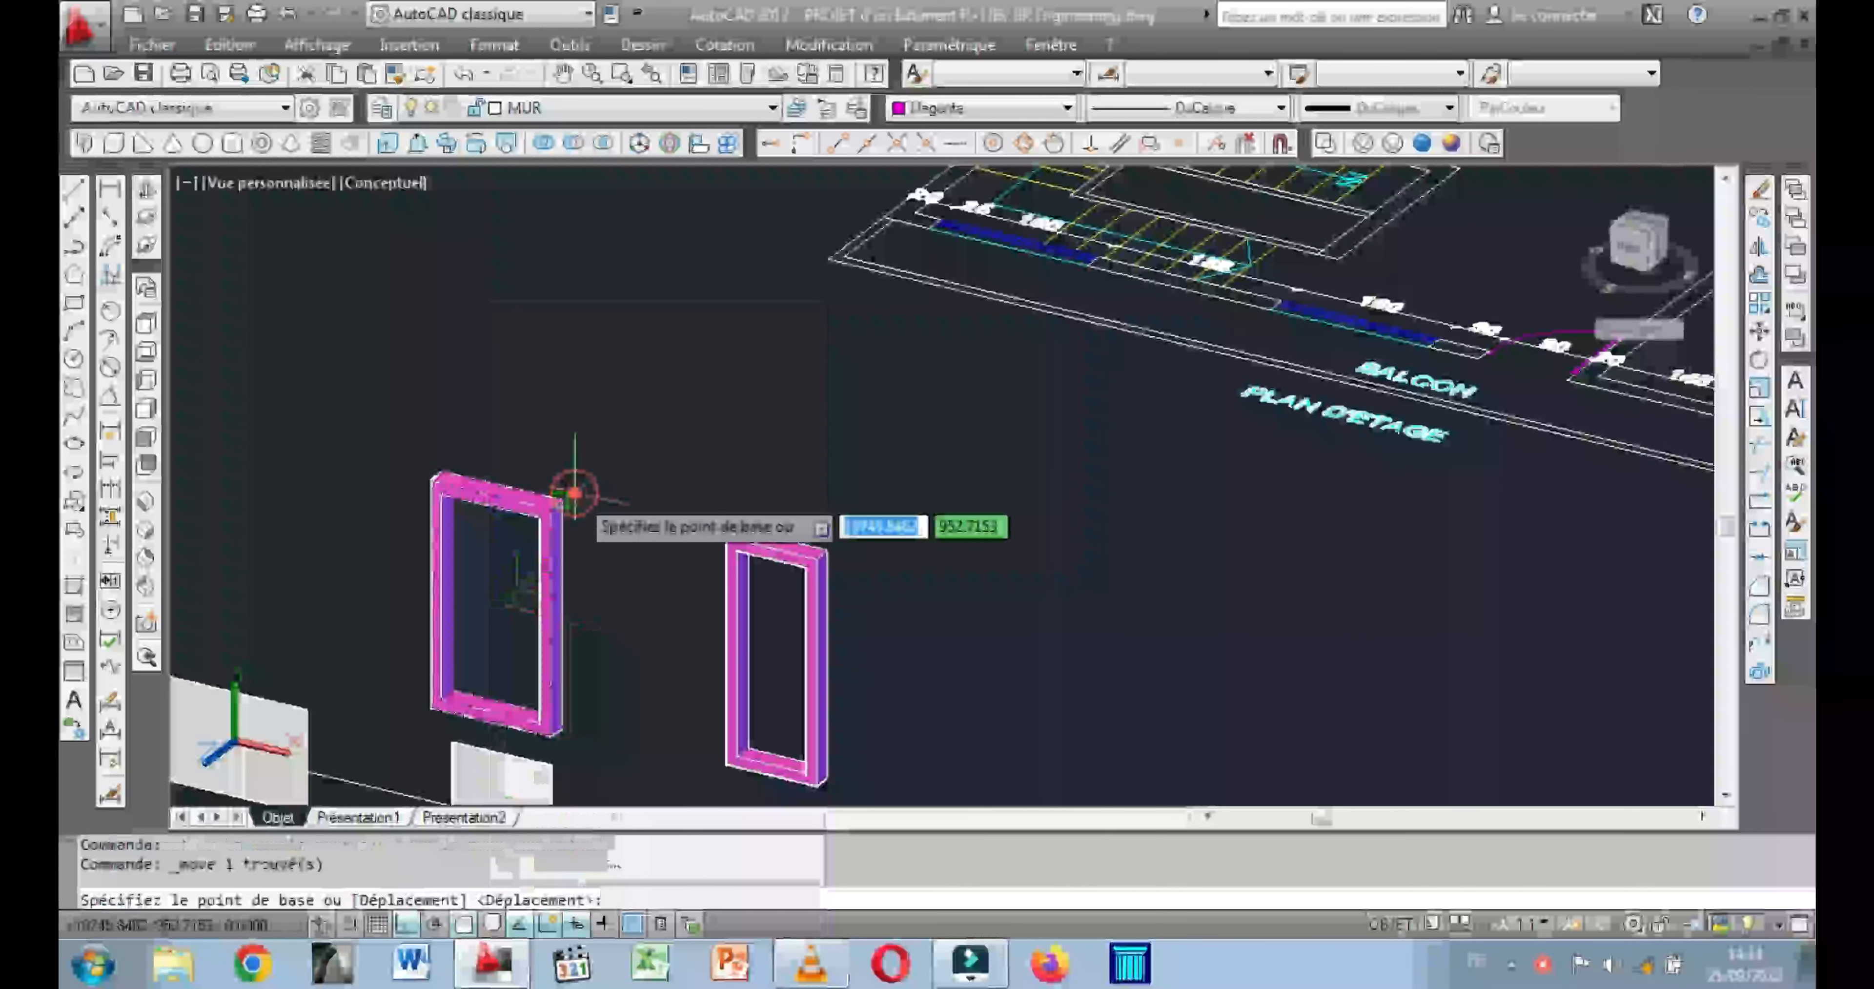
pyautogui.scroll(5, 550, 508)
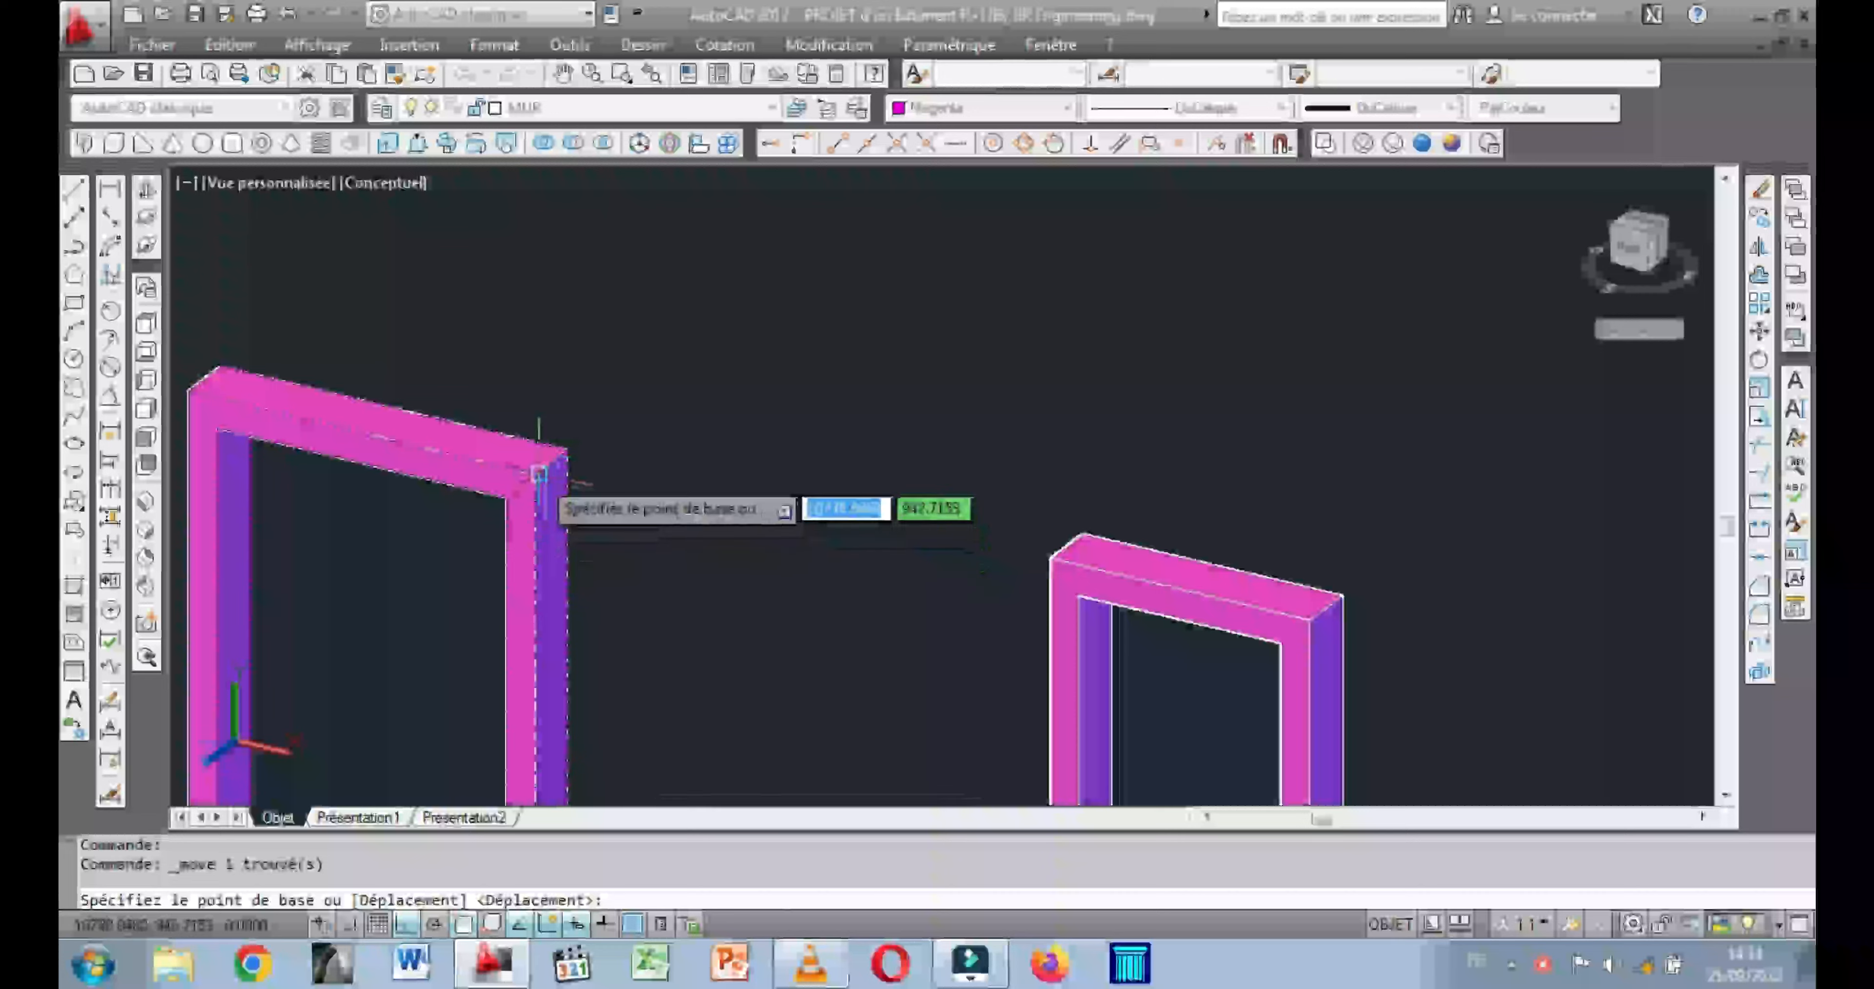
pyautogui.click(536, 475)
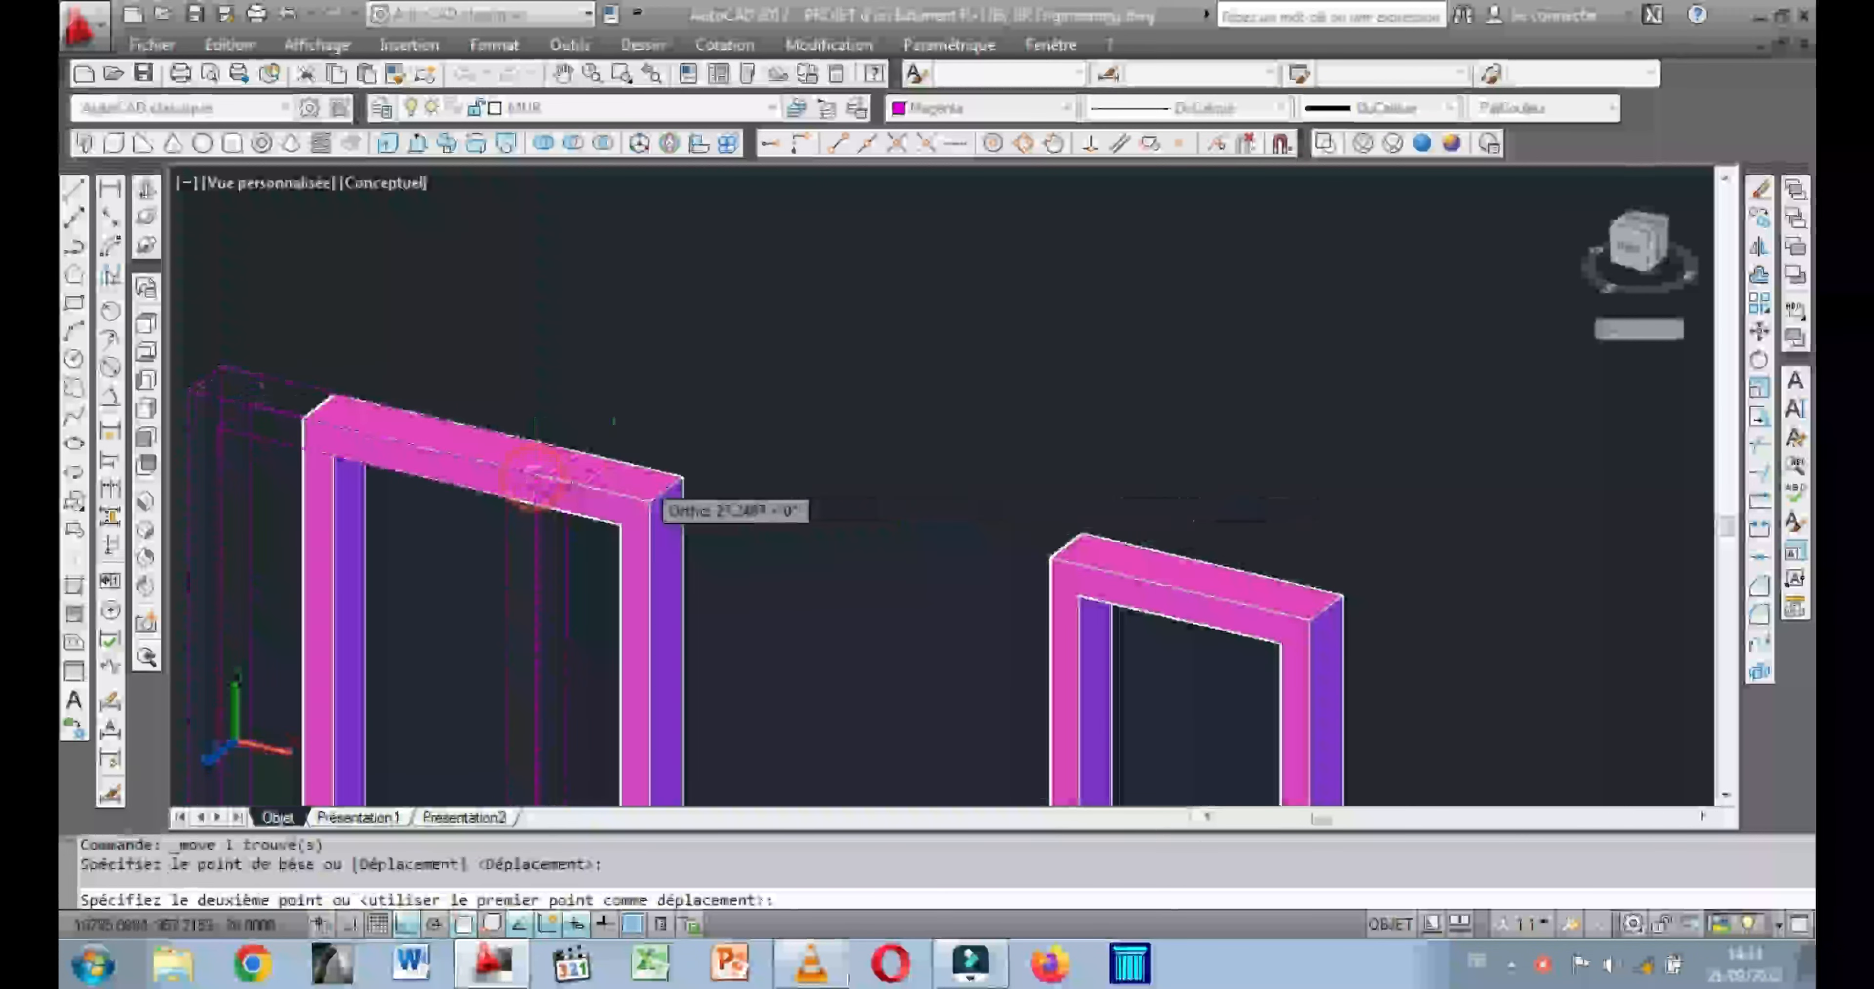
pyautogui.scroll(-5, 684, 501)
pyautogui.moveTo(983, 505); pyautogui.dragTo(615, 481, button='middle')
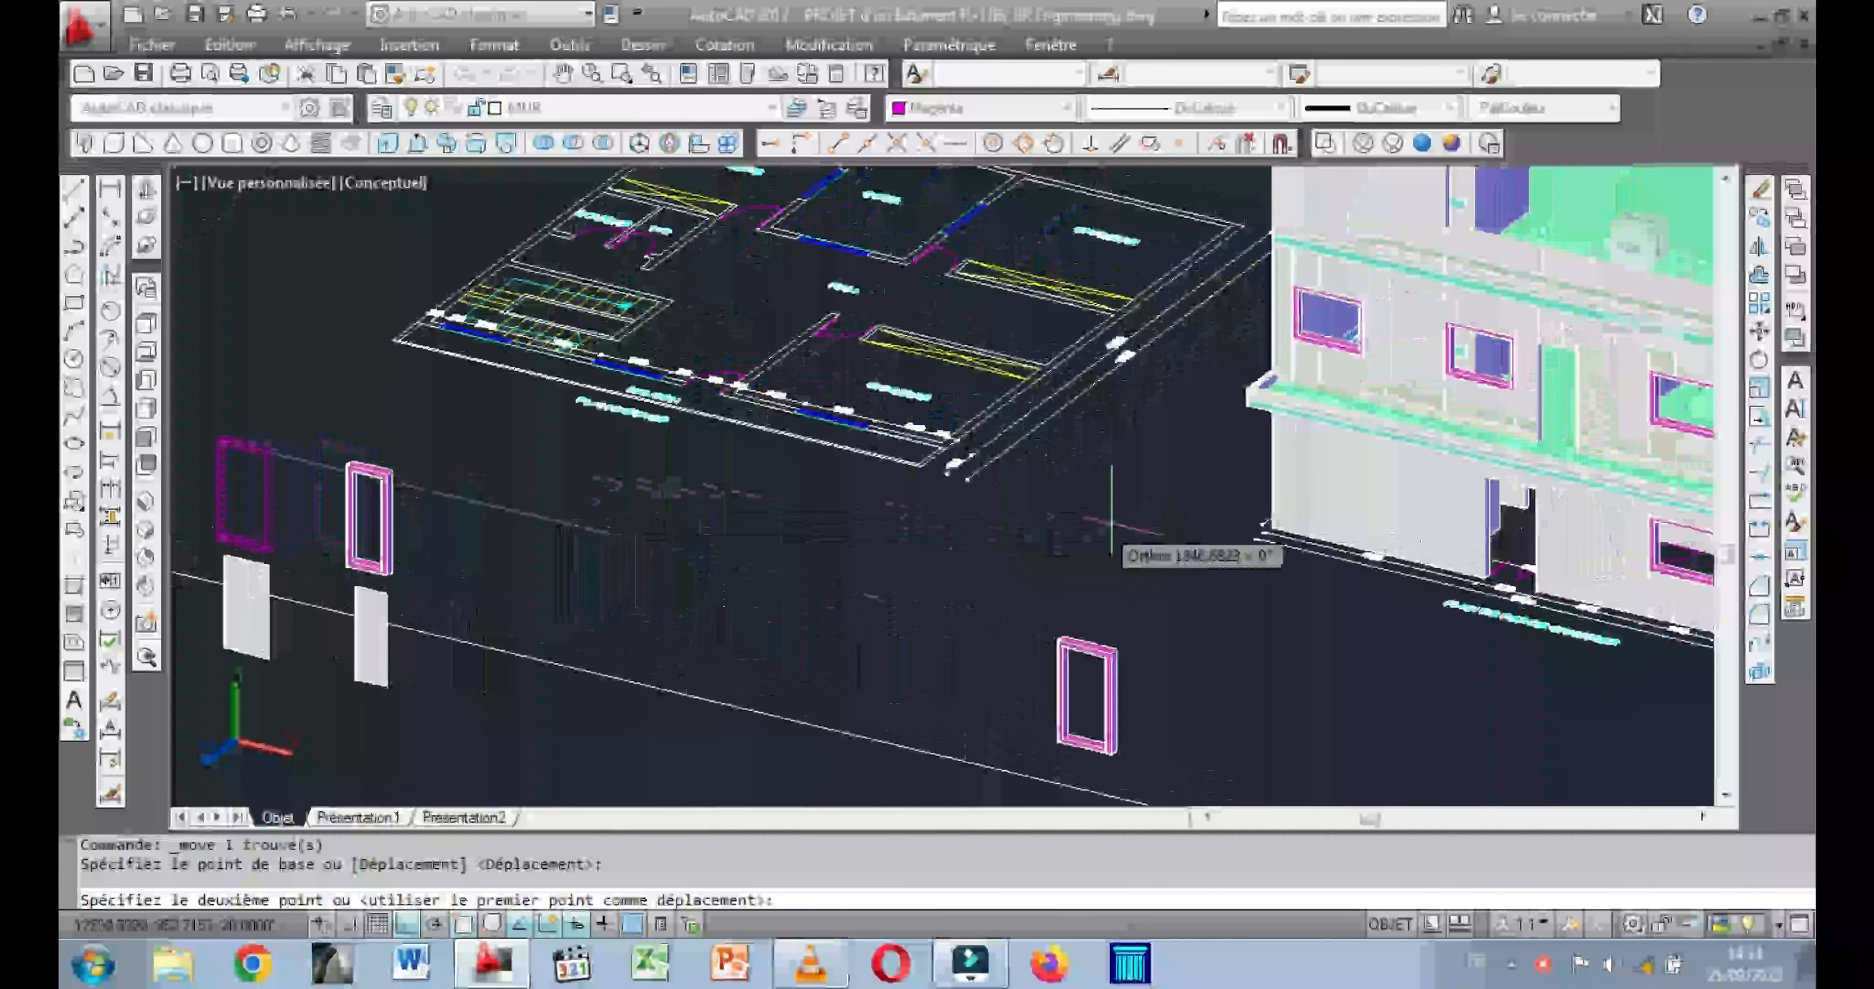
pyautogui.scroll(8, 1591, 478)
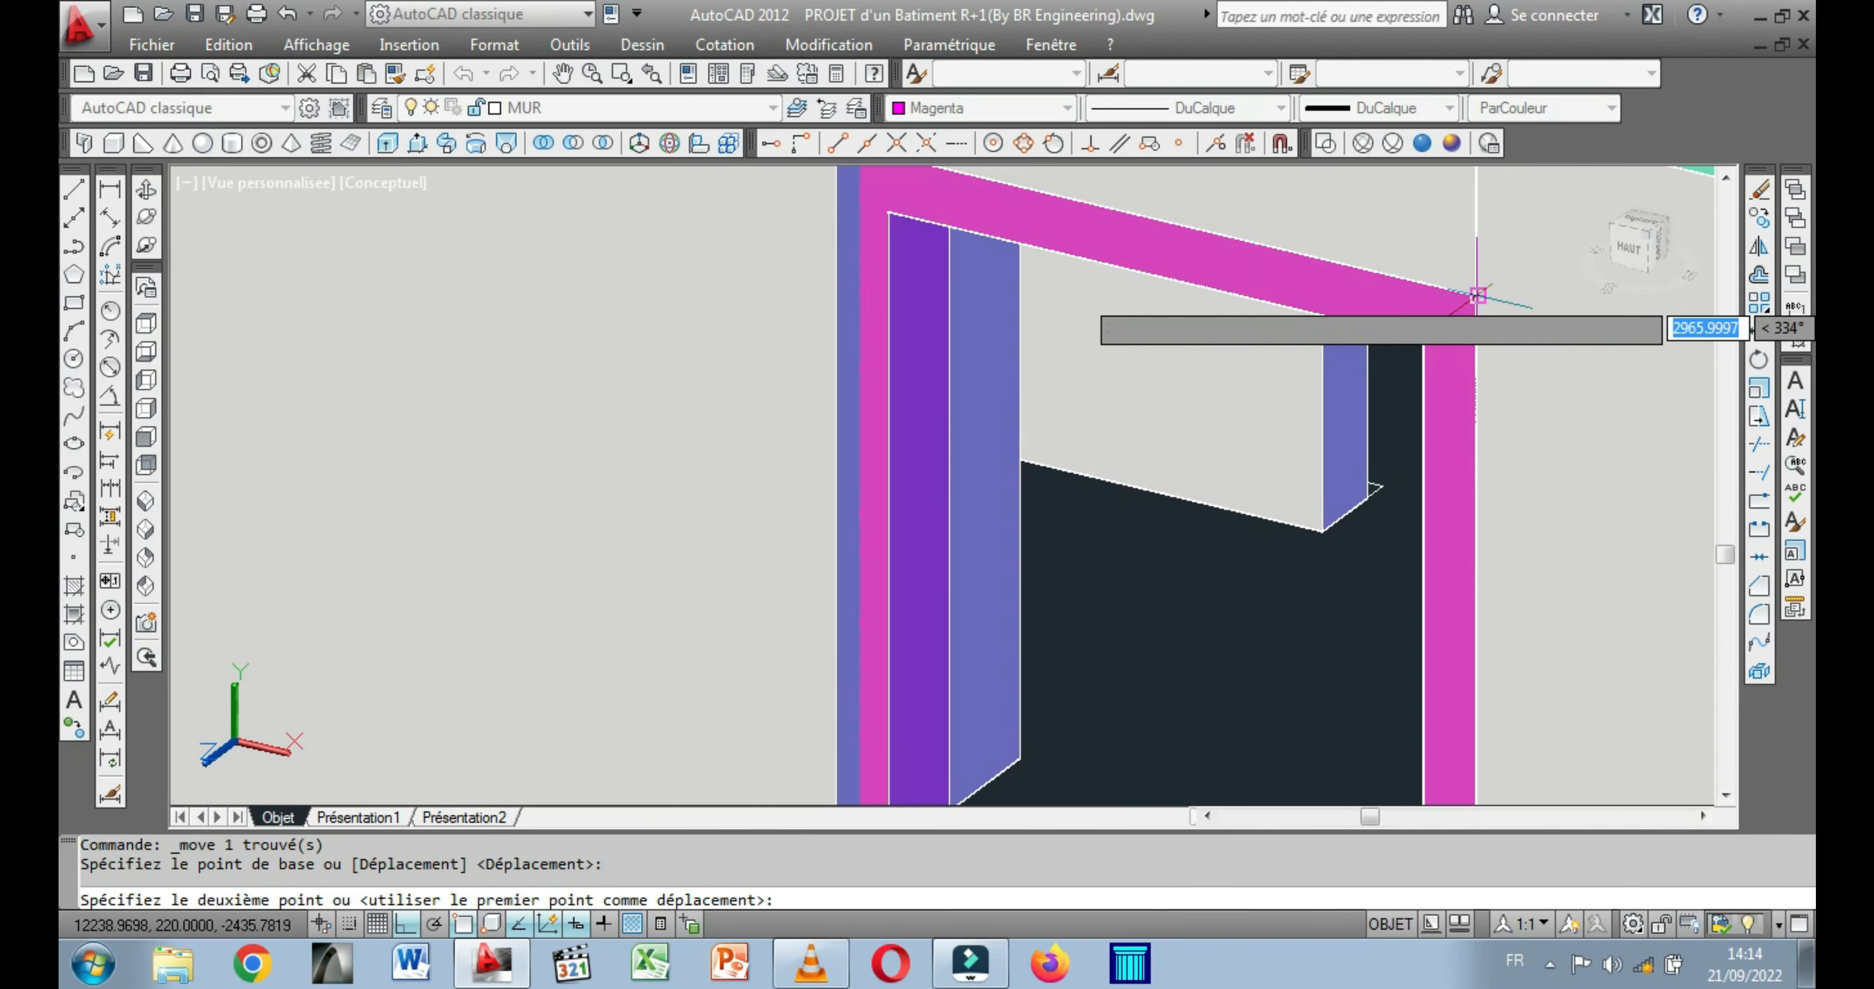
pyautogui.click(1478, 296)
# Inspect the door frame fitted in the ground-floor opening and how its bottom rail meets the ground.
pyautogui.scroll(-3, 1280, 422)
pyautogui.scroll(-6, 1109, 566)
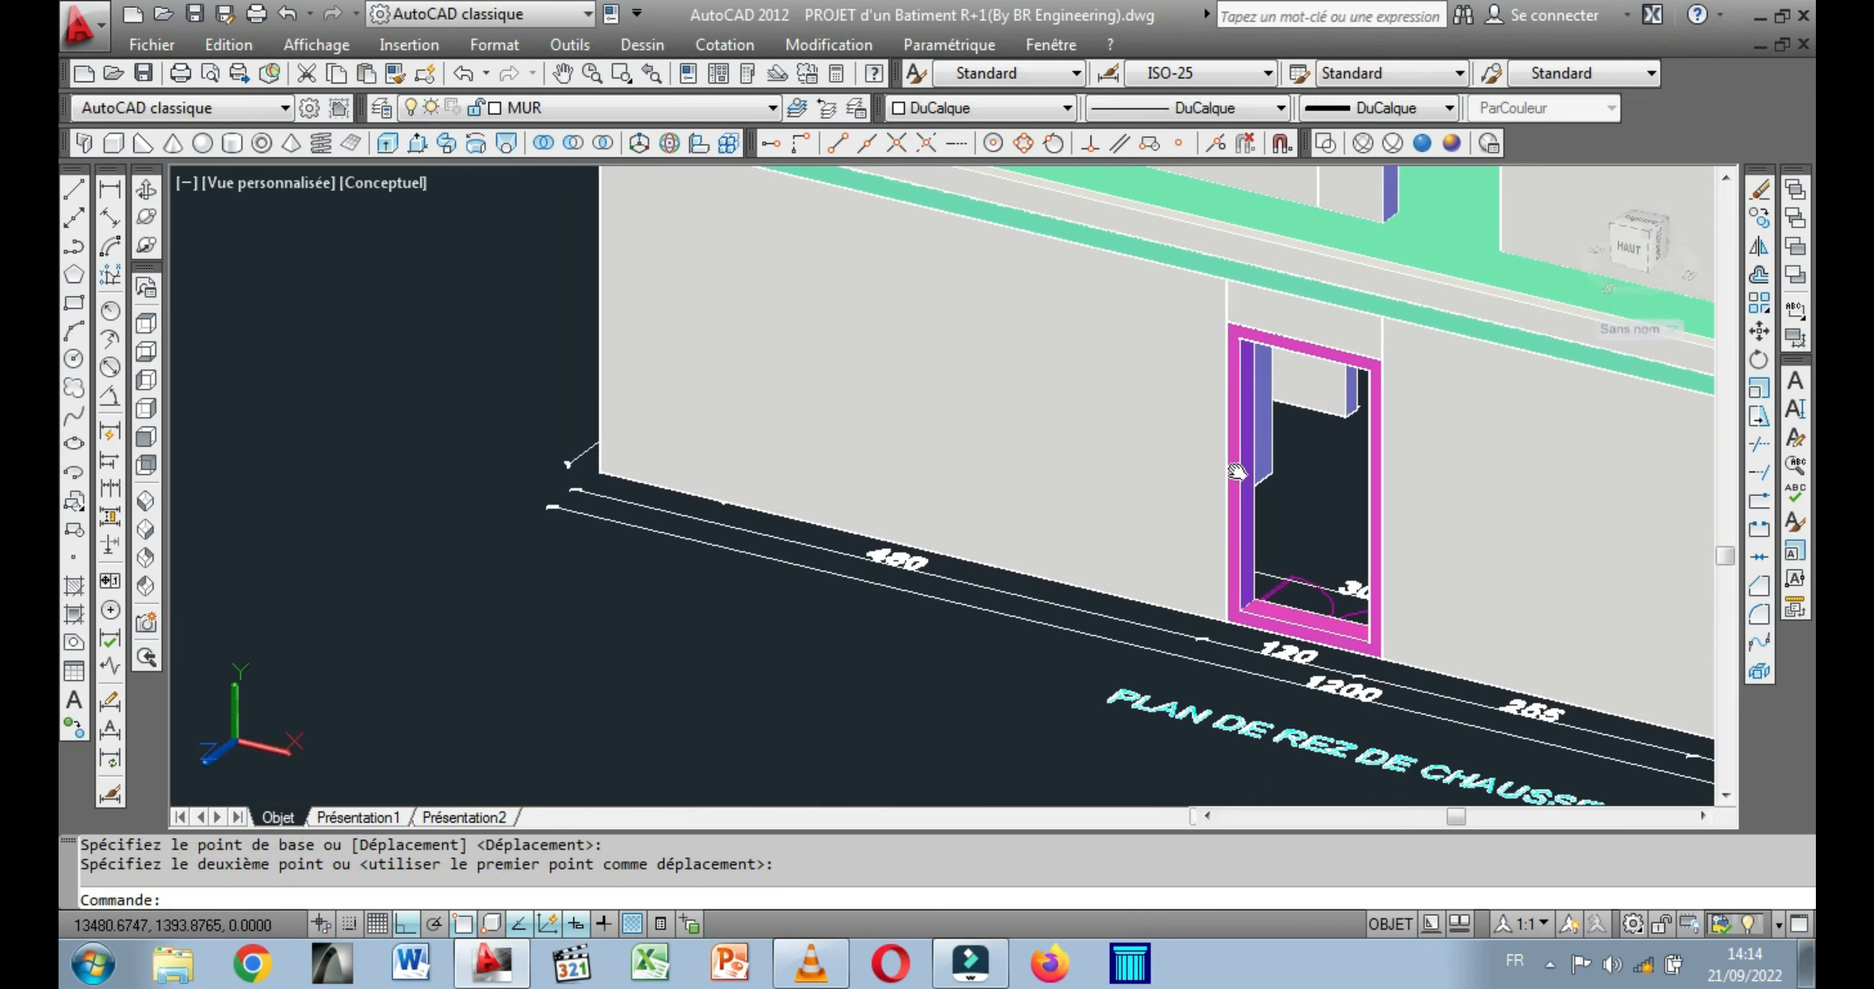
pyautogui.scroll(6, 1110, 566)
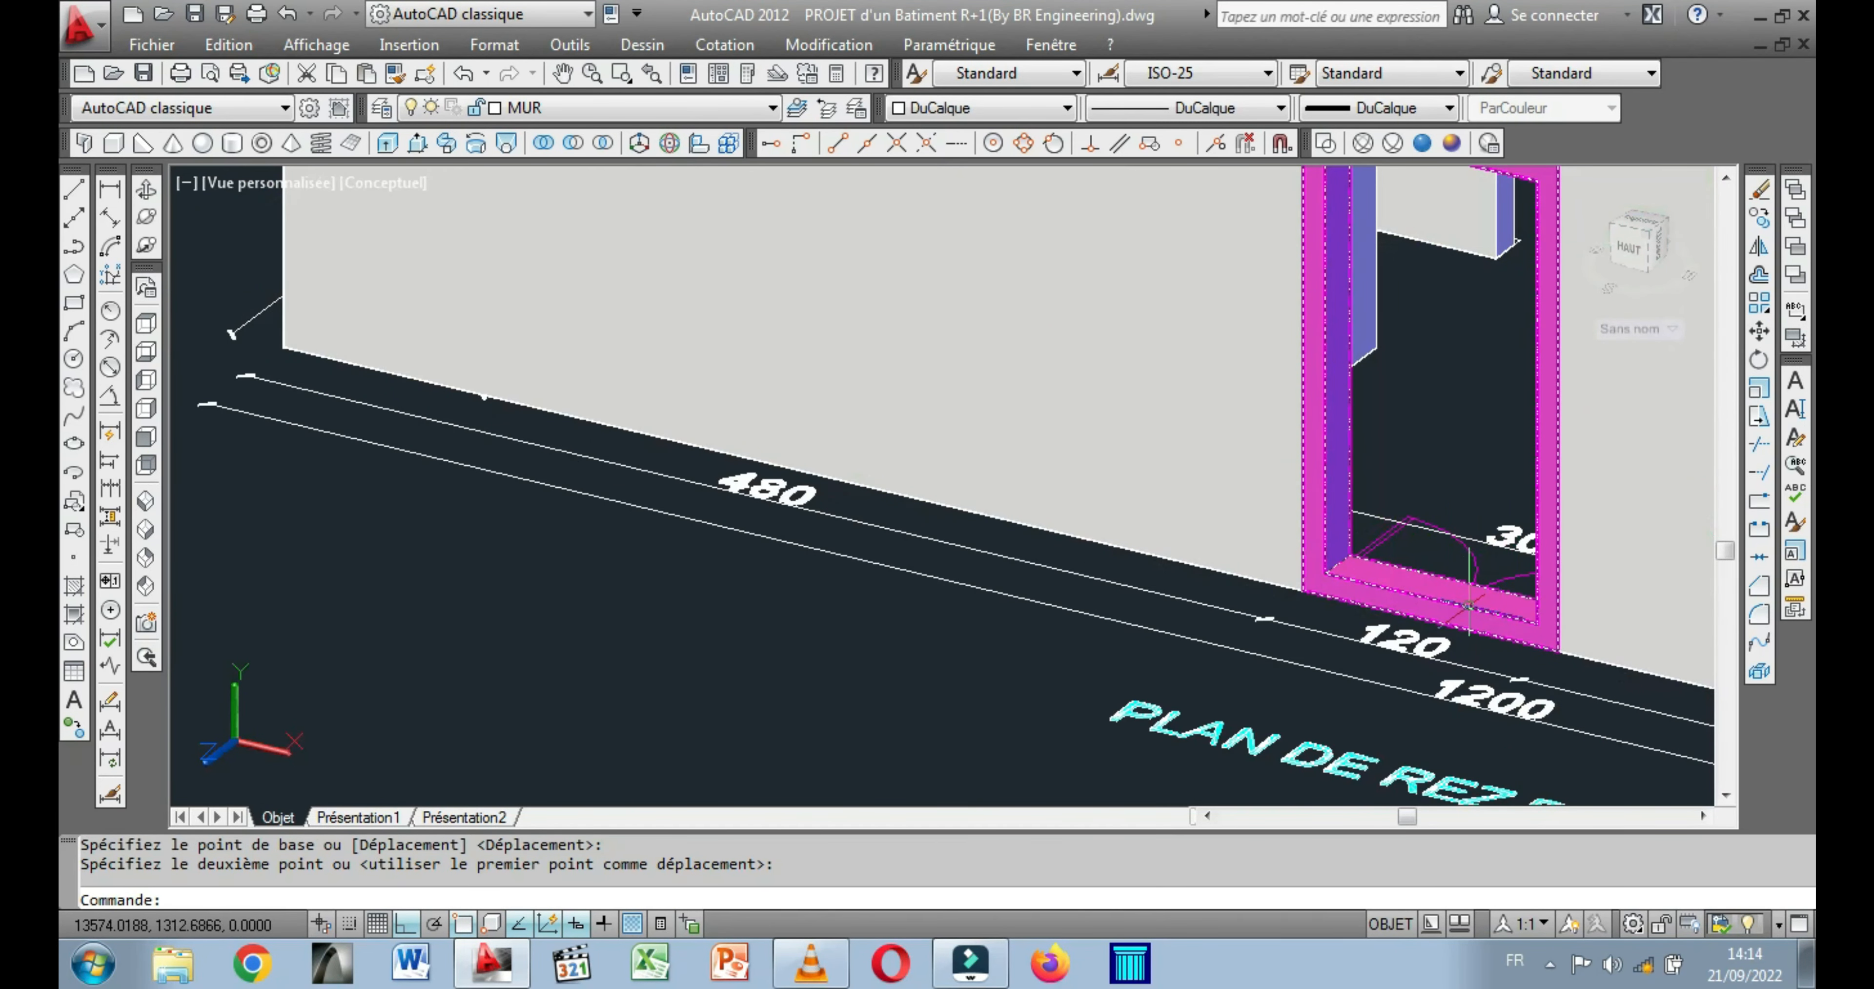
pyautogui.scroll(-4, 1333, 610)
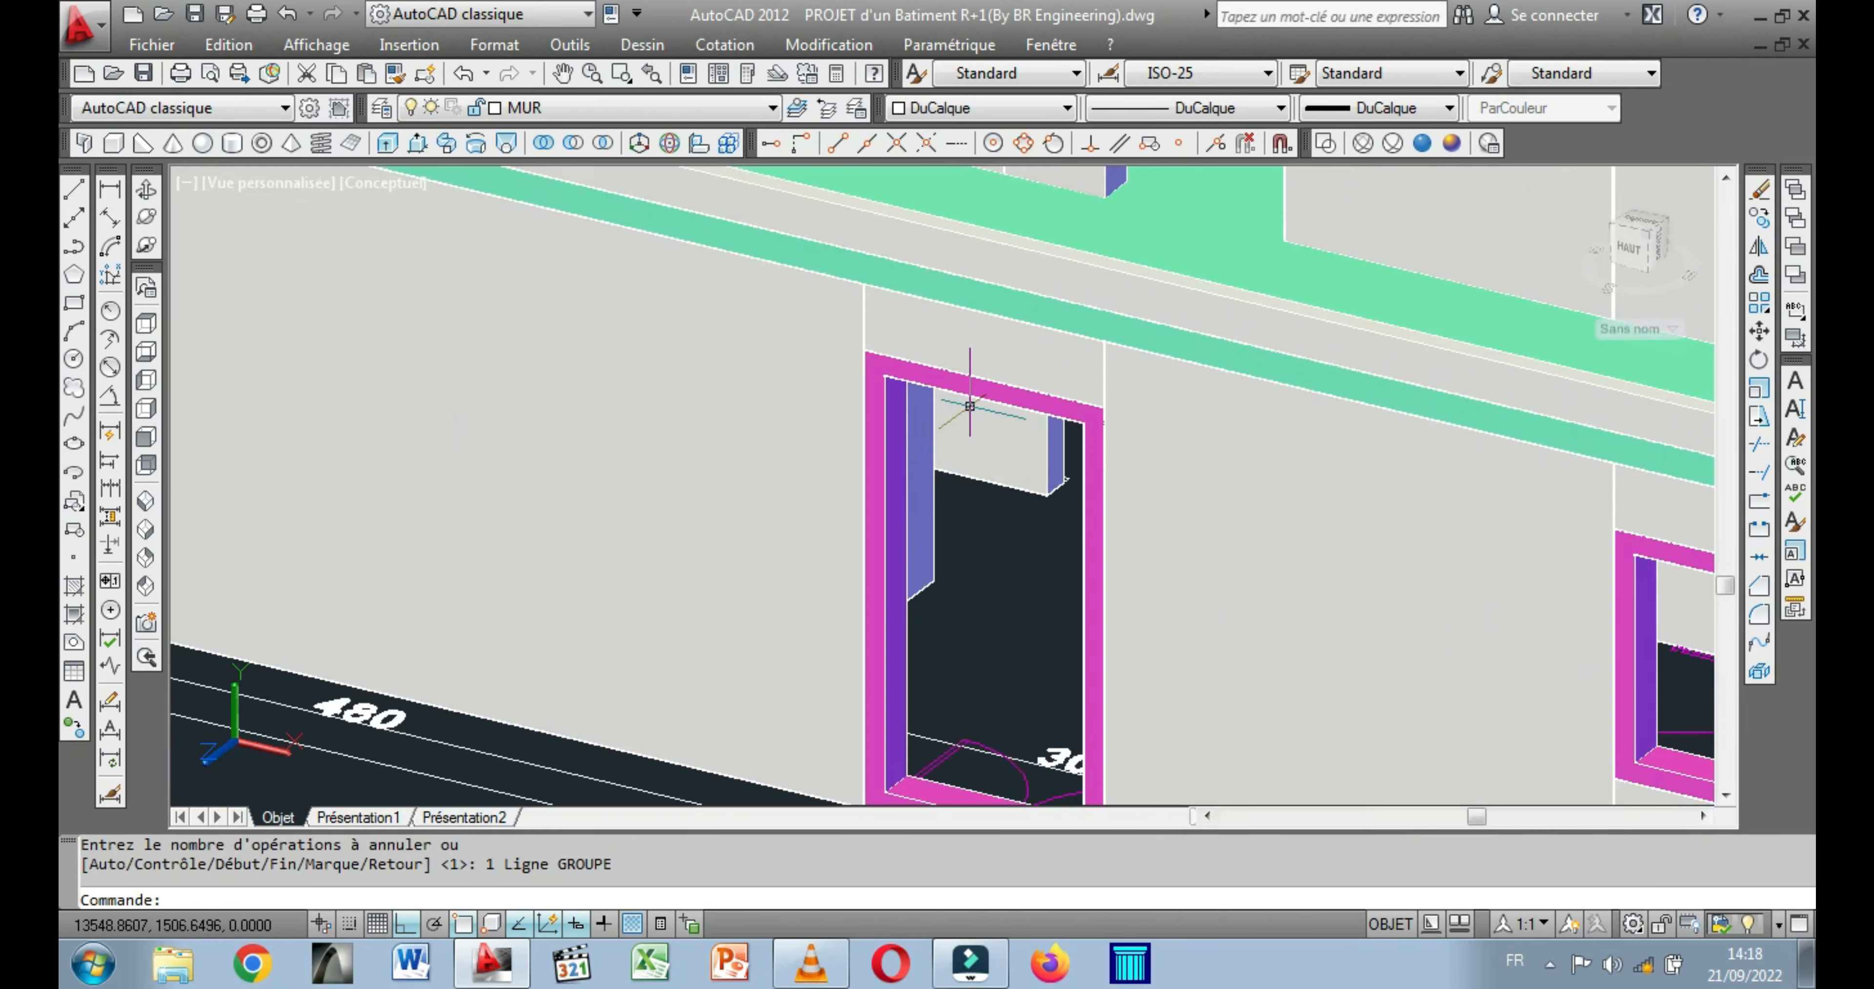
pyautogui.scroll(-1, 1025, 451)
pyautogui.scroll(-3, 1024, 451)
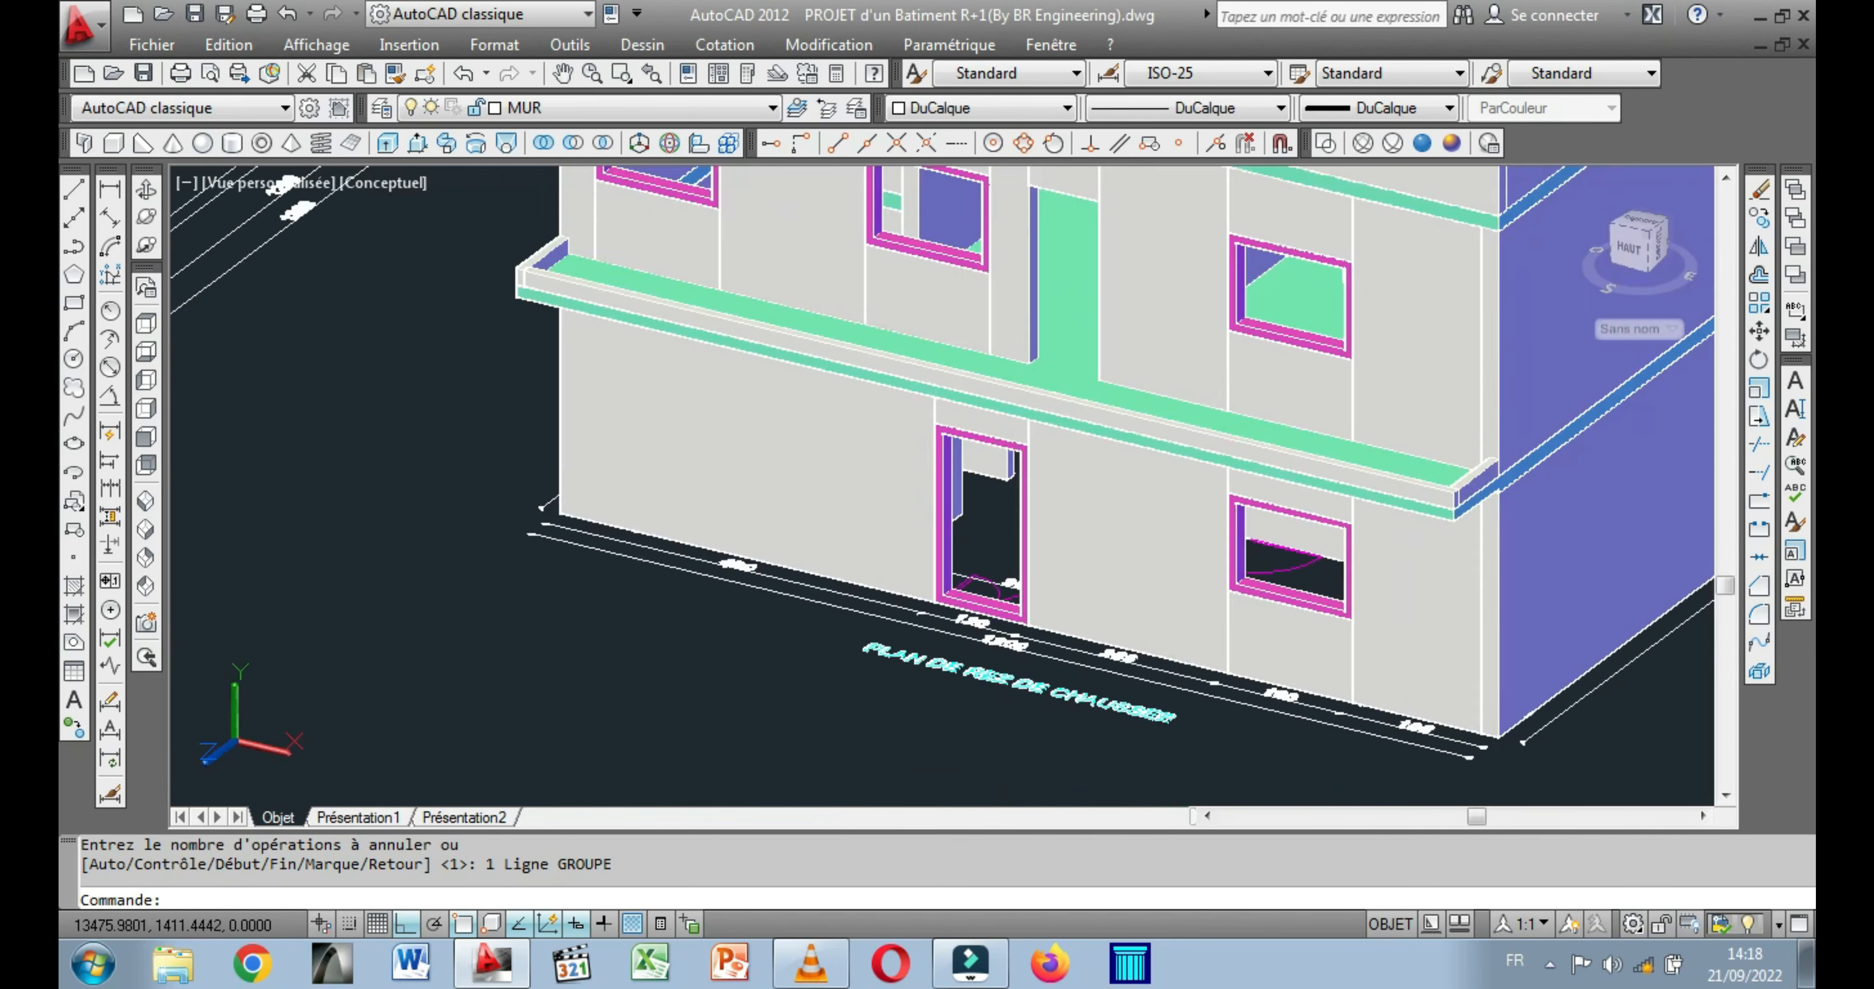
pyautogui.scroll(1, 727, 497)
# Move the remaining narrower door frame by its front upper right corner into the upper-floor balcony door opening.
pyautogui.scroll(-2, 649, 490)
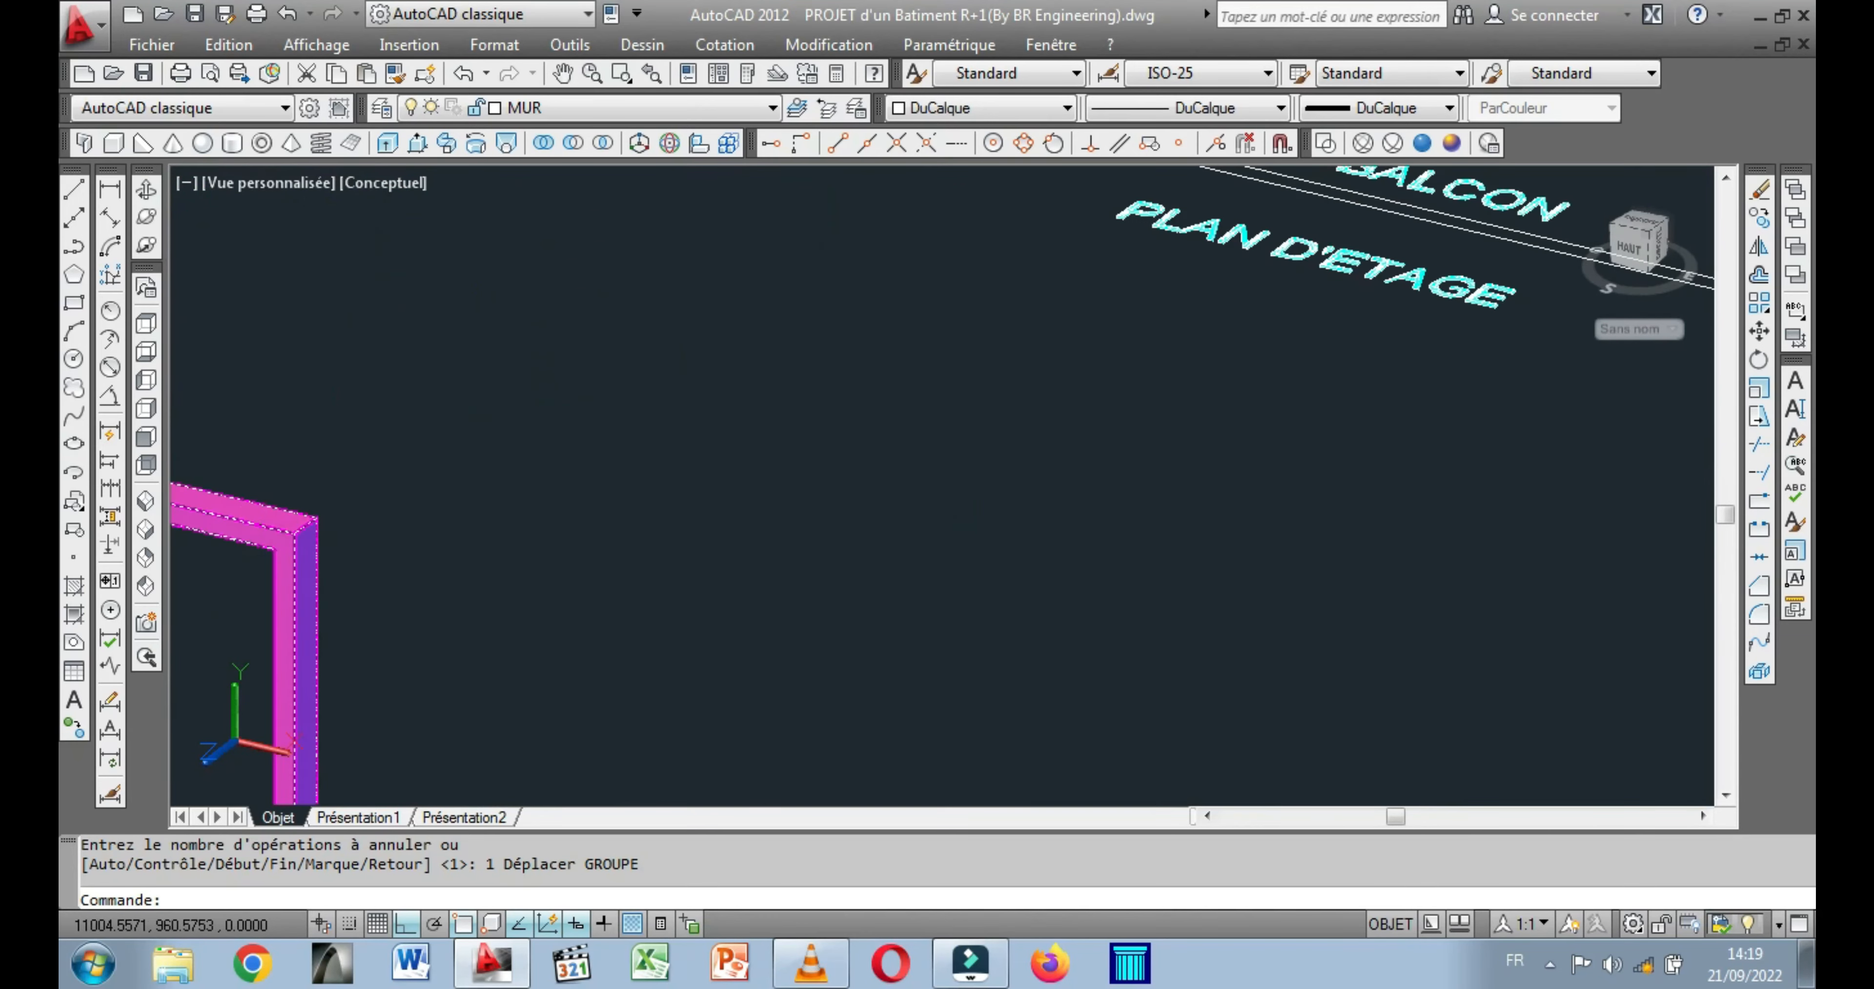
pyautogui.moveTo(348, 502); pyautogui.dragTo(555, 444, button='middle')
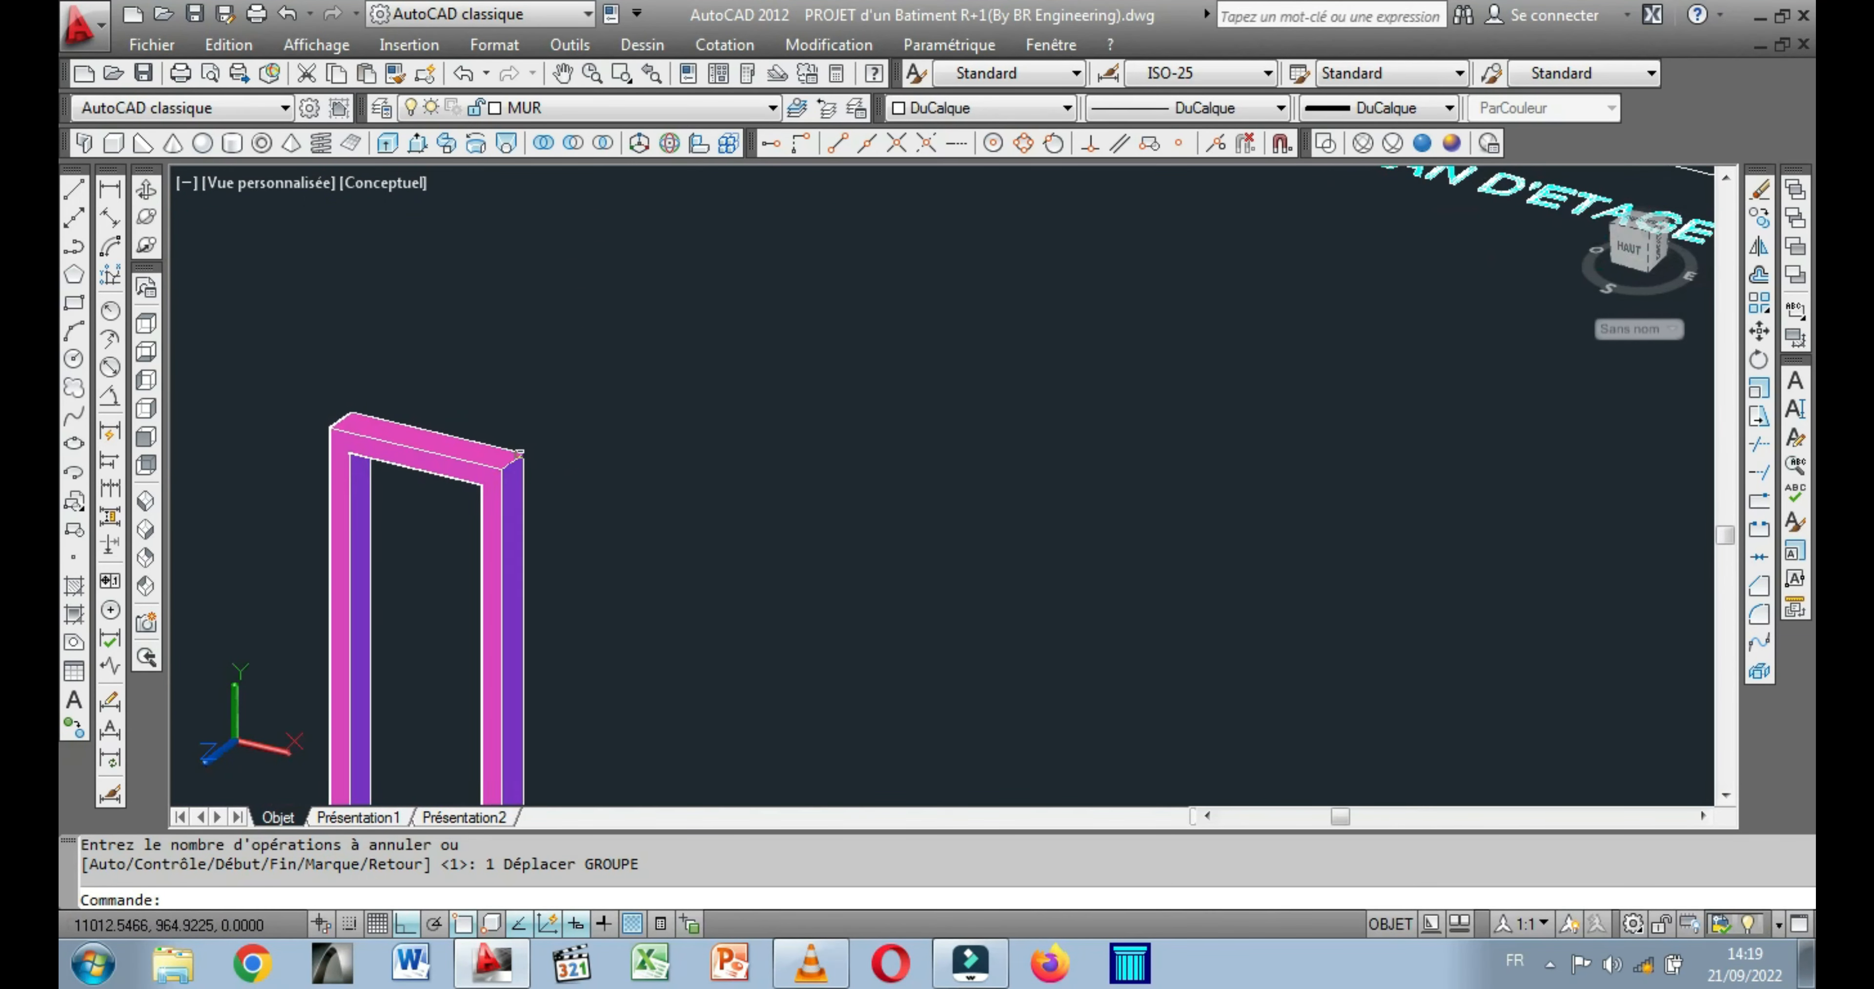
pyautogui.click(501, 469)
pyautogui.rightClick(492, 316)
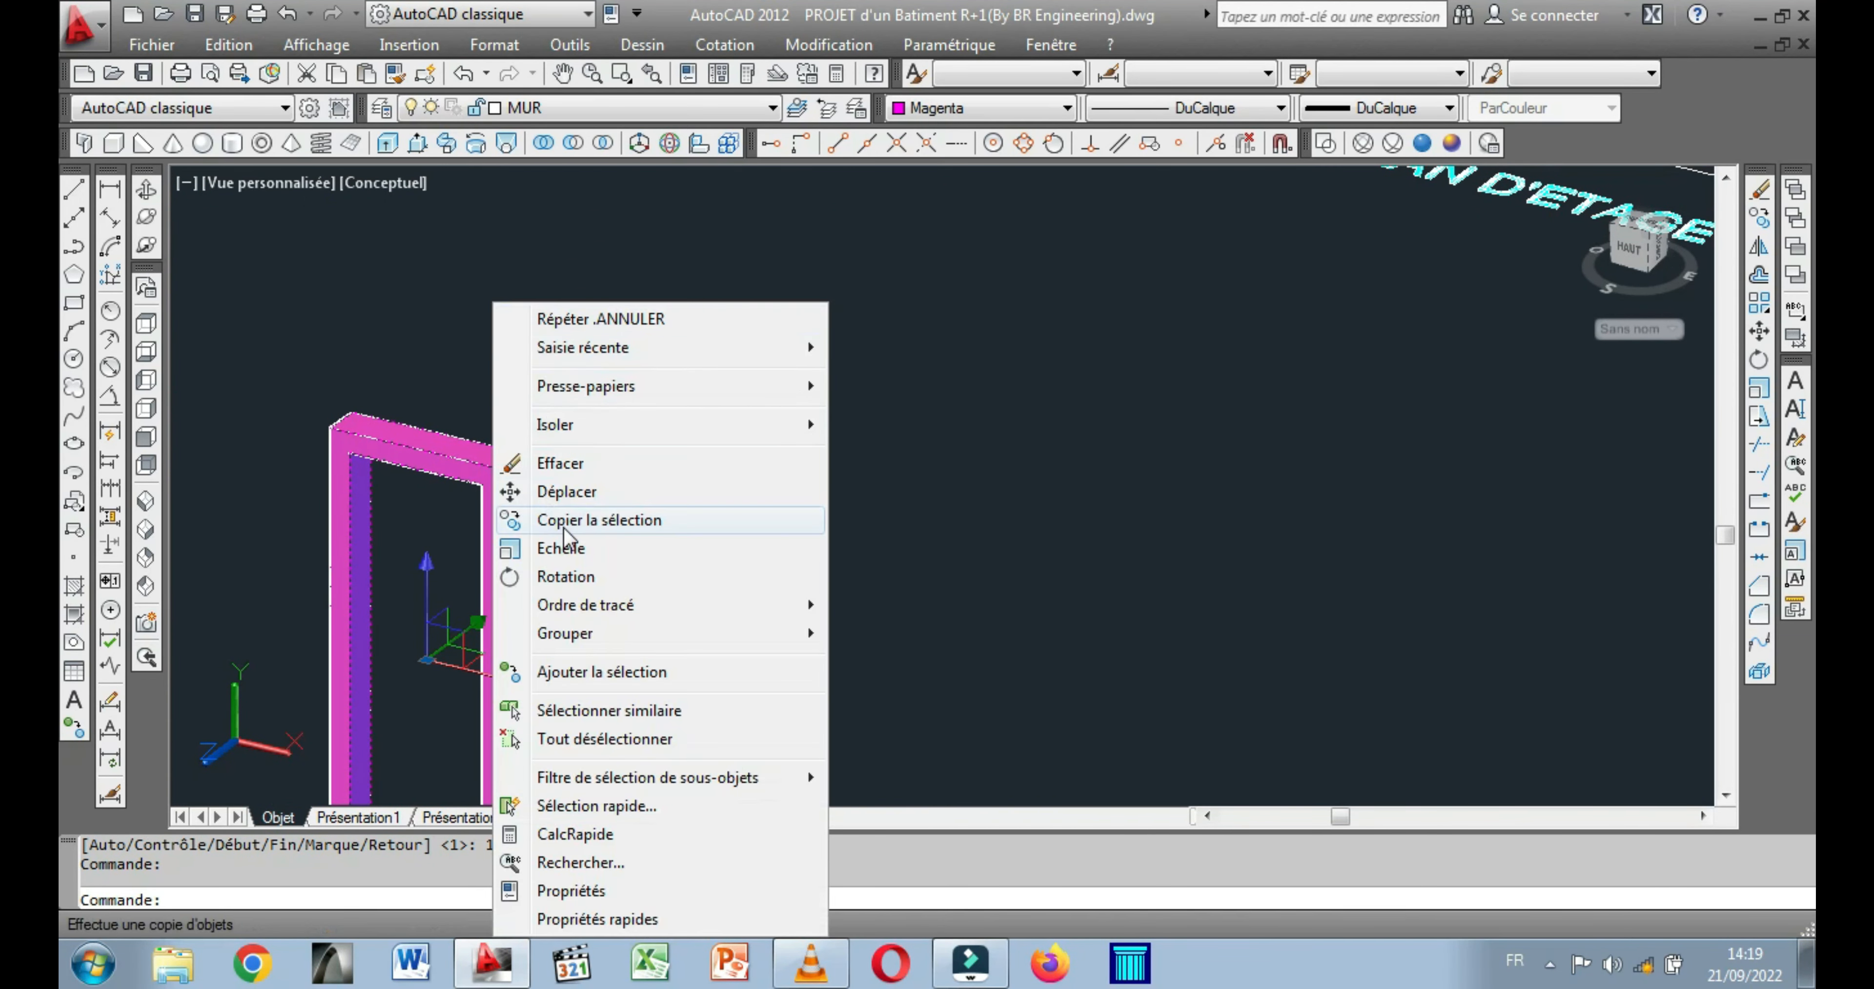
pyautogui.click(563, 490)
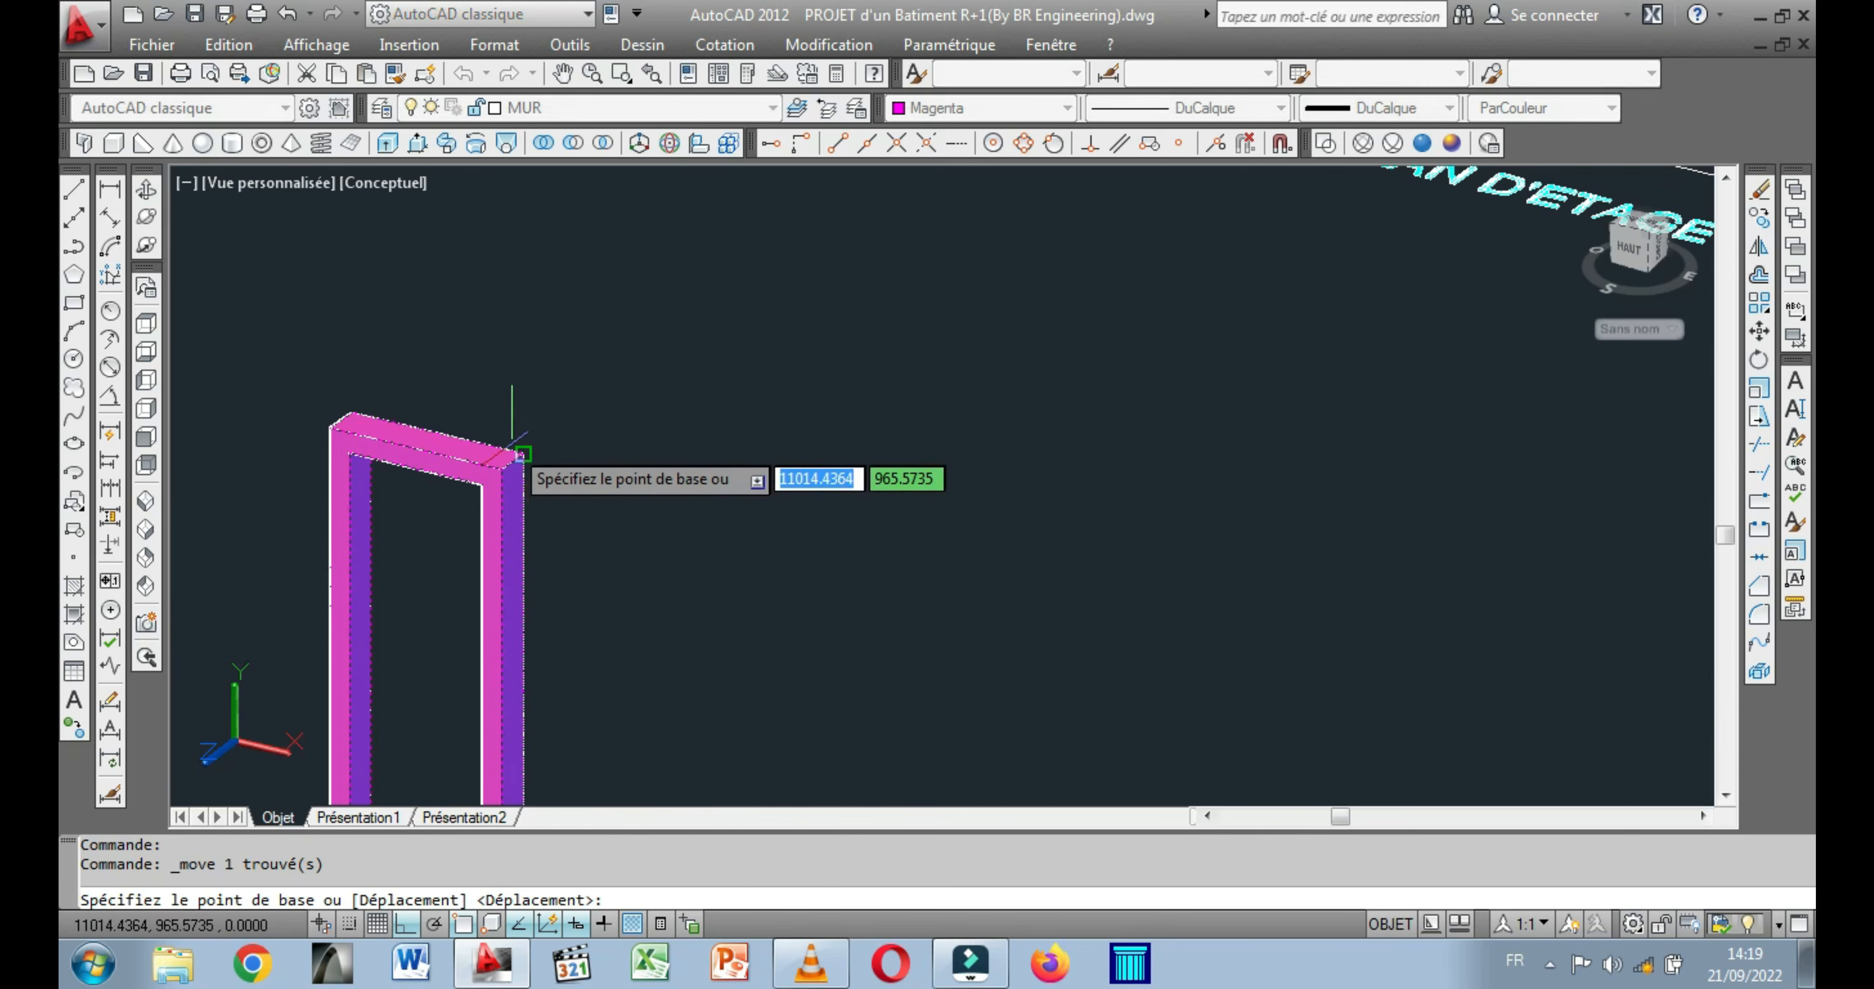
pyautogui.click(501, 469)
pyautogui.scroll(-6, 501, 469)
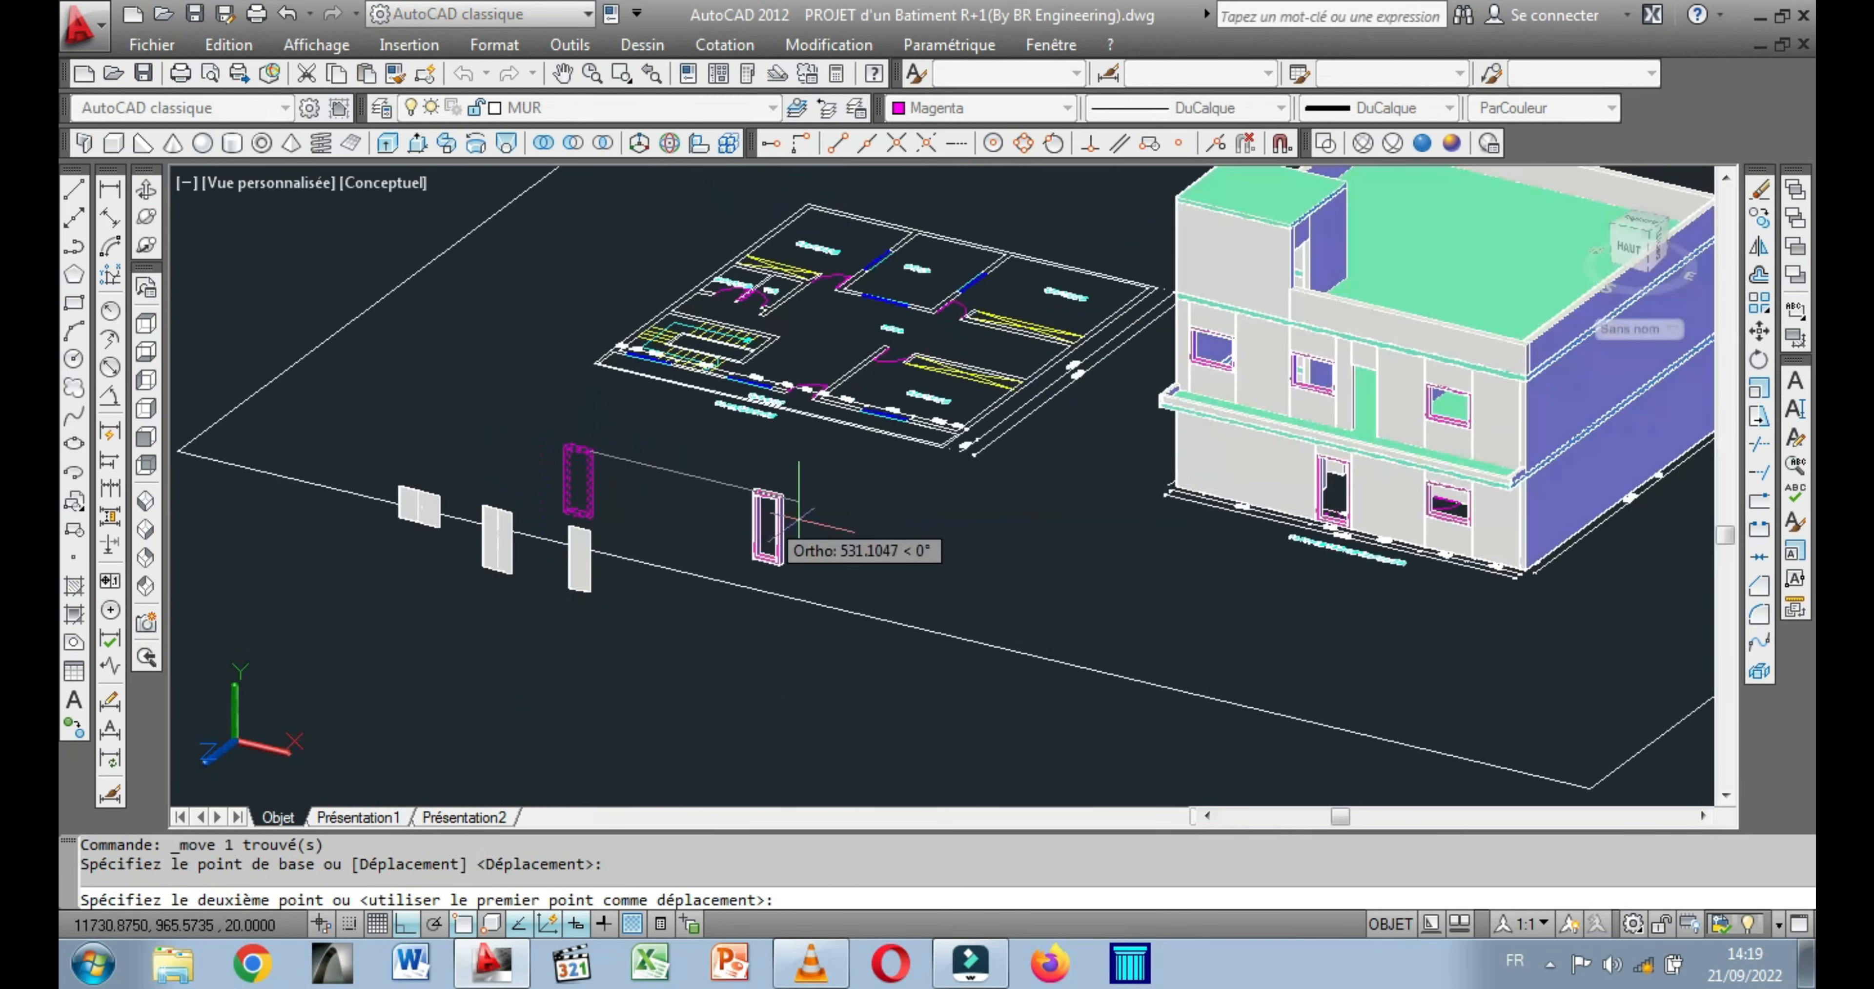
pyautogui.scroll(3, 1380, 338)
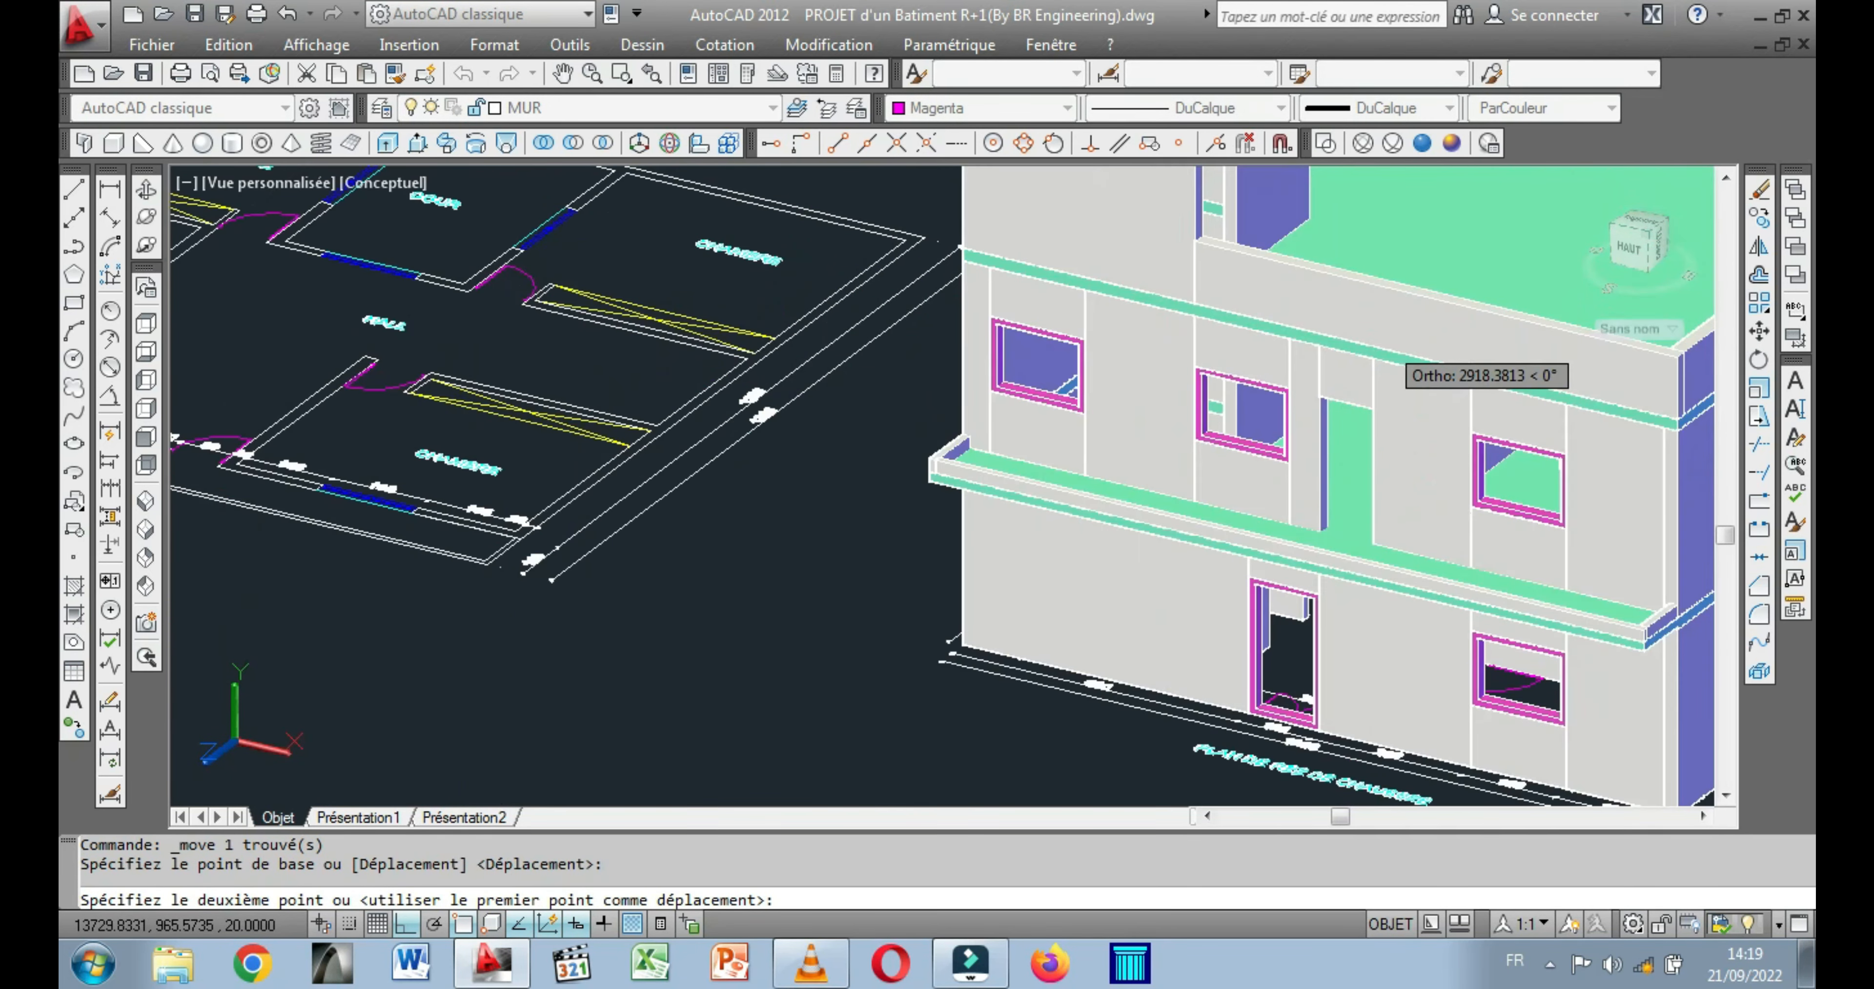
pyautogui.scroll(3, 1324, 428)
pyautogui.moveTo(1303, 432); pyautogui.dragTo(1133, 399, button='middle')
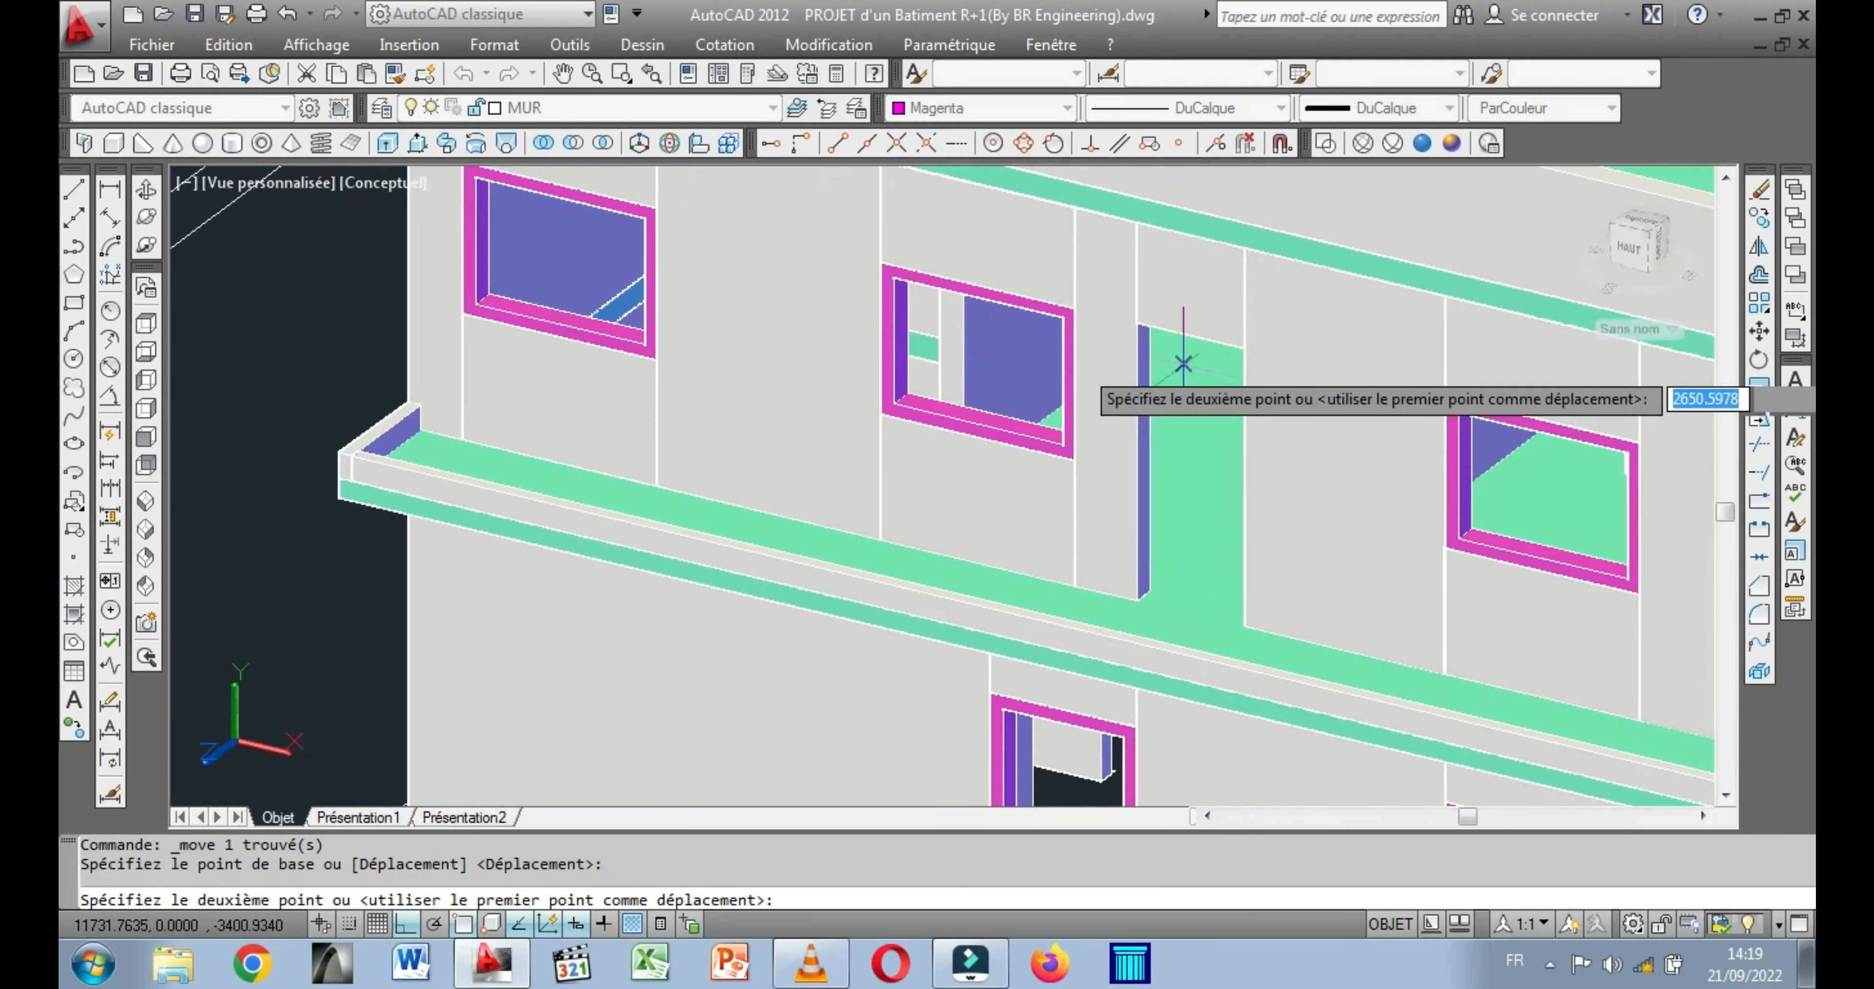
pyautogui.scroll(2, 1248, 354)
pyautogui.scroll(3, 1248, 349)
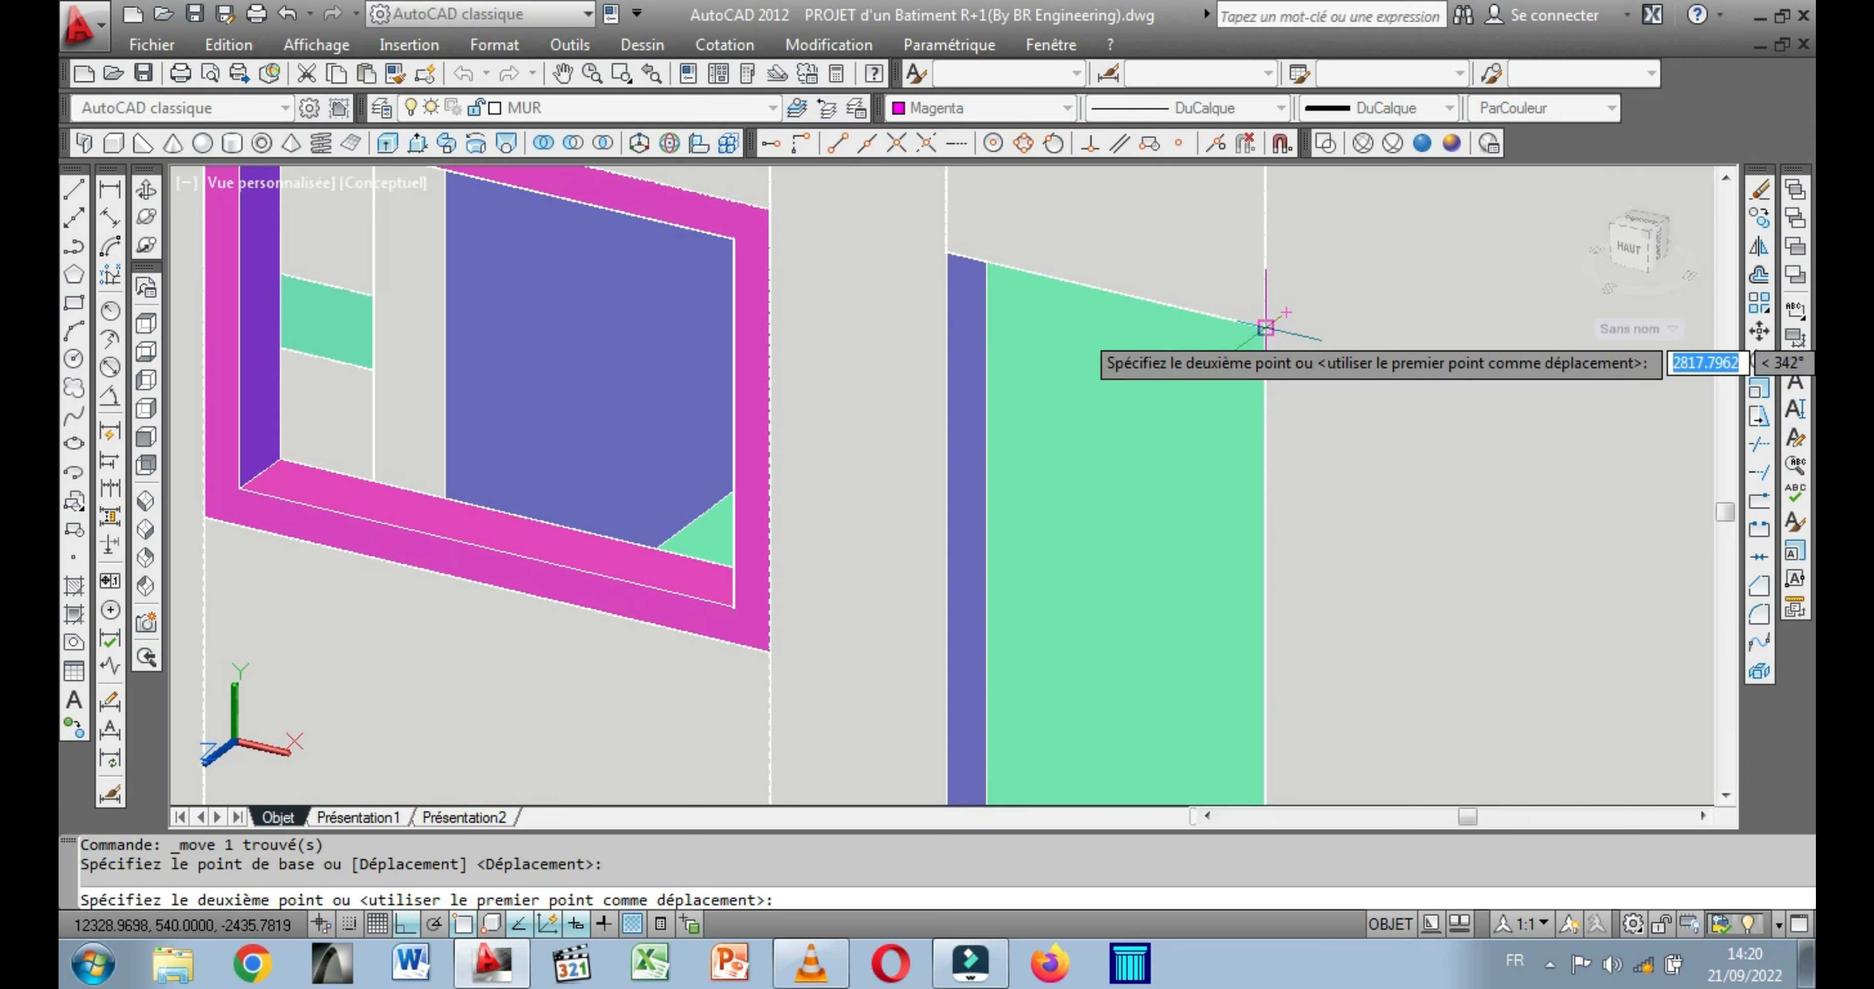
pyautogui.click(1266, 327)
pyautogui.scroll(-6, 1071, 342)
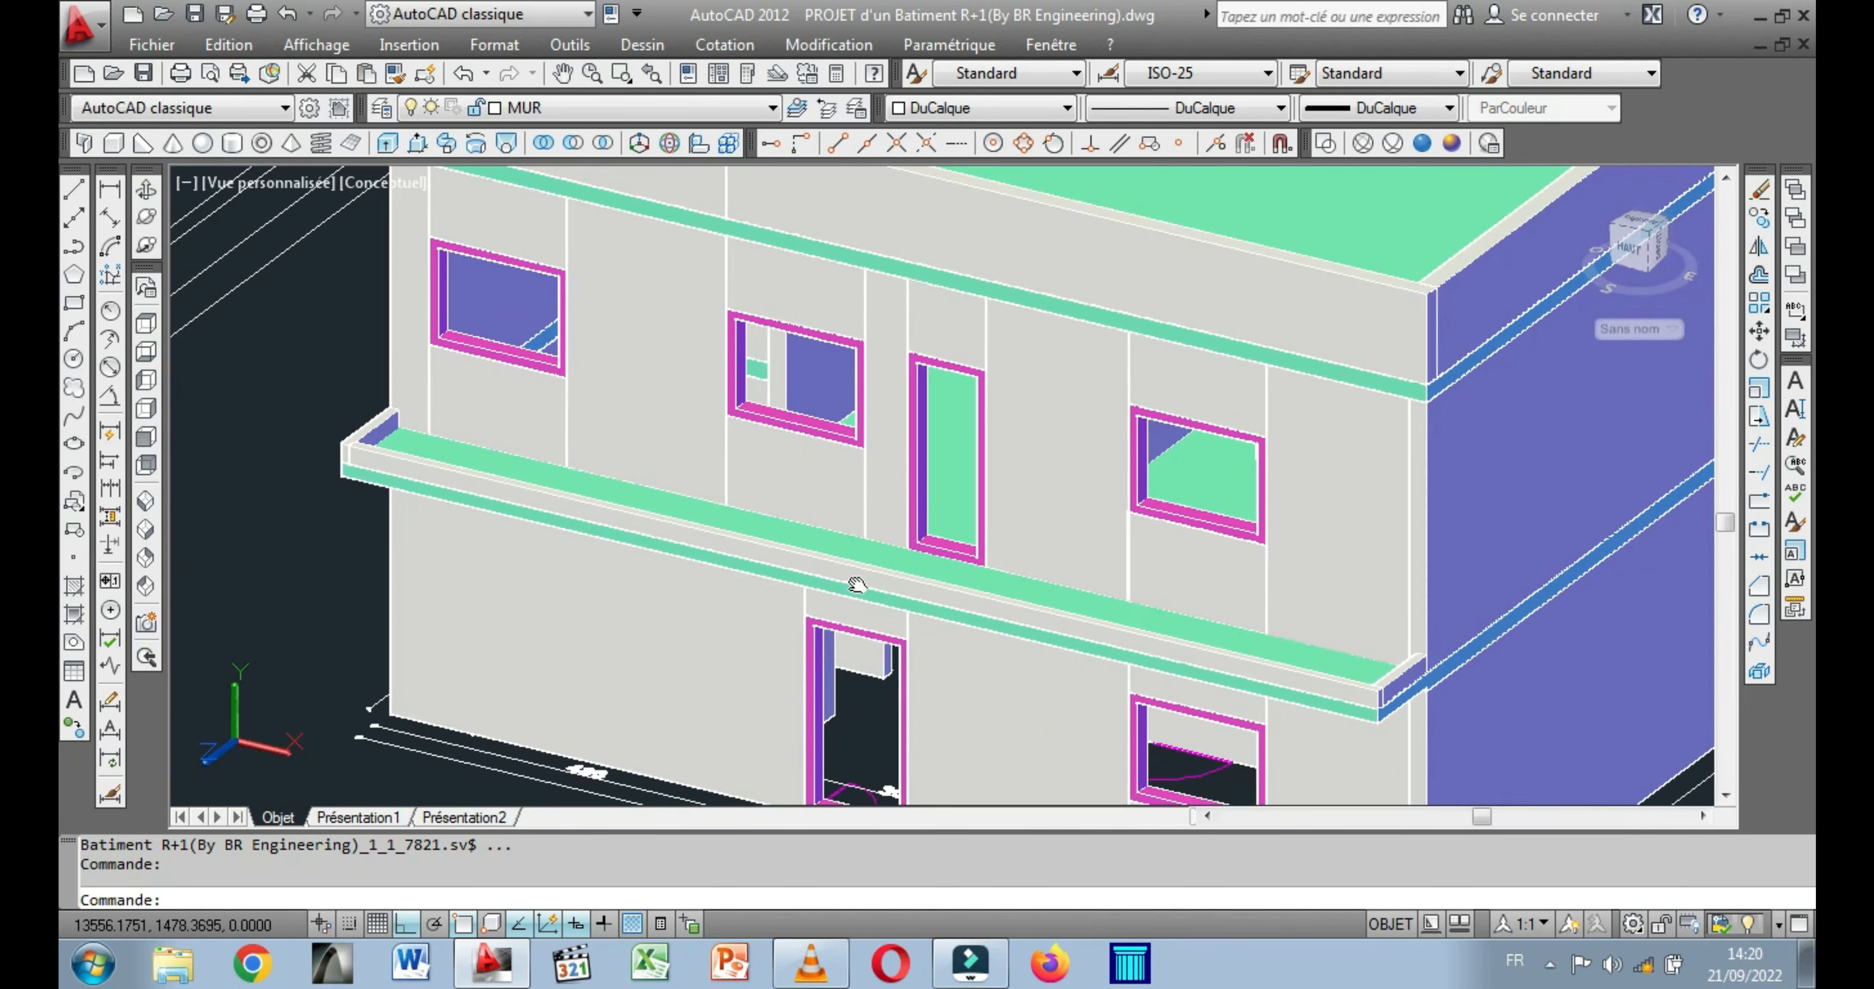
# Draw a vertical line from the ground-floor door frame's inner lower left corner down to the frame's bottom edge.
pyautogui.scroll(2, 851, 785)
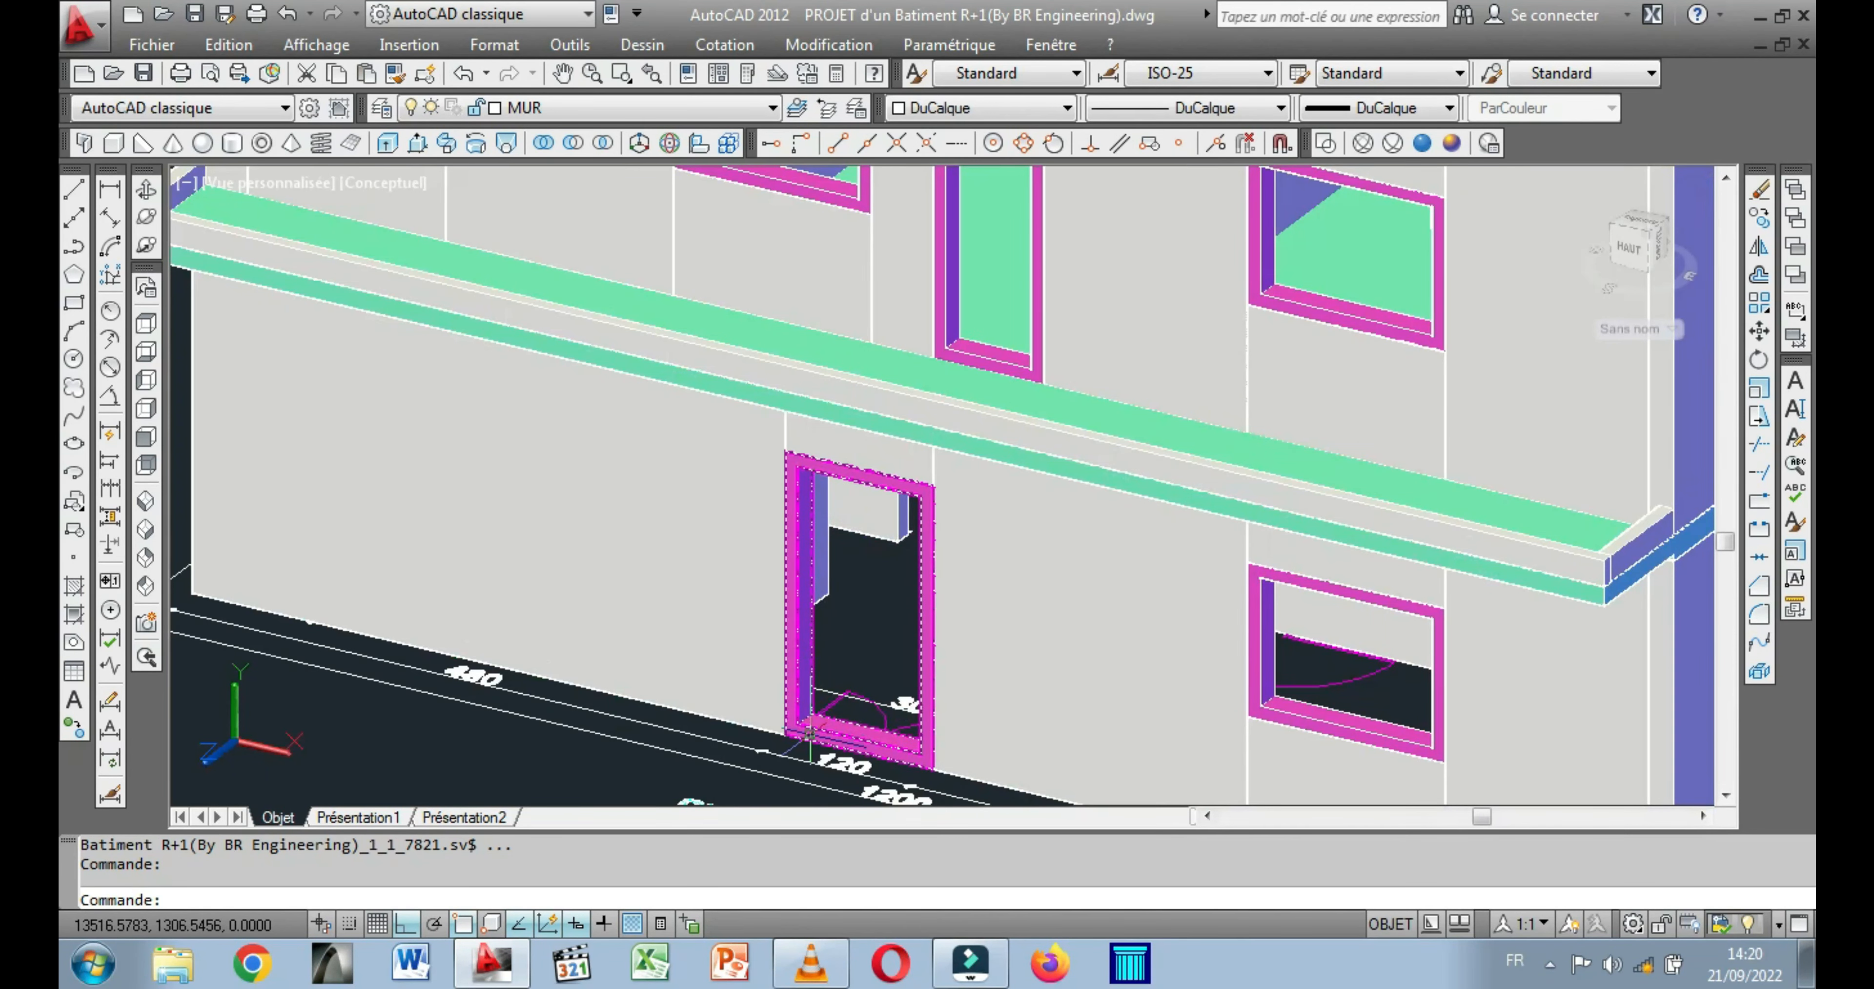
pyautogui.scroll(5, 808, 742)
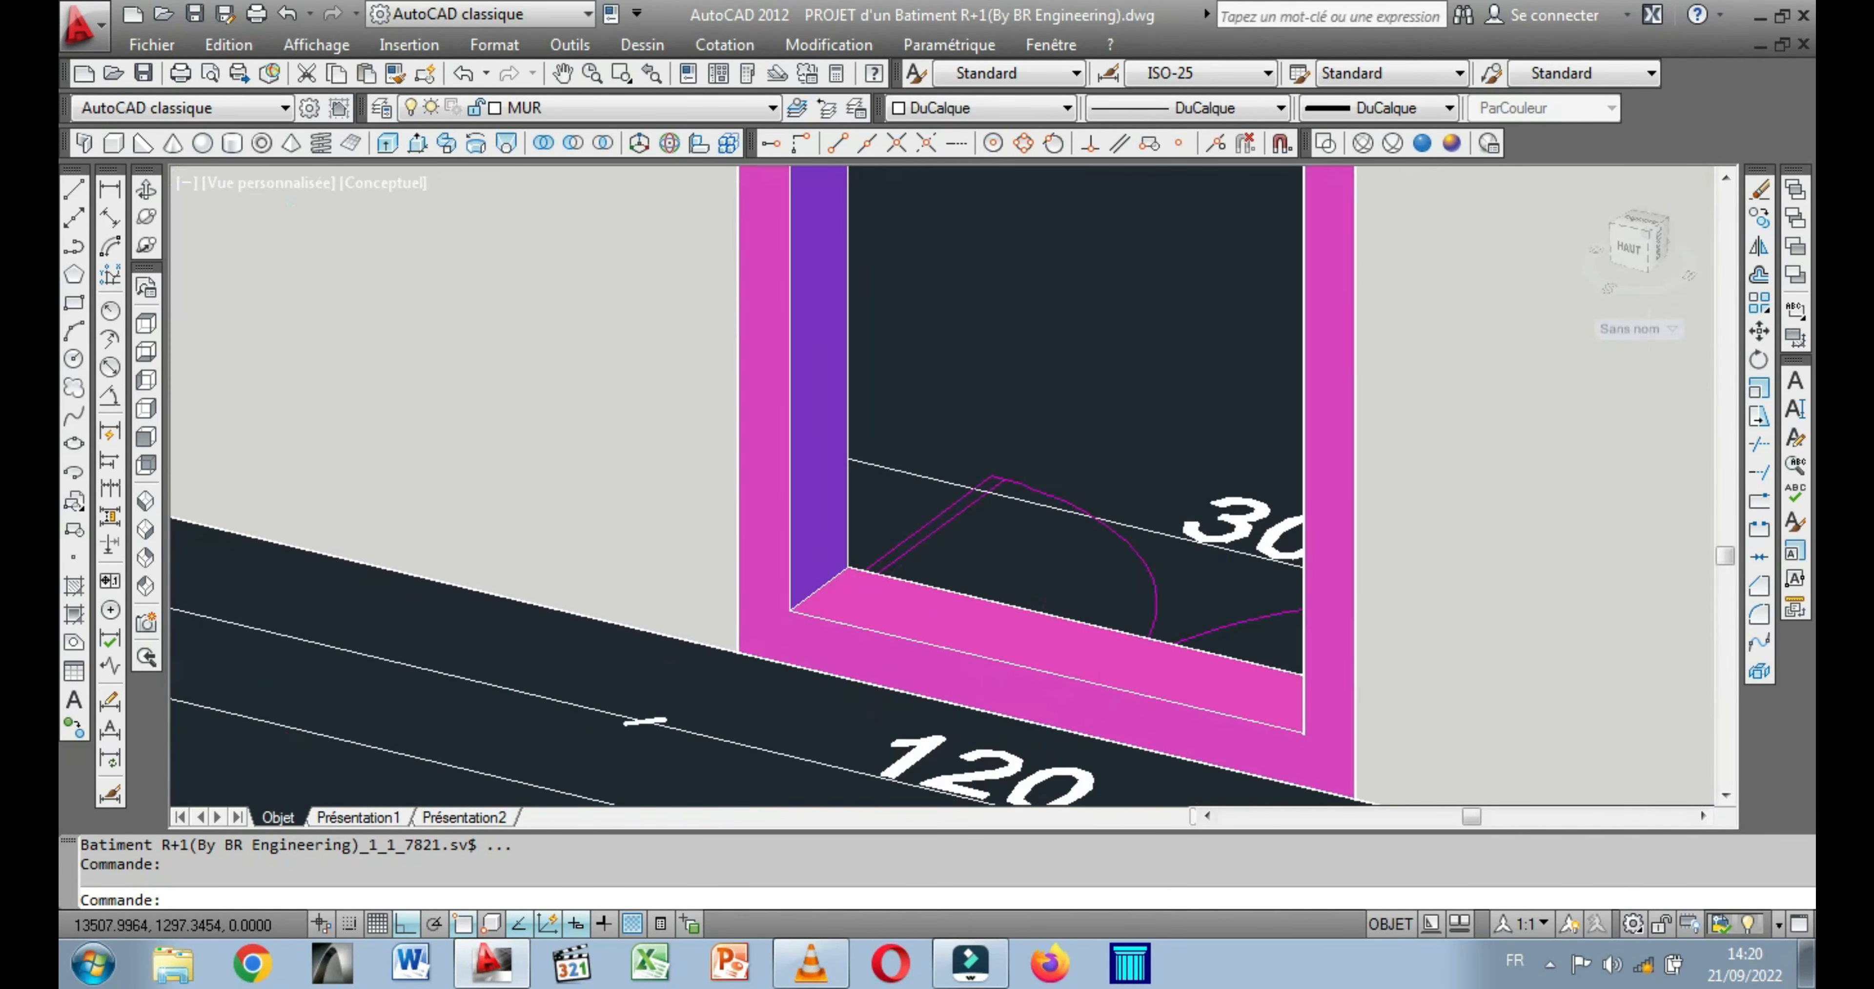
pyautogui.scroll(2, 787, 668)
pyautogui.moveTo(786, 667); pyautogui.dragTo(645, 555, button='middle')
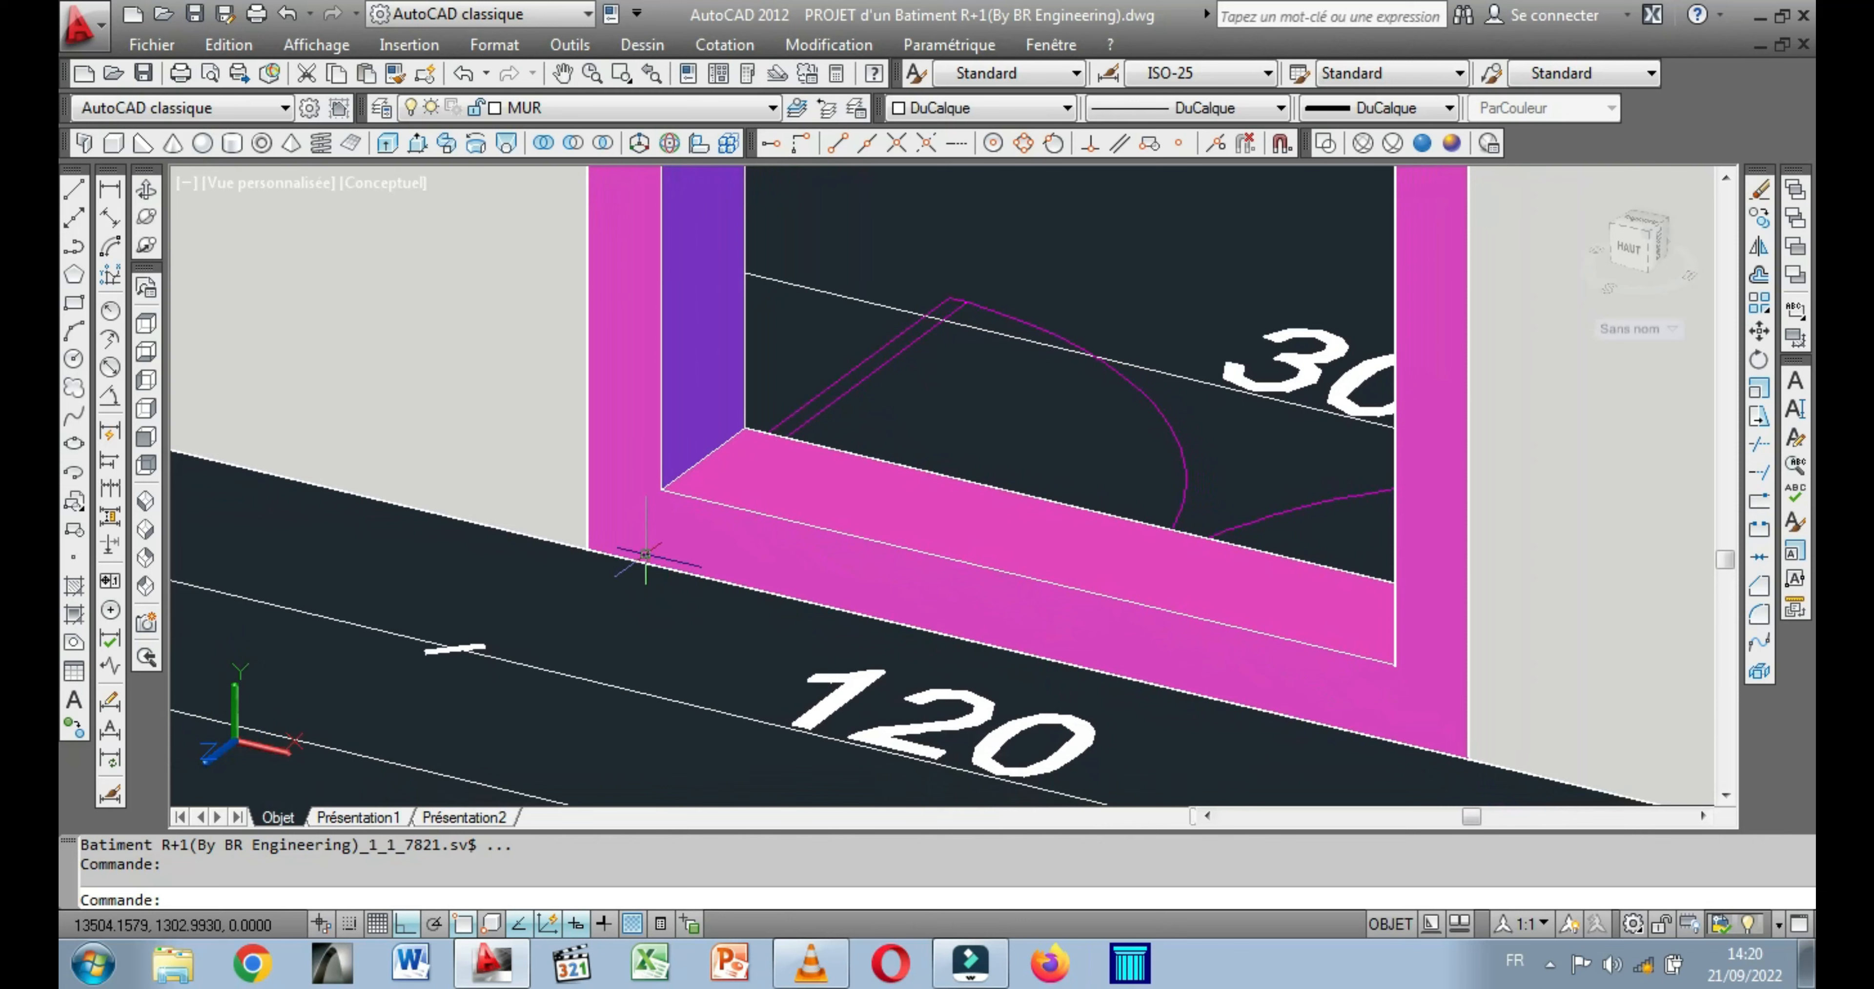
pyautogui.scroll(-2, 645, 555)
pyautogui.click(73, 192)
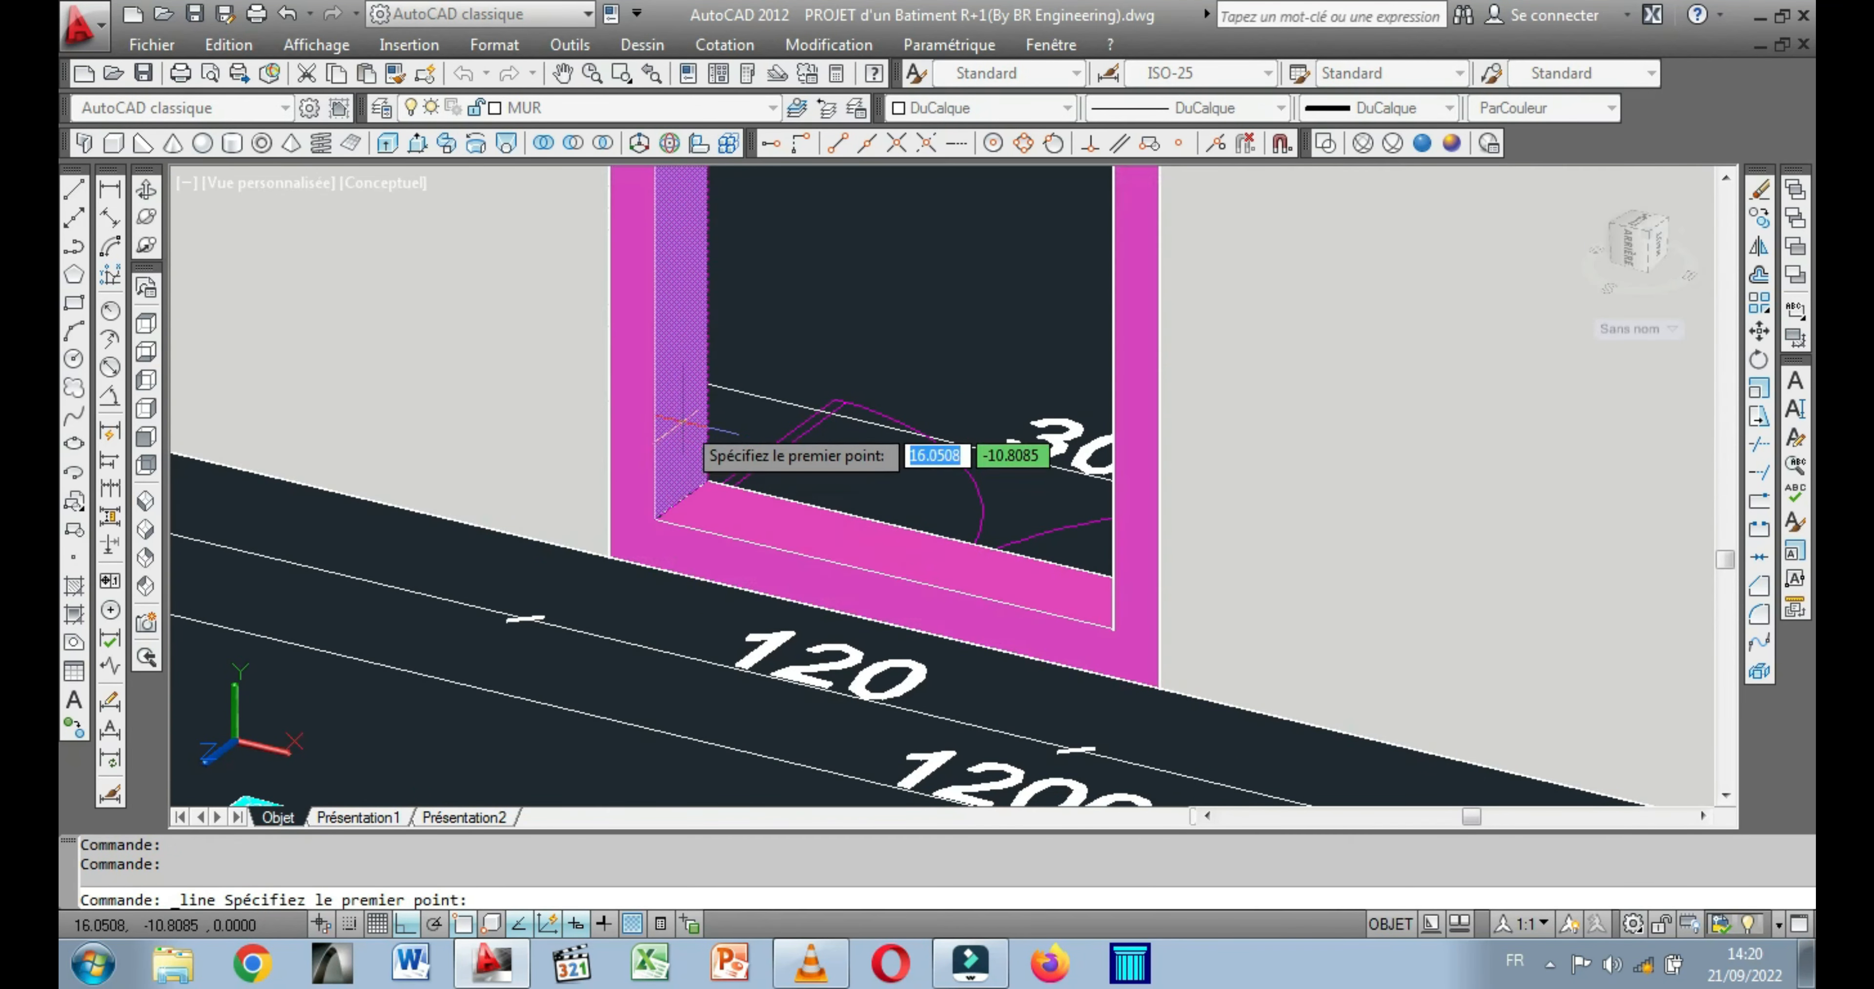
pyautogui.scroll(3, 657, 537)
pyautogui.click(659, 540)
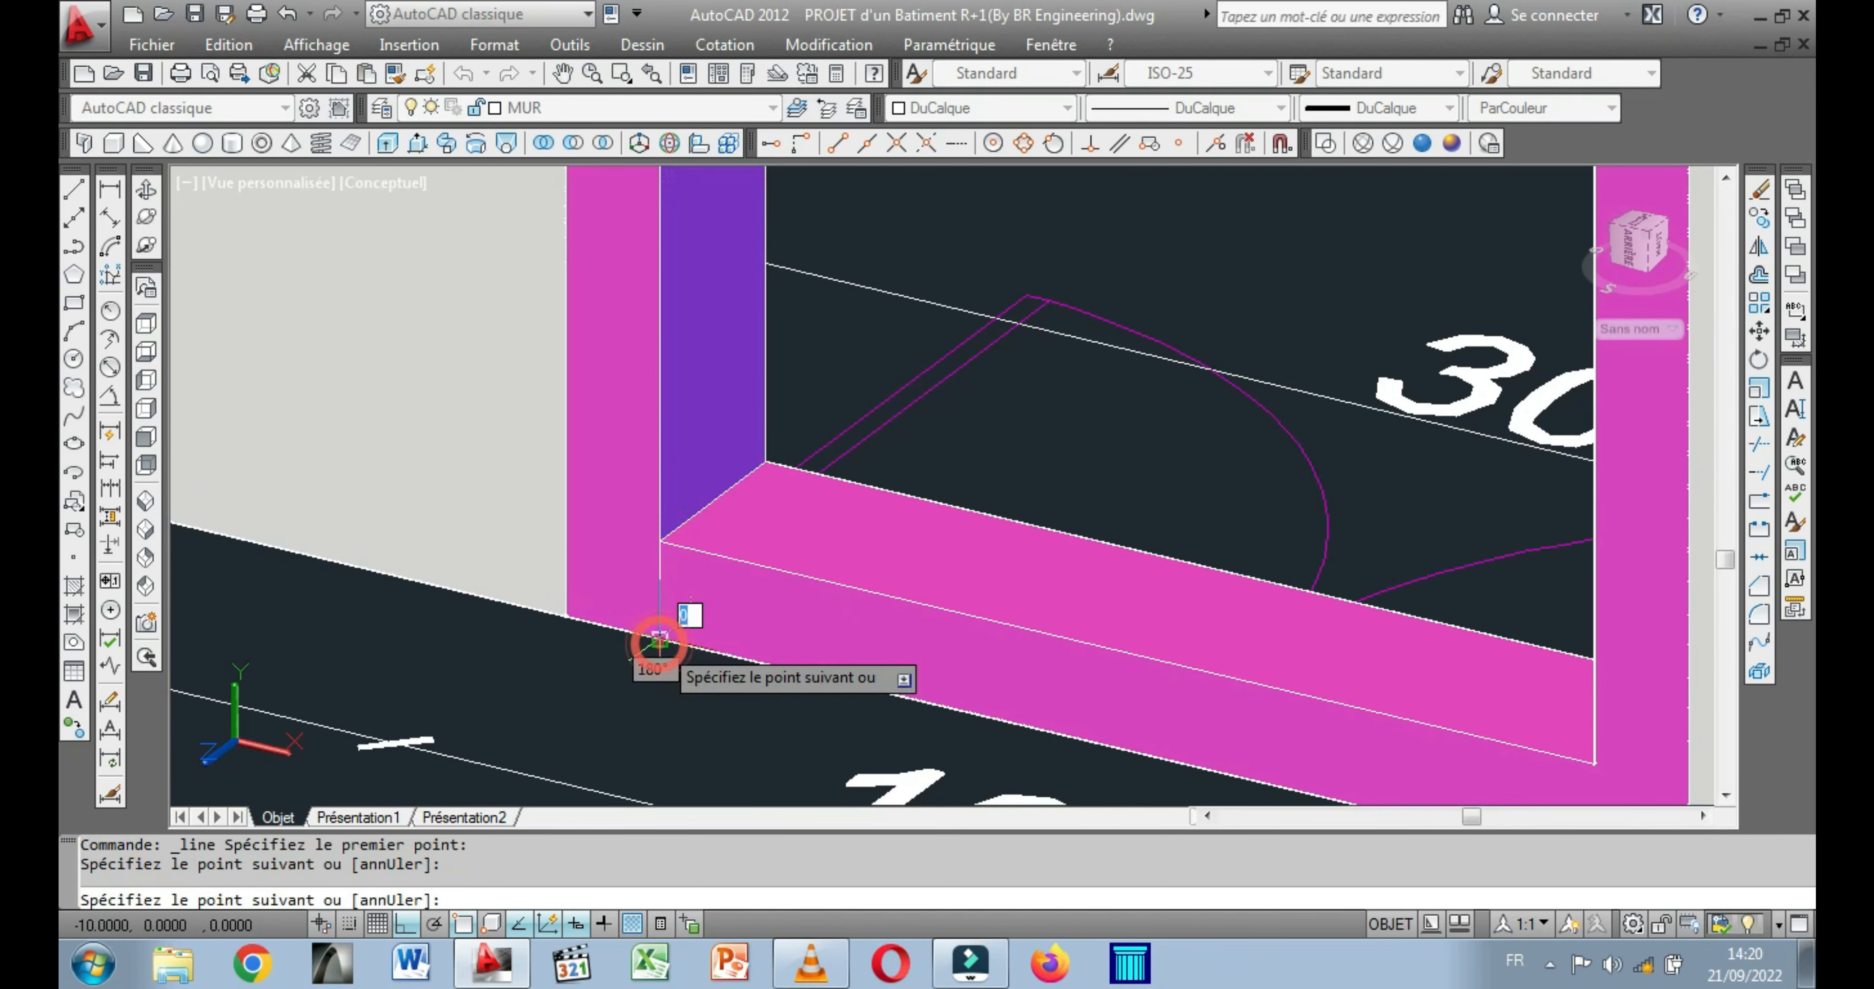
pyautogui.rightClick(653, 665)
pyautogui.click(731, 356)
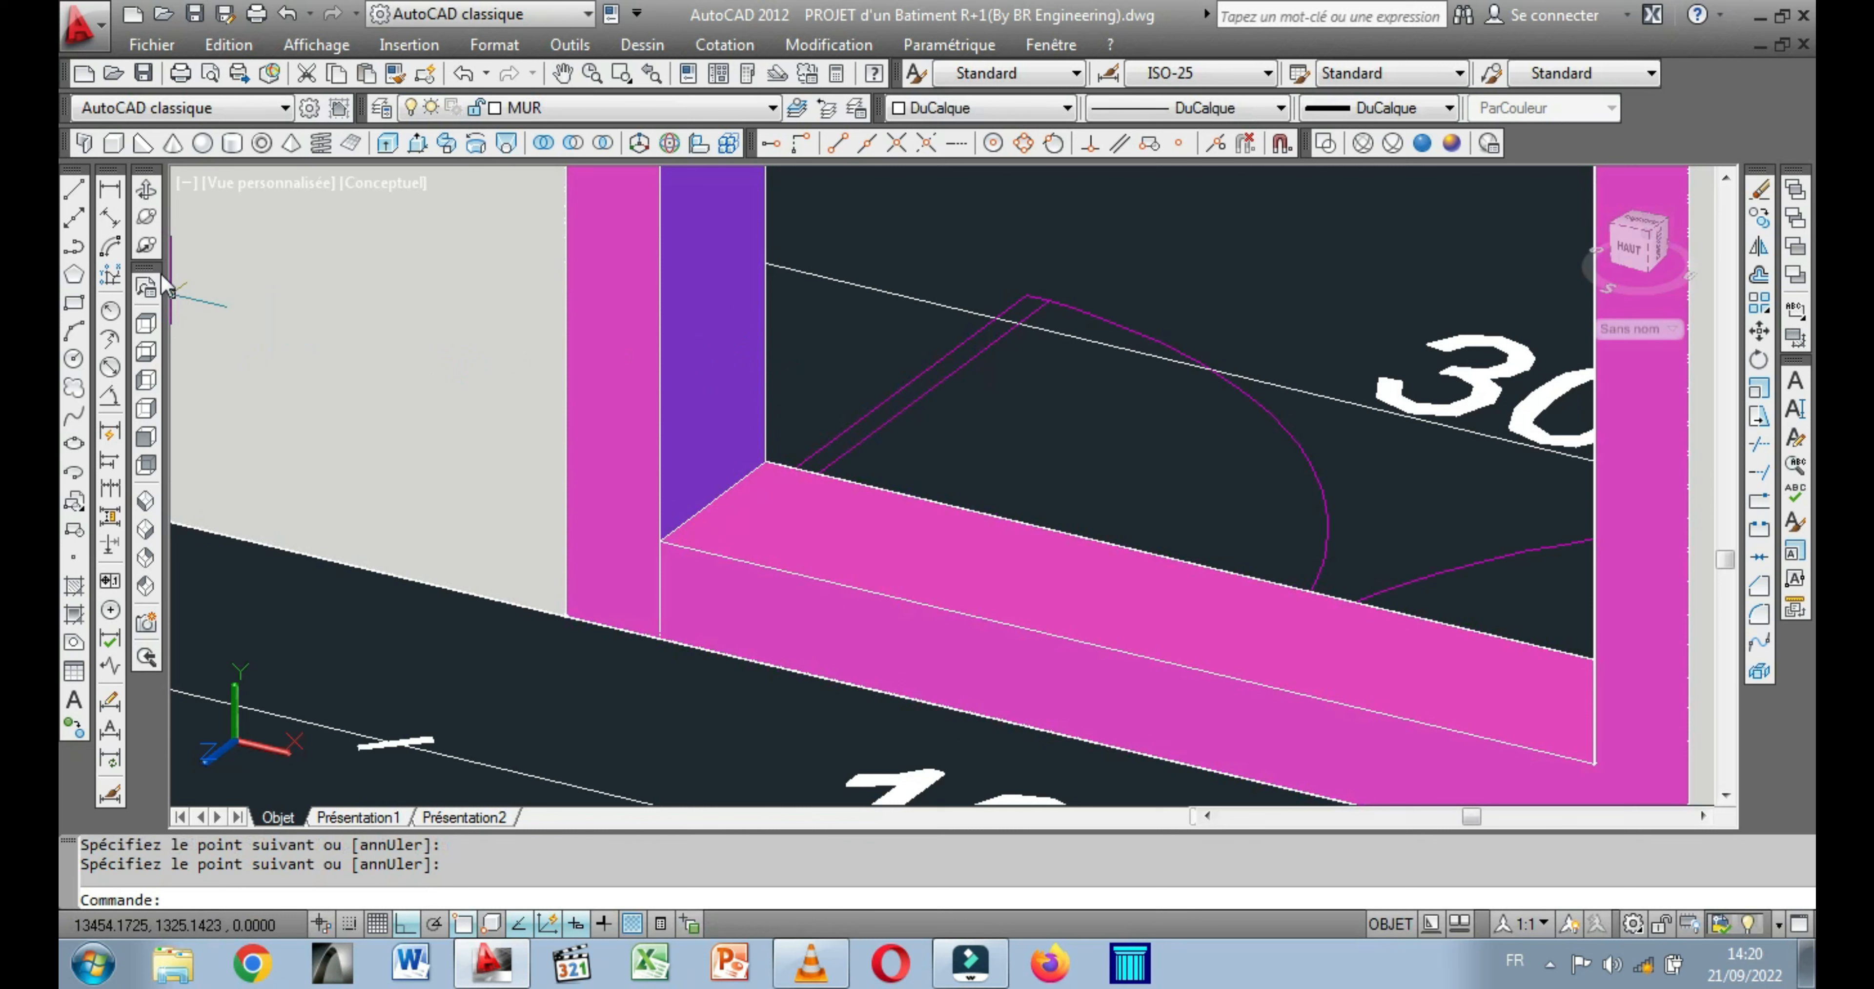
# Model a box over the door frame's bottom rail, from the line's lower end to the opposite inner corner, with a height of 20.
pyautogui.click(112, 143)
pyautogui.click(660, 639)
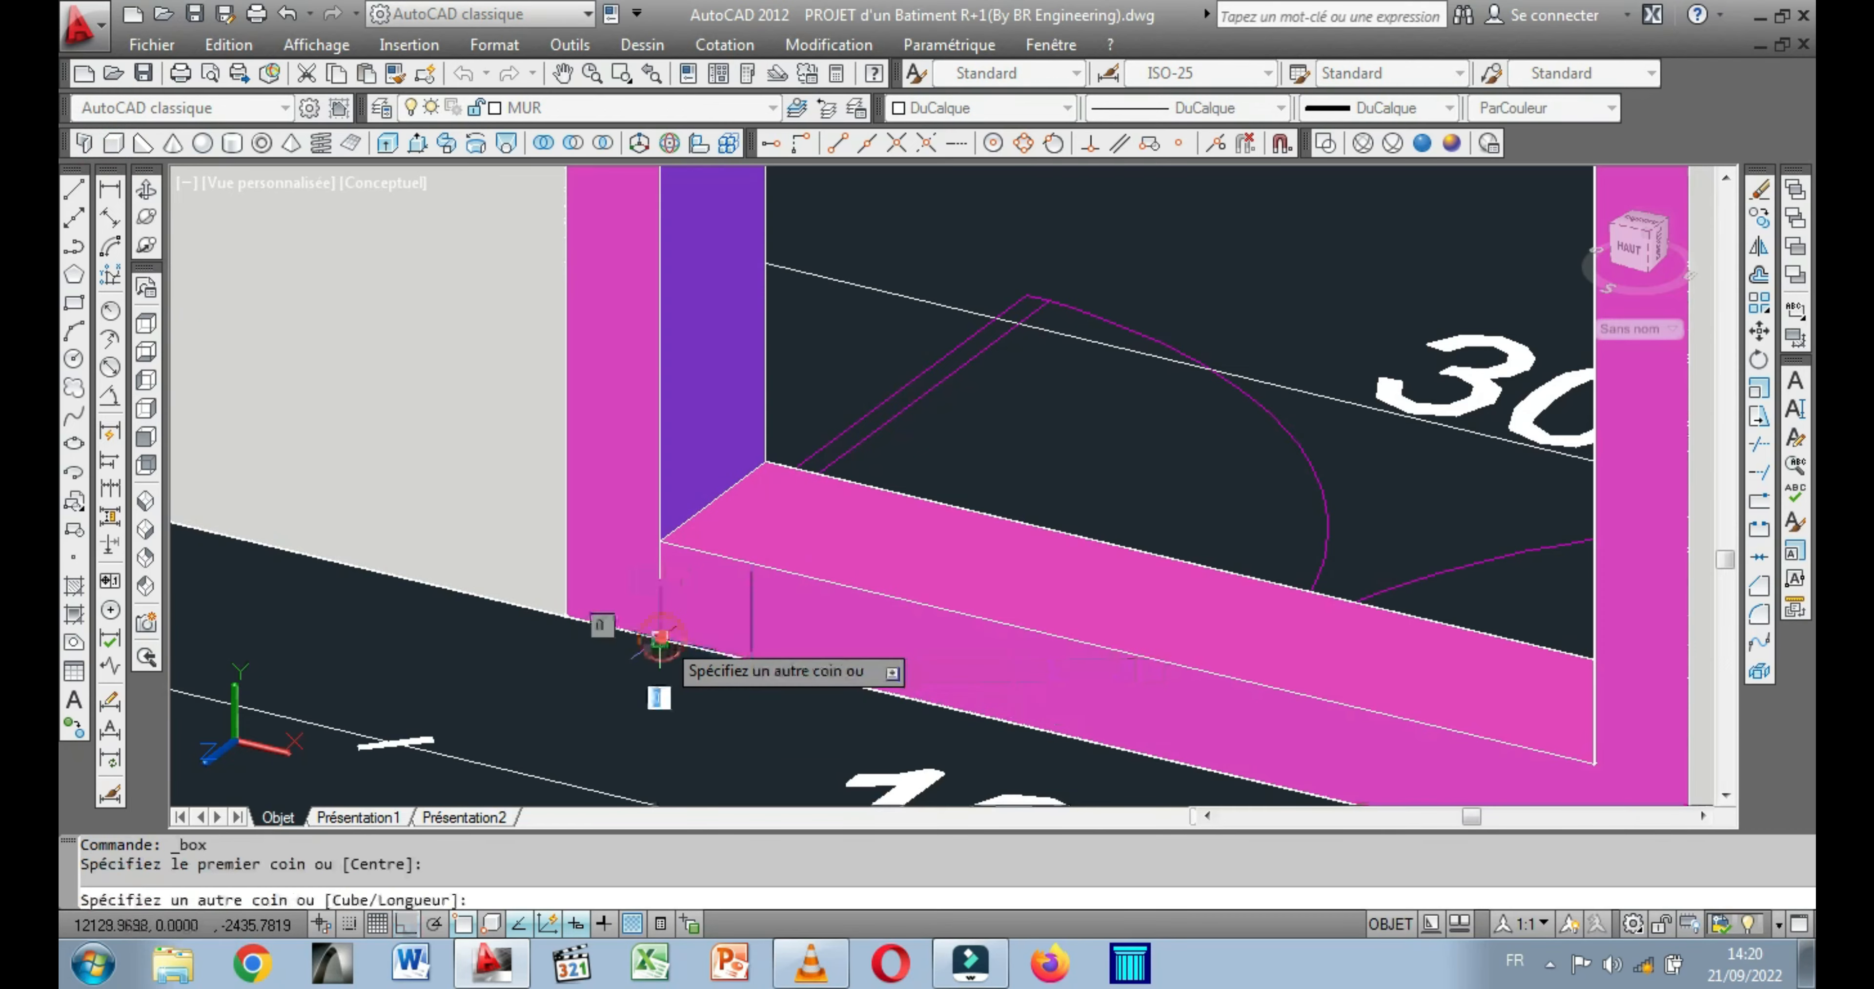
pyautogui.moveTo(1236, 683); pyautogui.dragTo(963, 503, button='middle')
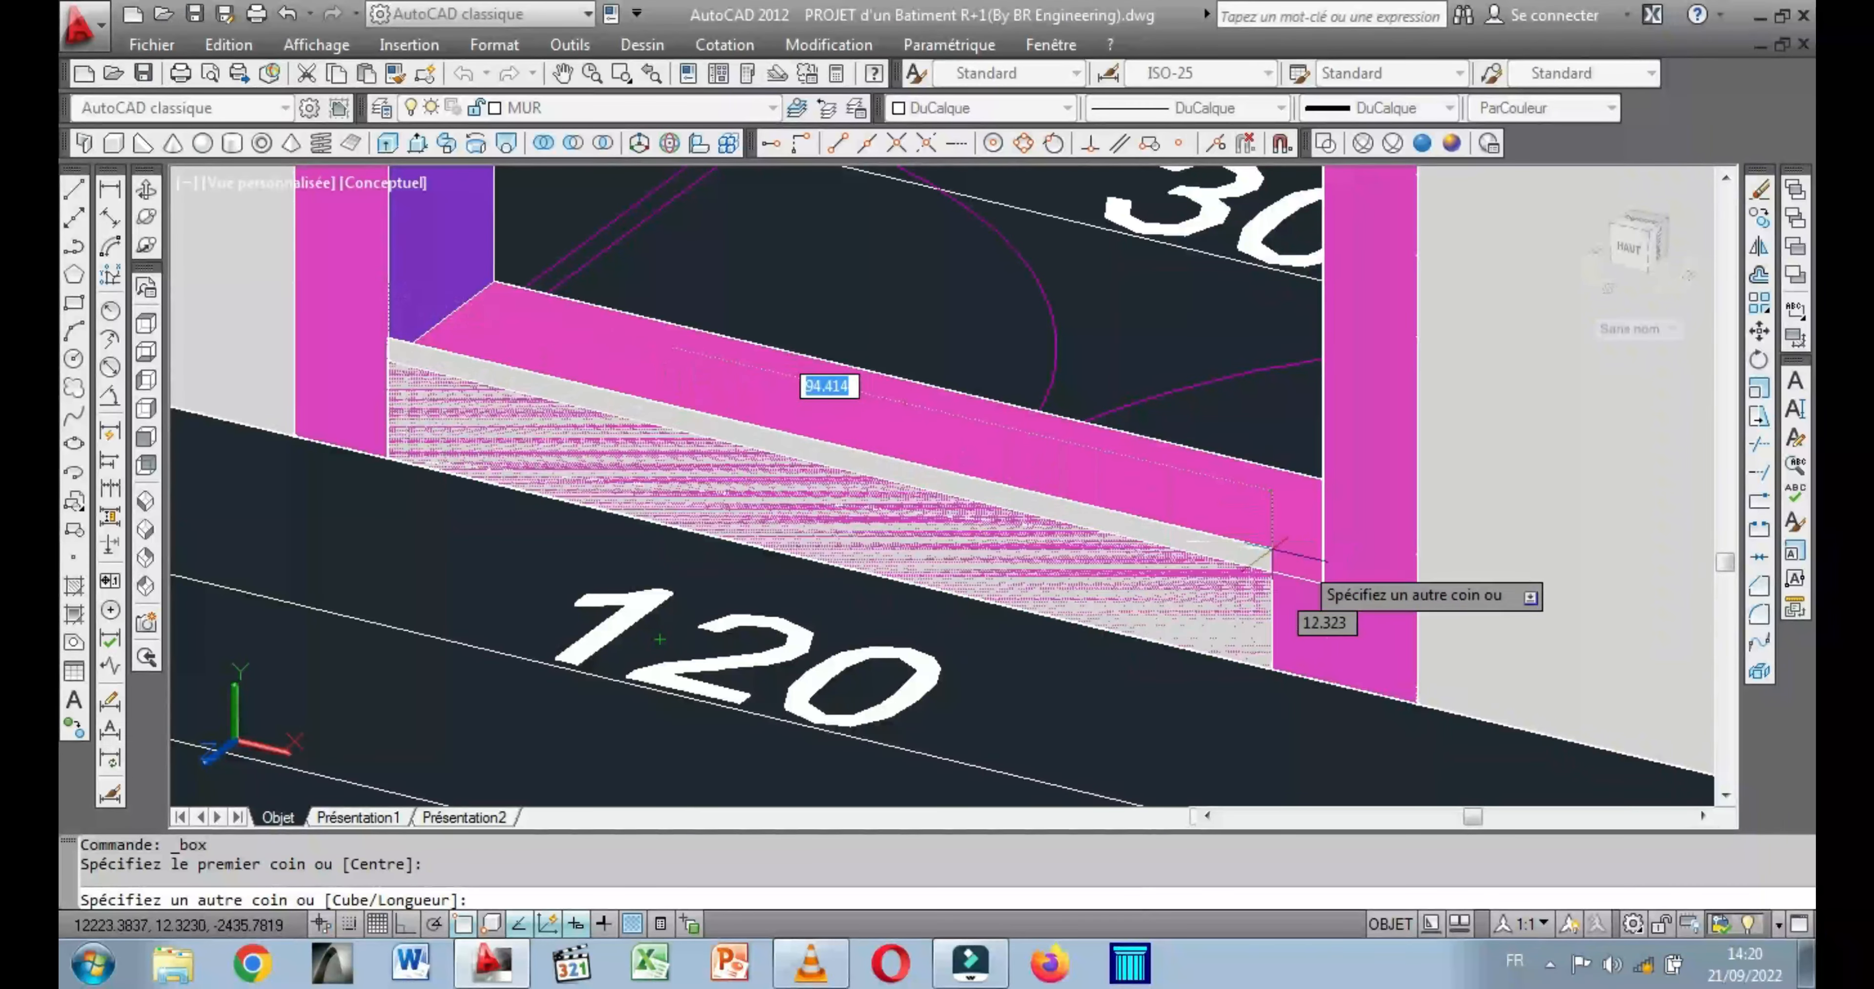
pyautogui.click(1320, 585)
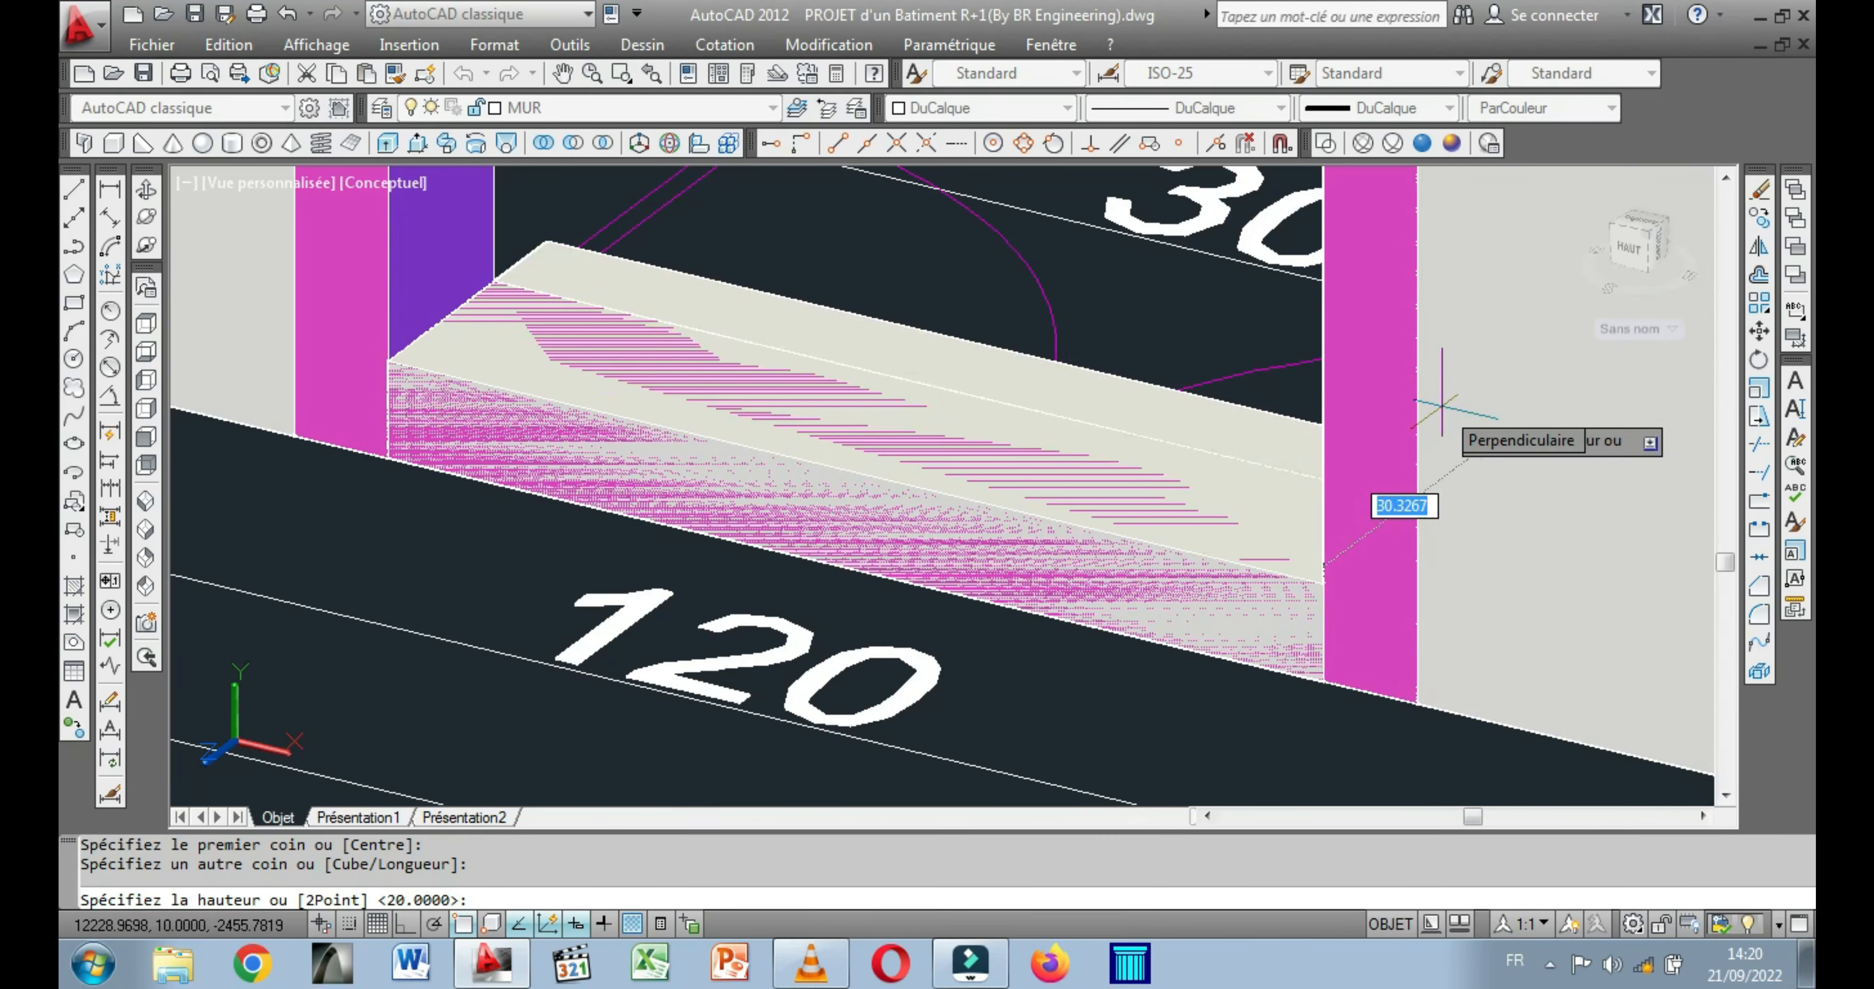
pyautogui.write('20')
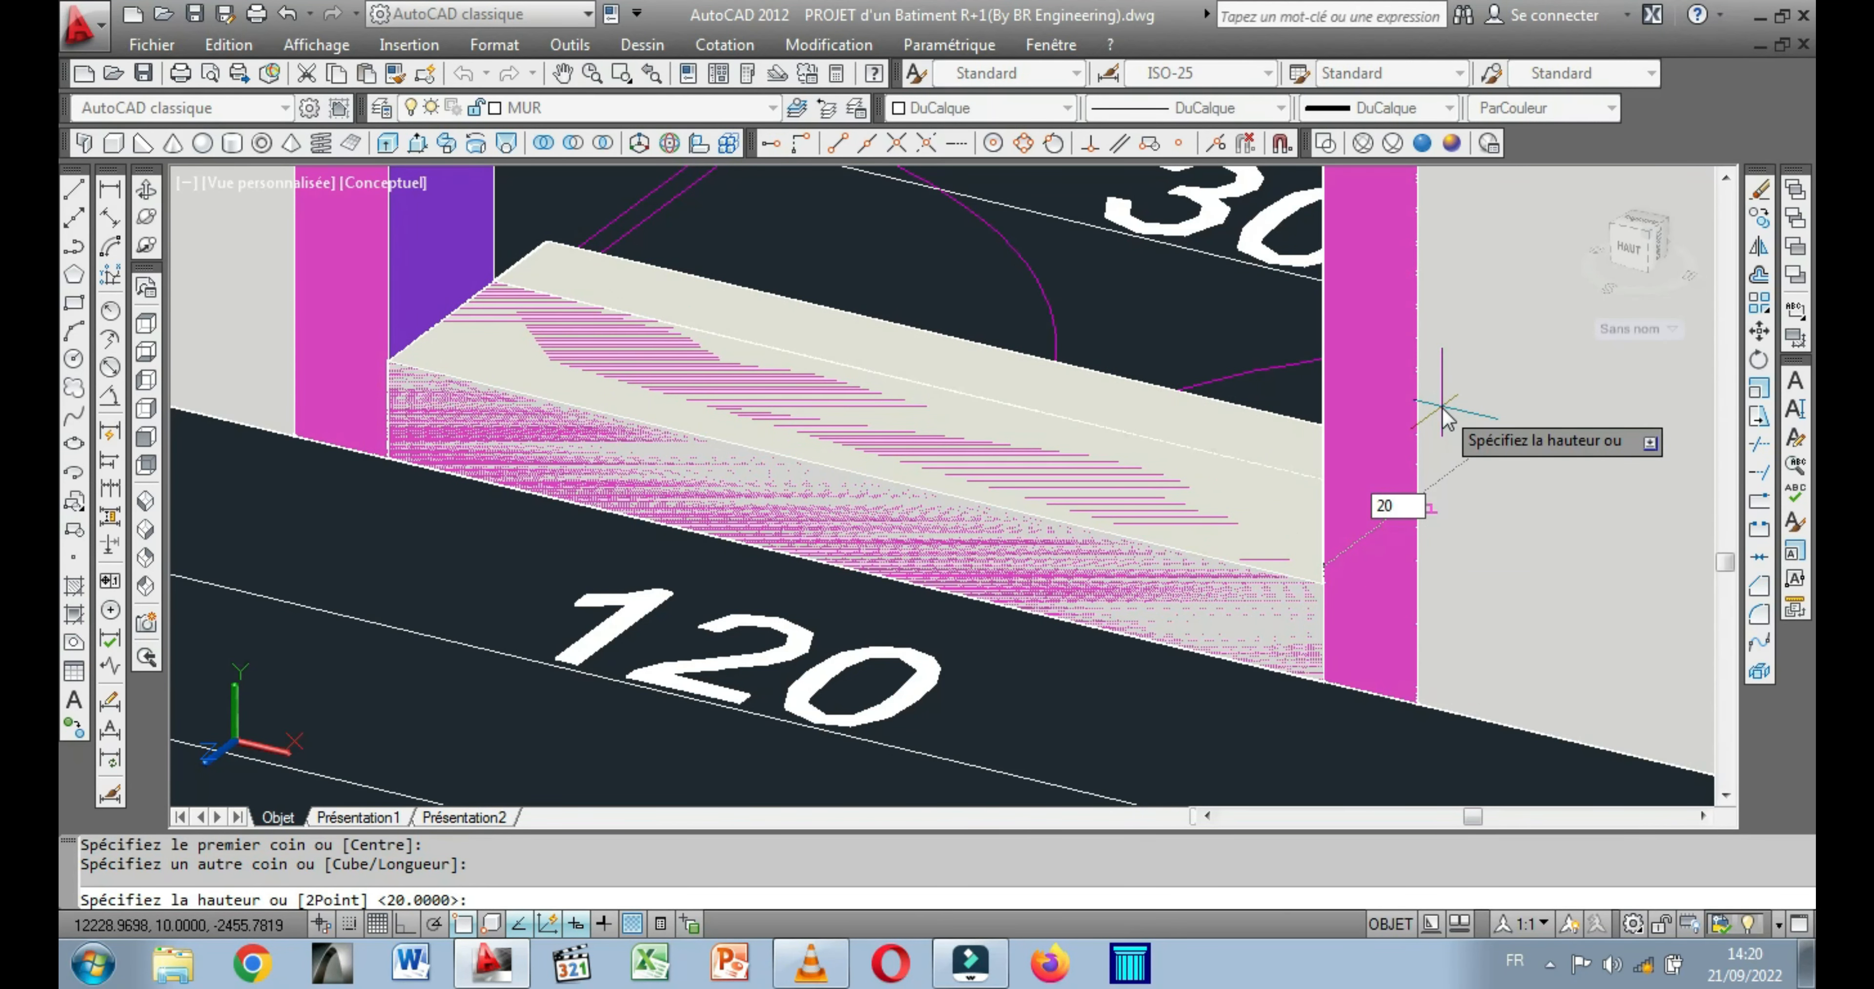
pyautogui.press('Return')
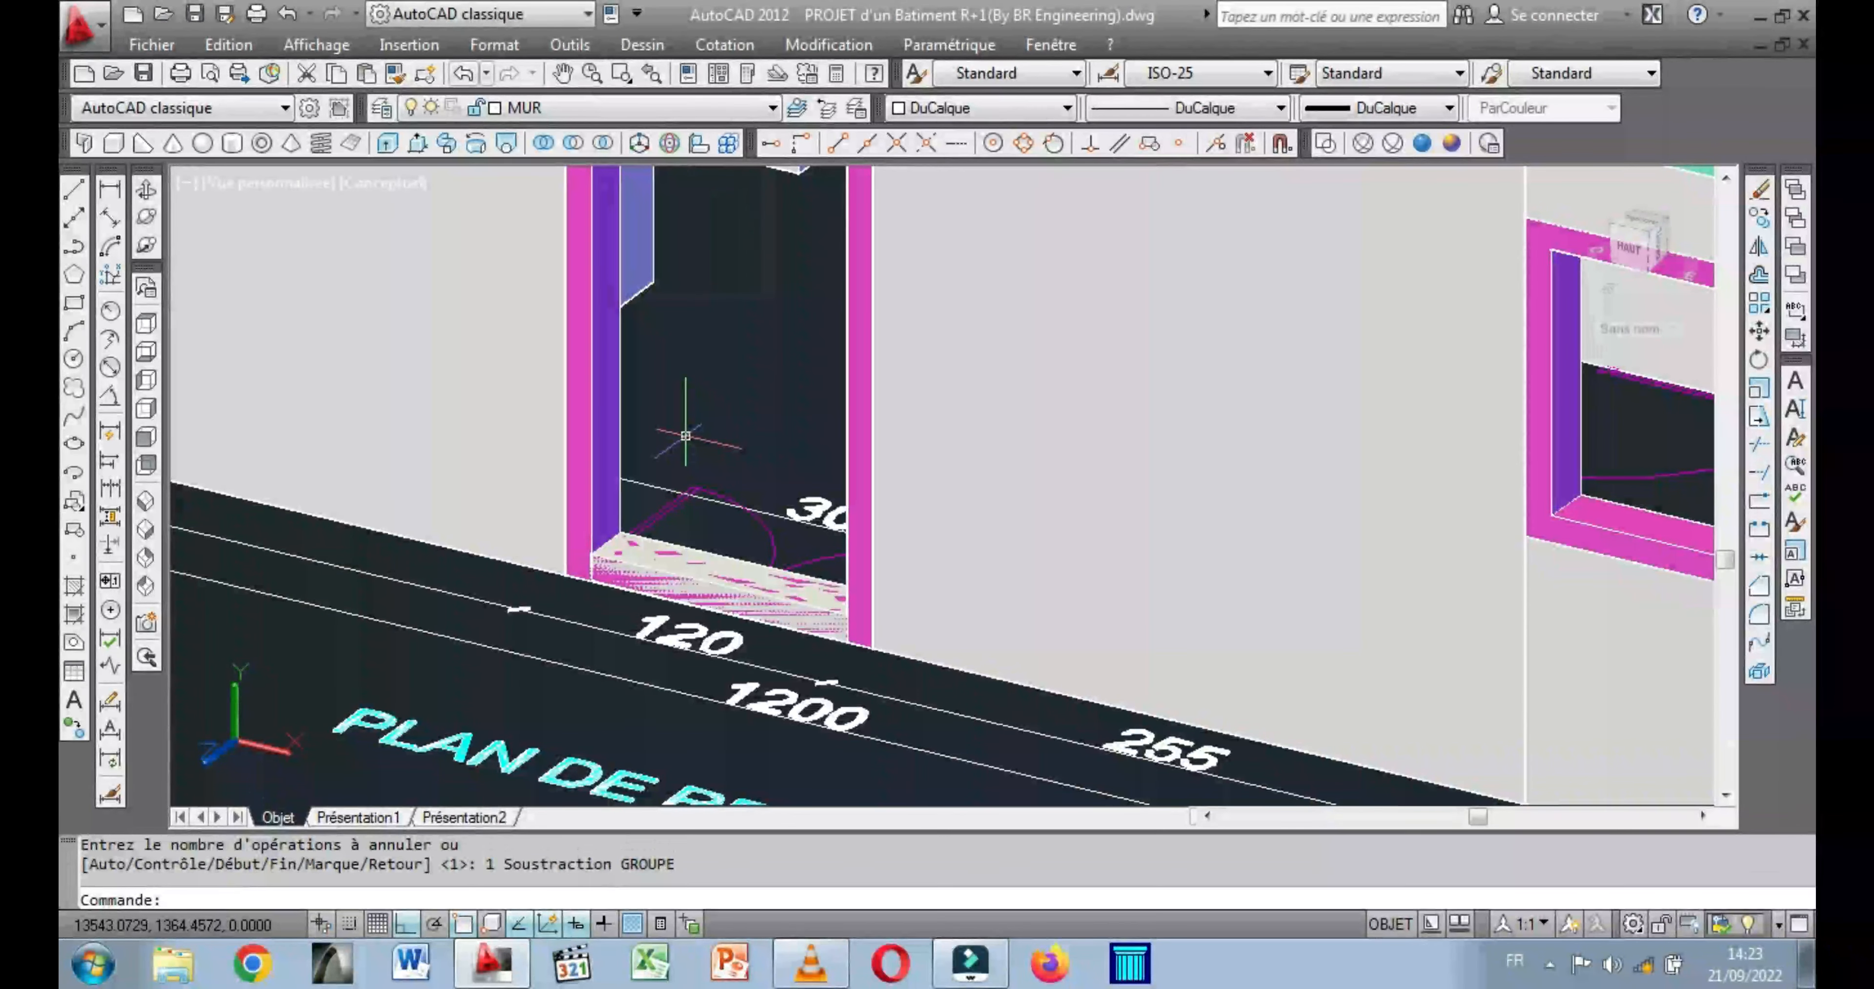
# Subtract the box from the ground-floor door frame to cut away its bottom rail.
pyautogui.hotkey('ctrl', 'z')
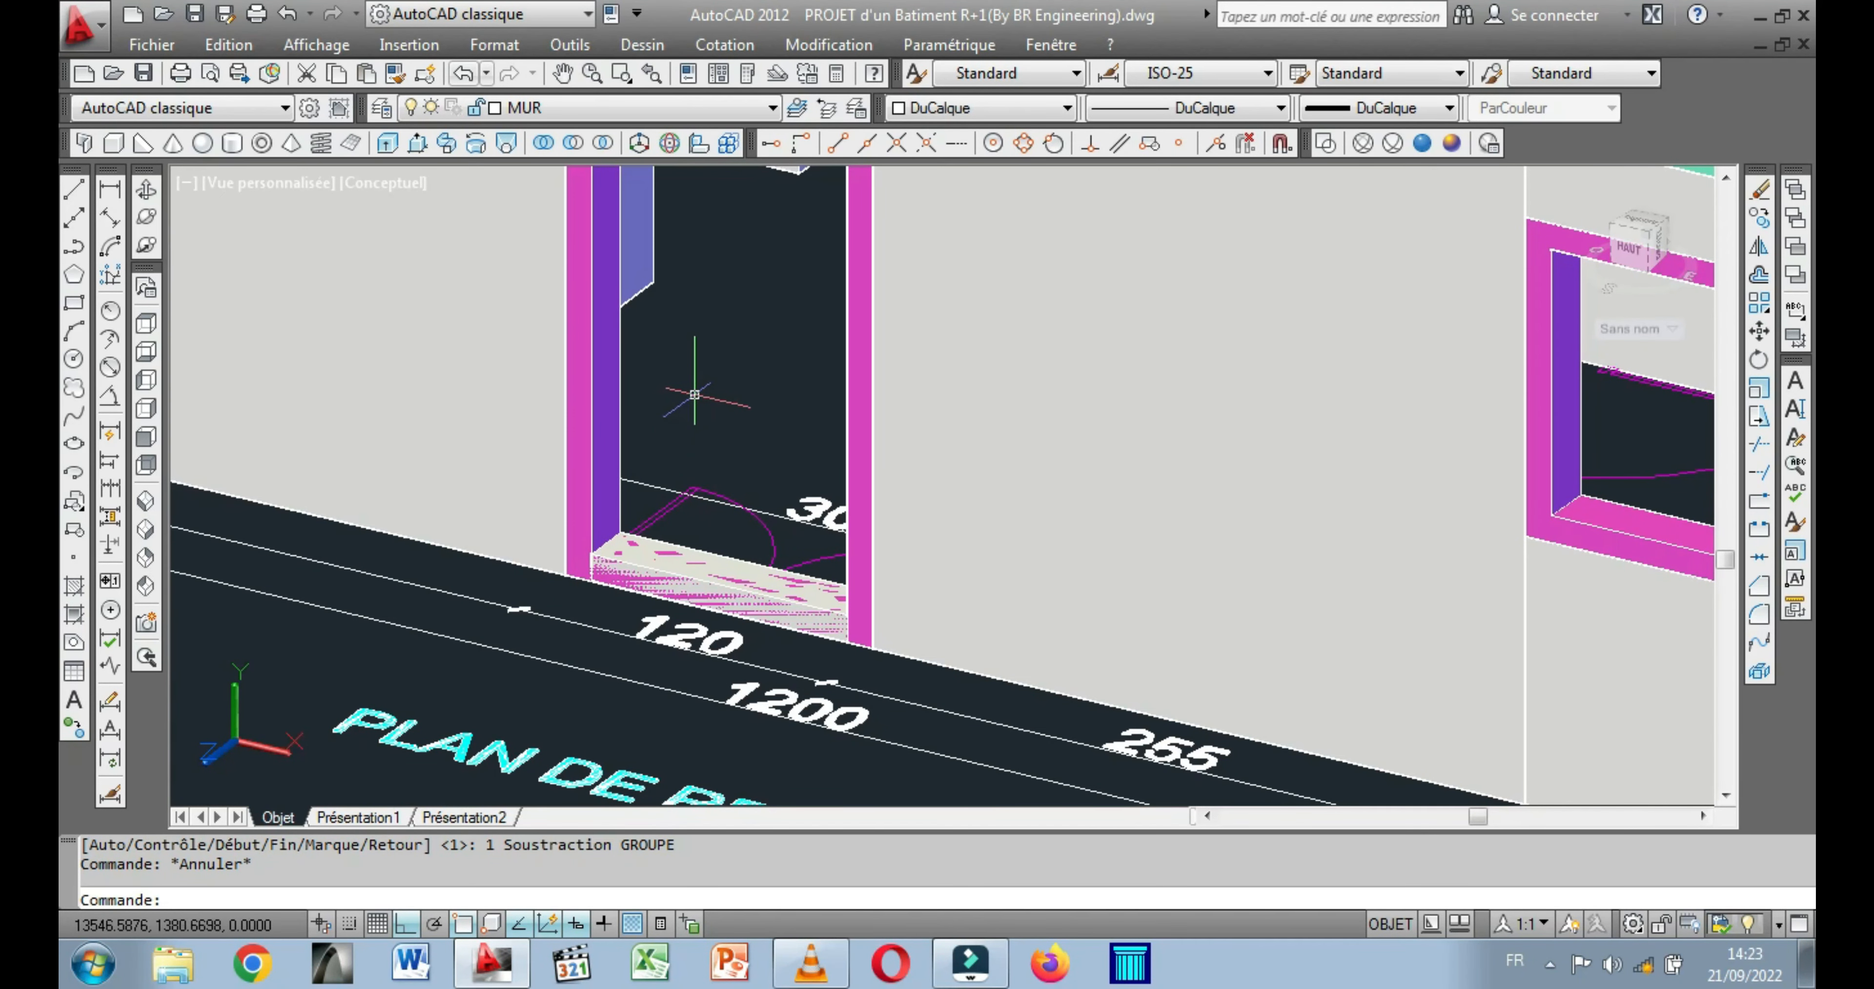
pyautogui.click(573, 143)
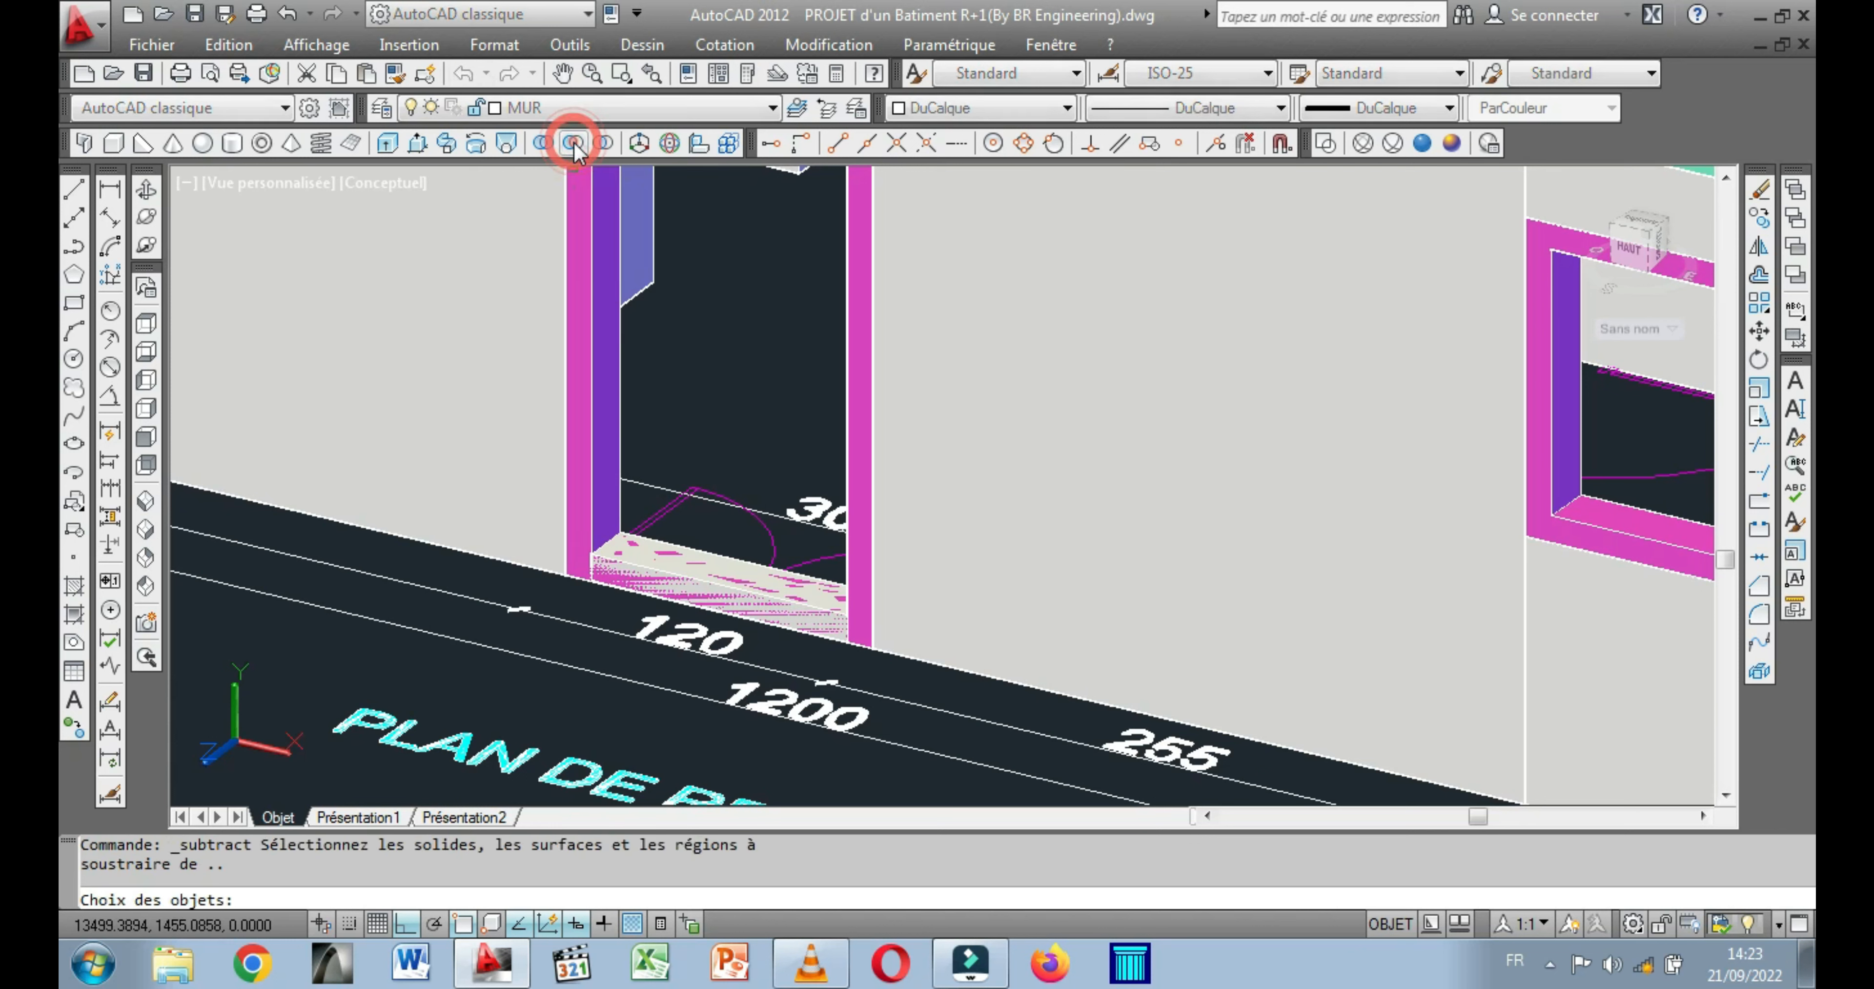
pyautogui.click(583, 311)
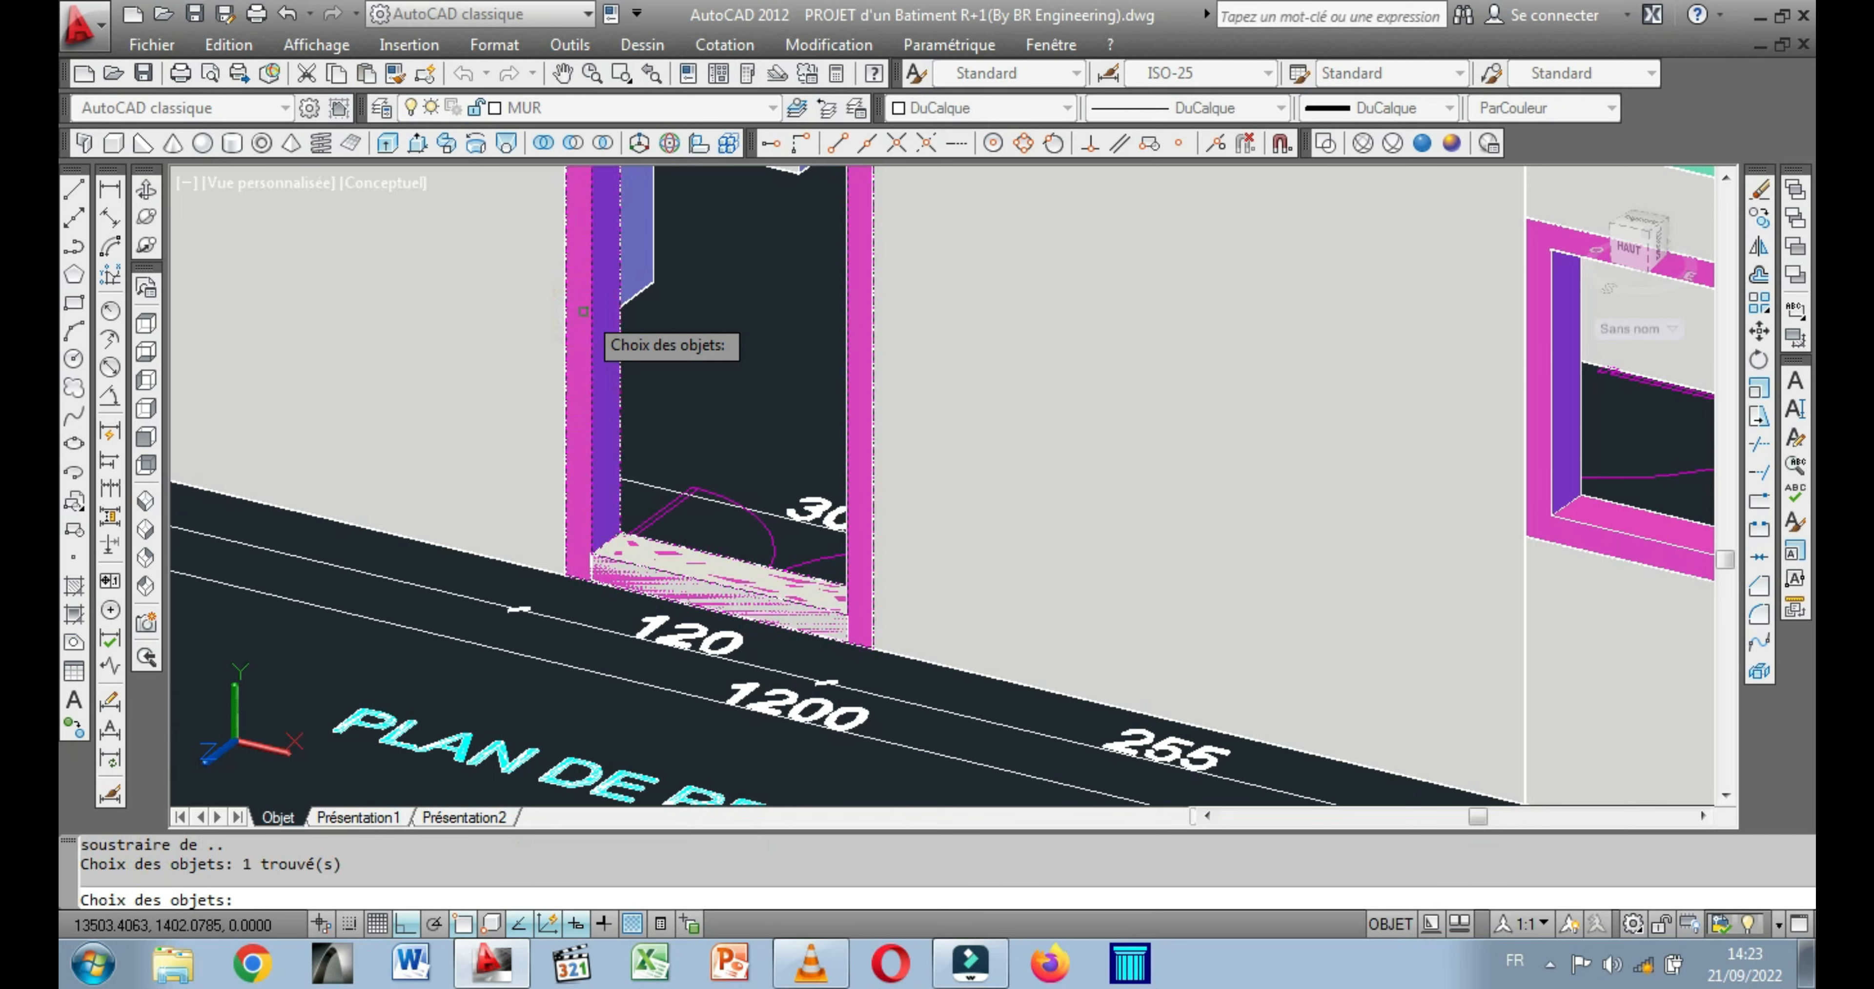
pyautogui.moveTo(583, 312); pyautogui.dragTo(653, 447, button='middle')
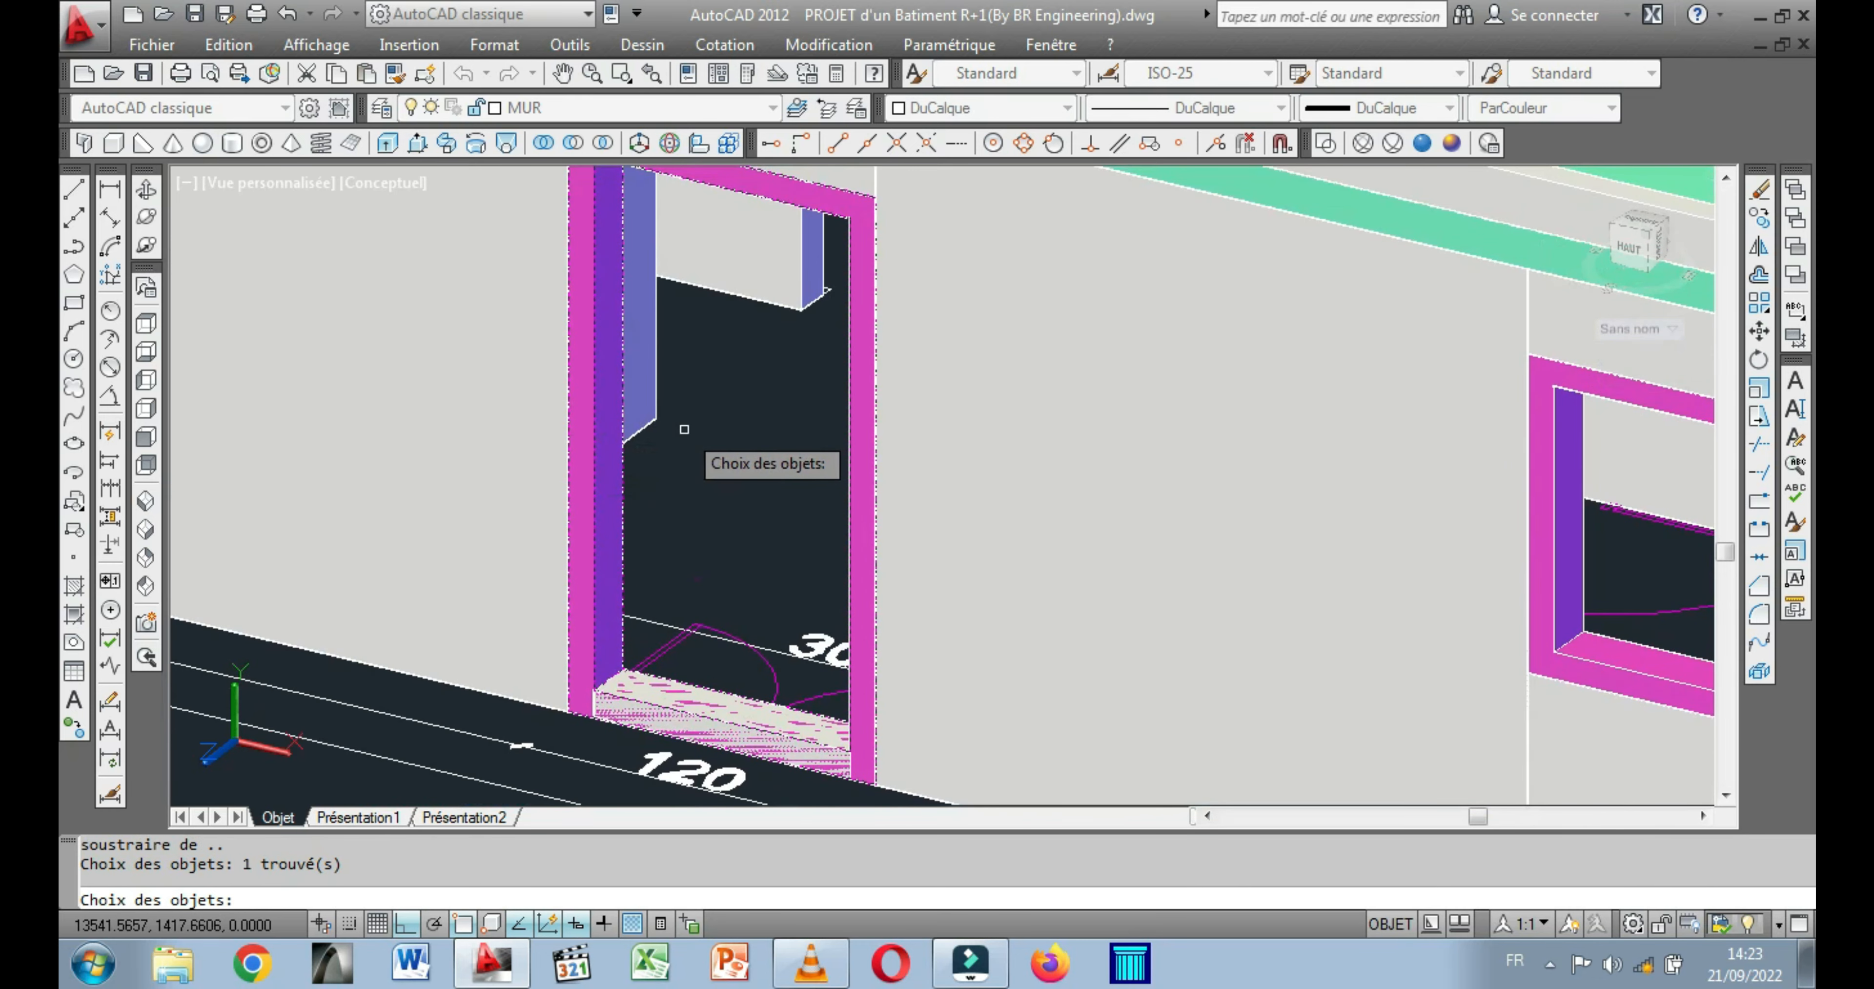
pyautogui.press('Return')
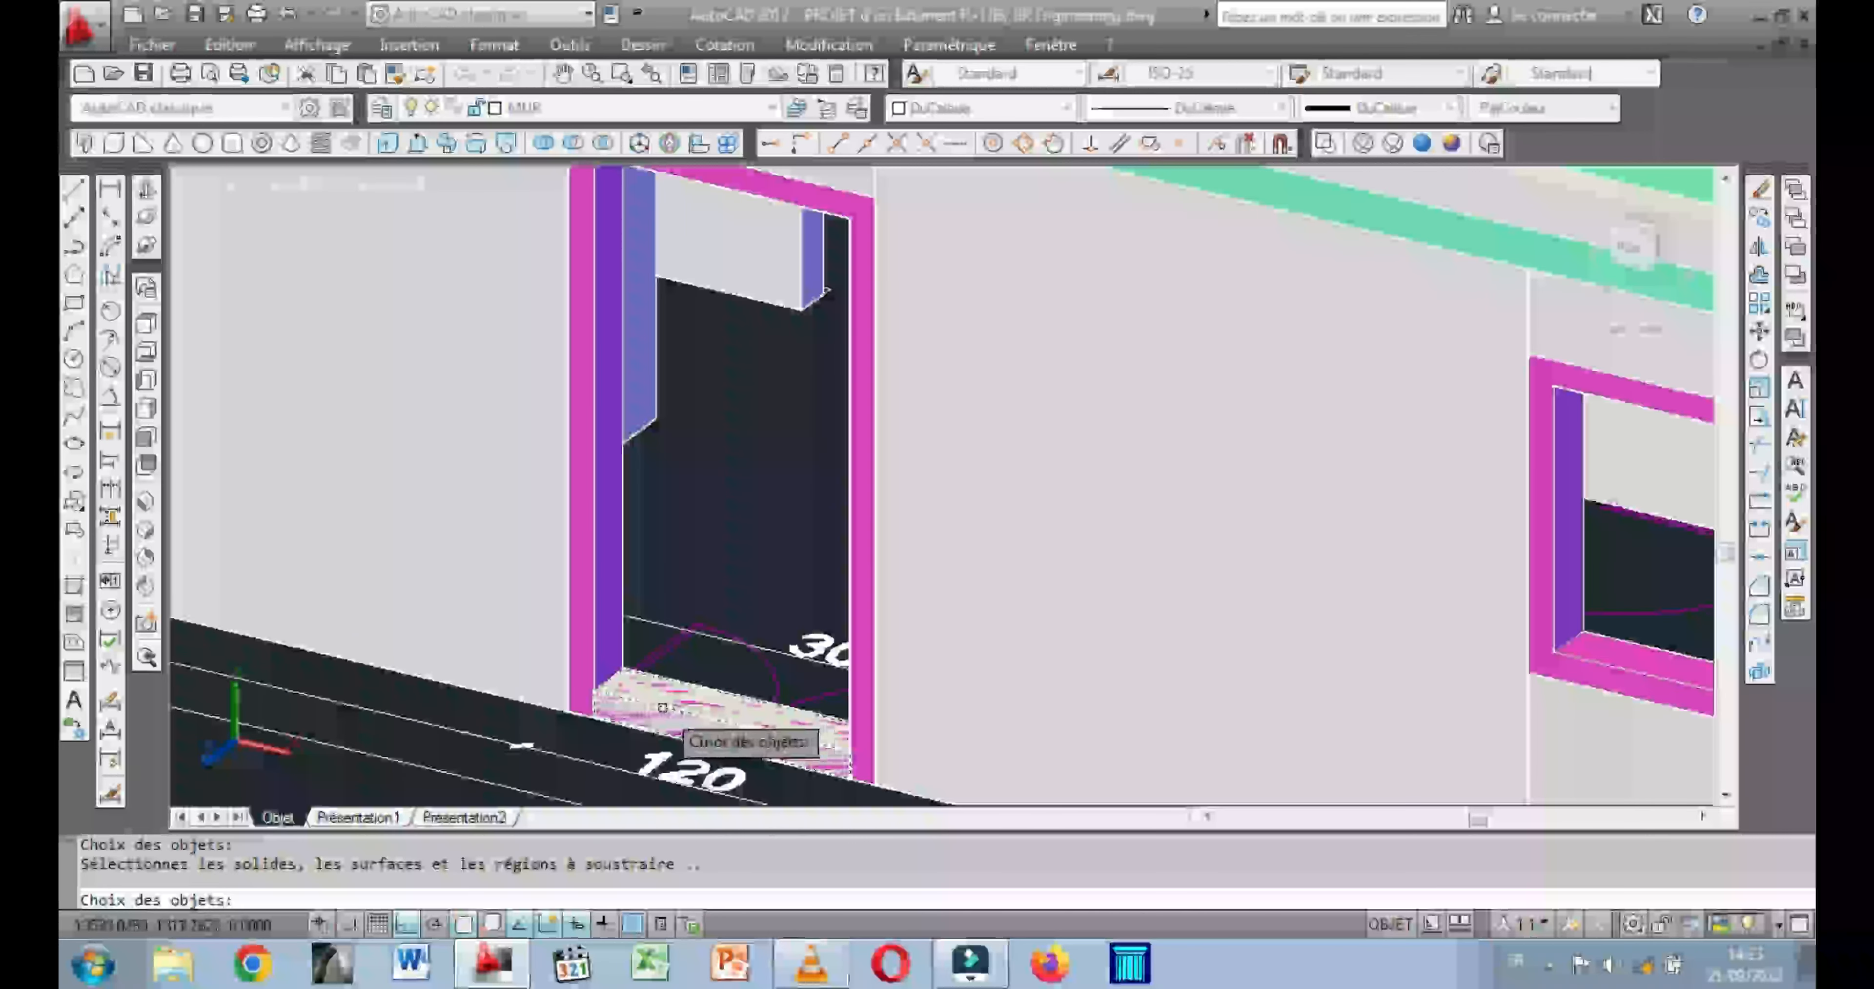
pyautogui.click(650, 703)
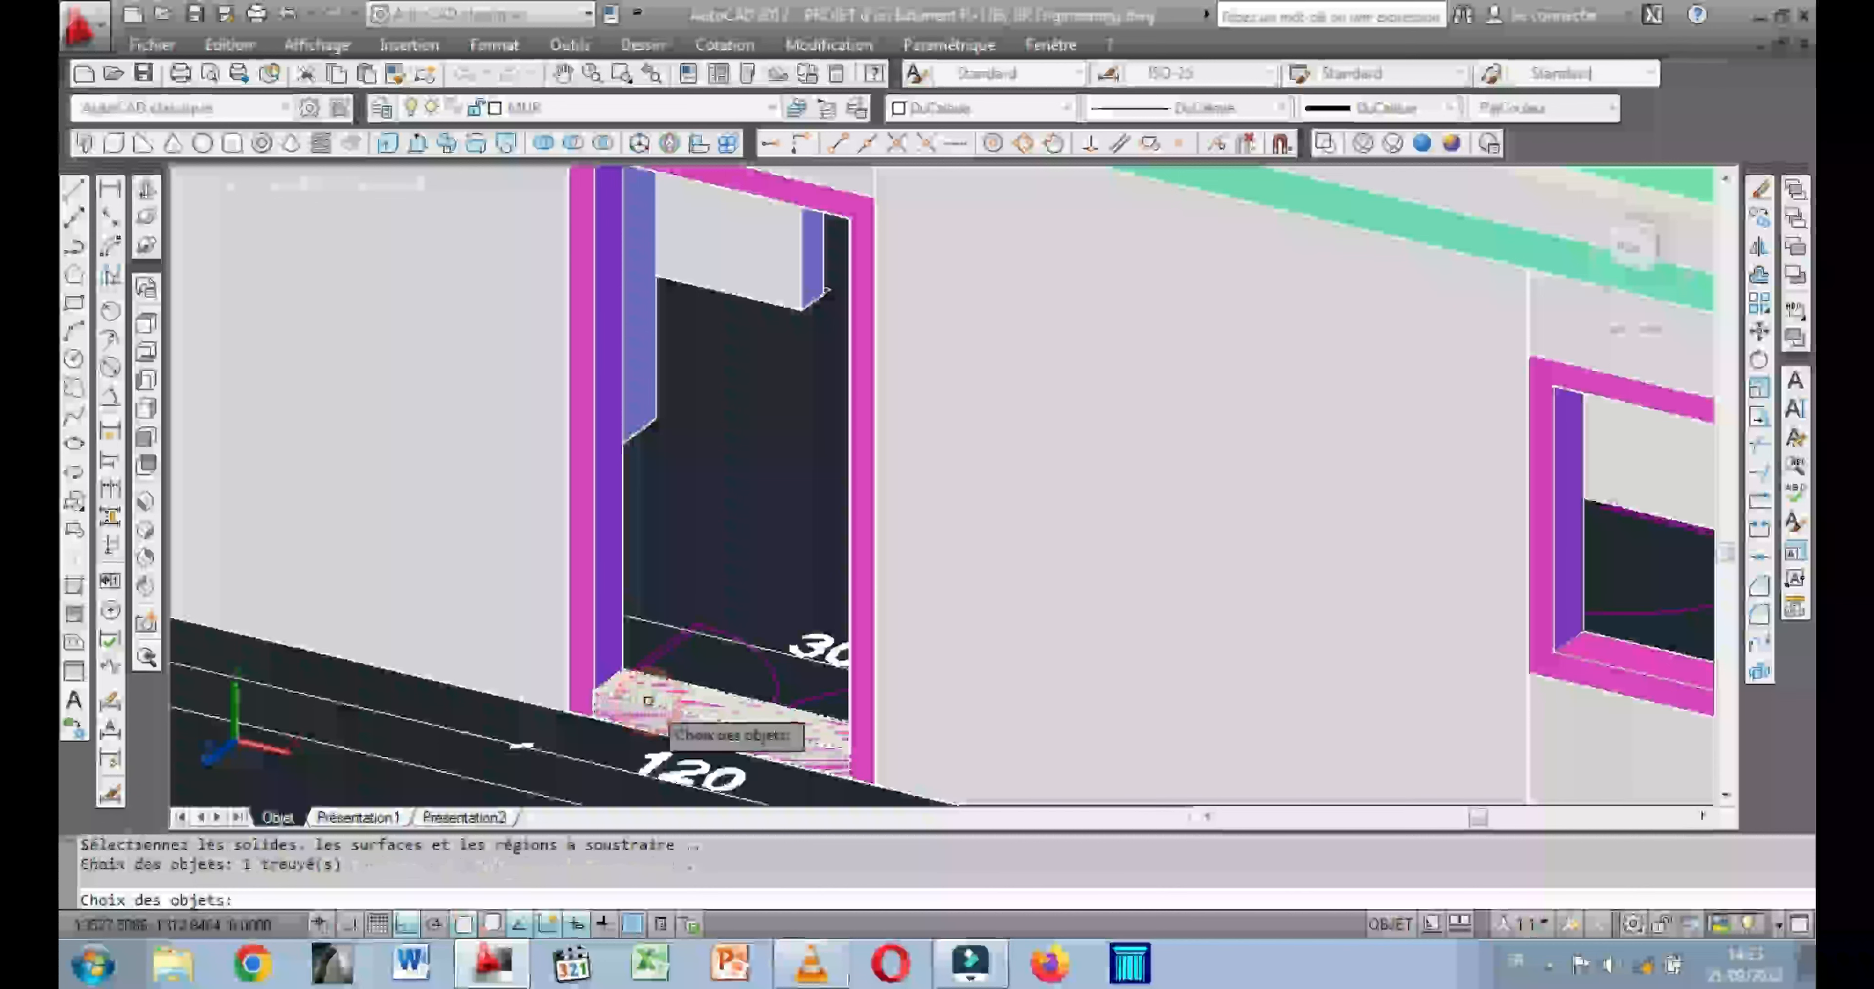
pyautogui.press('Return')
pyautogui.scroll(-2, 648, 702)
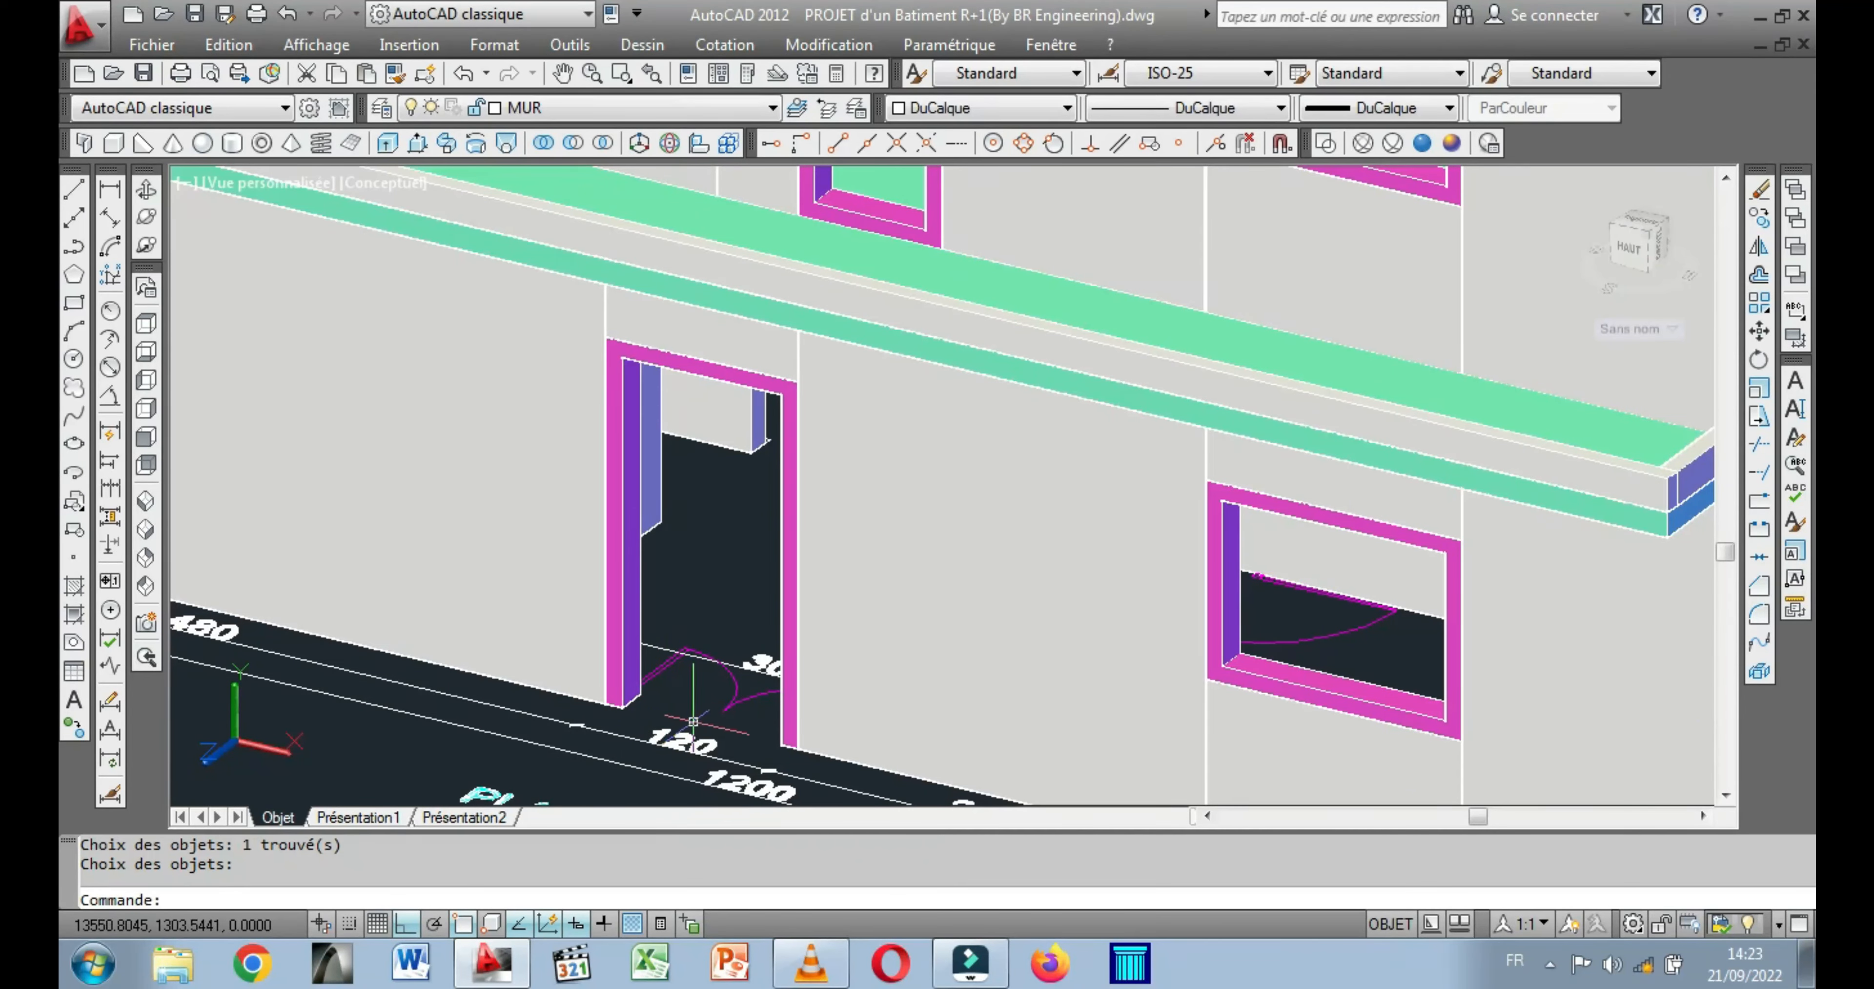
# Draw a 10-unit vertical line from the balcony door frame's inner lower left corner down to the frame's bottom edge.
pyautogui.click(147, 188)
pyautogui.moveTo(648, 690); pyautogui.dragTo(690, 649)
pyautogui.scroll(3, 690, 650)
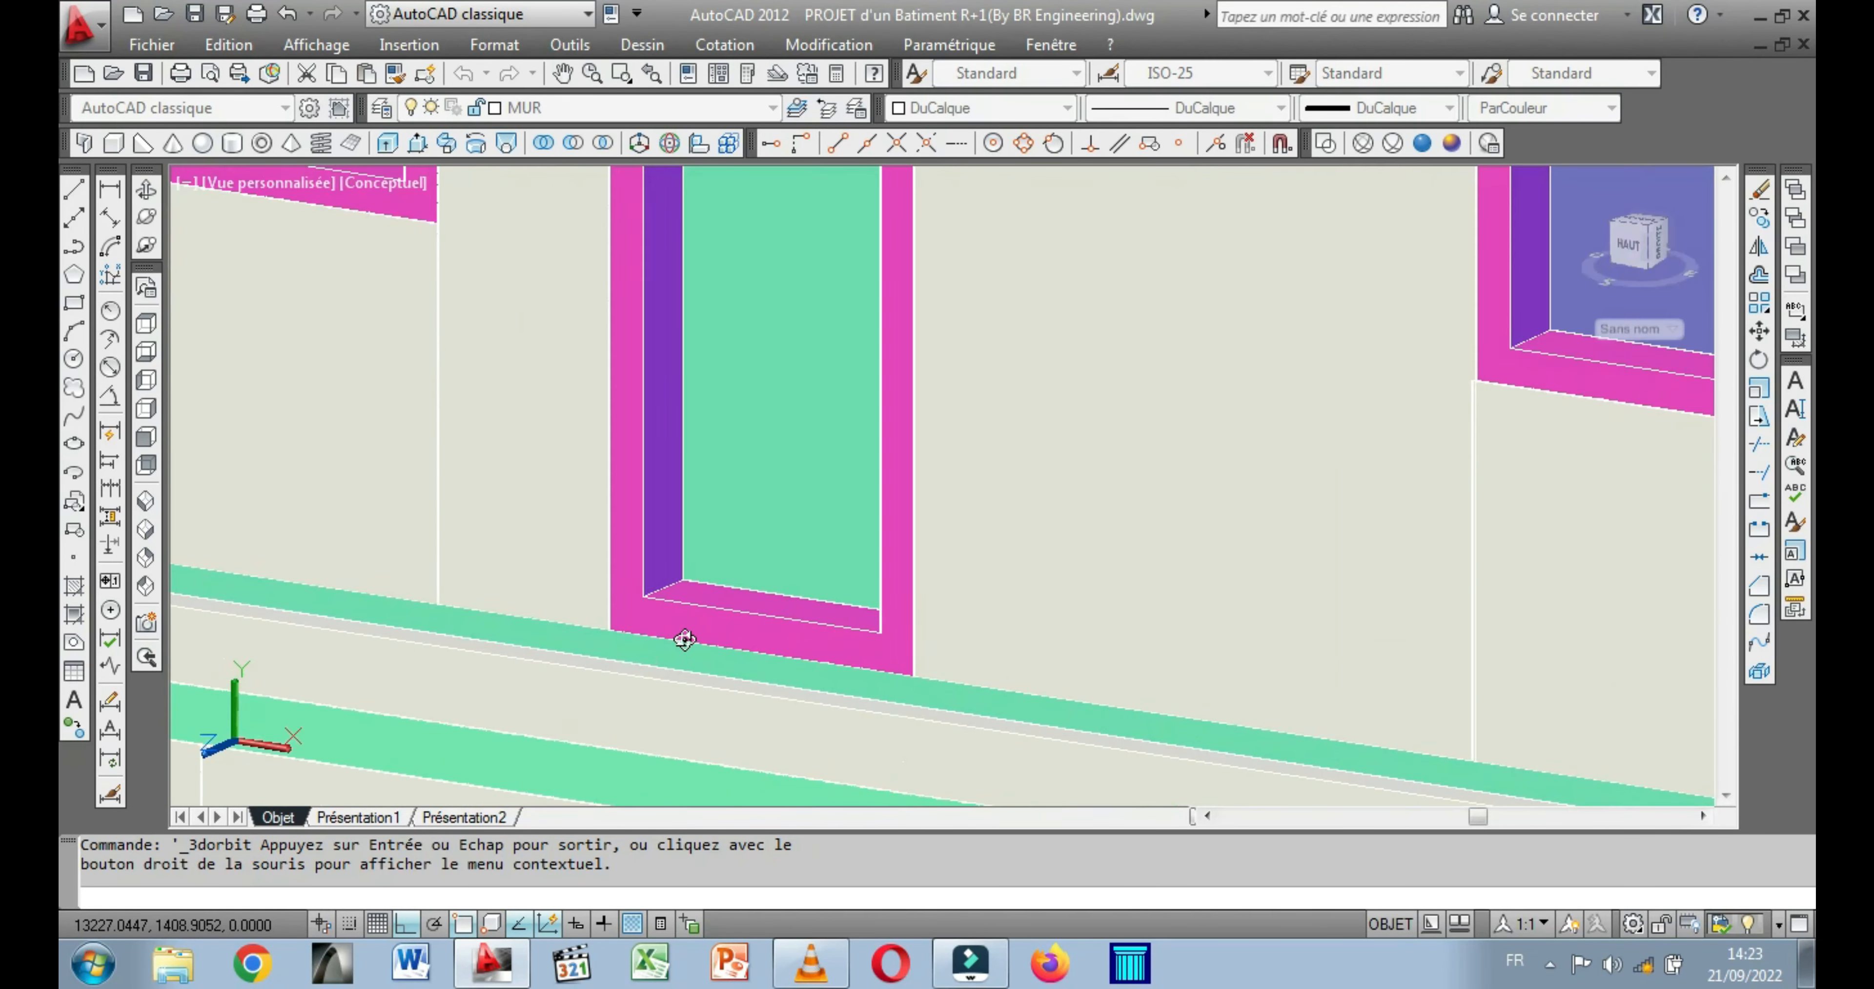
pyautogui.press('Escape')
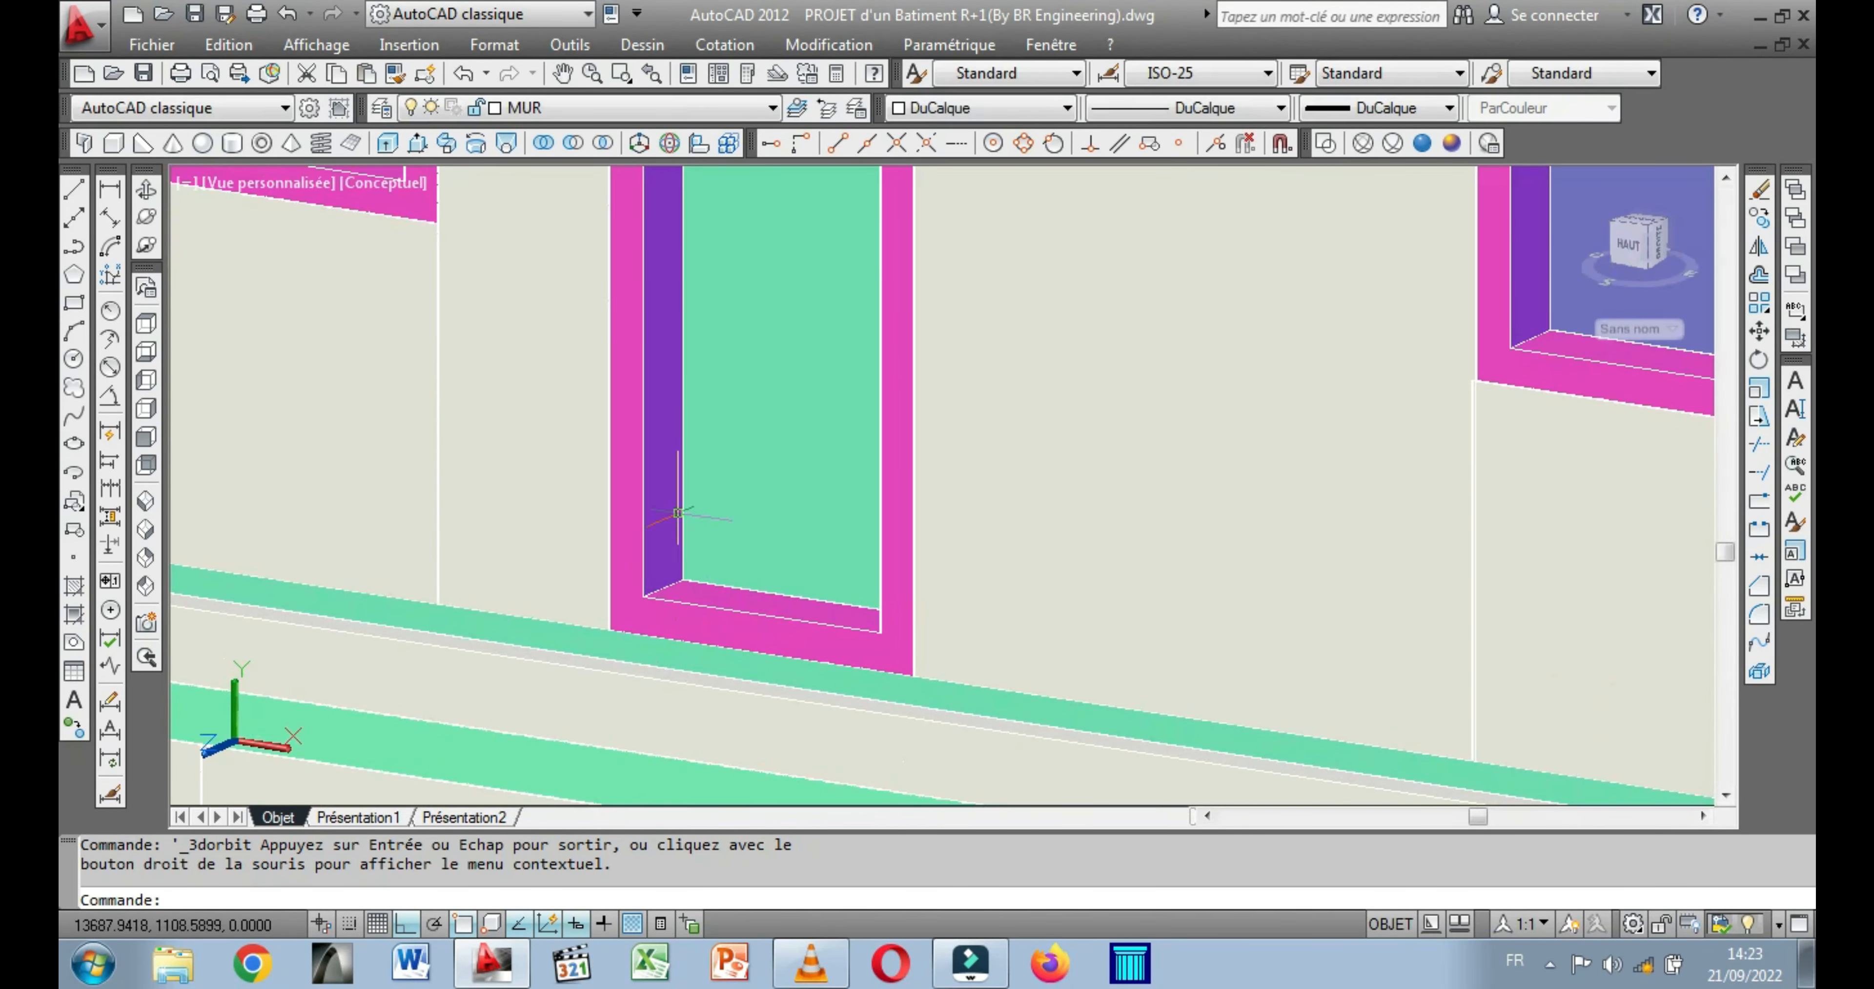
pyautogui.click(74, 192)
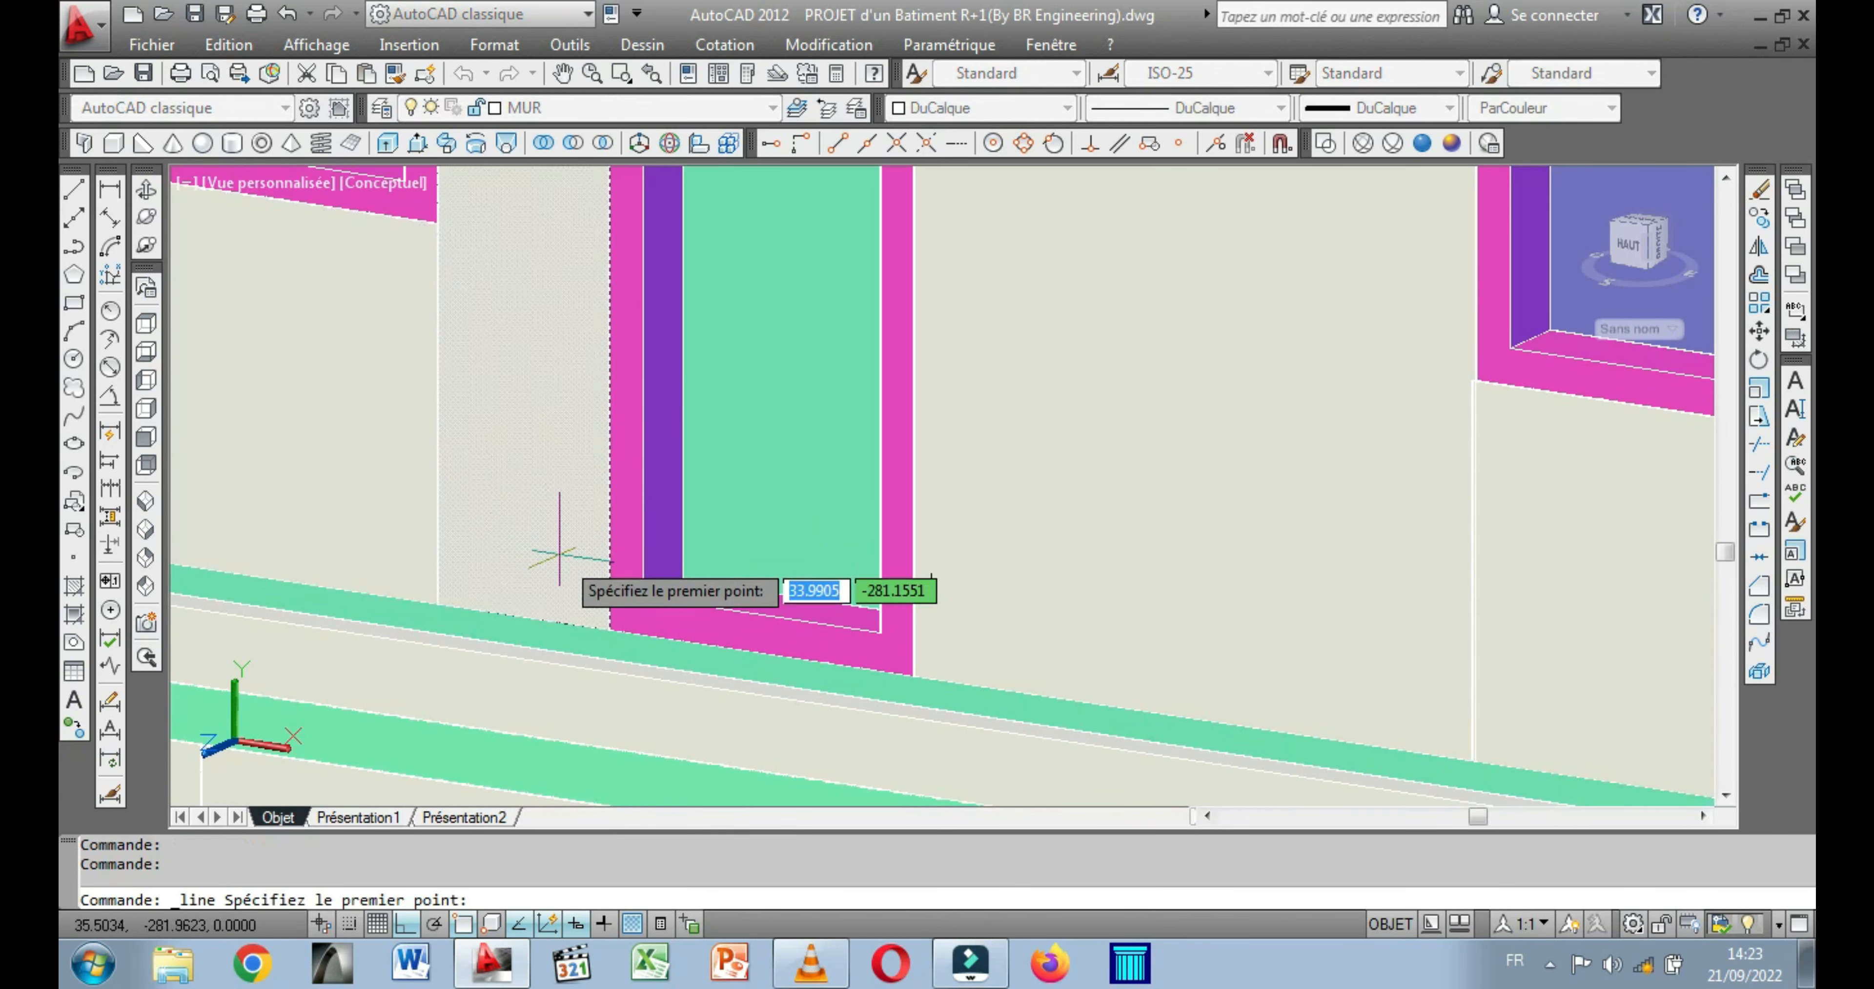
pyautogui.click(644, 595)
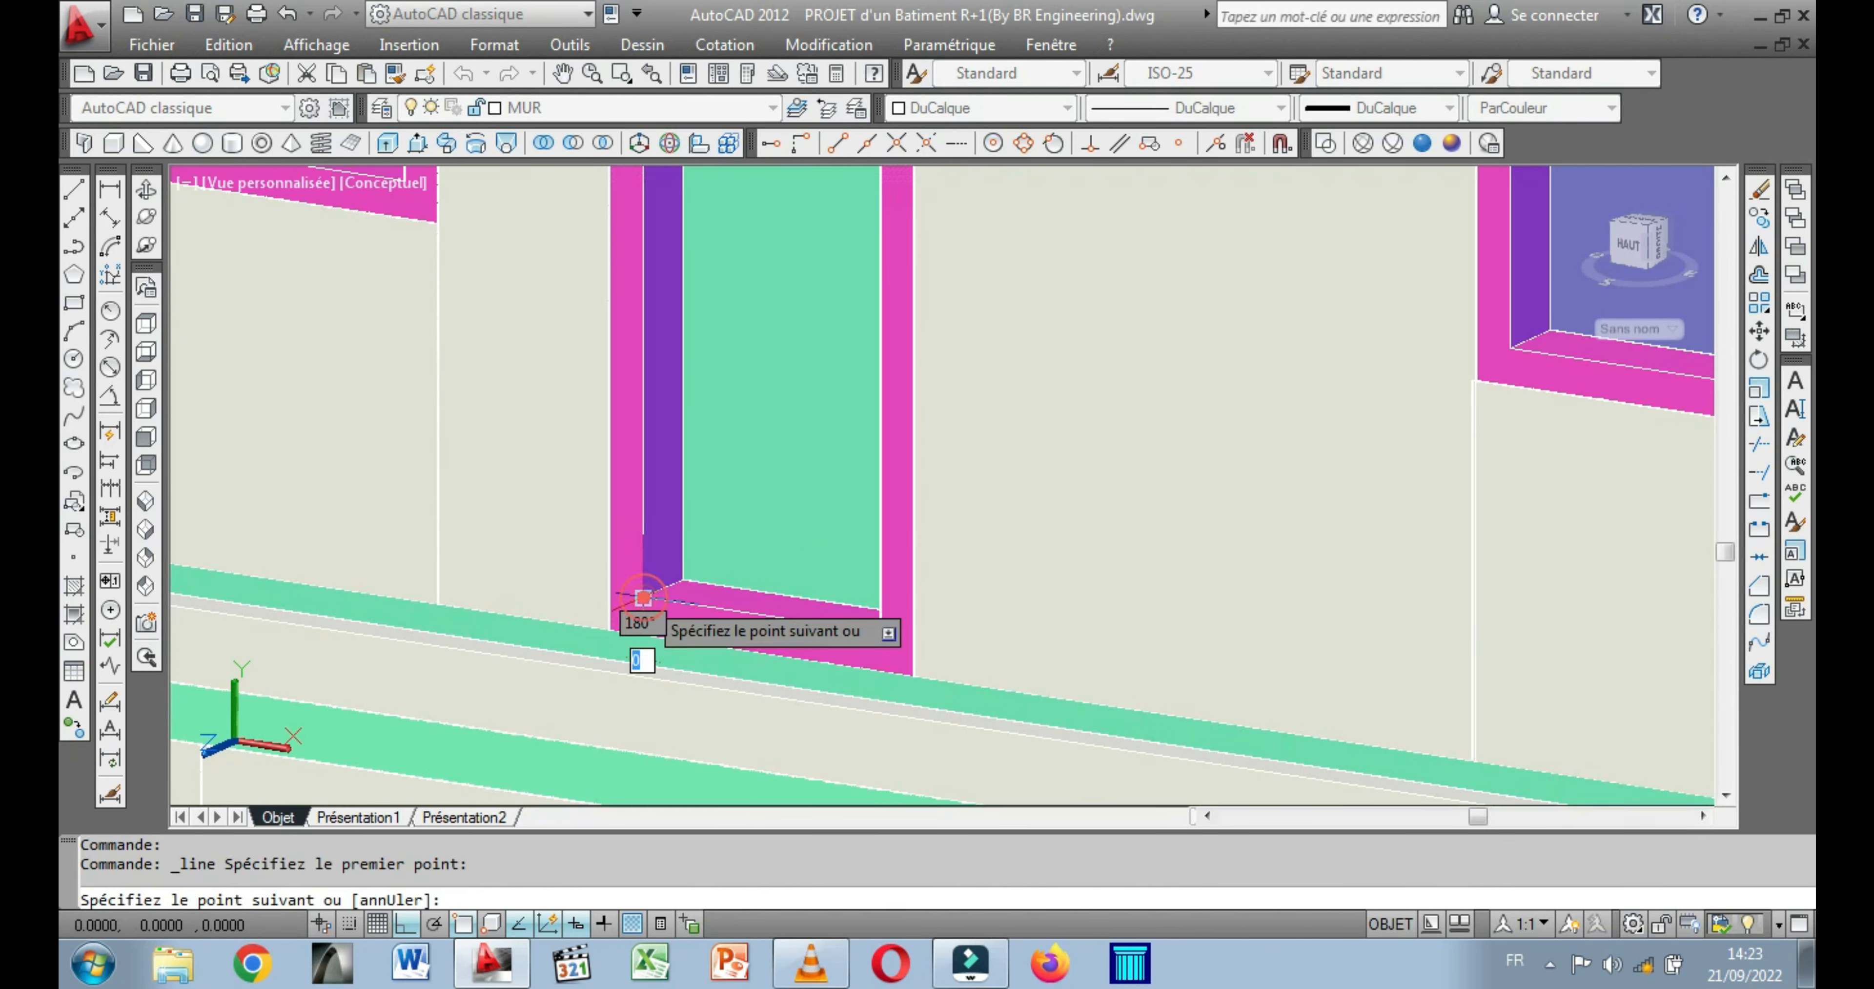
pyautogui.rightClick(643, 636)
pyautogui.click(710, 352)
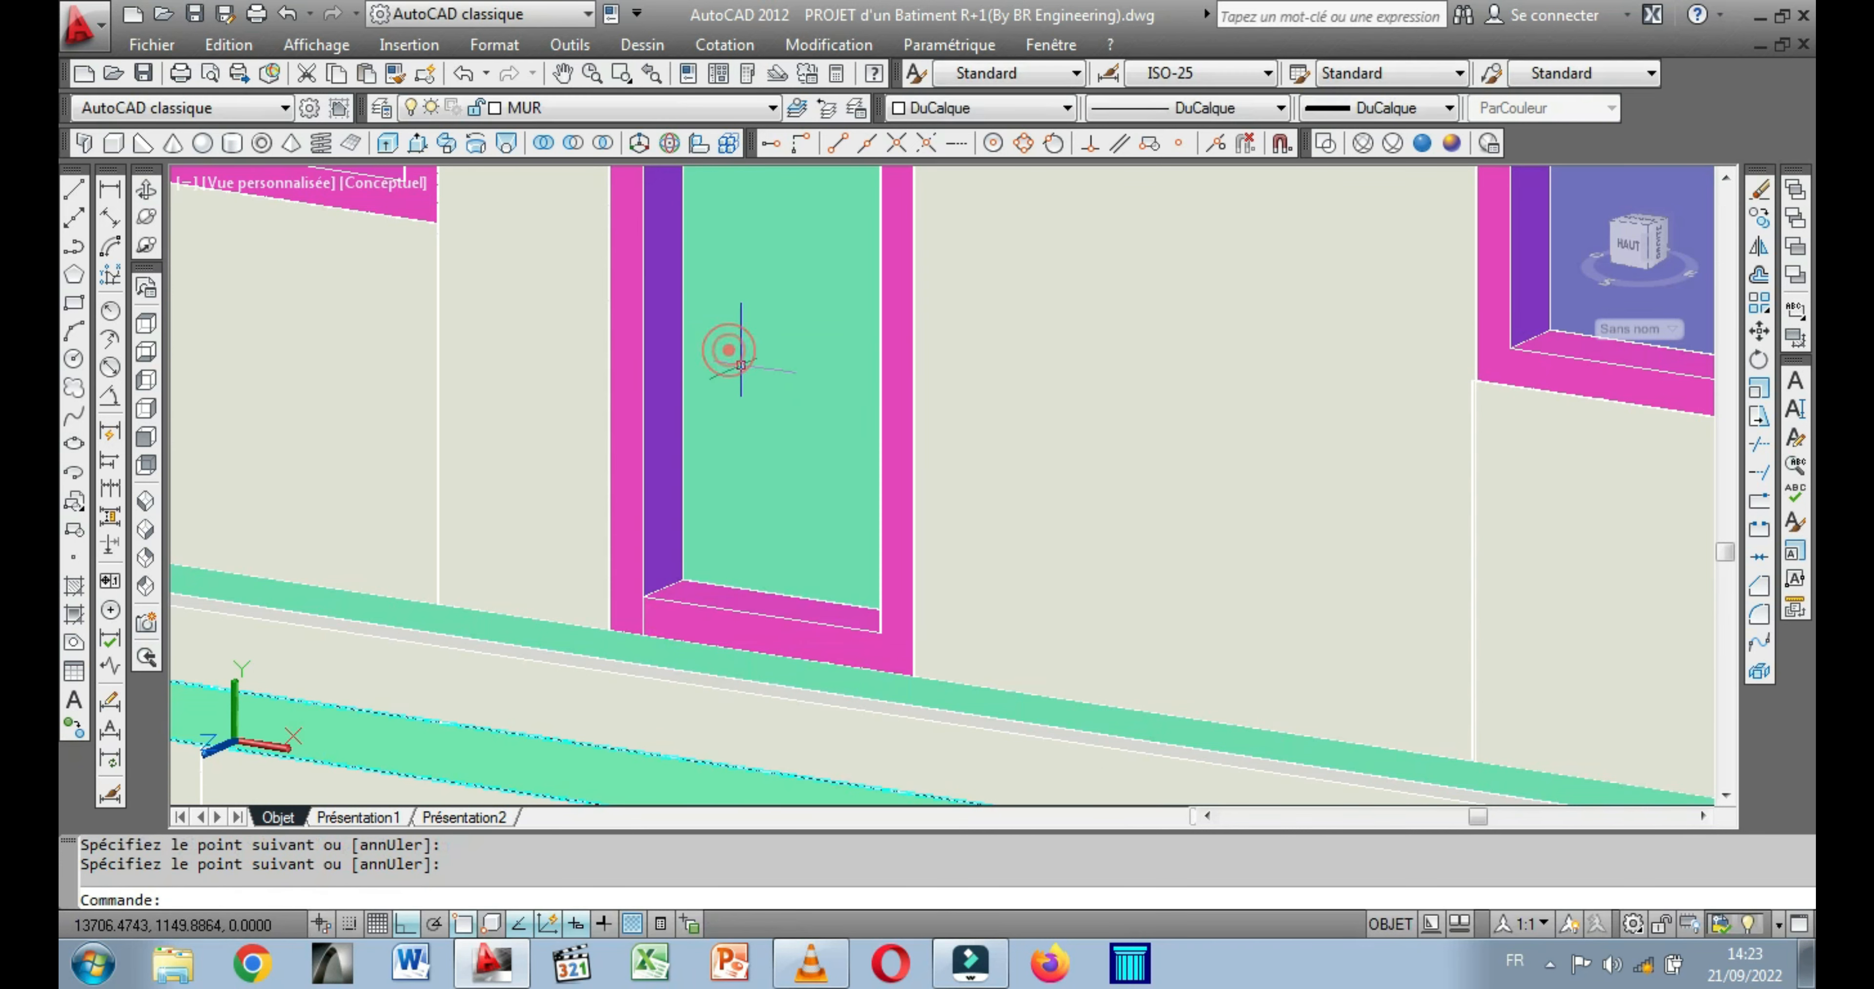
# Undo the last box and model one over the balcony door frame's bottom rail, from the line's lower end to the opposite inner corner, height 20.
pyautogui.click(287, 13)
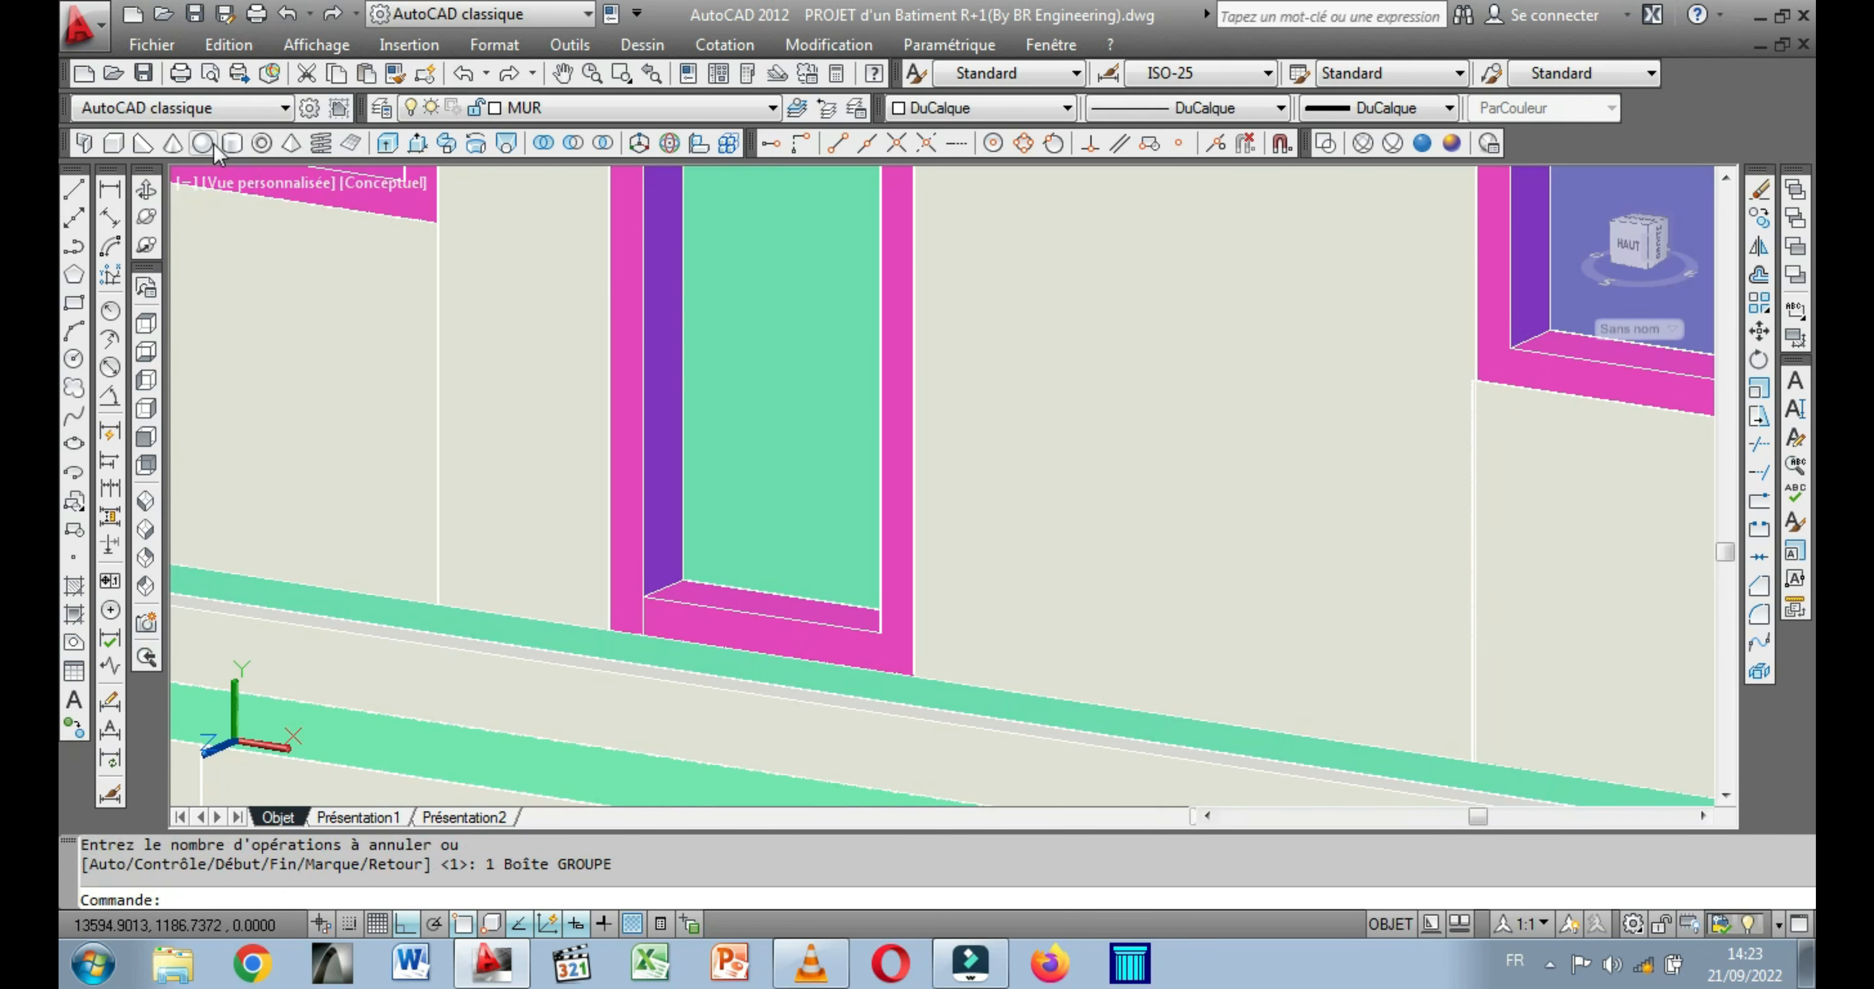
pyautogui.click(112, 143)
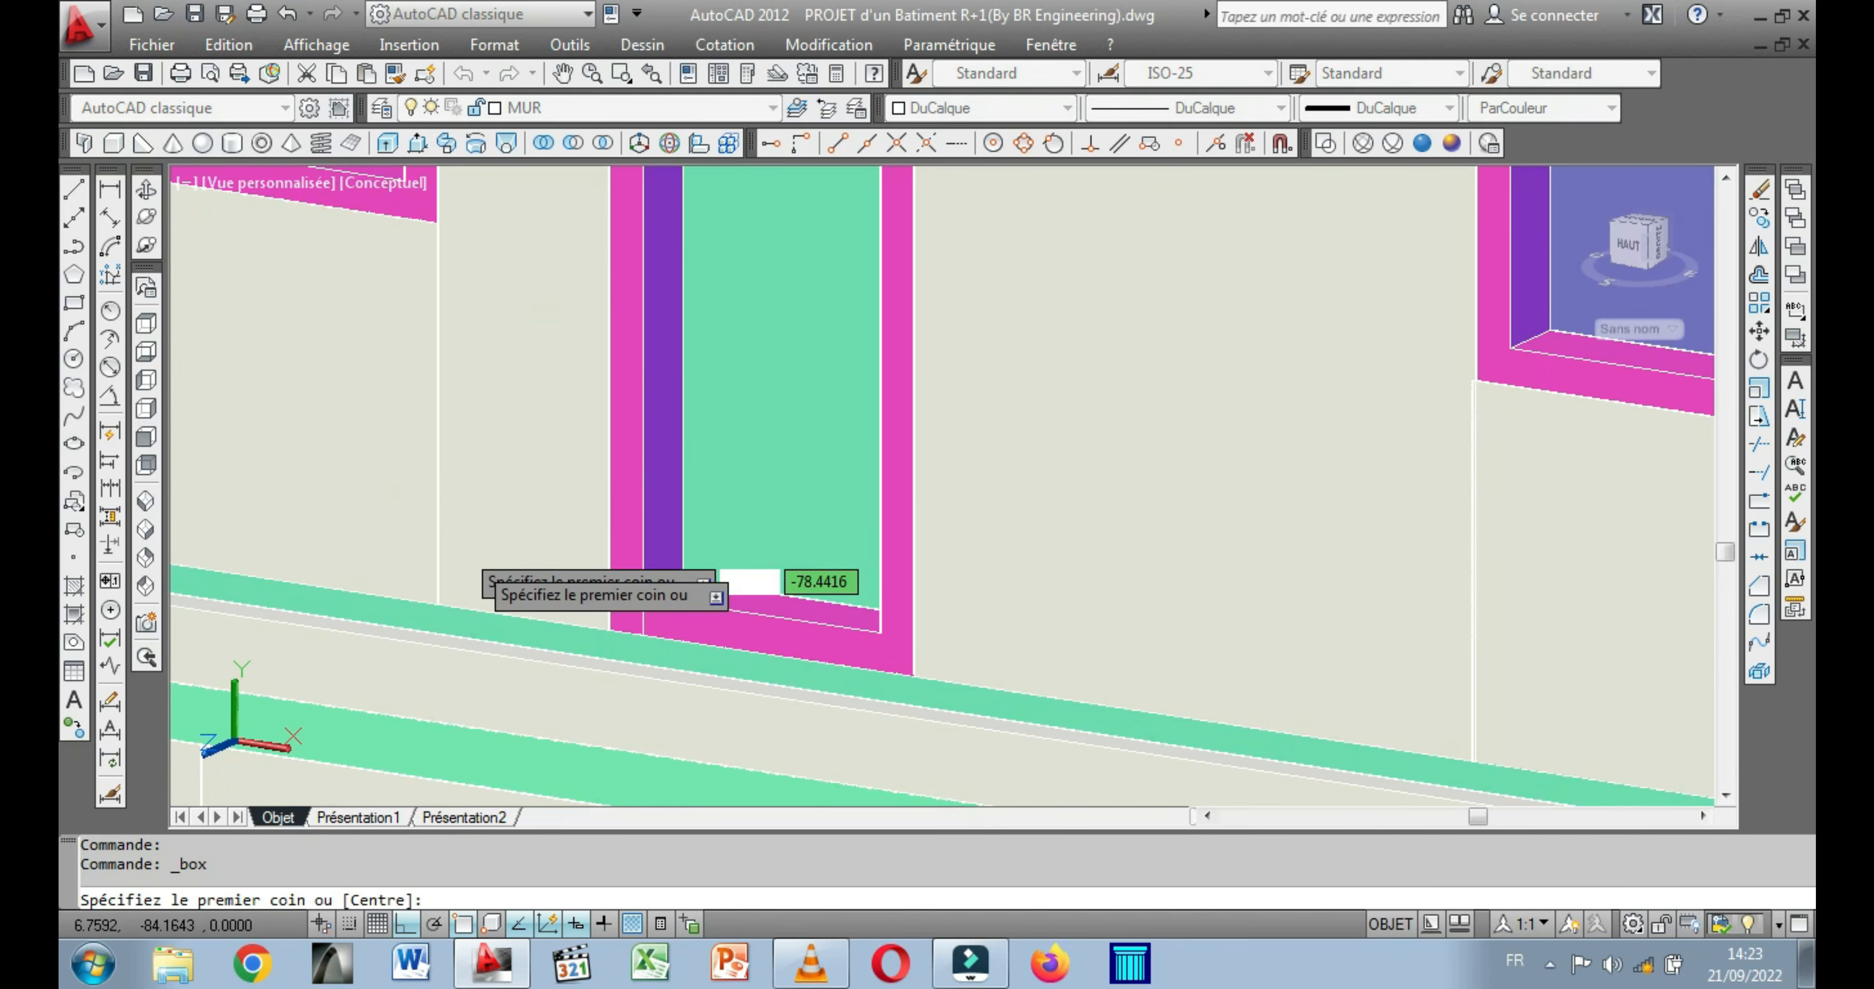
pyautogui.click(641, 638)
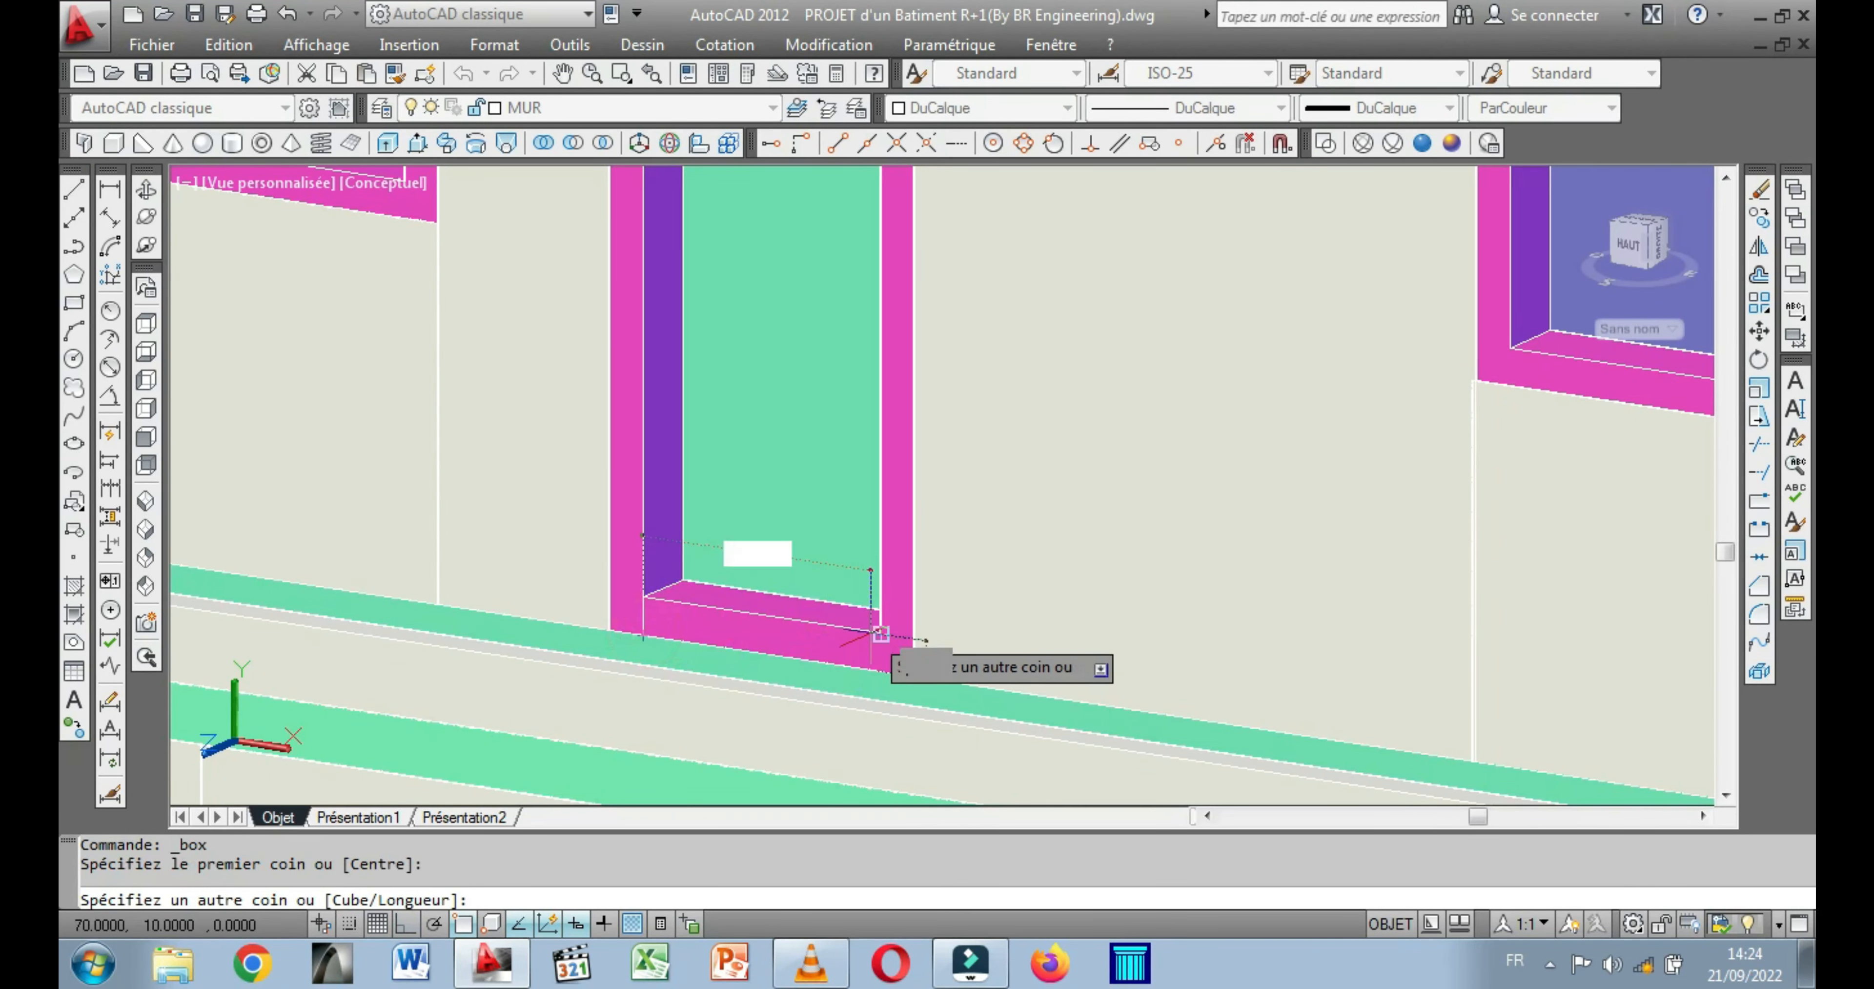
pyautogui.click(880, 633)
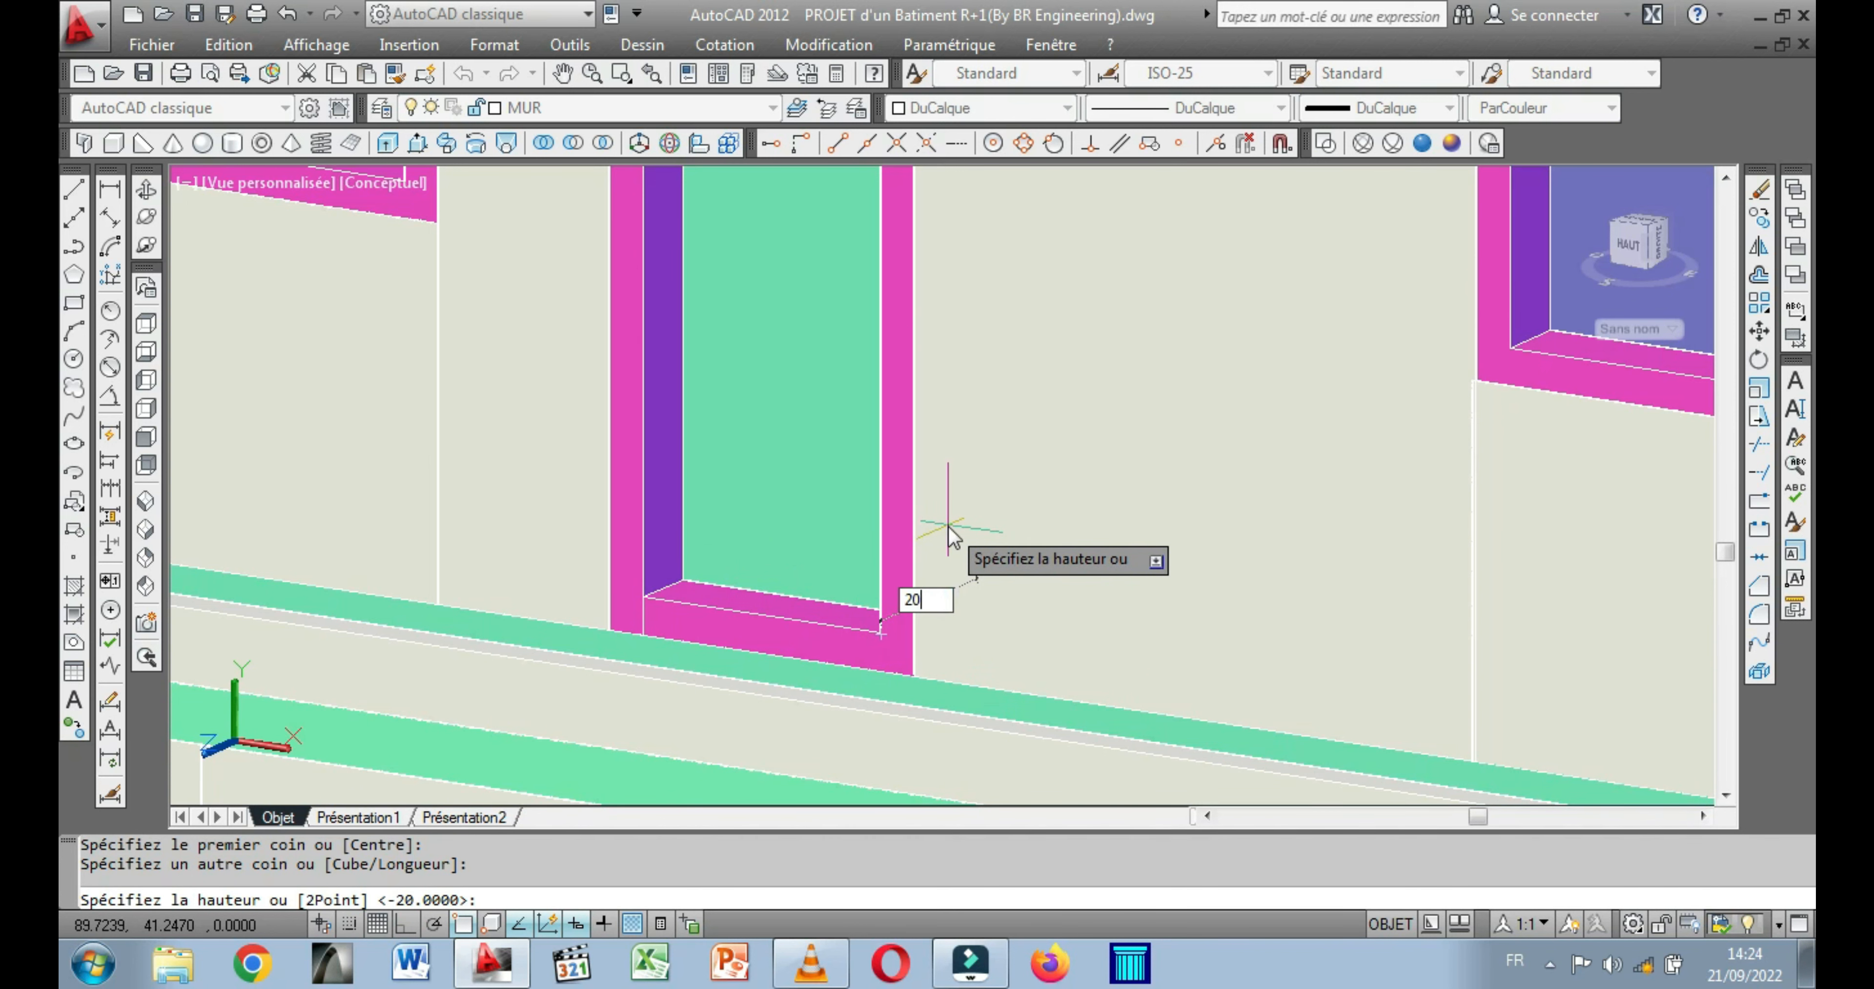
pyautogui.write('20')
pyautogui.press('Return')
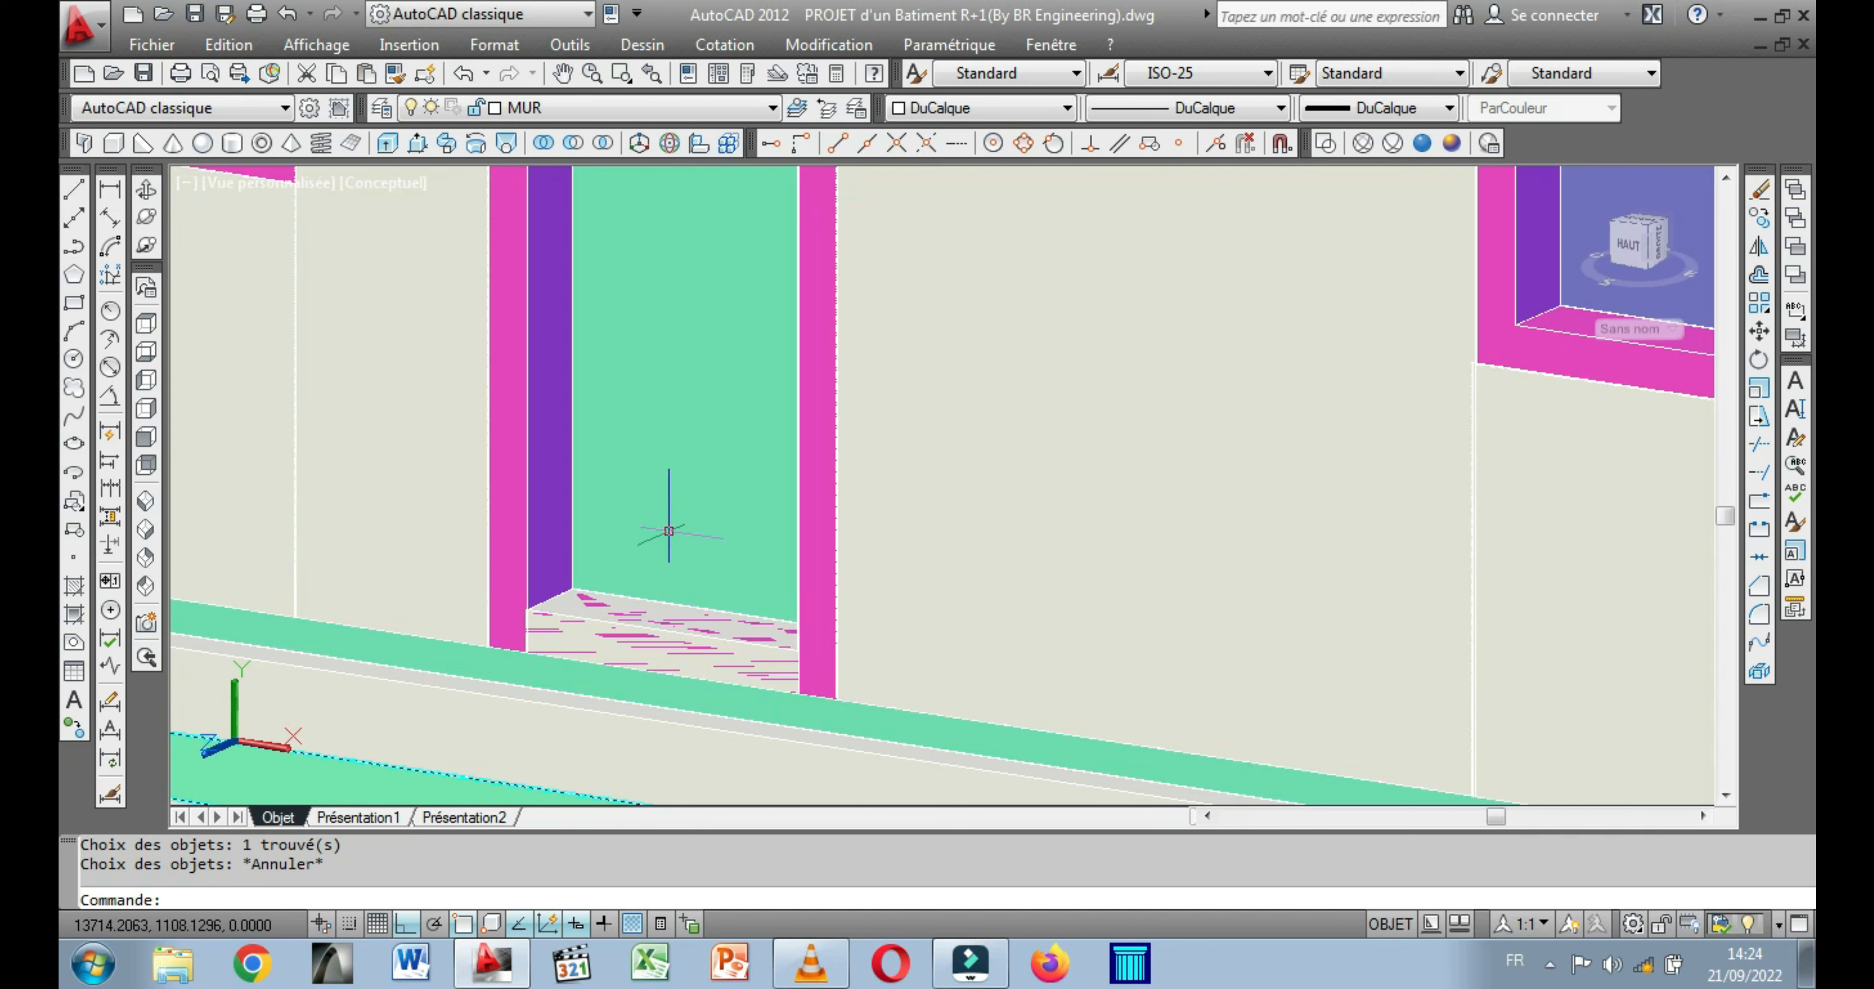
# Subtract the box from the balcony door frame to cut away its bottom rail.
pyautogui.moveTo(669, 530); pyautogui.dragTo(685, 545, button='middle')
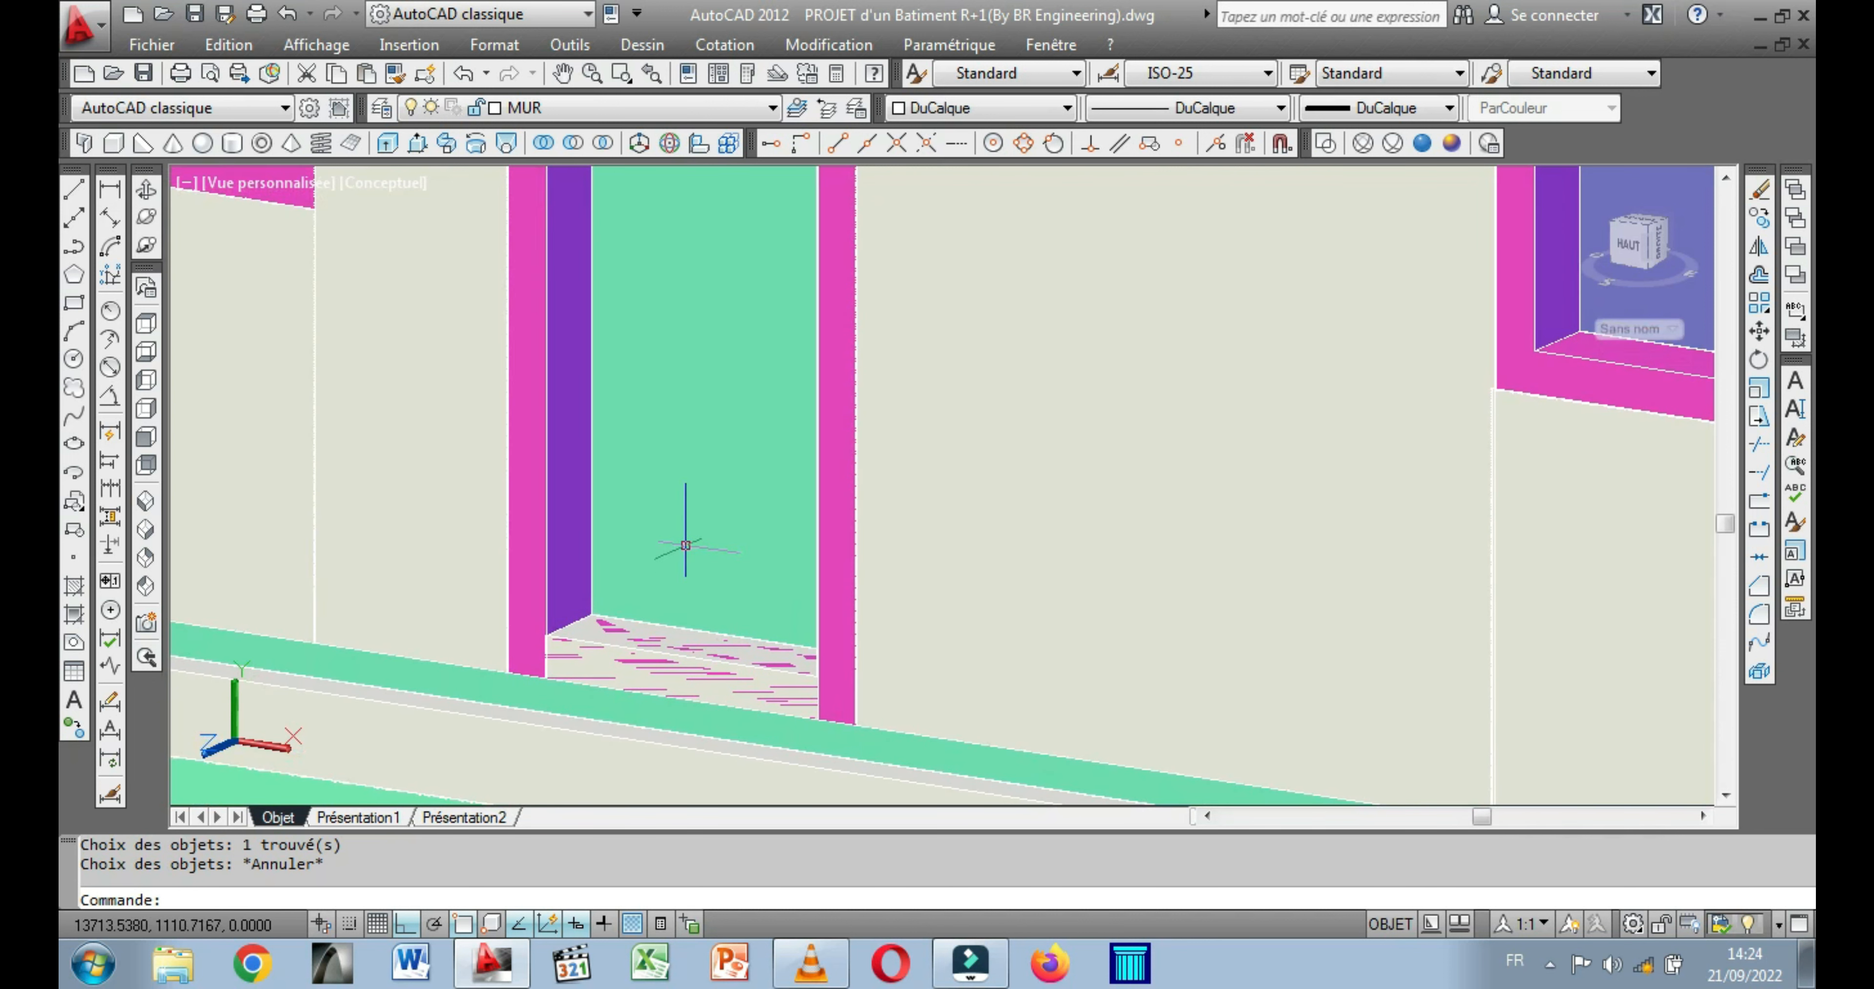
pyautogui.click(573, 143)
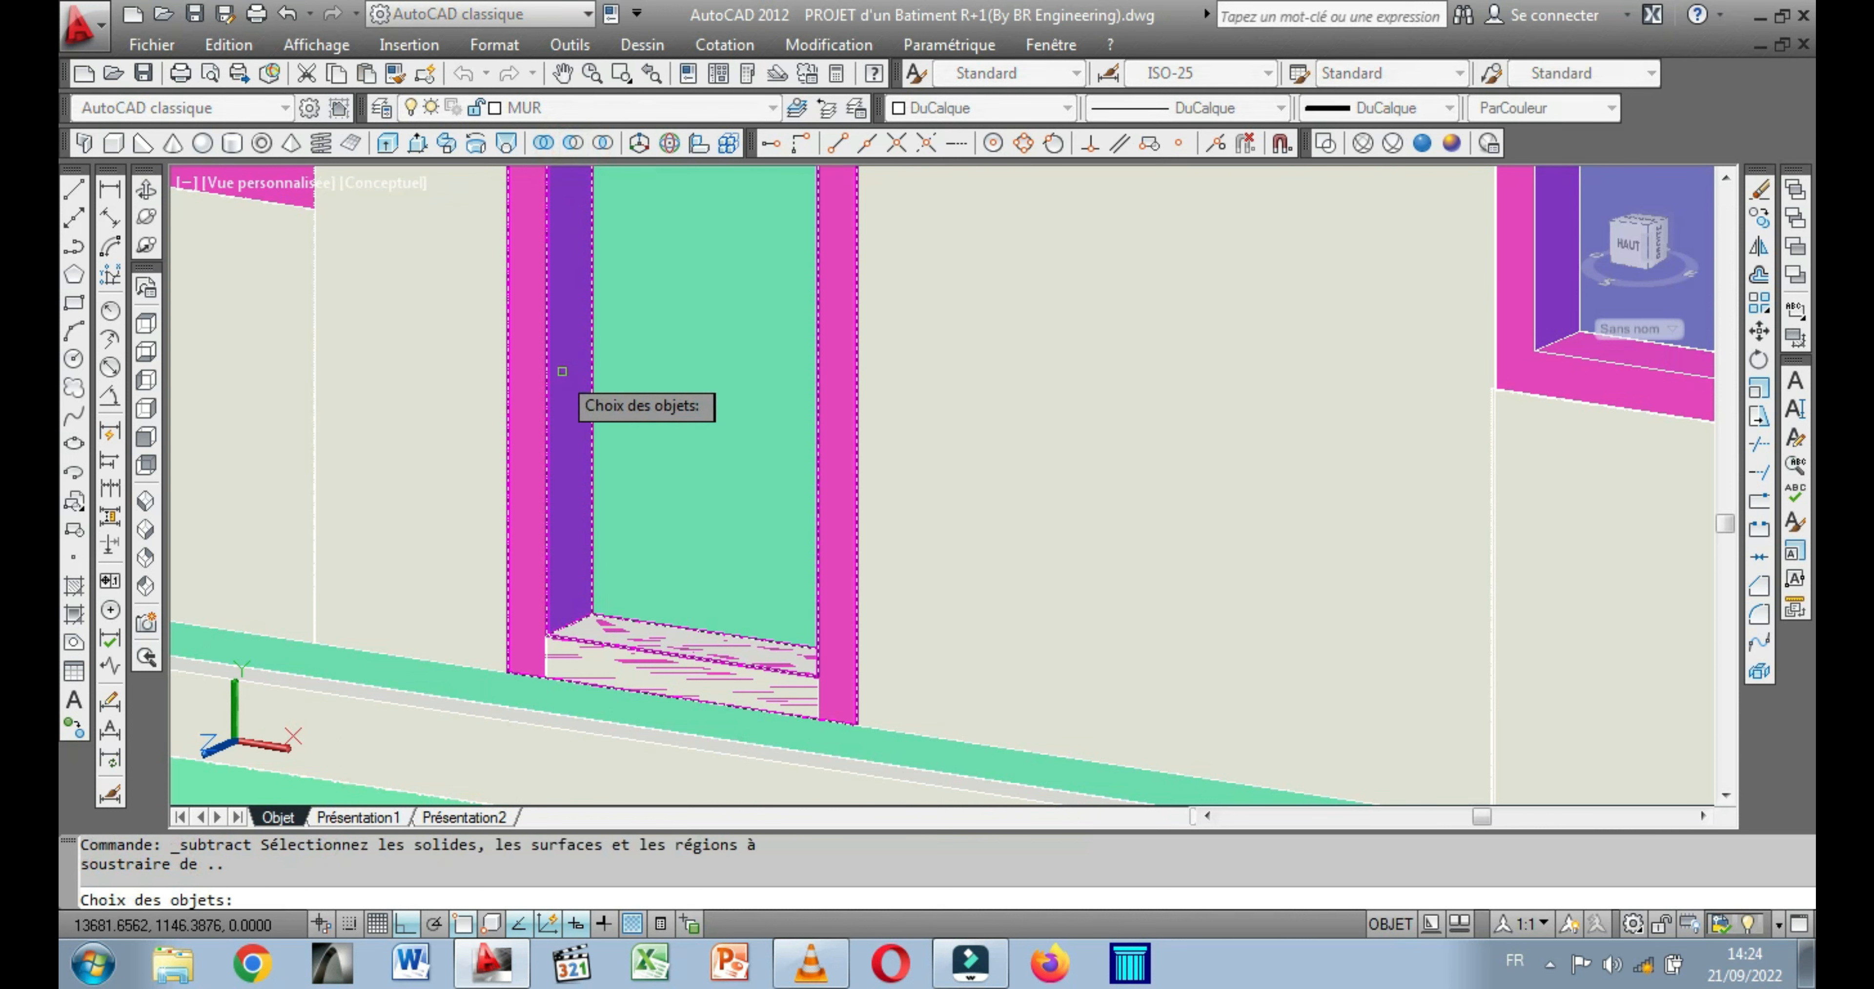
pyautogui.click(545, 369)
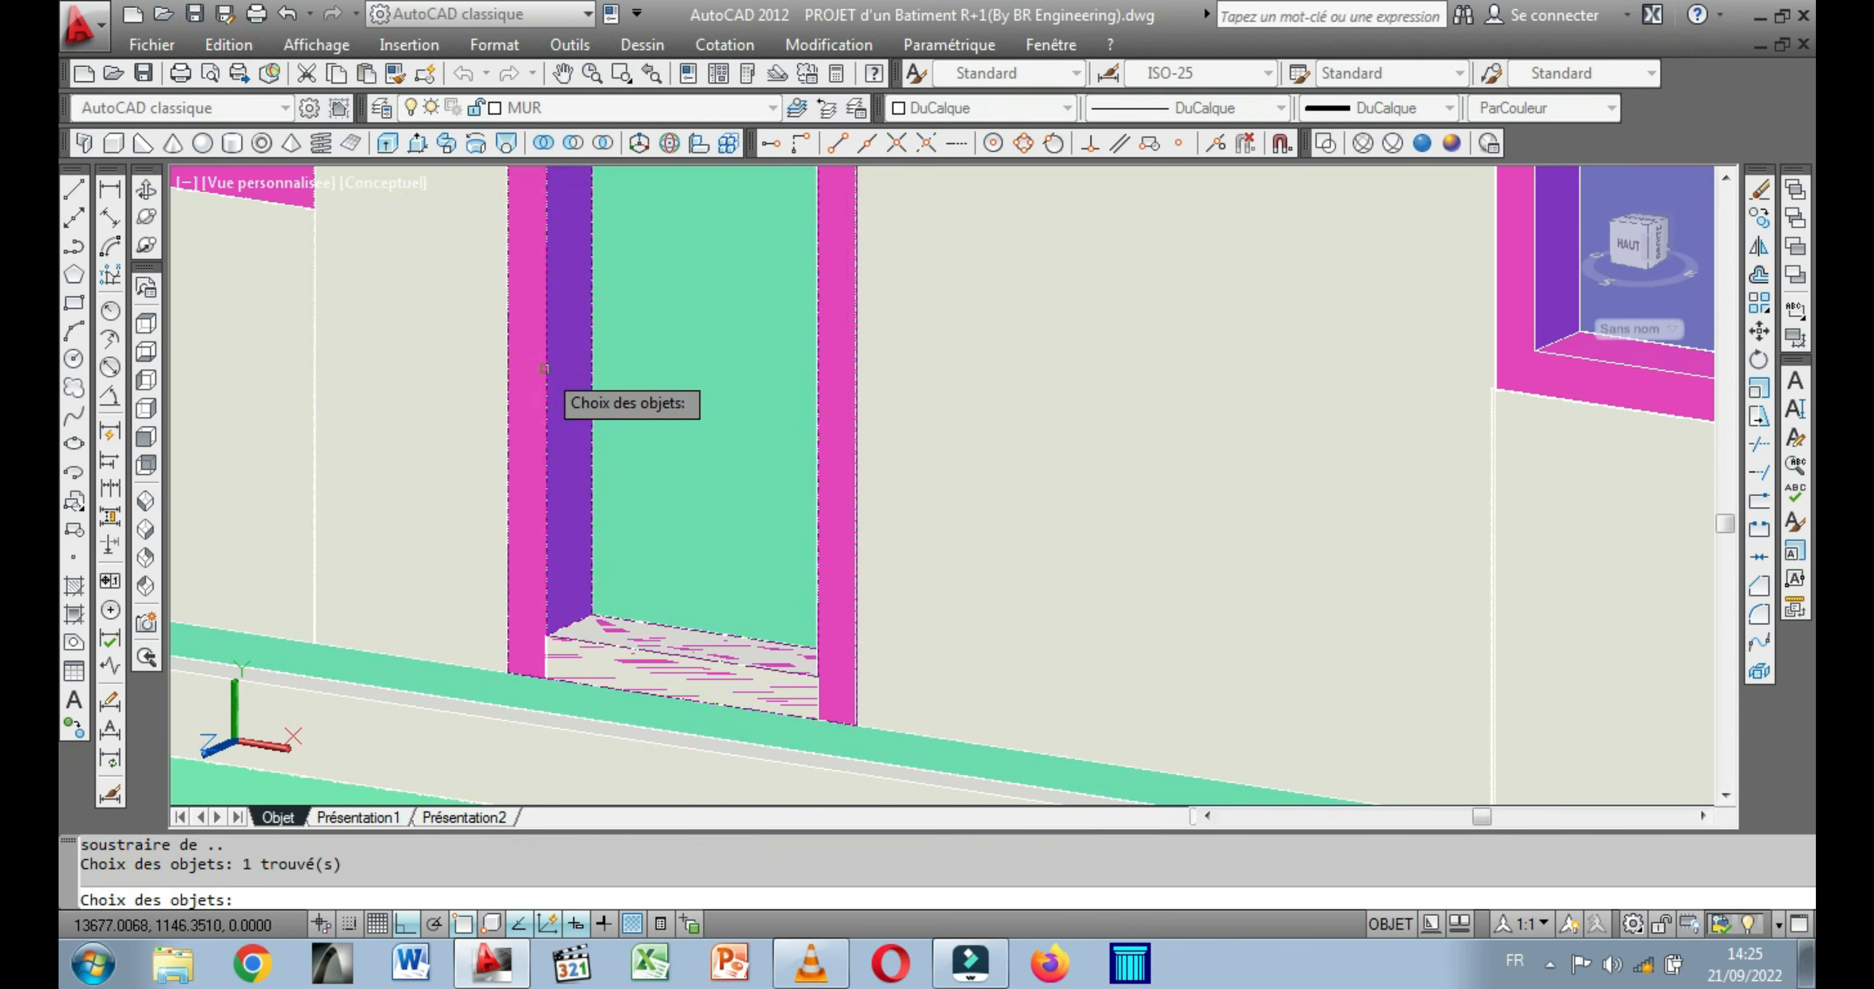
pyautogui.press('Return')
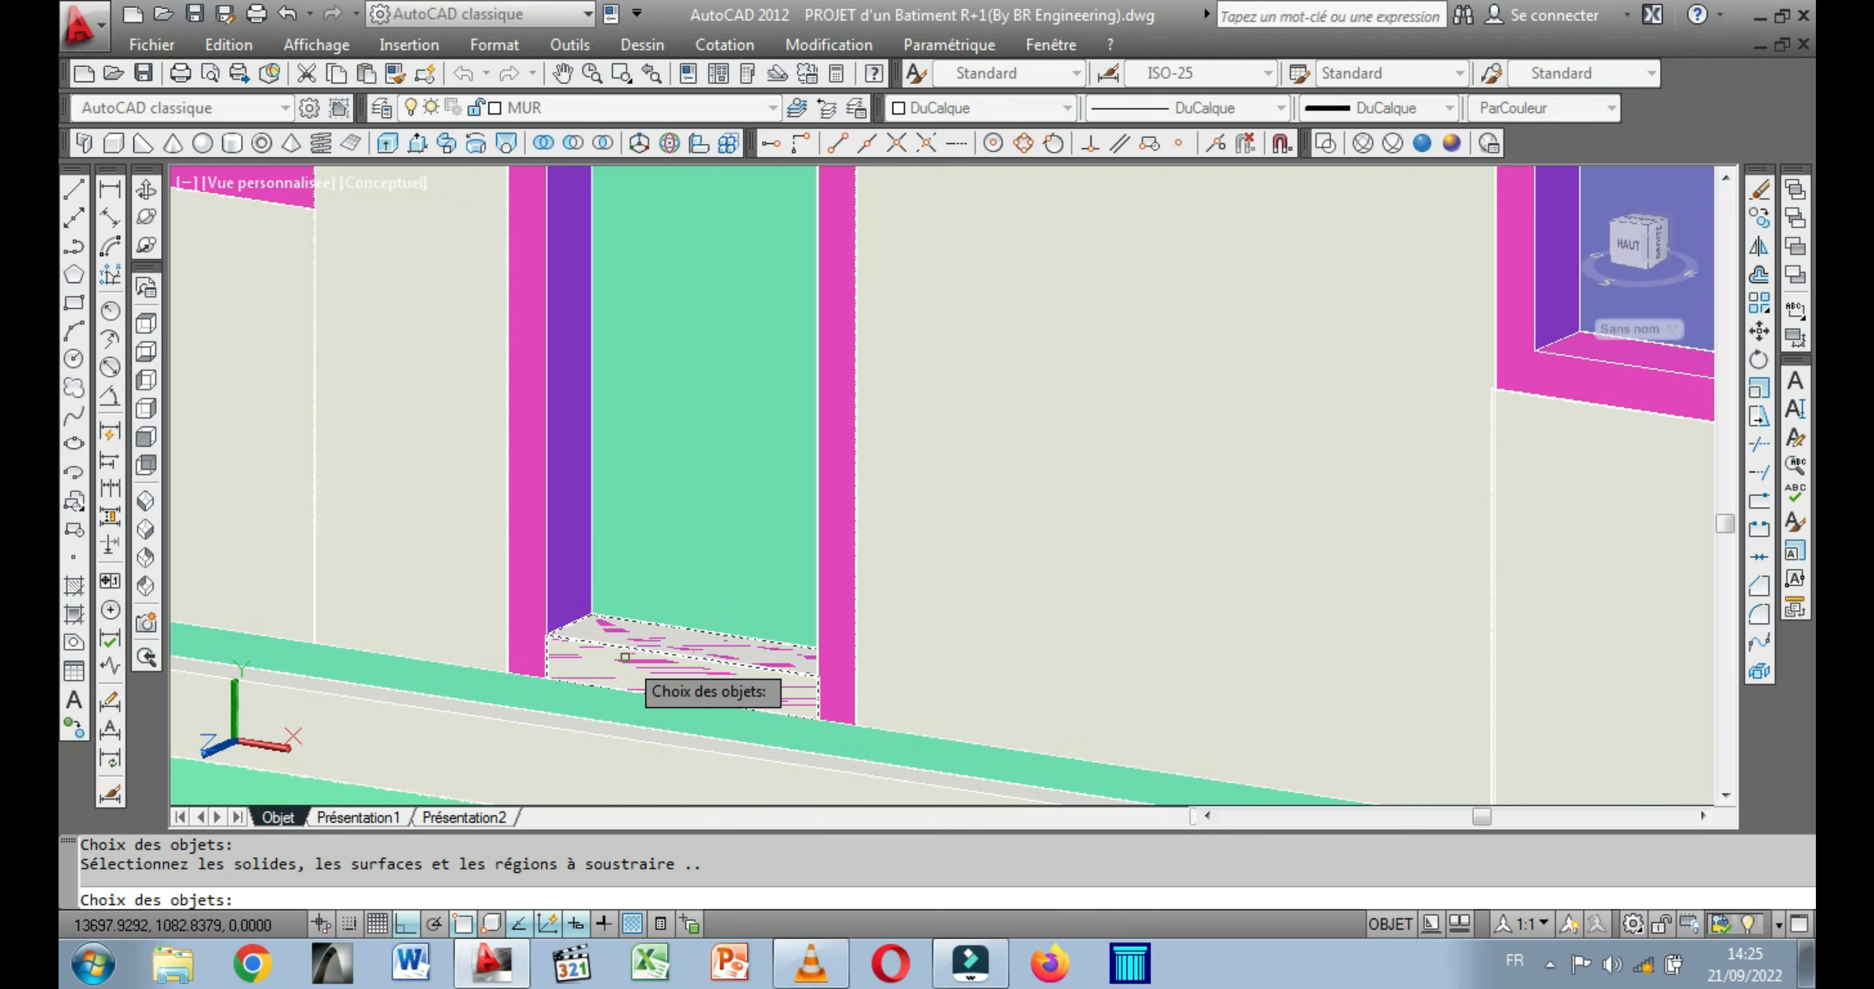
pyautogui.click(625, 657)
pyautogui.press('Return')
pyautogui.scroll(-5, 625, 656)
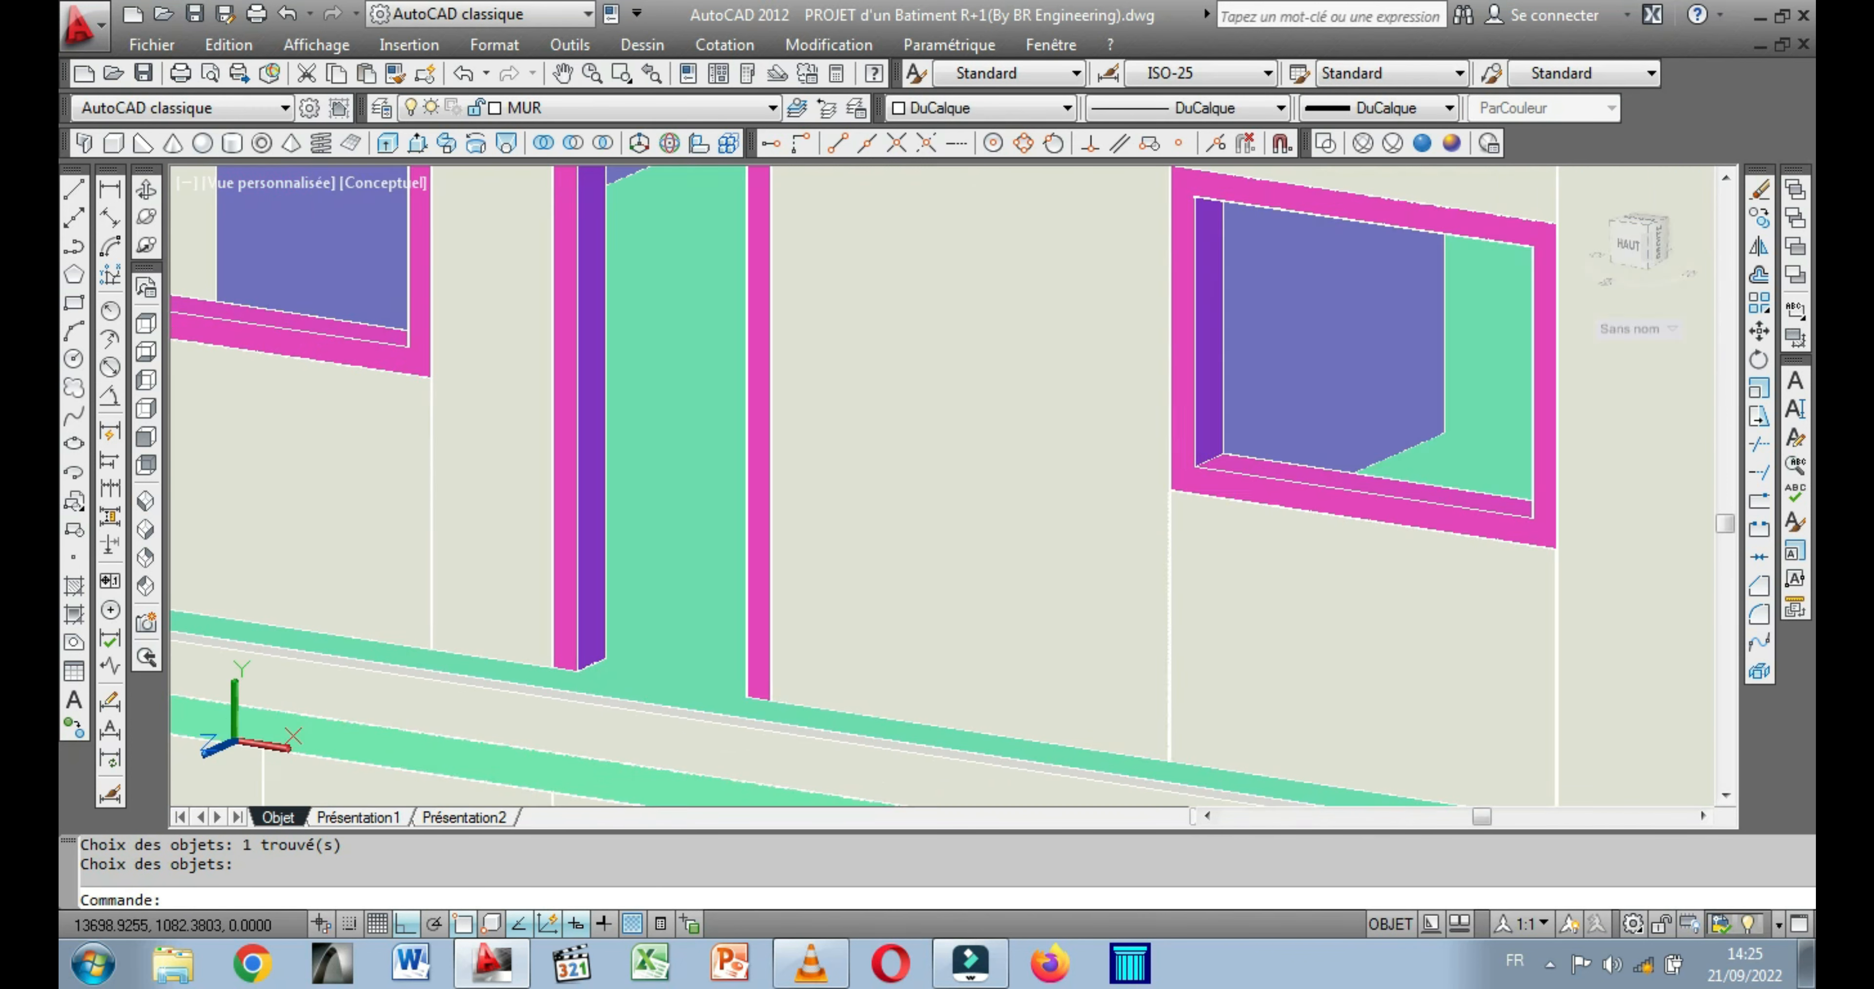
# Inspect the fitted door and window frames on both floors of the facade from different angles.
pyautogui.moveTo(656, 534); pyautogui.dragTo(693, 608, button='middle')
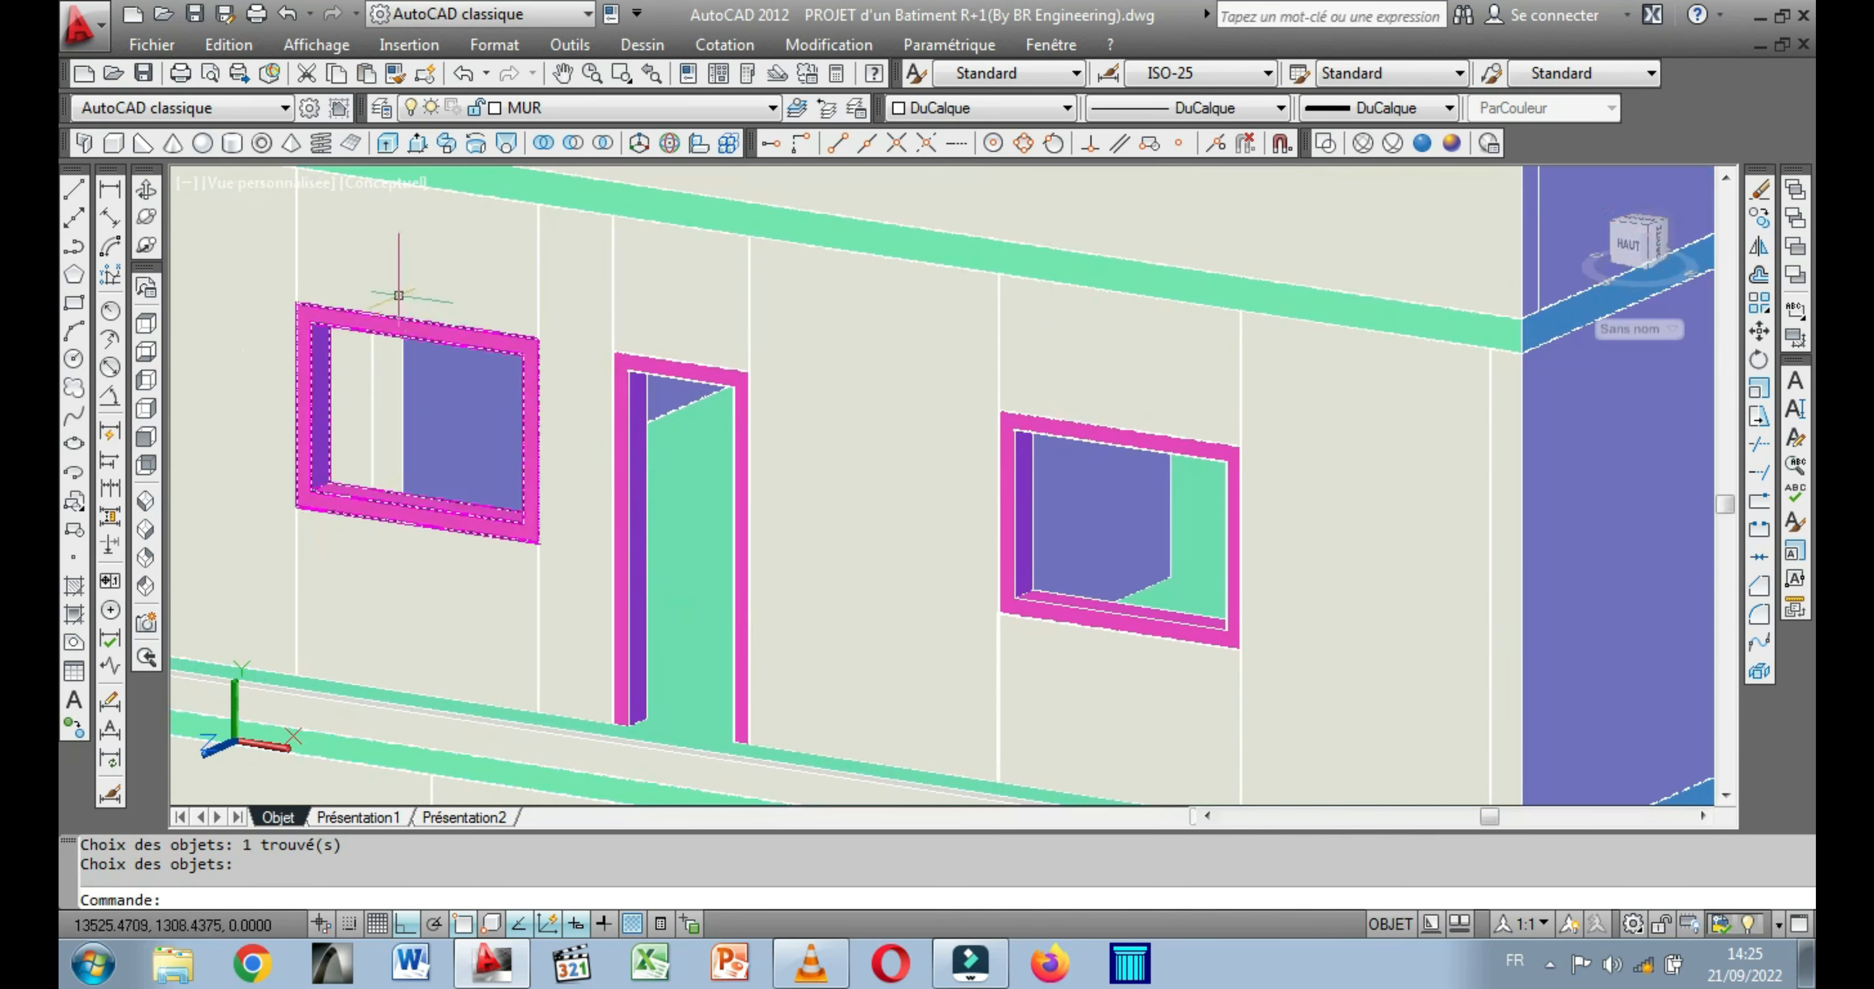
pyautogui.click(146, 189)
pyautogui.moveTo(432, 499)
pyautogui.mouseDown()
pyautogui.moveTo(481, 490)
pyautogui.moveTo(448, 480)
pyautogui.moveTo(431, 485)
pyautogui.moveTo(633, 497)
pyautogui.mouseUp()
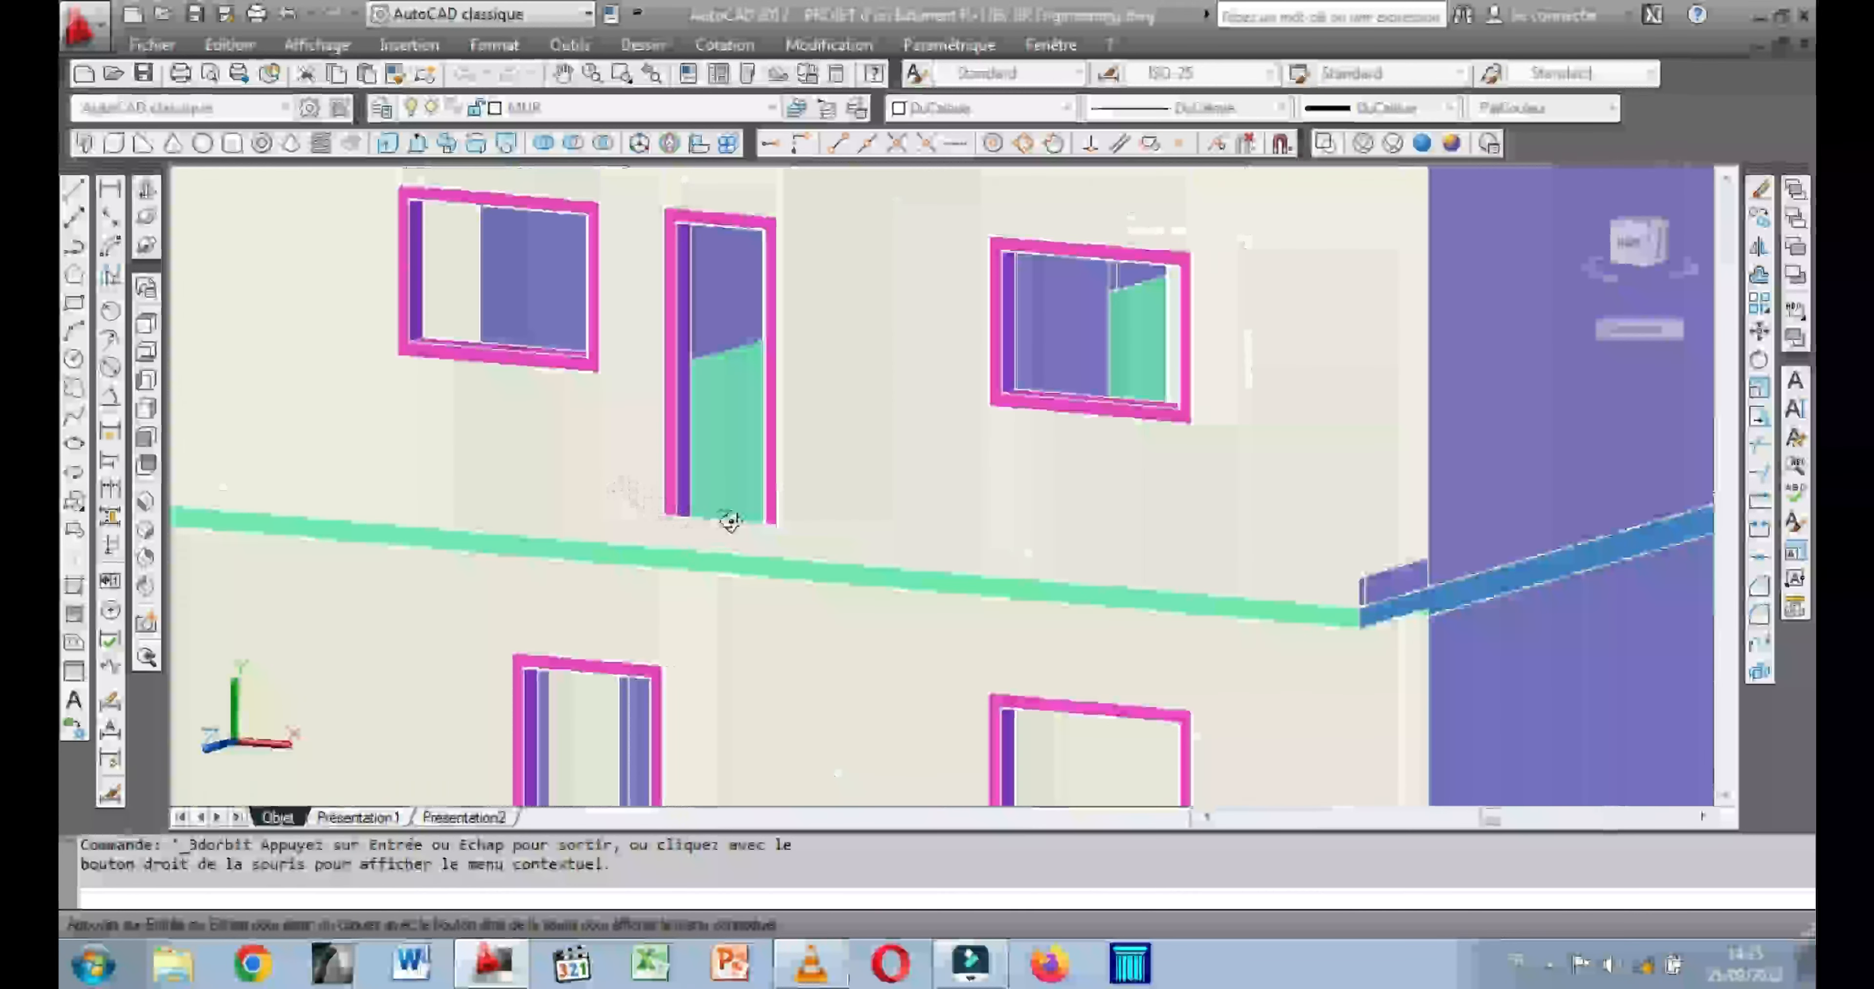
pyautogui.moveTo(611, 581); pyautogui.dragTo(460, 648)
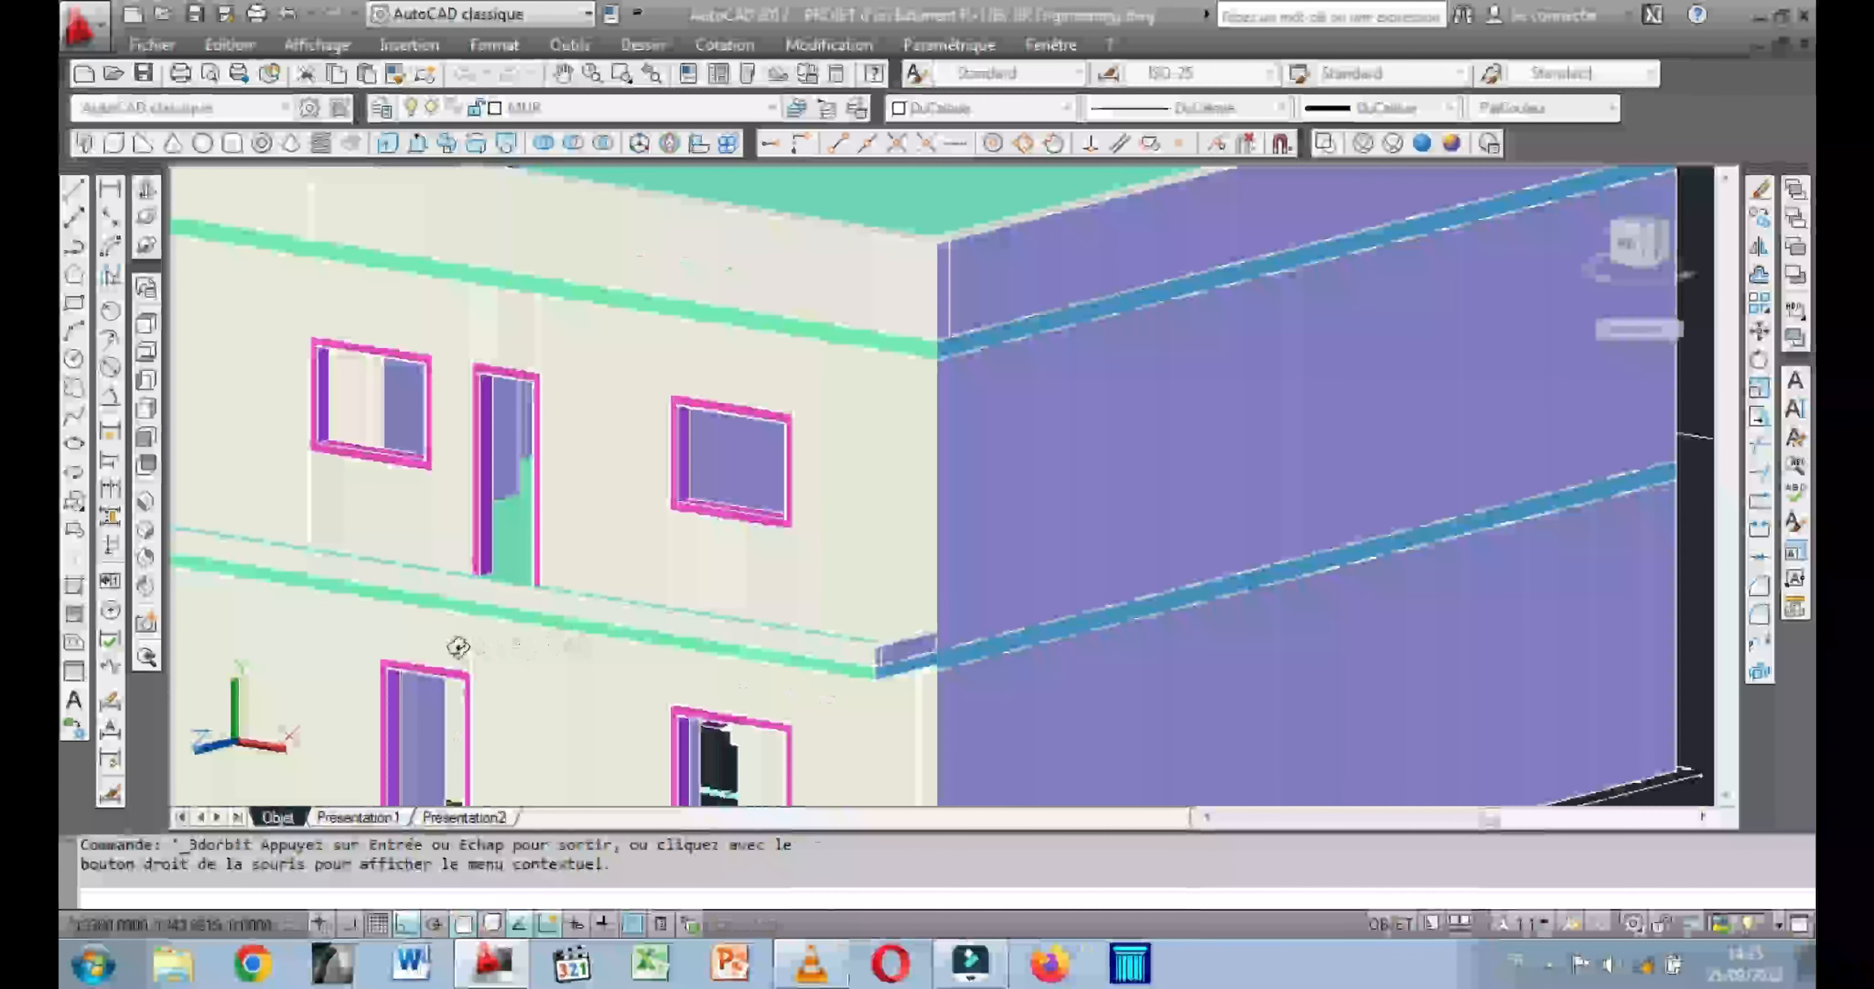
# Switch to the front view and examine the three separate window and door solids beside the building.
pyautogui.click(143, 440)
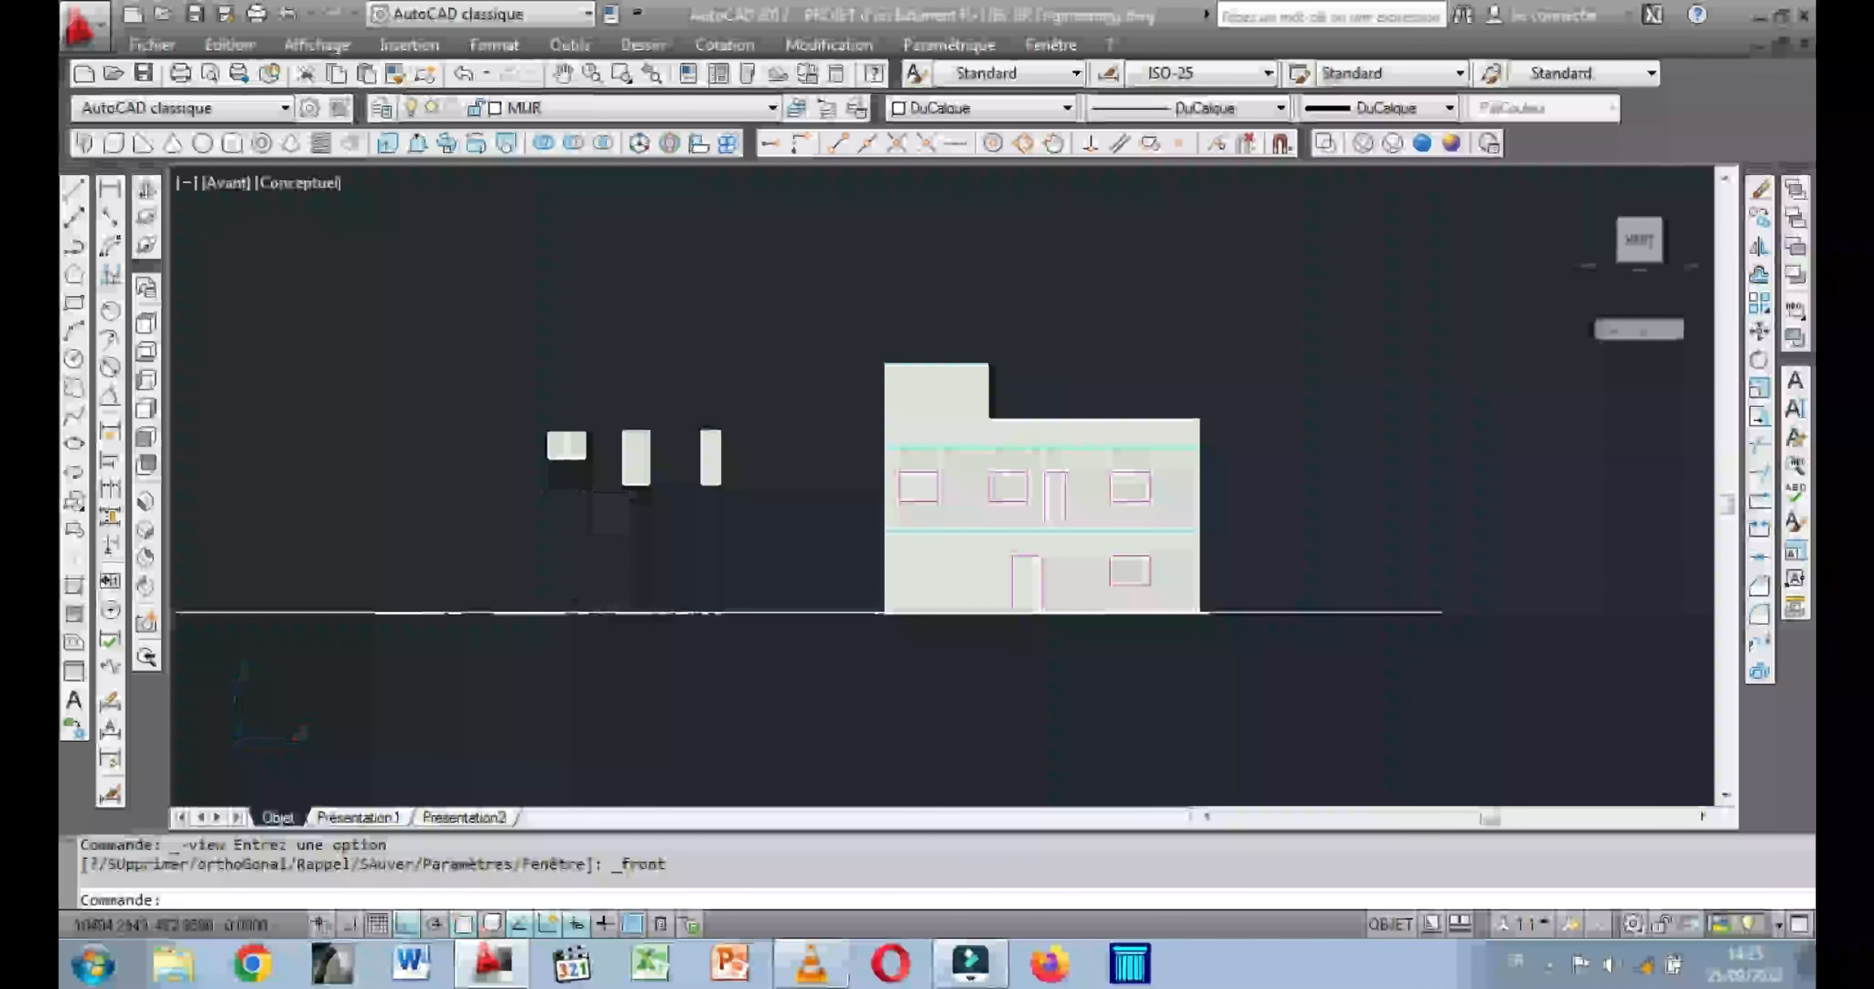
pyautogui.scroll(8, 581, 447)
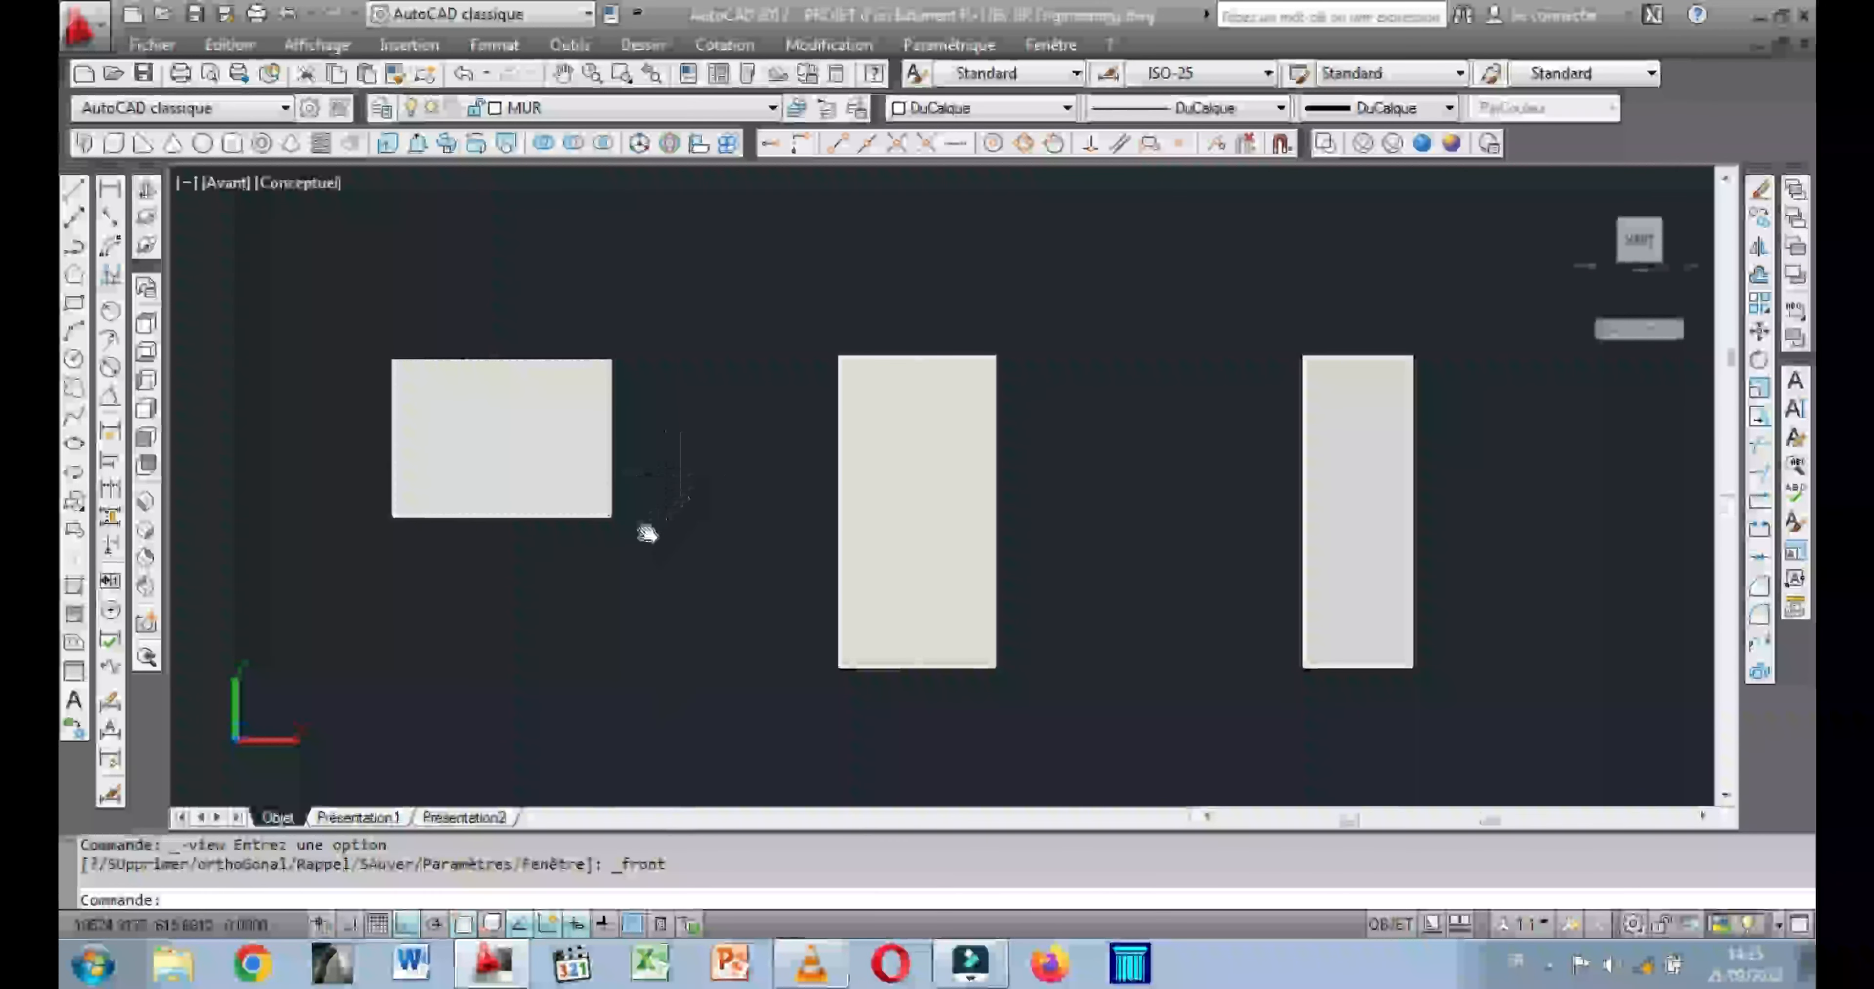
pyautogui.moveTo(647, 533); pyautogui.dragTo(611, 555, button='middle')
pyautogui.scroll(2, 627, 542)
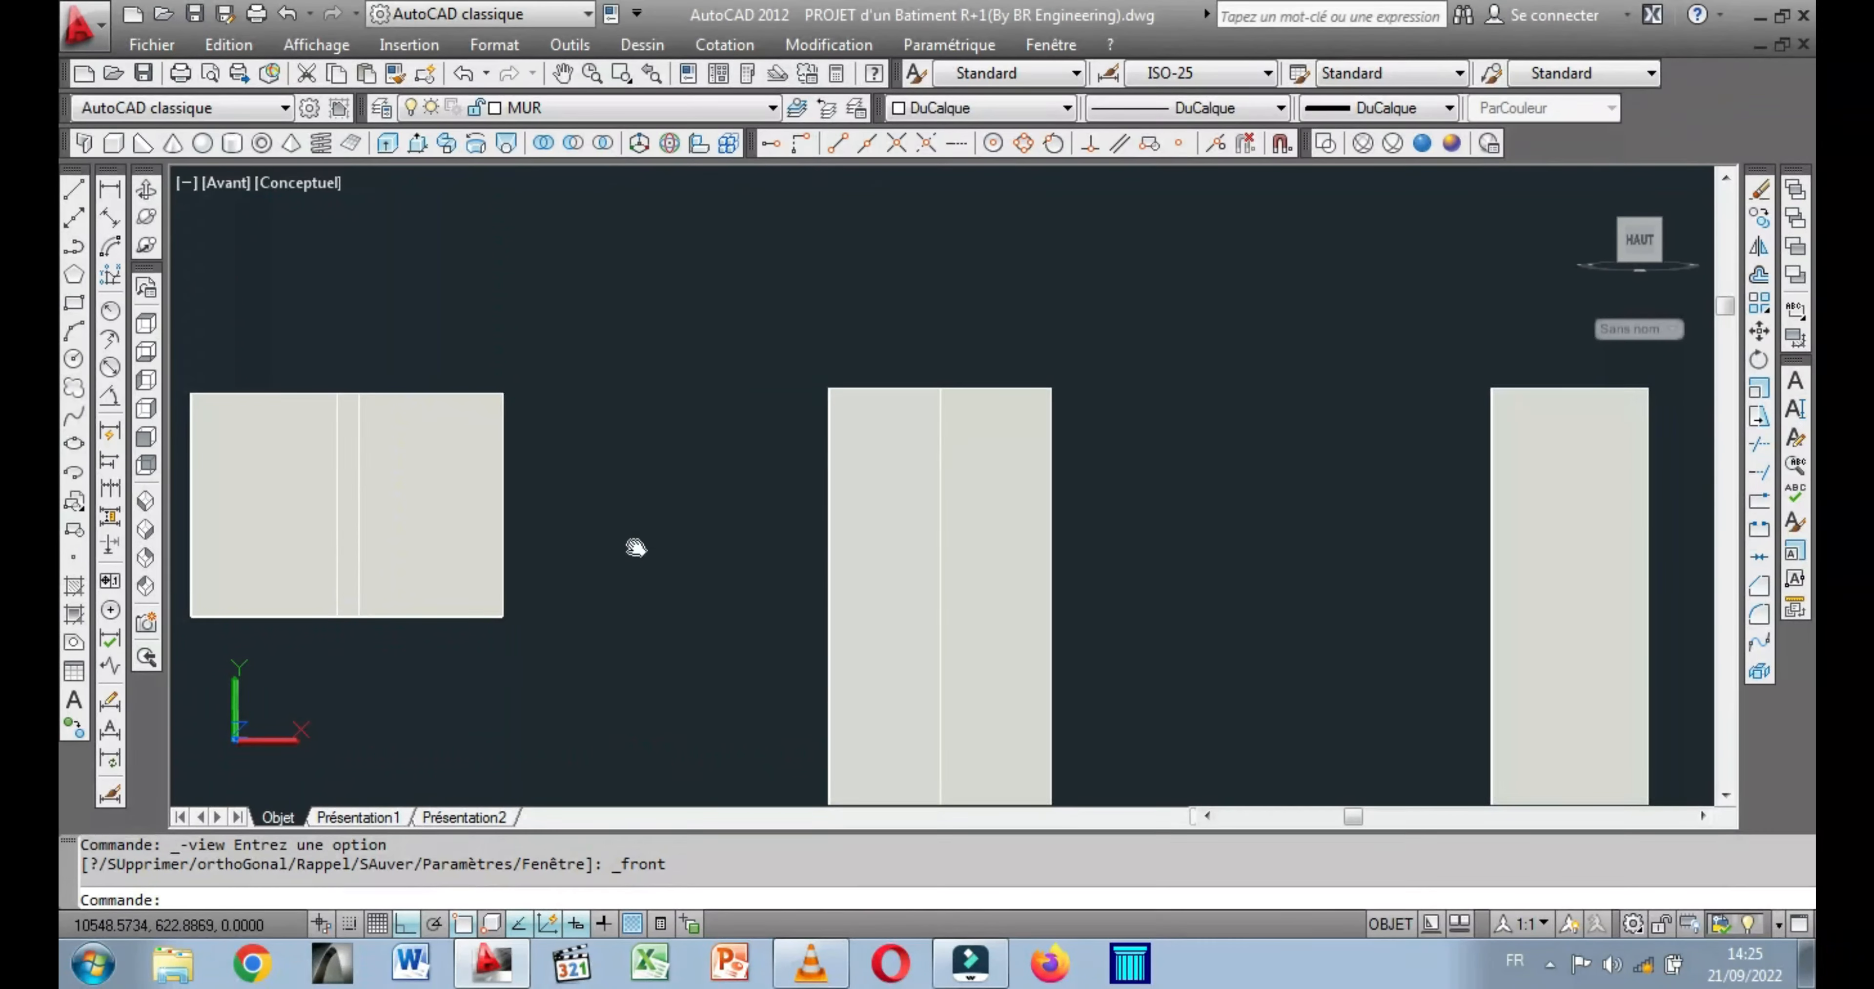
pyautogui.scroll(-3, 632, 542)
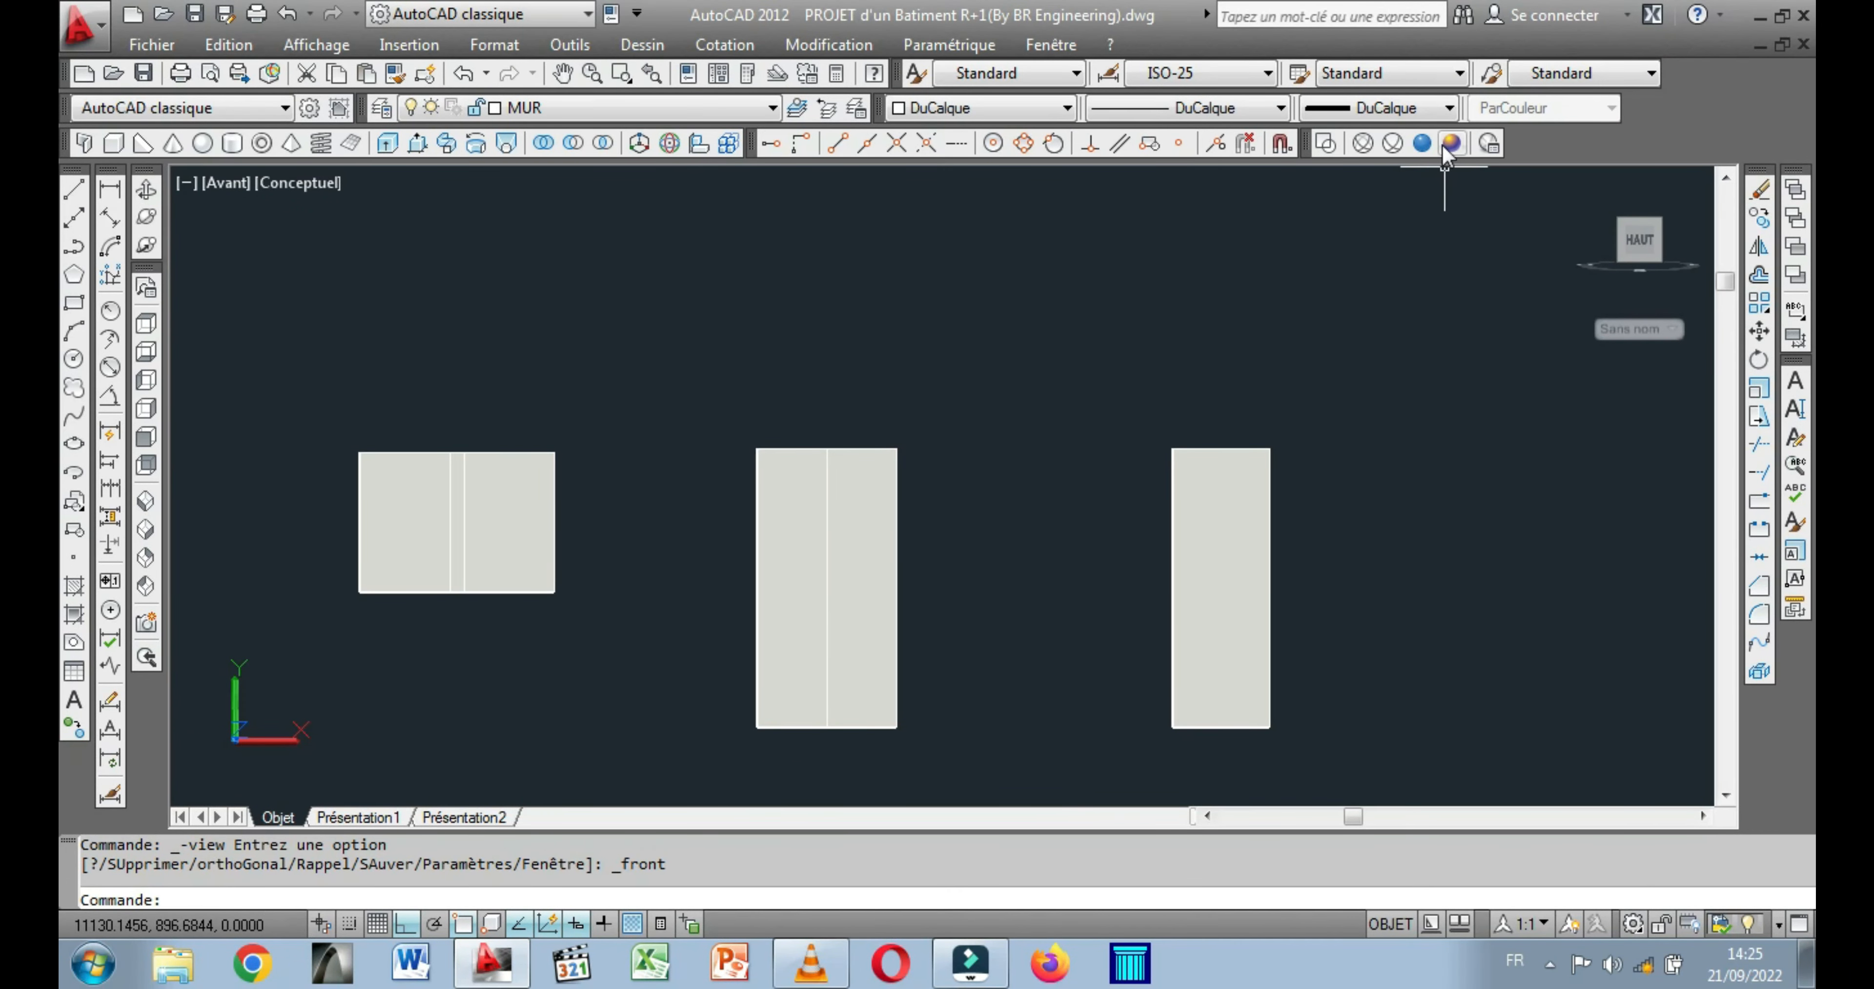
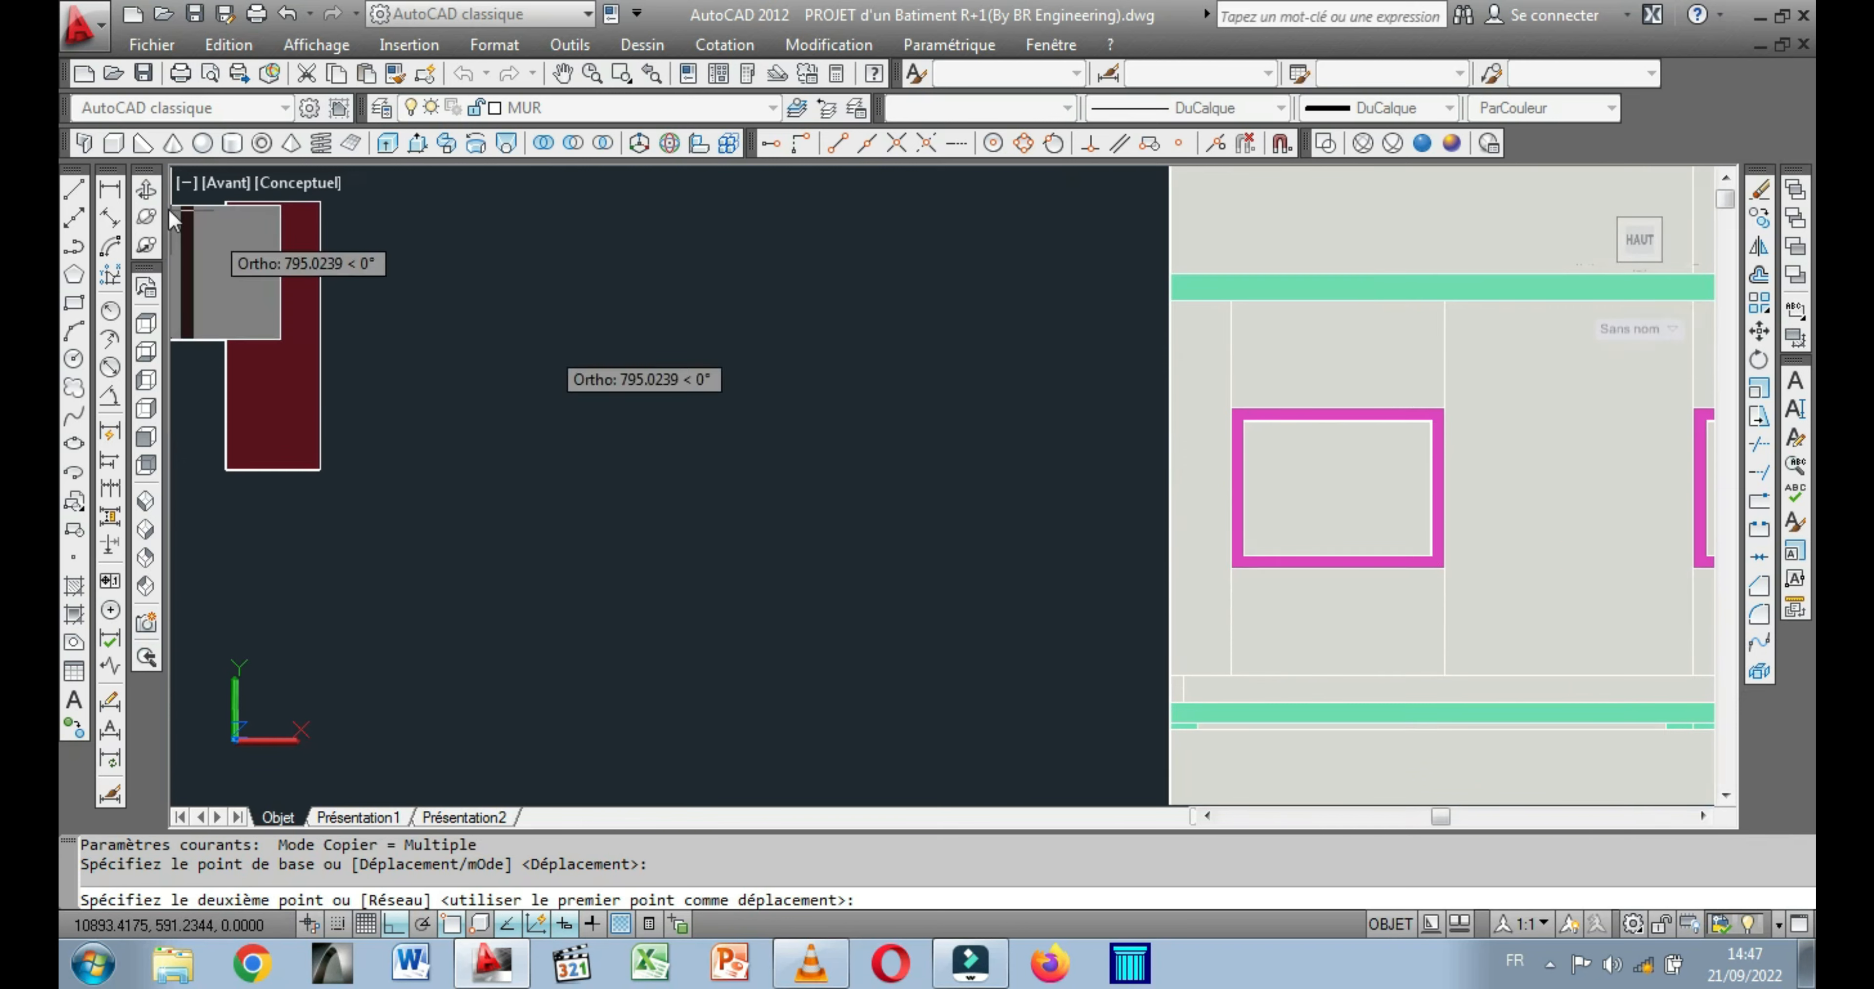
# Copy the grey two-leaf window panel into the upper-floor window frame nearest the building's side wall, at its inner lower corner.
pyautogui.click(146, 190)
pyautogui.moveTo(1136, 574); pyautogui.dragTo(1249, 603)
pyautogui.moveTo(1127, 594); pyautogui.dragTo(918, 567)
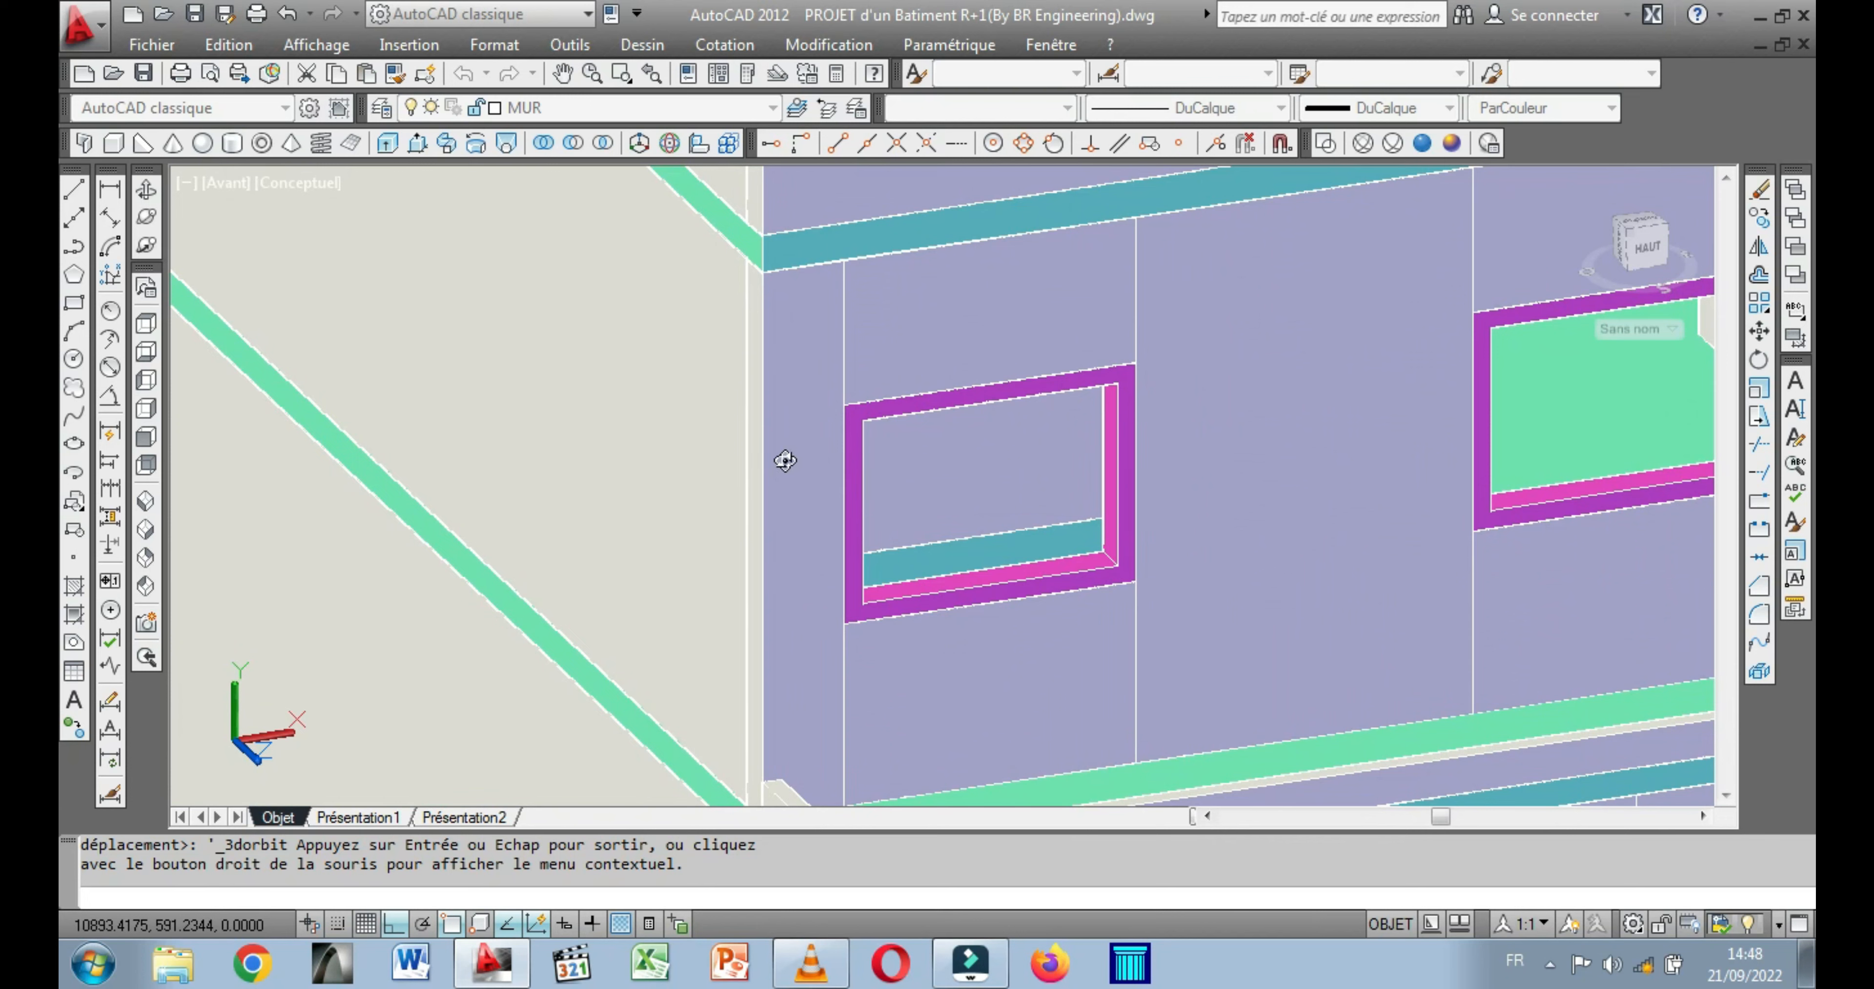
pyautogui.press('Return')
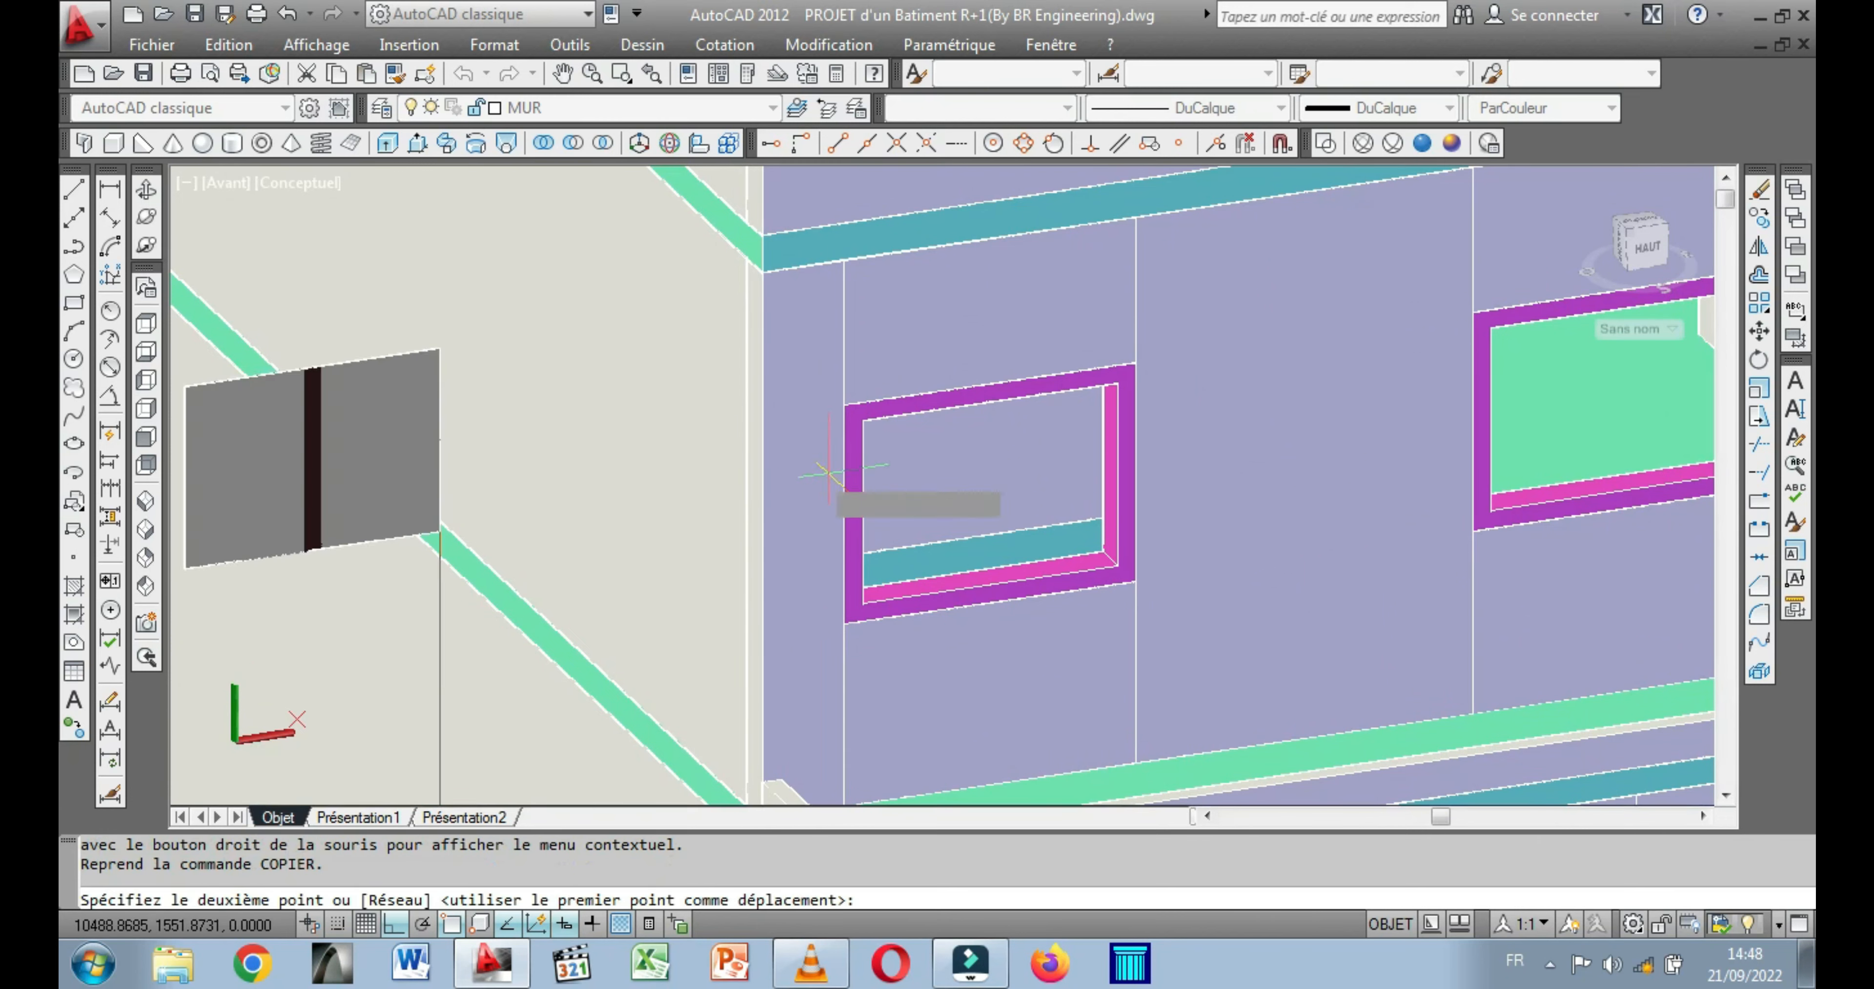
pyautogui.click(1103, 551)
pyautogui.scroll(-5, 713, 526)
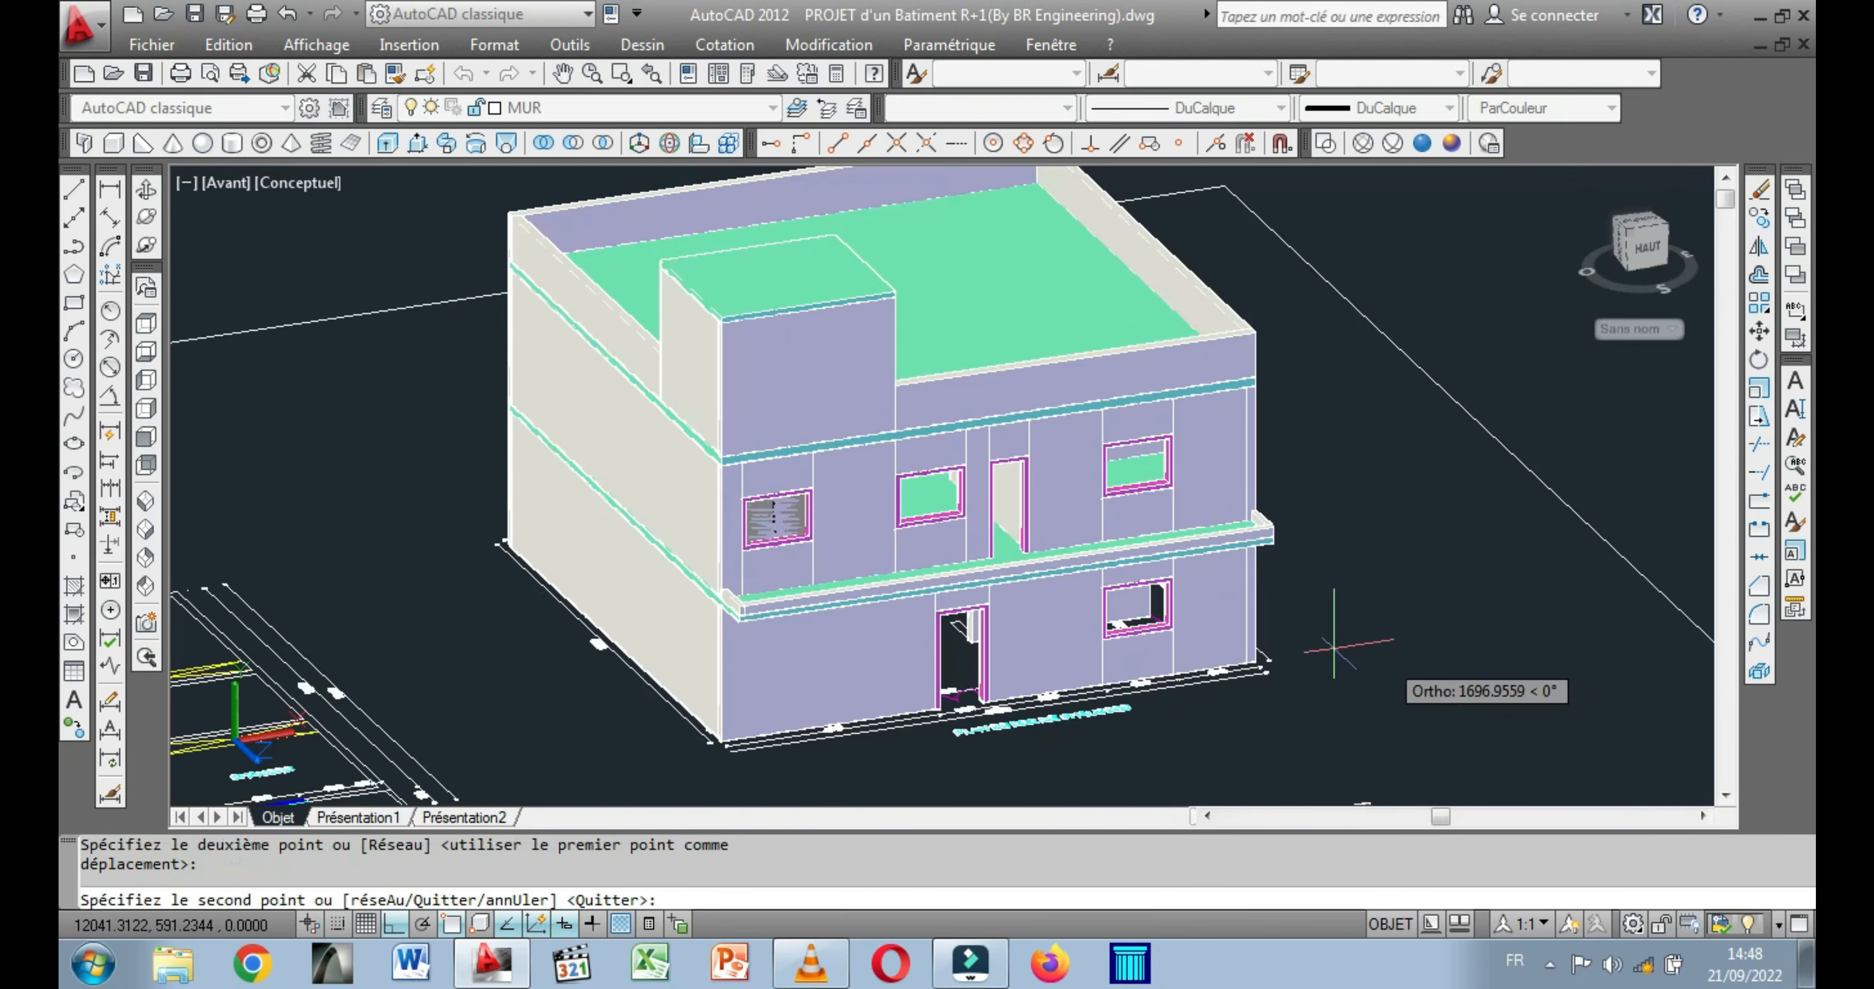
# Place a second copy of the window panel at the inner lower corner of the upper-floor frame before the balcony door.
pyautogui.scroll(4, 991, 544)
pyautogui.scroll(-1, 986, 407)
pyautogui.scroll(2, 986, 367)
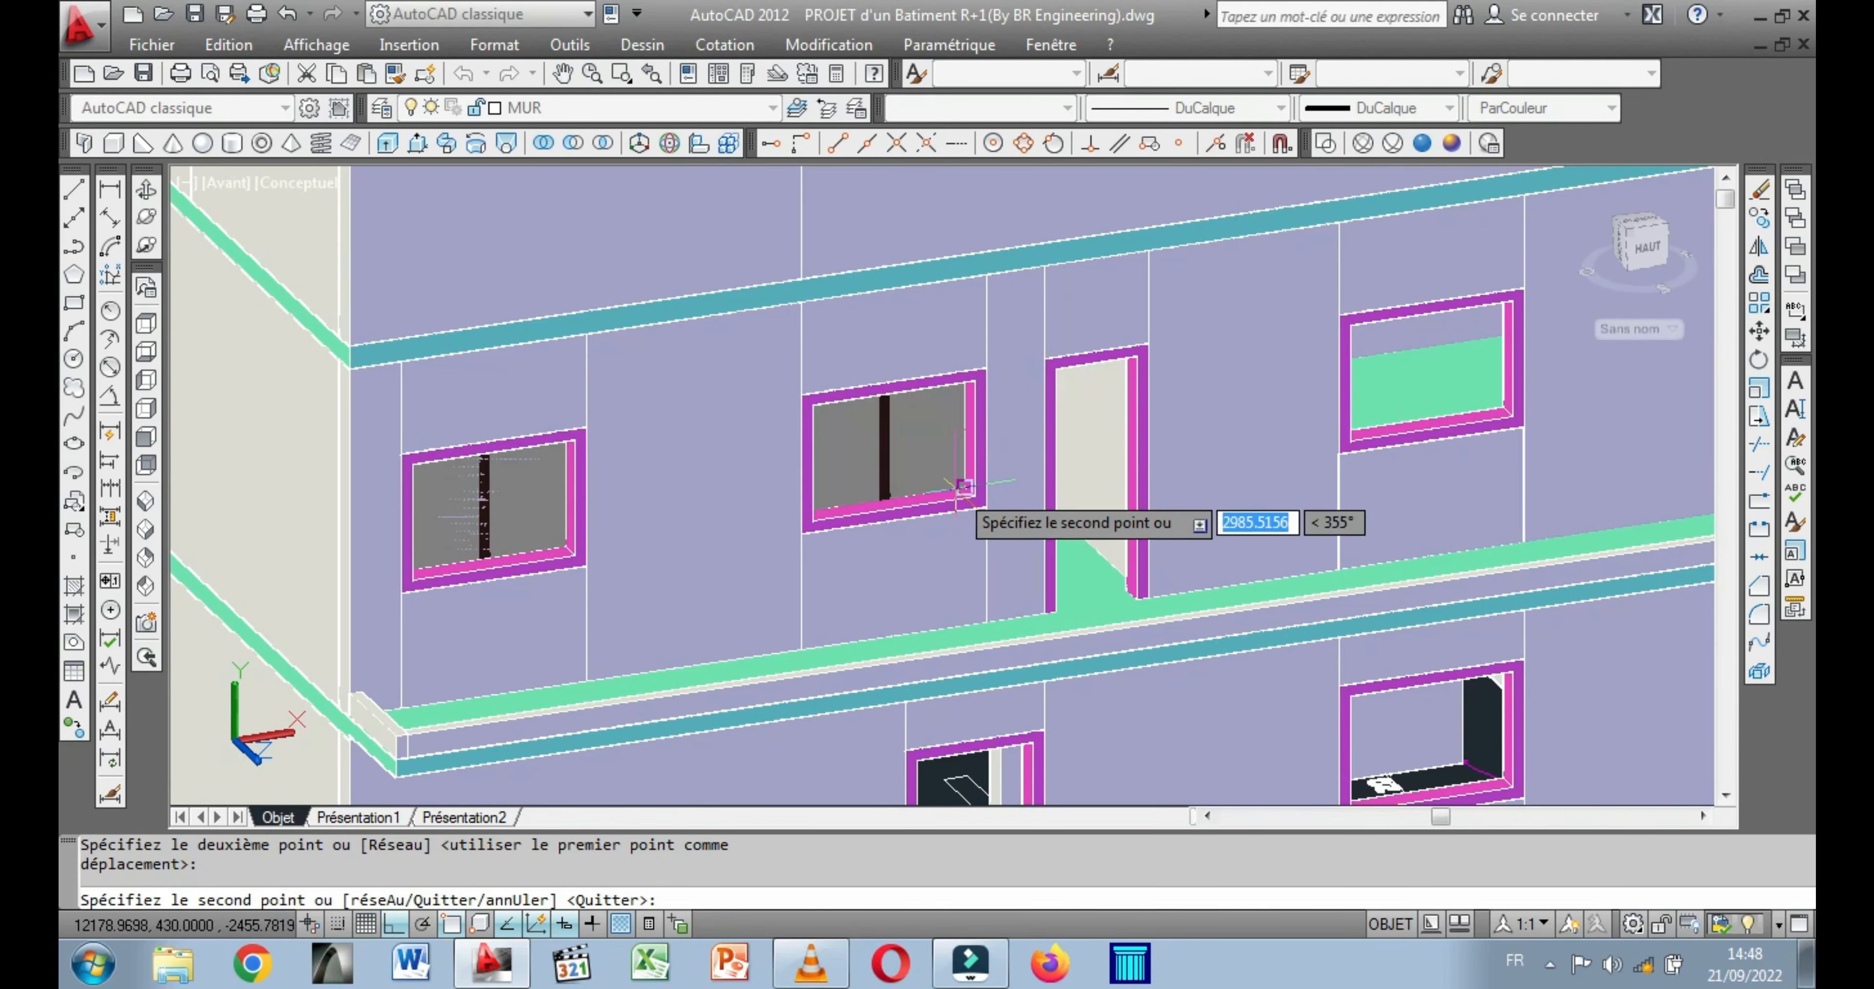
pyautogui.scroll(4, 964, 485)
pyautogui.scroll(-1, 1011, 483)
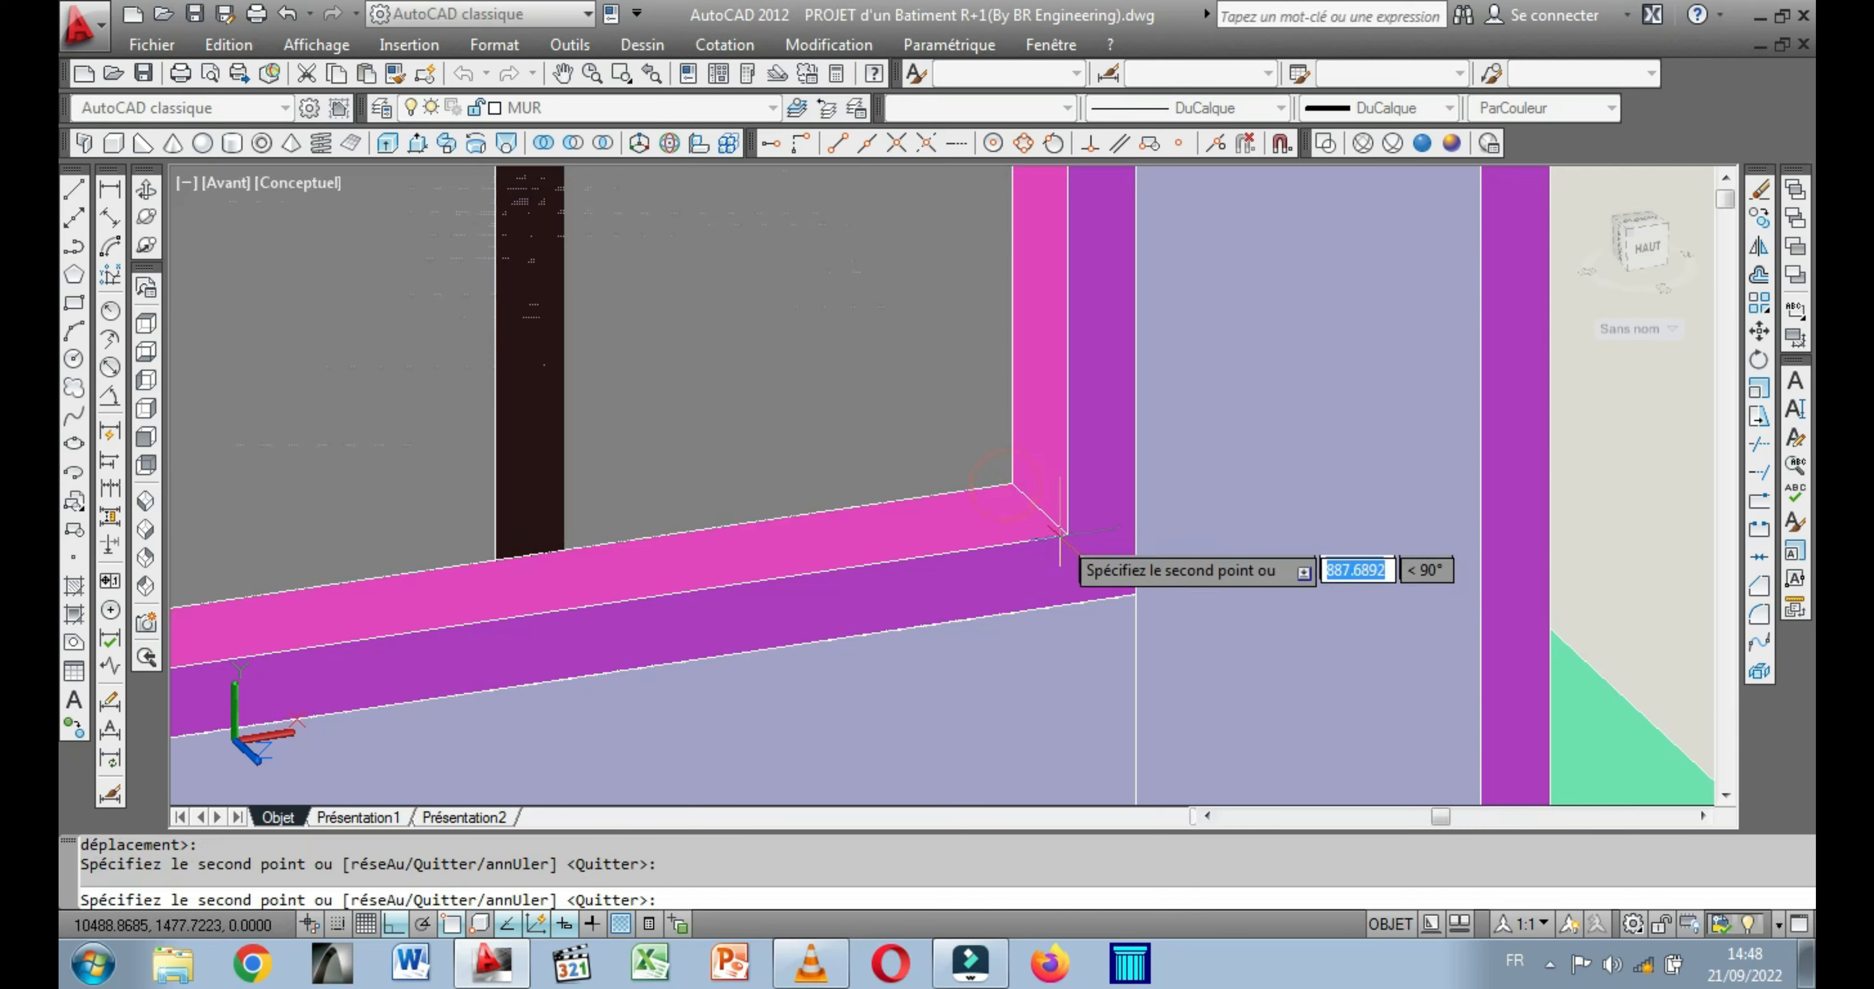
# Place another copy of the window panel at the inner lower corner of the upper-floor frame beyond the balcony door.
pyautogui.scroll(-3, 1062, 531)
pyautogui.scroll(-1, 1225, 667)
pyautogui.scroll(-2, 1214, 650)
pyautogui.moveTo(1191, 619); pyautogui.dragTo(639, 564, button='middle')
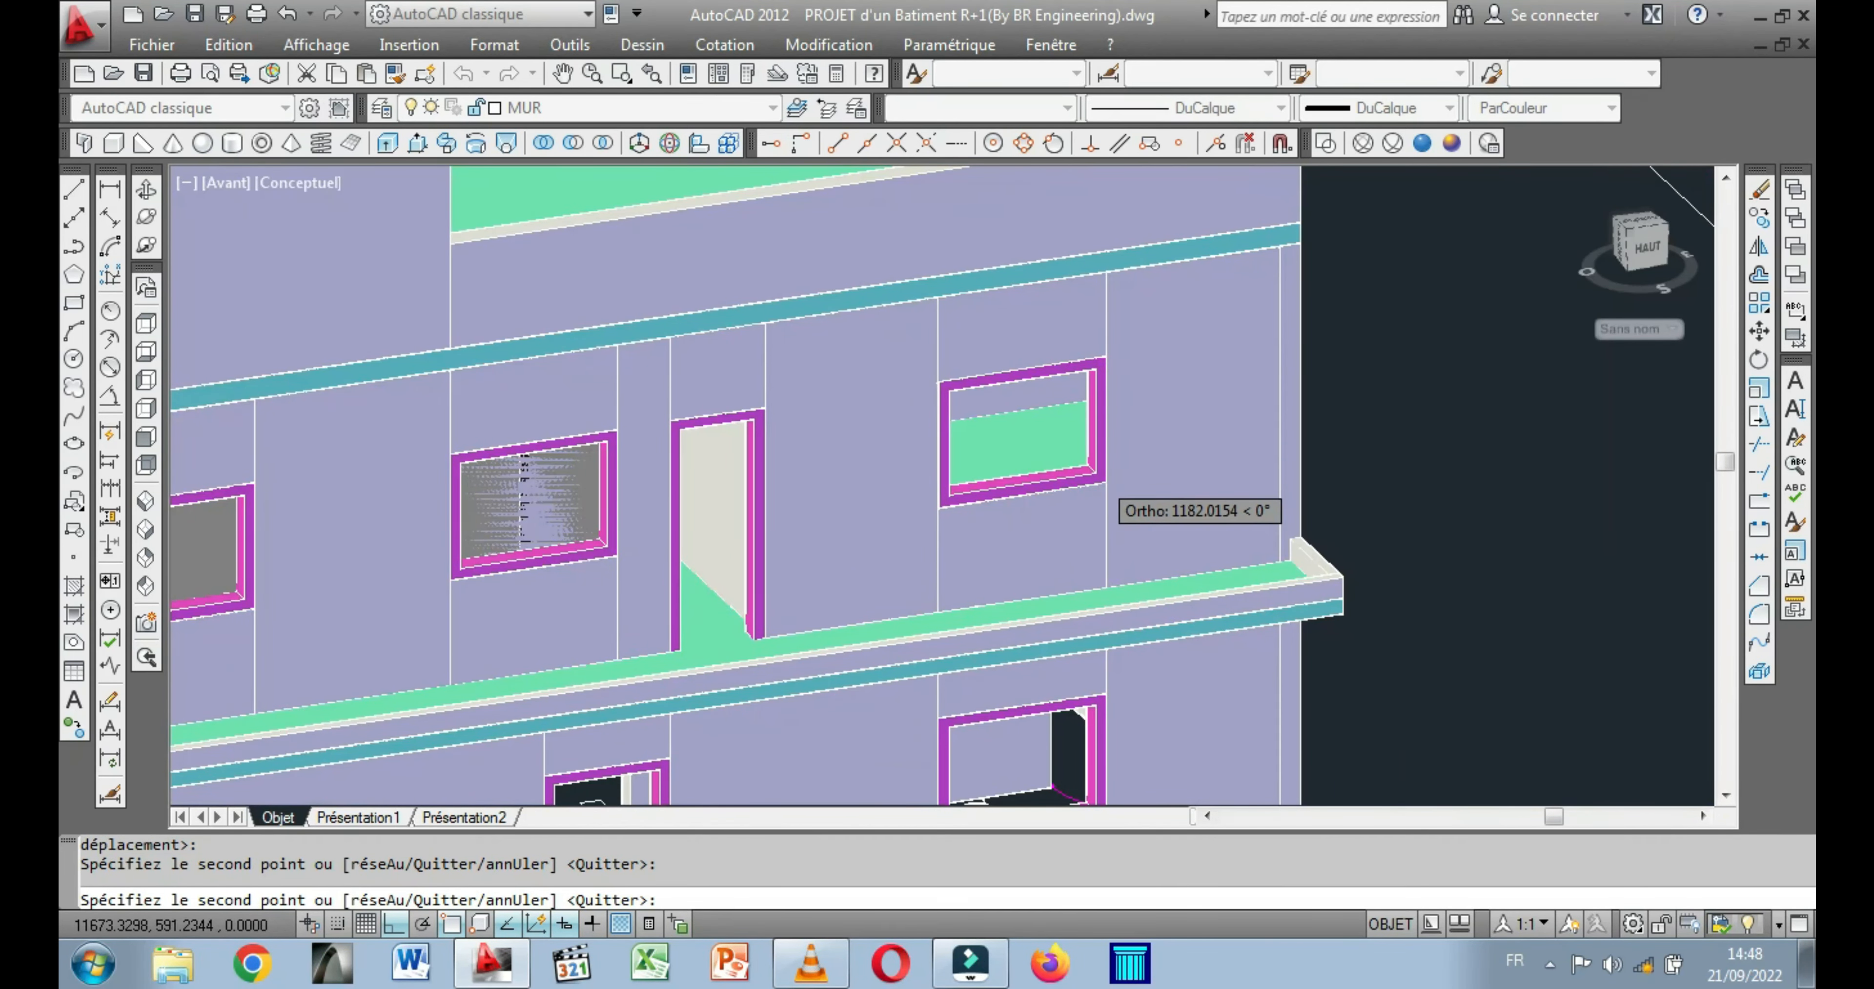
pyautogui.scroll(5, 1097, 476)
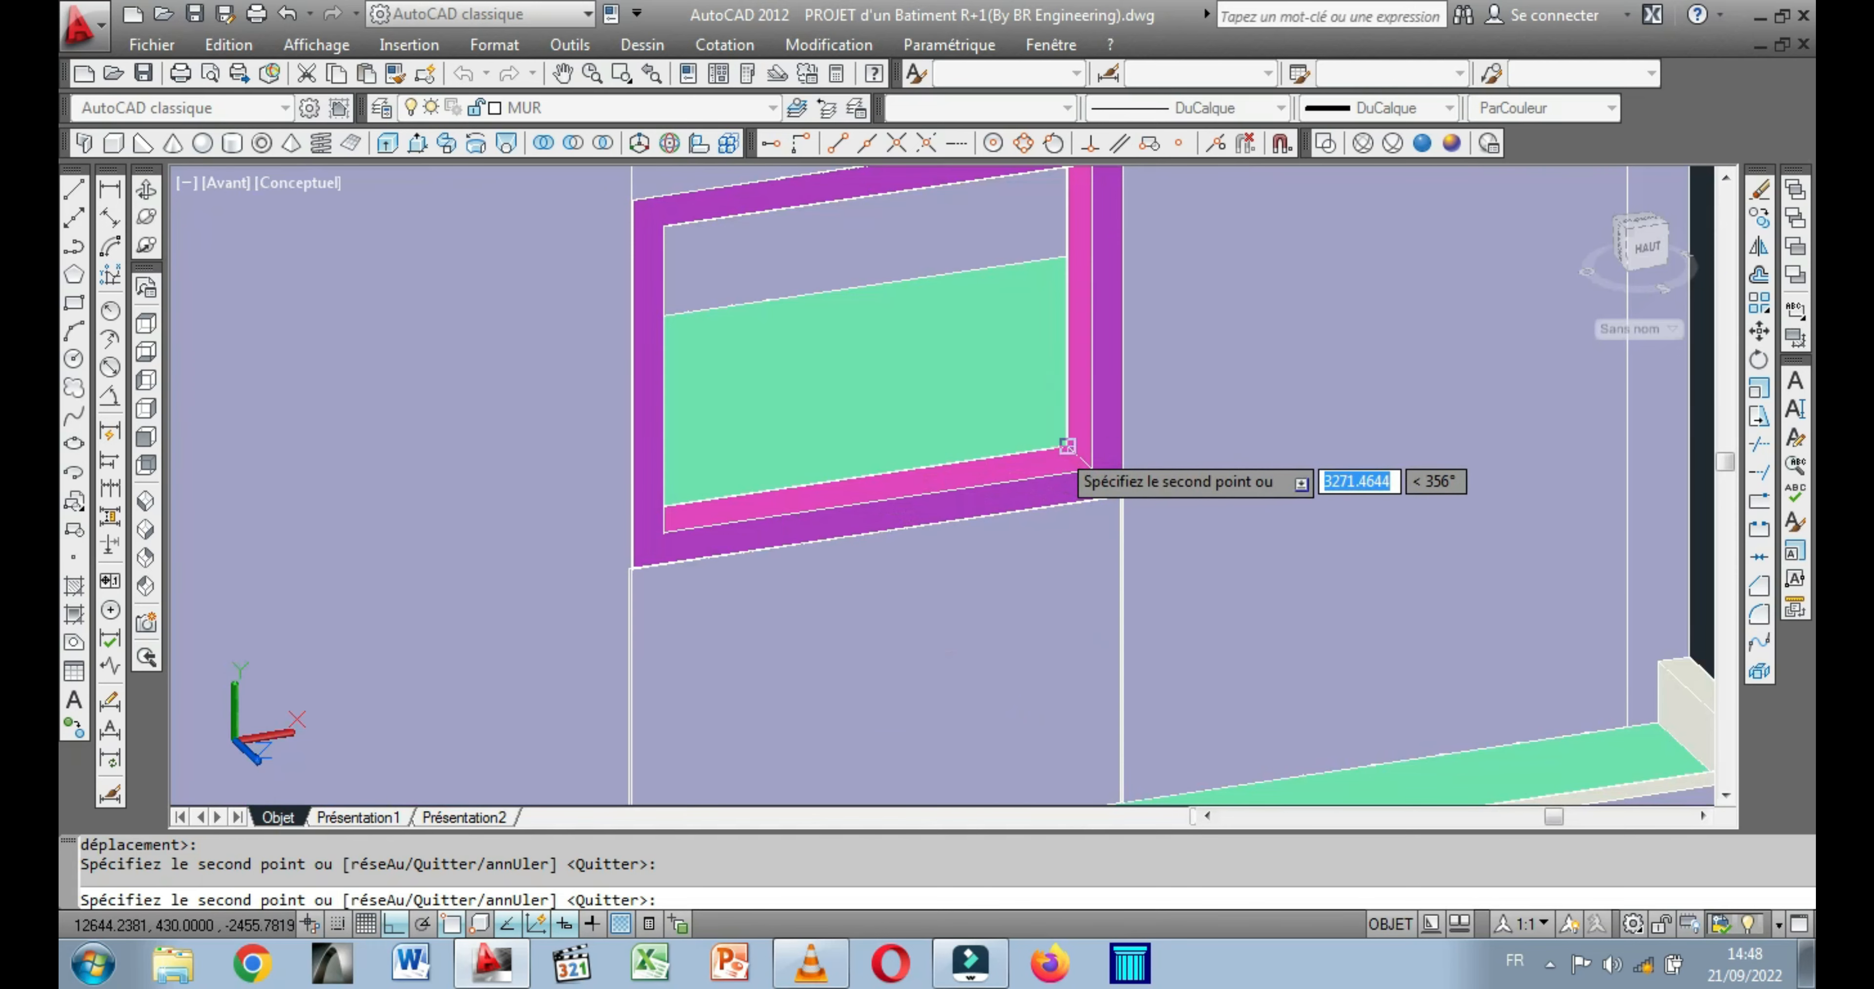
pyautogui.scroll(-5, 1018, 484)
# Place the last window panel copy at the inner lower corner of the ground-floor window frame and finish the Copy command.
pyautogui.moveTo(918, 494); pyautogui.dragTo(893, 439, button='middle')
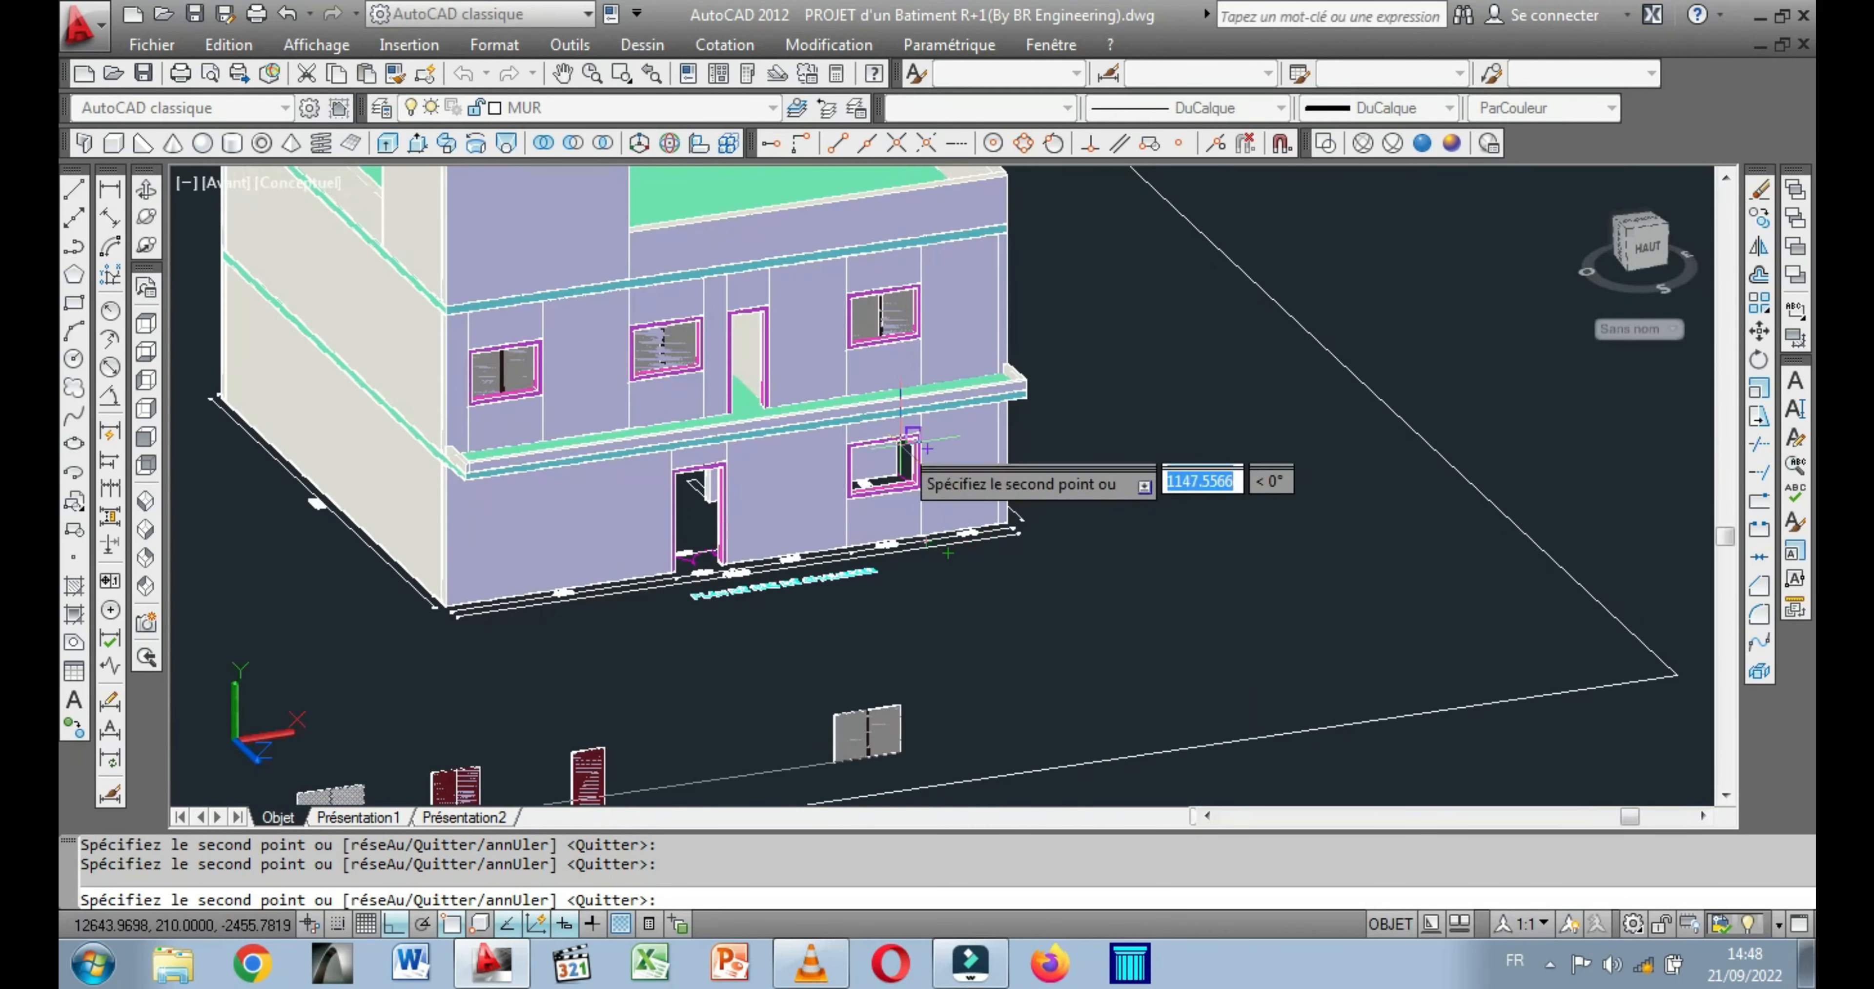
pyautogui.scroll(6, 890, 505)
pyautogui.scroll(6, 946, 440)
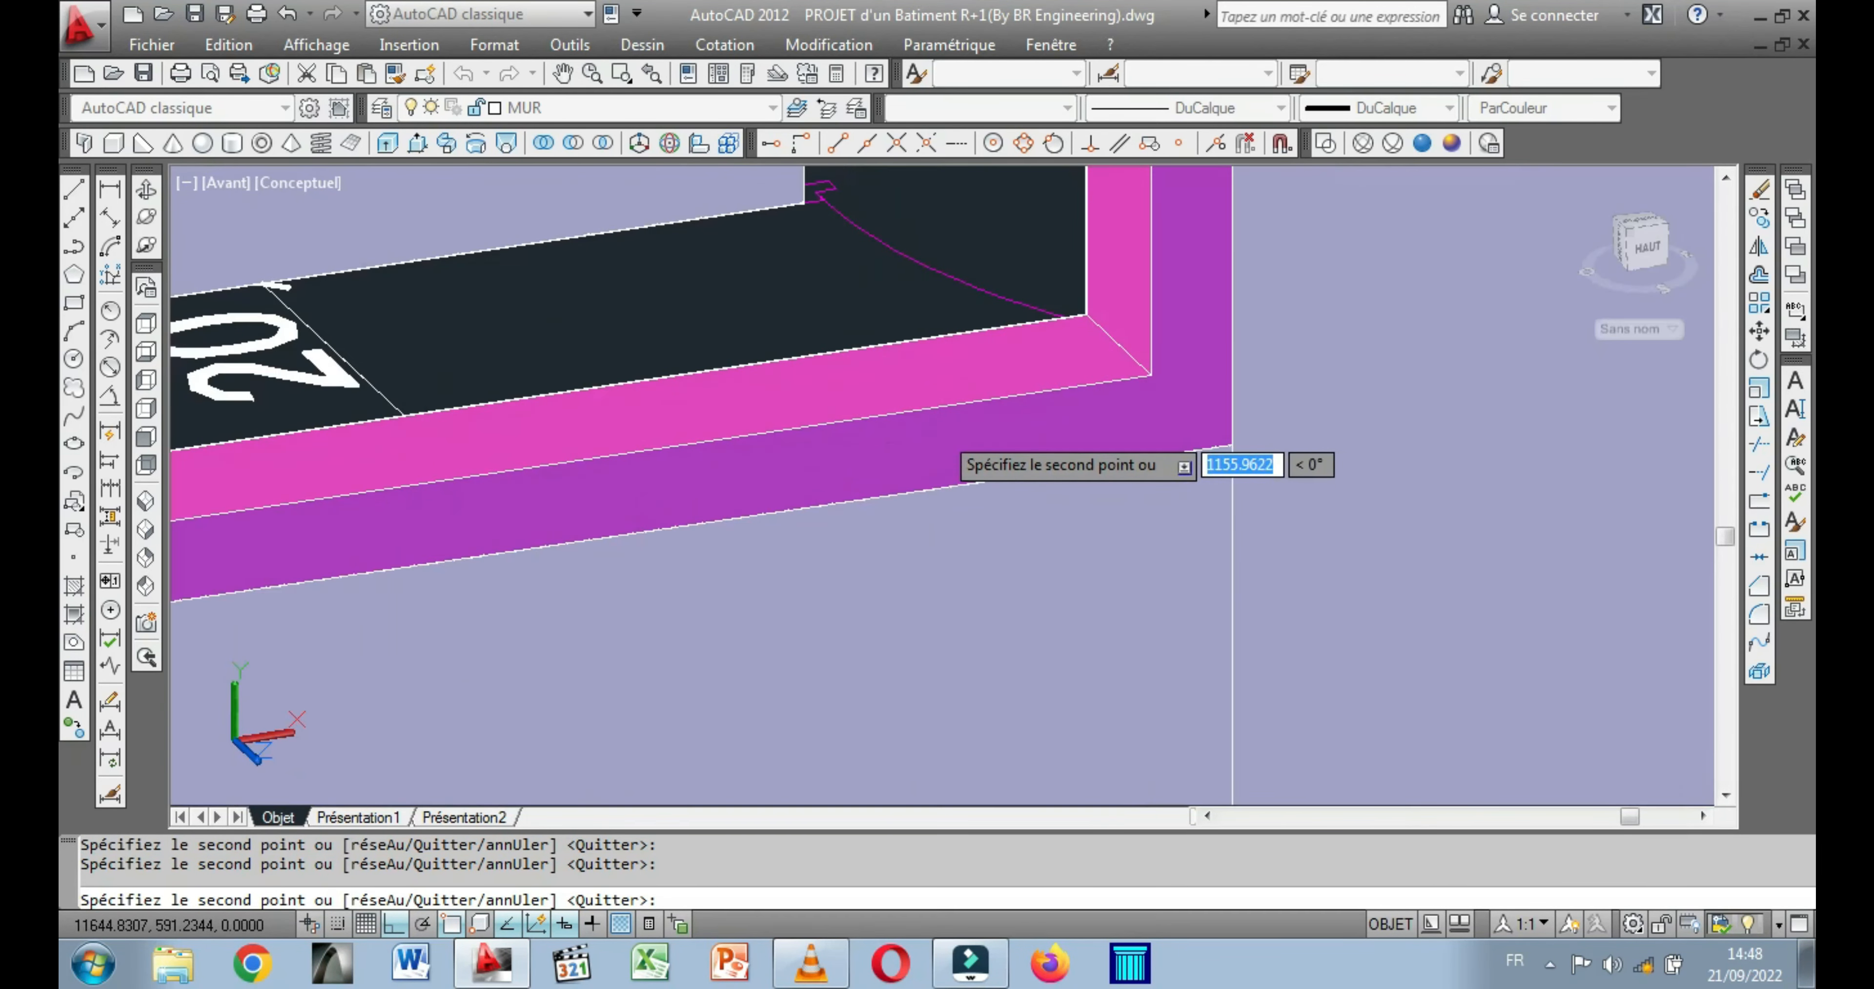
pyautogui.click(1087, 314)
pyautogui.scroll(-10, 1054, 378)
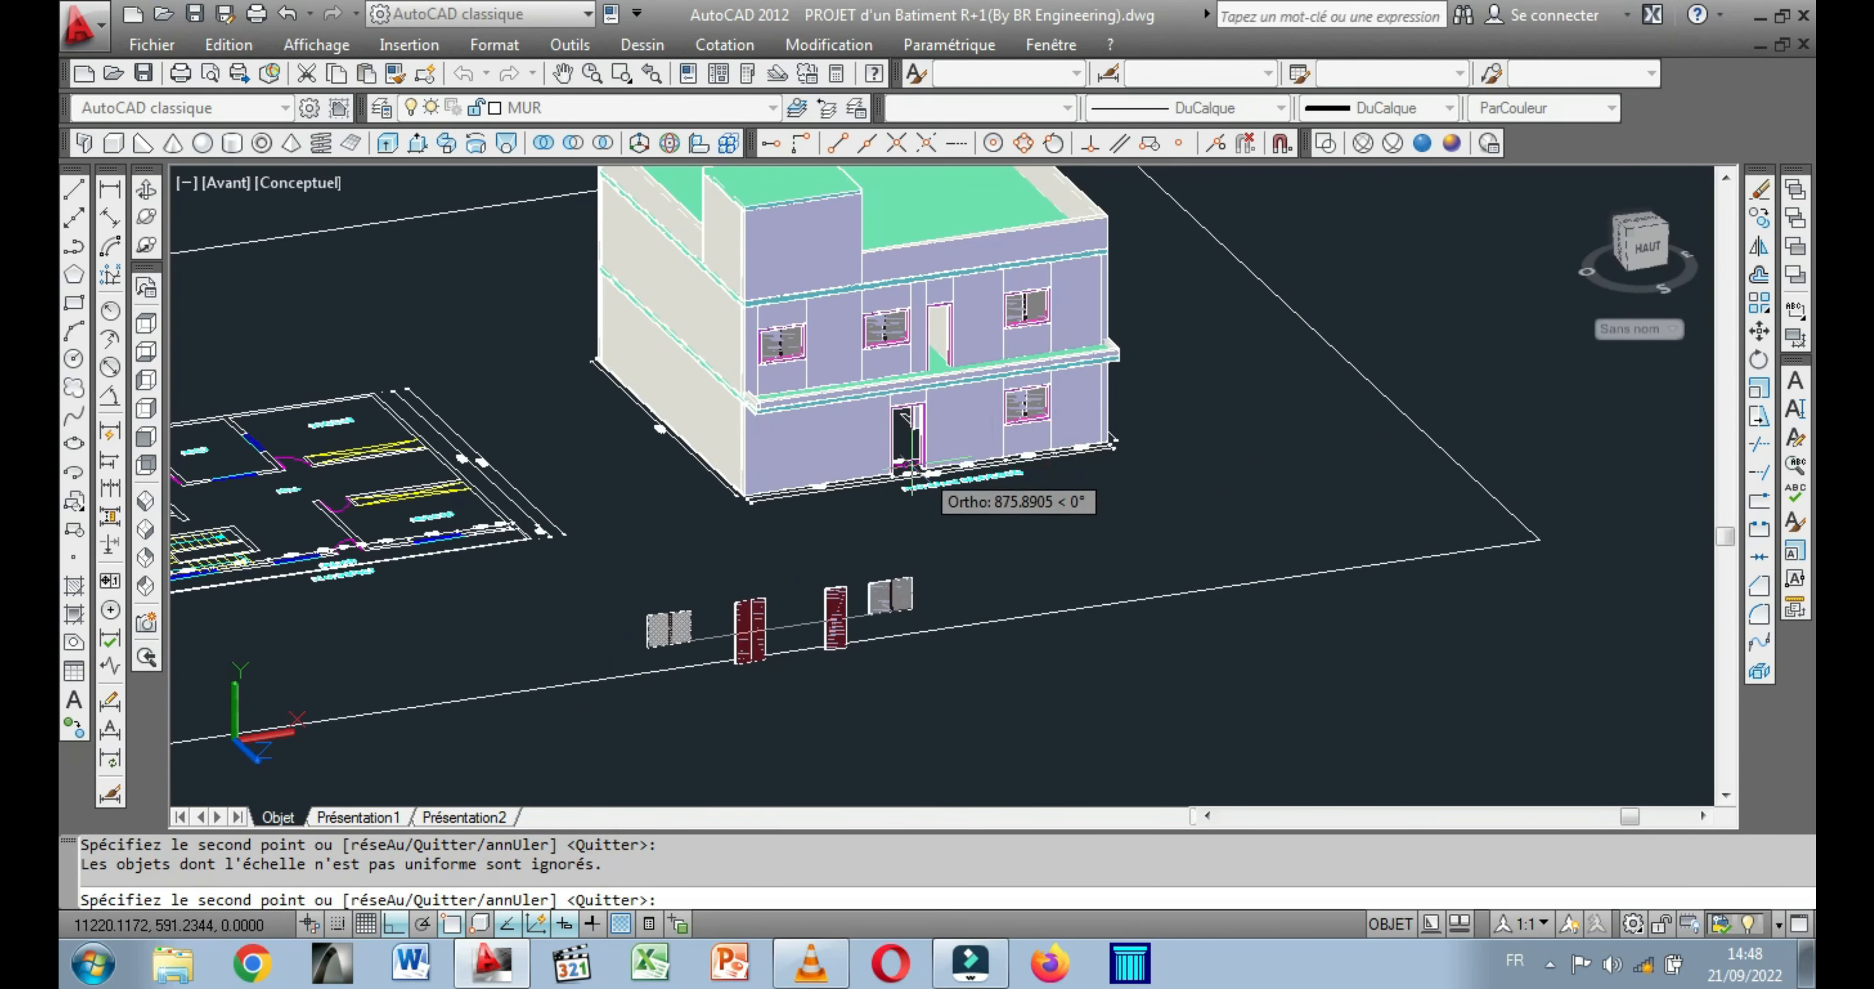
pyautogui.rightClick(984, 549)
pyautogui.click(1077, 551)
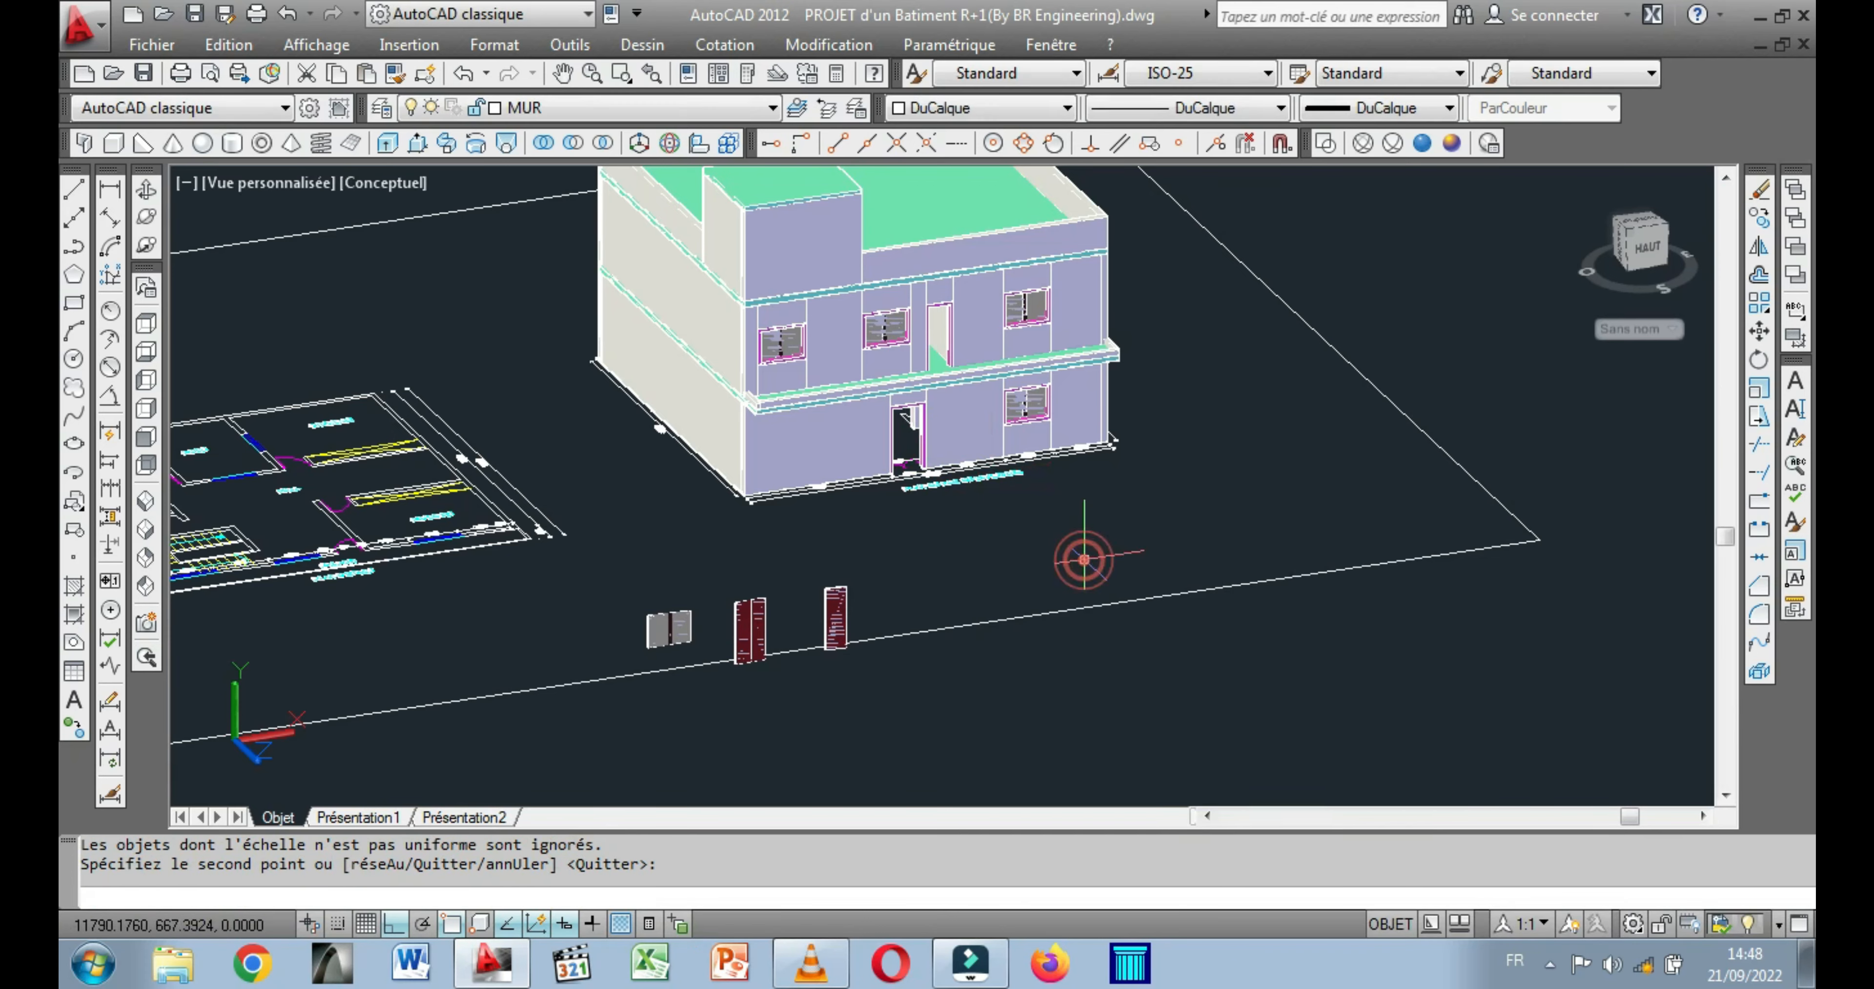
# Start moving the dark red double-leaf door panel beside the floor plan, with its upper corner as the base point.
pyautogui.click(146, 216)
pyautogui.moveTo(698, 500); pyautogui.dragTo(604, 500)
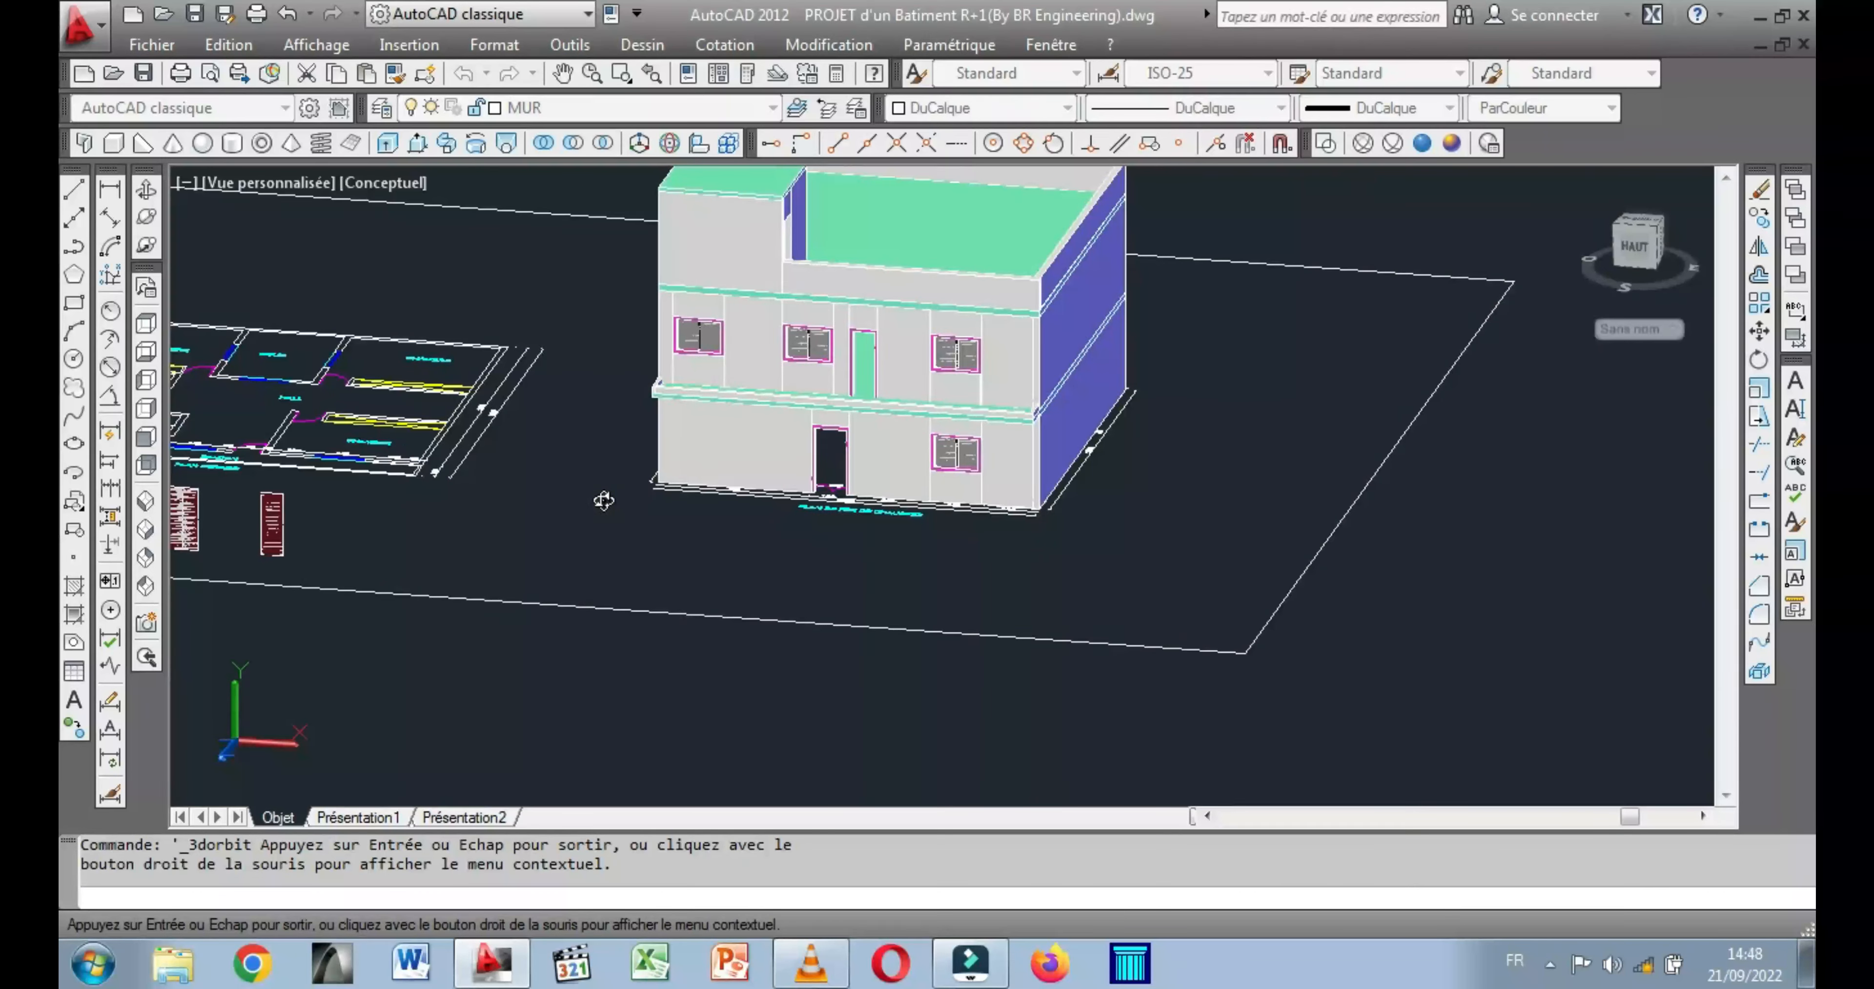
pyautogui.moveTo(764, 525); pyautogui.dragTo(716, 665)
pyautogui.moveTo(604, 757); pyautogui.dragTo(703, 693)
pyautogui.moveTo(289, 511); pyautogui.dragTo(778, 653, button='middle')
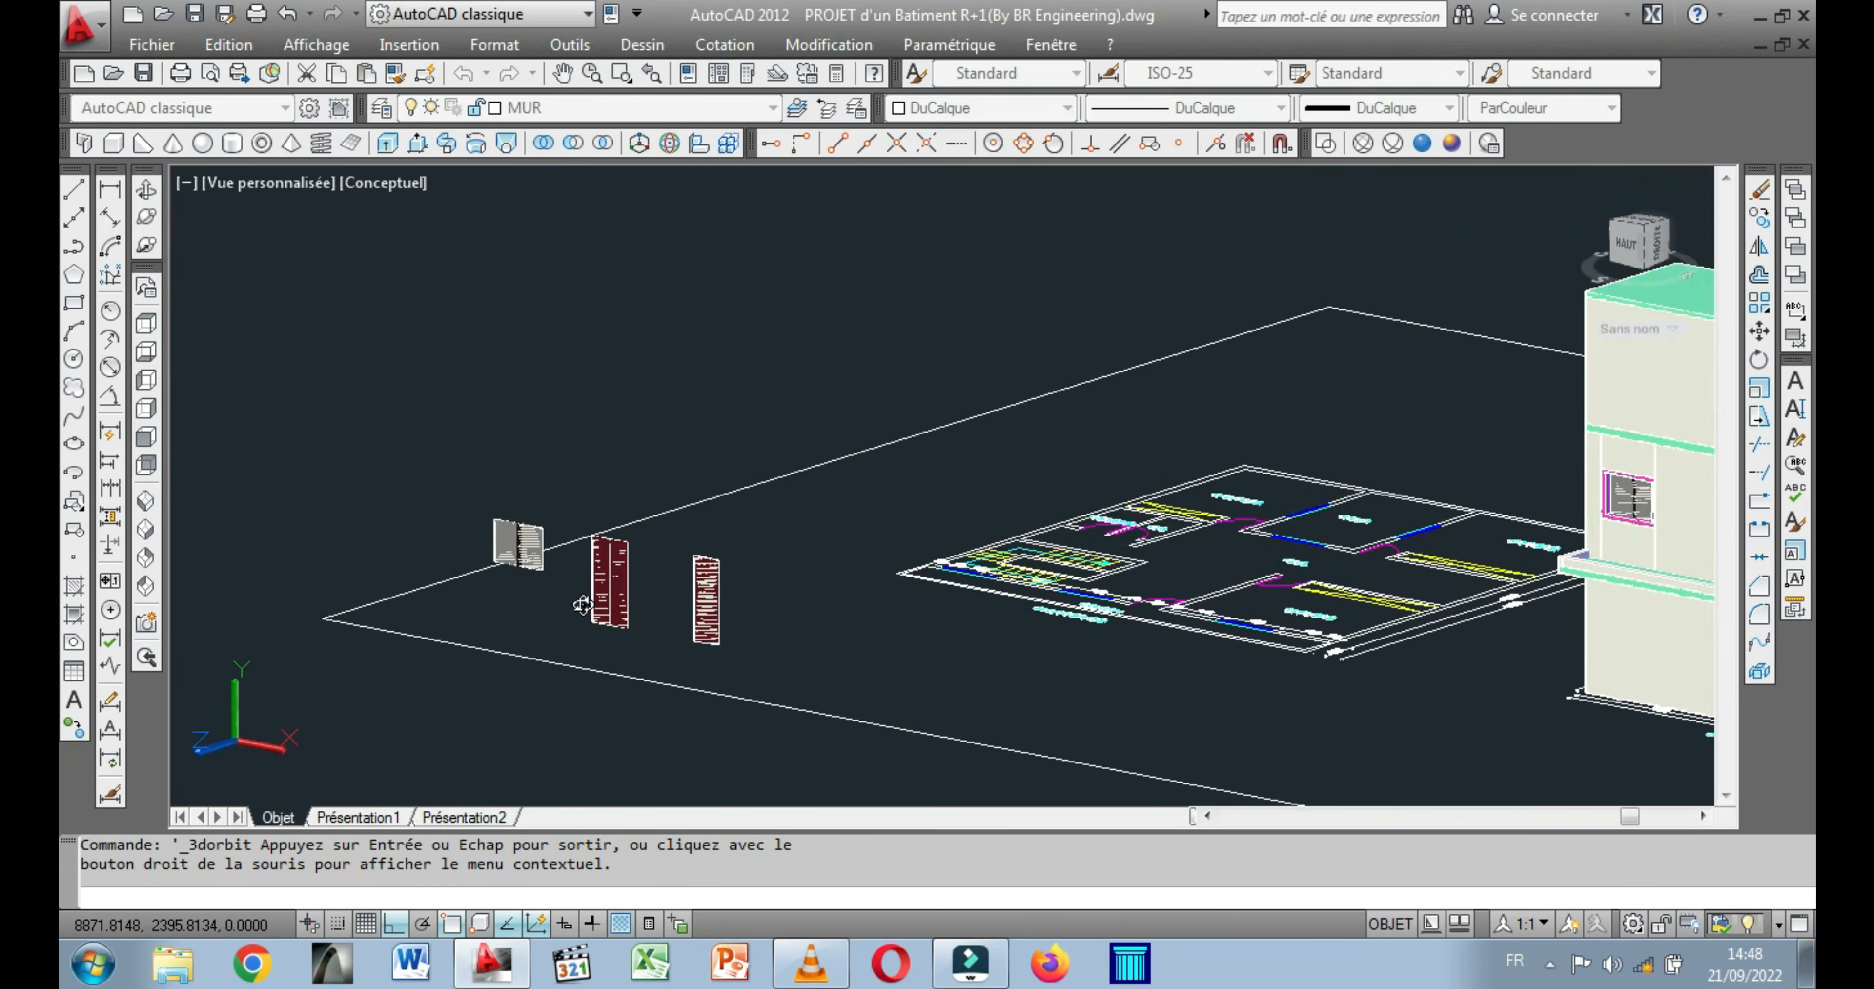
pyautogui.scroll(4, 582, 605)
pyautogui.scroll(2, 621, 609)
pyautogui.scroll(4, 616, 480)
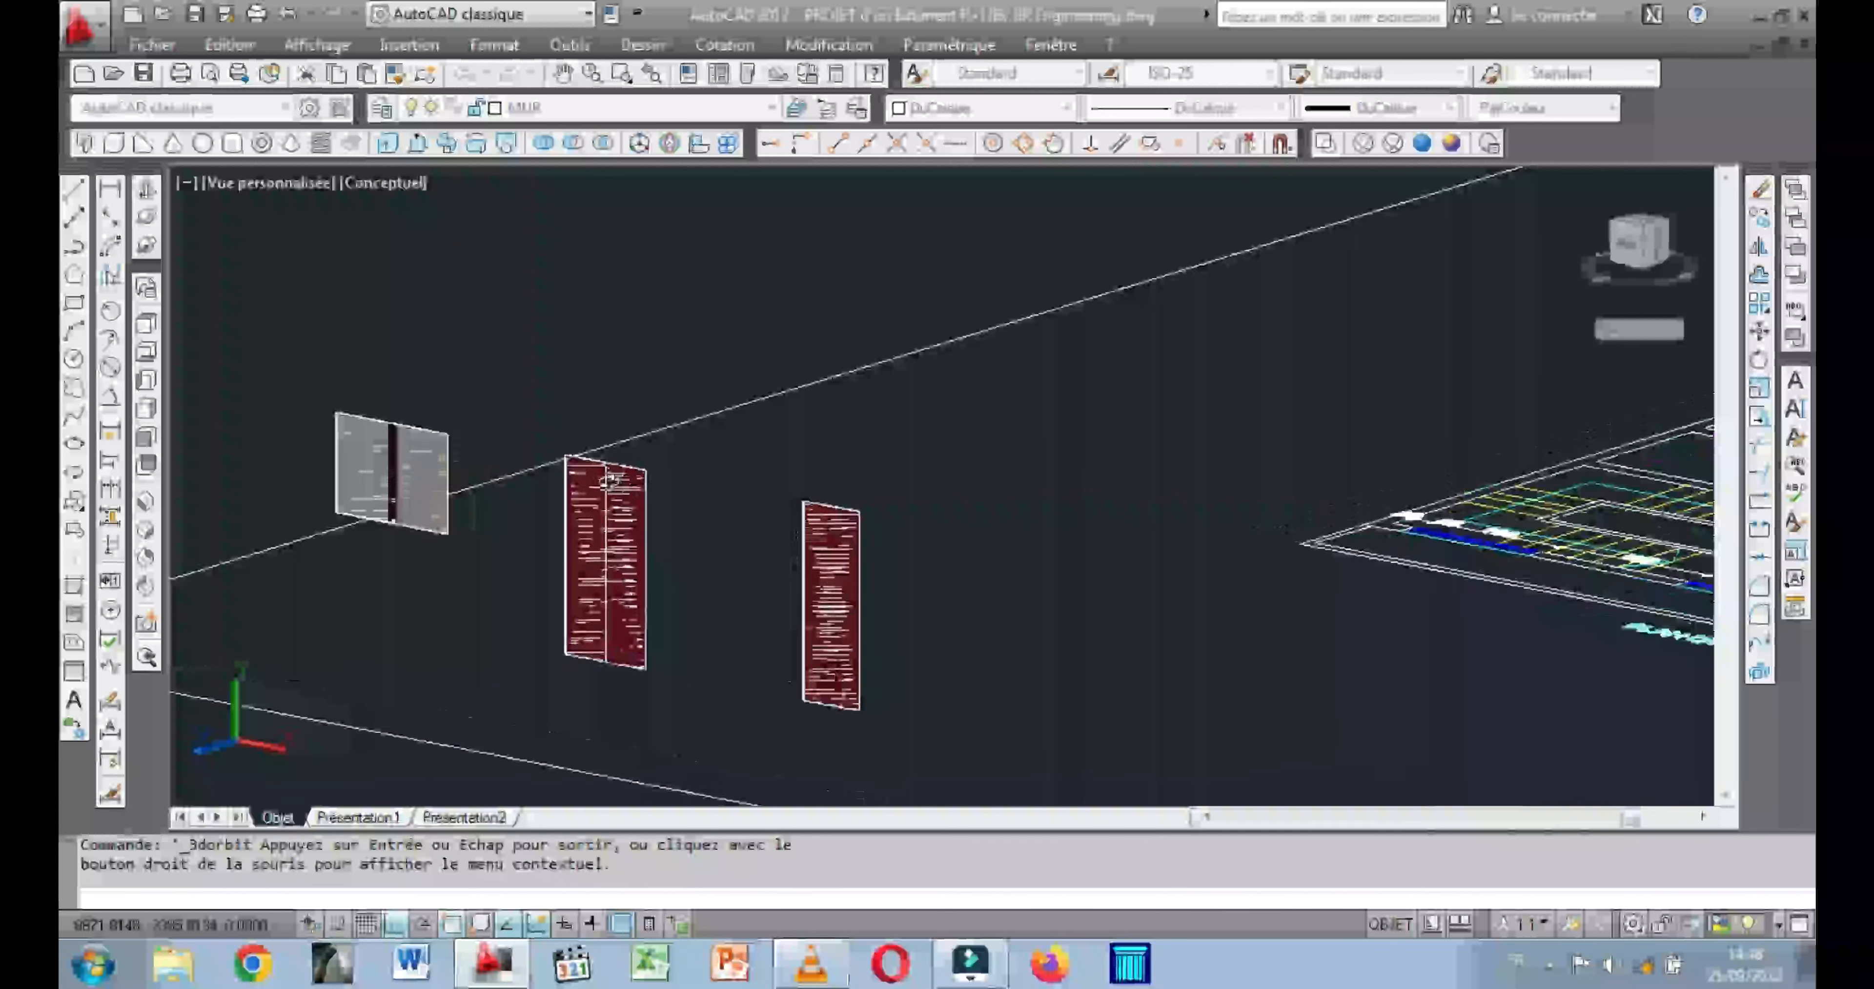
pyautogui.moveTo(544, 536); pyautogui.dragTo(573, 538)
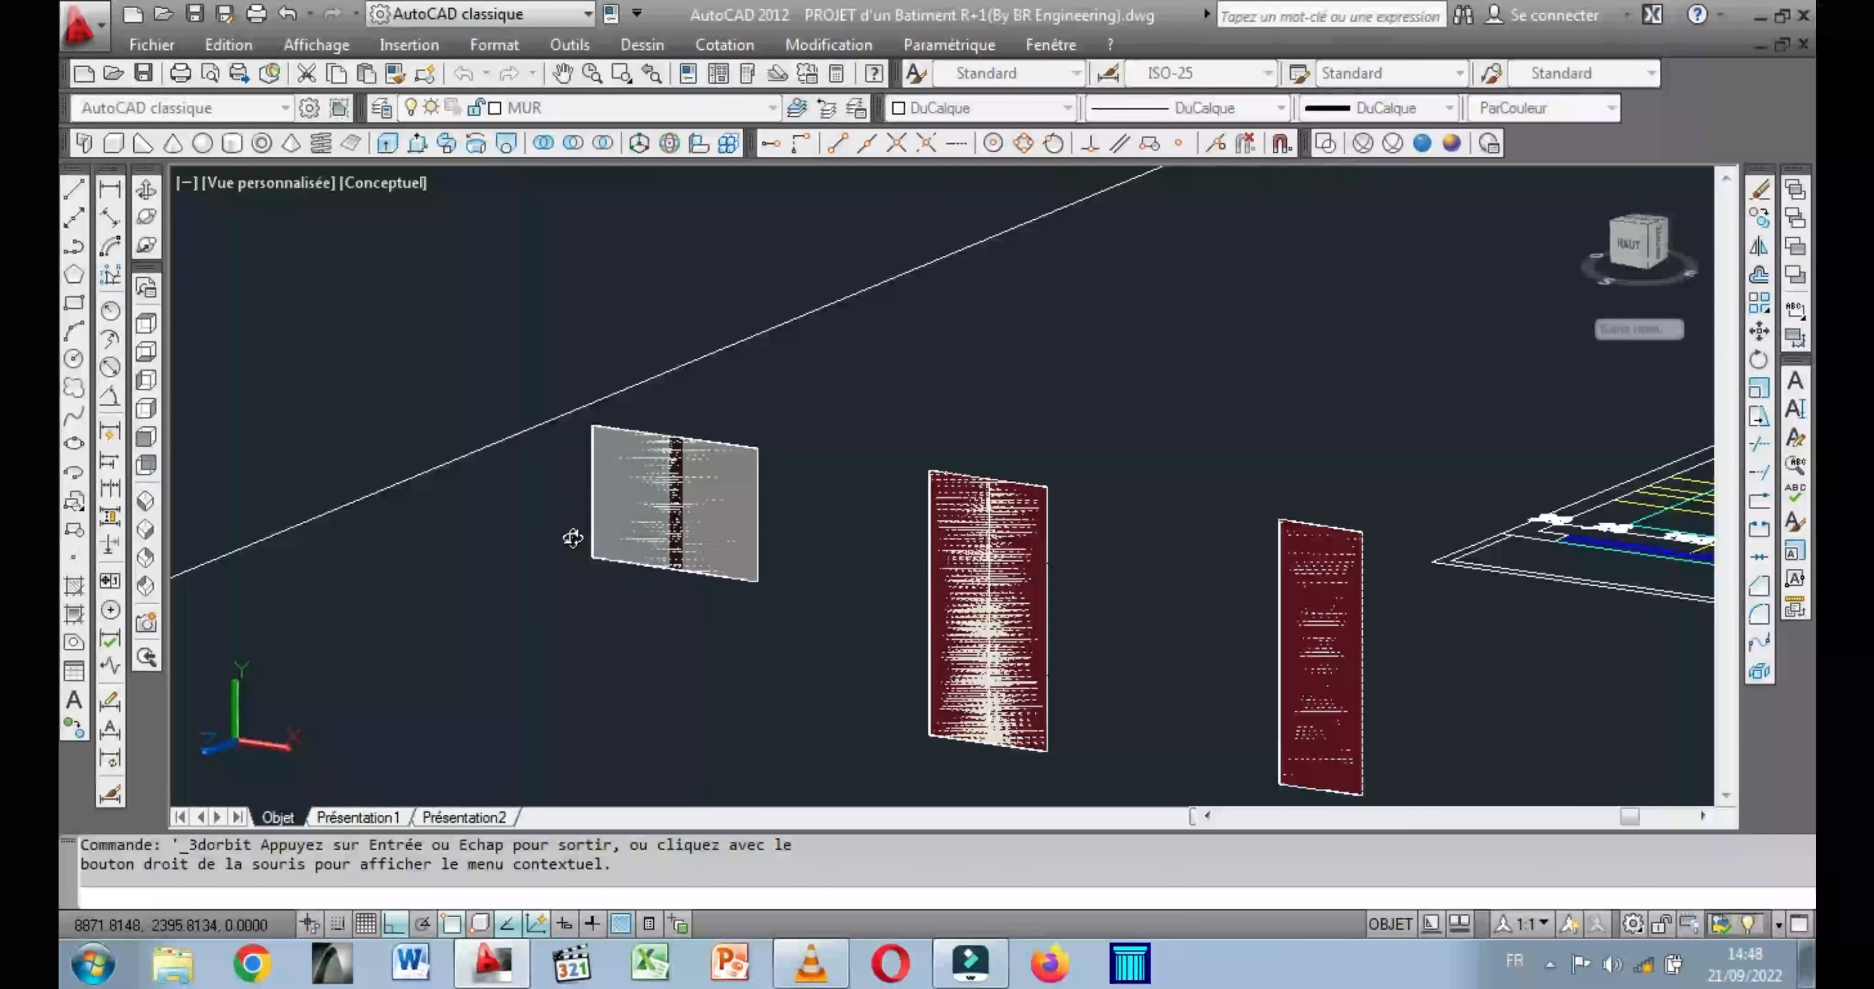
pyautogui.press('Escape')
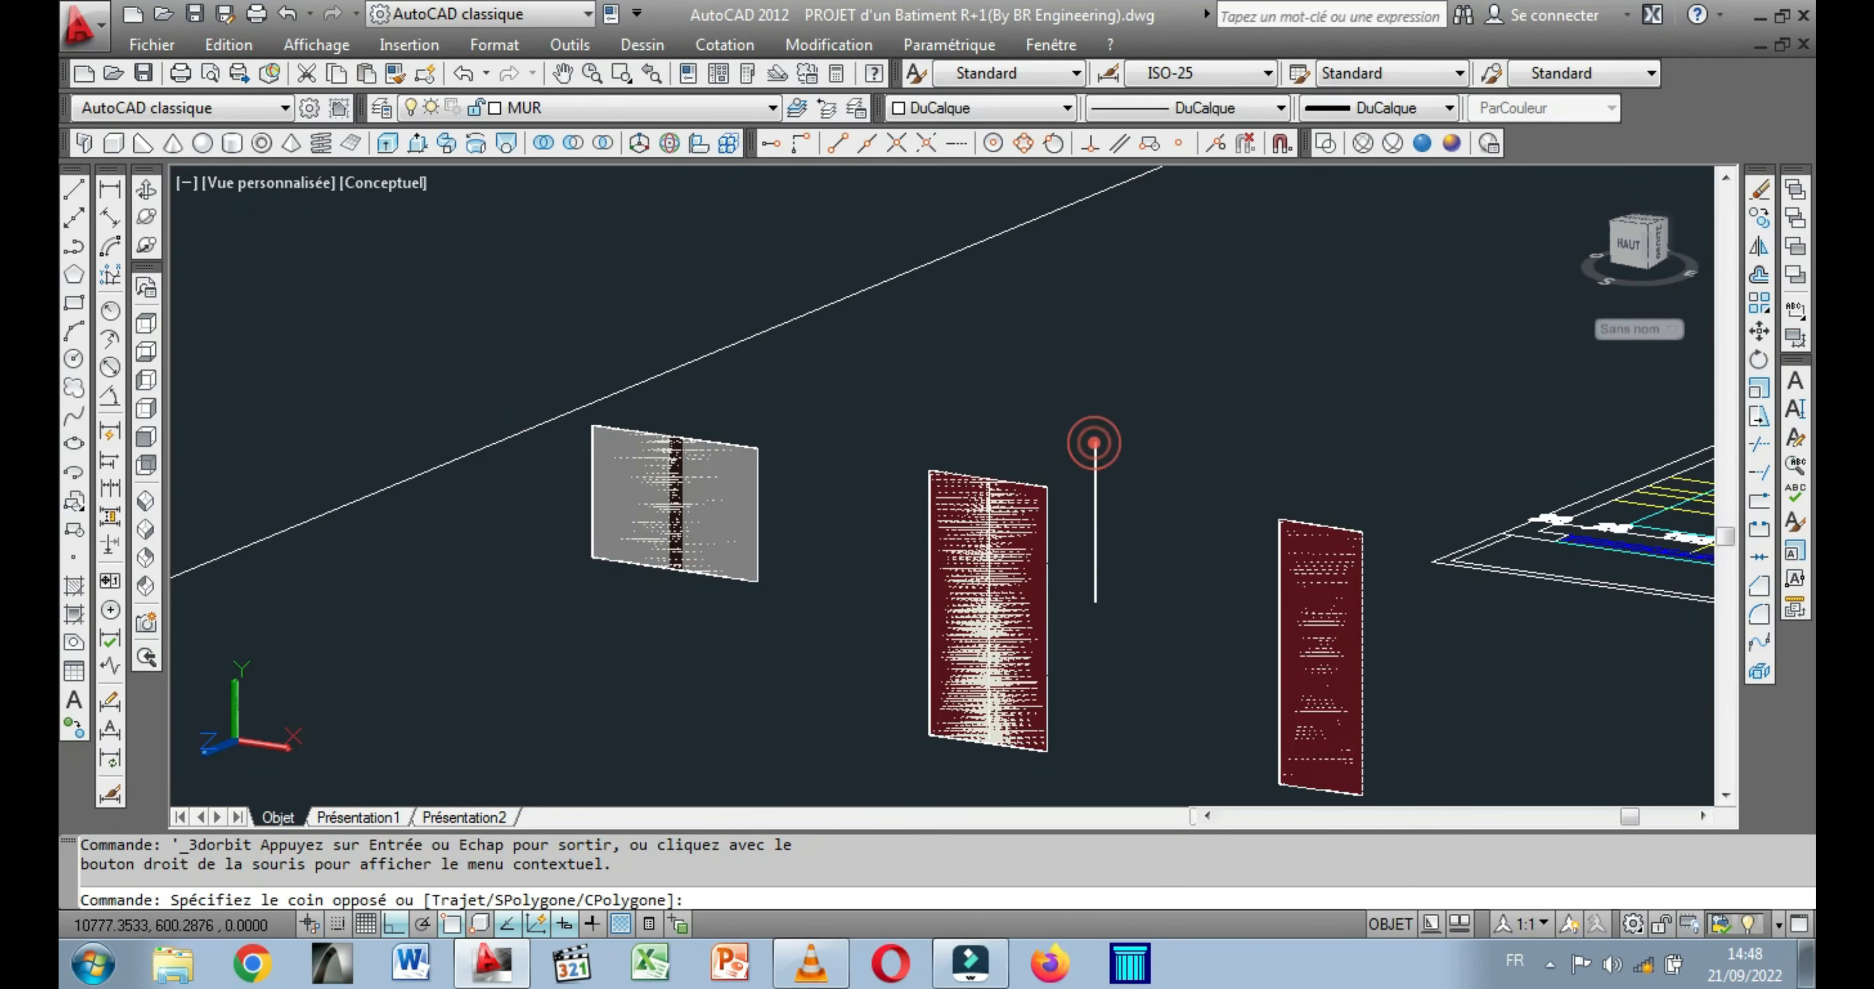
pyautogui.click(870, 767)
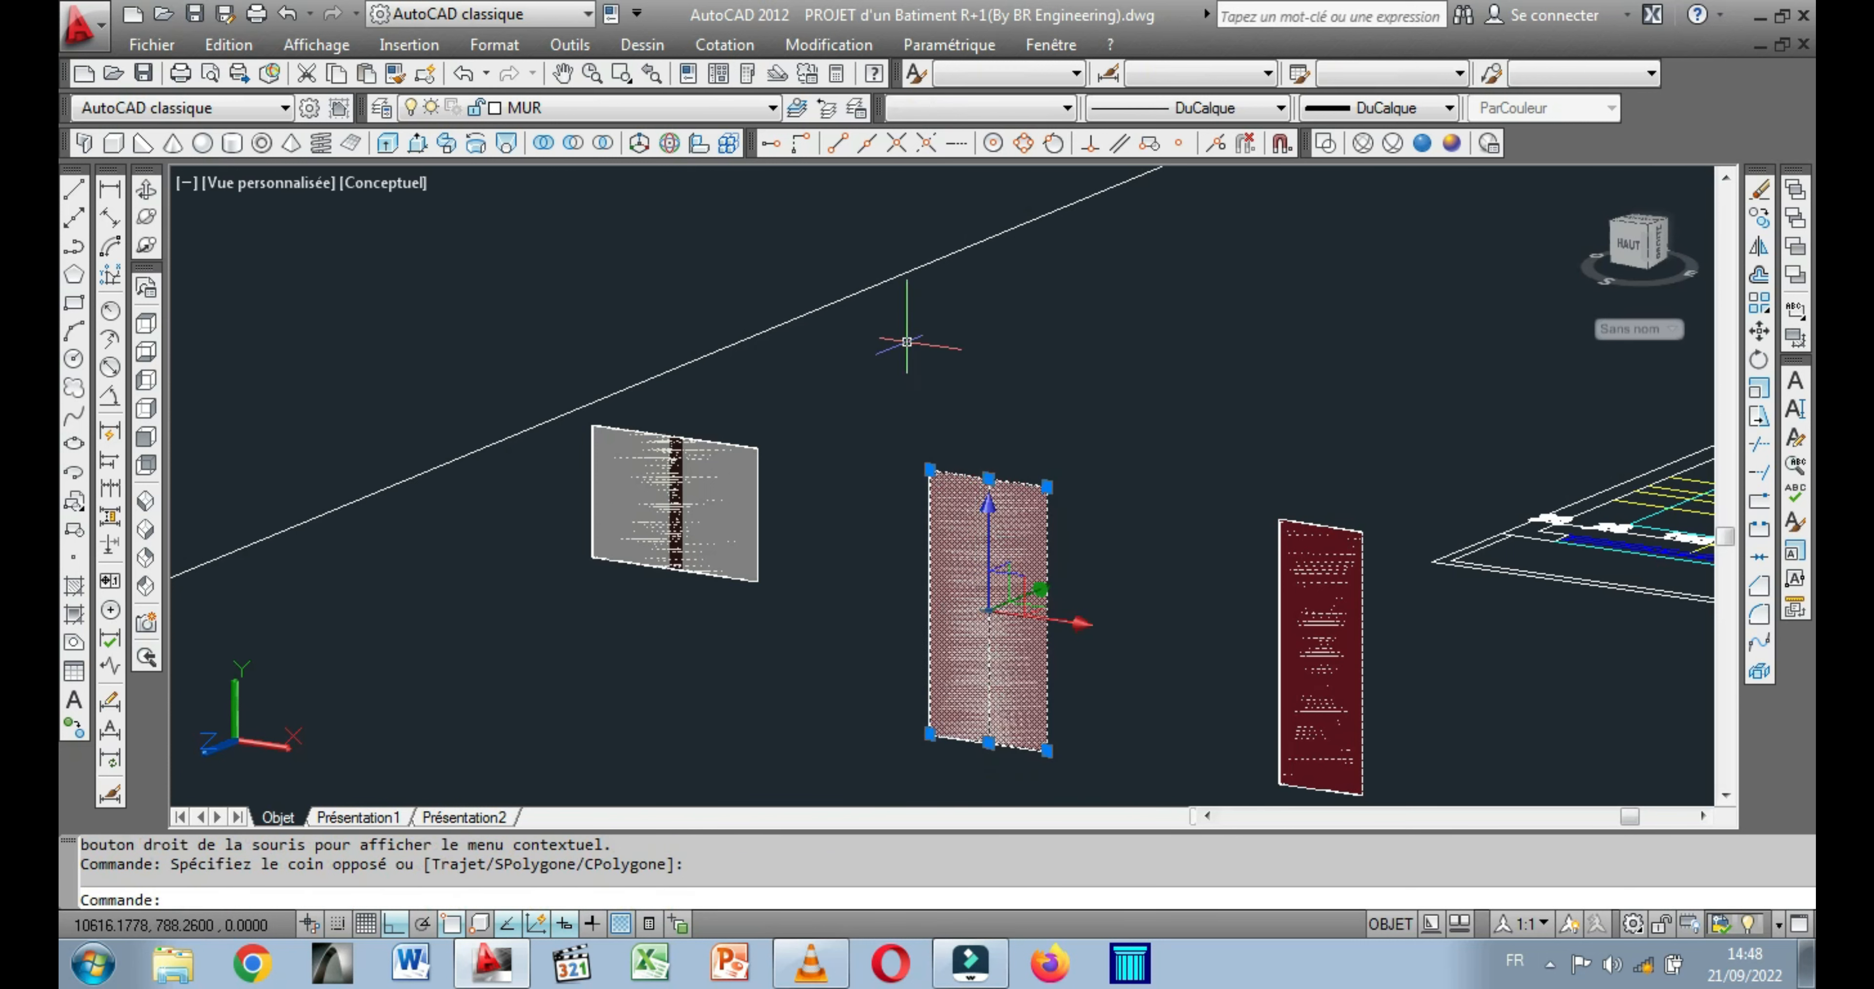
pyautogui.rightClick(906, 341)
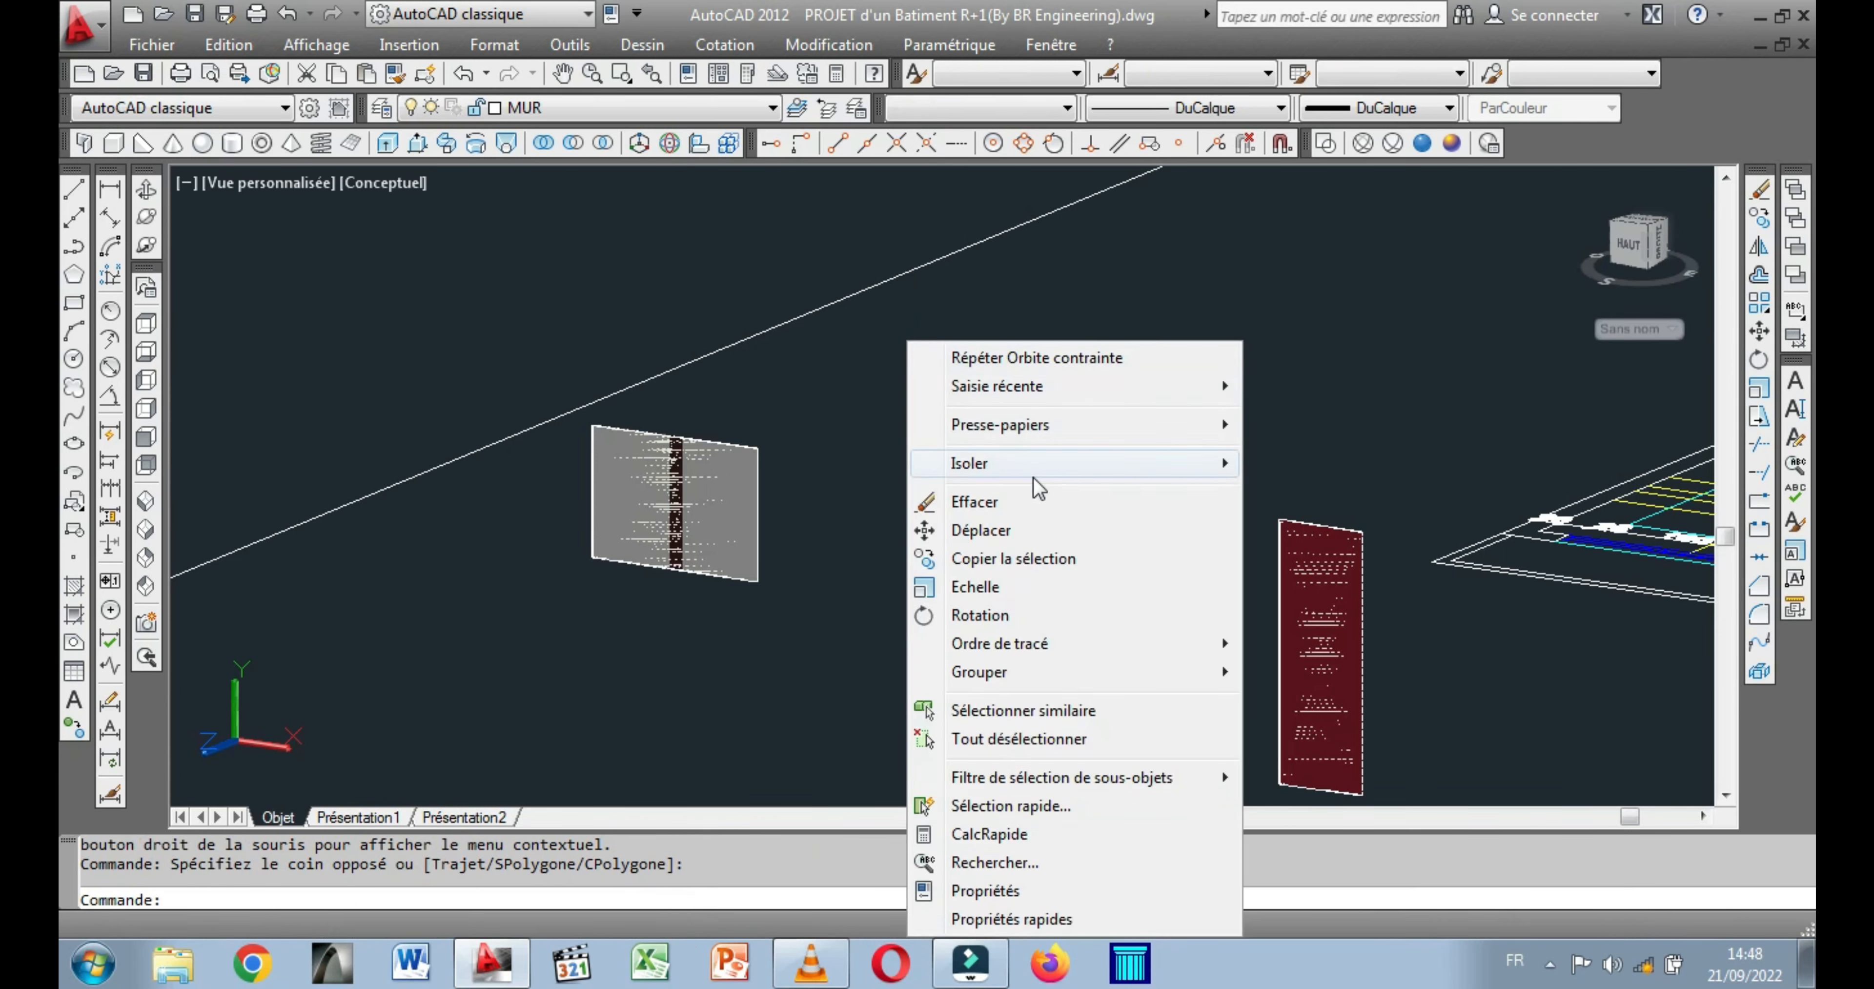
pyautogui.click(1022, 531)
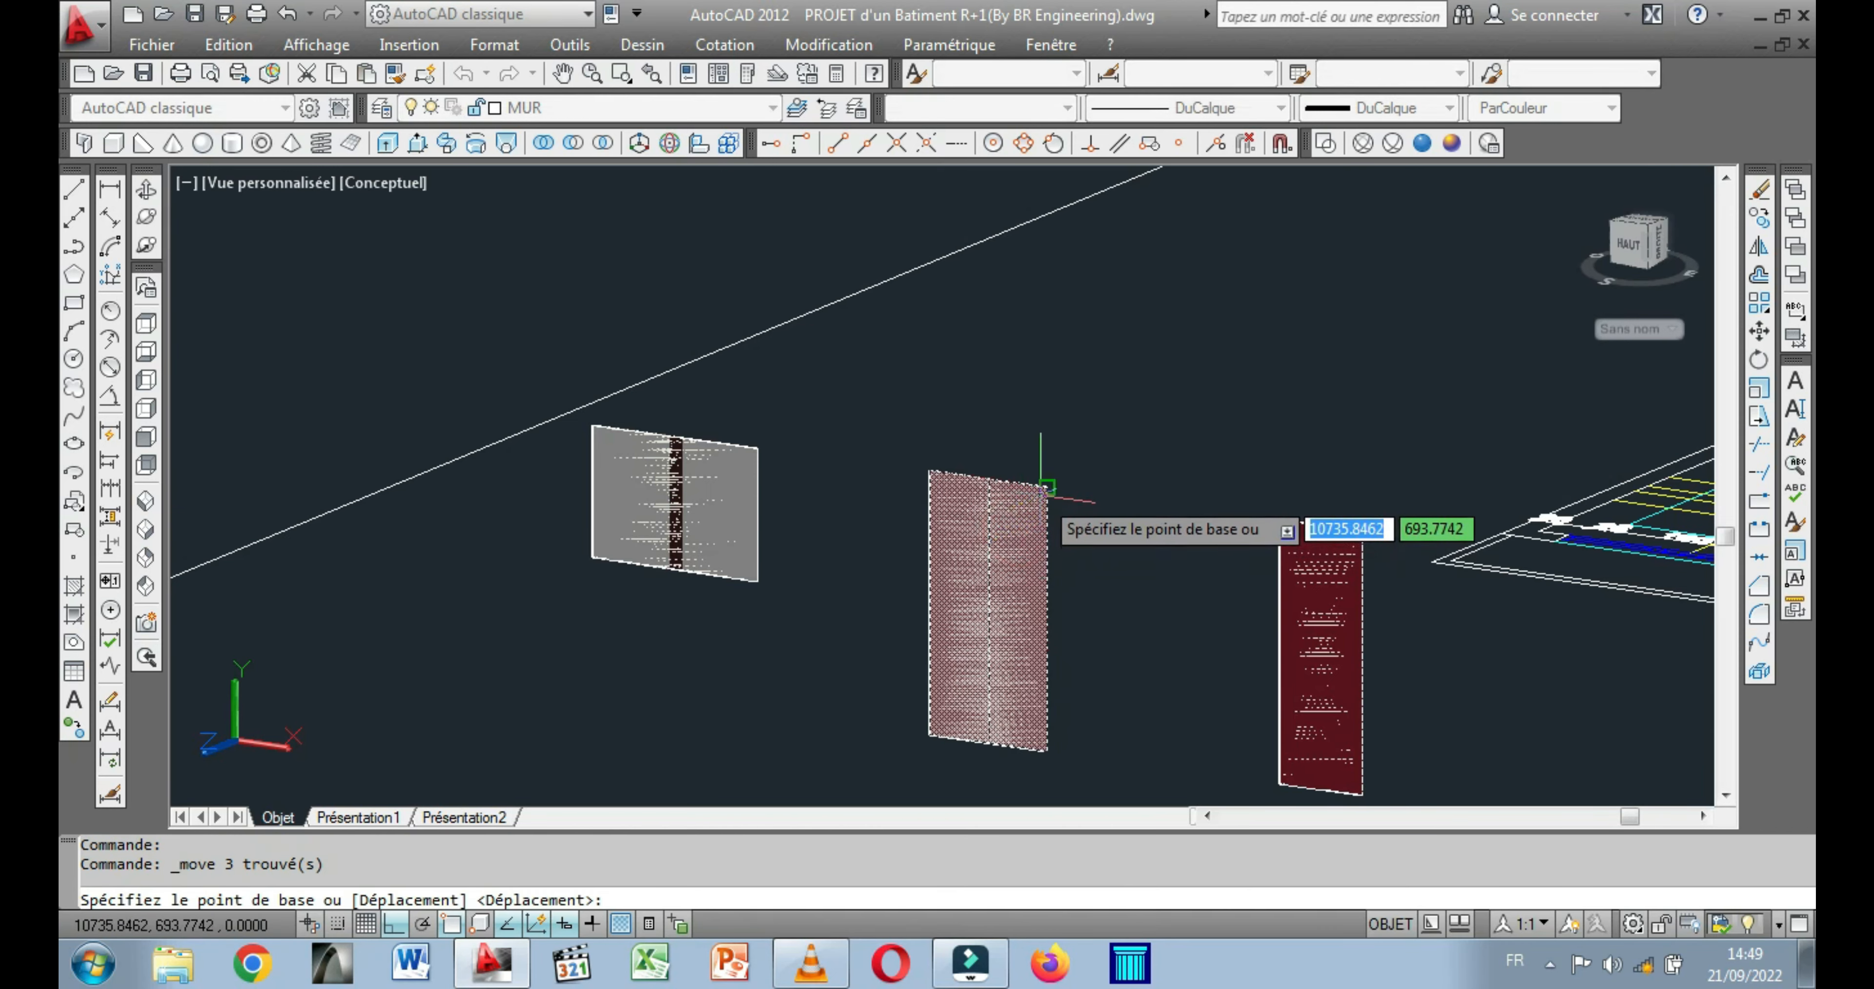
pyautogui.click(1046, 486)
# Place the double-leaf door in the ground-floor entrance frame, snapping its upper corner to the frame's inner upper corner.
pyautogui.scroll(-4, 1092, 538)
pyautogui.moveTo(1255, 626); pyautogui.dragTo(849, 559, button='middle')
pyautogui.moveTo(1060, 575); pyautogui.dragTo(595, 529, button='middle')
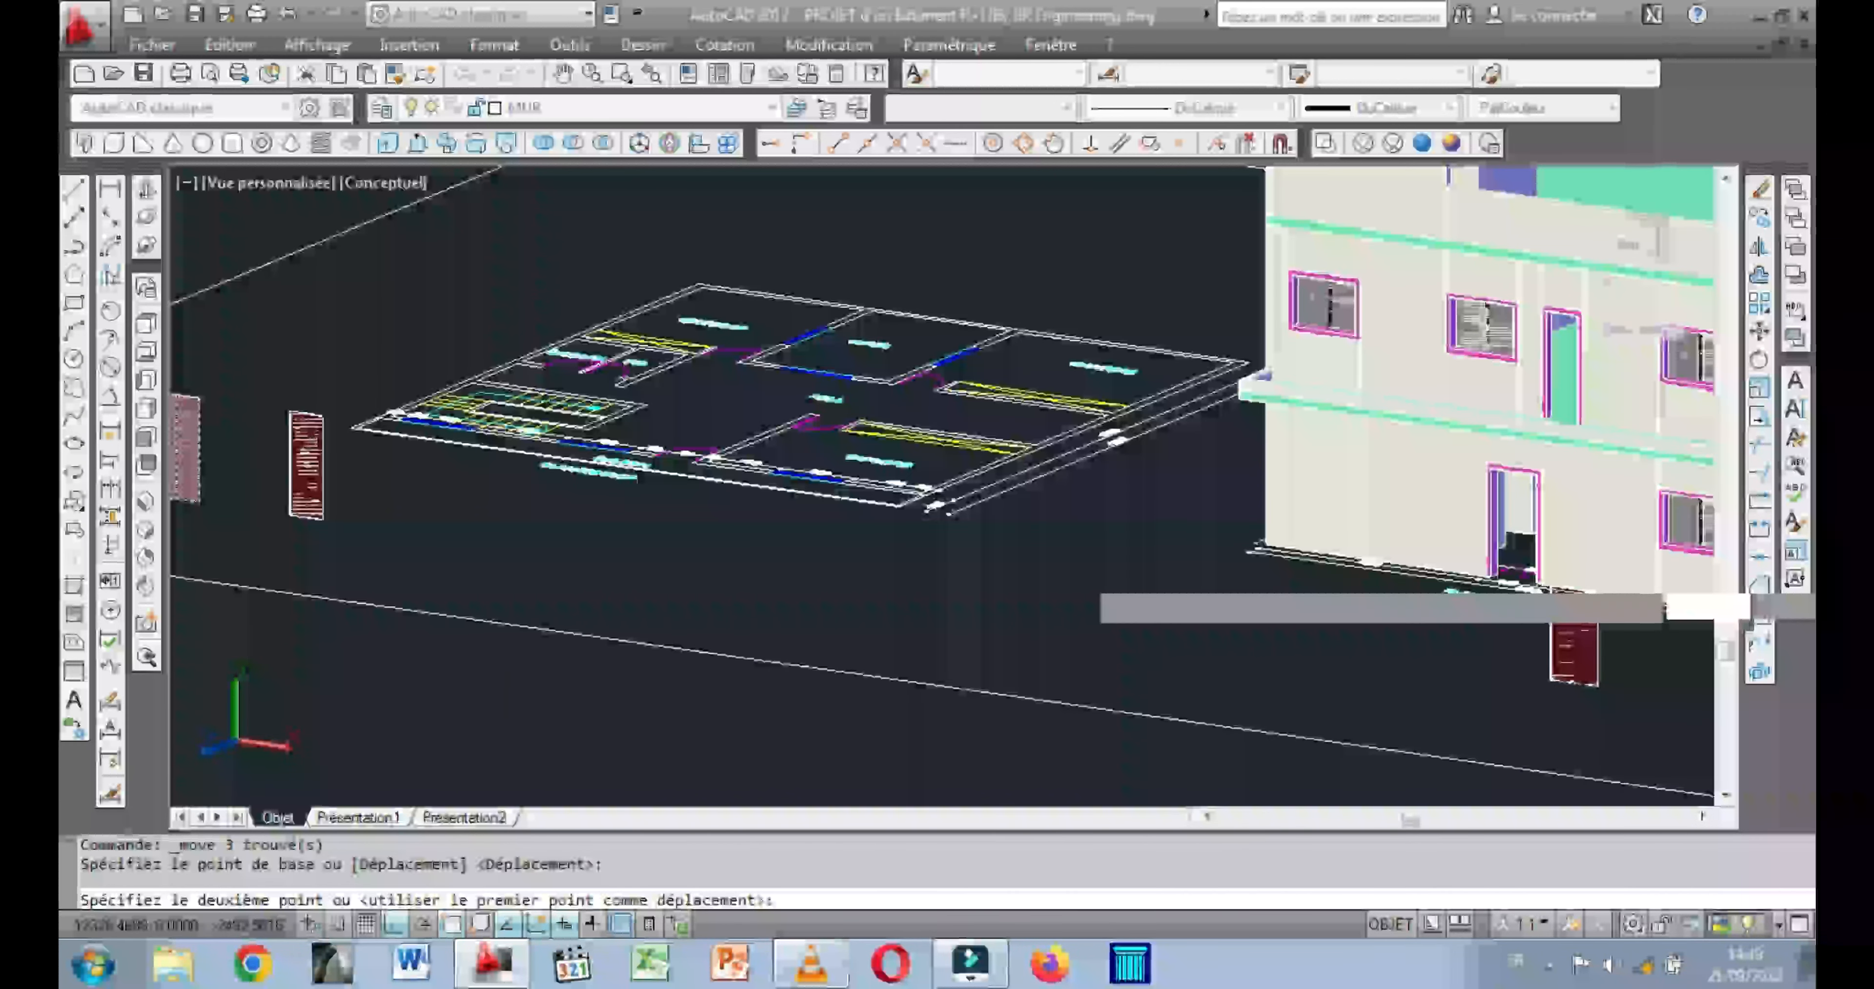
pyautogui.scroll(6, 1499, 596)
pyautogui.scroll(3, 1495, 585)
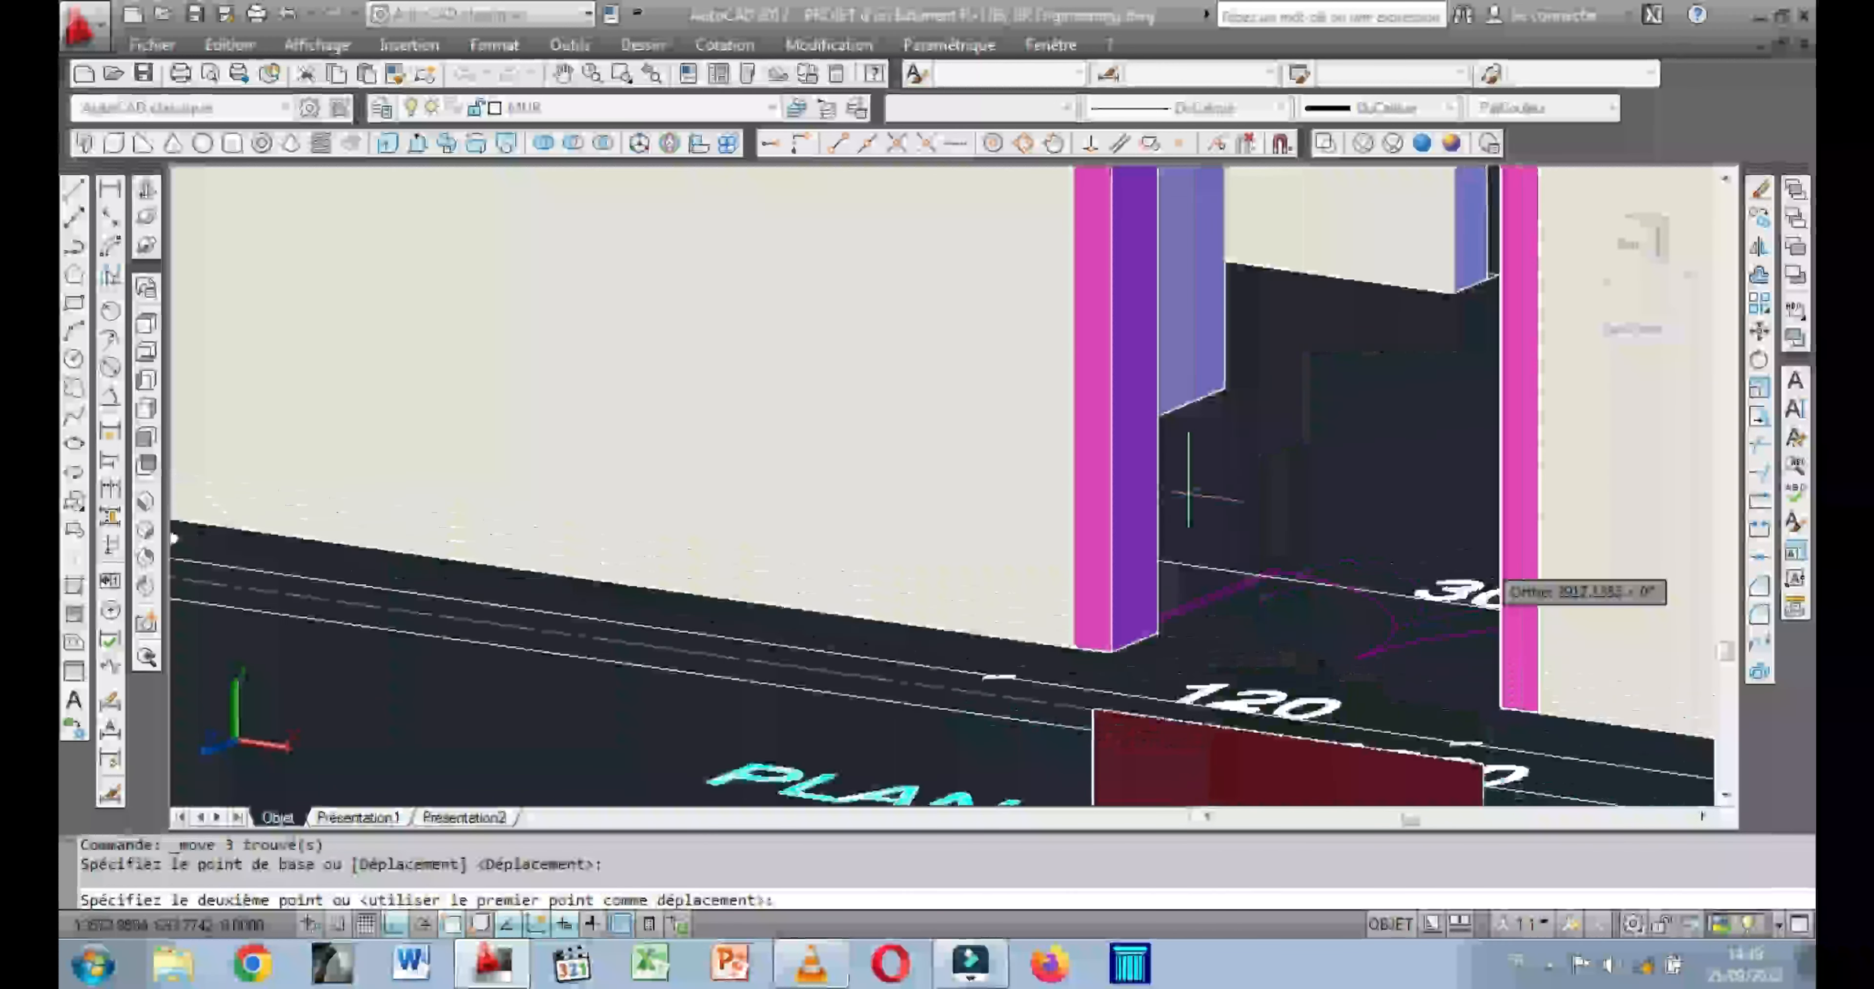
pyautogui.click(144, 198)
pyautogui.moveTo(420, 407); pyautogui.dragTo(493, 423)
pyautogui.moveTo(475, 420); pyautogui.dragTo(66, 406, button='middle')
pyautogui.moveTo(682, 626); pyautogui.dragTo(805, 609)
pyautogui.moveTo(805, 609); pyautogui.dragTo(697, 605, button='middle')
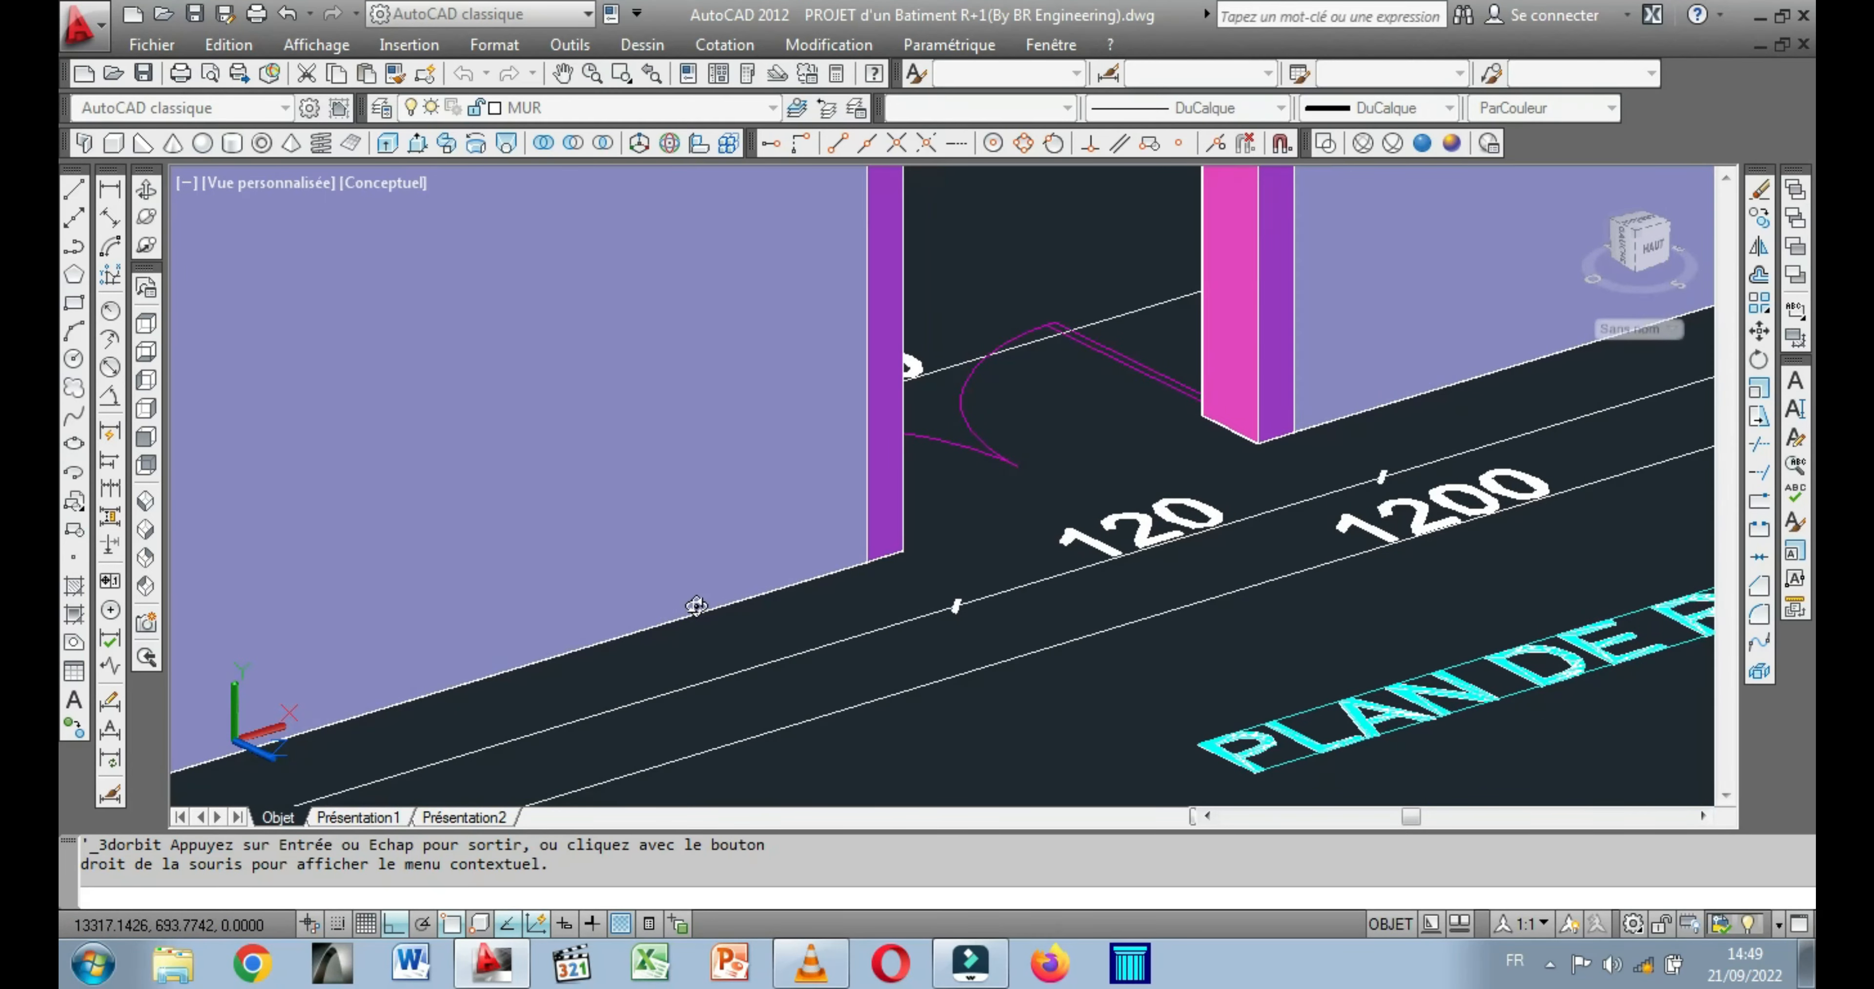
pyautogui.press('Return')
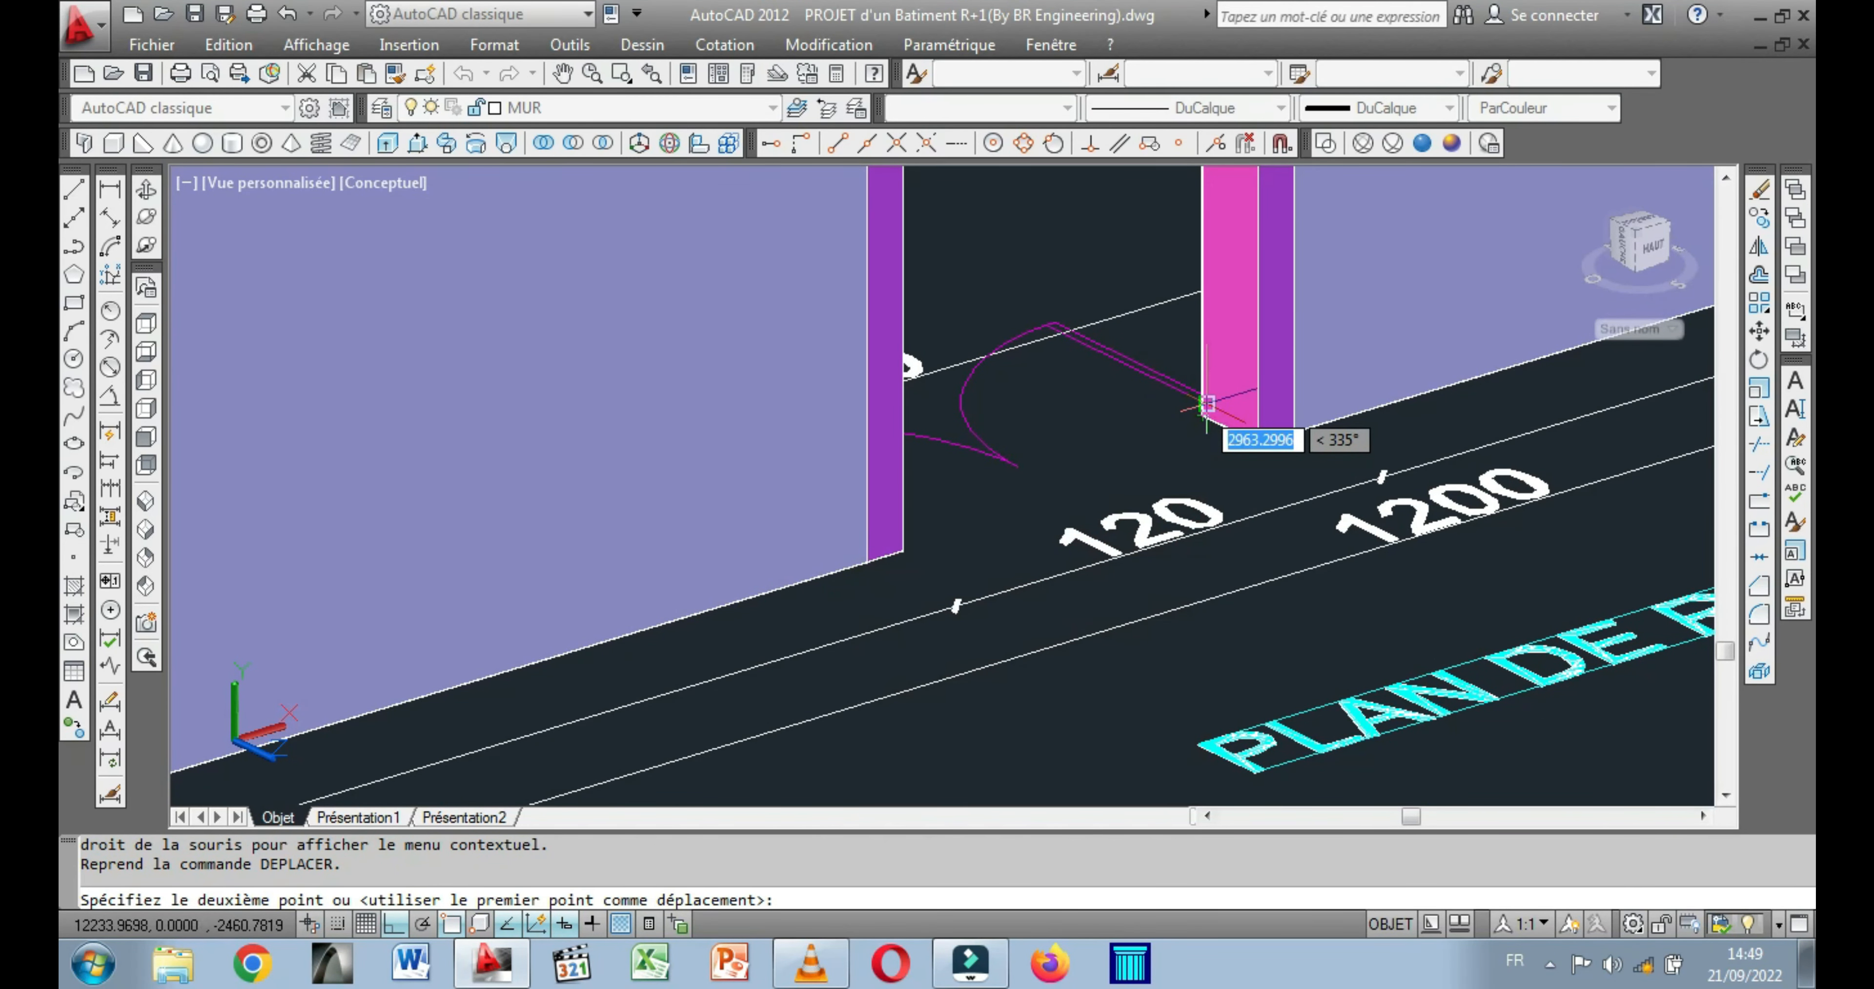
pyautogui.scroll(-4, 1203, 407)
pyautogui.moveTo(1233, 224); pyautogui.dragTo(1013, 435, button='middle')
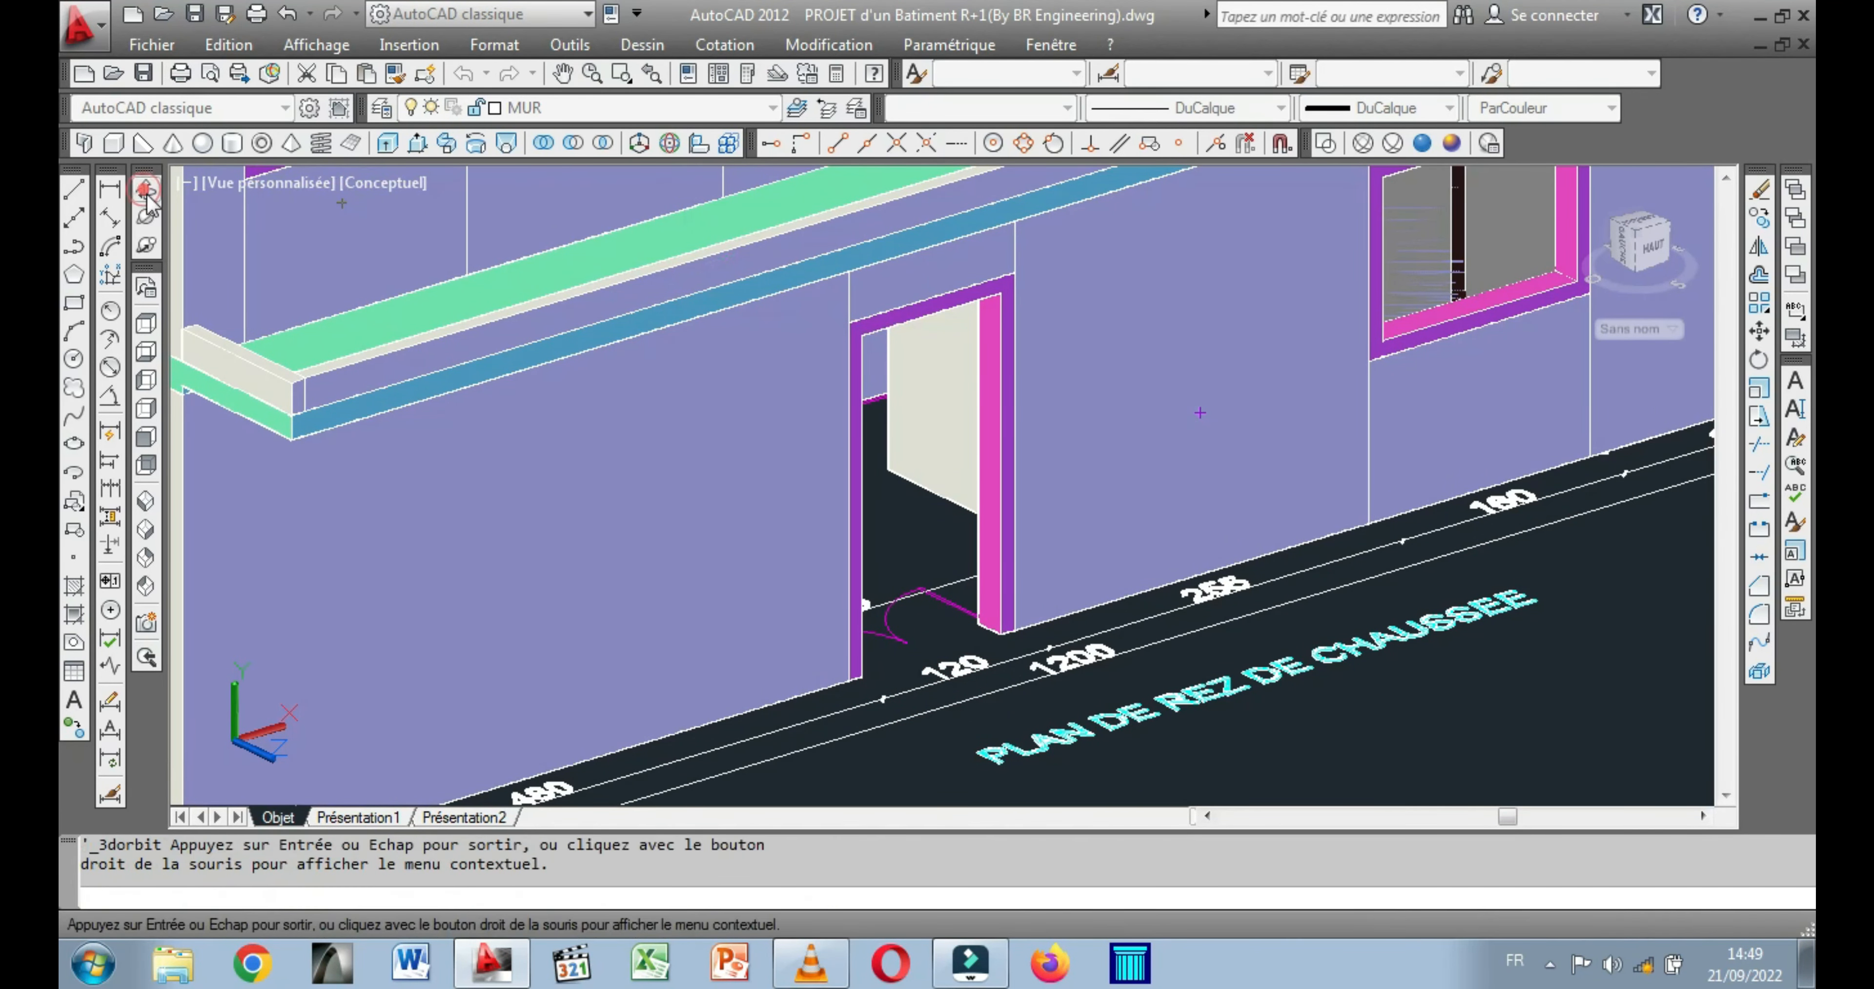
pyautogui.moveTo(731, 414); pyautogui.dragTo(794, 416)
pyautogui.moveTo(765, 512); pyautogui.dragTo(811, 425)
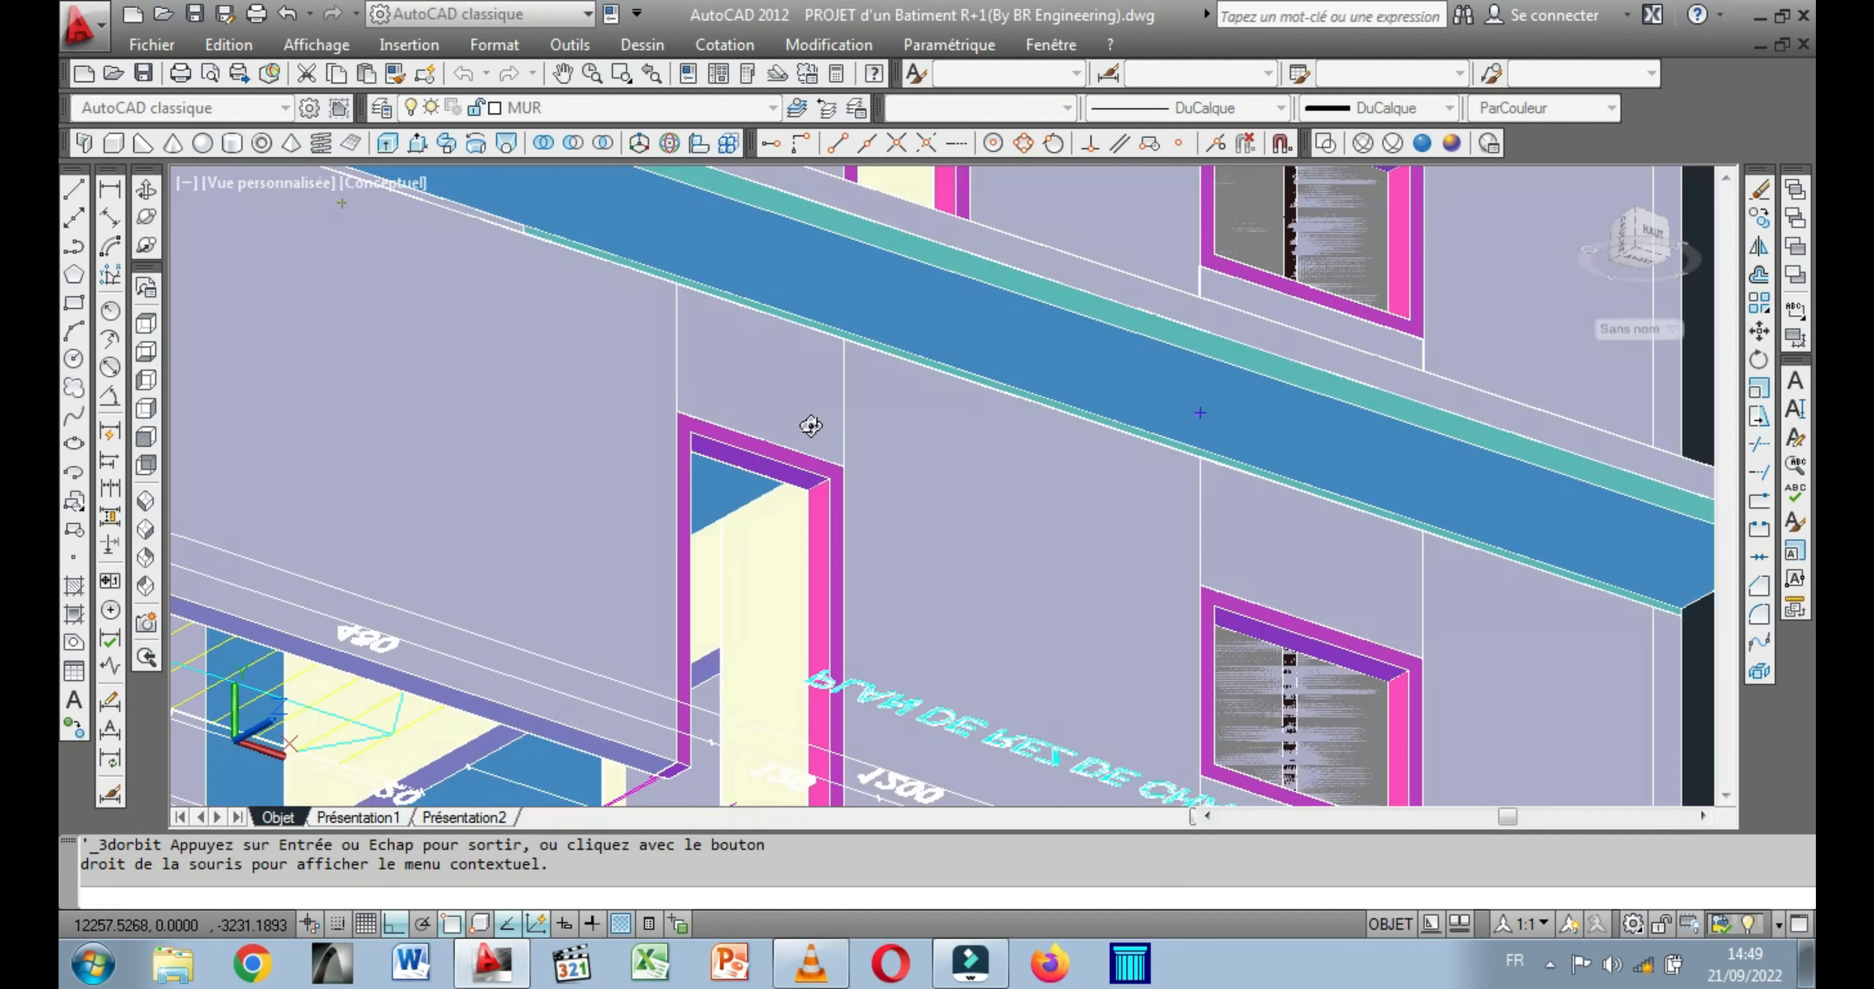
pyautogui.moveTo(782, 498); pyautogui.dragTo(766, 500)
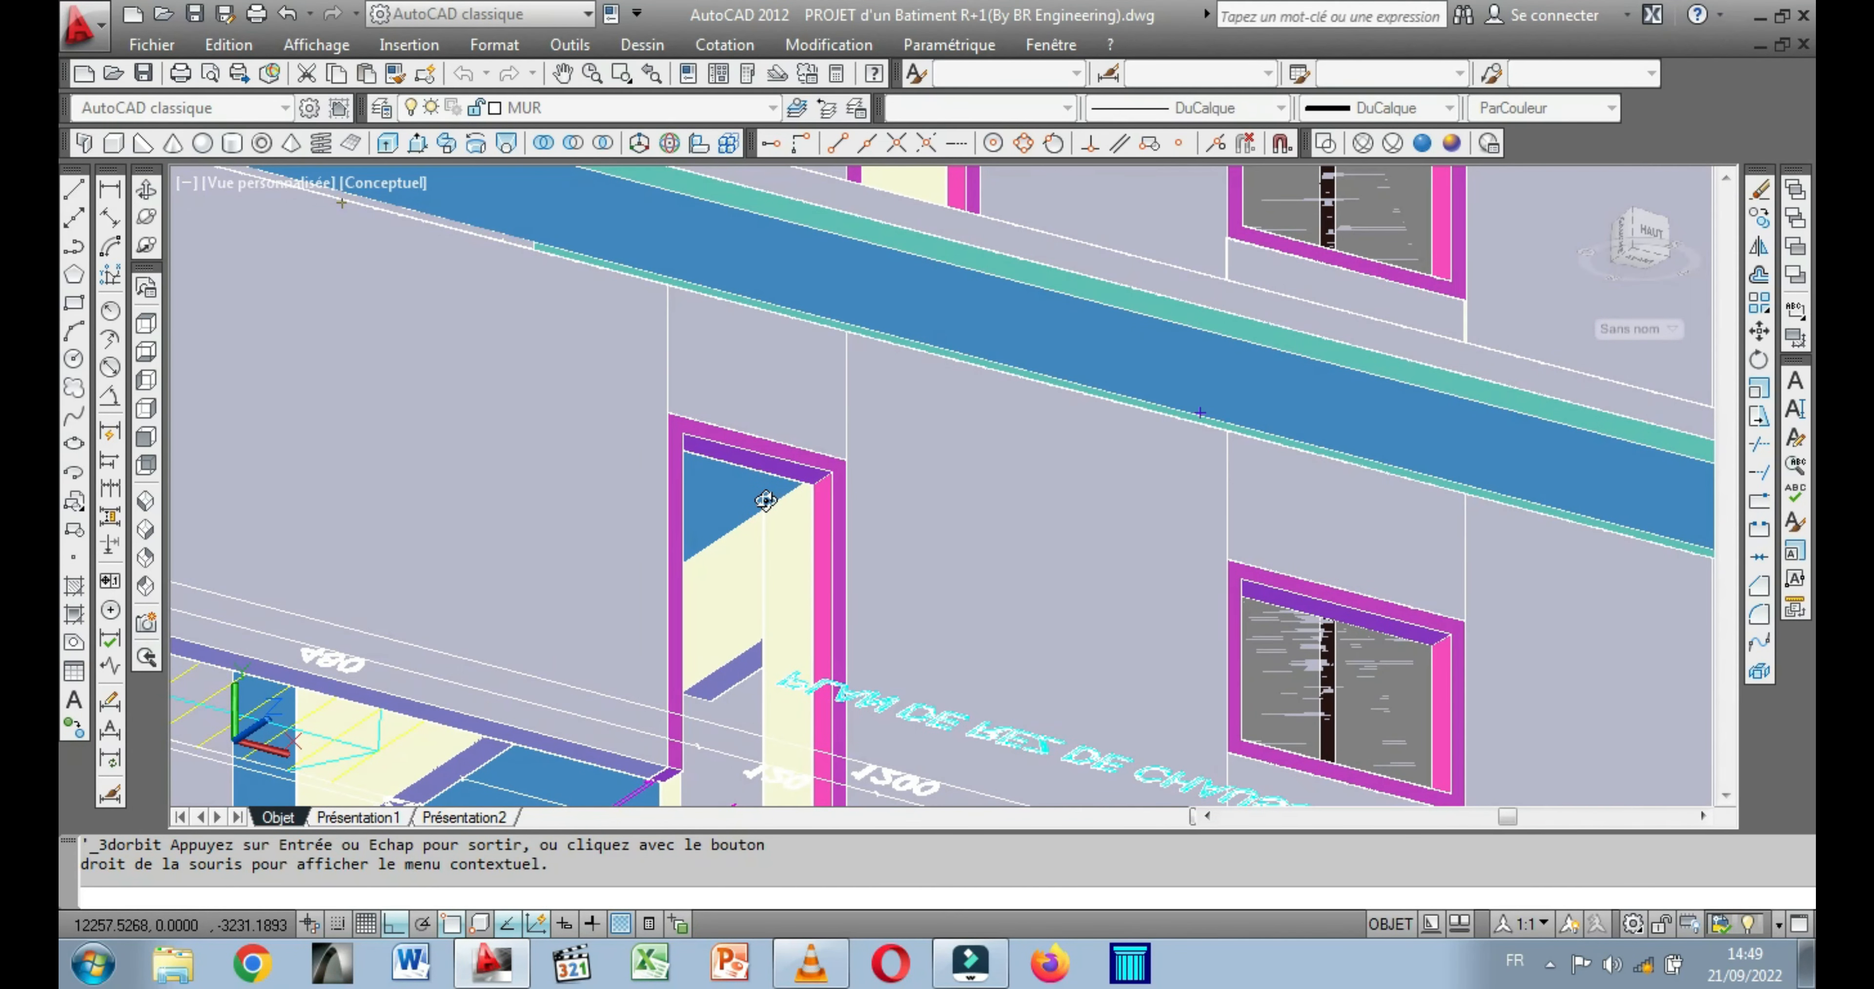
pyautogui.press('Escape')
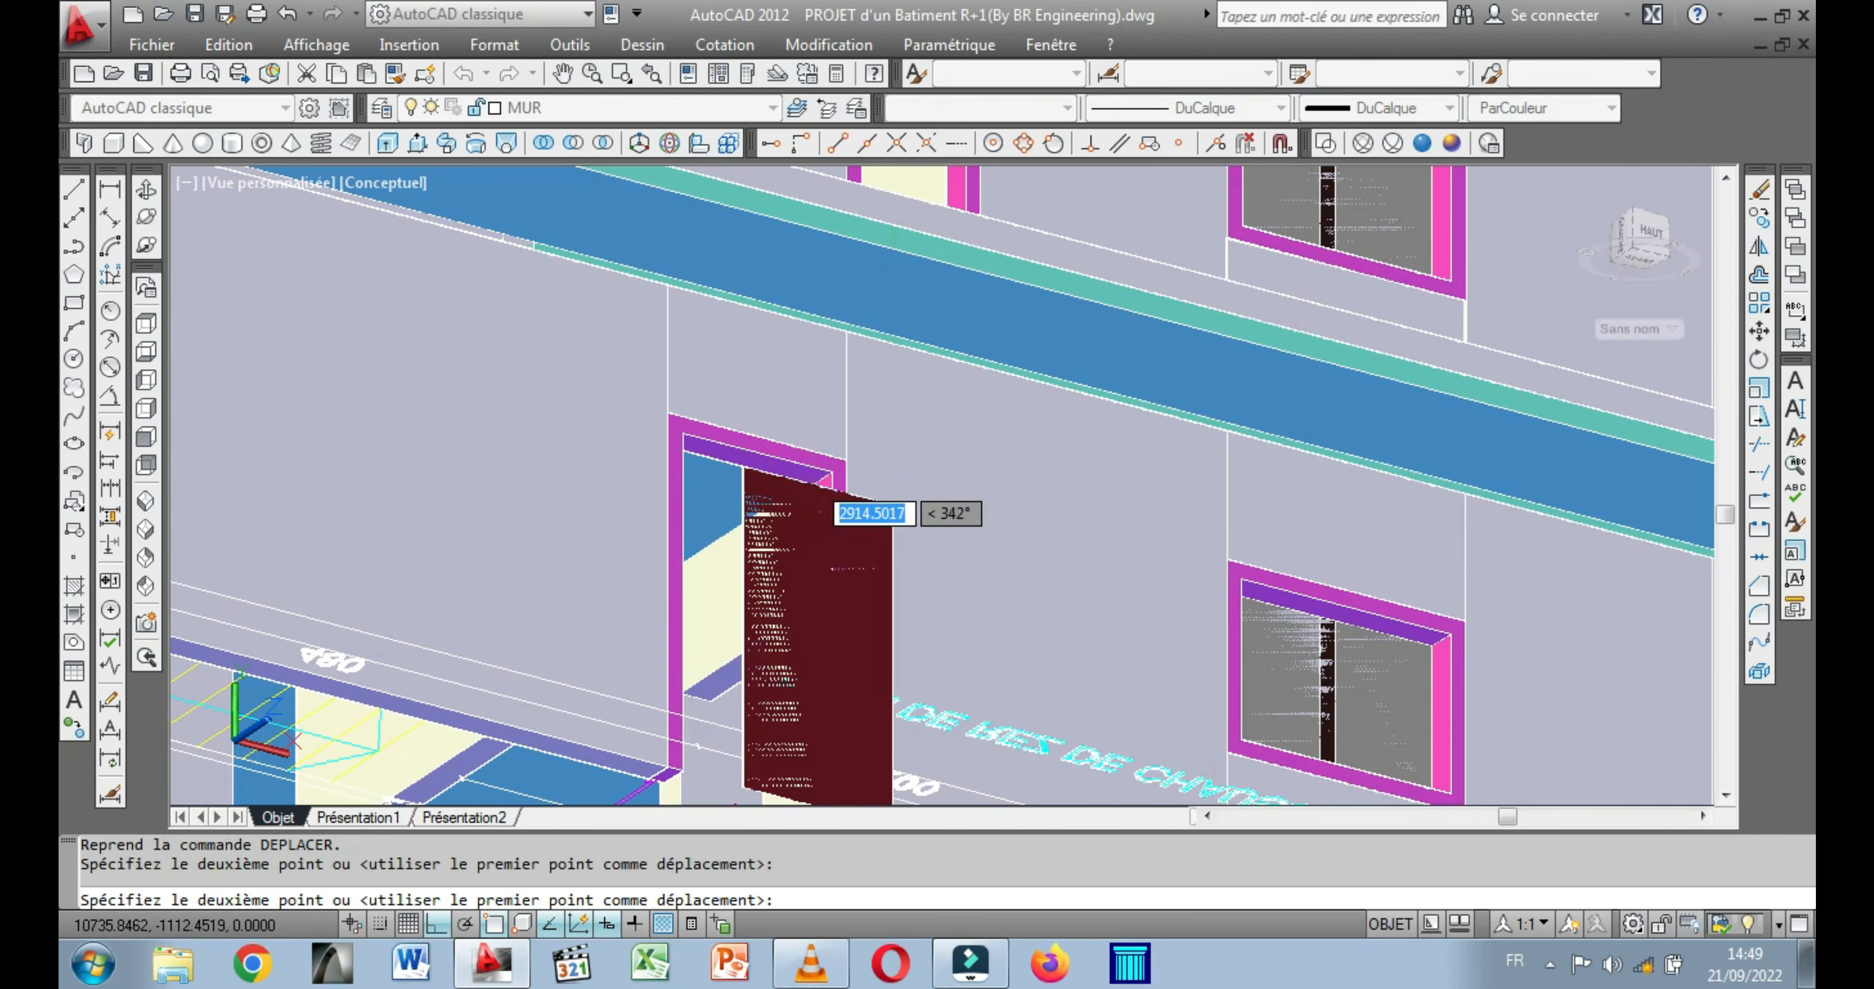
pyautogui.click(664, 631)
pyautogui.scroll(-4, 631, 487)
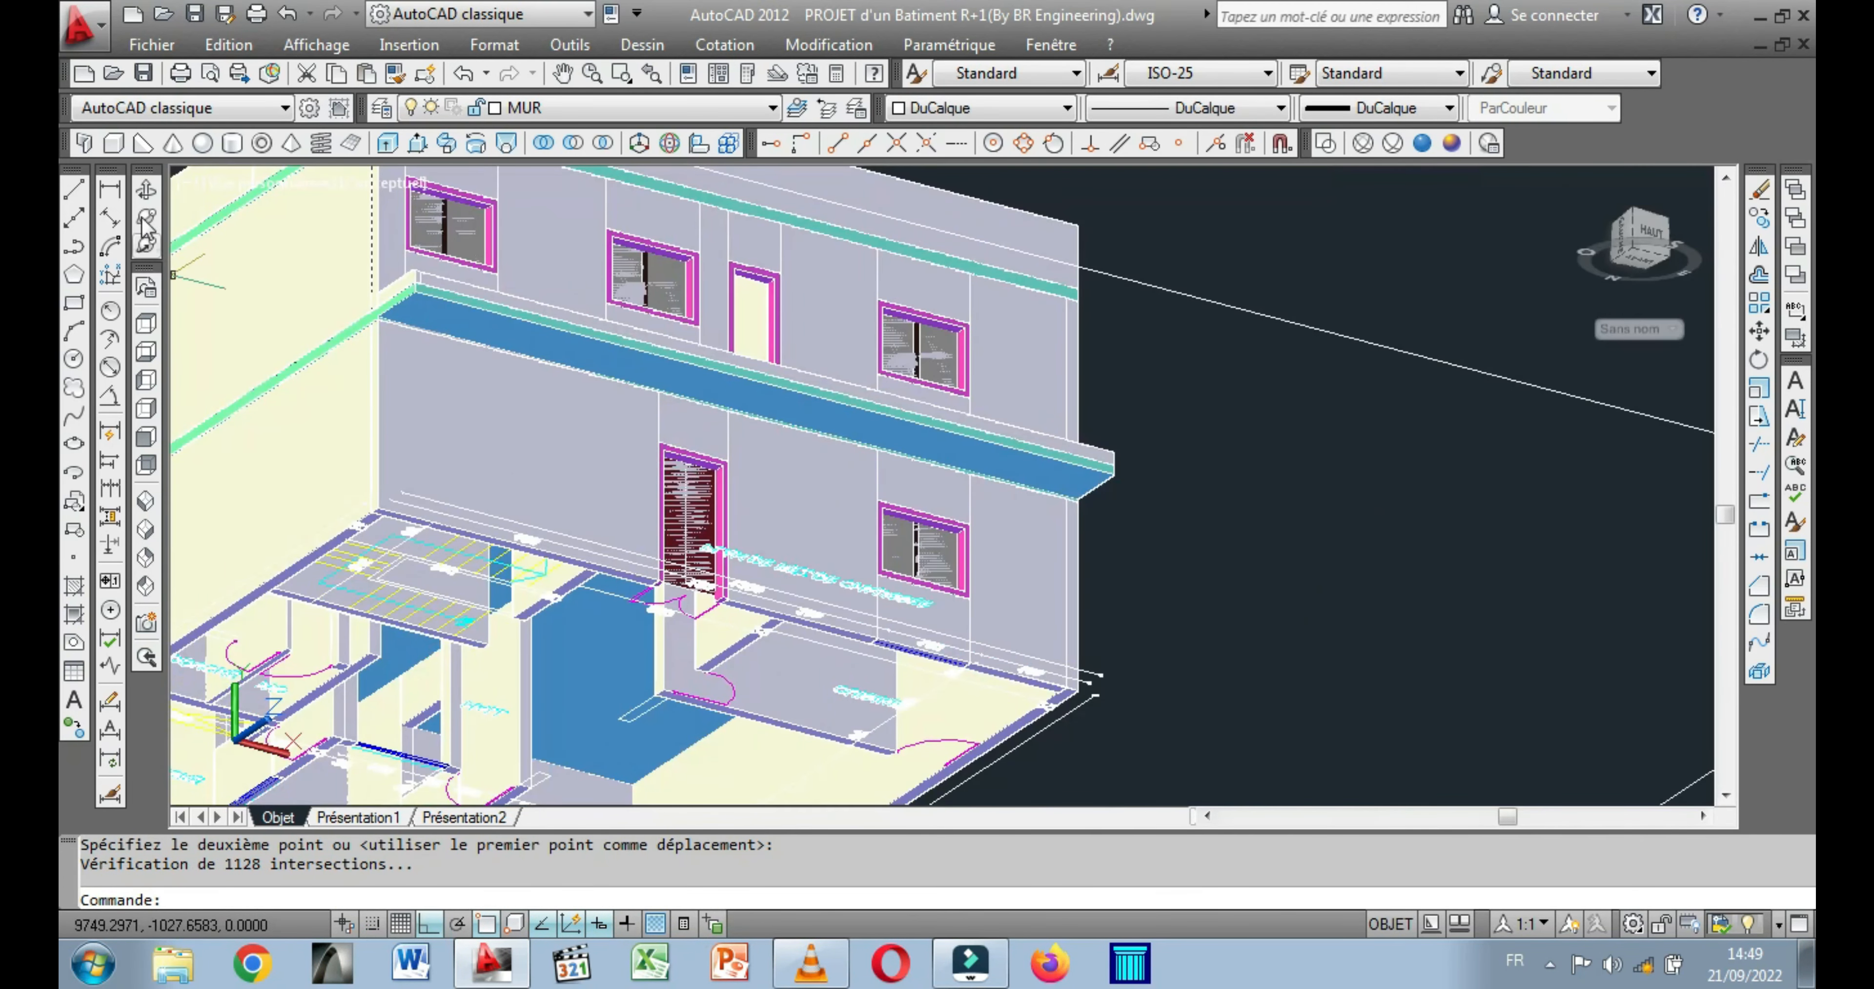
# Start moving the dark red single-leaf door panel below the upper-floor plan, with its lower corner as the base point.
pyautogui.moveTo(476, 459); pyautogui.dragTo(836, 557)
pyautogui.moveTo(1121, 521); pyautogui.dragTo(548, 495)
pyautogui.moveTo(822, 452); pyautogui.dragTo(953, 468, button='middle')
pyautogui.moveTo(463, 637); pyautogui.dragTo(617, 499, button='middle')
pyautogui.scroll(3, 466, 589)
pyautogui.scroll(2, 530, 557)
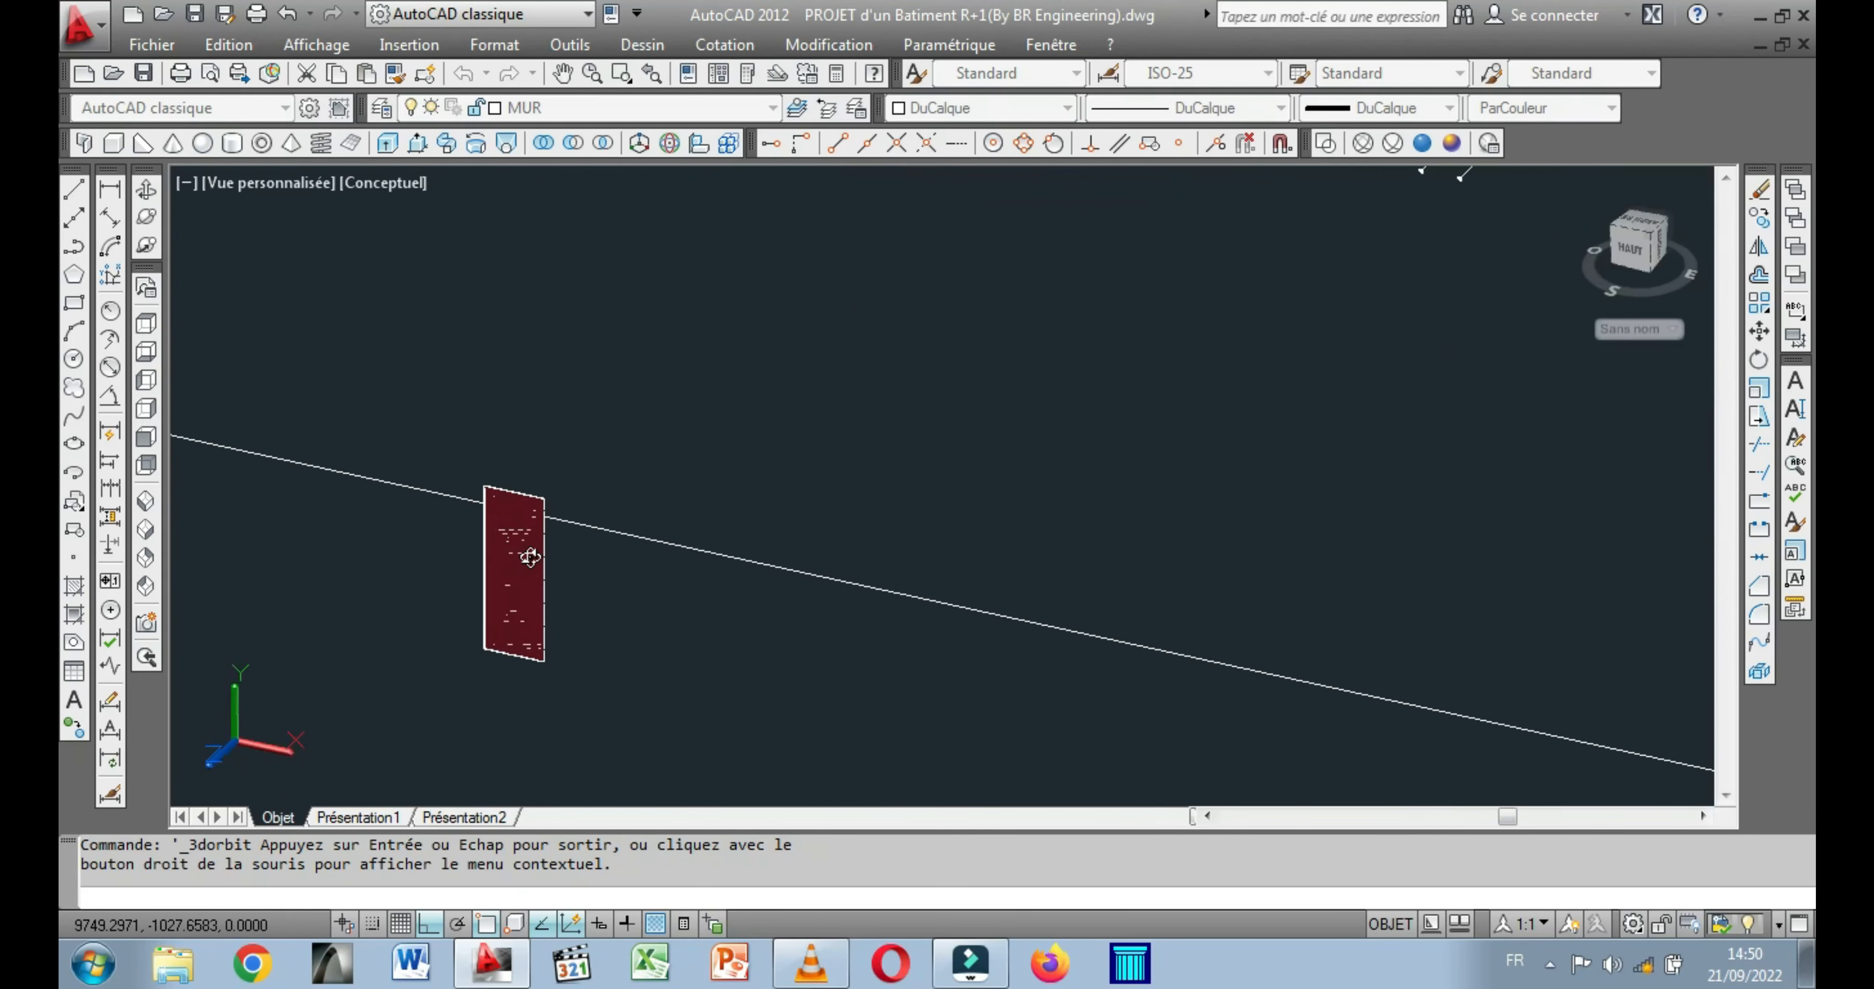
pyautogui.scroll(1, 473, 545)
pyautogui.moveTo(533, 539); pyautogui.dragTo(623, 465, button='middle')
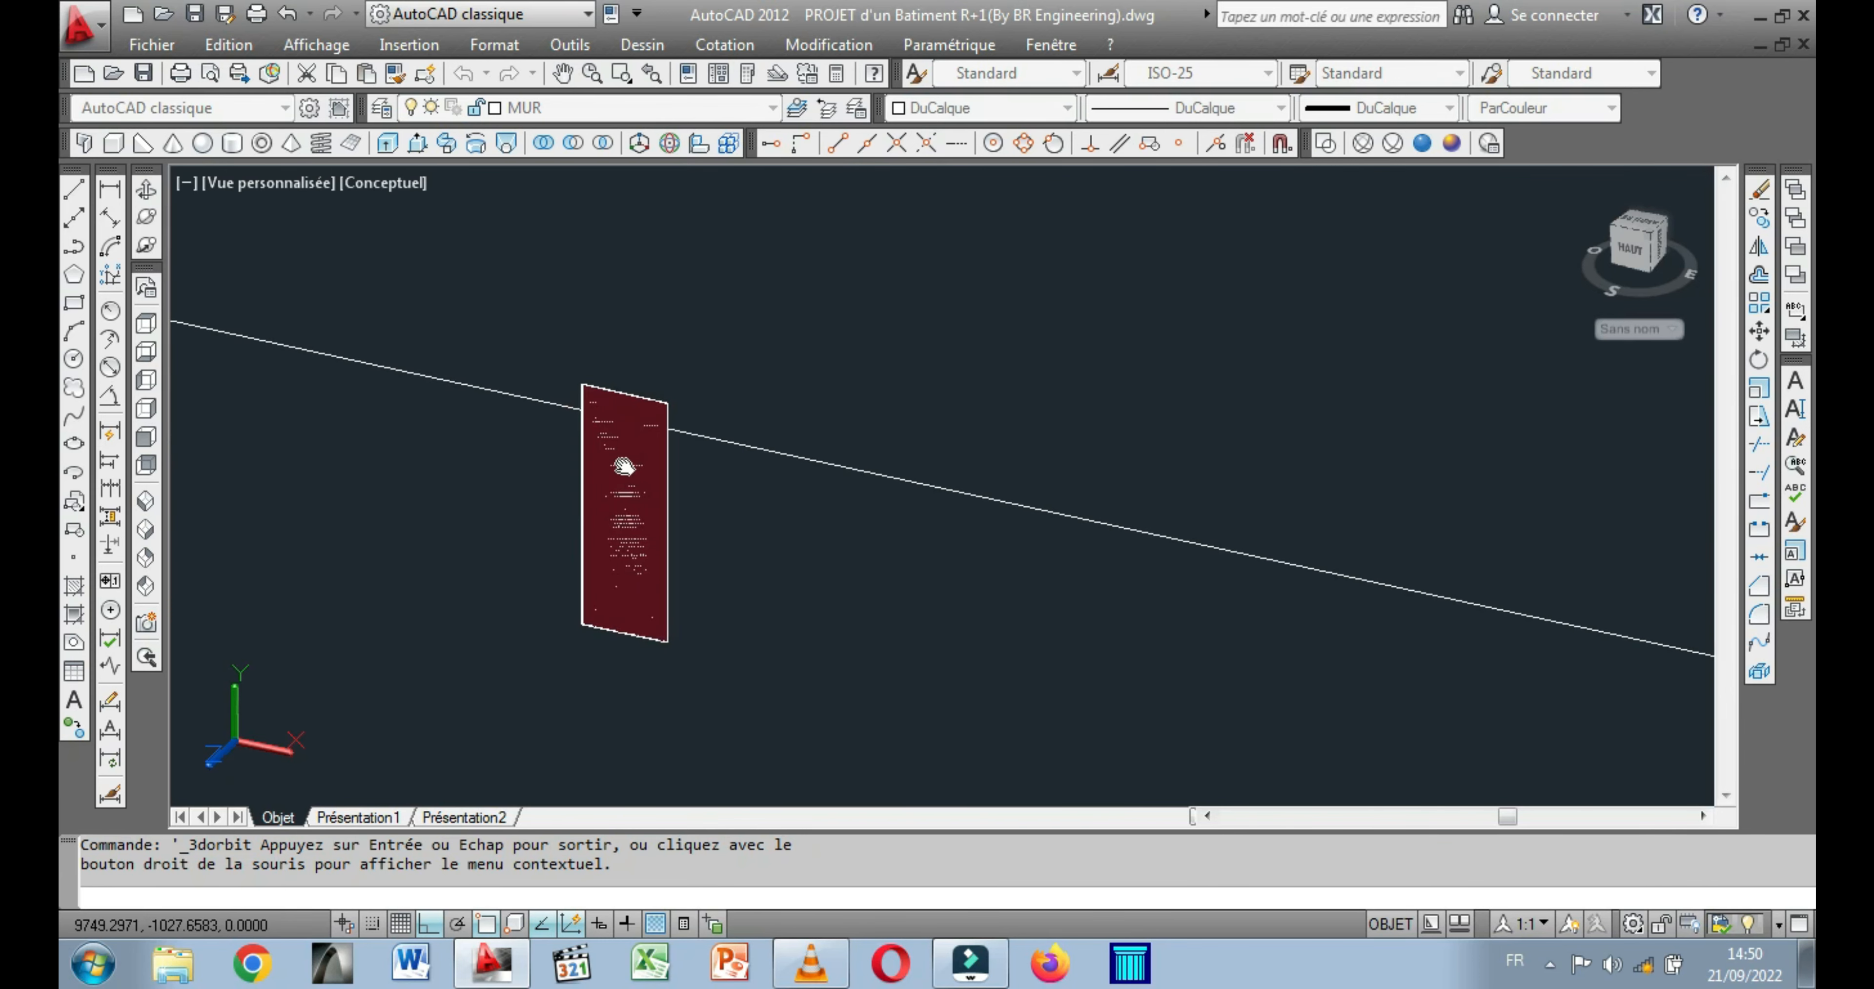
pyautogui.moveTo(554, 578); pyautogui.dragTo(592, 551)
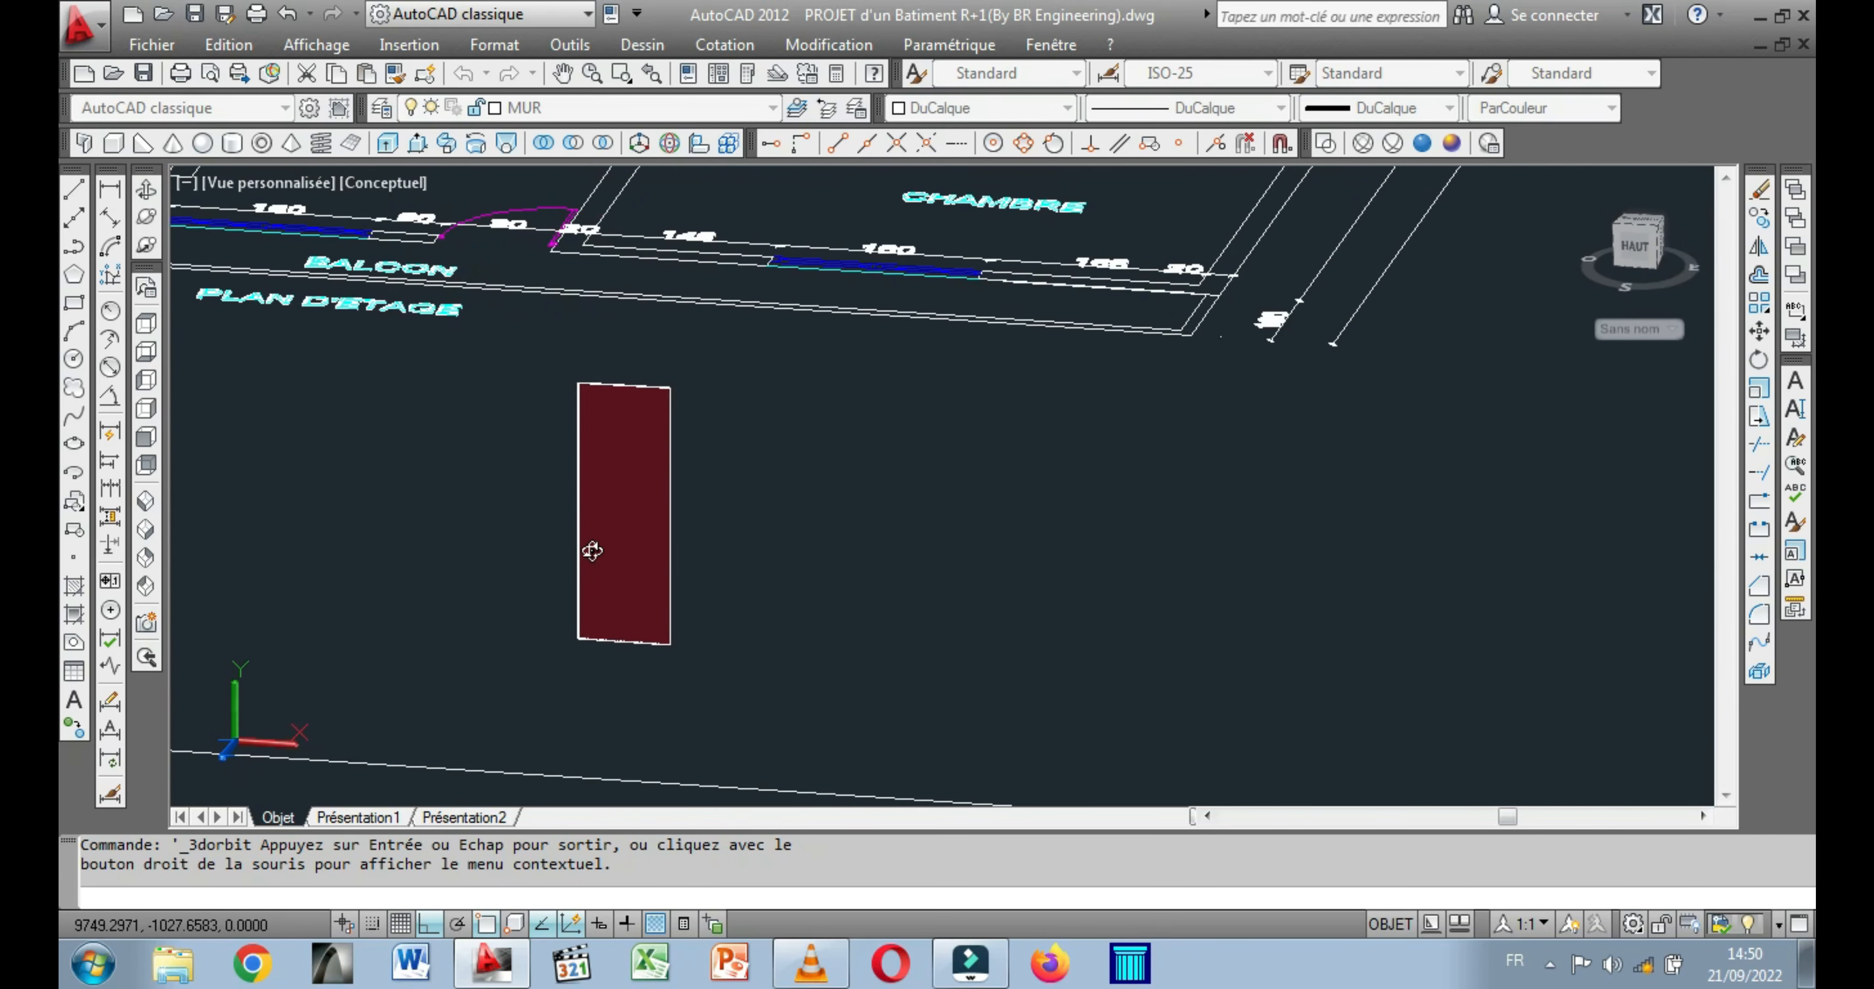
pyautogui.press('Escape')
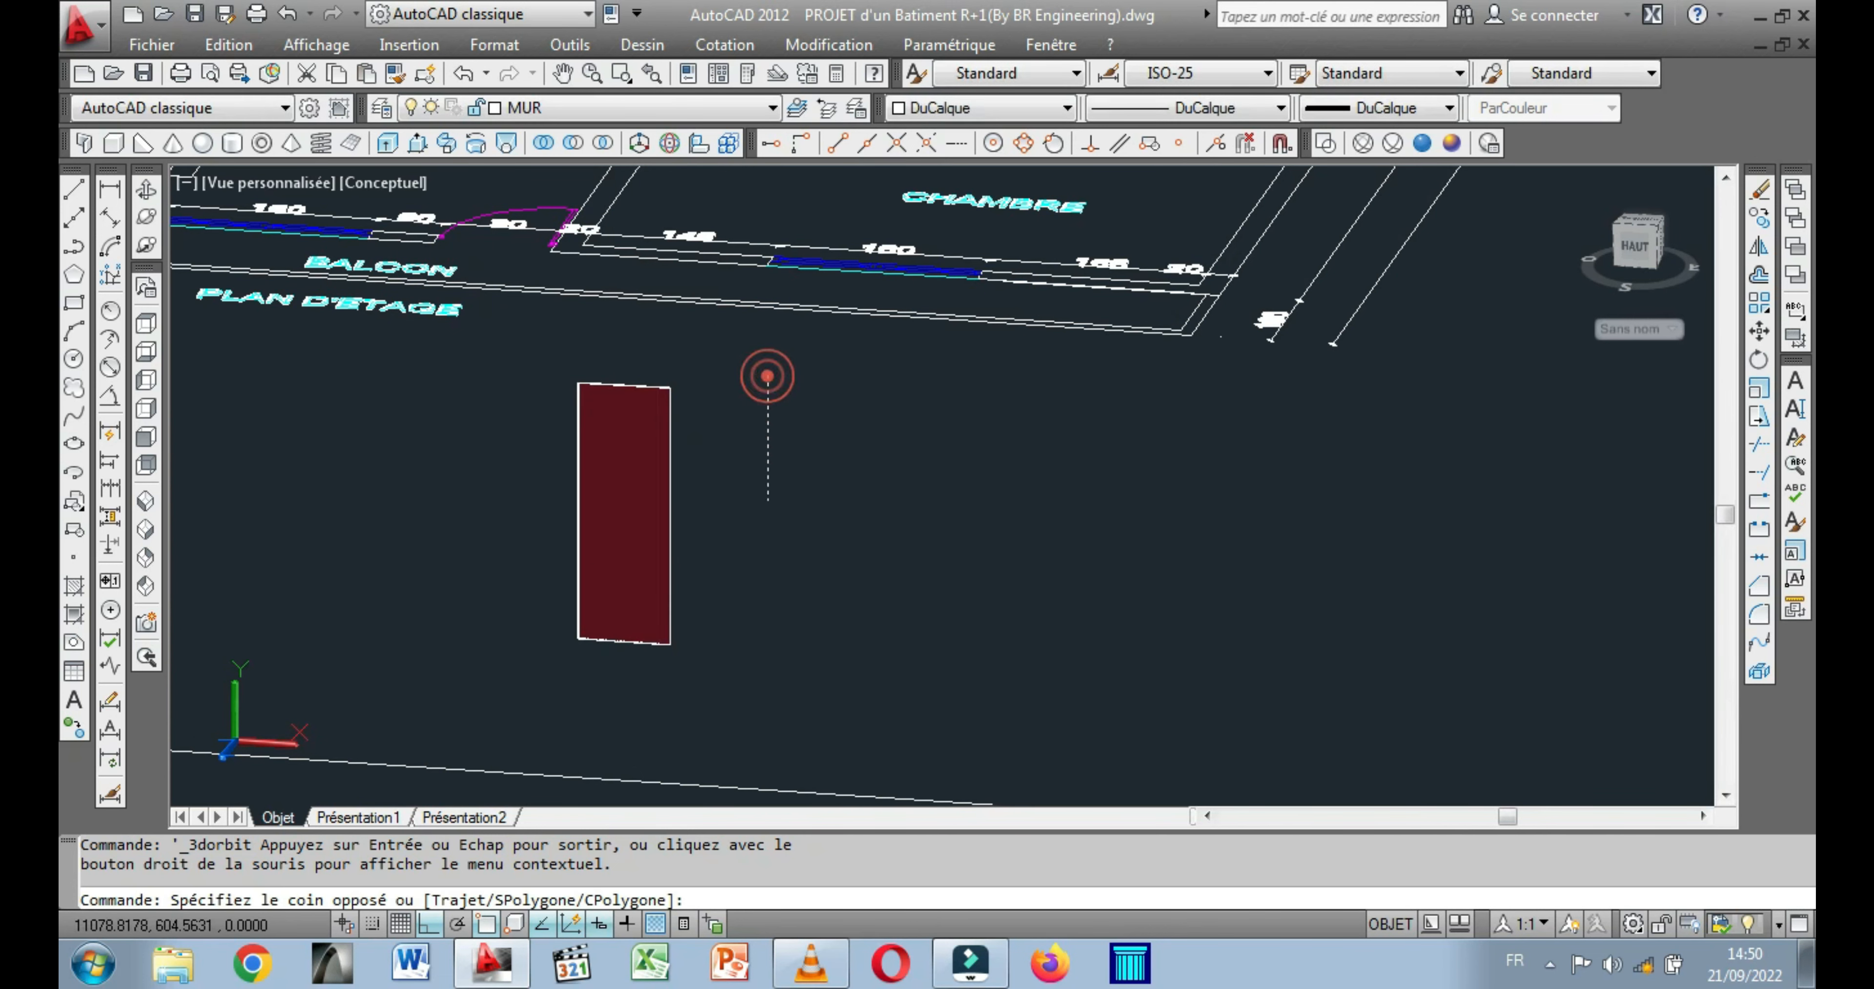
pyautogui.click(481, 732)
pyautogui.rightClick(444, 561)
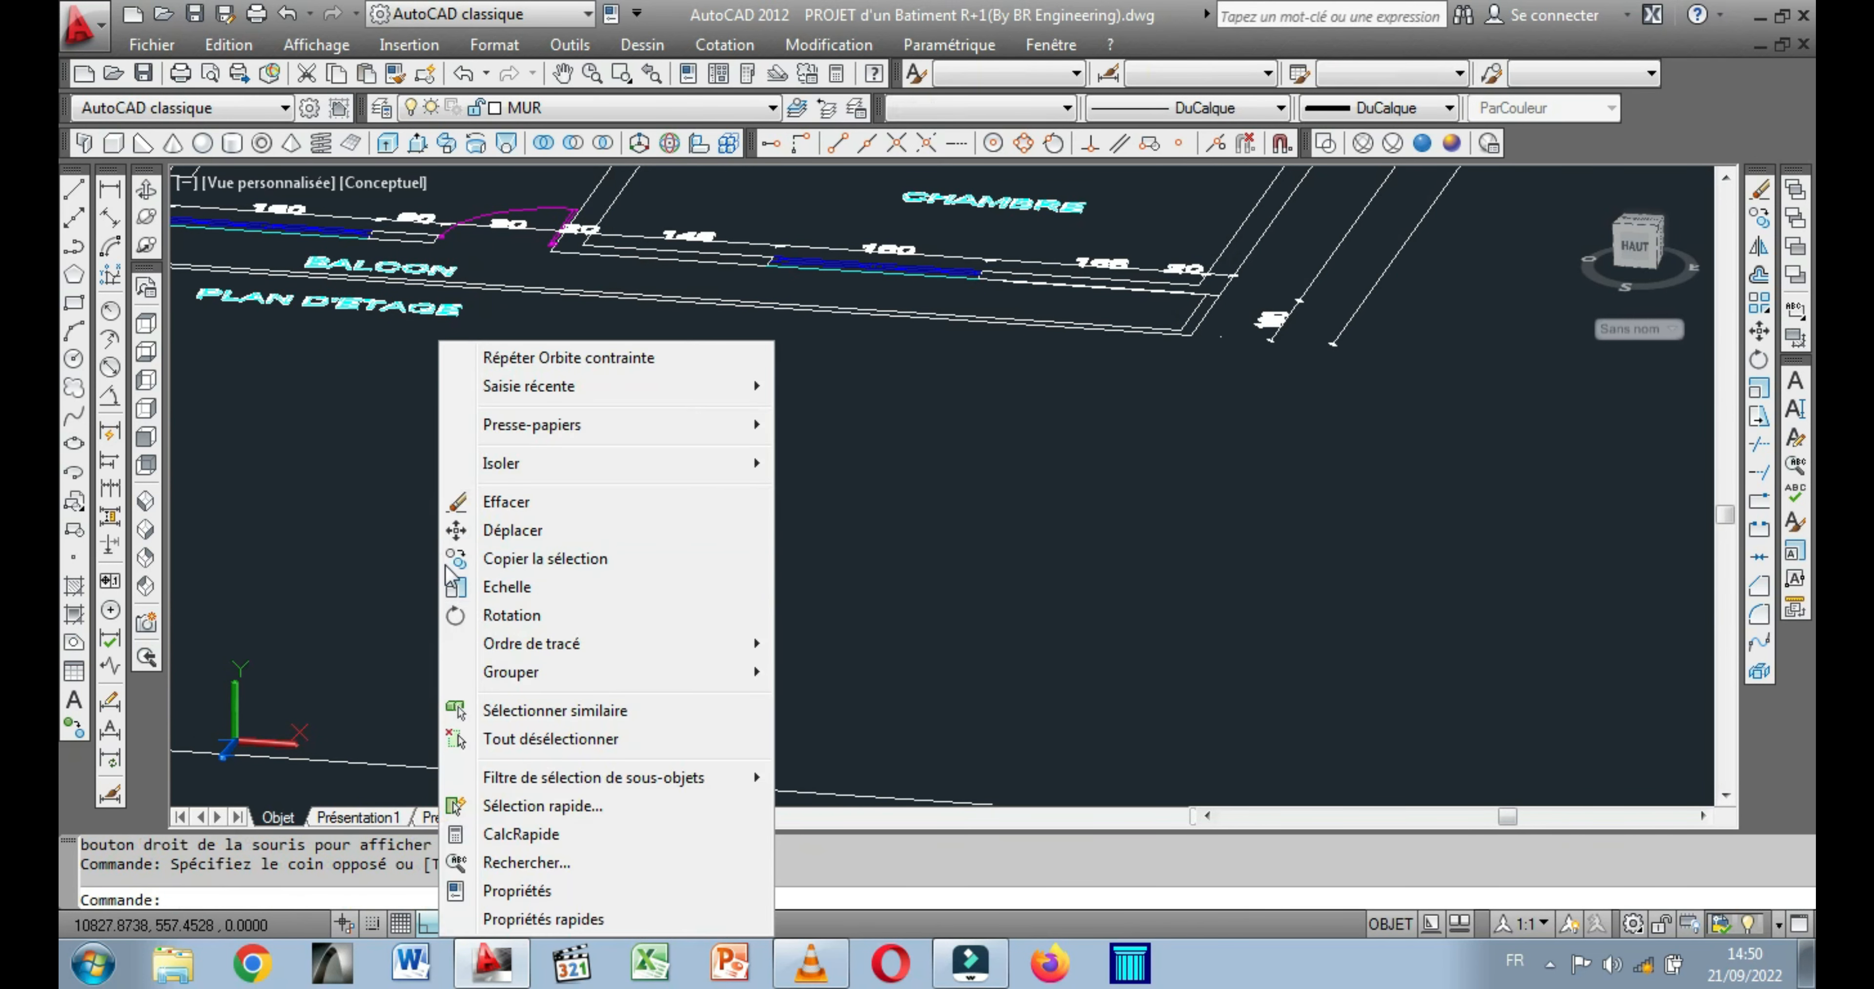
pyautogui.click(505, 538)
pyautogui.scroll(5, 670, 640)
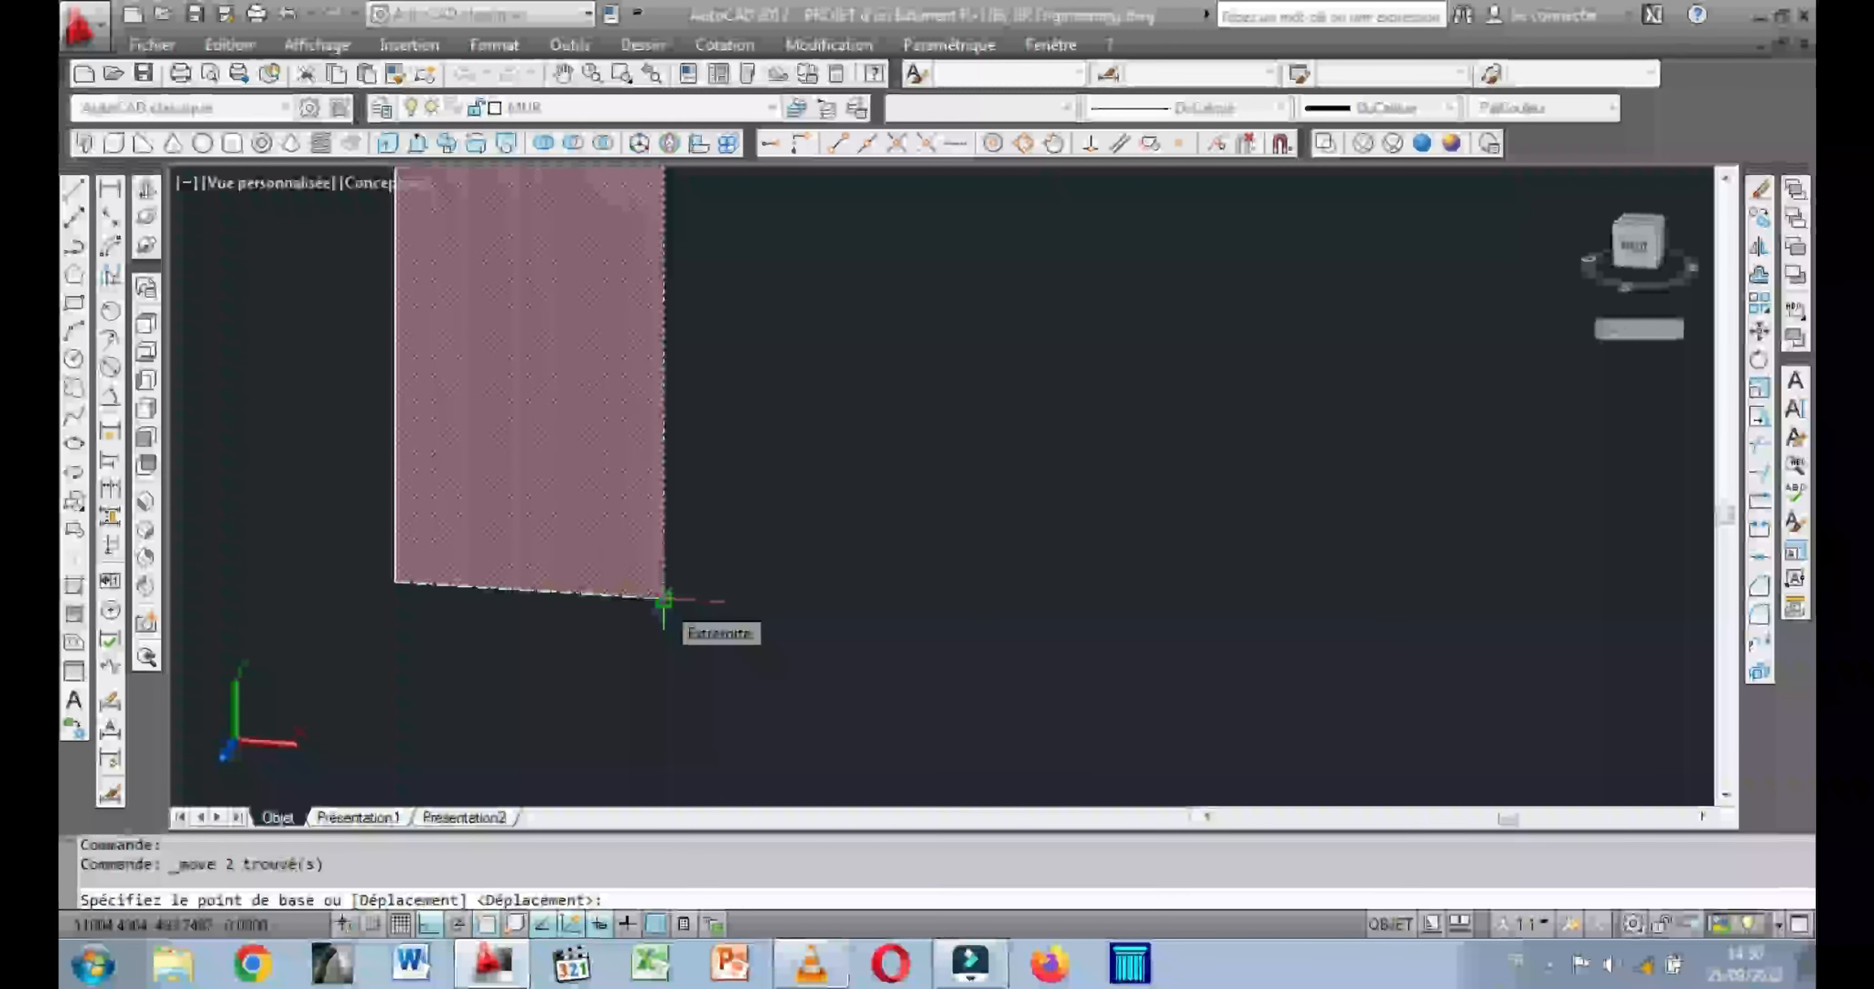
pyautogui.click(664, 600)
pyautogui.scroll(-5, 658, 599)
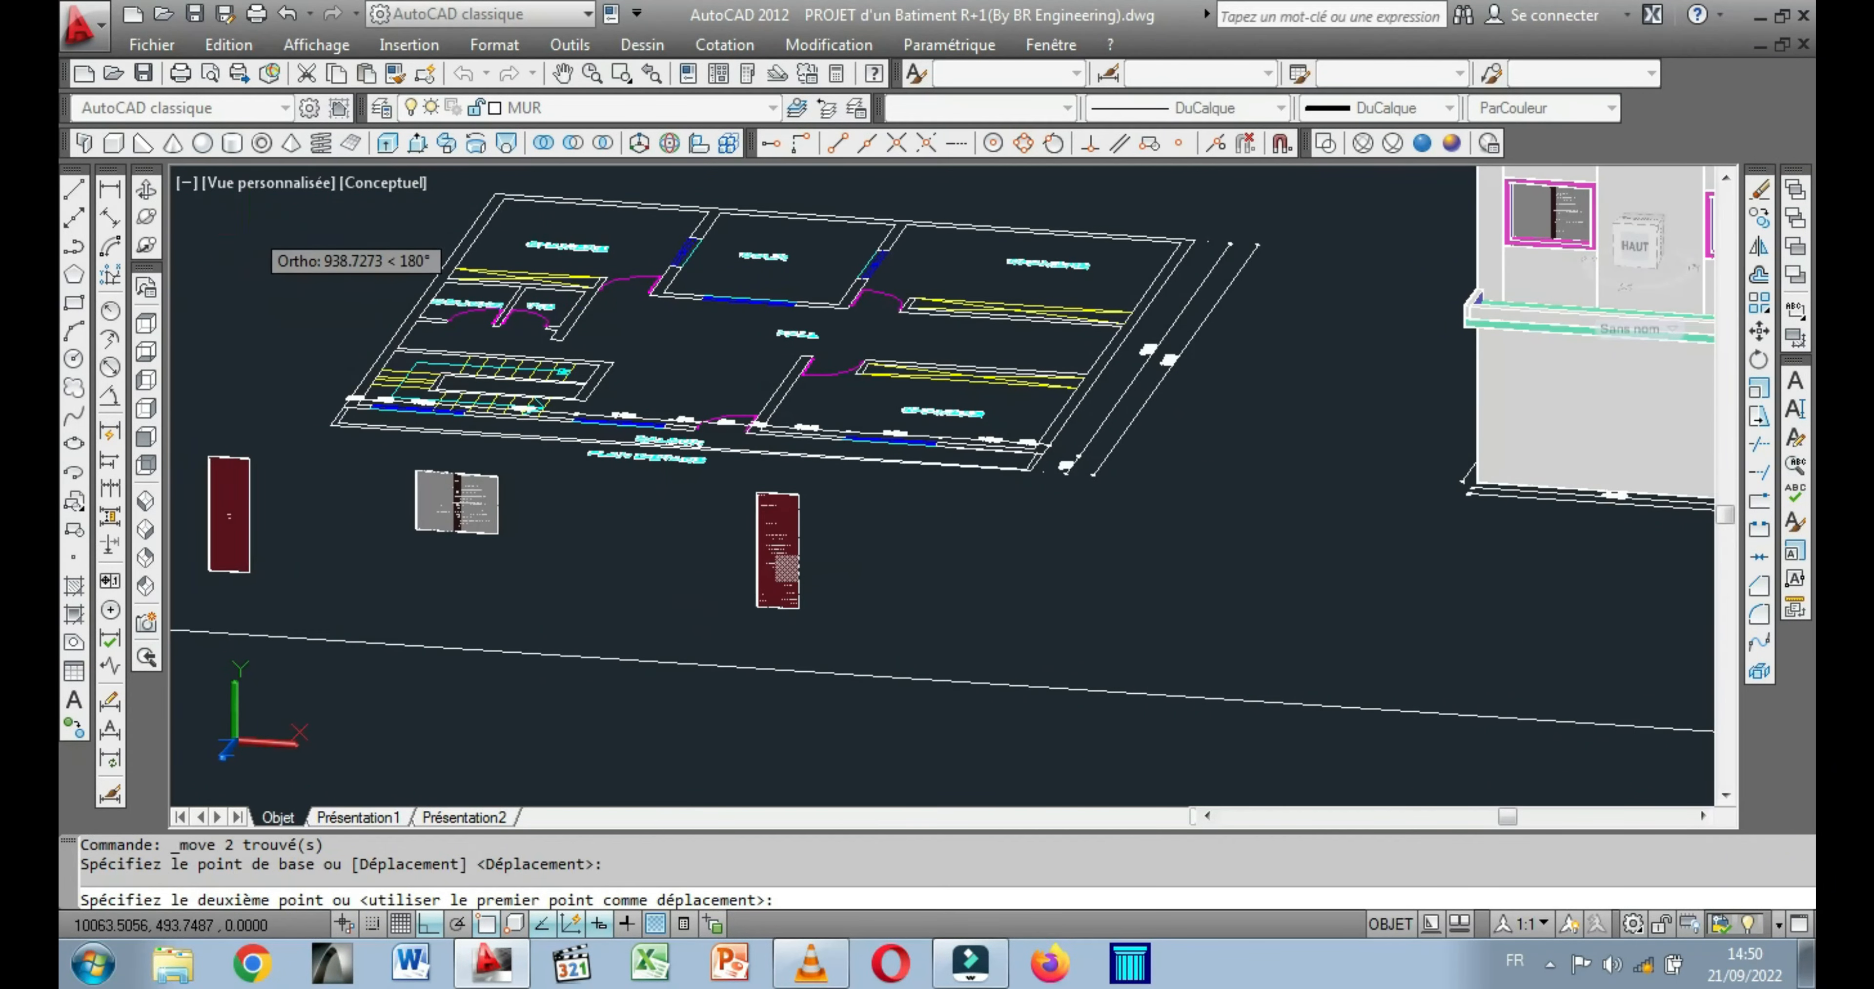
# Place the single-leaf door in the upper-floor balcony door frame, snapping its lower corner to the frame's inner lower corner.
pyautogui.click(145, 190)
pyautogui.moveTo(581, 544); pyautogui.dragTo(800, 622)
pyautogui.moveTo(1322, 605); pyautogui.dragTo(1036, 579)
pyautogui.scroll(10, 1100, 407)
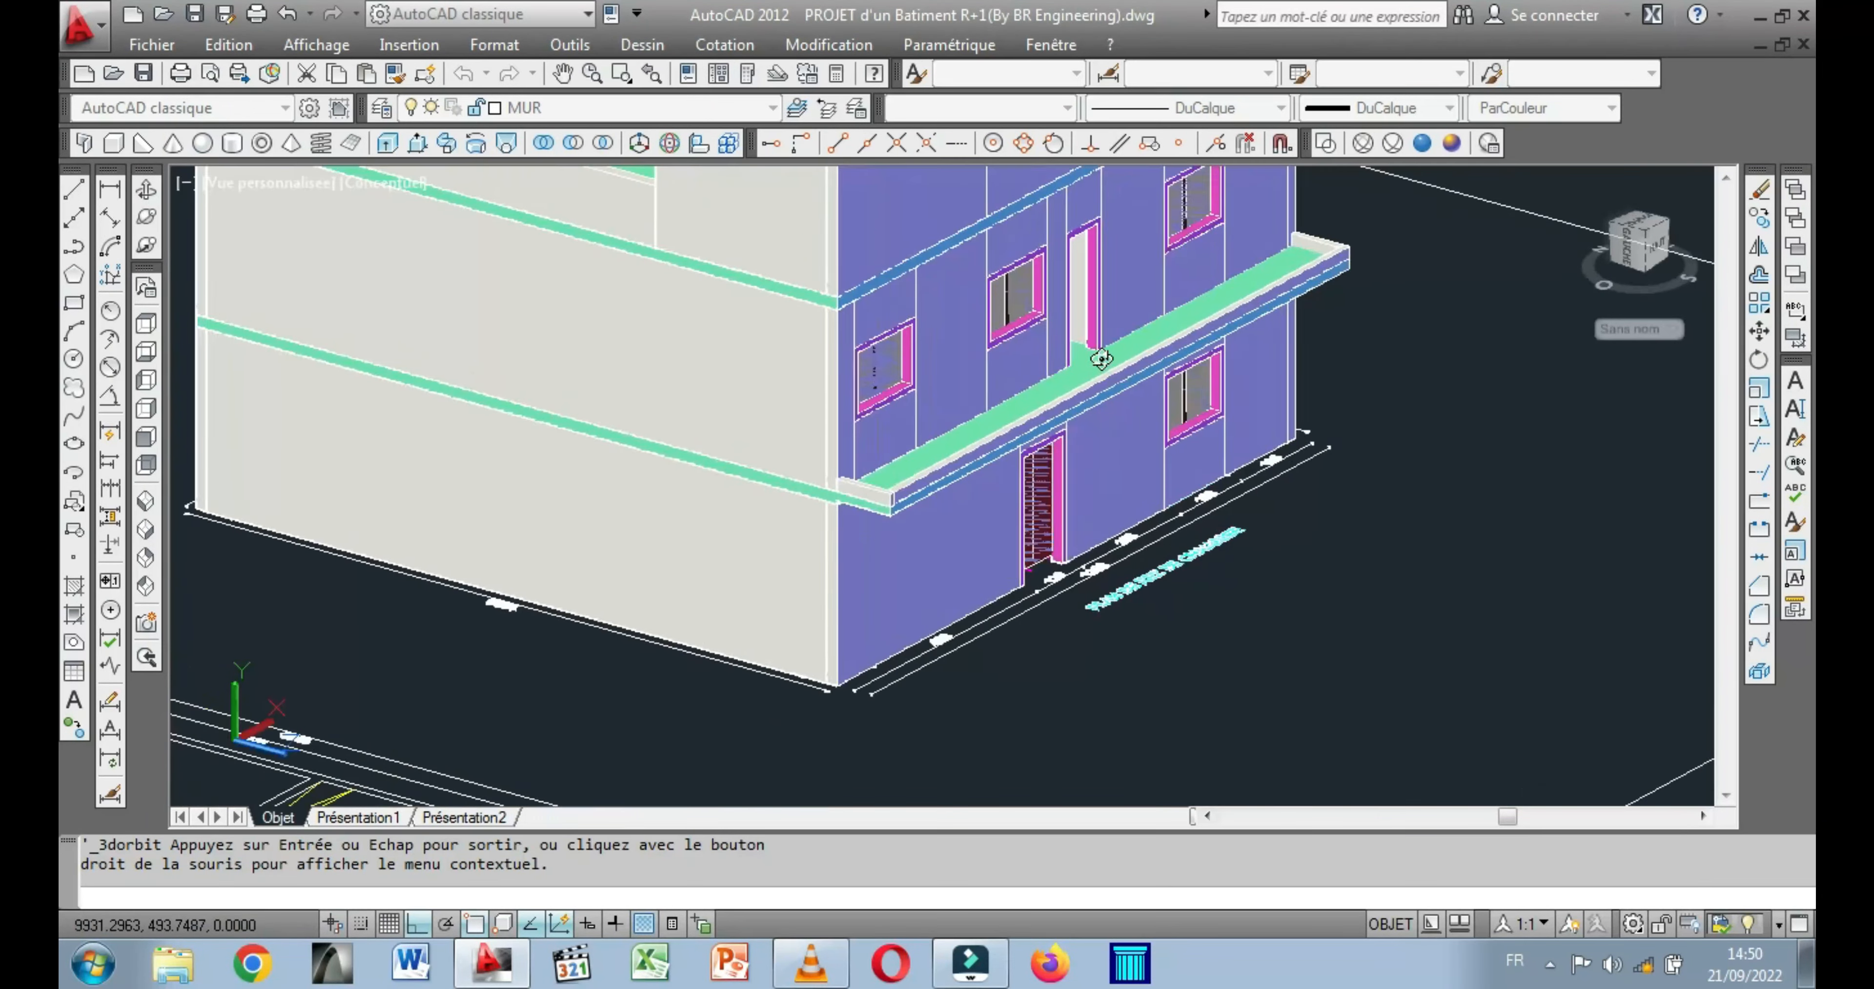
pyautogui.scroll(3, 1053, 360)
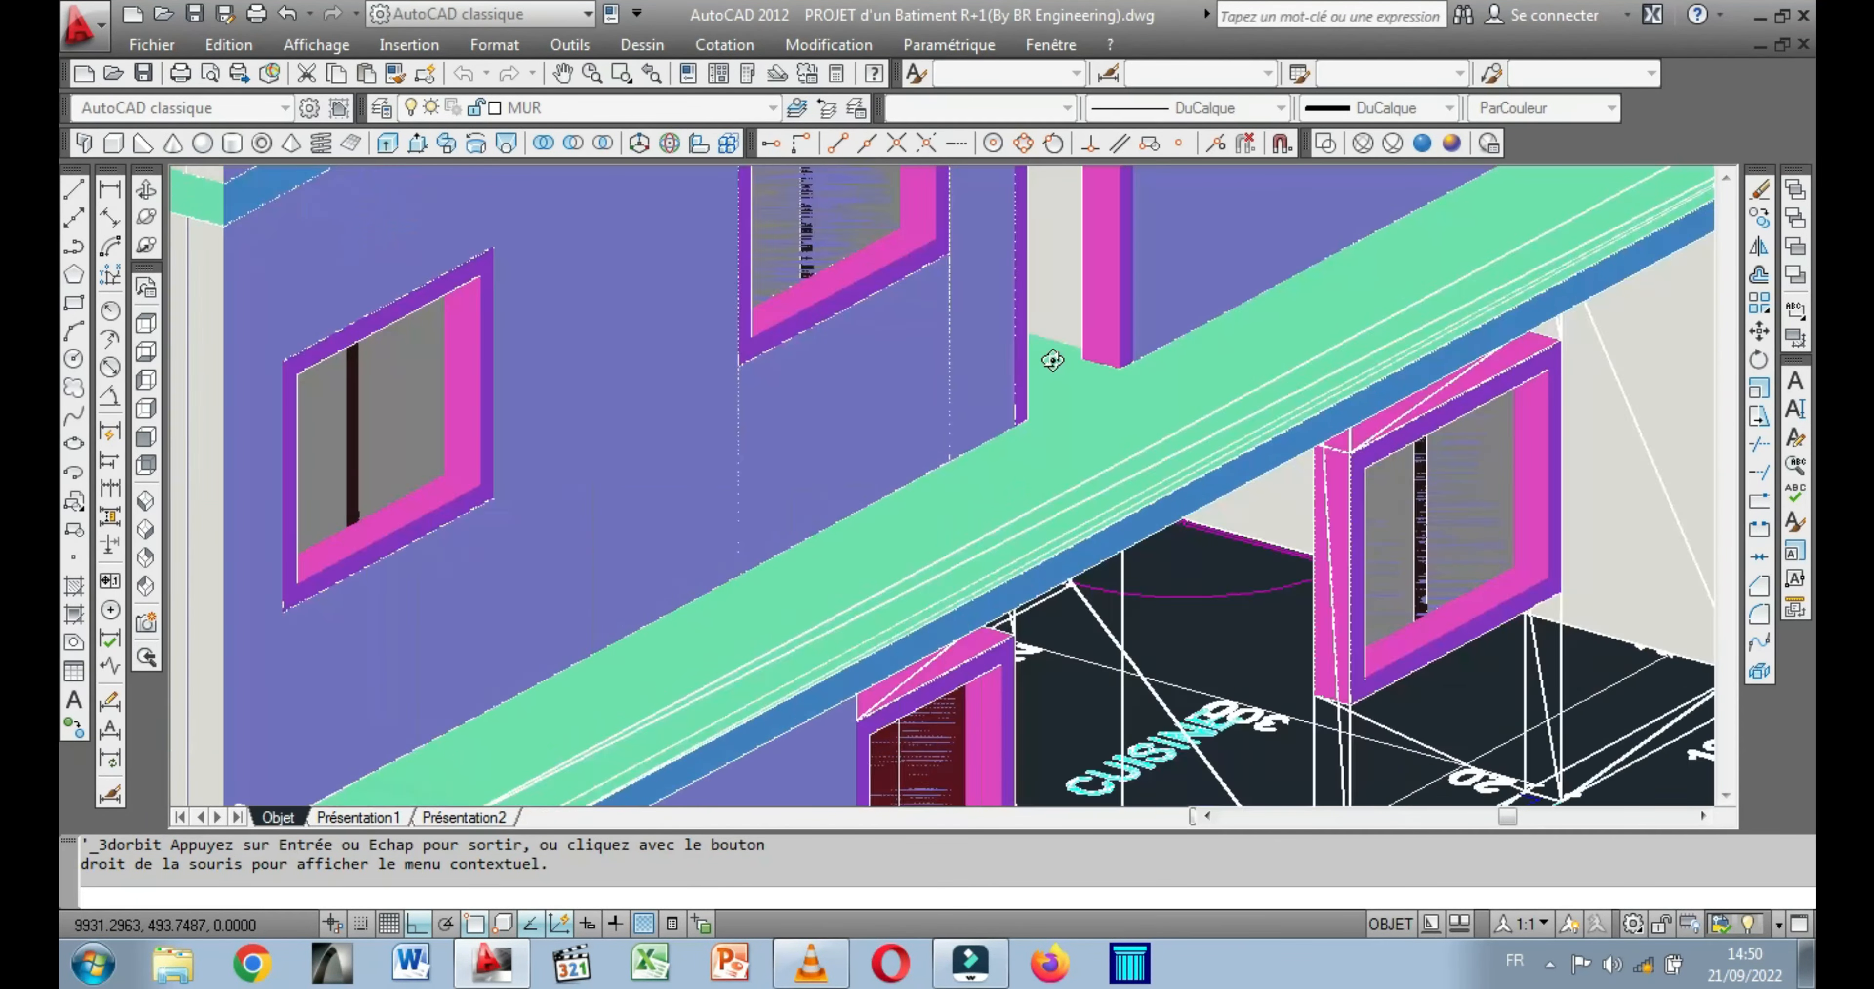
pyautogui.press('Escape')
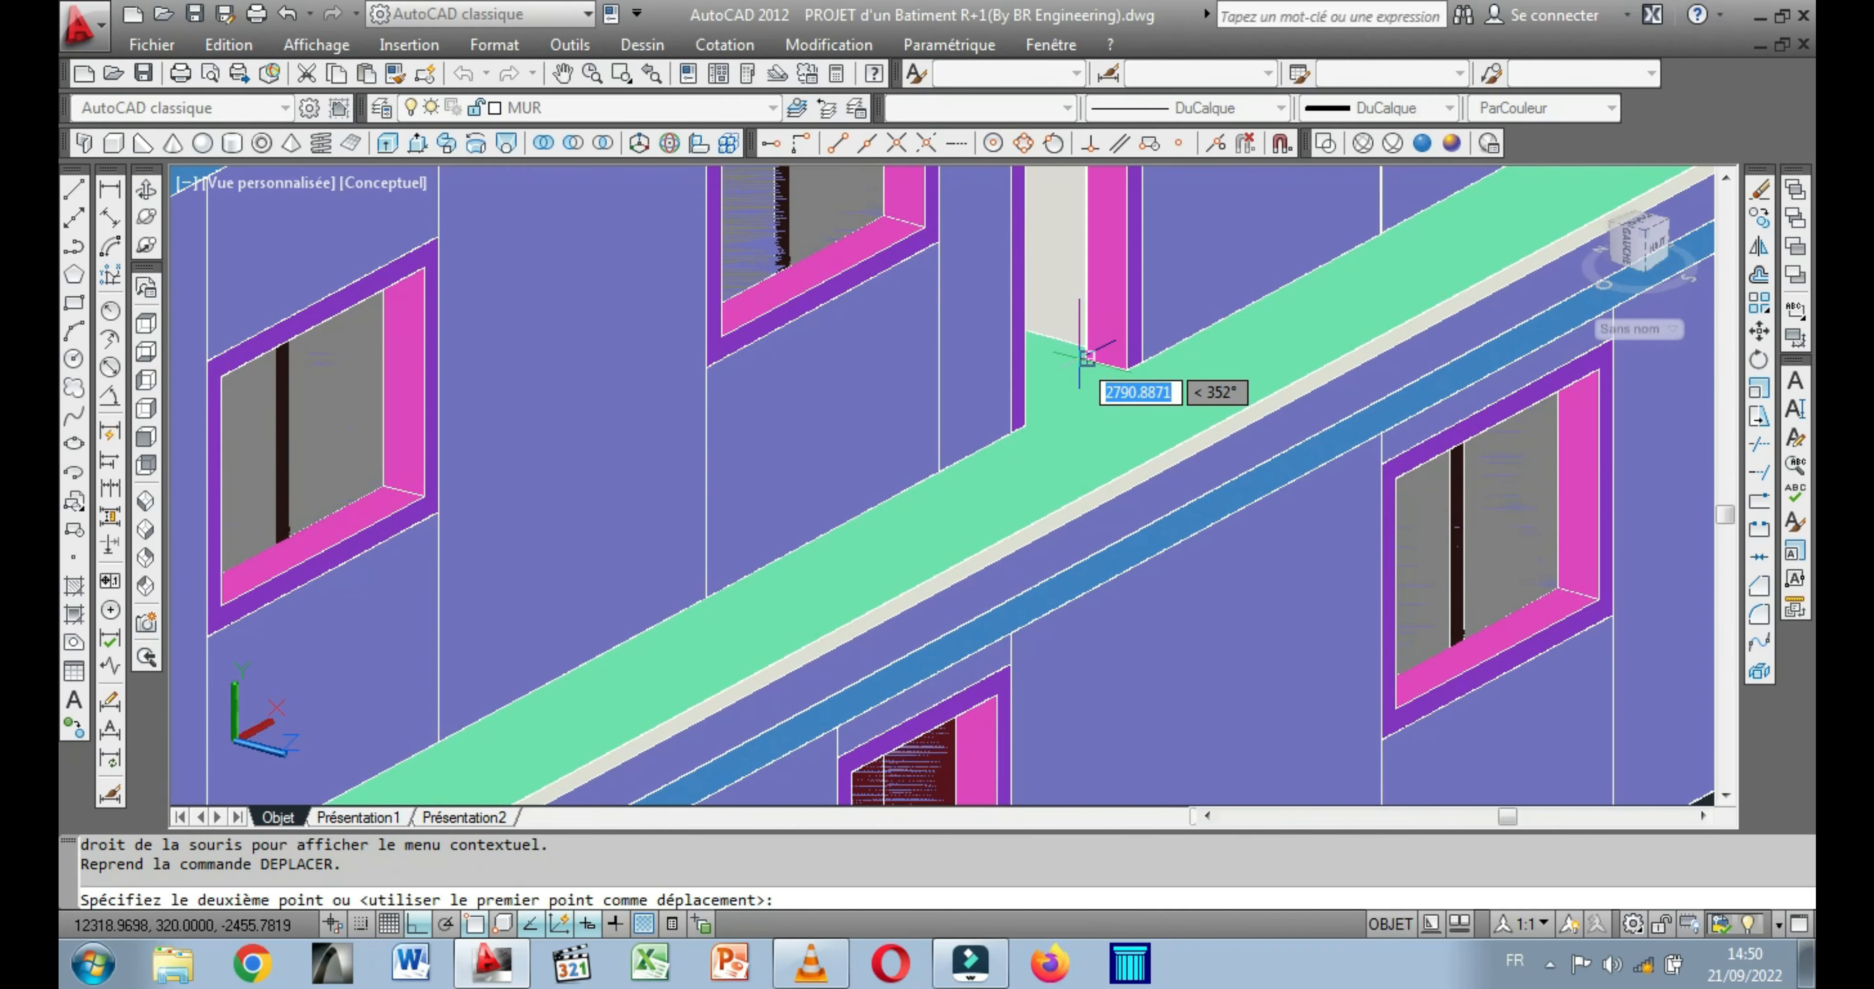
pyautogui.click(1082, 357)
pyautogui.scroll(-5, 897, 376)
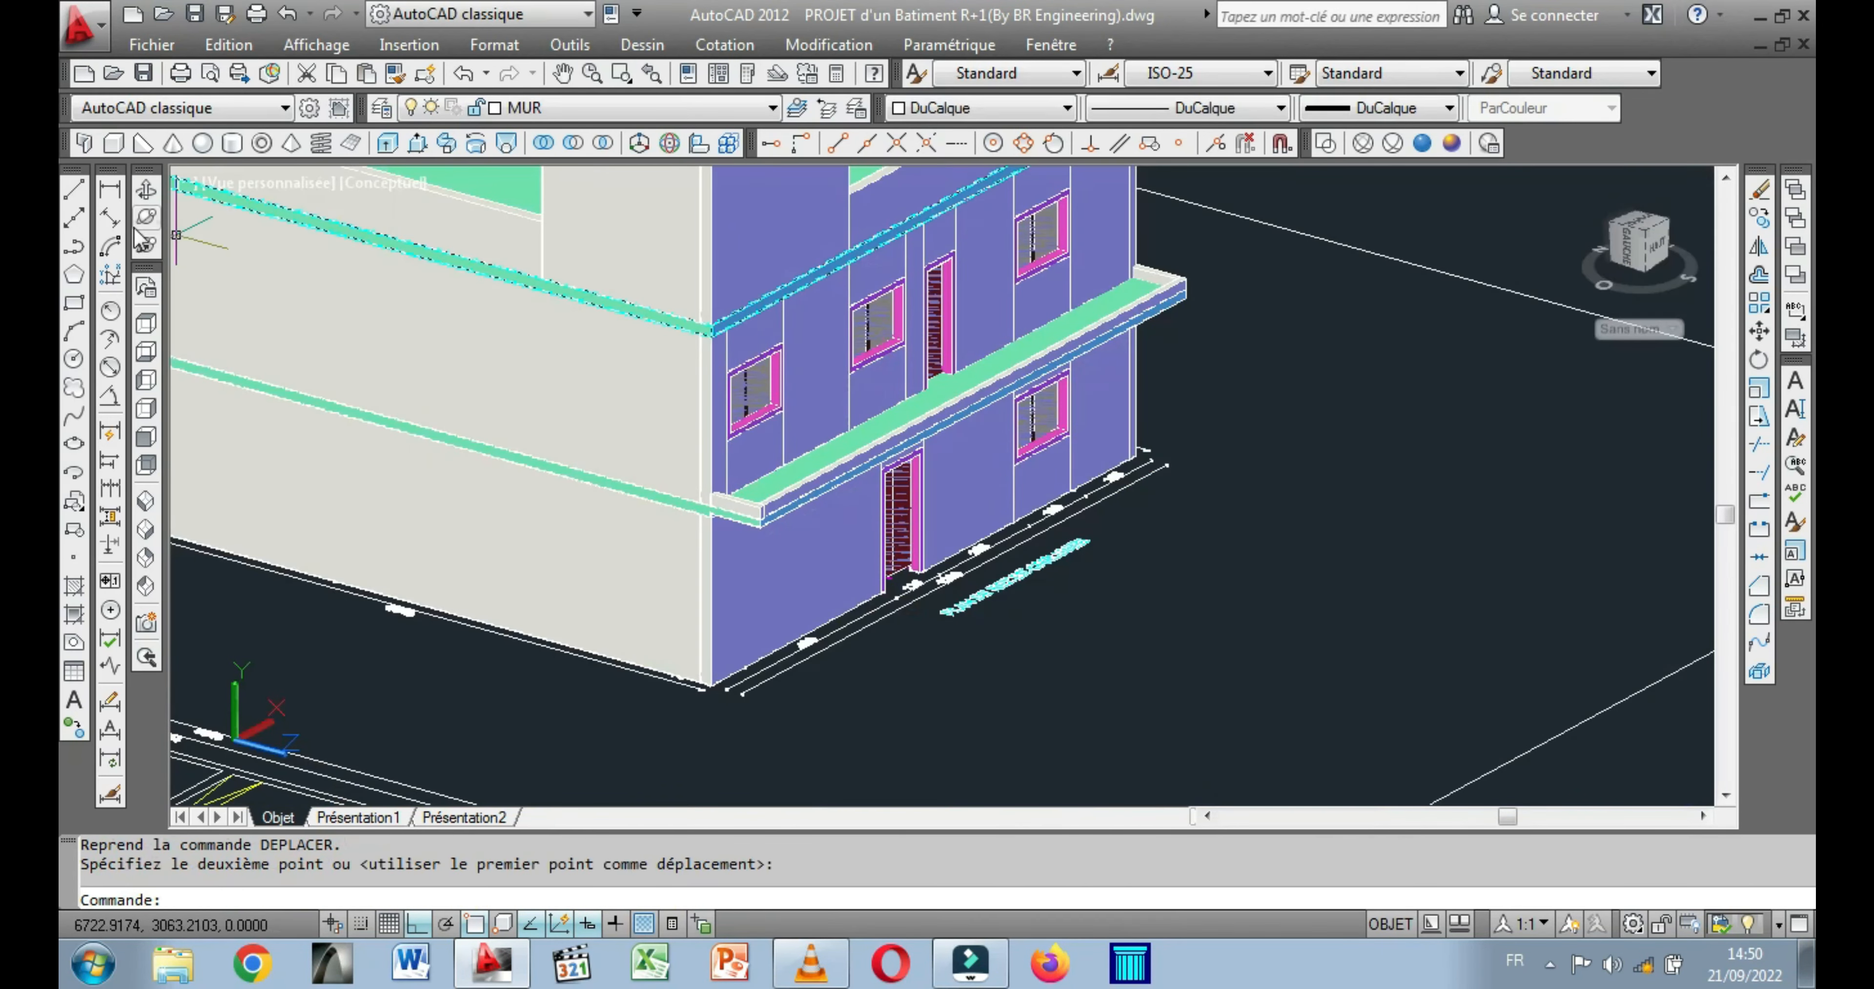
# Examine the building's facade with its fitted doors and windows, the side wall and the roof from several angles.
pyautogui.click(147, 190)
pyautogui.moveTo(719, 506); pyautogui.dragTo(469, 504)
pyautogui.moveTo(562, 607); pyautogui.dragTo(615, 710, button='middle')
pyautogui.moveTo(418, 548)
pyautogui.mouseDown()
pyautogui.moveTo(408, 501)
pyautogui.moveTo(636, 523)
pyautogui.moveTo(414, 524)
pyautogui.mouseUp()
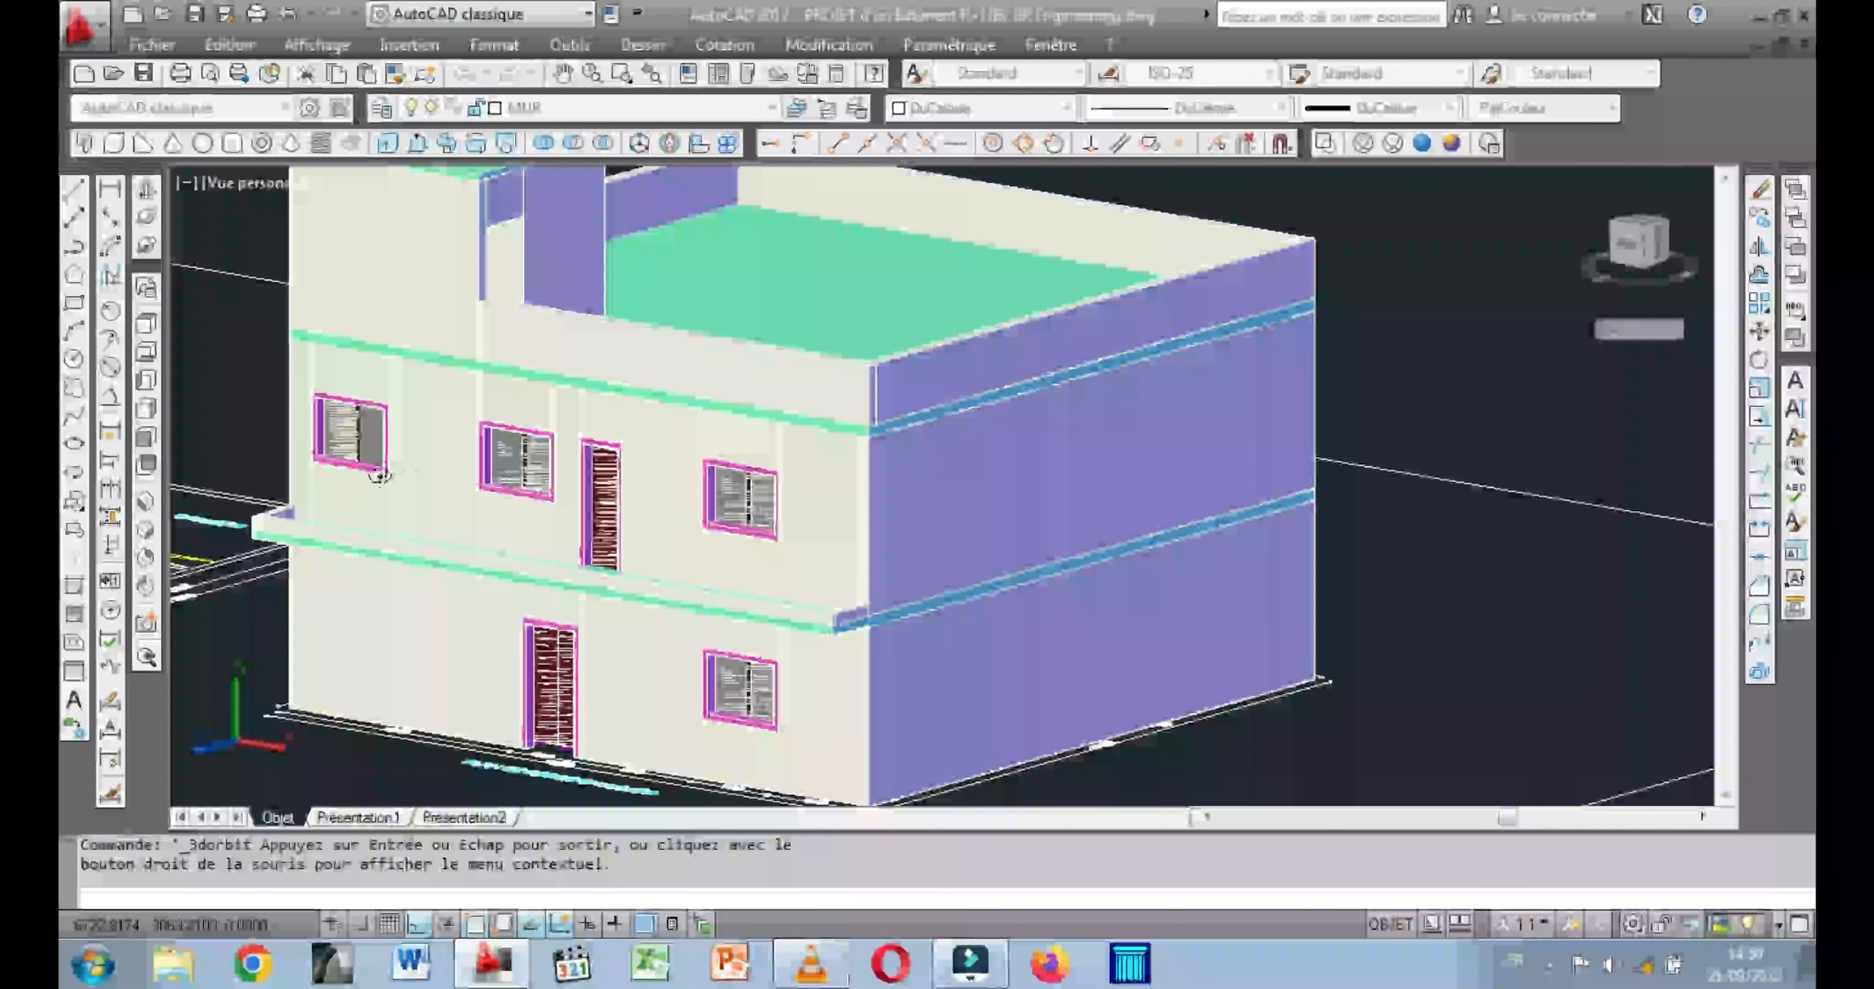
pyautogui.moveTo(395, 478); pyautogui.dragTo(298, 501)
pyautogui.moveTo(590, 473)
pyautogui.mouseDown()
pyautogui.moveTo(480, 468)
pyautogui.moveTo(473, 414)
pyautogui.moveTo(561, 447)
pyautogui.moveTo(561, 396)
pyautogui.moveTo(564, 551)
pyautogui.moveTo(594, 456)
pyautogui.mouseUp()
pyautogui.scroll(2, 592, 377)
pyautogui.moveTo(505, 404); pyautogui.dragTo(771, 395)
pyautogui.moveTo(900, 350); pyautogui.dragTo(811, 494)
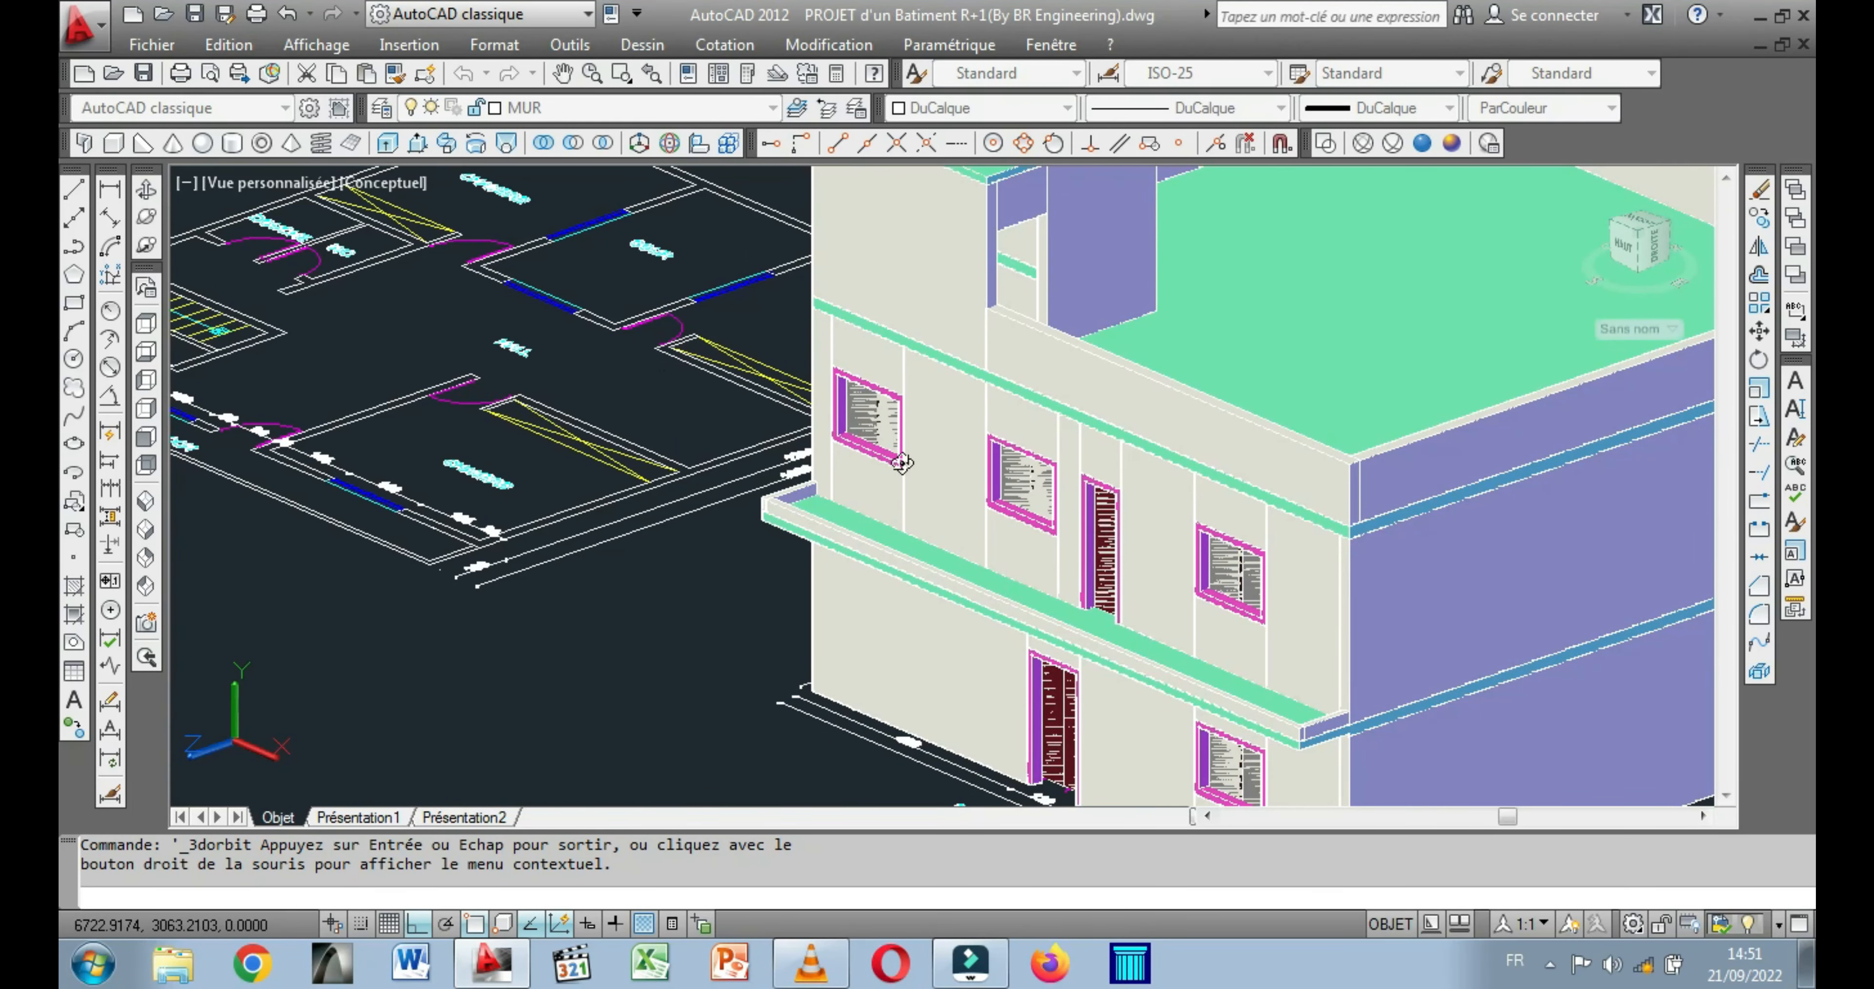
pyautogui.moveTo(1162, 604); pyautogui.dragTo(1026, 543)
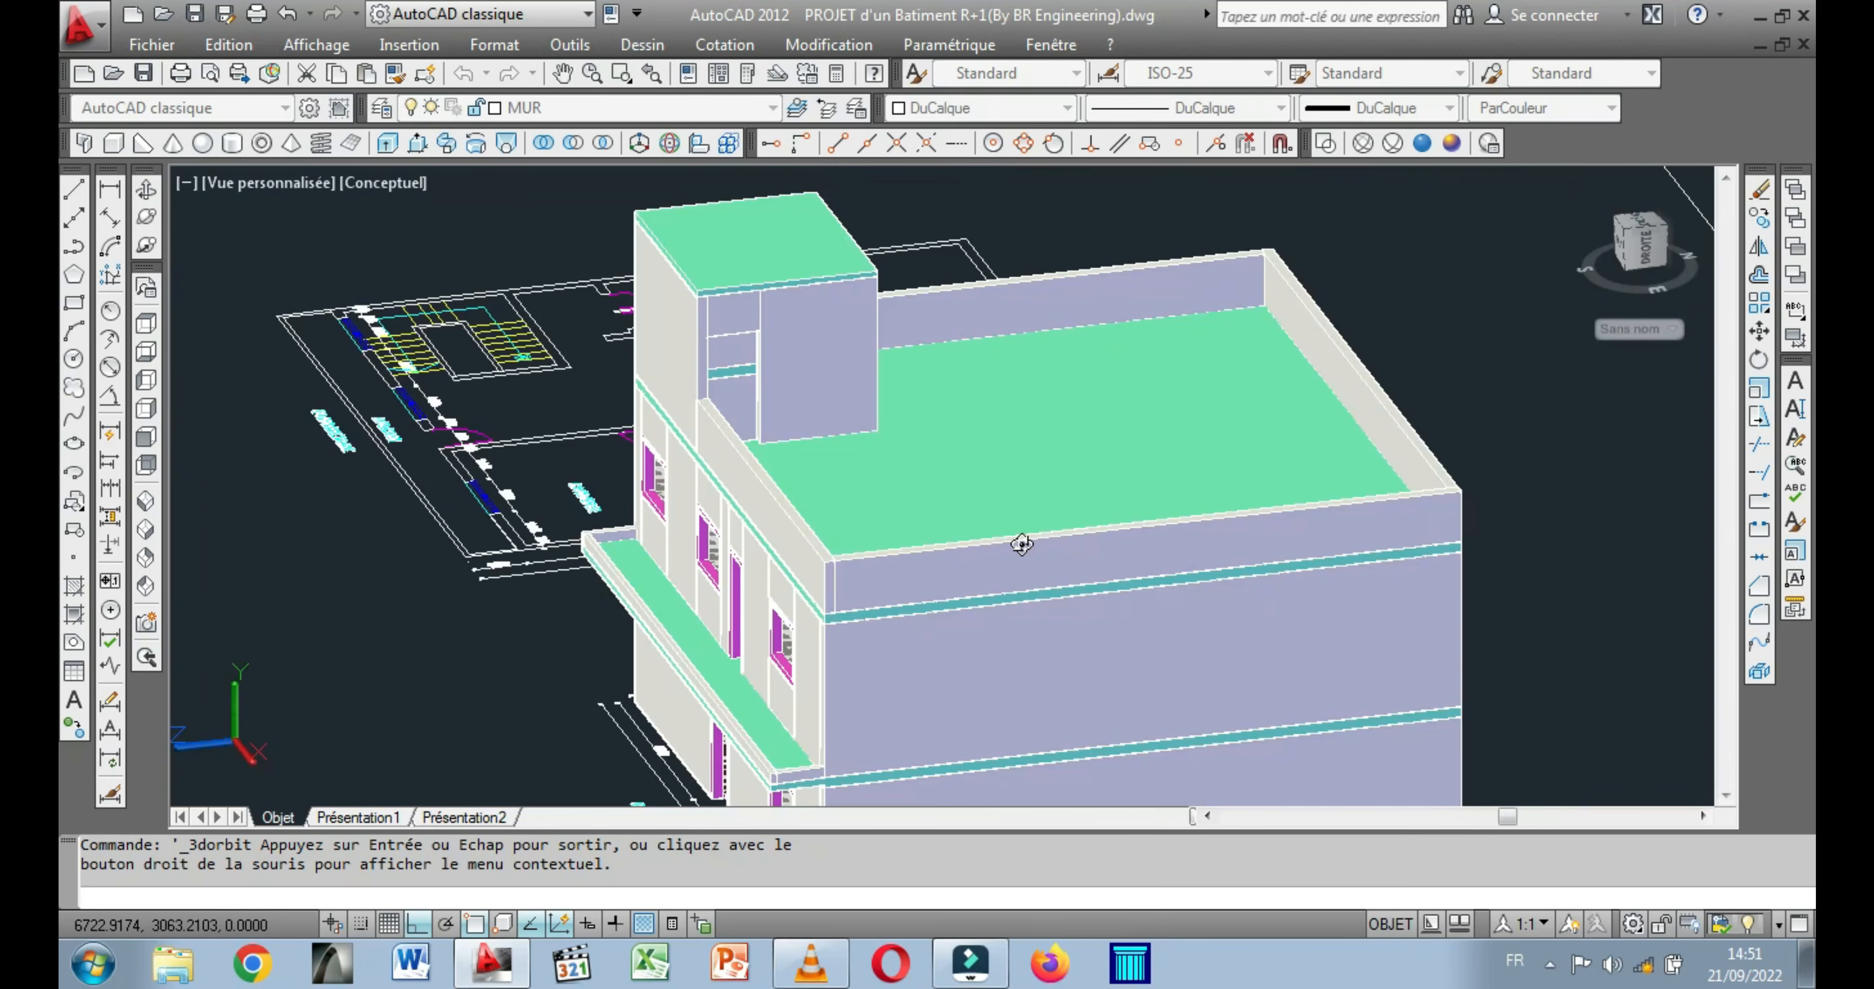
pyautogui.moveTo(649, 576); pyautogui.dragTo(668, 579)
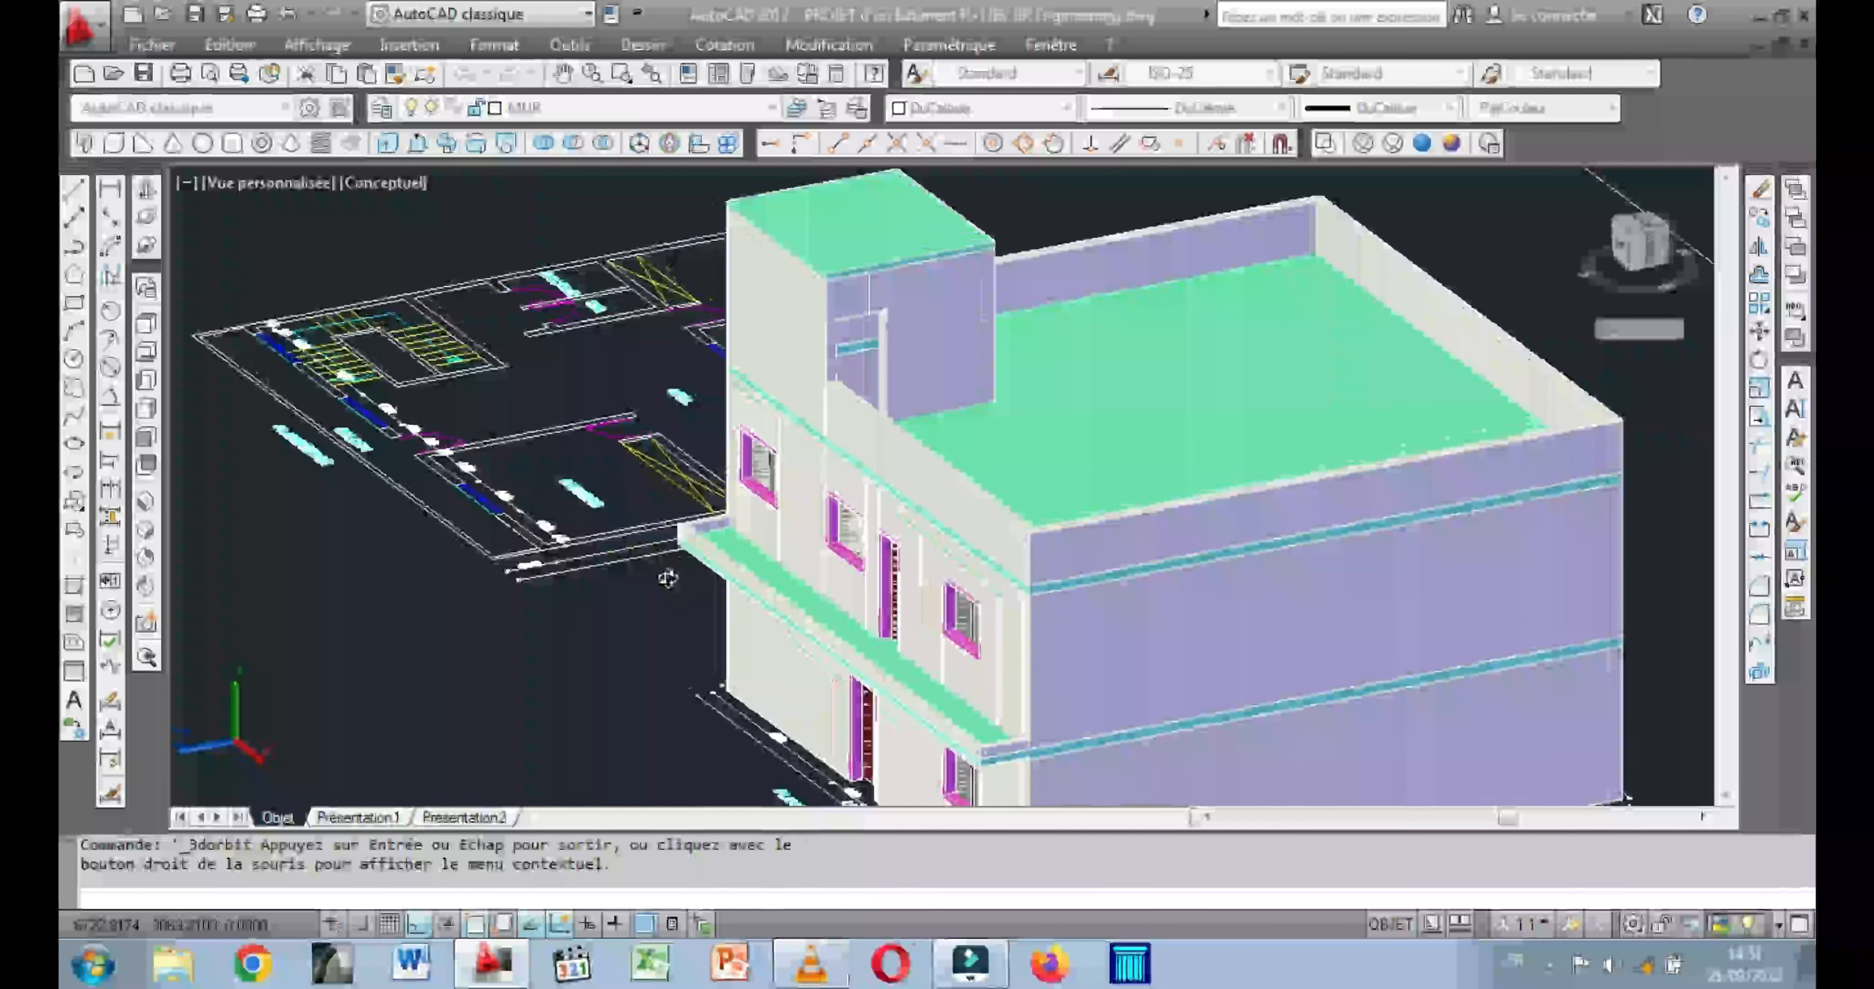
pyautogui.moveTo(462, 514); pyautogui.dragTo(481, 485, button='middle')
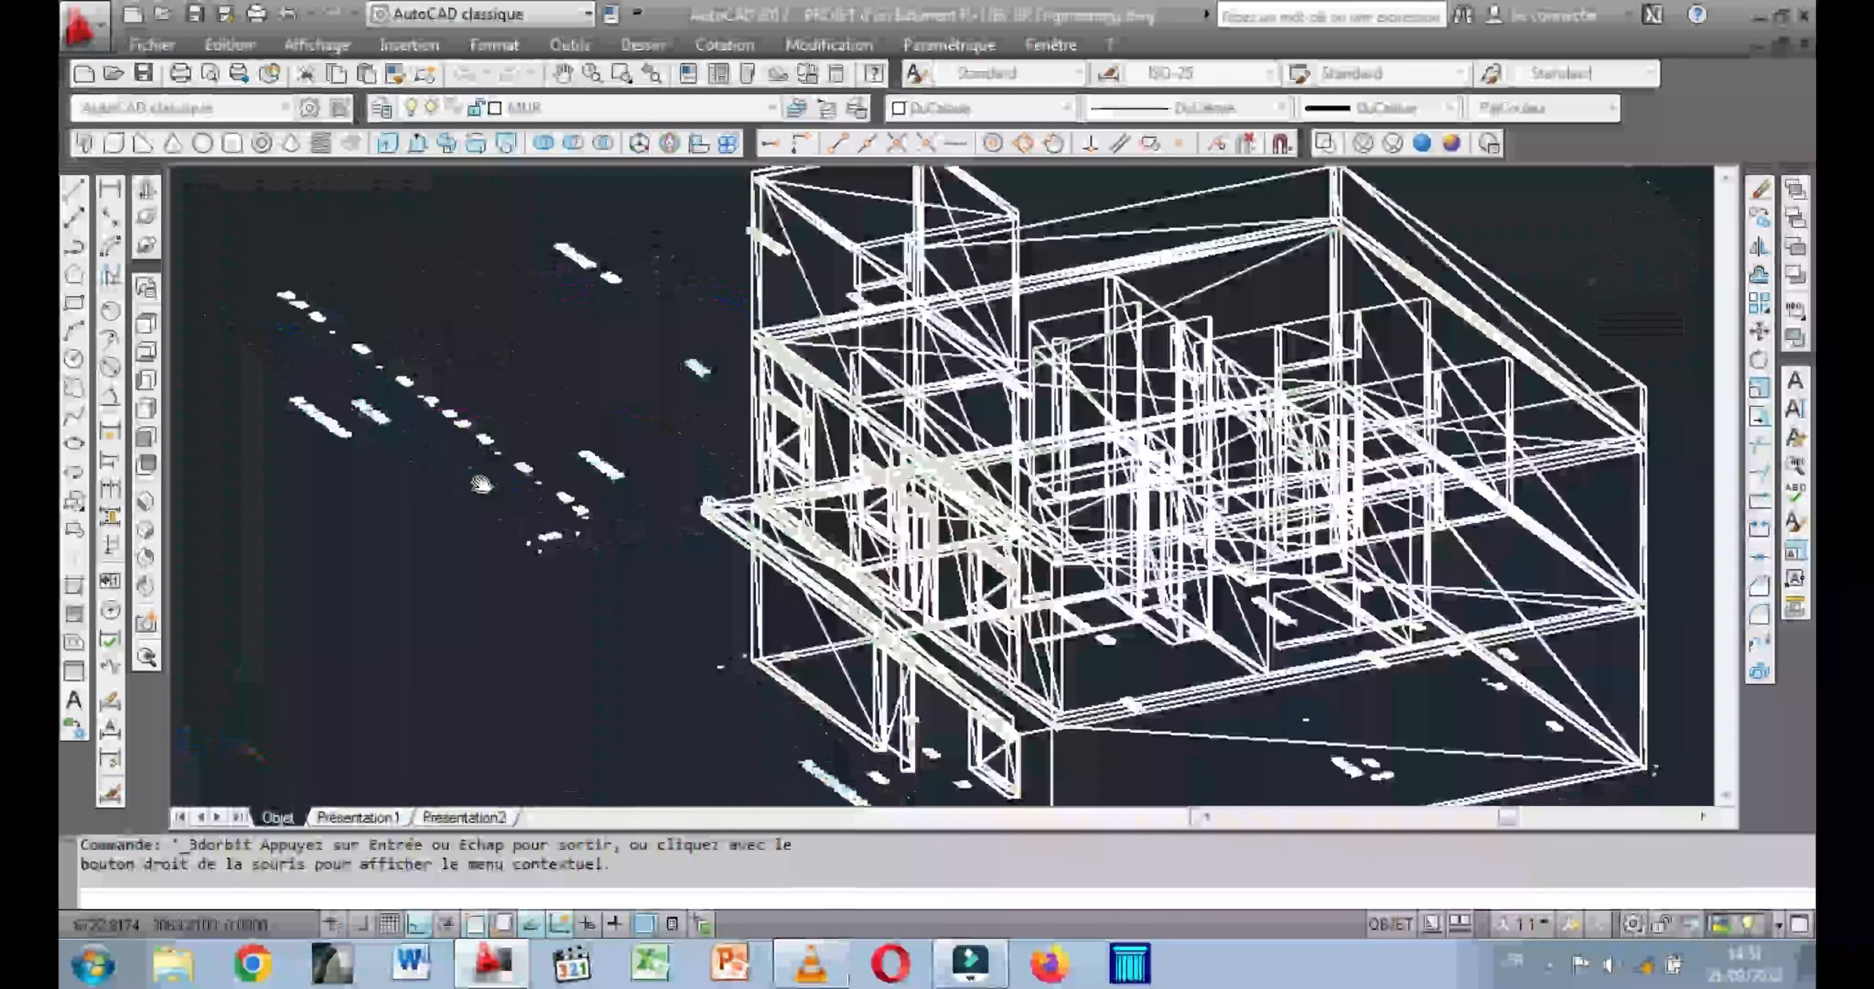
pyautogui.moveTo(422, 506); pyautogui.dragTo(477, 507)
pyautogui.moveTo(764, 503); pyautogui.dragTo(282, 484, button='middle')
pyautogui.moveTo(601, 605); pyautogui.dragTo(703, 543)
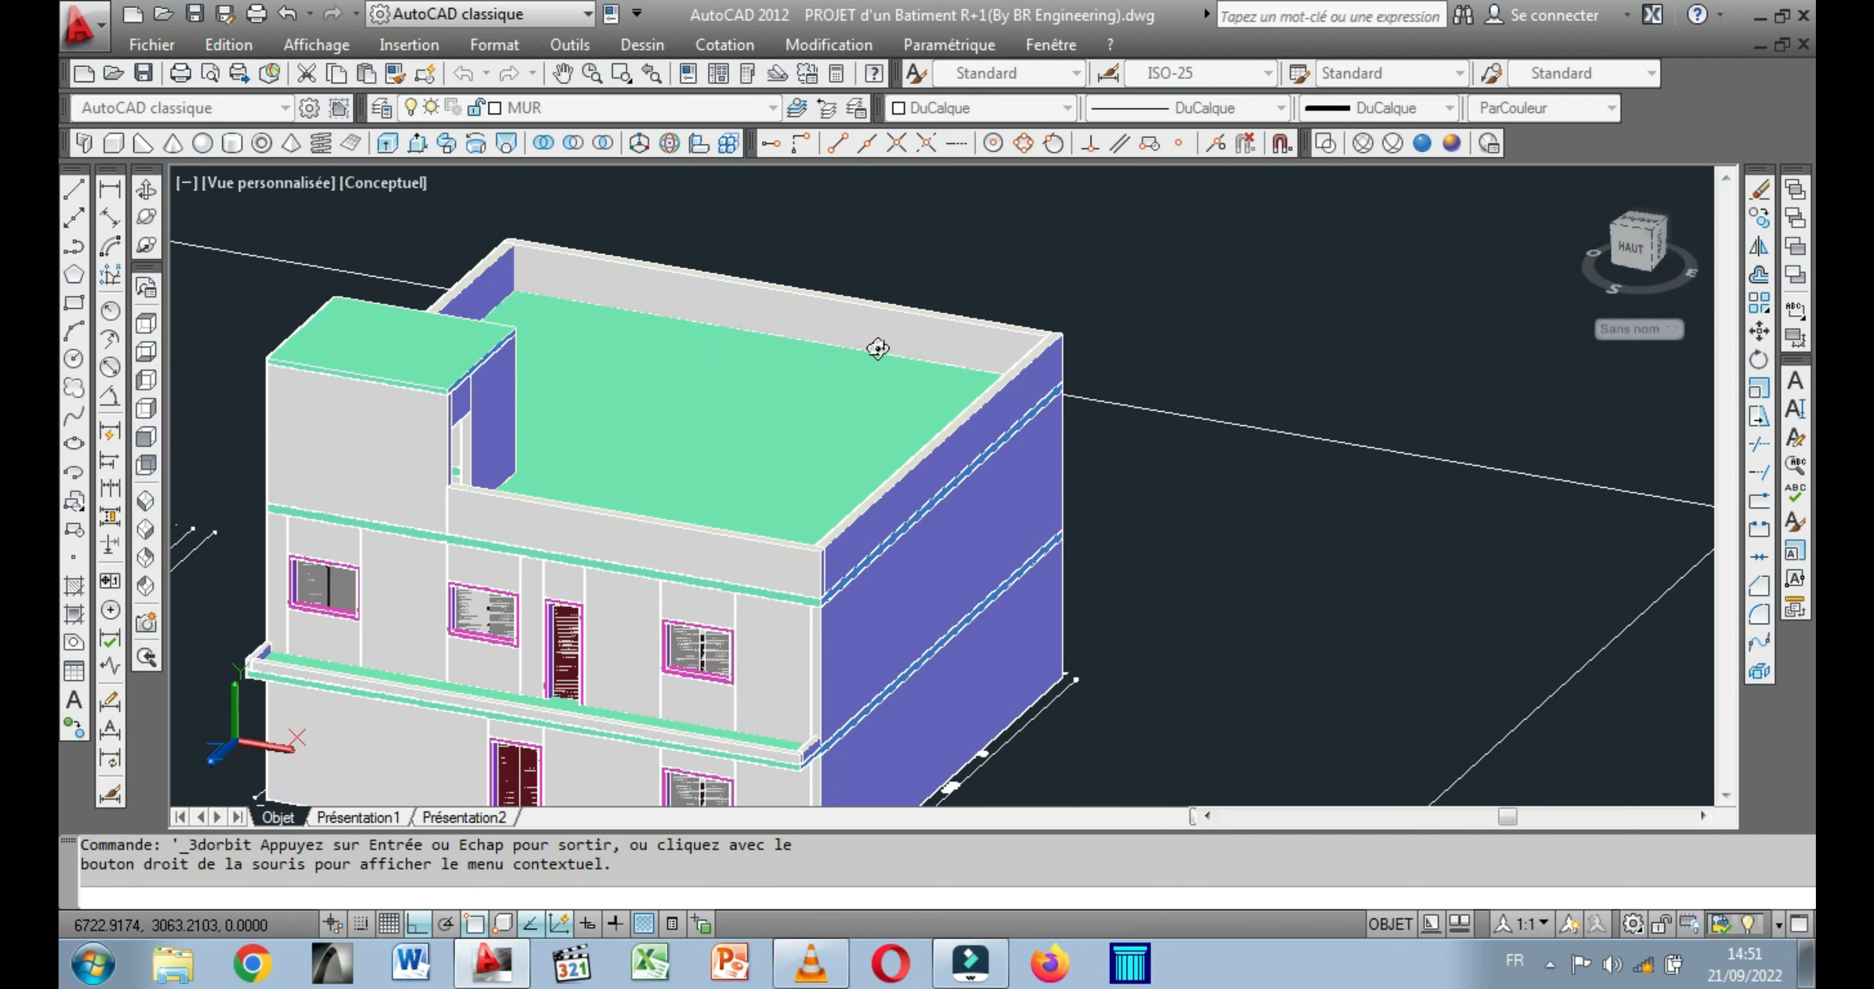
pyautogui.moveTo(769, 431); pyautogui.dragTo(961, 389, button='middle')
pyautogui.moveTo(829, 456); pyautogui.dragTo(1096, 416, button='middle')
pyautogui.scroll(-1, 851, 423)
pyautogui.moveTo(355, 460); pyautogui.dragTo(791, 577, button='middle')
pyautogui.scroll(4, 529, 570)
pyautogui.scroll(-1, 530, 571)
pyautogui.moveTo(639, 648); pyautogui.dragTo(614, 621, button='middle')
pyautogui.scroll(1, 640, 569)
pyautogui.scroll(2, 656, 543)
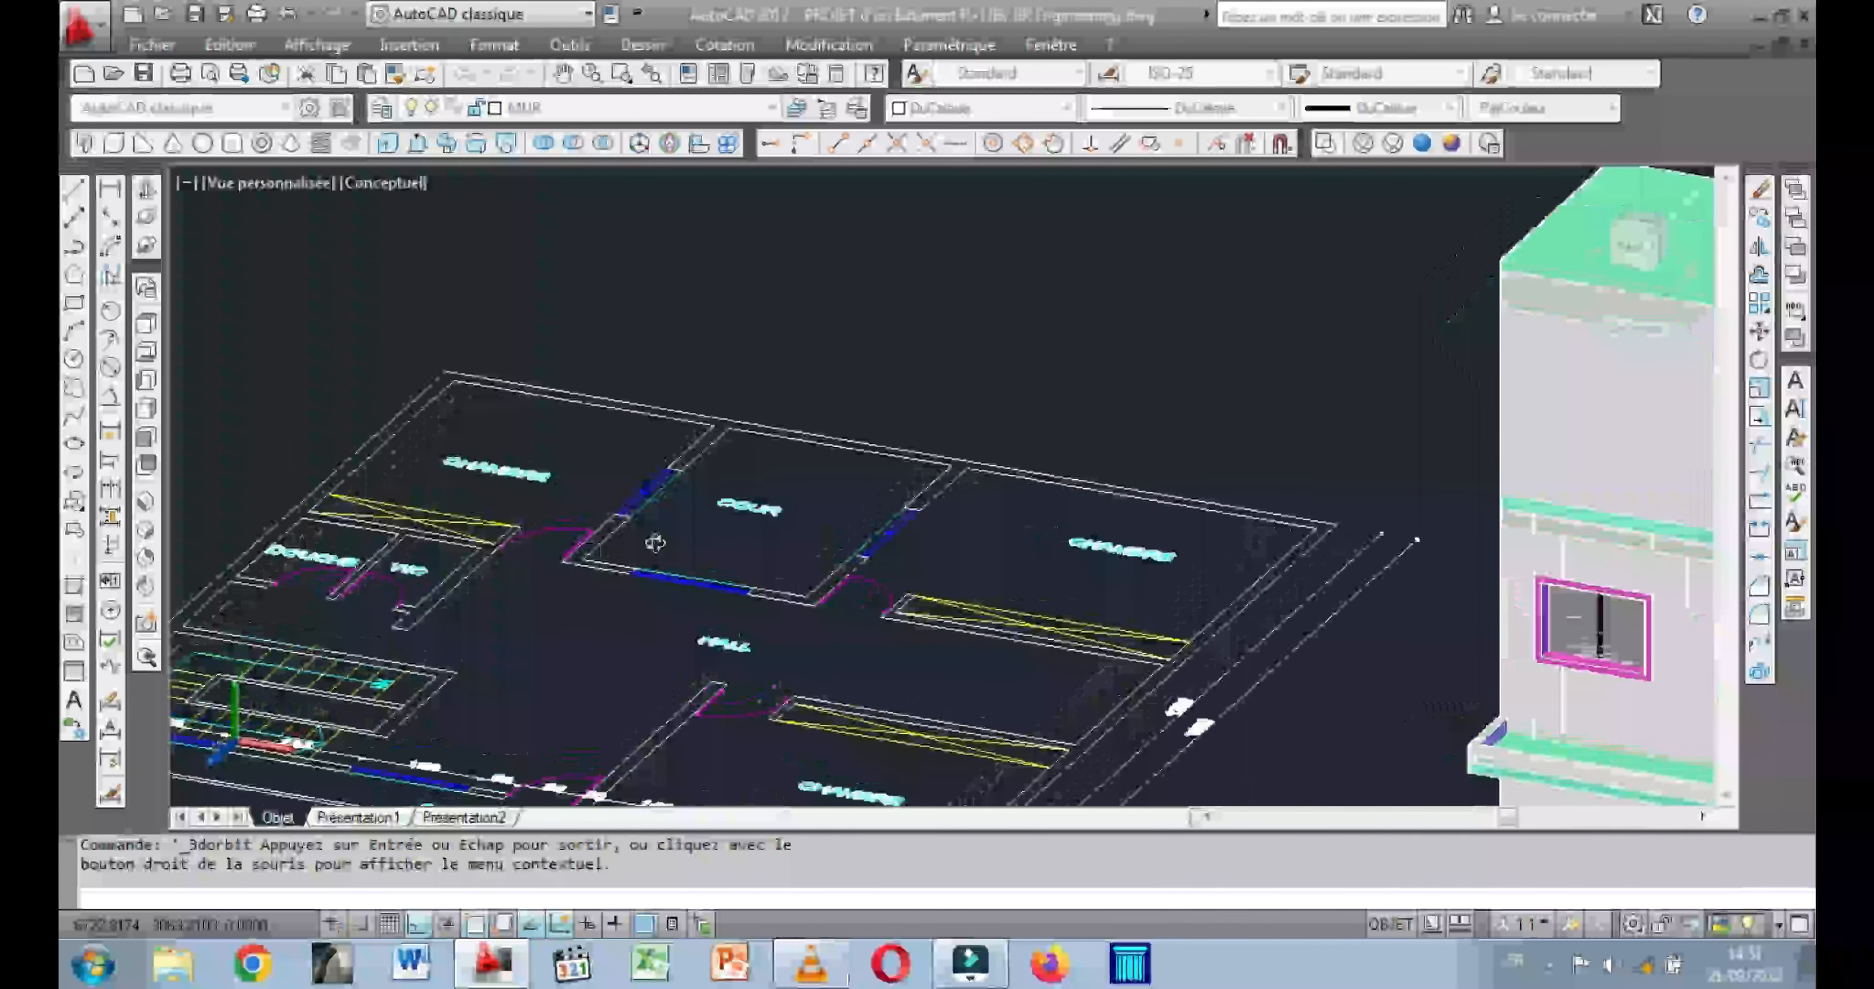
pyautogui.scroll(2, 706, 505)
pyautogui.moveTo(660, 513); pyautogui.dragTo(686, 548, button='middle')
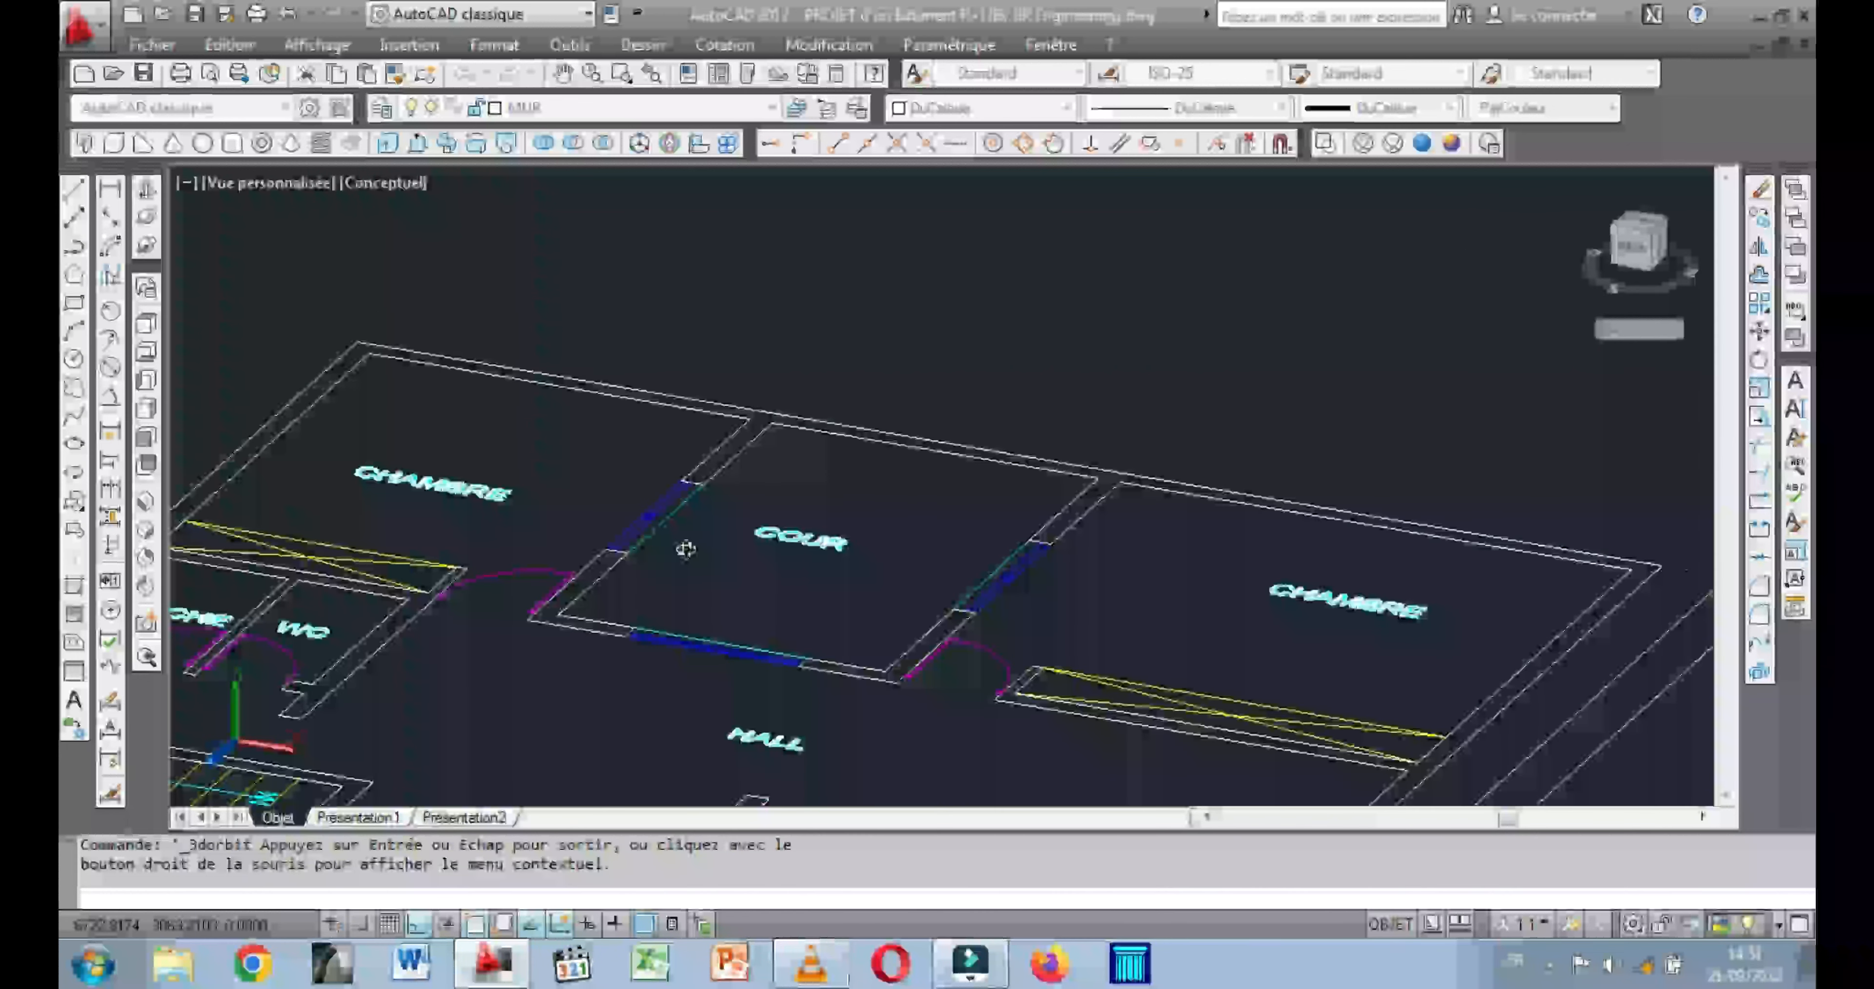
pyautogui.press('Escape')
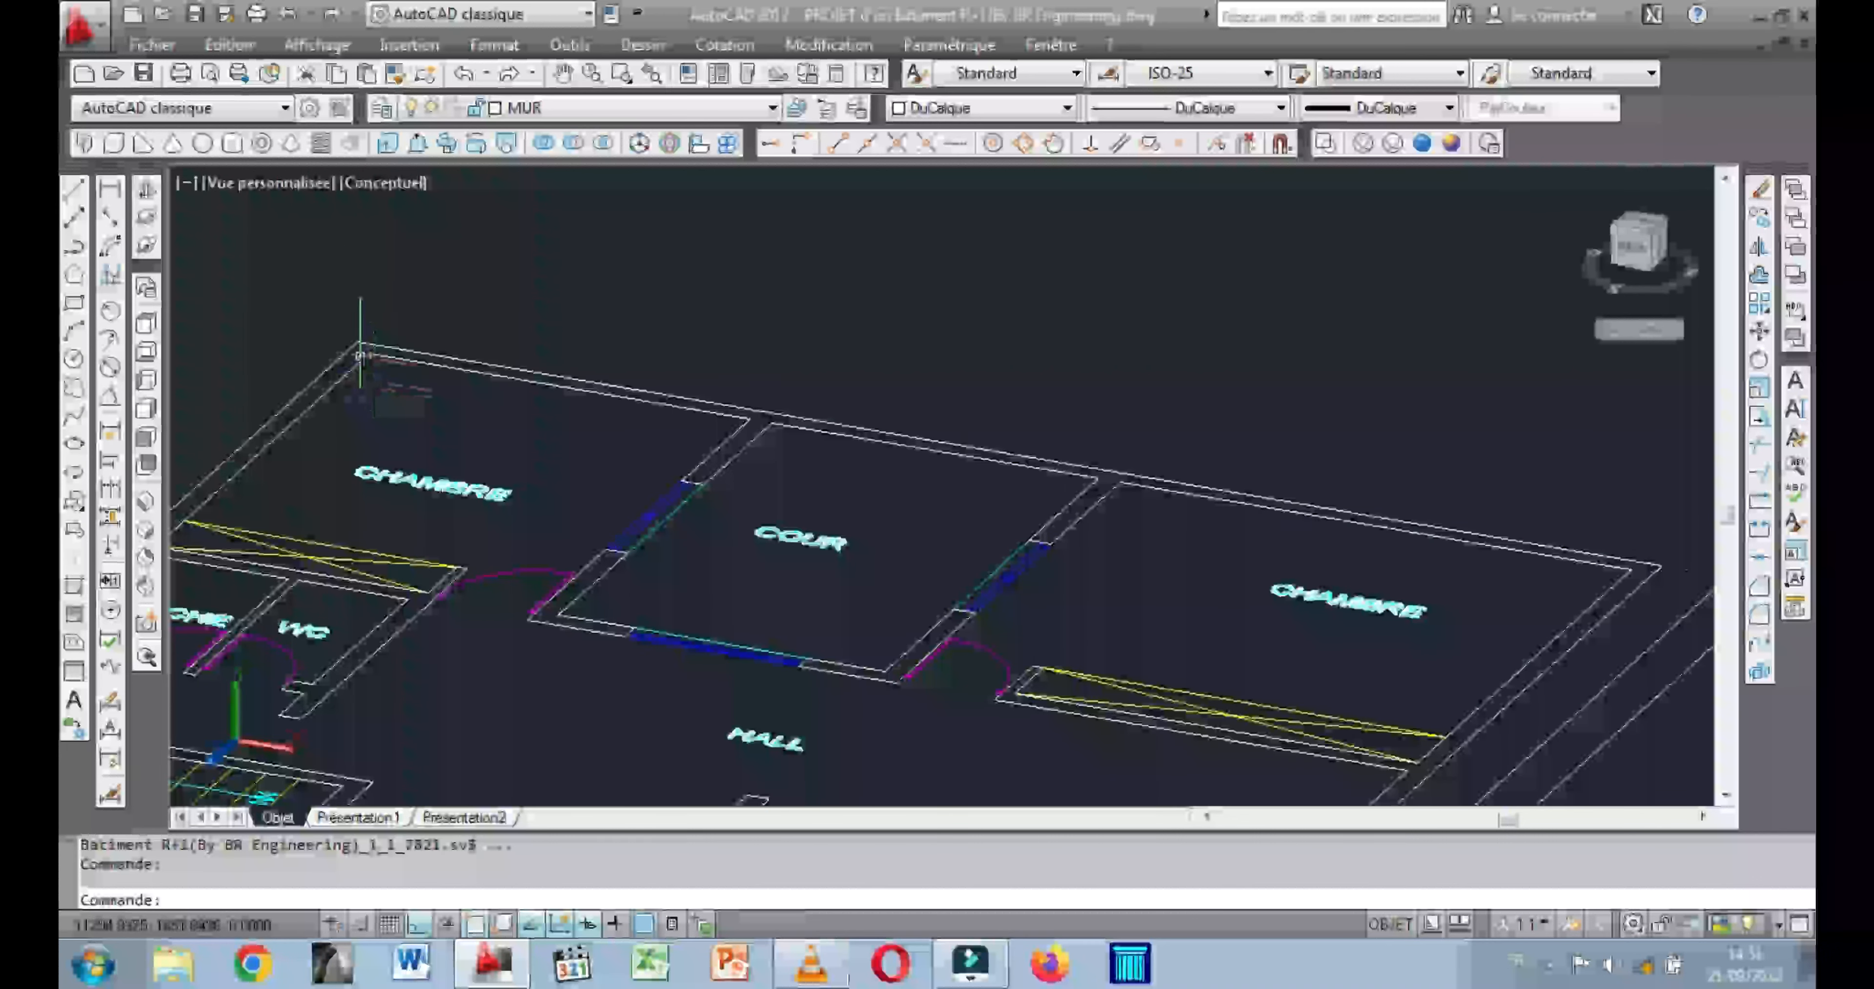
pyautogui.click(113, 144)
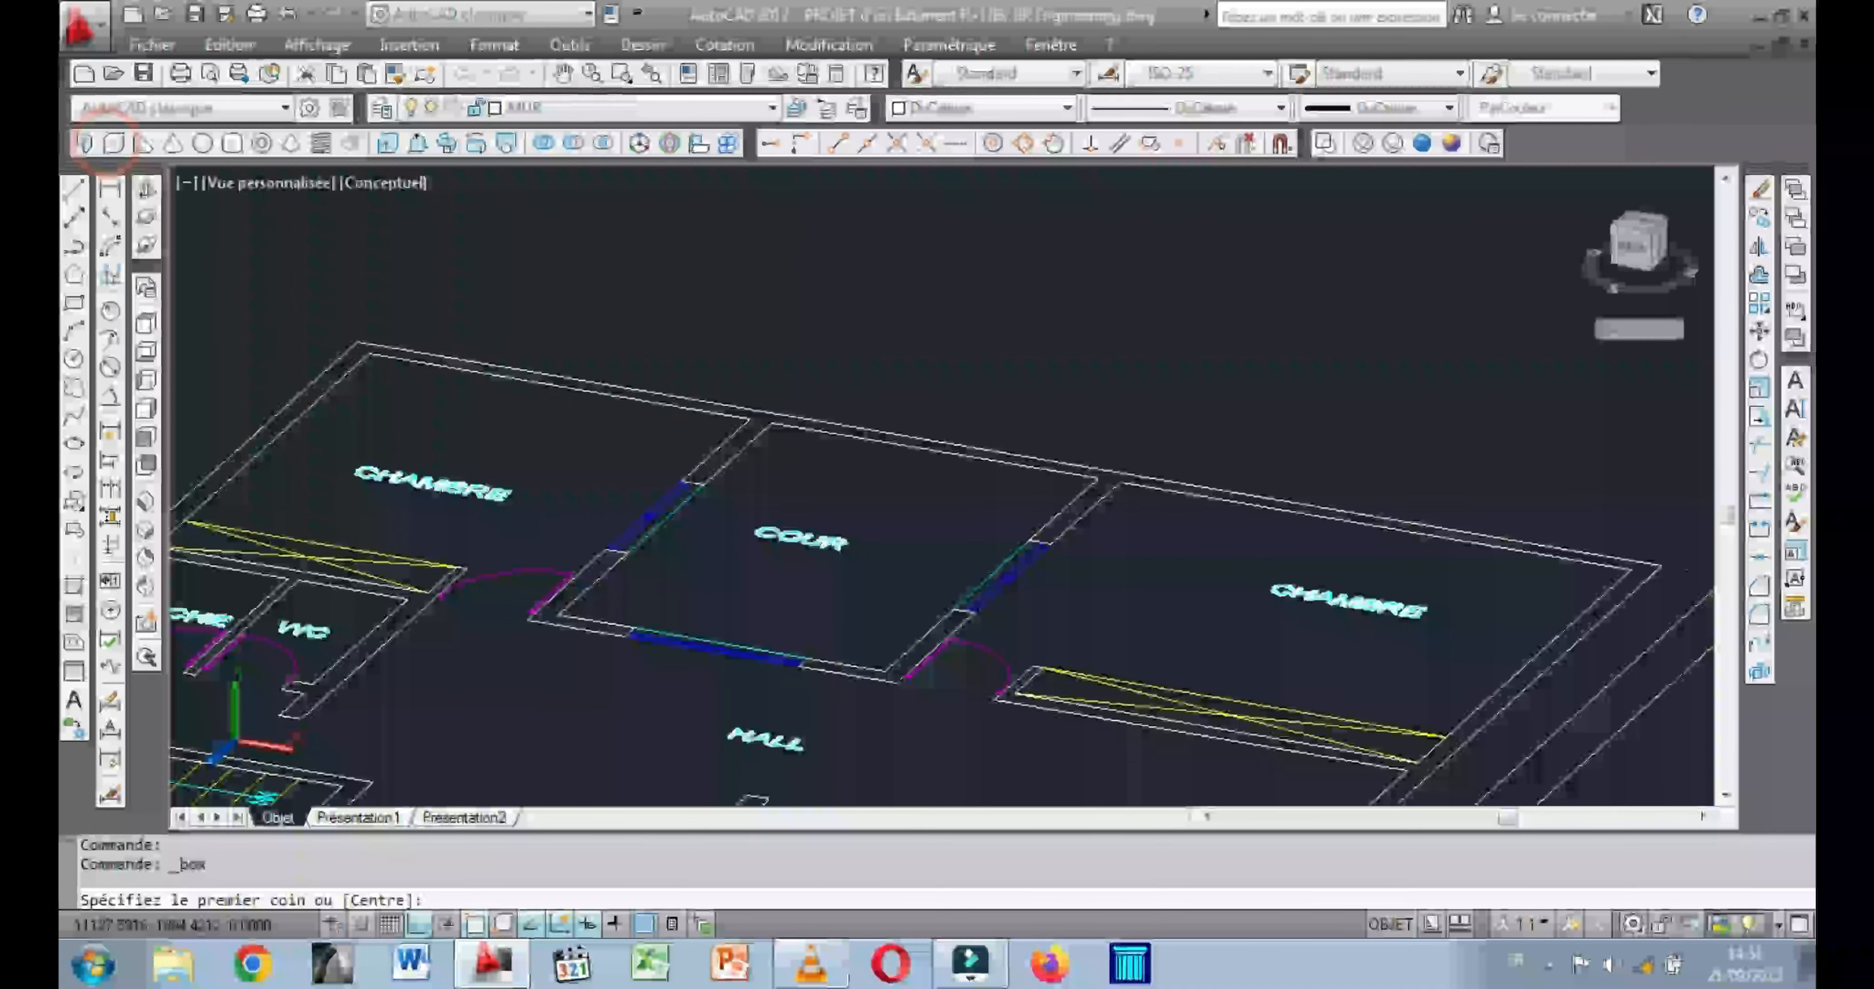
pyautogui.click(771, 422)
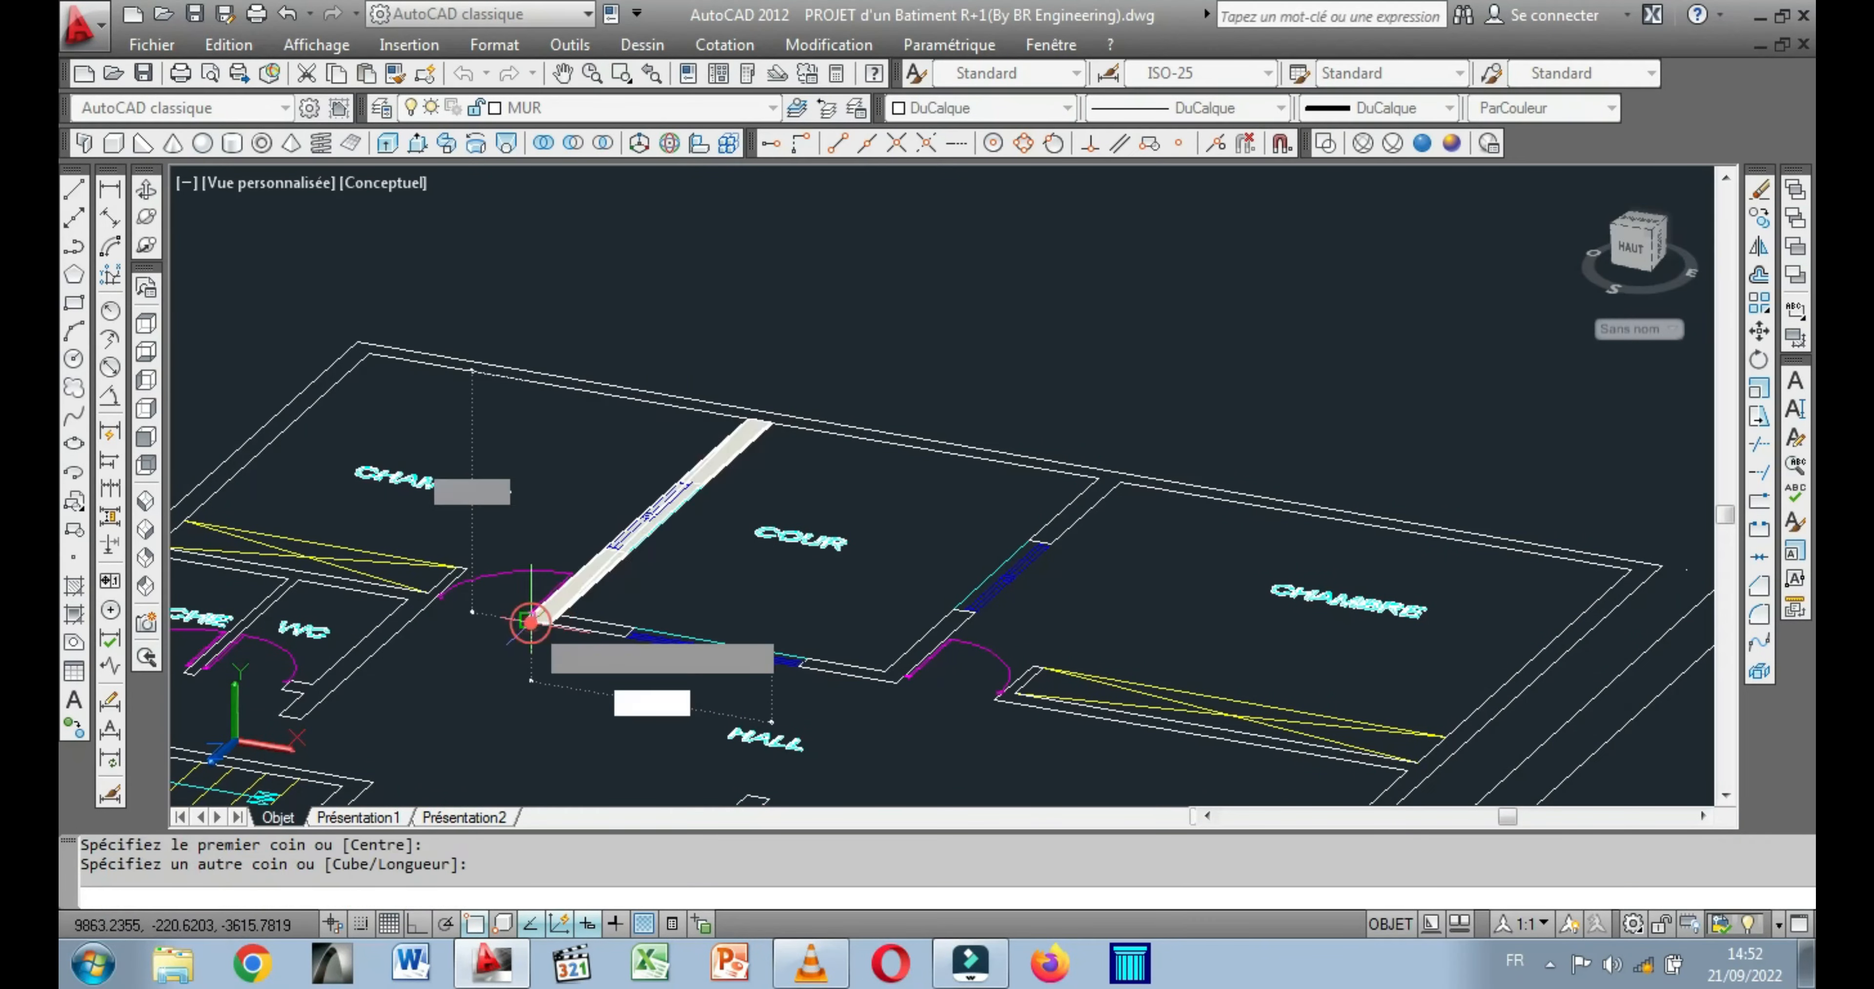
pyautogui.click(528, 614)
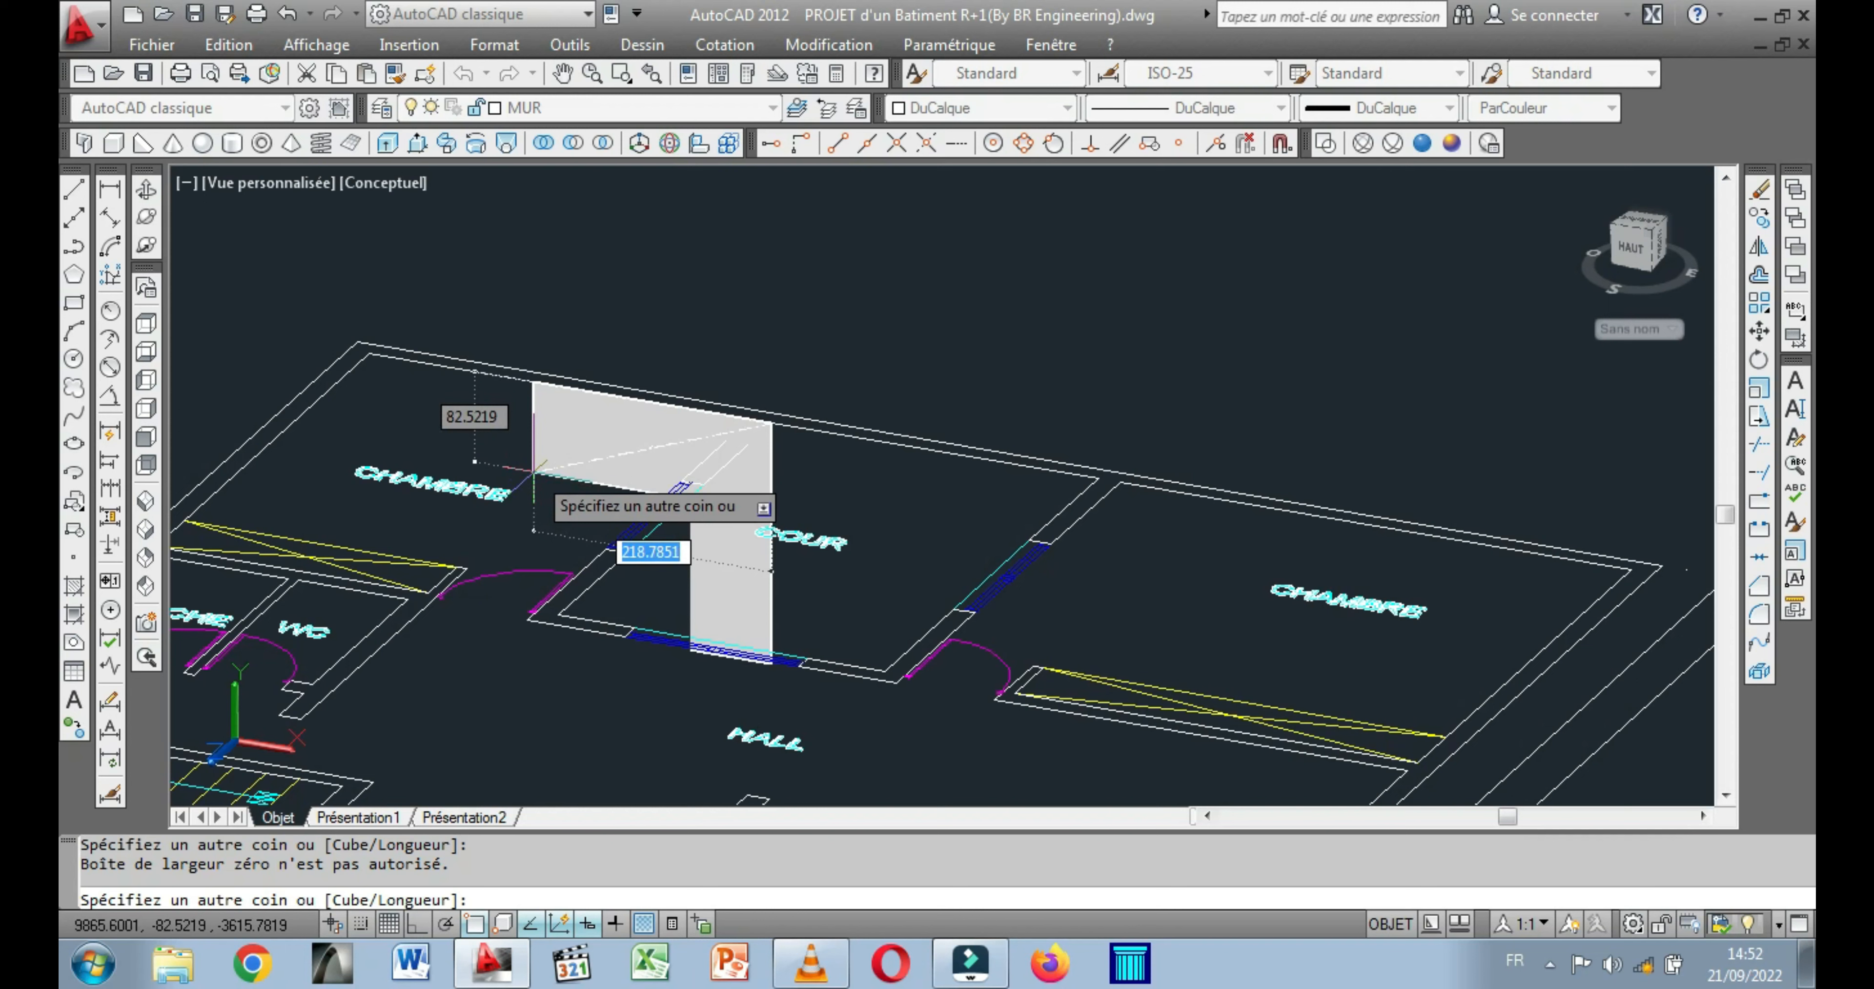
pyautogui.press('Escape')
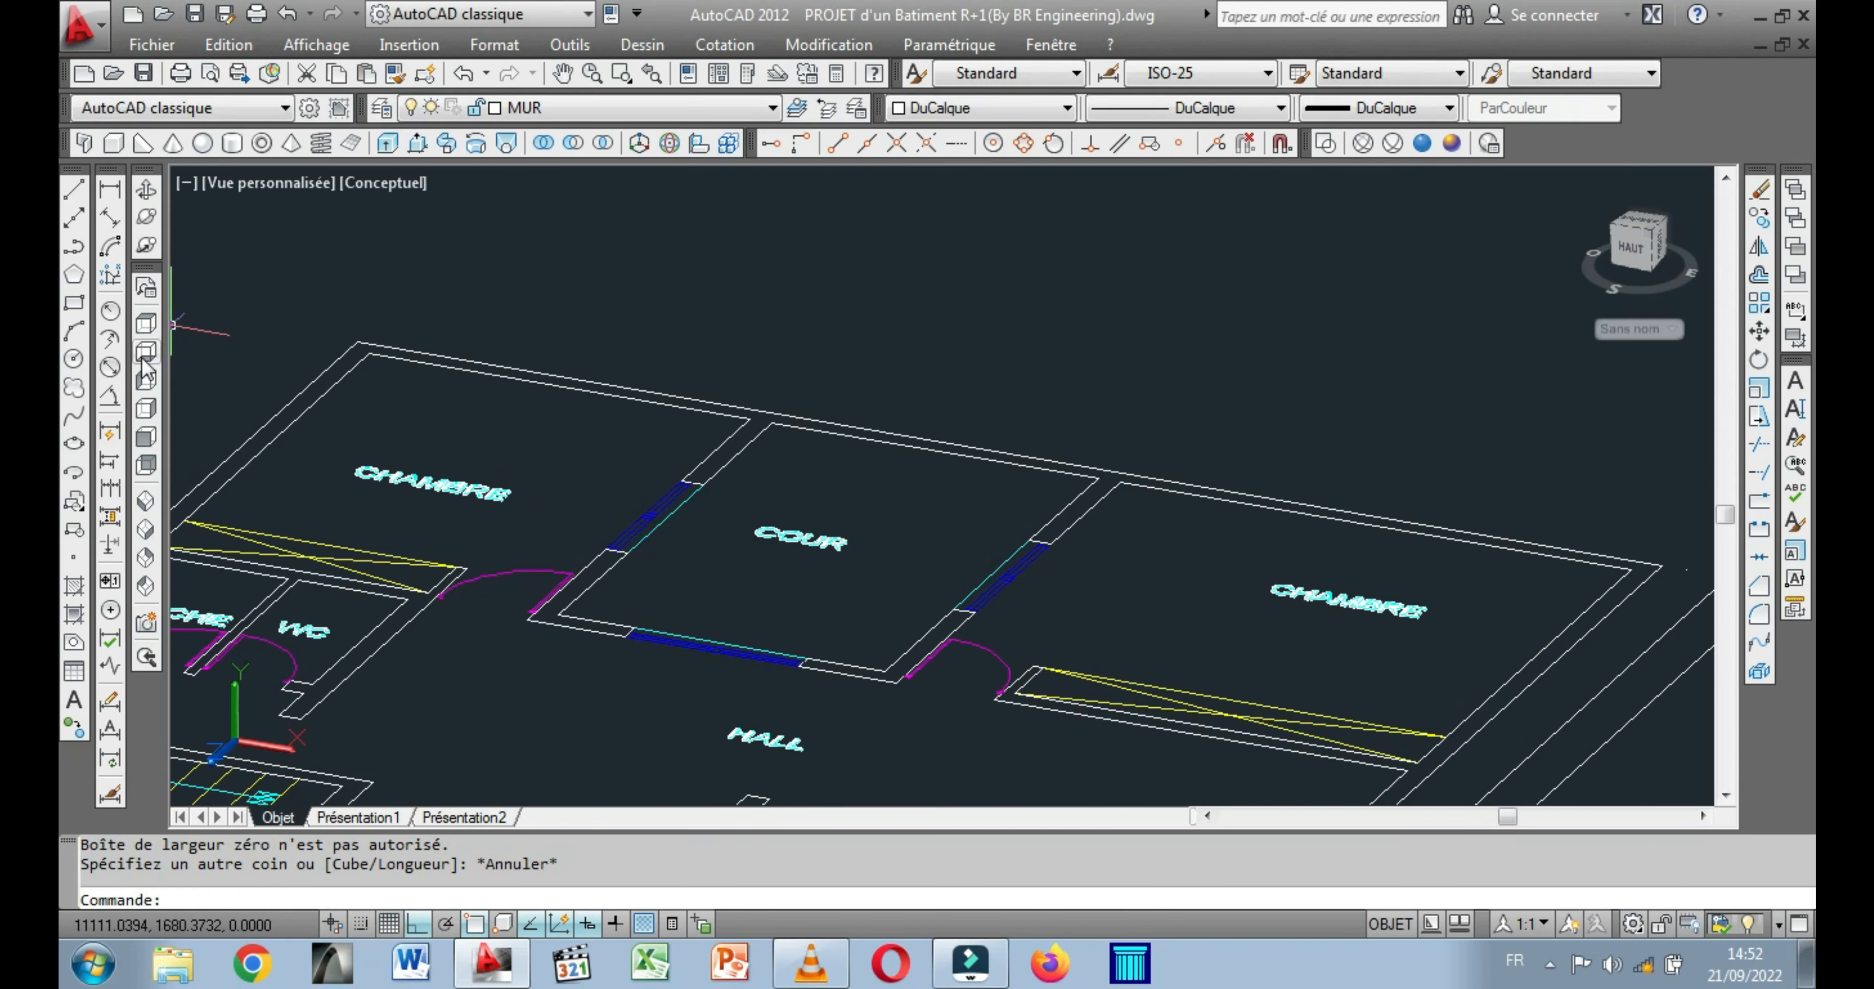
# Reset the work plane to the Top view and model a box 100 high over the whole wall between the CHAMBRE beside the WC and the COUR.
pyautogui.click(145, 325)
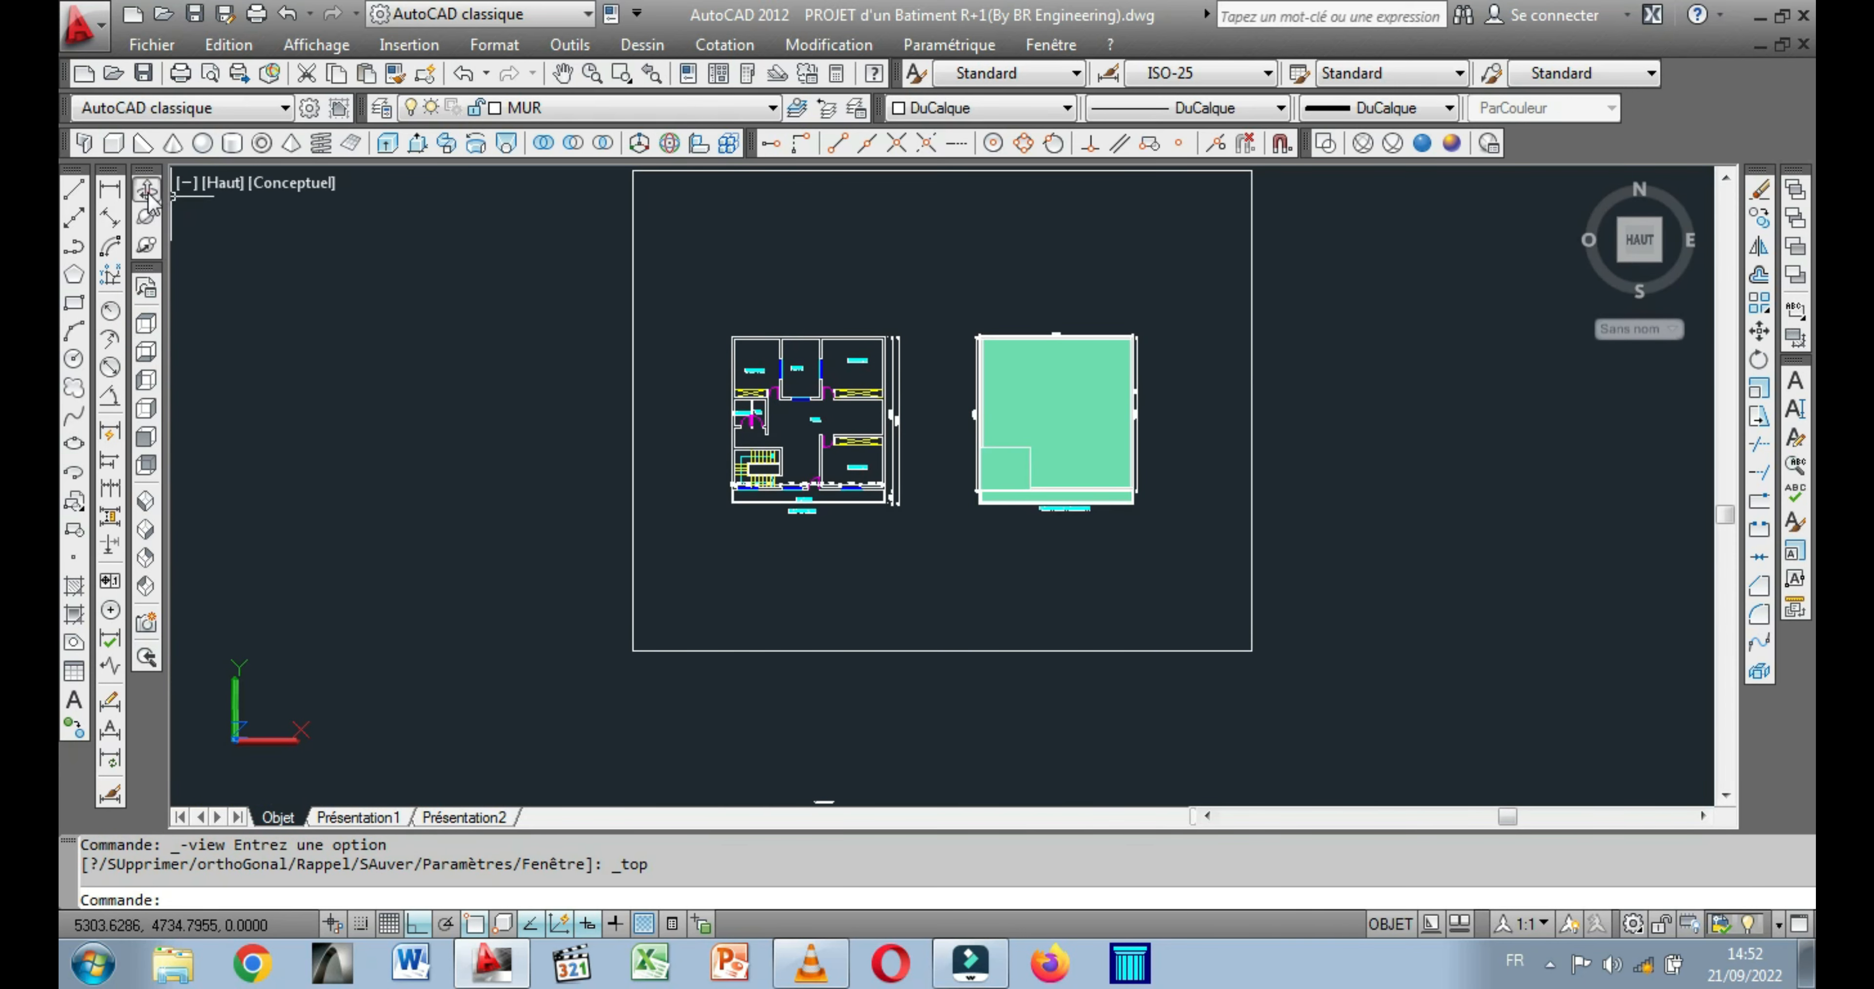
pyautogui.click(146, 215)
pyautogui.moveTo(877, 484); pyautogui.dragTo(776, 415)
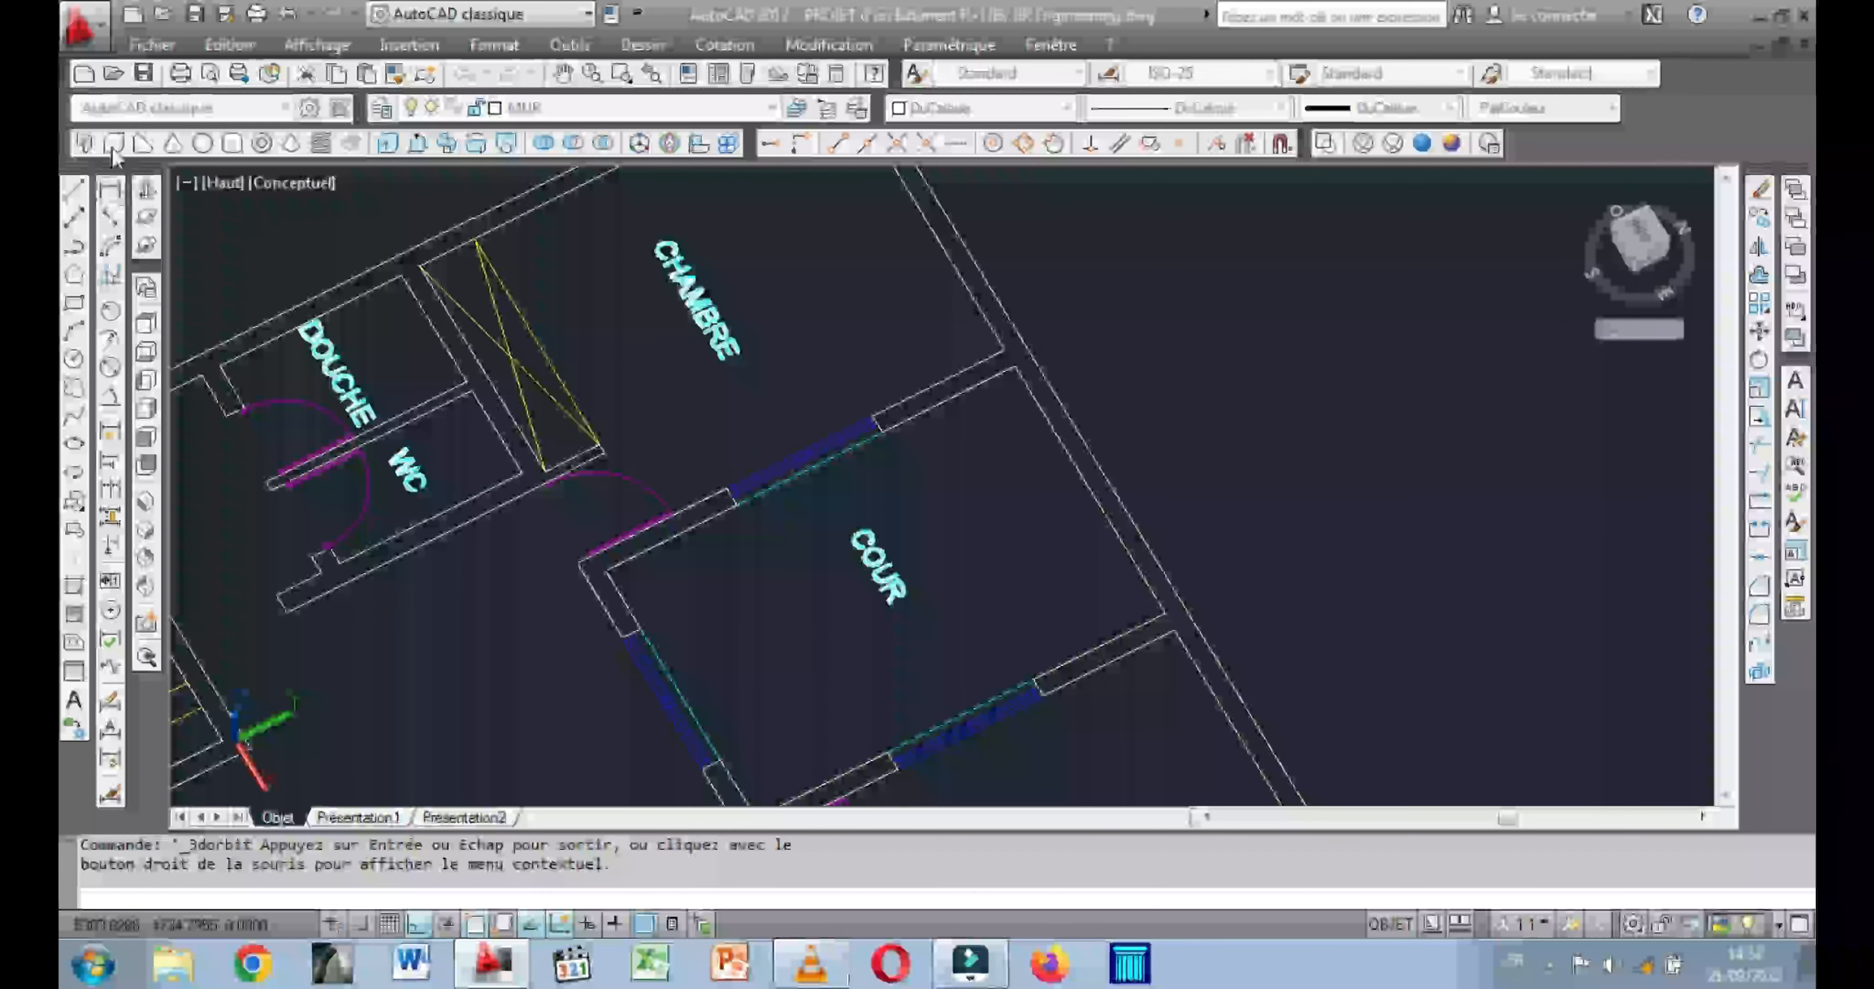
pyautogui.click(113, 148)
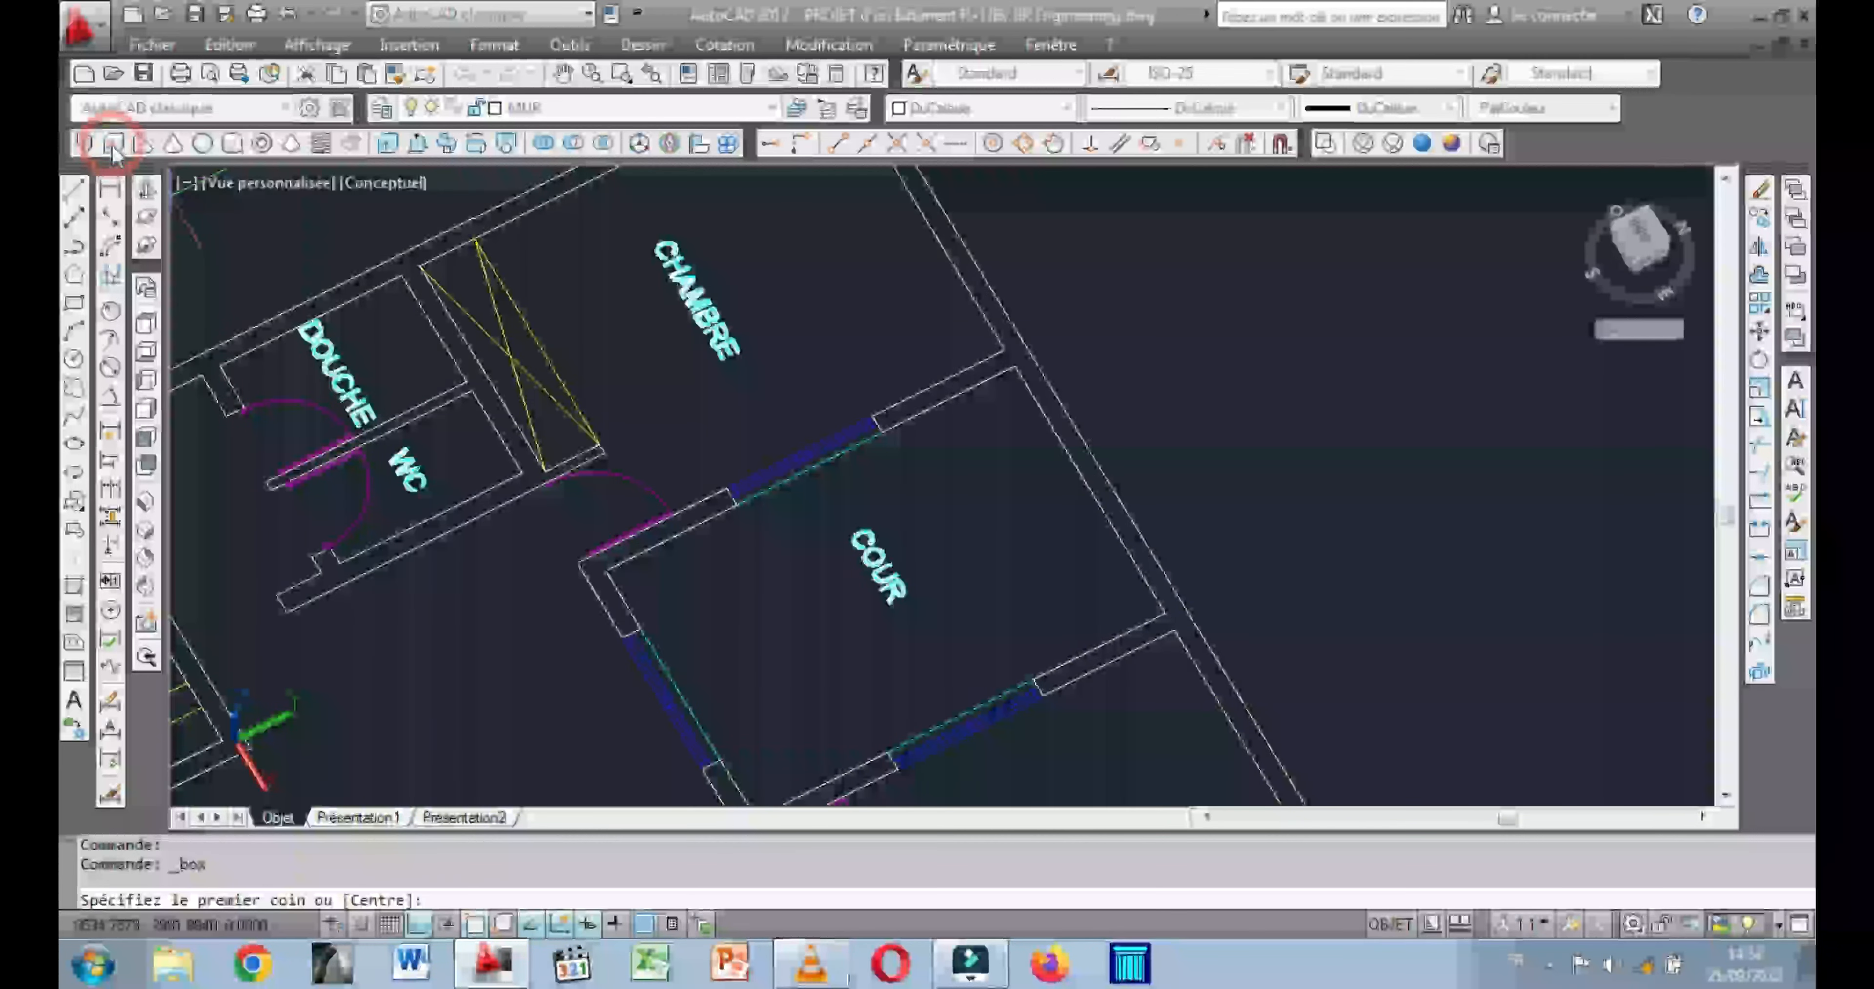
pyautogui.click(1015, 365)
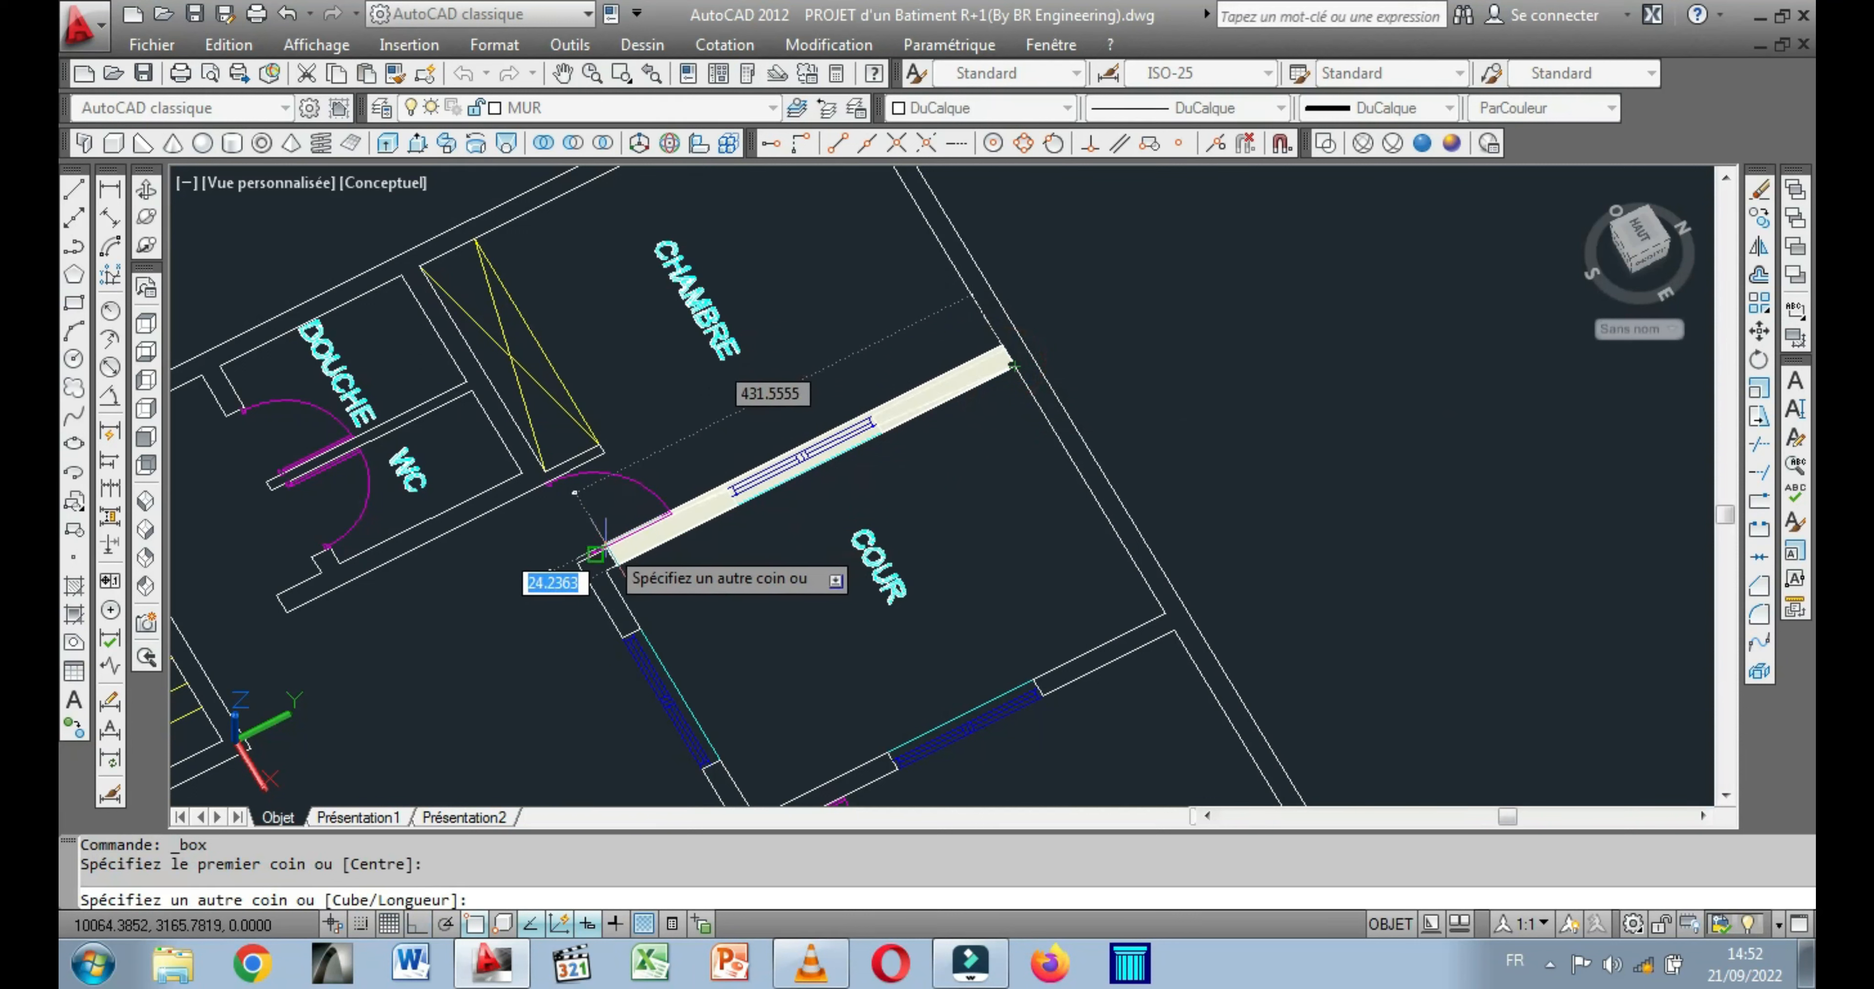
pyautogui.click(582, 564)
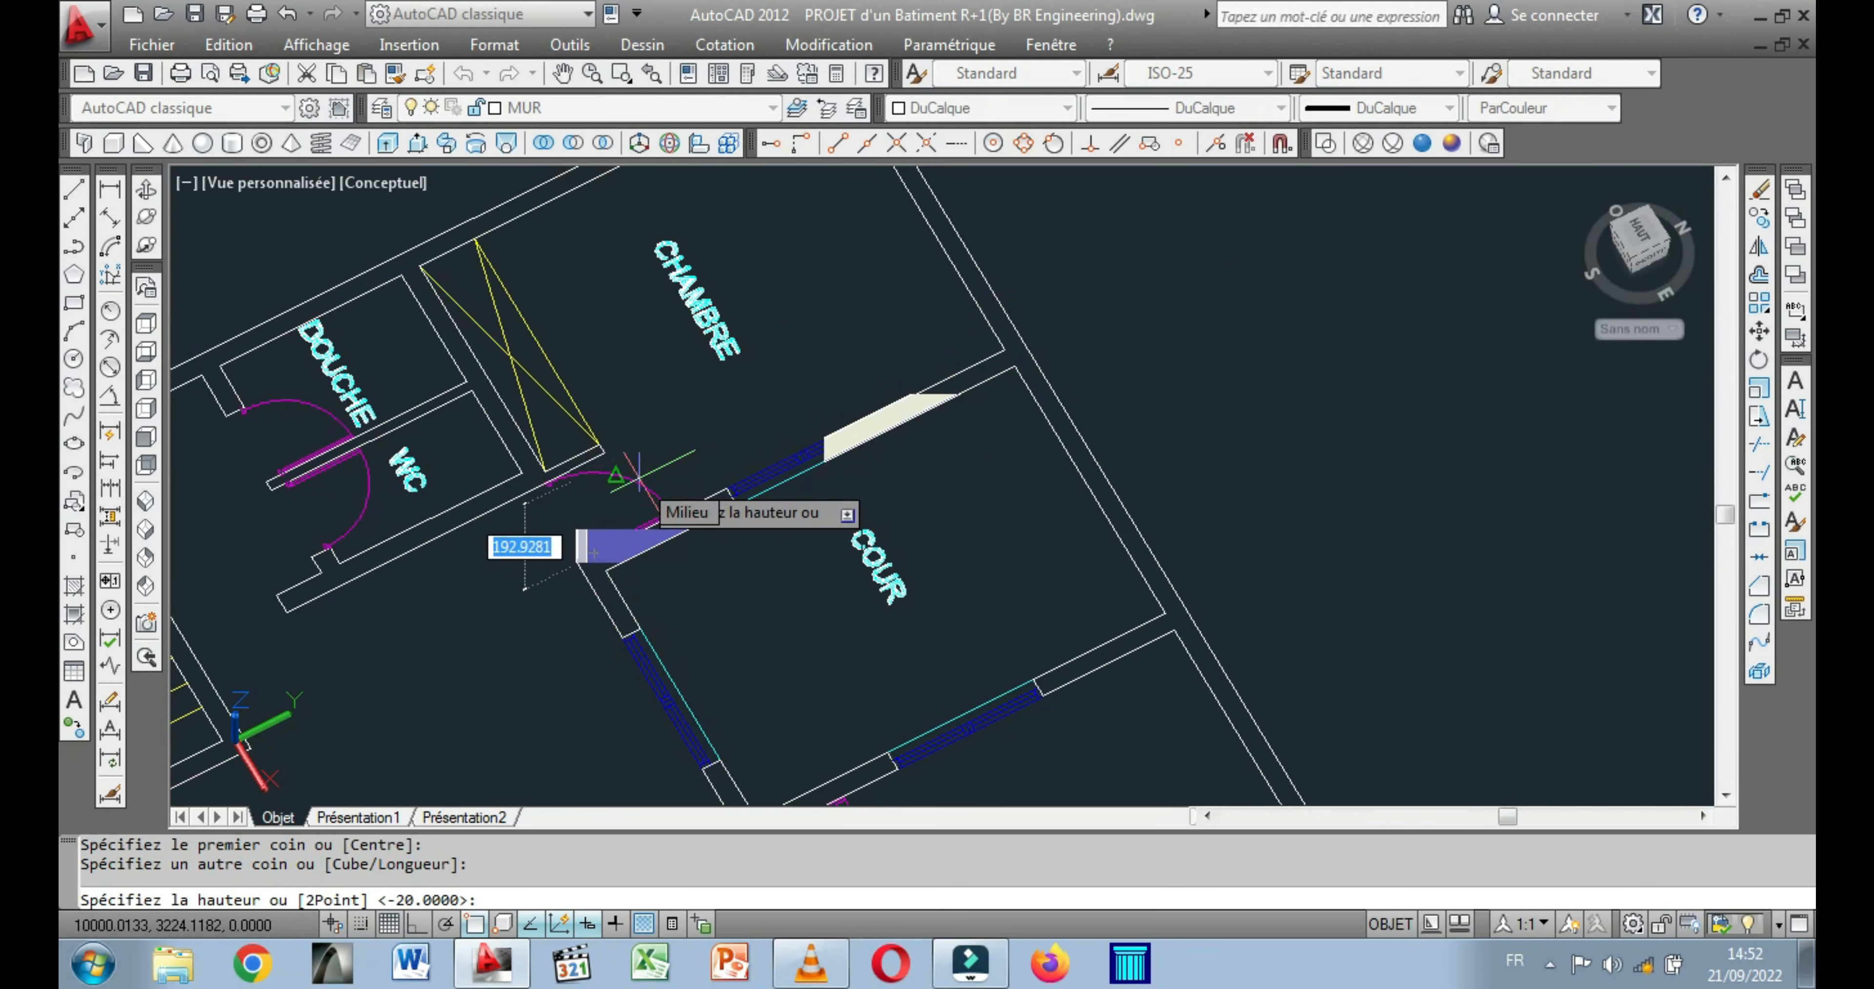
pyautogui.write('100')
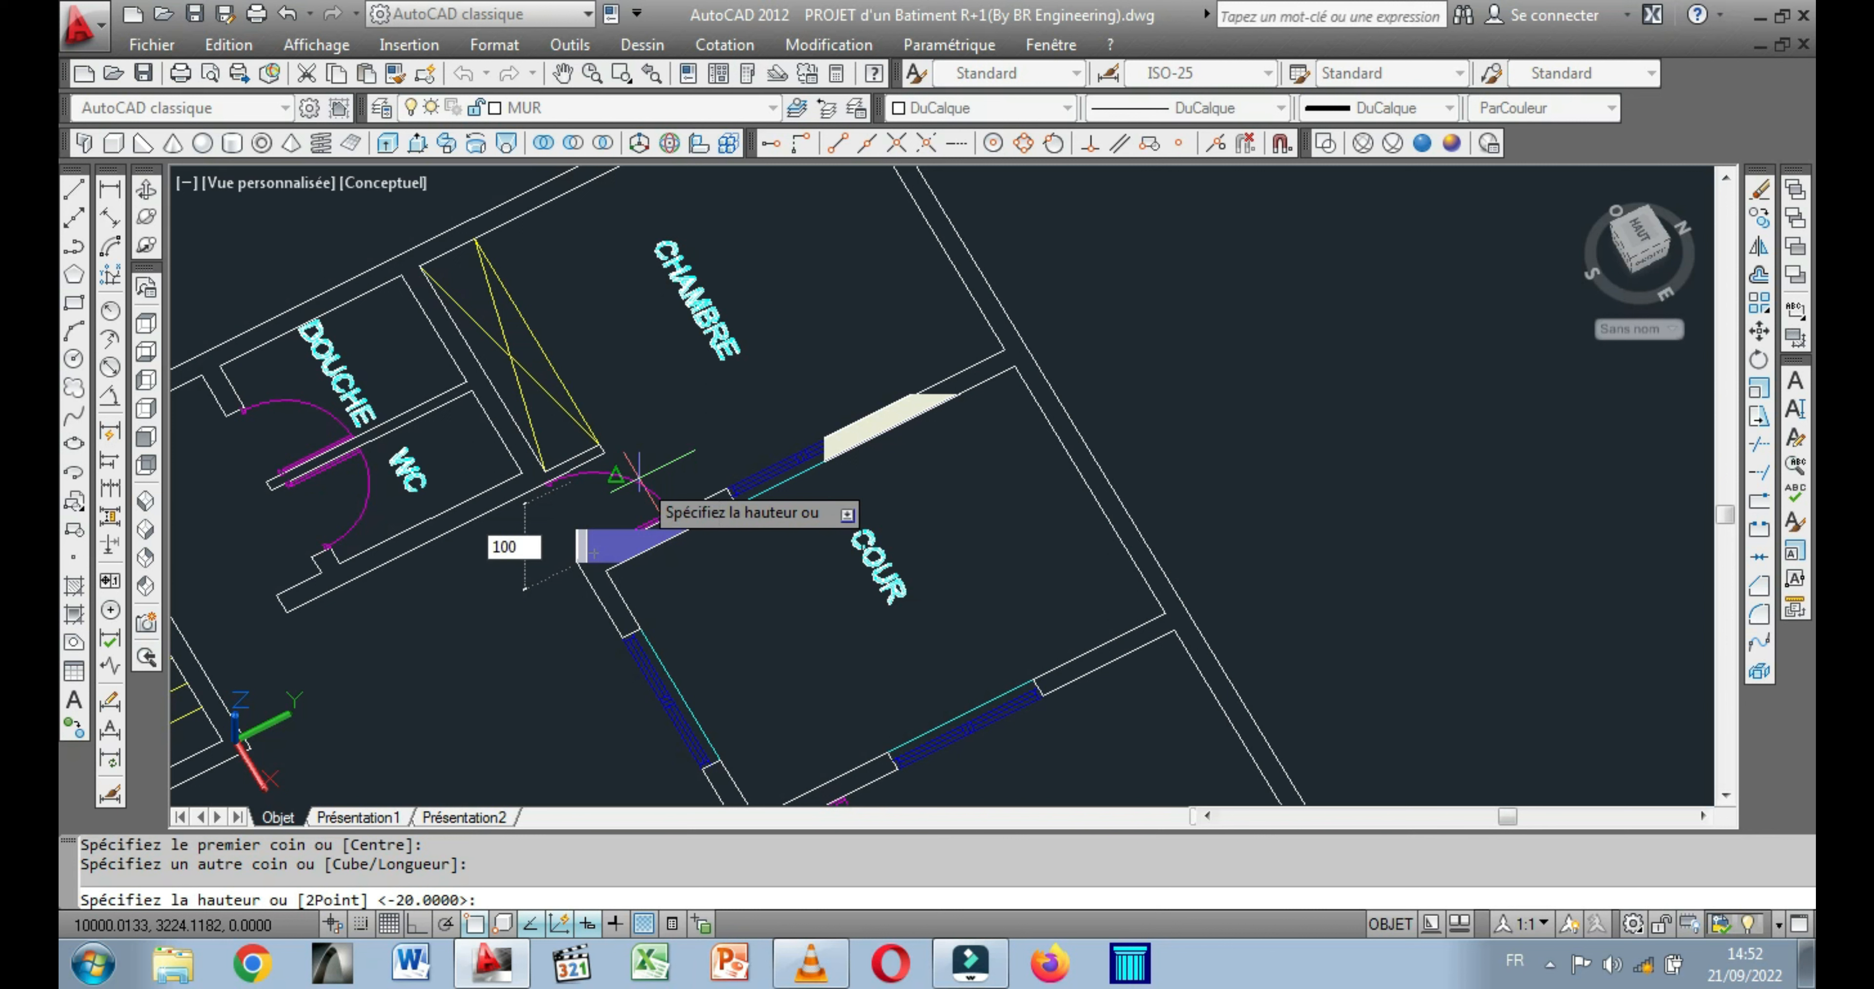
pyautogui.press('Return')
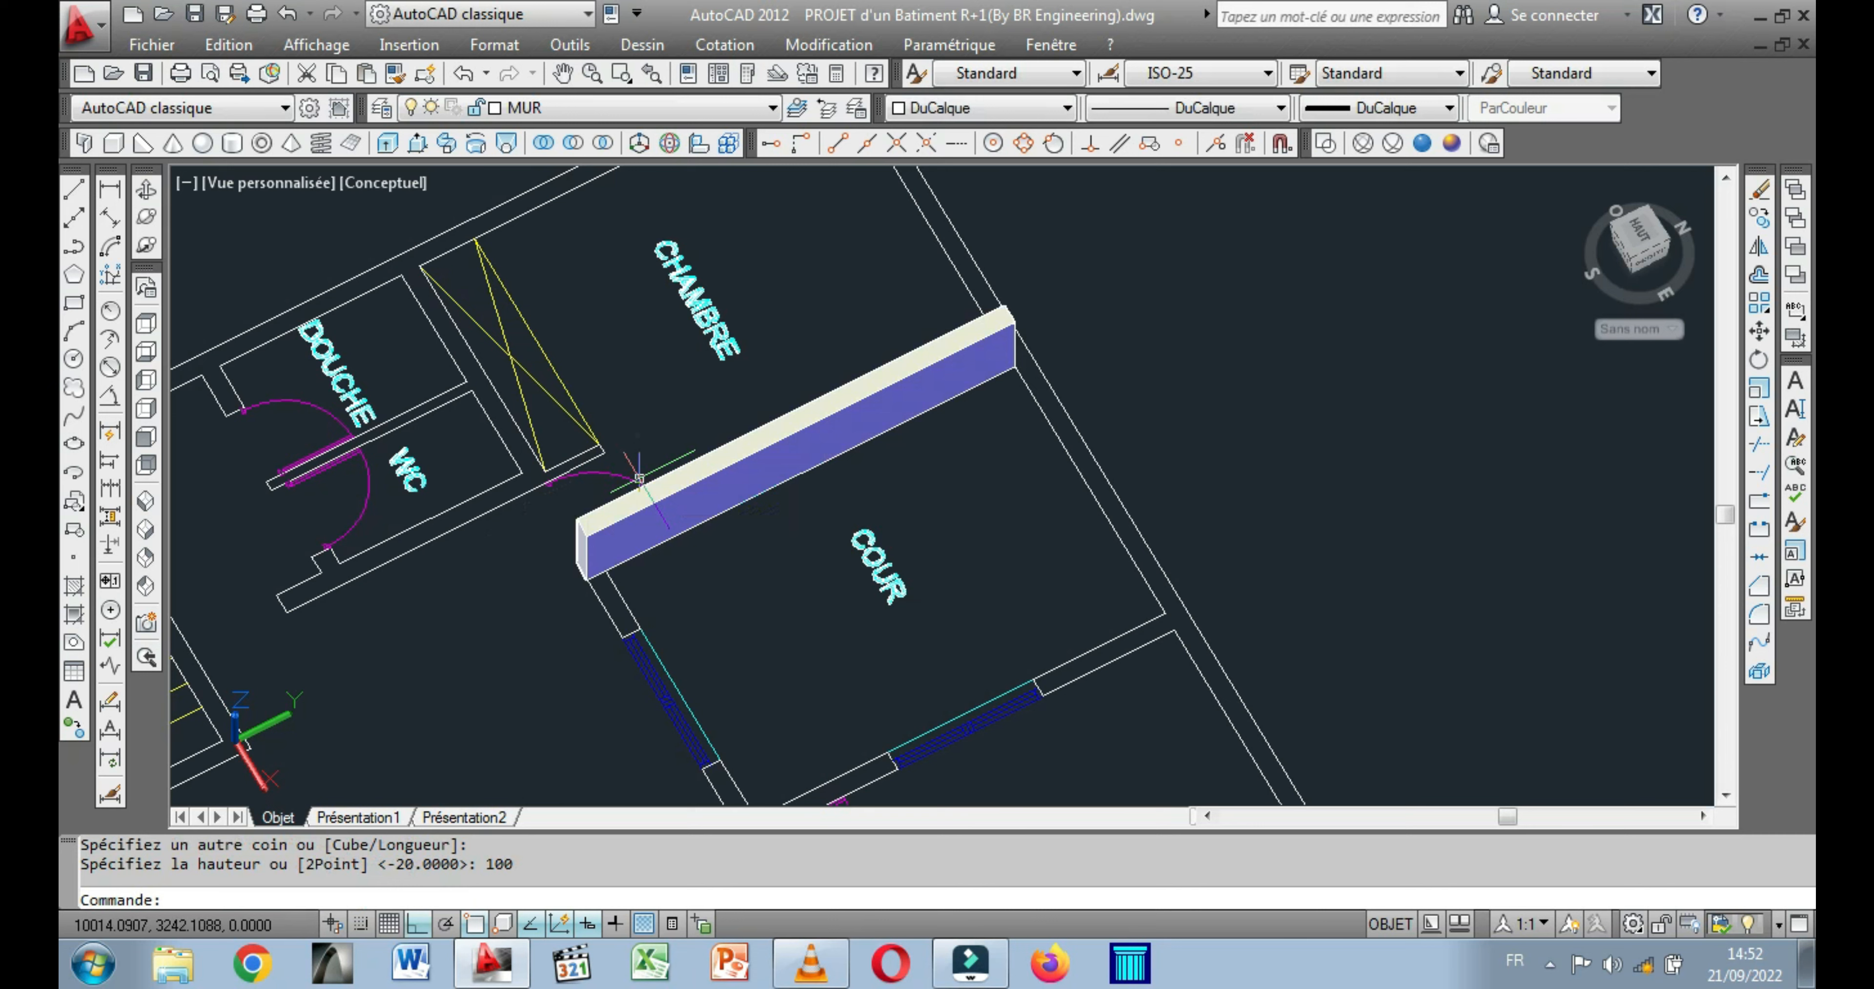
# Model a box 100 high over the whole wall between the HALL and the COUR, including its window opening.
pyautogui.scroll(-2, 615, 369)
pyautogui.moveTo(622, 389); pyautogui.dragTo(625, 399, button='middle')
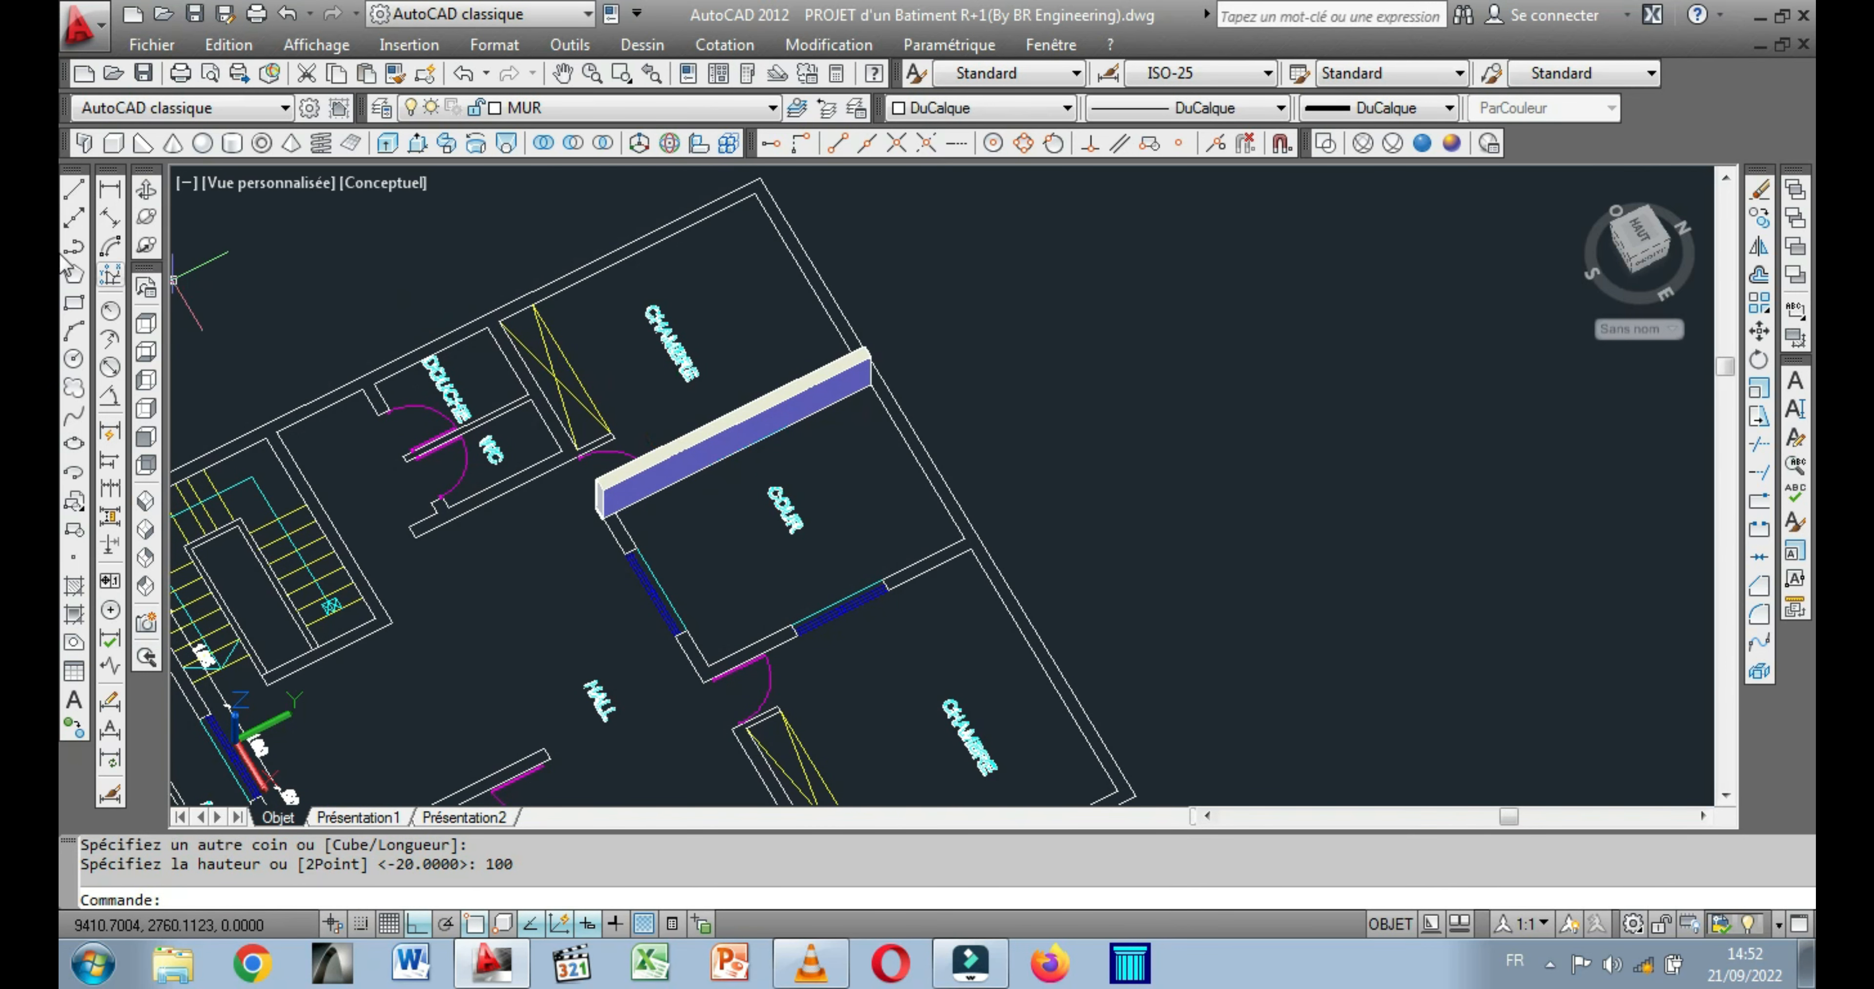
pyautogui.rightClick(314, 271)
pyautogui.click(392, 284)
pyautogui.scroll(2, 586, 491)
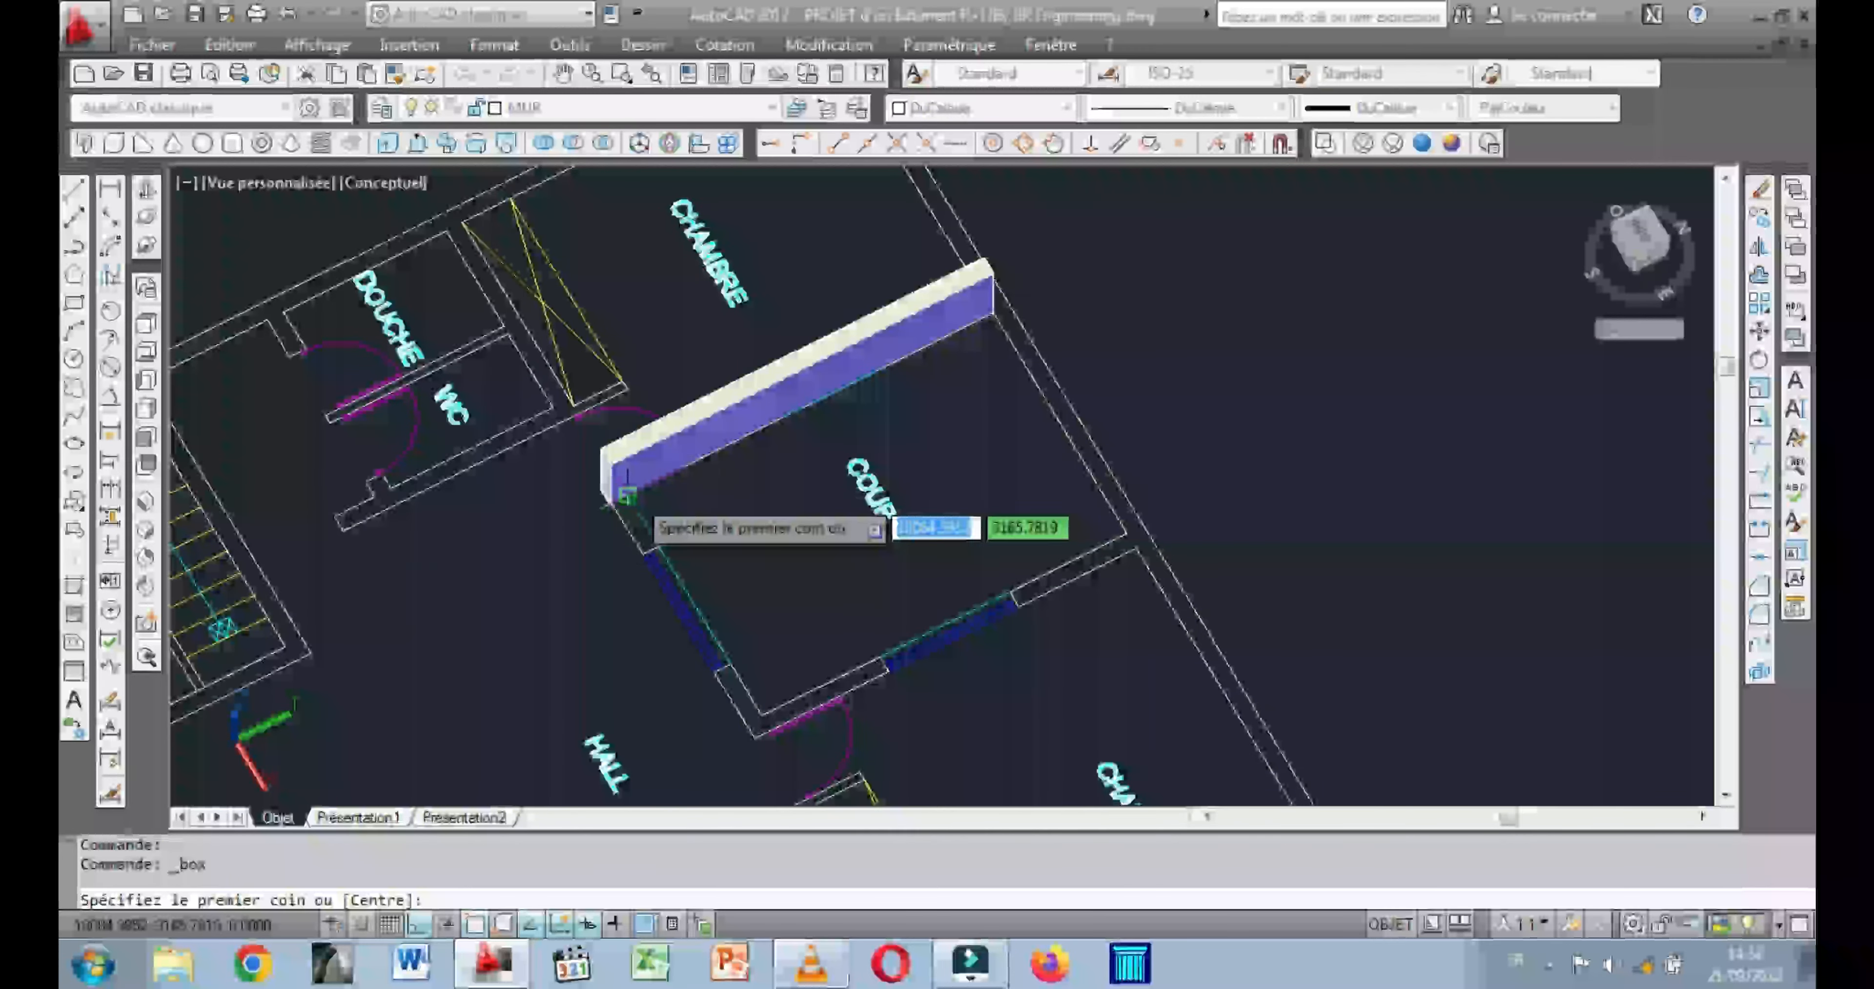
pyautogui.click(624, 499)
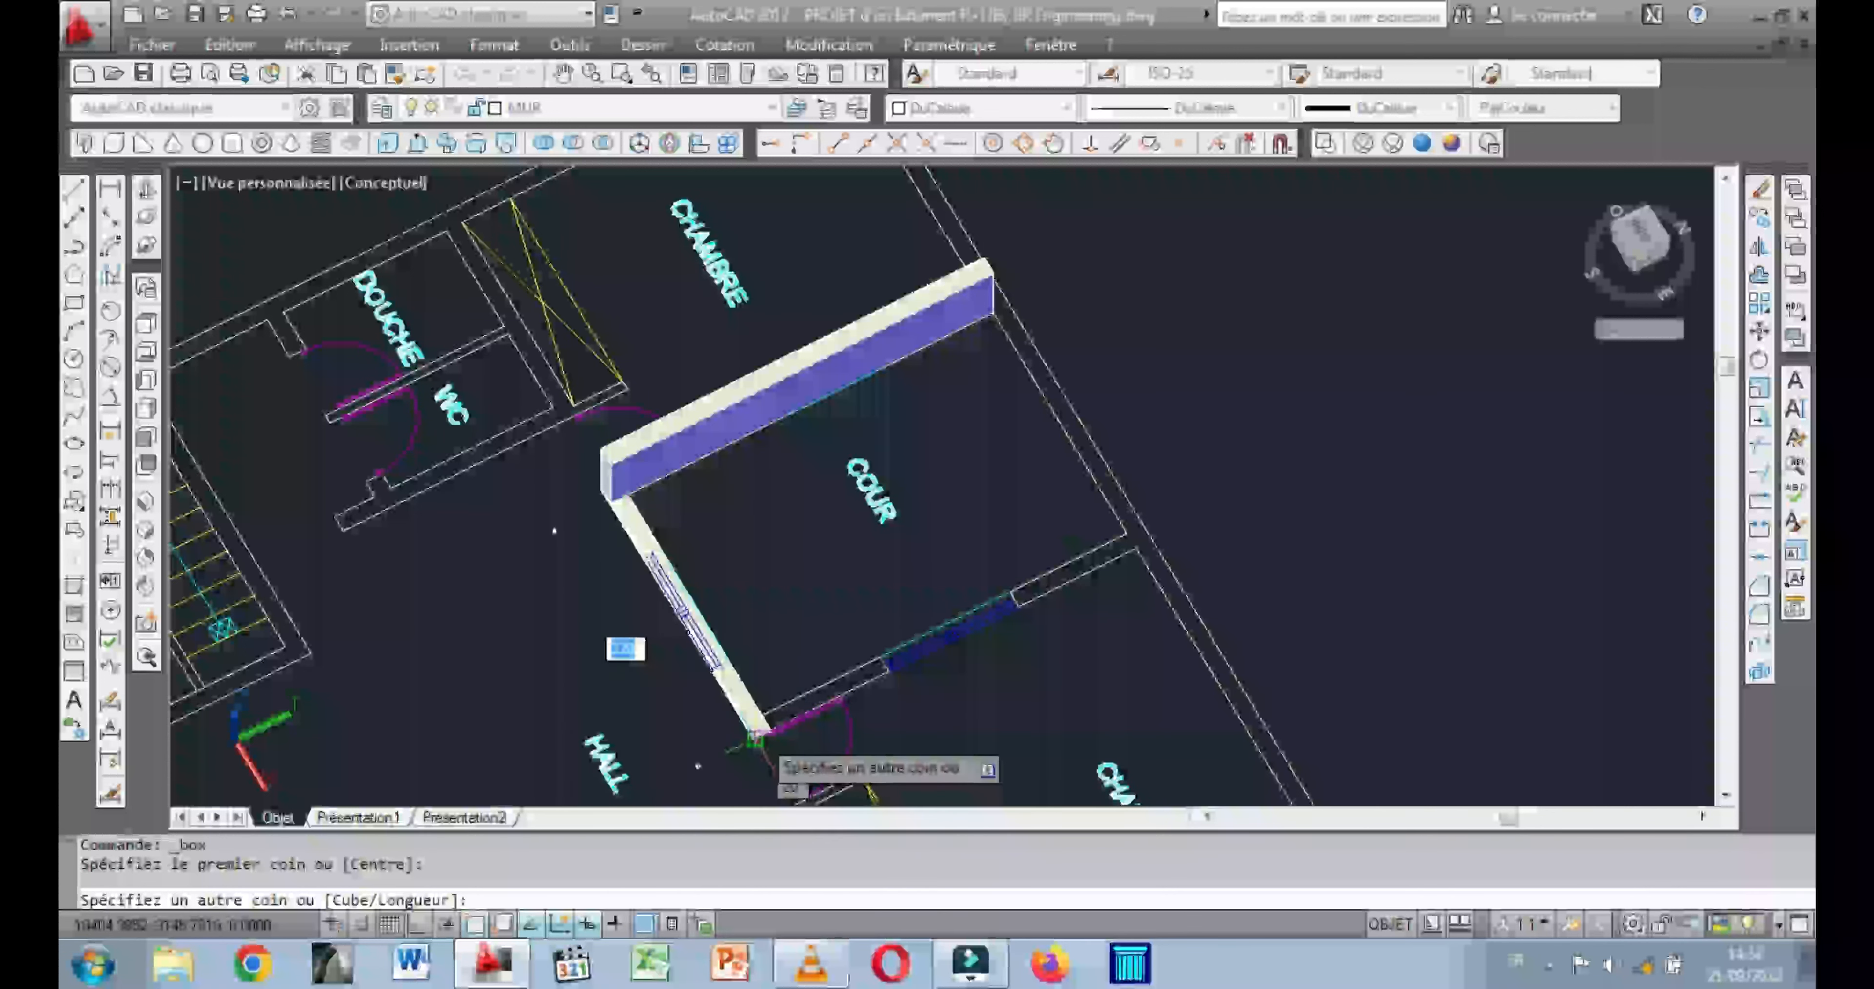
pyautogui.click(764, 752)
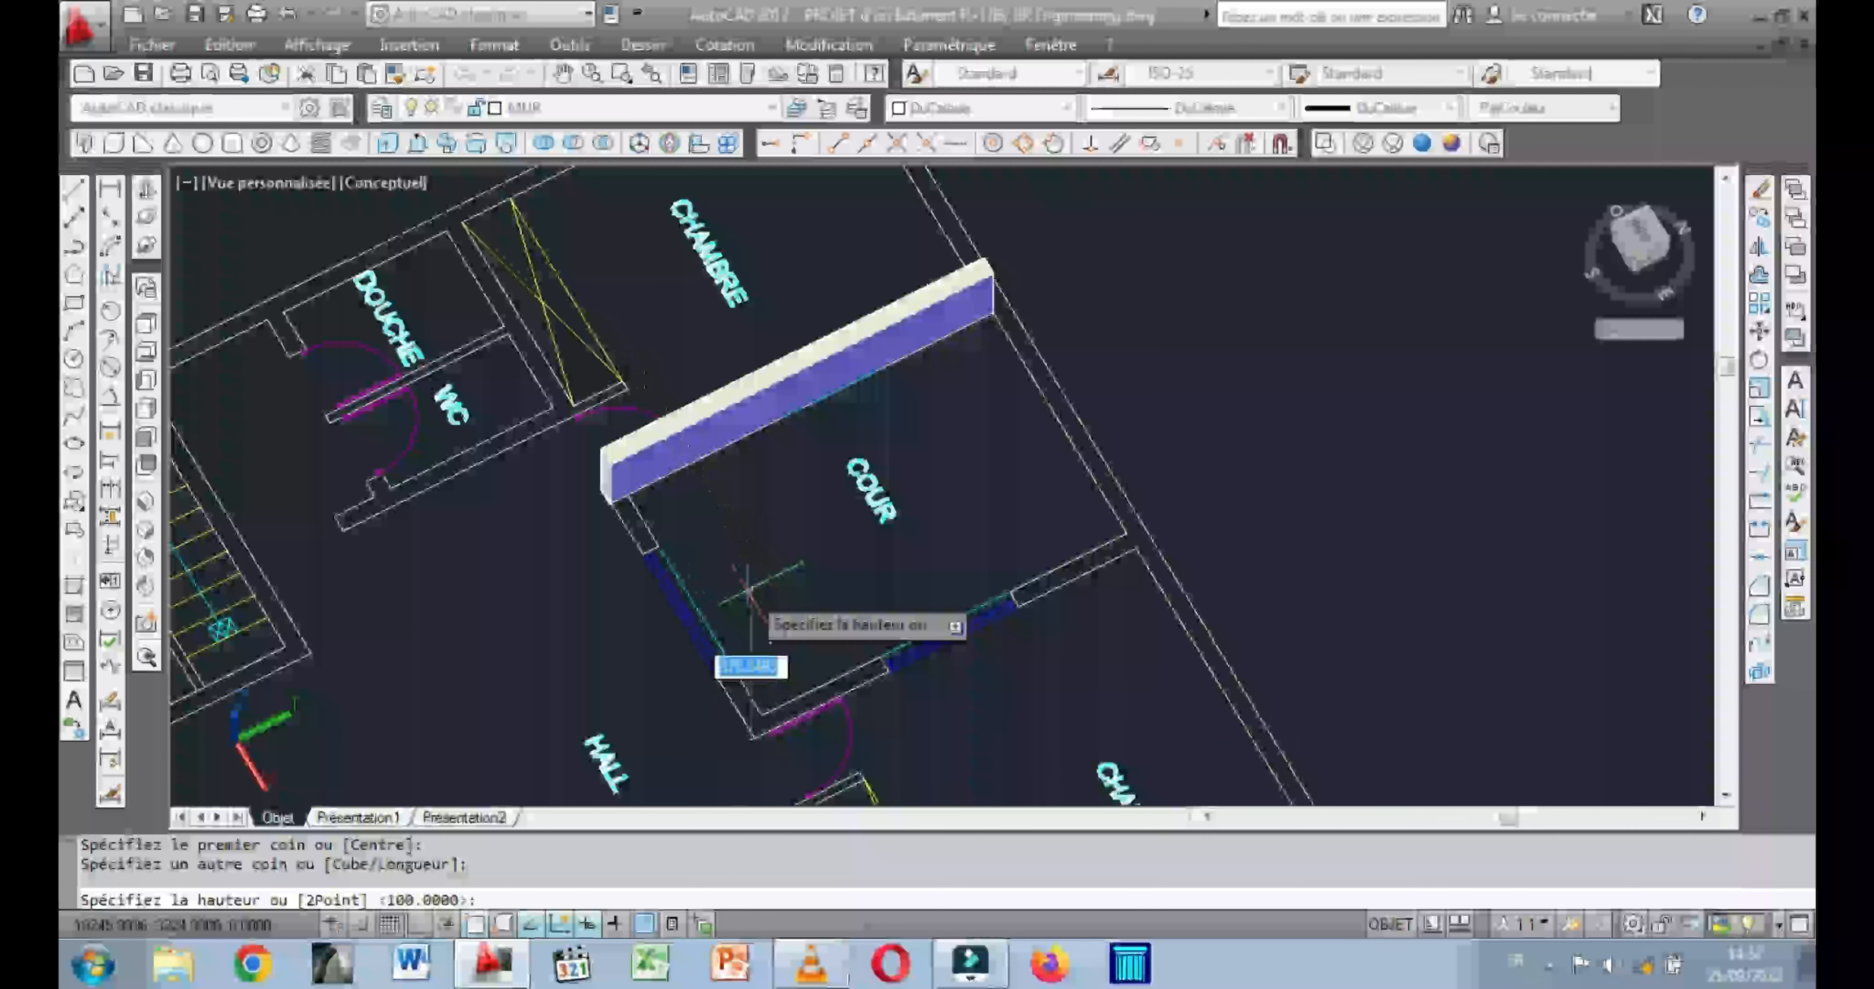
pyautogui.moveTo(685, 606); pyautogui.dragTo(607, 584, button='middle')
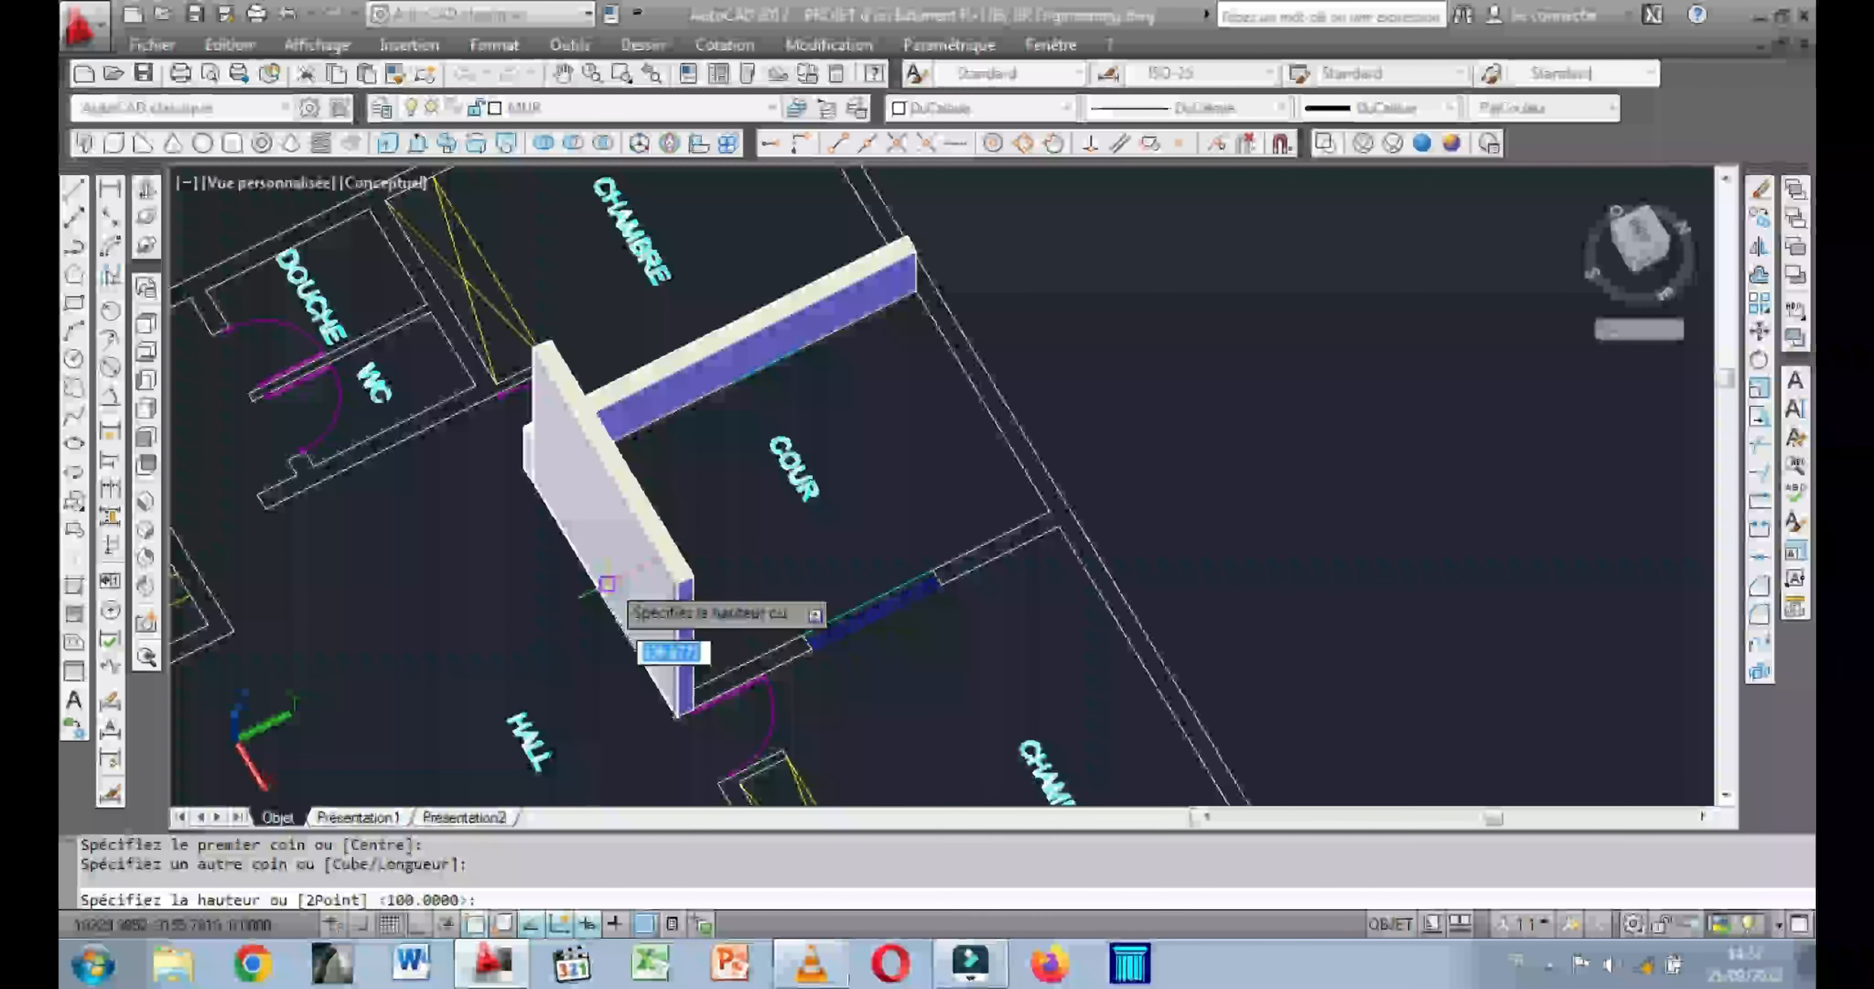
pyautogui.write('10')
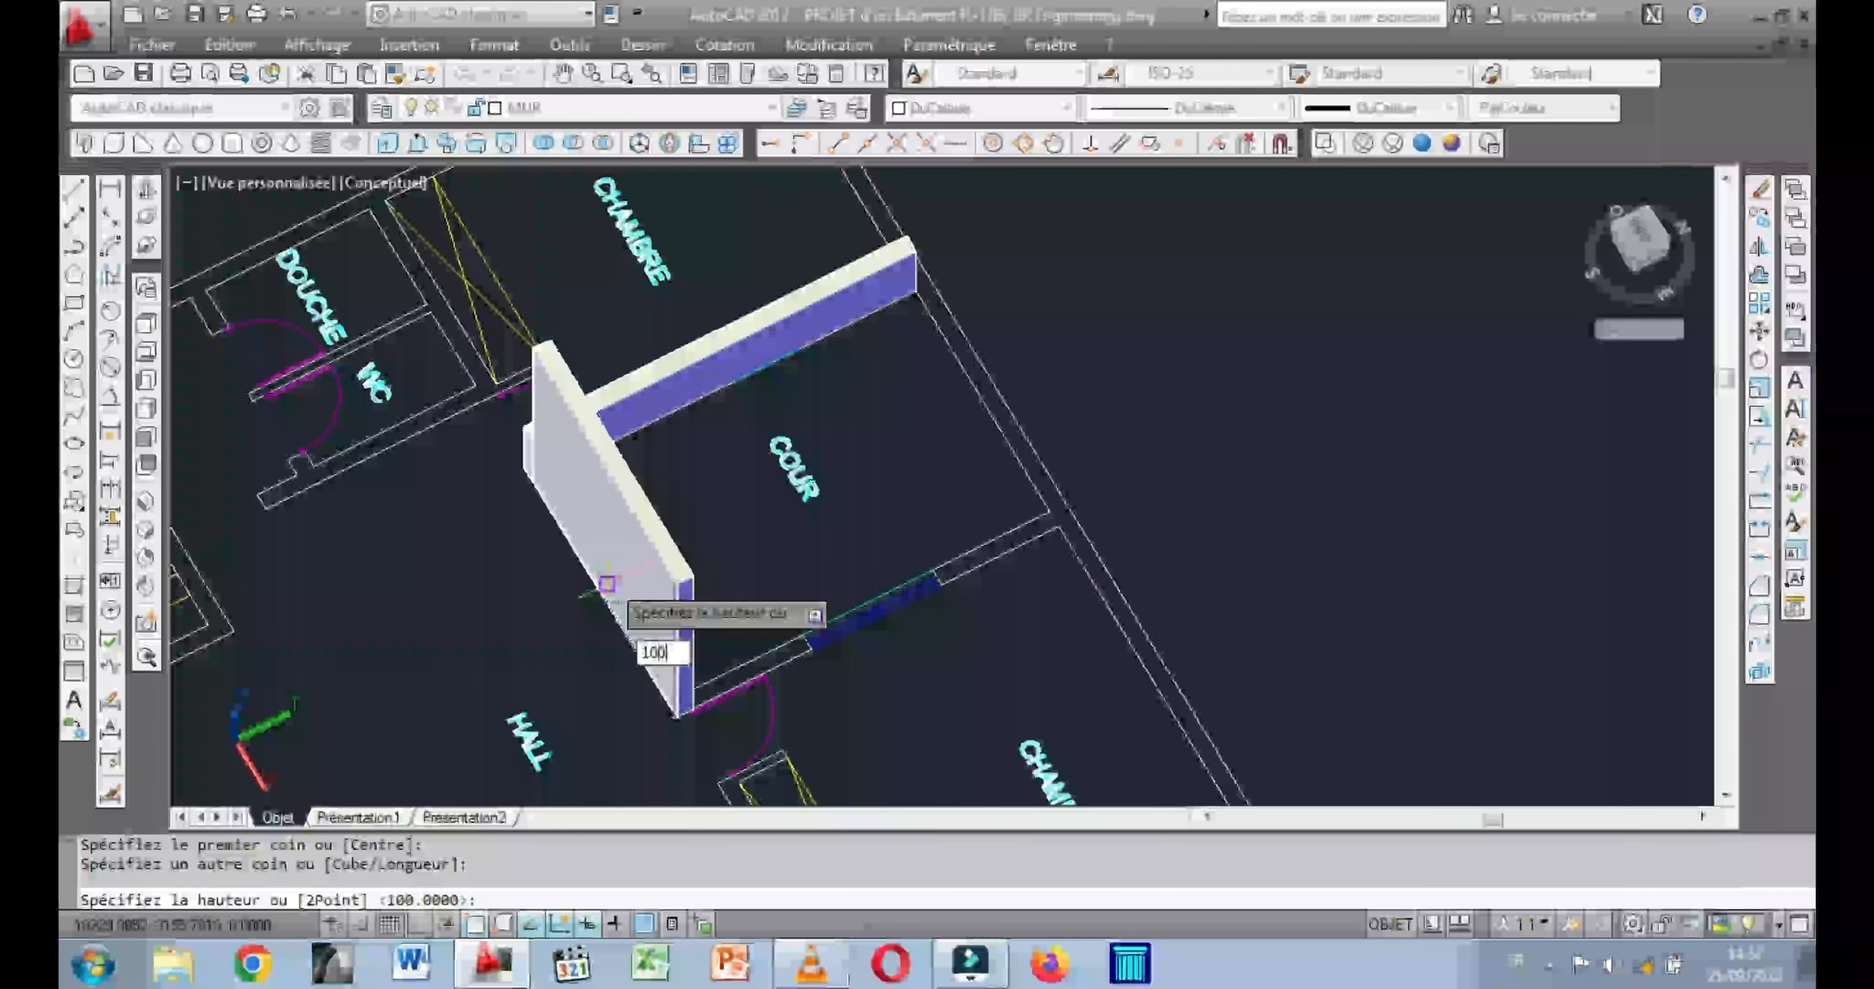
pyautogui.write('0')
pyautogui.press('Return')
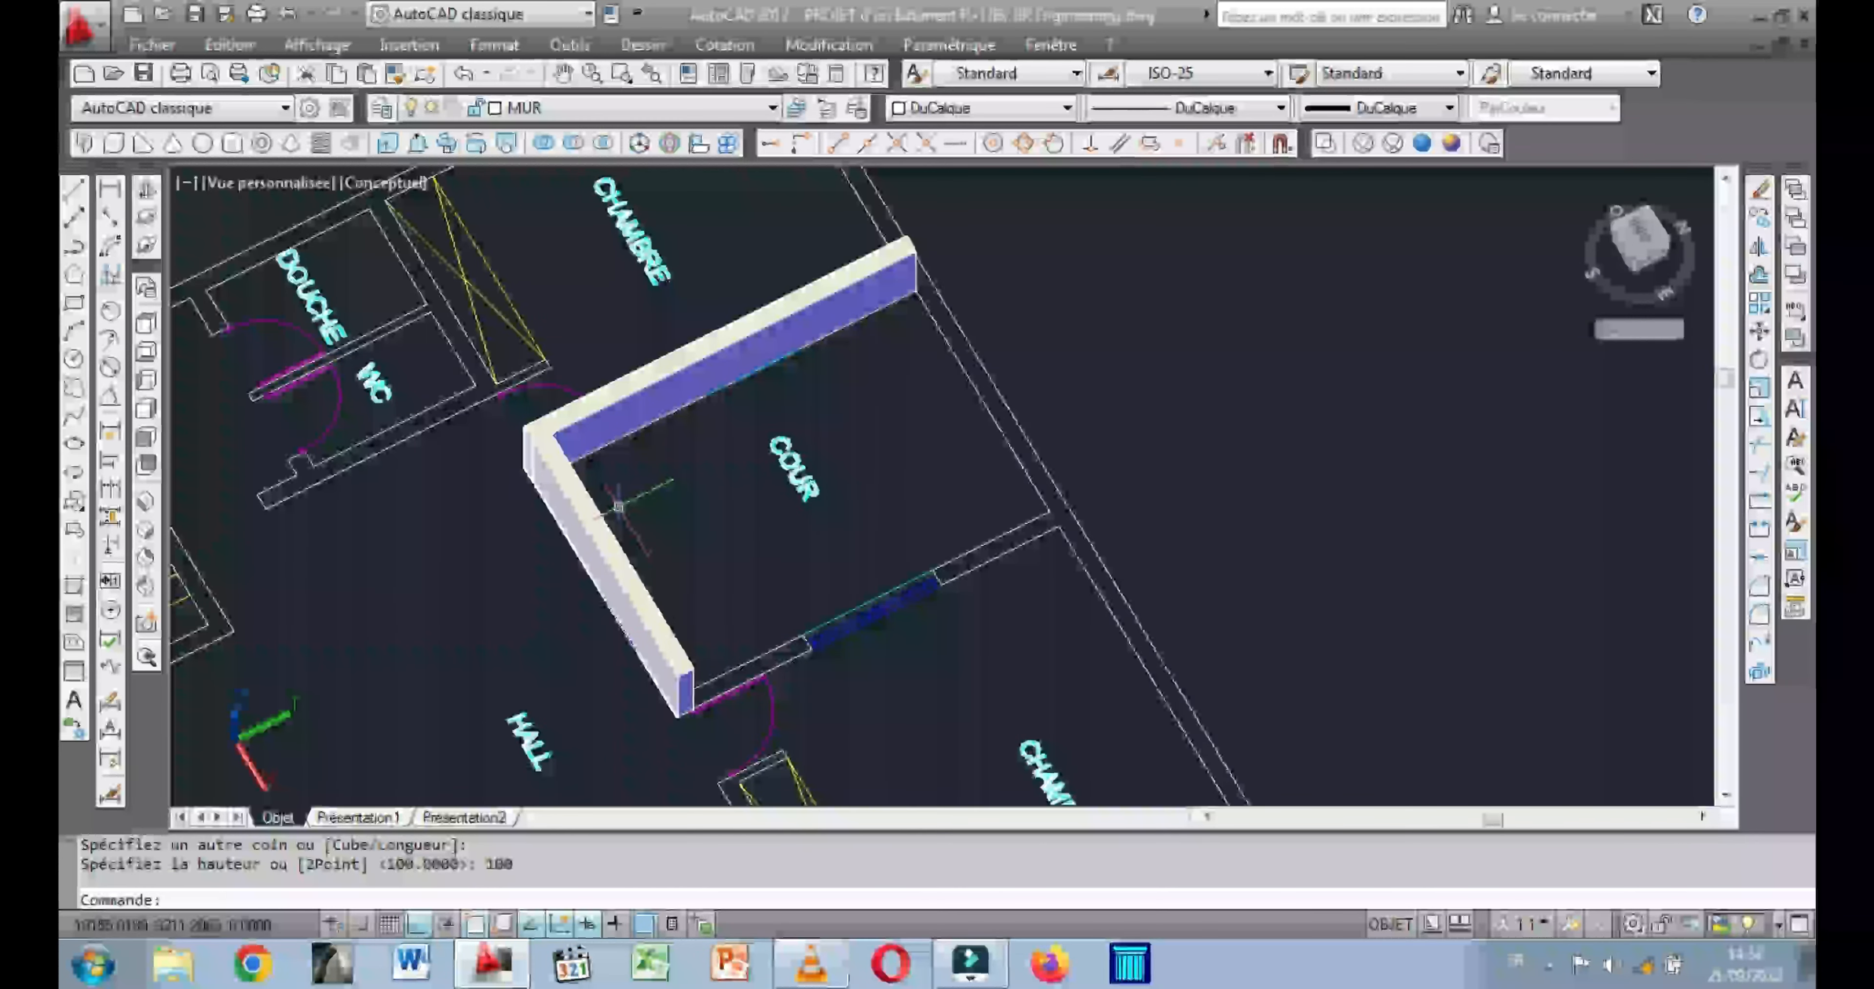
# Model a box 100 high over the wall between the COUR and the CHAMBRE opposite the first wall box.
pyautogui.moveTo(853, 523); pyautogui.dragTo(774, 510, button='middle')
pyautogui.rightClick(795, 458)
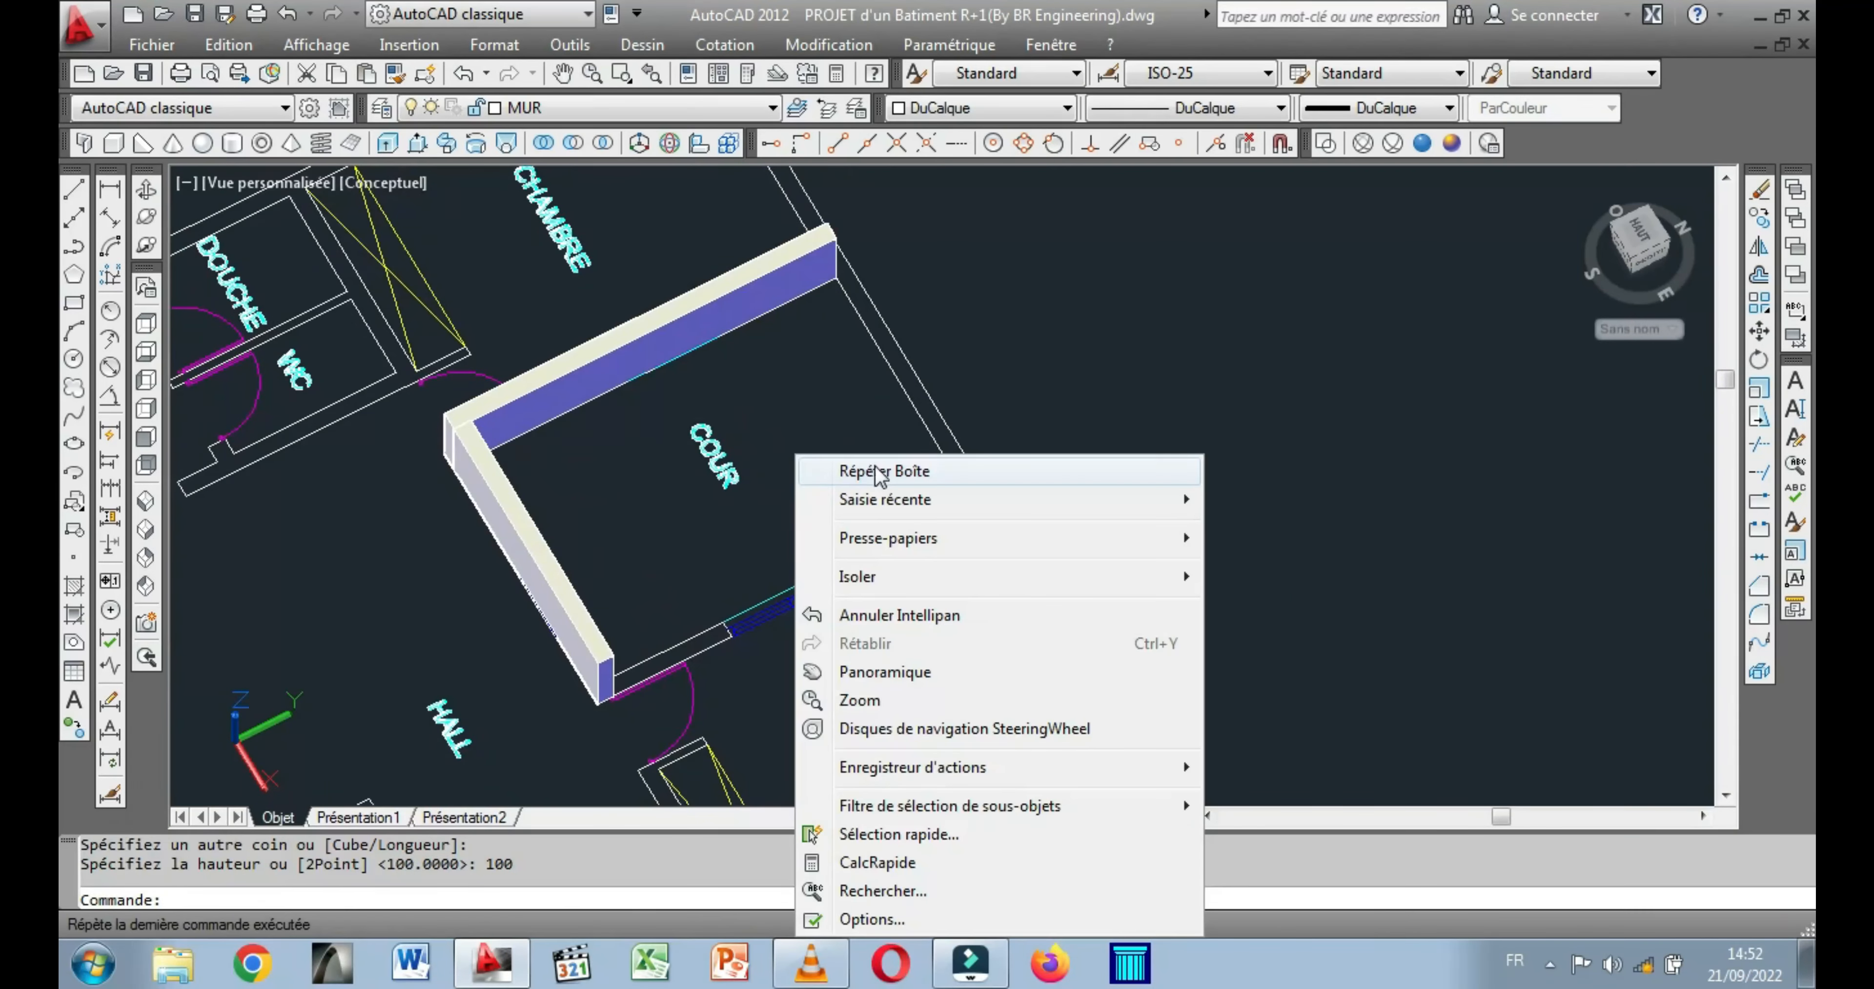
pyautogui.click(872, 465)
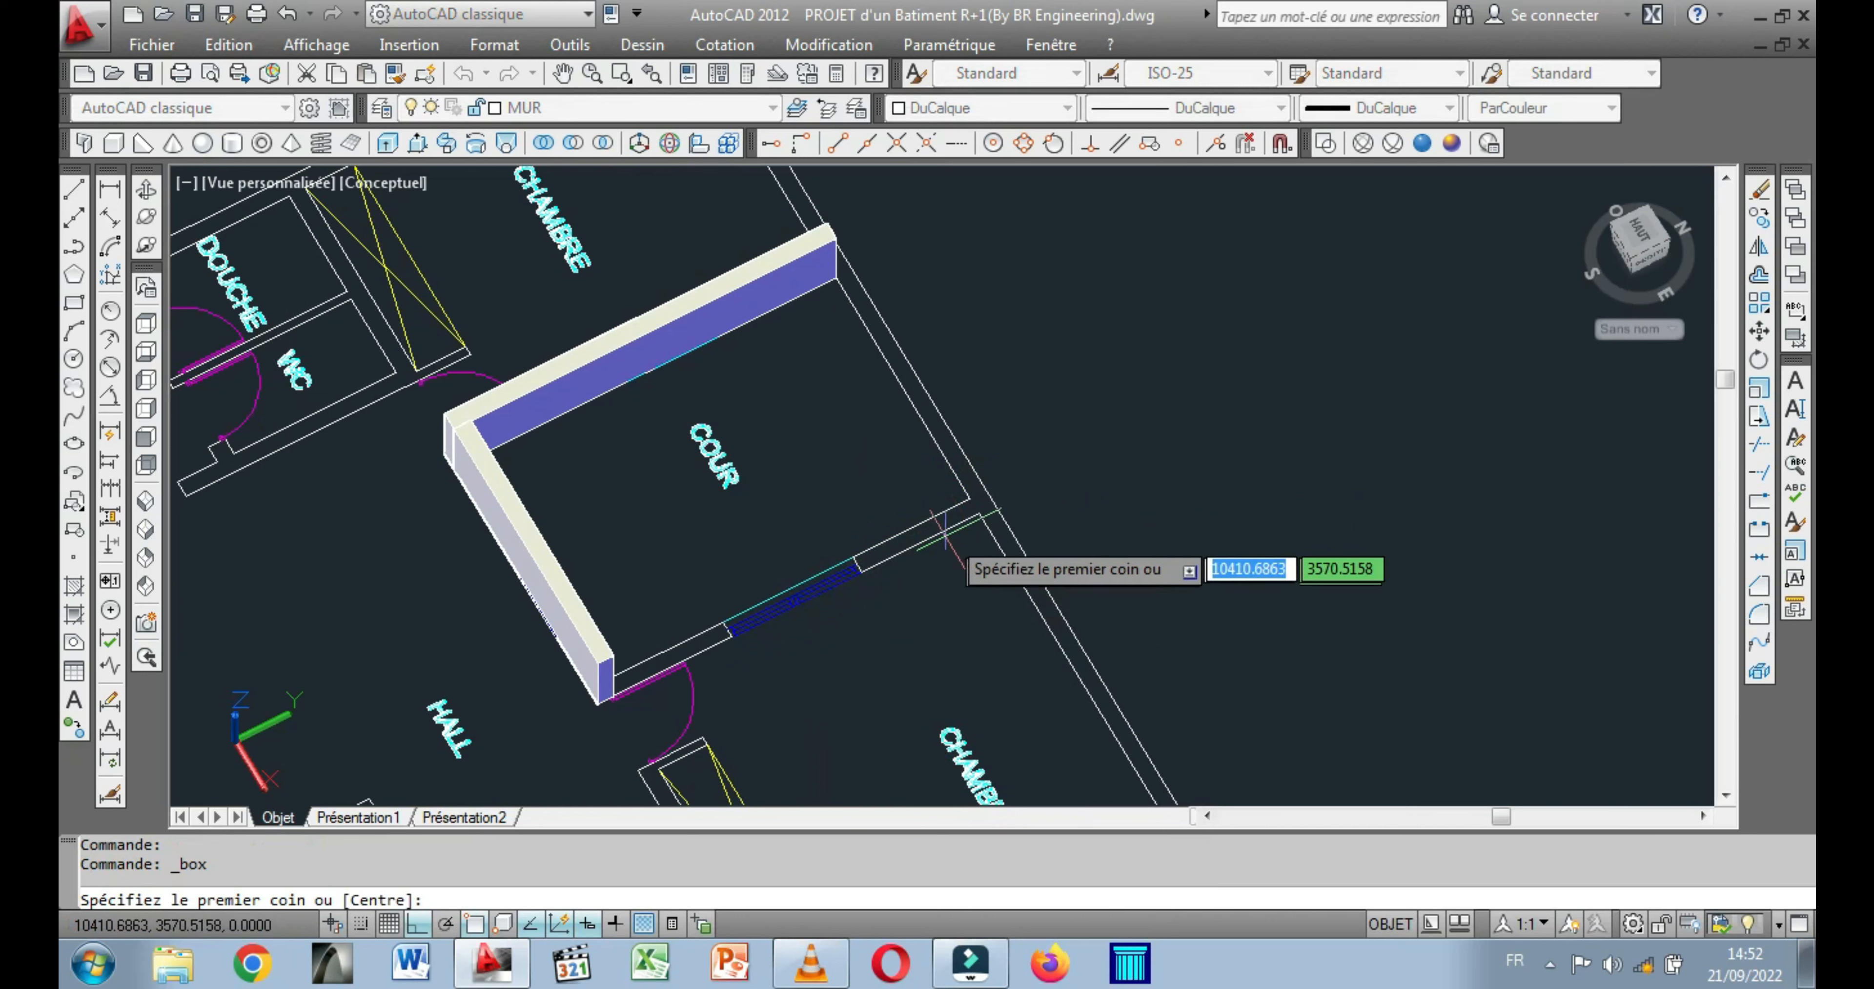
pyautogui.click(980, 511)
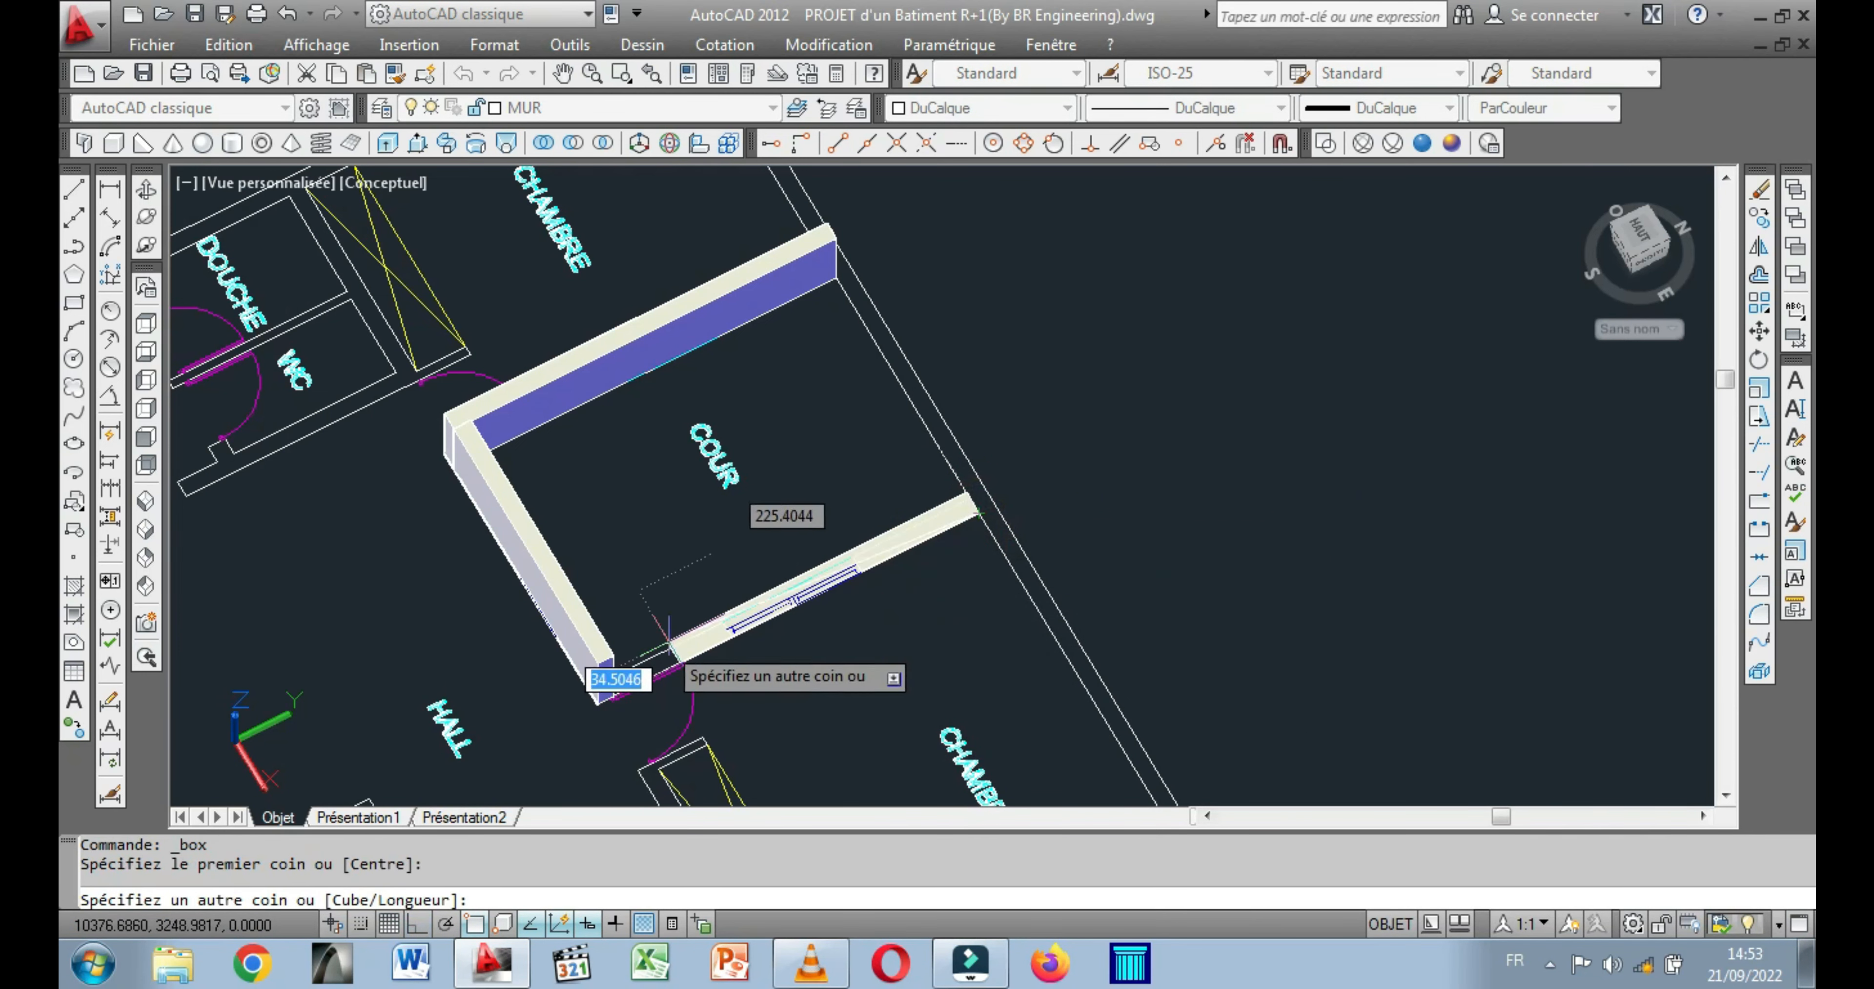
pyautogui.scroll(2, 604, 683)
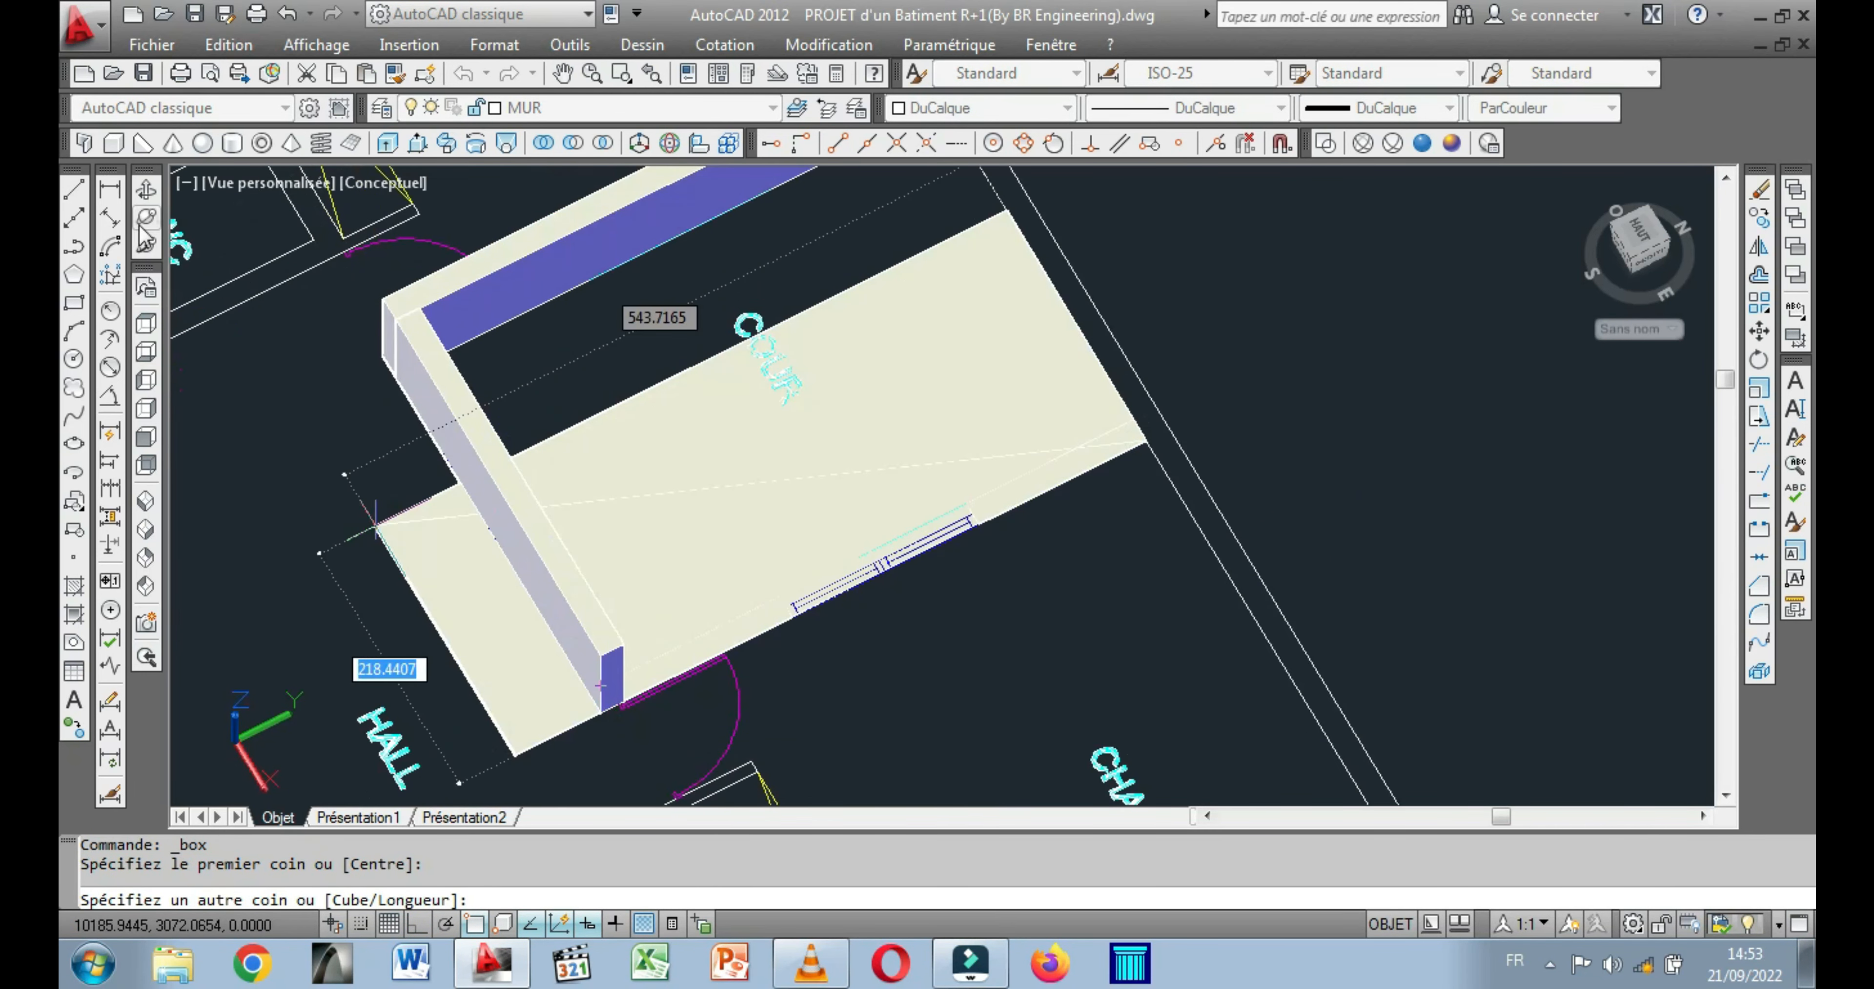
pyautogui.click(146, 190)
pyautogui.moveTo(481, 535); pyautogui.dragTo(317, 535)
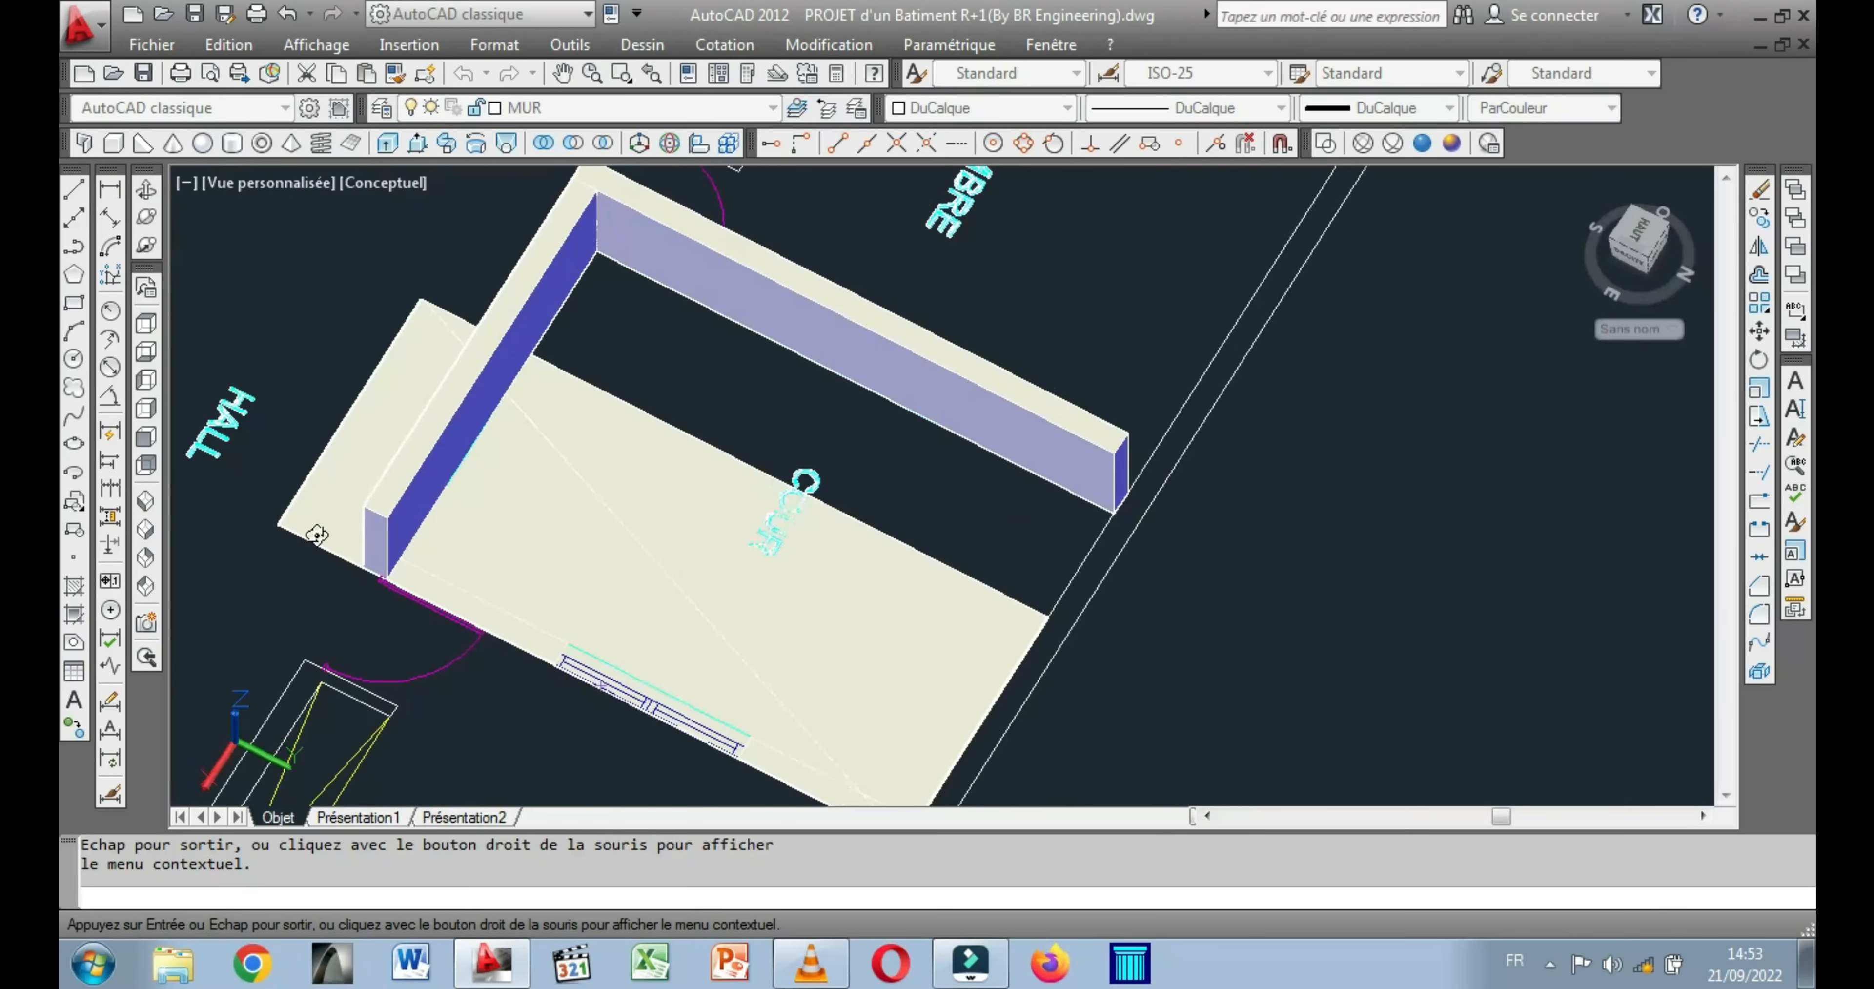
pyautogui.press('Escape')
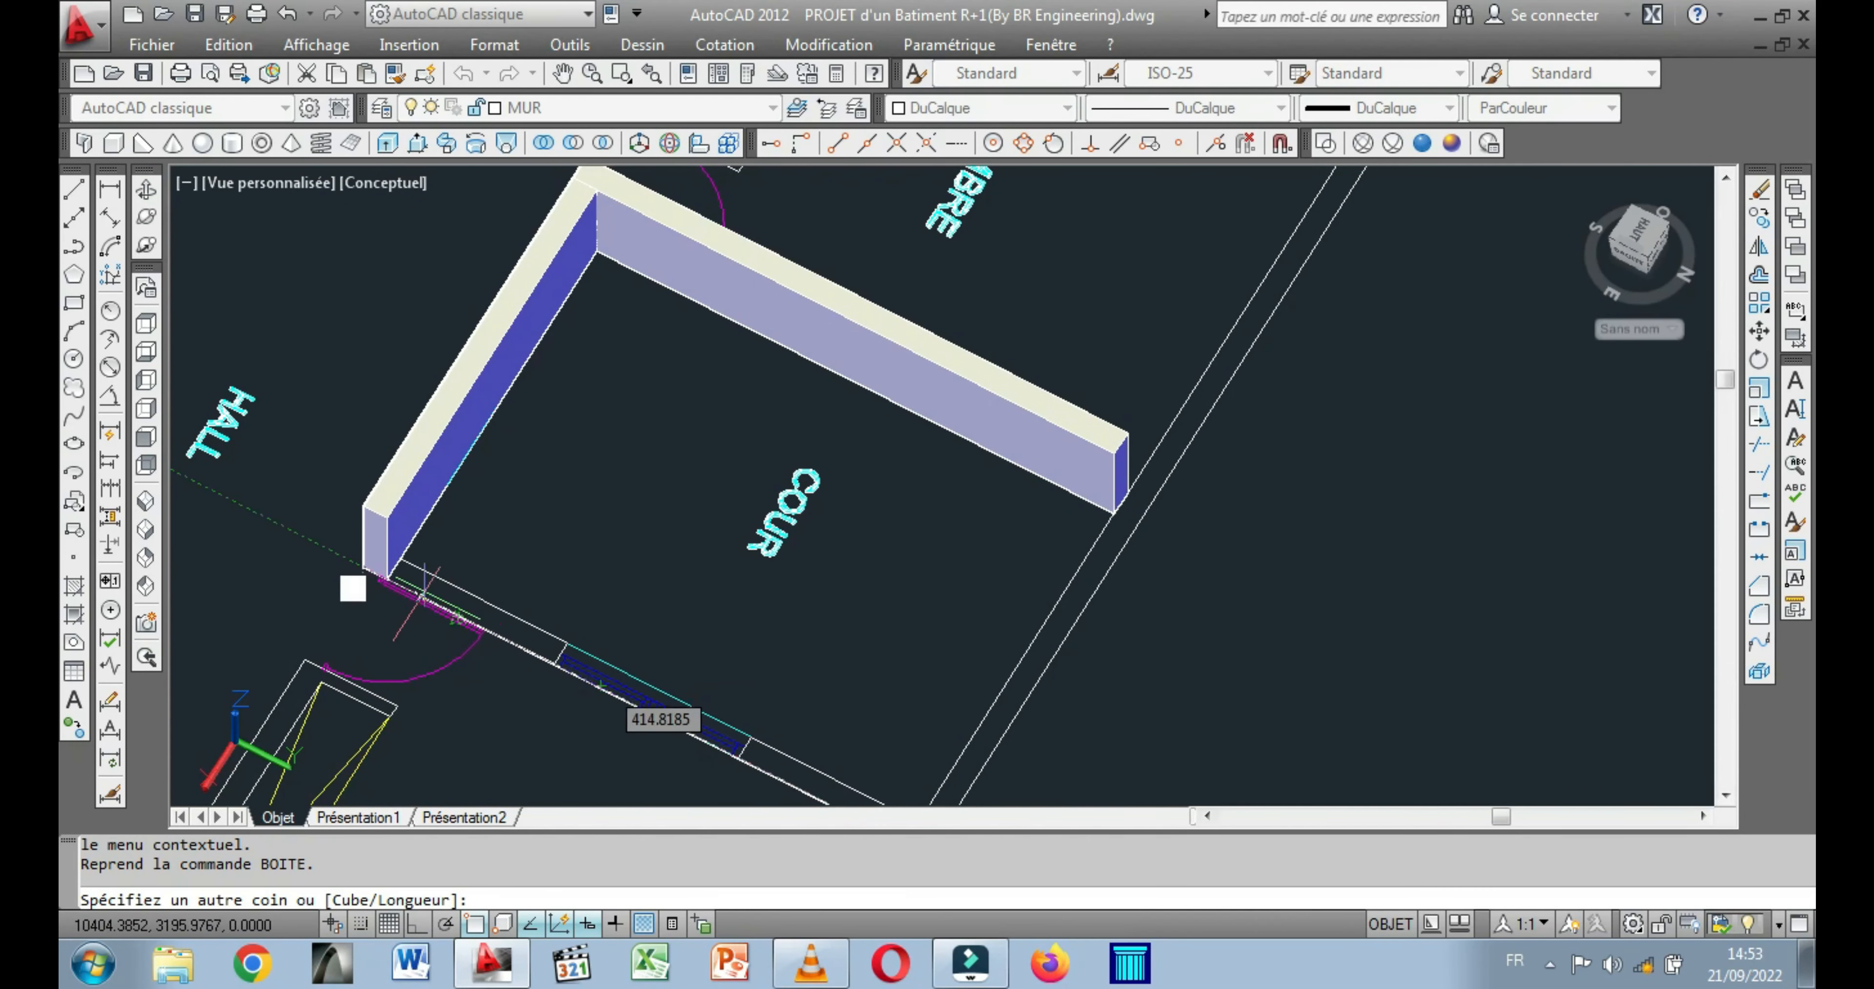
pyautogui.click(399, 557)
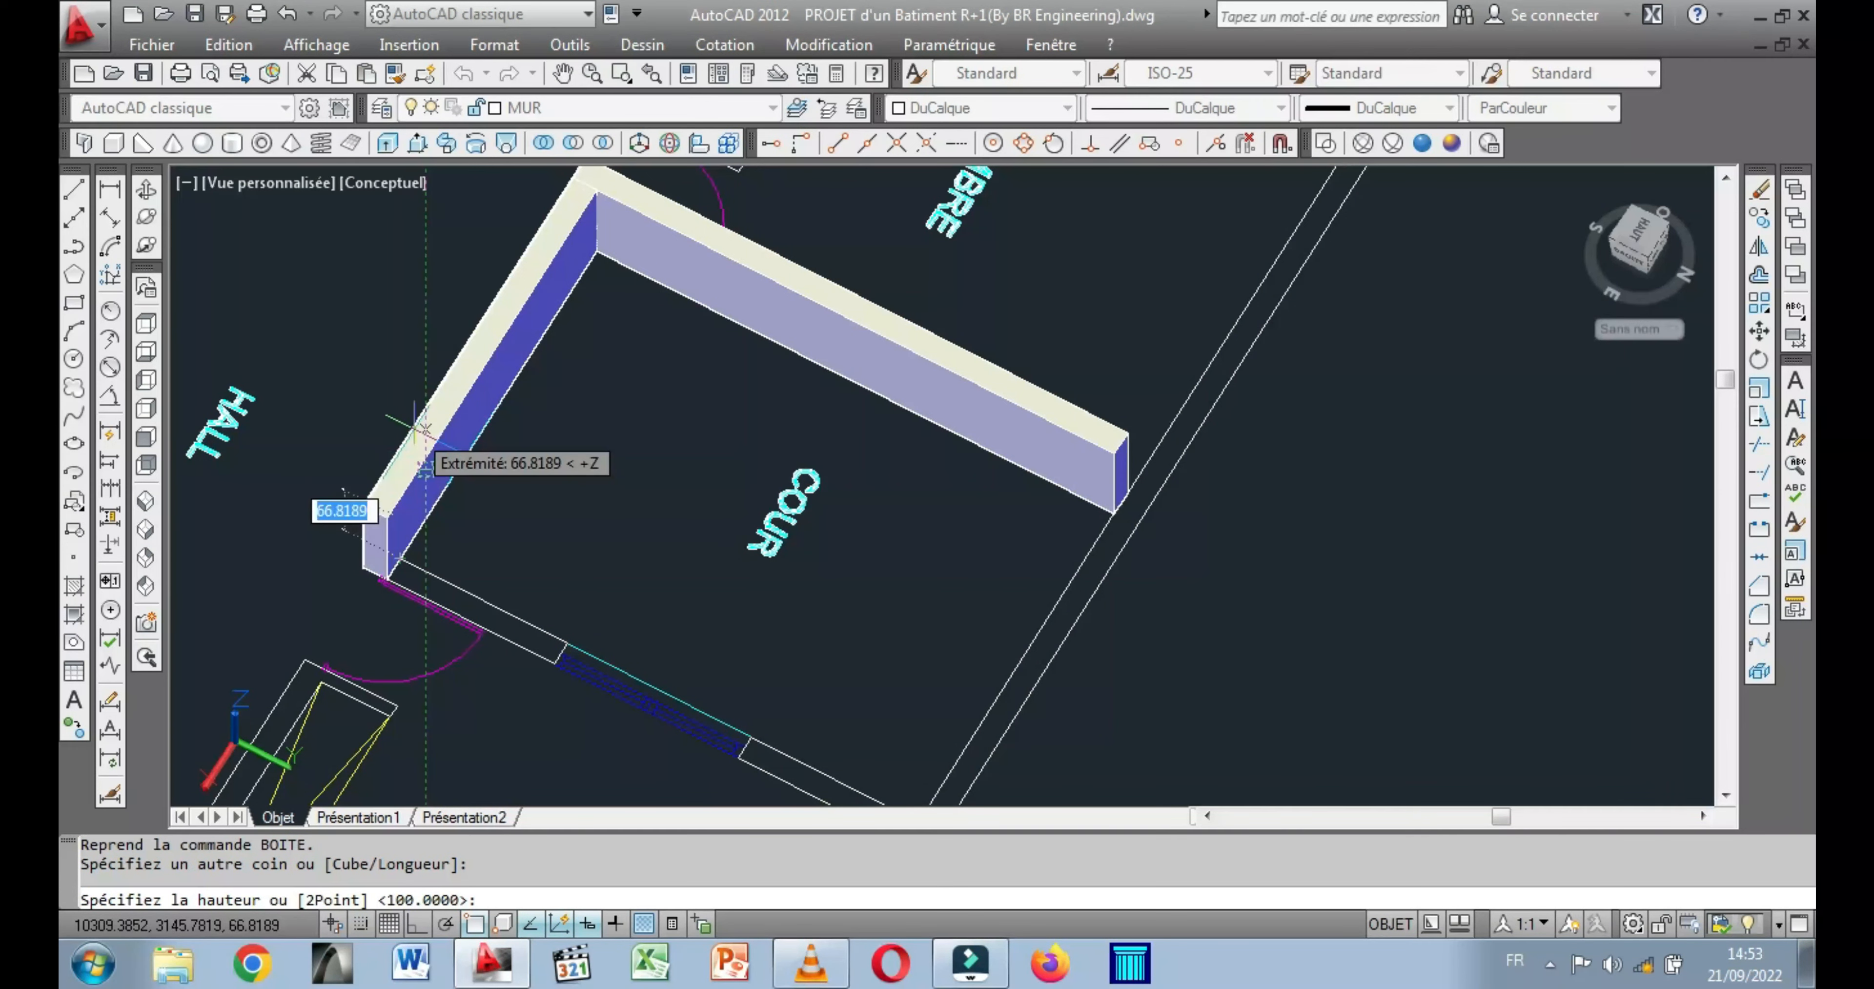
pyautogui.write('100')
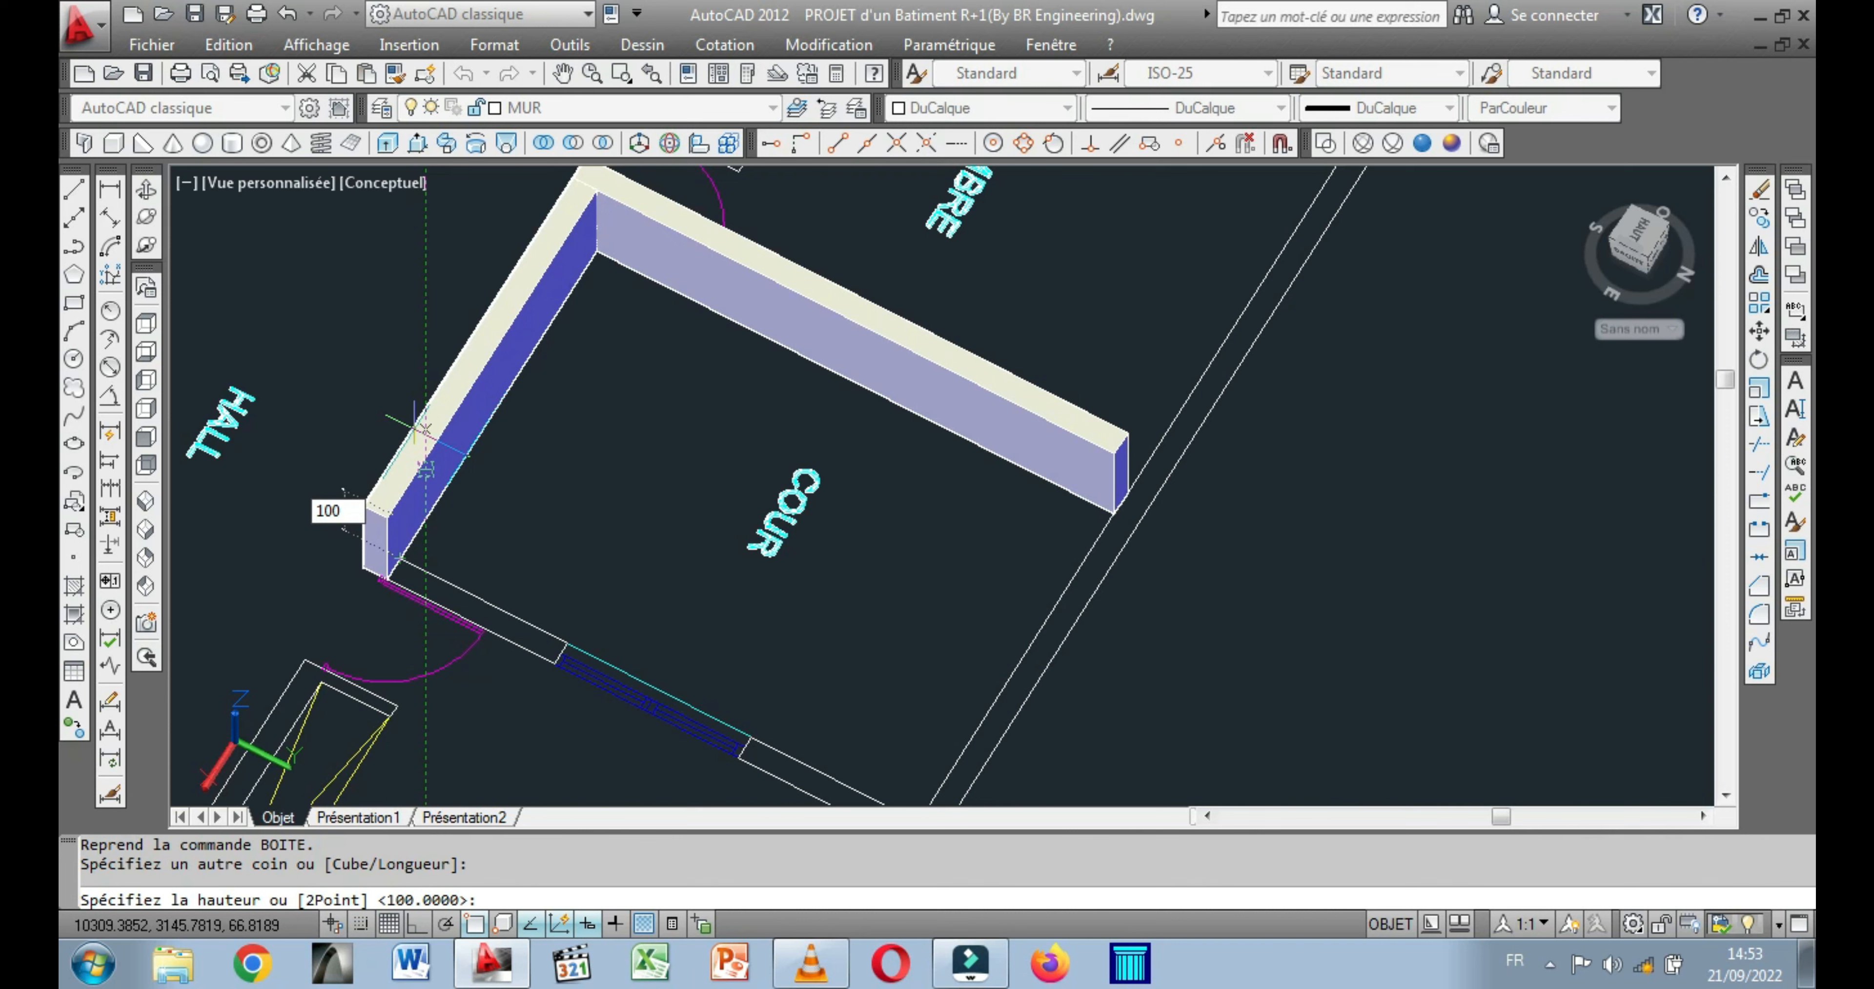
pyautogui.press('Return')
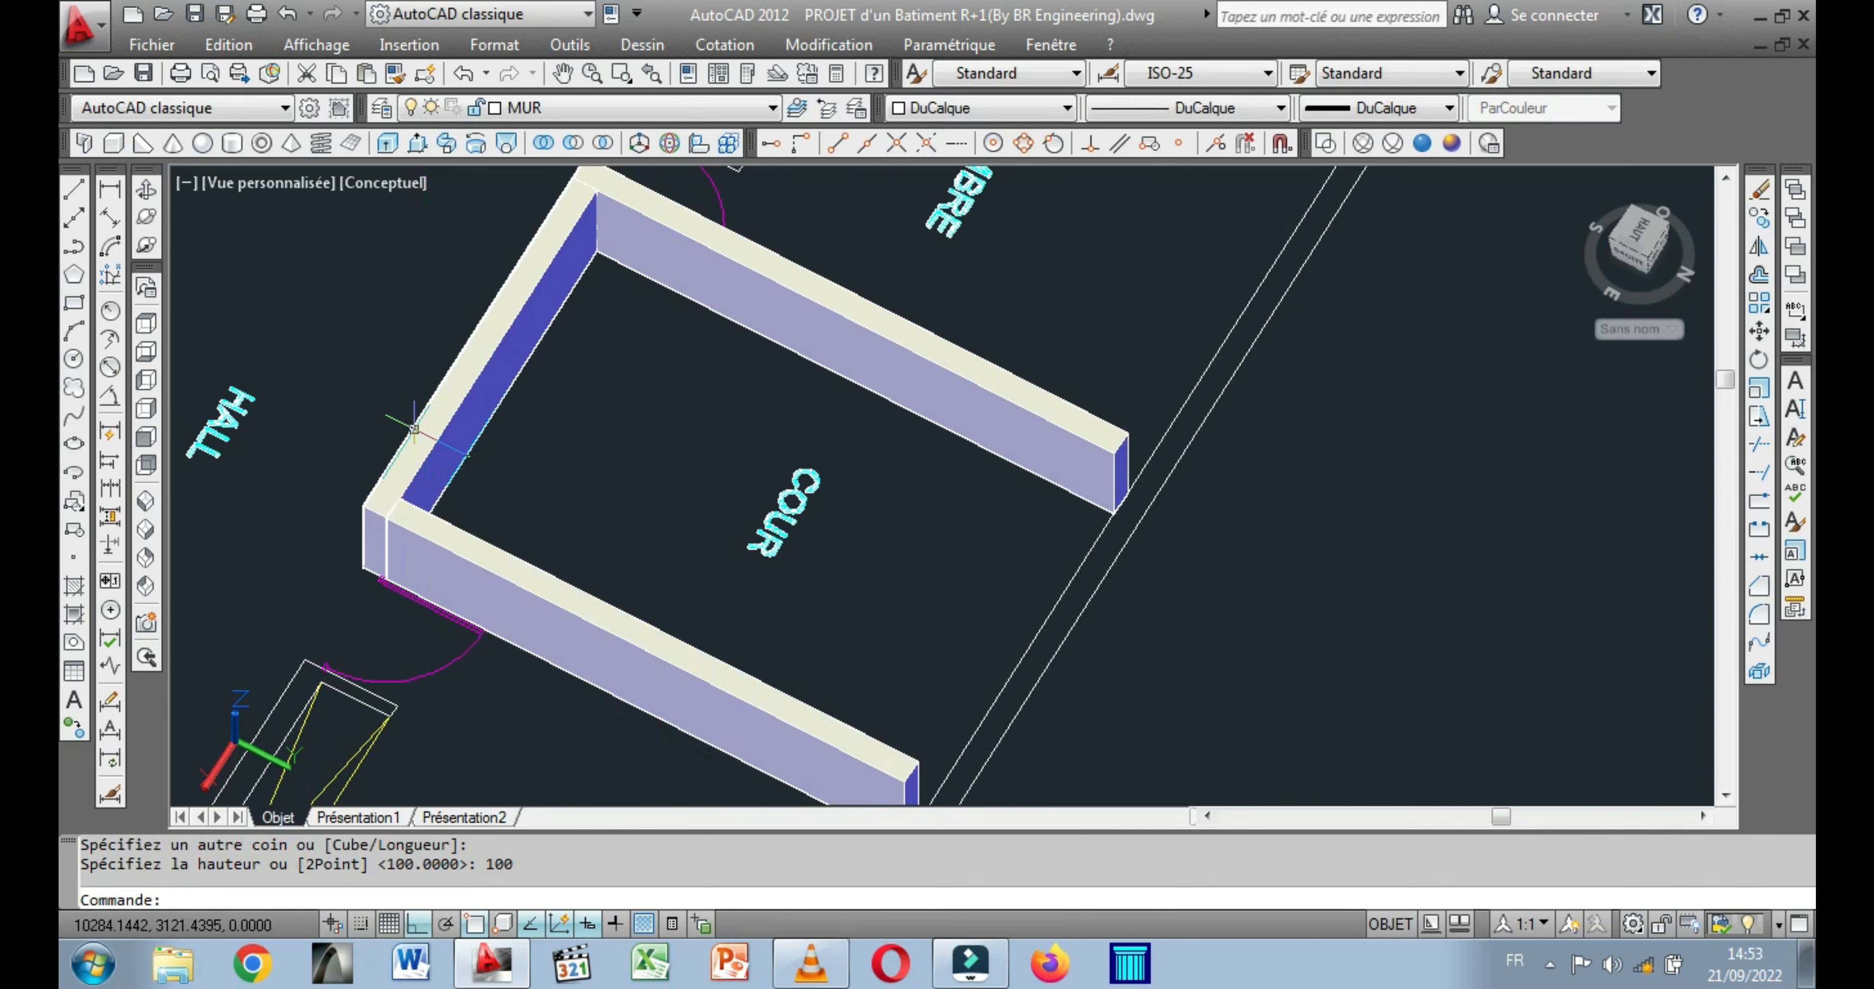
# Model a box 20 high filling the COUR floor area between the three wall boxes, from inner corner to opposite outer corner.
pyautogui.scroll(-2, 597, 411)
pyautogui.click(146, 217)
pyautogui.moveTo(1029, 535); pyautogui.dragTo(916, 436)
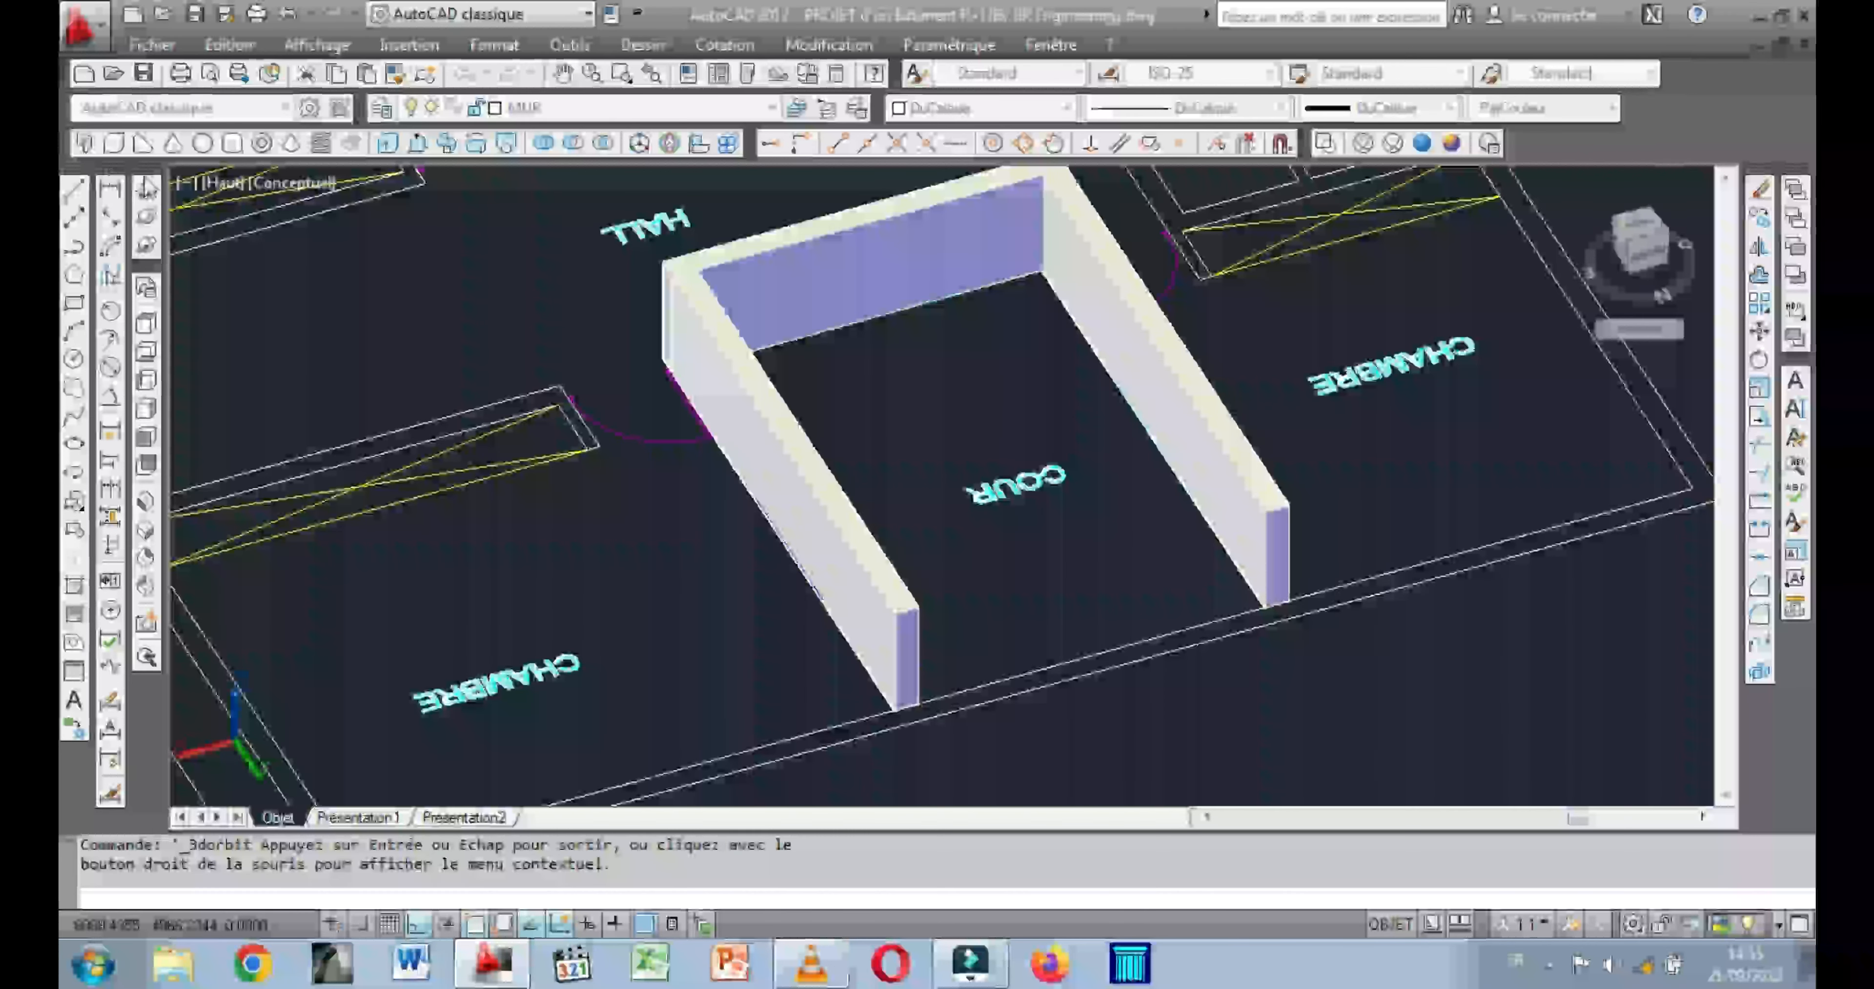
pyautogui.click(113, 143)
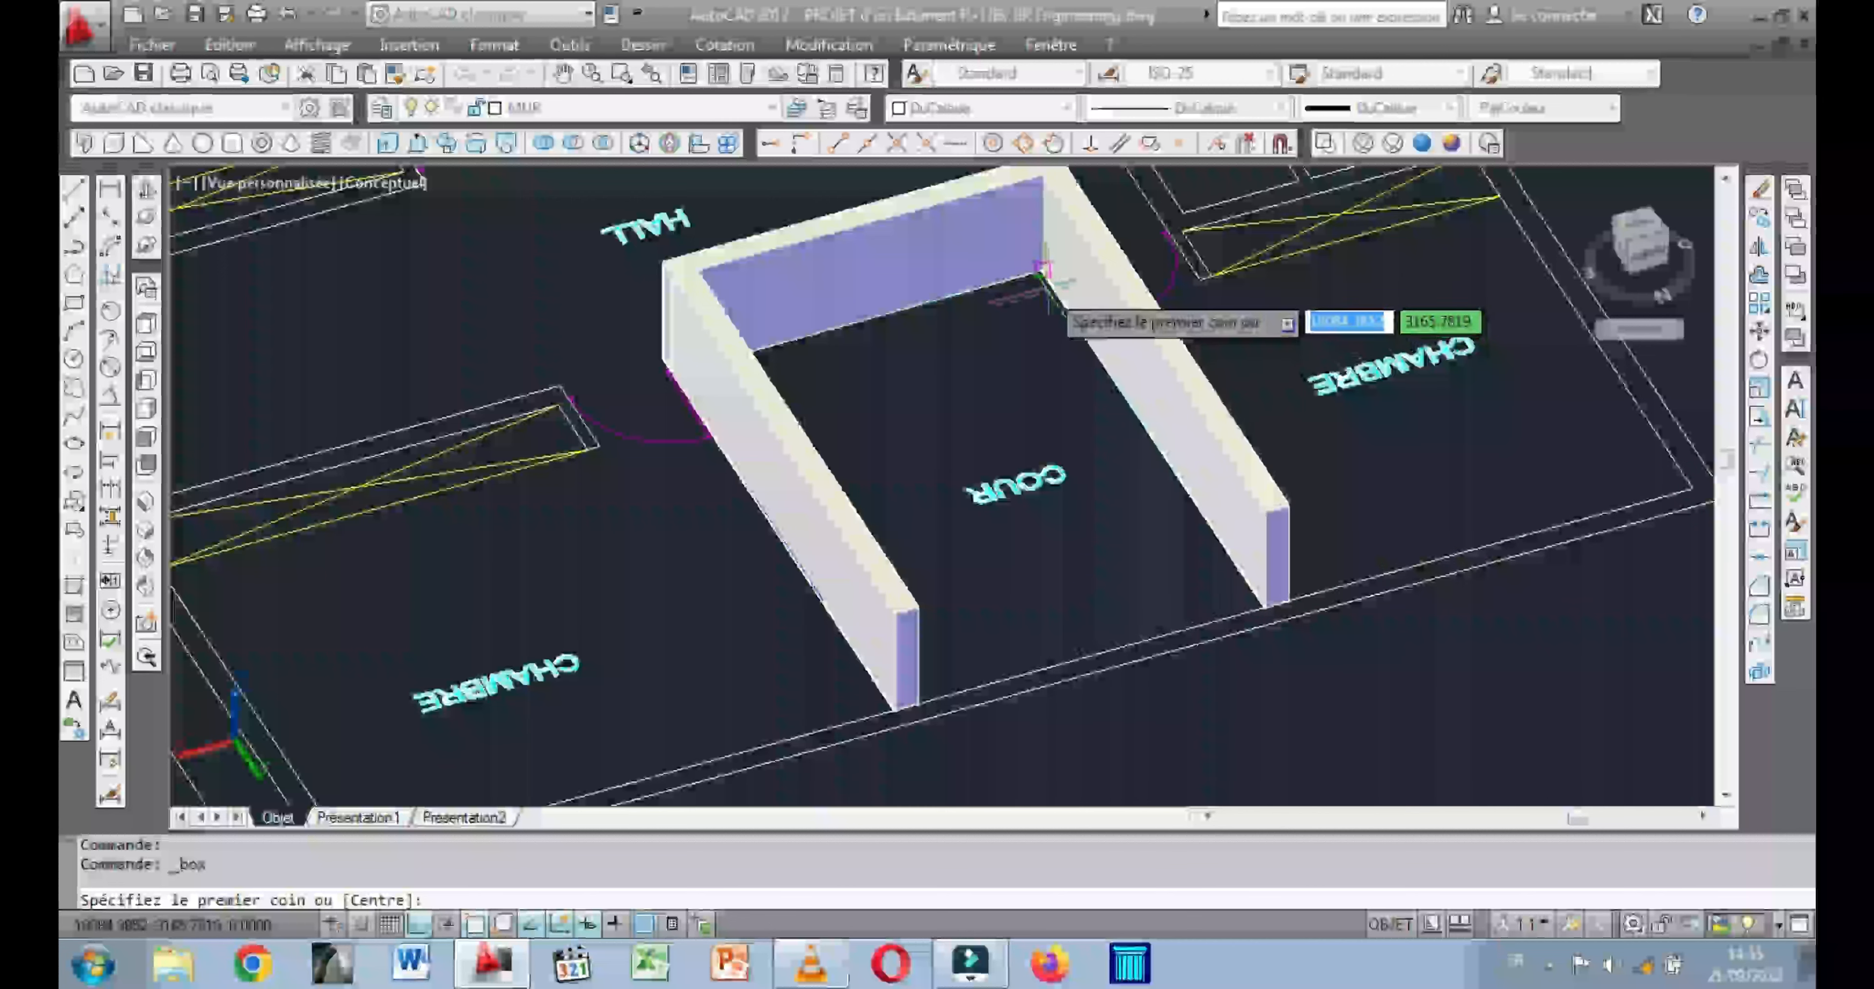
pyautogui.click(1042, 273)
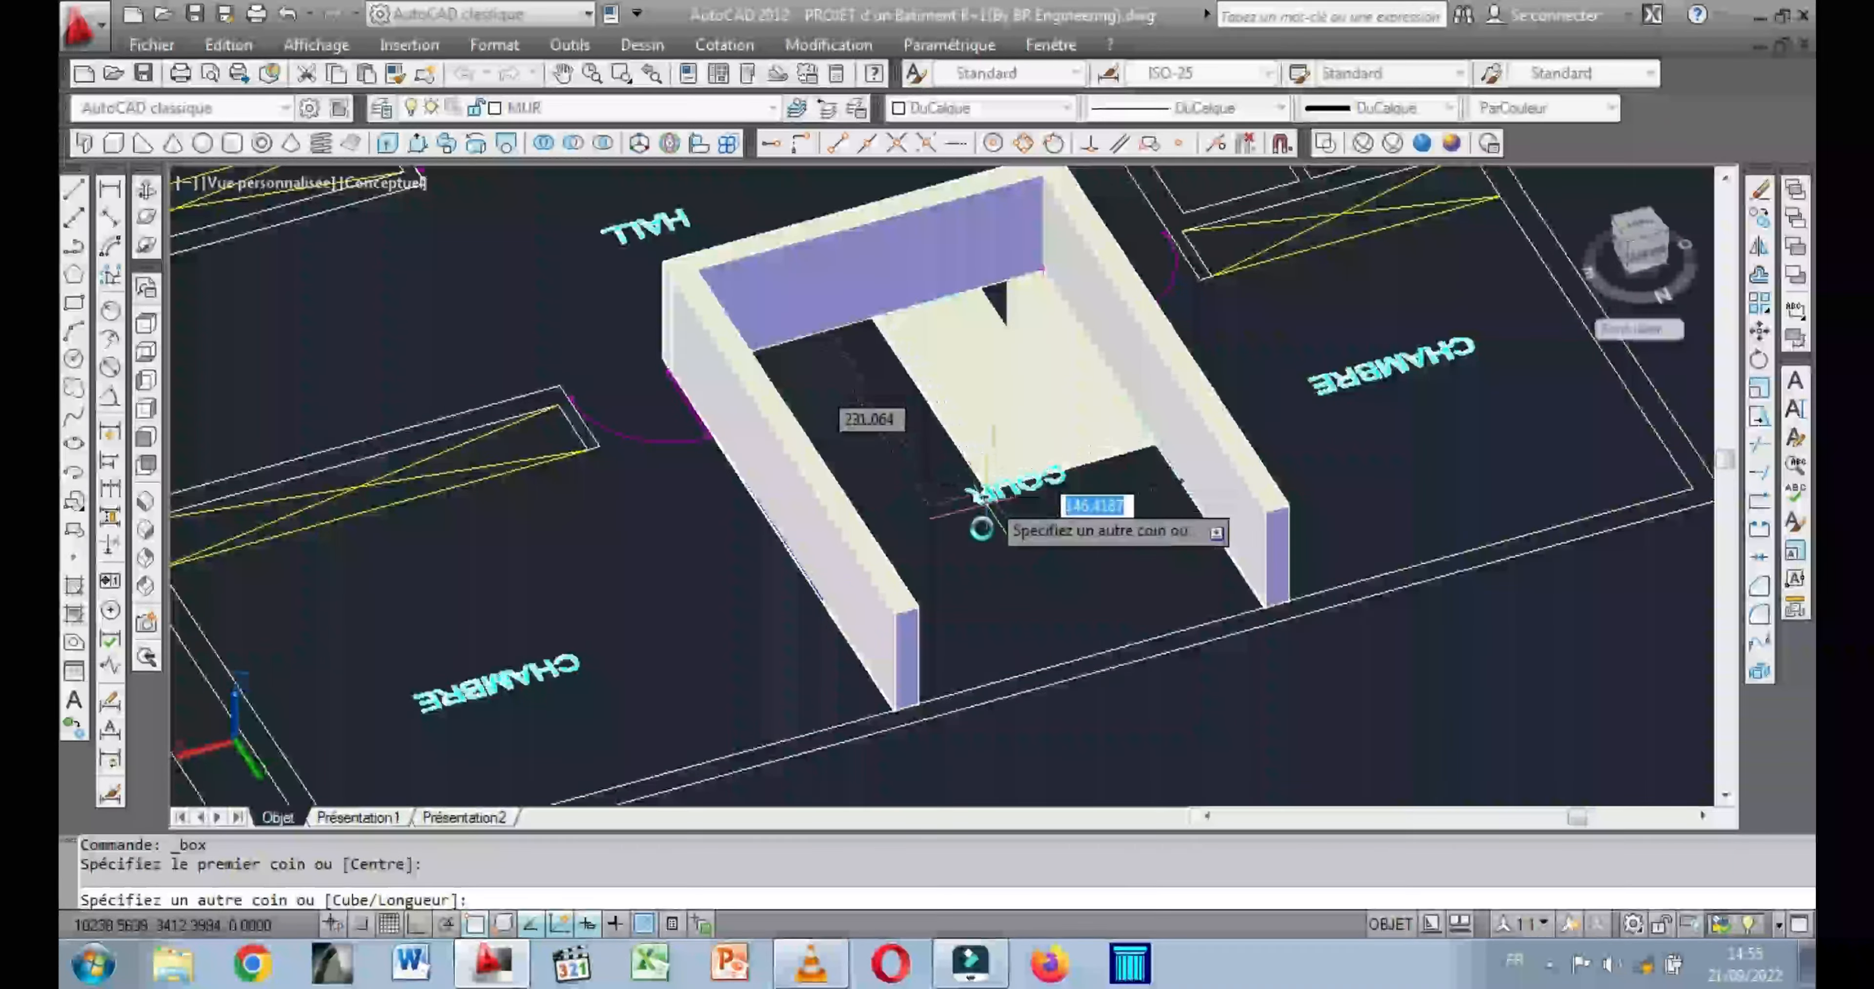
pyautogui.click(911, 702)
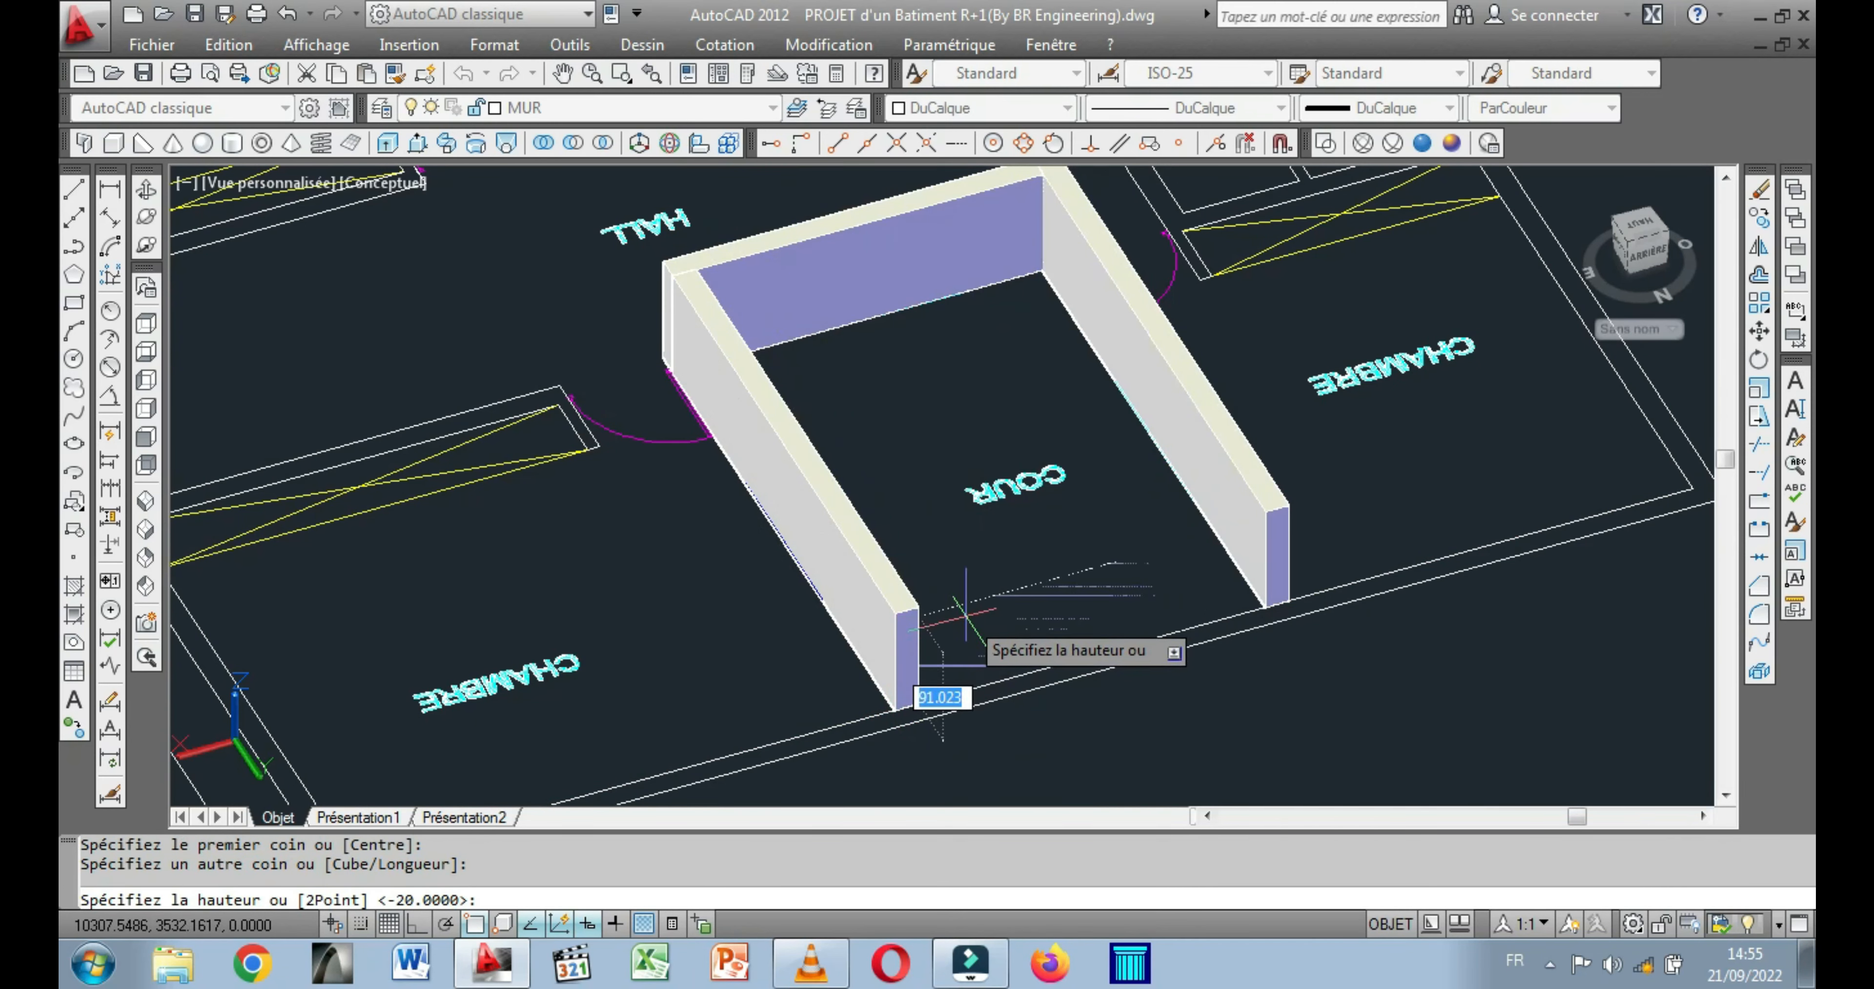
pyautogui.write('20')
pyautogui.press('Return')
# Move the intermediate floor slab out of the building onto the upper-floor plan, snapping its lower corner to the plan's outer corner.
pyautogui.scroll(-5, 1413, 279)
pyautogui.moveTo(835, 520); pyautogui.dragTo(849, 589, button='middle')
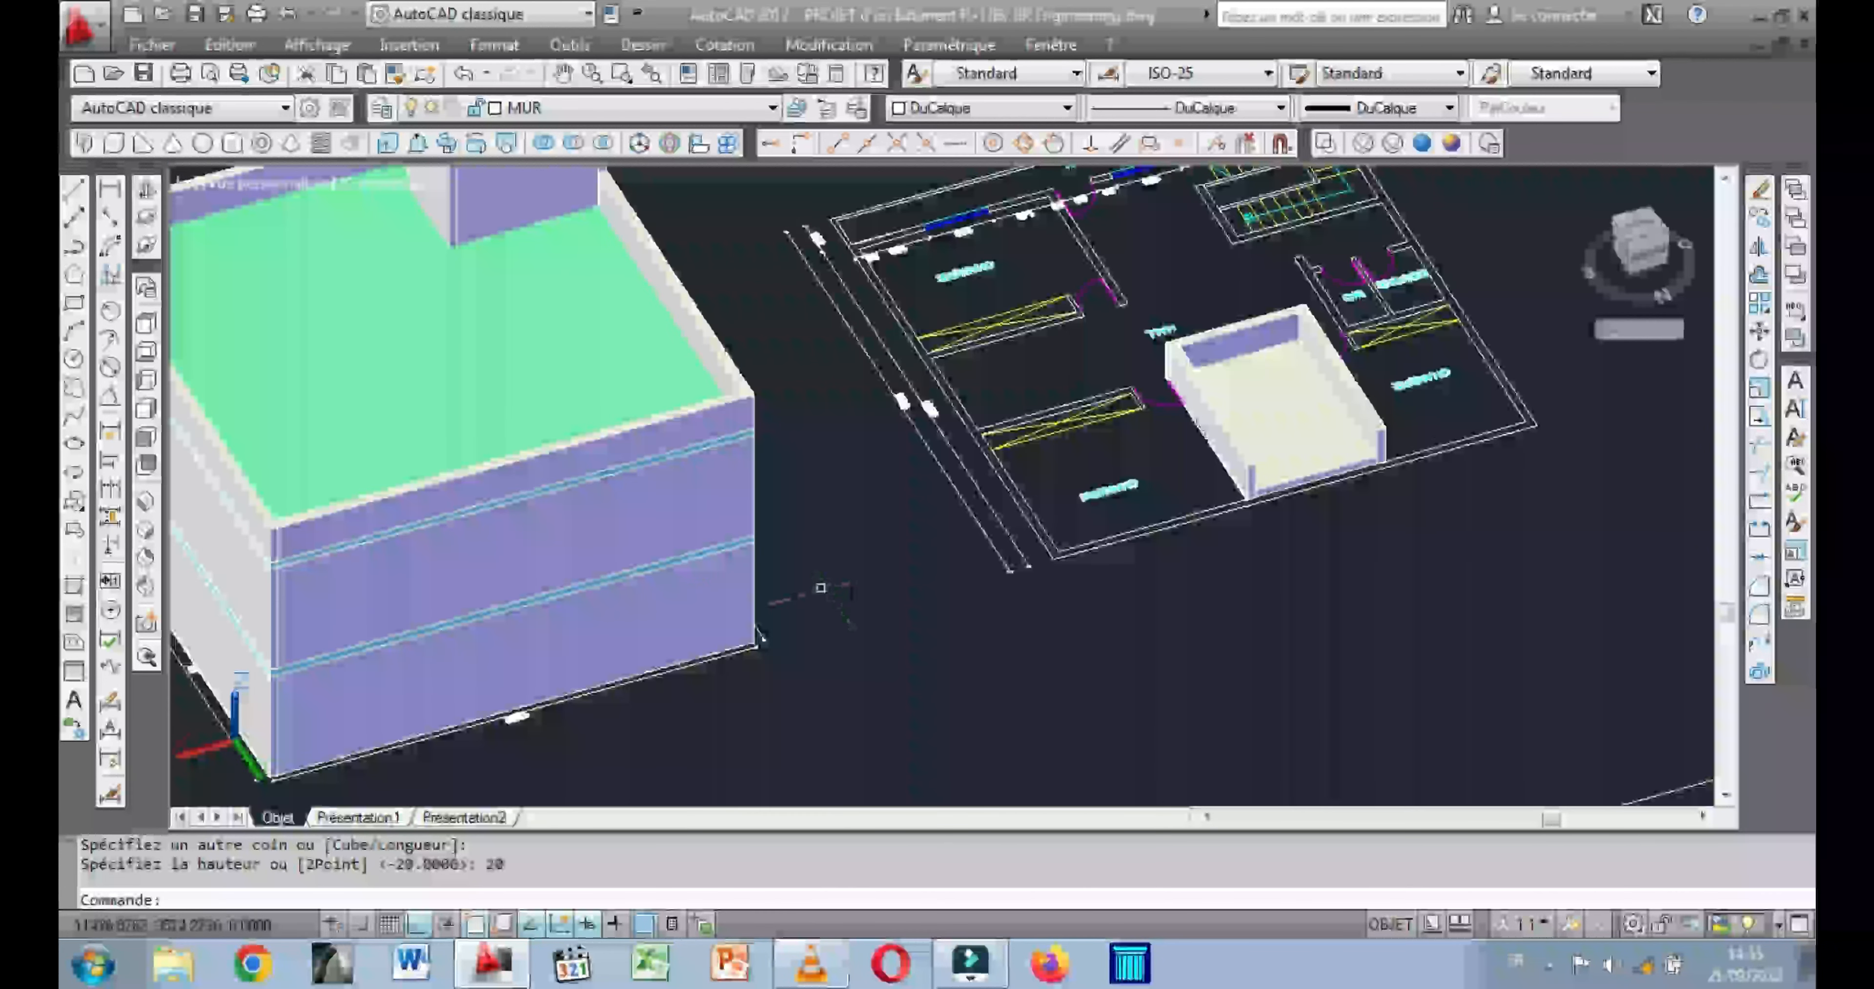
pyautogui.moveTo(708, 574); pyautogui.dragTo(716, 600, button='middle')
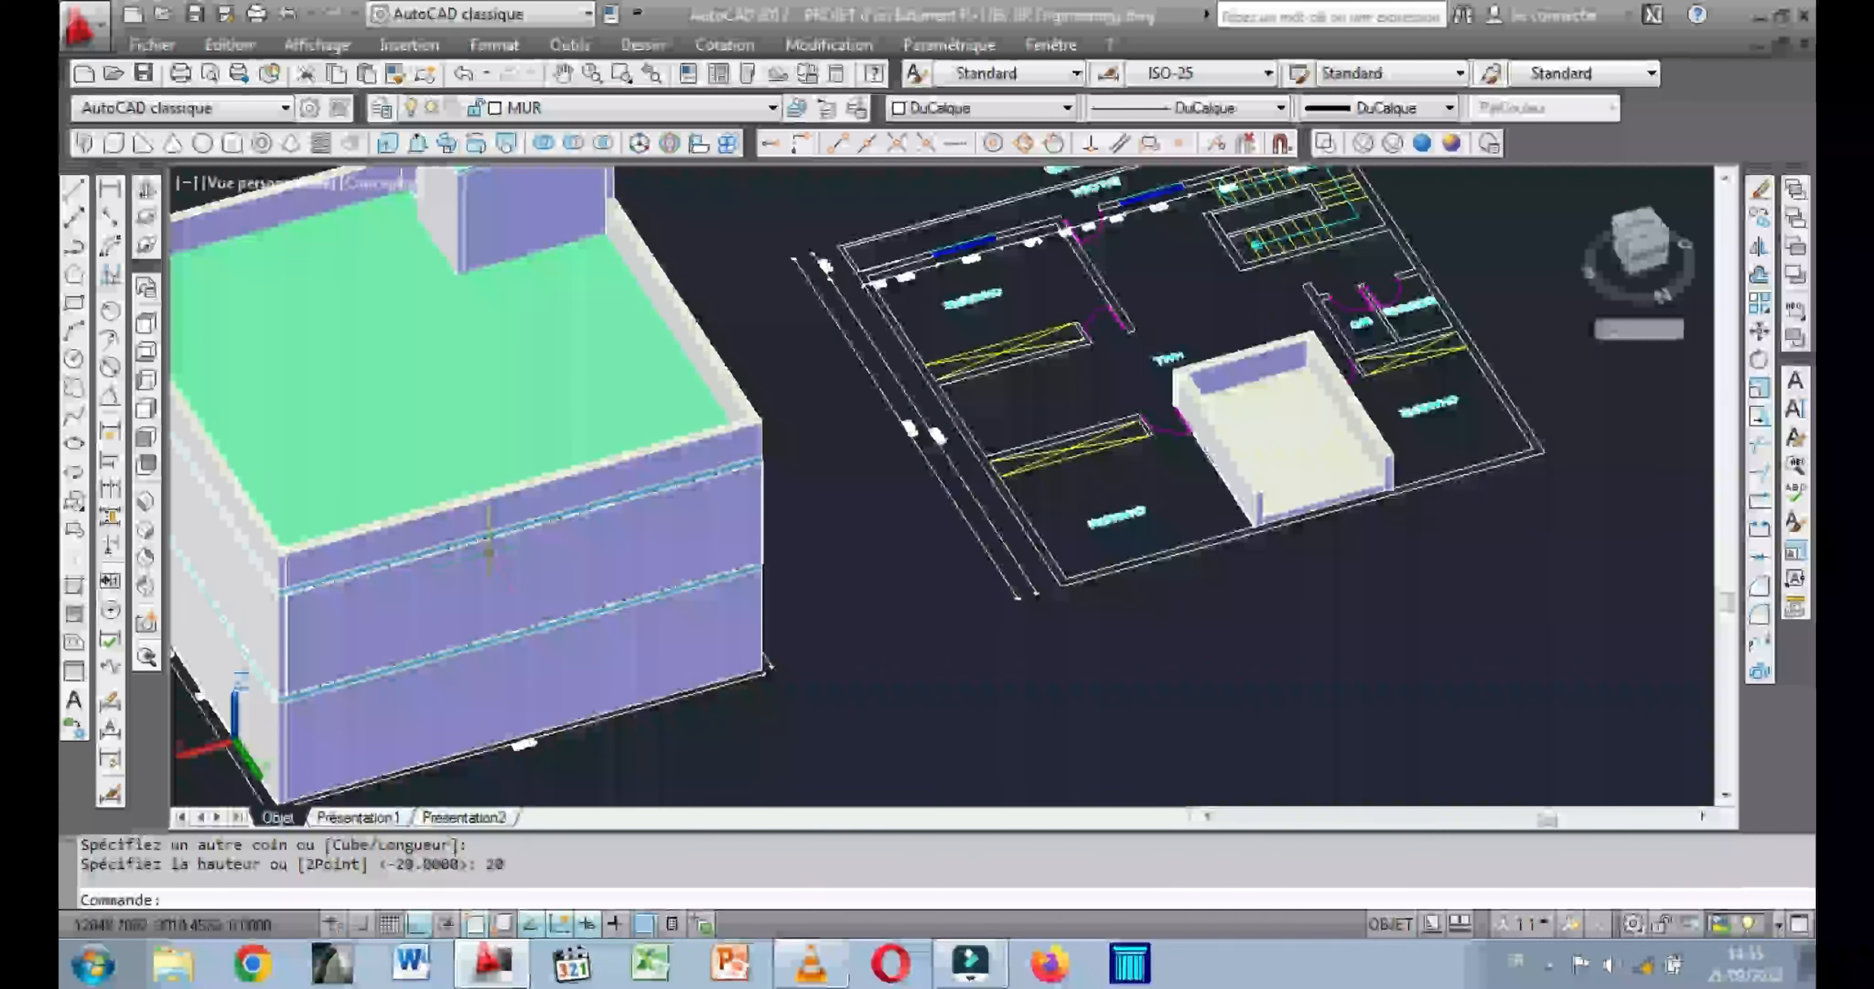
pyautogui.click(531, 627)
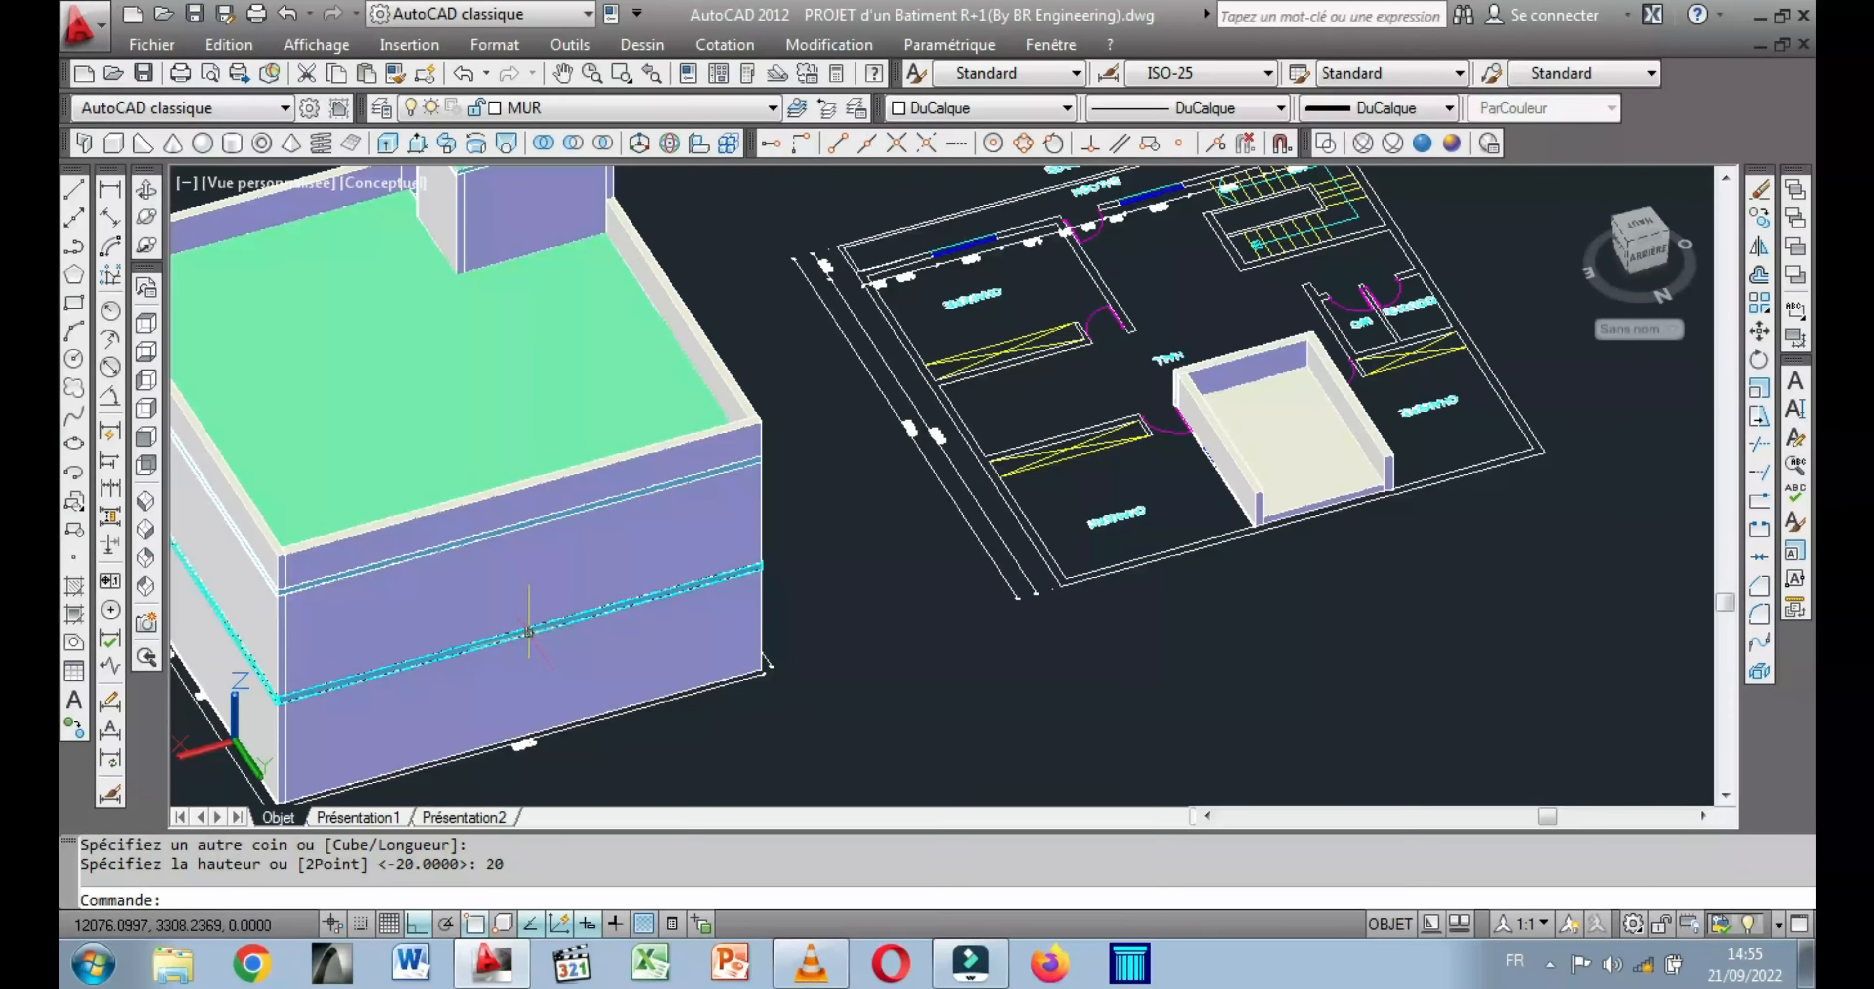
pyautogui.moveTo(855, 445); pyautogui.dragTo(775, 454, button='middle')
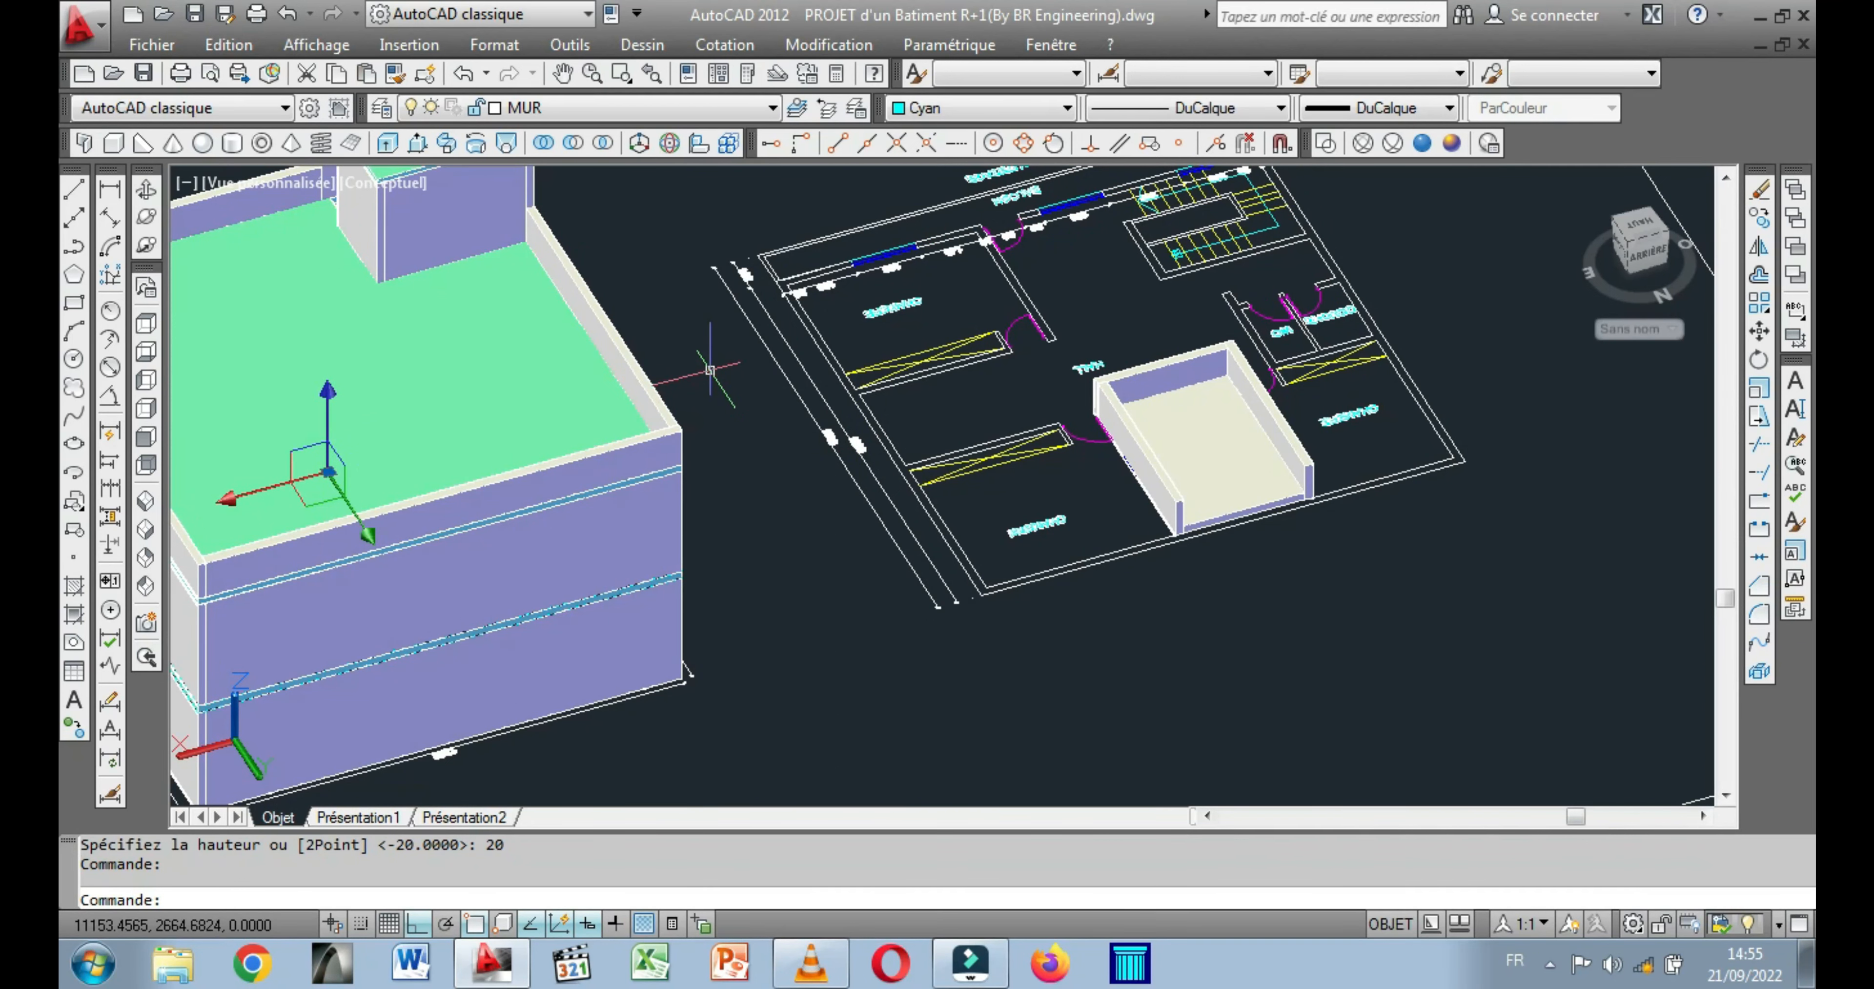
pyautogui.rightClick(710, 371)
pyautogui.click(781, 489)
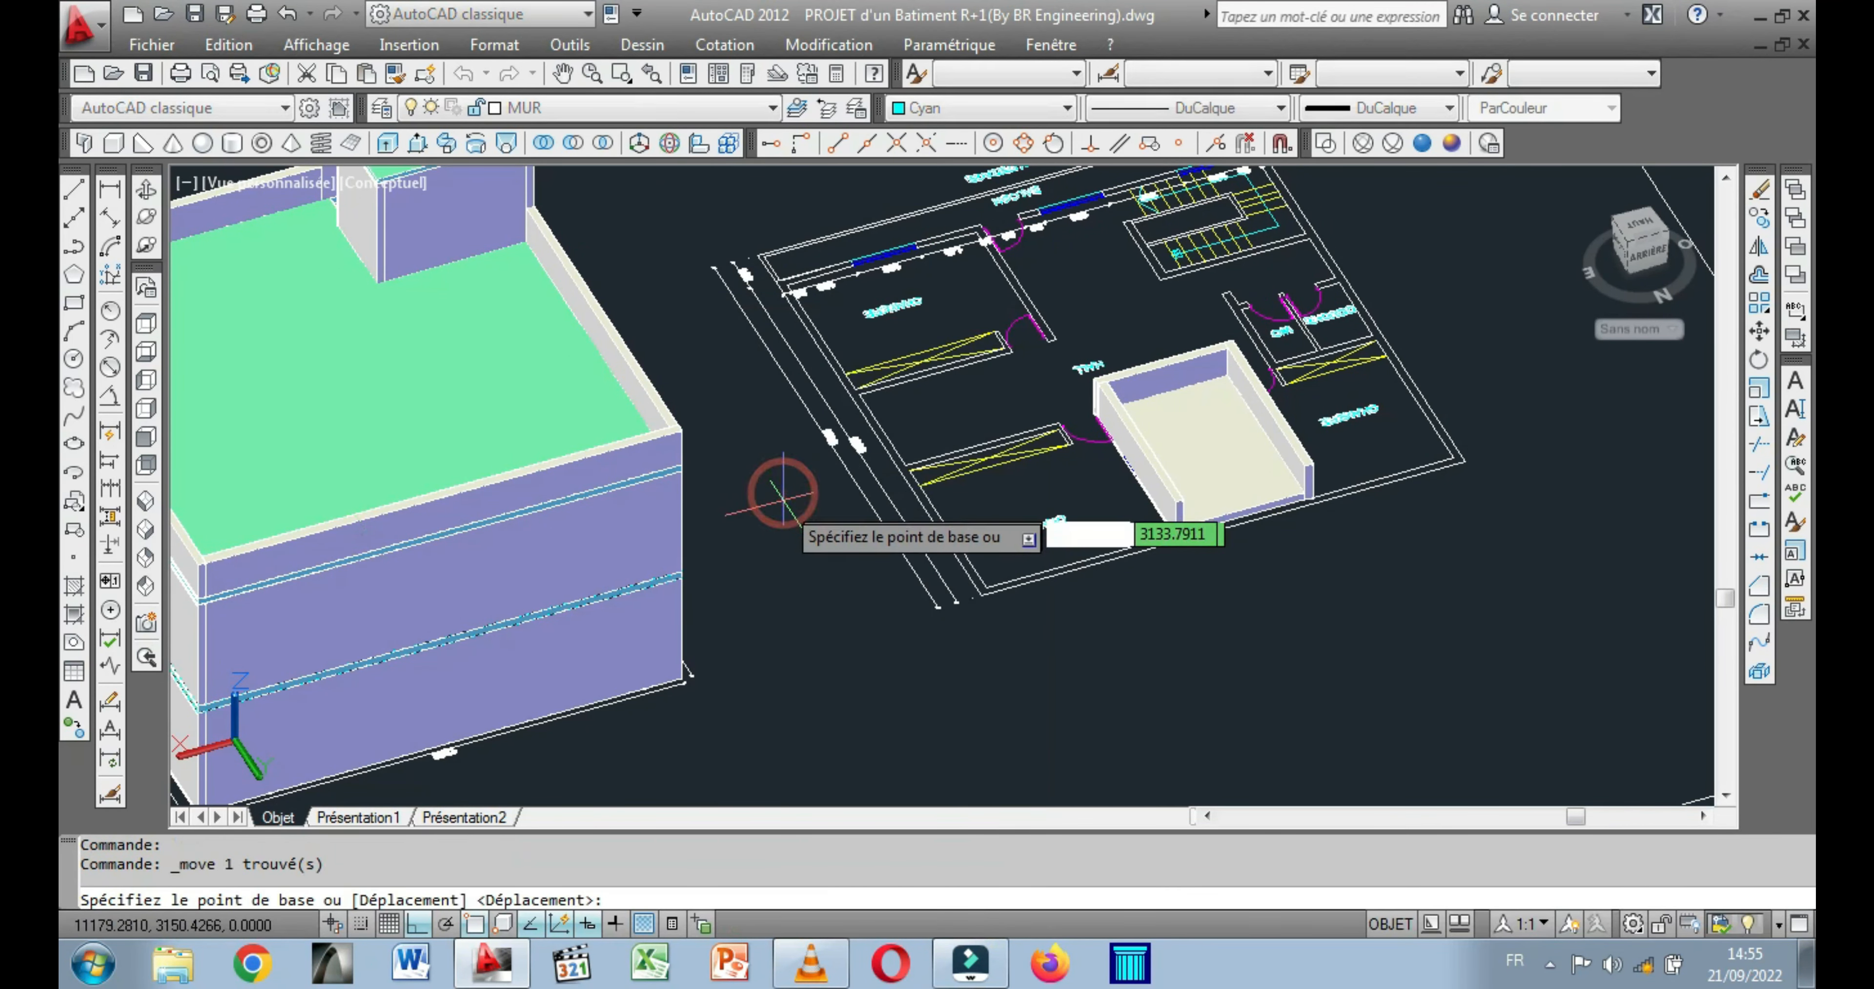
pyautogui.scroll(5, 680, 603)
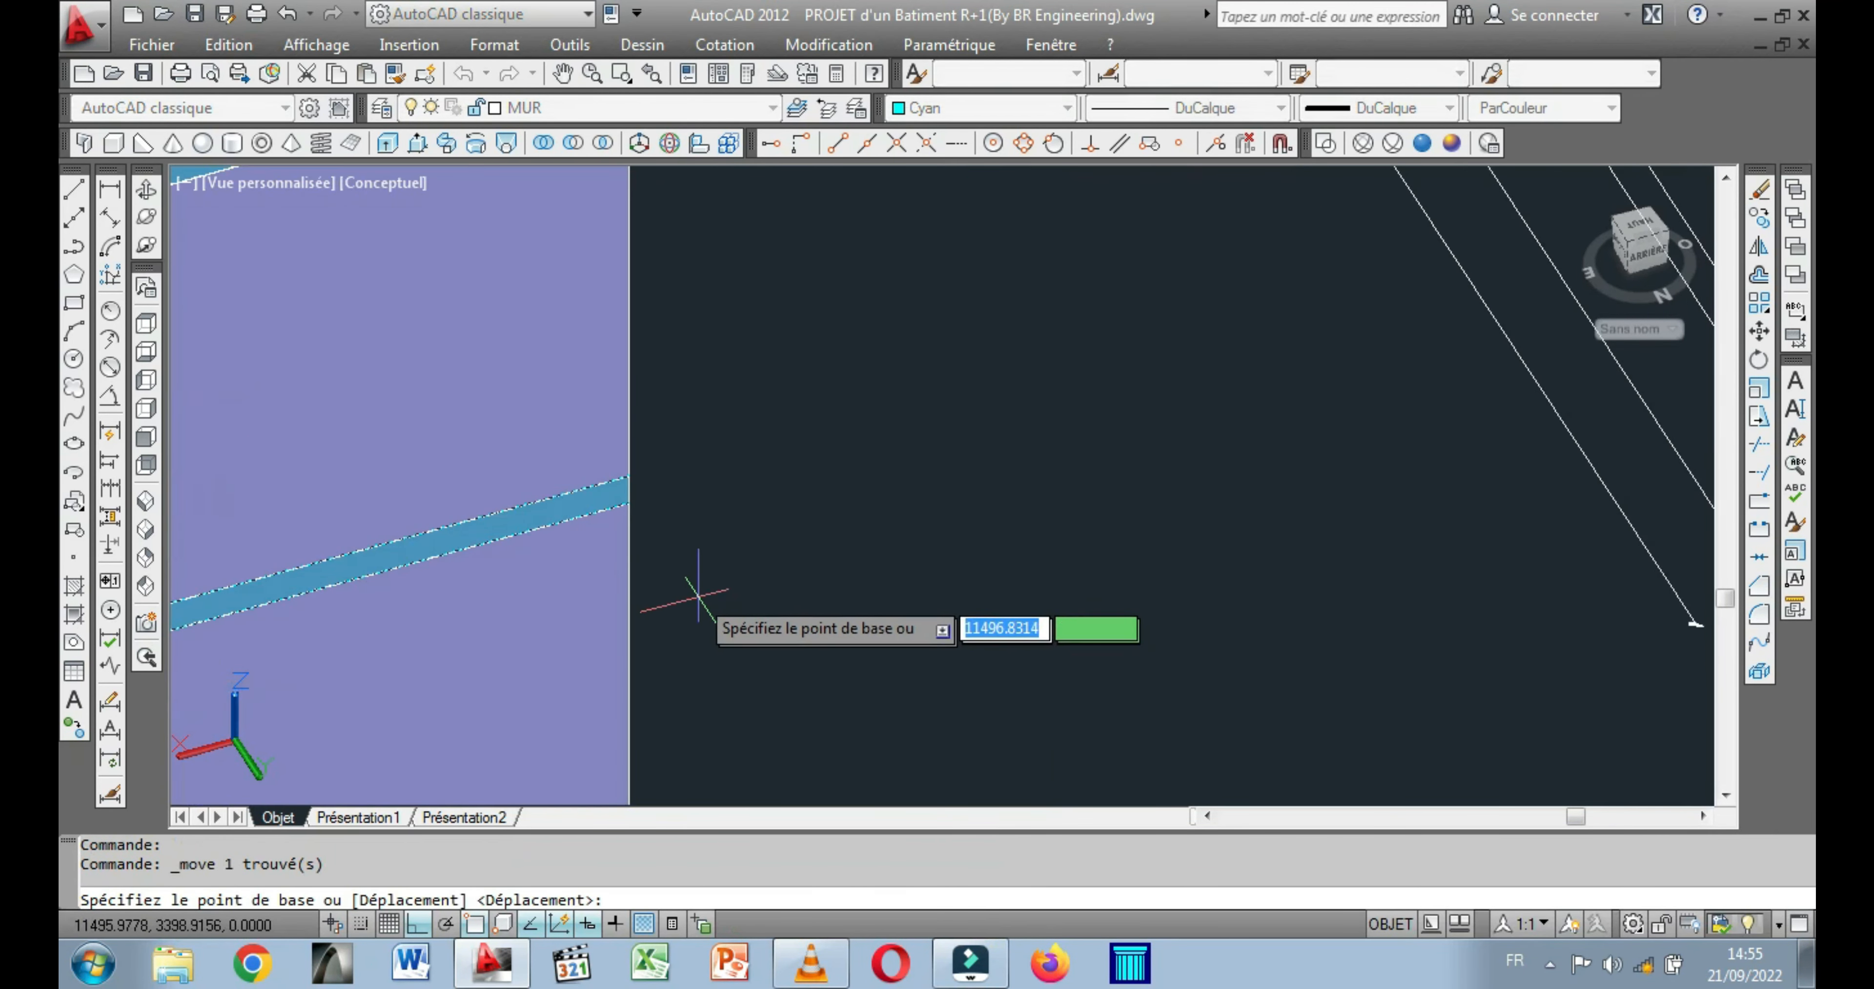
pyautogui.click(626, 502)
pyautogui.scroll(-8, 627, 501)
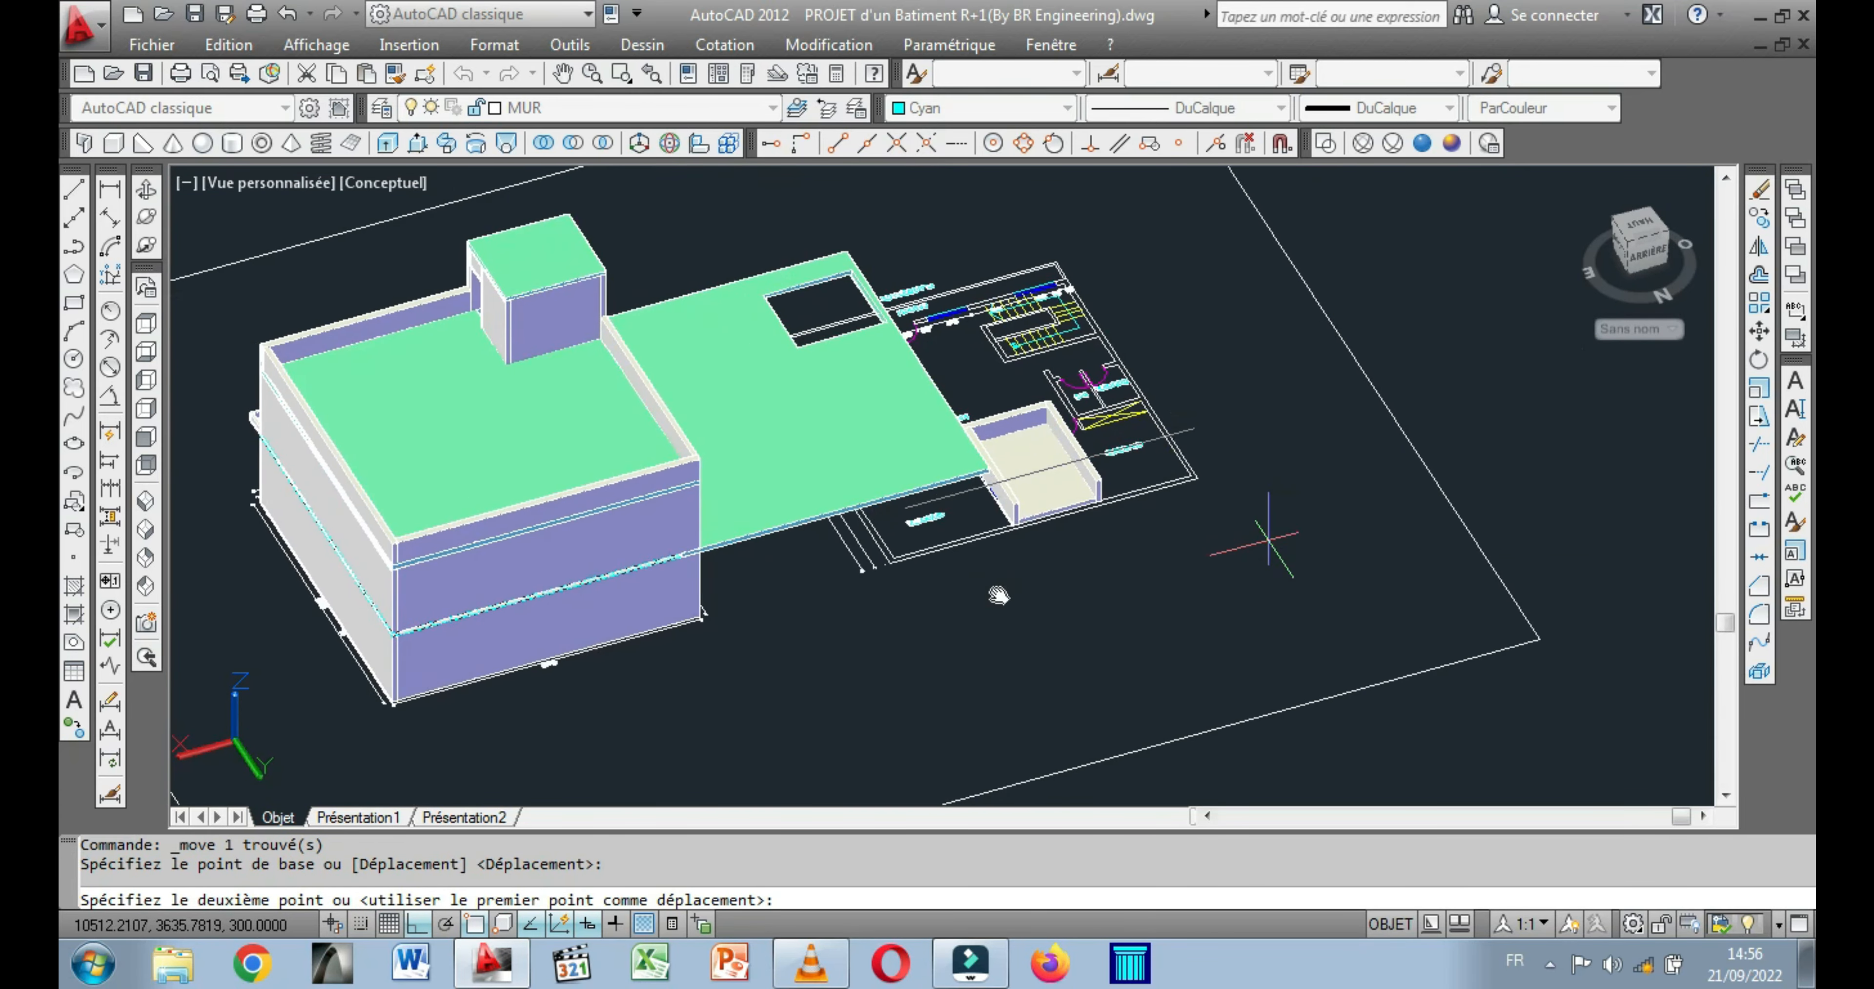
pyautogui.scroll(8, 1149, 531)
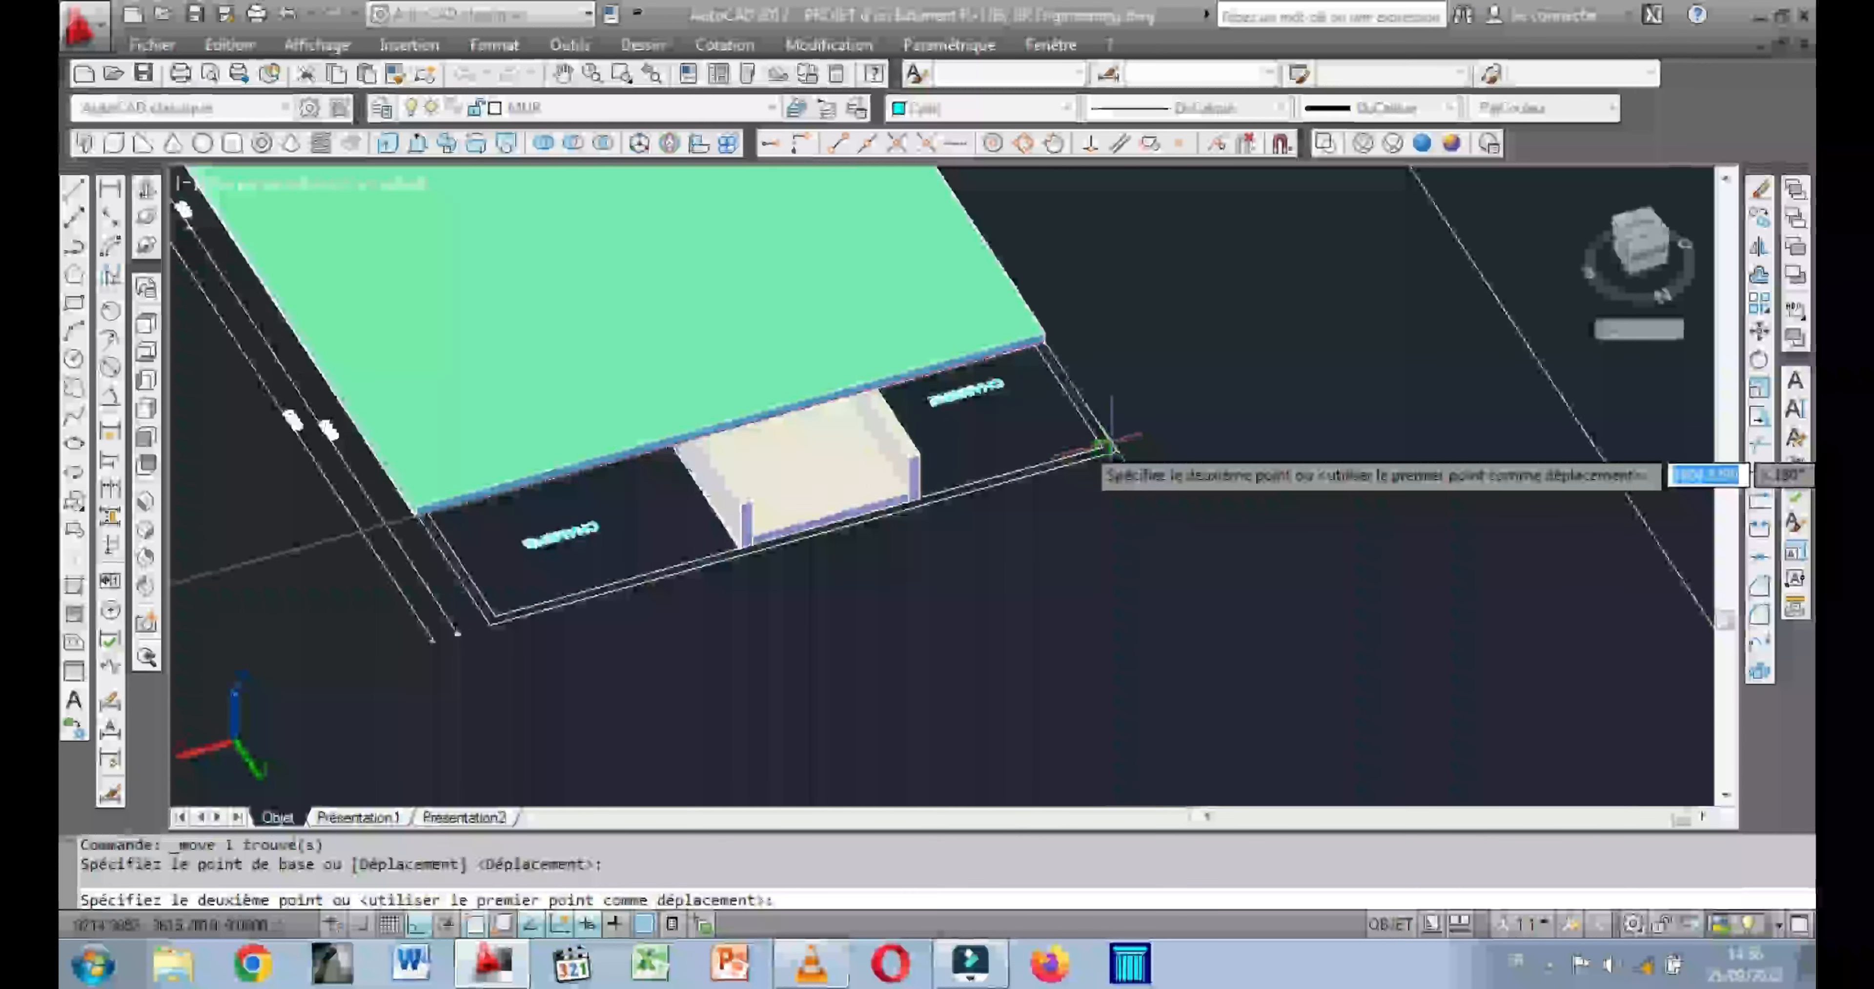
pyautogui.click(1111, 443)
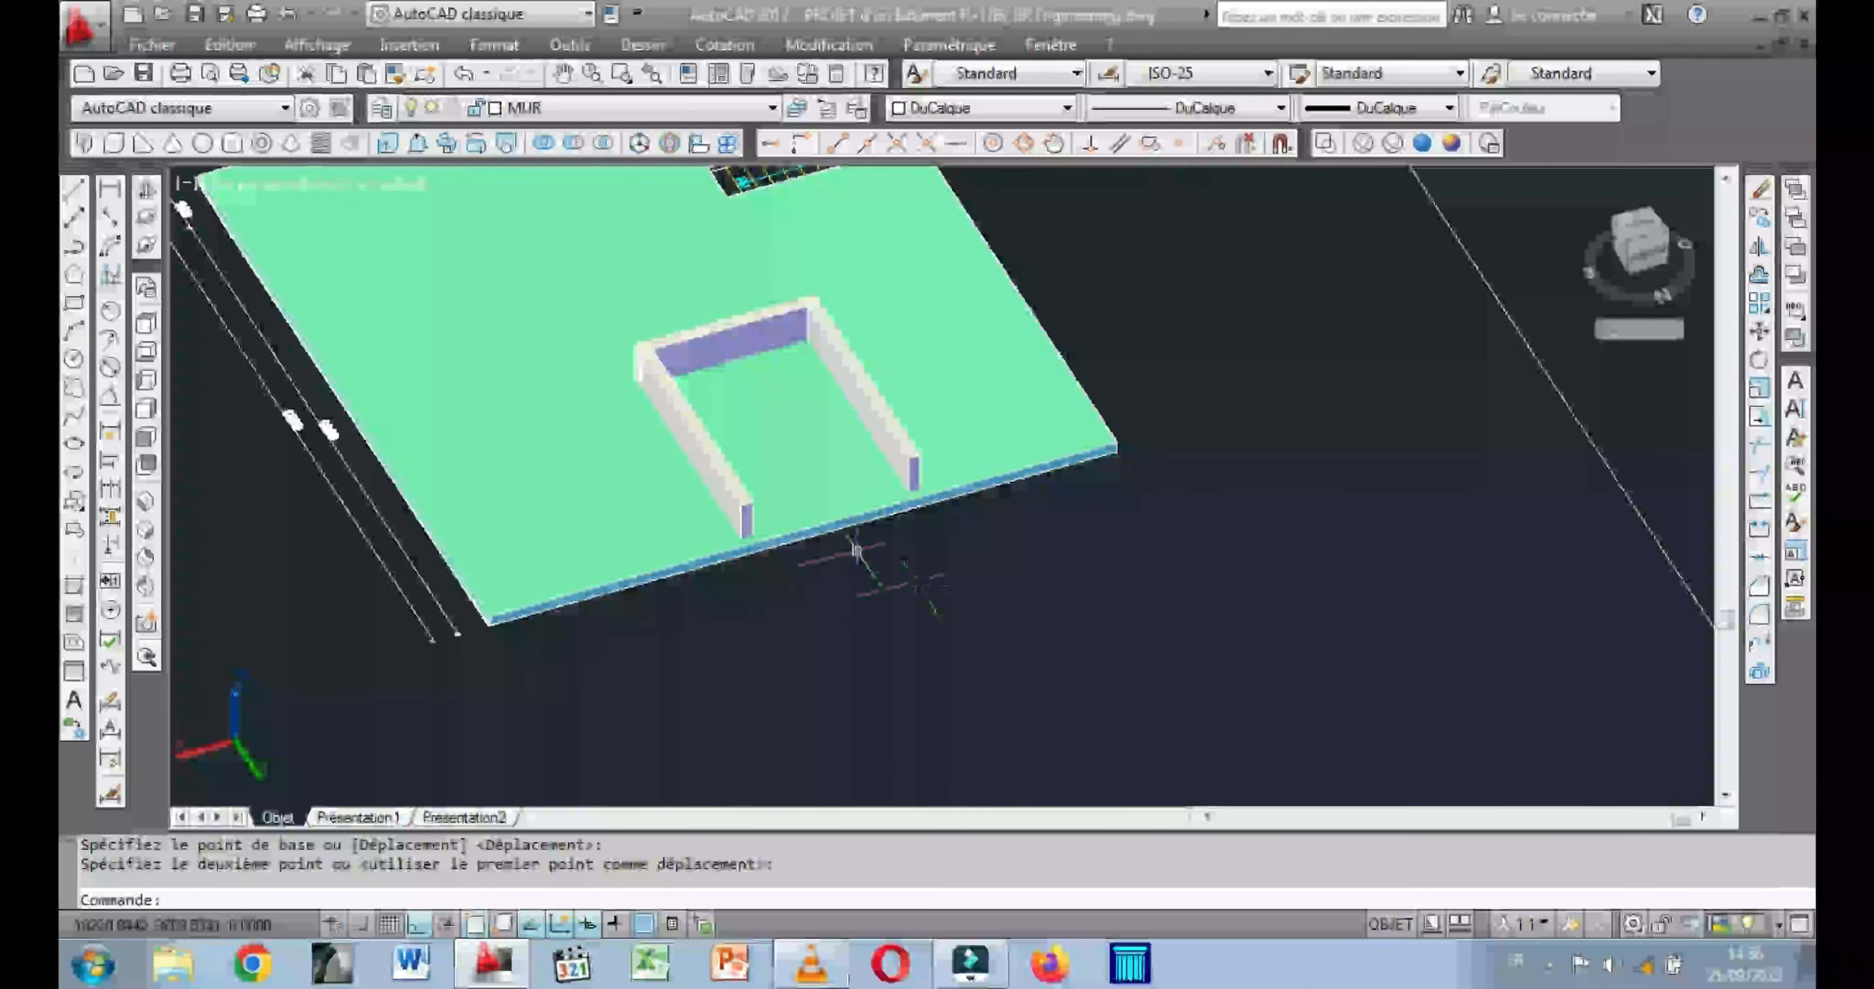
pyautogui.press('Escape')
# Copy the courtyard floor box to the empty area beside the slab, using its corner as the base point.
pyautogui.scroll(5, 641, 398)
pyautogui.scroll(-2, 1006, 486)
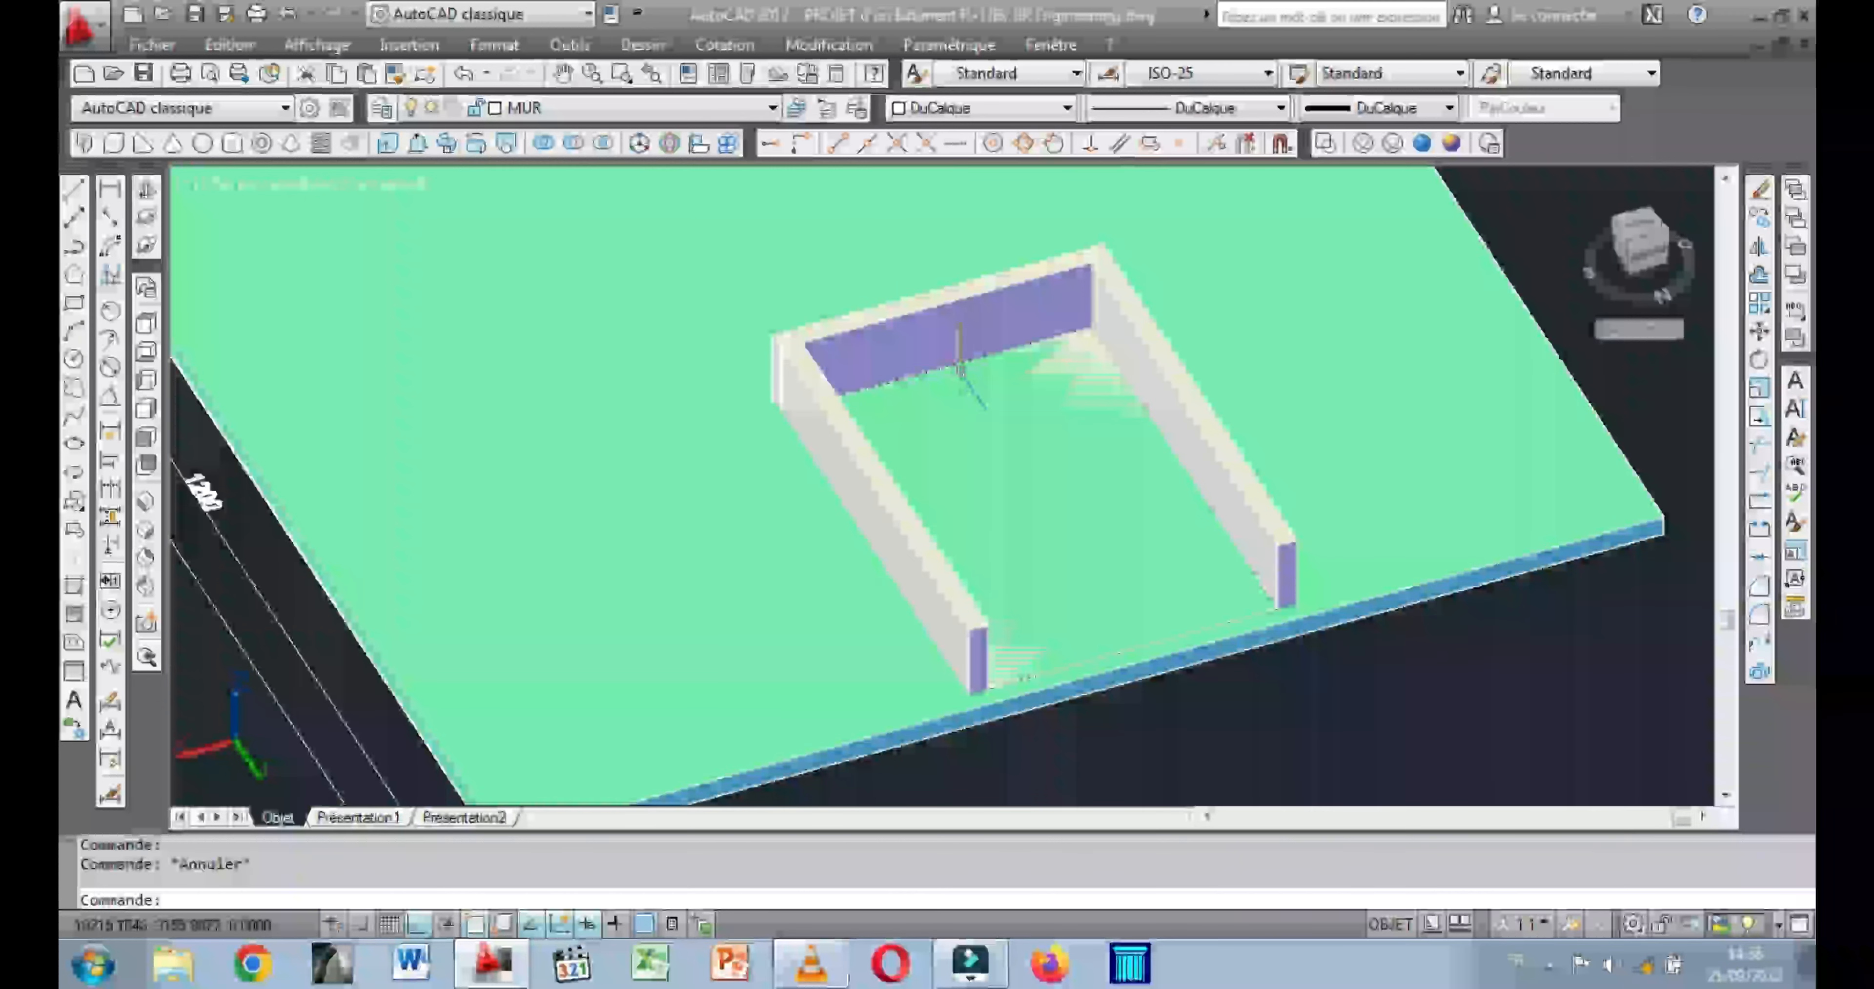
pyautogui.click(961, 372)
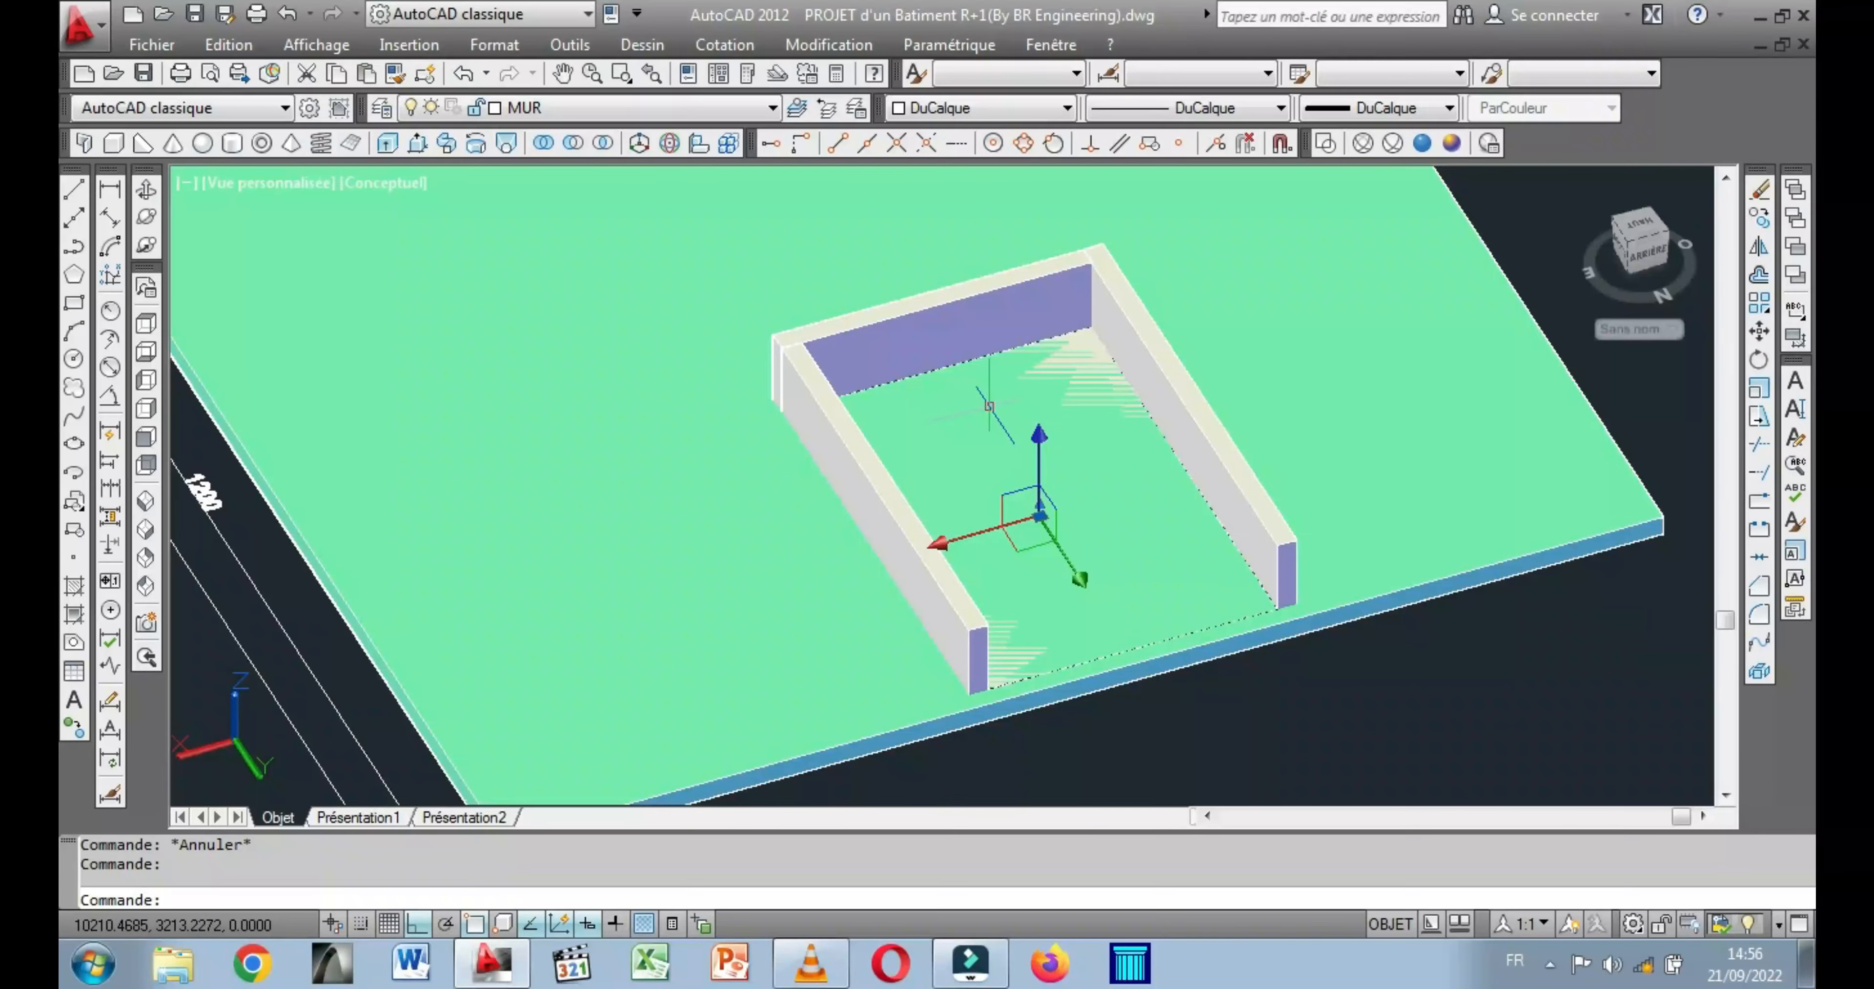
pyautogui.click(1759, 217)
pyautogui.click(989, 689)
pyautogui.scroll(-3, 983, 407)
pyautogui.click(1208, 332)
pyautogui.press('Return')
pyautogui.press('Escape')
pyautogui.scroll(-2, 1208, 331)
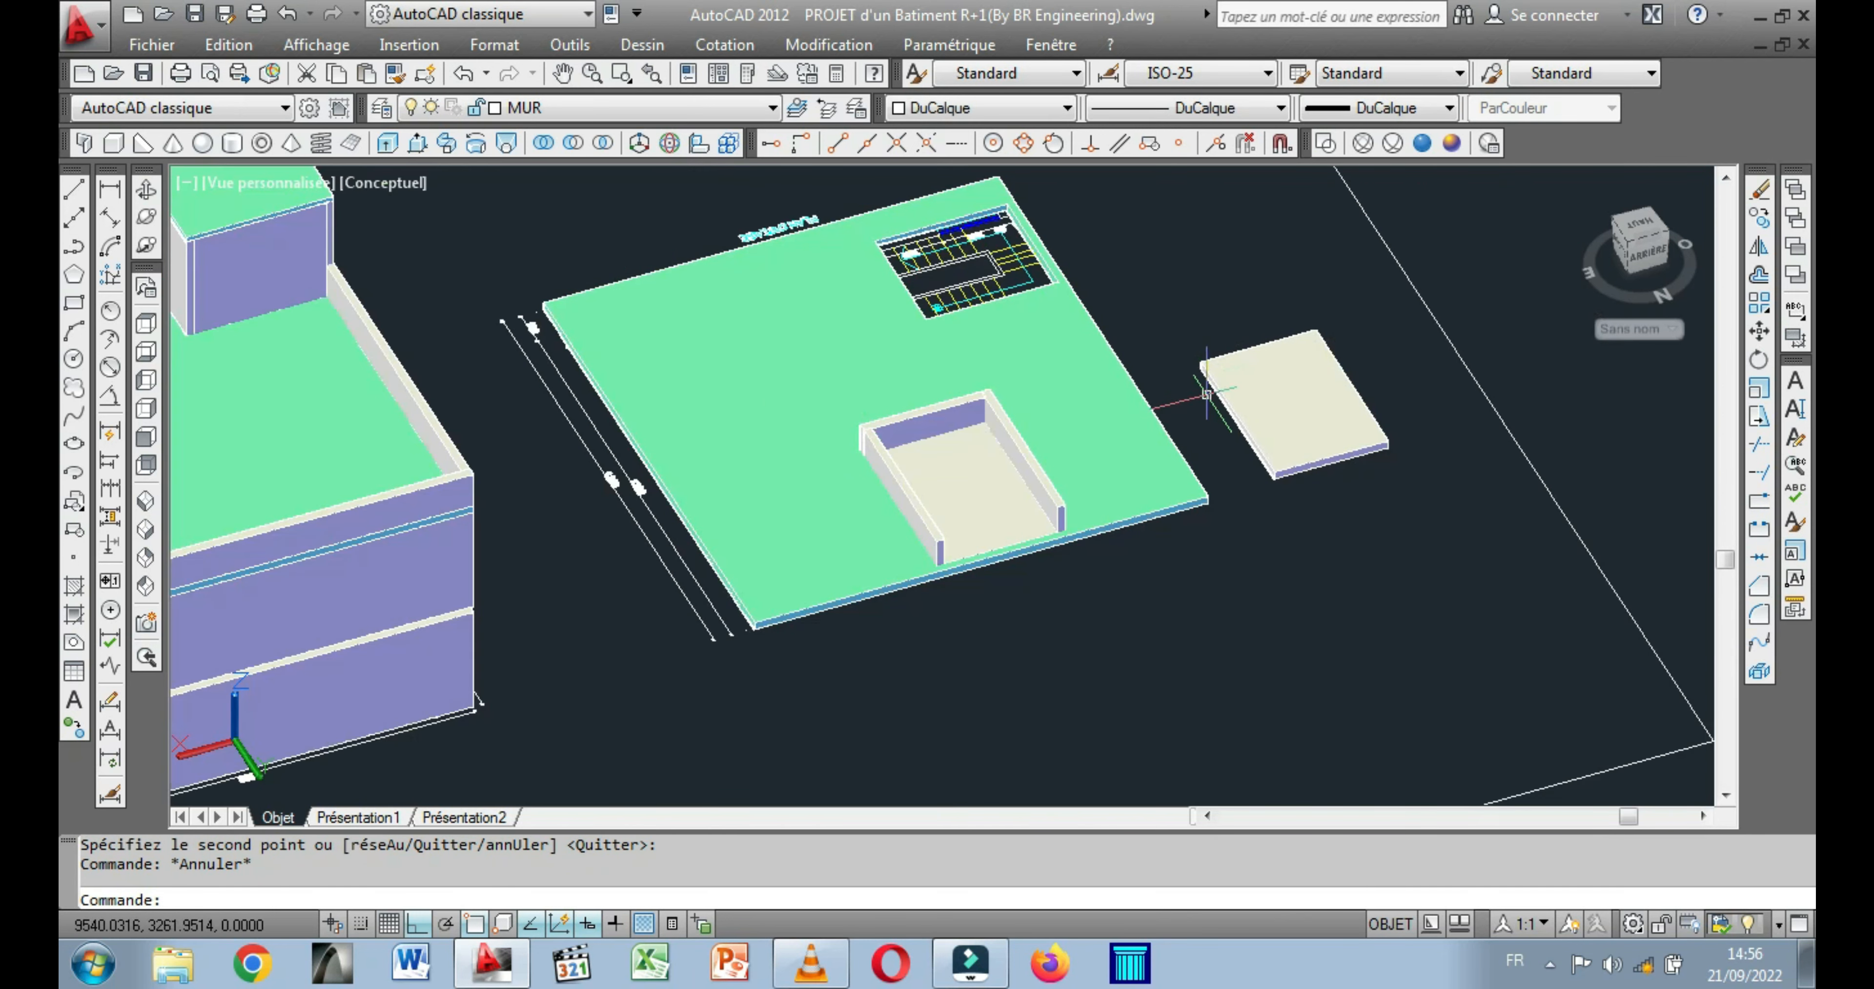
# Subtract the courtyard floor box from the intermediate floor slab on the plan to open the COUR.
pyautogui.scroll(2, 933, 588)
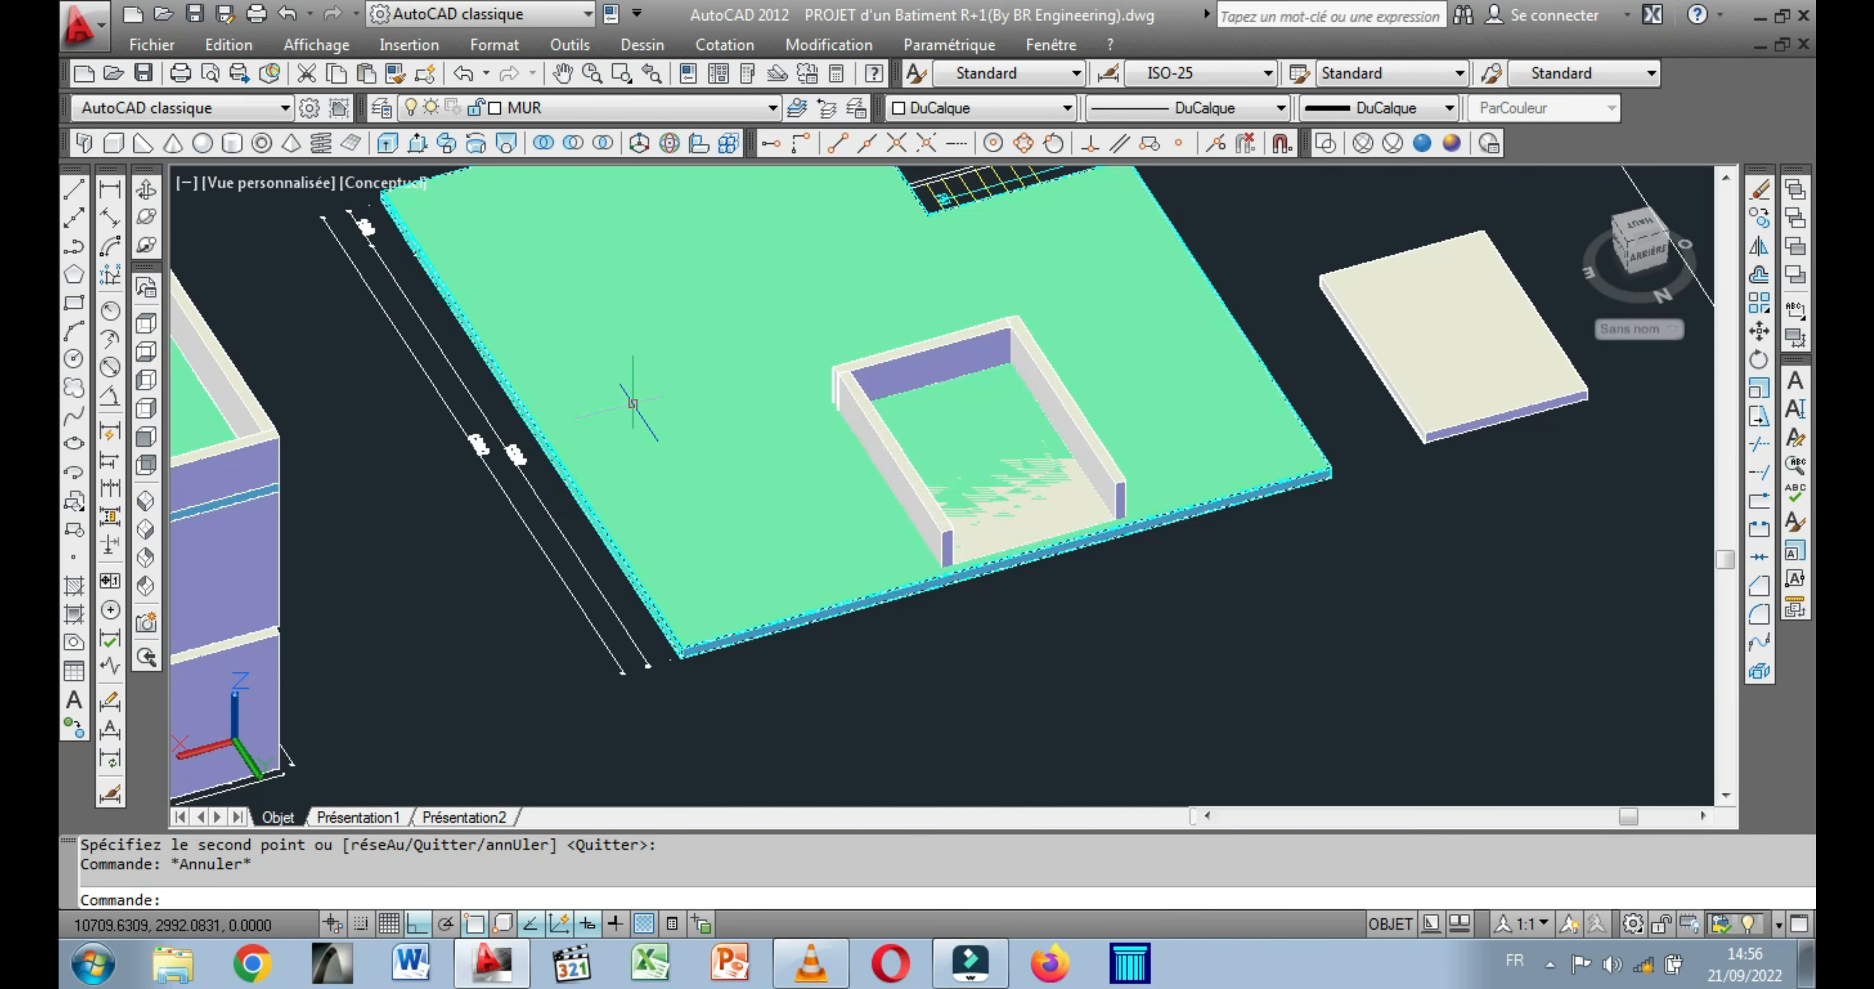
pyautogui.click(572, 142)
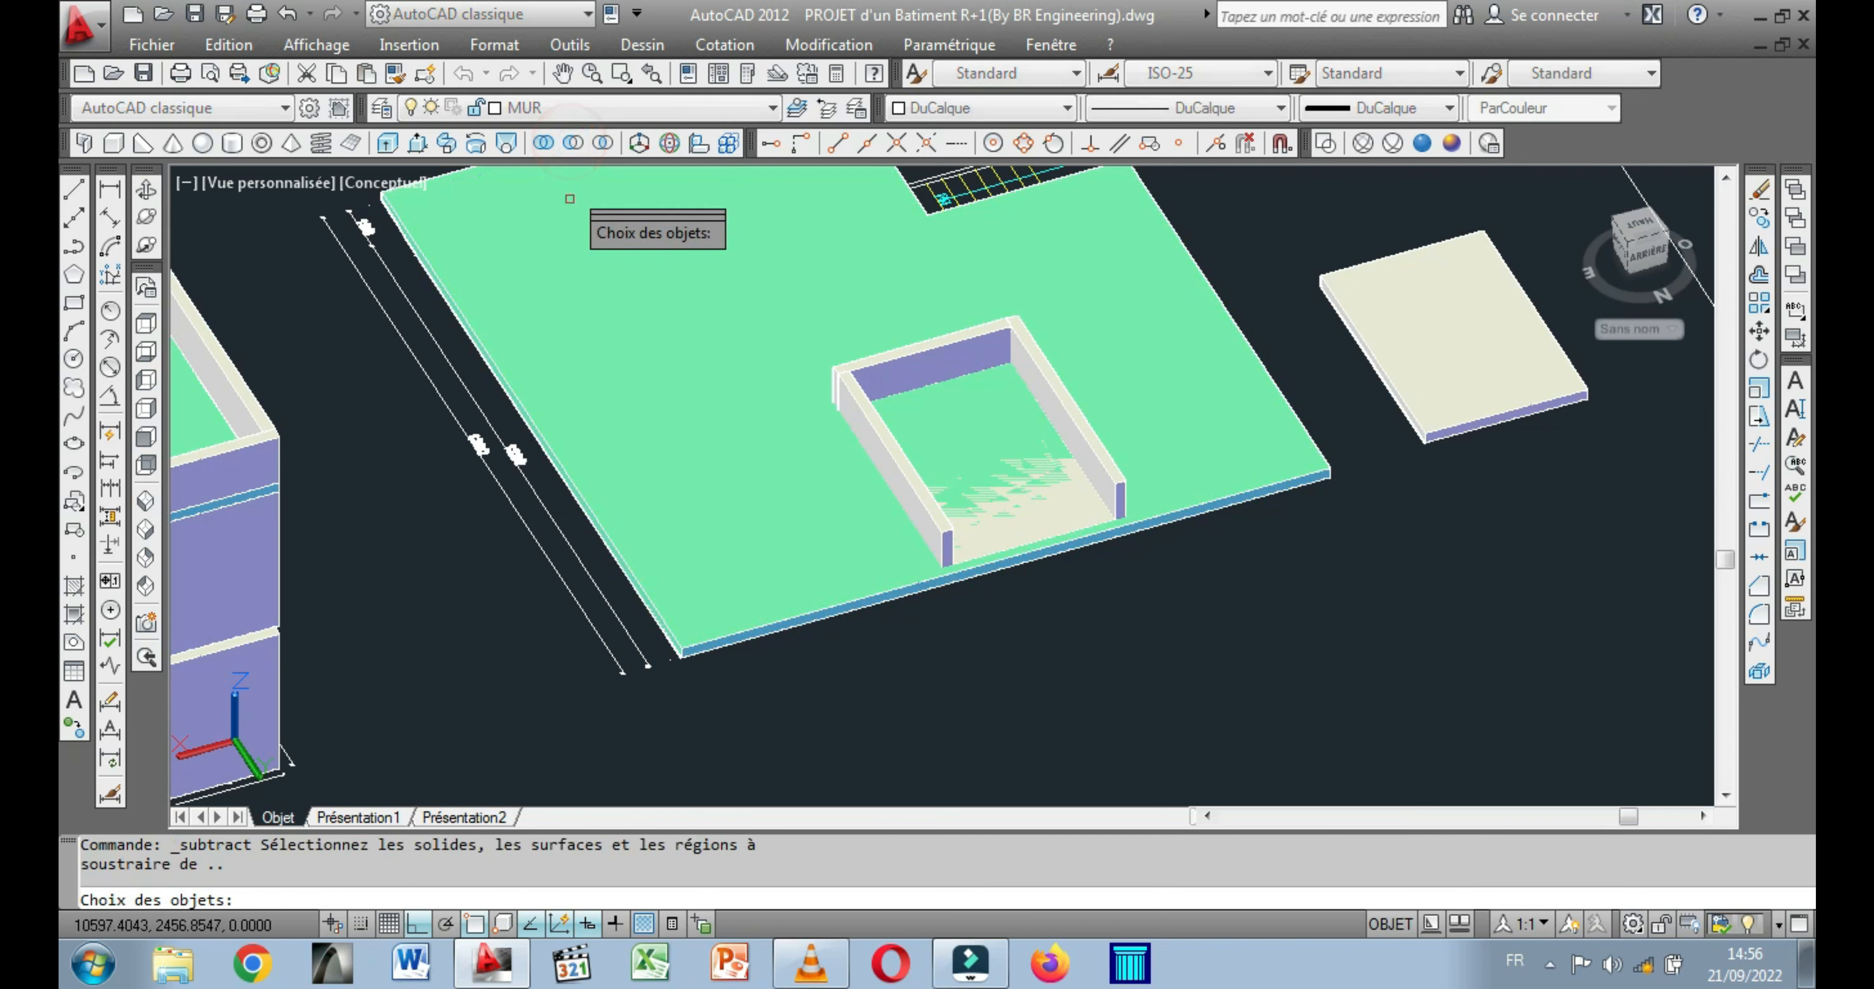
pyautogui.click(588, 444)
pyautogui.press('Return')
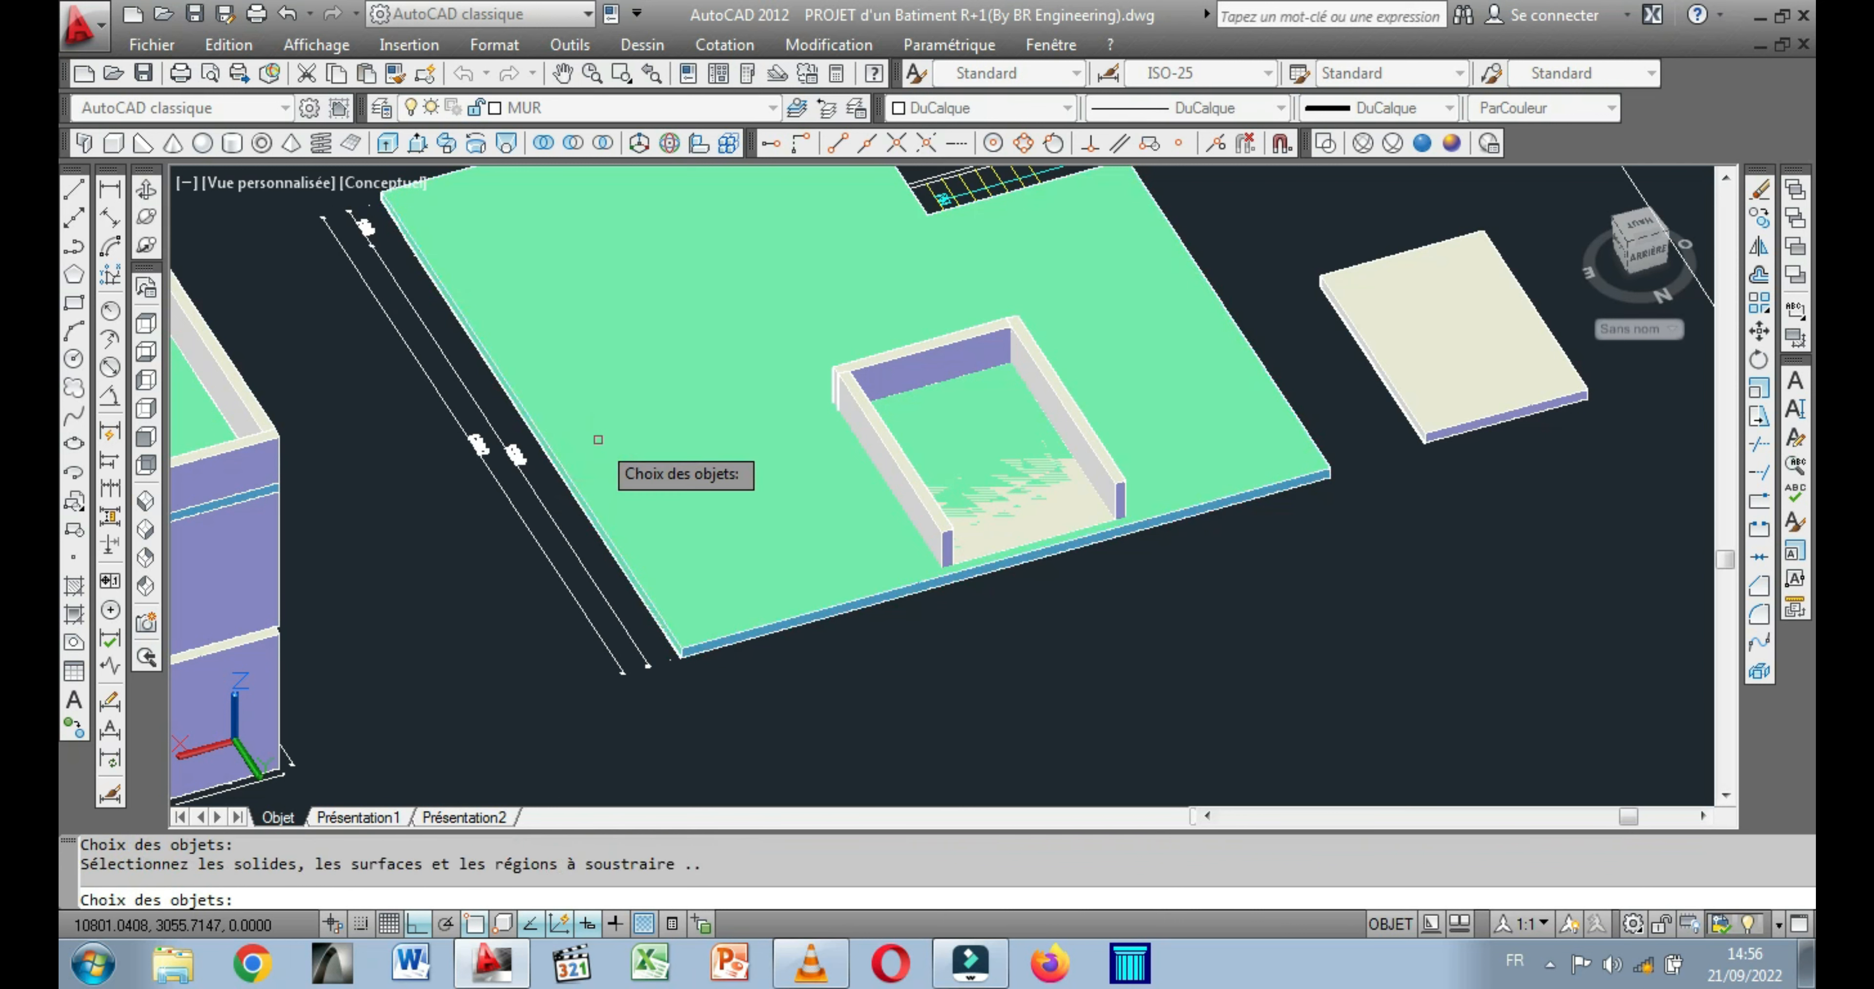
pyautogui.click(1009, 491)
pyautogui.press('Return')
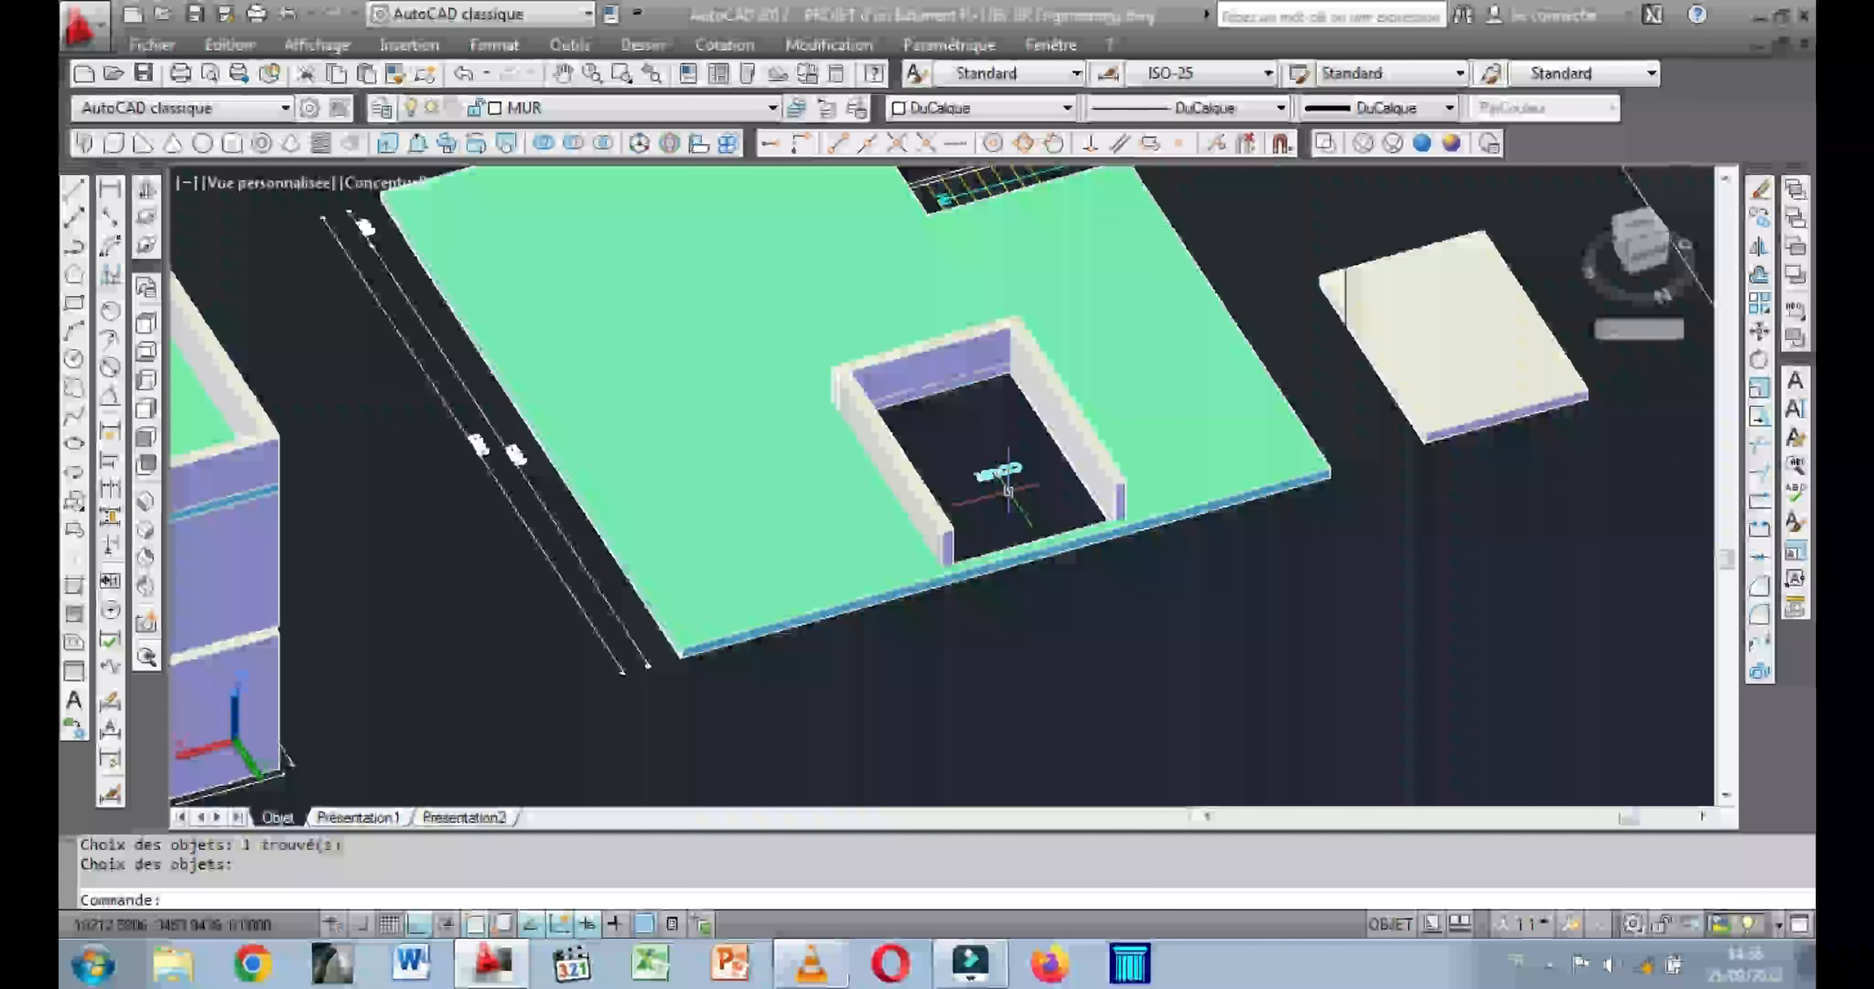
# Move the cut intermediate slab back into the building, snapping its lower corner to the building's outer corner at the top of the ground-floor wall.
pyautogui.moveTo(1008, 490); pyautogui.dragTo(1106, 489, button='middle')
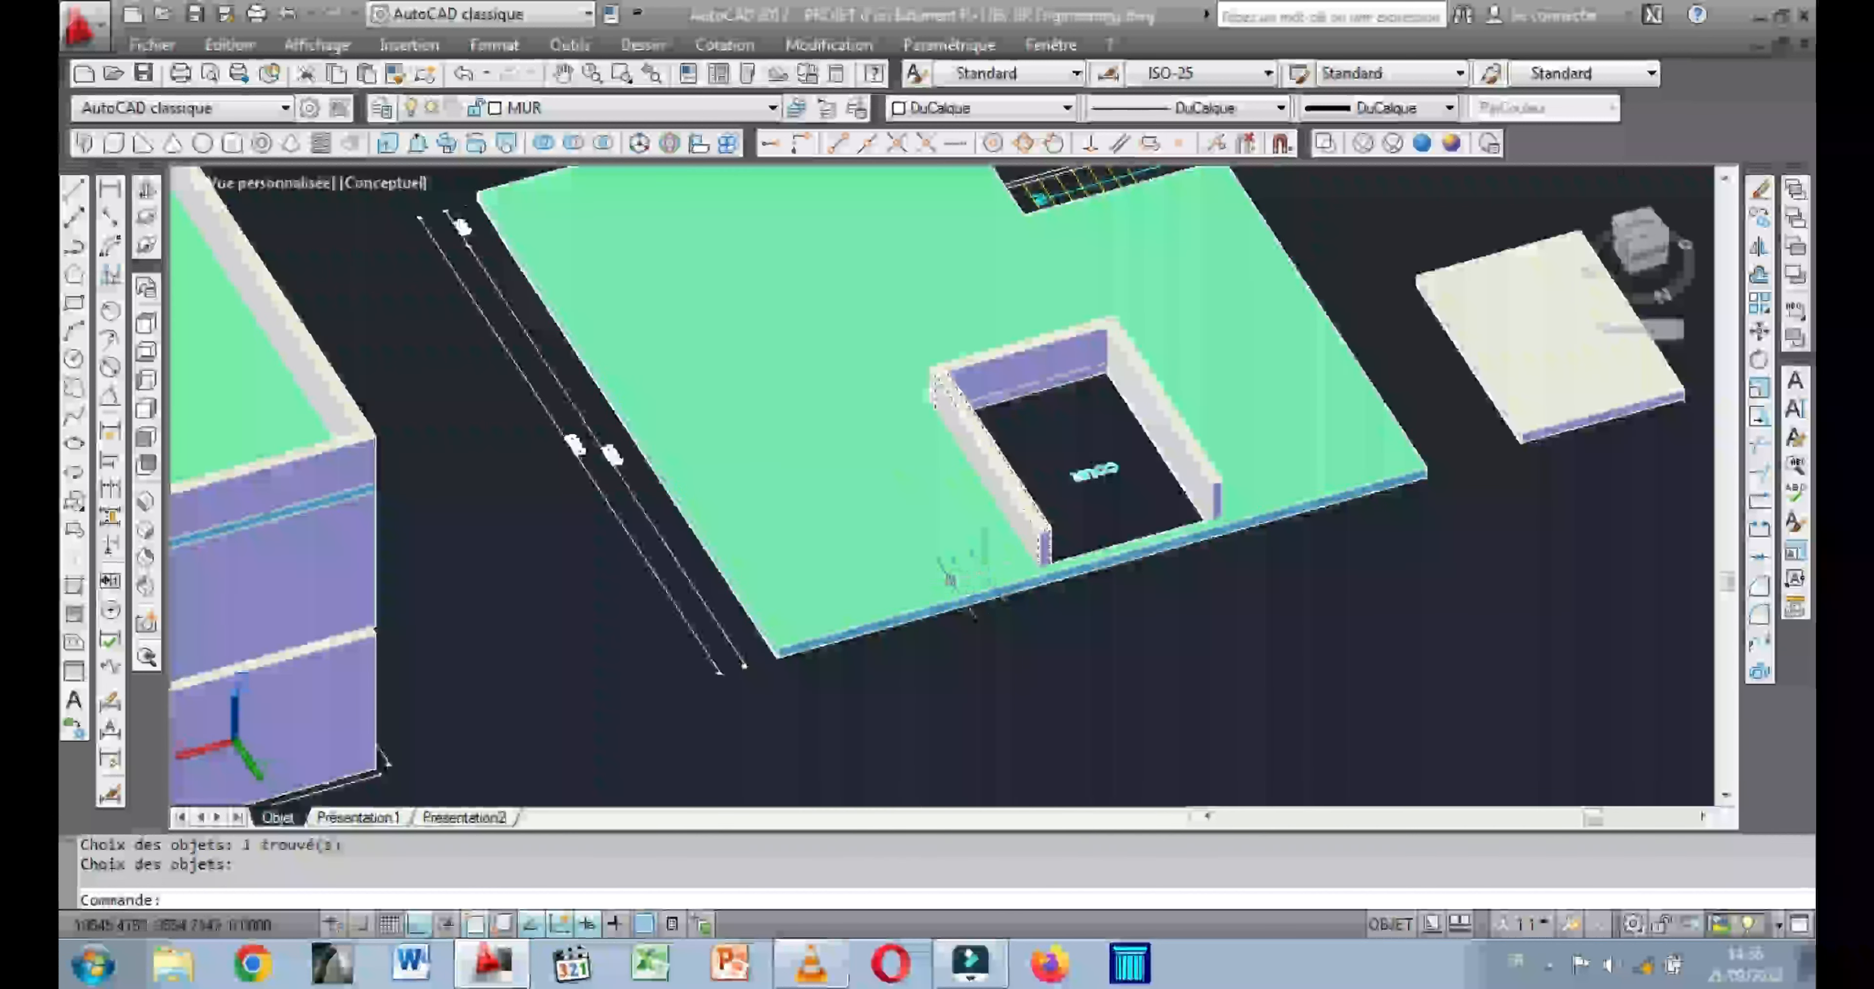
pyautogui.moveTo(962, 563); pyautogui.dragTo(1152, 457, button='middle')
pyautogui.click(1031, 500)
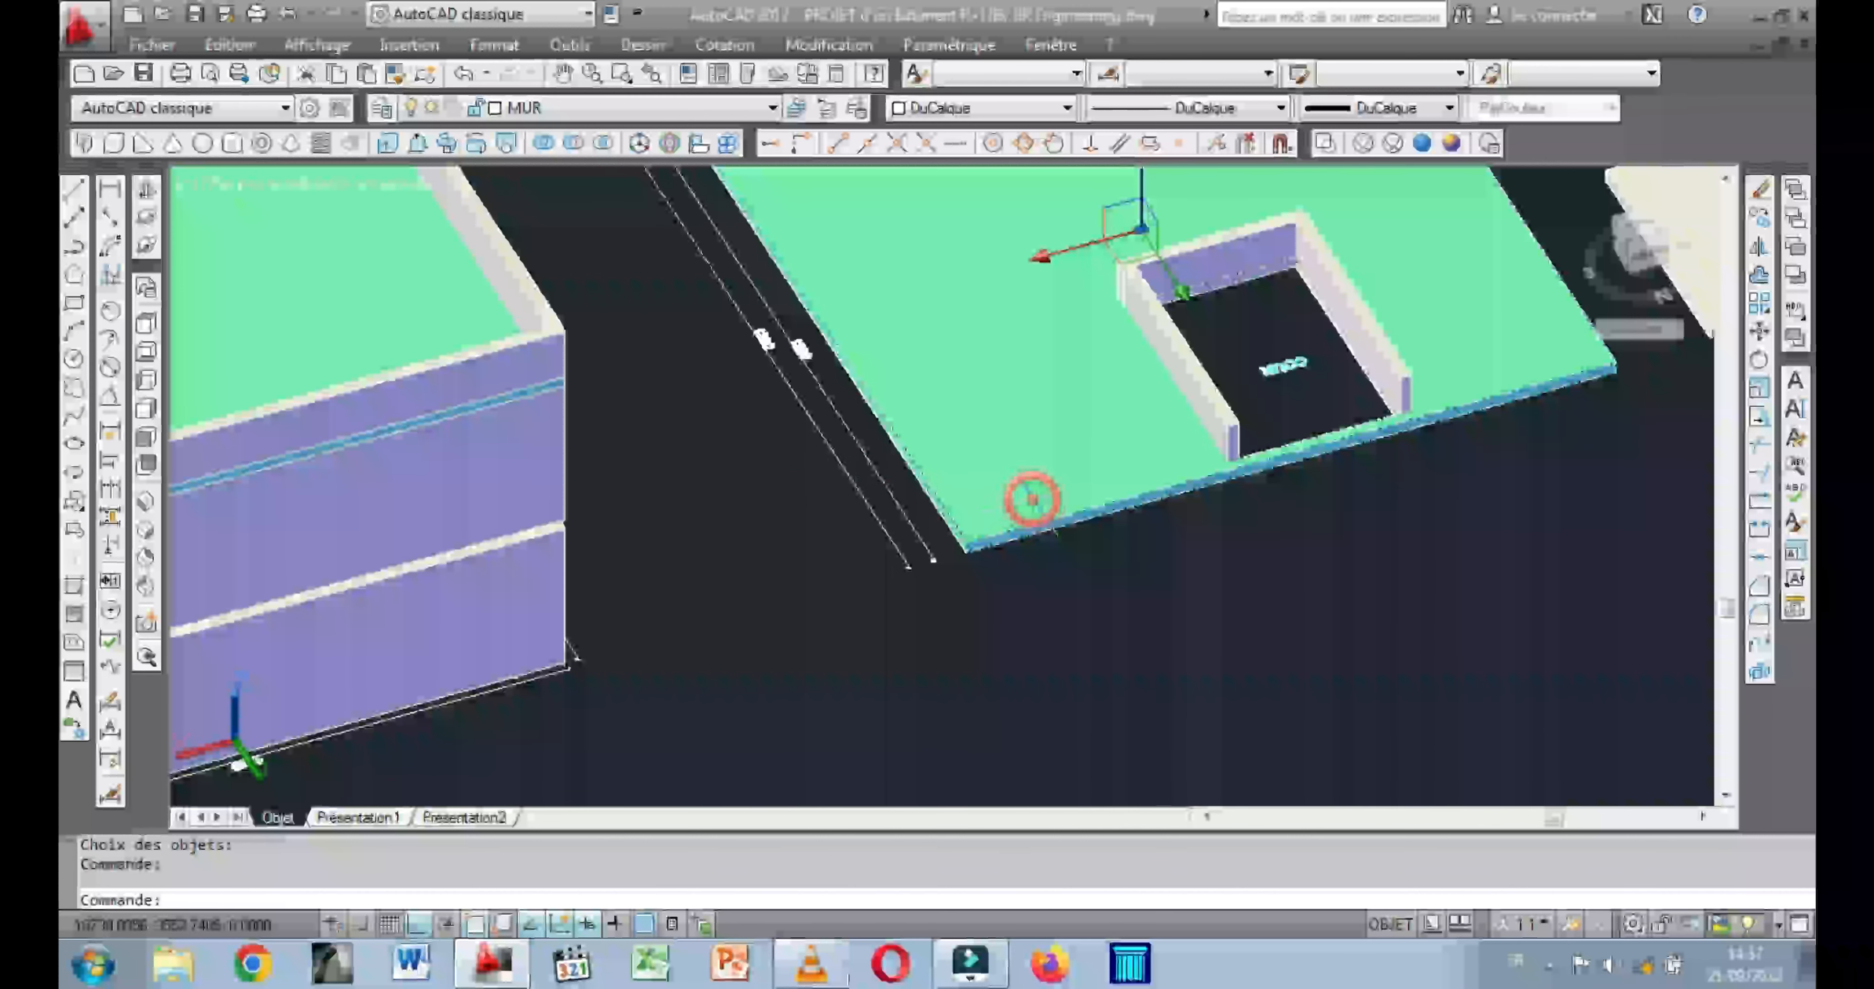
pyautogui.rightClick(664, 370)
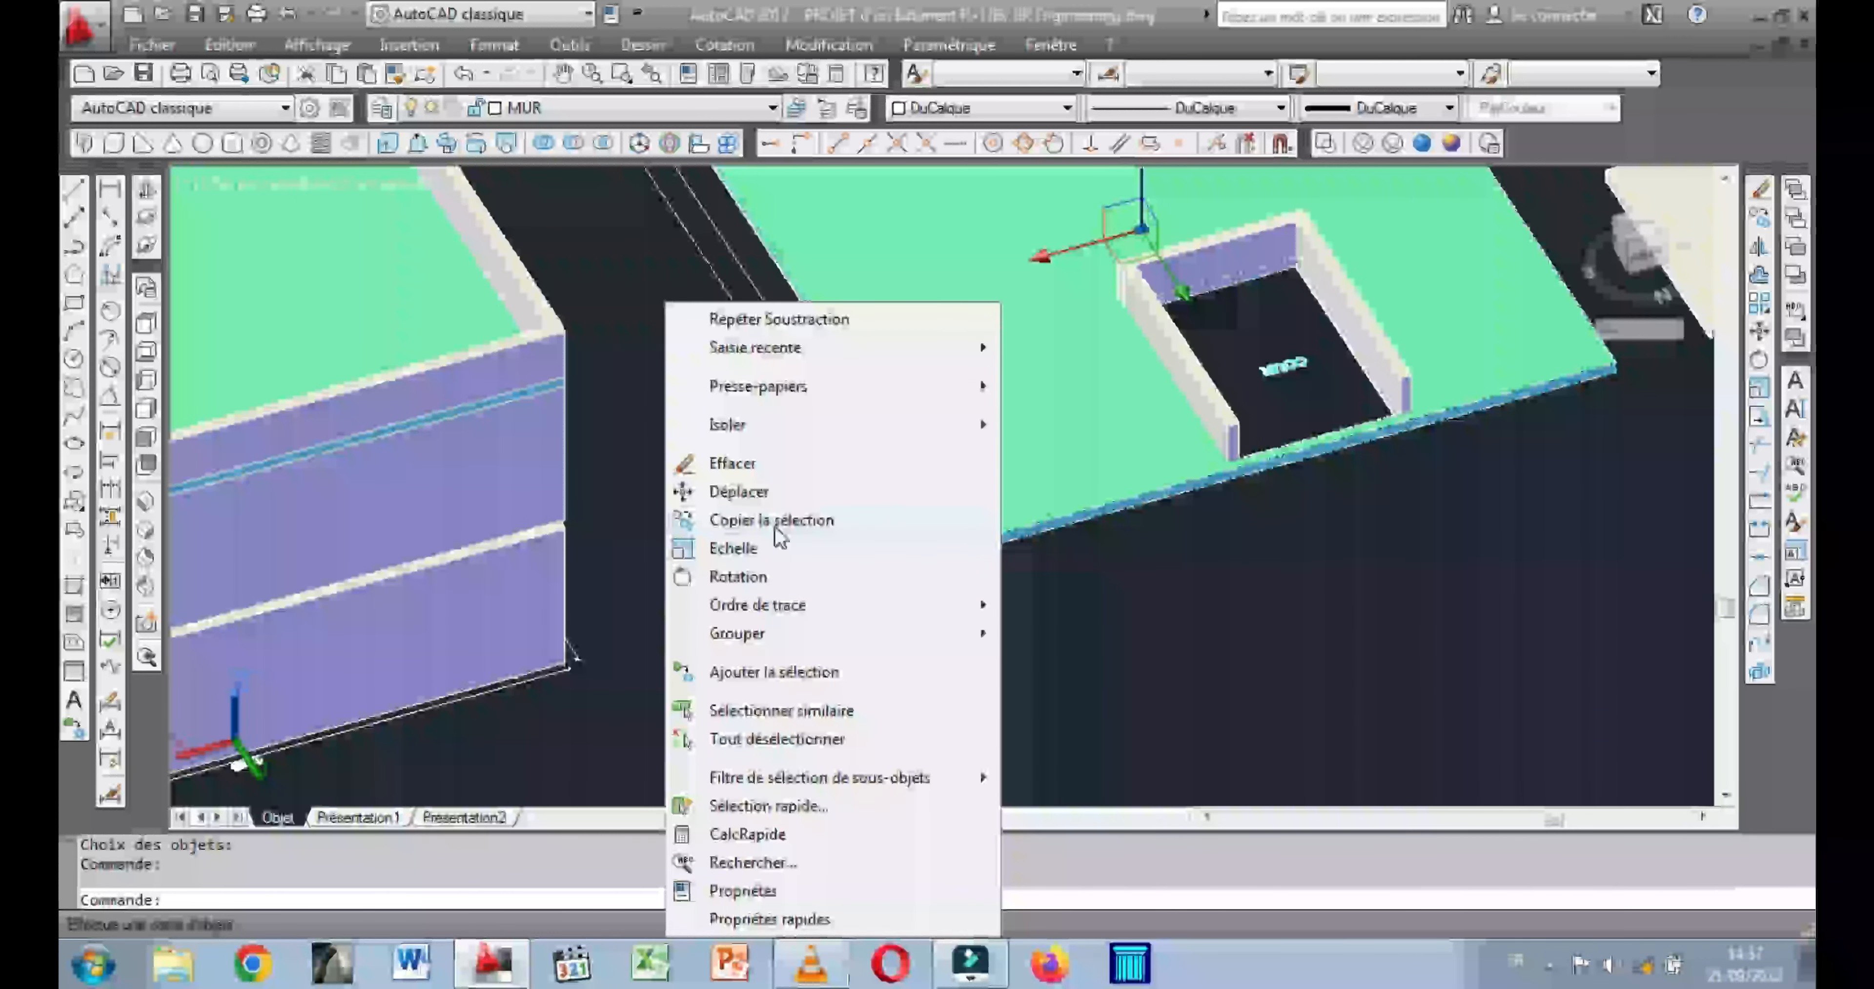
pyautogui.click(753, 493)
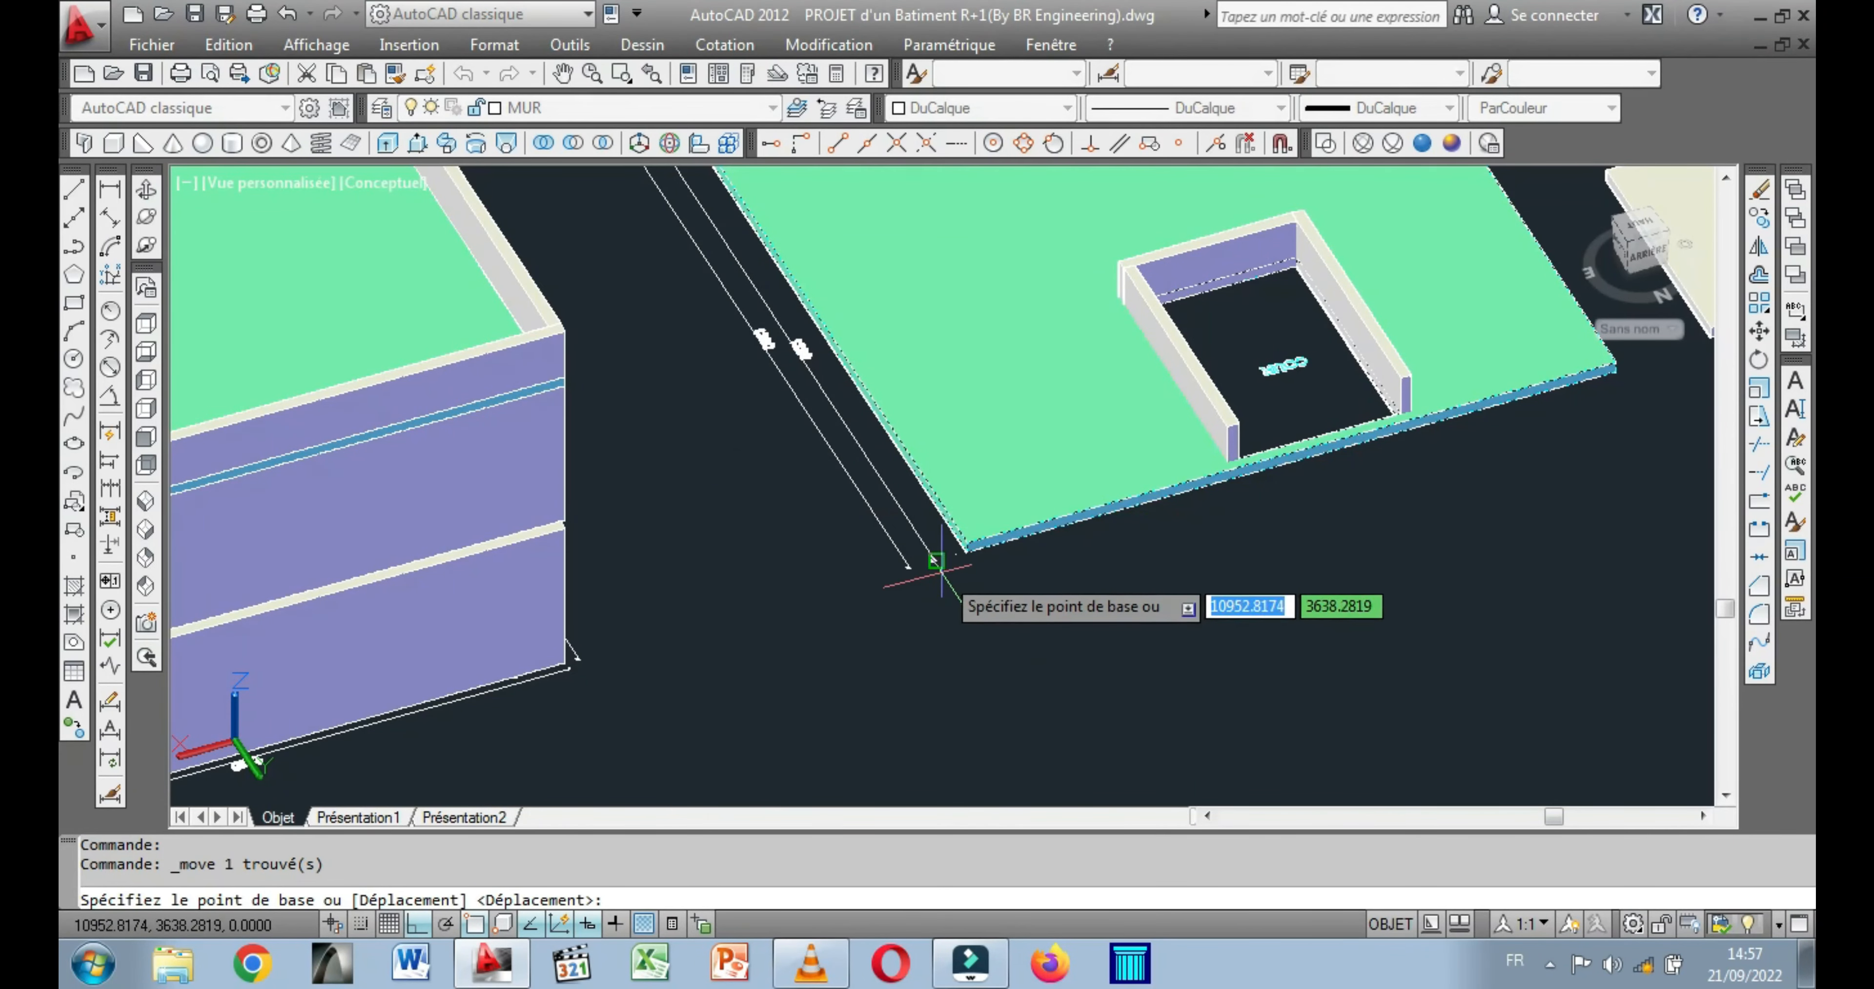
pyautogui.scroll(5, 953, 571)
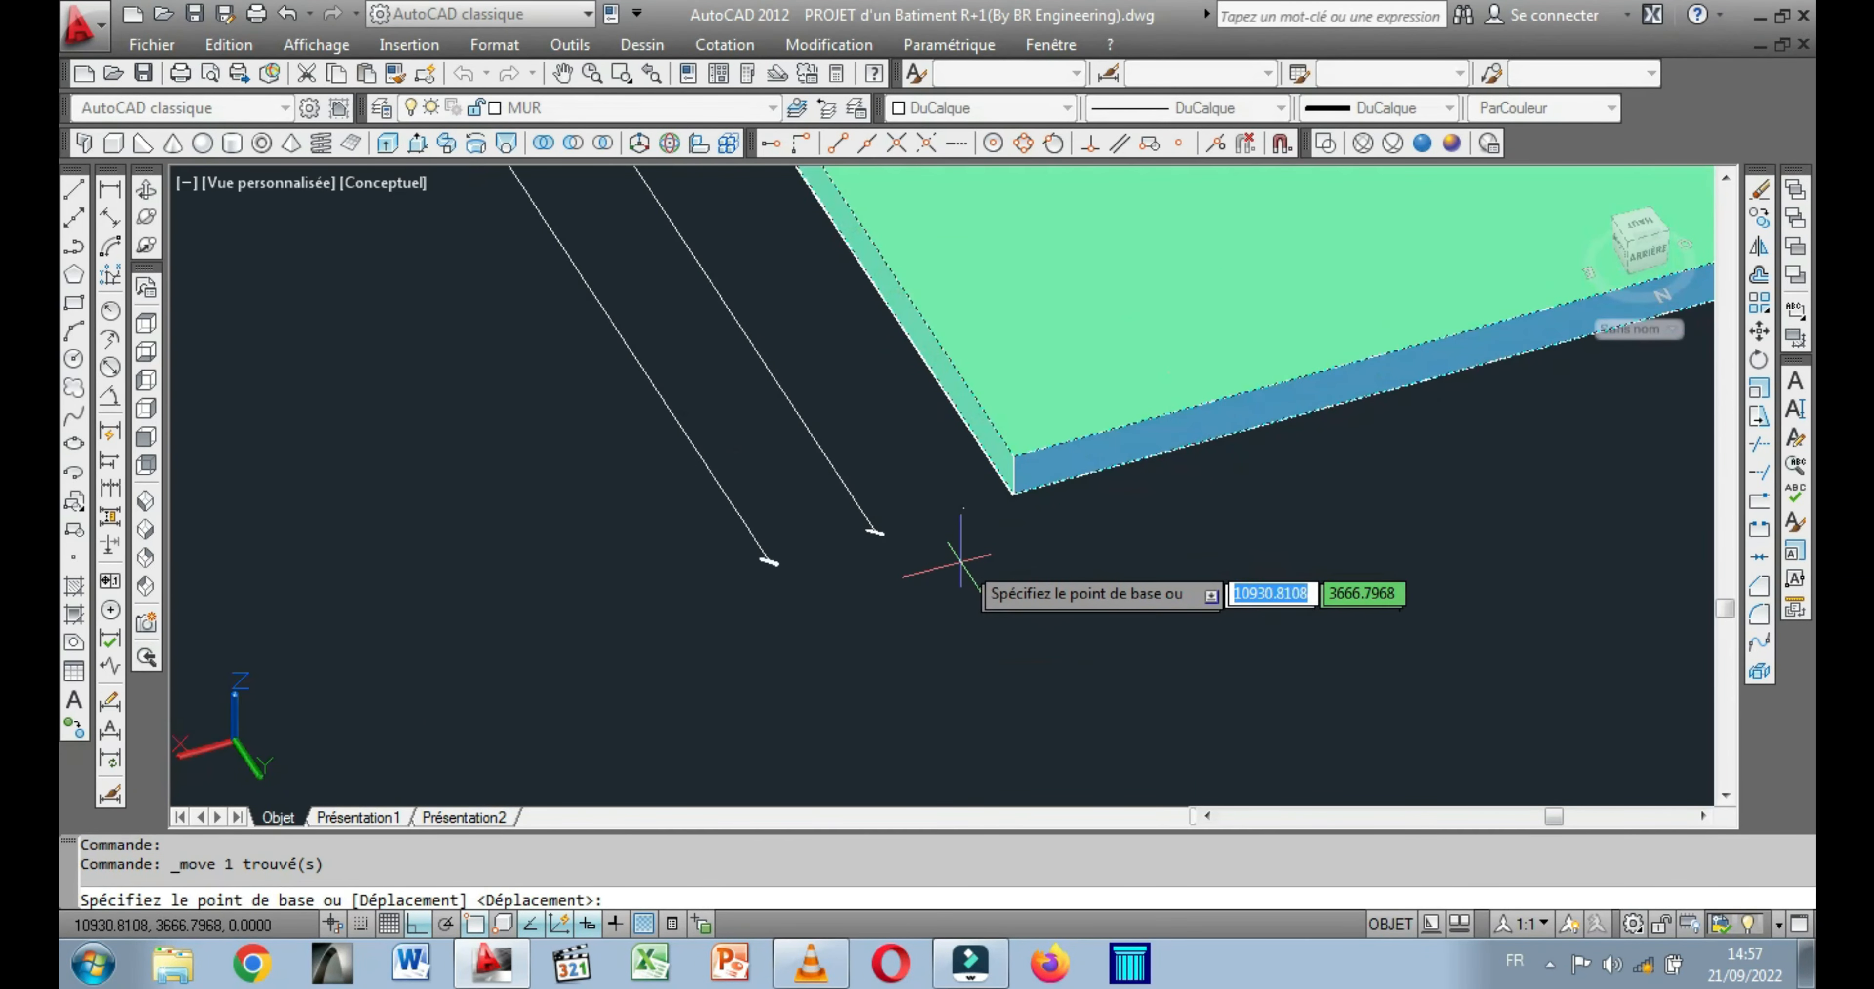
pyautogui.click(1013, 495)
pyautogui.scroll(-5, 945, 509)
pyautogui.scroll(3, 1109, 440)
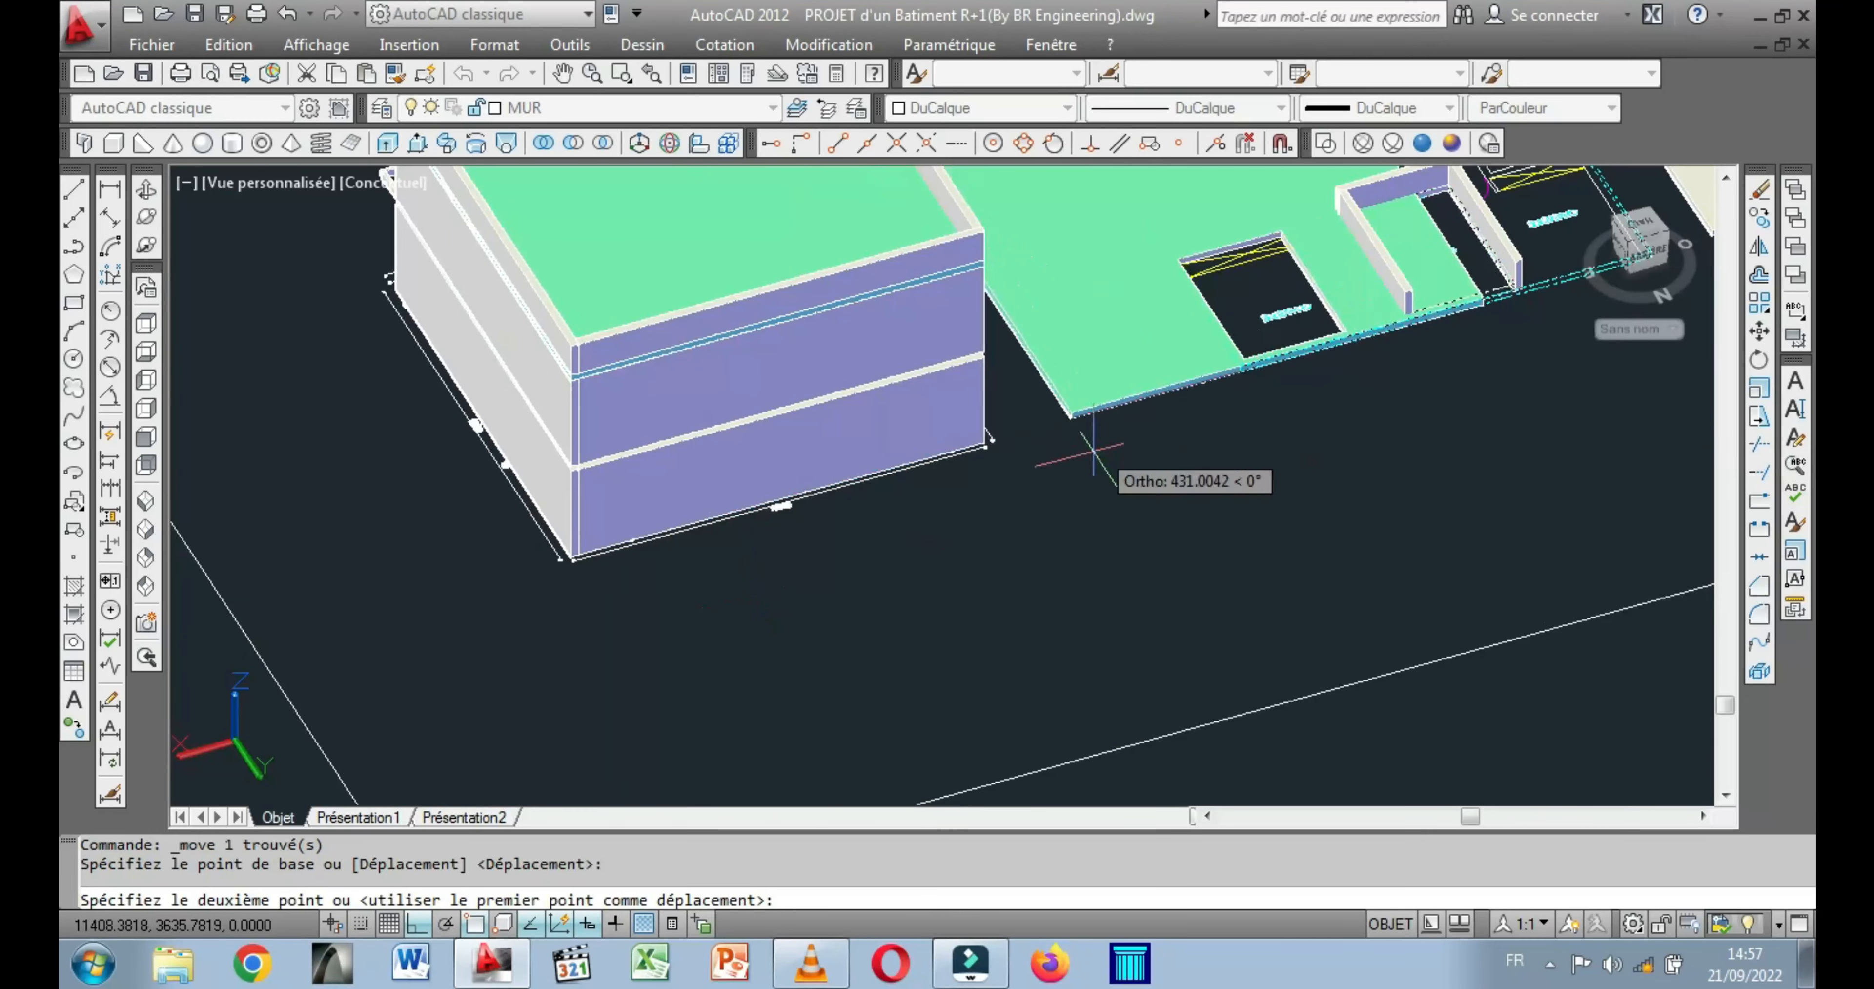
pyautogui.scroll(5, 626, 465)
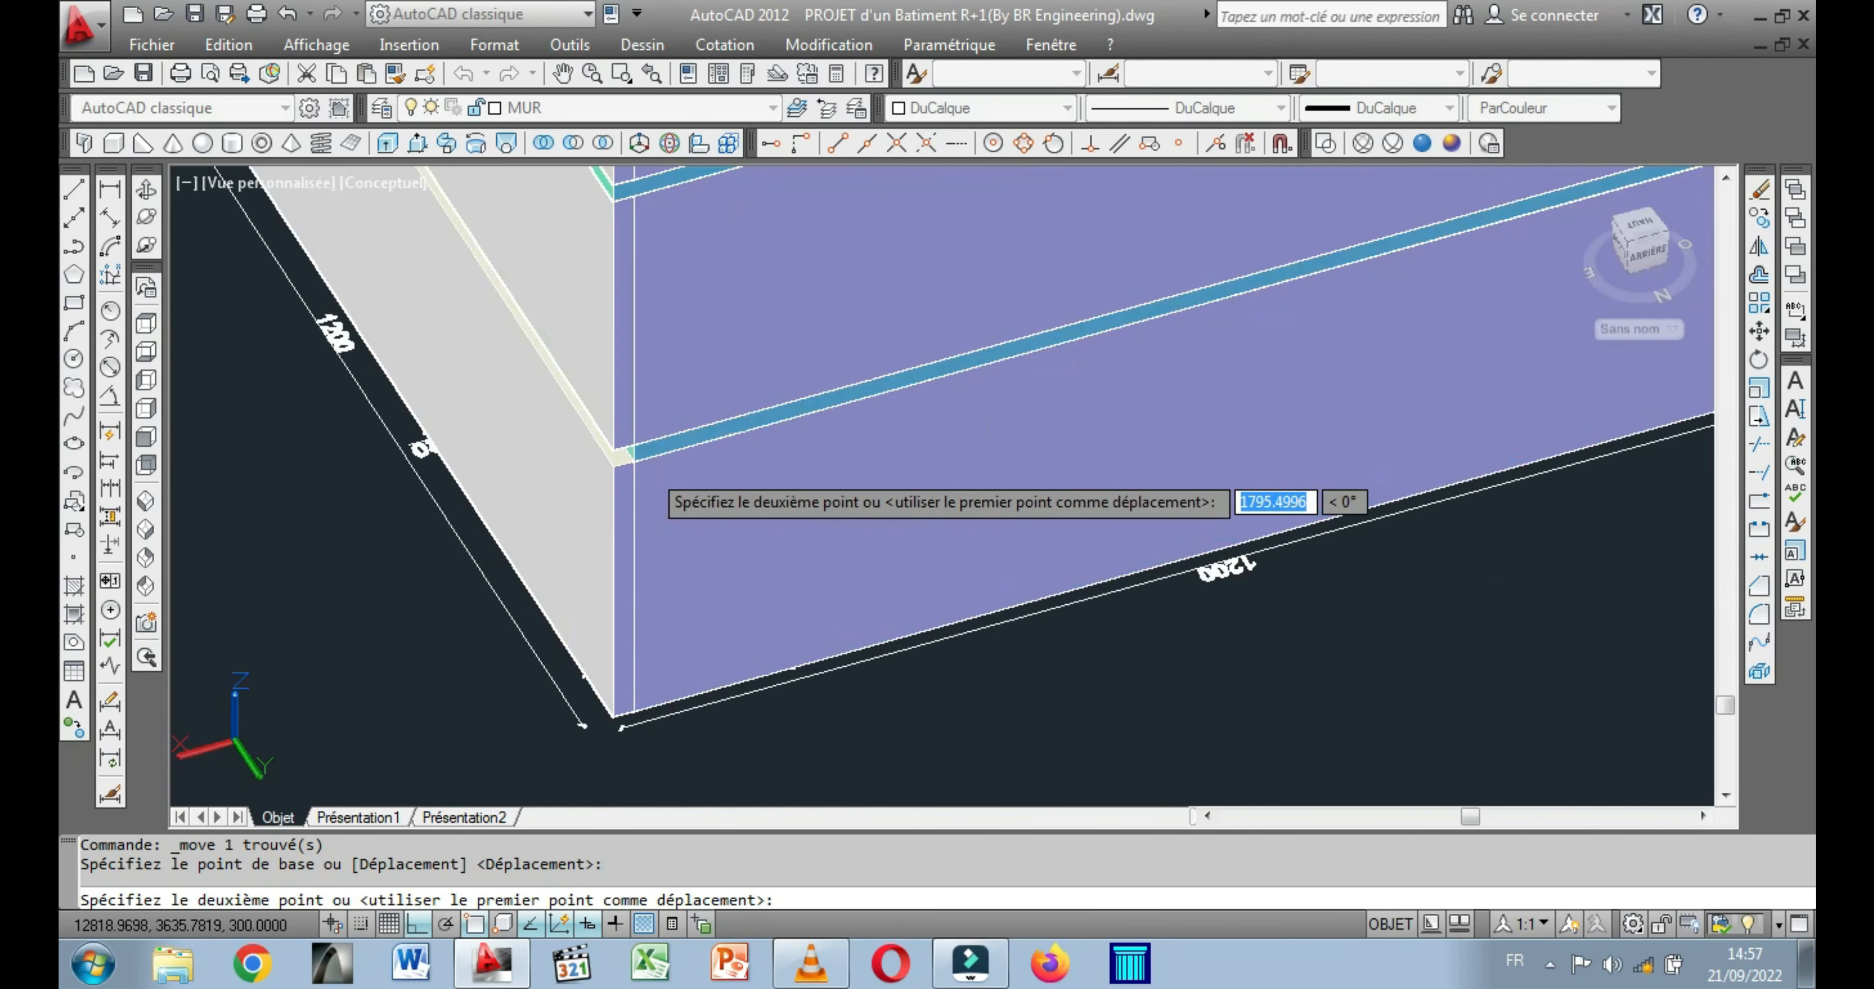
pyautogui.click(614, 466)
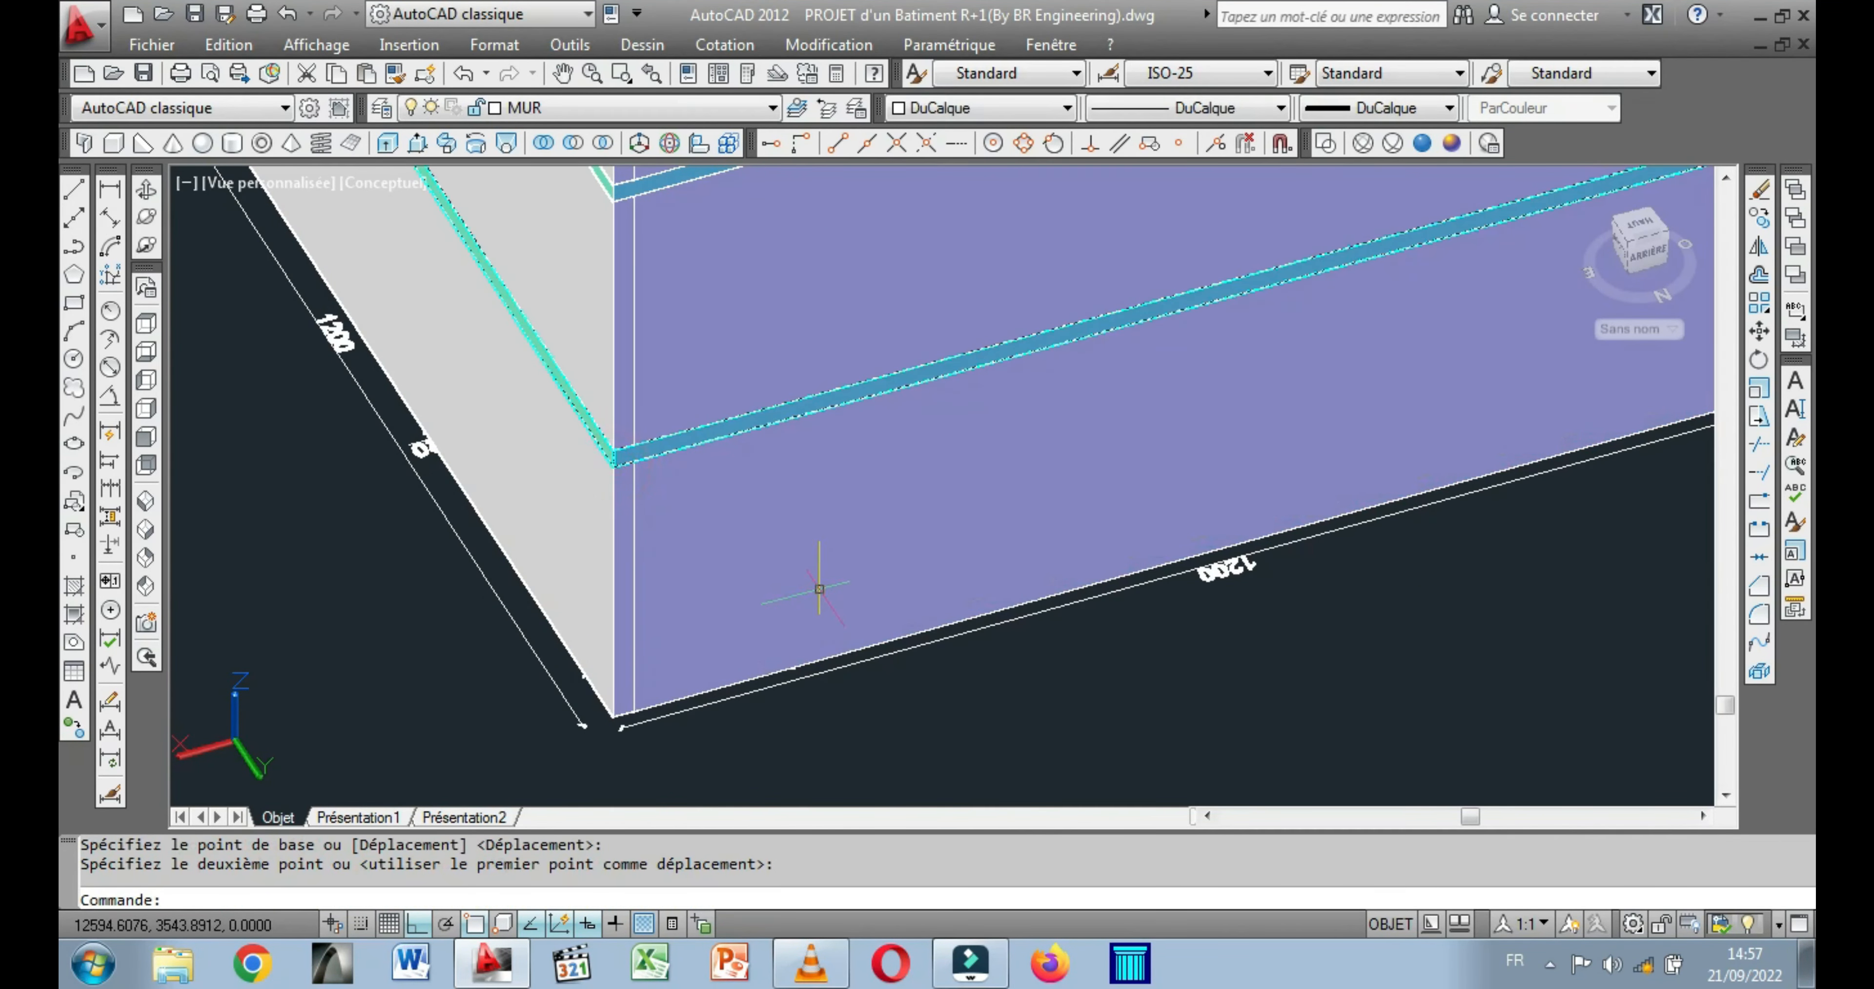
pyautogui.scroll(-5, 789, 575)
pyautogui.hotkey('ctrl', 'z')
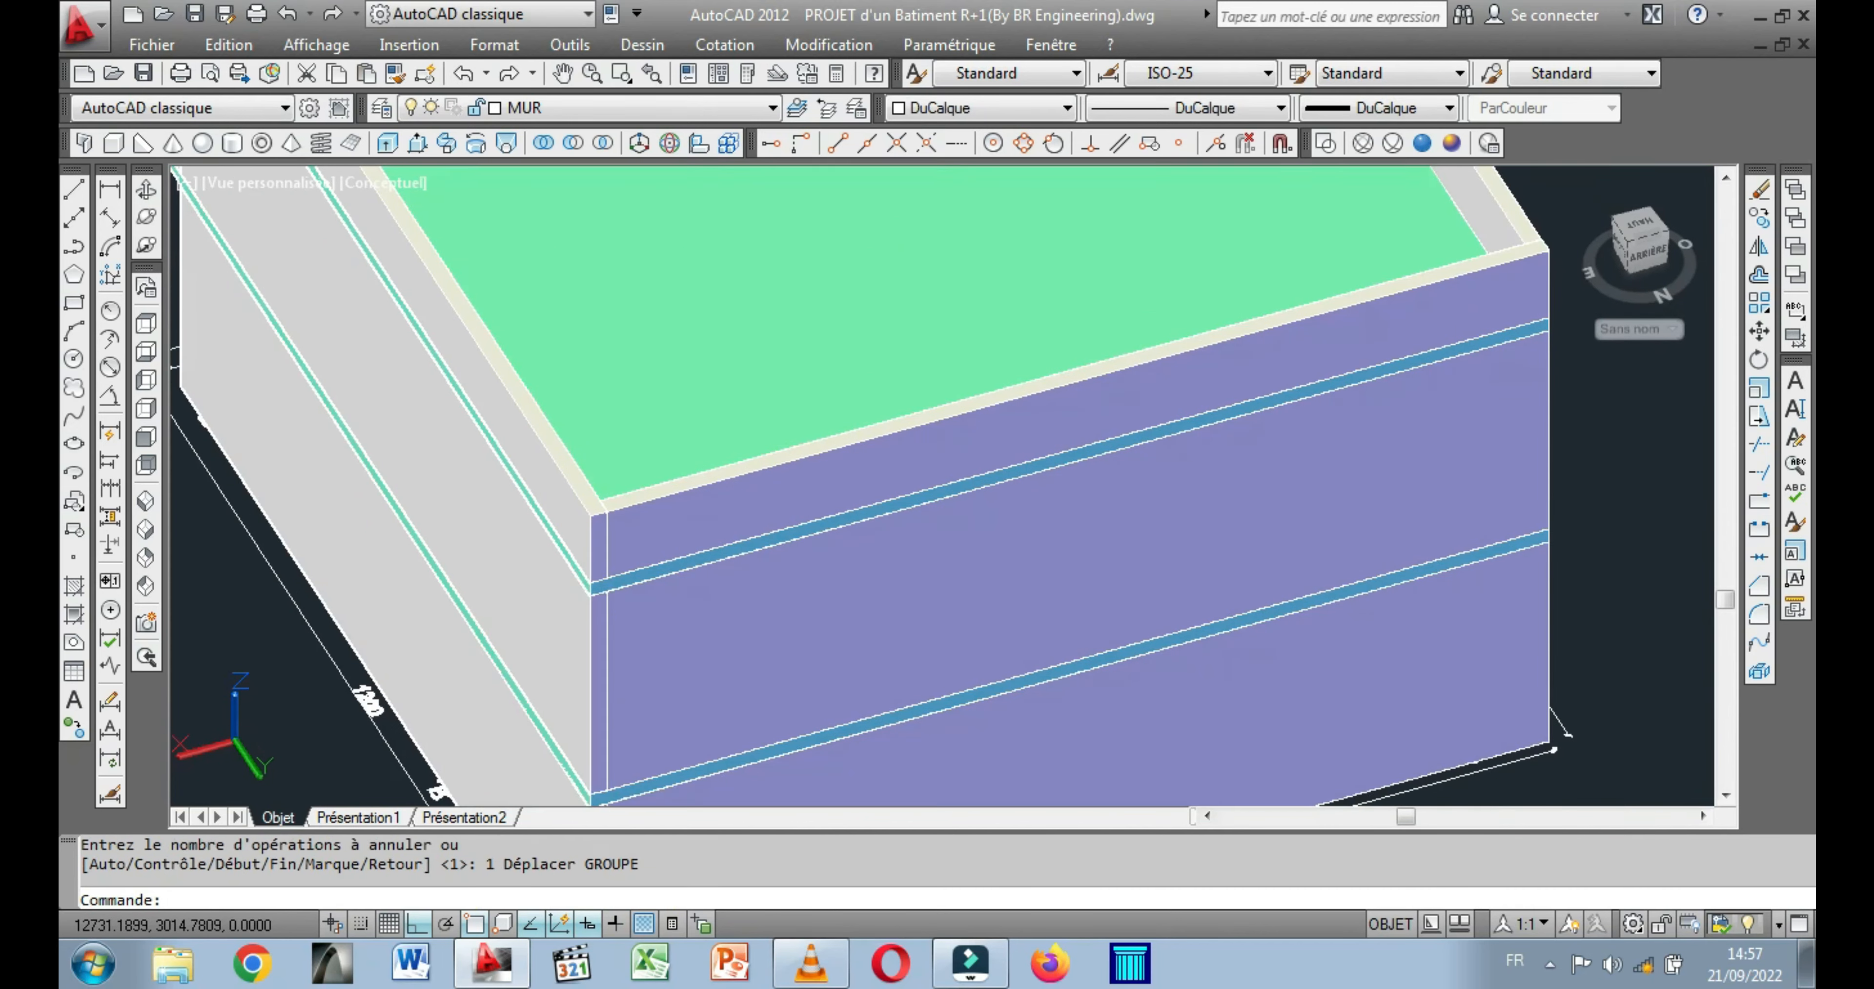
# Move the building's upper floor slab onto the upper-floor plan, snapping its lower corner to the plan's outer corner.
pyautogui.click(617, 585)
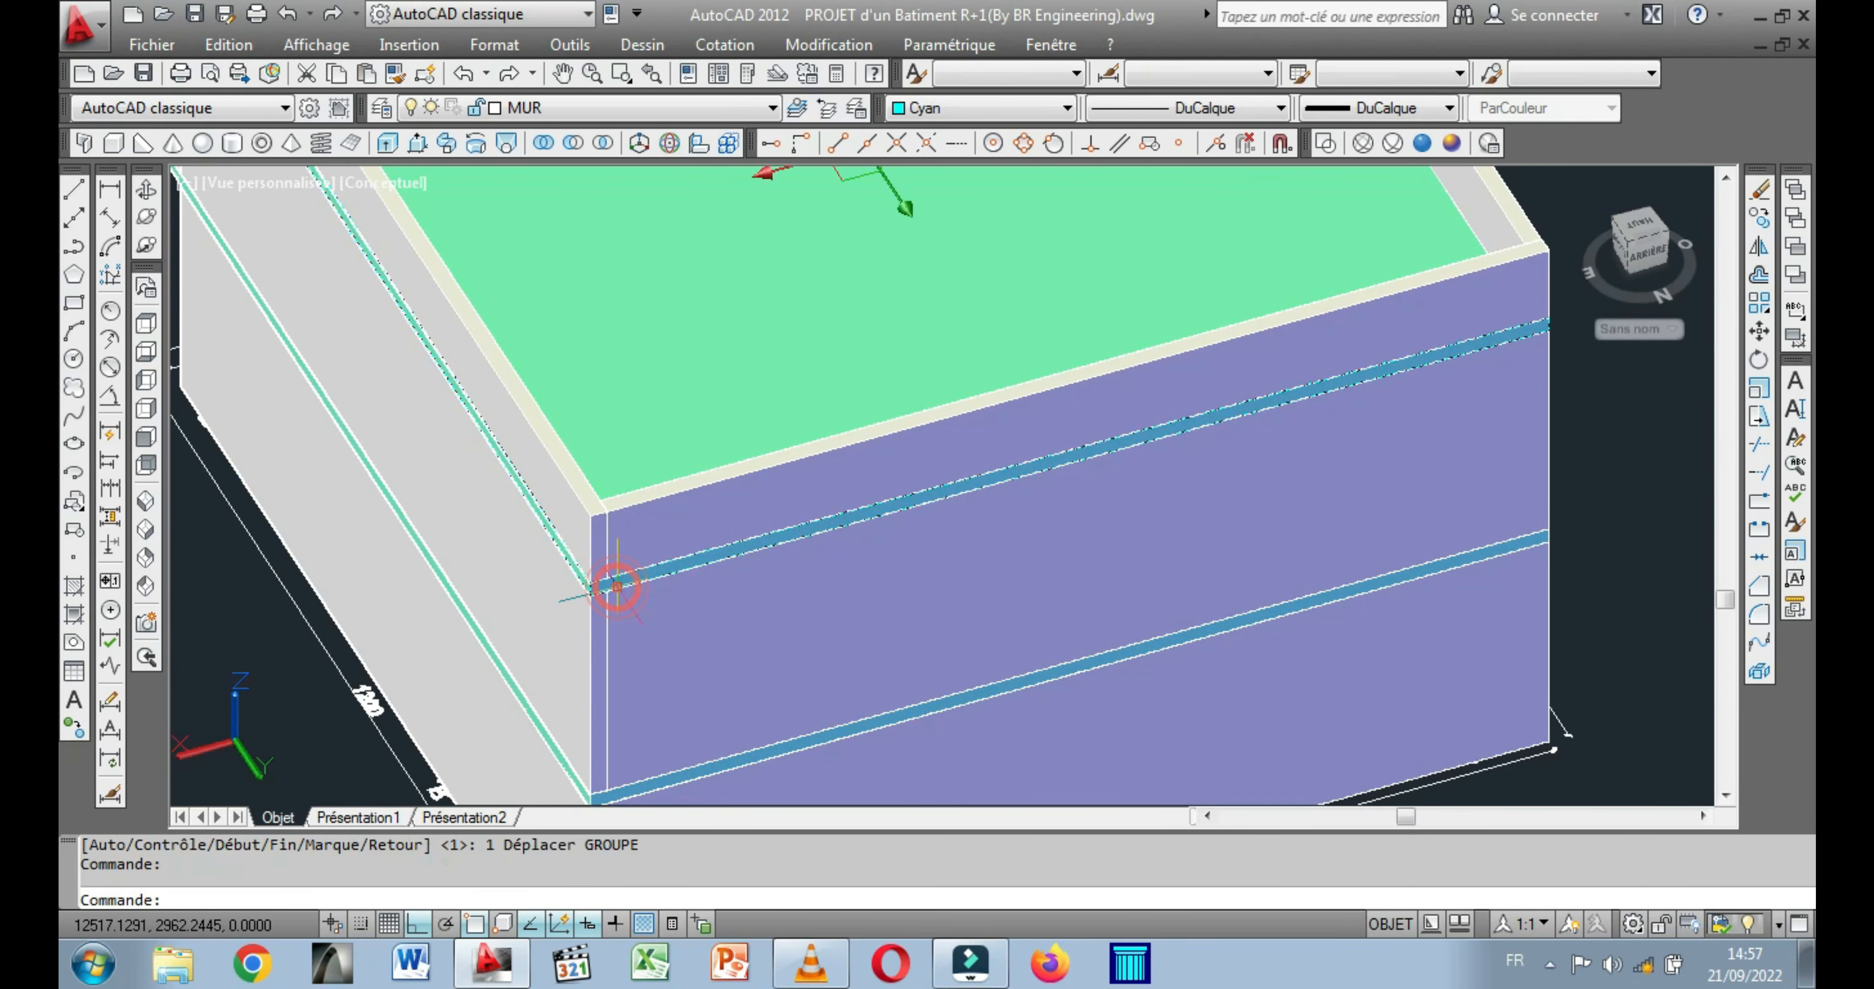
pyautogui.moveTo(616, 366); pyautogui.dragTo(514, 496, button='middle')
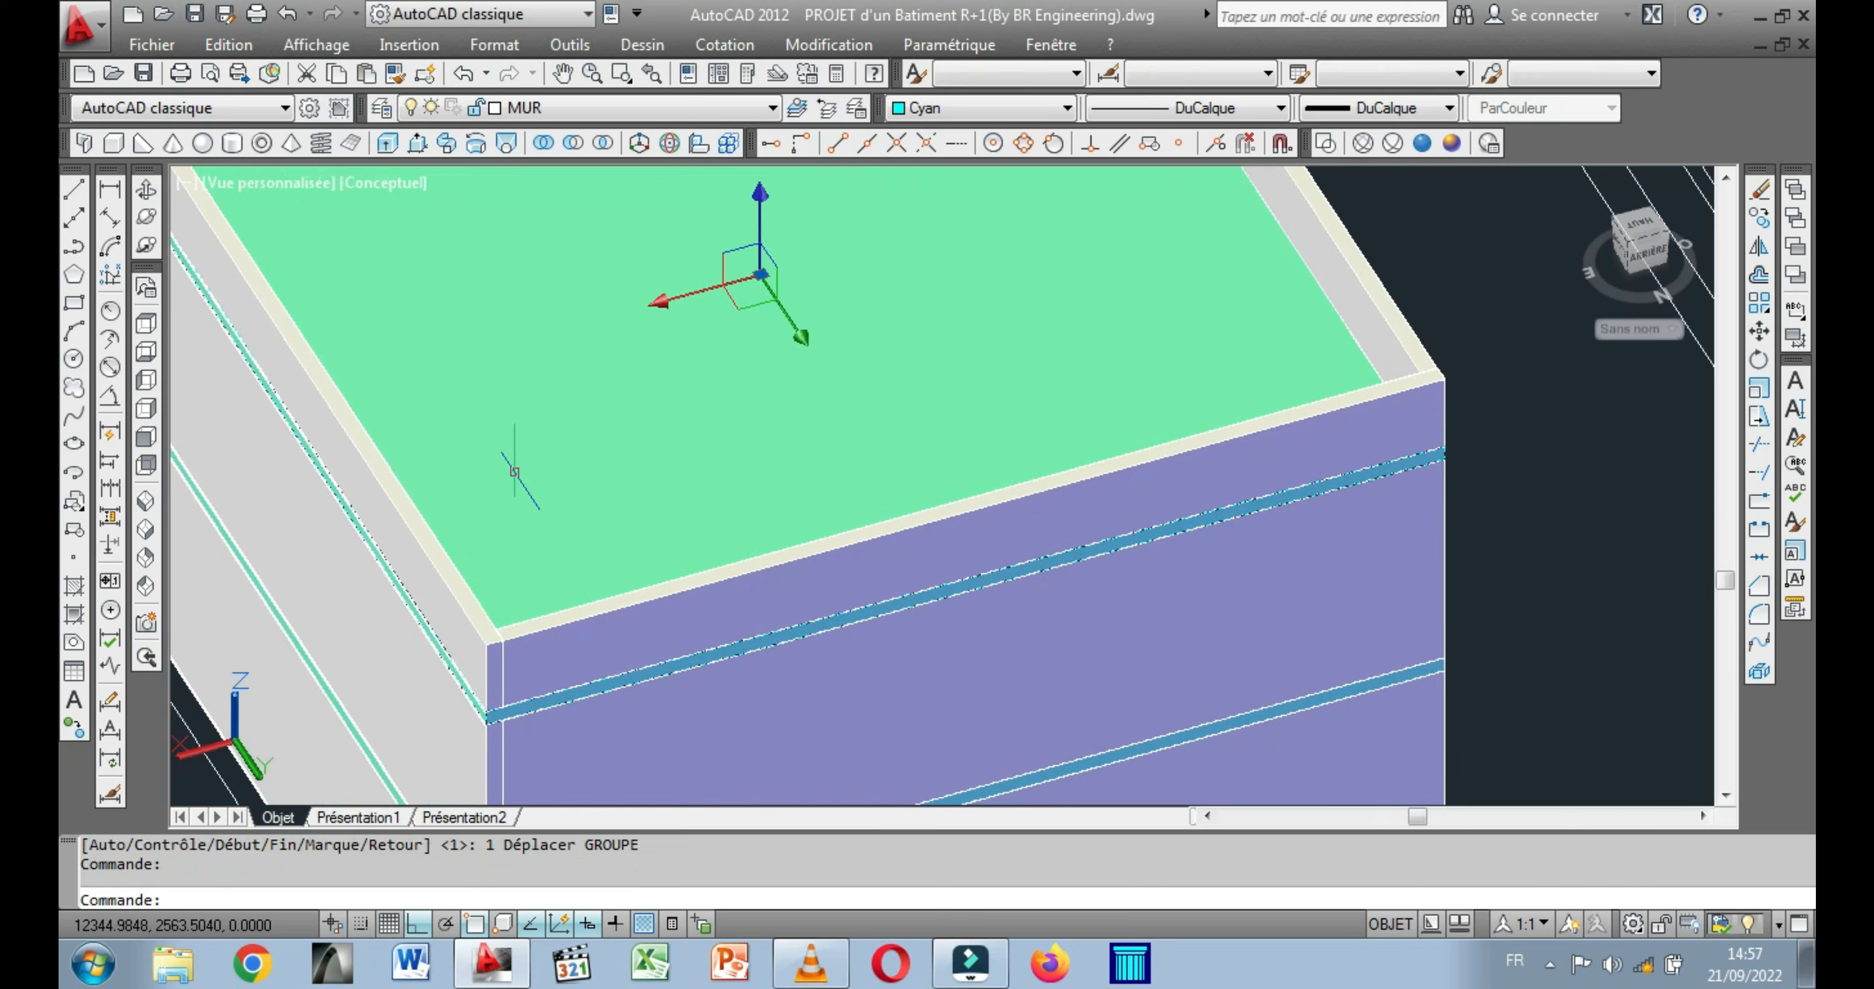
pyautogui.rightClick(517, 433)
pyautogui.click(598, 496)
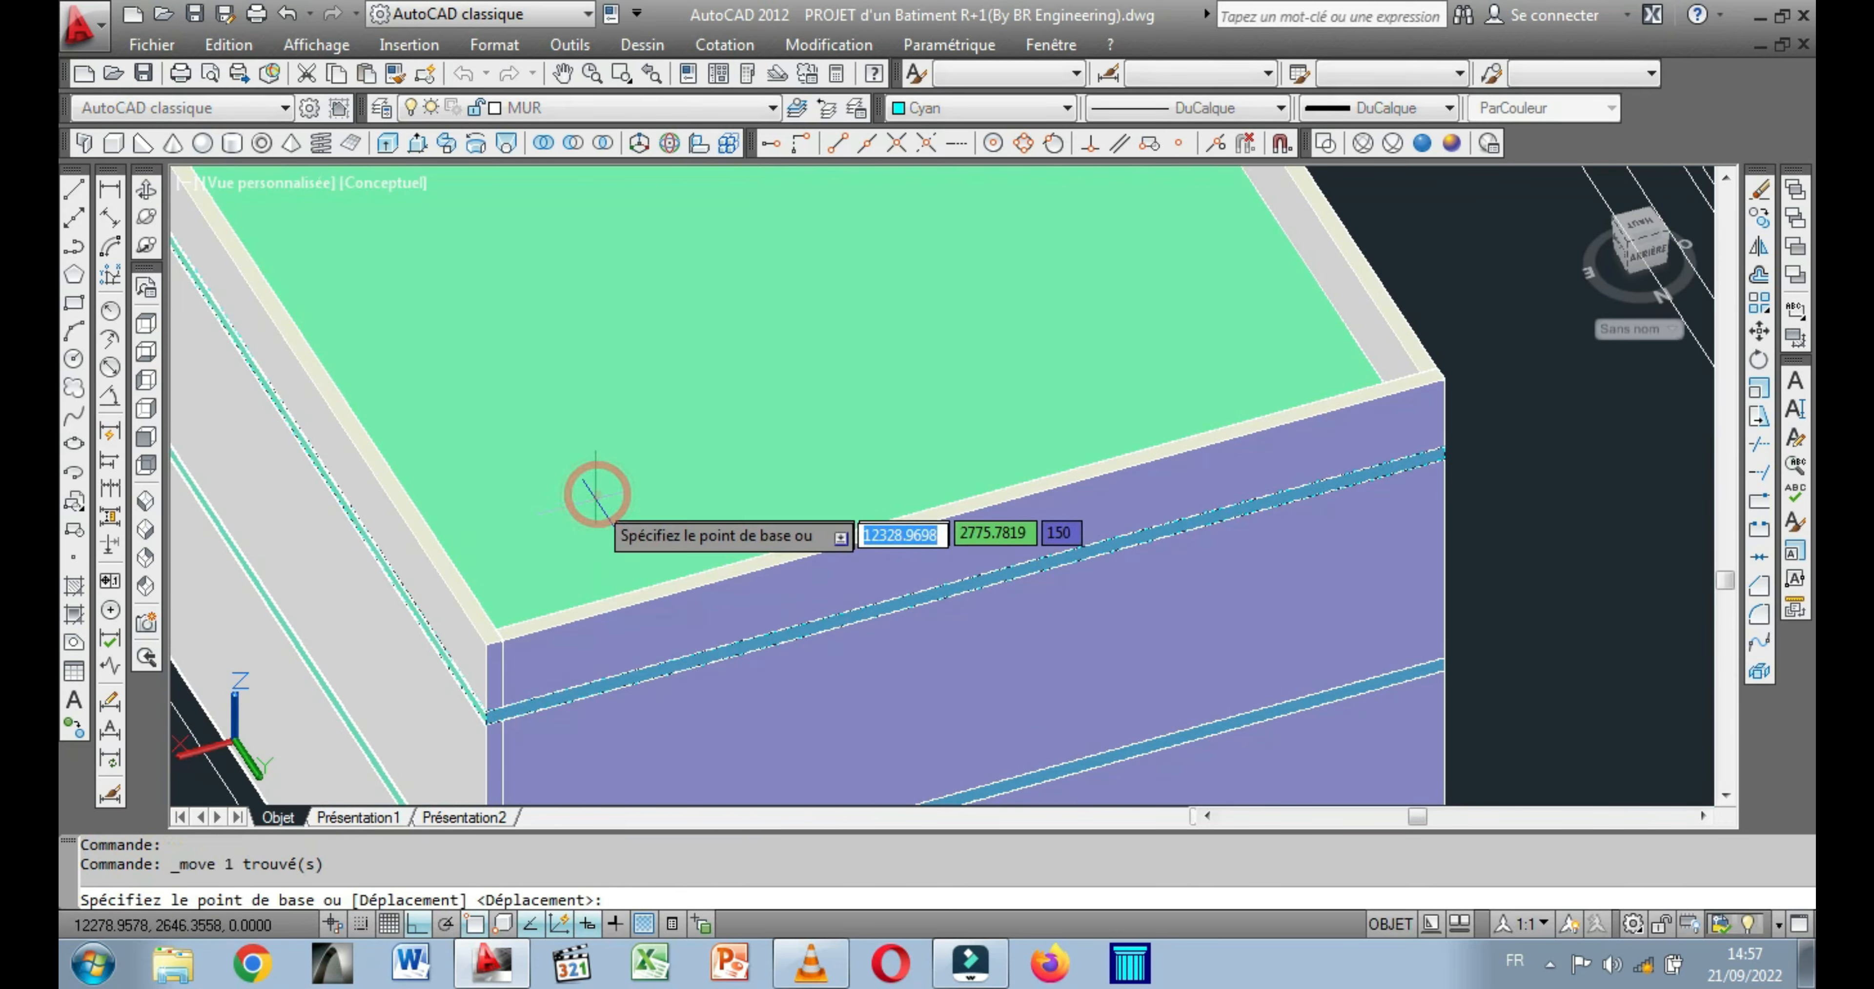
pyautogui.click(489, 724)
pyautogui.scroll(-6, 655, 735)
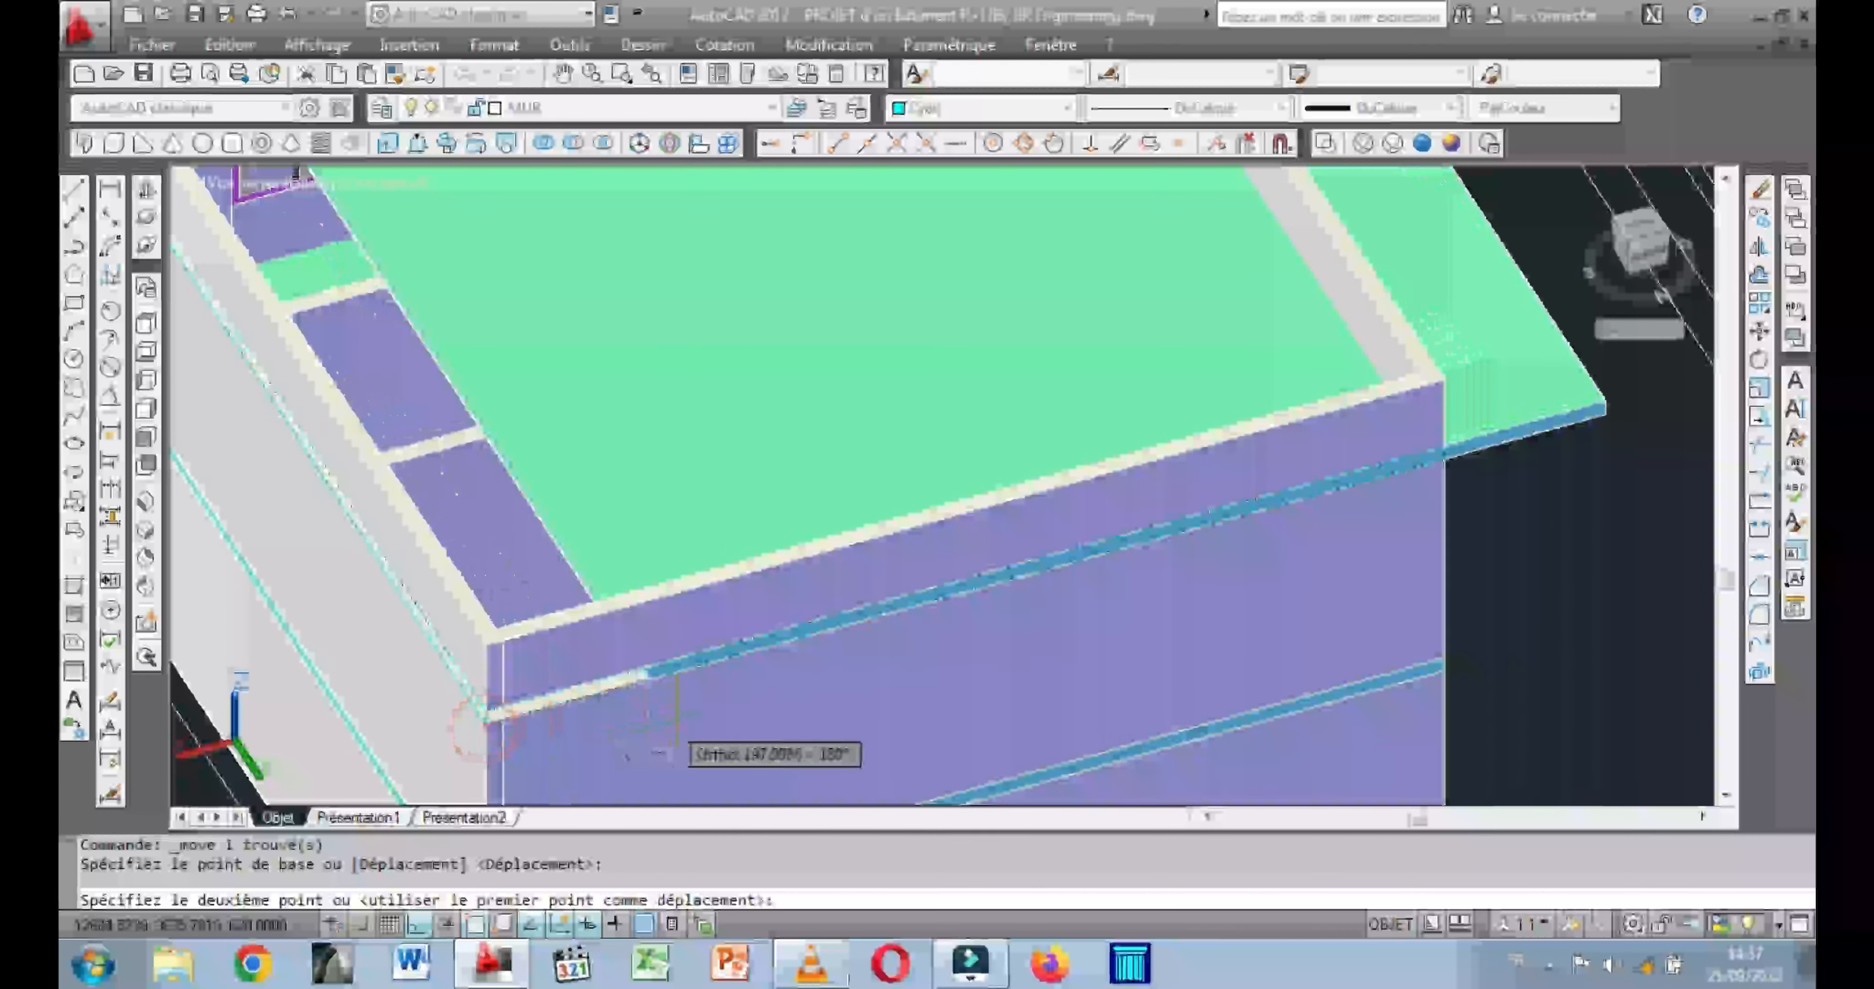
pyautogui.scroll(8, 692, 734)
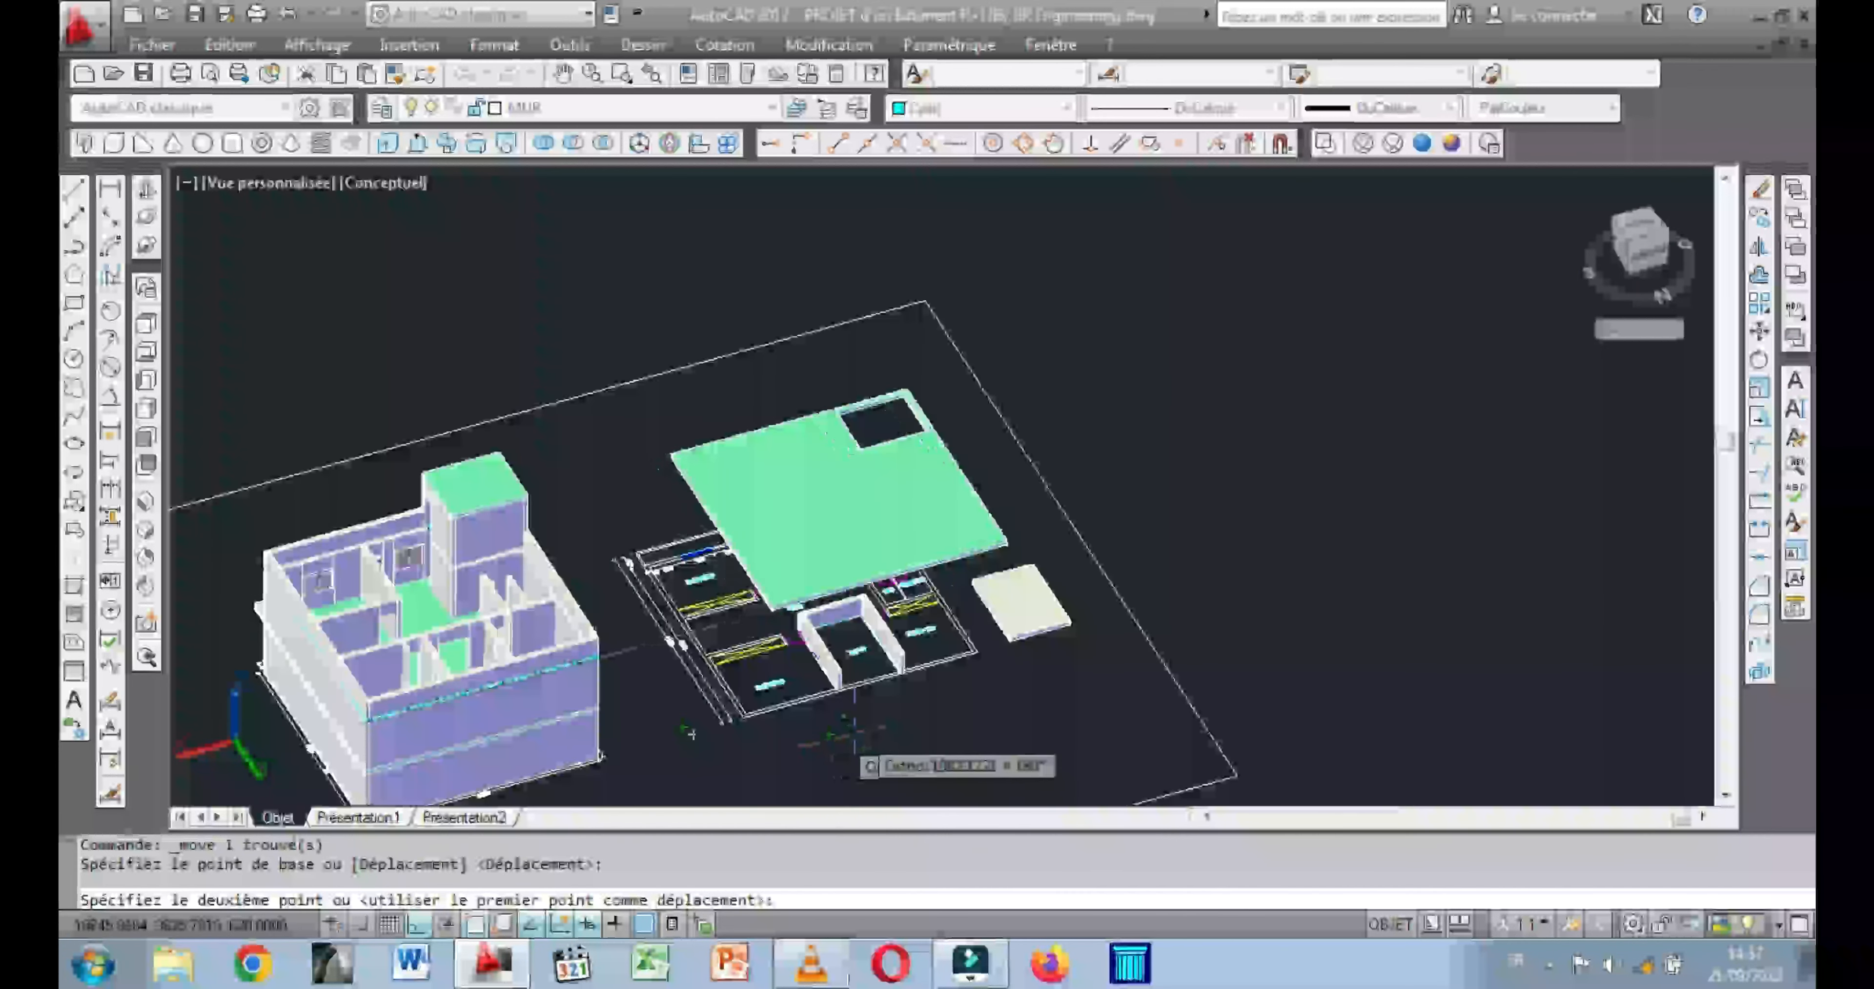
pyautogui.scroll(4, 489, 702)
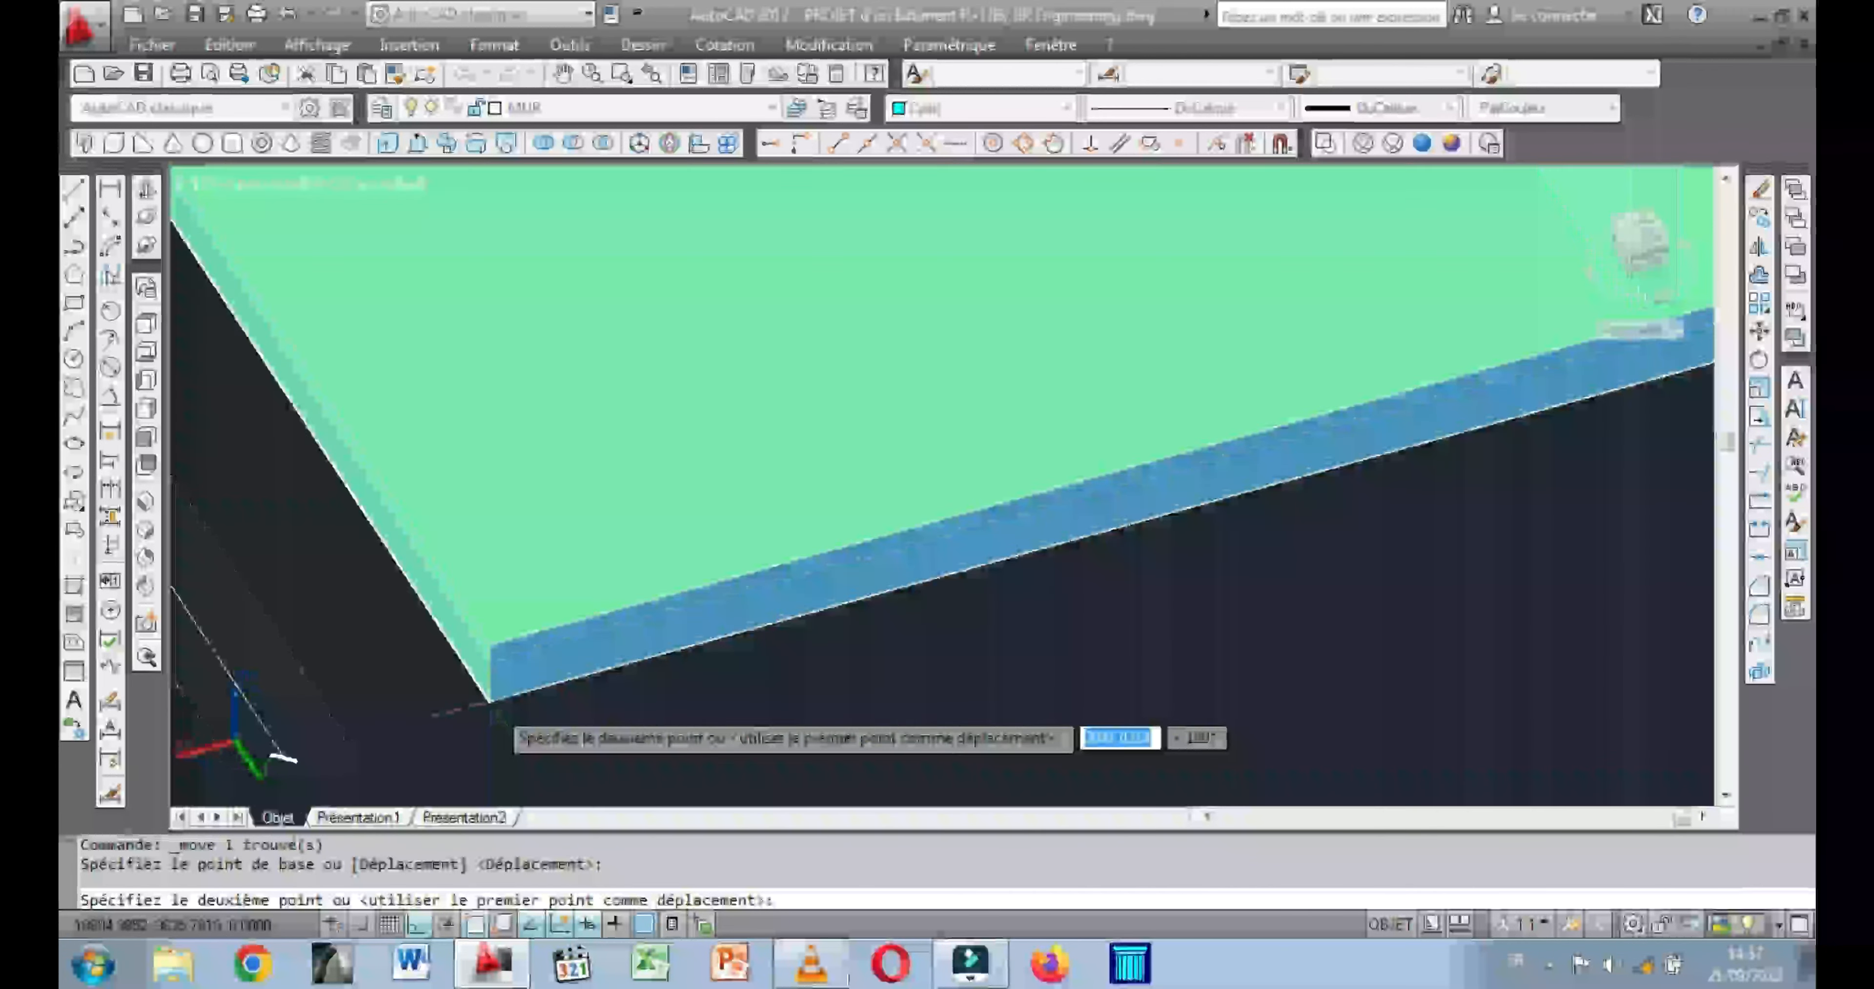
pyautogui.click(491, 698)
pyautogui.scroll(-4, 691, 706)
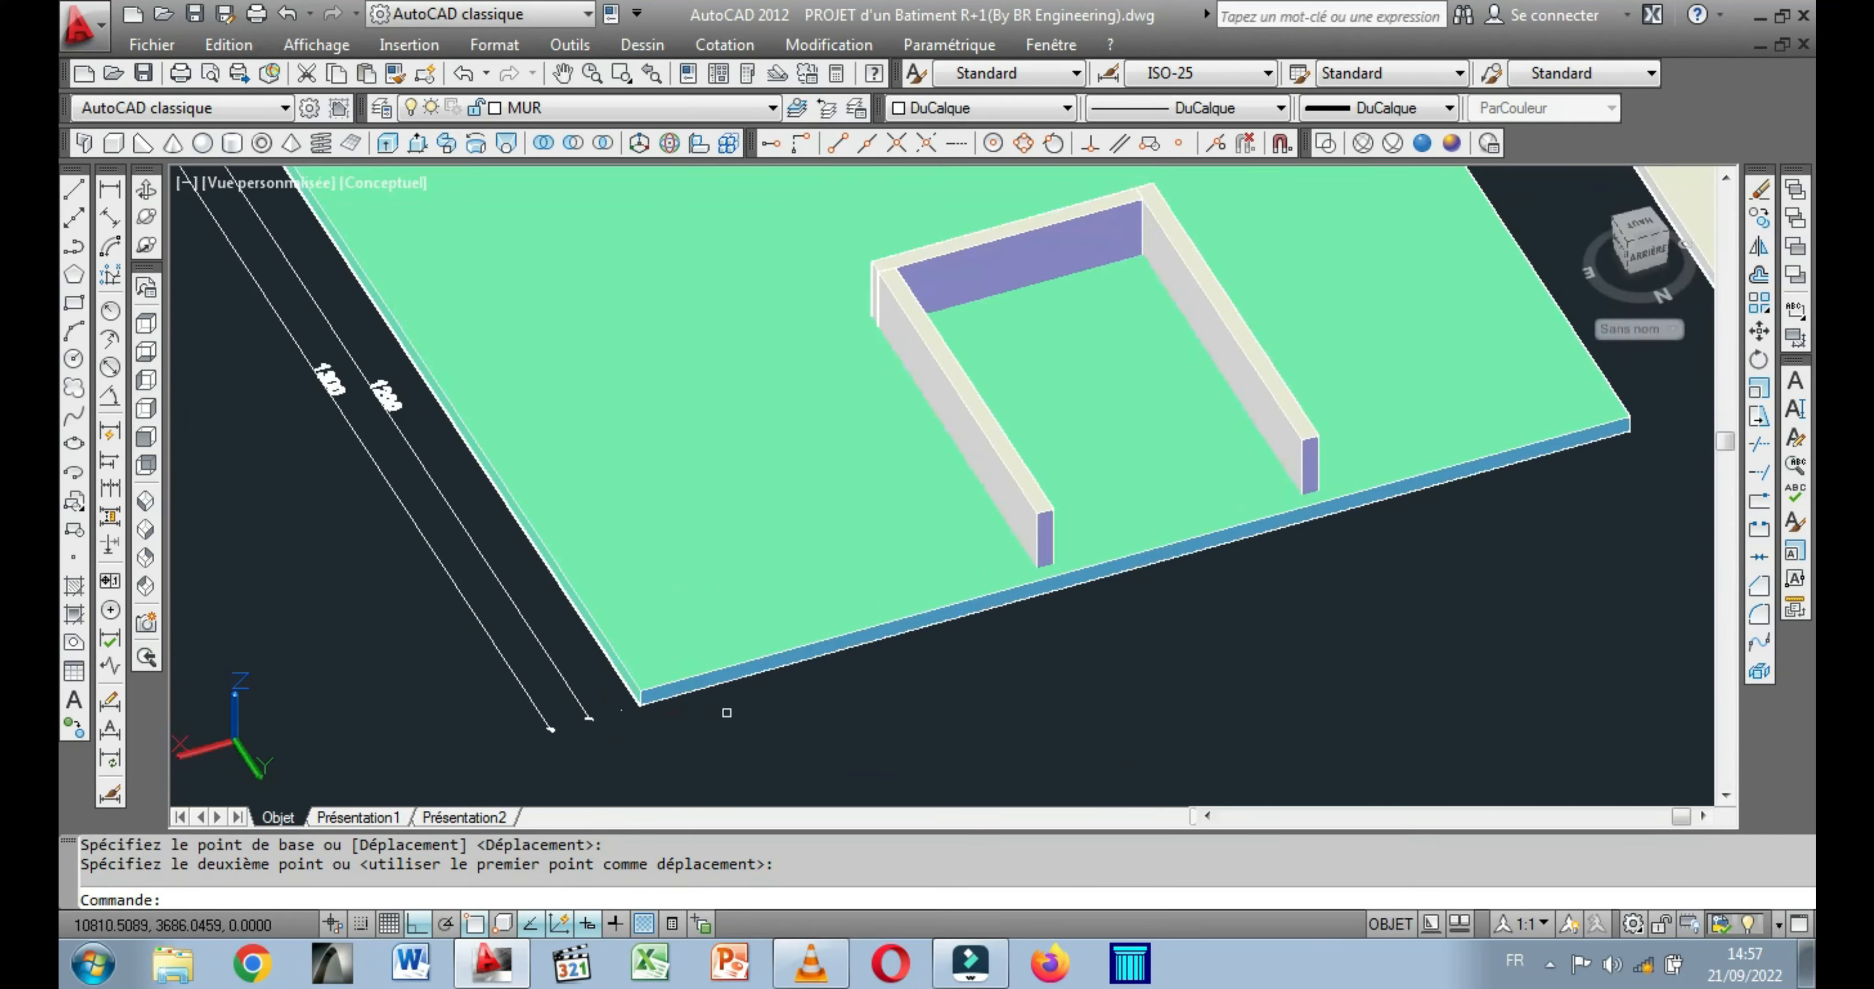
# Move the spare courtyard floor box between the COUR wall boxes, snapping its corner to the inner foot of the side wall's end.
pyautogui.scroll(-5, 1071, 648)
pyautogui.scroll(2, 878, 773)
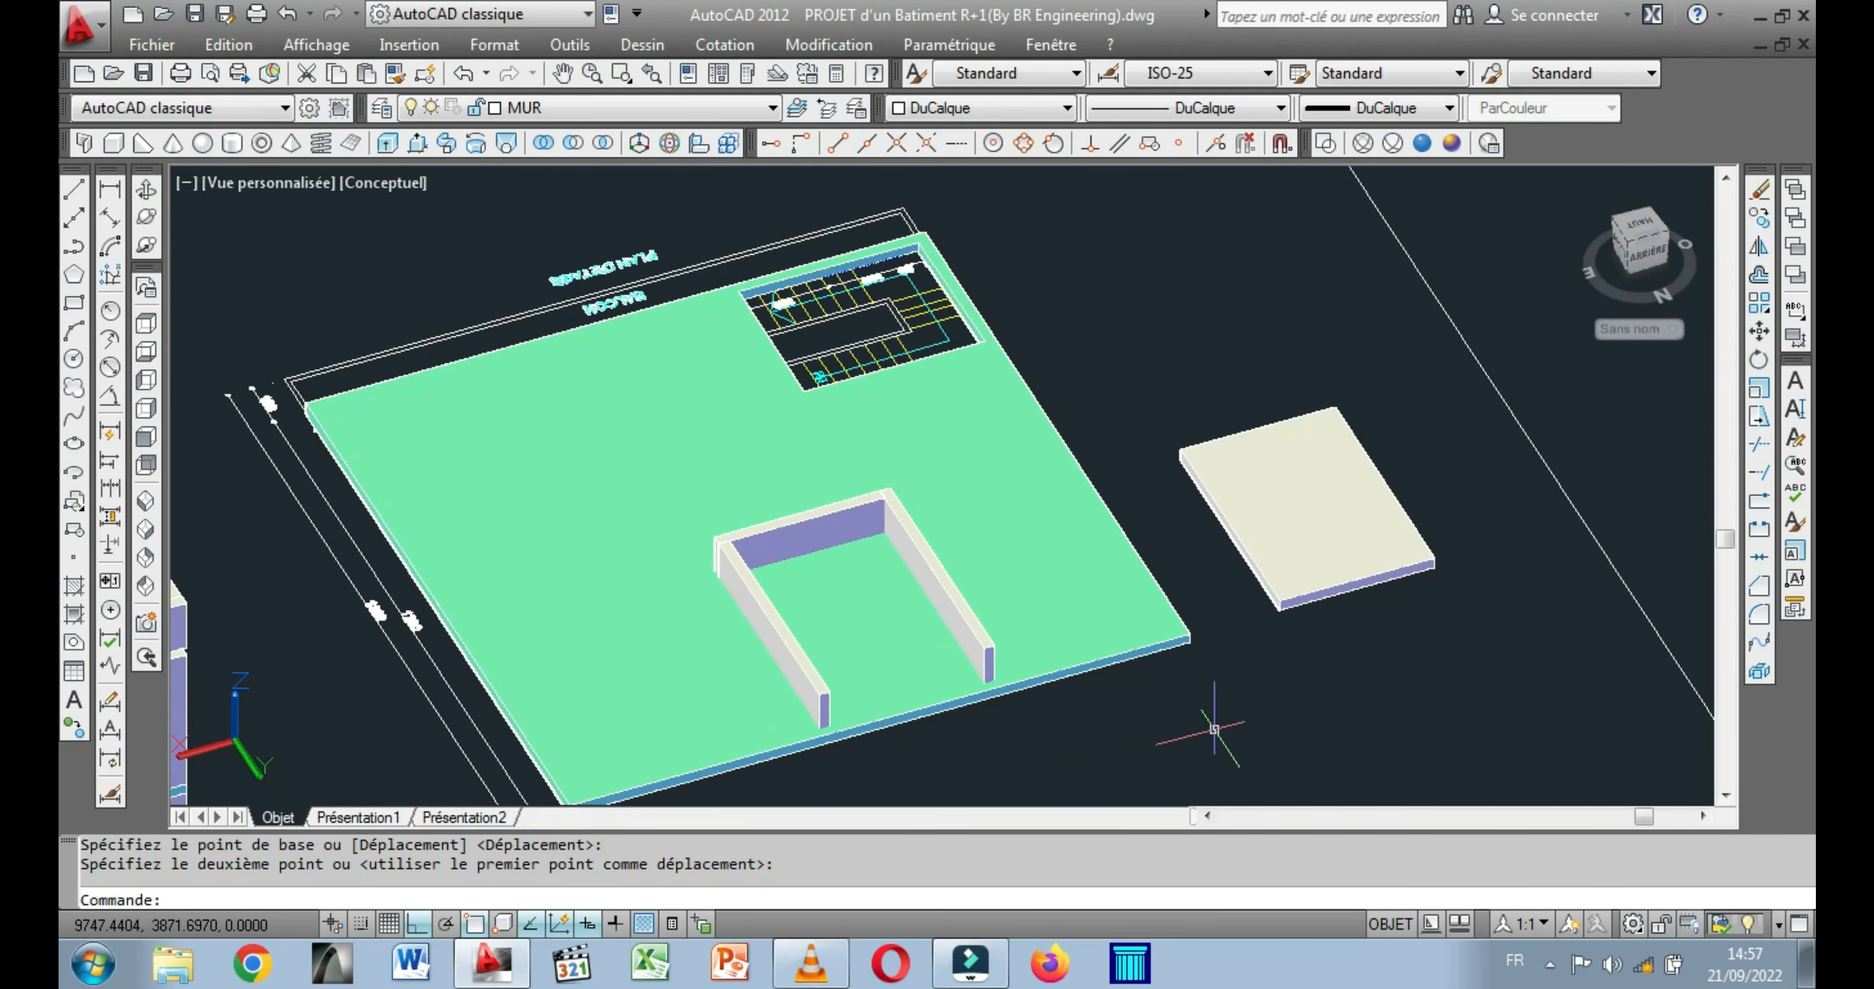
pyautogui.scroll(2, 1281, 597)
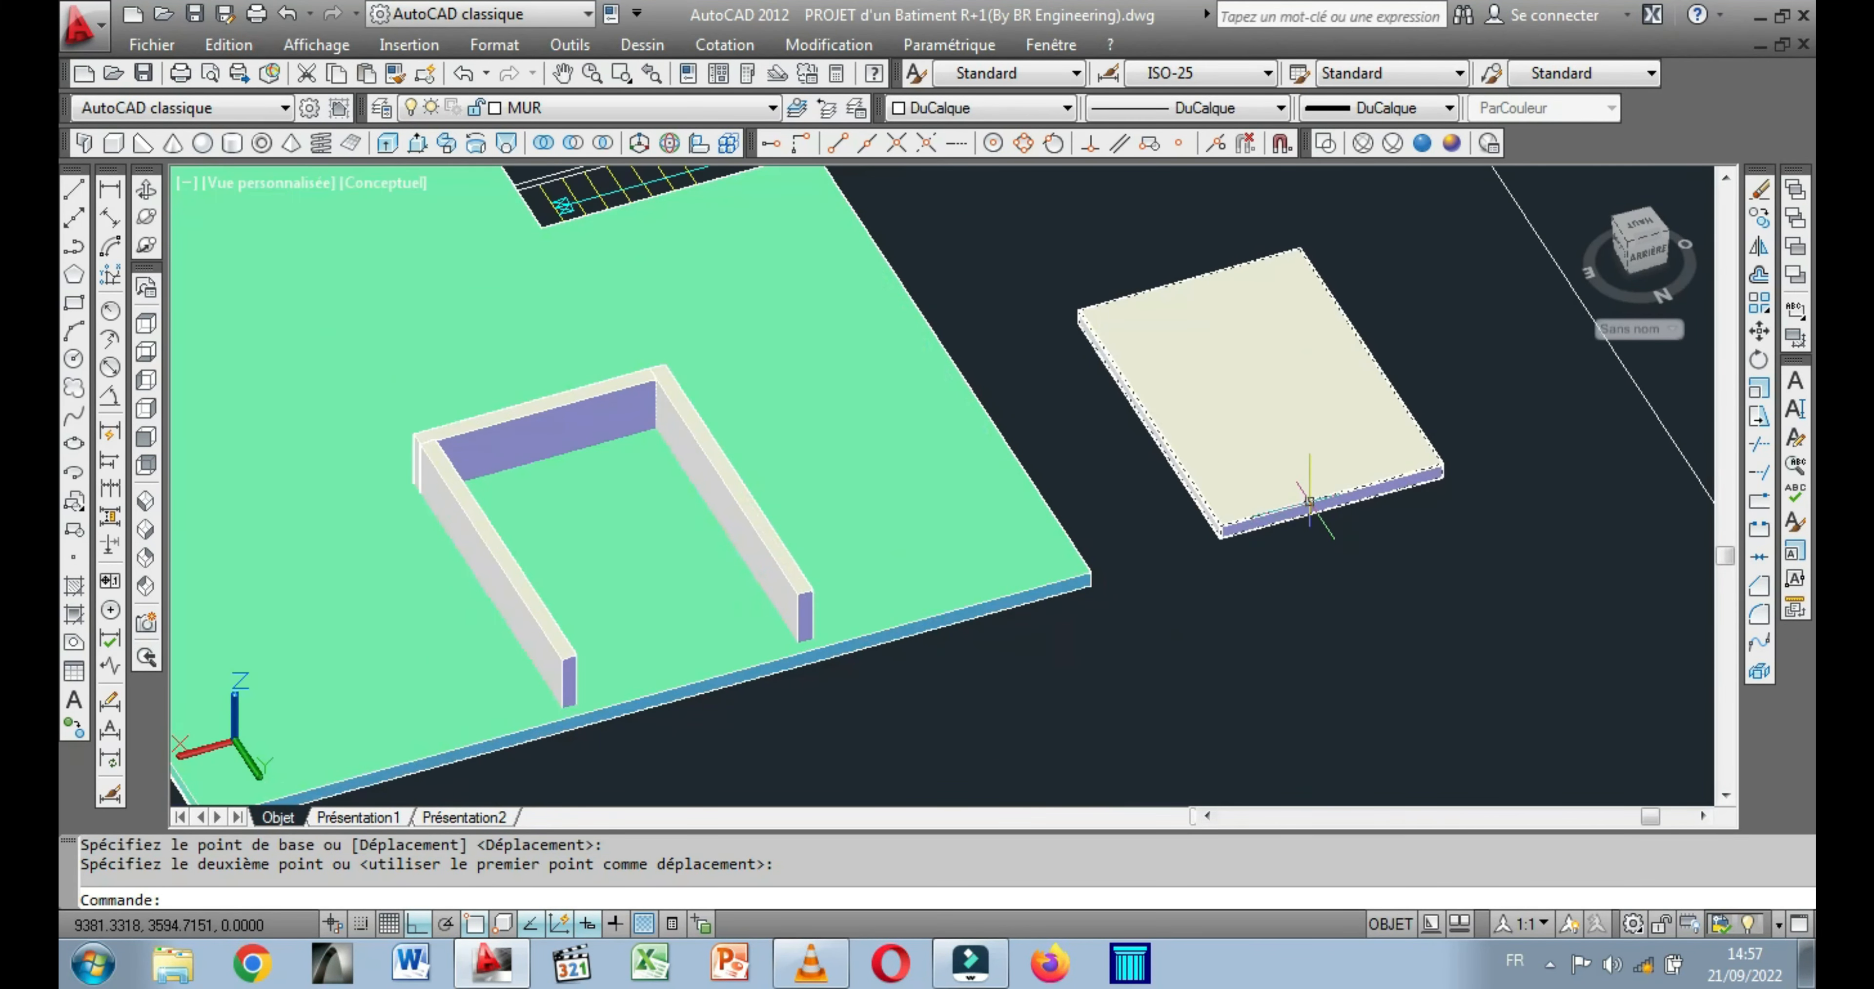
pyautogui.click(1314, 500)
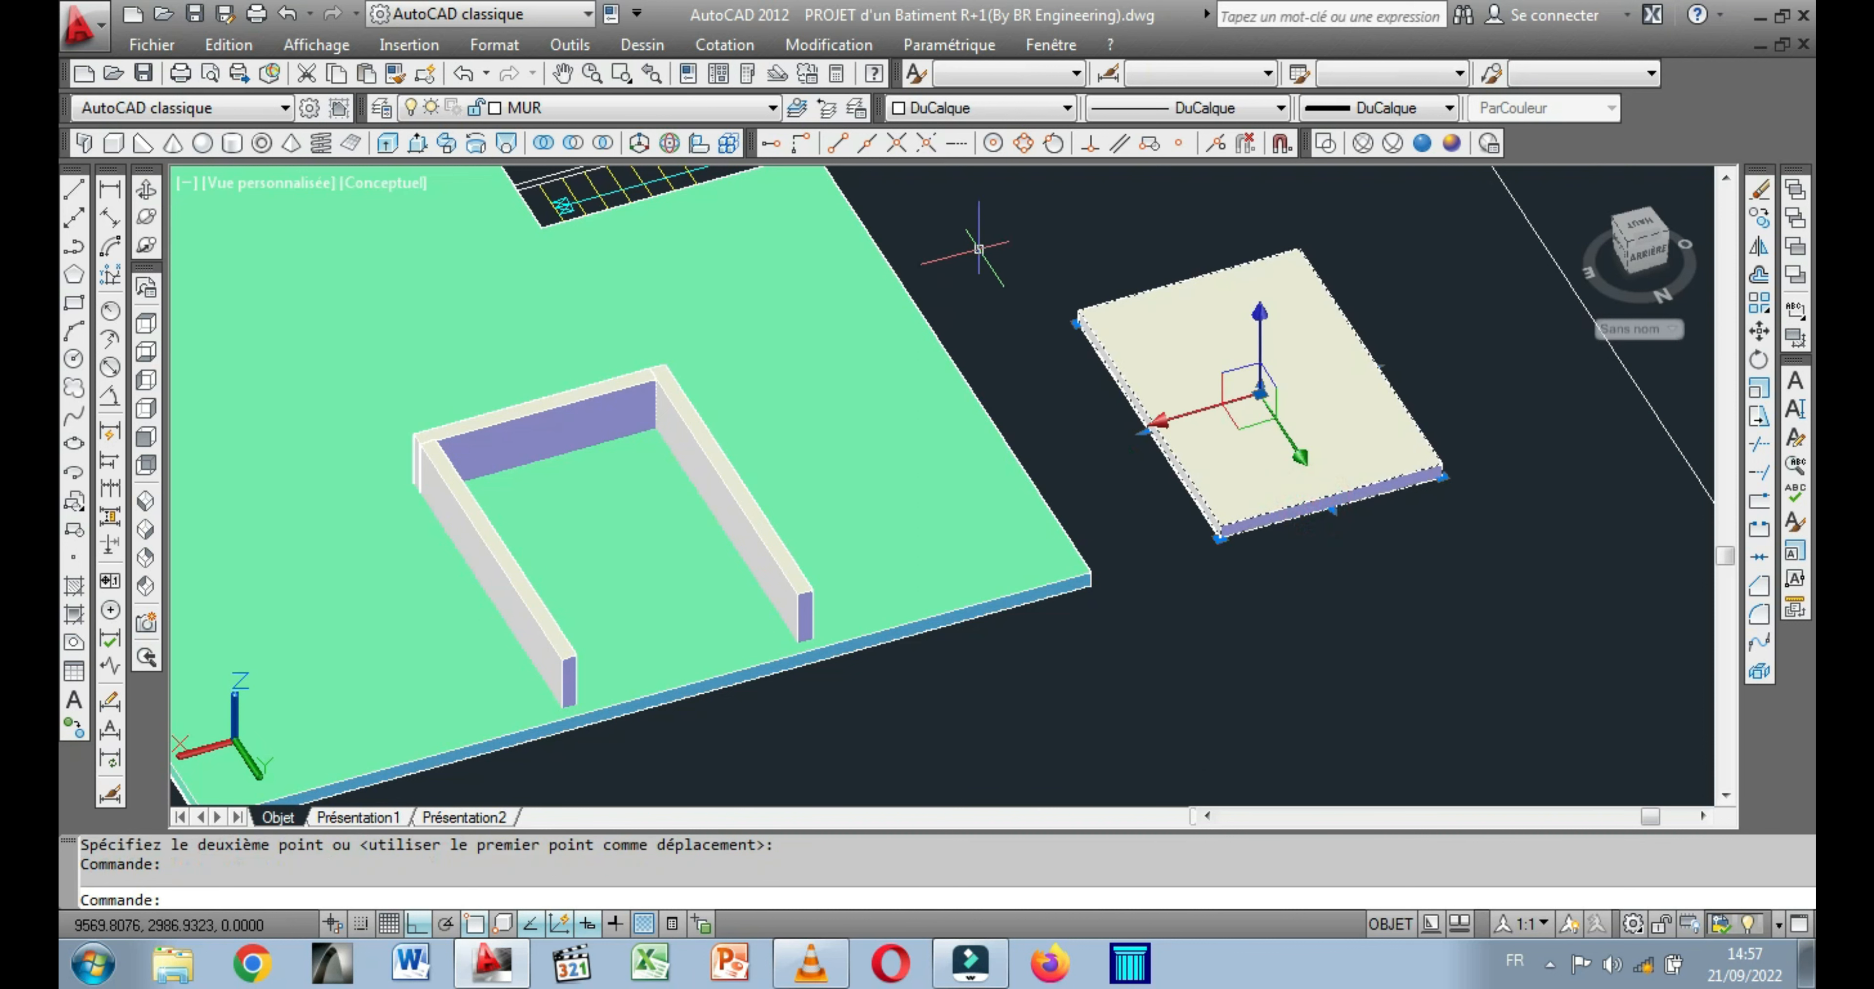
pyautogui.rightClick(998, 257)
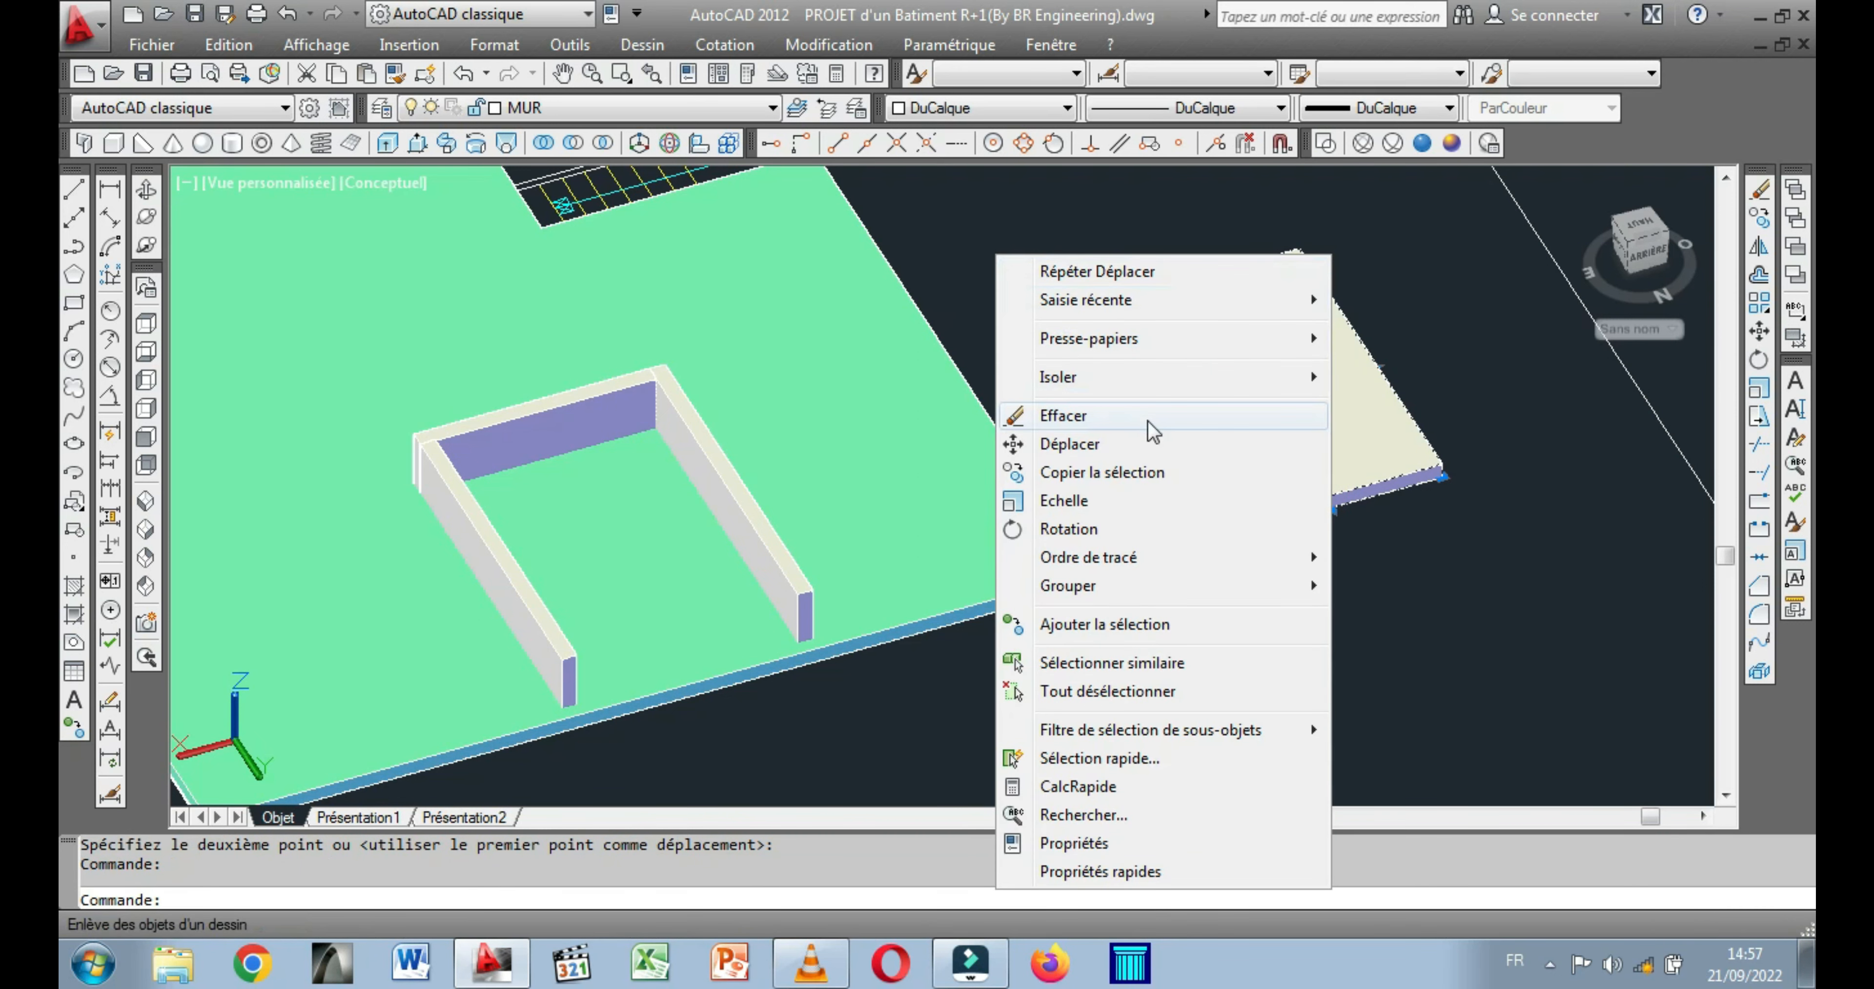
pyautogui.click(1096, 442)
pyautogui.scroll(2, 1113, 604)
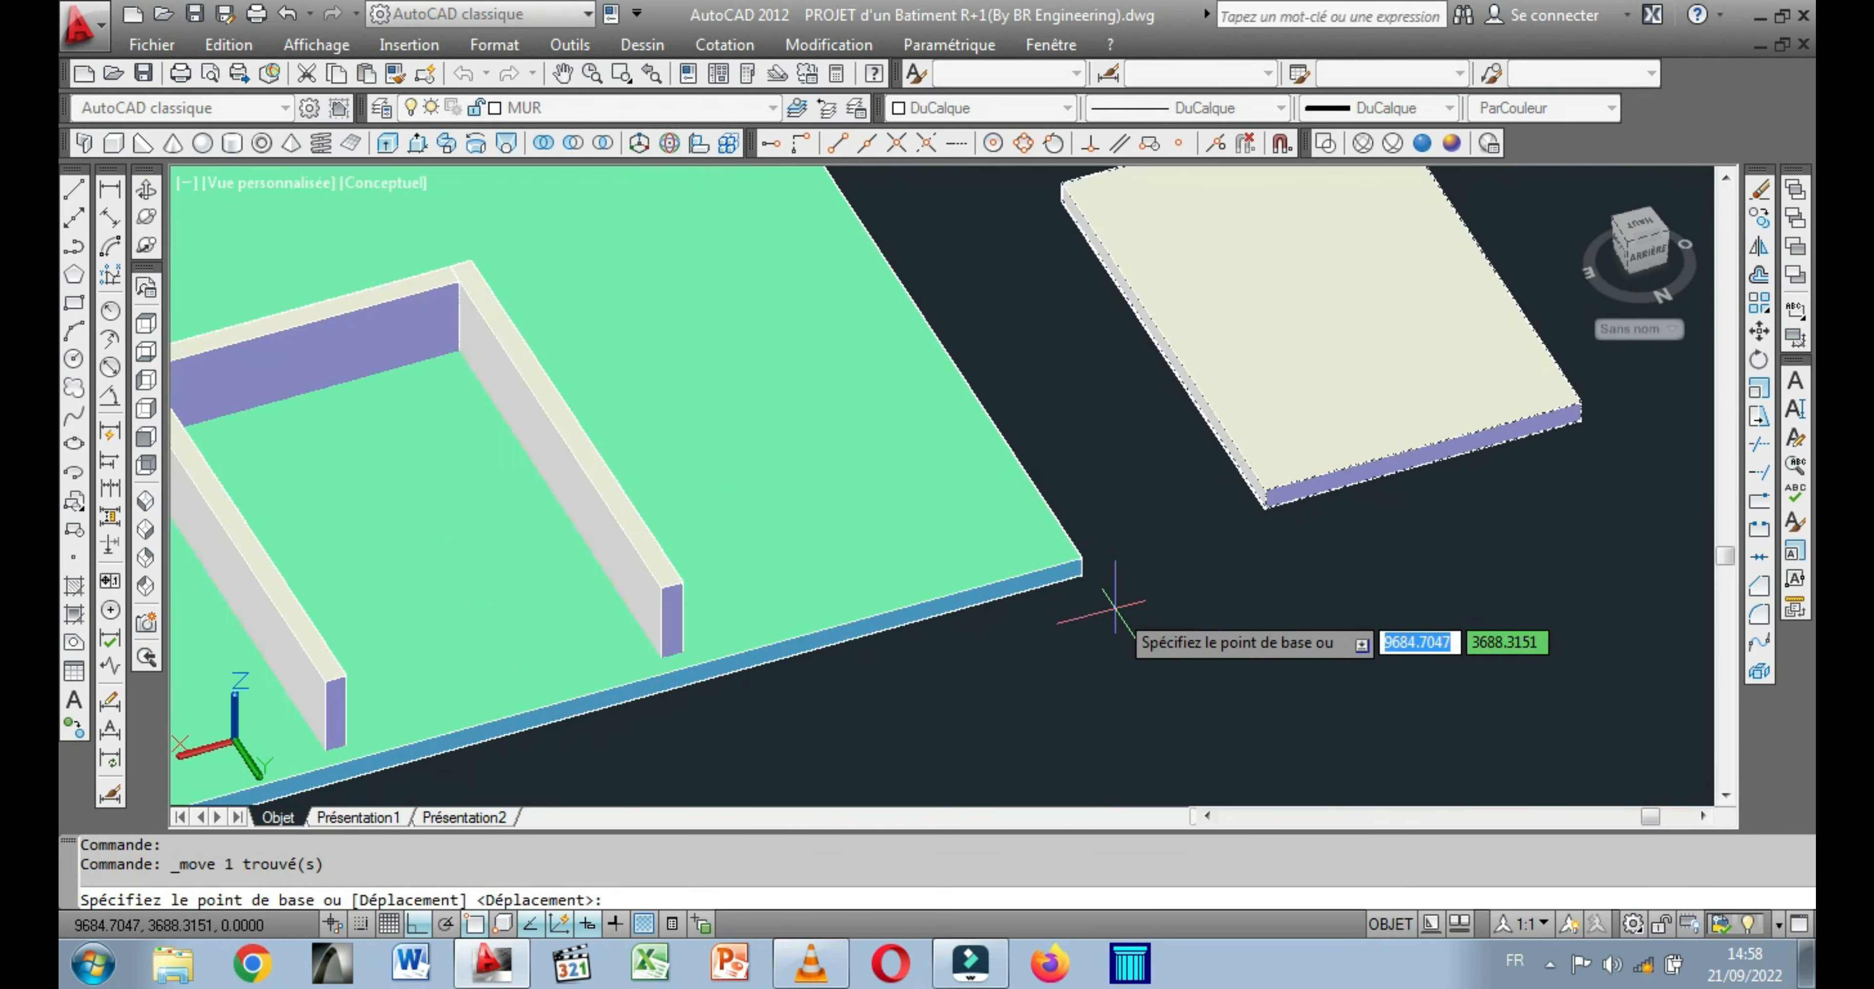
pyautogui.click(1267, 501)
pyautogui.scroll(5, 406, 741)
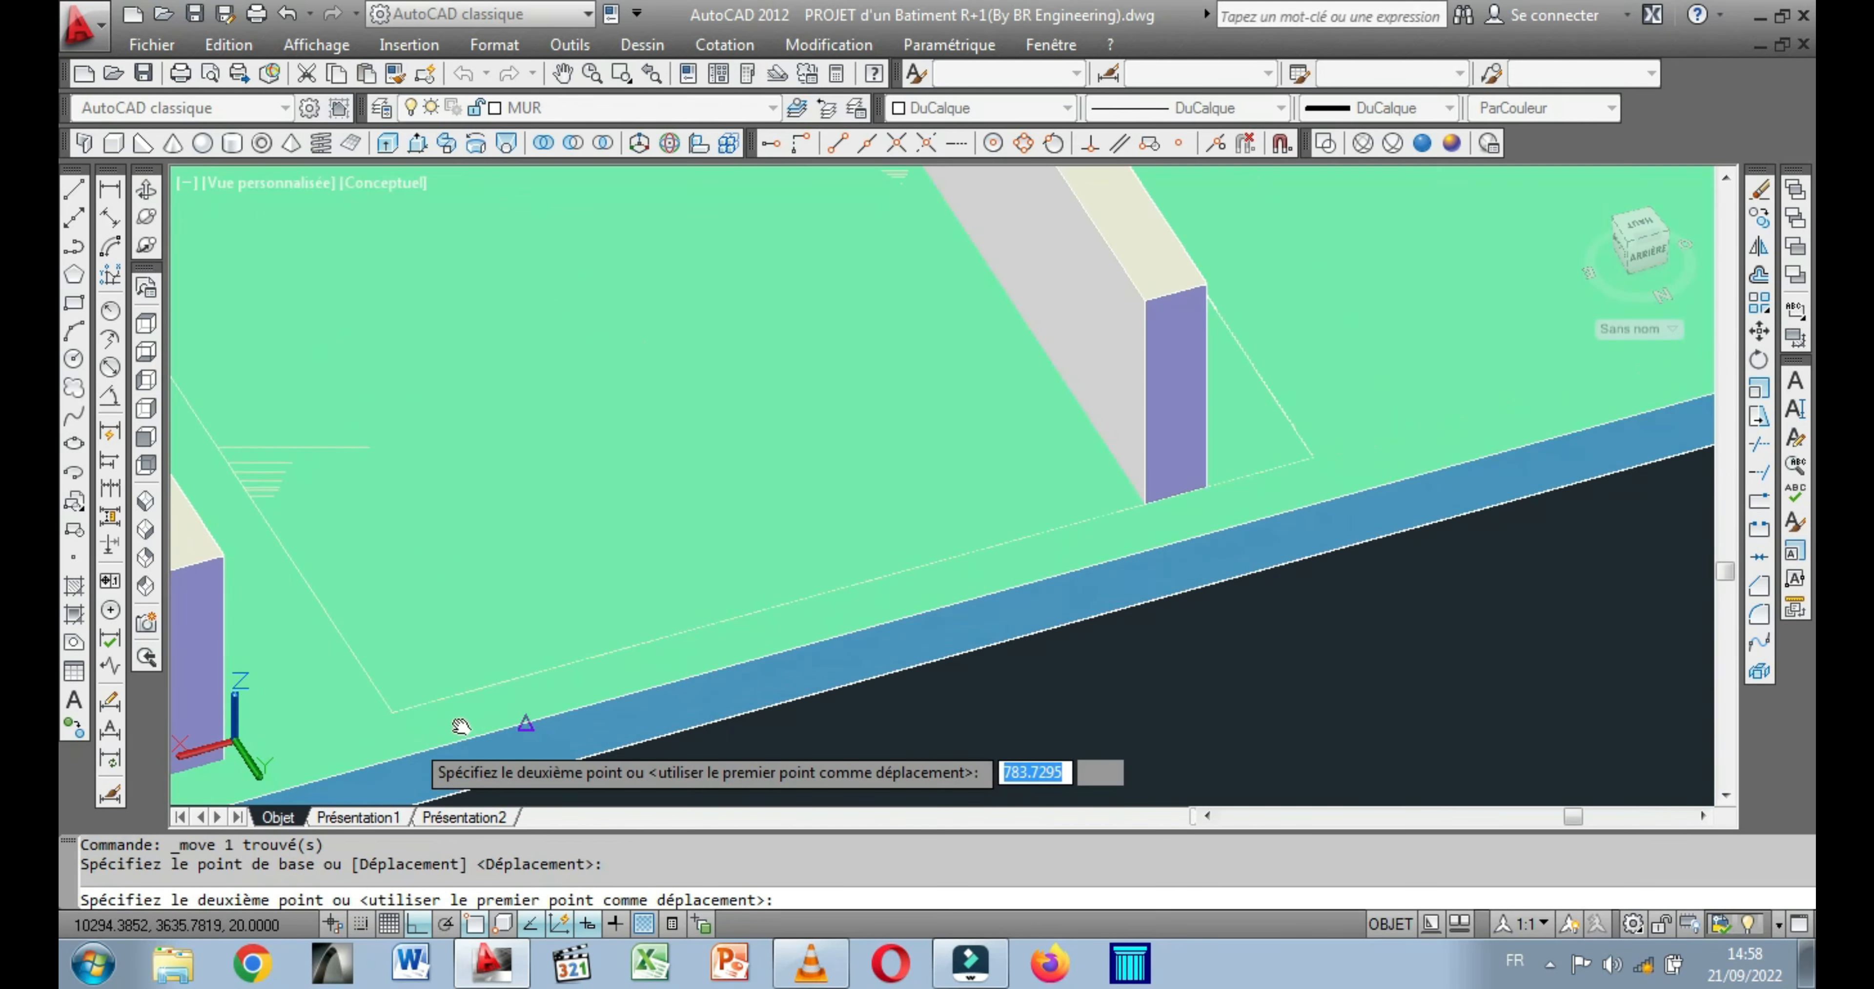
pyautogui.moveTo(409, 740); pyautogui.dragTo(746, 632, button='middle')
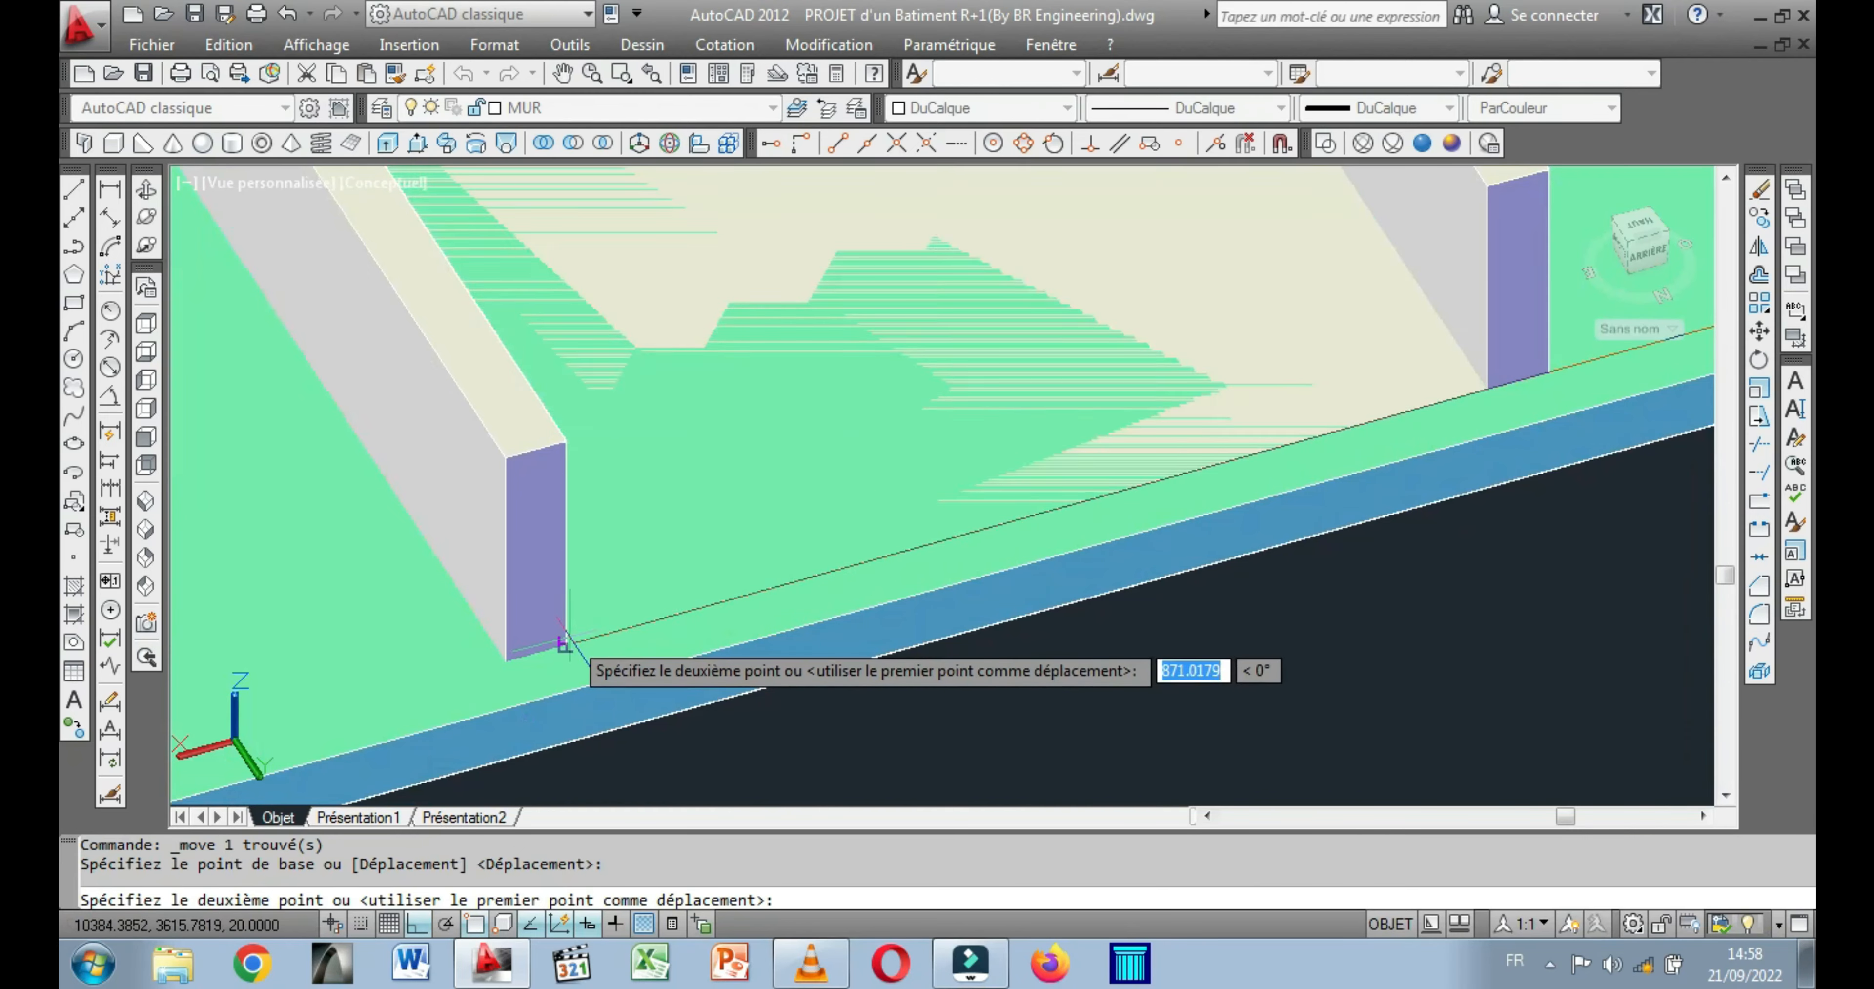
pyautogui.click(562, 643)
pyautogui.scroll(-3, 775, 656)
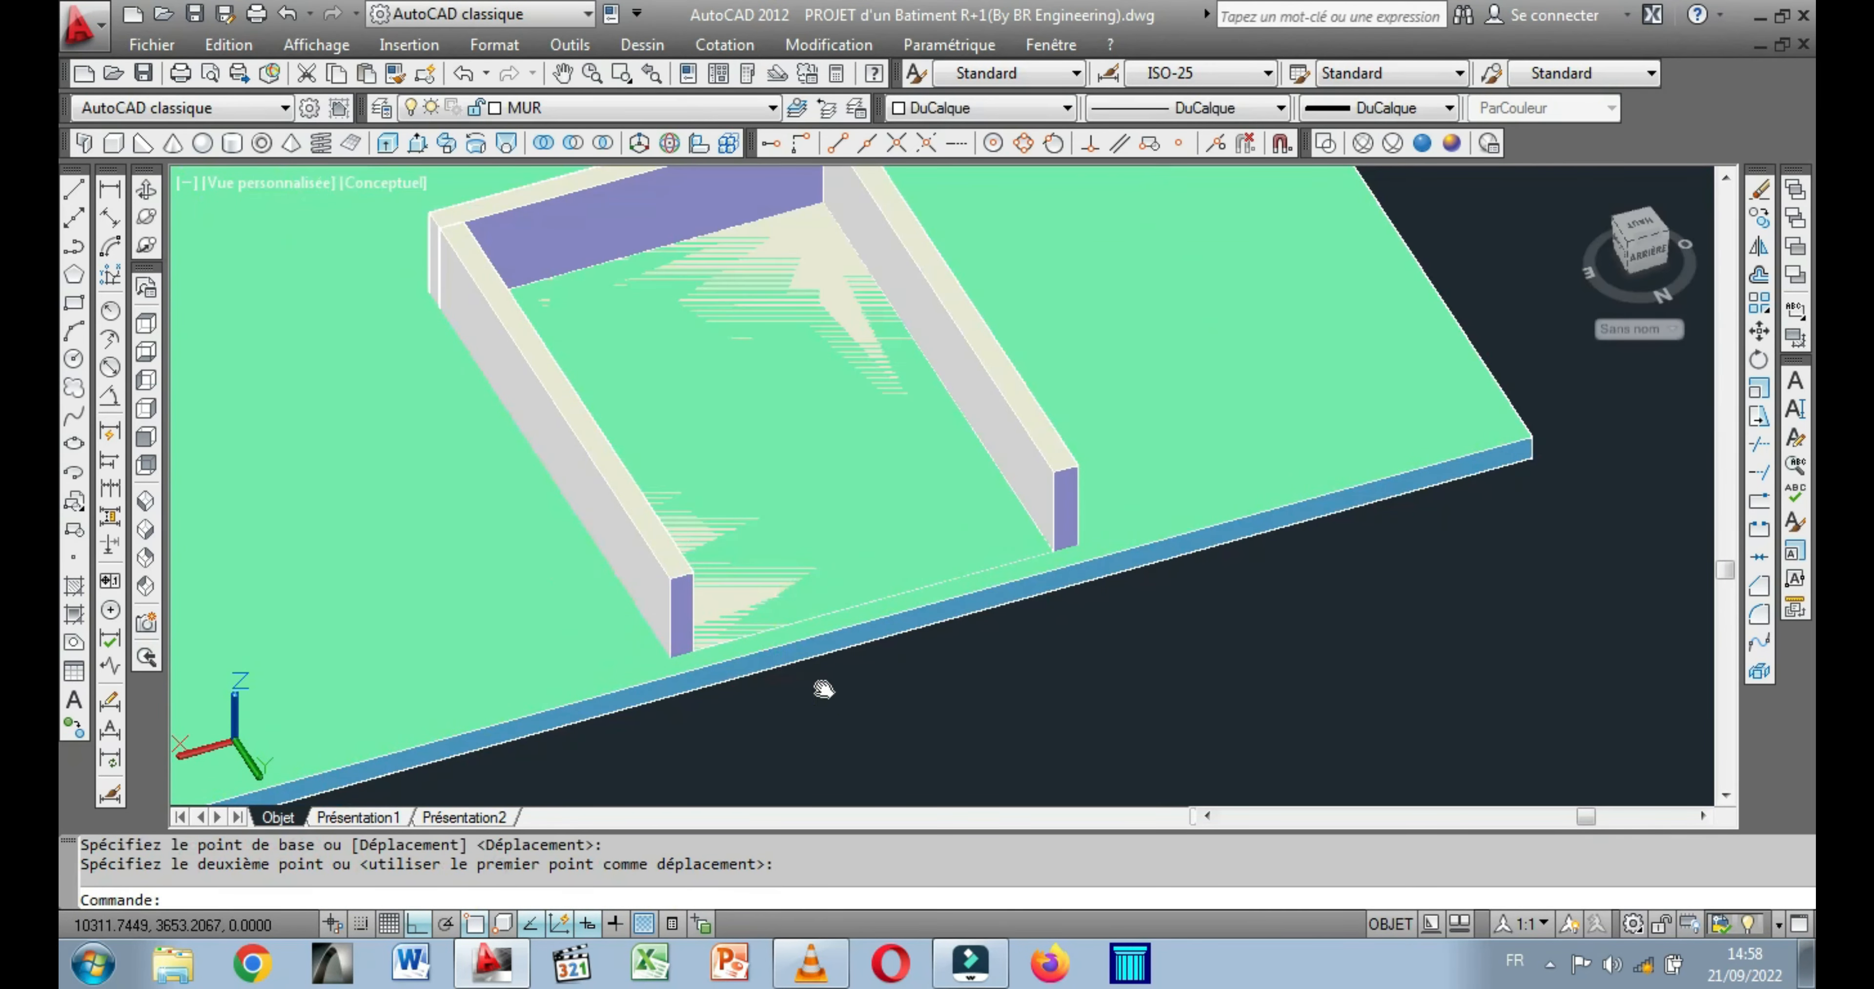
pyautogui.moveTo(813, 687); pyautogui.dragTo(866, 730, button='middle')
pyautogui.scroll(-4, 717, 472)
pyautogui.press('Escape')
pyautogui.press('Escape')
# Subtract the courtyard floor box from the upper floor slab to cut the COUR opening.
pyautogui.moveTo(523, 490); pyautogui.dragTo(634, 615, button='middle')
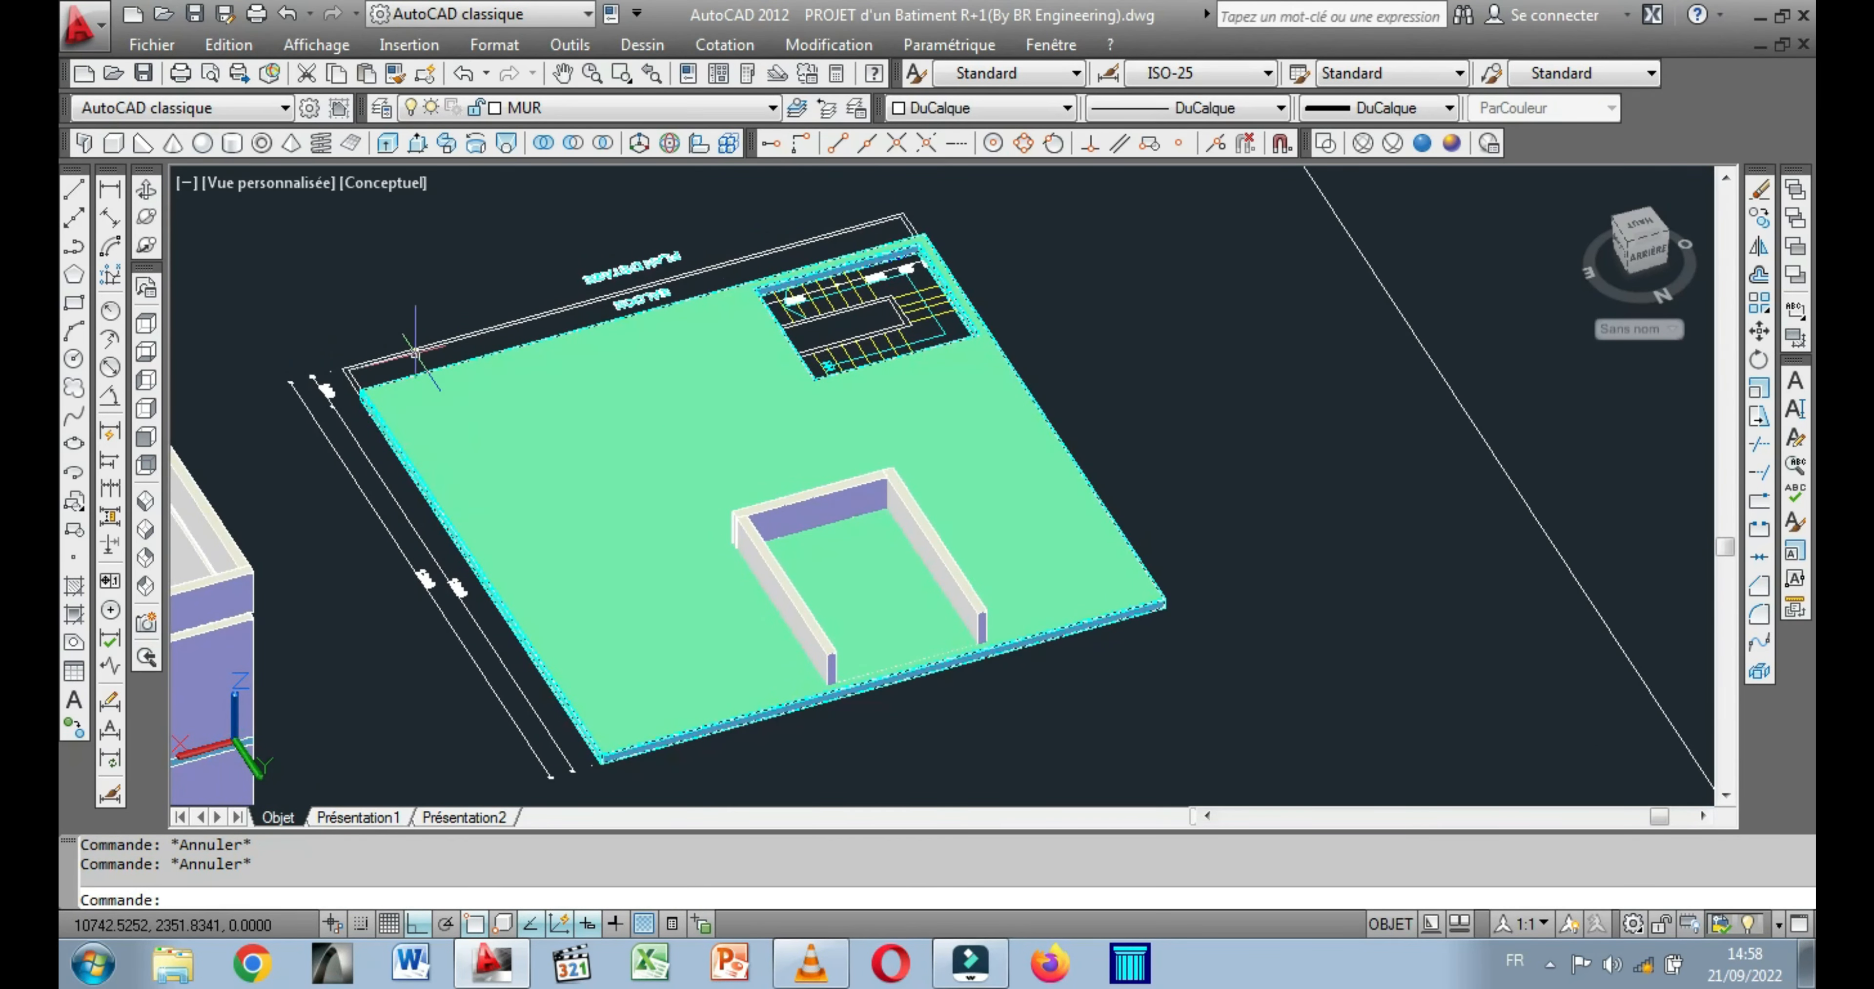
pyautogui.click(569, 143)
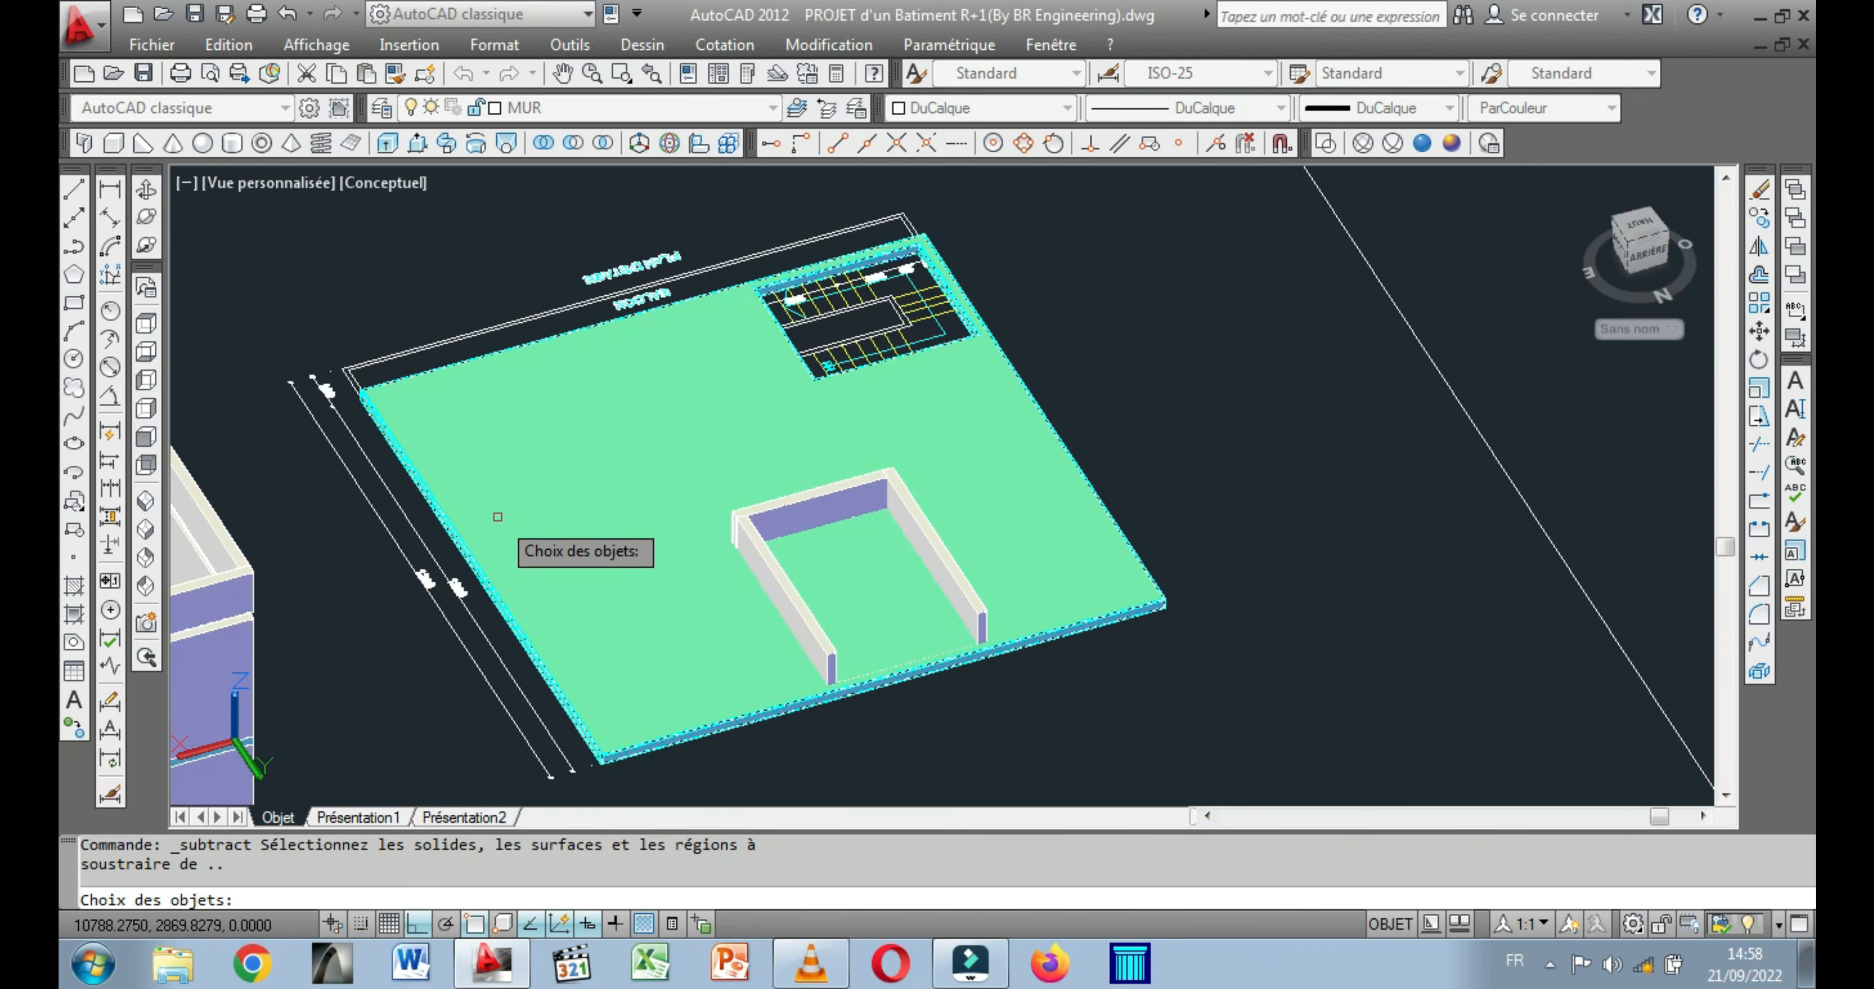
pyautogui.scroll(2, 498, 516)
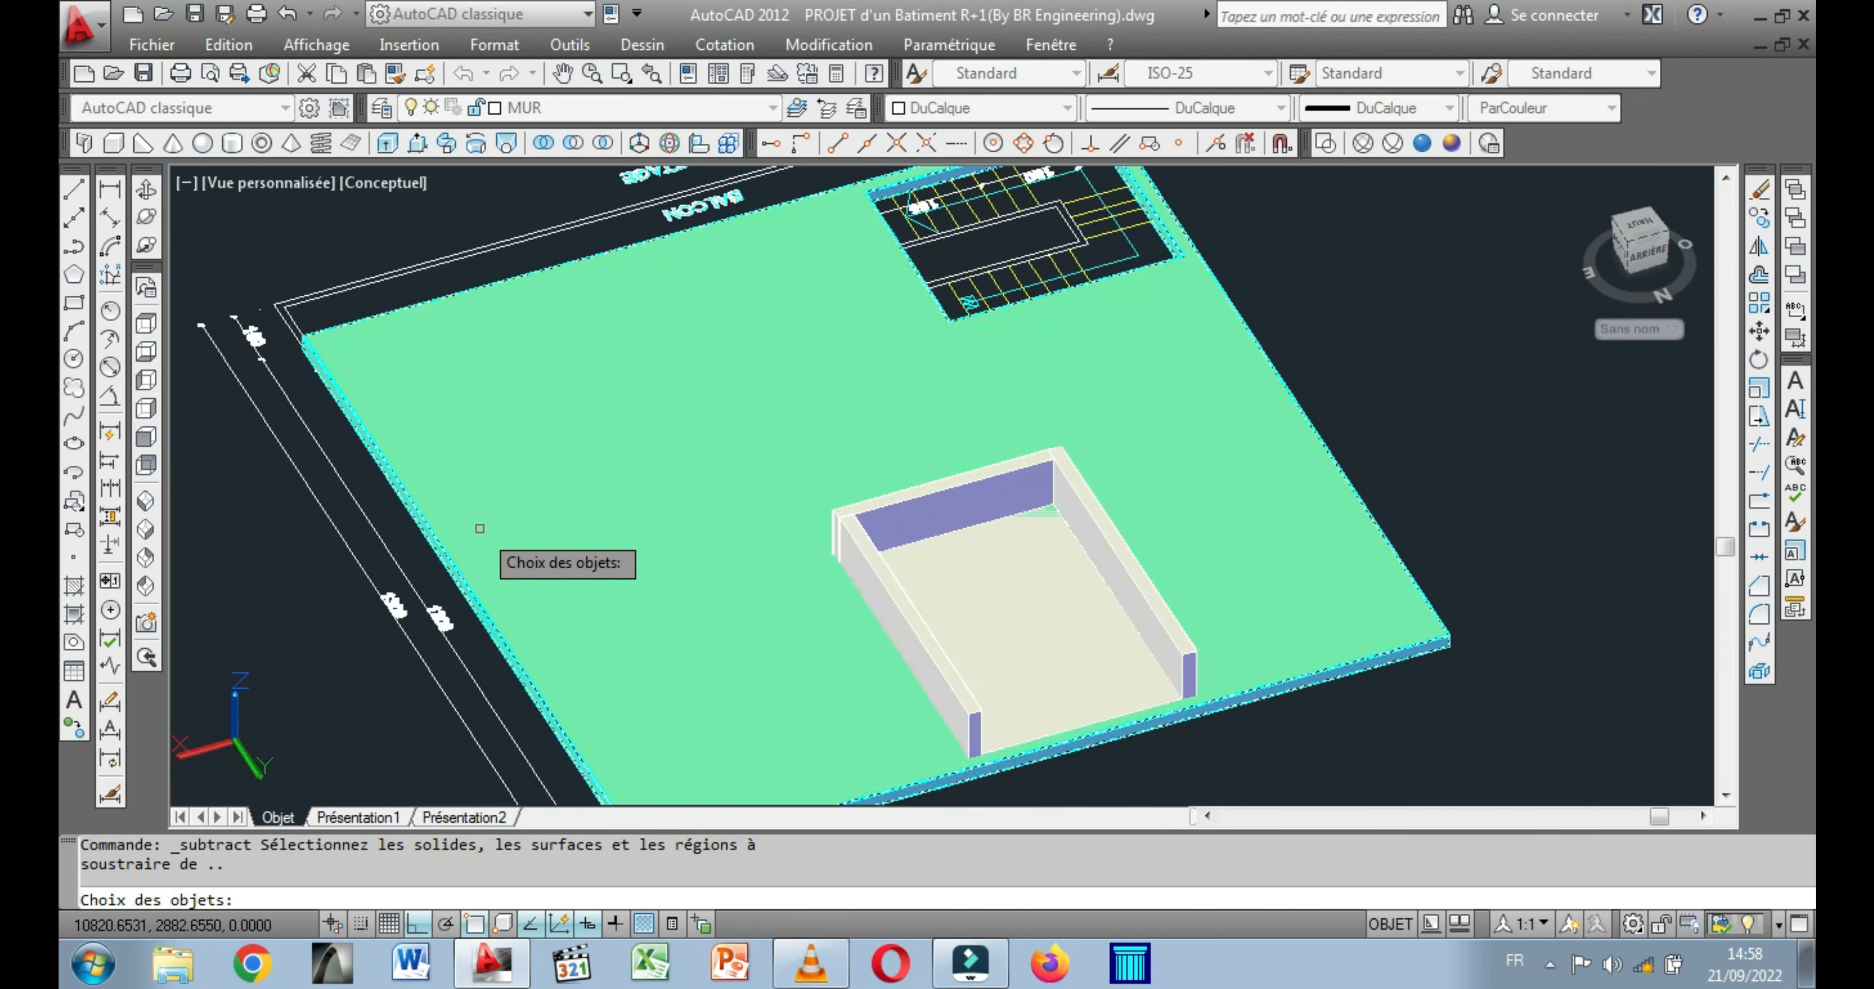
pyautogui.click(480, 529)
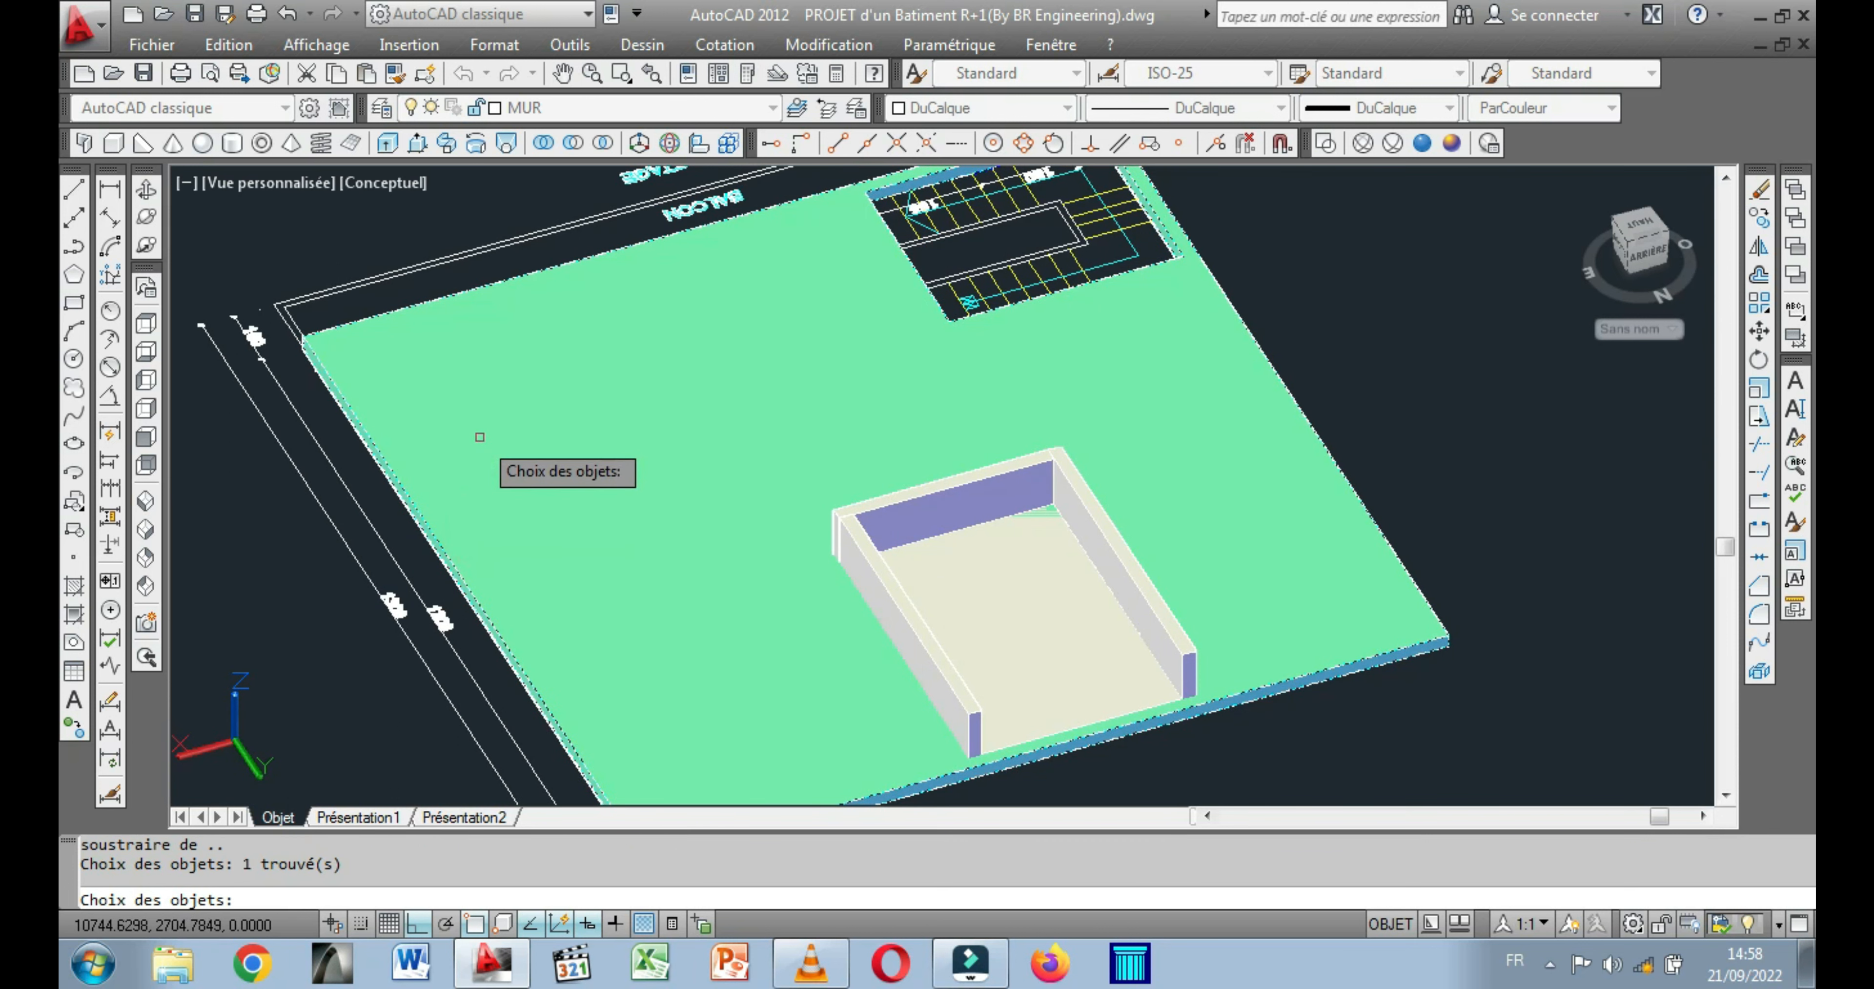
pyautogui.scroll(2, 1038, 678)
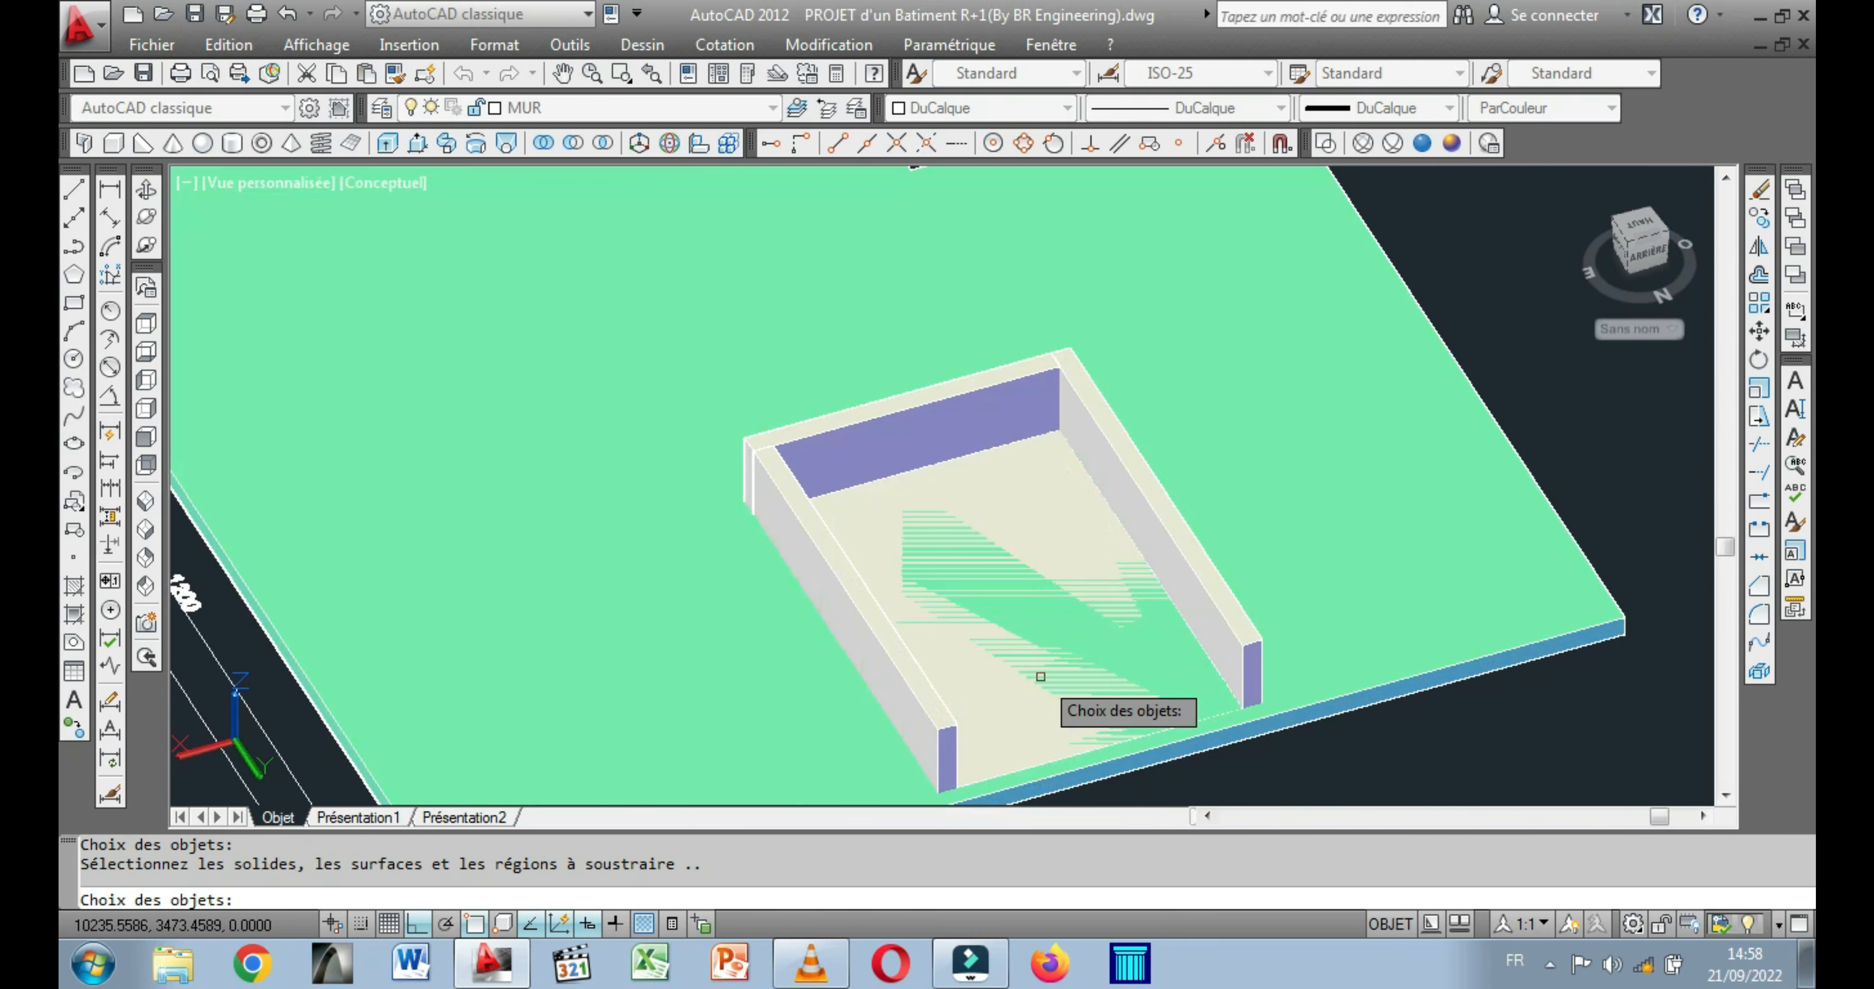
pyautogui.click(1096, 563)
pyautogui.press('Return')
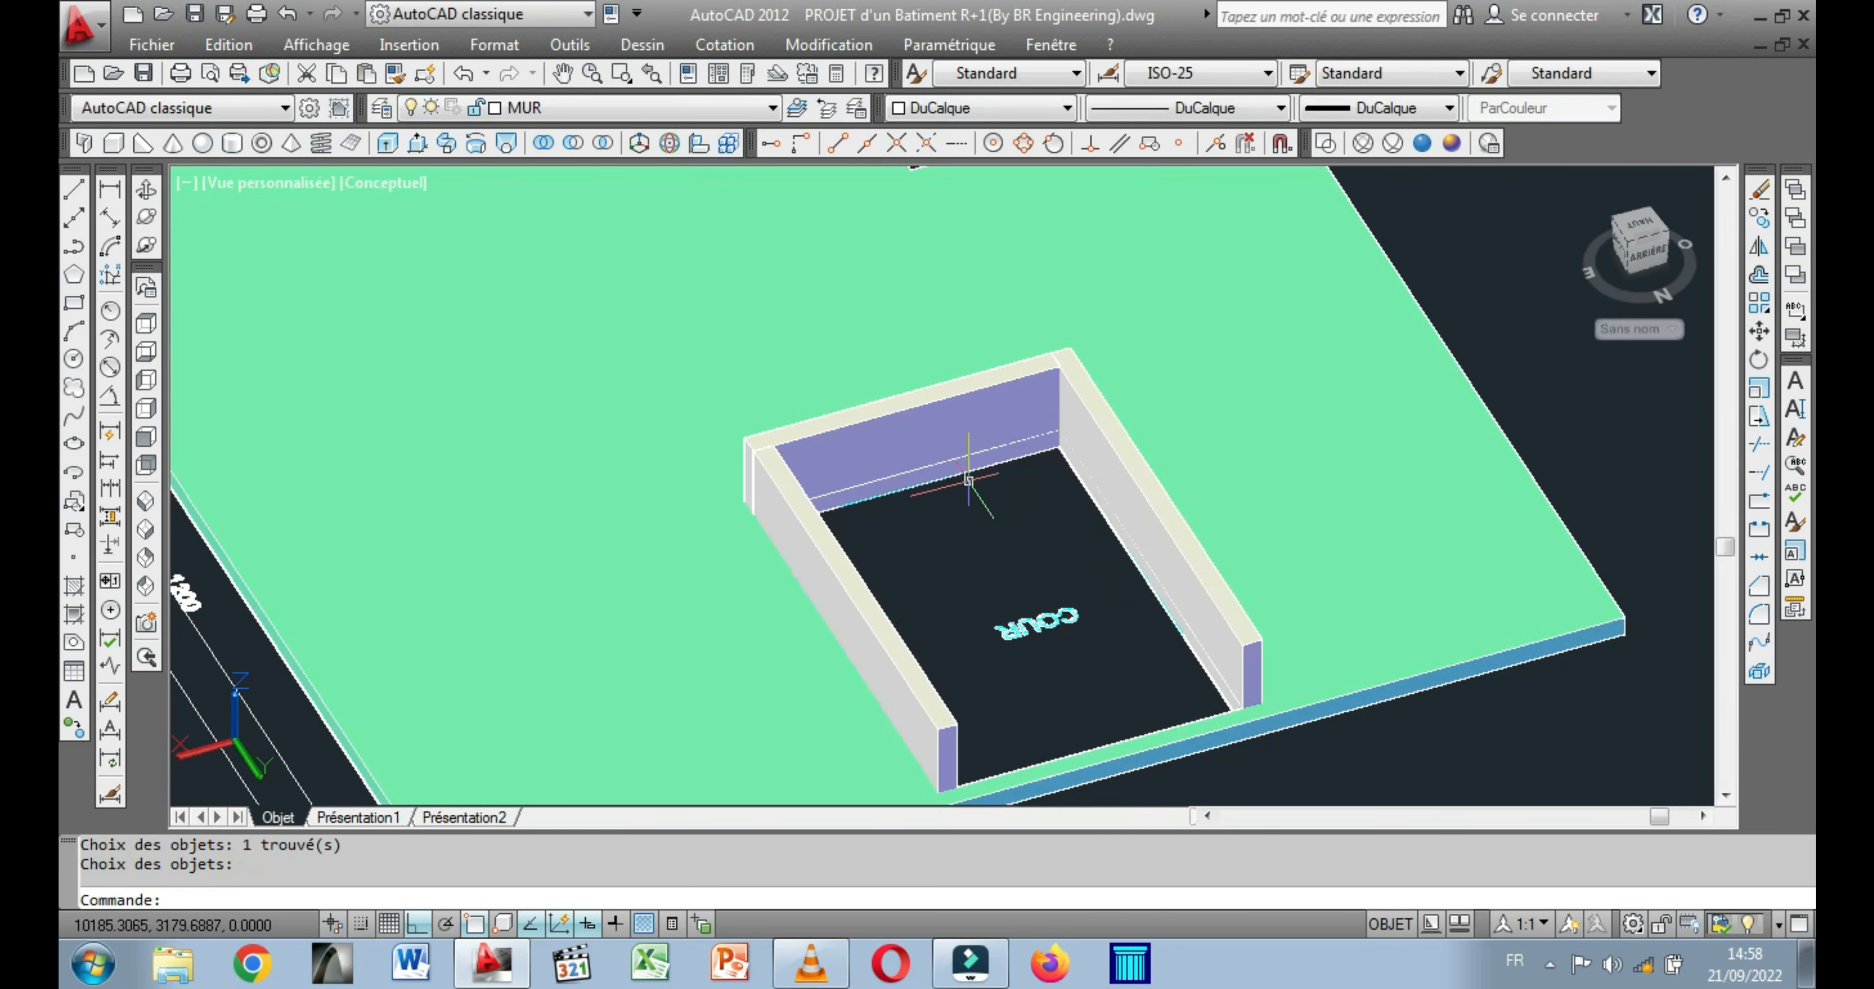
pyautogui.scroll(-2, 1039, 511)
pyautogui.moveTo(1025, 541); pyautogui.dragTo(1065, 489, button='middle')
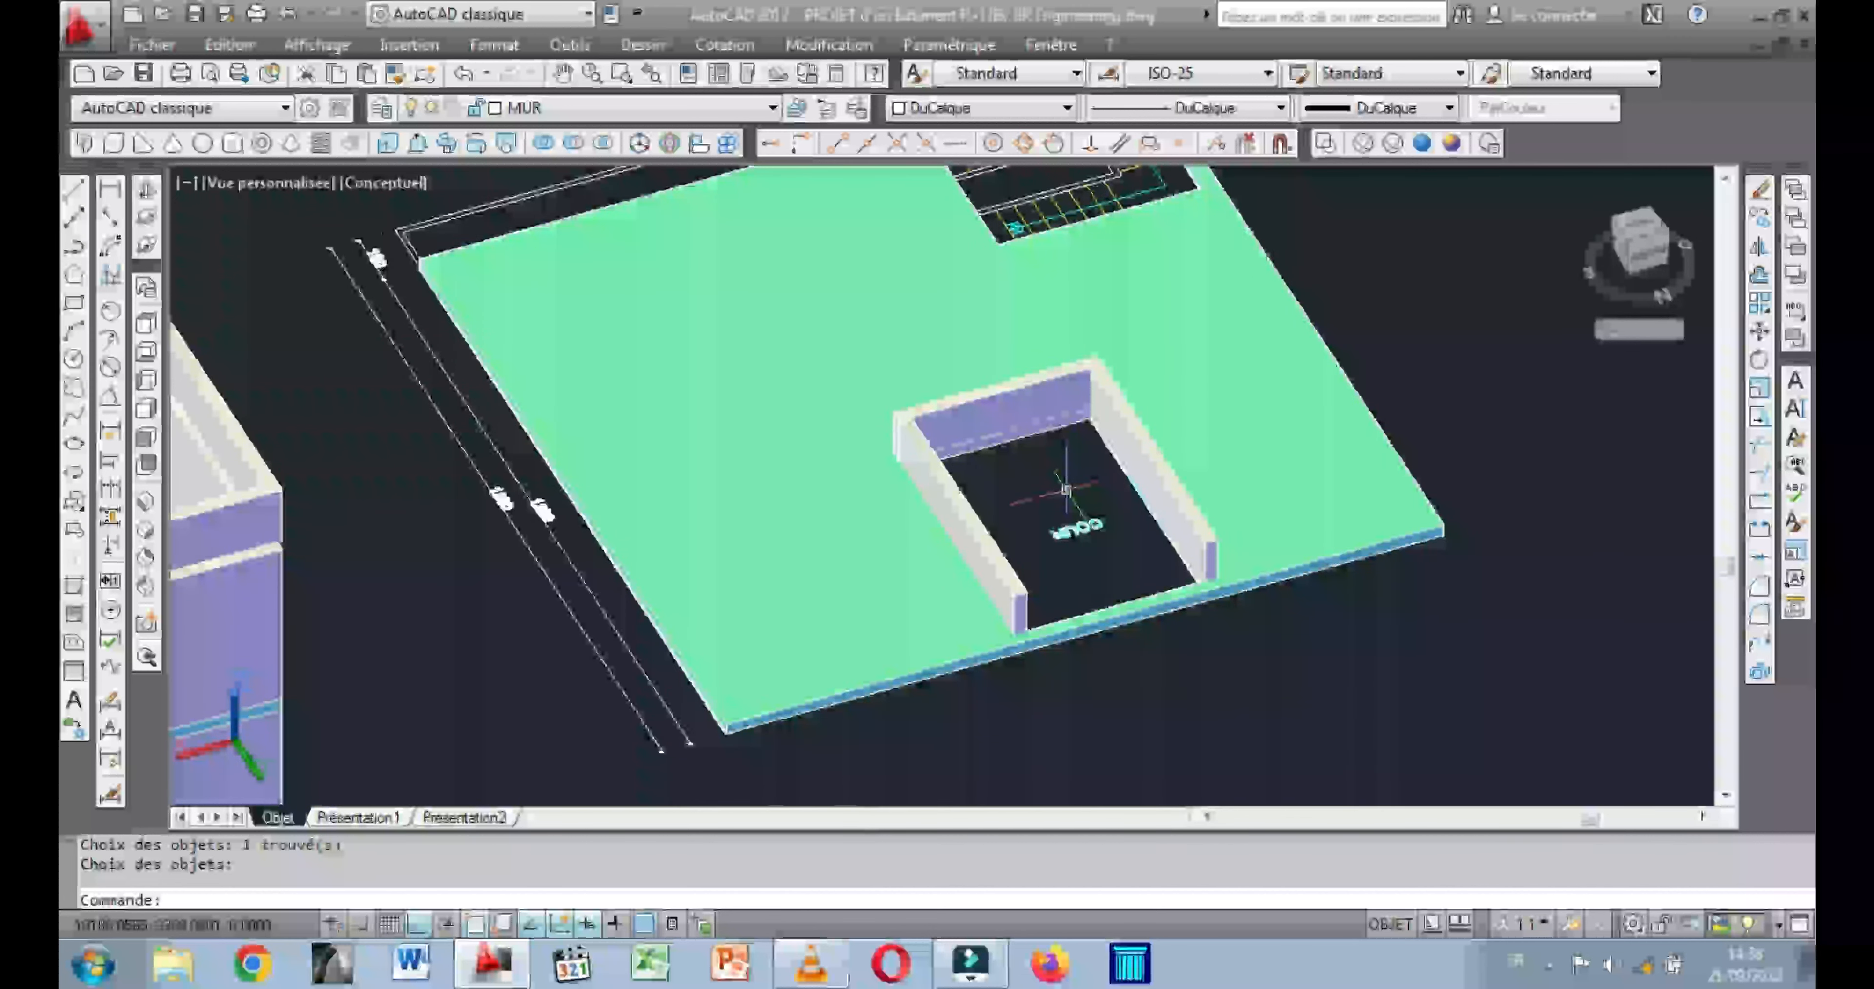
# Move the cut upper slab and its three courtyard wall boxes onto the building, snapping the slab's lower corner to the top outer corner of the upper-floor wall.
pyautogui.moveTo(1066, 489); pyautogui.dragTo(1000, 695, button='middle')
pyautogui.click(287, 14)
pyautogui.click(986, 420)
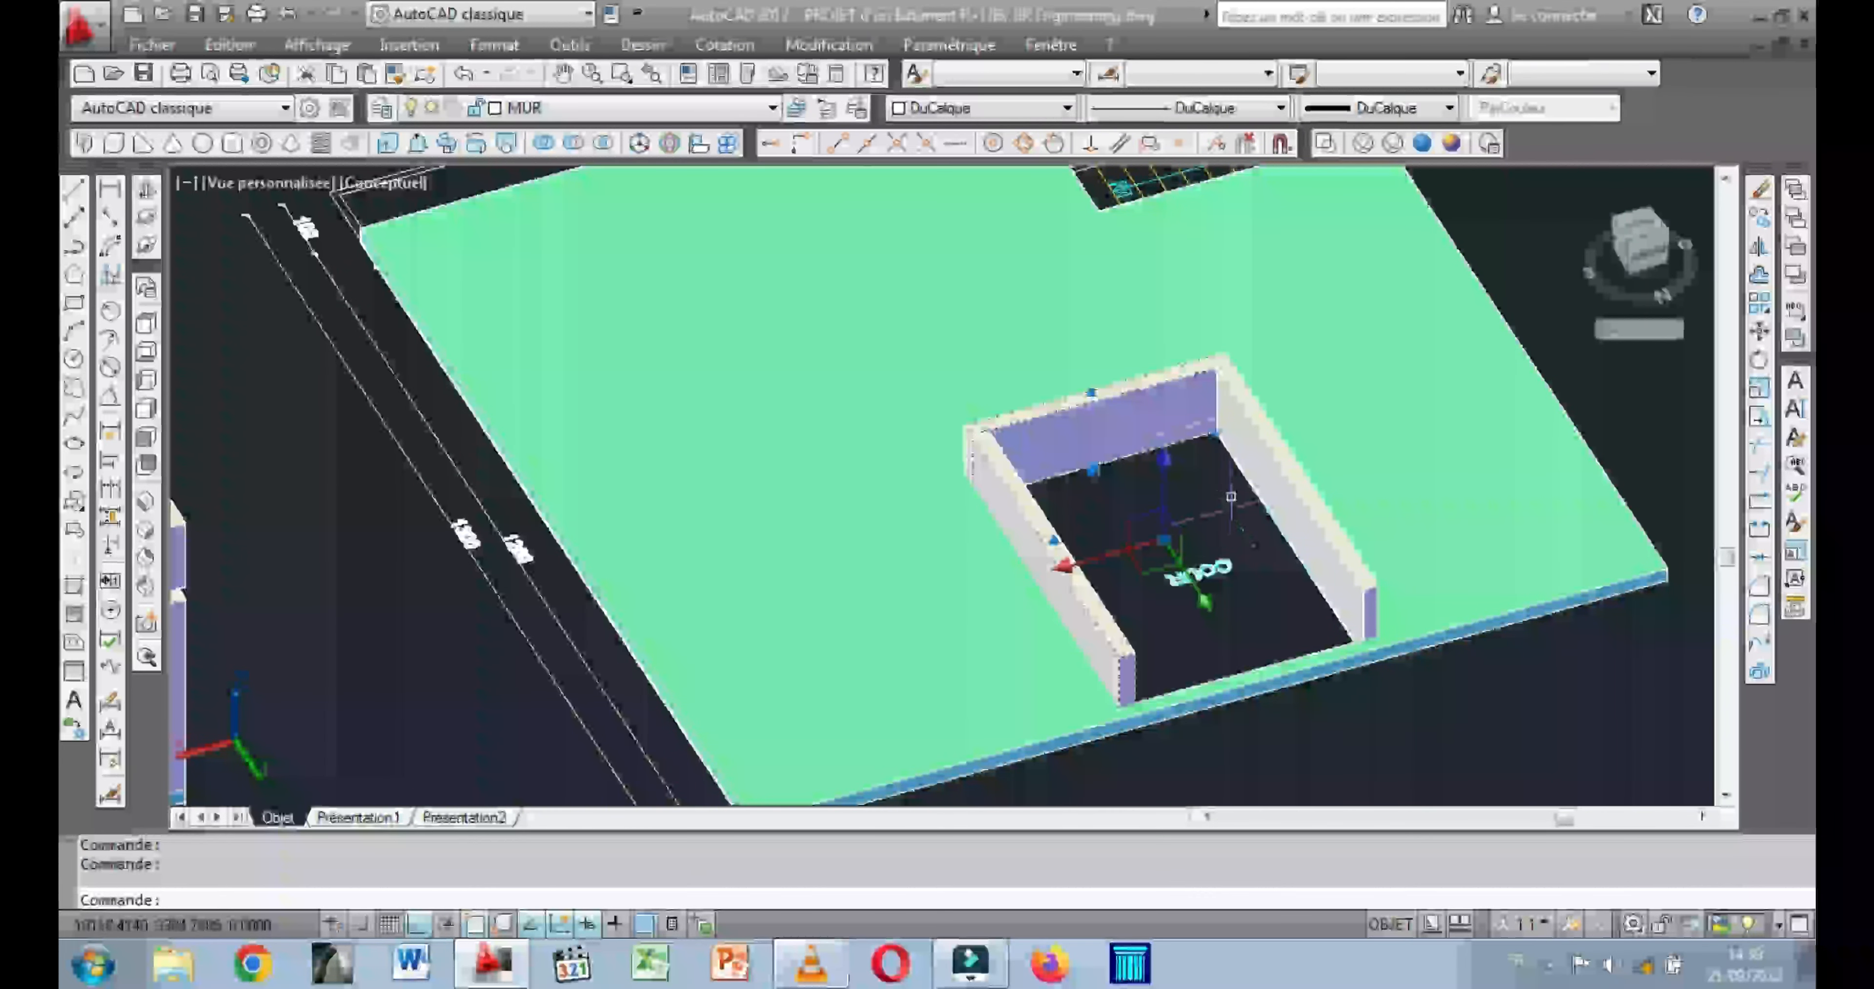
pyautogui.click(1426, 637)
pyautogui.click(1759, 332)
pyautogui.scroll(6, 757, 618)
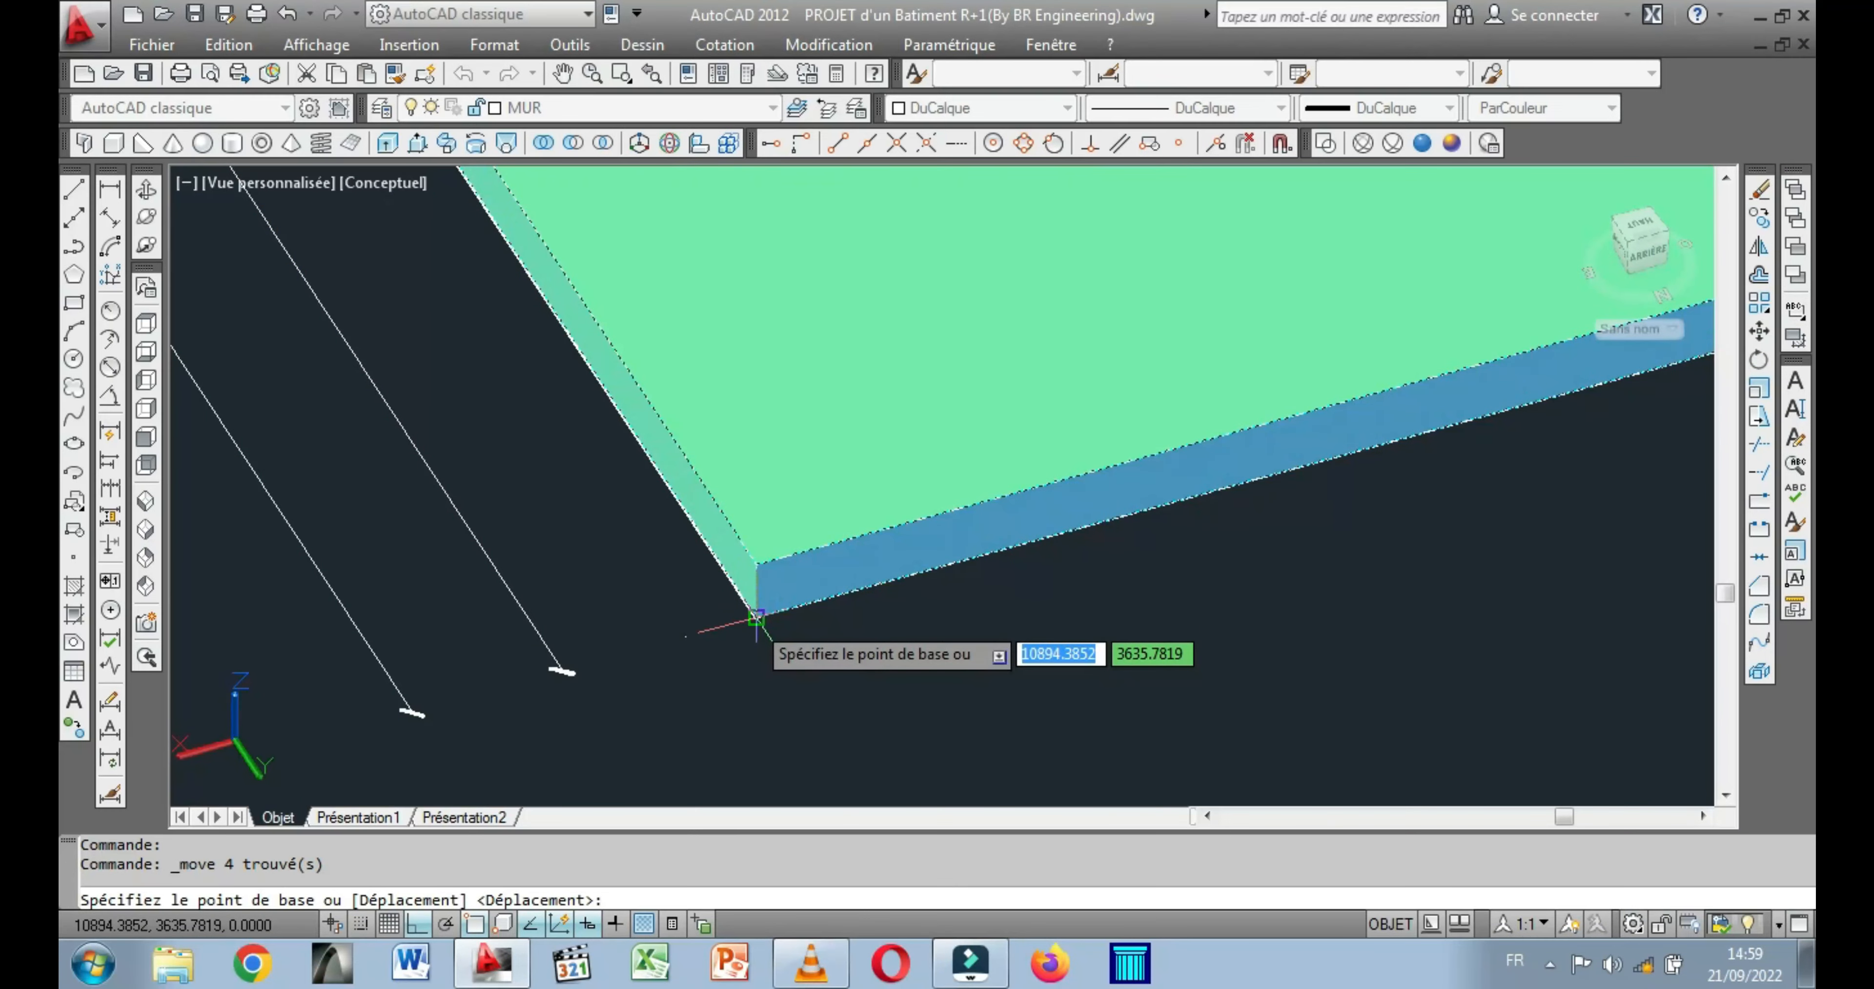
pyautogui.click(756, 618)
pyautogui.scroll(-8, 785, 618)
pyautogui.moveTo(645, 655); pyautogui.dragTo(935, 412, button='middle')
pyautogui.scroll(2, 673, 569)
pyautogui.moveTo(673, 569); pyautogui.dragTo(1120, 386, button='middle')
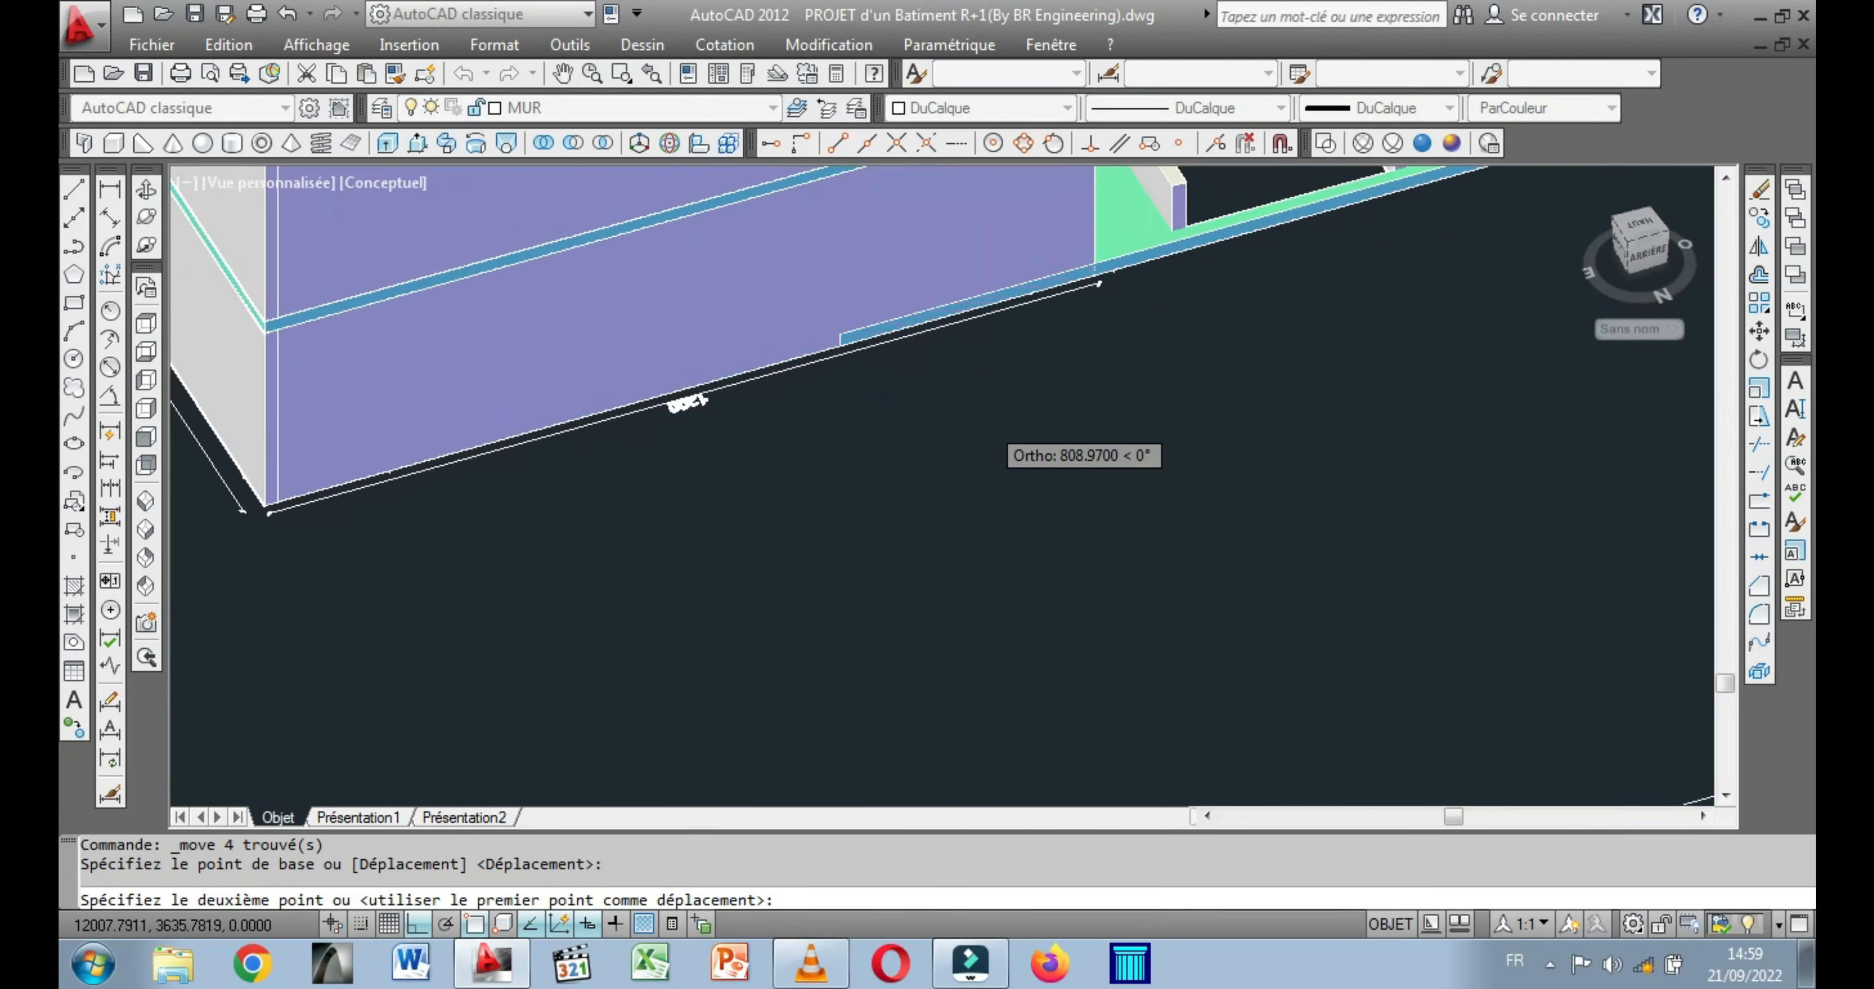
pyautogui.scroll(-4, 946, 465)
pyautogui.scroll(5, 698, 363)
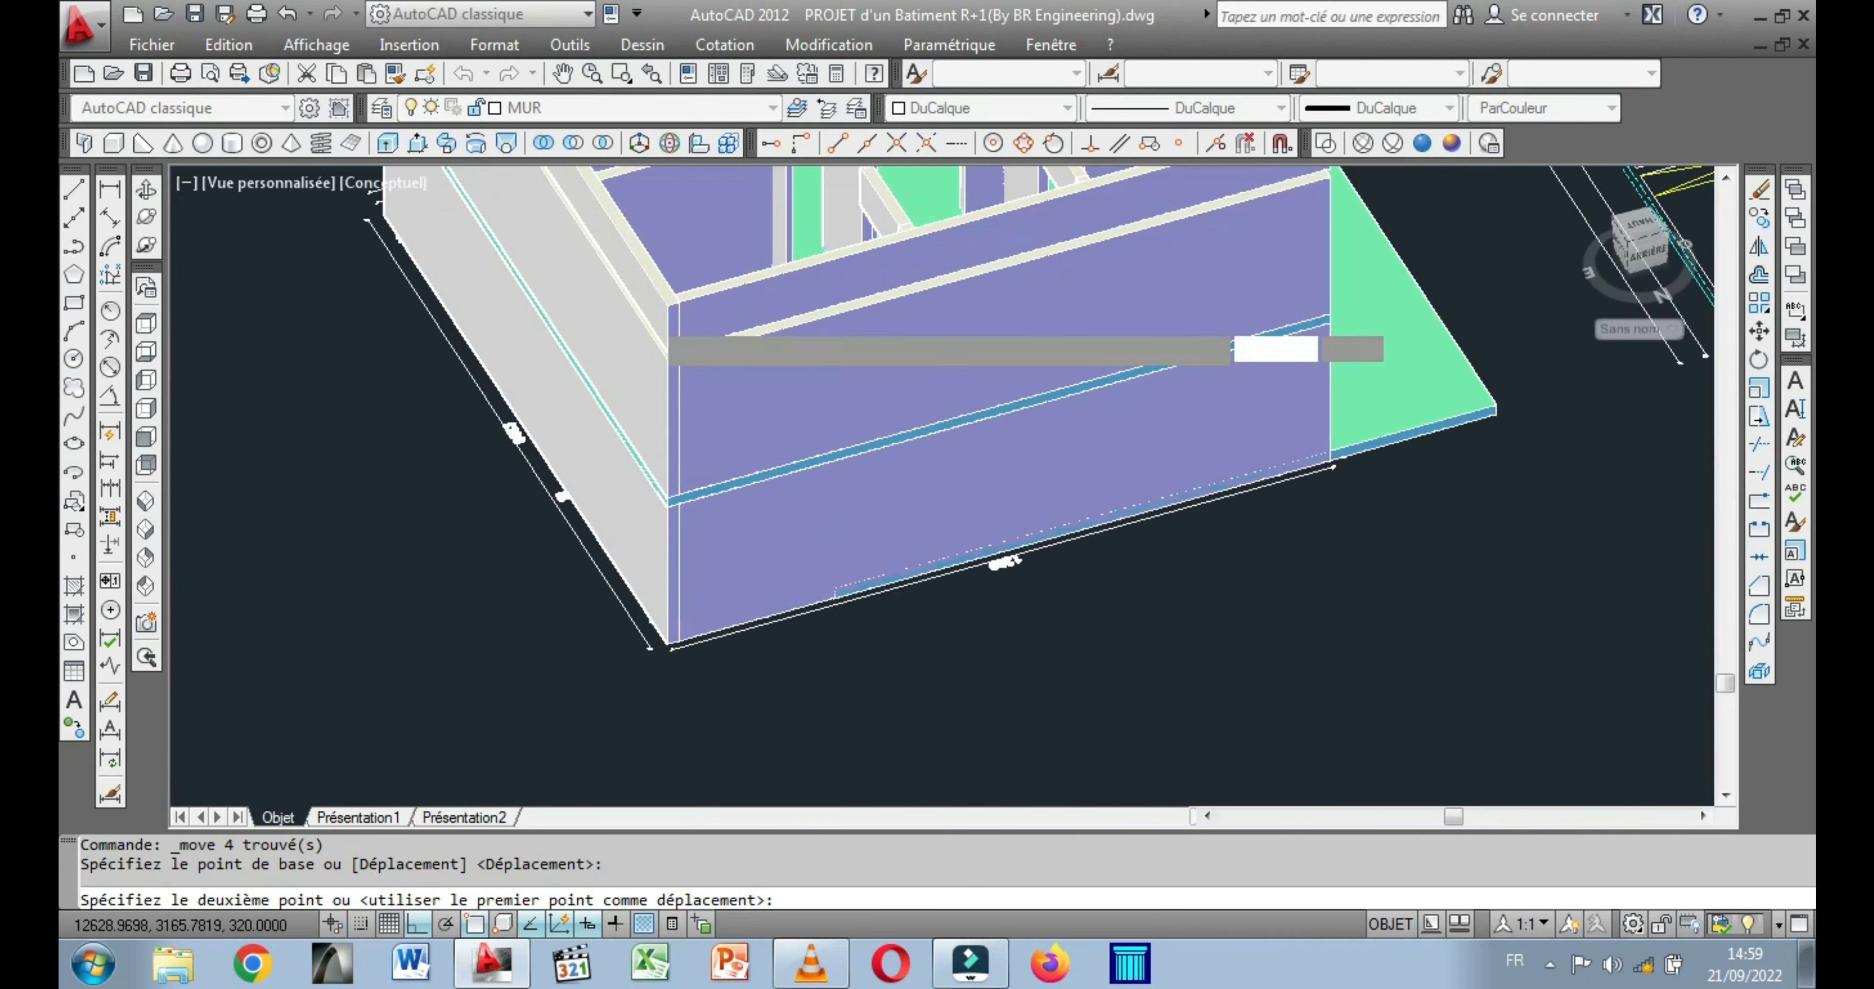
pyautogui.scroll(4, 644, 318)
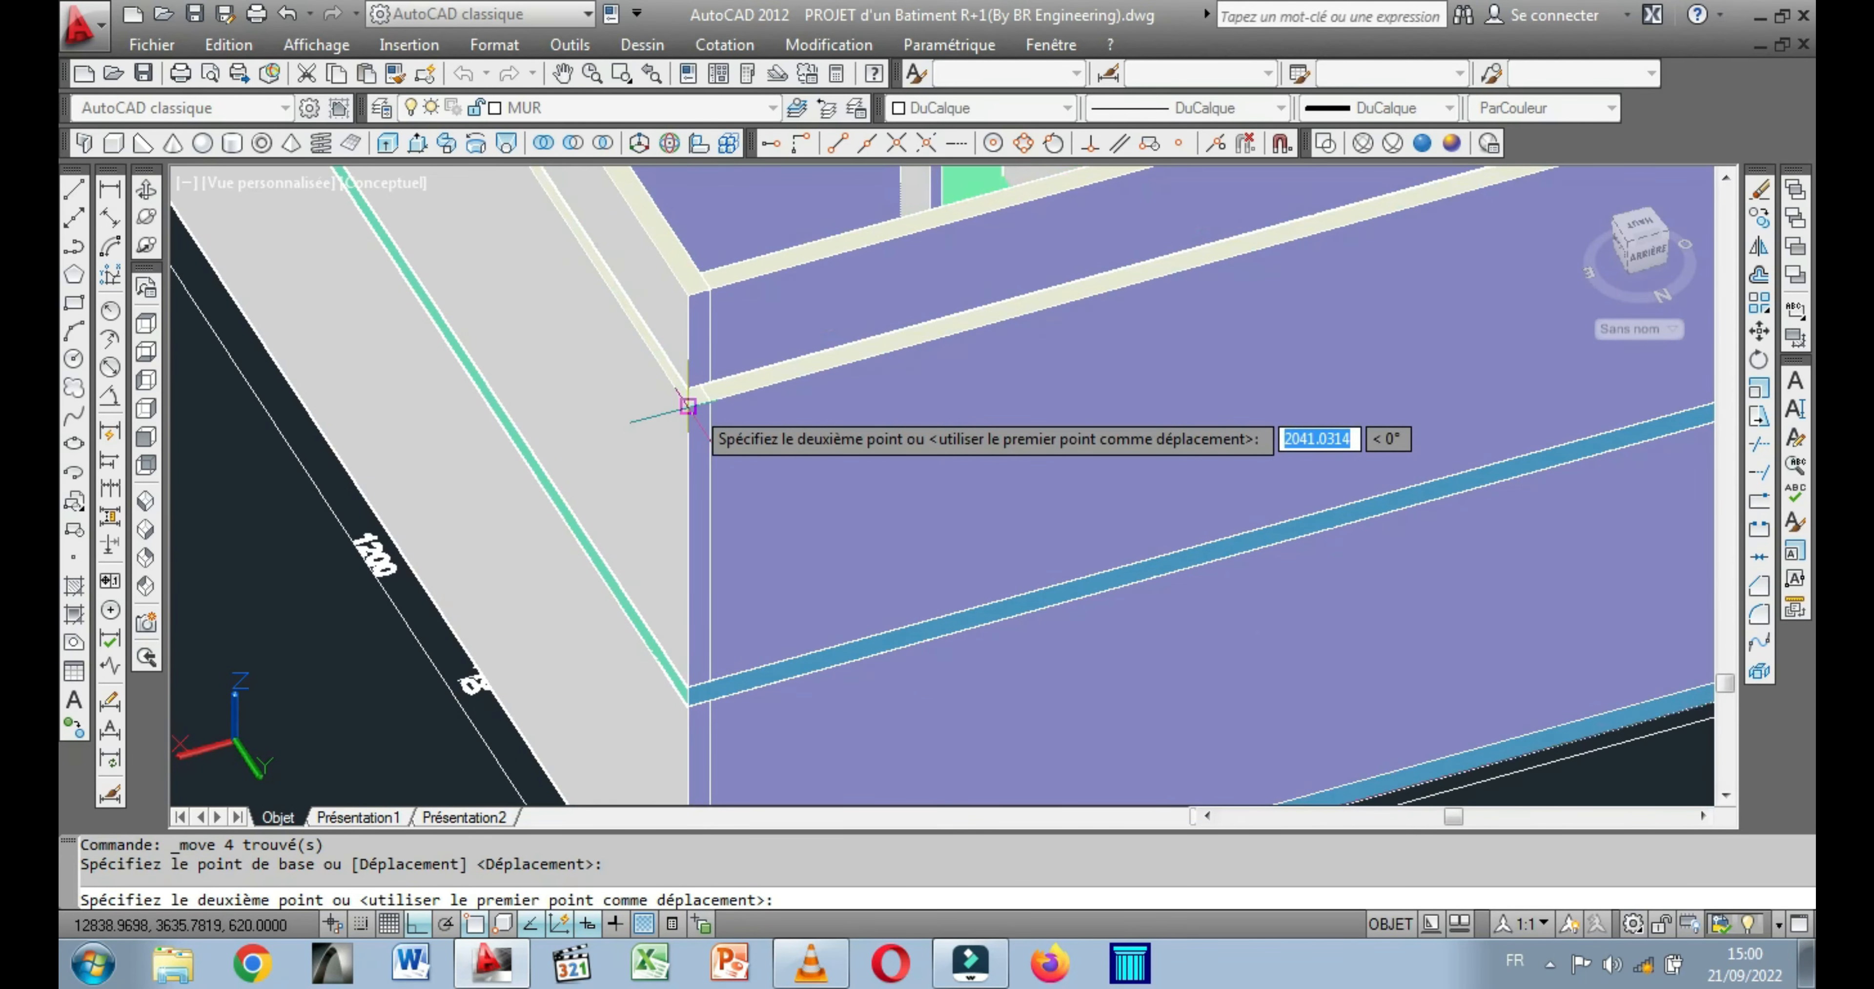
pyautogui.click(688, 407)
pyautogui.scroll(-4, 696, 485)
pyautogui.moveTo(878, 446); pyautogui.dragTo(907, 576, button='middle')
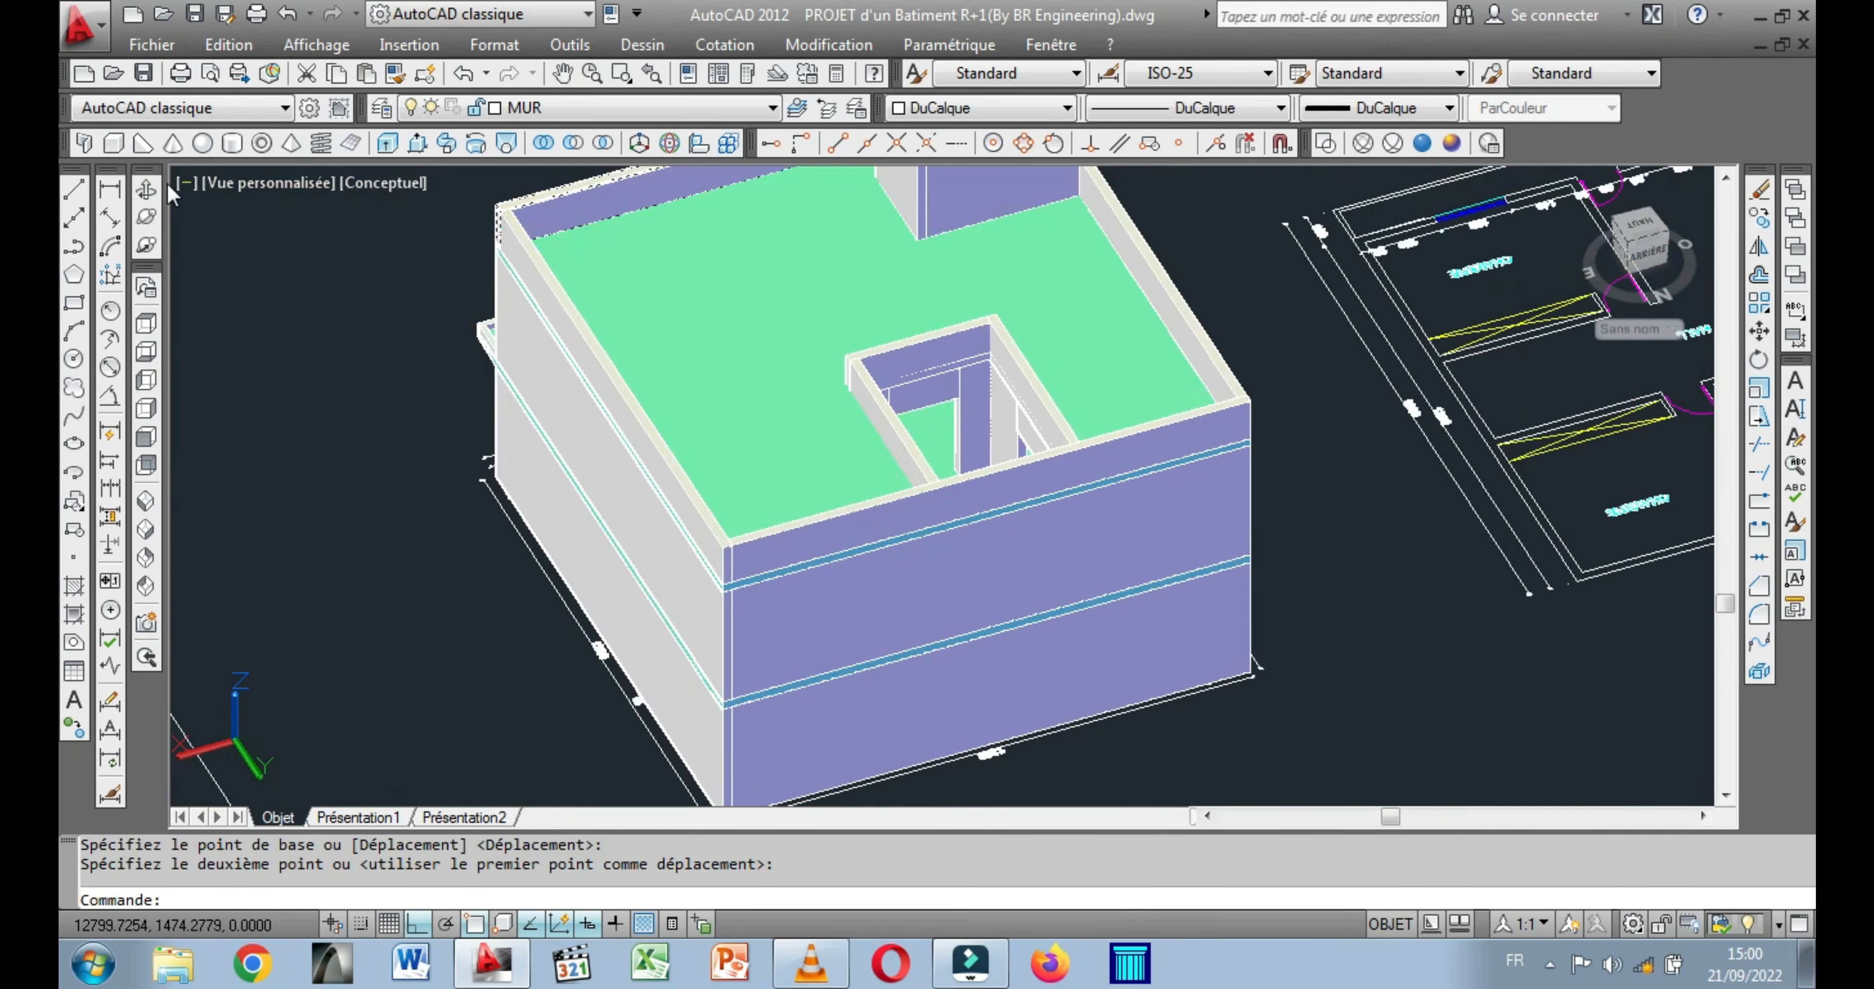
# Orbit around the courtyard opening to examine its walls, windows and slab cuts through both floors.
pyautogui.click(147, 192)
pyautogui.moveTo(669, 405); pyautogui.dragTo(939, 554)
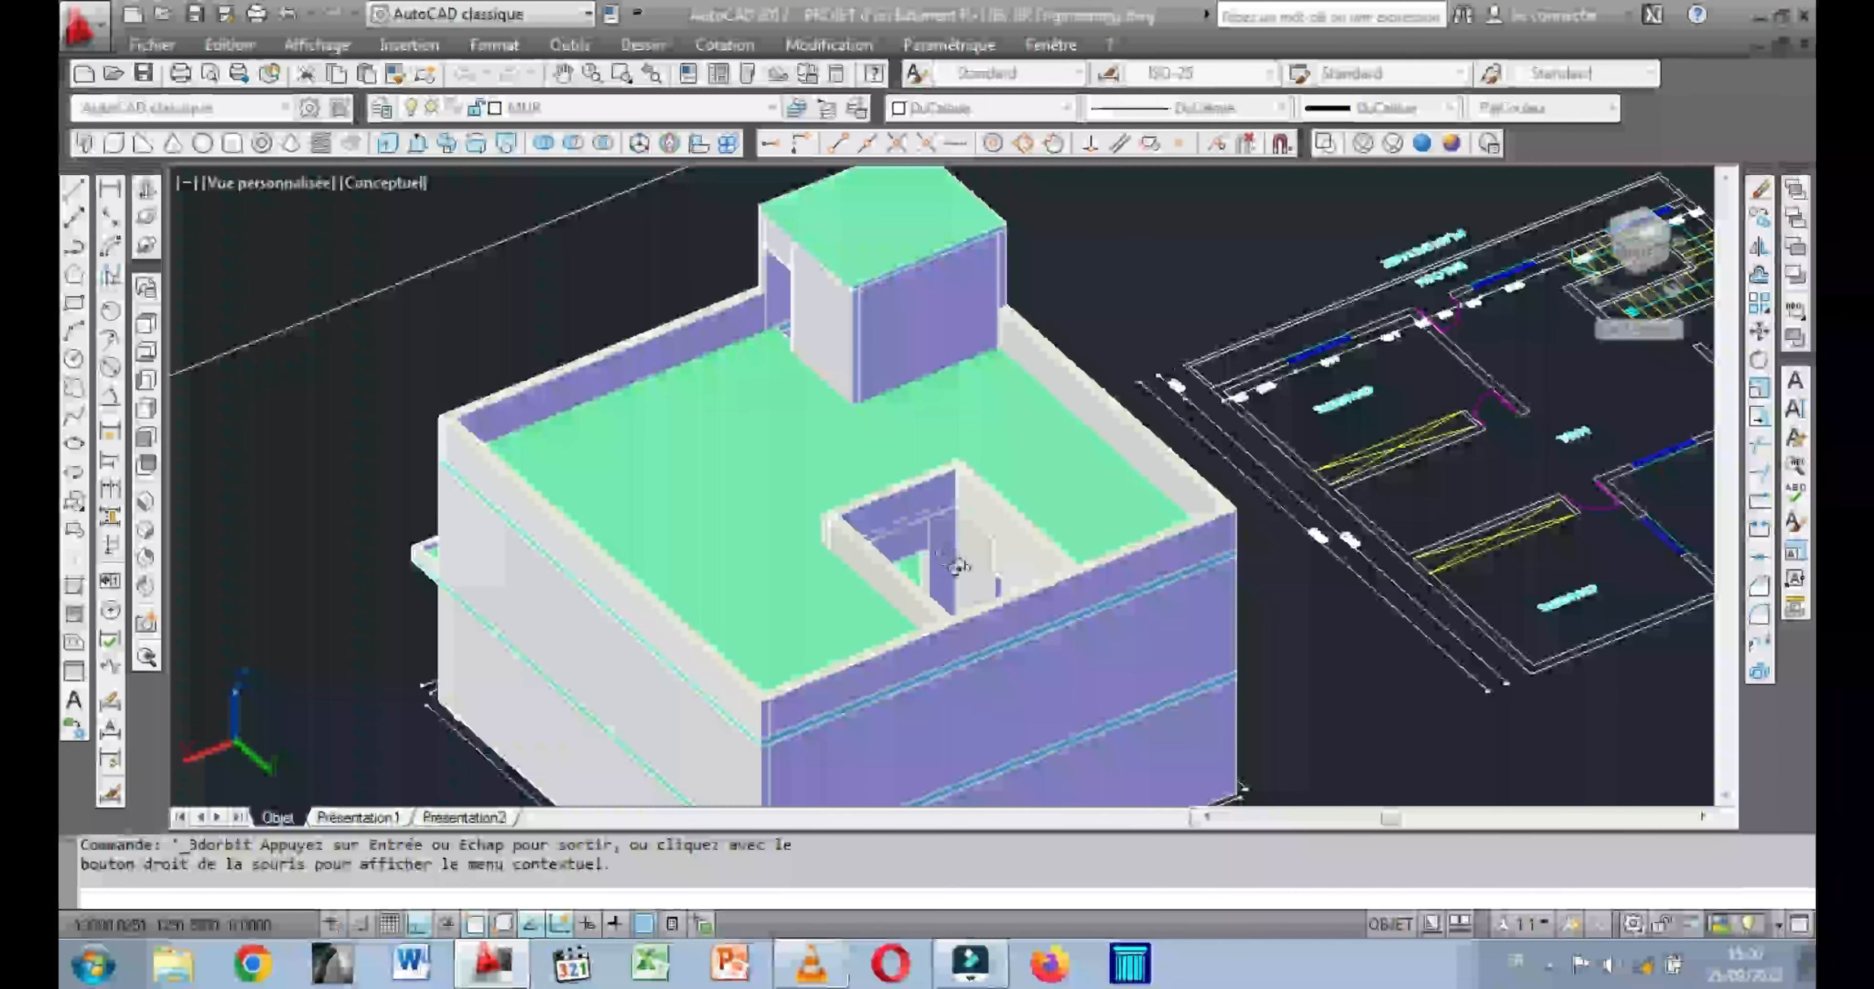
pyautogui.scroll(4, 980, 569)
pyautogui.moveTo(906, 570)
pyautogui.mouseDown()
pyautogui.moveTo(849, 542)
pyautogui.moveTo(903, 592)
pyautogui.mouseUp()
pyautogui.moveTo(1021, 620); pyautogui.dragTo(839, 538)
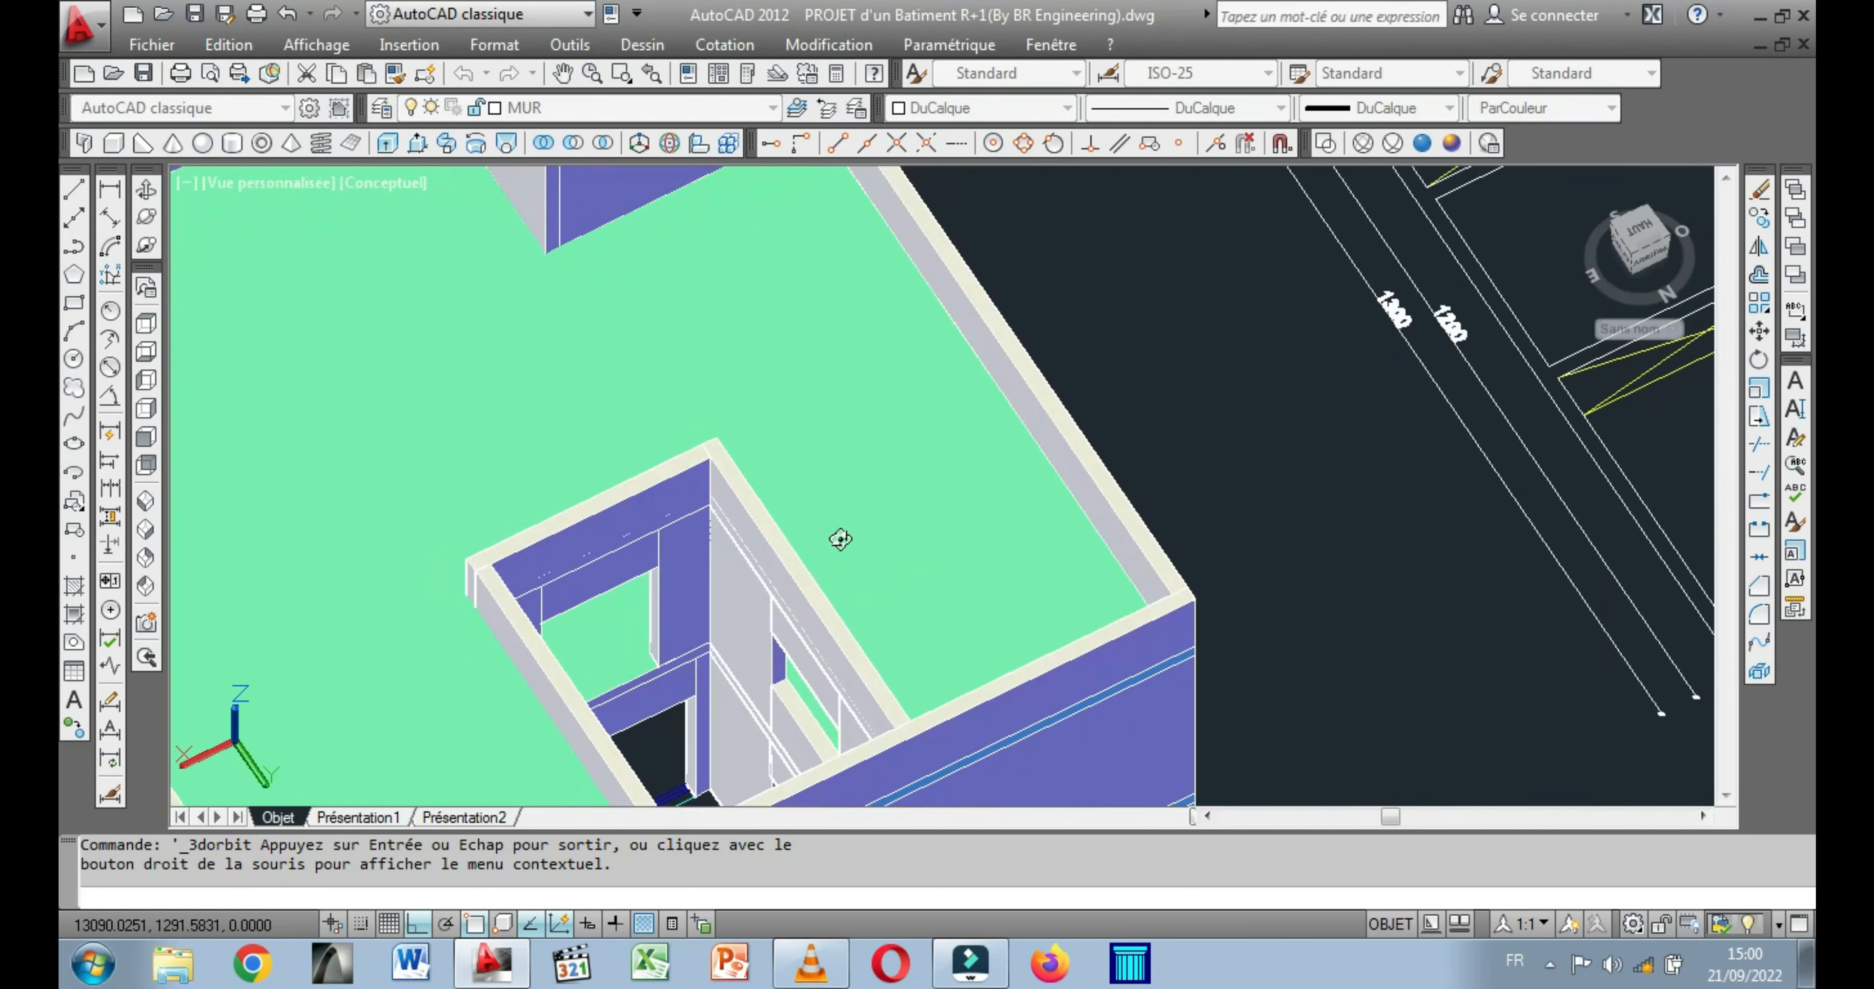
pyautogui.moveTo(715, 670); pyautogui.dragTo(992, 554)
pyautogui.moveTo(958, 643); pyautogui.dragTo(952, 758, button='middle')
pyautogui.scroll(3, 928, 420)
pyautogui.moveTo(915, 485); pyautogui.dragTo(522, 731)
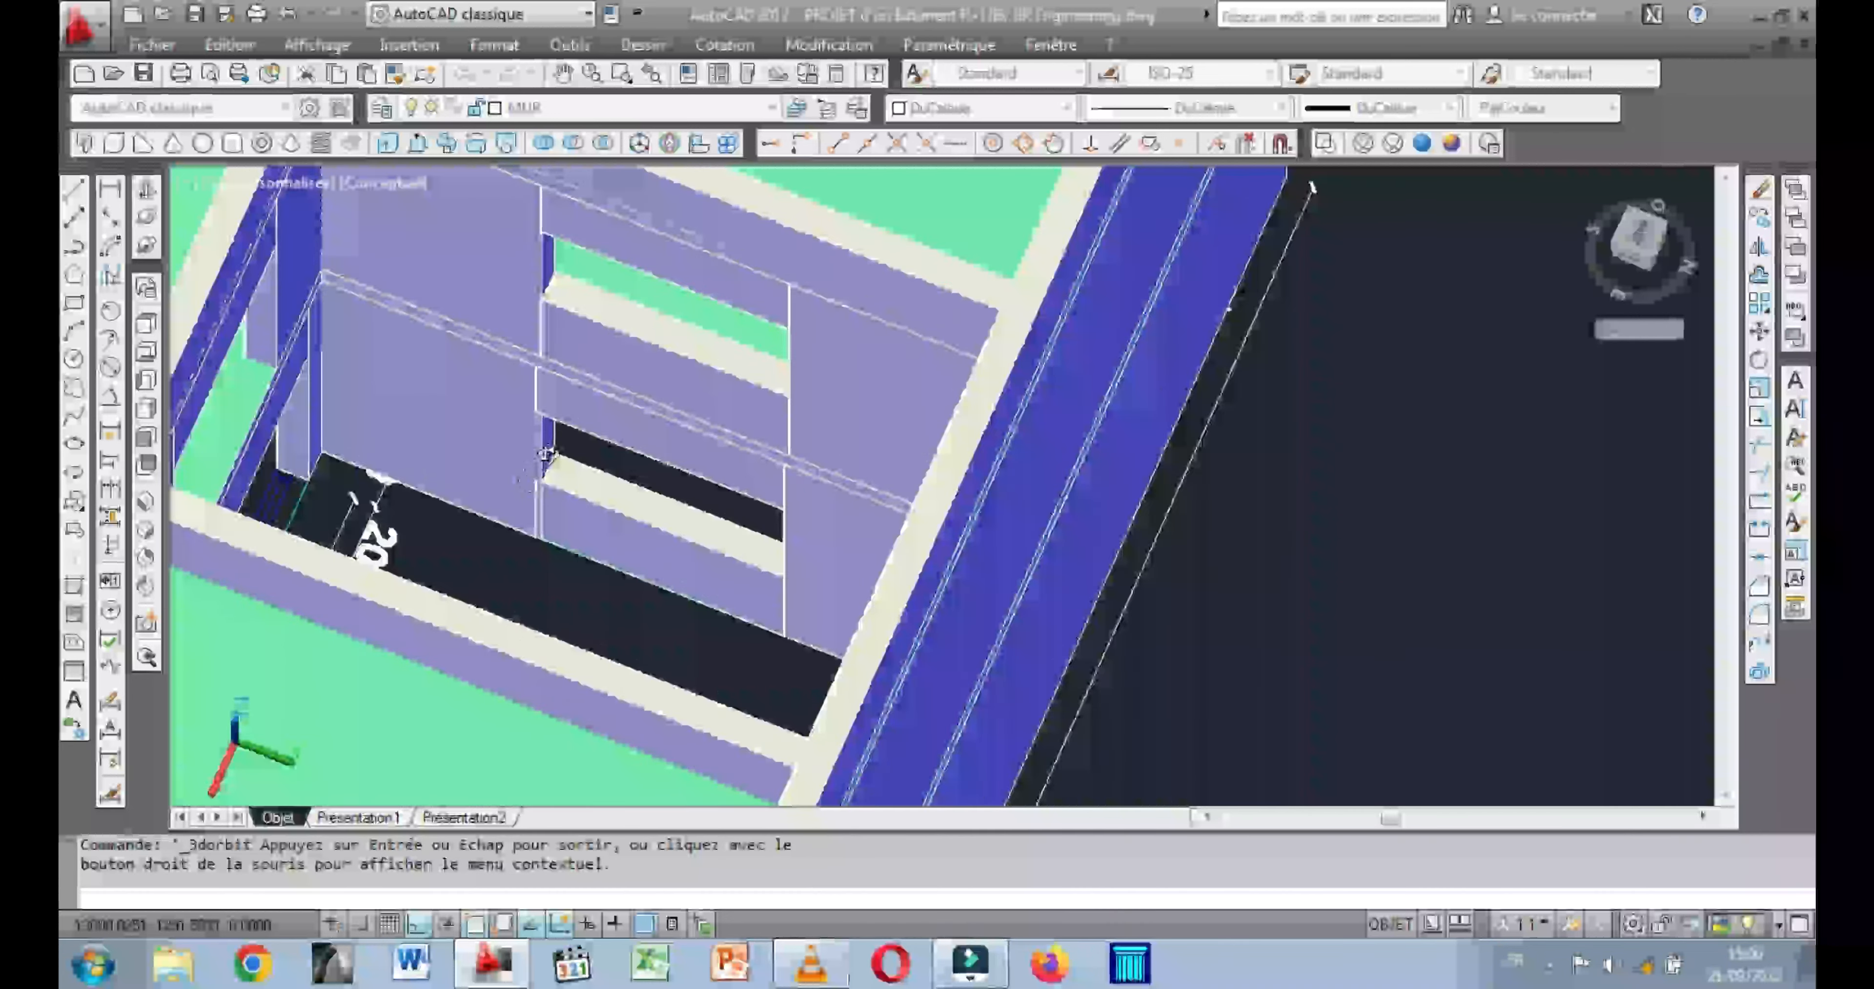
pyautogui.scroll(2, 585, 430)
pyautogui.moveTo(584, 430); pyautogui.dragTo(636, 499)
pyautogui.scroll(-2, 699, 448)
pyautogui.moveTo(676, 515); pyautogui.dragTo(832, 394, button='middle')
pyautogui.moveTo(779, 466); pyautogui.dragTo(895, 549)
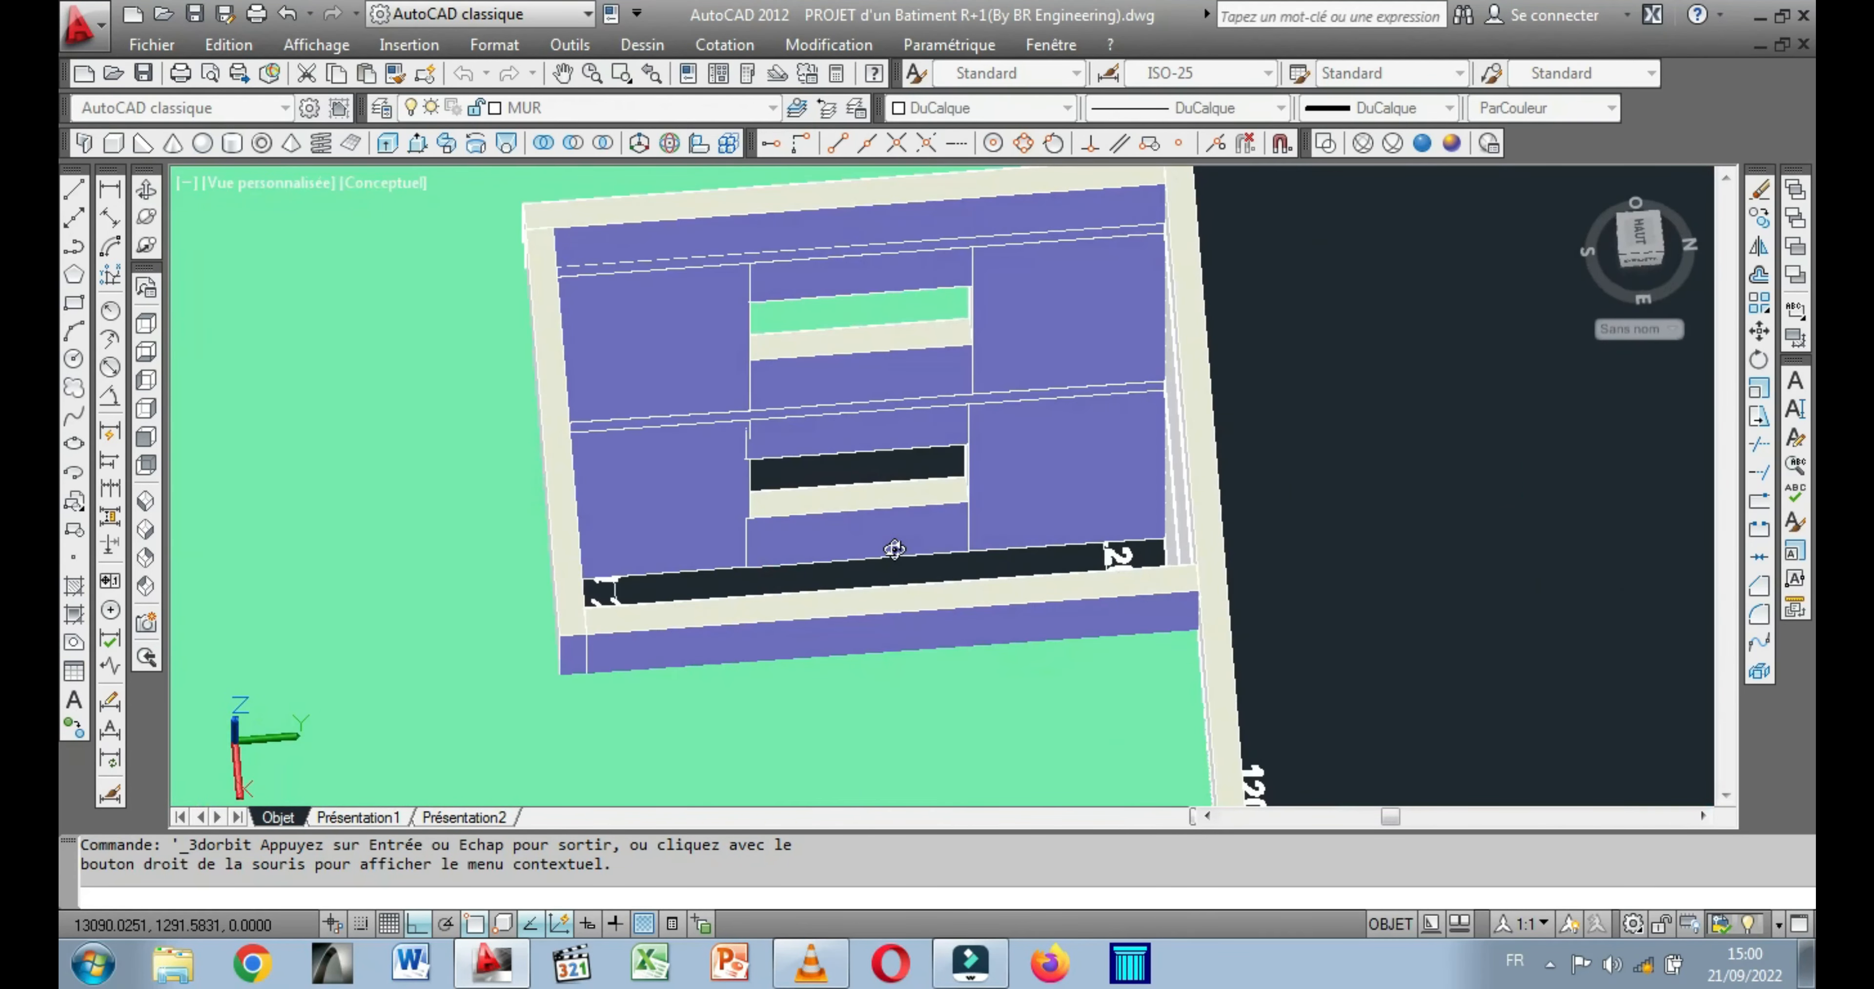
# Examine the assembled building from above, the front facade and the side.
pyautogui.scroll(-5, 827, 489)
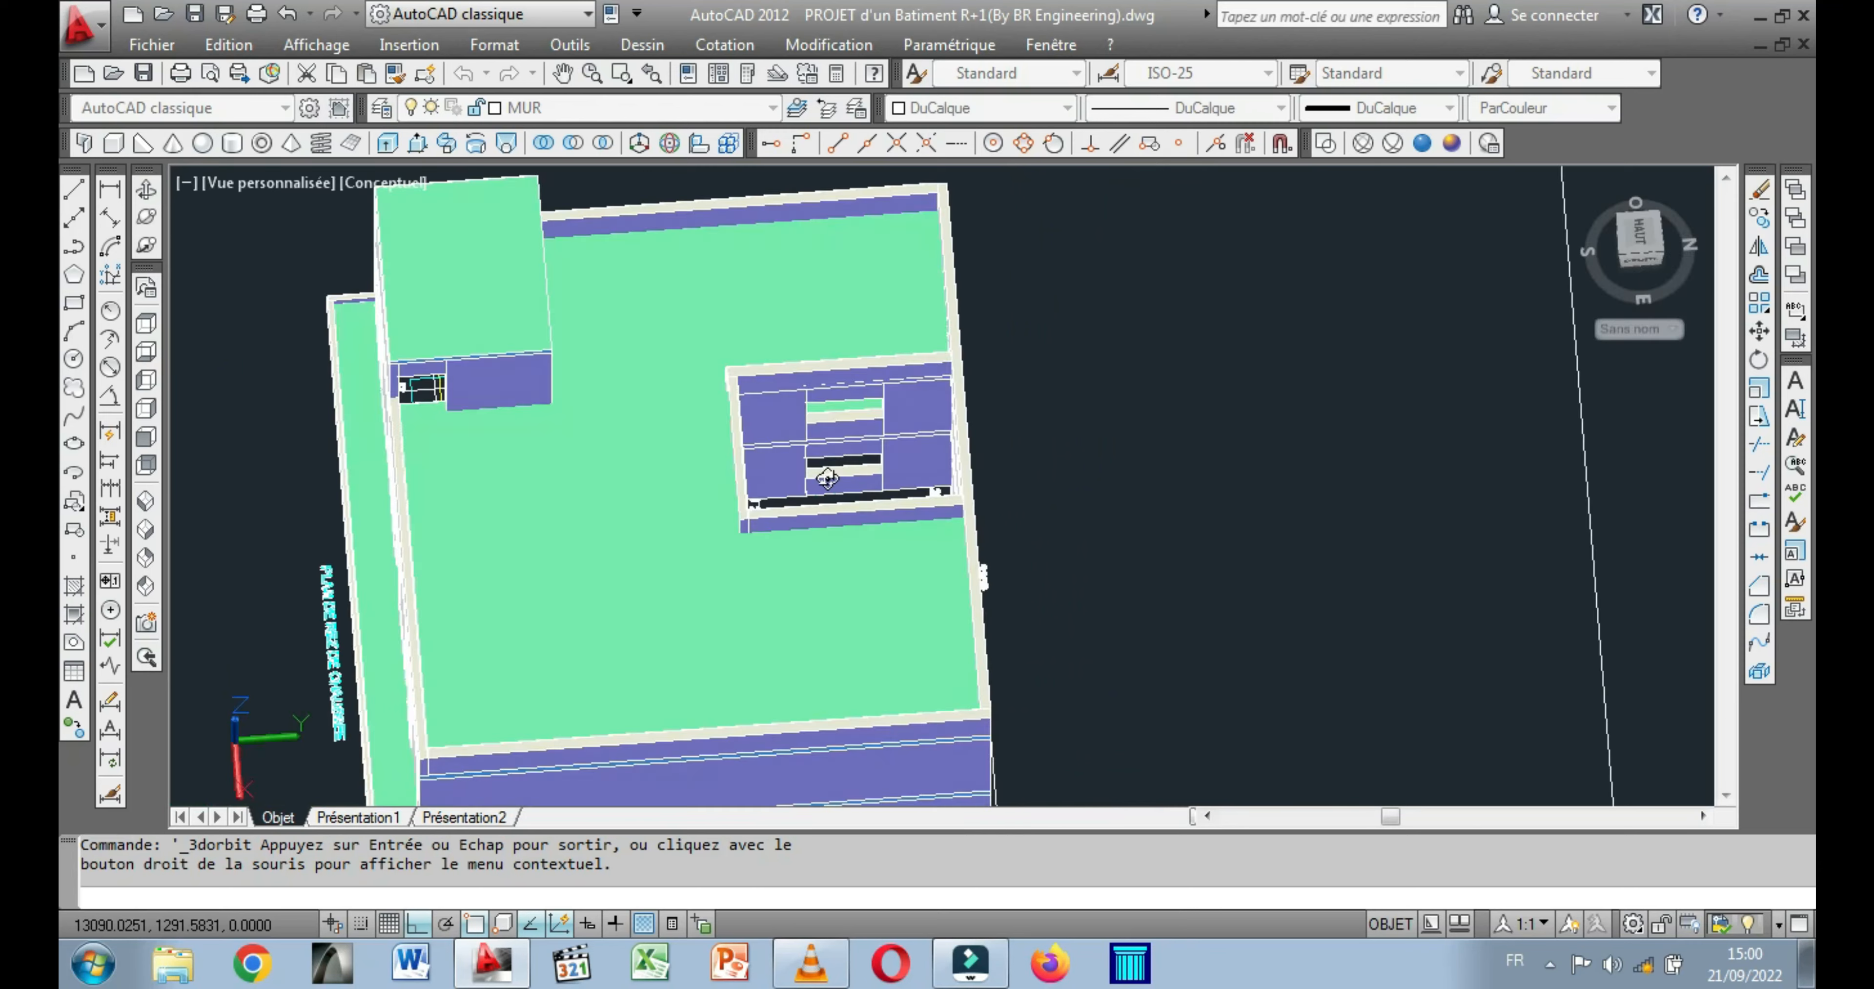
pyautogui.moveTo(580, 736); pyautogui.dragTo(697, 561, button='middle')
pyautogui.moveTo(550, 586); pyautogui.dragTo(695, 512)
pyautogui.rightClick(775, 503)
pyautogui.click(552, 445)
pyautogui.moveTo(513, 471); pyautogui.dragTo(471, 477)
pyautogui.moveTo(637, 461); pyautogui.dragTo(424, 605, button='middle')
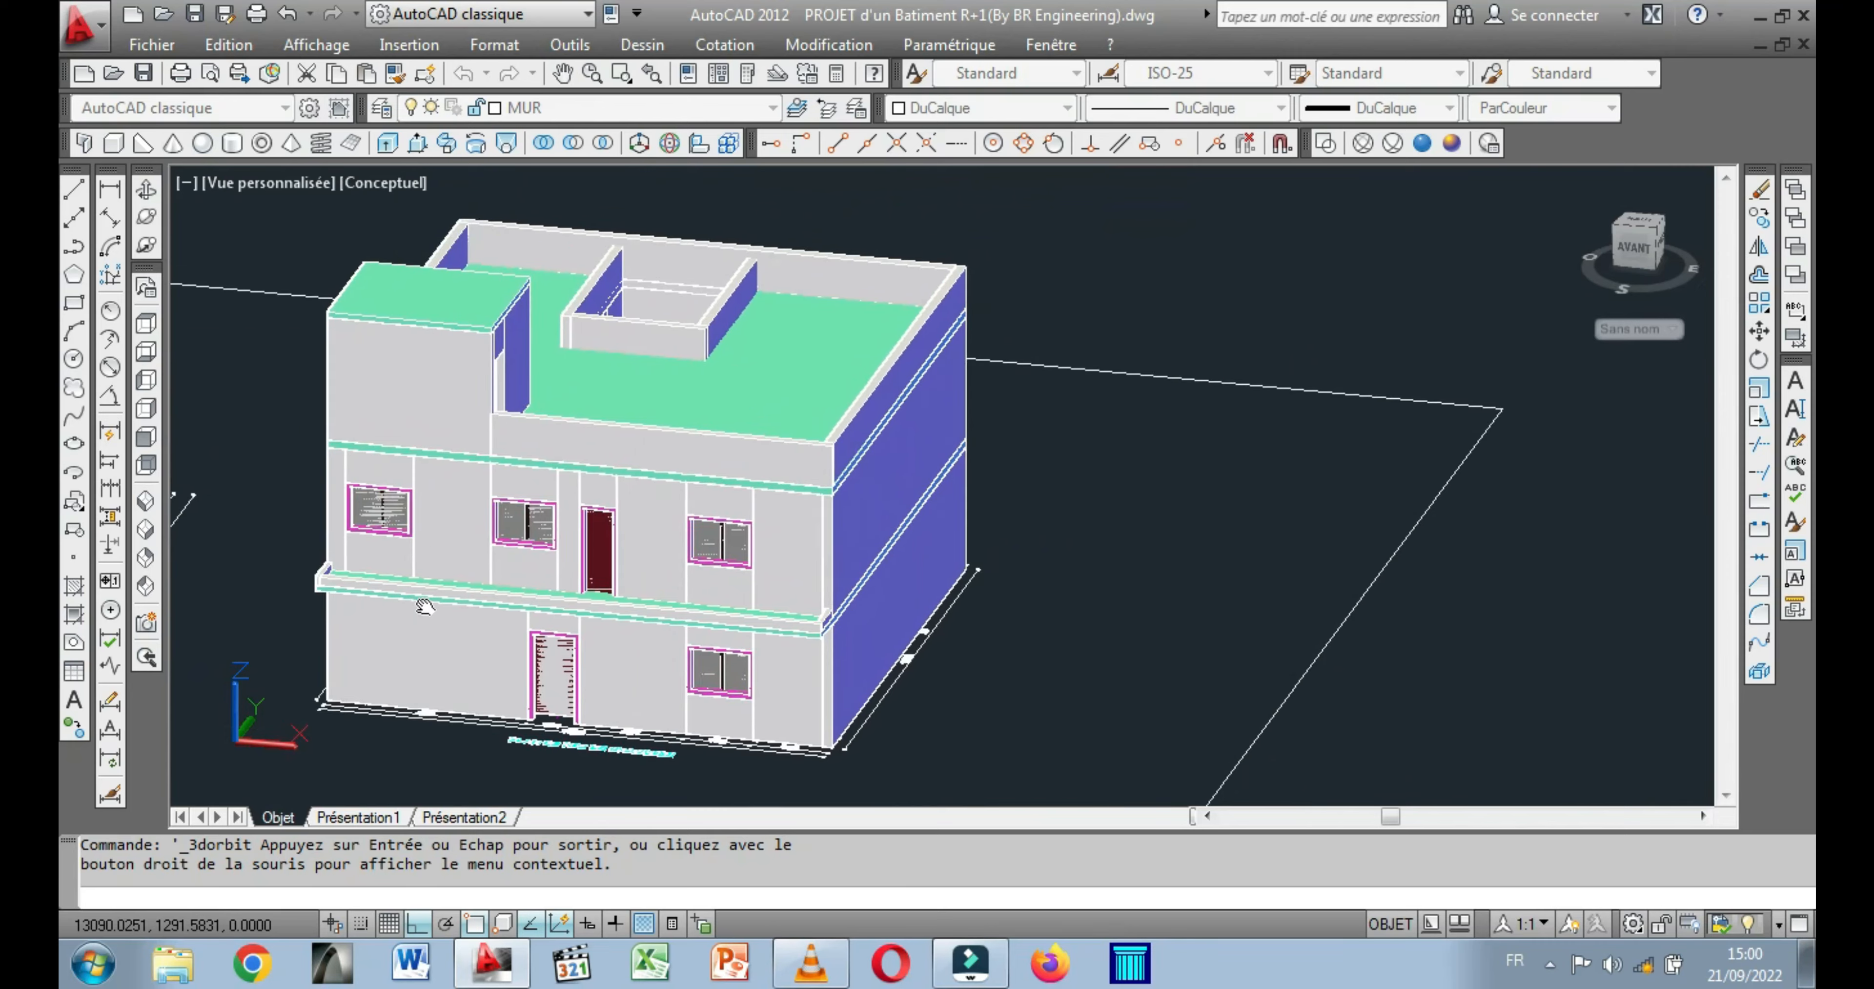
pyautogui.scroll(2, 433, 551)
pyautogui.moveTo(437, 548); pyautogui.dragTo(806, 508)
pyautogui.moveTo(780, 524); pyautogui.dragTo(509, 653, button='middle')
pyautogui.moveTo(920, 635); pyautogui.dragTo(1326, 342)
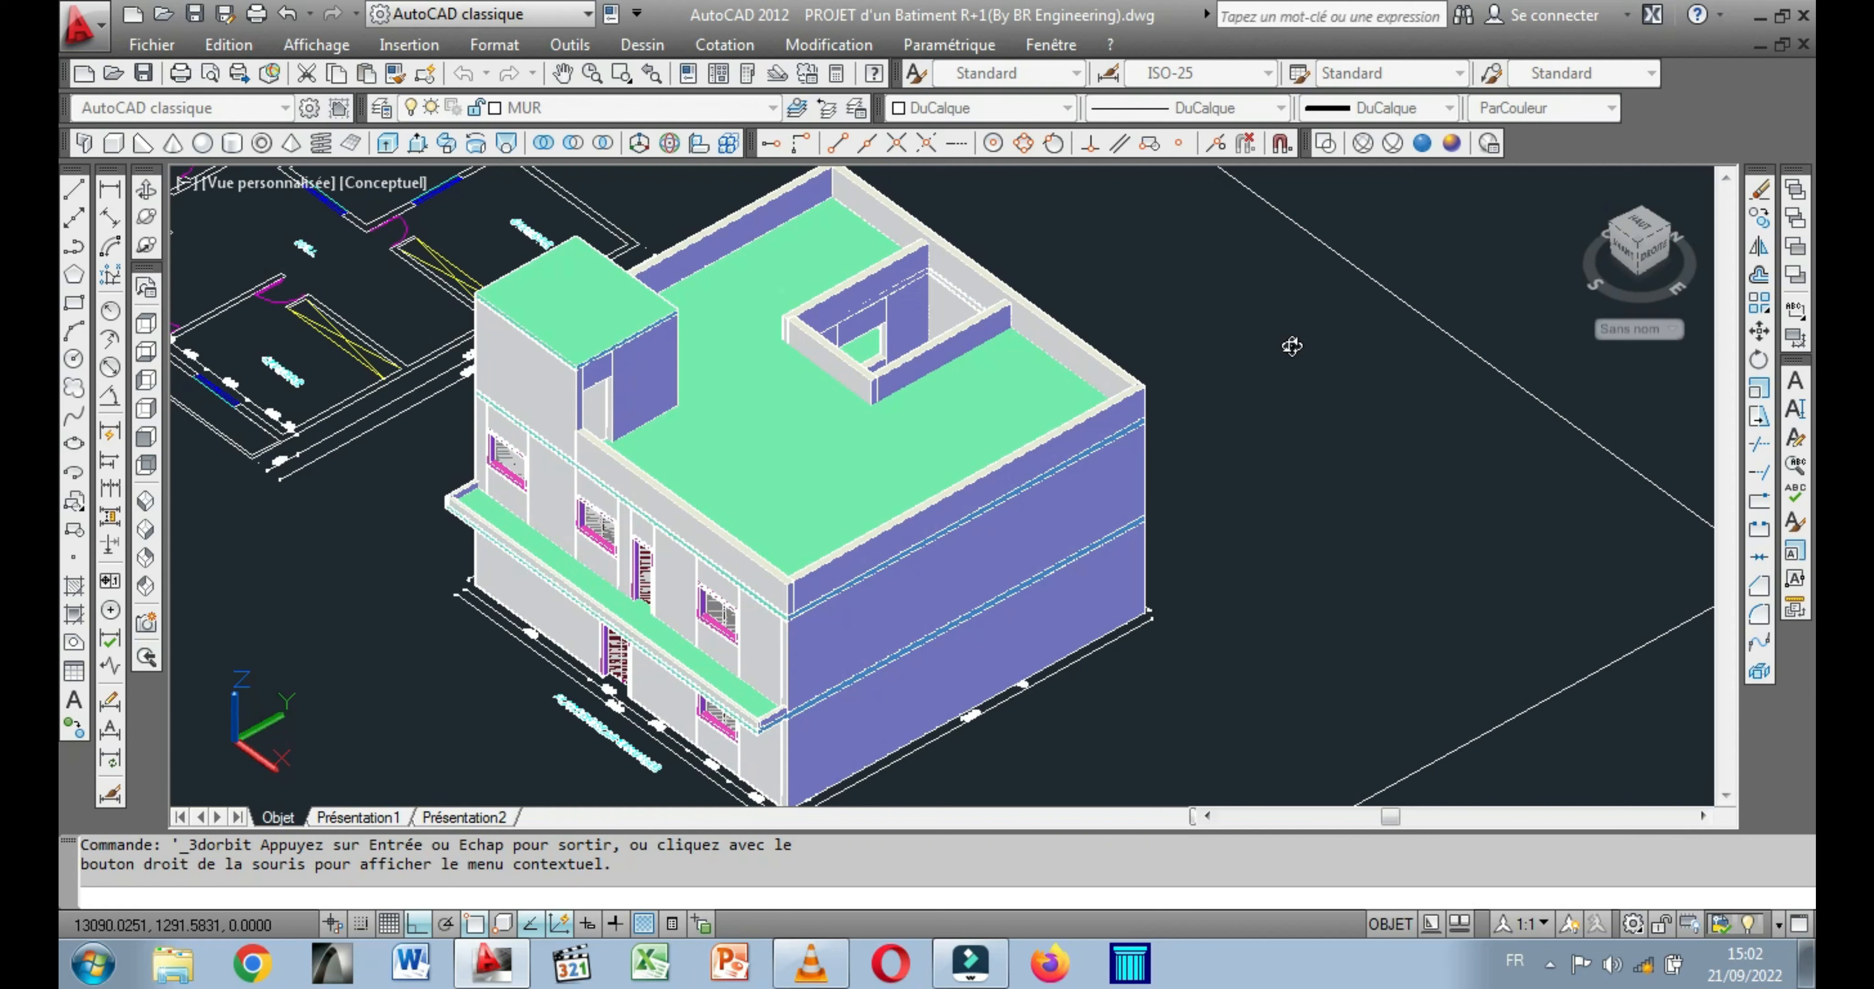
# Preview the building's front in the Realistic visual style and restore the Conceptual style.
pyautogui.click(1421, 145)
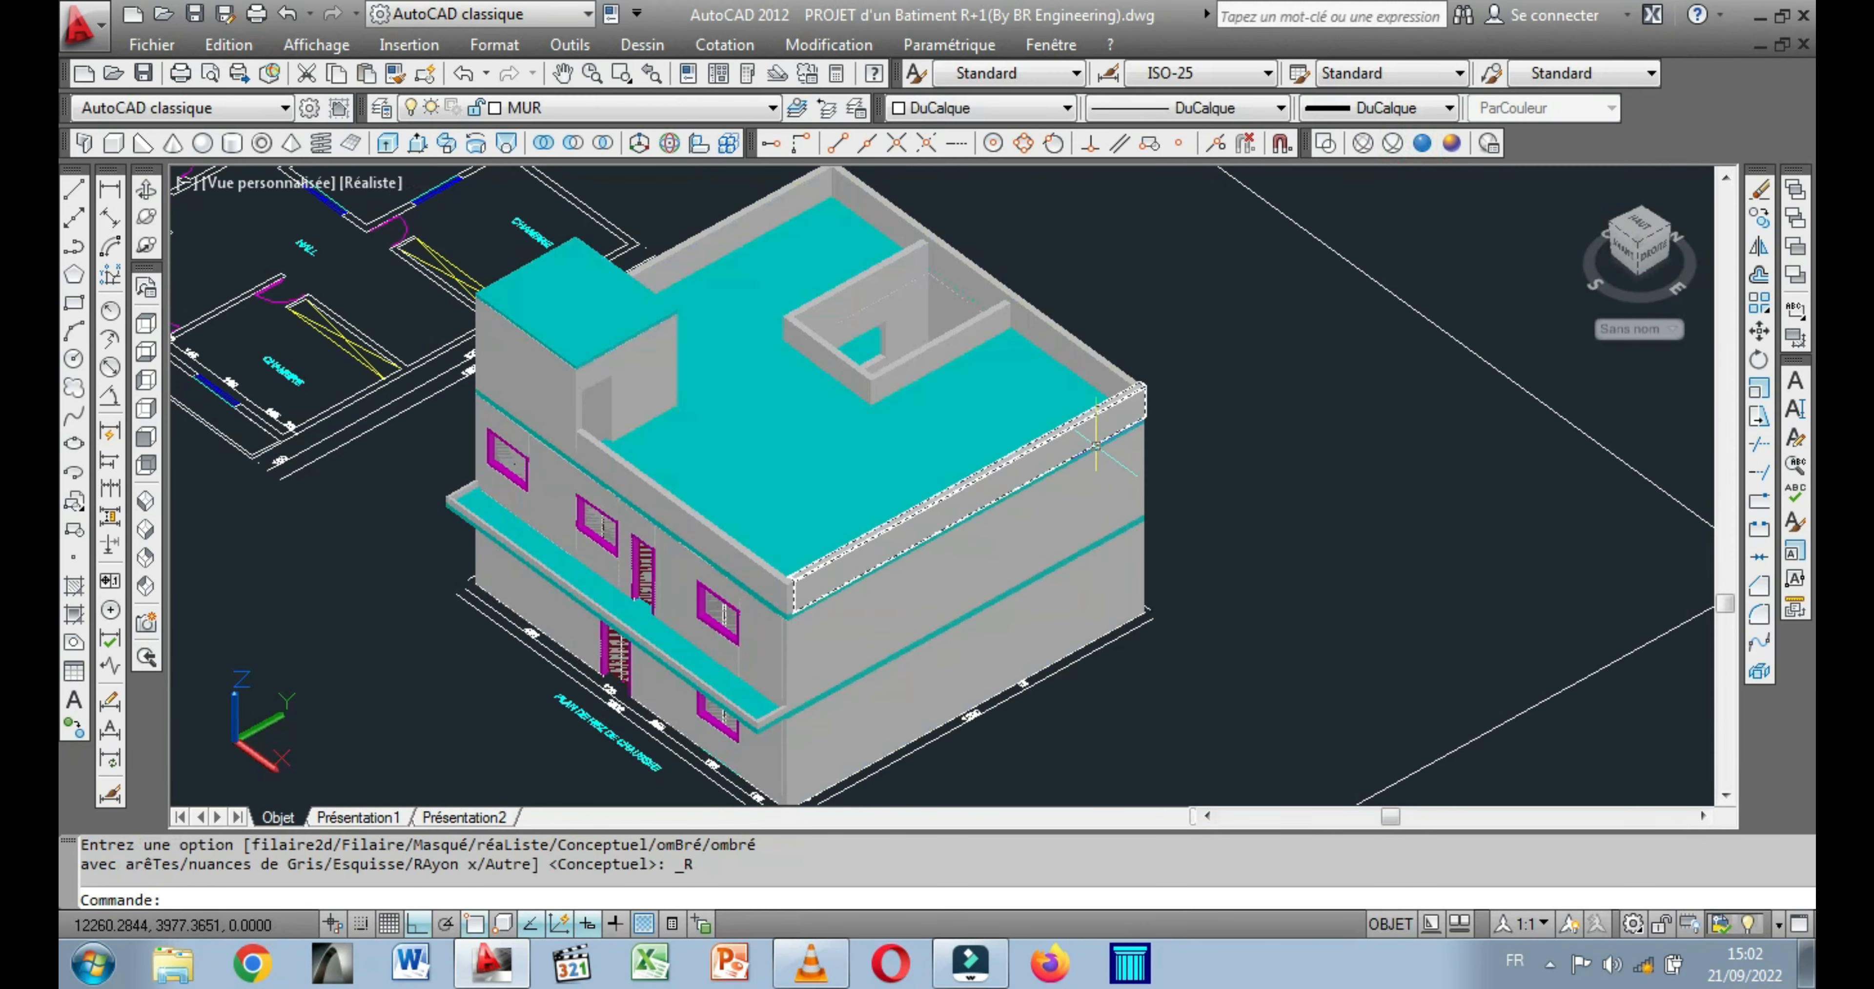
pyautogui.click(145, 191)
pyautogui.moveTo(313, 349); pyautogui.dragTo(609, 416)
pyautogui.moveTo(609, 416); pyautogui.dragTo(407, 502)
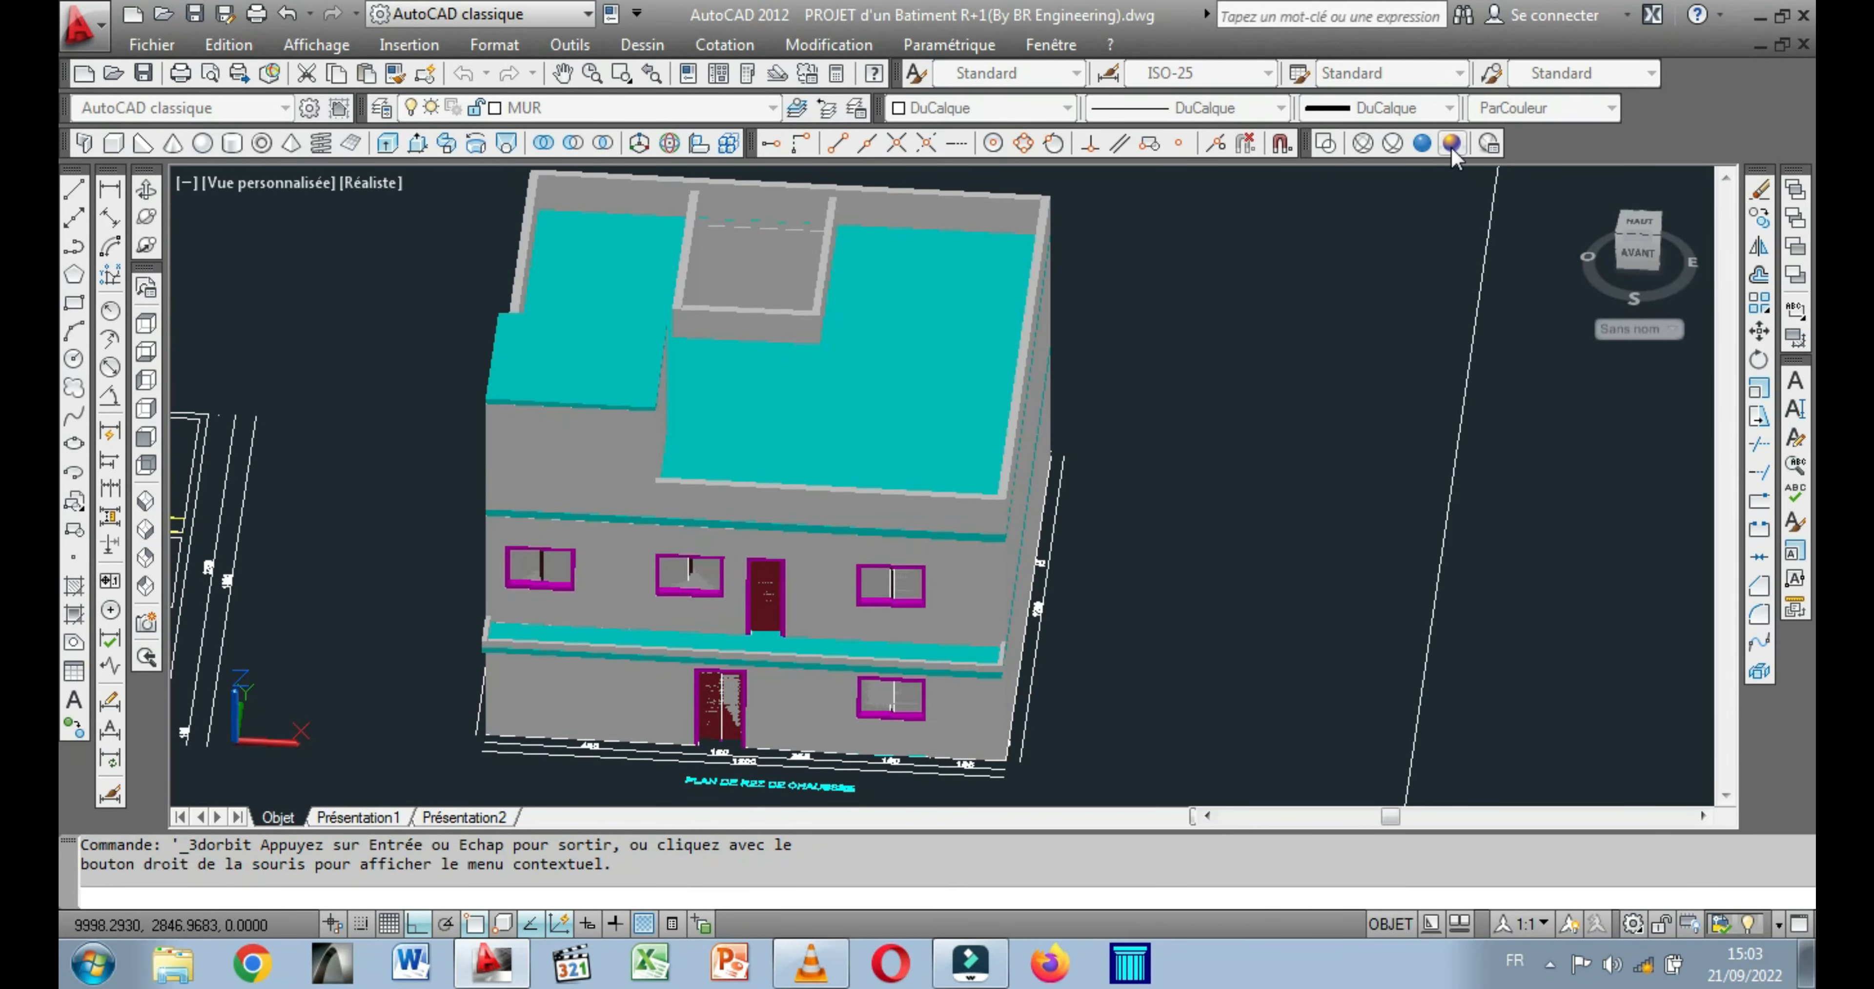
pyautogui.click(1452, 145)
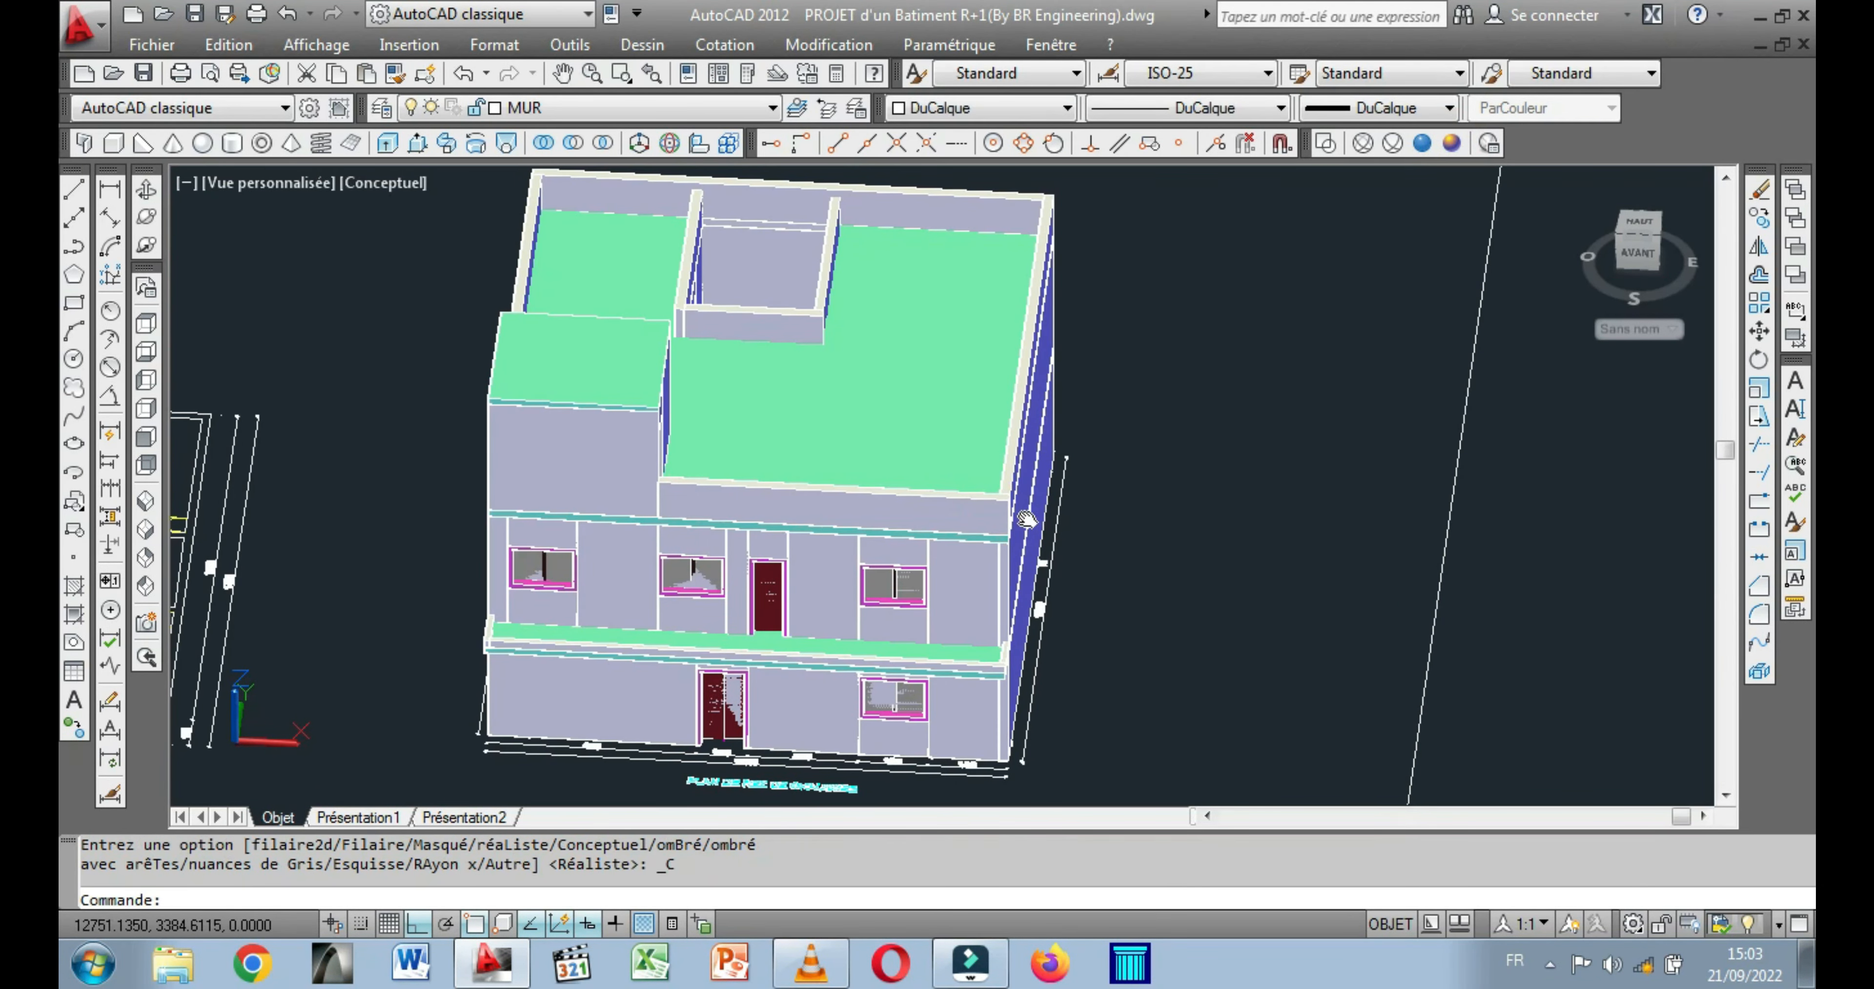
# Examine the balcony outline in the upper-floor plan from its outer end near CHAMBRE to its end near the staircase.
pyautogui.moveTo(1023, 520); pyautogui.dragTo(1386, 515, button='middle')
pyautogui.scroll(2, 764, 647)
pyautogui.moveTo(764, 647); pyautogui.dragTo(1084, 506, button='middle')
pyautogui.scroll(2, 1083, 506)
pyautogui.scroll(2, 706, 664)
pyautogui.moveTo(706, 663); pyautogui.dragTo(1028, 598, button='middle')
pyautogui.scroll(-2, 1027, 598)
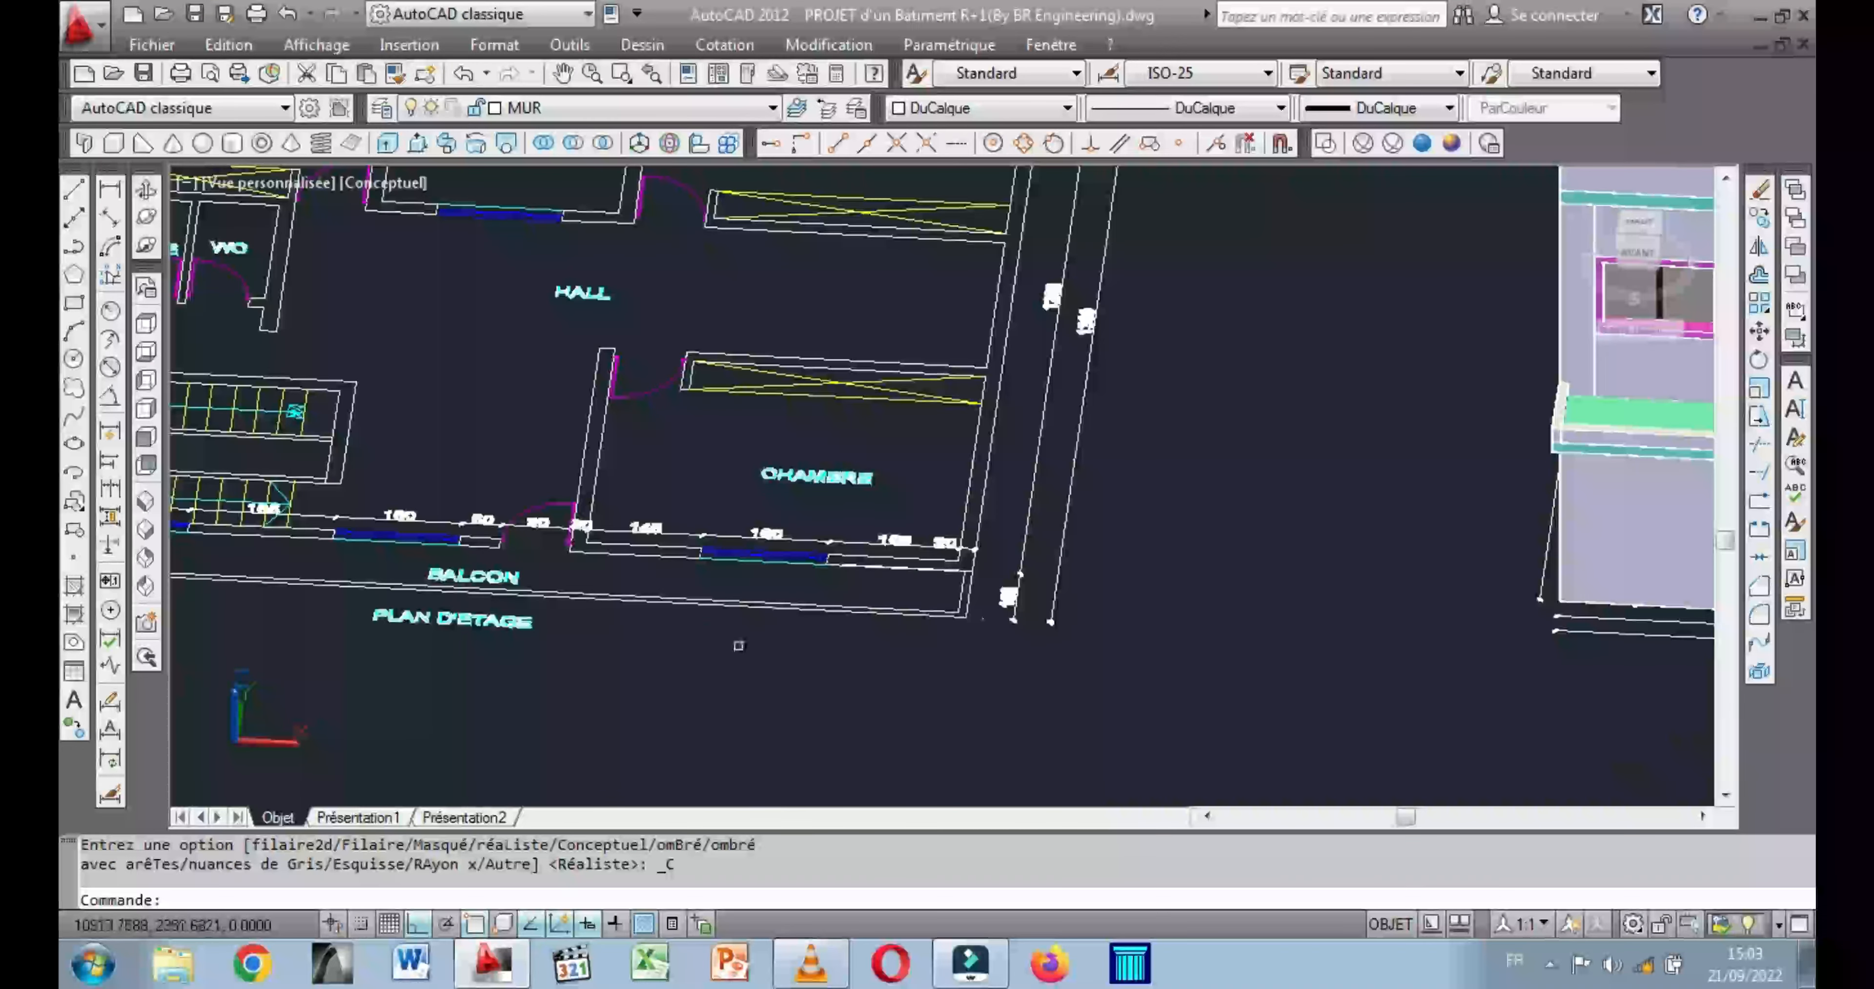
pyautogui.scroll(5, 992, 585)
pyautogui.moveTo(1059, 543); pyautogui.dragTo(1033, 620, button='middle')
pyautogui.scroll(3, 1046, 619)
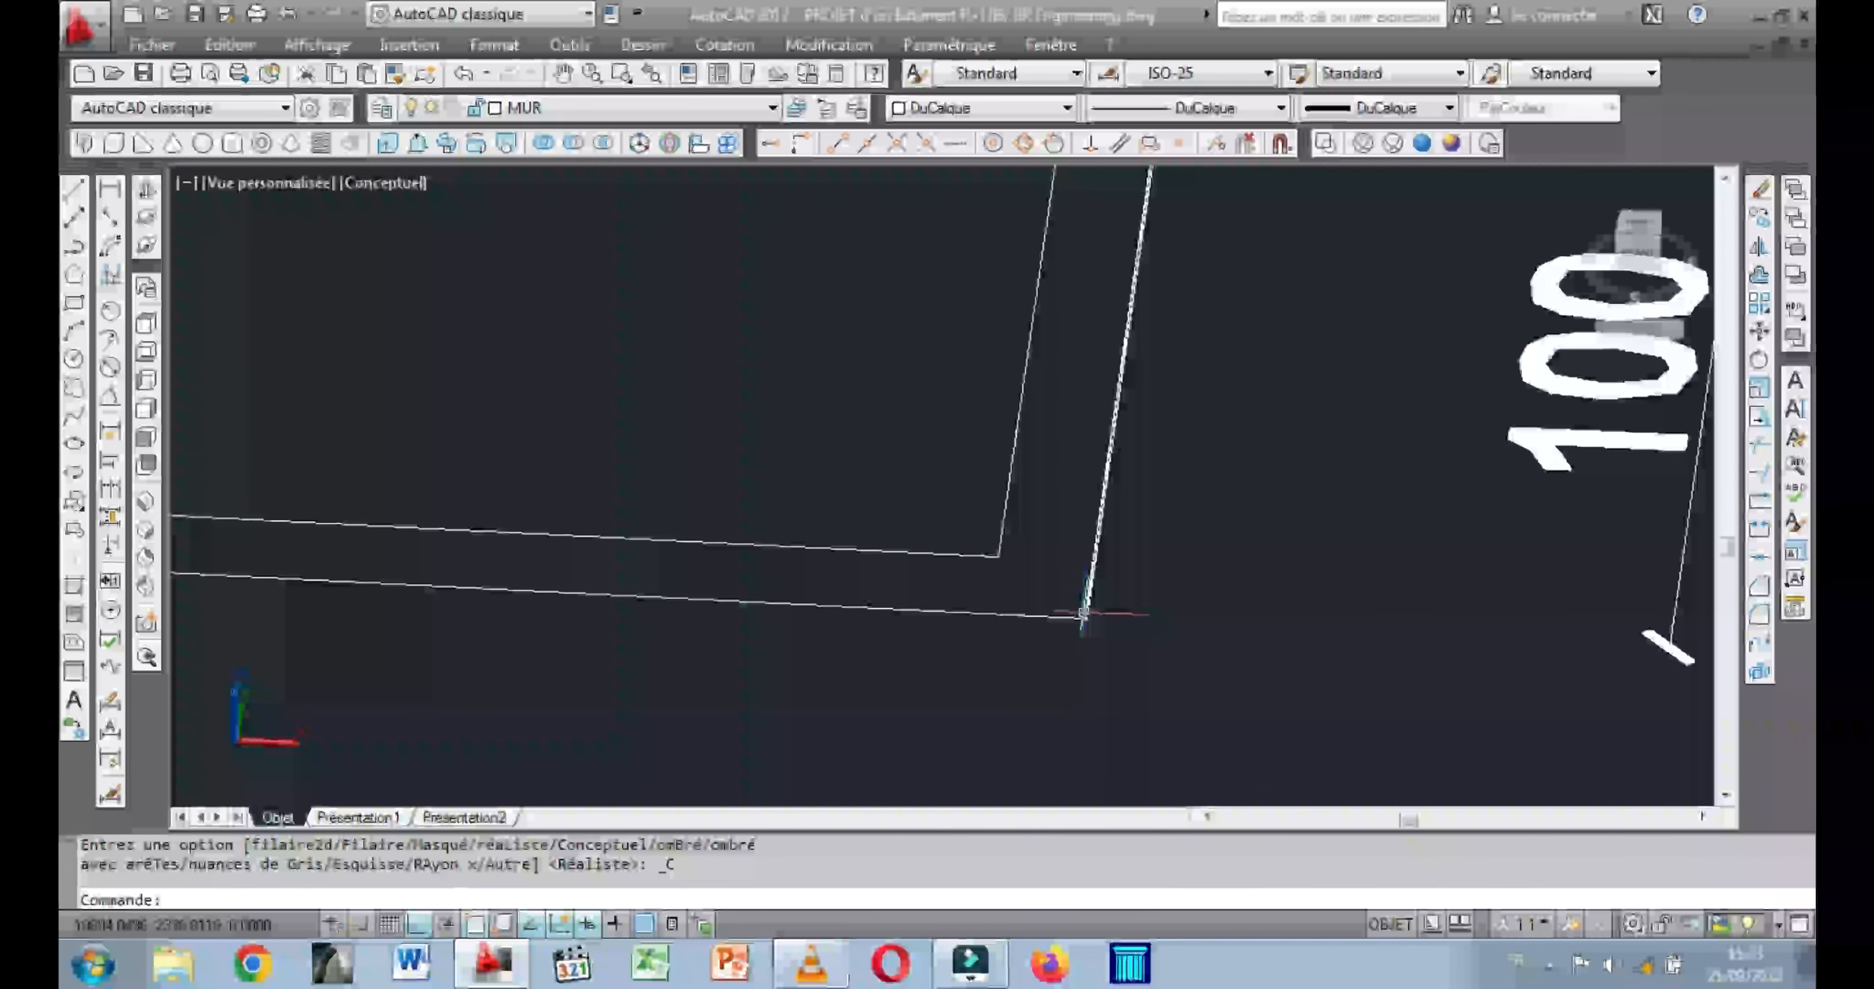
pyautogui.scroll(2, 1077, 620)
pyautogui.scroll(-5, 1076, 620)
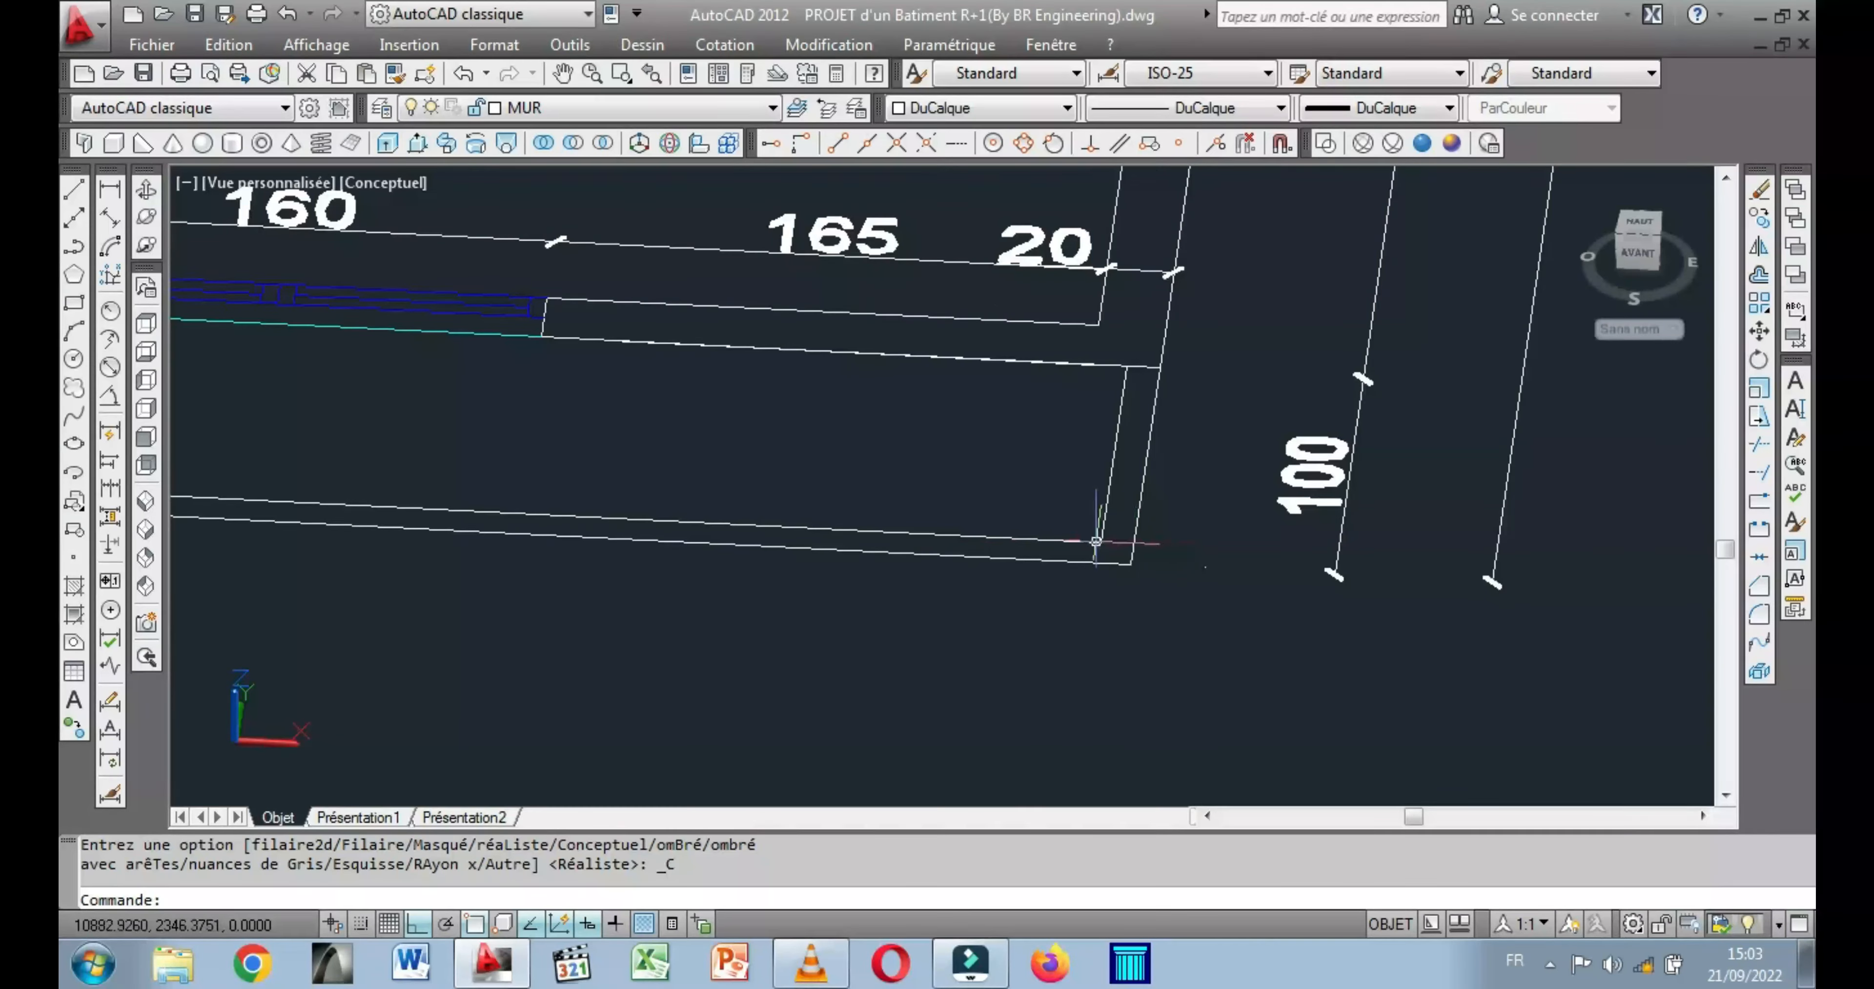
pyautogui.scroll(-5, 845, 474)
pyautogui.scroll(3, 1012, 547)
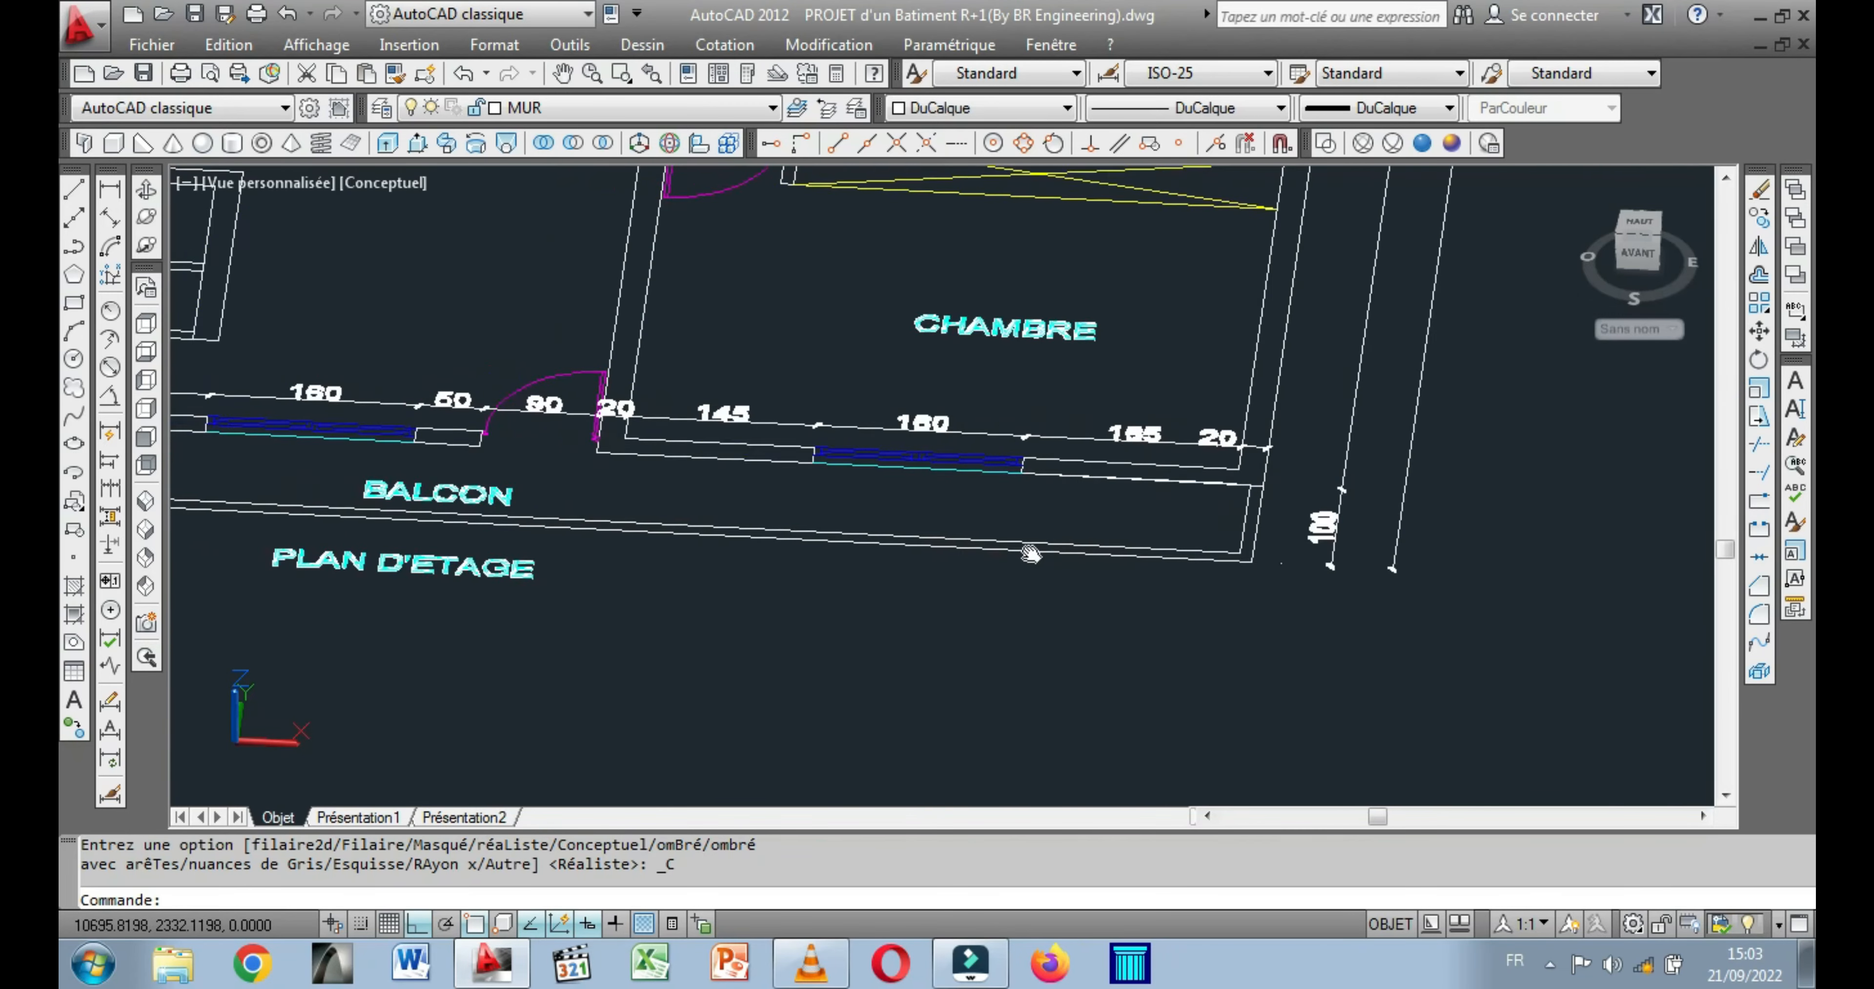
pyautogui.moveTo(280, 478); pyautogui.dragTo(769, 515, button='middle')
pyautogui.scroll(2, 769, 515)
pyautogui.moveTo(434, 533); pyautogui.dragTo(534, 559, button='middle')
pyautogui.scroll(2, 534, 559)
pyautogui.moveTo(368, 543); pyautogui.dragTo(454, 556, button='middle')
pyautogui.hotkey('ctrl', 'z')
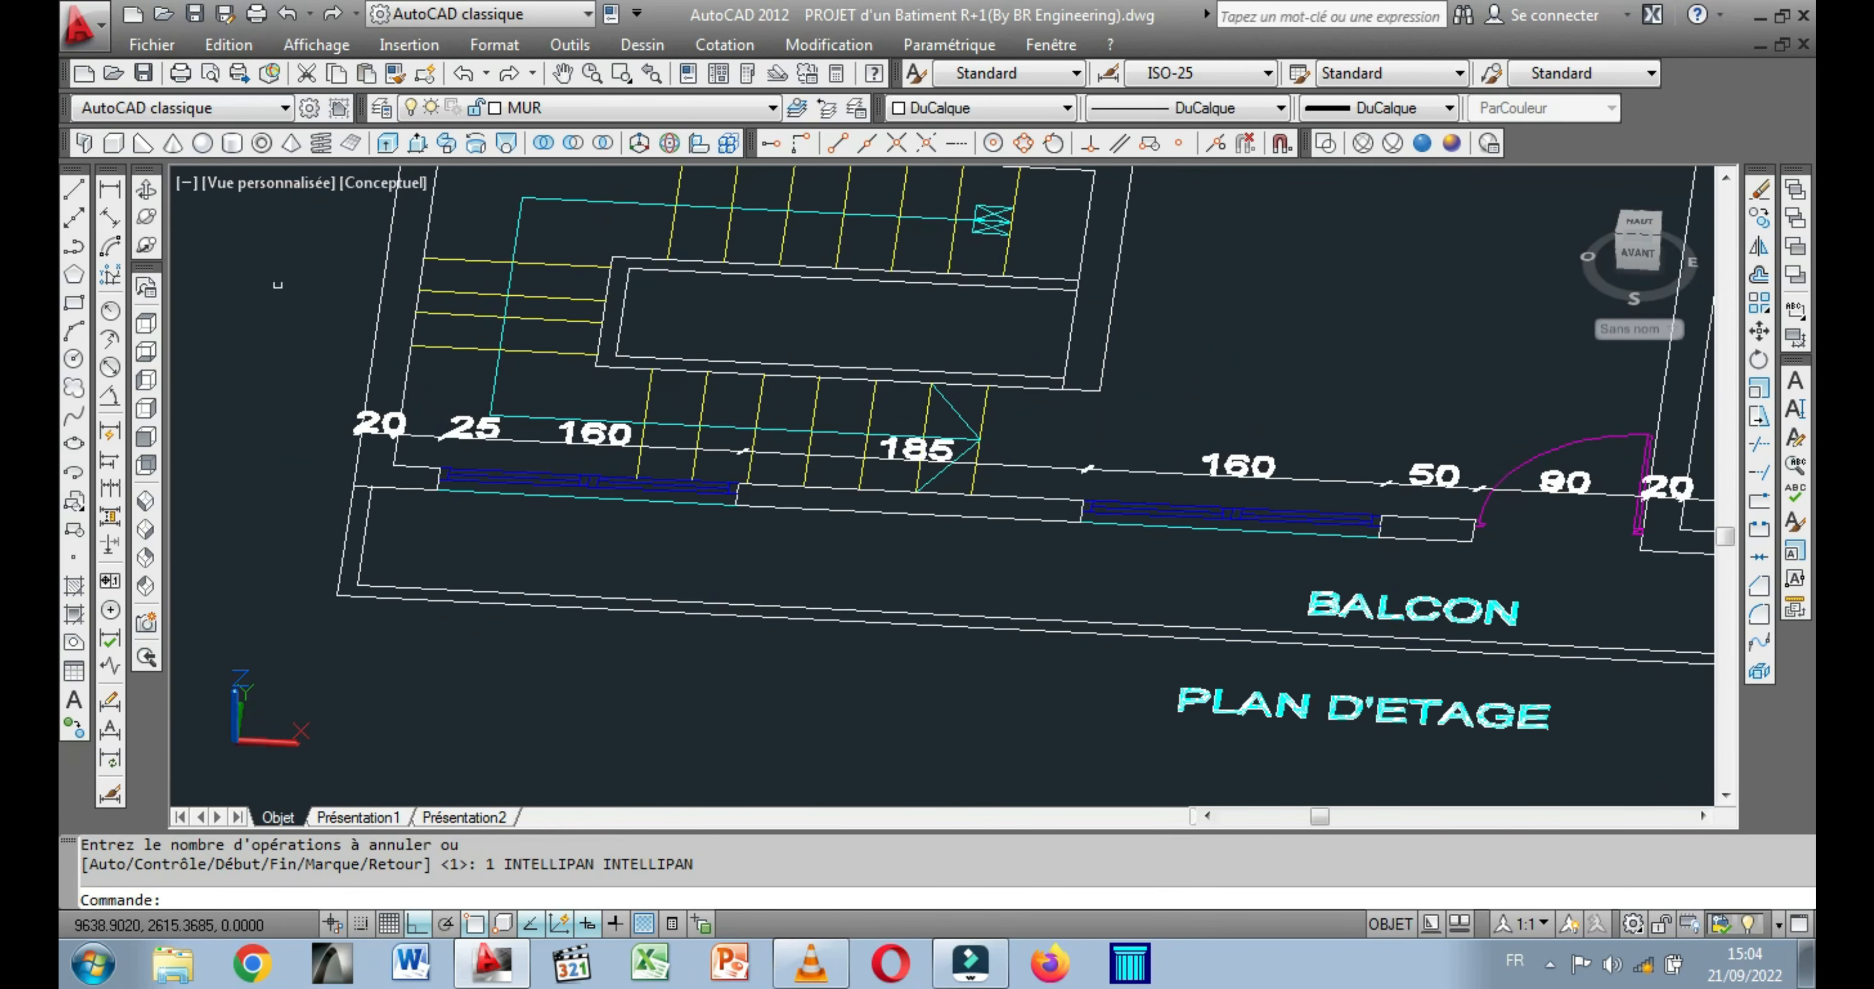
pyautogui.scroll(2, 313, 595)
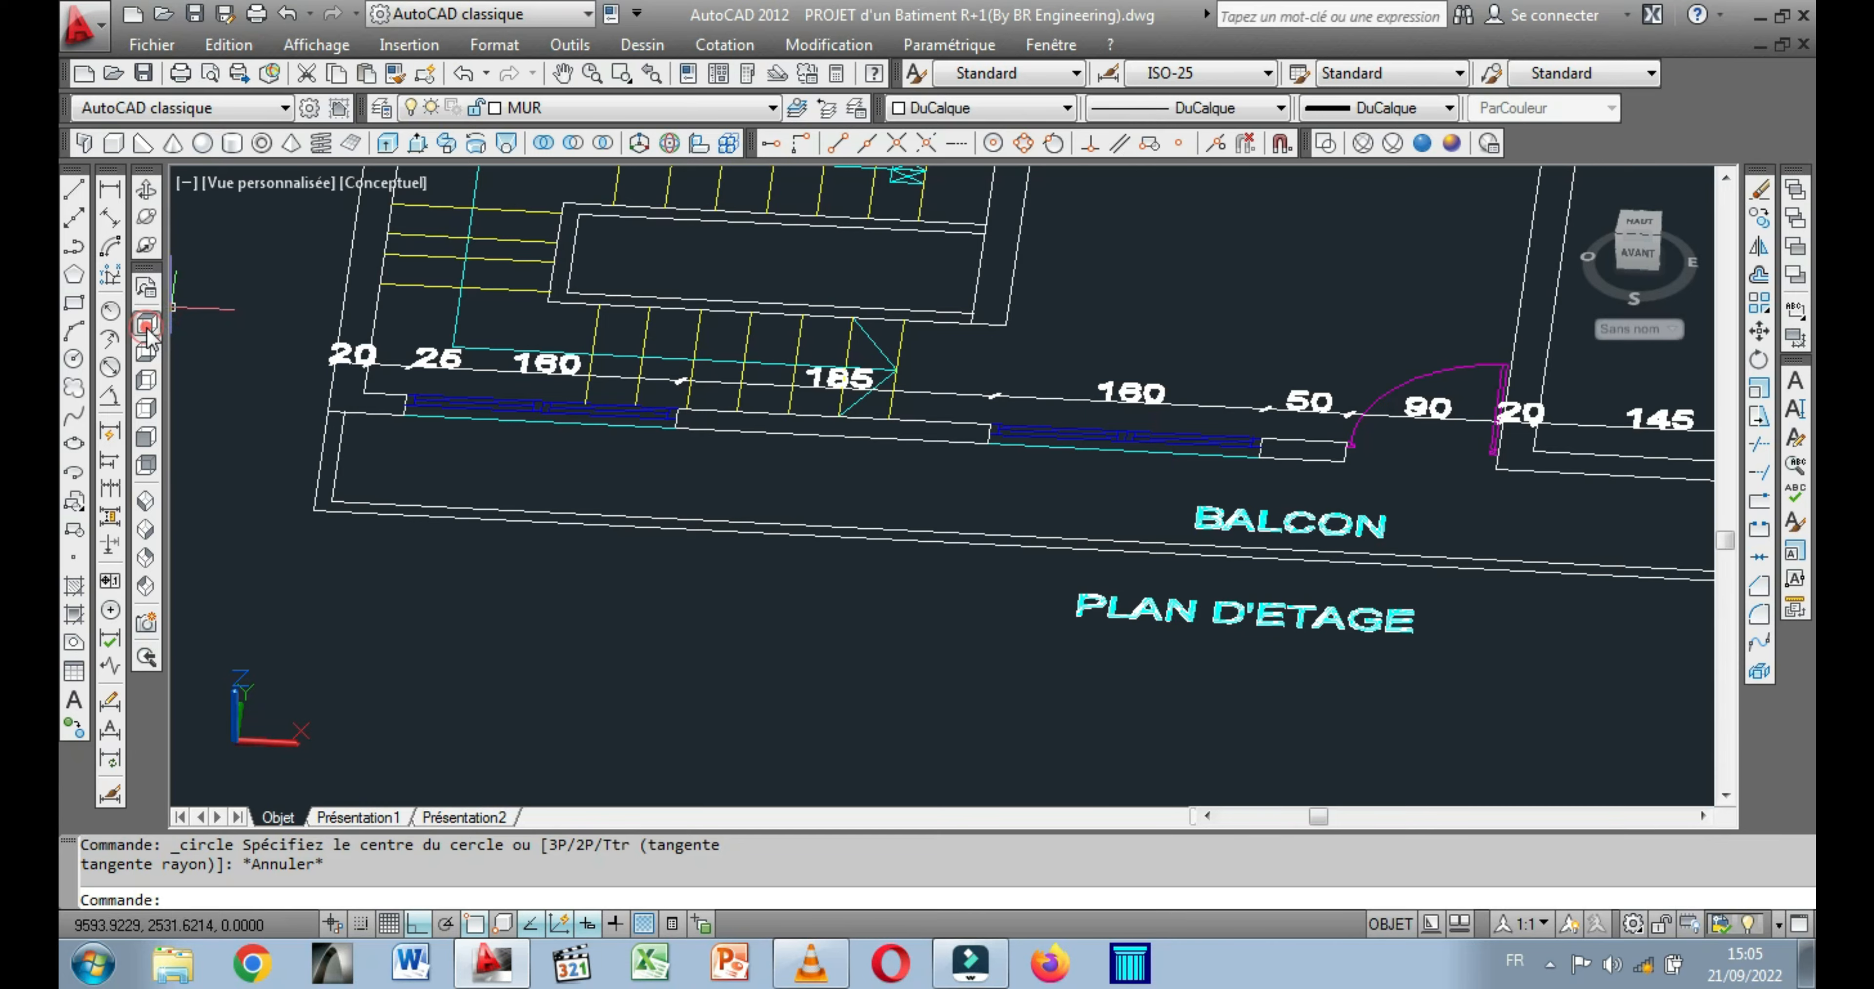
# Display the upper-floor plan in top view at the balcony's end near the staircase.
pyautogui.click(147, 325)
pyautogui.scroll(10, 741, 513)
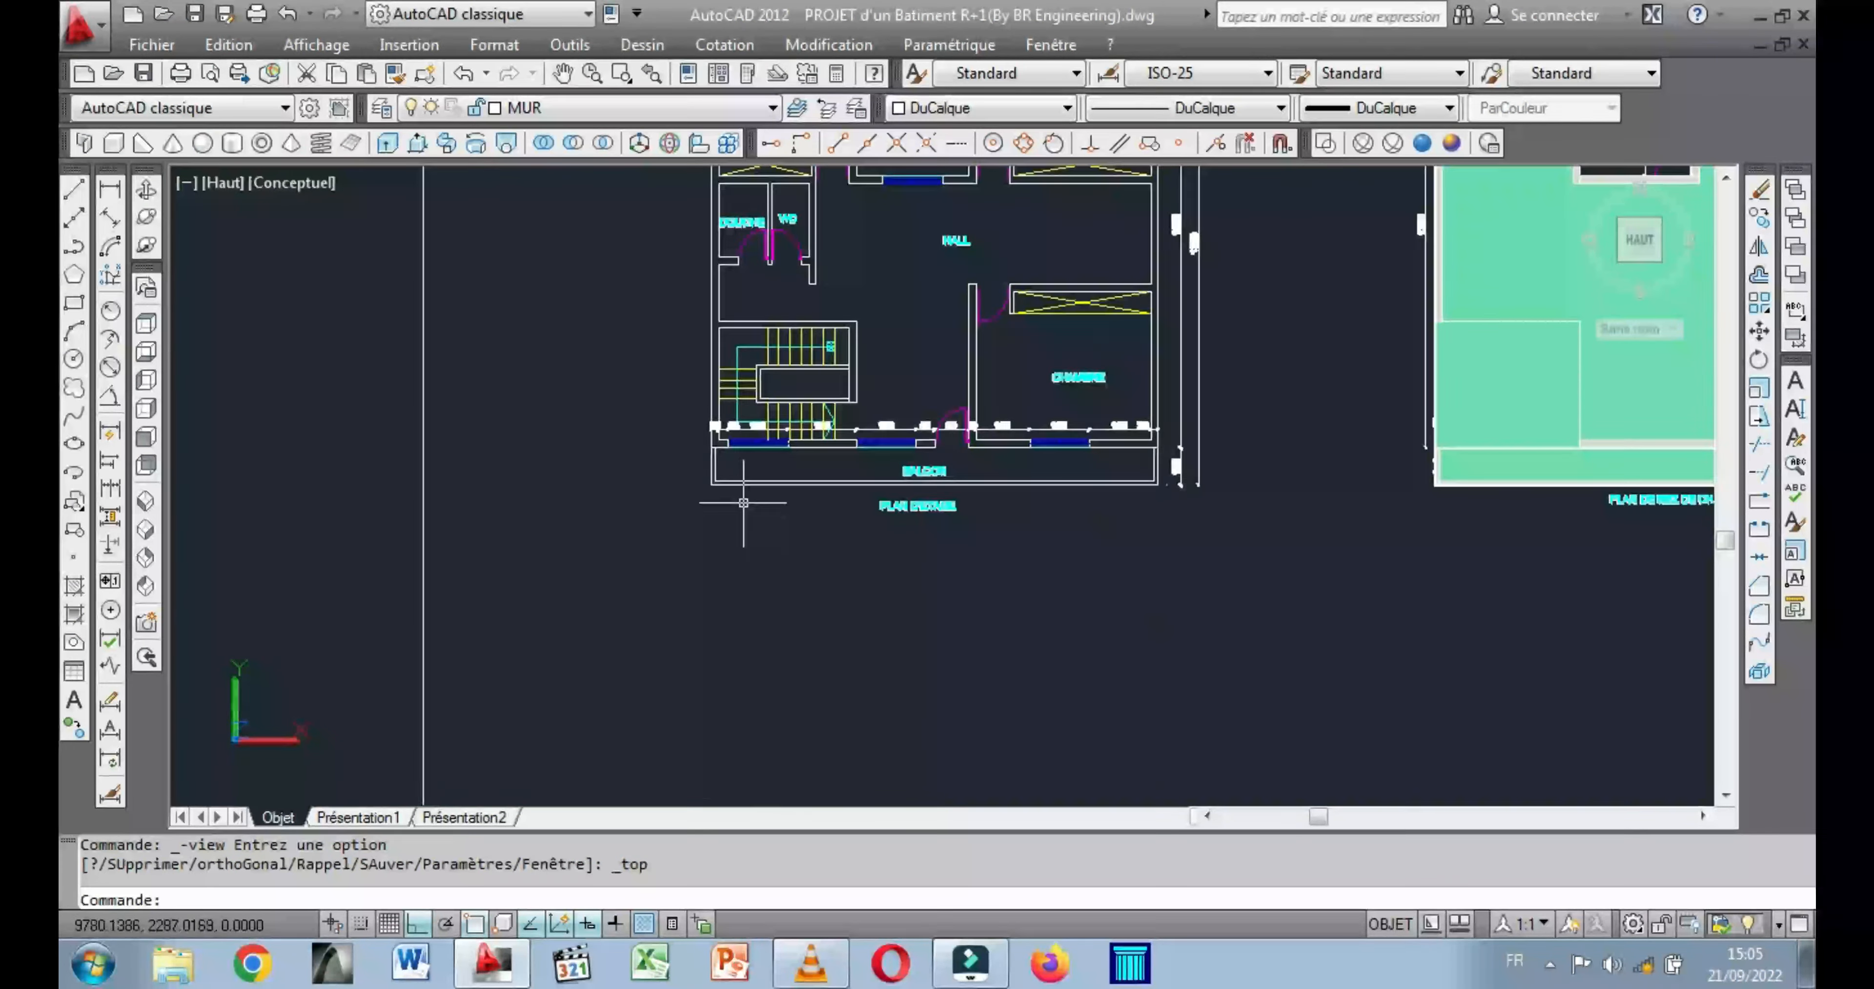
pyautogui.moveTo(736, 439); pyautogui.dragTo(565, 558, button='middle')
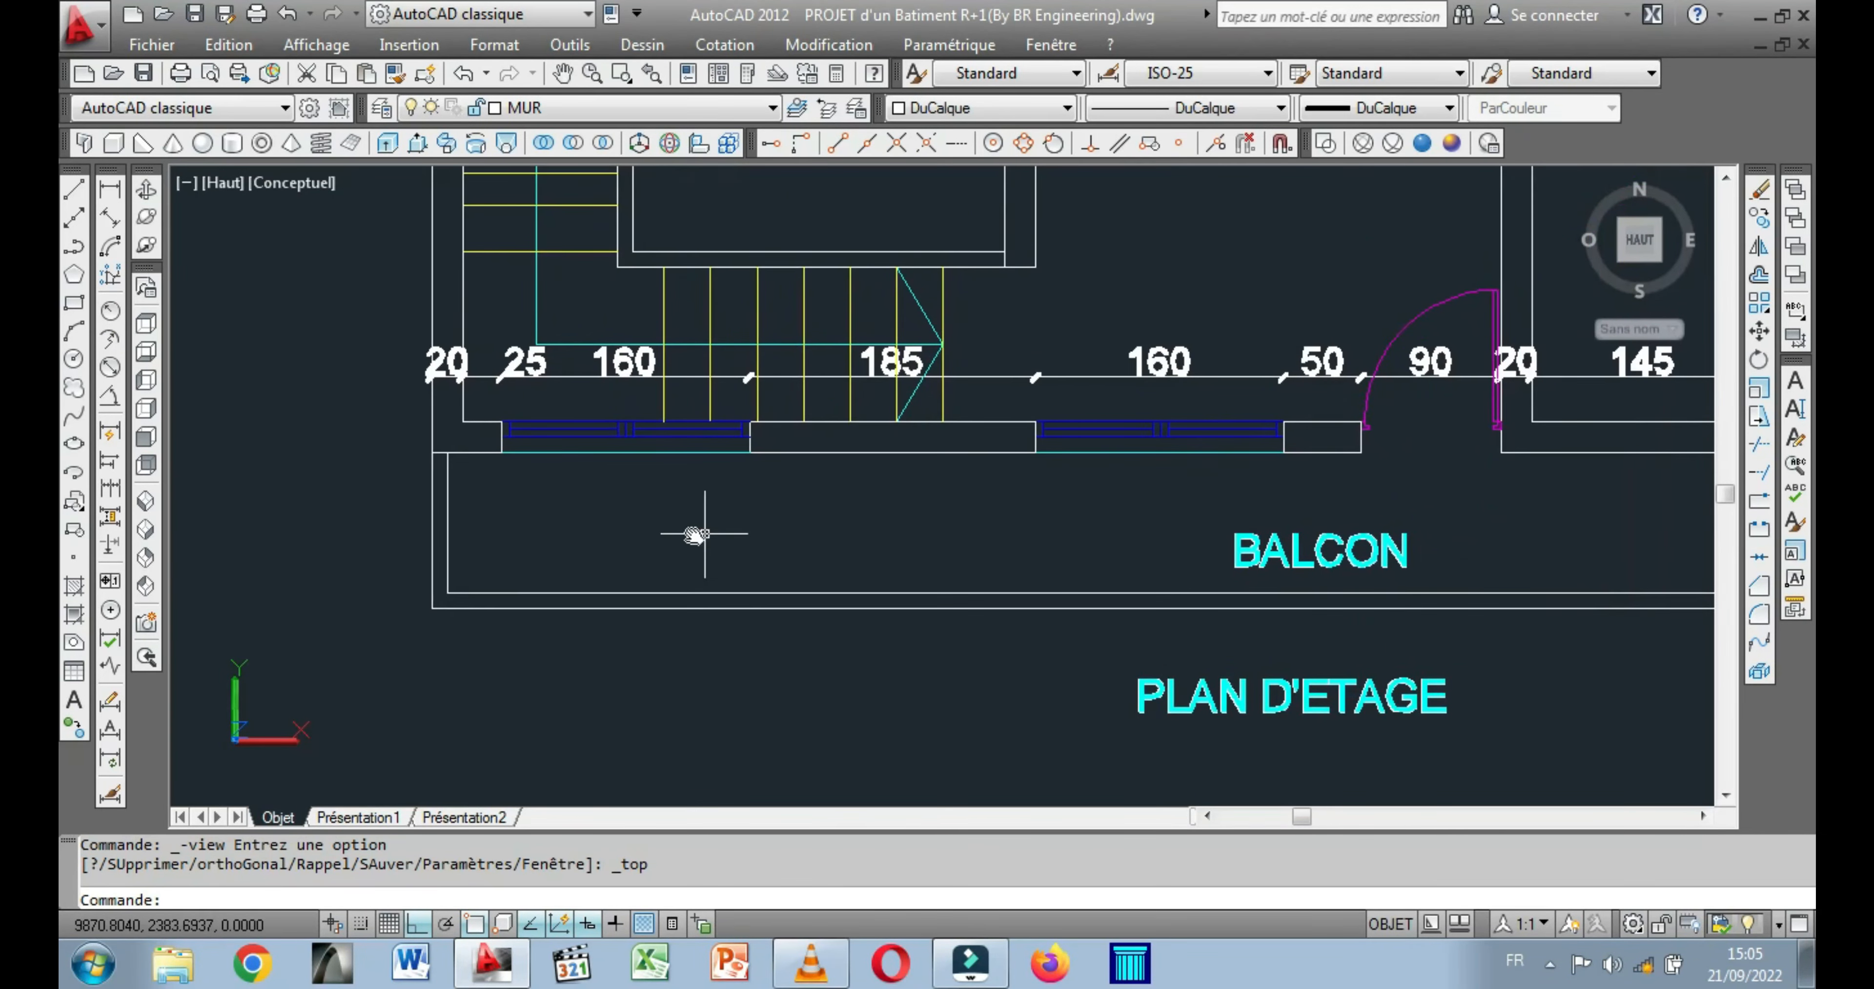
pyautogui.moveTo(711, 535); pyautogui.dragTo(539, 530, button='middle')
pyautogui.scroll(-4, 575, 529)
pyautogui.moveTo(674, 543); pyautogui.dragTo(607, 552, button='middle')
pyautogui.scroll(3, 443, 543)
pyautogui.moveTo(398, 543); pyautogui.dragTo(430, 565, button='middle')
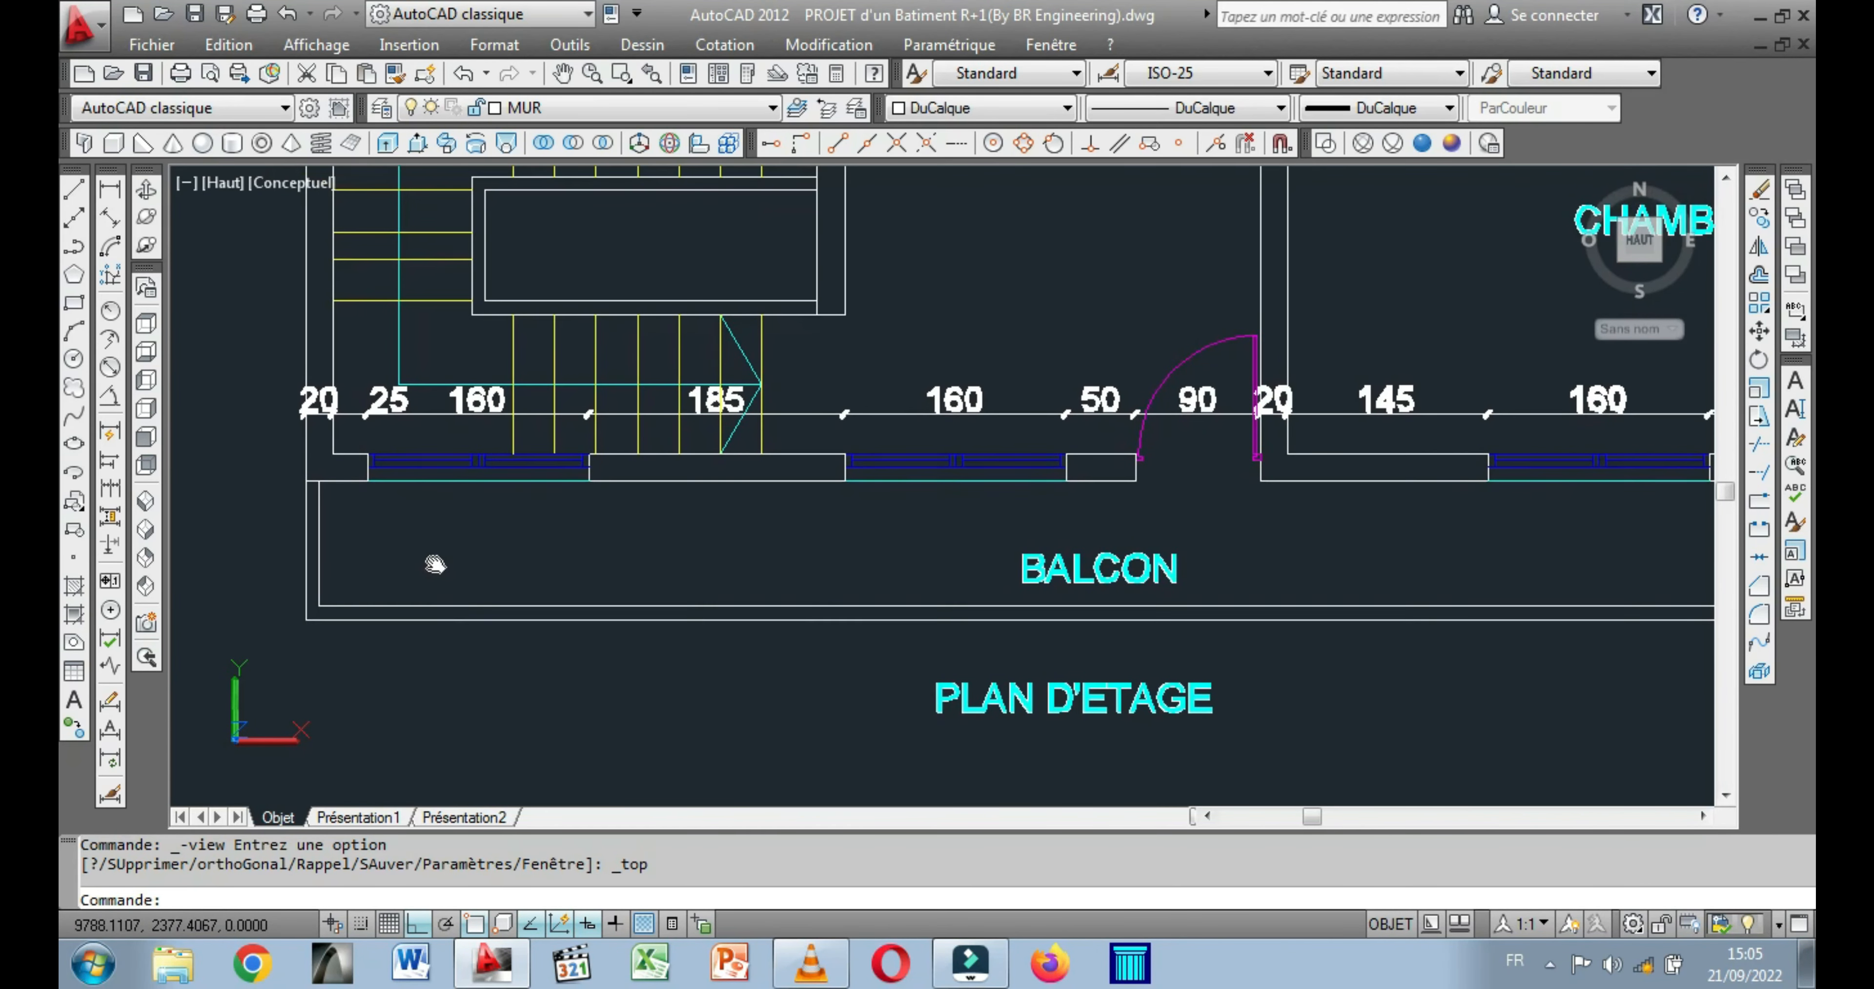
# Draw a 100-long line along the balcony's outer end edge, from its outer corner to the building's facade.
pyautogui.click(74, 191)
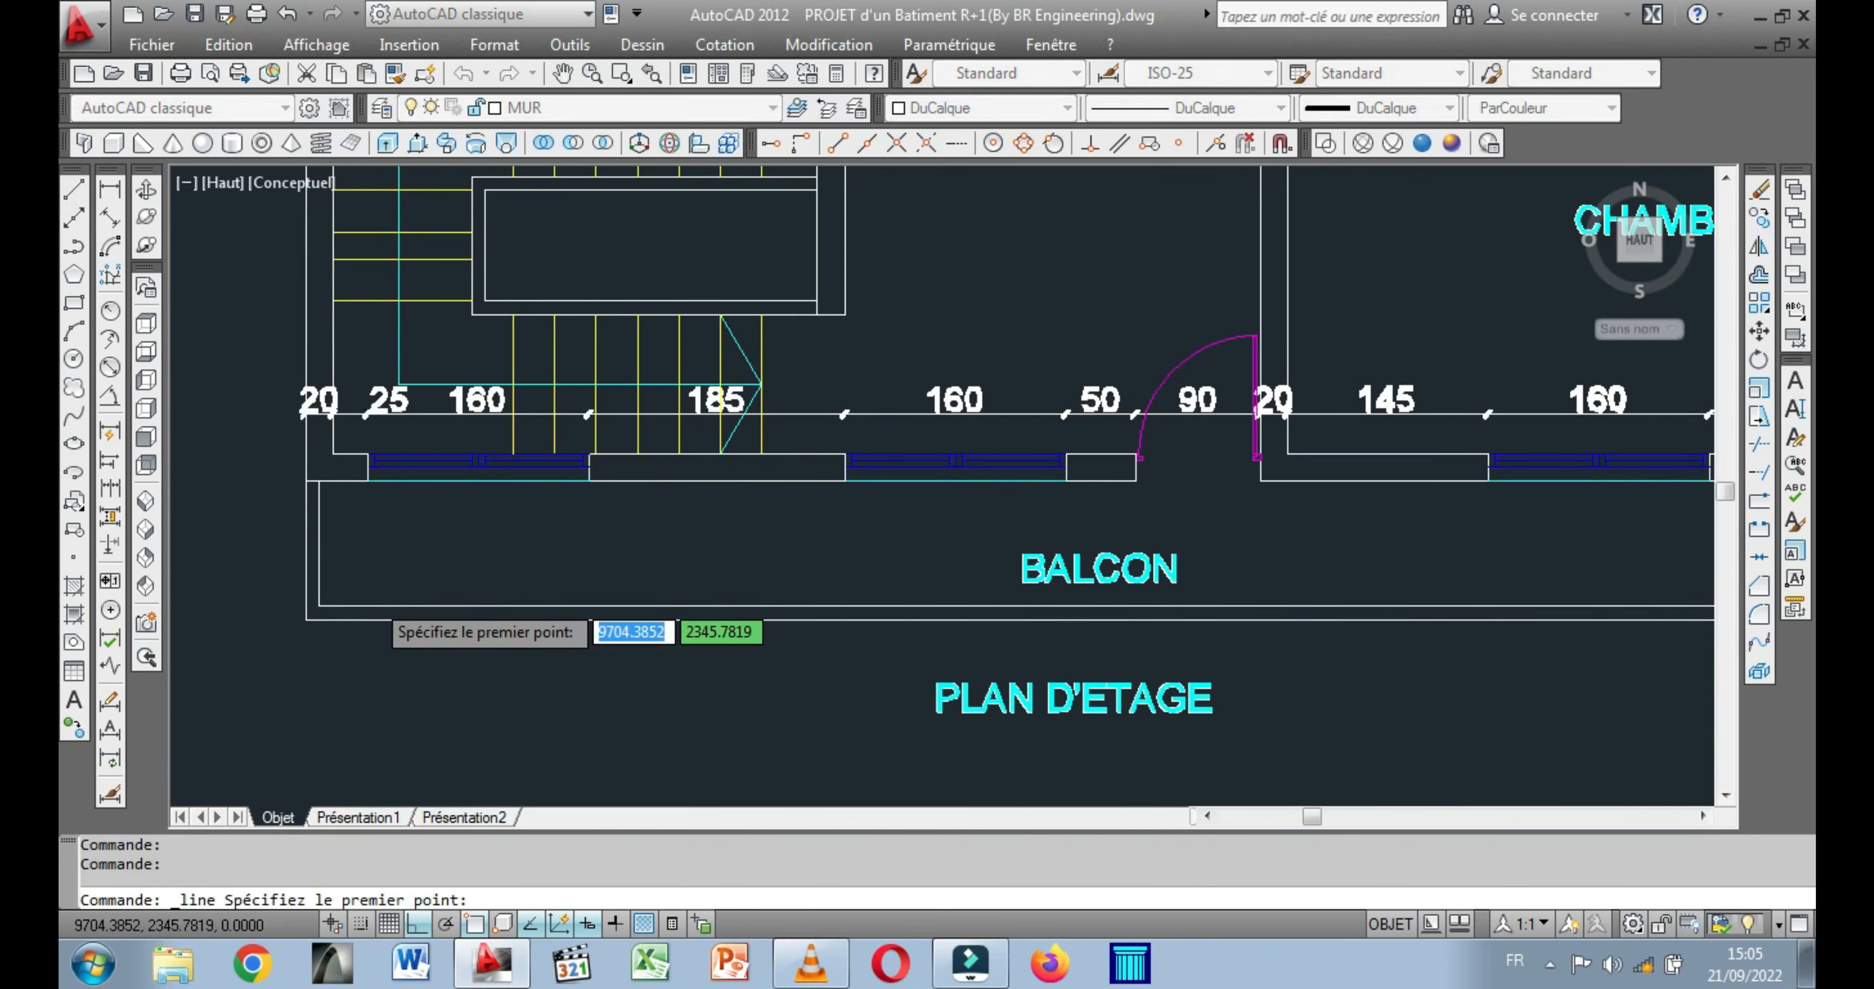
pyautogui.scroll(2, 373, 592)
pyautogui.moveTo(372, 593); pyautogui.dragTo(502, 497, button='middle')
pyautogui.scroll(3, 406, 535)
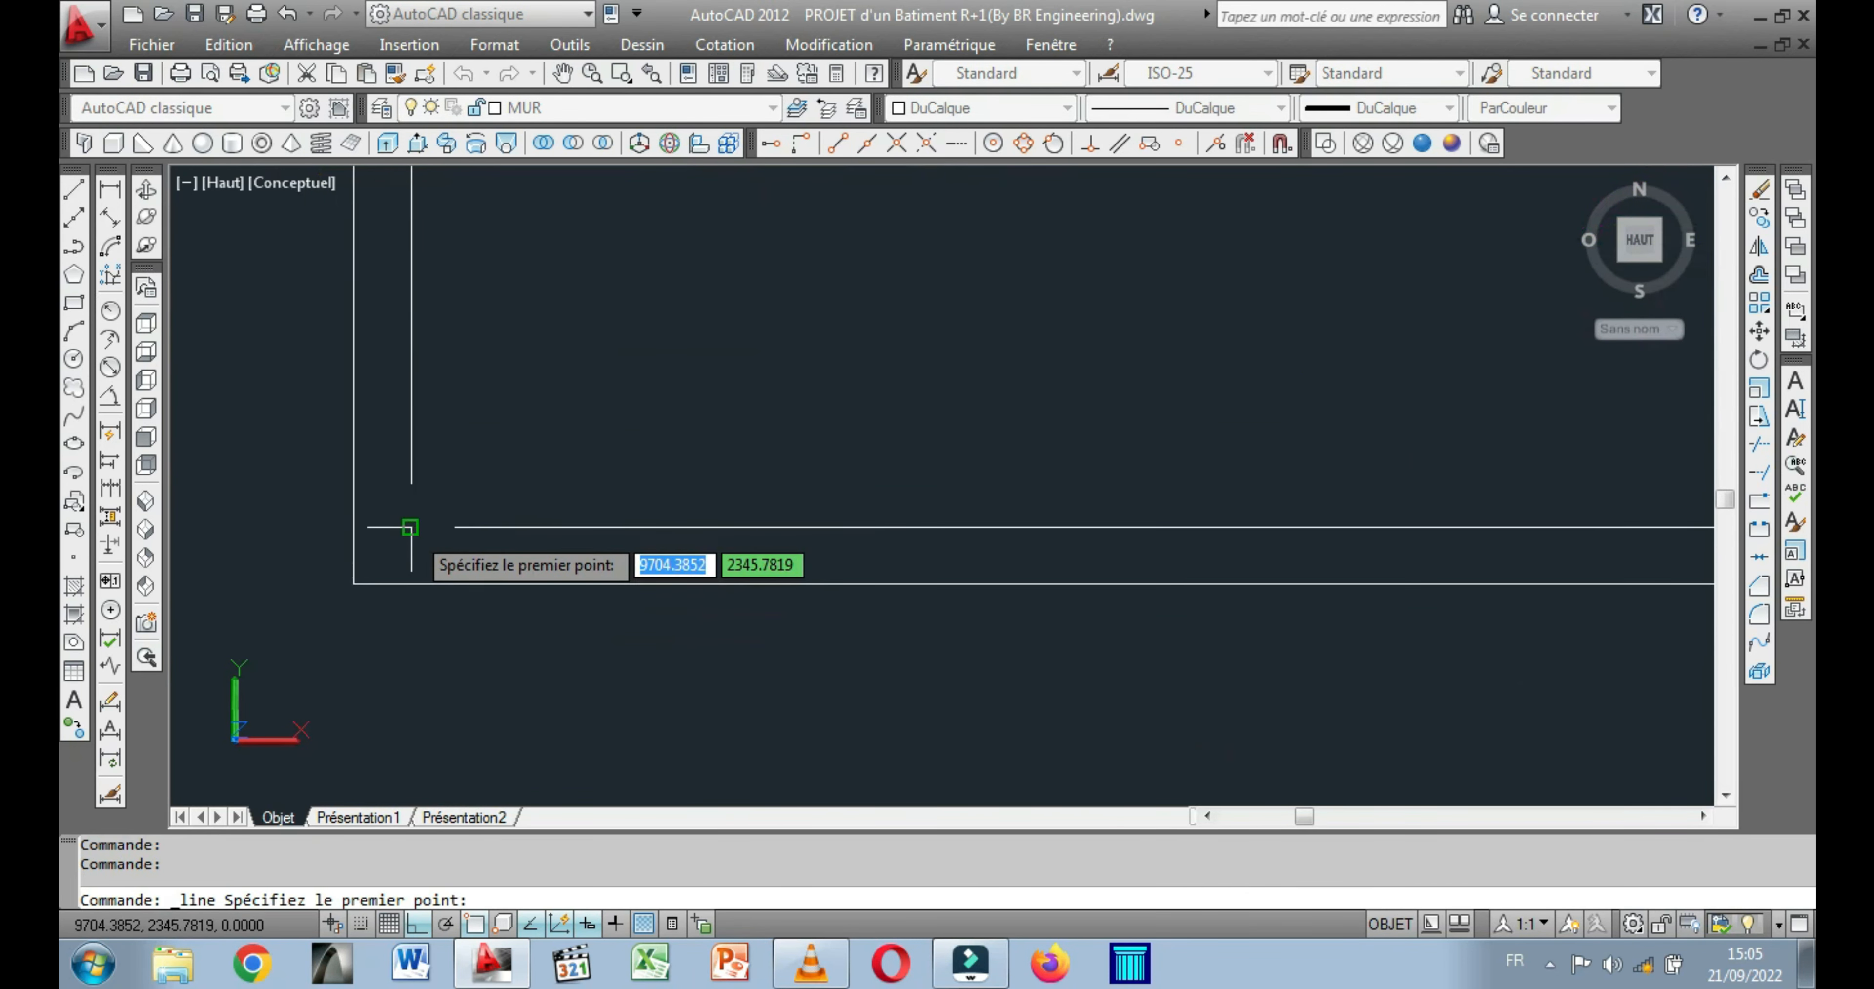
pyautogui.click(354, 583)
pyautogui.scroll(-3, 356, 440)
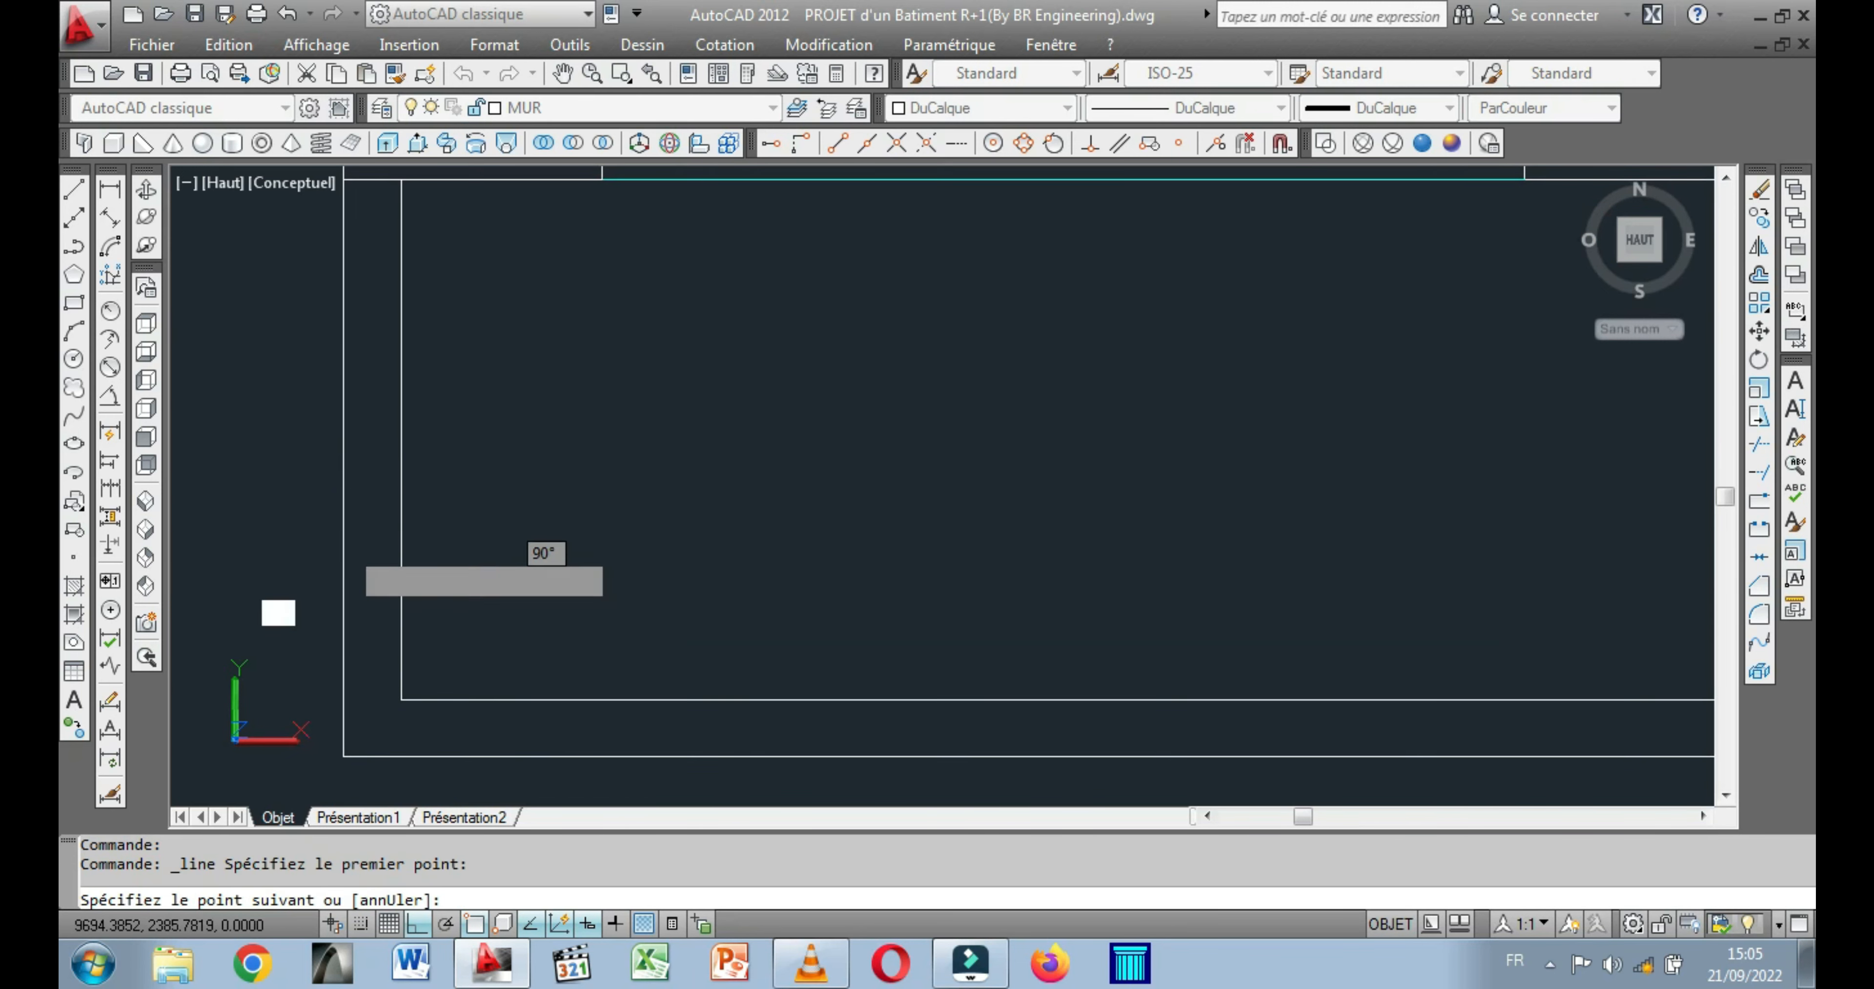
pyautogui.click(344, 179)
pyautogui.rightClick(452, 248)
pyautogui.click(464, 263)
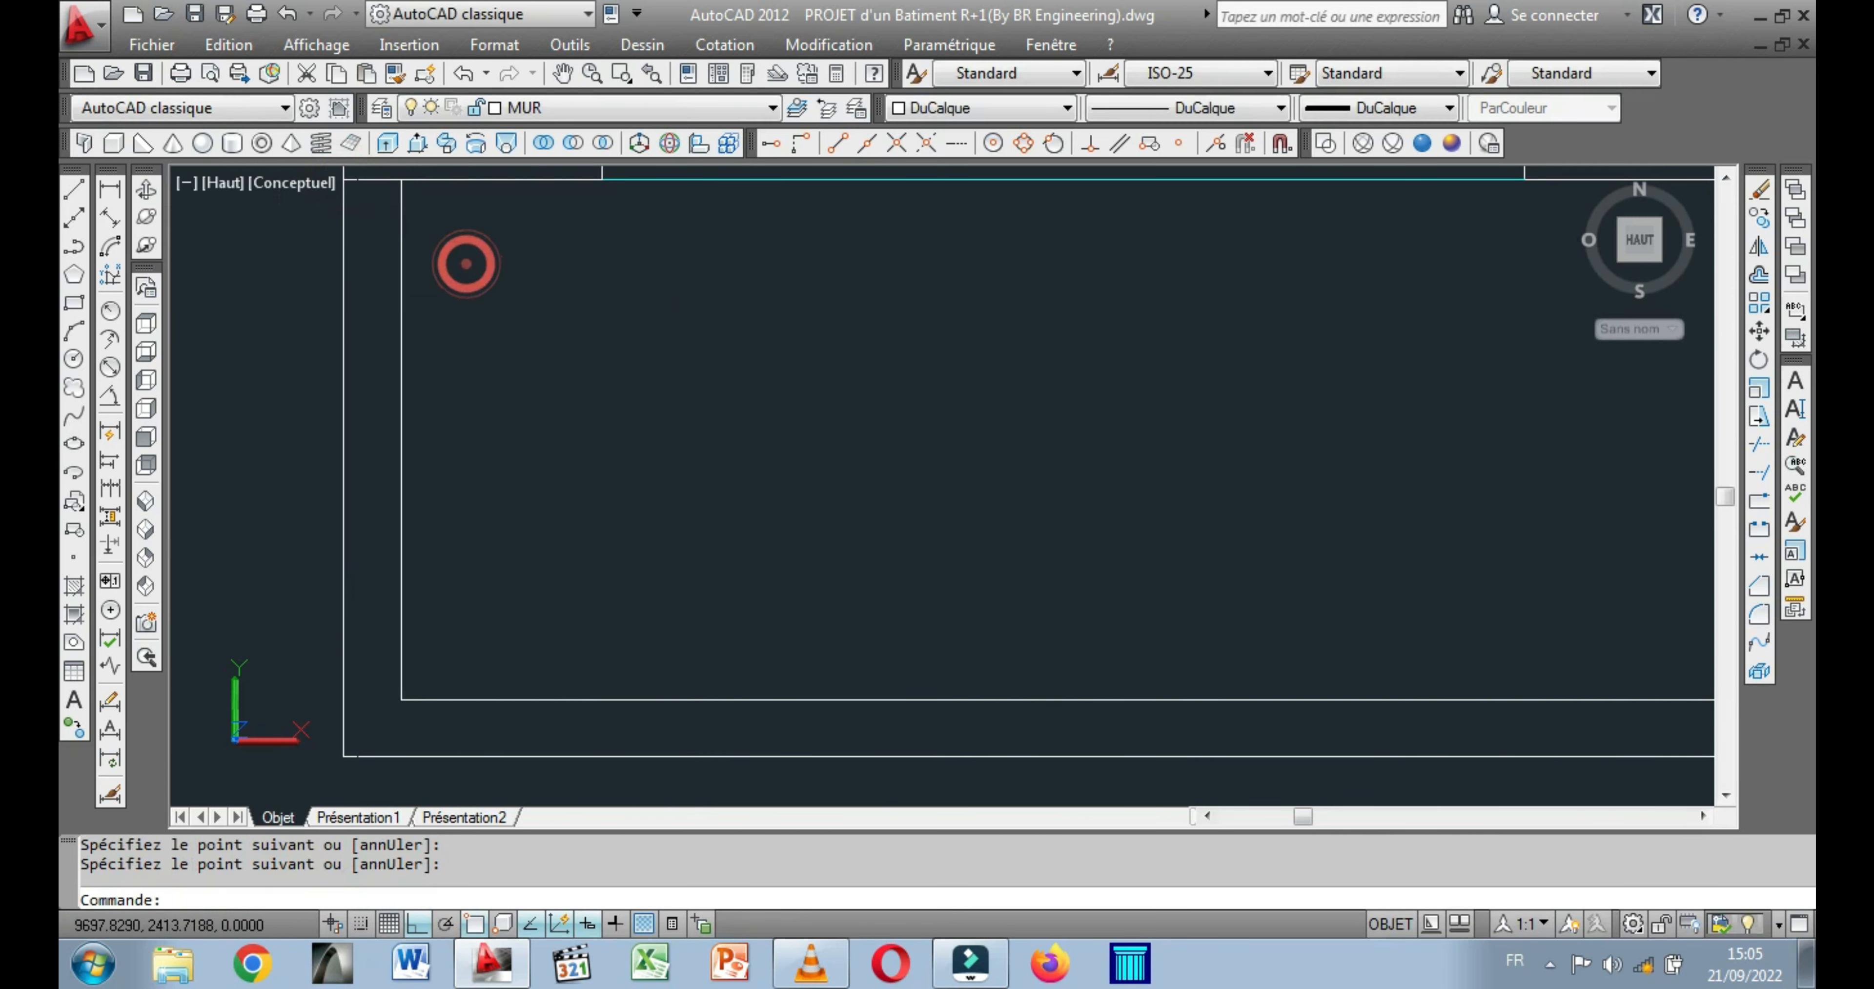
# Move one of the coincident lines on the balcony's outer end edge 5 units inward, to the middle of the parapet's thickness.
pyautogui.click(342, 322)
pyautogui.rightClick(494, 318)
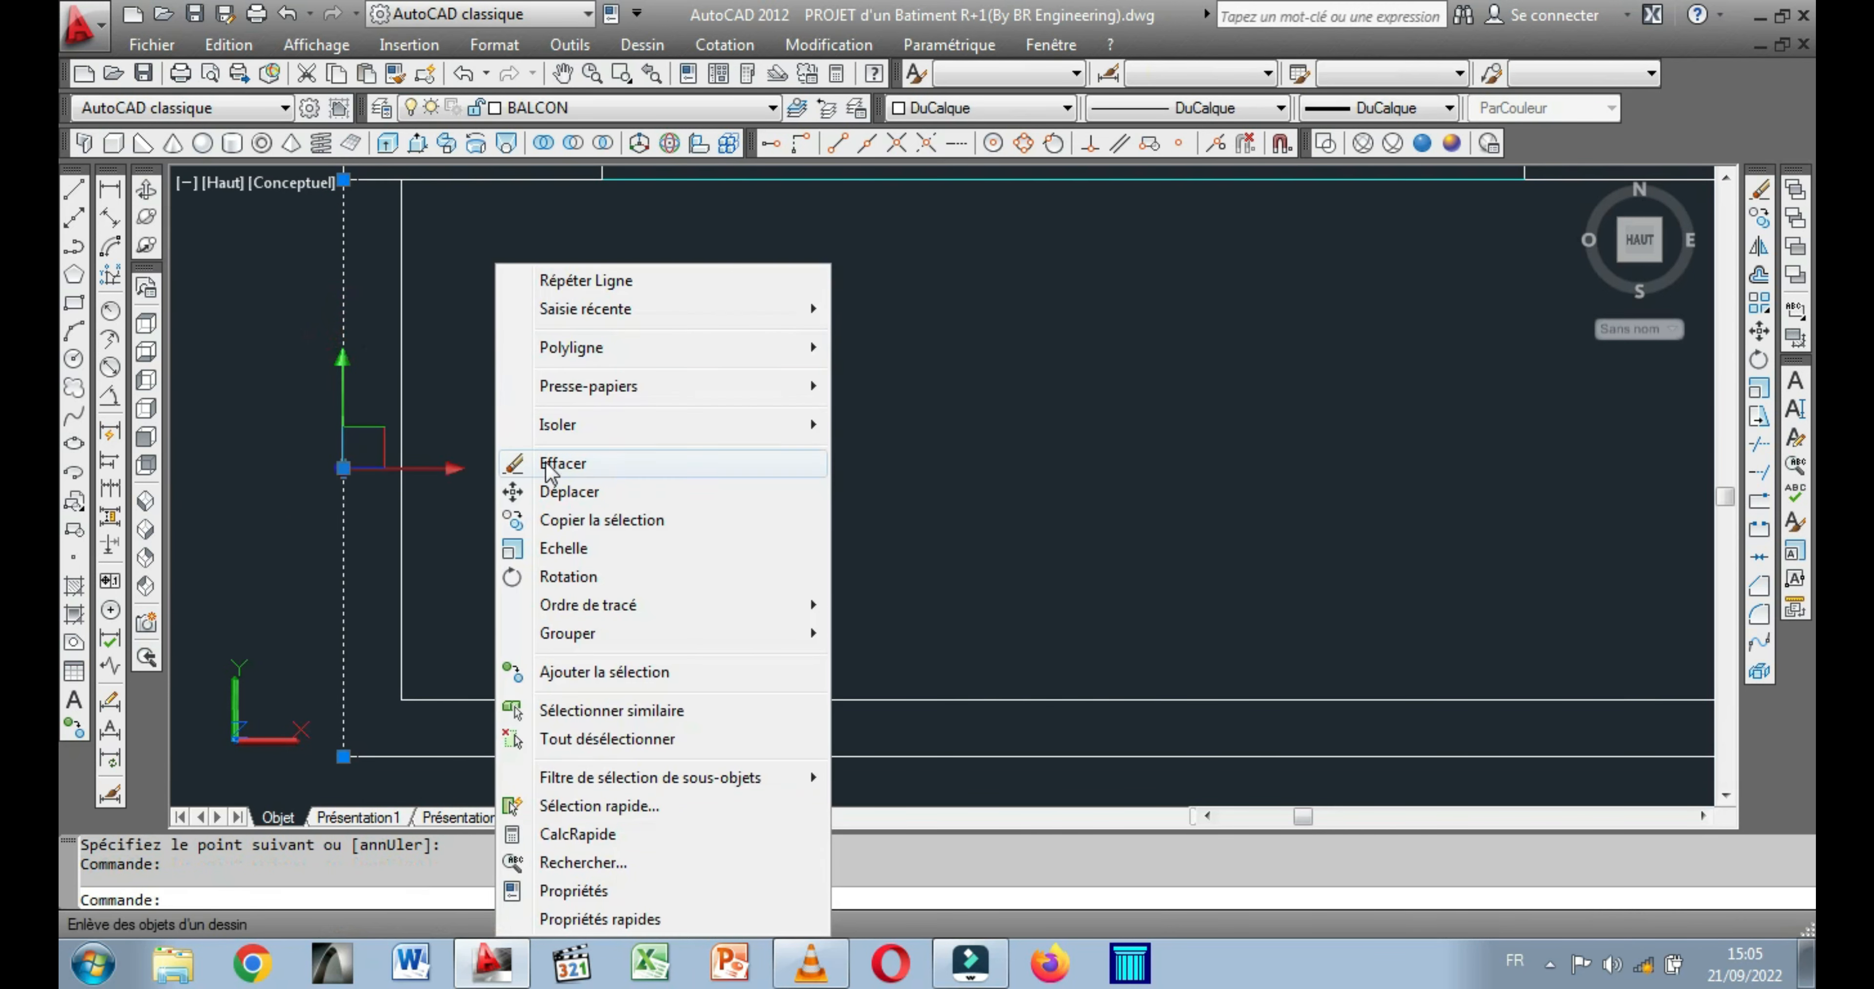
pyautogui.click(575, 491)
pyautogui.click(537, 454)
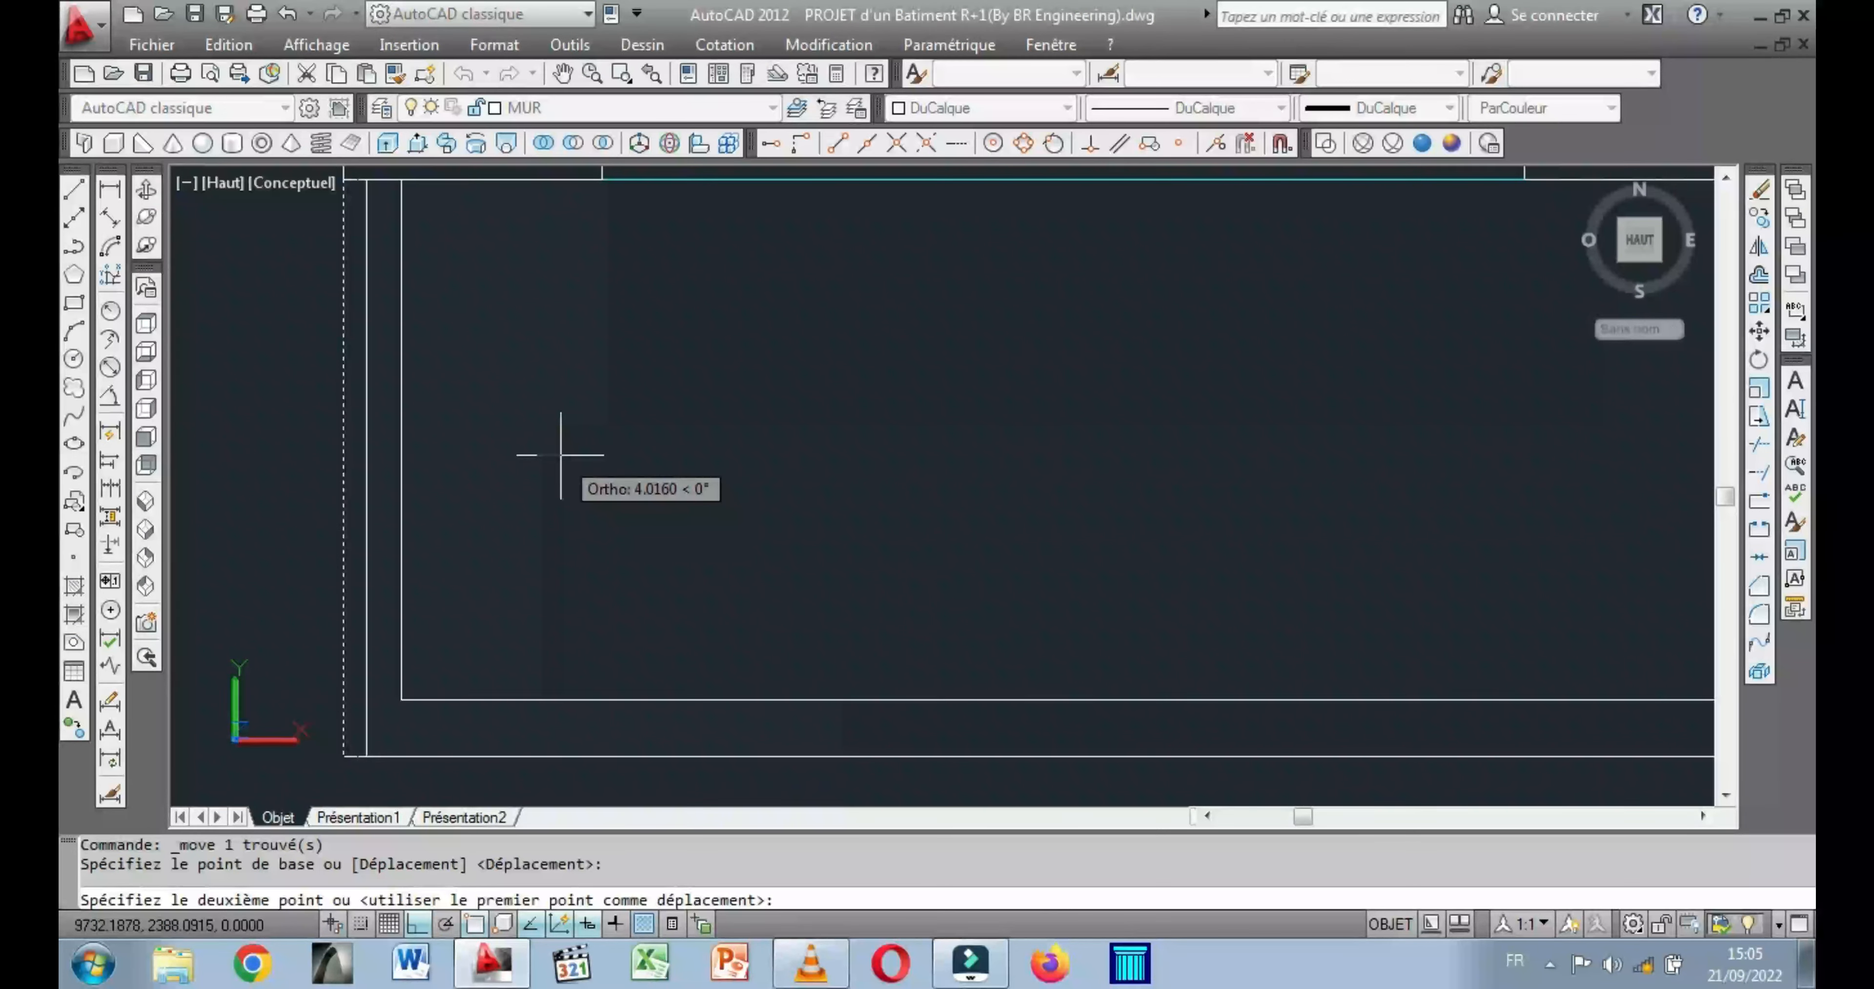
pyautogui.write('5')
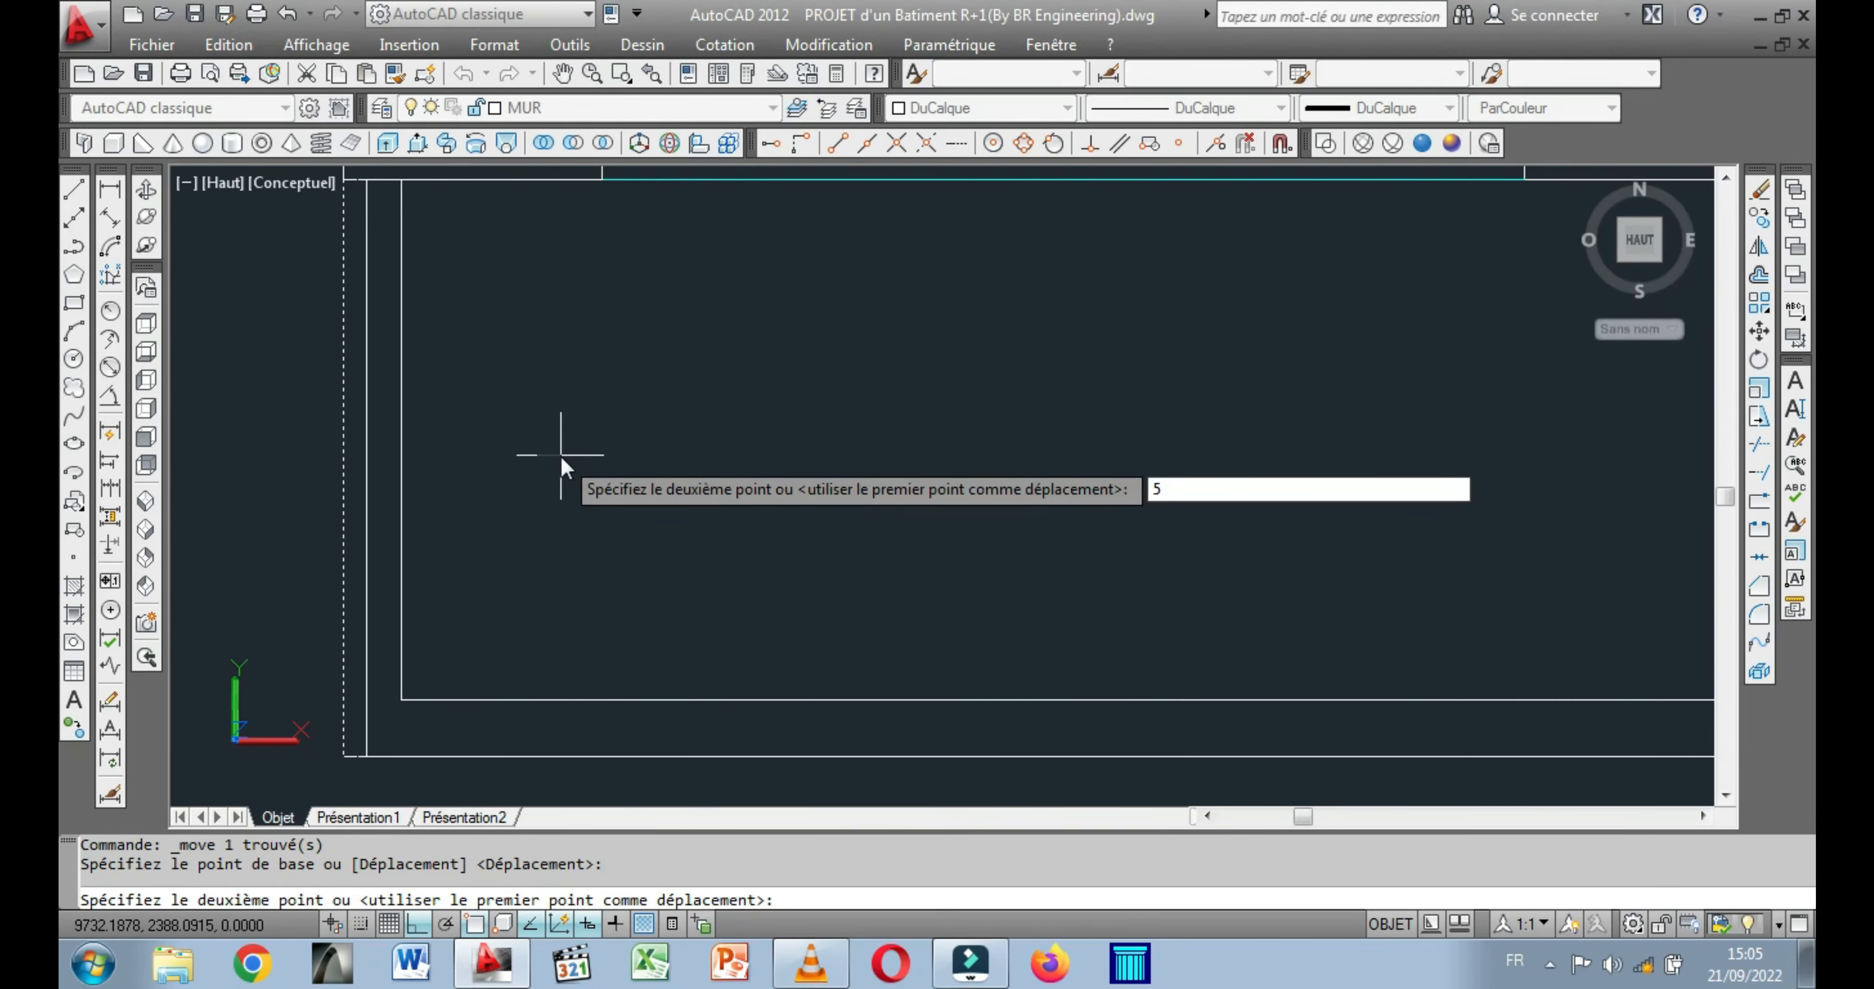
pyautogui.press('Return')
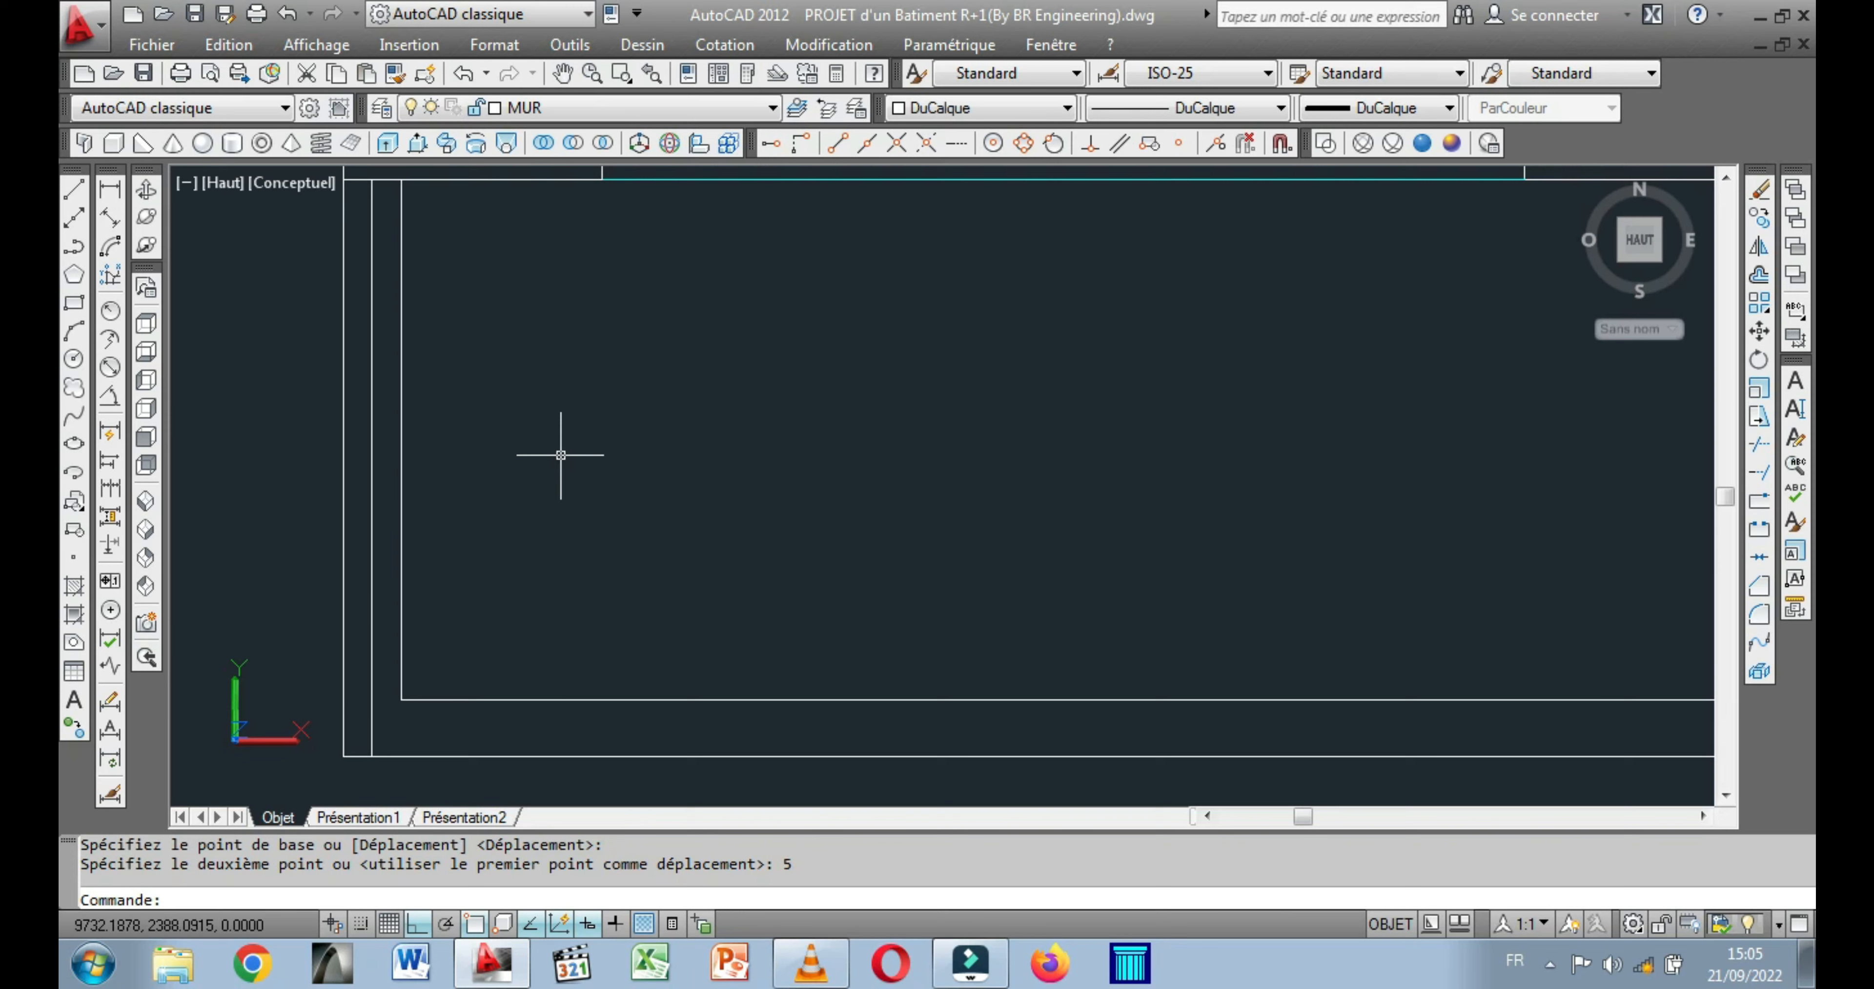
pyautogui.scroll(-1, 575, 462)
pyautogui.rightClick(568, 509)
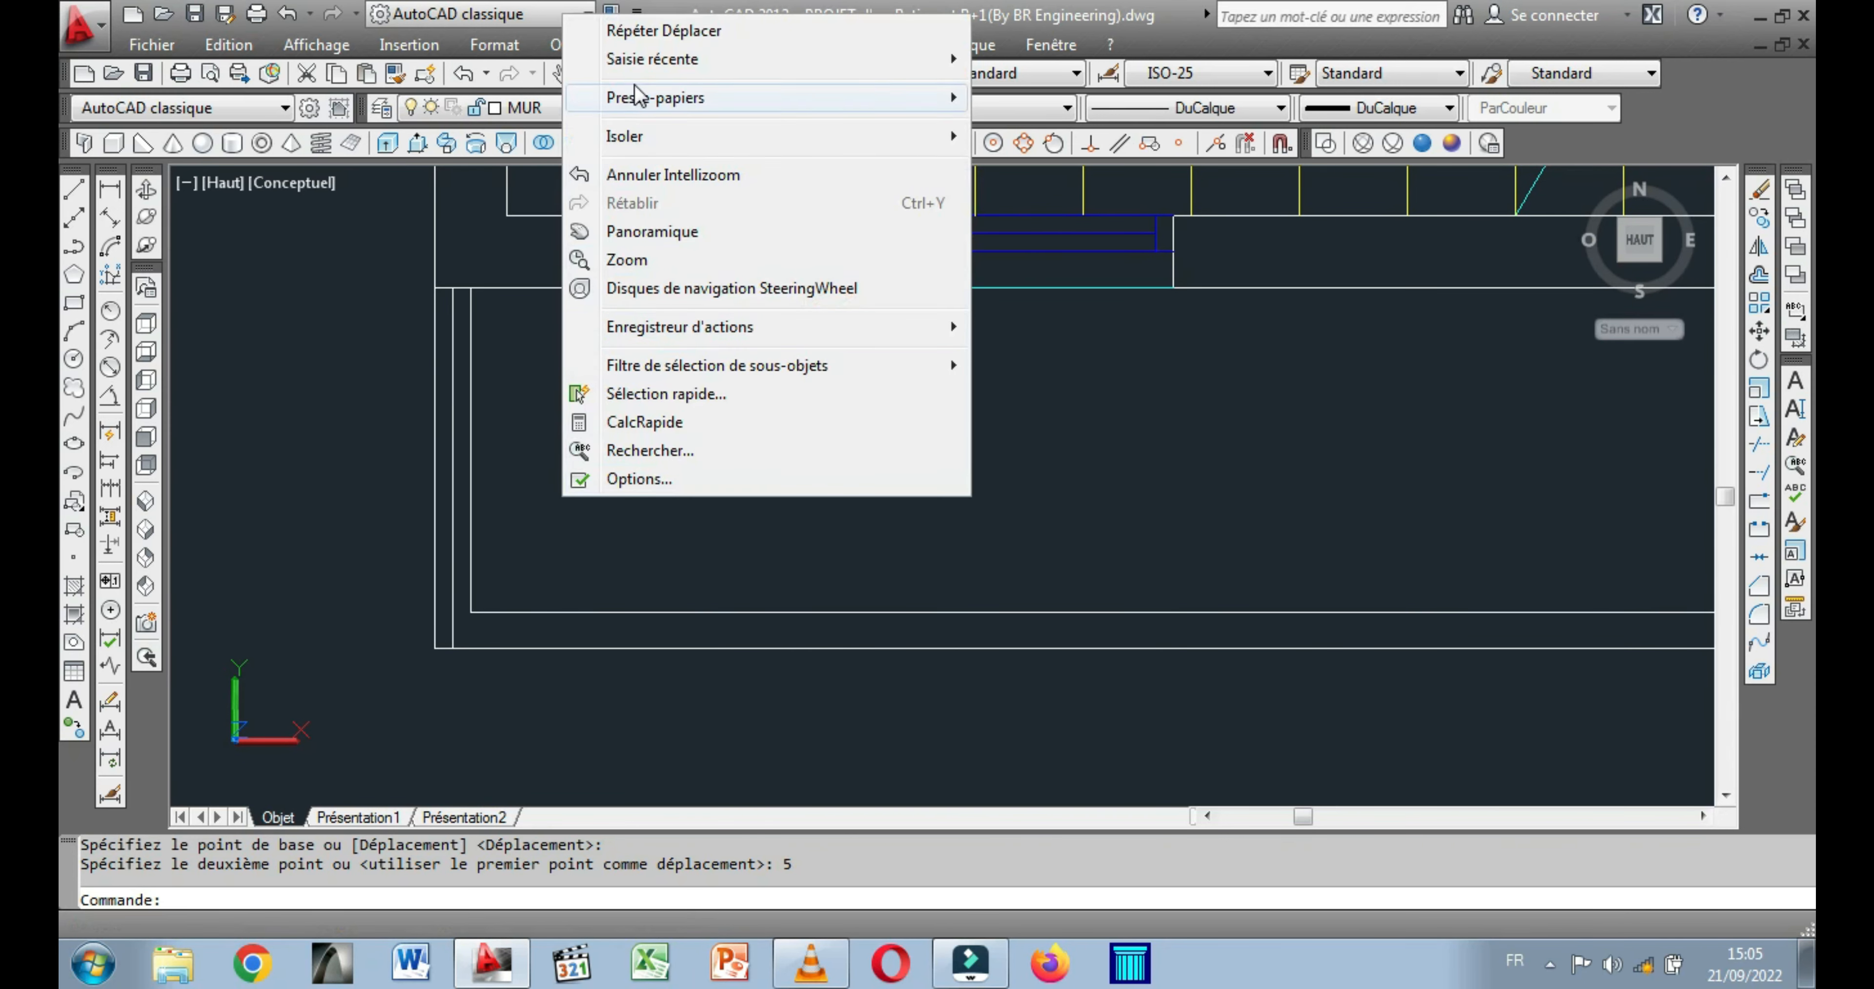
pyautogui.click(276, 361)
pyautogui.click(283, 366)
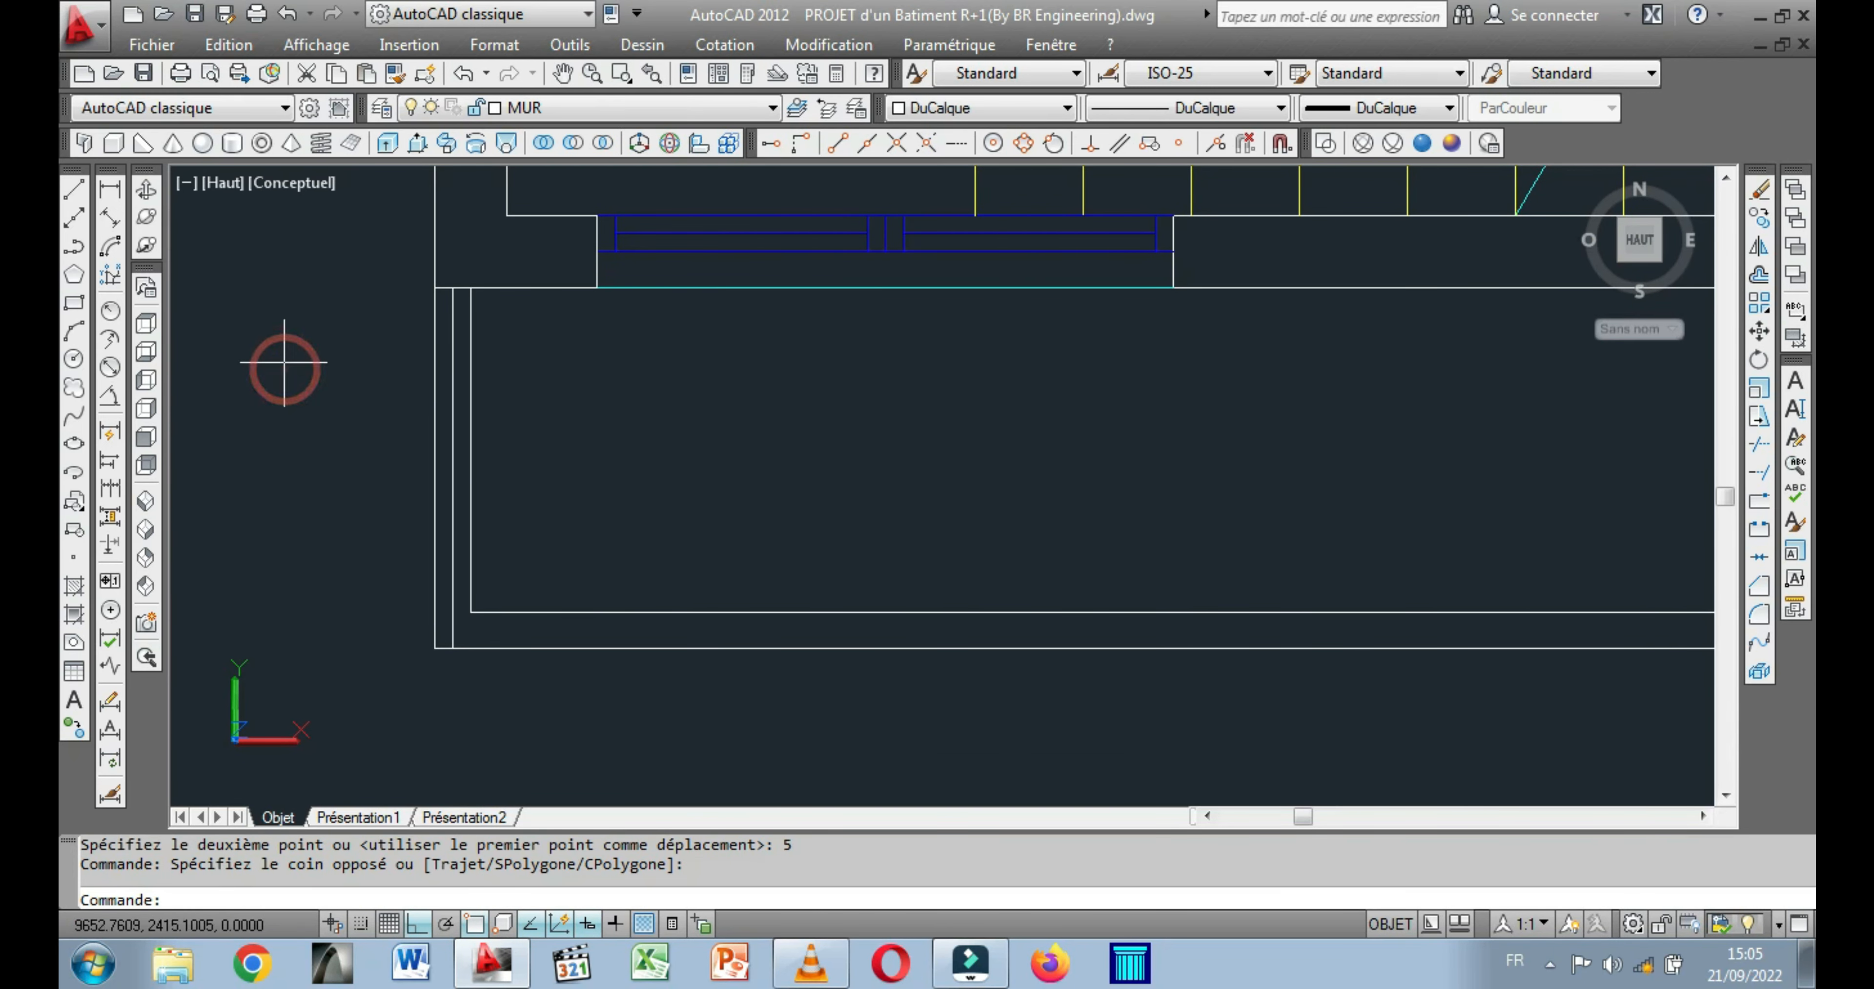
# Draw a horizontal line across the balcony's end parapet, from its inner corner to the outer edge.
pyautogui.click(74, 189)
pyautogui.scroll(1, 480, 709)
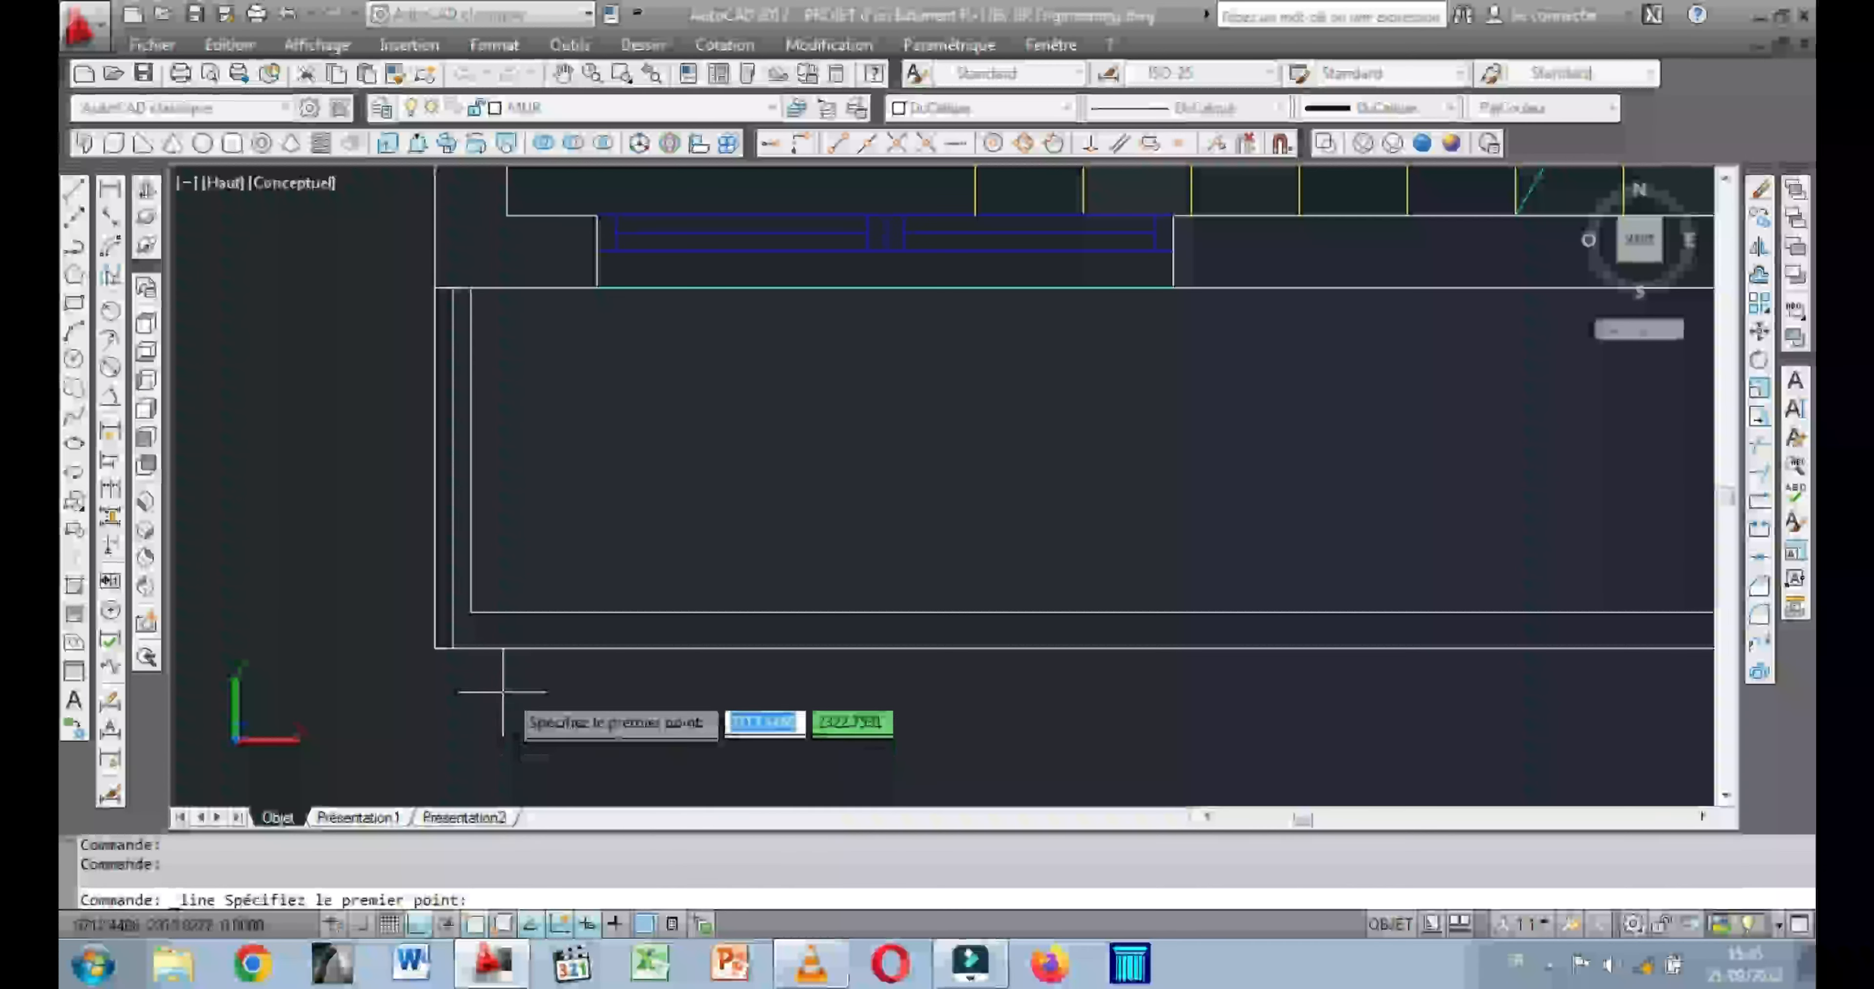
pyautogui.scroll(1, 473, 635)
pyautogui.click(459, 603)
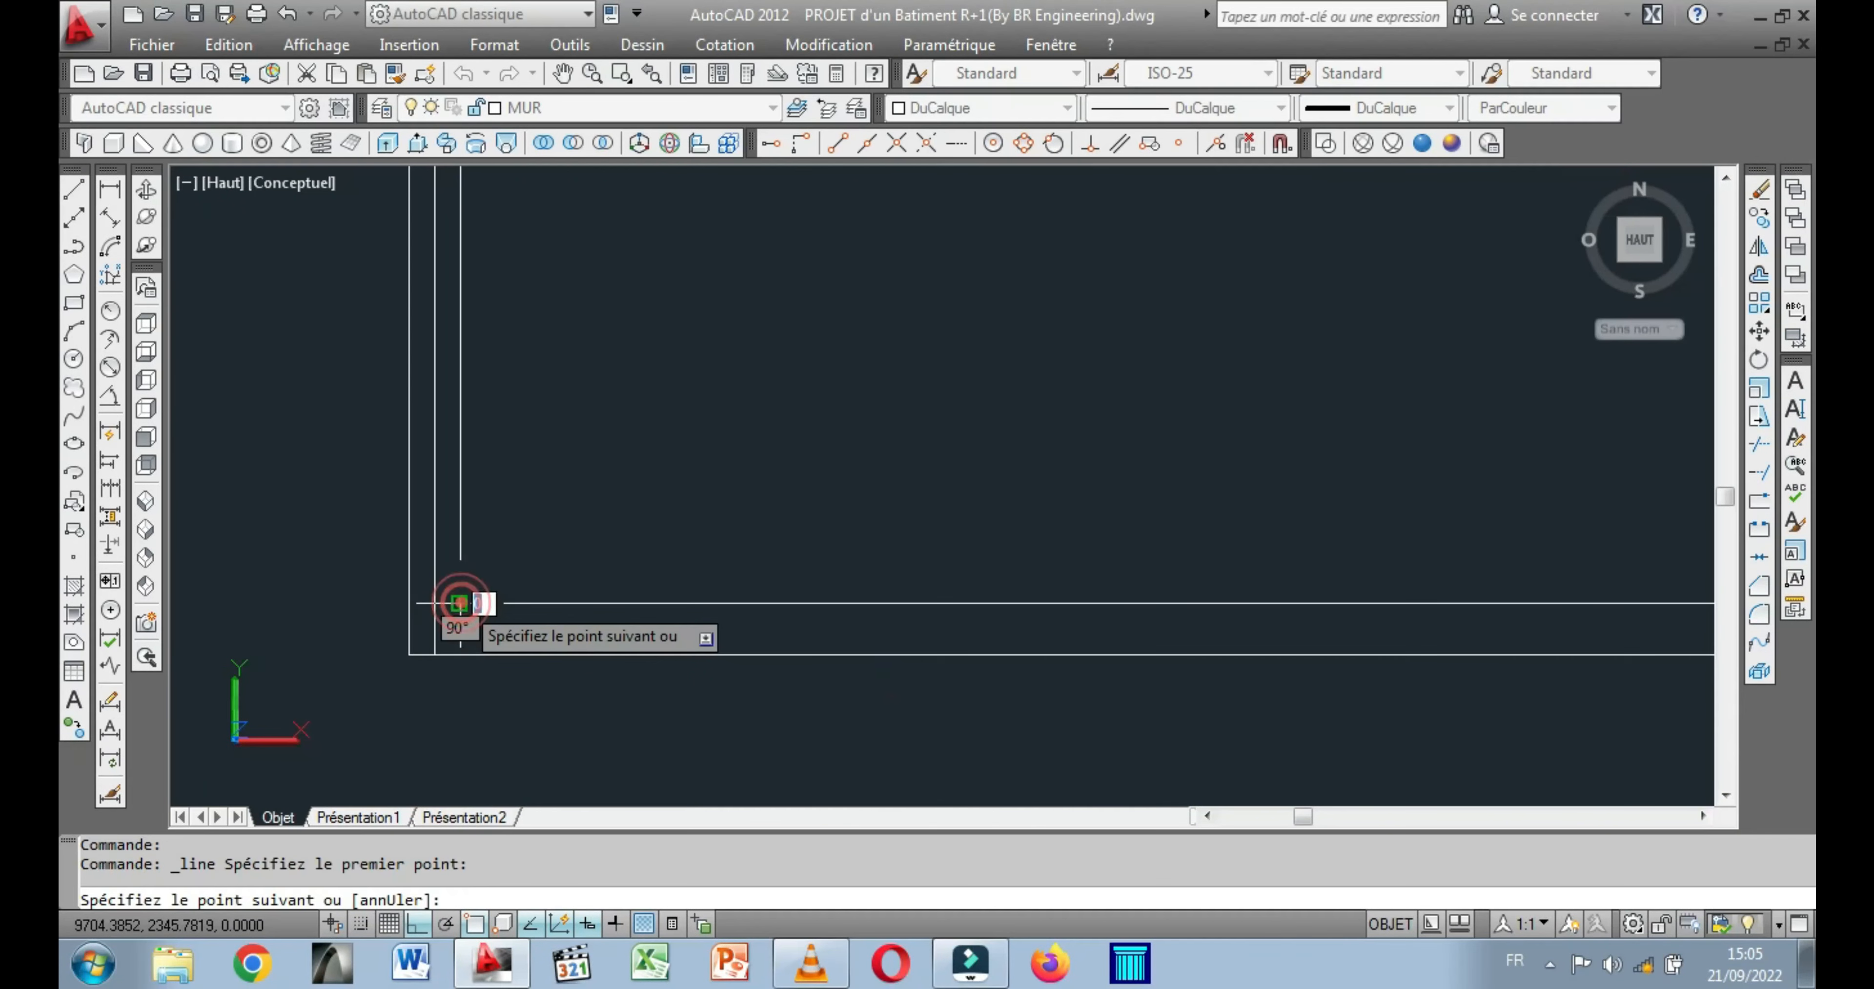
pyautogui.click(405, 603)
pyautogui.rightClick(405, 603)
pyautogui.click(490, 635)
# Move the short line 5 units outward so it crosses the middle of the parapet's thickness at the balcony corner.
pyautogui.click(449, 602)
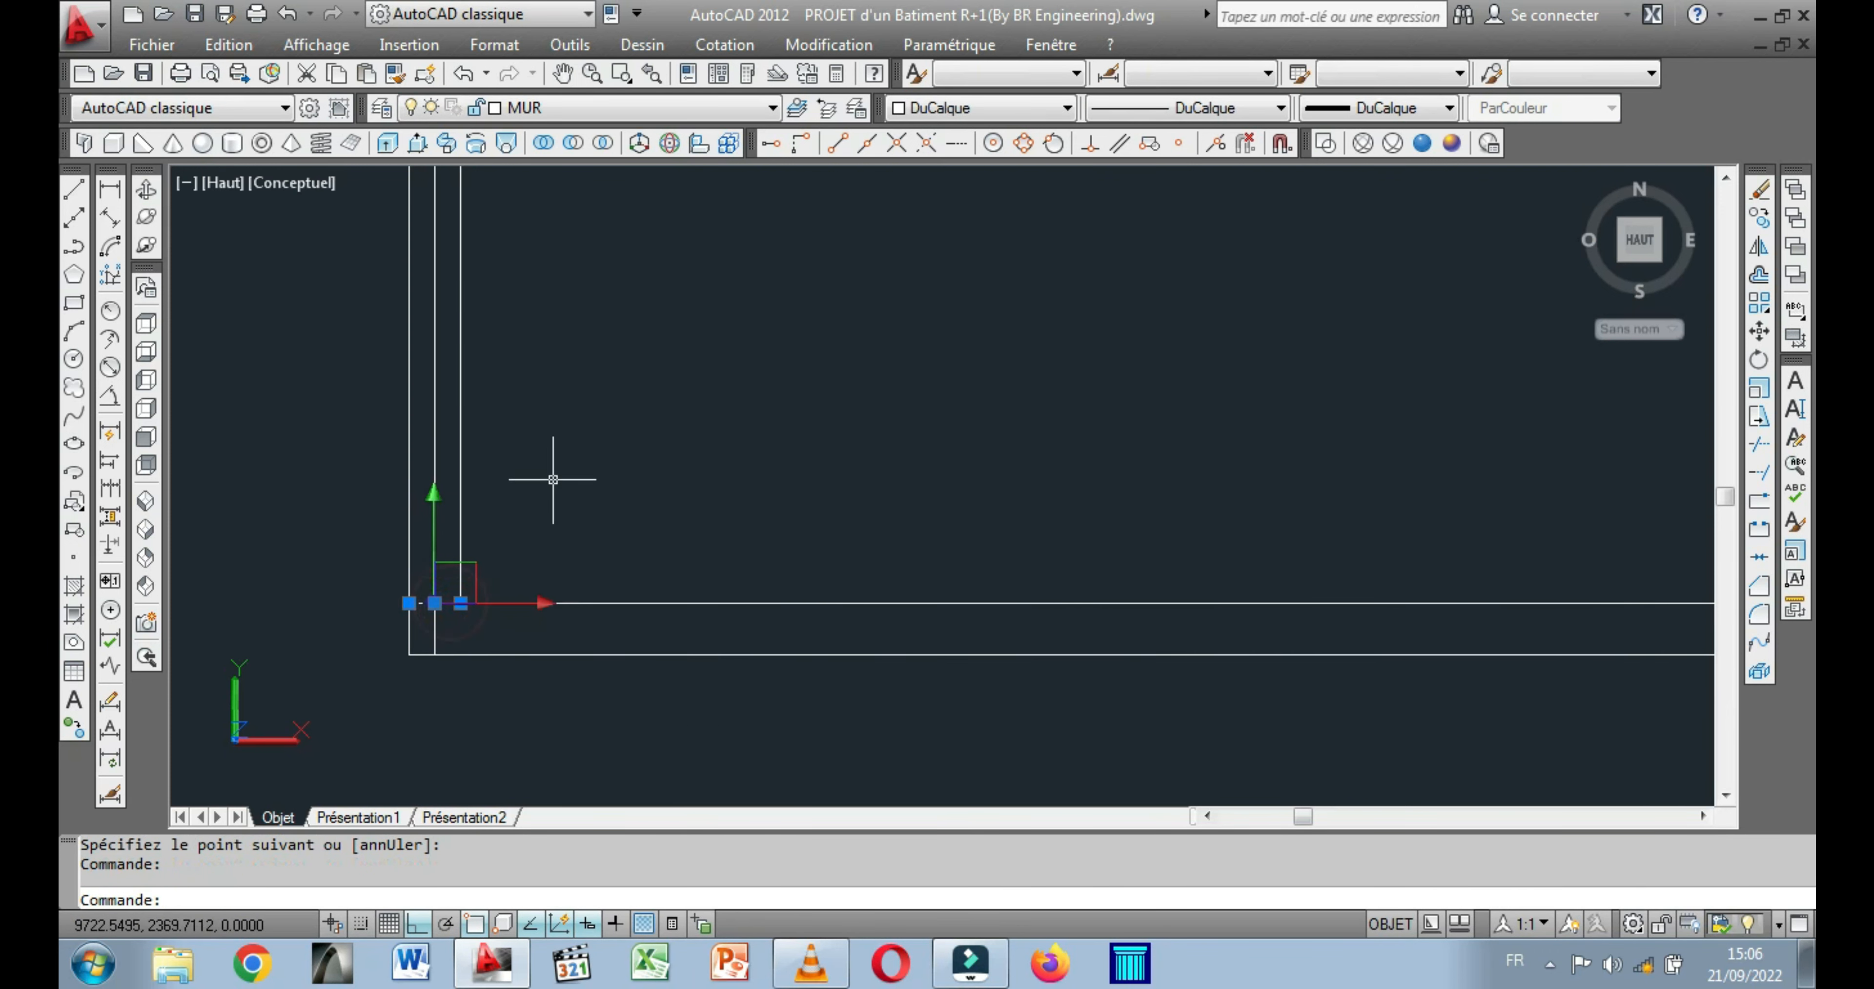
pyautogui.rightClick(556, 490)
pyautogui.click(630, 488)
pyautogui.click(584, 505)
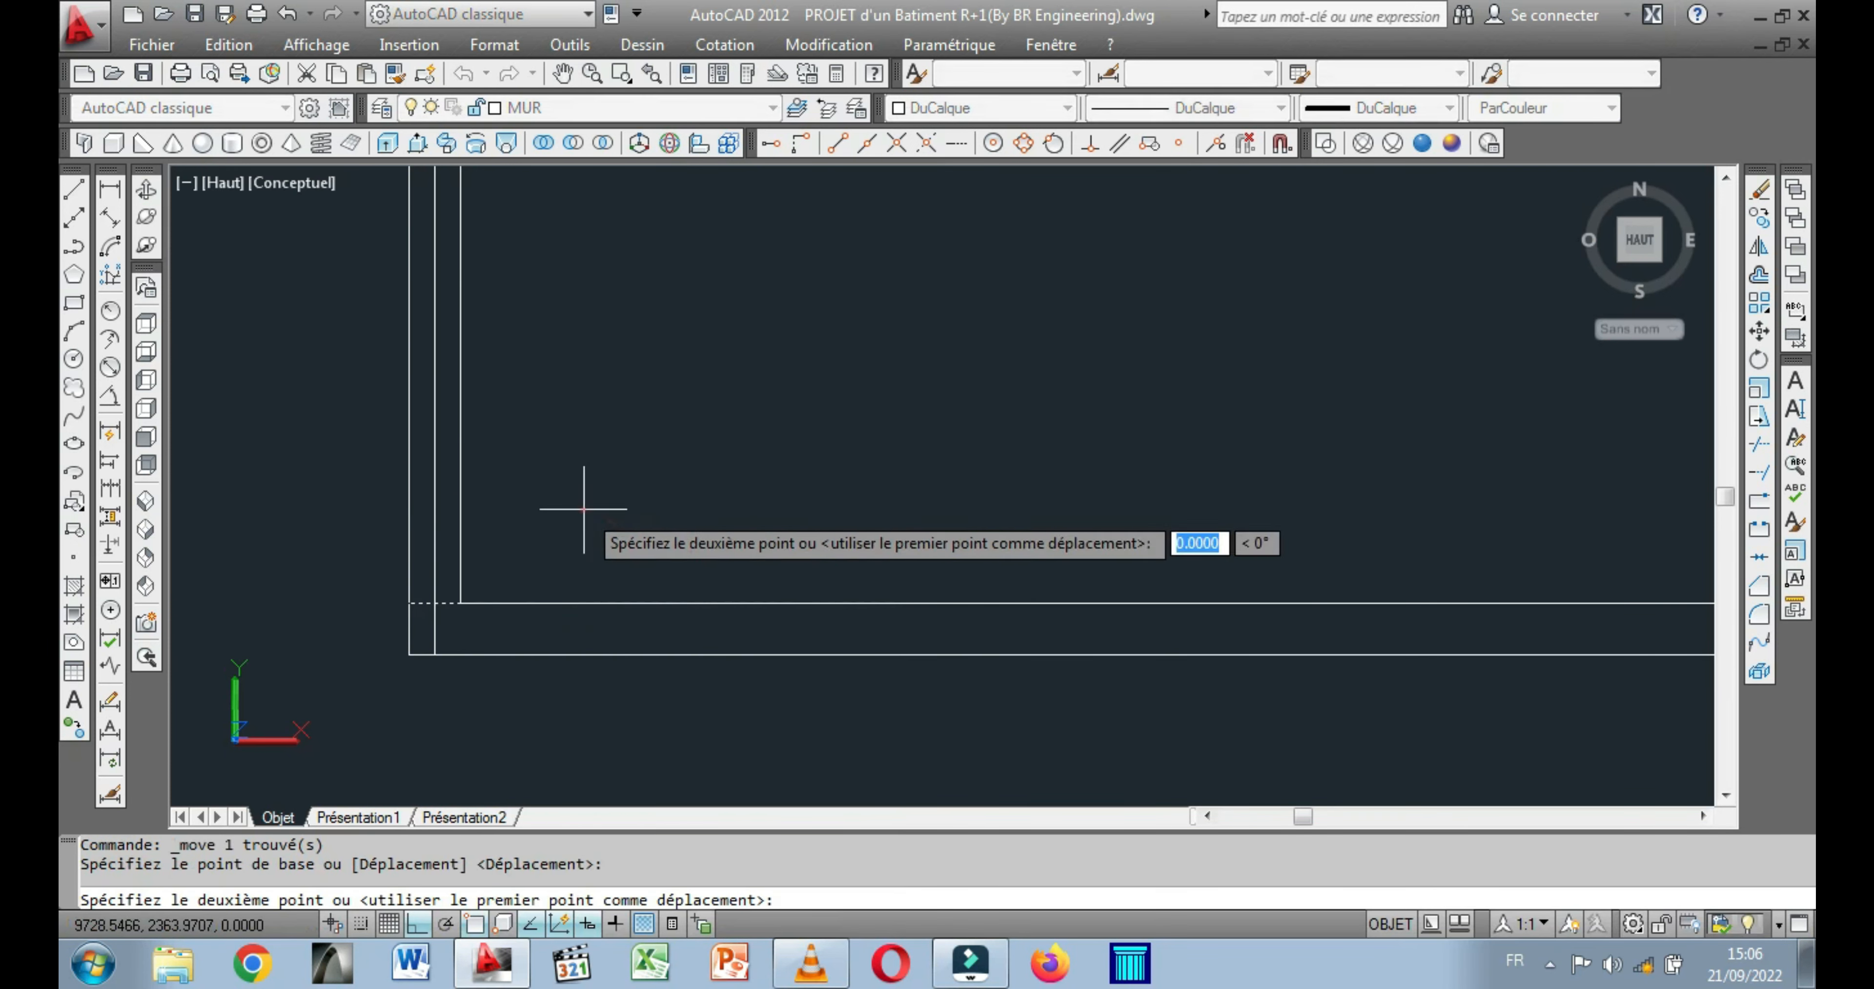
pyautogui.write('5')
pyautogui.press('Return')
# Undo the last circle and draw a circle of radius 5 centred on the crossing of the parapet centre lines at the corner.
pyautogui.hotkey('ctrl', 'z')
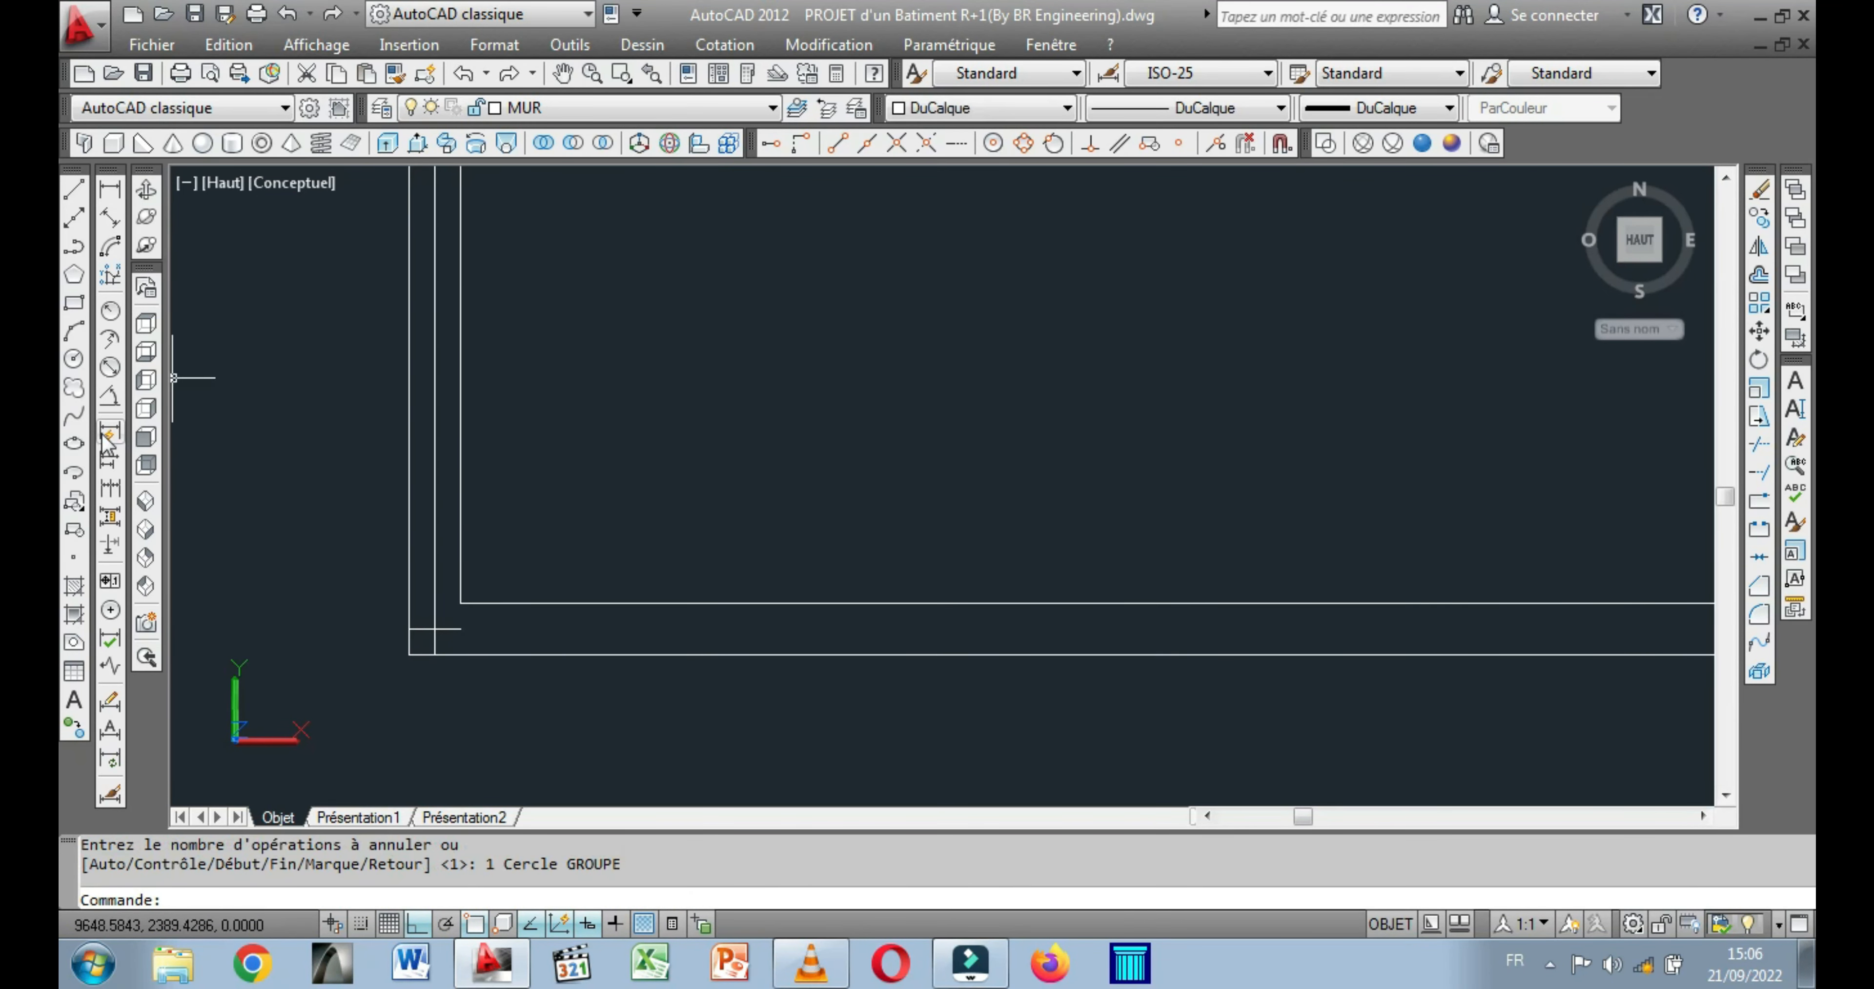
pyautogui.click(73, 359)
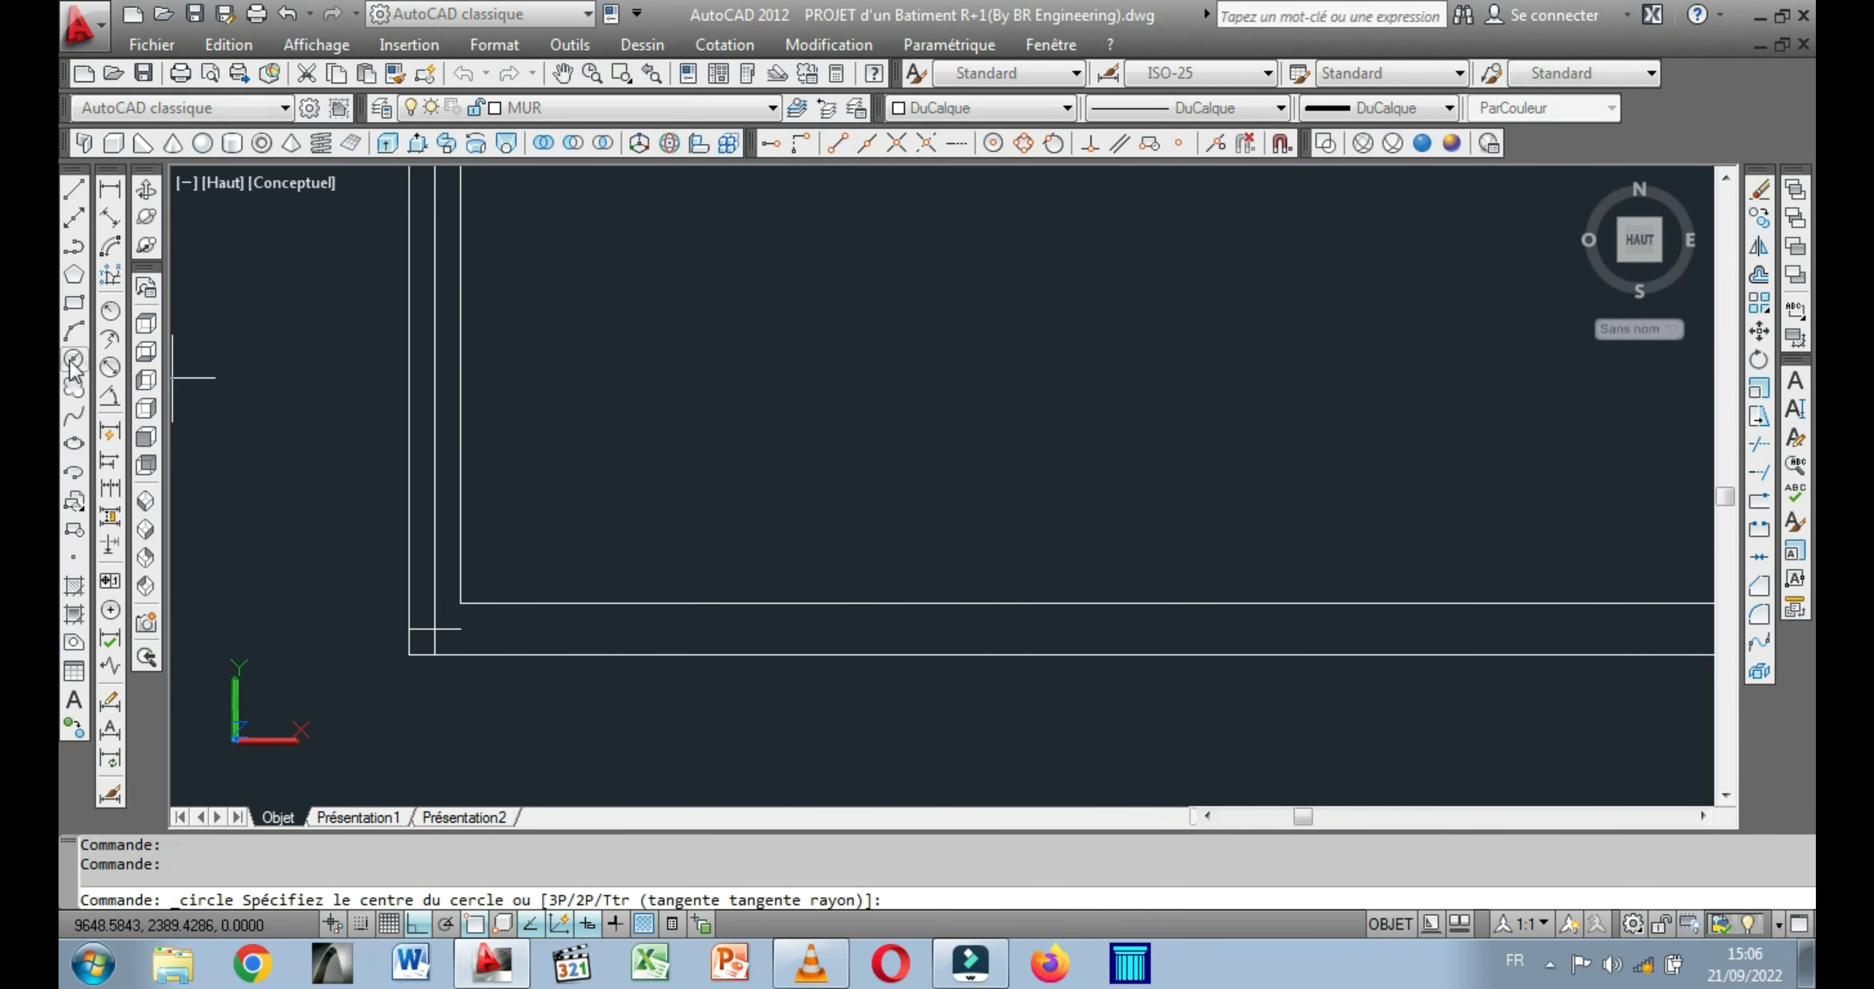
pyautogui.click(434, 628)
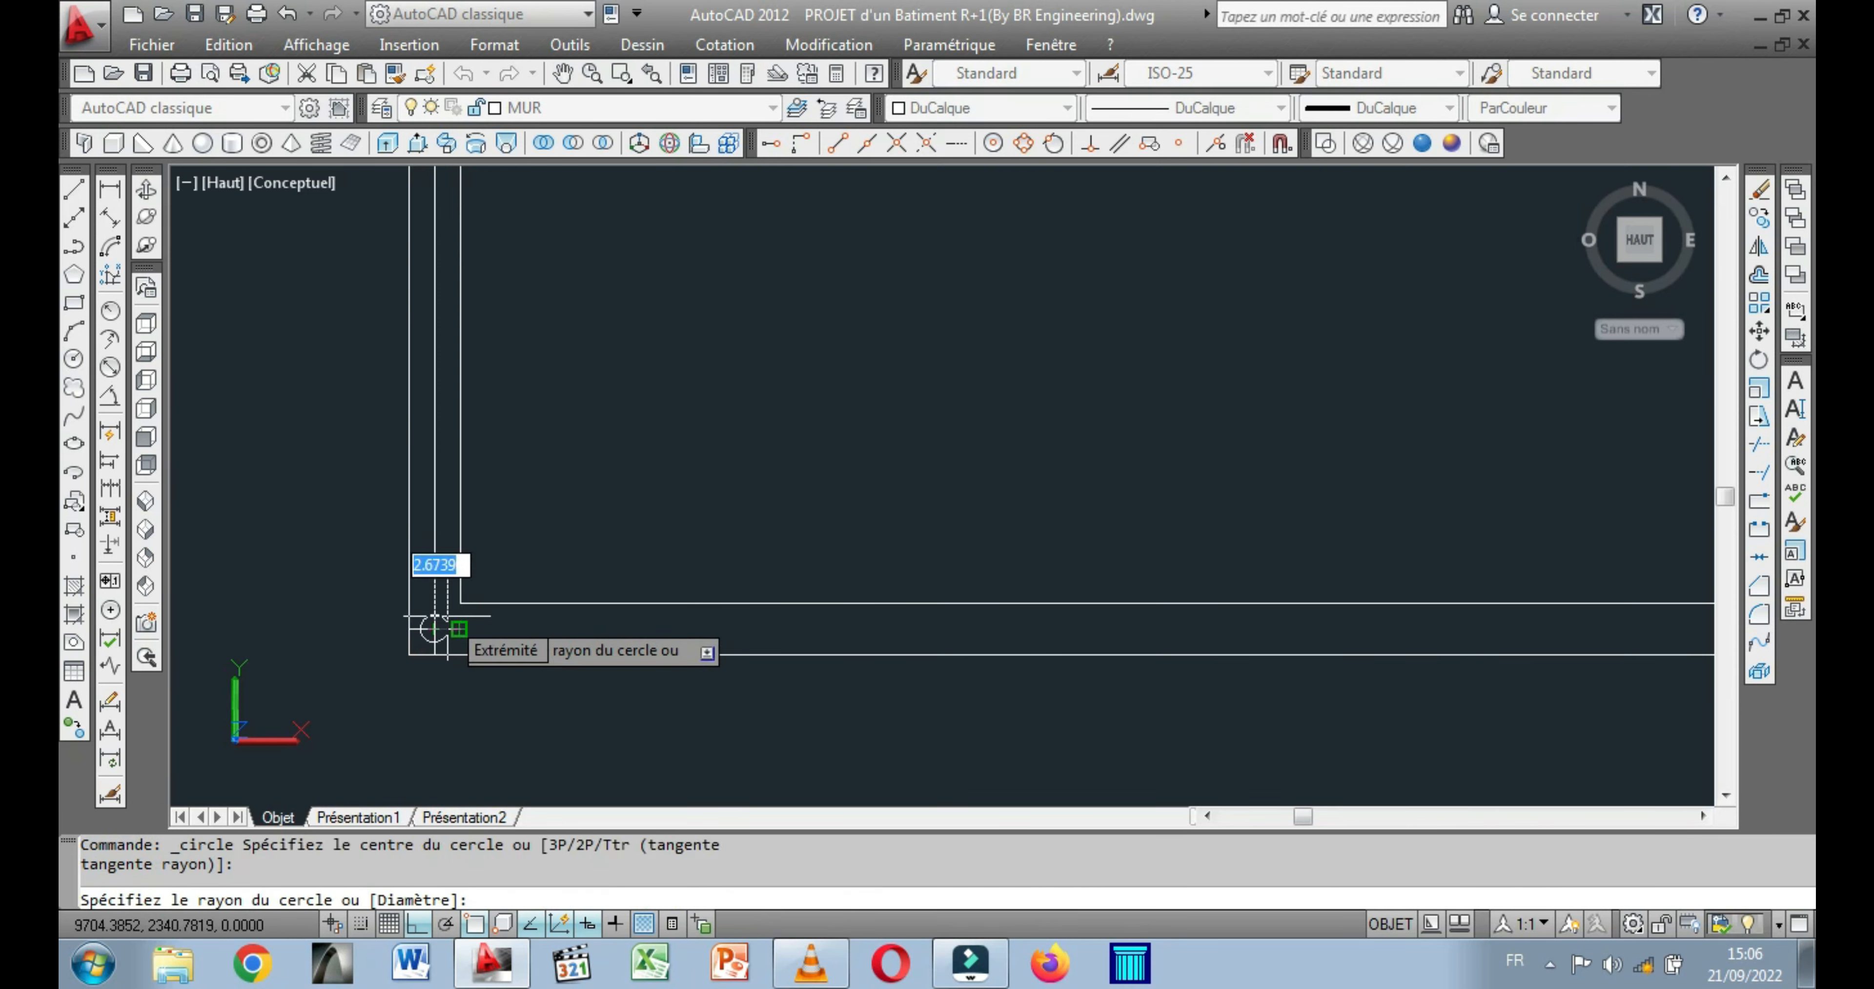
pyautogui.write('5')
pyautogui.press('Return')
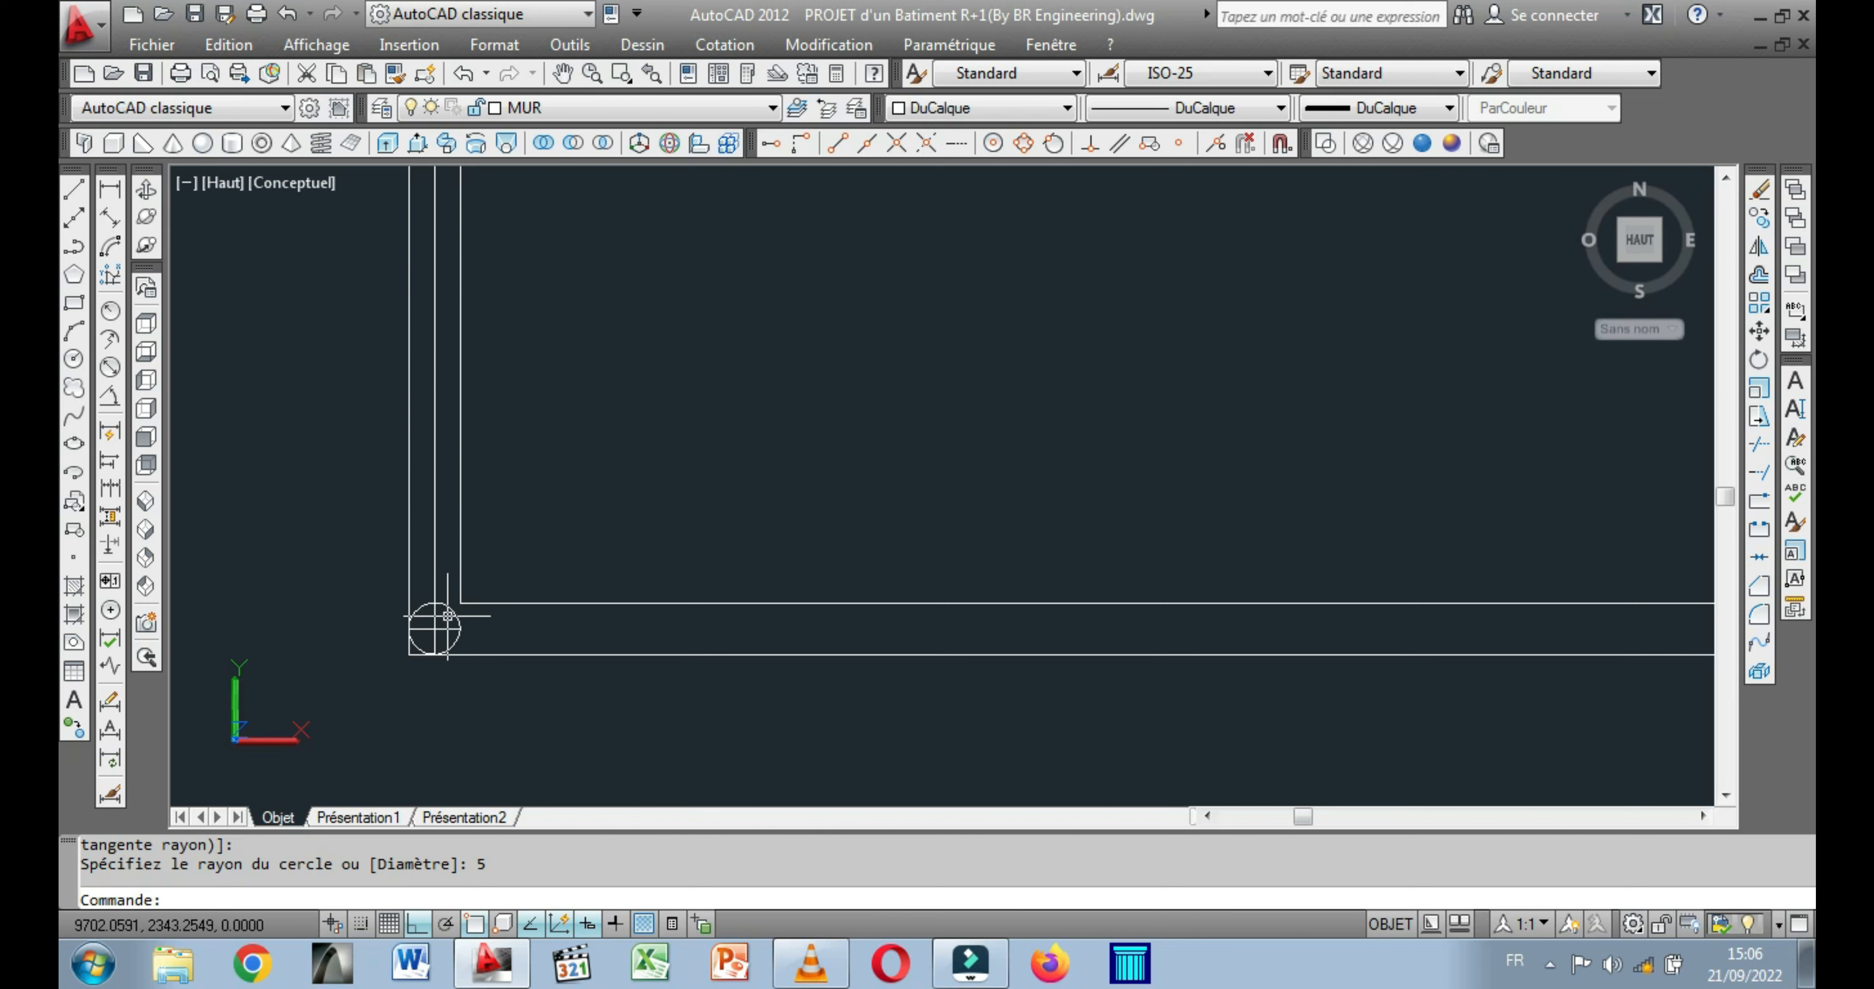
# Undo the last copy operation.
pyautogui.moveTo(578, 558); pyautogui.dragTo(500, 569, button='middle')
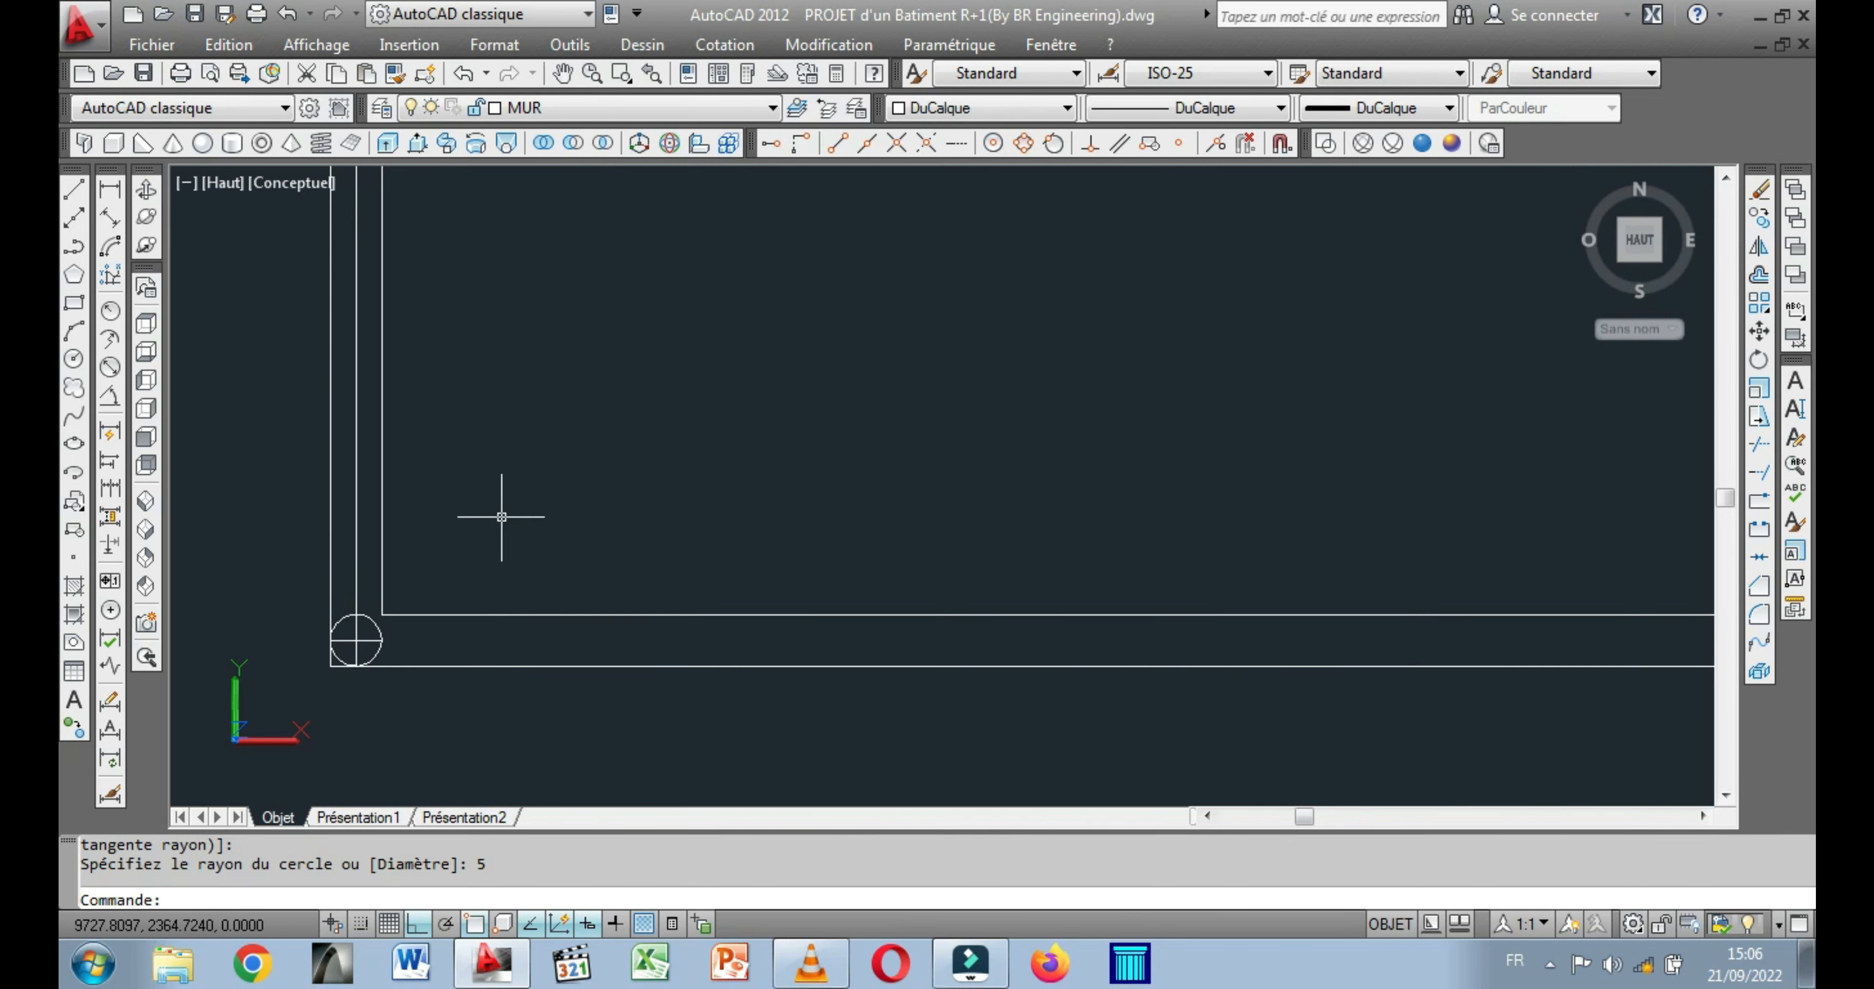
pyautogui.scroll(-2, 480, 452)
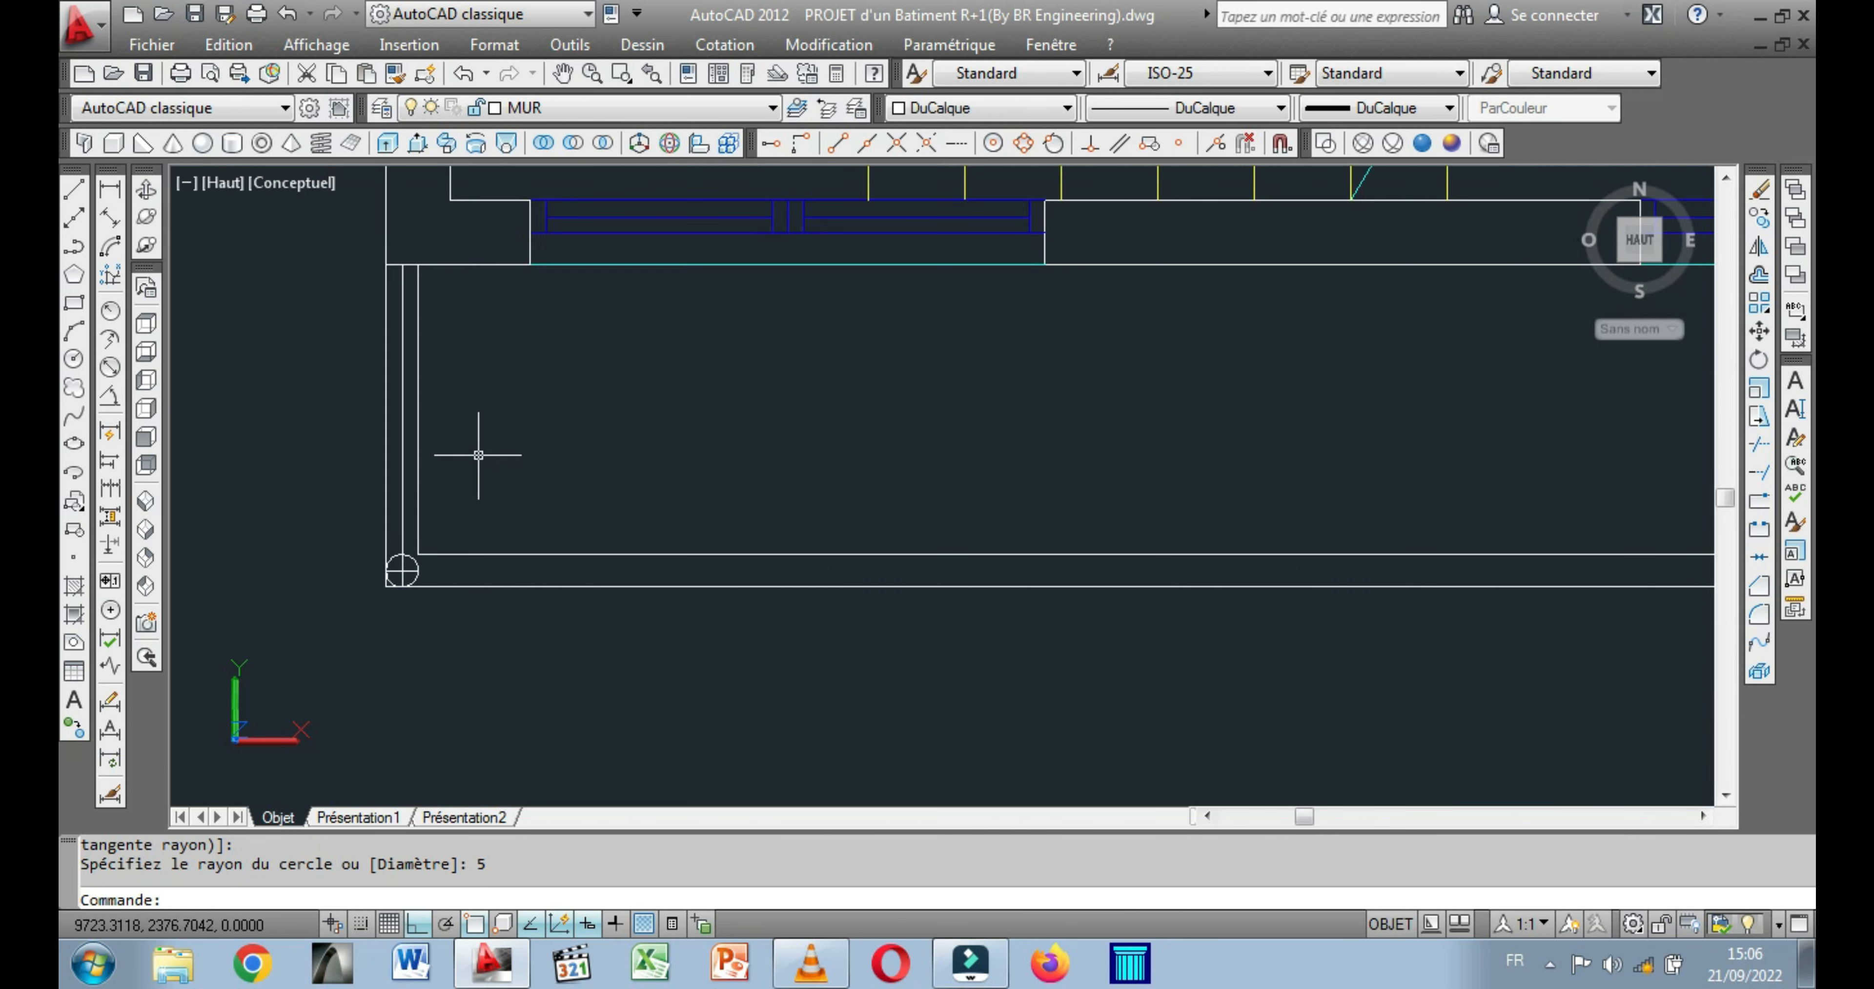
pyautogui.scroll(-3, 350, 465)
pyautogui.scroll(-2, 464, 466)
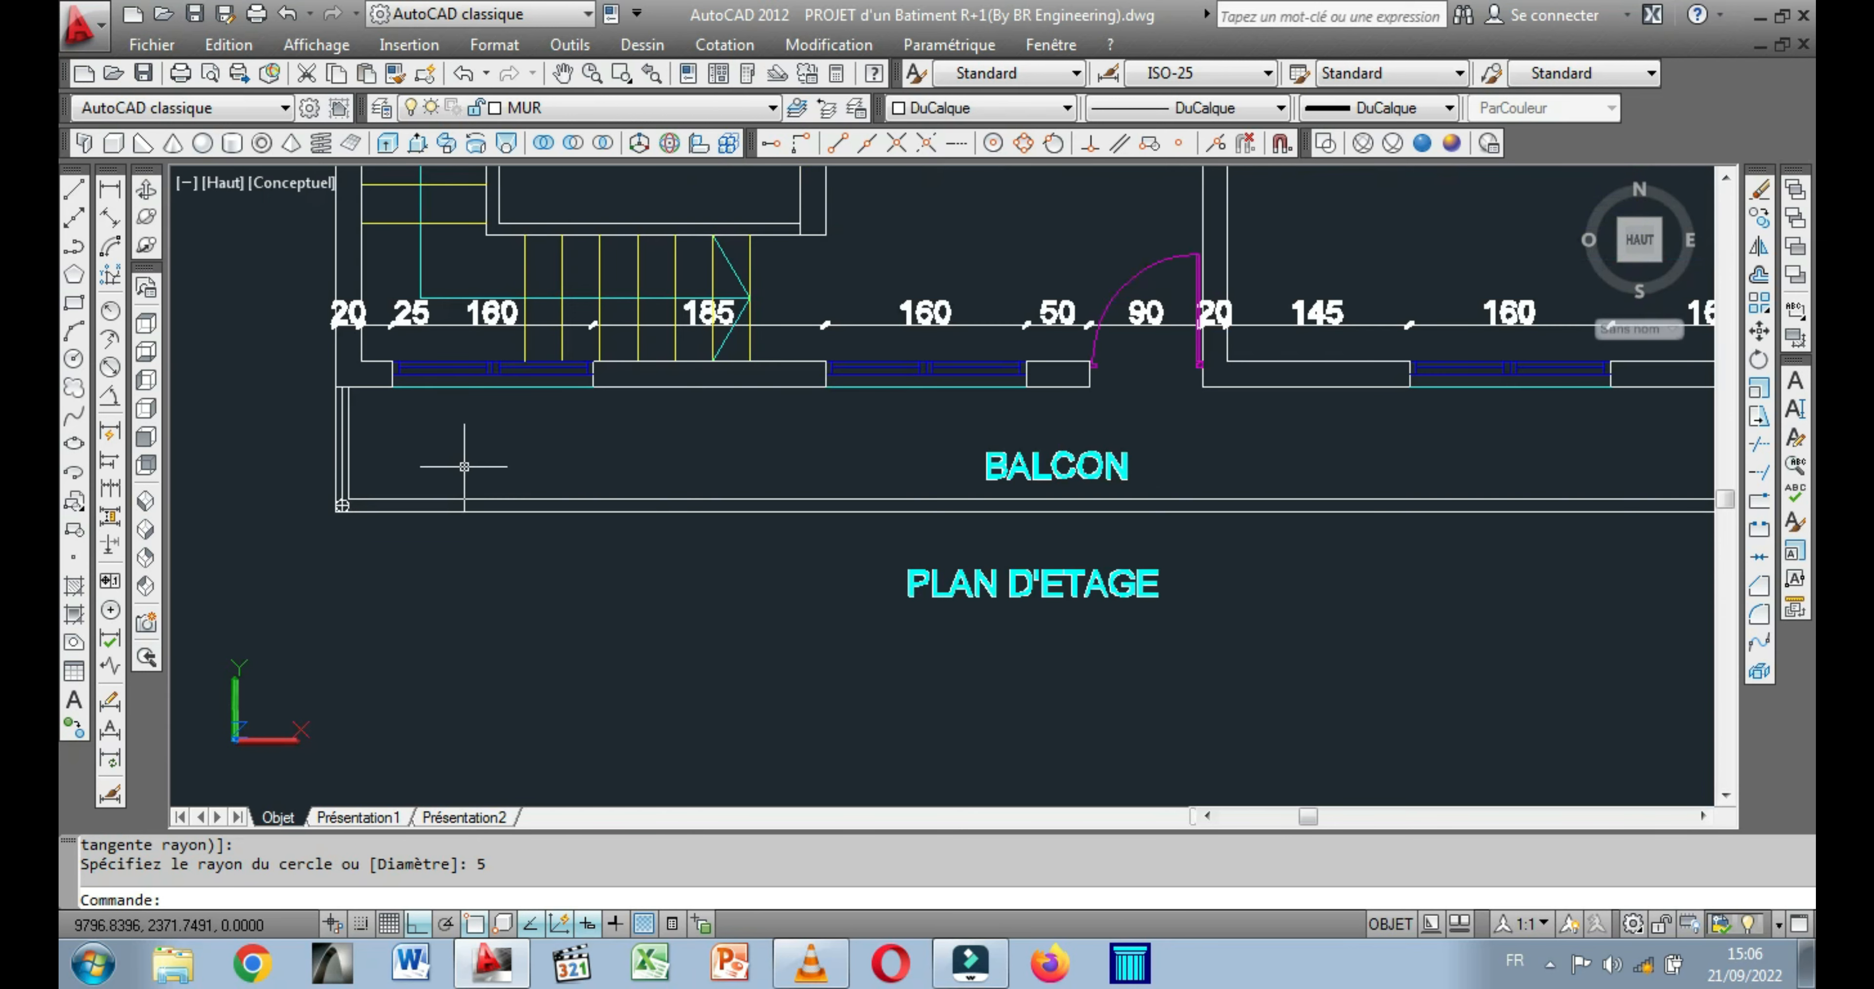
pyautogui.scroll(3, 348, 512)
pyautogui.hotkey('ctrl', 'z')
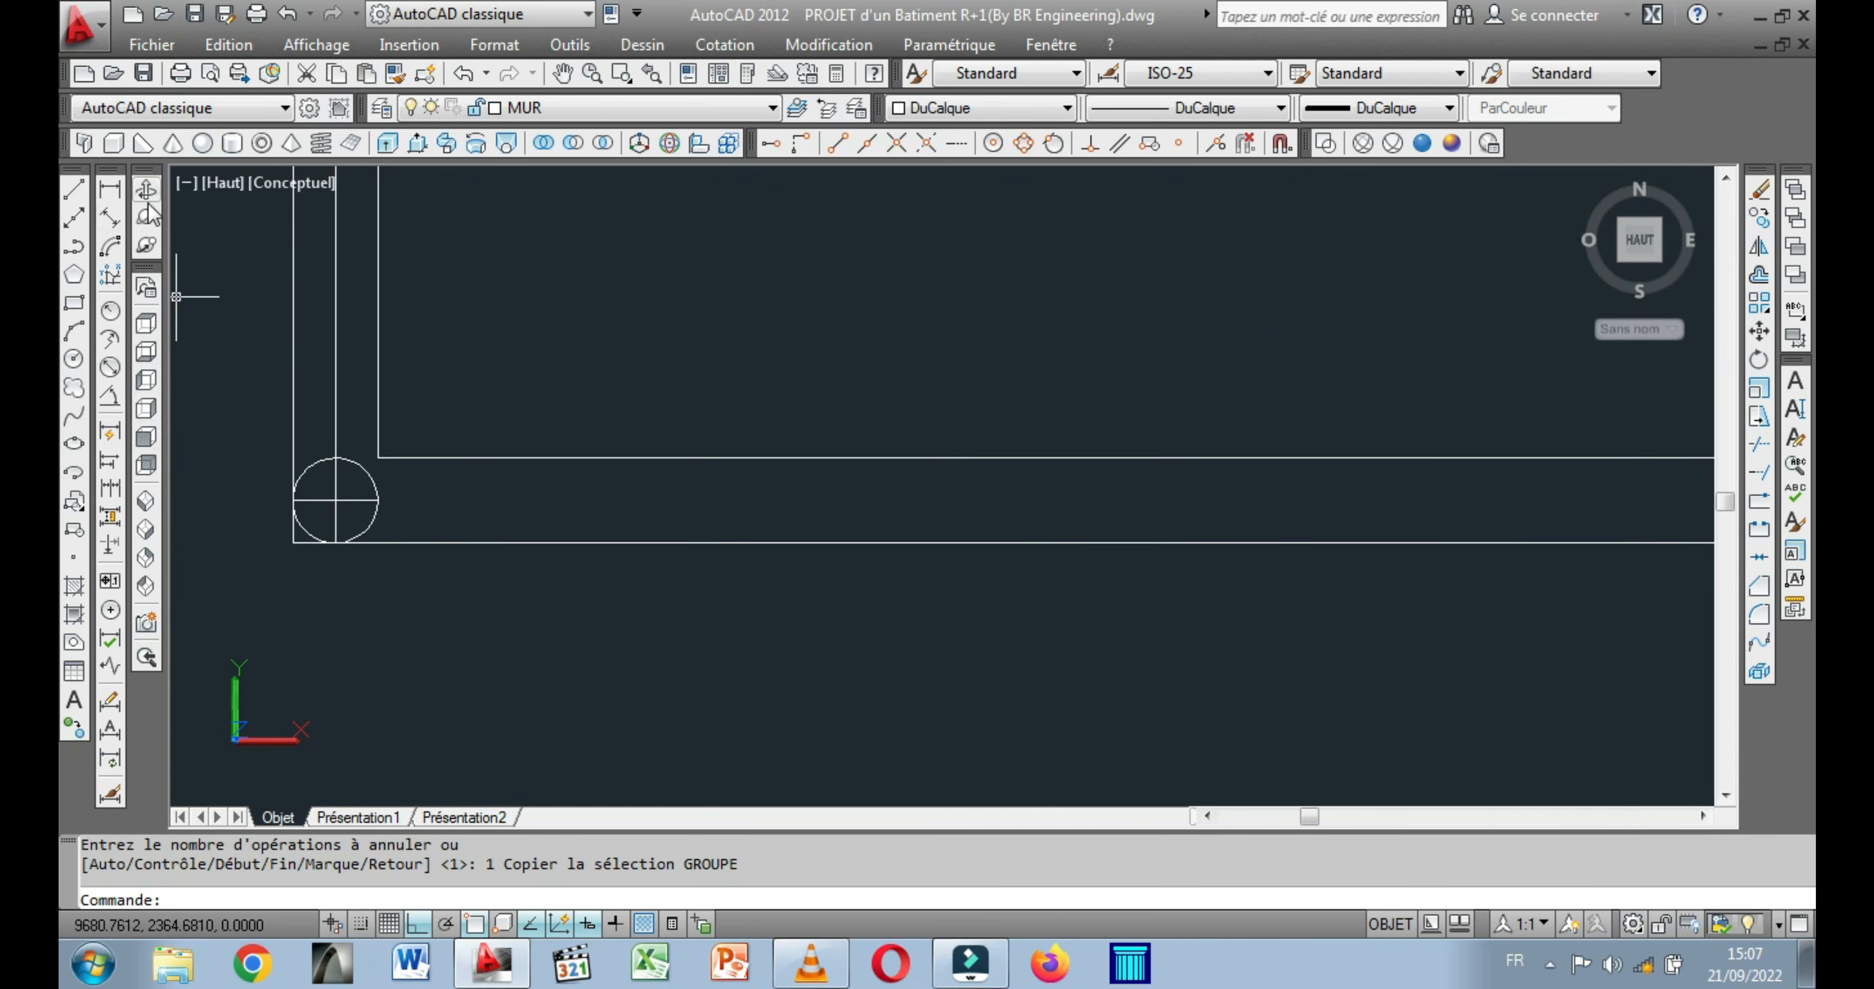
# Display the balcony corner in an oblique 3D view and extrude the circle to a height of 80.
pyautogui.click(146, 191)
pyautogui.moveTo(331, 418); pyautogui.dragTo(262, 274)
pyautogui.moveTo(319, 456); pyautogui.dragTo(368, 486)
pyautogui.moveTo(353, 404); pyautogui.dragTo(398, 410)
pyautogui.press('Escape')
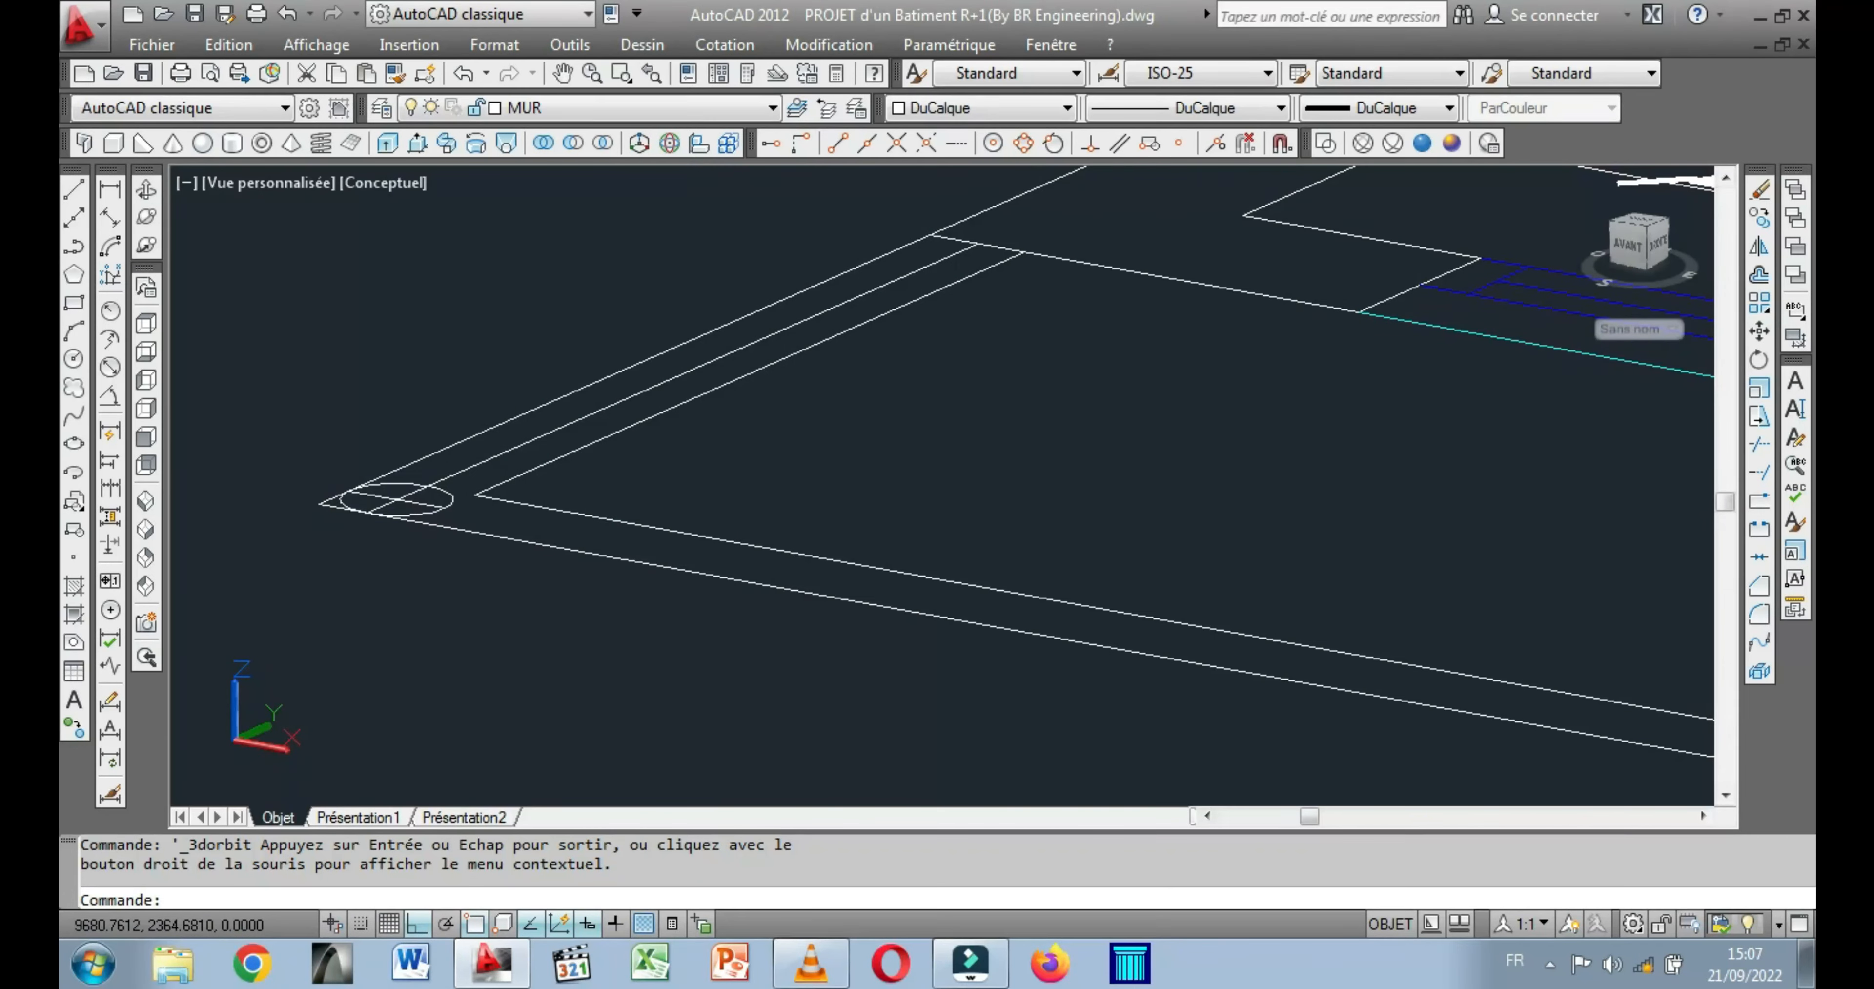
pyautogui.click(395, 484)
pyautogui.click(399, 483)
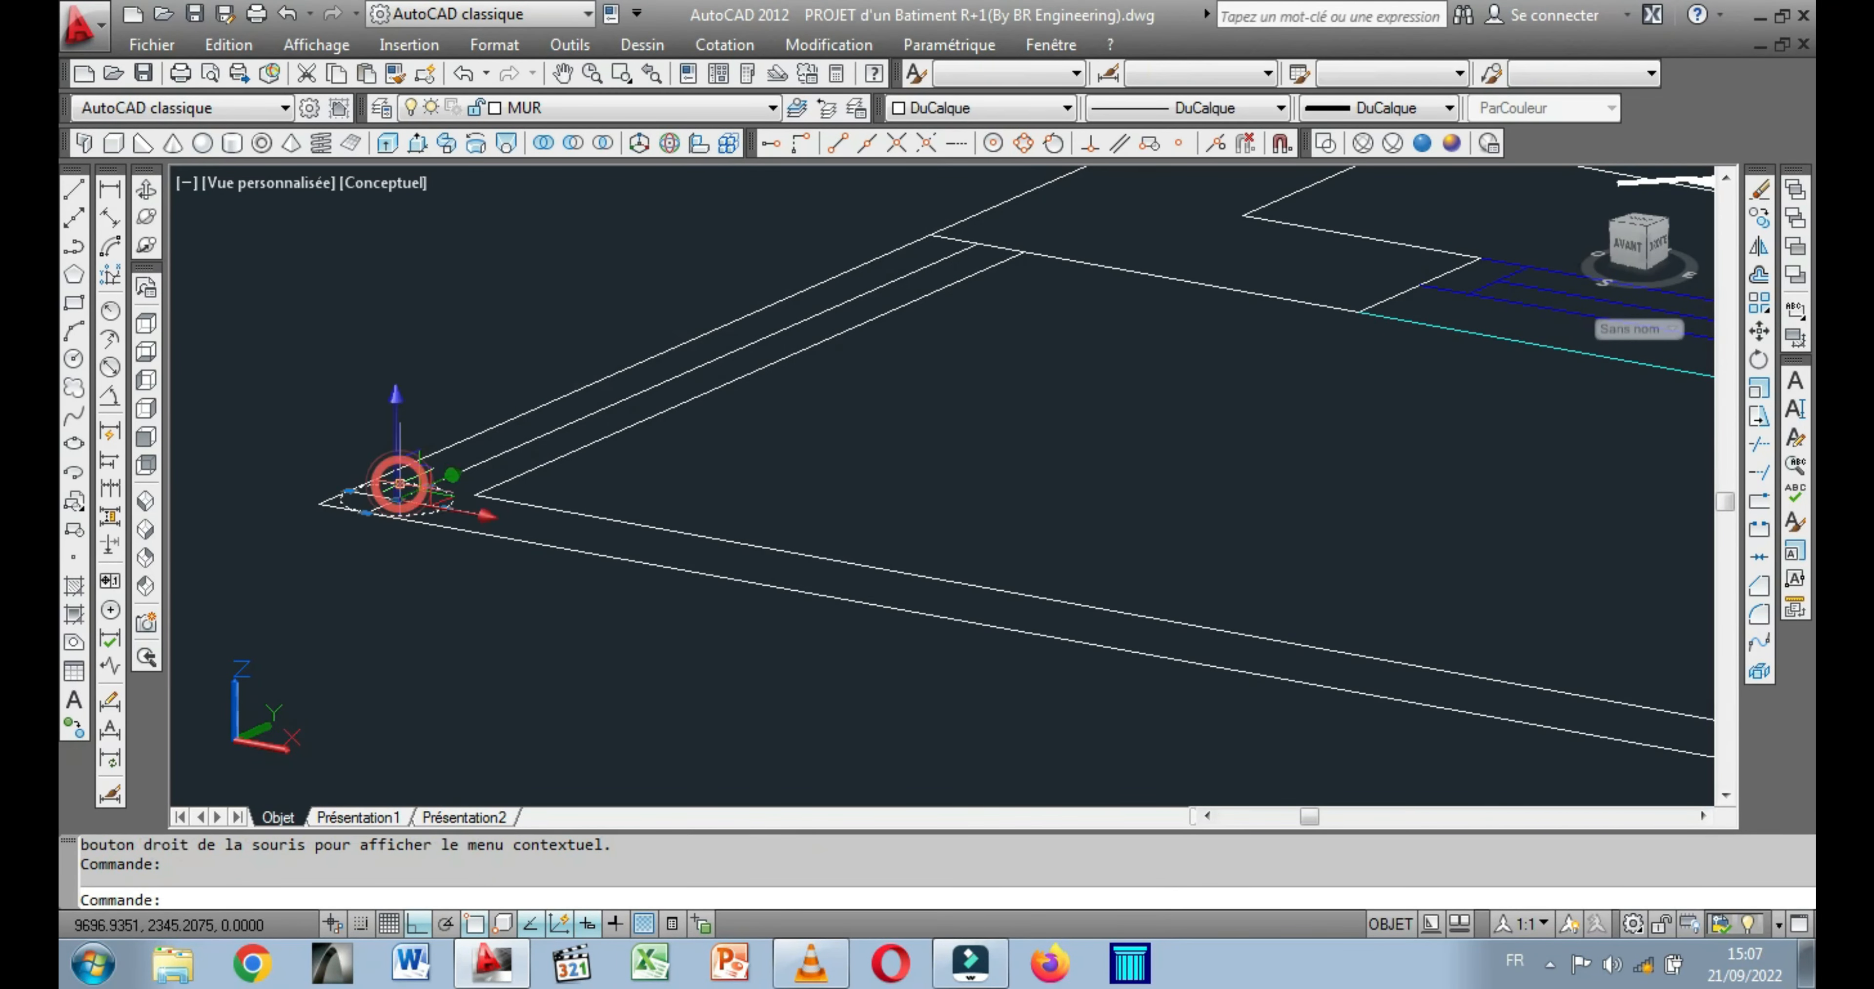
pyautogui.click(390, 149)
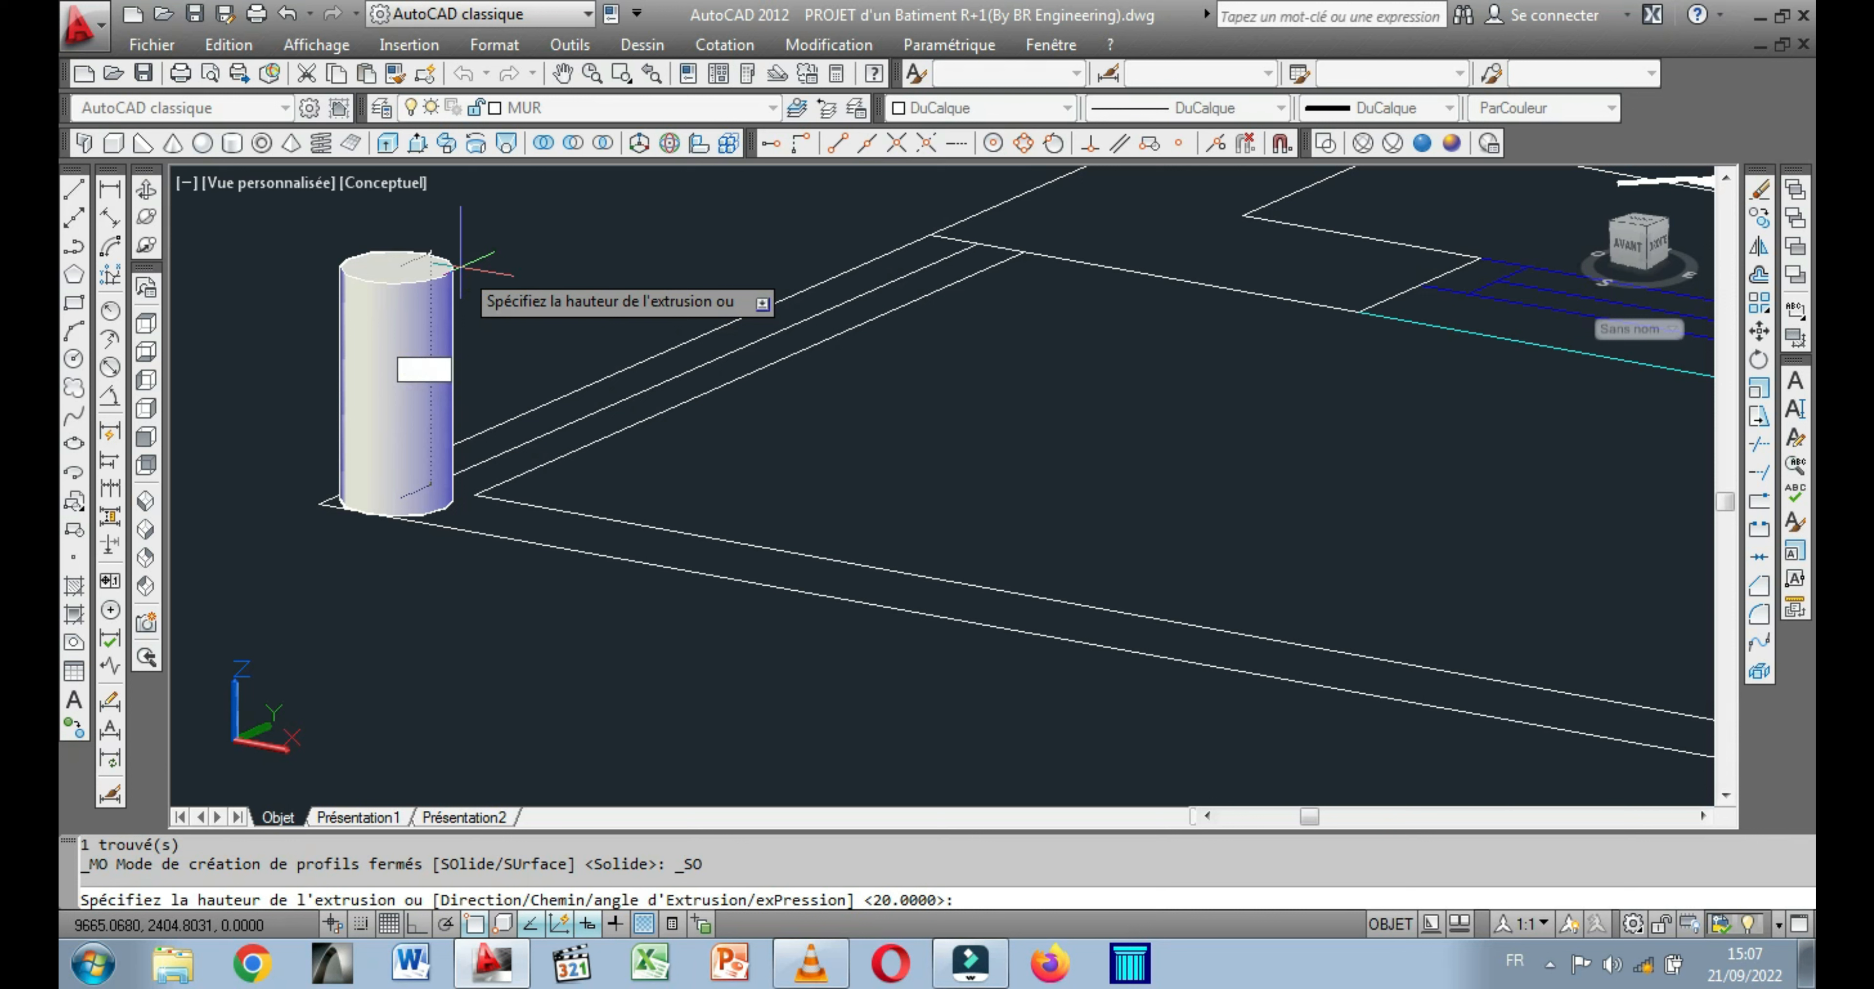
pyautogui.press('Return')
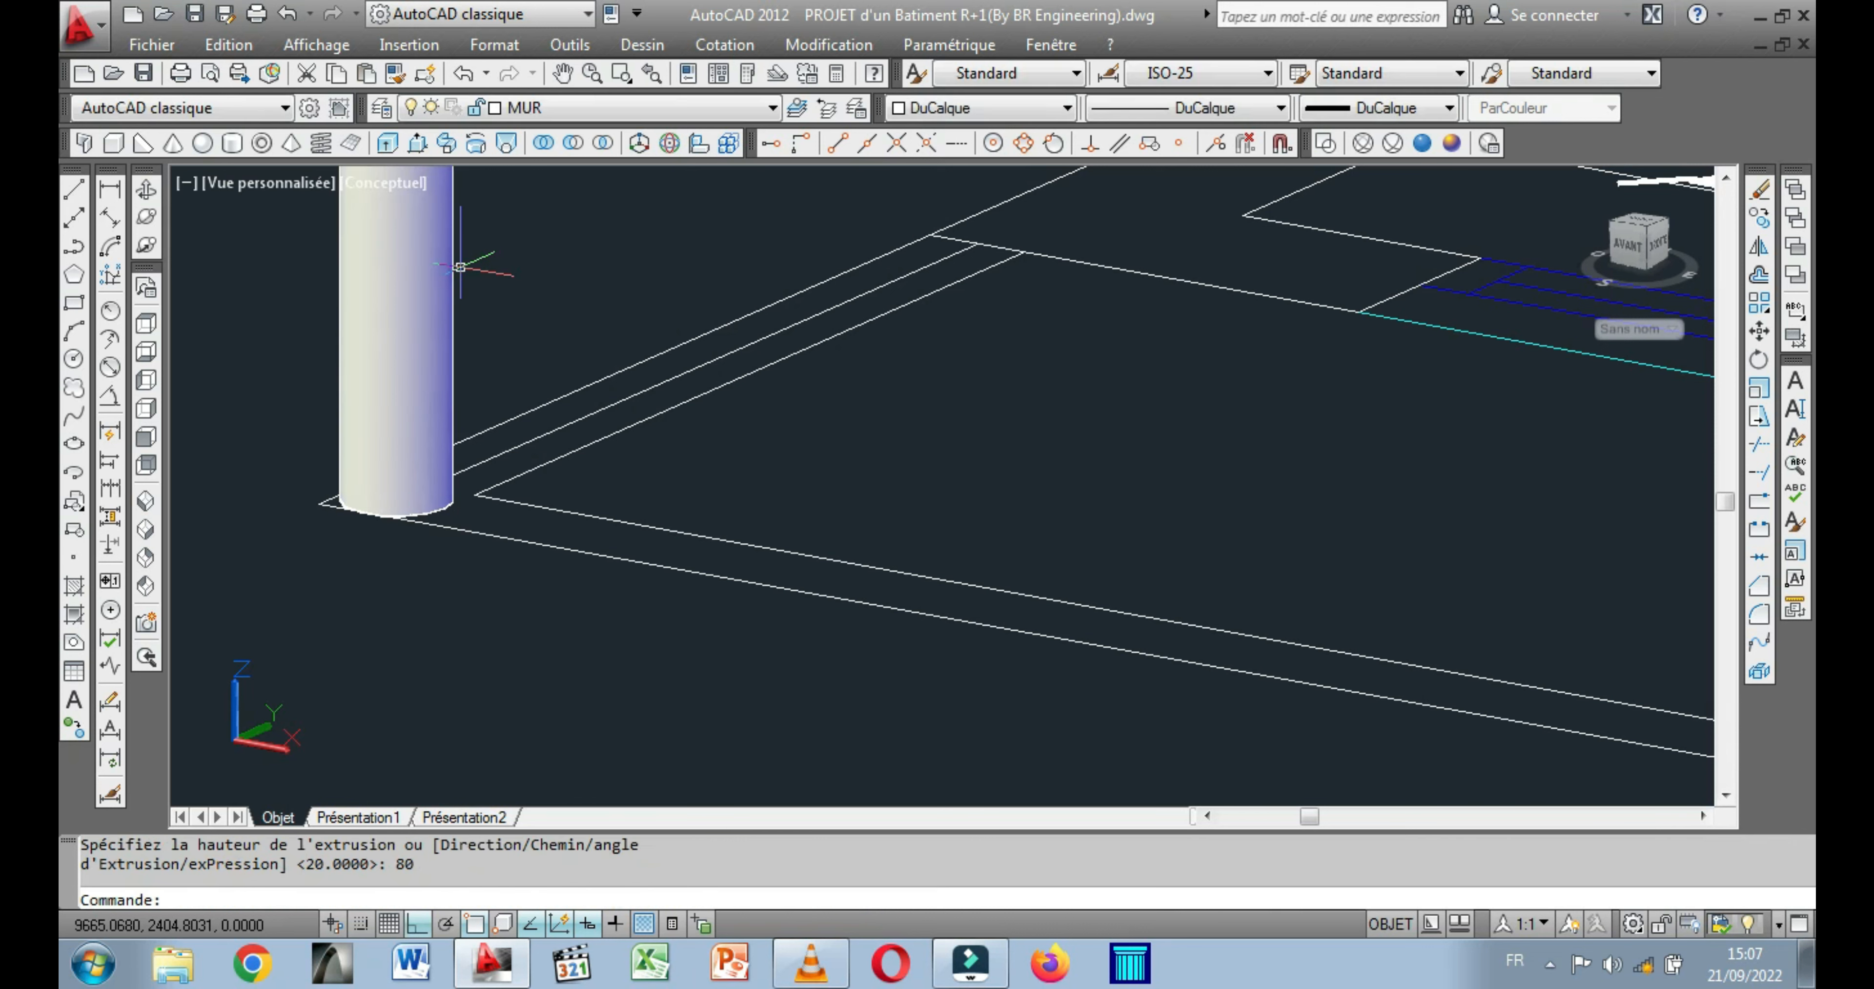
# Set the colour of the extruded cylinder at the balcony corner to Bleu.
pyautogui.scroll(-4, 473, 346)
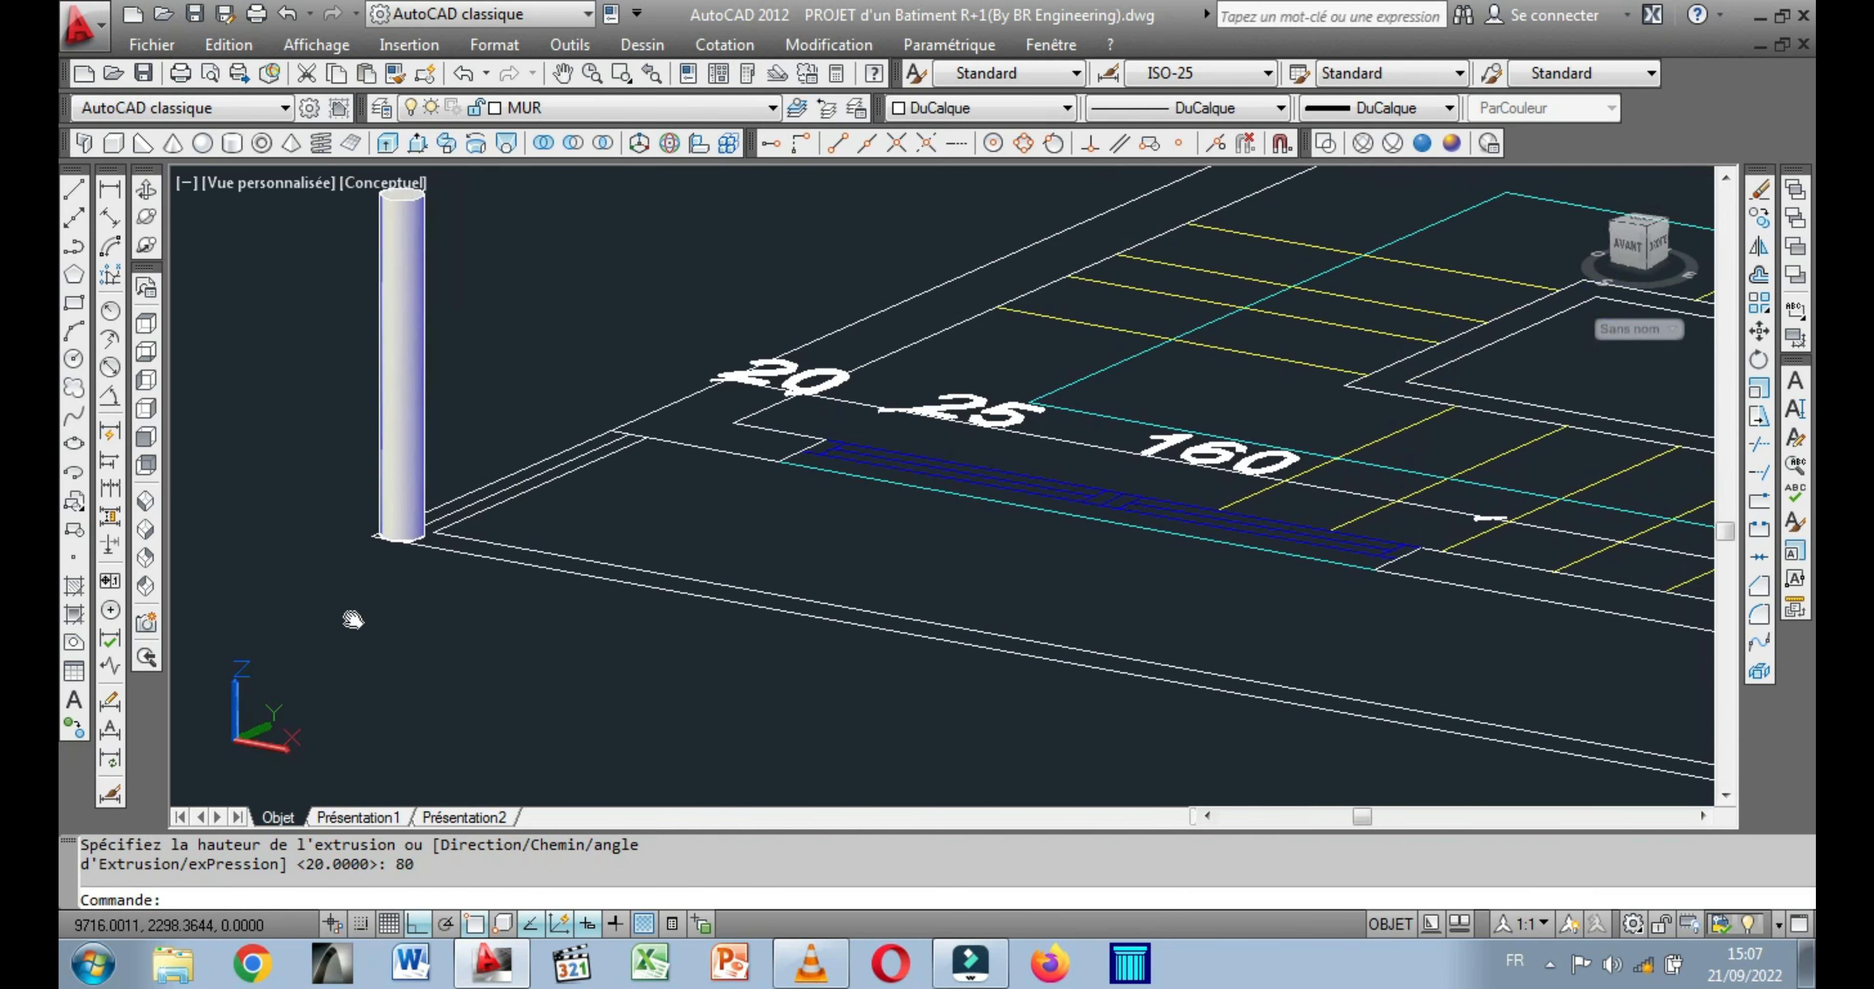
pyautogui.click(379, 446)
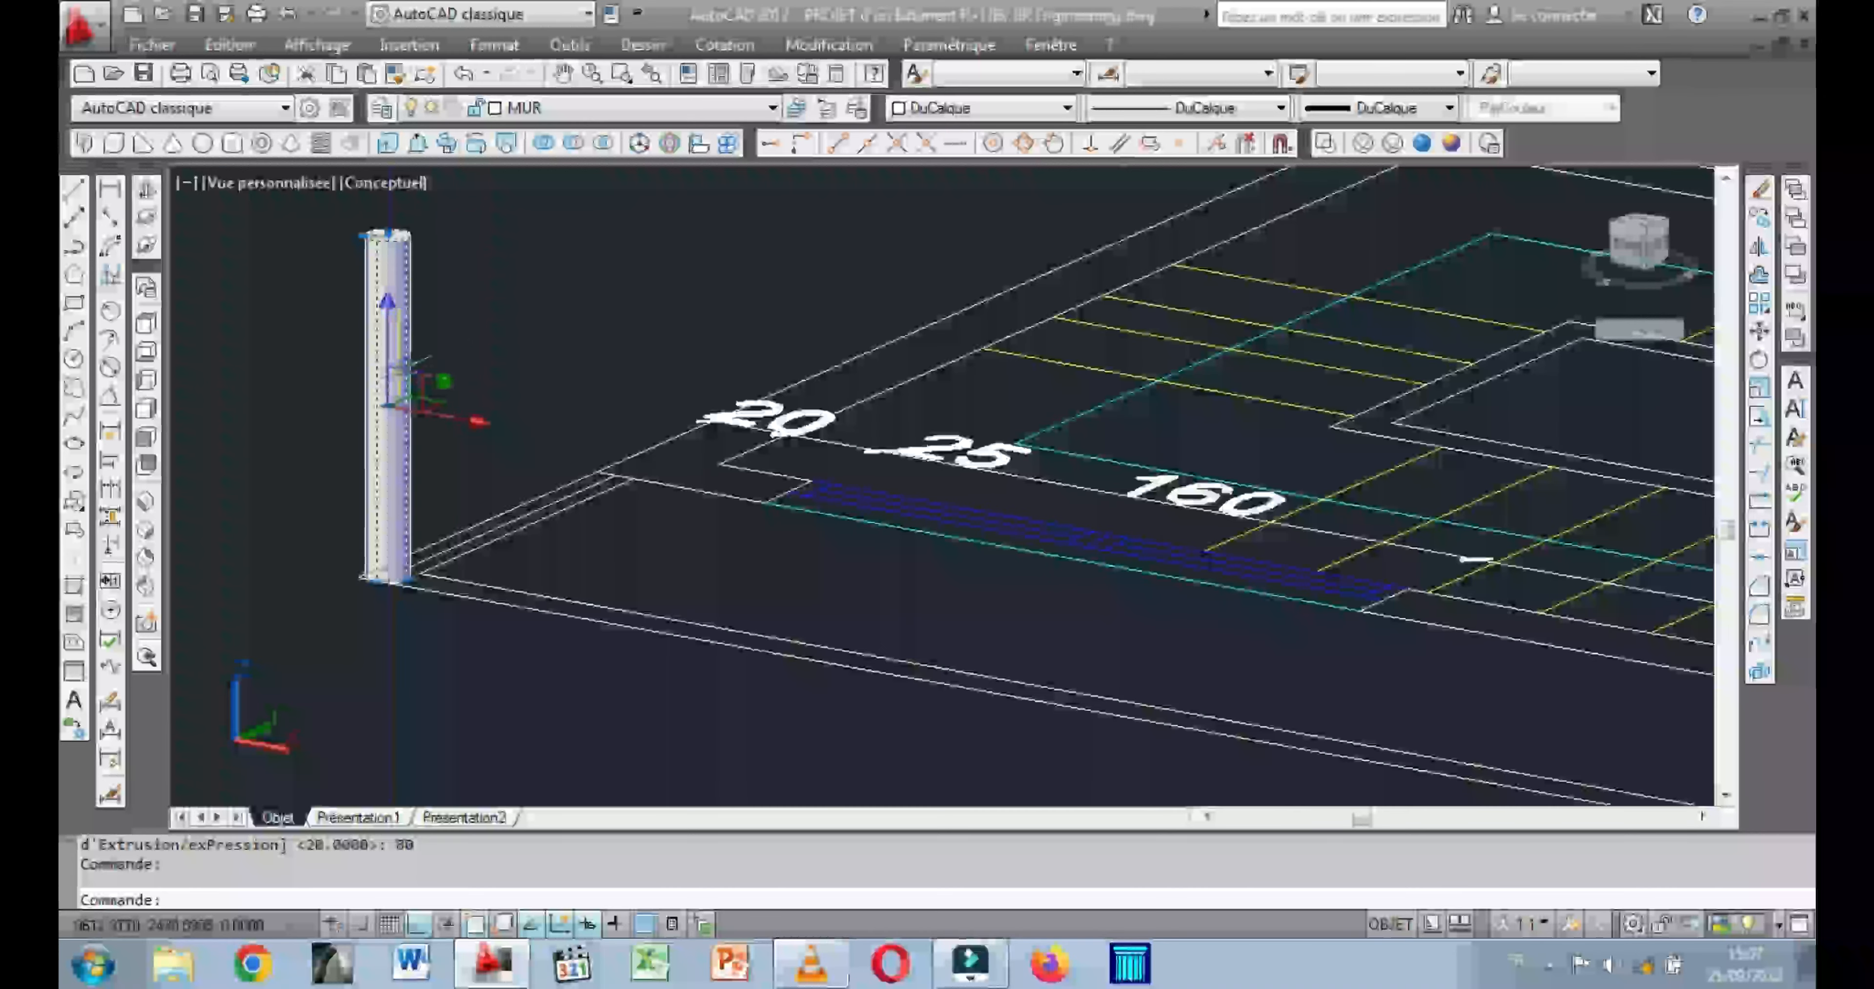
pyautogui.click(1066, 107)
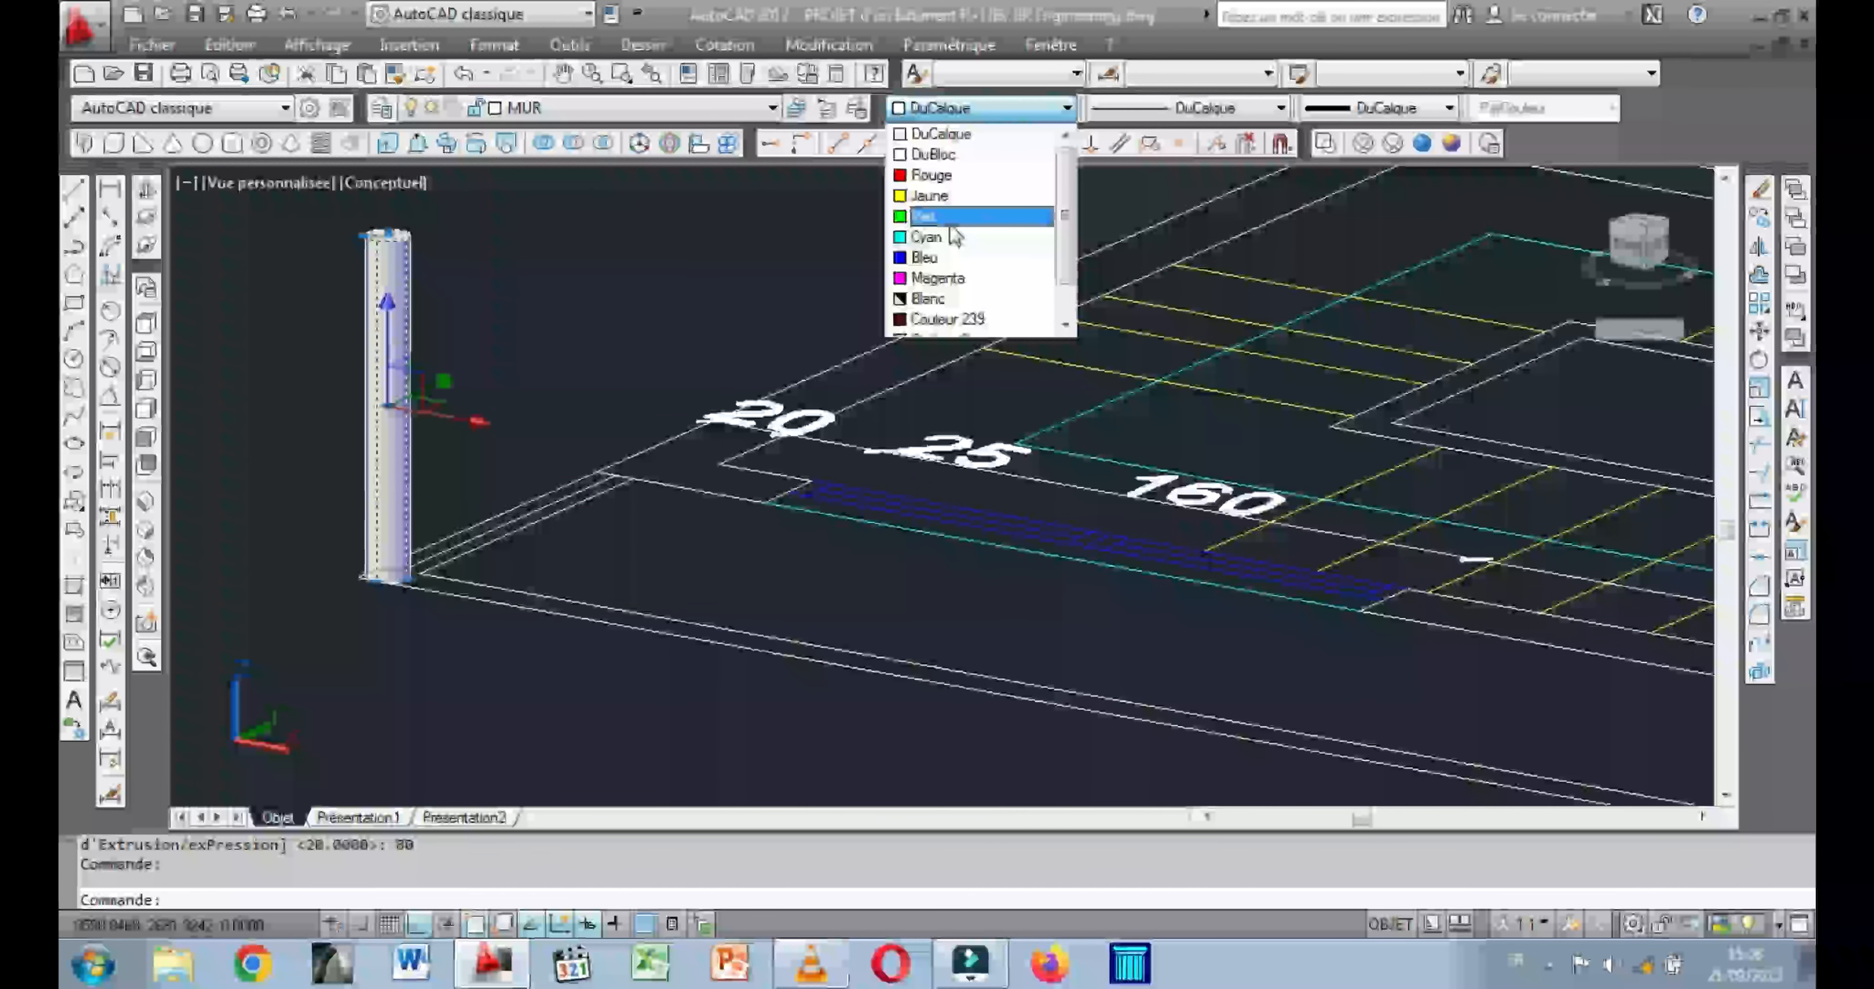
pyautogui.click(933, 259)
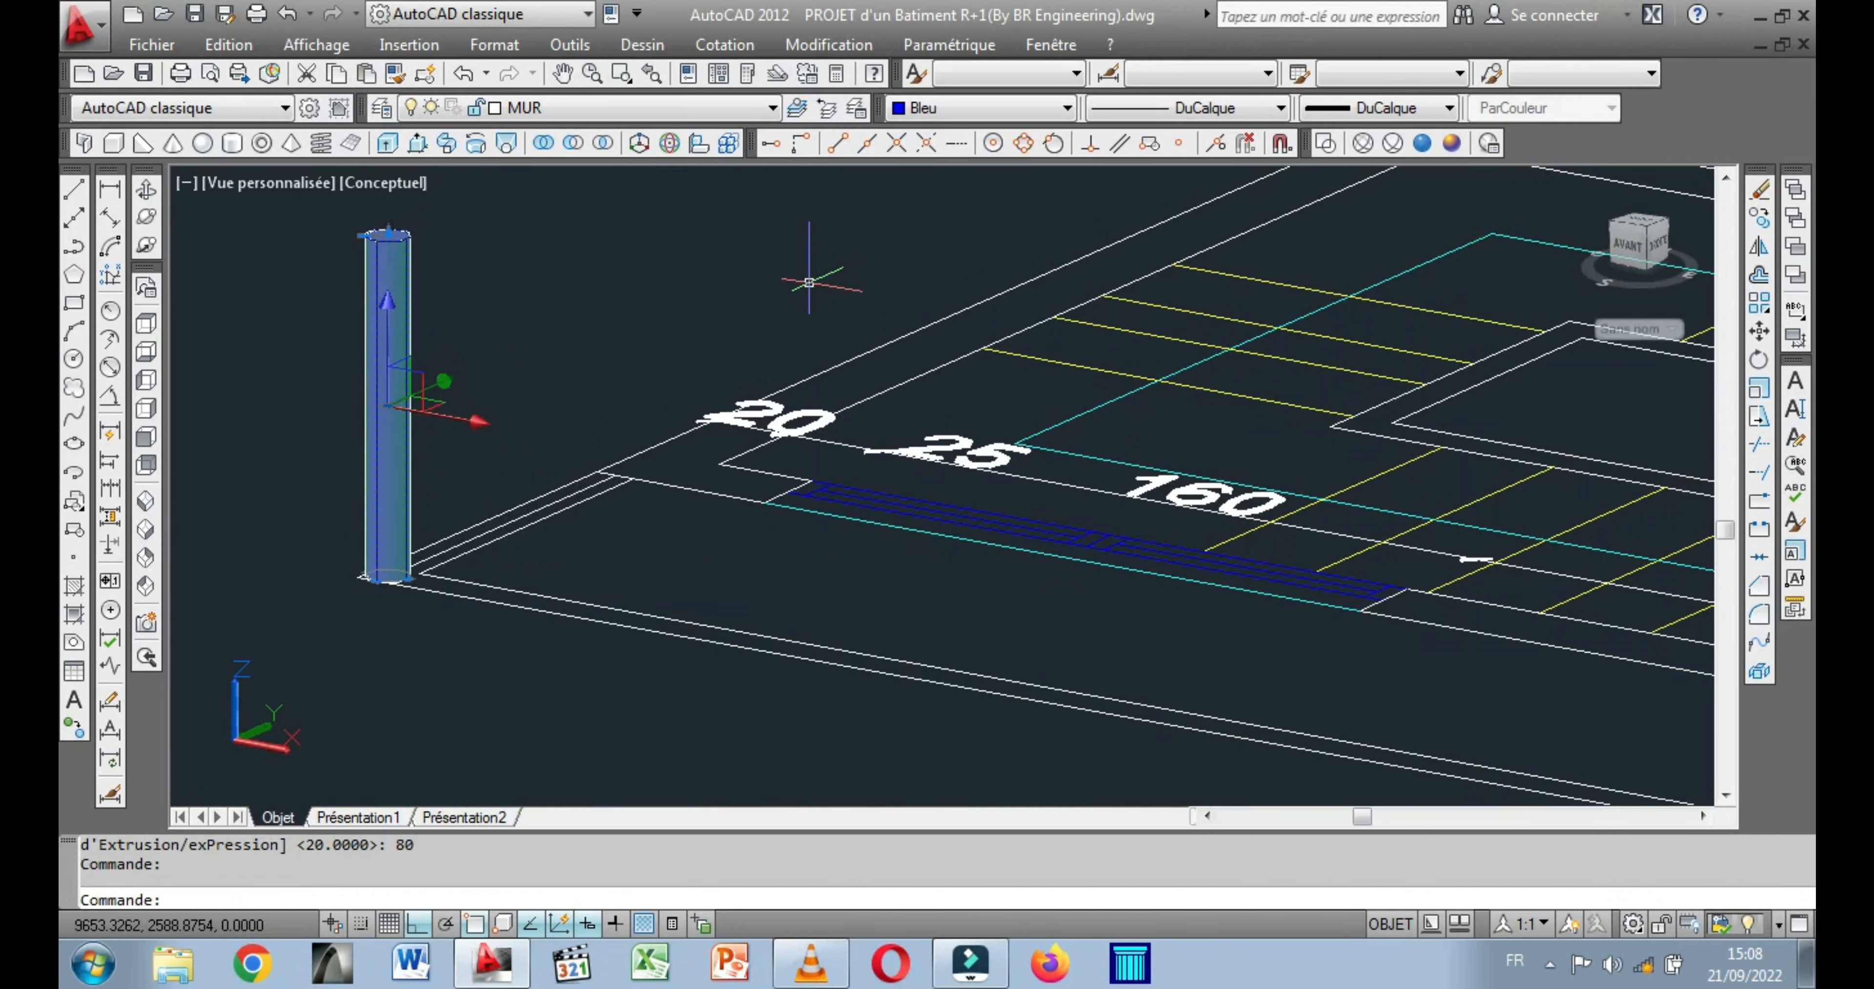
pyautogui.press('Escape')
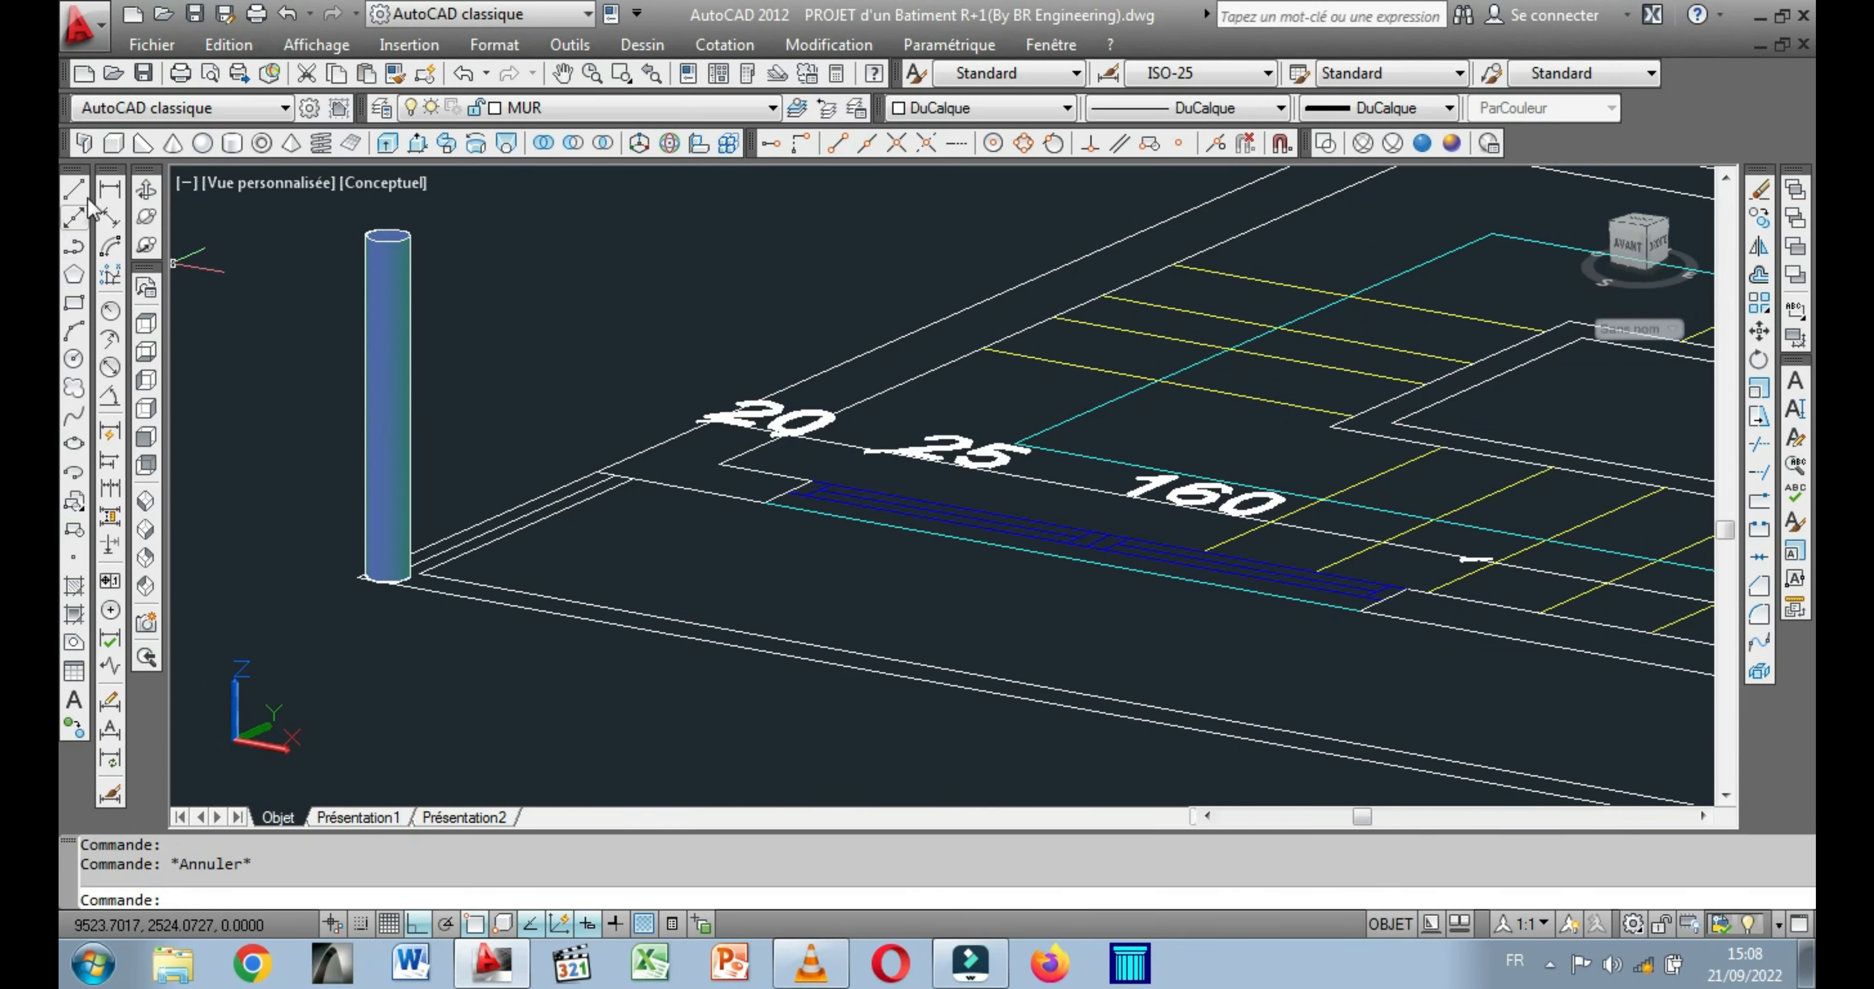
# Switch to top view and place four copies of the blue cylinder along the balcony's end parapet, from the corner to the facade.
pyautogui.click(147, 324)
pyautogui.scroll(4, 737, 513)
pyautogui.scroll(6, 737, 513)
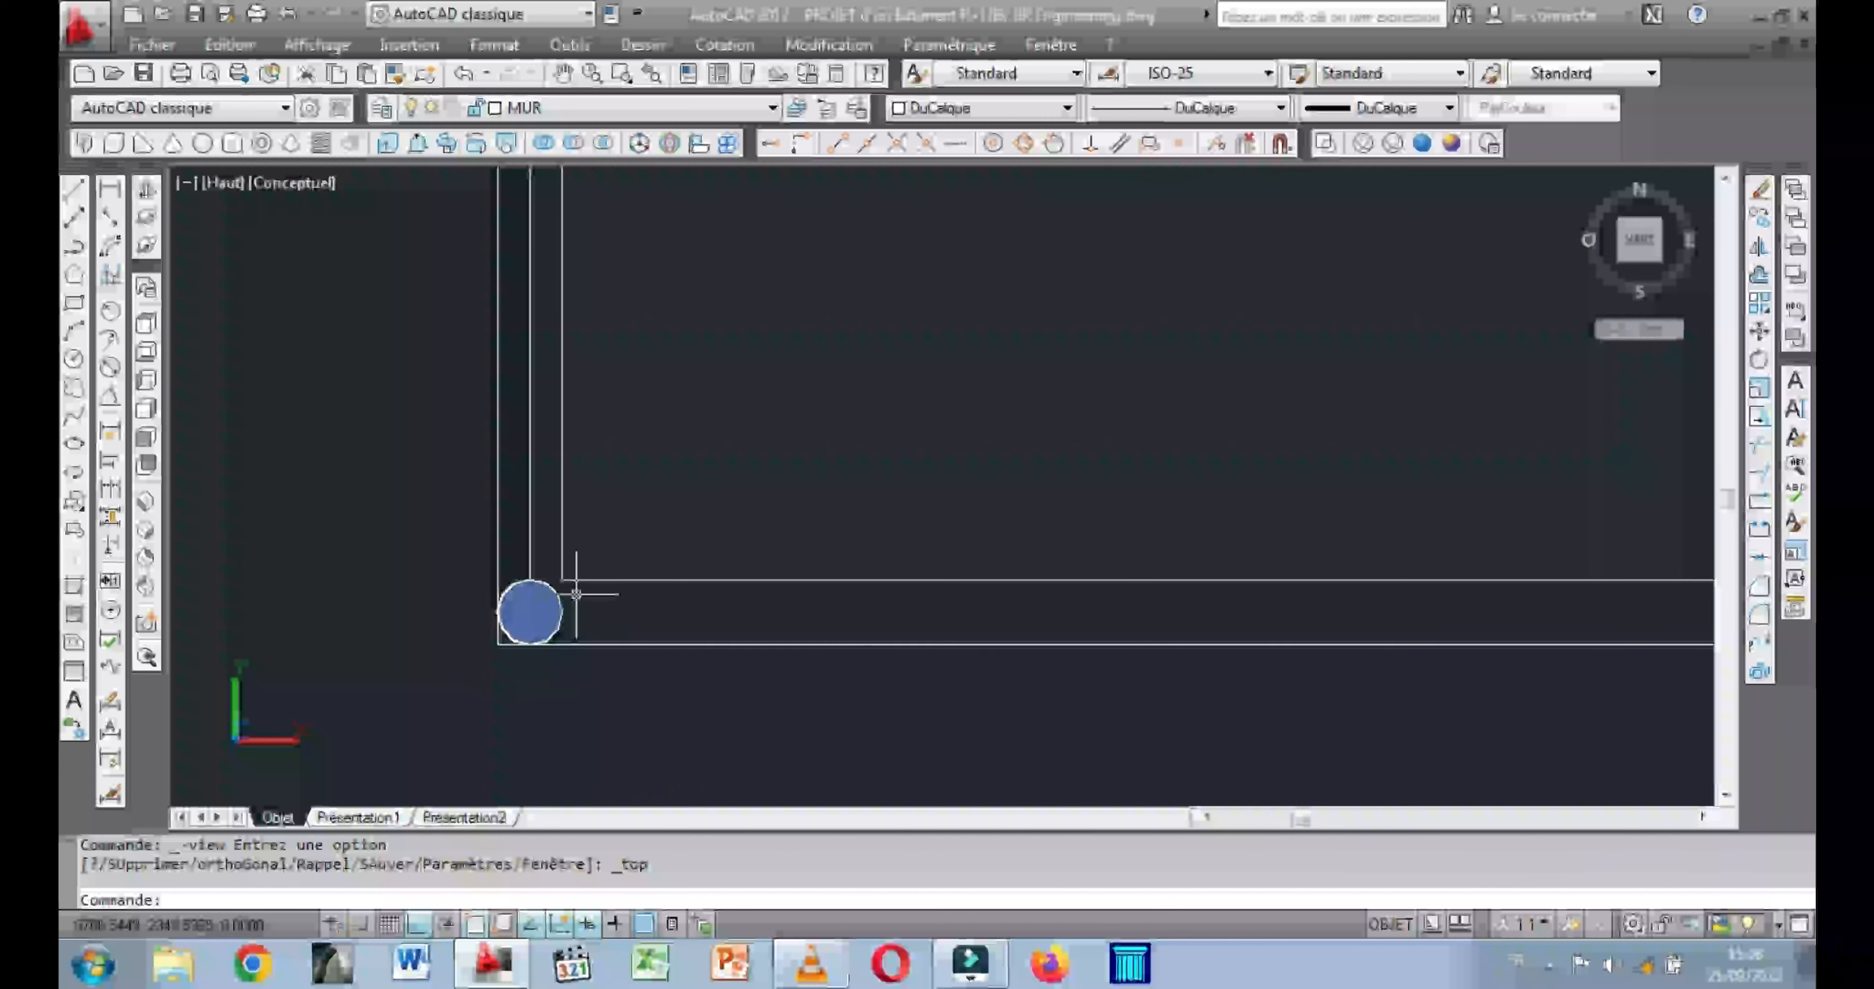
pyautogui.click(561, 601)
pyautogui.scroll(-2, 646, 462)
pyautogui.moveTo(646, 462); pyautogui.dragTo(611, 535, button='middle')
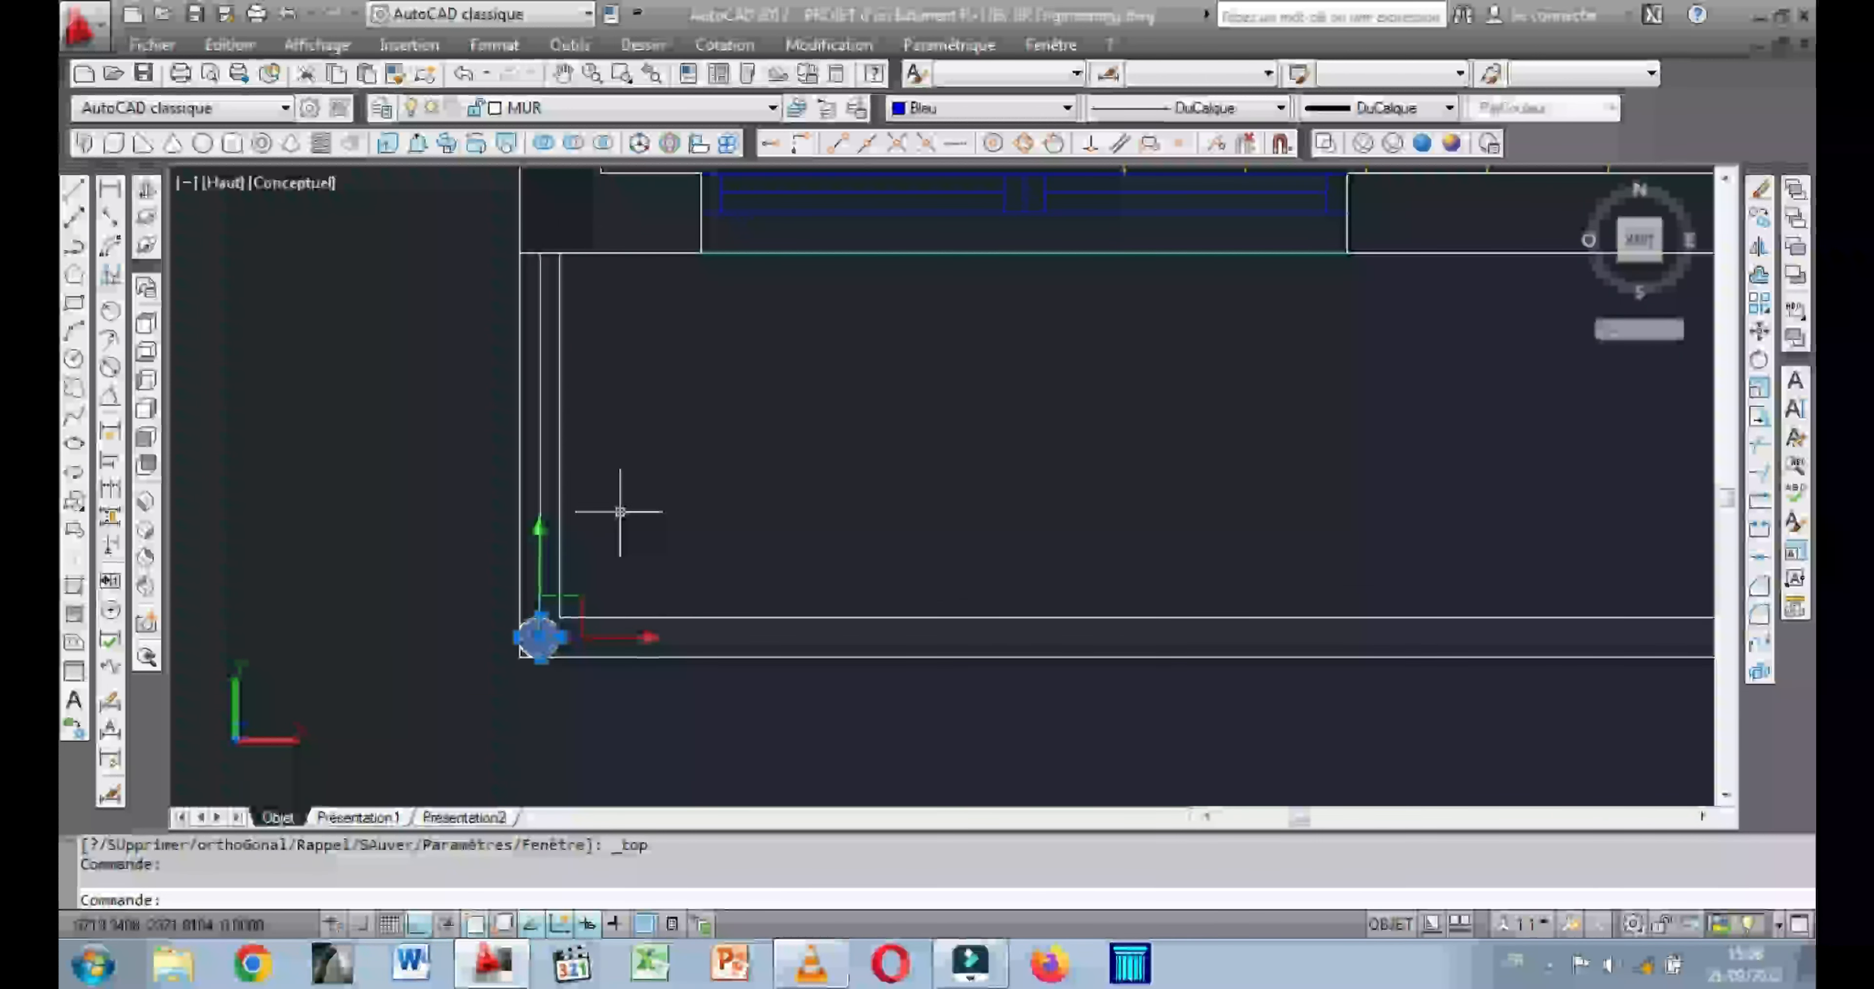
pyautogui.rightClick(627, 475)
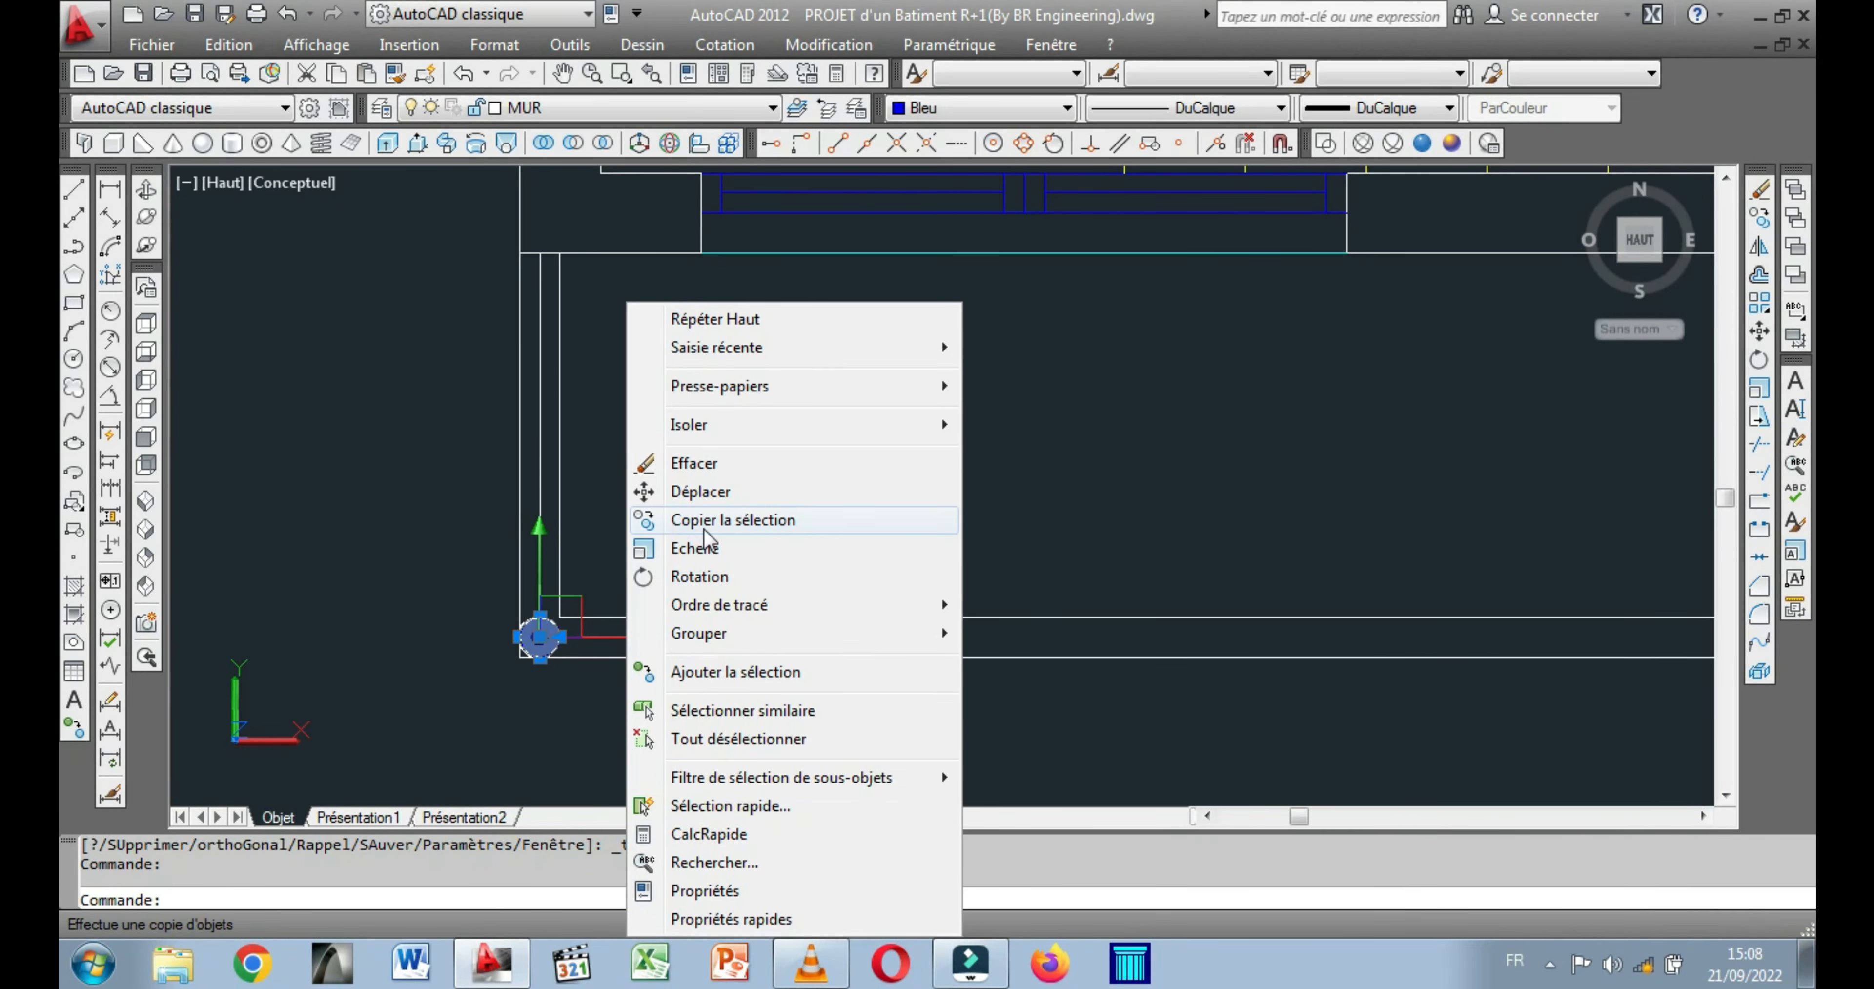
pyautogui.click(723, 533)
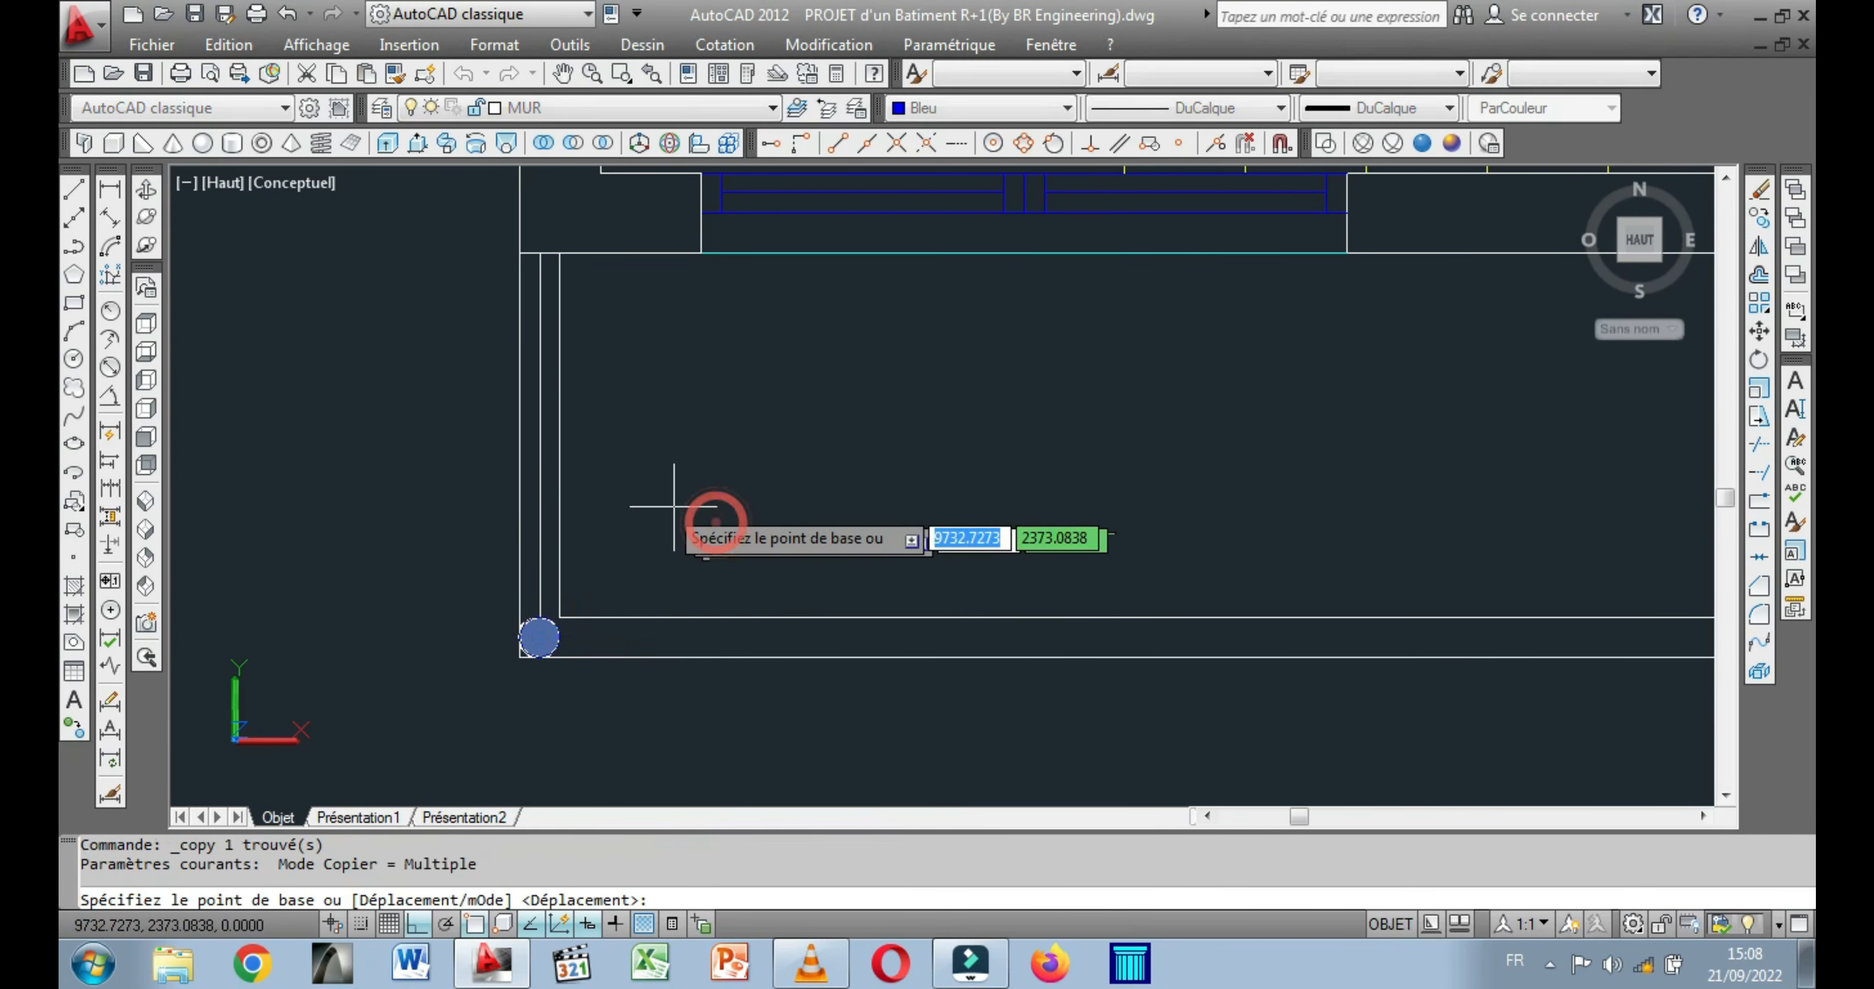
pyautogui.click(582, 587)
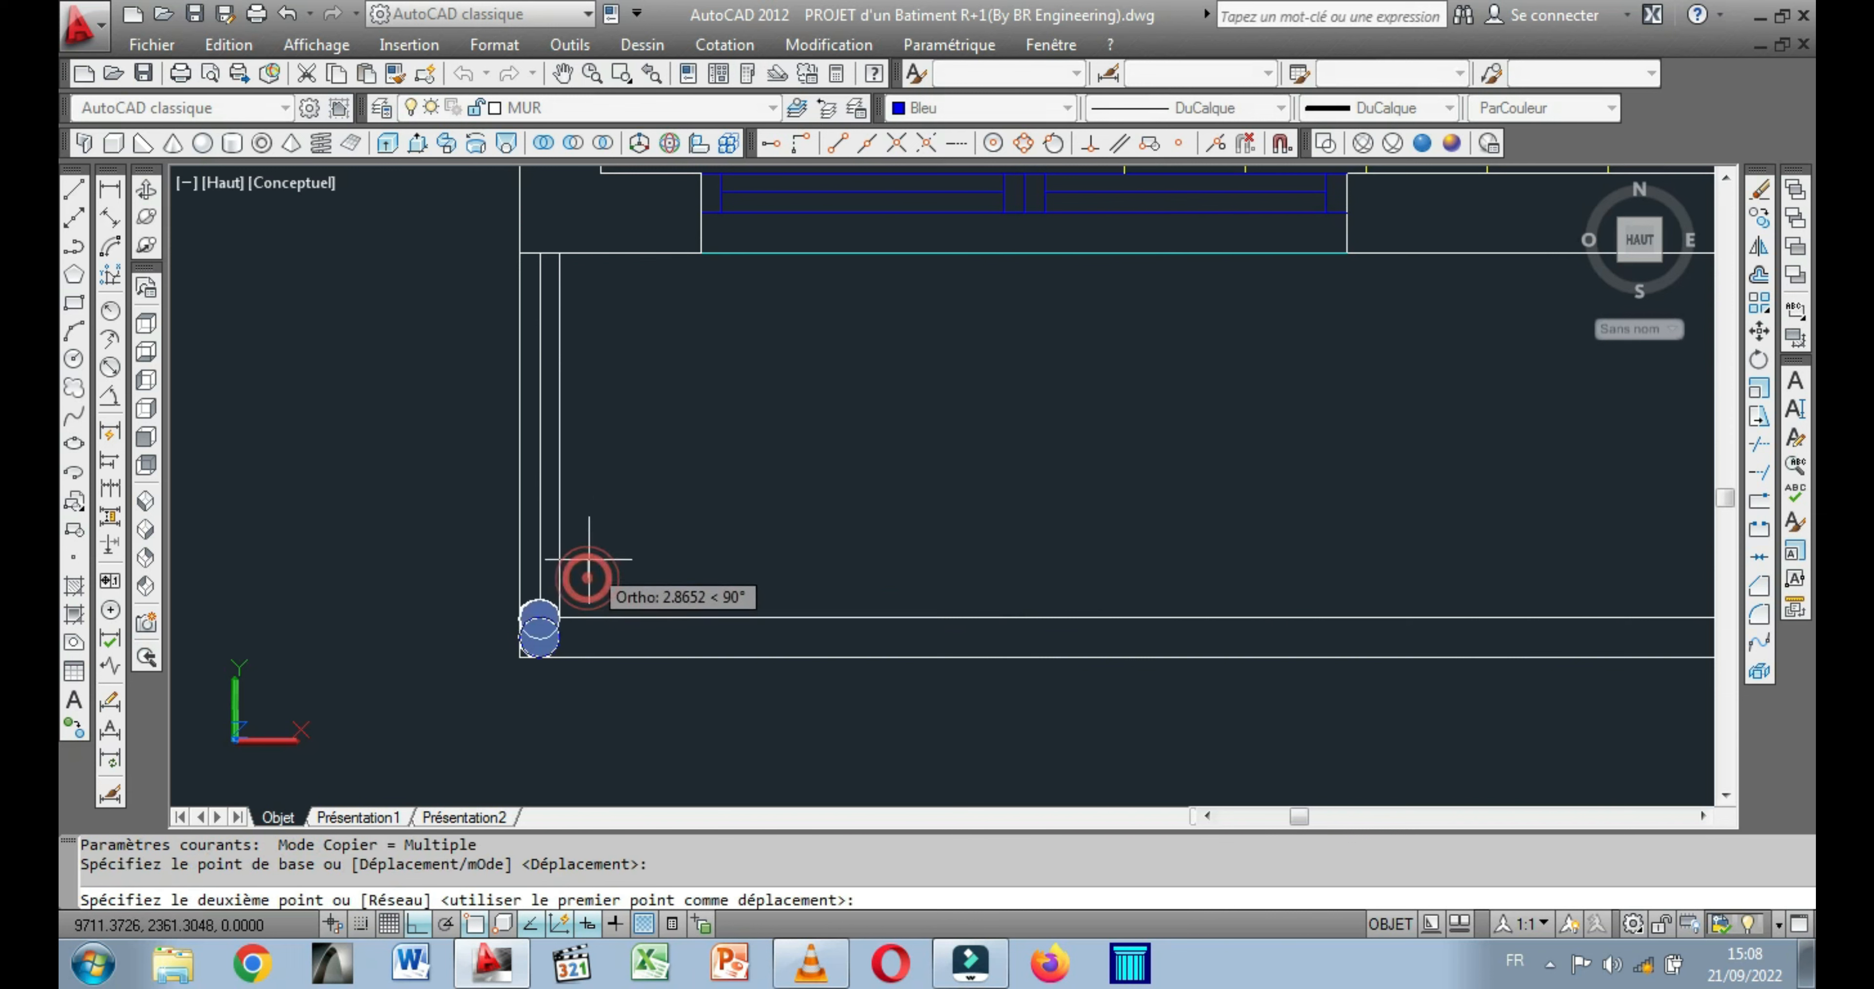
pyautogui.click(596, 497)
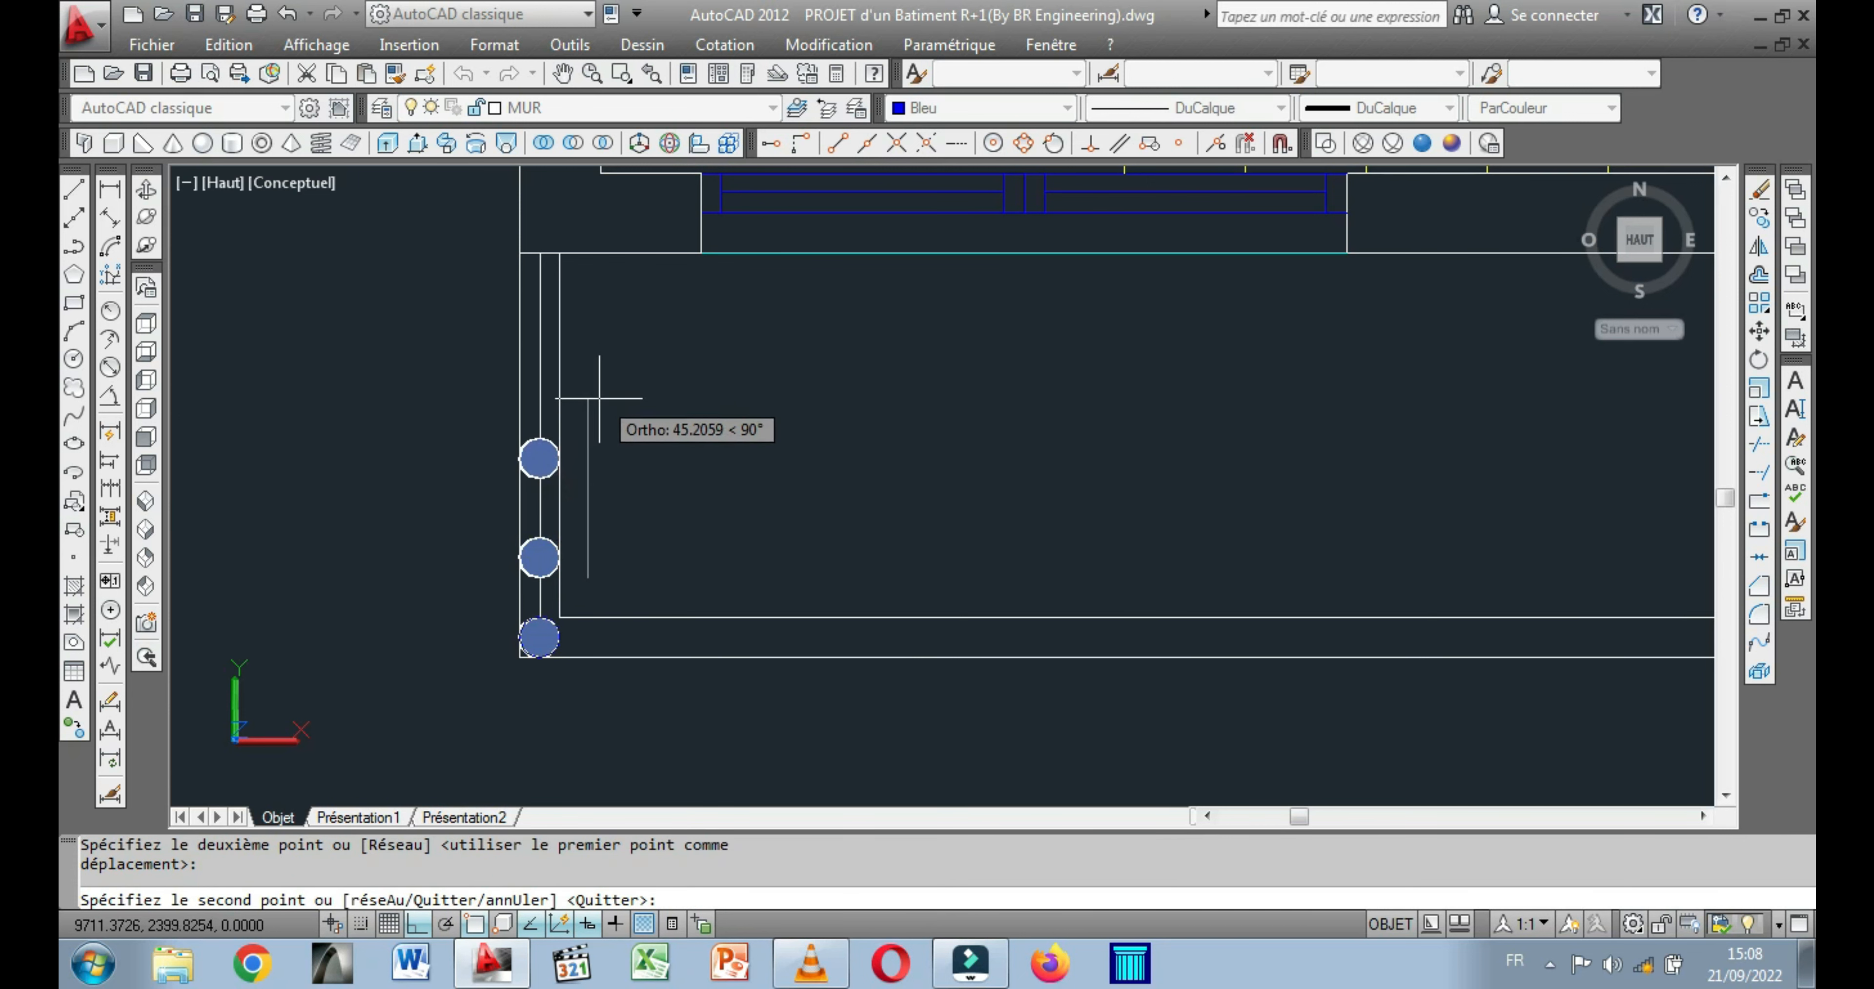
pyautogui.click(597, 413)
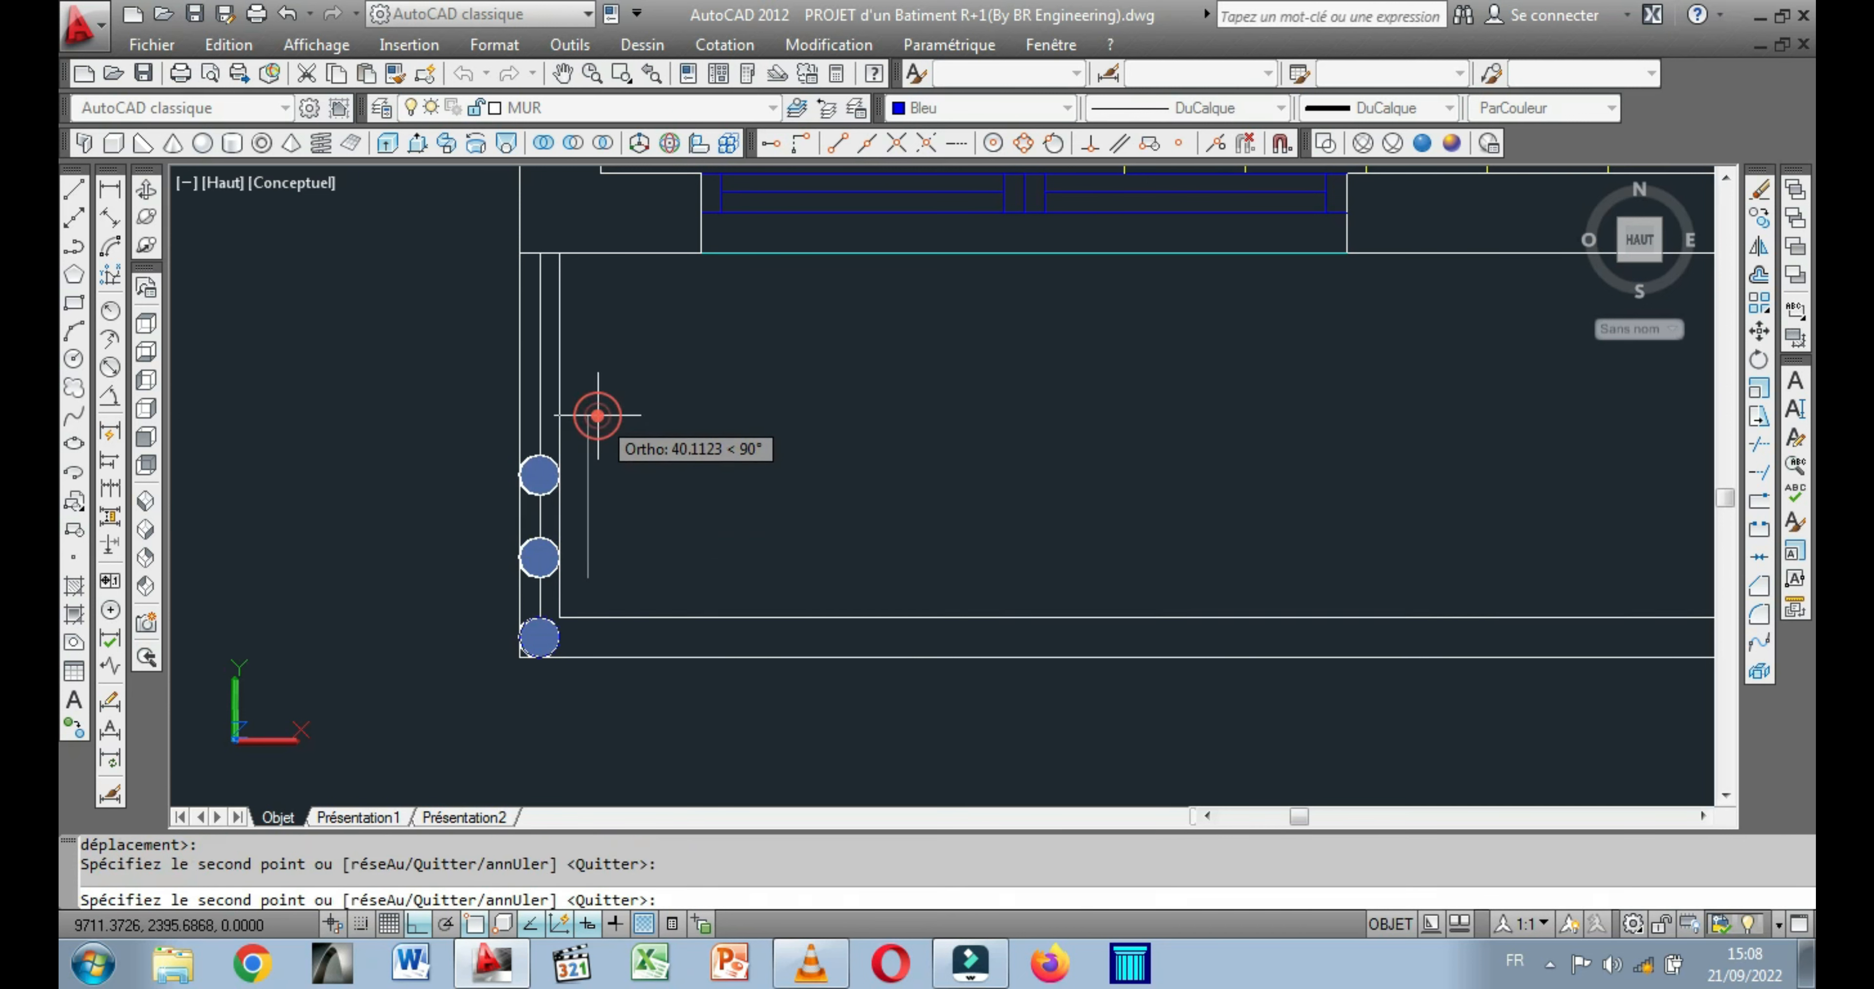
pyautogui.click(608, 316)
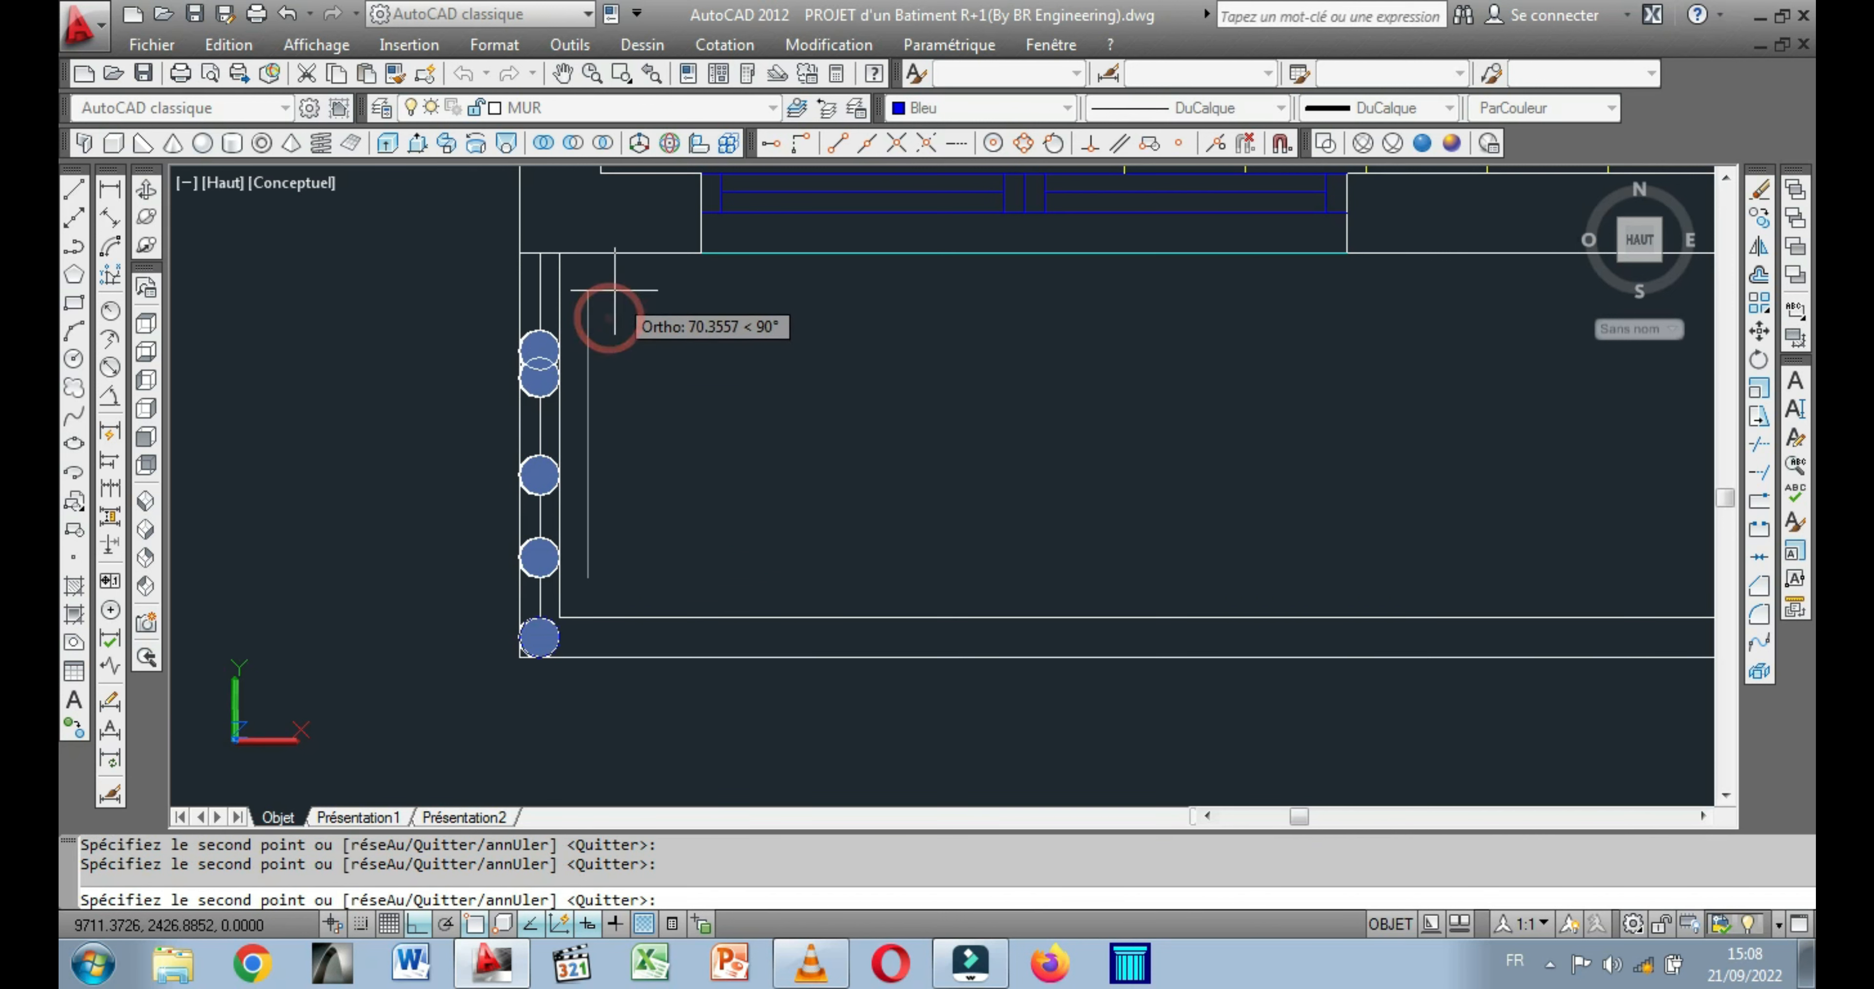
pyautogui.click(615, 218)
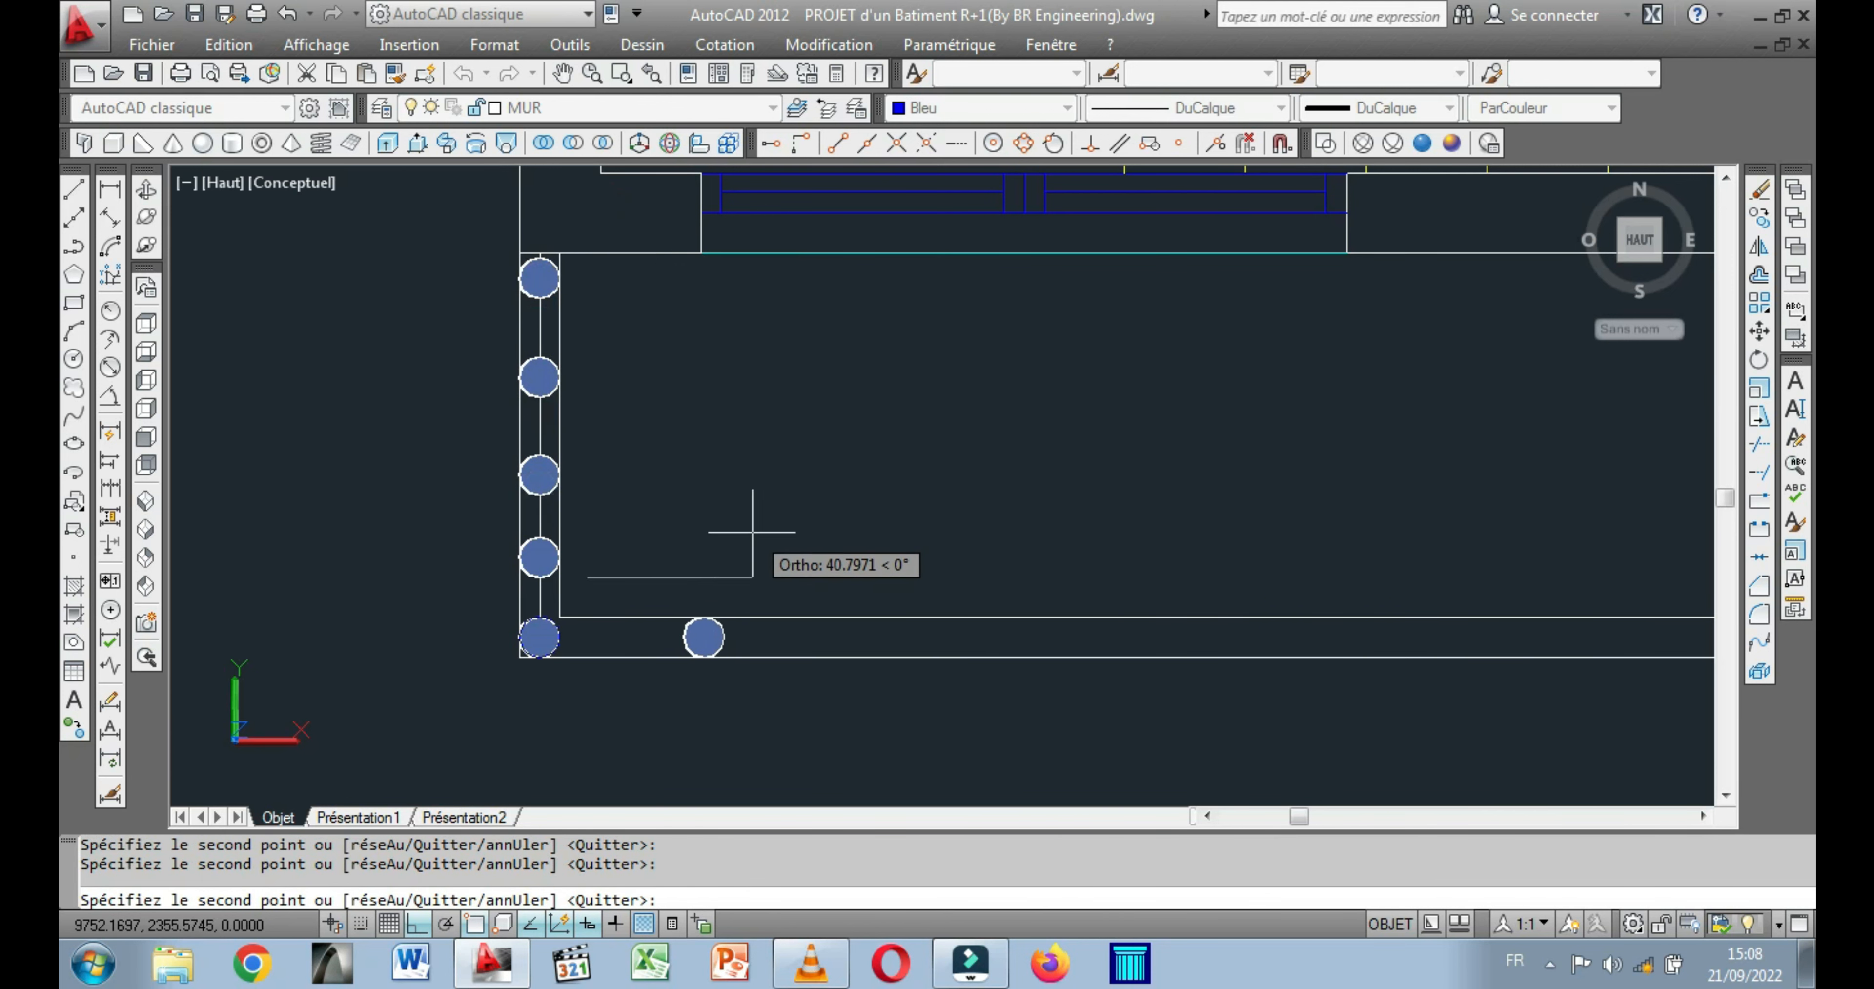
# Place seven copies of the cylinder in a row along the balcony's long front parapet, starting near the corner.
pyautogui.click(692, 530)
pyautogui.click(786, 548)
pyautogui.click(902, 558)
pyautogui.moveTo(870, 535); pyautogui.dragTo(624, 520, button='middle')
pyautogui.click(789, 536)
pyautogui.click(904, 562)
pyautogui.click(1010, 560)
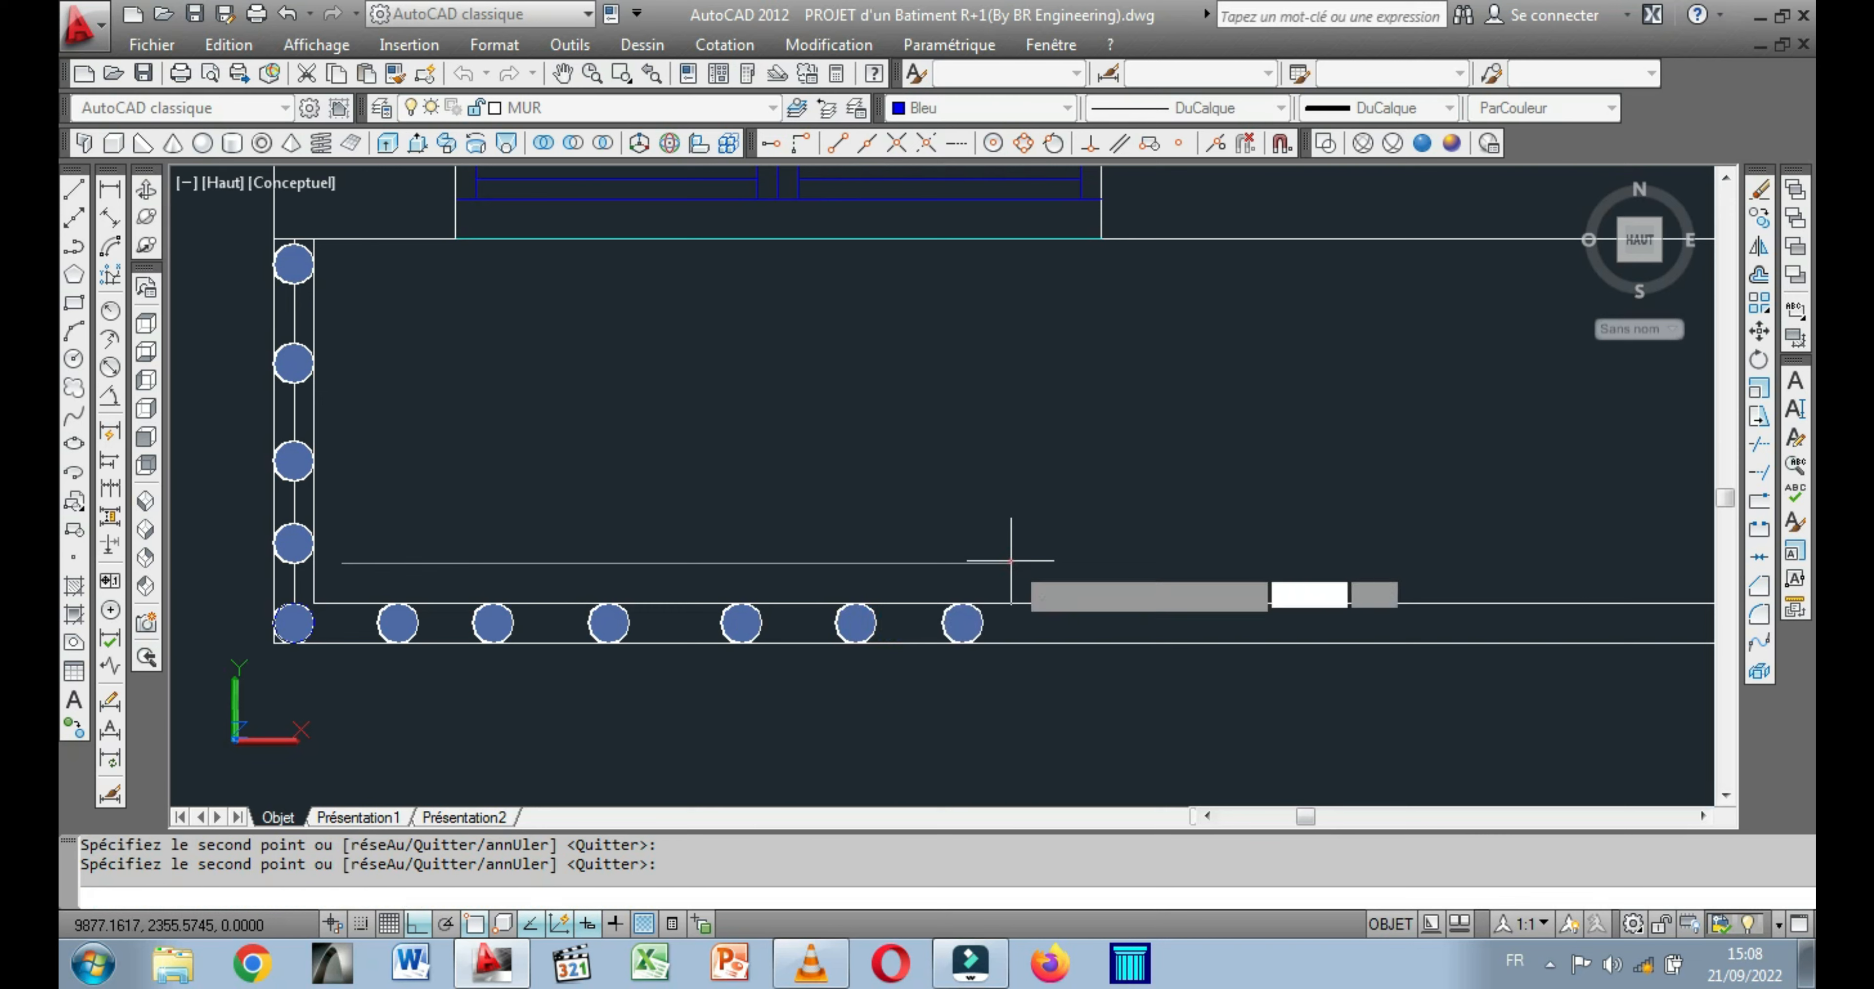
pyautogui.click(1157, 569)
# Continue the row of blue cylinder copies along the balcony's front parapet, past the staircase and up to the BALCON label.
pyautogui.scroll(-3, 970, 480)
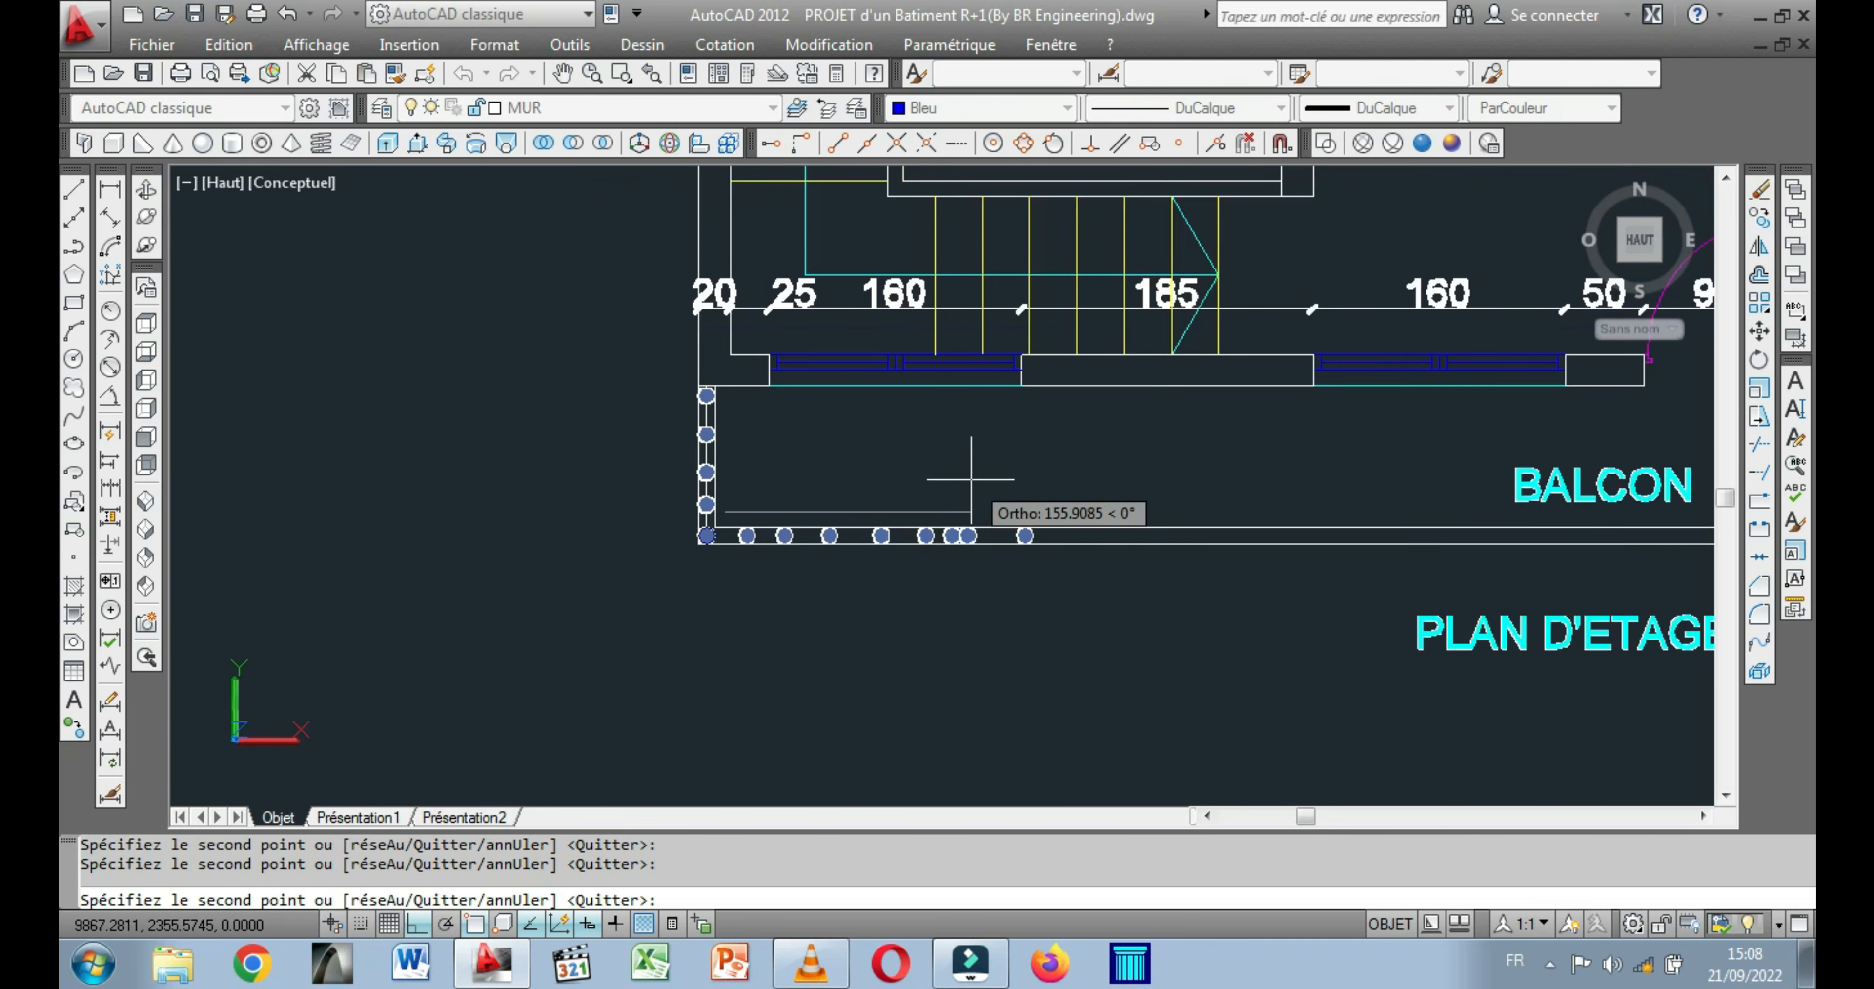
pyautogui.click(1091, 519)
pyautogui.moveTo(1113, 506); pyautogui.dragTo(691, 507, button='middle')
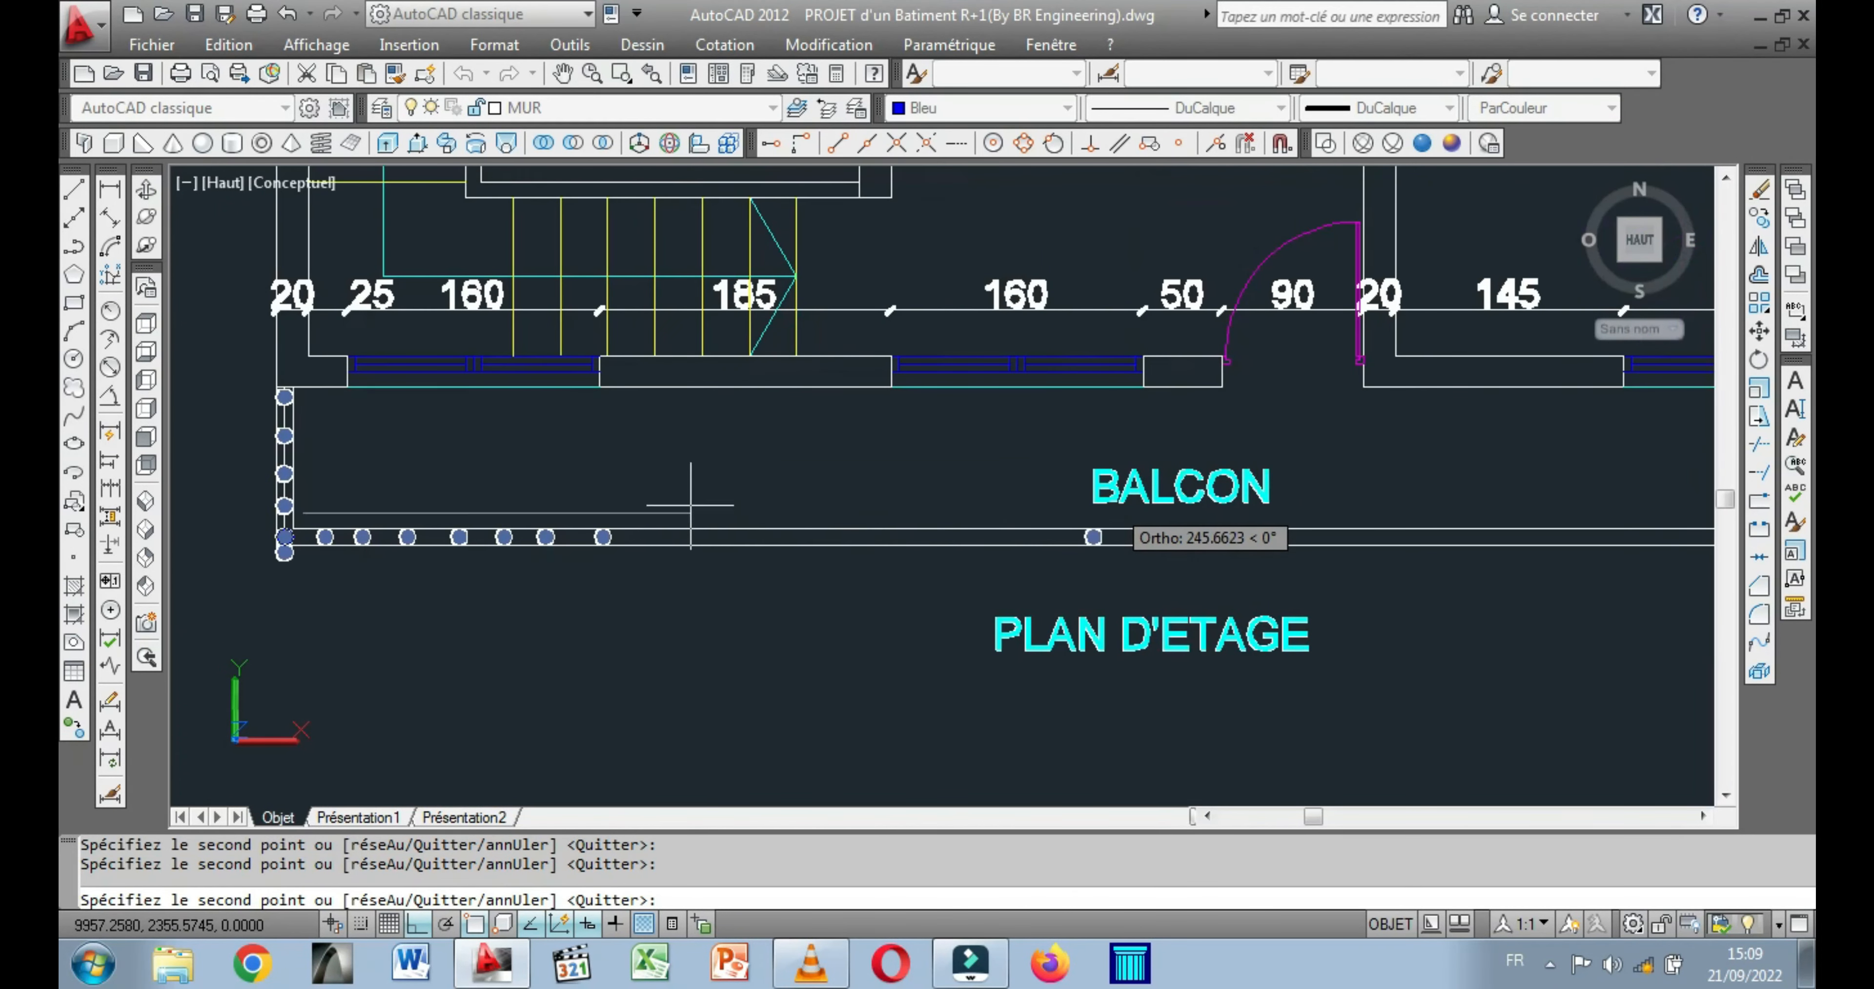
pyautogui.click(676, 508)
pyautogui.click(736, 511)
pyautogui.click(806, 512)
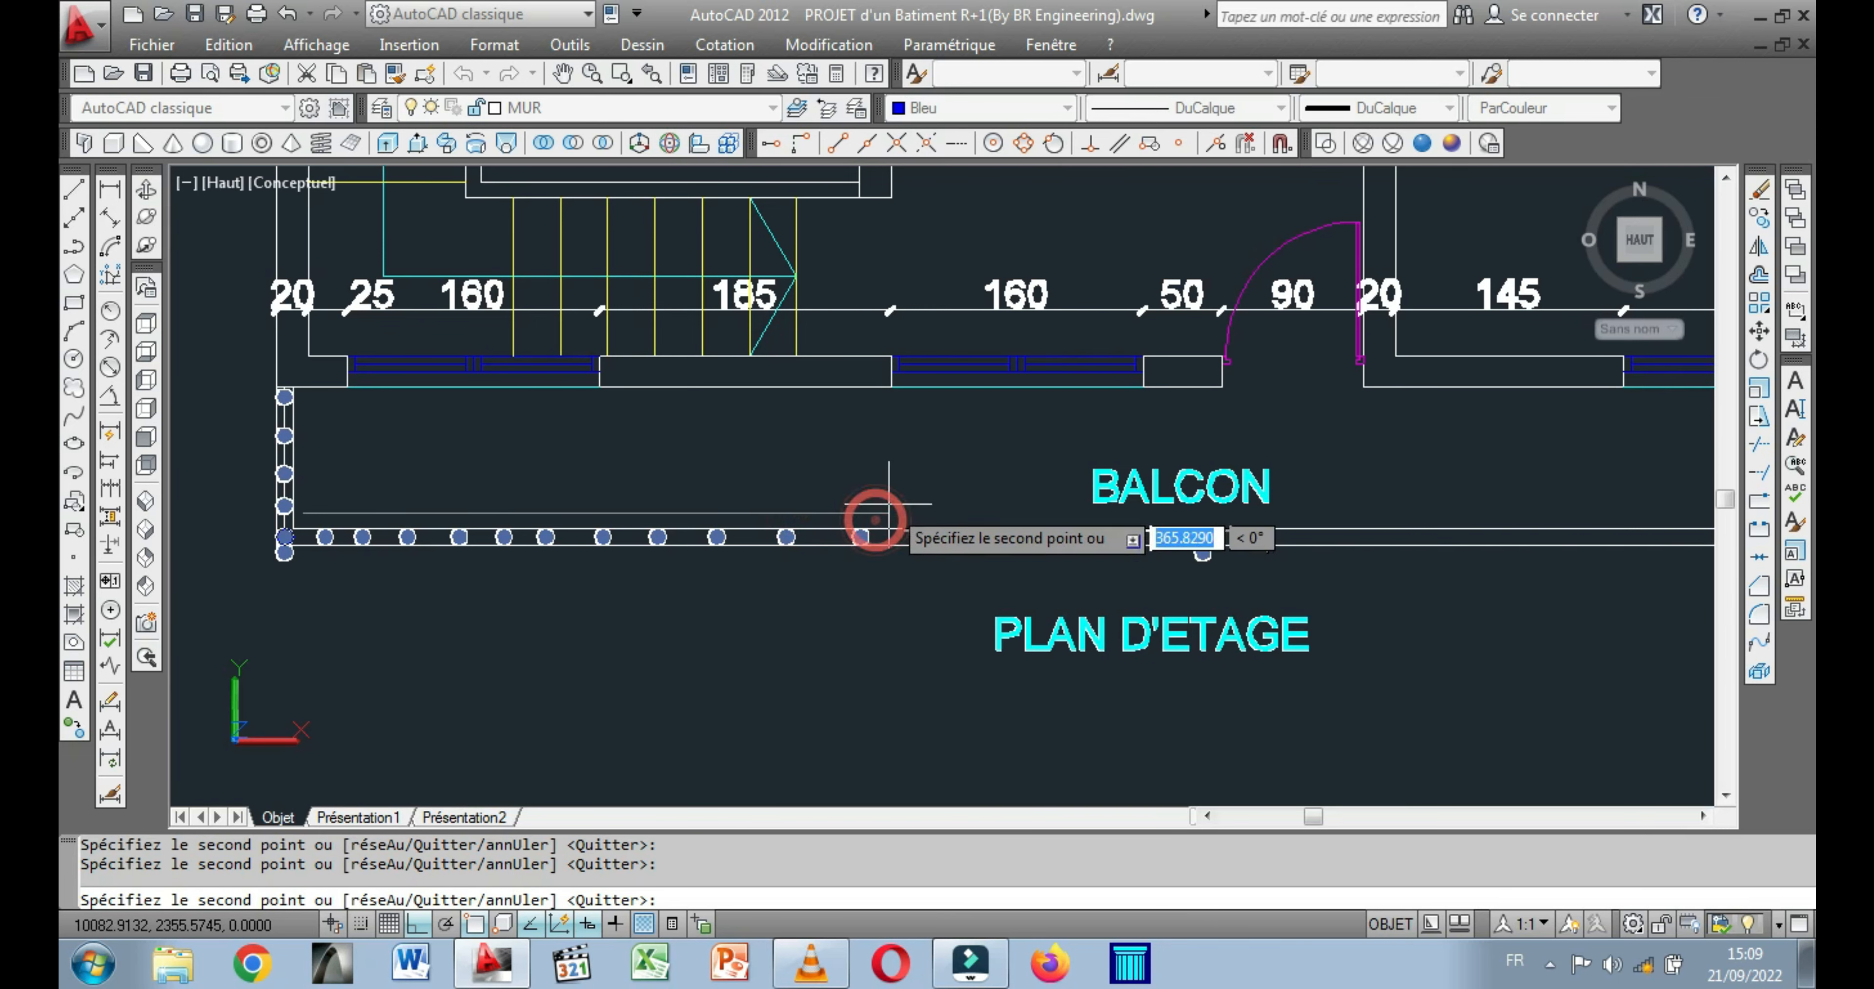
pyautogui.moveTo(902, 502); pyautogui.dragTo(657, 494, button='middle')
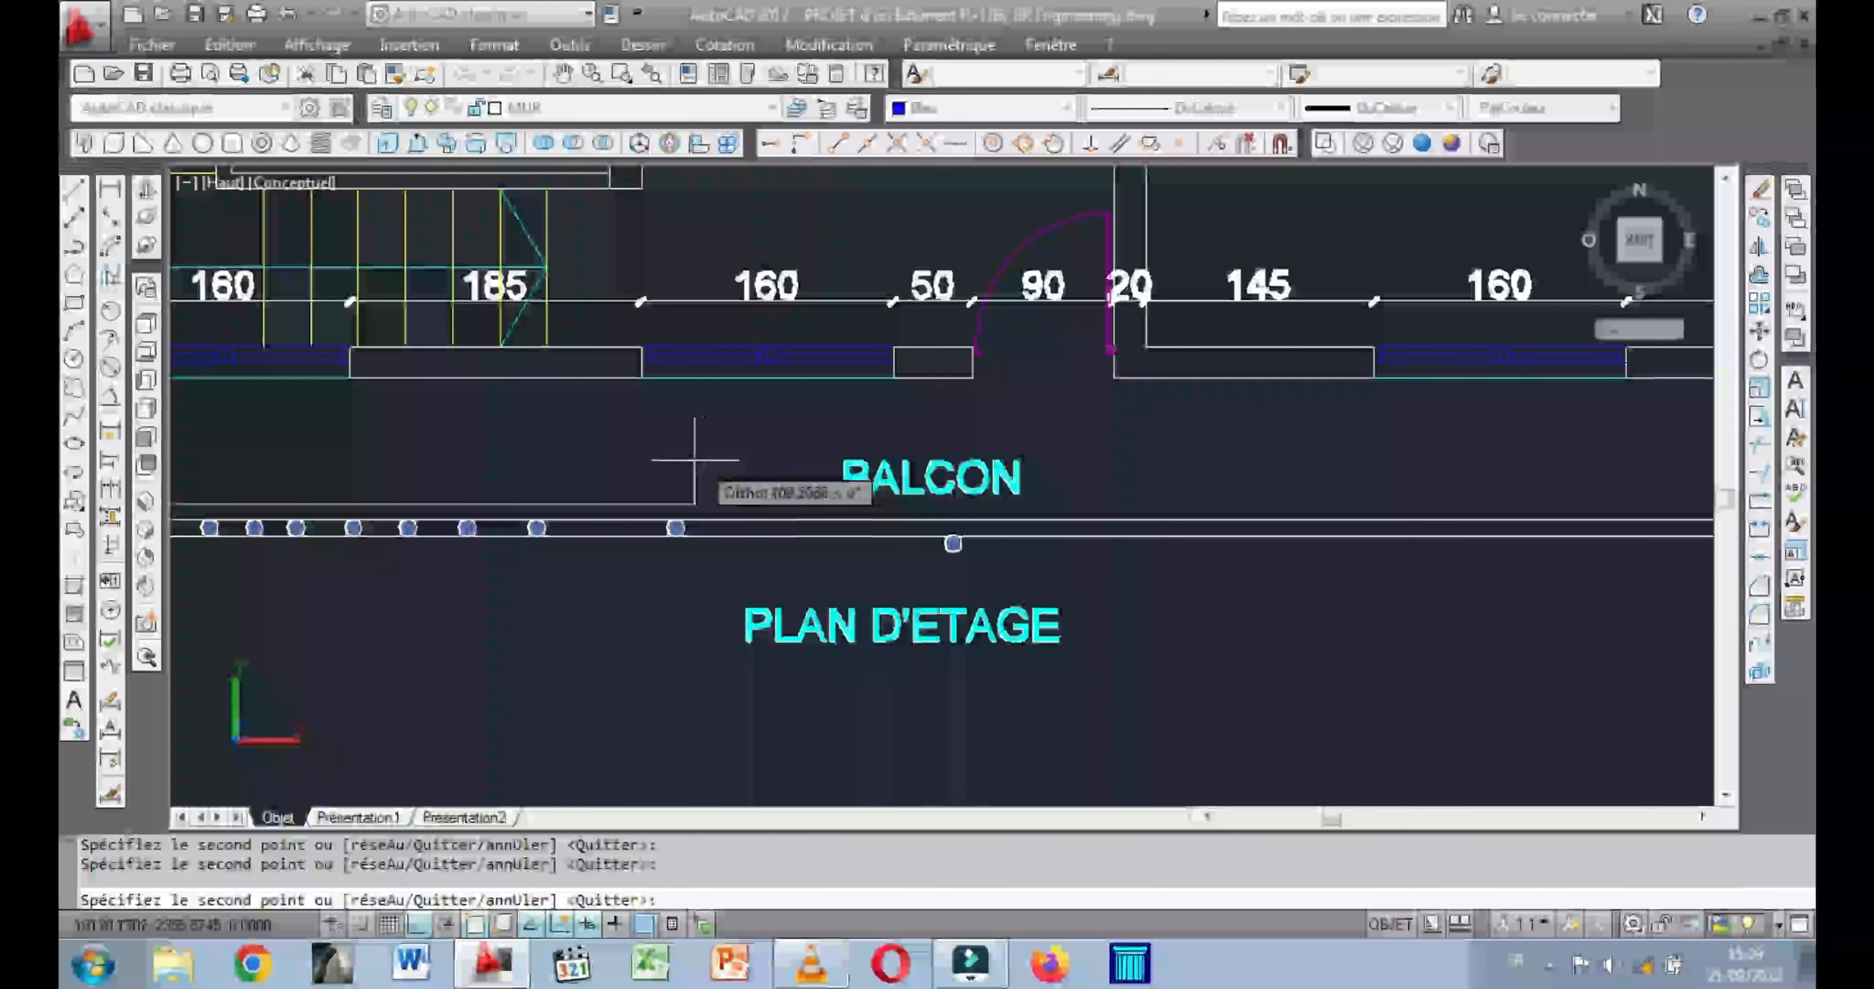
pyautogui.click(618, 453)
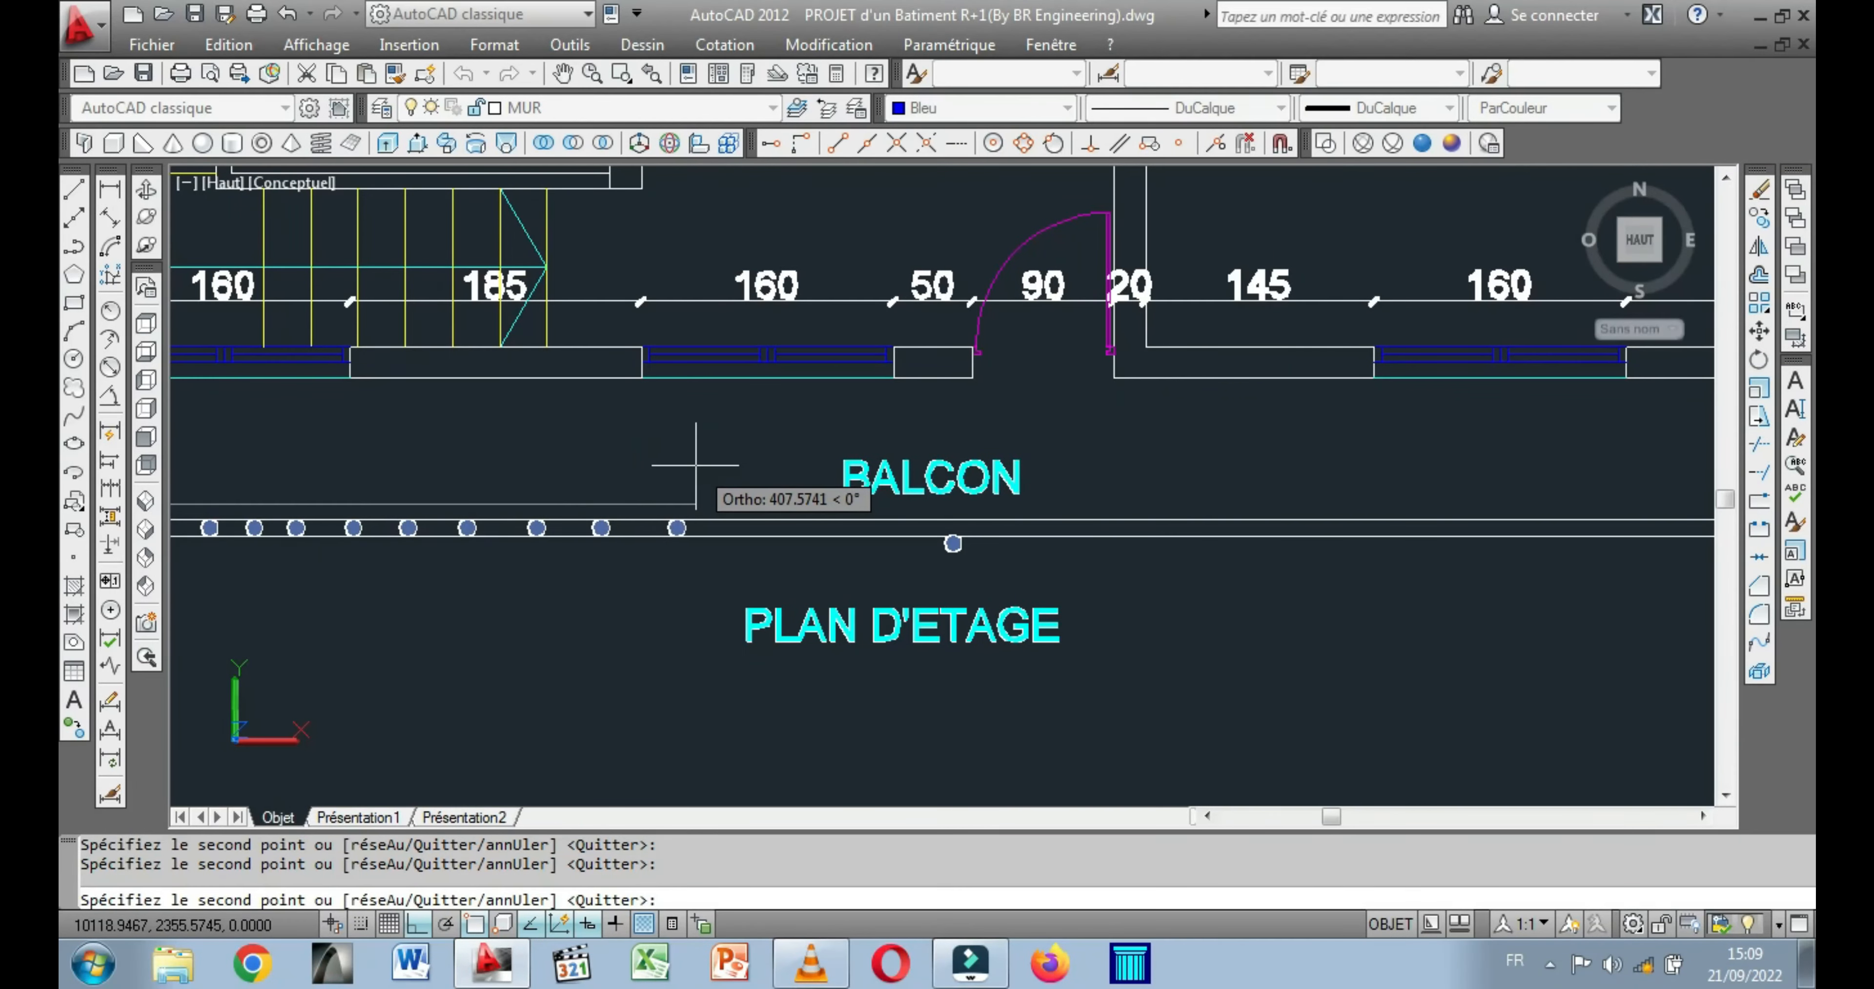
pyautogui.click(782, 473)
pyautogui.click(866, 478)
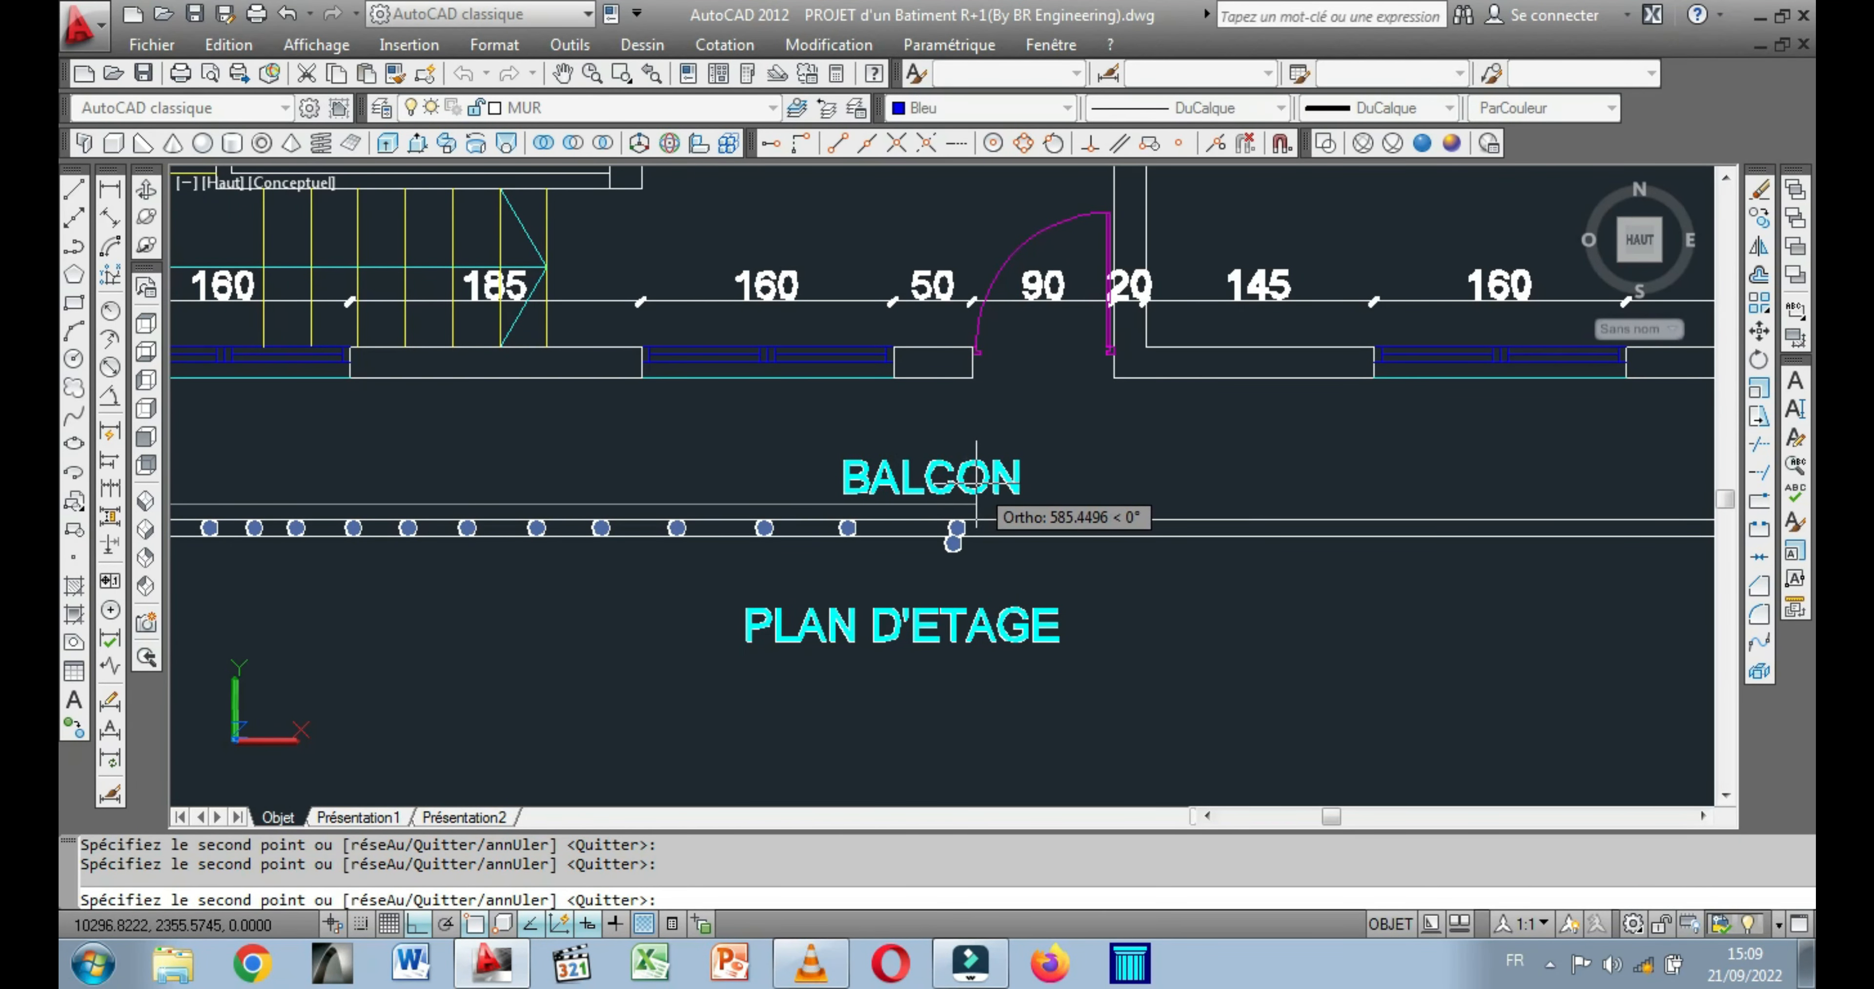
# Place more cylinder copies along the front parapet, from the BALCON label to near the balcony's opposite end.
pyautogui.click(989, 509)
pyautogui.click(1050, 512)
pyautogui.click(1110, 494)
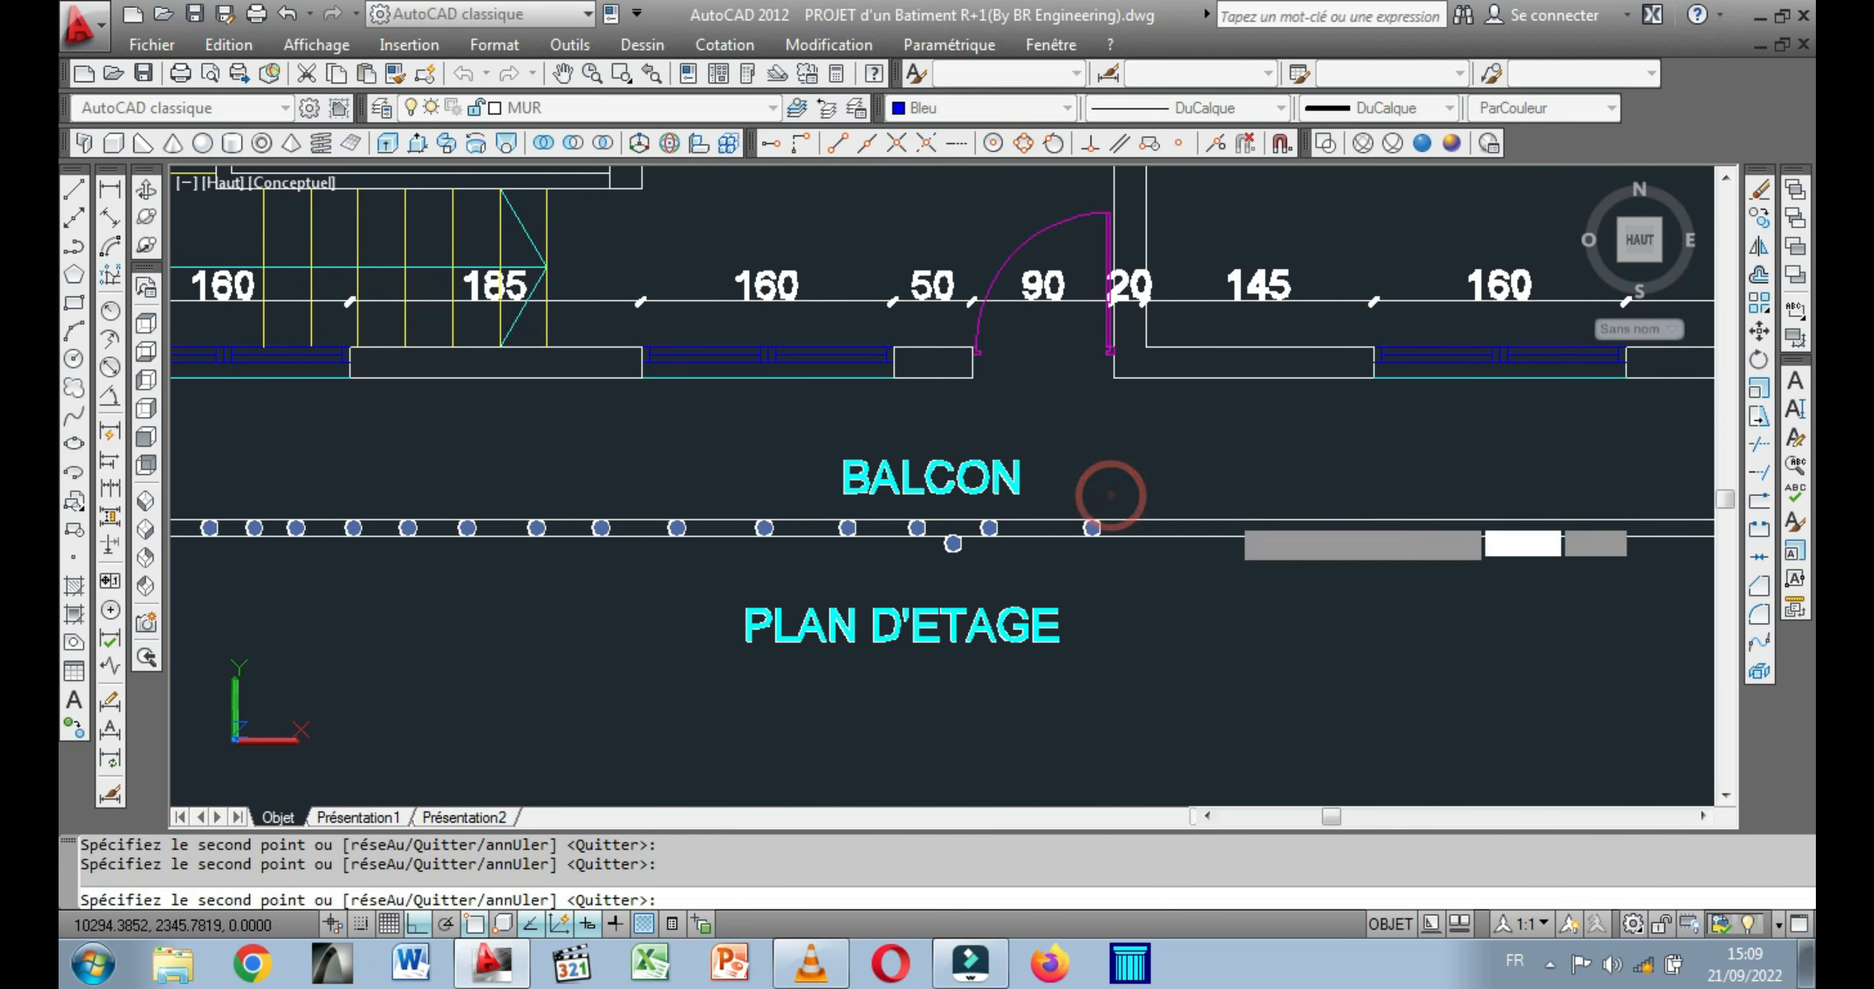
pyautogui.click(1225, 494)
pyautogui.click(1063, 471)
pyautogui.click(1172, 472)
pyautogui.click(1277, 477)
pyautogui.moveTo(1309, 485); pyautogui.dragTo(809, 478, button='middle')
pyautogui.click(851, 479)
pyautogui.click(942, 479)
pyautogui.click(991, 479)
pyautogui.click(898, 480)
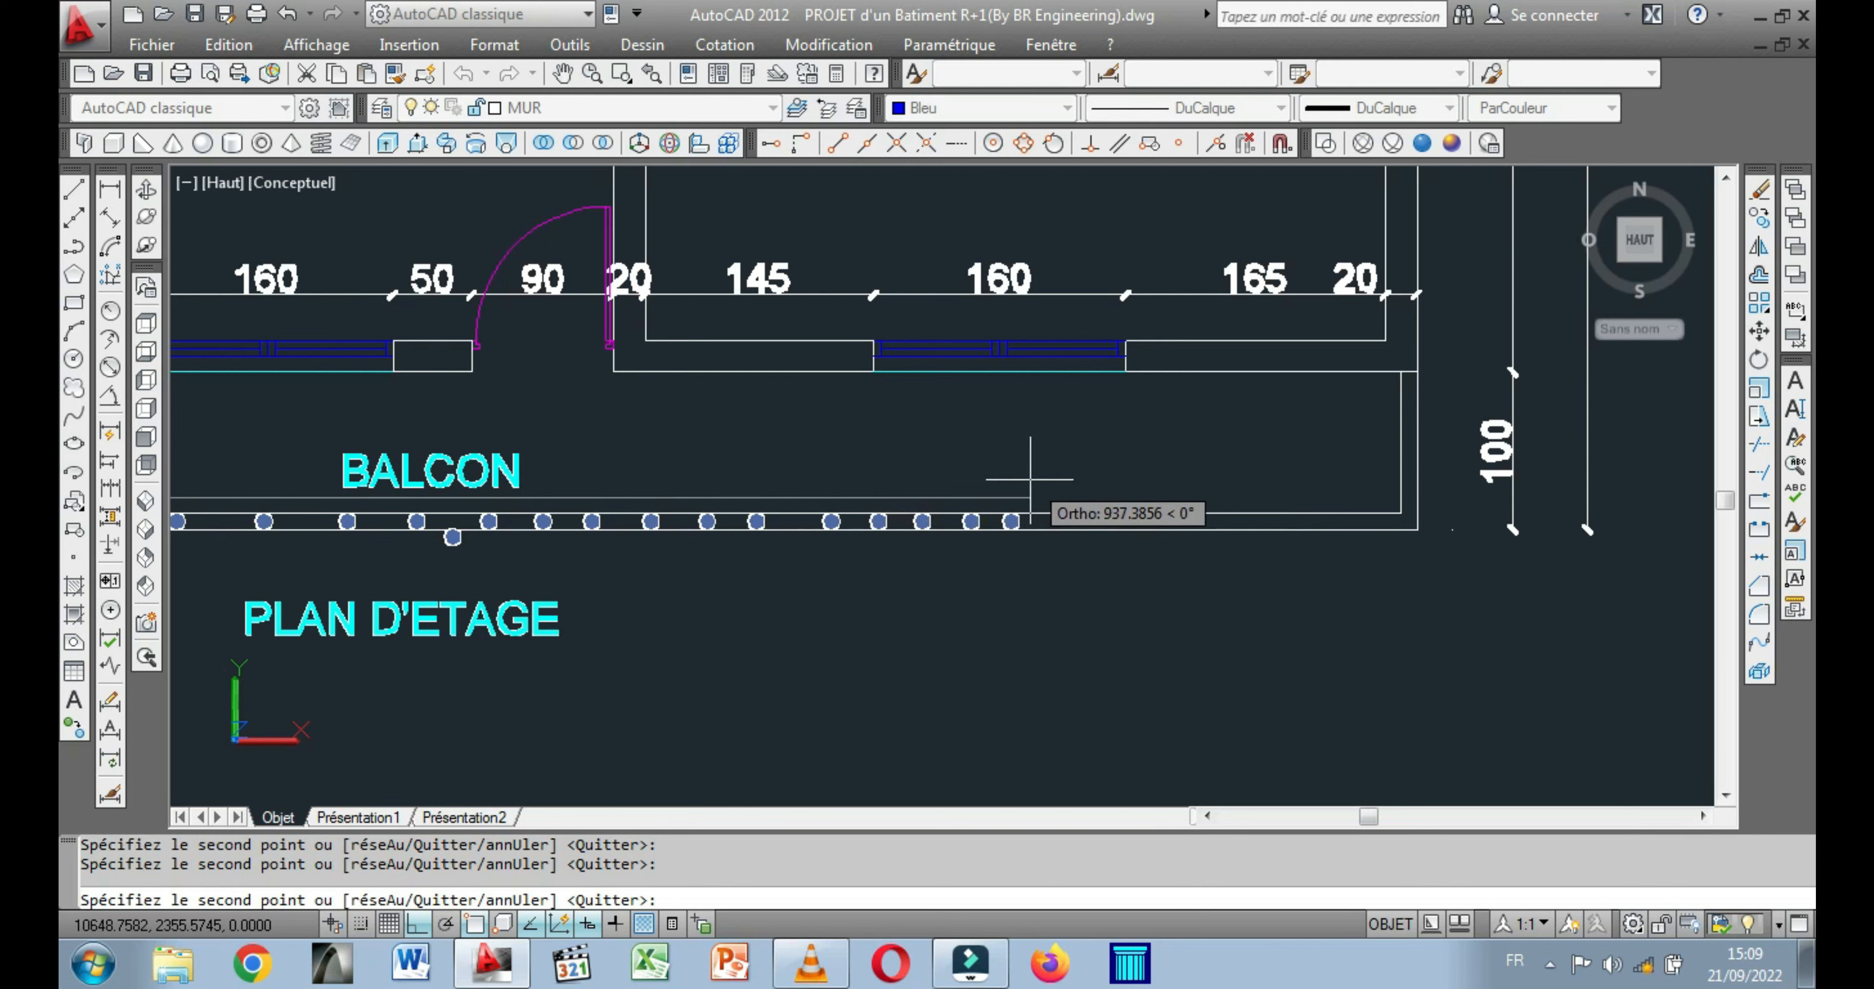
pyautogui.click(1051, 481)
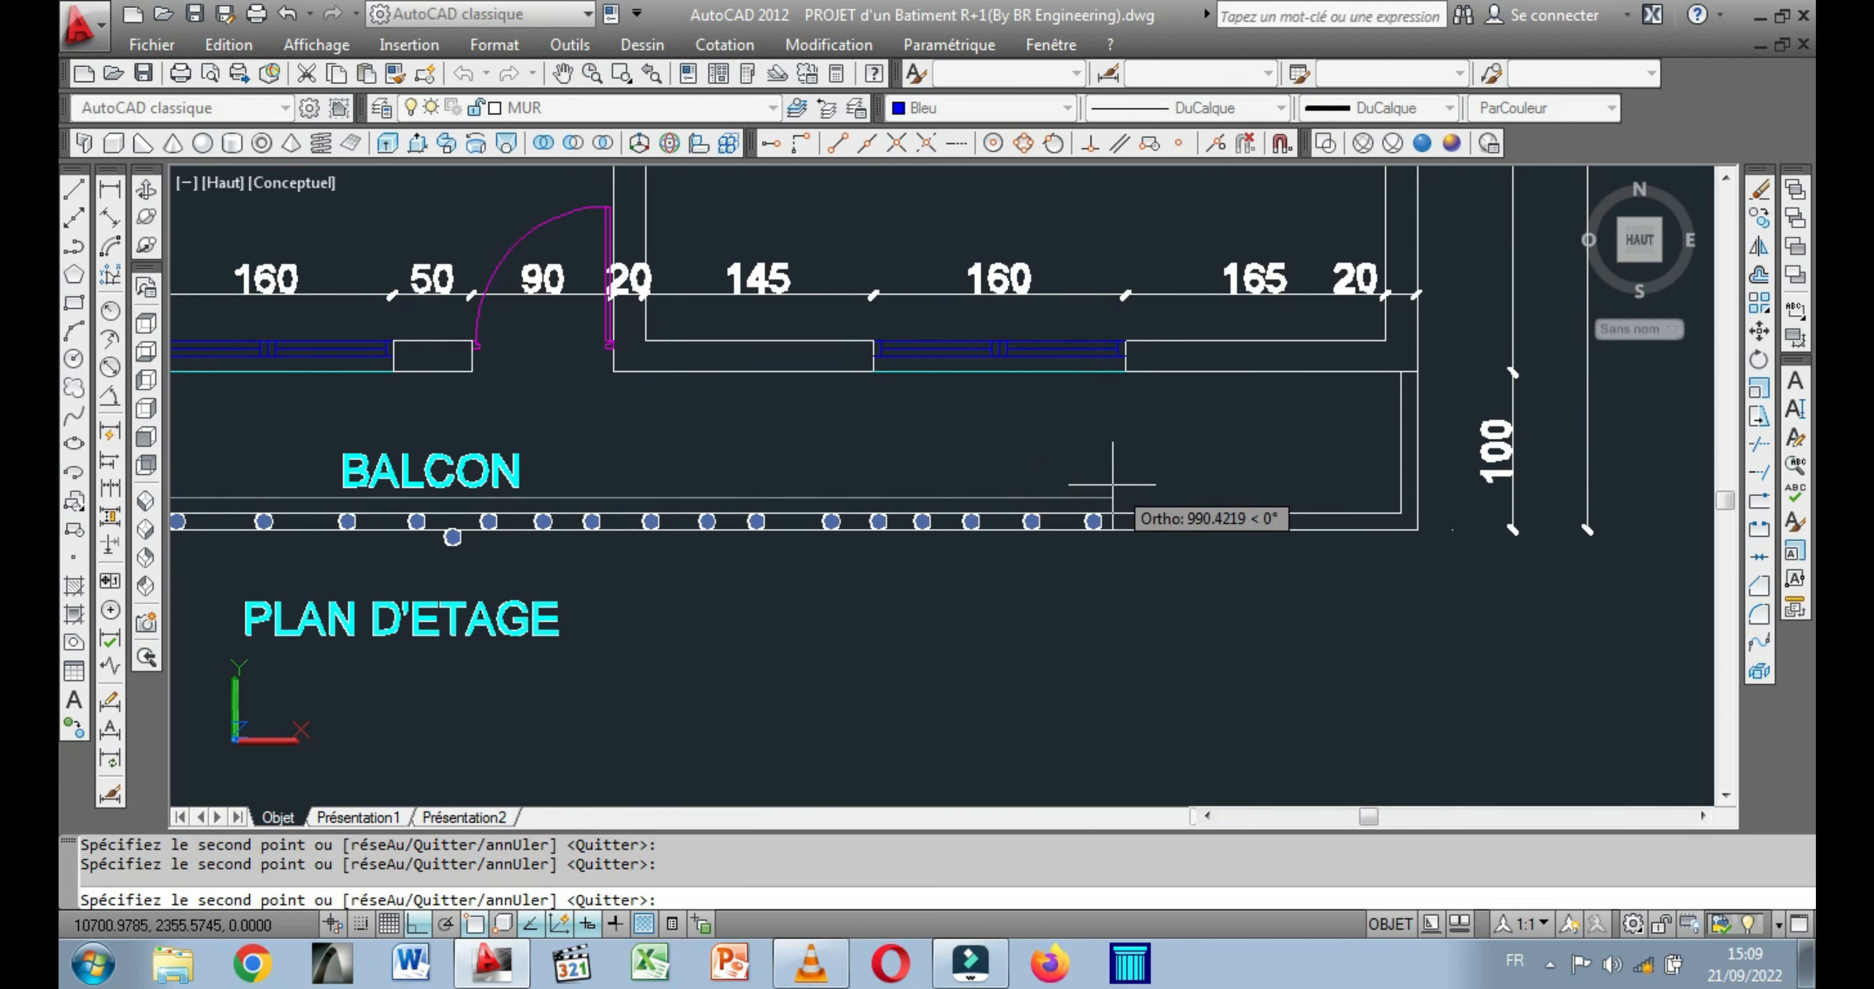
pyautogui.click(1111, 487)
pyautogui.click(1164, 488)
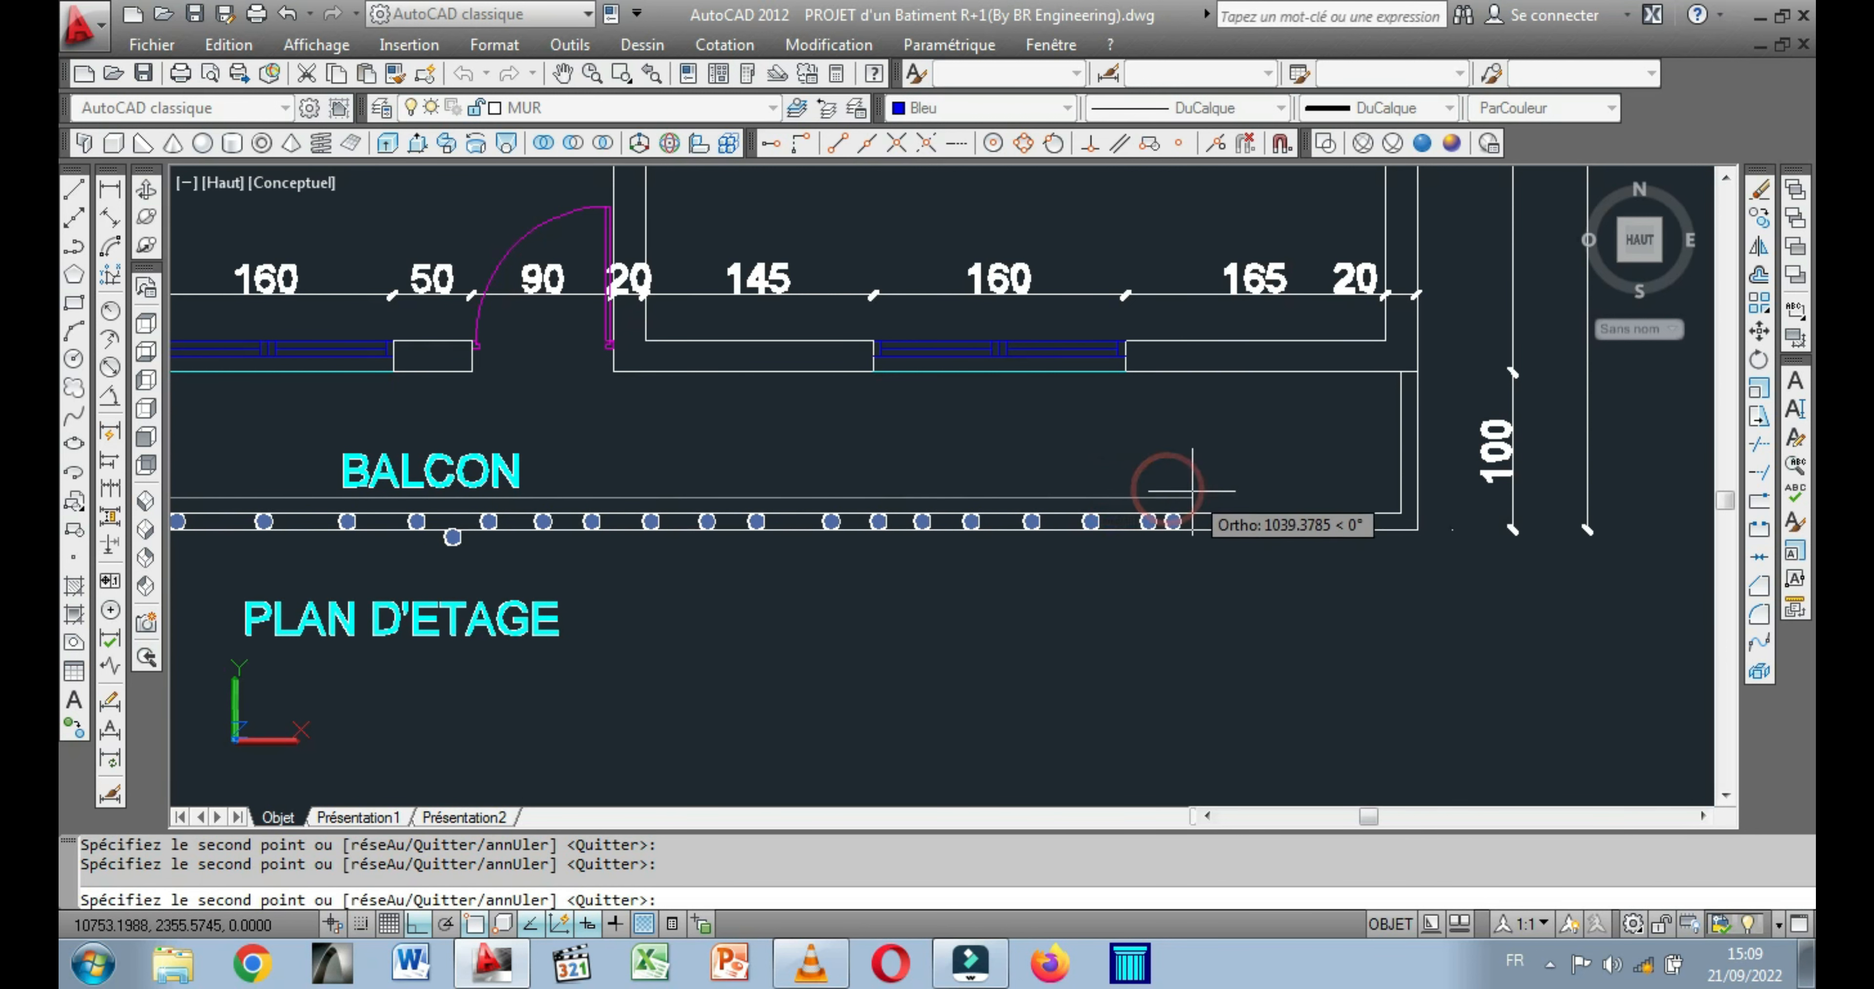
pyautogui.click(1234, 493)
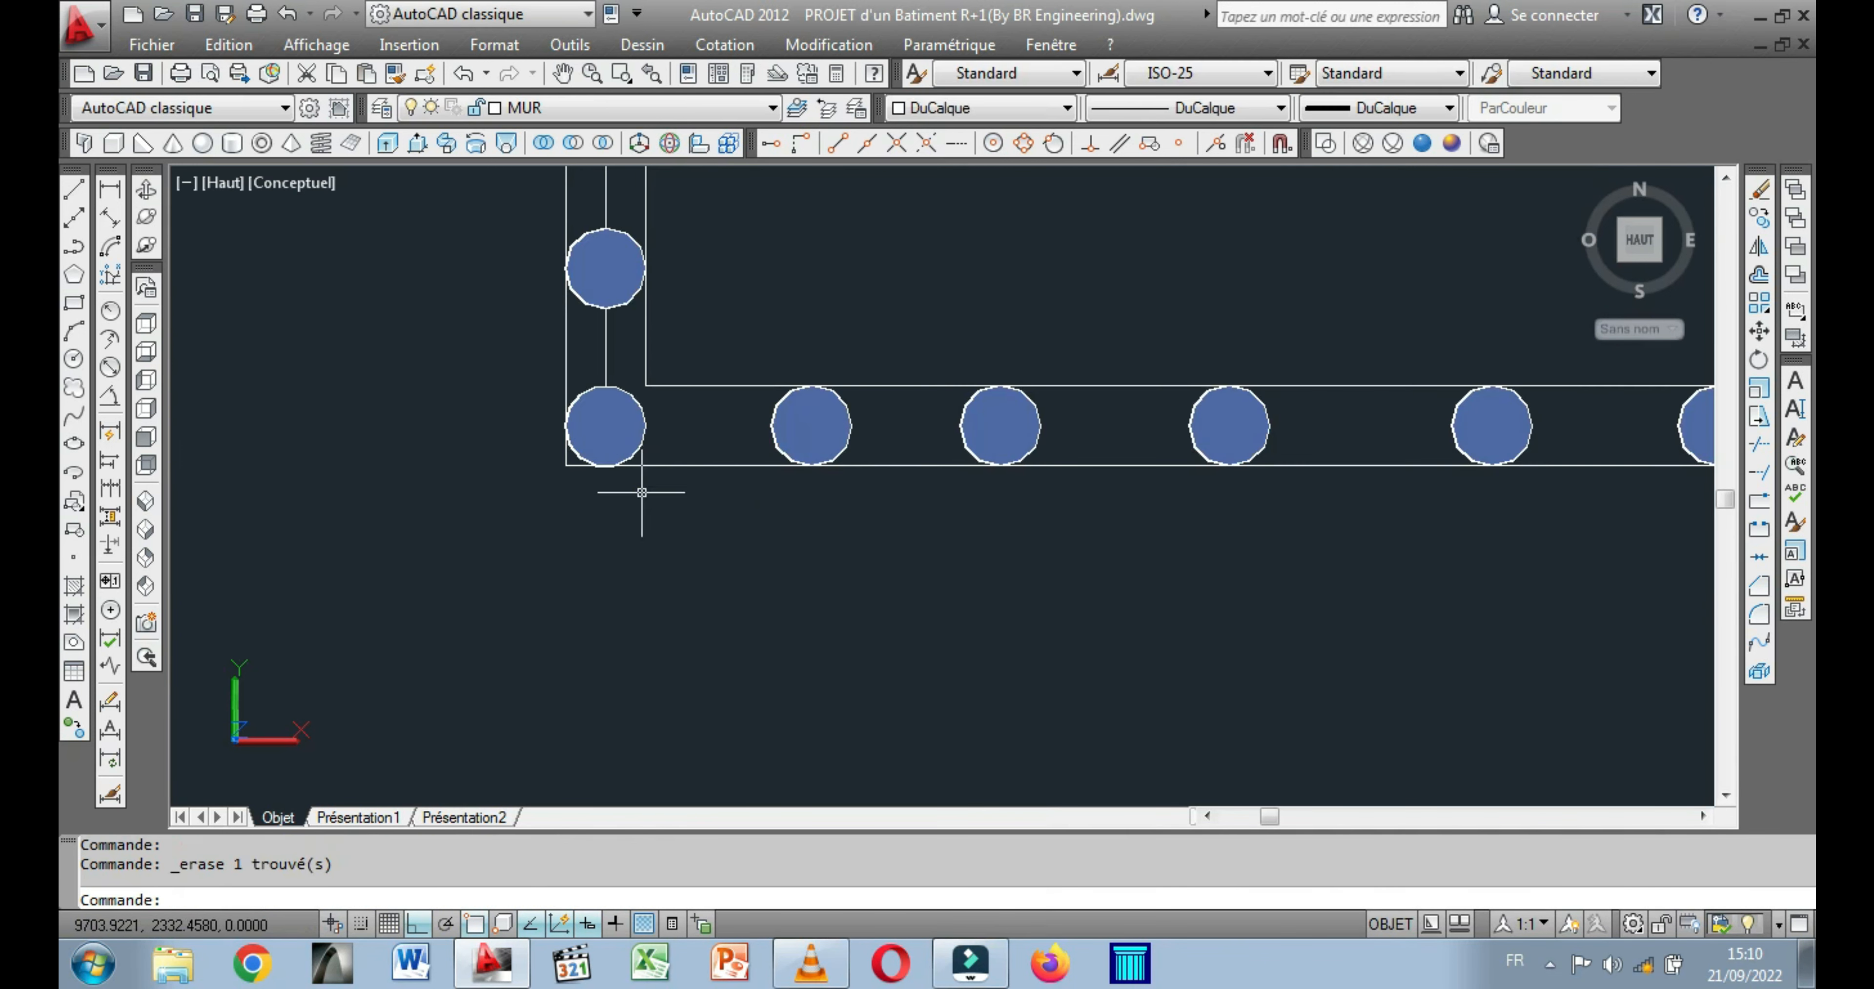
# Erase the leftover centre line between the cylinders of the balcony's first end parapet.
pyautogui.scroll(5, 553, 397)
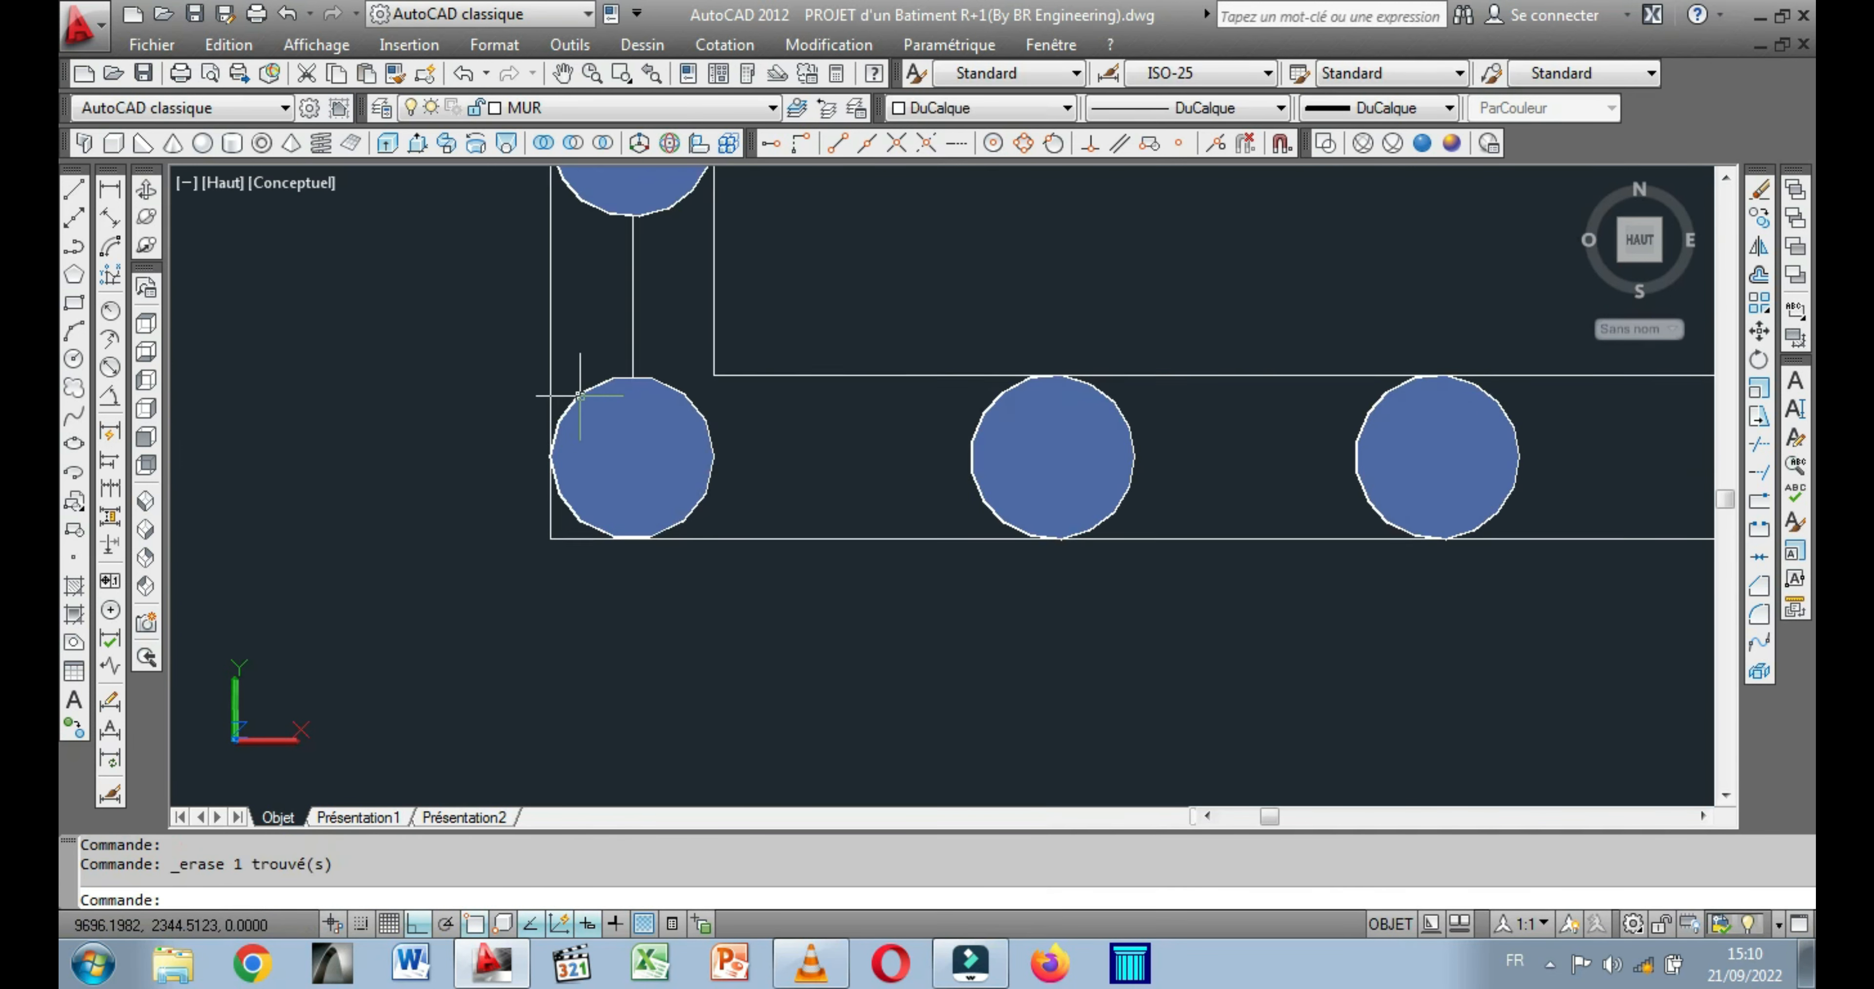
pyautogui.scroll(-4, 588, 382)
pyautogui.scroll(2, 594, 386)
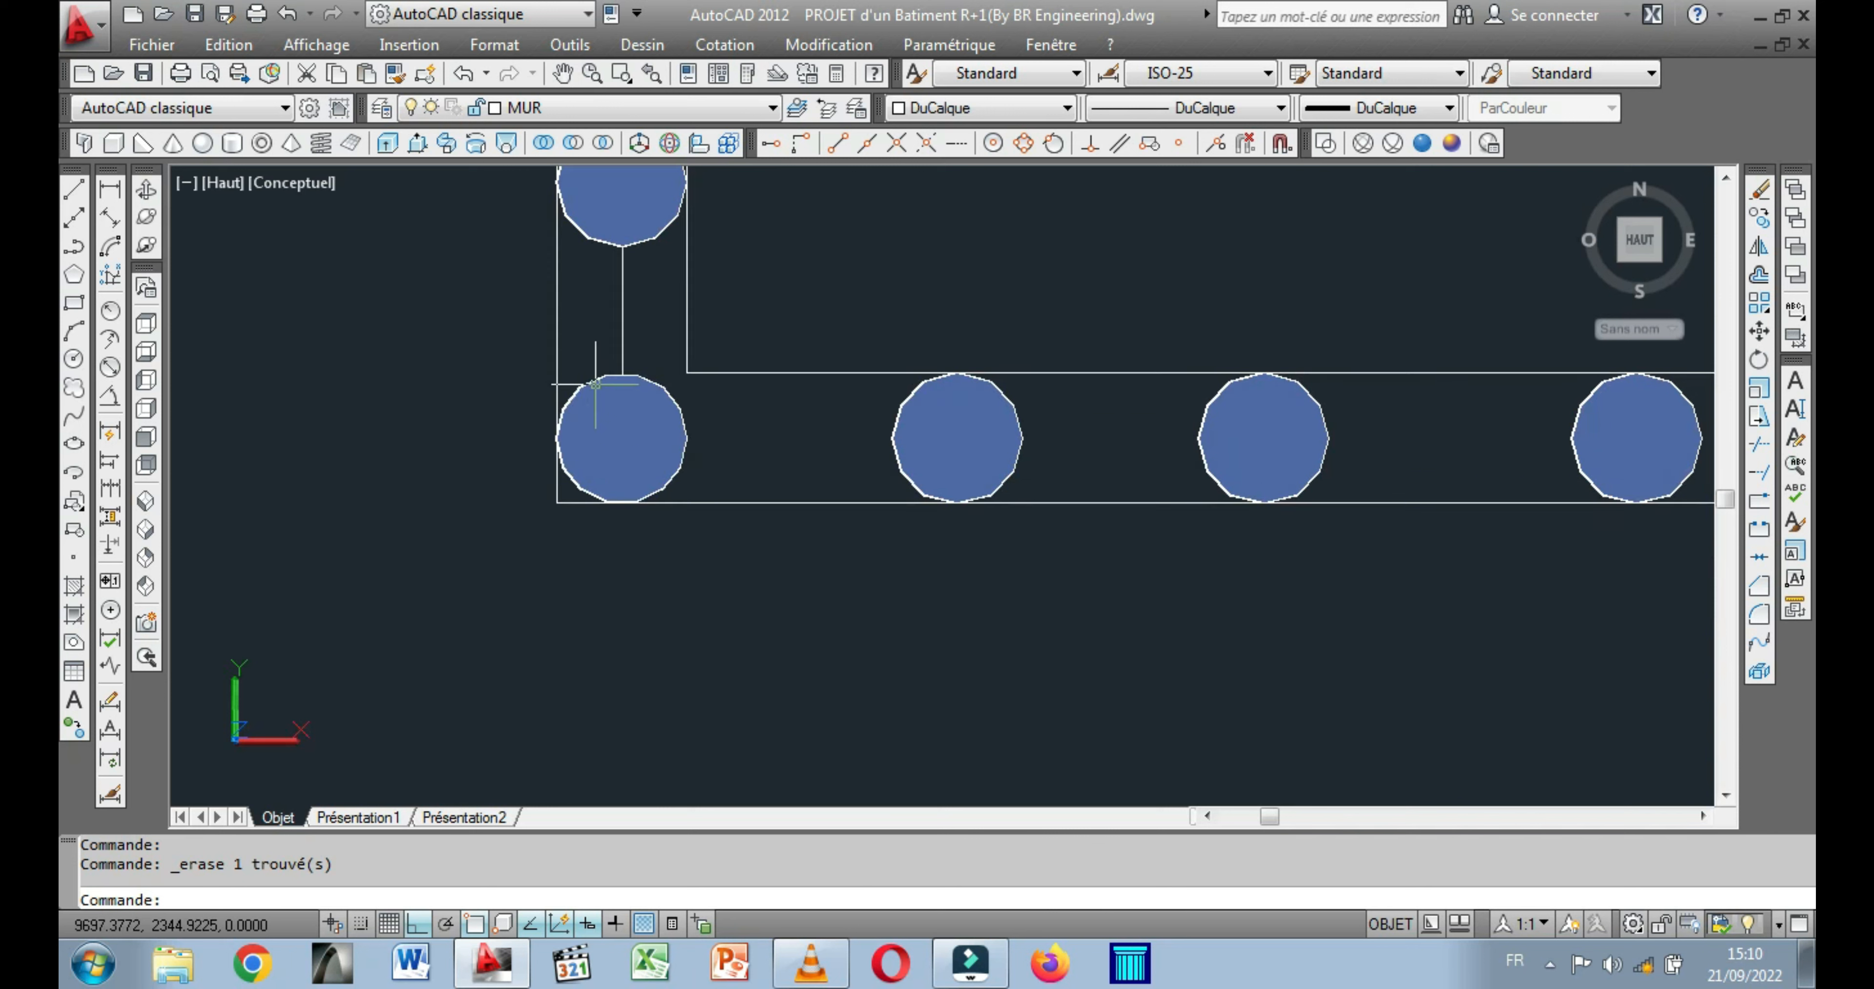
pyautogui.click(620, 361)
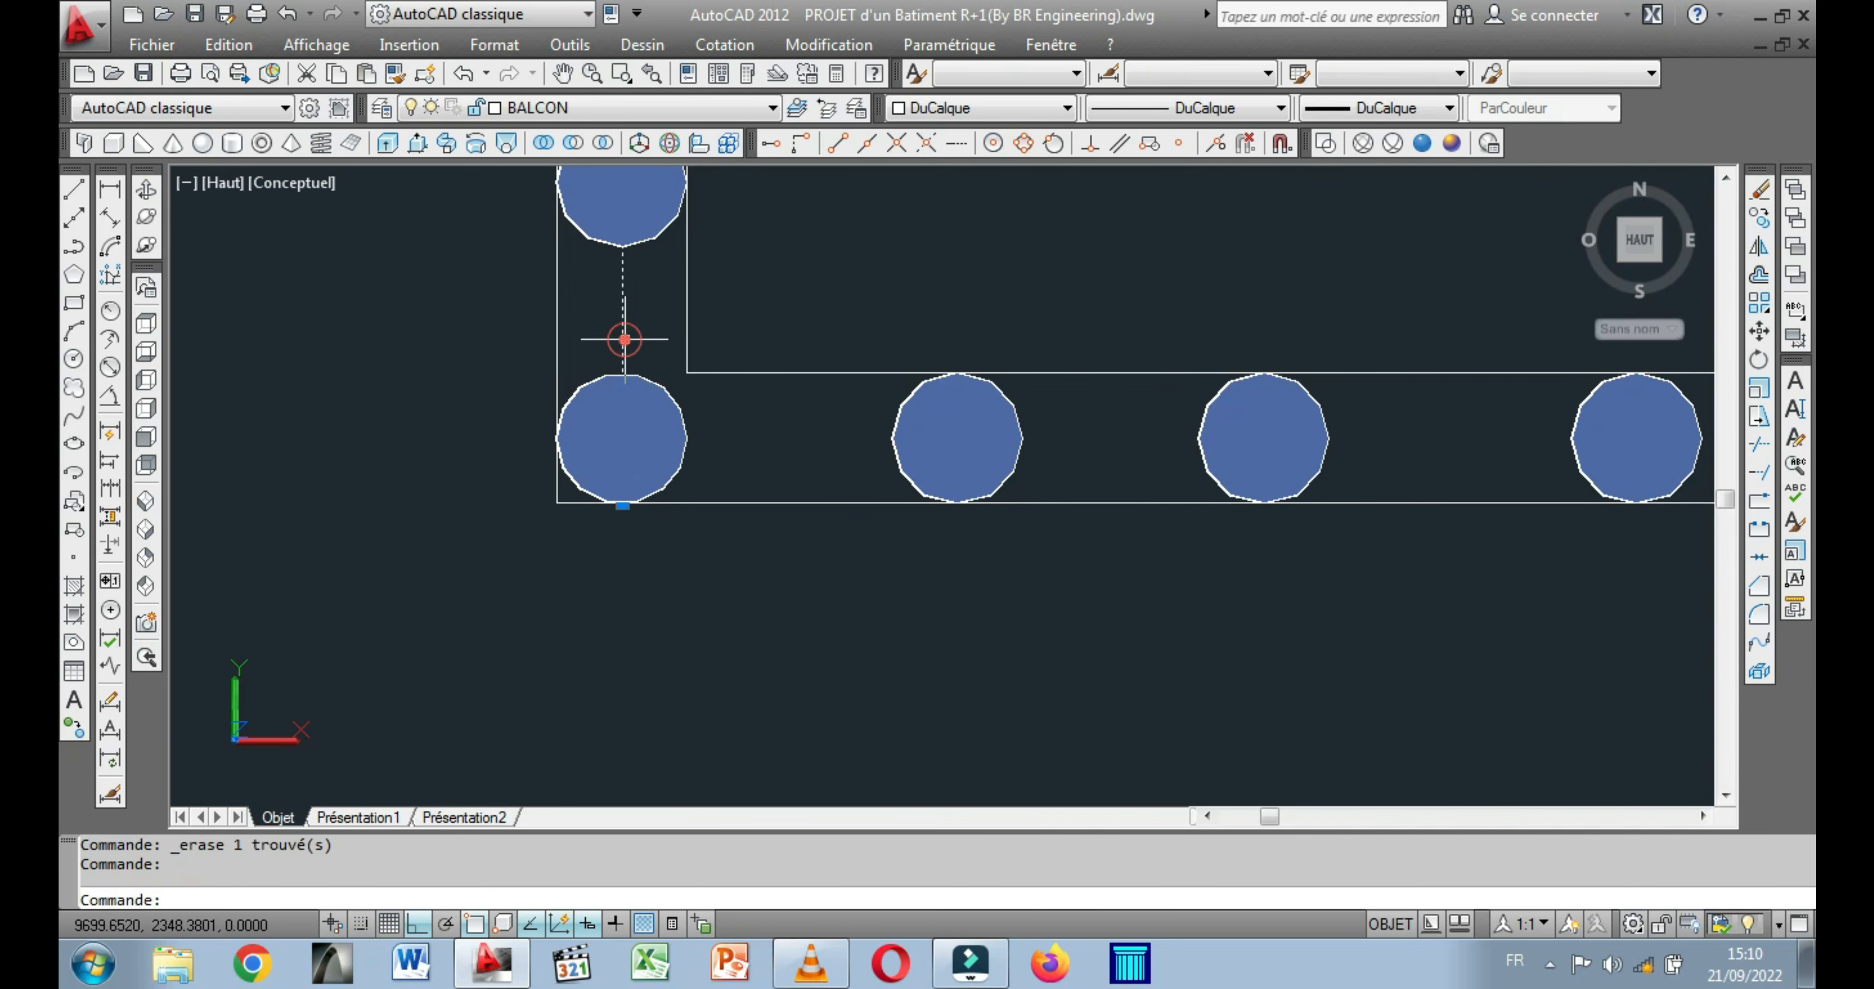
pyautogui.rightClick(429, 349)
pyautogui.click(495, 459)
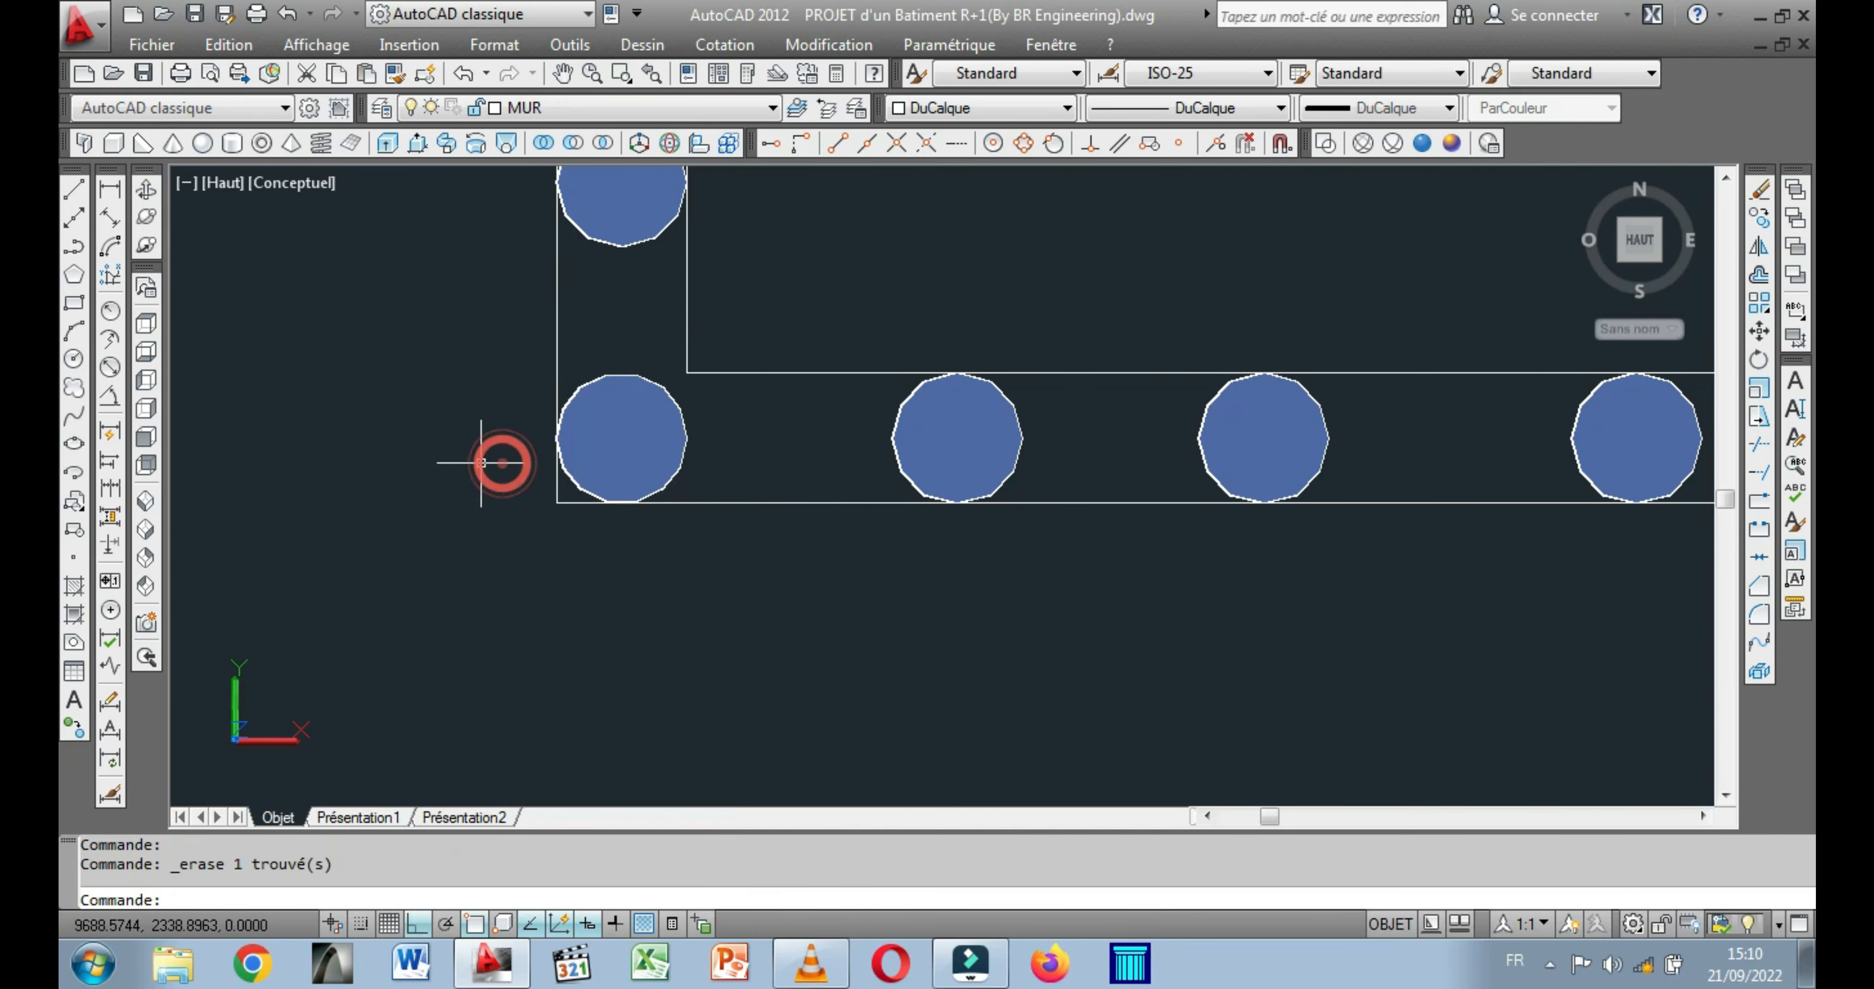
# Mirror the corner cylinder about the vertical line through the front parapet's midpoint to the opposite balcony corner, keeping the original.
pyautogui.scroll(-4, 421, 495)
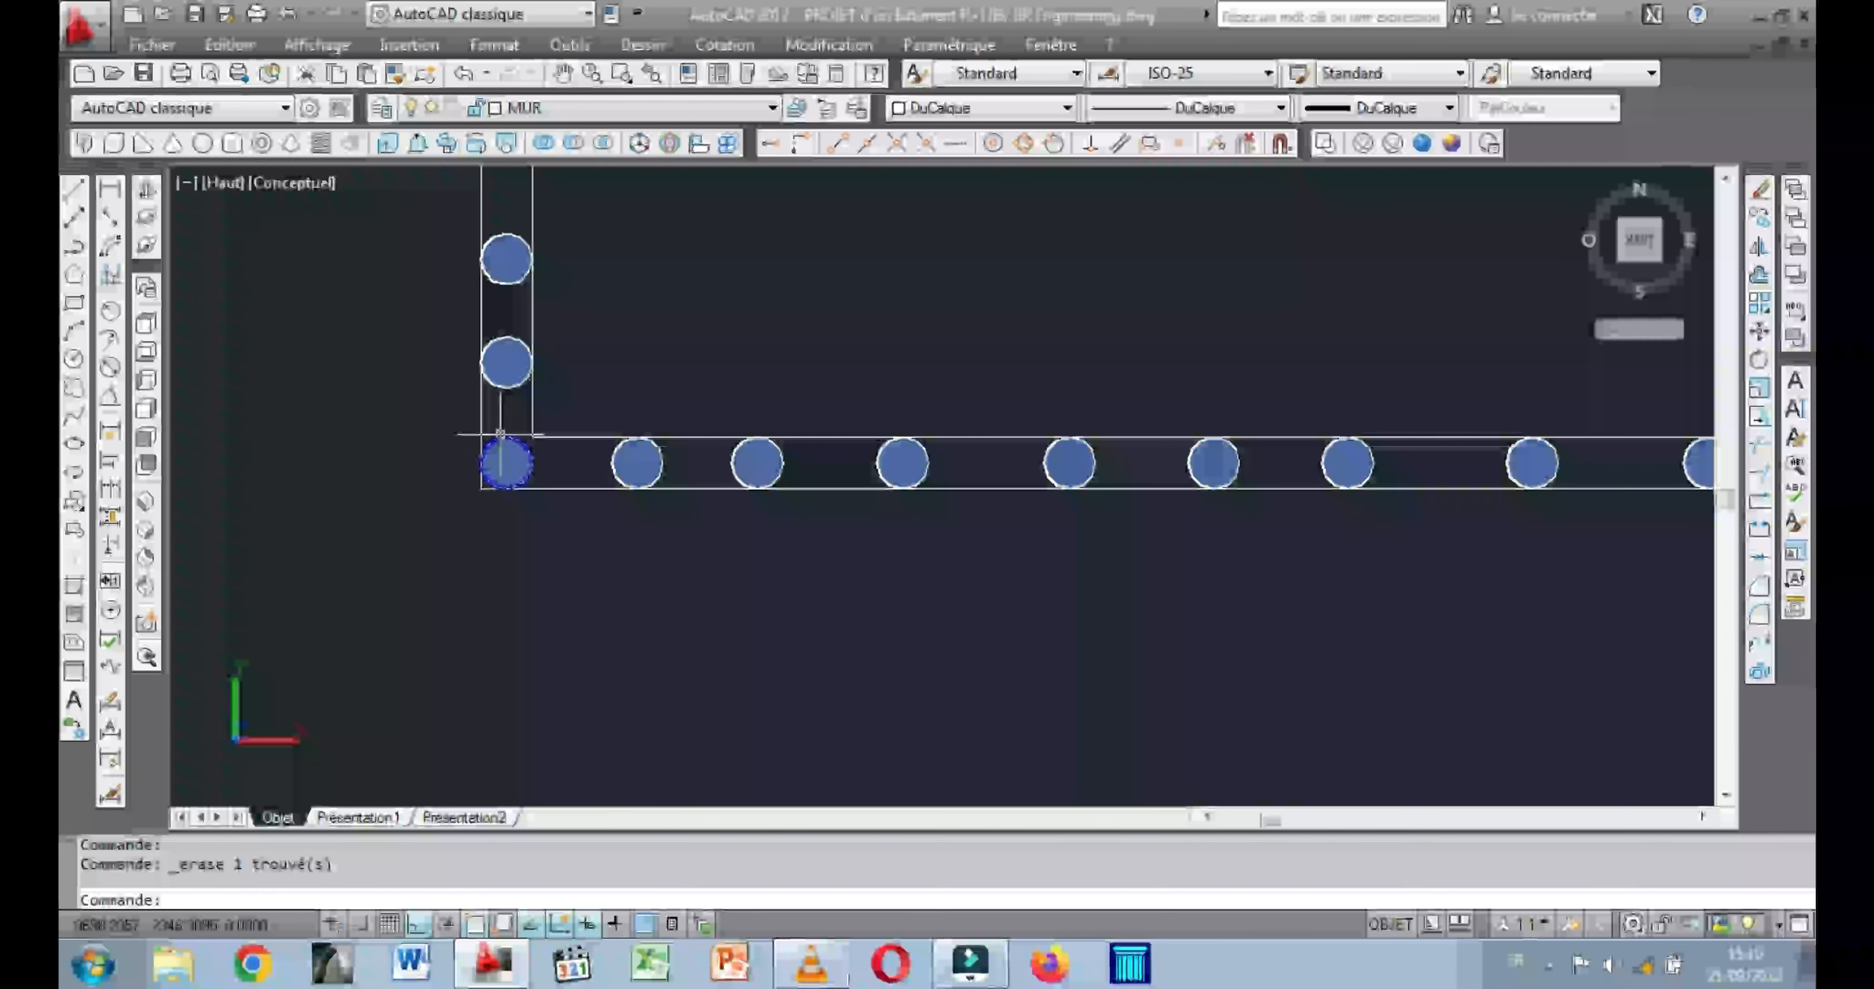
pyautogui.scroll(-5, 348, 436)
pyautogui.moveTo(495, 619); pyautogui.dragTo(263, 616, button='middle')
pyautogui.scroll(-2, 823, 613)
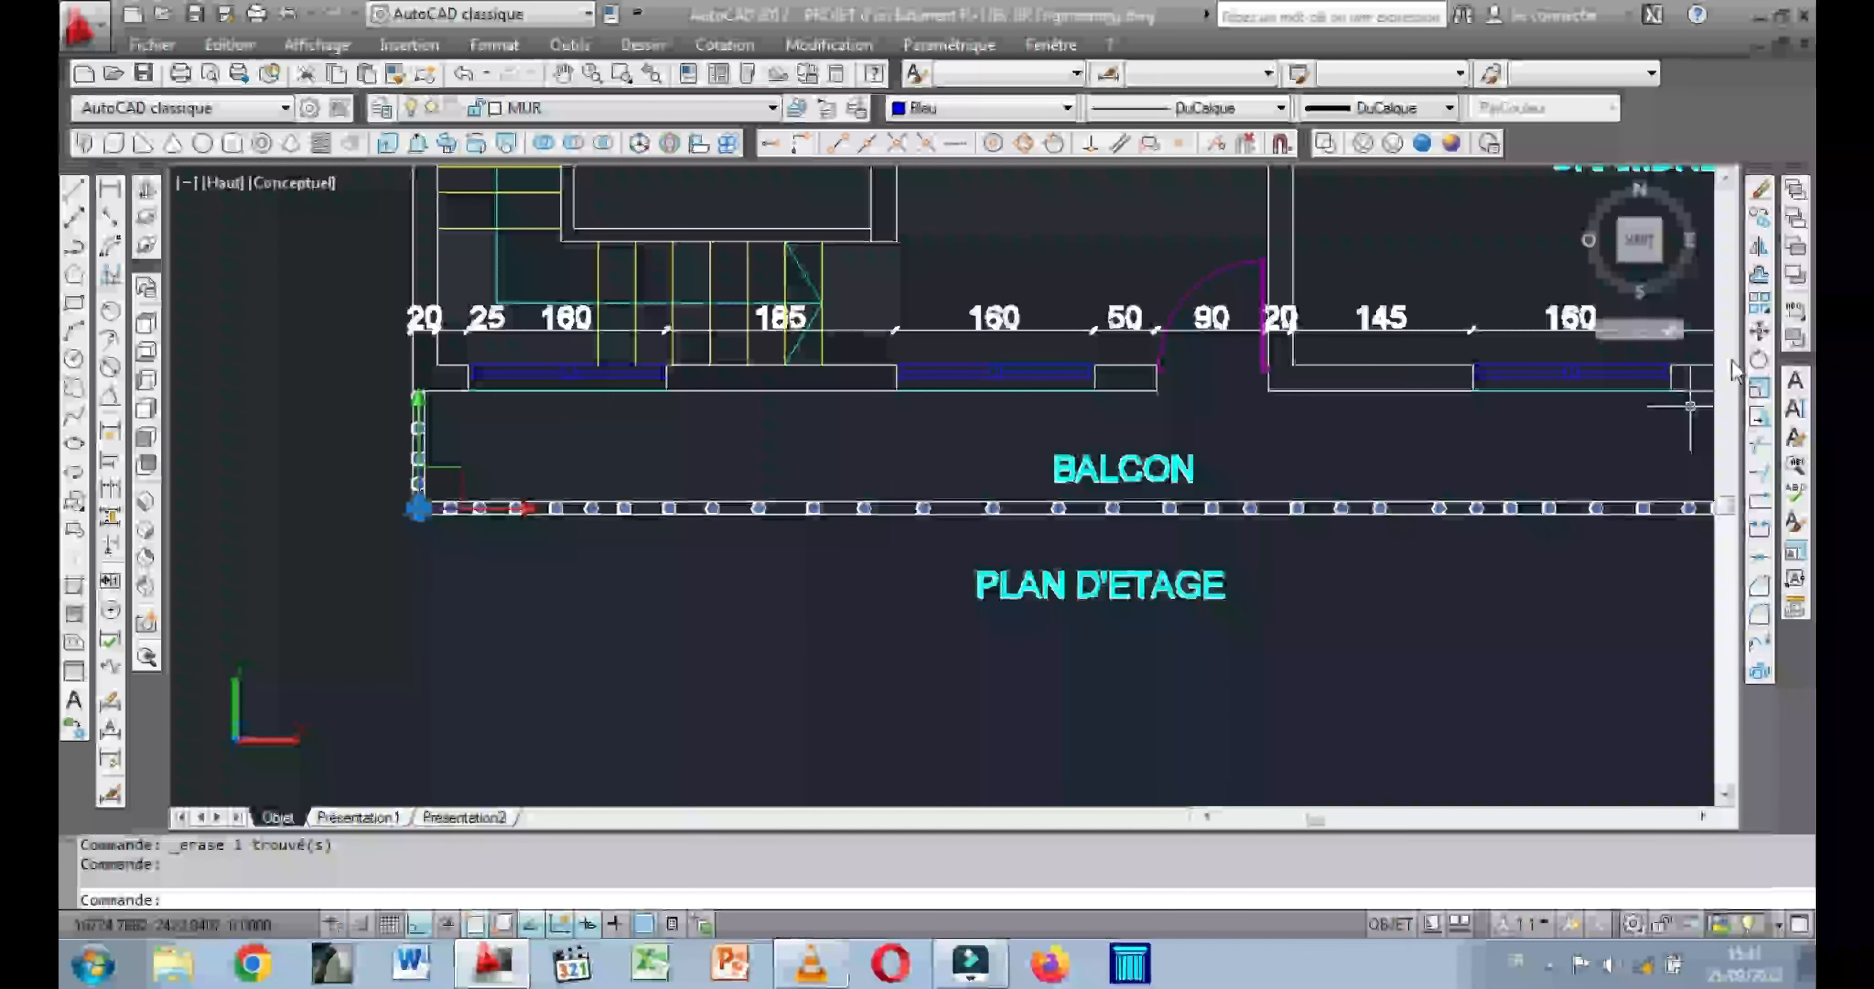
pyautogui.click(1759, 247)
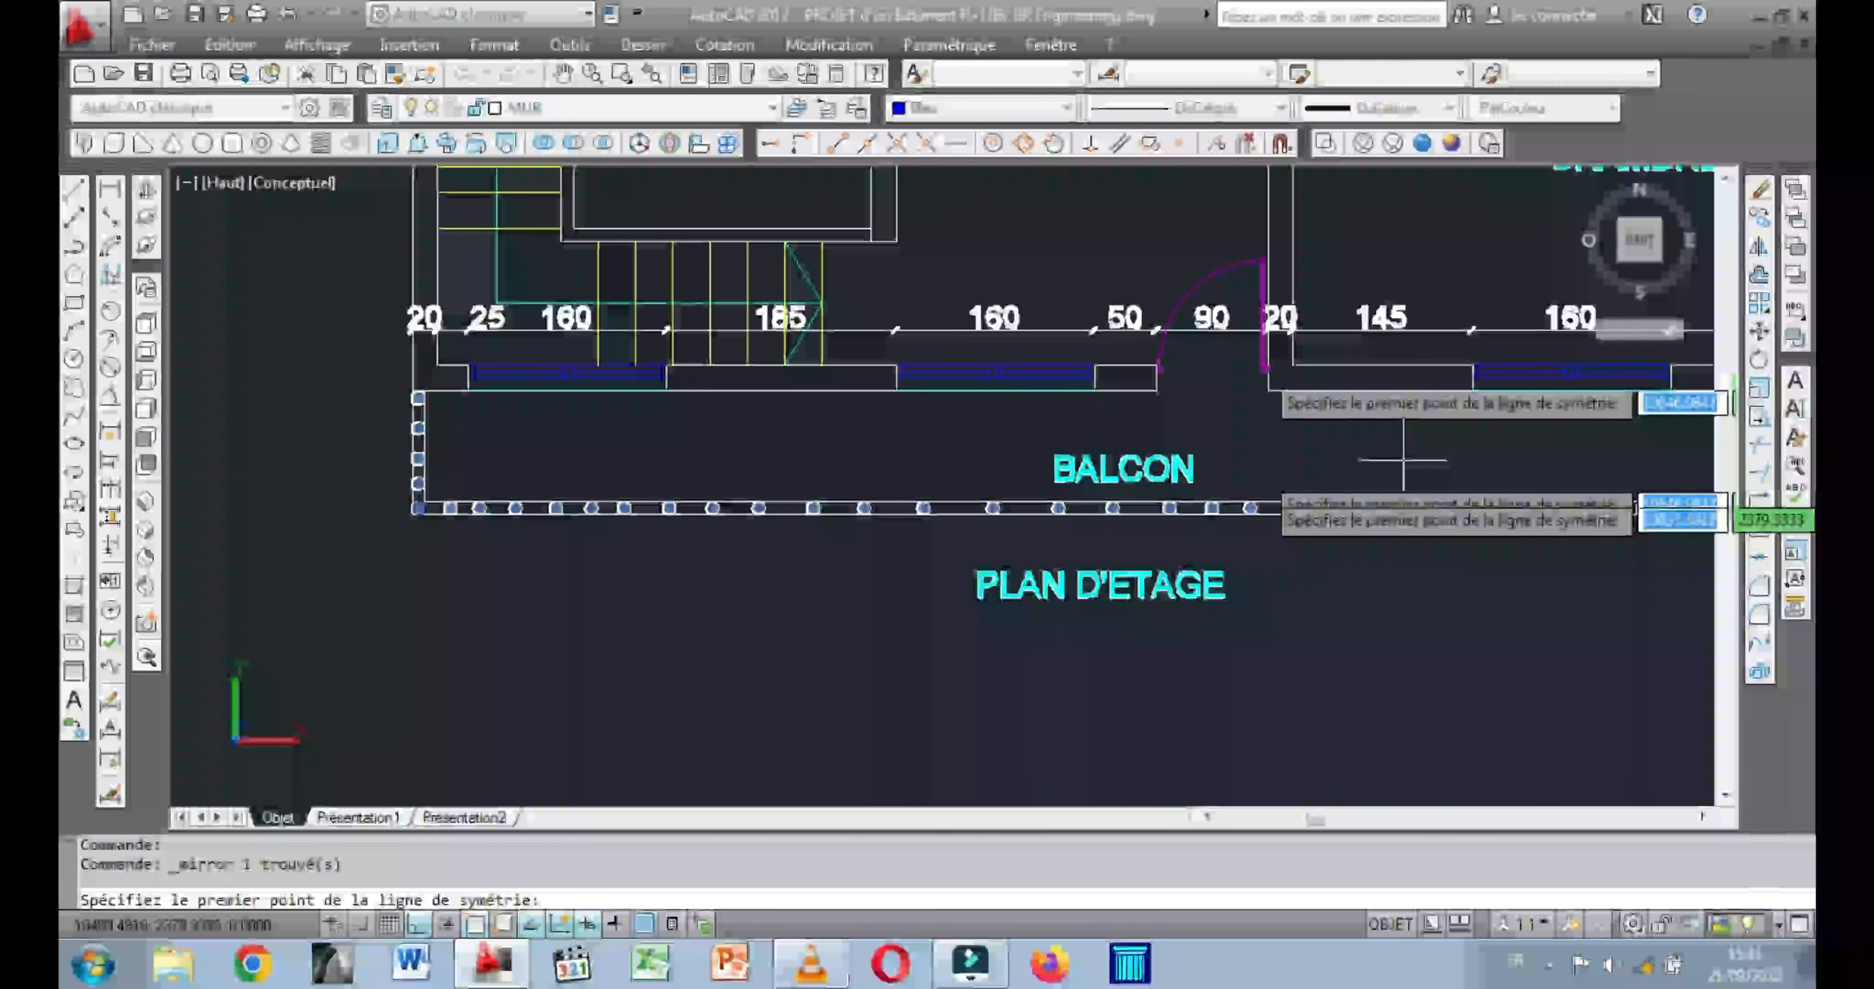
pyautogui.scroll(-5, 1418, 524)
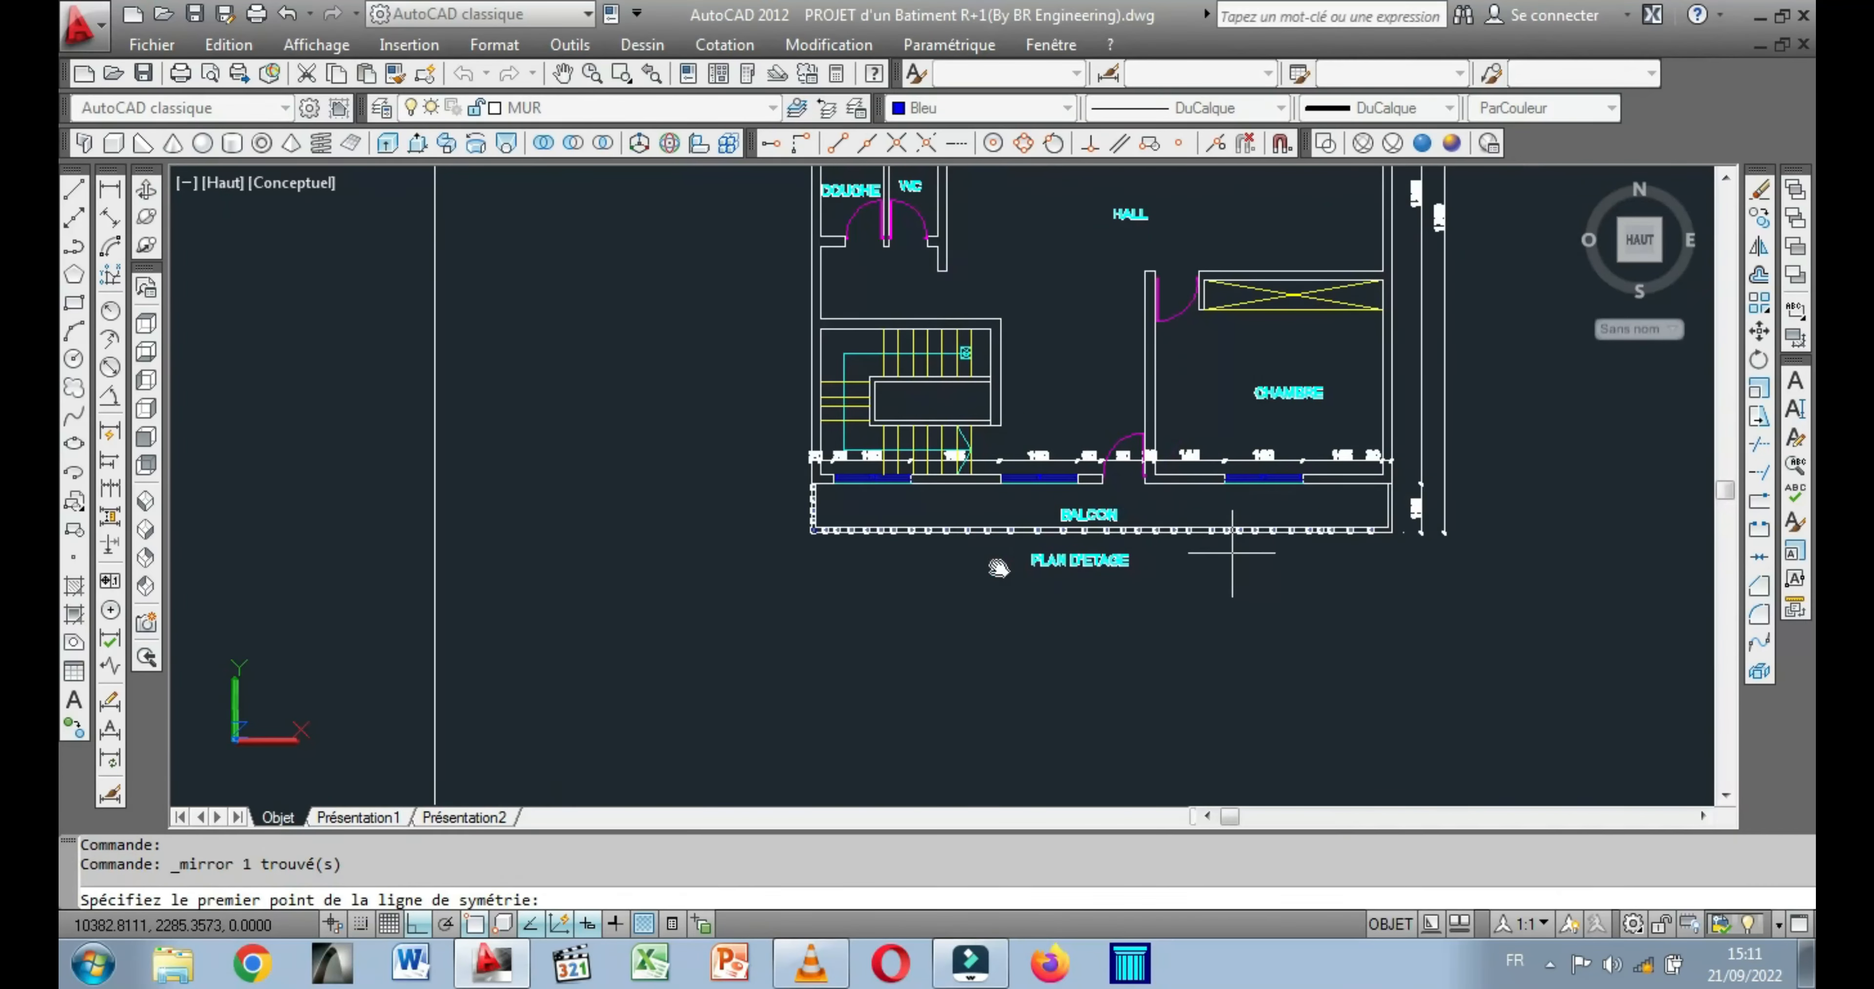
pyautogui.scroll(2, 1004, 575)
pyautogui.scroll(5, 963, 545)
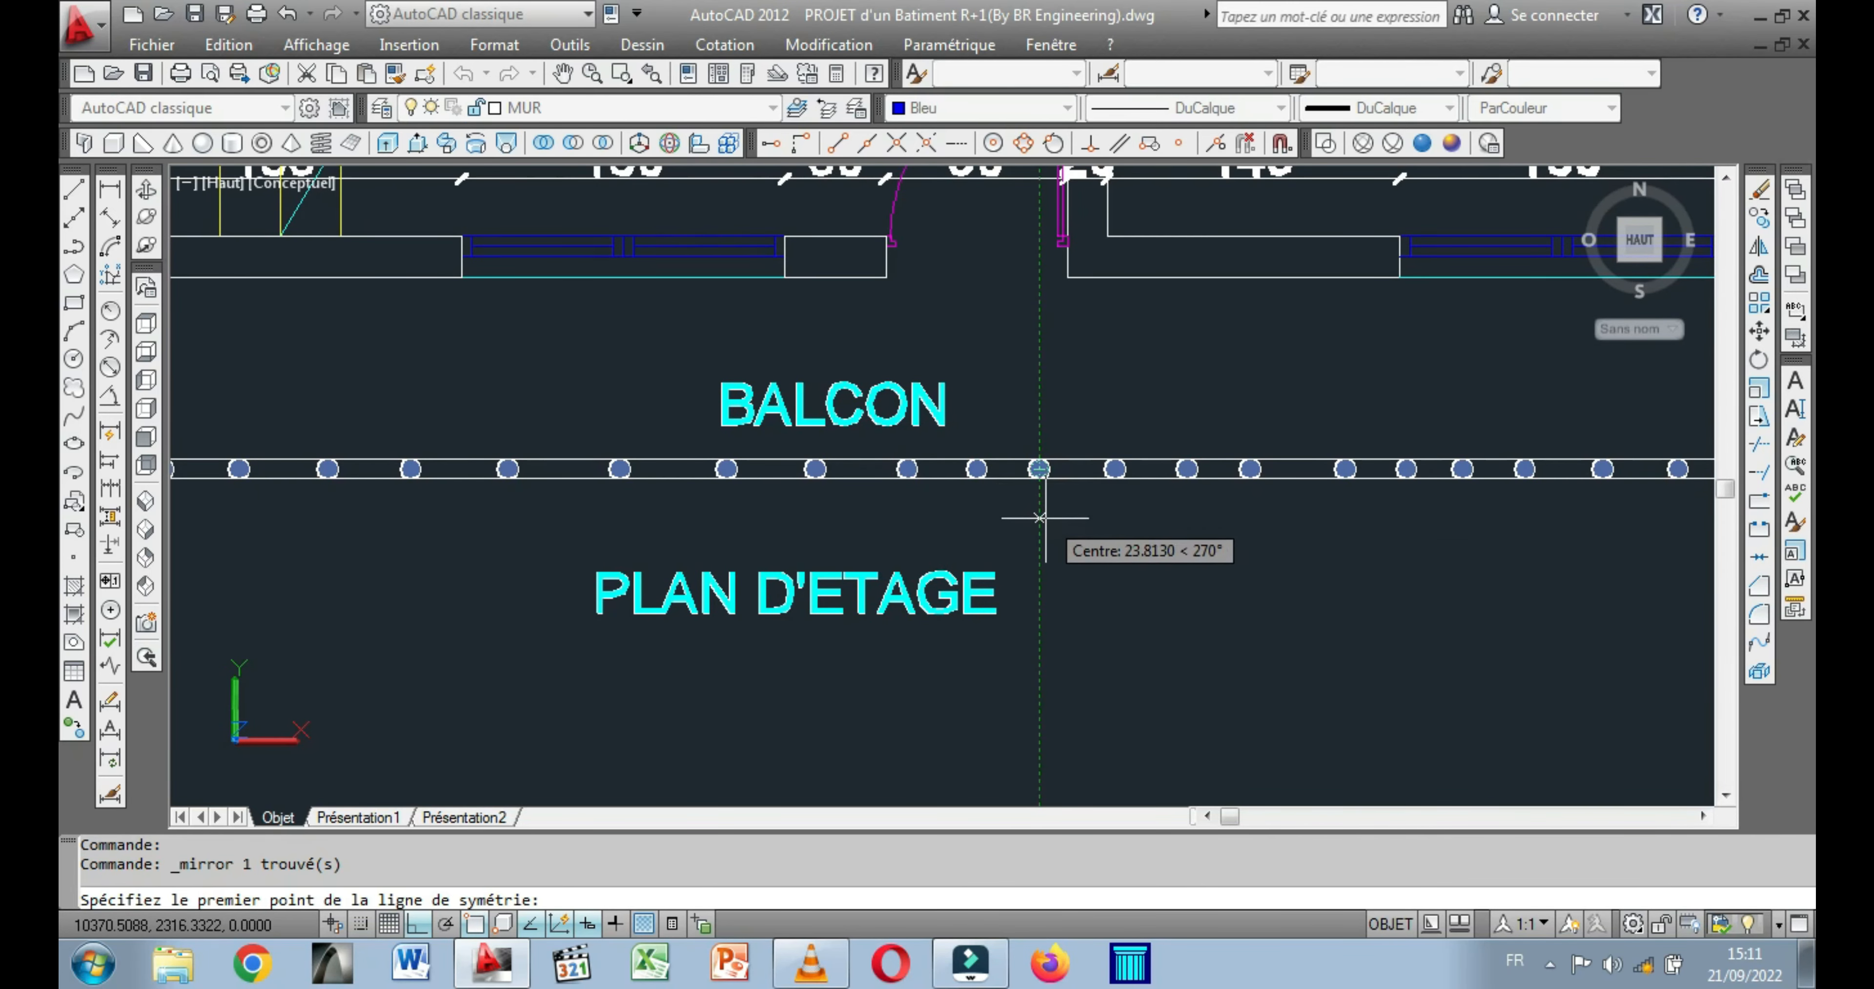
pyautogui.scroll(-5, 1040, 513)
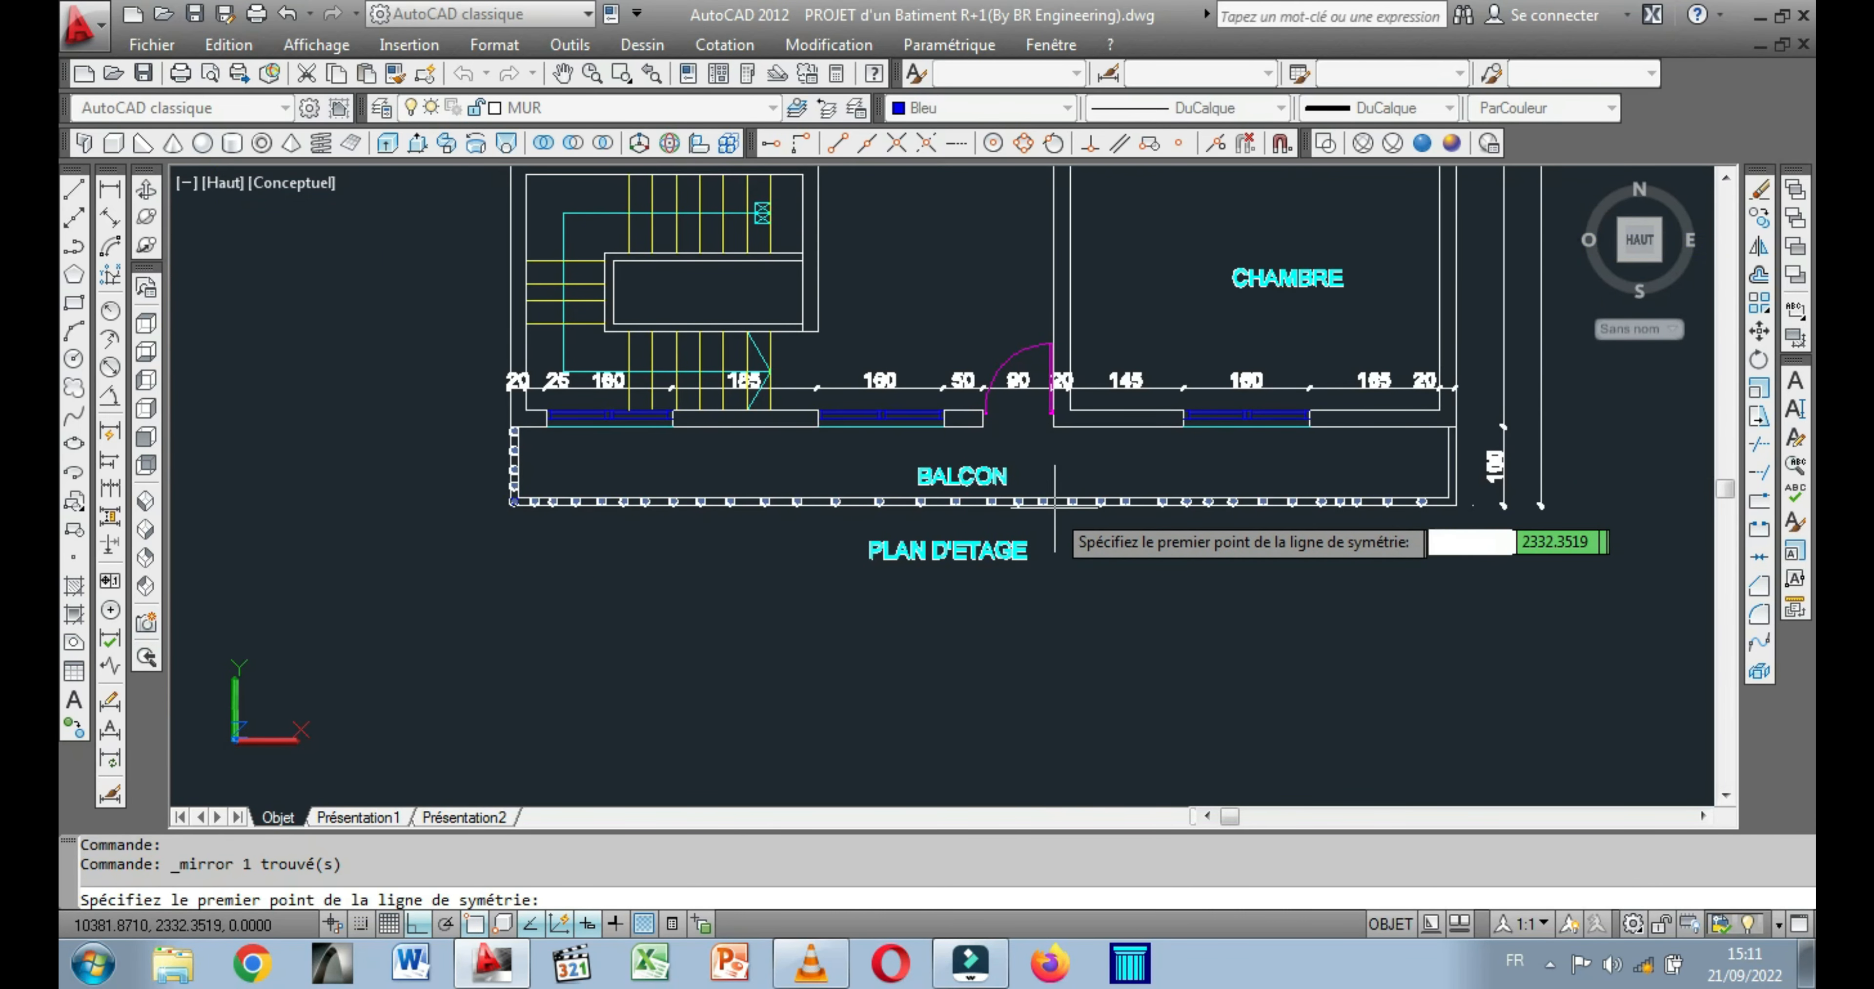
pyautogui.scroll(5, 1044, 501)
pyautogui.scroll(2, 1044, 501)
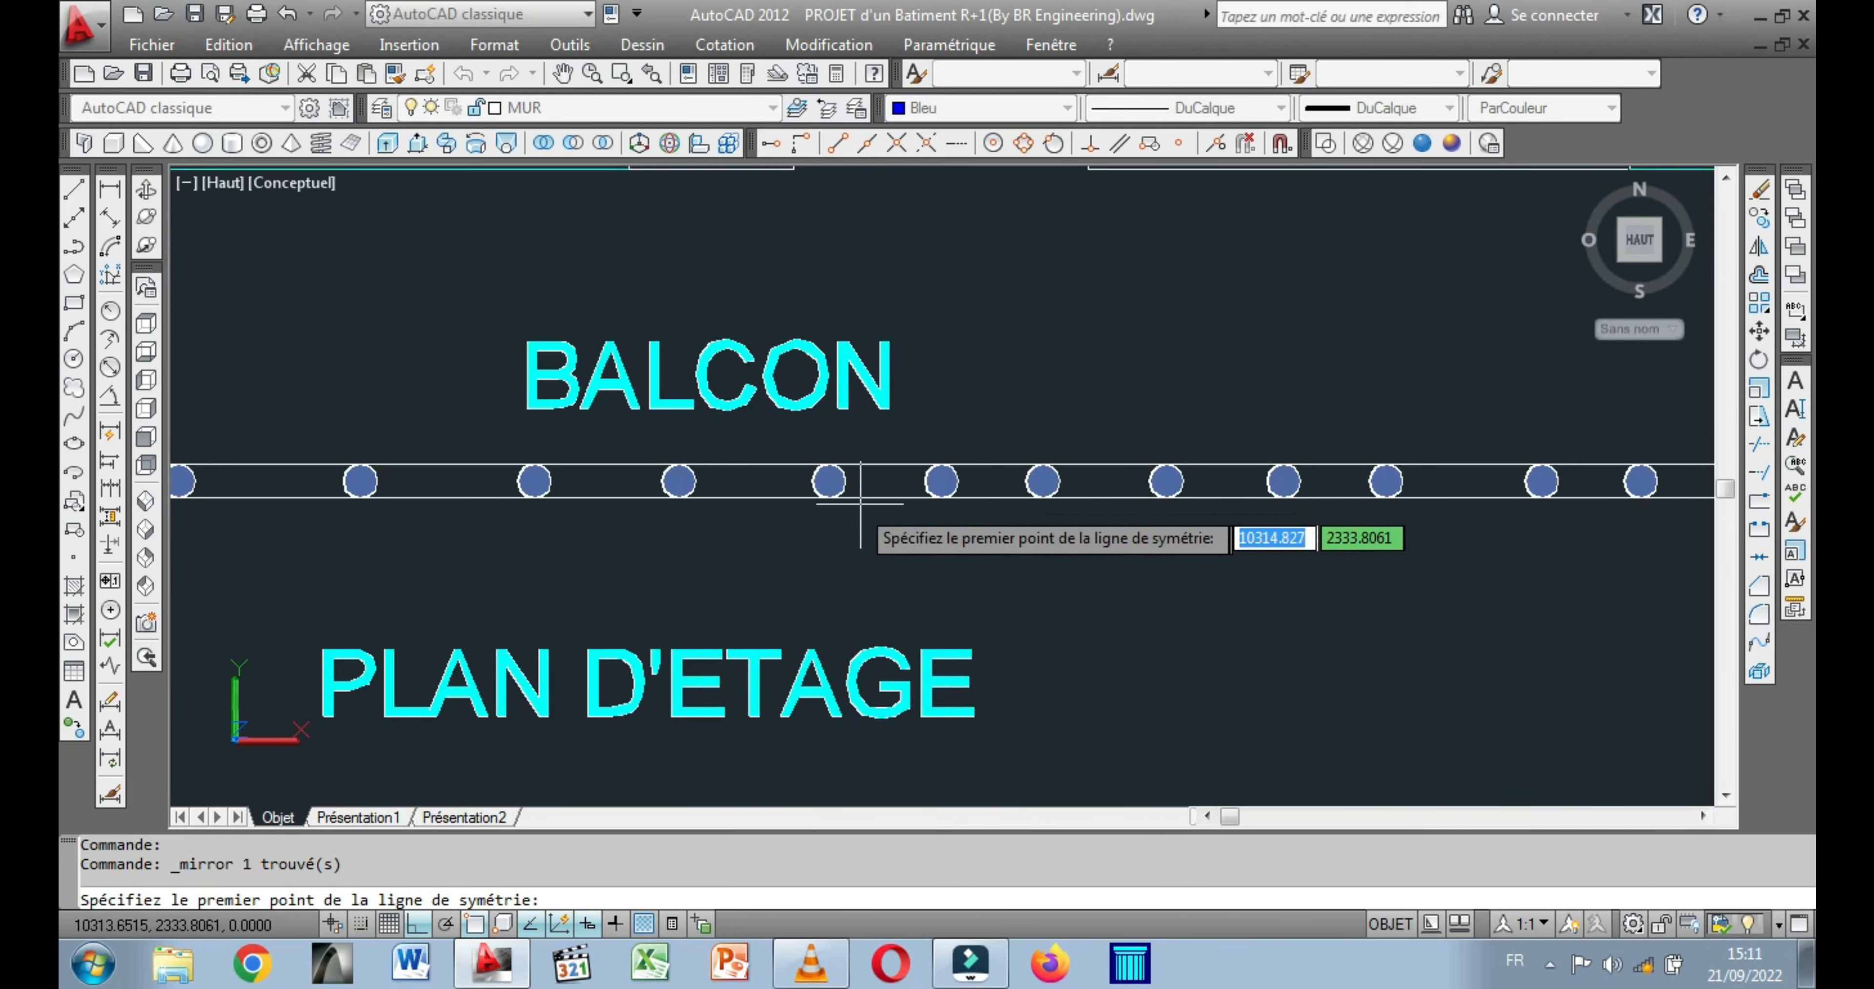
pyautogui.click(795, 498)
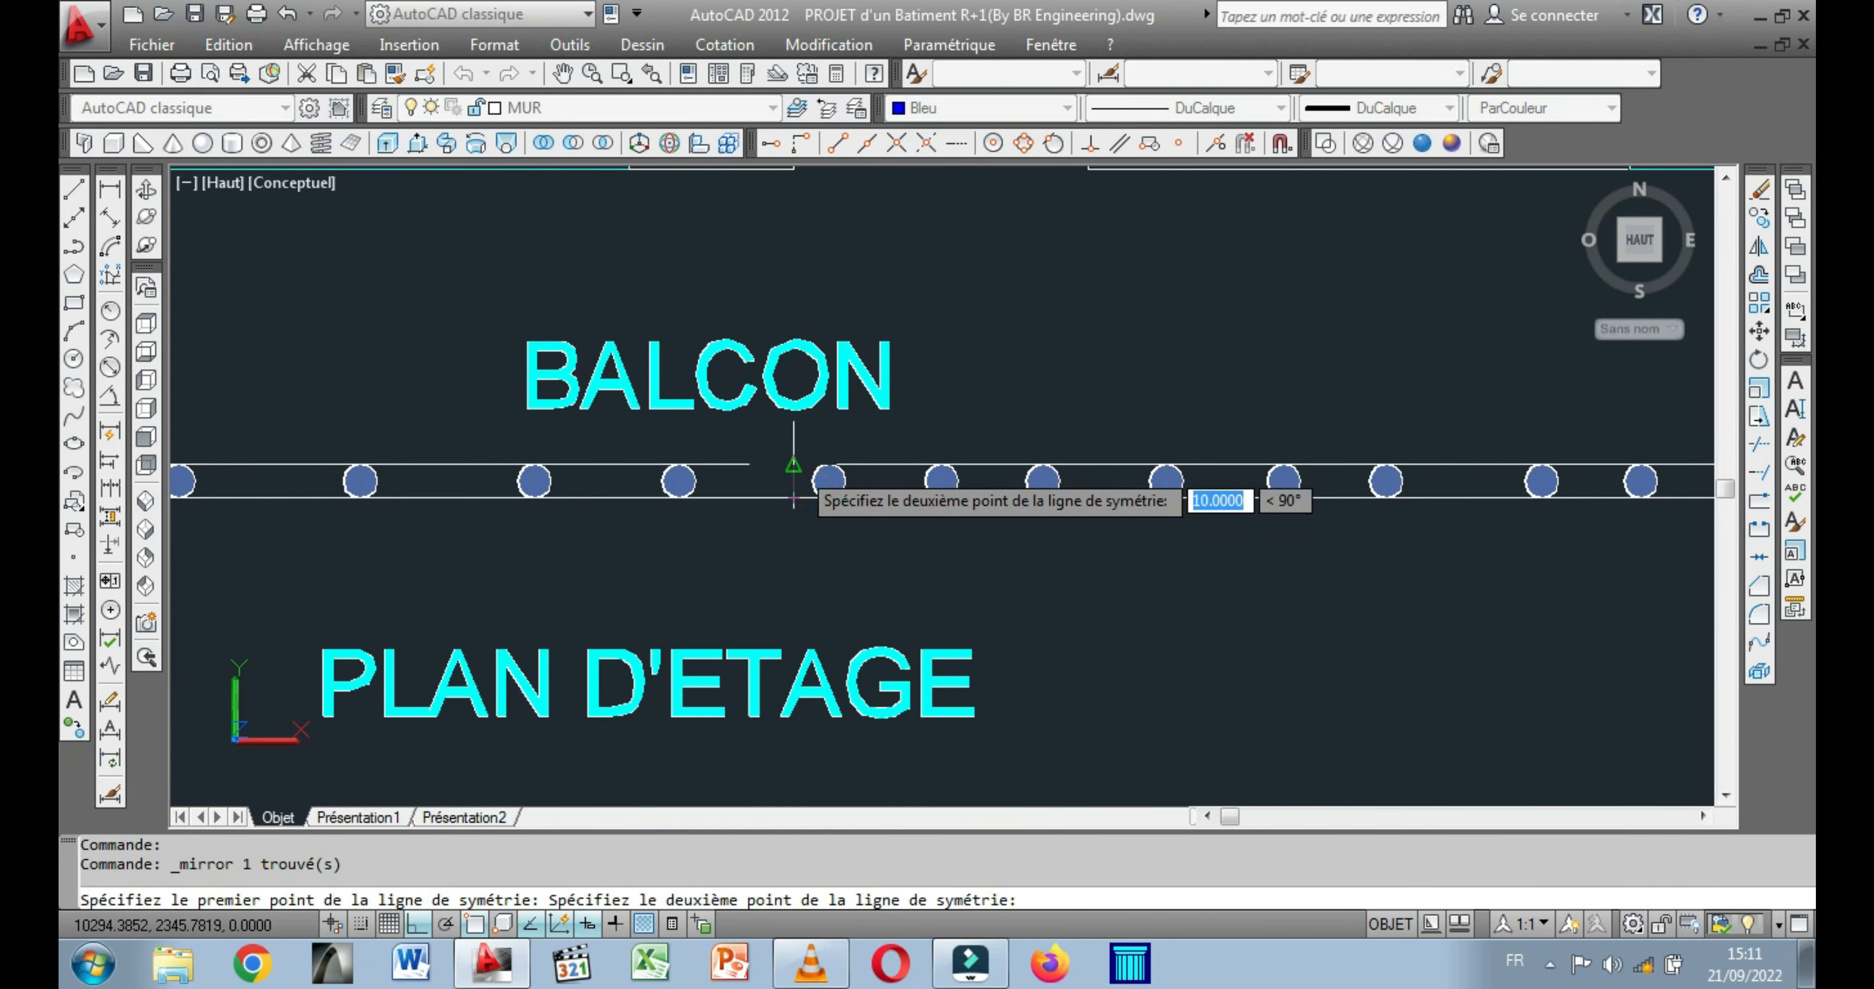
pyautogui.scroll(-5, 796, 436)
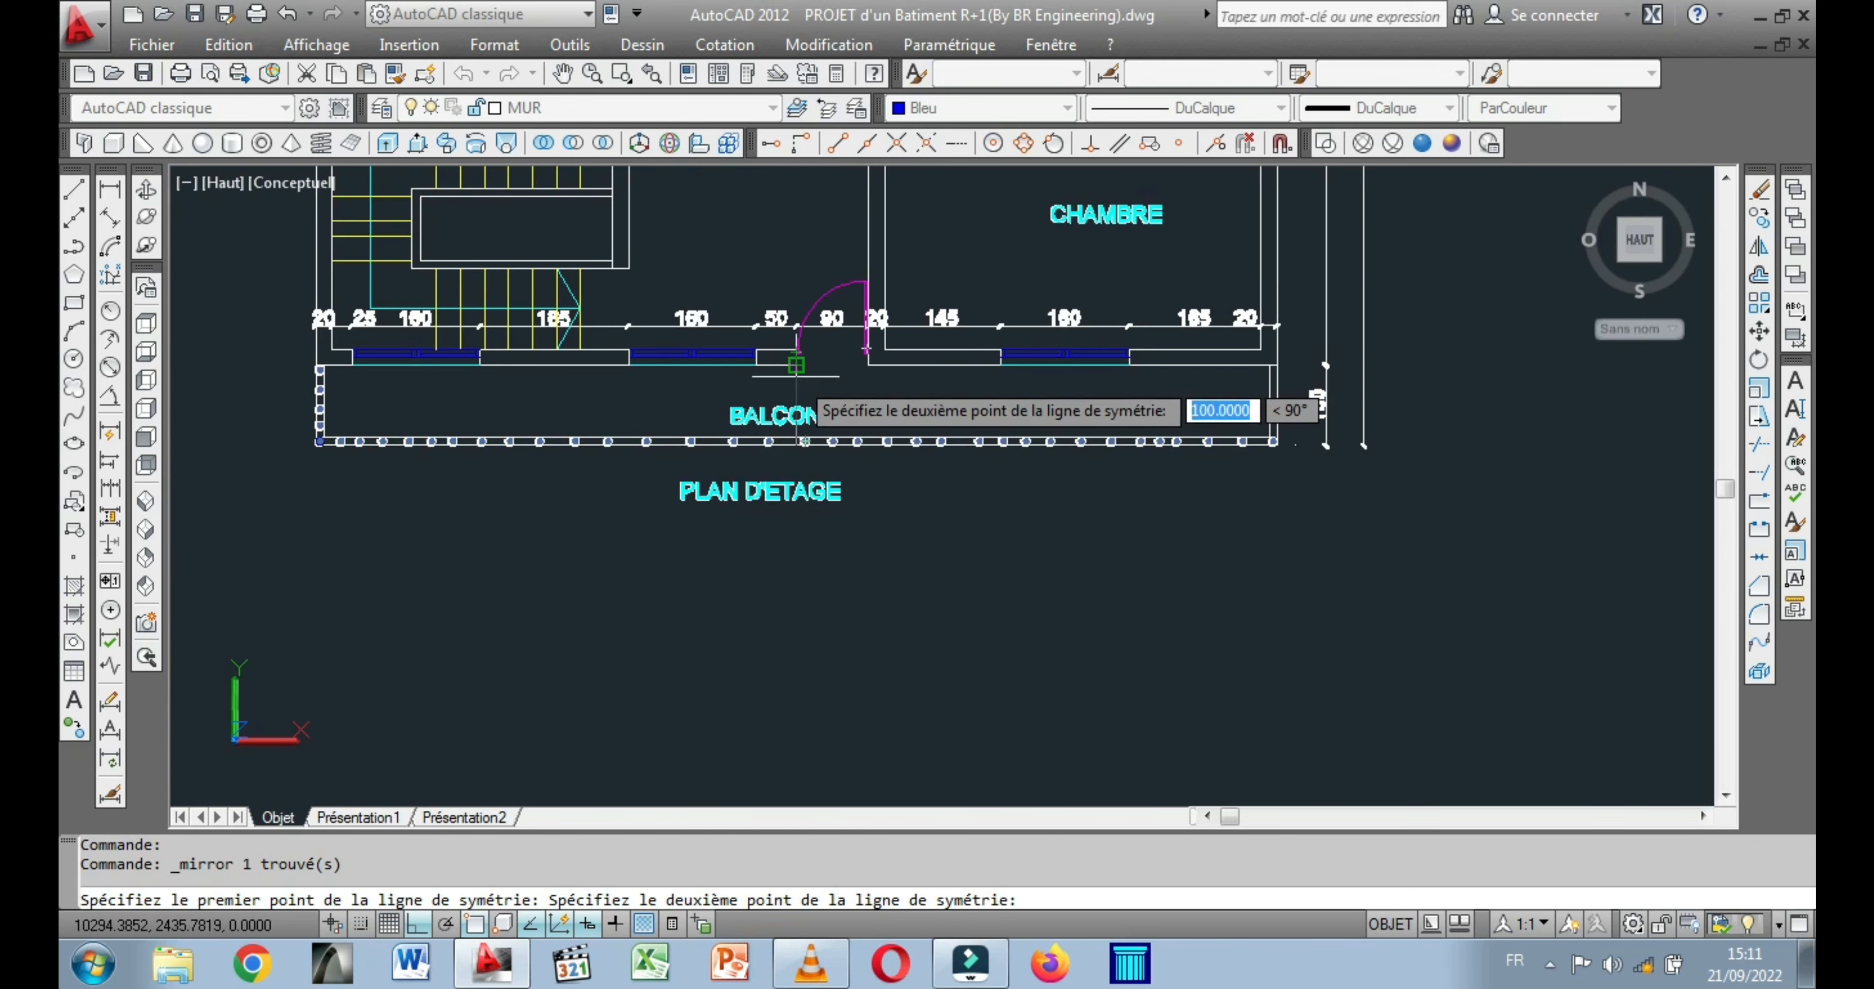
pyautogui.click(796, 377)
pyautogui.rightClick(797, 377)
pyautogui.click(862, 391)
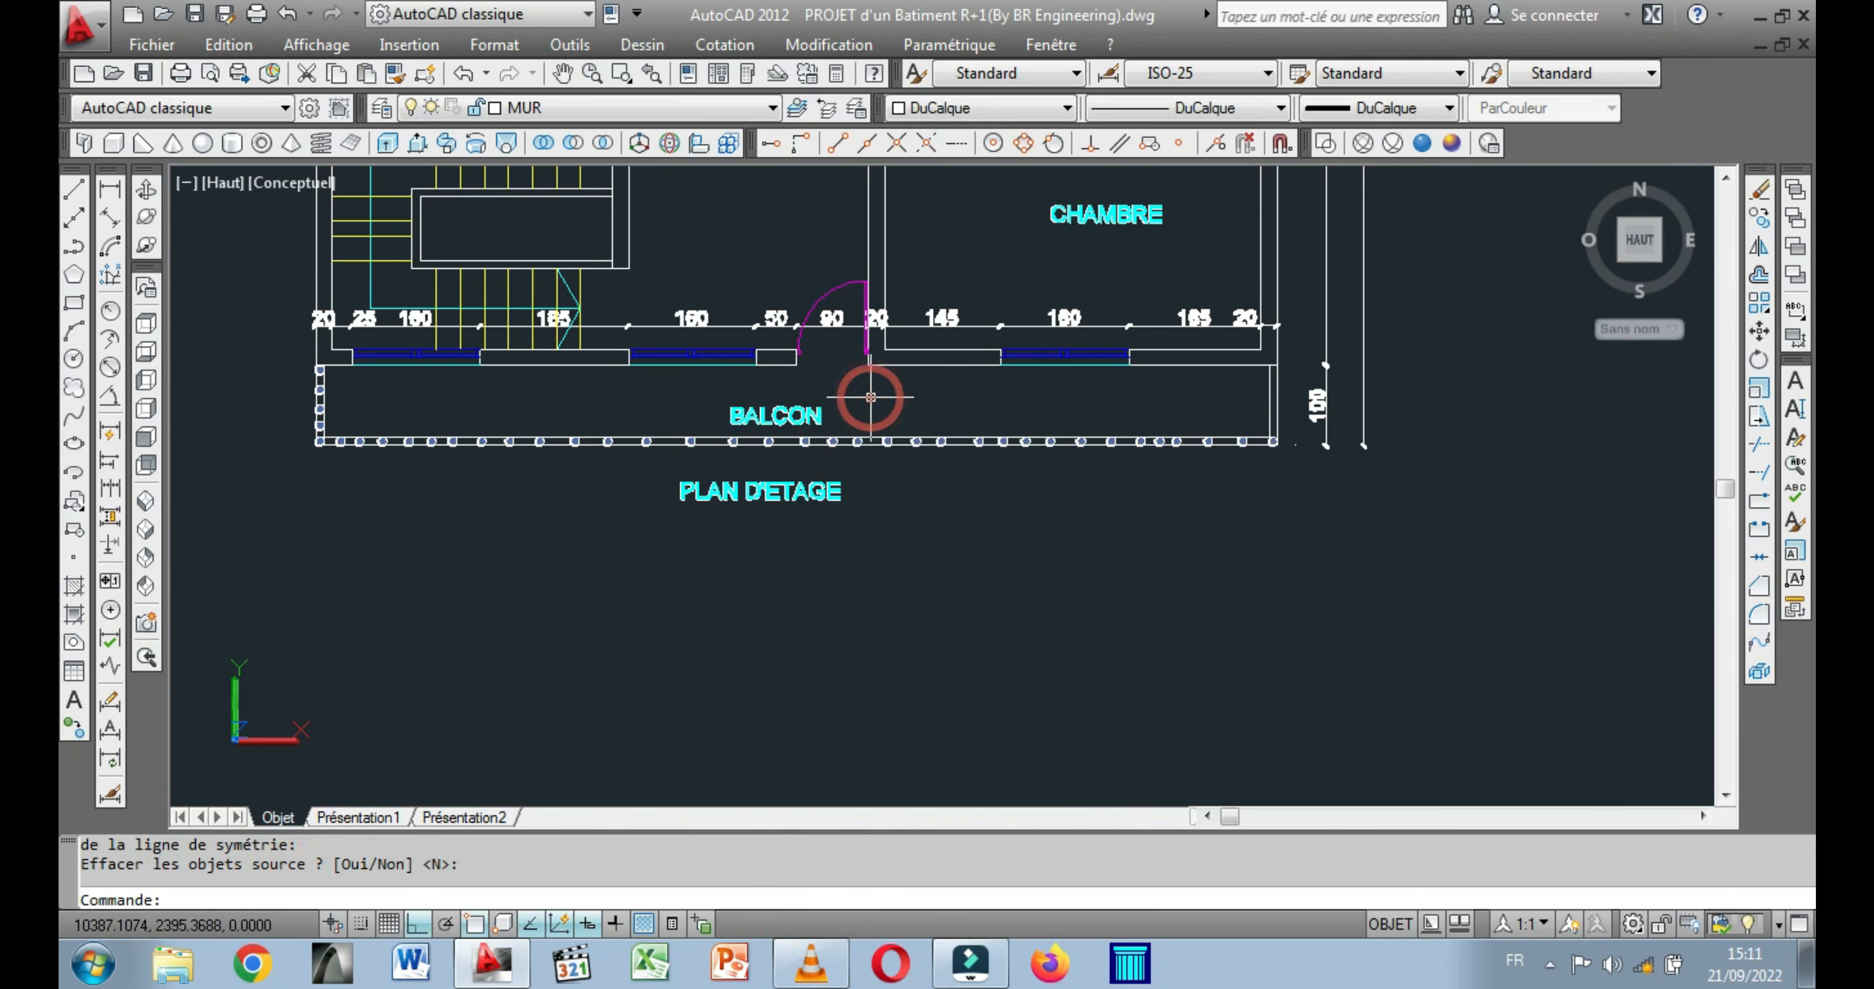
# Copy the mirrored corner cylinder four times along the adjoining end parapet, up to the facade.
pyautogui.scroll(2, 1262, 455)
pyautogui.scroll(4, 1302, 440)
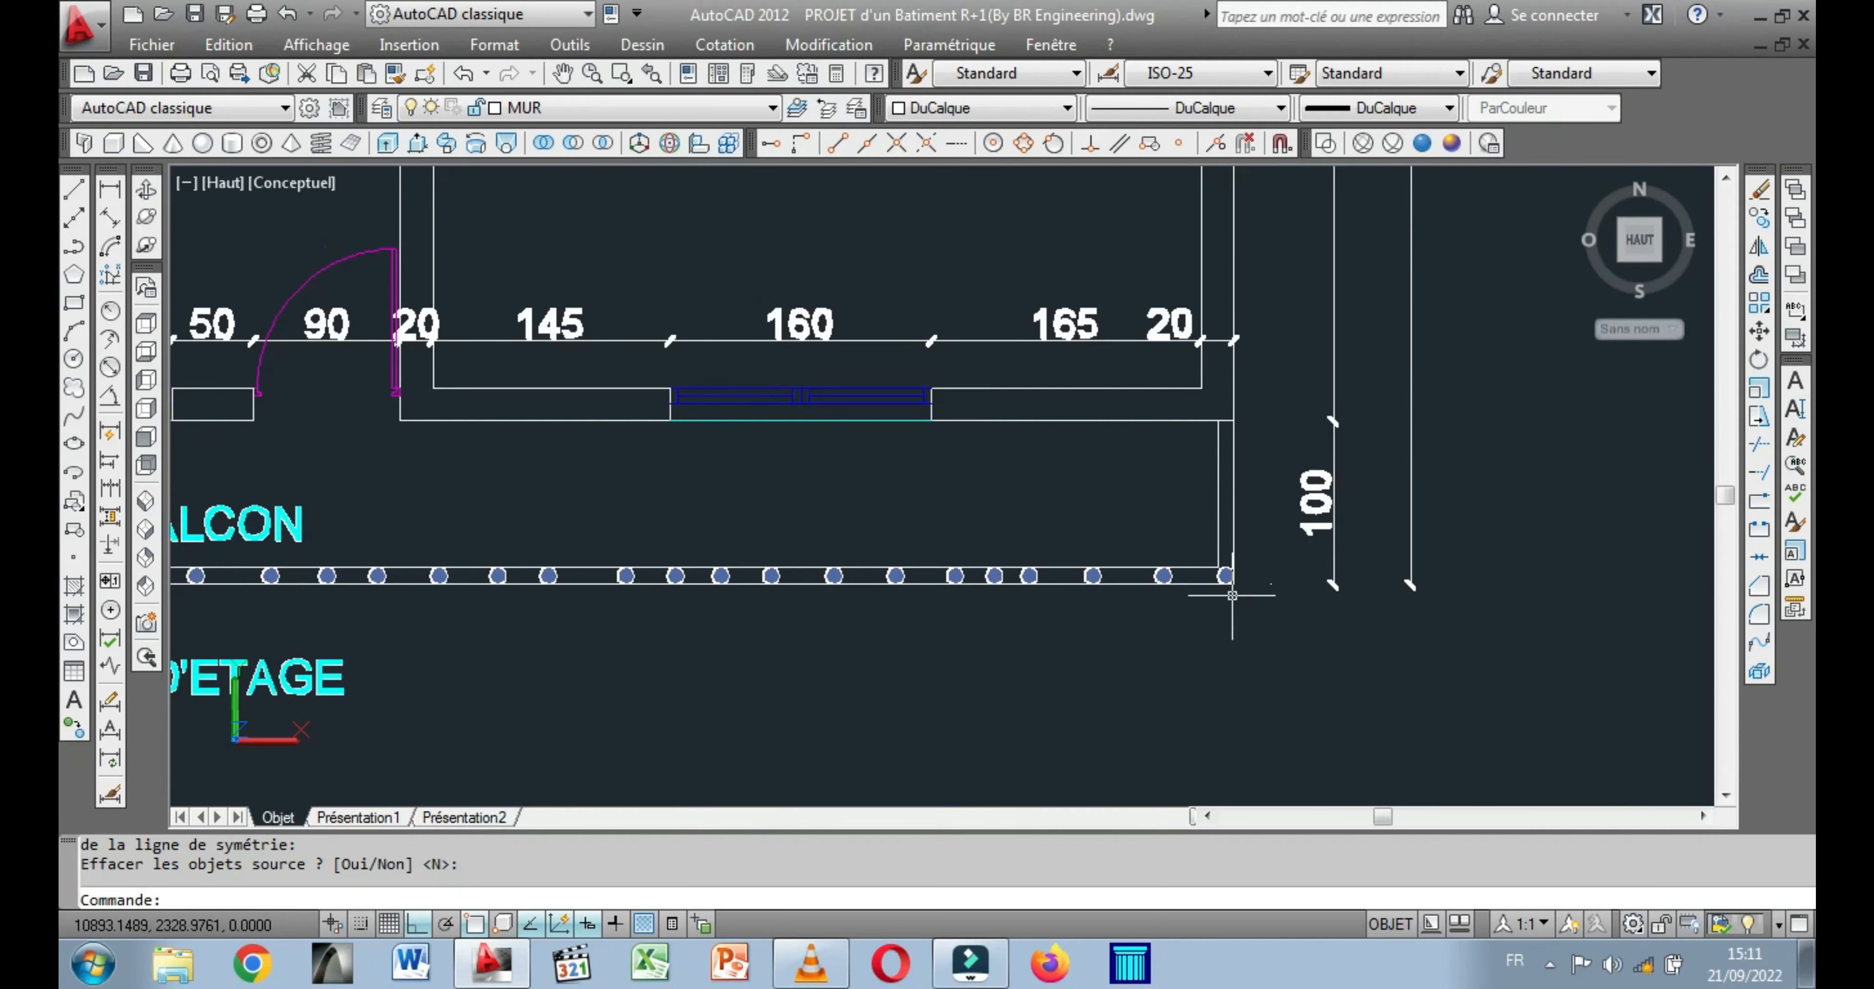
pyautogui.moveTo(1213, 539); pyautogui.dragTo(1108, 743, button='middle')
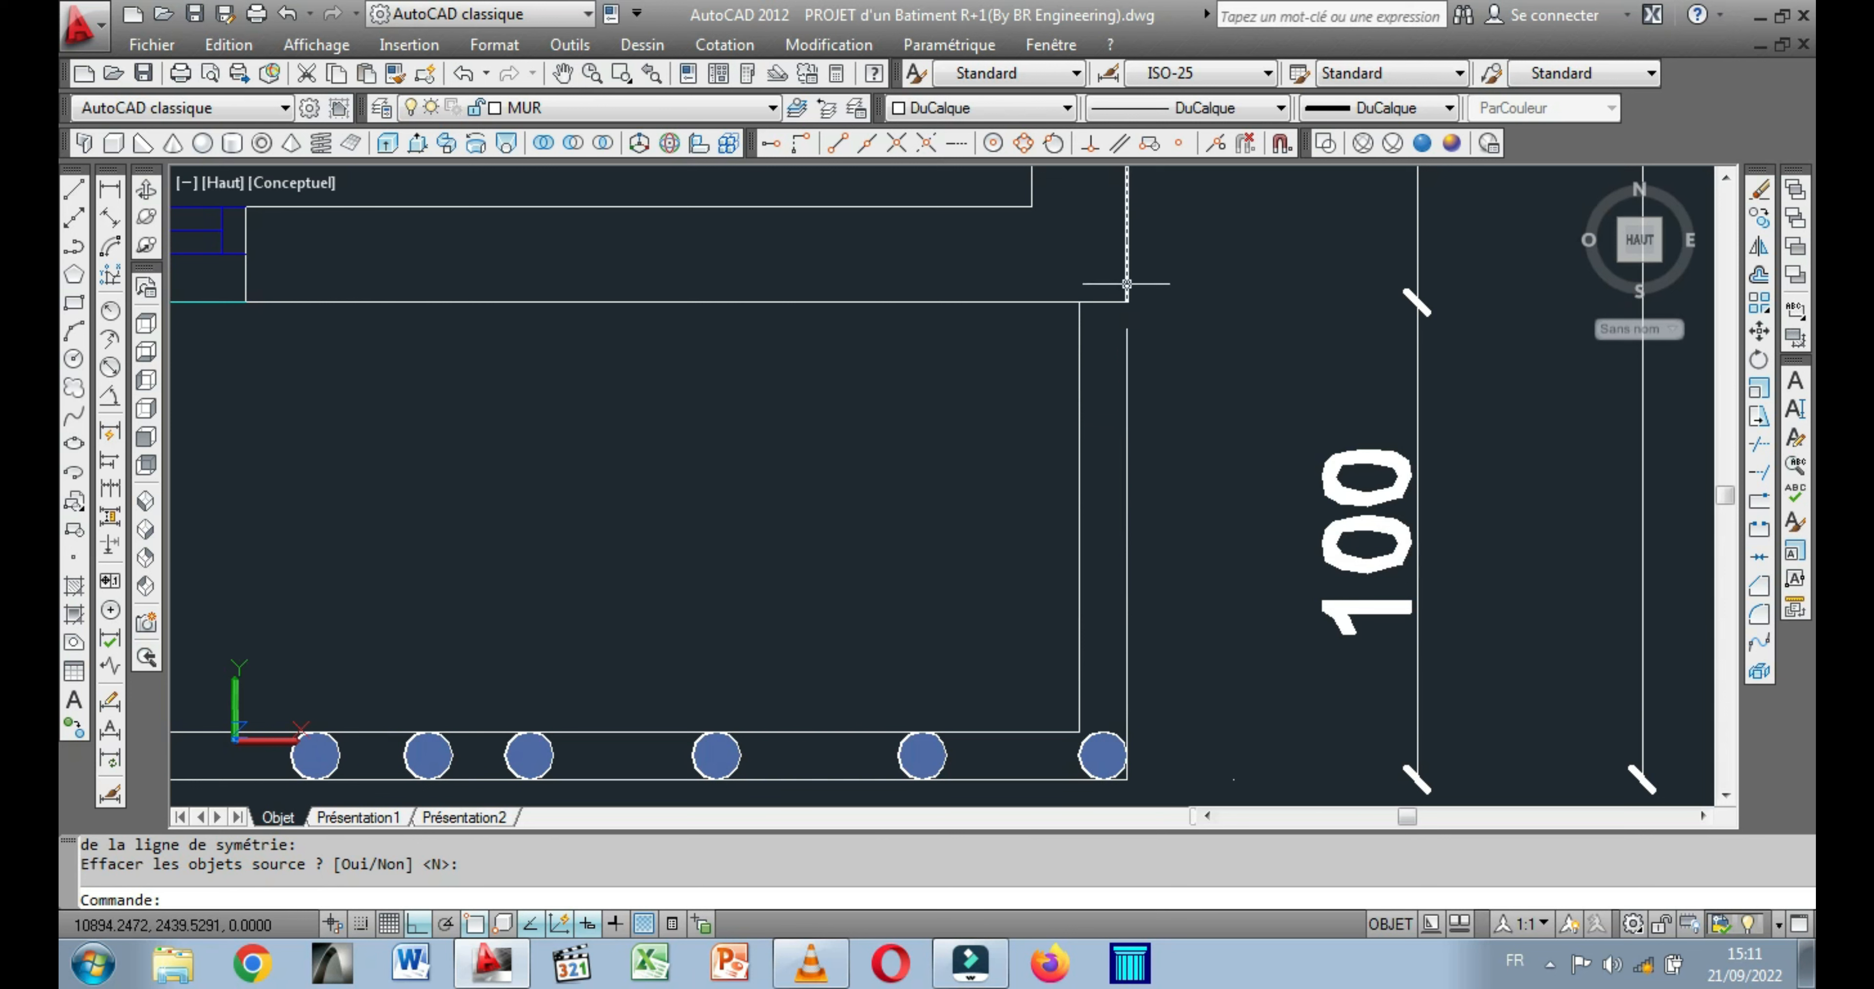
pyautogui.click(1100, 736)
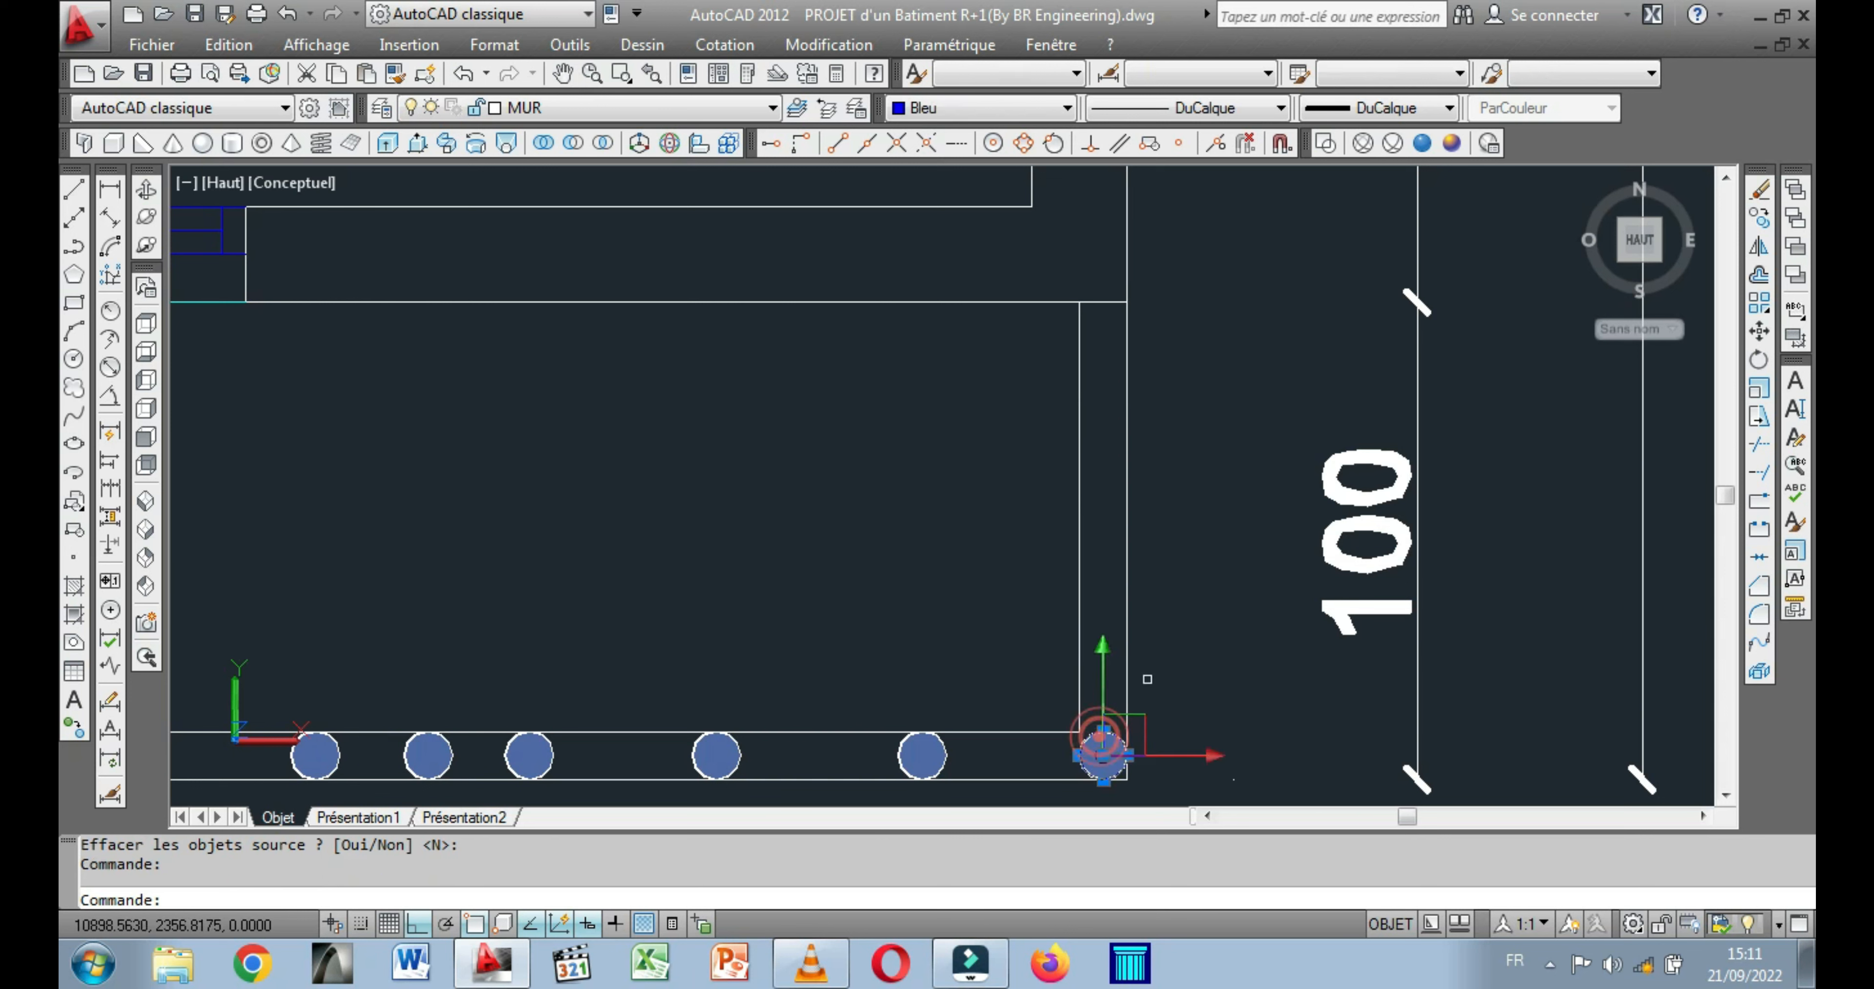
pyautogui.rightClick(1239, 535)
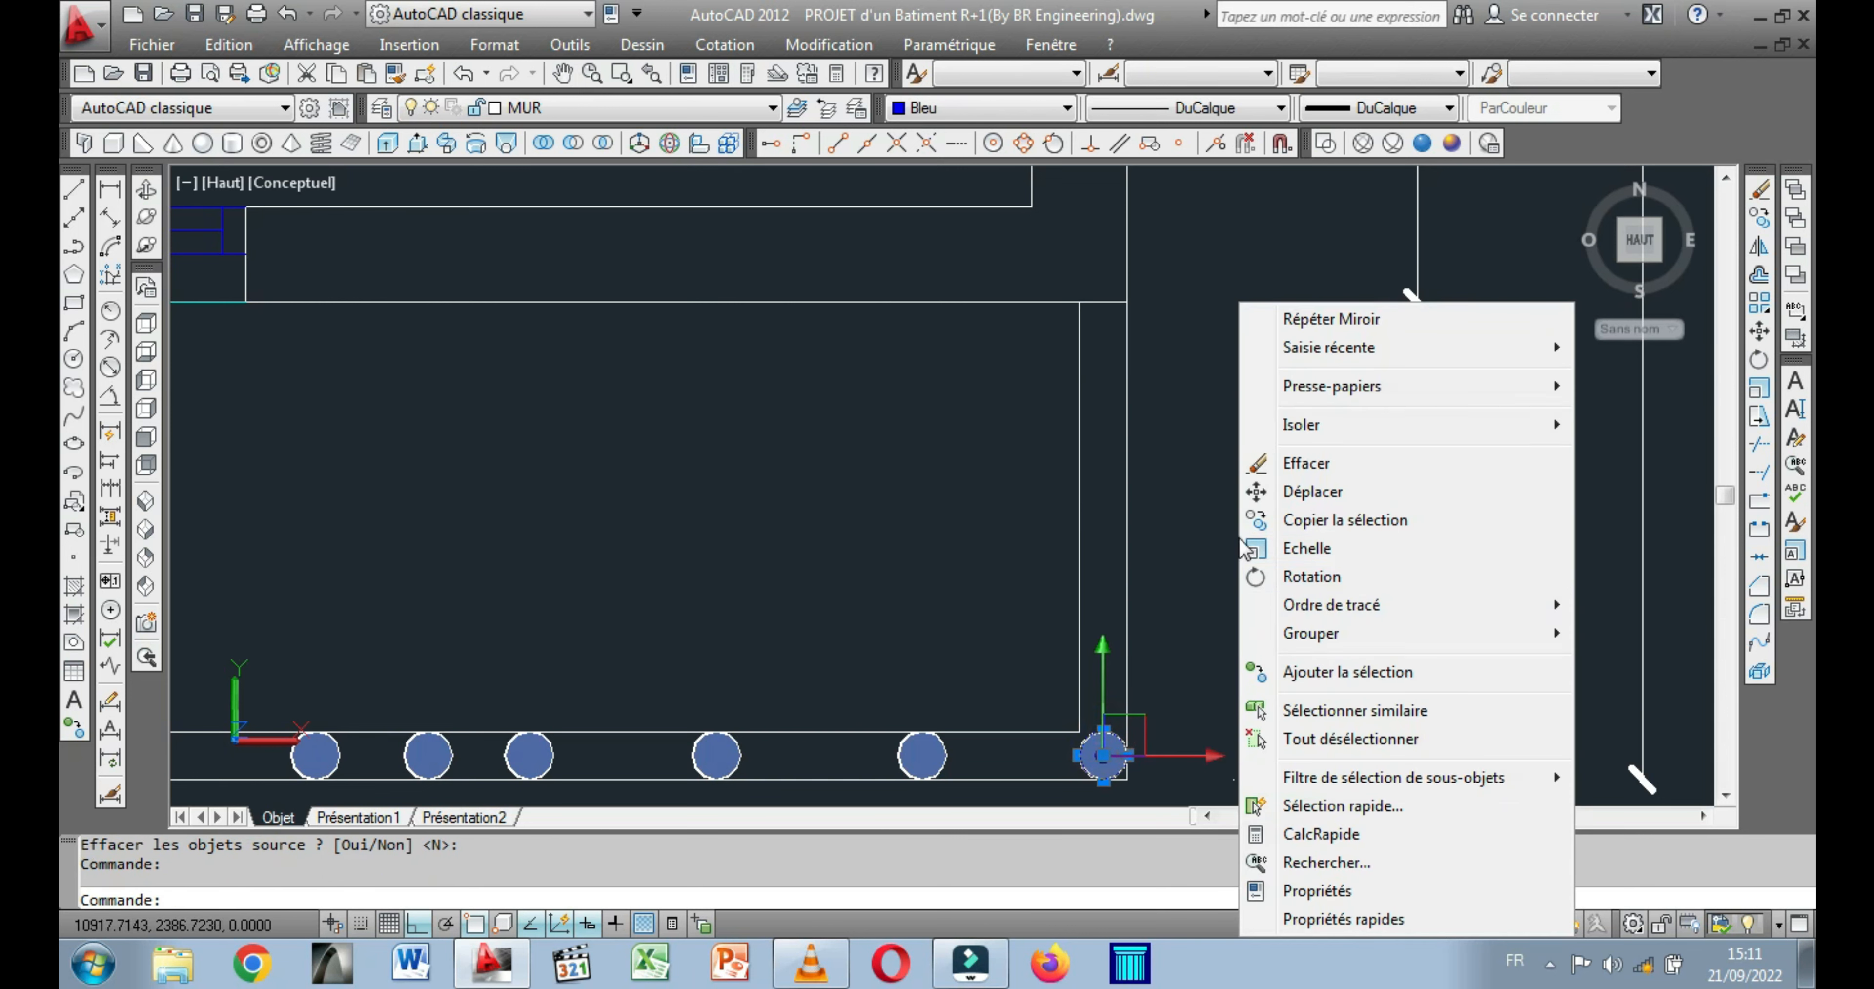
pyautogui.click(1318, 529)
pyautogui.click(1192, 625)
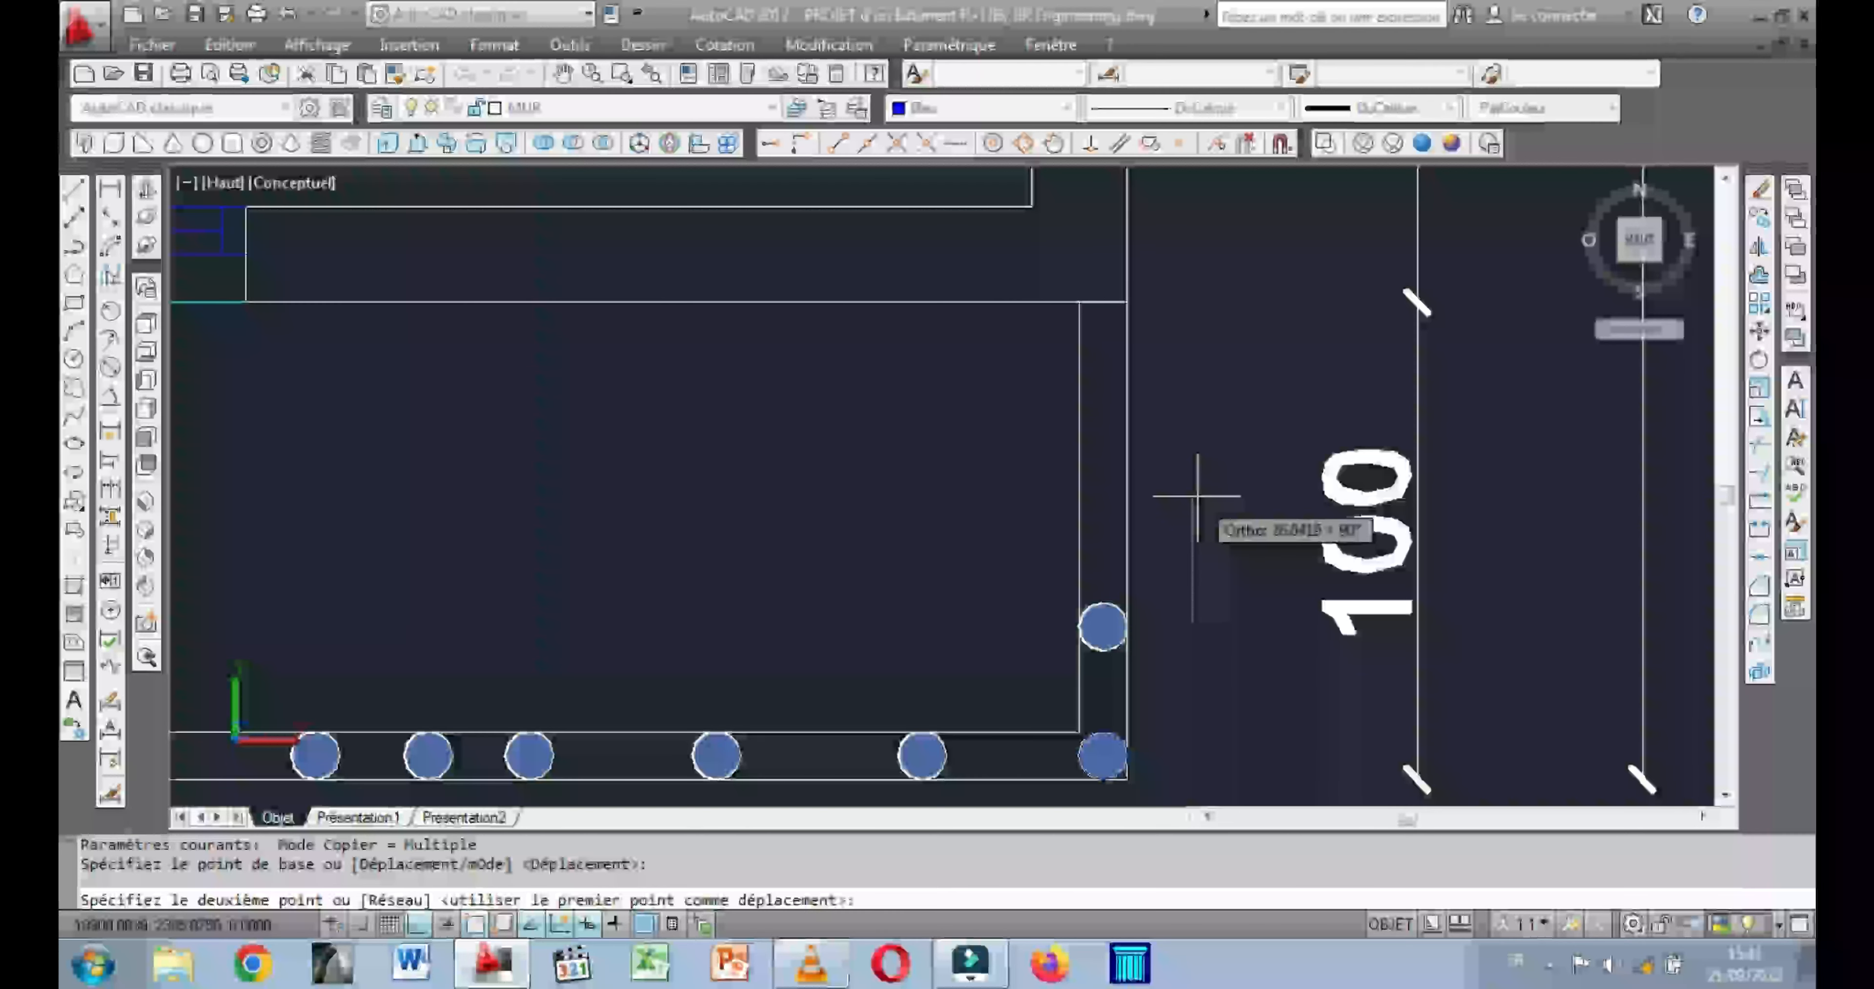
pyautogui.click(1193, 517)
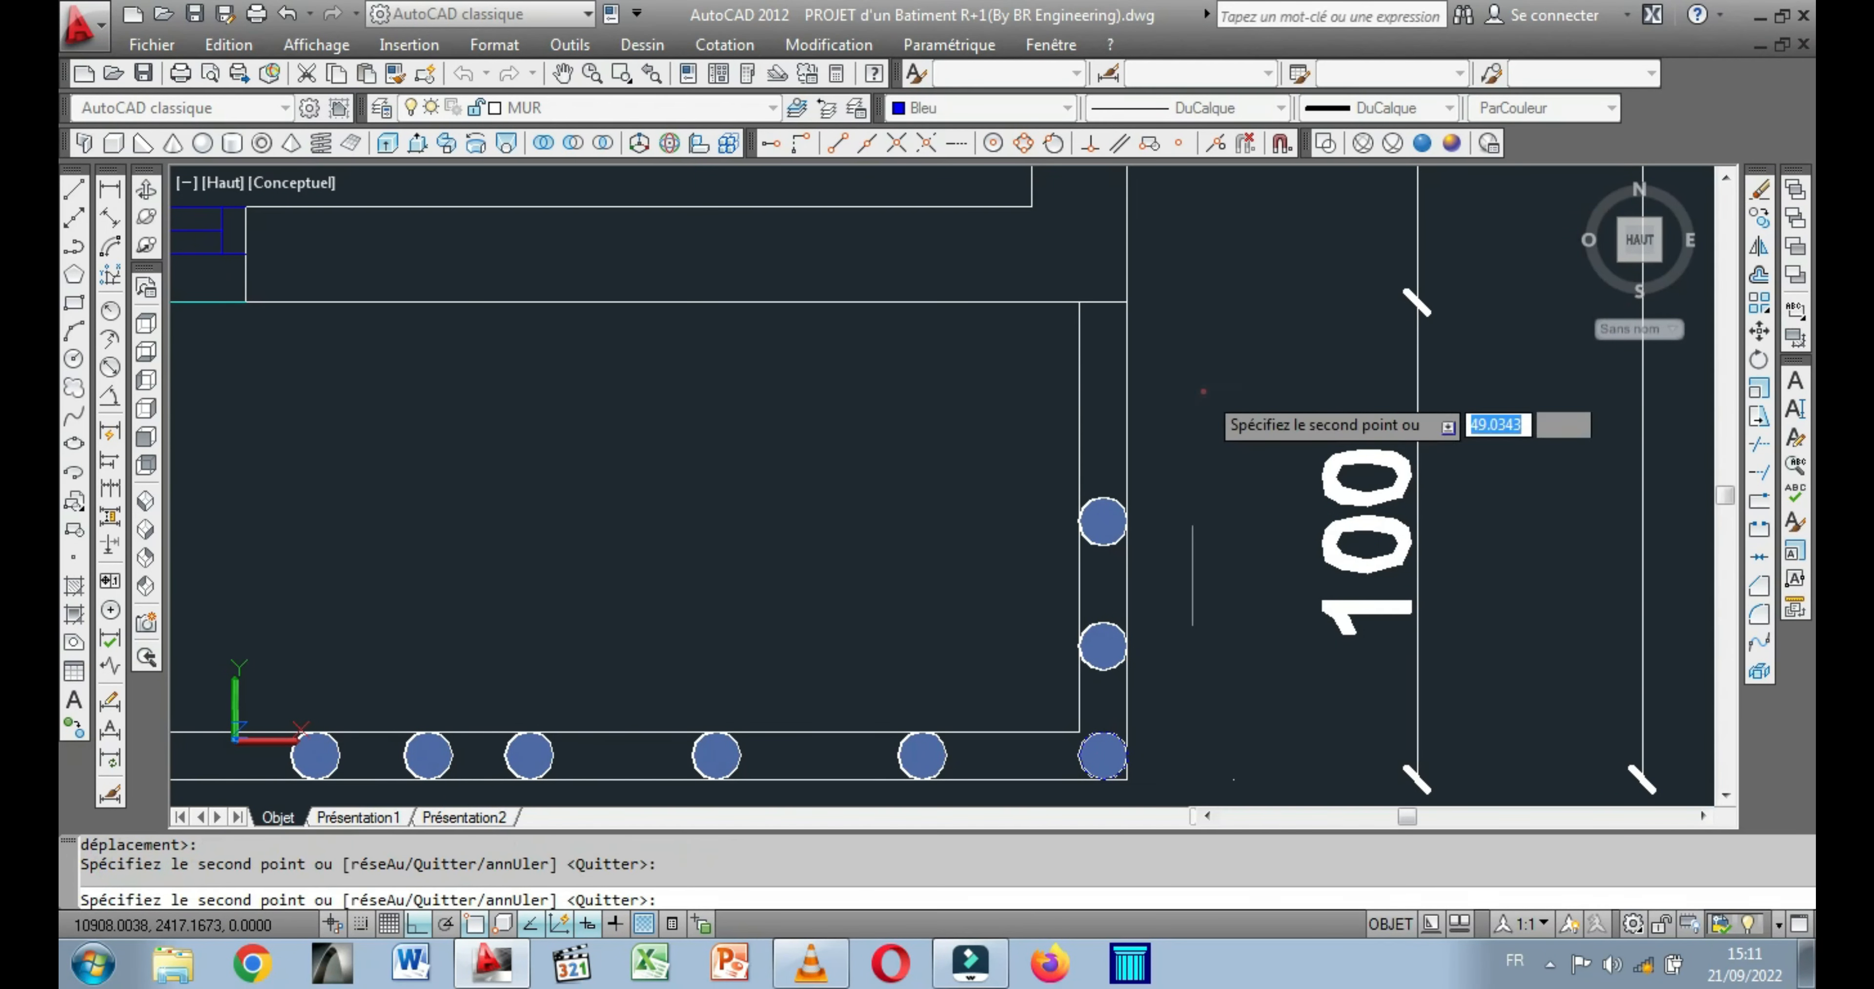
pyautogui.click(1223, 282)
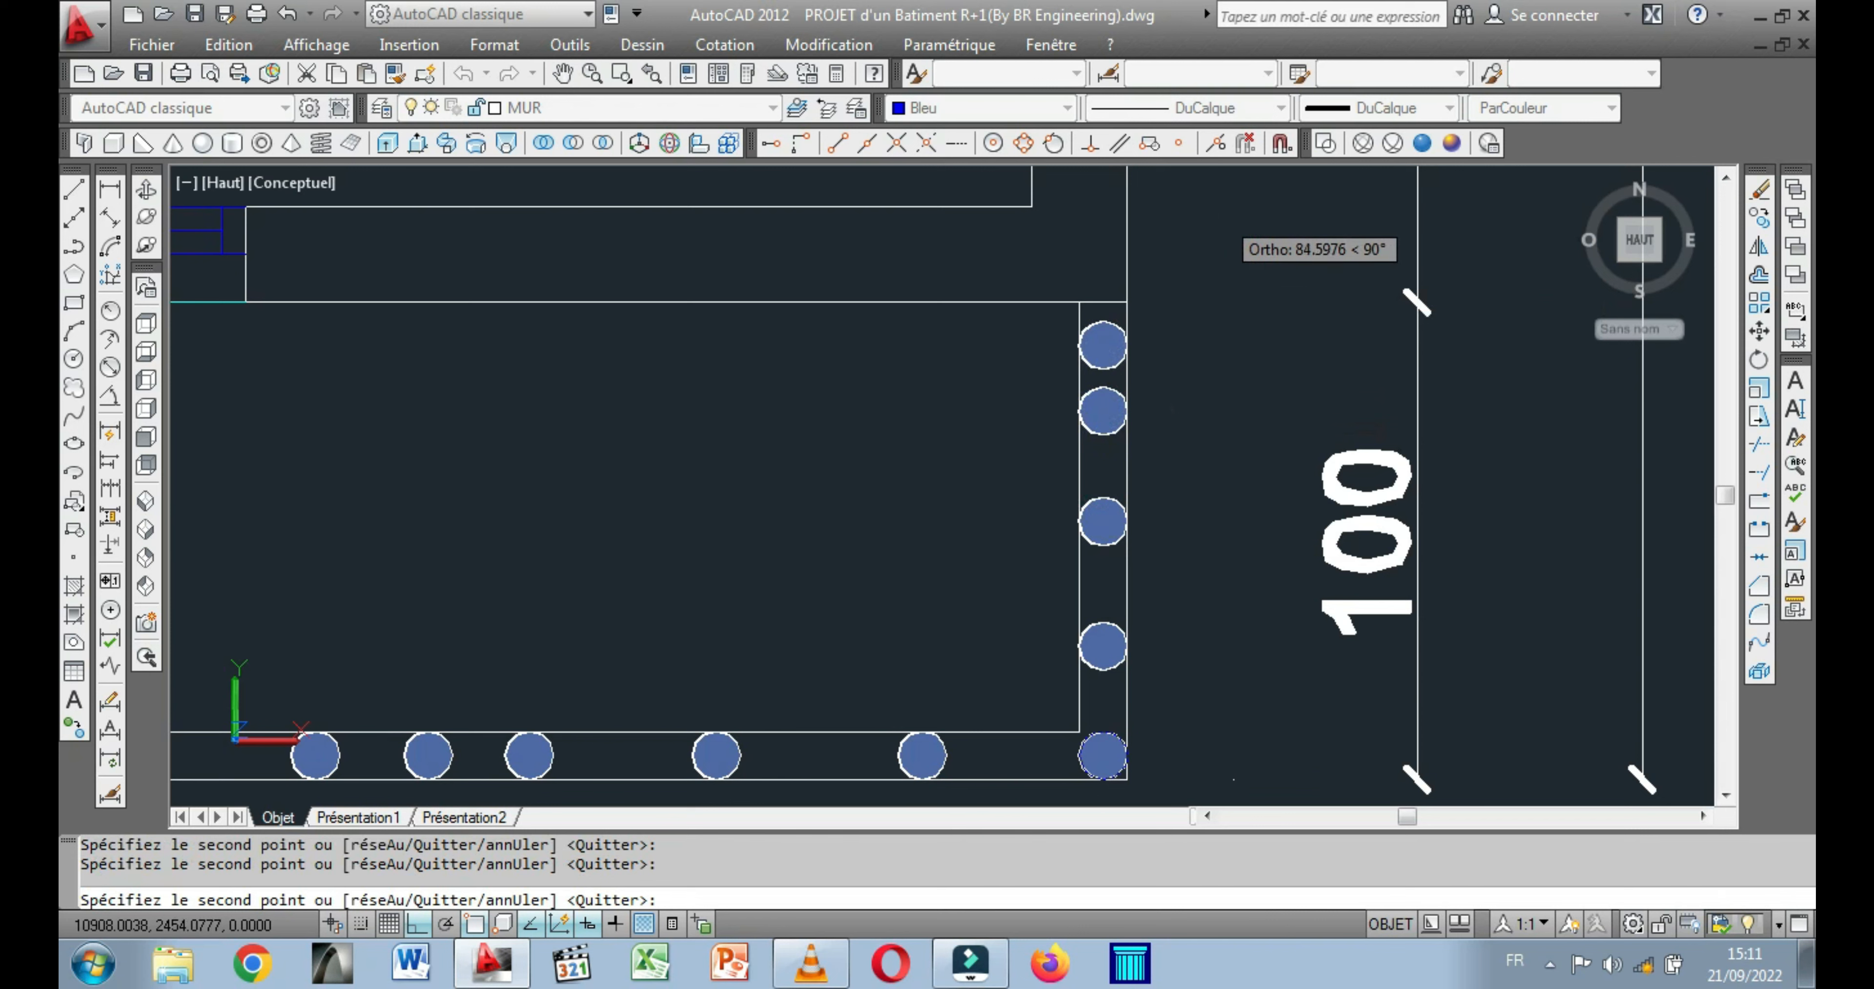
# Copy the corner cylinder into the remaining wide gaps between the front parapet's cylinders and finish the copy.
pyautogui.scroll(-6, 1213, 334)
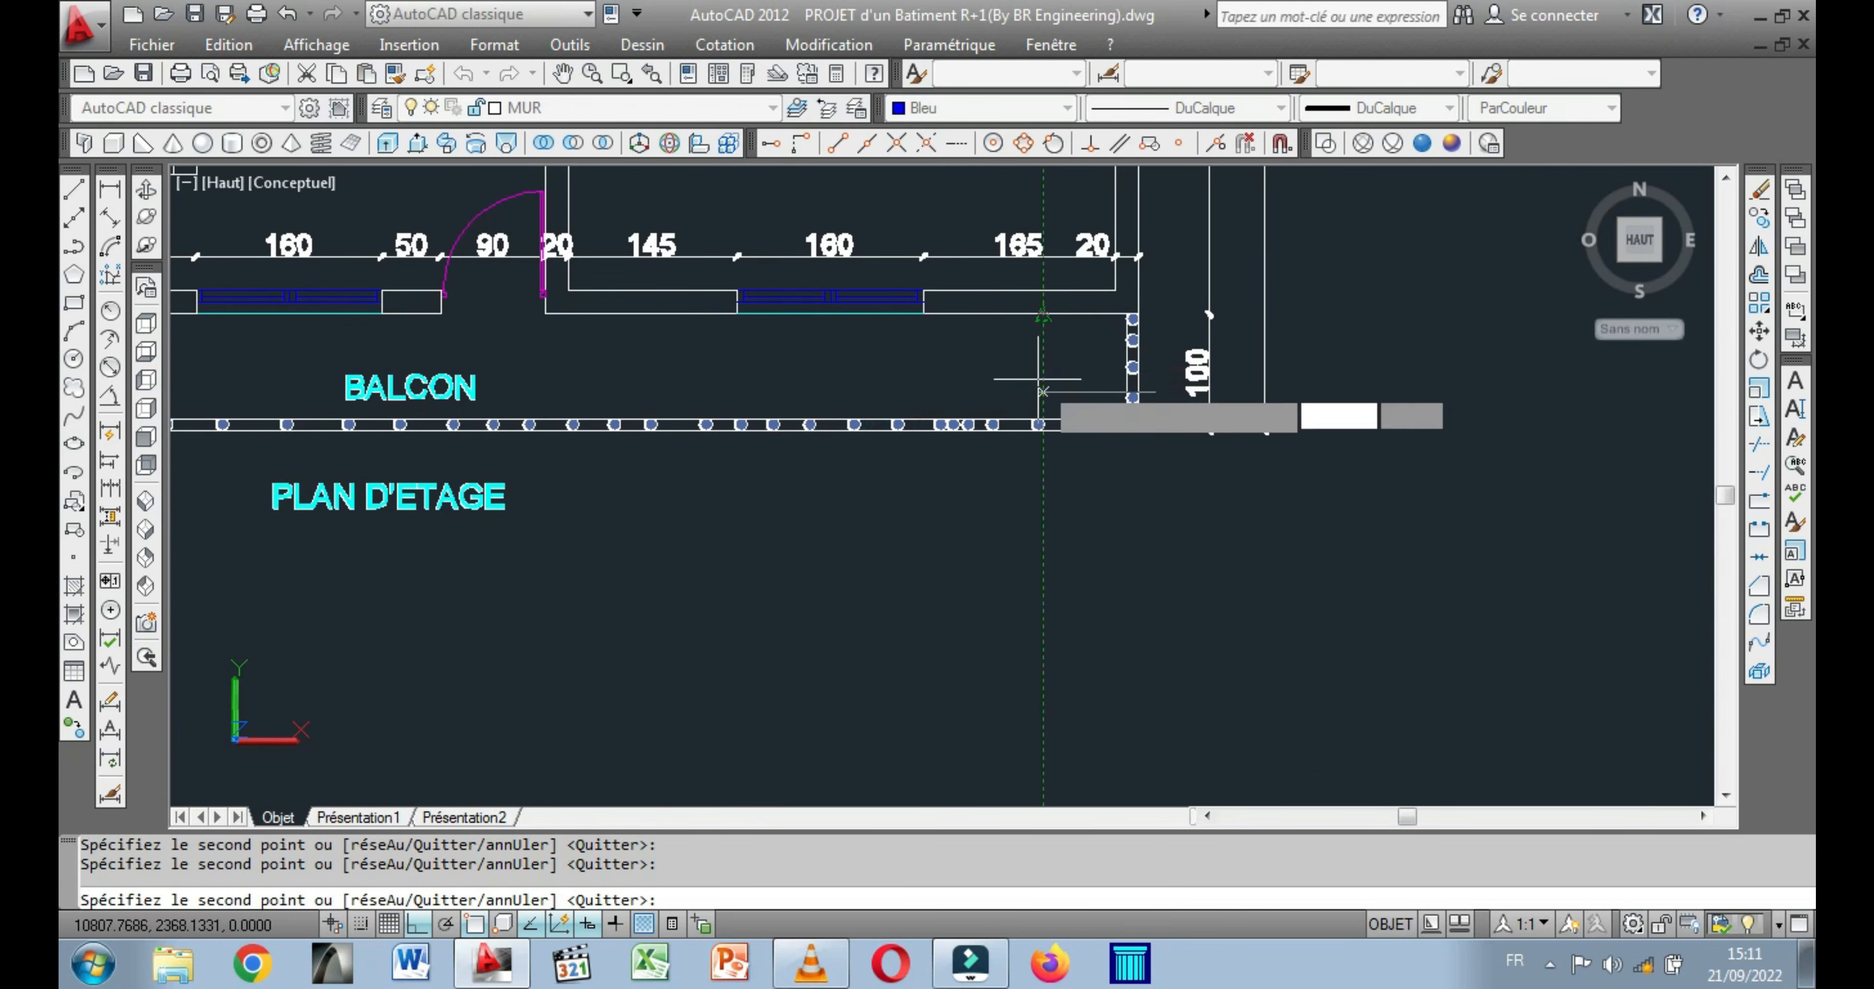
pyautogui.scroll(5, 1079, 406)
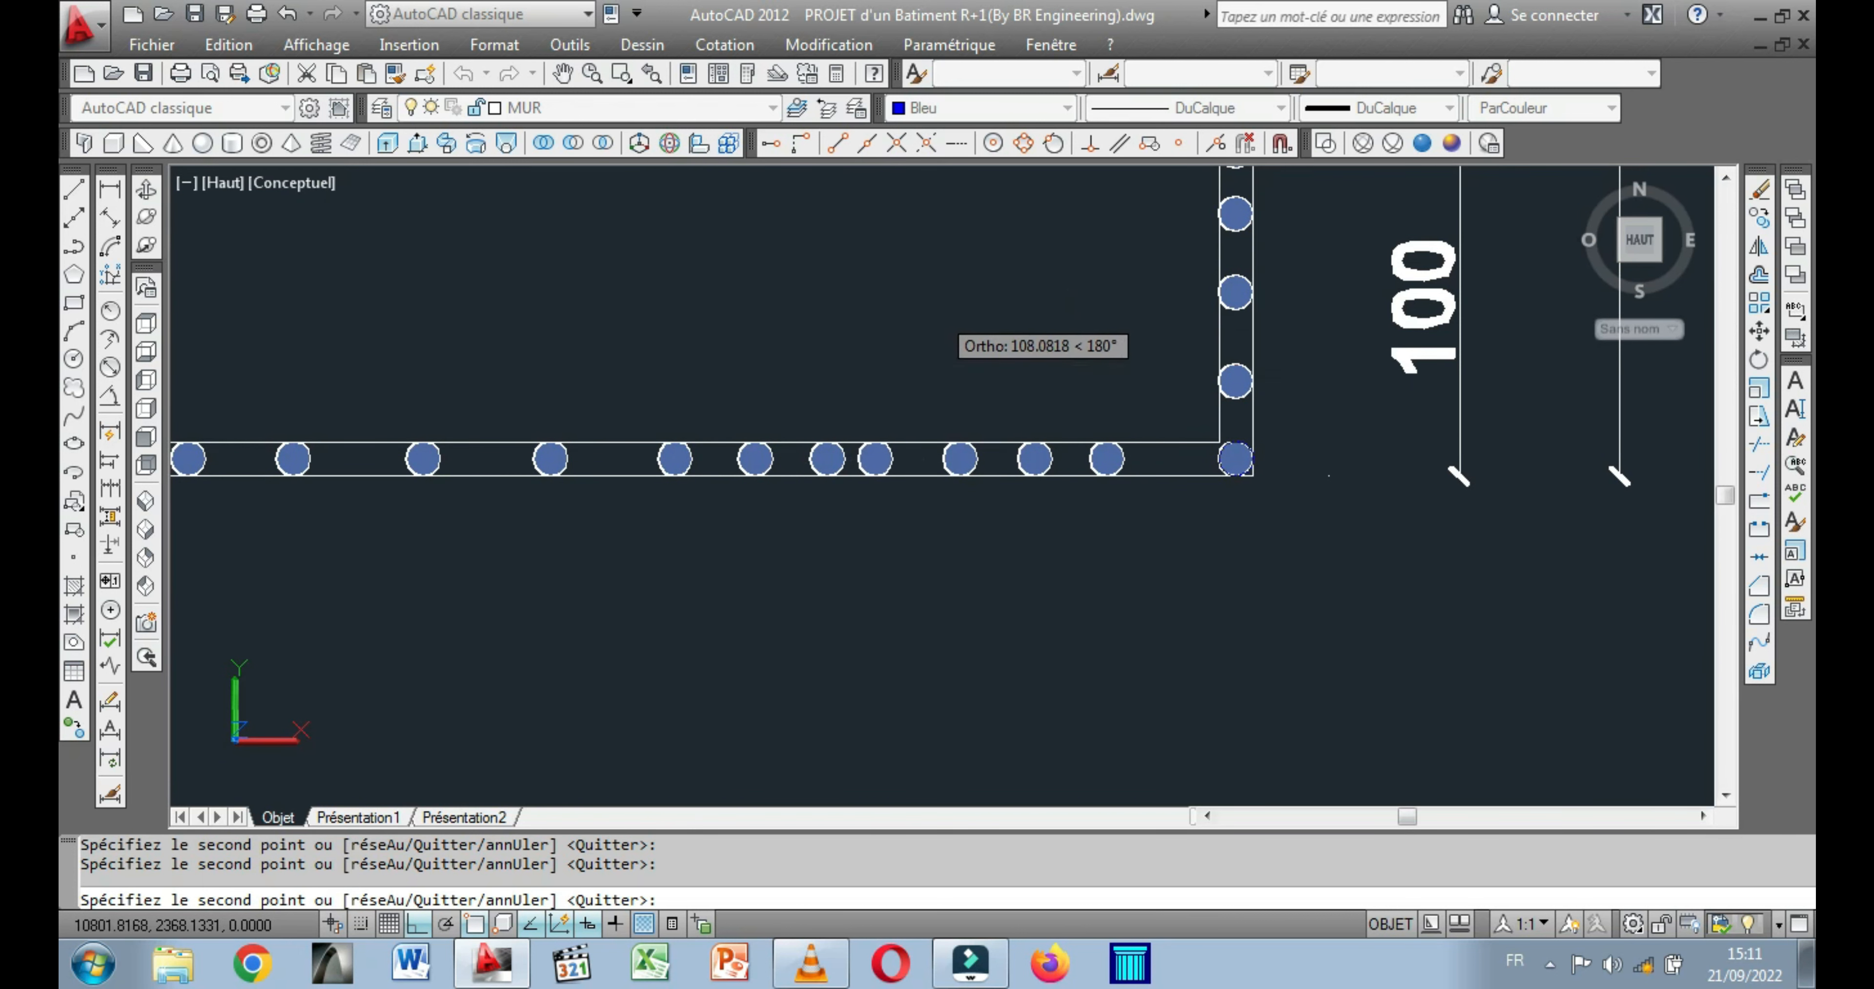
pyautogui.click(964, 315)
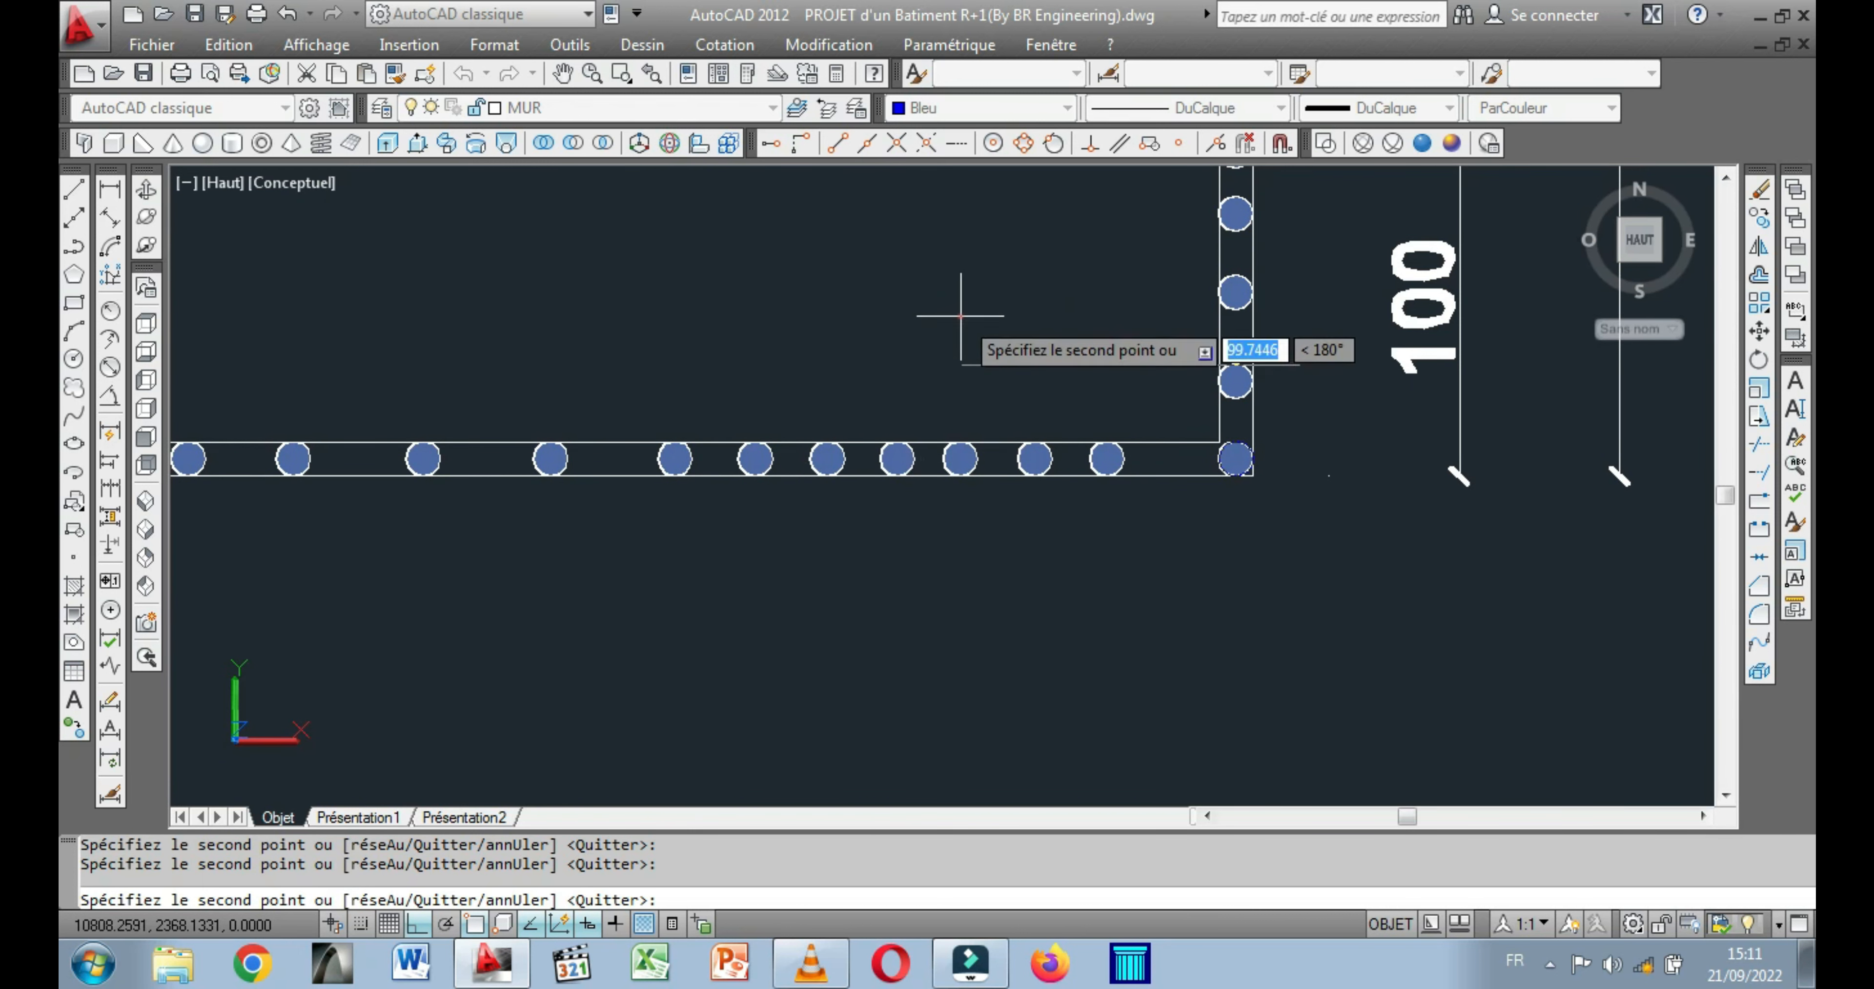
pyautogui.click(684, 311)
pyautogui.scroll(-4, 723, 270)
pyautogui.scroll(1, 671, 343)
pyautogui.moveTo(671, 344); pyautogui.dragTo(1026, 378, button='middle')
pyautogui.scroll(-5, 895, 375)
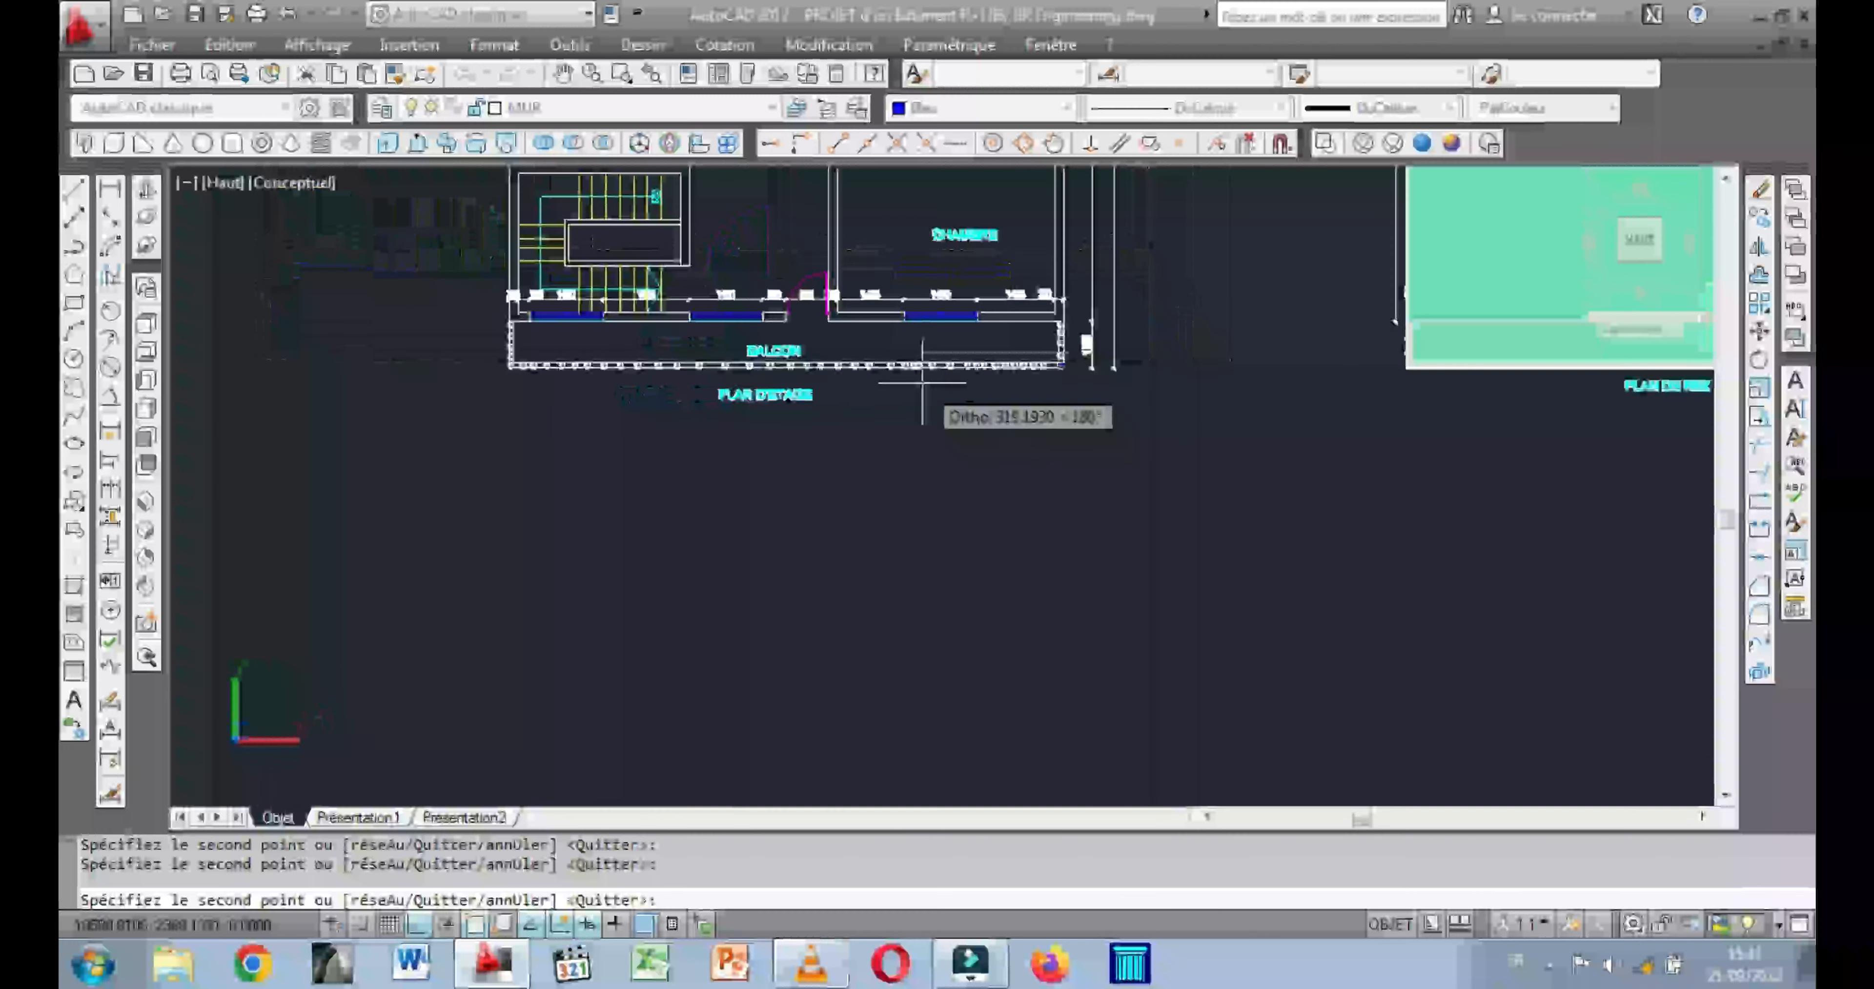
pyautogui.scroll(5, 640, 364)
pyautogui.rightClick(622, 320)
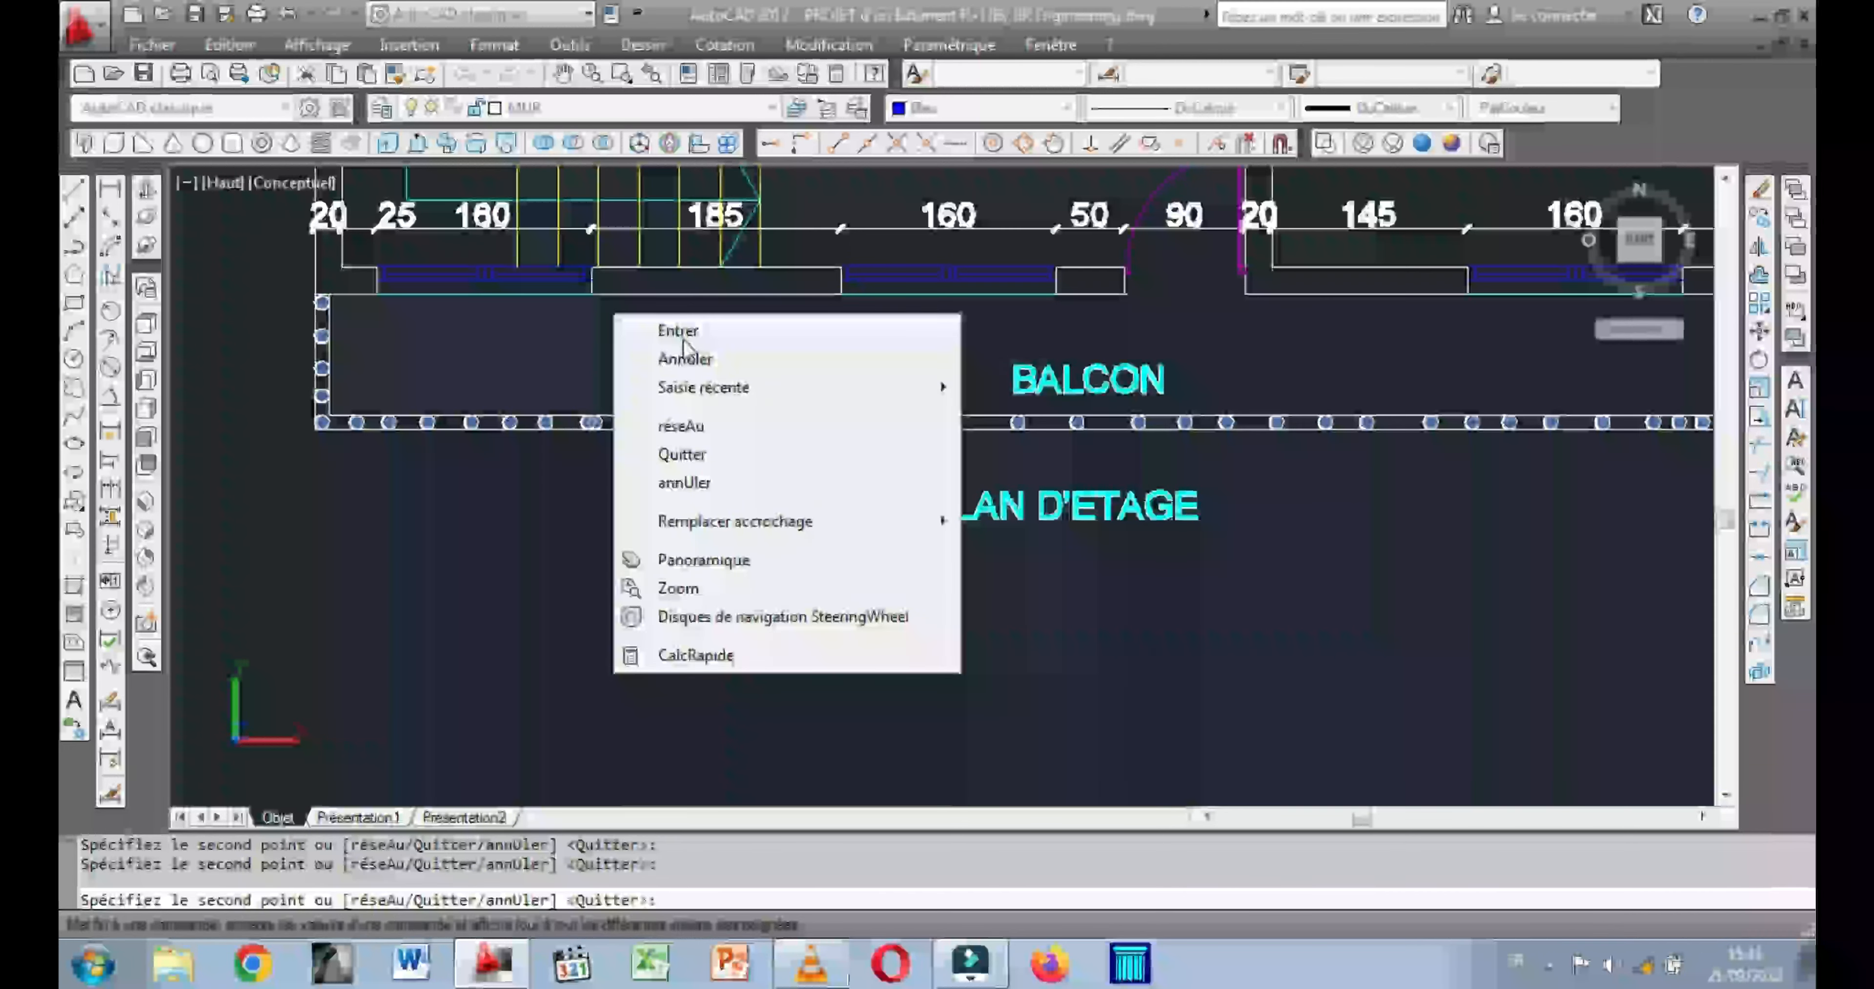
pyautogui.click(683, 339)
# Inspect the row of balusters in 3D and turn the model to a straight front elevation.
pyautogui.click(146, 190)
pyautogui.moveTo(320, 447); pyautogui.dragTo(334, 351)
pyautogui.scroll(-1, 333, 352)
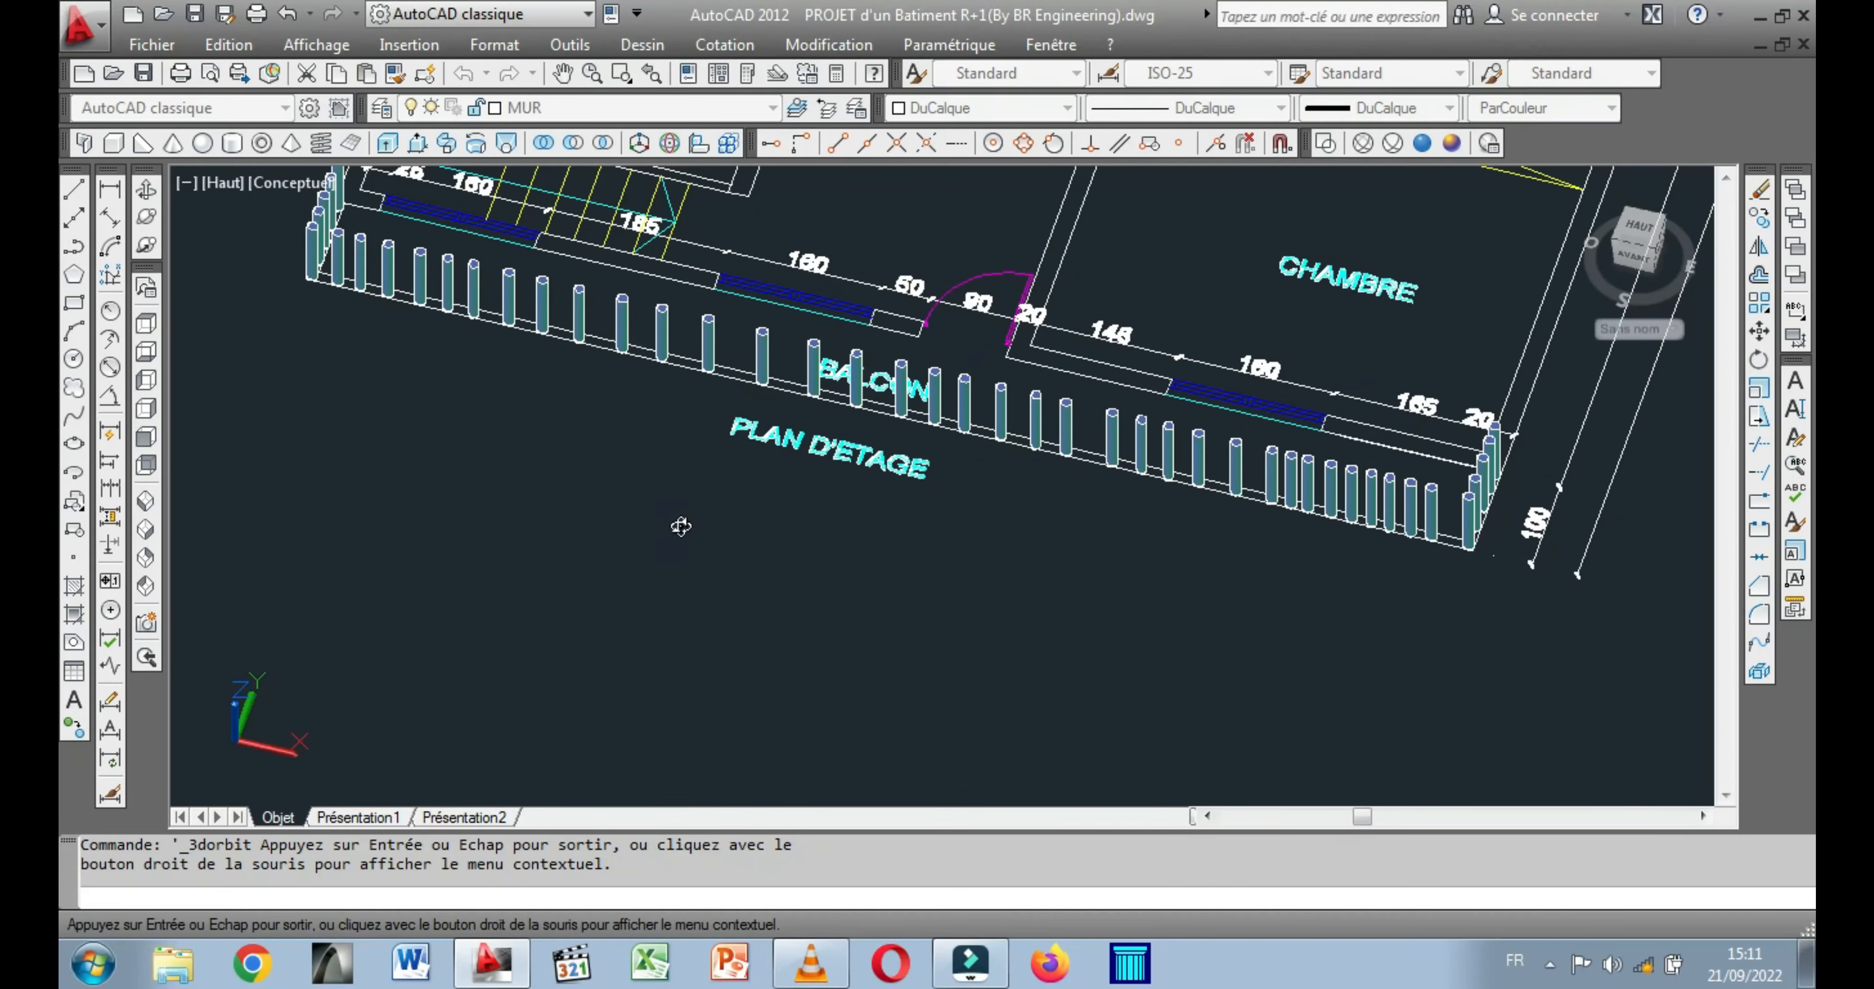
pyautogui.moveTo(682, 527); pyautogui.dragTo(531, 665, button='middle')
pyautogui.moveTo(690, 628); pyautogui.dragTo(737, 438)
pyautogui.moveTo(876, 512); pyautogui.dragTo(834, 507)
pyautogui.moveTo(702, 505); pyautogui.dragTo(861, 498)
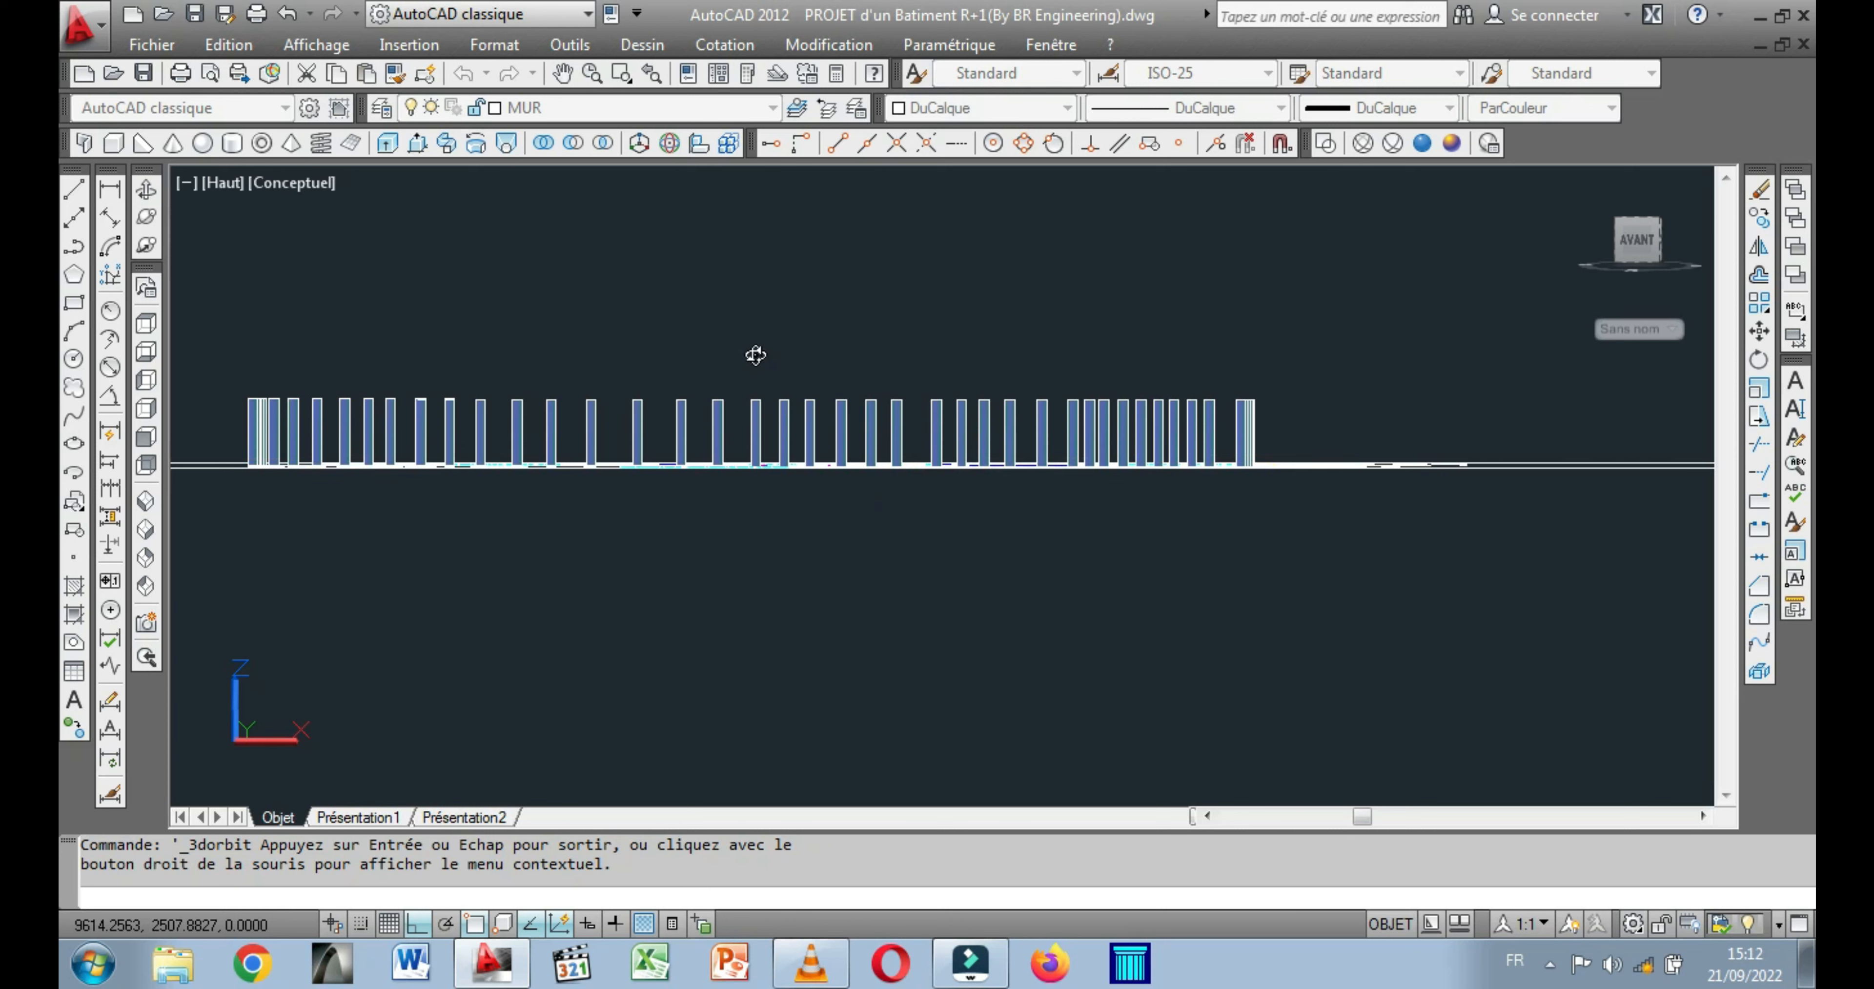
pyautogui.press('Escape')
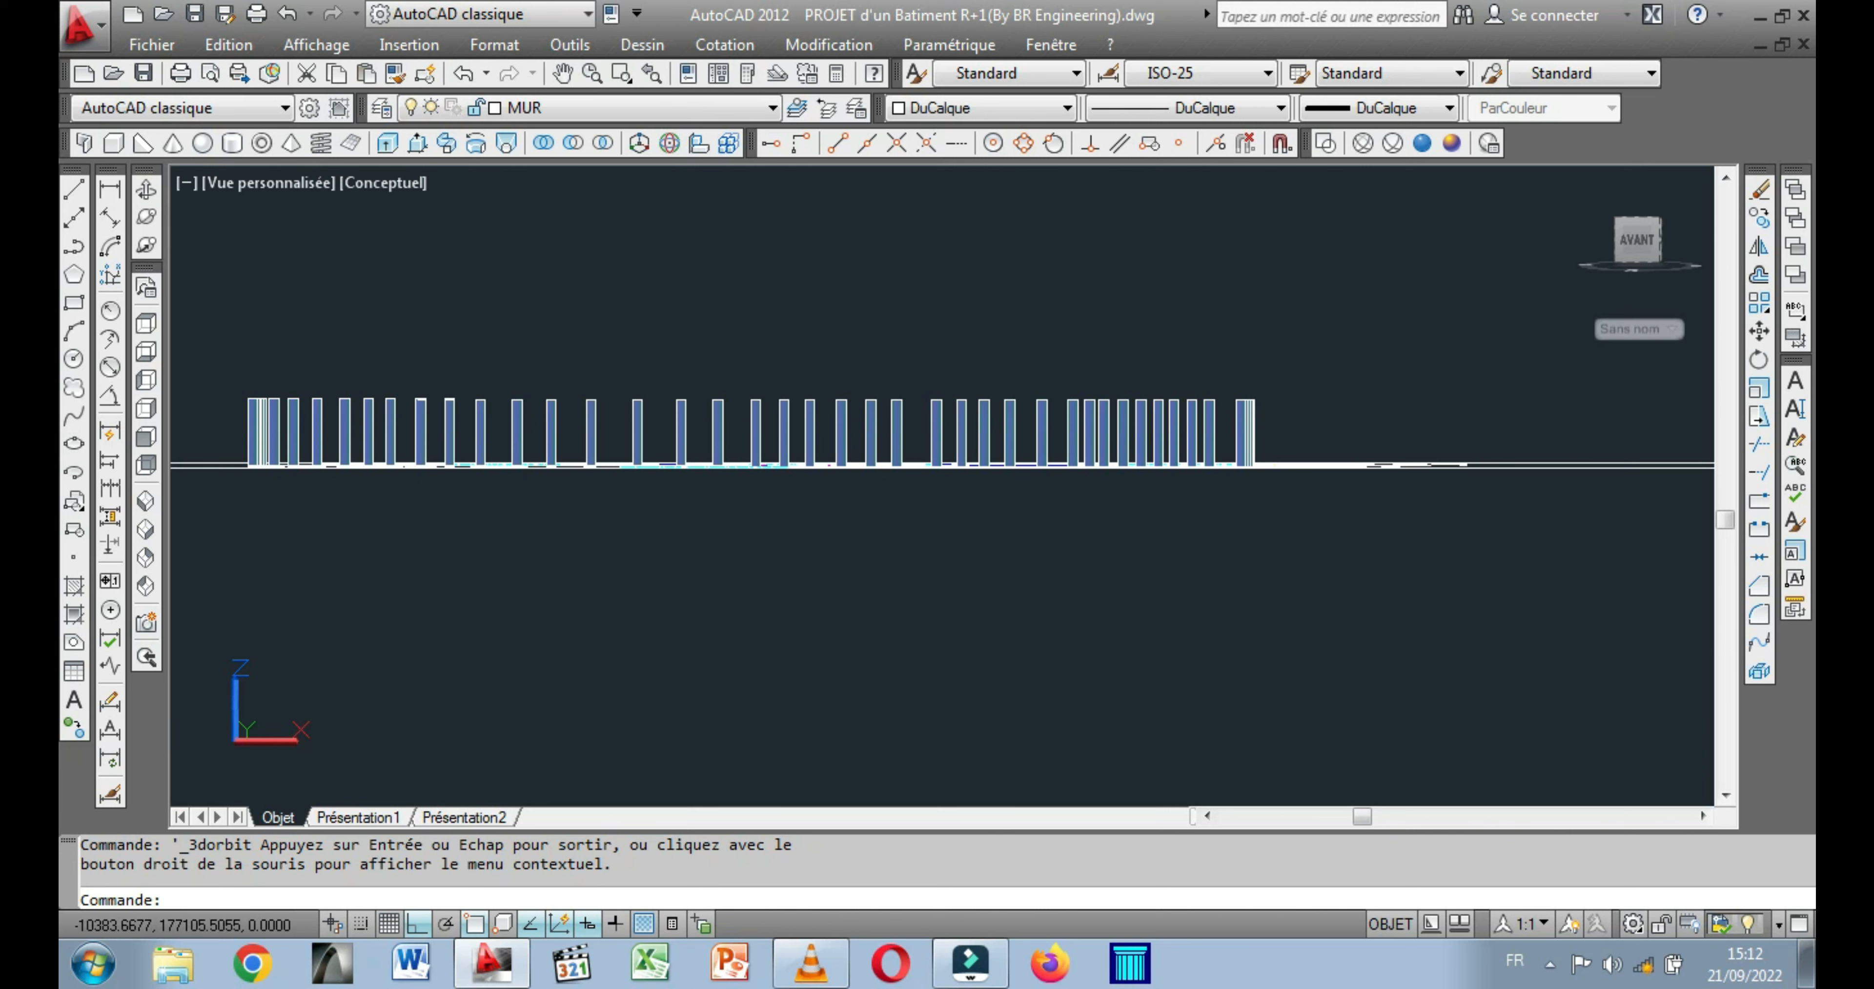
pyautogui.press('Escape')
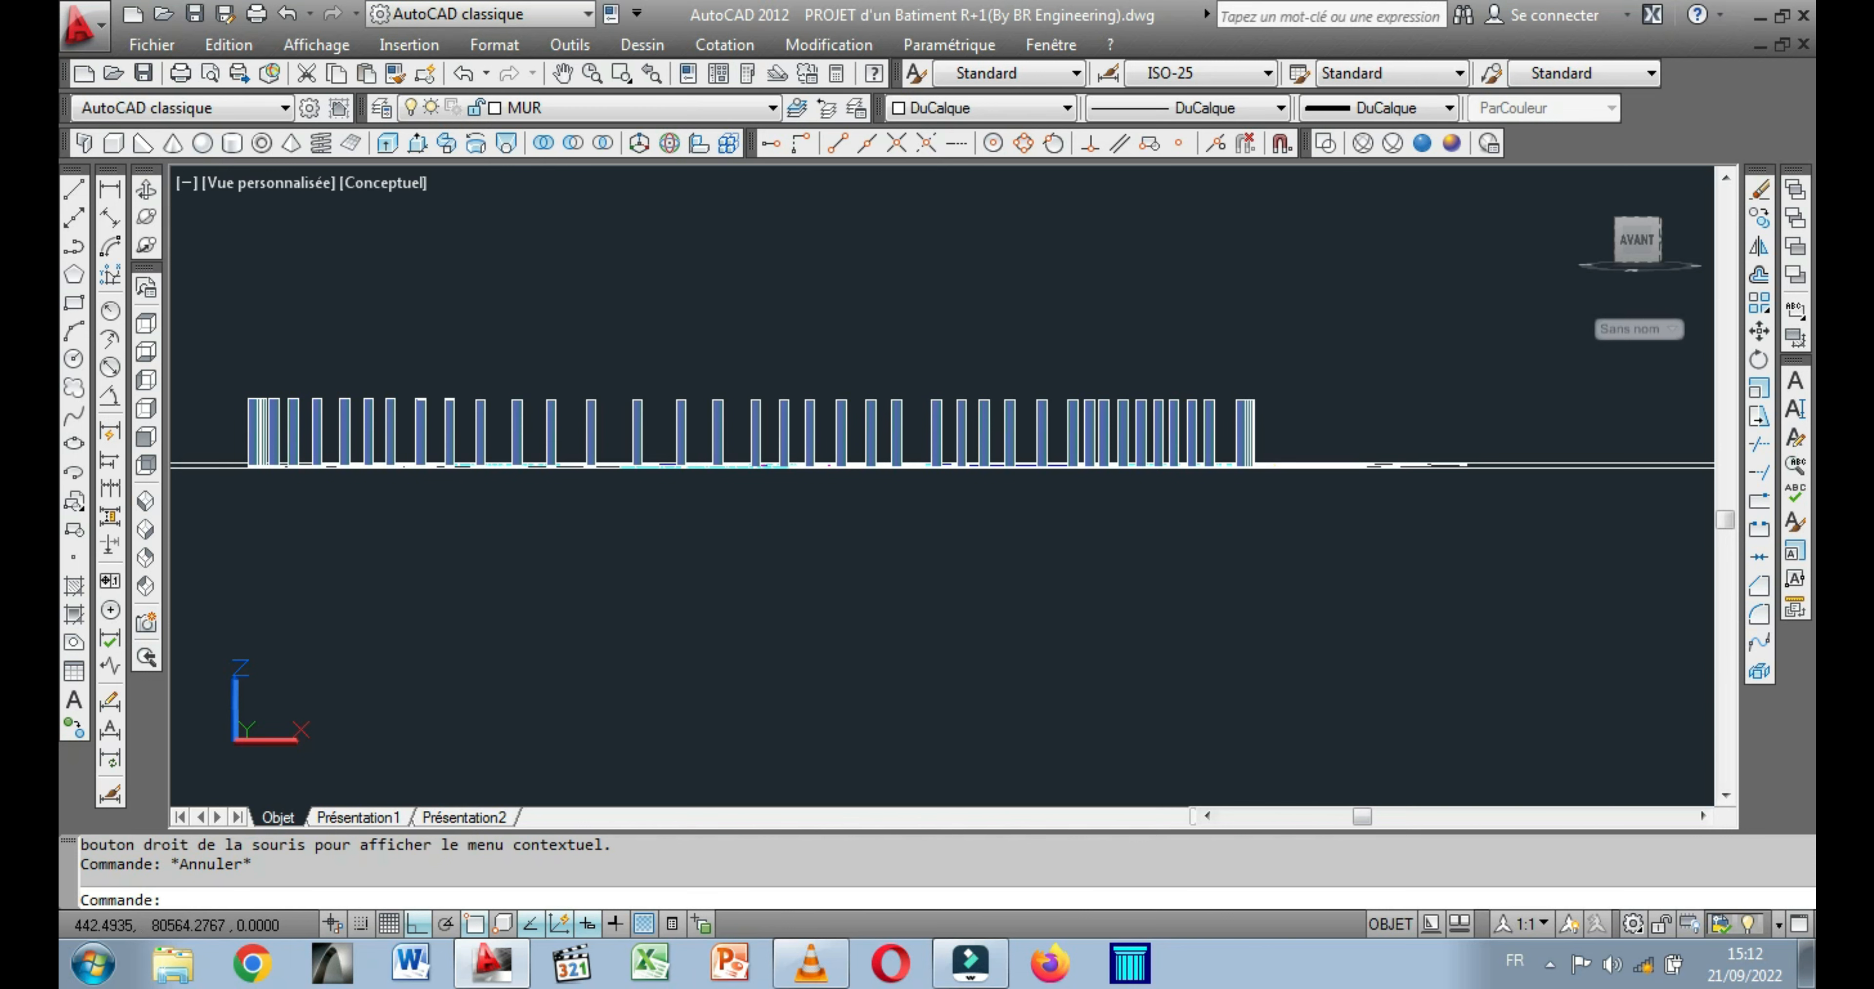
pyautogui.click(74, 189)
pyautogui.click(317, 284)
pyautogui.press('Escape')
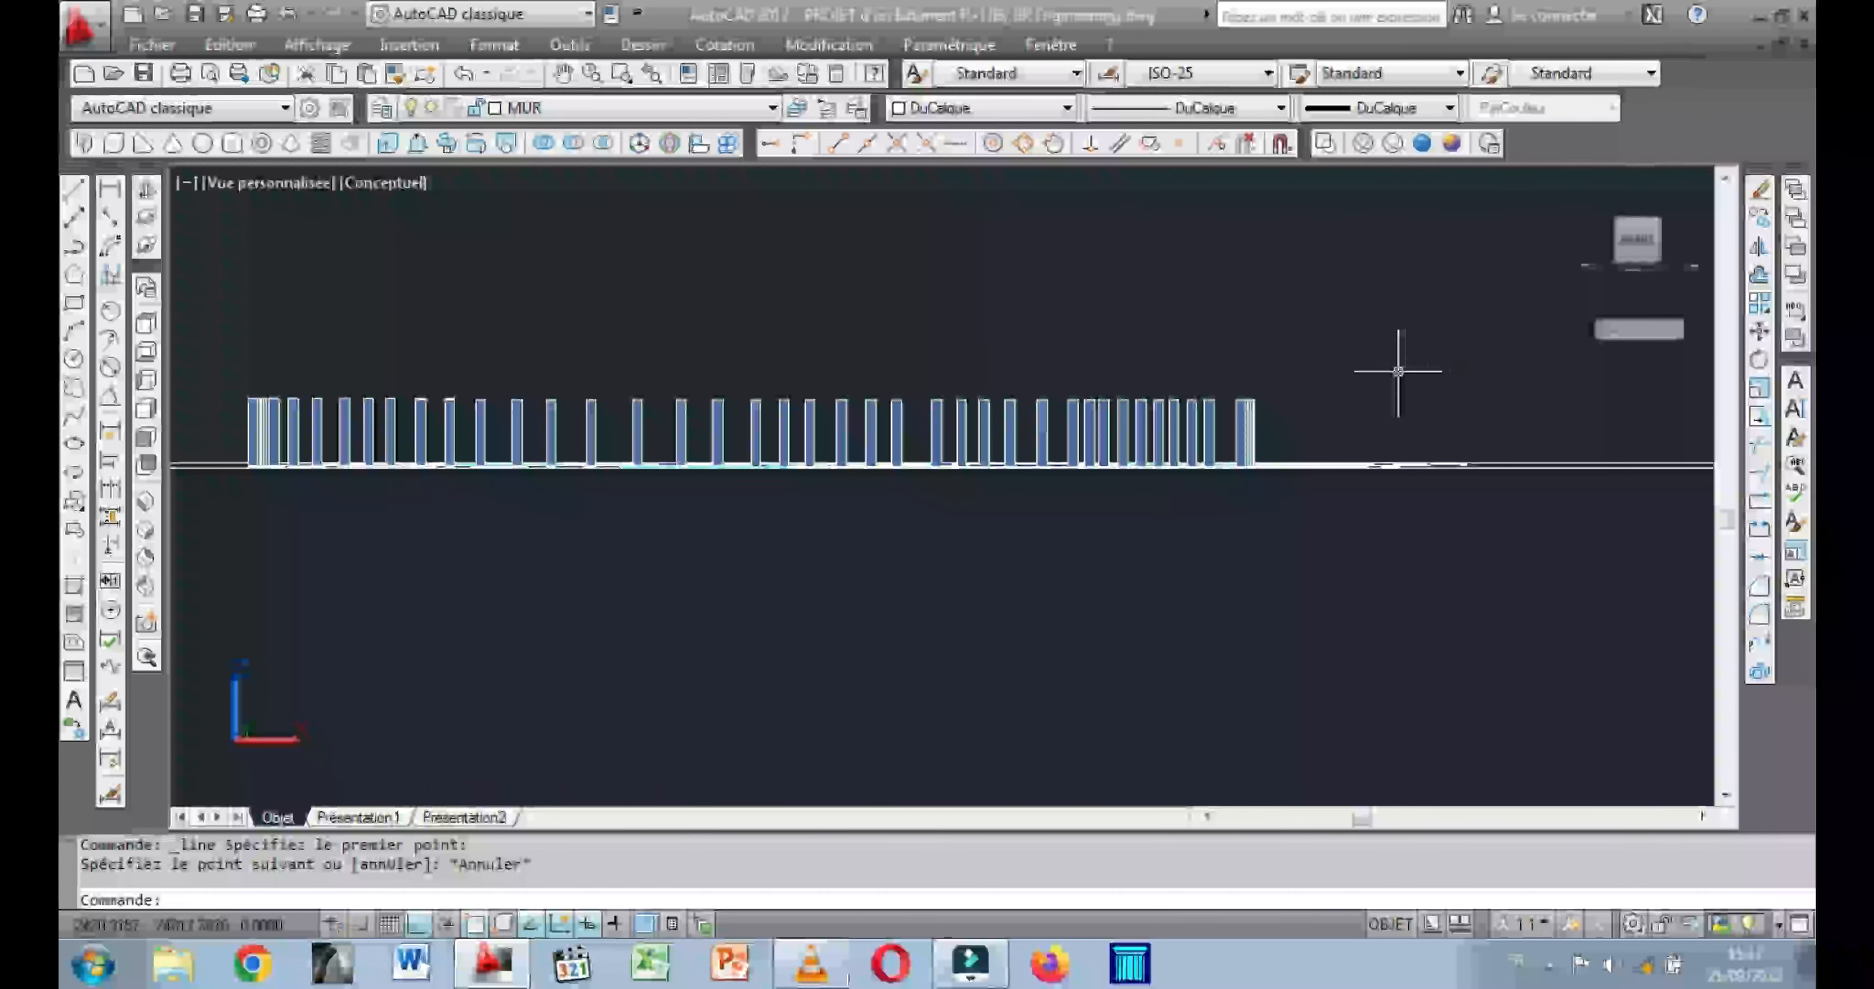
# Move all the balusters from the plan's outer parapet corner onto the top outer corner of the 3D building's balcony parapet.
pyautogui.click(1338, 355)
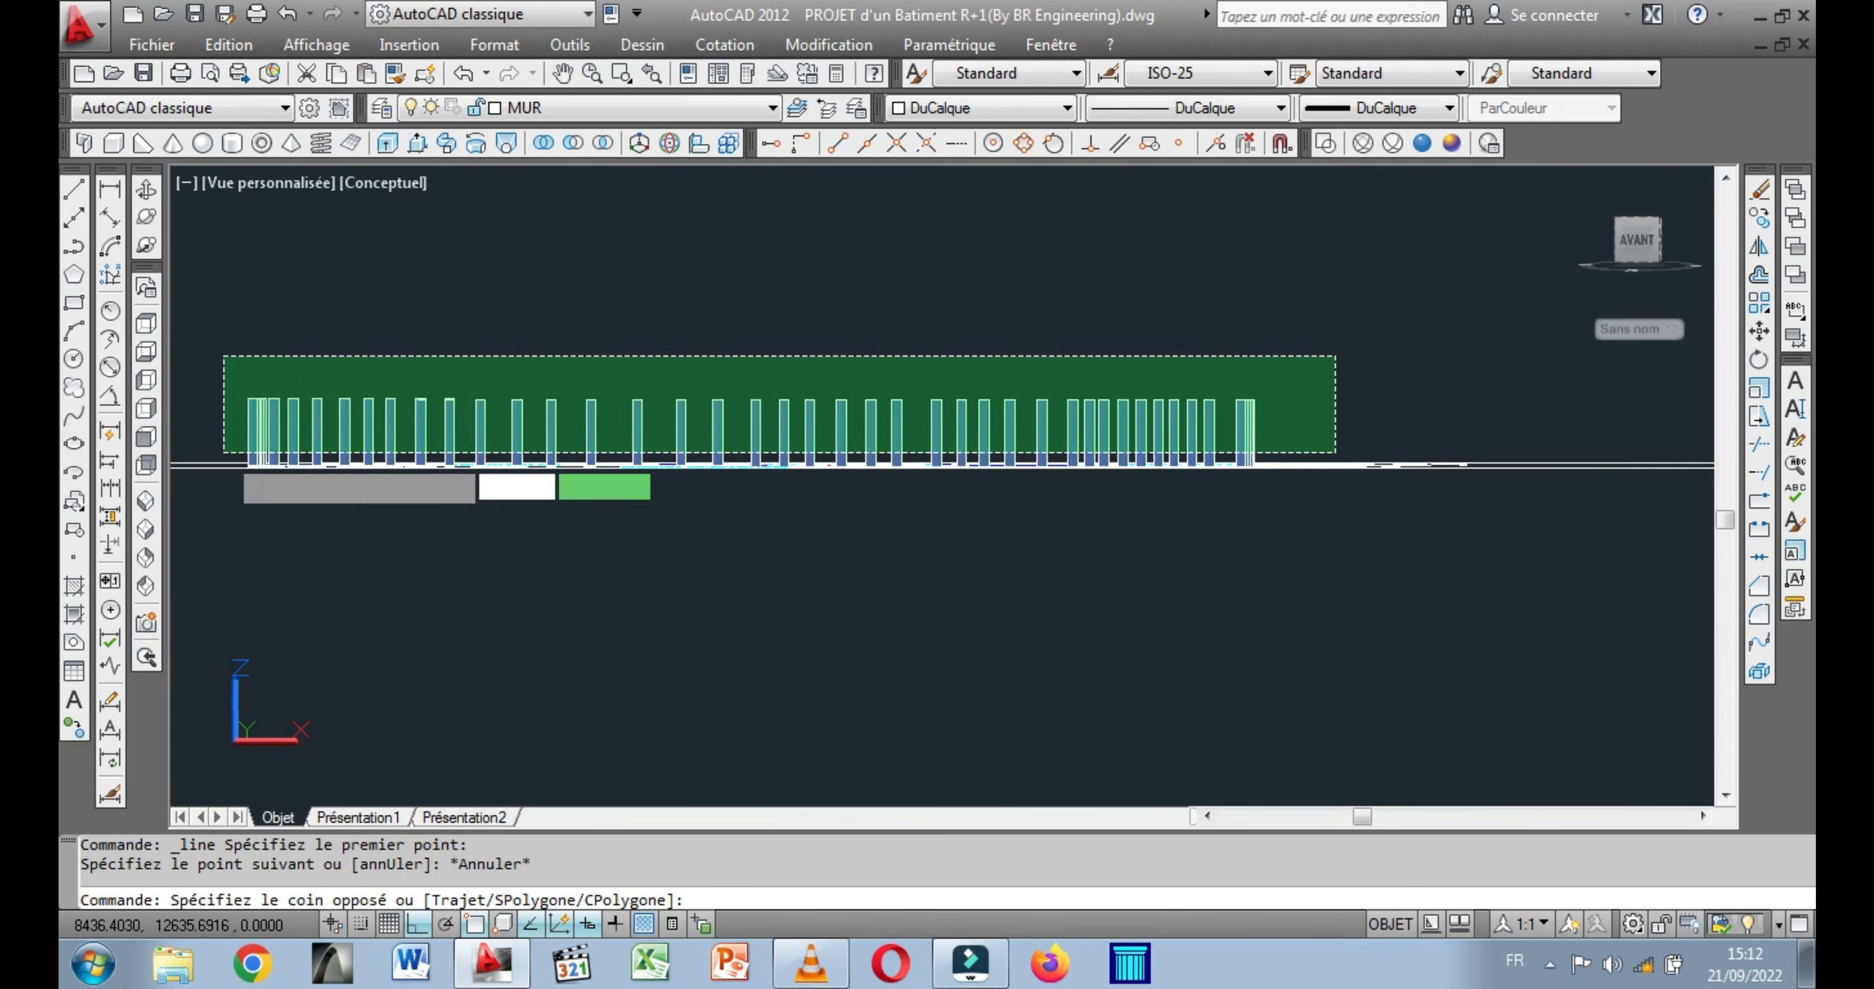
pyautogui.click(223, 453)
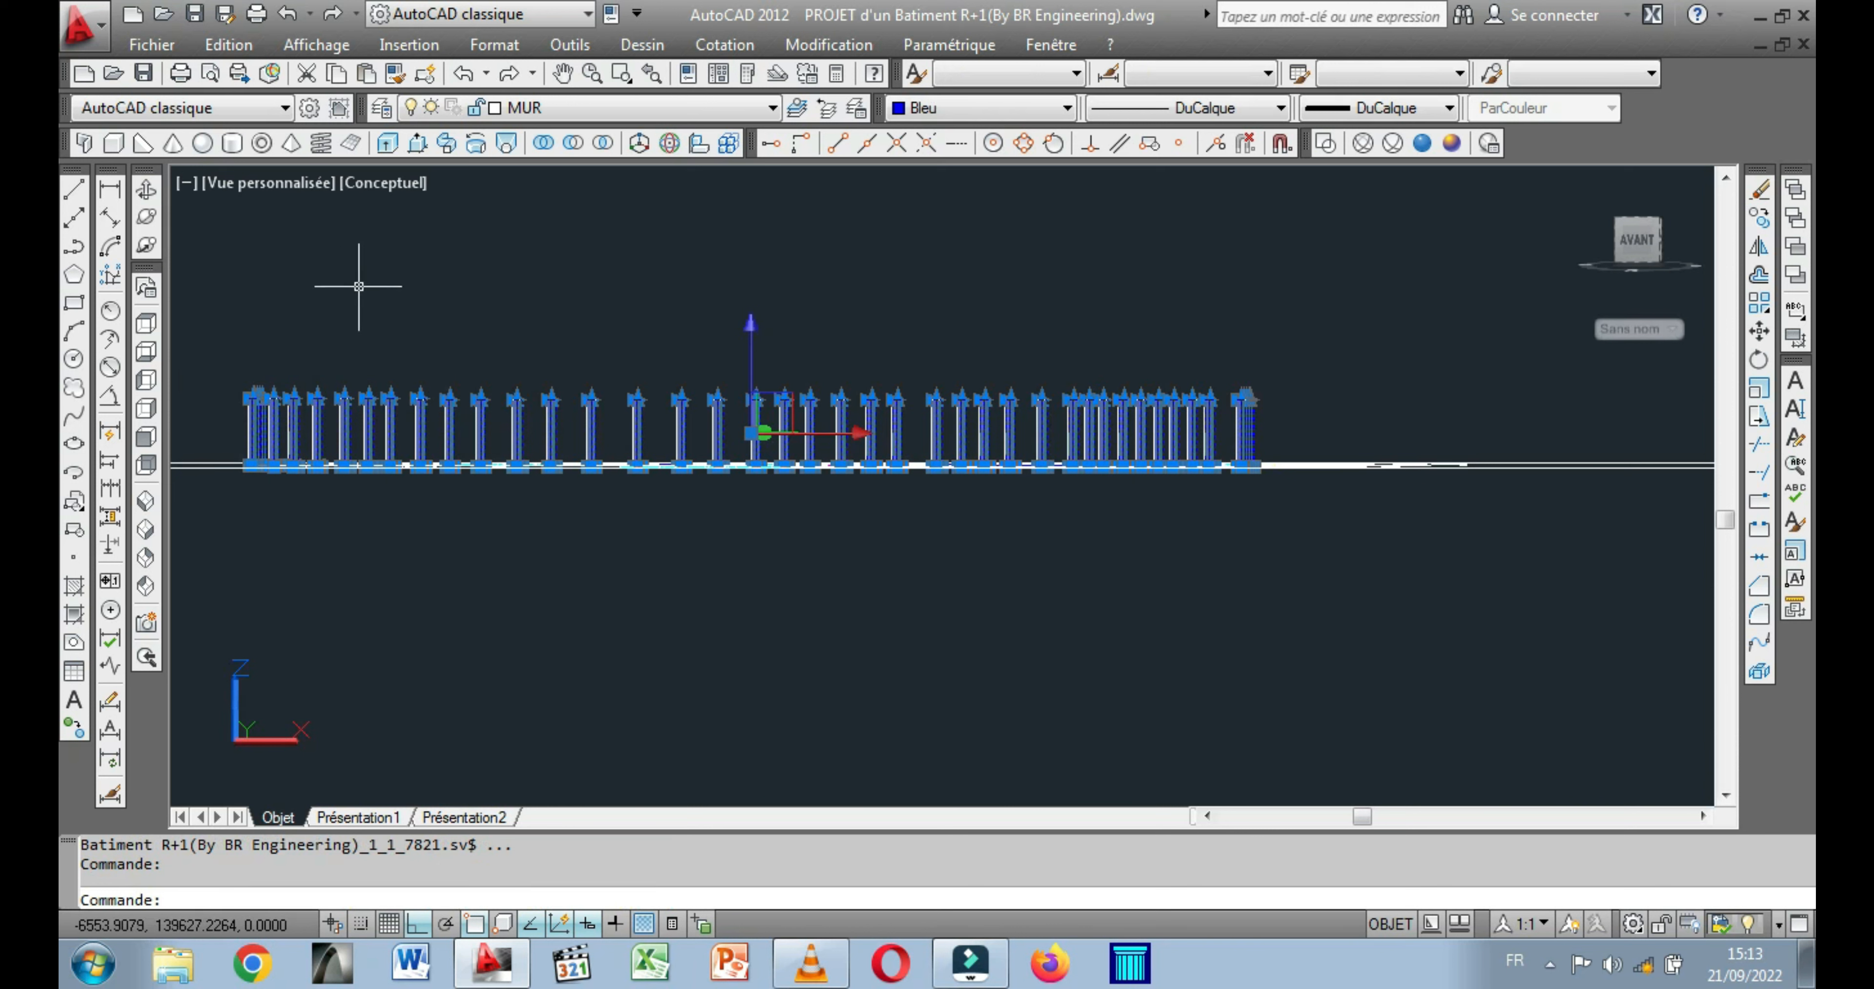
pyautogui.rightClick(359, 285)
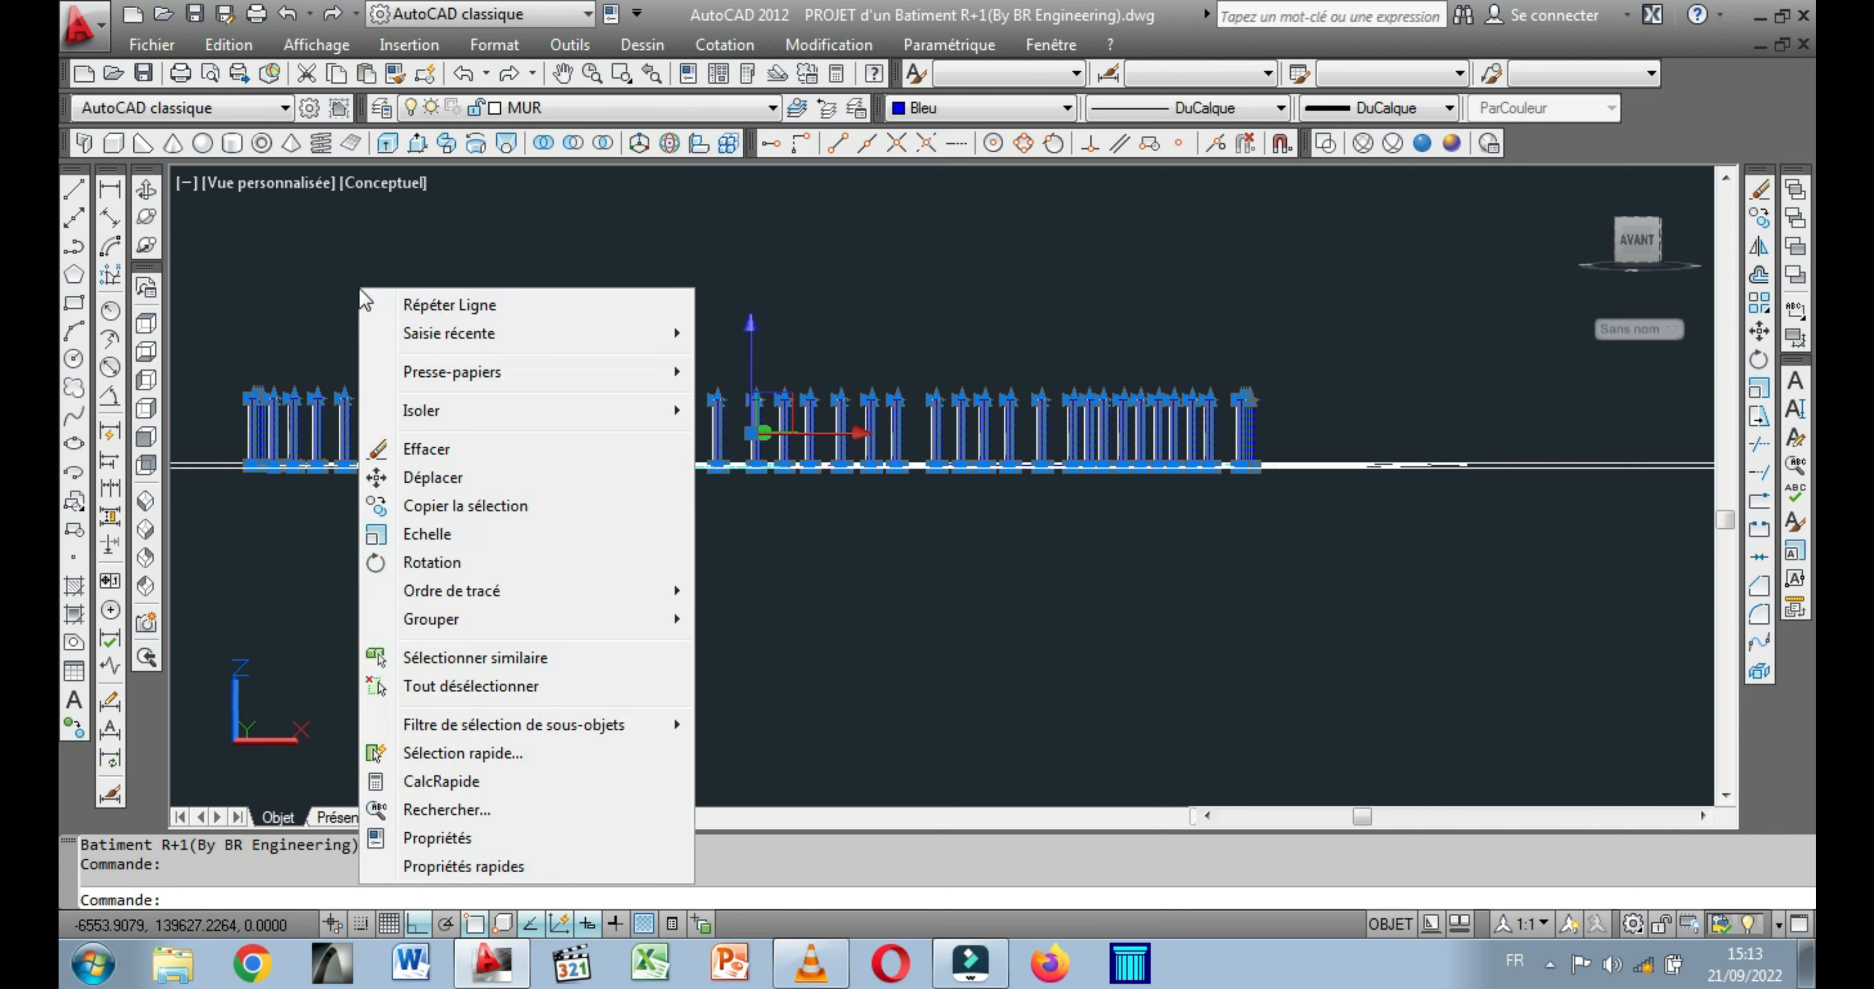
pyautogui.click(473, 480)
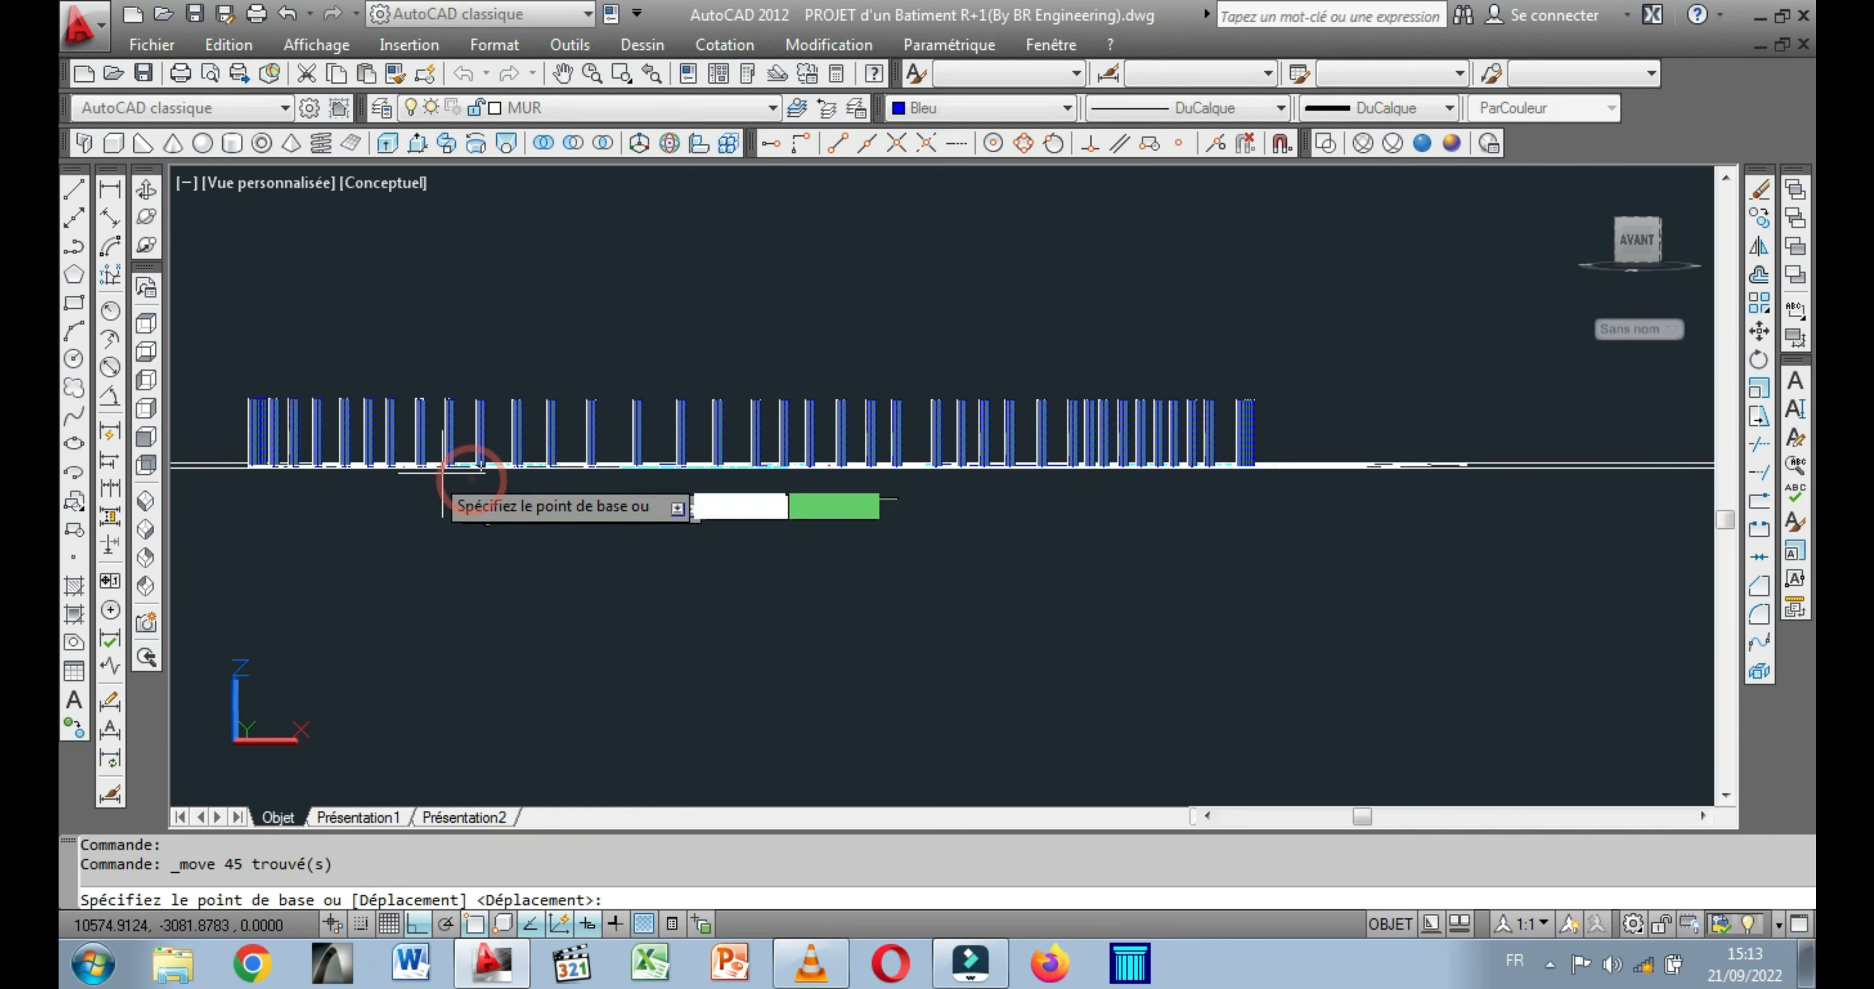
pyautogui.click(147, 191)
pyautogui.moveTo(356, 334); pyautogui.dragTo(1140, 751)
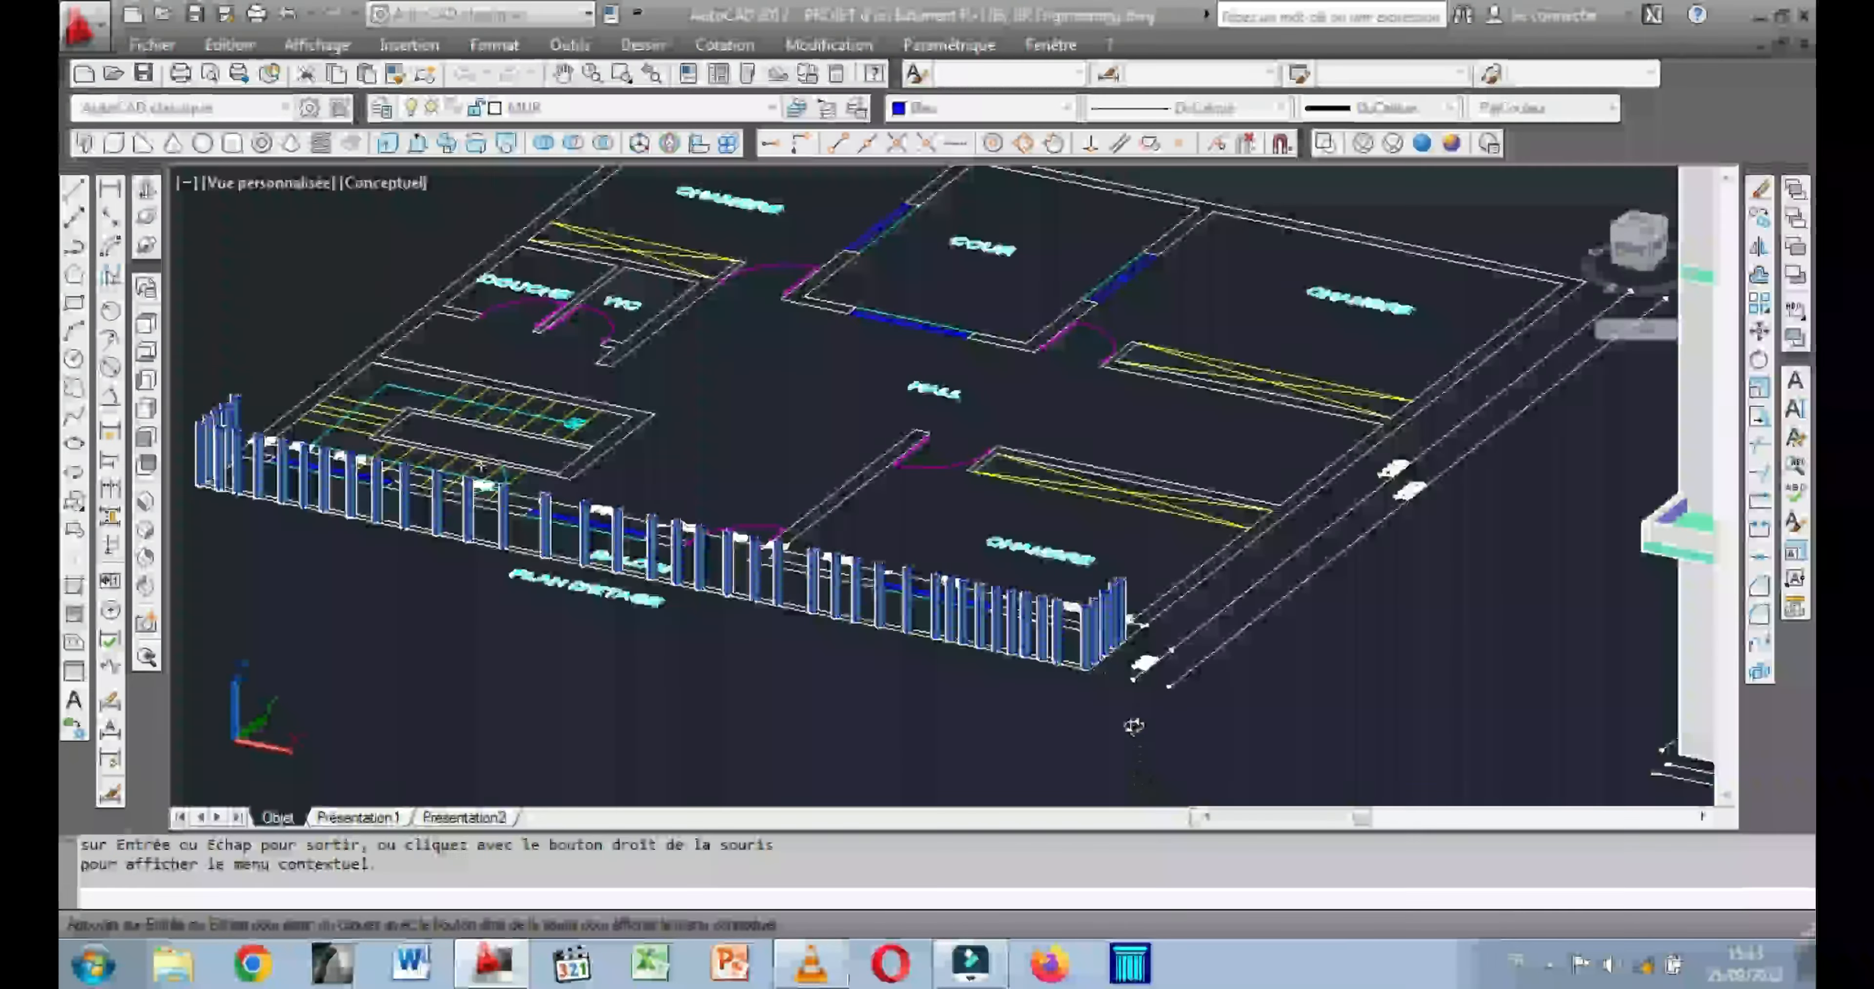
pyautogui.scroll(6, 1140, 751)
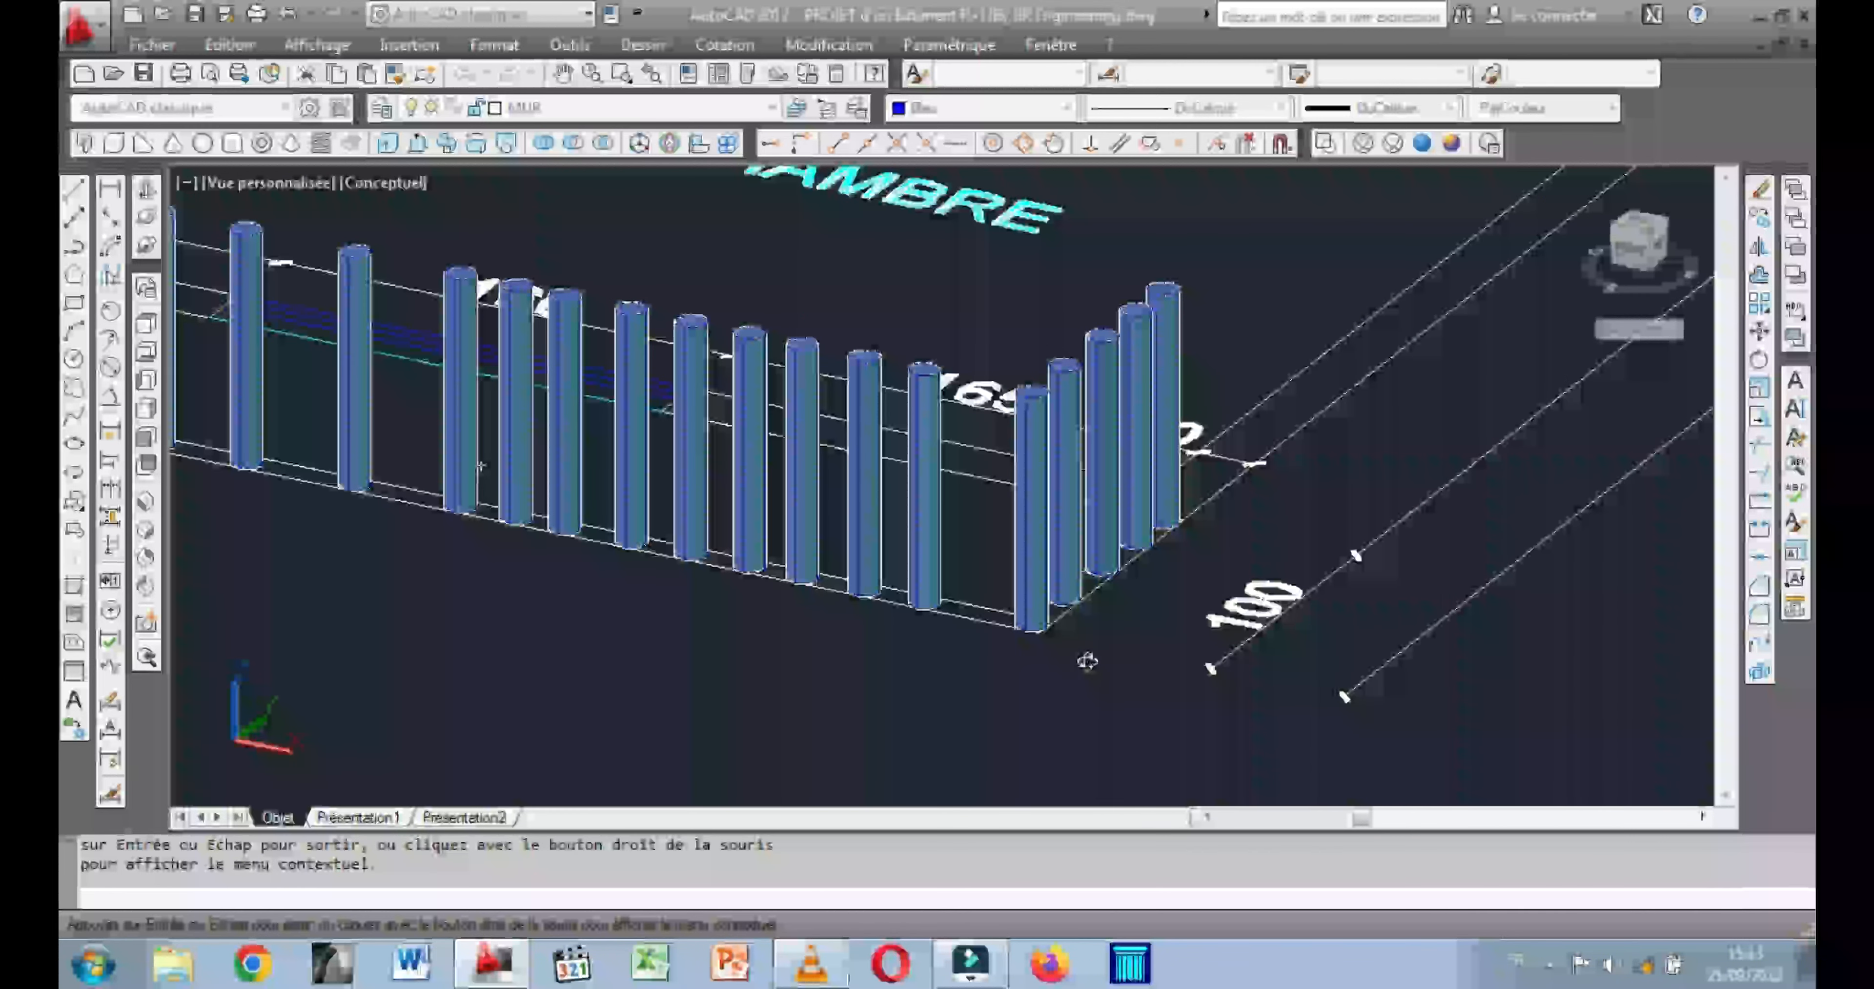
pyautogui.press('Escape')
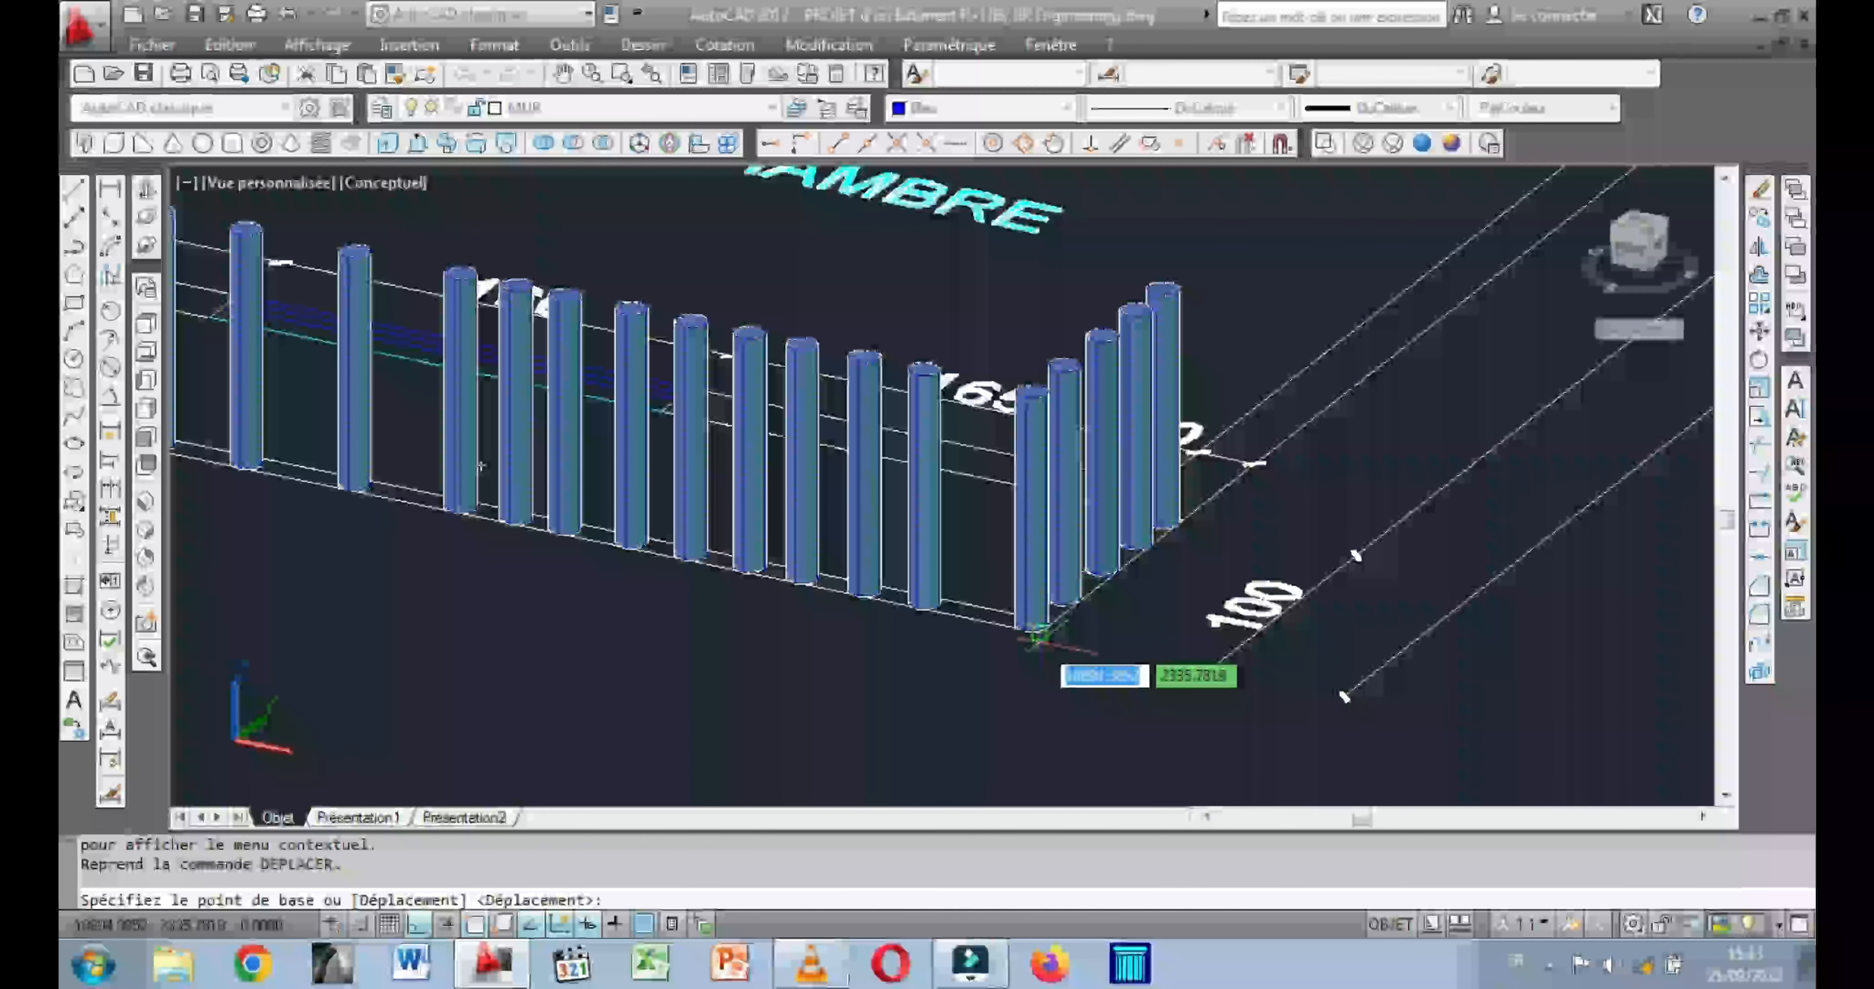
pyautogui.scroll(5, 1040, 636)
pyautogui.click(1038, 640)
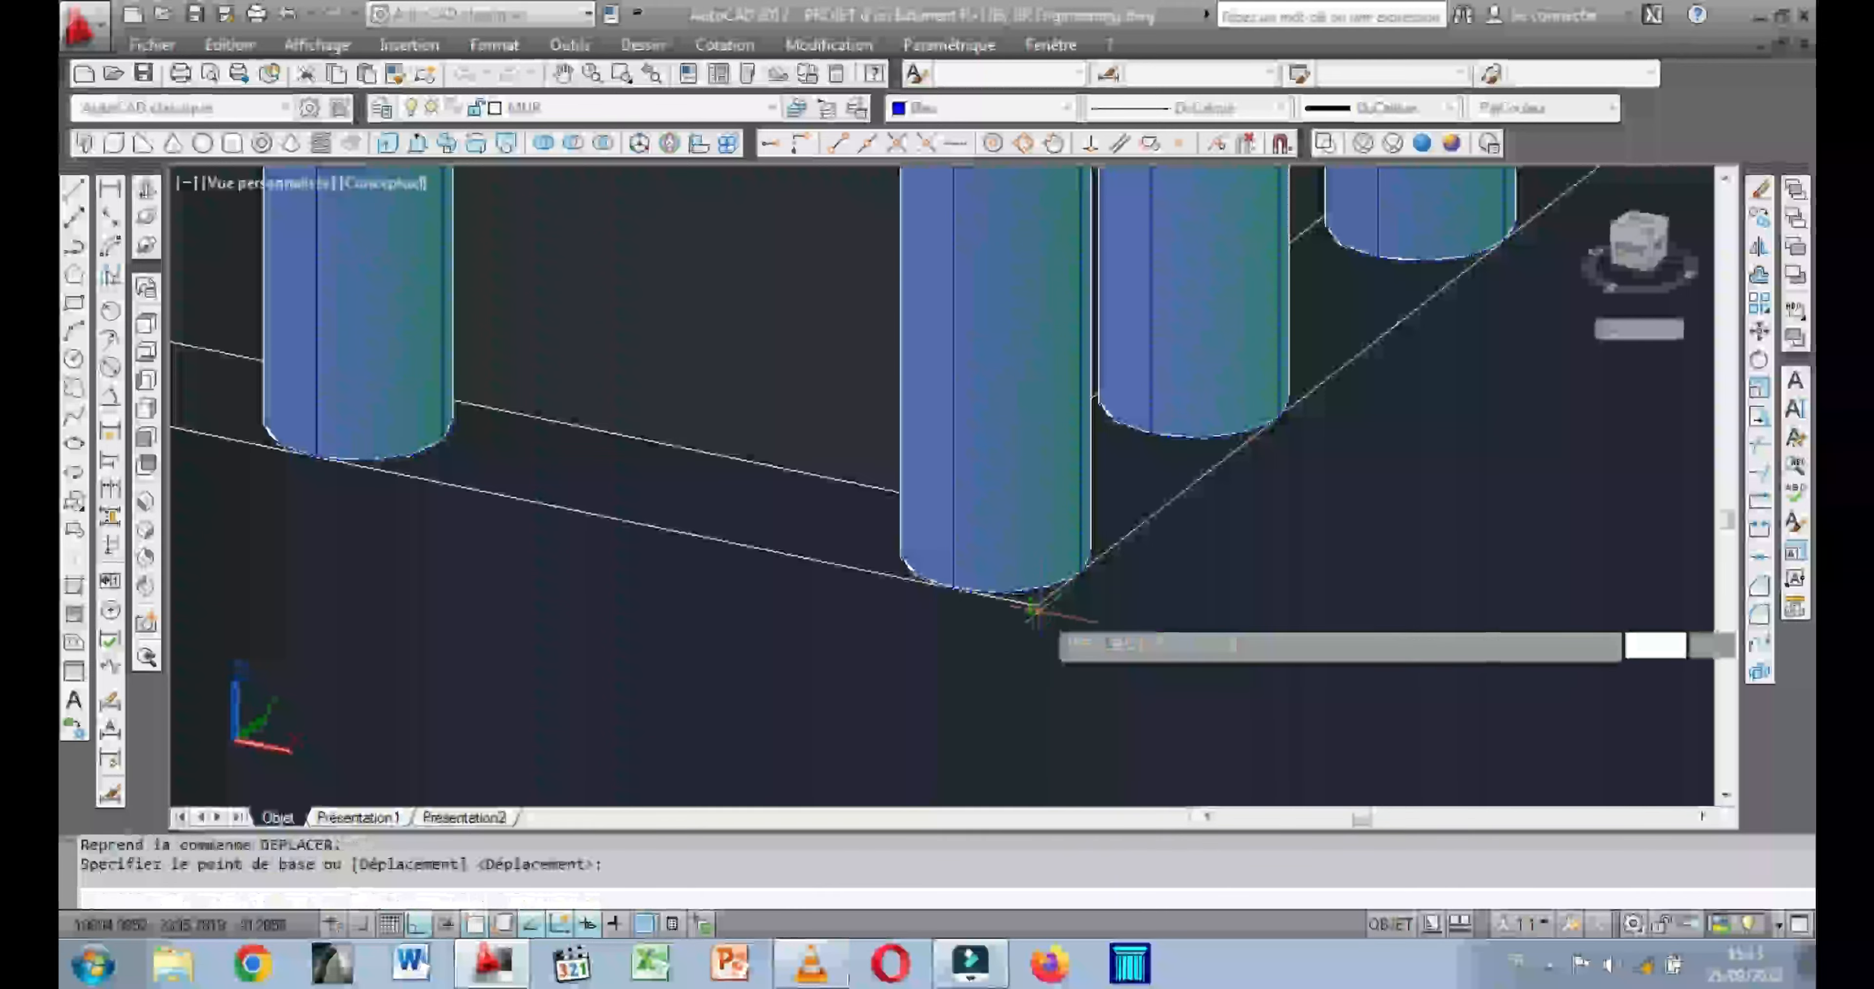
pyautogui.scroll(-5, 1038, 640)
pyautogui.scroll(-8, 1100, 643)
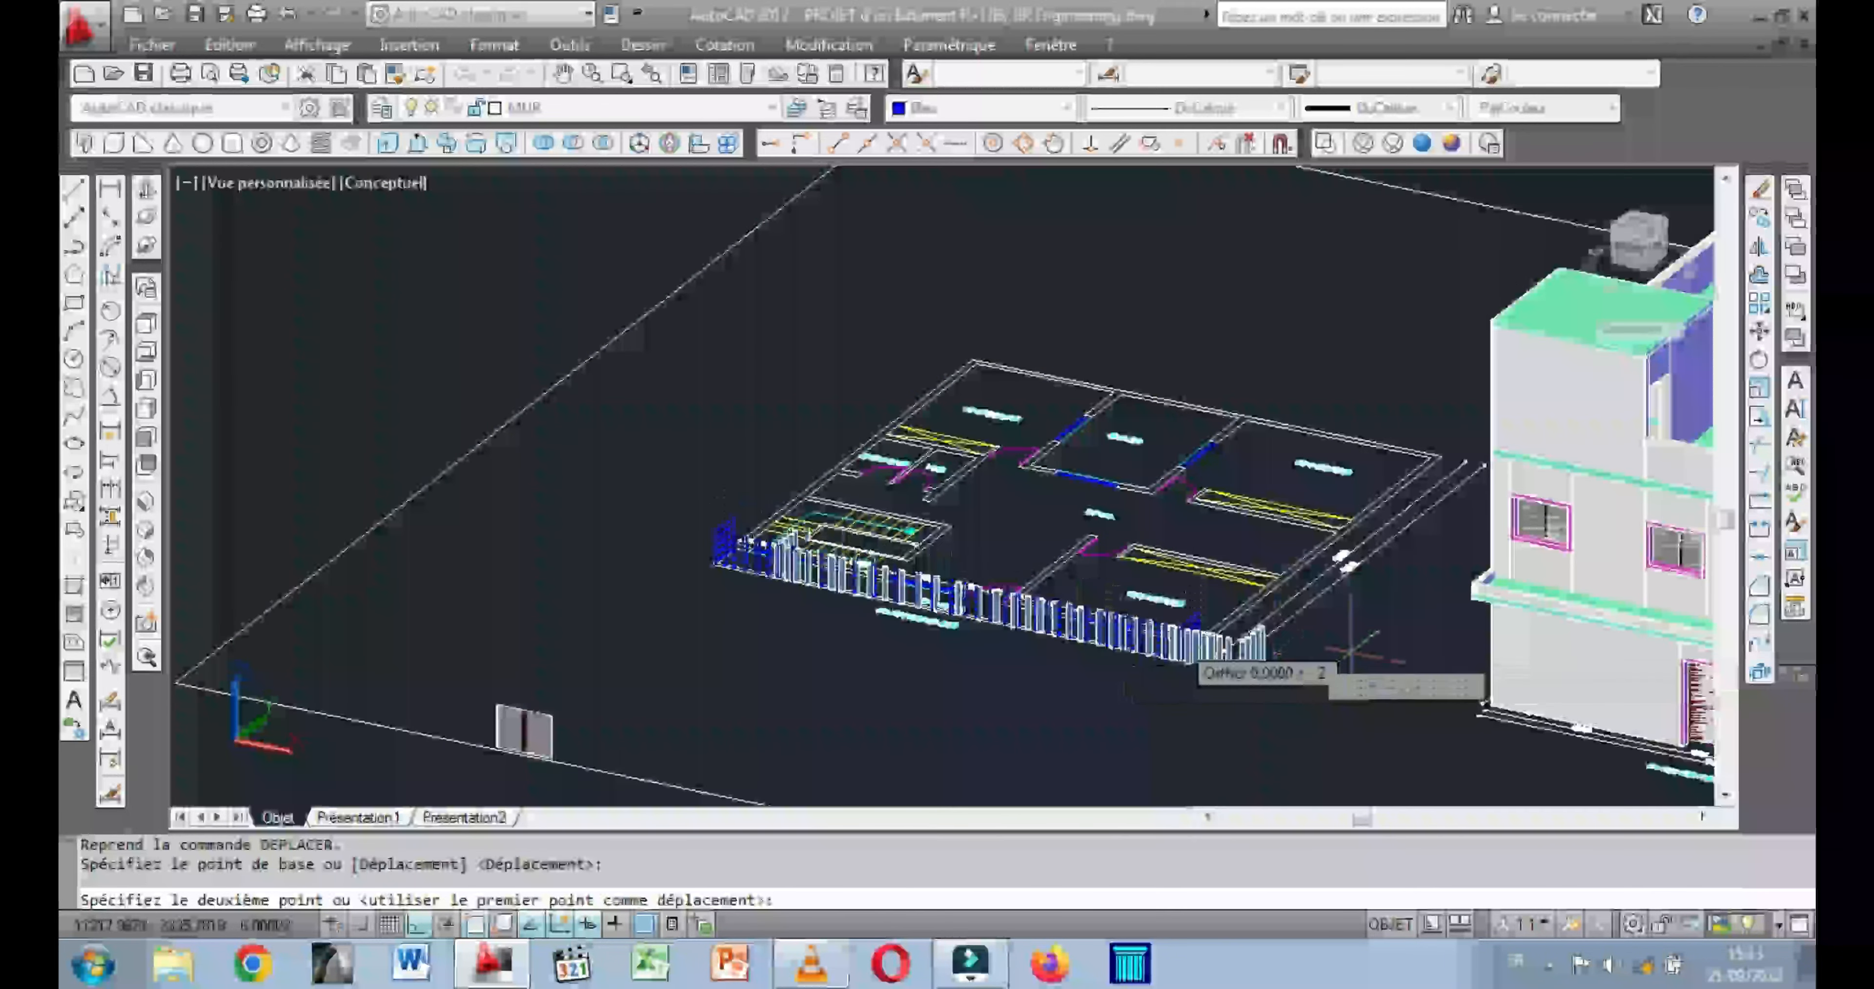
pyautogui.moveTo(1362, 643); pyautogui.dragTo(889, 513, button='middle')
pyautogui.scroll(8, 1492, 553)
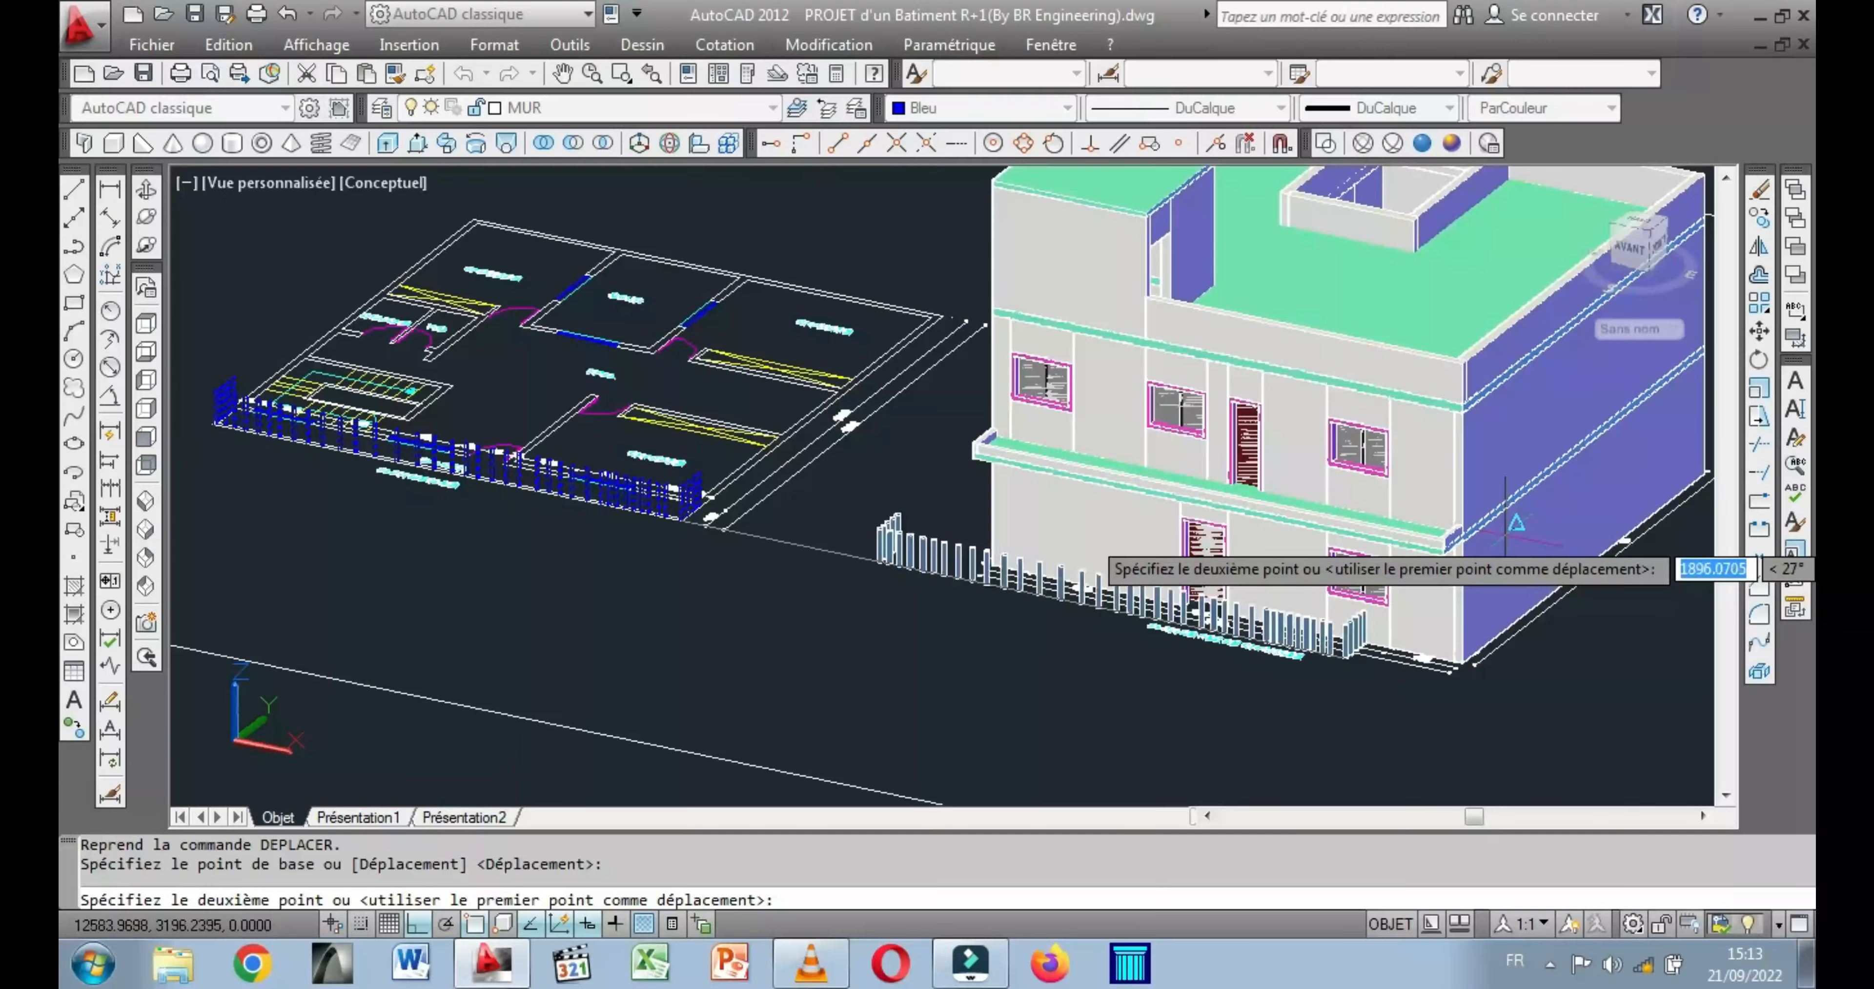
pyautogui.scroll(2, 1491, 538)
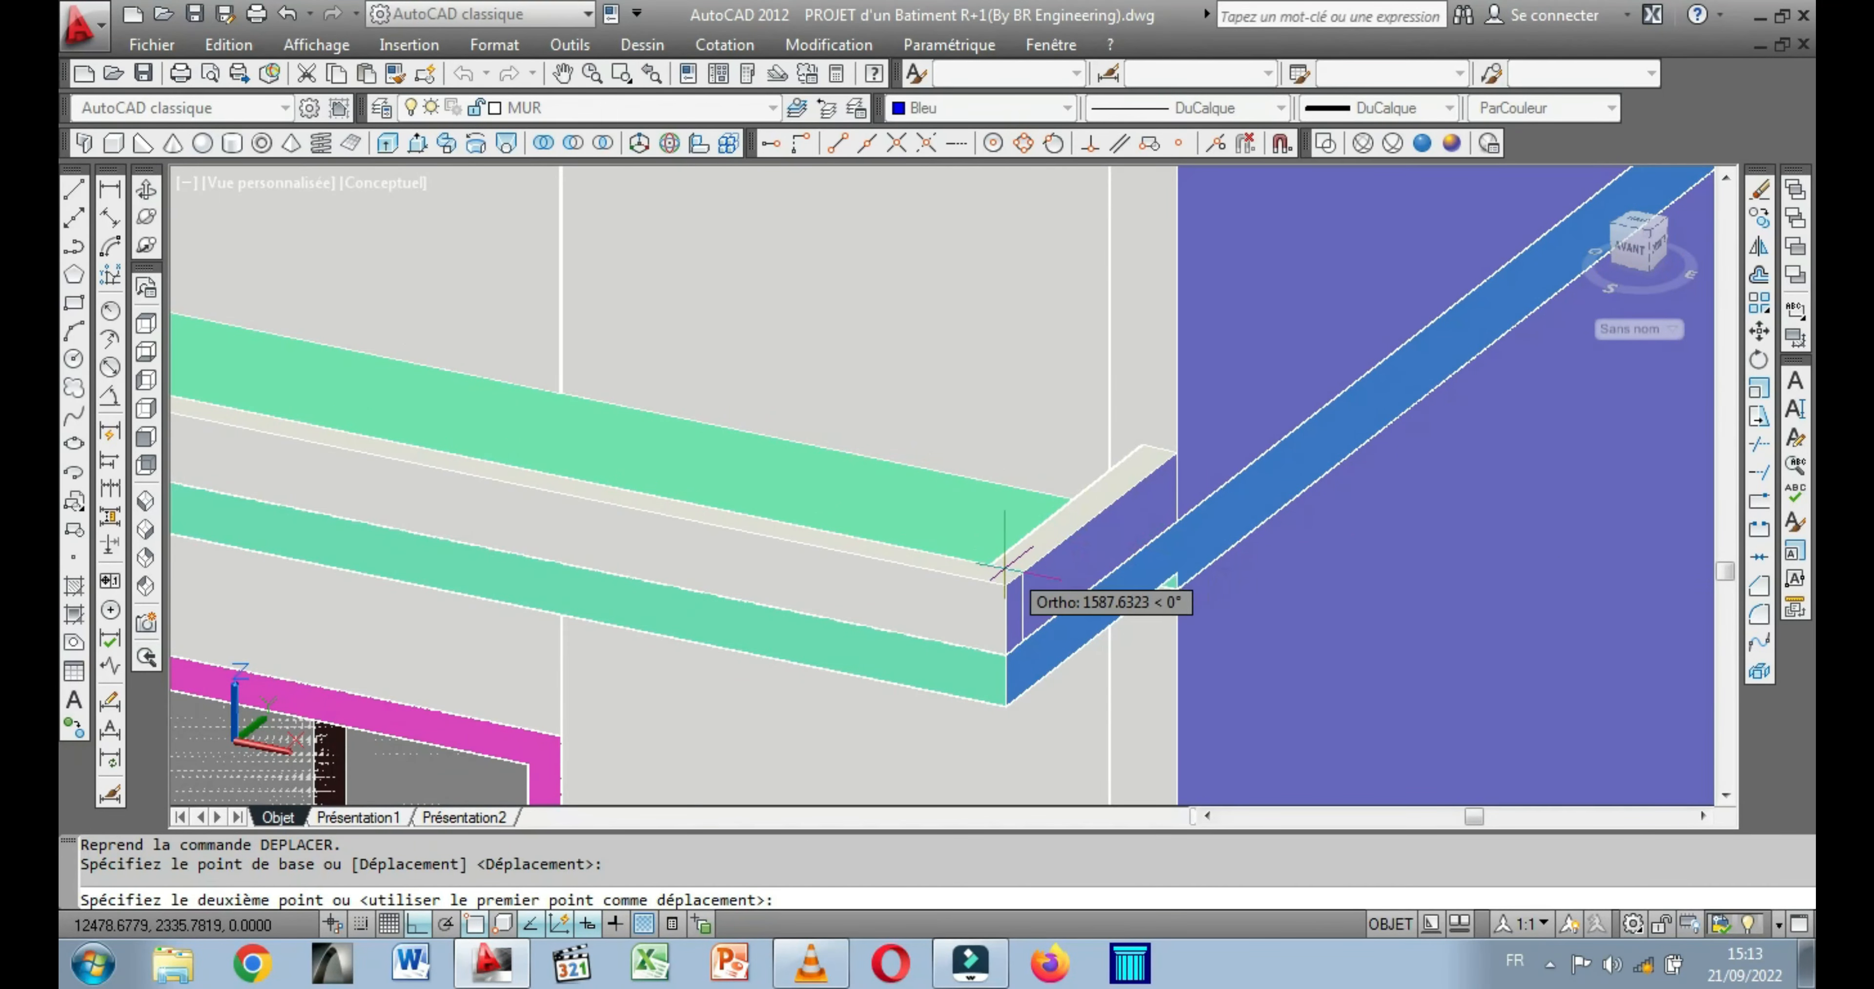
pyautogui.click(1004, 588)
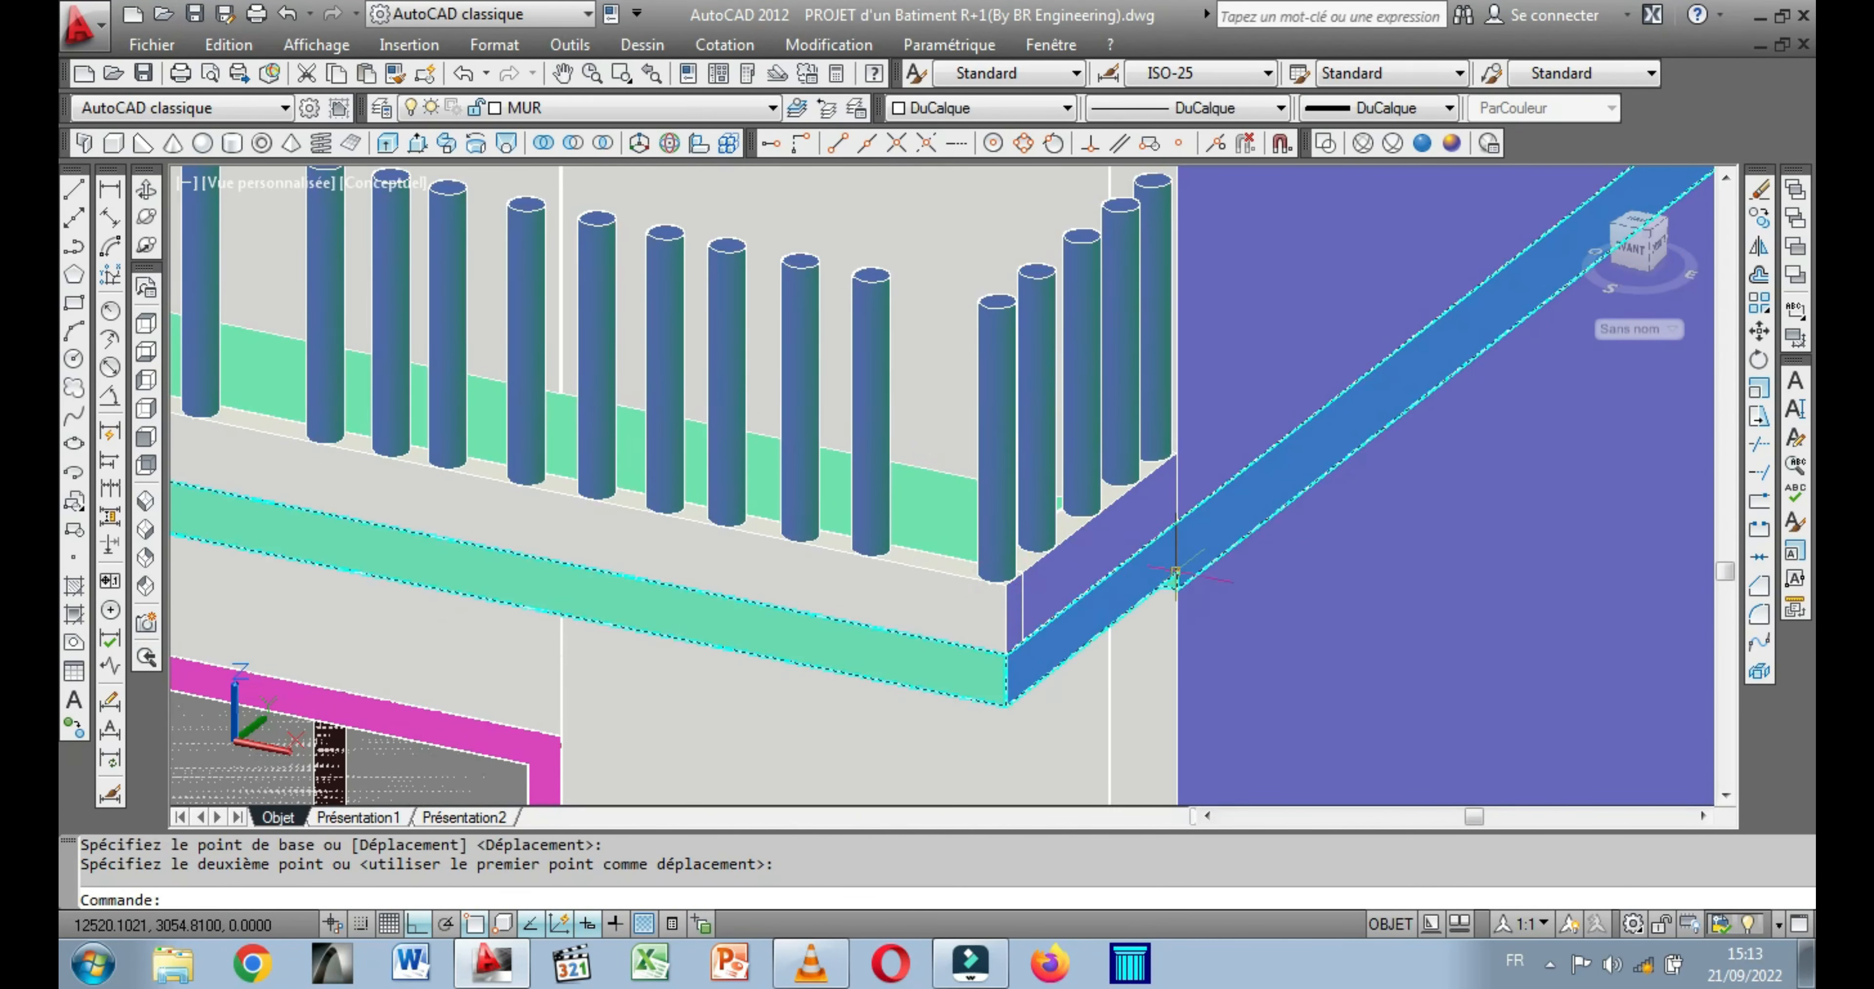
# Copy the front and both end parapets of the balcony 80 units upward, flush with the baluster tops, as a handrail.
pyautogui.scroll(-3, 1196, 578)
pyautogui.scroll(-4, 954, 624)
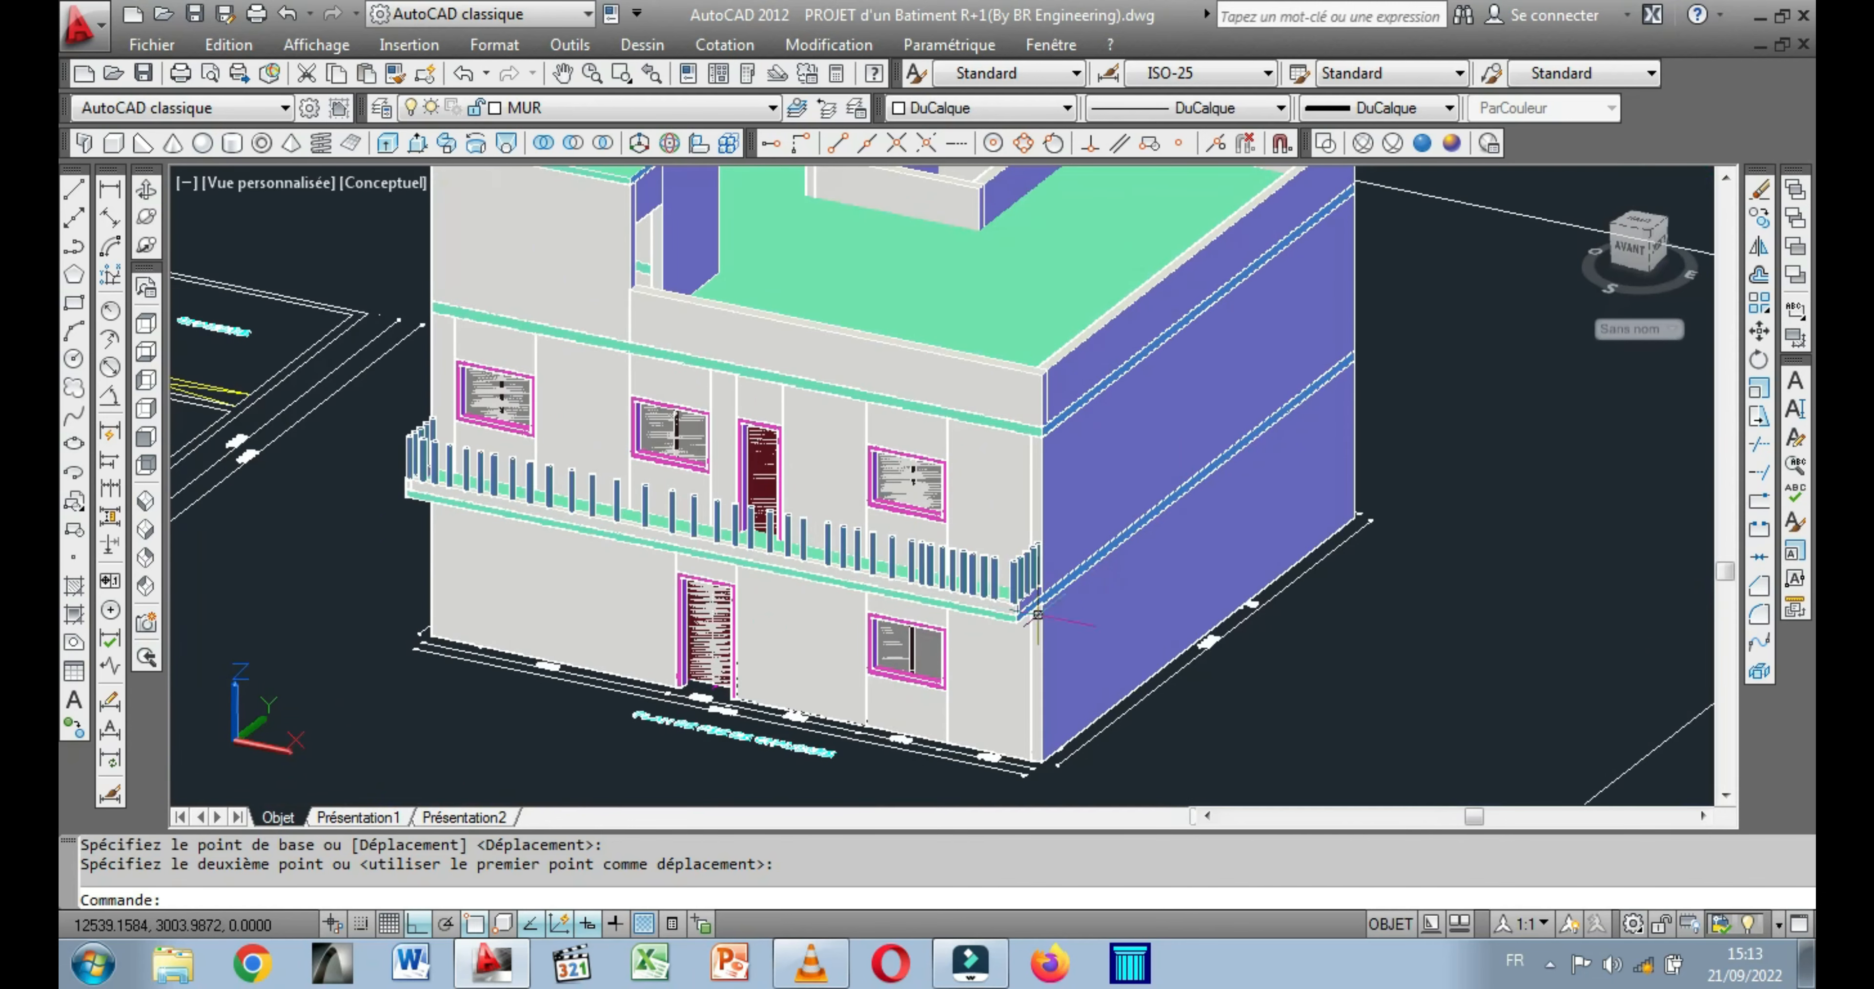
pyautogui.scroll(3, 545, 571)
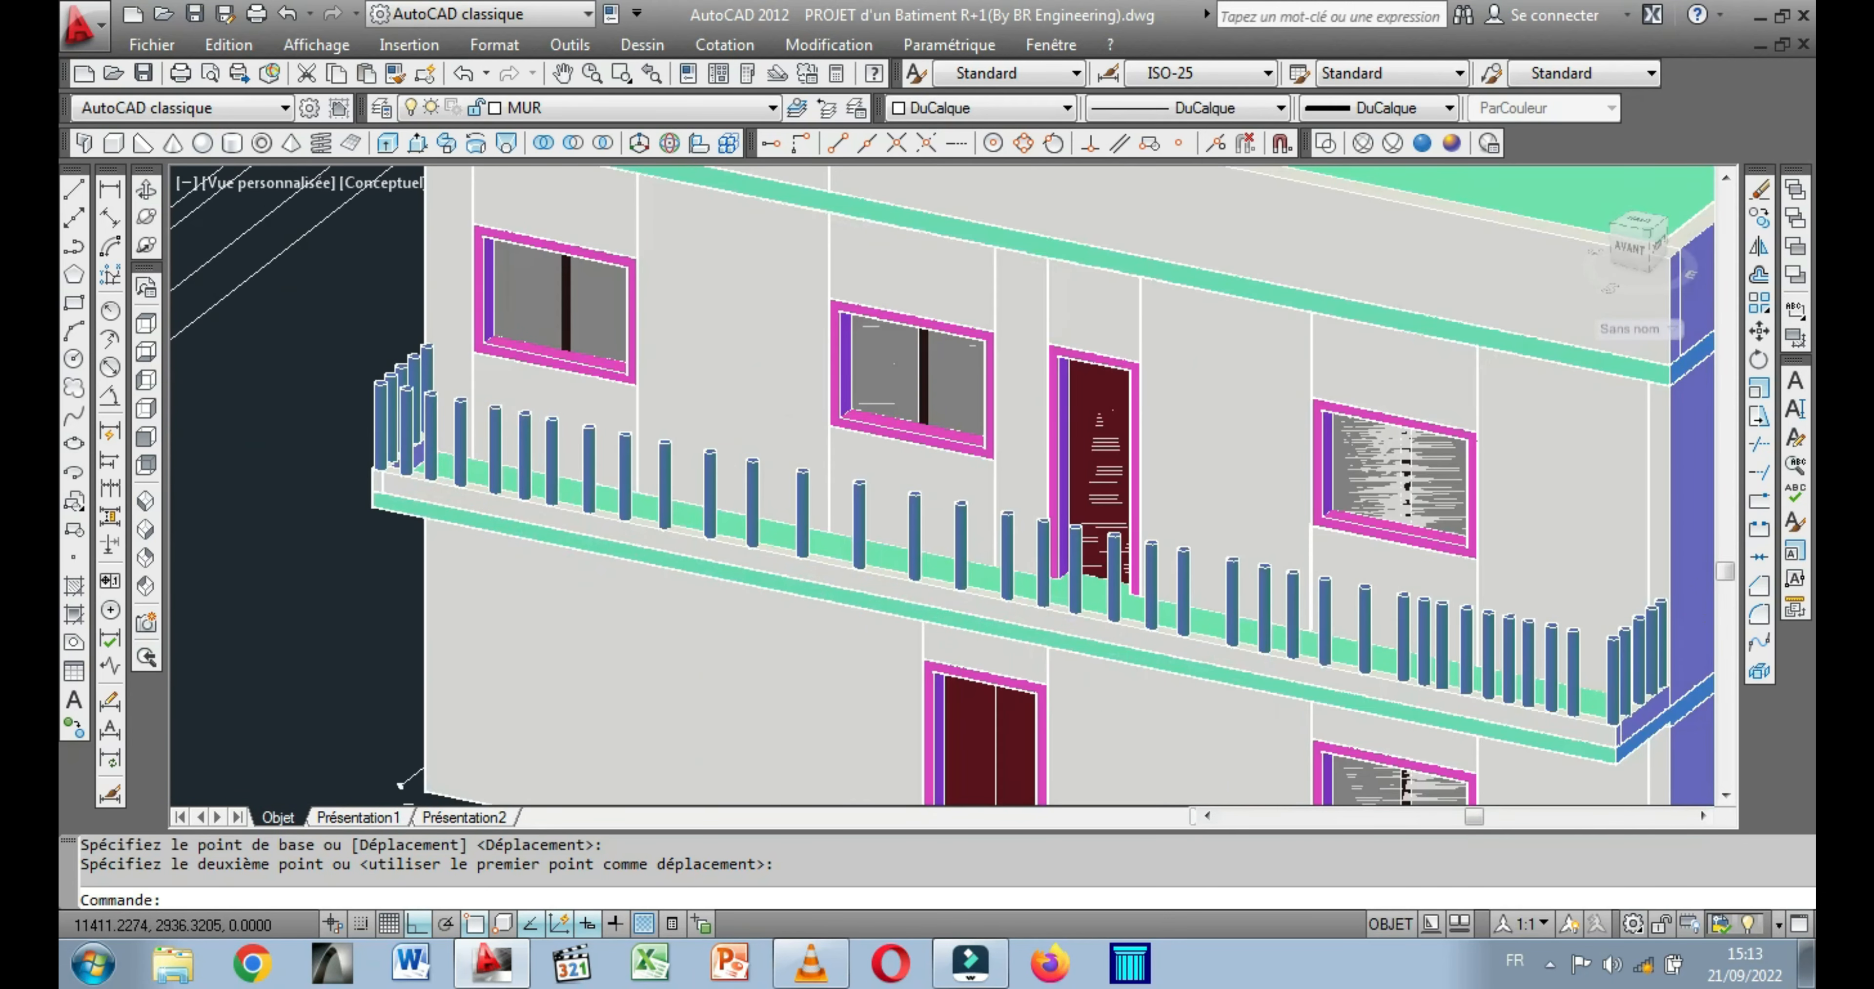
pyautogui.scroll(3, 457, 533)
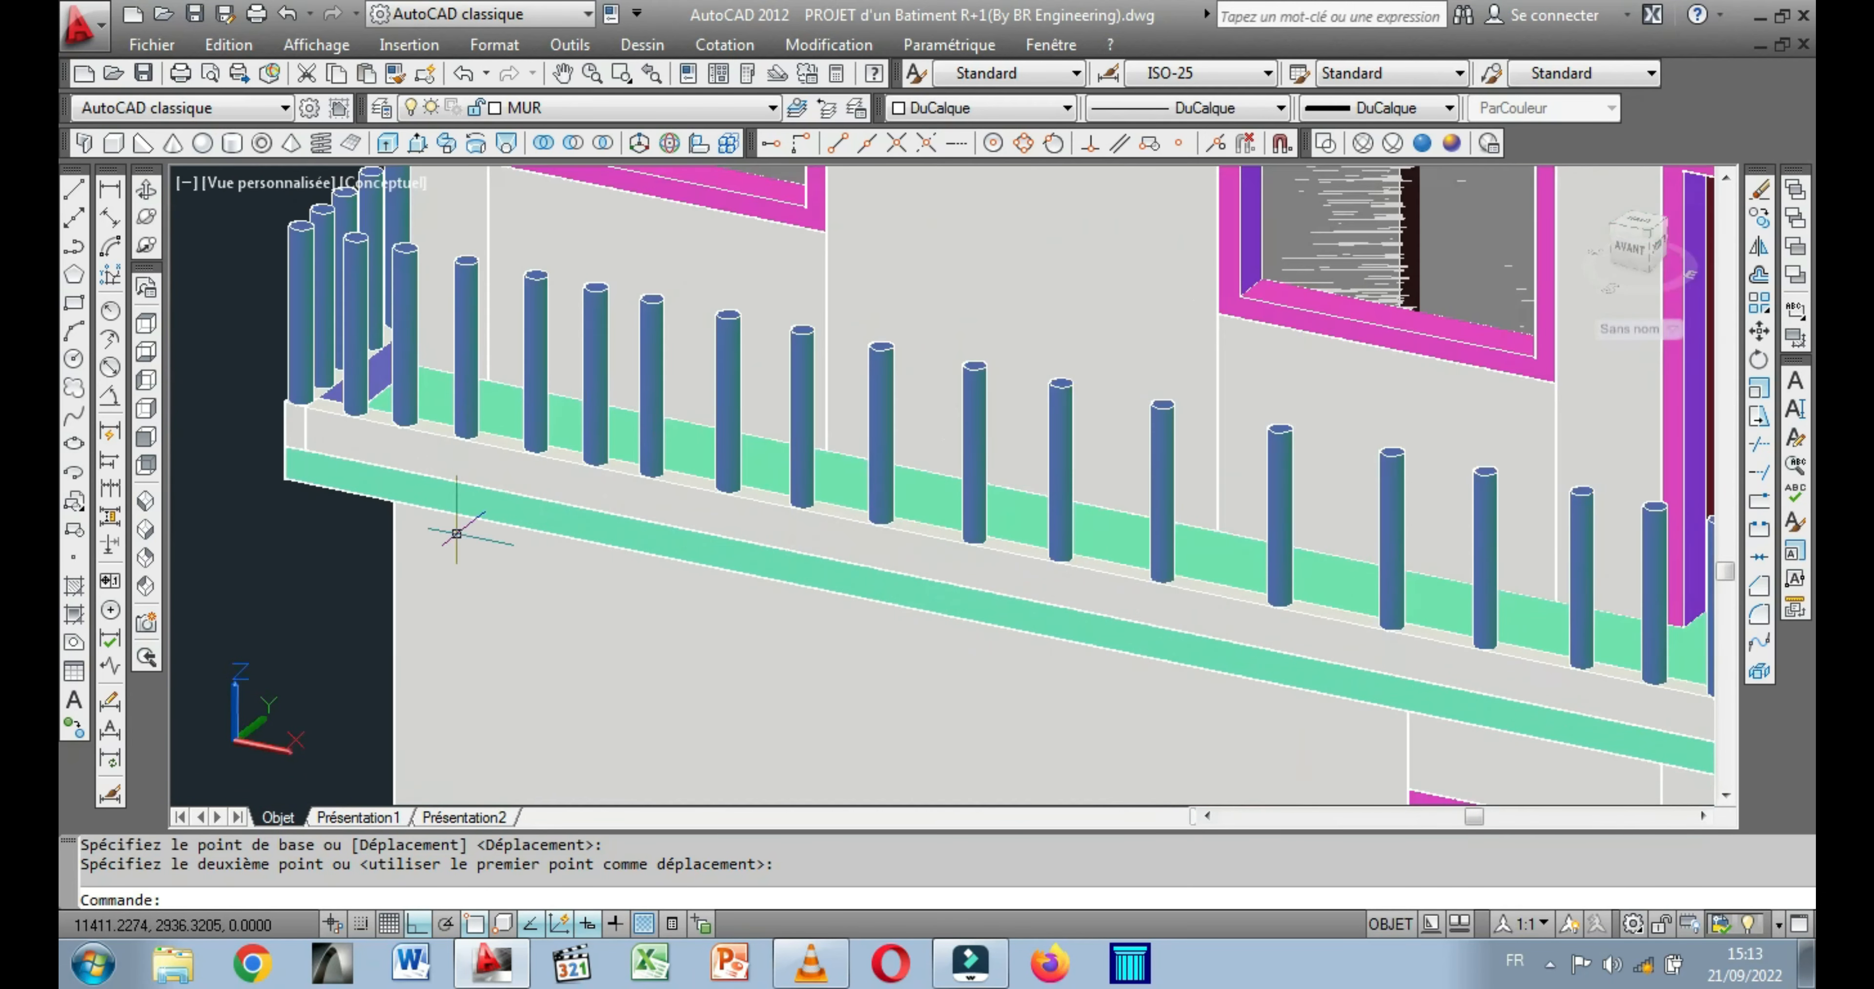
pyautogui.click(290, 412)
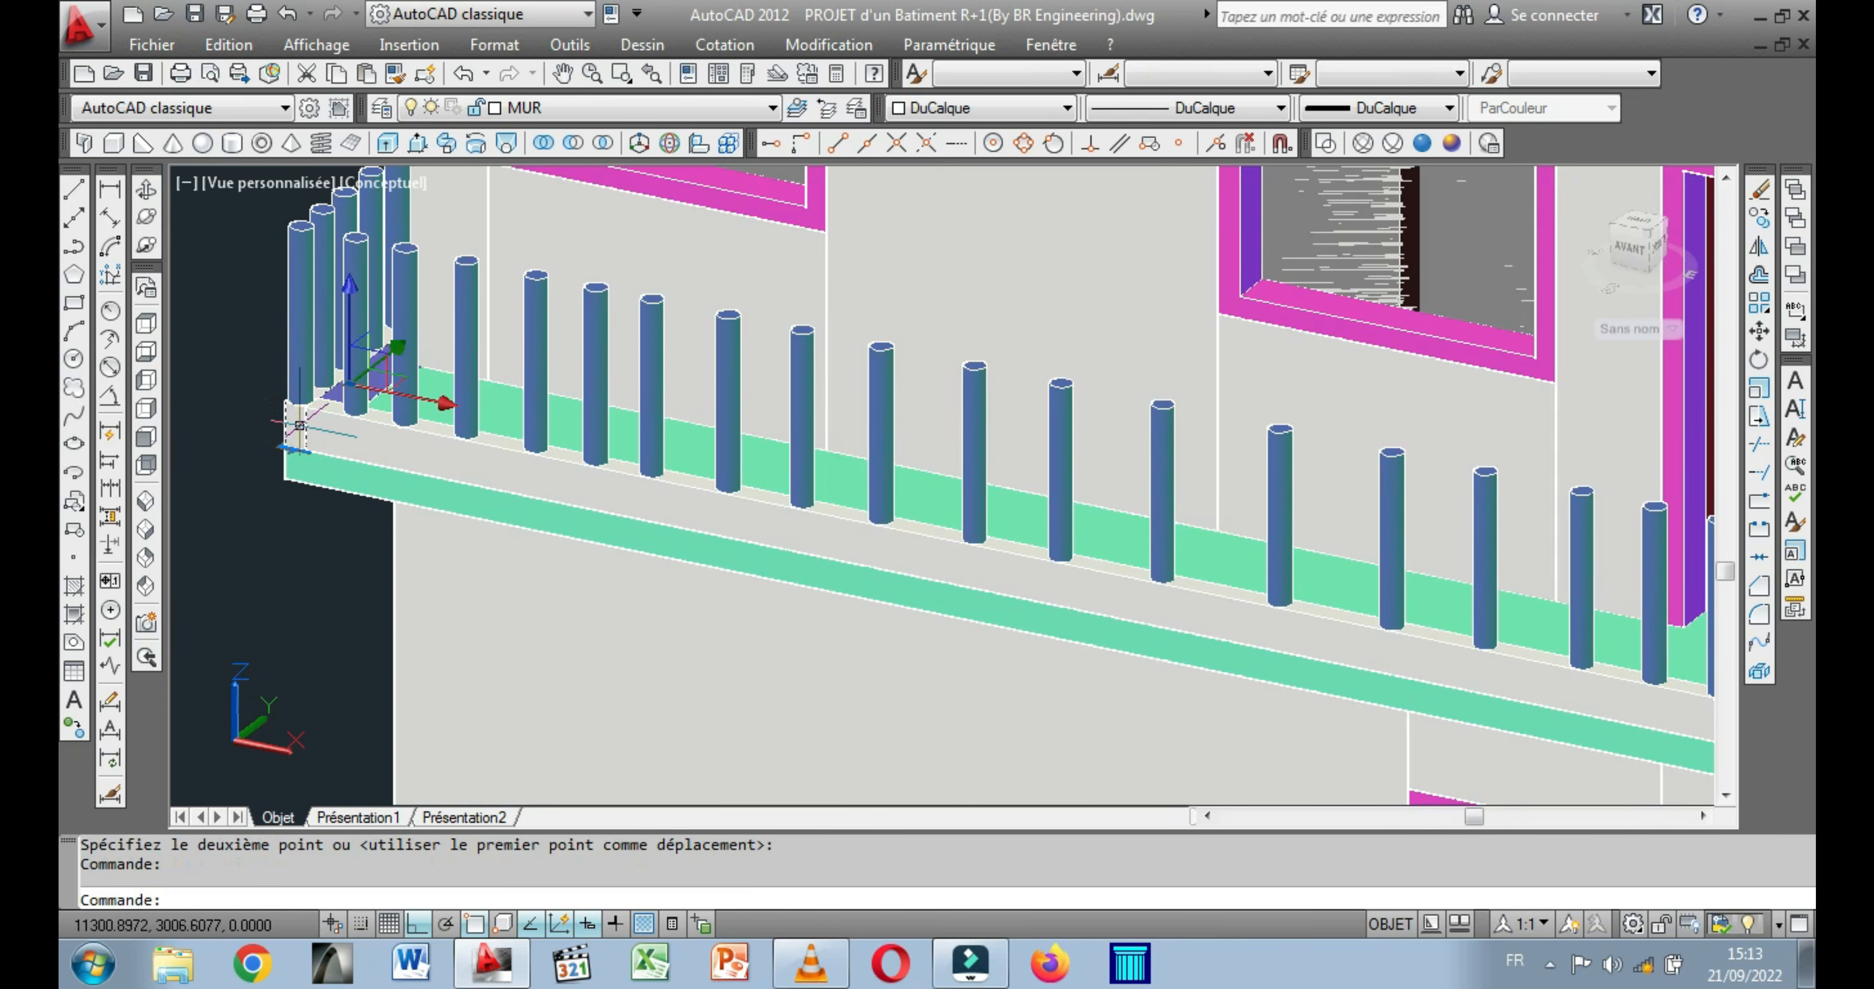
pyautogui.click(343, 427)
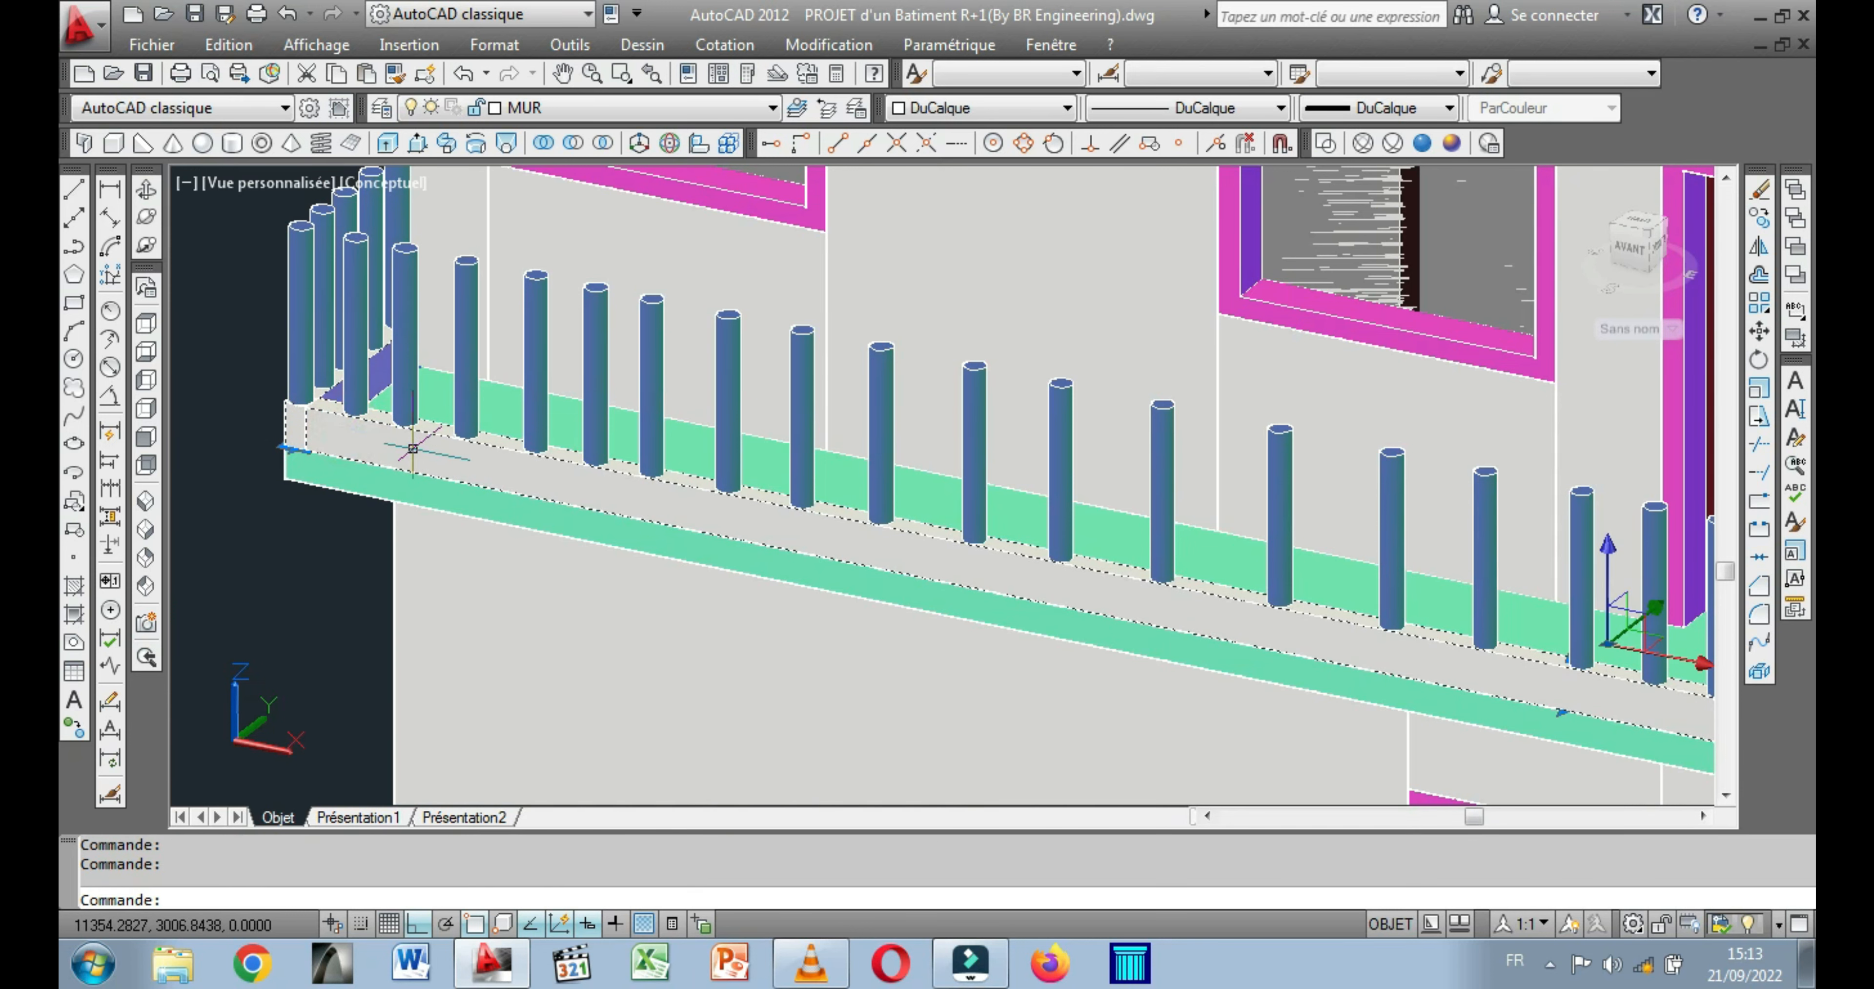
pyautogui.scroll(-5, 412, 449)
pyautogui.scroll(4, 1355, 643)
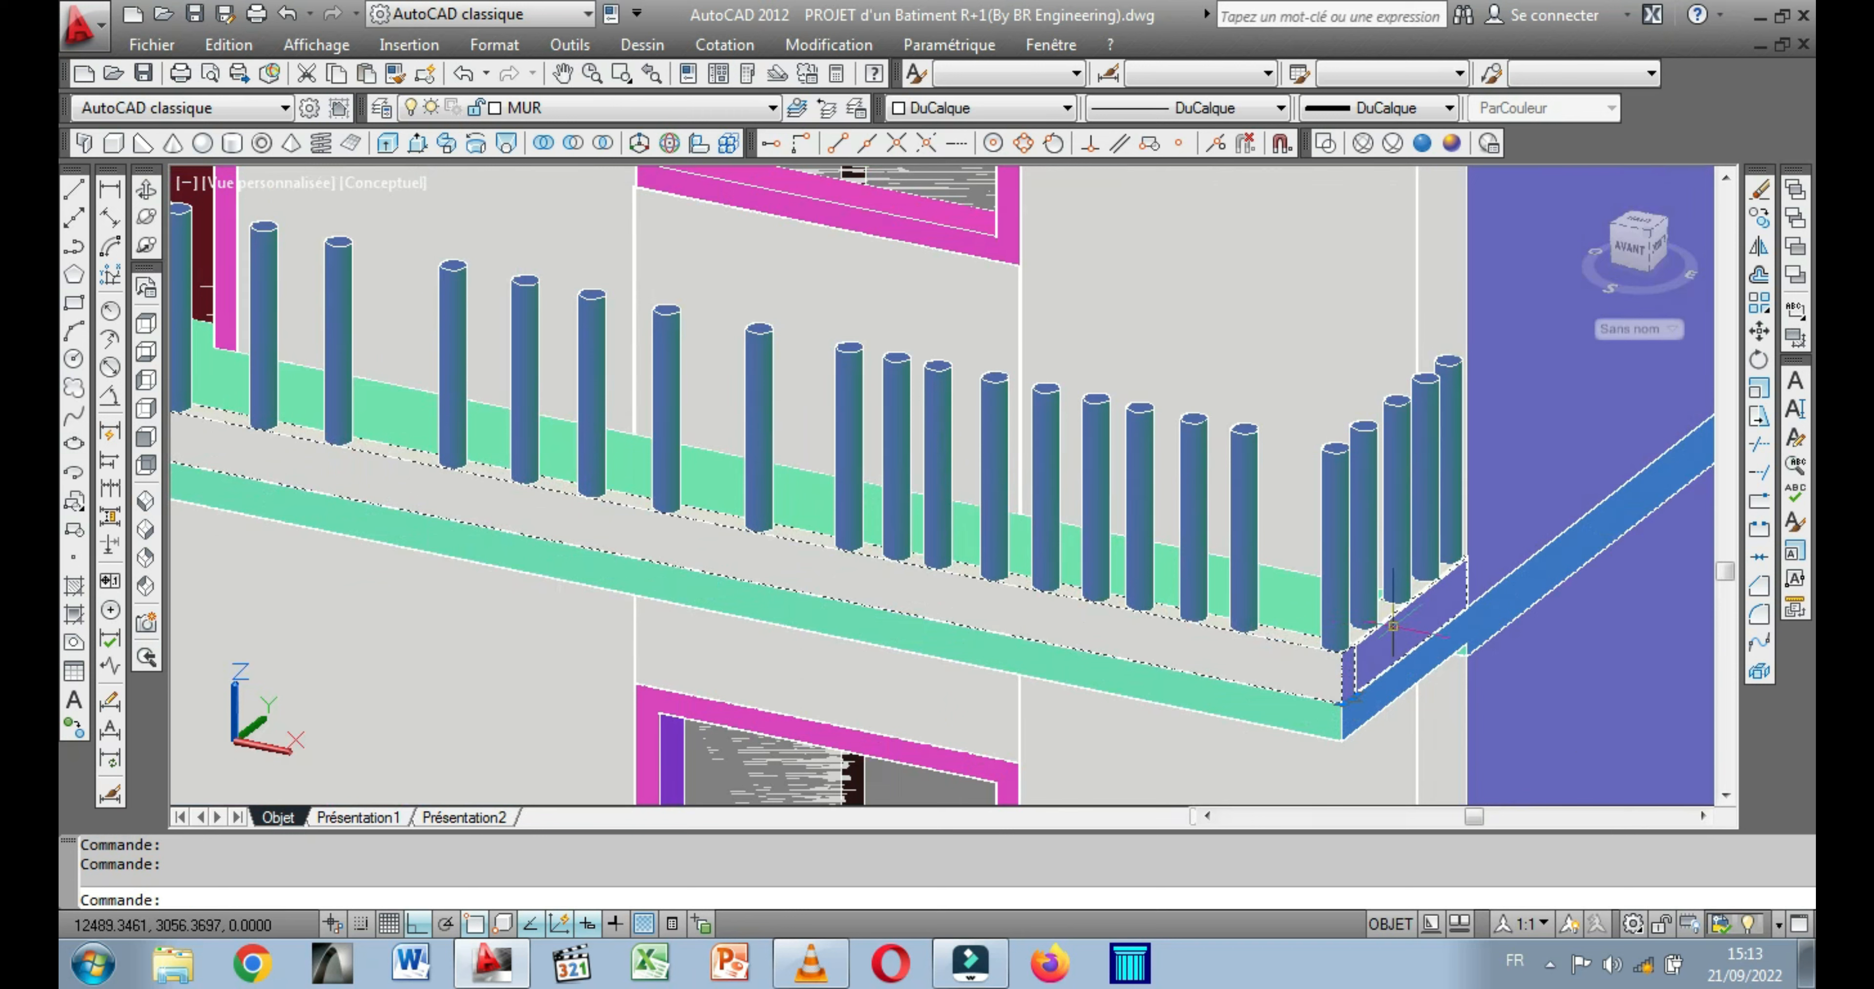
pyautogui.scroll(-5, 1392, 627)
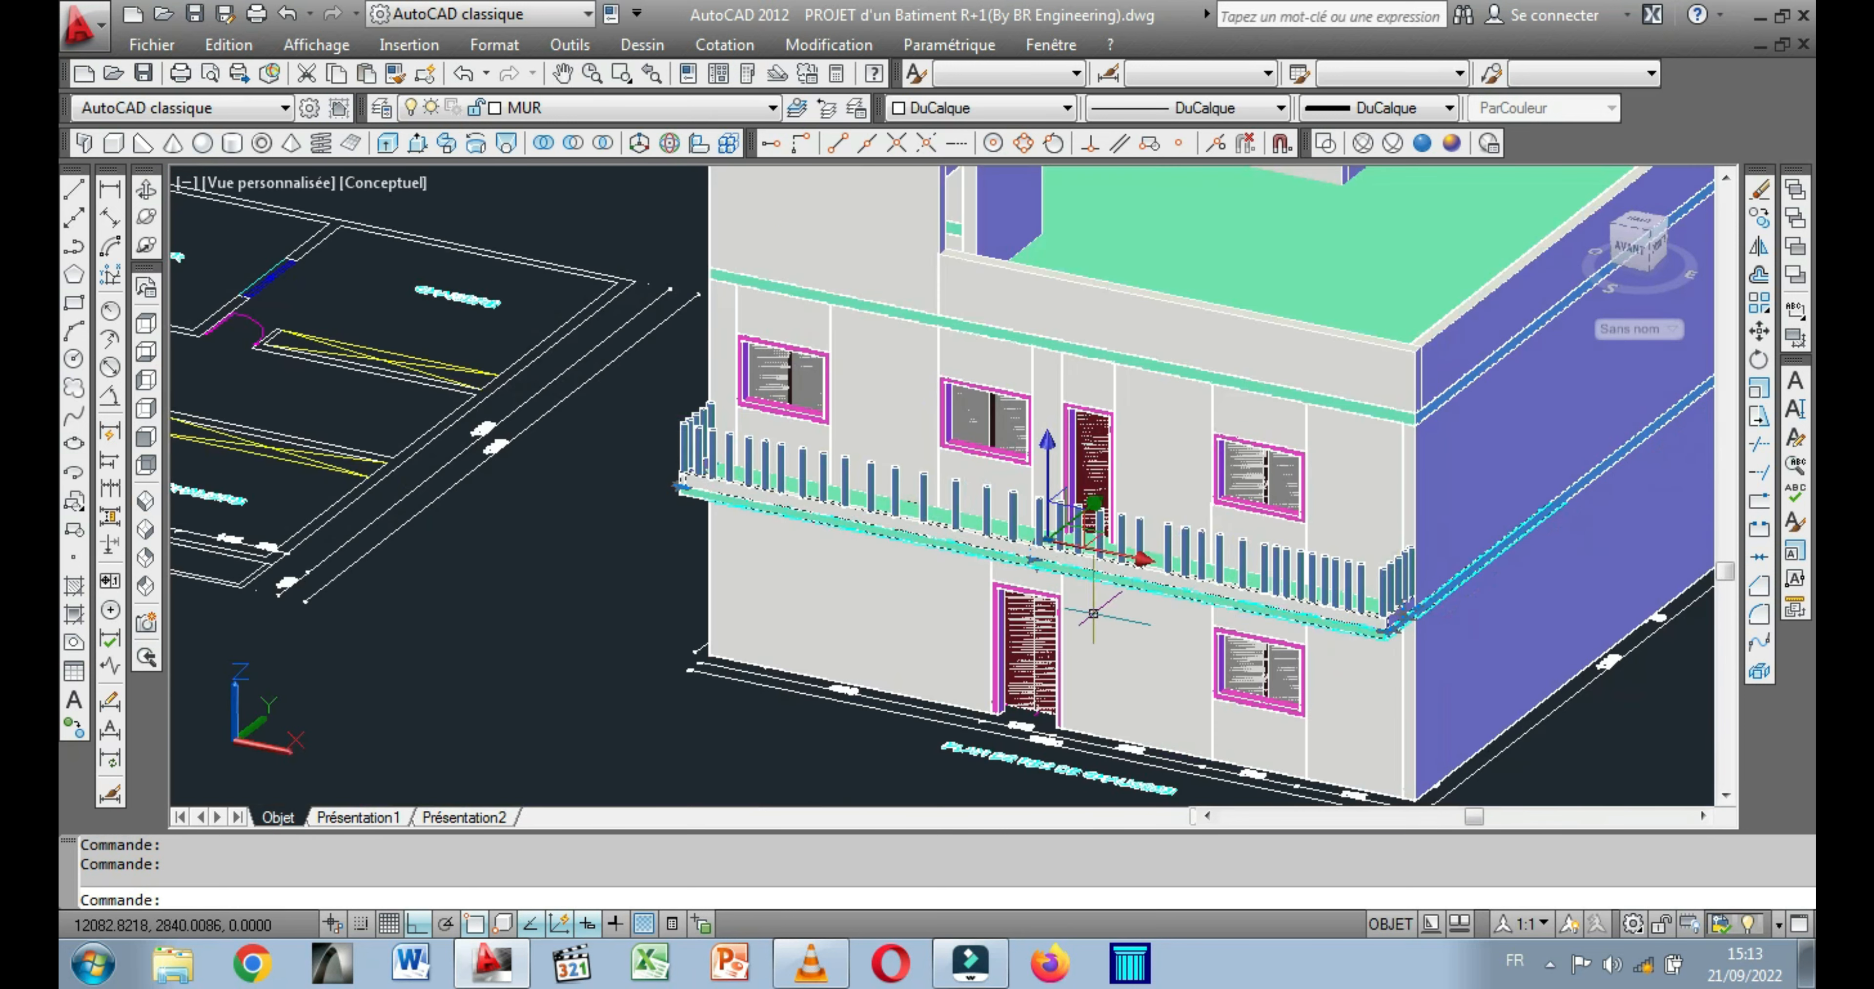
pyautogui.rightClick(640, 405)
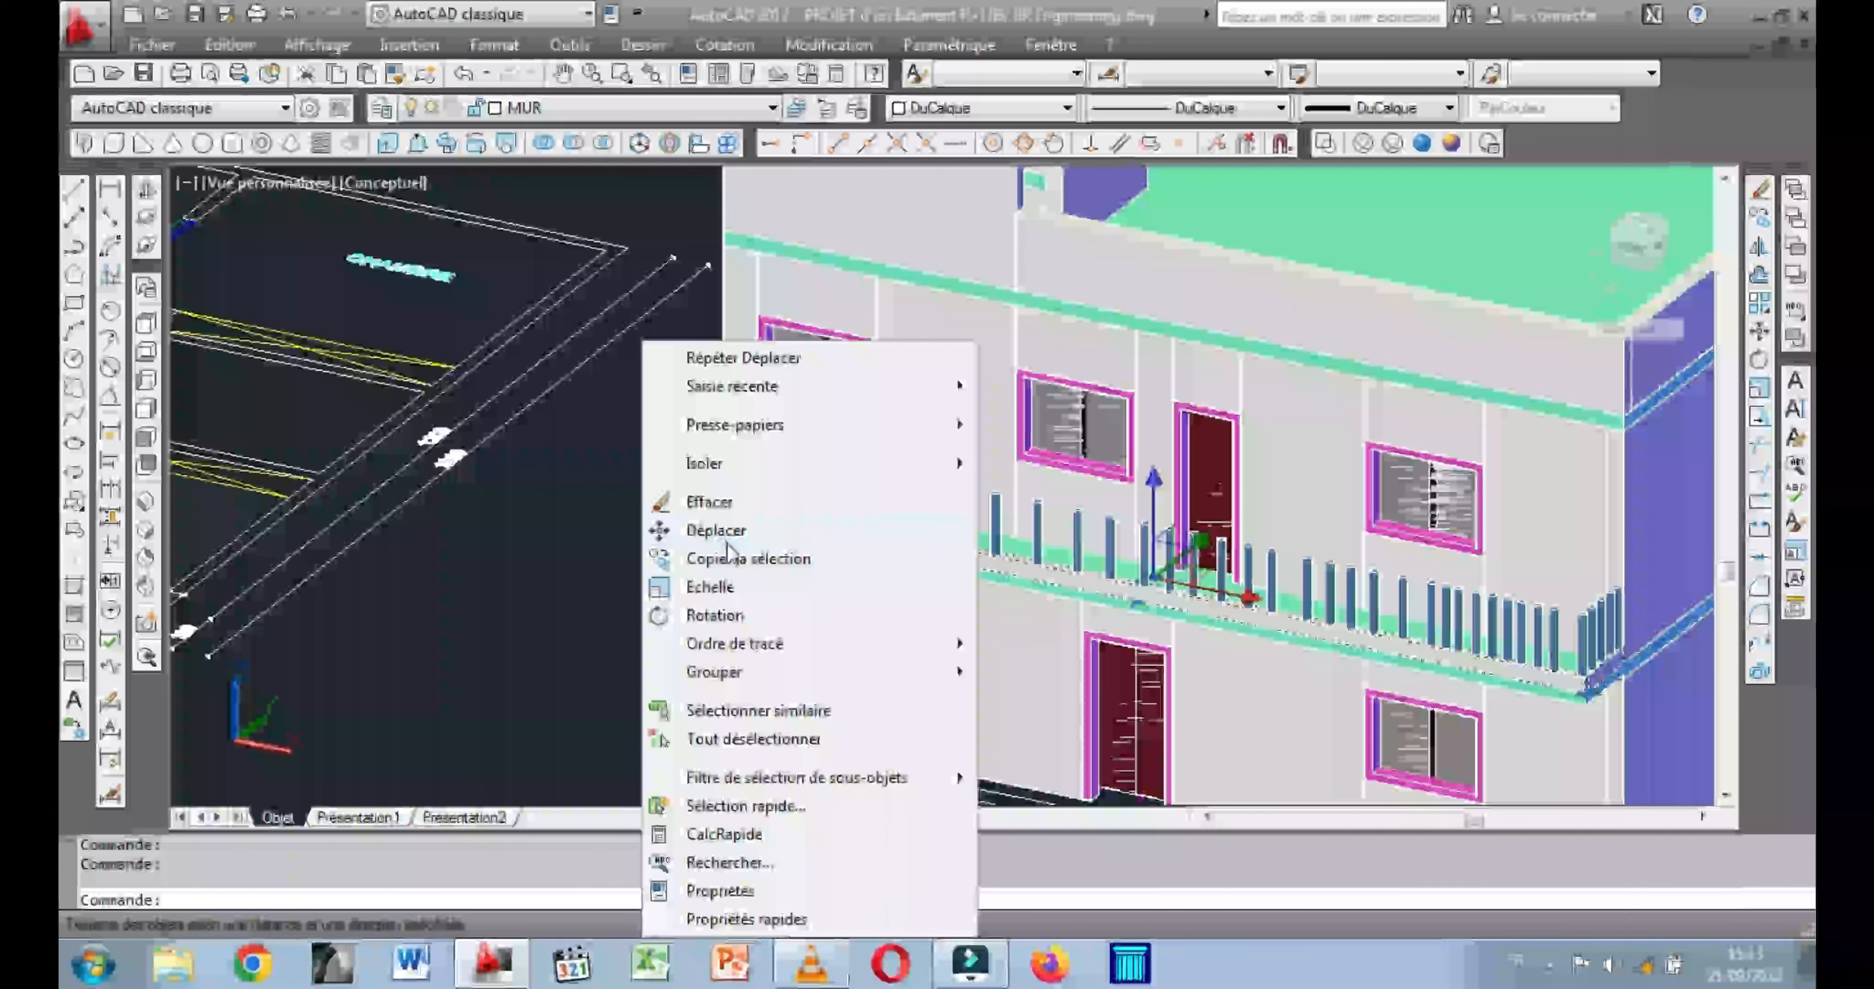
pyautogui.click(738, 558)
pyautogui.scroll(5, 1609, 677)
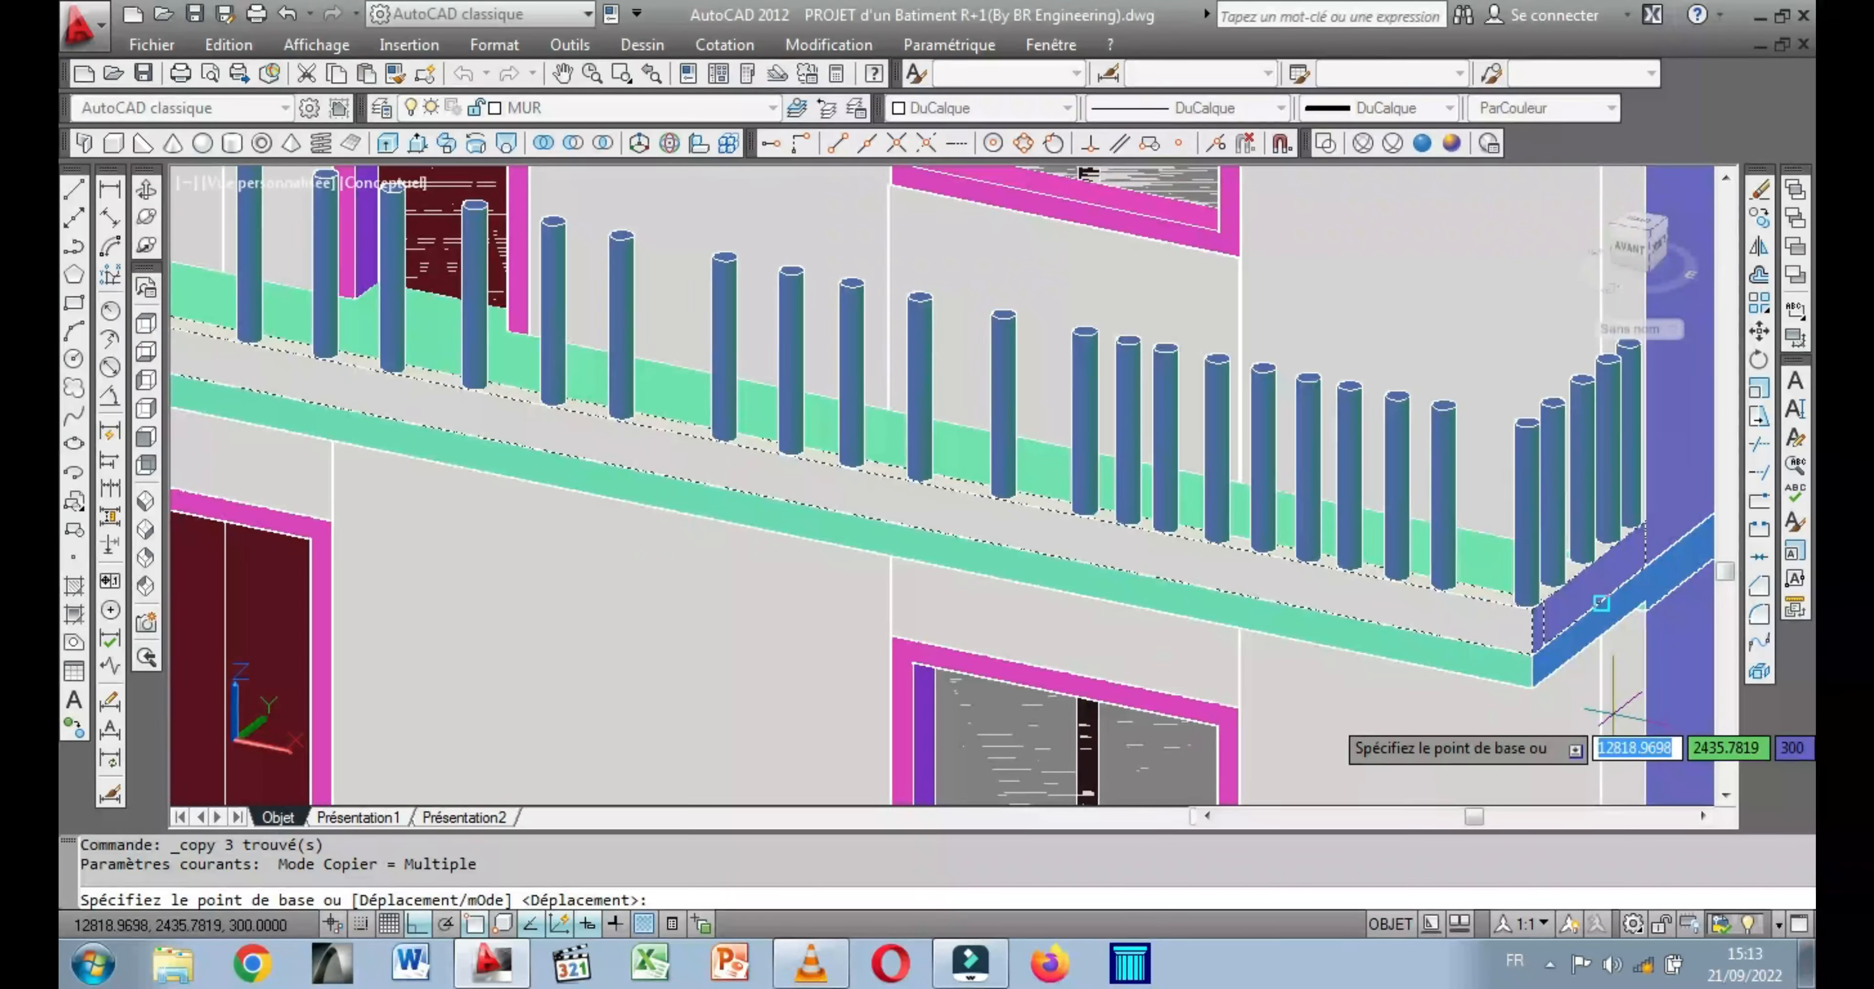
pyautogui.click(1526, 602)
pyautogui.scroll(5, 1601, 465)
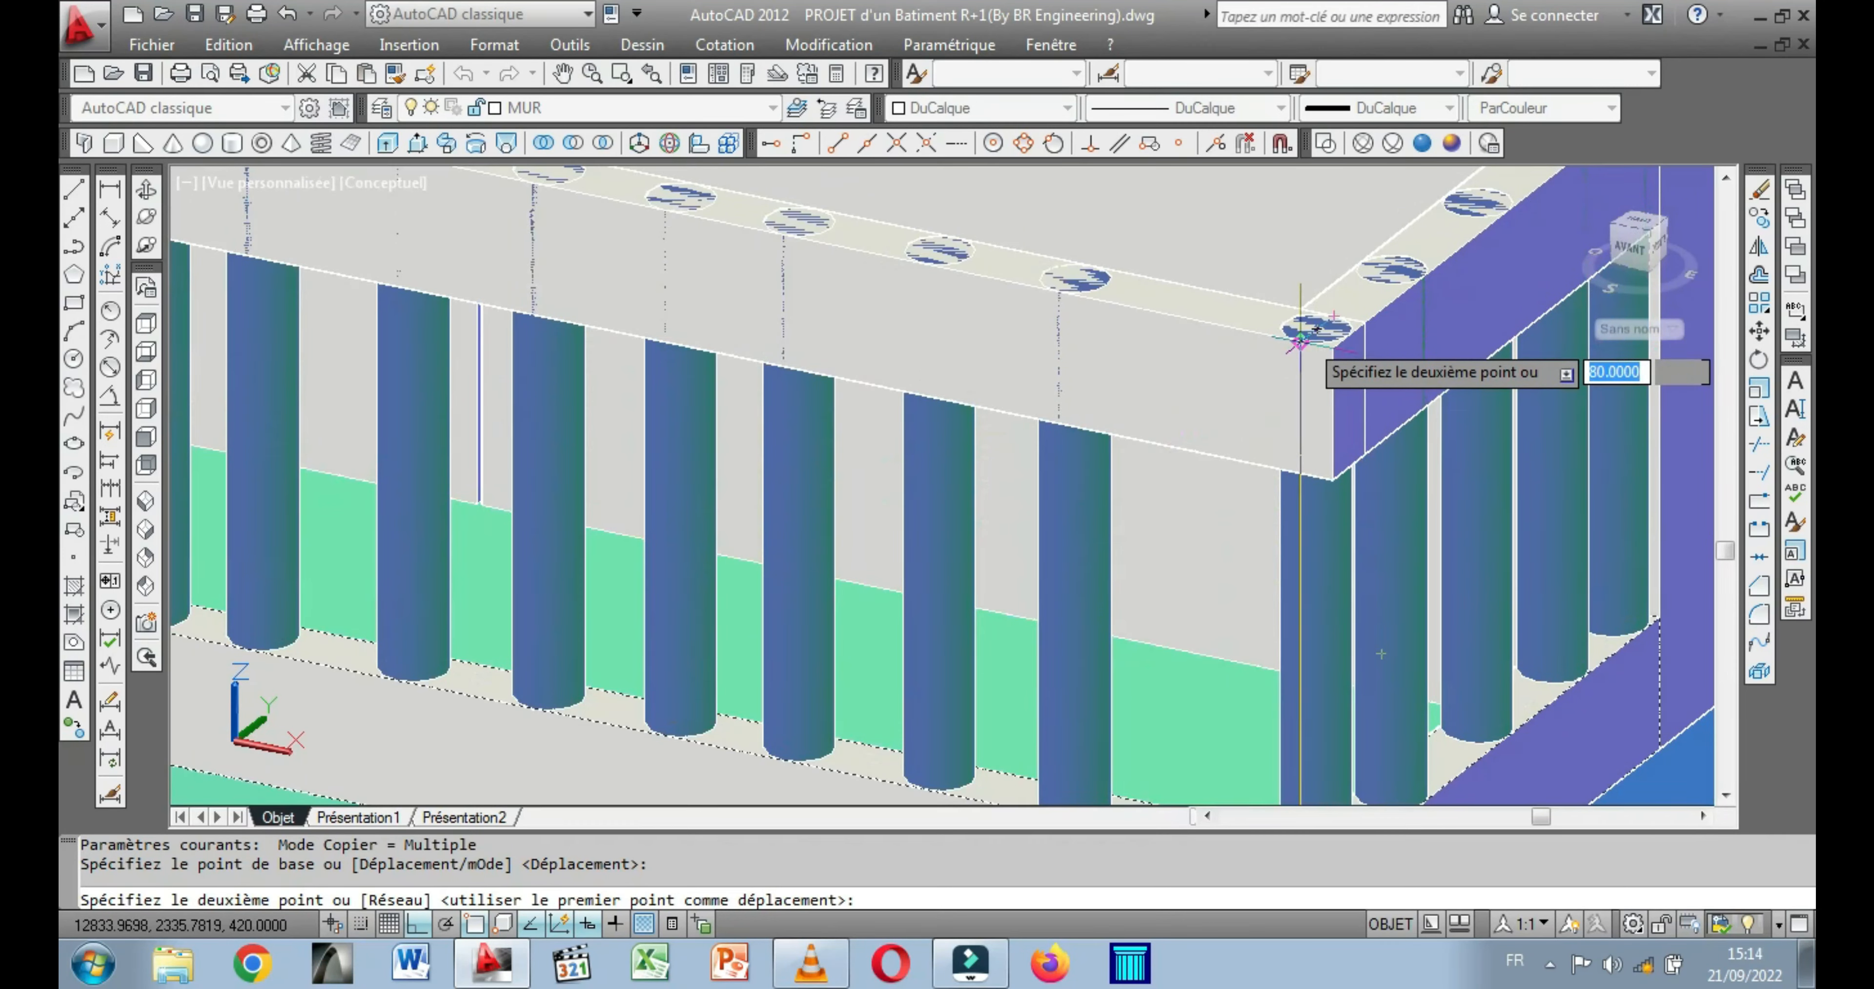
pyautogui.click(1302, 332)
pyautogui.rightClick(1302, 444)
pyautogui.click(1375, 466)
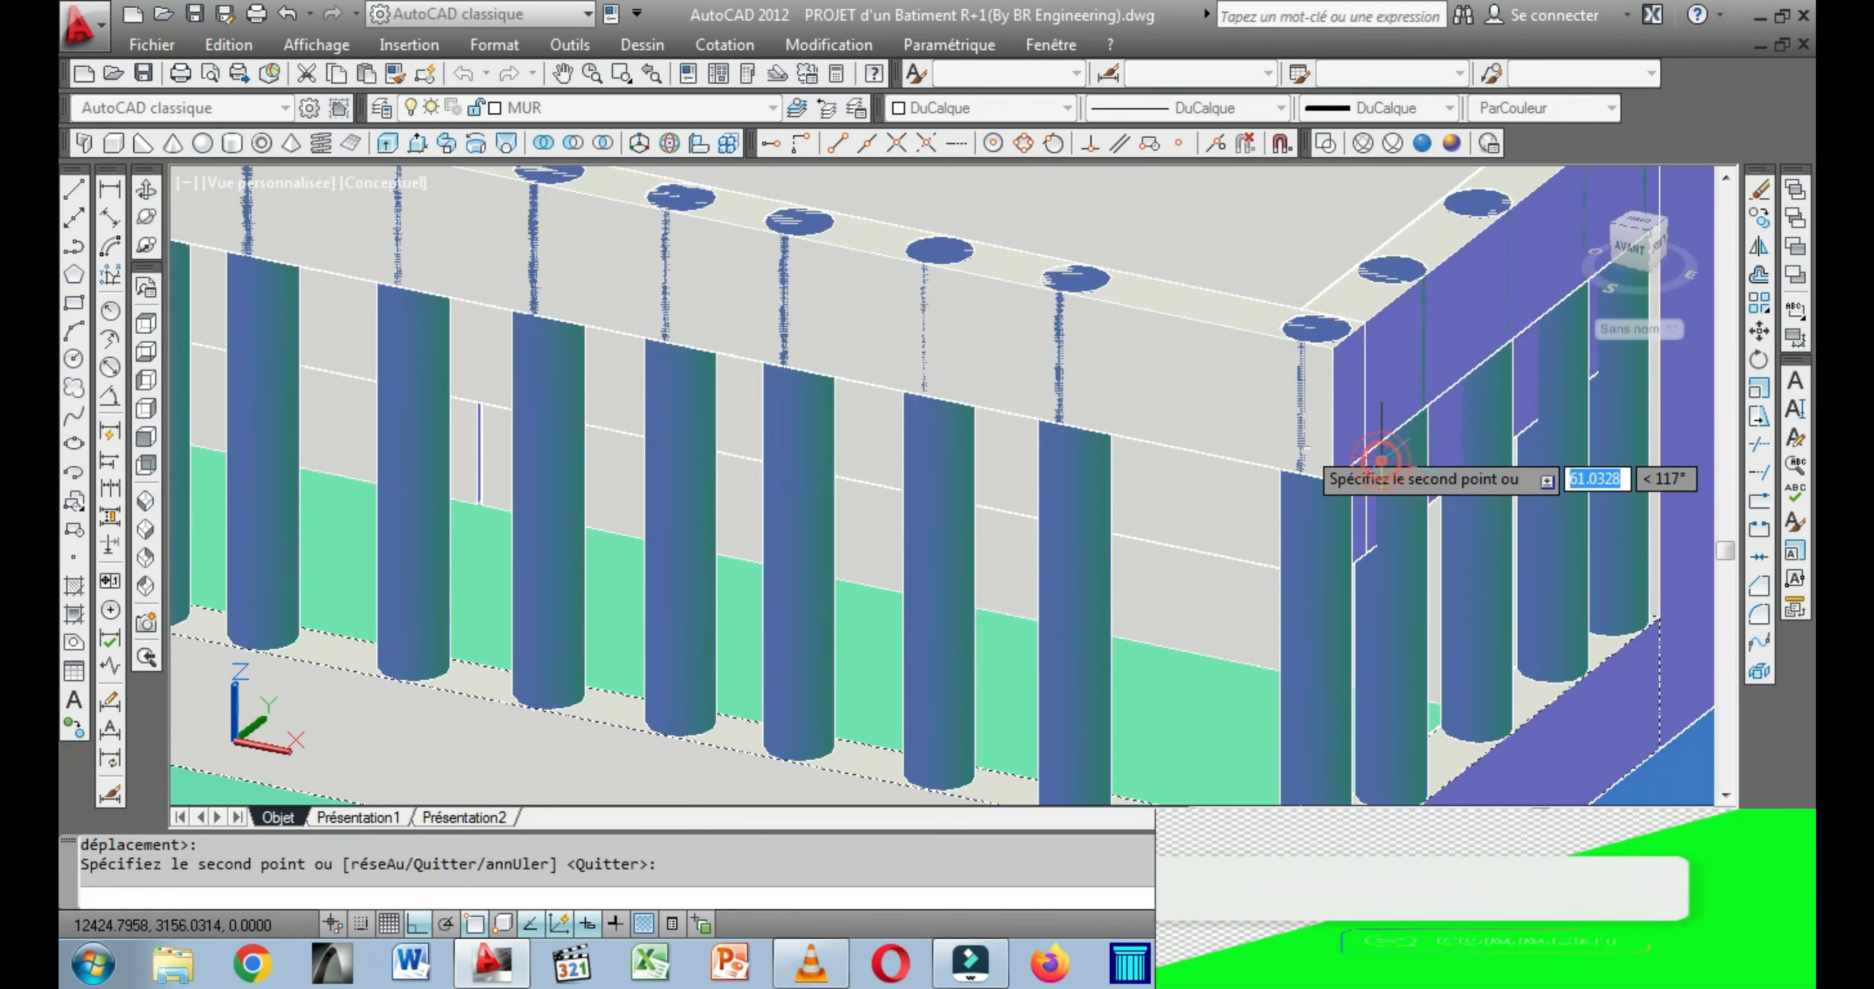
# Examine the balcony railing and the whole building in 3D from the side and above.
pyautogui.scroll(-3, 1489, 473)
pyautogui.scroll(-3, 545, 449)
pyautogui.moveTo(550, 451); pyautogui.dragTo(1113, 533, button='middle')
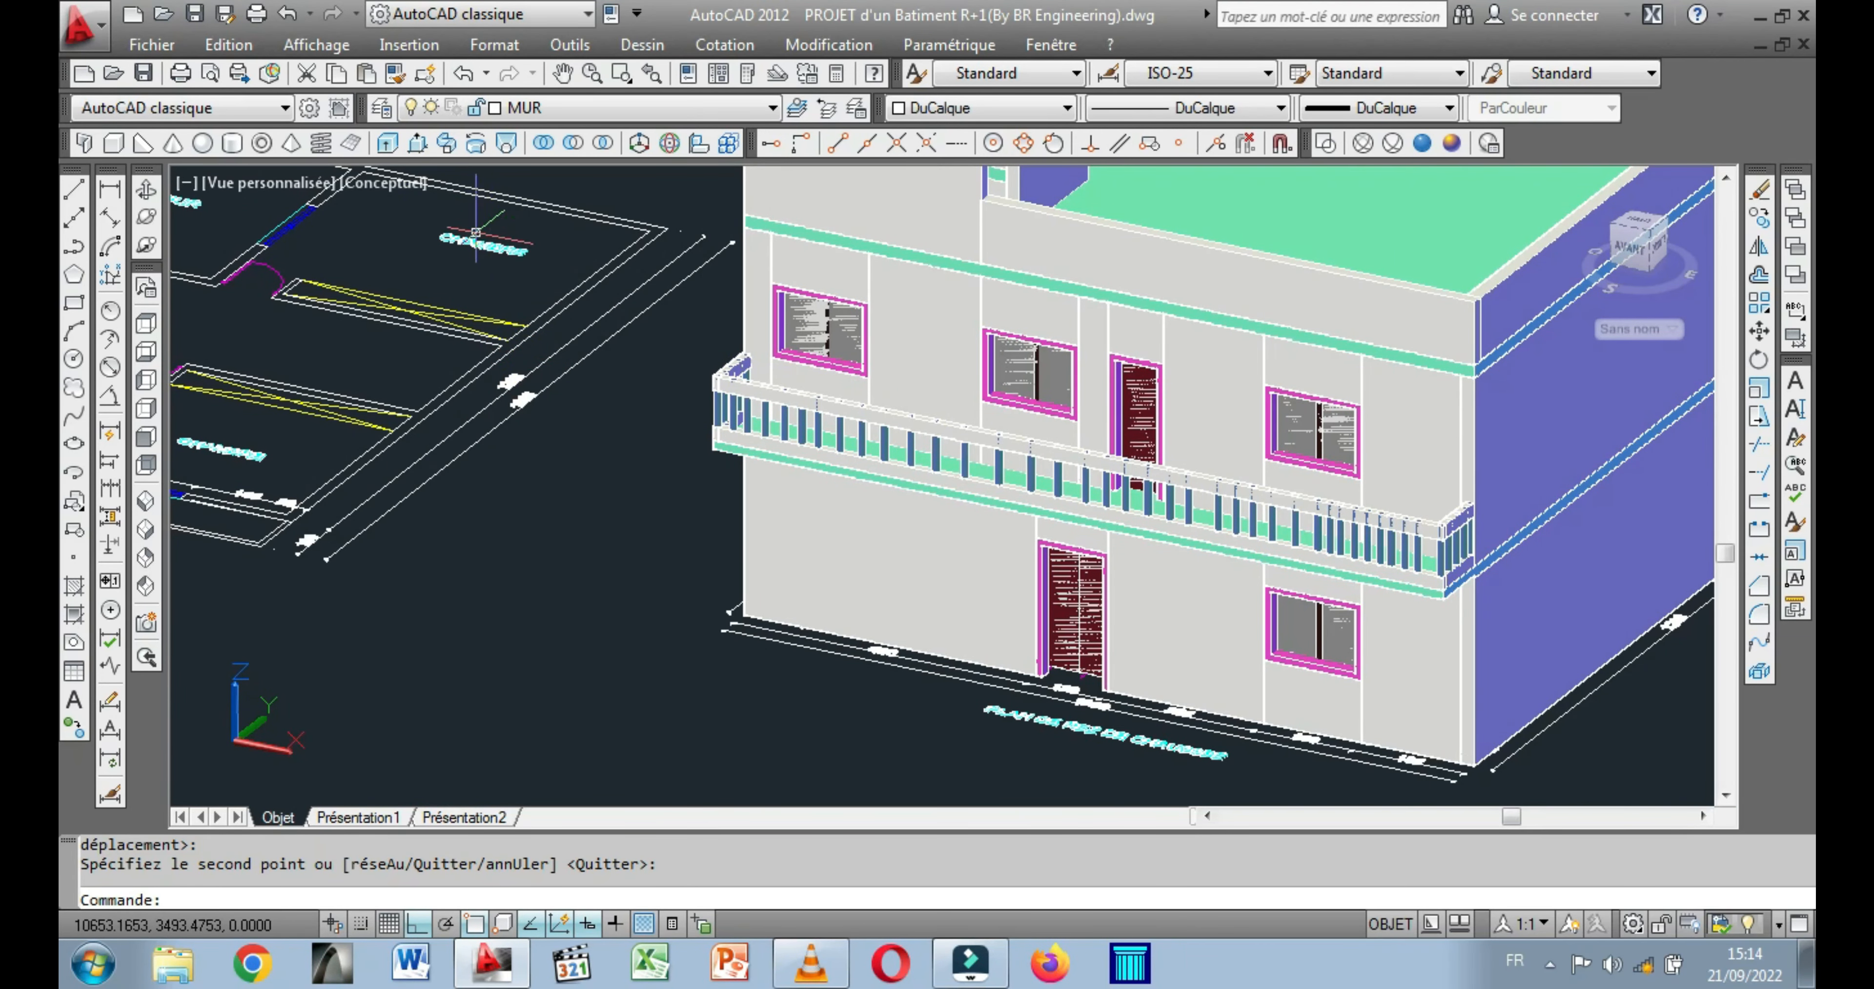
pyautogui.click(144, 190)
pyautogui.moveTo(771, 472); pyautogui.dragTo(730, 576)
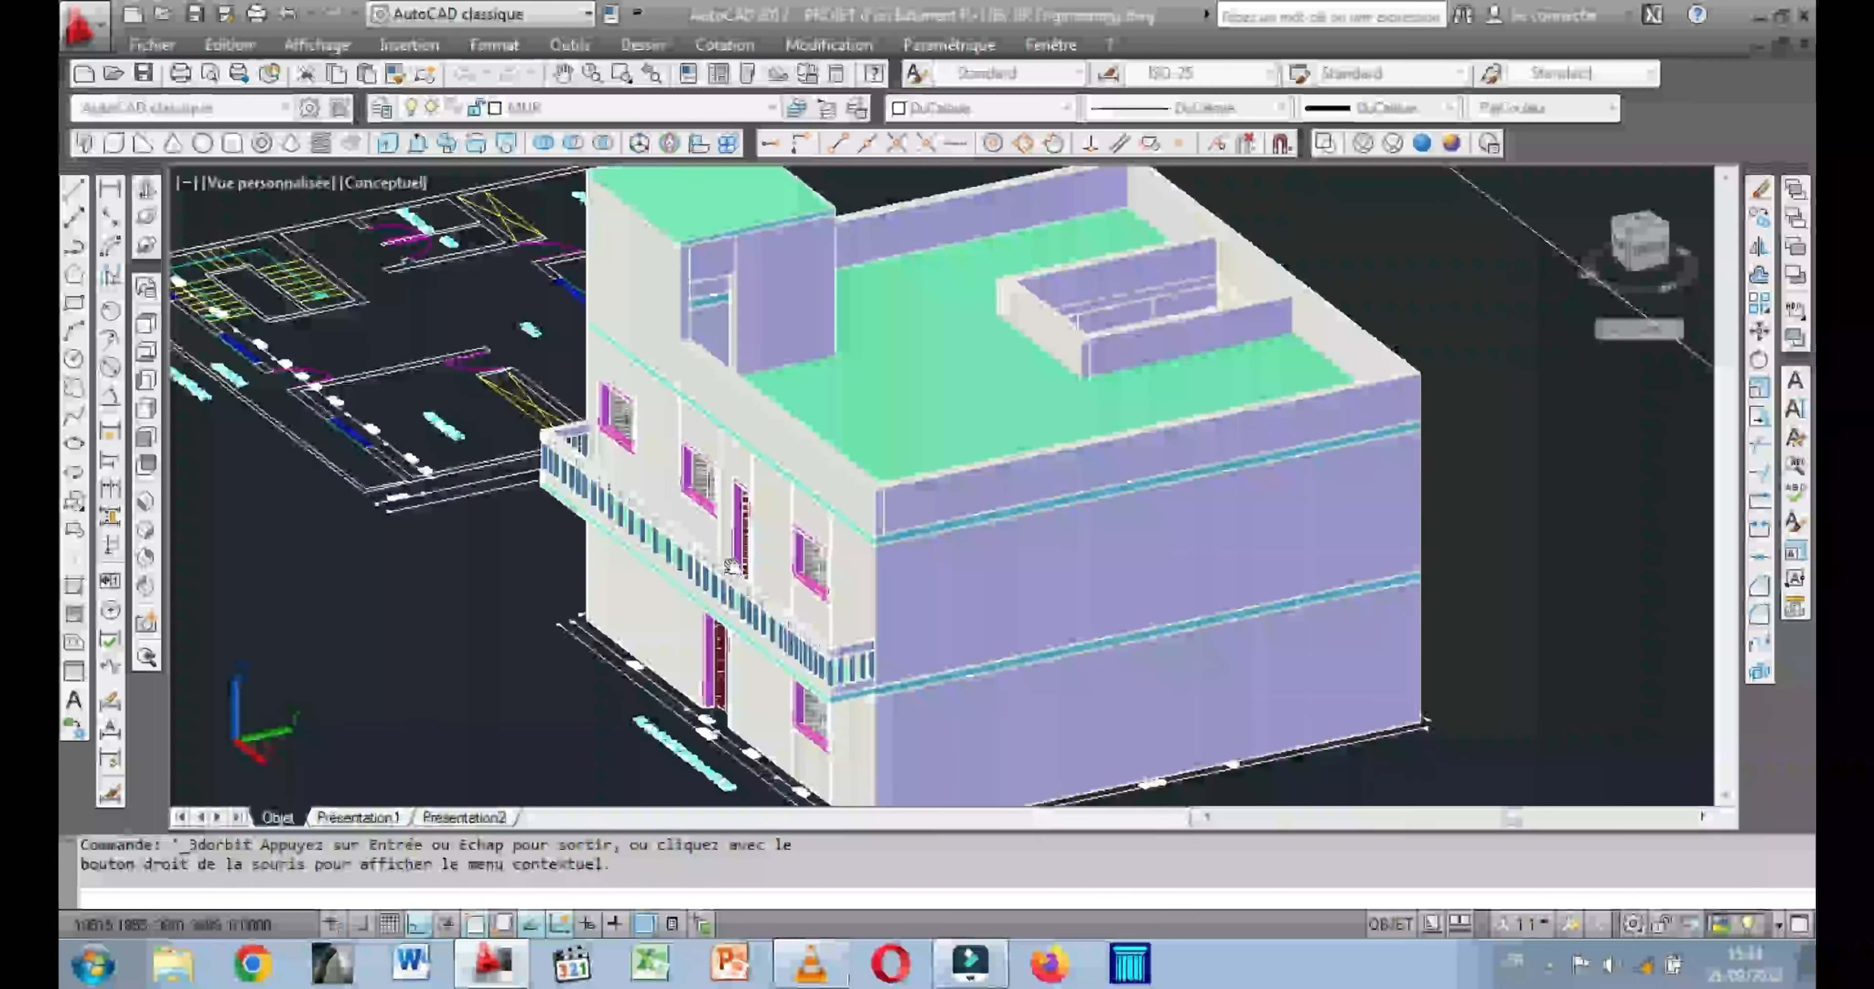
# Switch the model to the Realistic visual style and inspect the building's facade, balcony railing and side wall in 3D.
pyautogui.moveTo(623, 533); pyautogui.dragTo(536, 488)
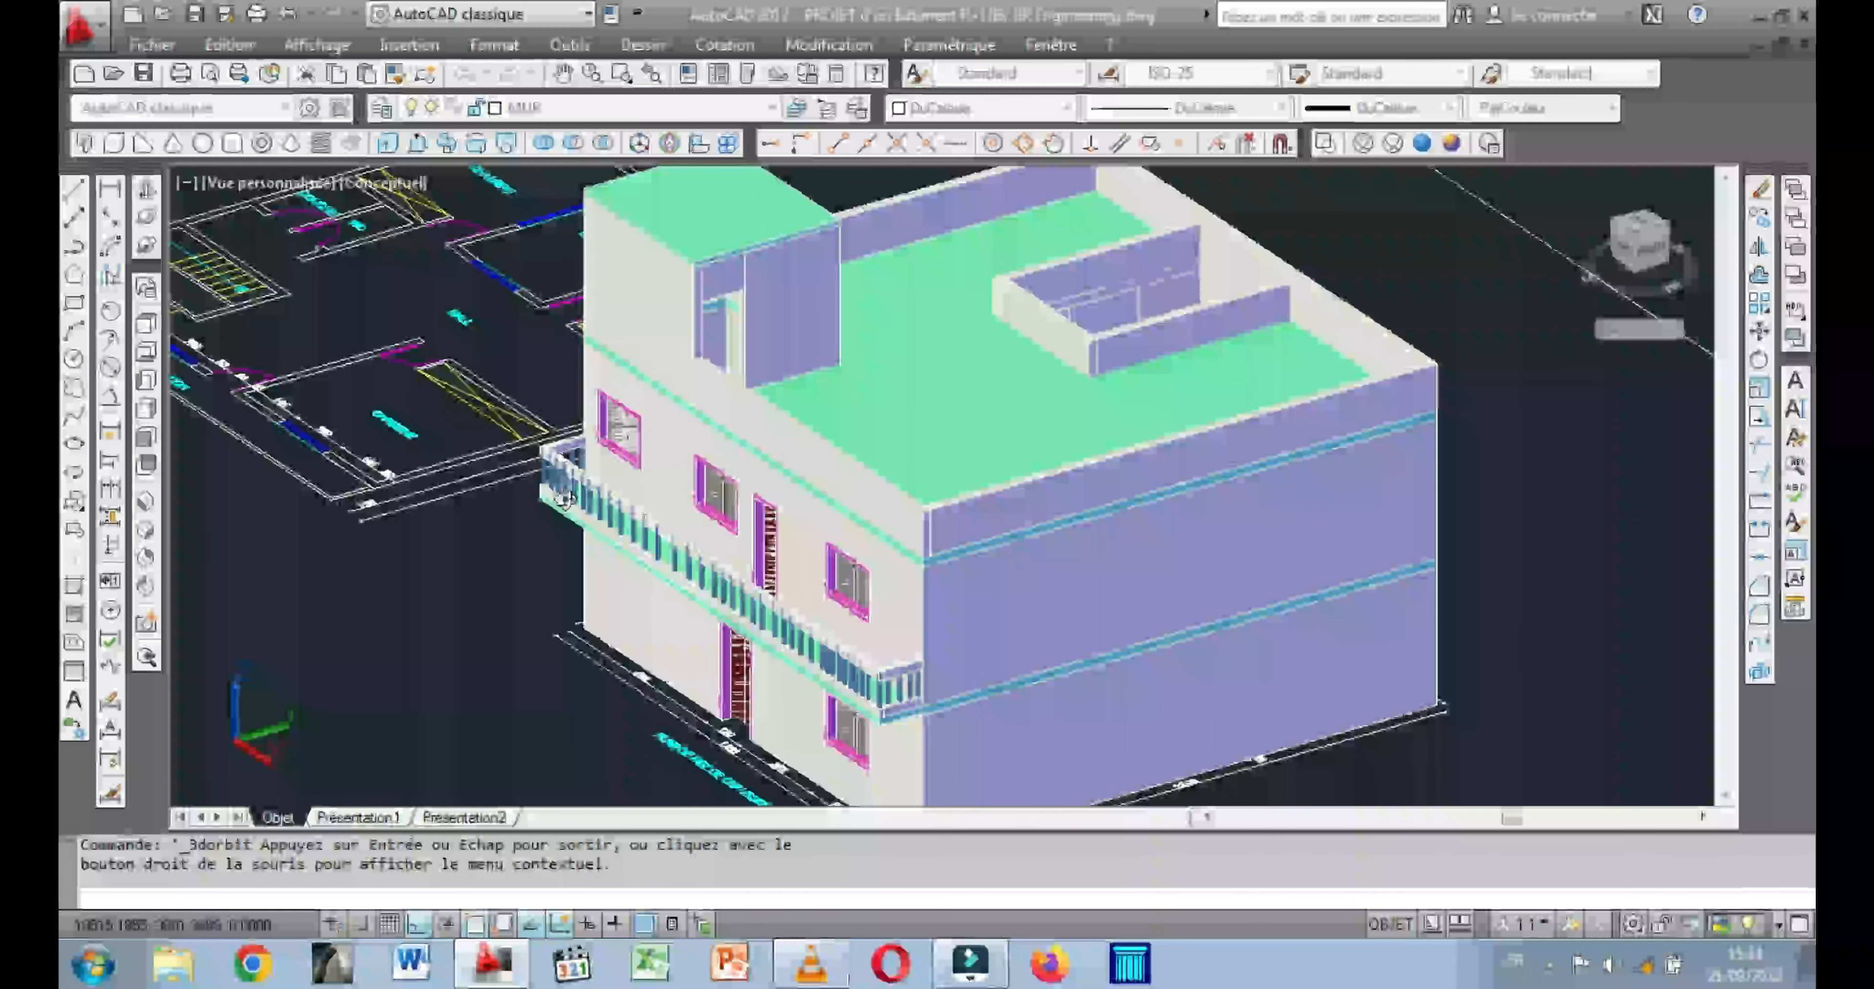
pyautogui.click(1422, 144)
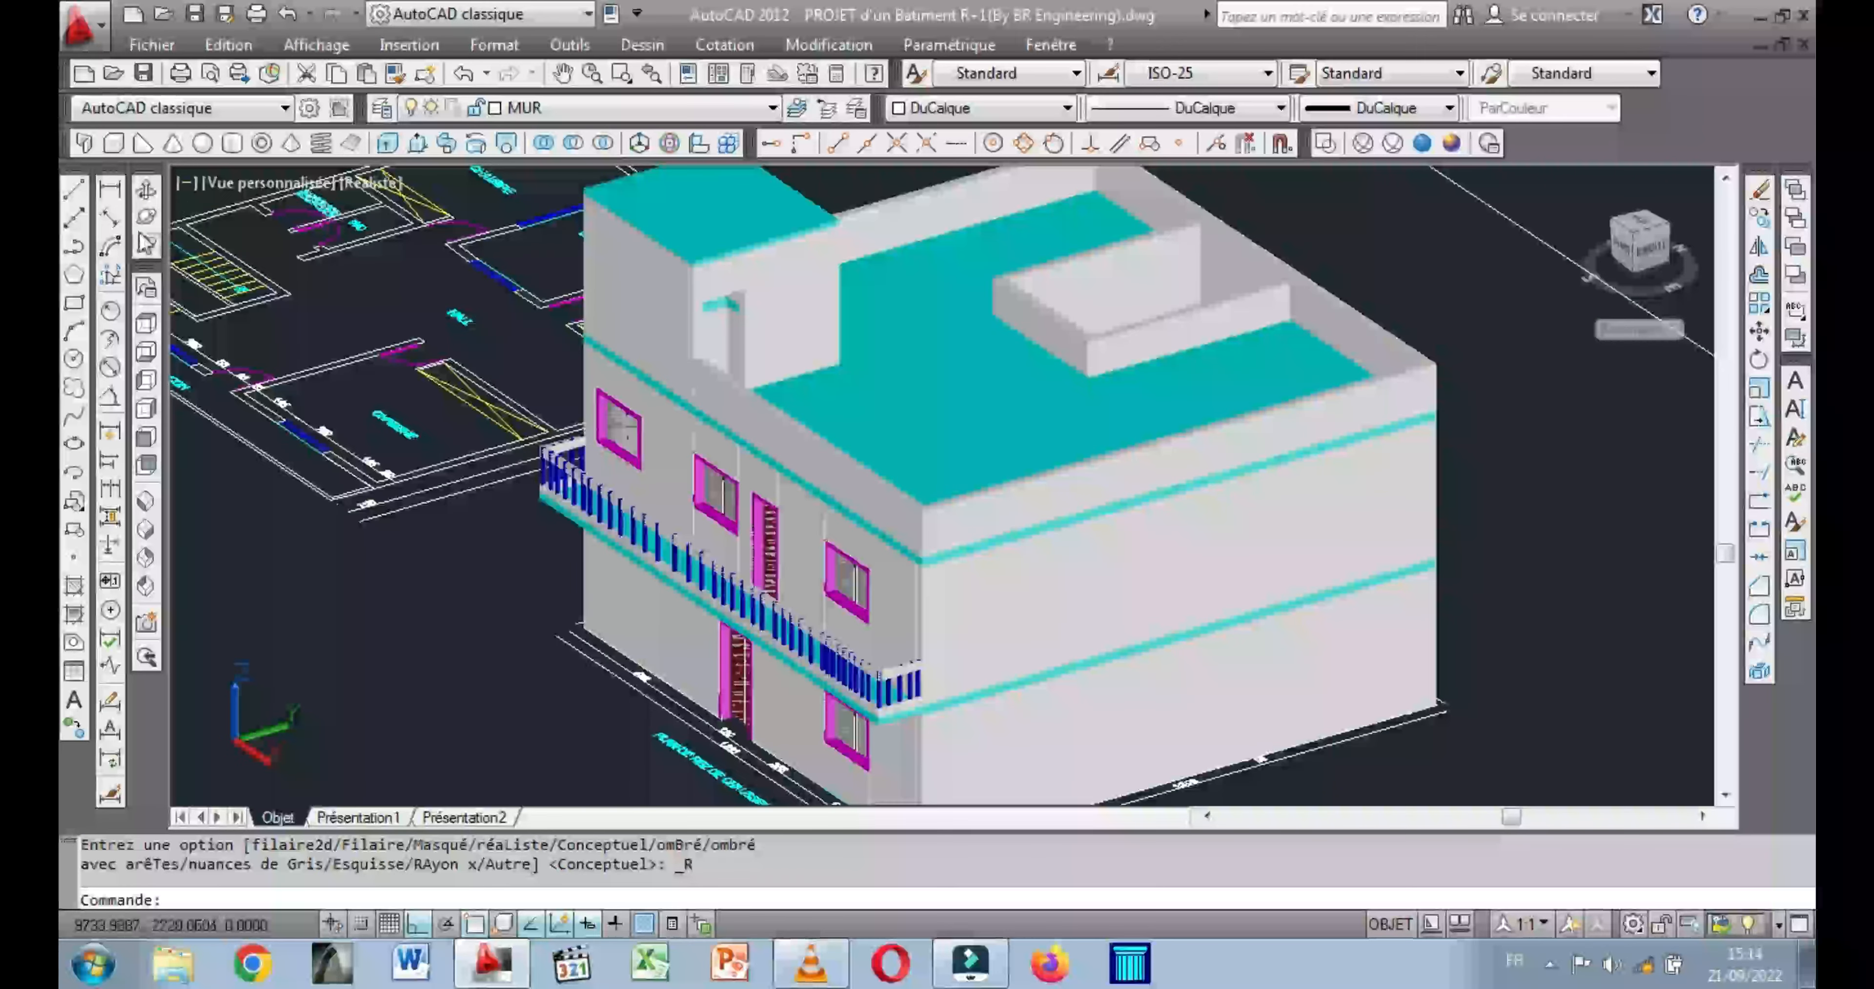
pyautogui.moveTo(320, 378)
pyautogui.keyDown('shift'); pyautogui.mouseDown(button='middle')
pyautogui.moveTo(535, 401)
pyautogui.moveTo(645, 389)
pyautogui.moveTo(307, 372)
pyautogui.mouseUp(button='middle'); pyautogui.keyUp('shift')
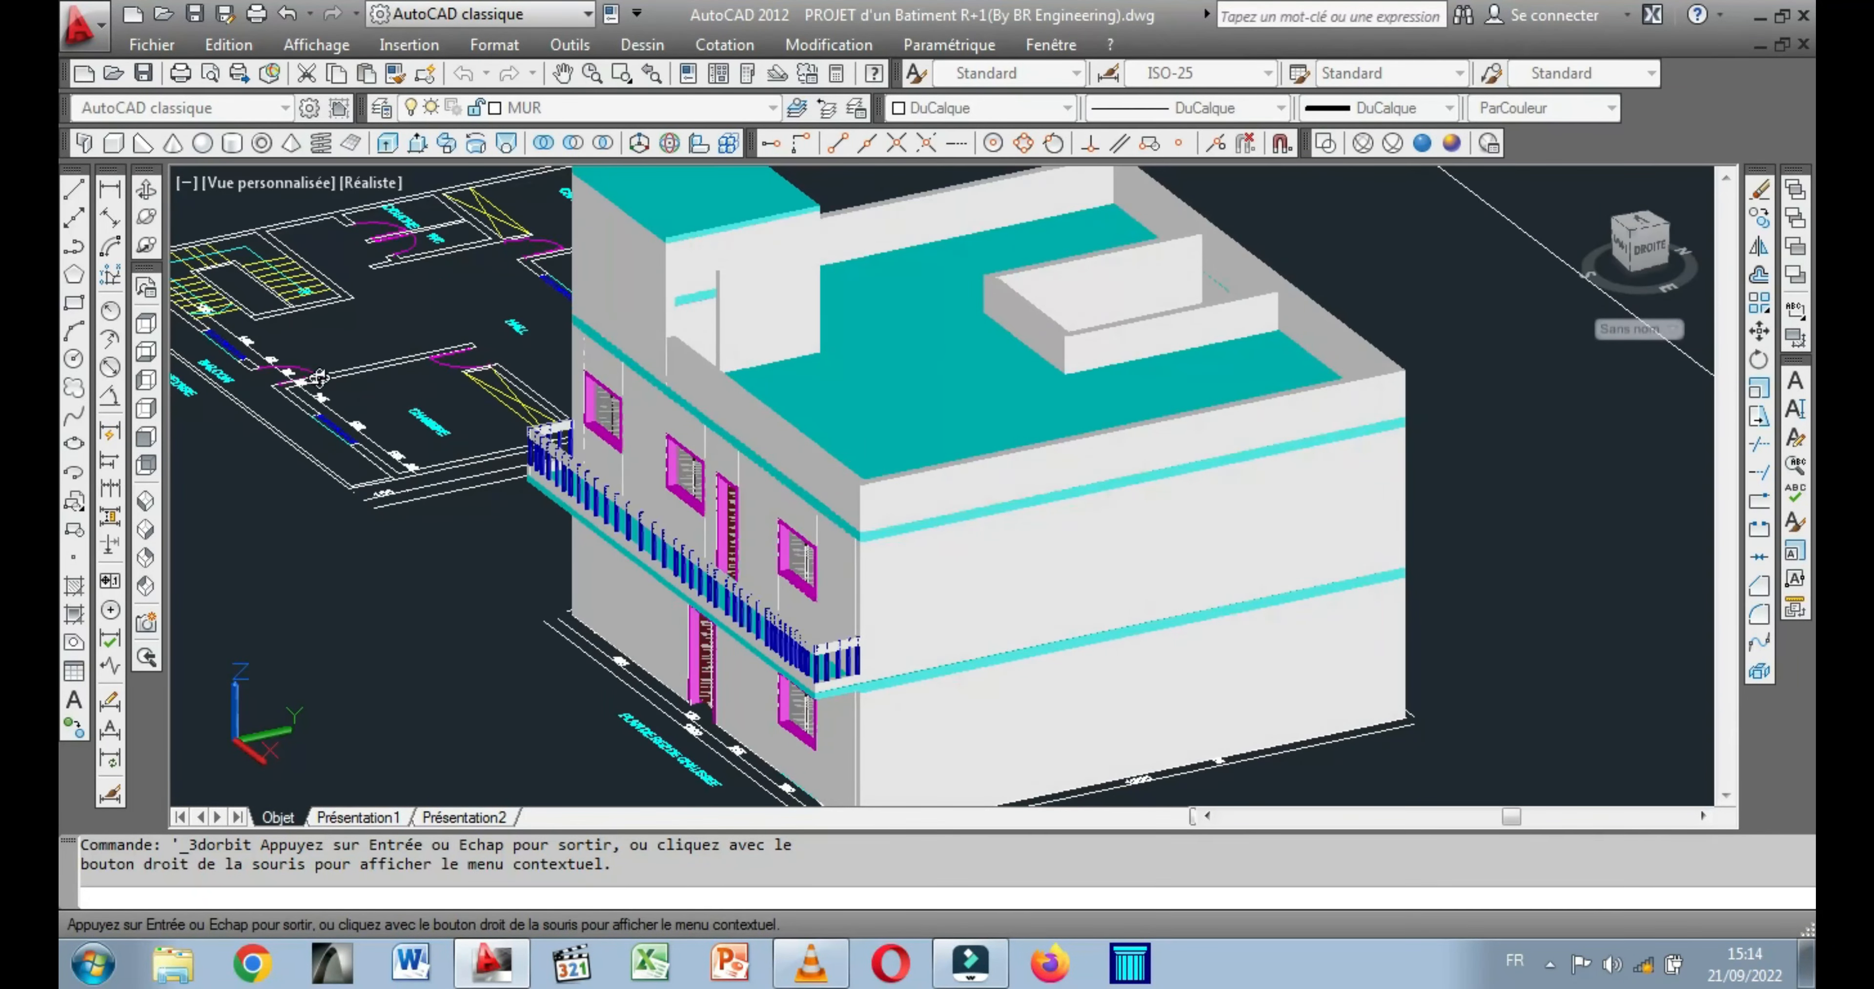
pyautogui.keyDown('shift'); pyautogui.moveTo(777, 667); pyautogui.dragTo(695, 661, button='middle'); pyautogui.keyUp('shift')
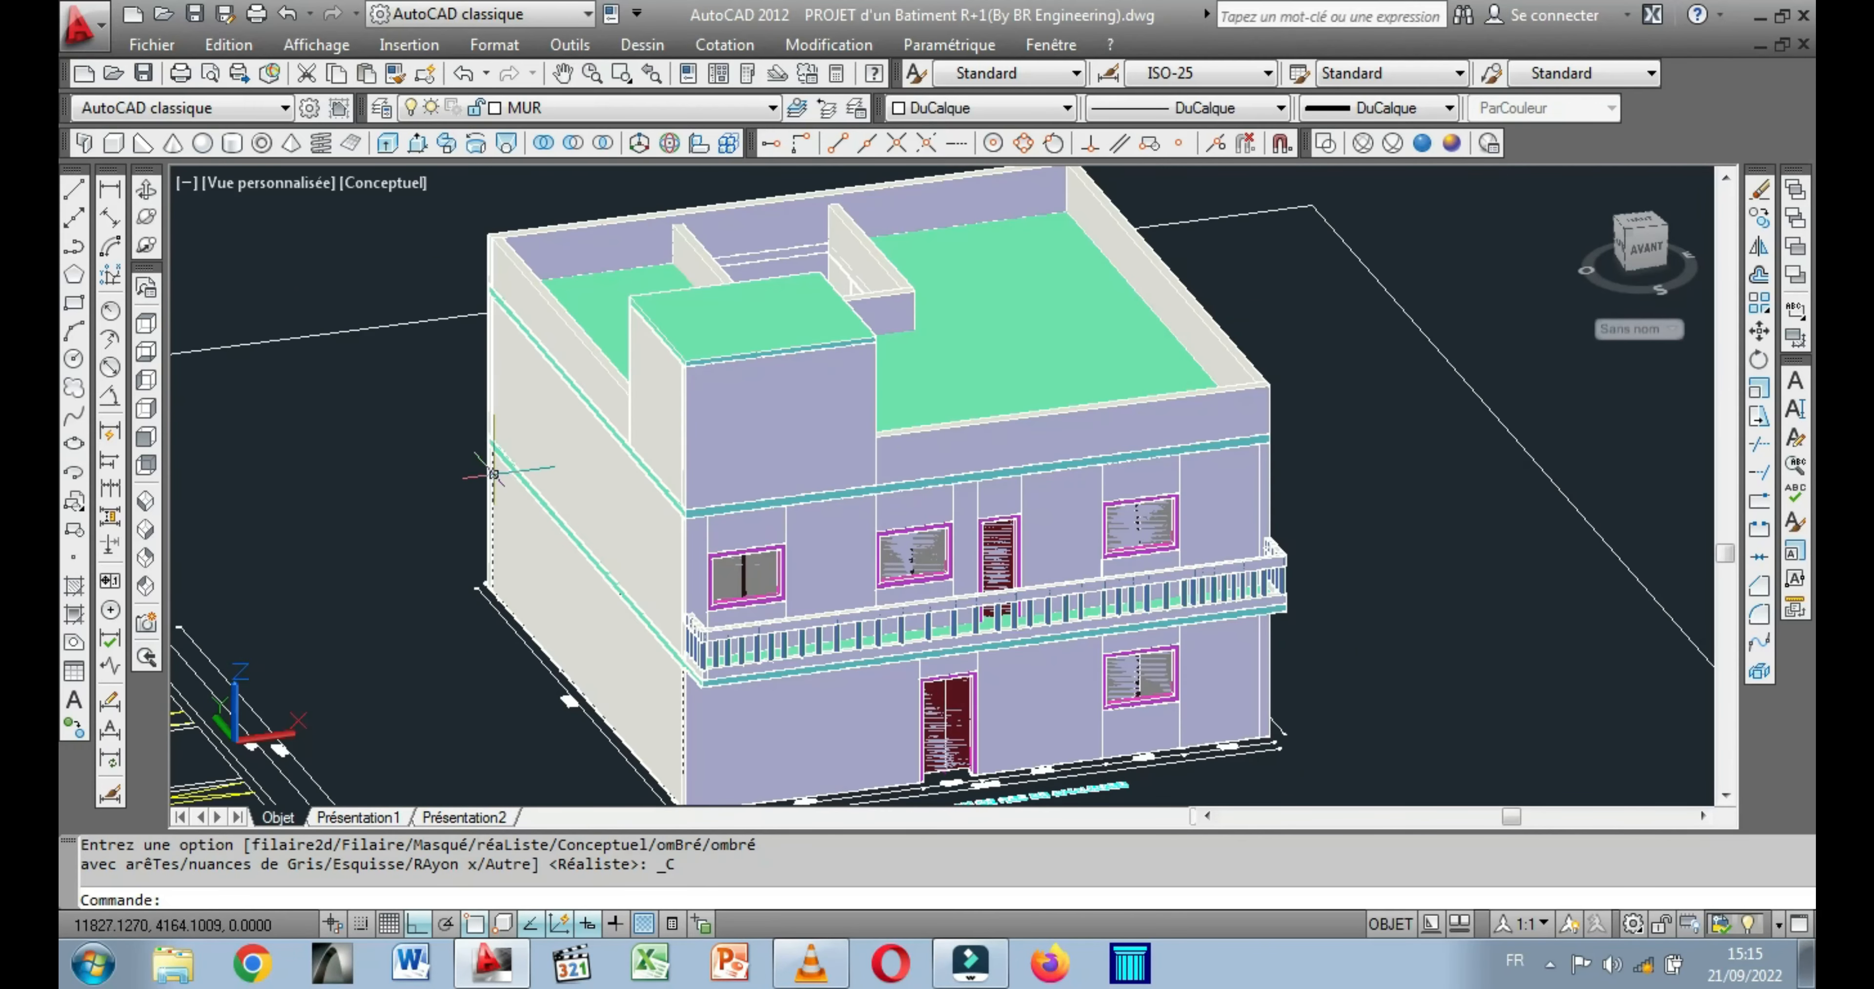
# Examine the whole building in the Conceptual style from the front and the right side, including the roof, facade and balcony railing.
pyautogui.moveTo(555, 488); pyautogui.dragTo(571, 428, button='middle')
pyautogui.moveTo(451, 405); pyautogui.dragTo(600, 513, button='middle')
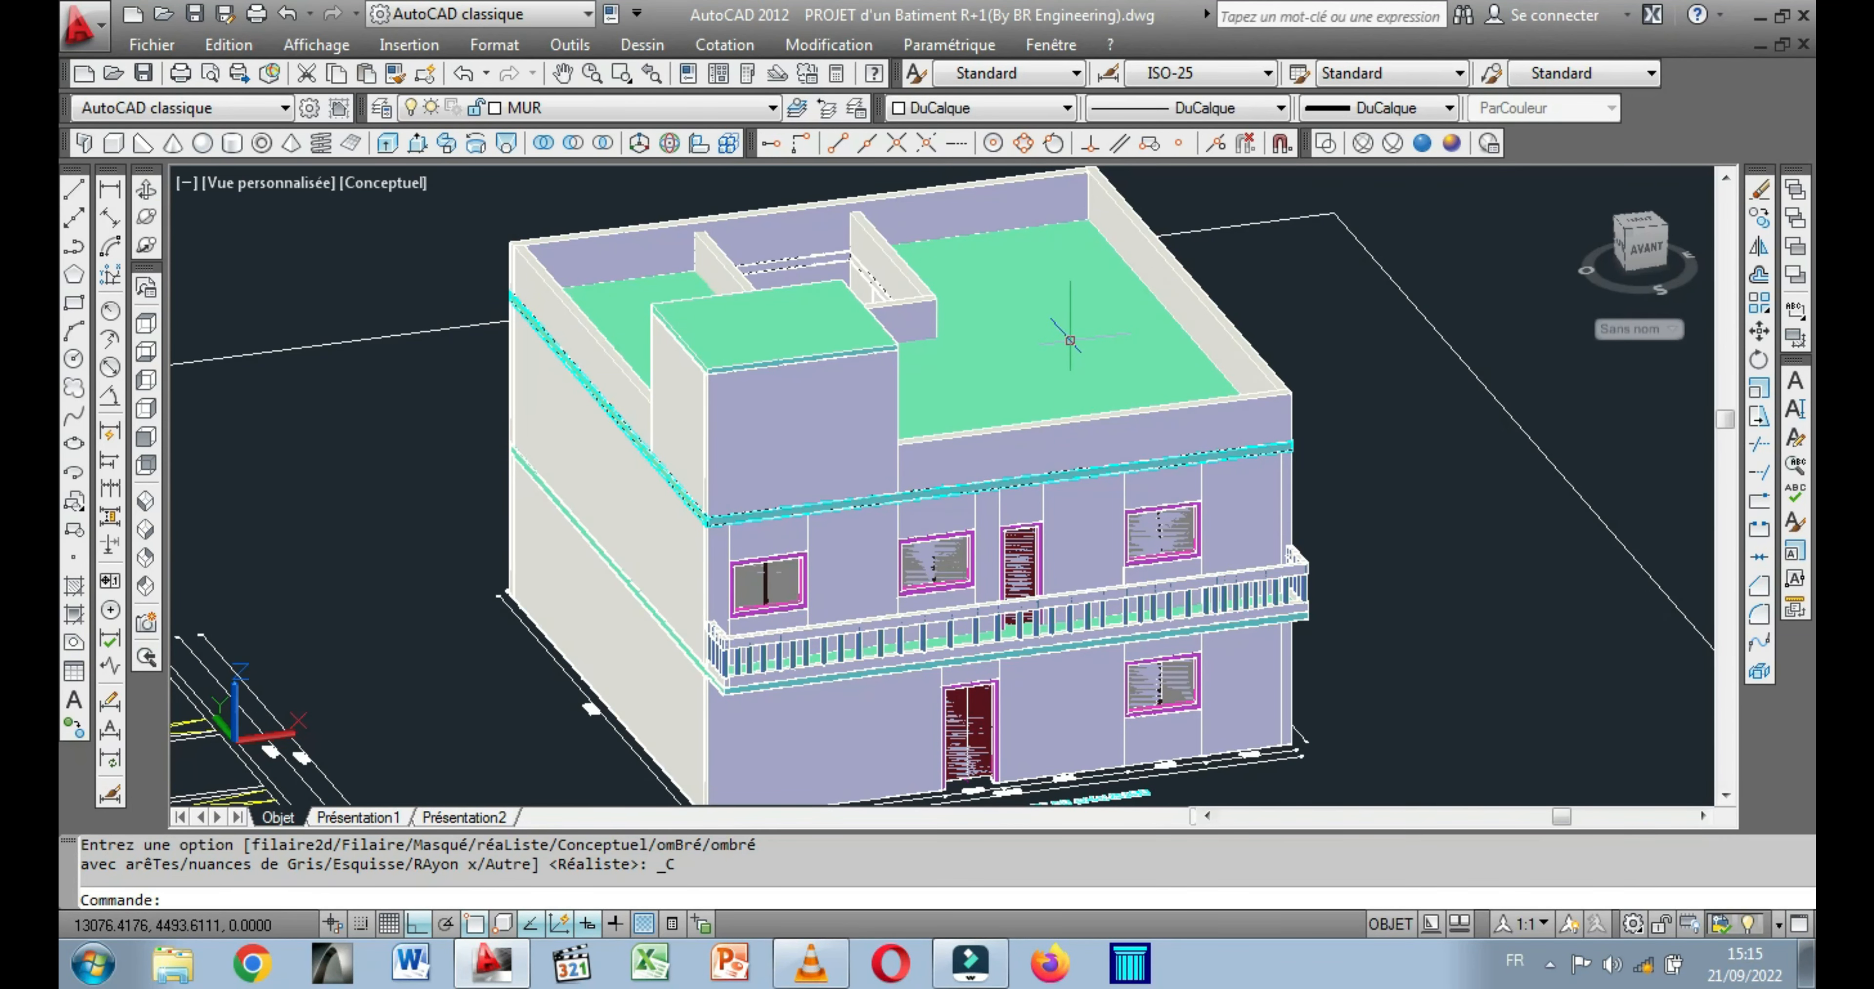
pyautogui.scroll(-5, 1003, 359)
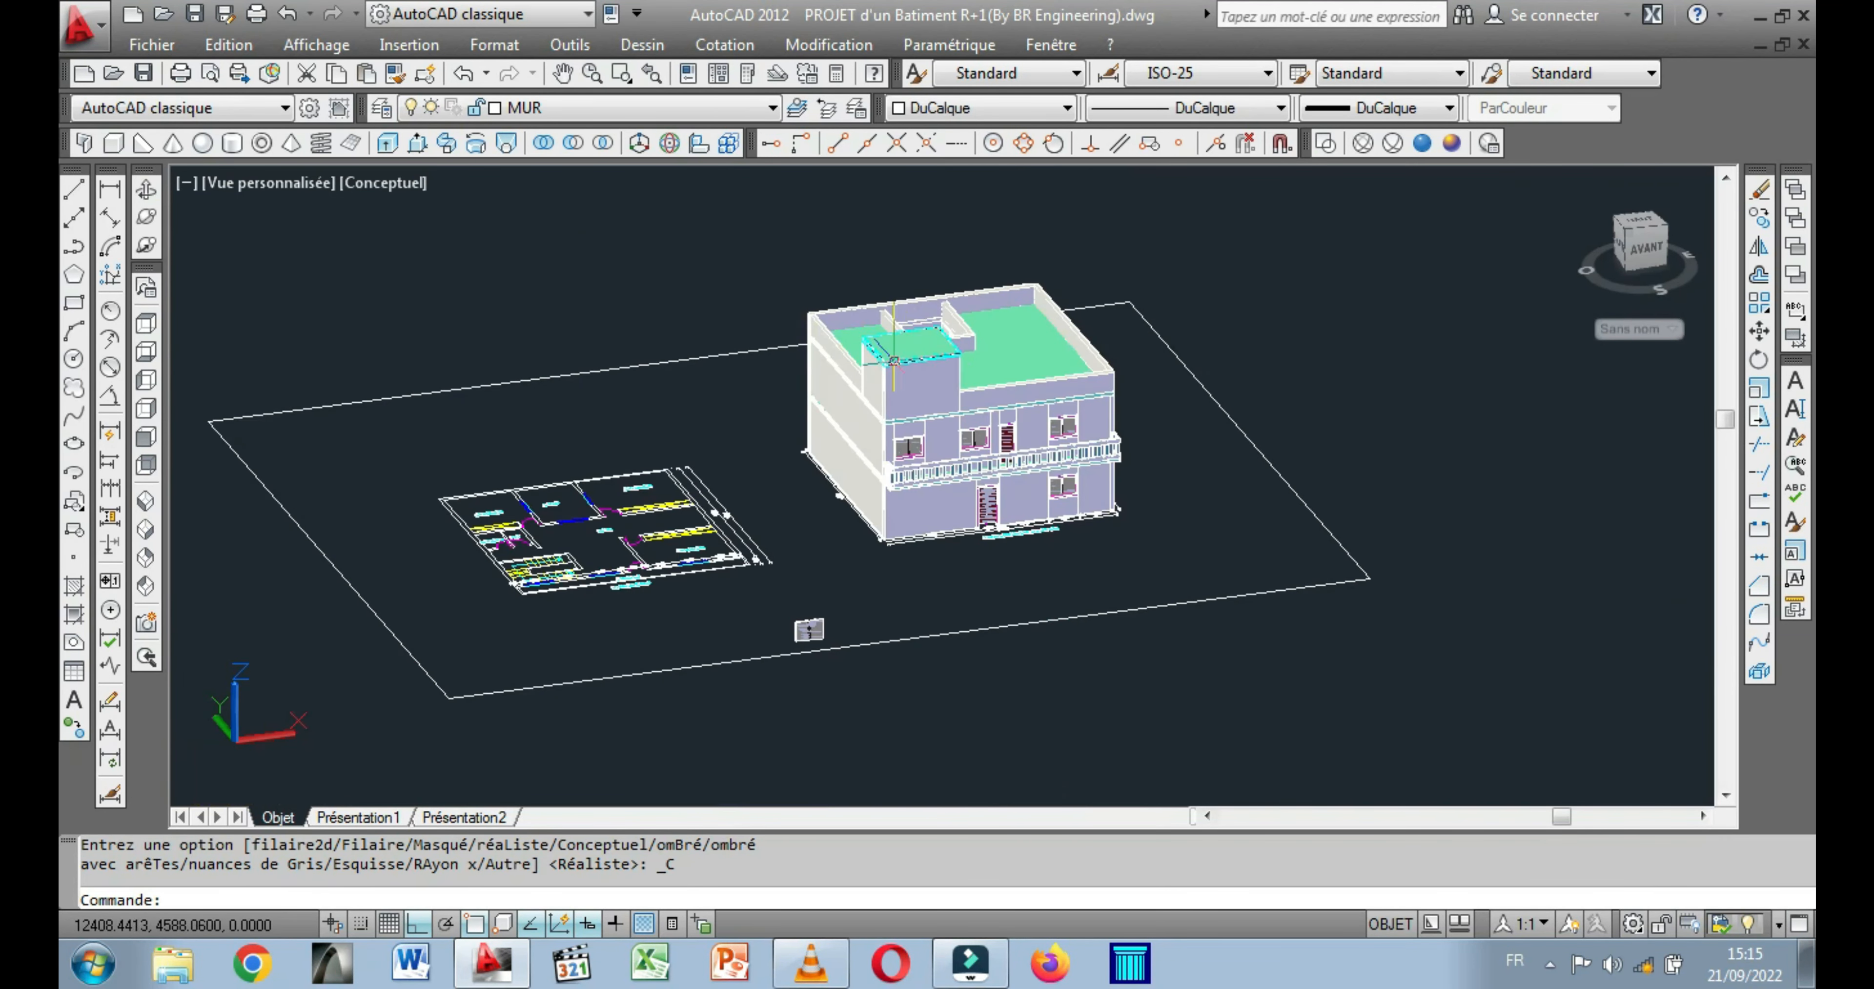
pyautogui.scroll(5, 913, 472)
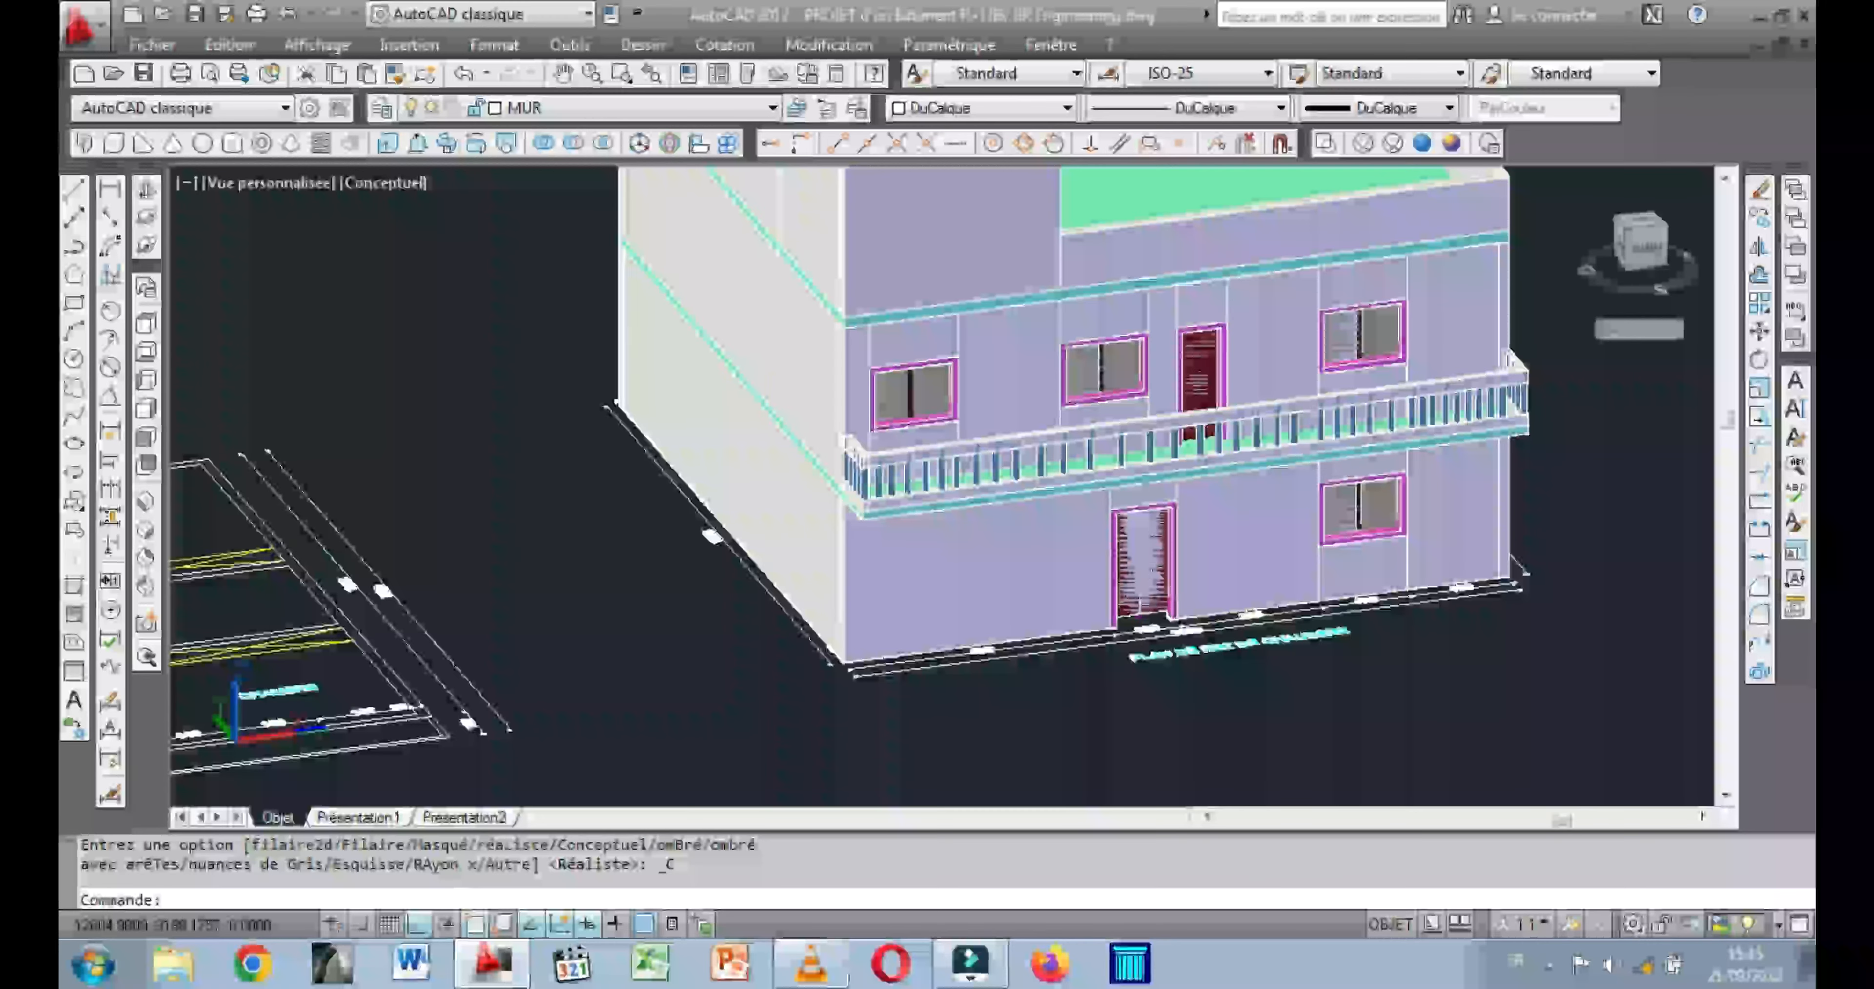
pyautogui.moveTo(725, 467); pyautogui.dragTo(714, 580, button='middle')
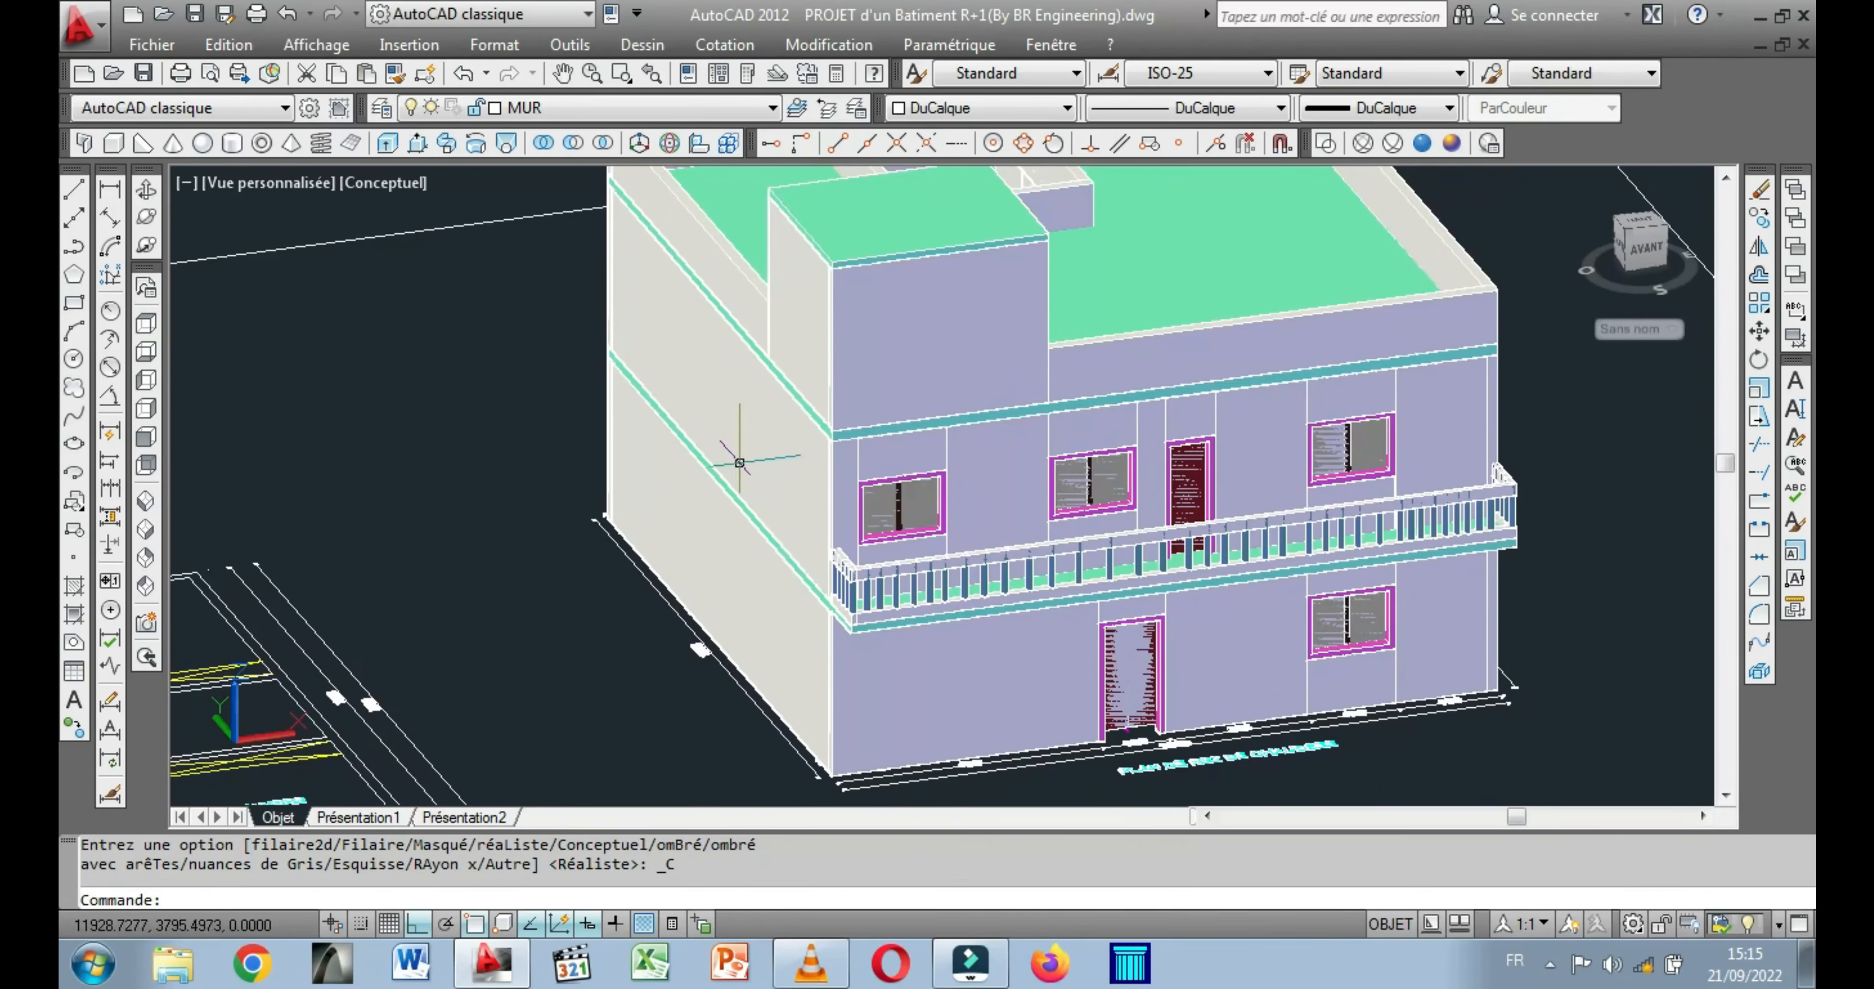
pyautogui.scroll(-2, 739, 502)
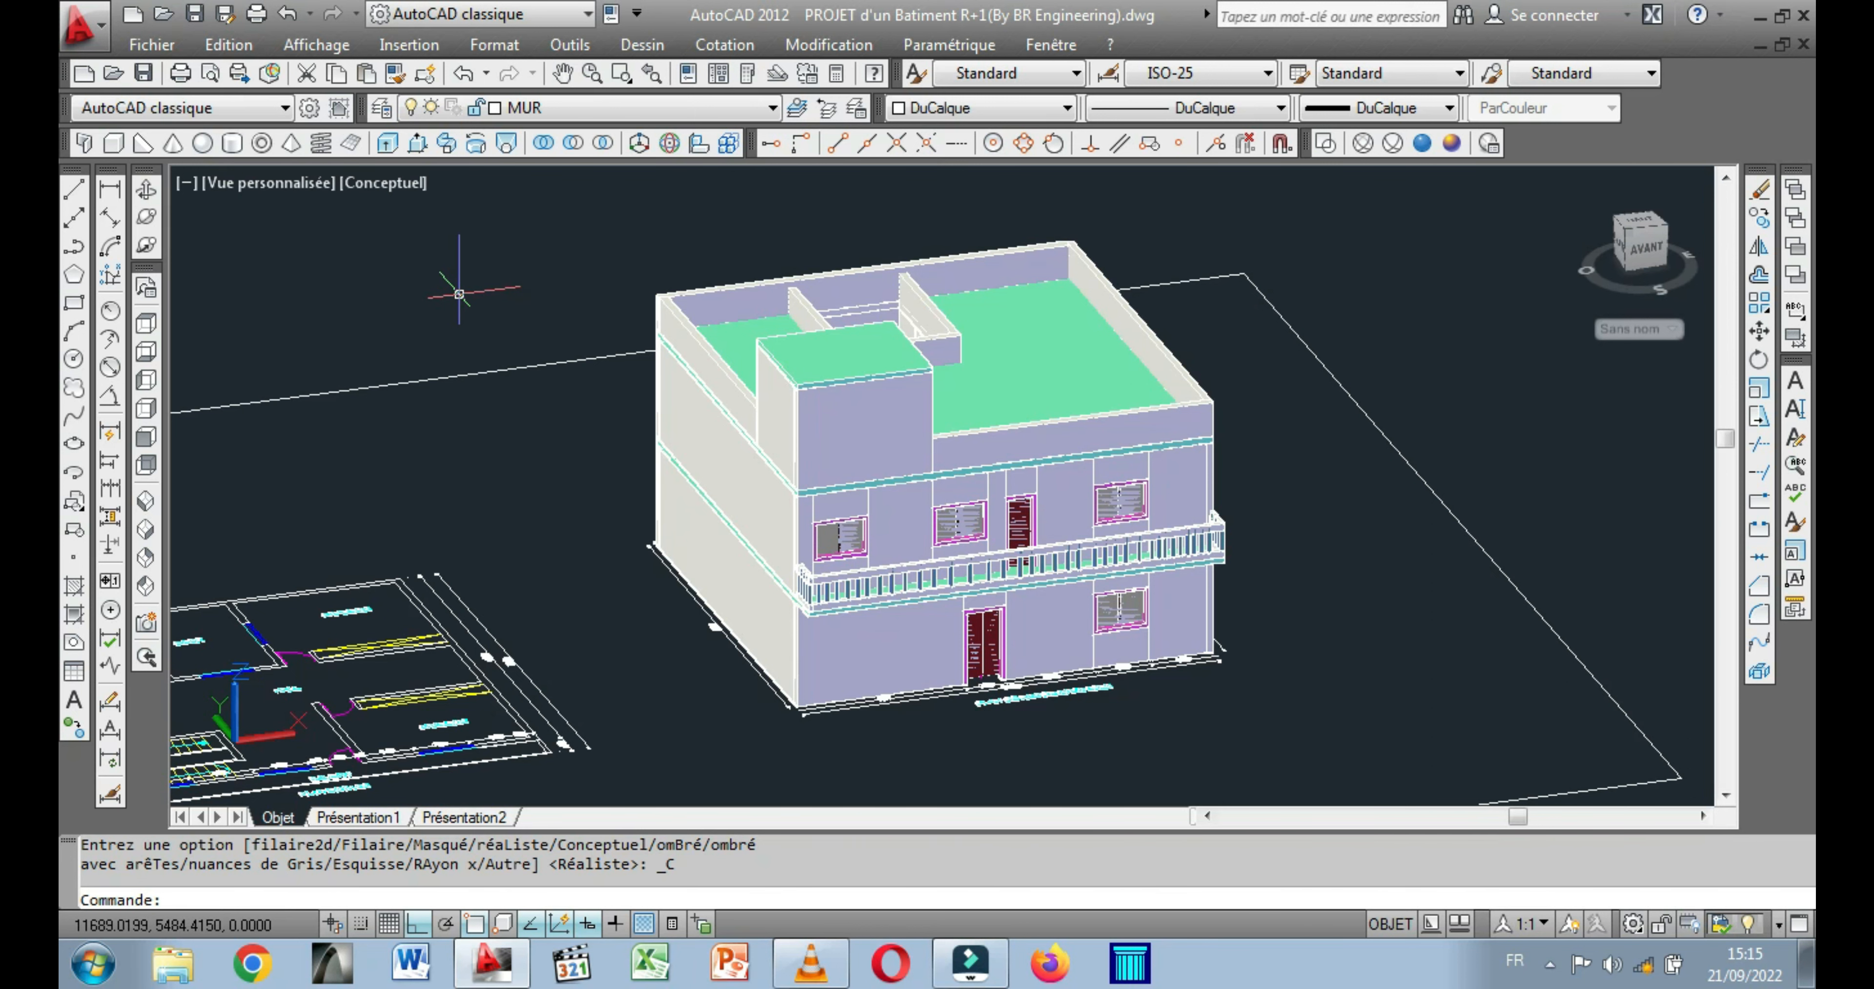
pyautogui.moveTo(586, 289); pyautogui.dragTo(562, 293, button='middle')
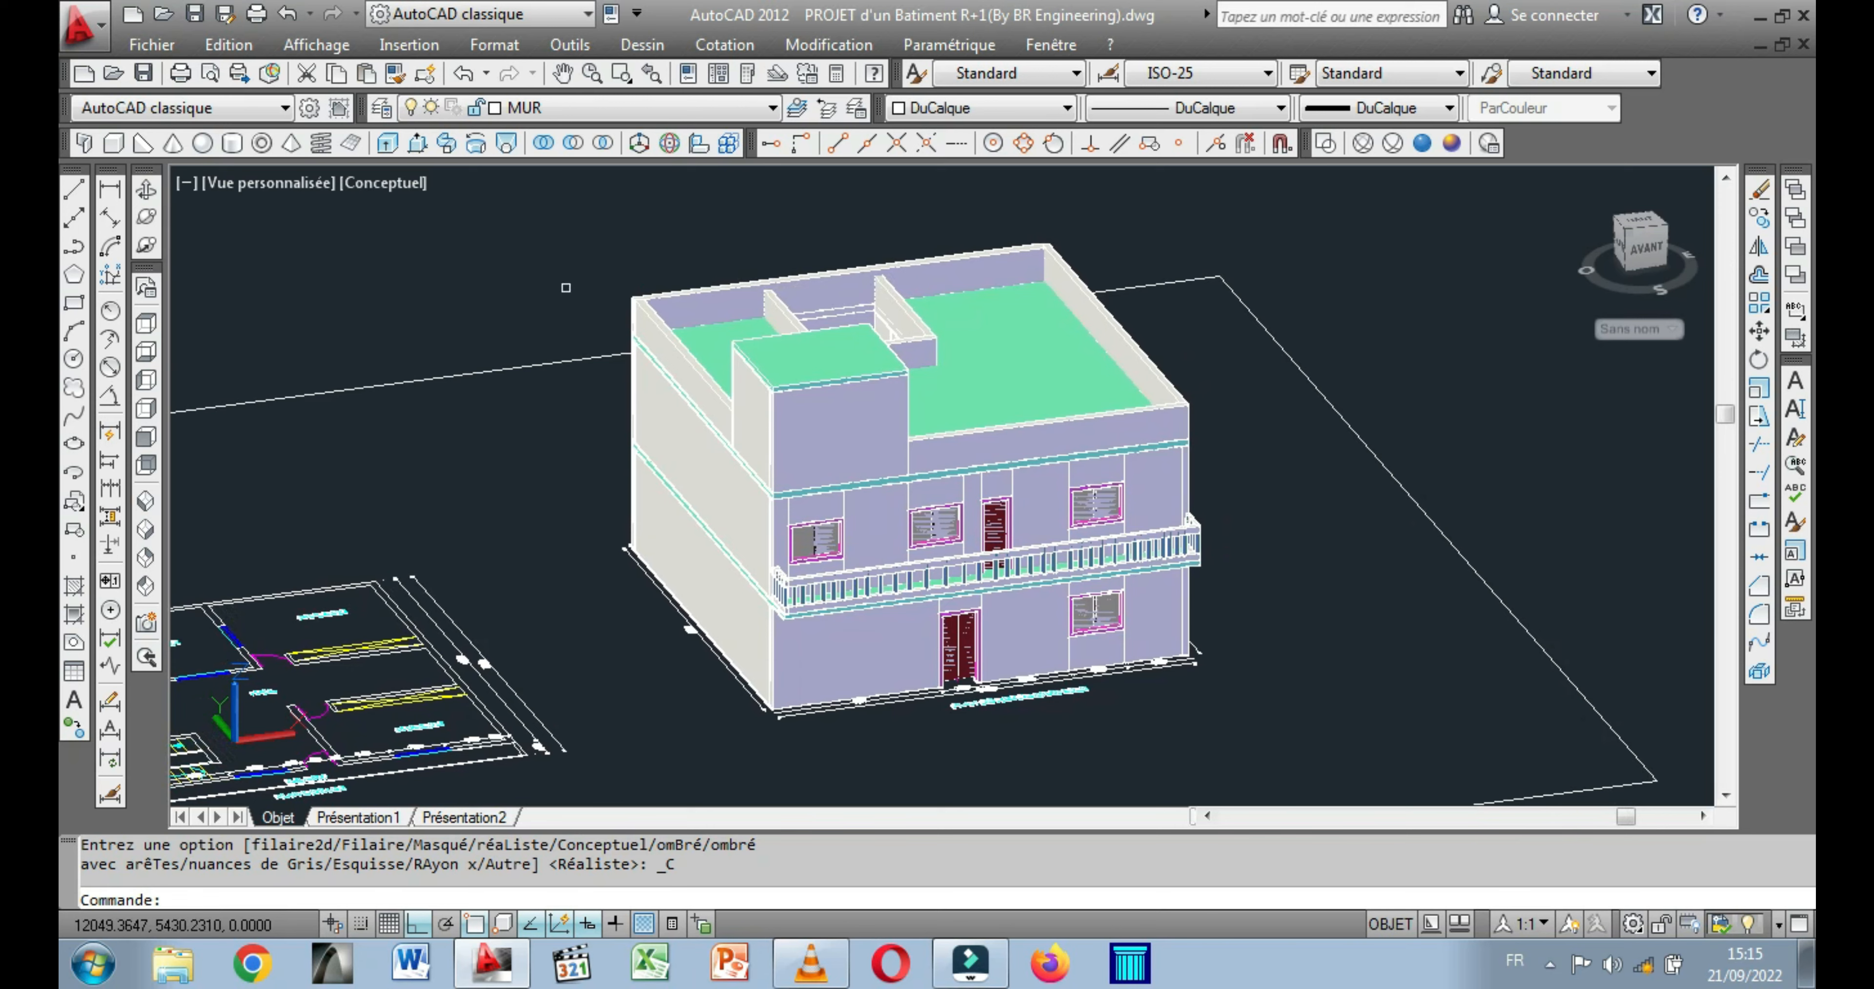
pyautogui.click(147, 192)
pyautogui.moveTo(510, 360); pyautogui.dragTo(340, 360)
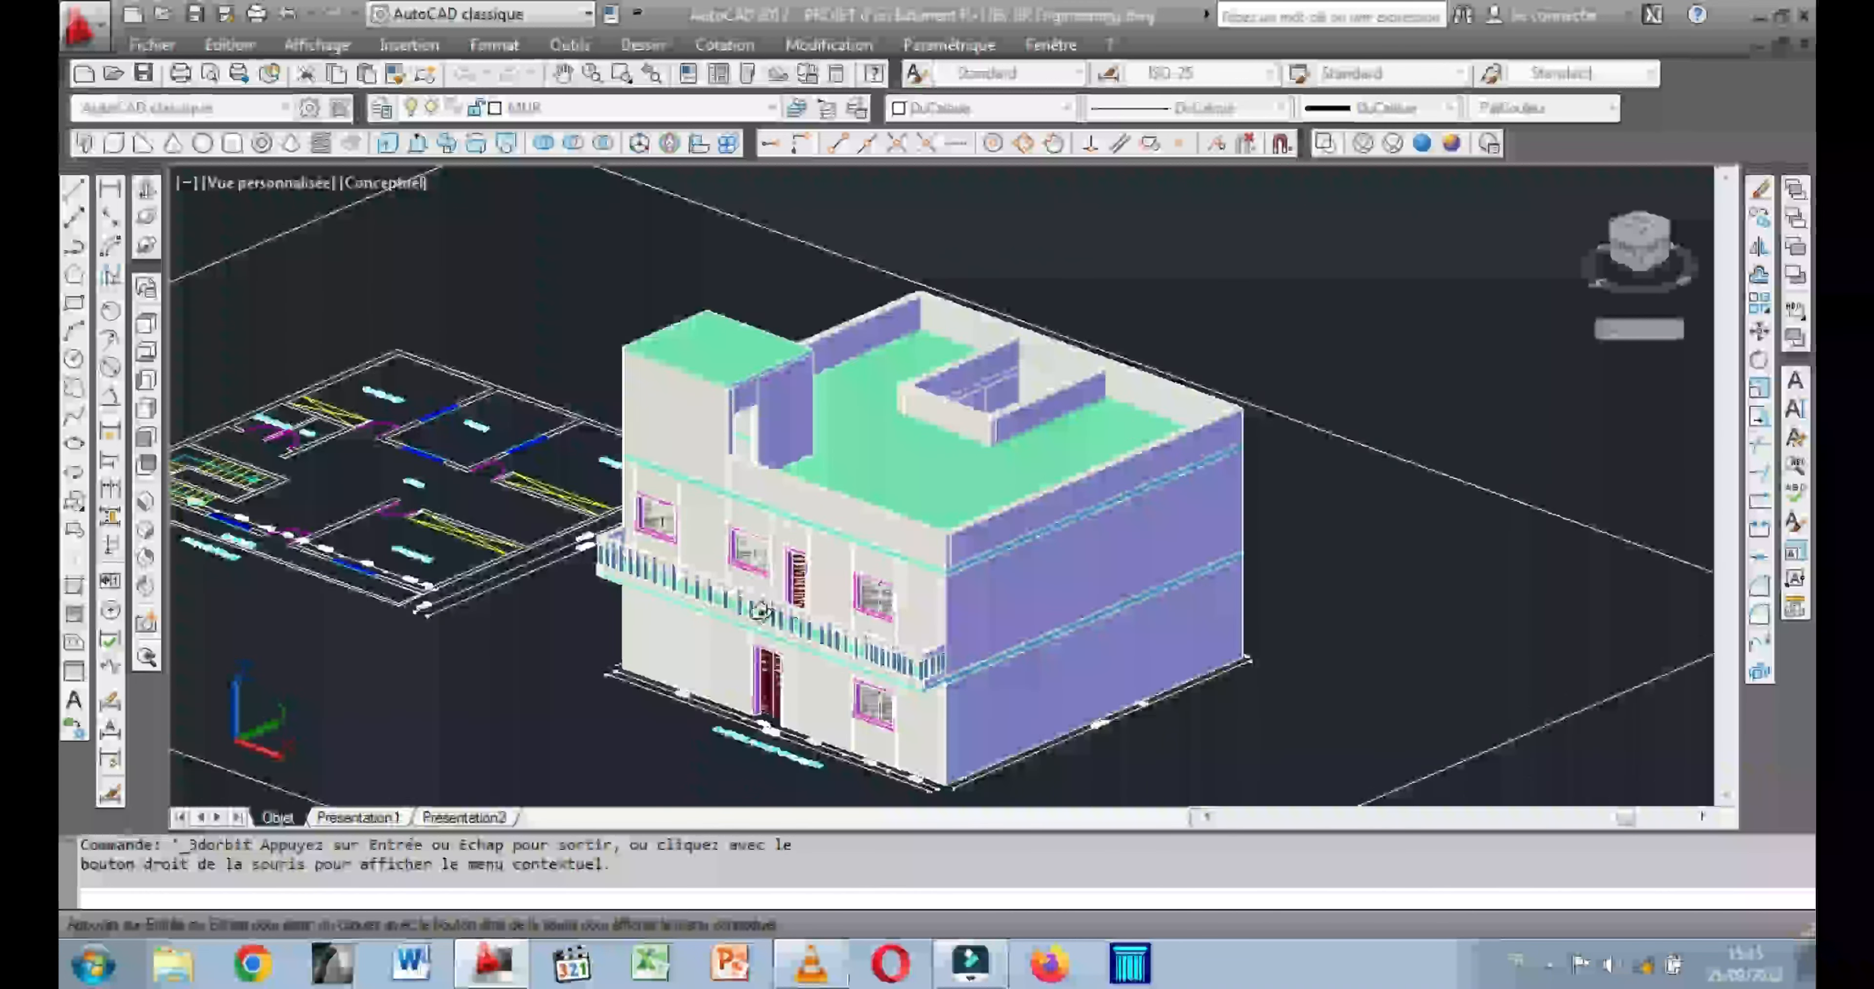
pyautogui.scroll(2, 717, 529)
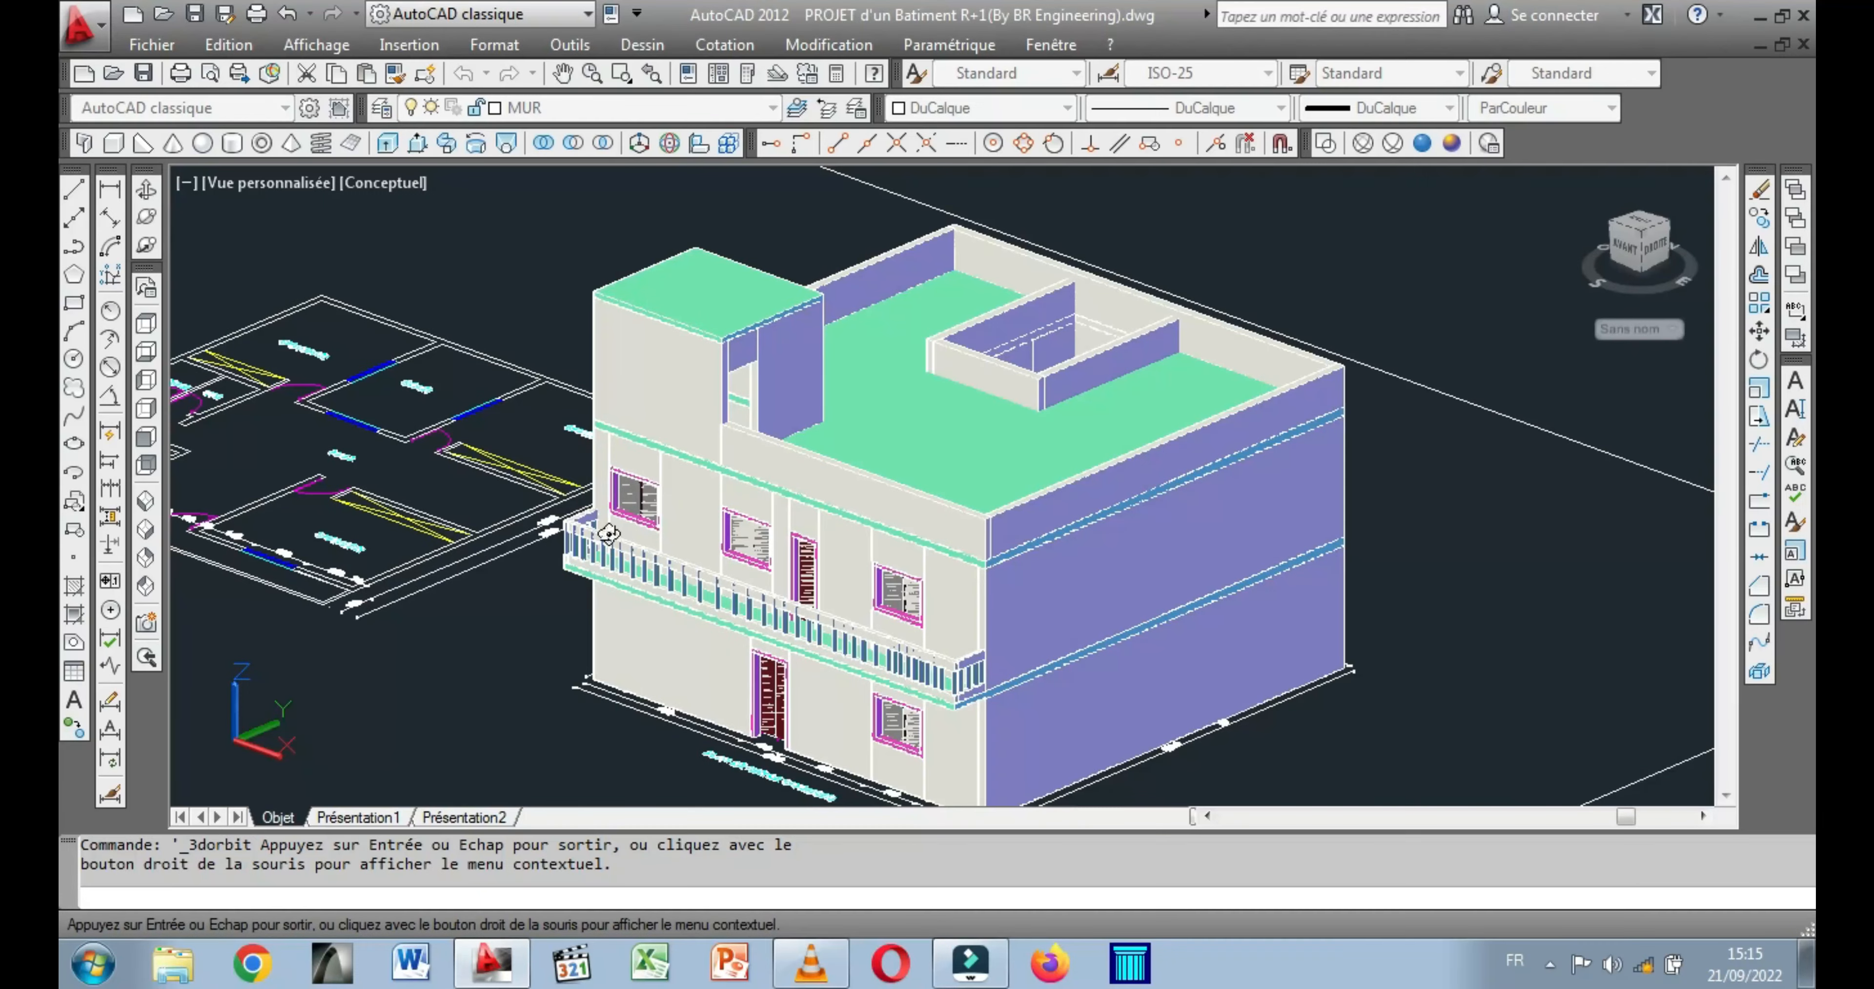